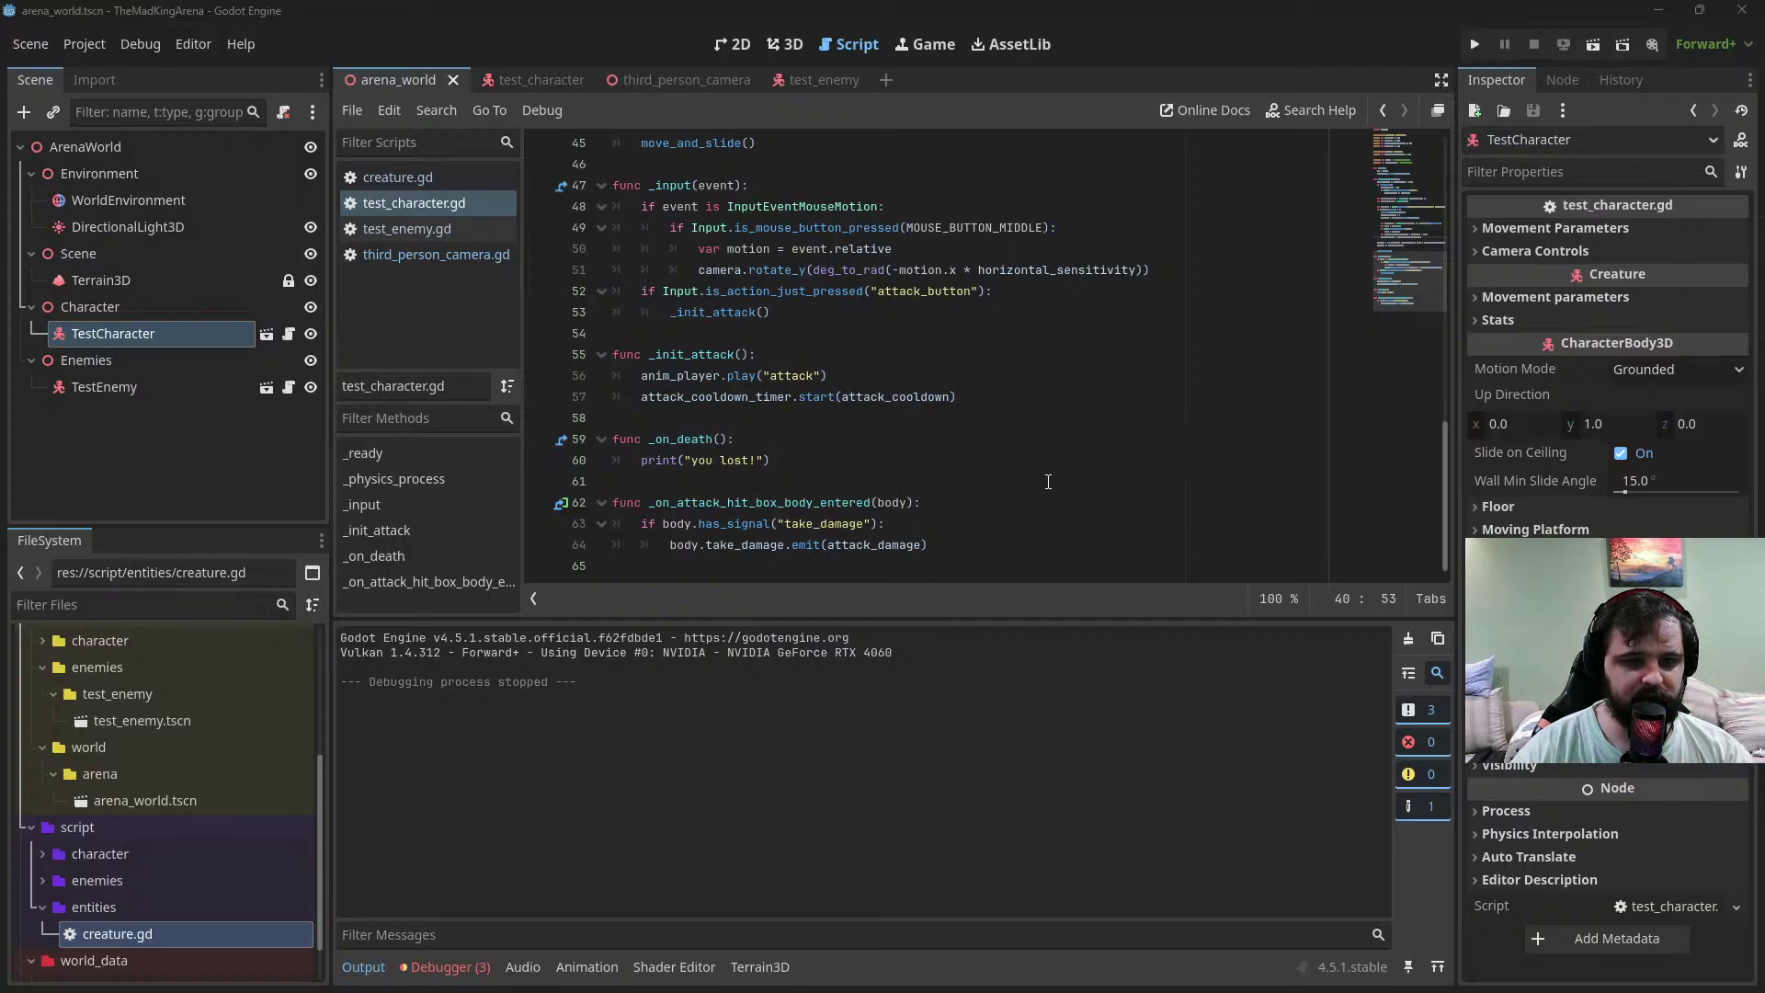
scroll(1048, 481, "up", 5)
scroll(1048, 482, "down", 5)
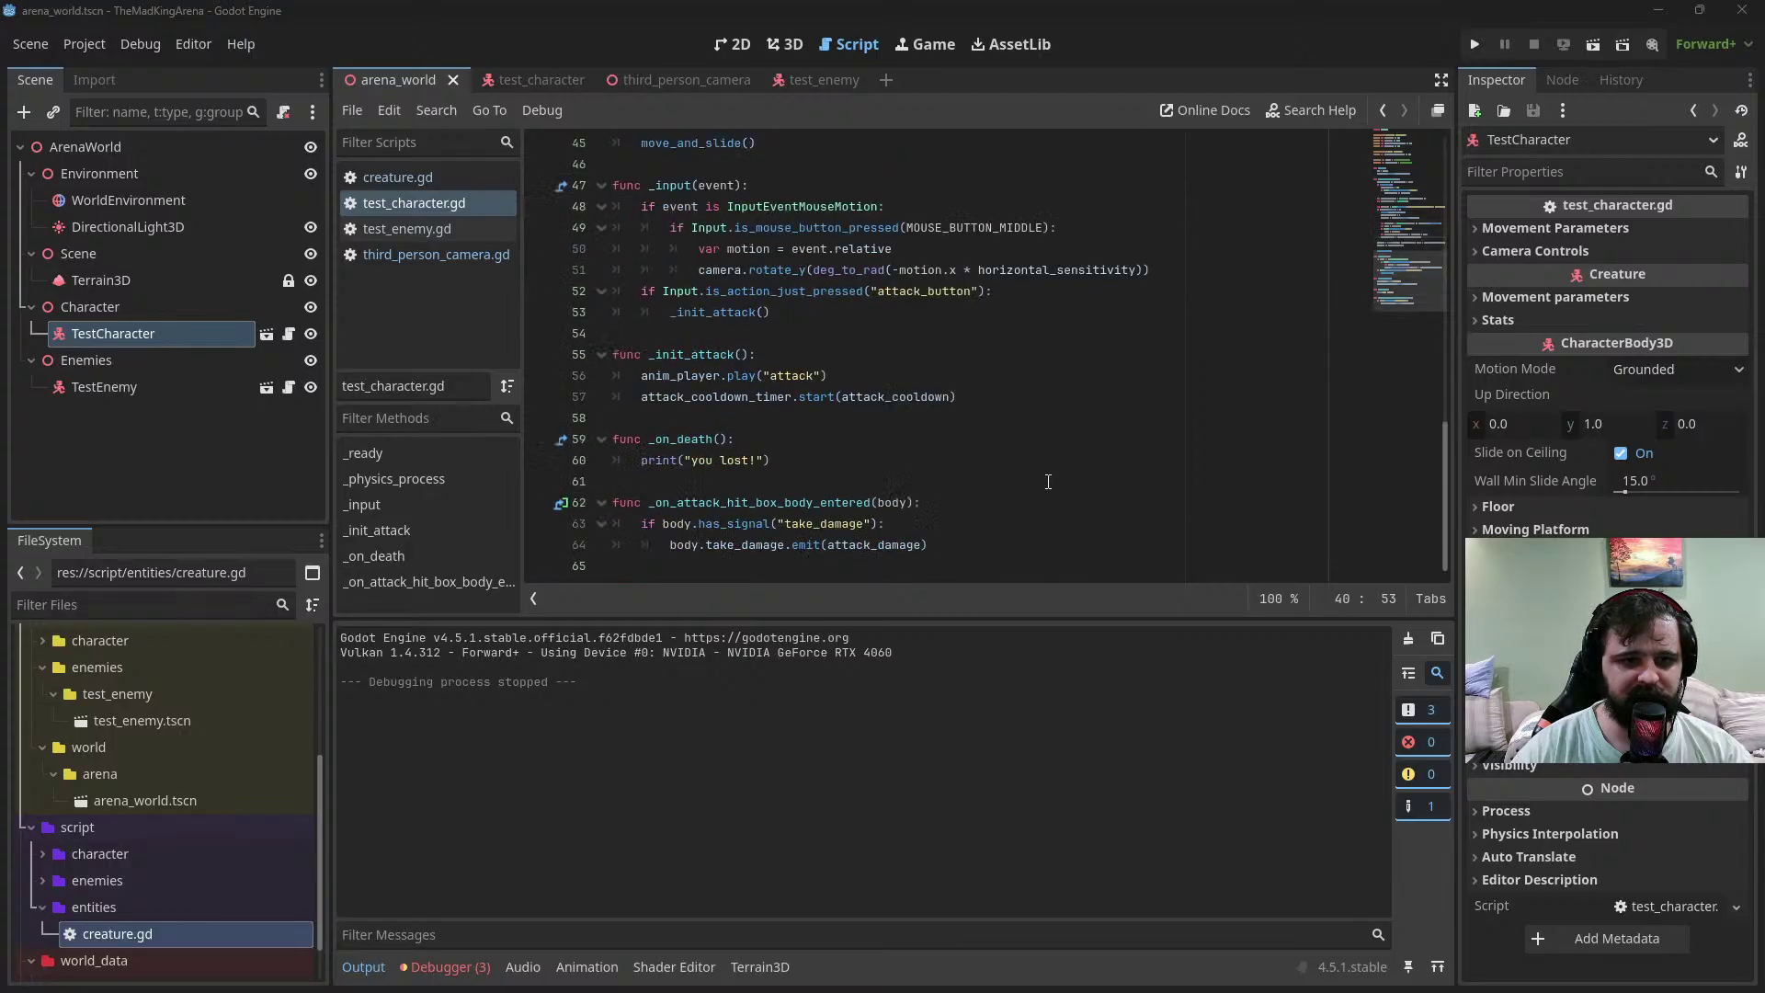
scroll(1049, 482, "up", 5)
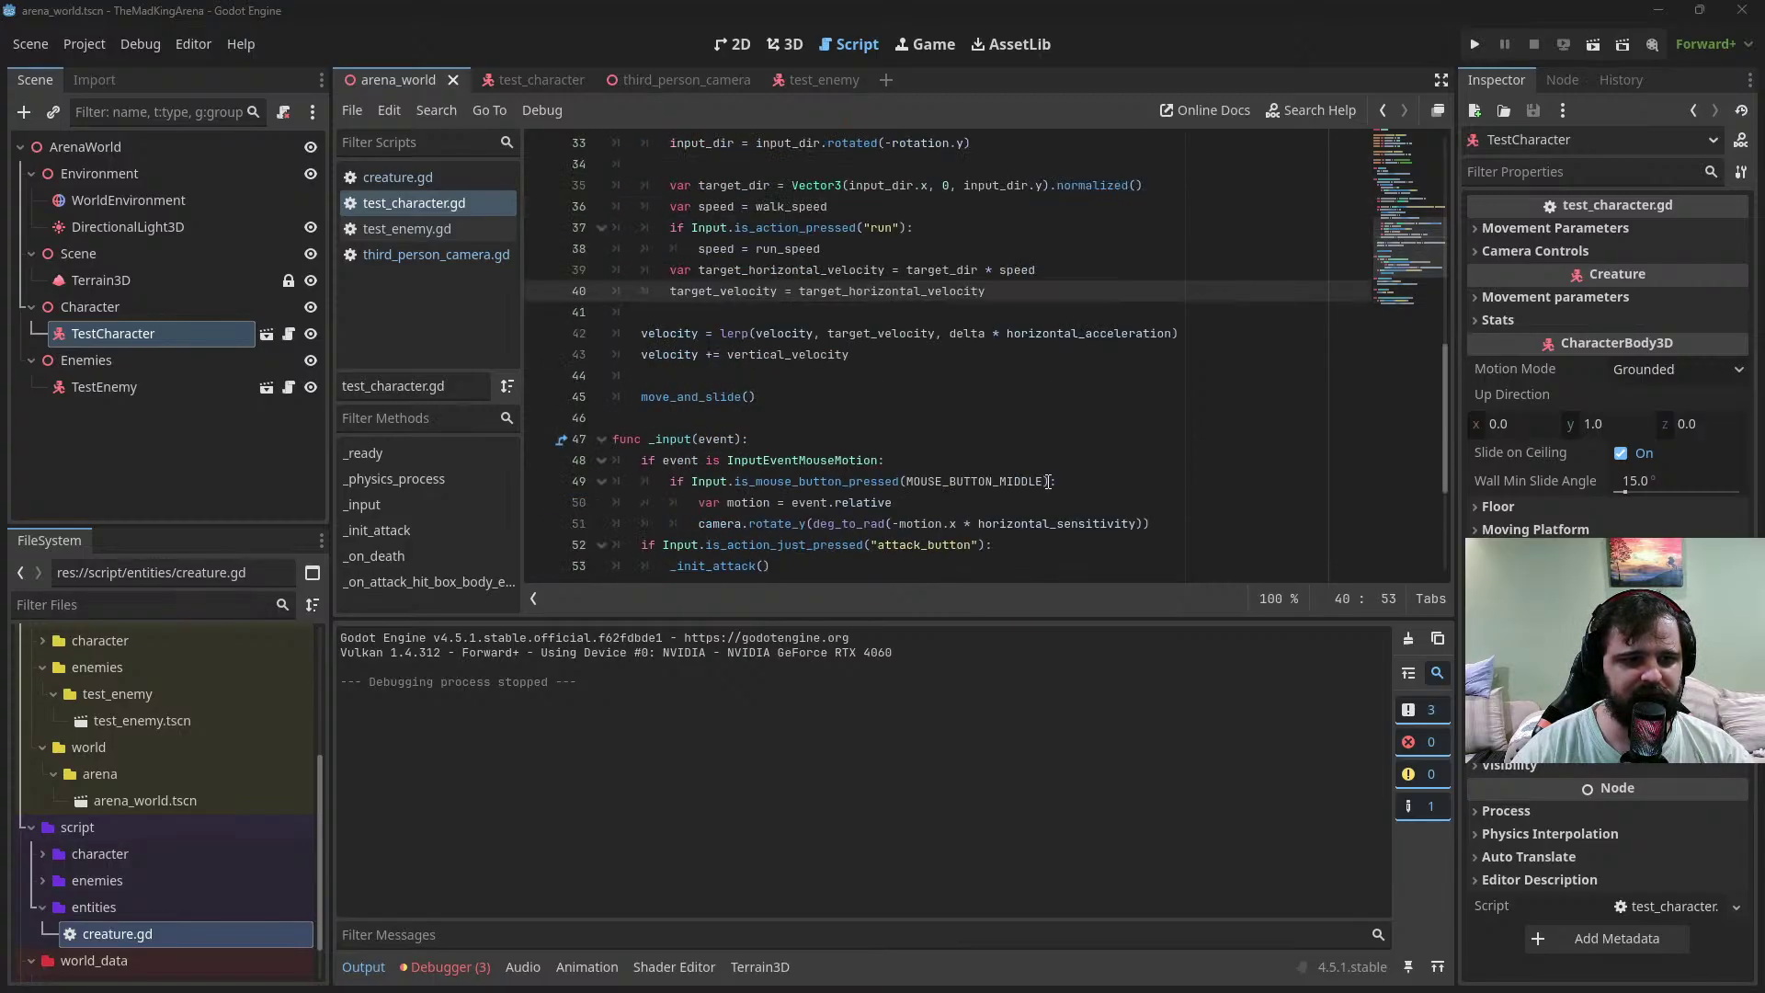
scroll(1048, 482, "down", 5)
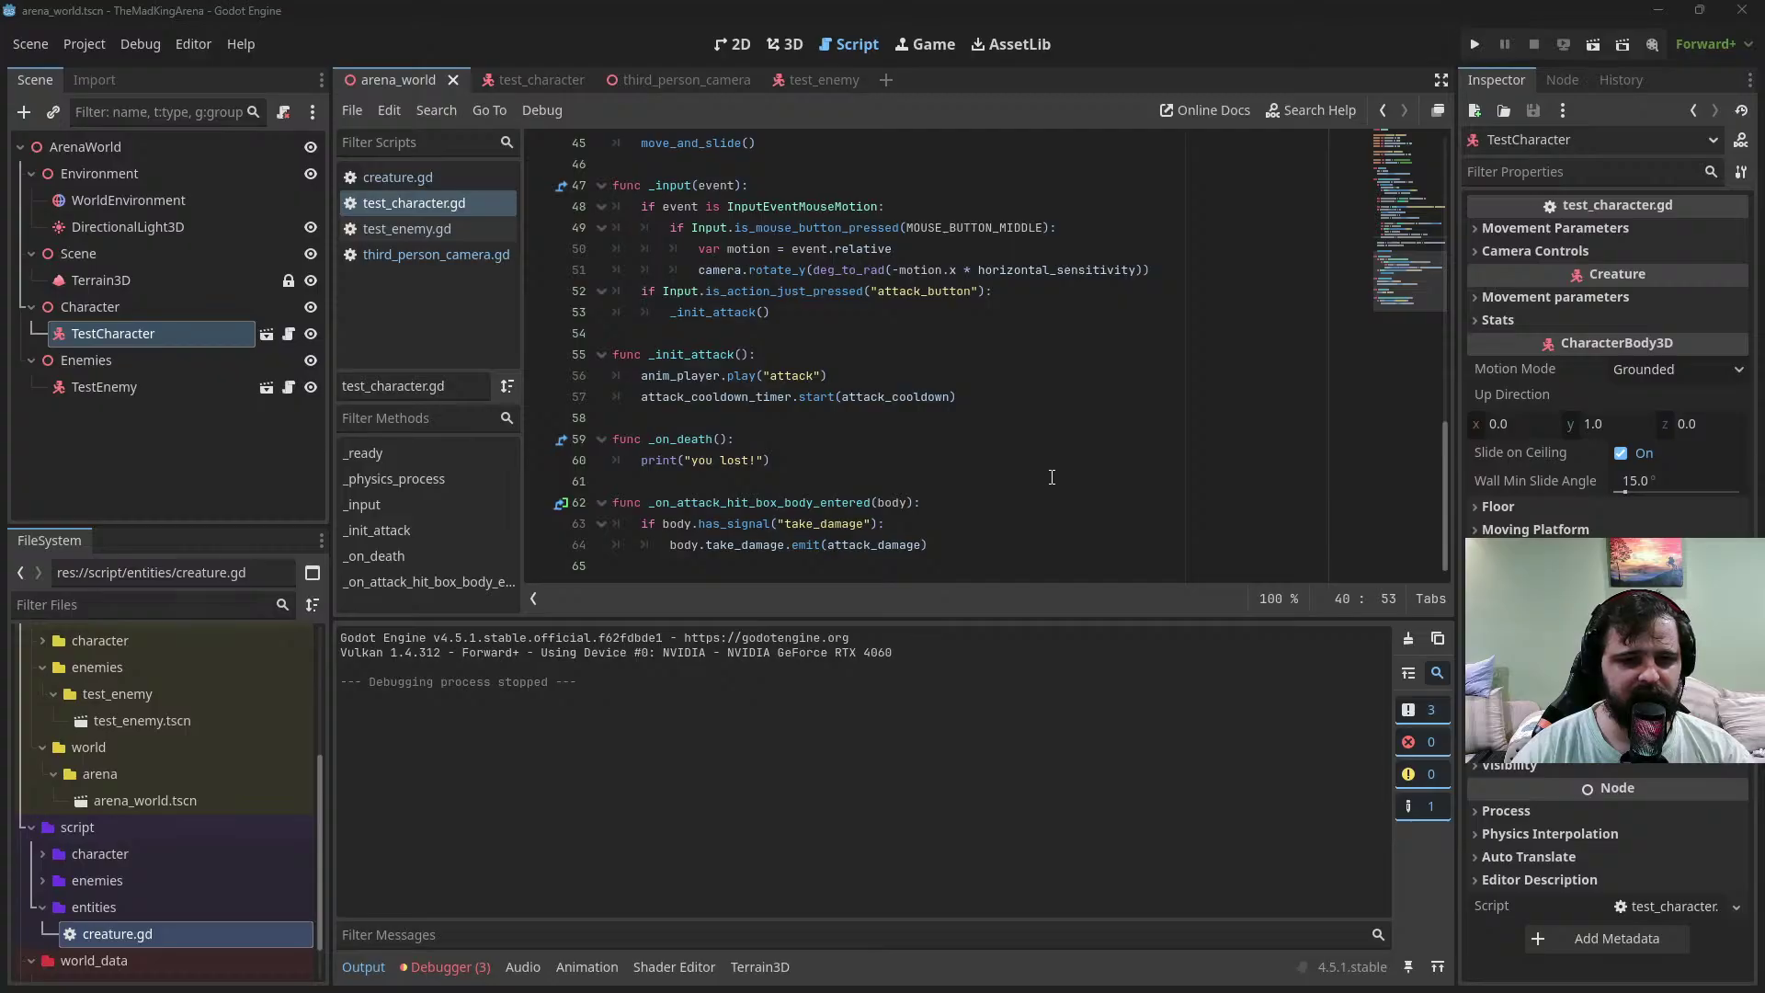
scroll(1052, 477, "up", 7)
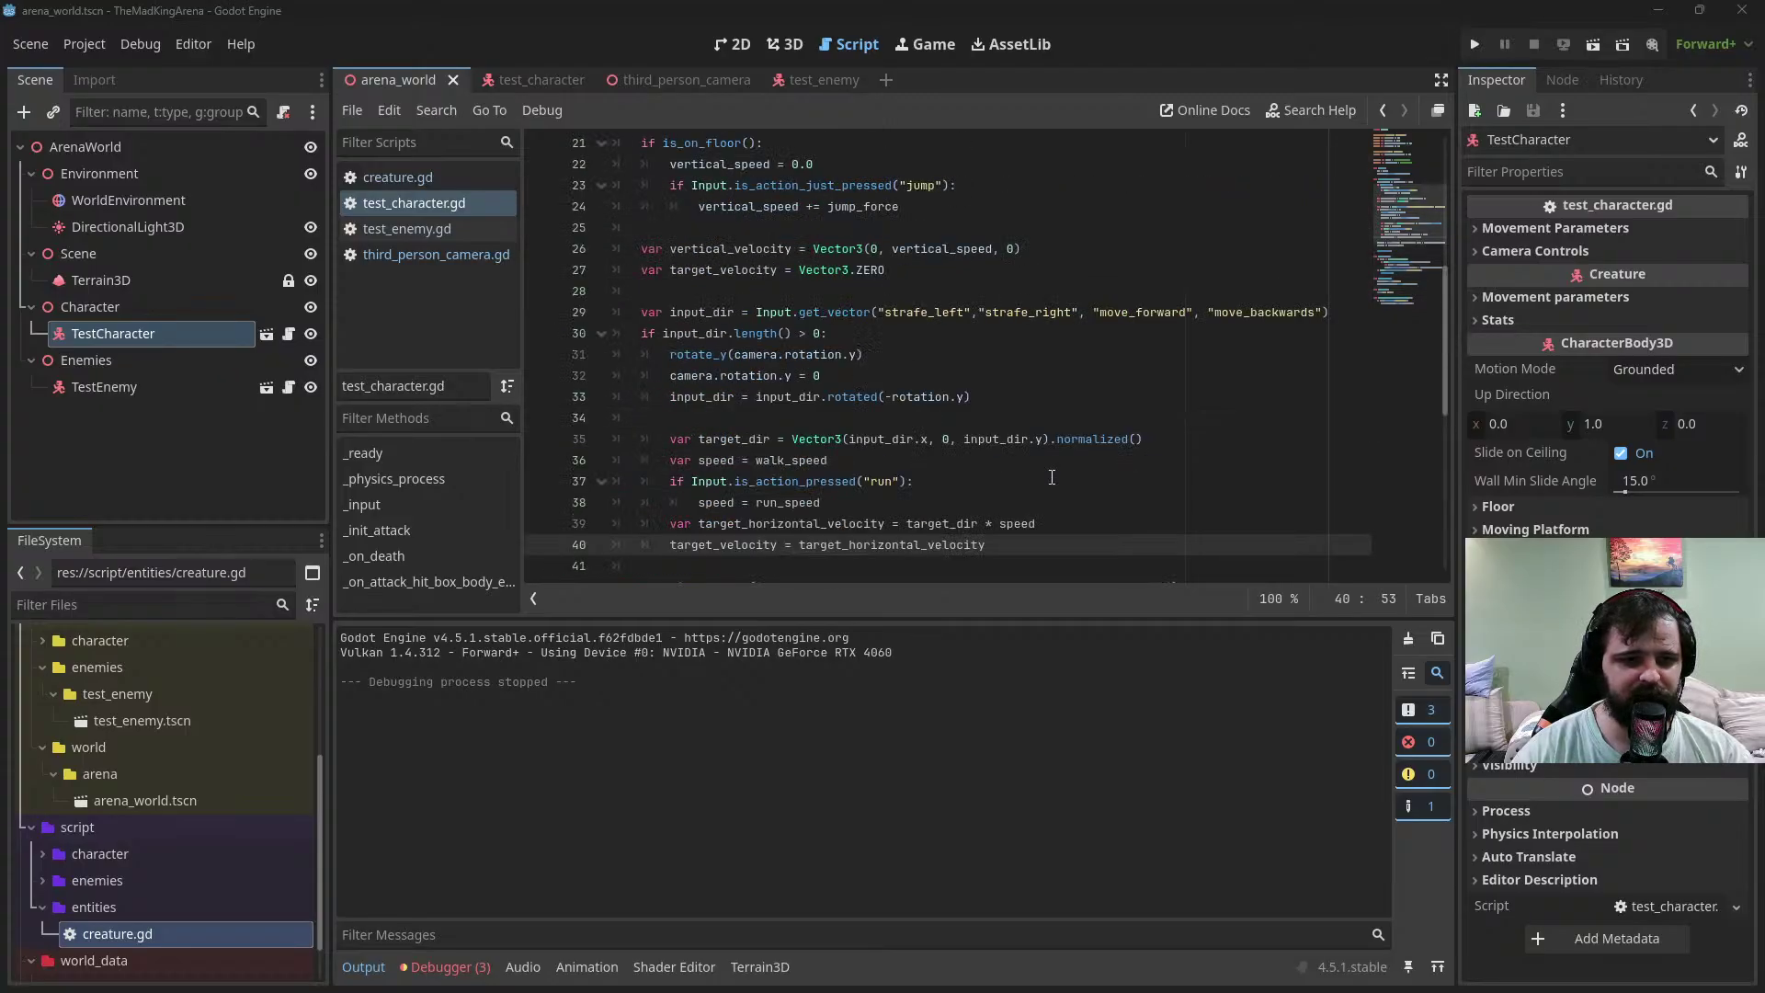
scroll(1052, 477, "down", 7)
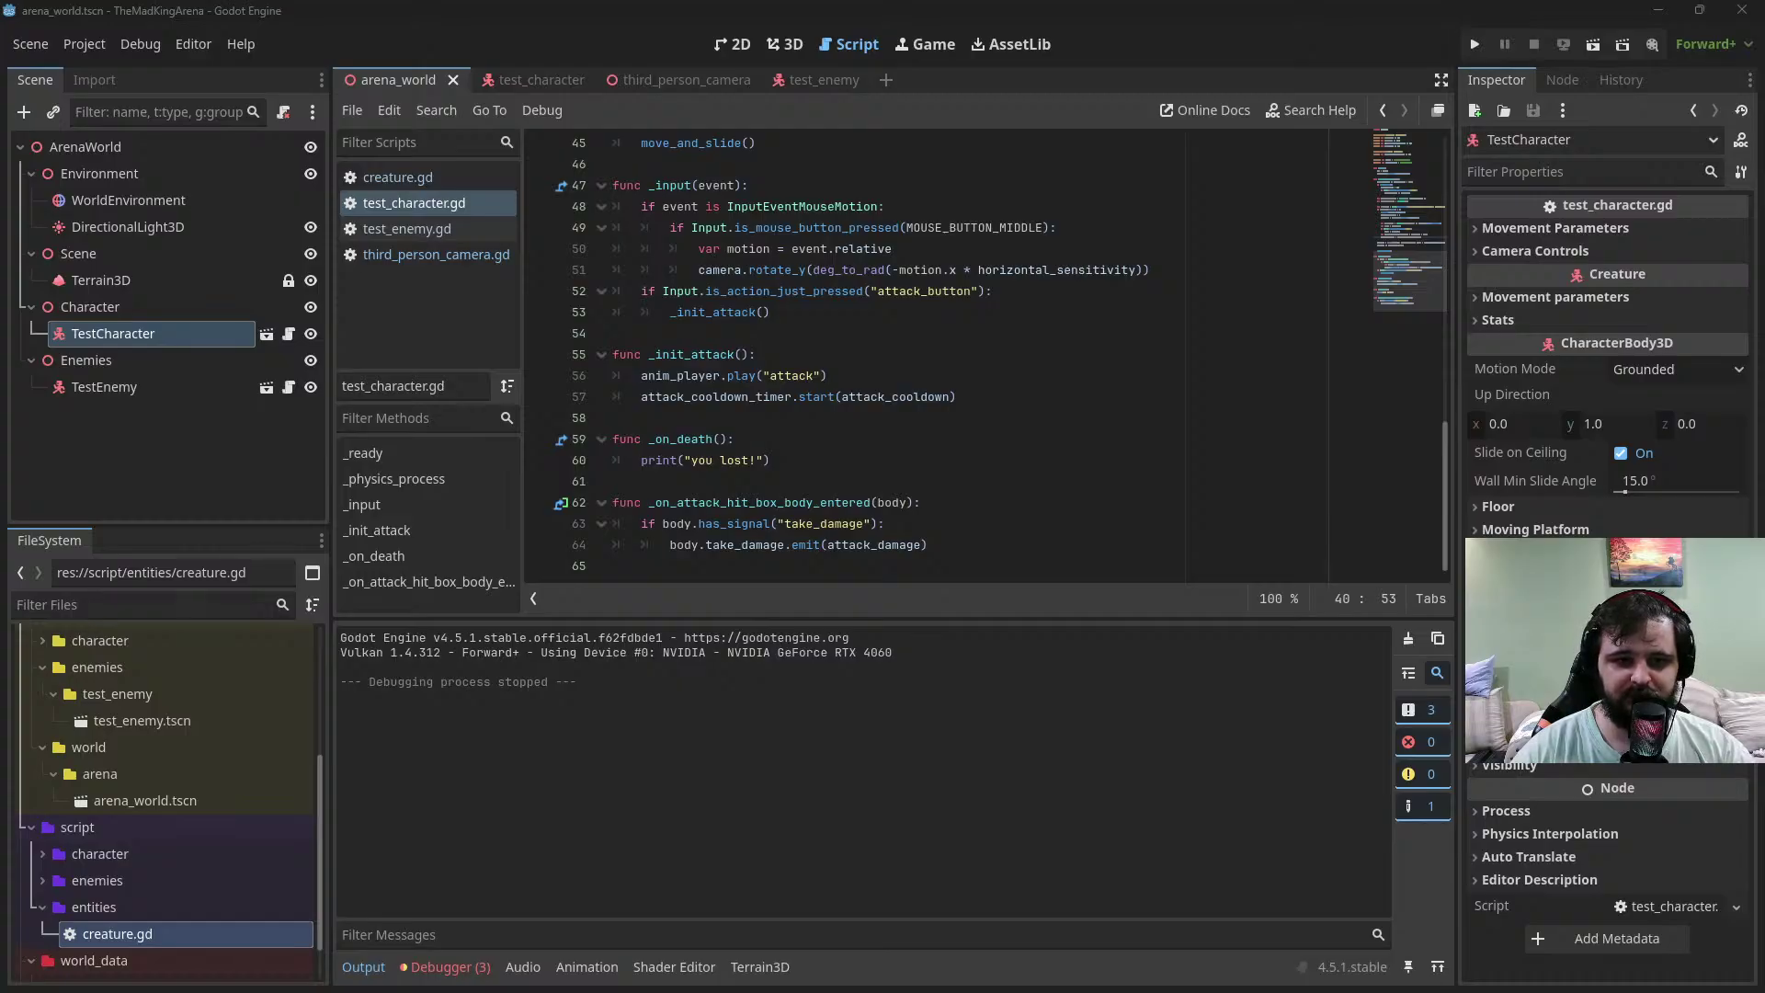
Run the arena_world scene and walk the player character across the terrain to check movement and camera rotation
left_click(1594, 44)
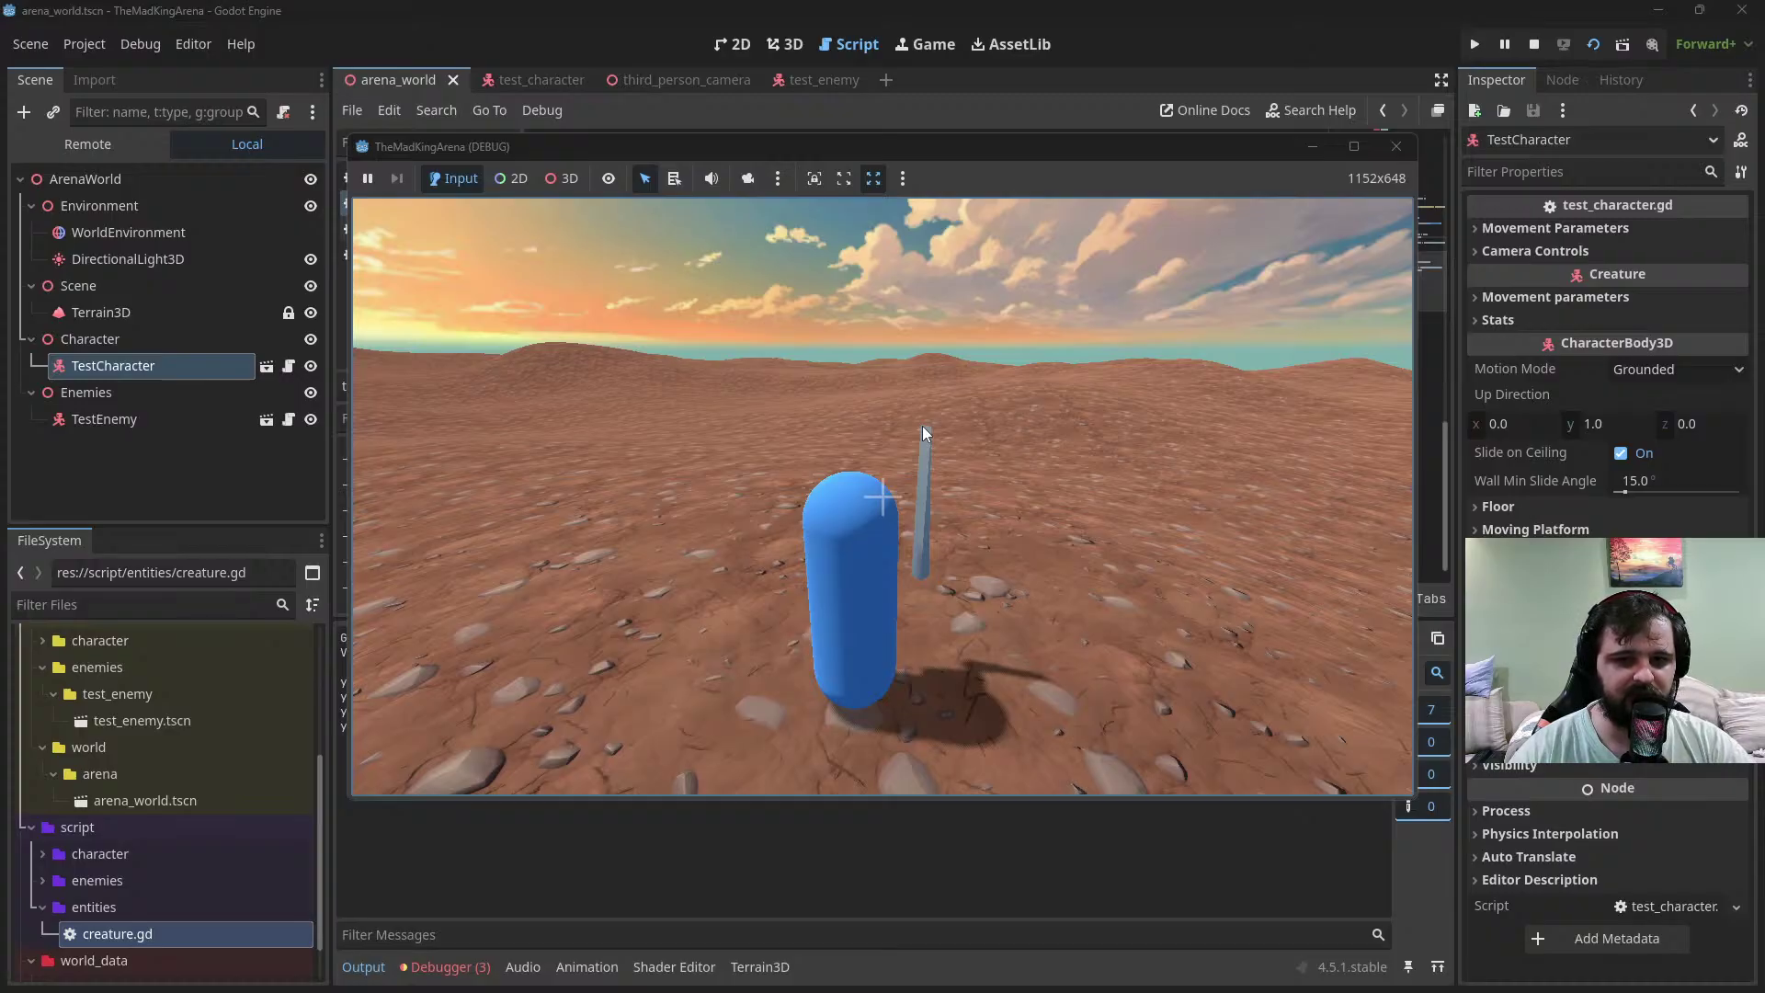
key("w")
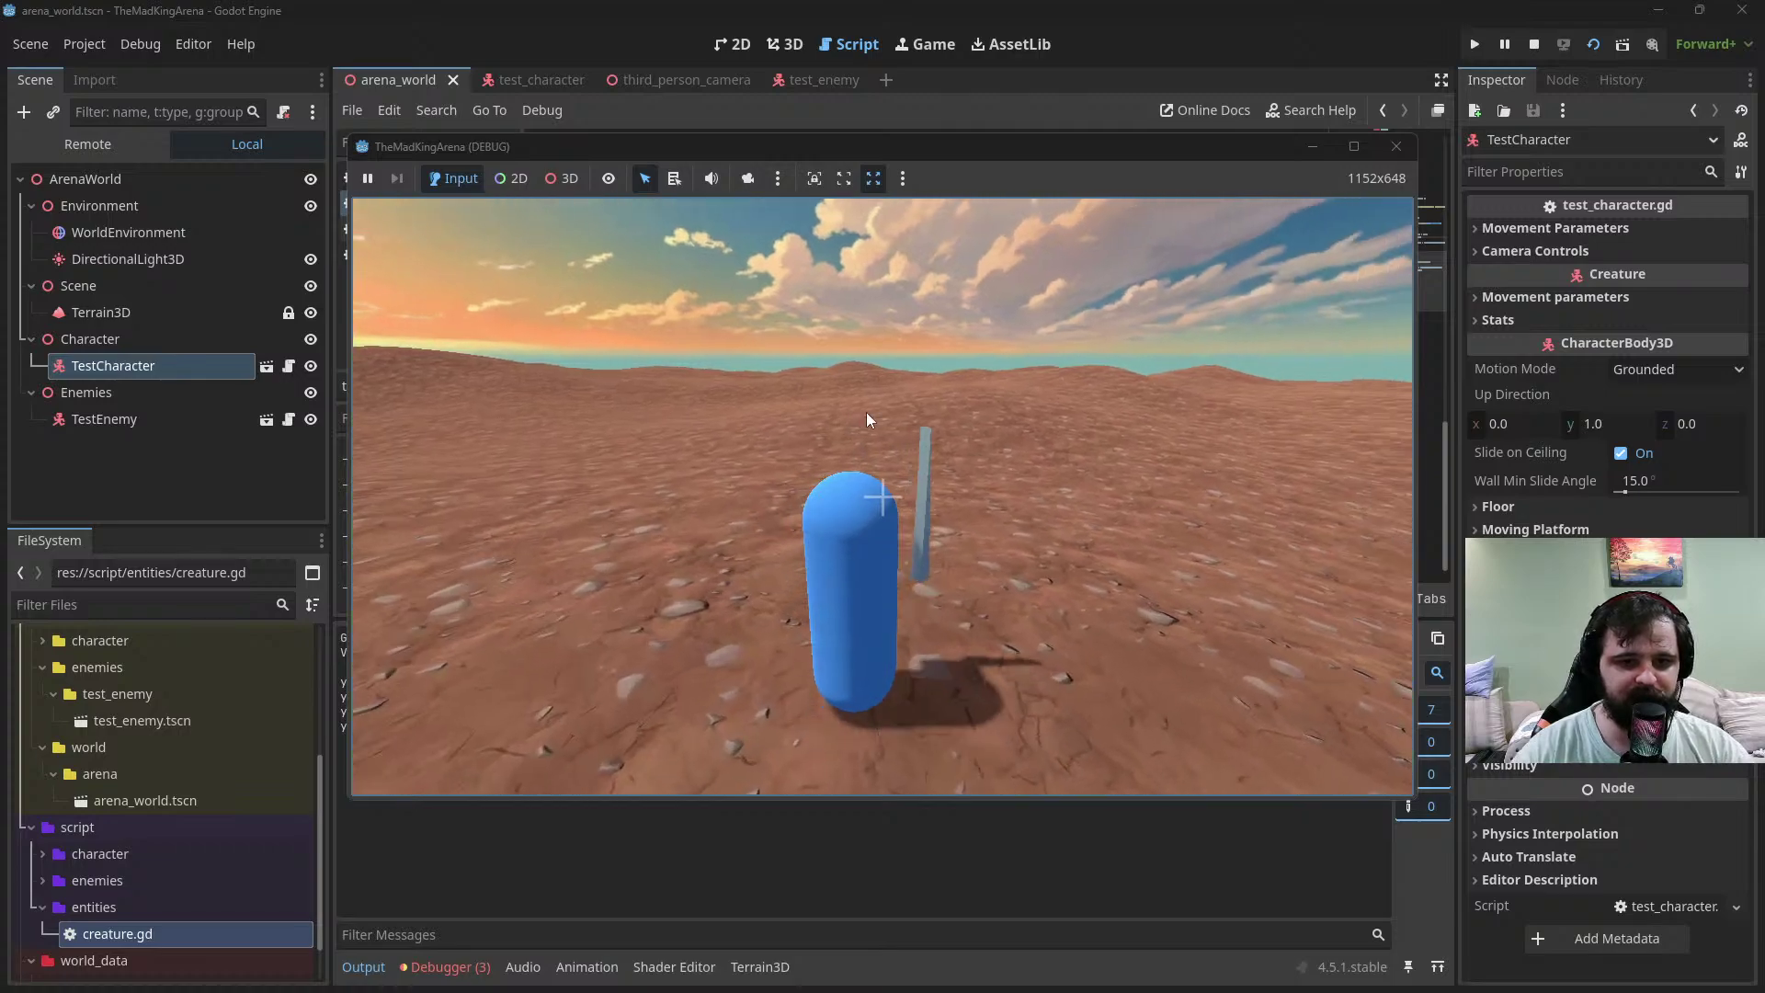
key("w")
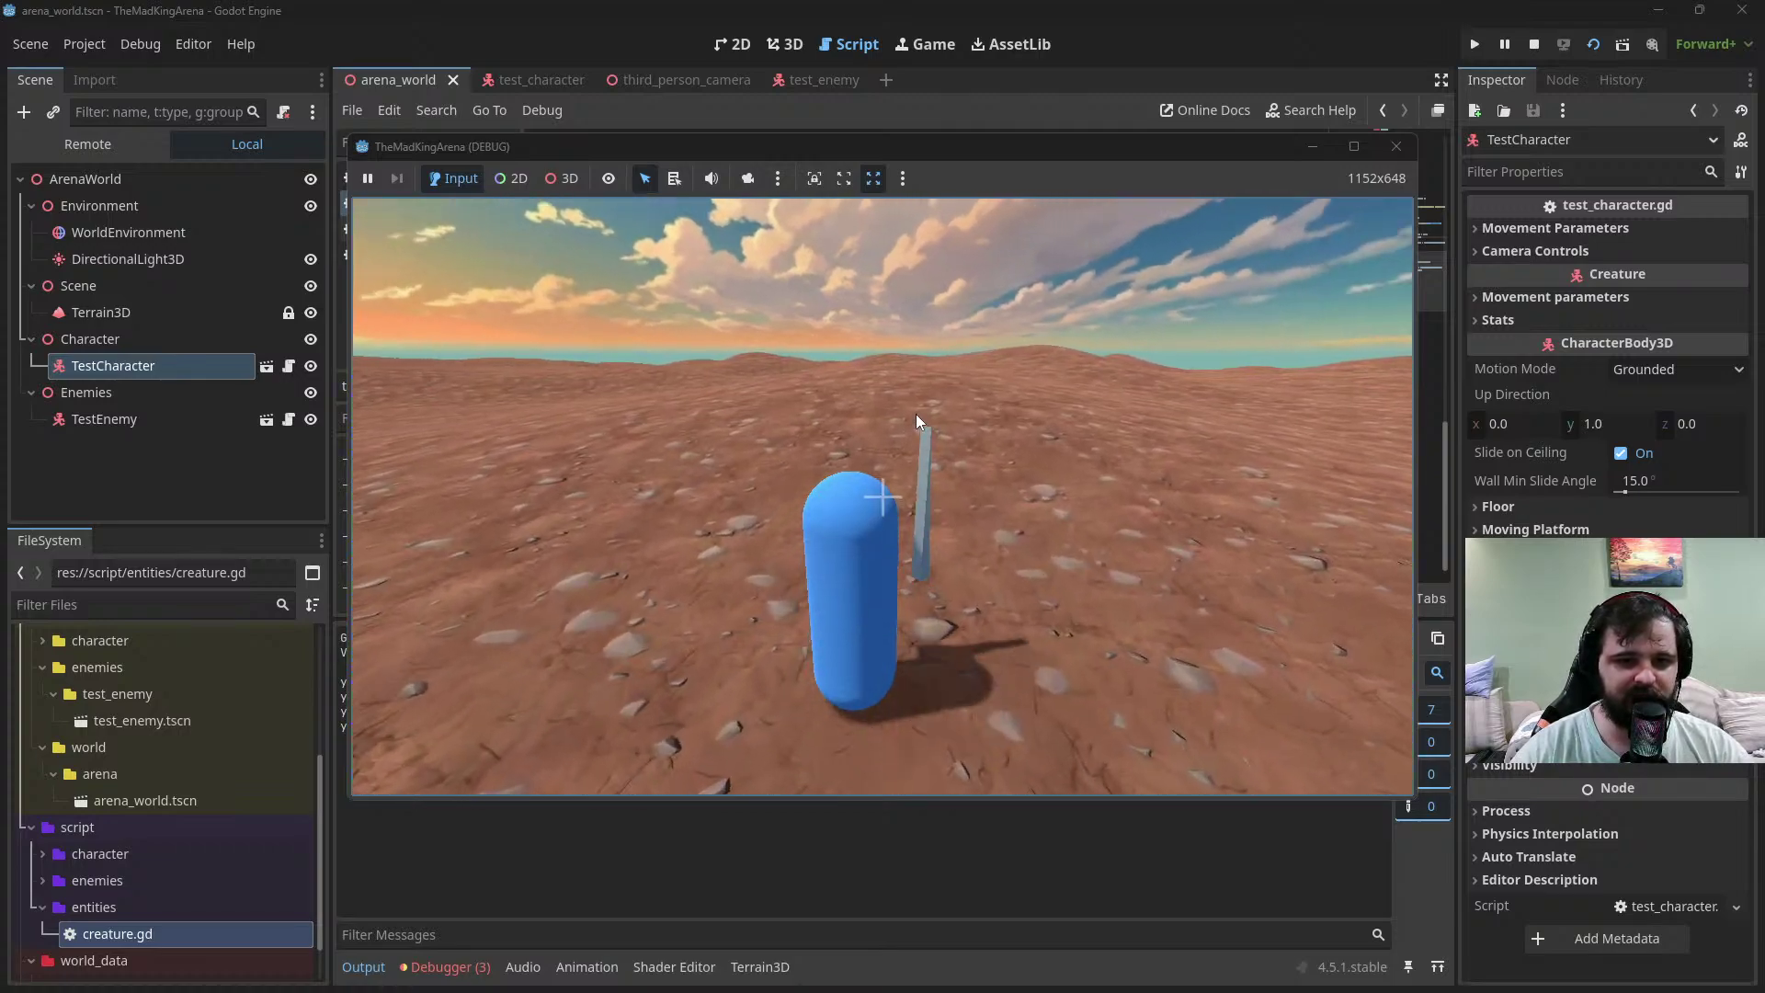
key("w")
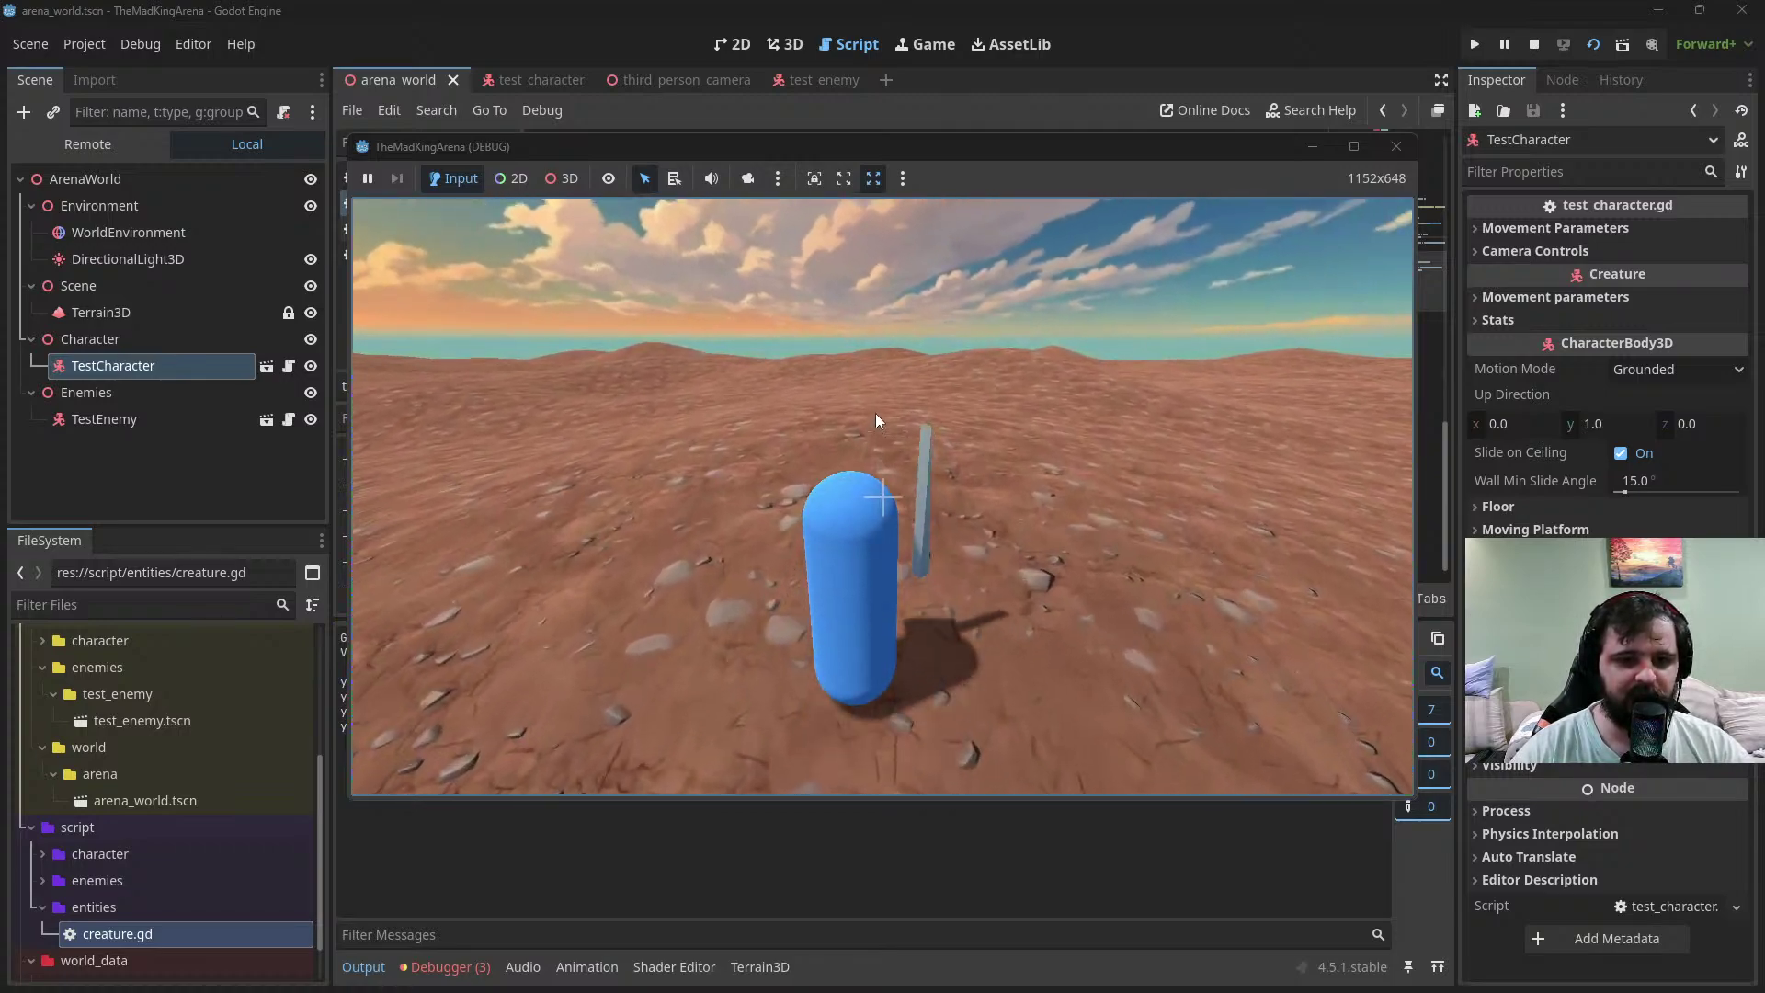
key("w")
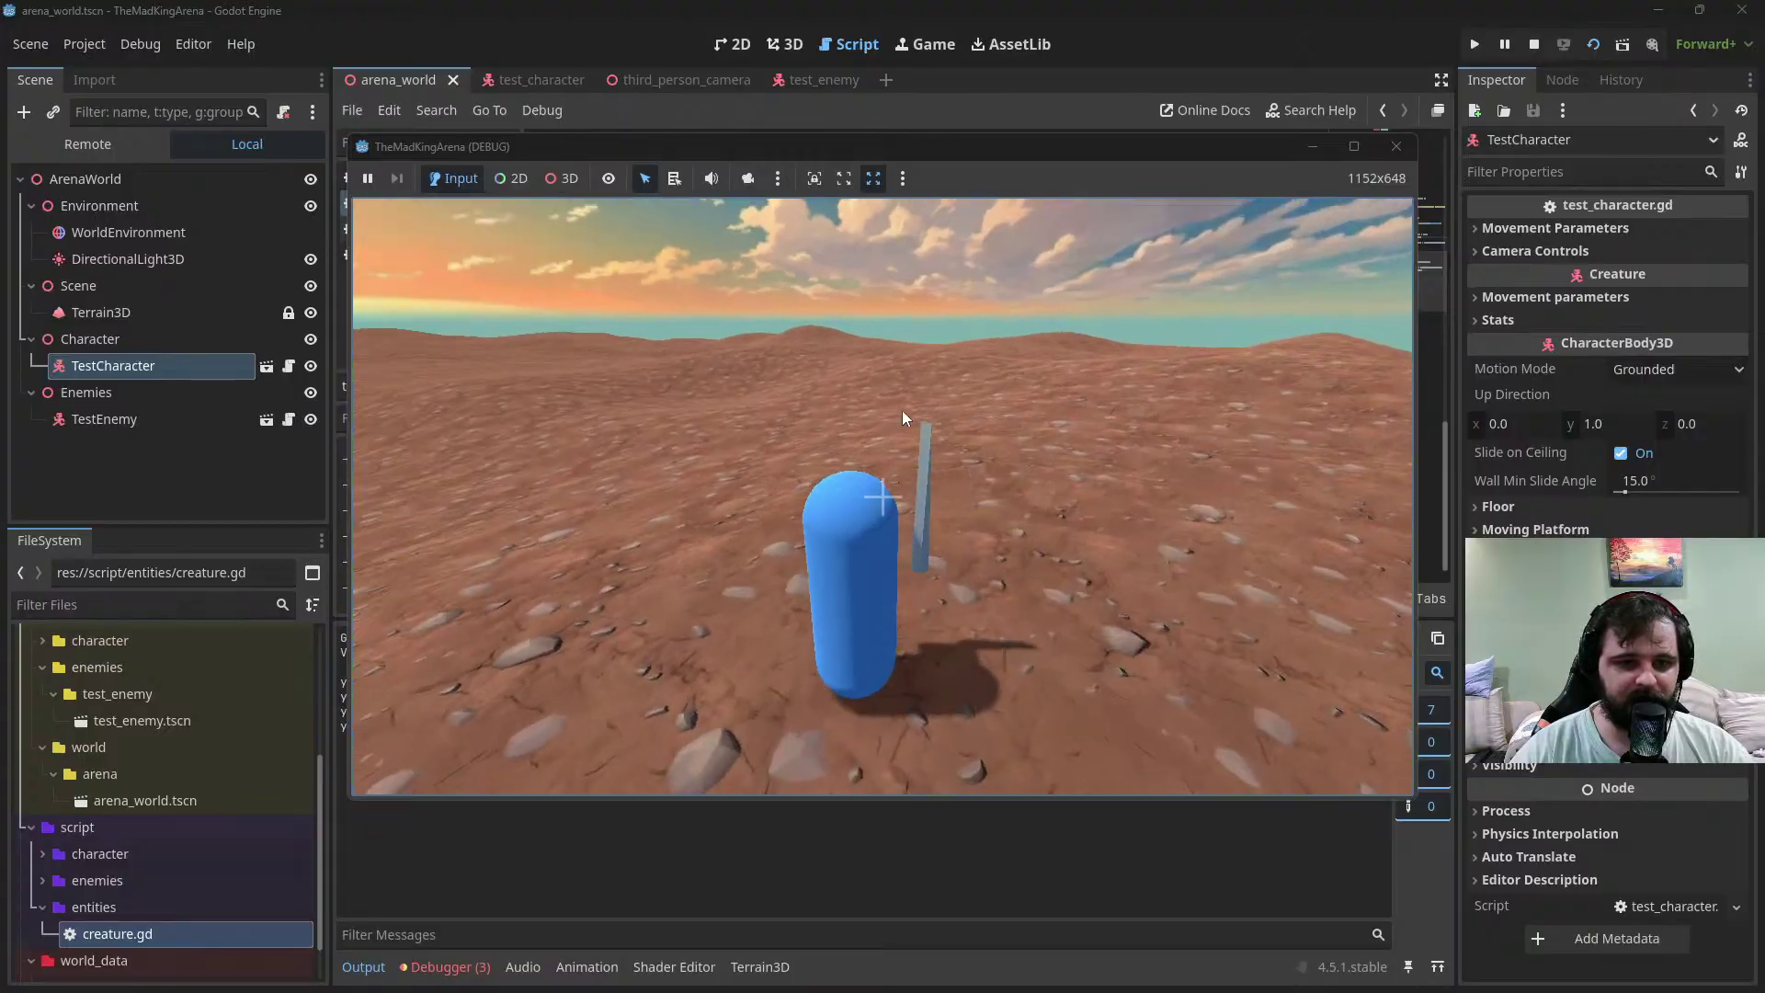
key("w")
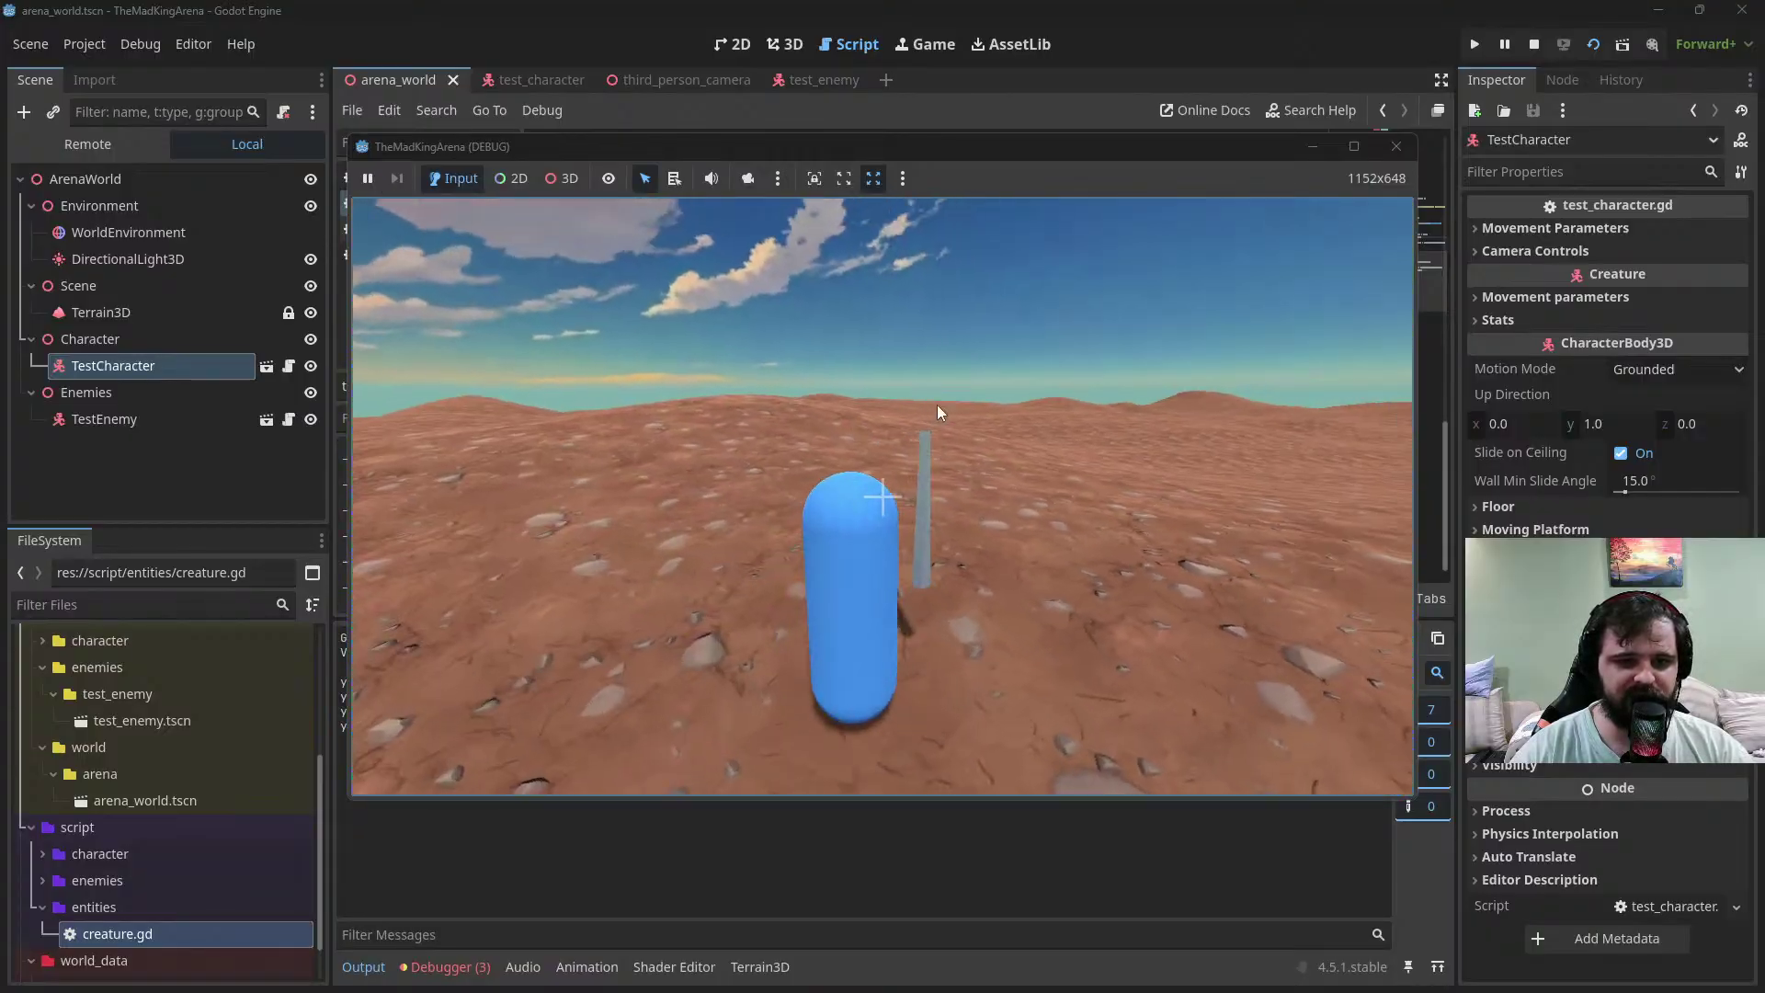
key("w")
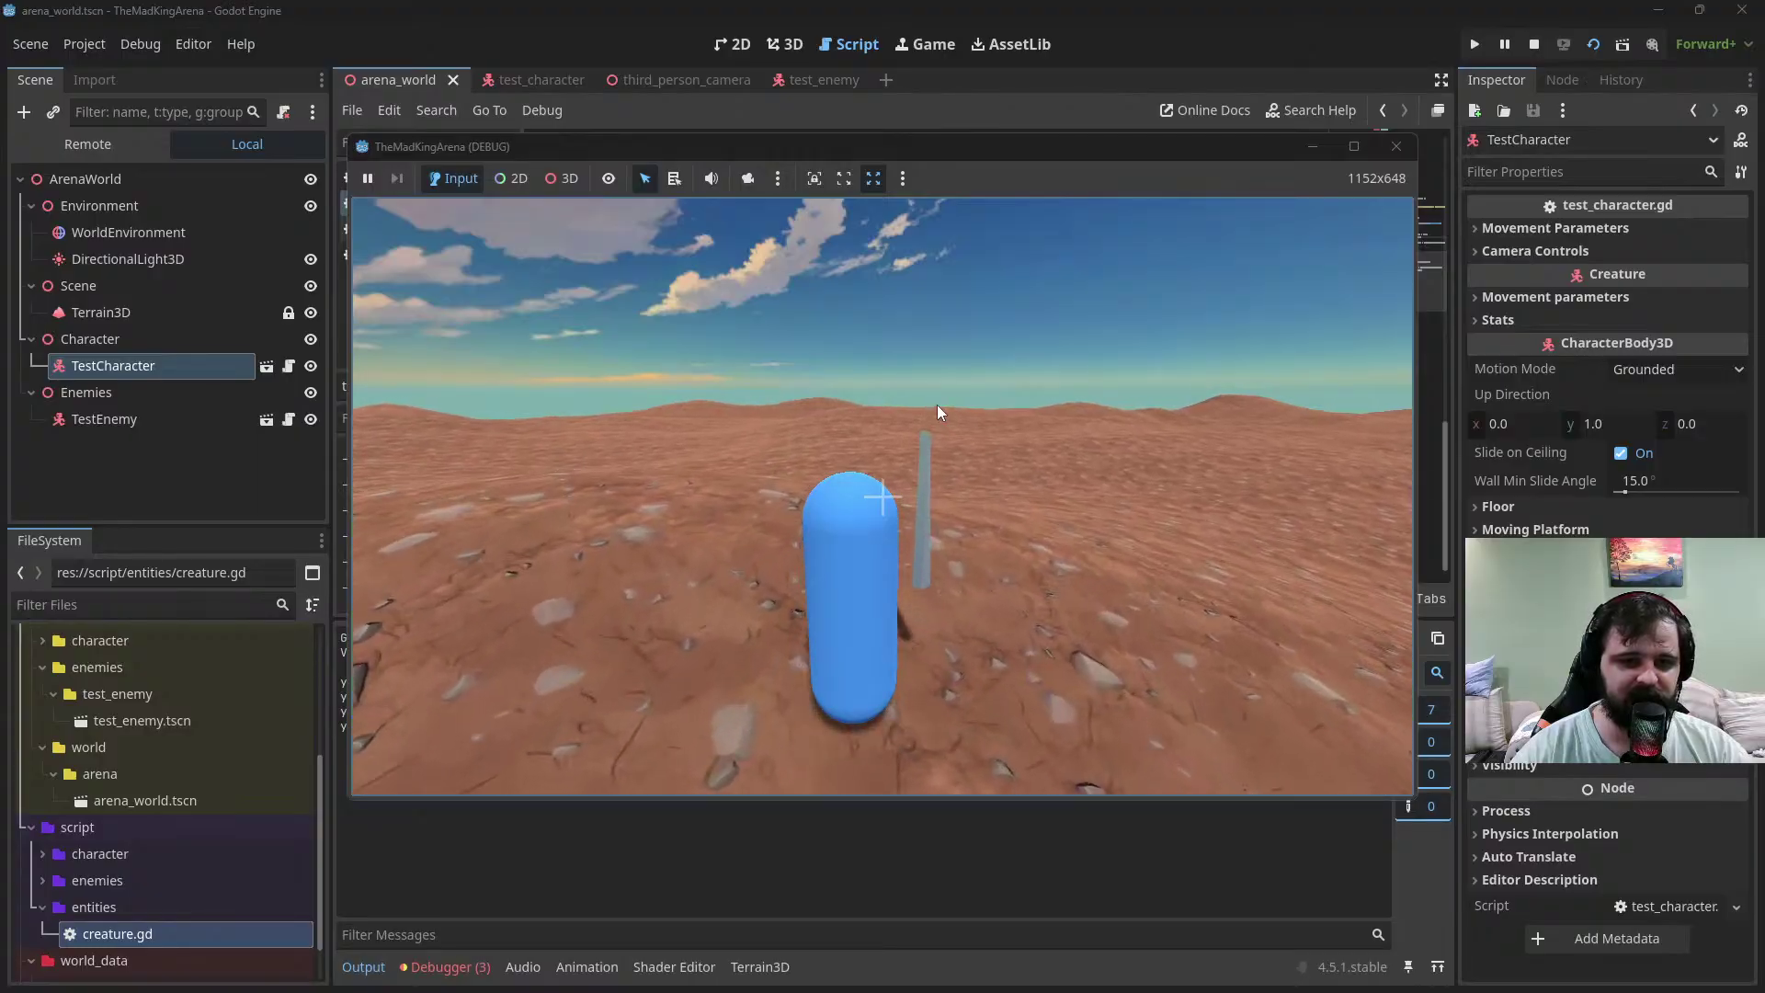
key("w")
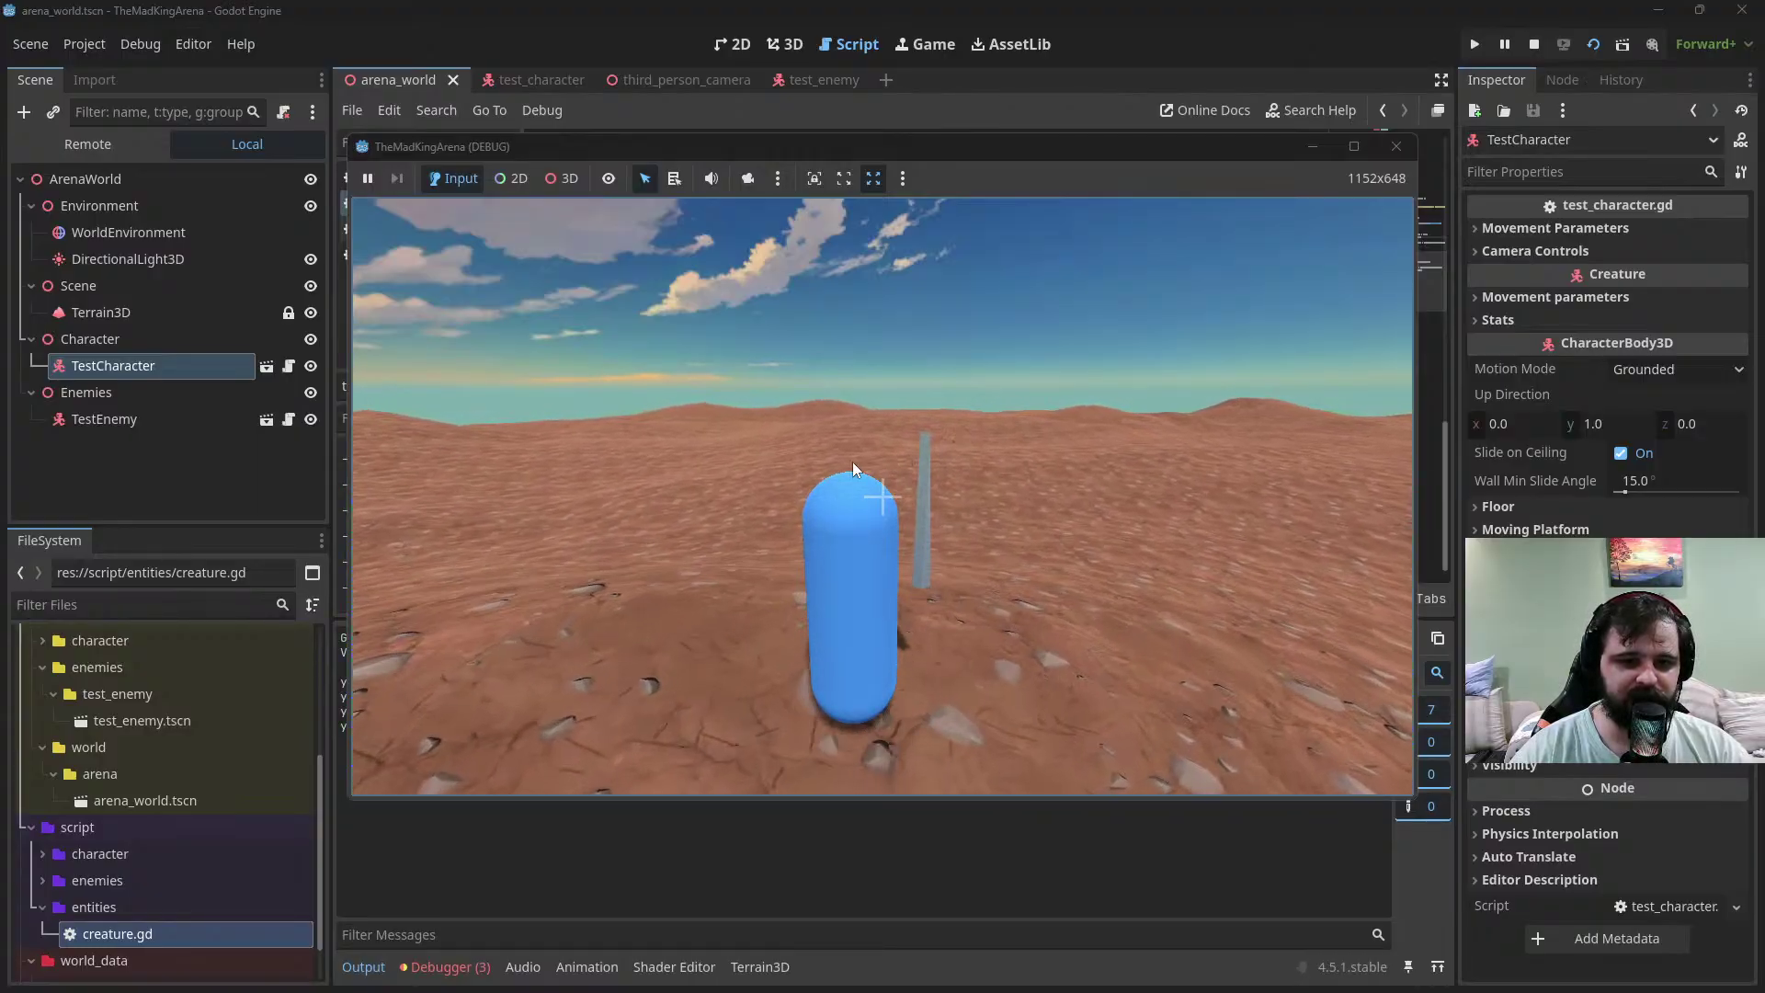
key("w")
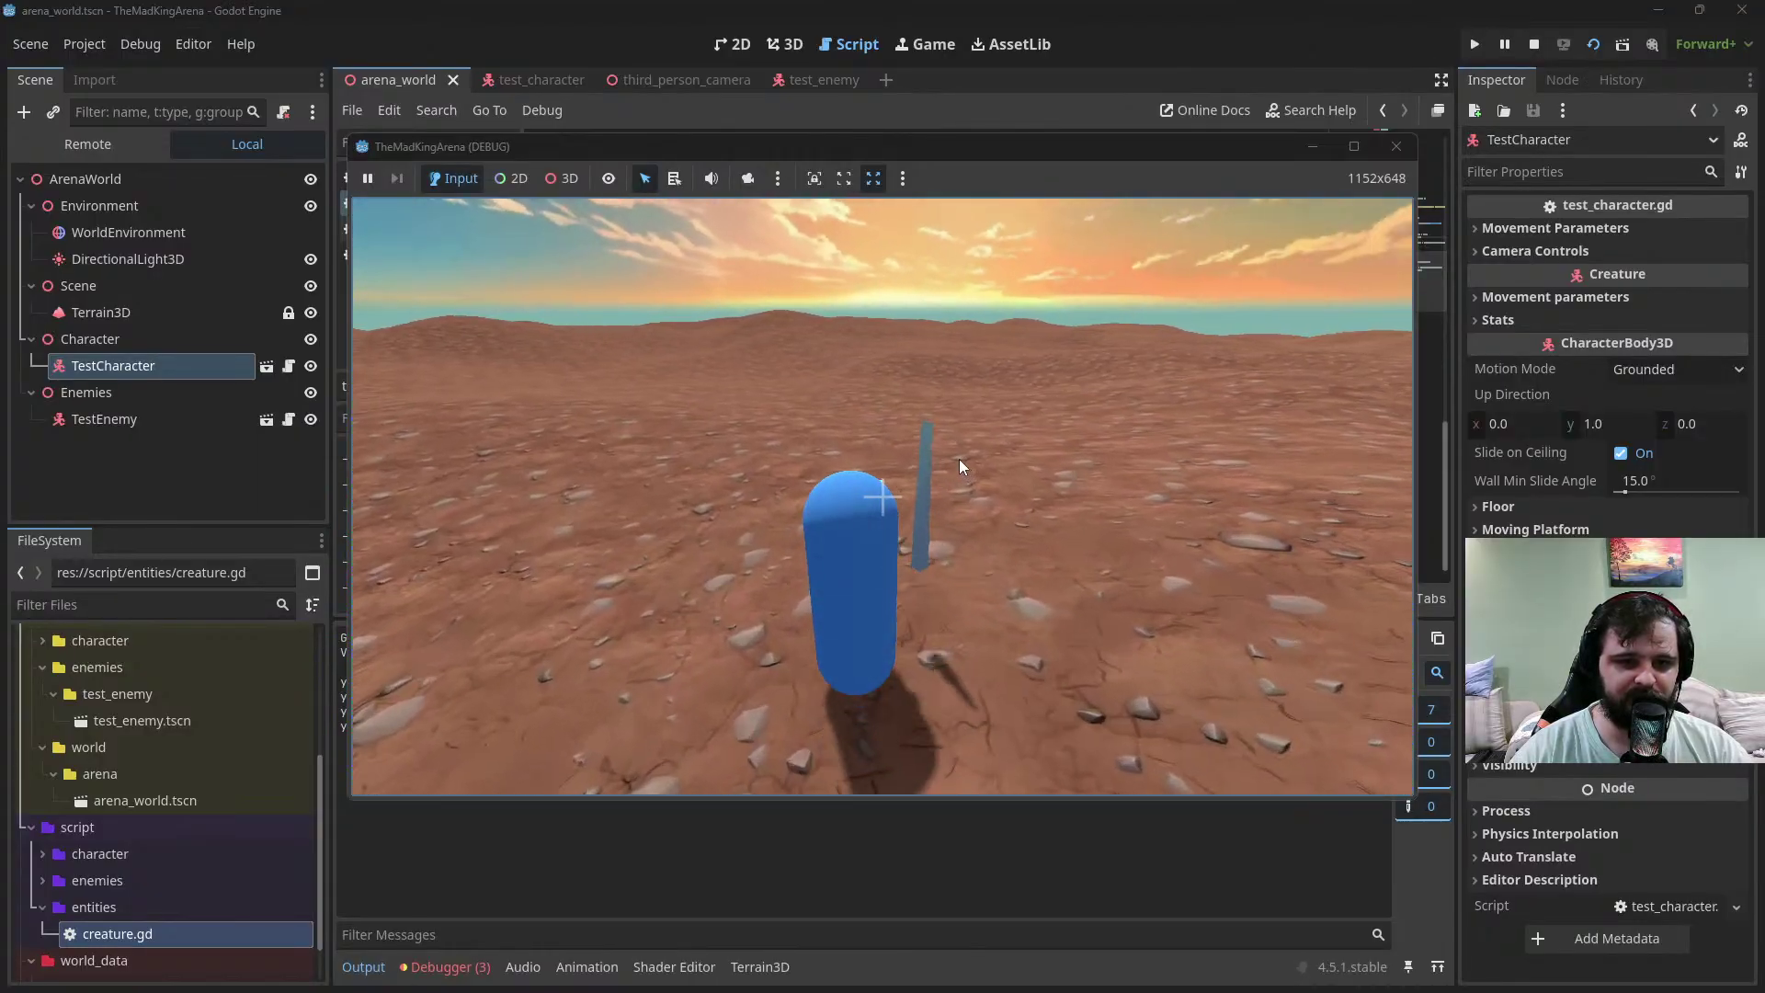
key("w")
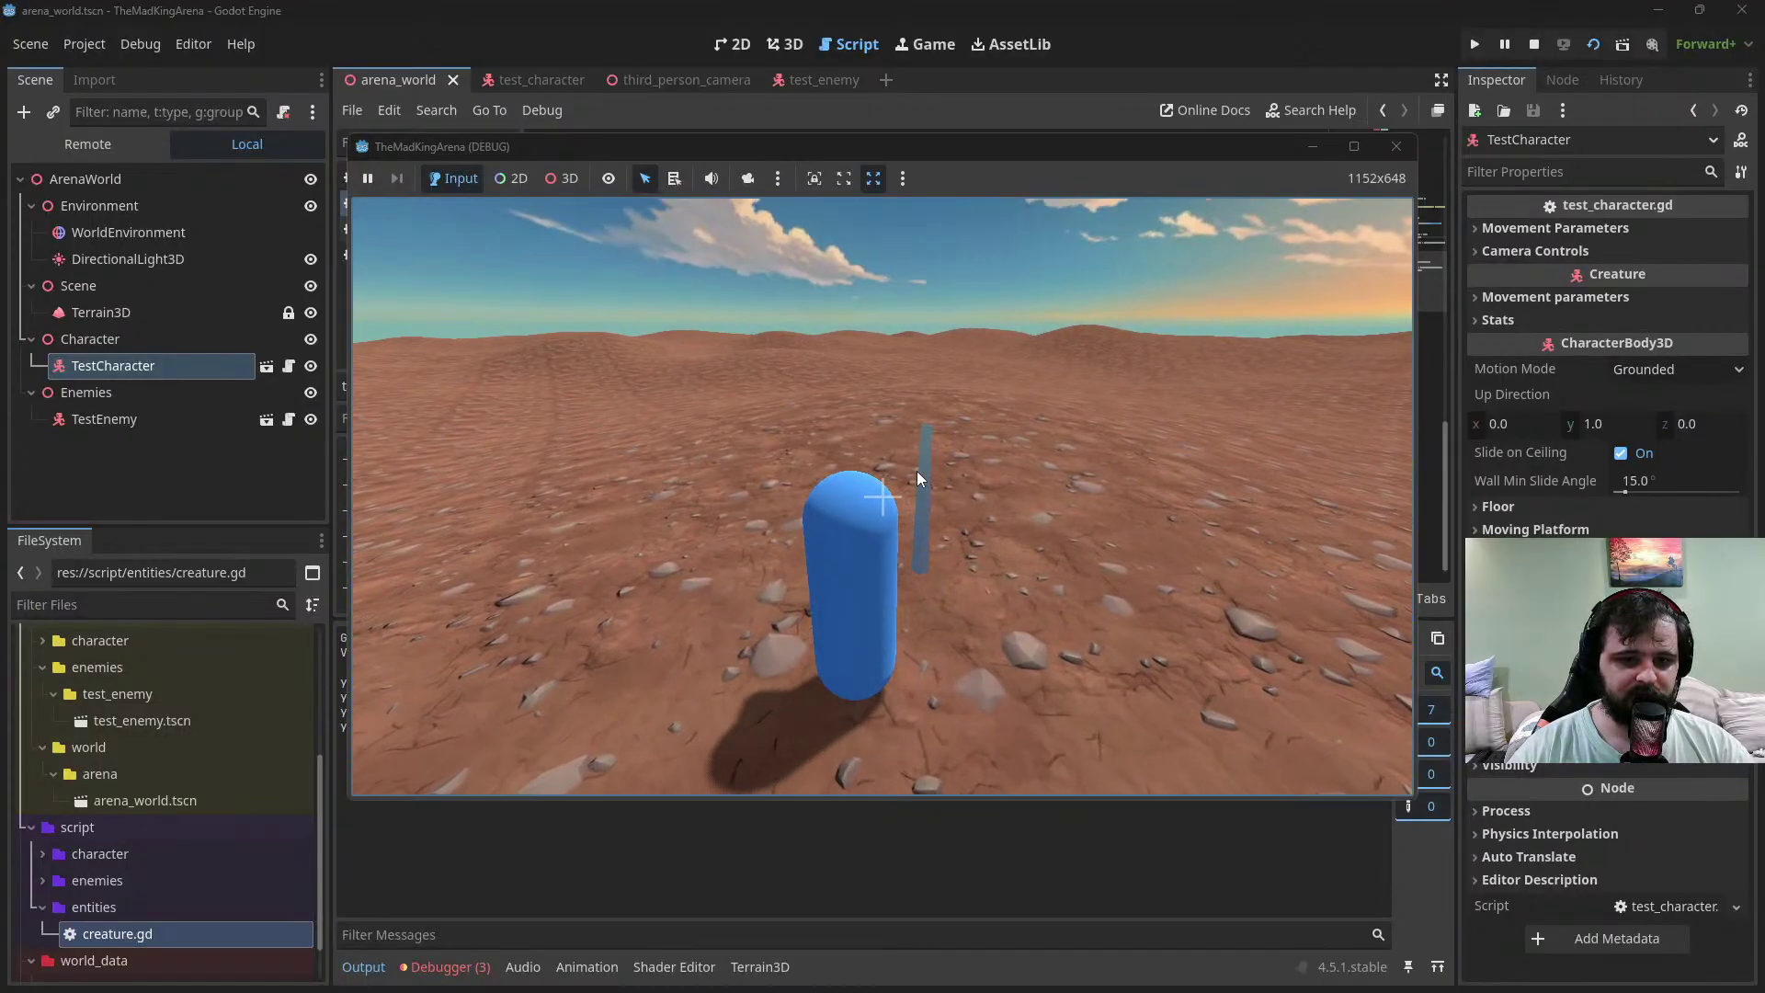
key("w")
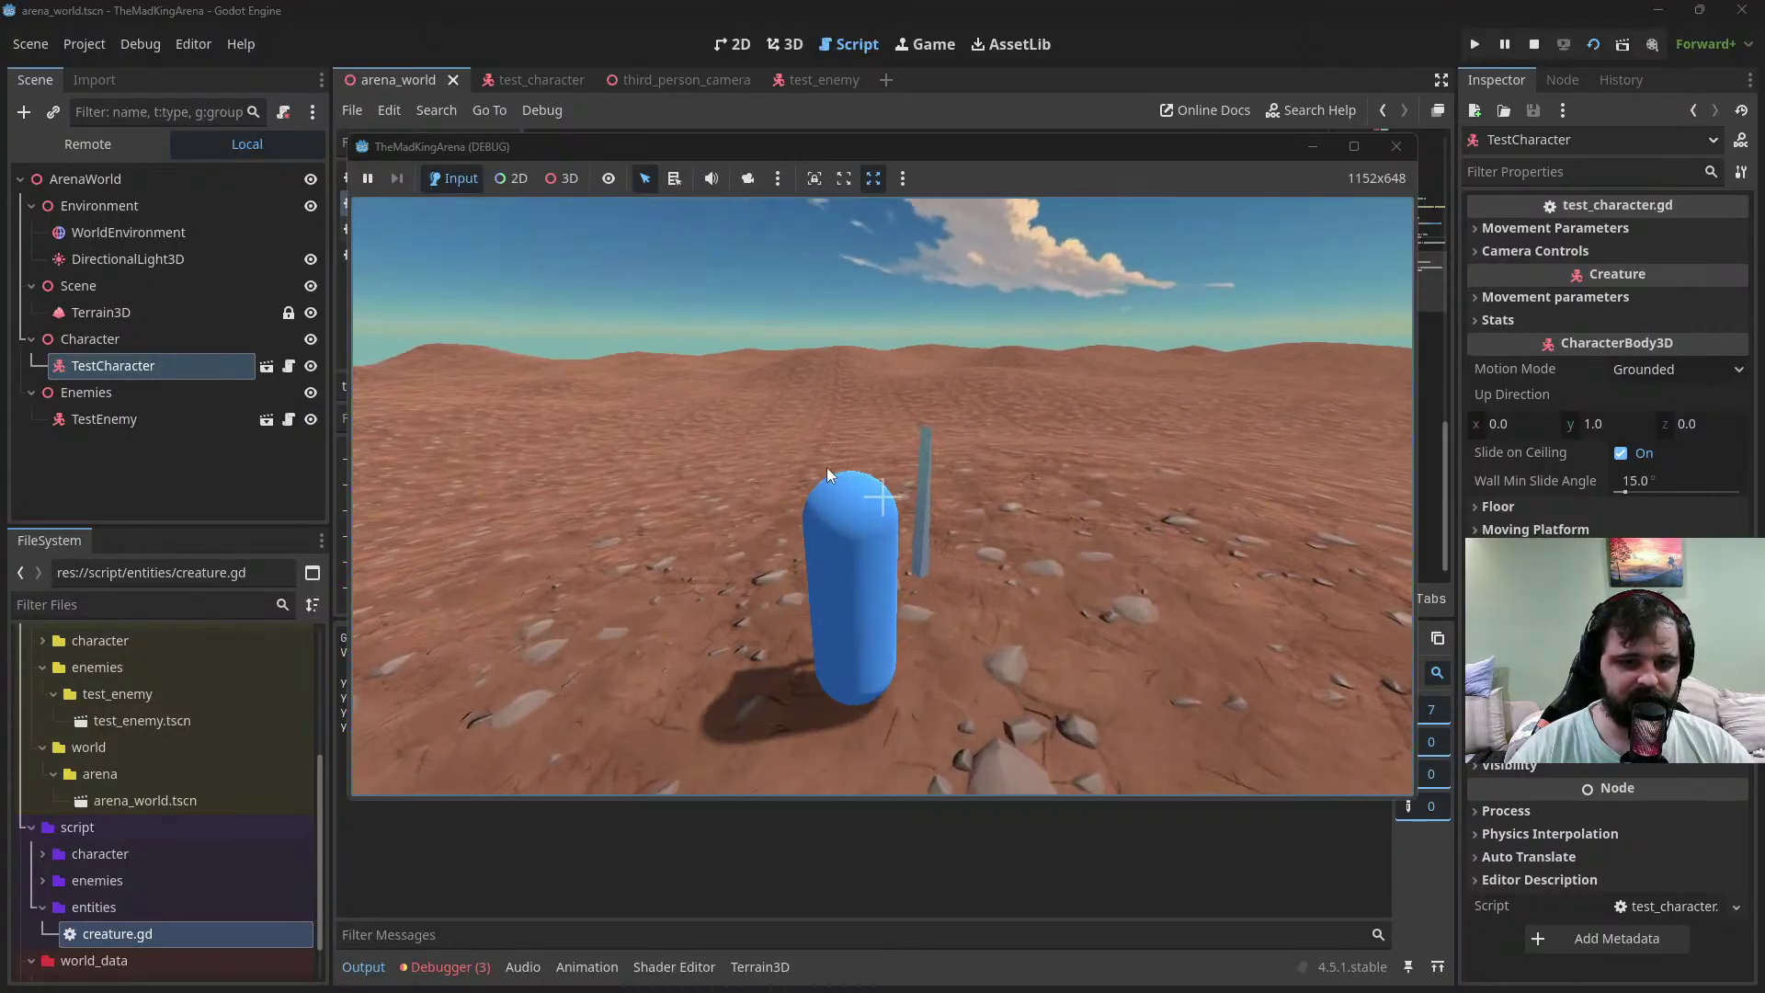
key("w")
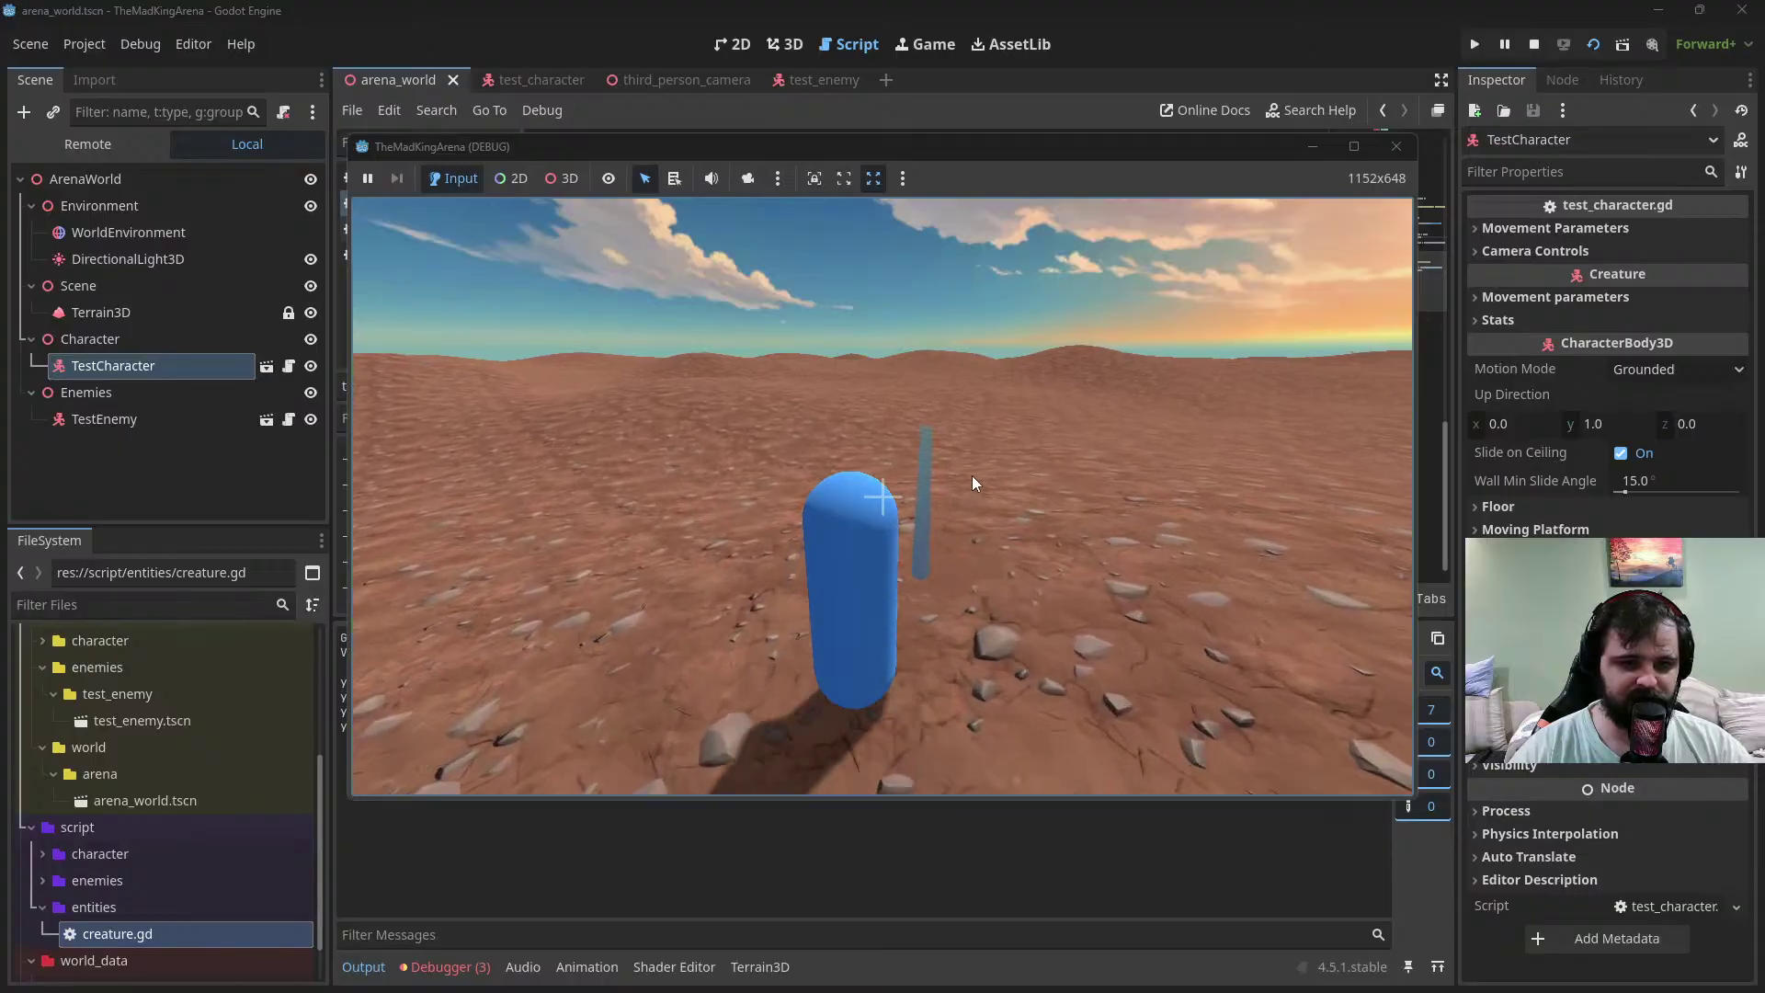
key("w")
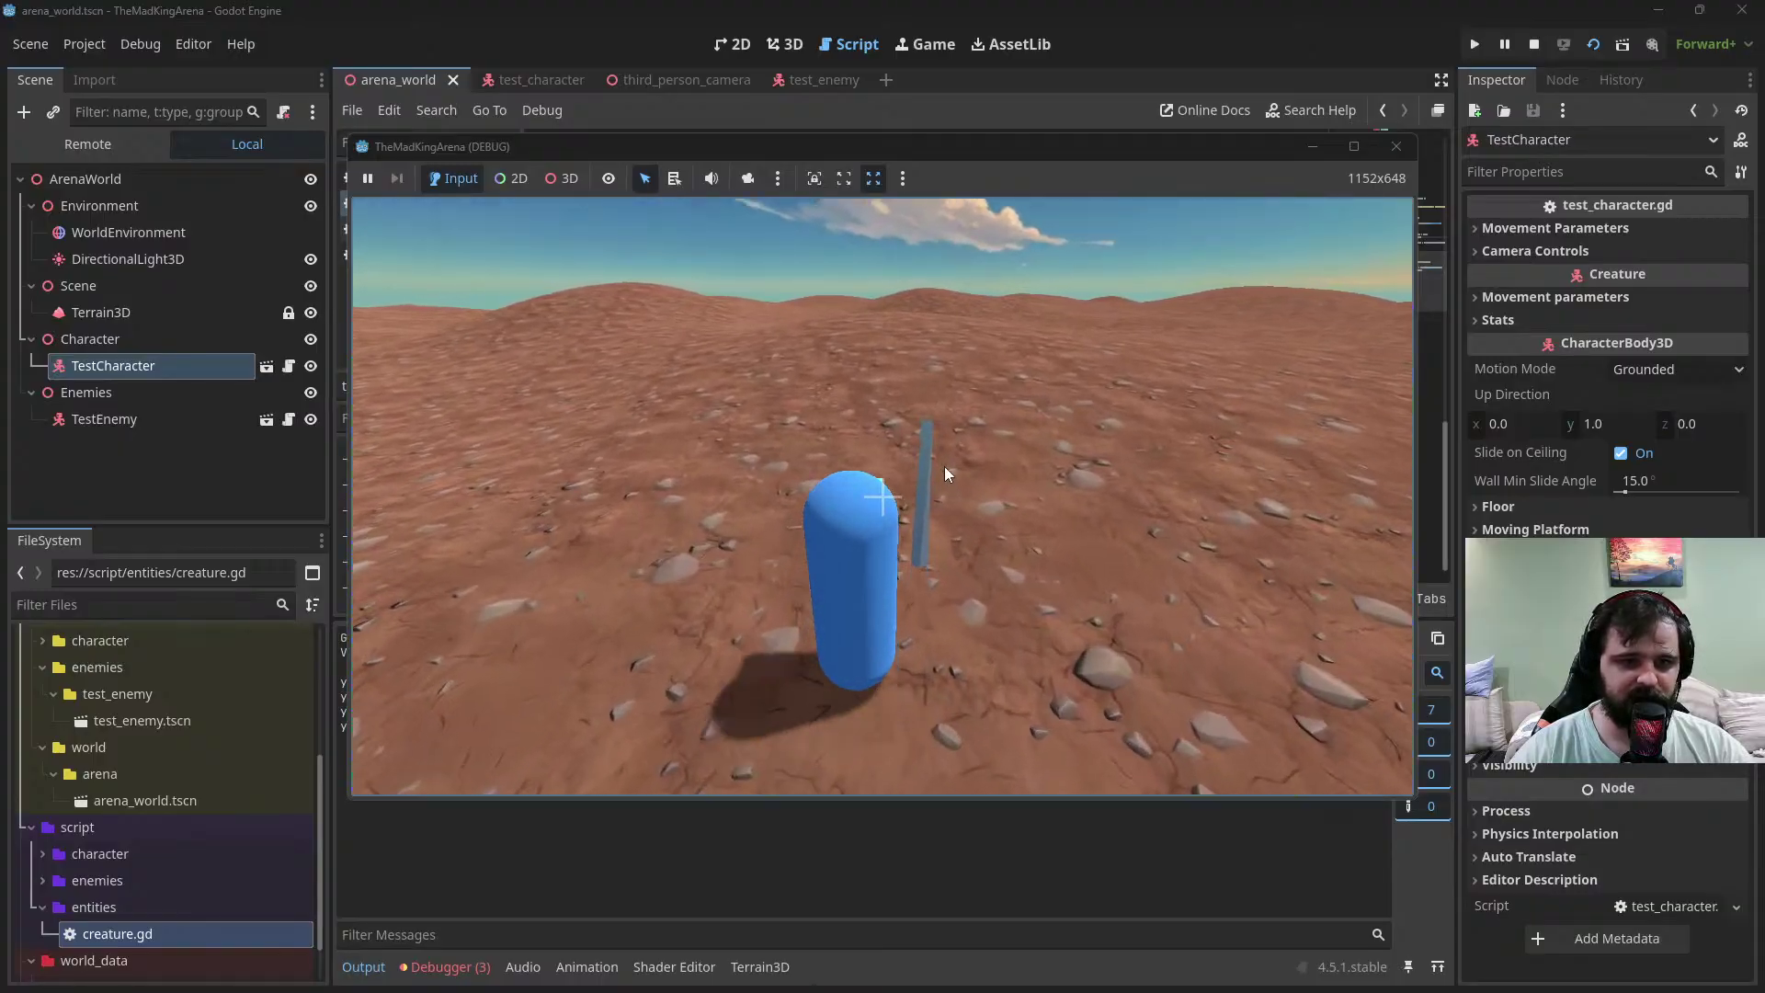
key("w")
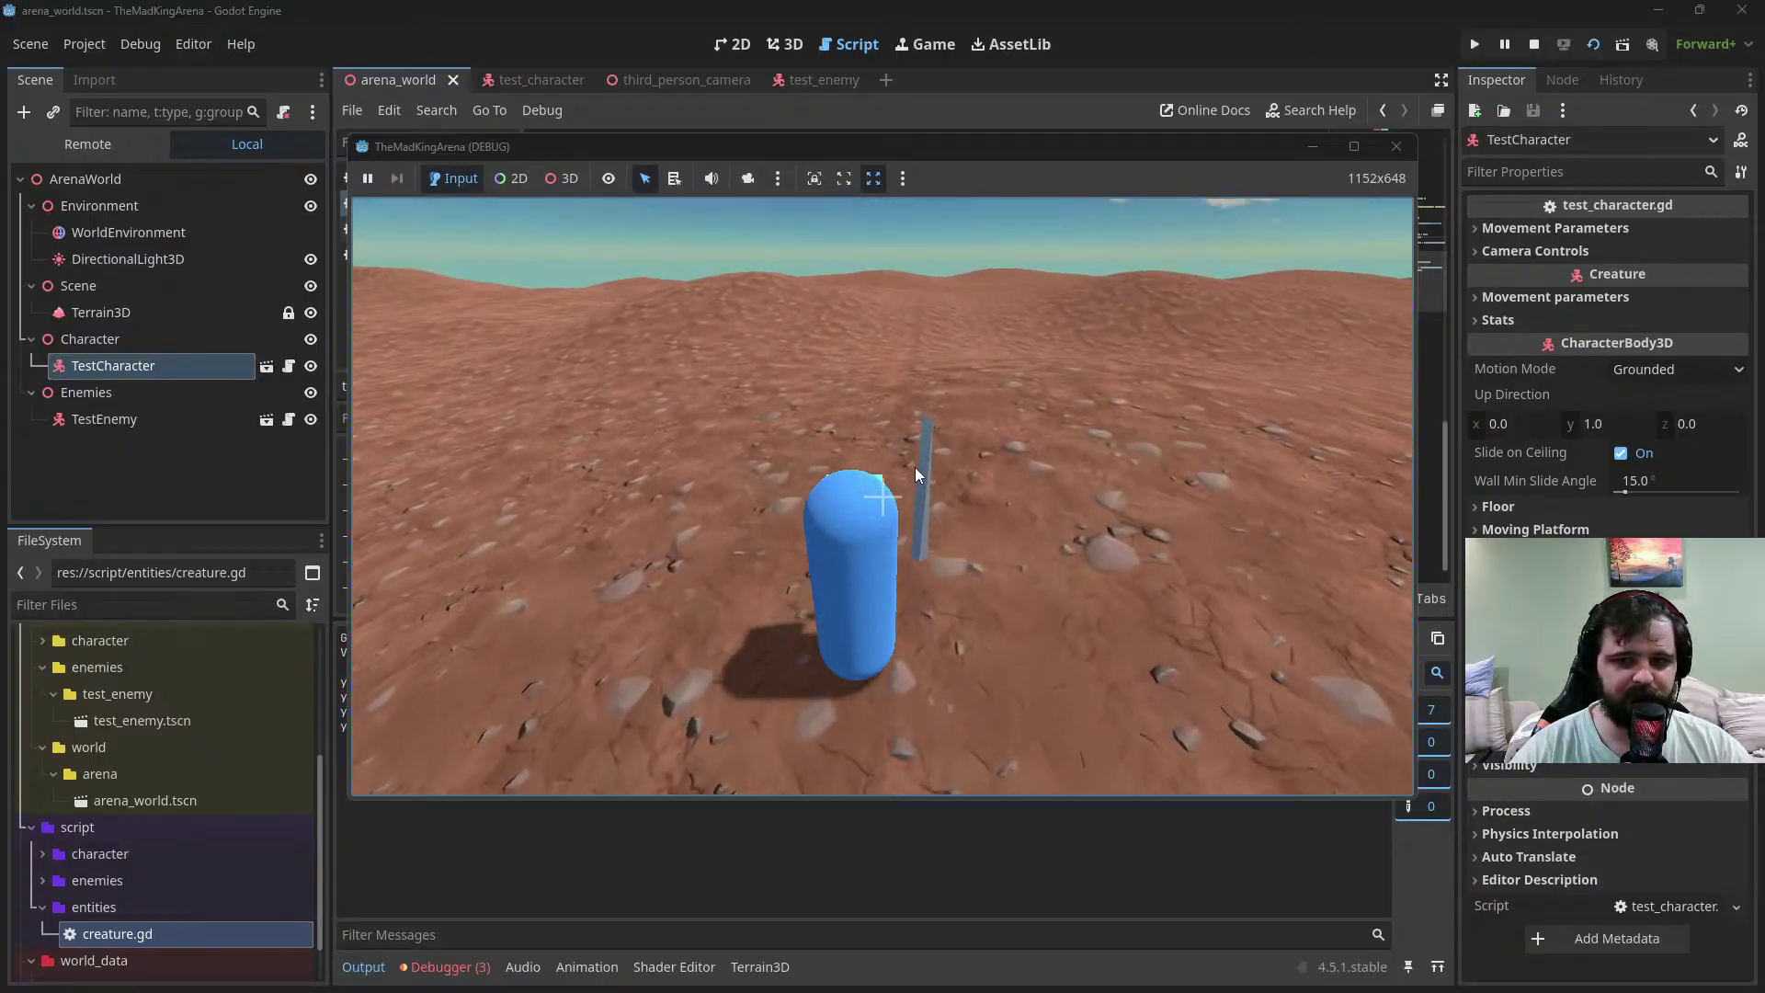
key("w")
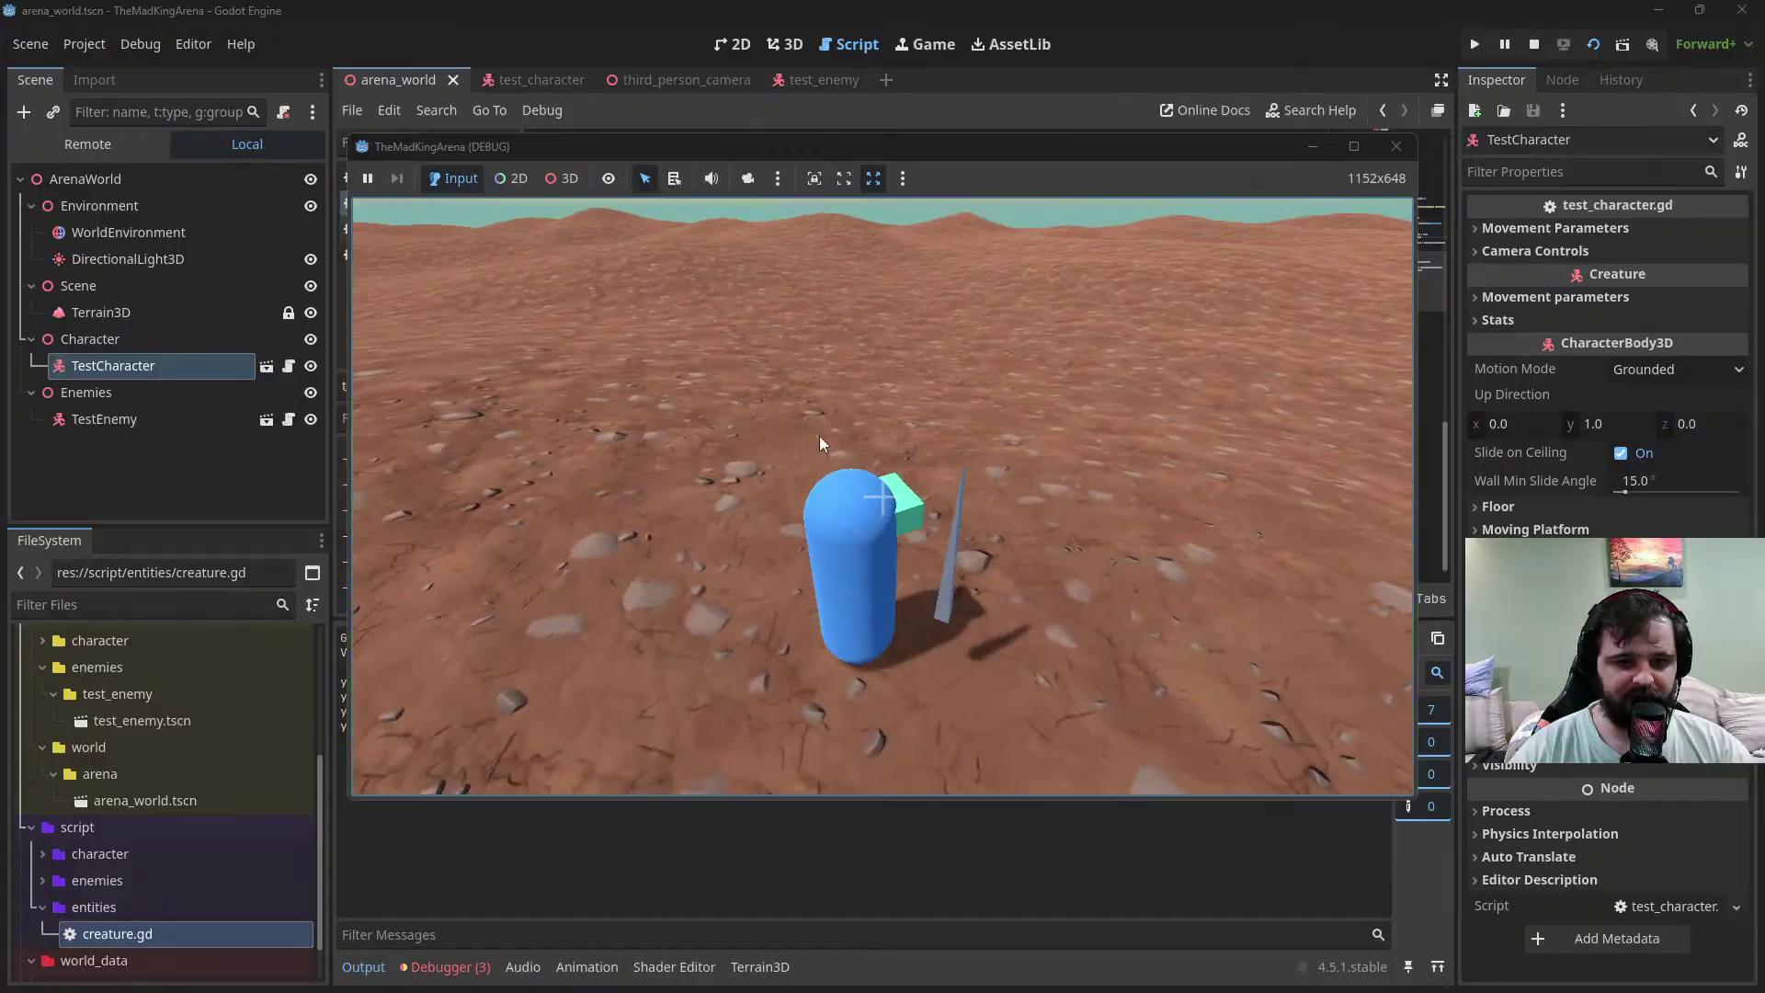
Test the player's attack by swinging the sword repeatedly in the running game
left_click(883, 422)
left_click(960, 405)
left_click(960, 407)
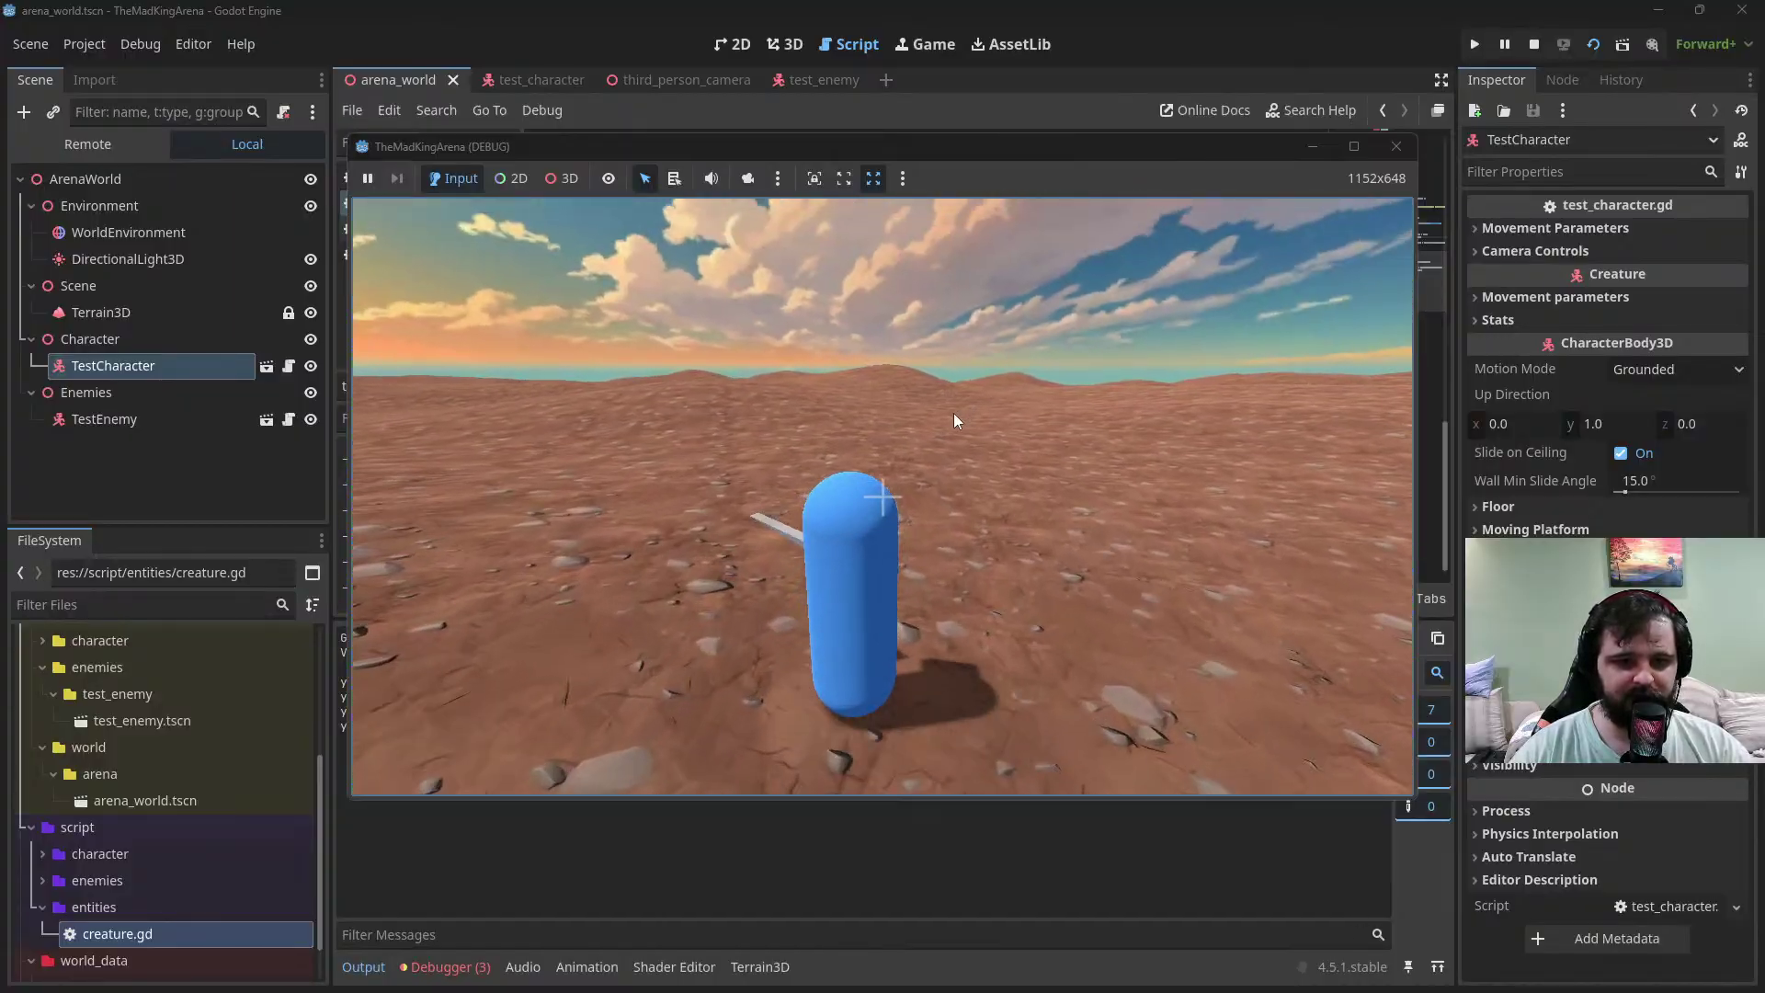
left_click(945, 415)
left_click(974, 416)
left_click(952, 412)
left_click(945, 412)
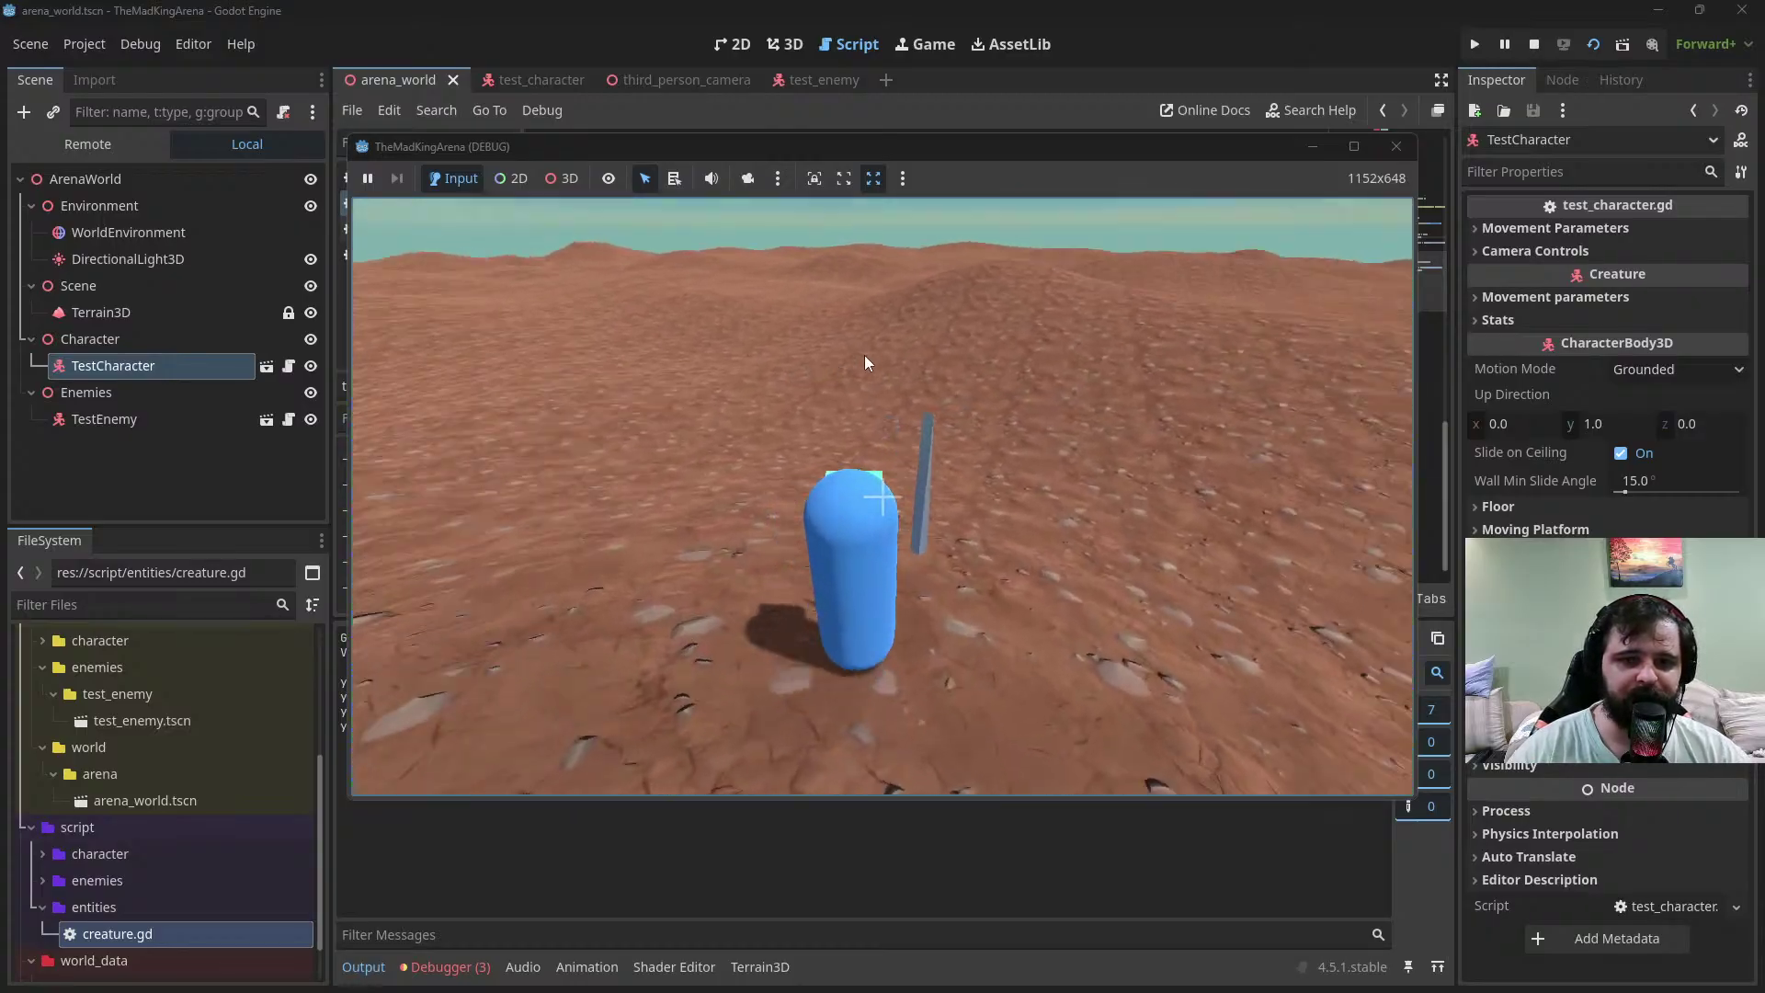
Stop the running game, save the scene and return to the _init_attack function in test_character.gd
left_click(1533, 46)
key("ctrl+s")
left_click(1012, 352)
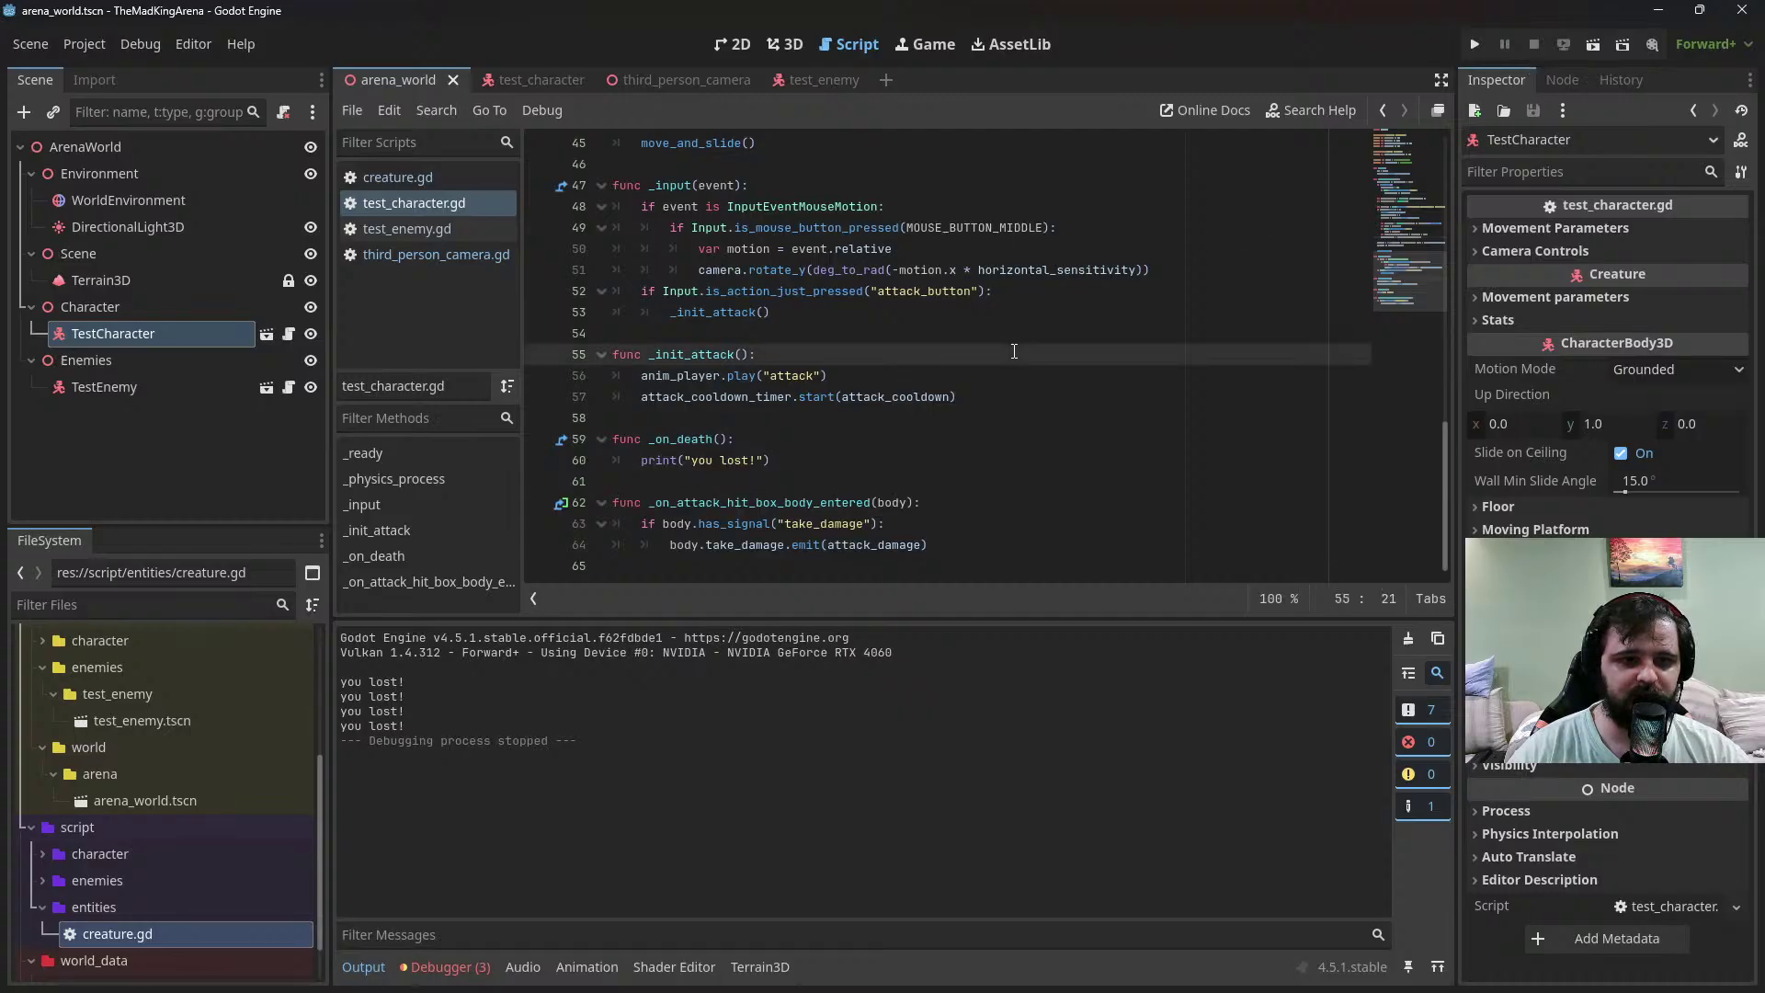
Review test_character.gd from the exported movement parameters through to the attack and death functions
scroll(1012, 352, "up", 12)
scroll(1012, 352, "up", 3)
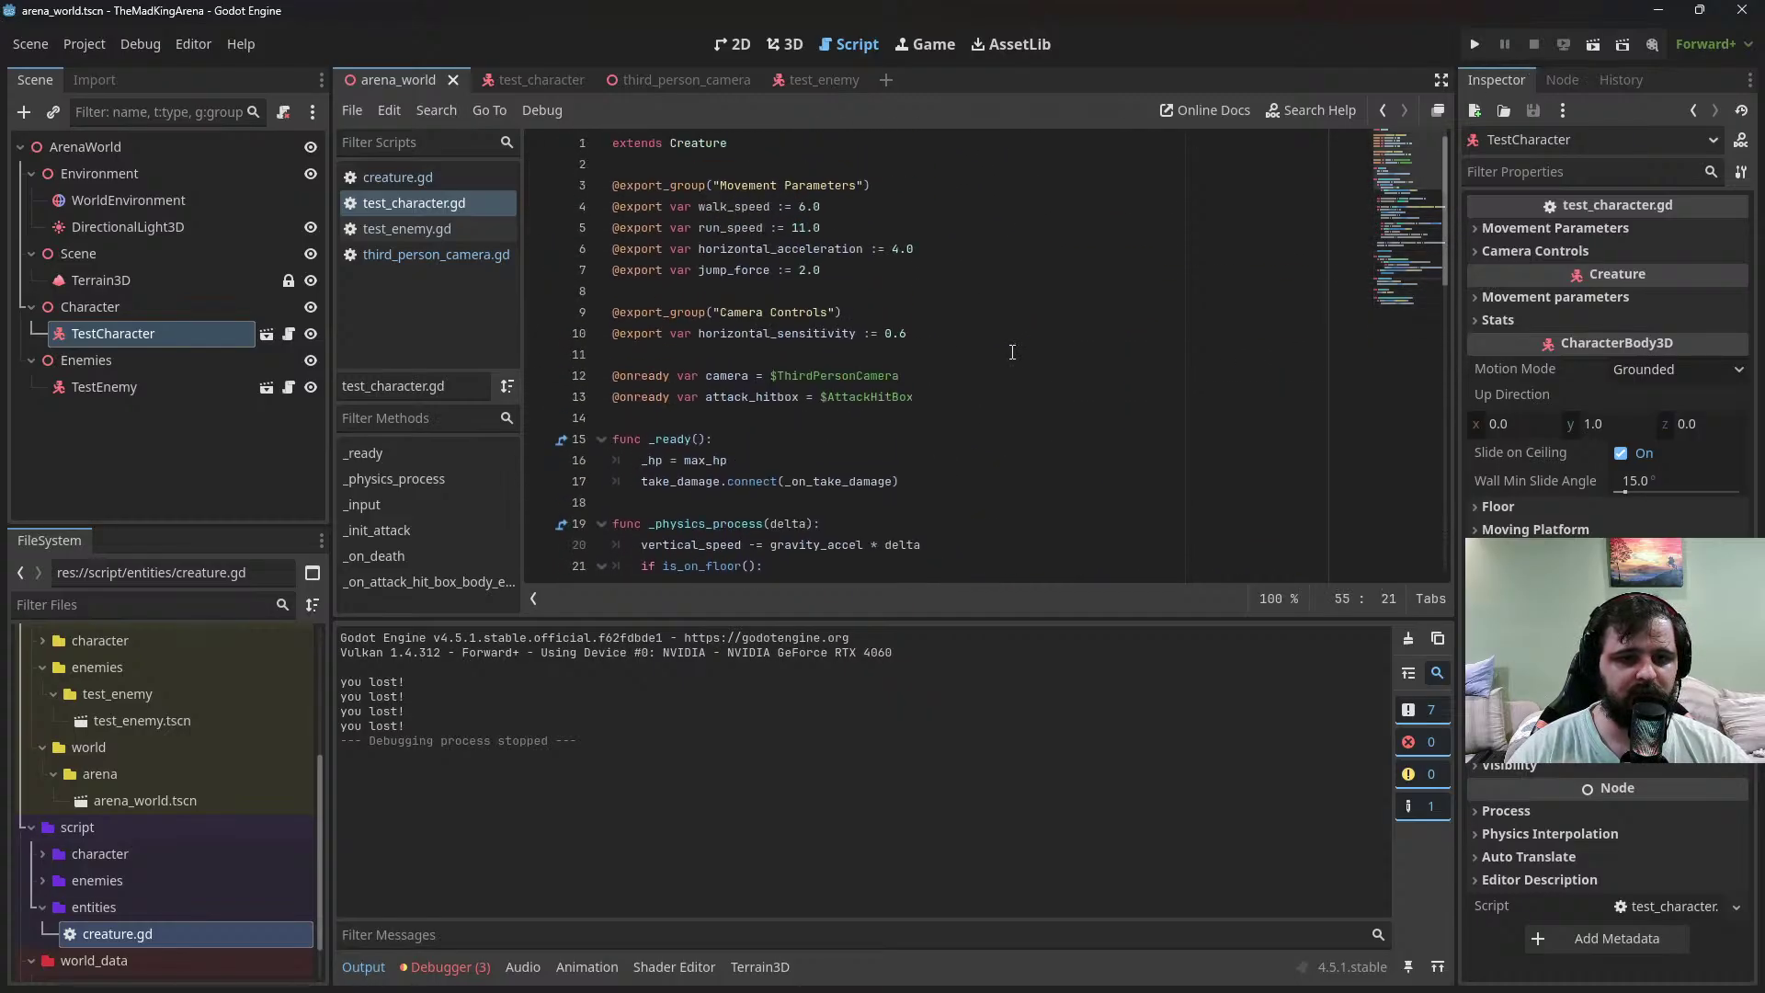
scroll(1013, 352, "down", 10)
scroll(1012, 352, "up", 8)
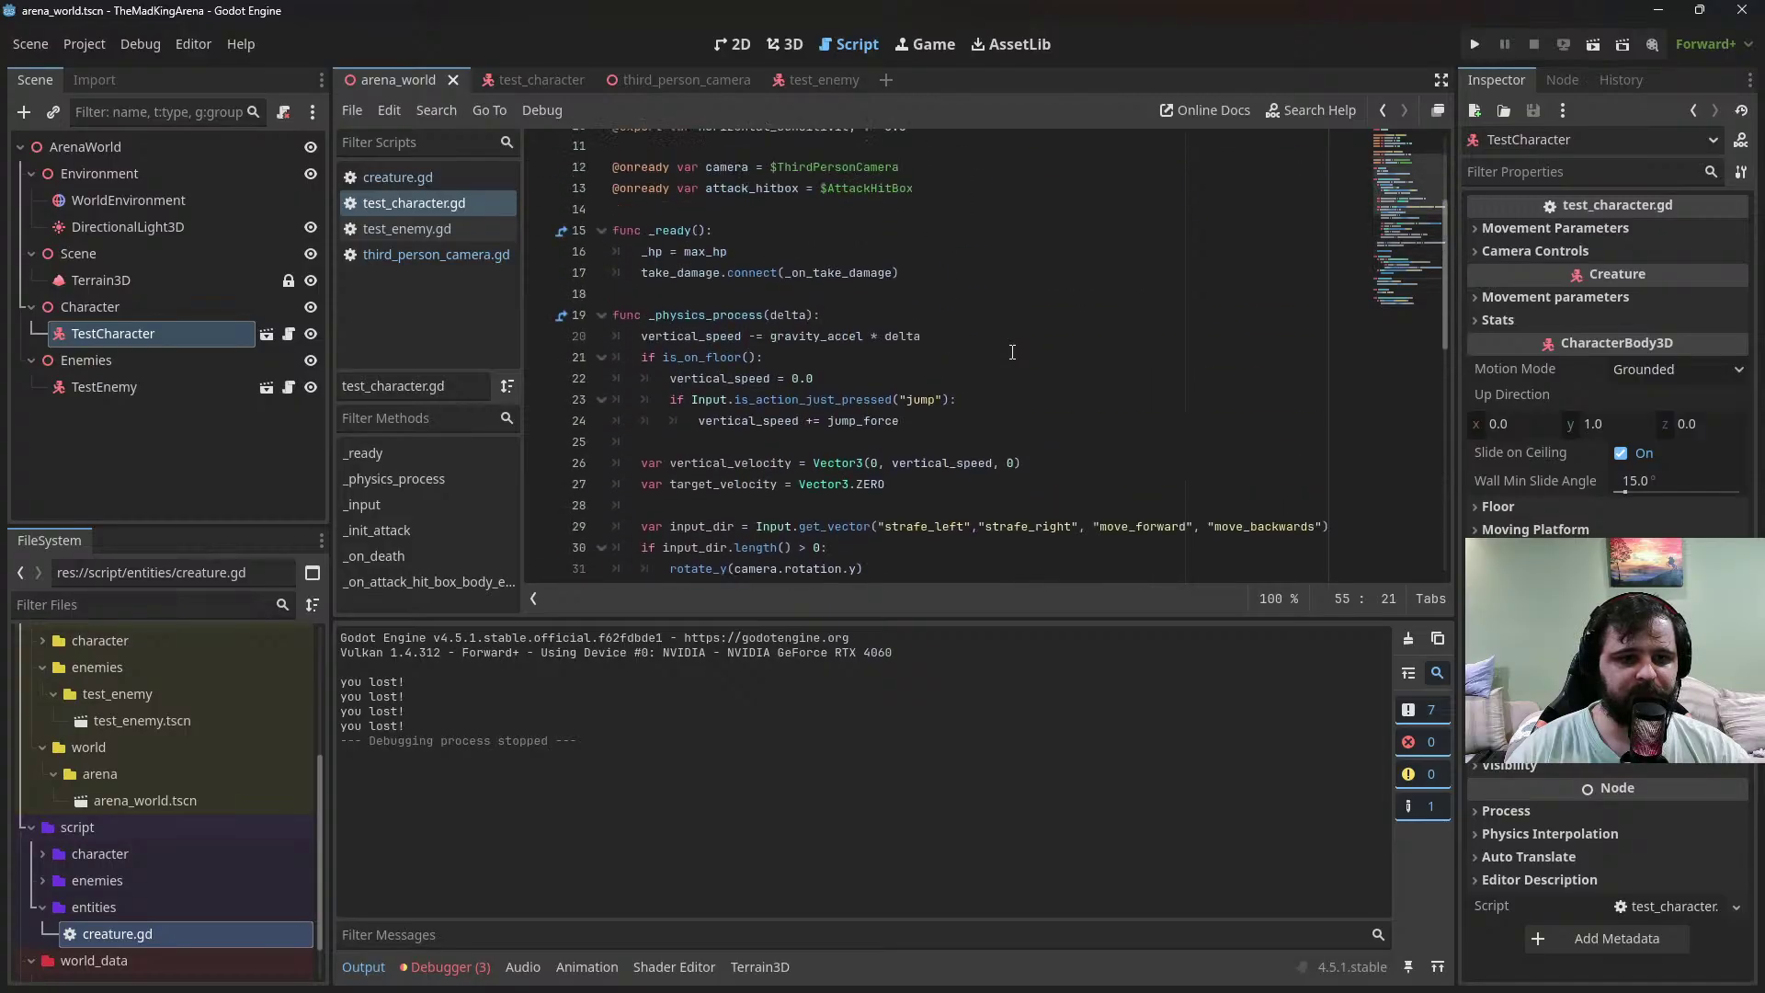
scroll(1012, 352, "up", 4)
left_click(1052, 331)
key("ctrl+s")
scroll(1052, 331, "down", 9)
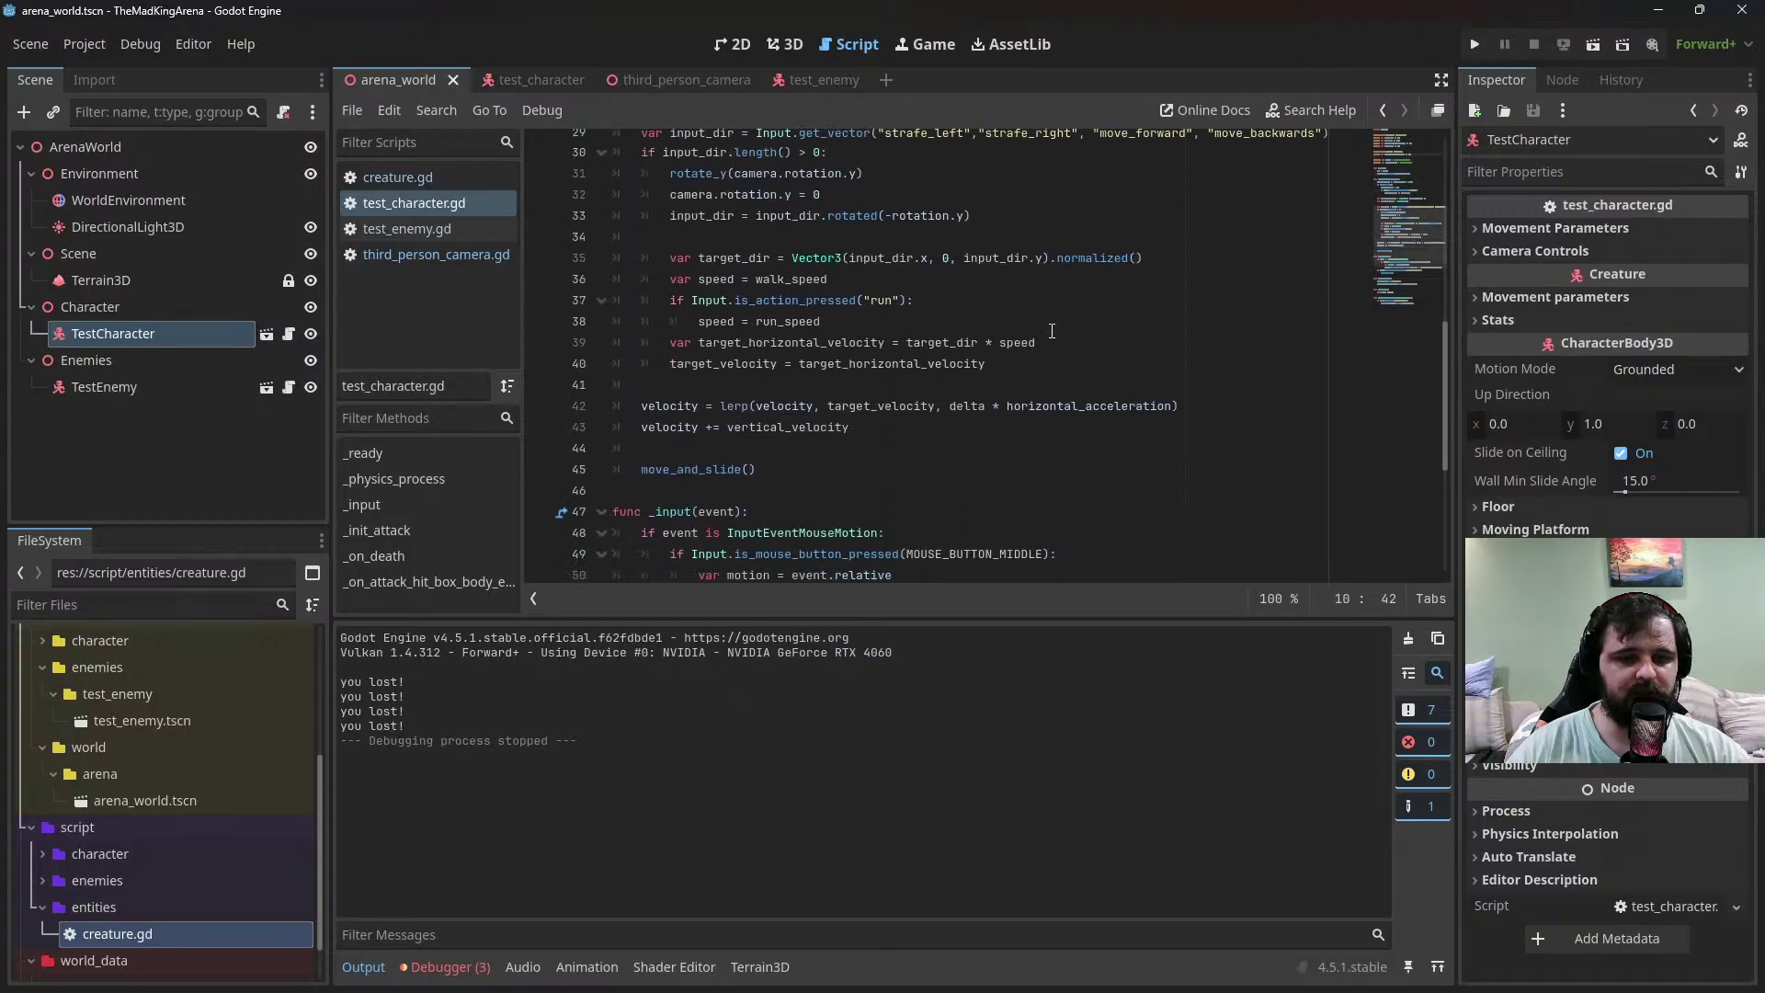
scroll(1052, 331, "down", 5)
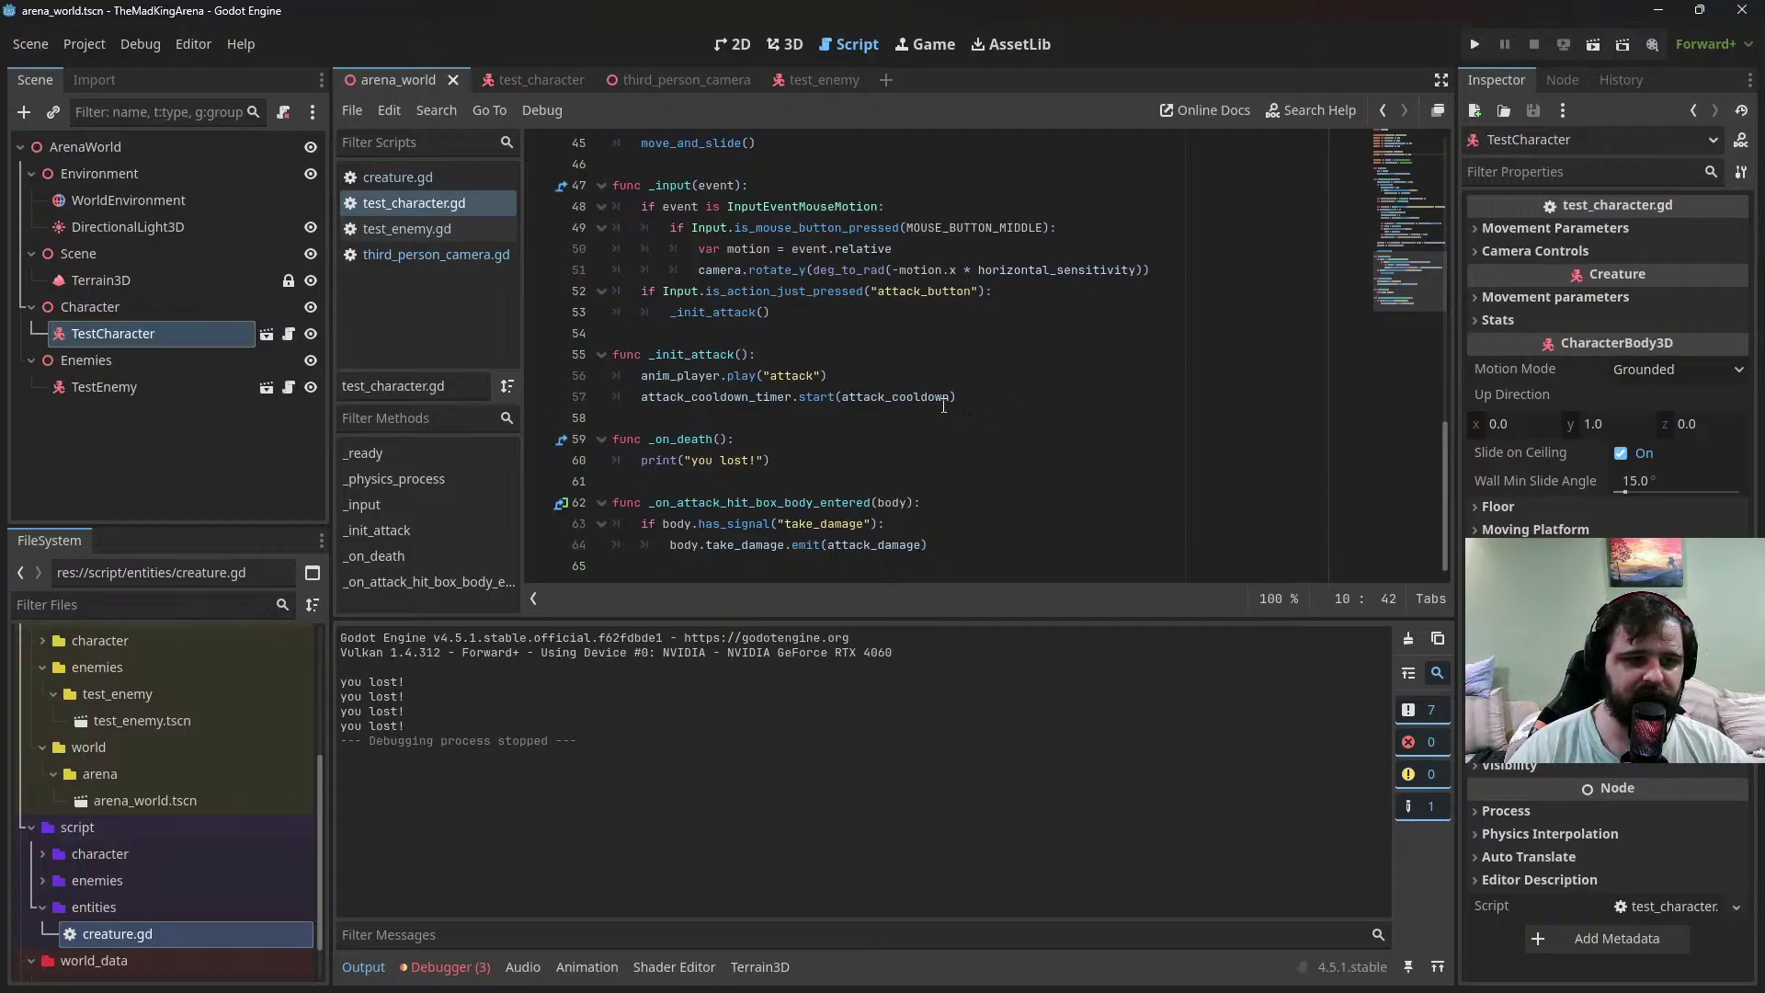
Open the test_enemy scene in the 3D view and frame the enemy model from its front
left_click(48, 394)
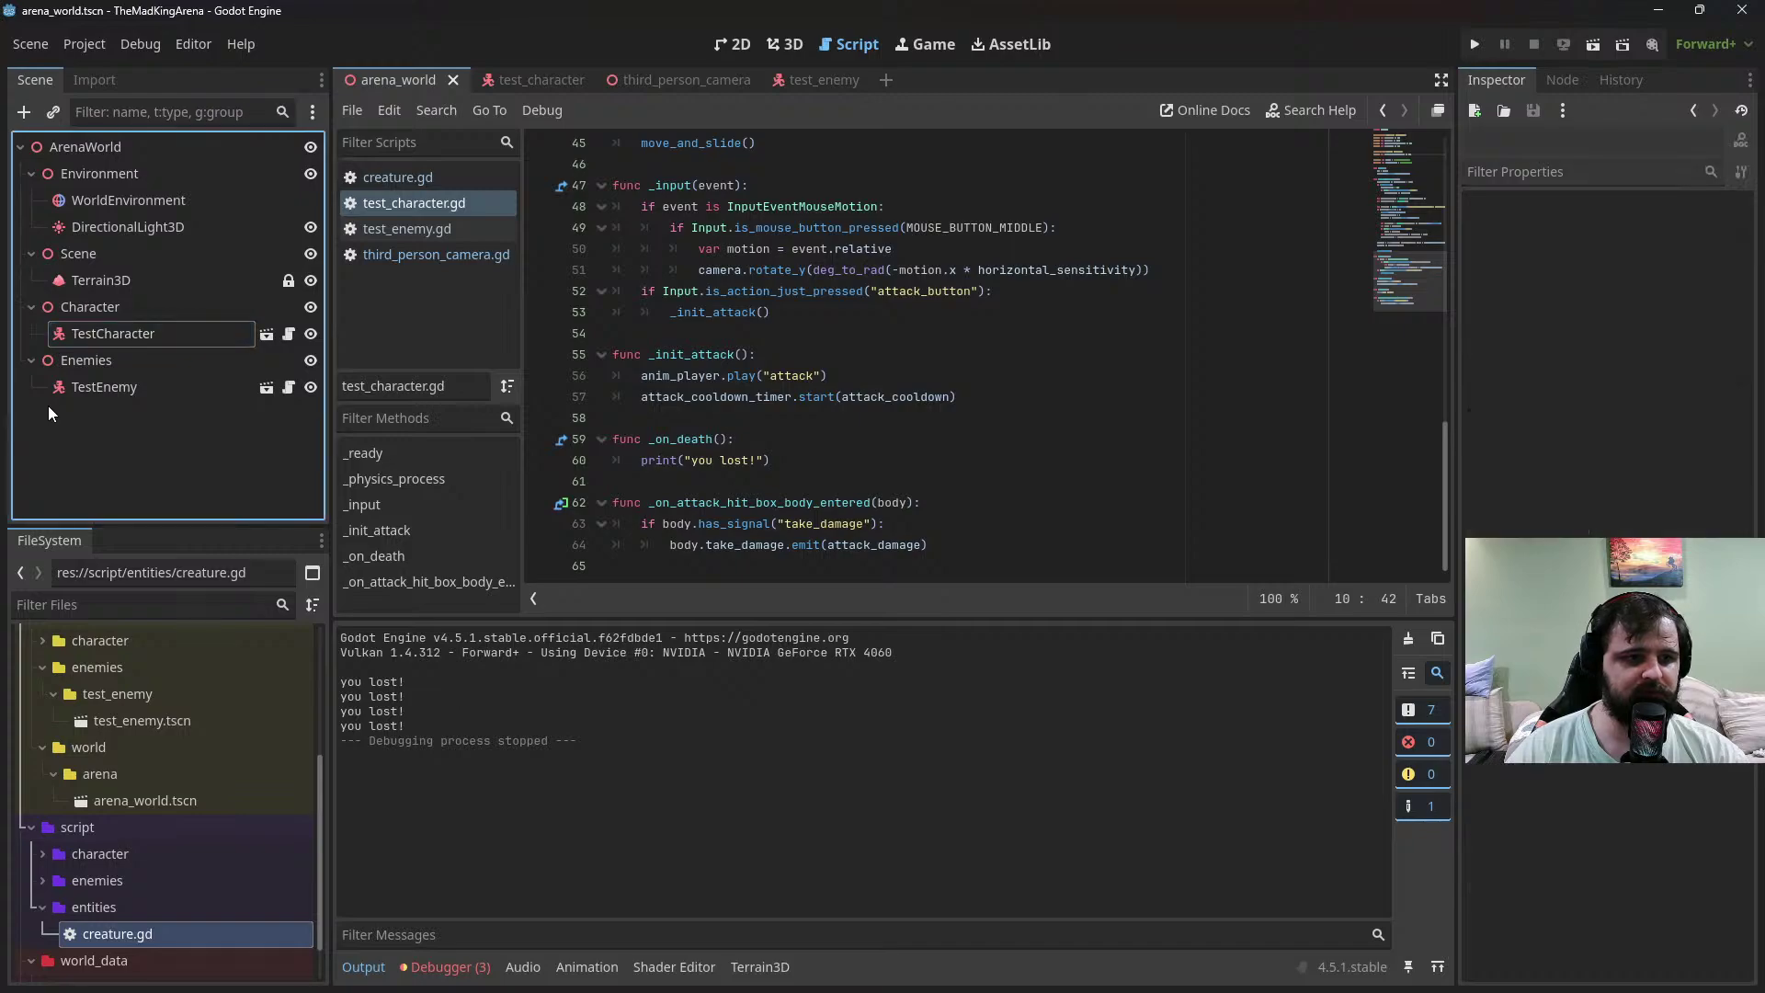
left_click(815, 80)
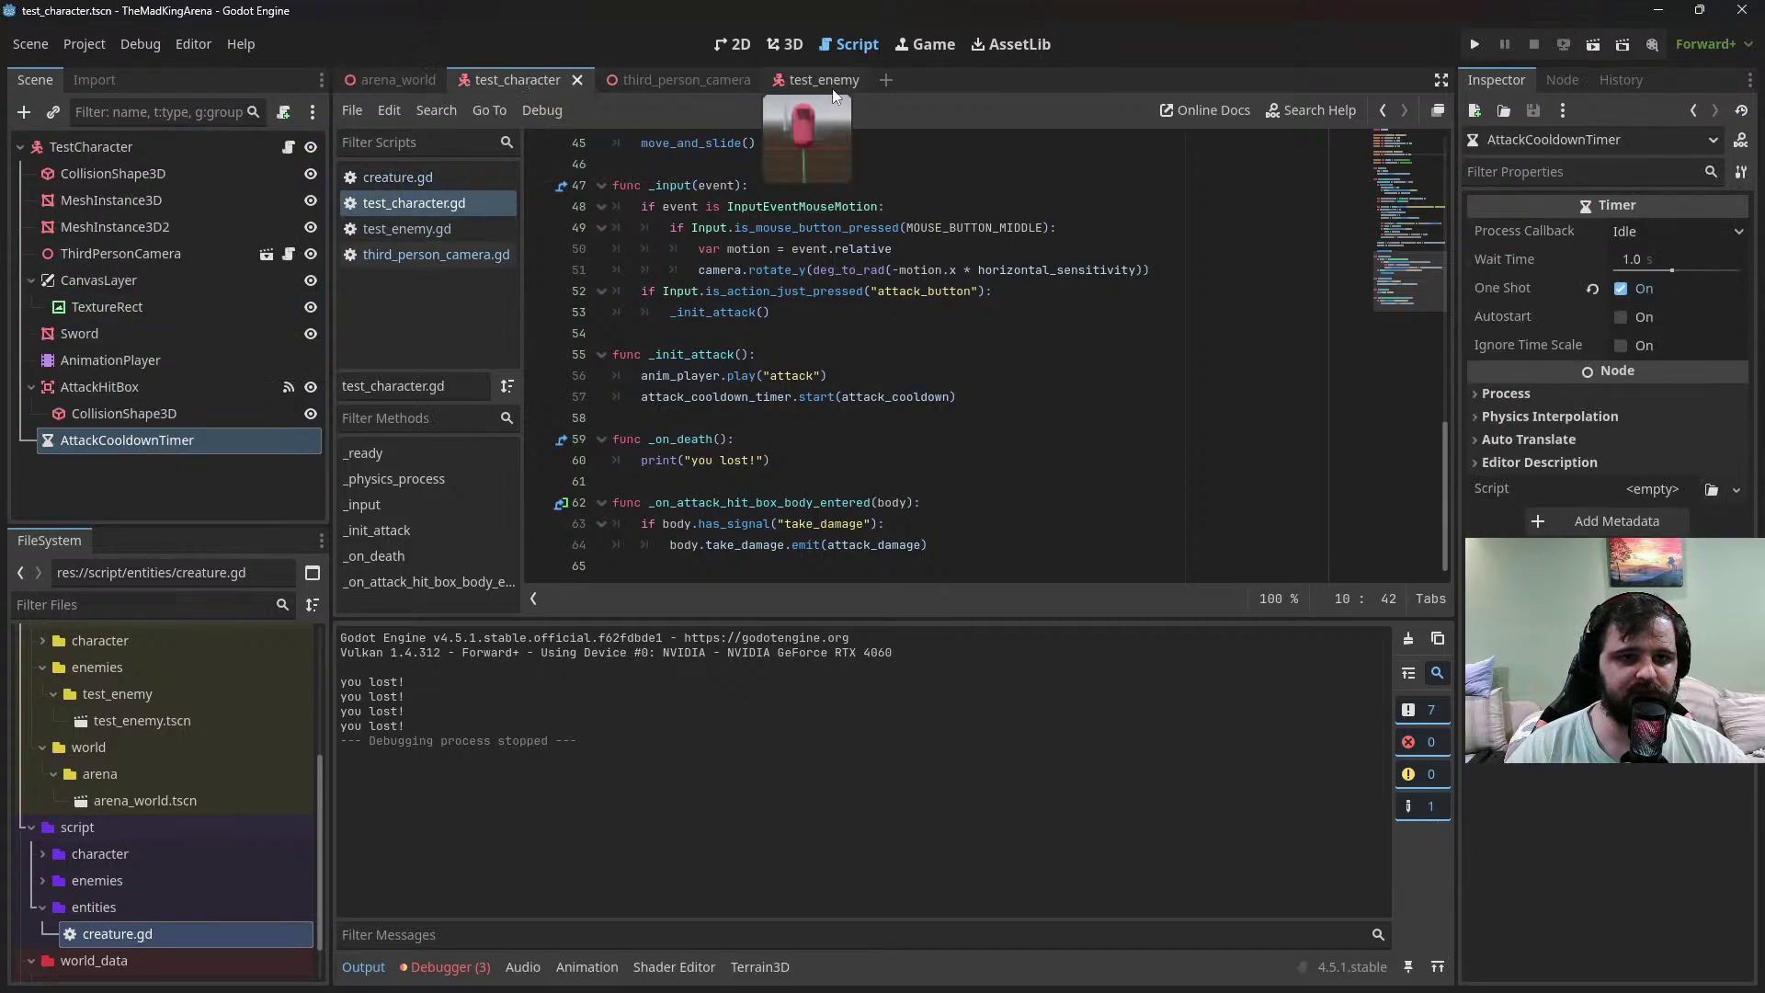
left_click(785, 44)
middle_click_drag(815, 290, 966, 377)
scroll(962, 362, "up", 5)
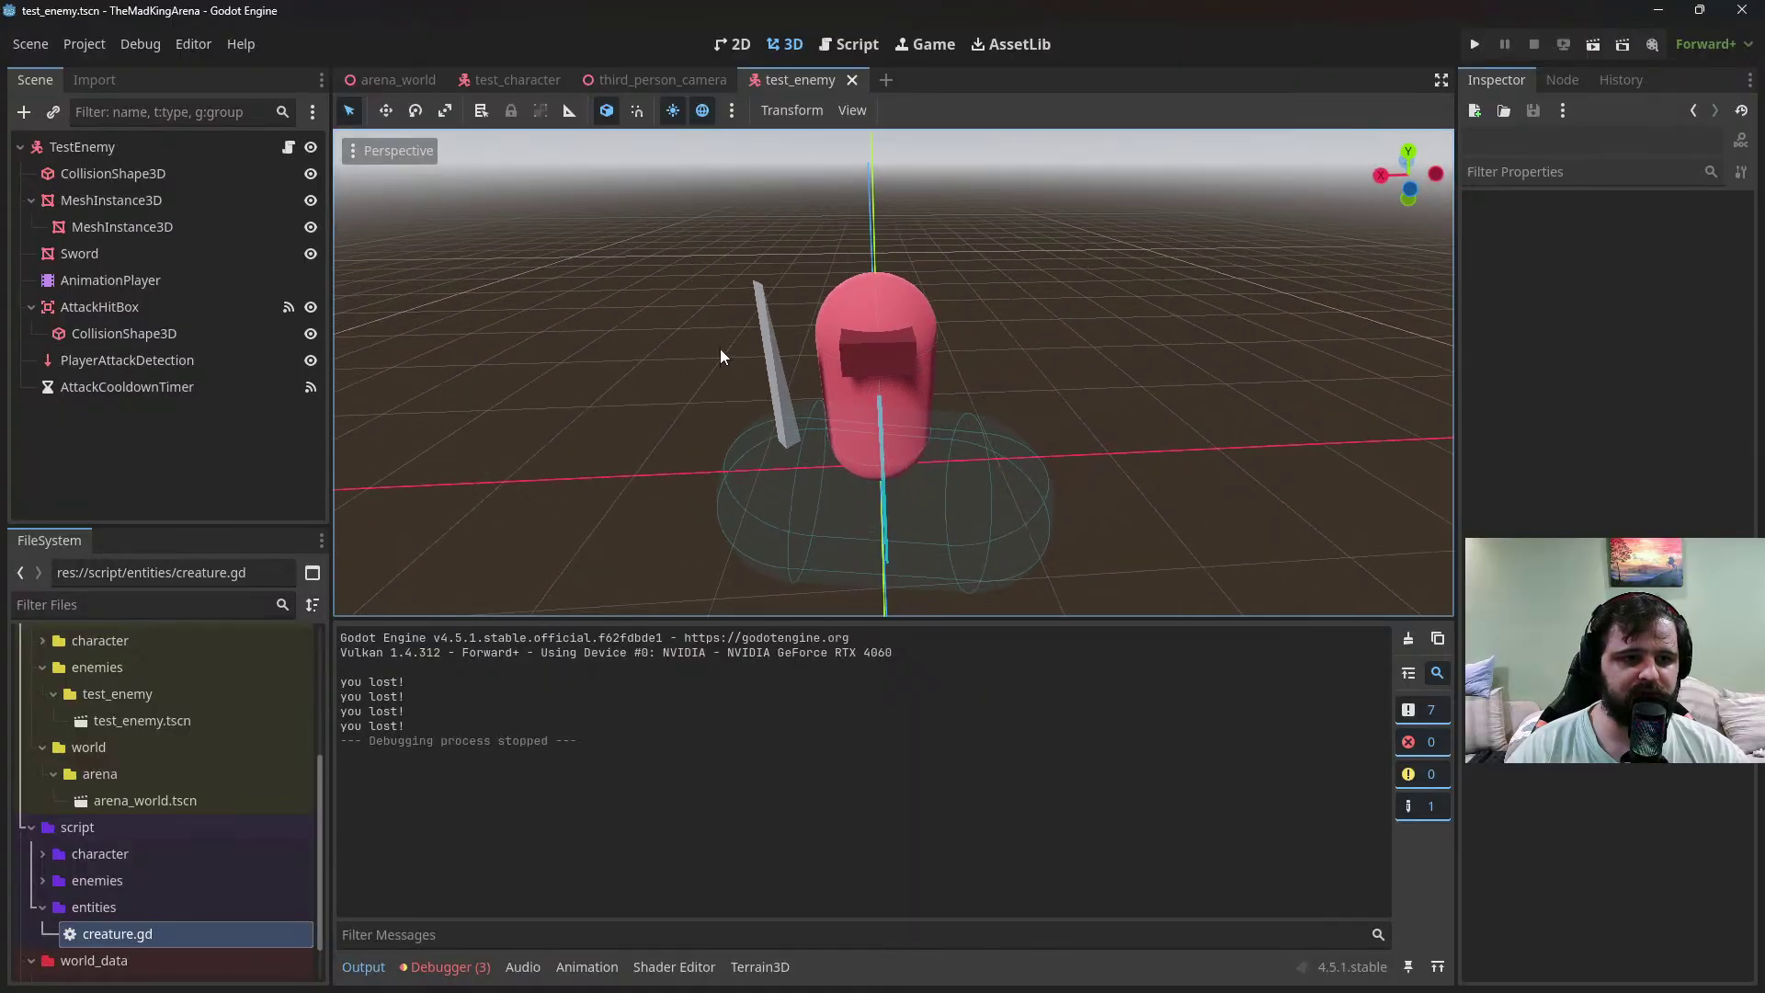
Add a CanvasLayer node as a child of the TestEnemy root and select it
right_click(96, 156)
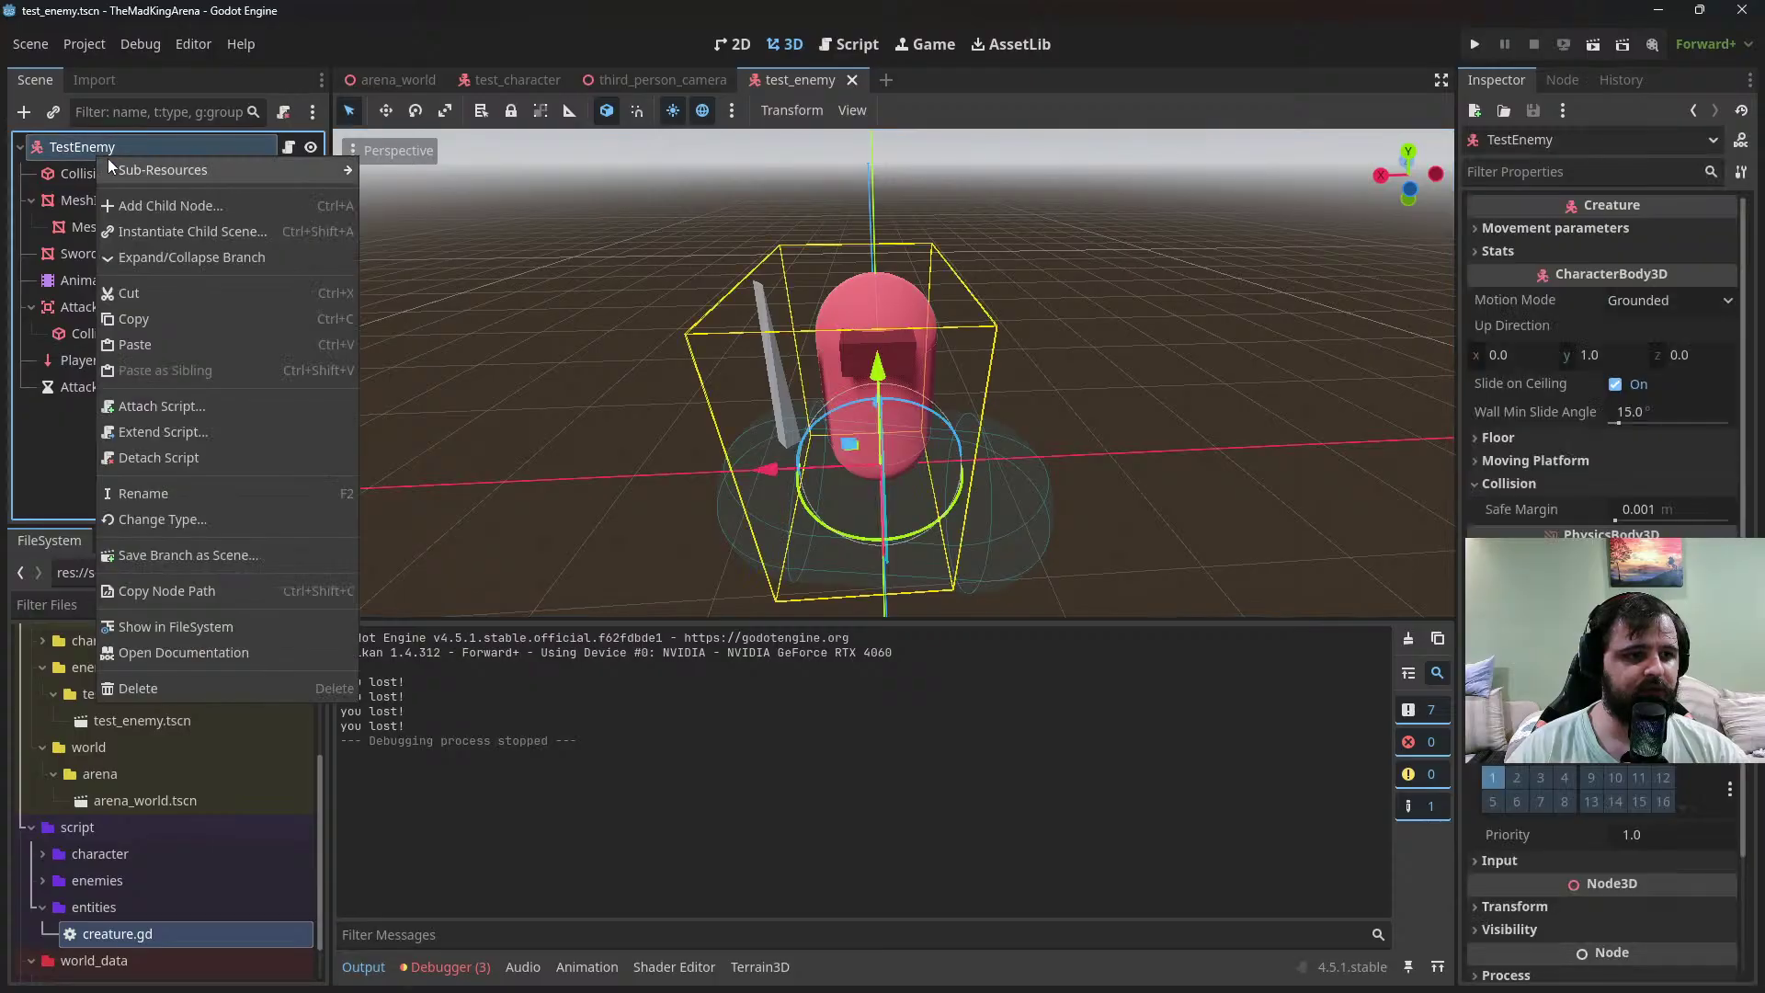
mouse_move(142, 180)
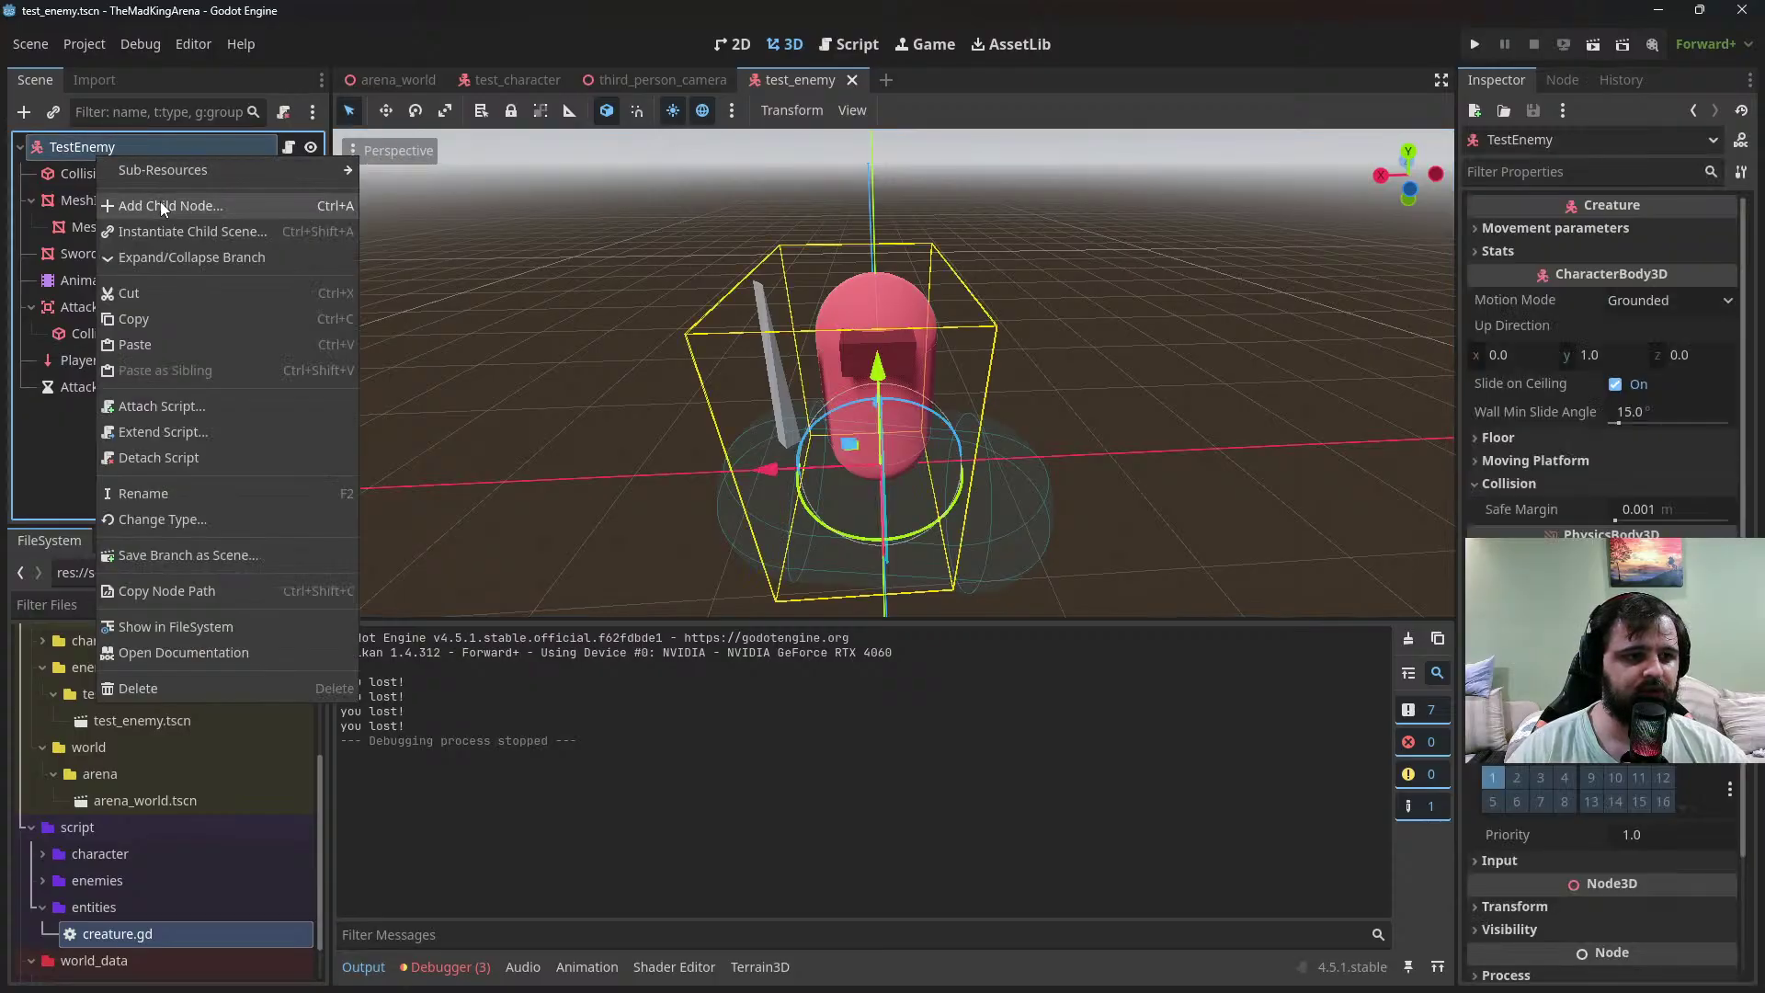
left_click(160, 204)
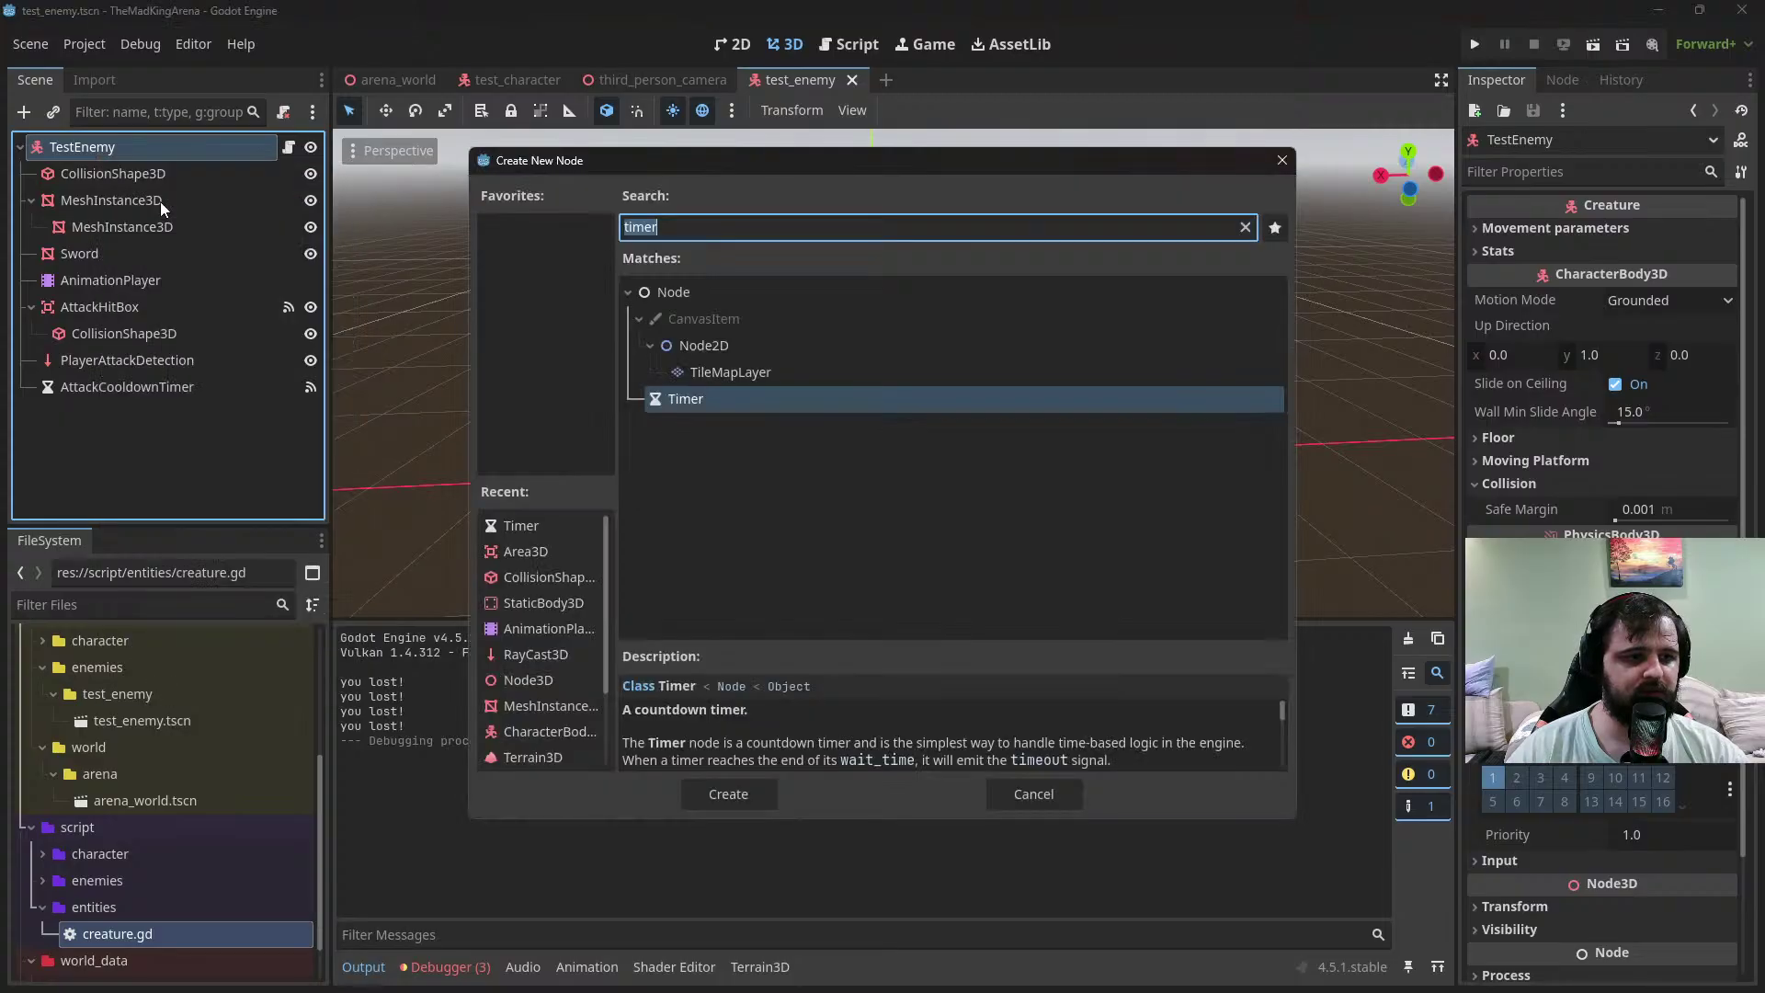
type("canvas")
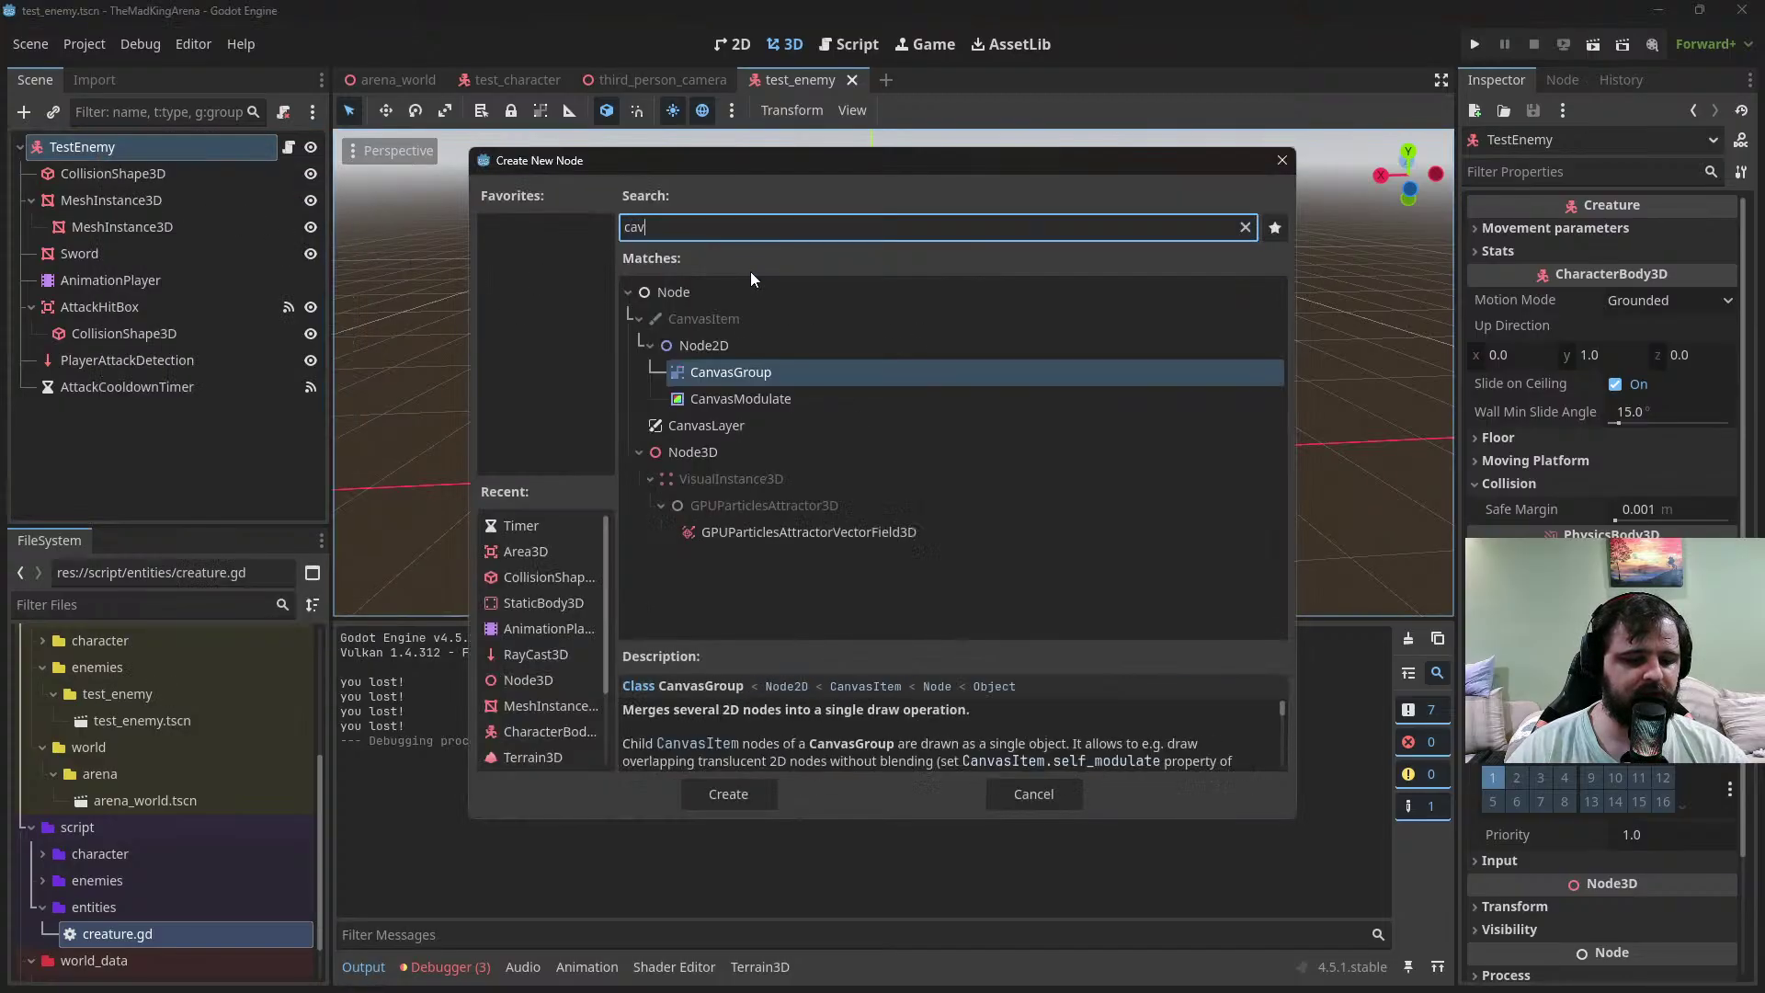
double_click(682, 433)
left_click(152, 421)
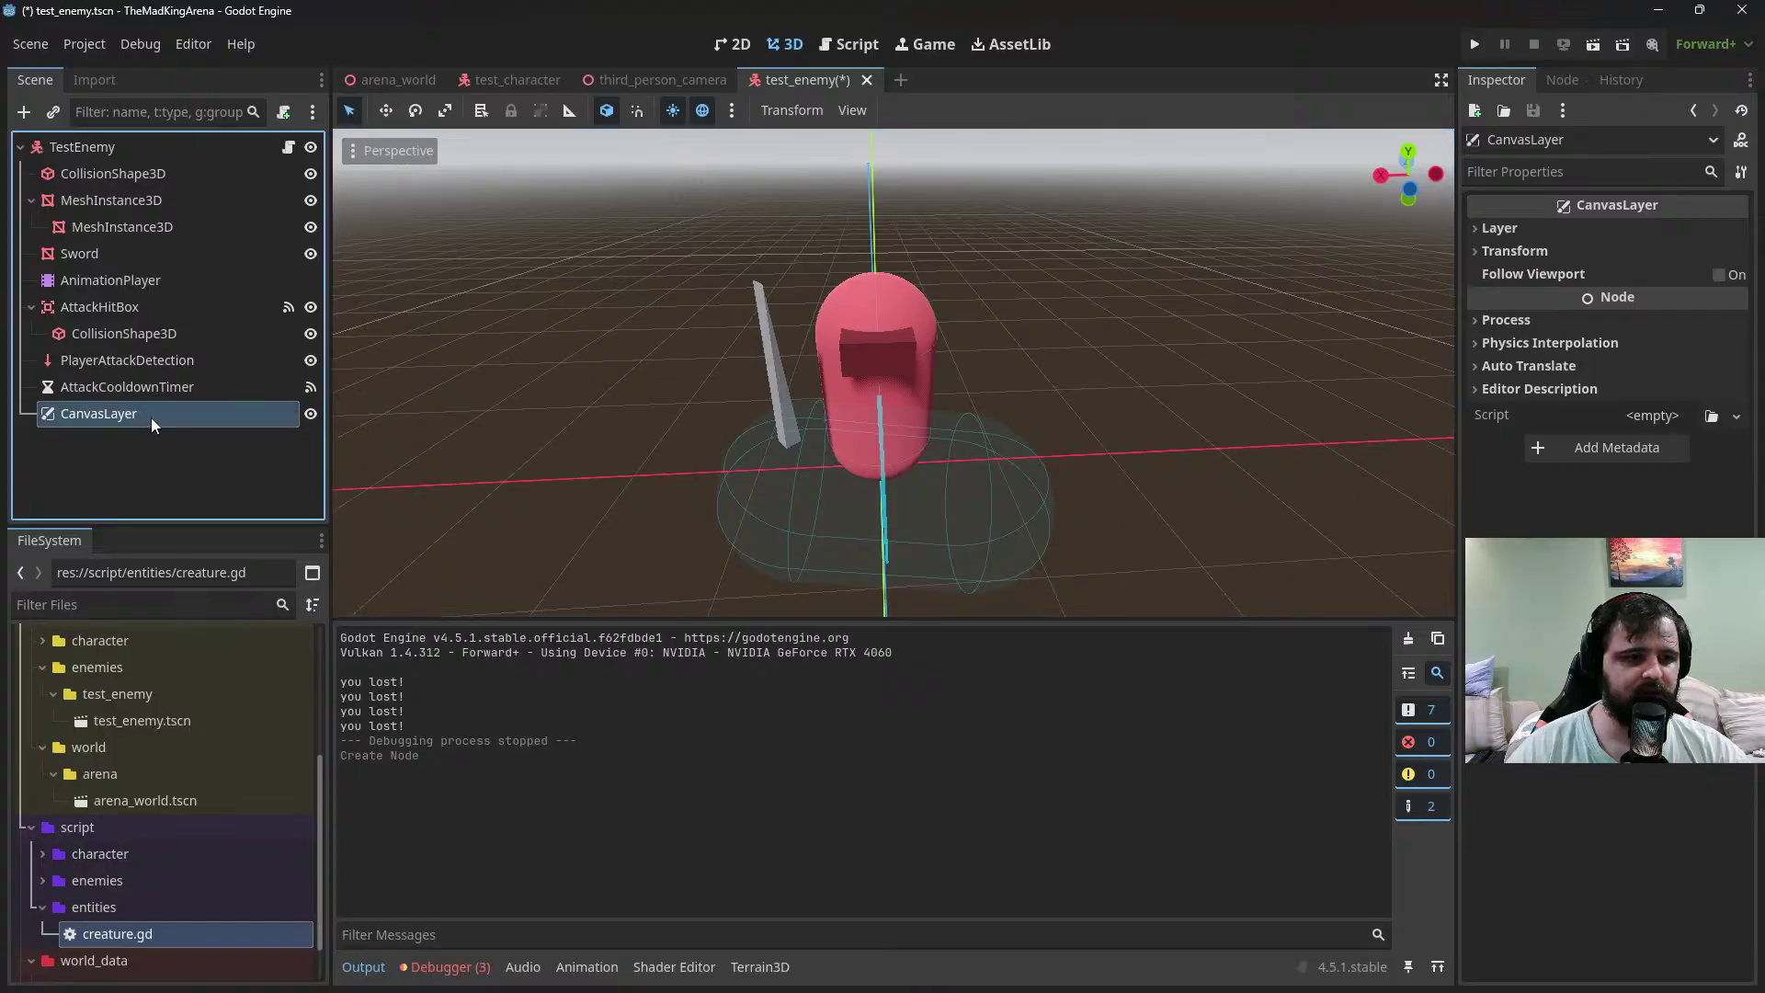
Check the CanvasLayer's layer and transform properties and delete the node from the TestEnemy scene
left_click(1508, 232)
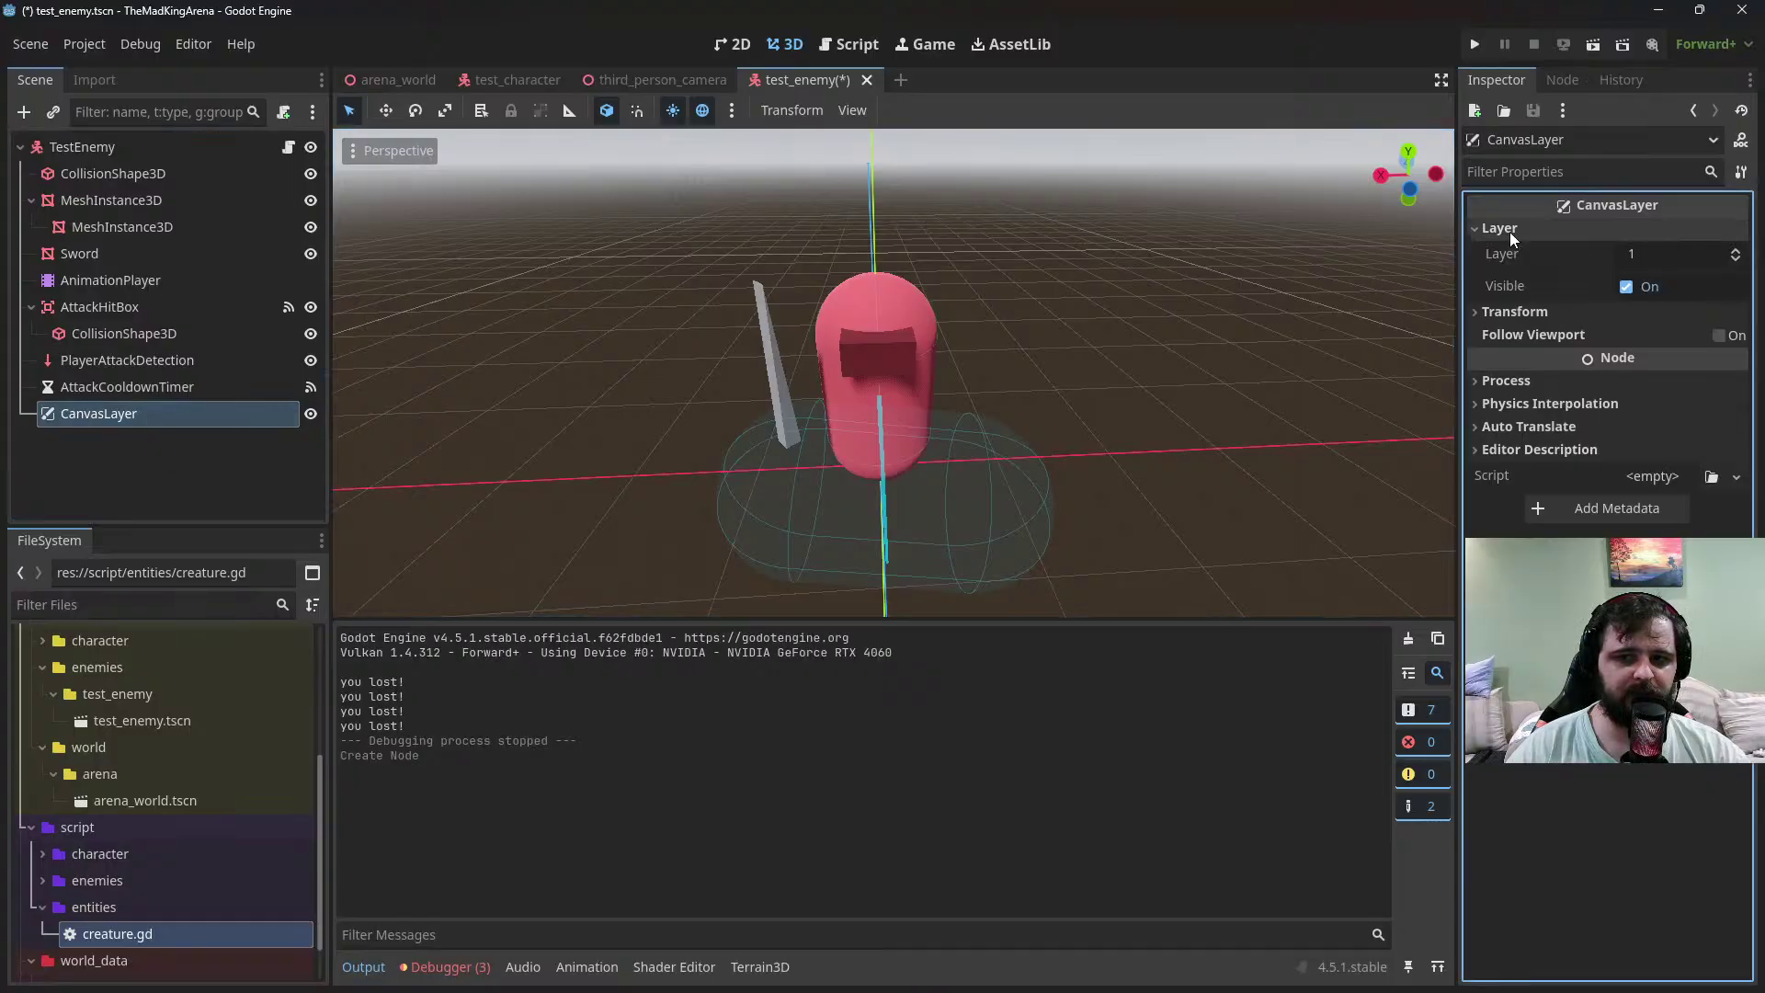
left_click(1510, 232)
left_click(1505, 254)
left_click(1505, 253)
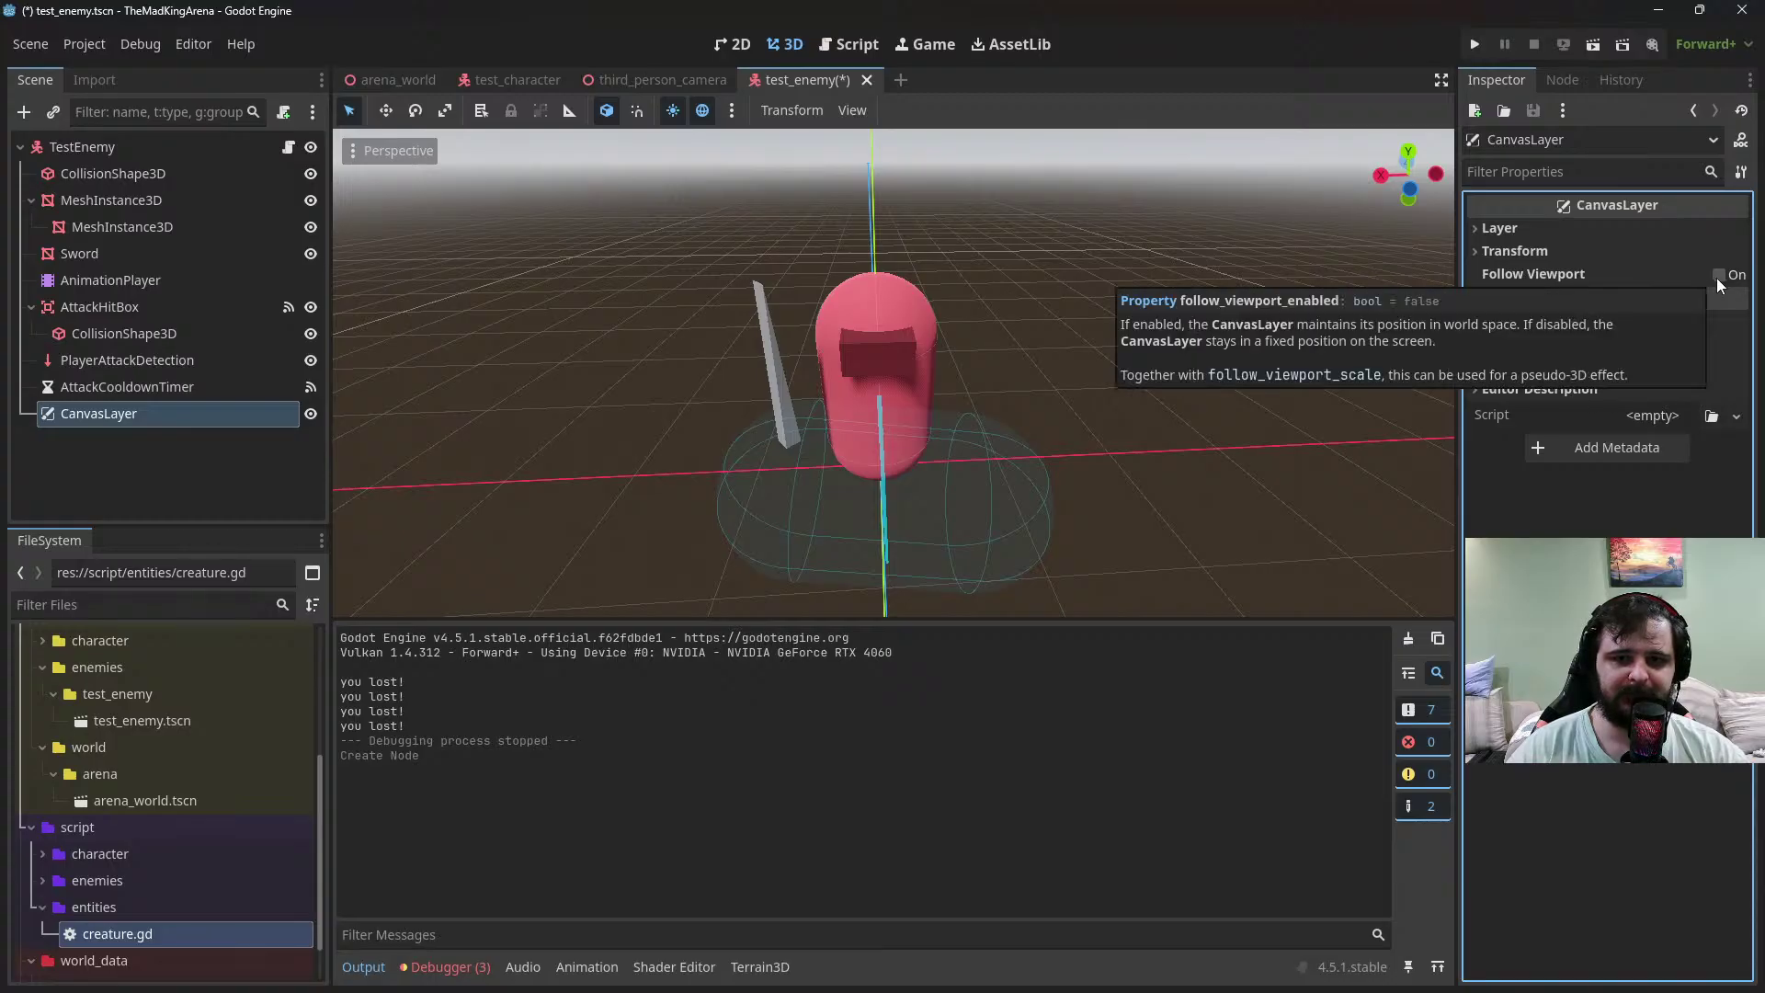
right_click(98, 413)
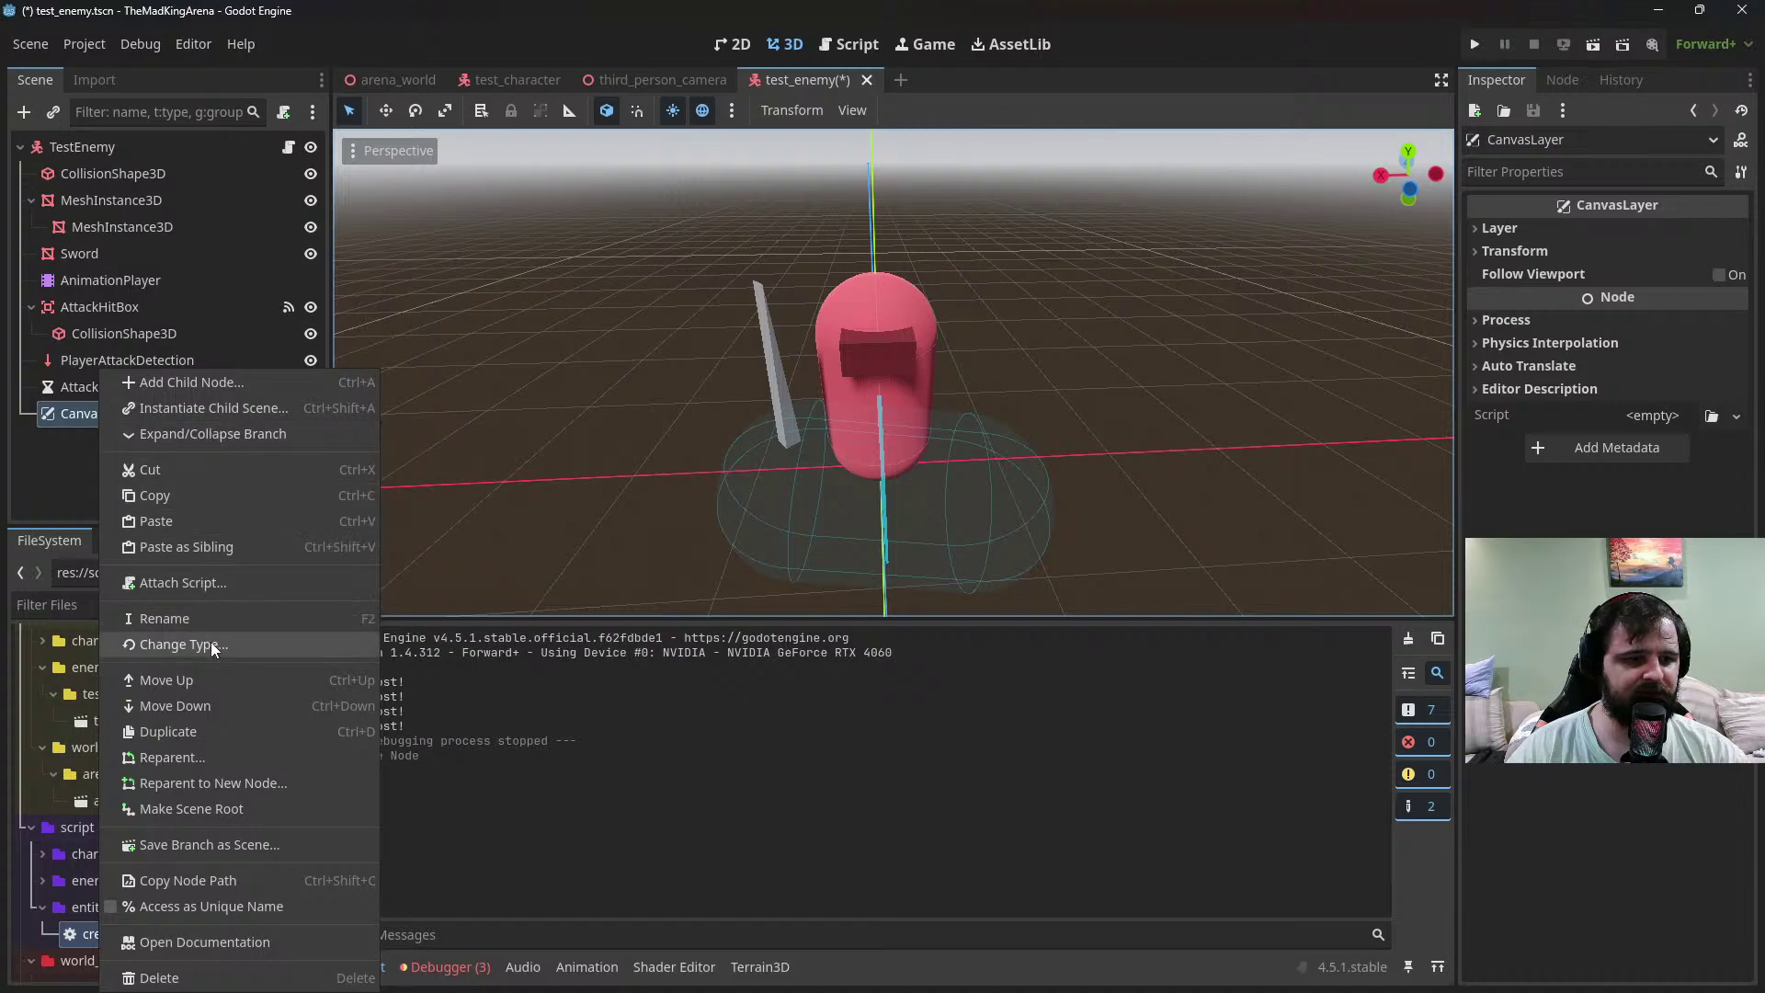
left_click(230, 977)
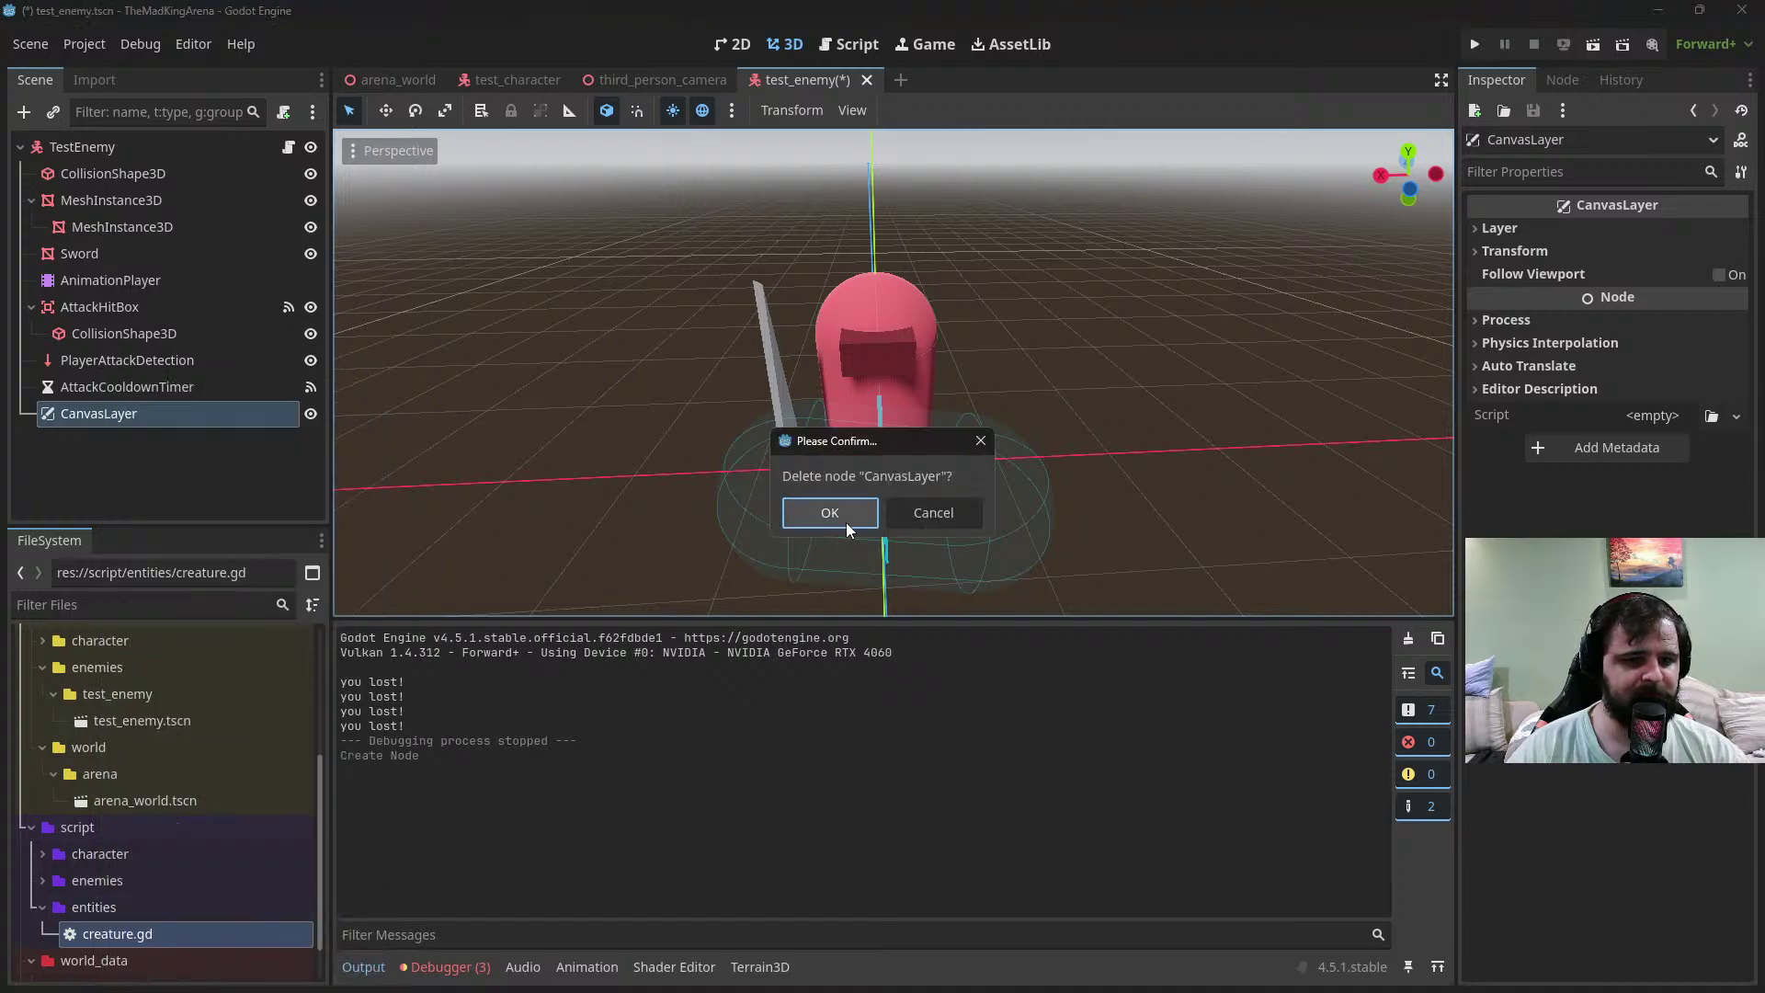
left_click(838, 515)
Add a CanvasLayer node under the TestEnemy root again and expand its Layer and Transform properties
left_click(126, 172)
right_click(126, 144)
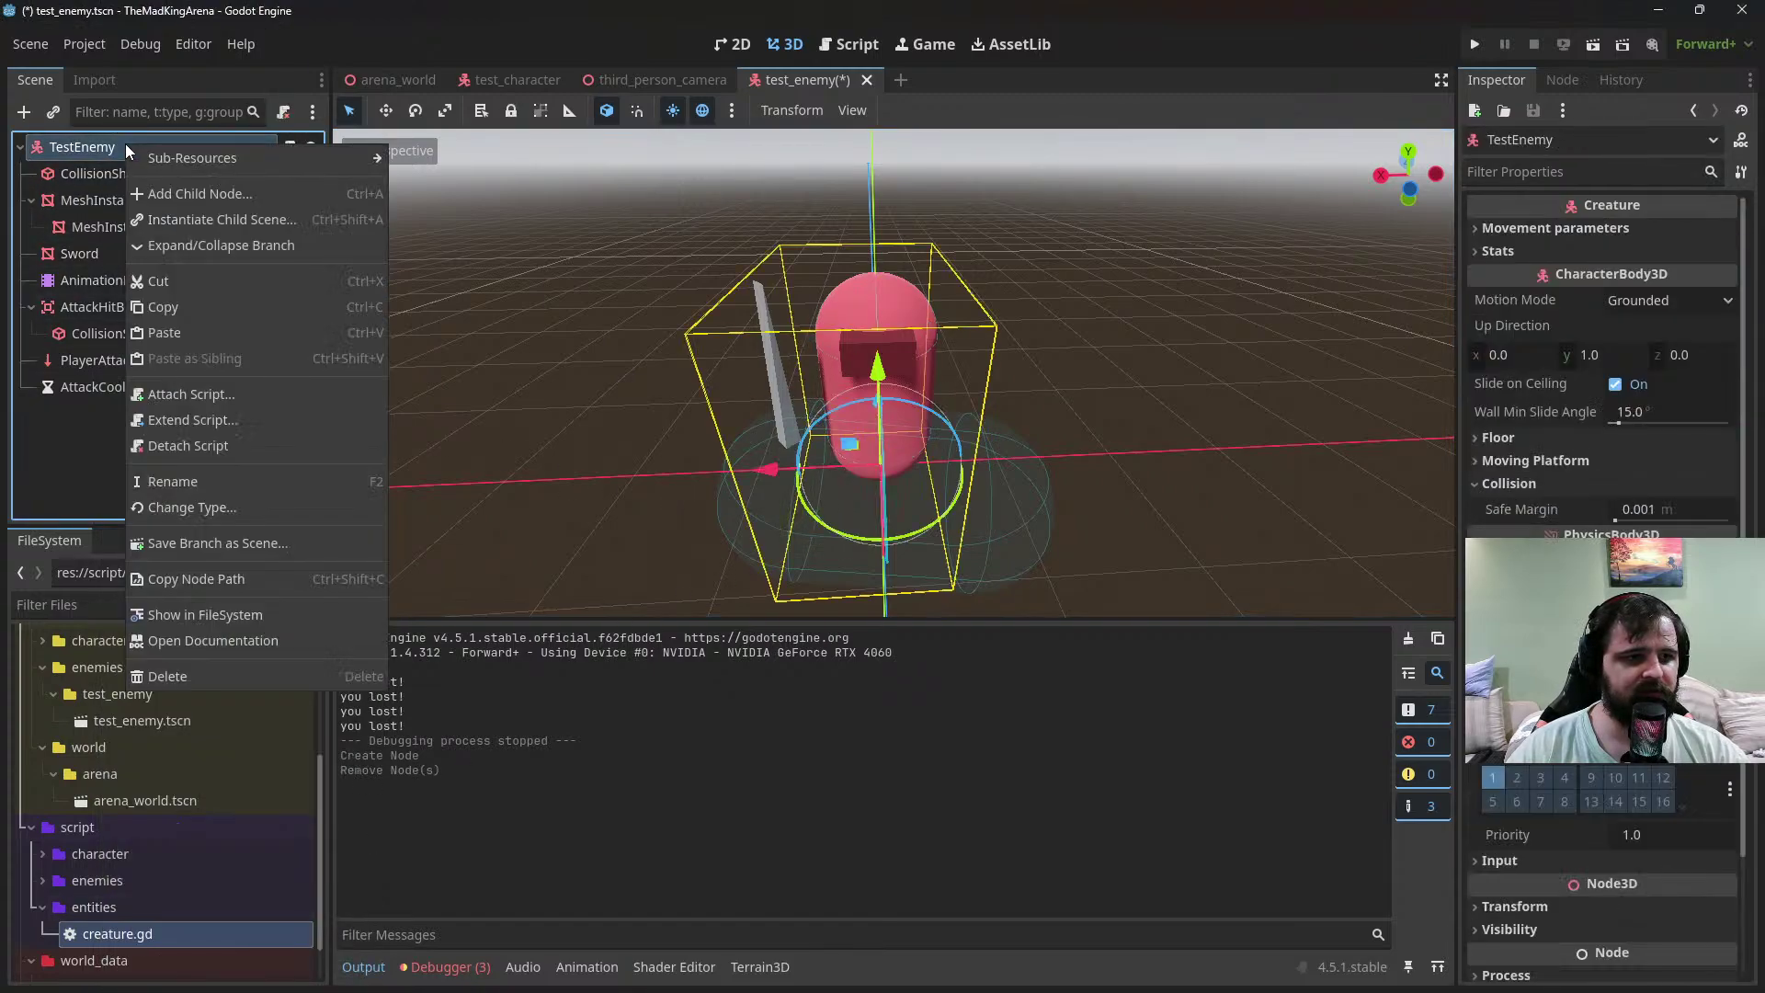
left_click(192, 189)
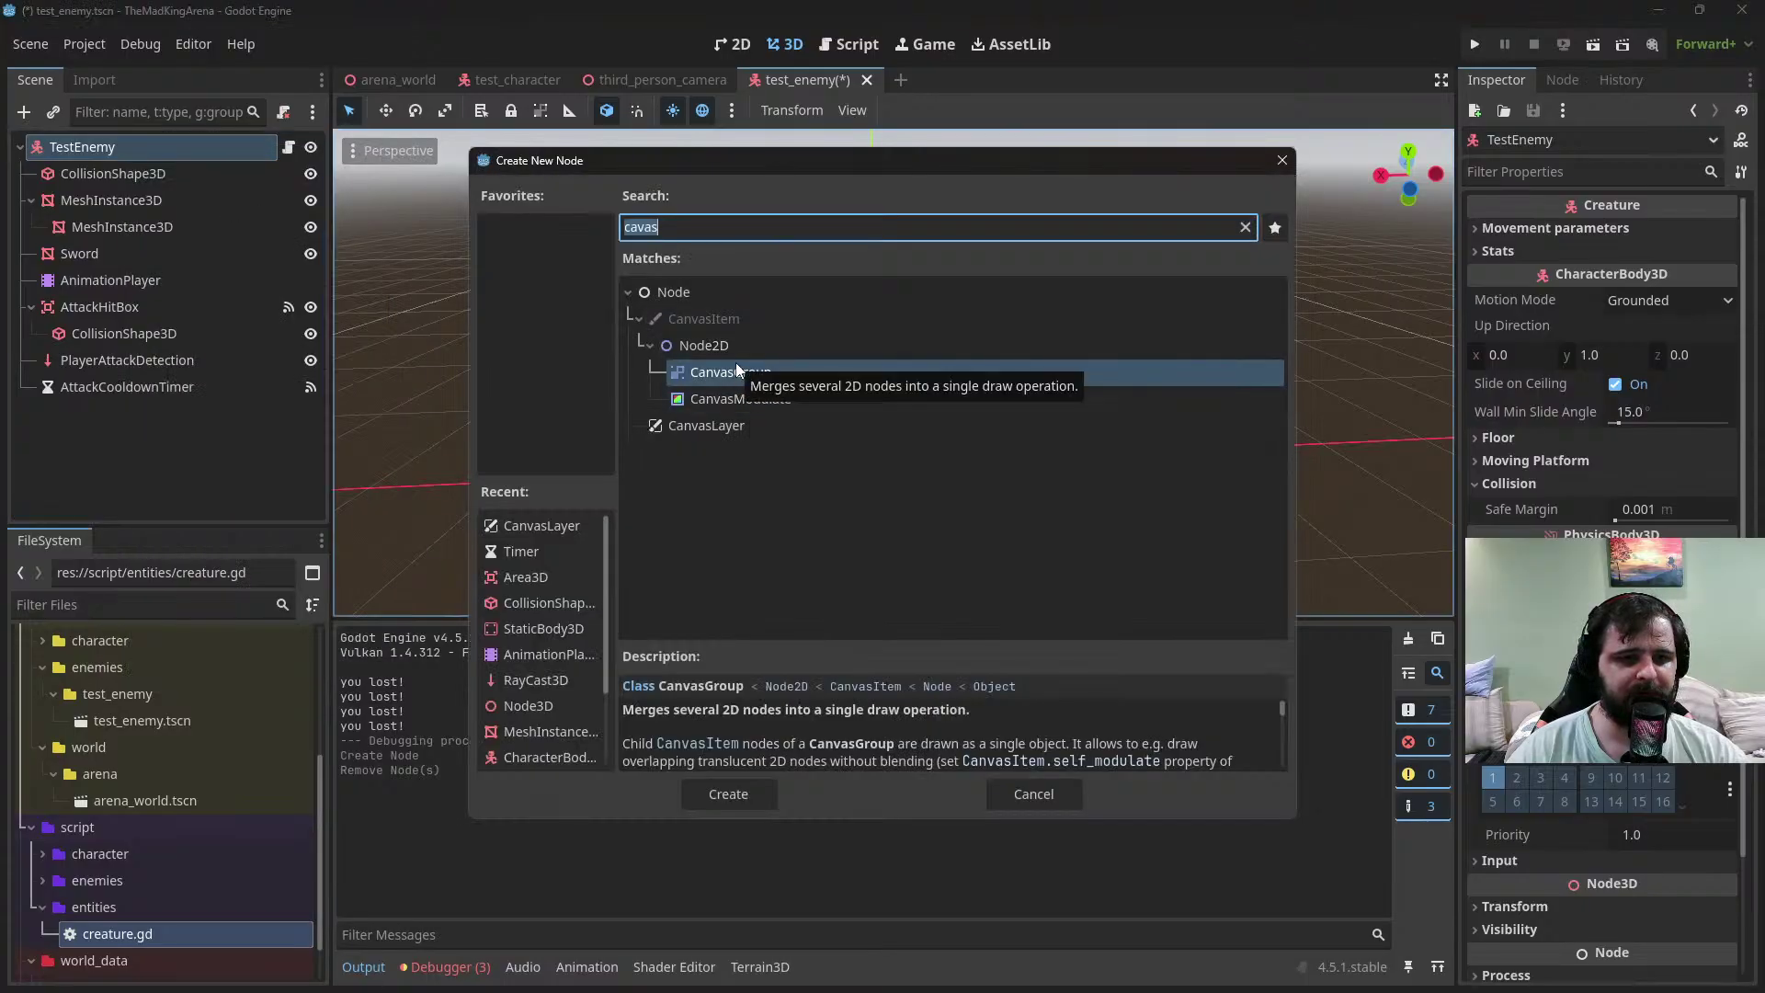
type("canvas")
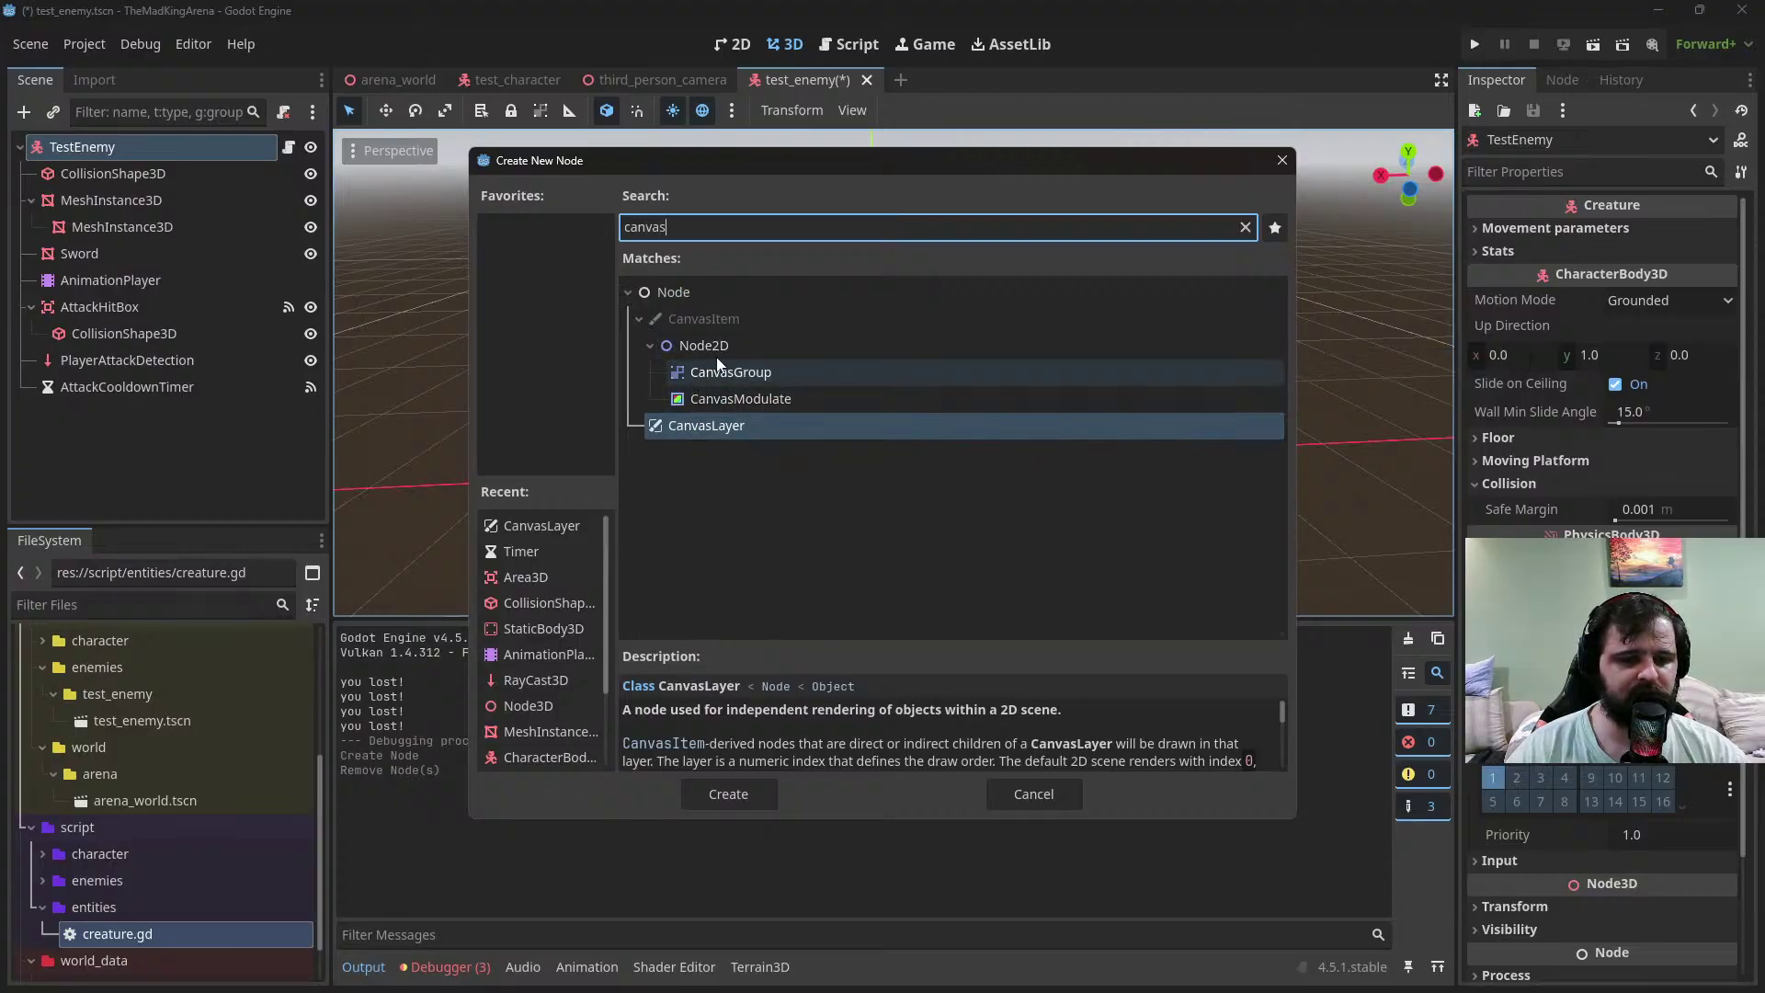
double_click(725, 428)
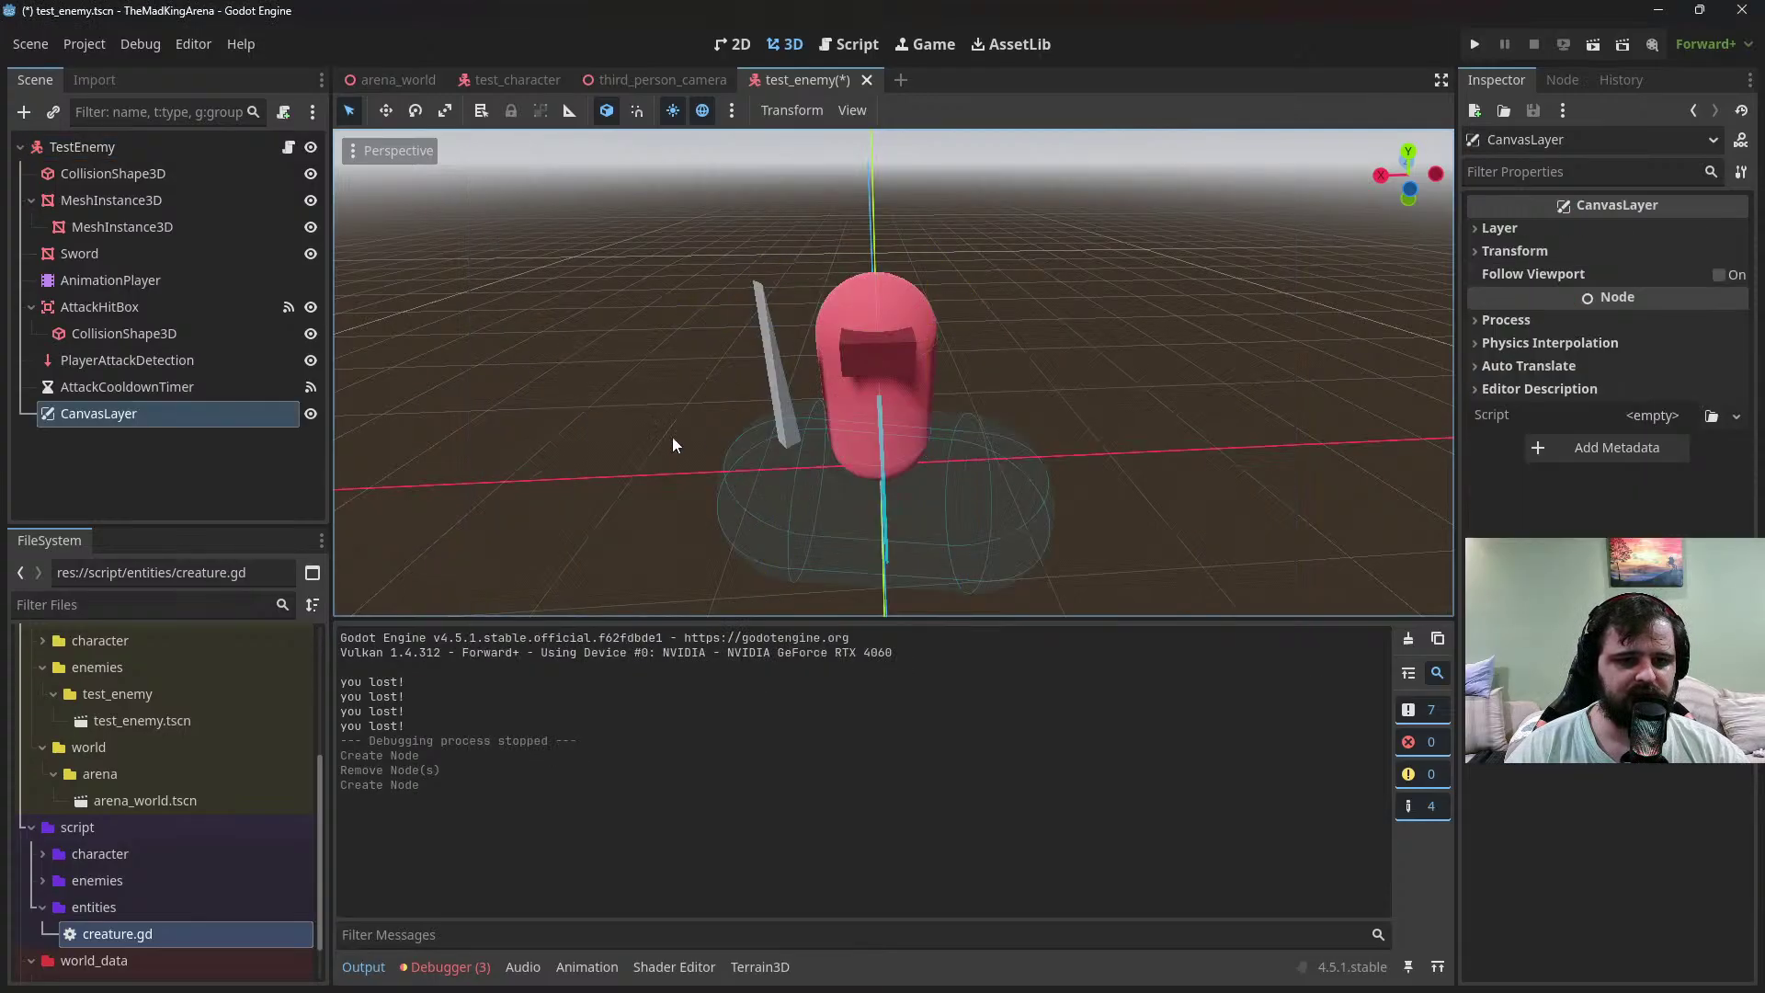
left_click(1518, 230)
left_click(1503, 310)
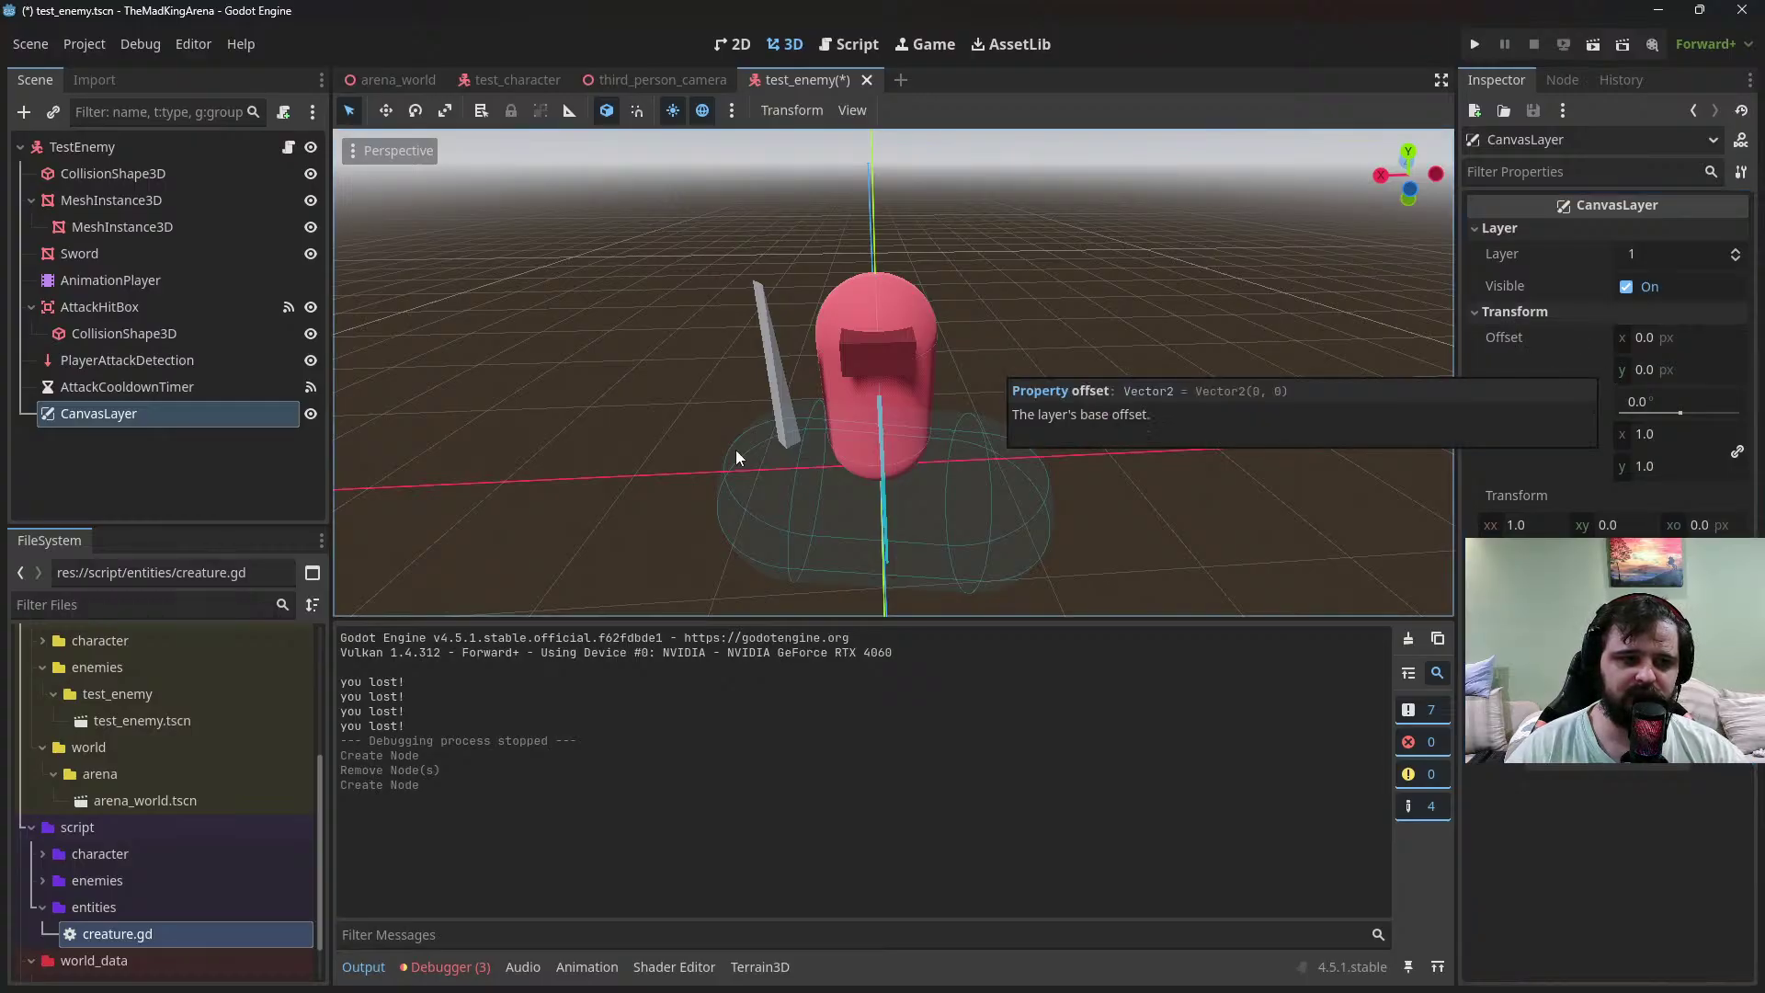
Delete the re-added CanvasLayer node from the TestEnemy scene
right_click(170, 415)
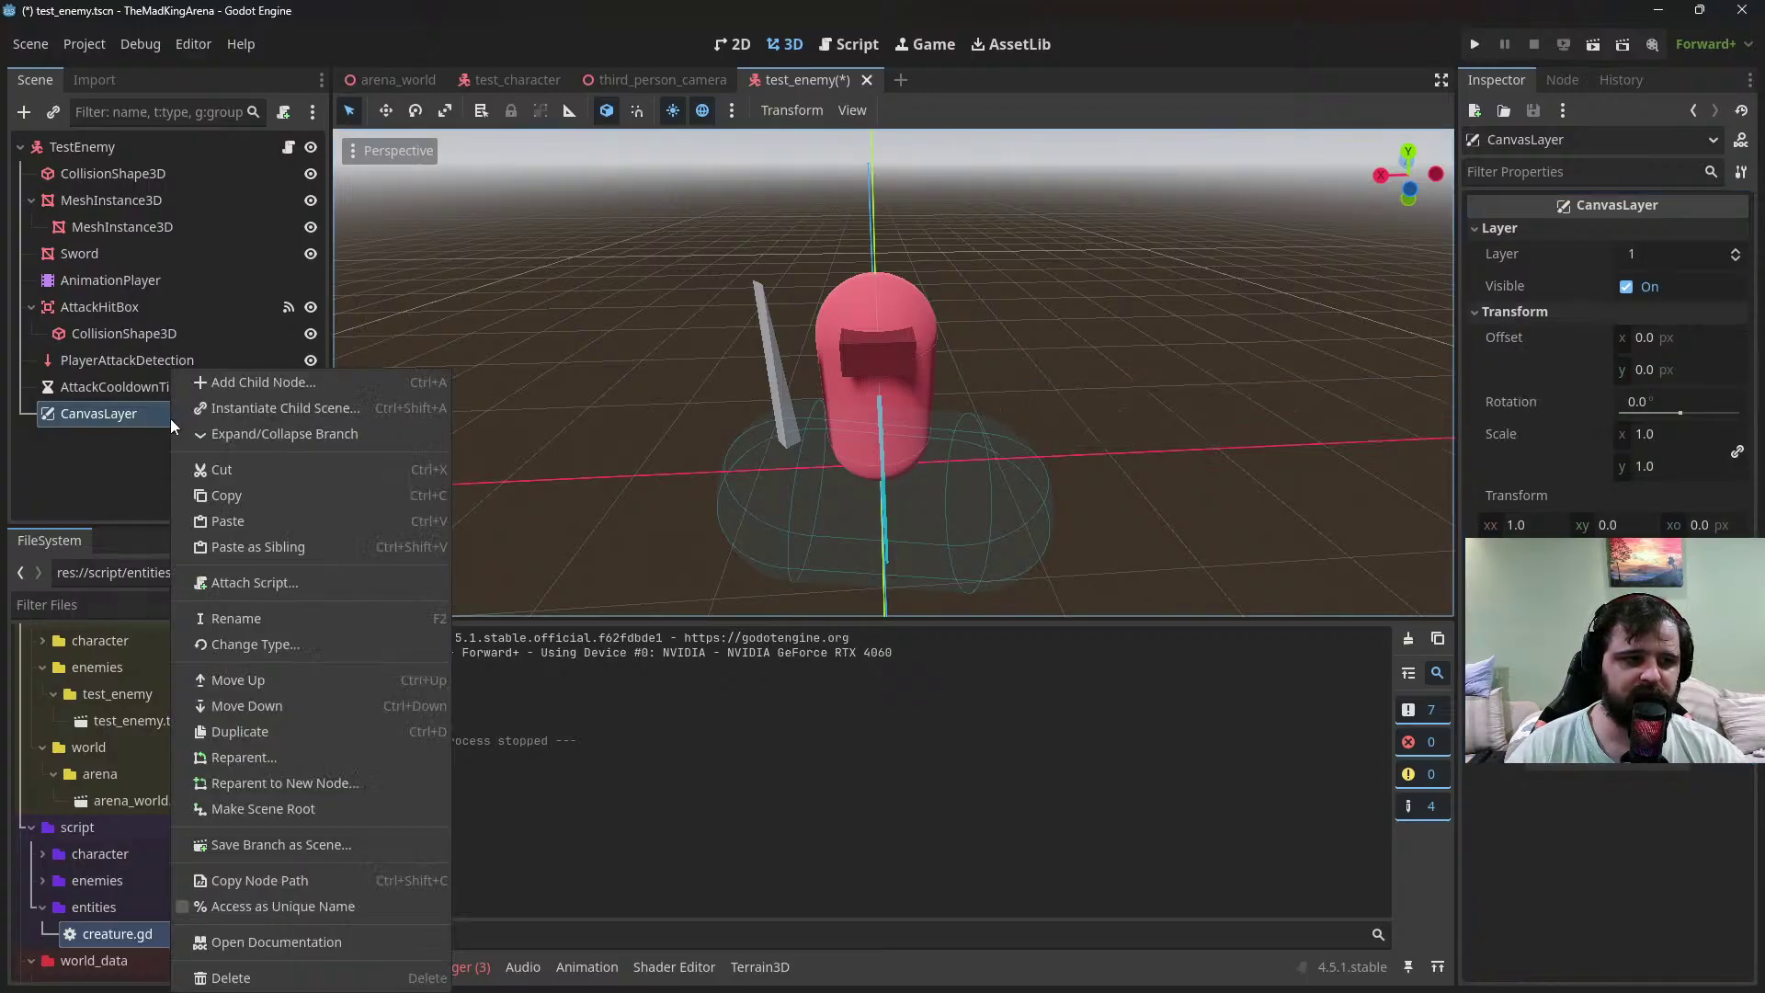
left_click(293, 979)
left_click(828, 509)
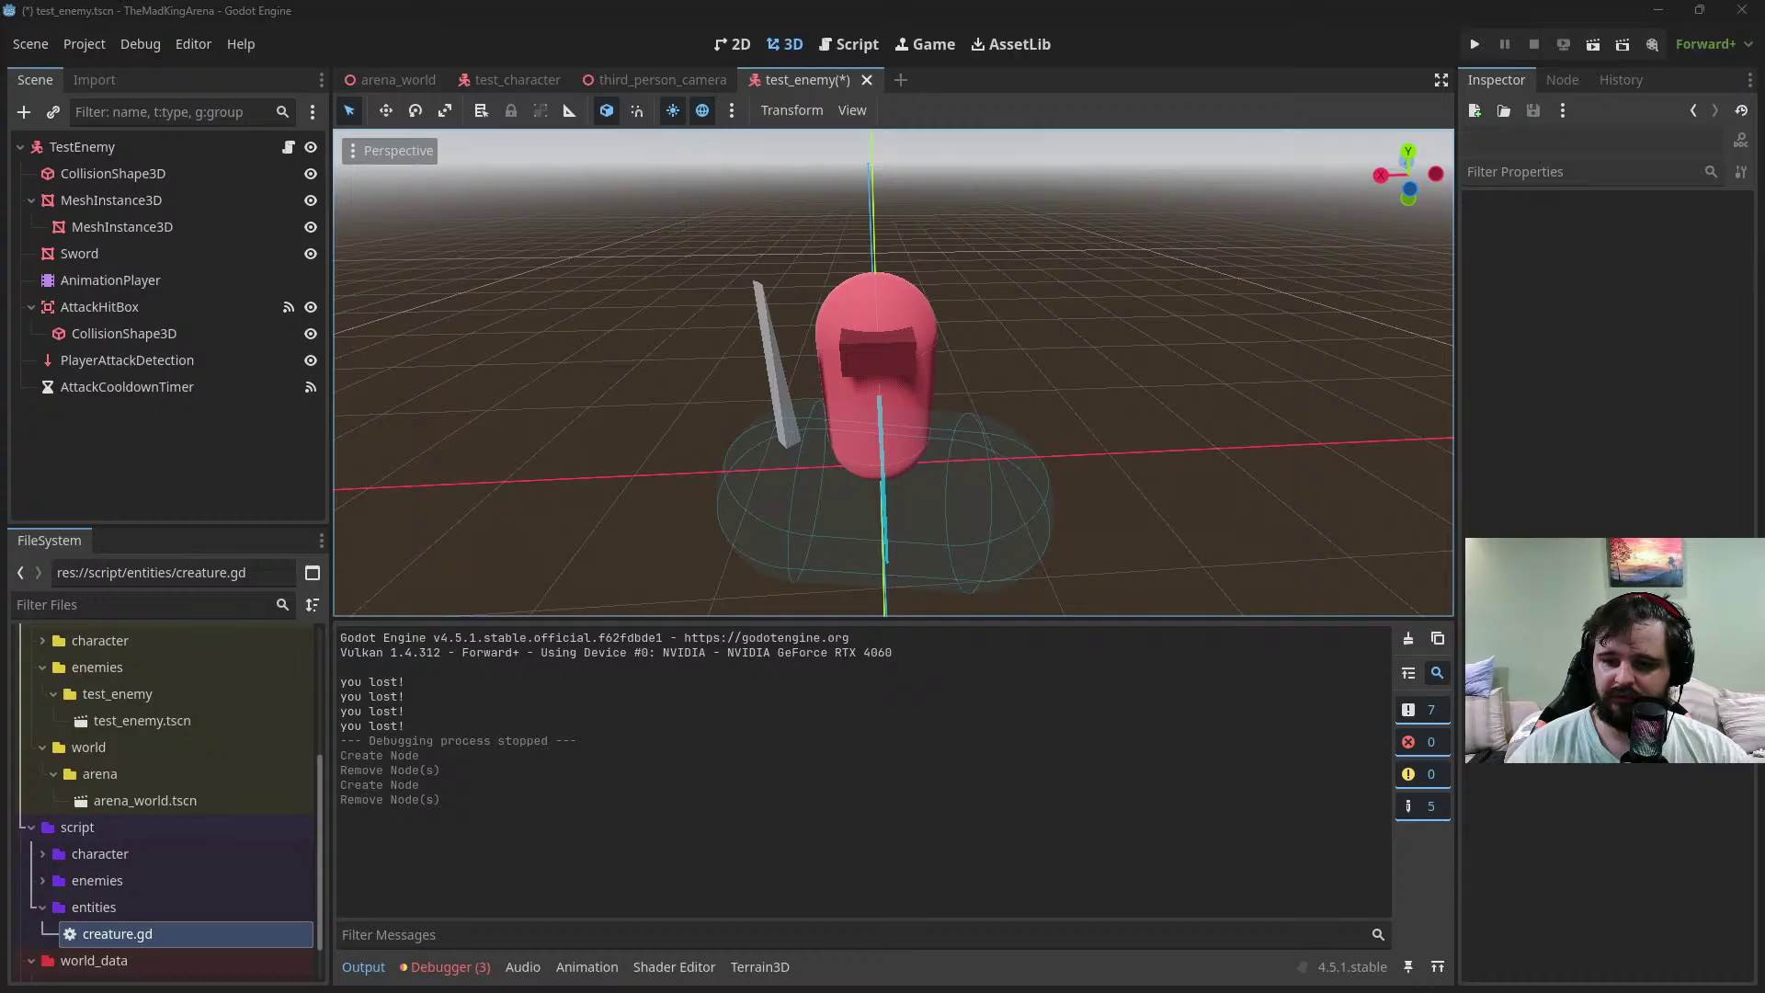
key("super+d")
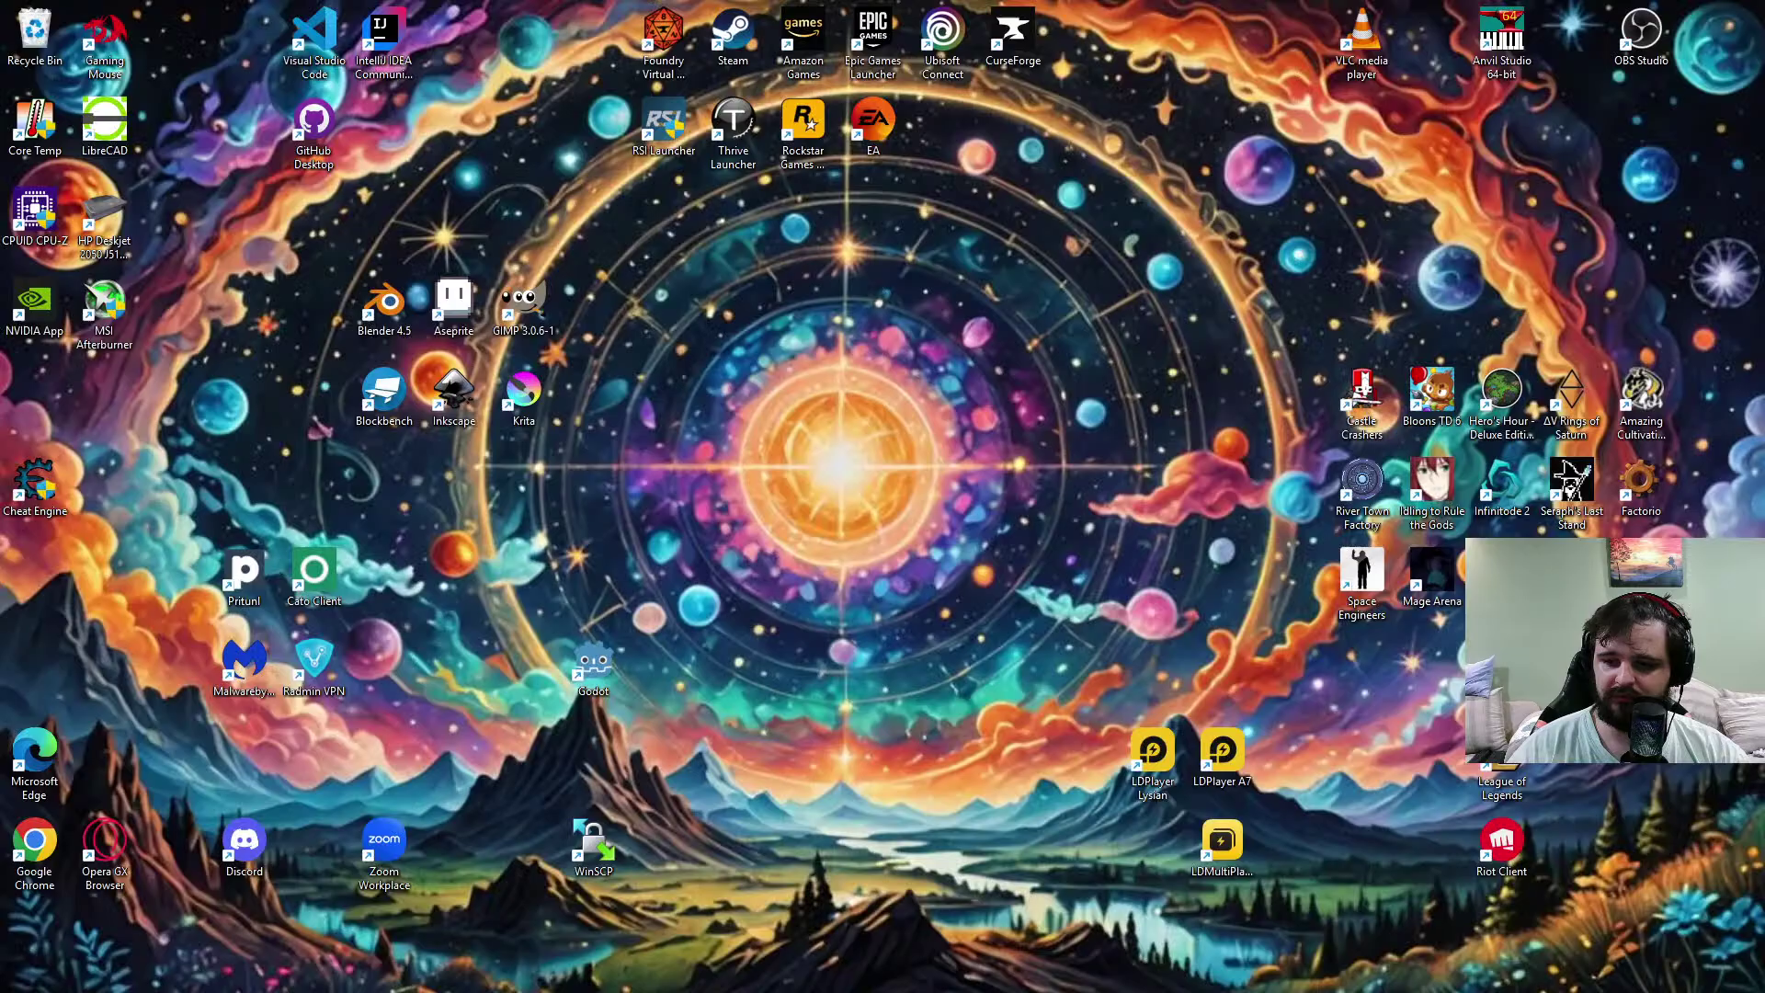
key("super+d")
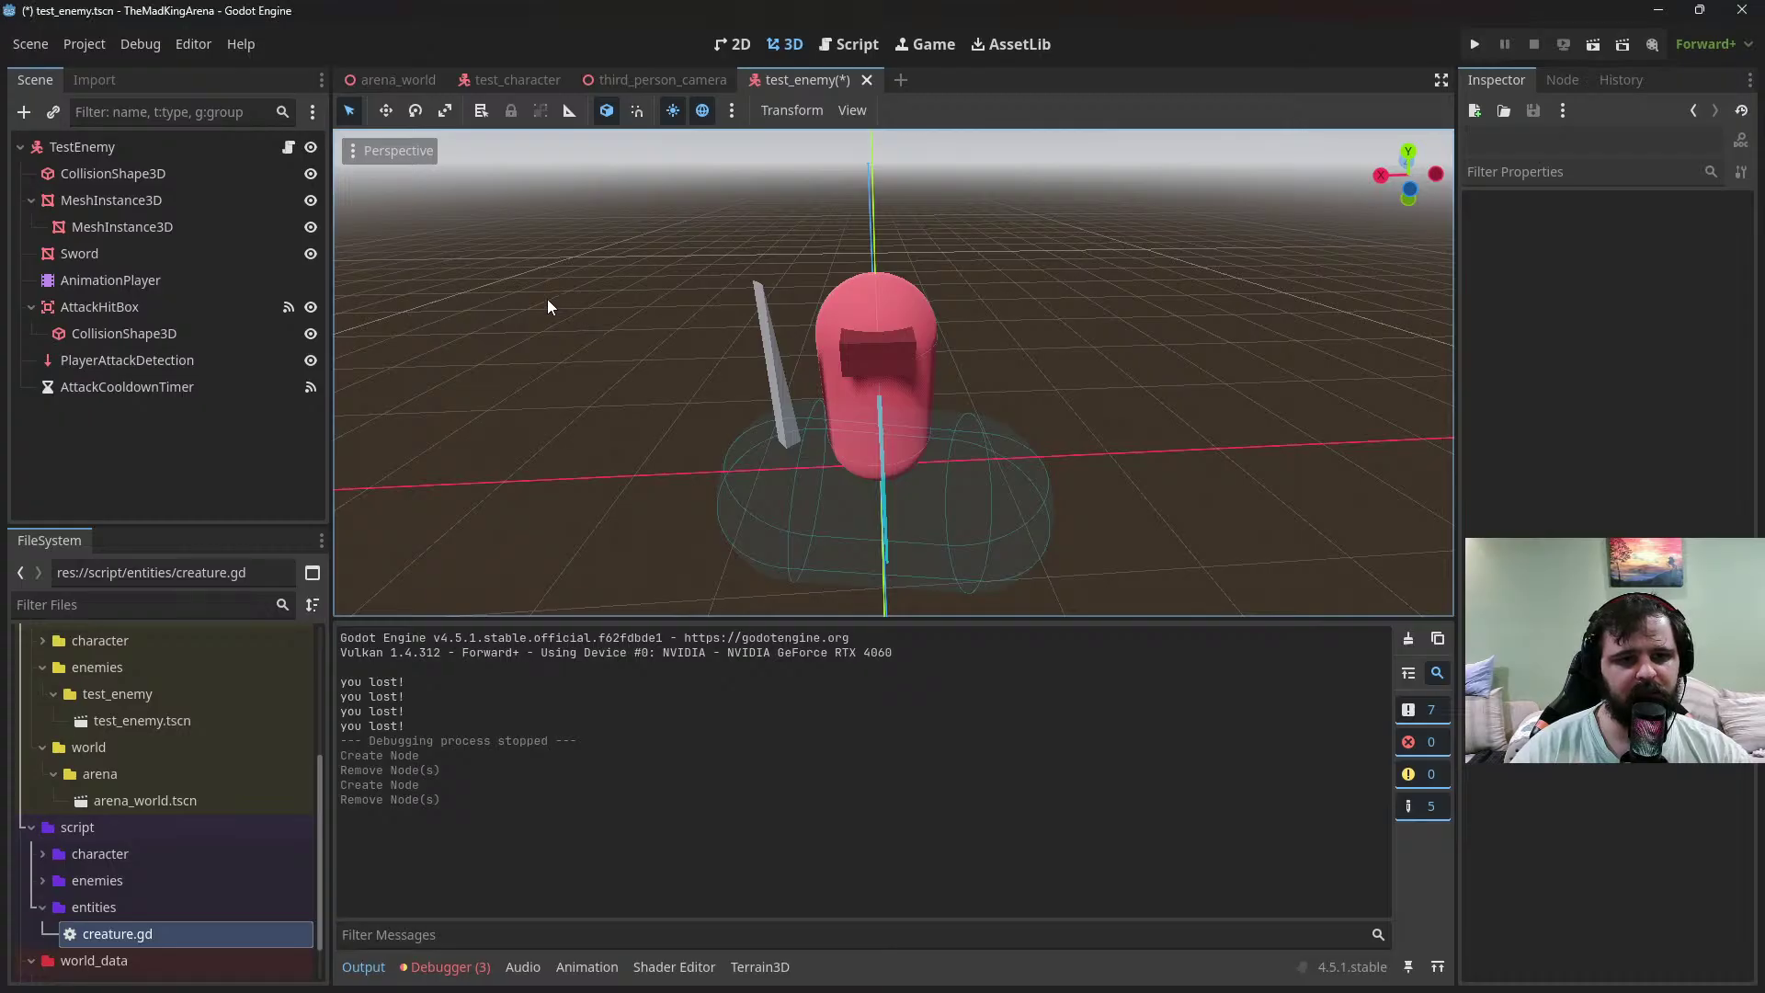
Add a Sprite3D node as a child of the TestEnemy root, without attaching a script
right_click(114, 147)
left_click(147, 160)
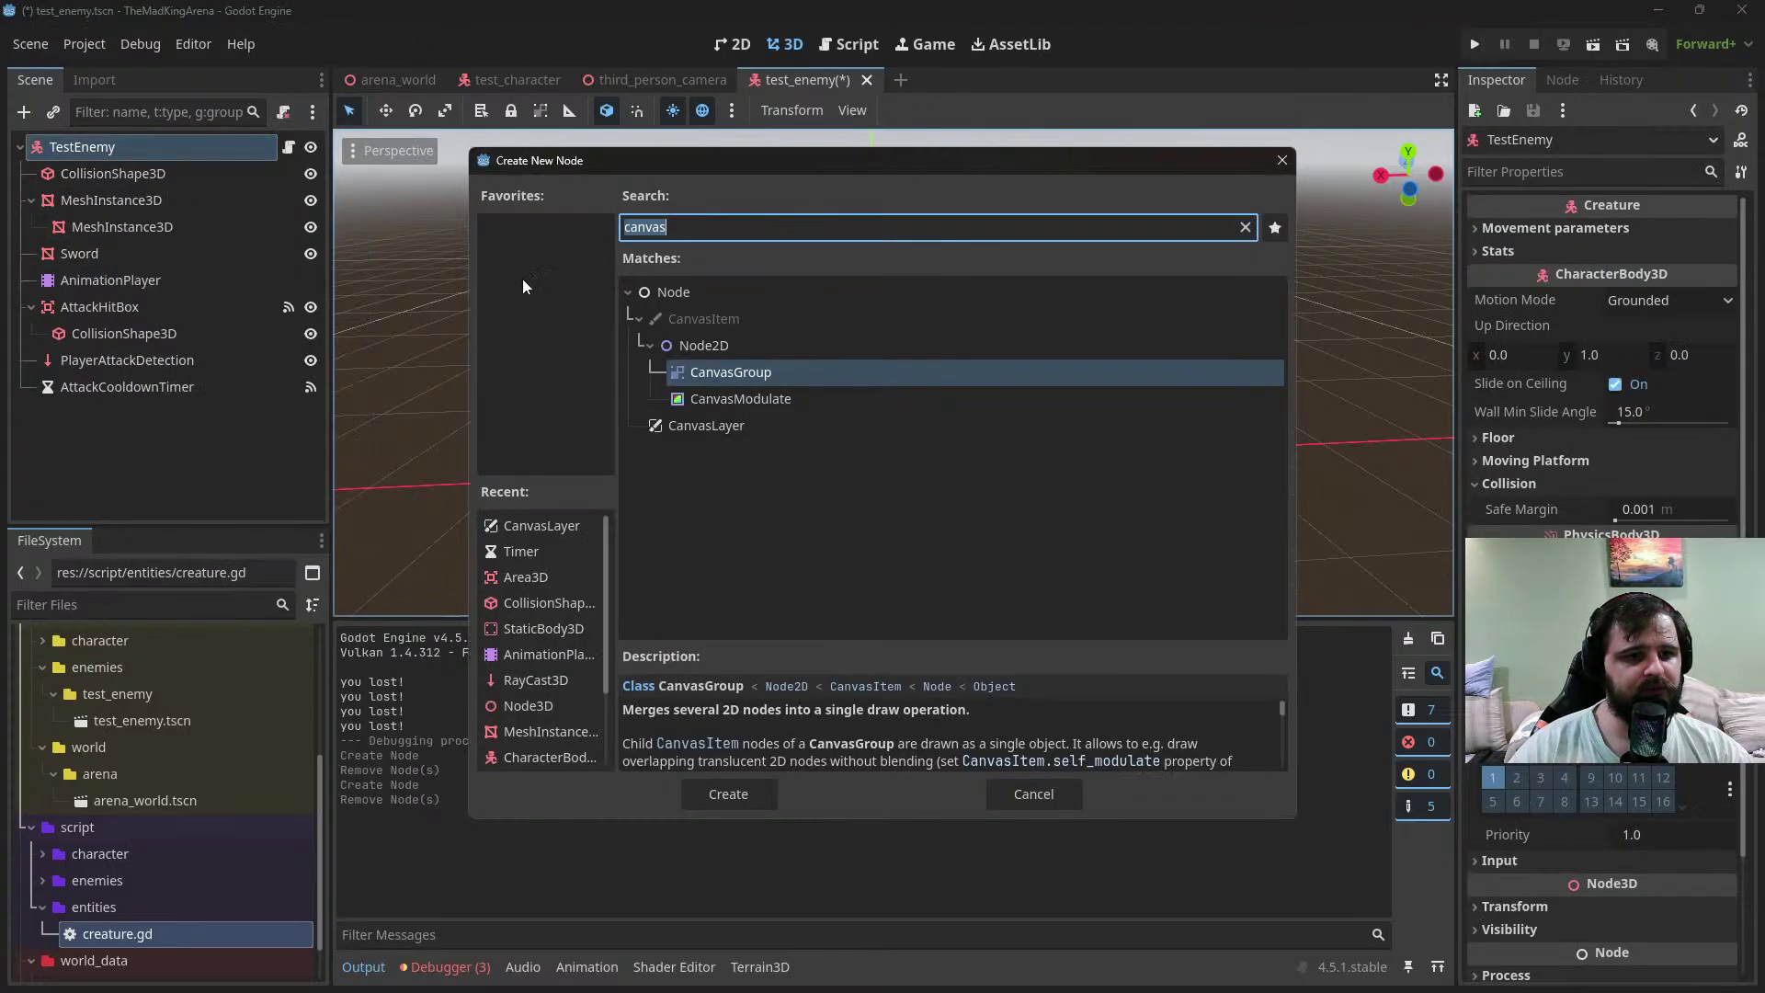
type("spr")
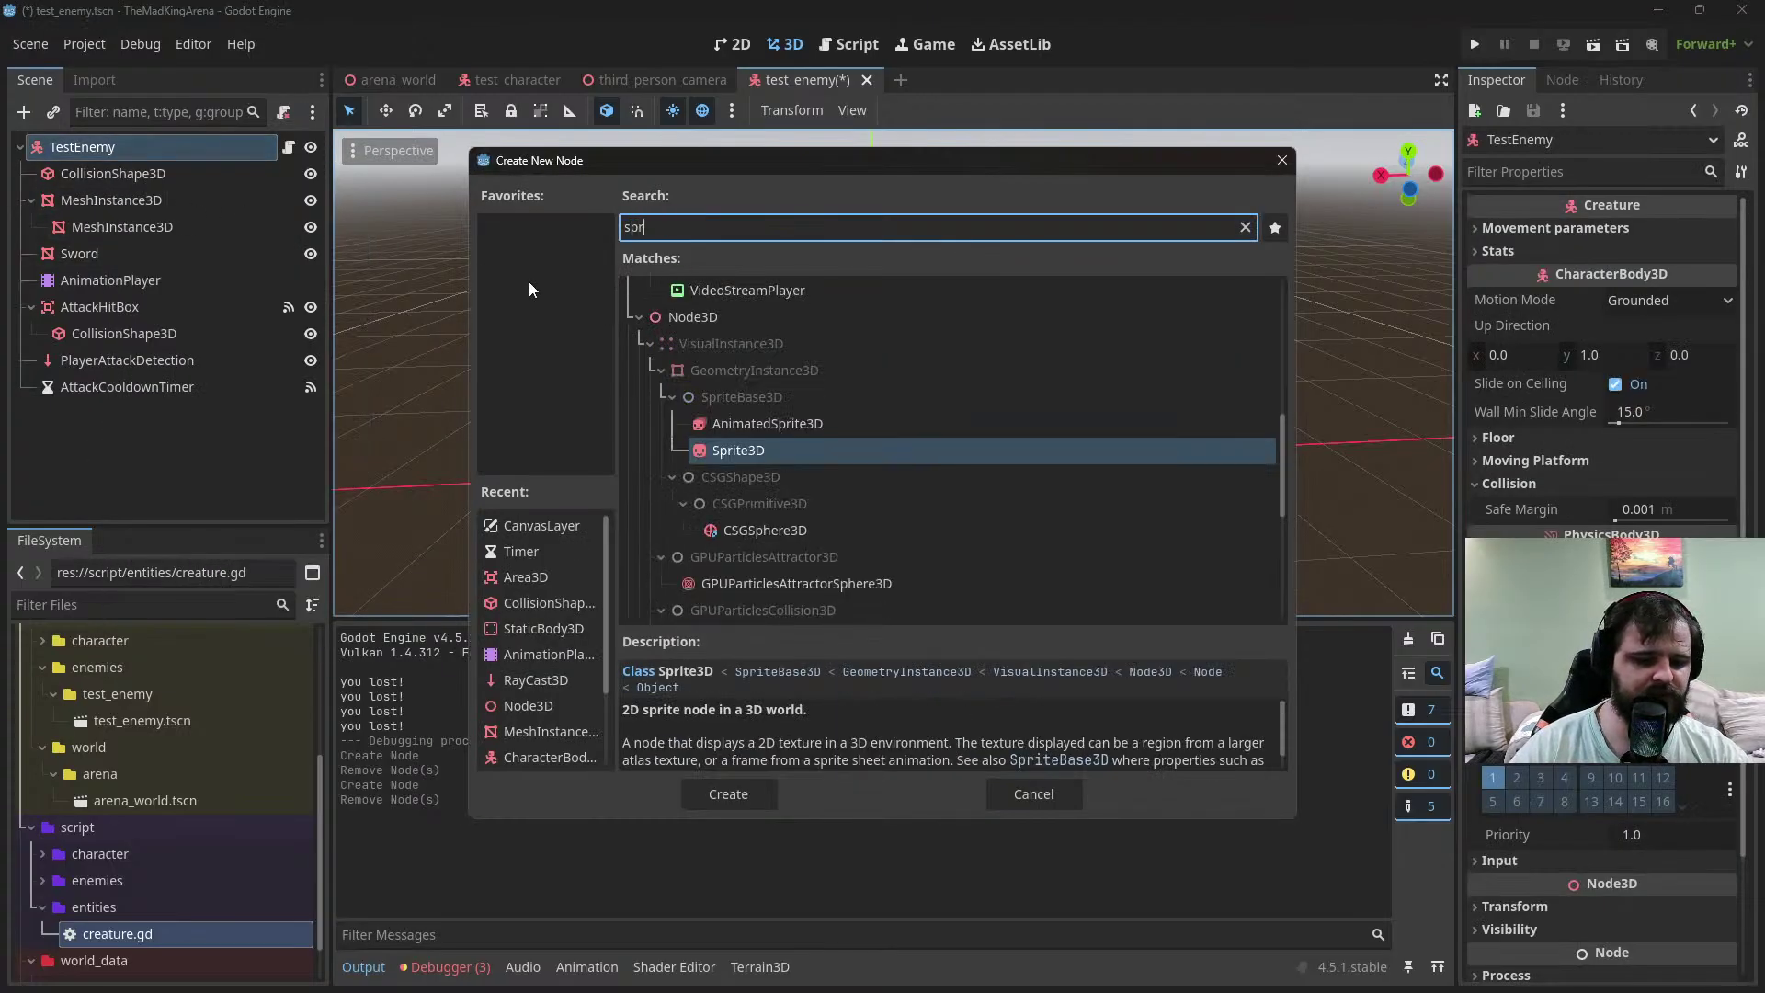
type("ite")
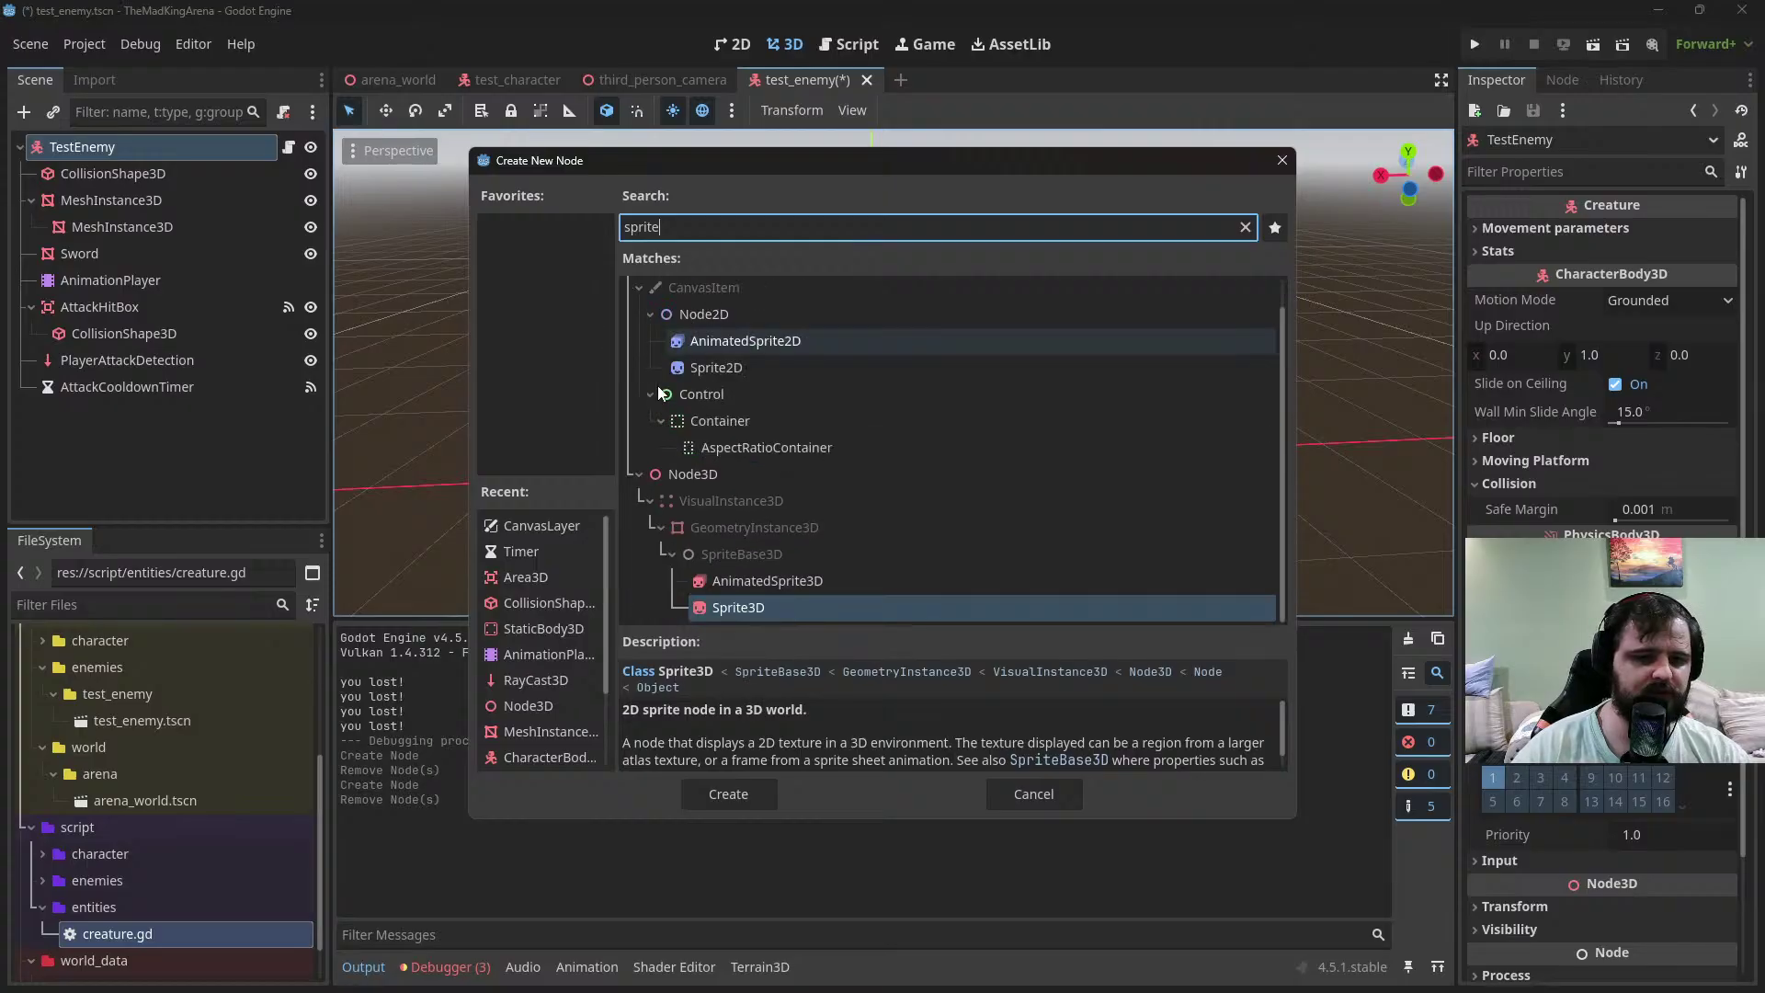
left_click(723, 607)
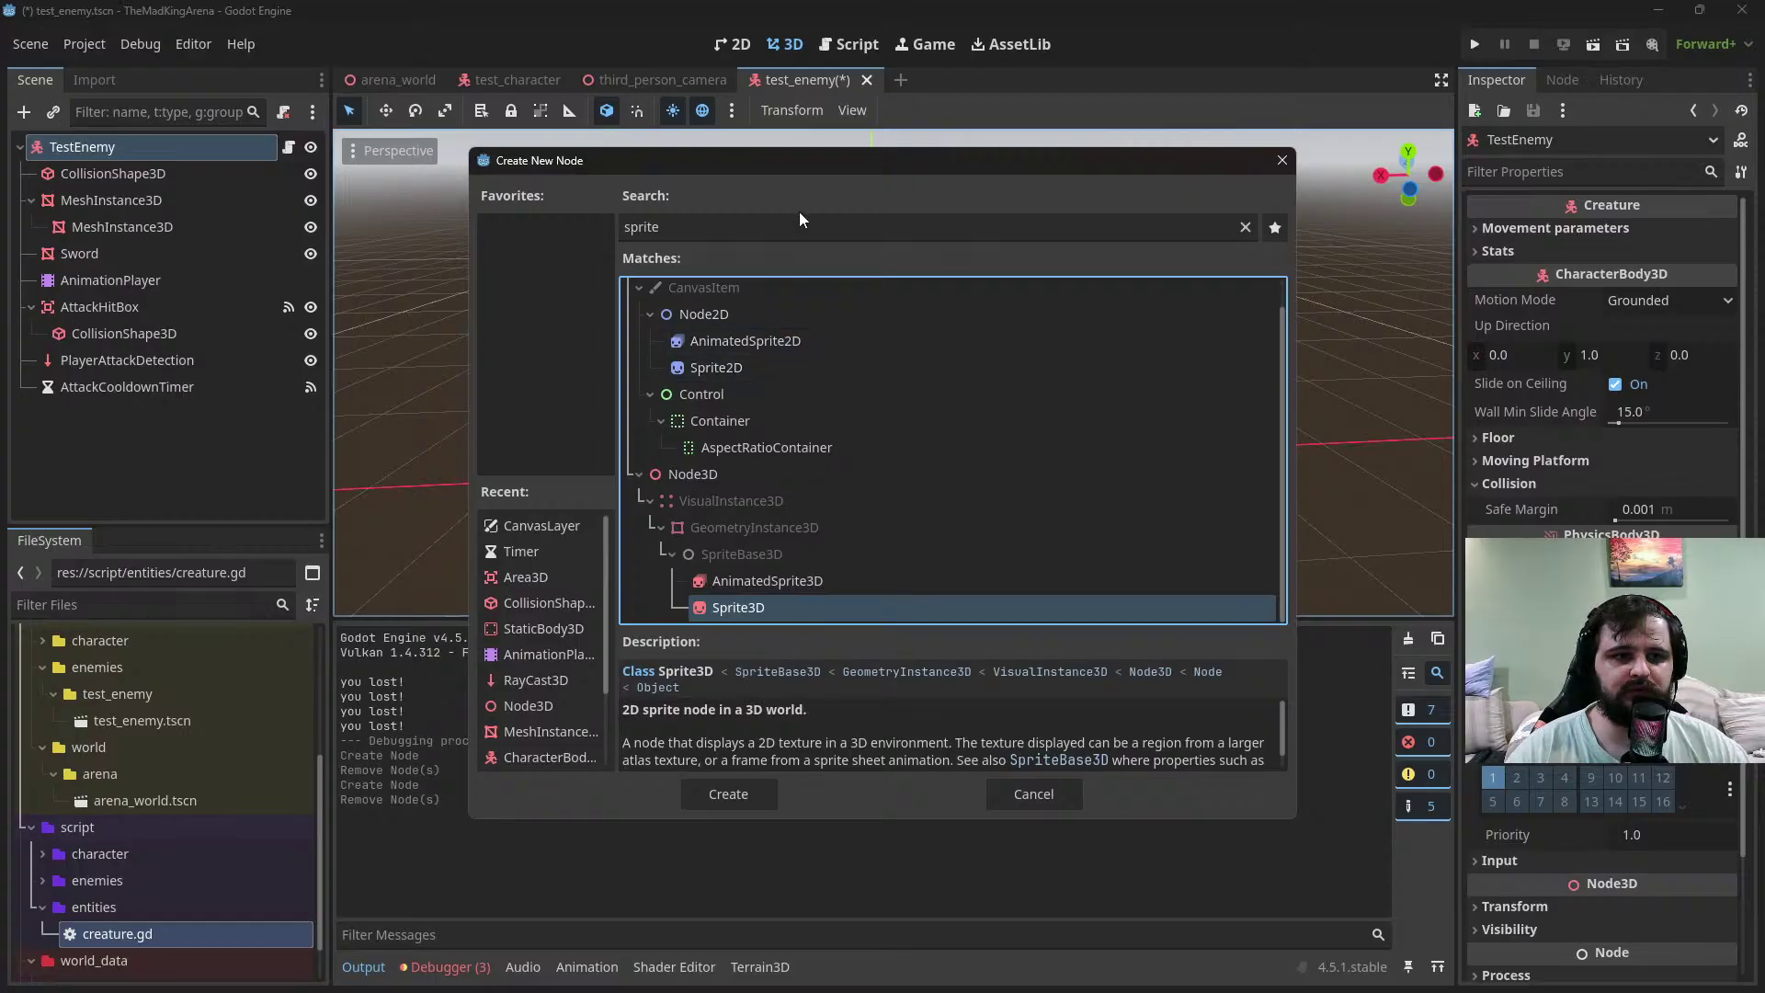
double_click(773, 608)
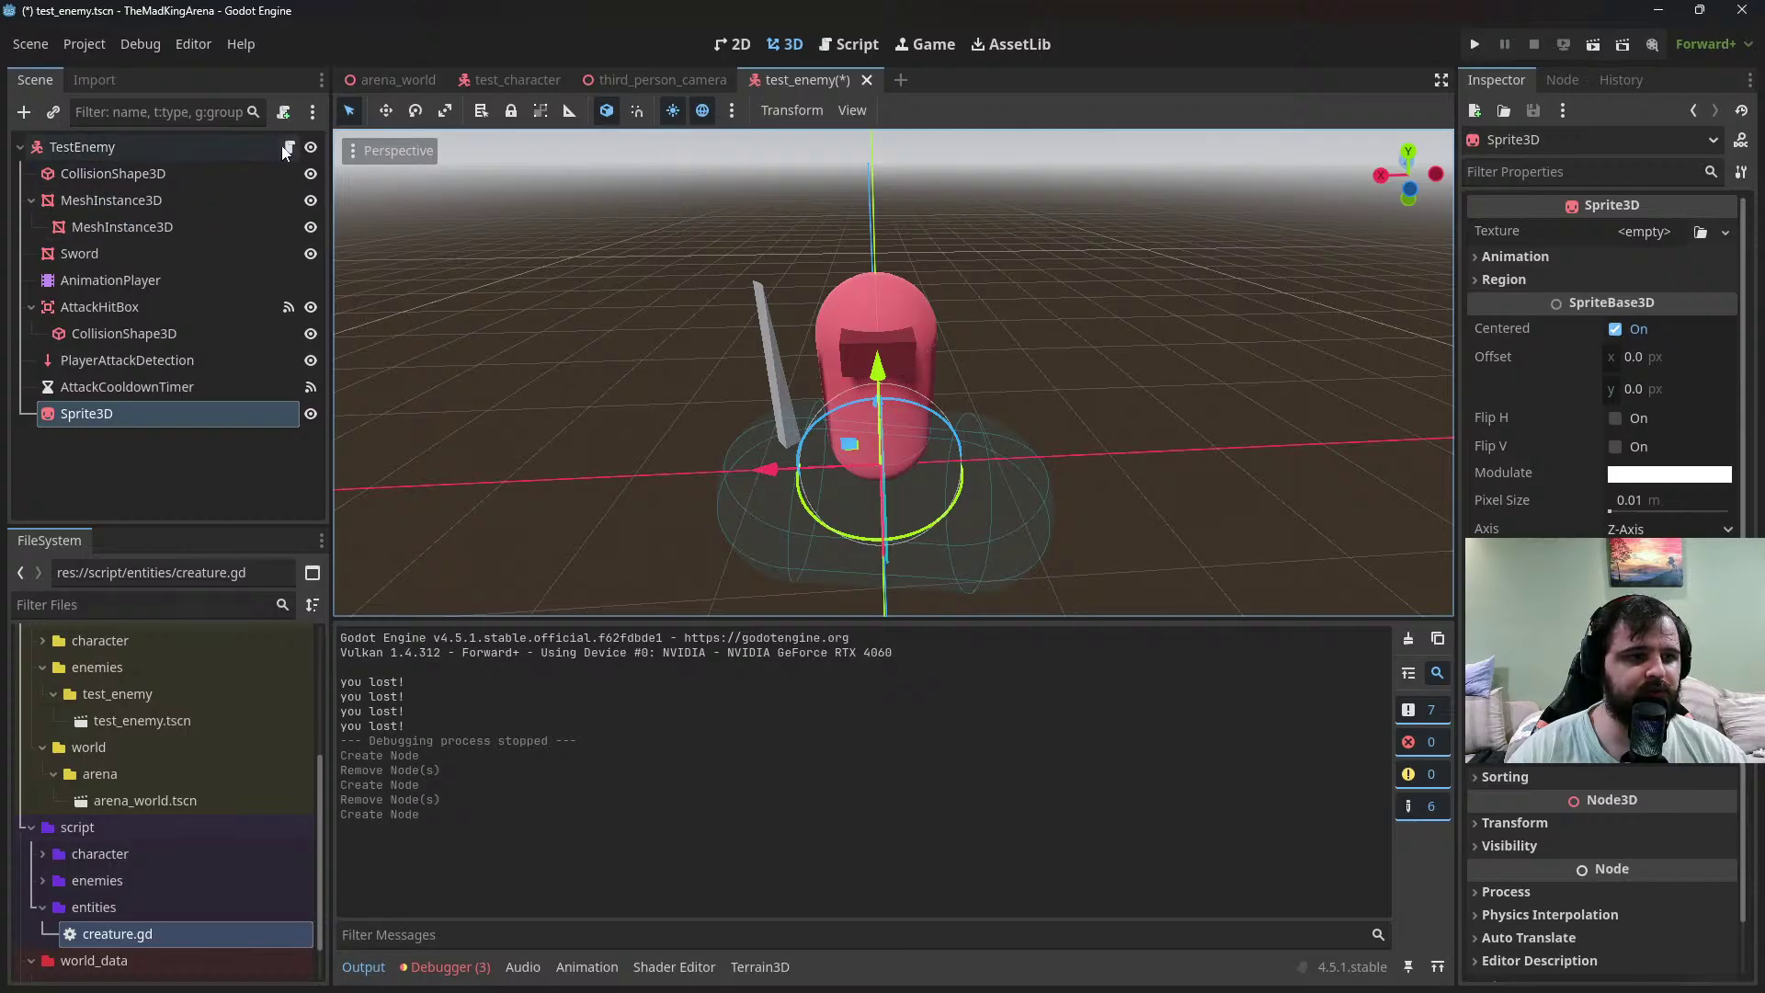
left_click(284, 112)
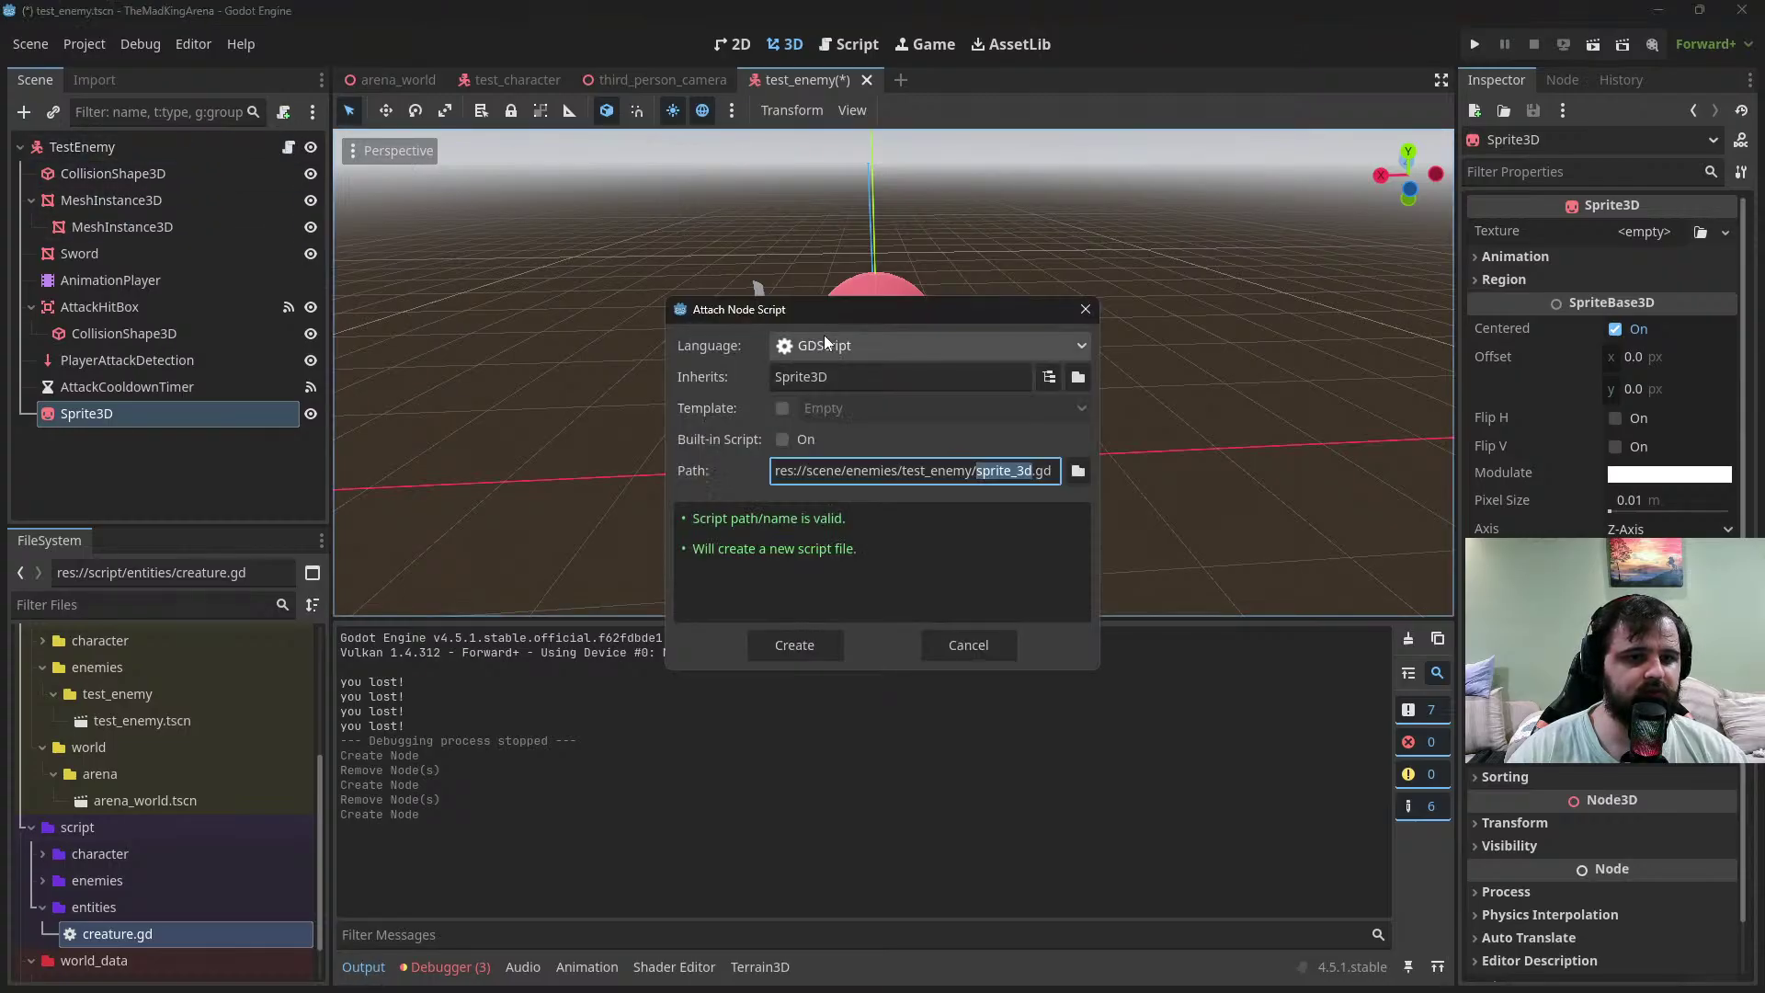
left_click(1085, 309)
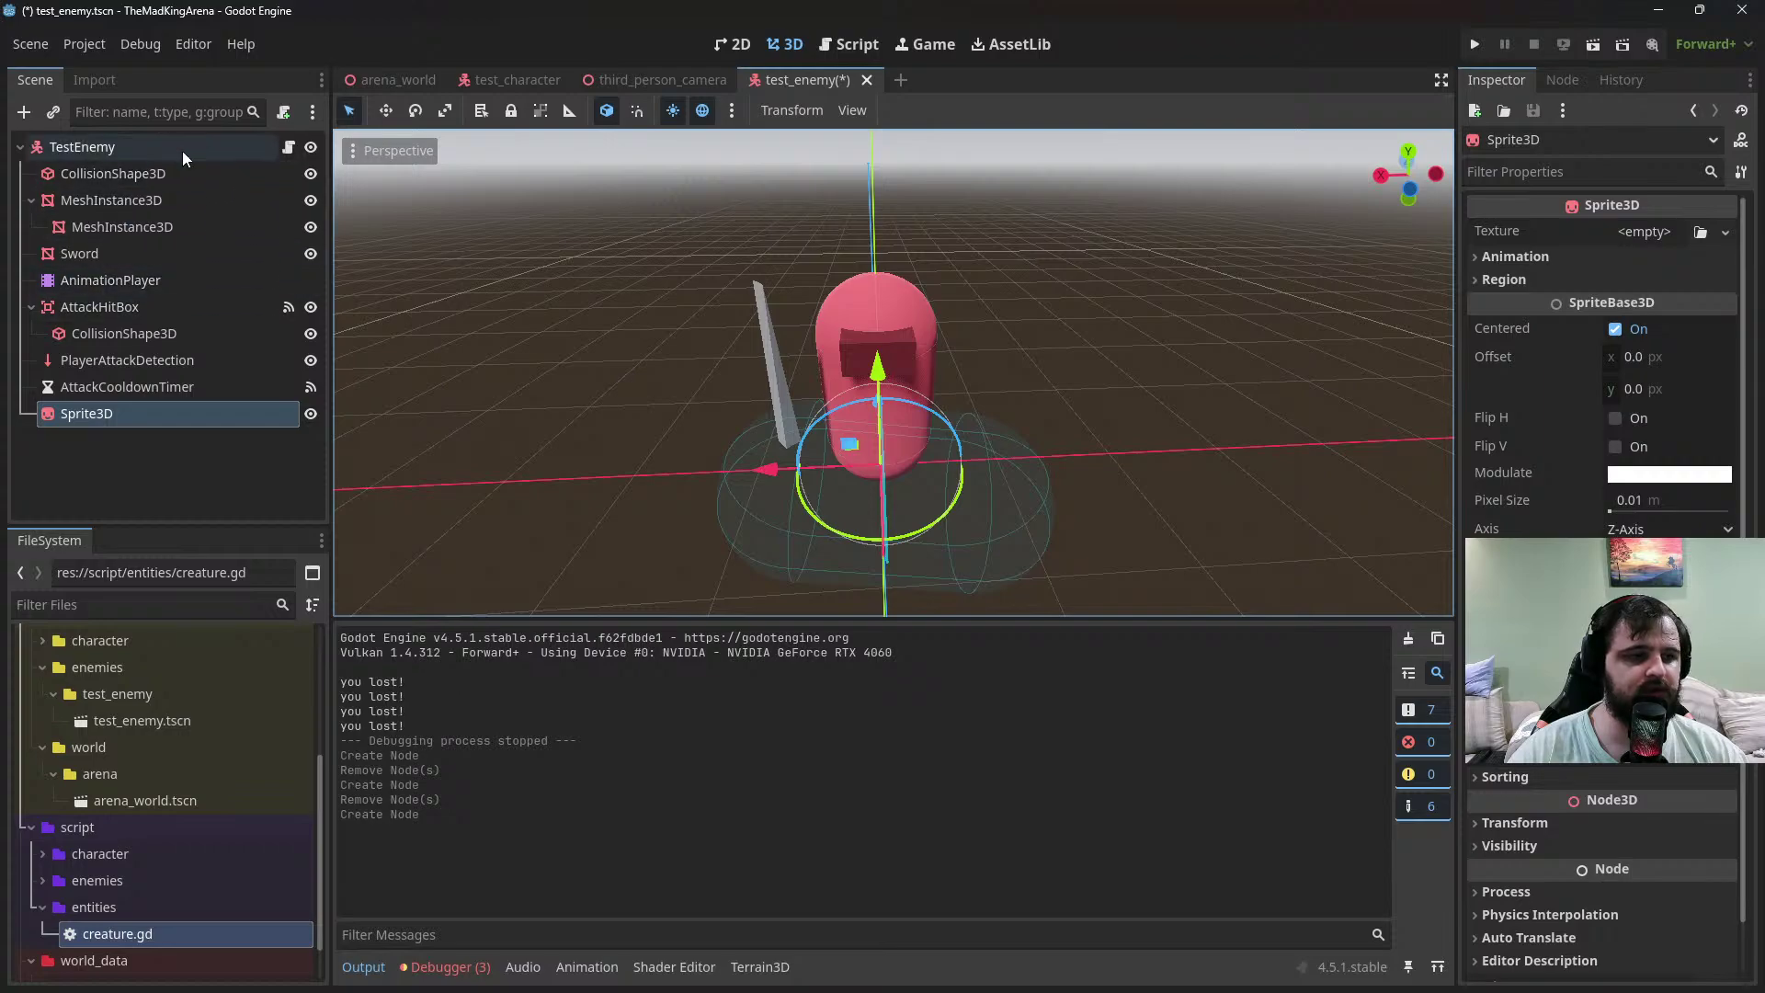
Add a SubViewport node and place it directly under the TestEnemy root, above Sprite3D
left_click(24, 111)
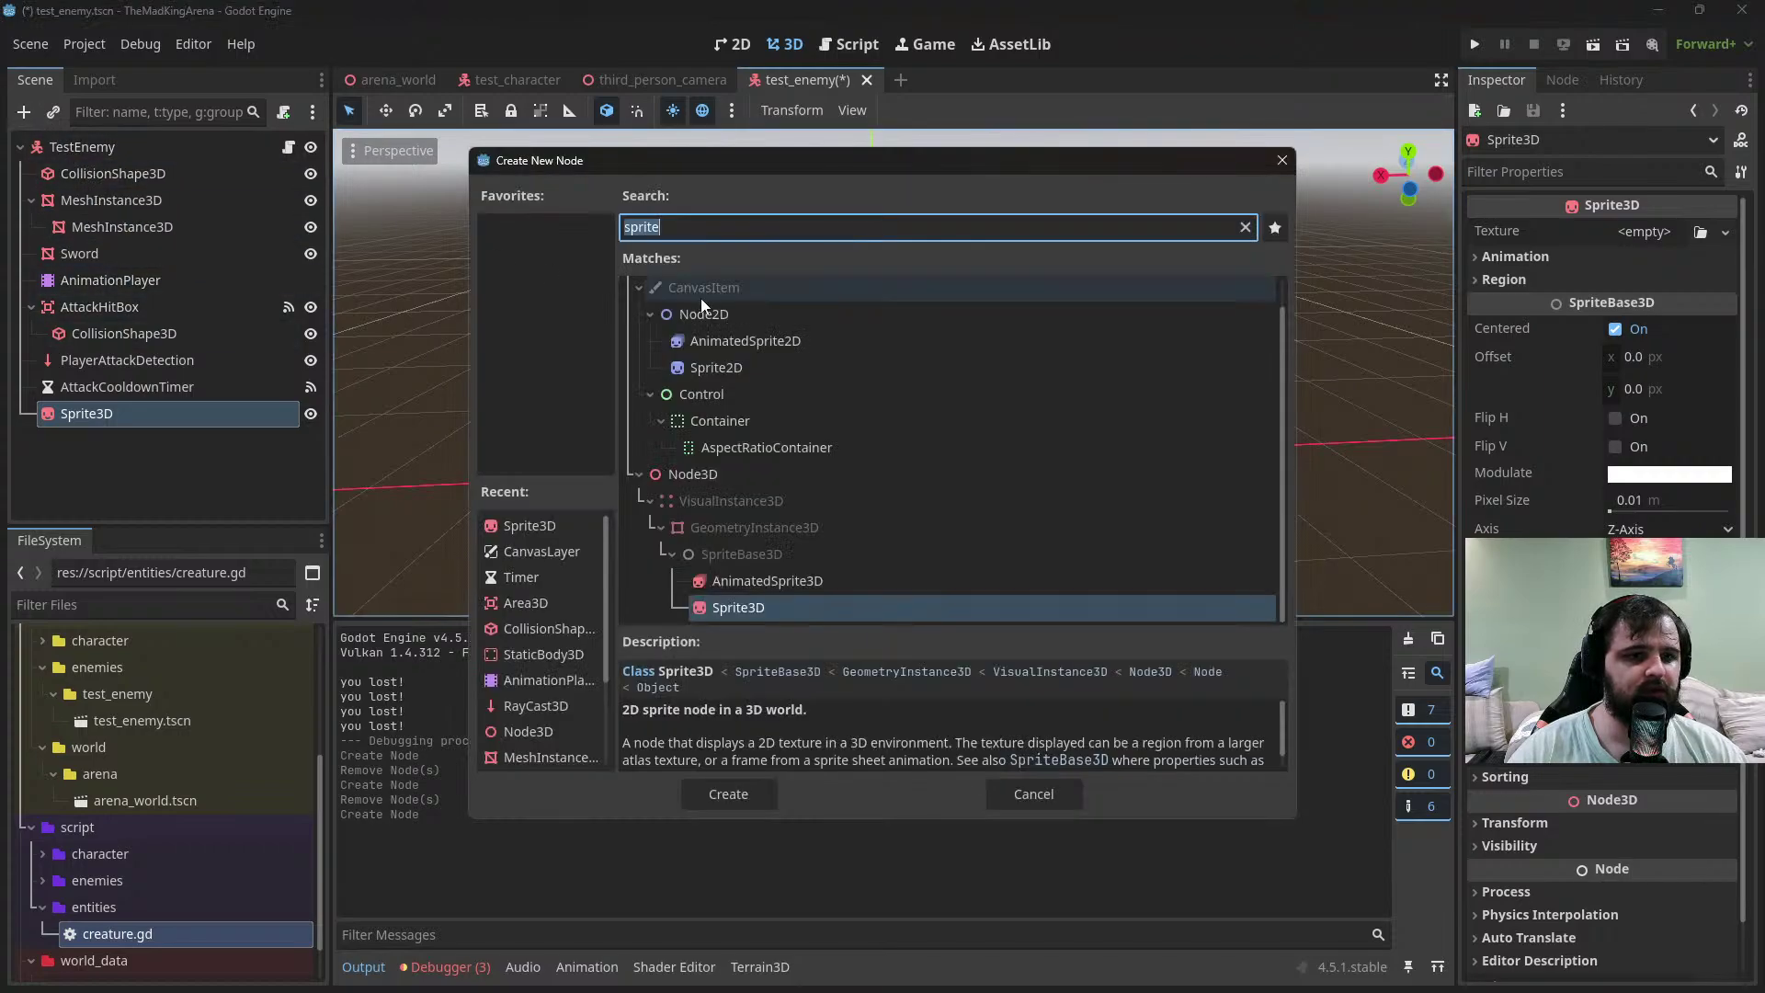
type("subv")
key("Return")
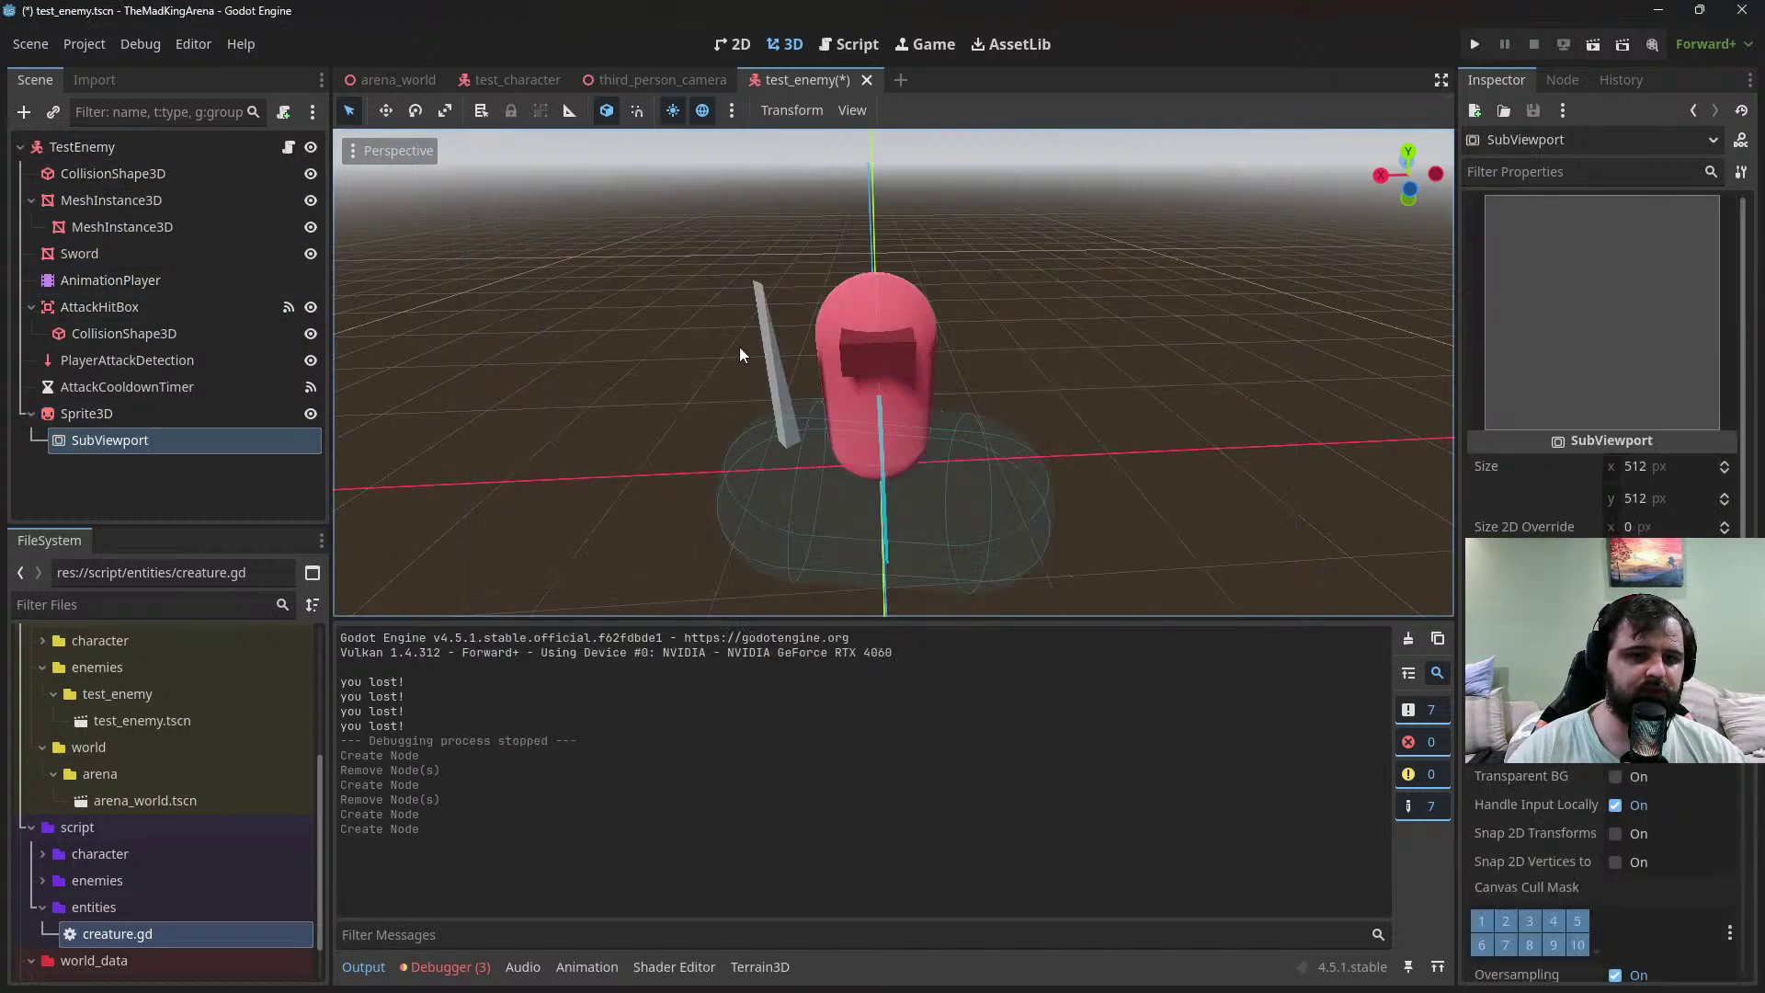
mouse_move(130, 440)
left_mouse_down()
mouse_move(165, 416)
mouse_move(107, 405)
mouse_move(140, 421)
left_mouse_up()
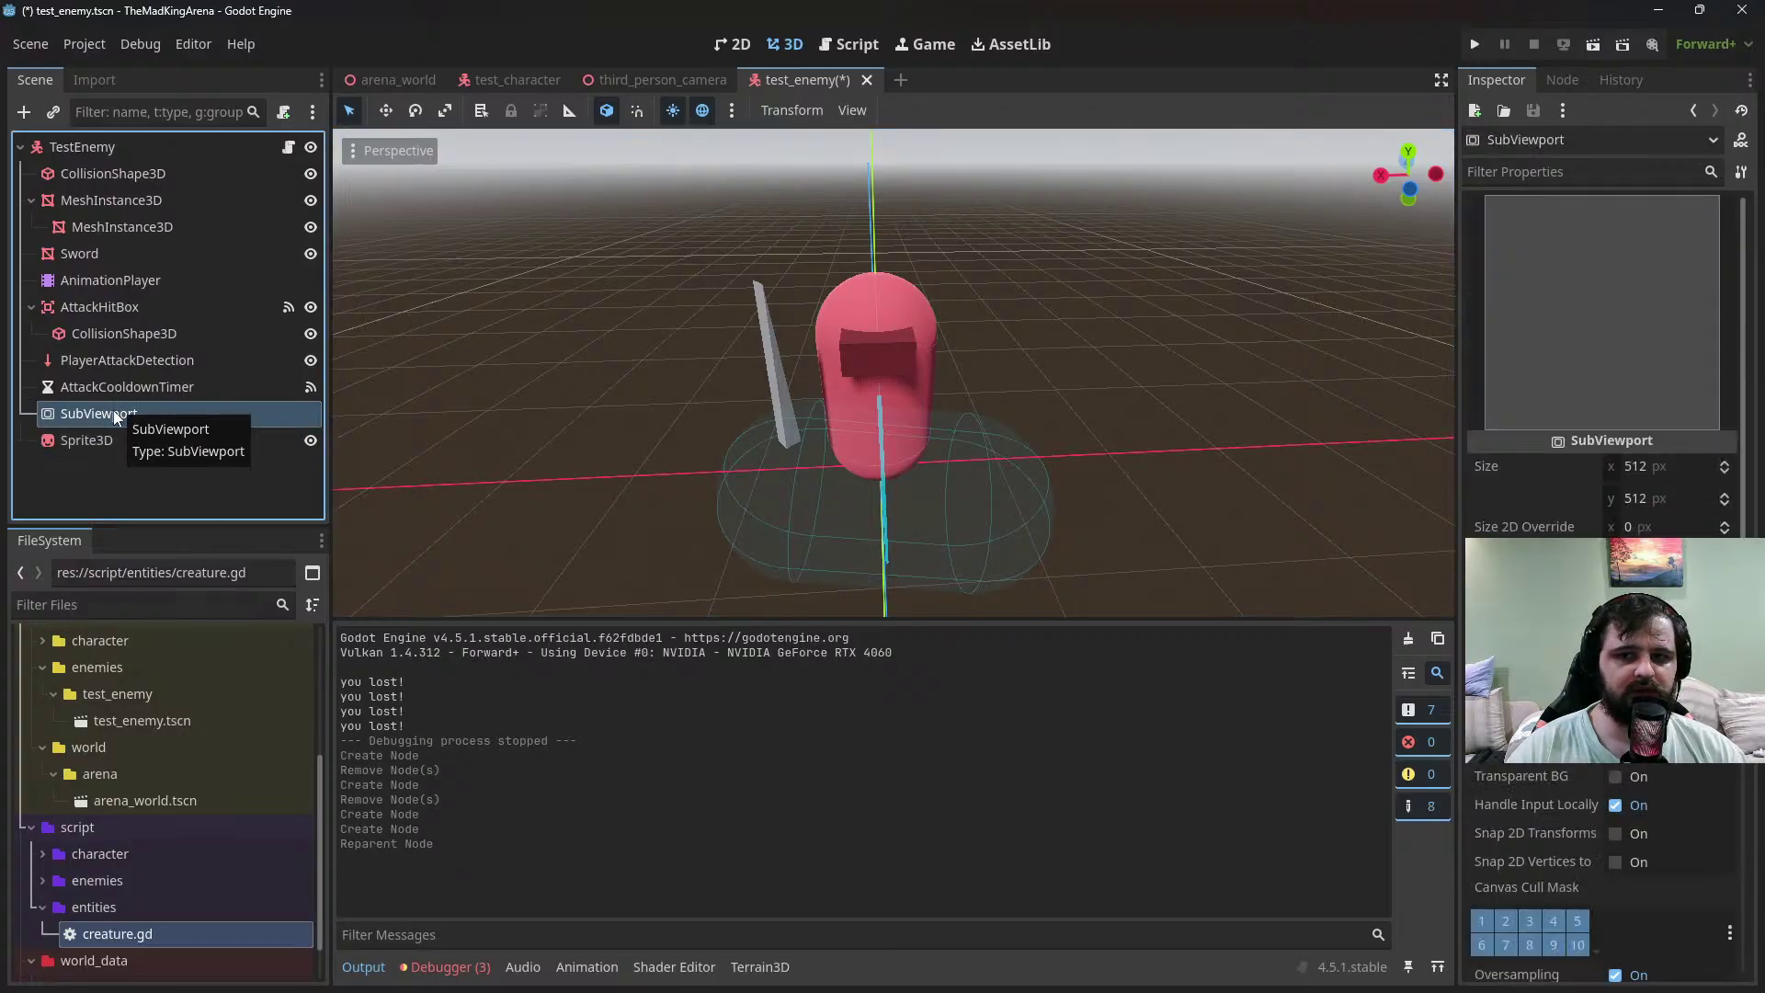
Check the SubViewport's properties, keep its name and save the test_enemy scene
double_click(113, 413)
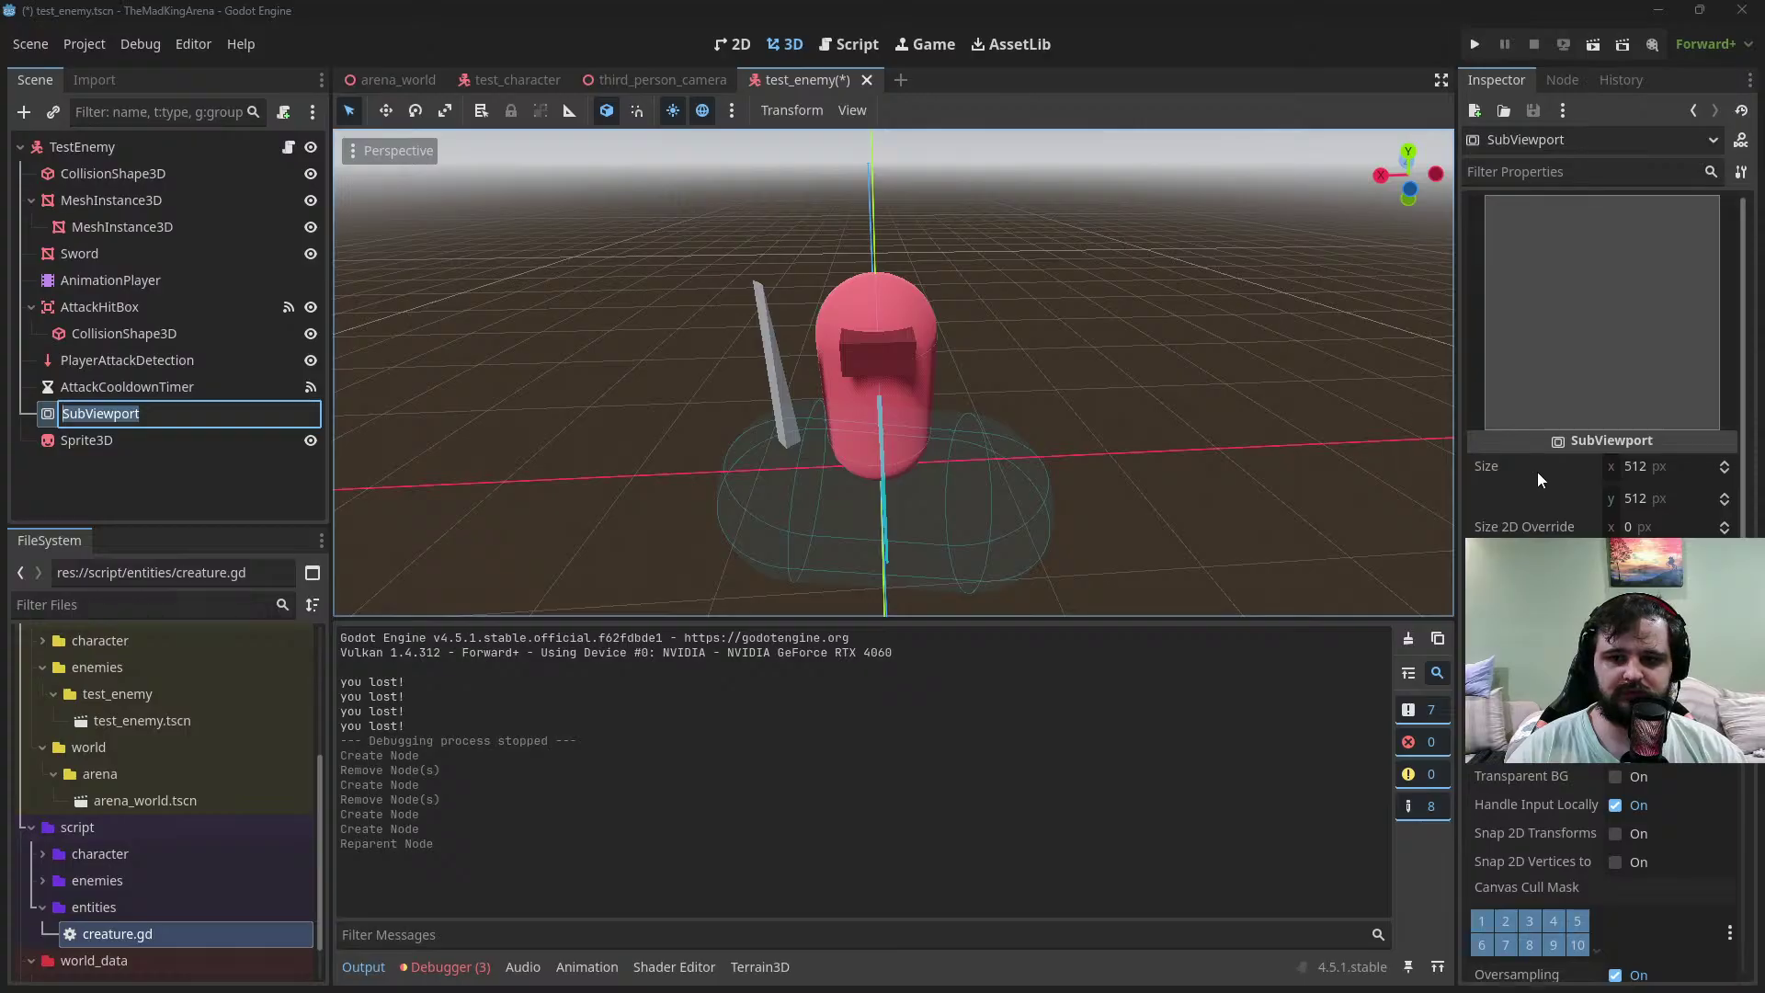
scroll(1567, 489, "down", 3)
scroll(1575, 480, "up", 3)
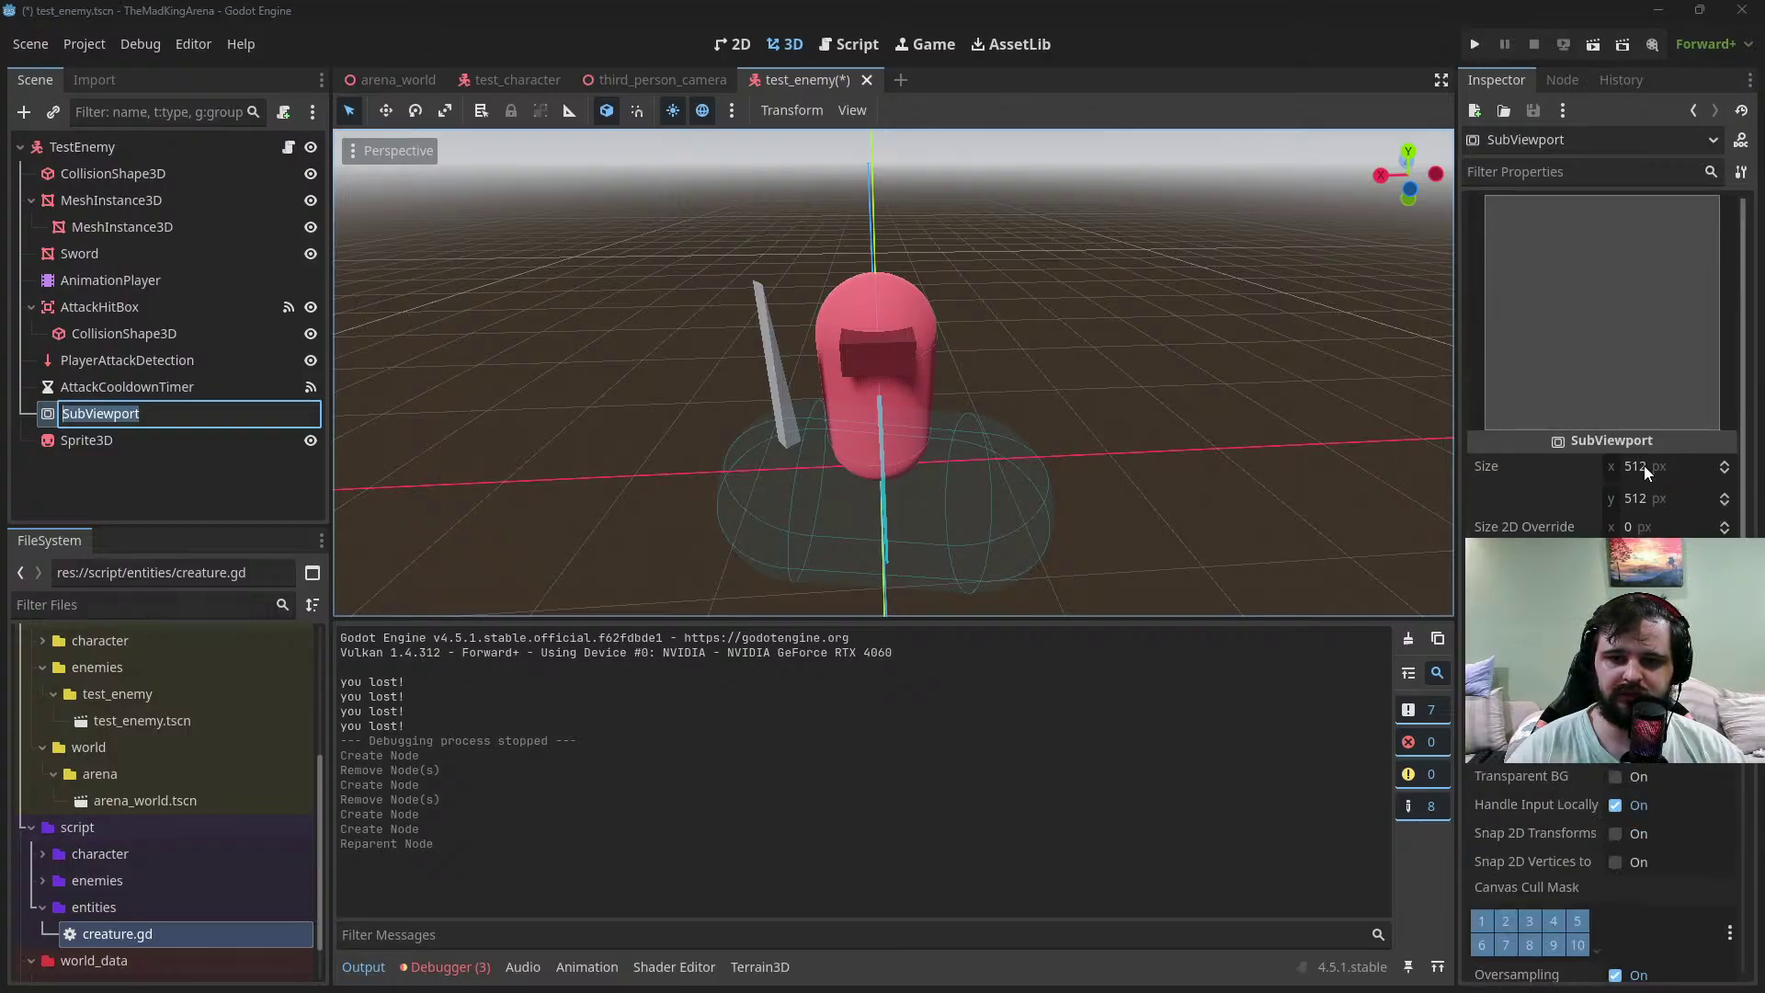
key("Escape")
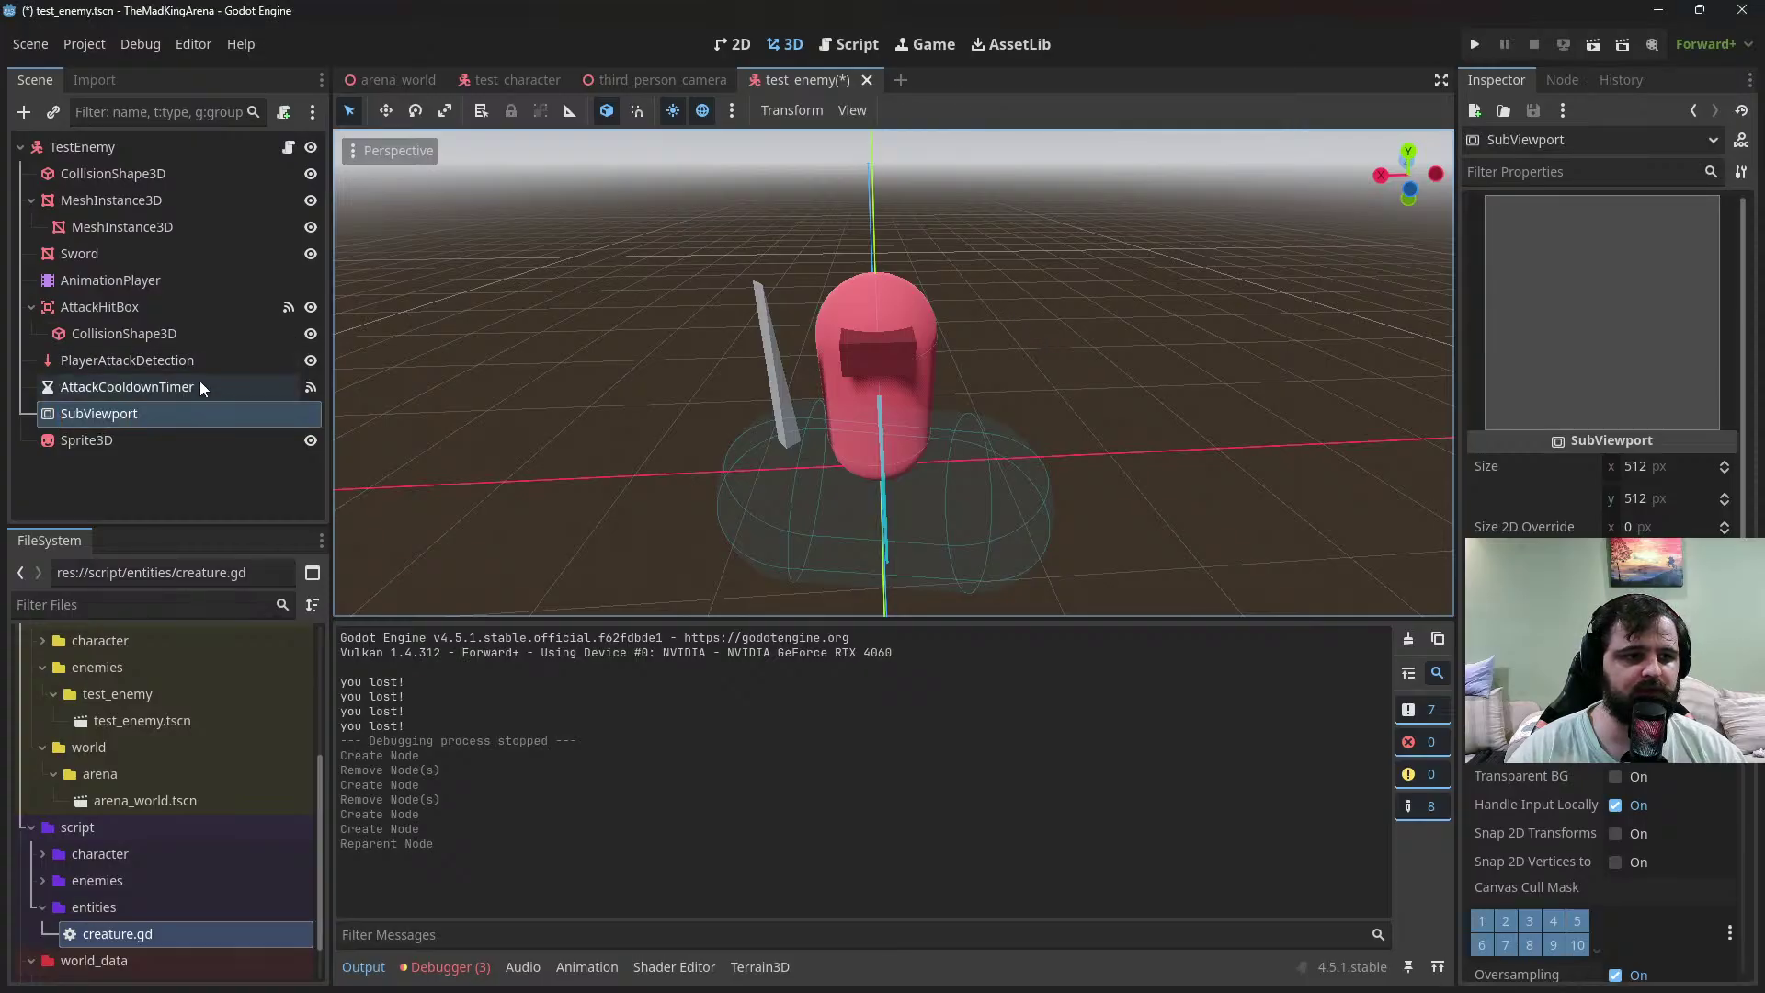
key("ctrl+s")
Collapse the enemies folder and create a folder named ui inside the project's scene folder
scroll(114, 800, "up", 2)
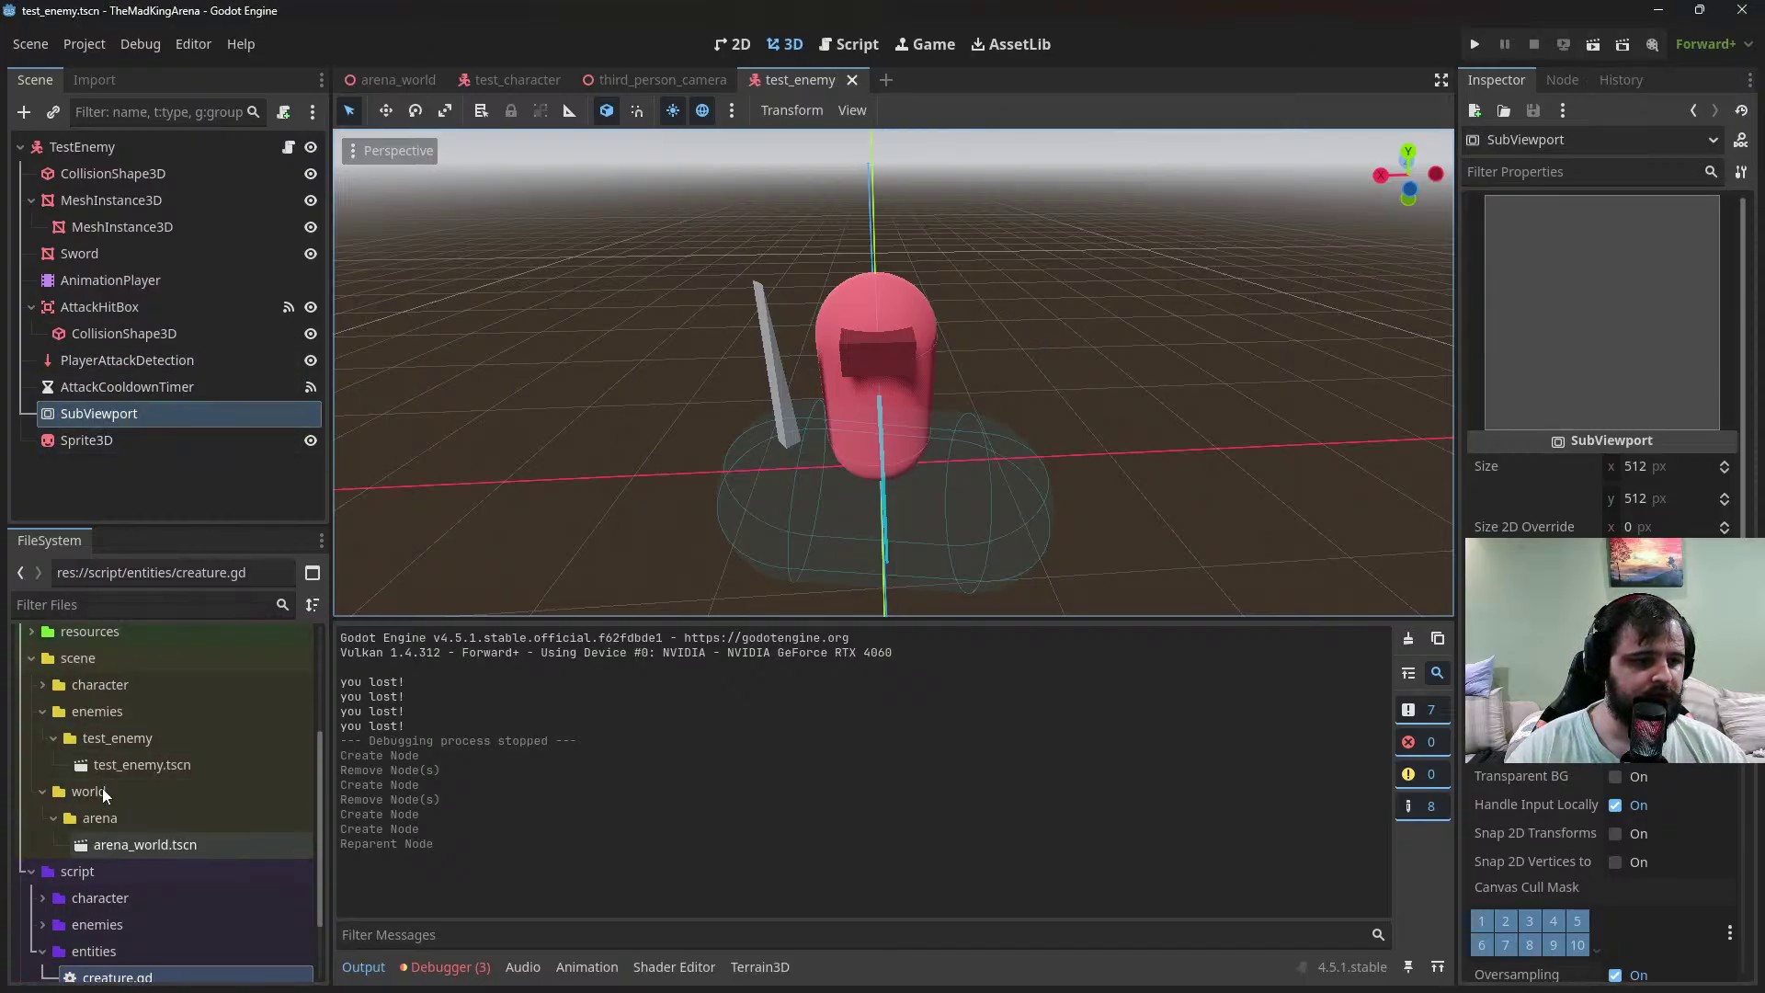
left_click(43, 712)
left_click(73, 658)
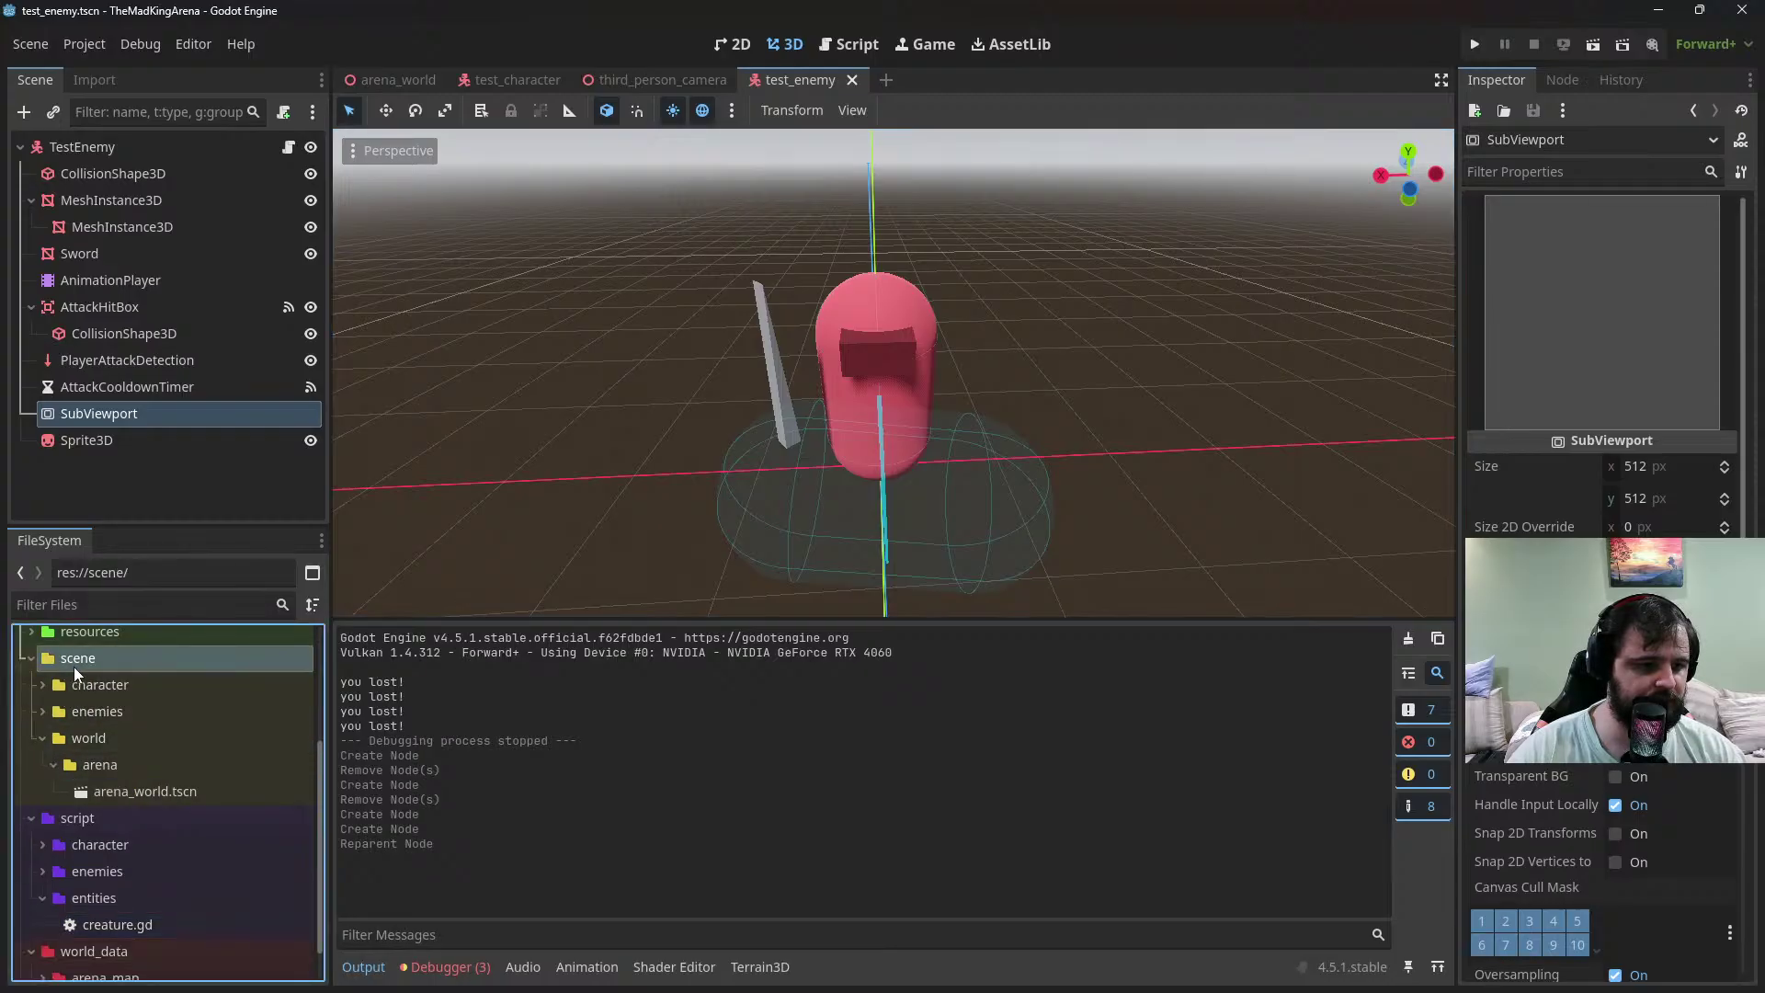
right_click(73, 662)
left_click(201, 588)
right_click(83, 658)
mouse_move(294, 605)
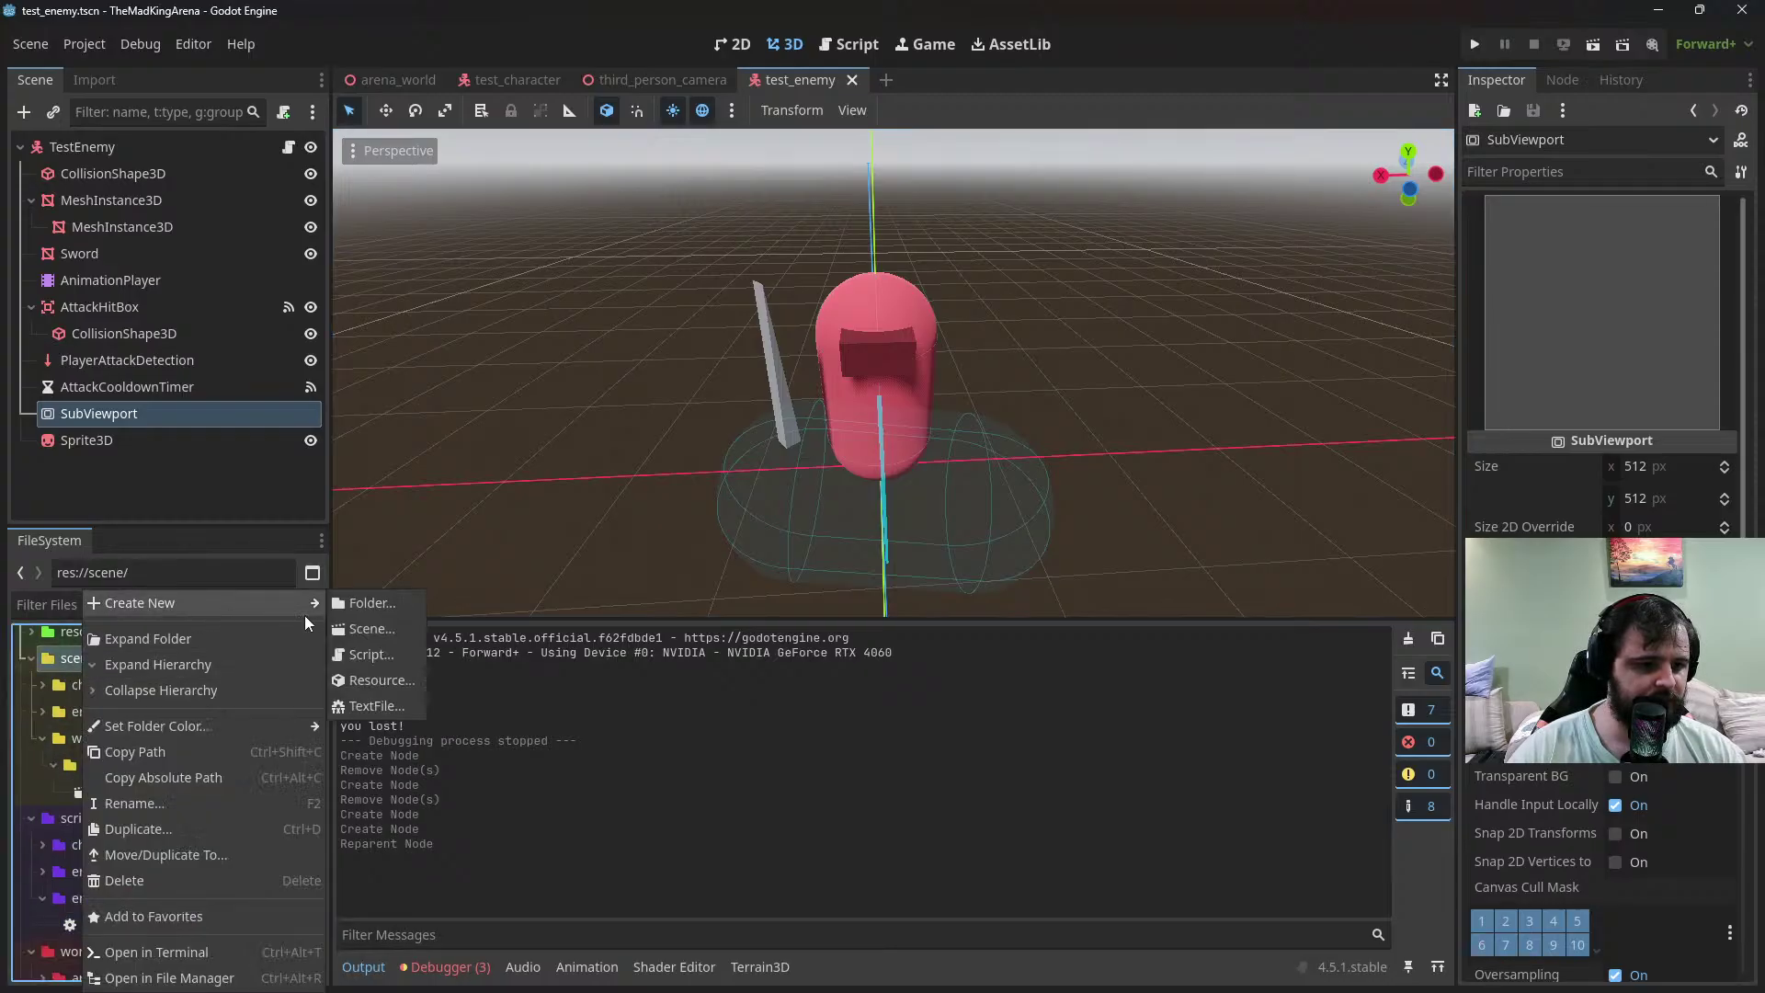
left_click(445, 631)
type("ui")
key("Return")
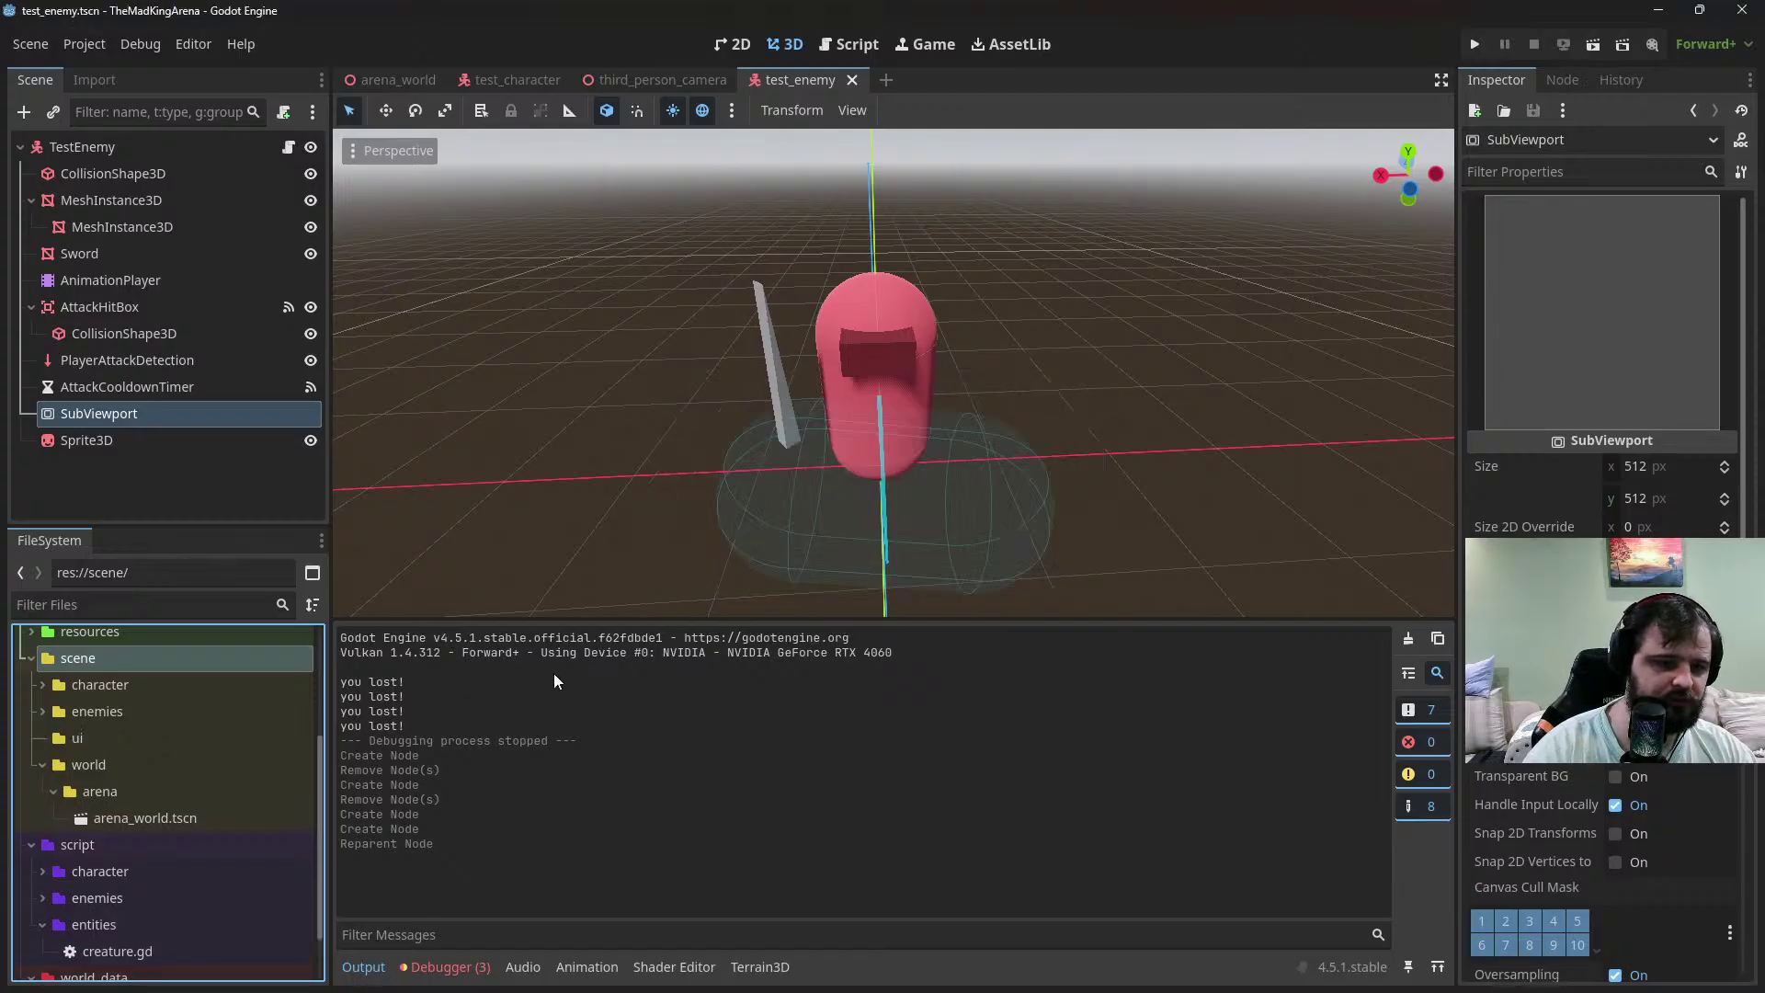
Create a folder named health_bar inside the scene/ui folder
left_click(77, 743)
right_click(77, 743)
mouse_move(224, 612)
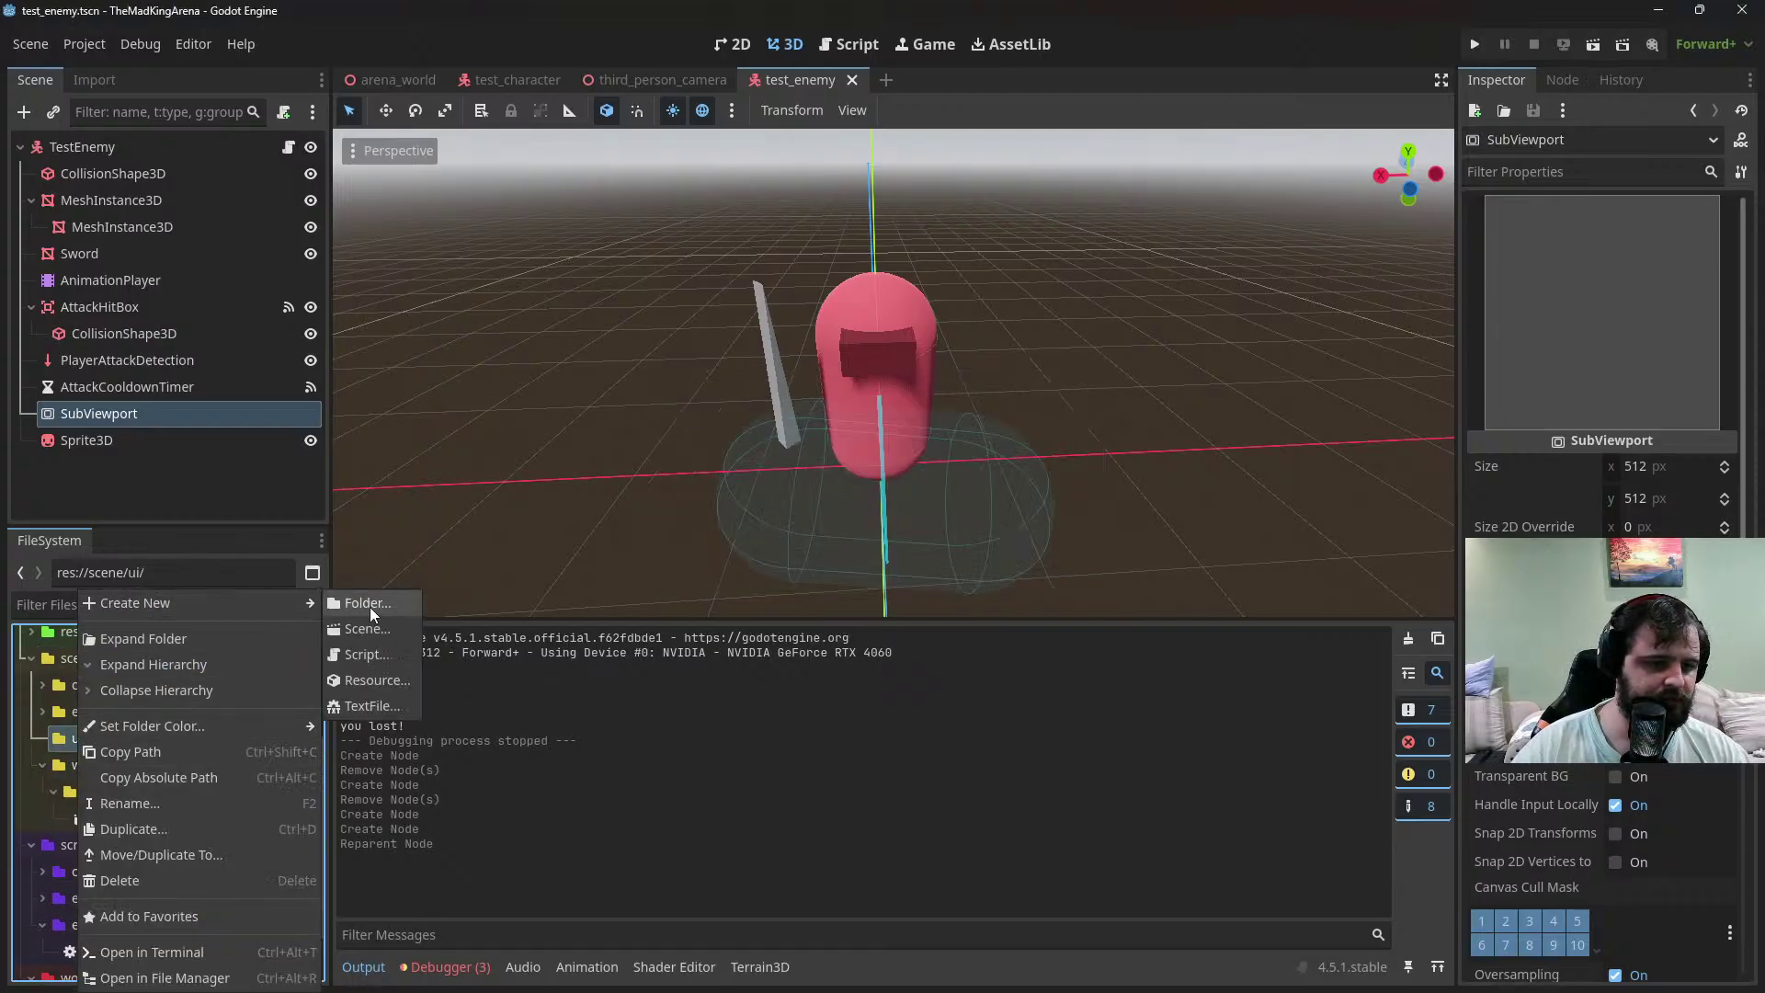
left_click(369, 607)
type("health_bar")
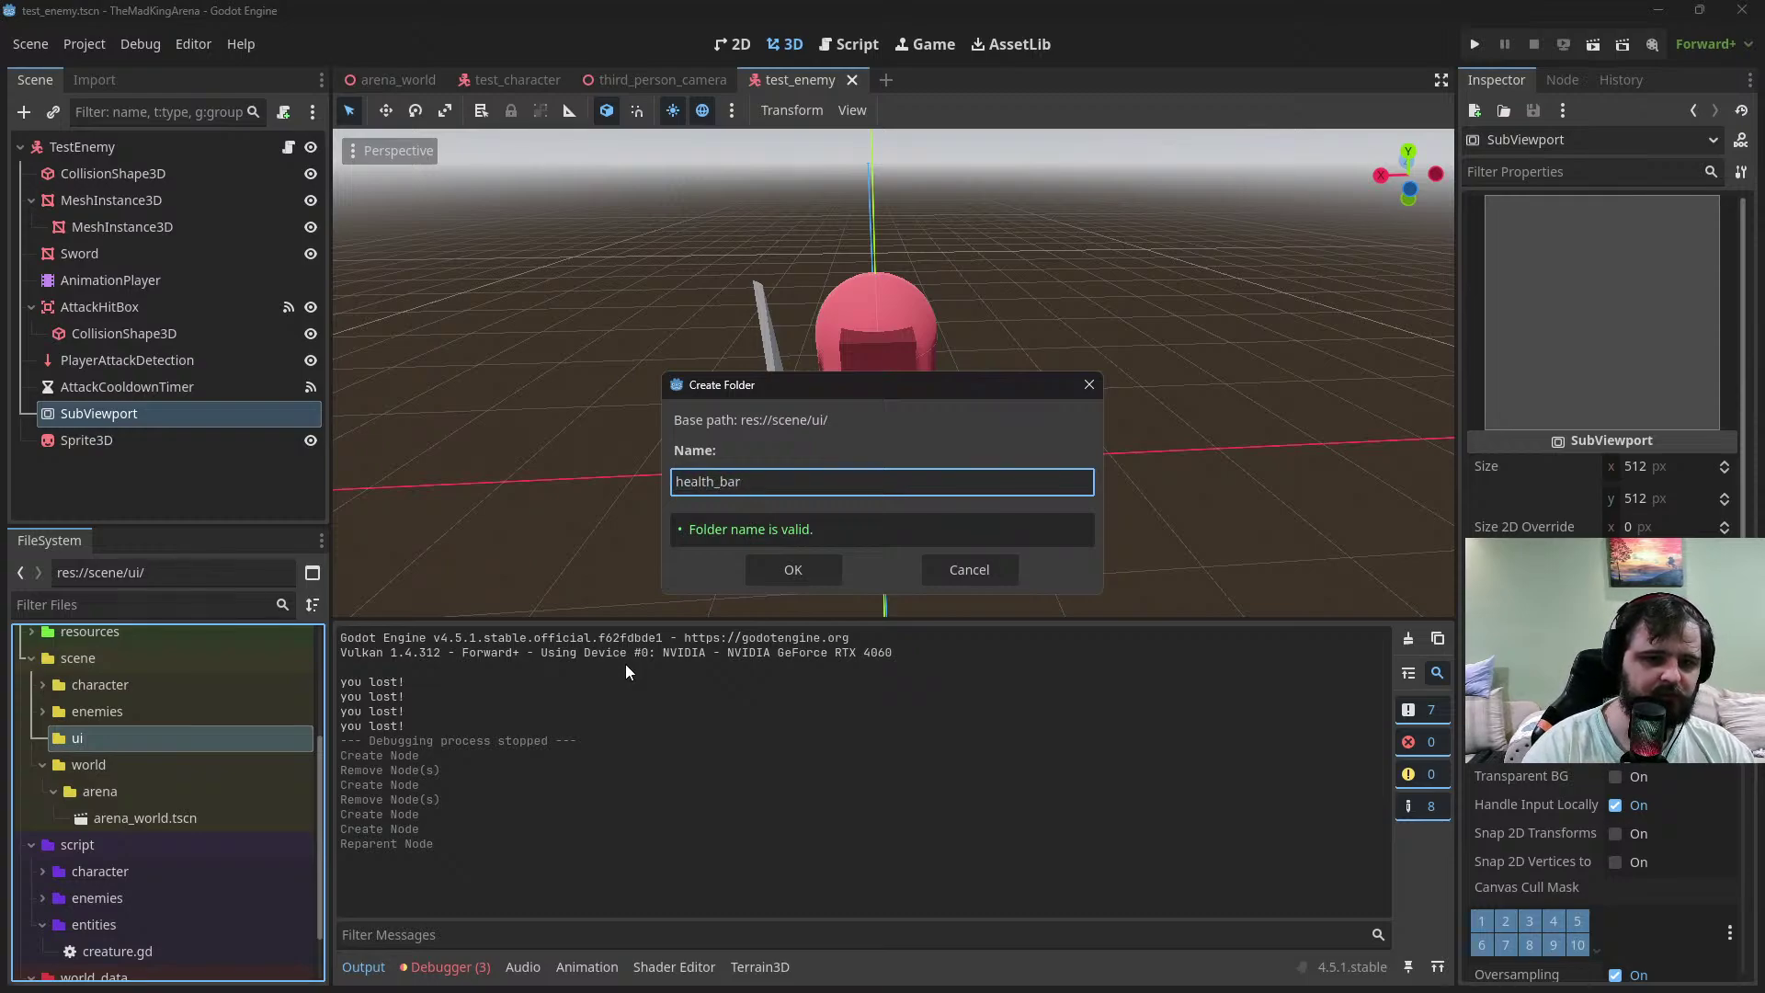
key("Return")
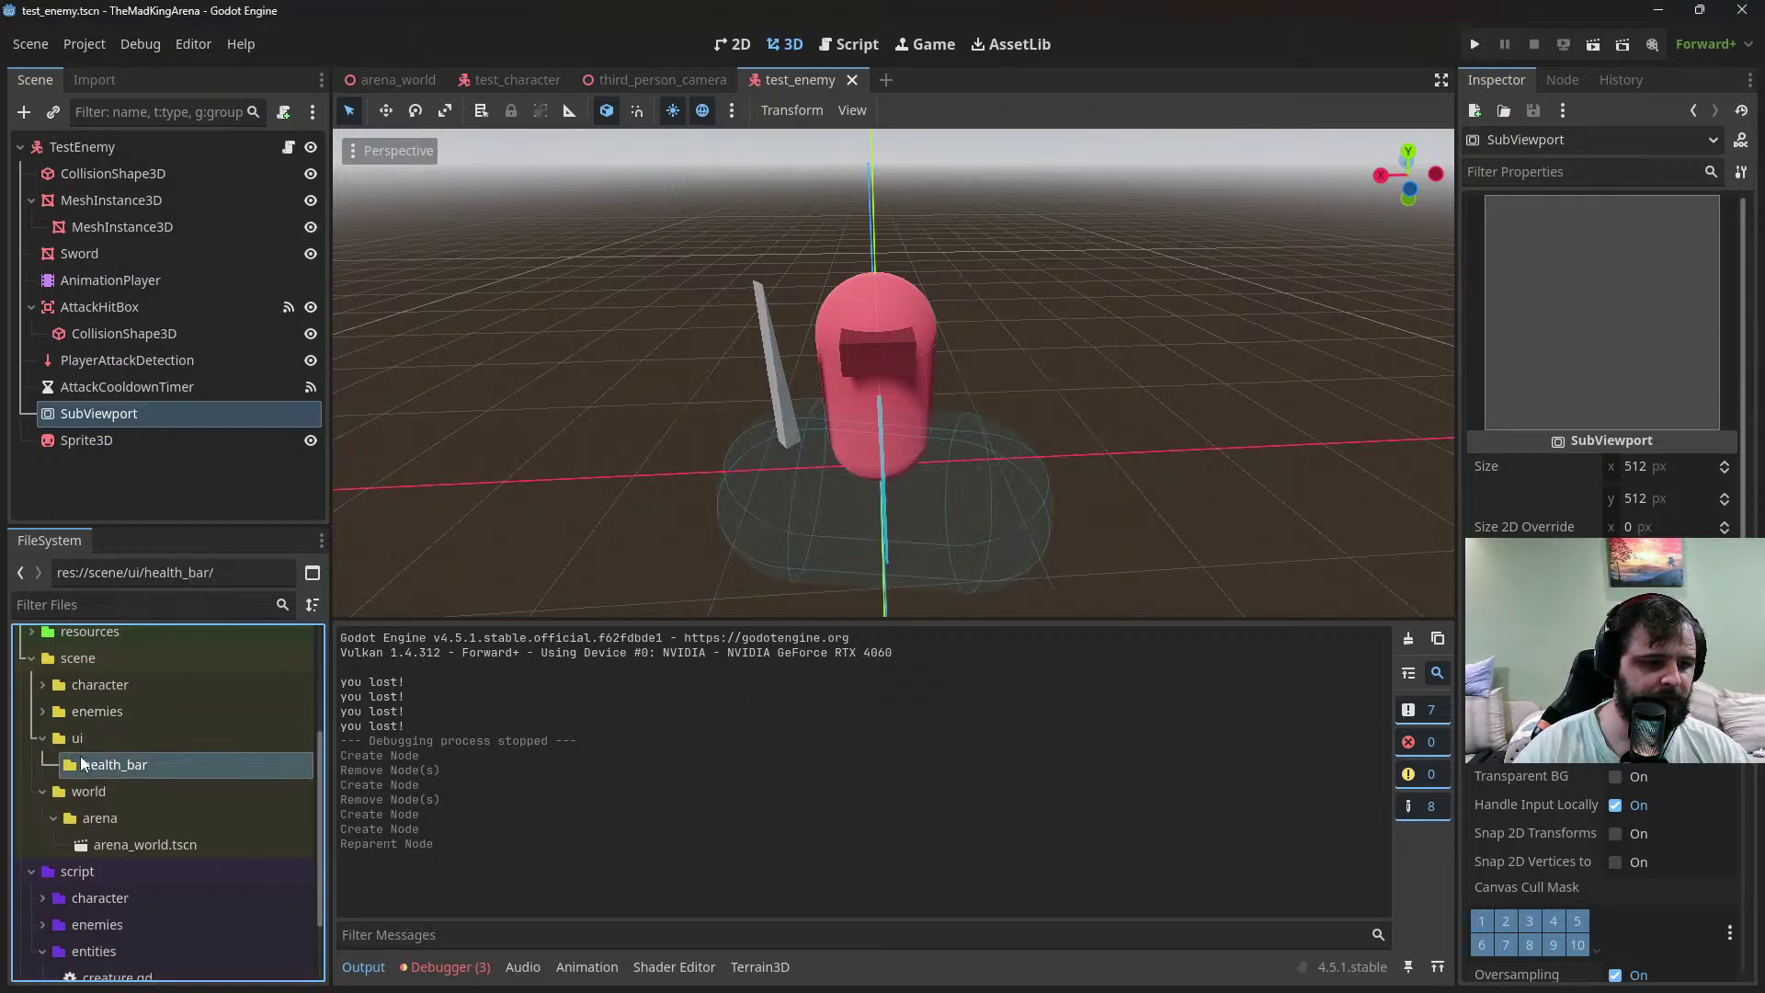
Create a scene named enemy_health_bar with a User Interface root inside the scene/ui/health_bar folder
right_click(136, 762)
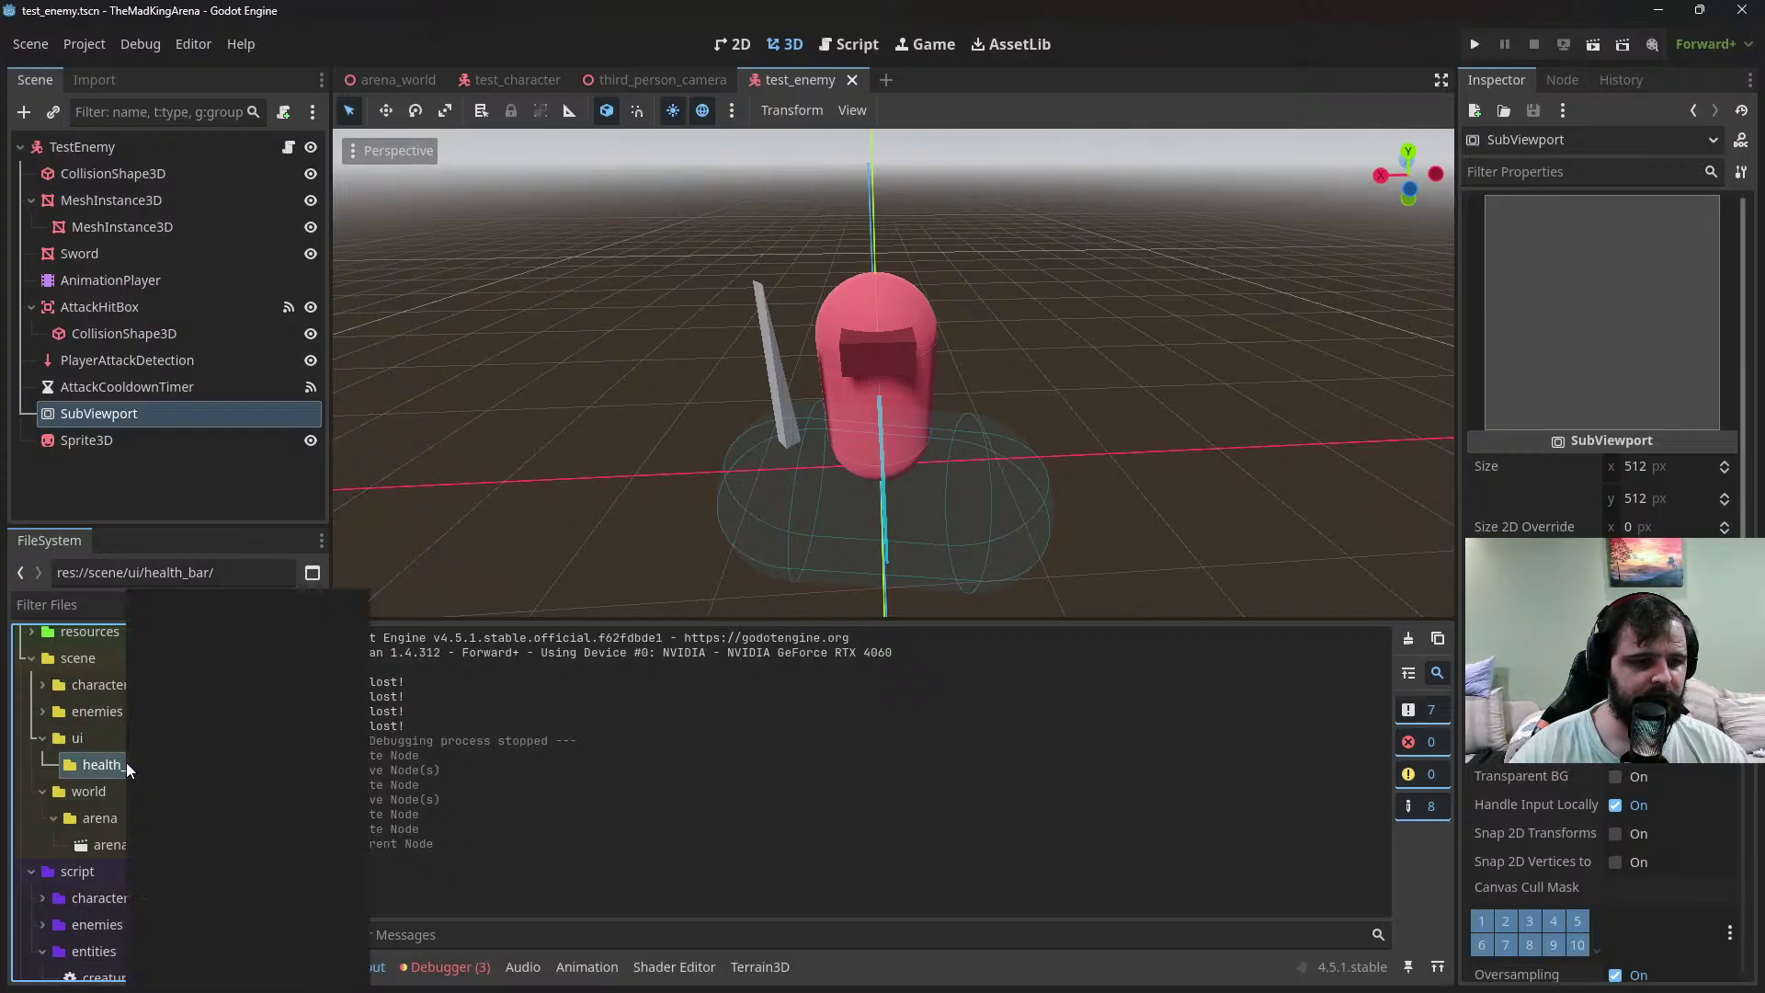
mouse_move(234, 605)
left_click(440, 635)
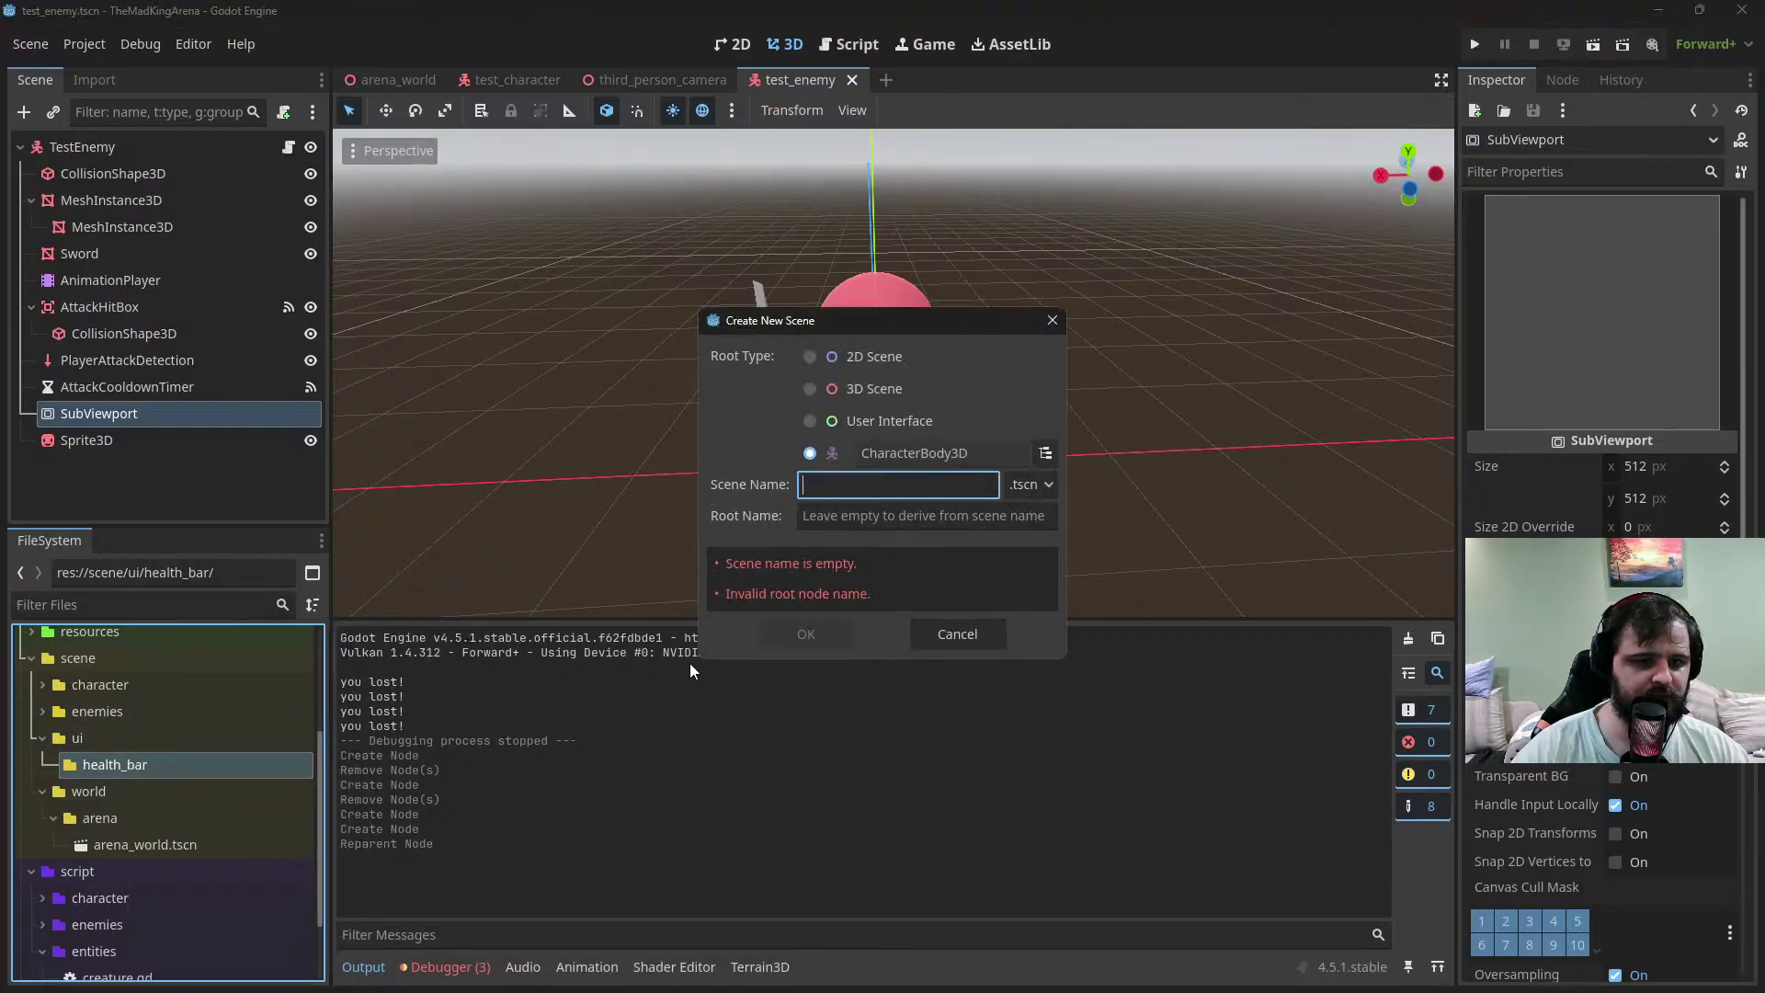
left_click(846, 421)
left_click(873, 504)
left_click(921, 487)
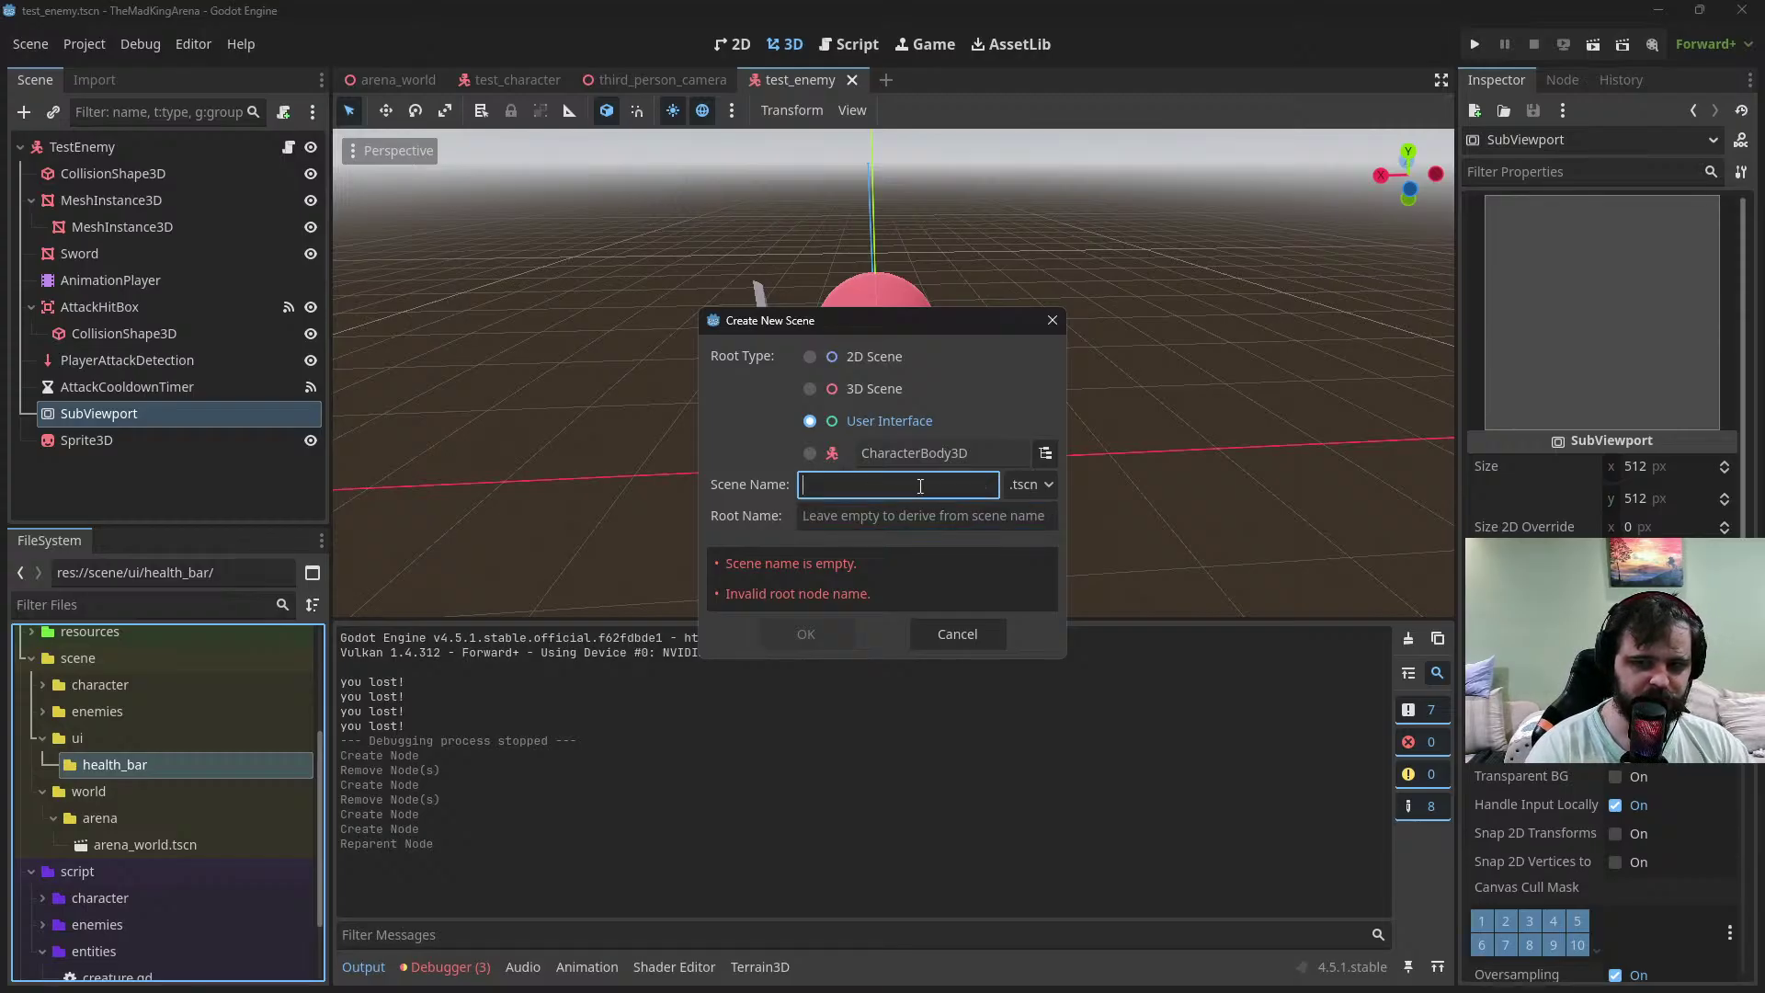
type("e")
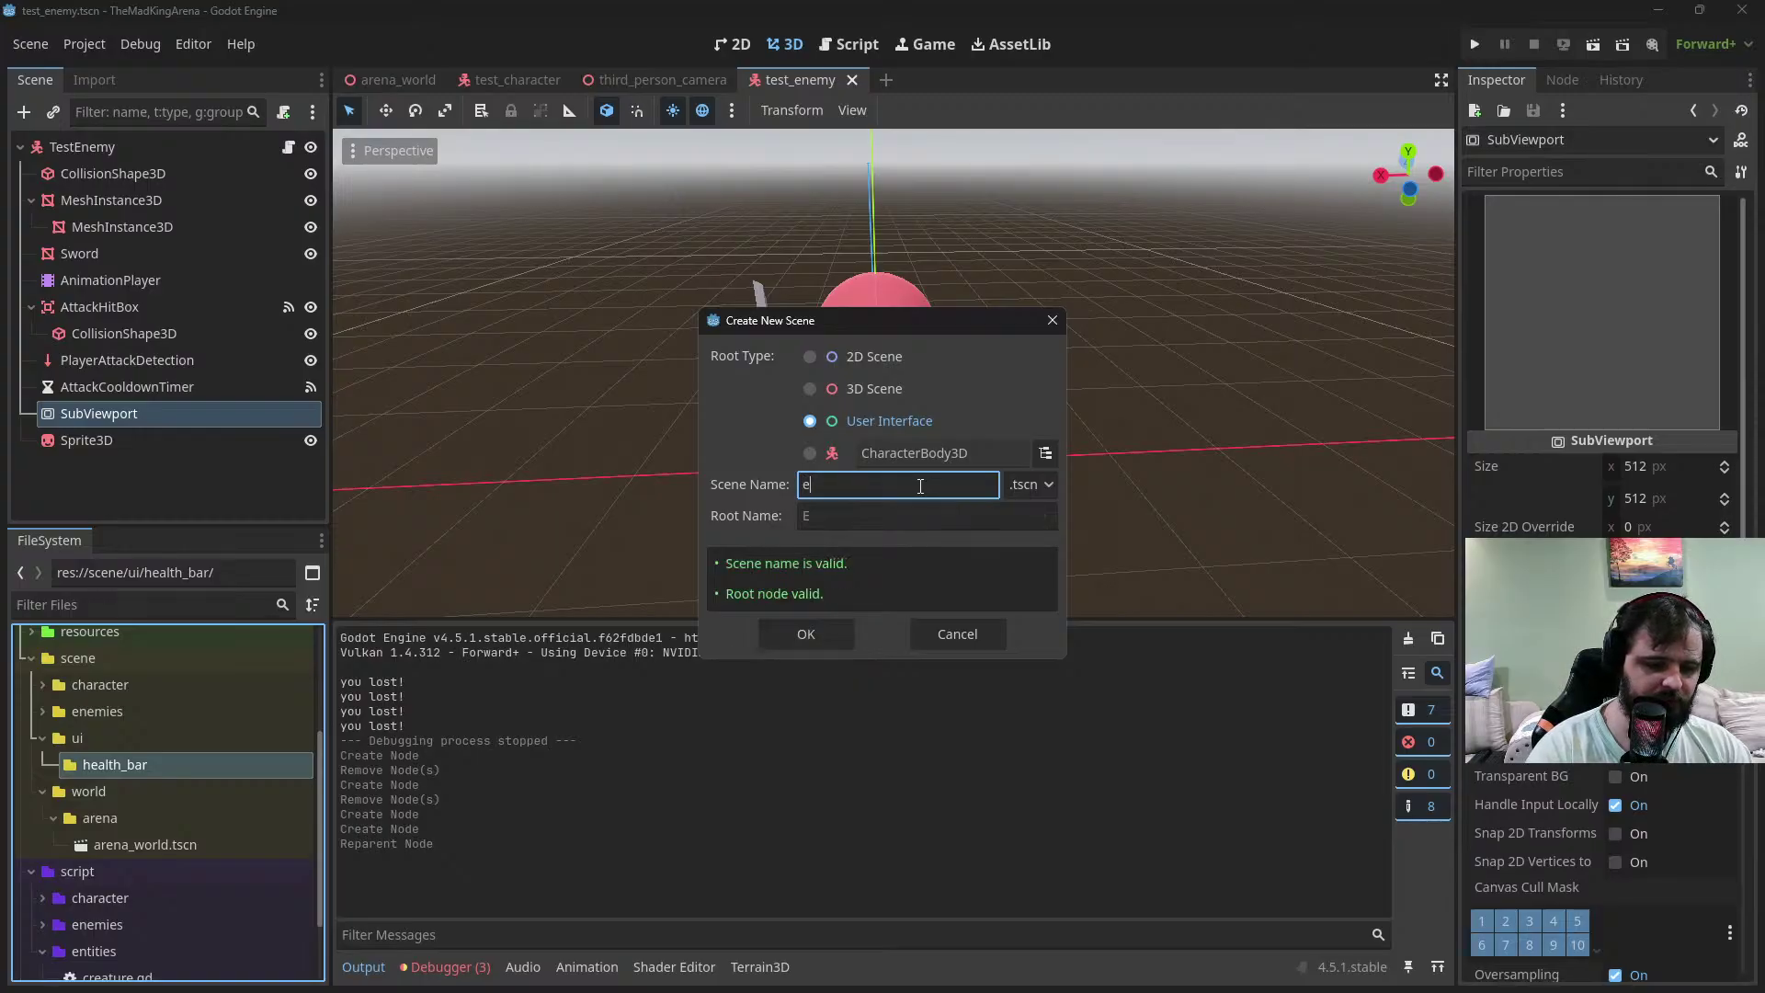
type("nemy_health_bar")
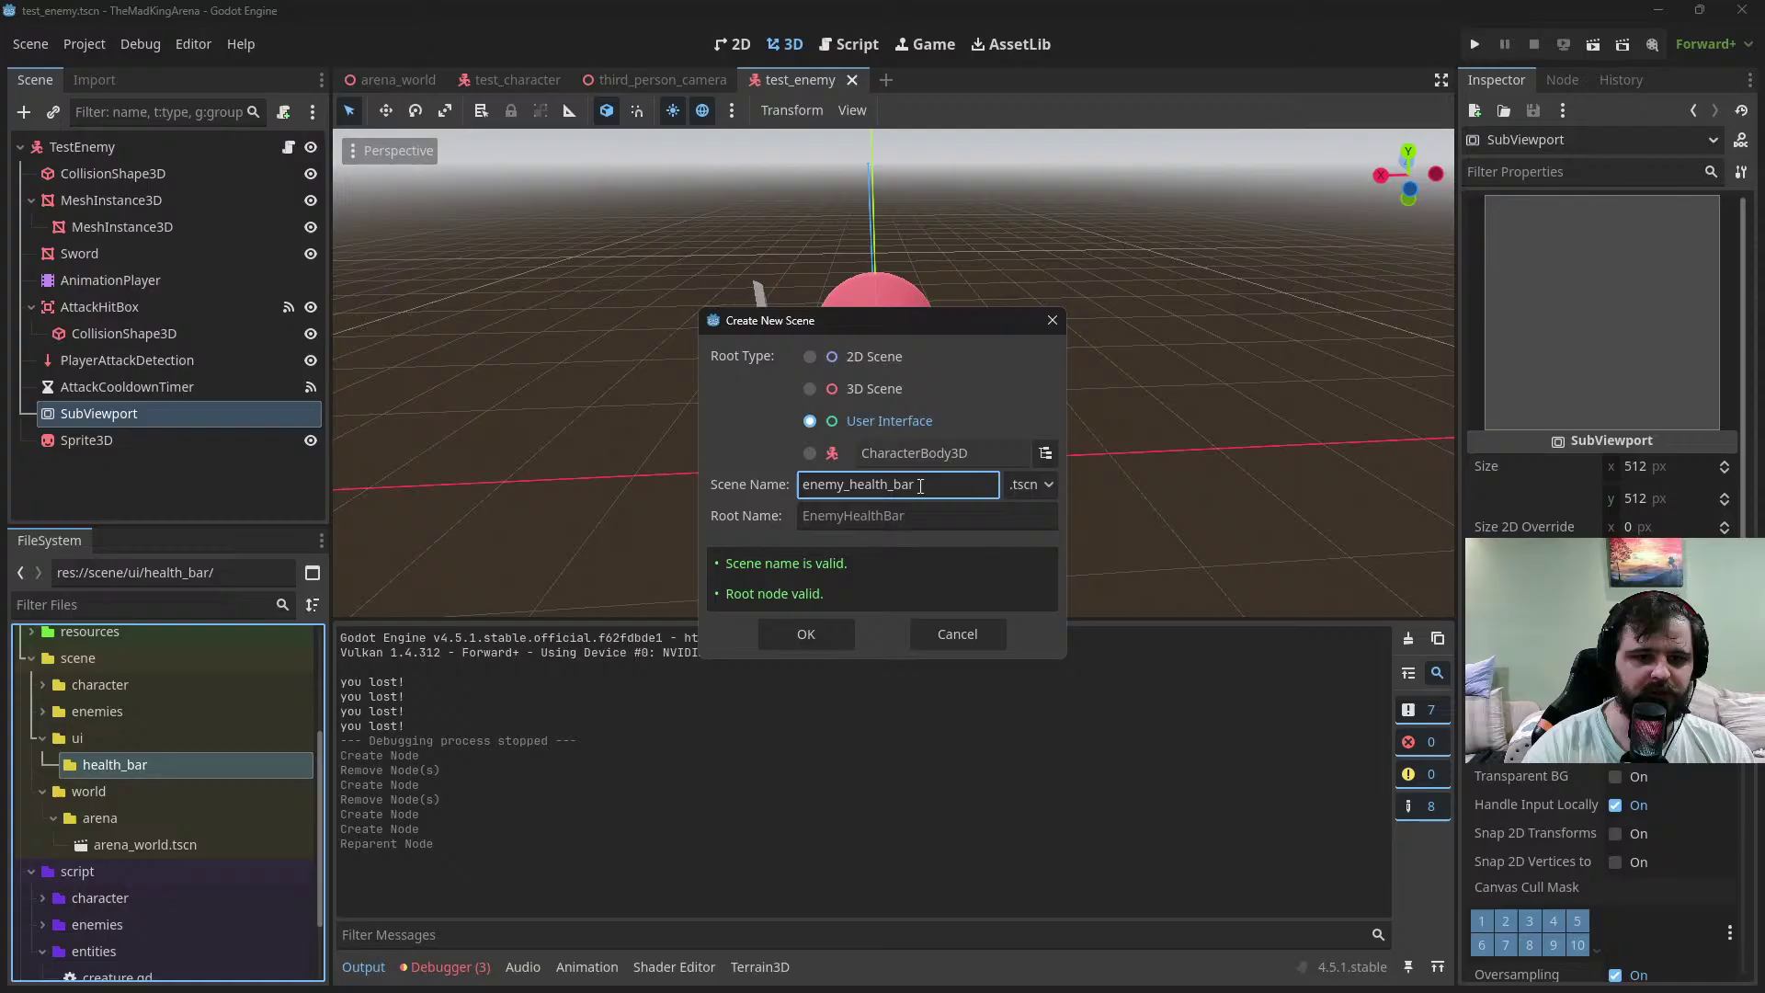
key("Return")
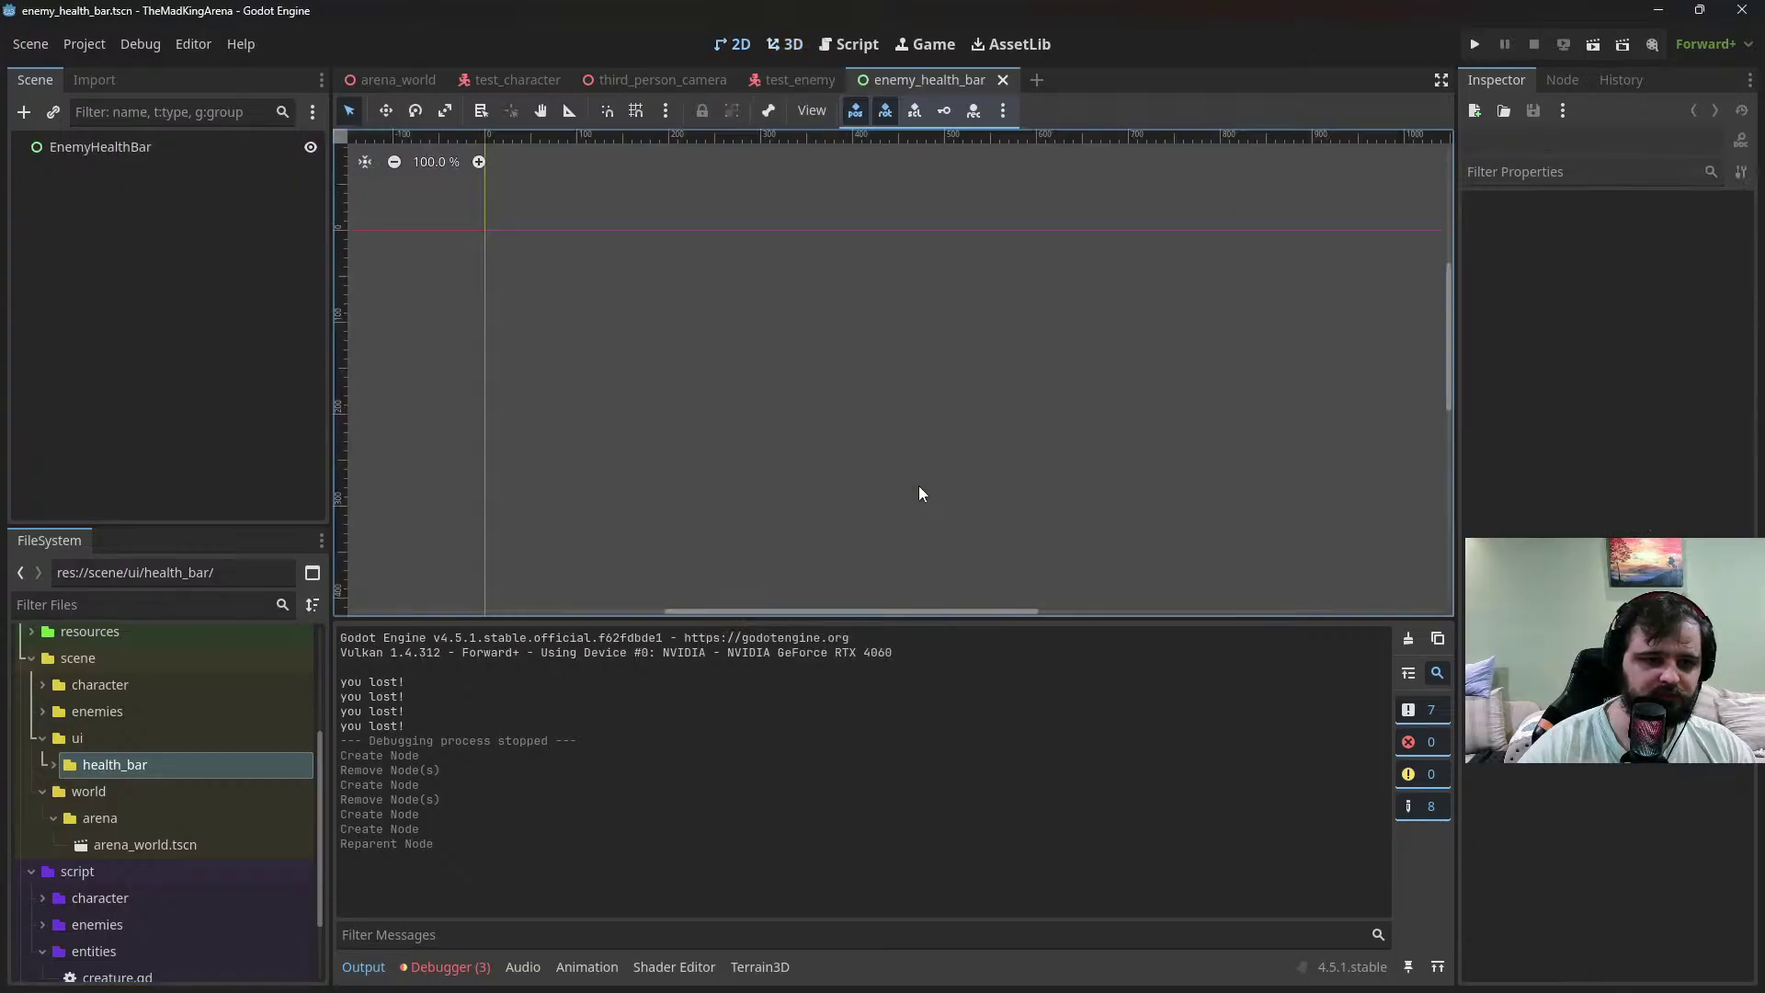
Add a ProgressBar node under the EnemyHealthBar root and resize it to about 219 by 27 px
right_click(130, 153)
left_click(186, 174)
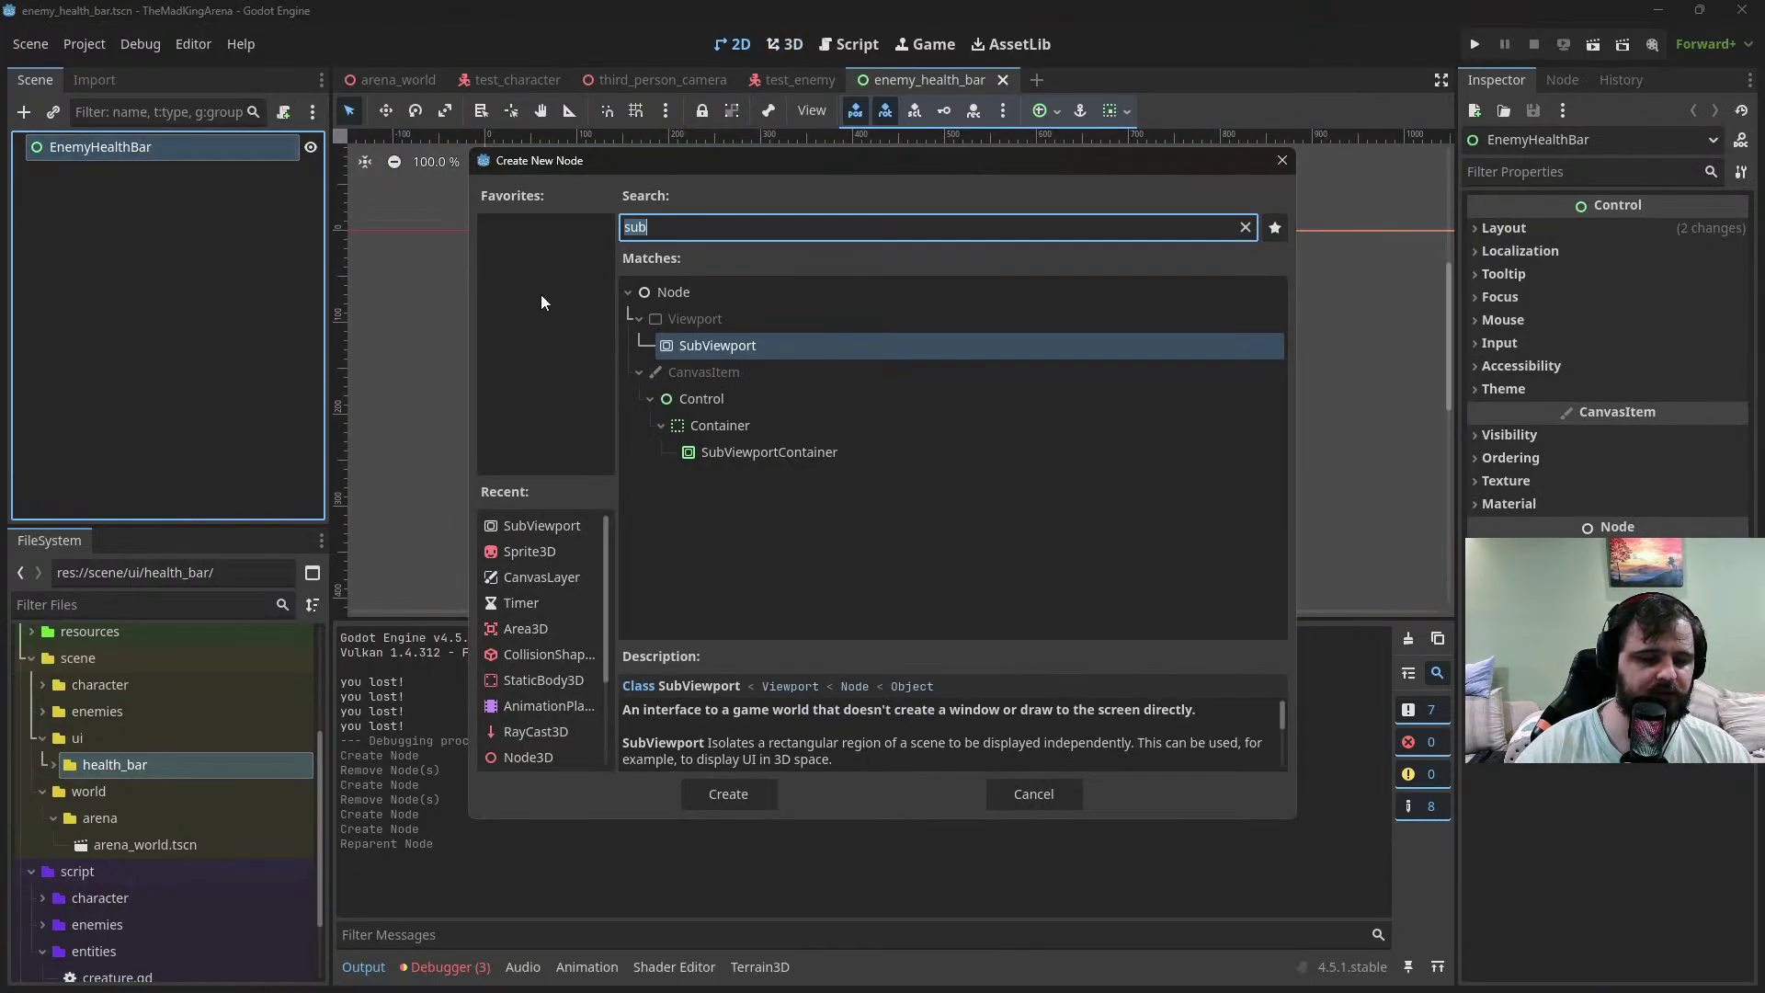
type("progre")
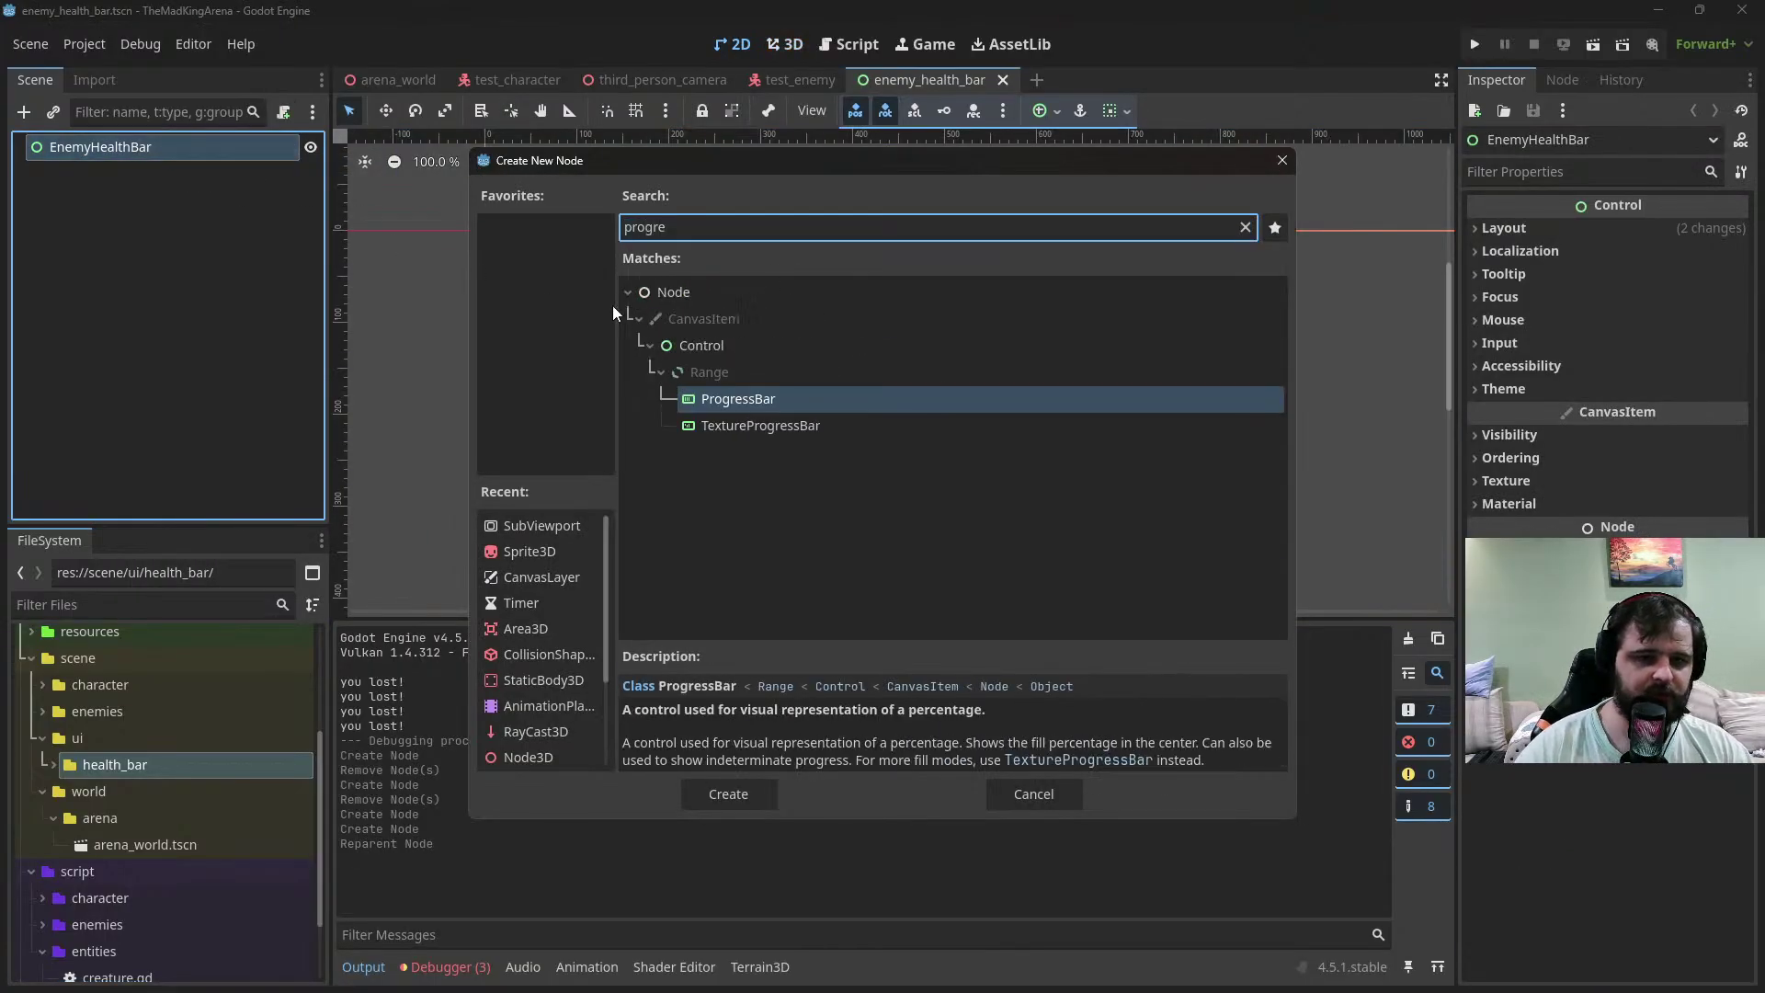
double_click(741, 401)
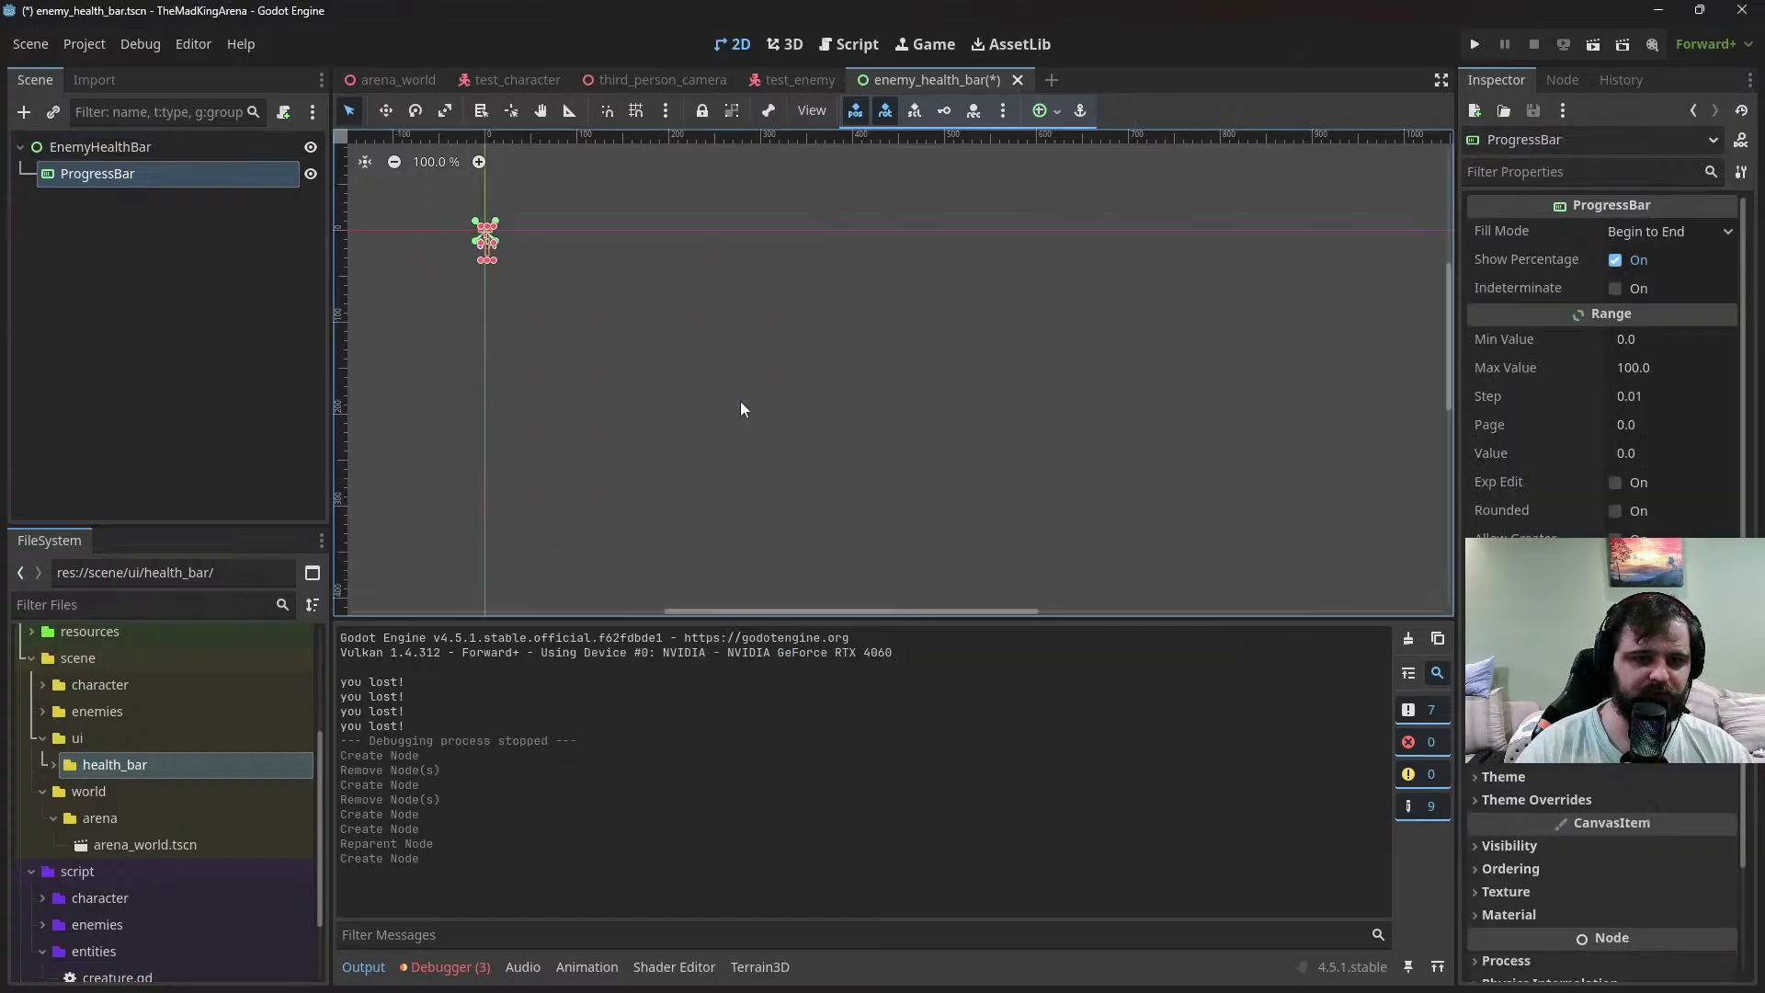
left_click_drag(491, 243, 662, 246)
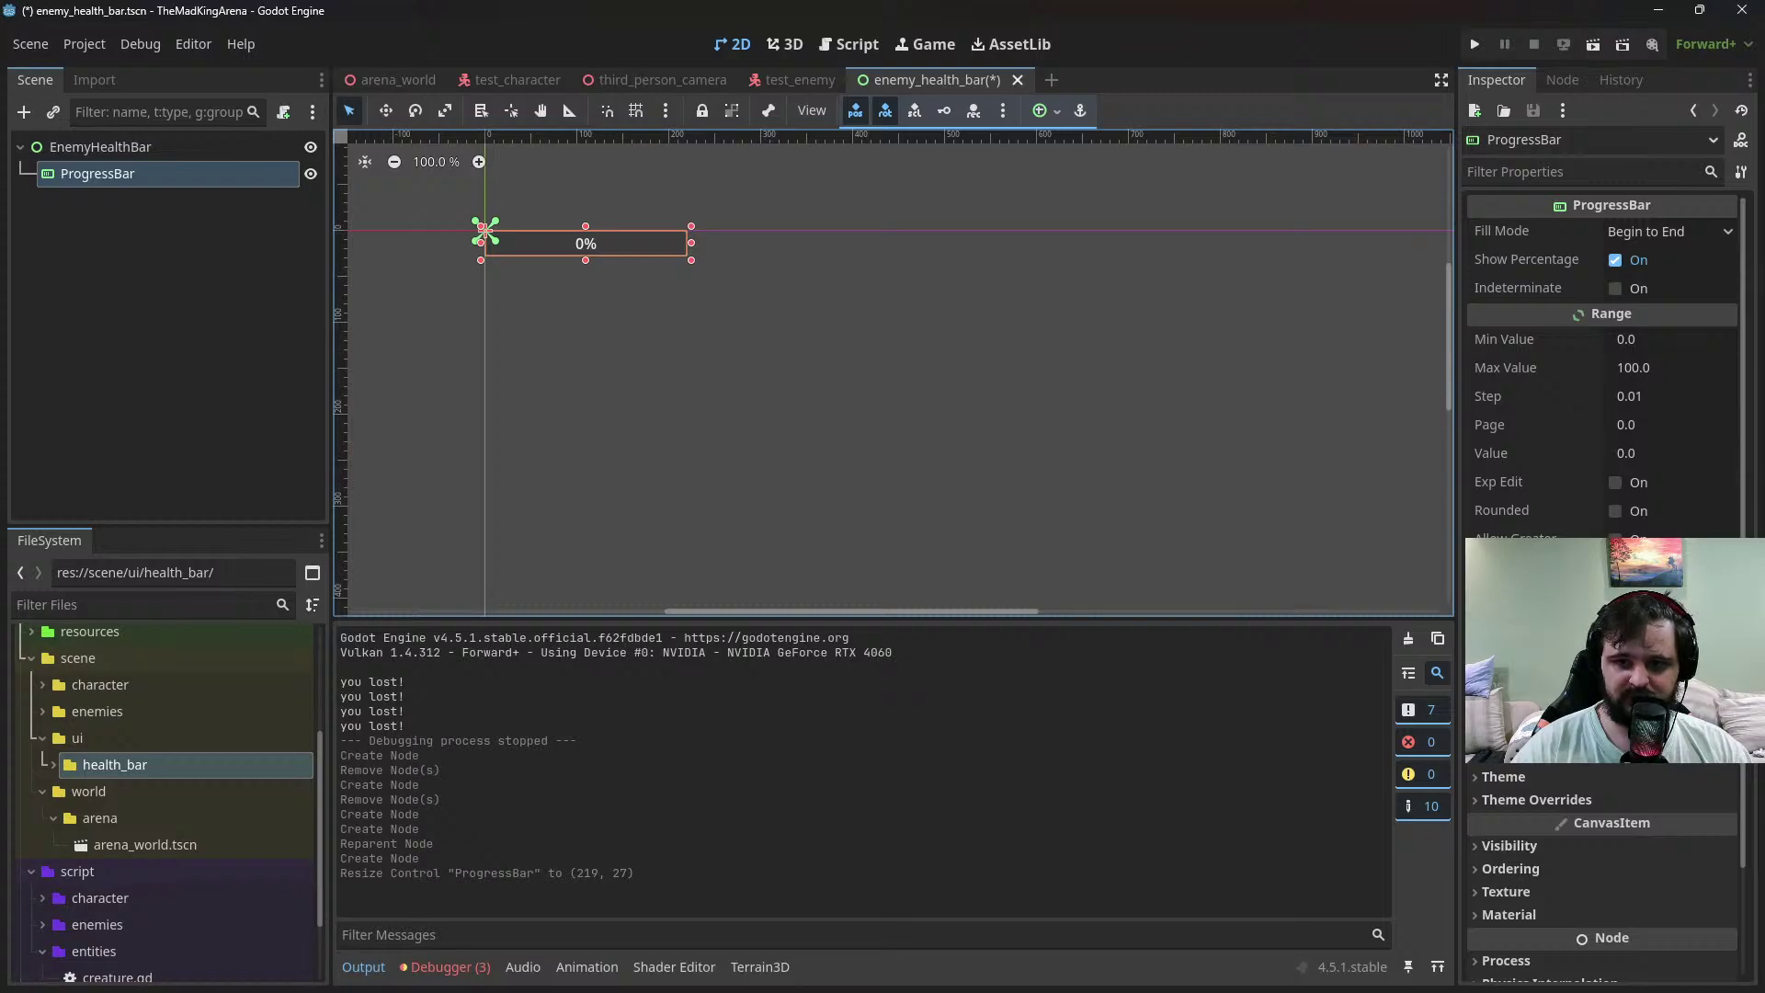
Expand the ProgressBar's layout properties and set its range Value to 50
left_click(1508, 616)
scroll(1488, 905, "down", 3)
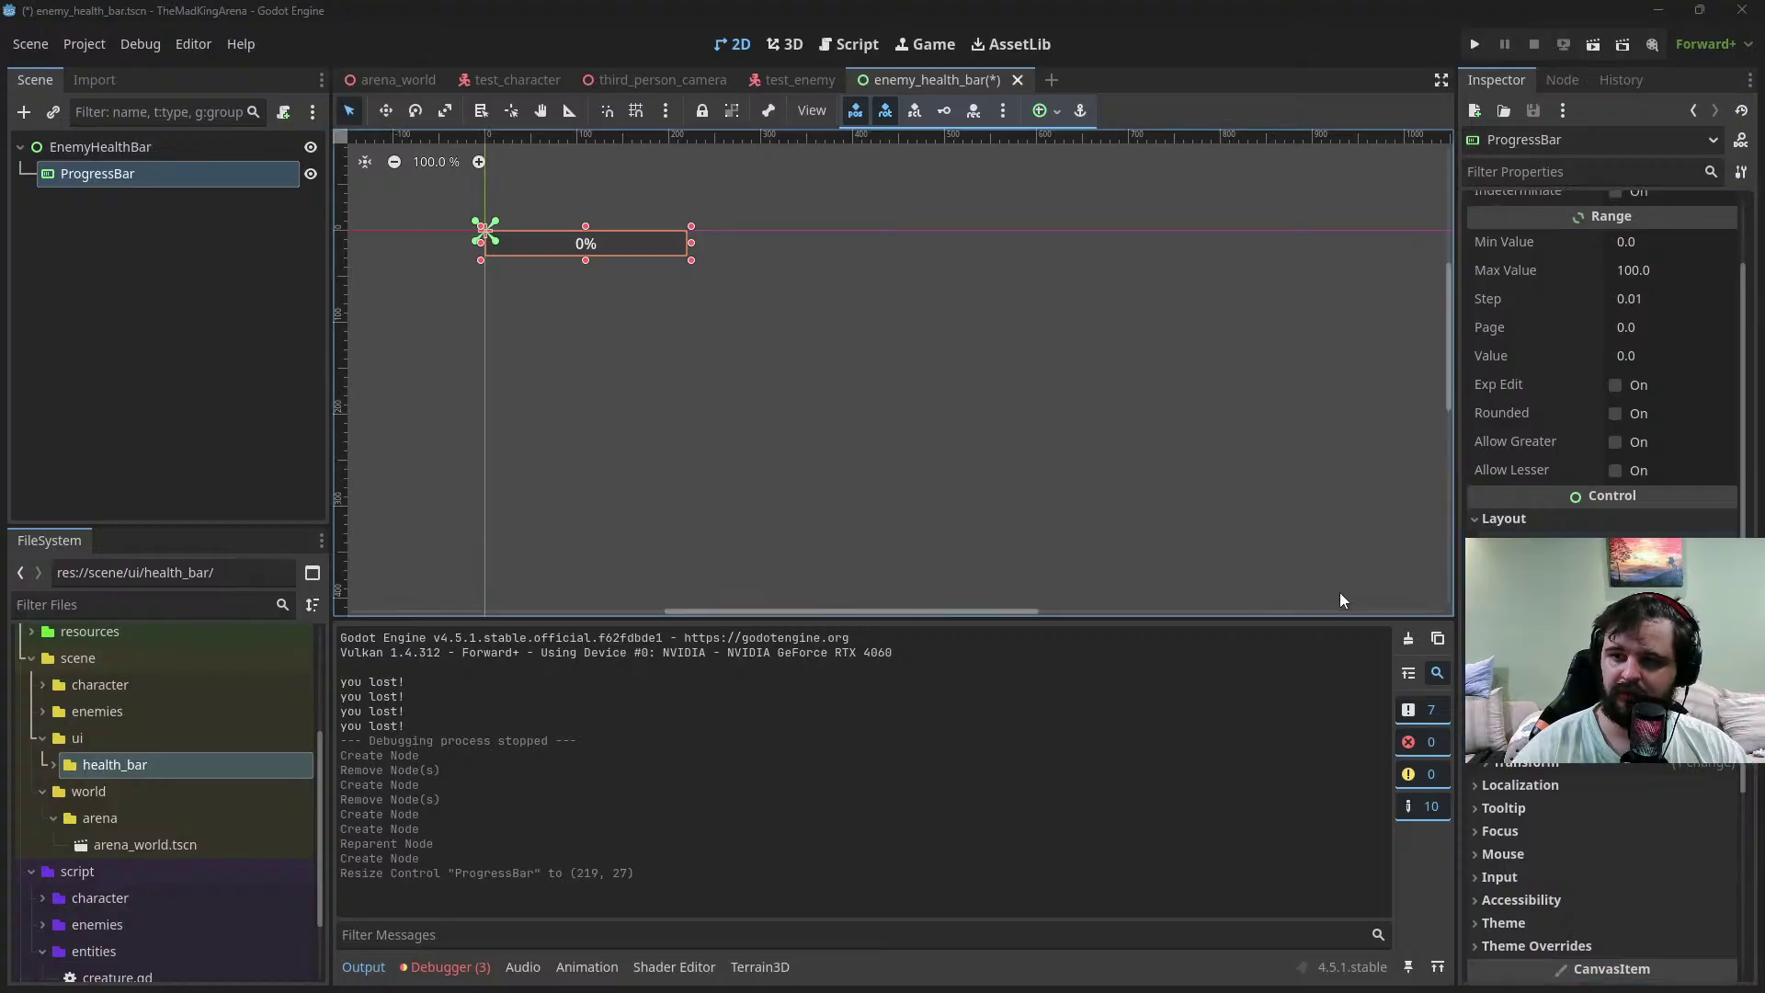
scroll(1564, 388, "up", 3)
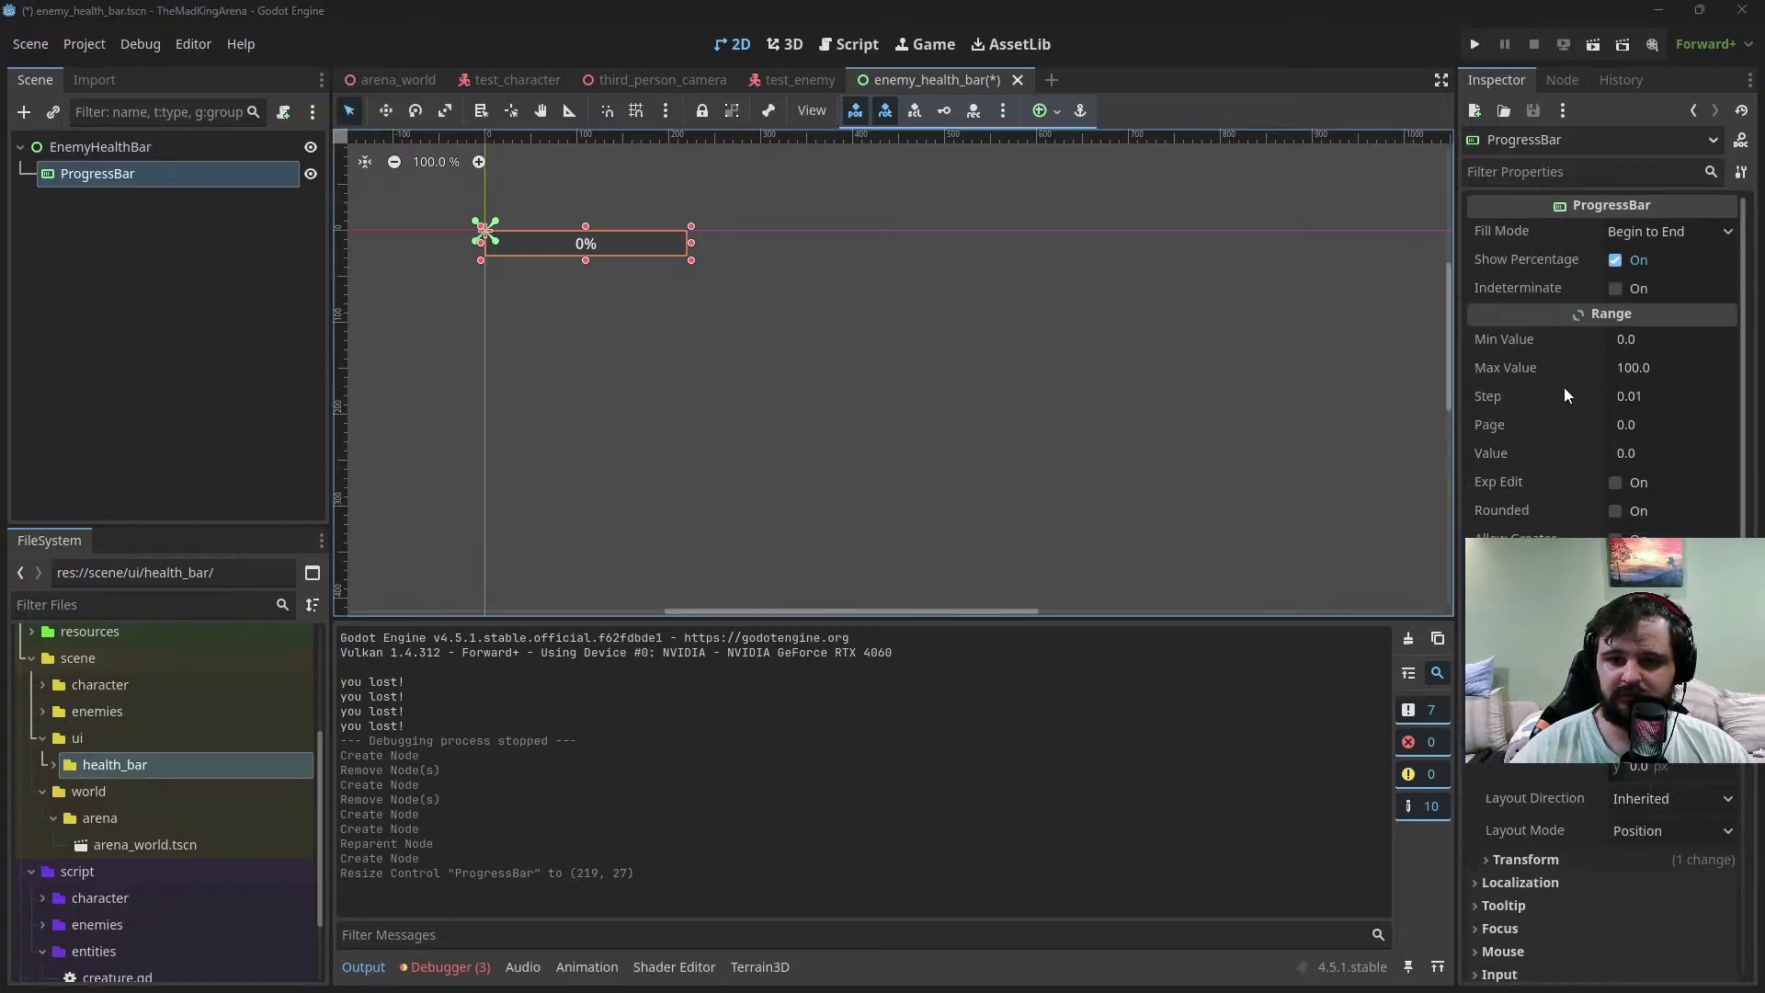
scroll(1556, 391, "down", 4)
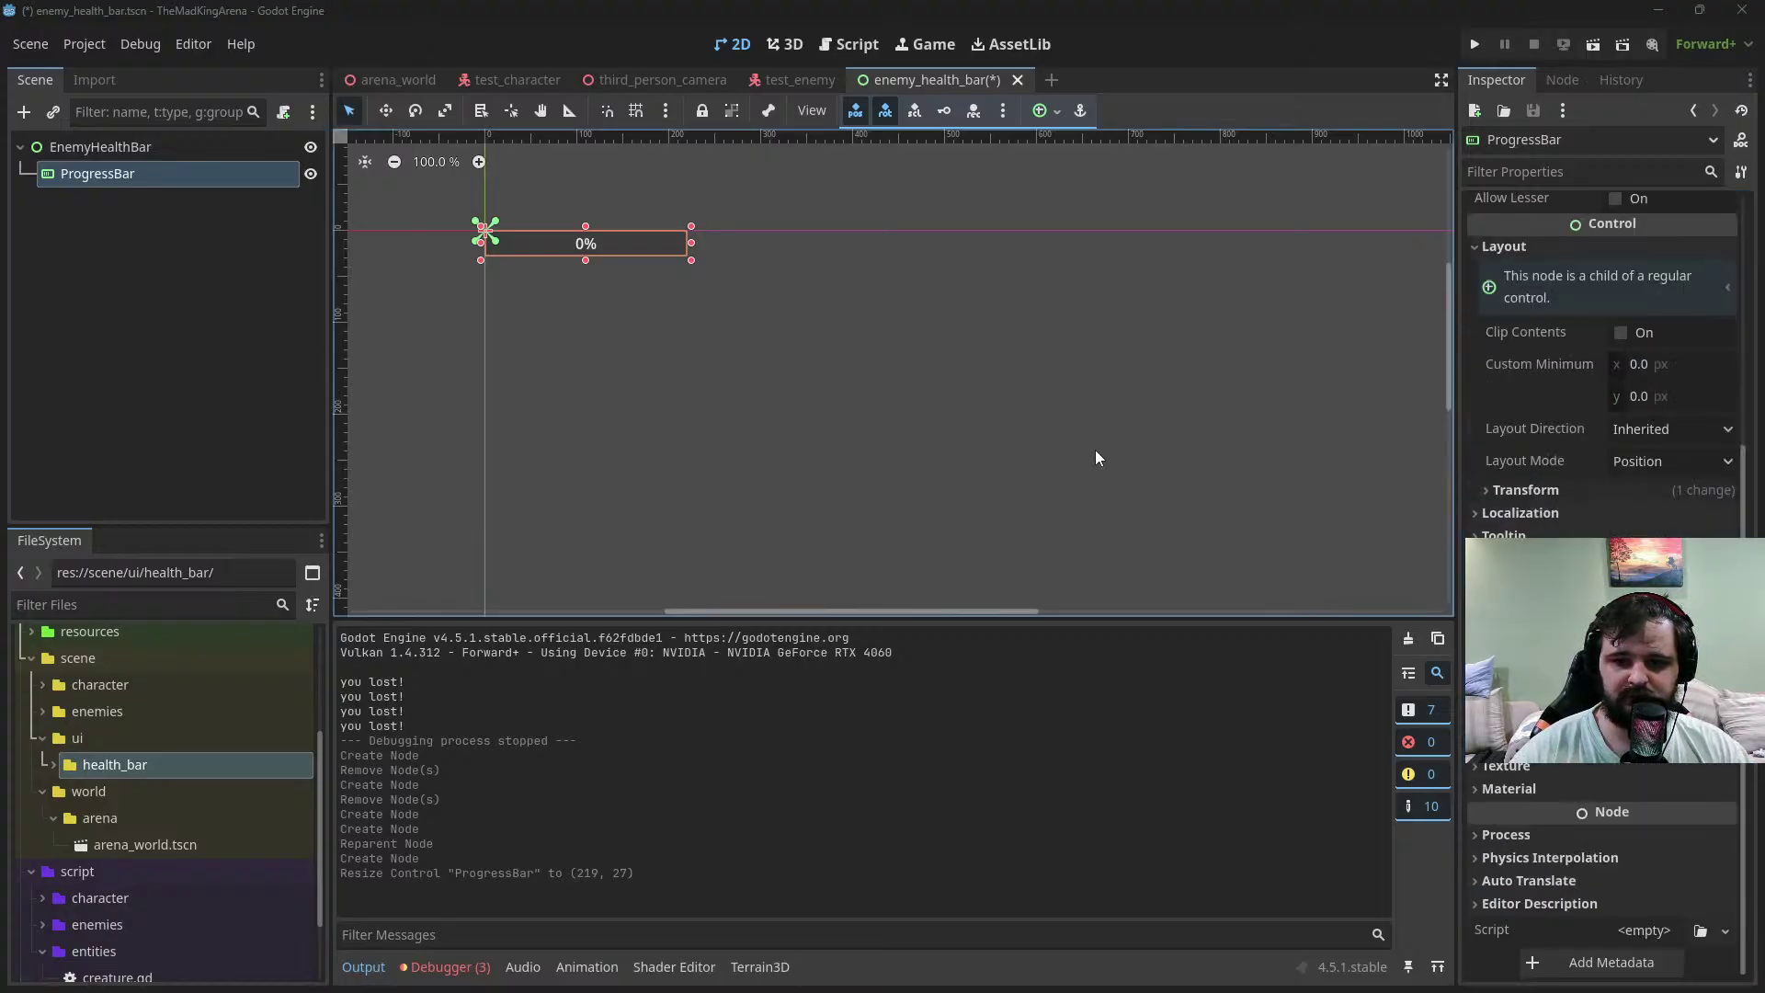
right_click(602, 247)
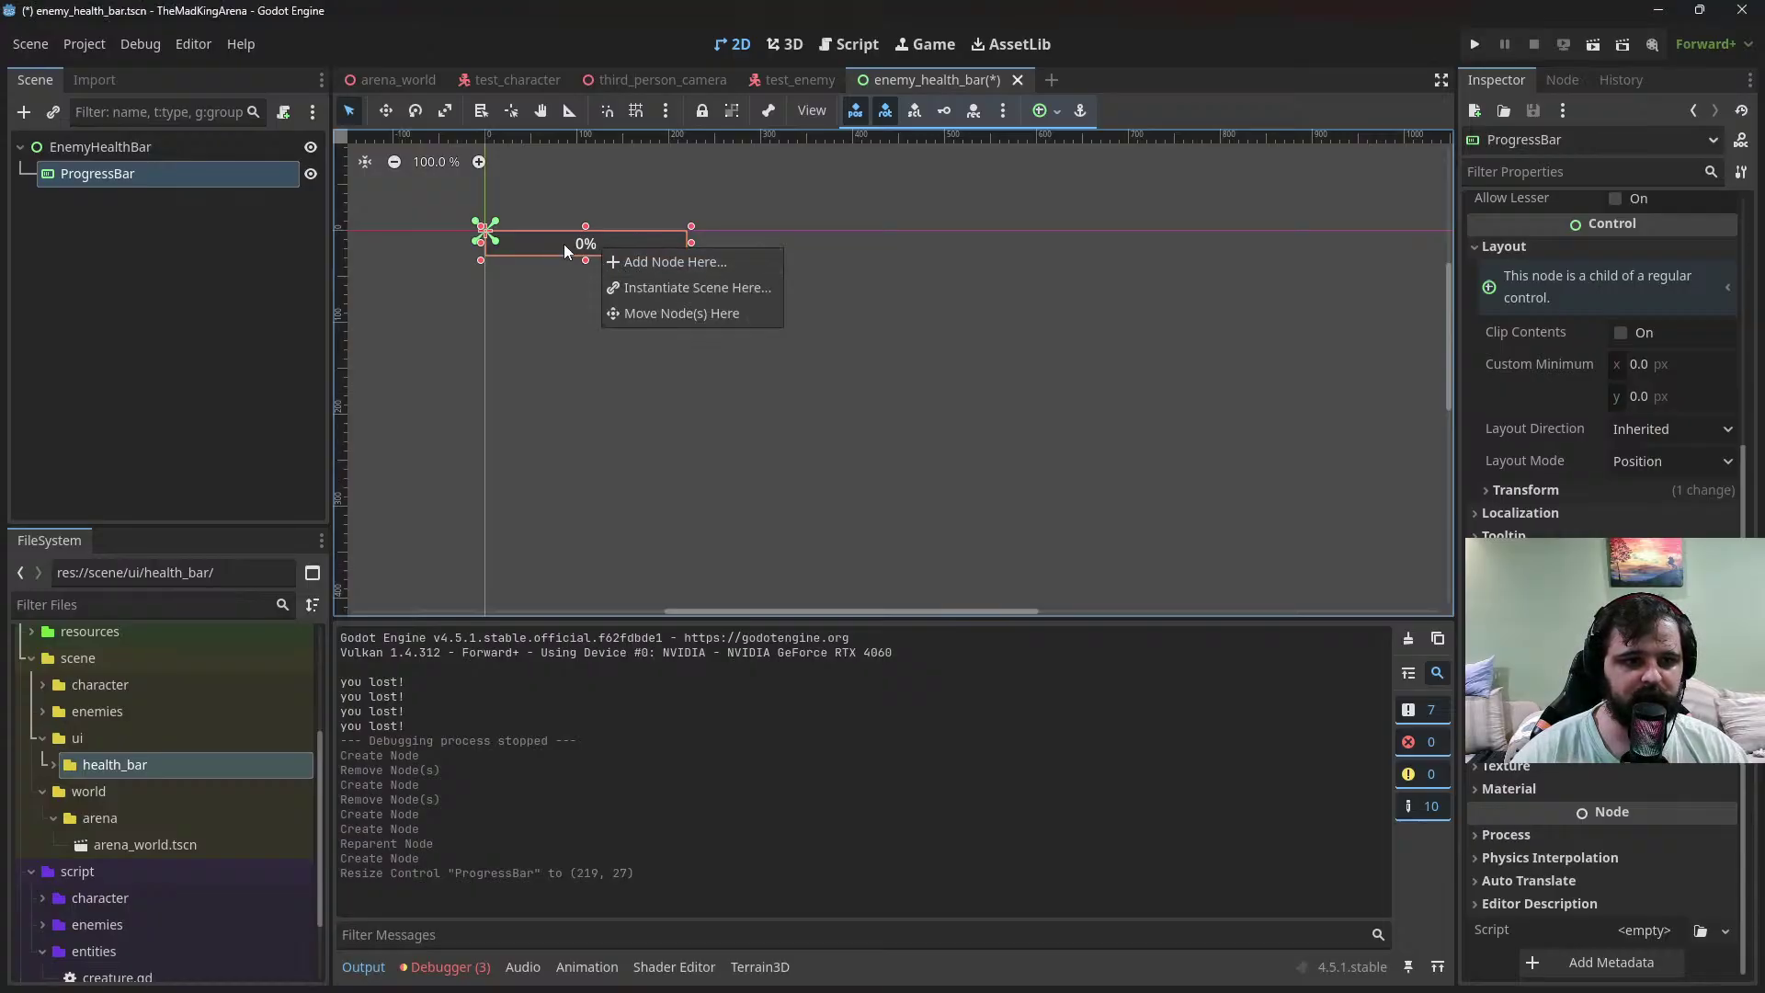
key("Escape")
scroll(1546, 432, "up", 5)
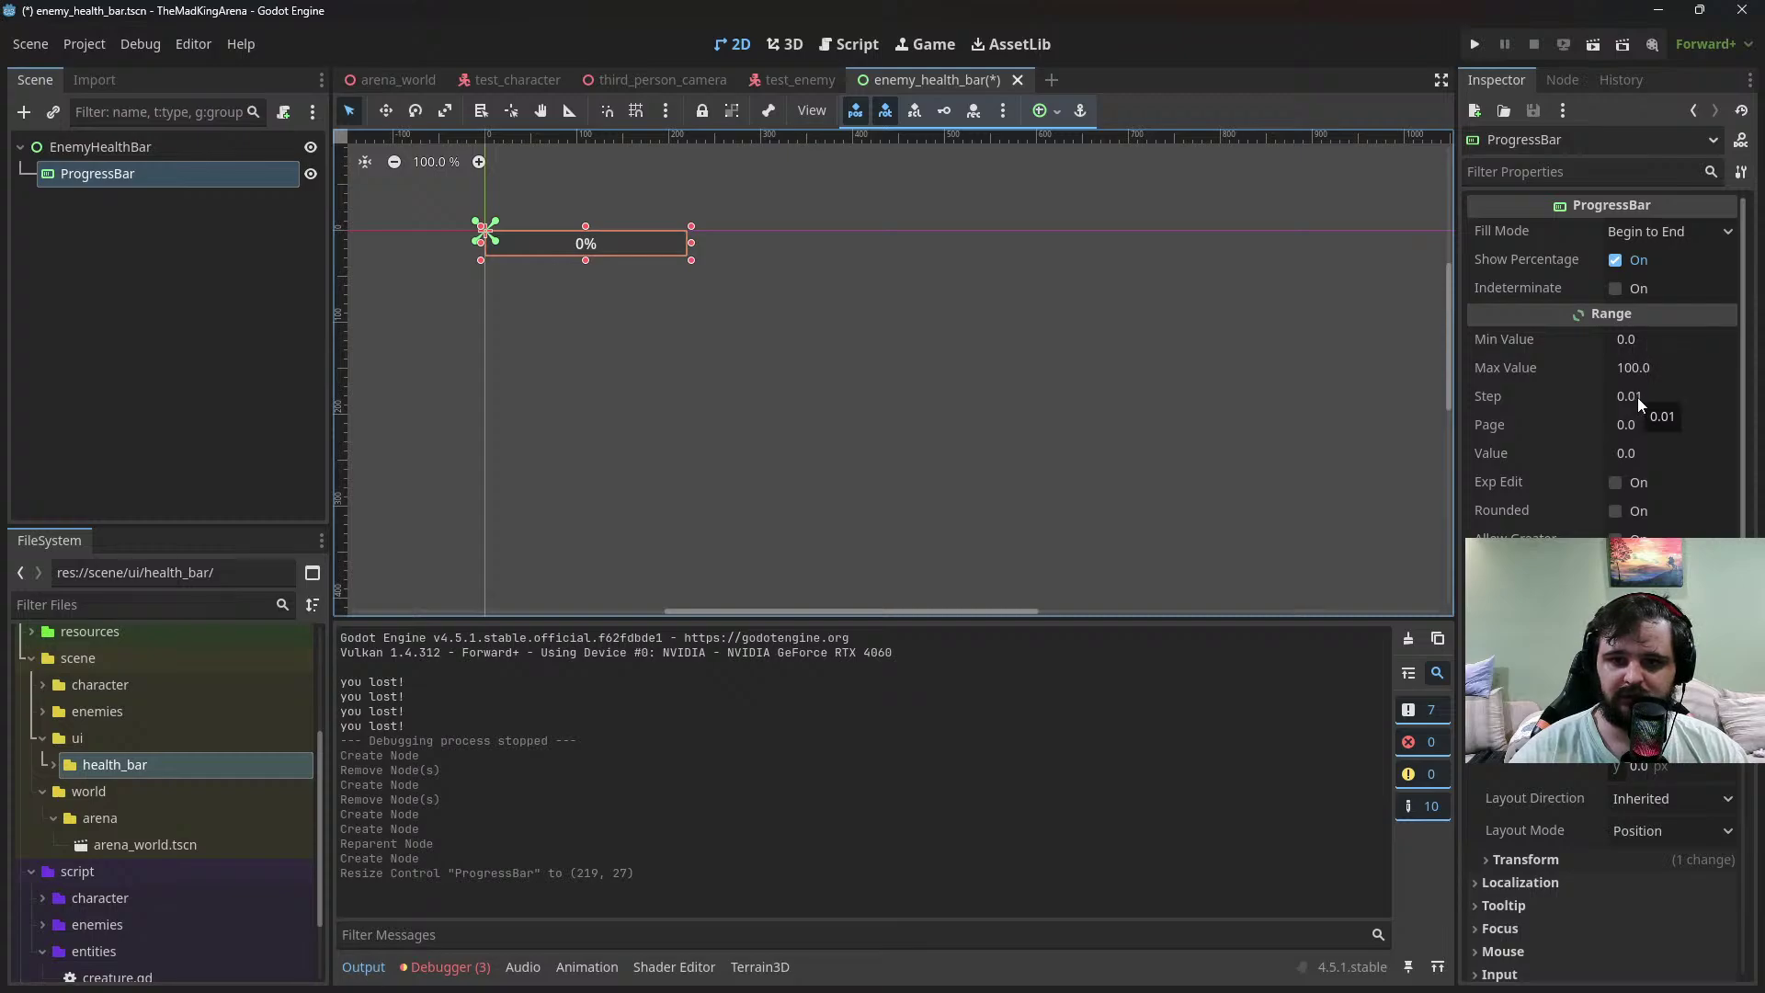
left_click(1644, 455)
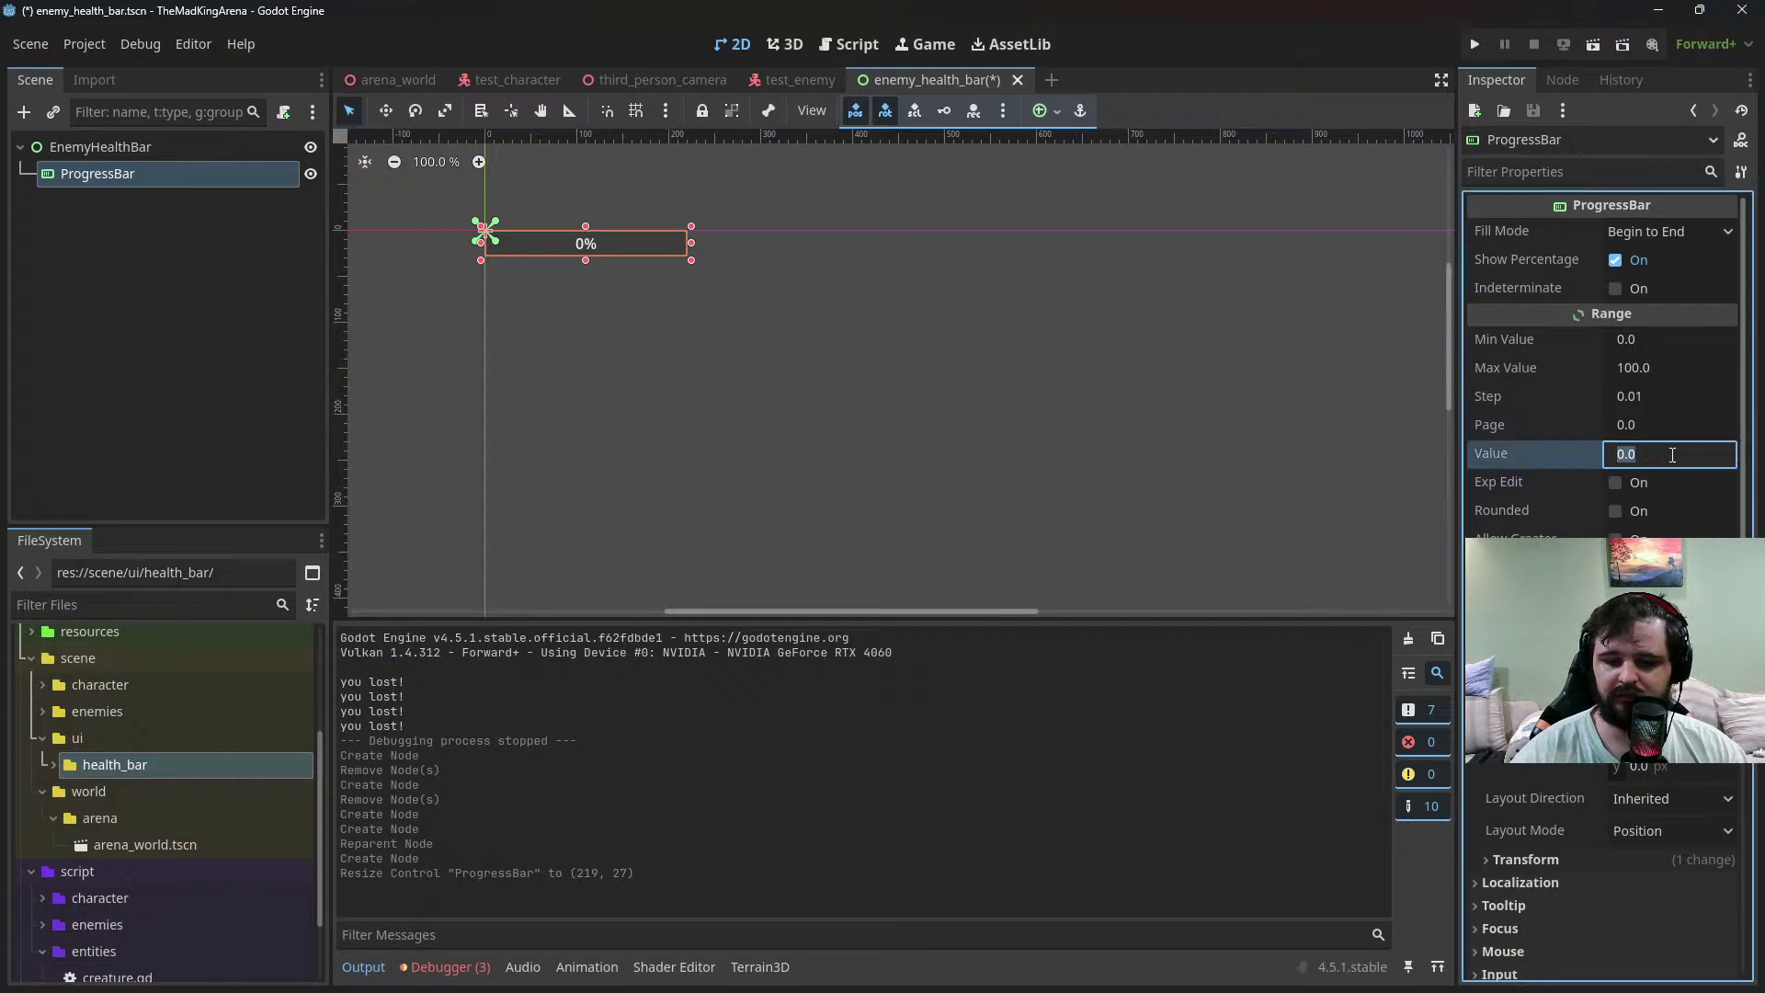
type("50")
key("Return")
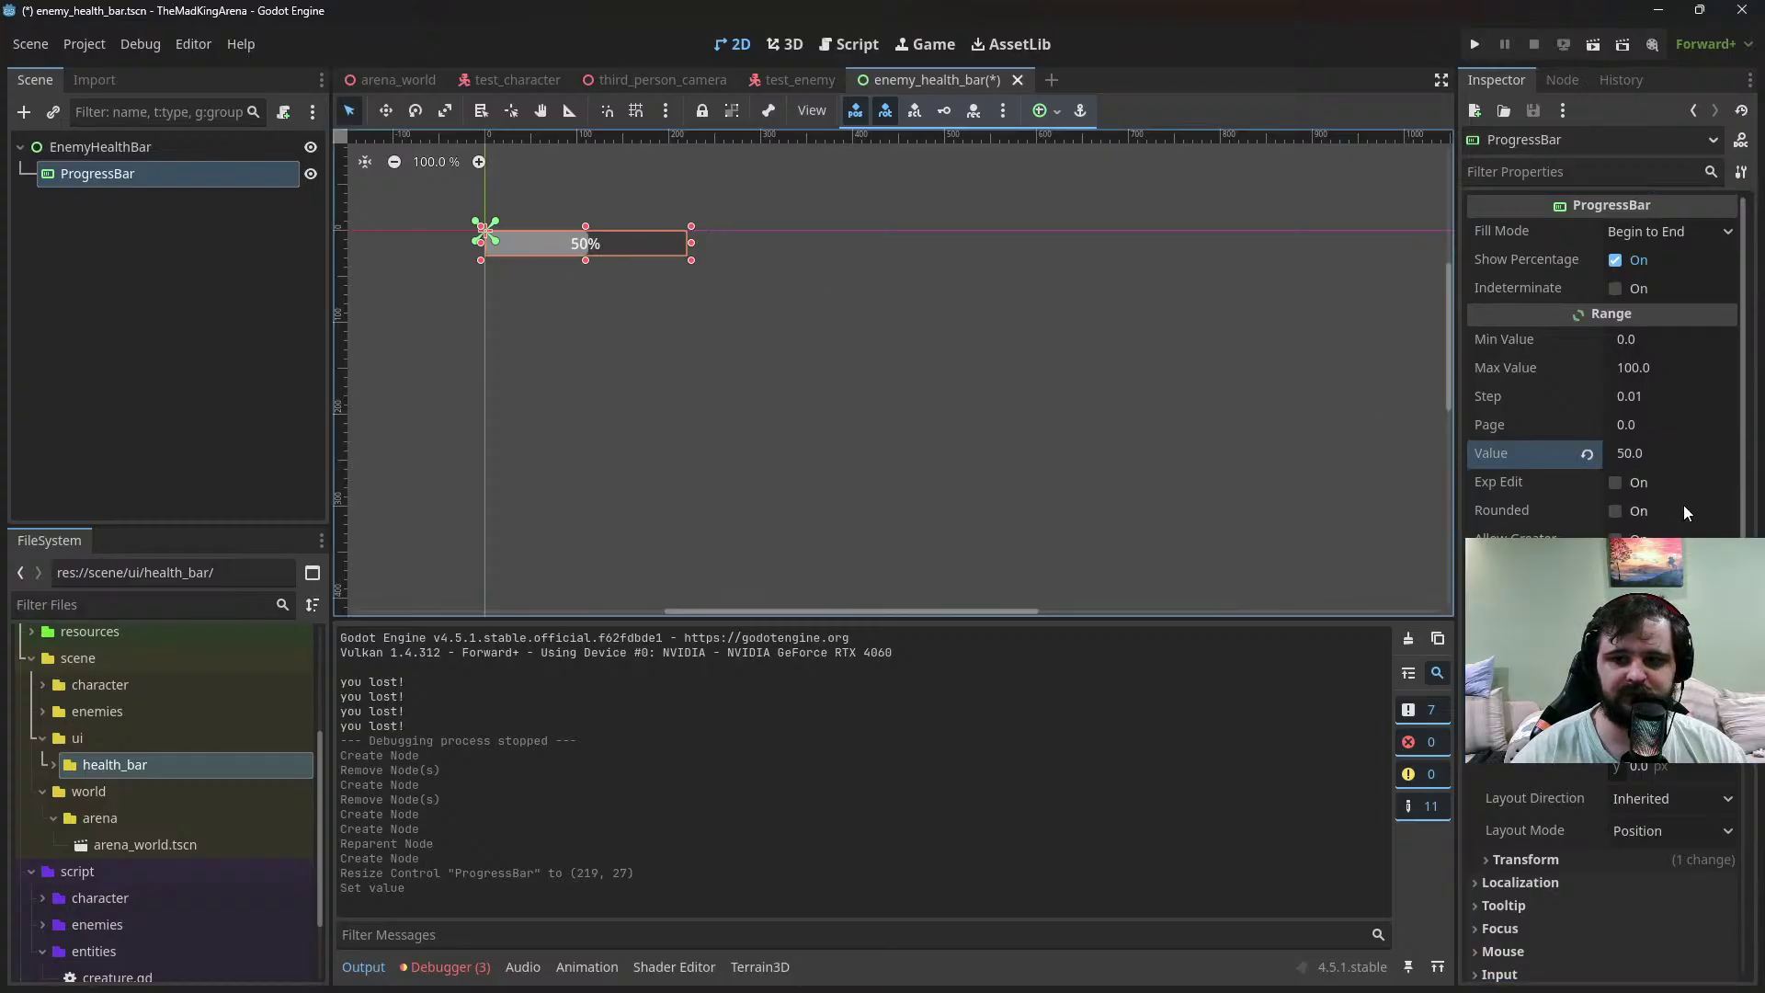
Examine the ProgressBar's style overrides in Theme Overrides, including the Background StyleBoxFlat and its BG Color
scroll(1561, 423, "down", 5)
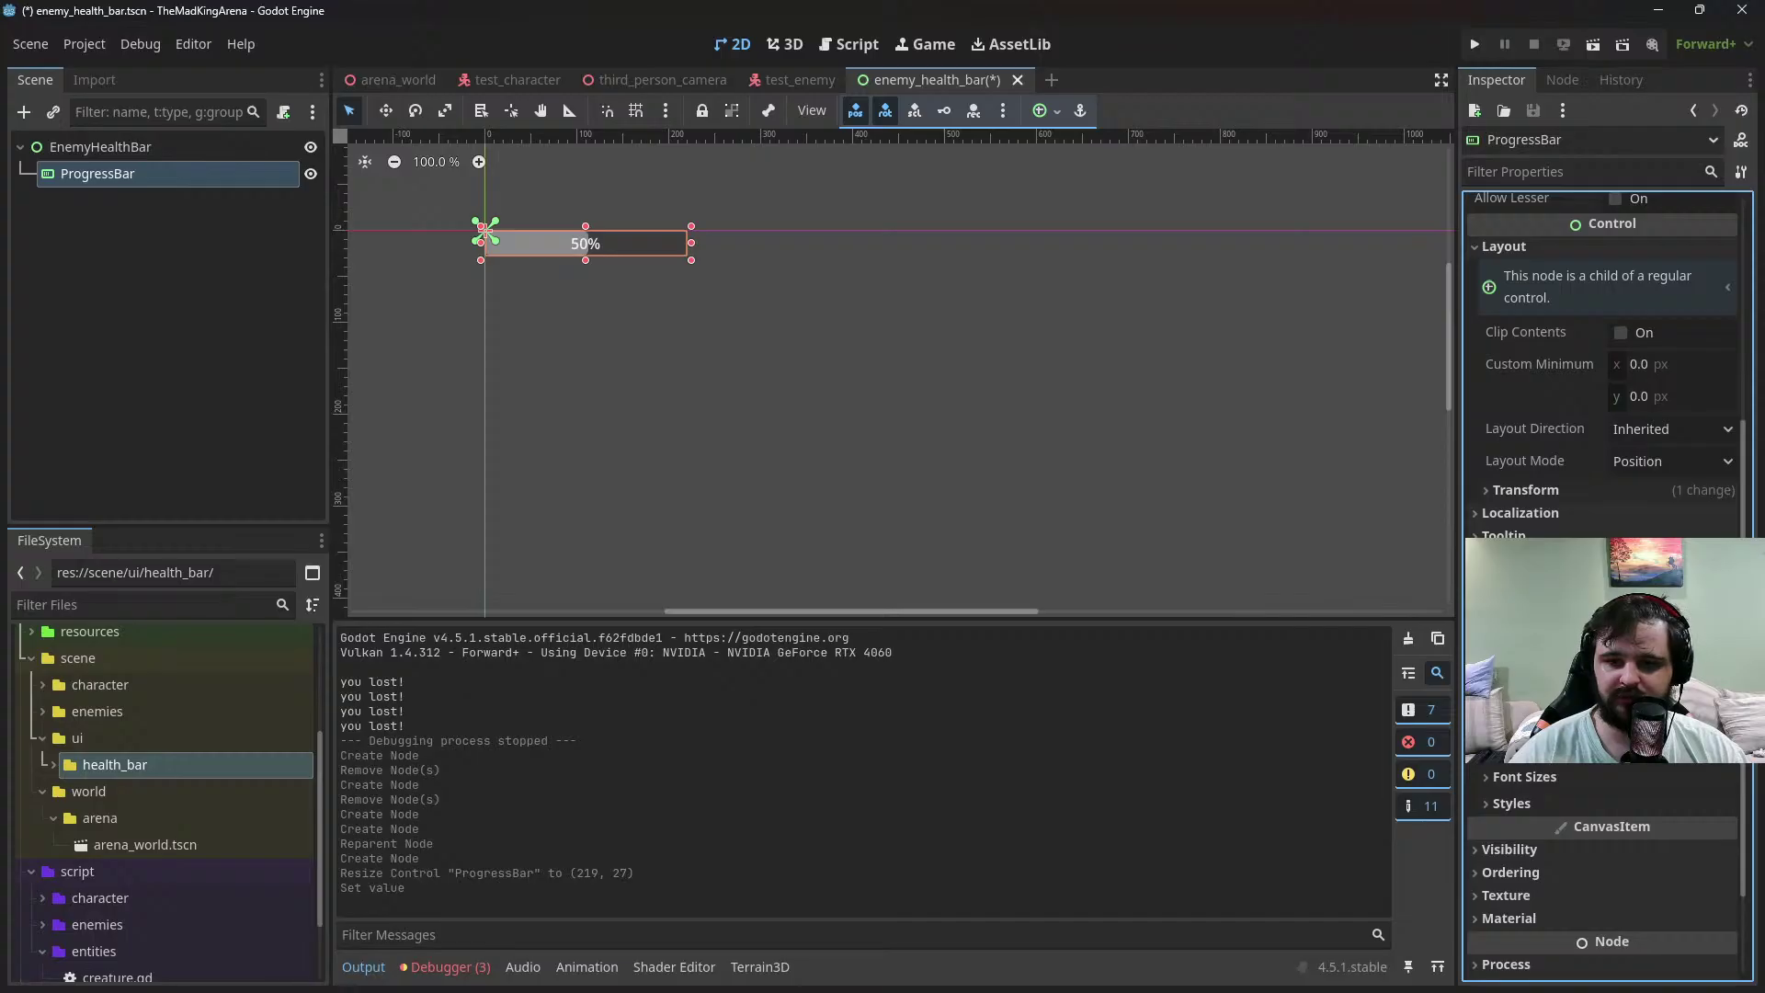
scroll(1600, 368, "down", 2)
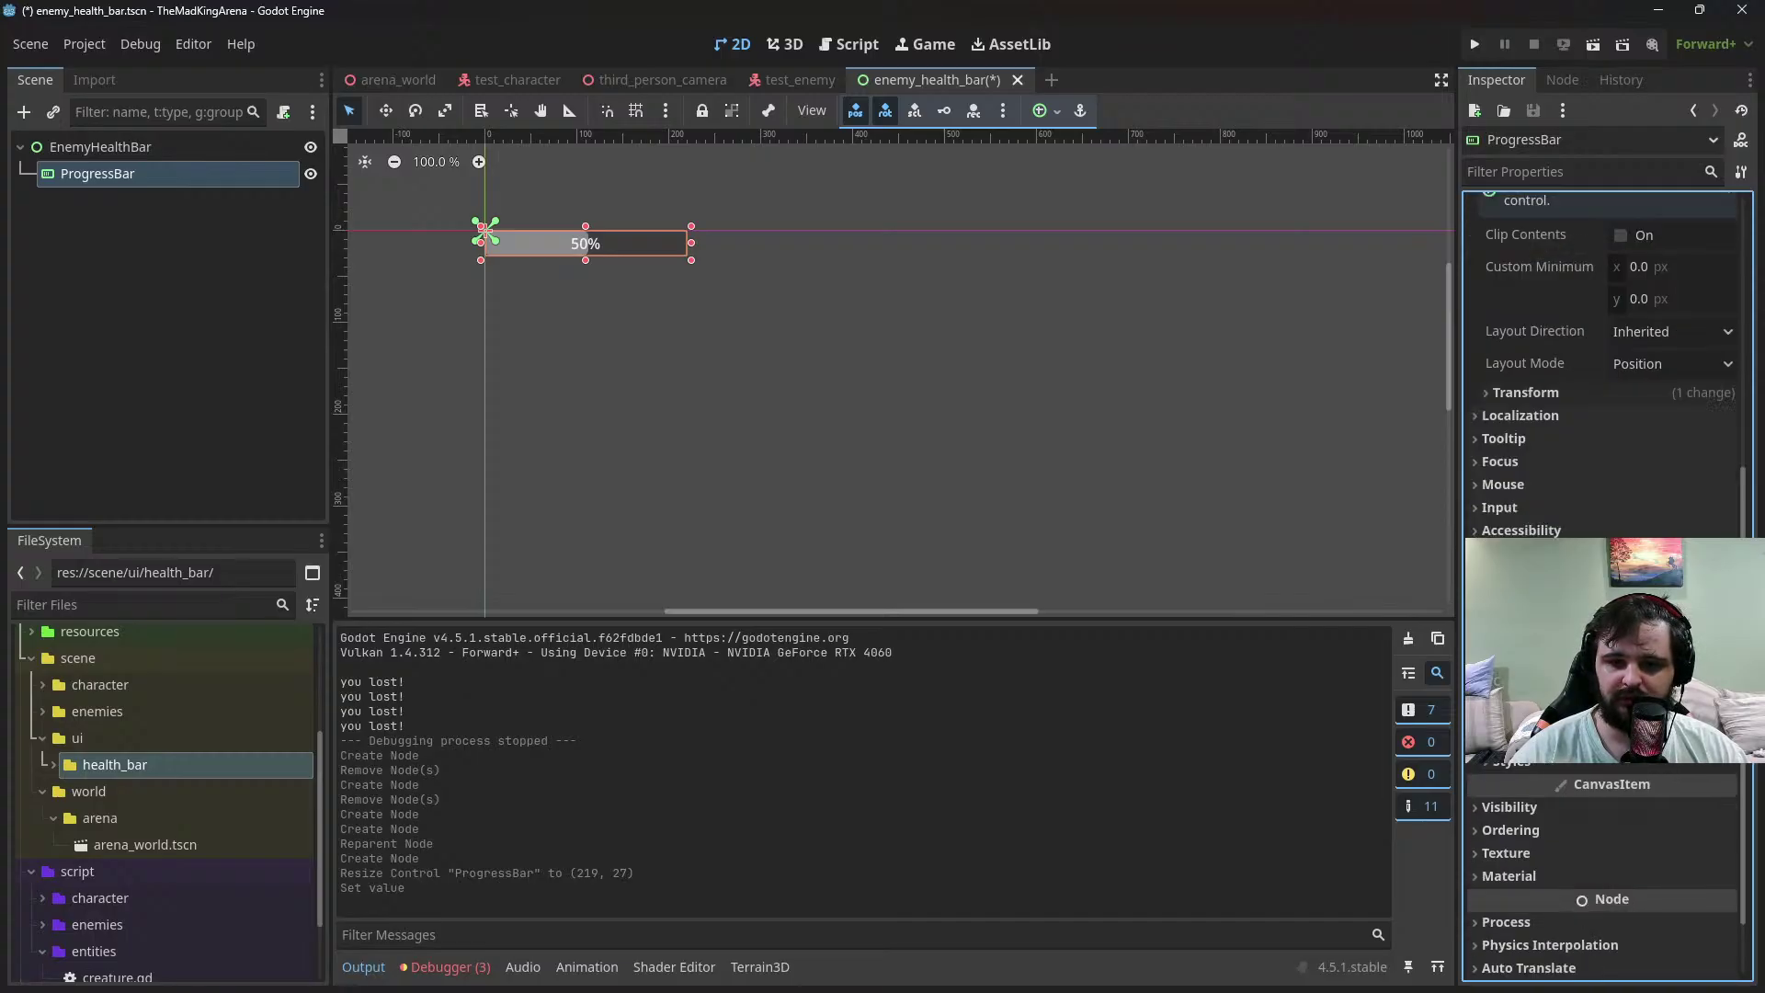
left_click(1502, 767)
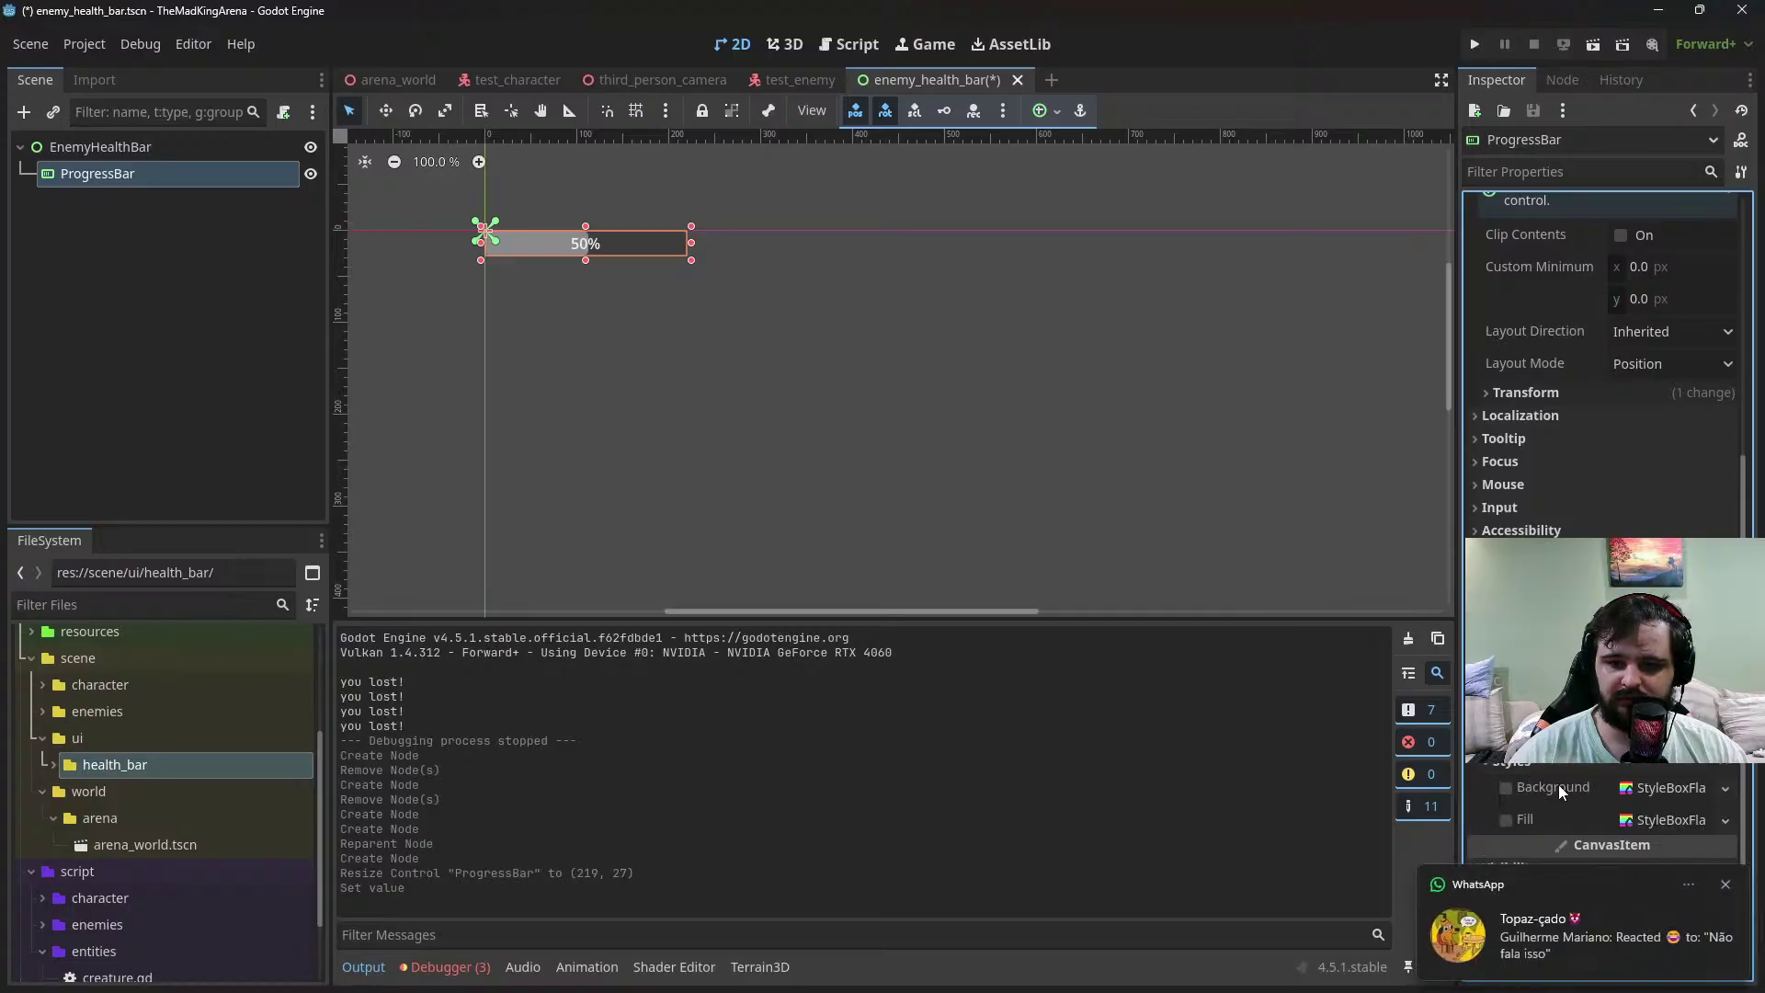
scroll(1563, 786, "down", 2)
left_click(1665, 693)
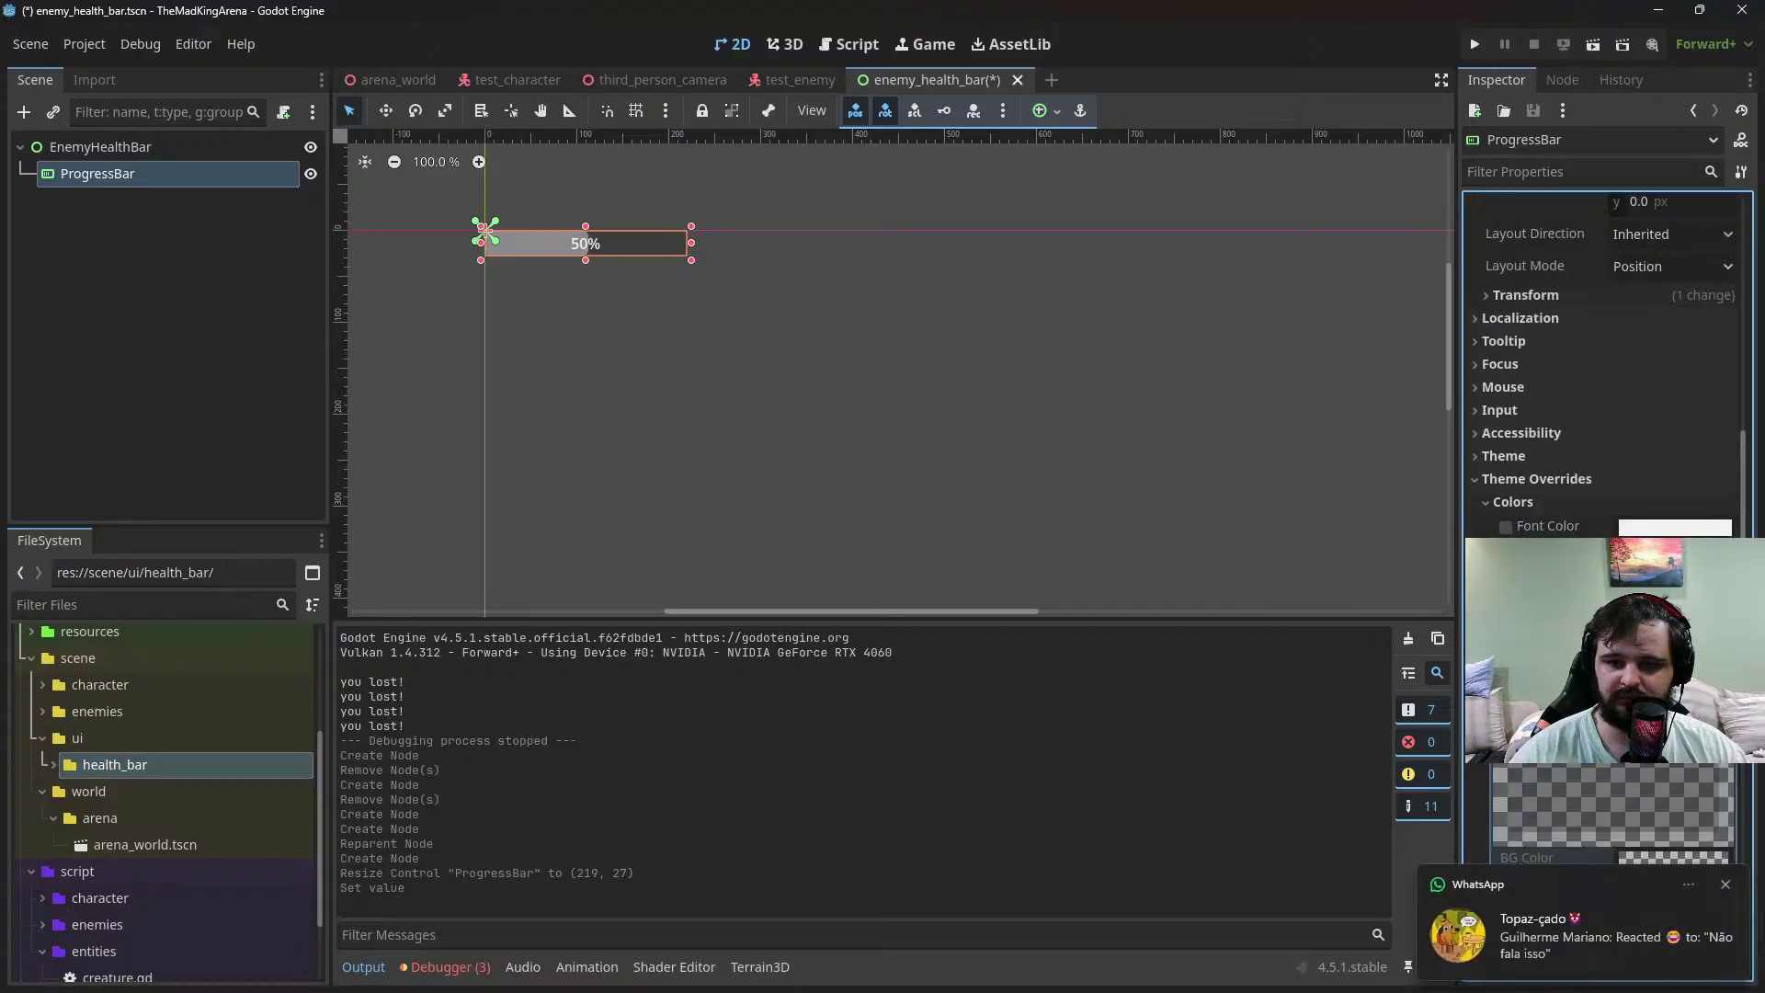
scroll(1664, 693, "down", 4)
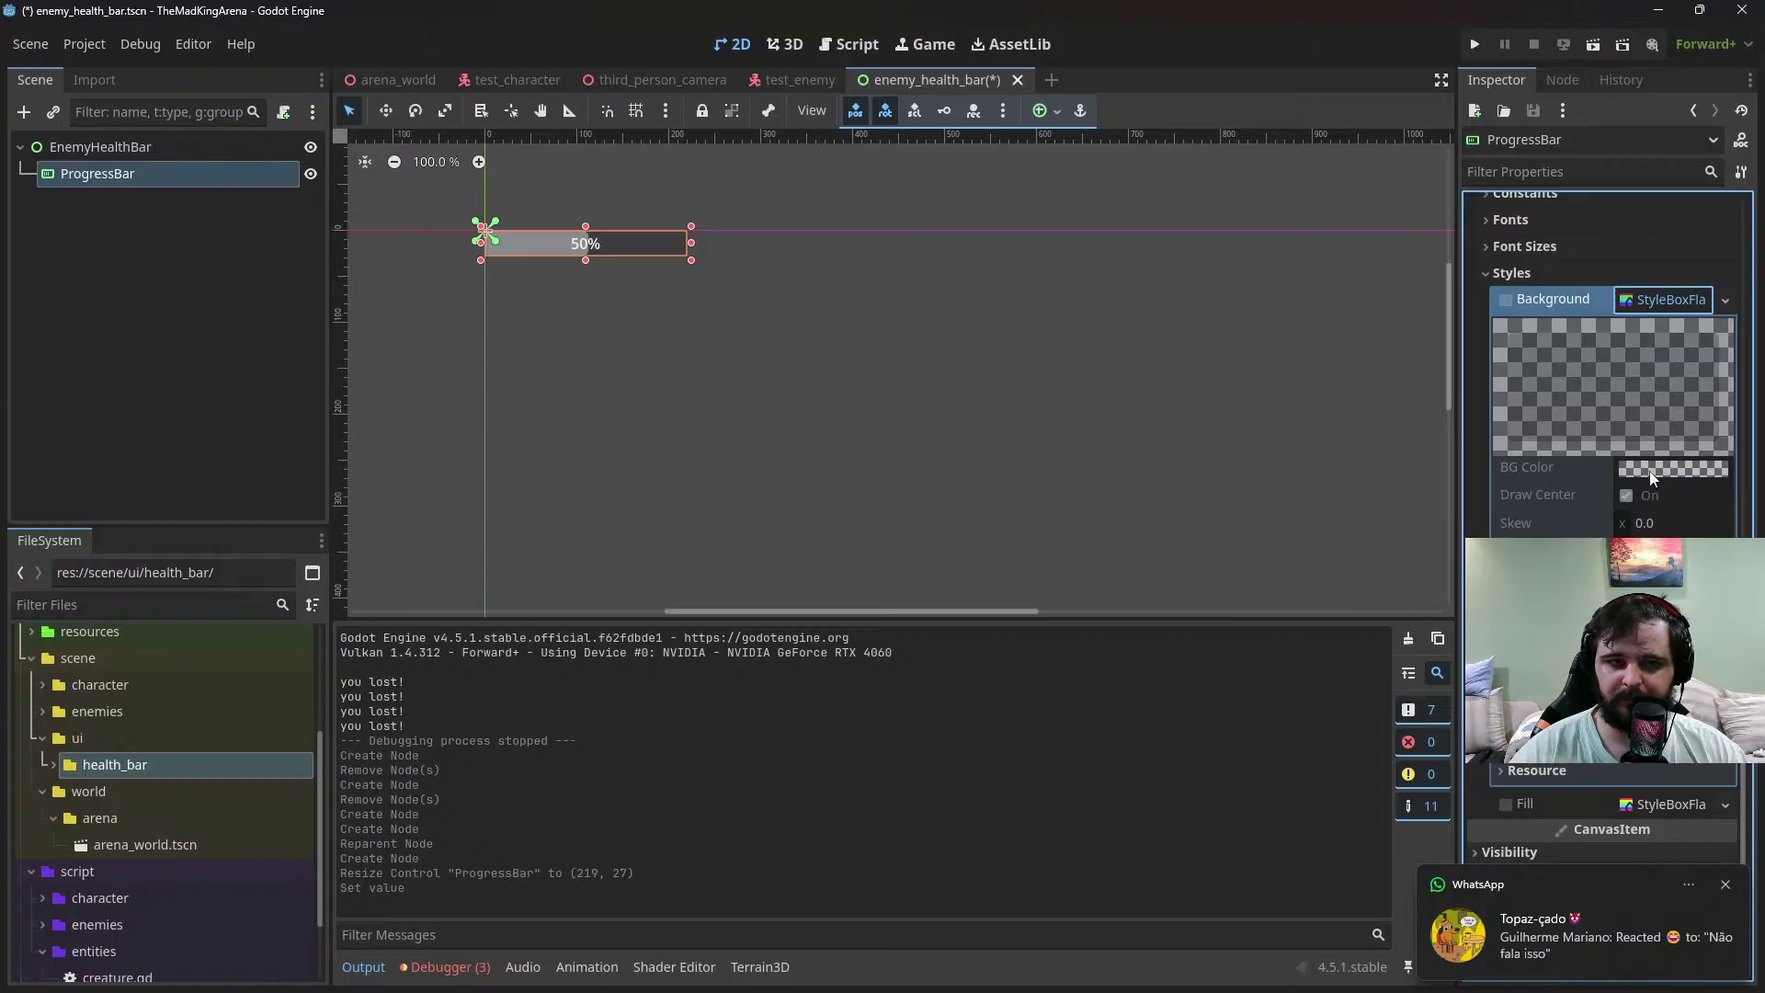
mouse_move(1651, 472)
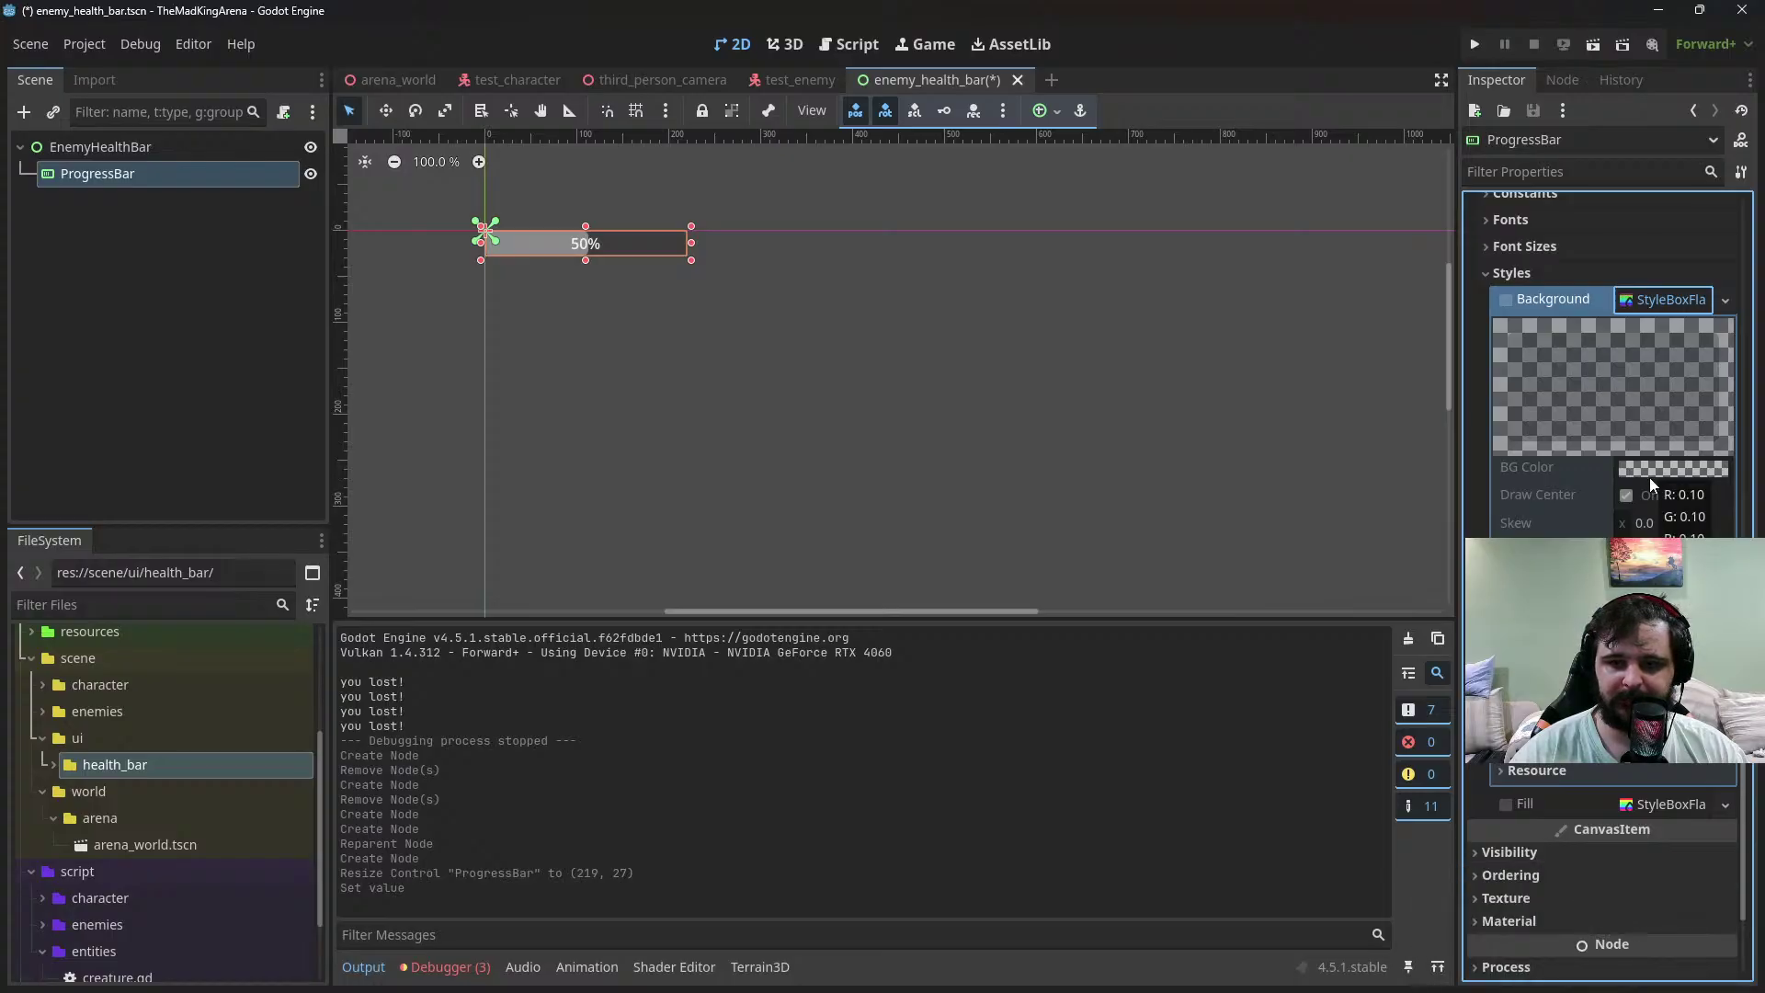
left_click(1646, 471)
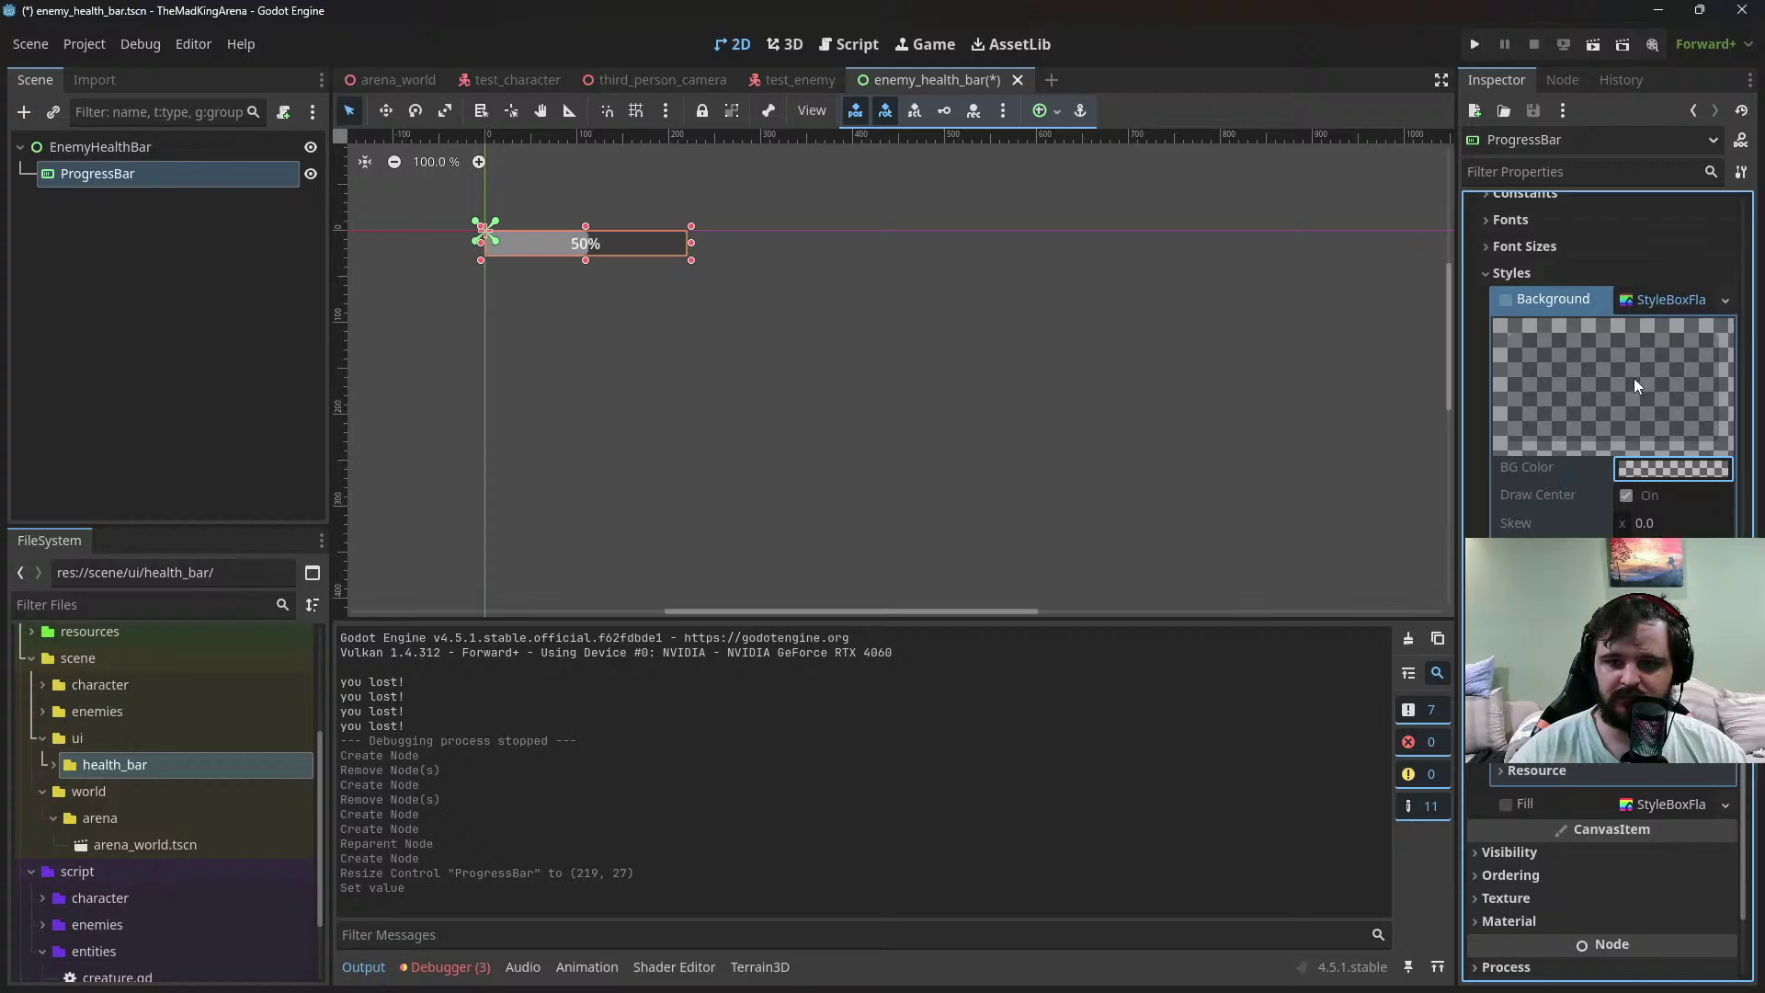
Try to enable the ProgressBar's Background style override and check its StyleBoxFlat settings again
left_click(1641, 297)
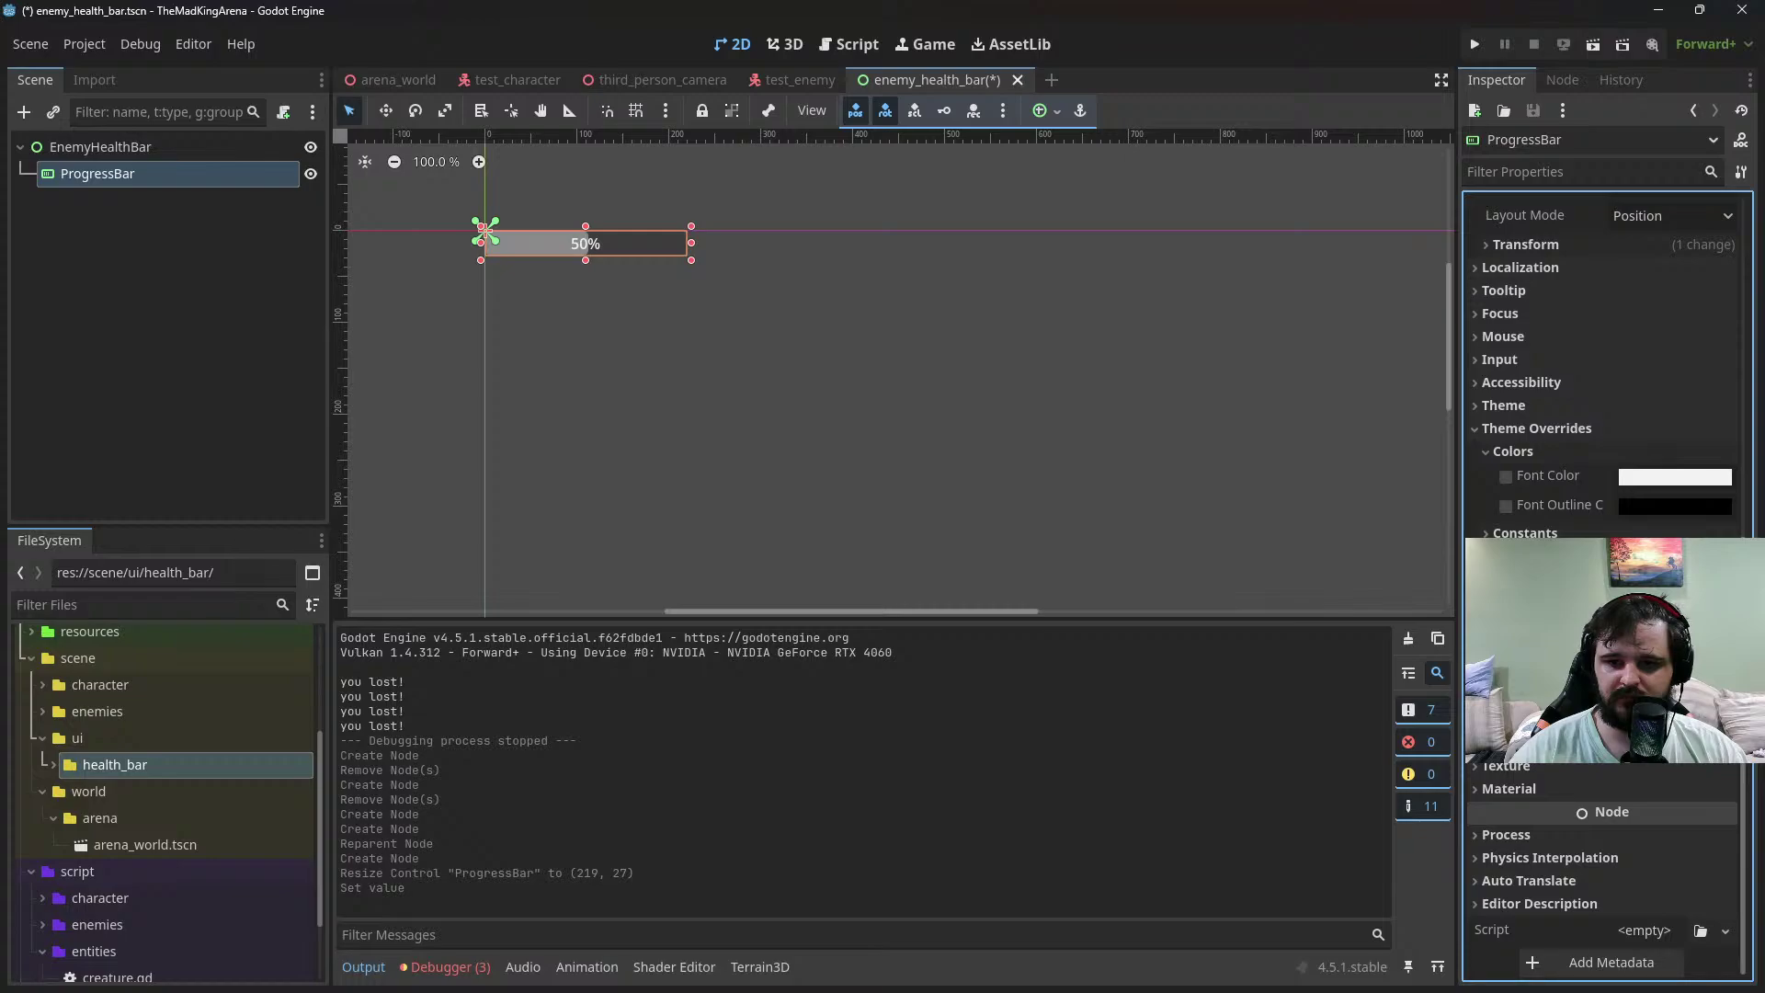
left_click(1505, 632)
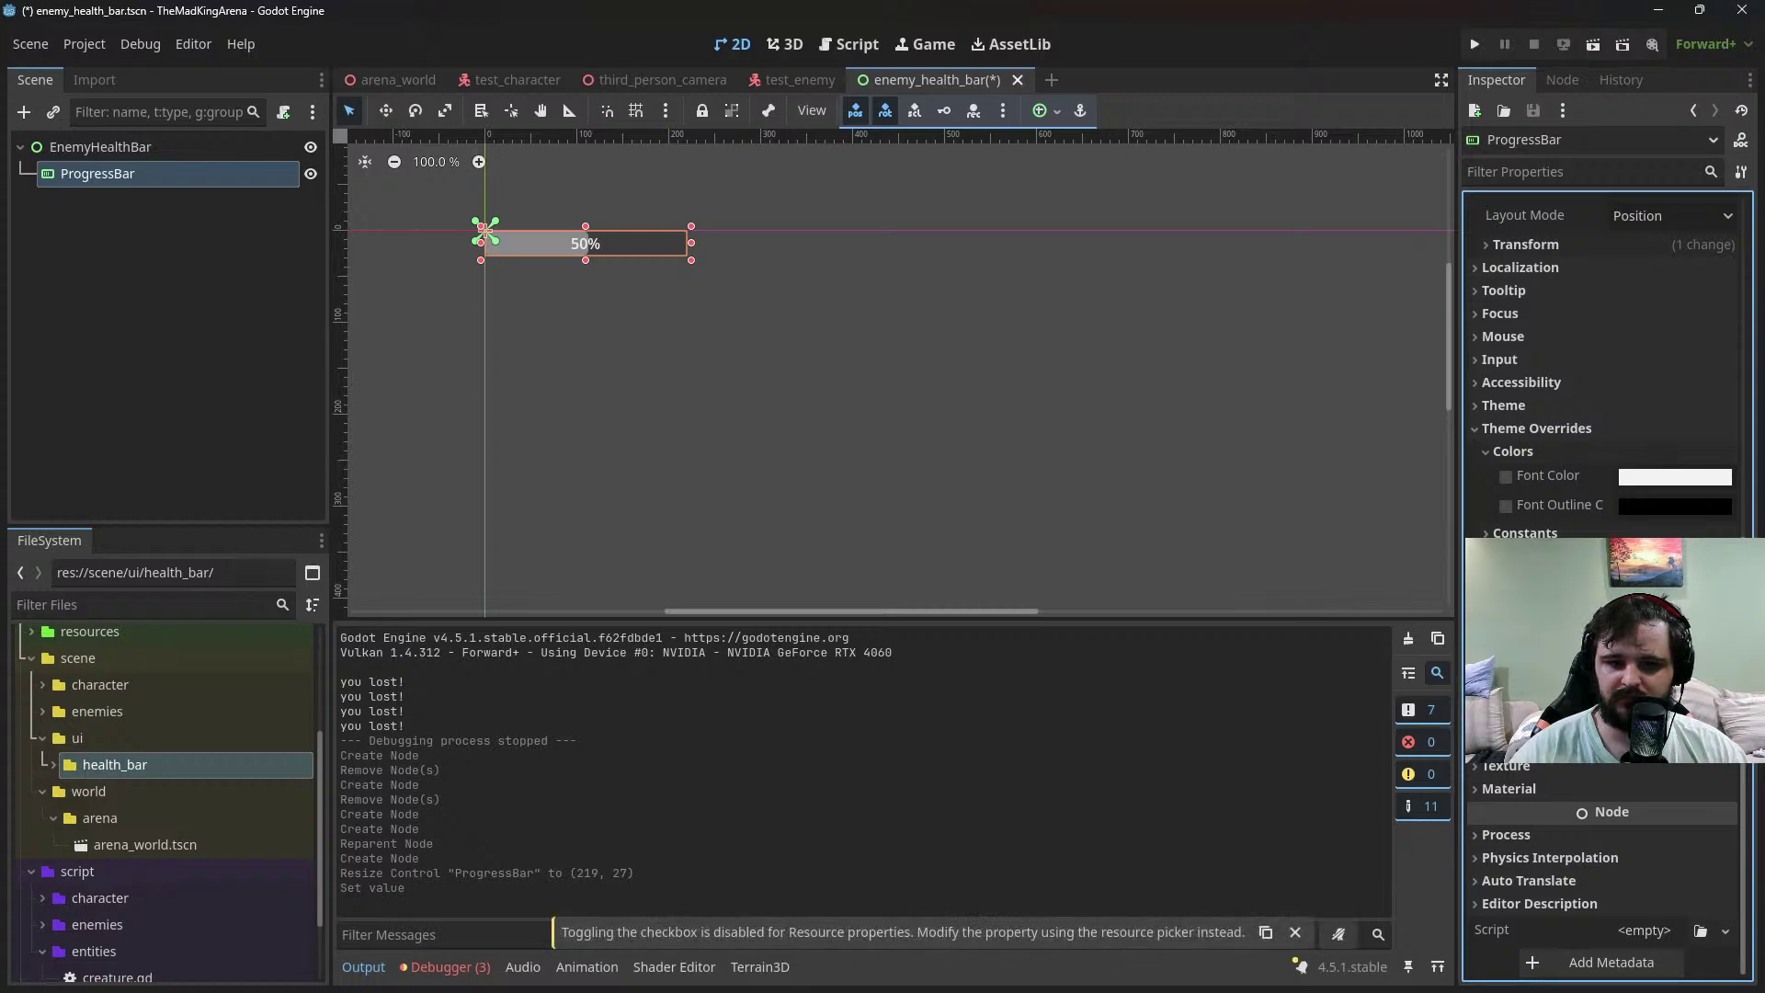
left_click(1646, 633)
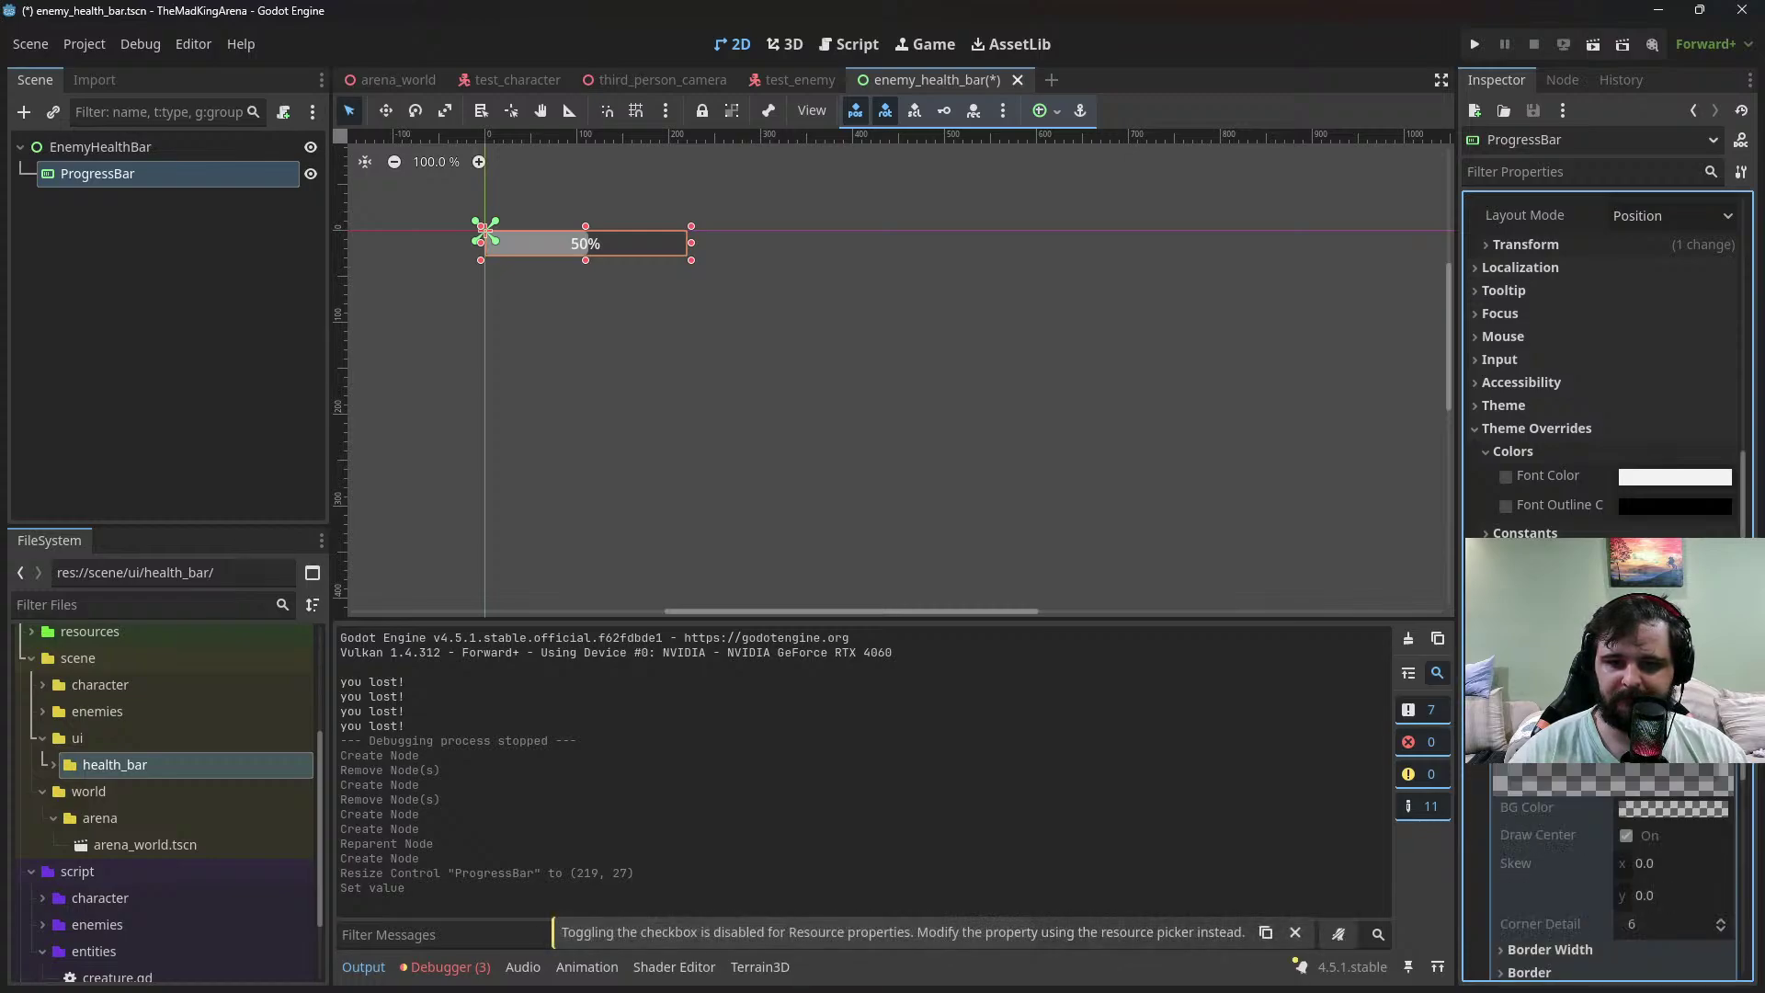
scroll(1602, 478, "down", 5)
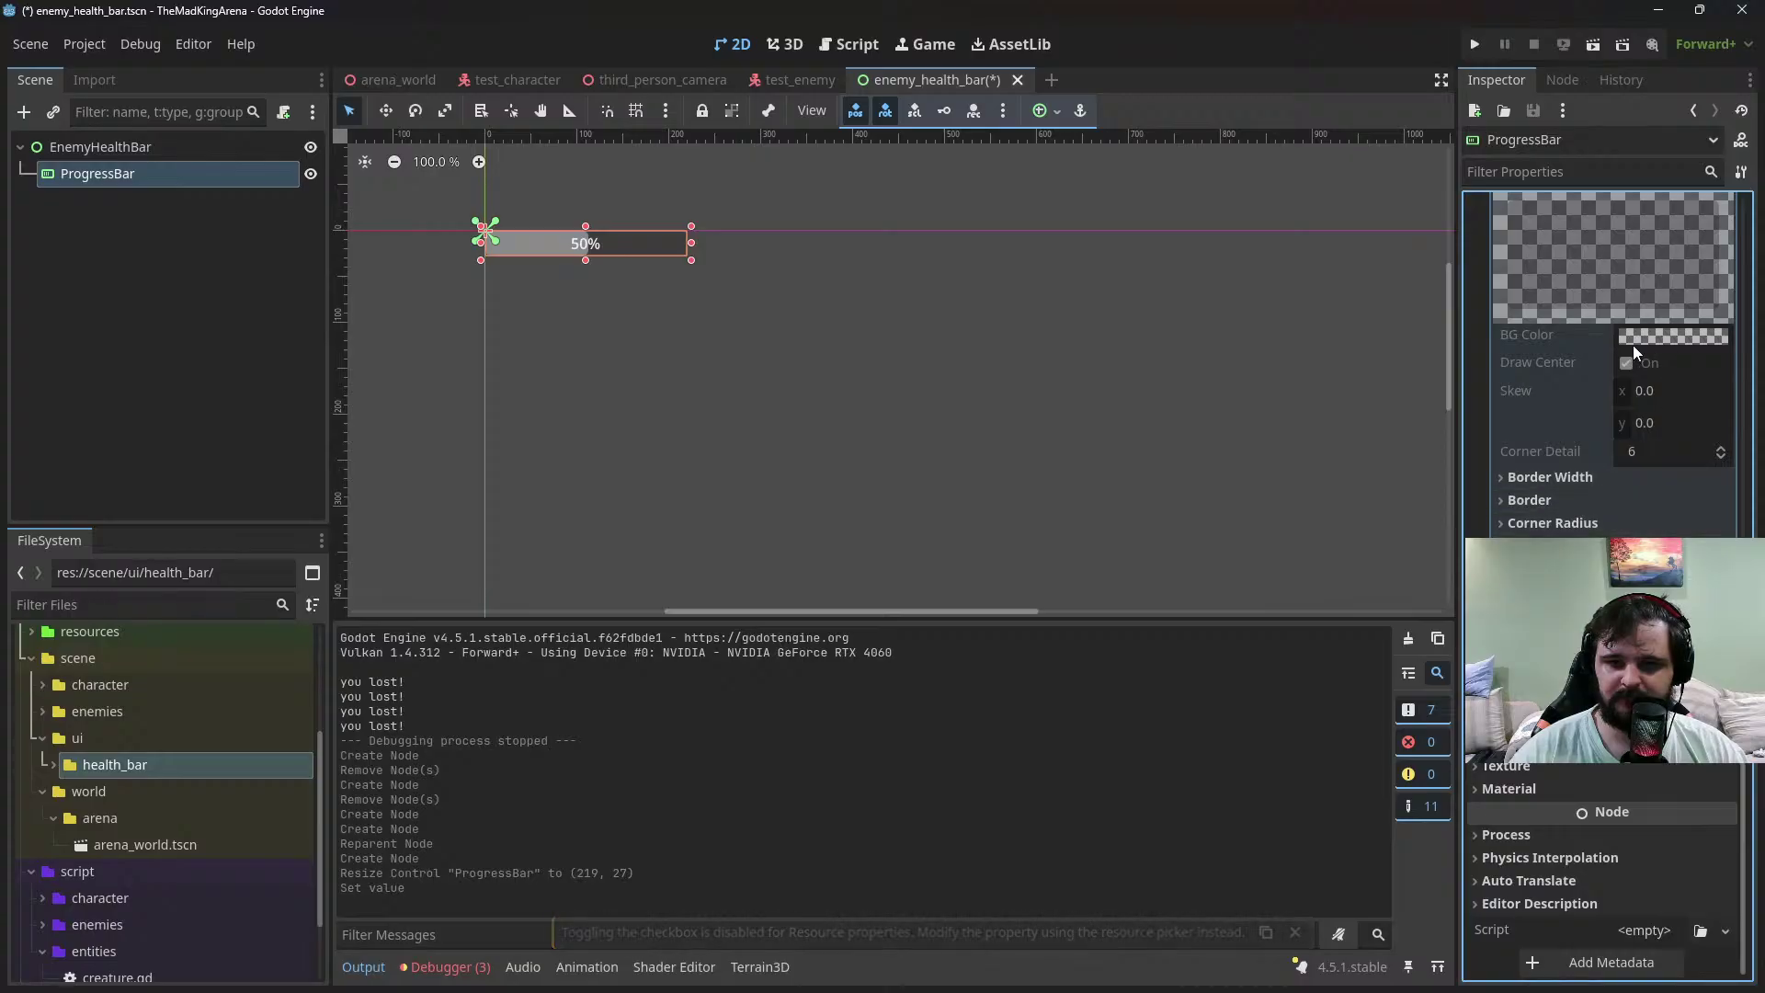
scroll(1636, 386, "up", 10)
left_click(654, 245)
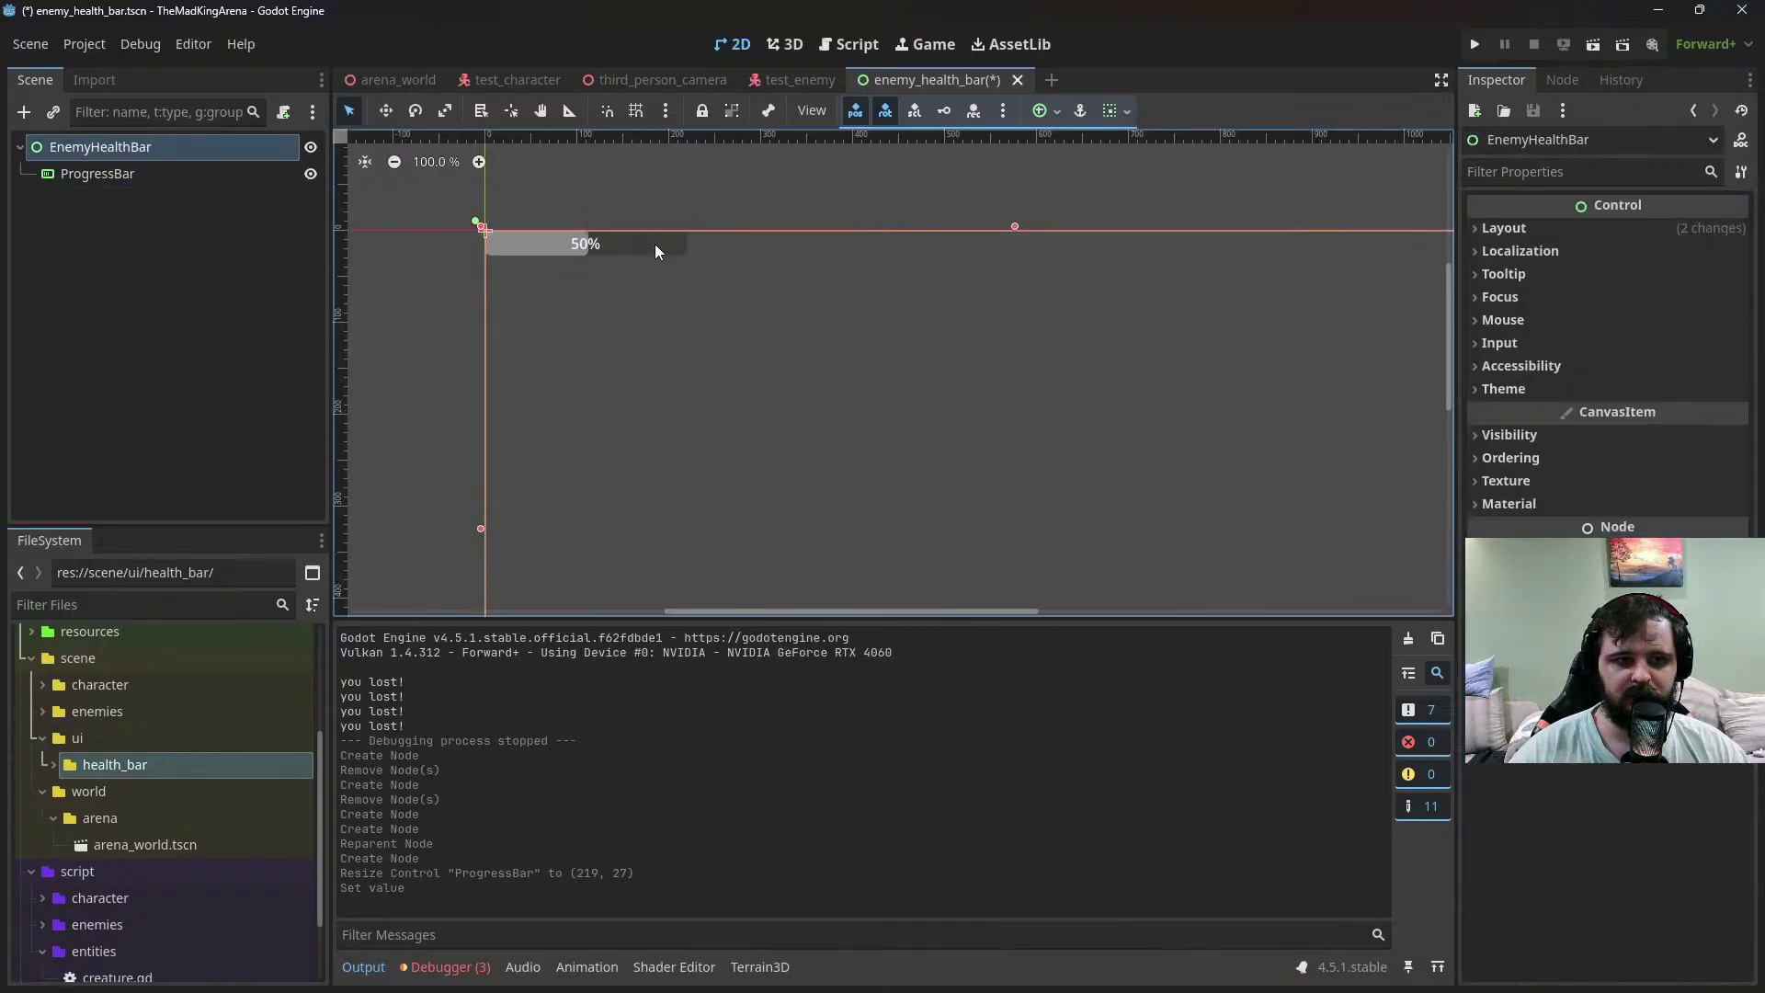
left_click(654, 245)
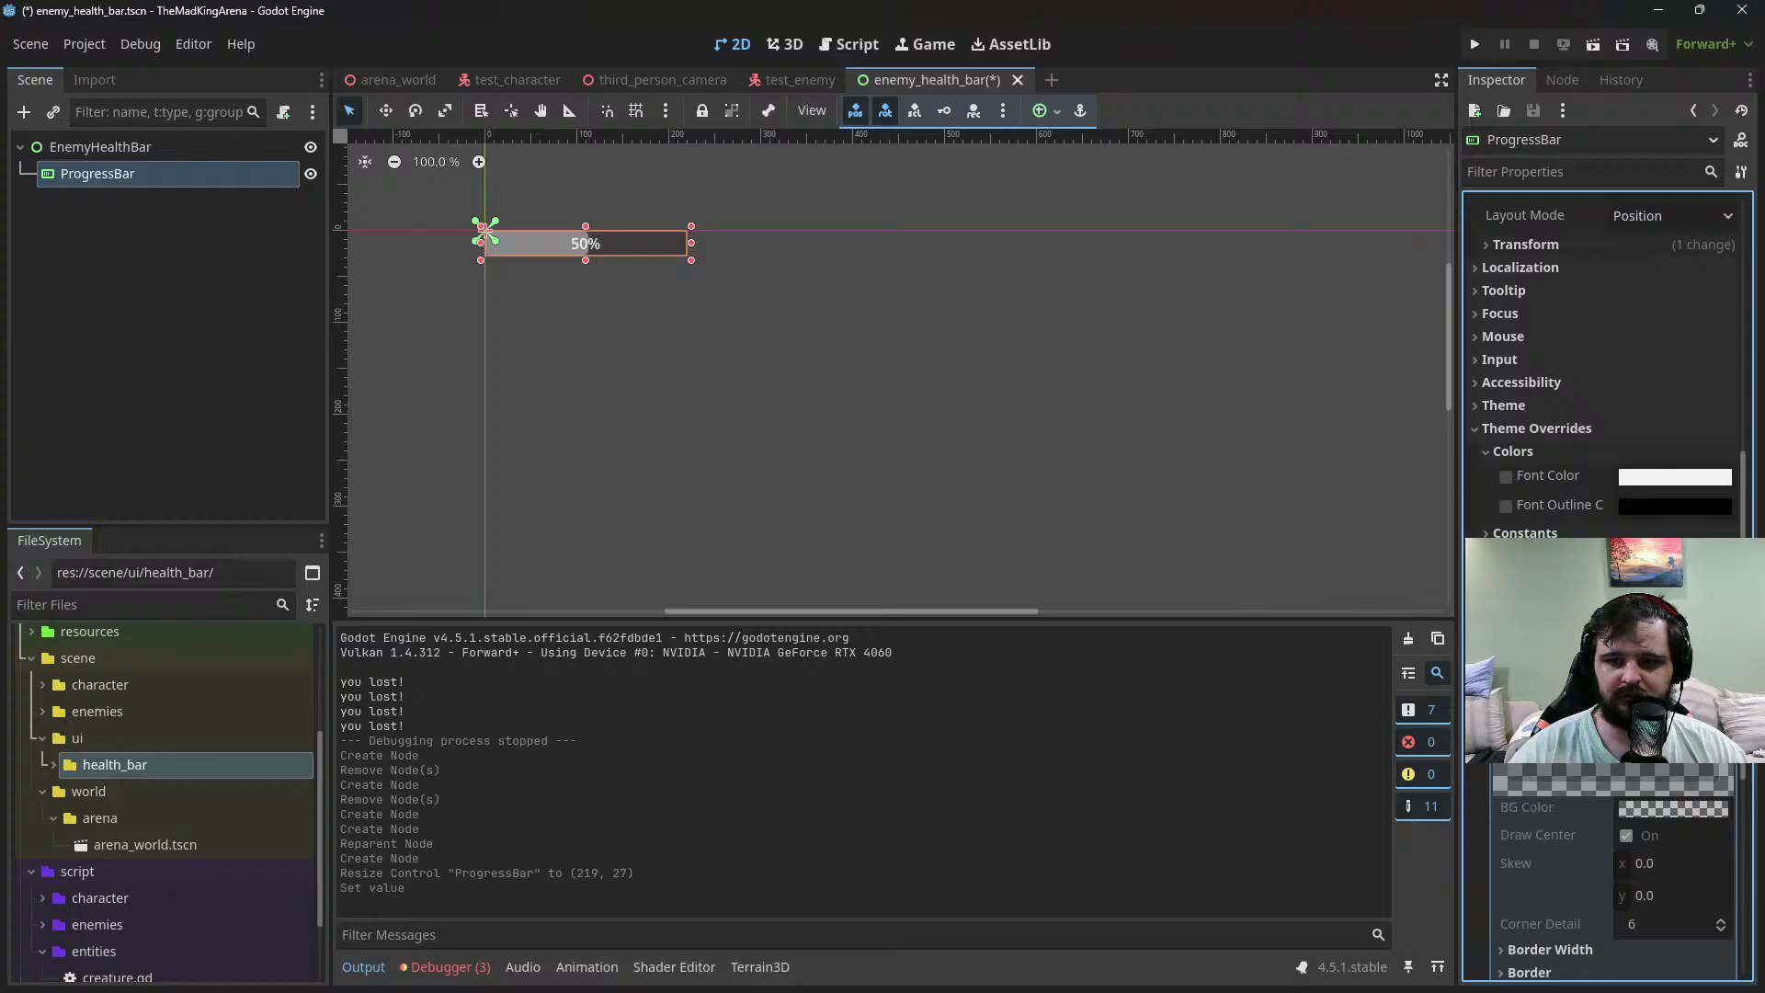
scroll(1636, 450, "down", 3)
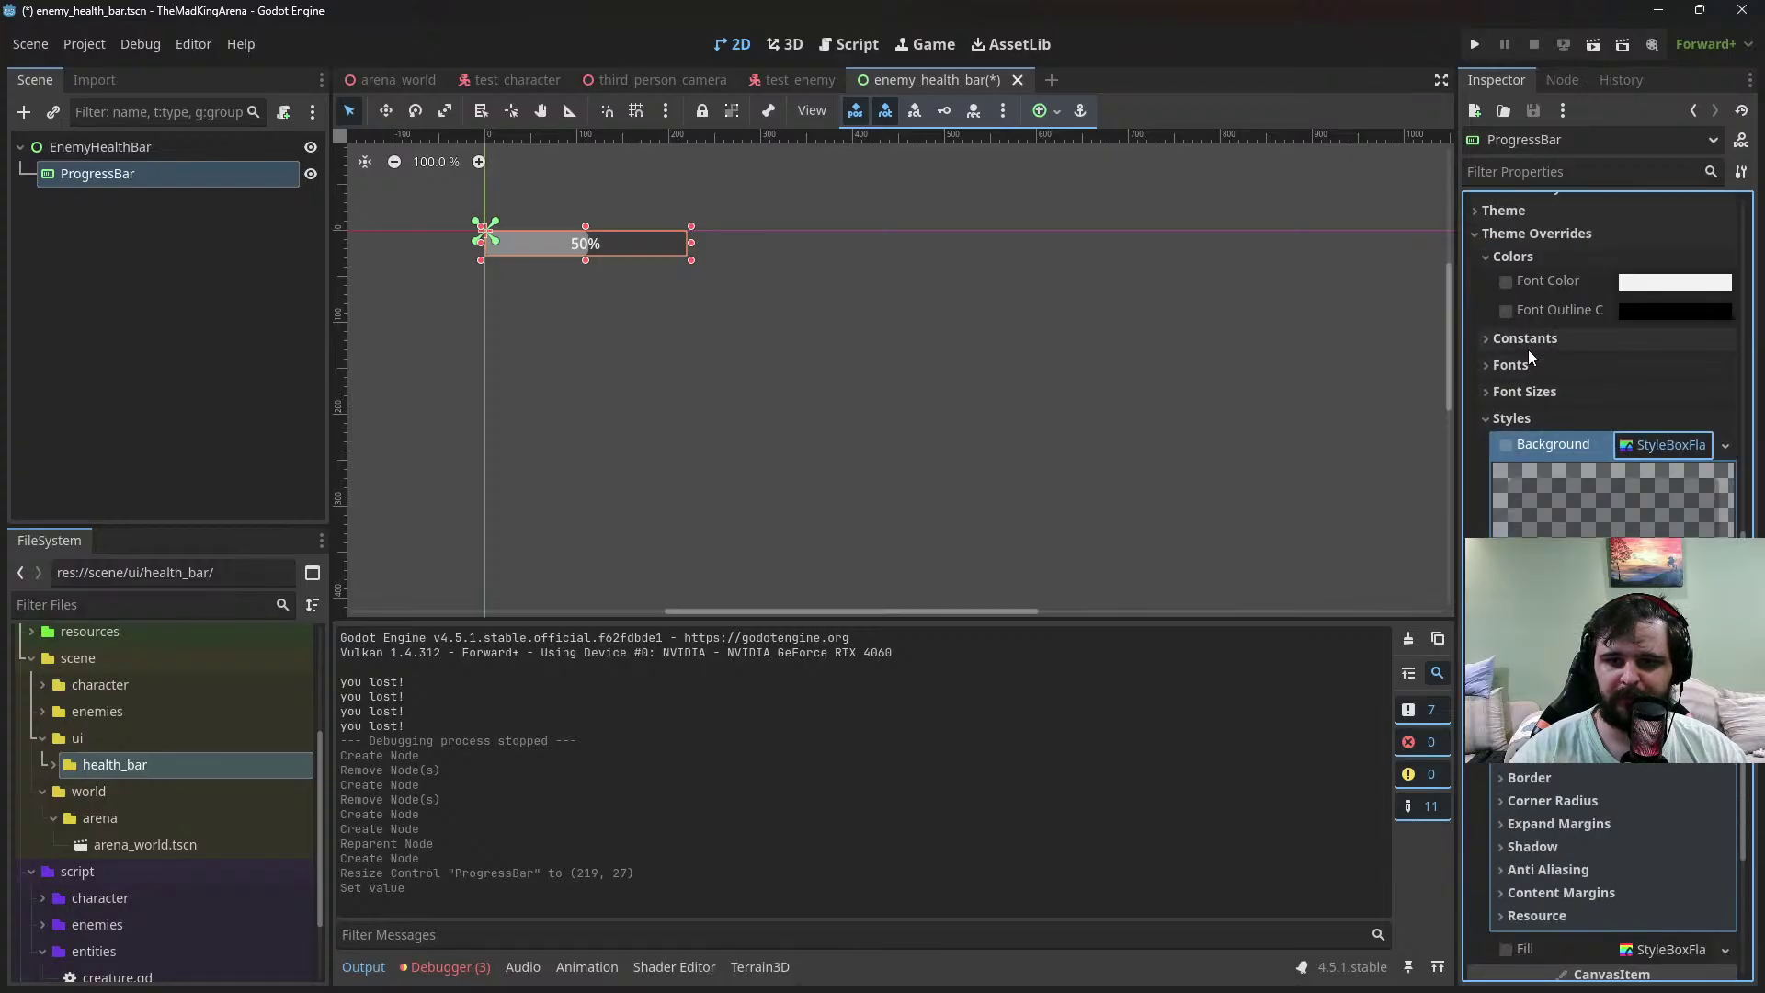
left_click(1646, 439)
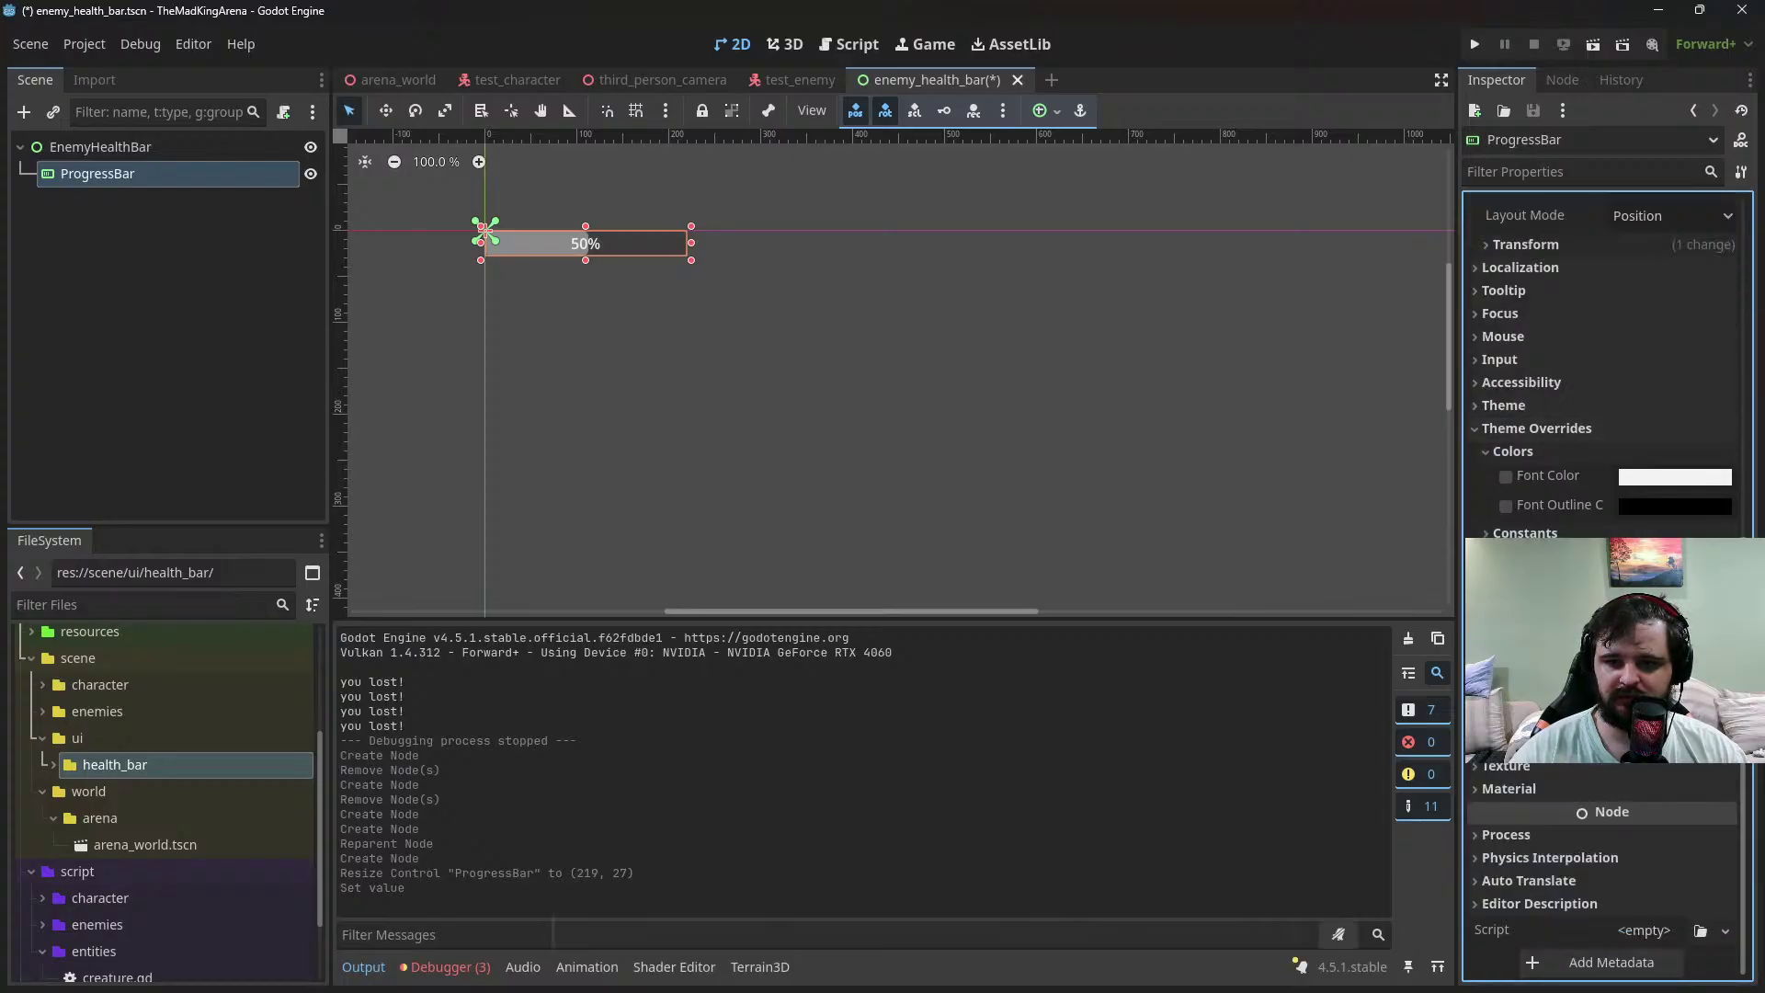
left_click(1507, 640)
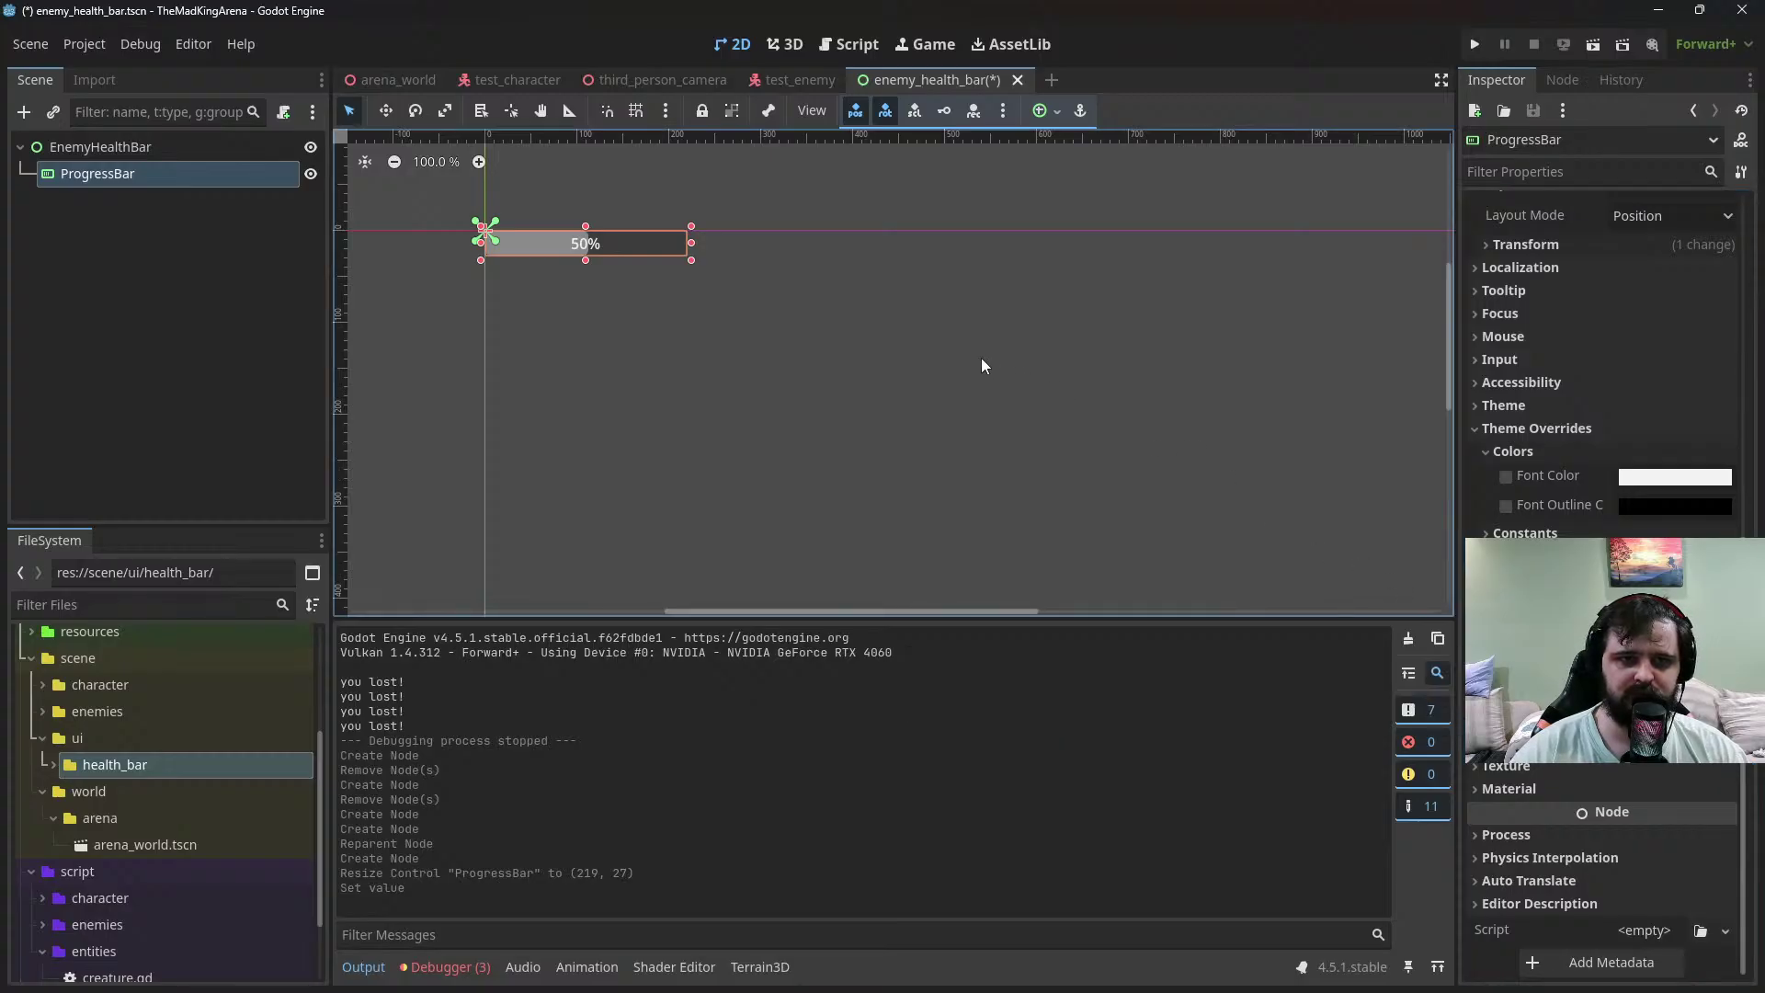
Save the enemy_health_bar scene and return to the ProgressBar's range properties
key("ctrl+s")
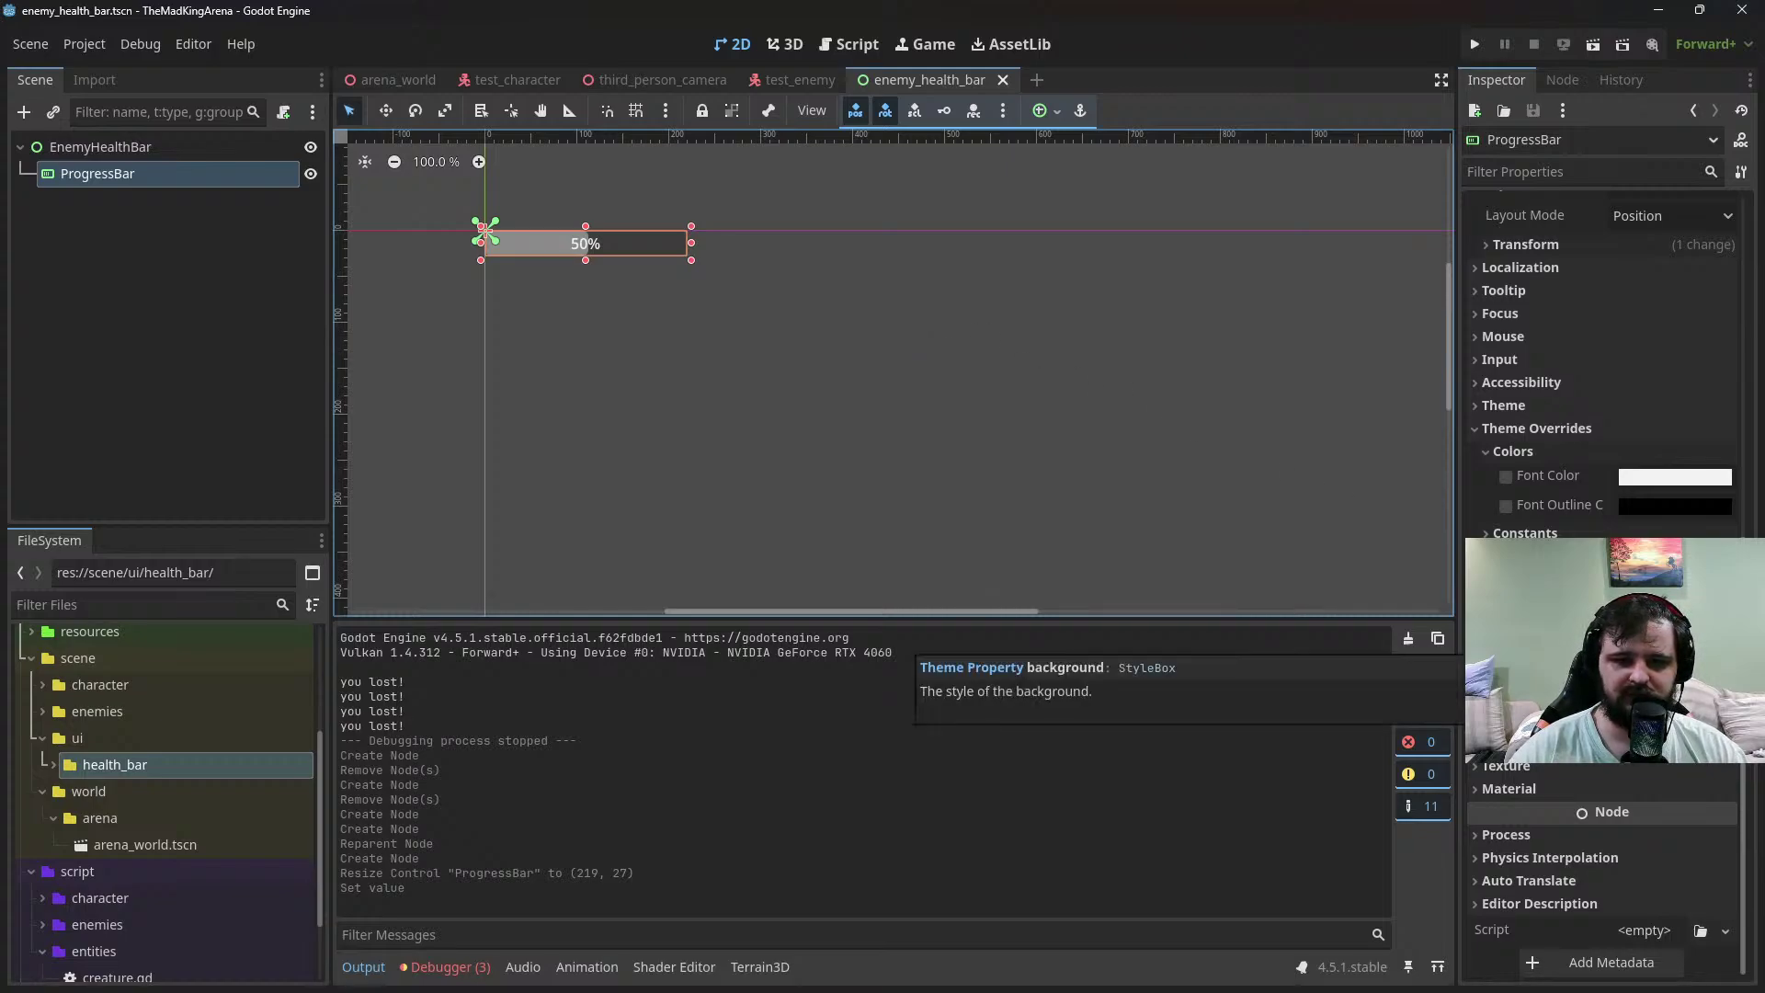
scroll(1604, 643, "up", 10)
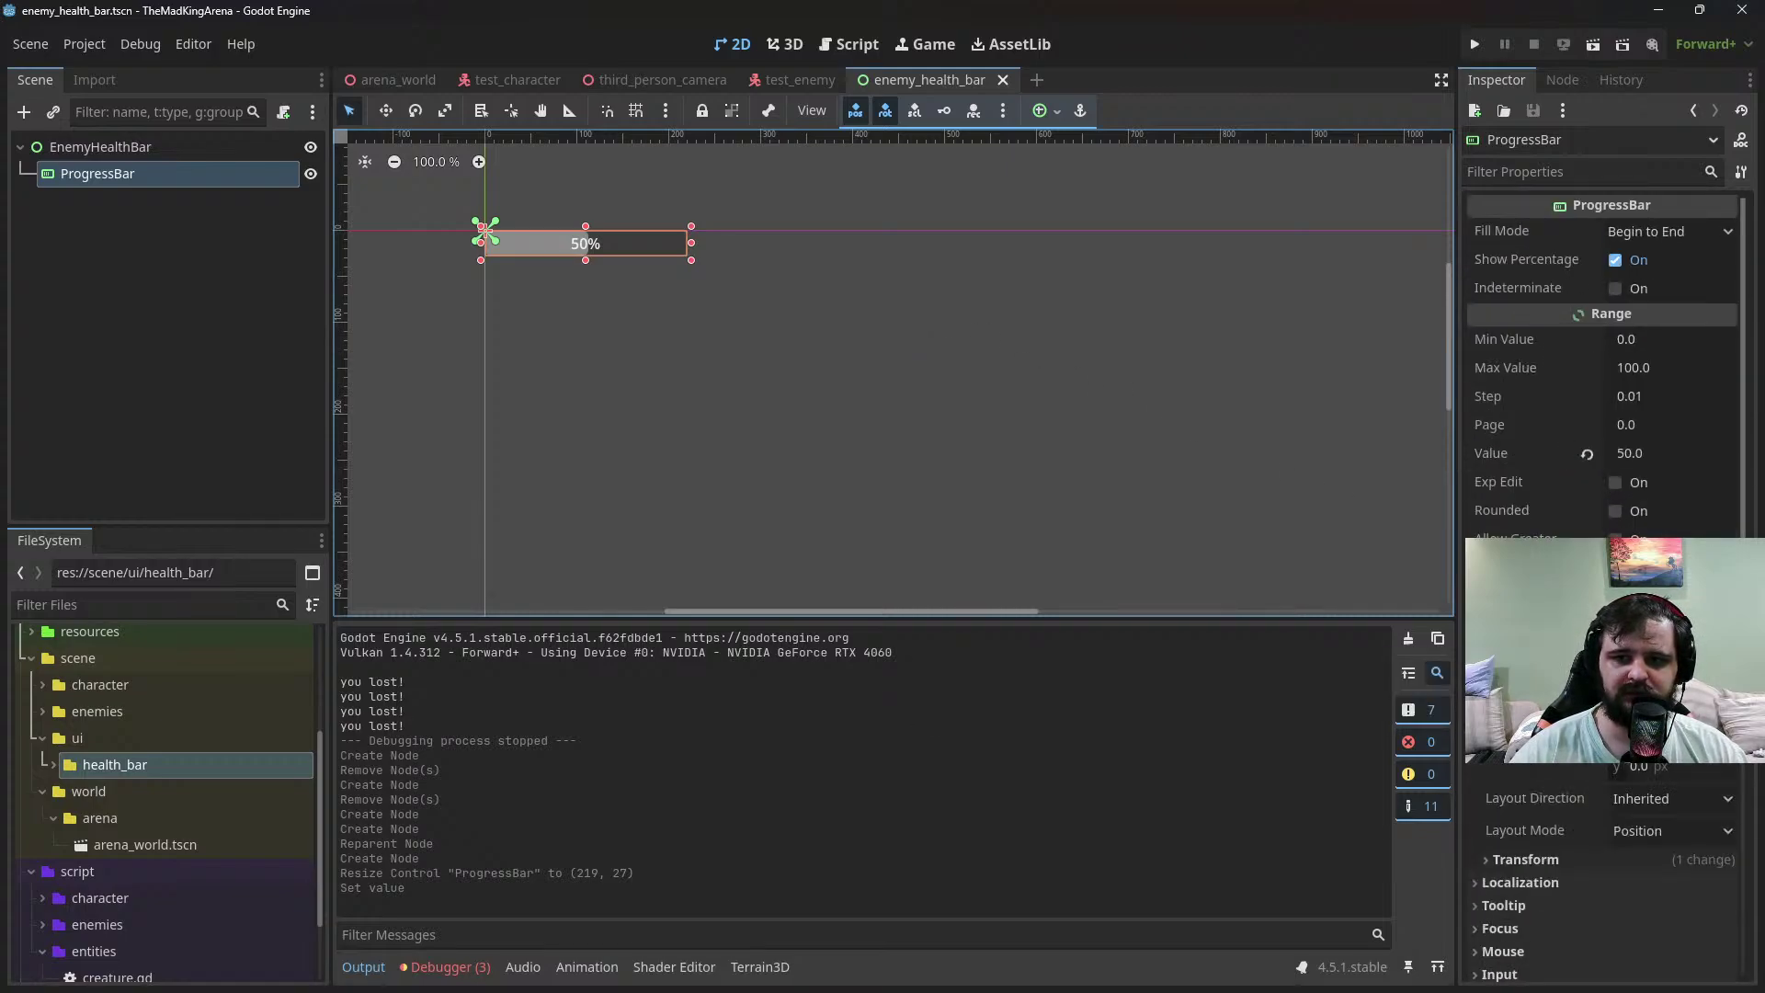
Override the ProgressBar's Background style with a new StyleBoxFlat
scroll(1605, 644, "down", 6)
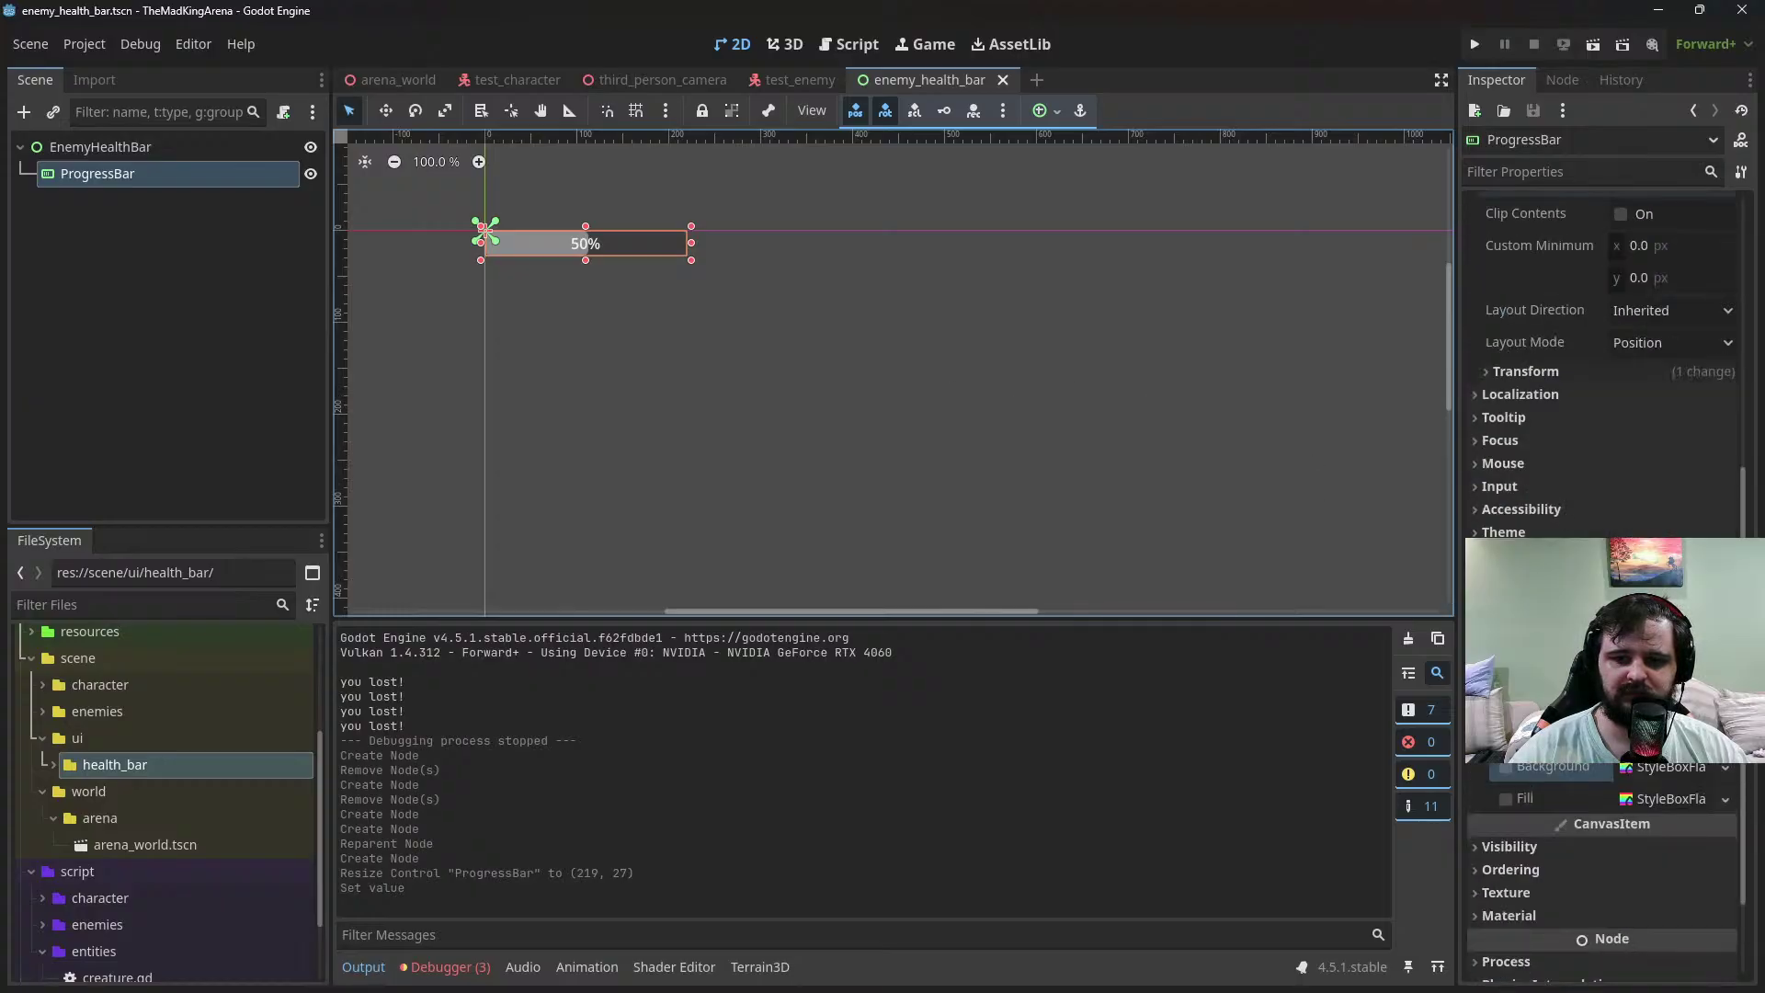
left_click(1724, 773)
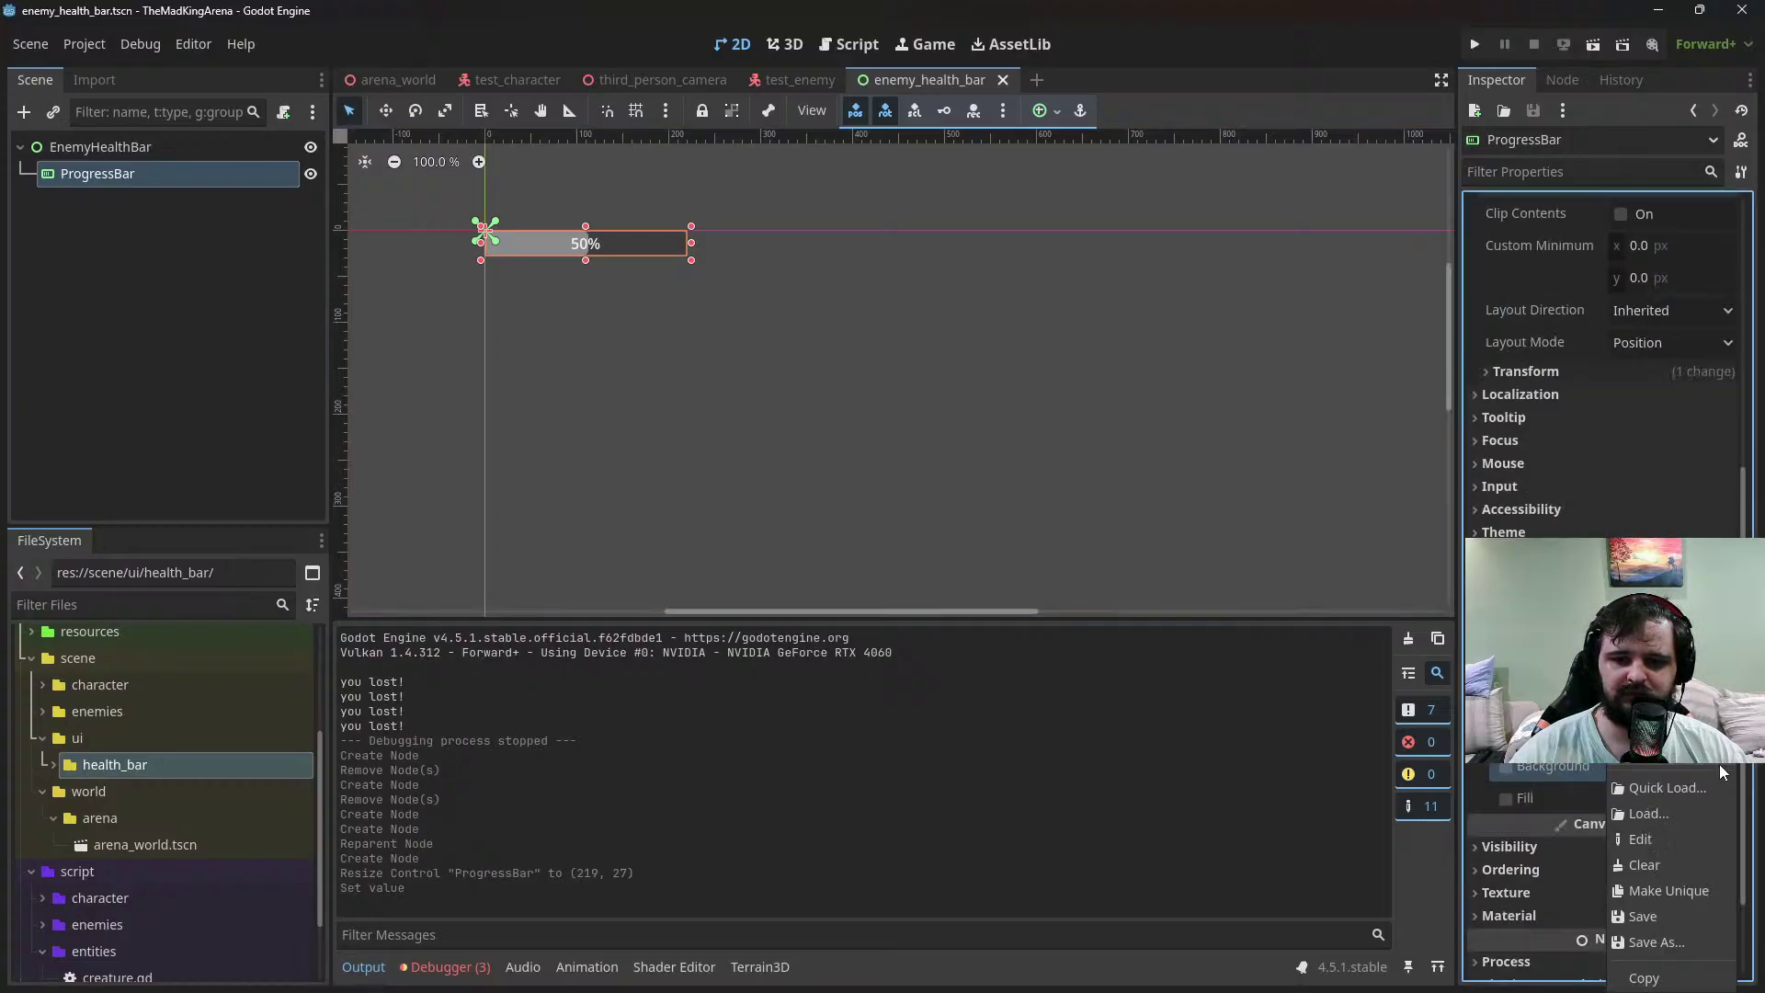
left_click(1672, 702)
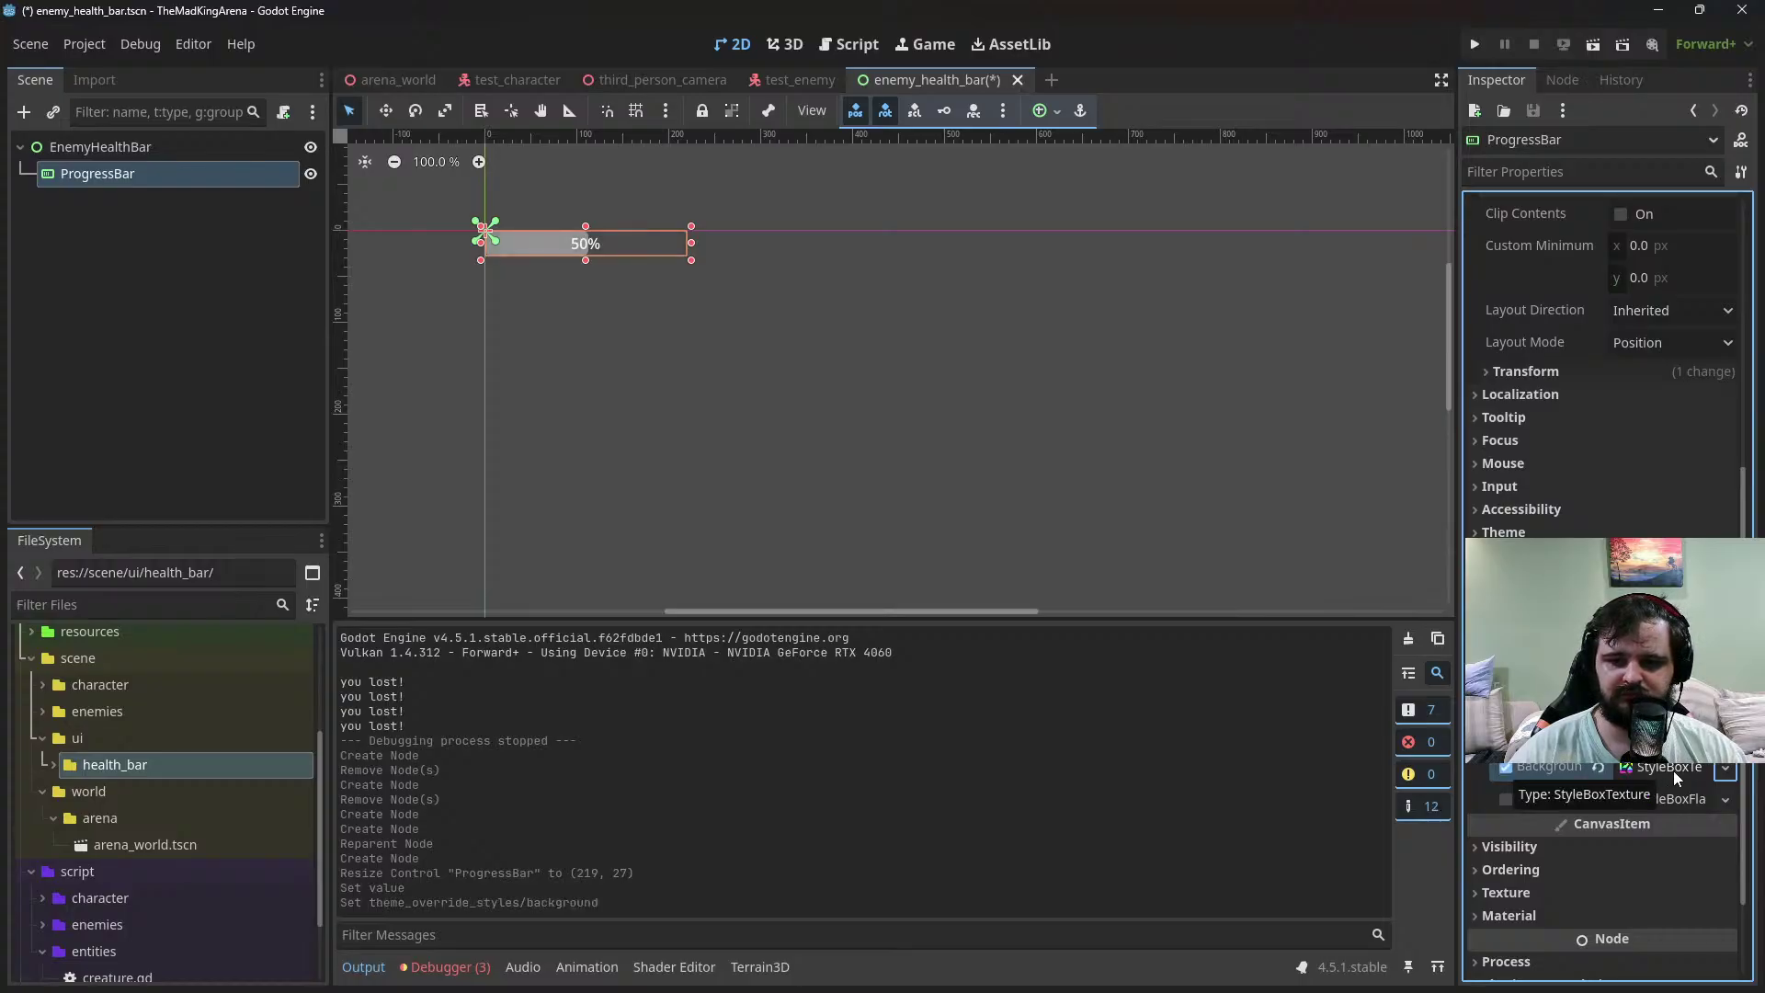
left_click(1723, 770)
left_click(1664, 710)
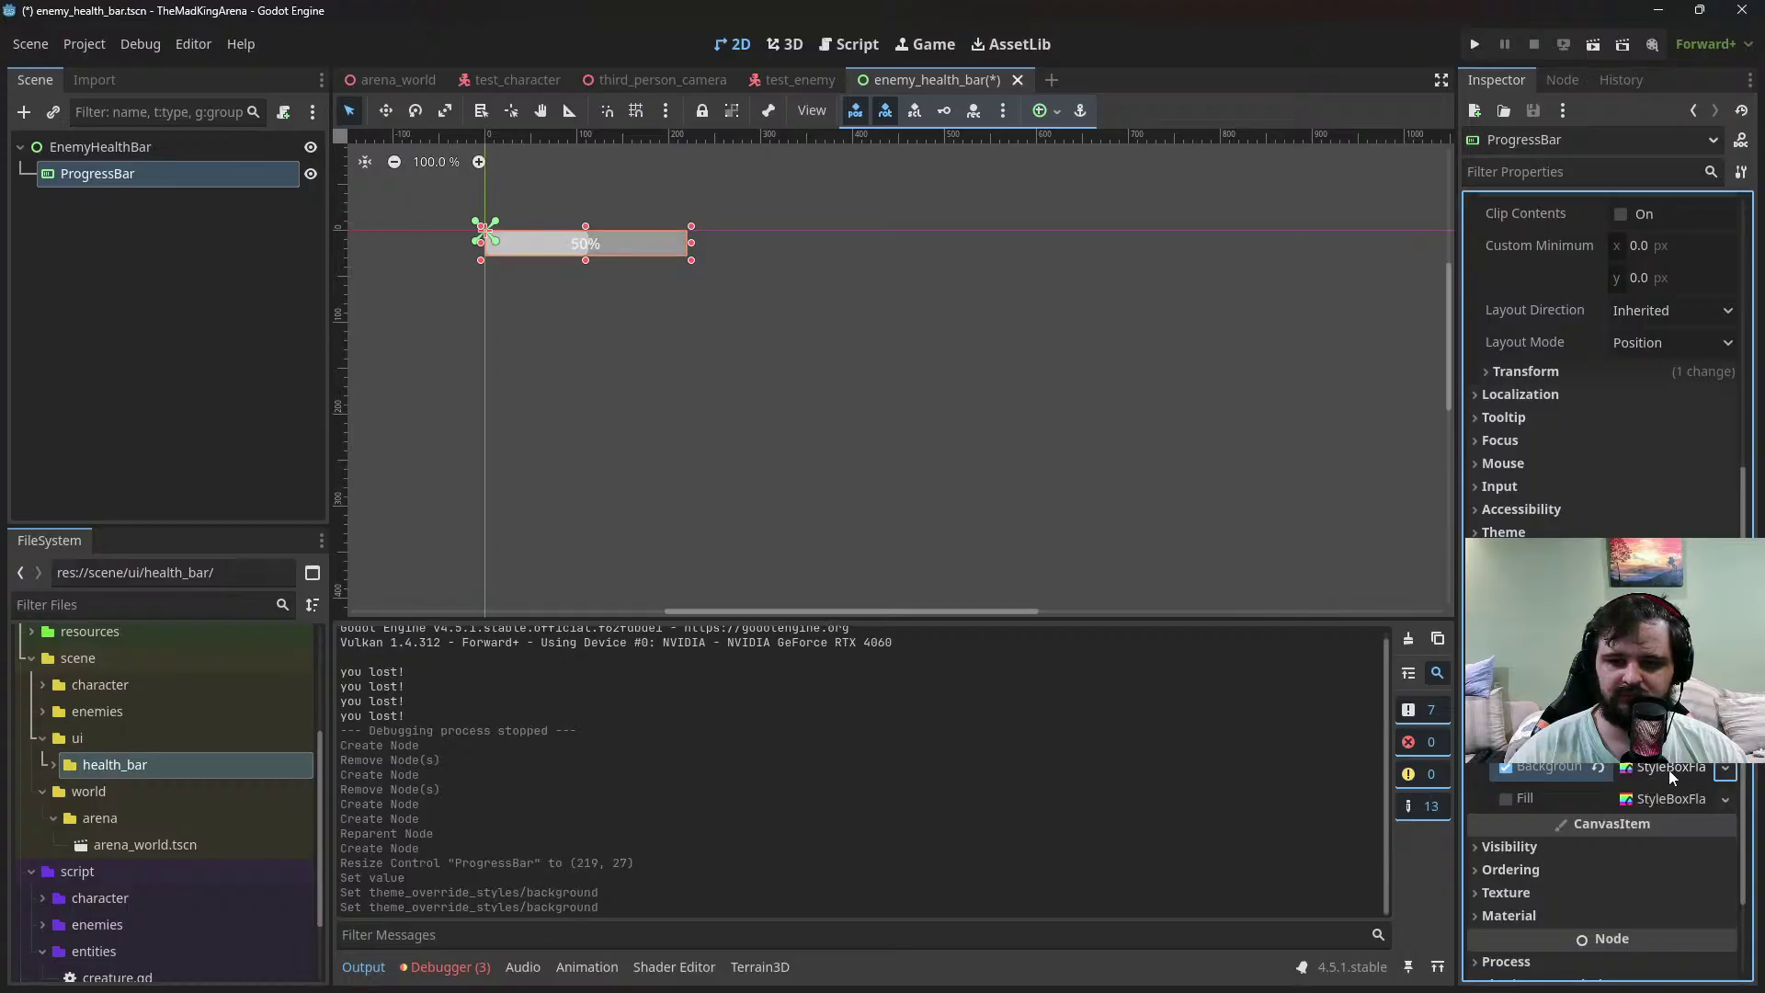
Set the Background StyleBoxFlat's BG Color to a semi-transparent dark grey, hex 4141418d
left_click(1669, 770)
scroll(1646, 791, "down", 5)
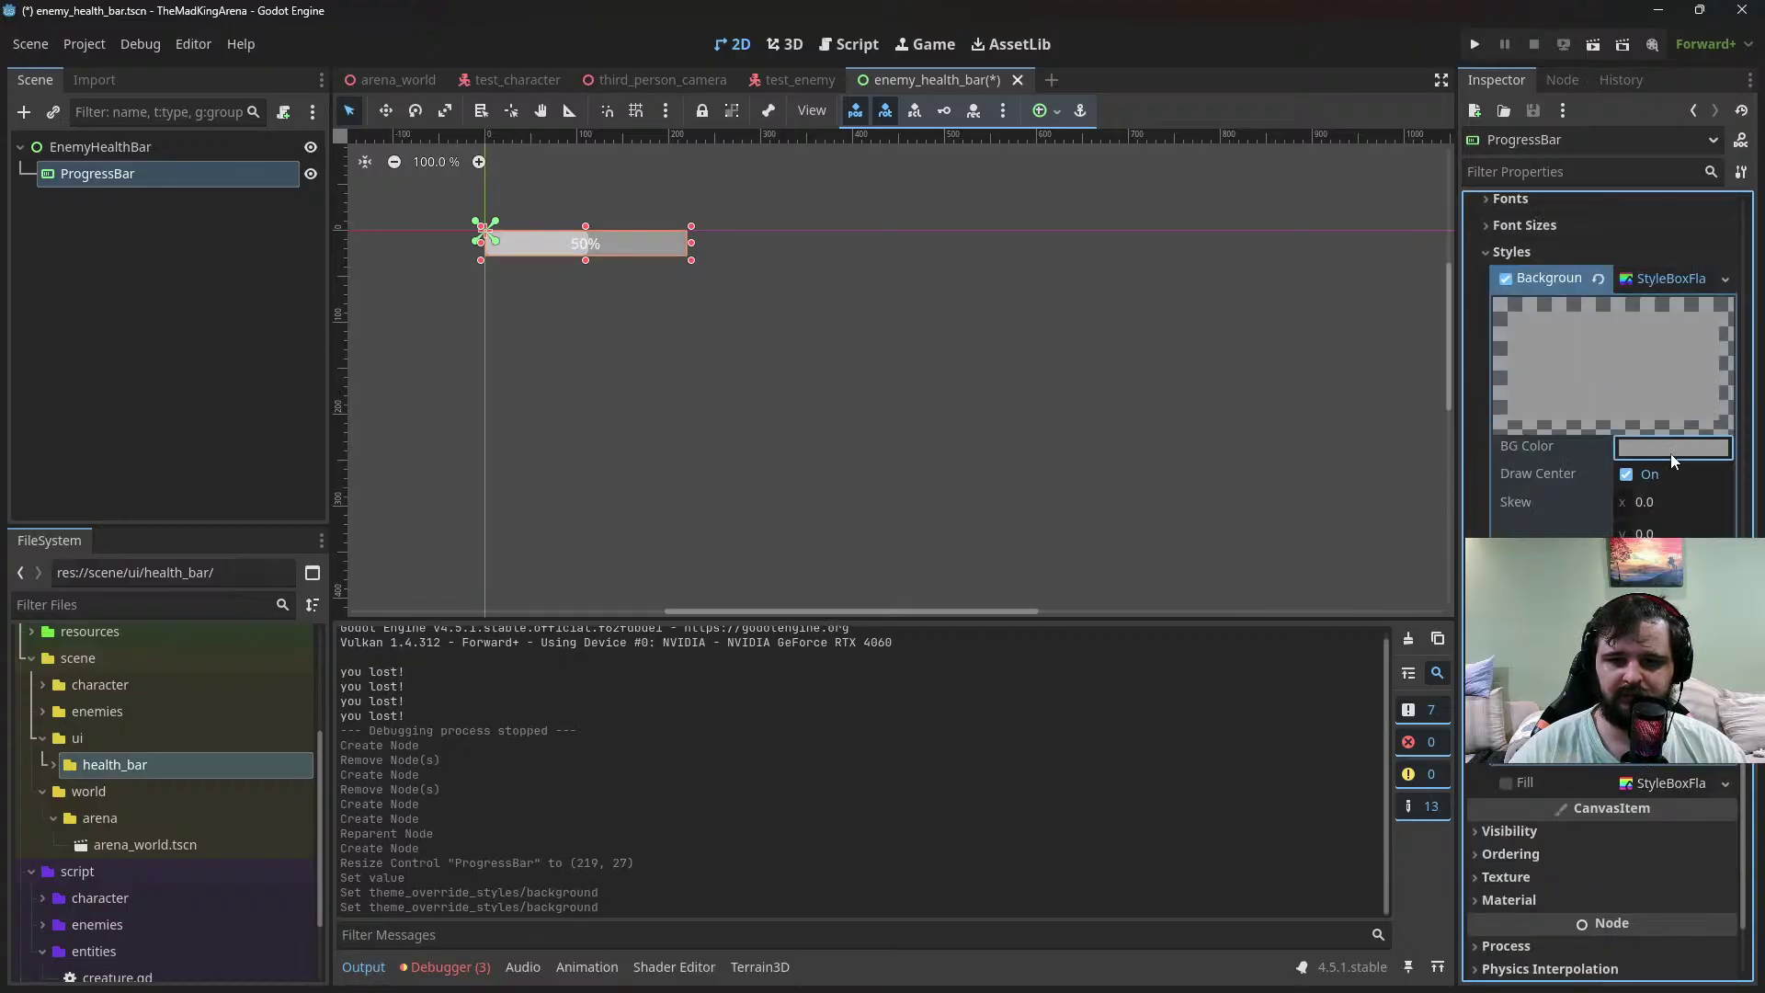
left_click(1670, 450)
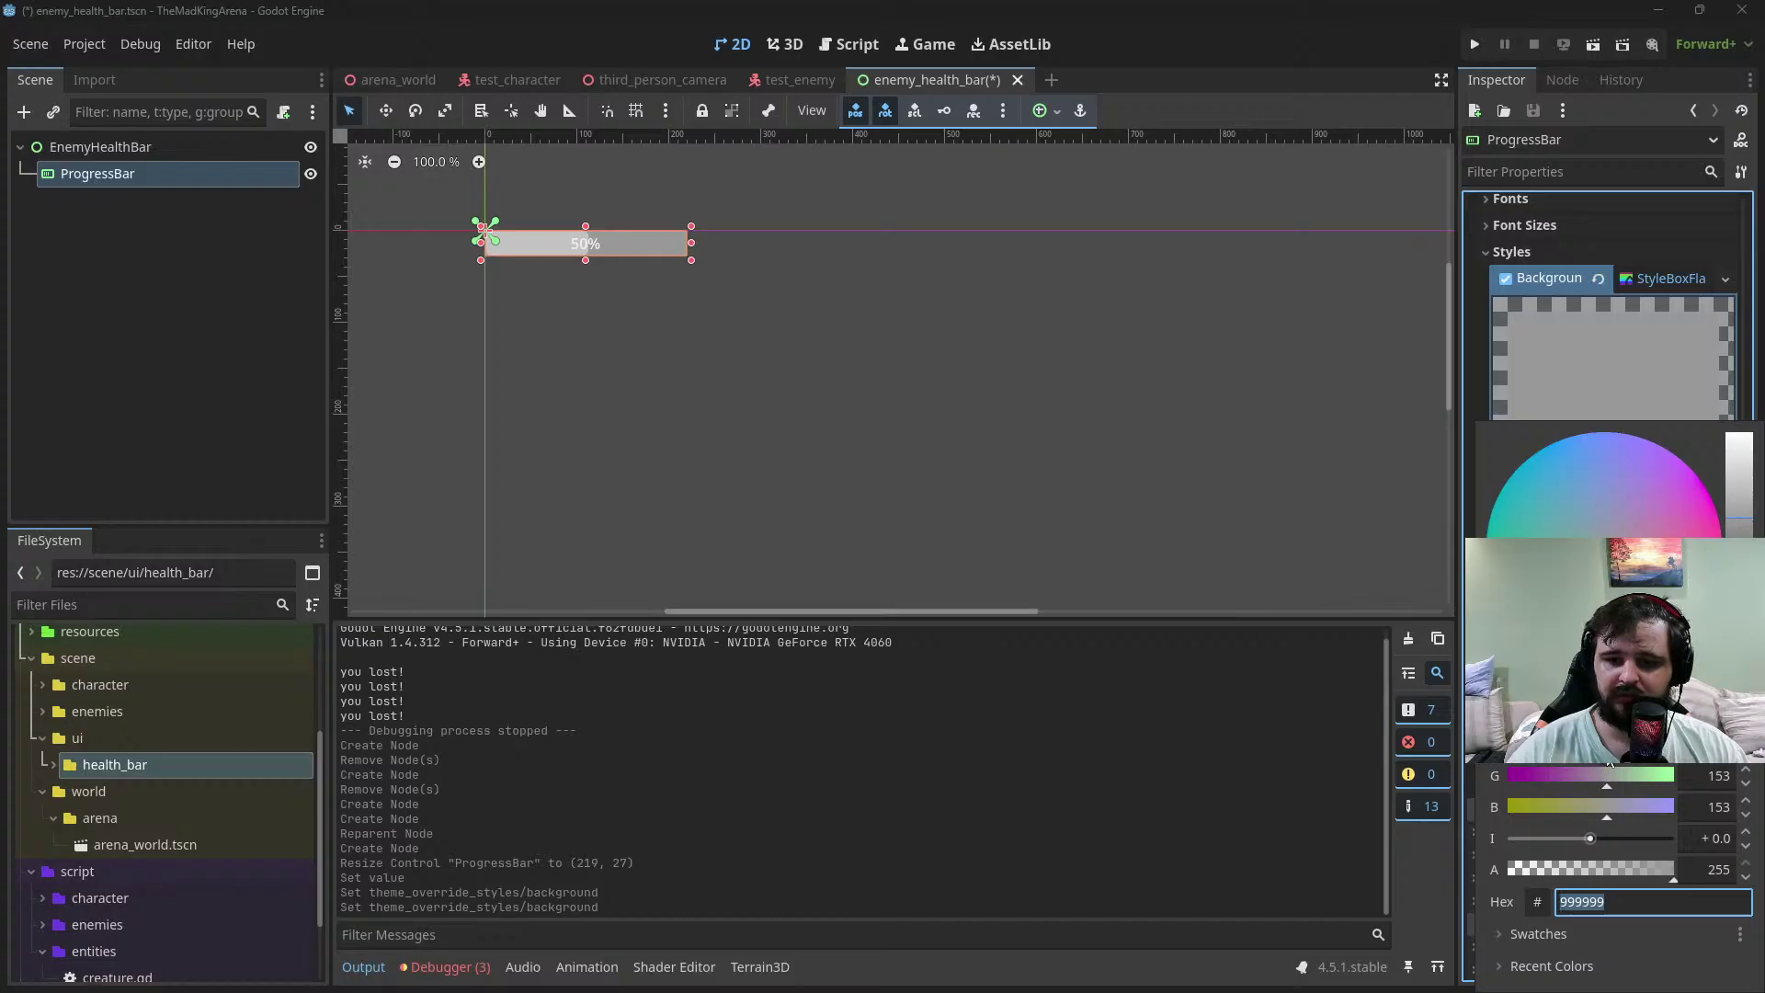
left_click_drag(1741, 525, 1740, 608)
left_click_drag(1626, 880, 1600, 876)
left_click(1494, 400)
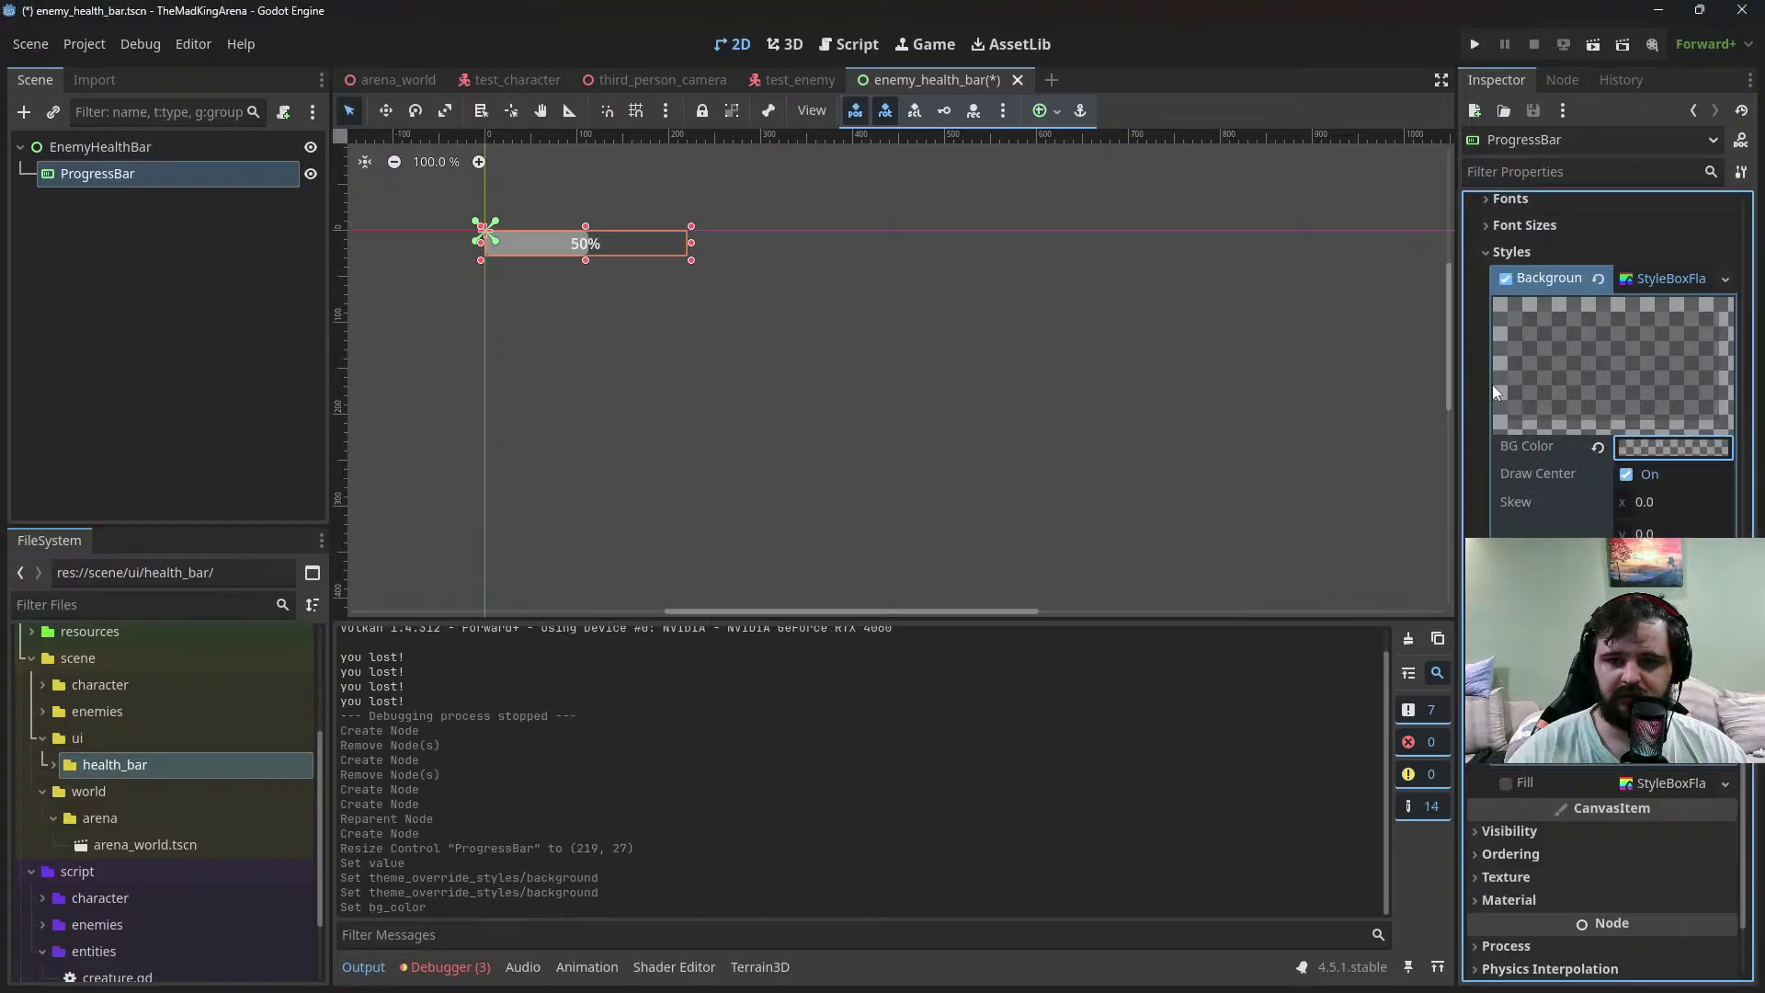
Override the ProgressBar's Fill style with a new StyleBoxFlat and set its BG Color to green, hex 49b461
left_click(1668, 787)
left_click(1725, 783)
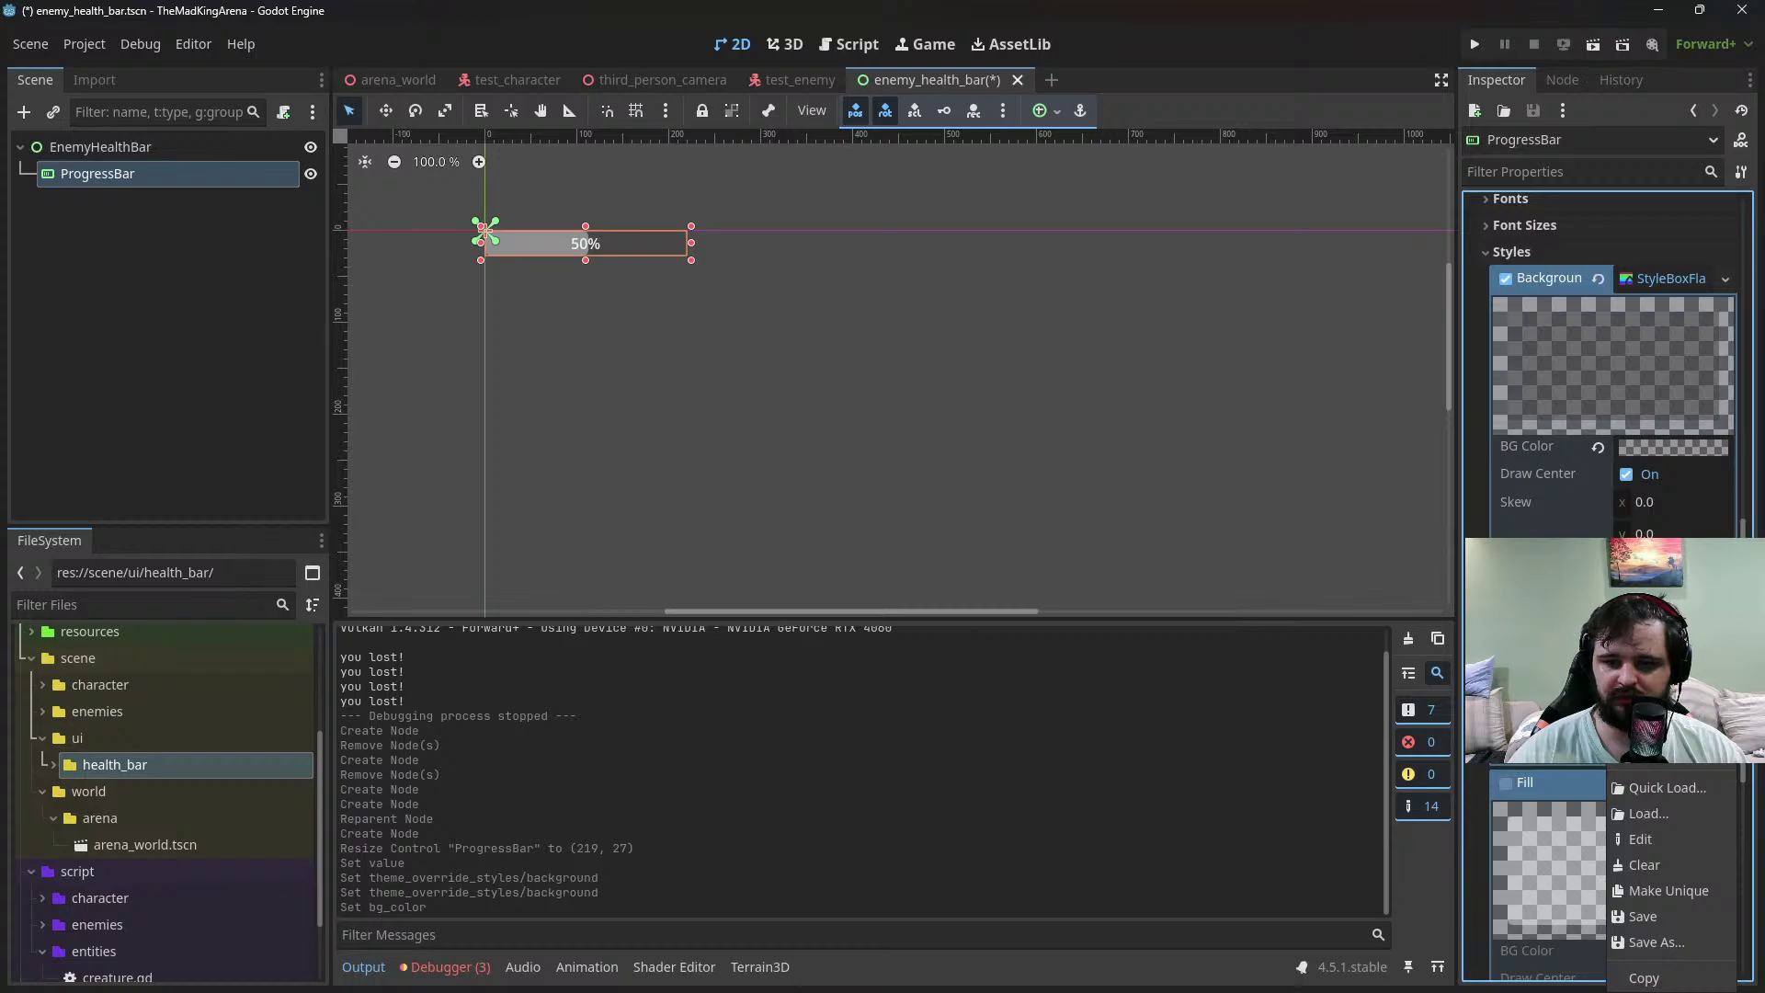
left_click(1644, 990)
left_click(1710, 463)
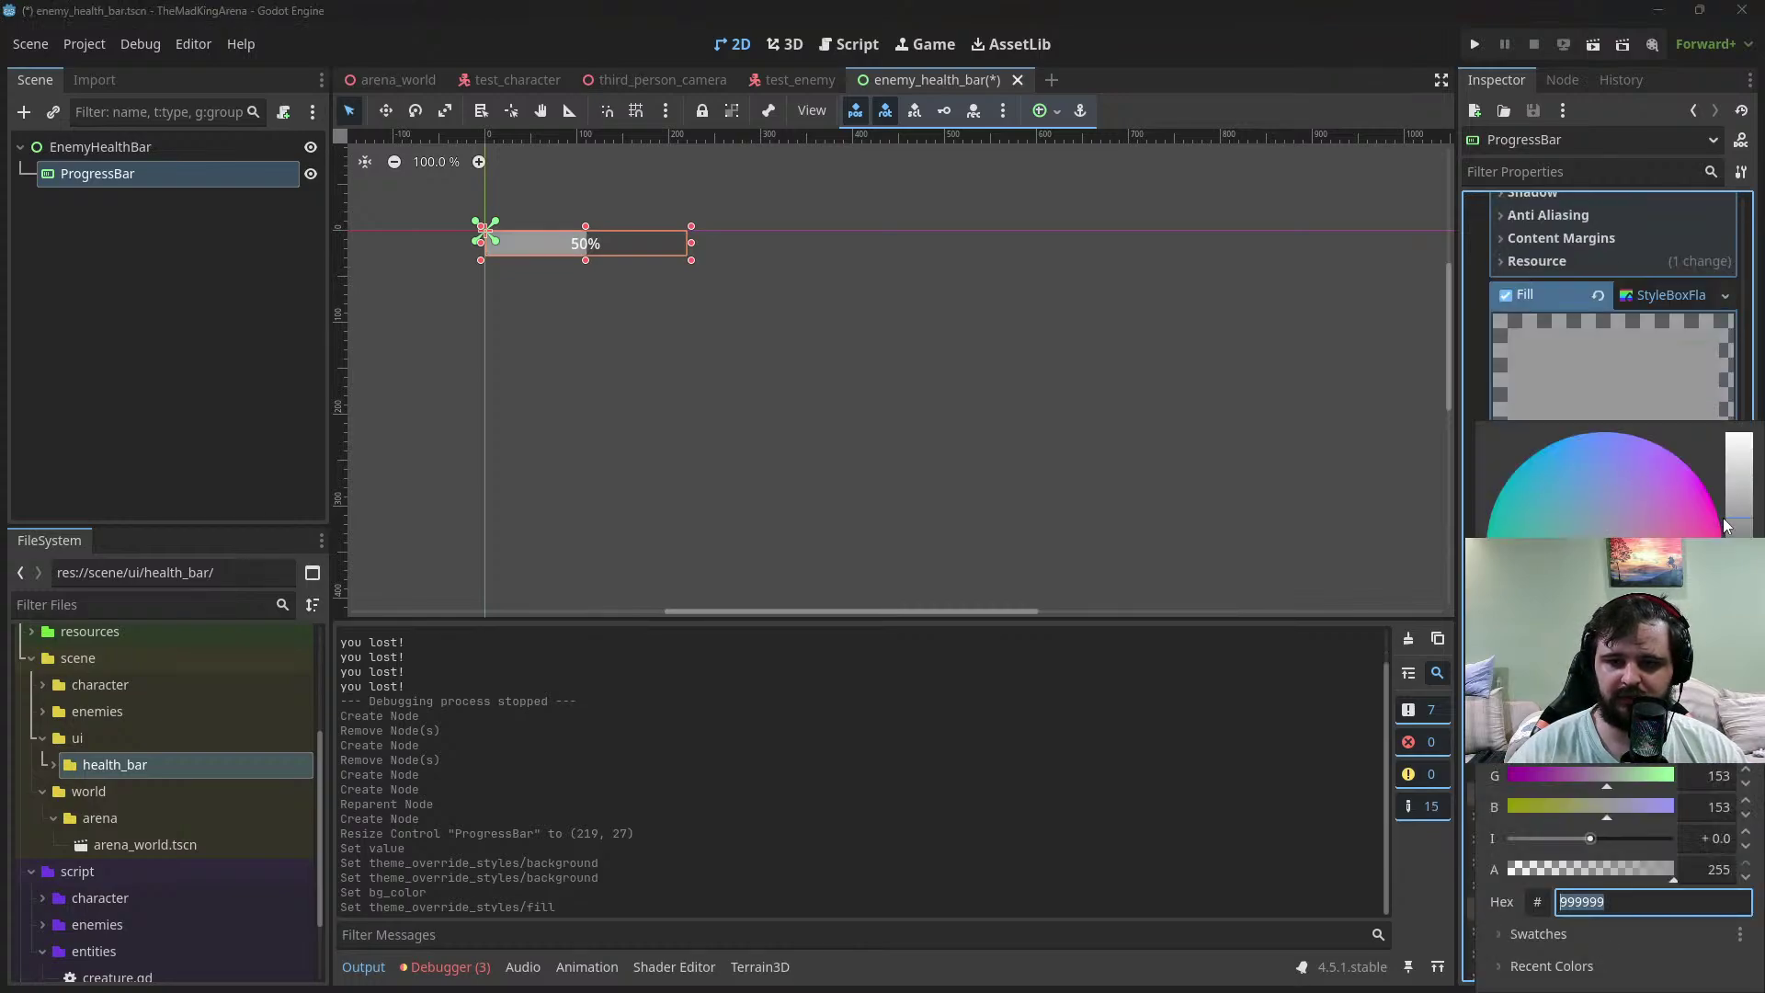
type("6baf2a")
key("Return")
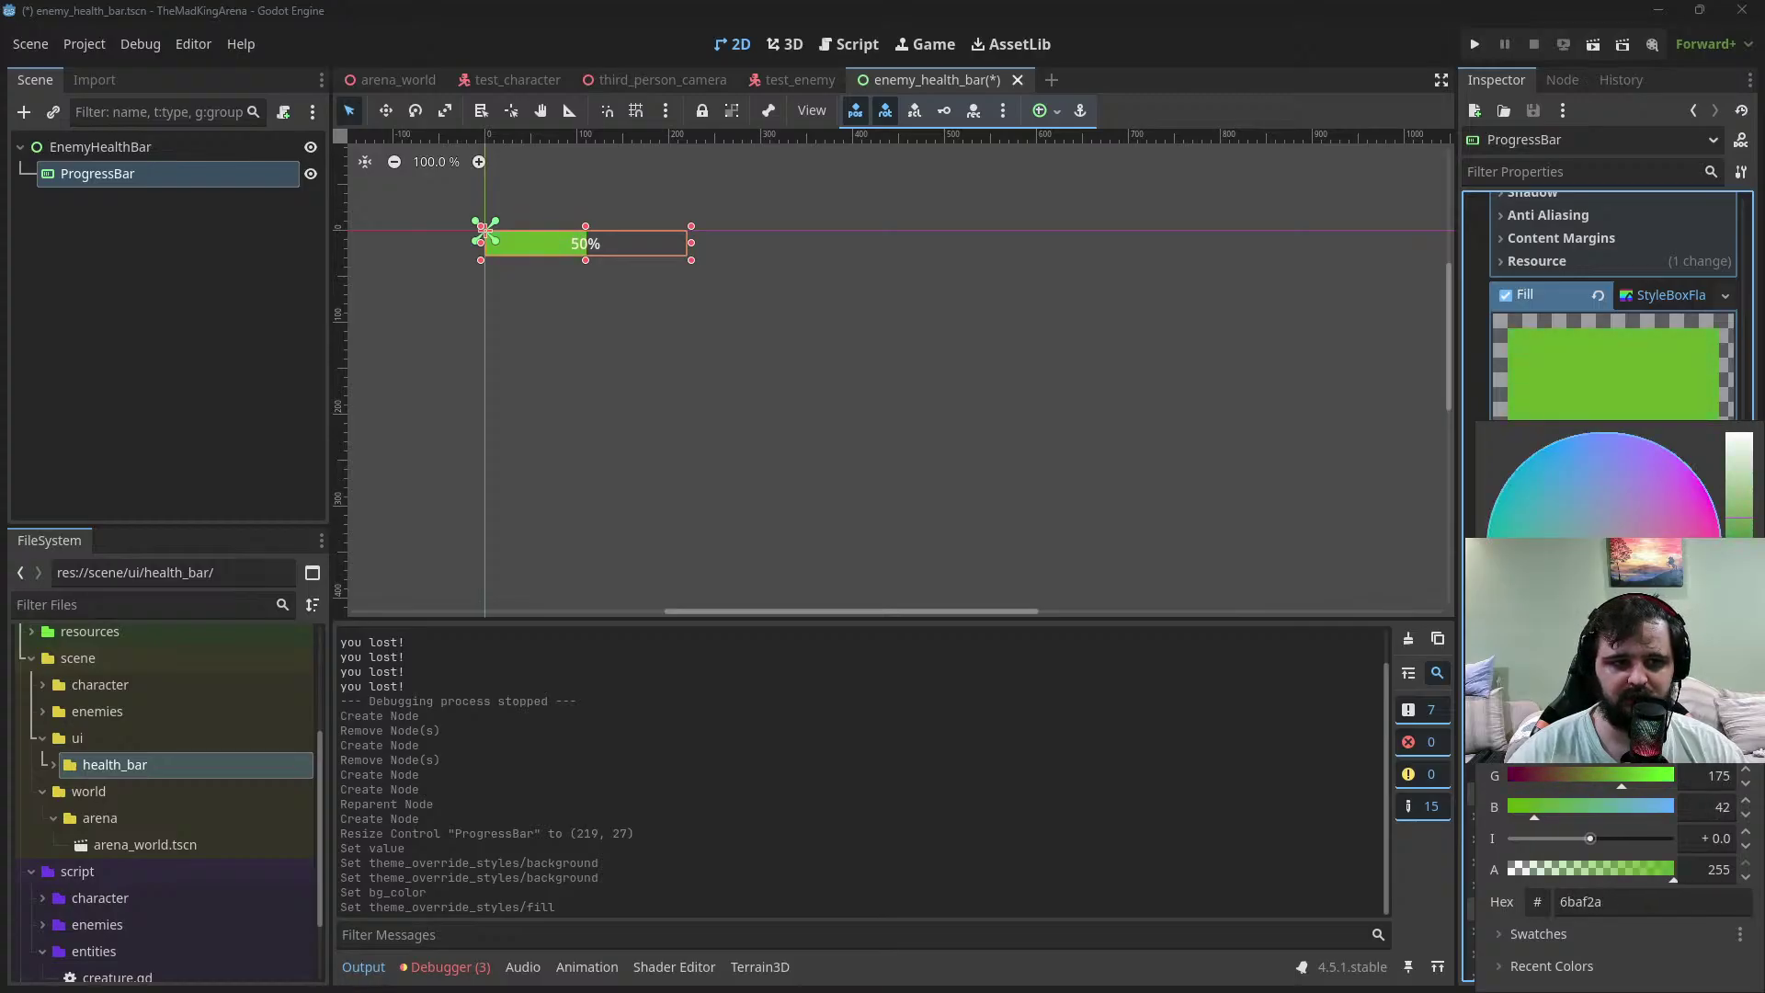
left_click_drag(1530, 628, 1539, 618)
mouse_move(1740, 508)
left_mouse_down()
mouse_move(1740, 541)
mouse_move(1740, 517)
left_mouse_up()
left_click_drag(1522, 601, 1519, 601)
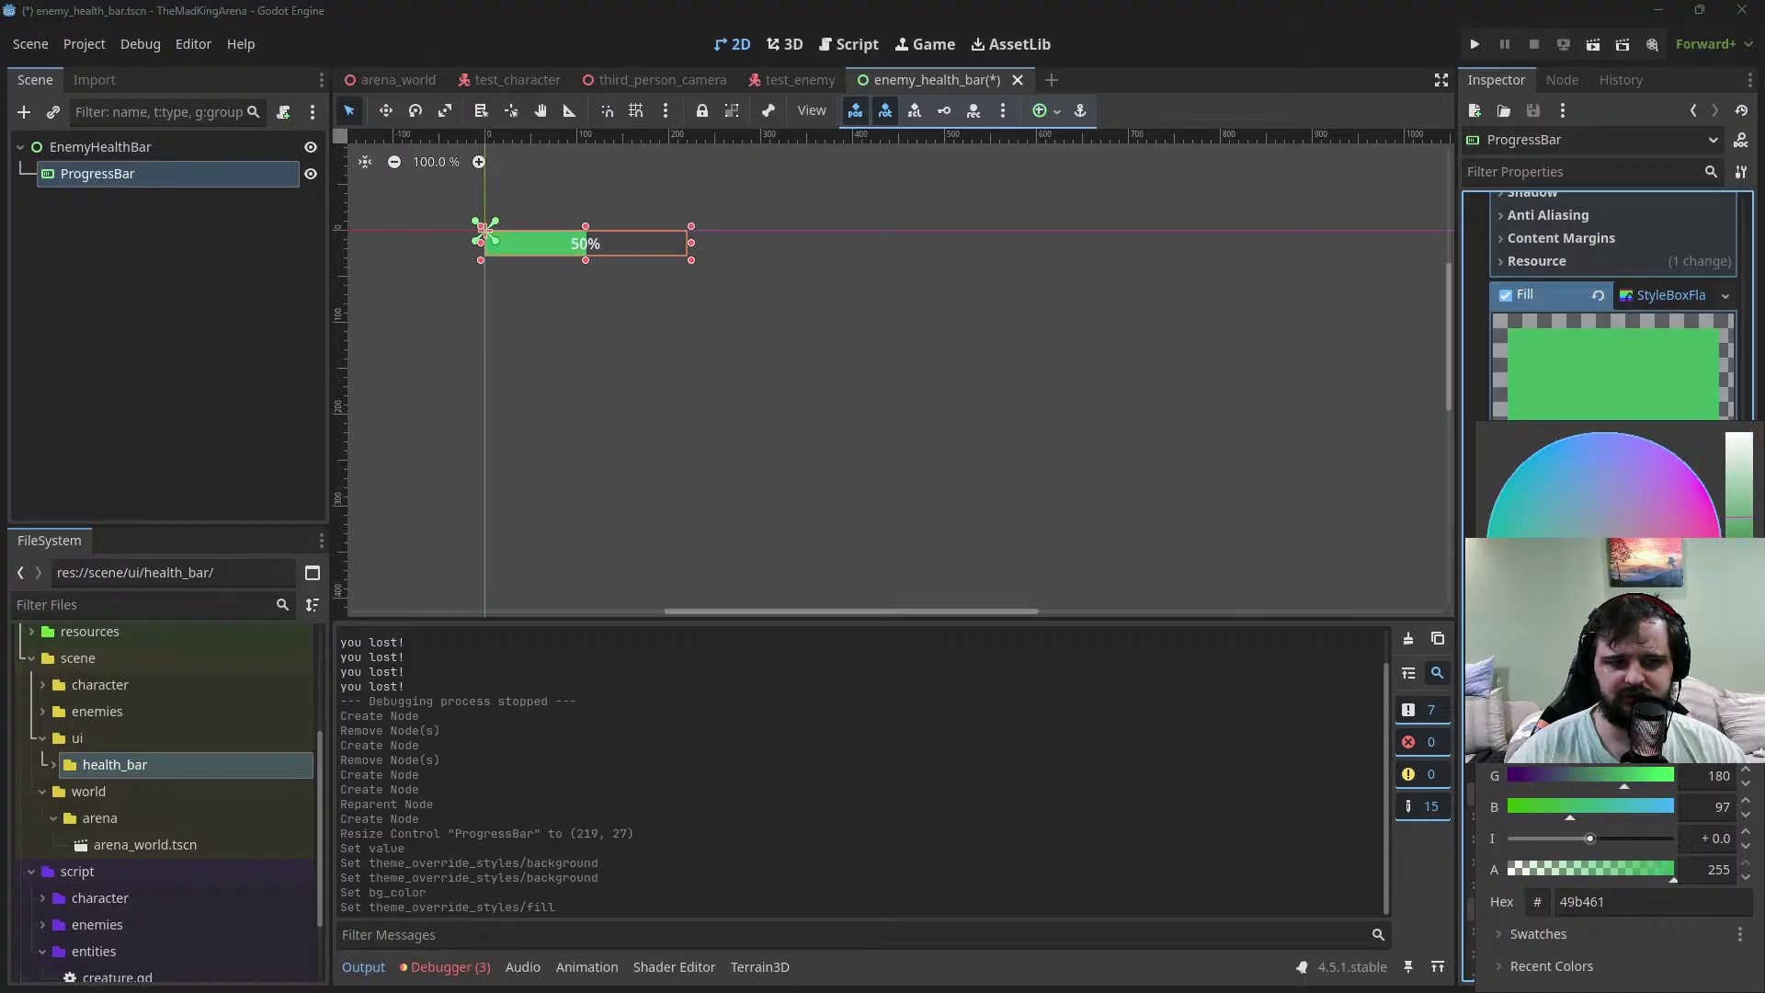
left_click(1674, 291)
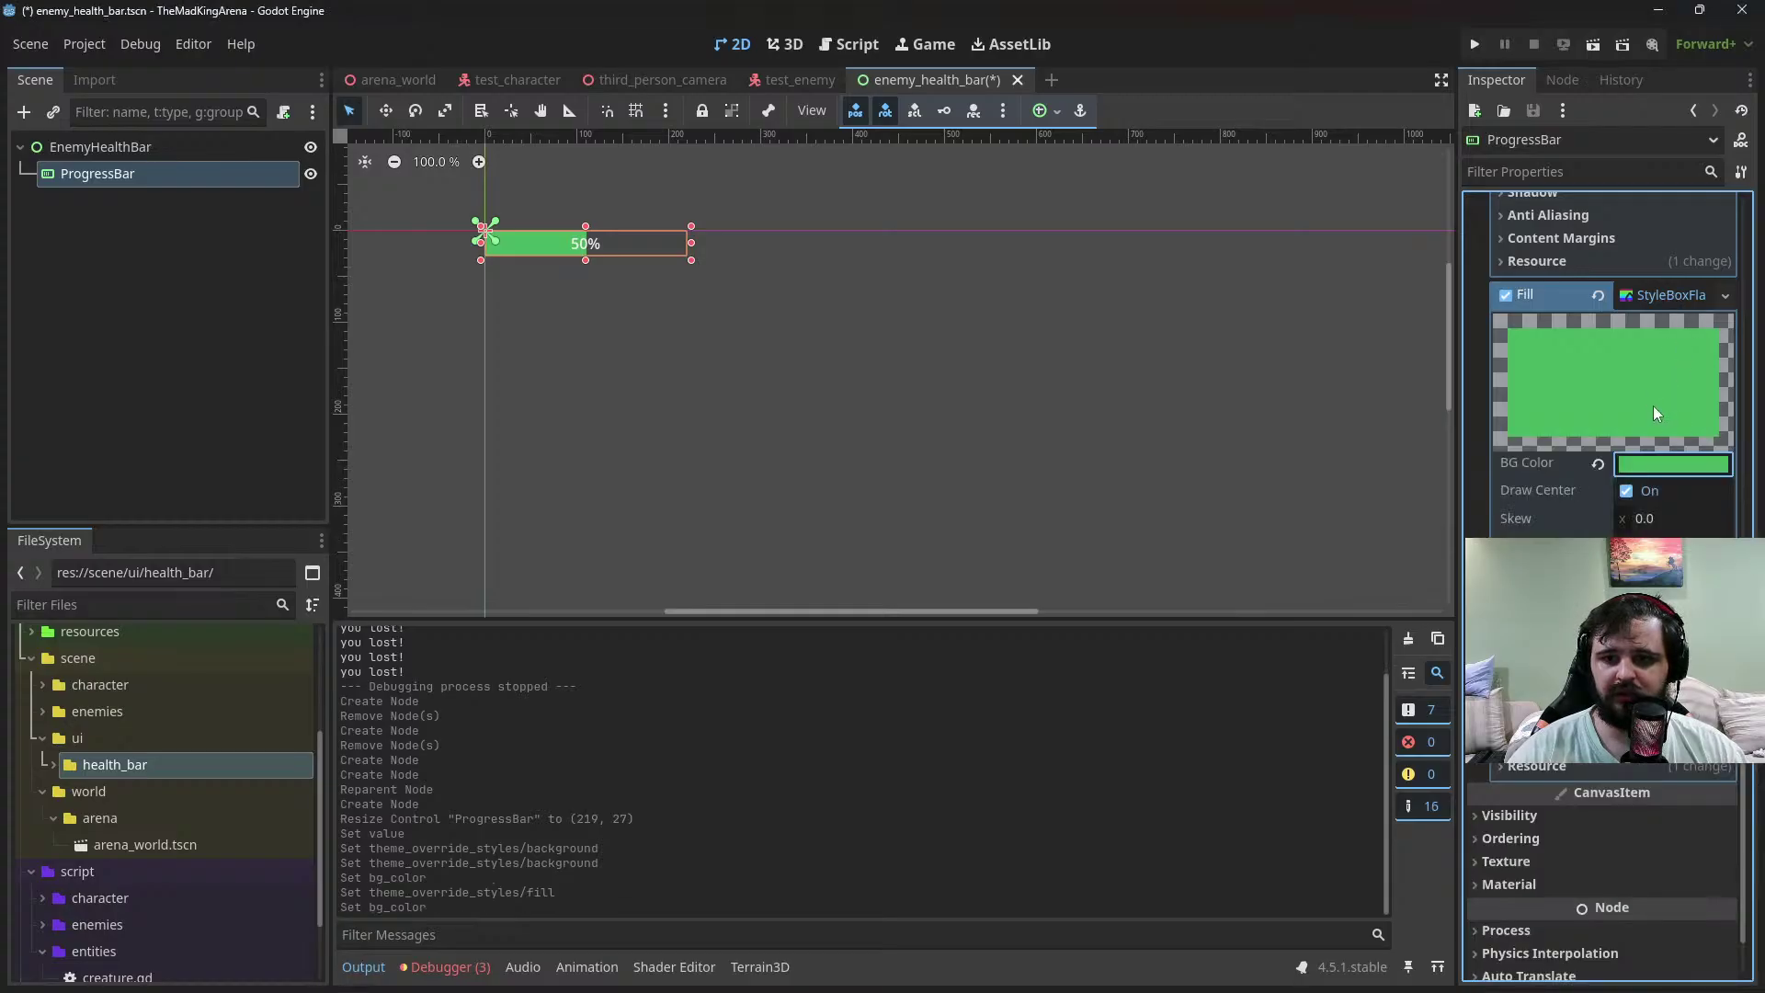
Change the Background StyleBoxFlat's BG Color to semi-transparent red, hex ff41418d, by raising its red channel to 255
scroll(1660, 368, "down", 3)
scroll(1641, 354, "up", 10)
left_click(1652, 383)
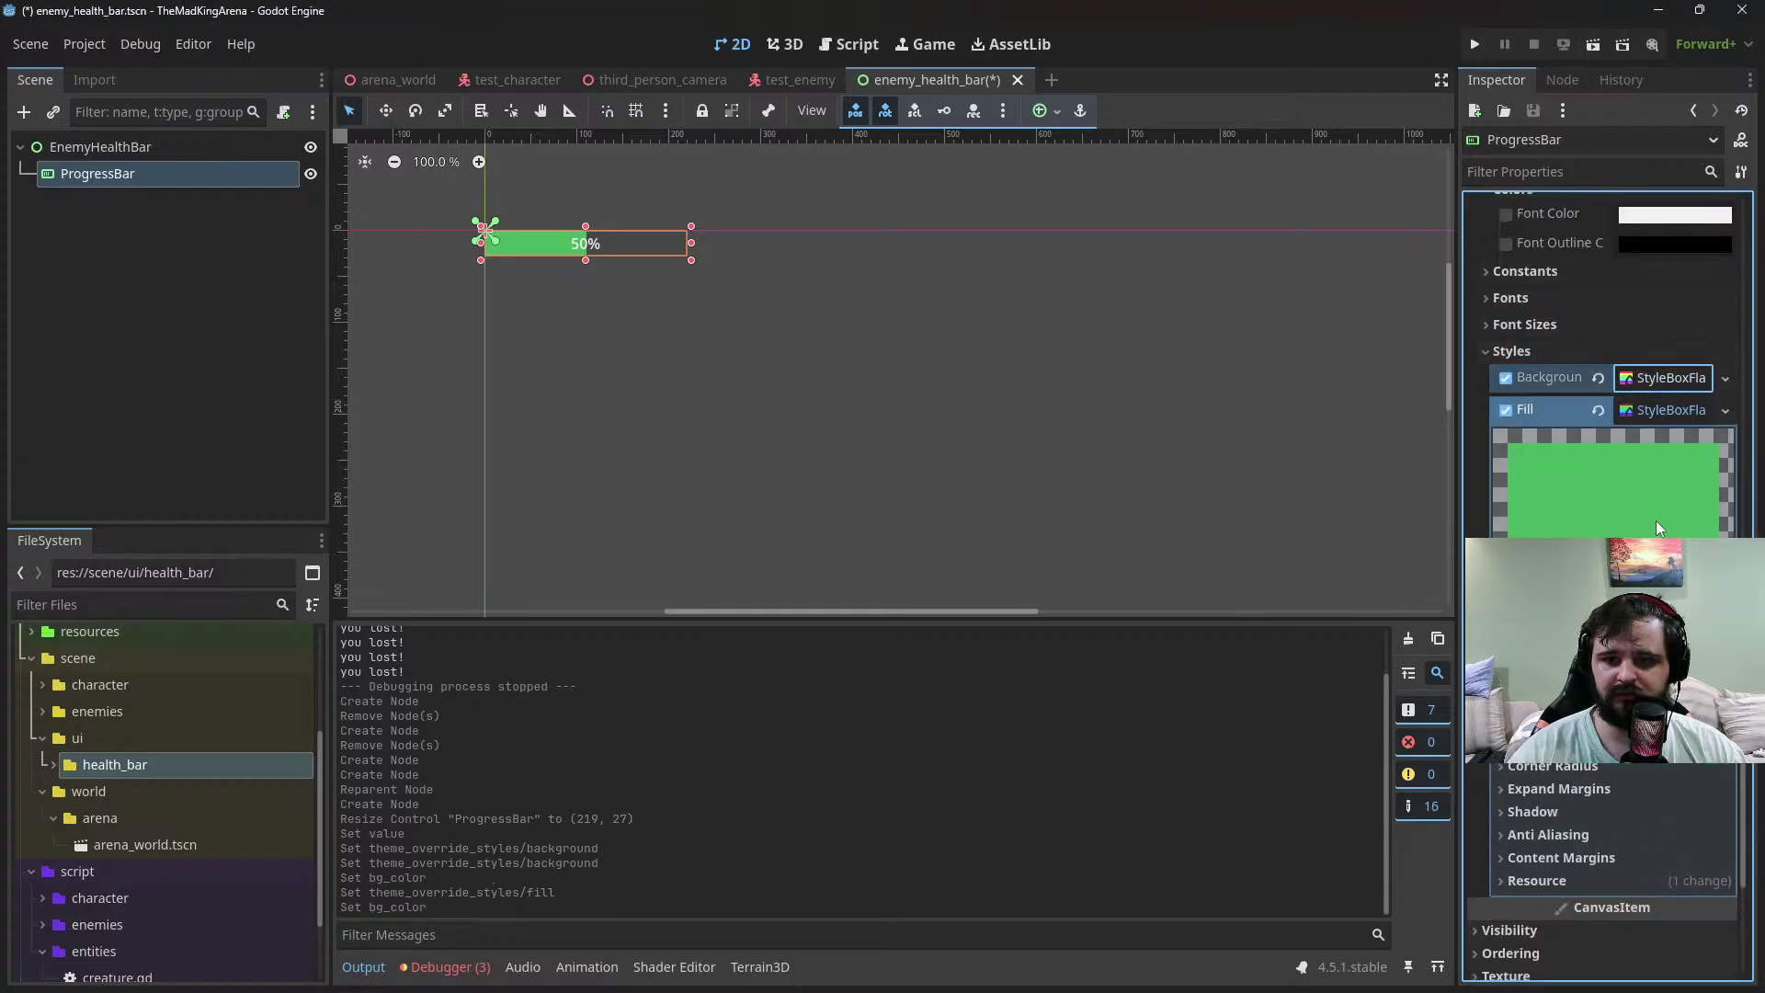
left_click(1660, 378)
left_click(1674, 549)
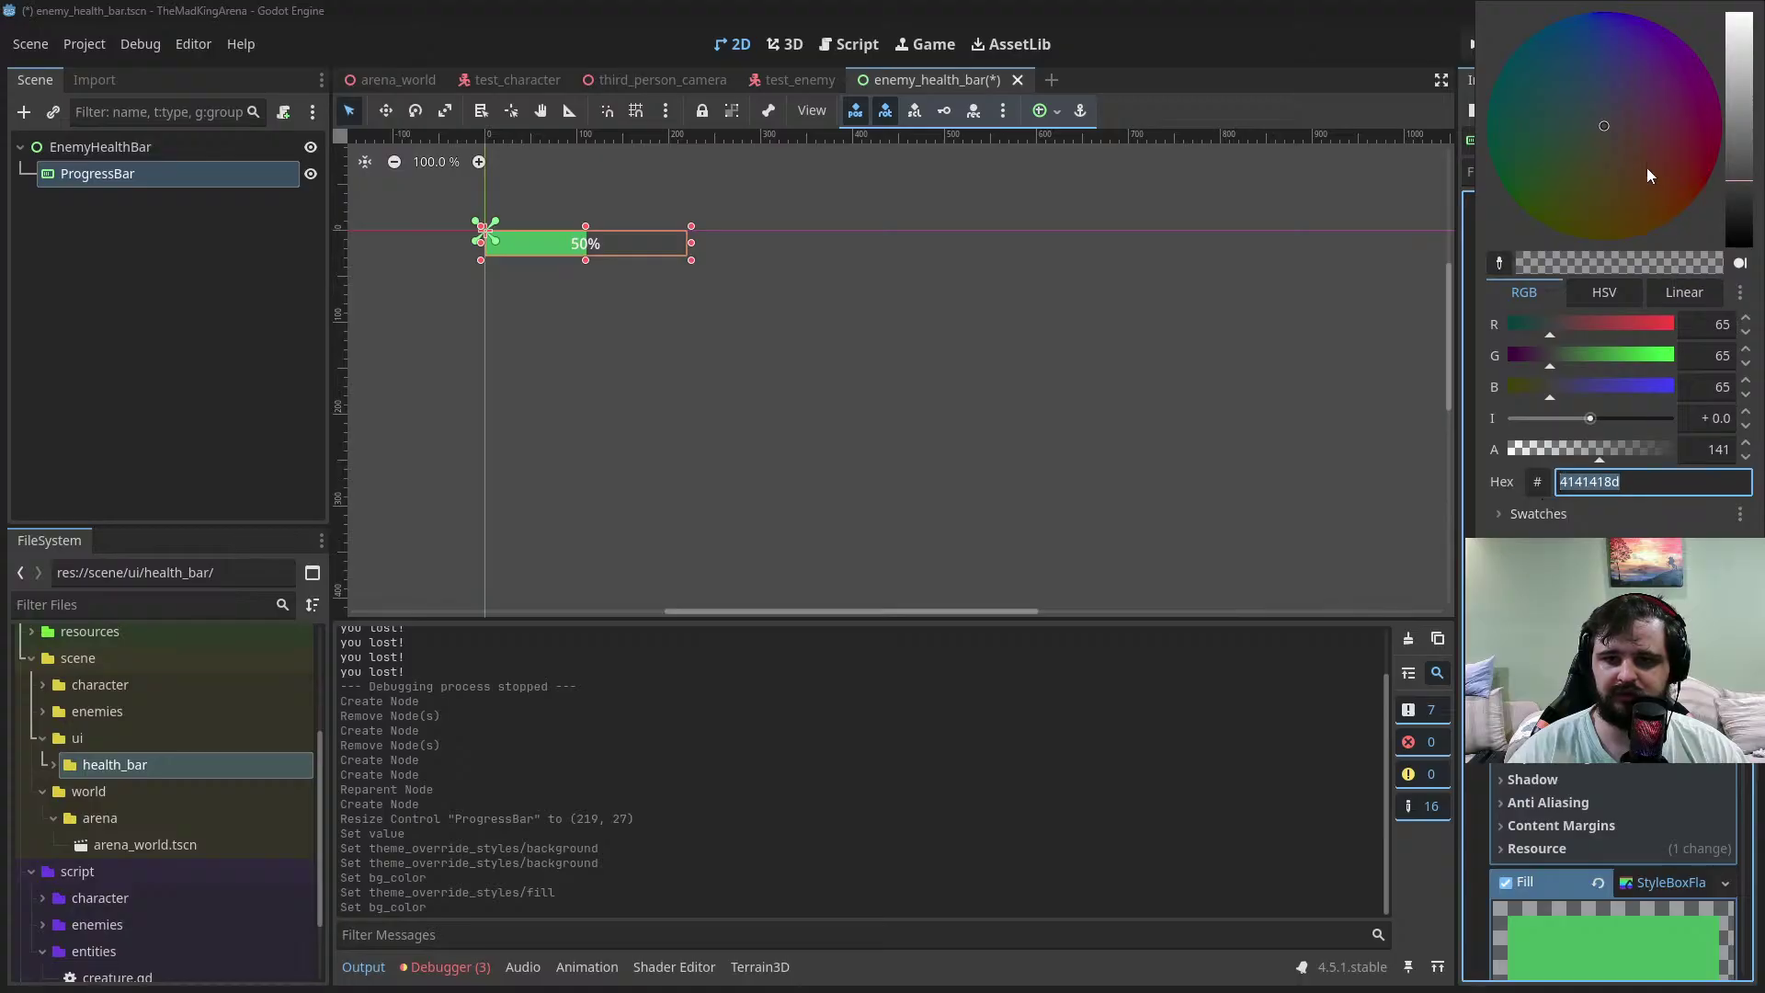
left_click_drag(1554, 331, 1675, 329)
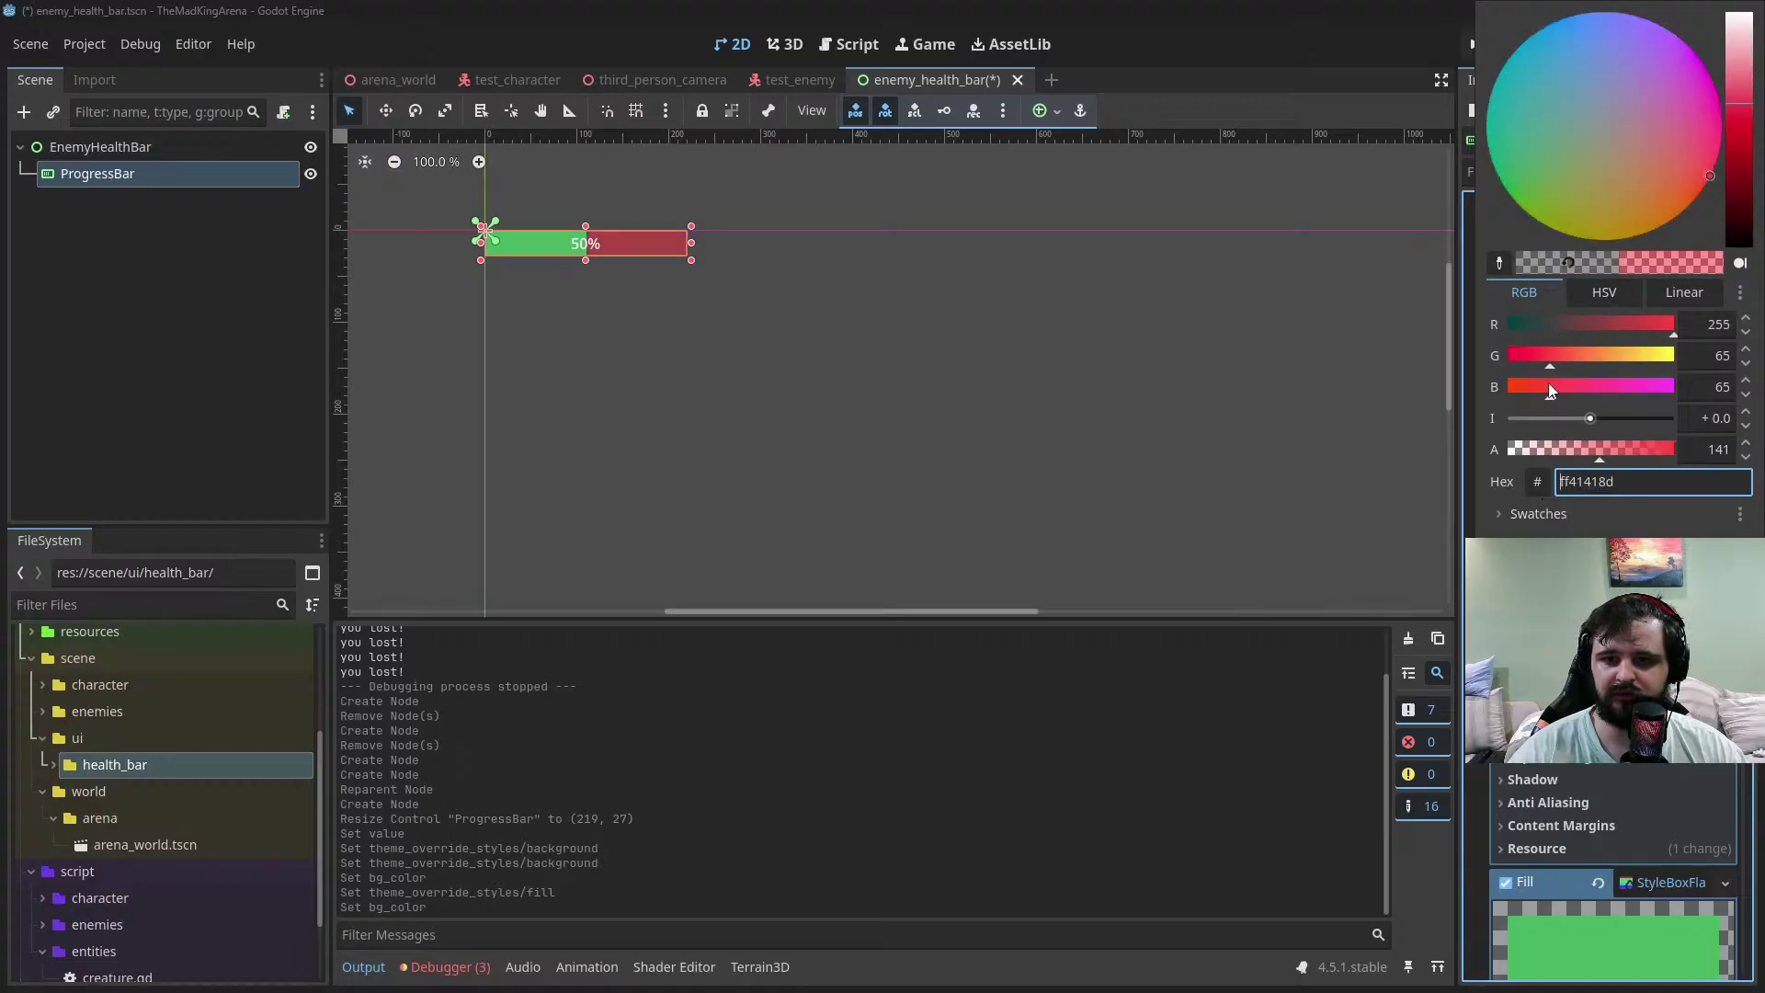
left_click(1324, 432)
Check the bar's colours with it deselected, and collapse the ProgressBar's Background and Fill style settings
left_click(809, 334)
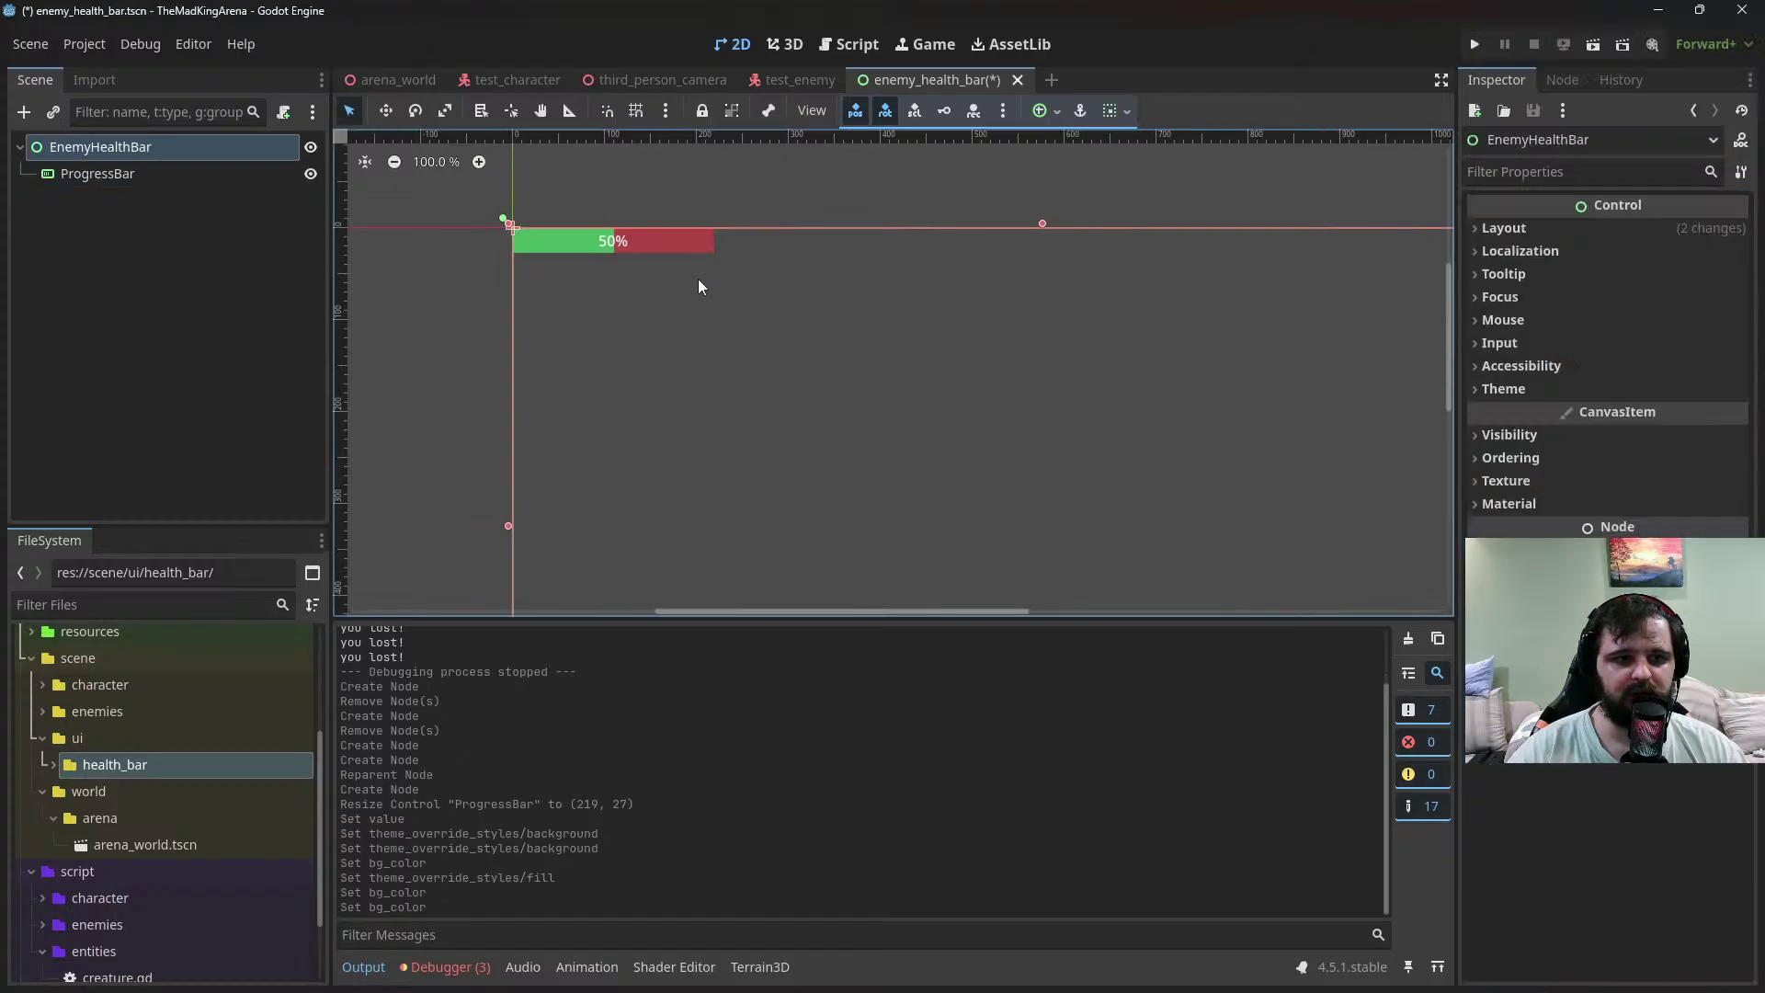
left_click(671, 245)
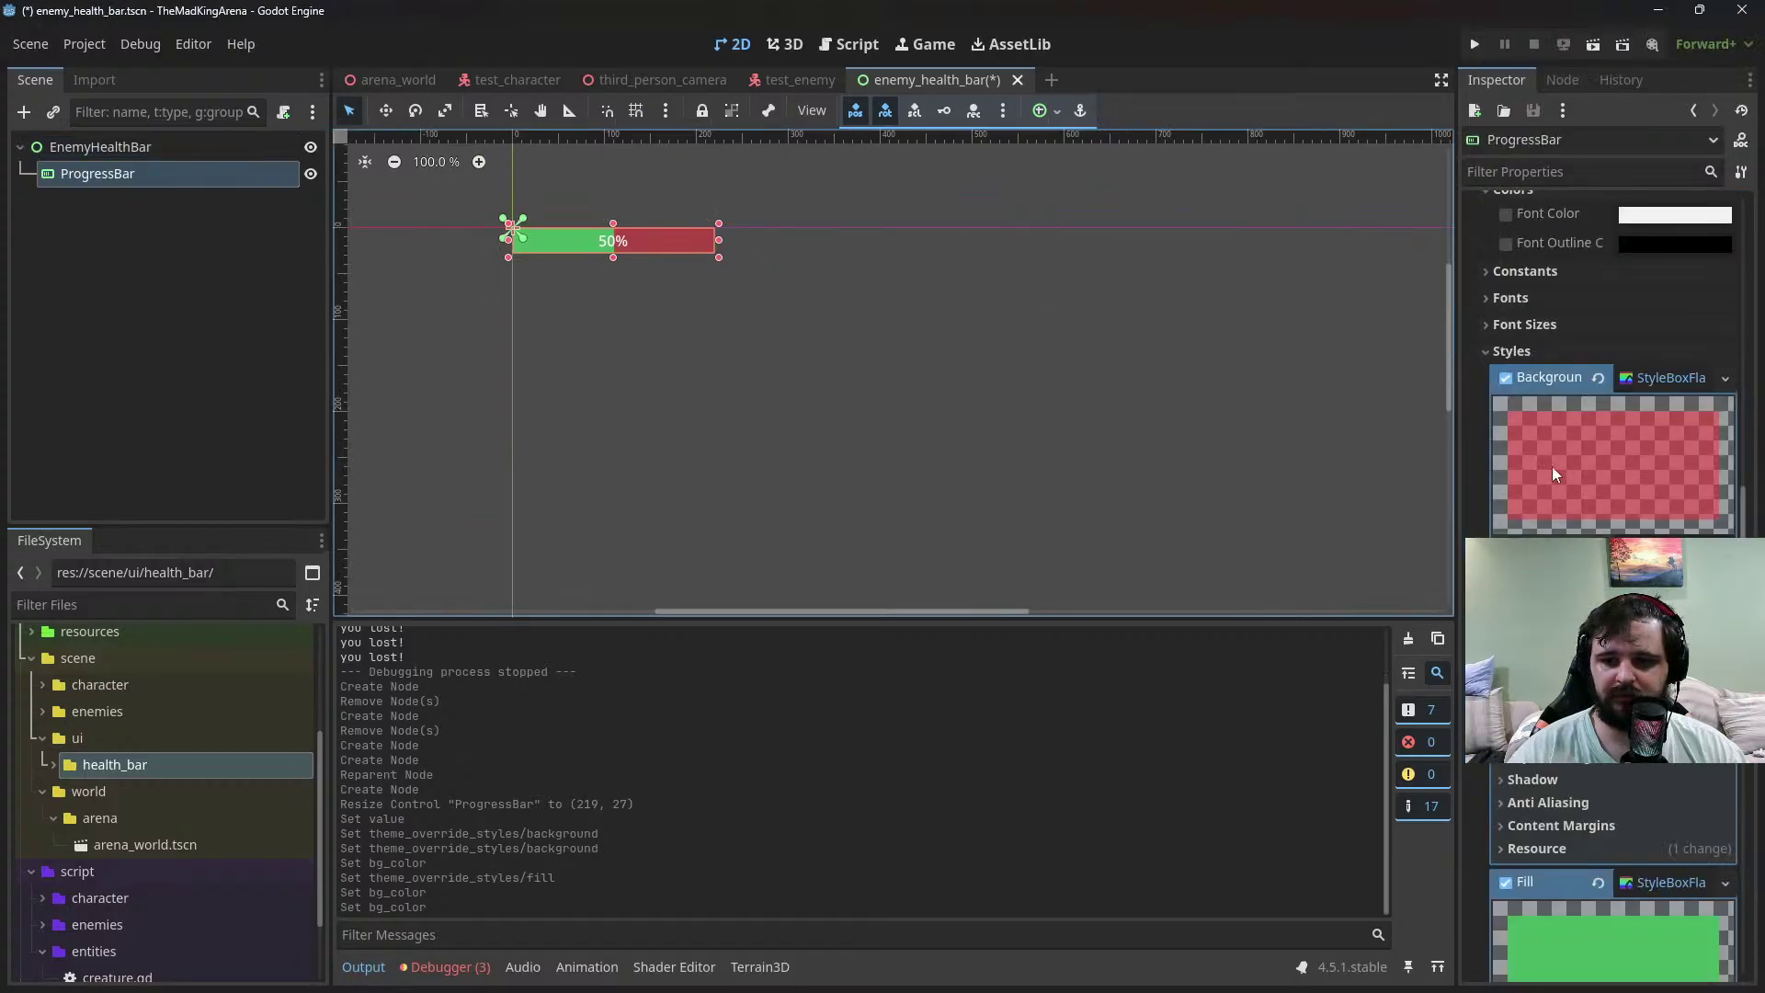
left_click(1671, 379)
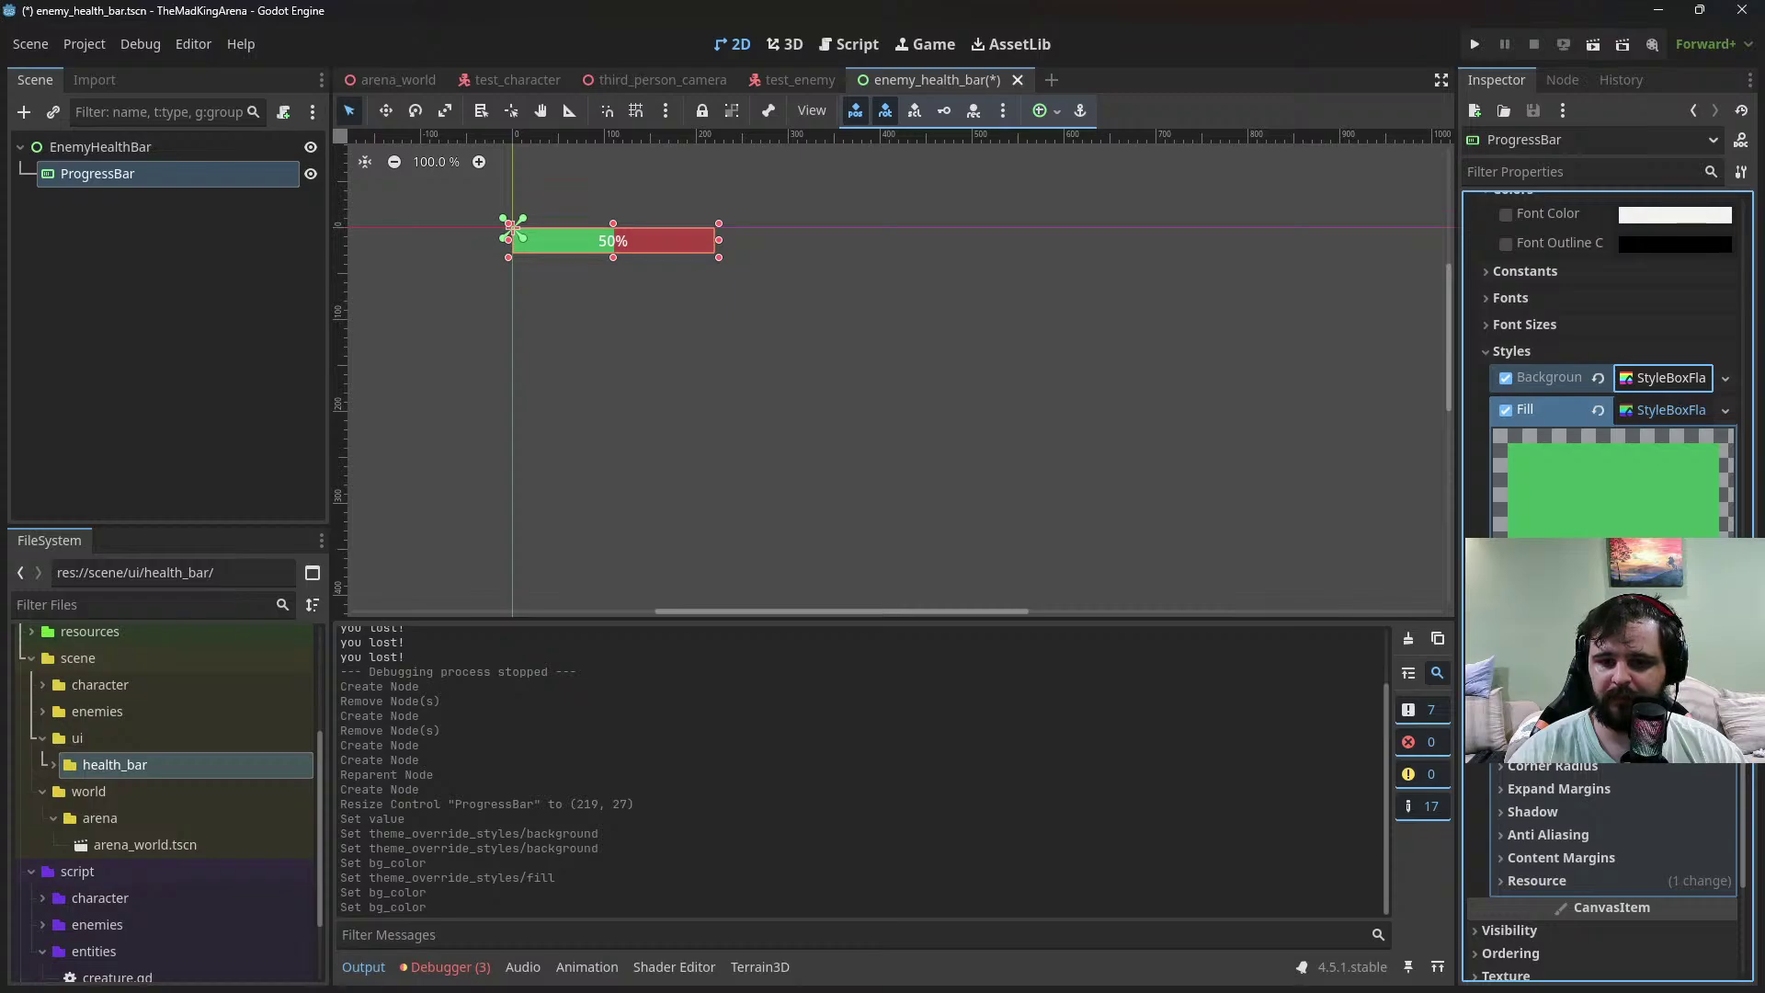
left_click(971, 460)
left_click(678, 261)
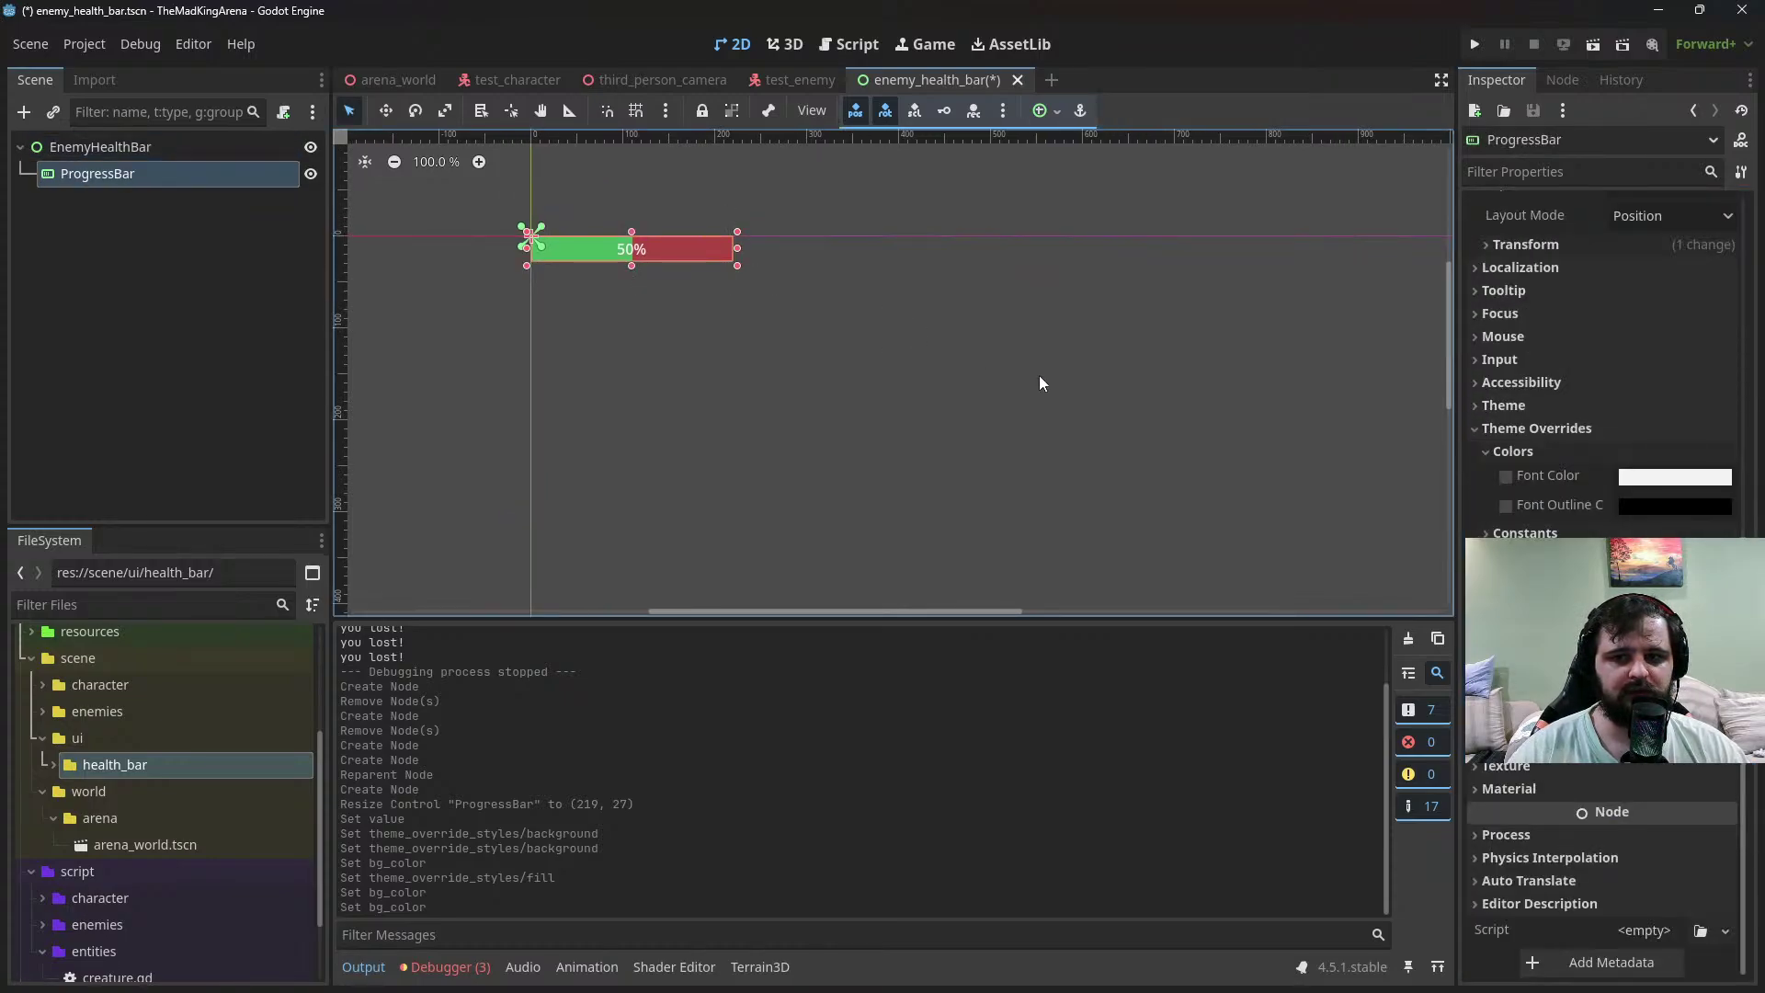
Set the ProgressBar's size to 220 × 30 px in its Transform properties
scroll(1604, 368, "up", 5)
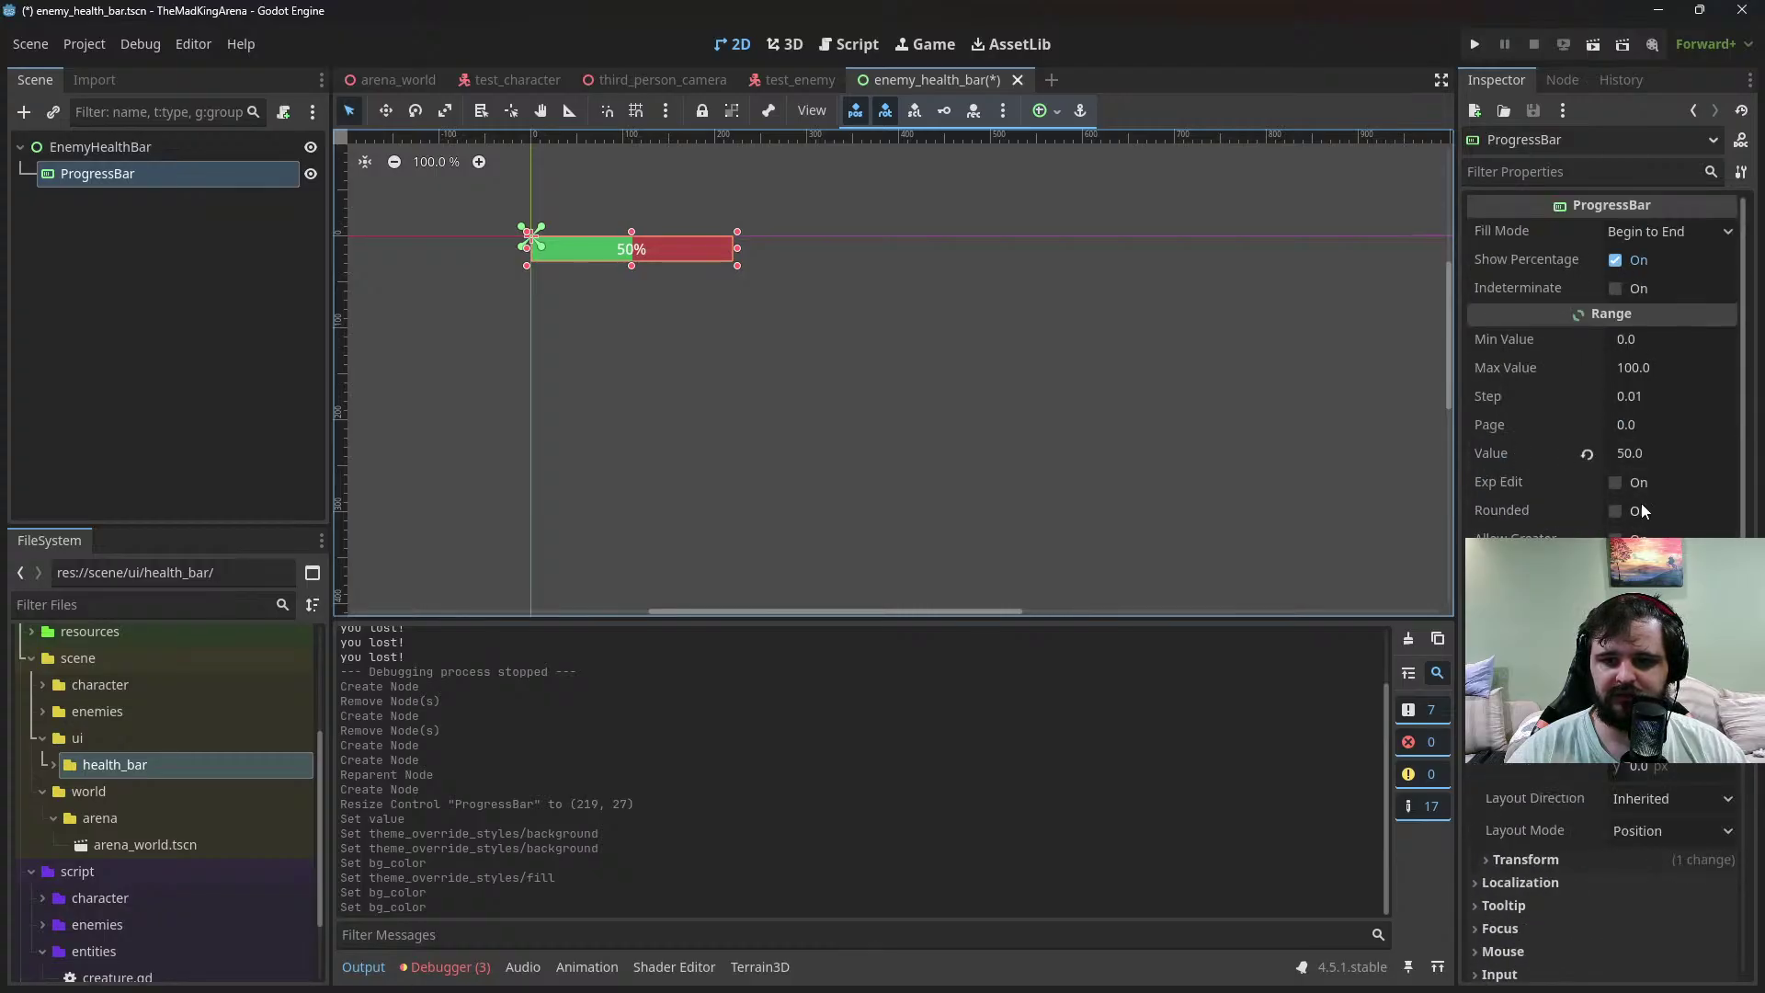
scroll(1581, 350, "down", 8)
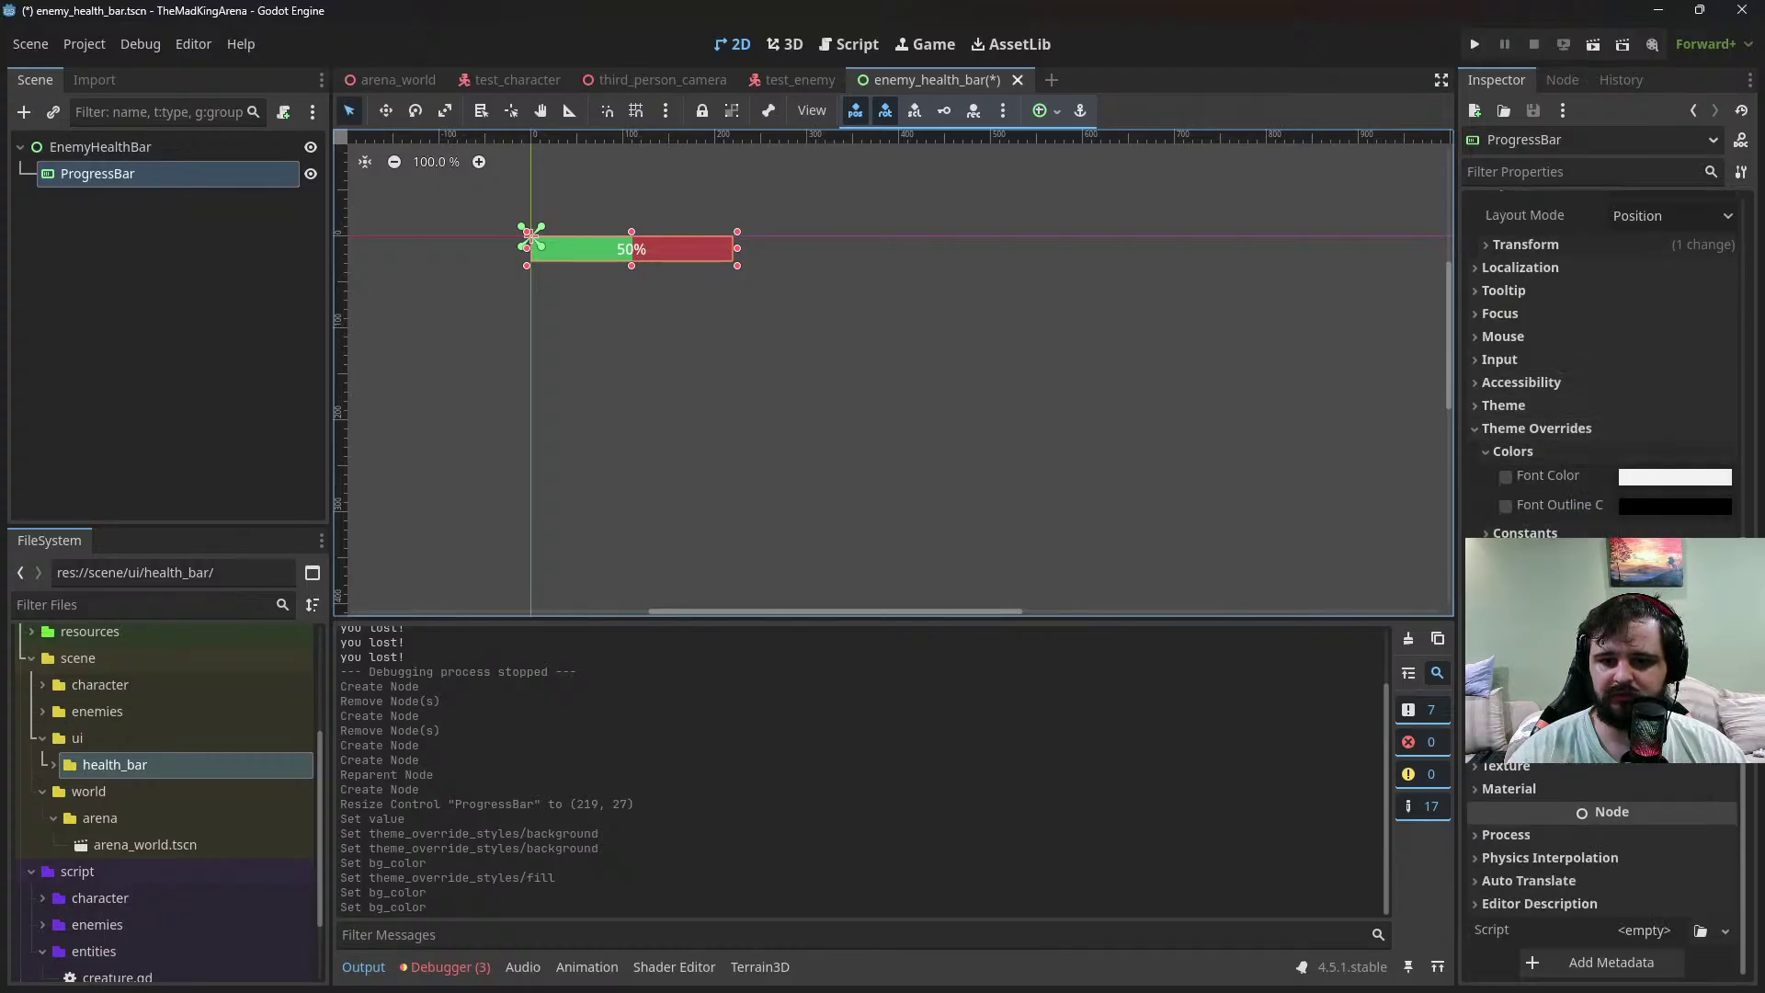
scroll(1539, 443, "up", 4)
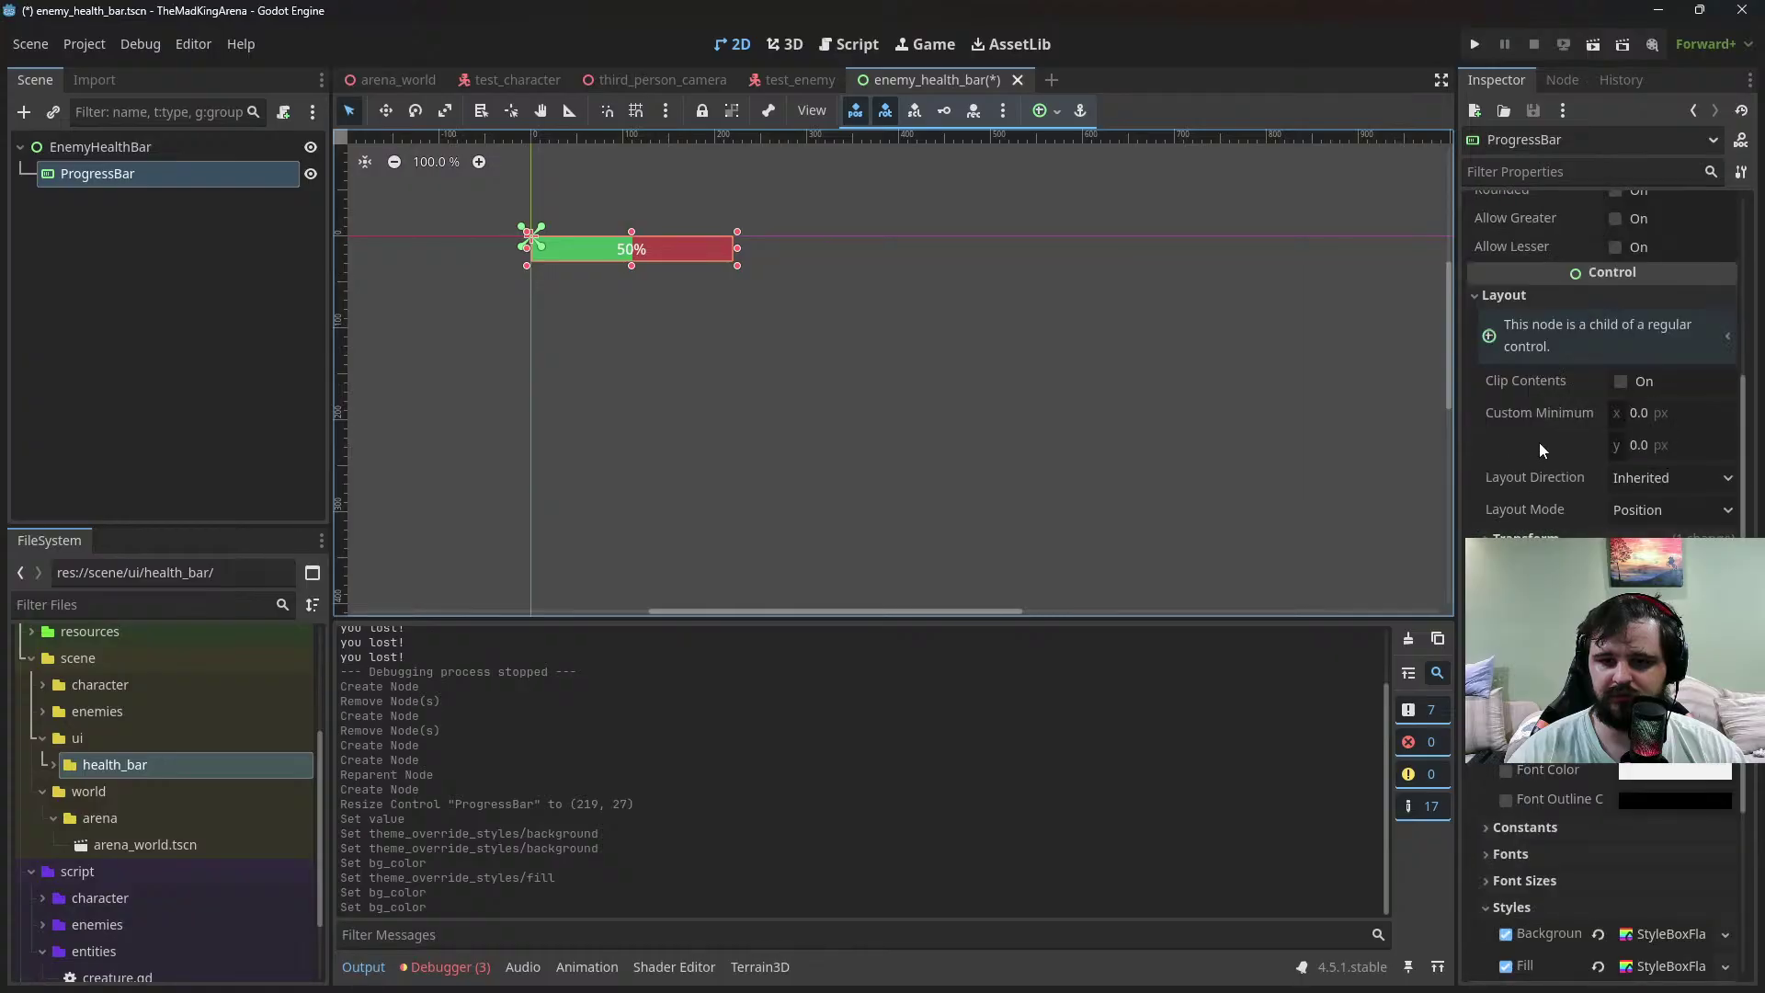
left_click(1526, 635)
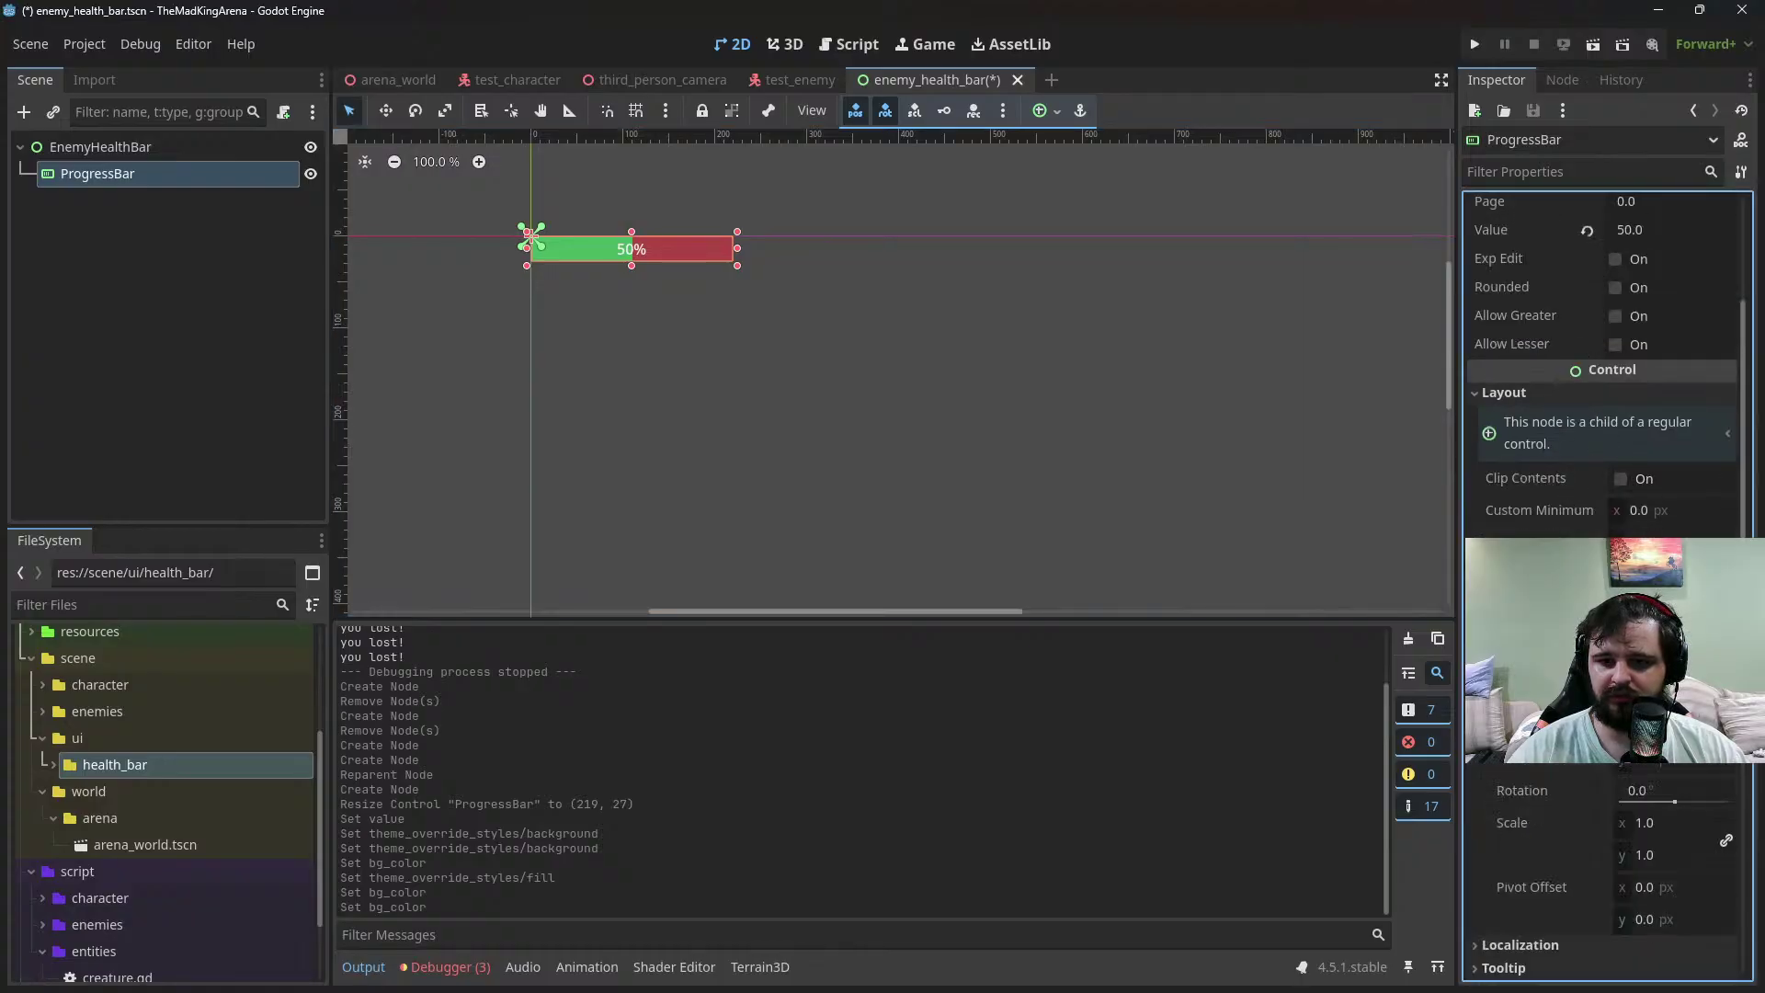
type("220")
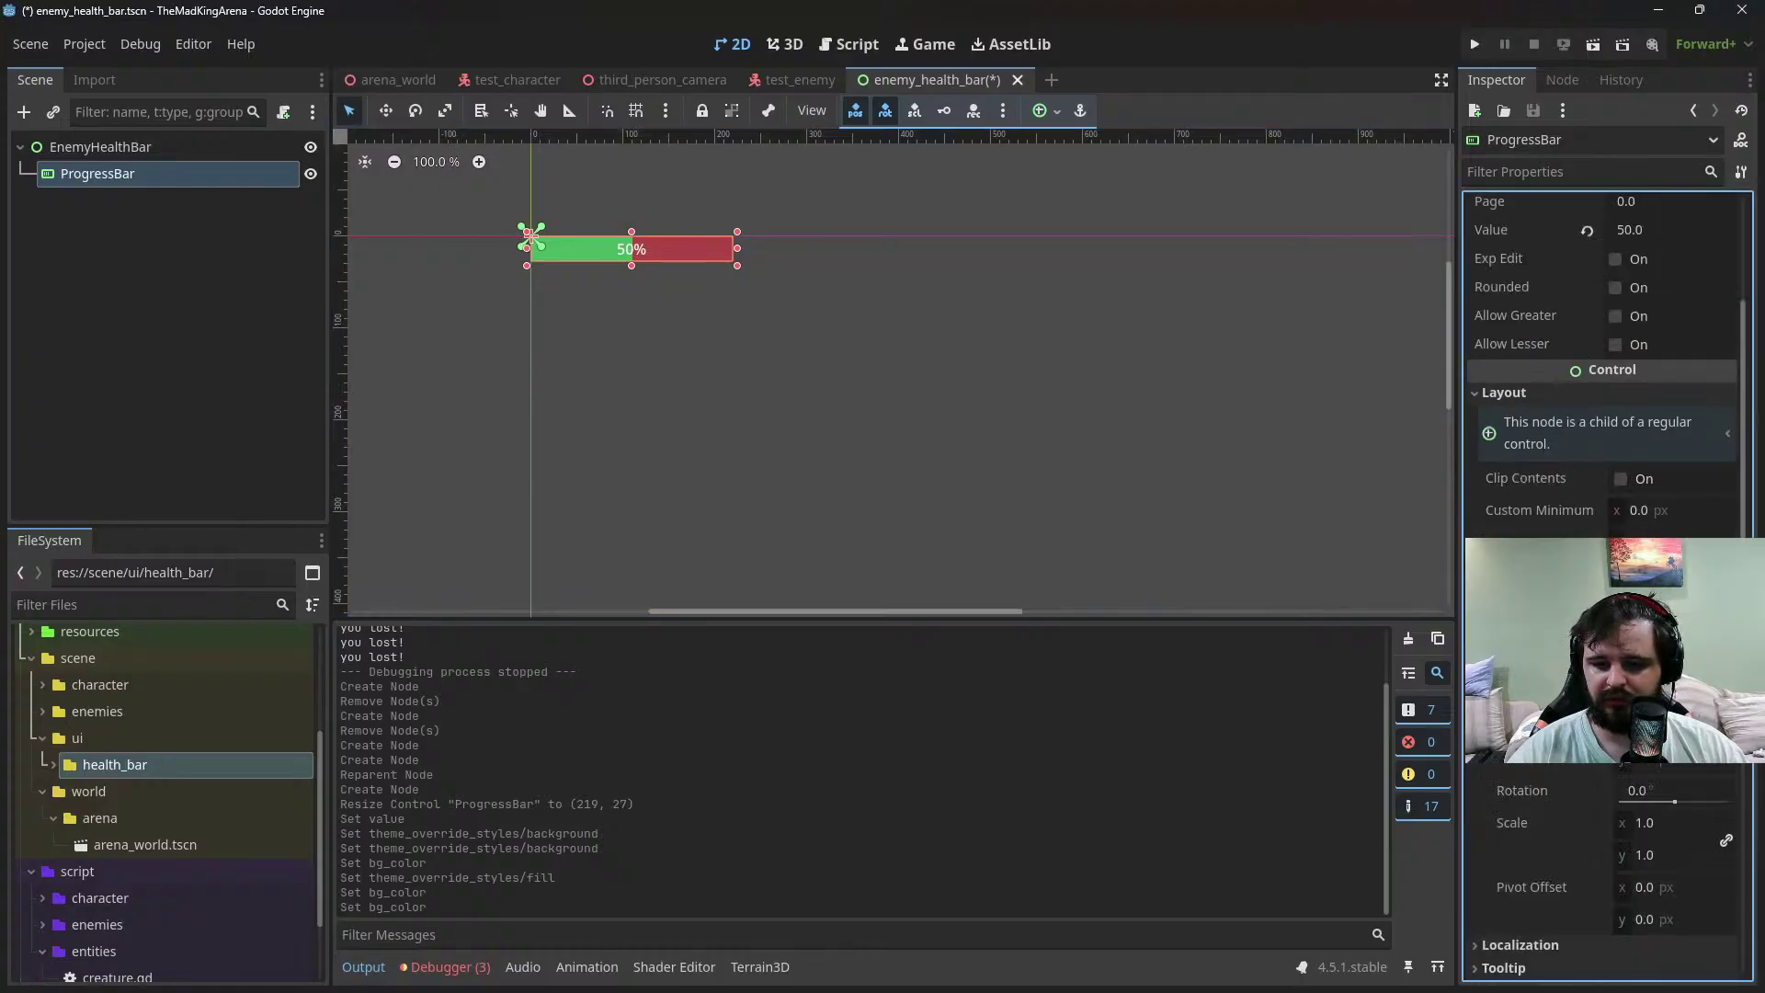
key("Return")
type("30")
key("Return")
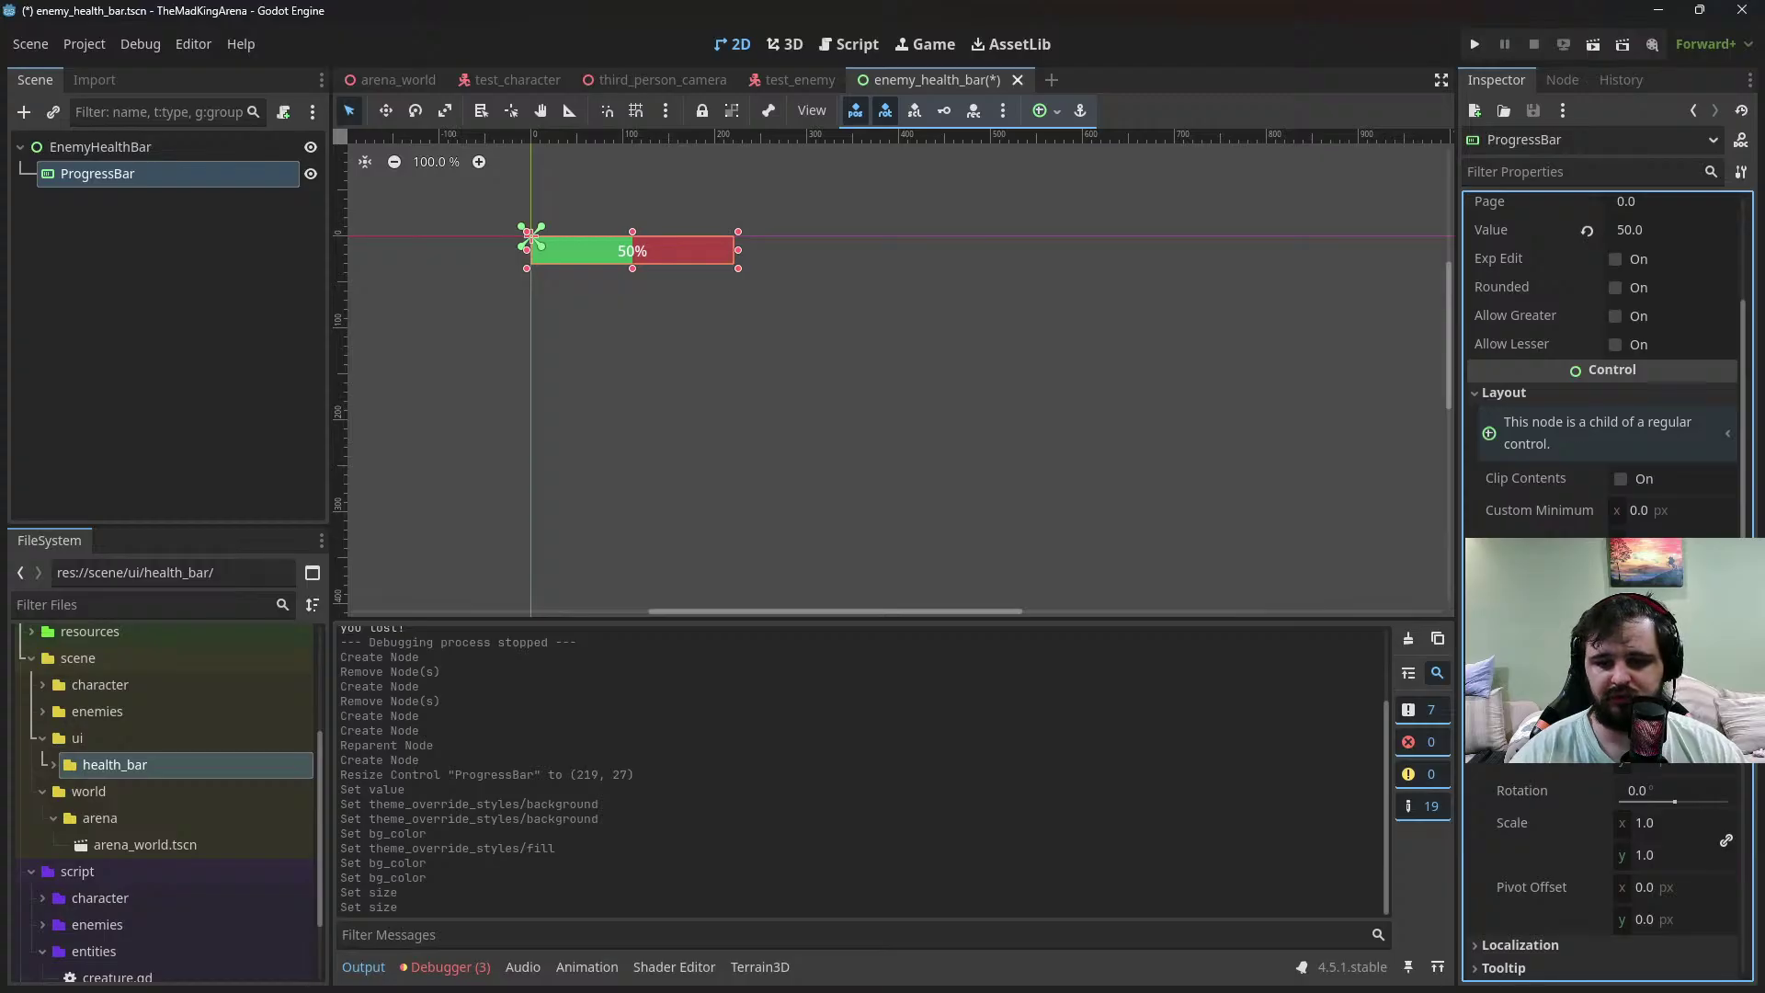
Set the ProgressBar's size to 200 × 20 px and save the enemy_health_bar scene
type("210")
key("Return")
type("20")
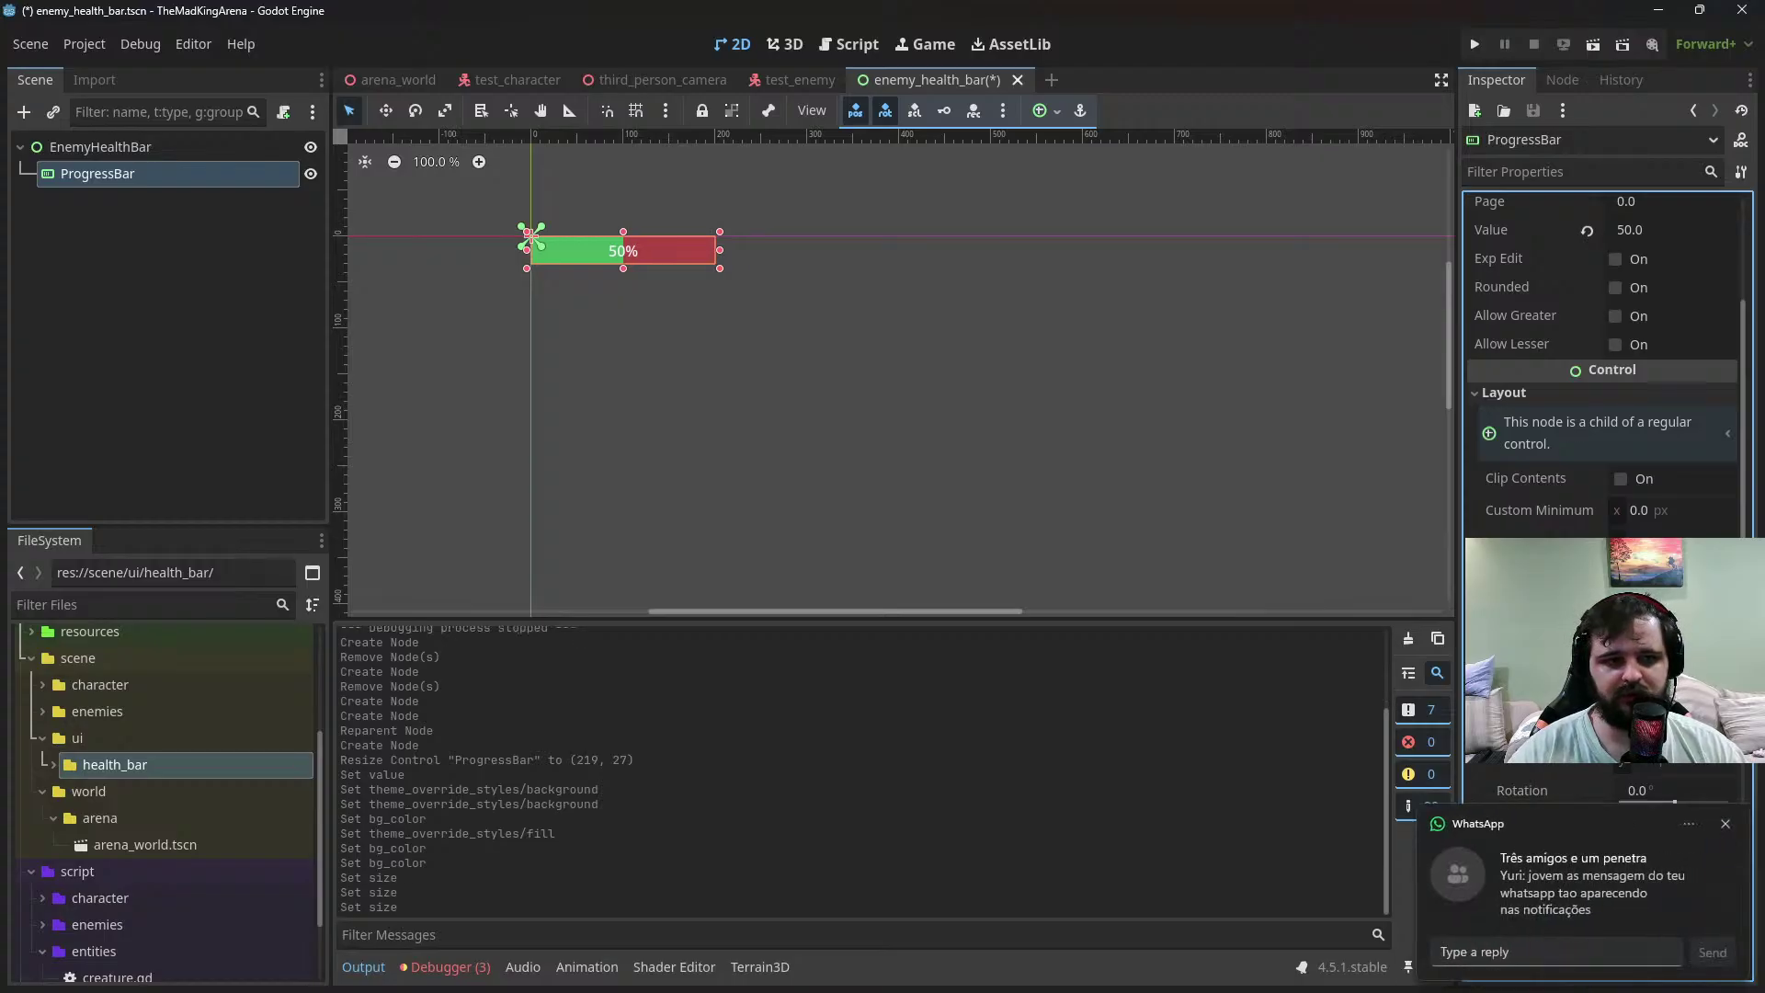
key("Return")
key("ctrl+s")
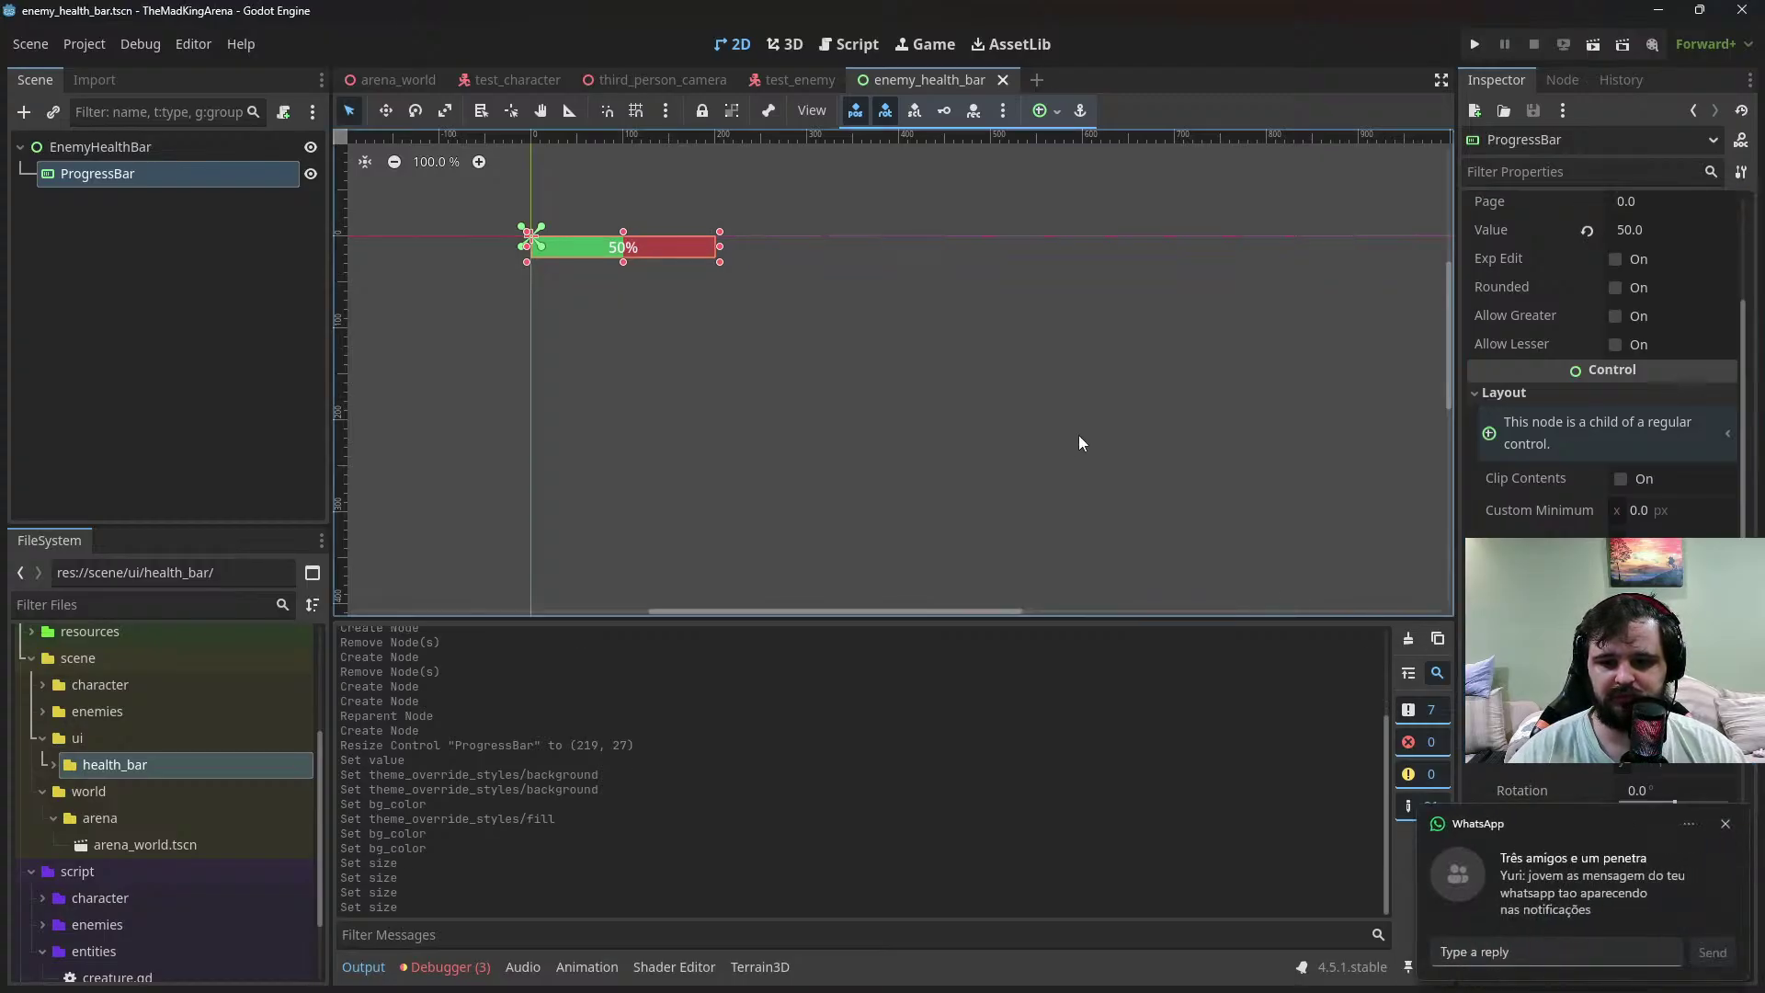
left_click(1726, 827)
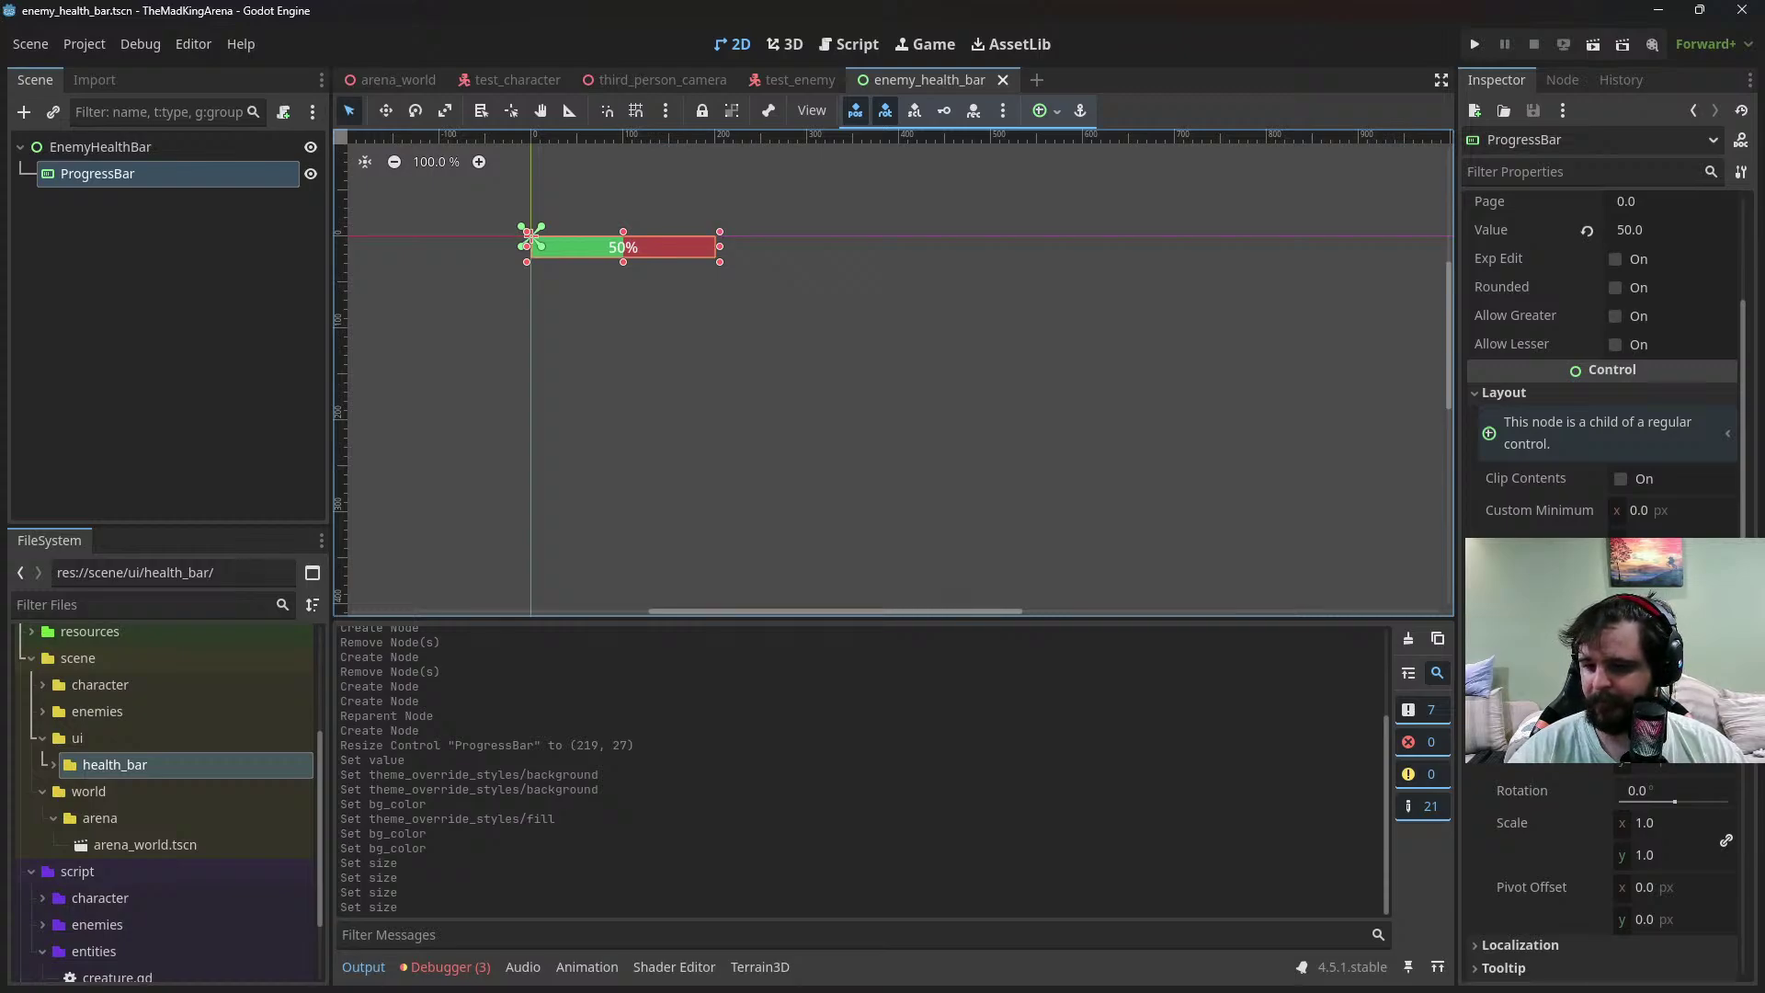
mouse_move(1753, 977)
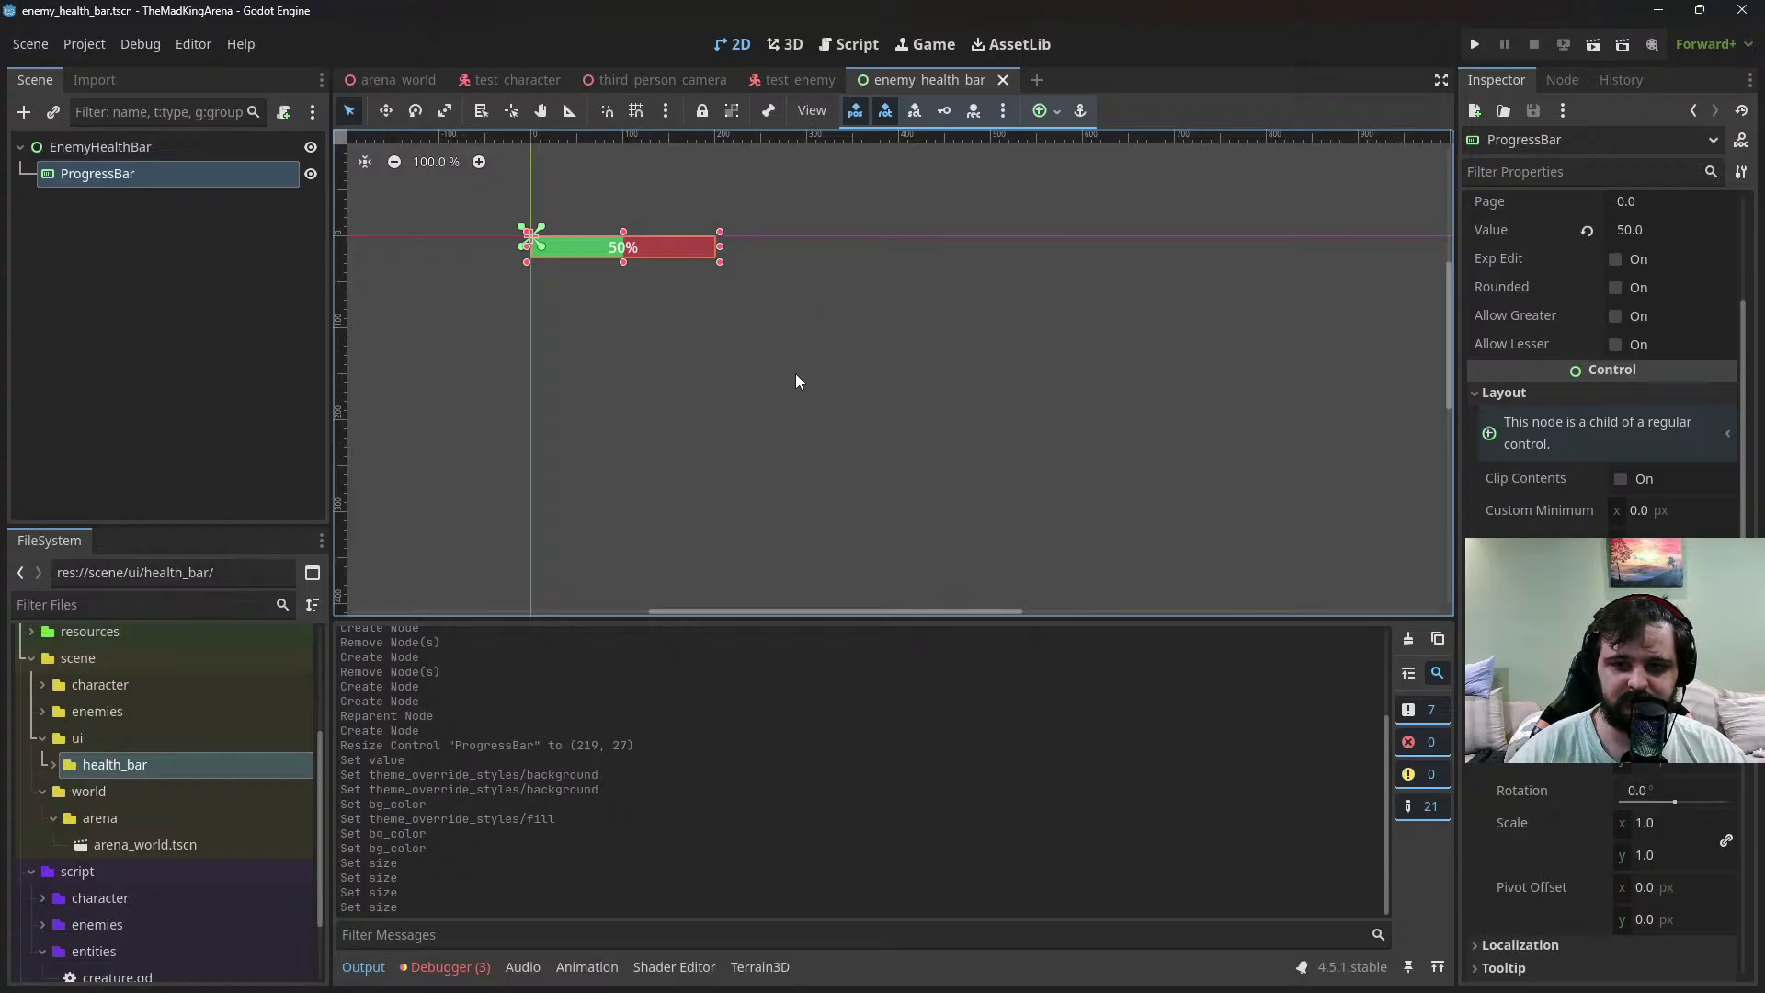
scroll(861, 365, "up", 3)
scroll(1049, 356, "down", 3)
middle_click_drag(872, 308, 1045, 355)
scroll(878, 306, "up", 2)
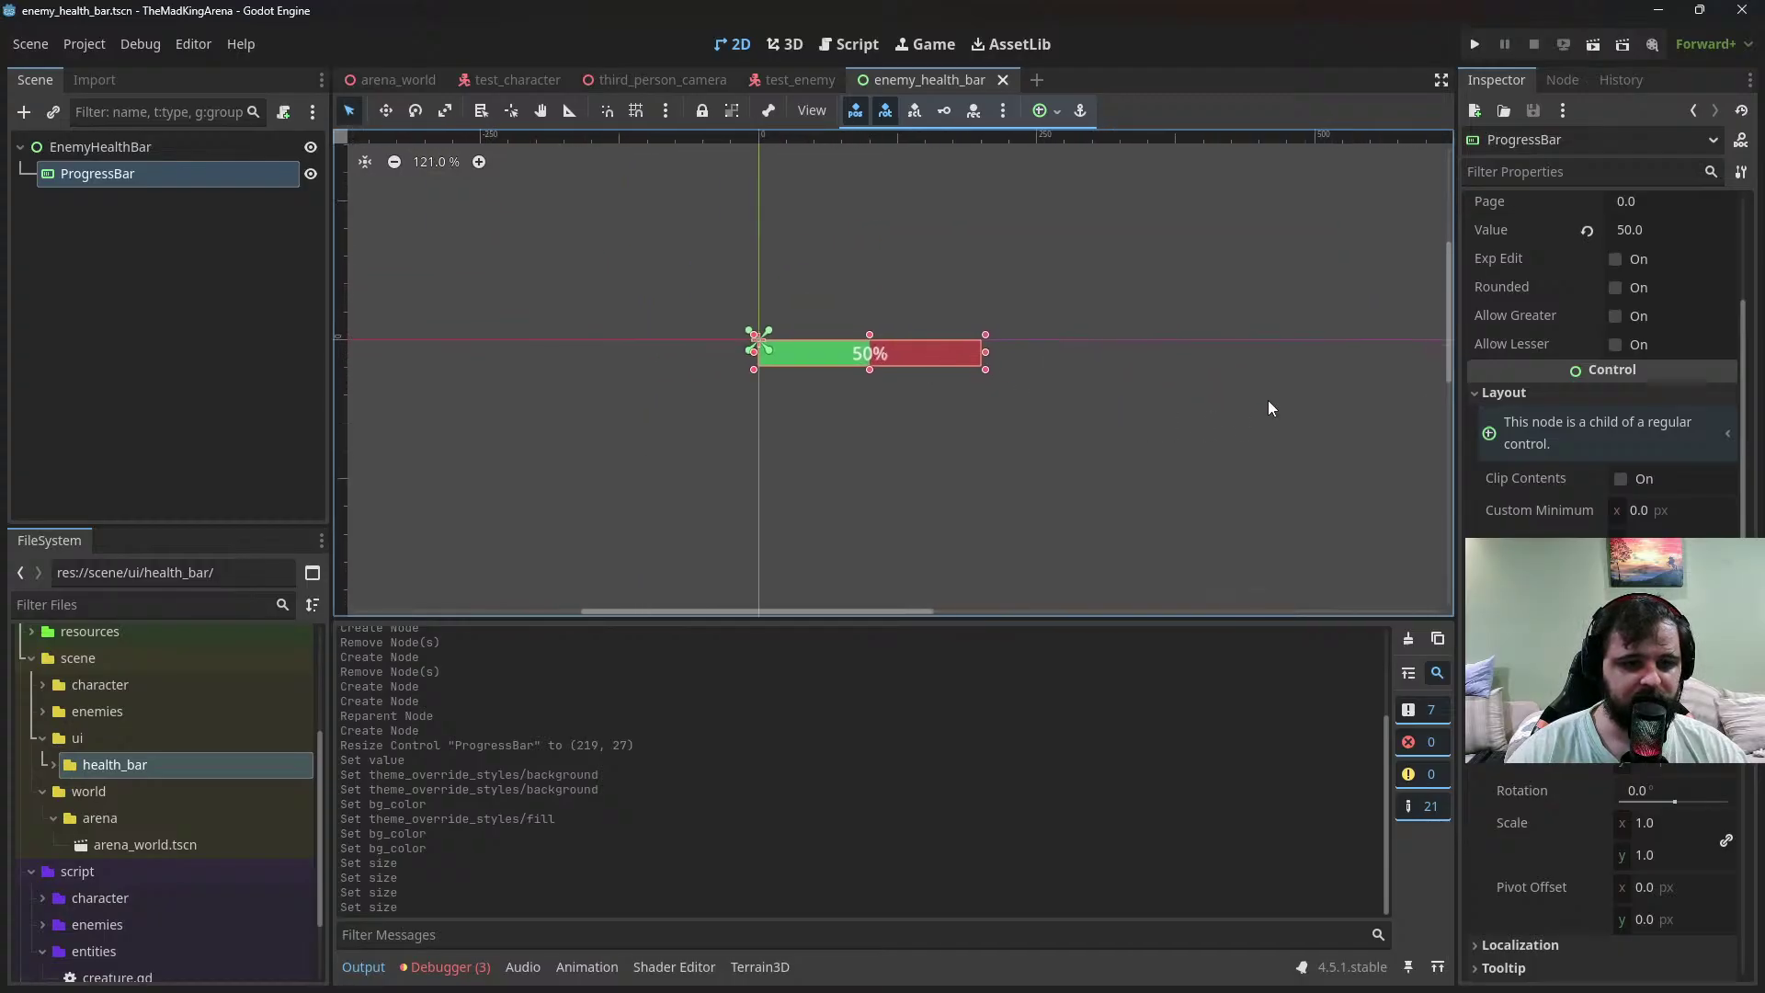
scroll(1549, 410, "up", 3)
scroll(1548, 386, "down", 10)
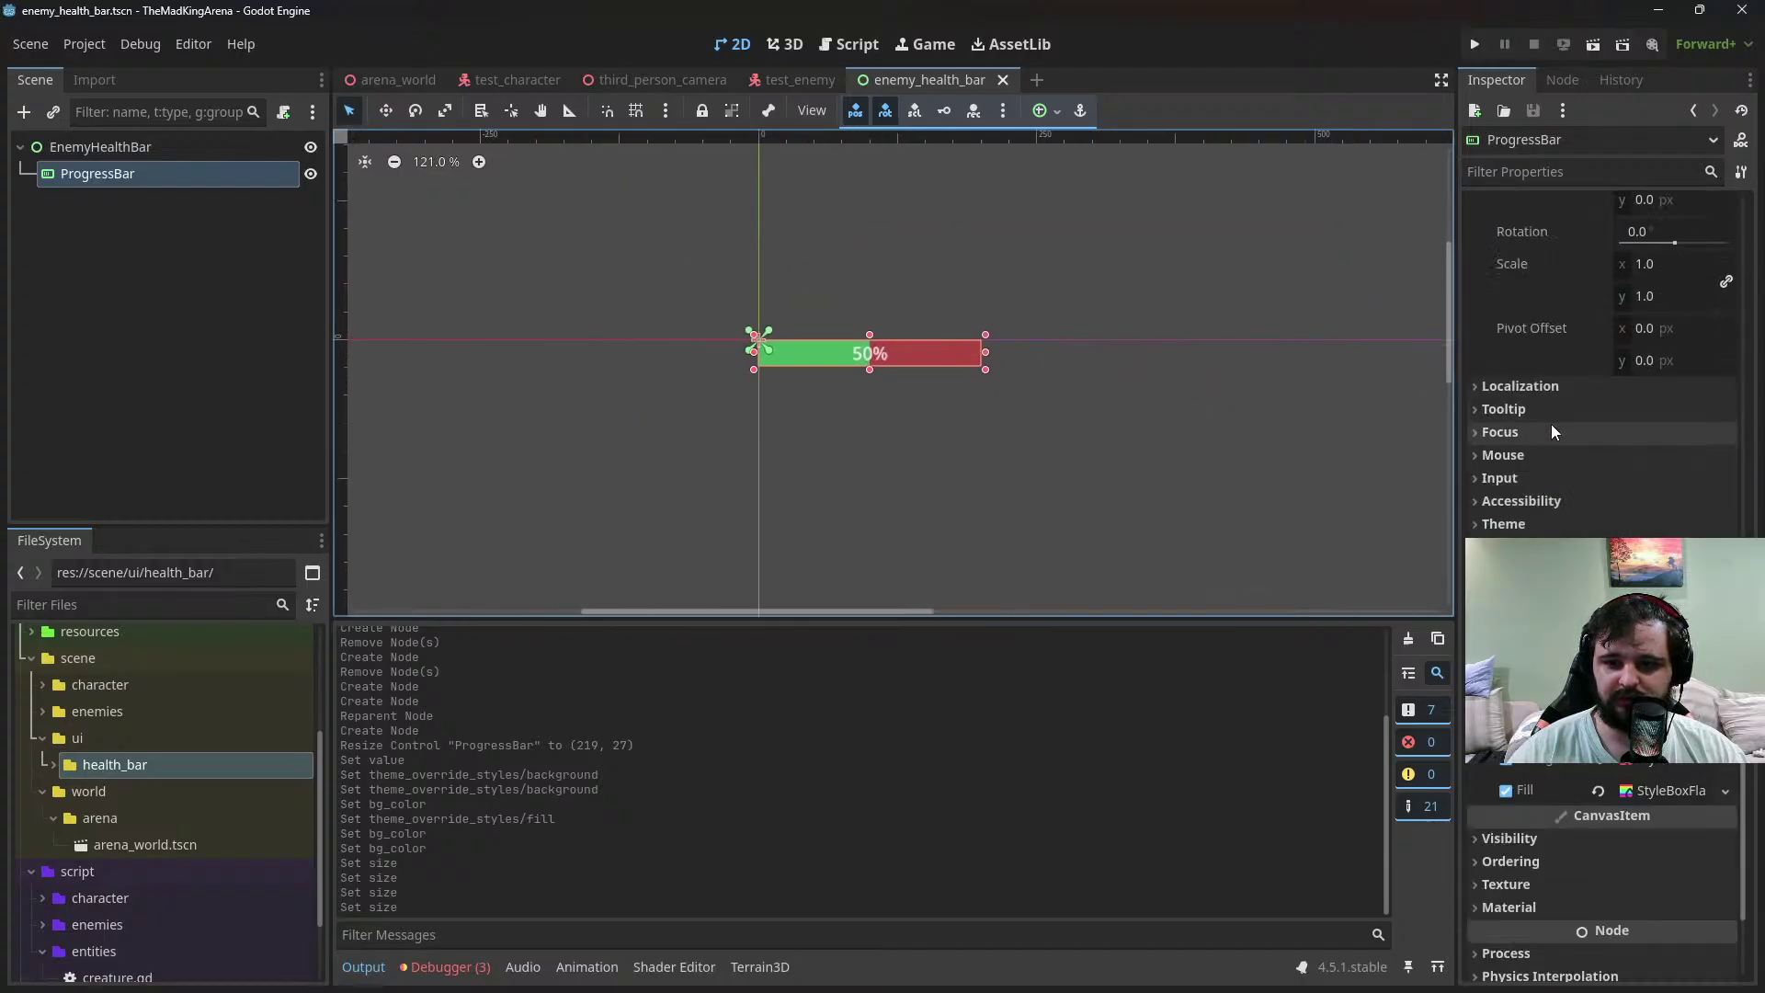
scroll(1552, 431, "up", 5)
Switch to the test_enemy scene and move the Sprite3D straight up to just above the enemy's head
left_click(802, 80)
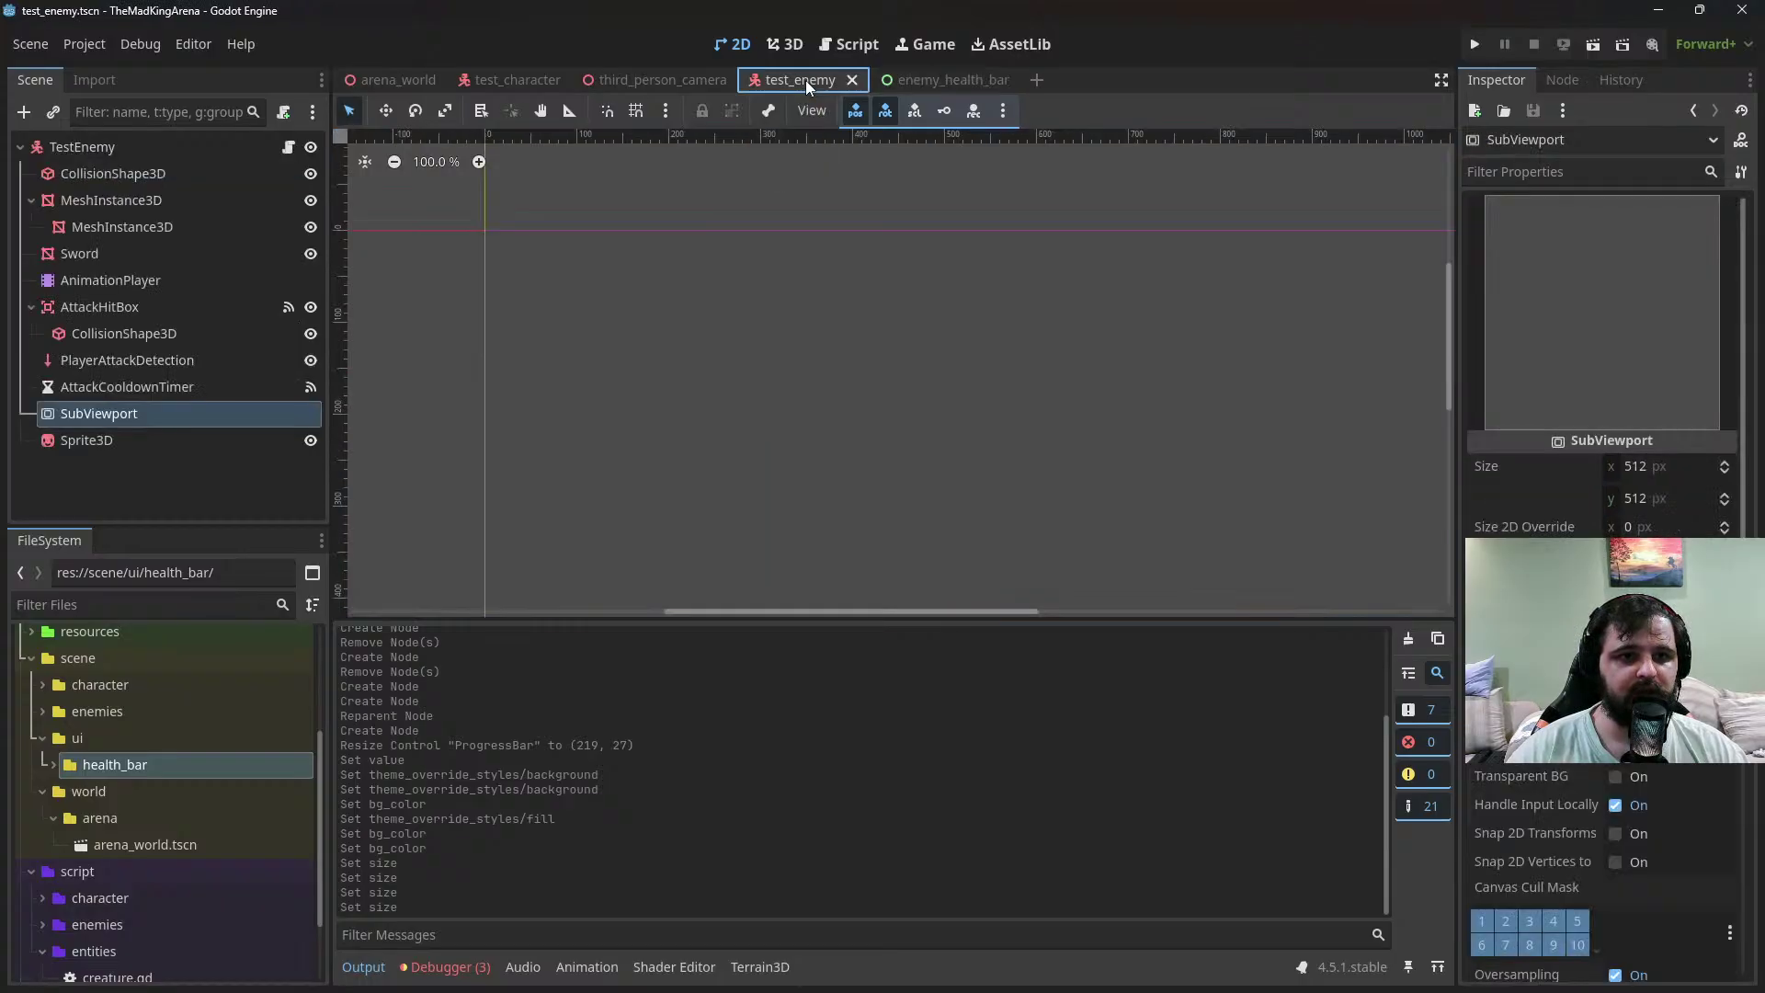
left_click(116, 439)
scroll(602, 417, "down", 2)
scroll(736, 396, "up", 2)
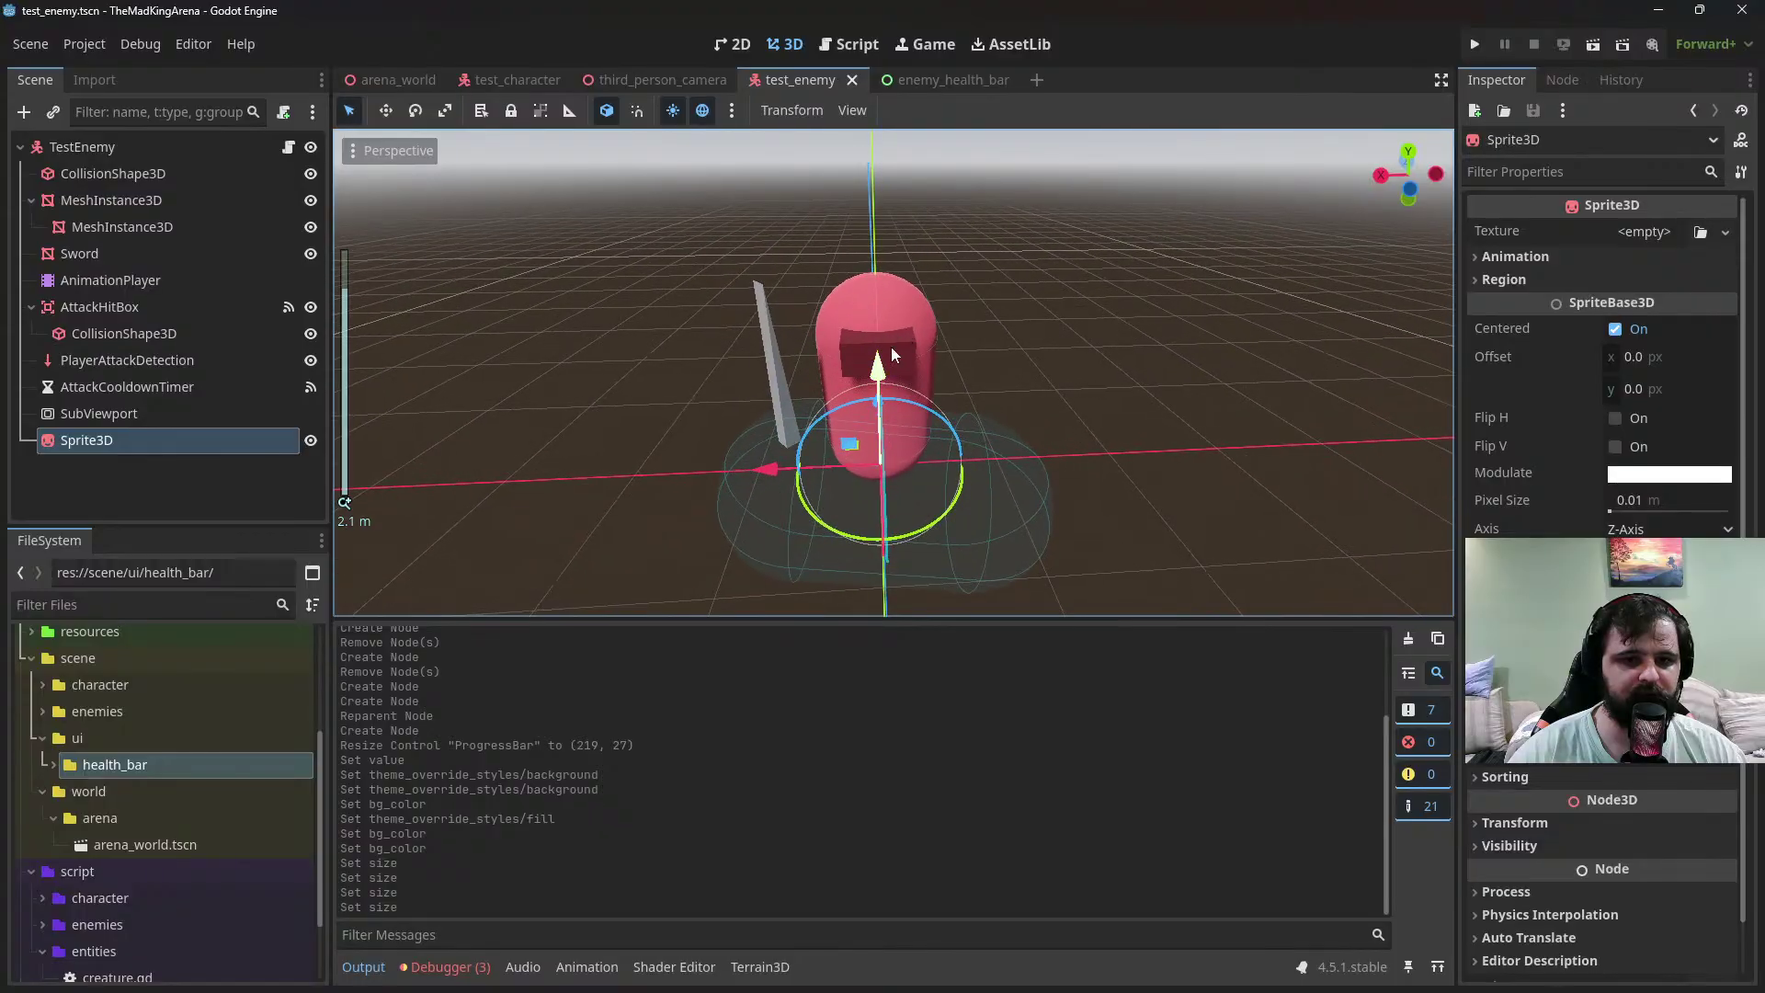
left_click_drag(878, 368, 869, 56)
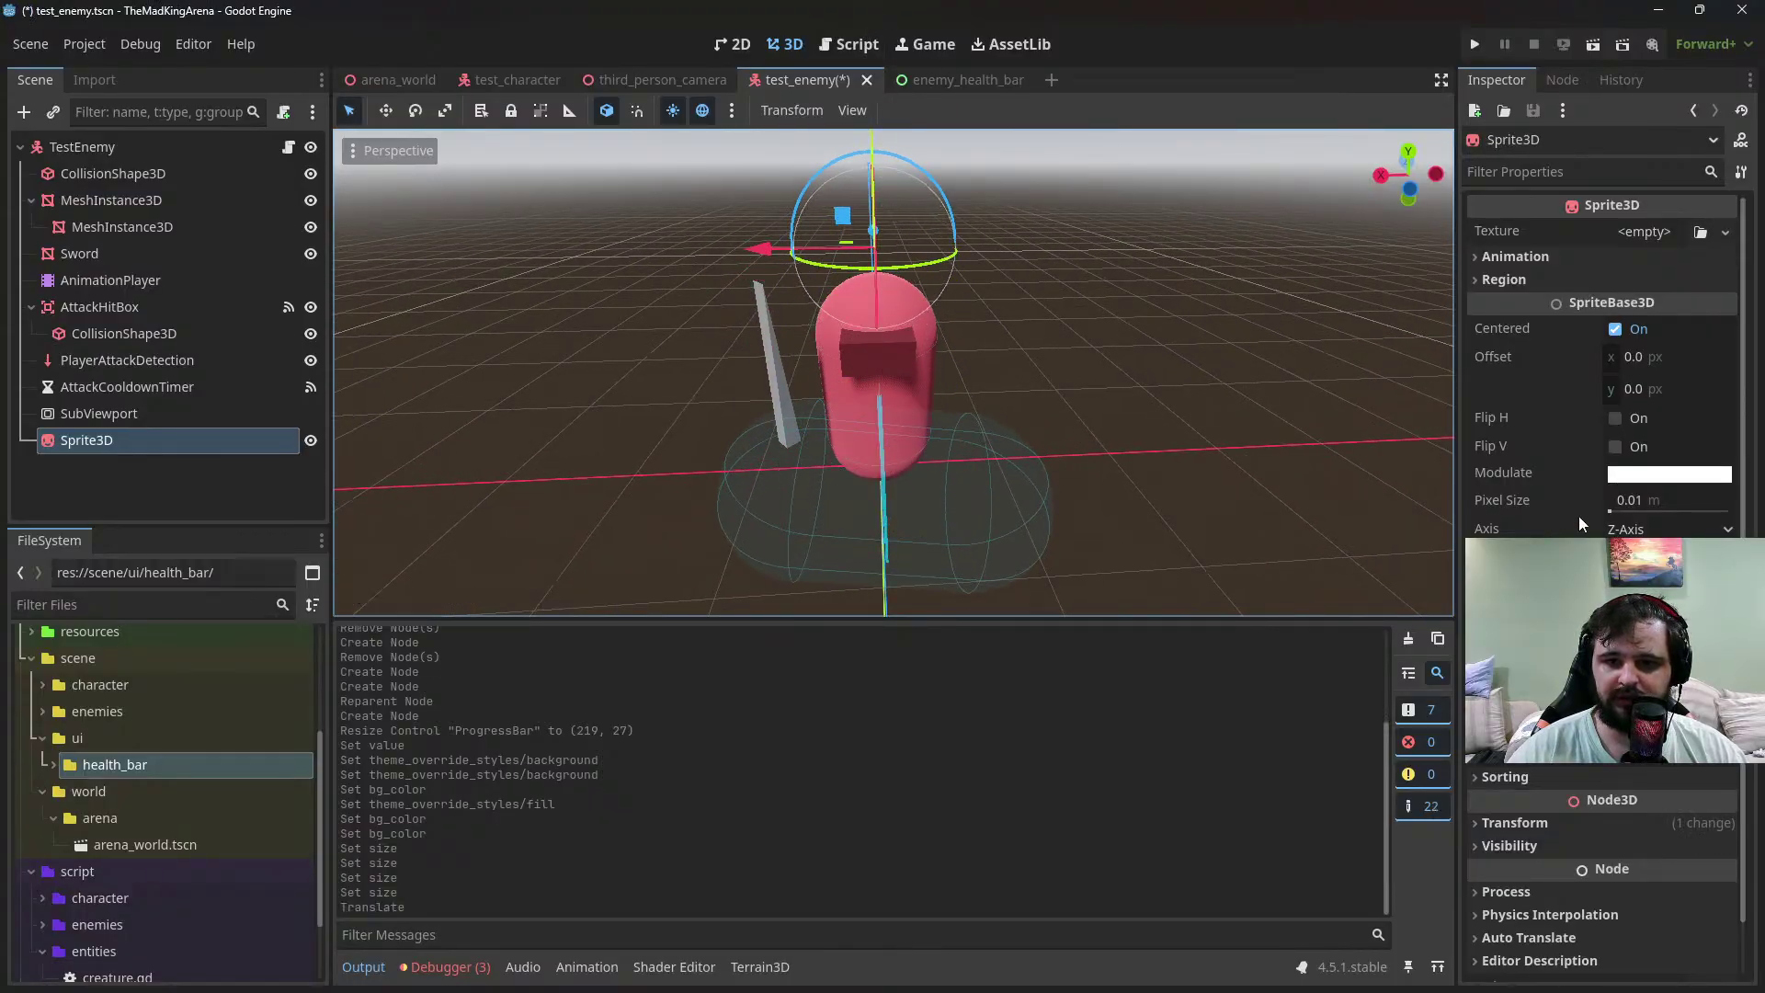
left_click(1630, 532)
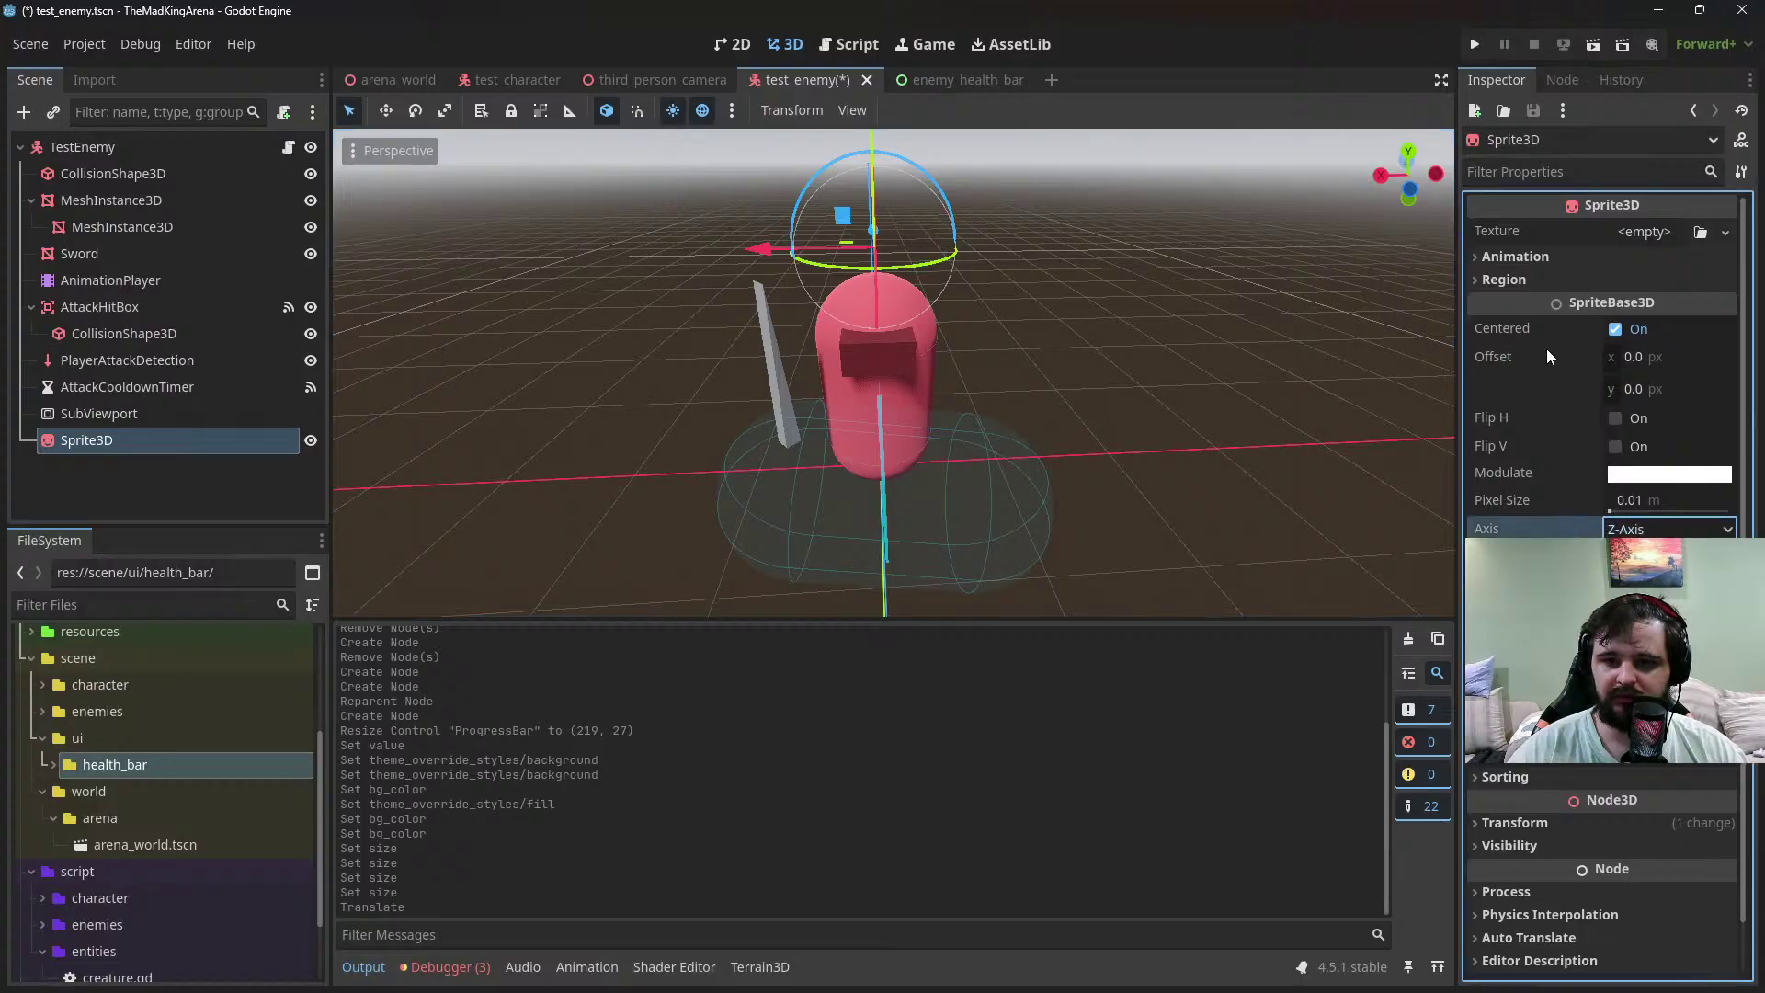
Set the Sprite3D's Billboard flag to Enabled and save the test_enemy scene
left_click(1501, 553)
scroll(1600, 598, "down", 2)
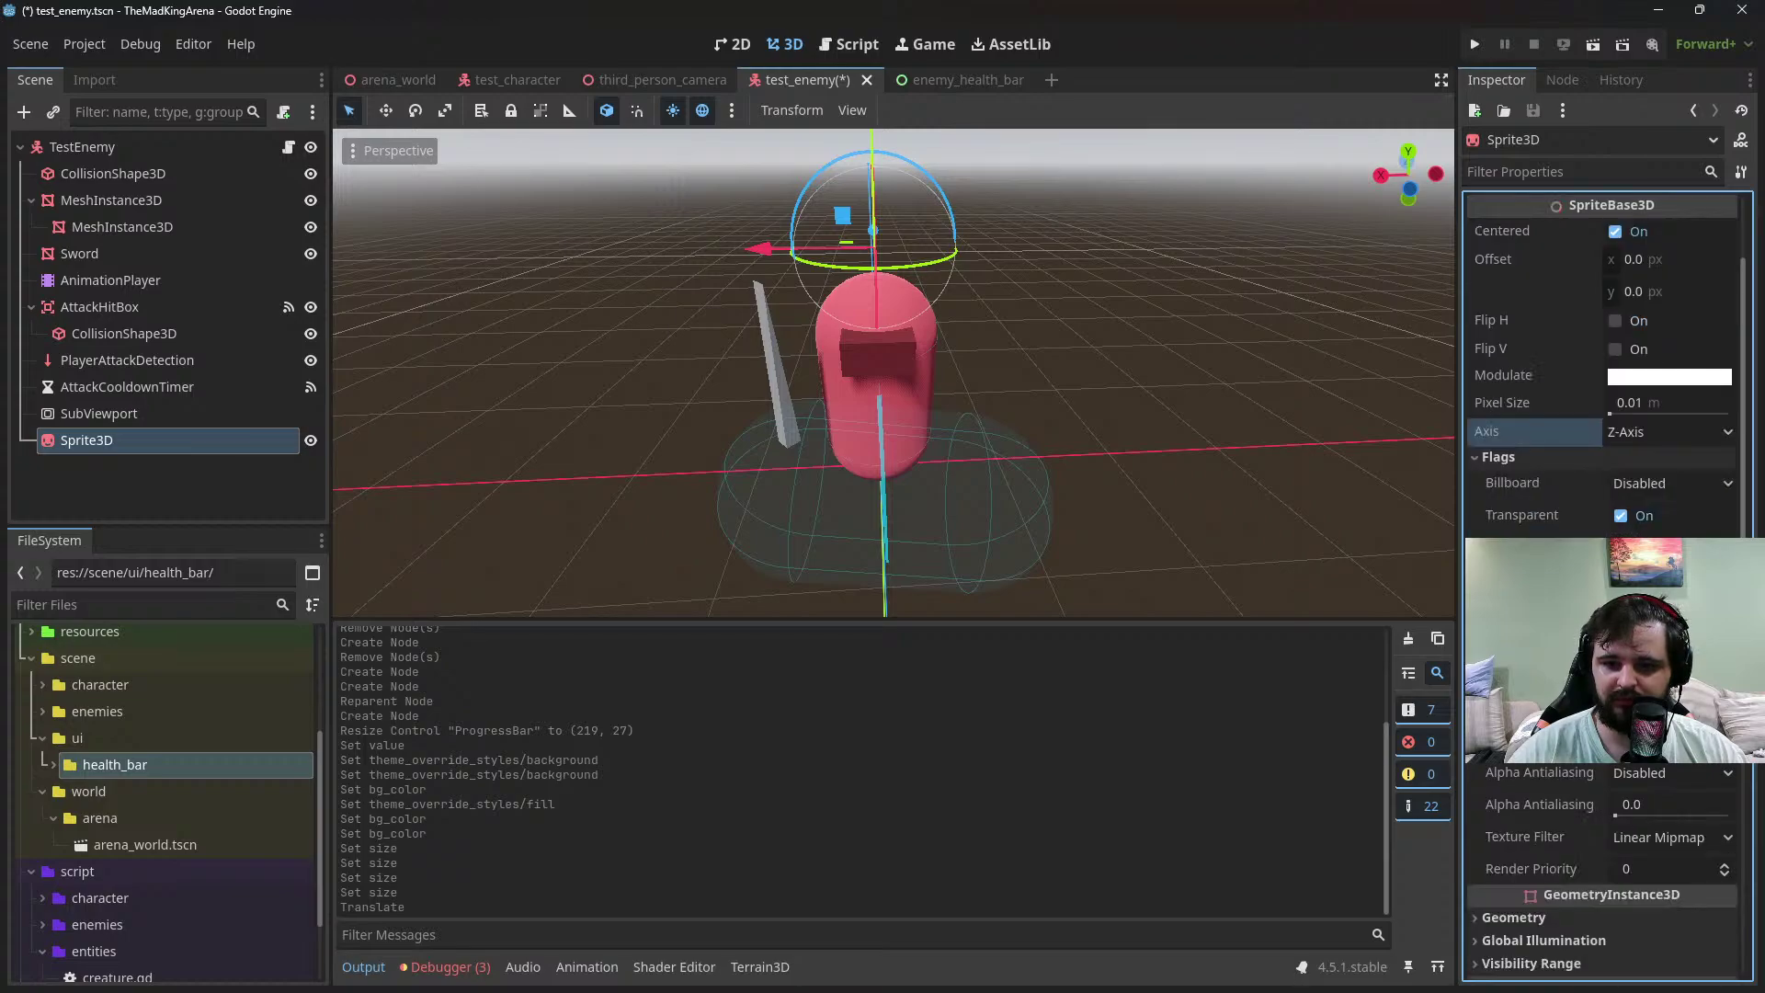
left_click(1675, 487)
left_click(1646, 522)
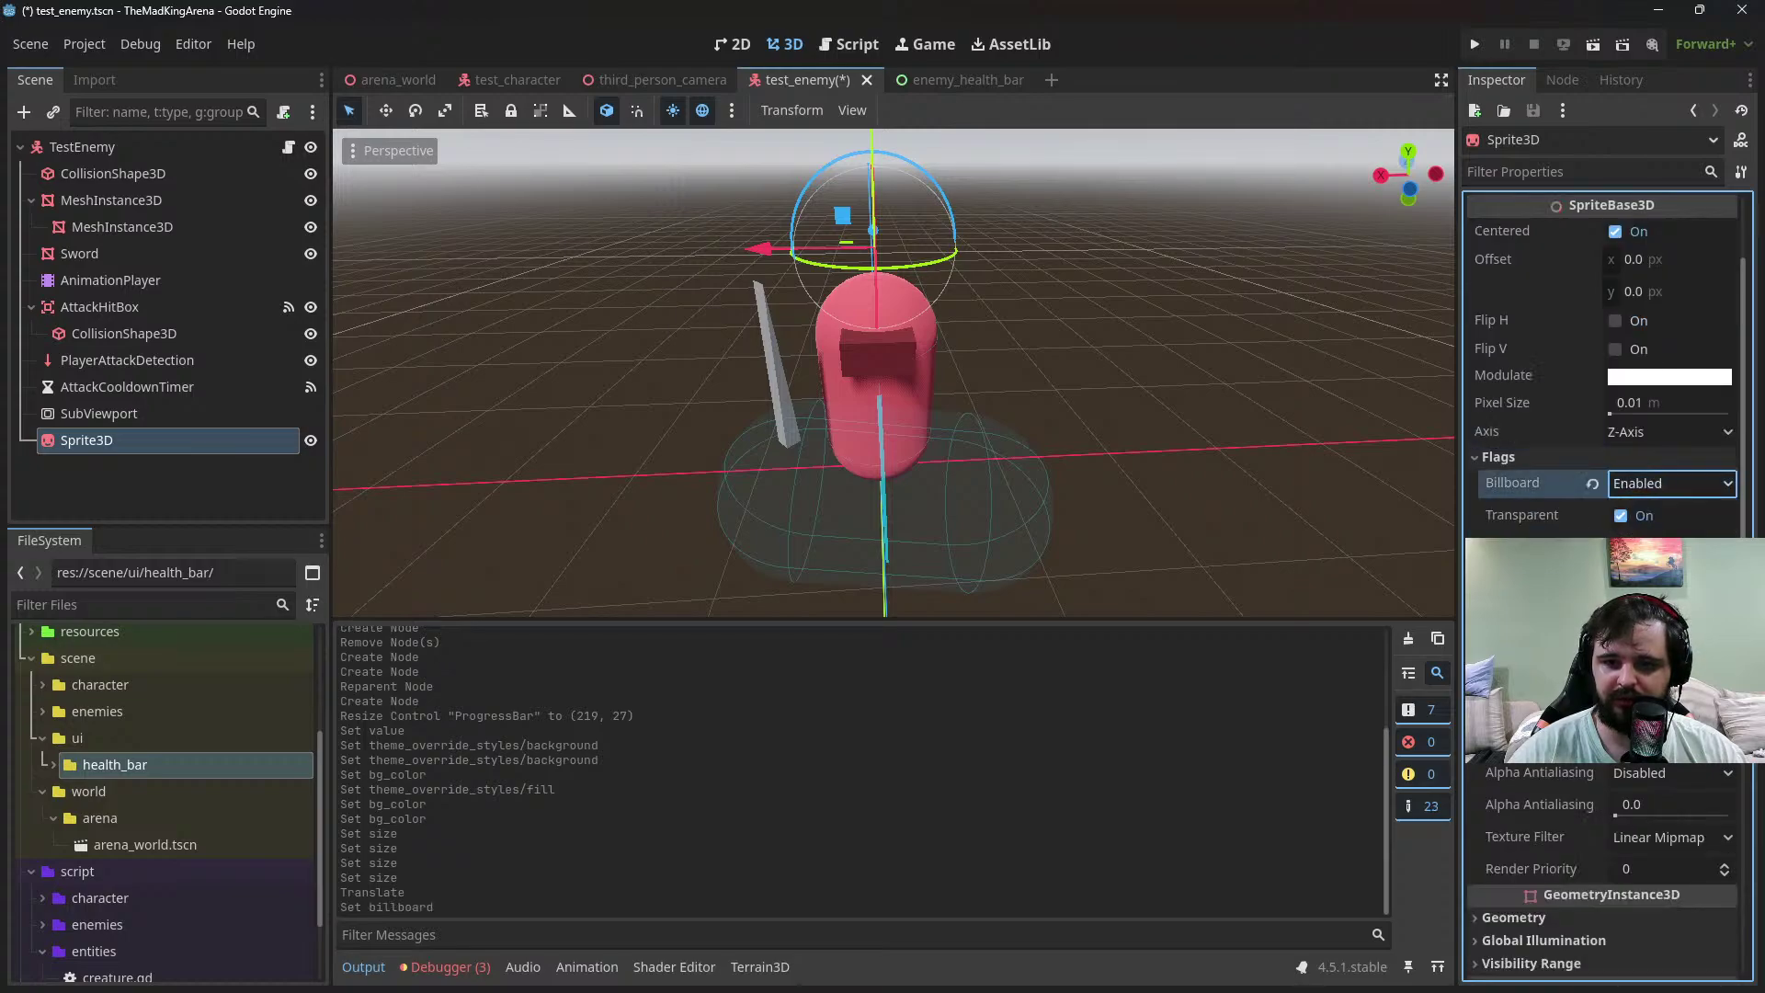
middle_click_drag(1101, 372, 714, 423)
key("ctrl+s")
Instance enemy_health_bar.tscn from the ui/health_bar folder as a child of the SubViewport and save the scene
left_click(158, 413)
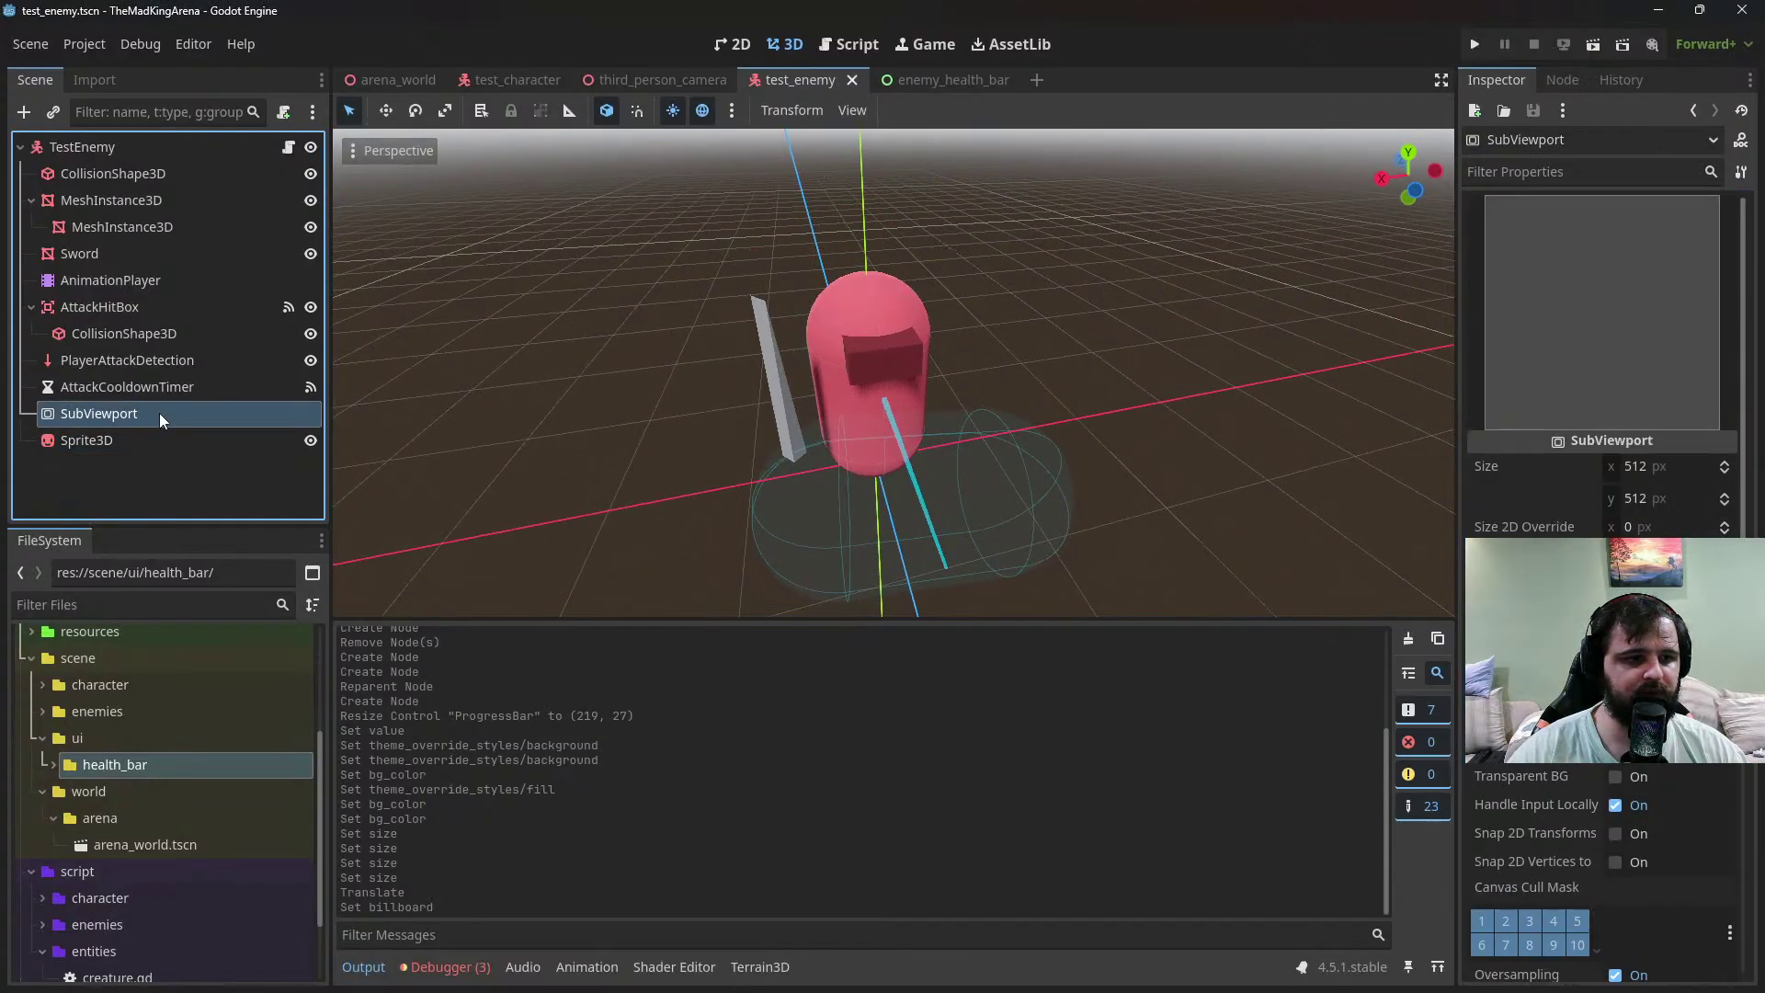
right_click(122, 412)
left_click(119, 455)
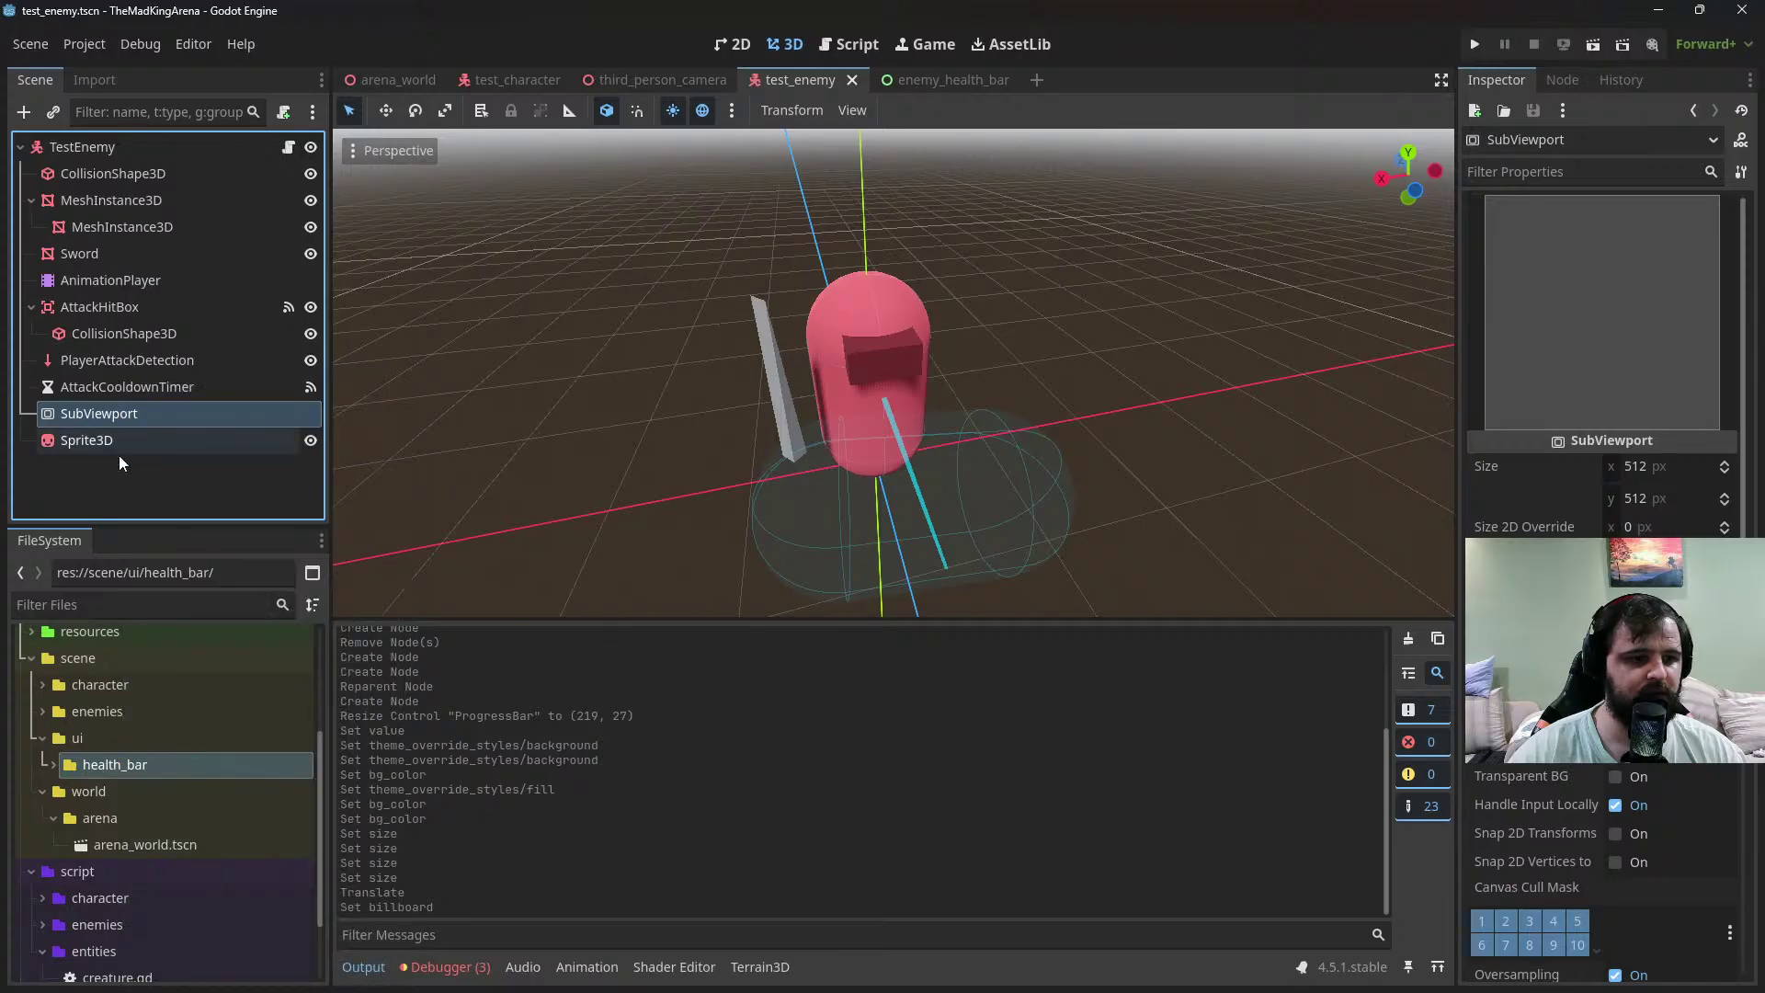
scroll(133, 829, "down", 3)
scroll(40, 754, "up", 2)
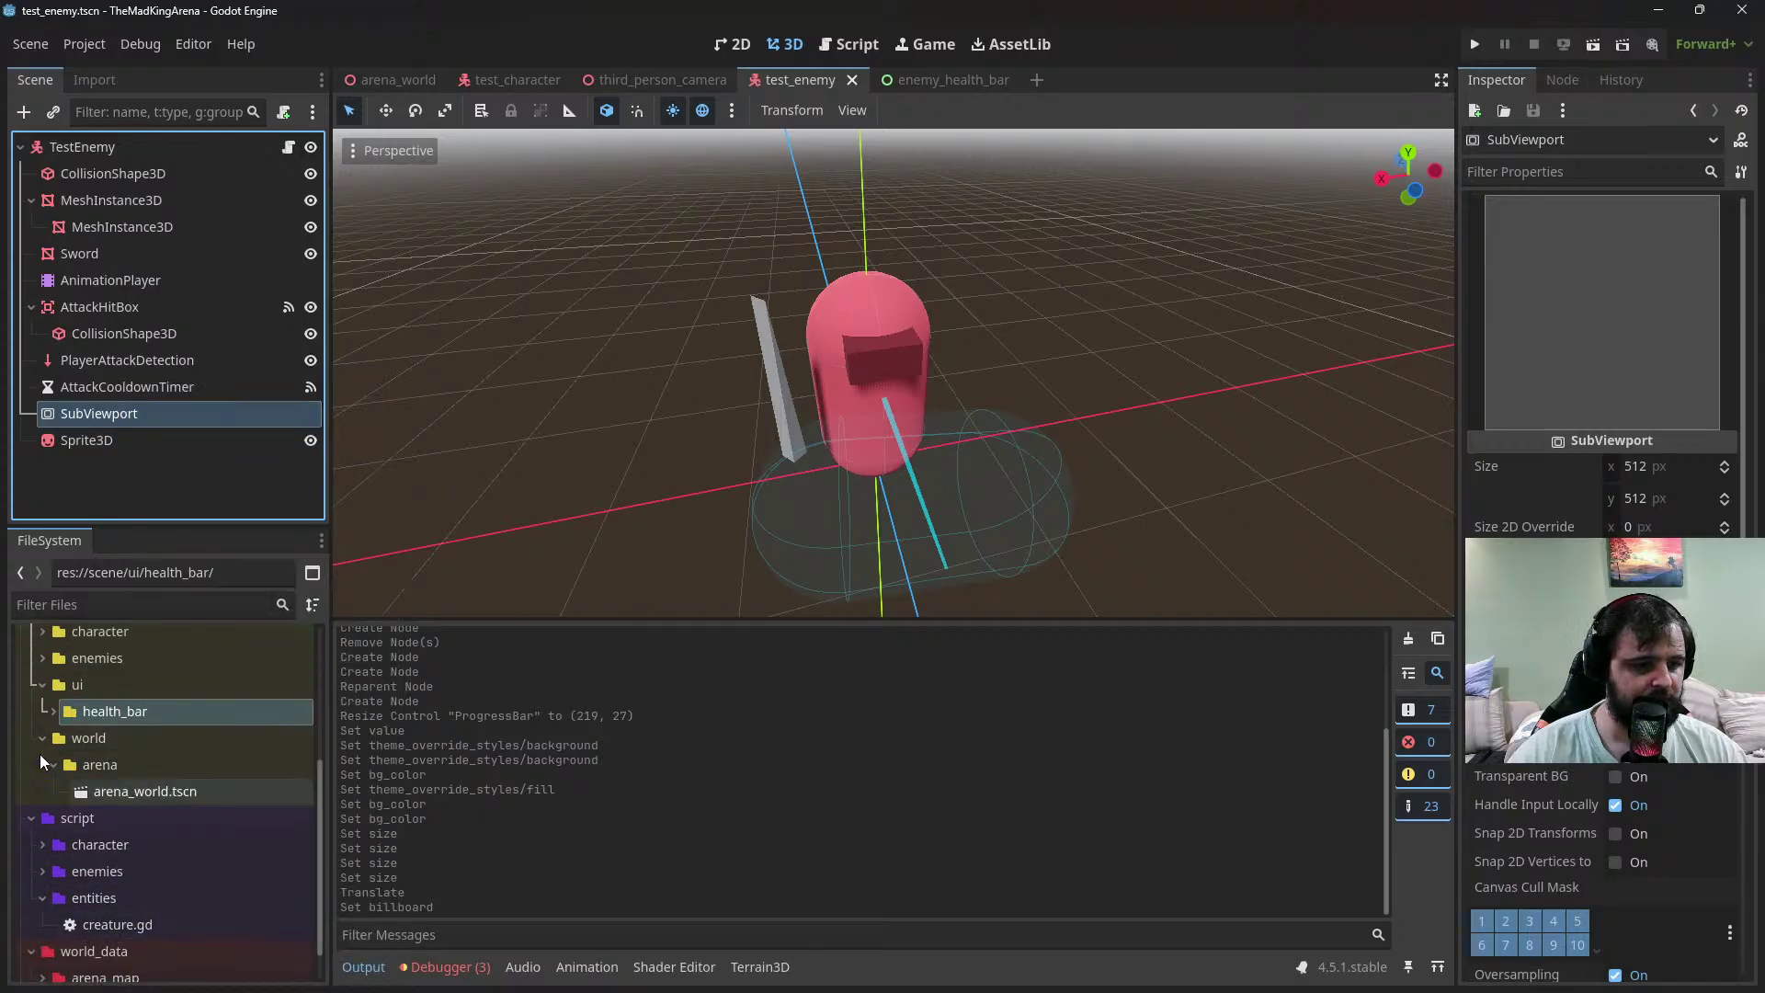
double_click(64, 716)
left_click_drag(152, 737, 136, 418)
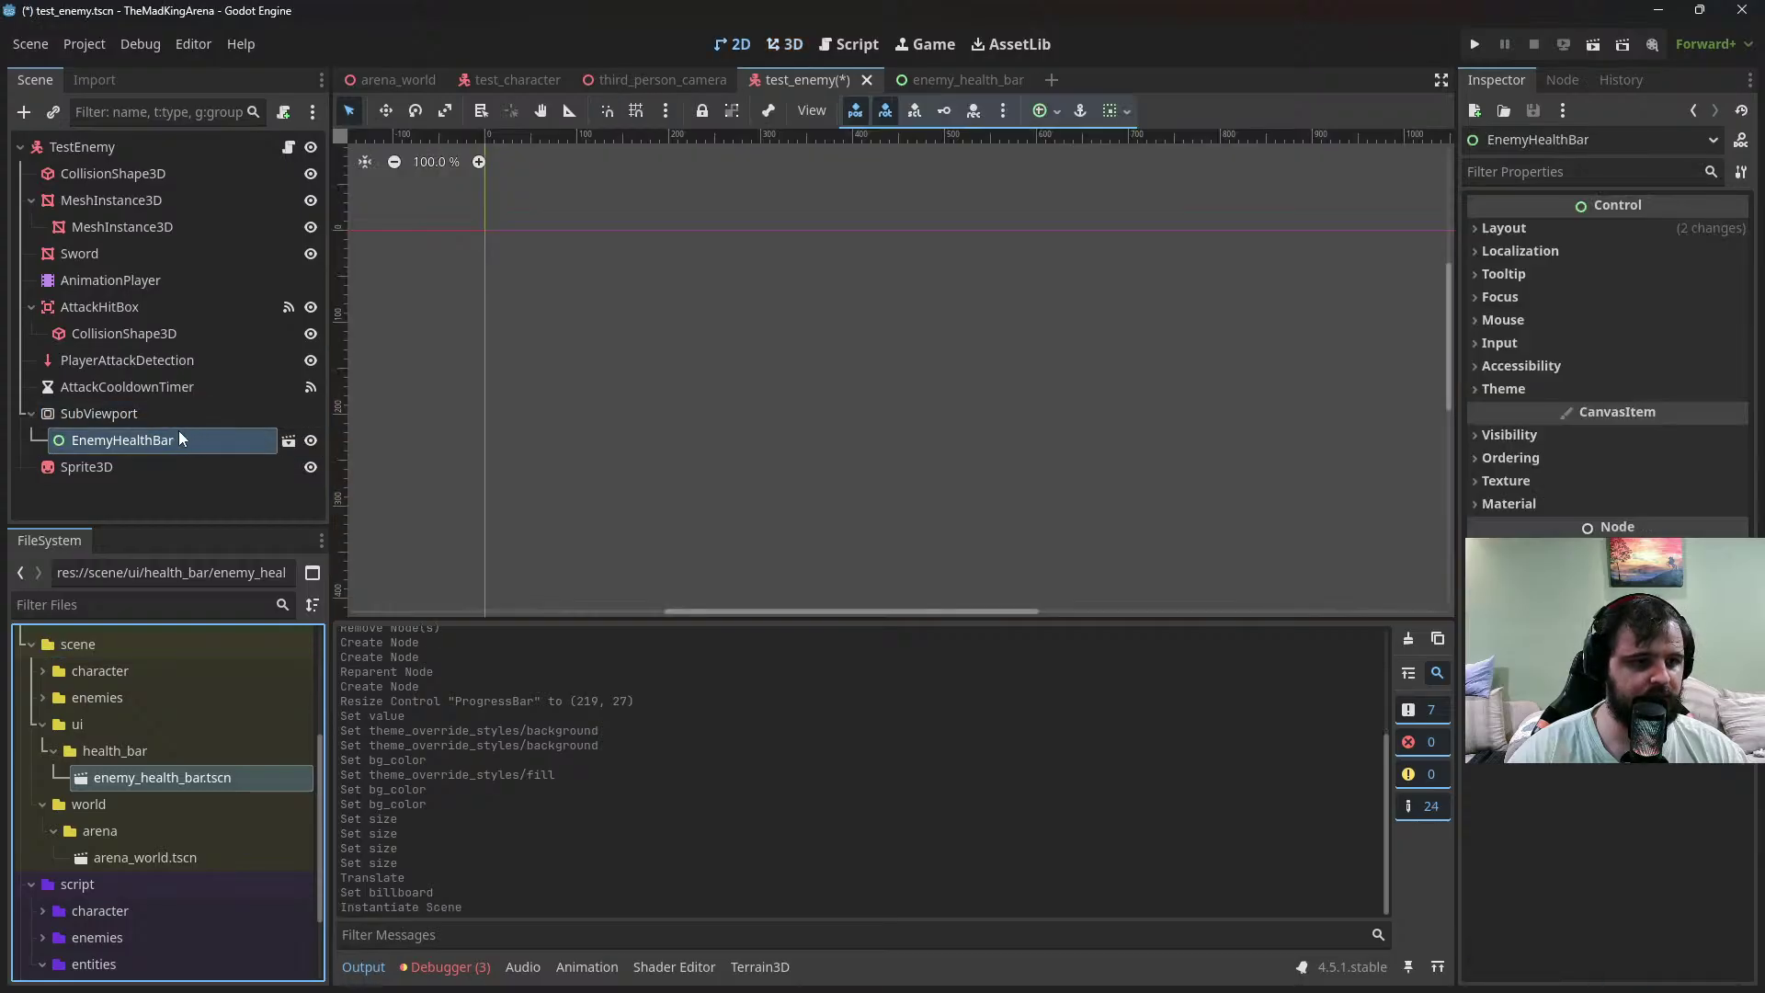
scroll(690, 350, "down", 10)
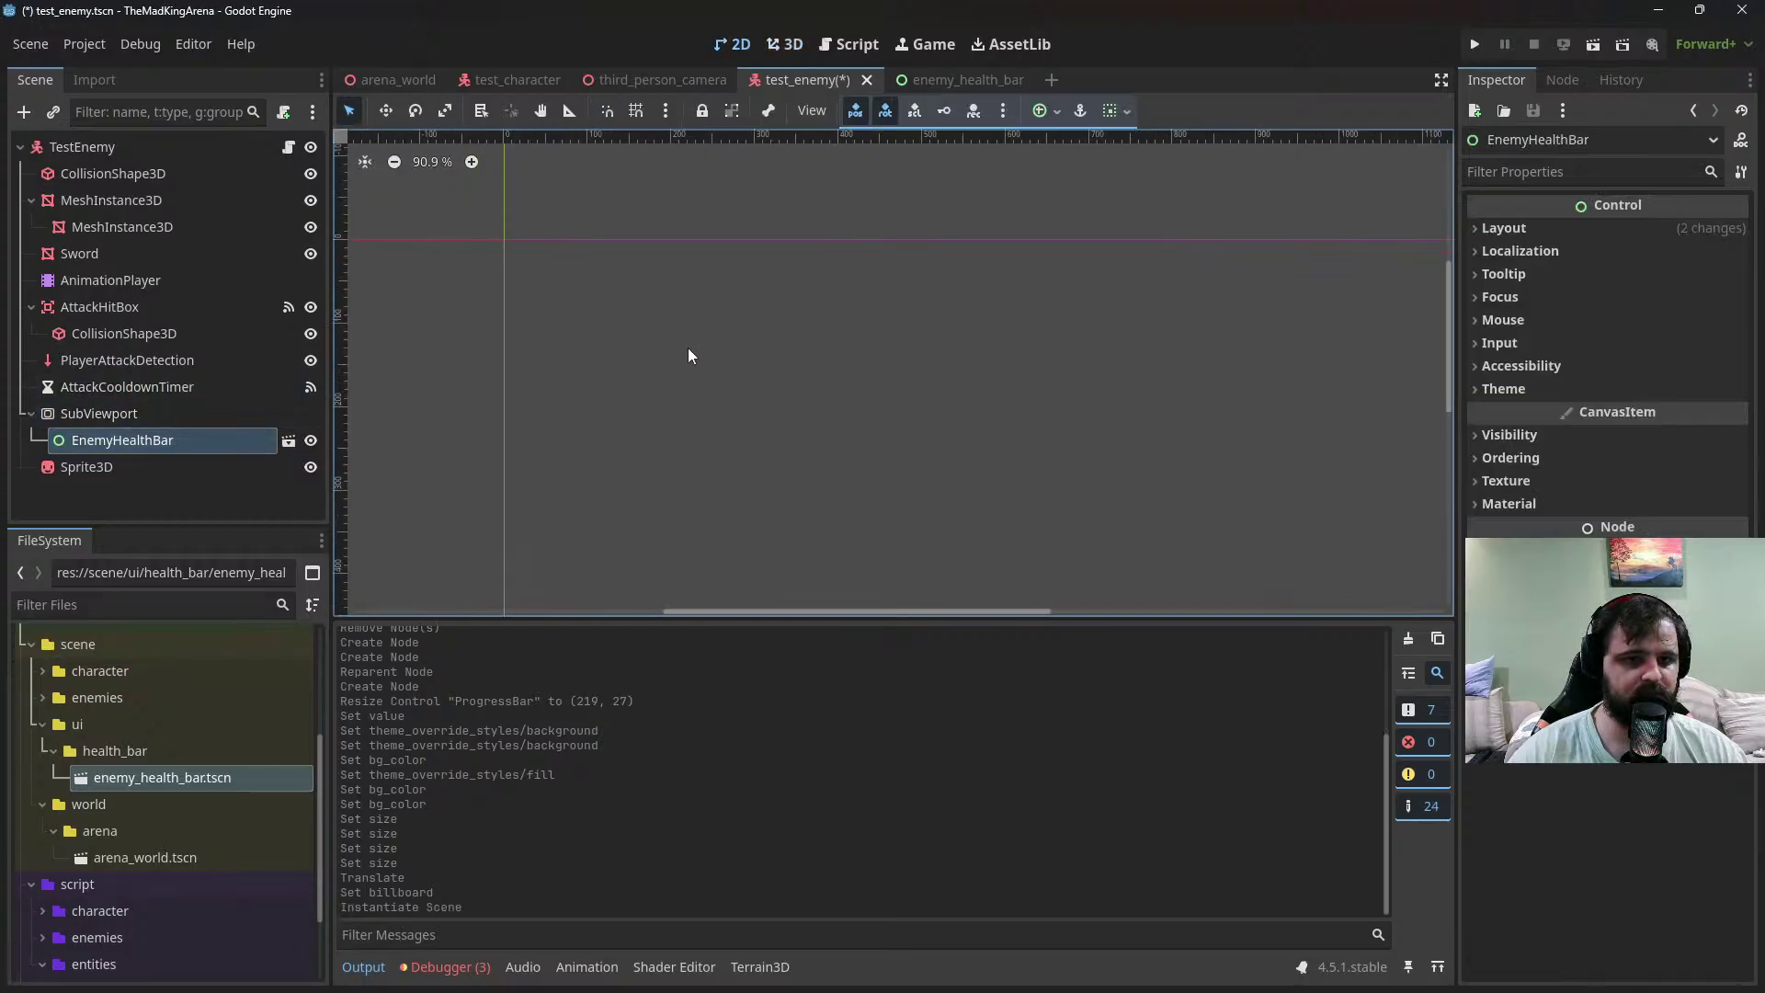
scroll(686, 410, "up", 9)
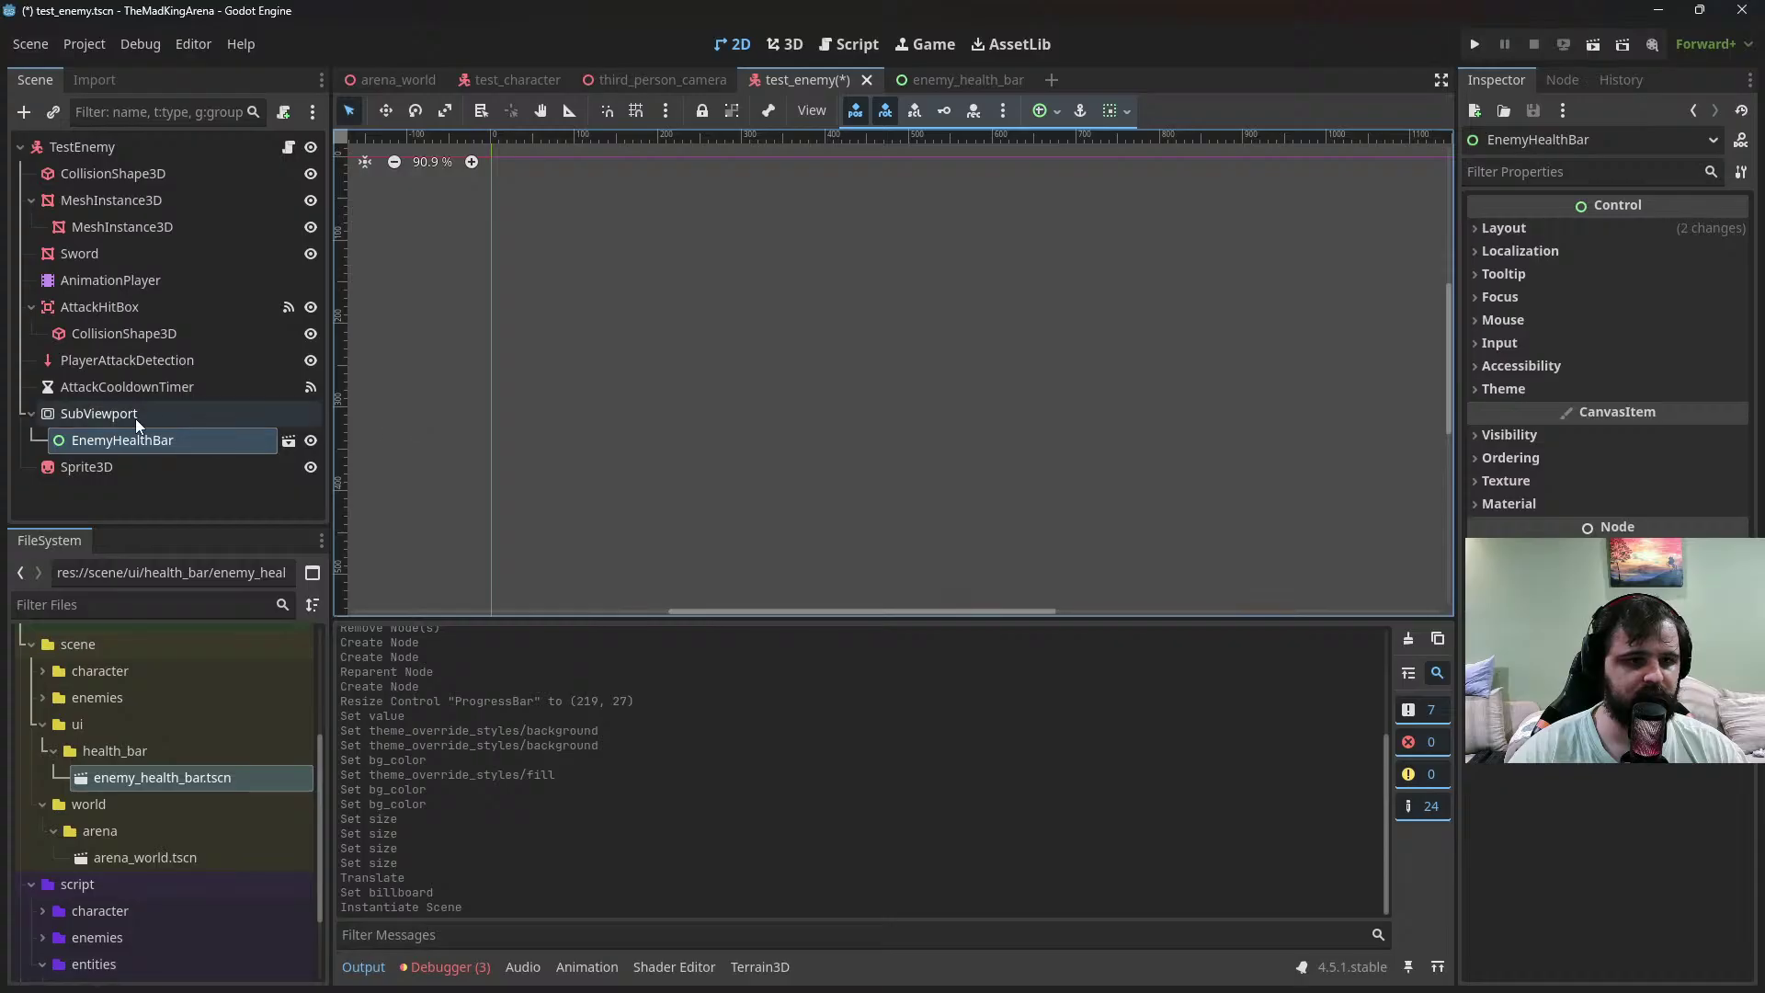
key("ctrl+s")
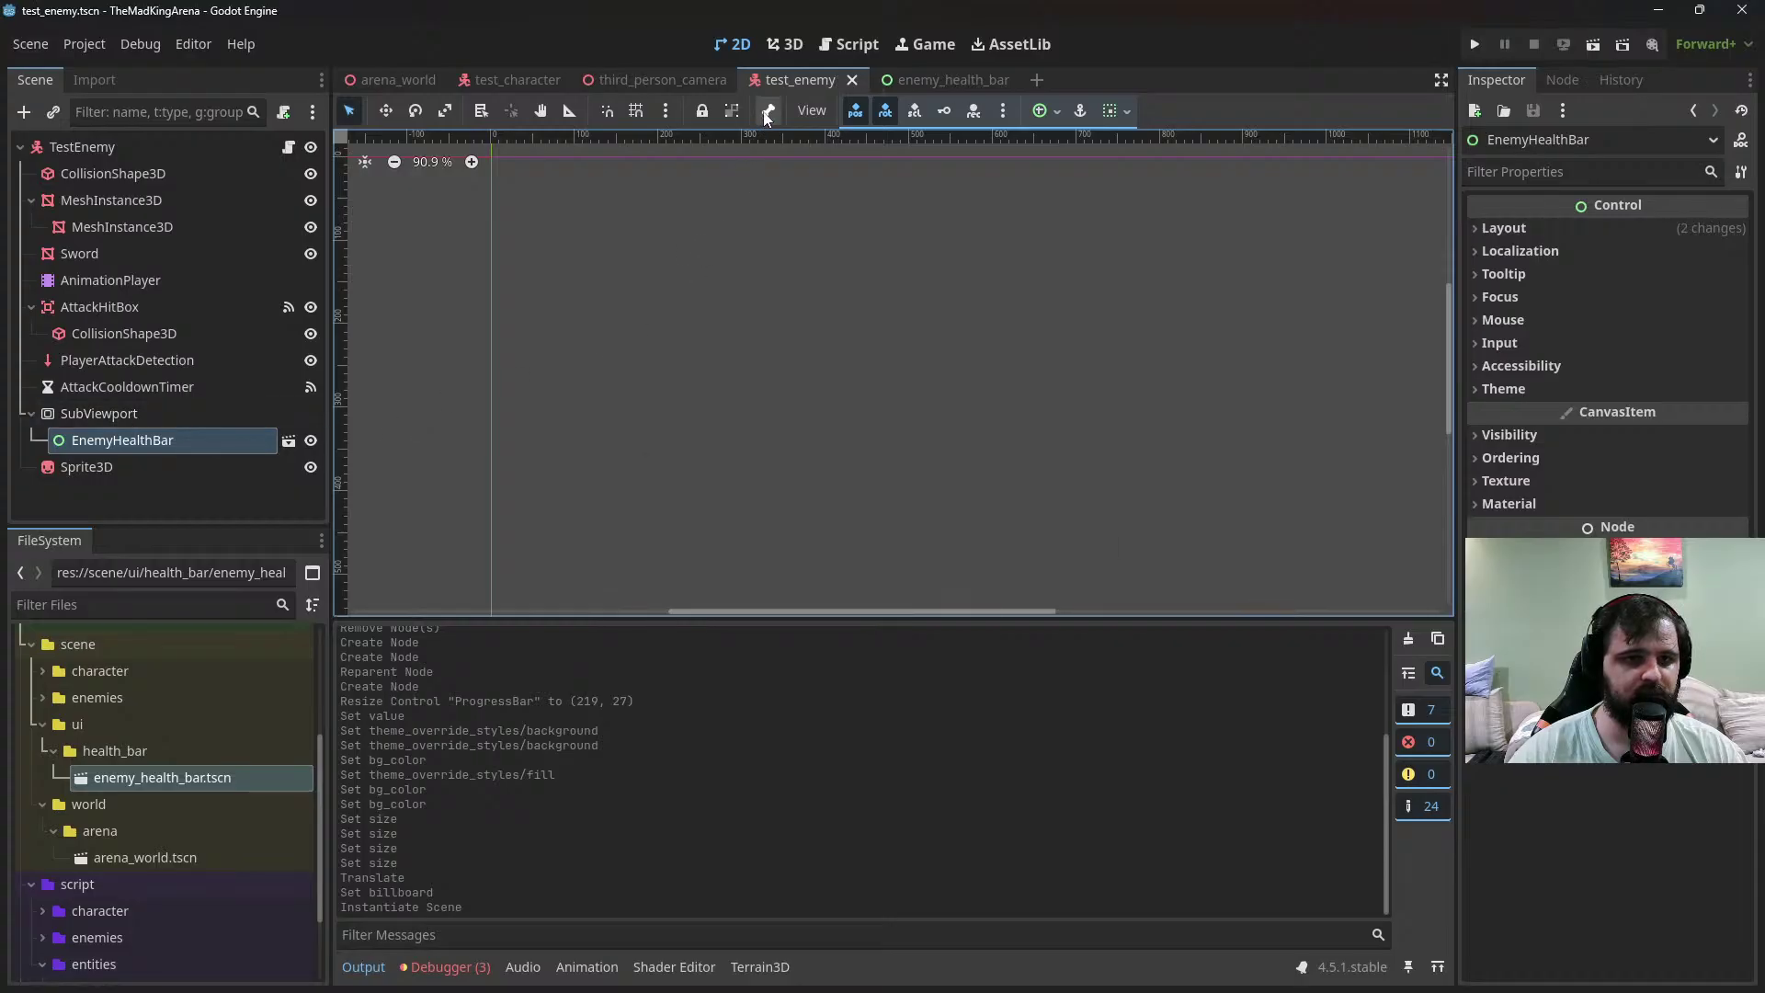
Return to the 3D view, check the Sprite3D above the enemy and the SubViewport's preview, and reselect the Sprite3D
left_click(787, 46)
middle_click_drag(994, 344, 947, 401)
left_click(152, 462)
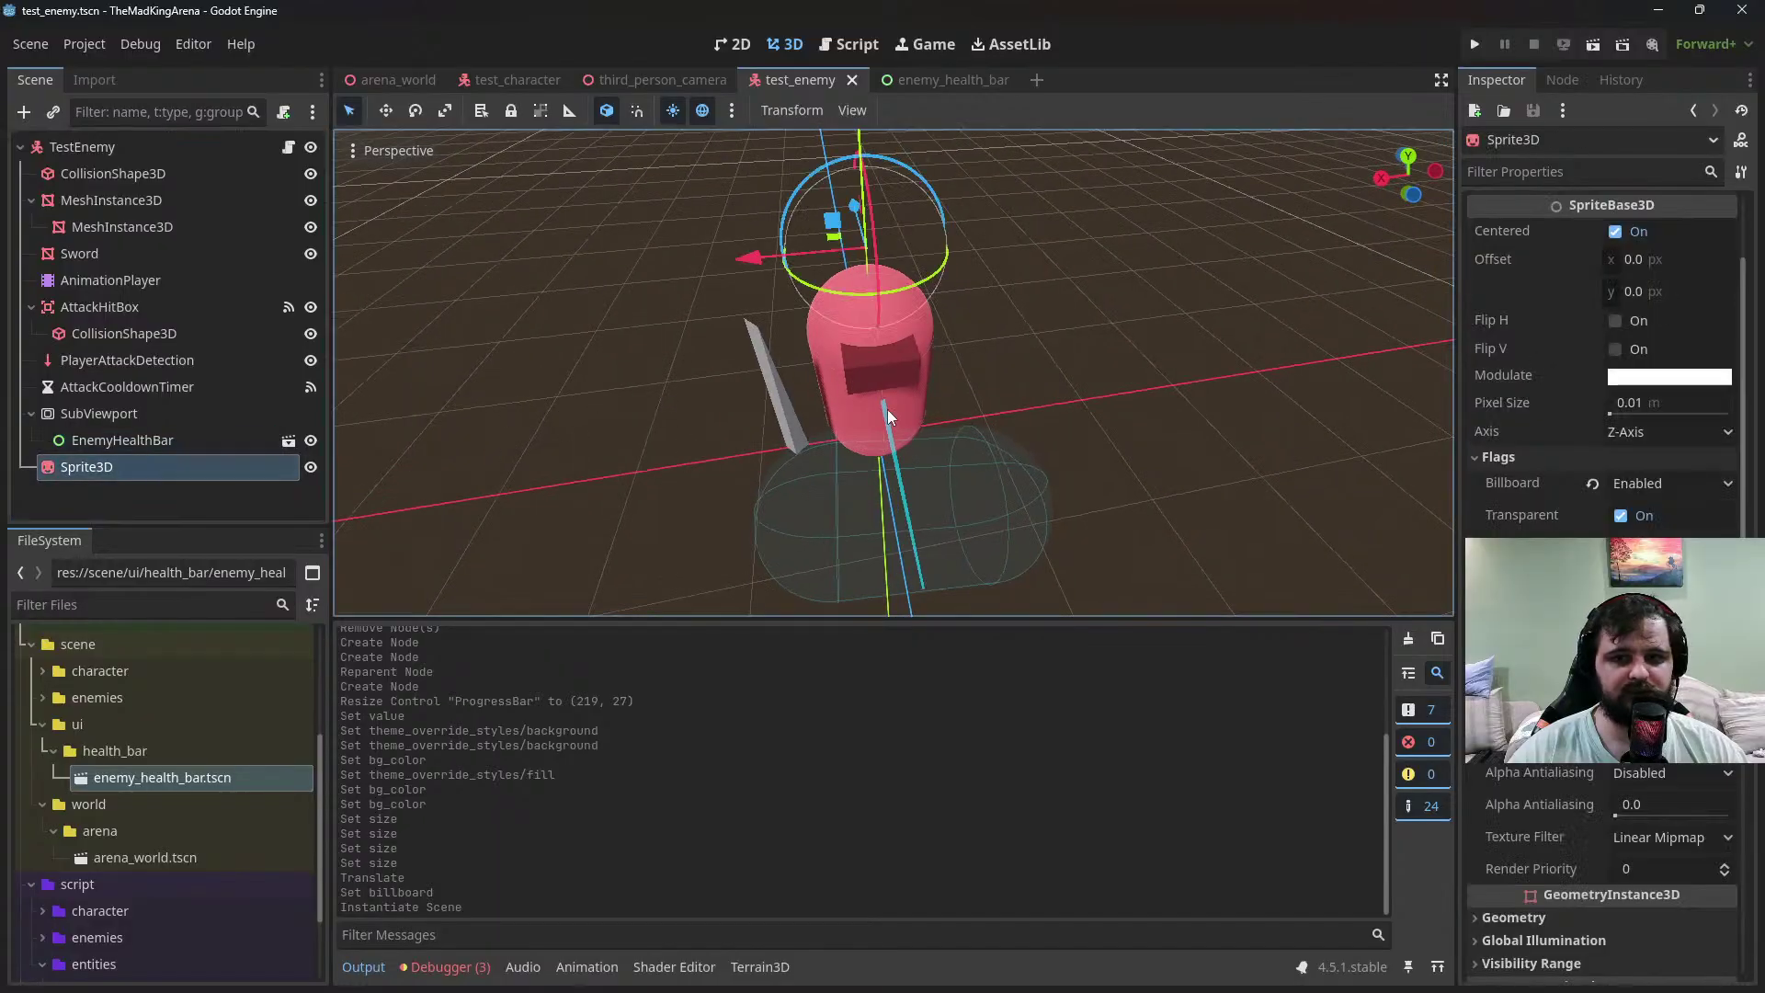
left_click(142, 414)
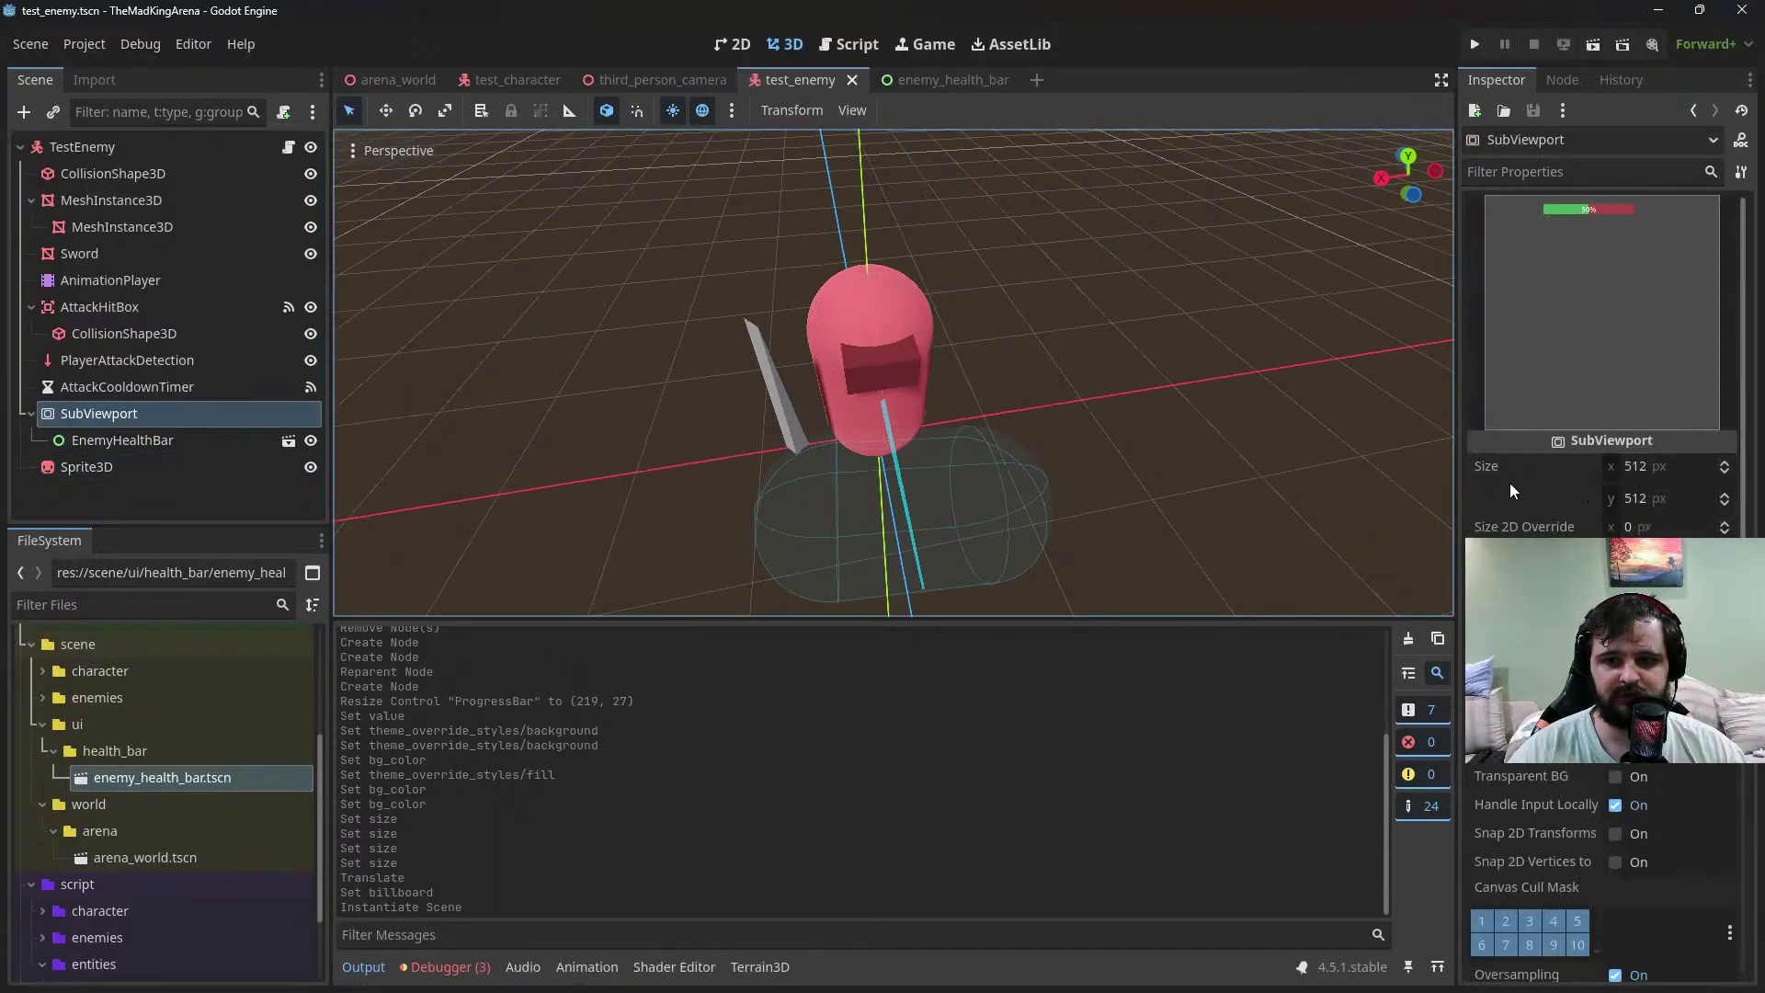
left_click(142, 466)
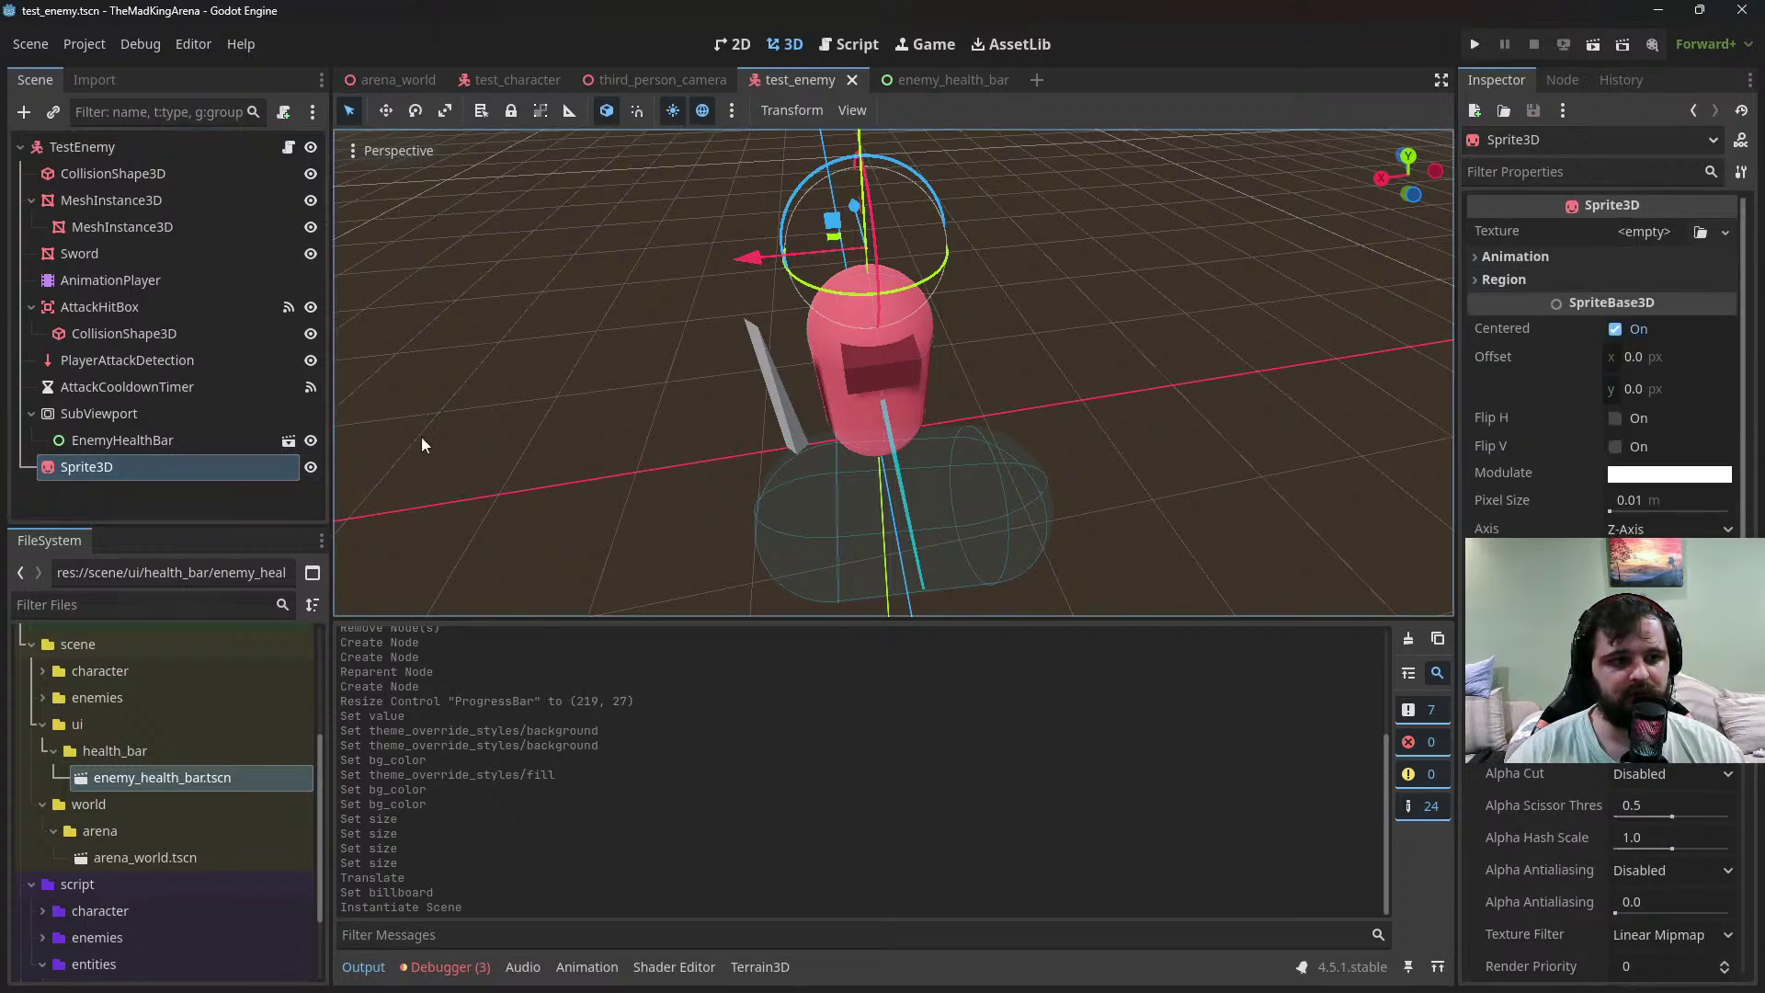
left_click_drag(138, 414, 1702, 233)
left_click(1702, 233)
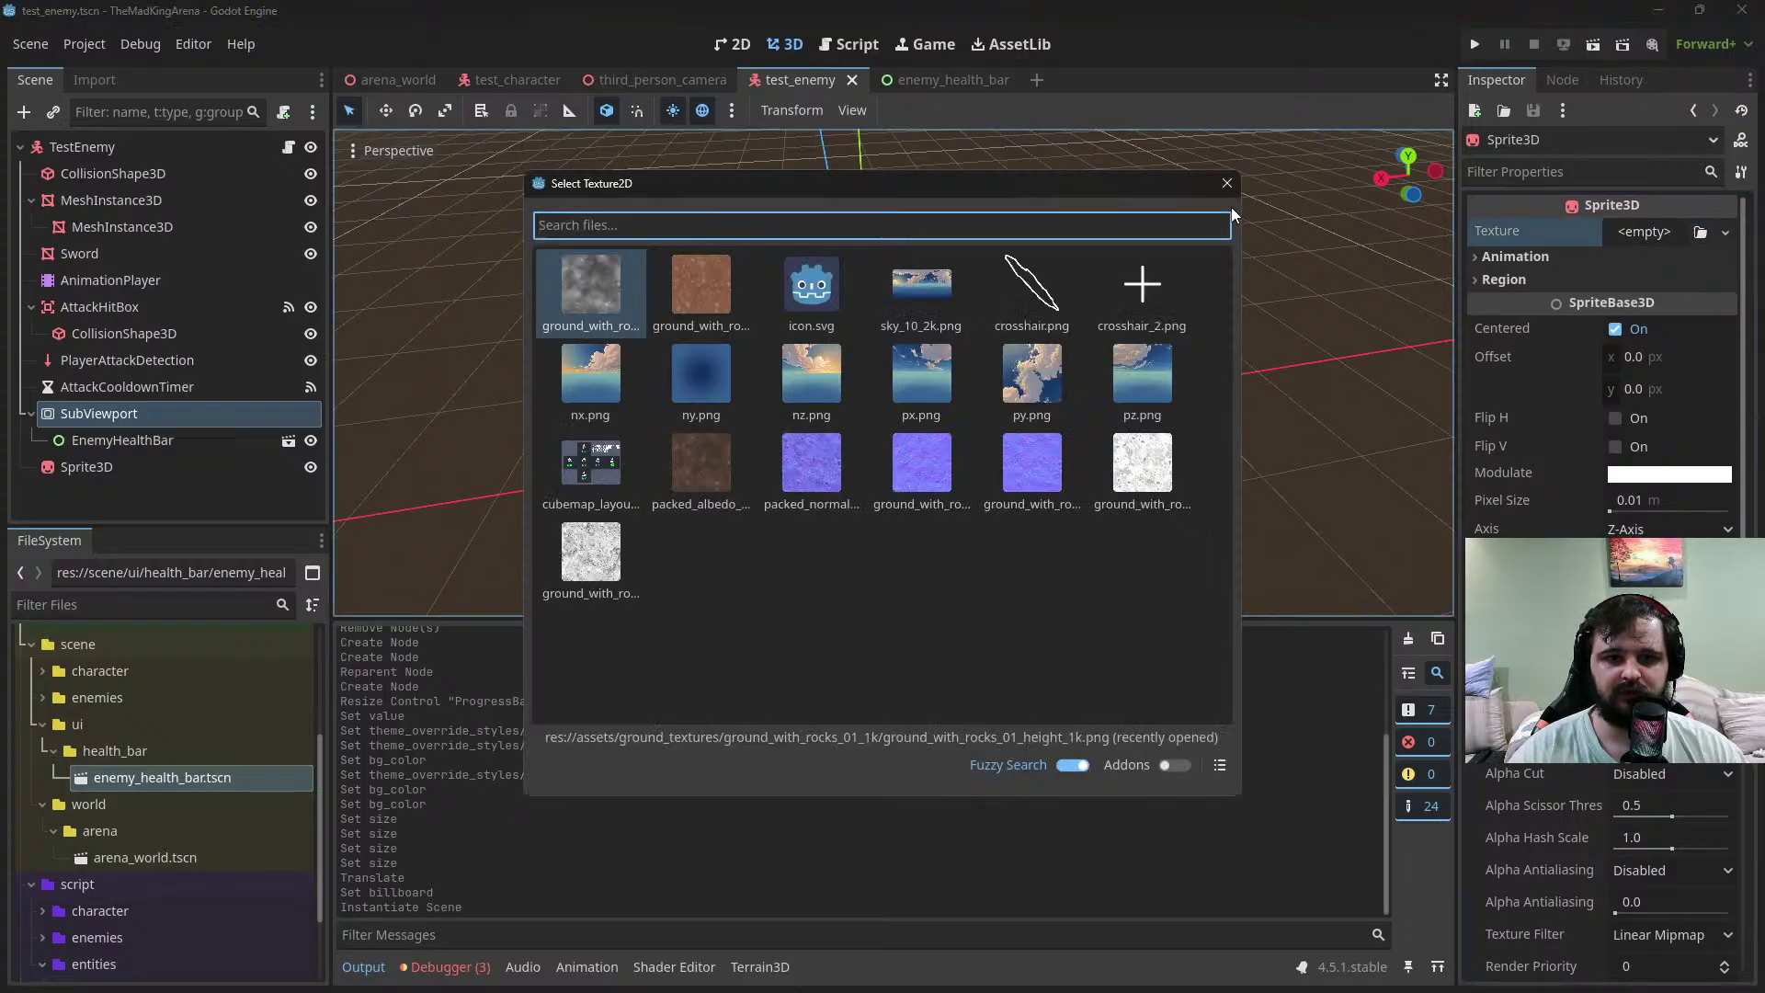
key("Escape")
Give the Sprite3D a new ViewportTexture that uses the SubViewport as its source, and save the scene
left_click(1726, 233)
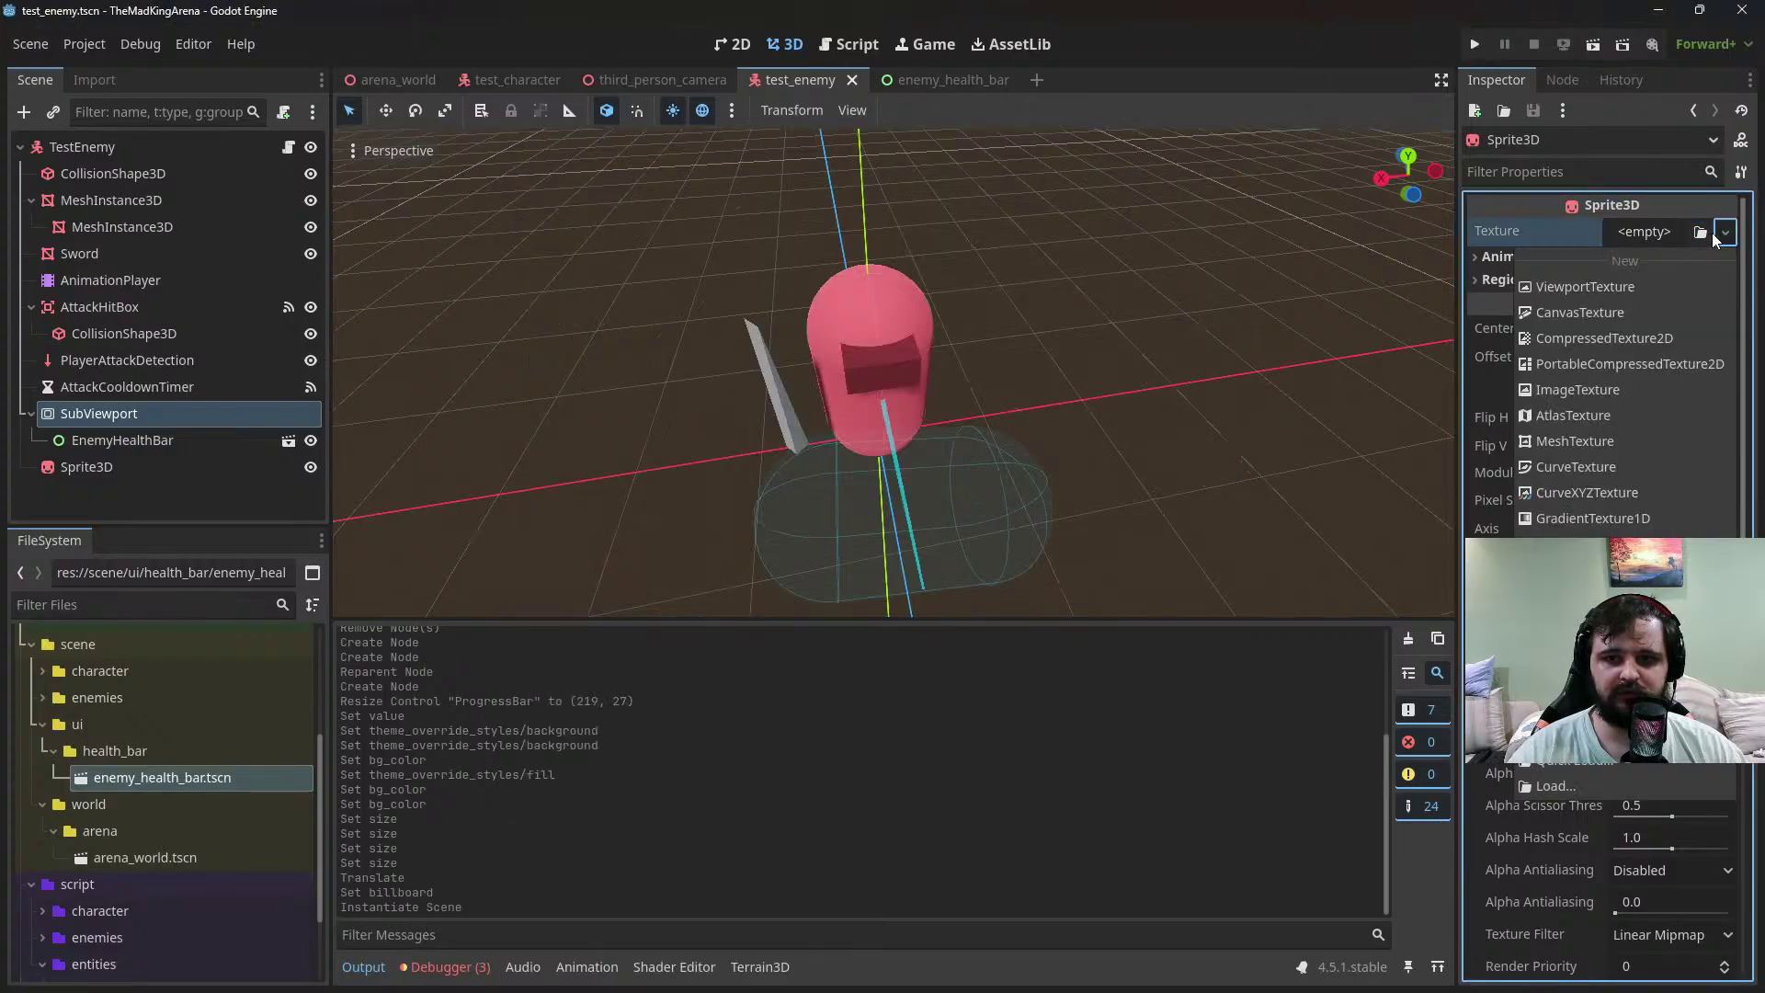
left_click(1607, 301)
left_click(814, 289)
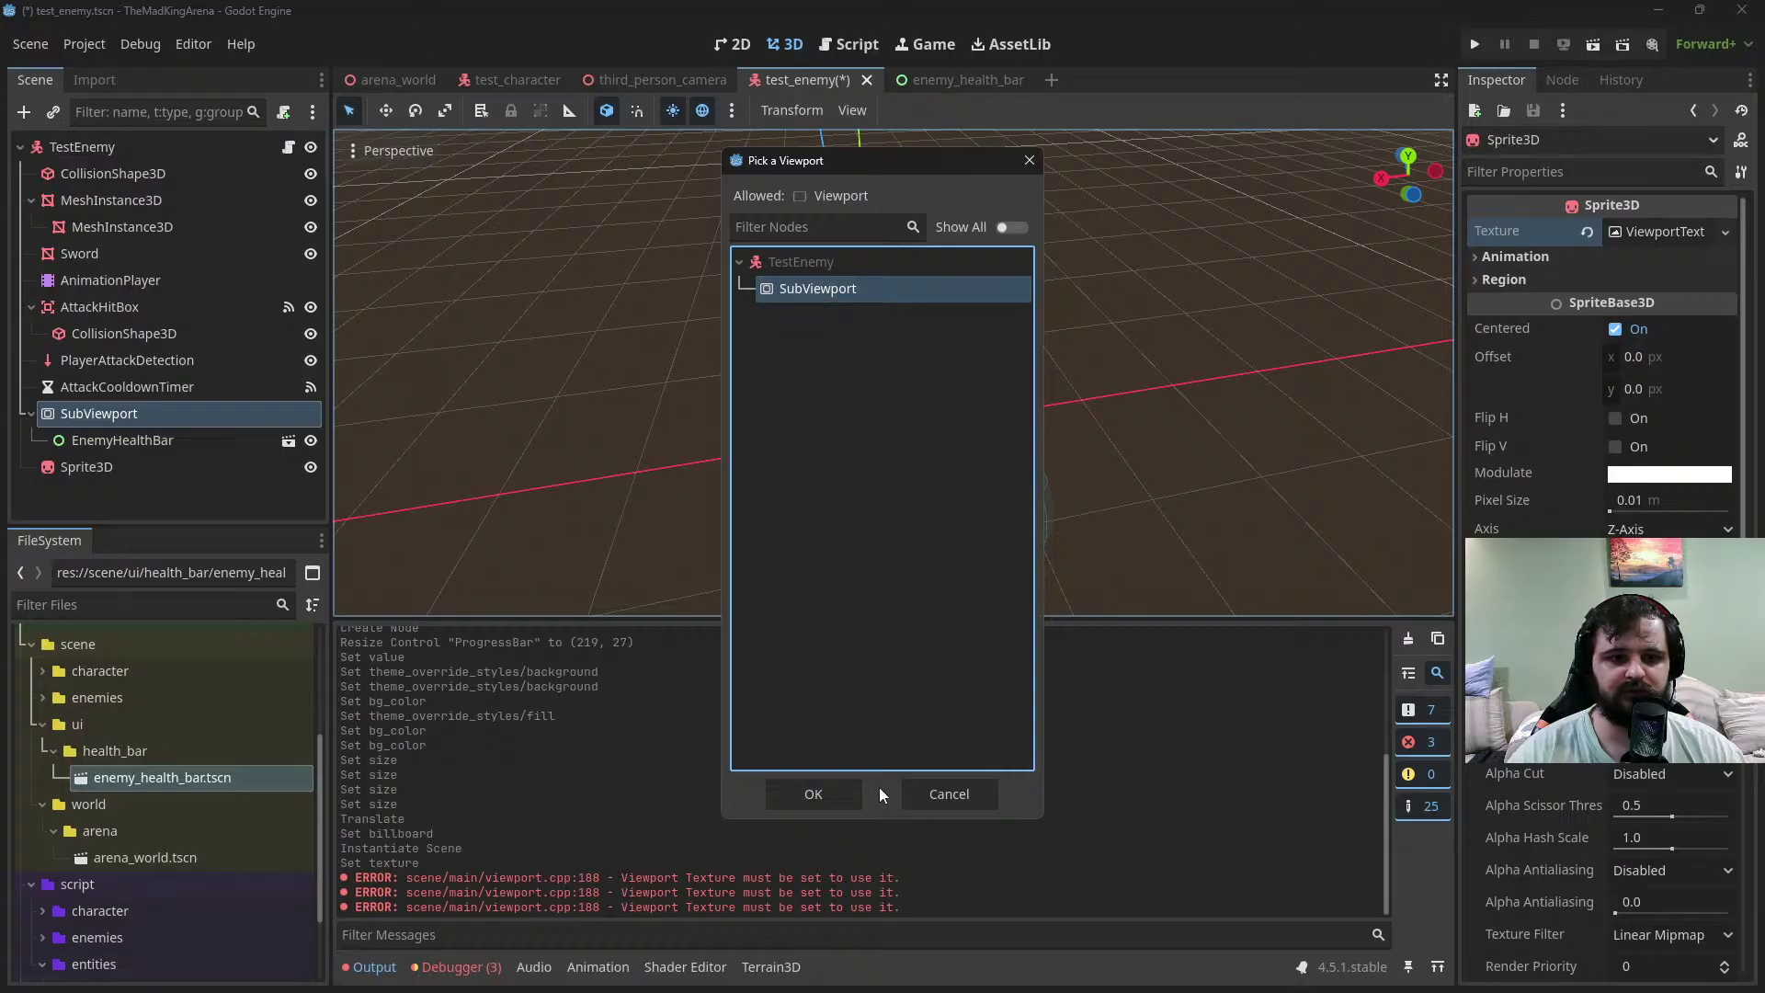
left_click(827, 795)
scroll(1012, 390, "down", 5)
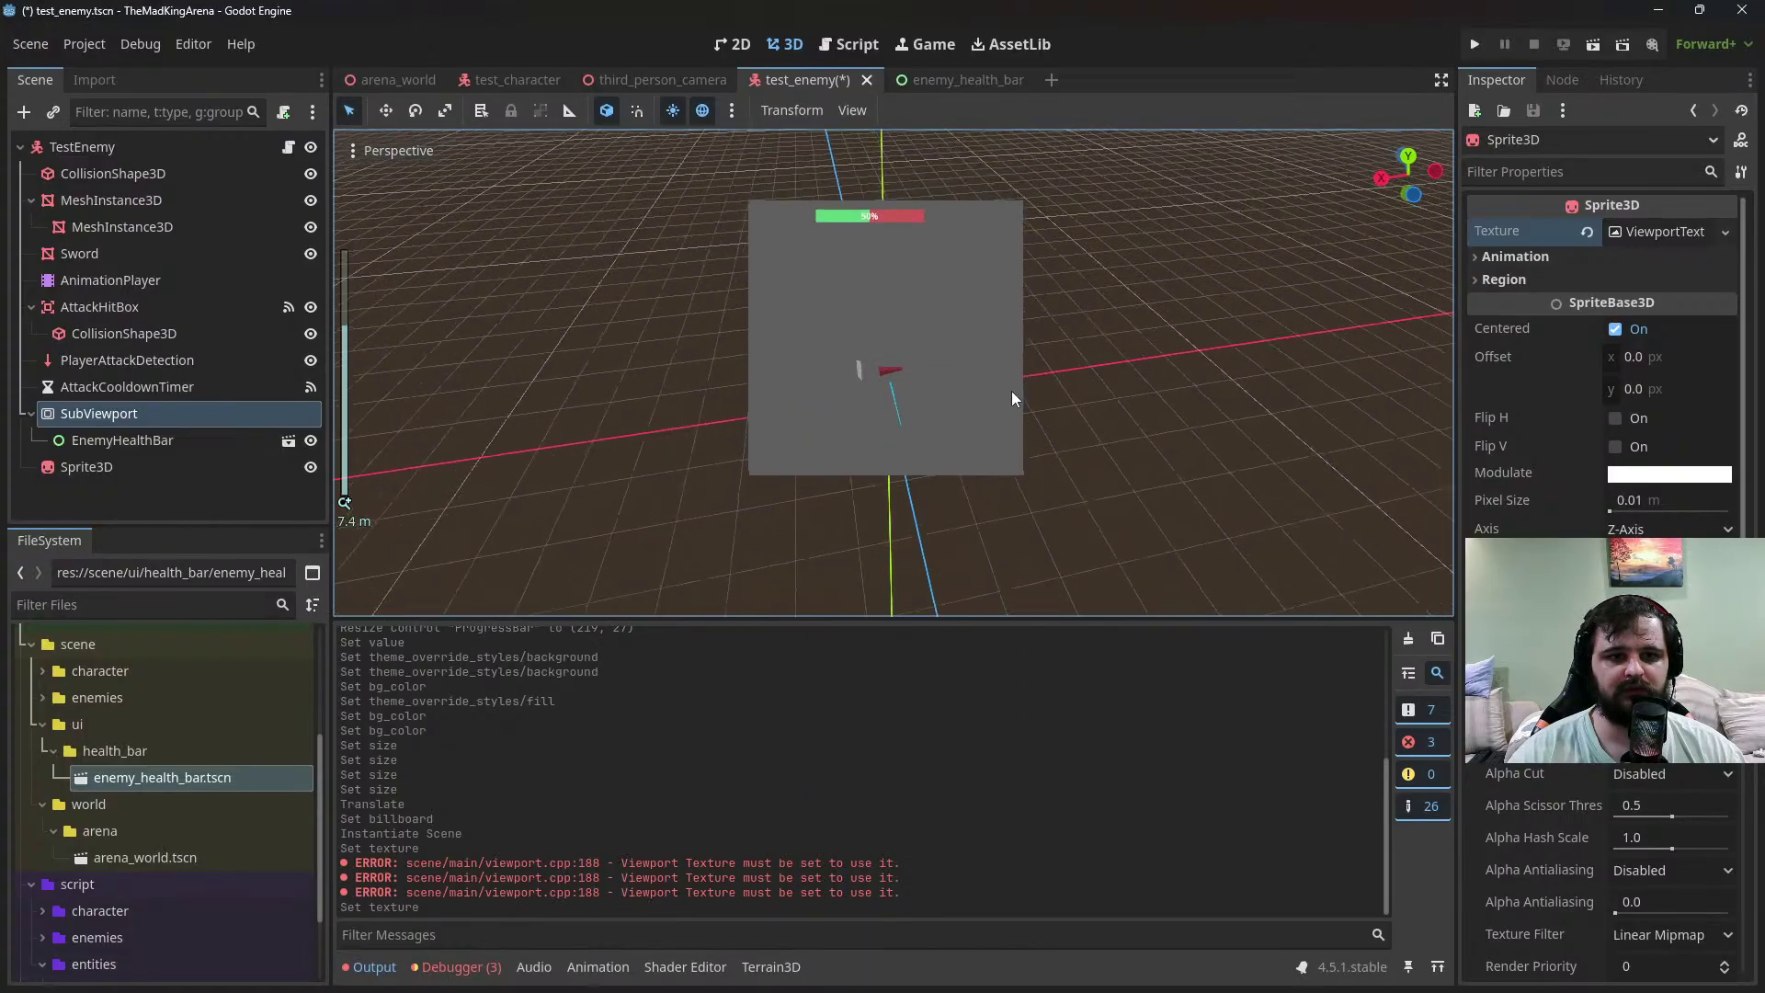
scroll(1012, 389, "up", 3)
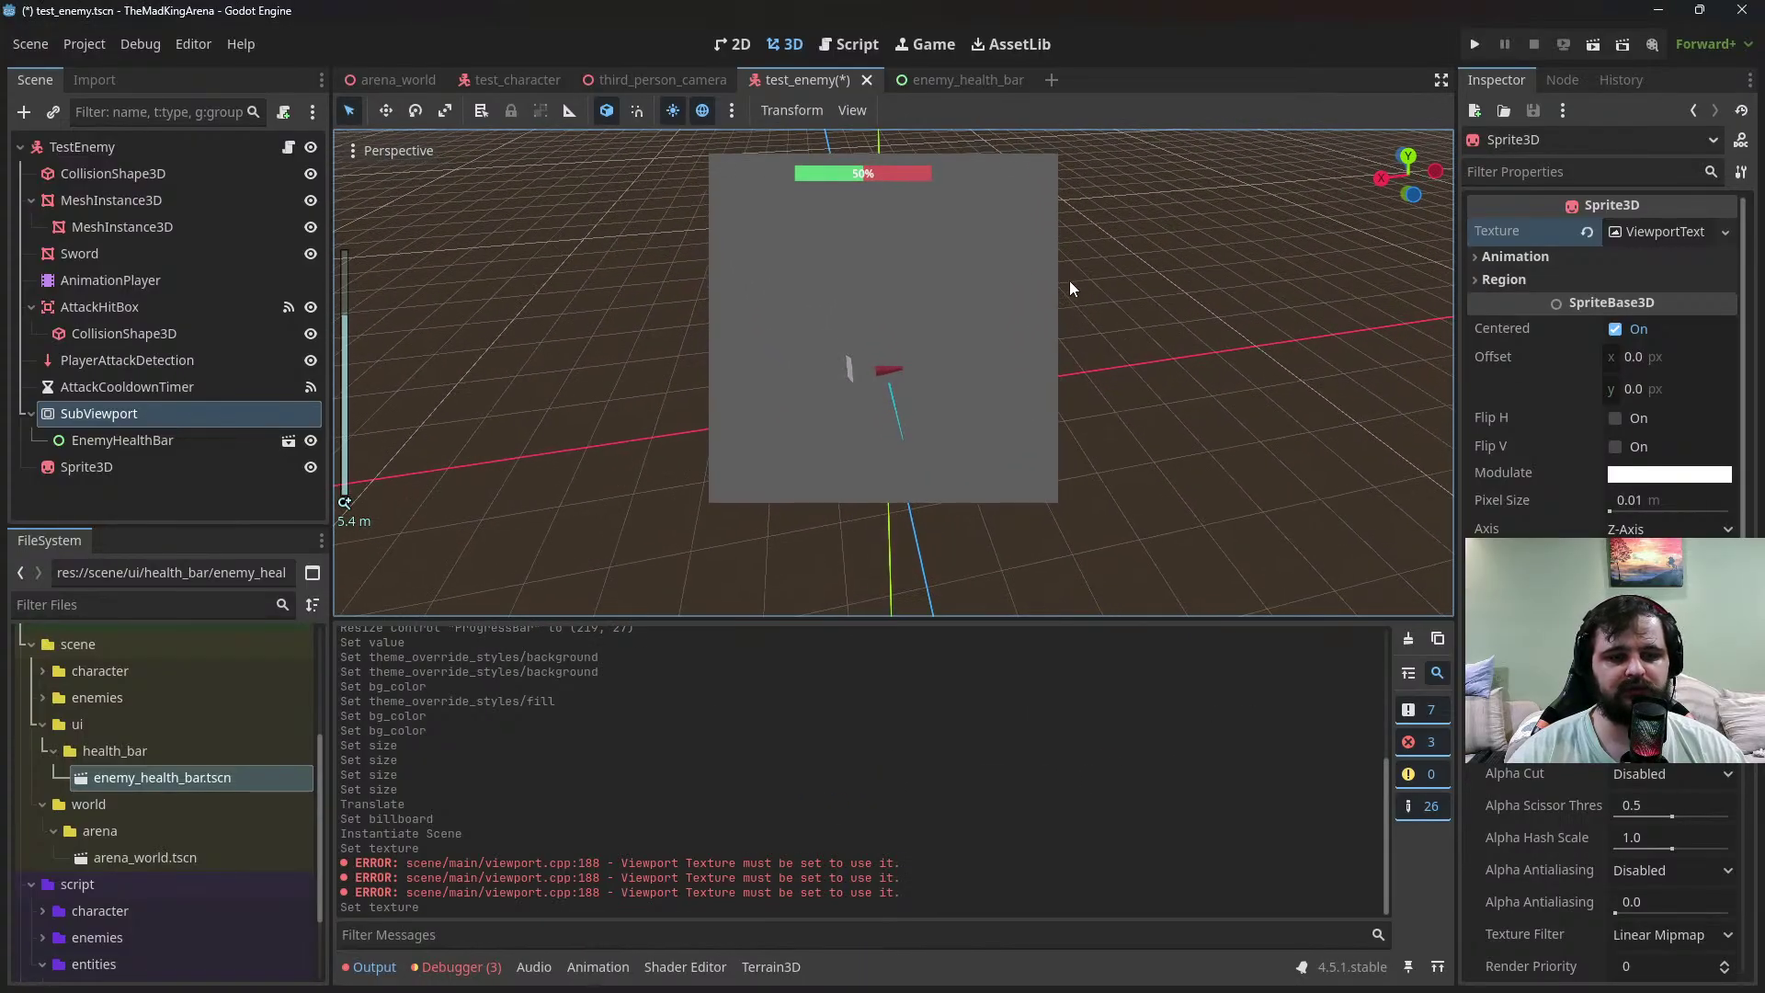
key("ctrl+s")
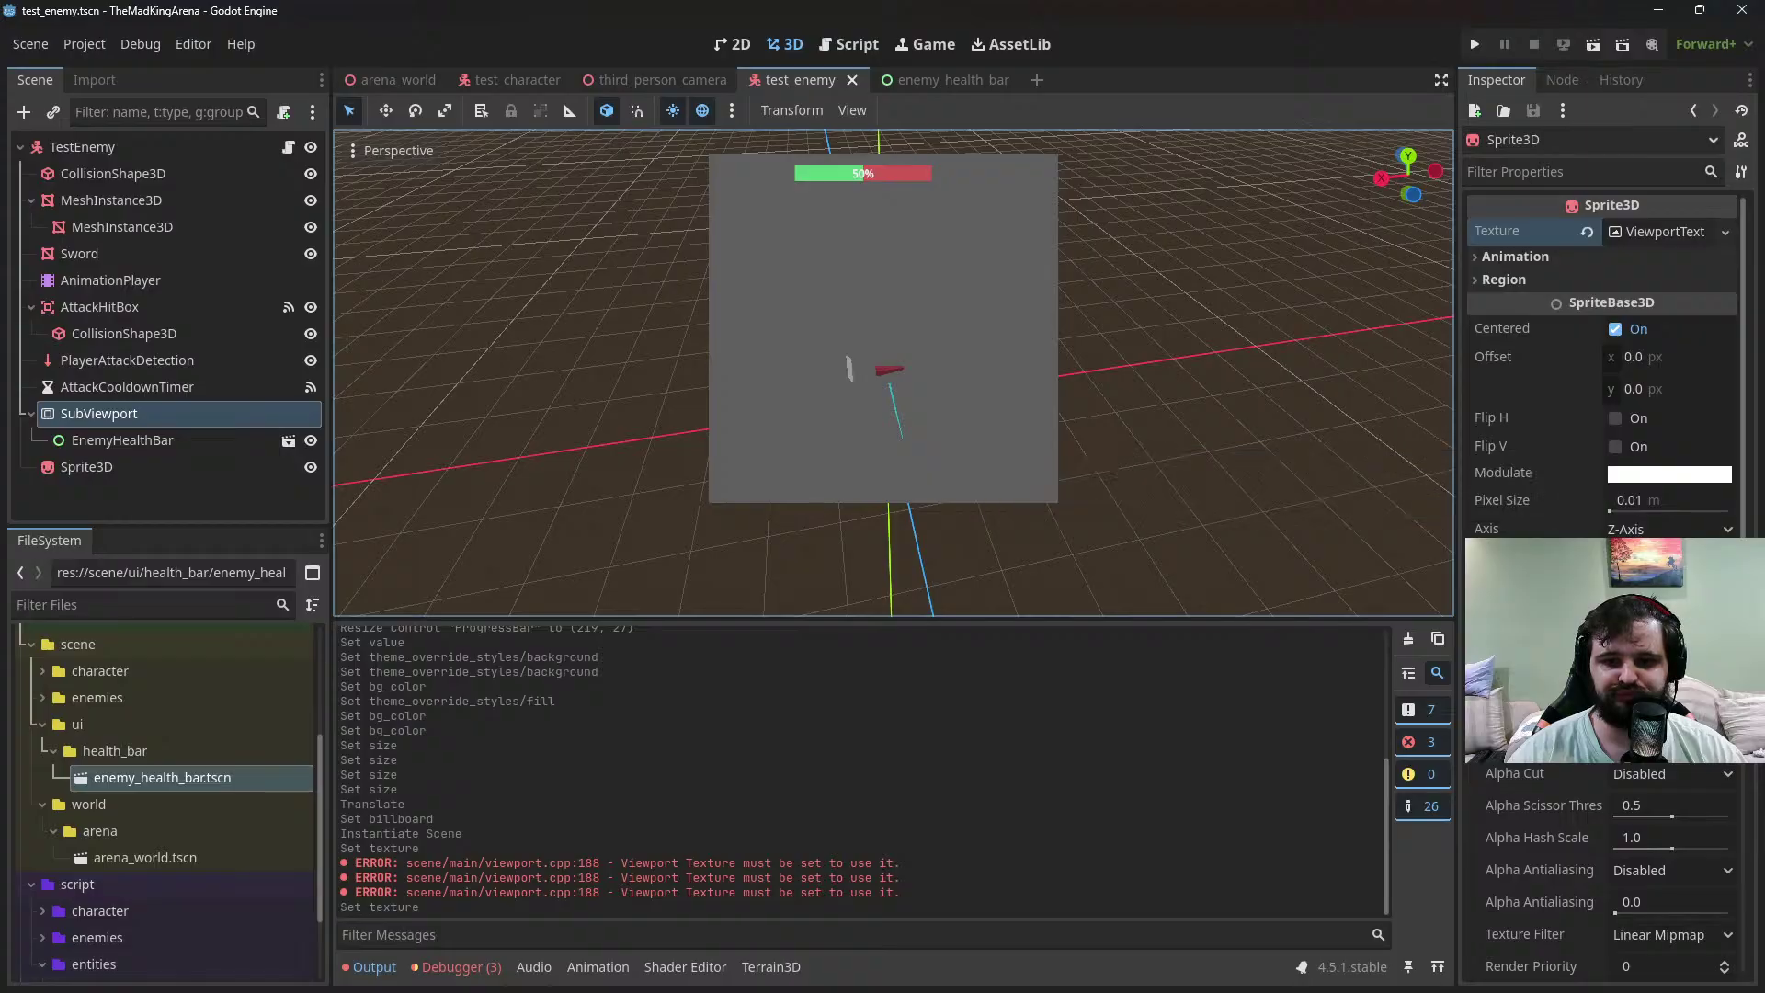
Switch the Sprite3D's Transparent flag off and back on to compare its effect
left_click(1622, 613)
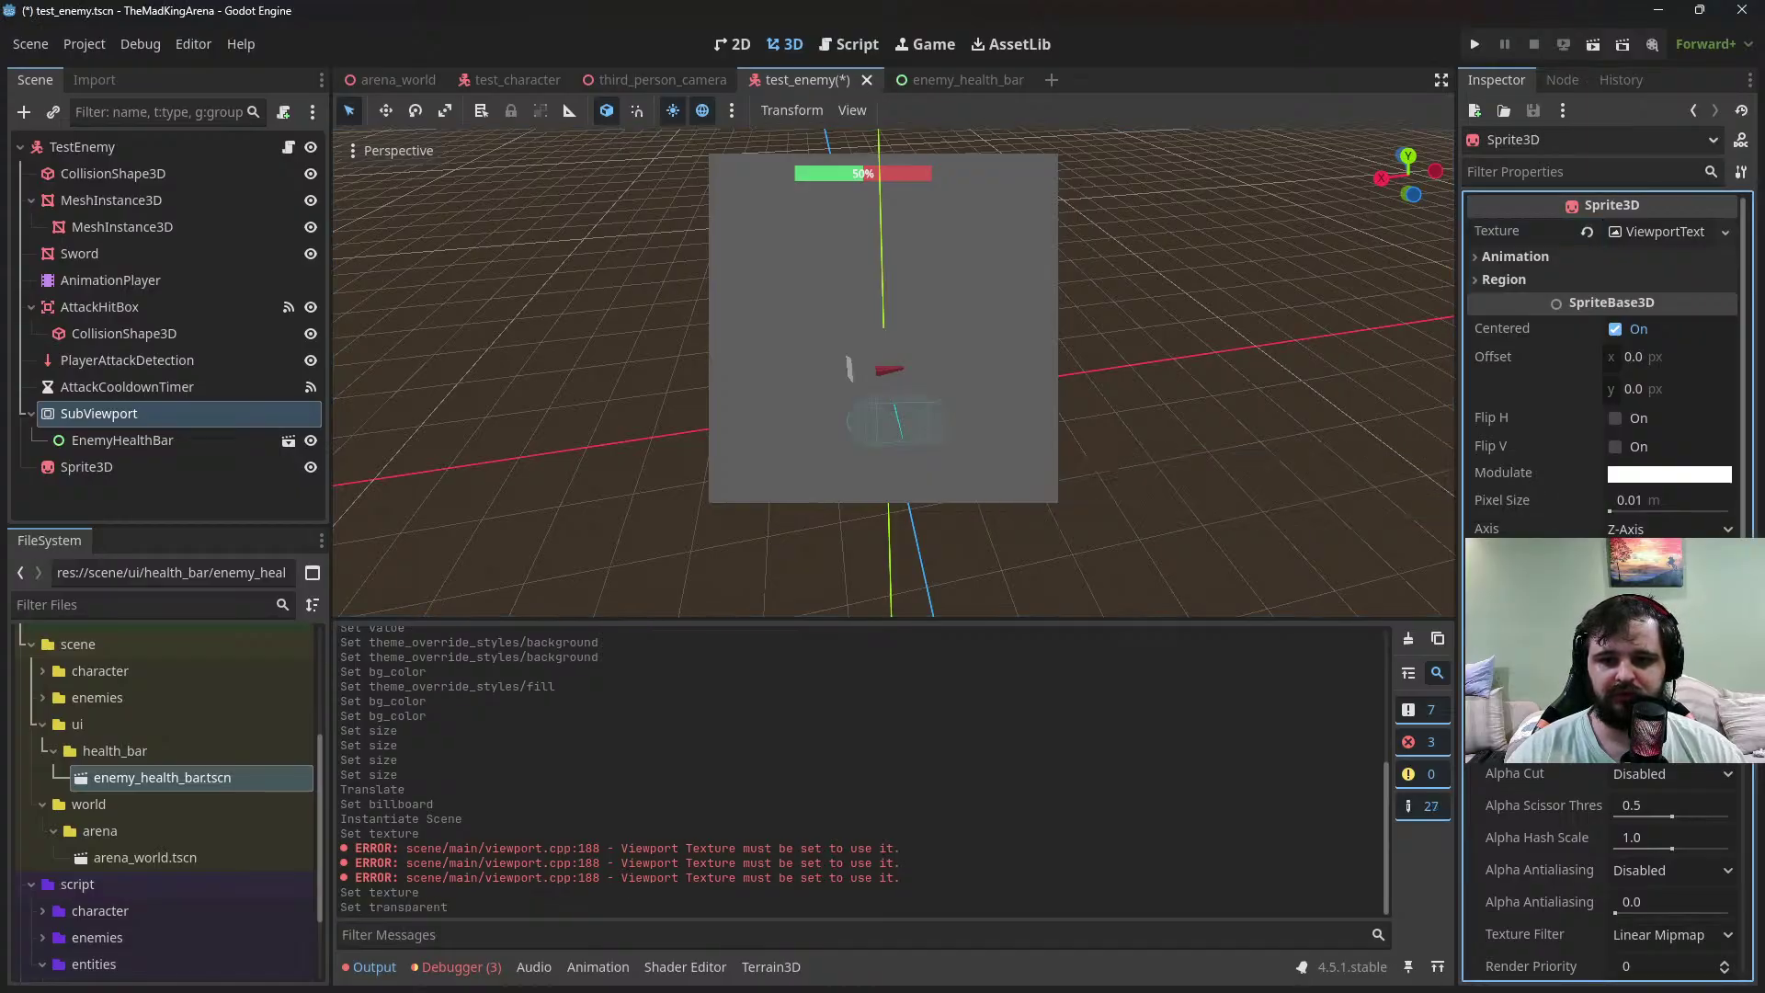
left_click(1622, 612)
left_click(1622, 613)
left_click(1622, 612)
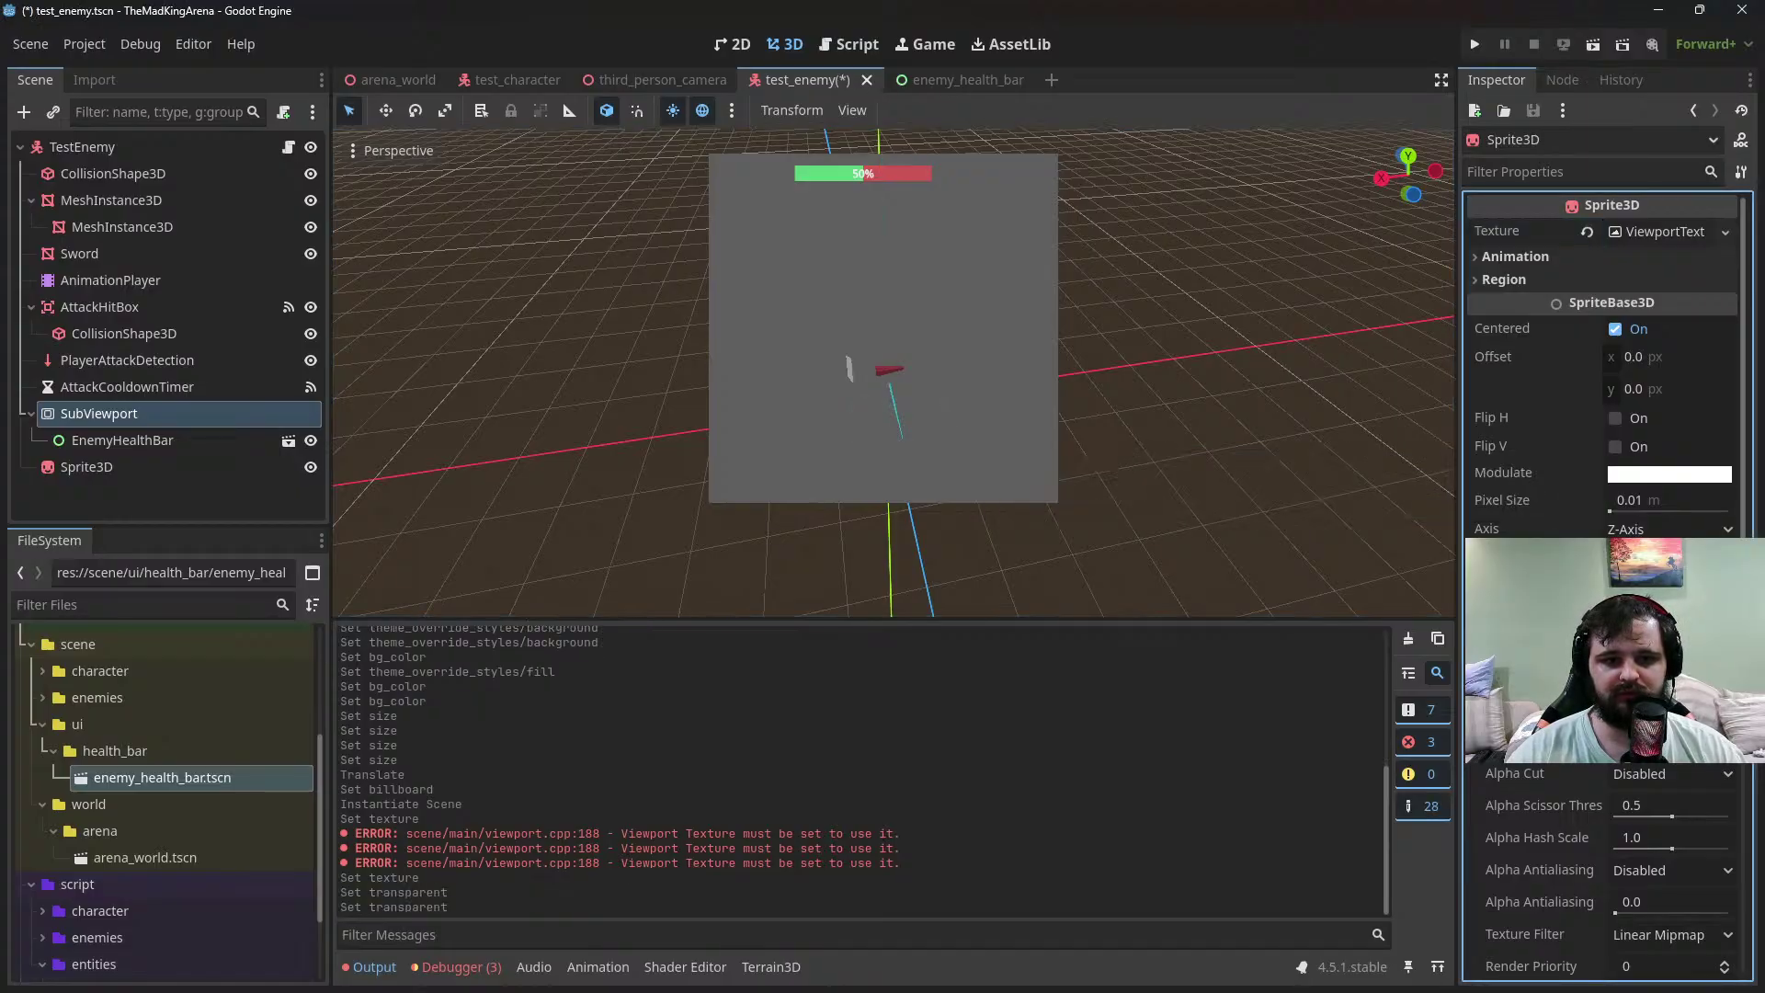
middle_click_drag(1333, 459, 1308, 405)
Try several Alpha Cut modes on the Sprite3D and compare how its grey background looks
scroll(1527, 417, "down", 4)
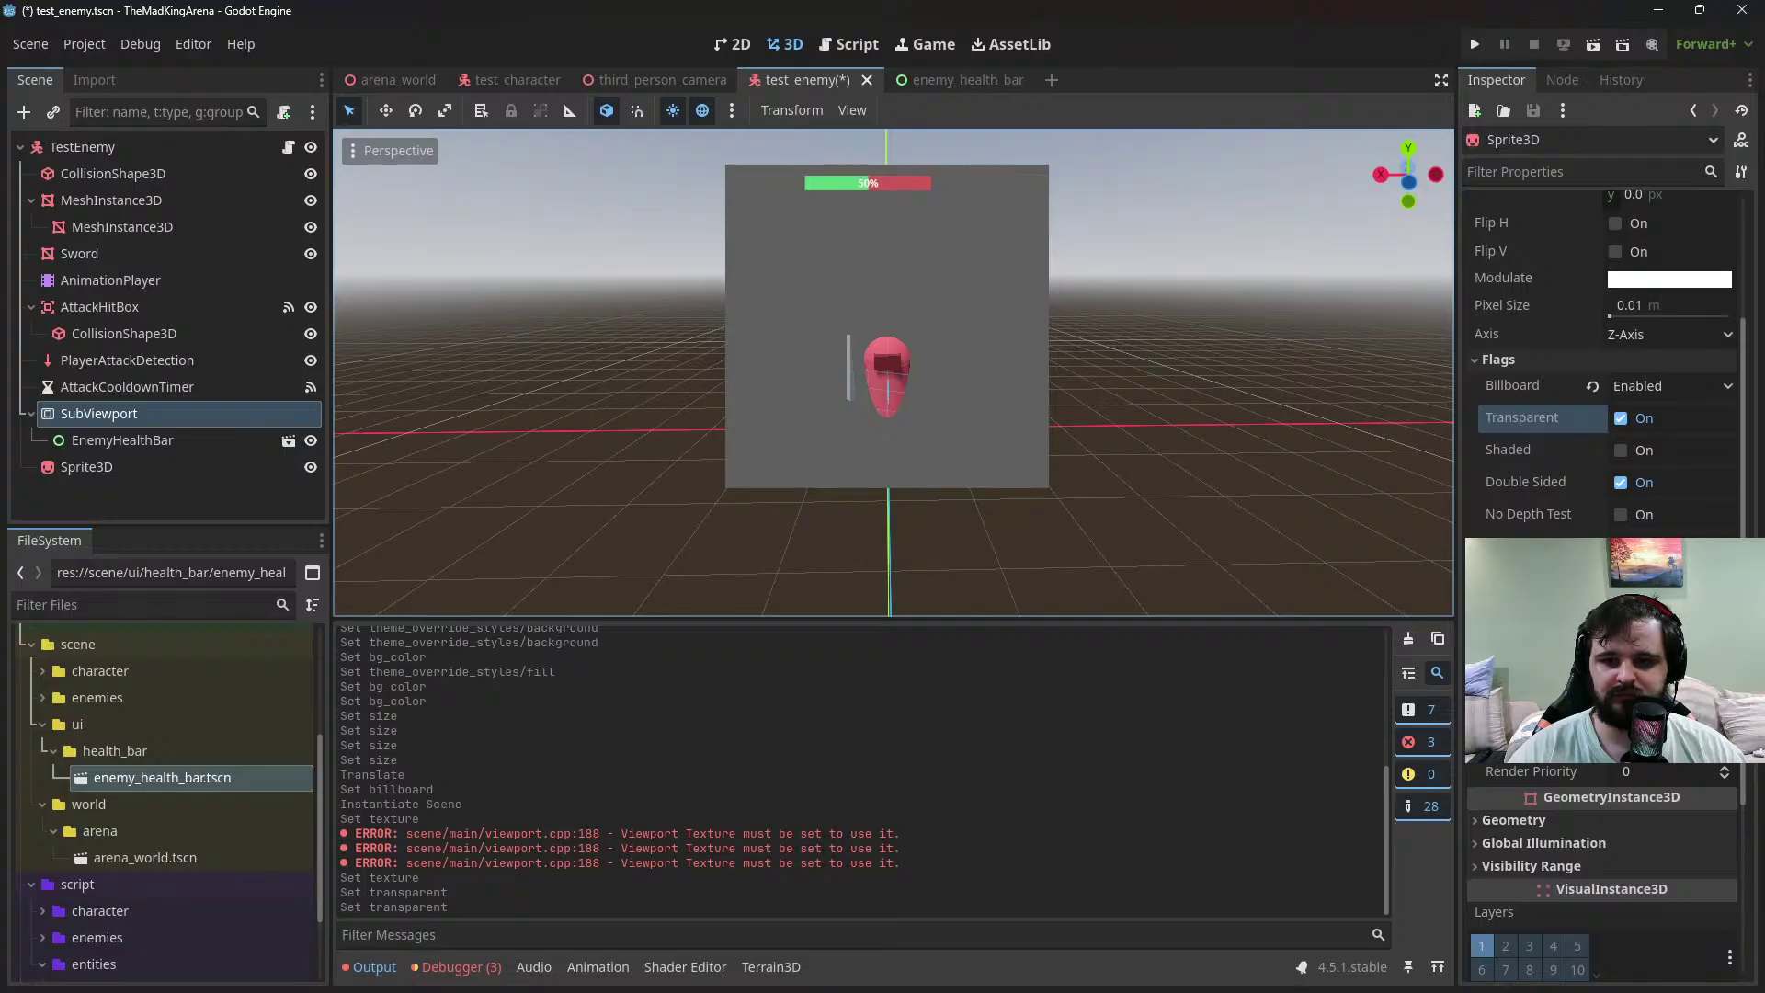
left_click(1669, 579)
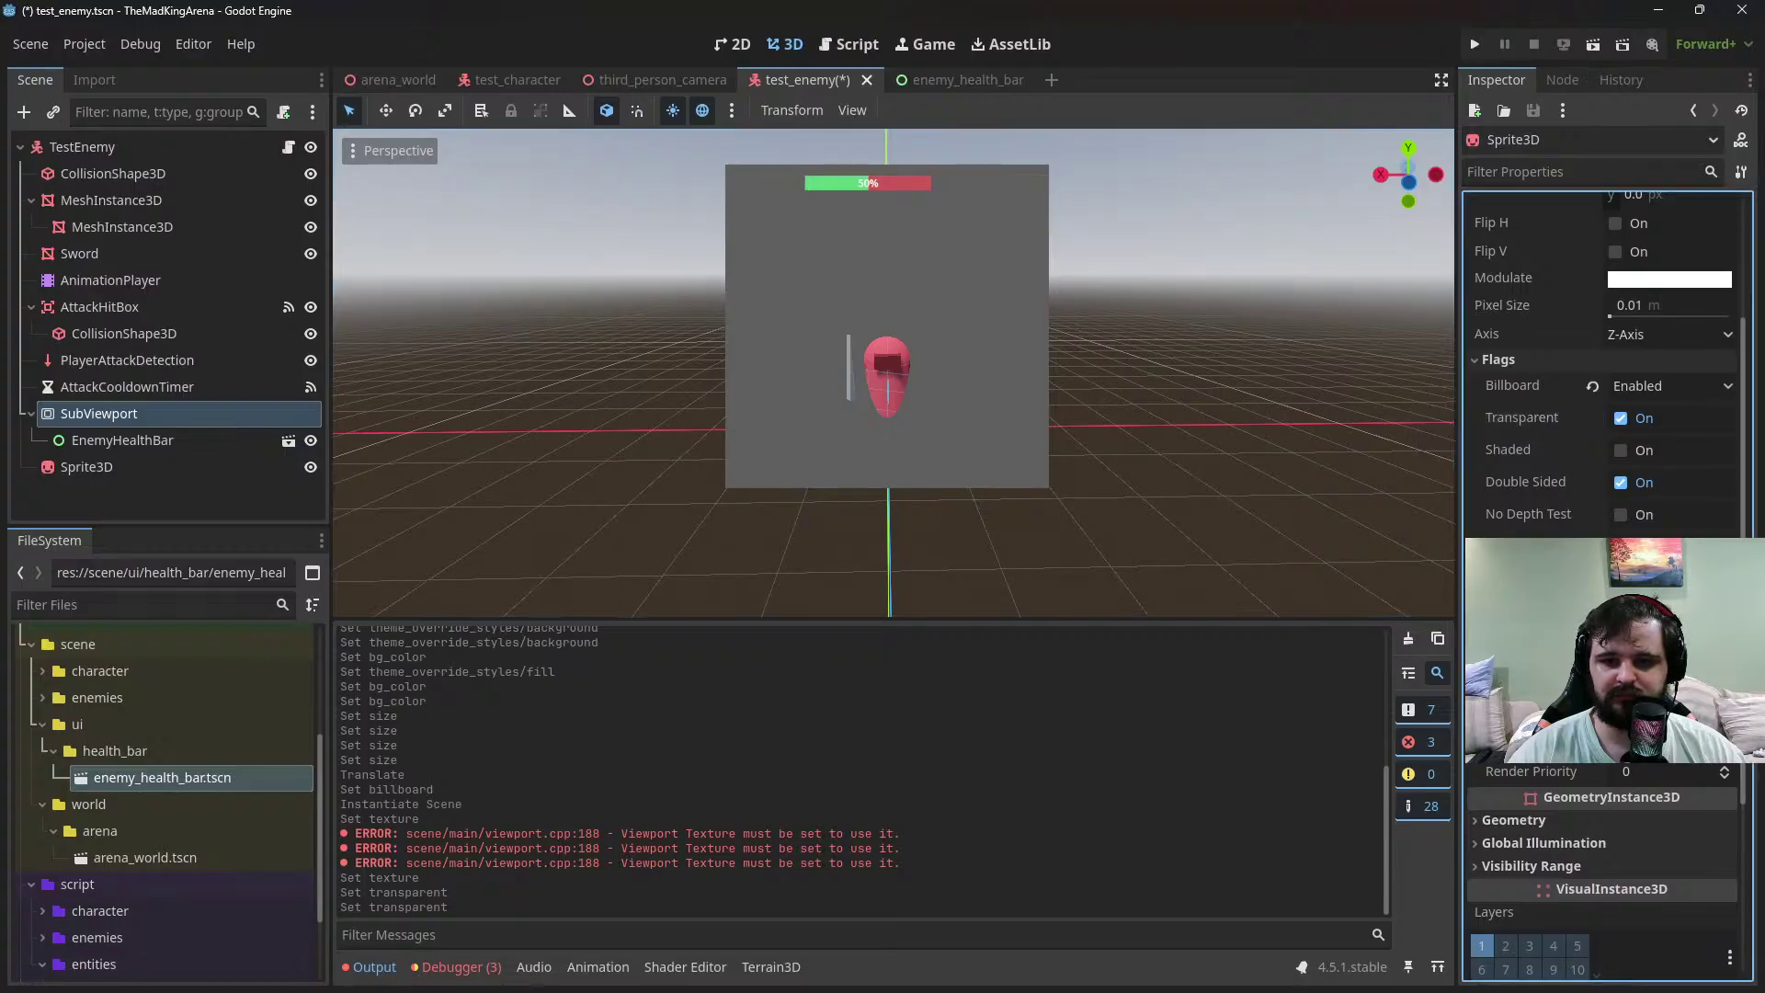
left_click(1669, 634)
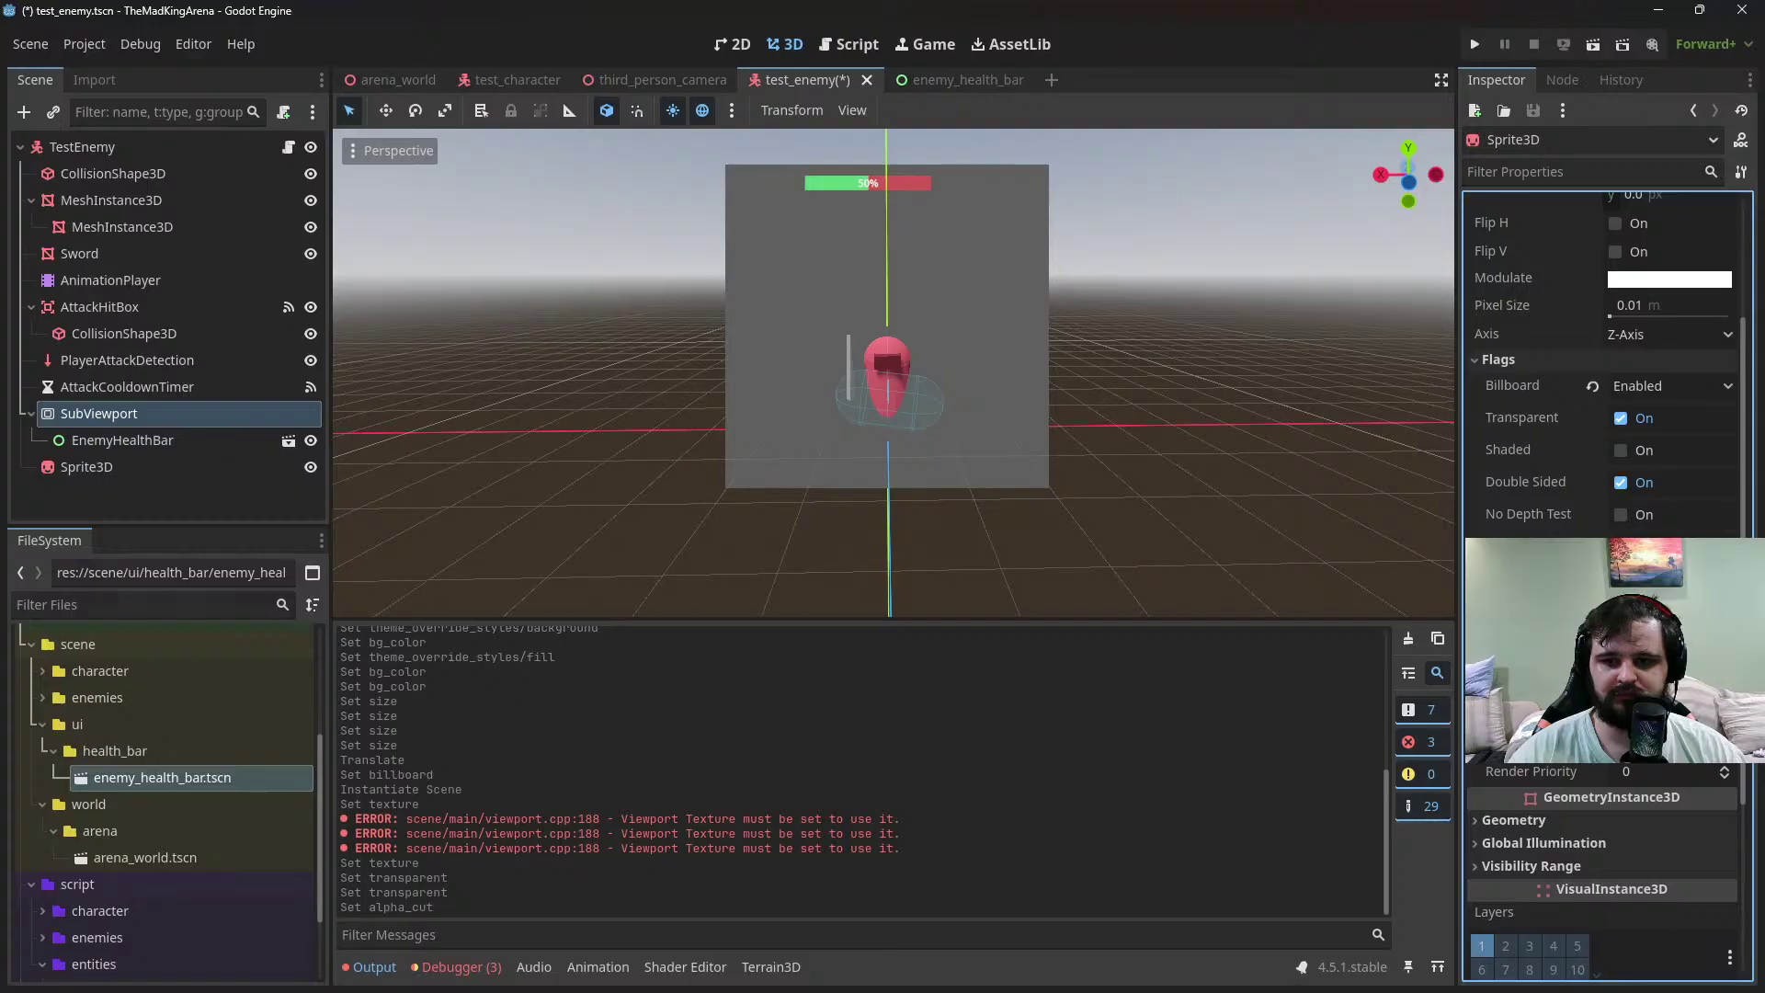
left_click(1669, 660)
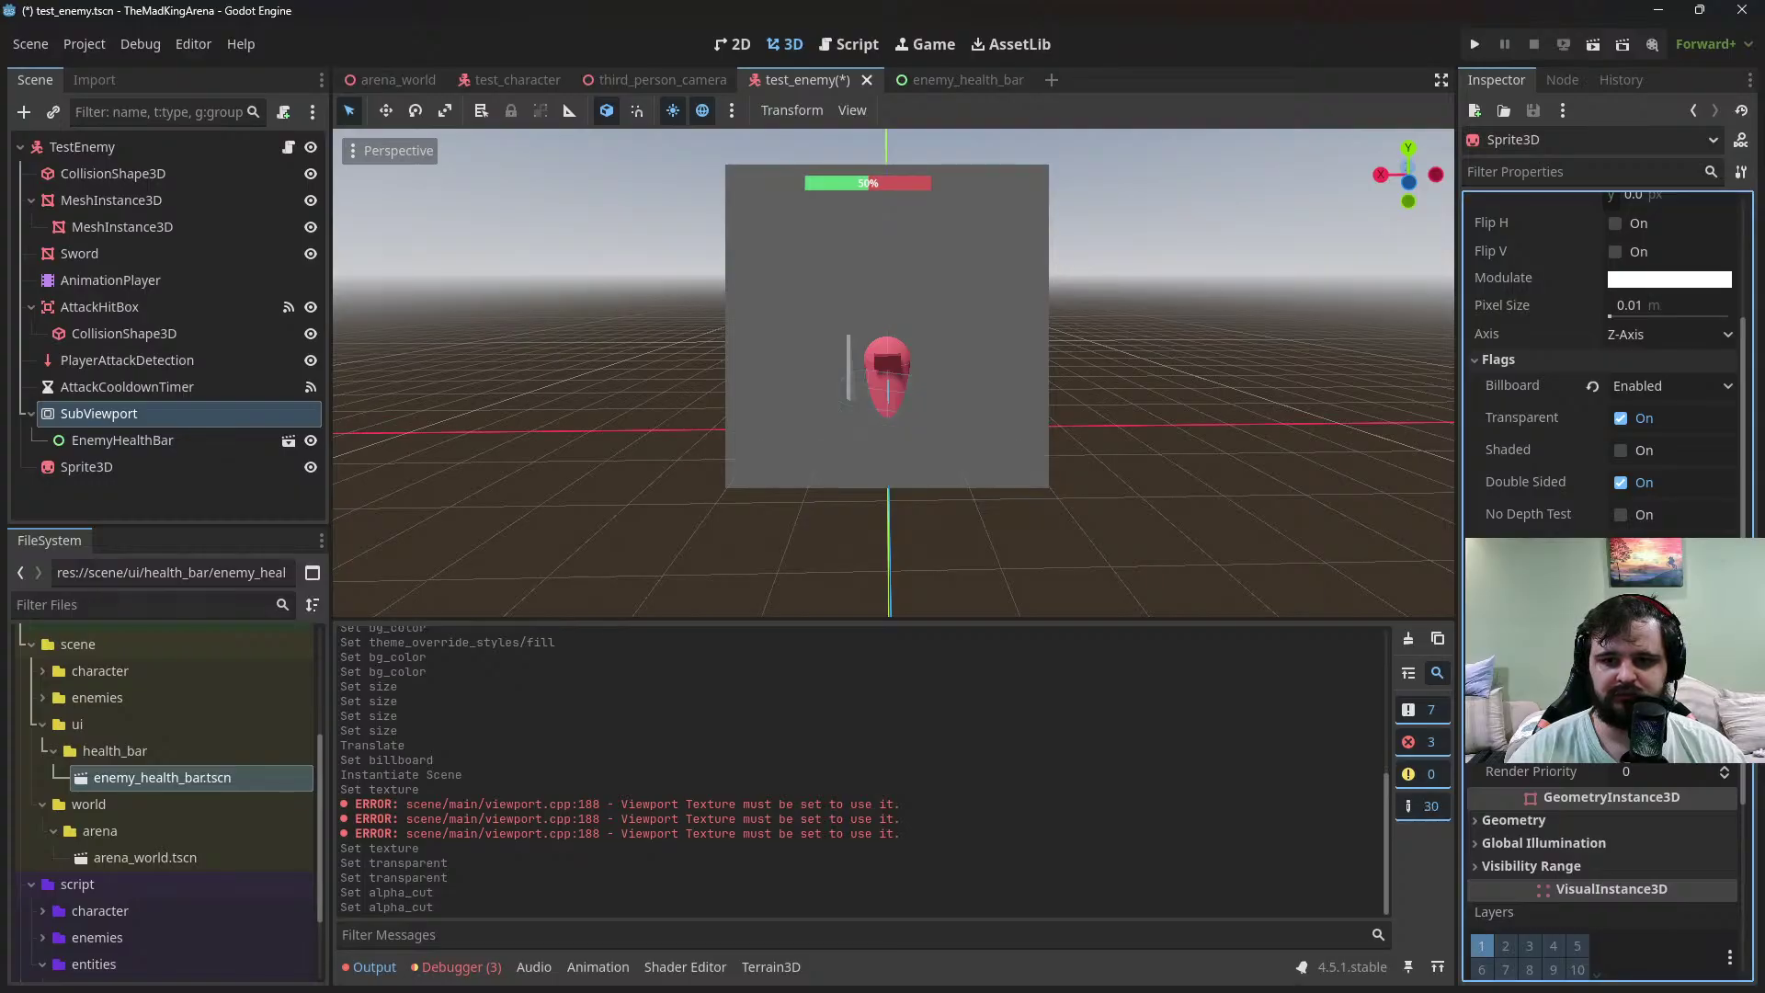
left_click(1669, 686)
left_click(1669, 661)
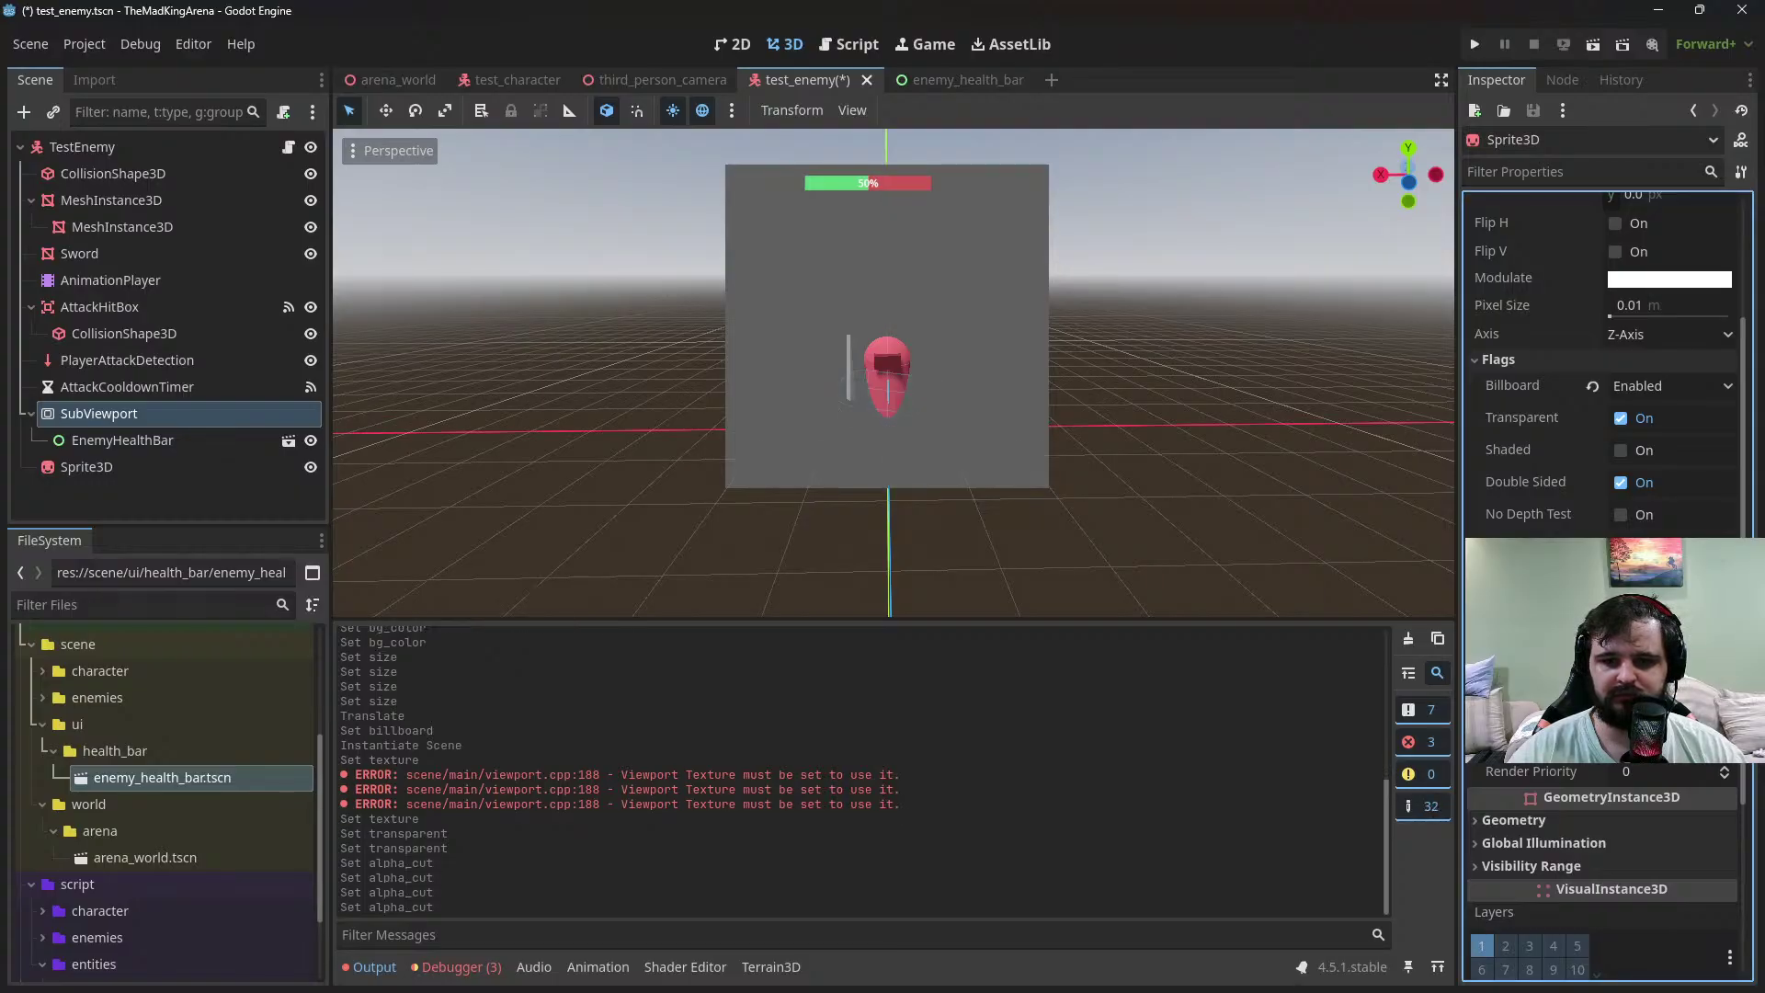
left_click(1669, 686)
left_click(1668, 661)
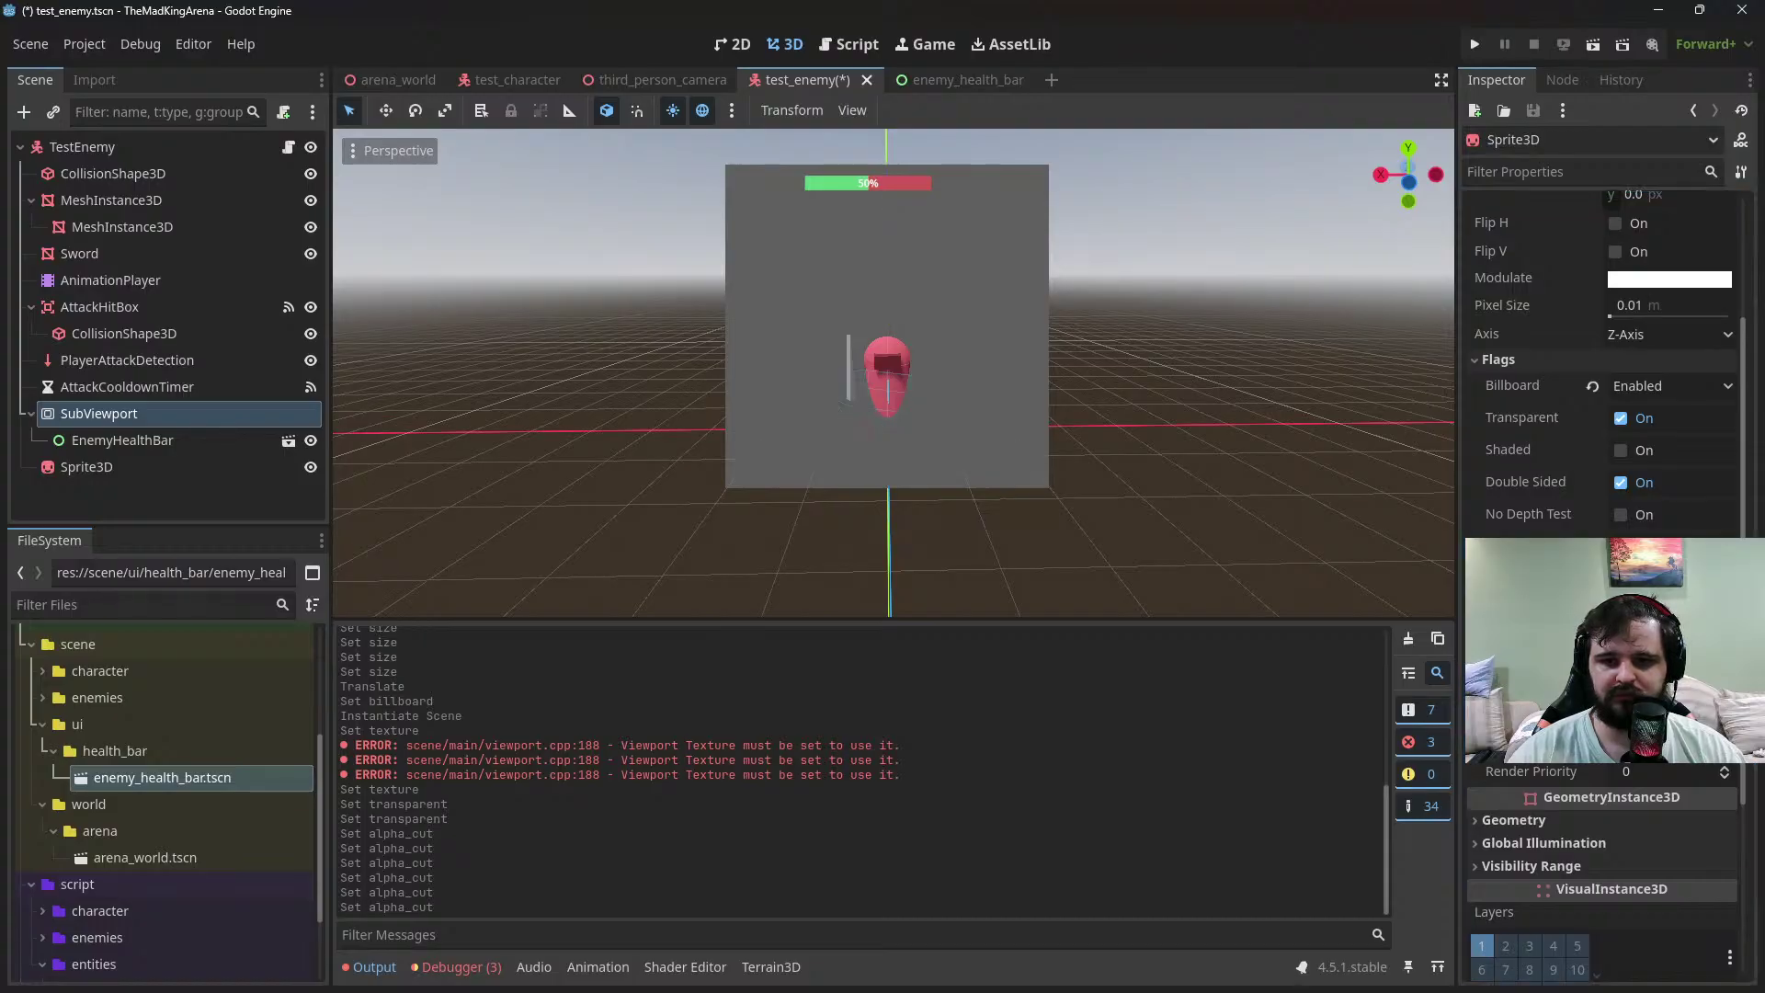
scroll(1223, 474, "up", 2)
middle_click_drag(1222, 471, 1183, 413)
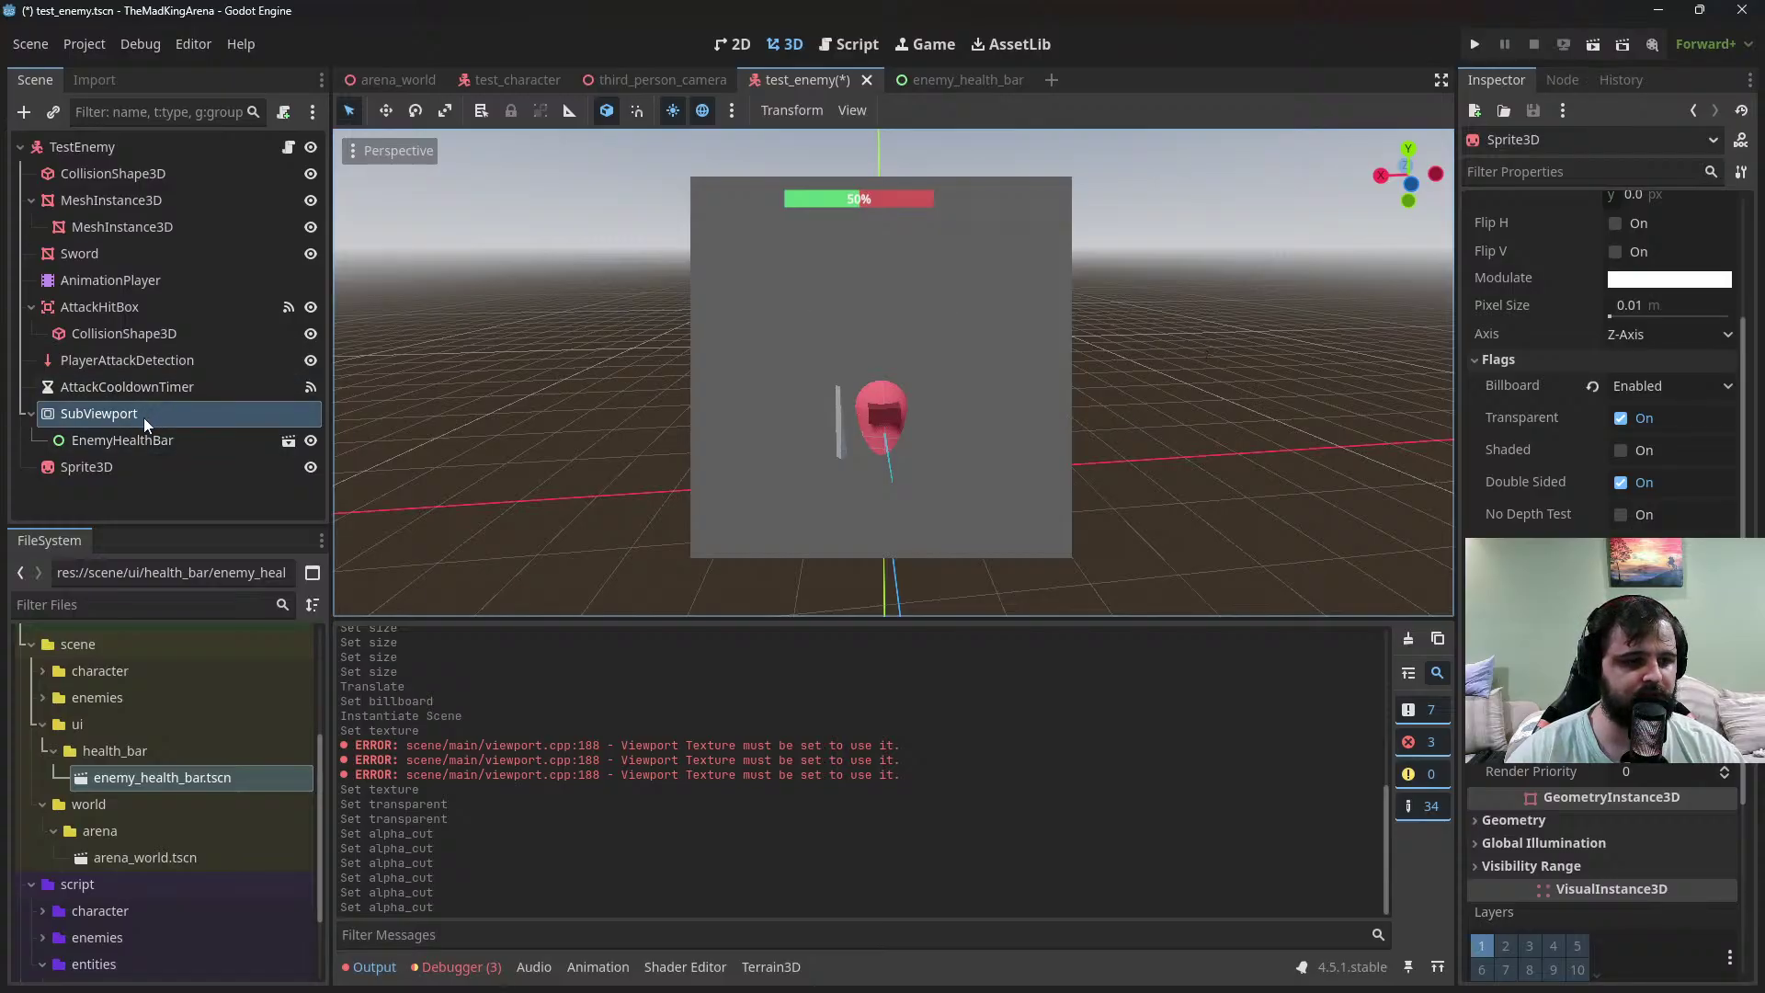
Set the EnemyHealthBar instance's Transform width to 200 px and check the result in the 3D view
left_click(136, 442)
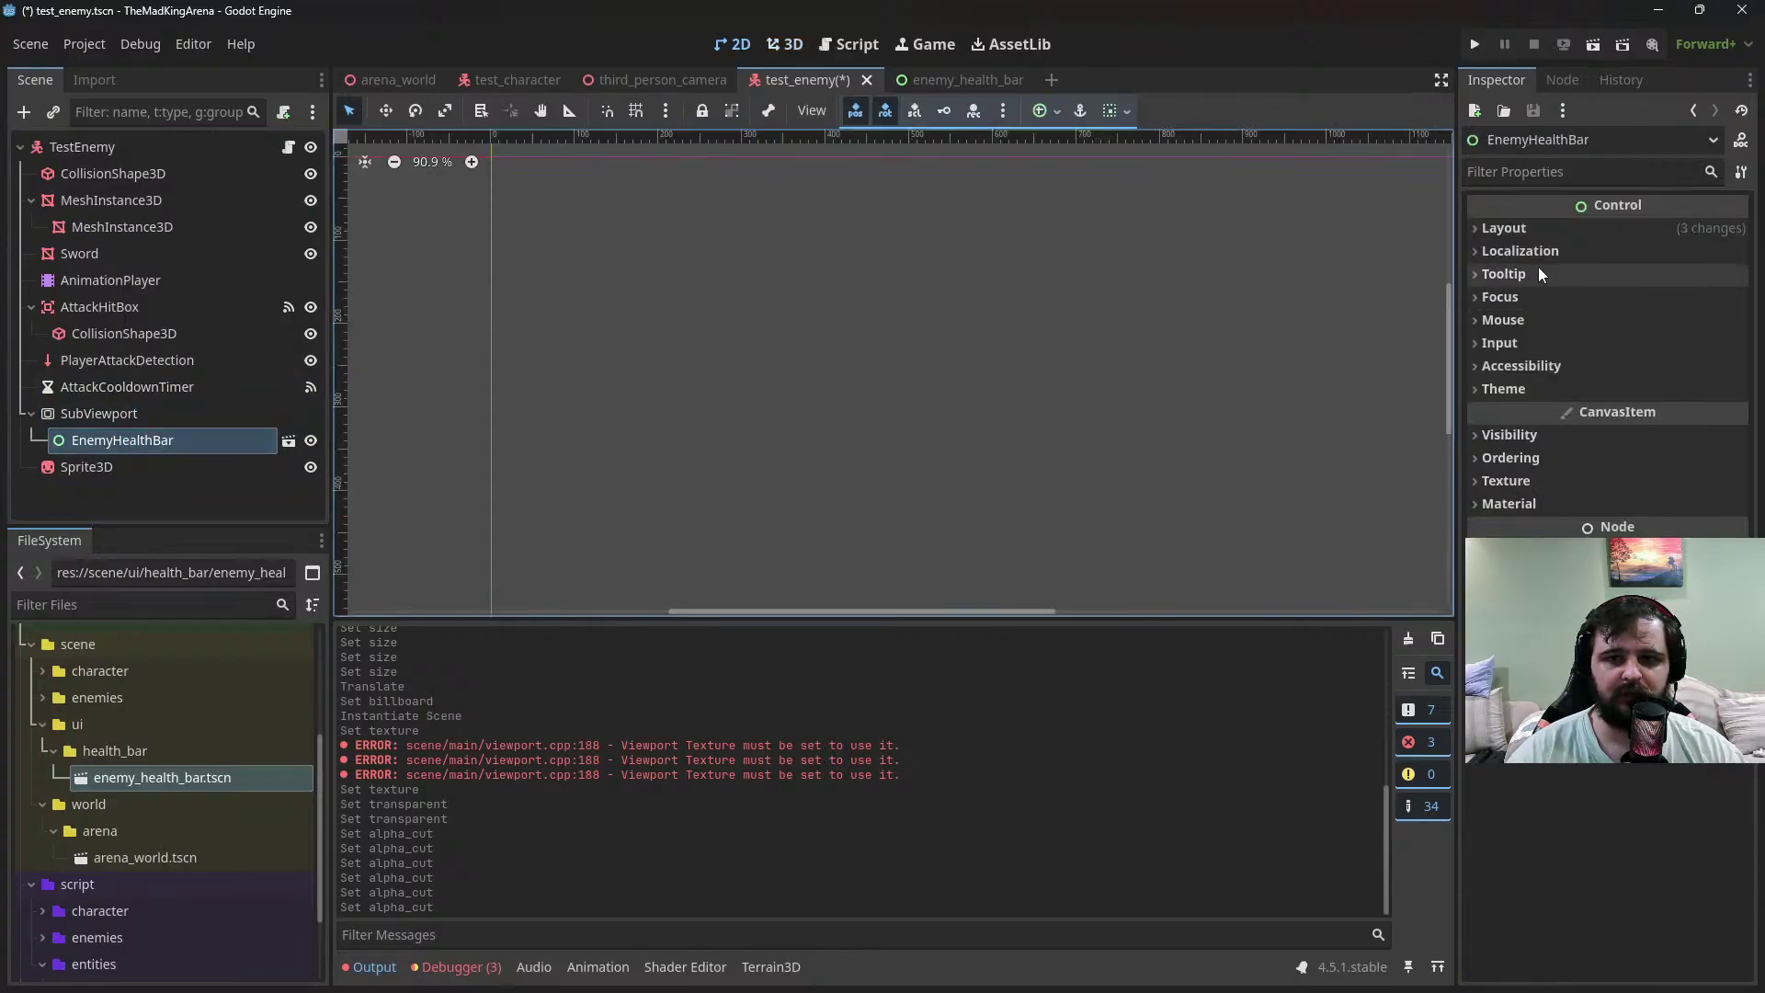
left_click(1531, 230)
left_click(1508, 515)
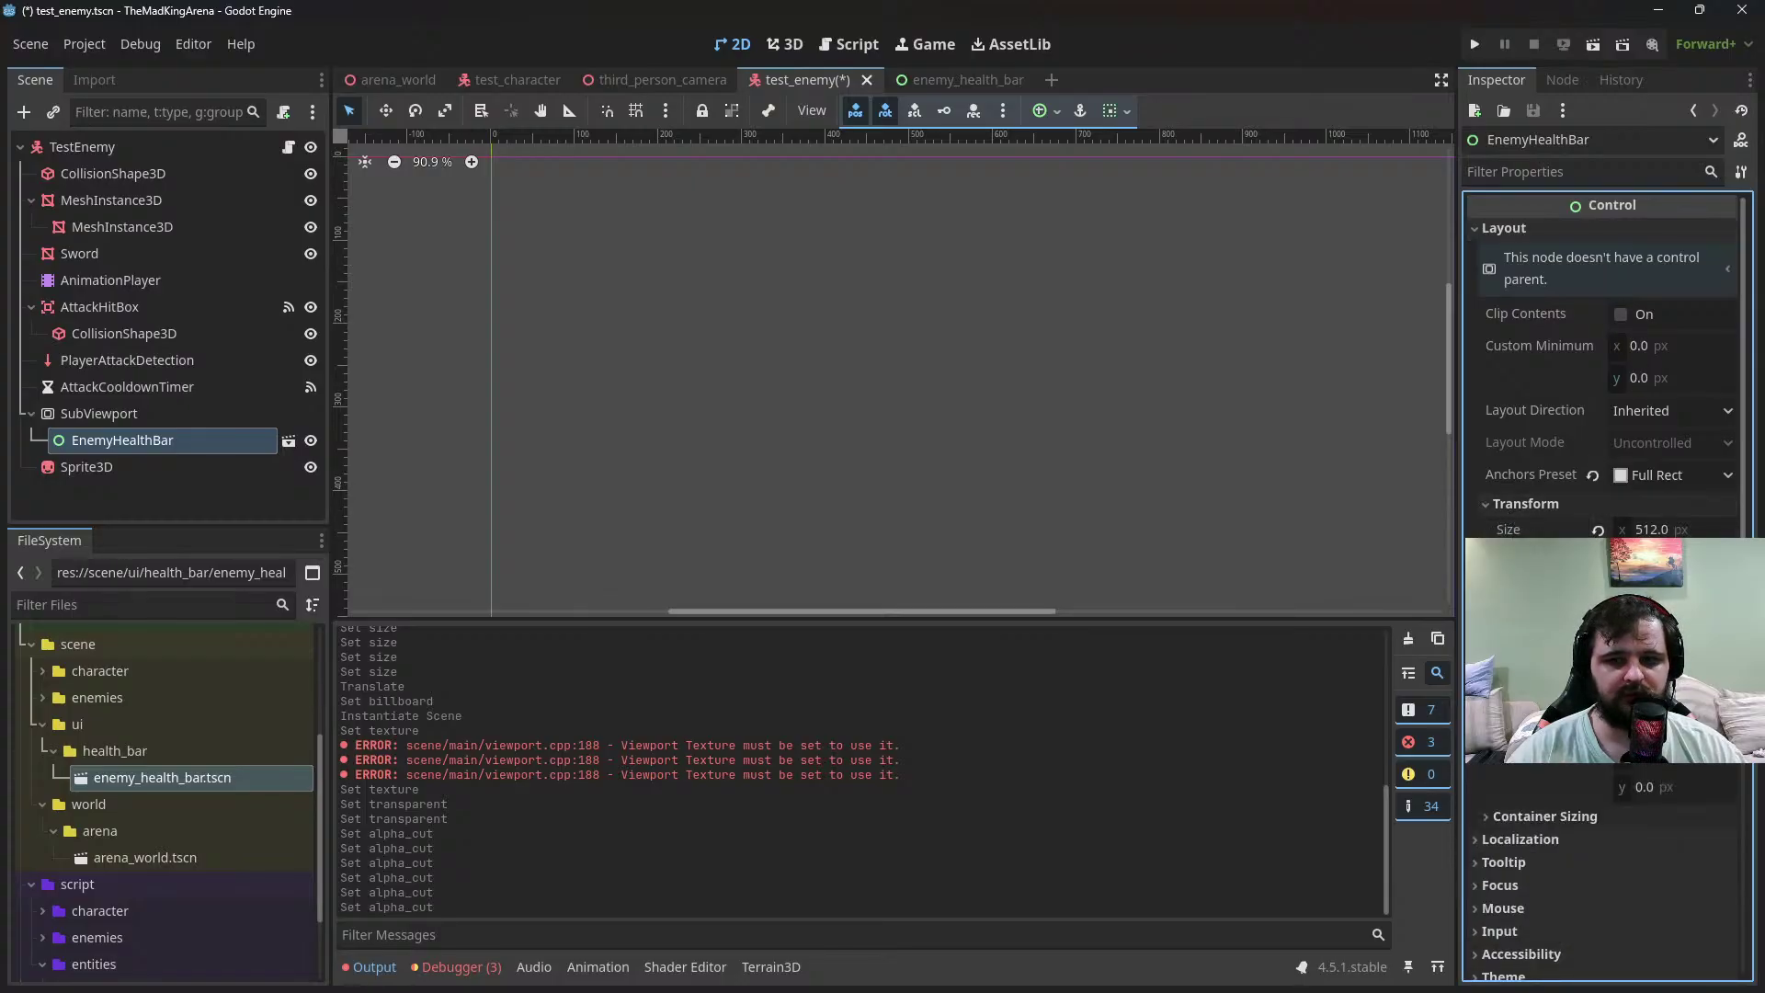
left_click(1688, 532)
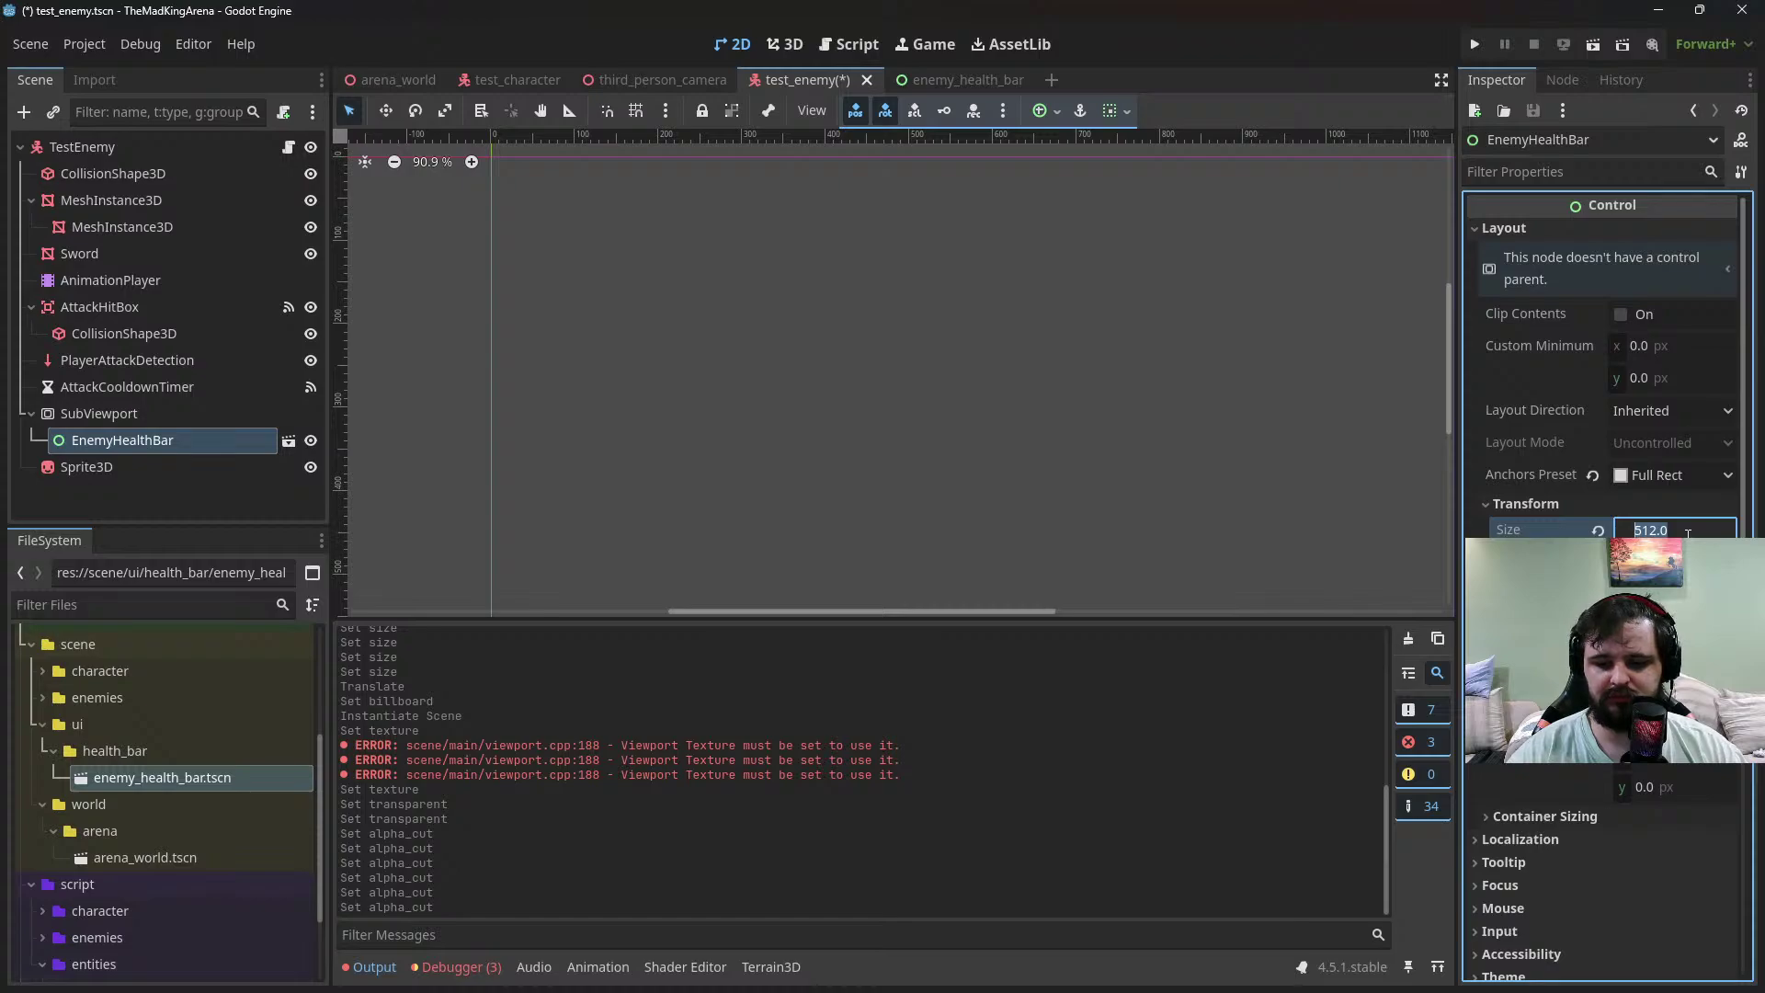
type("200")
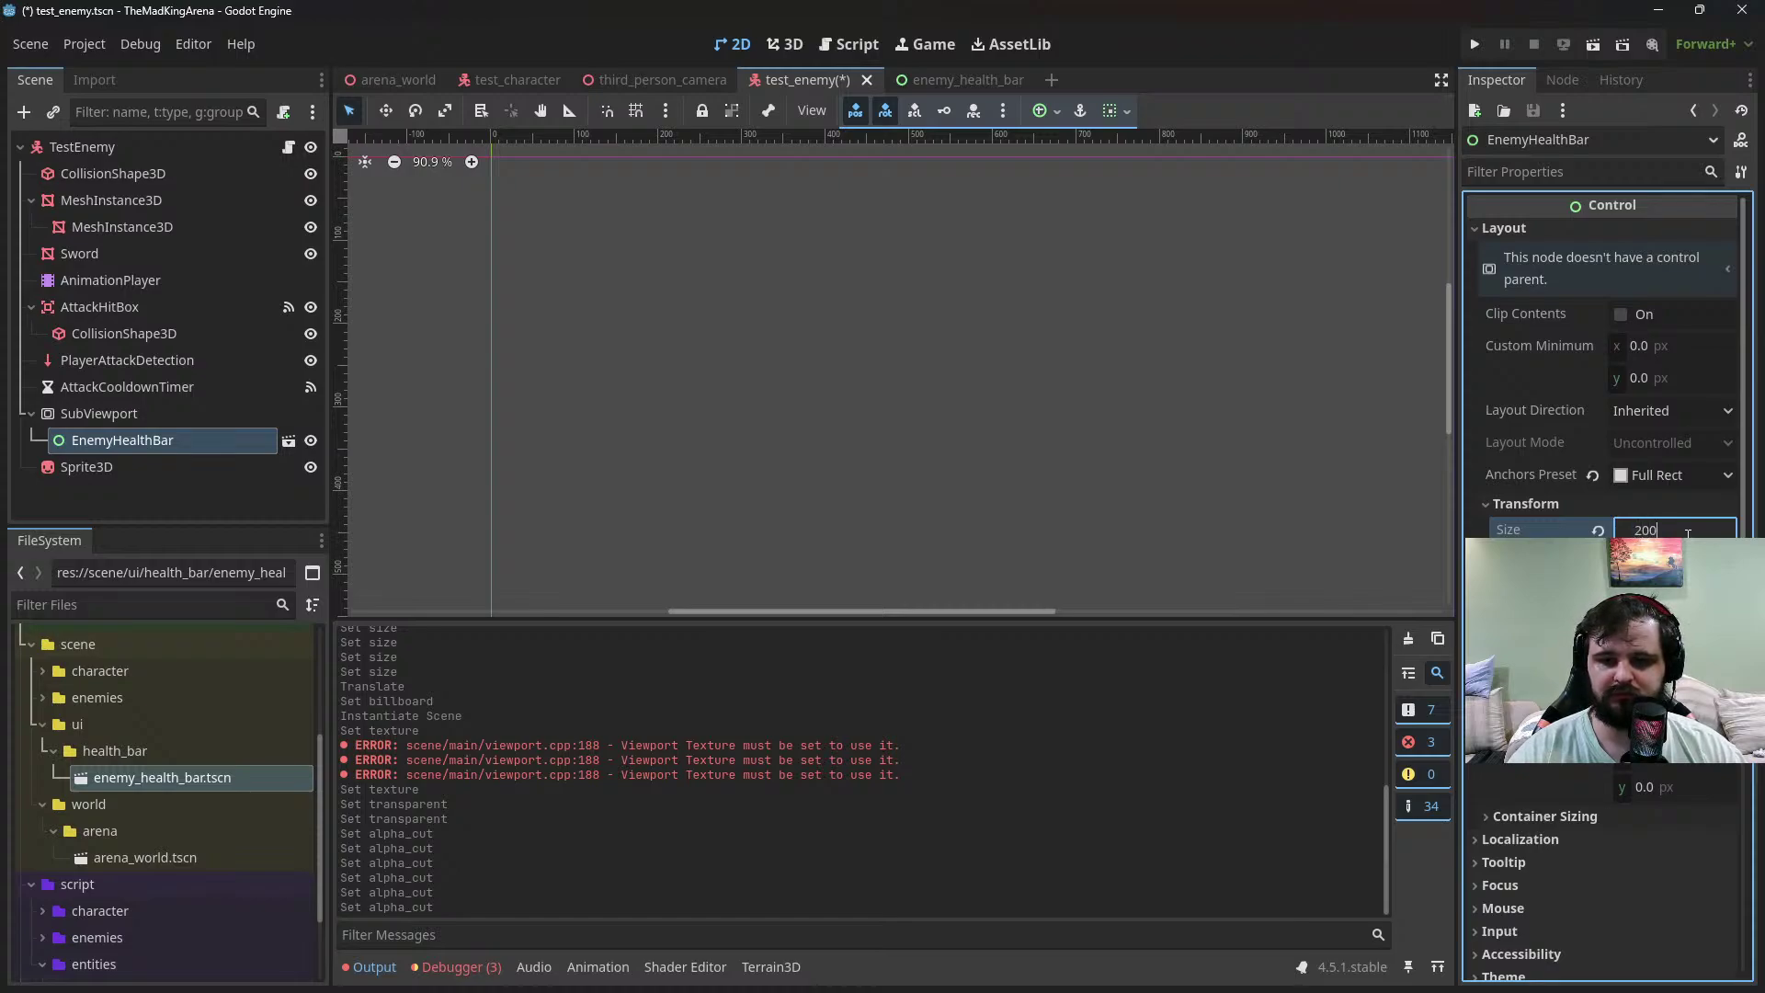
key("Return")
scroll(1064, 363, "down", 7)
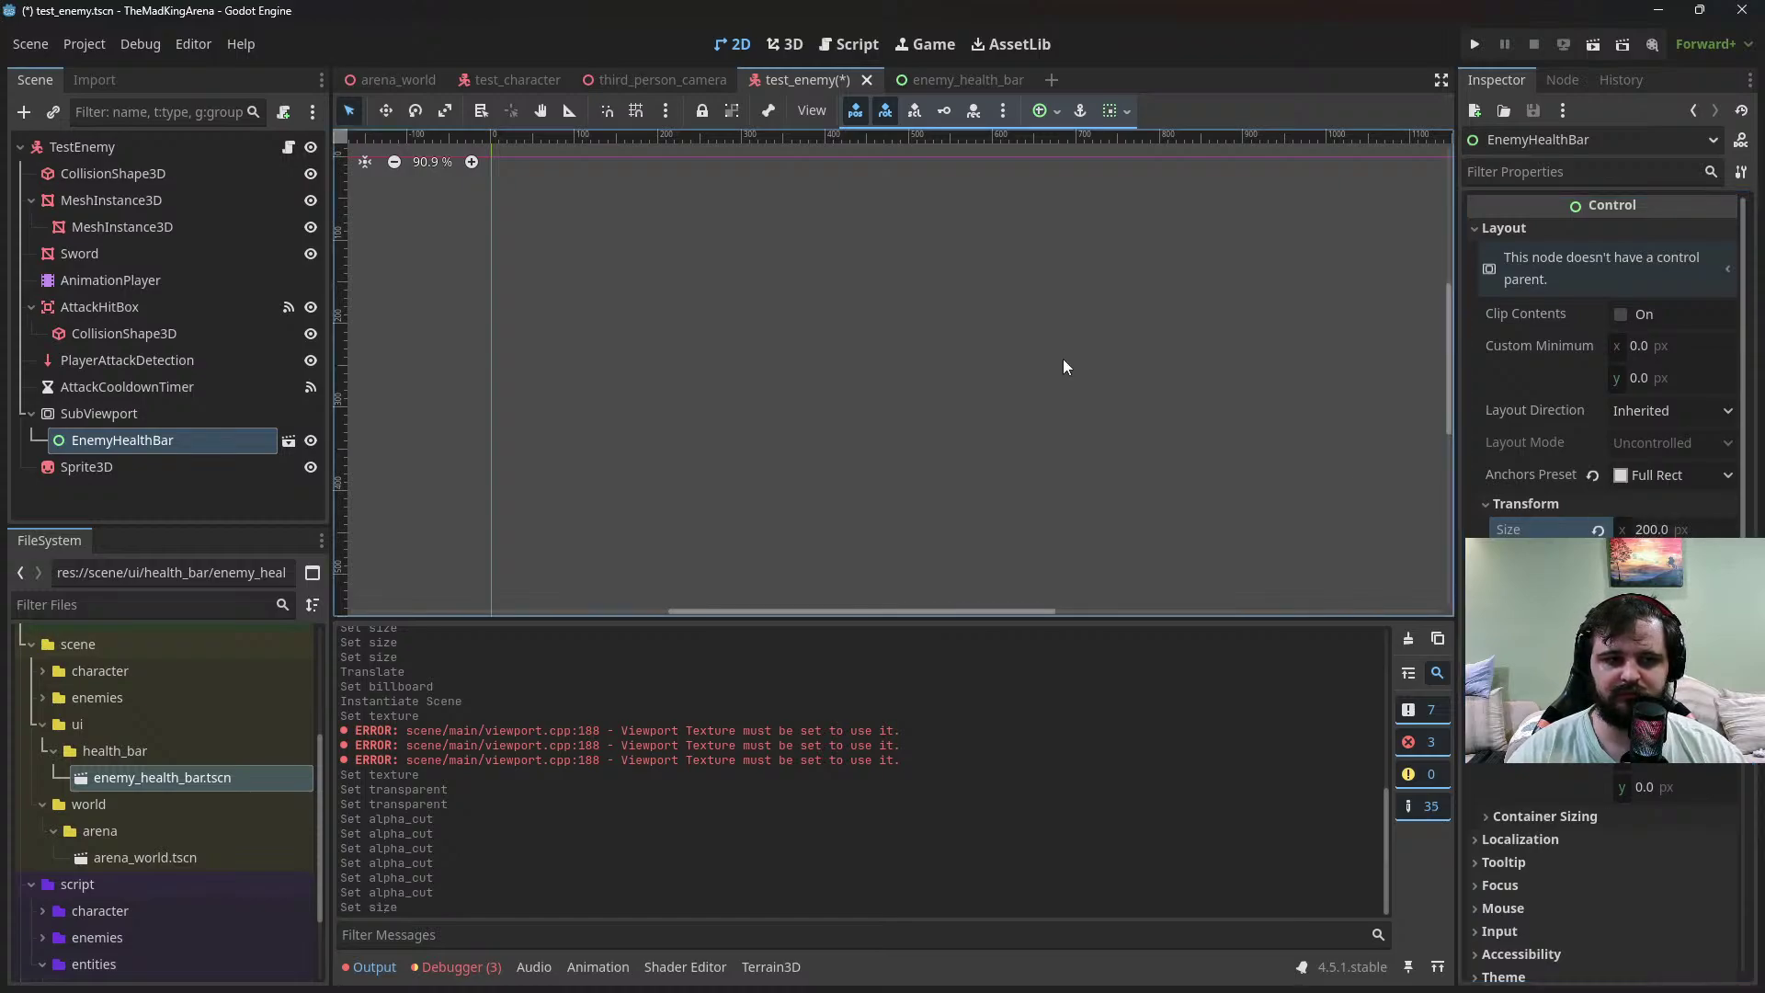
left_click(784, 44)
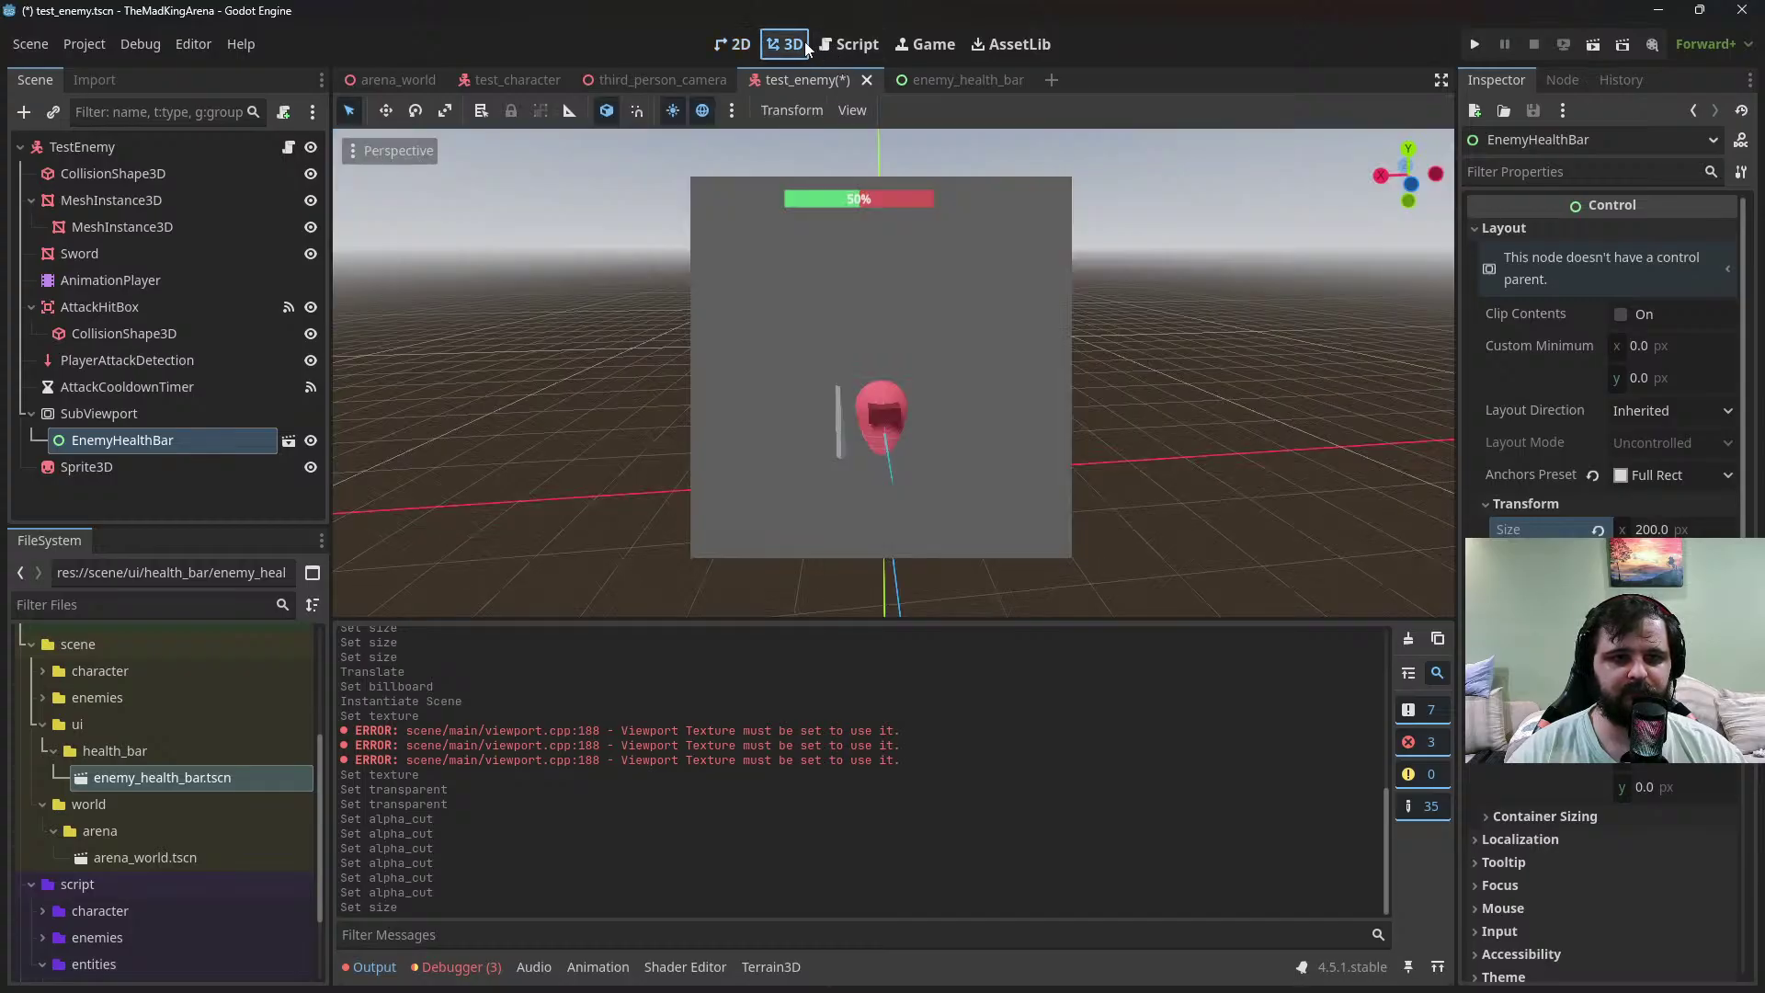
Set the SubViewport's width to 200 px
left_click(138, 413)
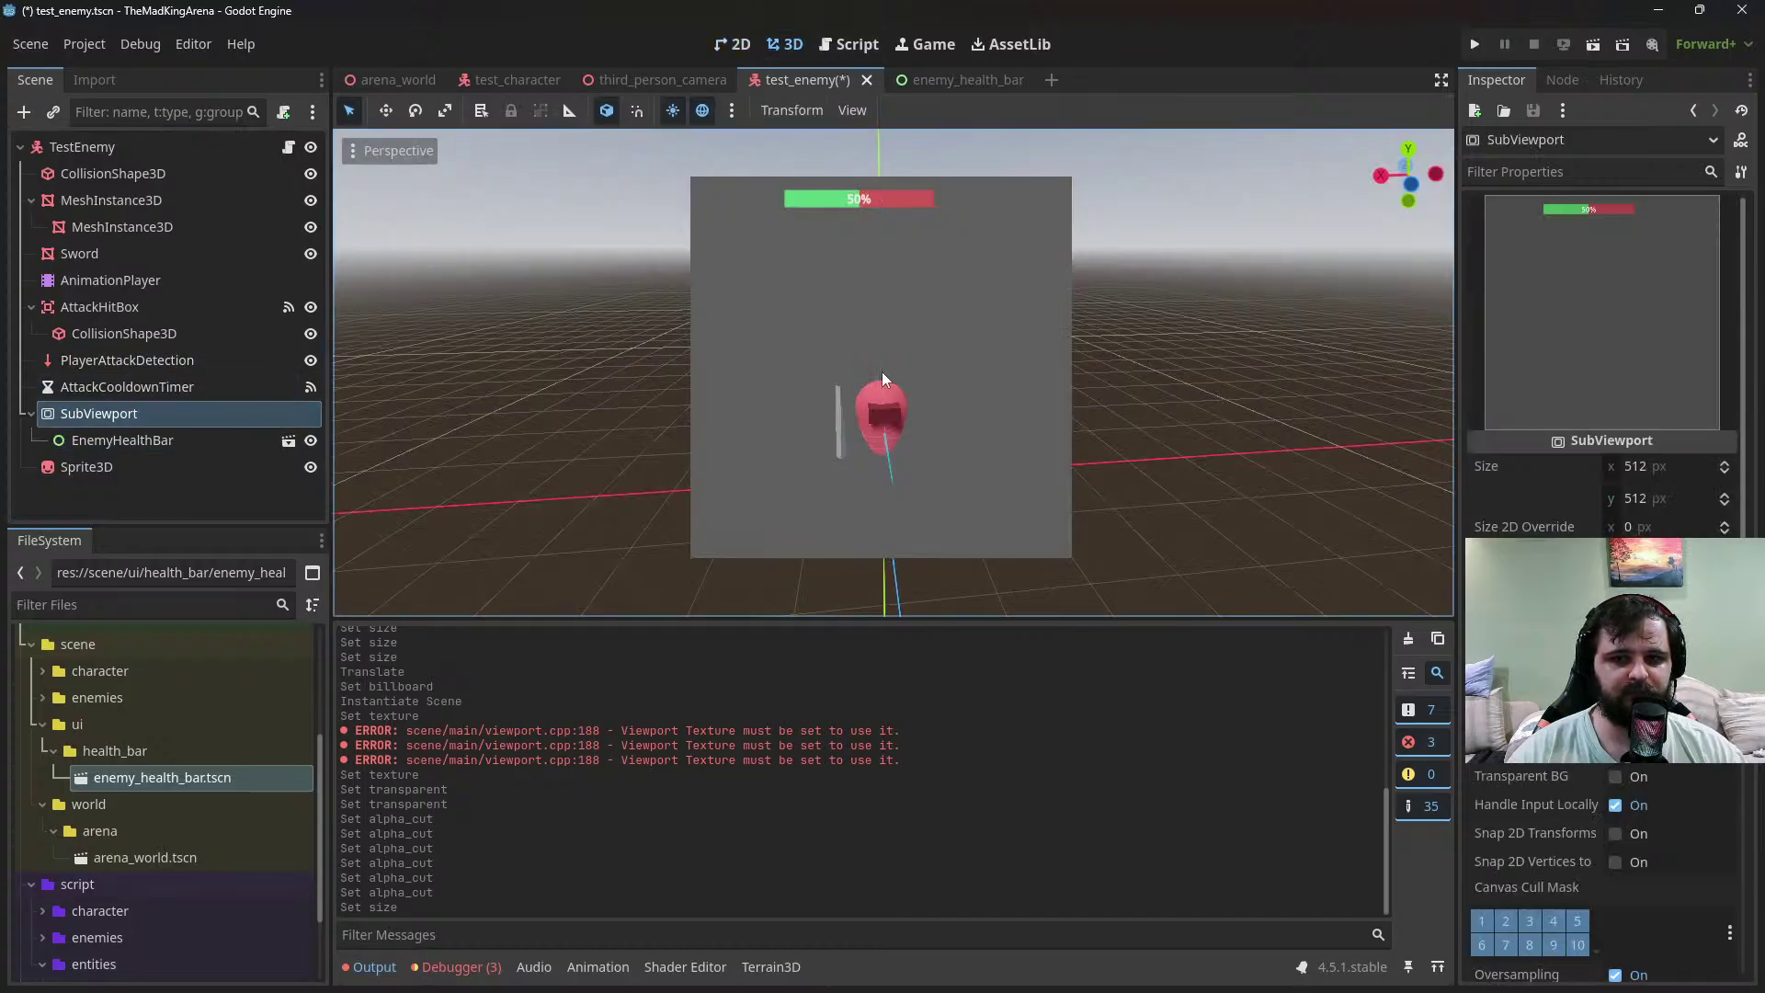
left_click(1660, 467)
type("200")
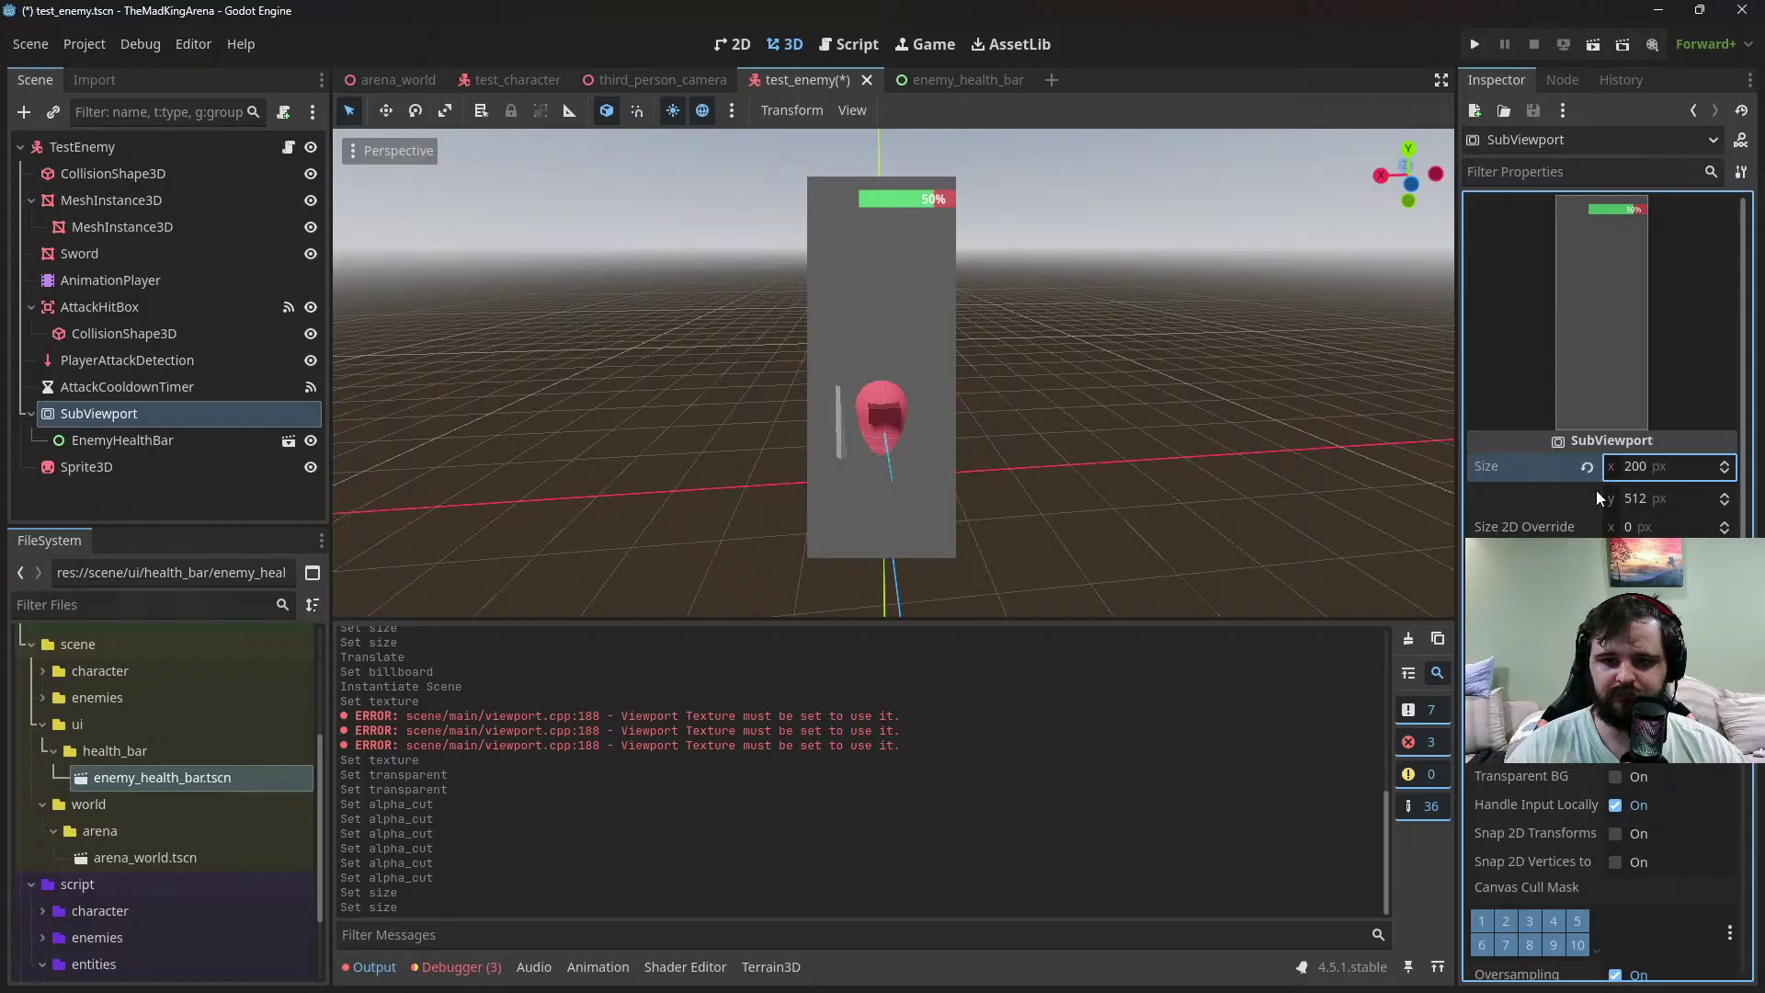
Set the SubViewport's height to 20 px
left_click(1645, 497)
type("20")
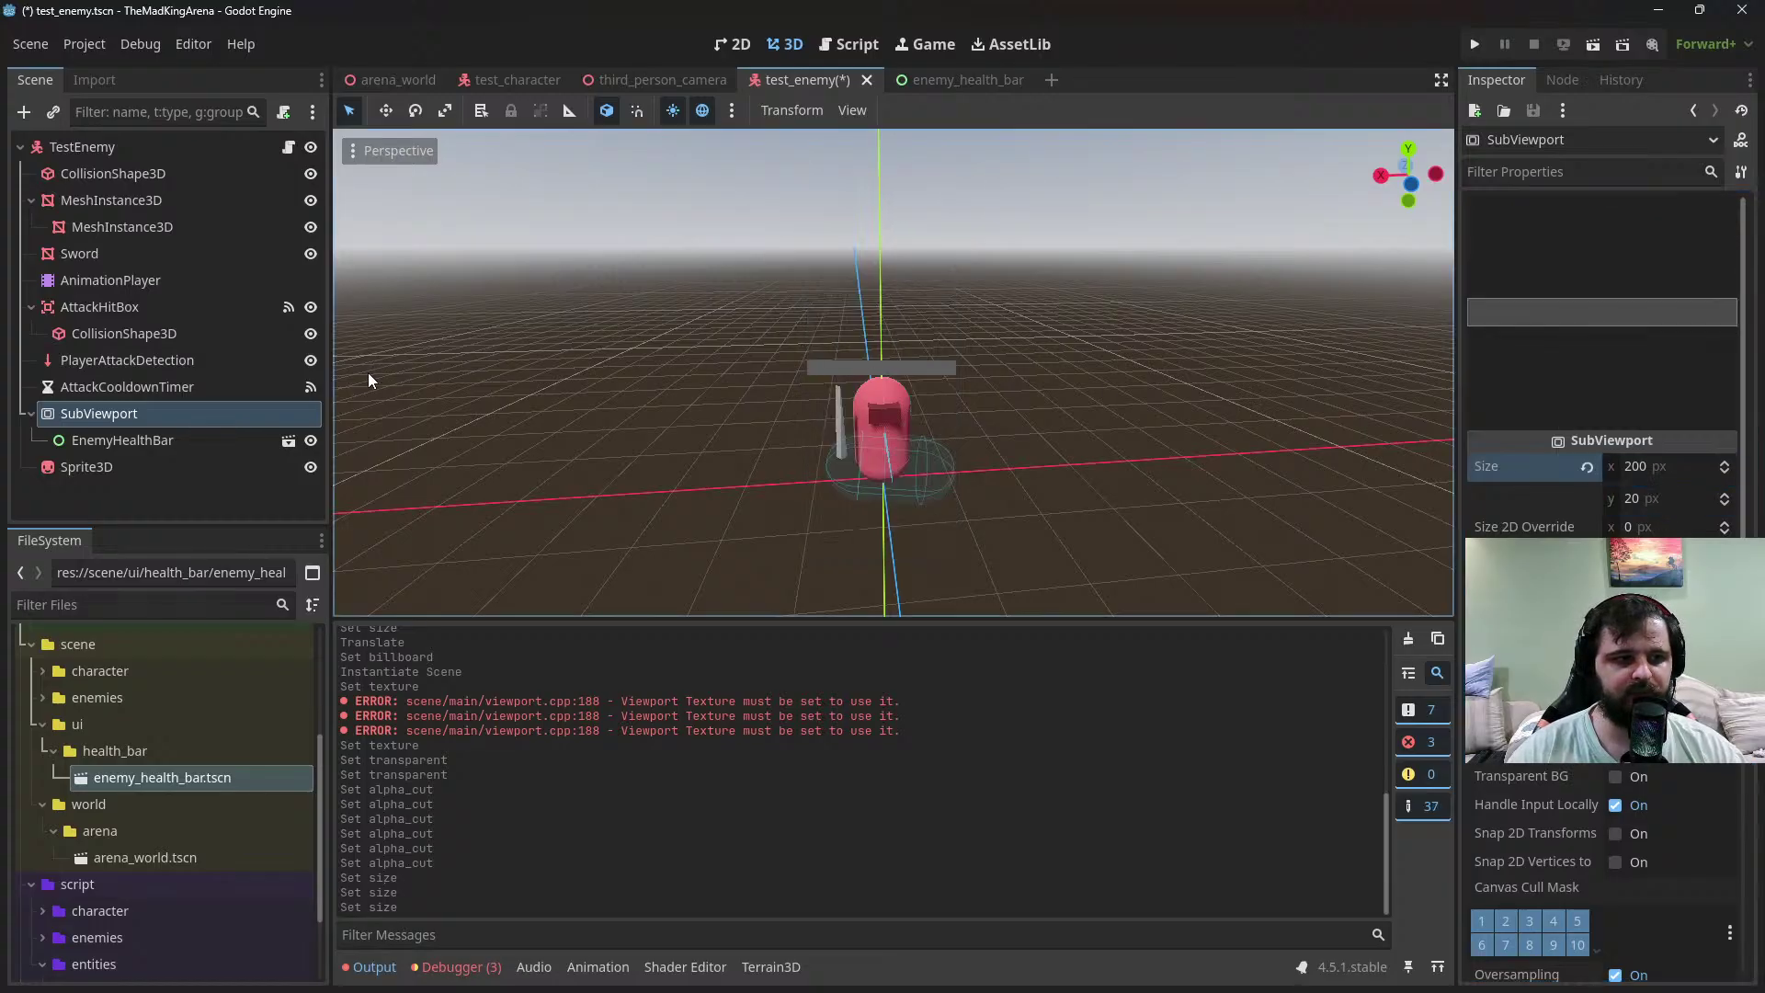
Reset the EnemyHealthBar instance's position, save the test_enemy scene, and check the bar above the enemy in 3D
left_click(138, 439)
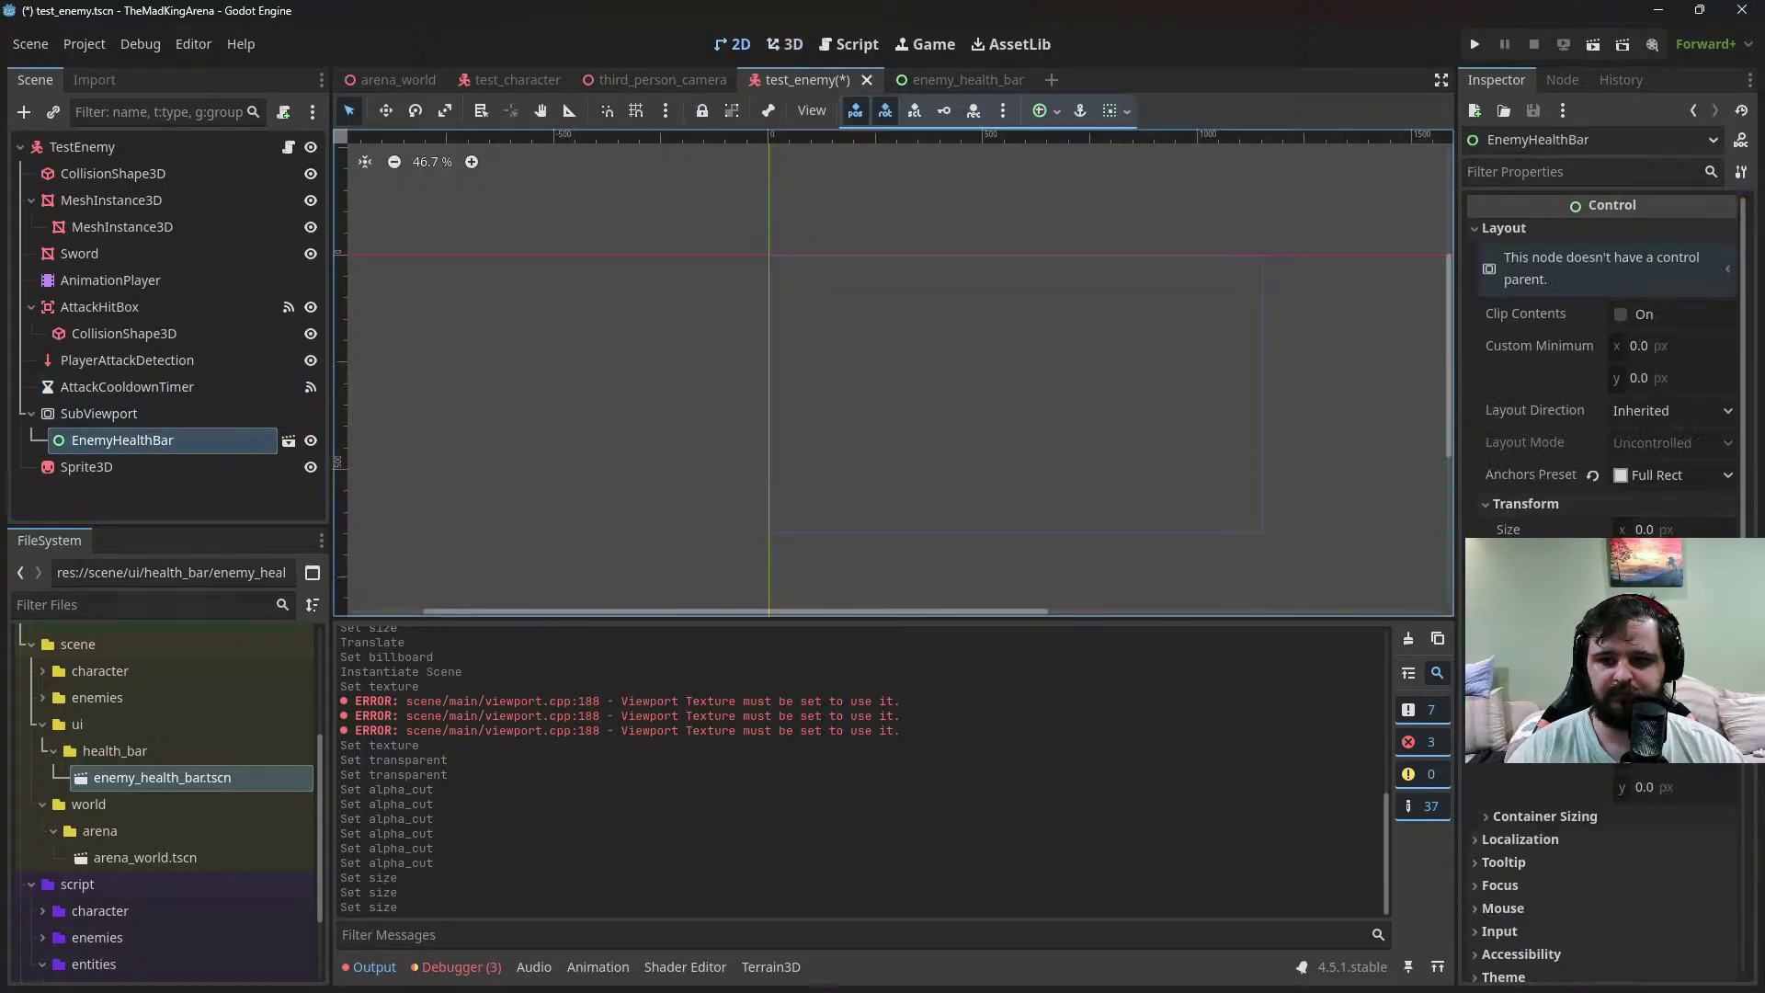
left_click(1592, 594)
key("ctrl+s")
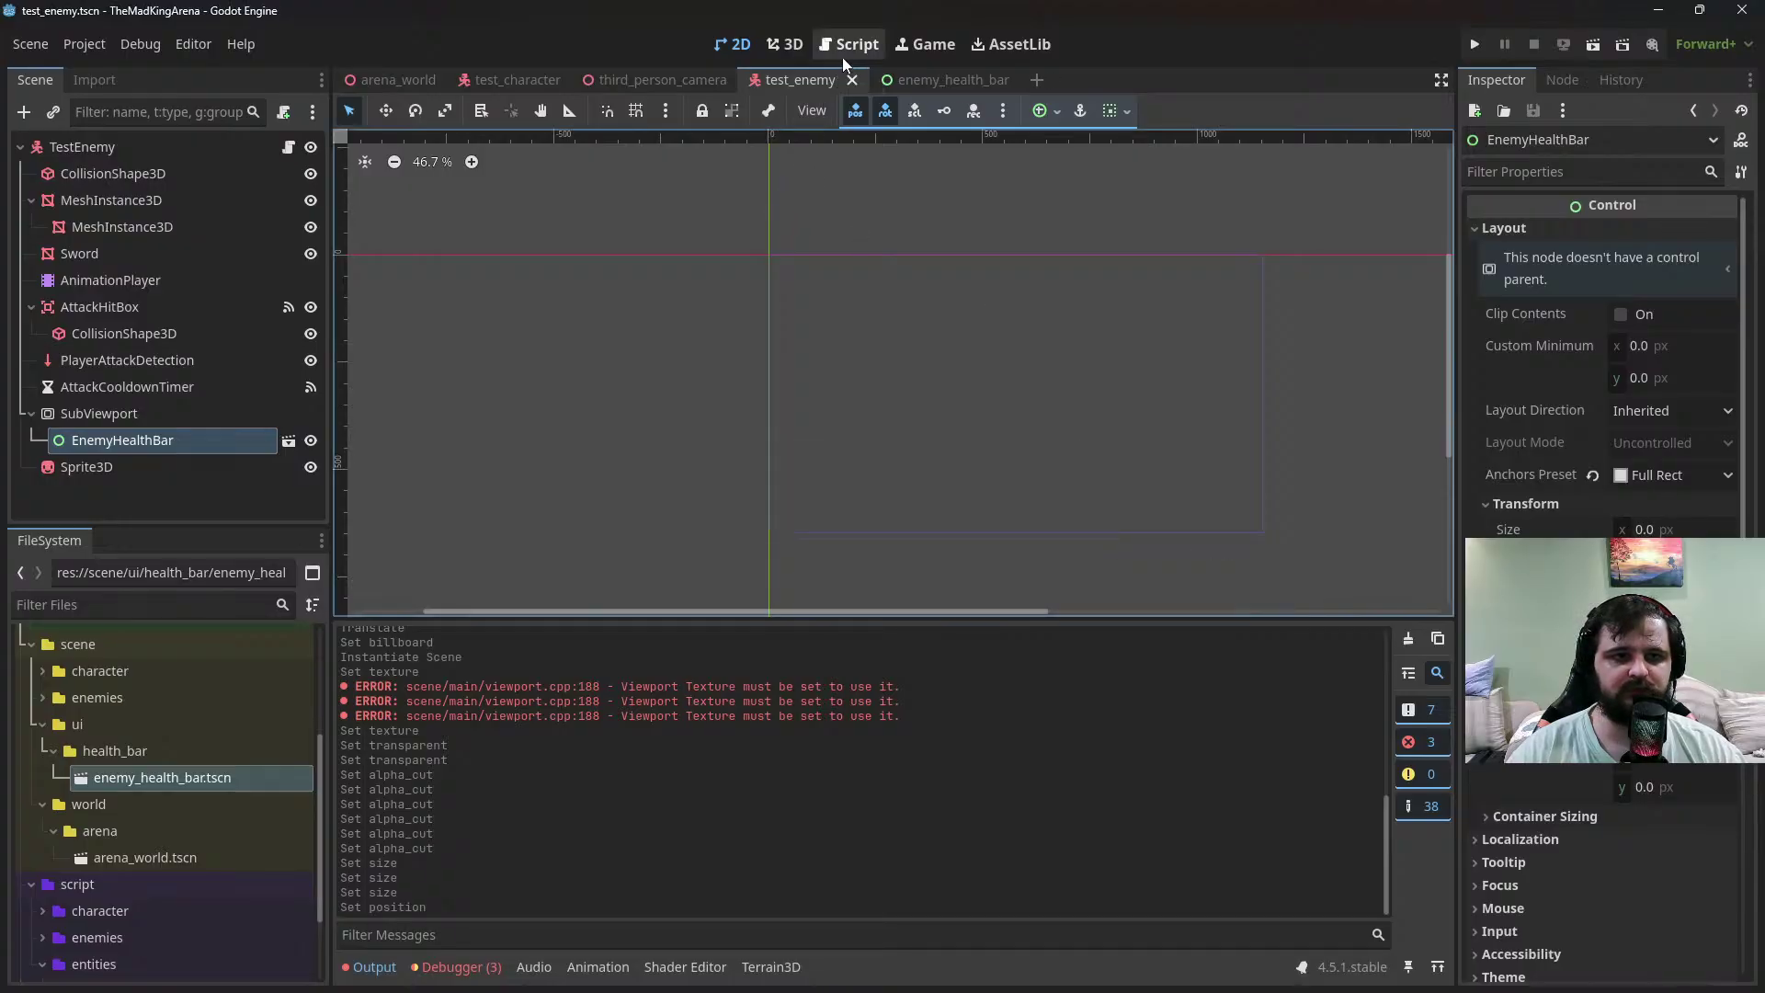
scroll(781, 238, "up", 2)
left_click(846, 44)
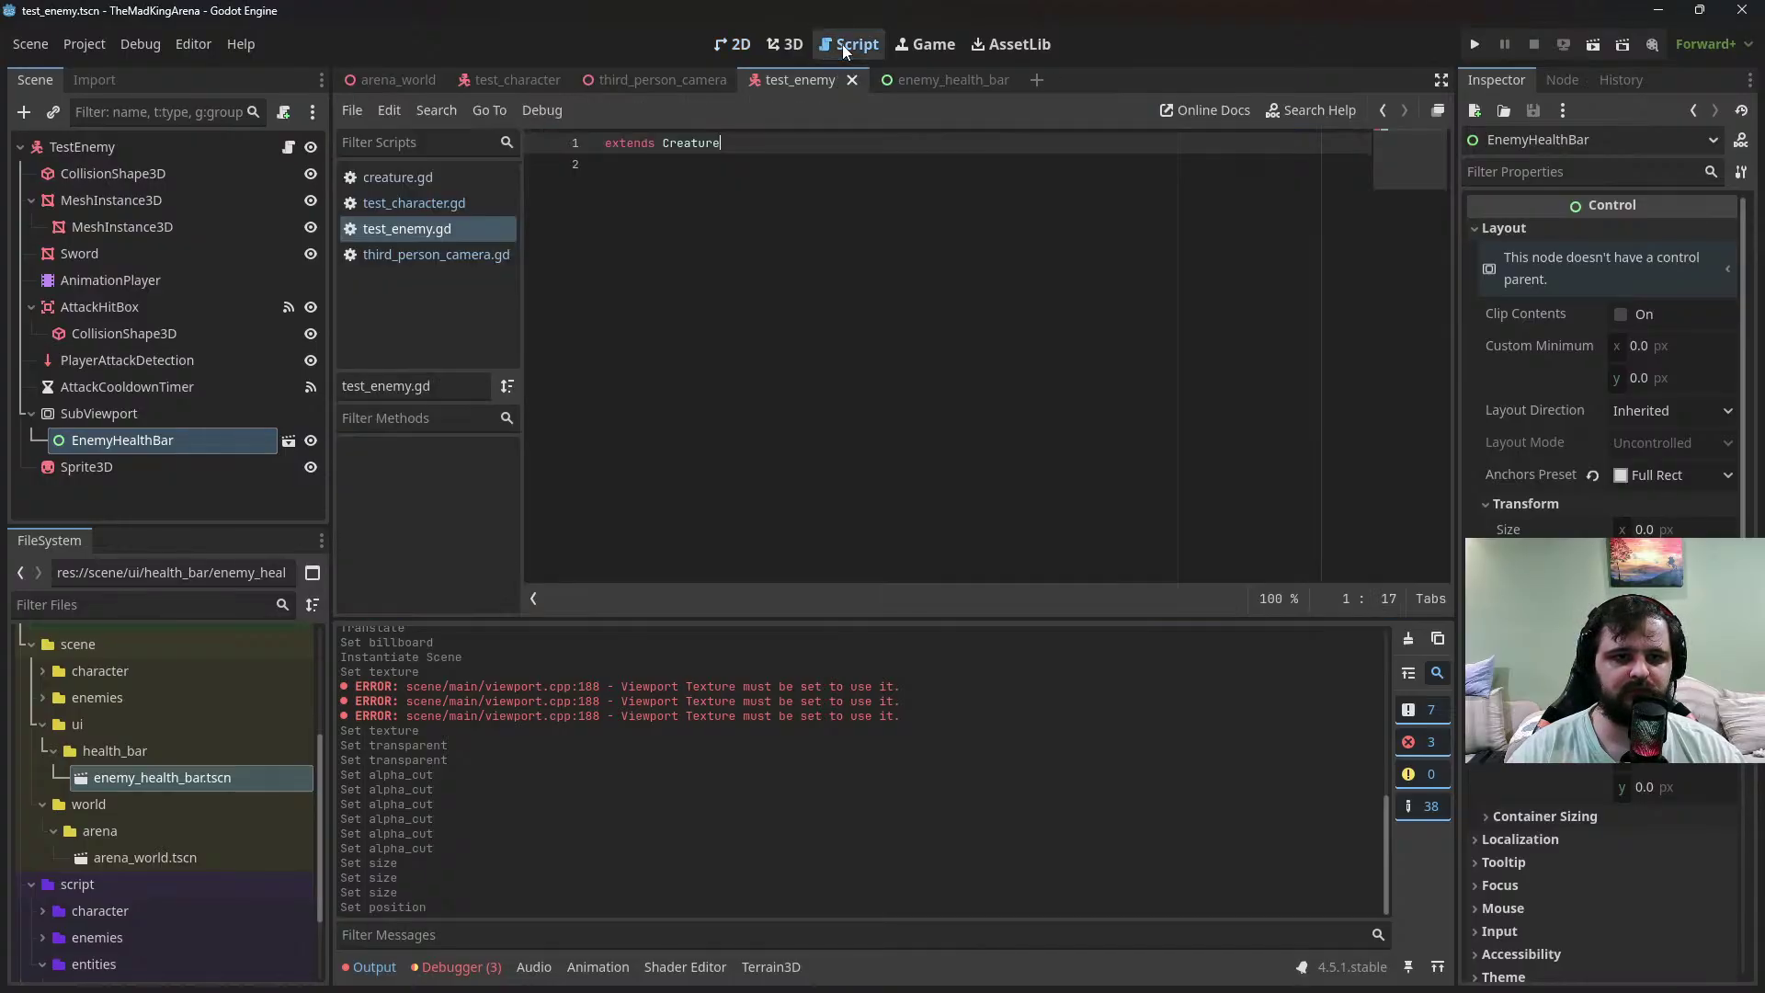
left_click(784, 45)
middle_click_drag(964, 417, 1021, 464)
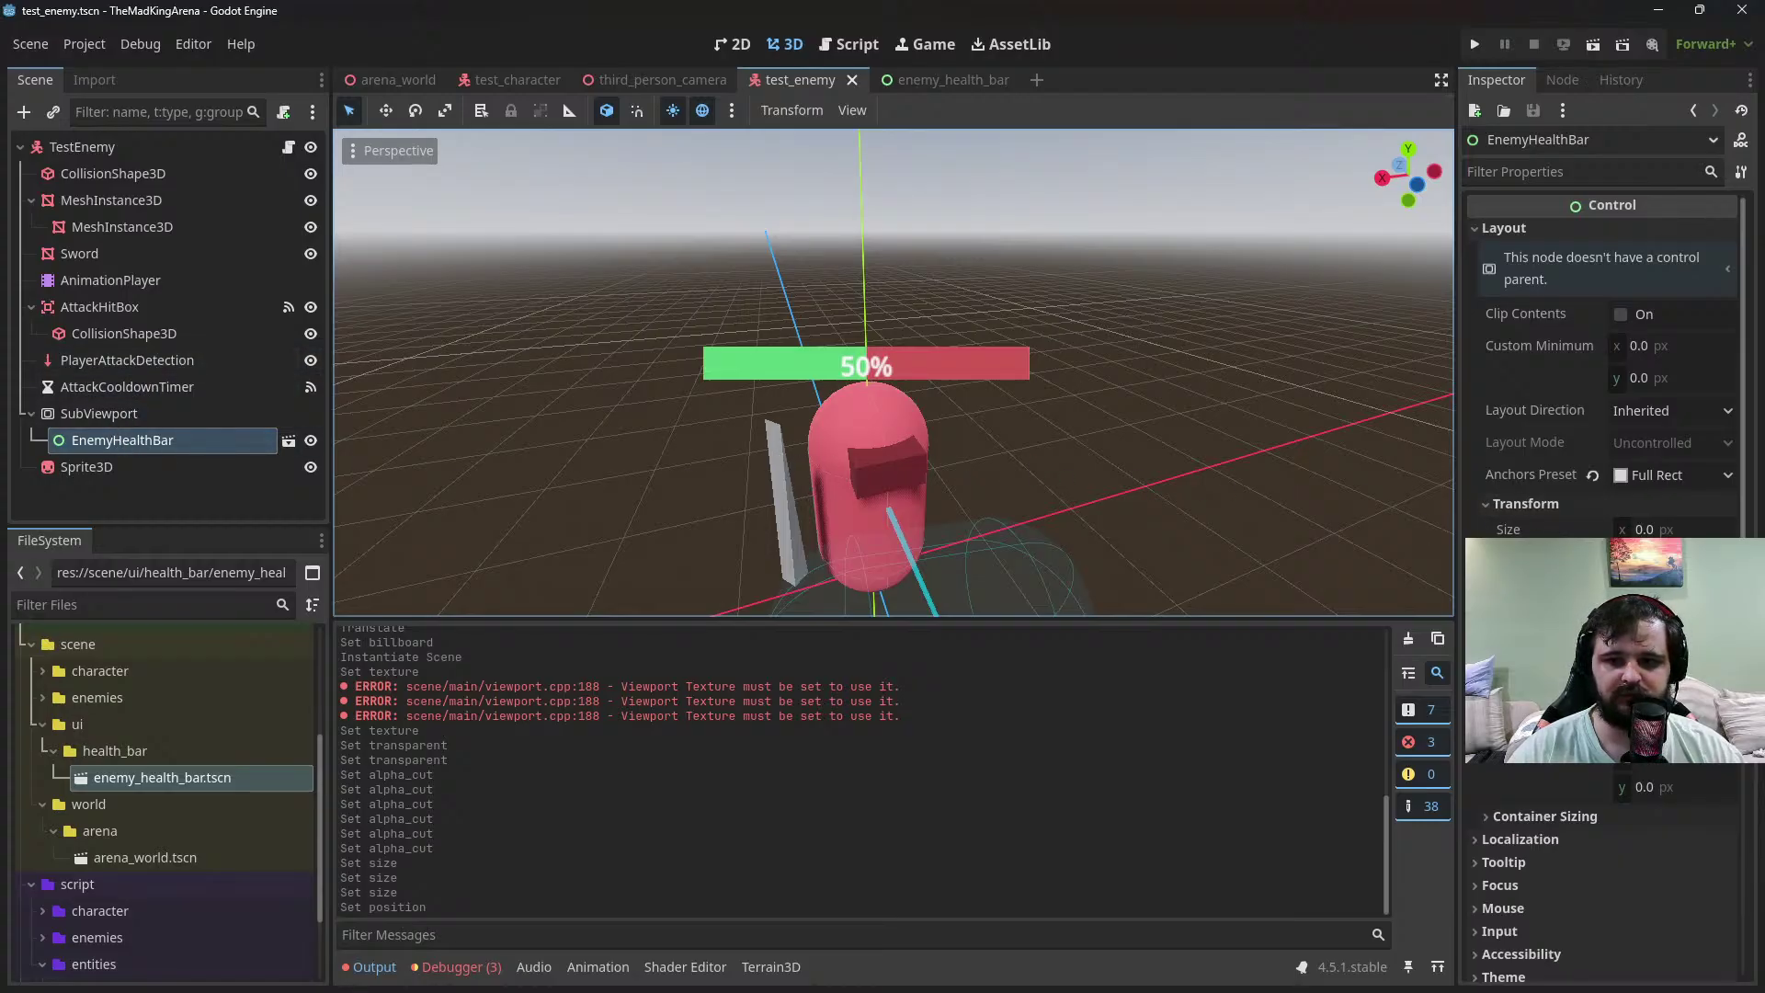
Check the ProgressBar's size in the enemy_health_bar scene and set test_enemy's SubViewport height to 23 px
left_click(927, 80)
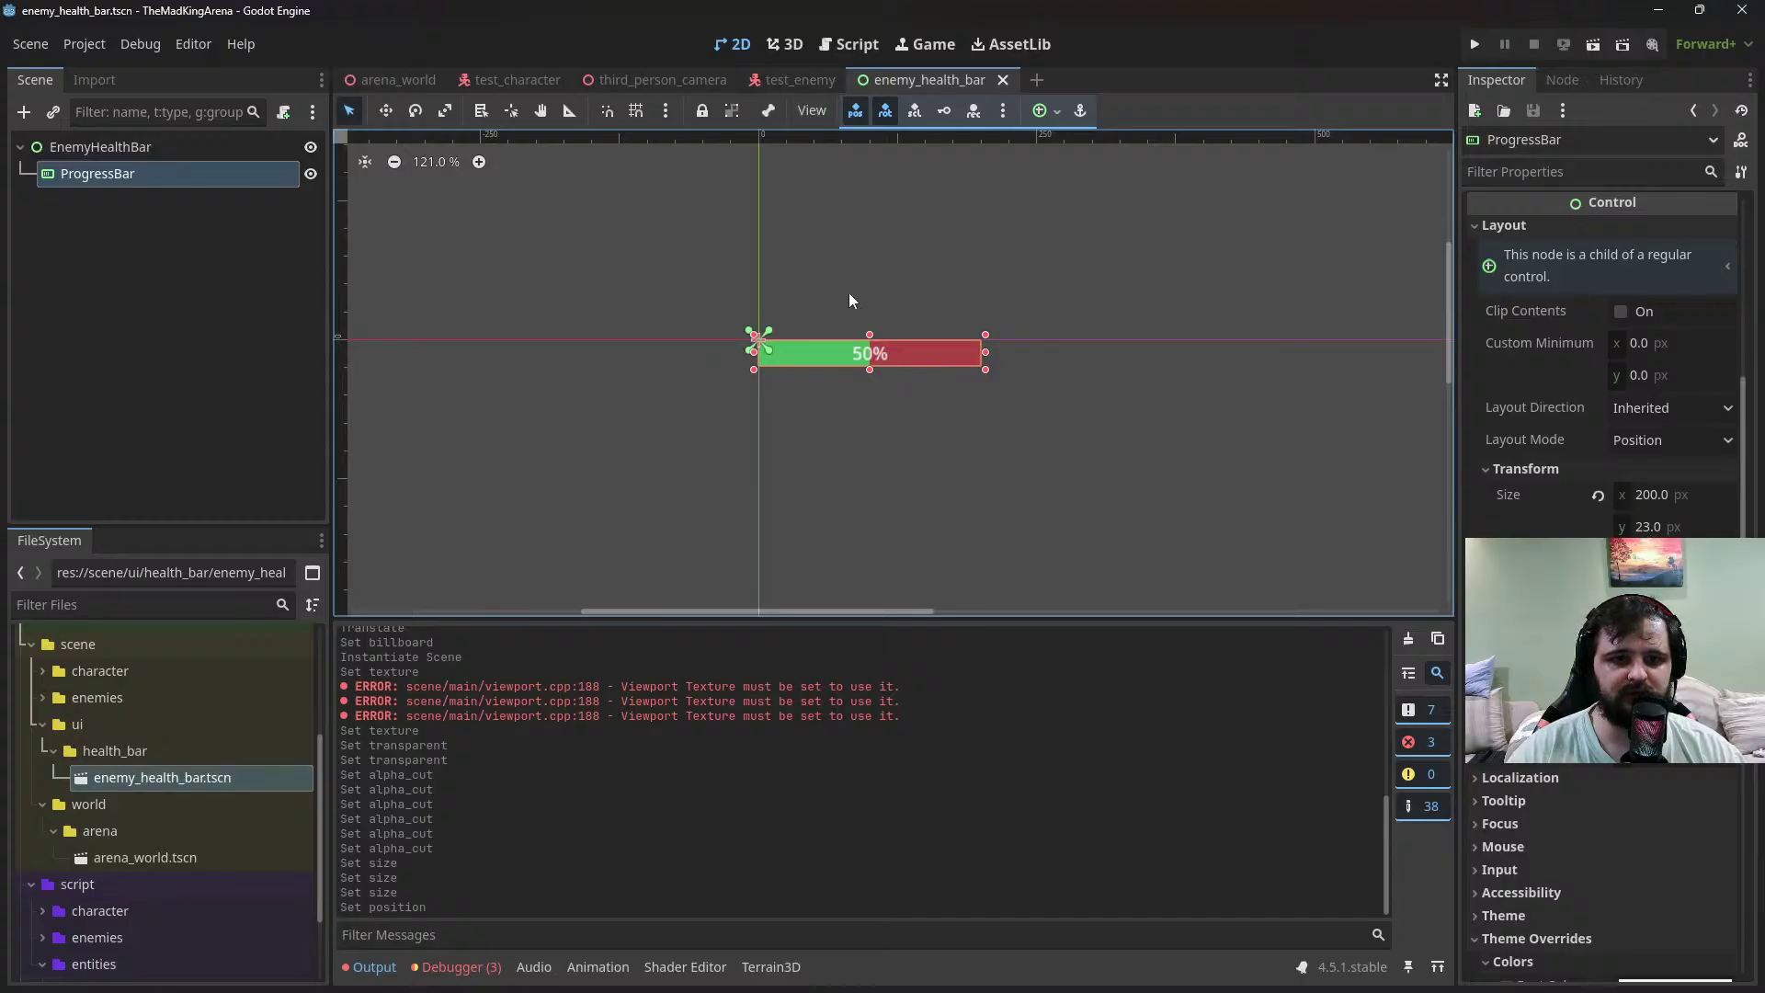
left_click(785, 79)
left_click(939, 84)
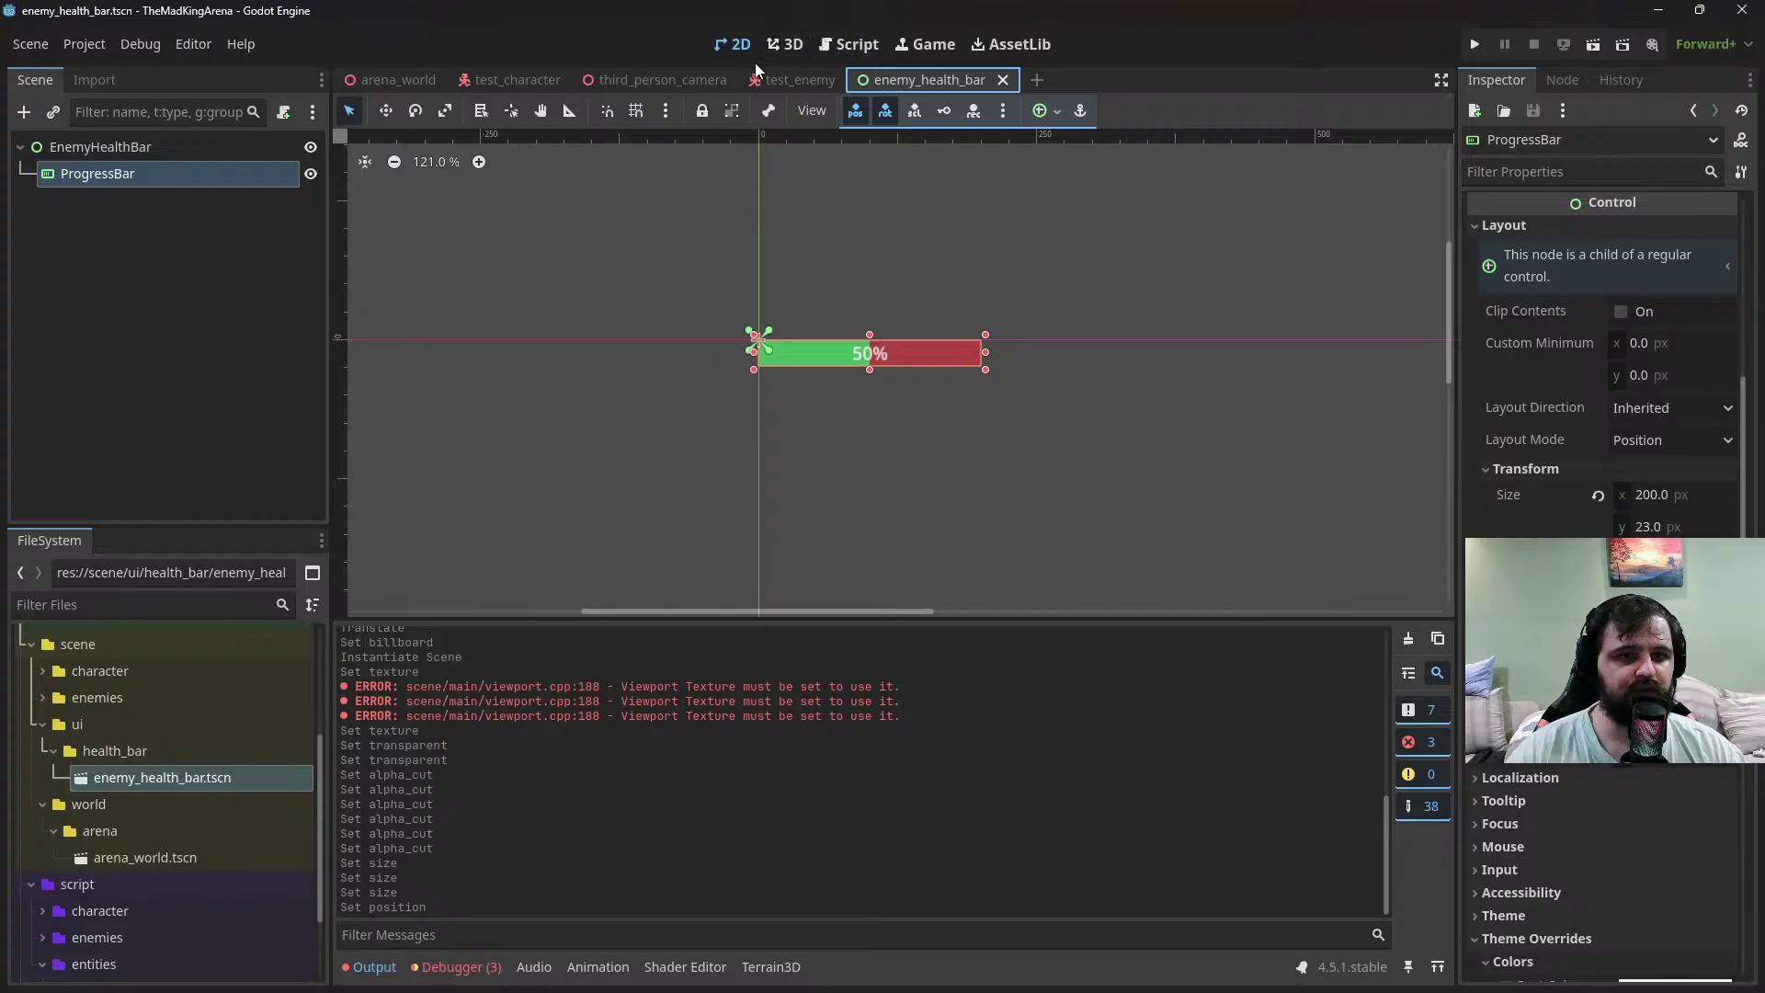
left_click(800, 73)
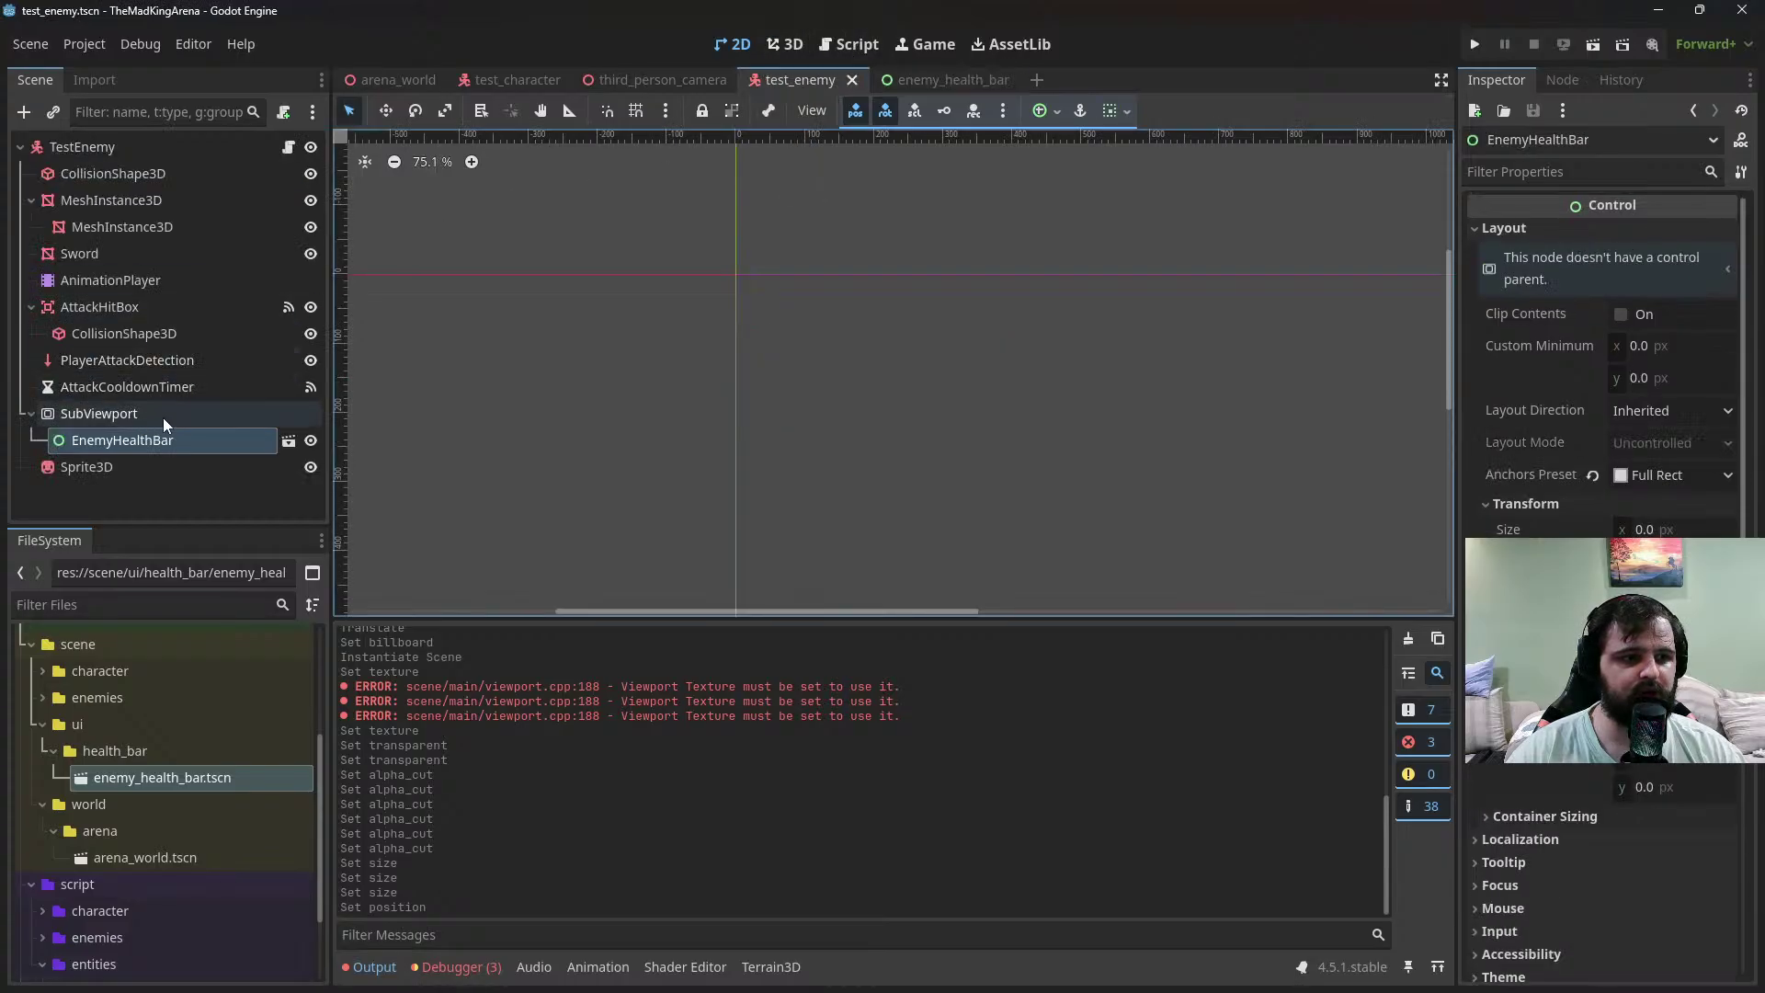
left_click(99, 414)
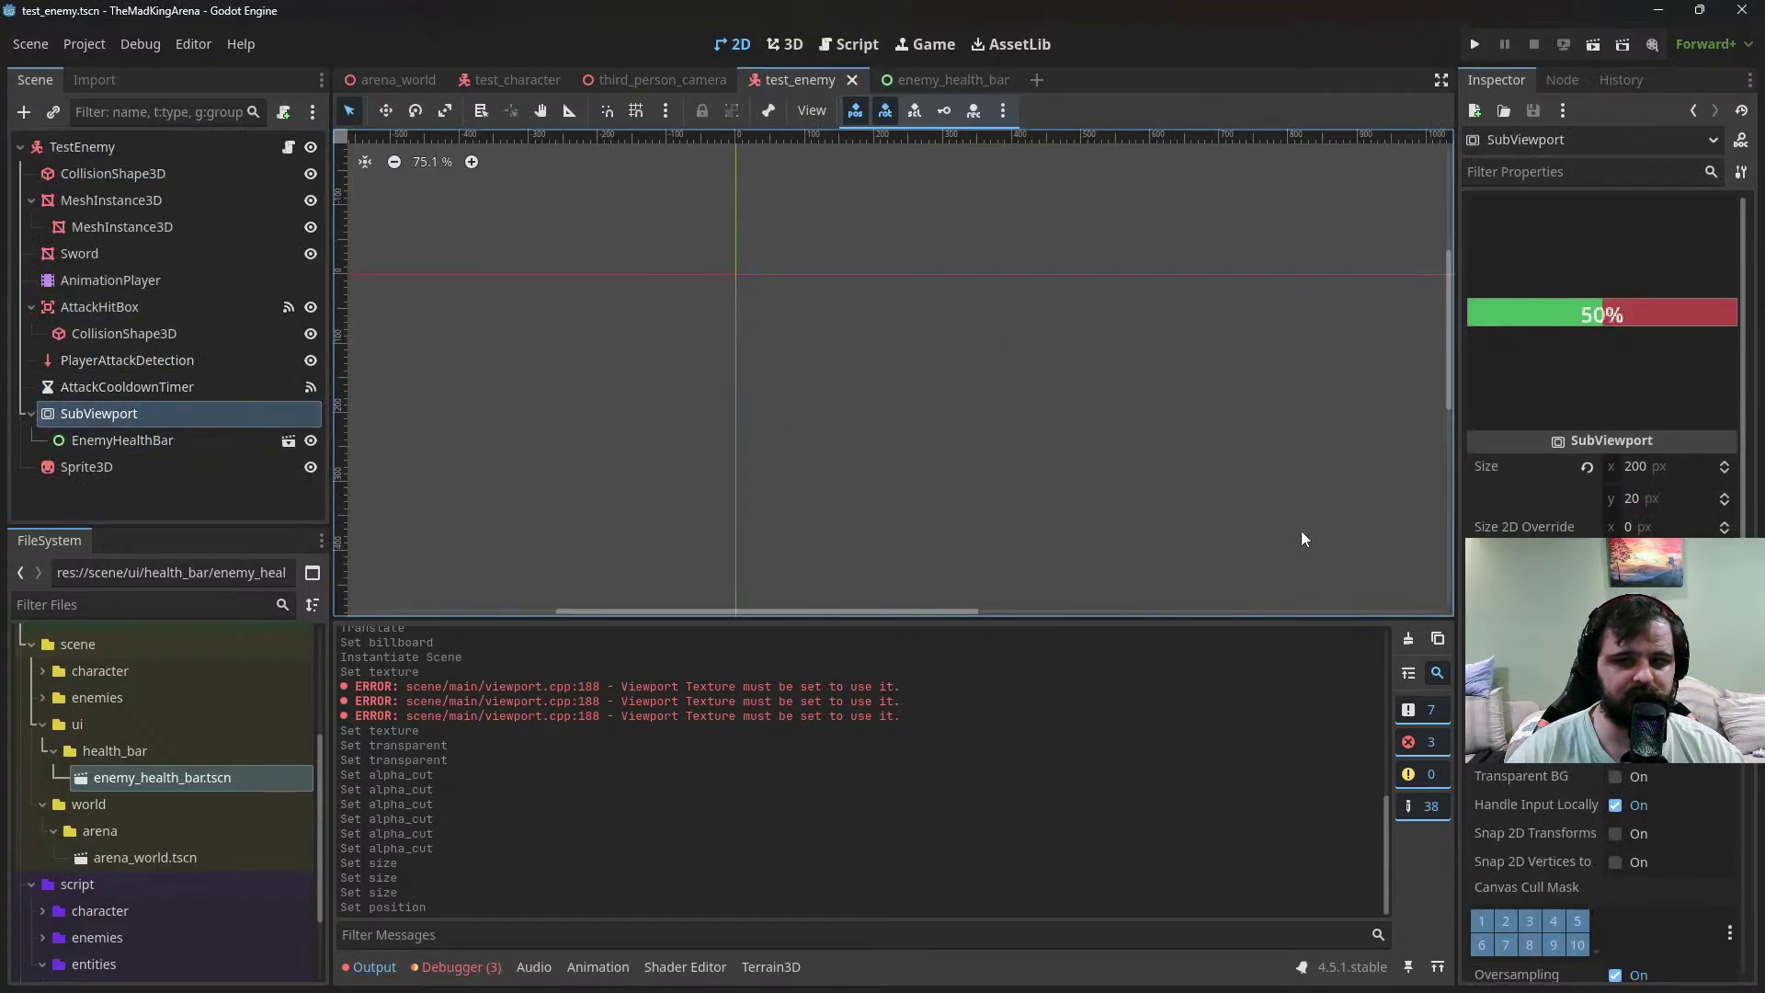
left_click(1644, 499)
type("23")
key("Return")
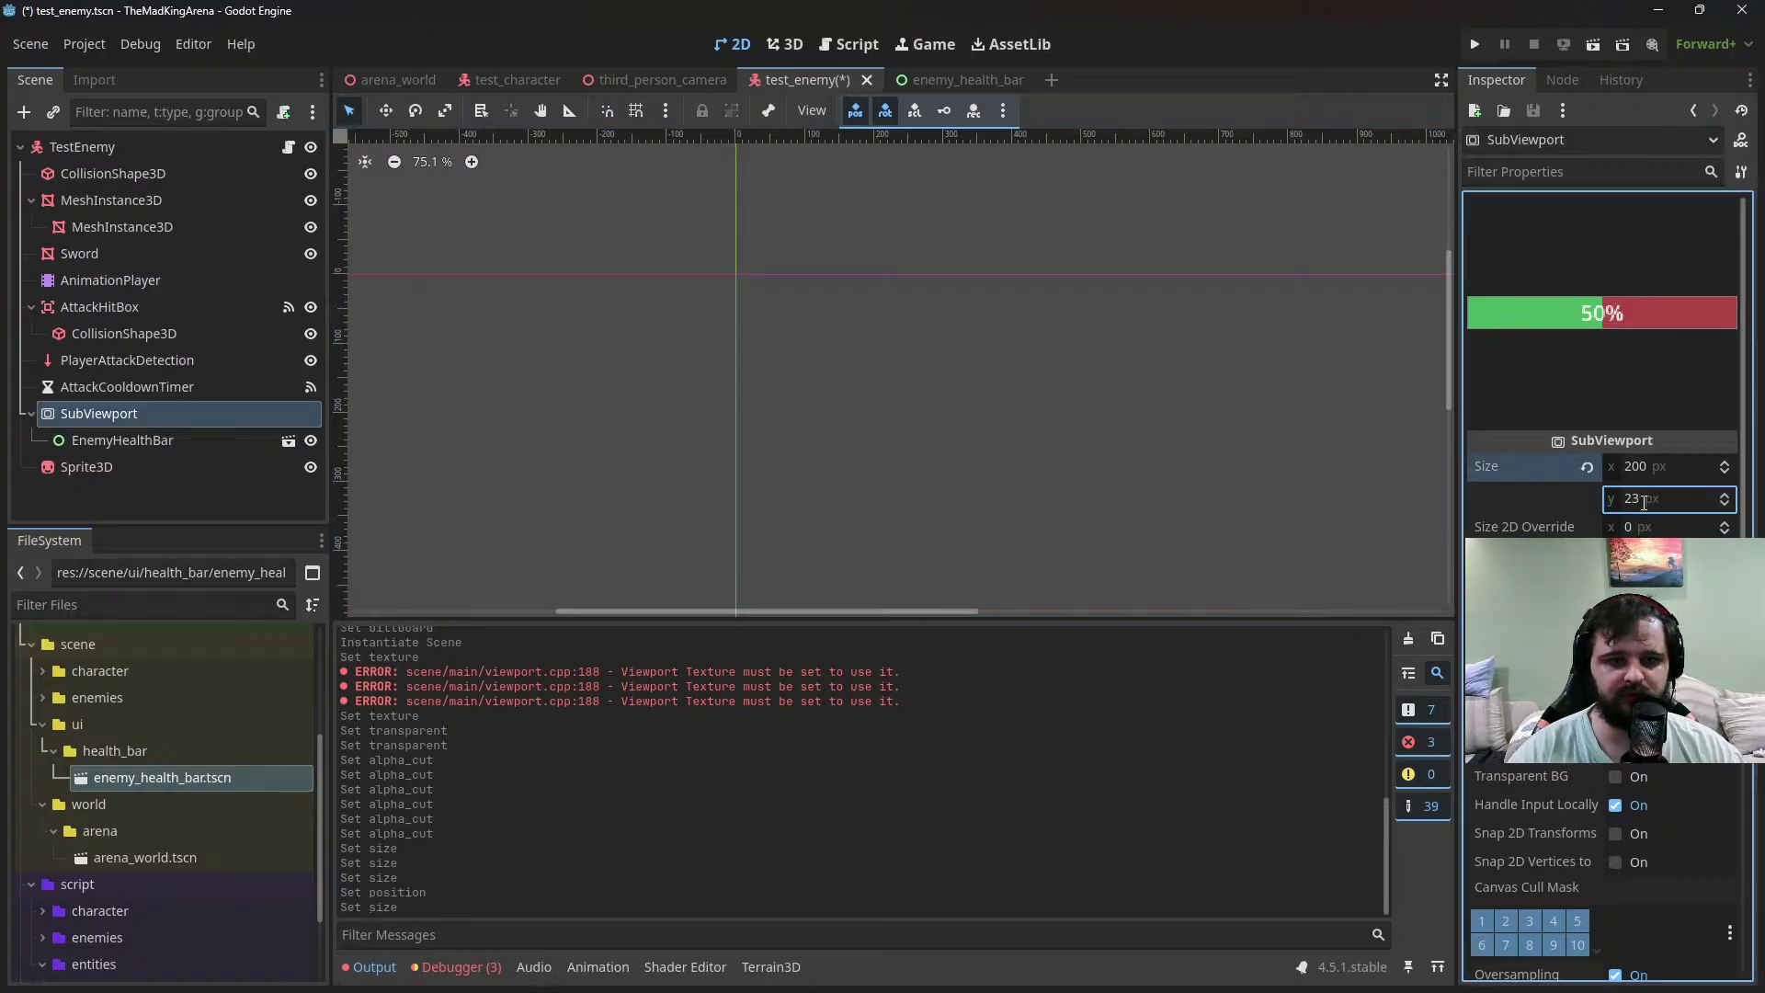
Reset the EnemyHealthBar instance's Transform size, save the test_enemy scene, and inspect the bar in 3D
left_click(191, 440)
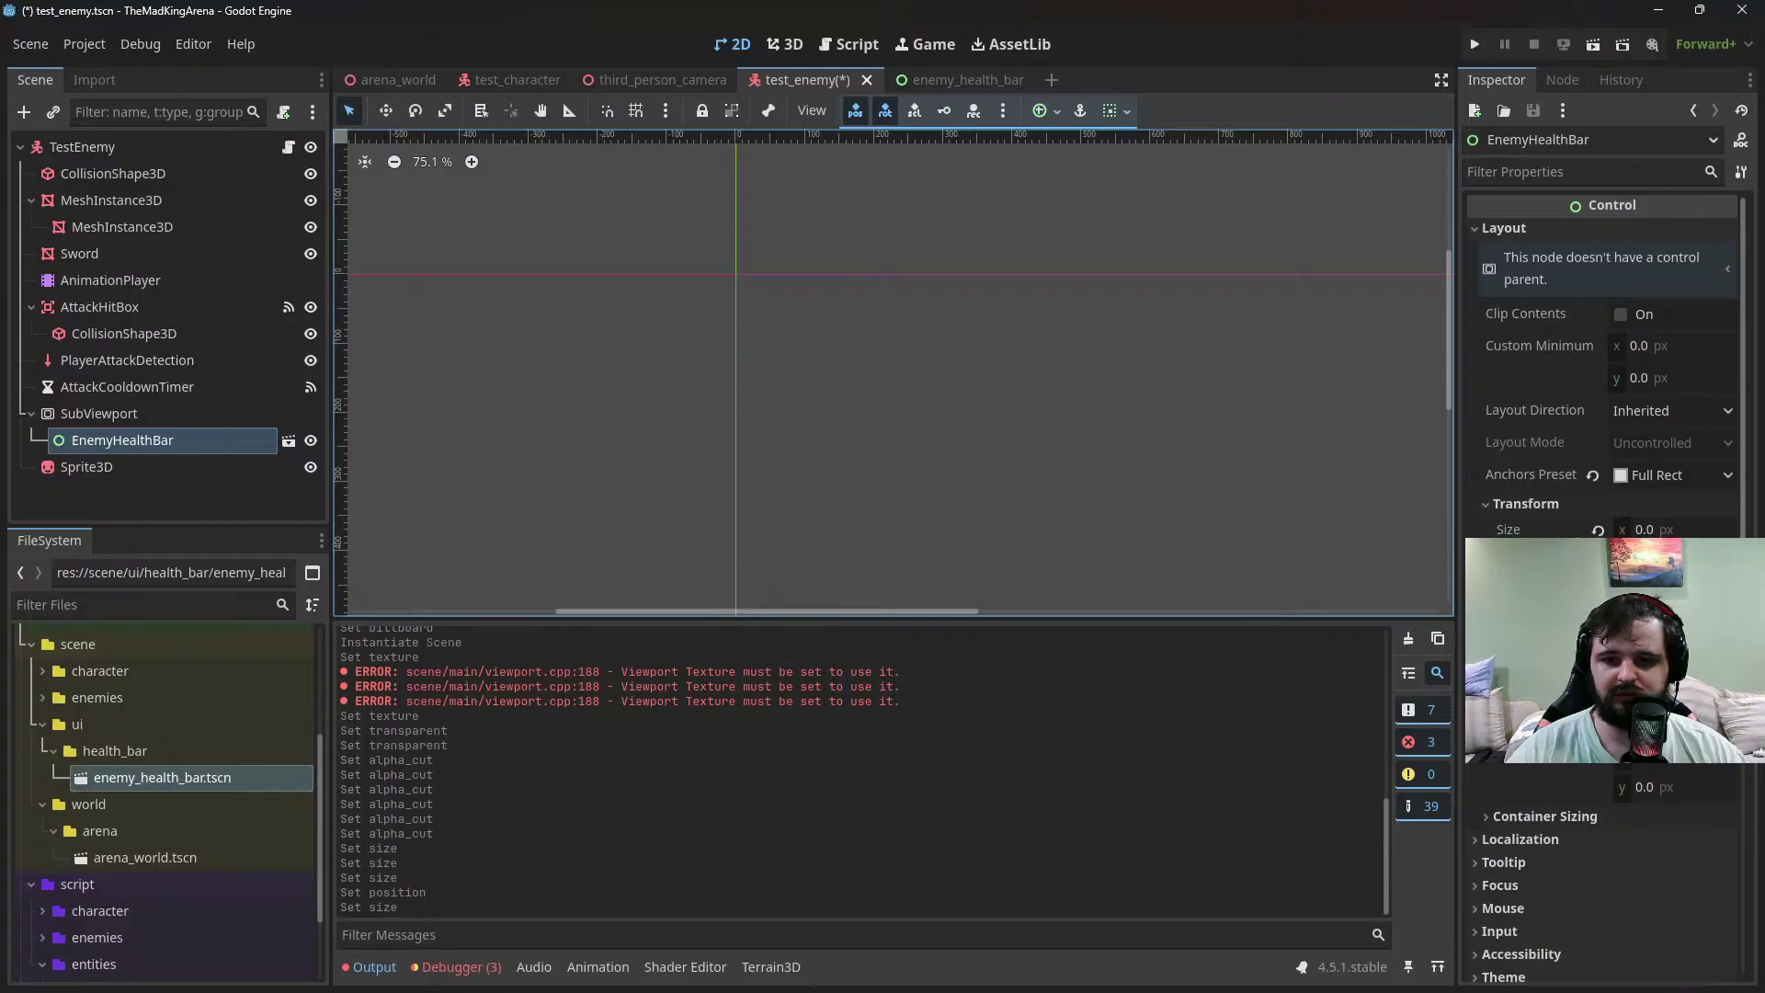
left_click(1589, 531)
left_click(1598, 530)
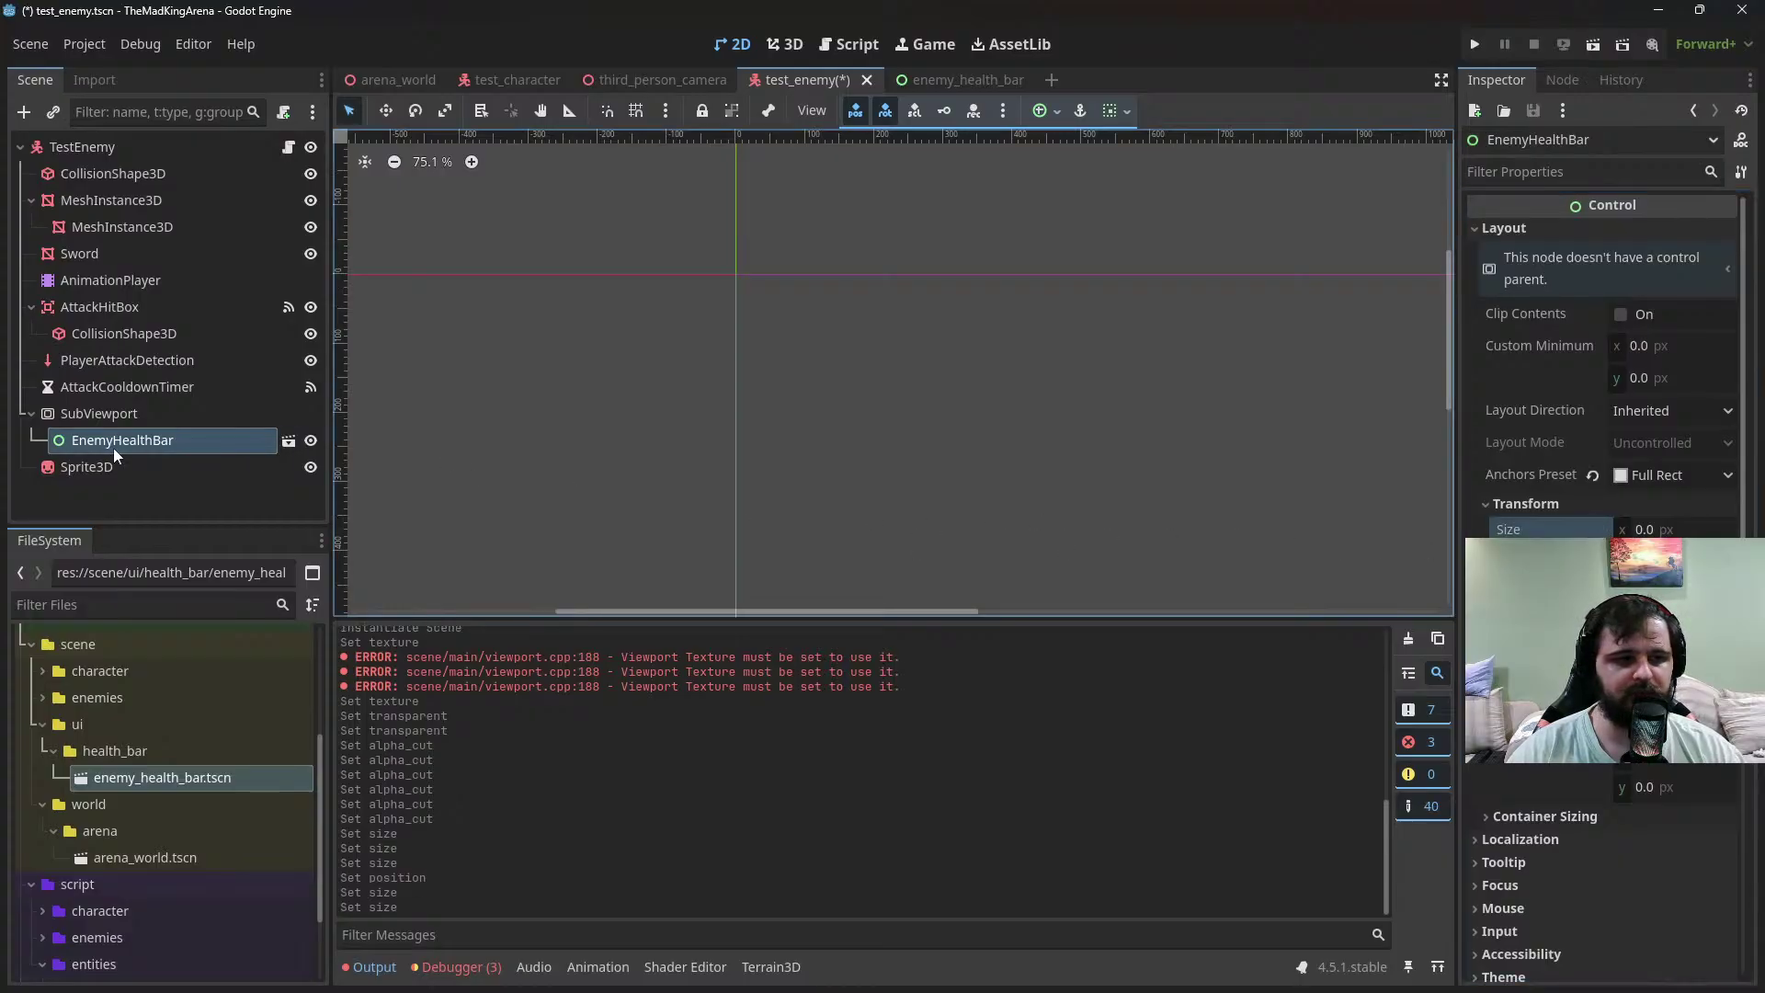
left_click(91, 467)
key("ctrl+s")
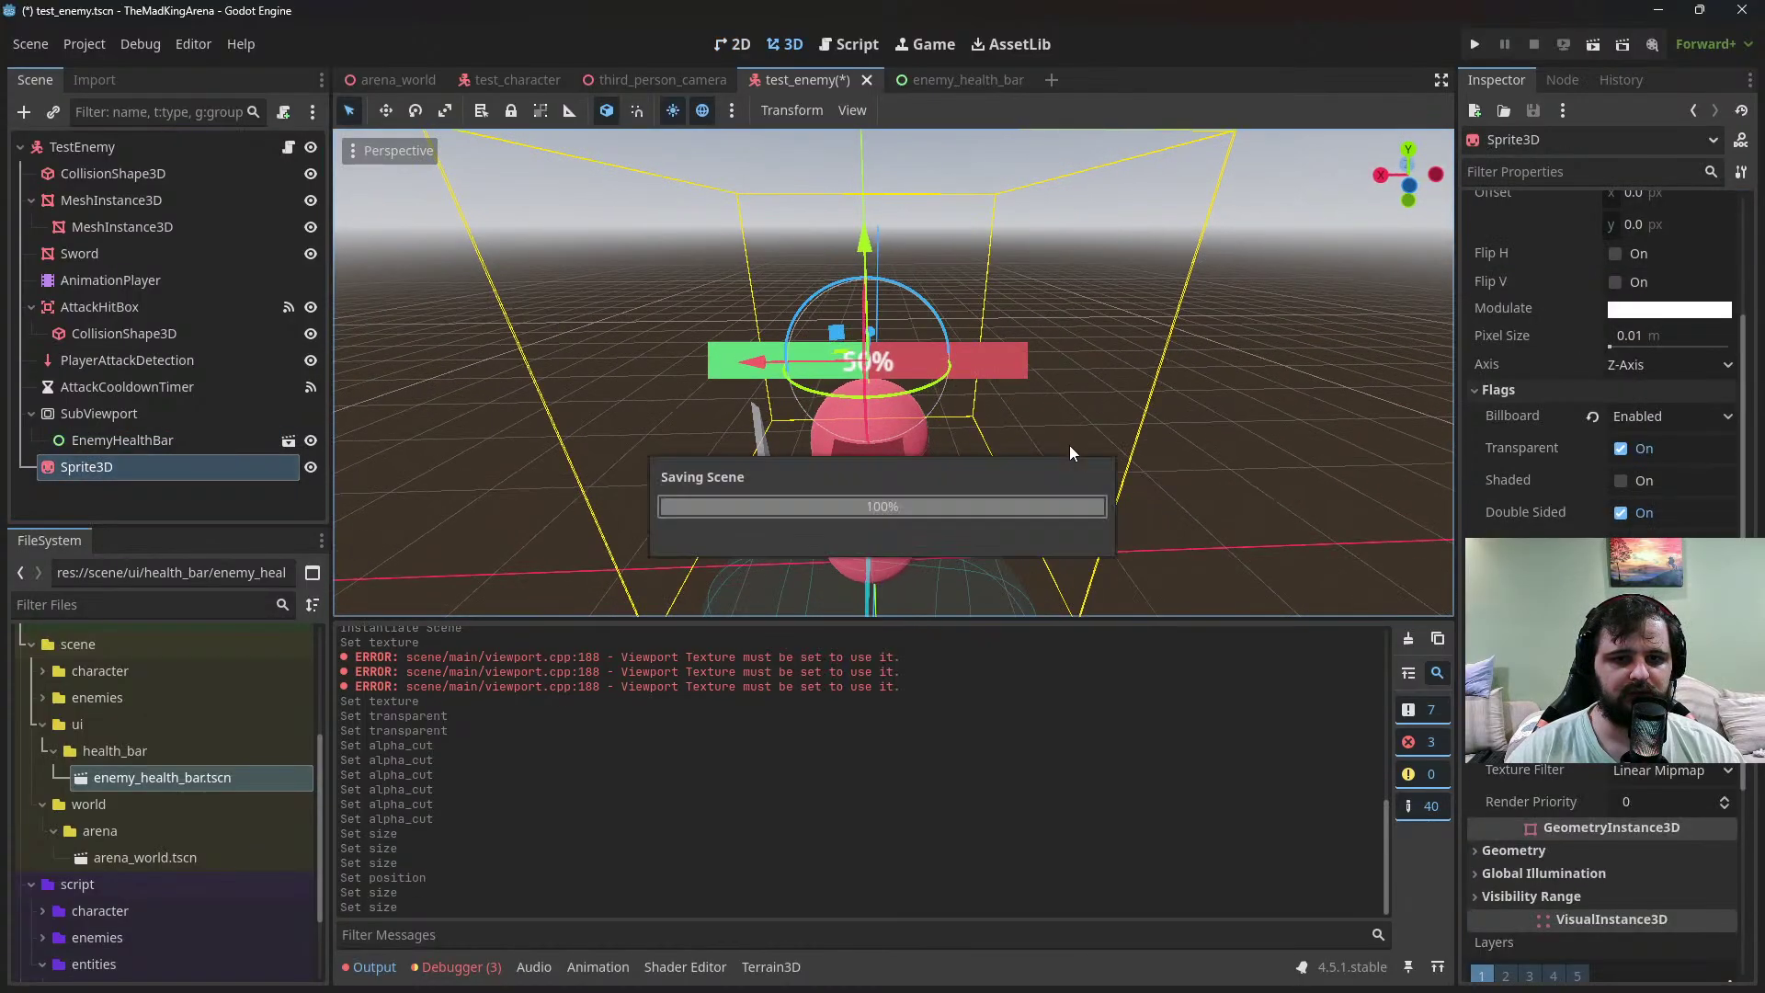
middle_click_drag(1068, 444, 1039, 371)
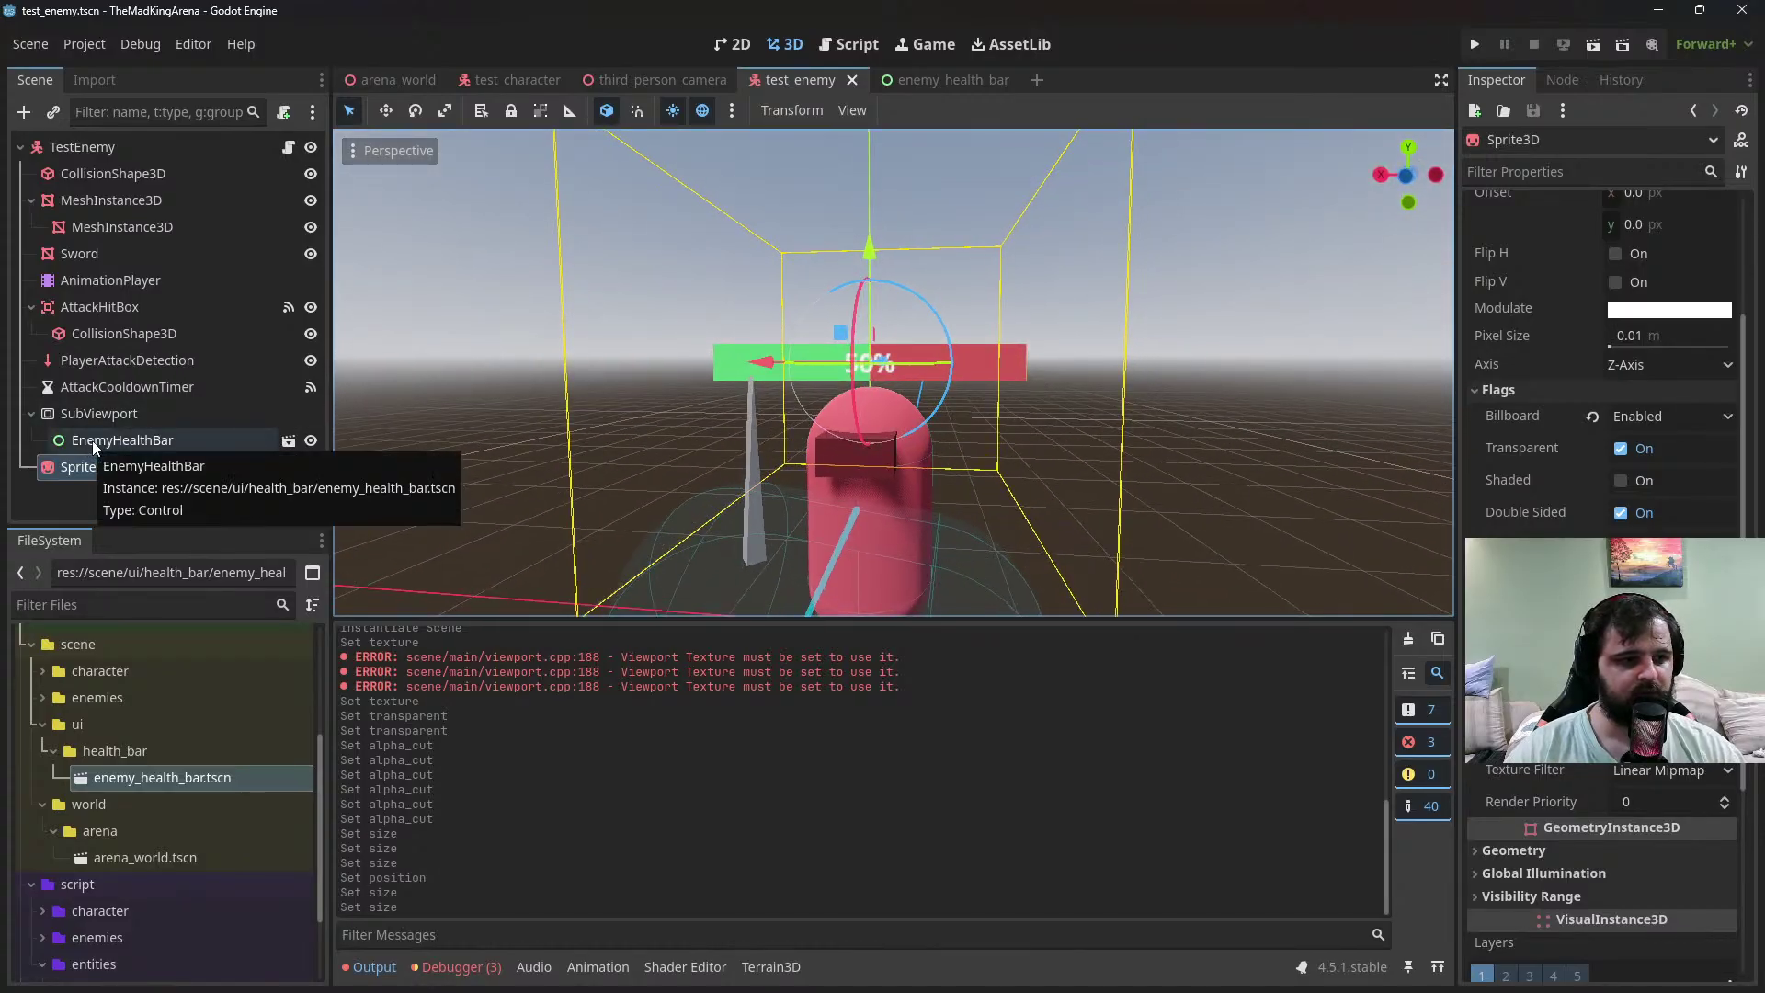
Enable Transparent BG on the SubViewport, save the scene, and view the health bar from different angles
left_click(102, 414)
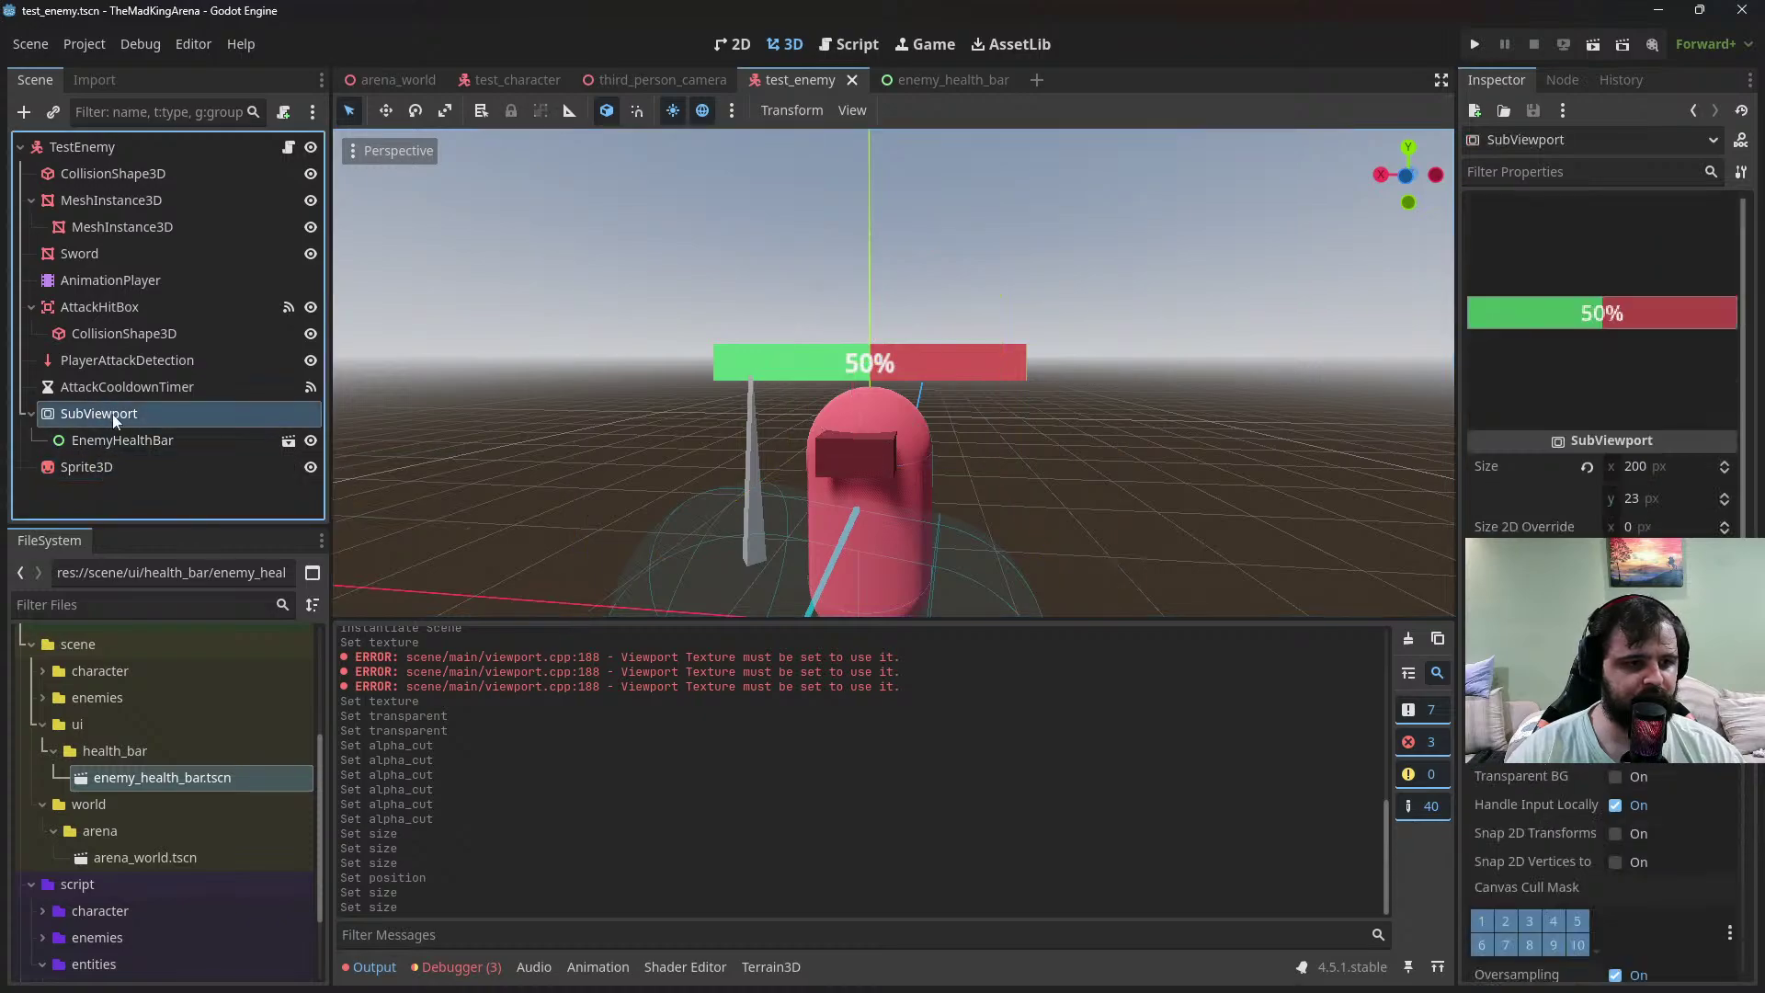
scroll(1599, 414, "down", 5)
scroll(1600, 413, "up", 2)
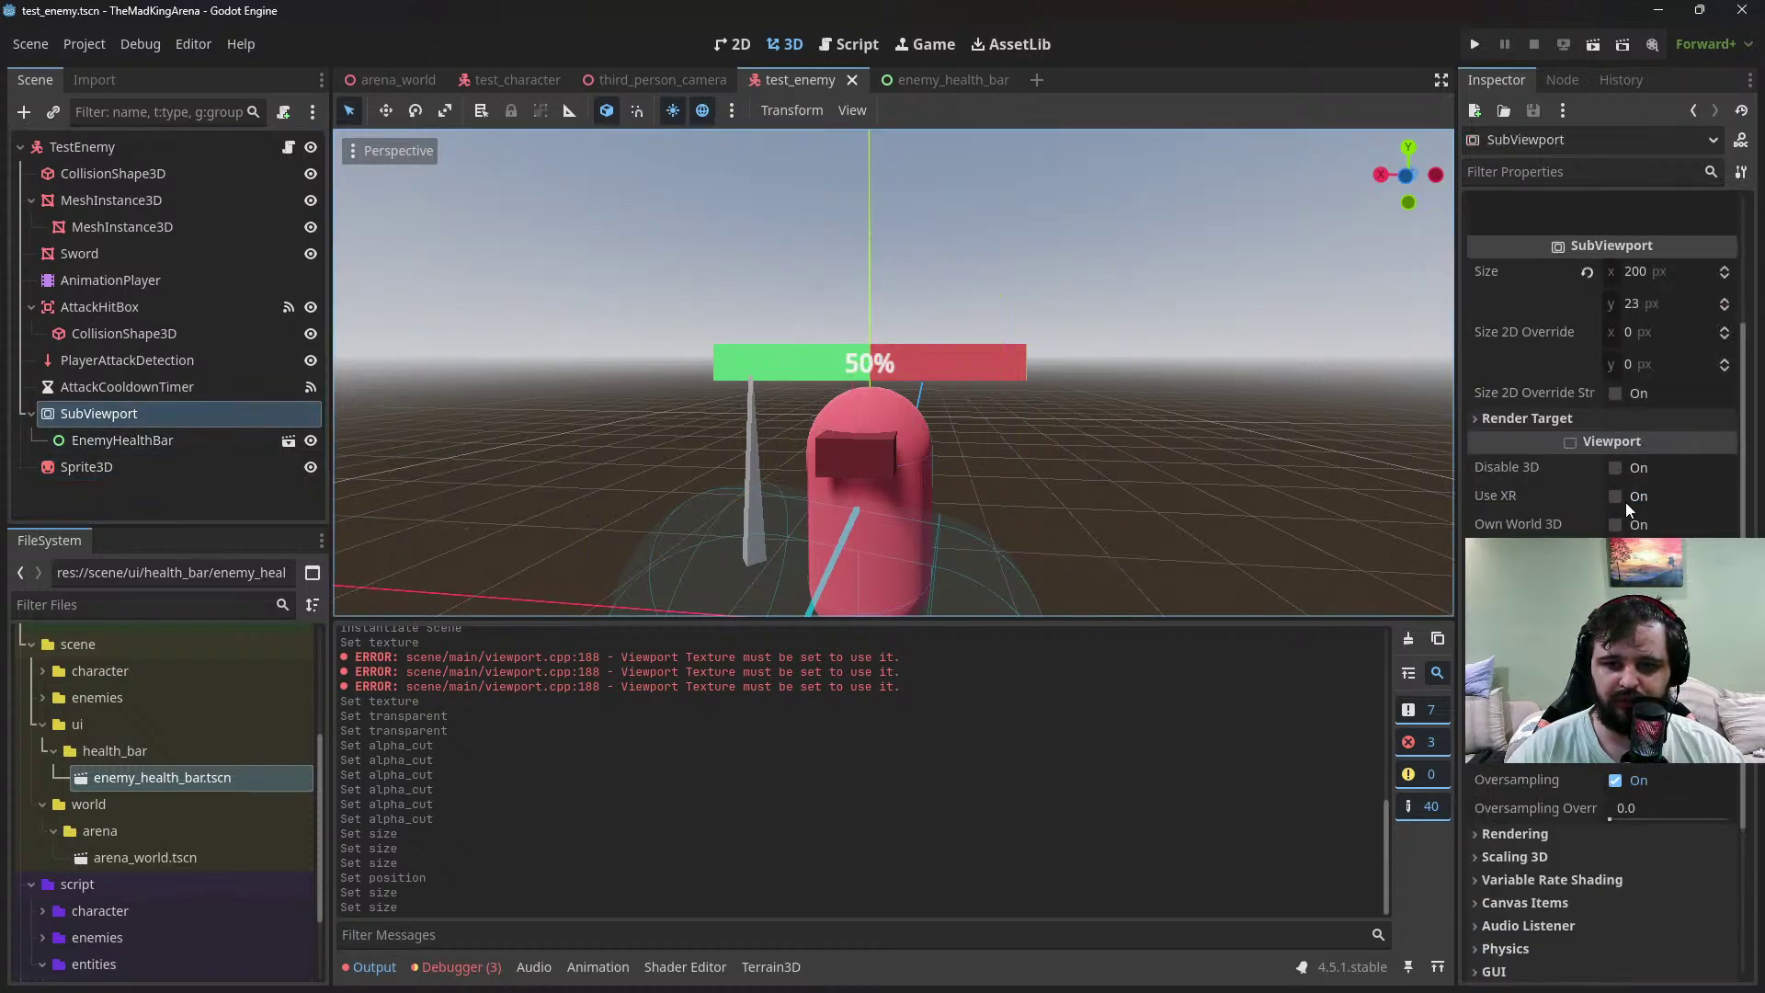
left_click(1615, 609)
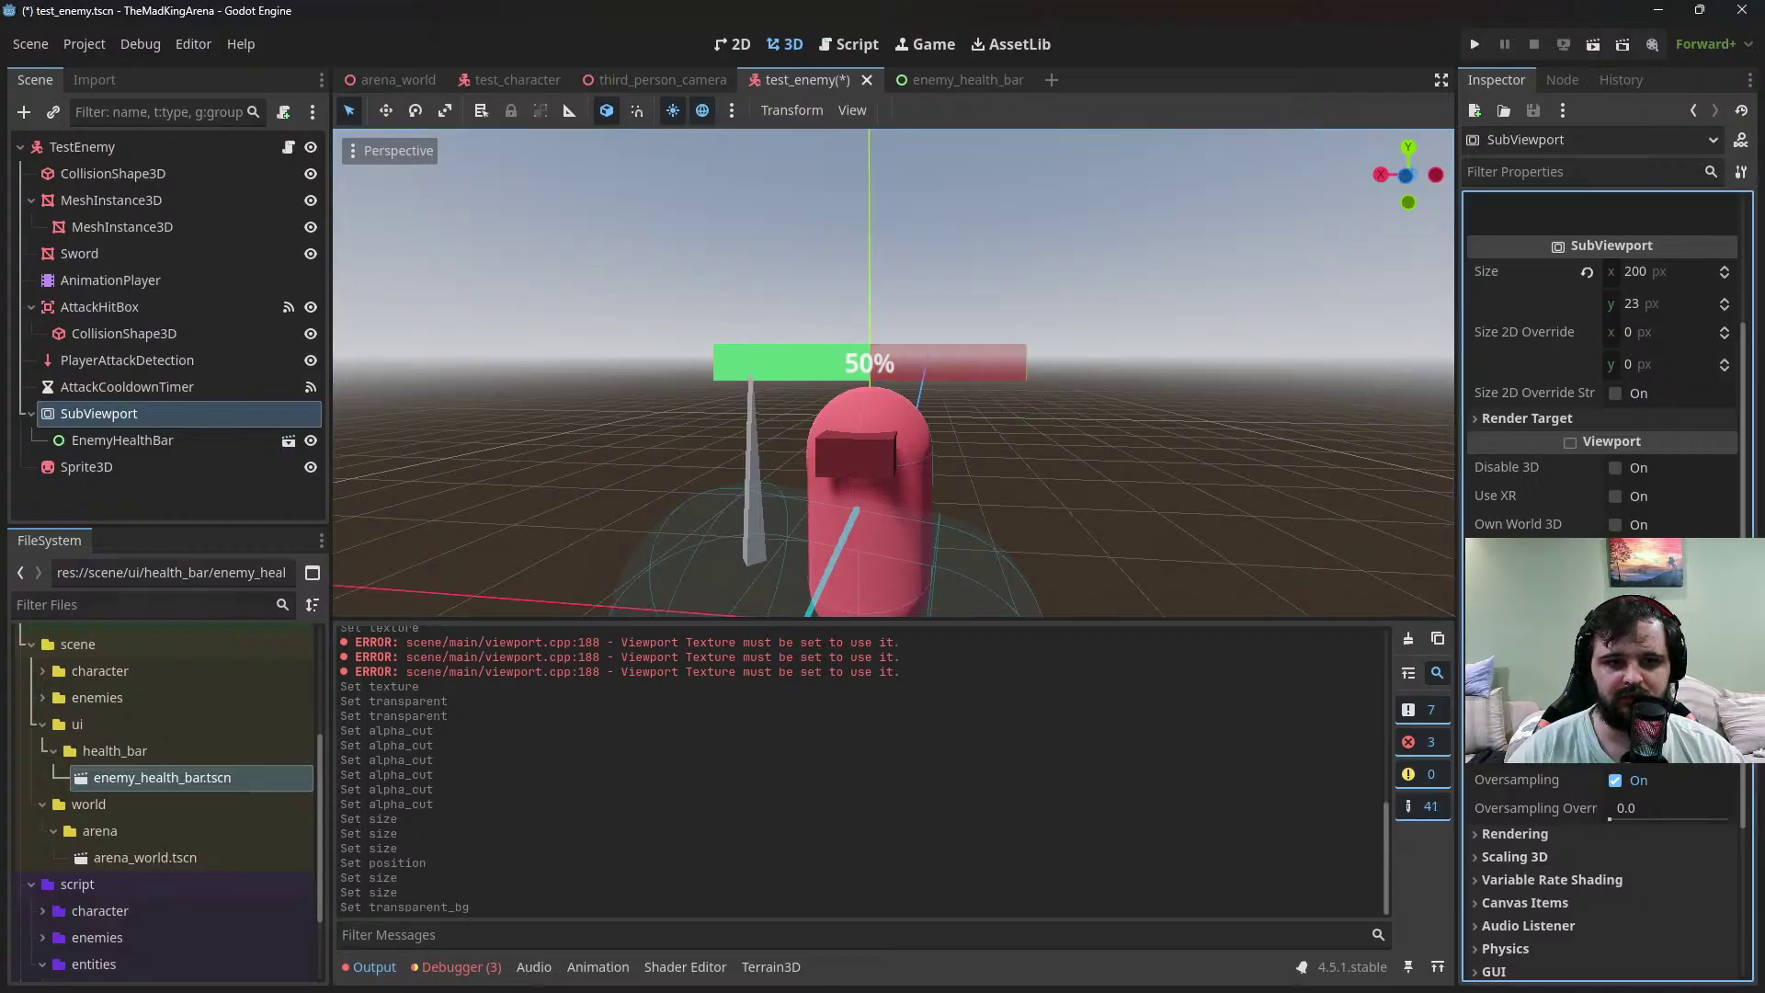
middle_click_drag(1162, 485, 1269, 515)
key("ctrl+s")
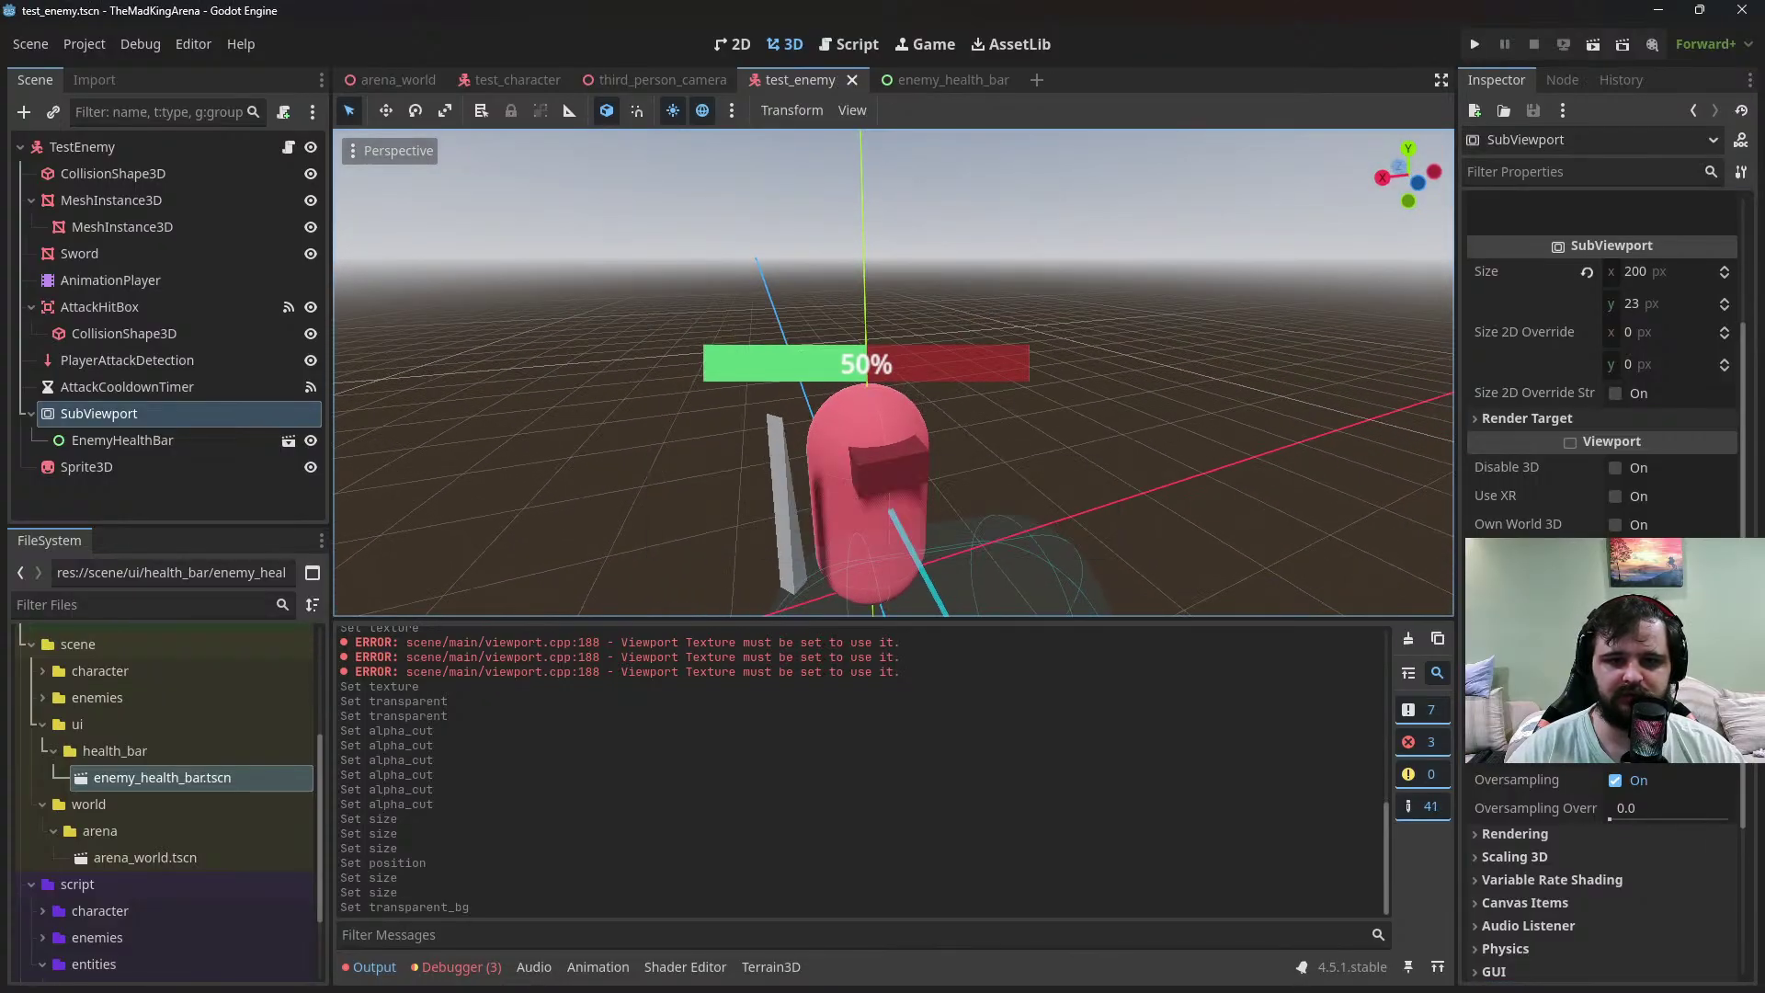
middle_click_drag(1161, 441, 864, 400)
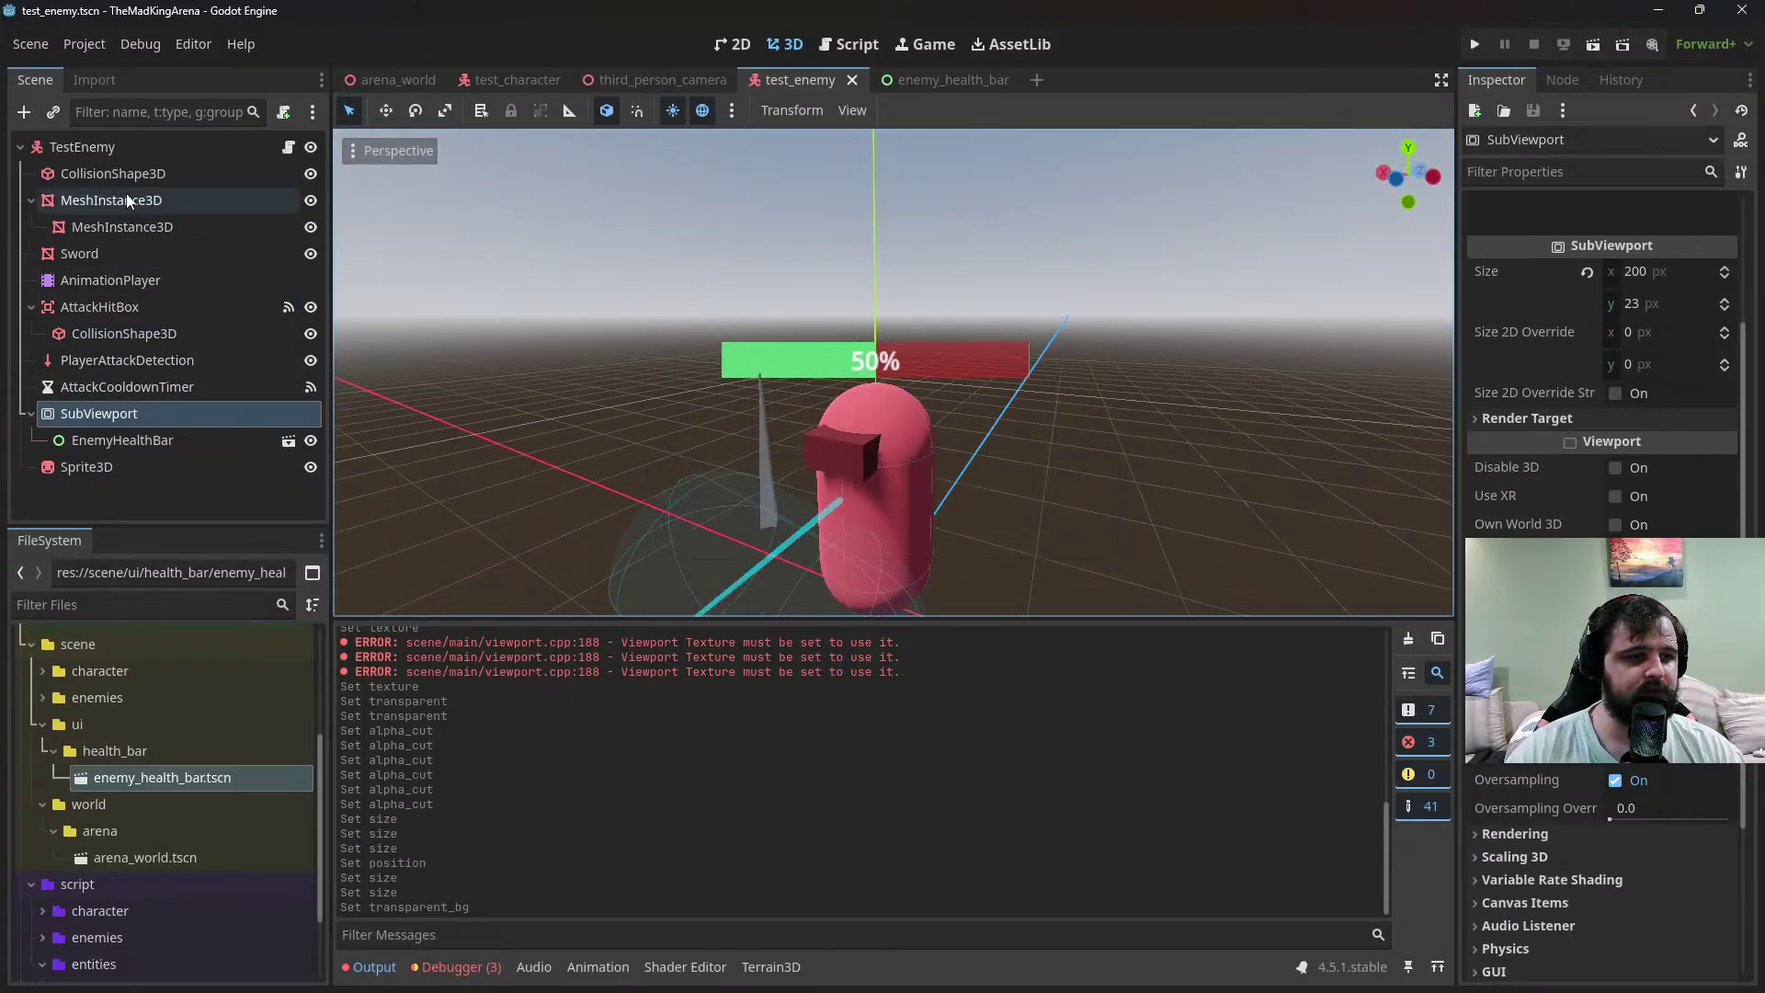
Open the TestEnemy script and follow its Creature base class to the variable declarations in creature.gd
left_click(287, 147)
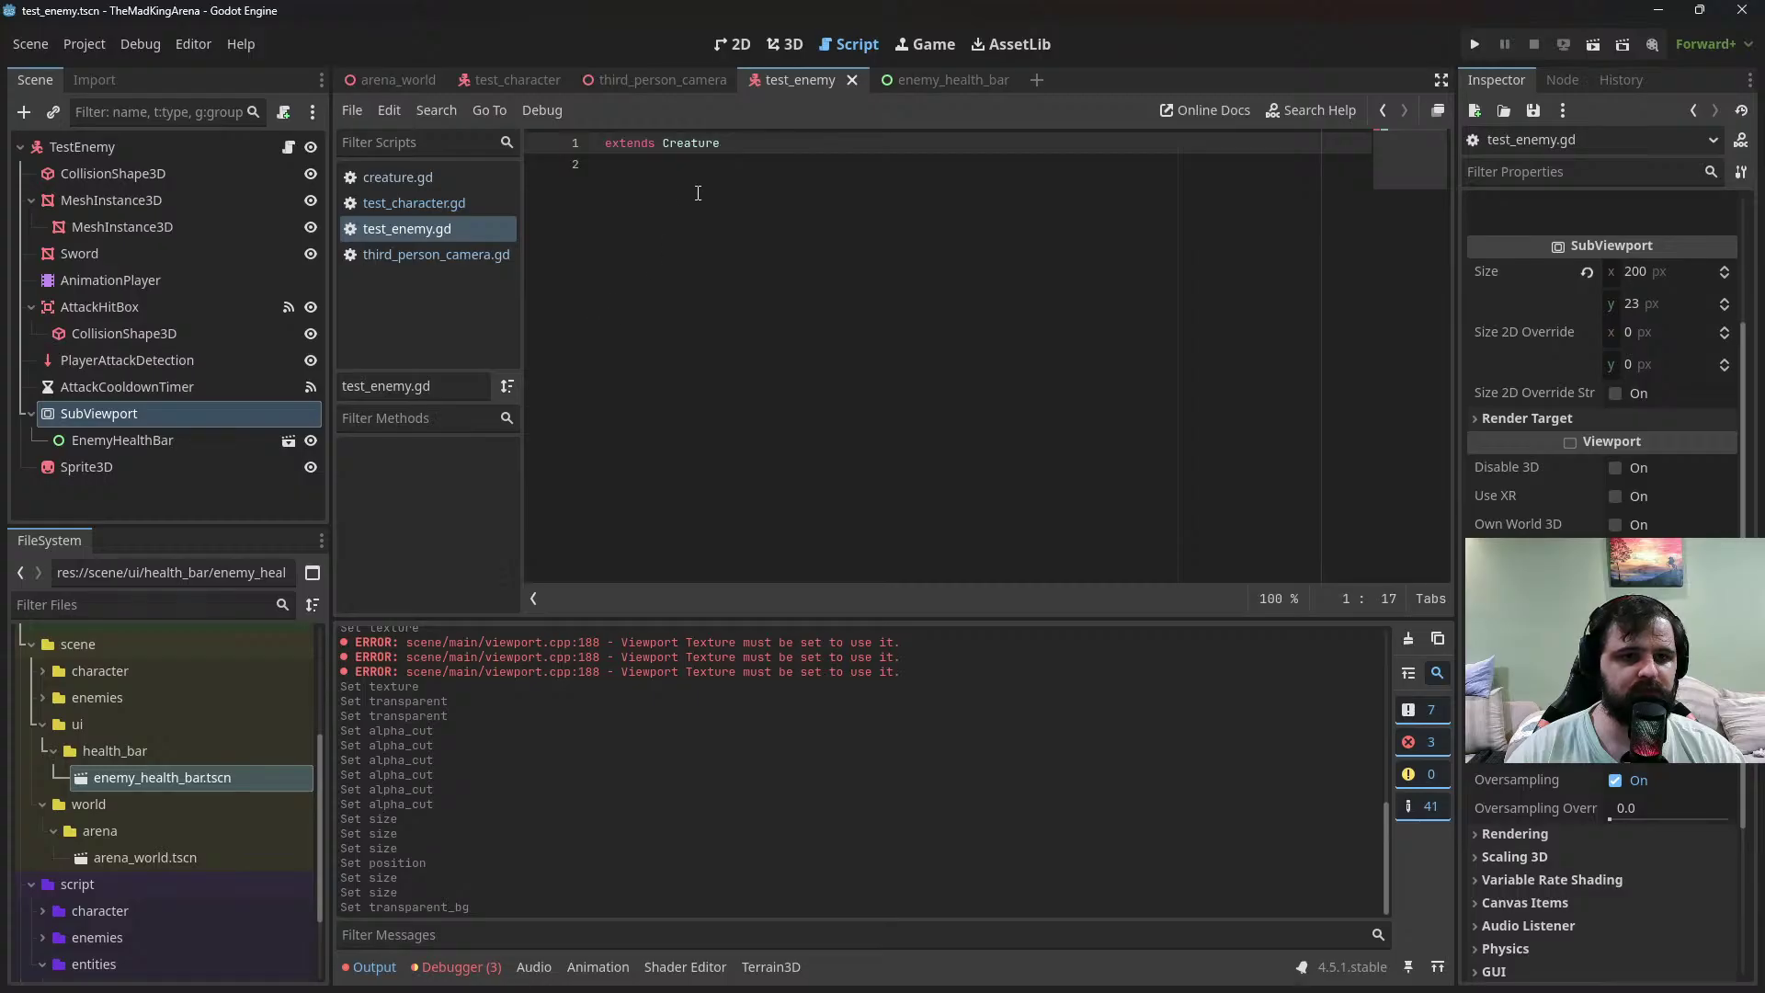
left_click(687, 142, "ctrl")
scroll(856, 324, "up", 15)
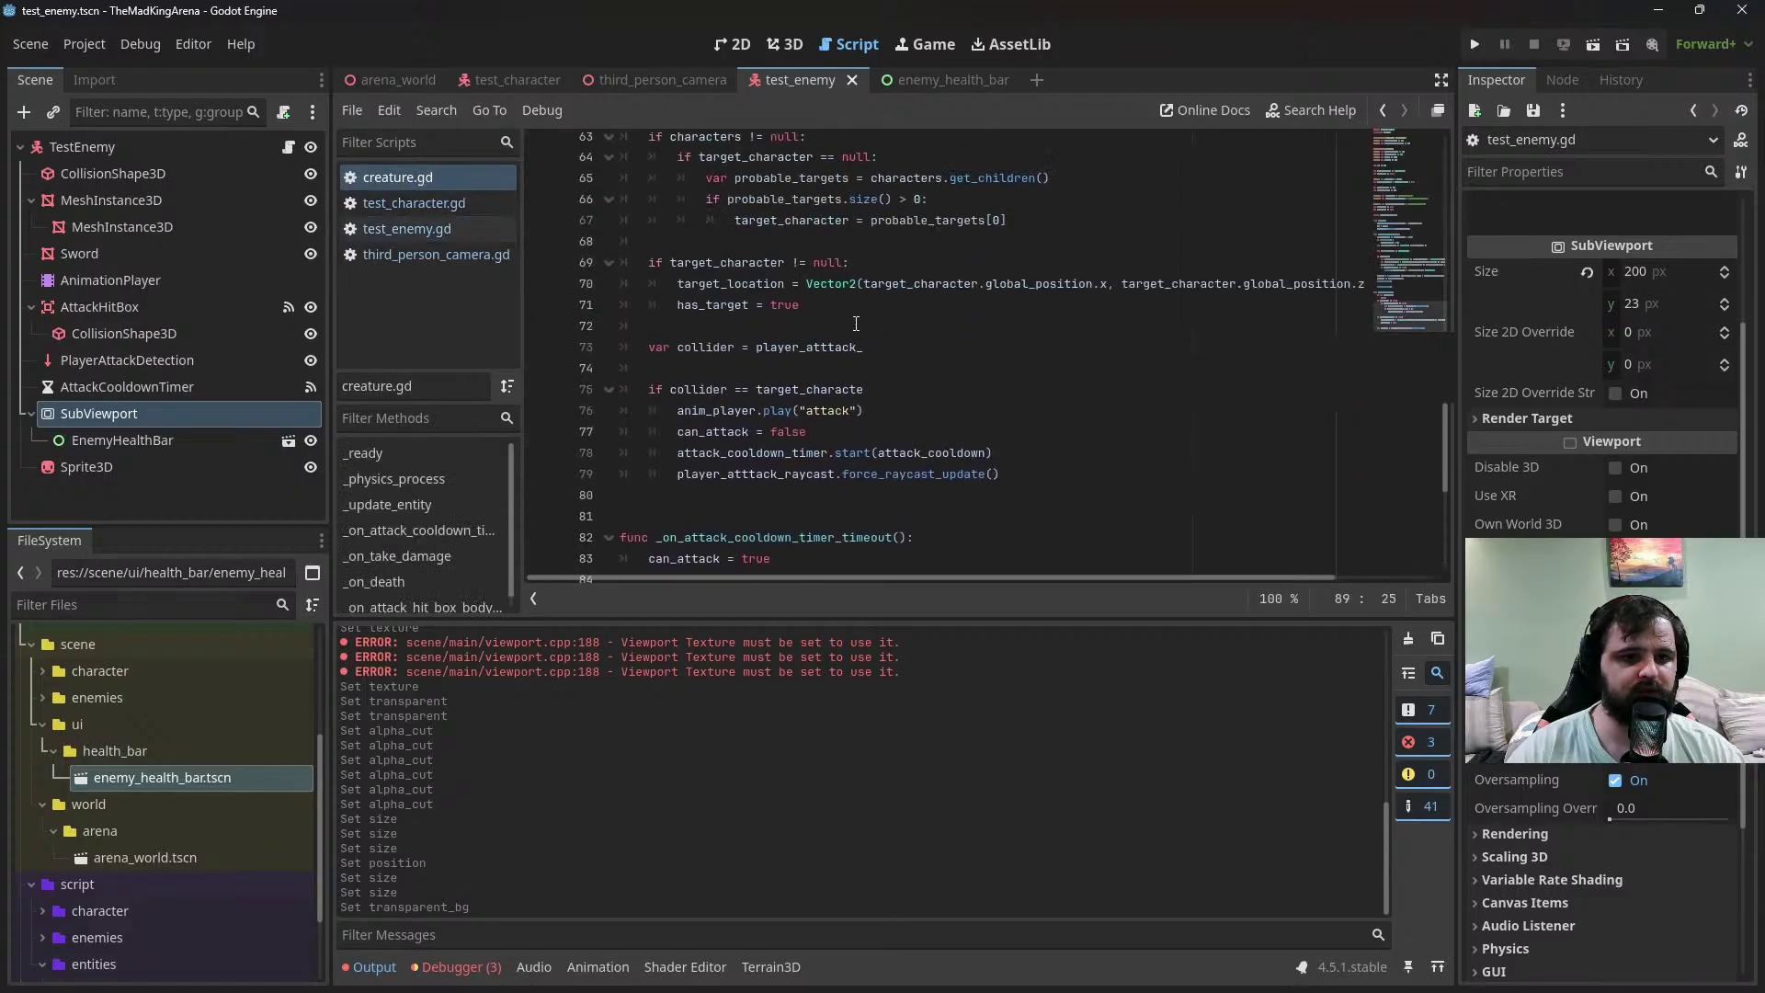
scroll(856, 324, "up", 8)
scroll(864, 322, "down", 9)
scroll(883, 321, "up", 3)
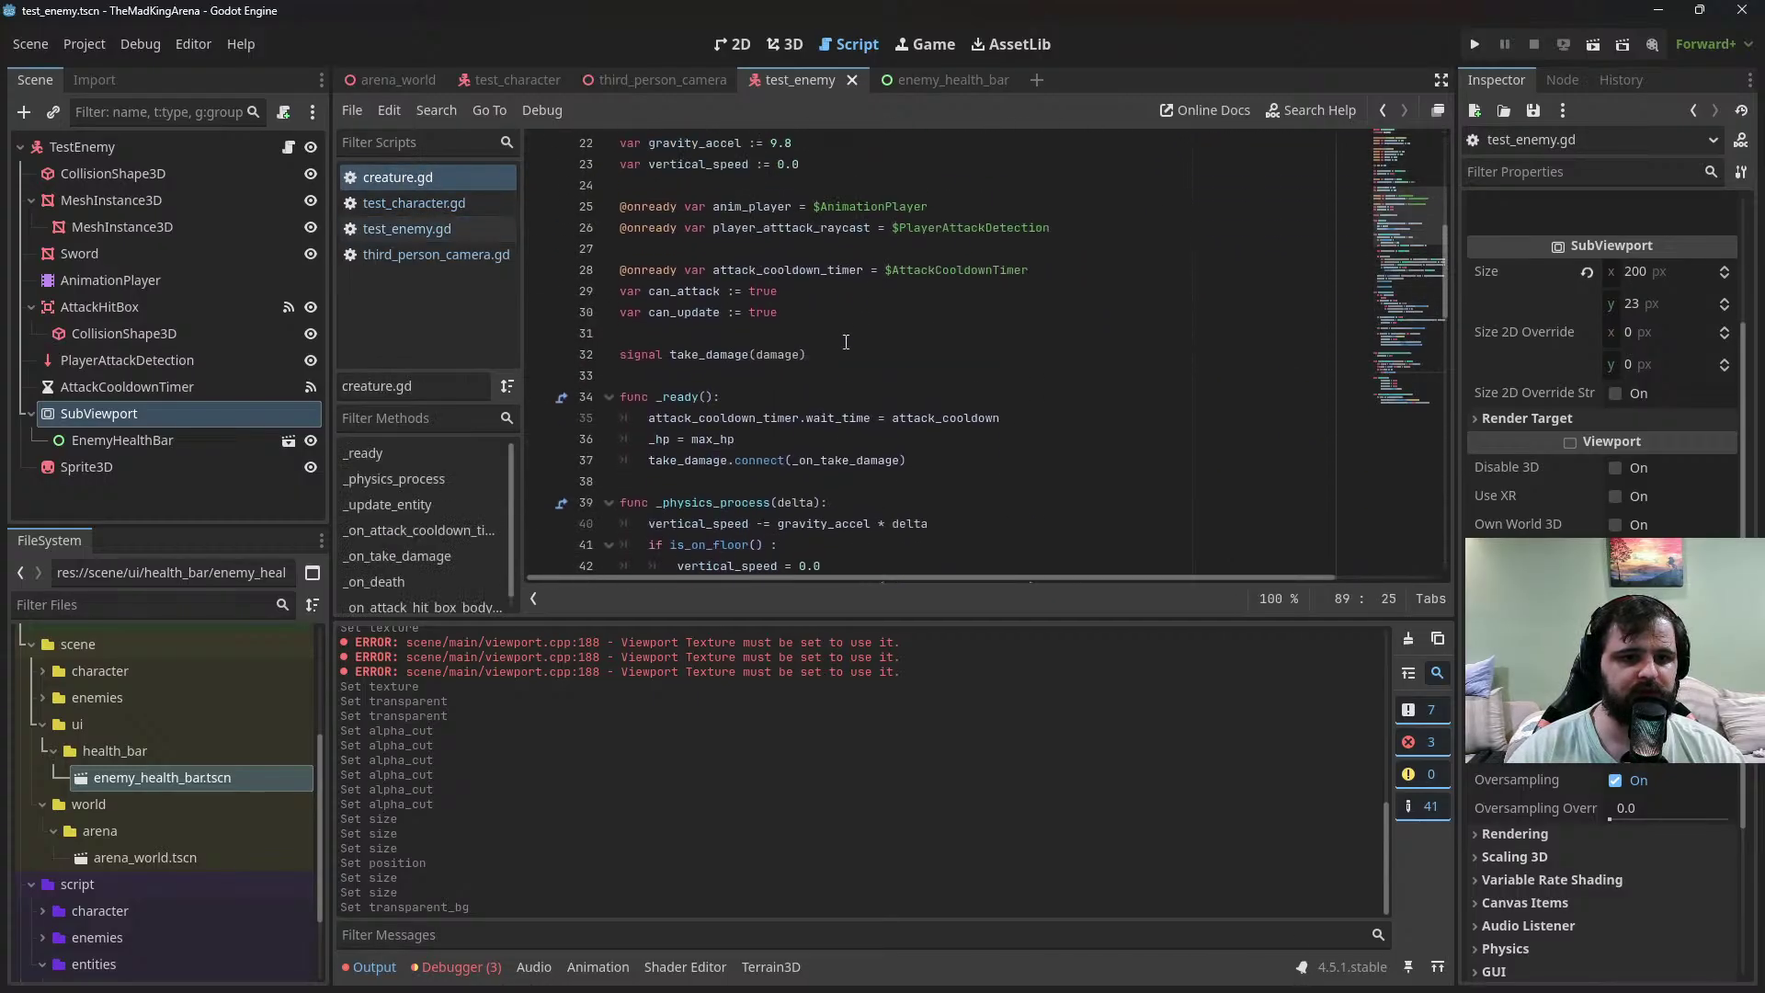
left_click(892, 354)
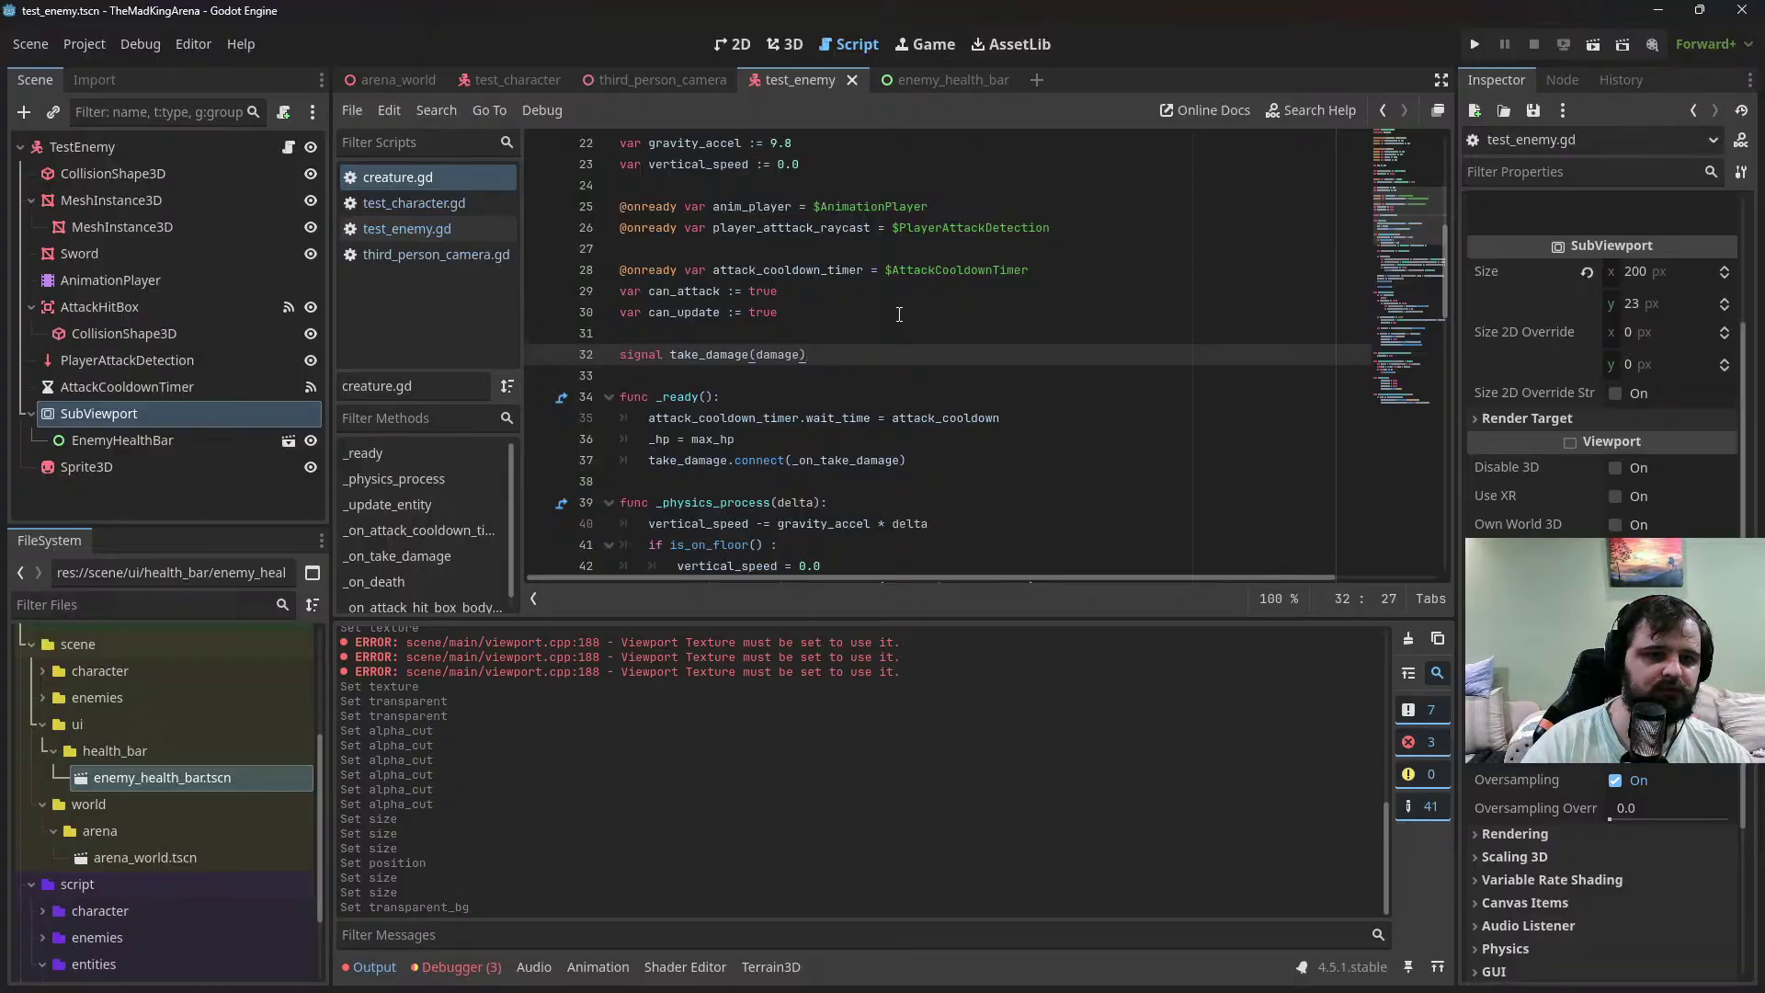
scroll(878, 336, "up", 1)
left_click(1061, 385)
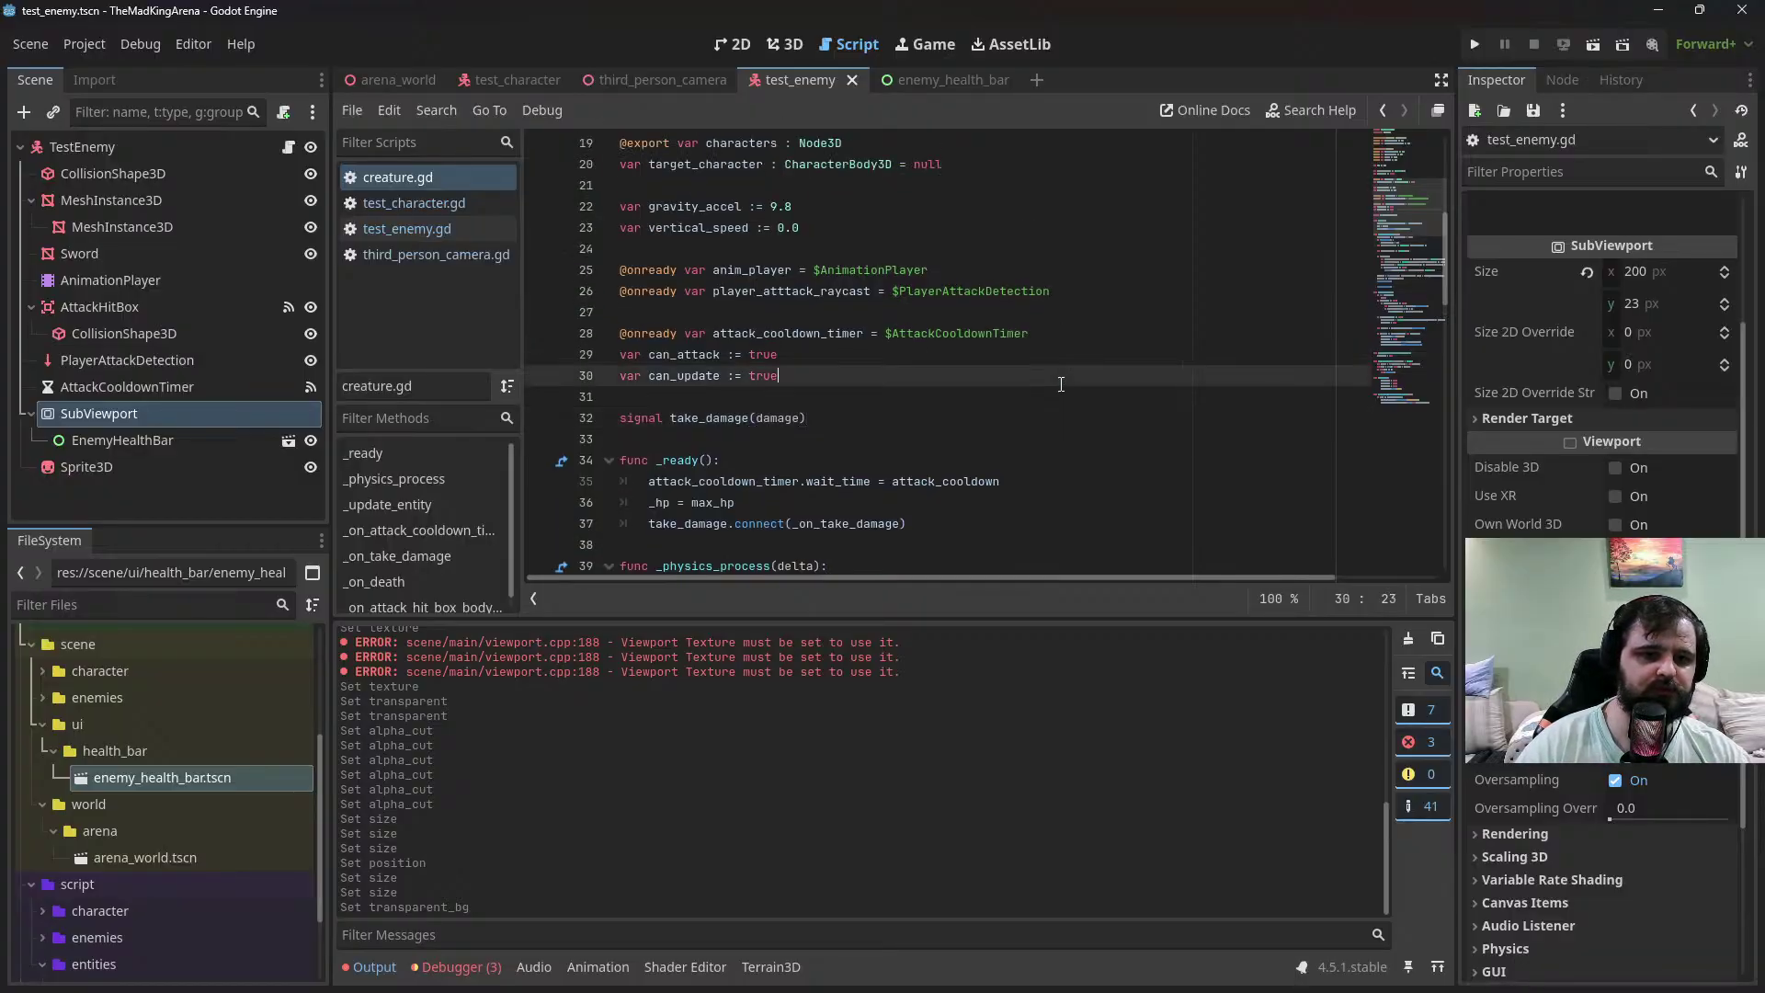
key("Return")
key("Return")
type("@on")
key("Return")
type("var ")
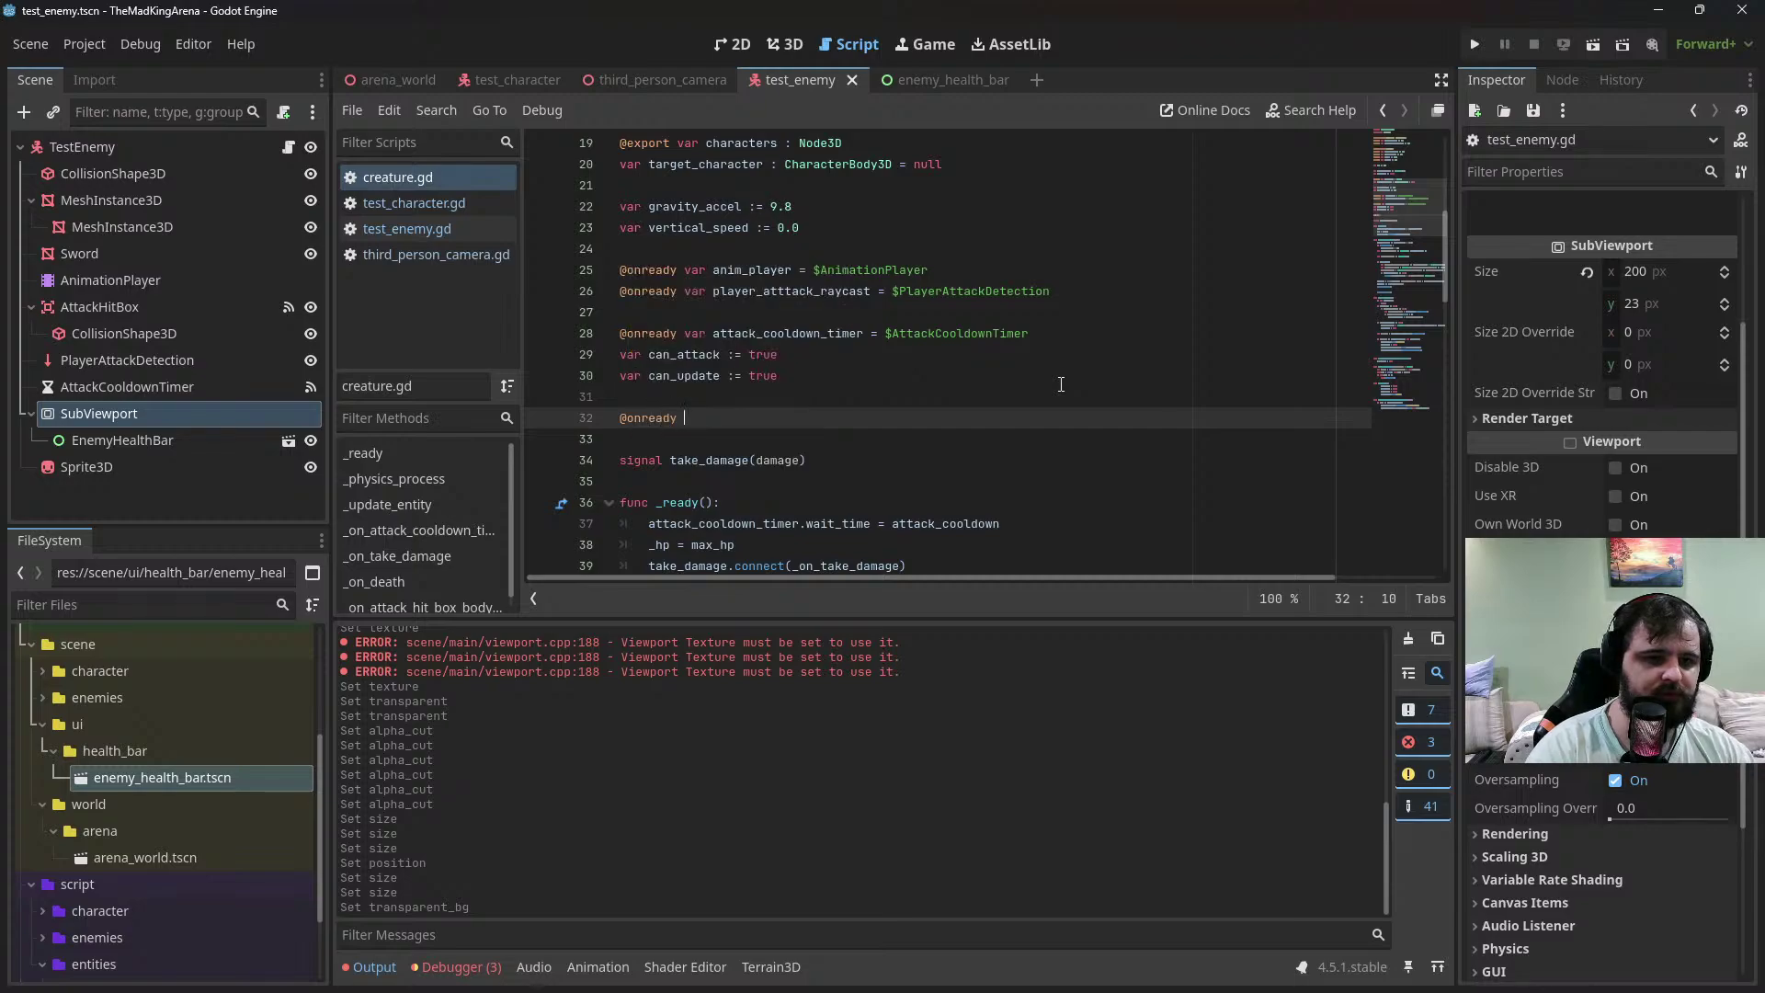
type("health")
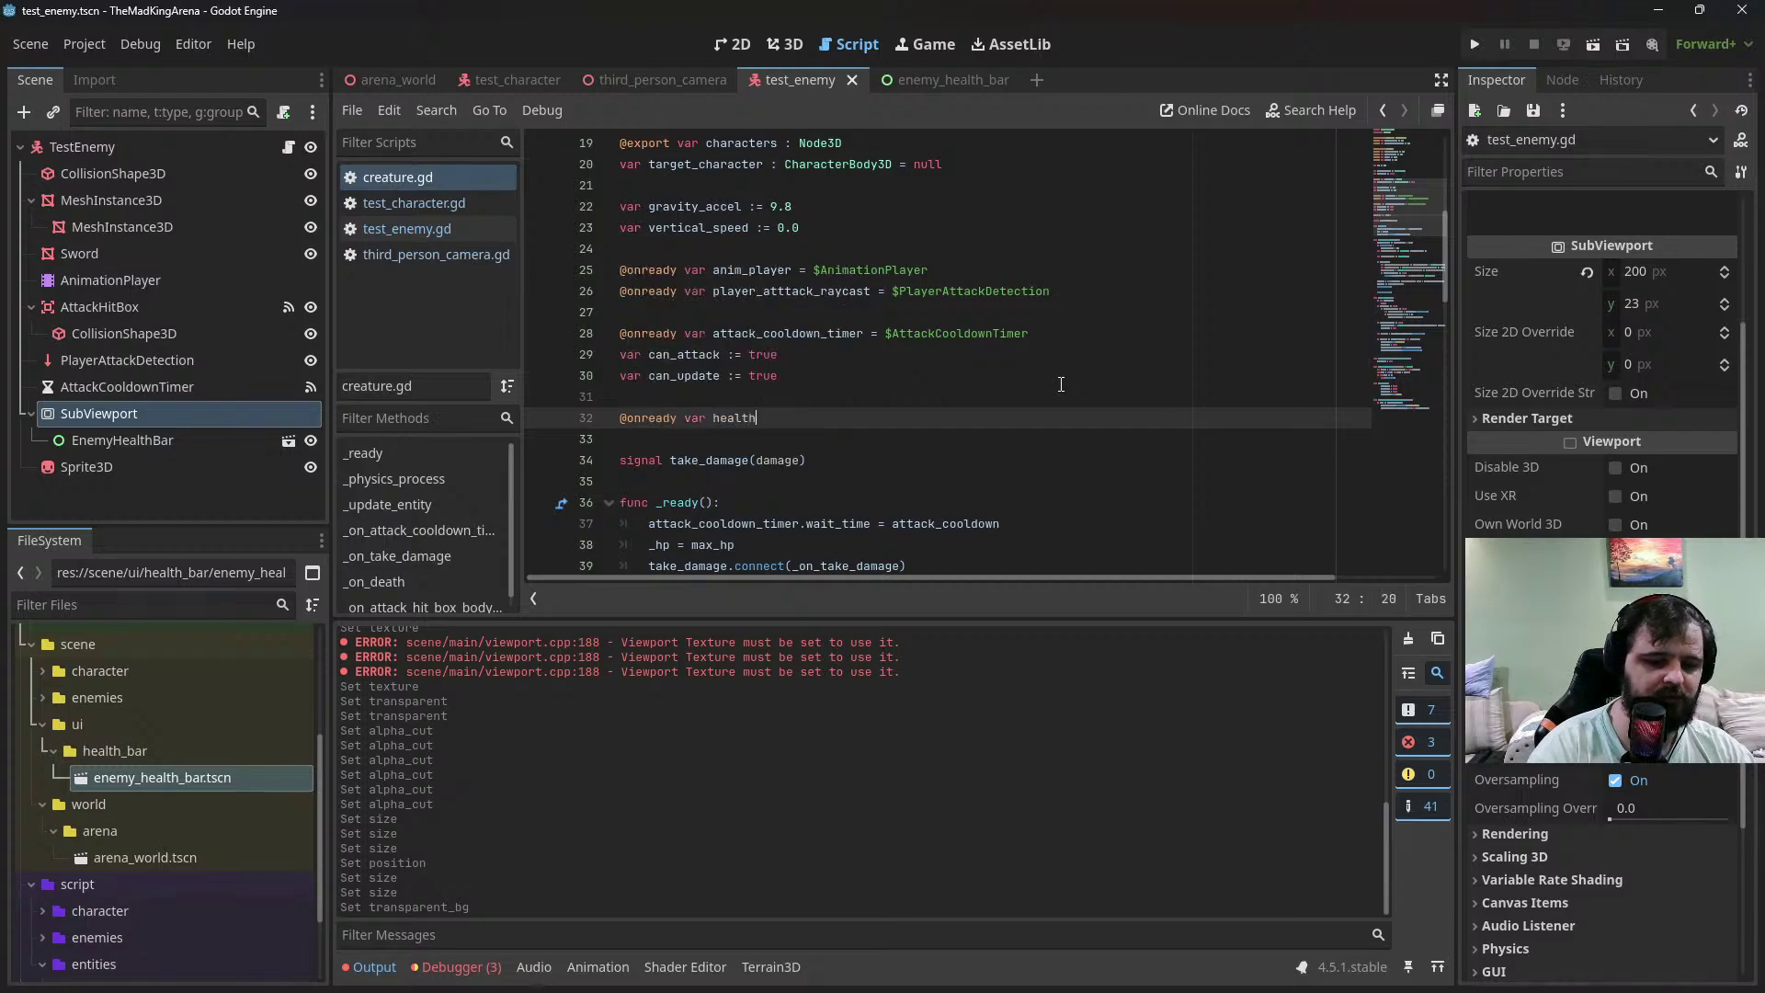
type("_bar_progres")
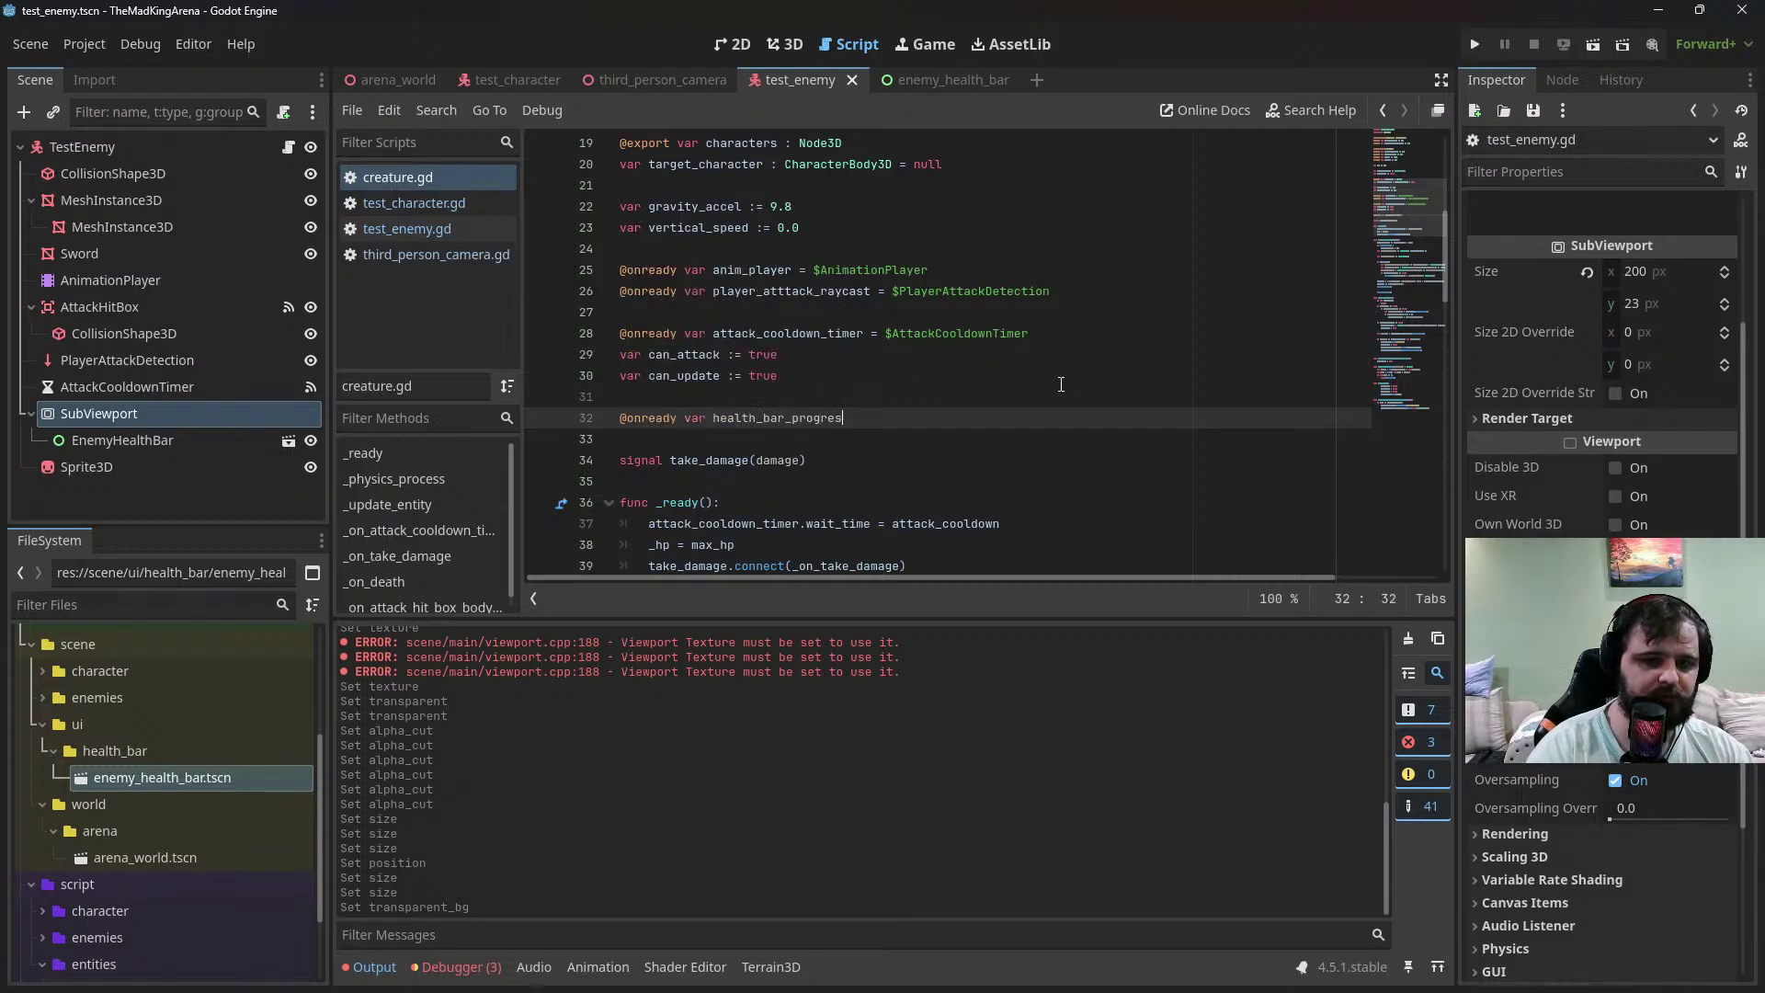
type("s =")
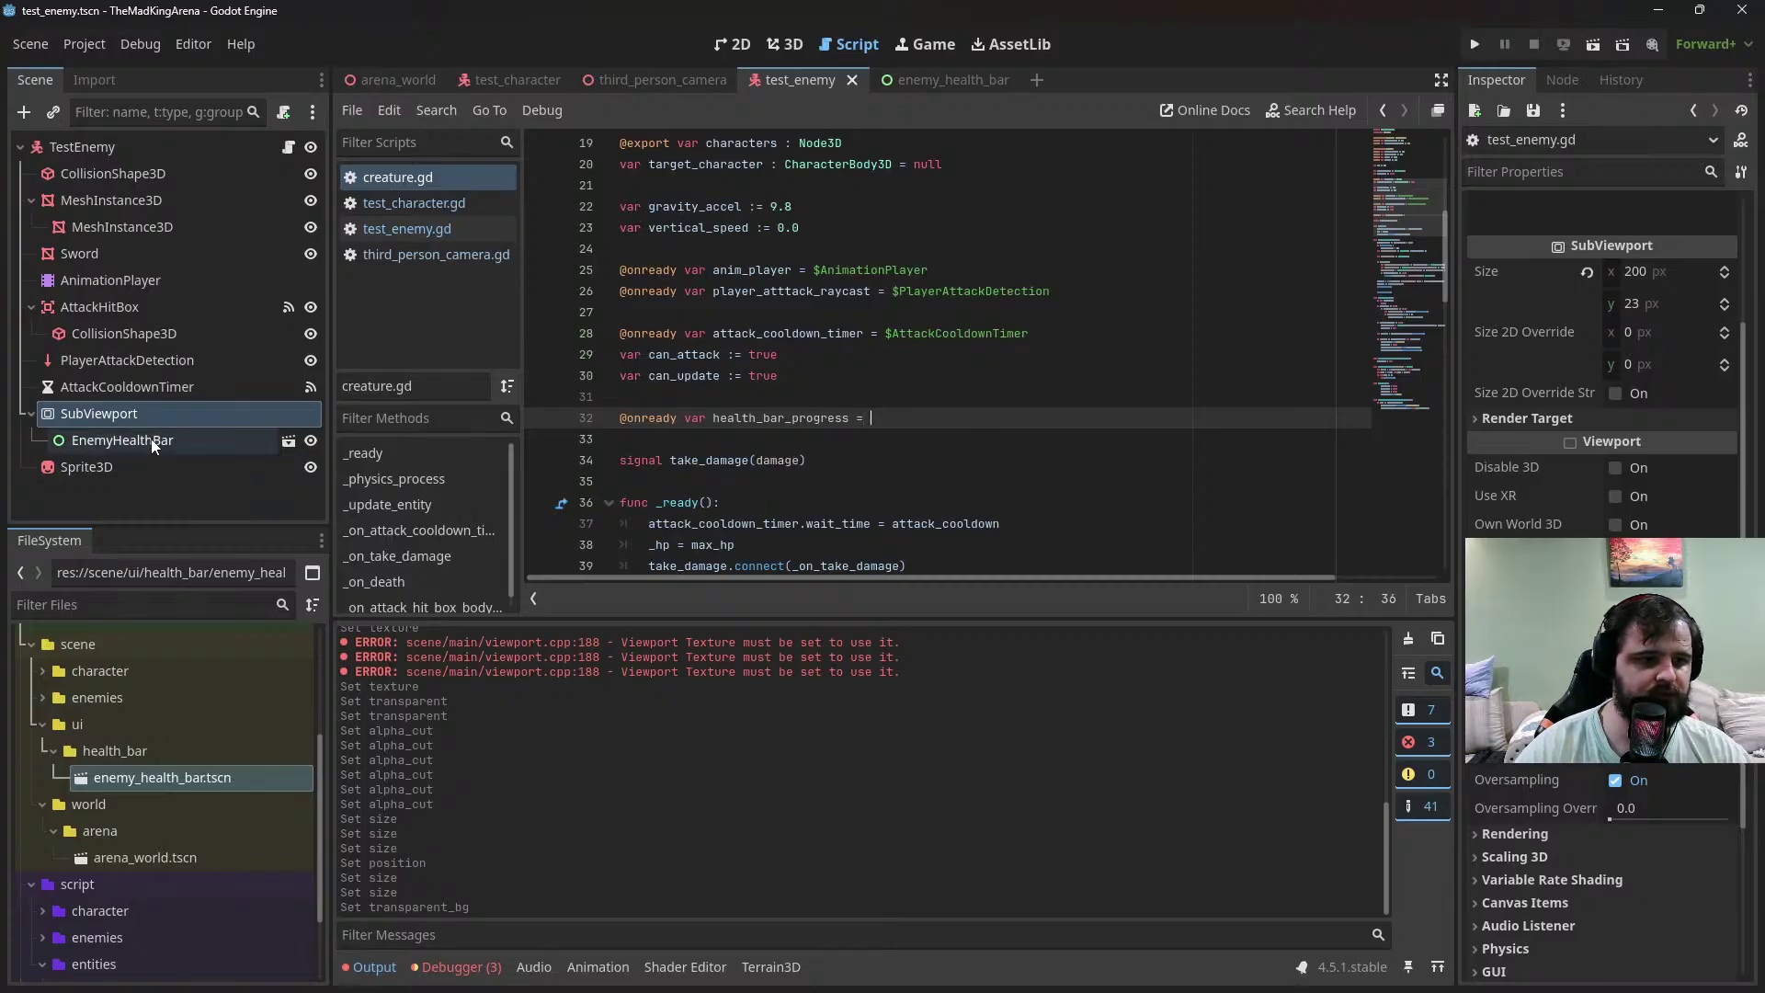
left_click_drag(151, 439, 915, 429)
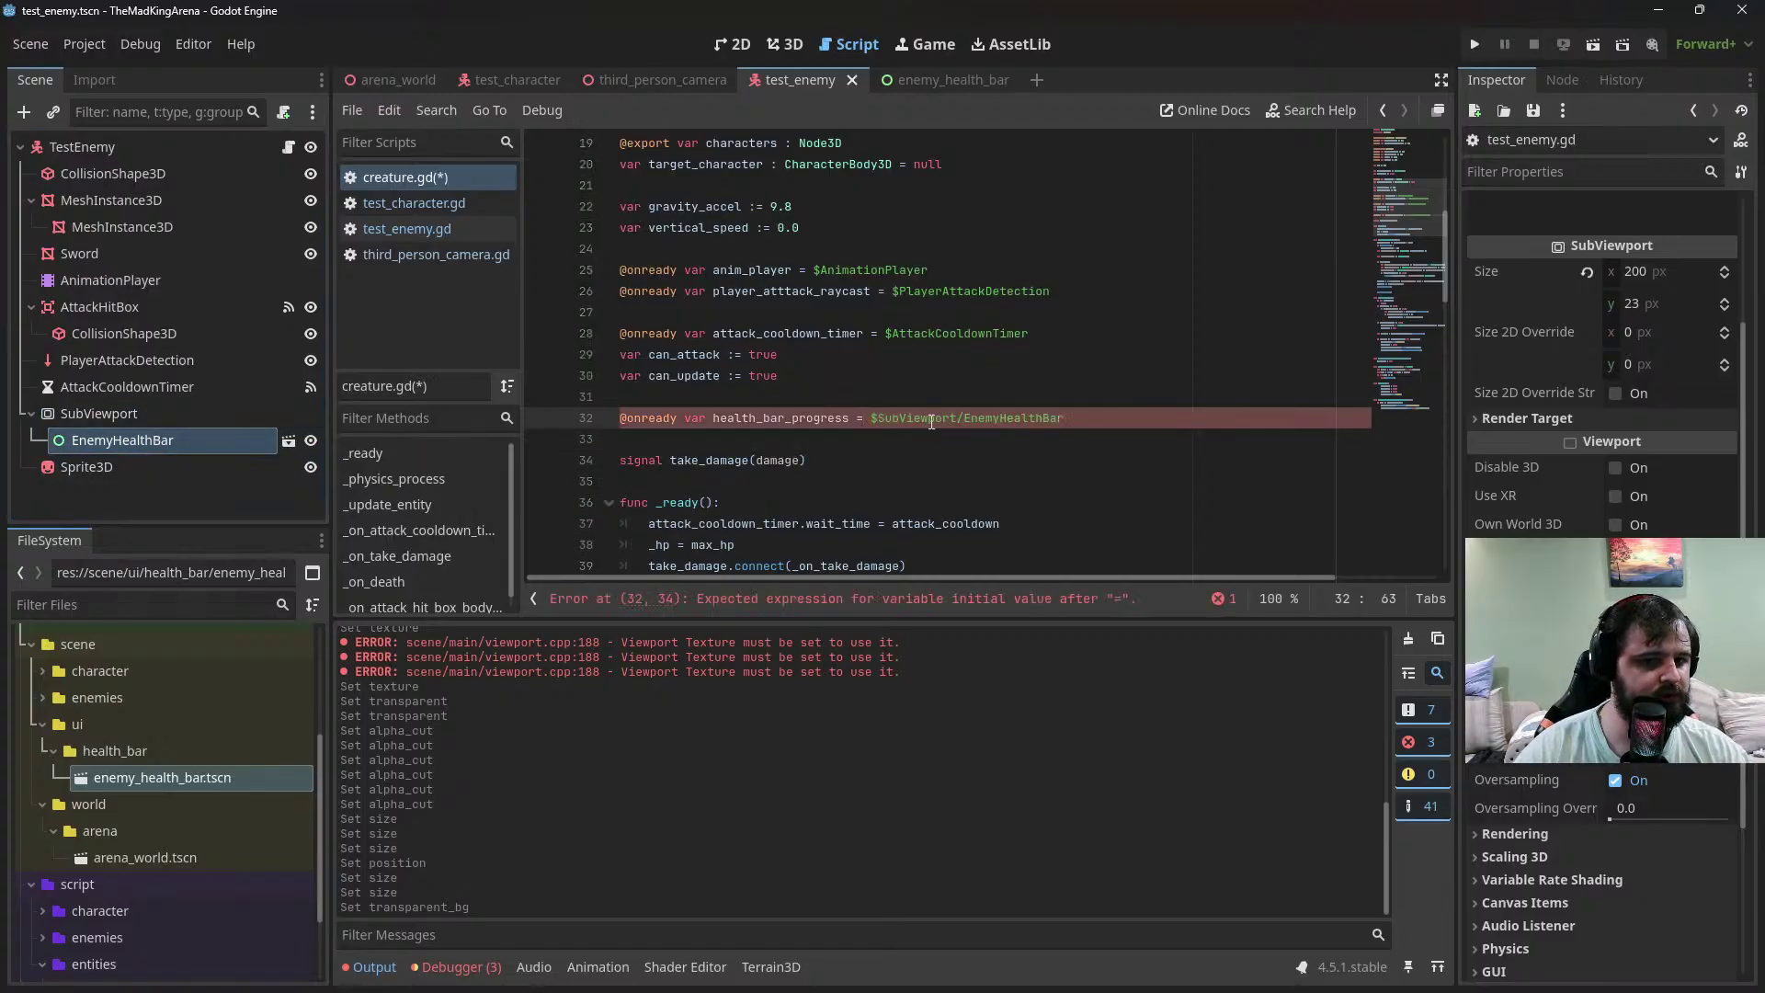
key("ctrl+s")
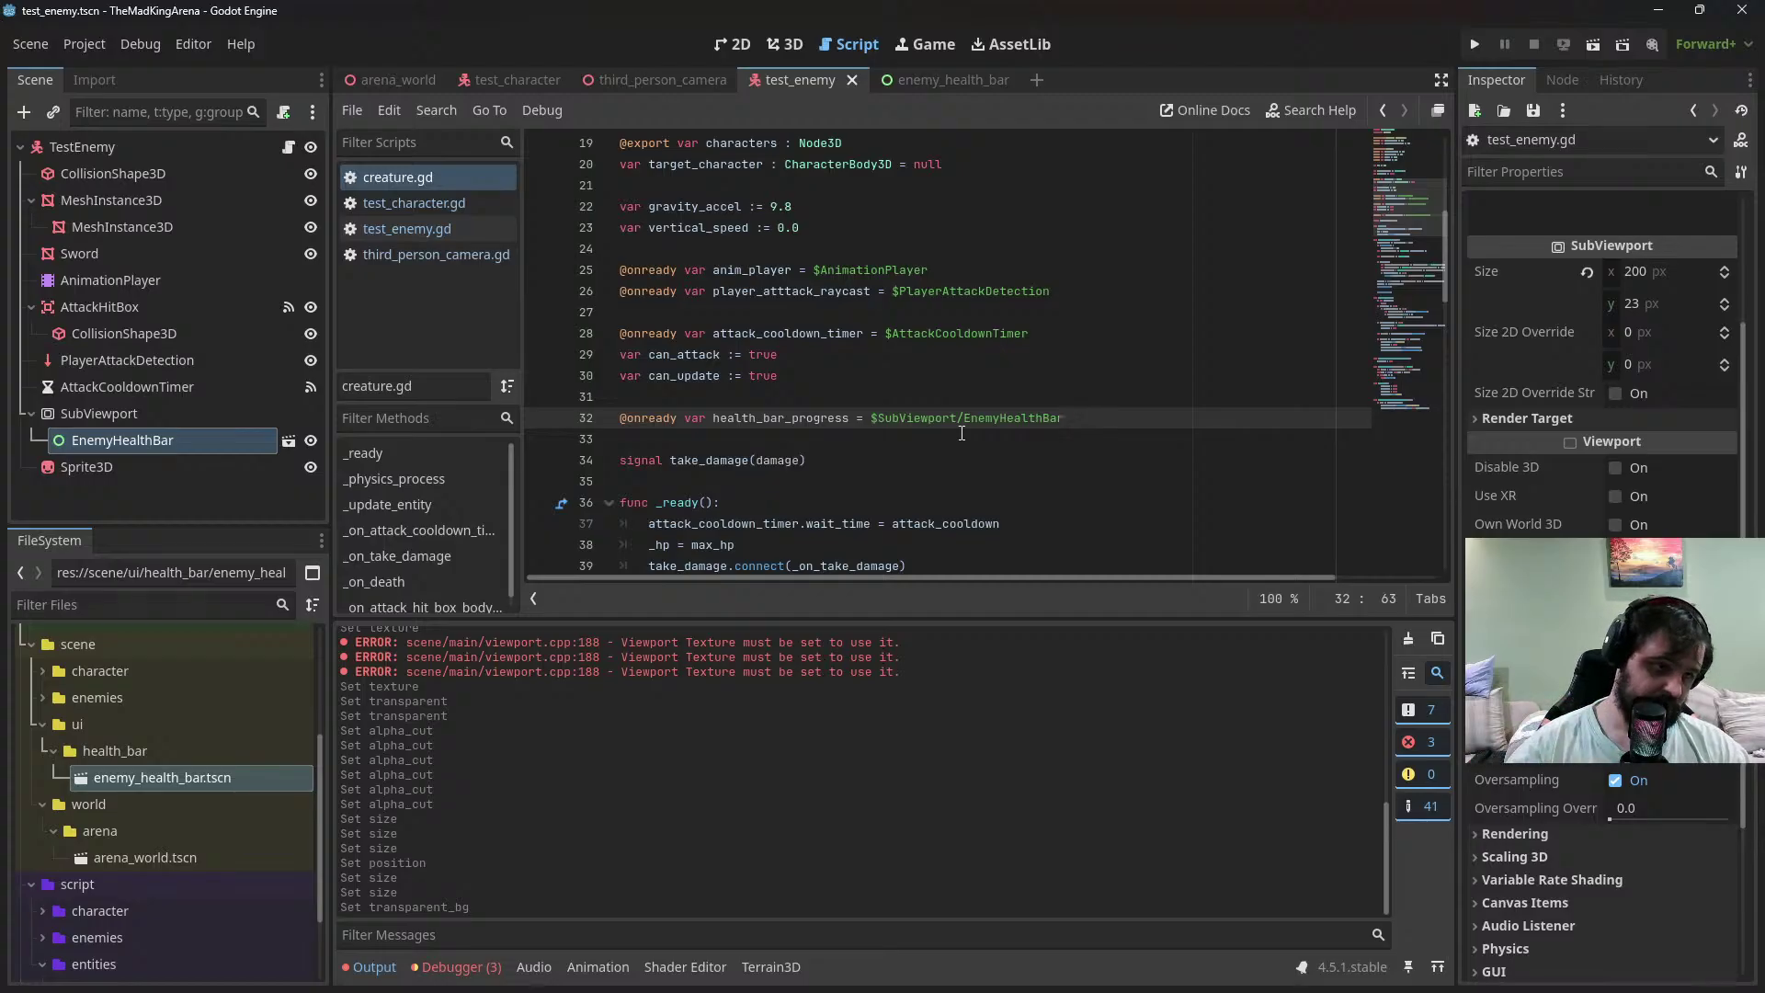
Attach a new GDScript, progress_bar.gd, to the ProgressBar node in the enemy_health_bar scene
left_click(947, 81)
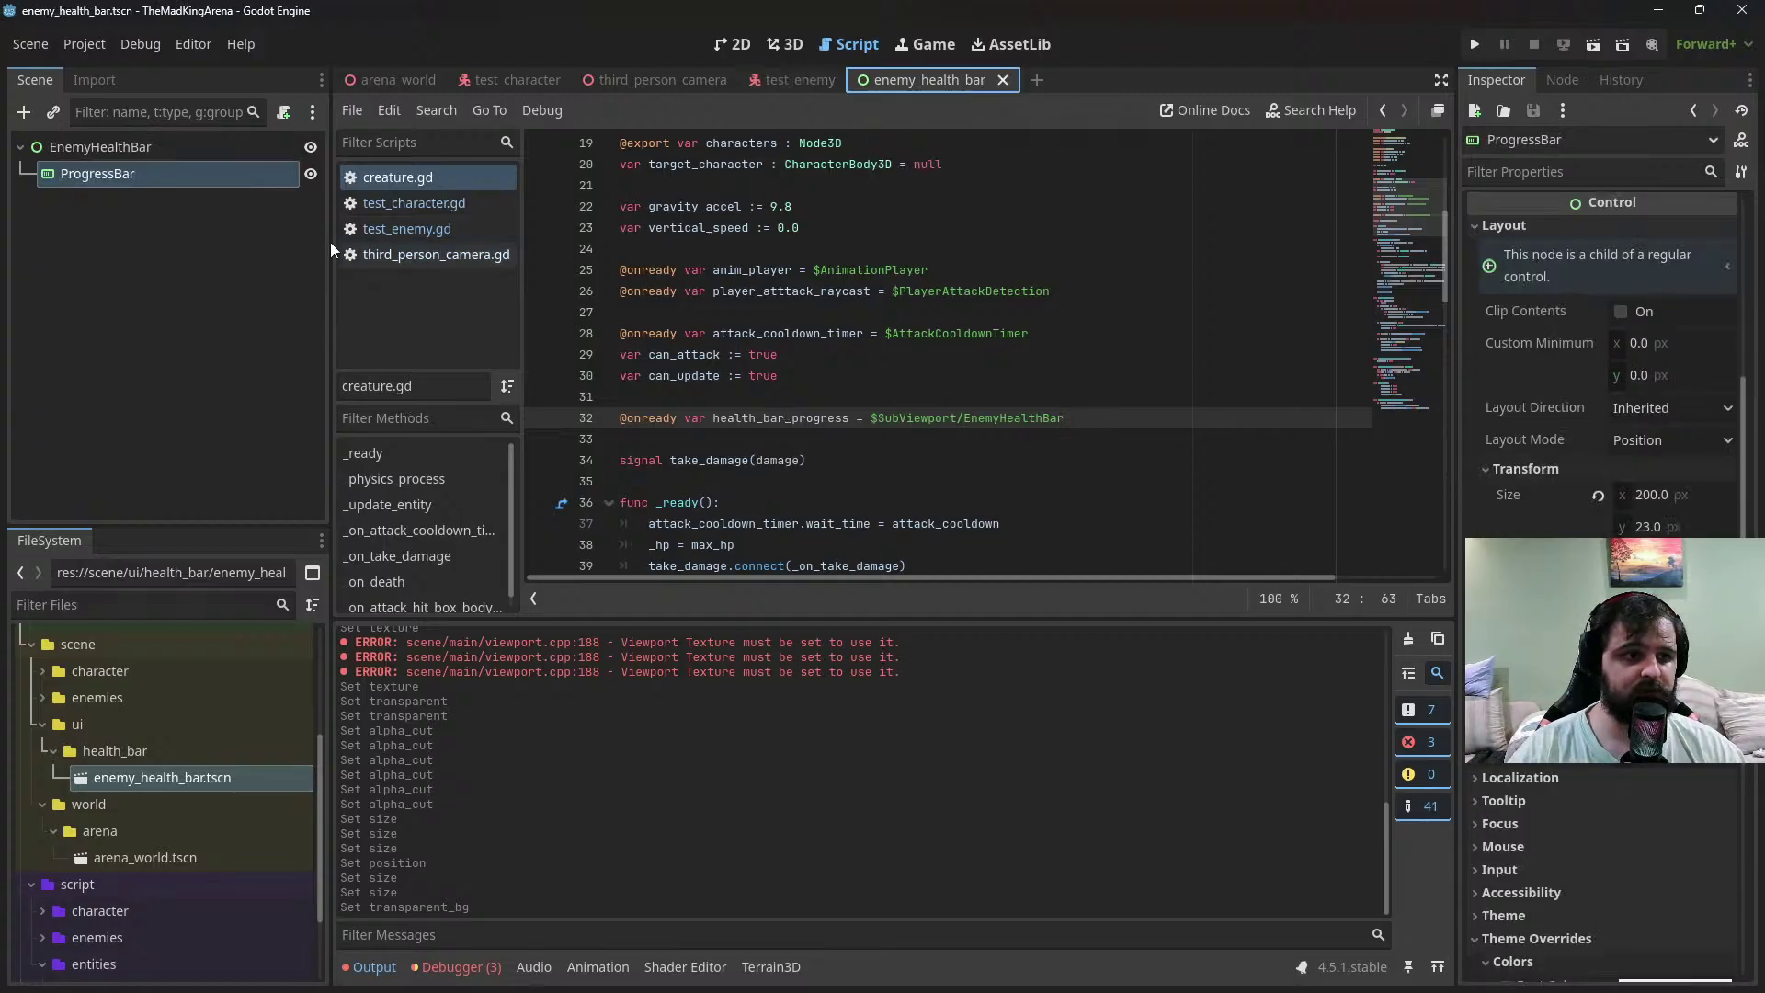
left_click(283, 112)
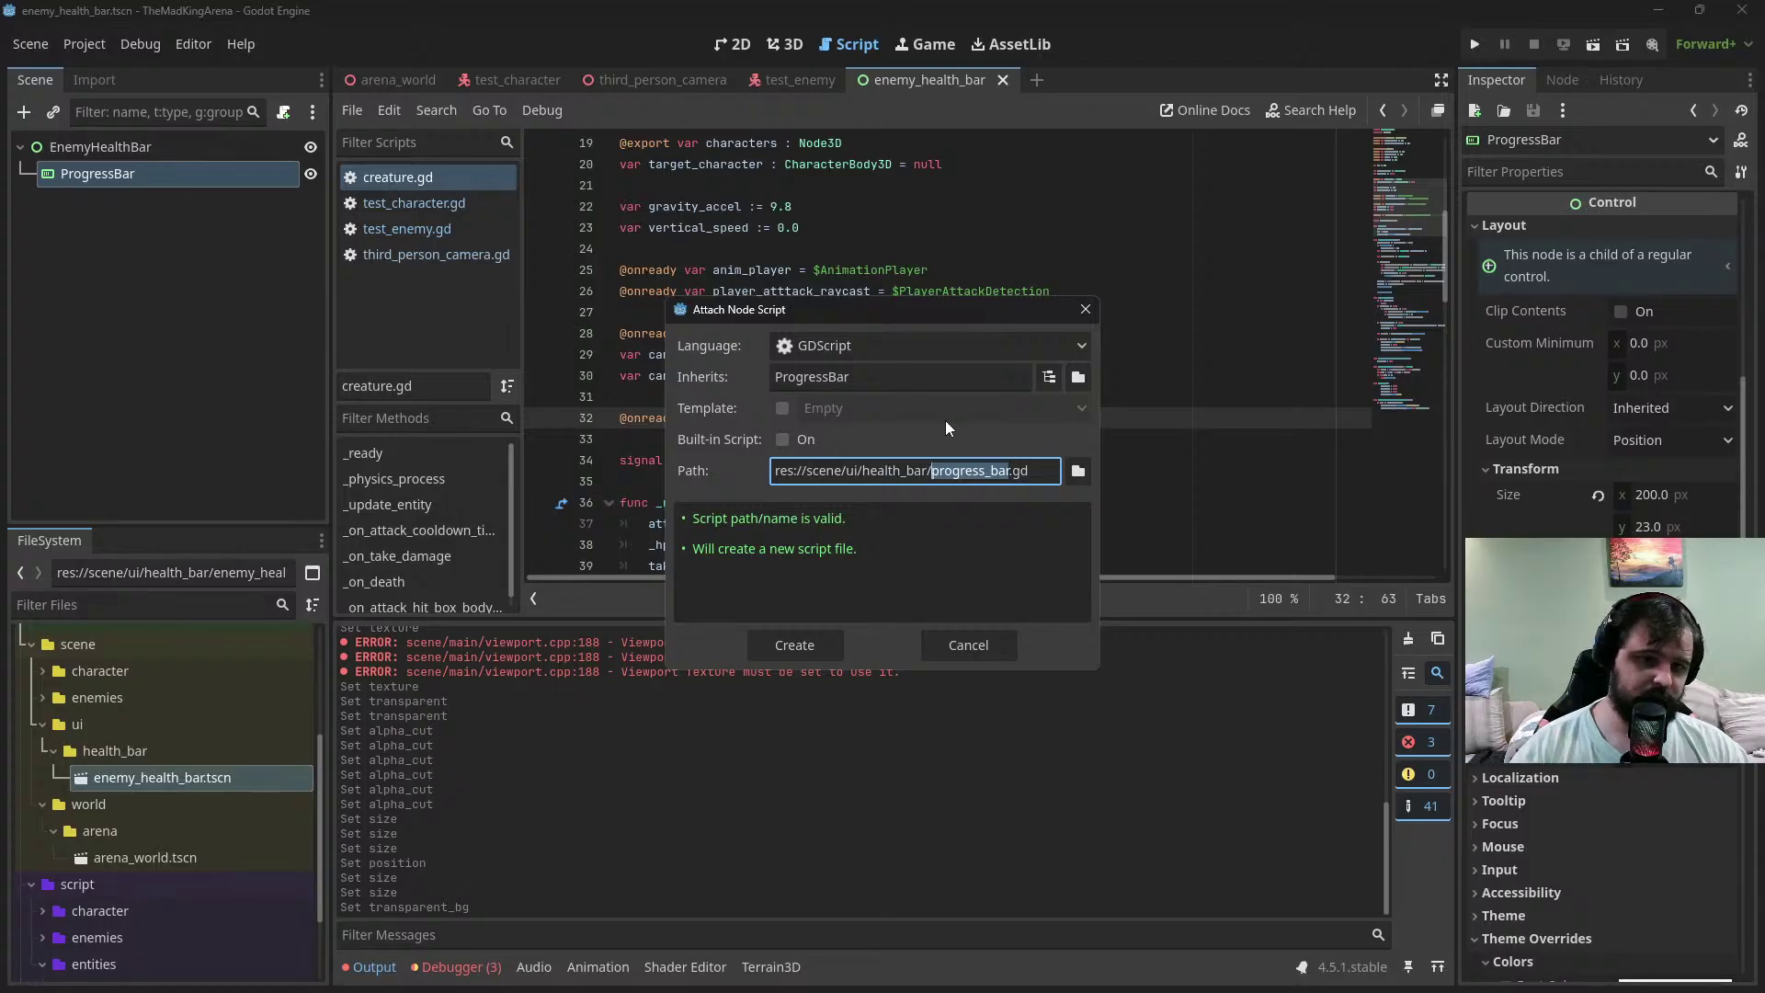
left_click(800, 644)
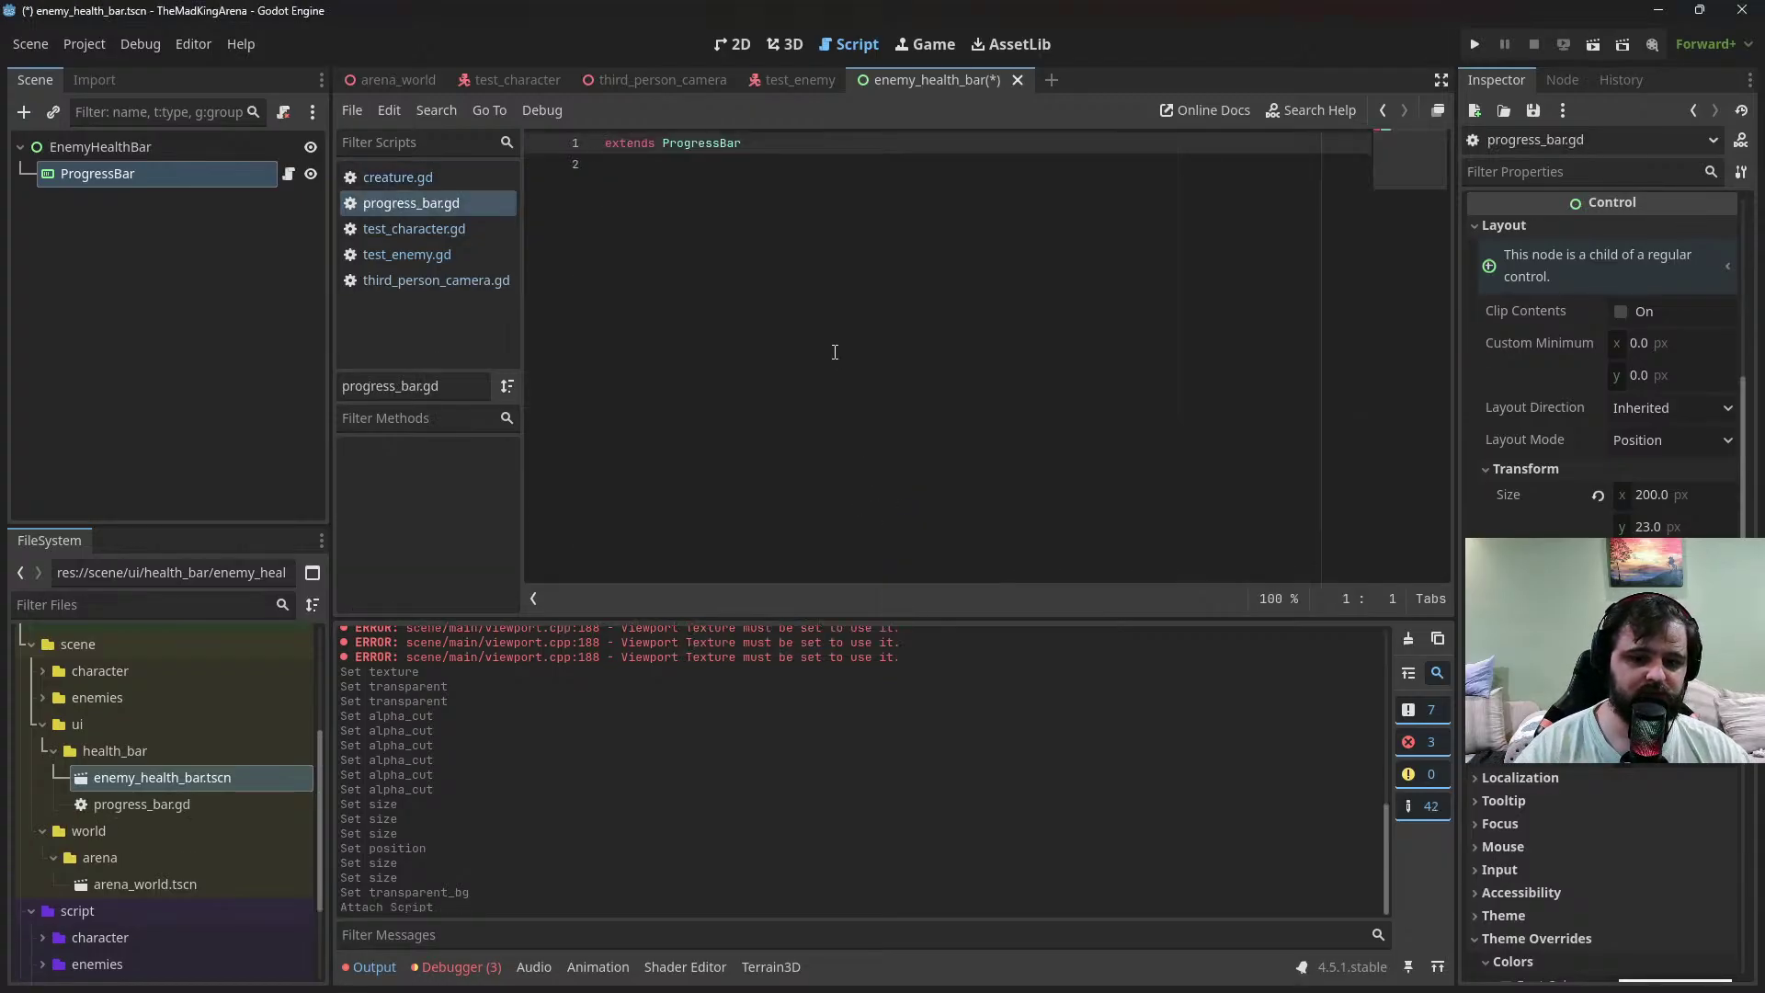
Declare an exported variable max_health := 100.0 below the extends line in progress_bar.gd
key("Return")
key("Return")
type("@edxport")
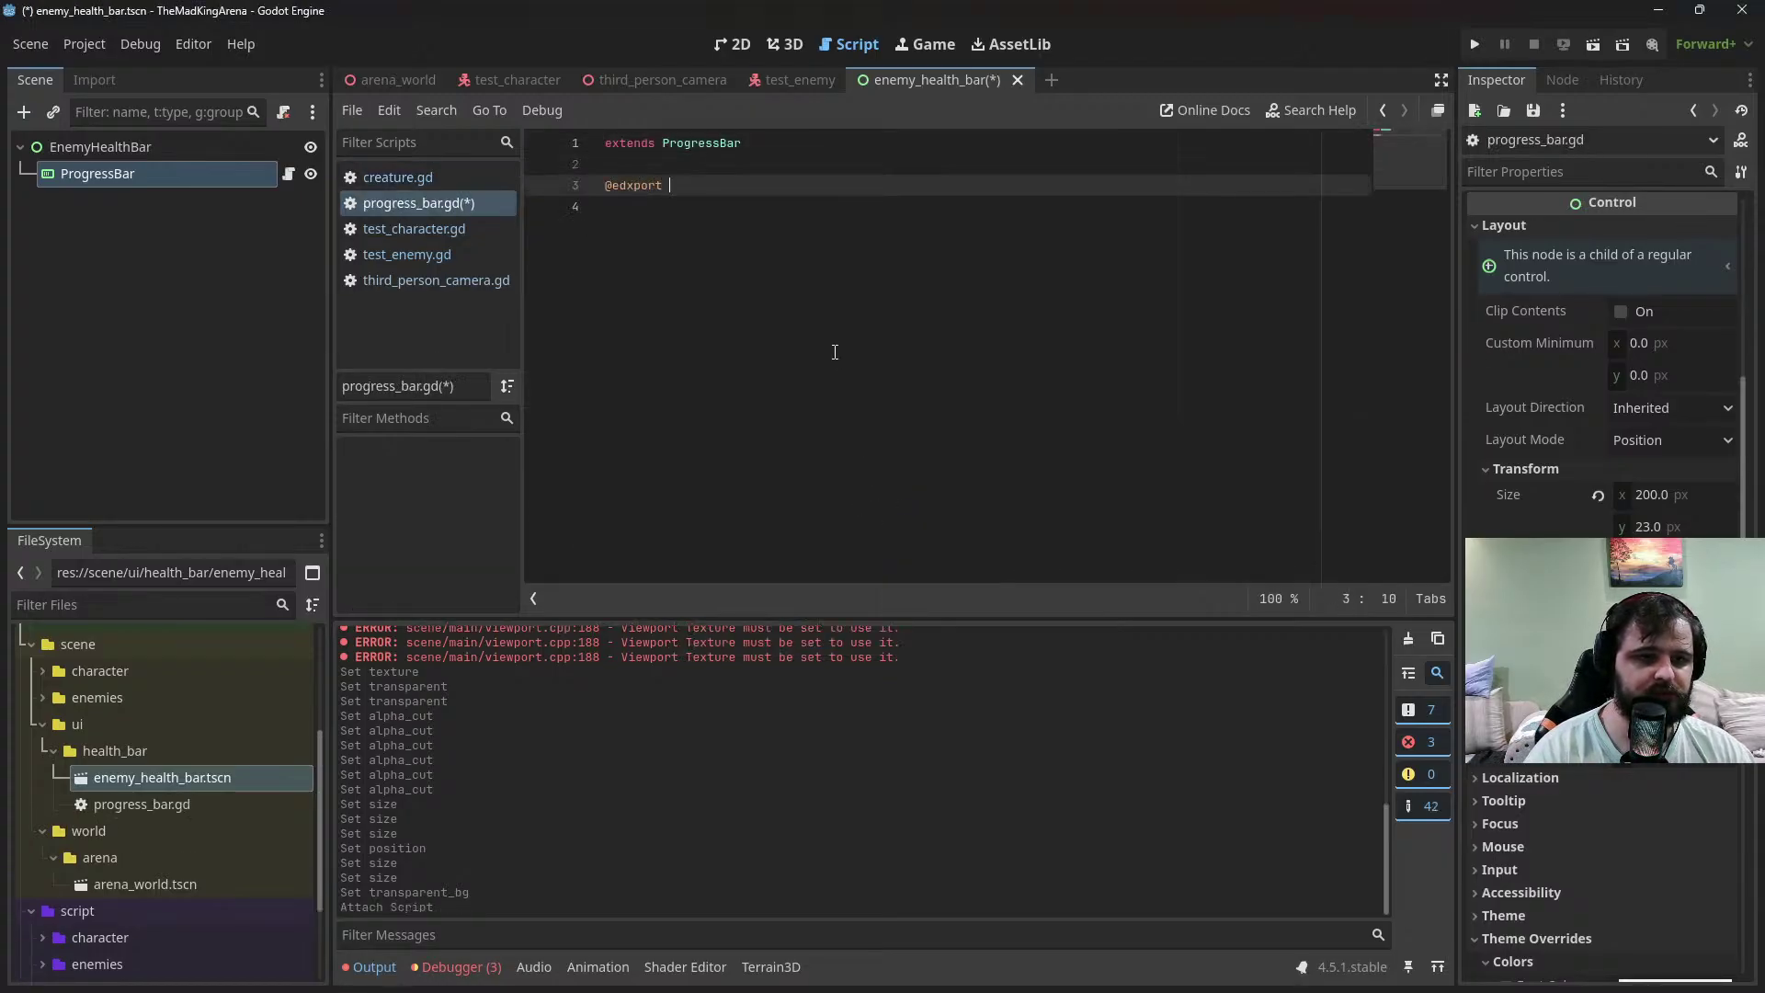
key("BackSpace")
key("BackSpace")
key("BackSpace")
key("BackSpace")
type("xpor")
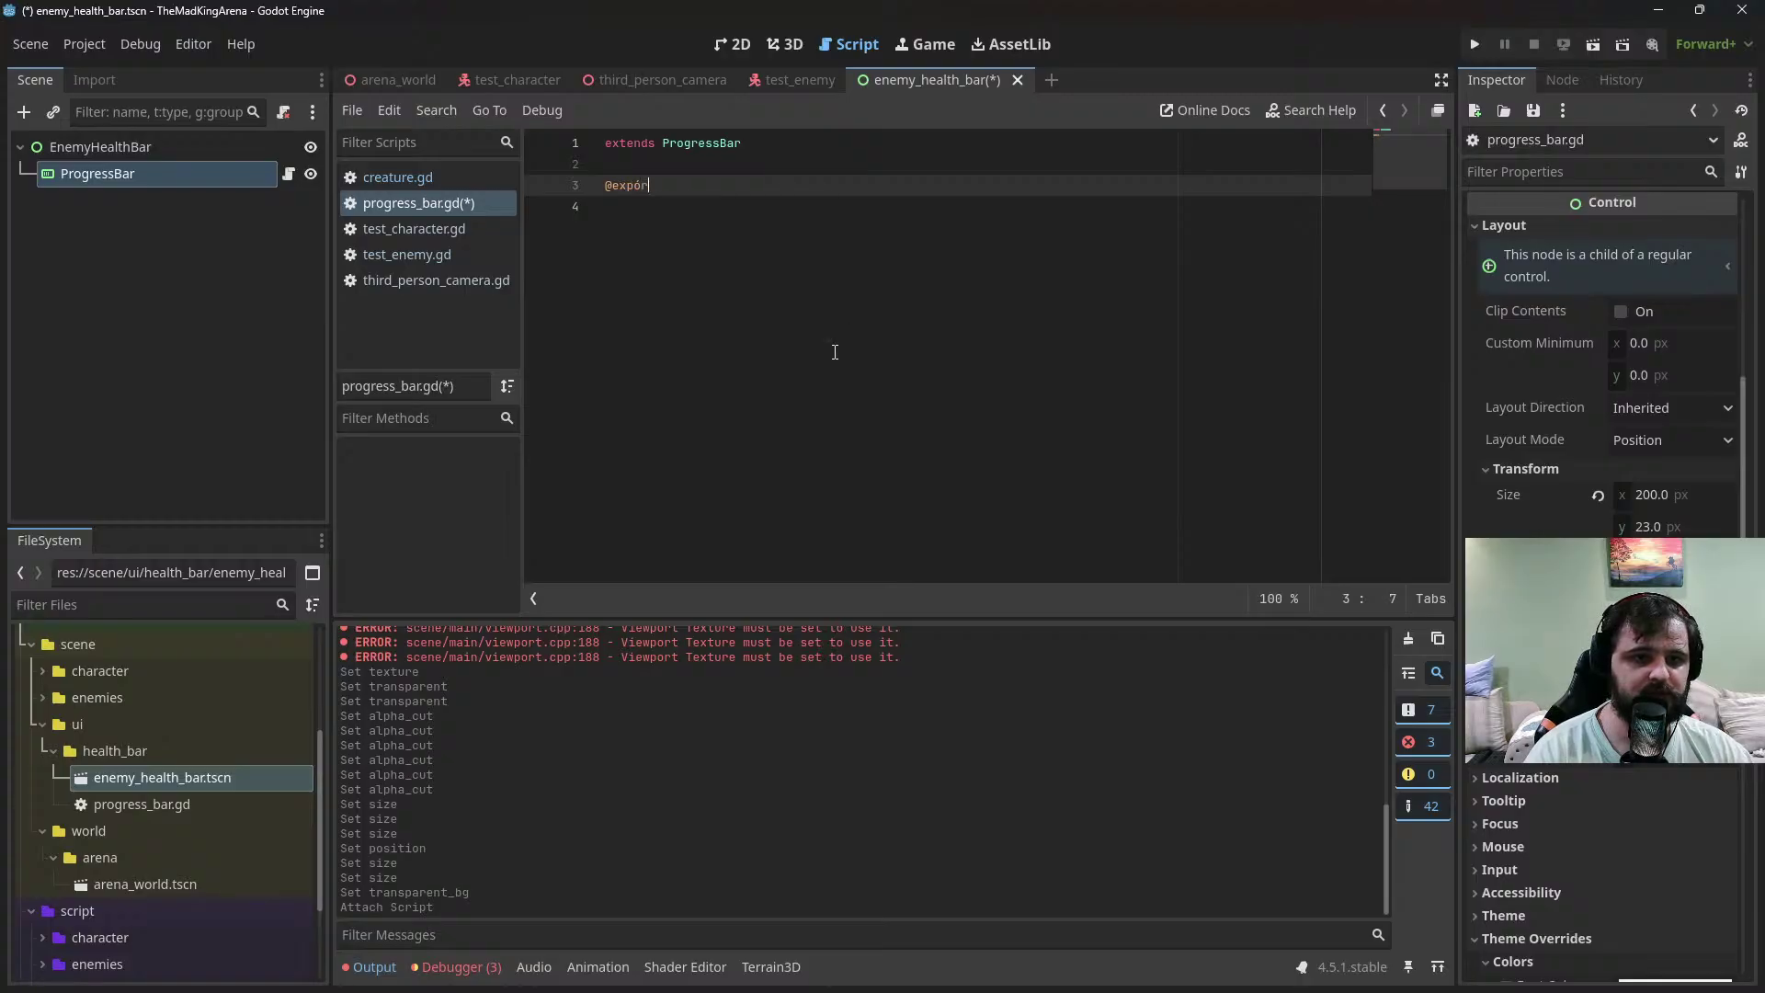
type("t ")
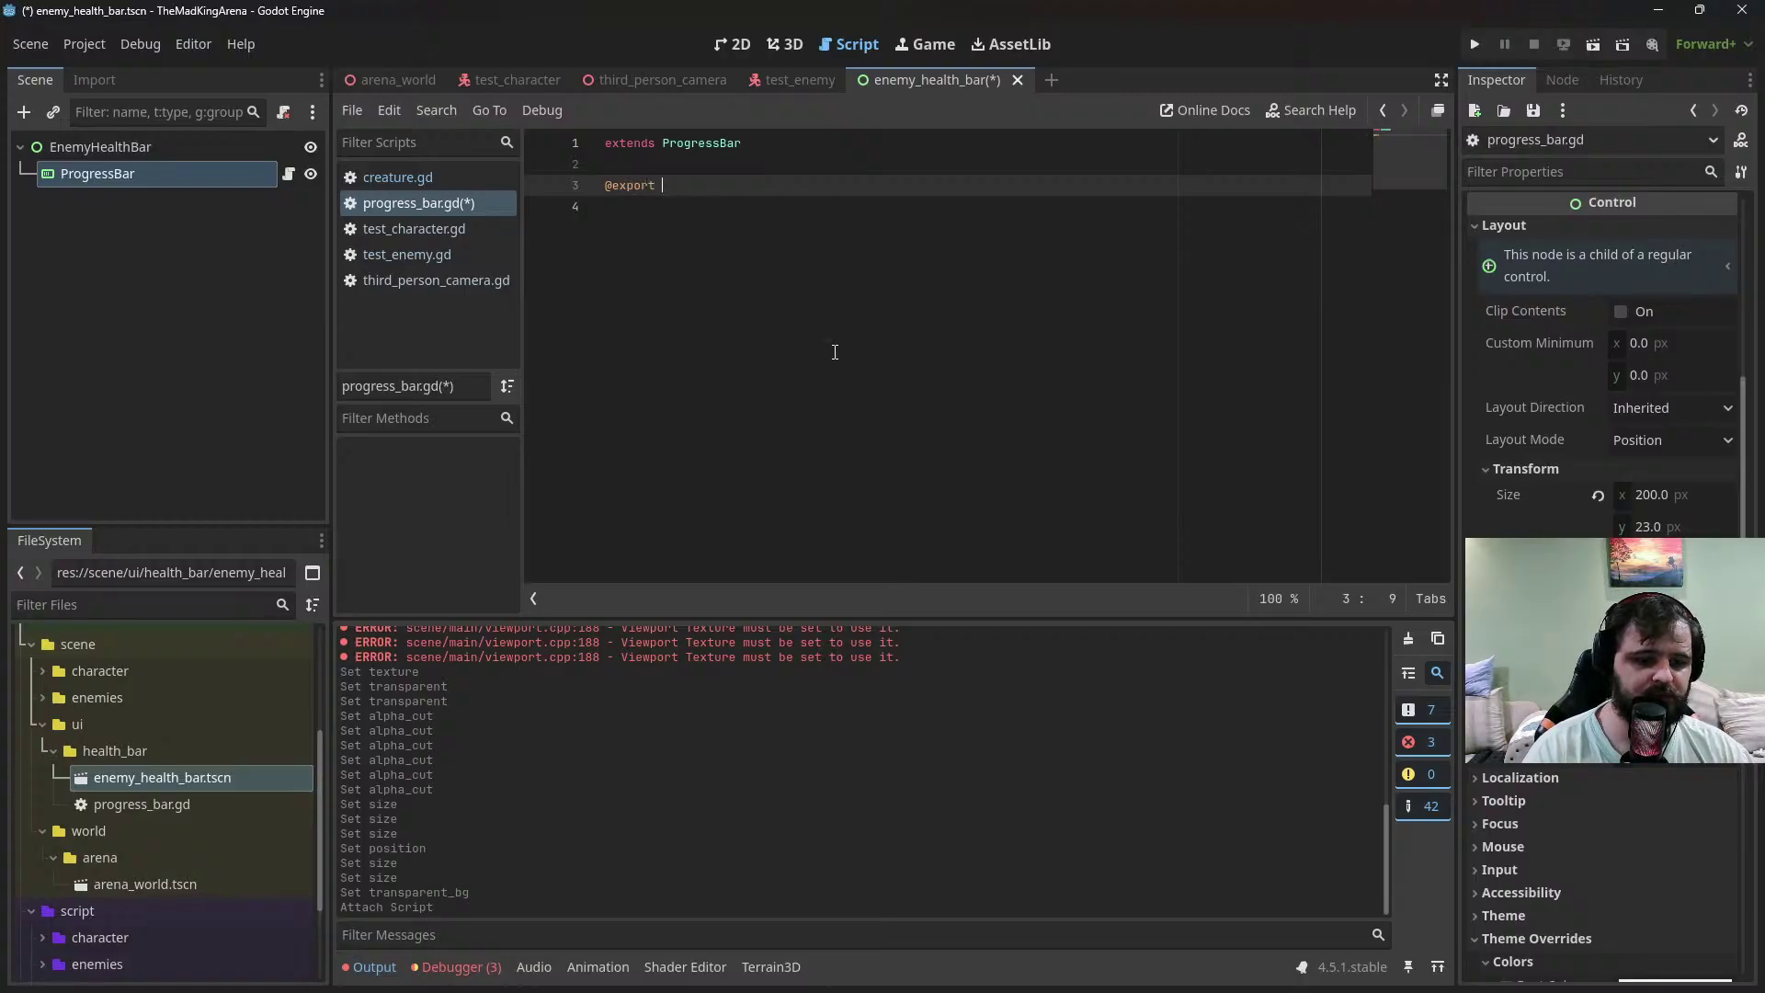
type("max_helt")
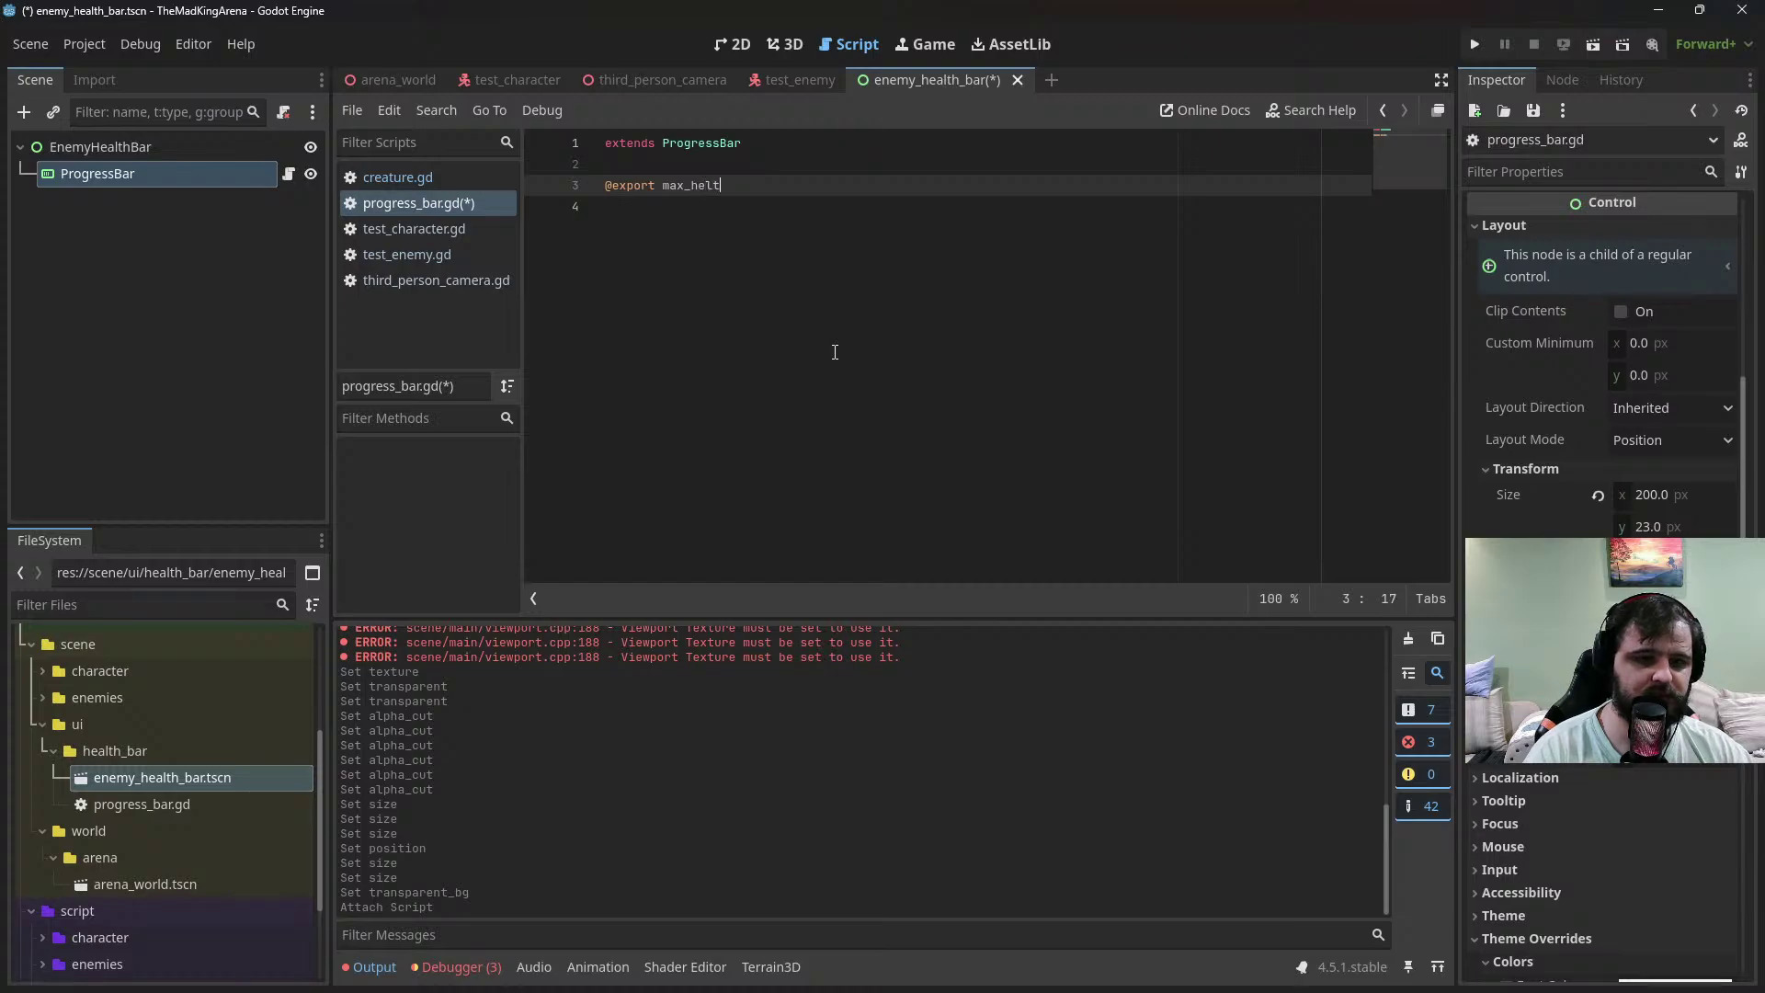
key("BackSpace")
key("BackSpace")
type("alth")
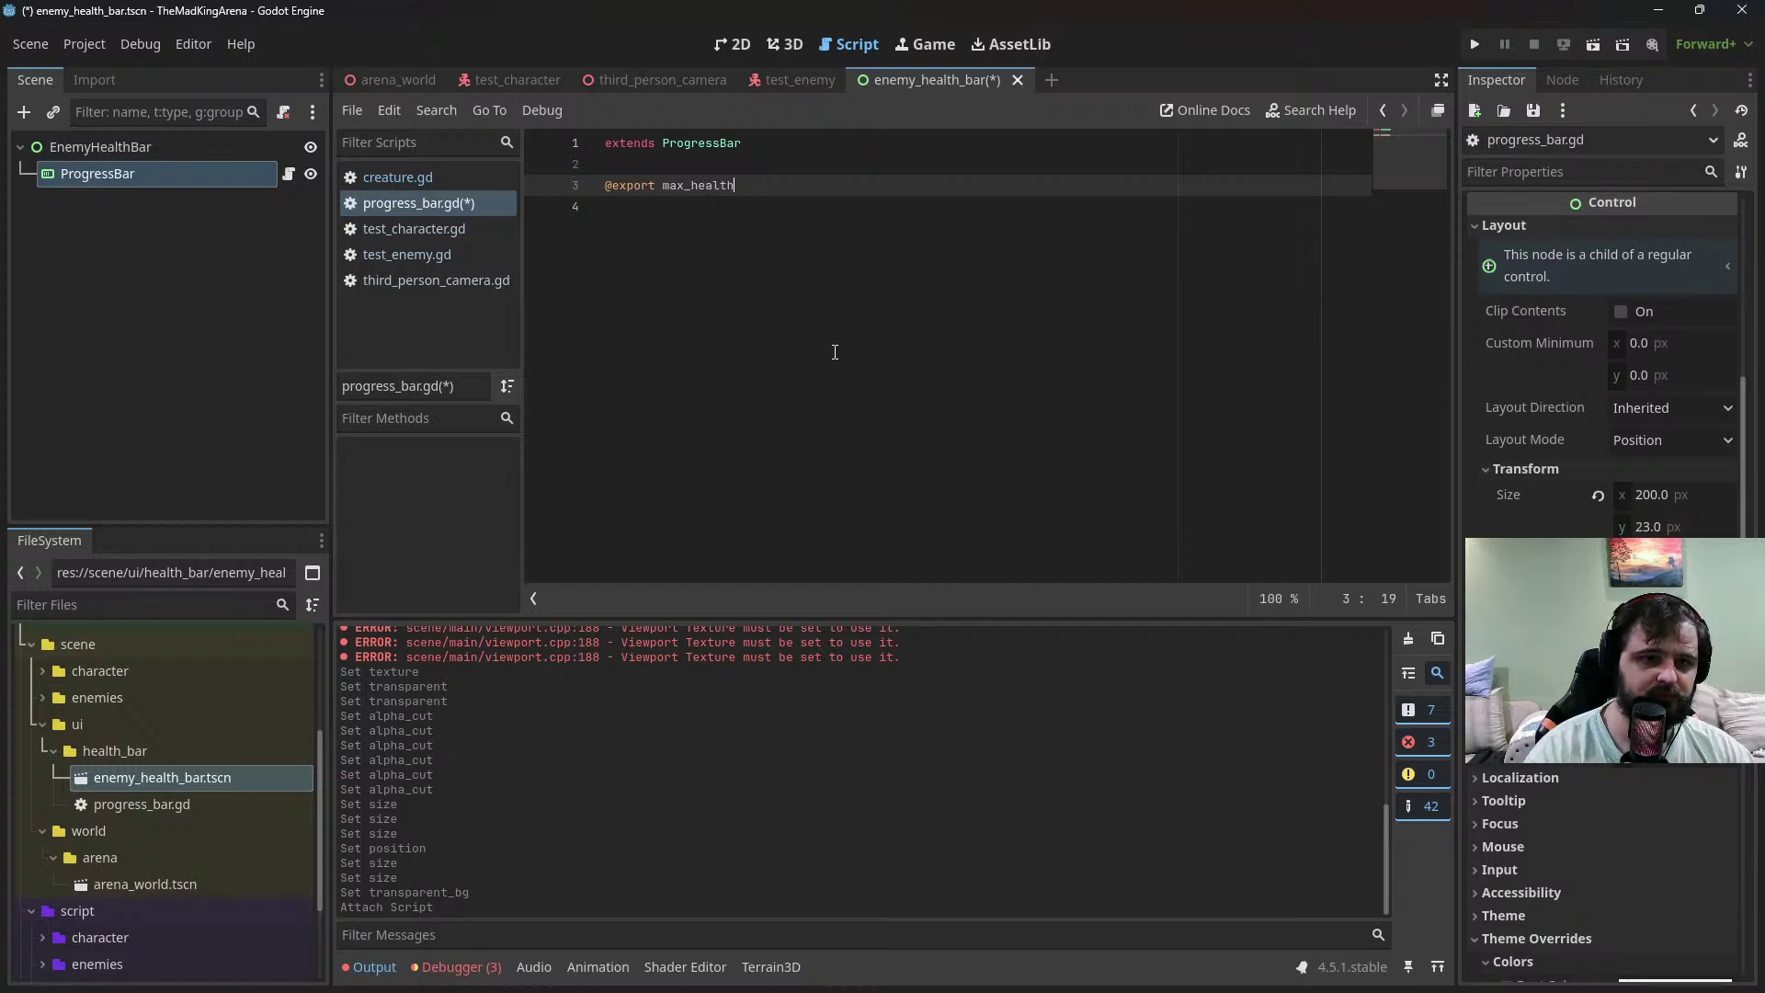
key("Return")
key("Left")
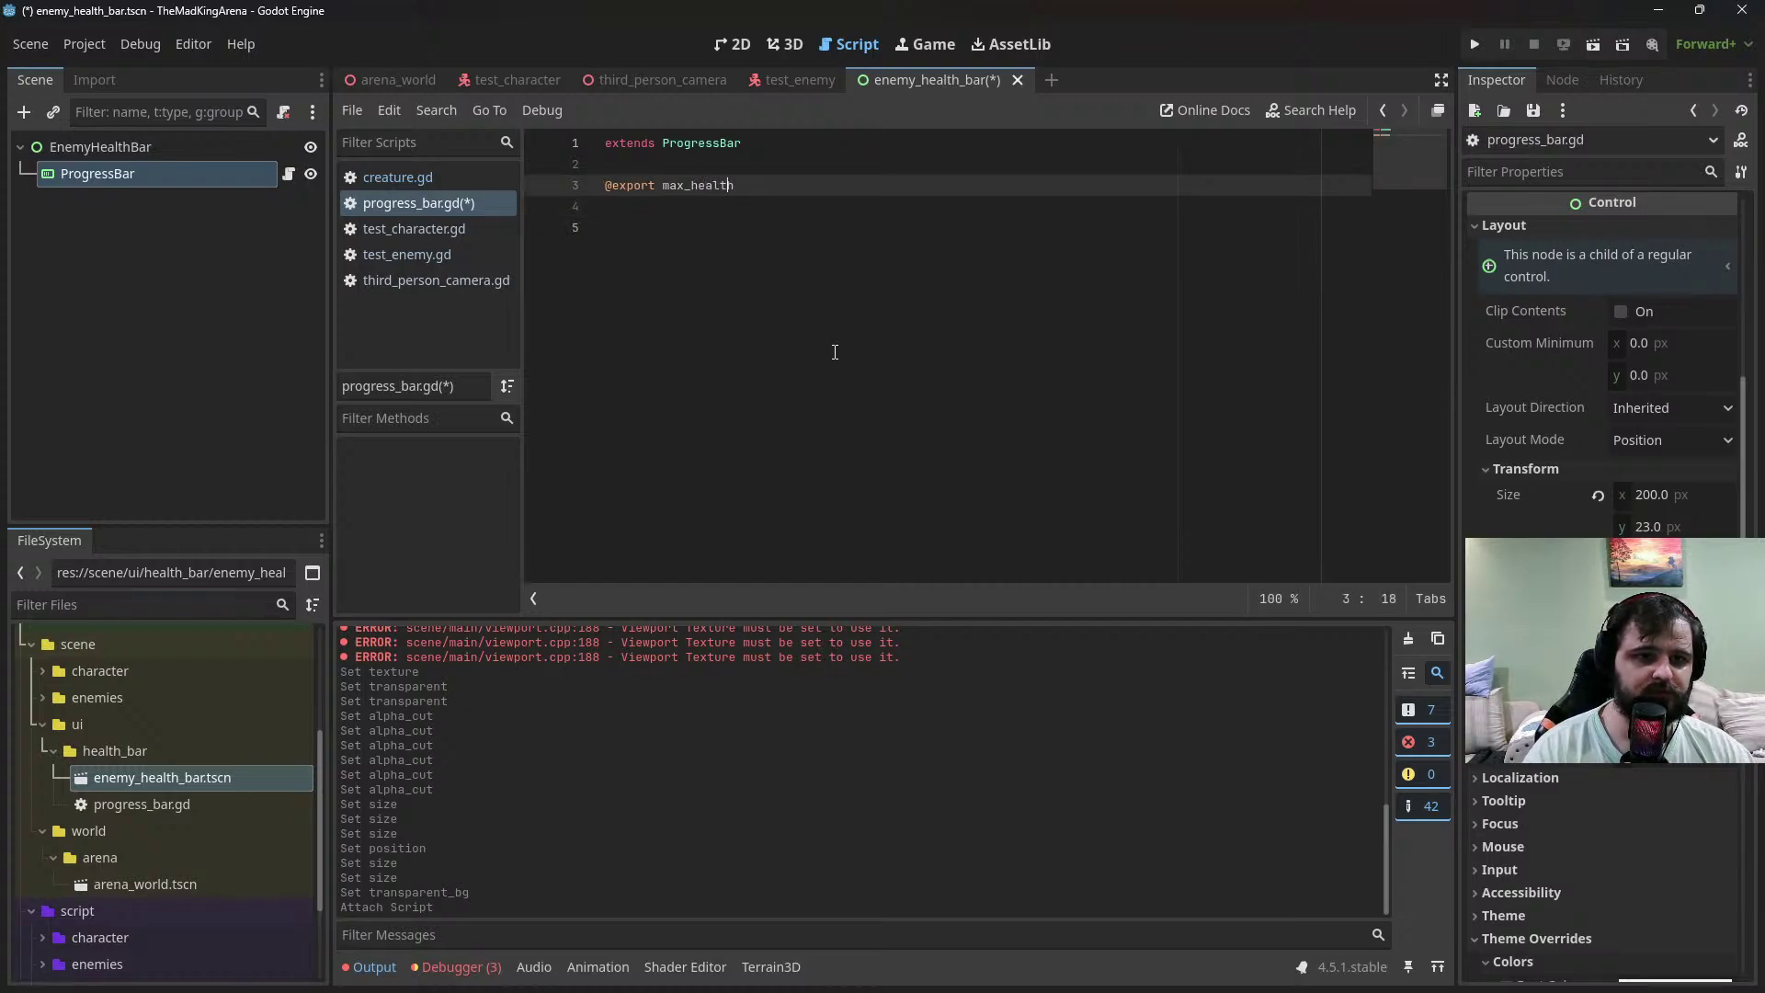
key("ctrl+Left")
type("var")
key("End")
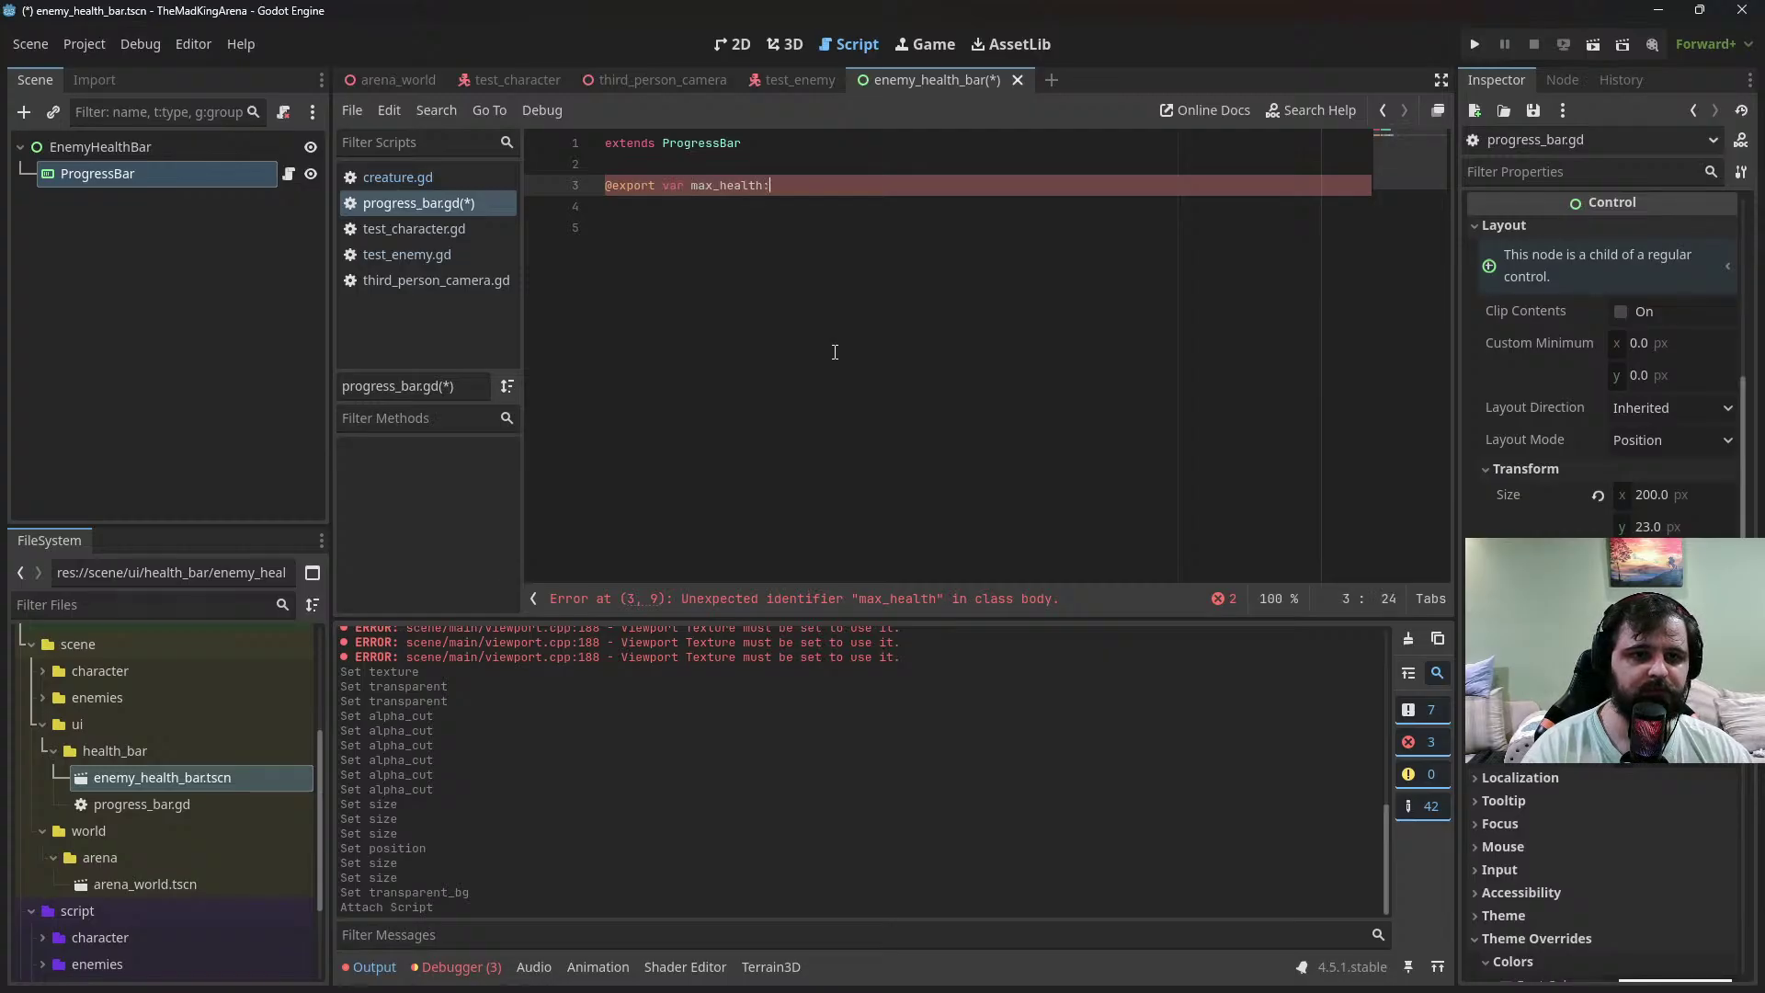
type(":=")
key("Left")
key("Left")
key("Left")
key("End")
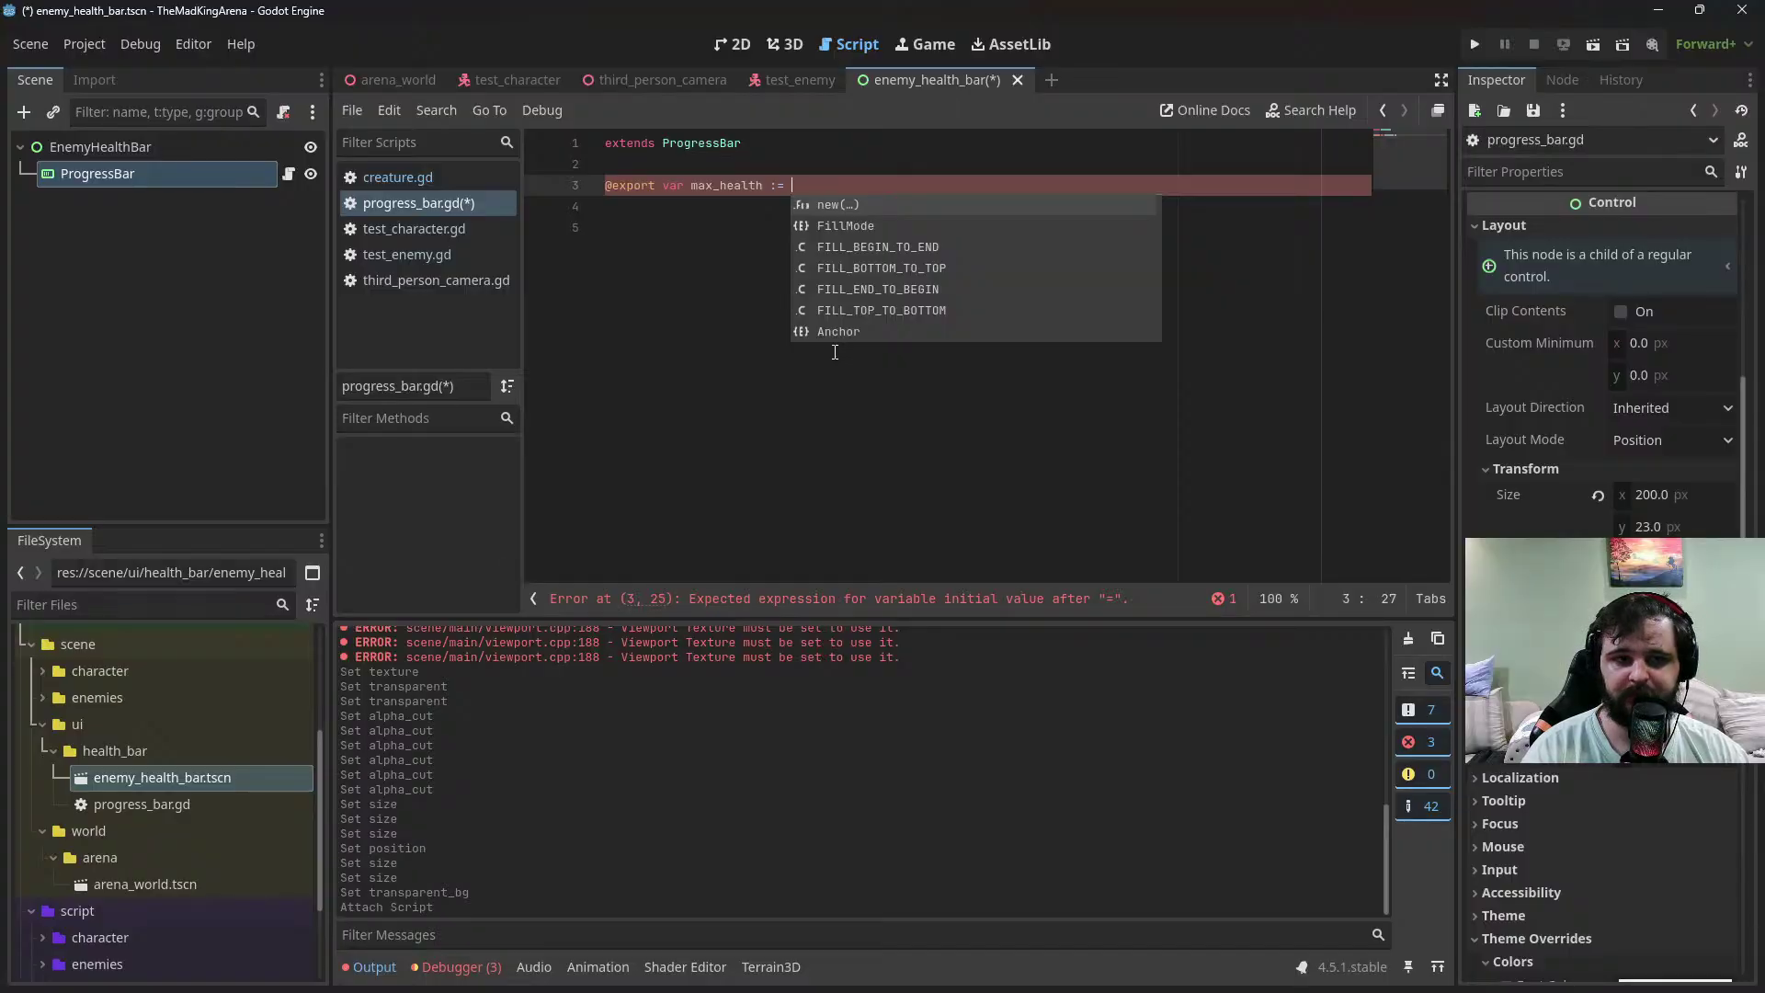
type("10")
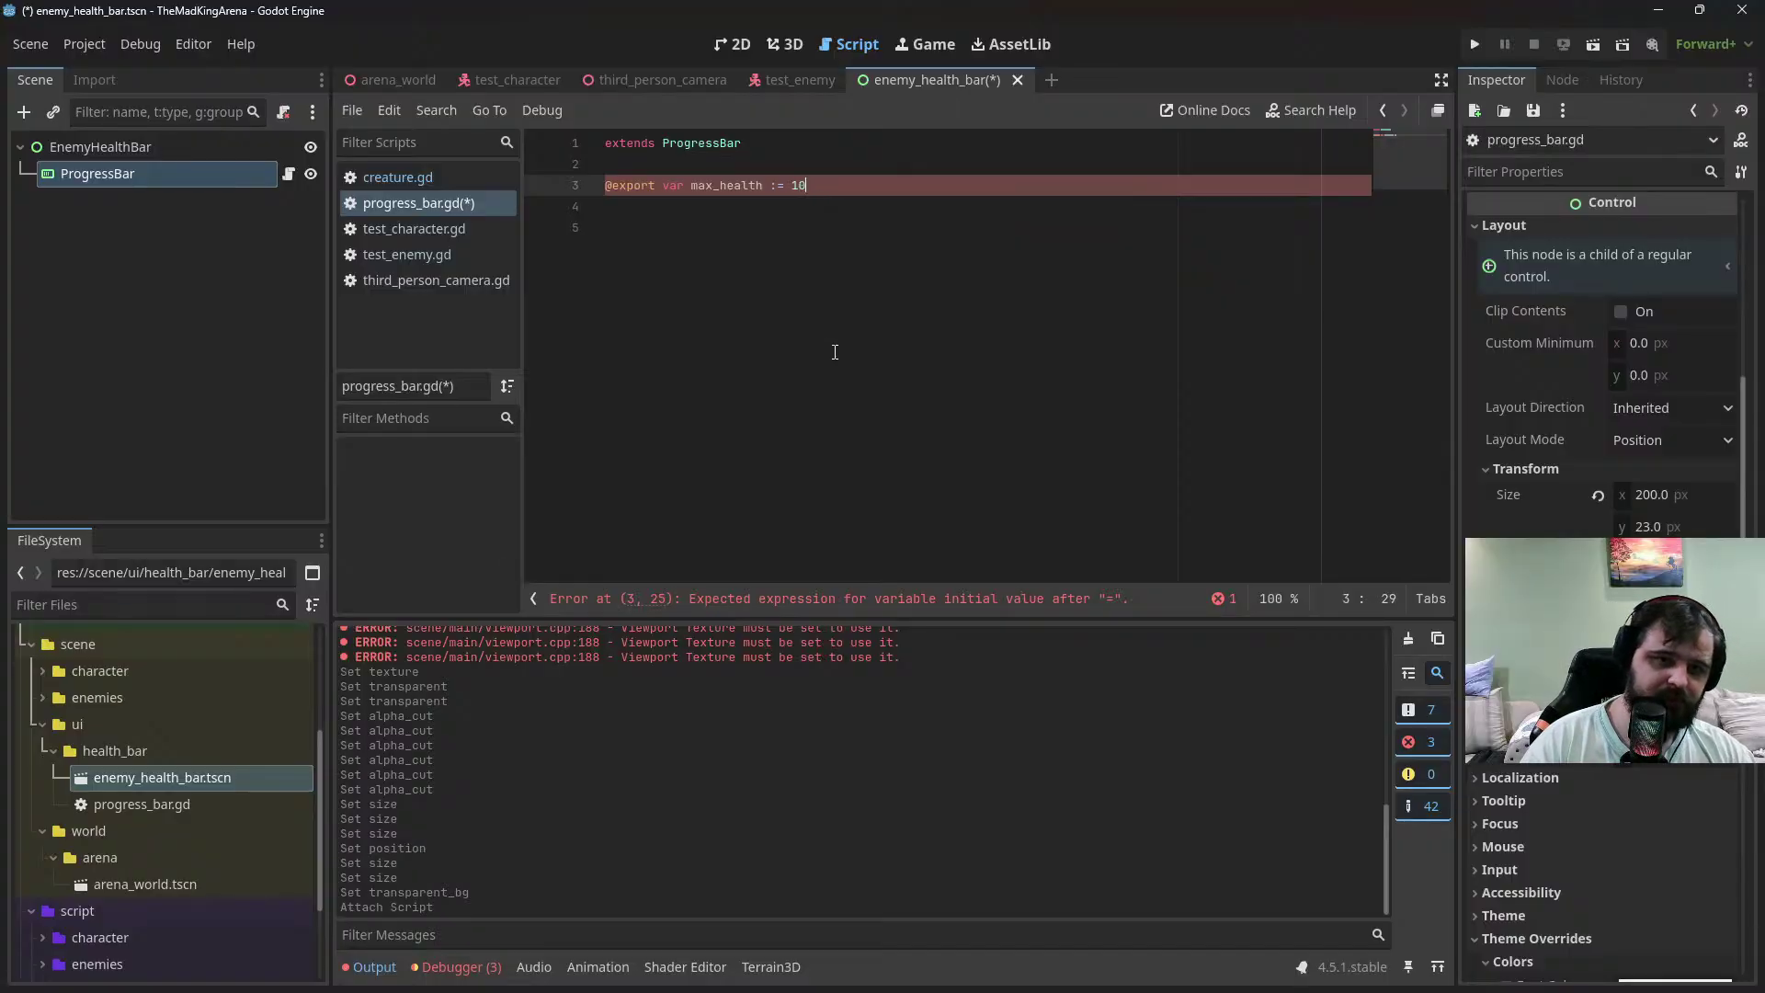
type("00..0")
Declare a second exported variable, health := 100.0, directly below max_health
key("Return")
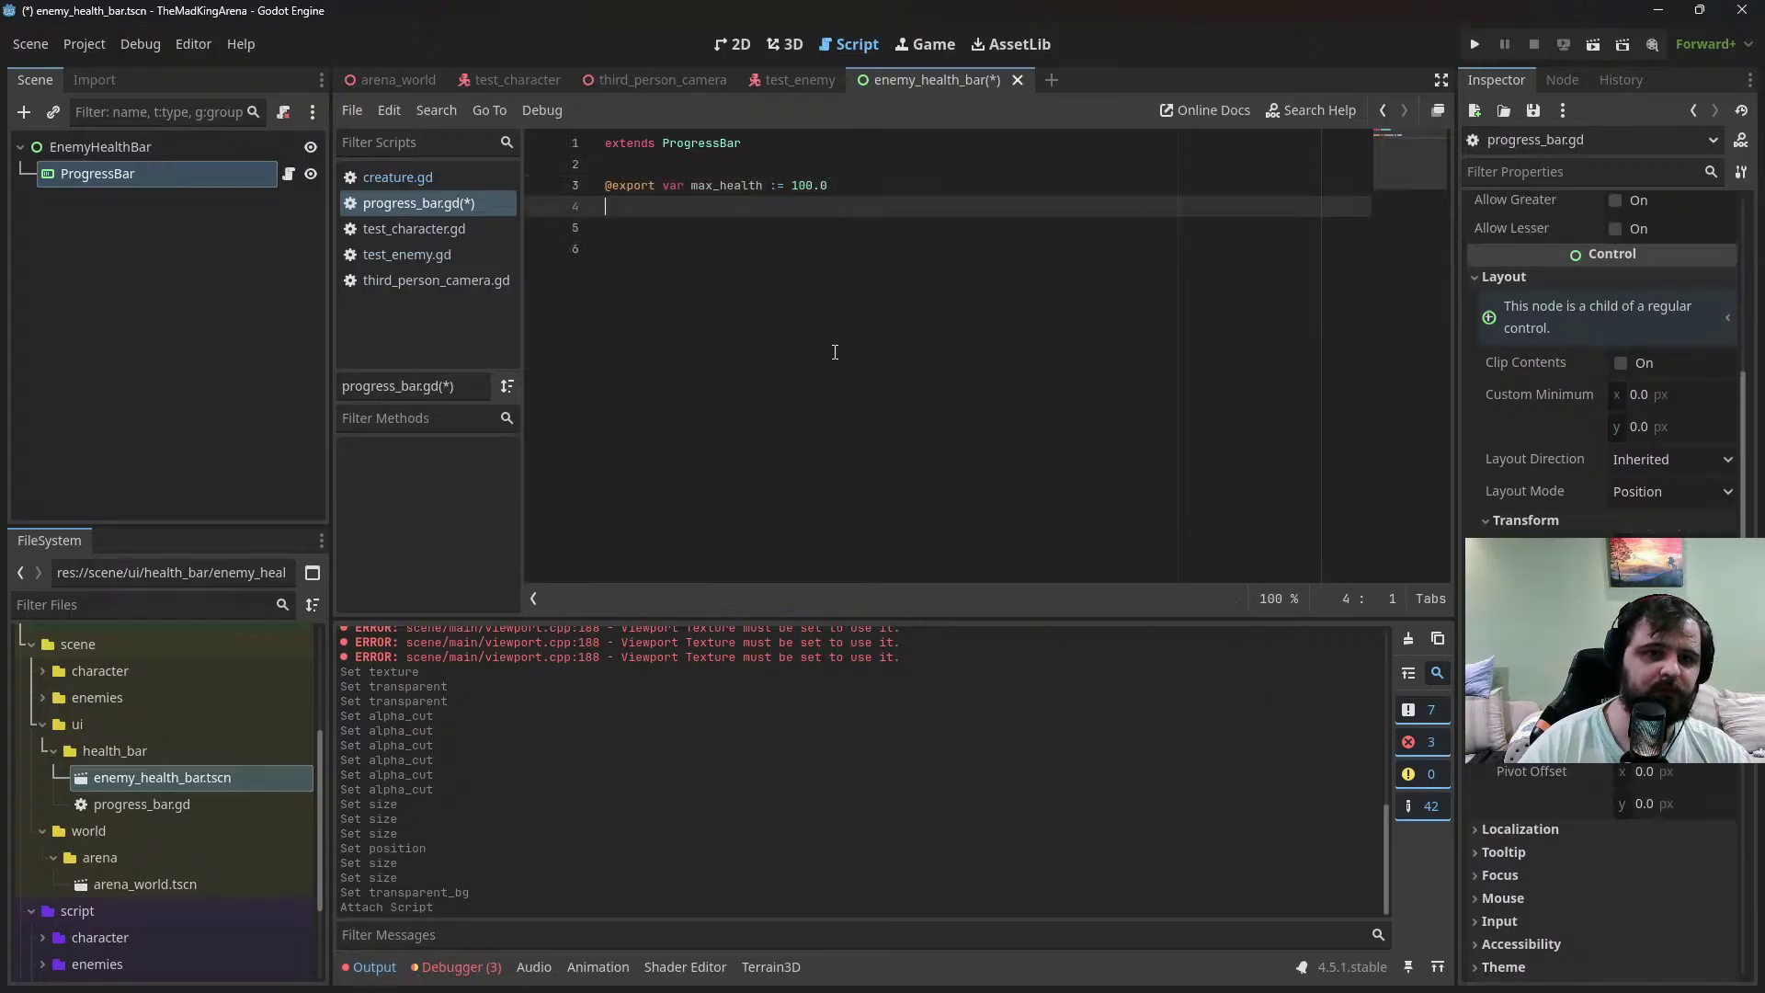
type("@export var")
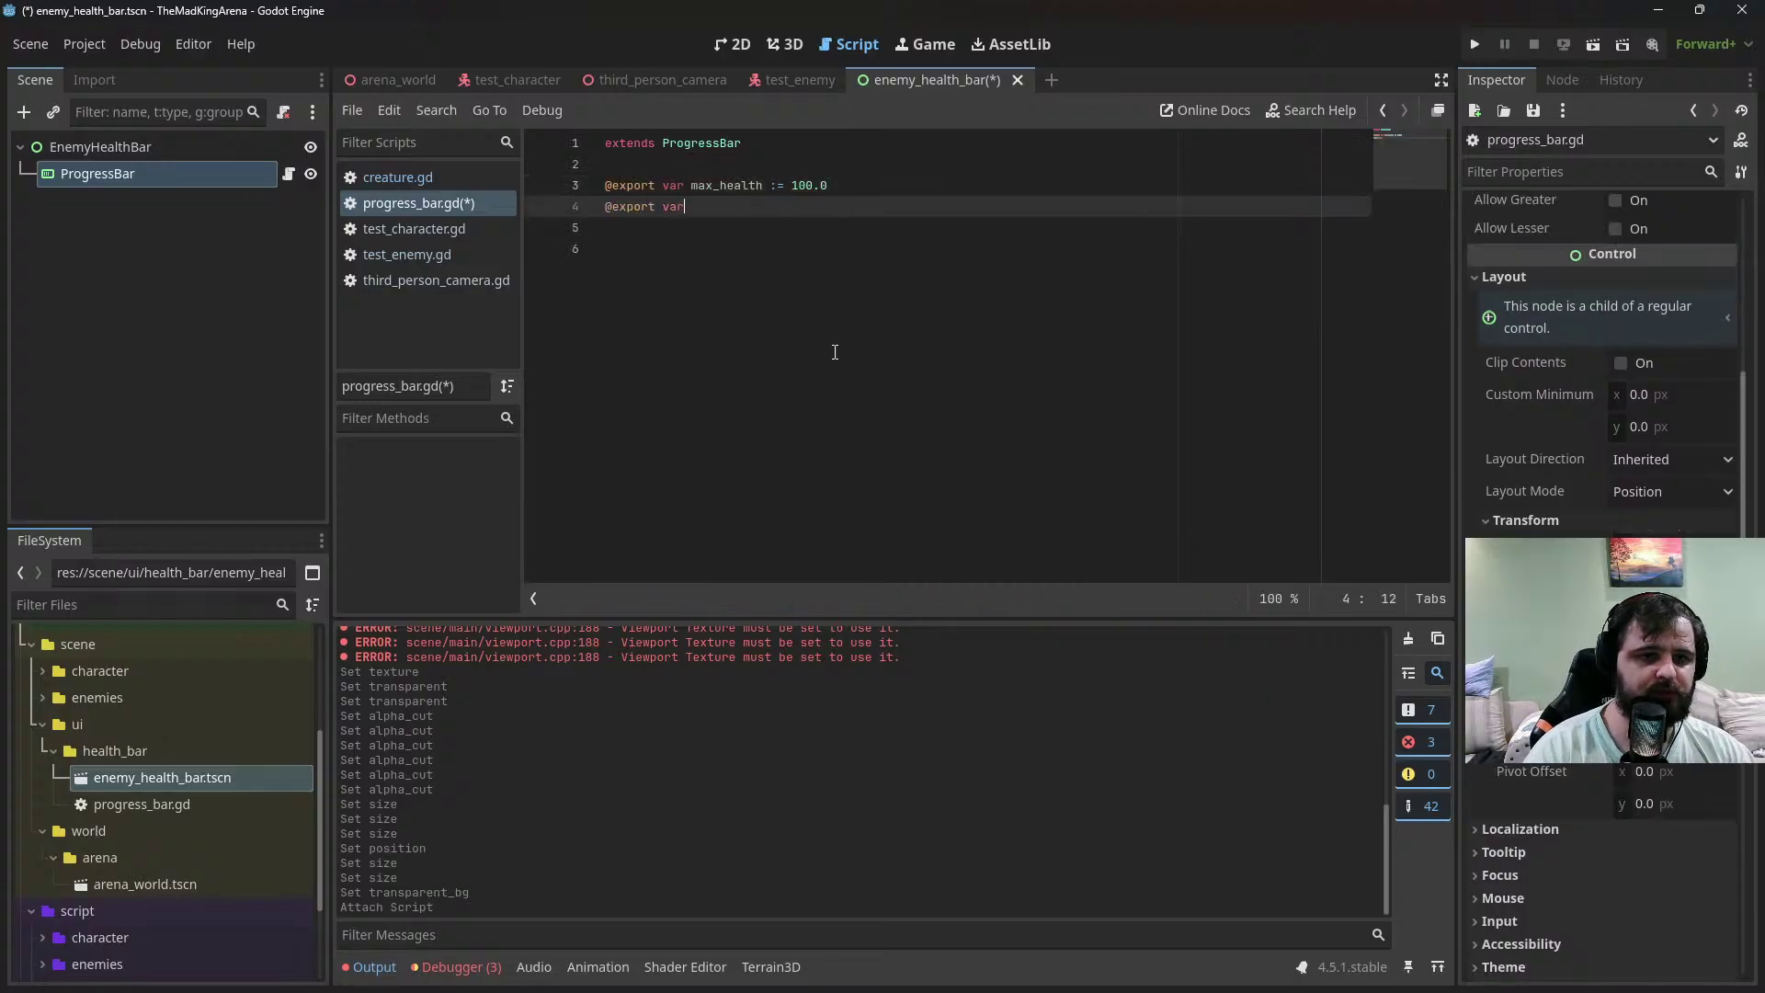
type(" health")
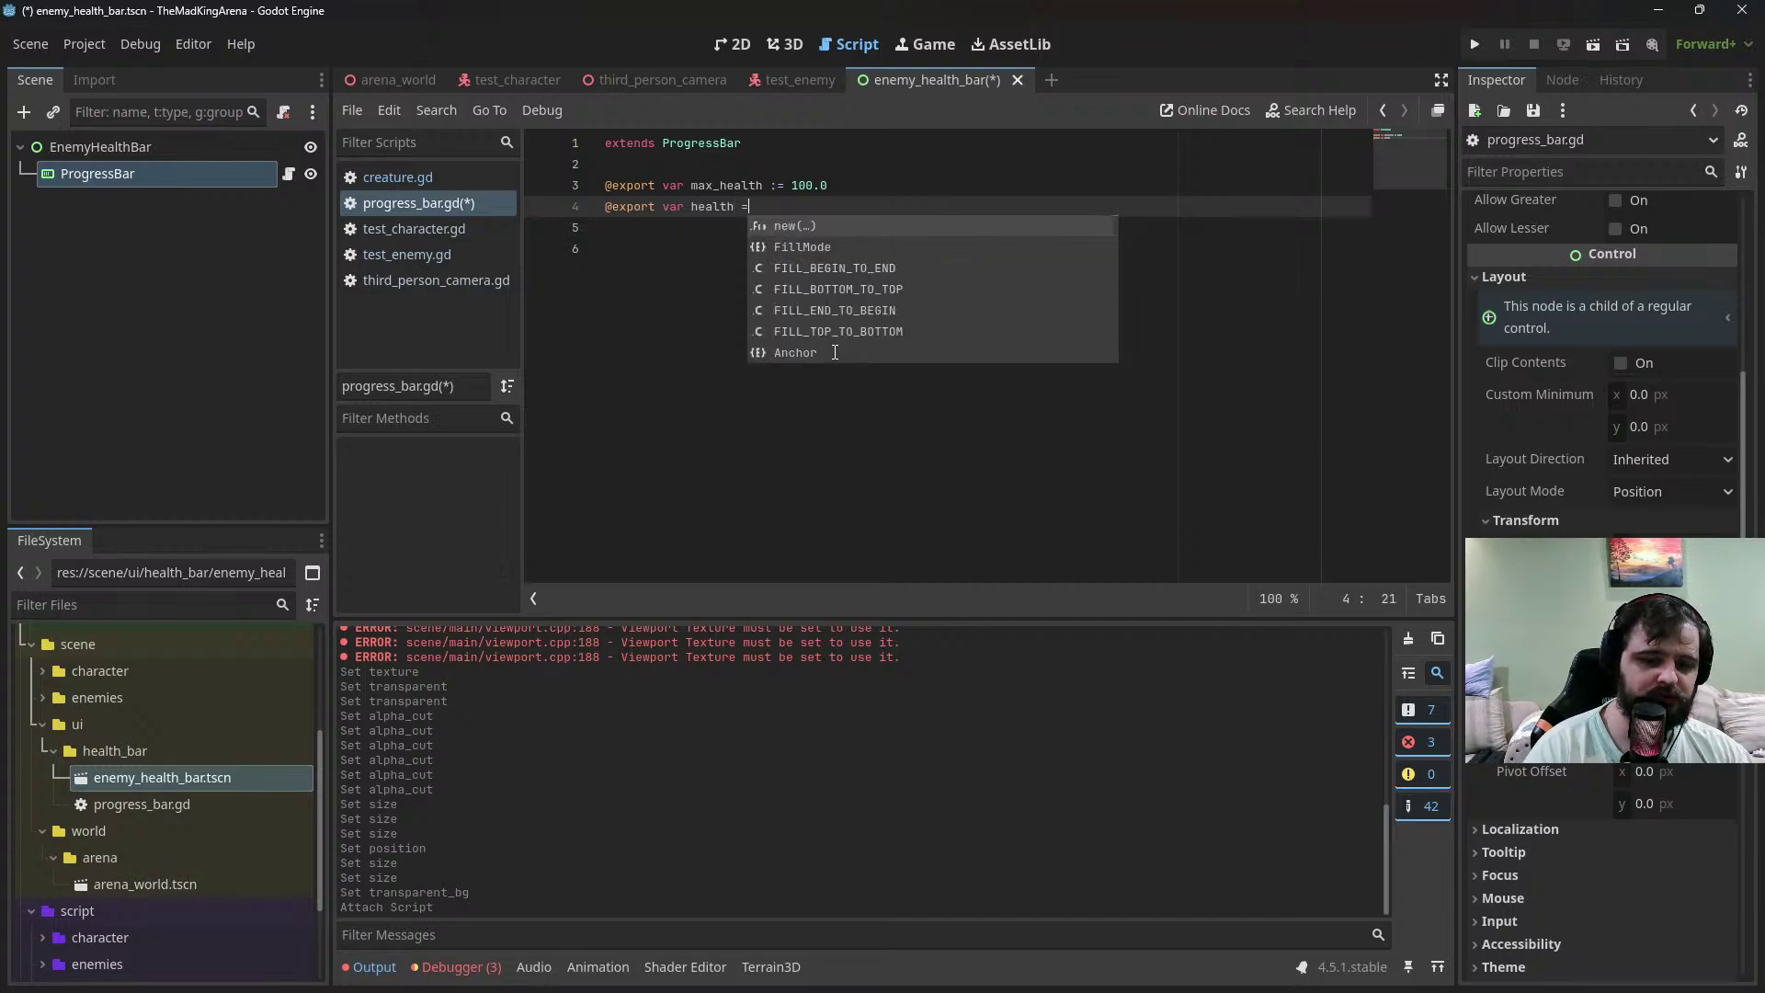
key("Escape")
type(":= 1.")
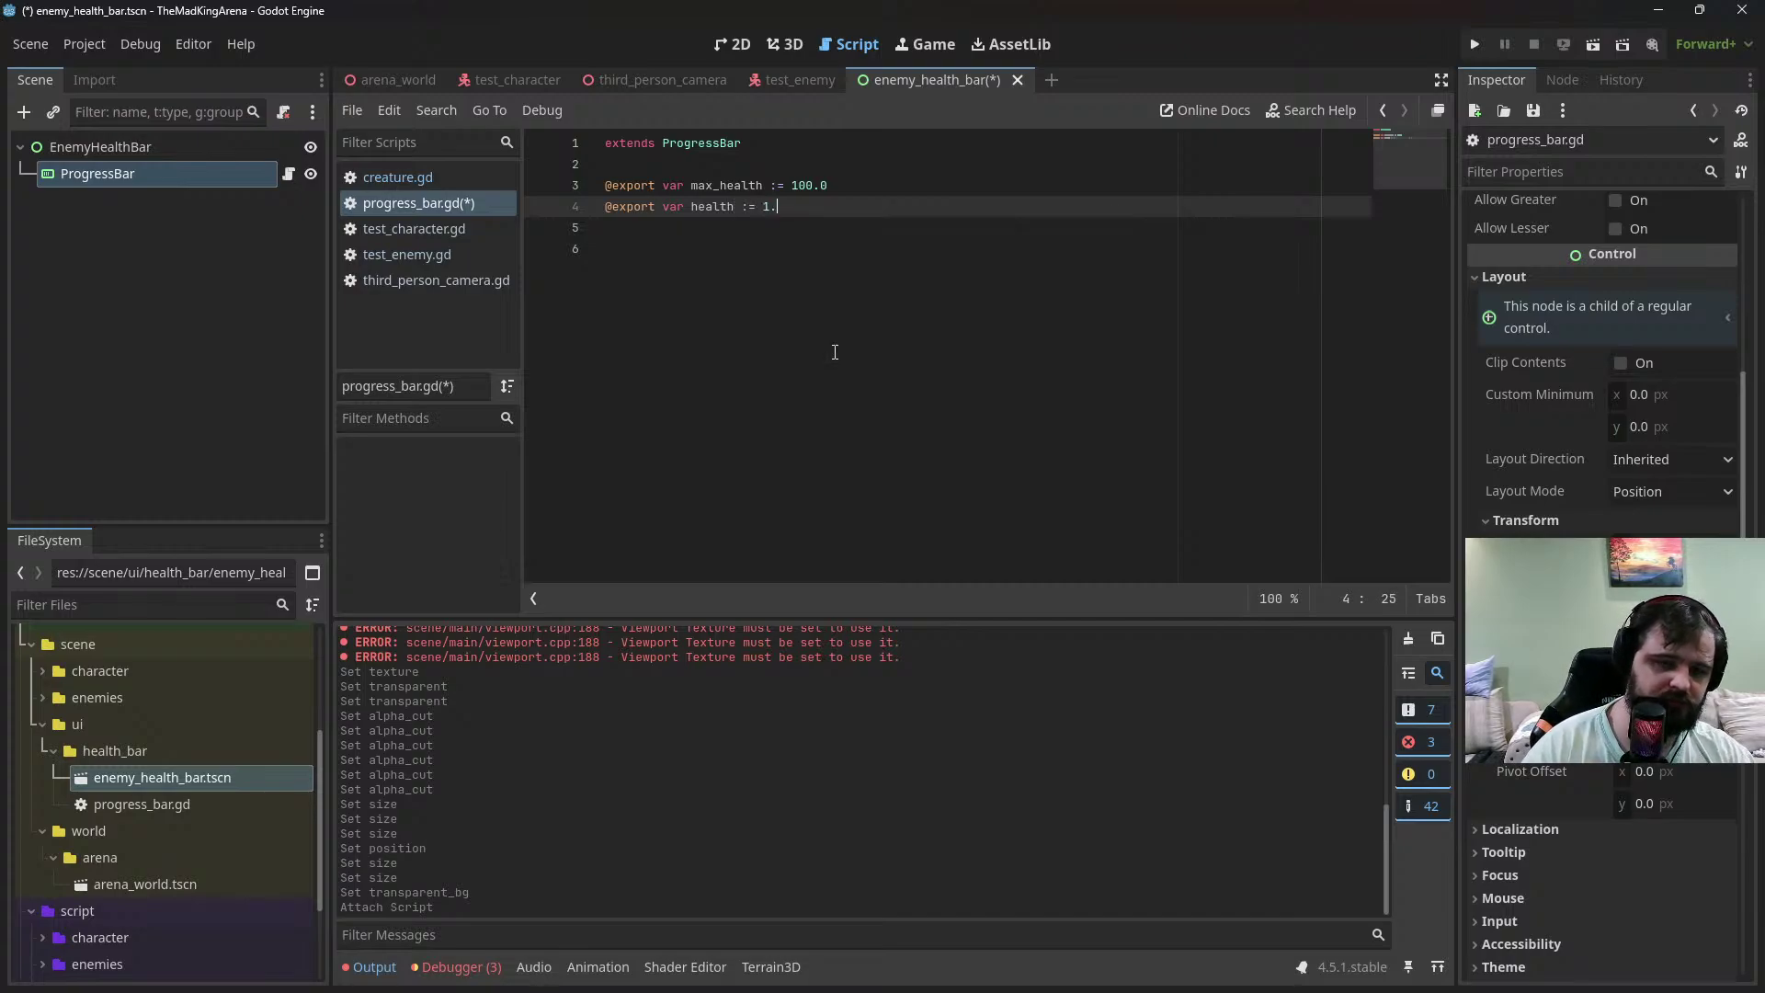
key("BackSpace")
type("00.0")
Add a func _process(_delta): header below the exported variables and open its indented body
key("Return")
key("Return")
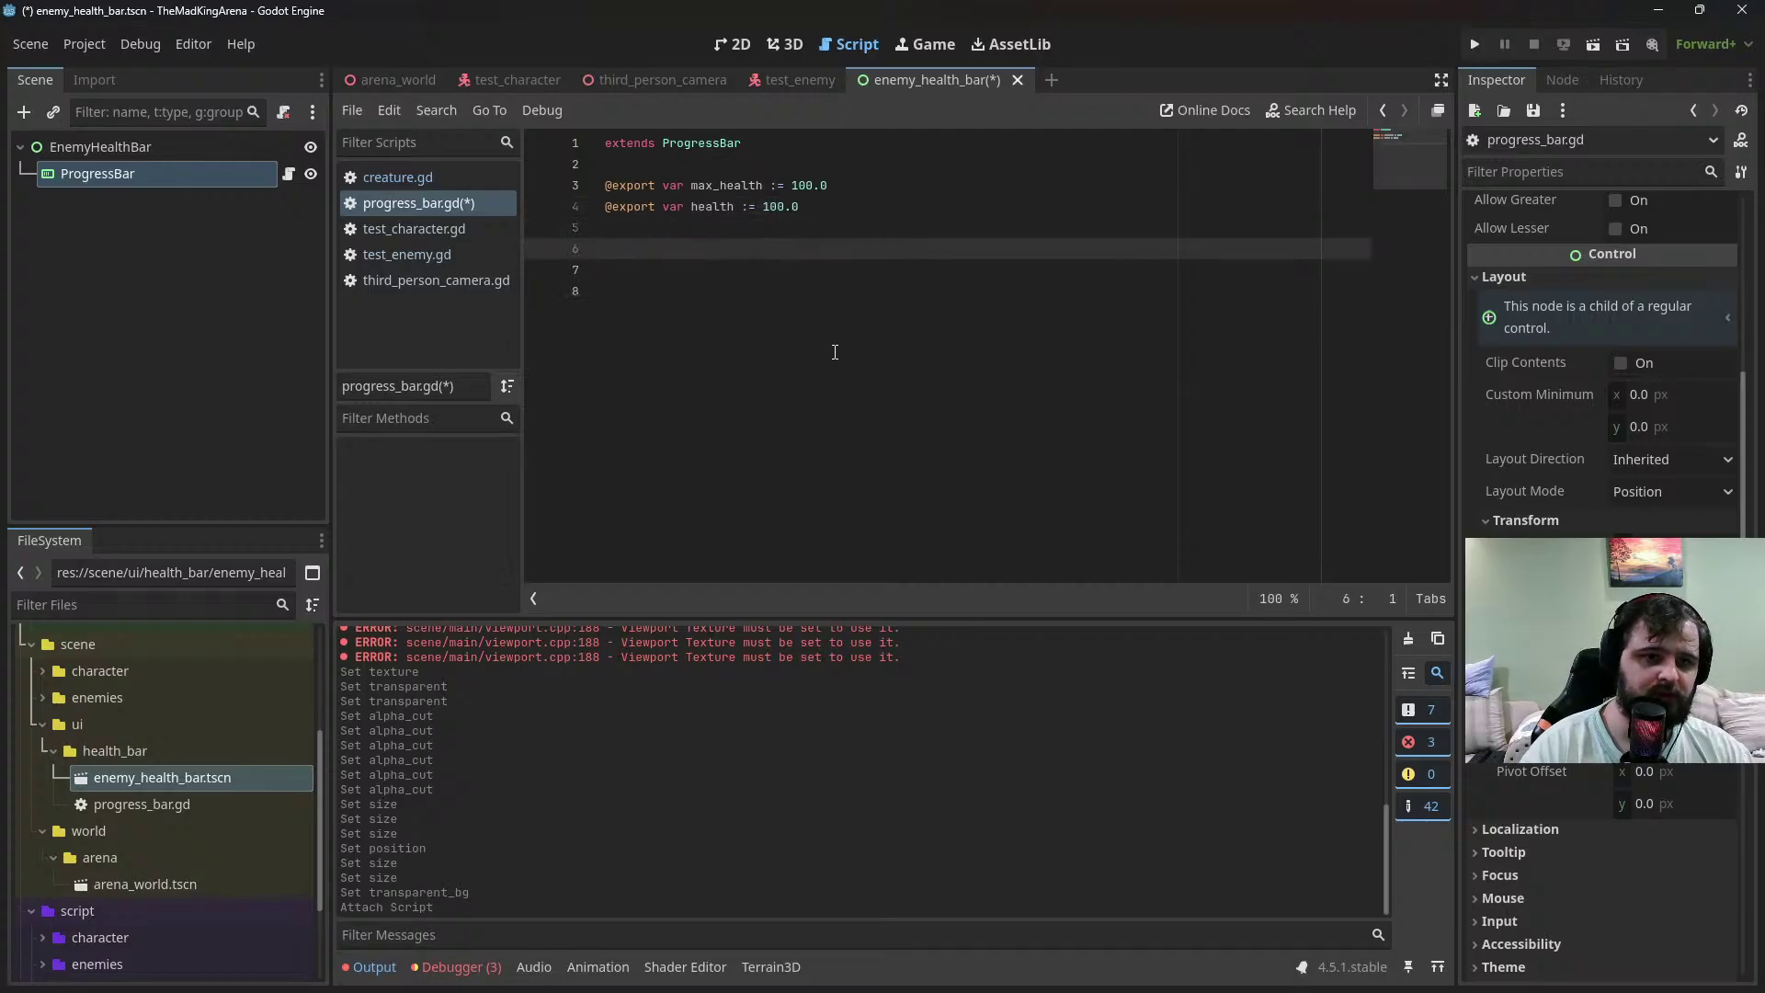
type("func ")
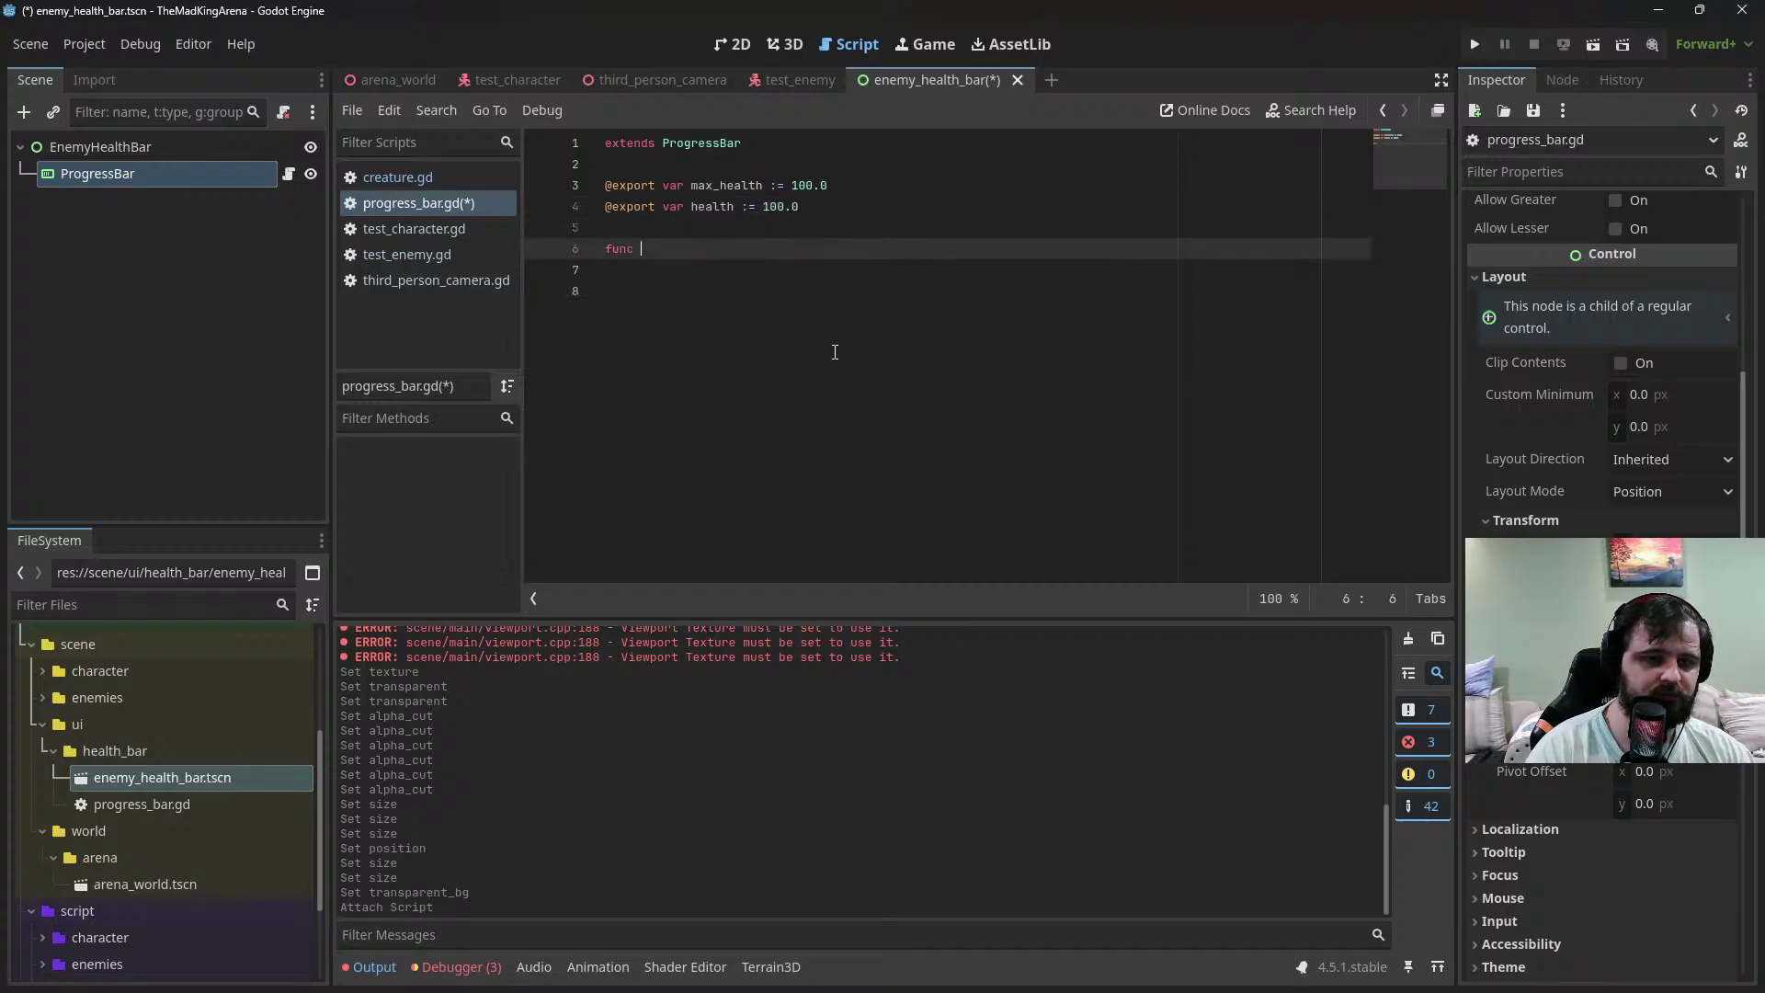
type("_process")
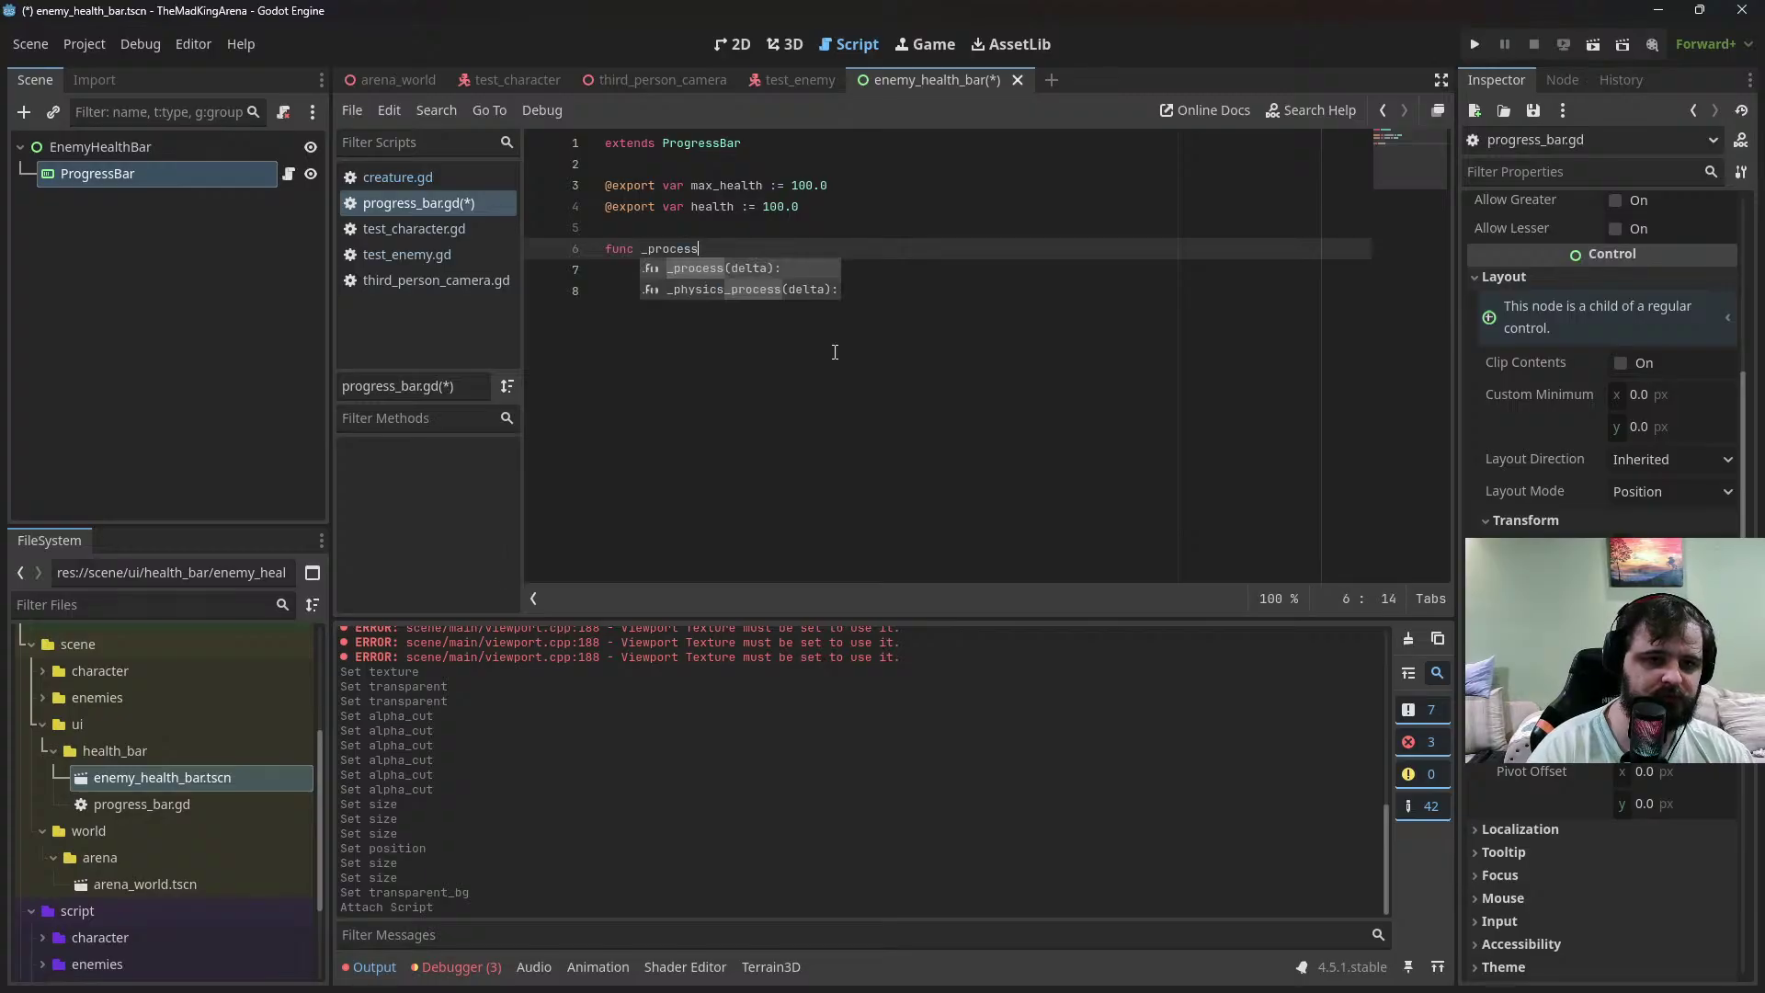
type("()")
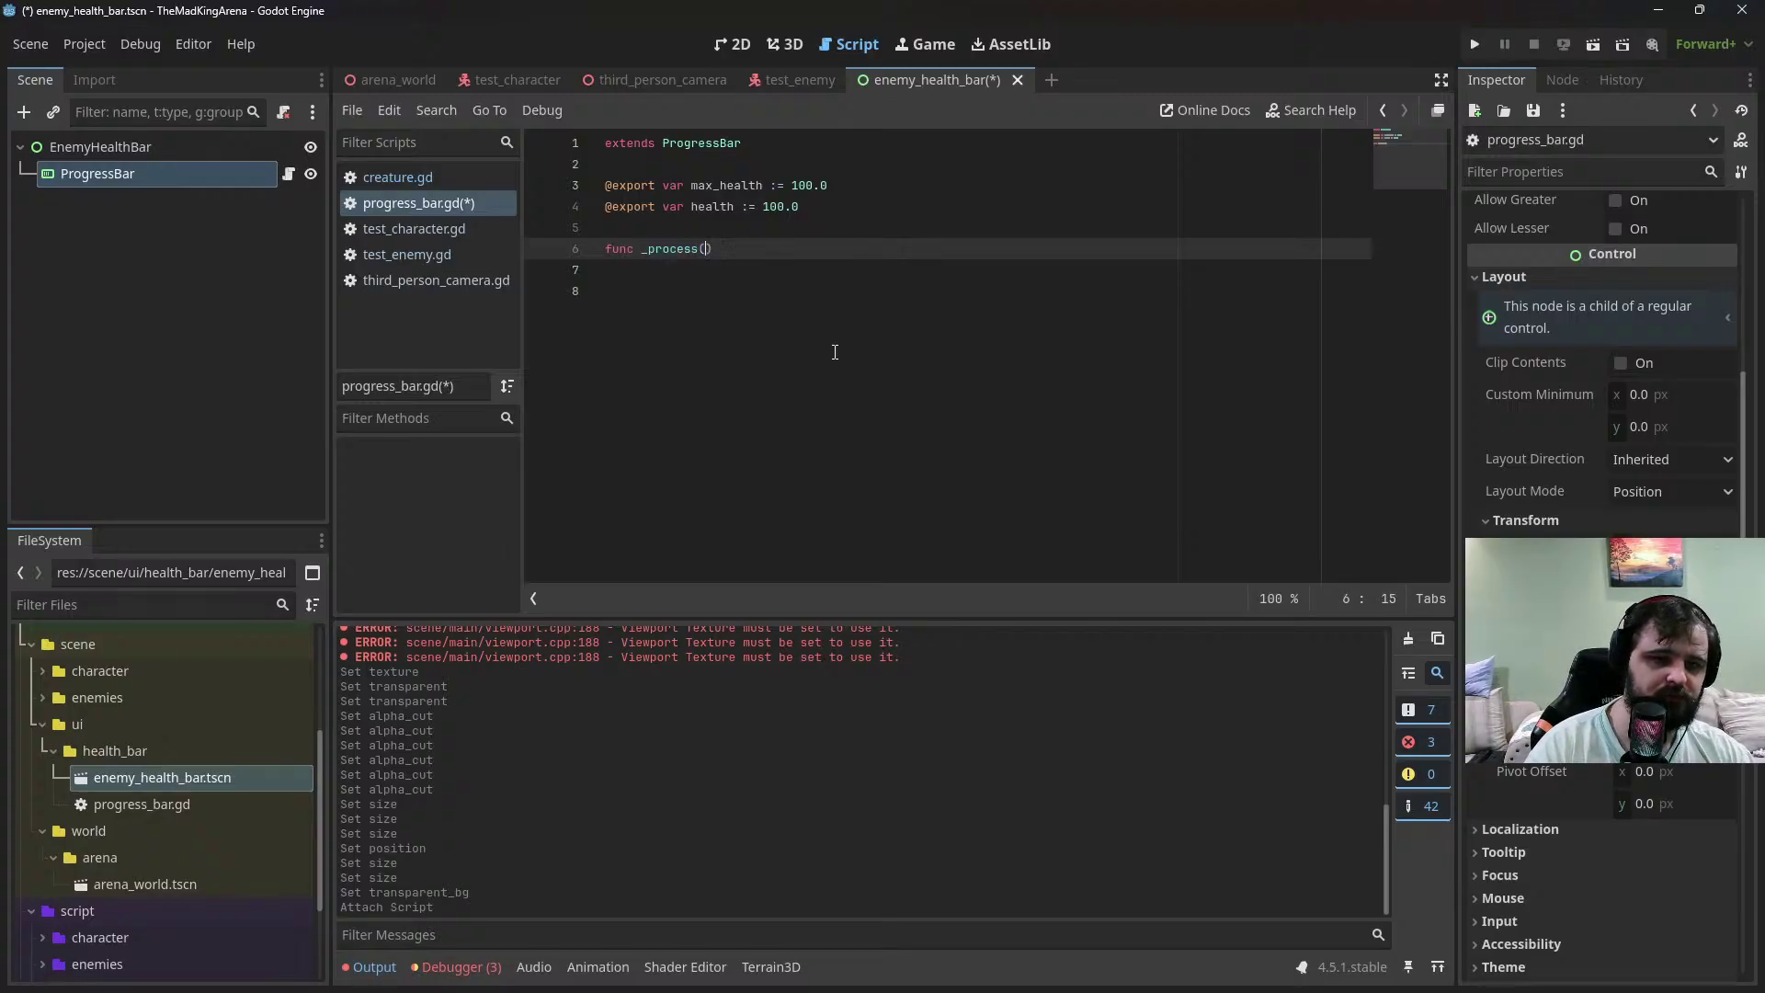
type("_delta):")
key("Return")
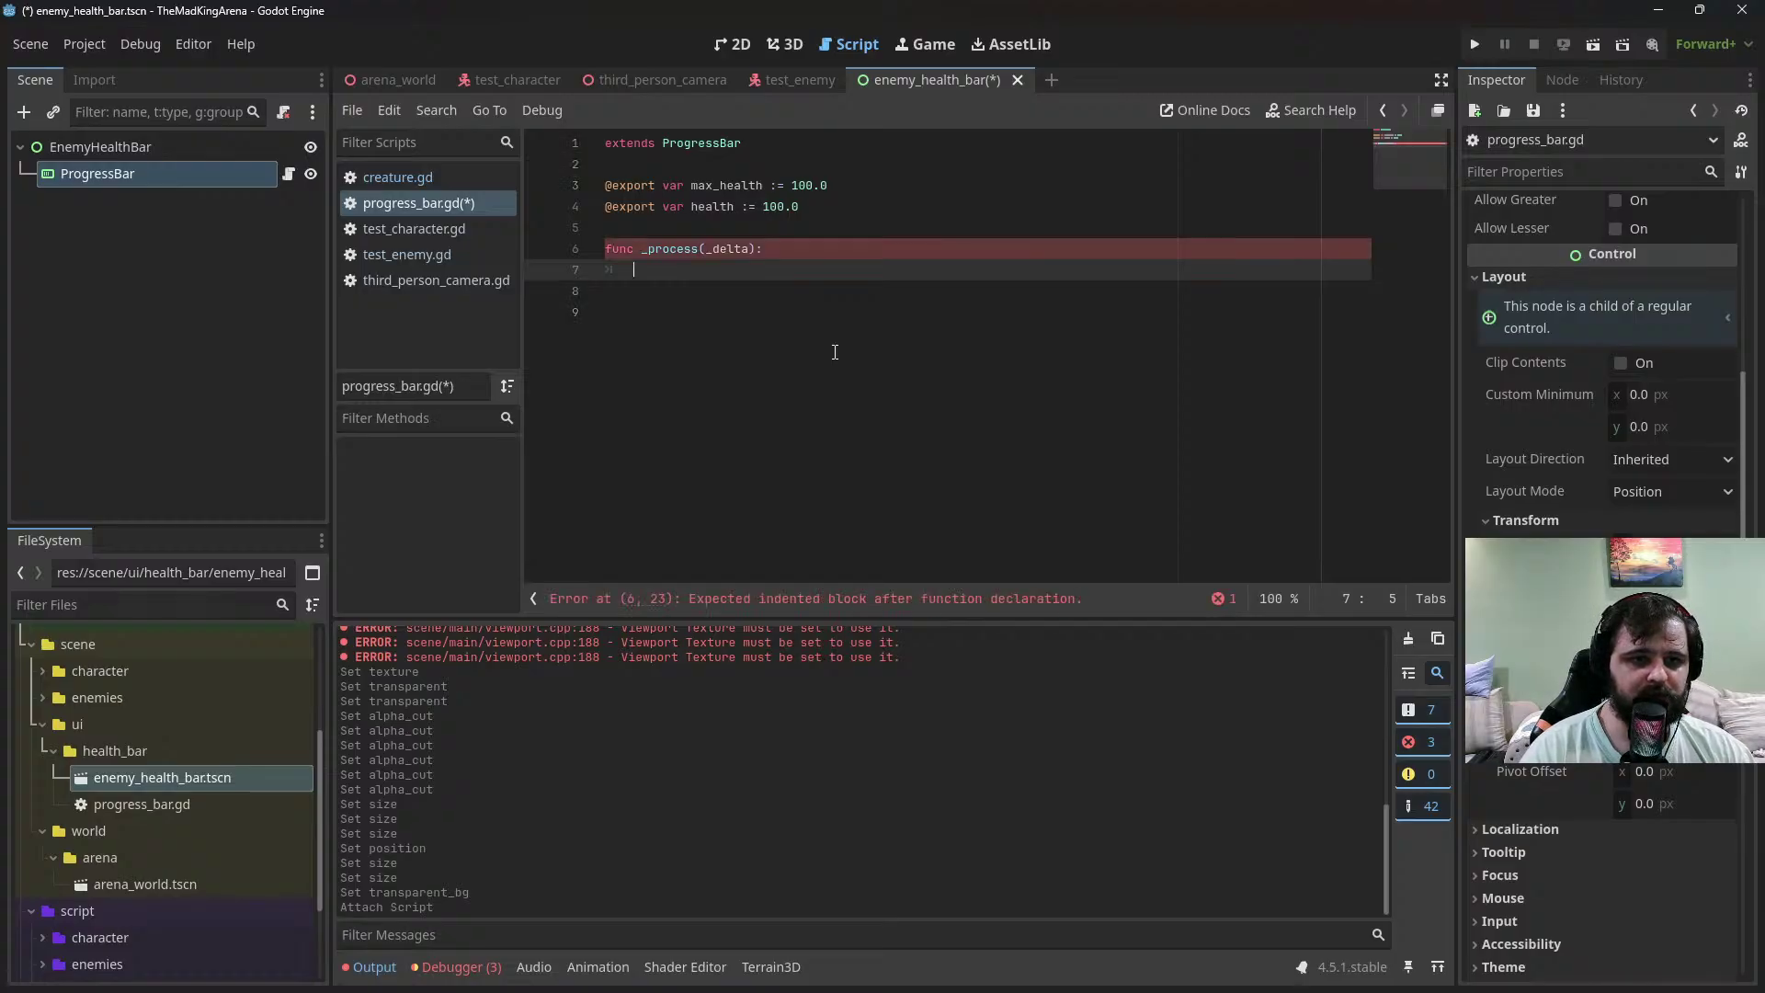
left_click(898, 228)
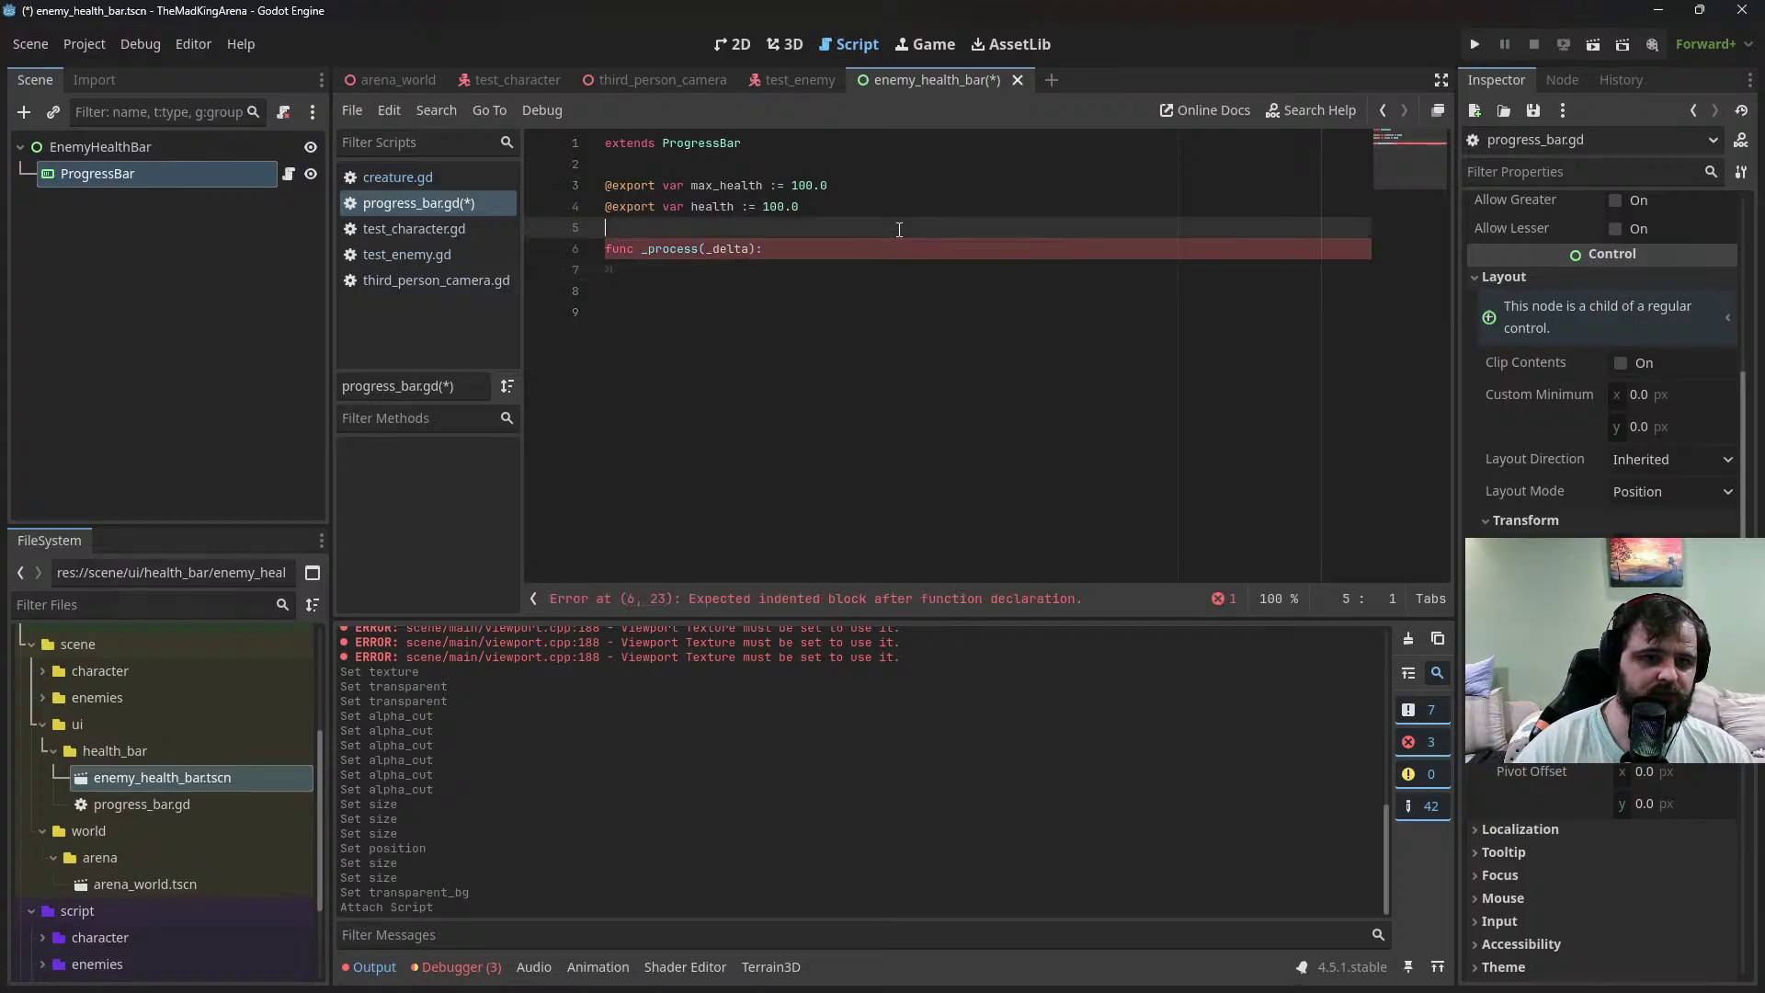
key("Return")
key("Return")
key("Up")
type("@o")
key("Return")
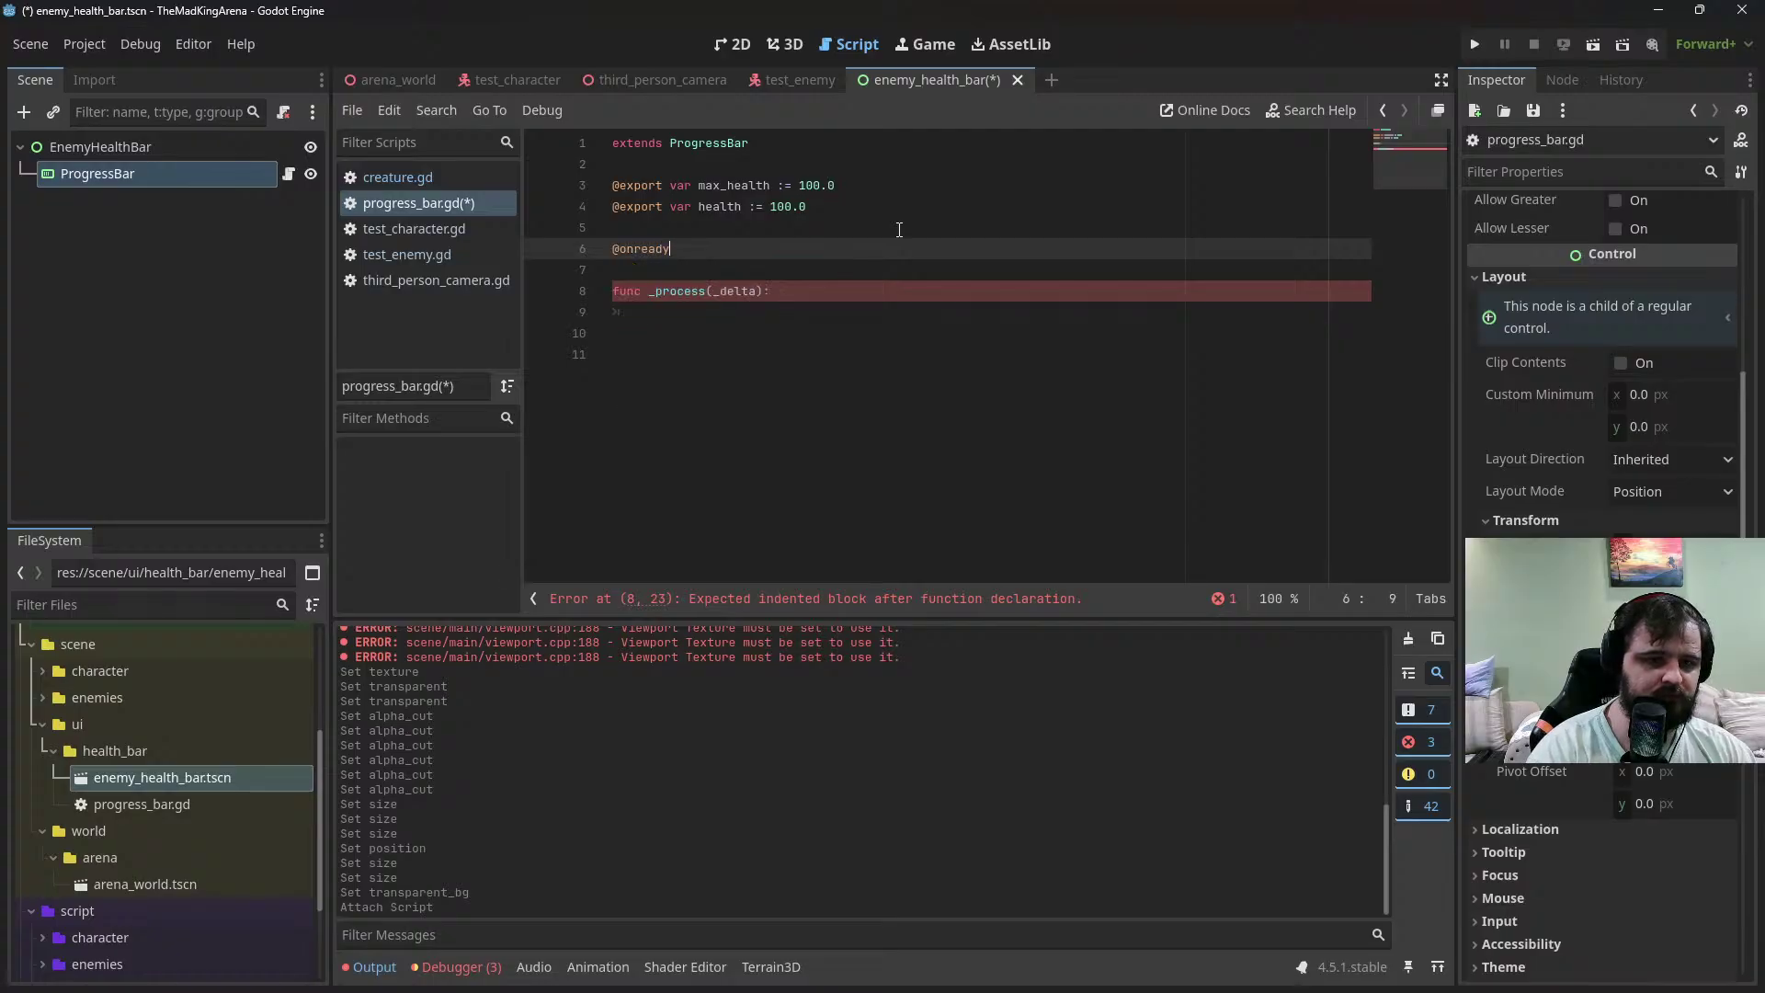
type("var Progre")
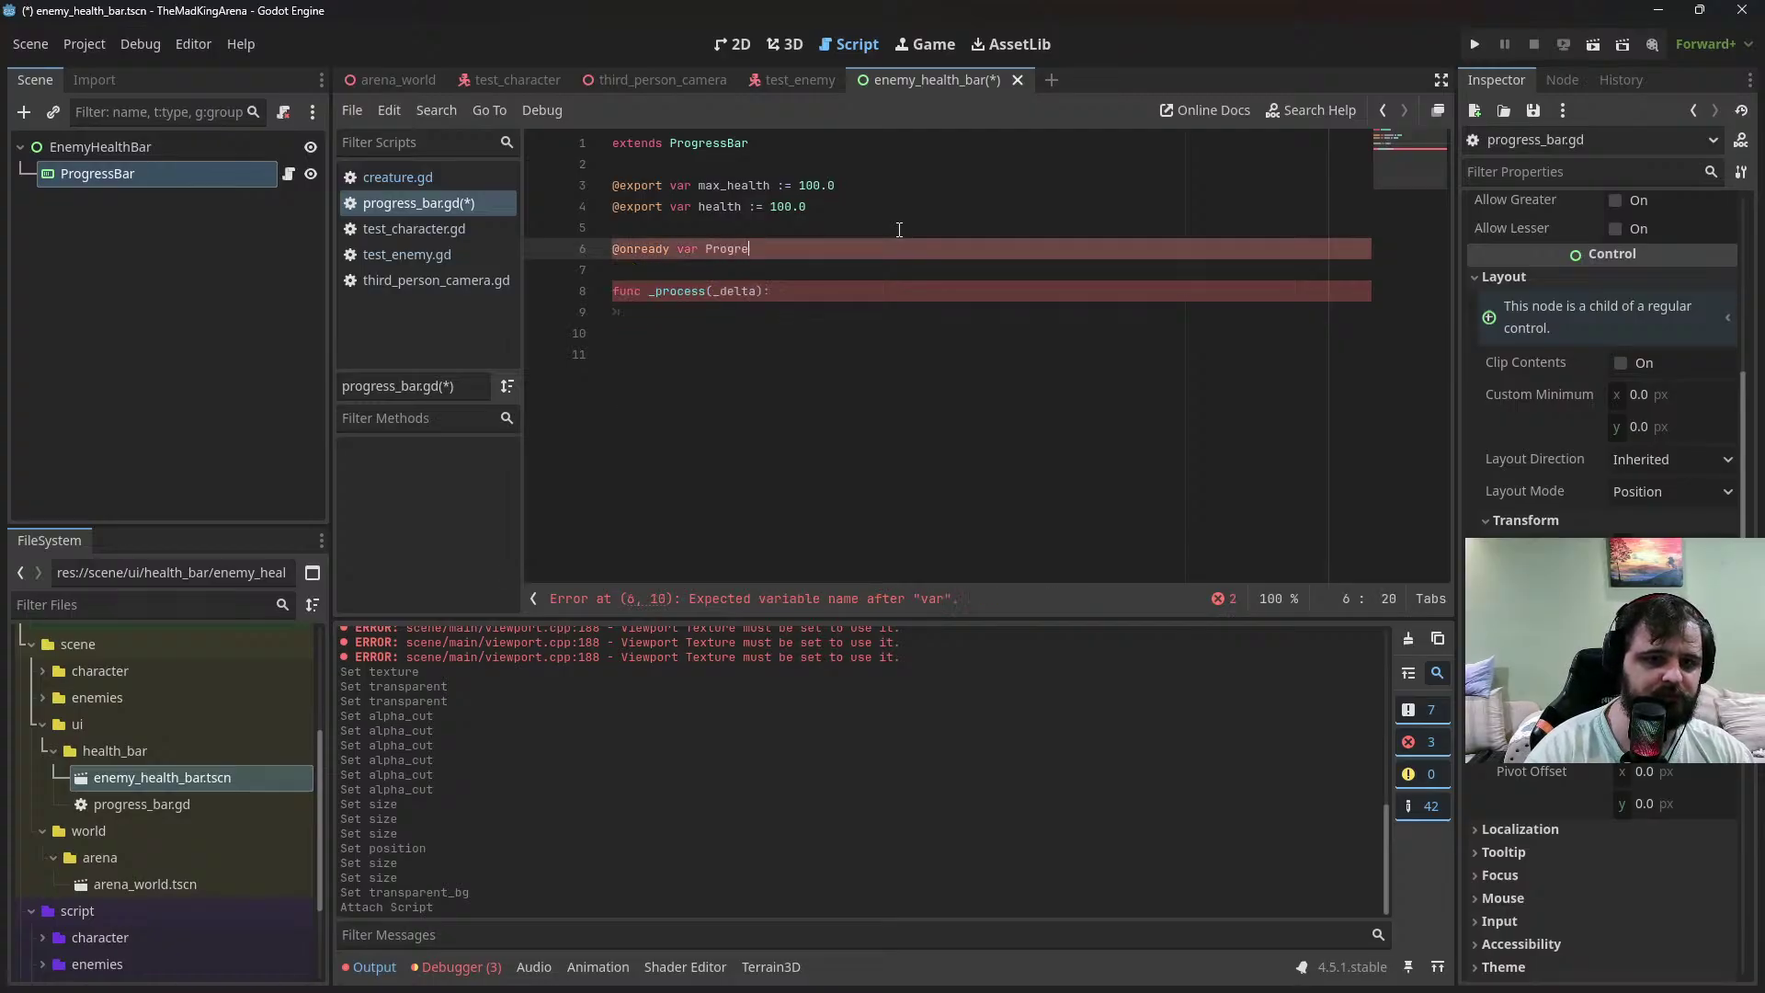
key("BackSpace")
key("BackSpace")
key("BackSpace")
key("BackSpace")
key("BackSpace")
key("BackSpace")
type("prog")
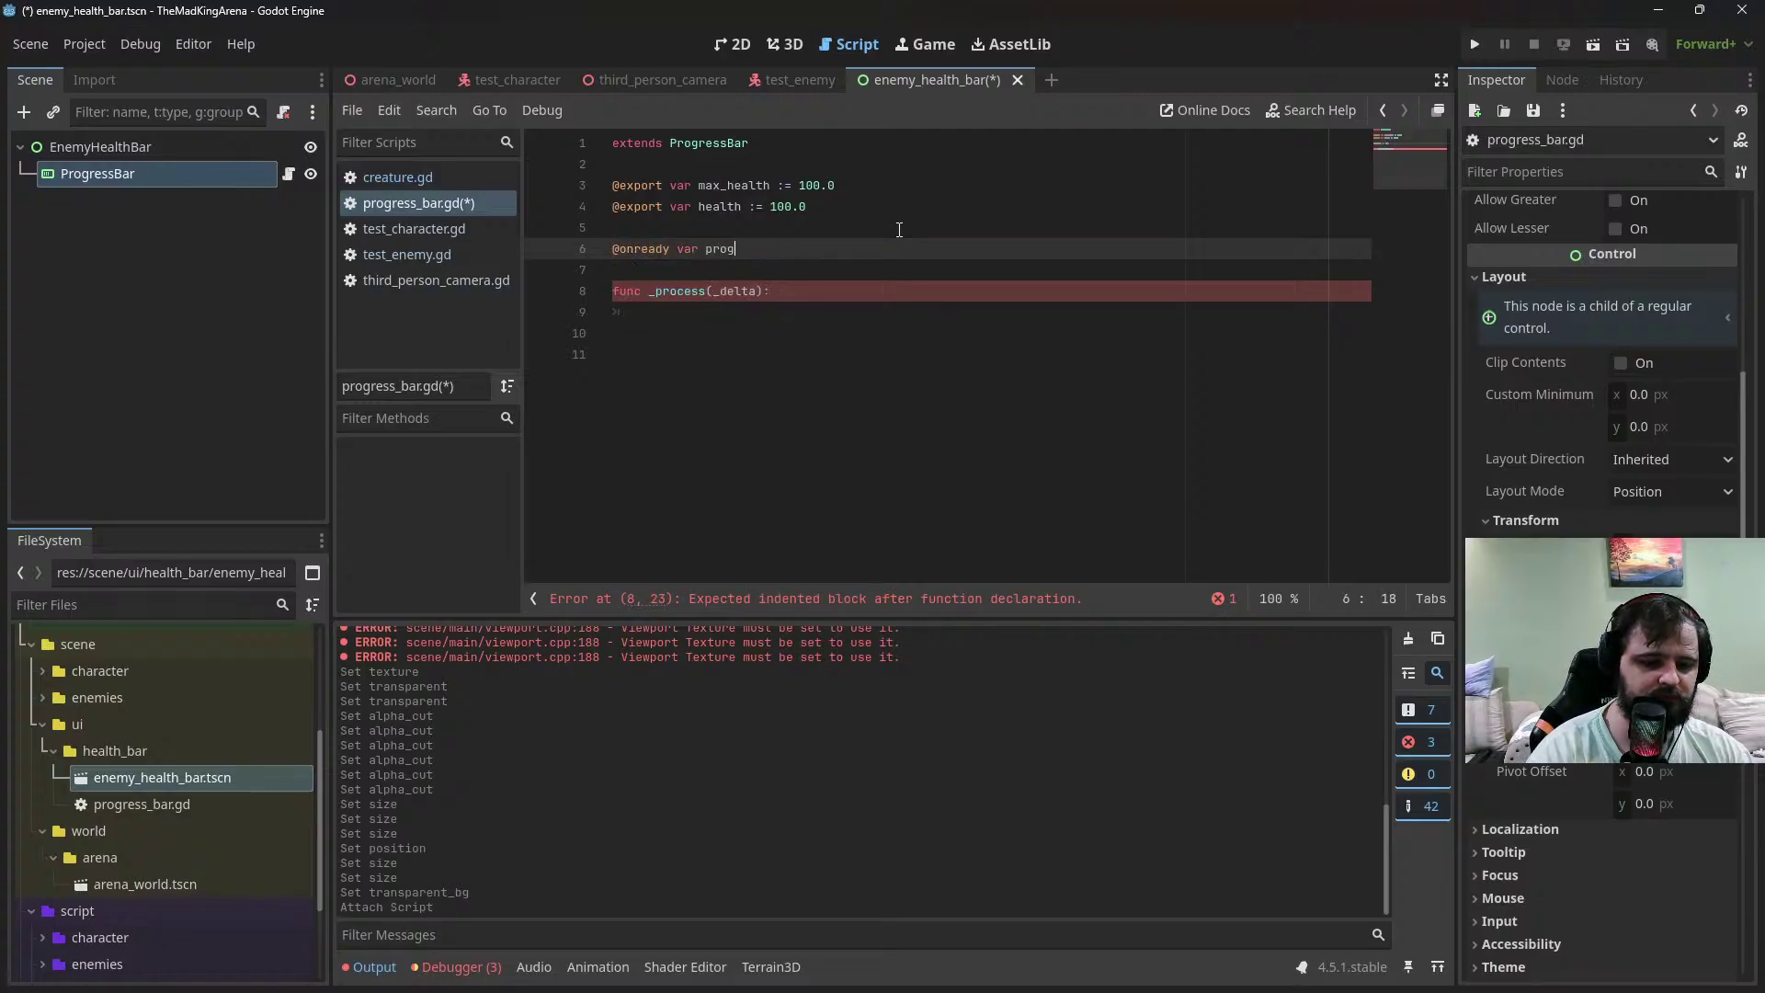
type("ress_bar")
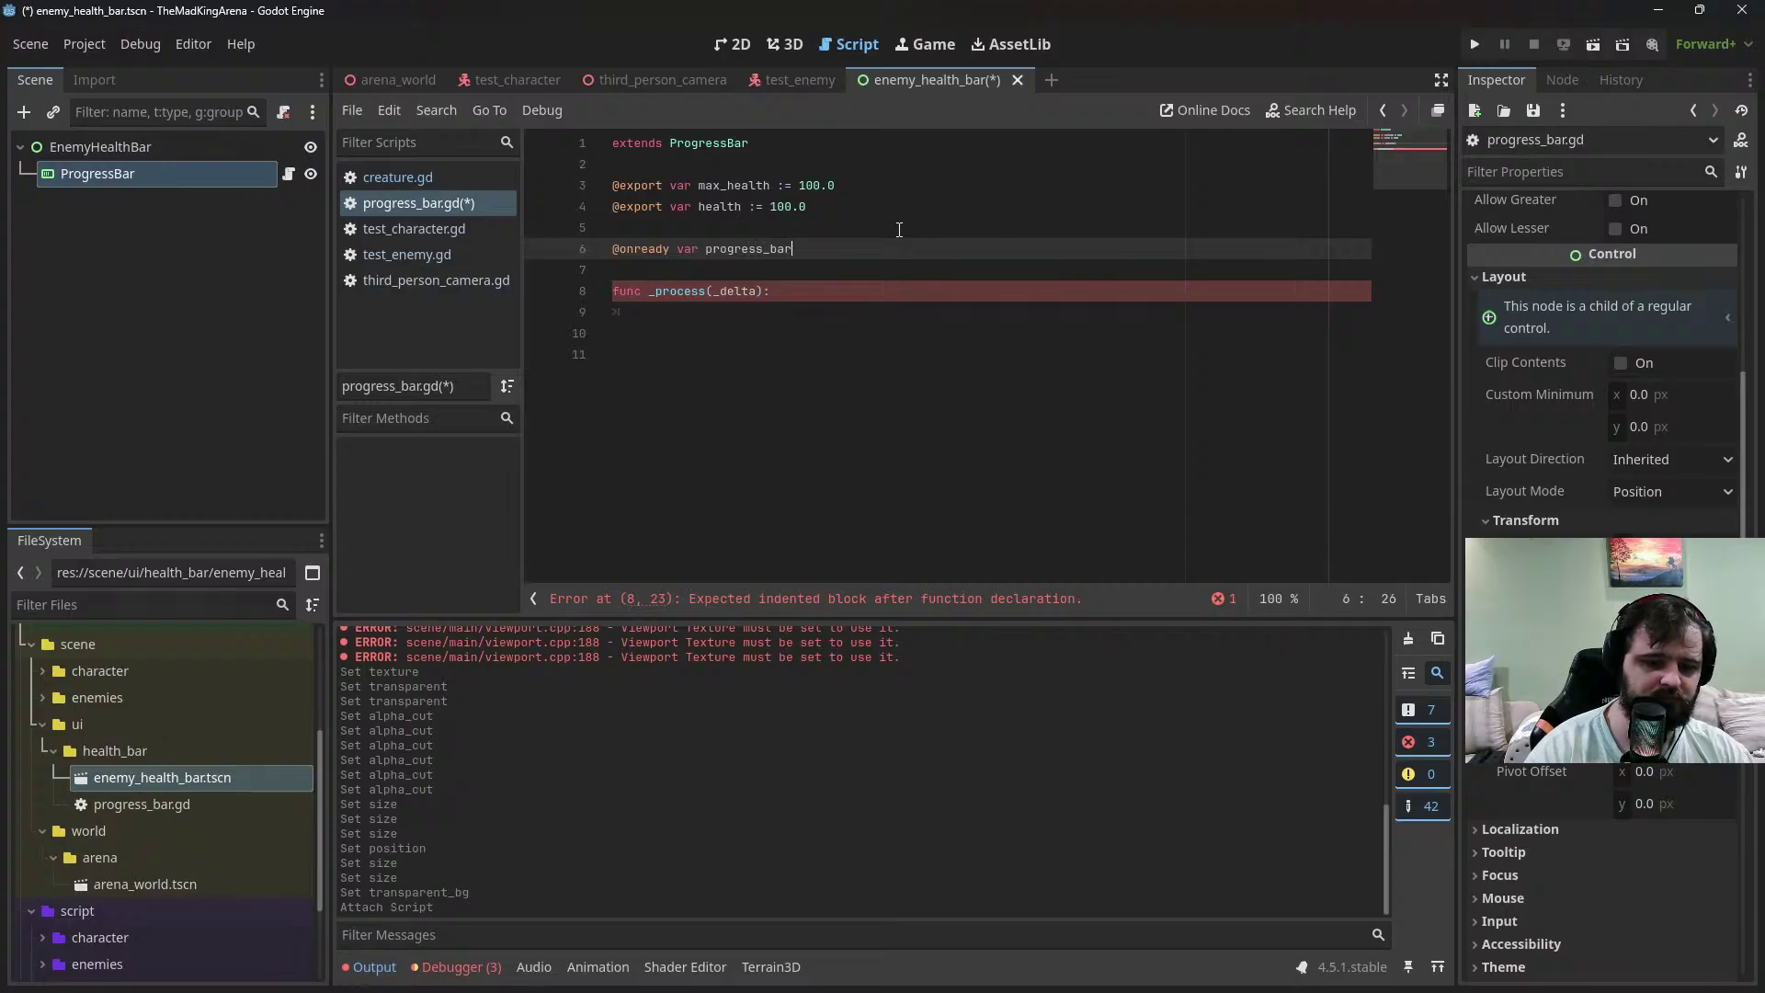
type(" =")
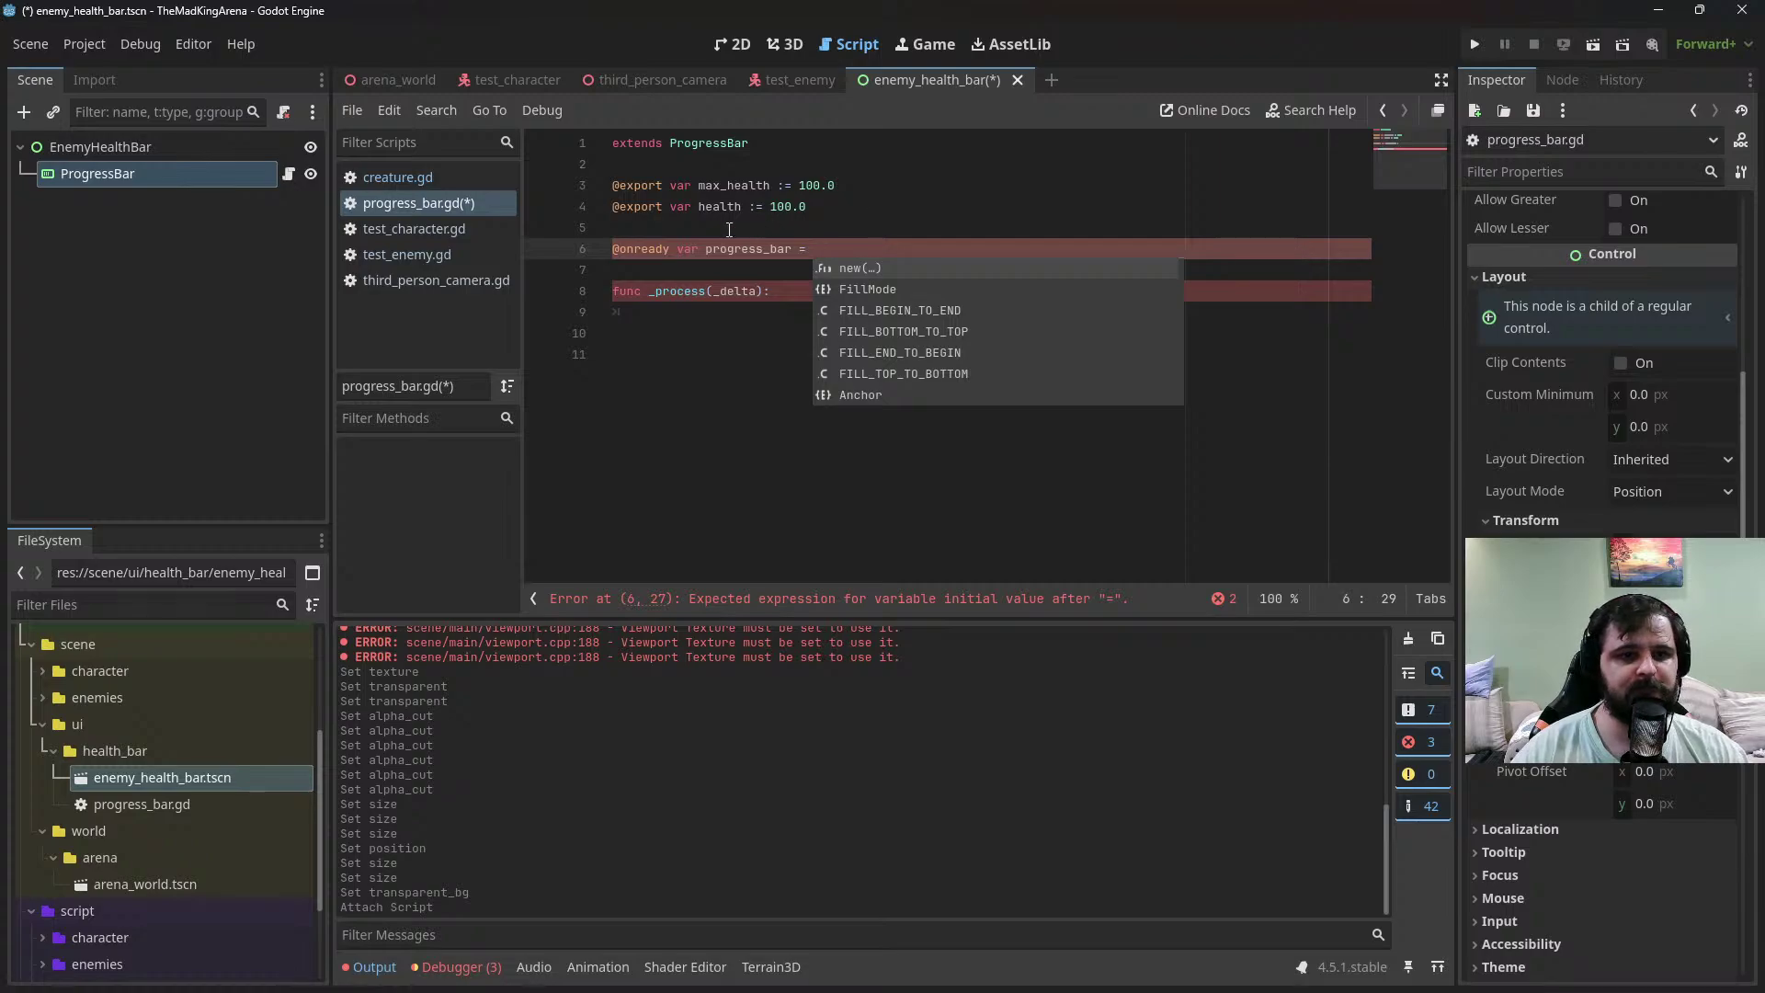
left_click_drag(119, 173, 833, 247)
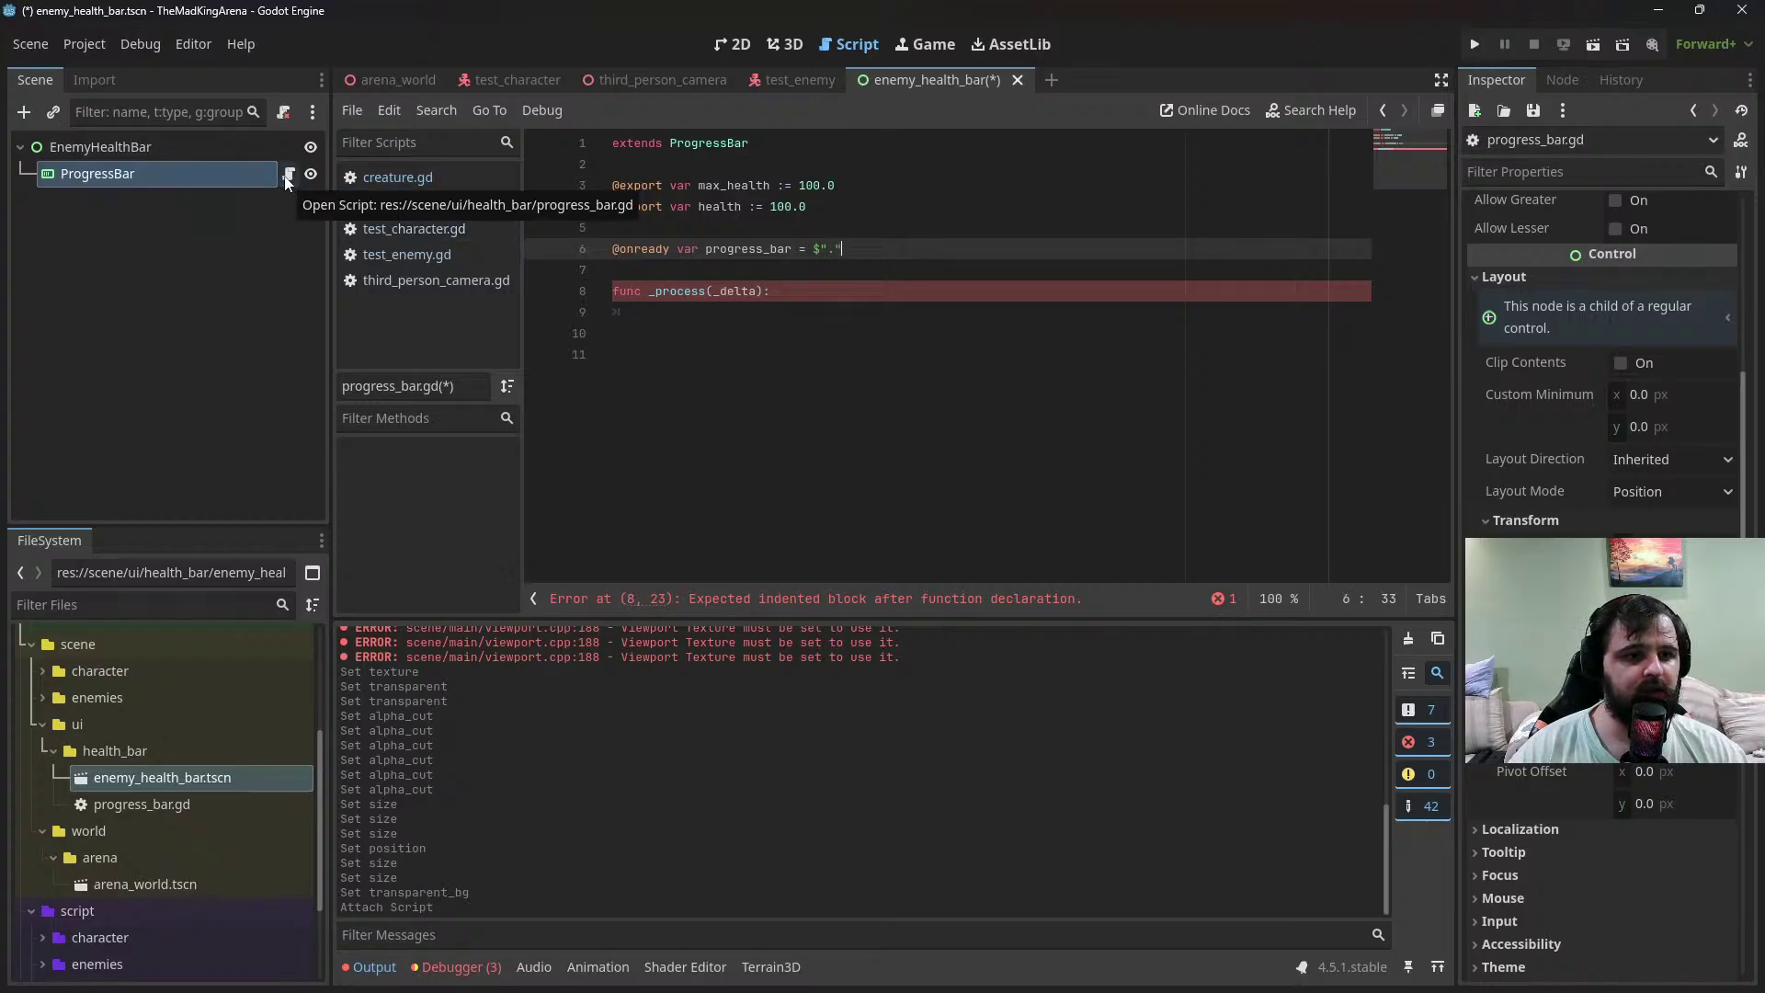
Change the base class in the extends line of progress_bar.gd to Control
double_click(755, 146)
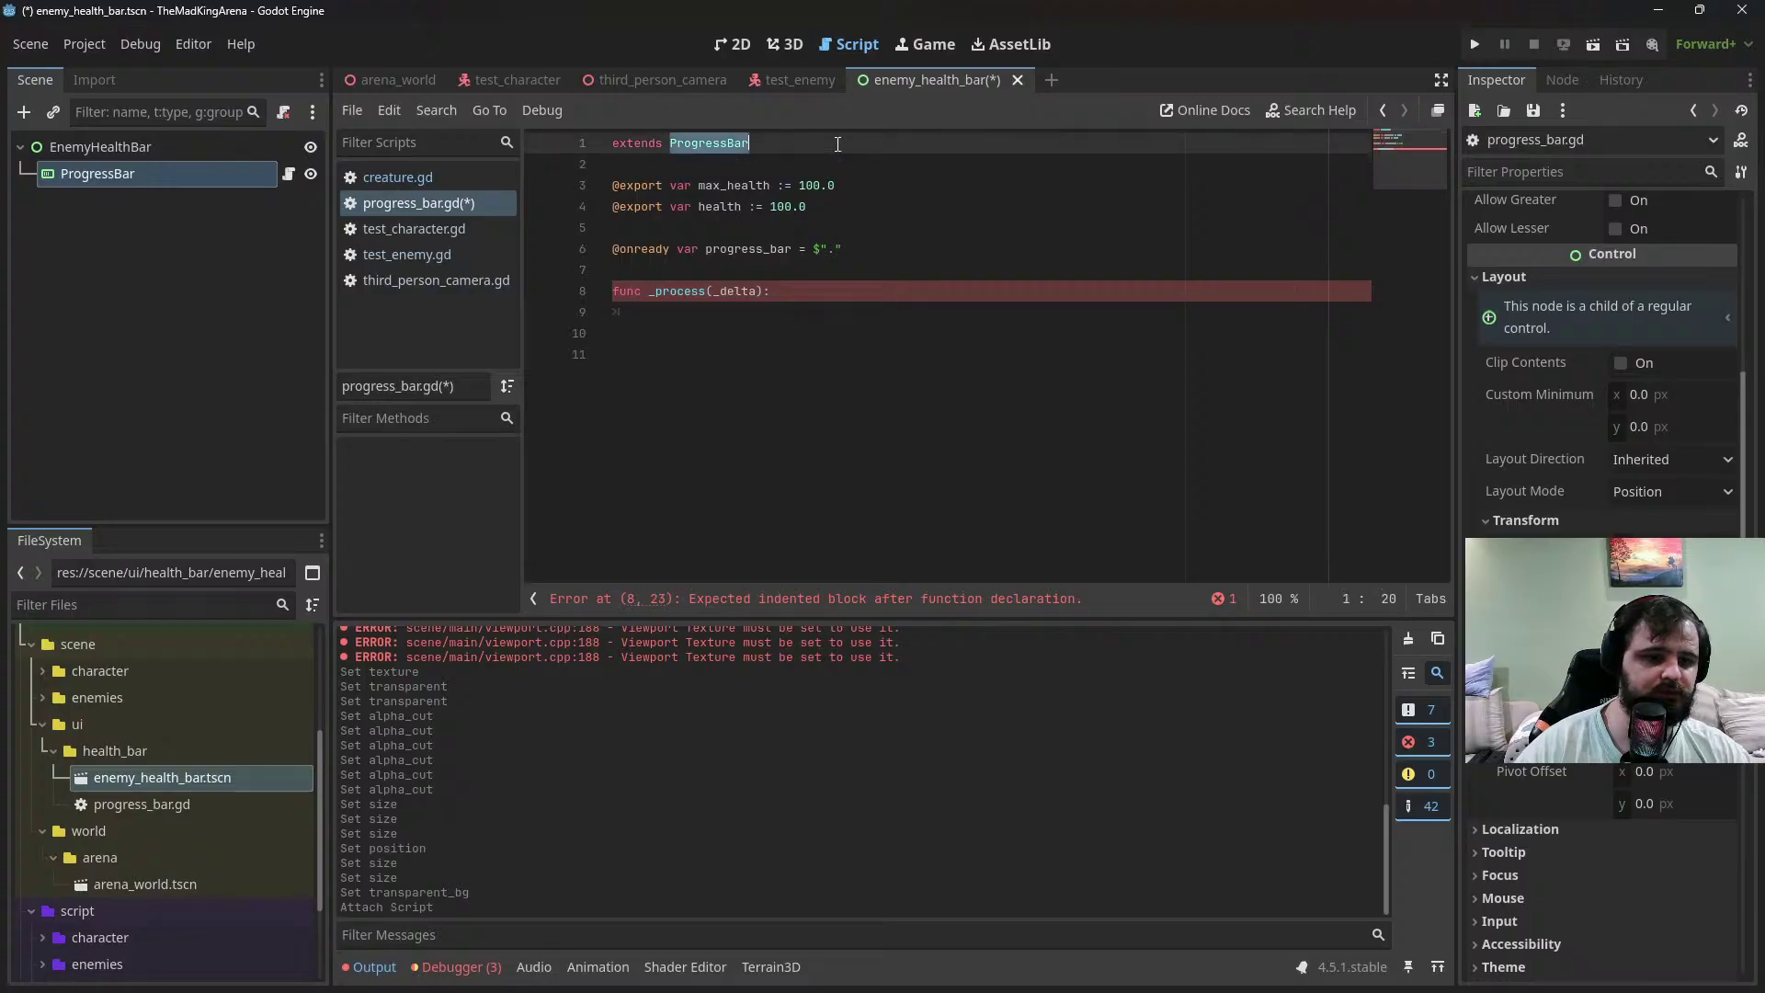
type("C")
type("ontr")
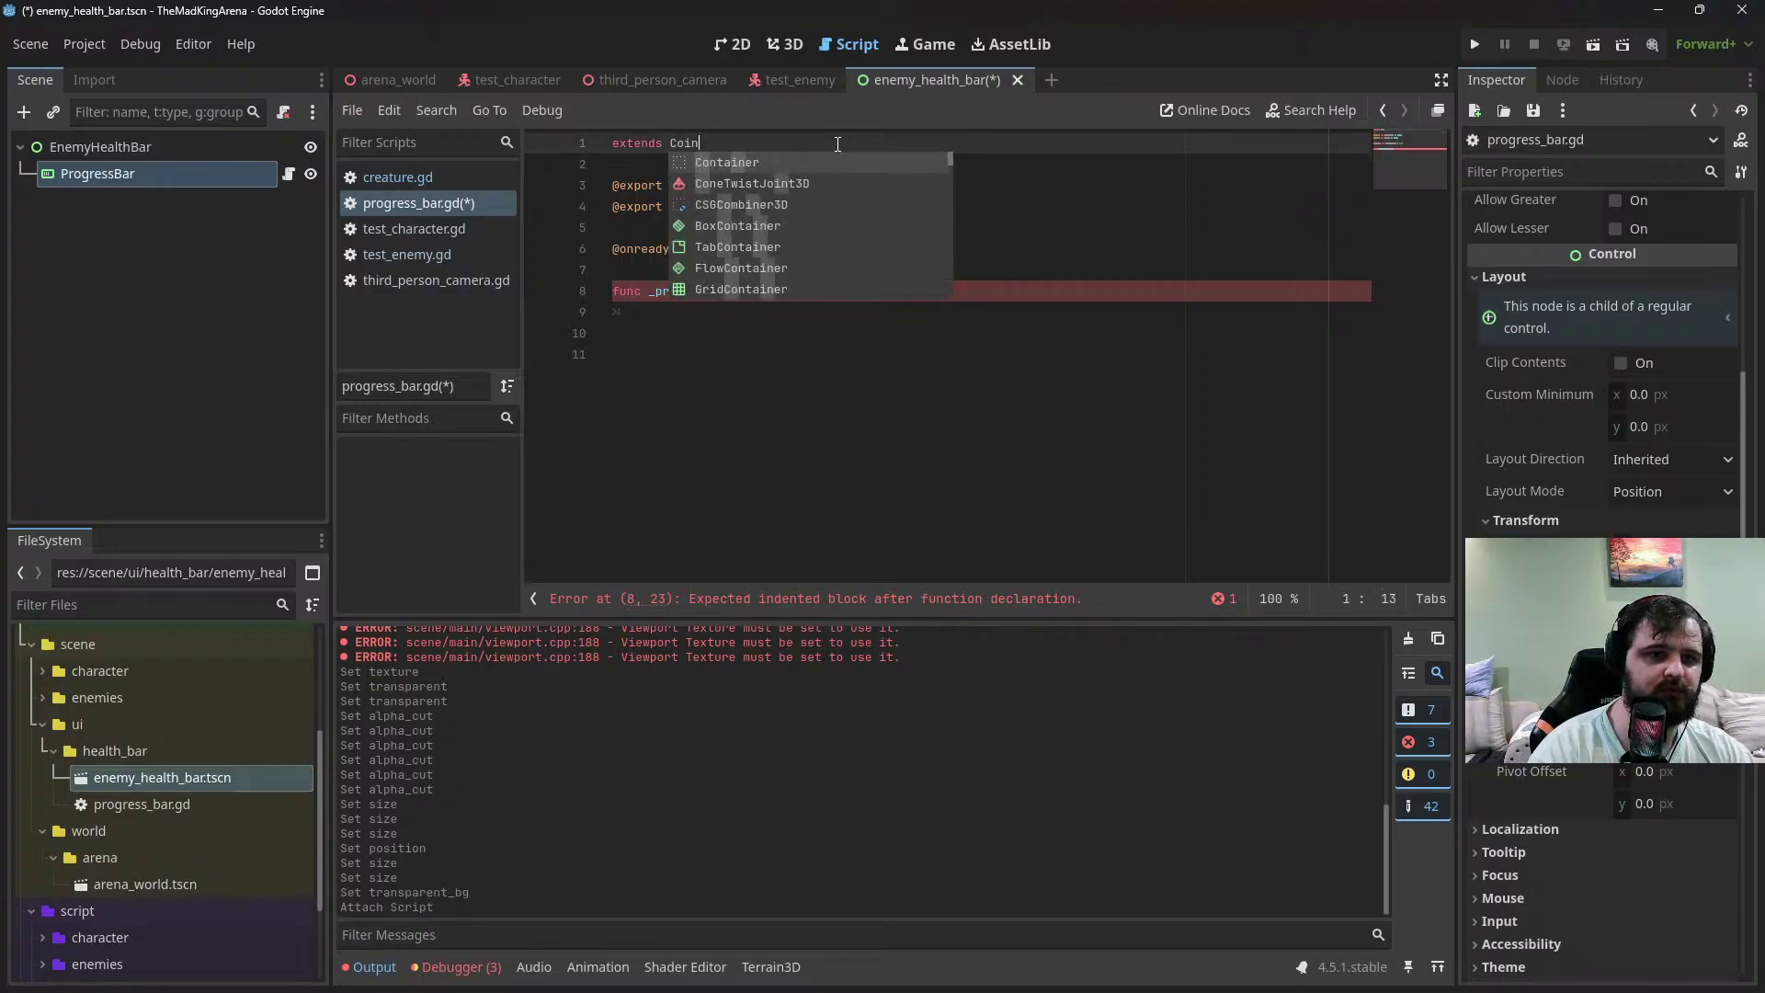
key("Return")
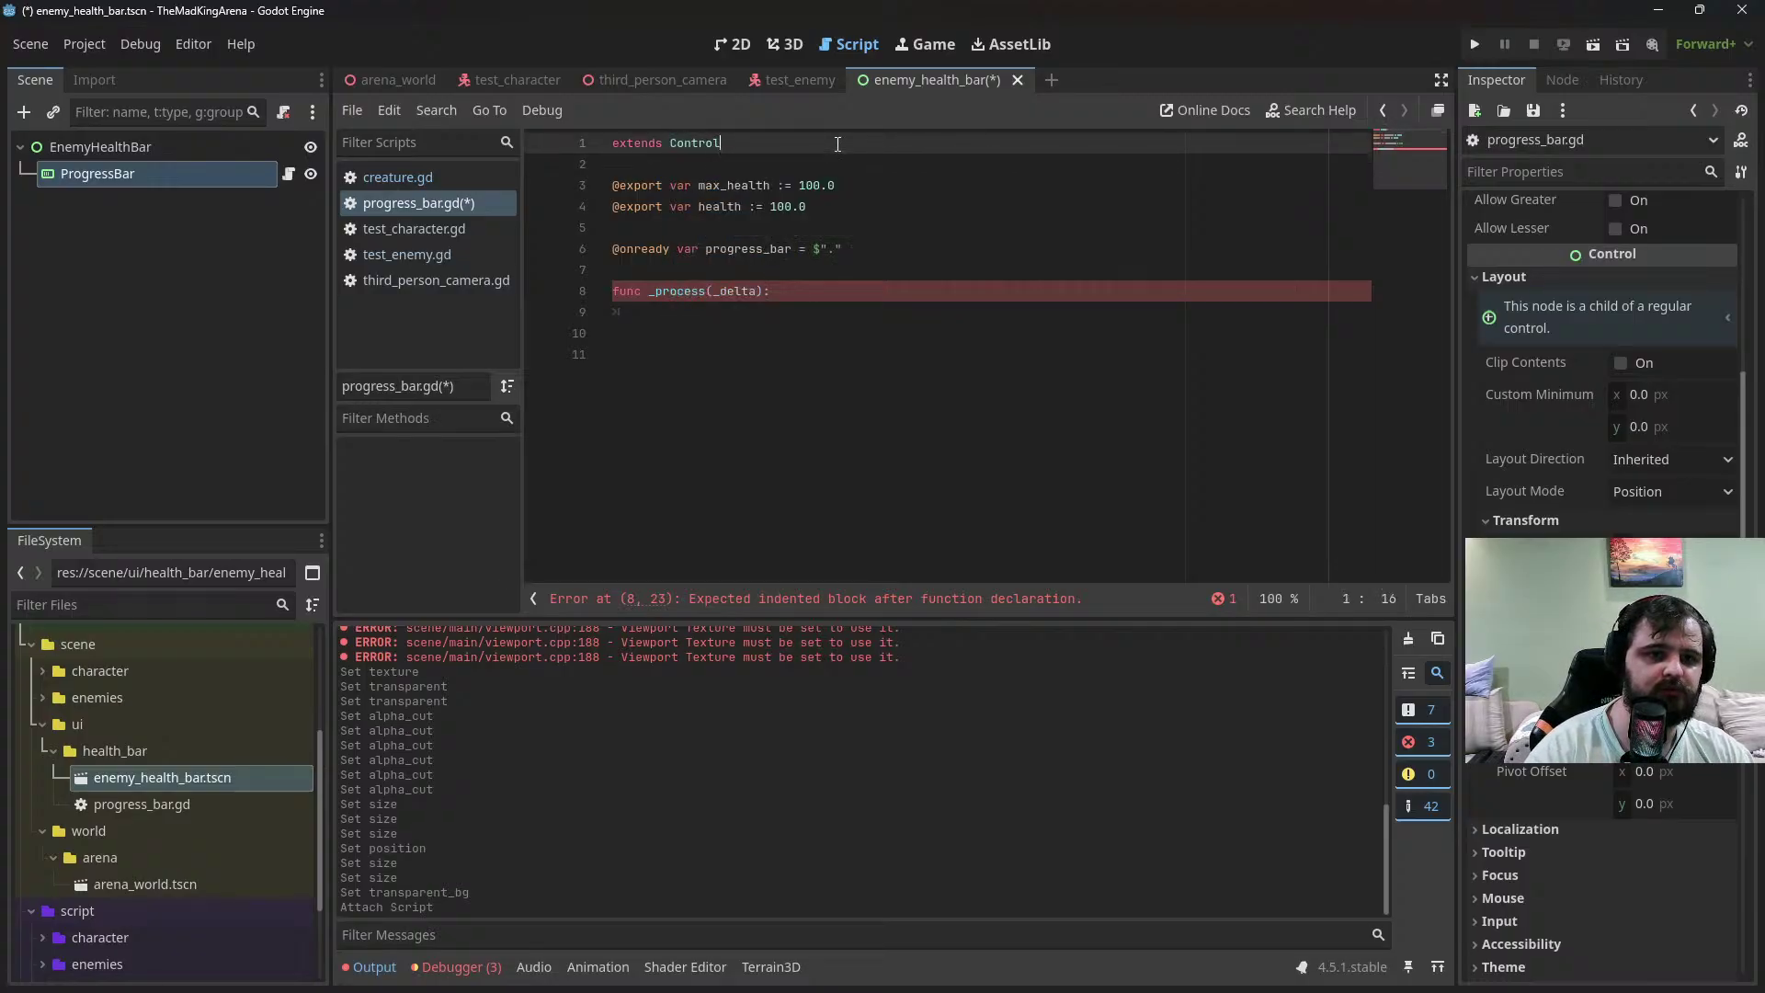
Detach the script from the ProgressBar node and attach progress_bar.gd to the EnemyHealthBar root node
left_click(283, 112)
left_click(256, 145)
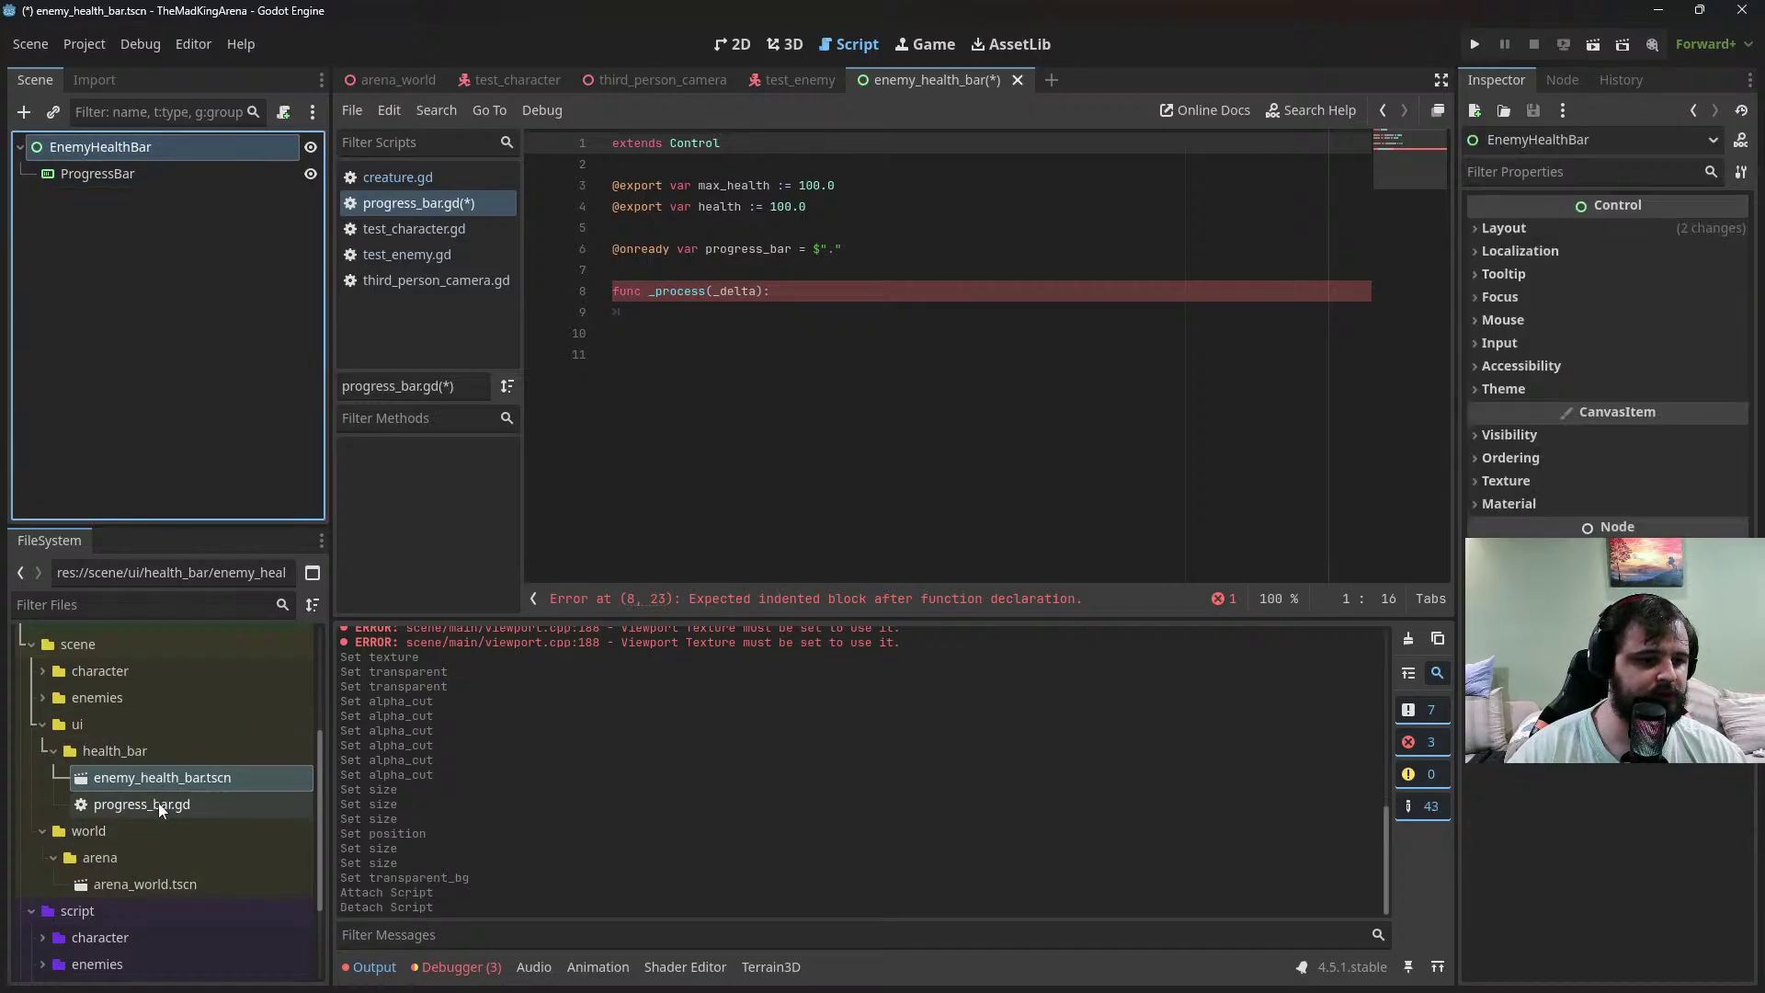
mouse_move(150, 805)
left_mouse_down()
mouse_move(279, 747)
mouse_move(170, 159)
left_mouse_up()
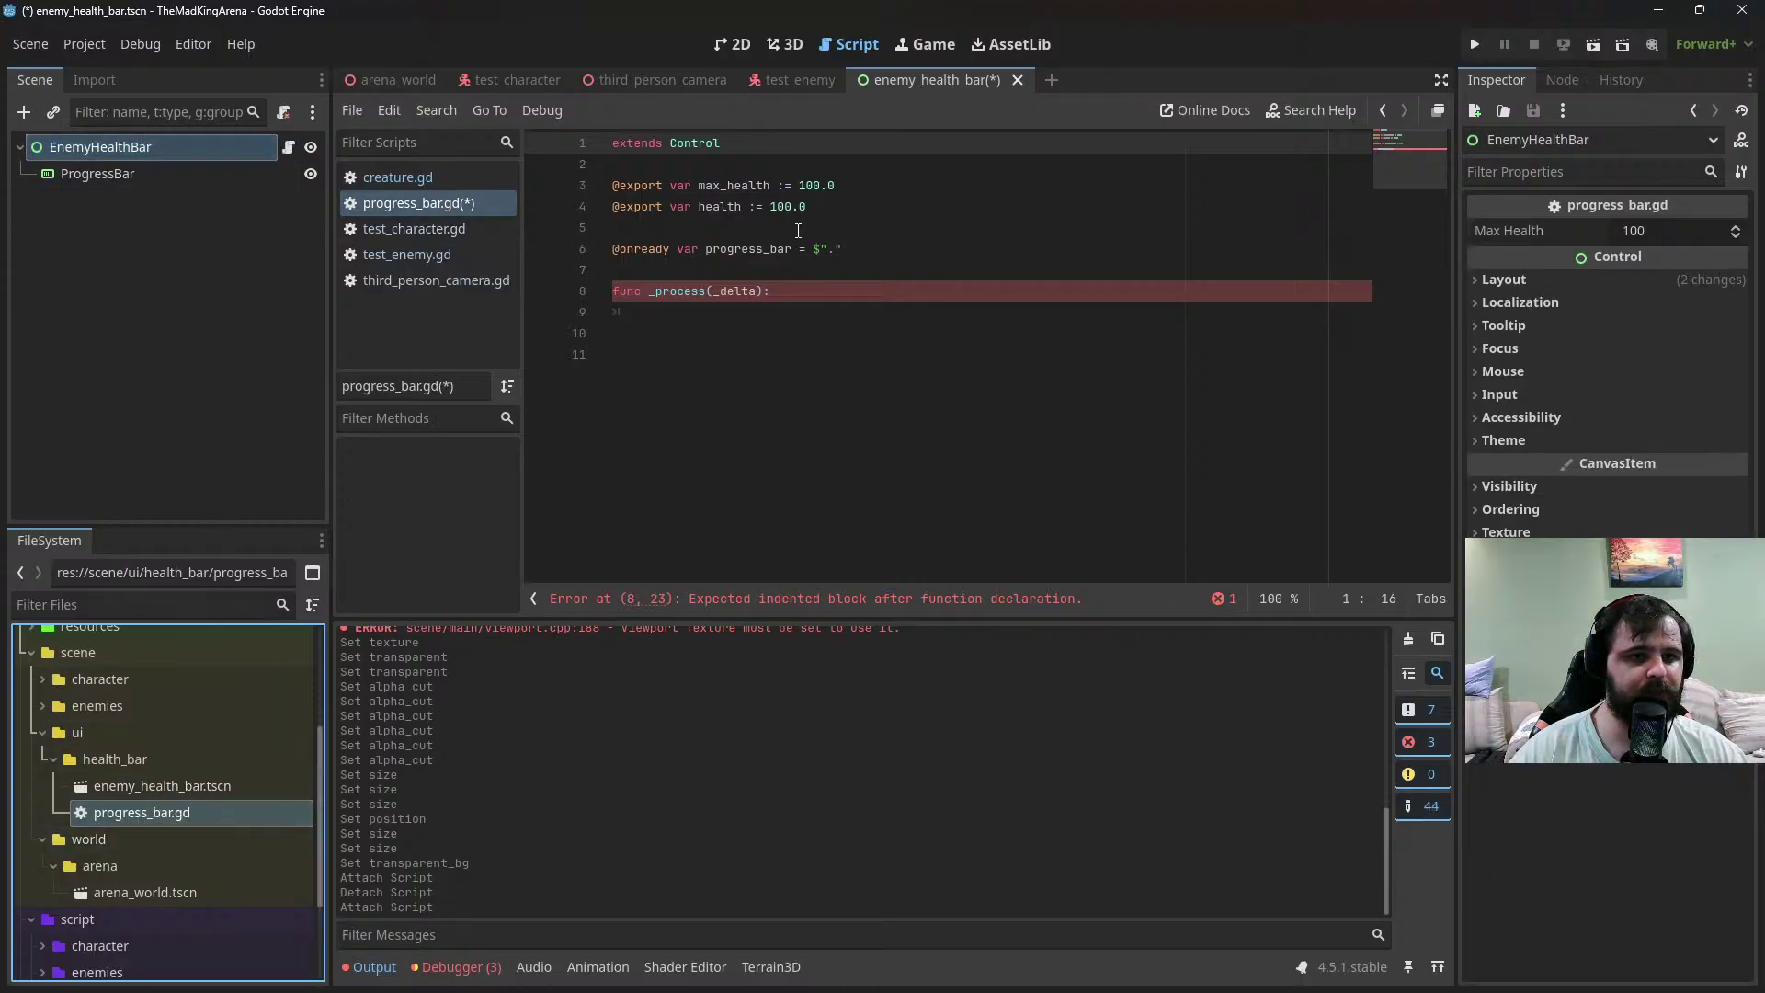
Change the node reference assigned to the progress_bar variable to $ProgressBar
left_click(863, 287)
left_click(846, 250)
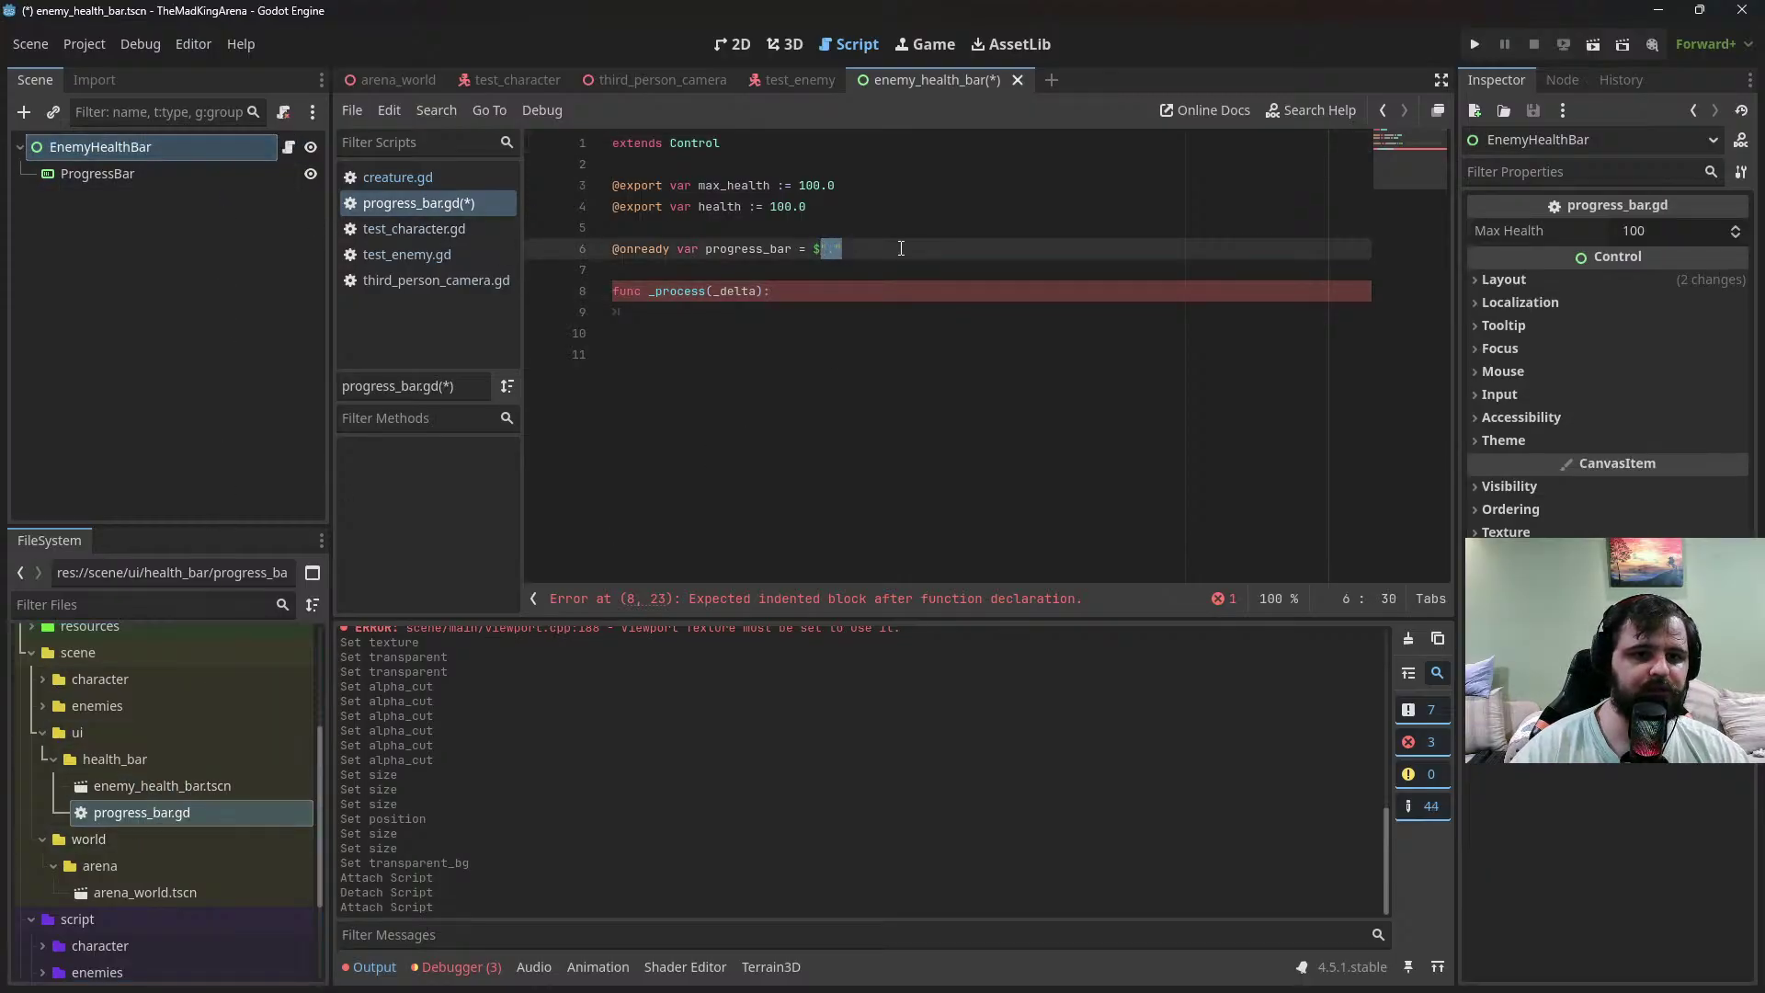
key("BackSpace")
key("BackSpace")
key("BackSpace")
type("ProgressBar")
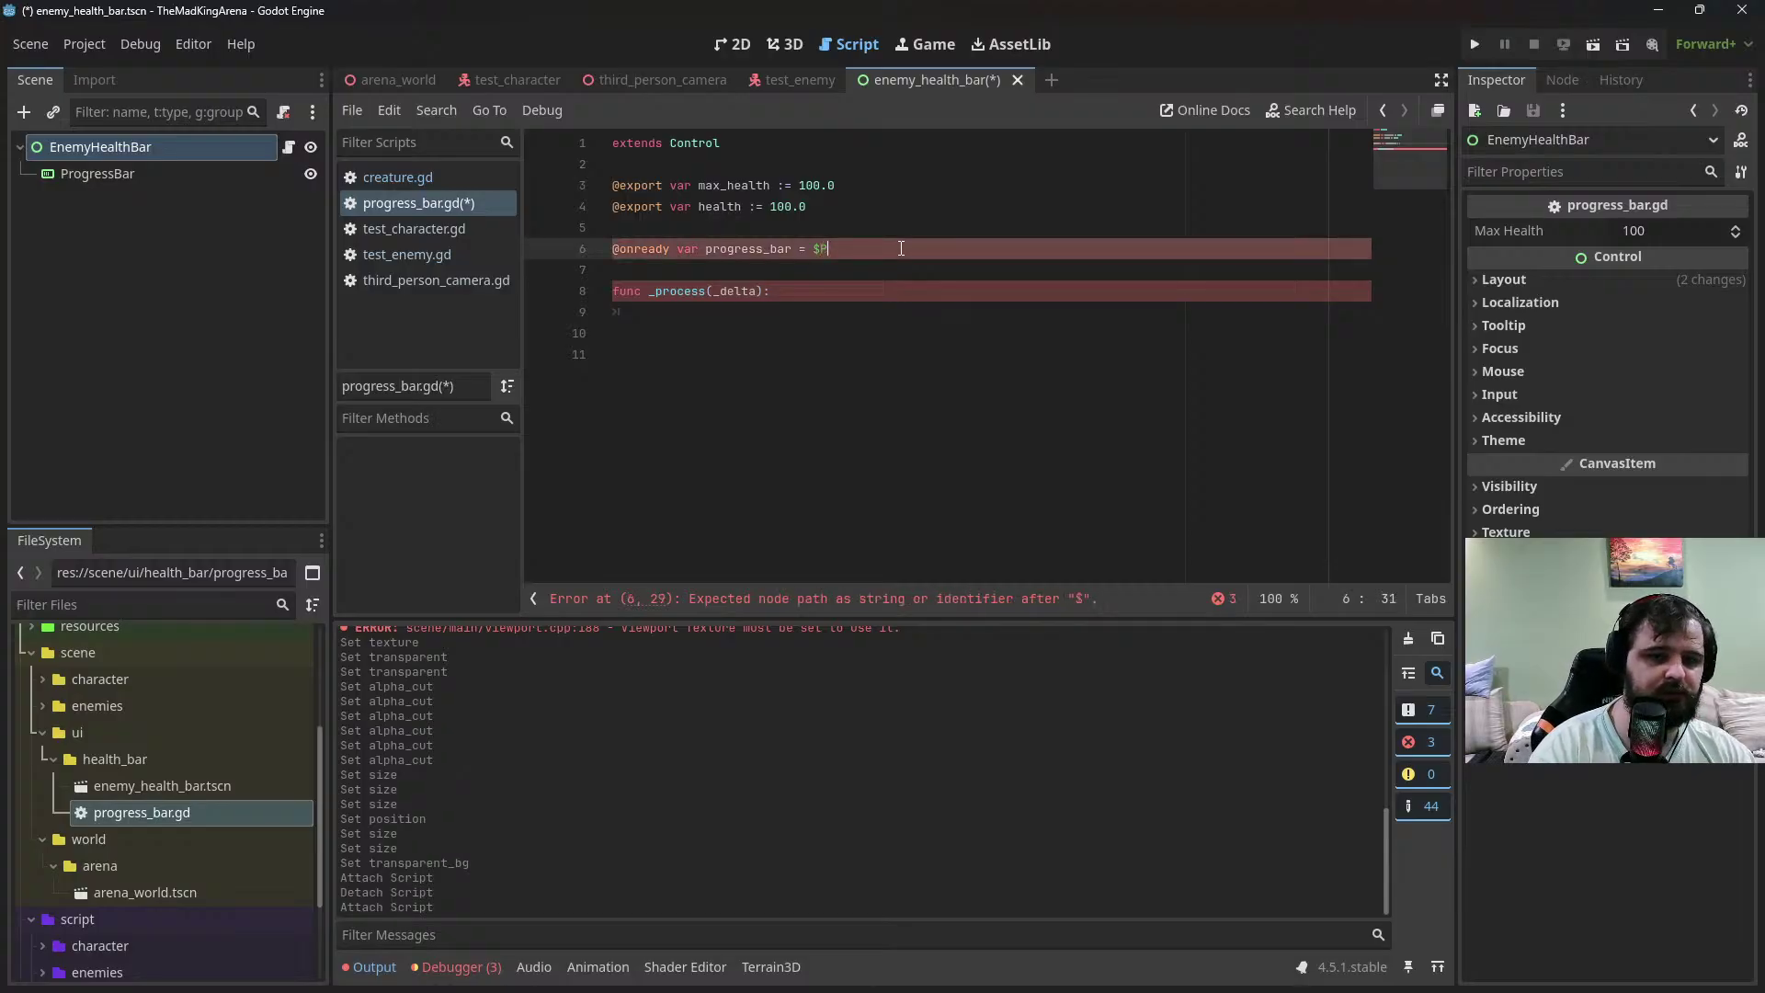
Inside the _process function of progress_bar.gd, assign max_health to progress_bar.max_value
left_click(971, 333)
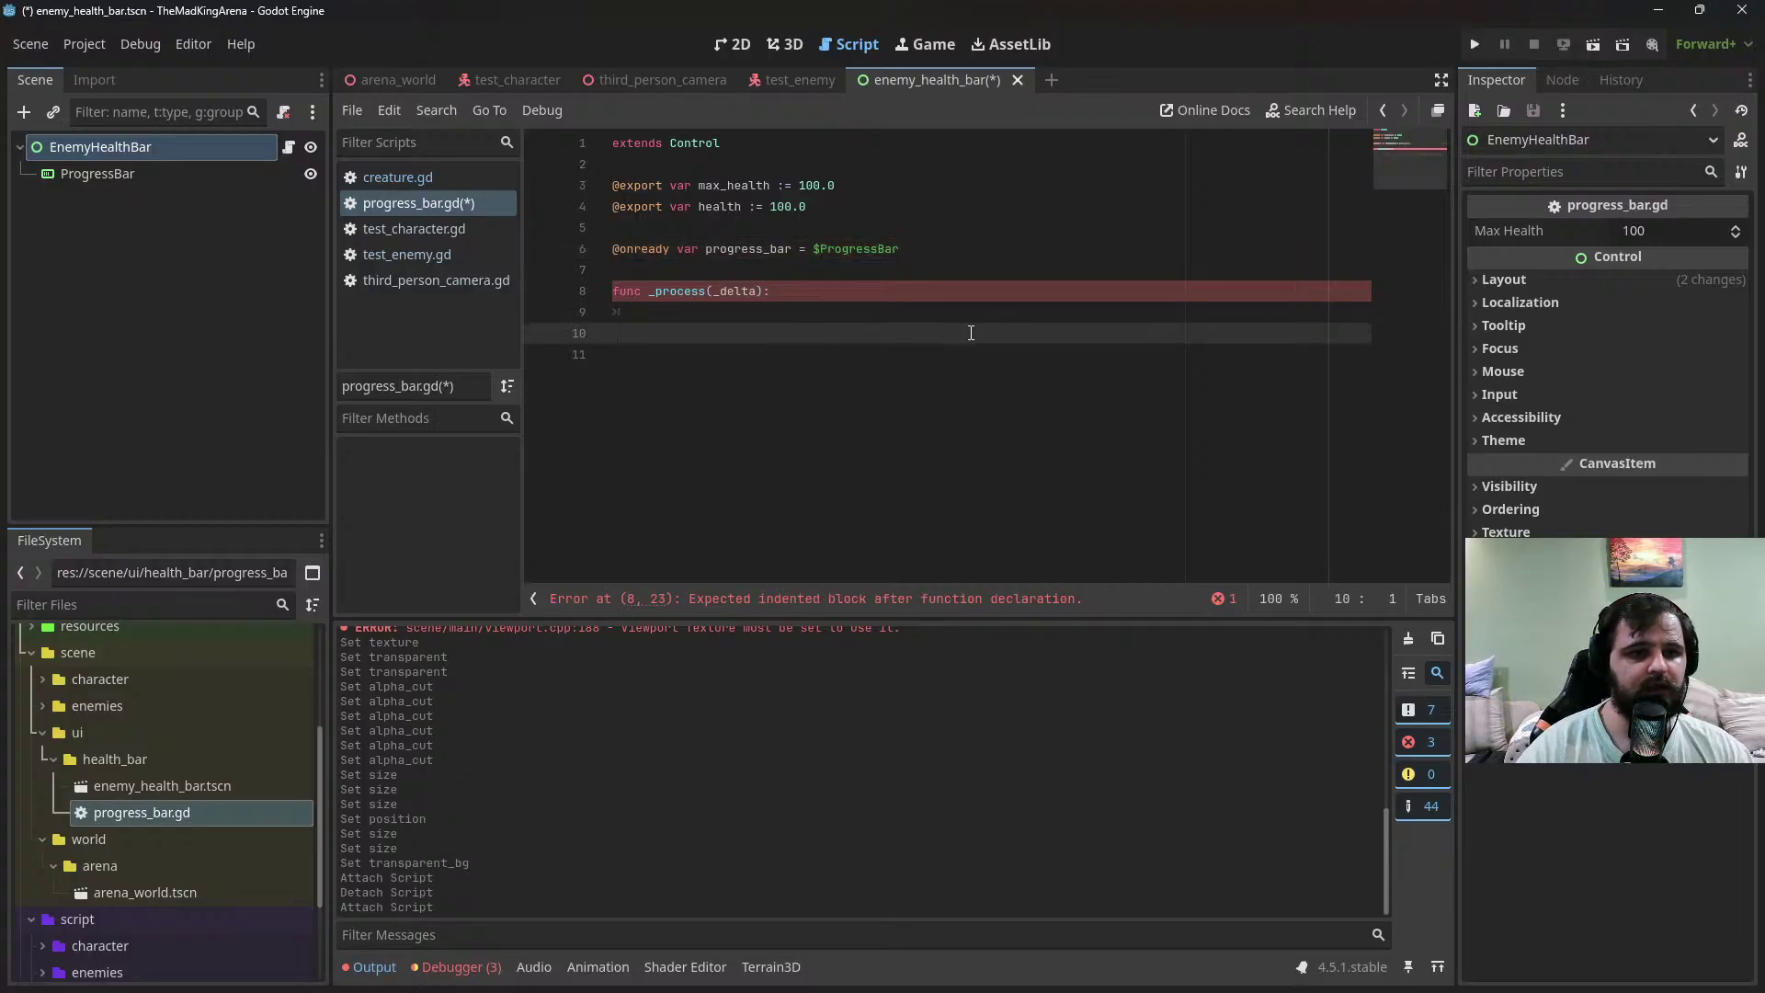
key("BackSpace")
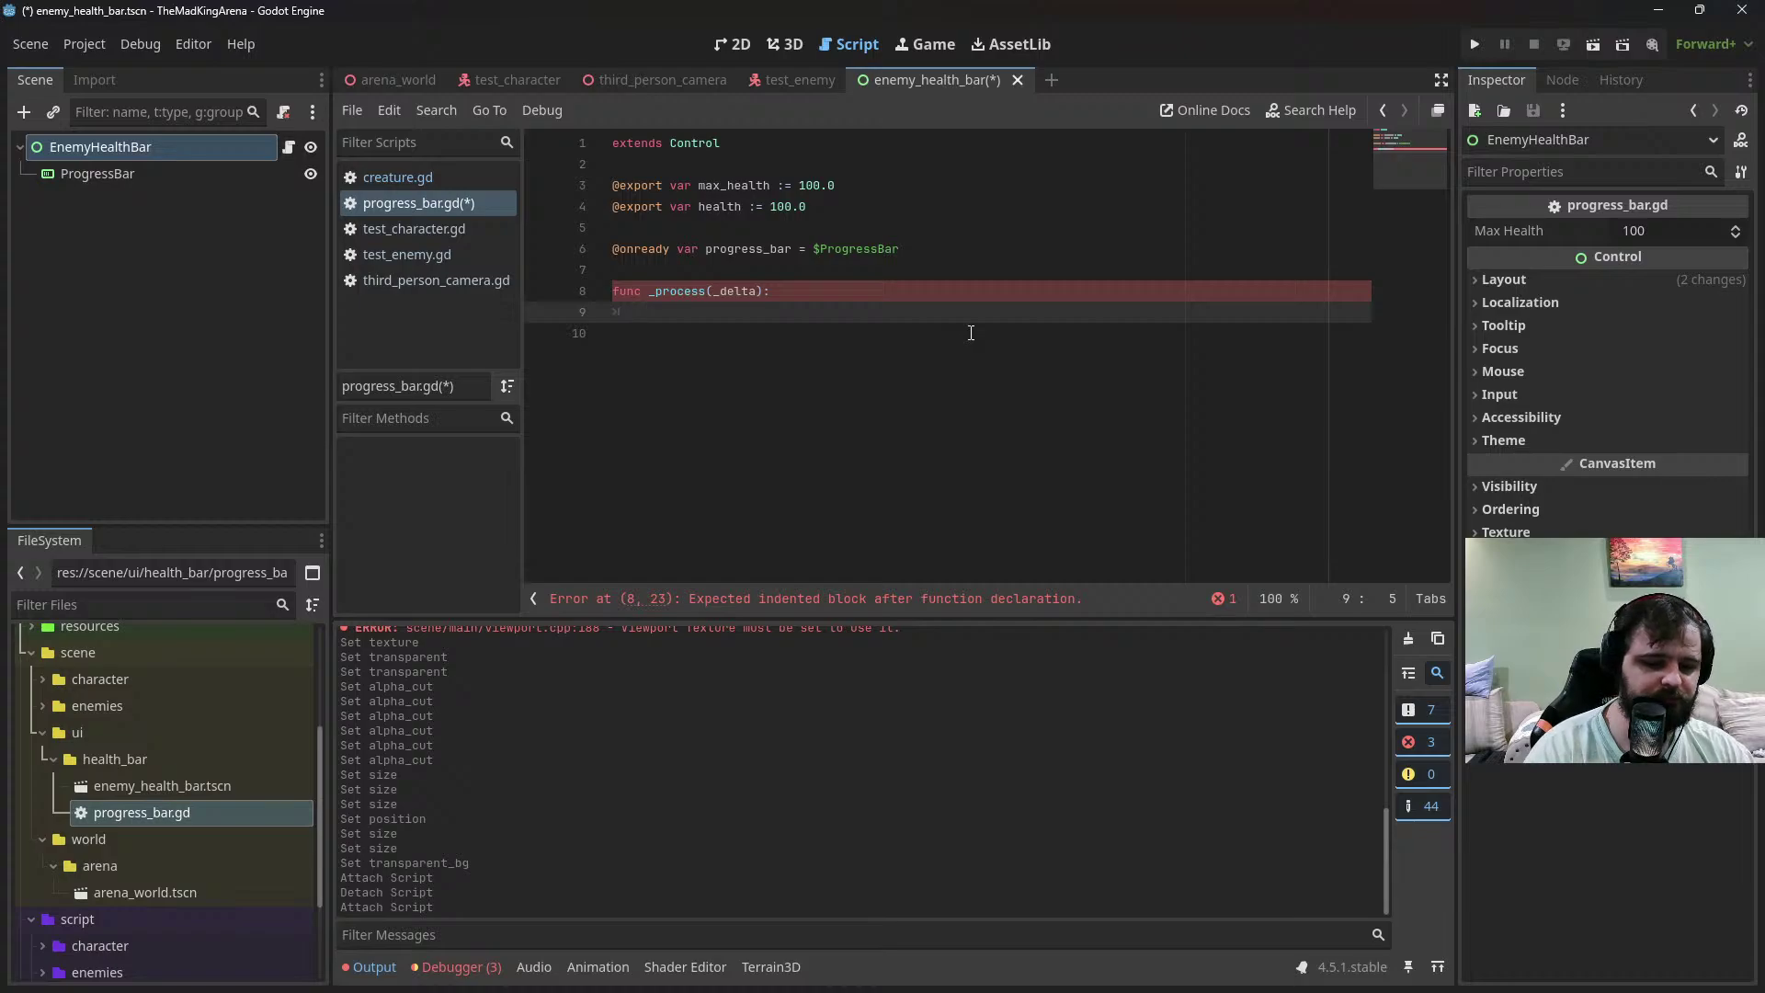
type("progr")
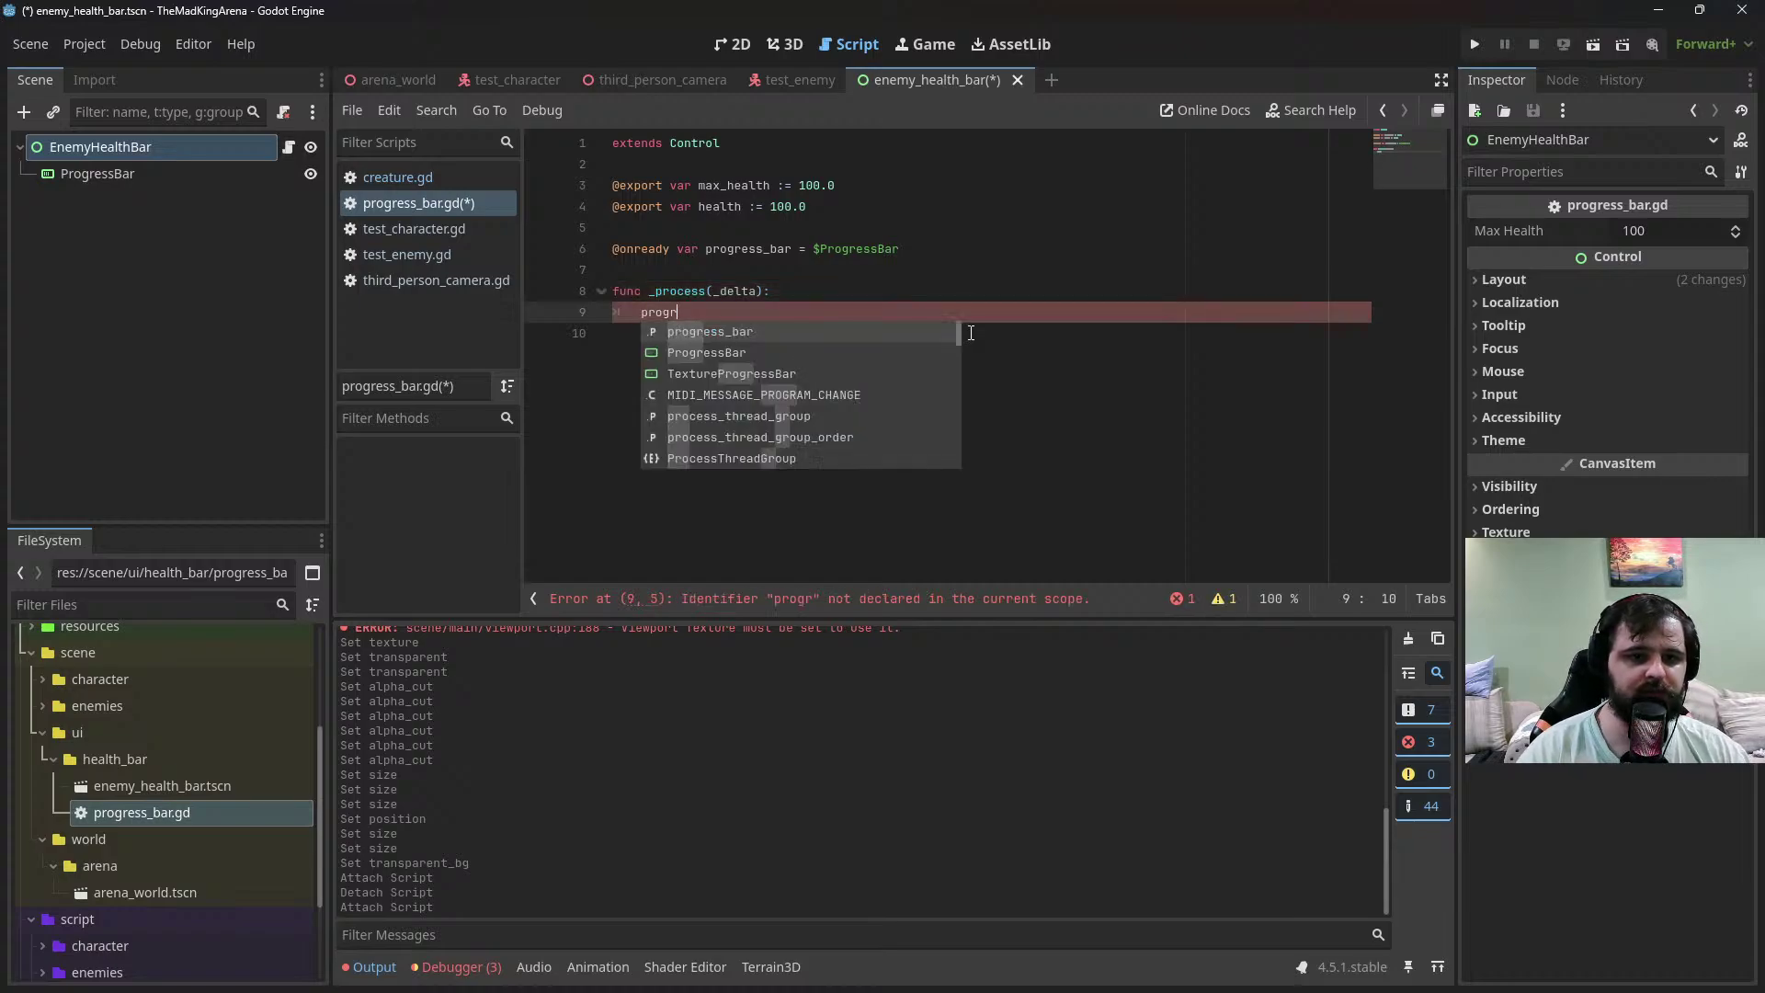
key("Return")
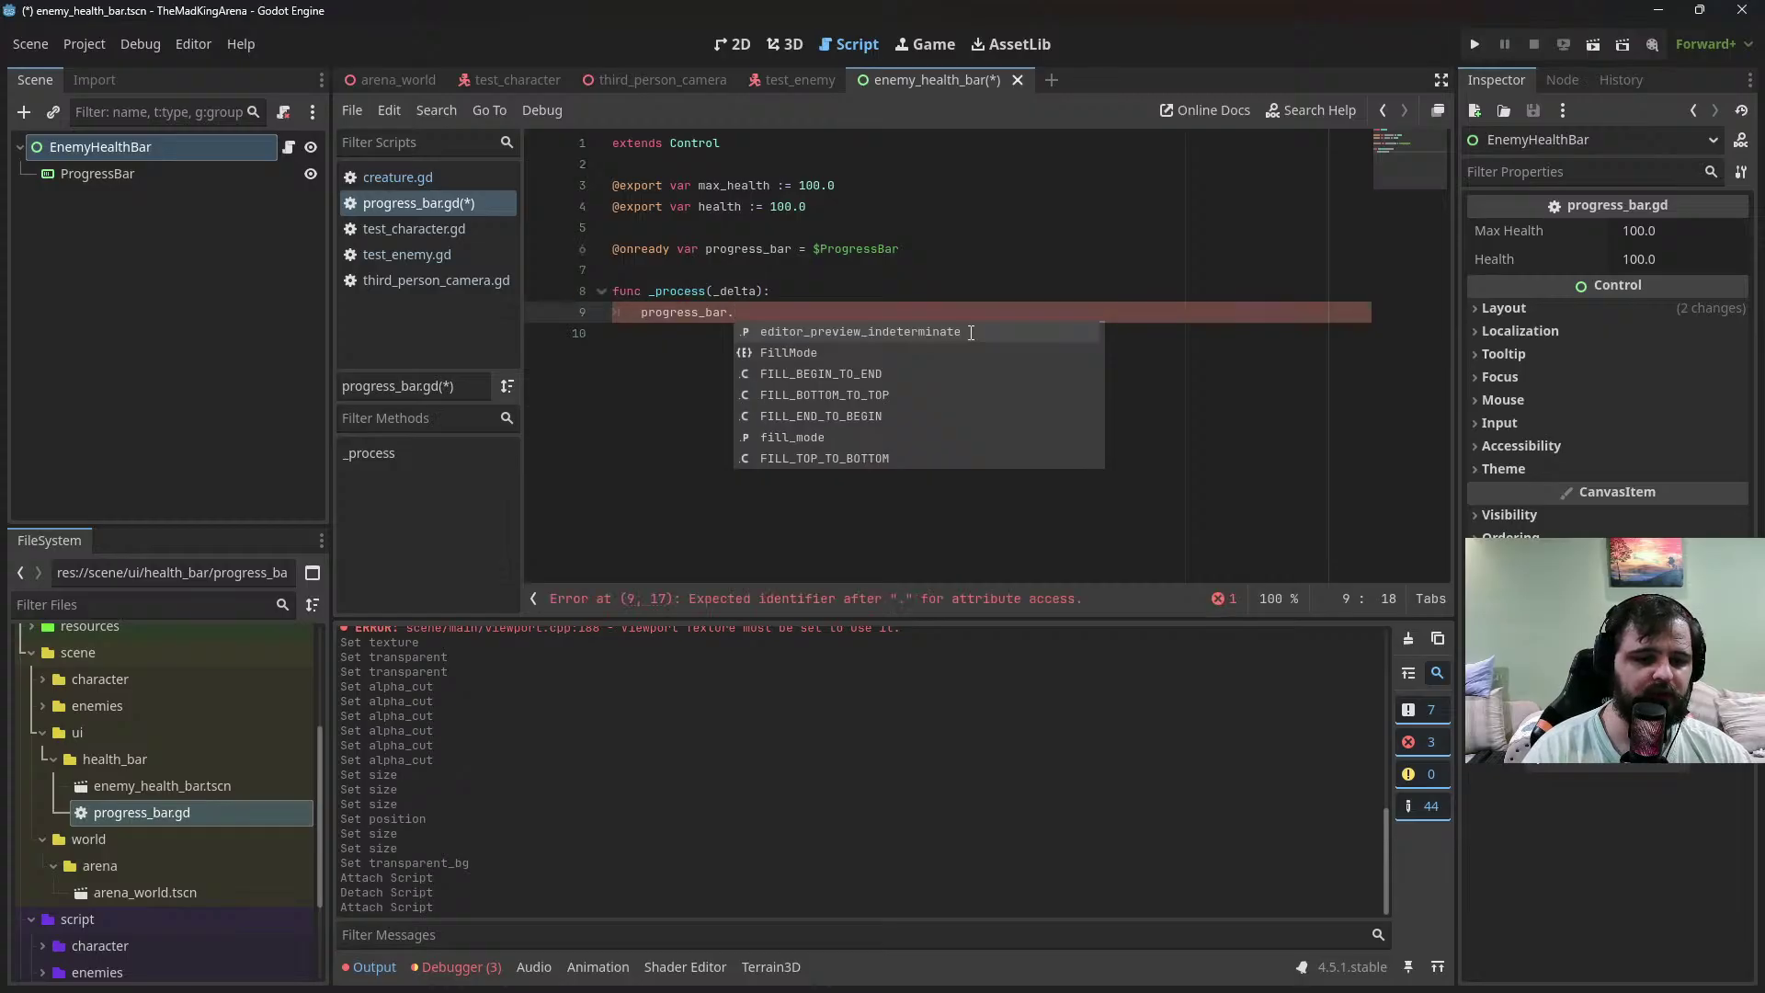
type(".")
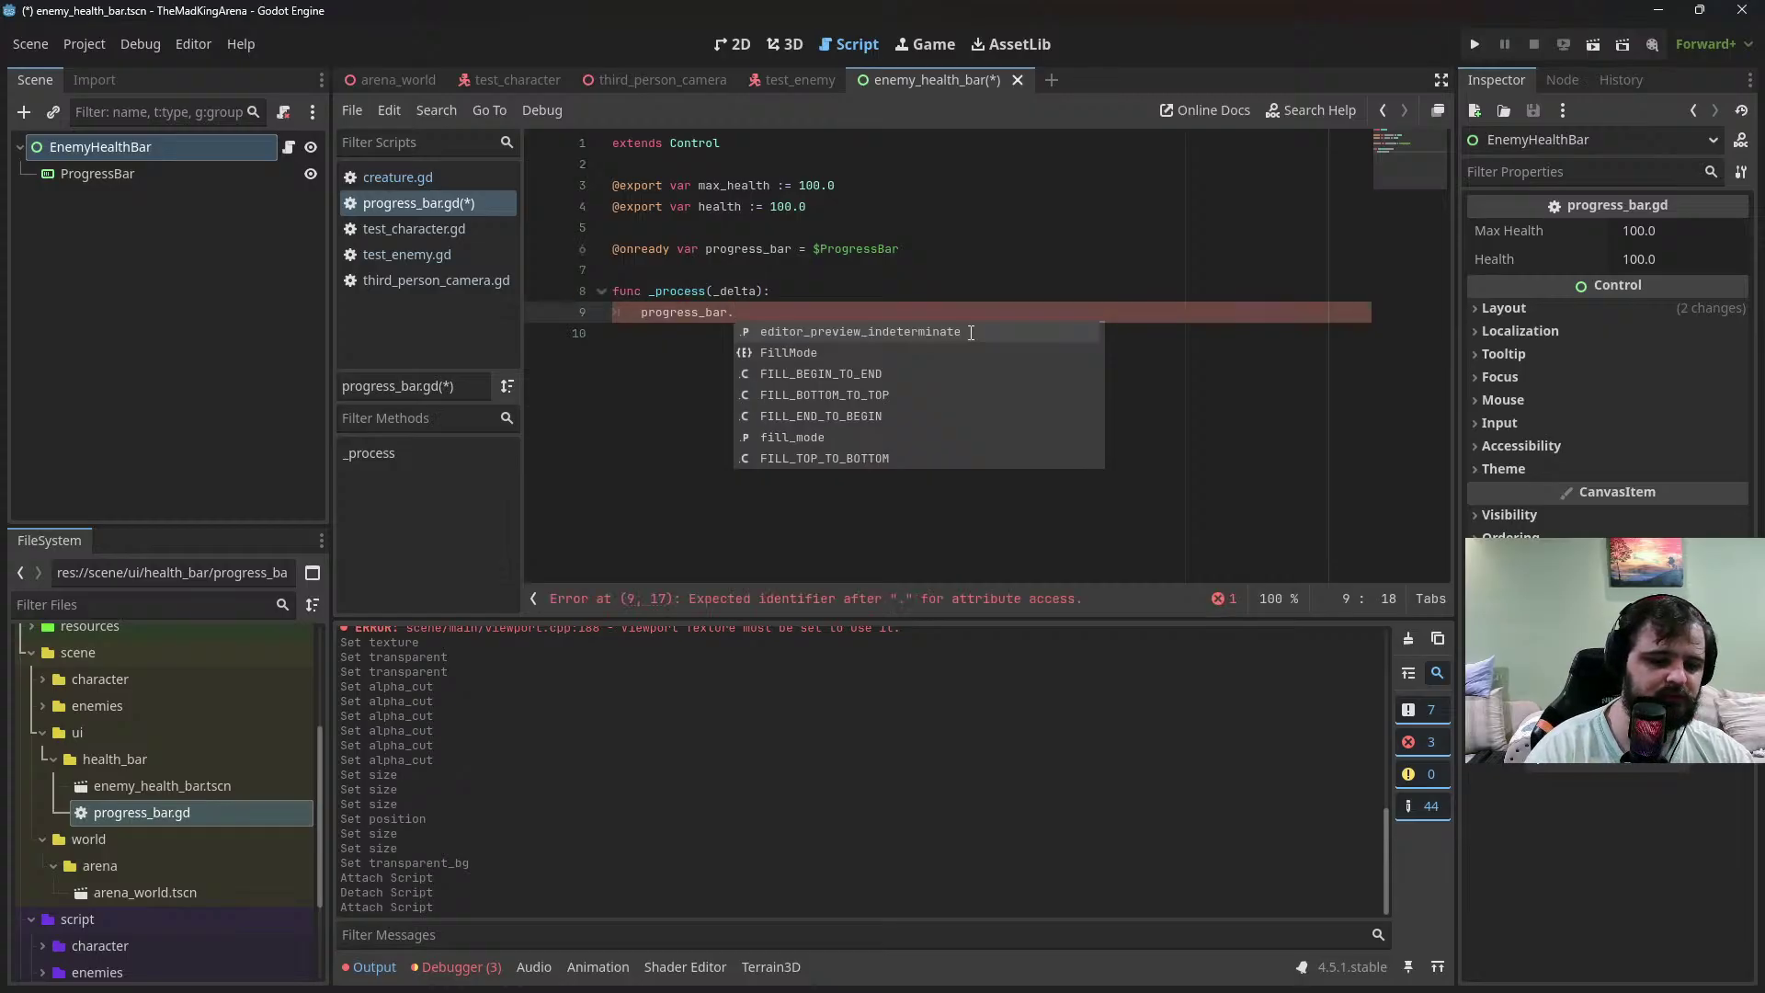
type("value")
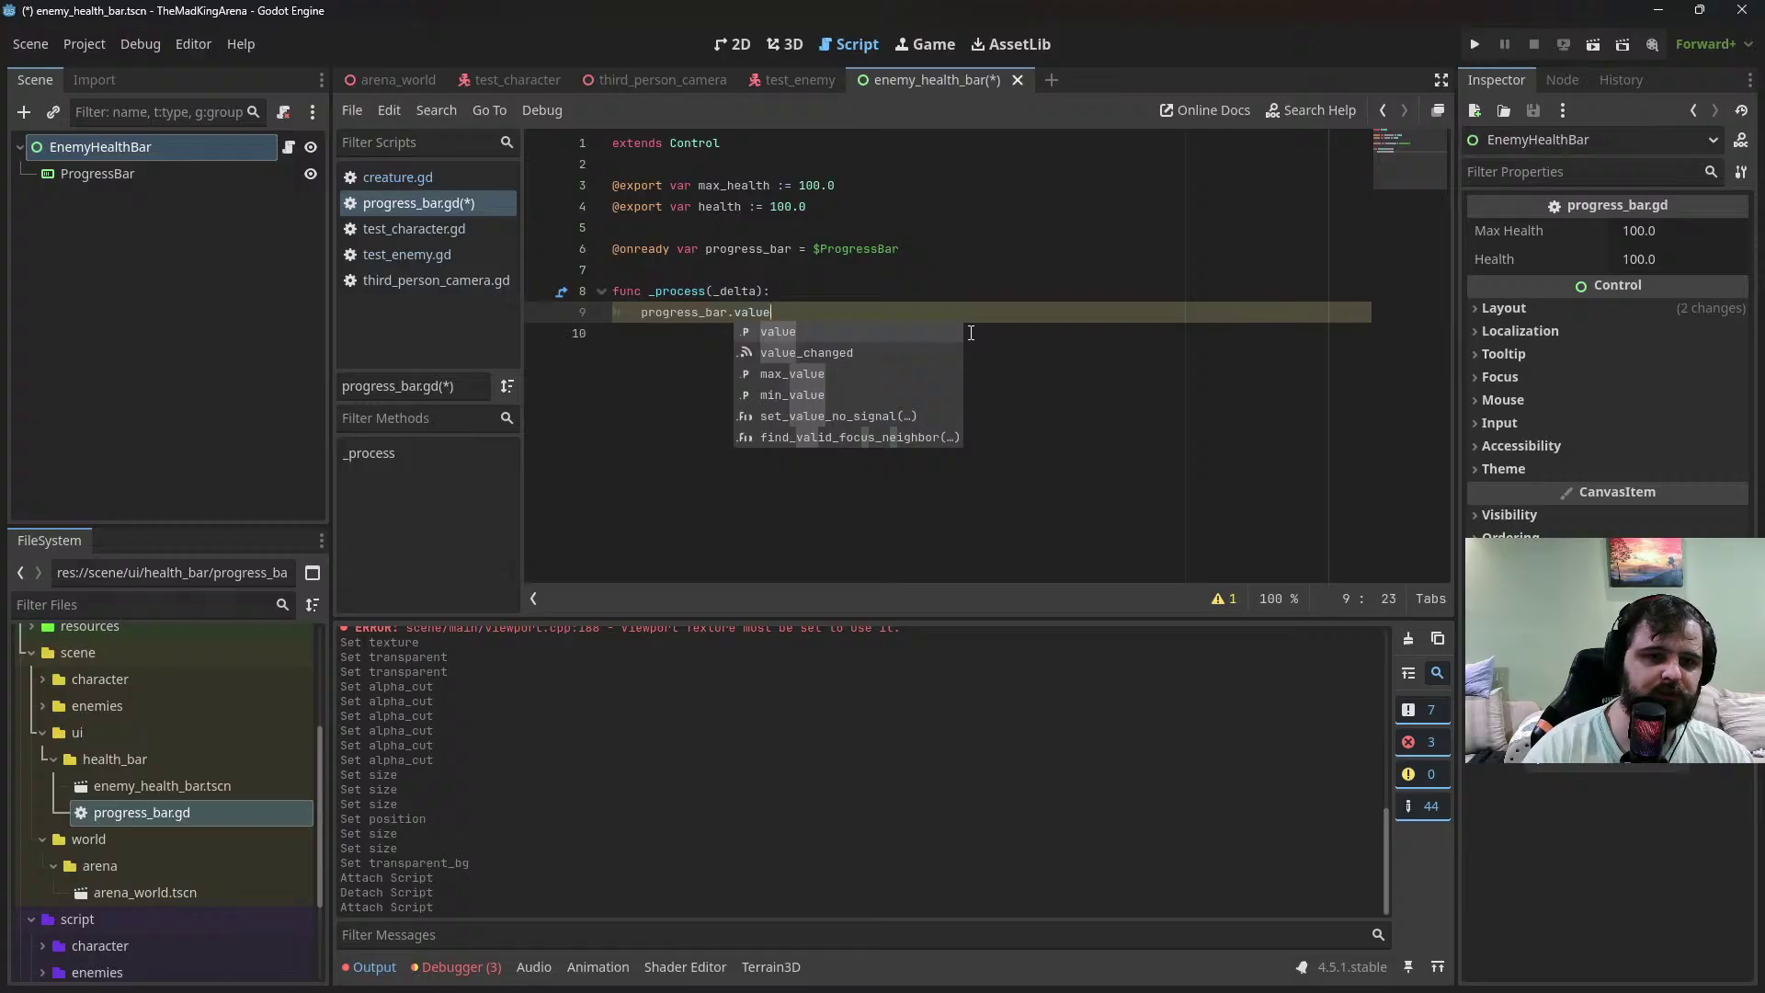
key("Down")
key("Down")
key("Return")
type("= max_health")
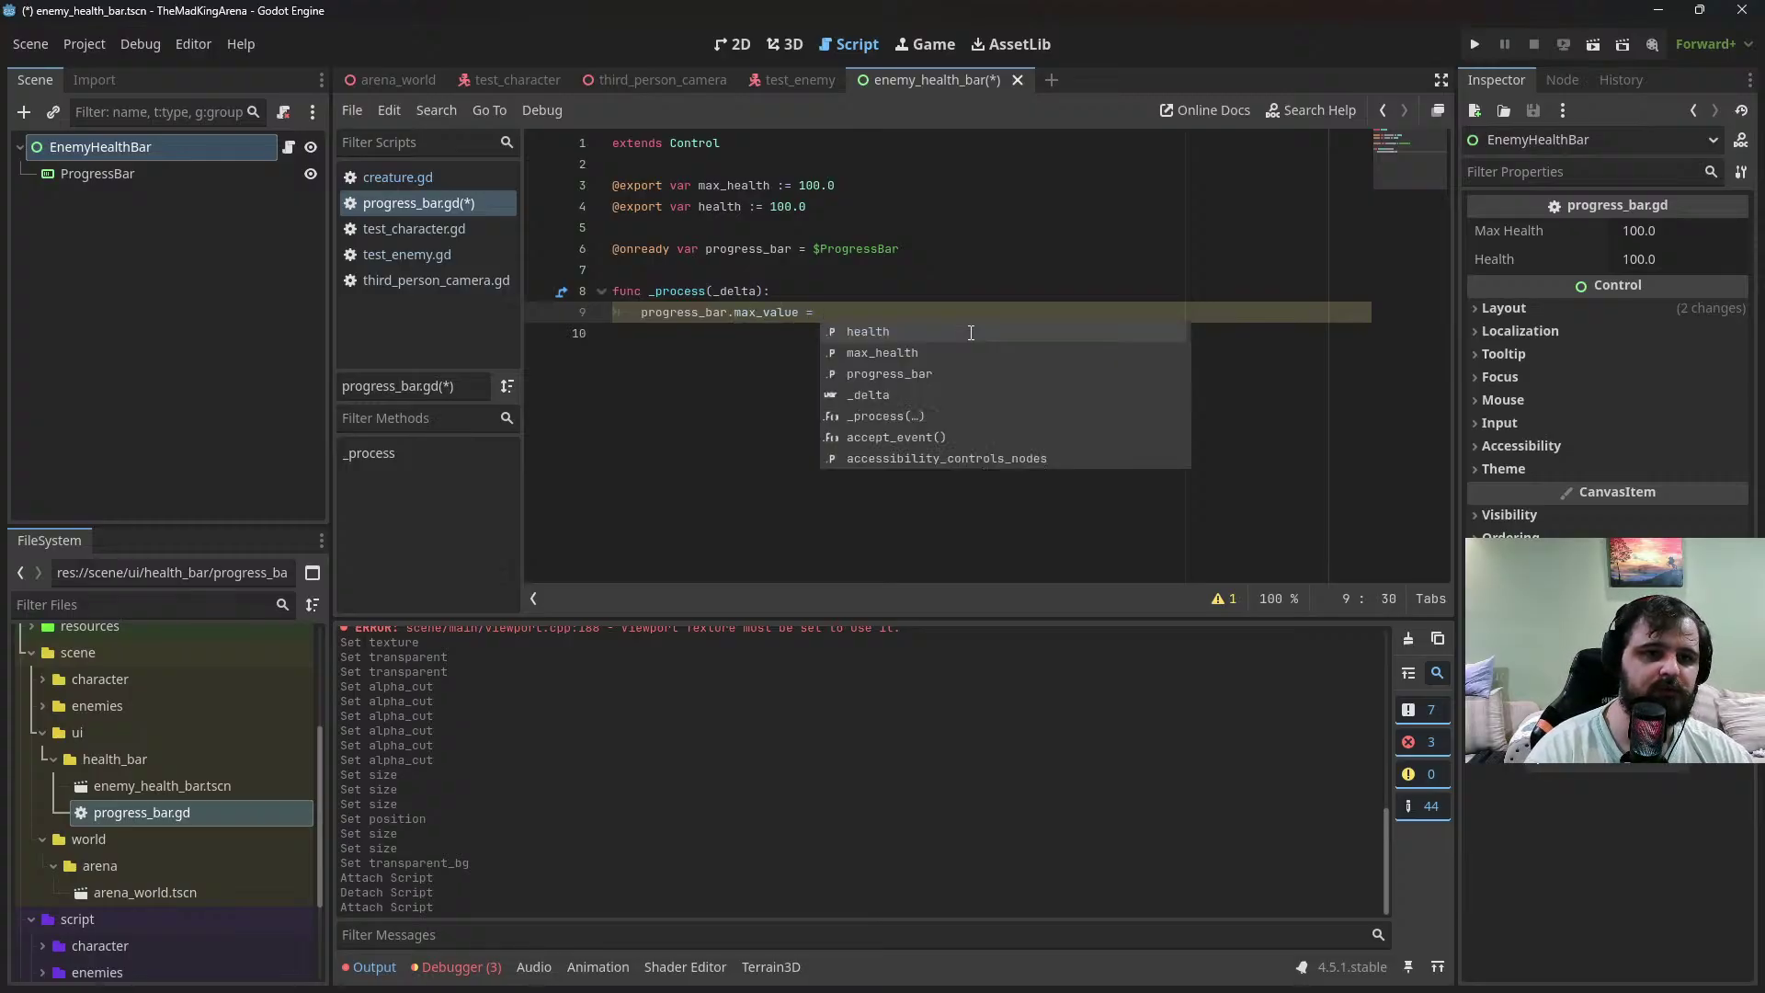
key("Return")
Add a second line to _process that sets progress_bar.min_value to 0.0
key("Return")
type("pr")
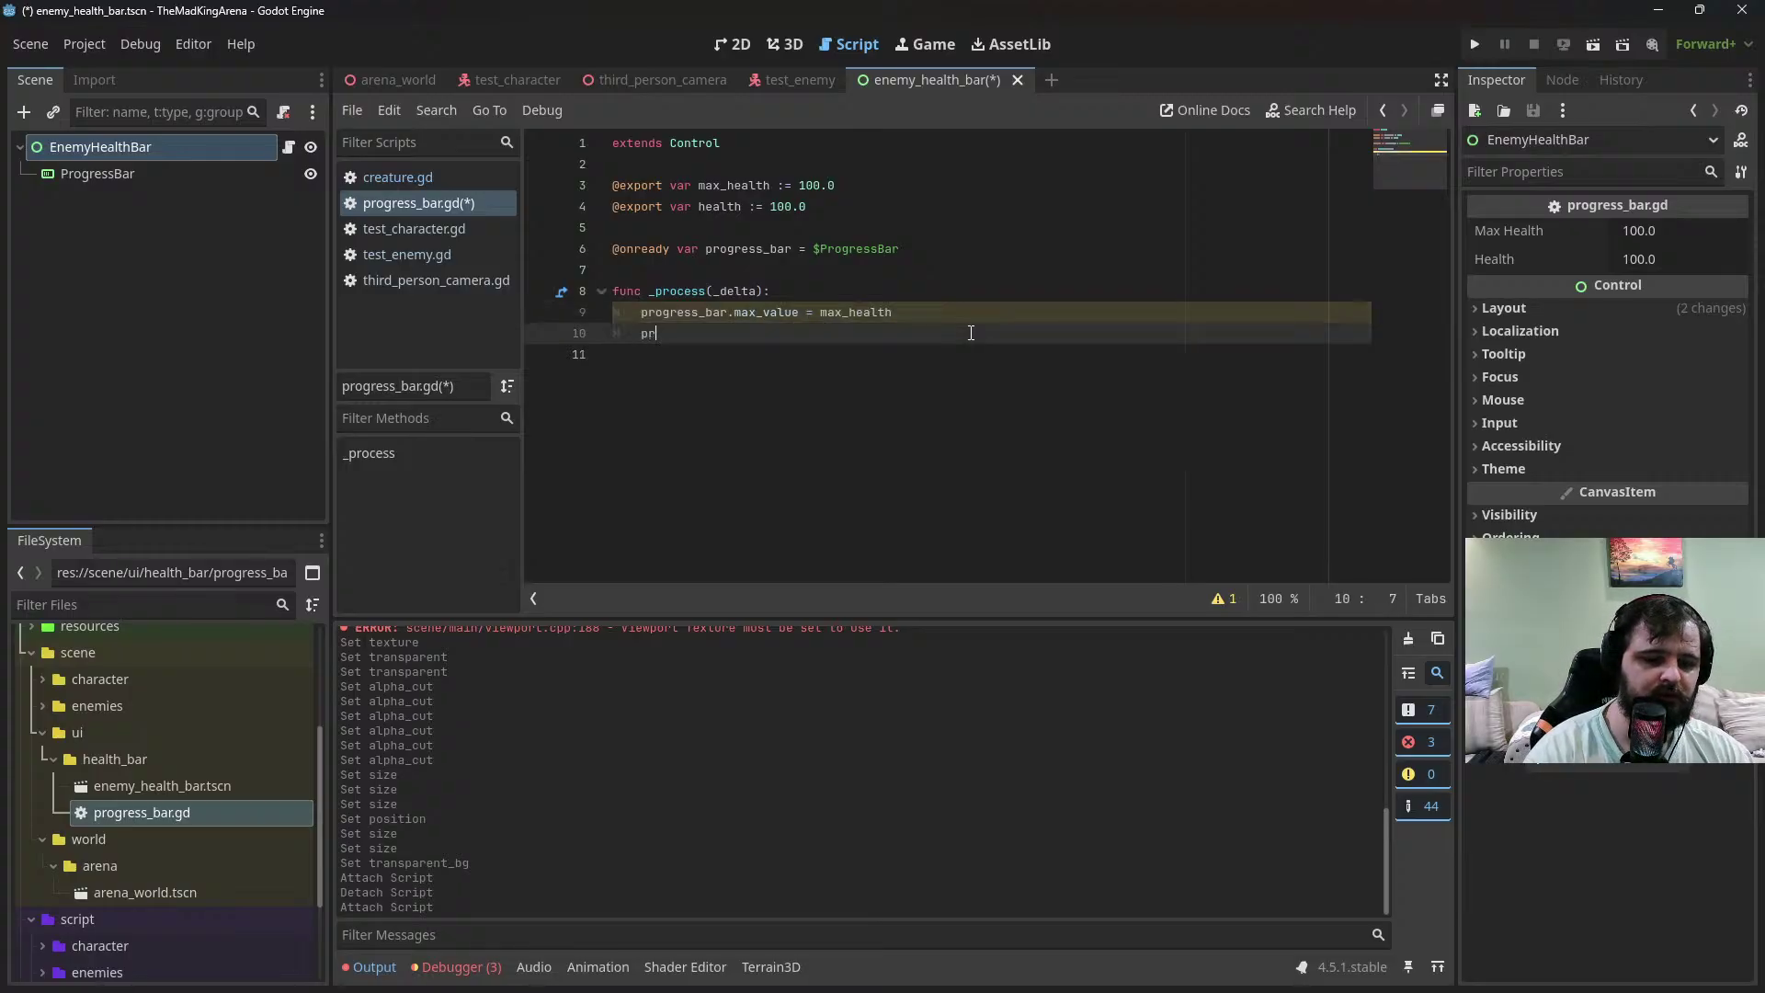
type("ogress_bar.")
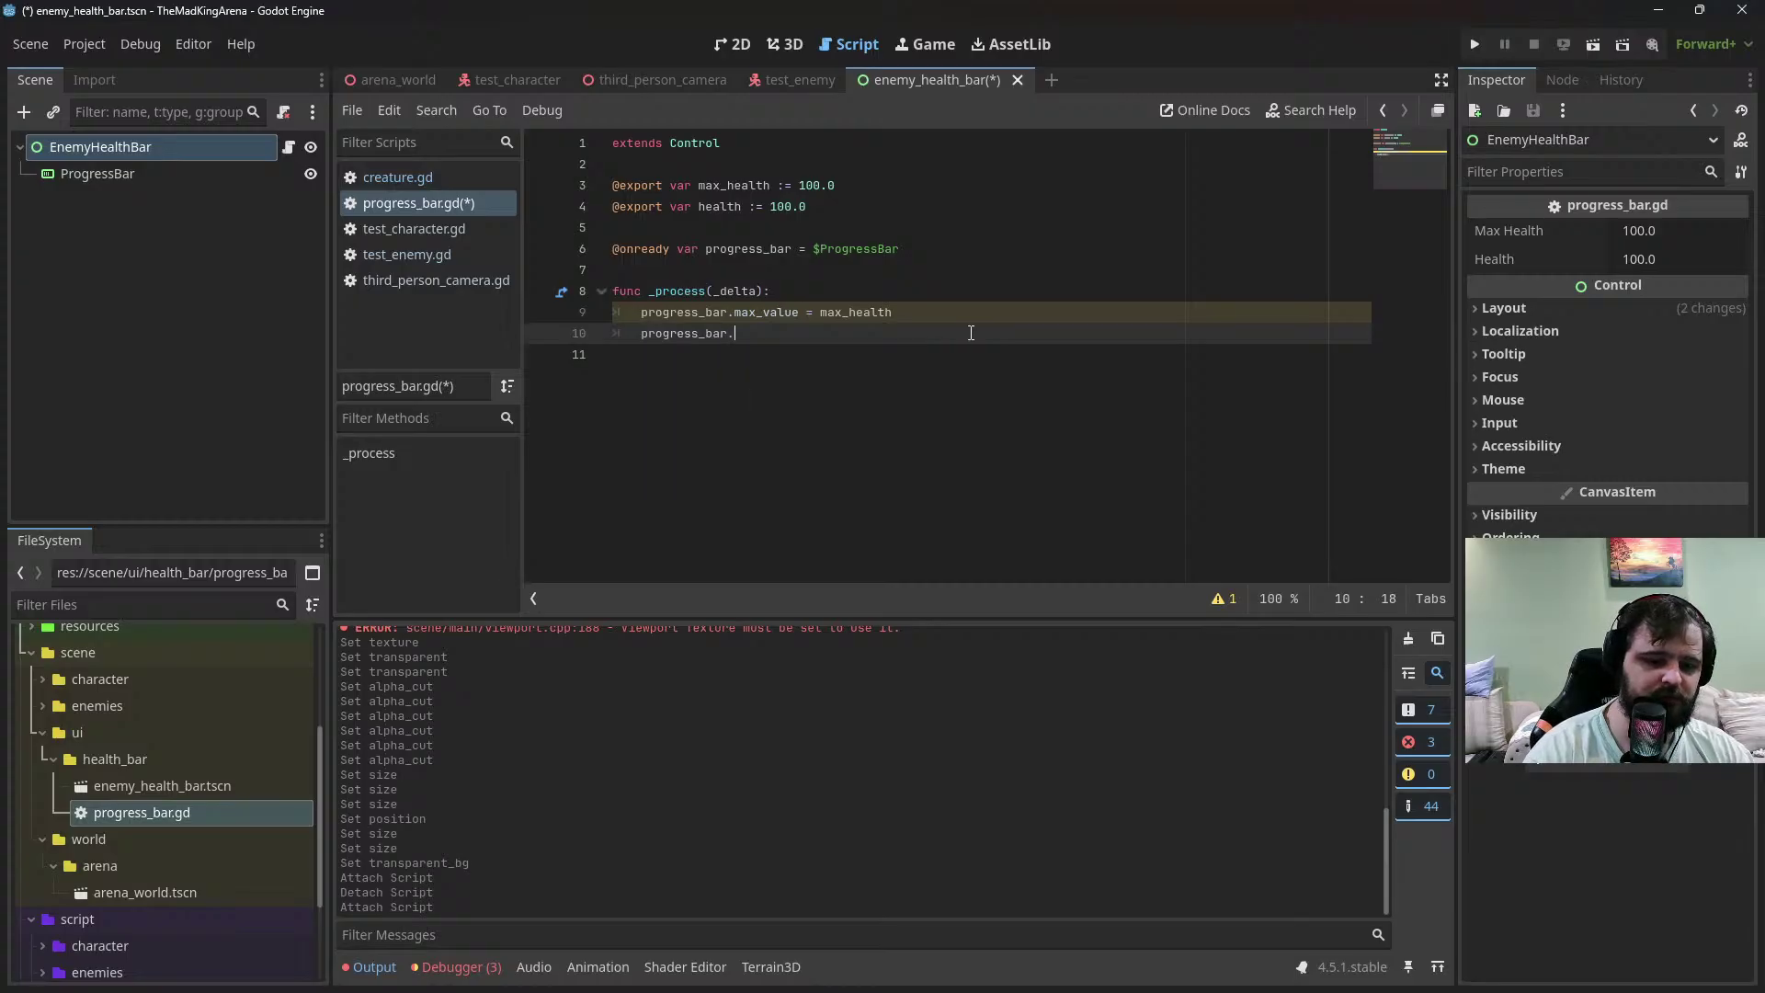
type("min_value = ")
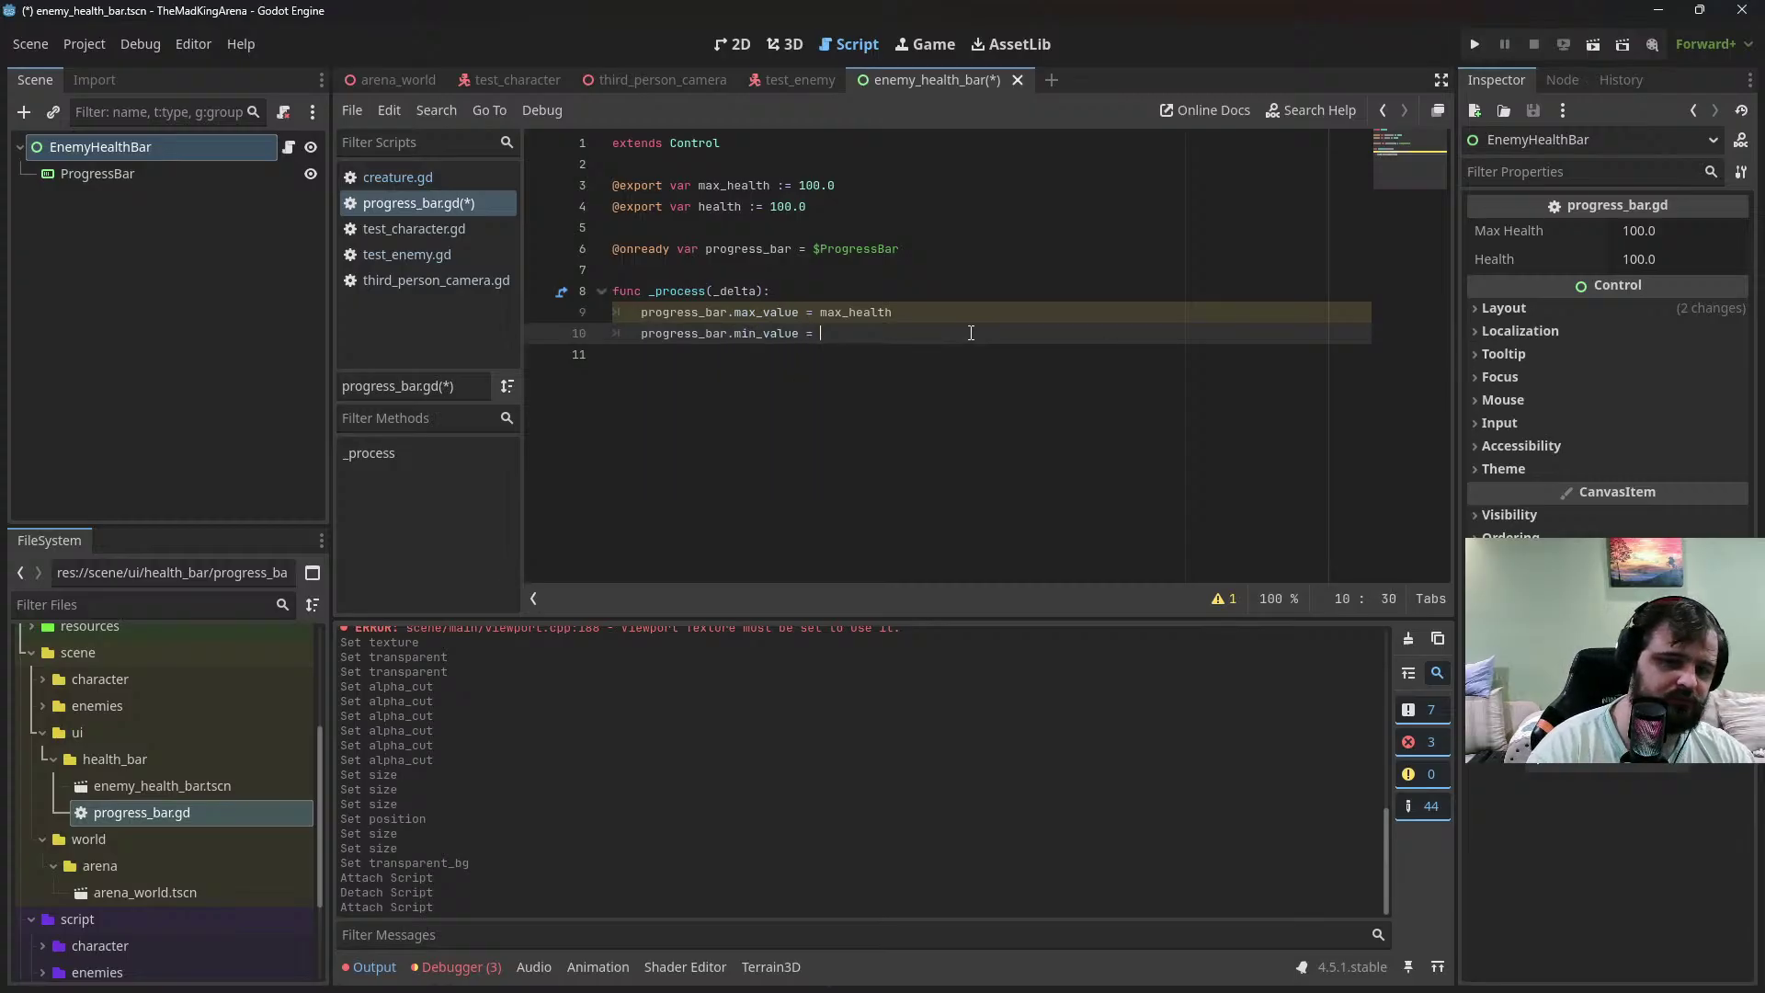
type("0.0")
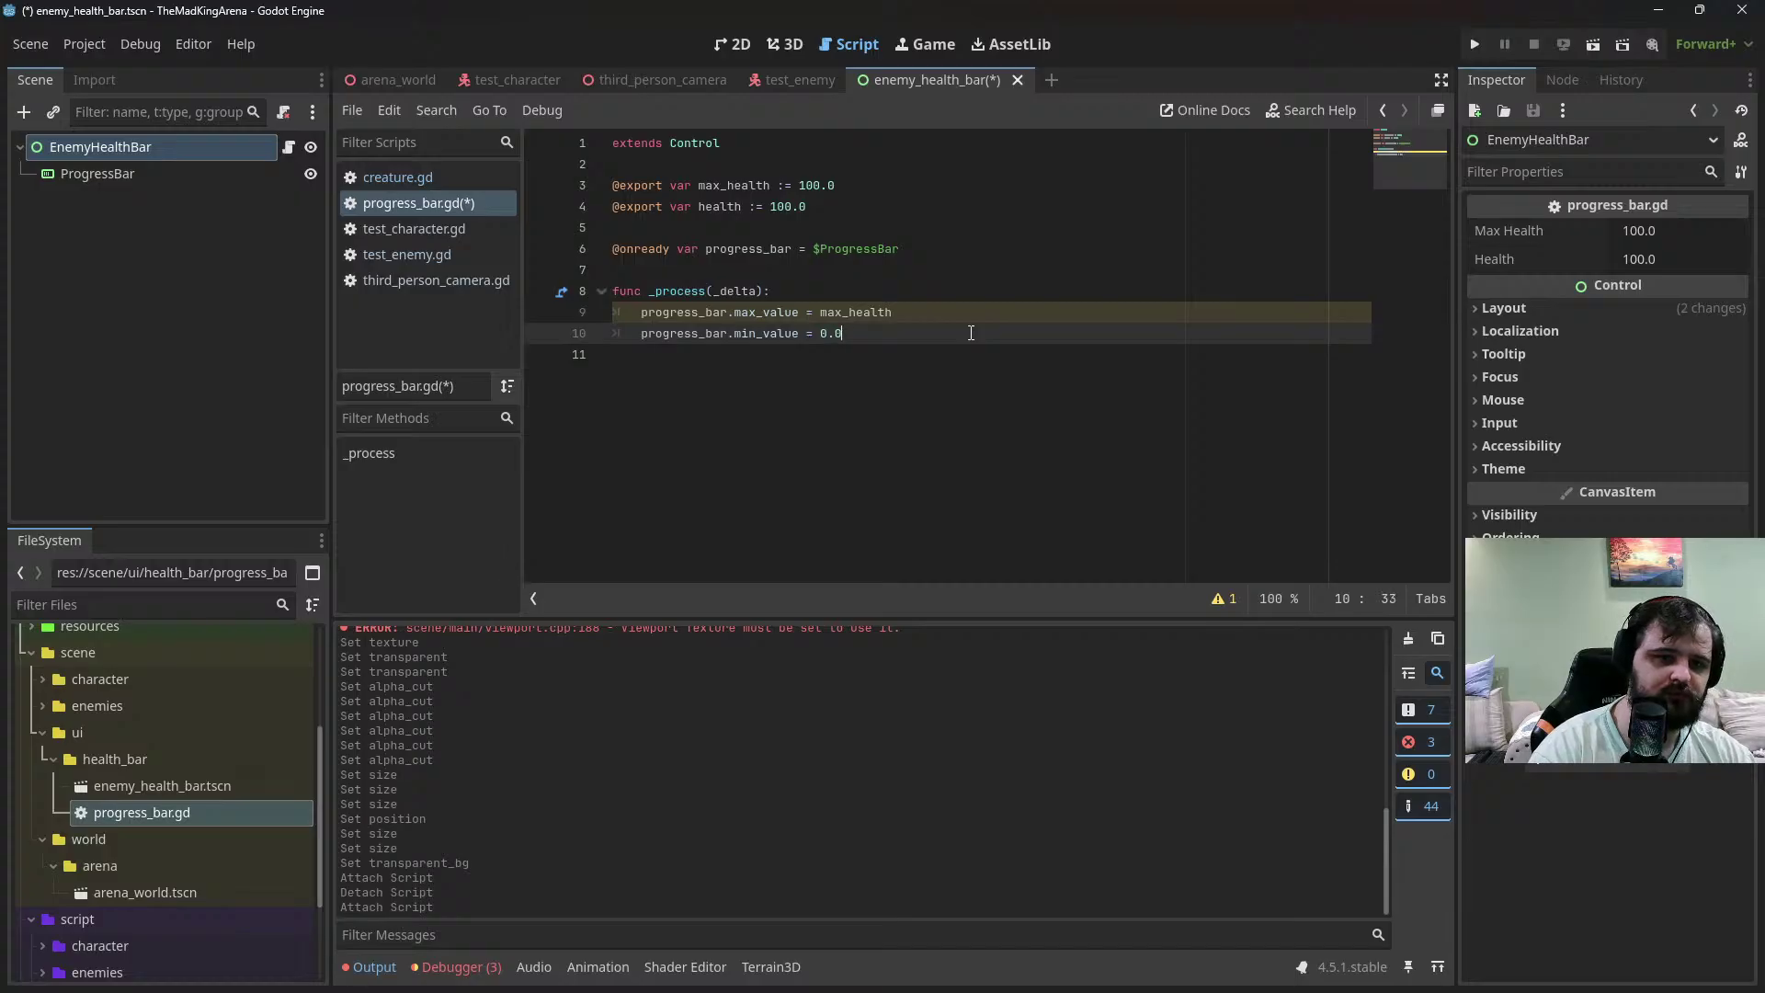
Assign health to progress_bar.value at the end of _process and delete the progress_bar.min_value line
key("Return")
type("progress_bar")
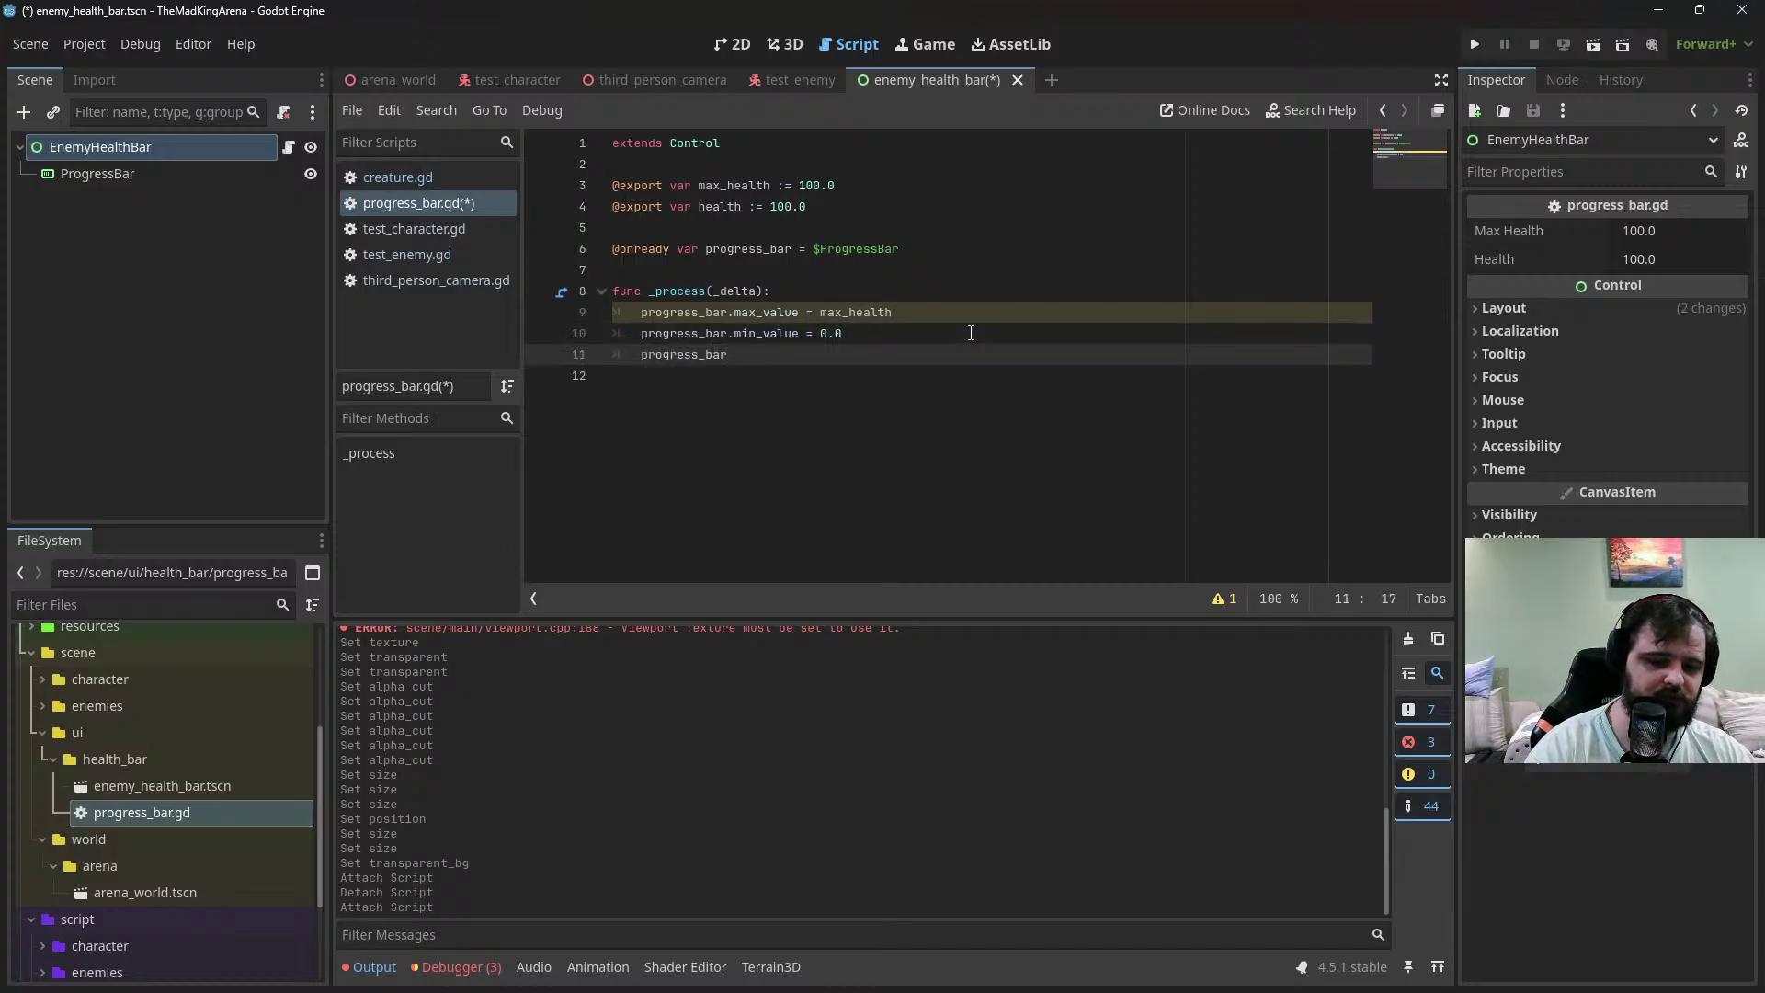
type(".value = healt")
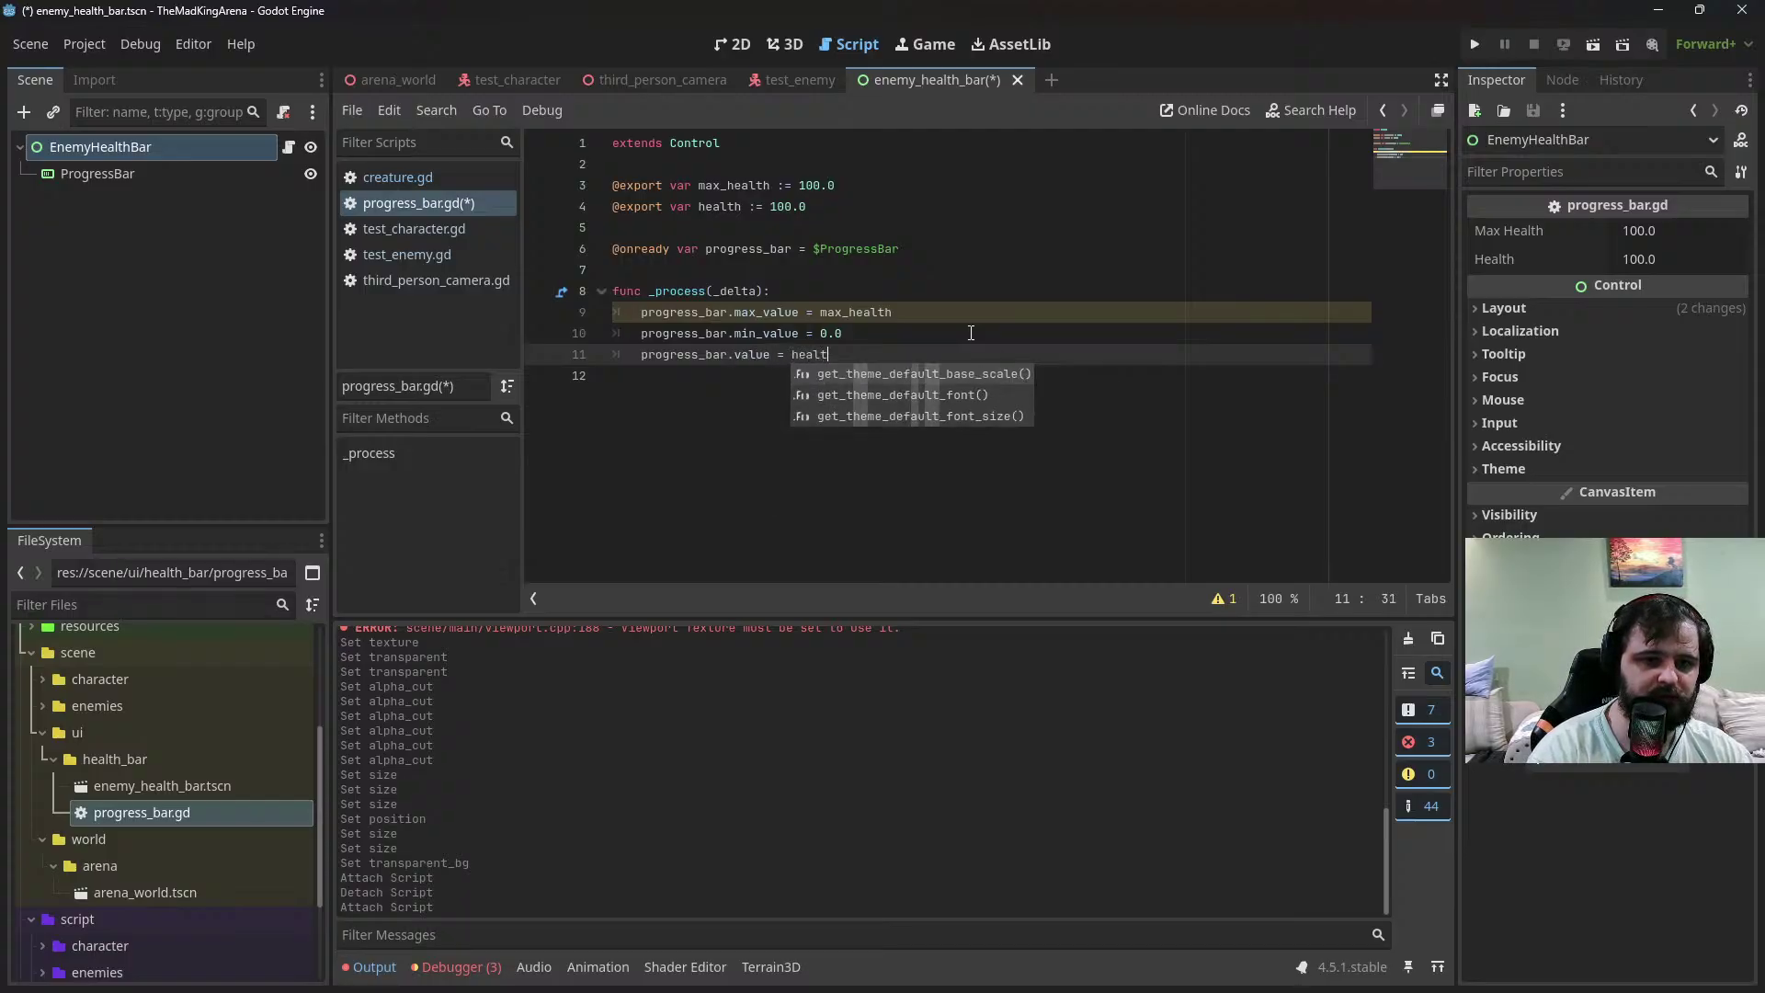
type("h")
key("Escape")
left_click_drag(971, 332, 972, 312)
key("BackSpace")
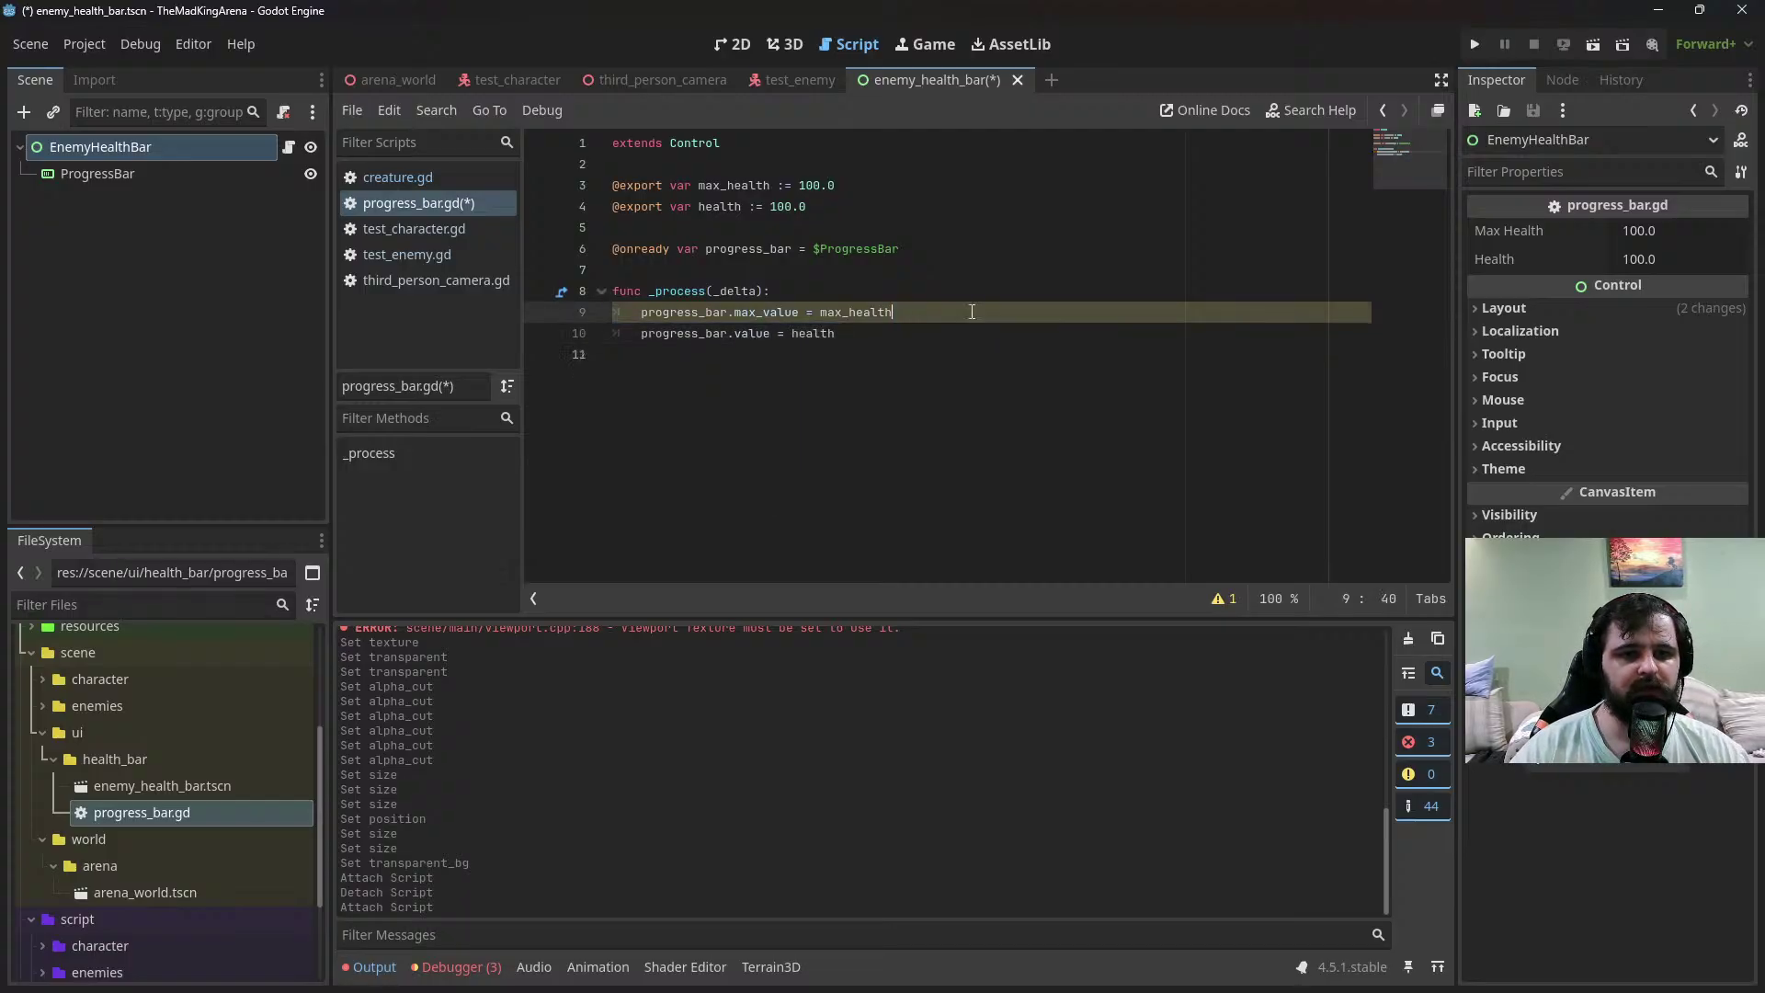
left_click(981, 247)
key("Return")
key("Return")
type("fu")
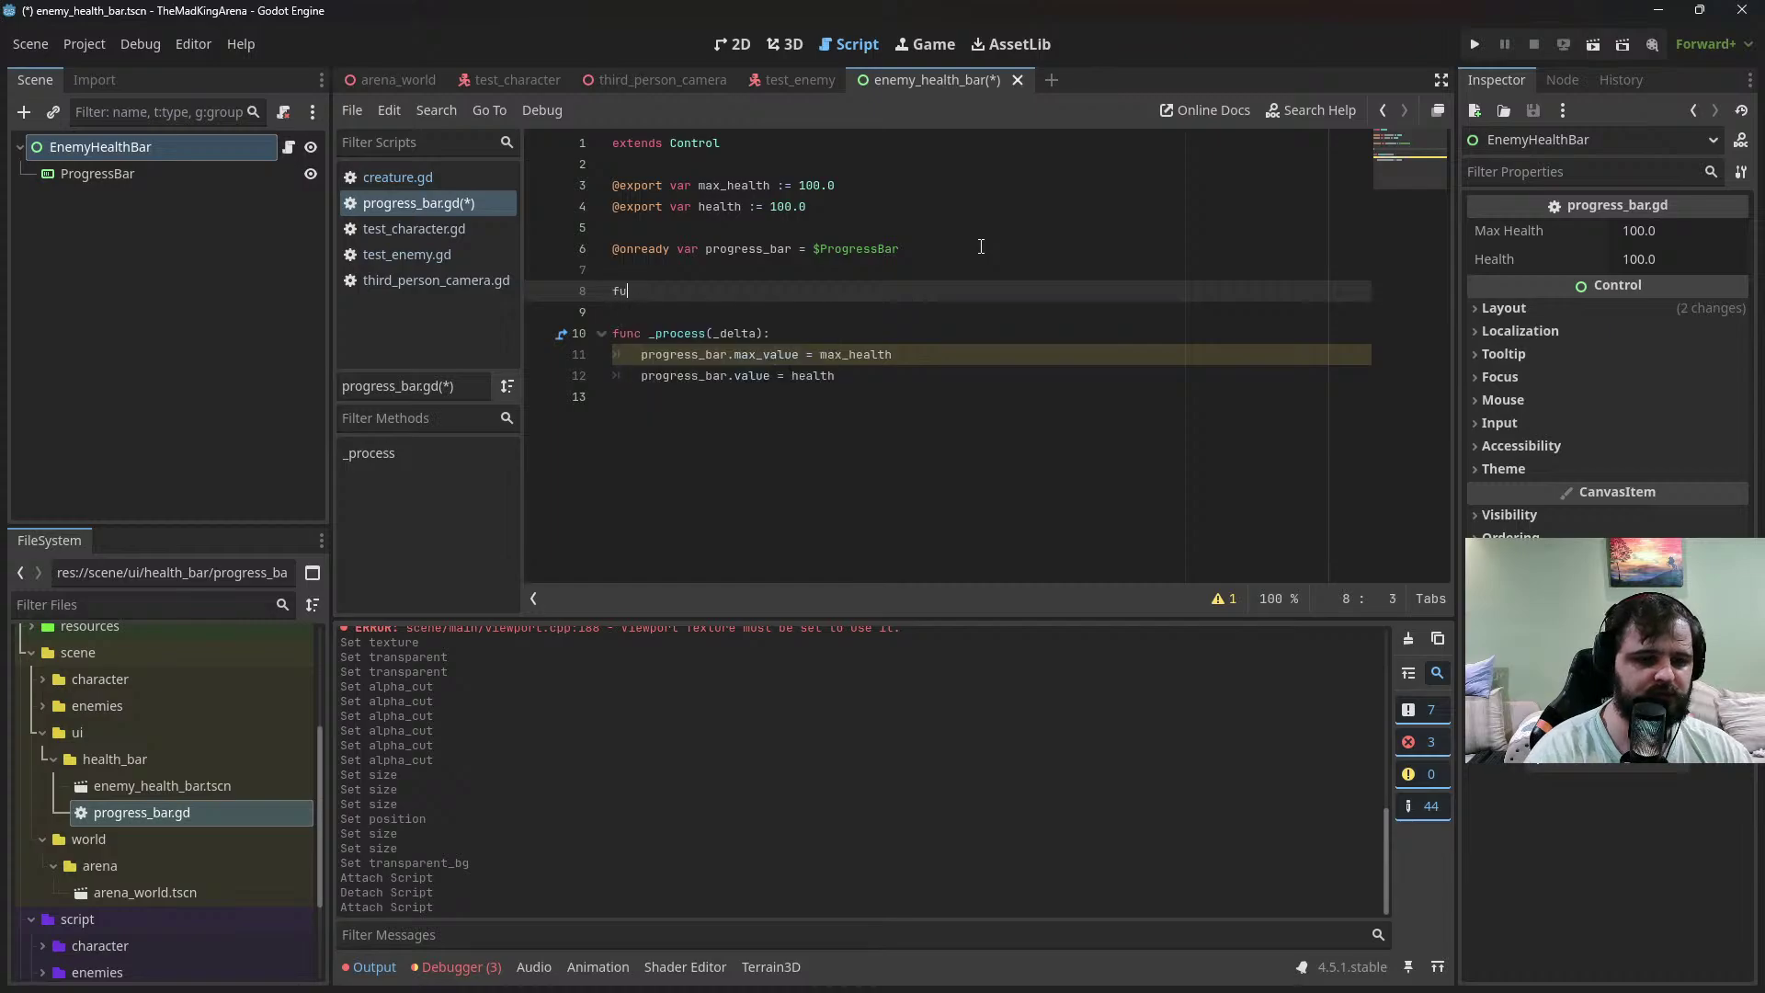
key("BackSpace")
key("BackSpace")
key("BackSpace")
key("BackSpace")
Save the enemy_health_bar scene together with the edited progress_bar.gd script
key("ctrl+s")
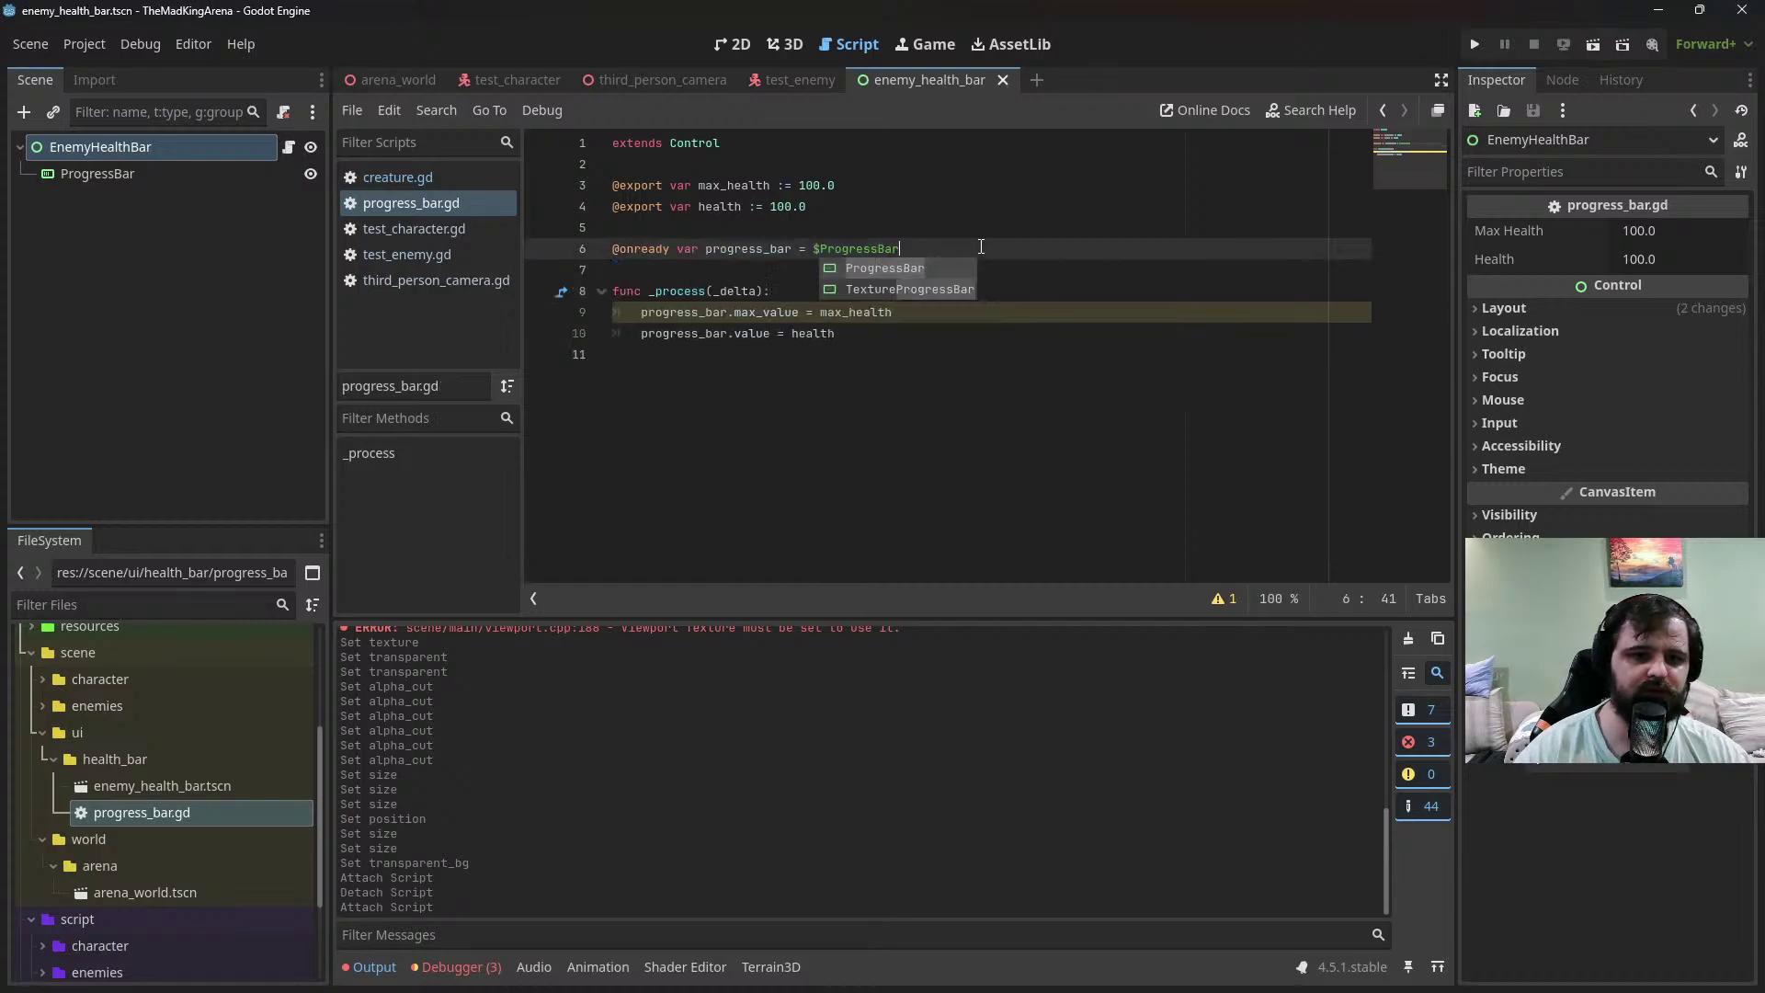
left_click(739, 342)
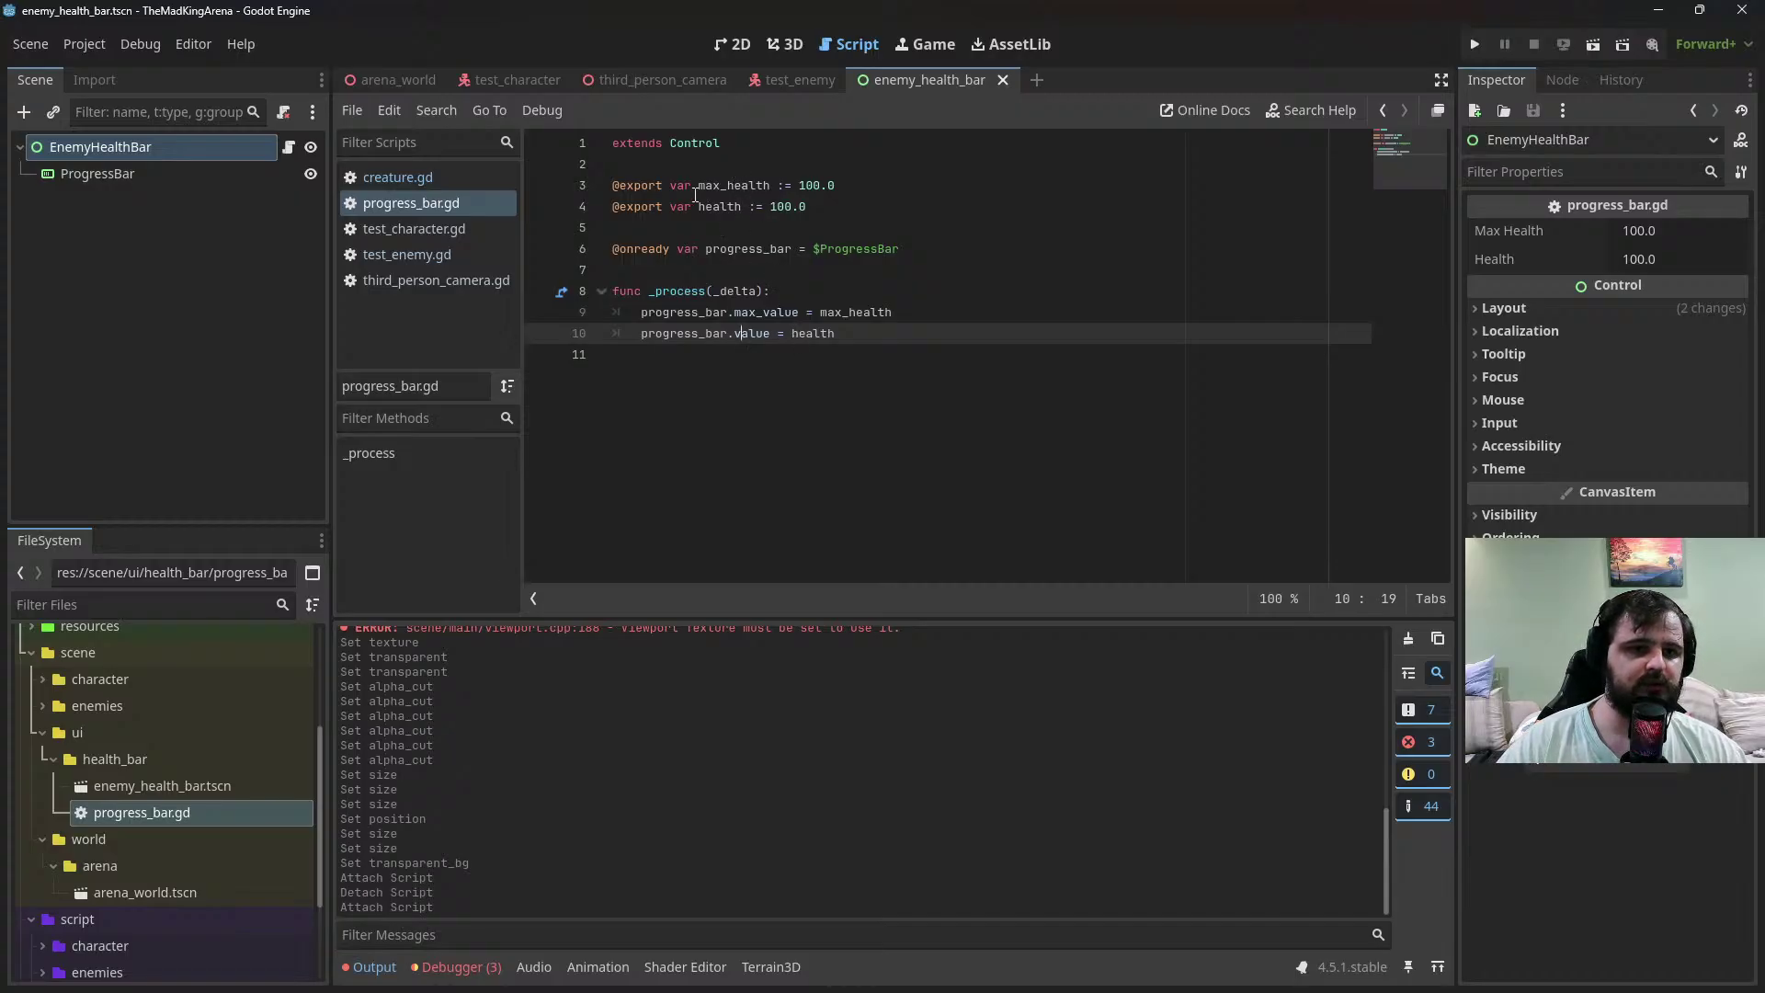
left_click_drag(696, 194, 800, 208)
left_click(886, 206)
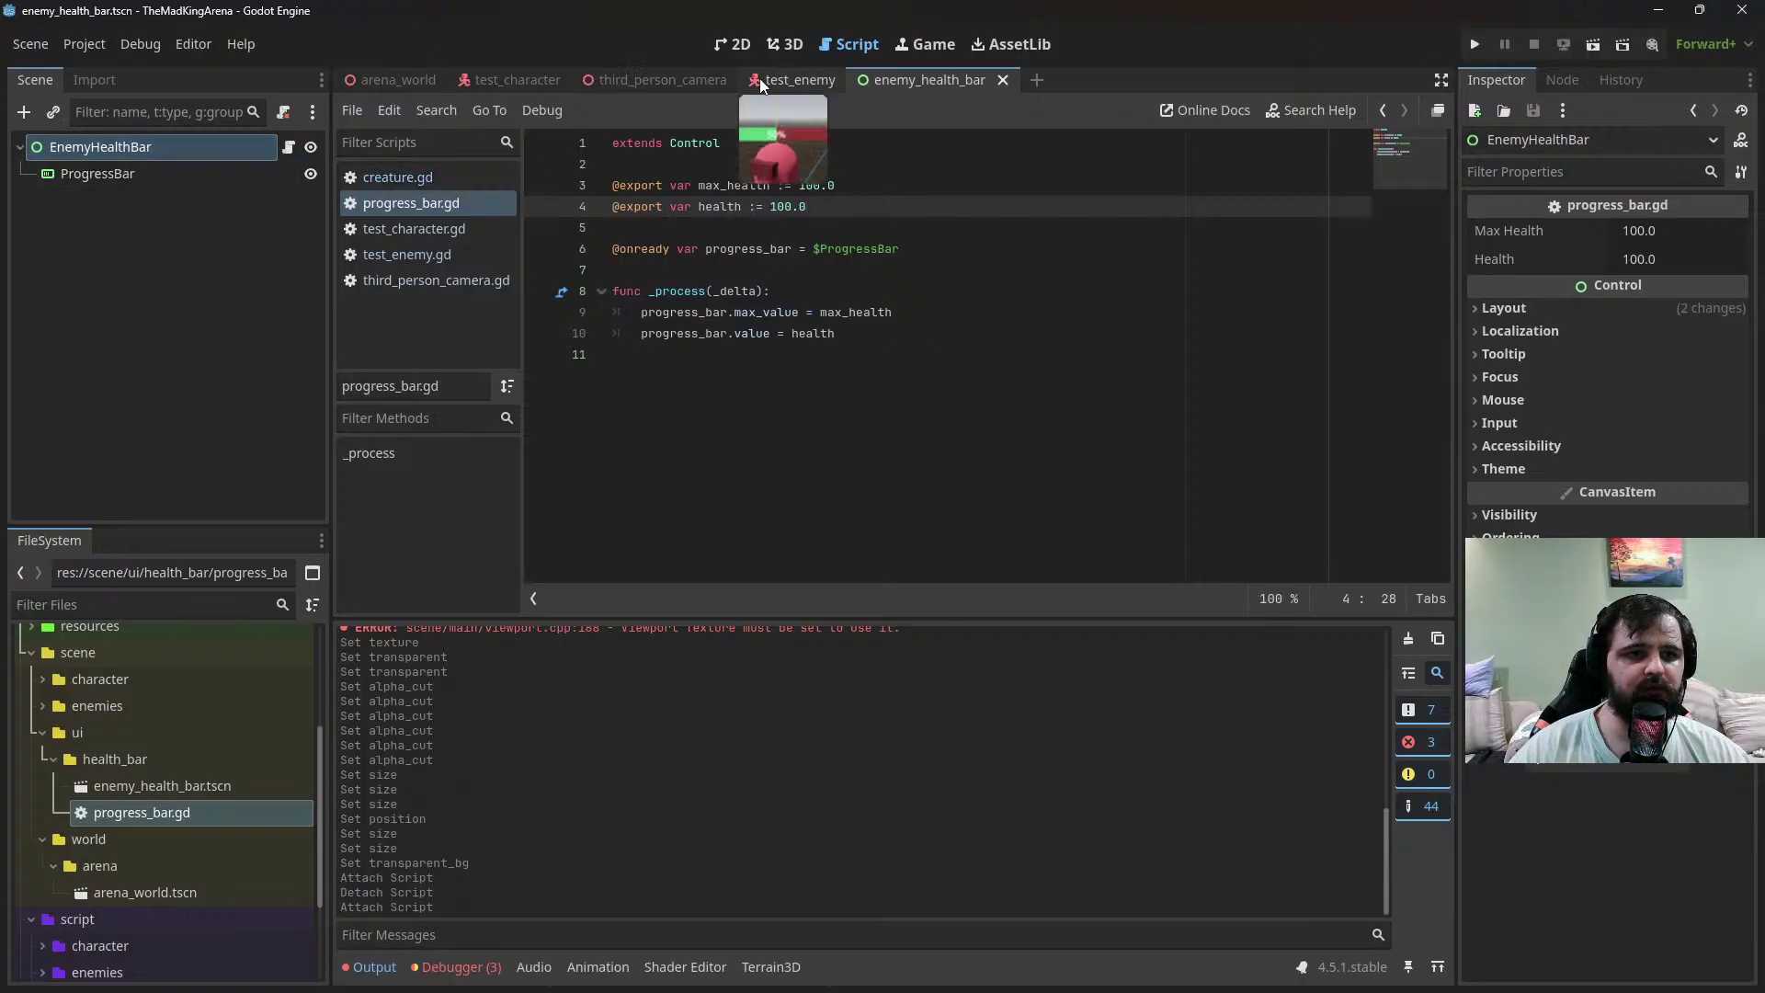
Review creature.gd for the health_bar_progress reference and the functions that initialise and reduce _hp
left_click(419, 178)
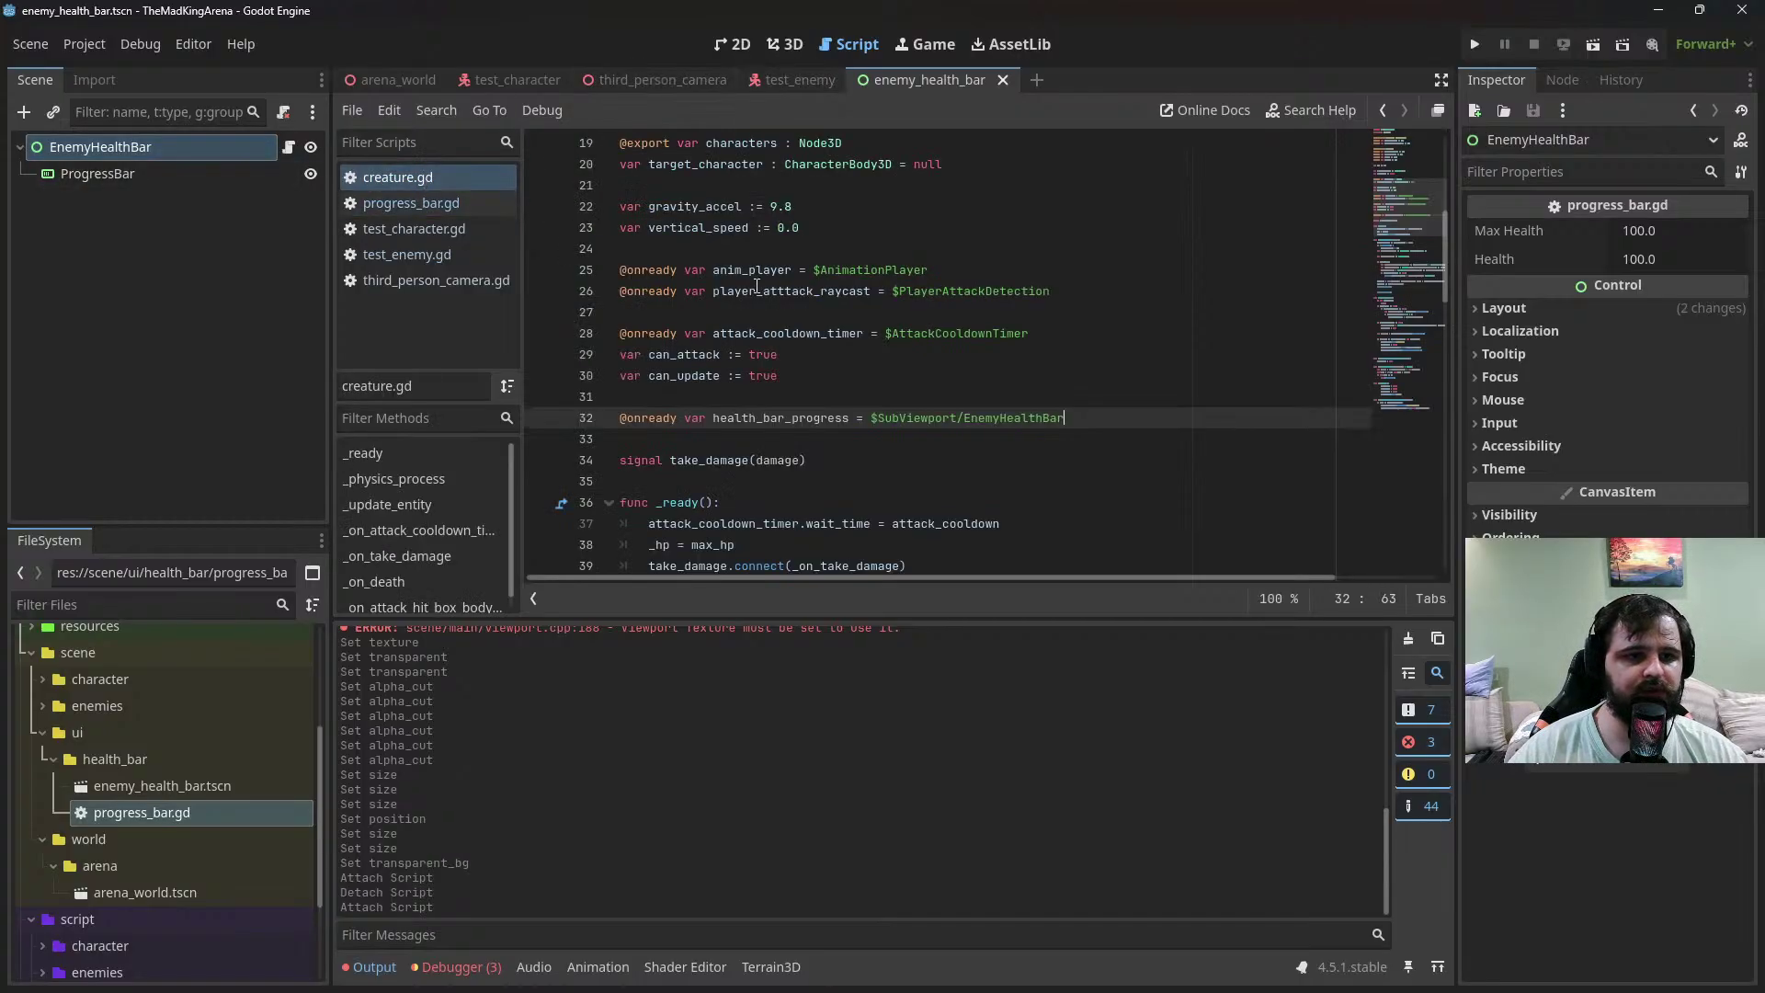
double_click(788, 418)
double_click(1007, 418)
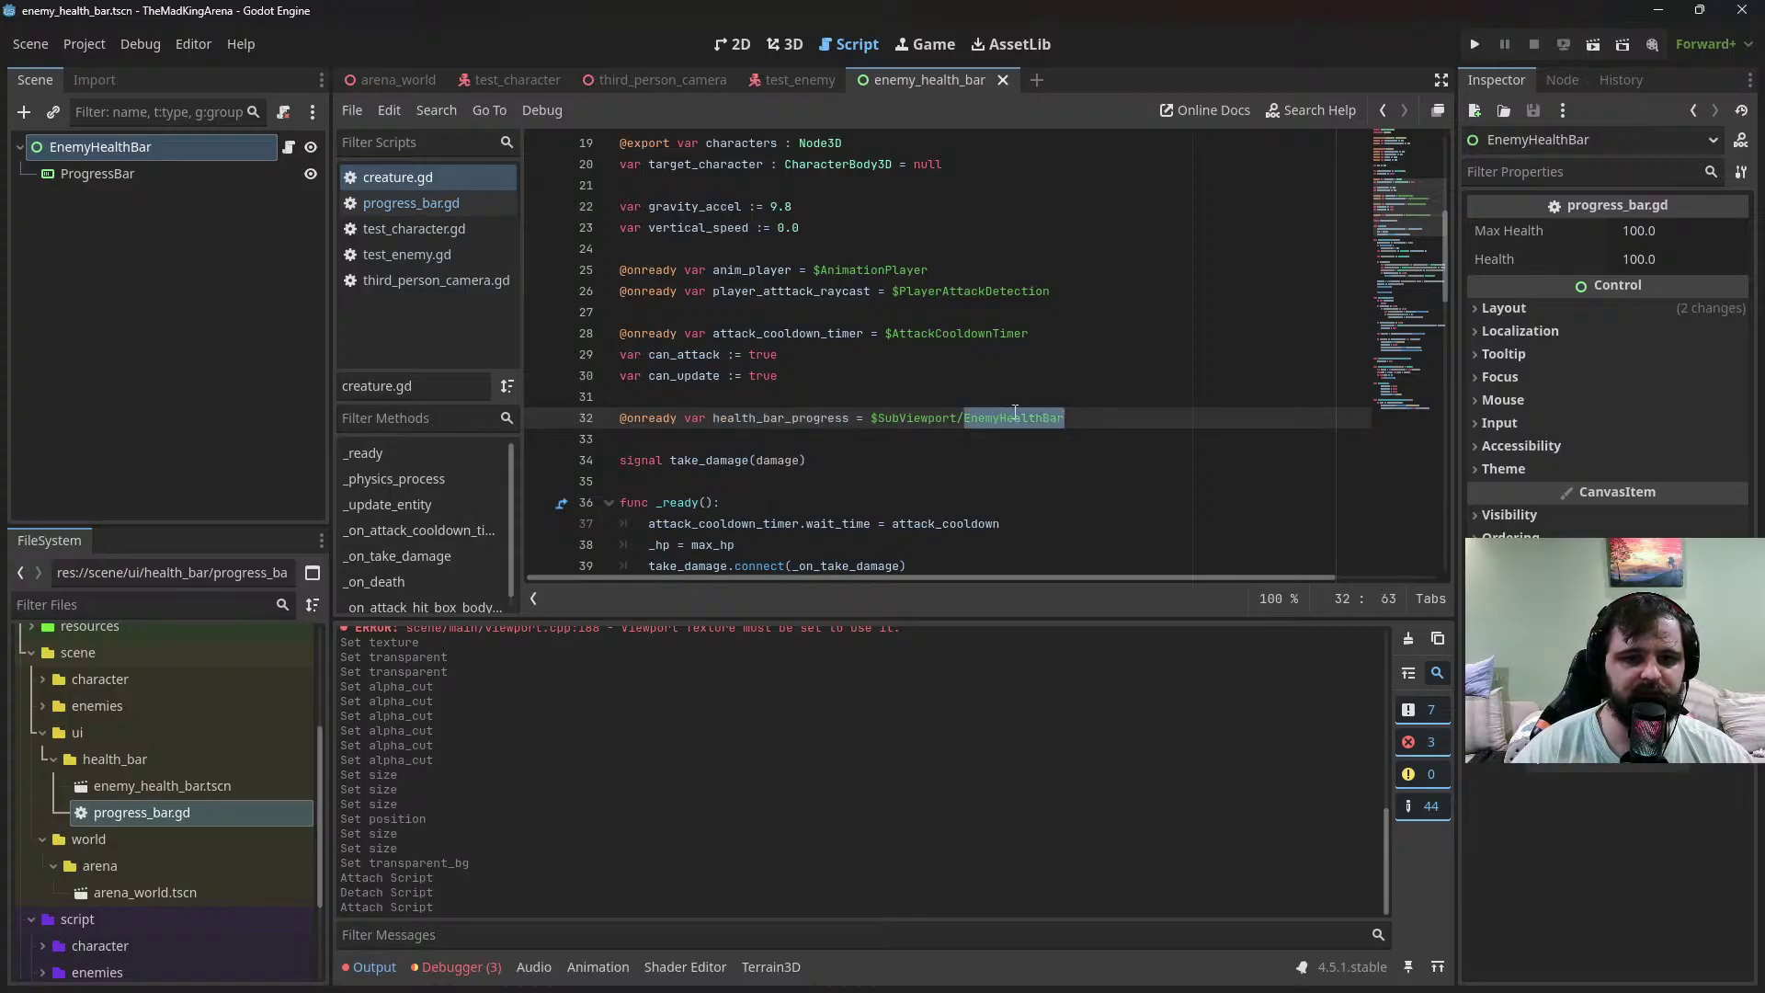
scroll(1013, 415, "down", 15)
scroll(1007, 415, "down", 4)
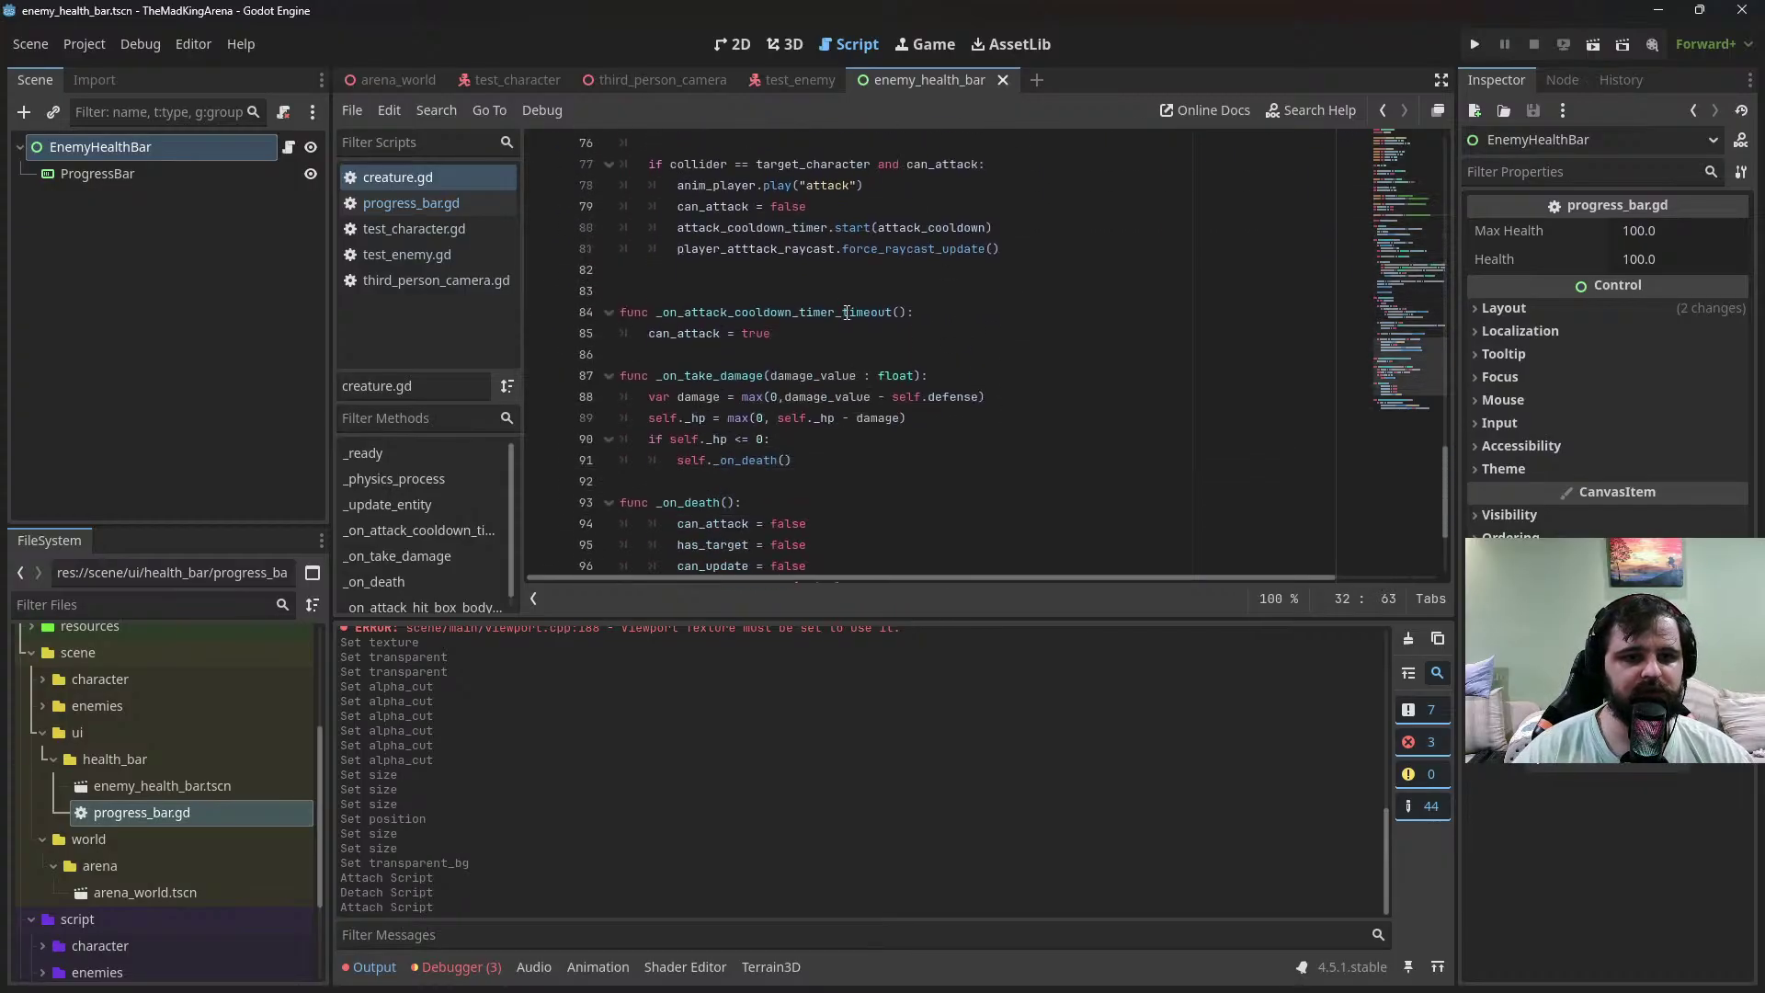
scroll(847, 313, "down", 3)
scroll(837, 395, "up", 2)
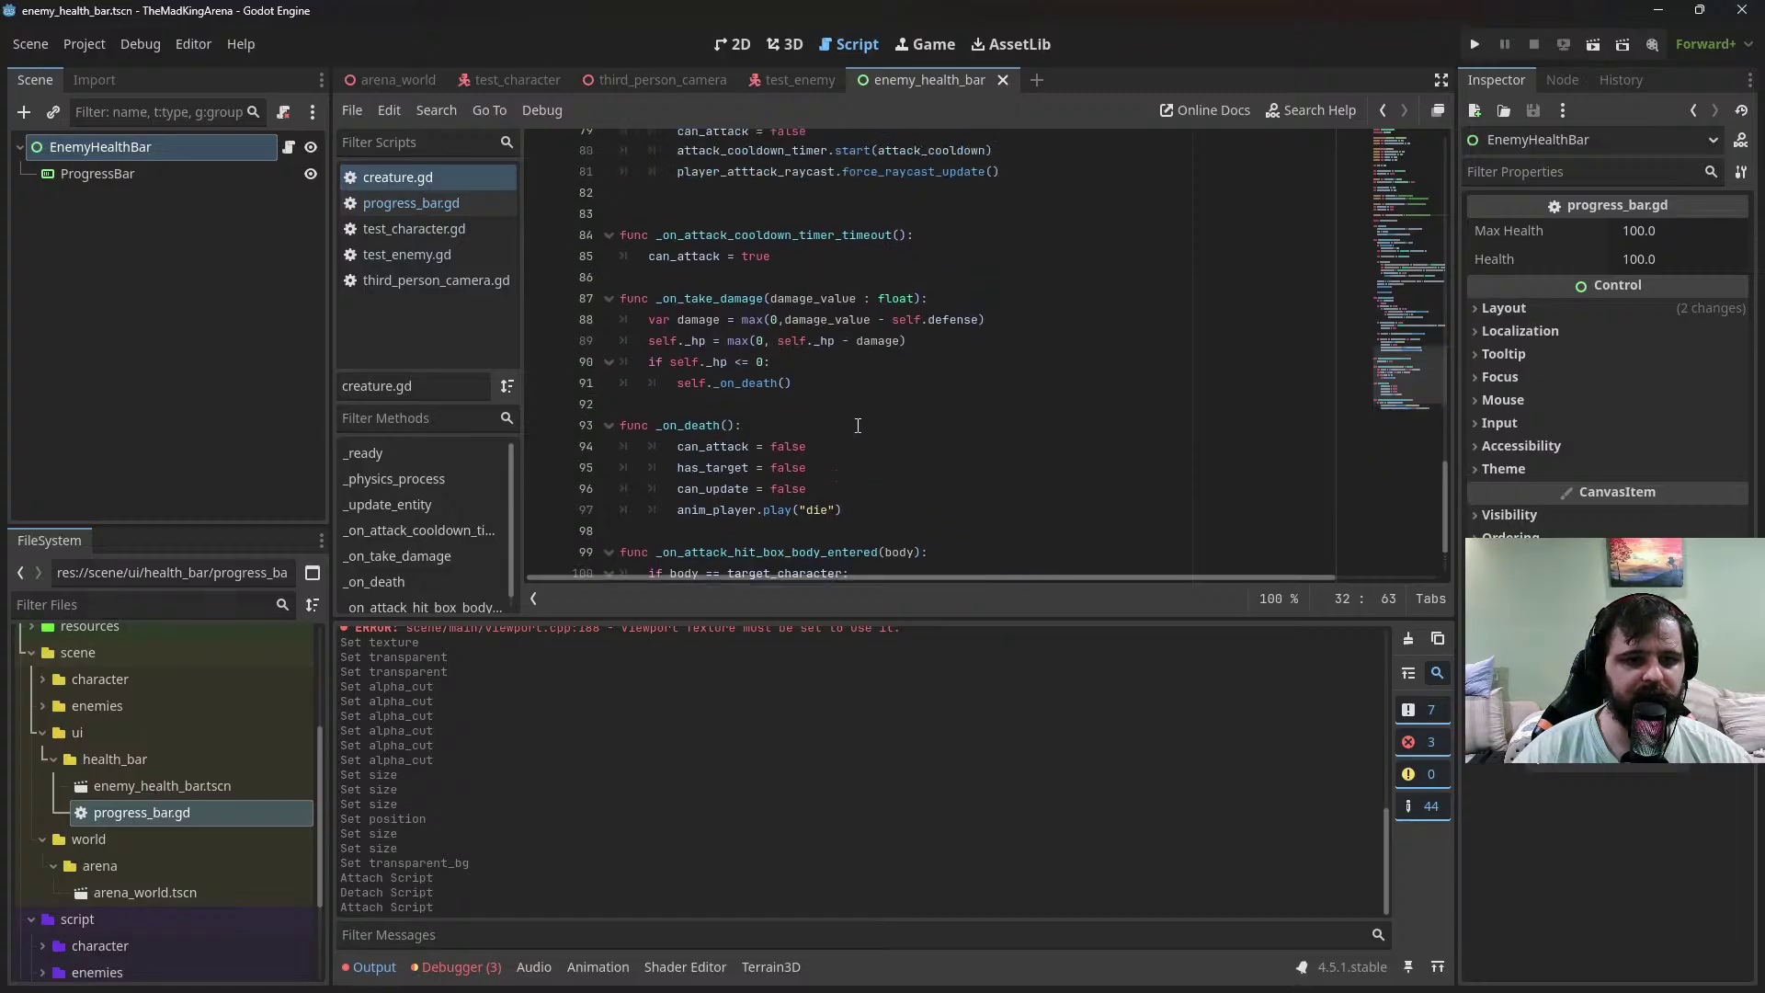
scroll(858, 426, "up", 18)
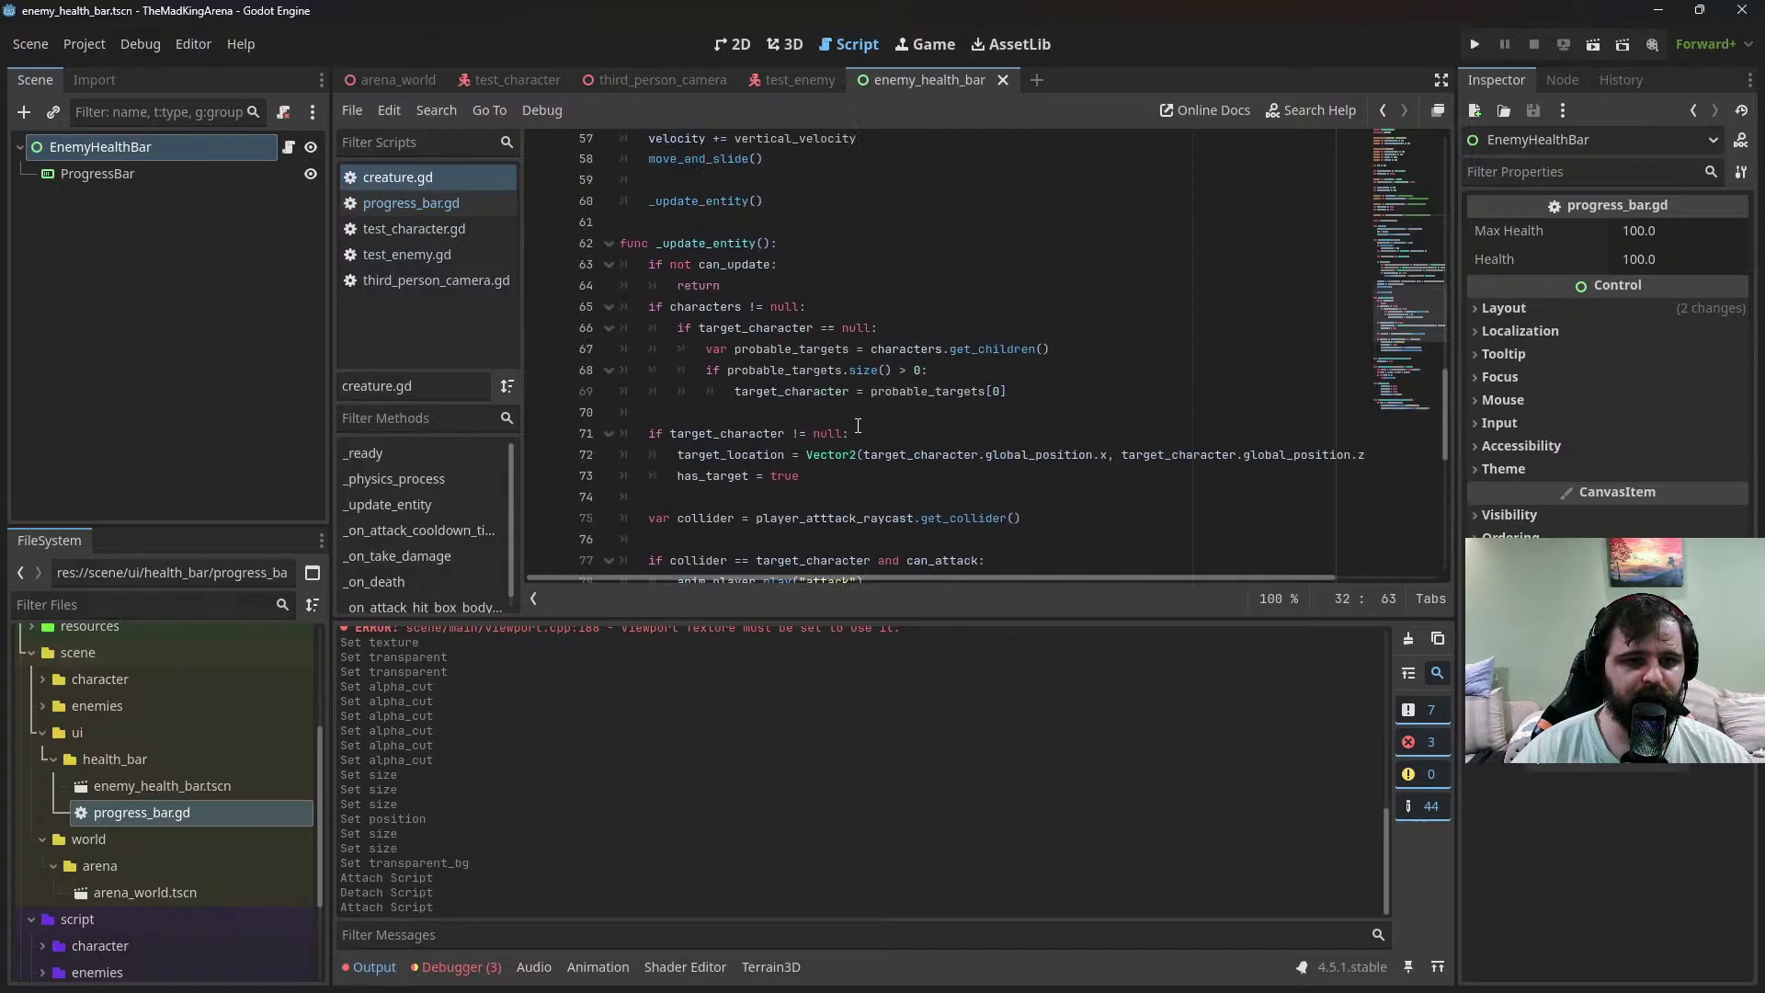
scroll(836, 367, "down", 15)
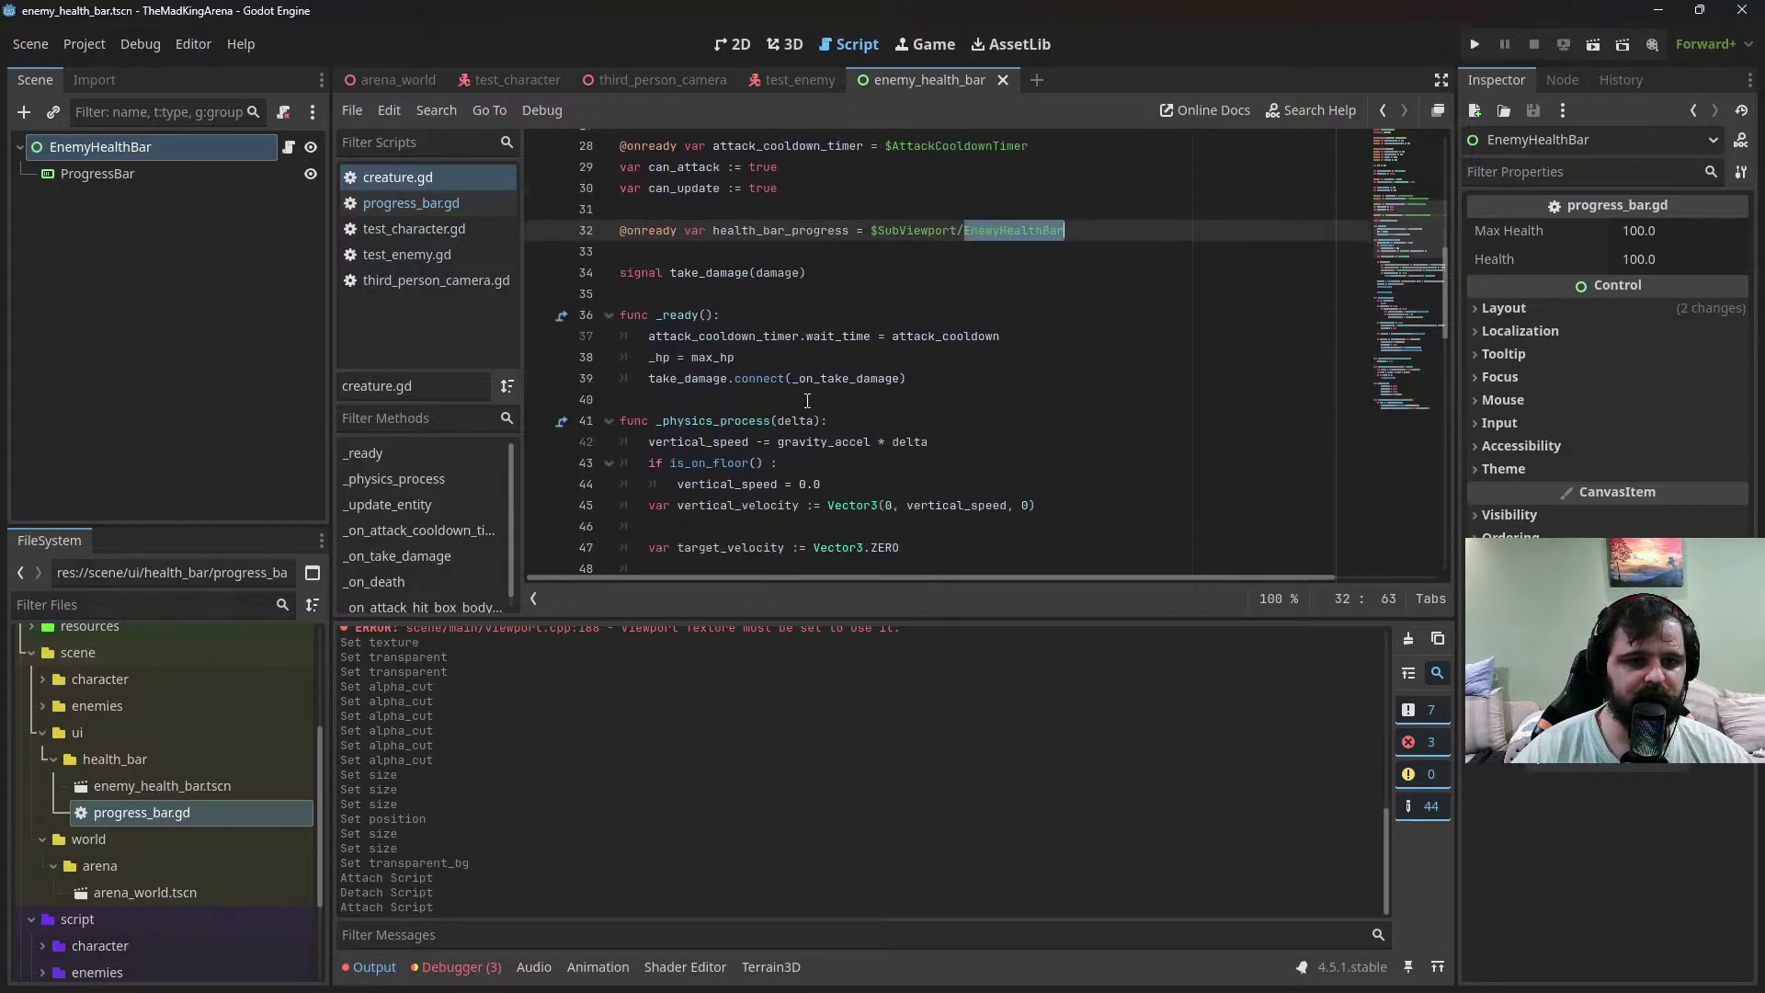
scroll(731, 322, "down", 6)
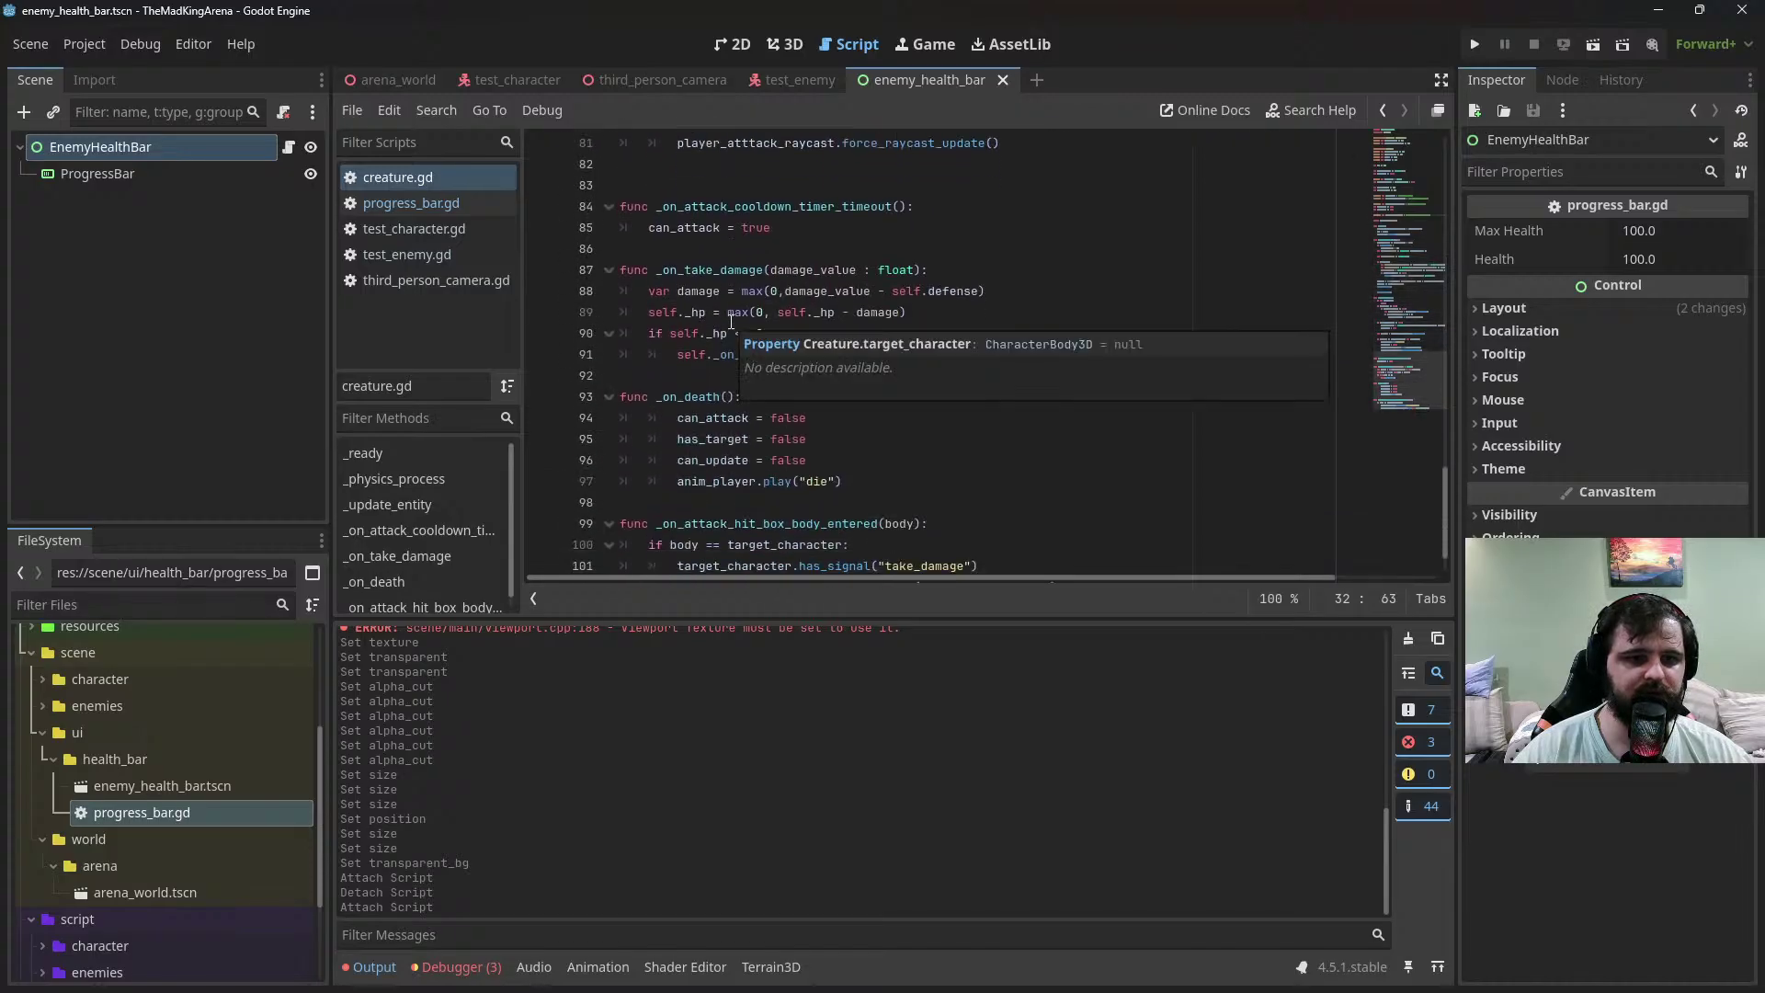
scroll(726, 327, "up", 15)
scroll(726, 328, "up", 5)
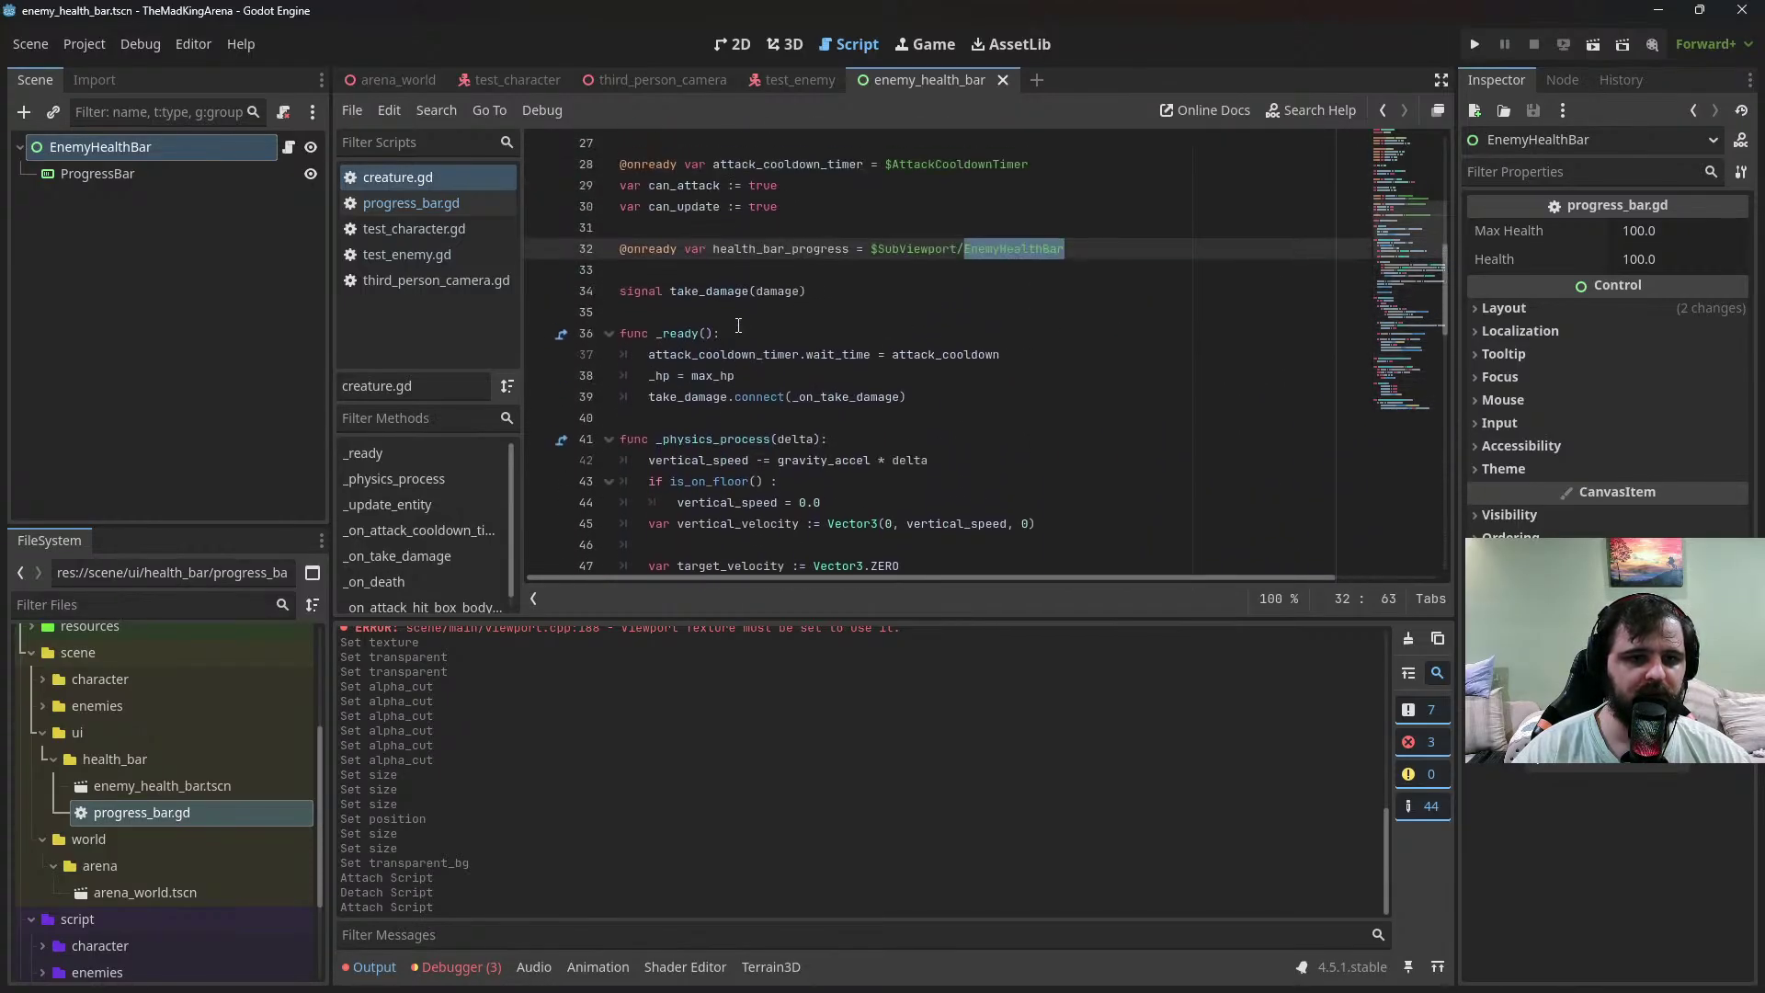
Declare a new function _process(delta) between _ready and _physics_process in creature.gd
left_click(963, 387)
key("Return")
key("Return")
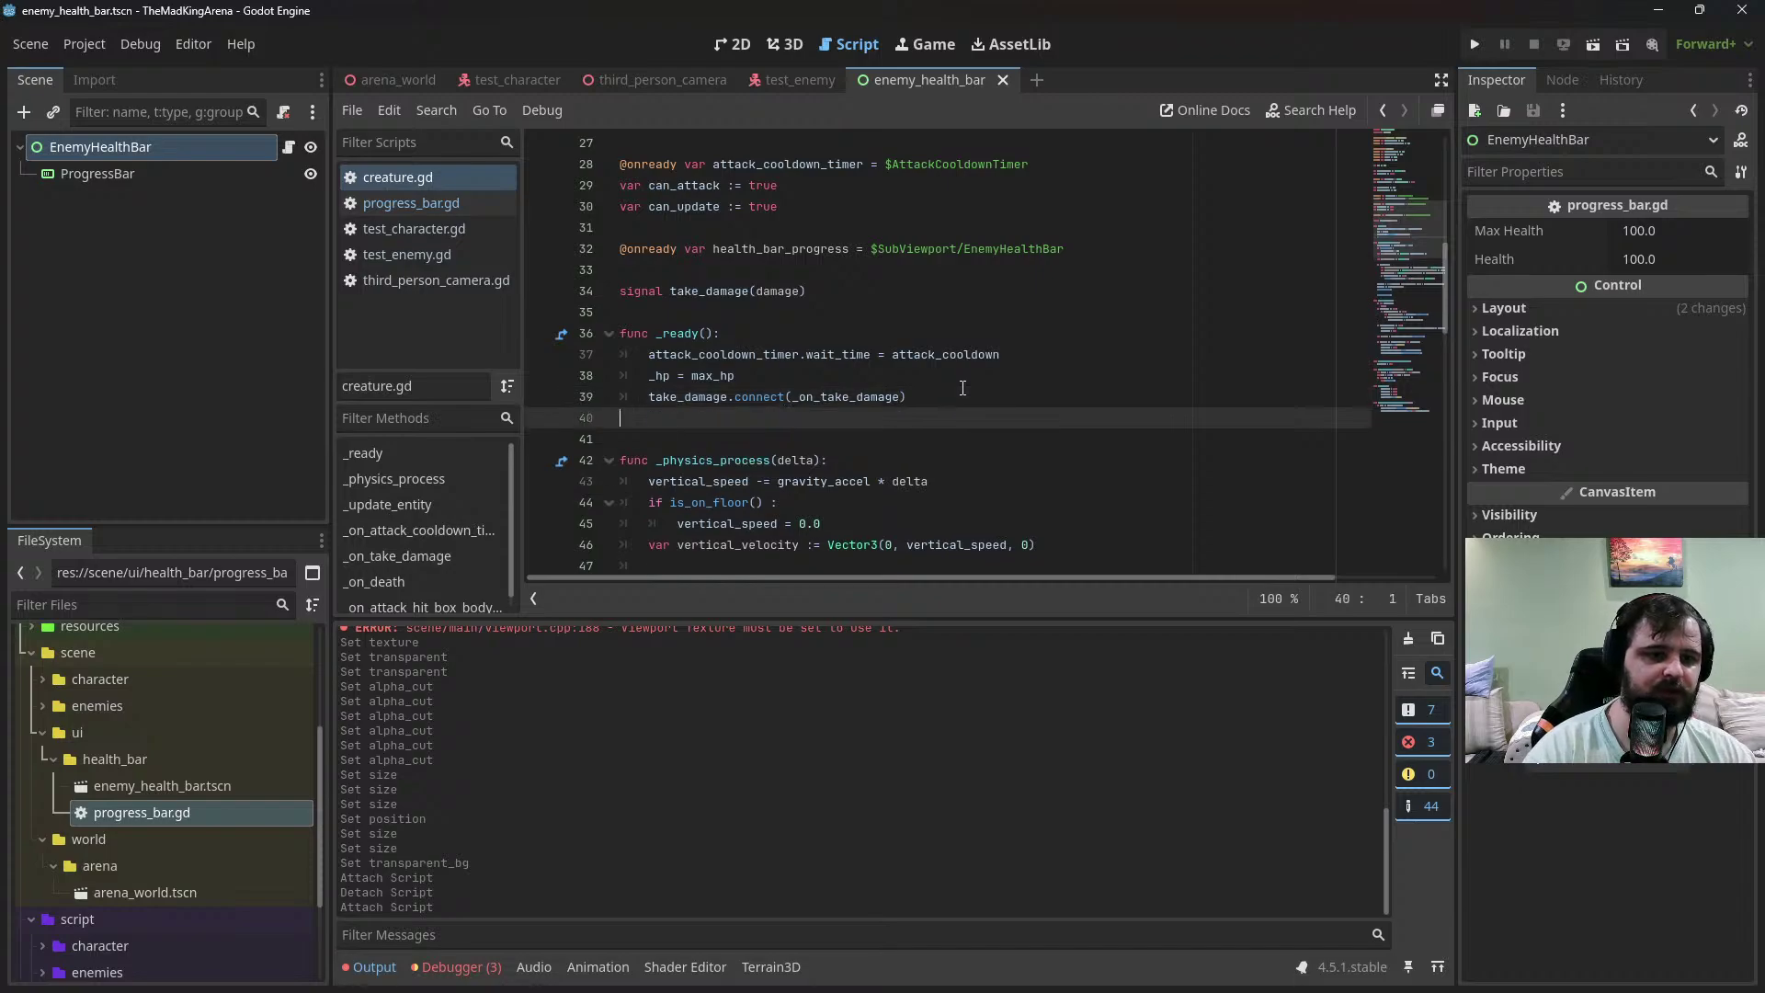
type("func")
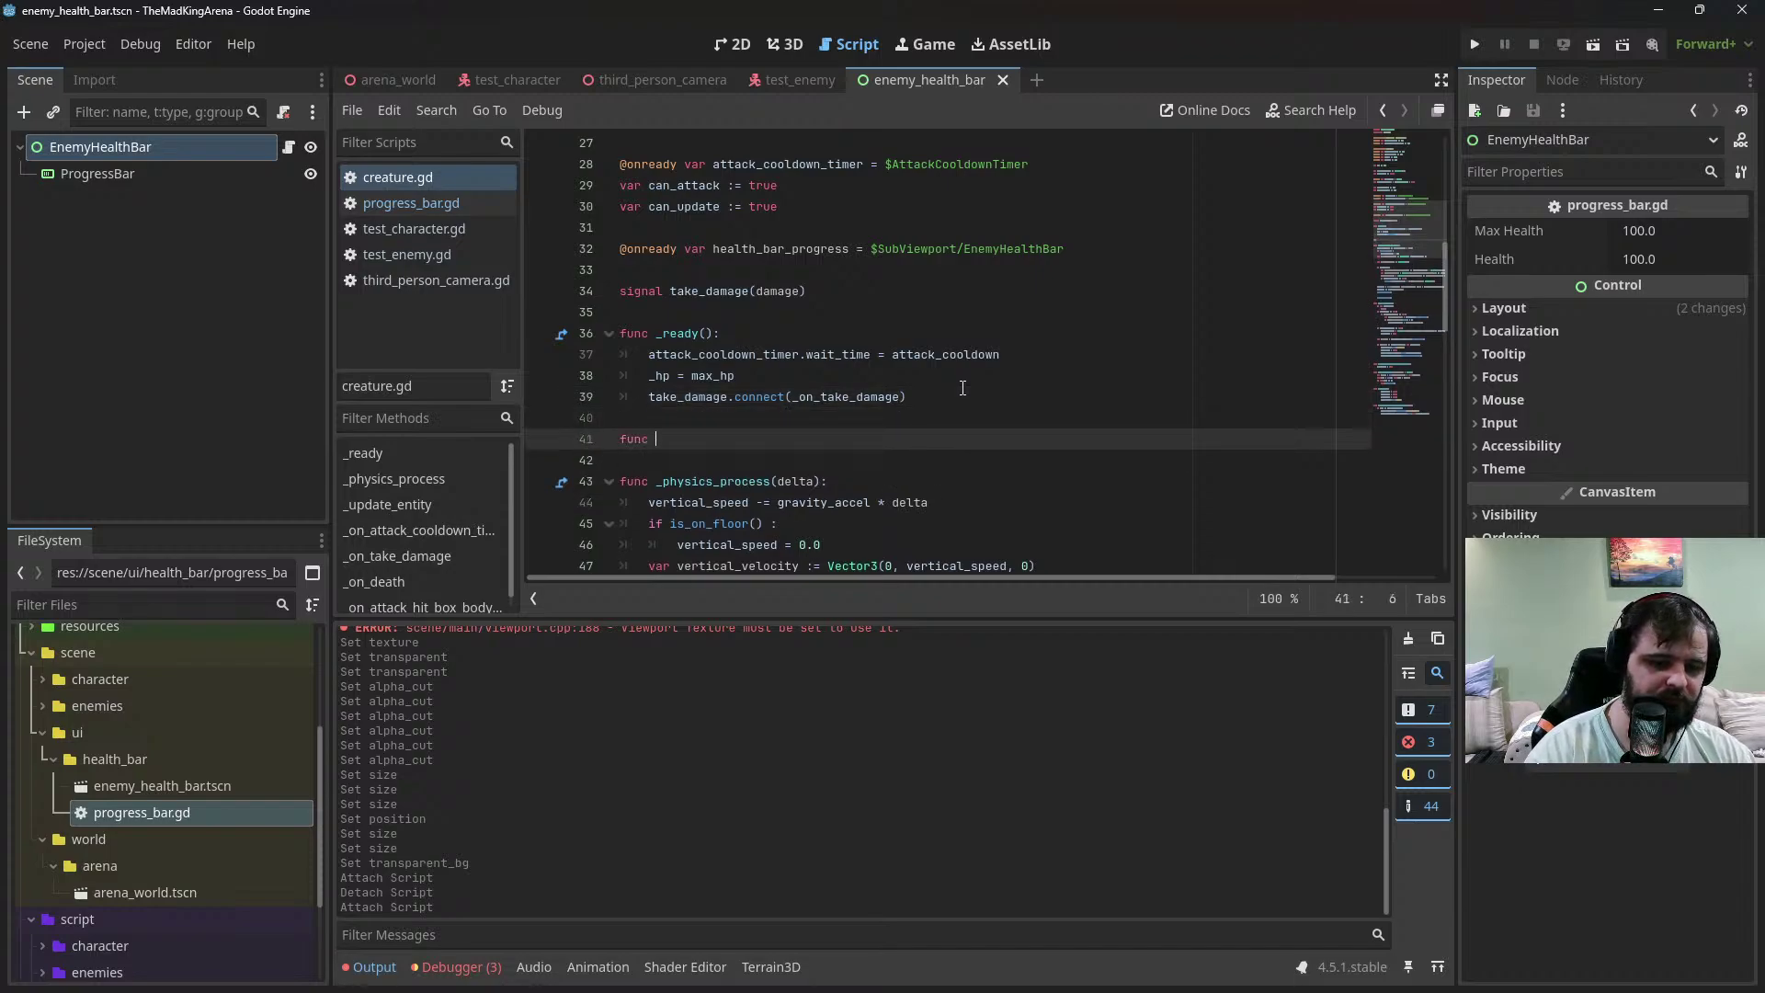
type(" _process(d")
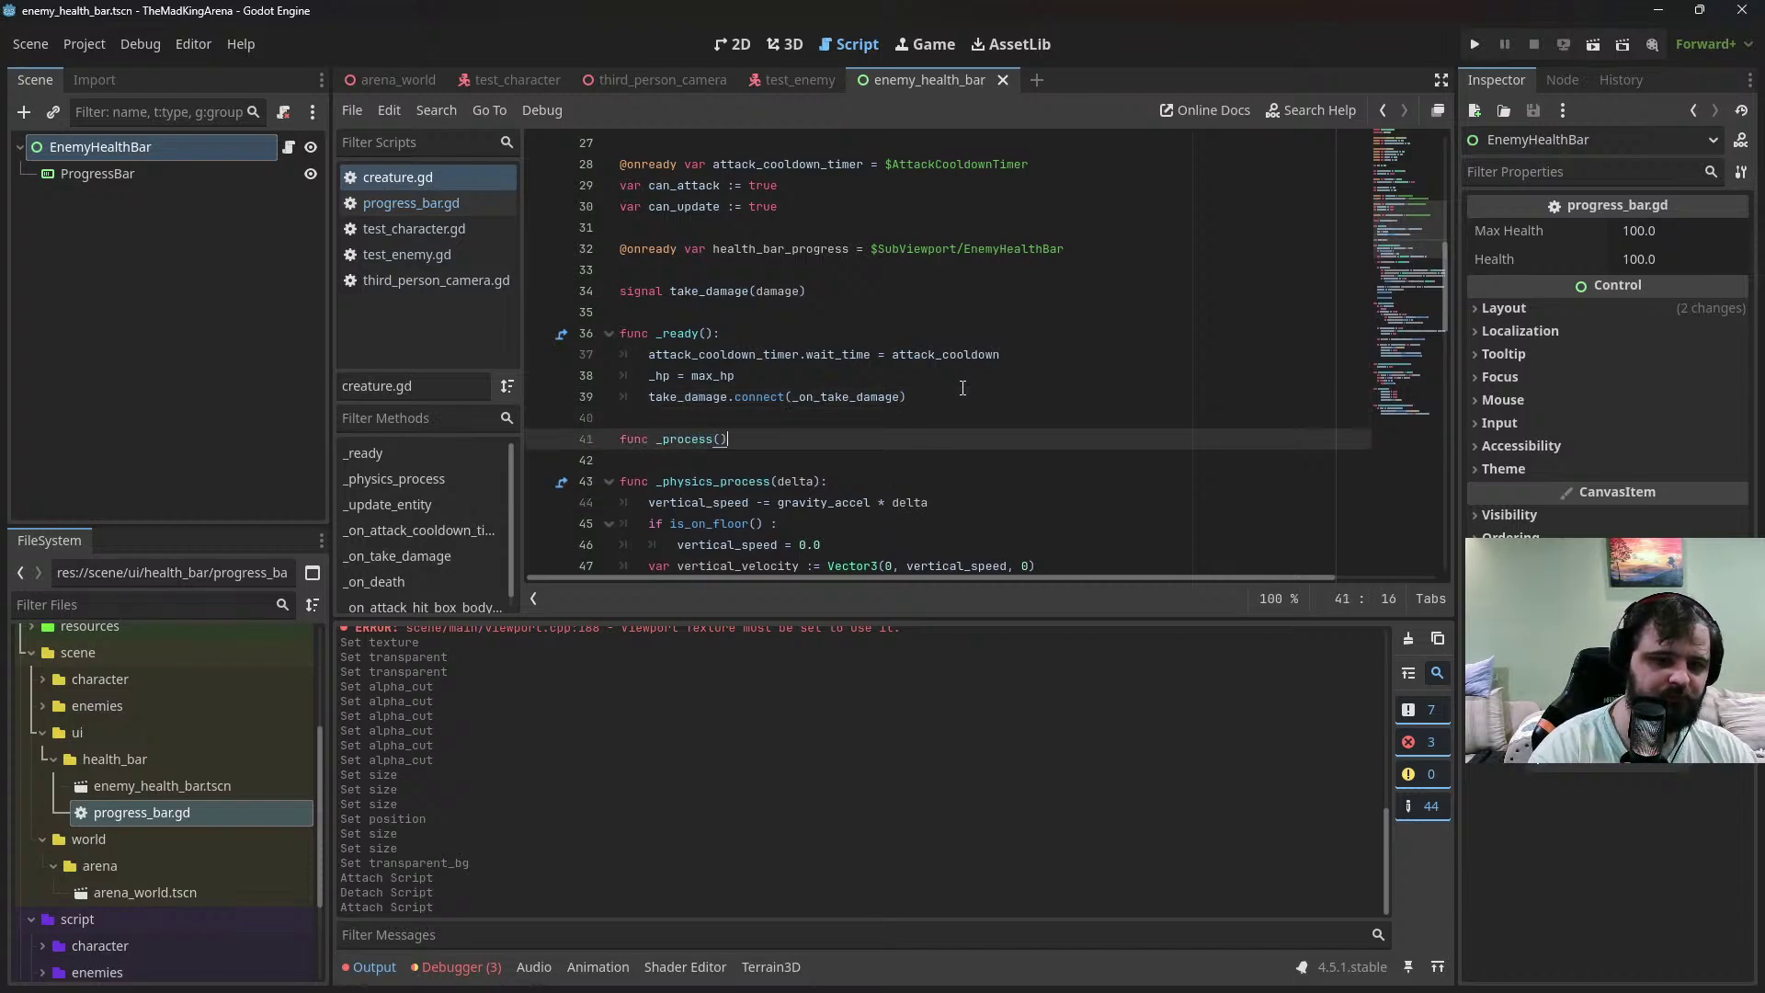
type("elta):")
key("Return")
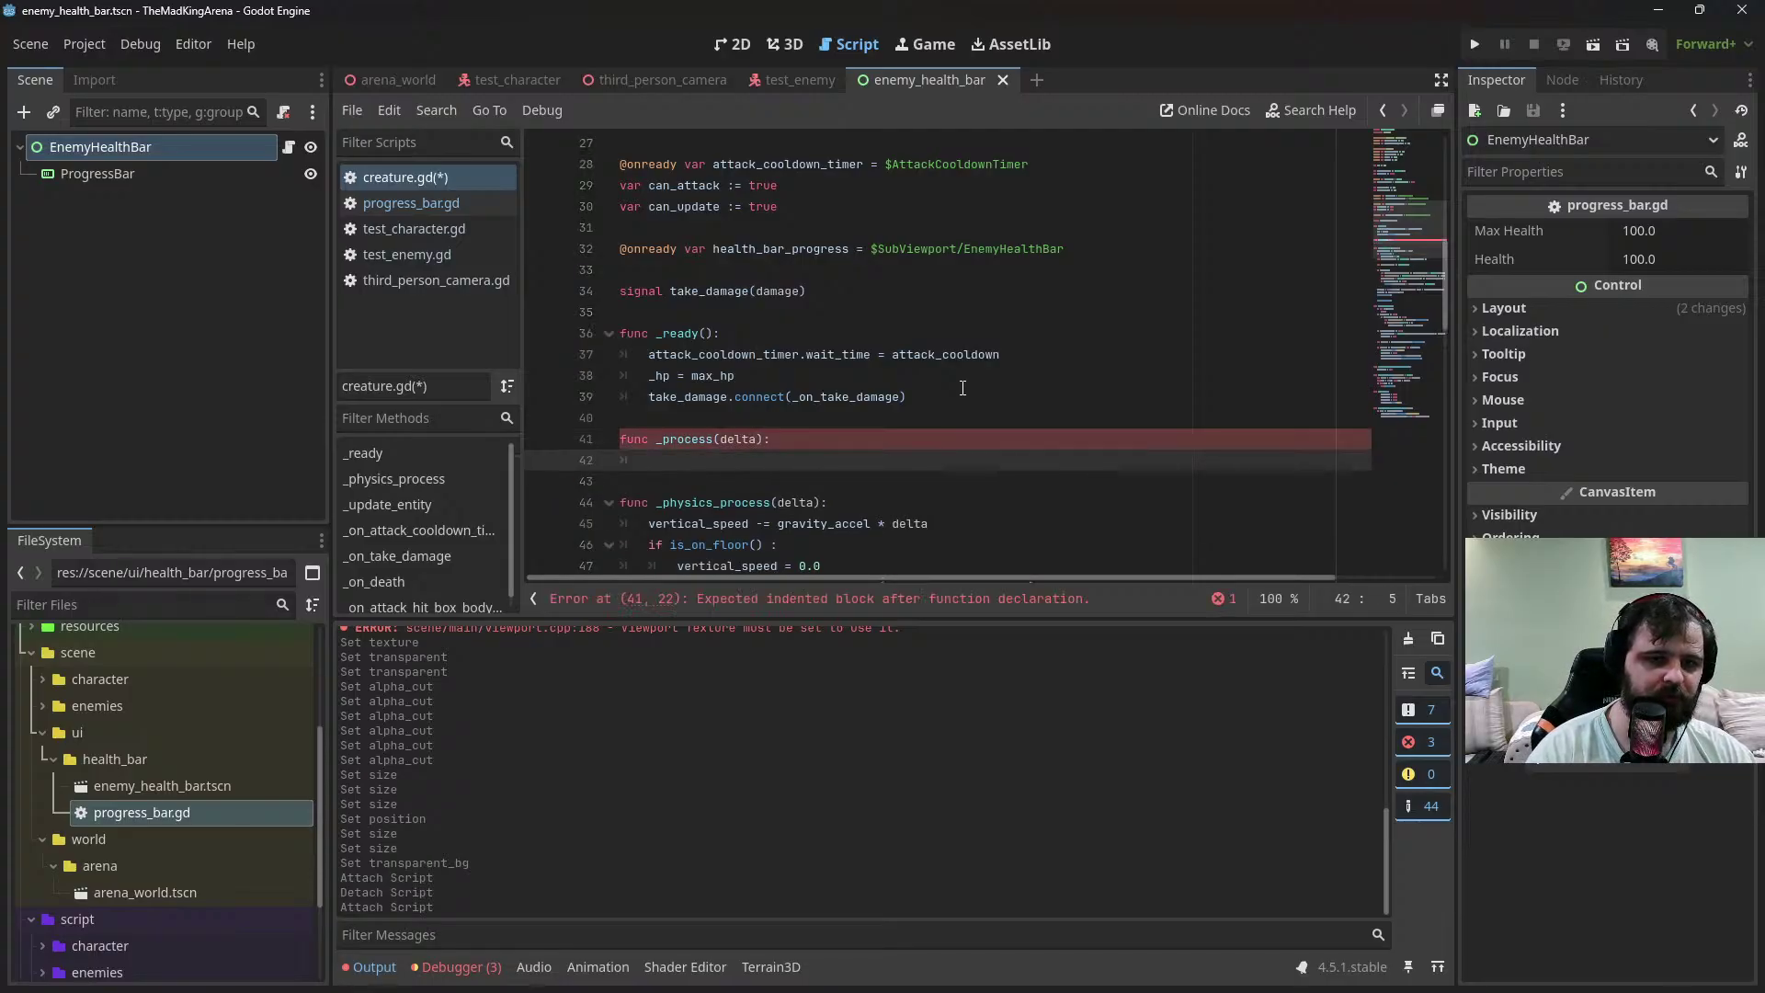
Enter a reference to health_bar_progress.max_health in the body of the _process function in creature.gd
type("heltah")
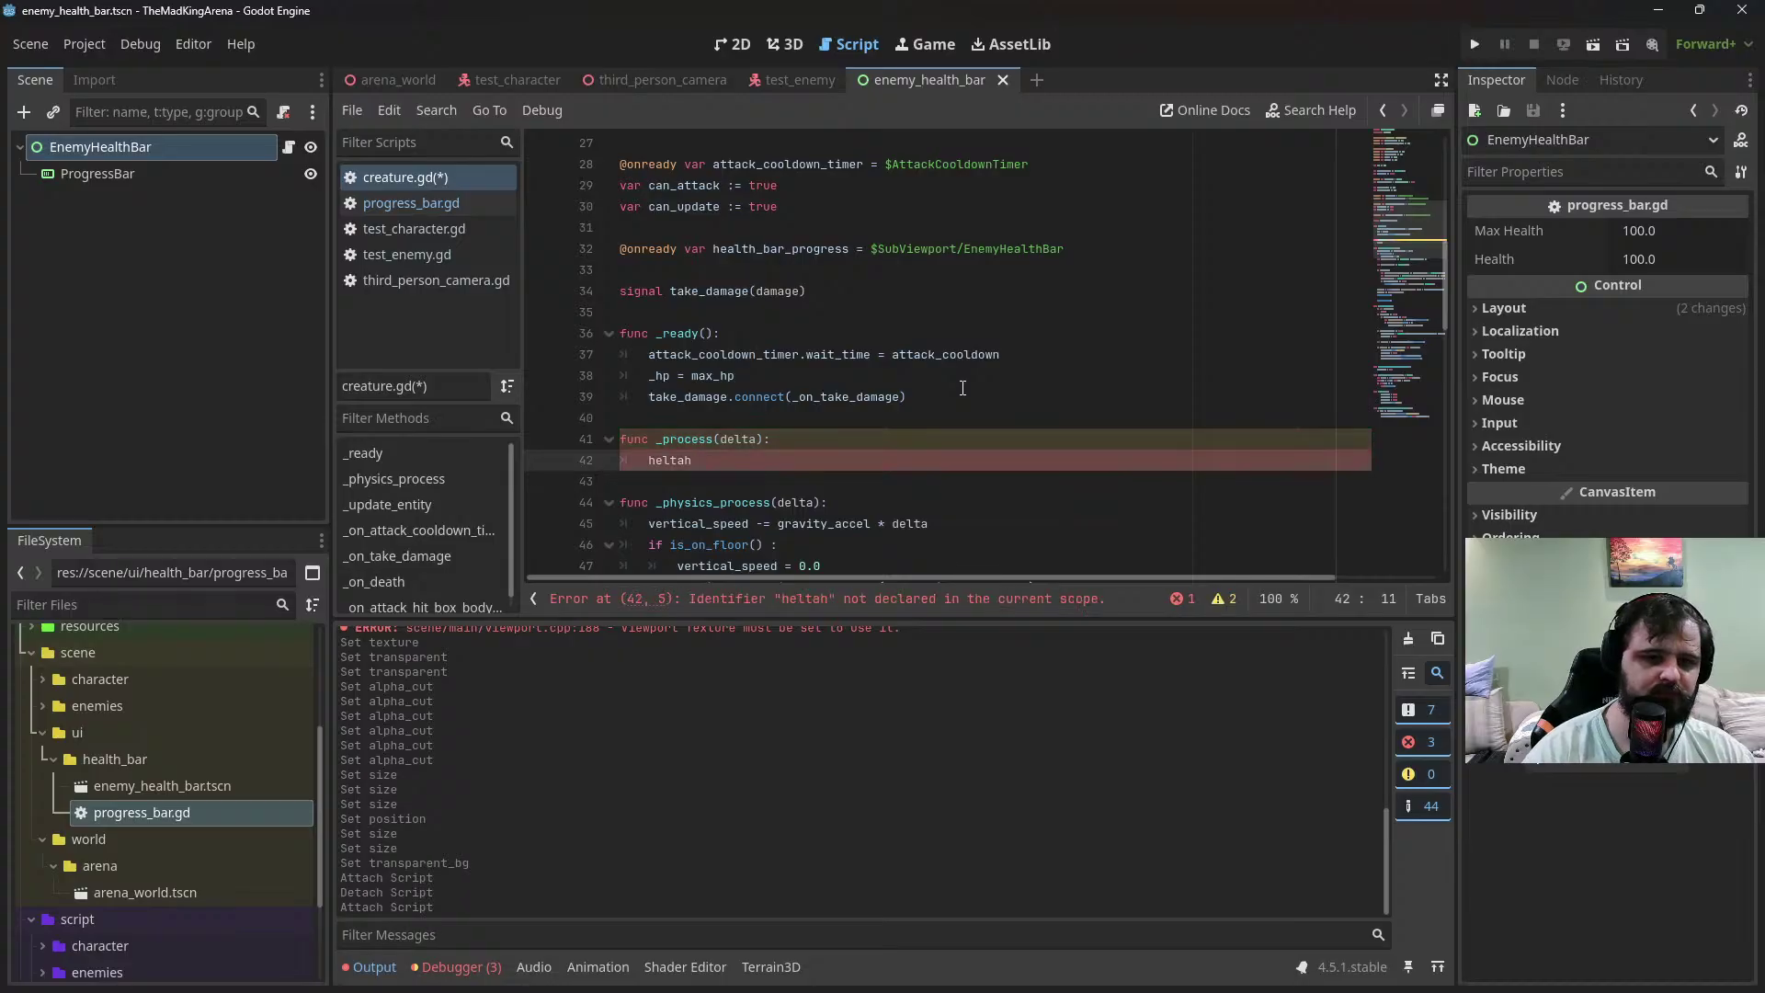
key("BackSpace")
key("BackSpace")
key("BackSpace")
type("t")
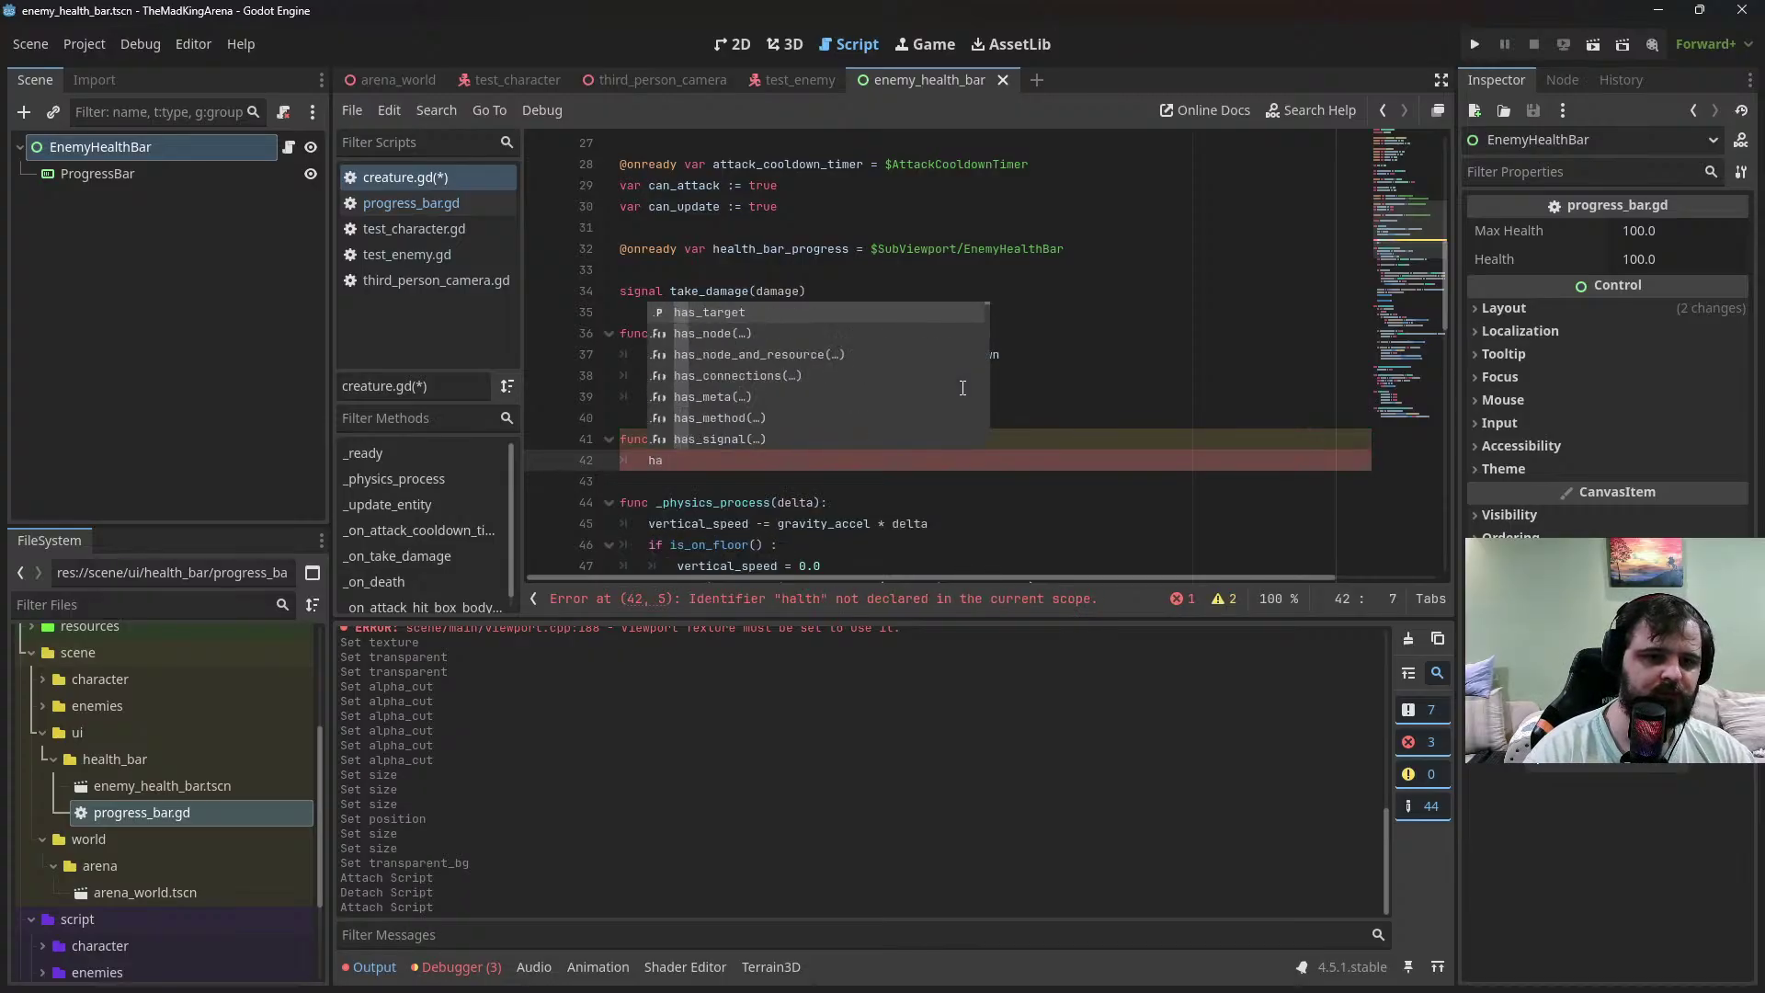
key("Return")
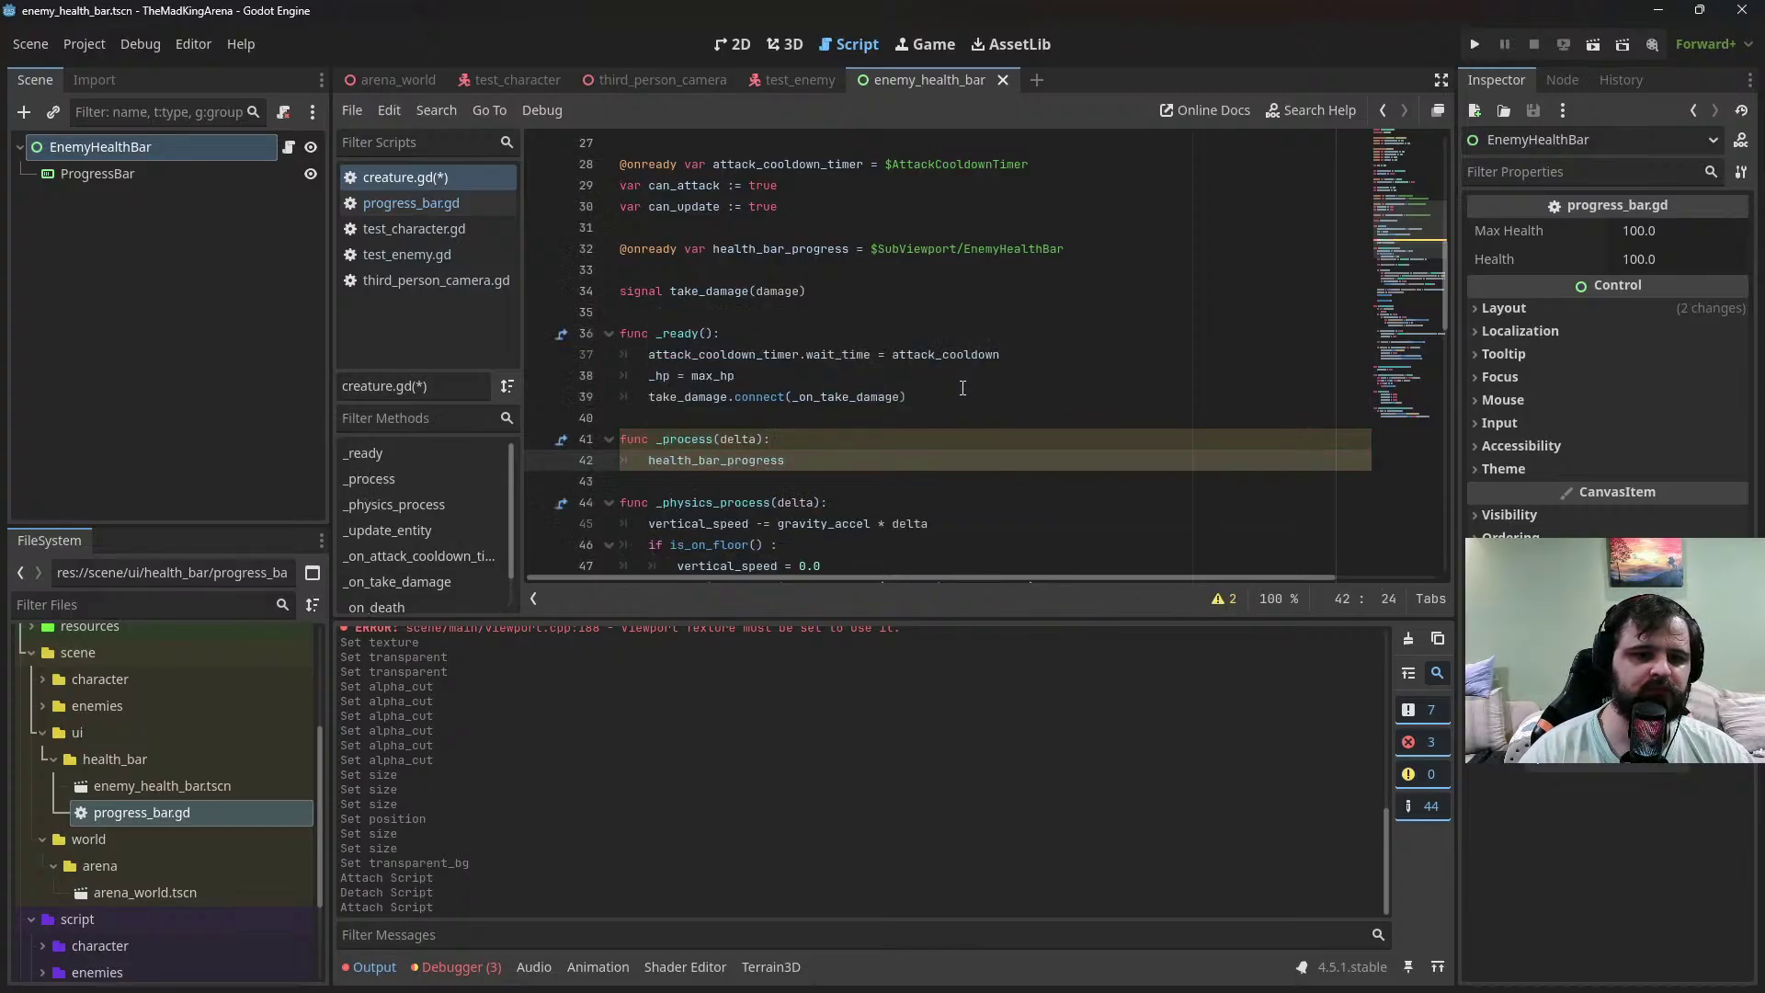
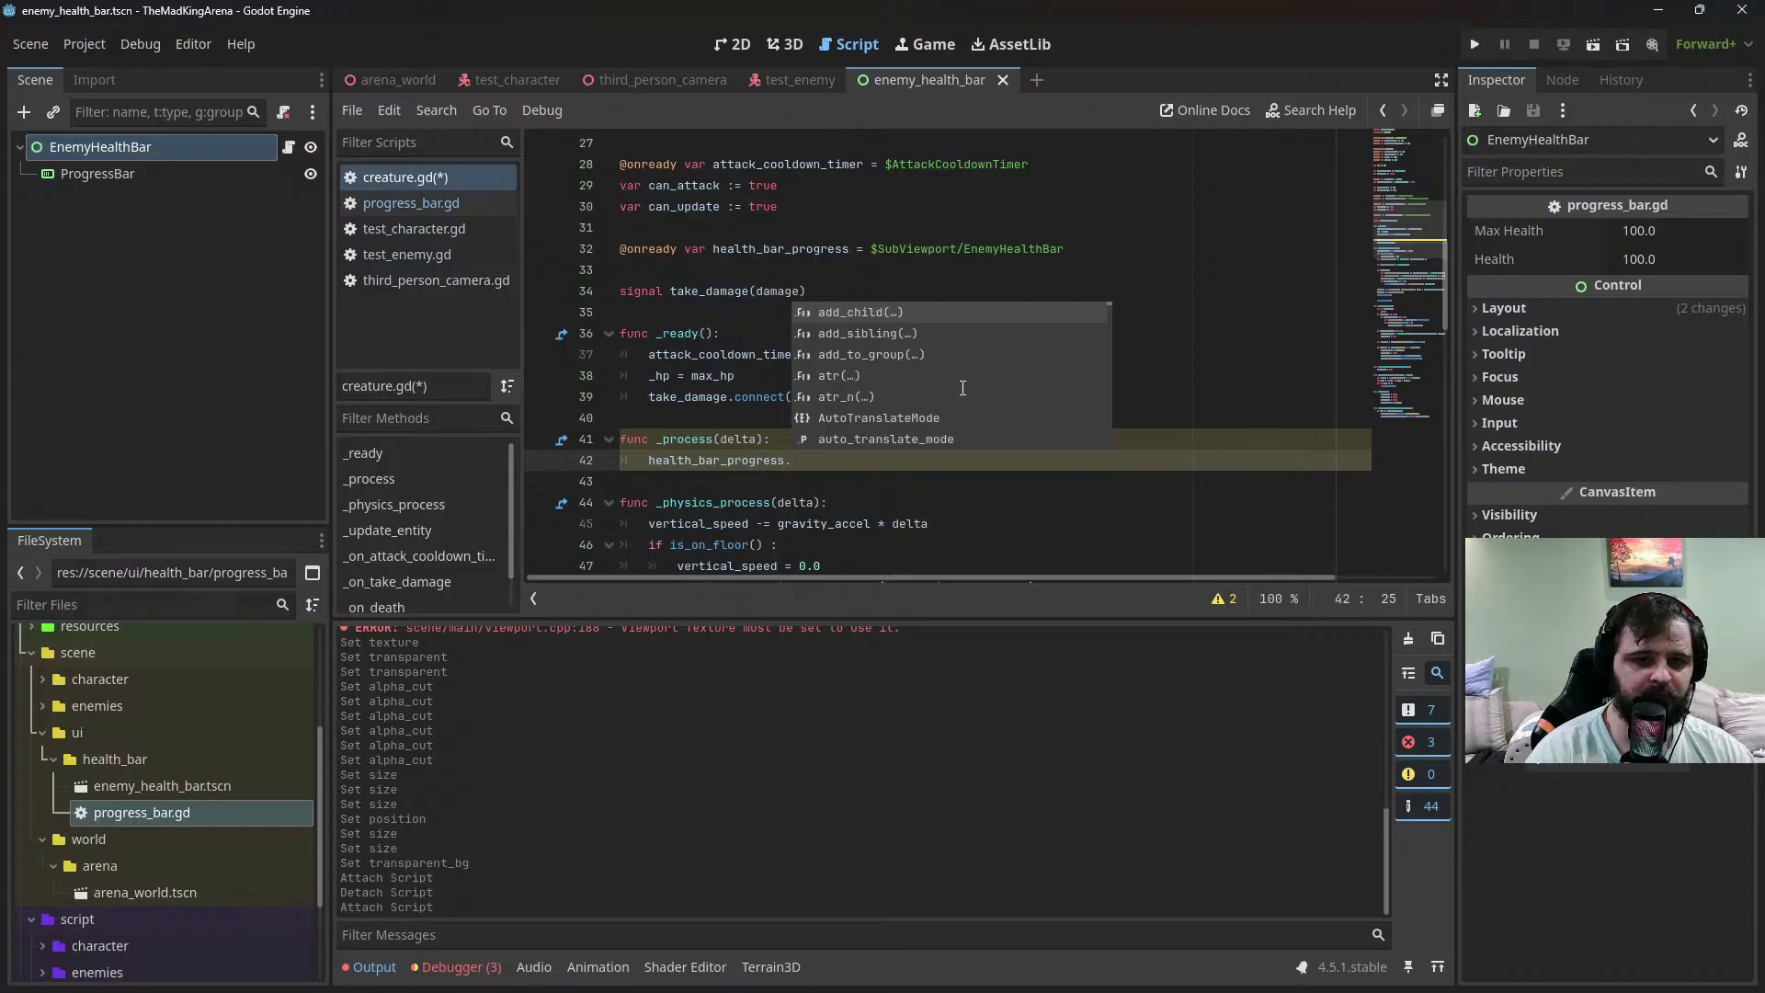
type("max_health")
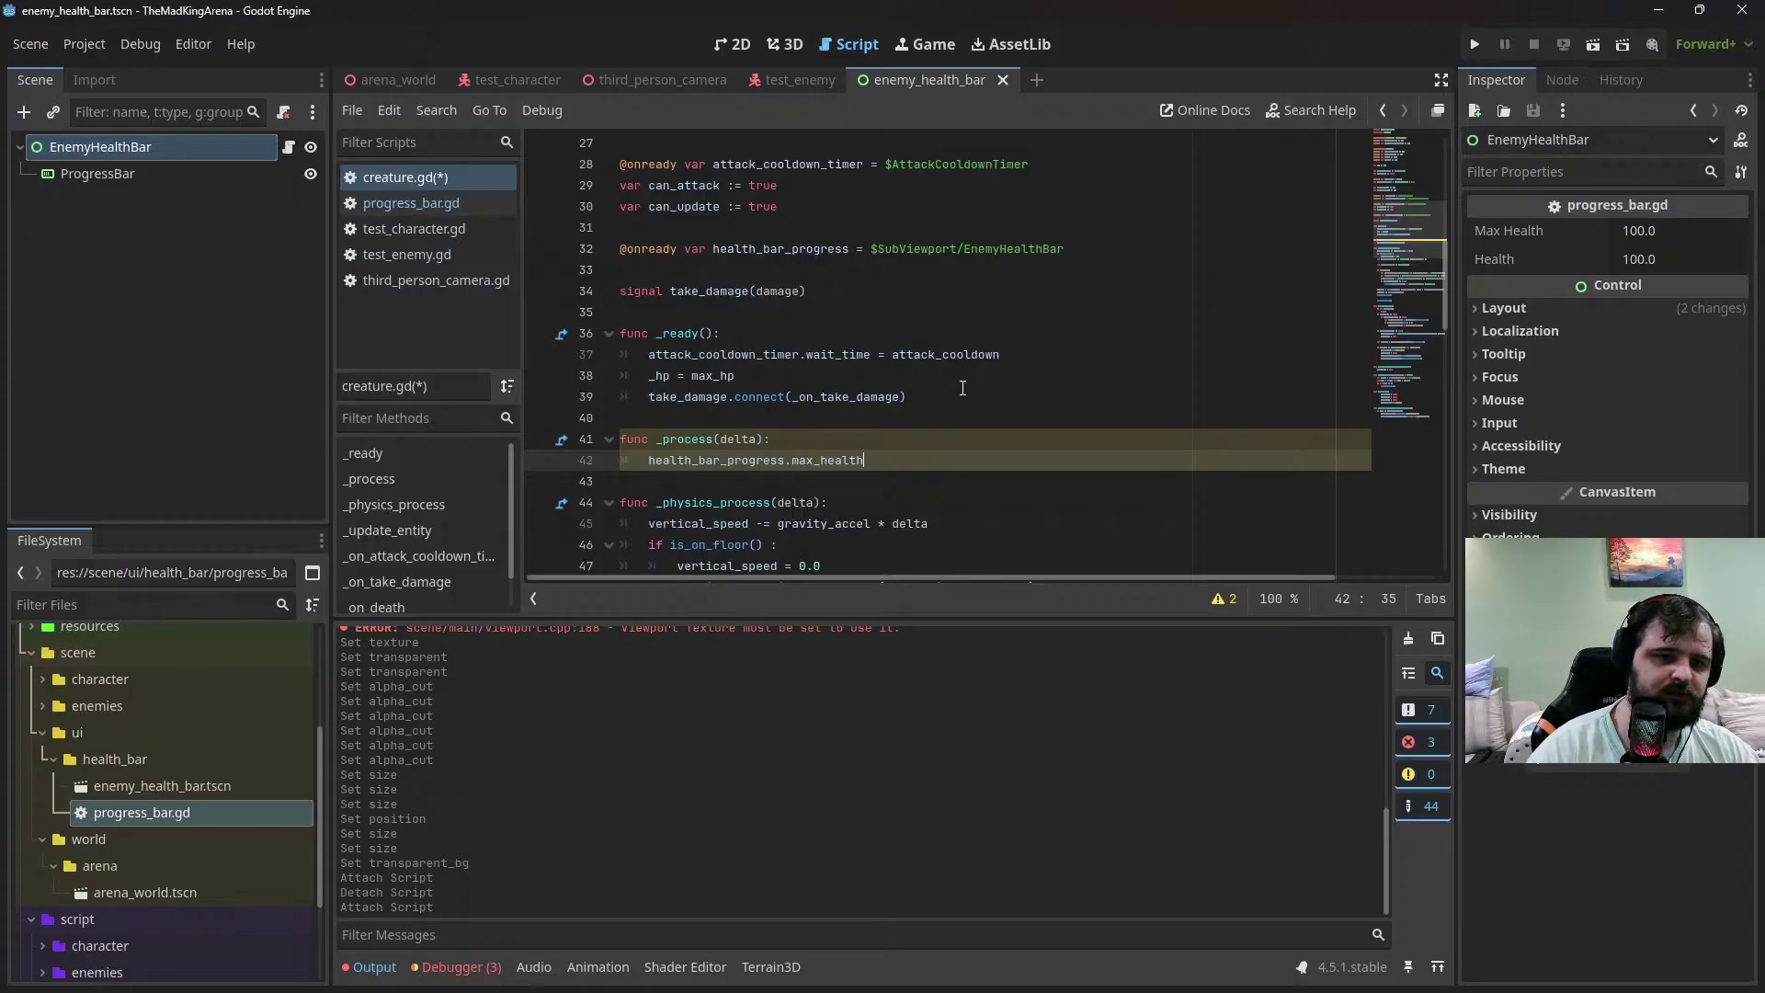
Move the health_bar_progress.max_health line from _process to the end of _ready, directly below the take_damage connection
key("shift+Up")
key("ctrl+x")
left_click(963, 388)
key("Return")
key("ctrl+v")
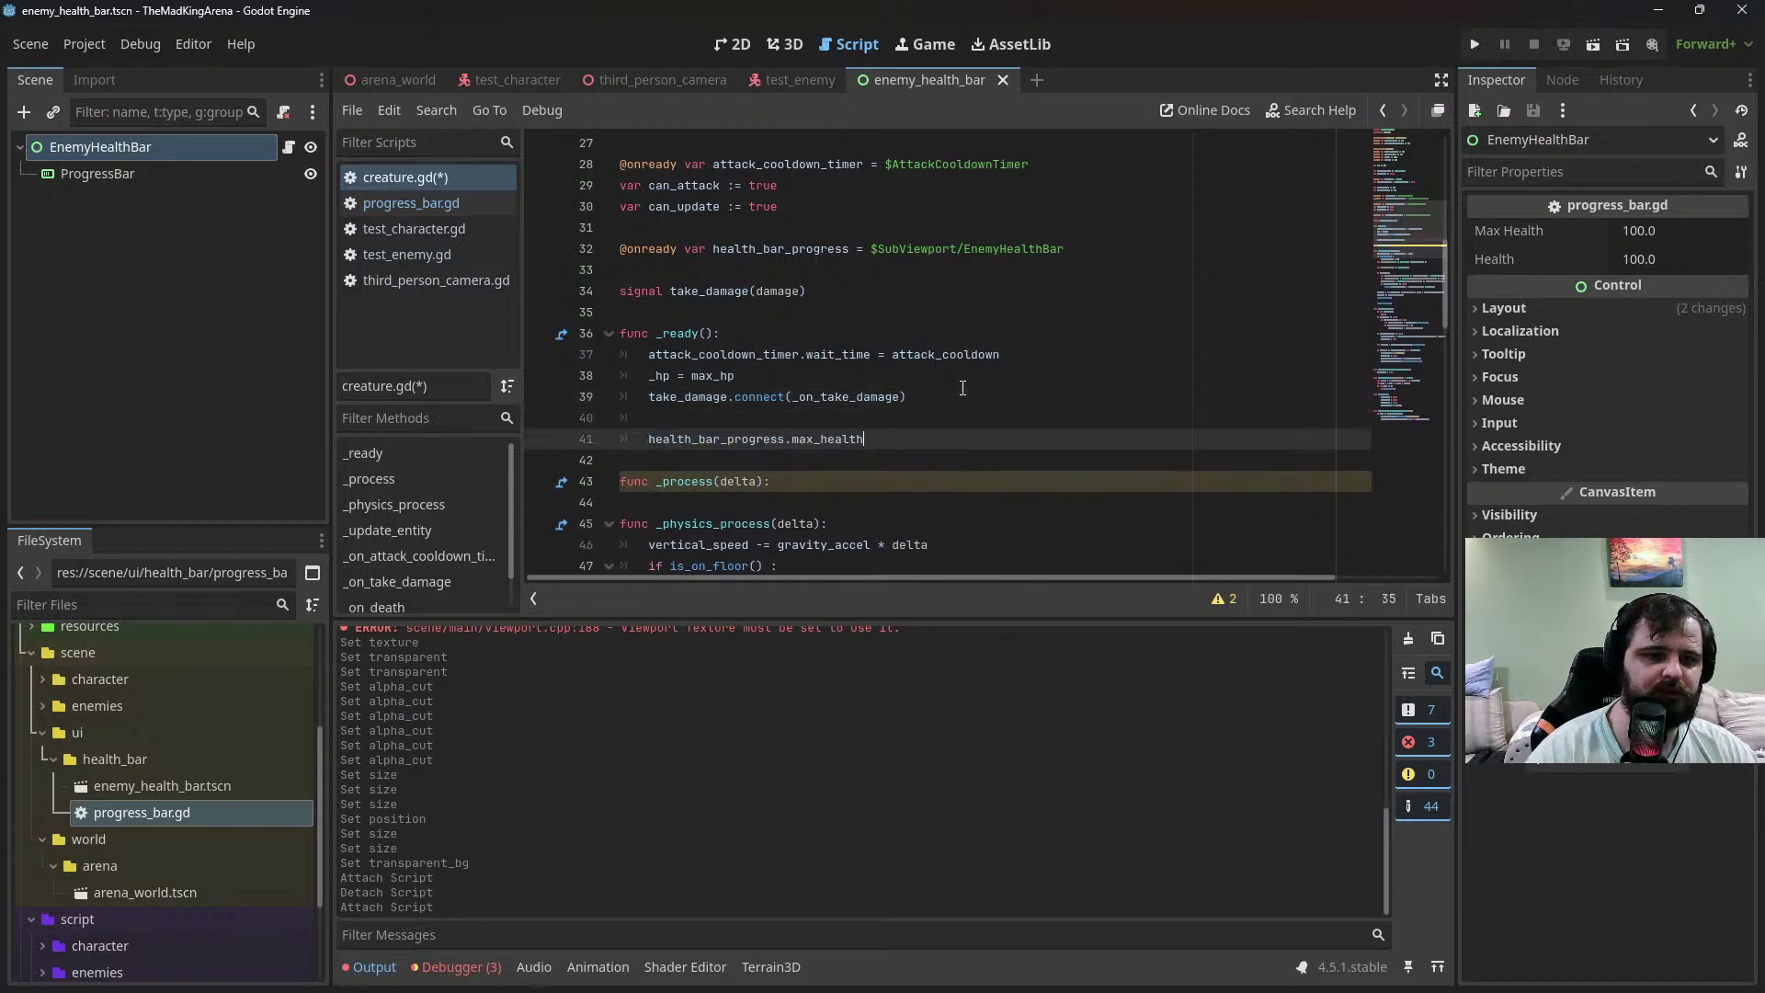
key("Up")
key("Up")
key("Down")
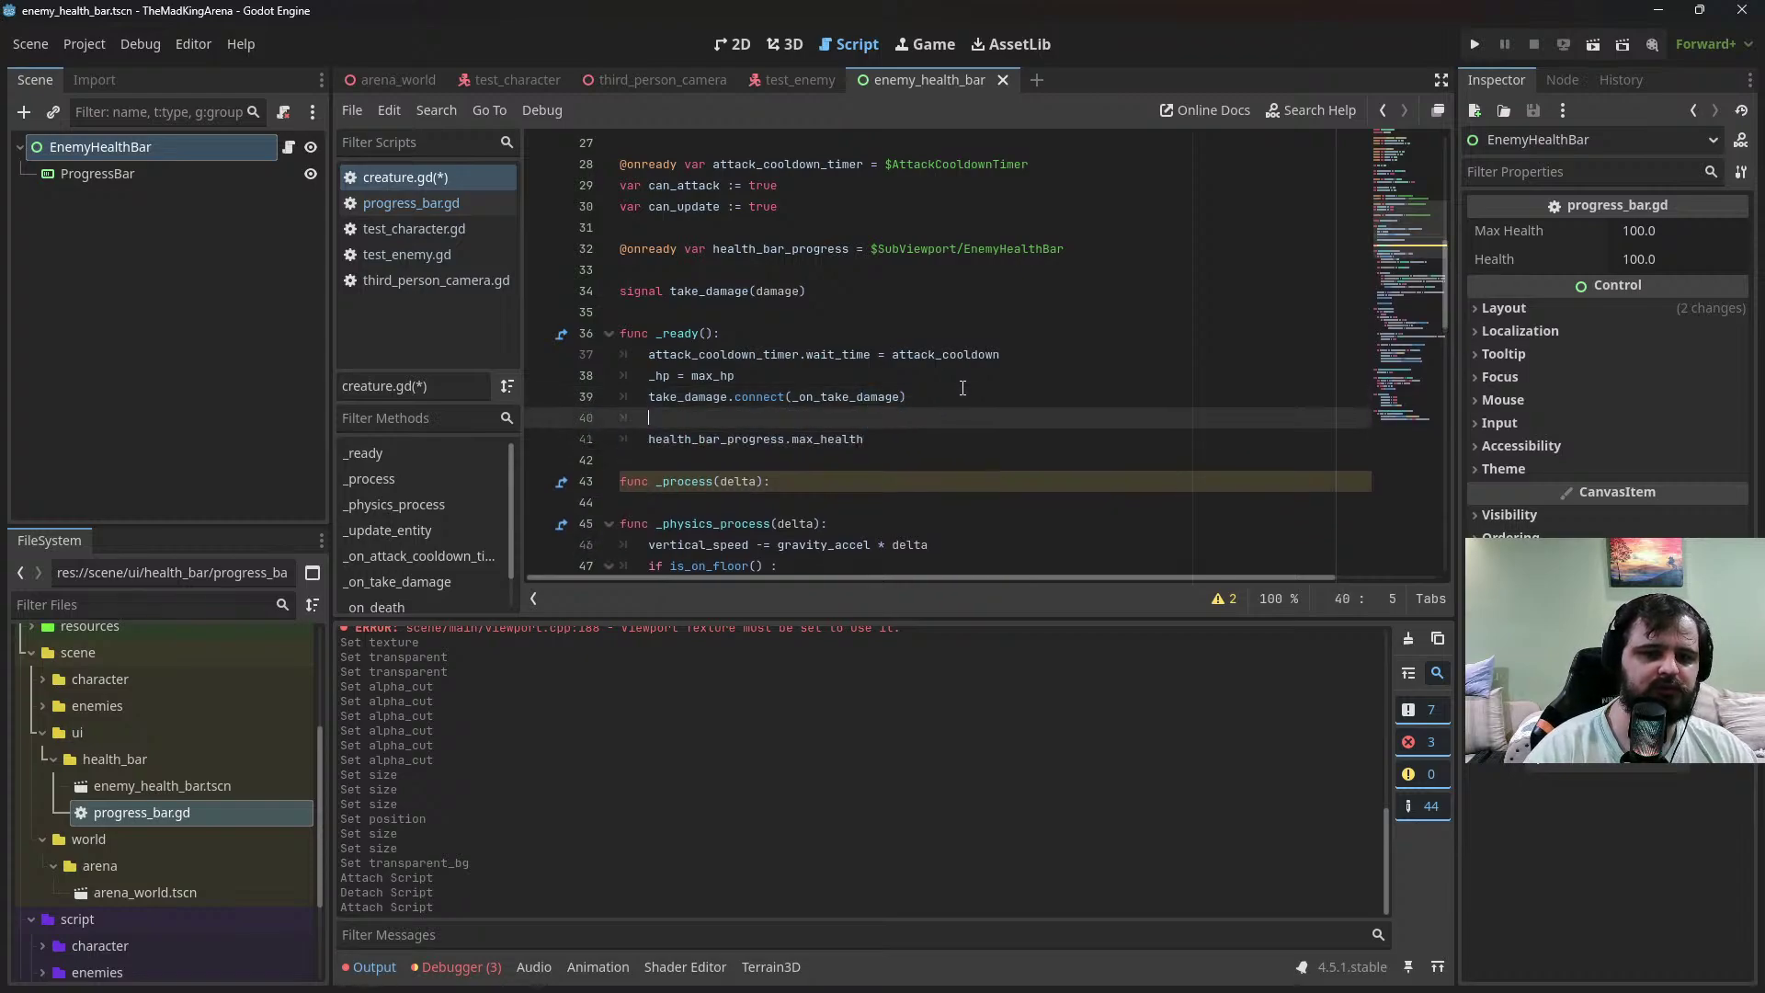
key("BackSpace")
key("BackSpace")
left_click(944, 411)
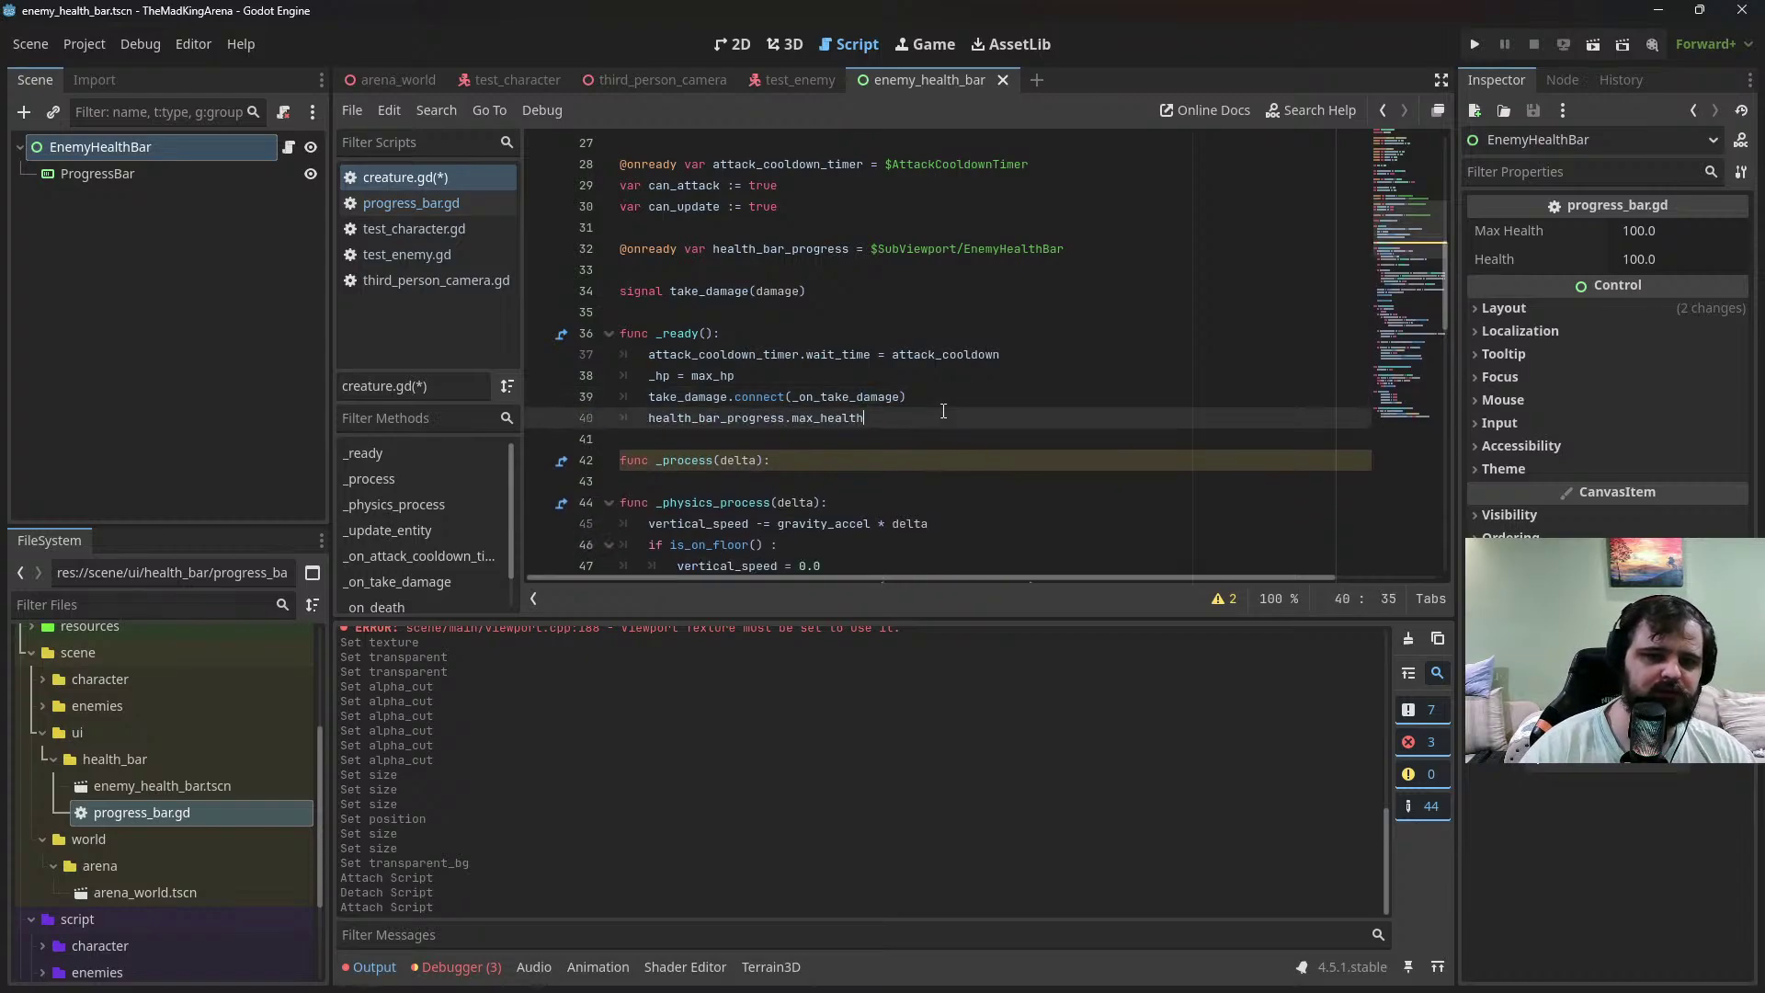
Complete the max_health line in _ready by assigning self.max_hp to it
type("= self")
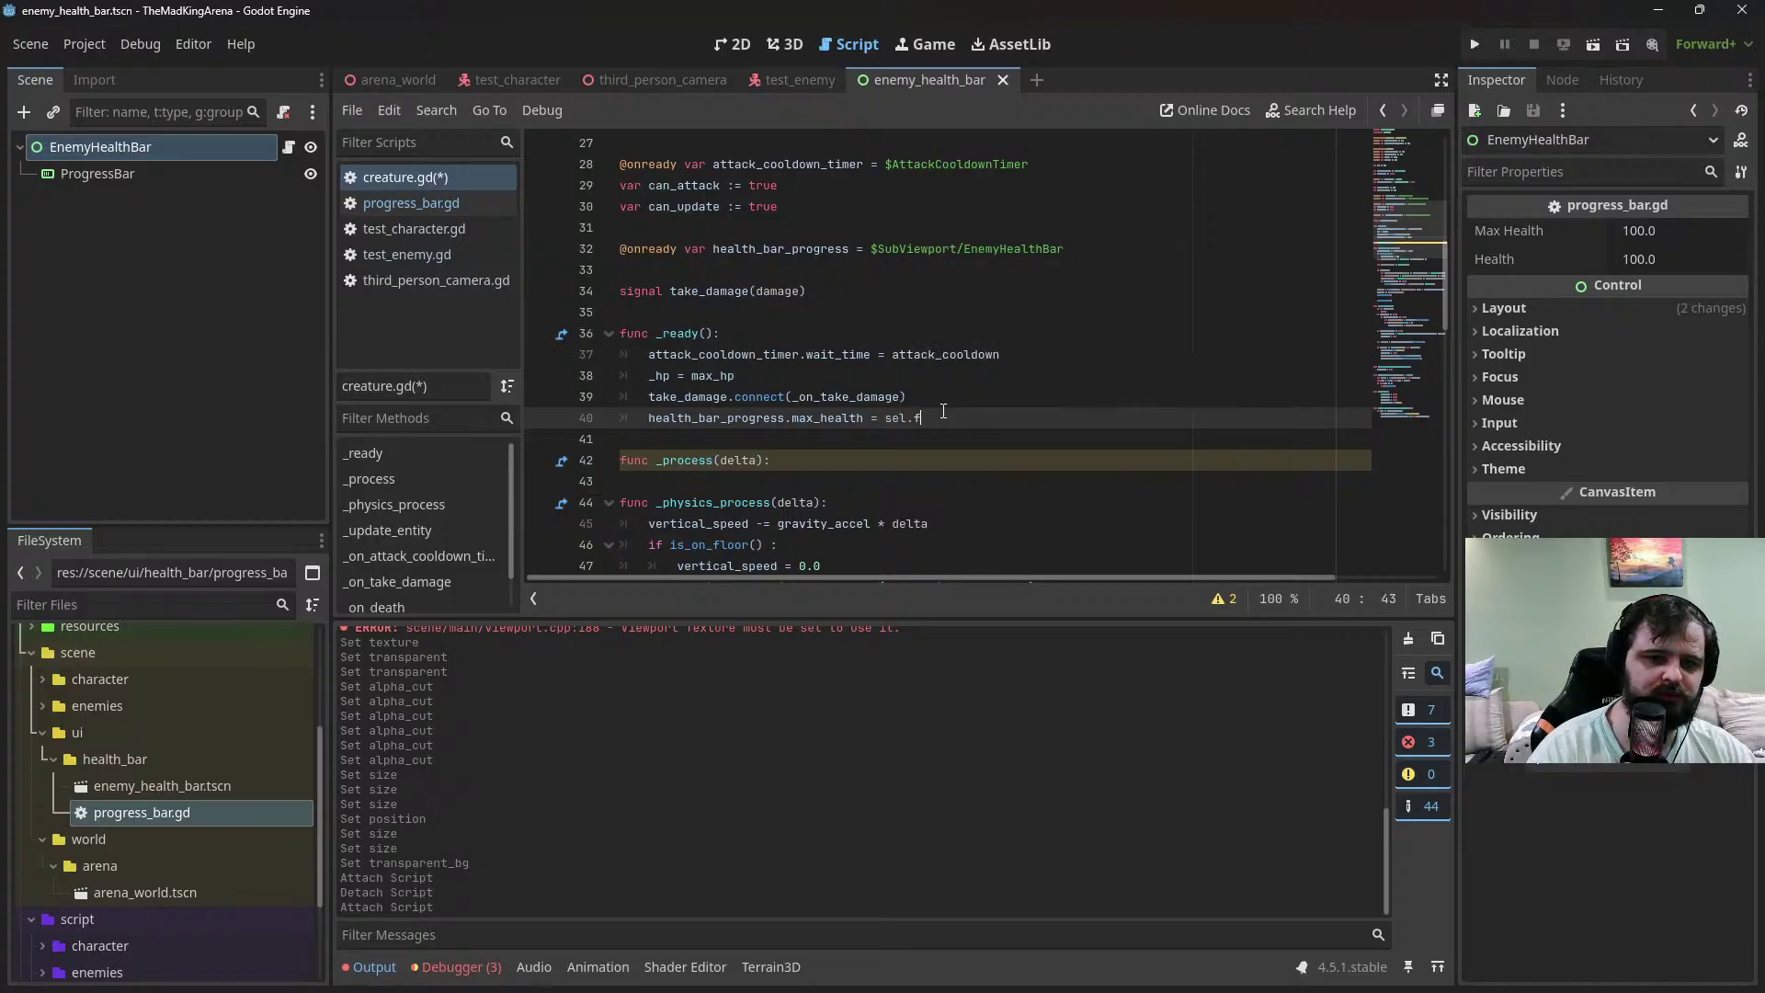
type(".max")
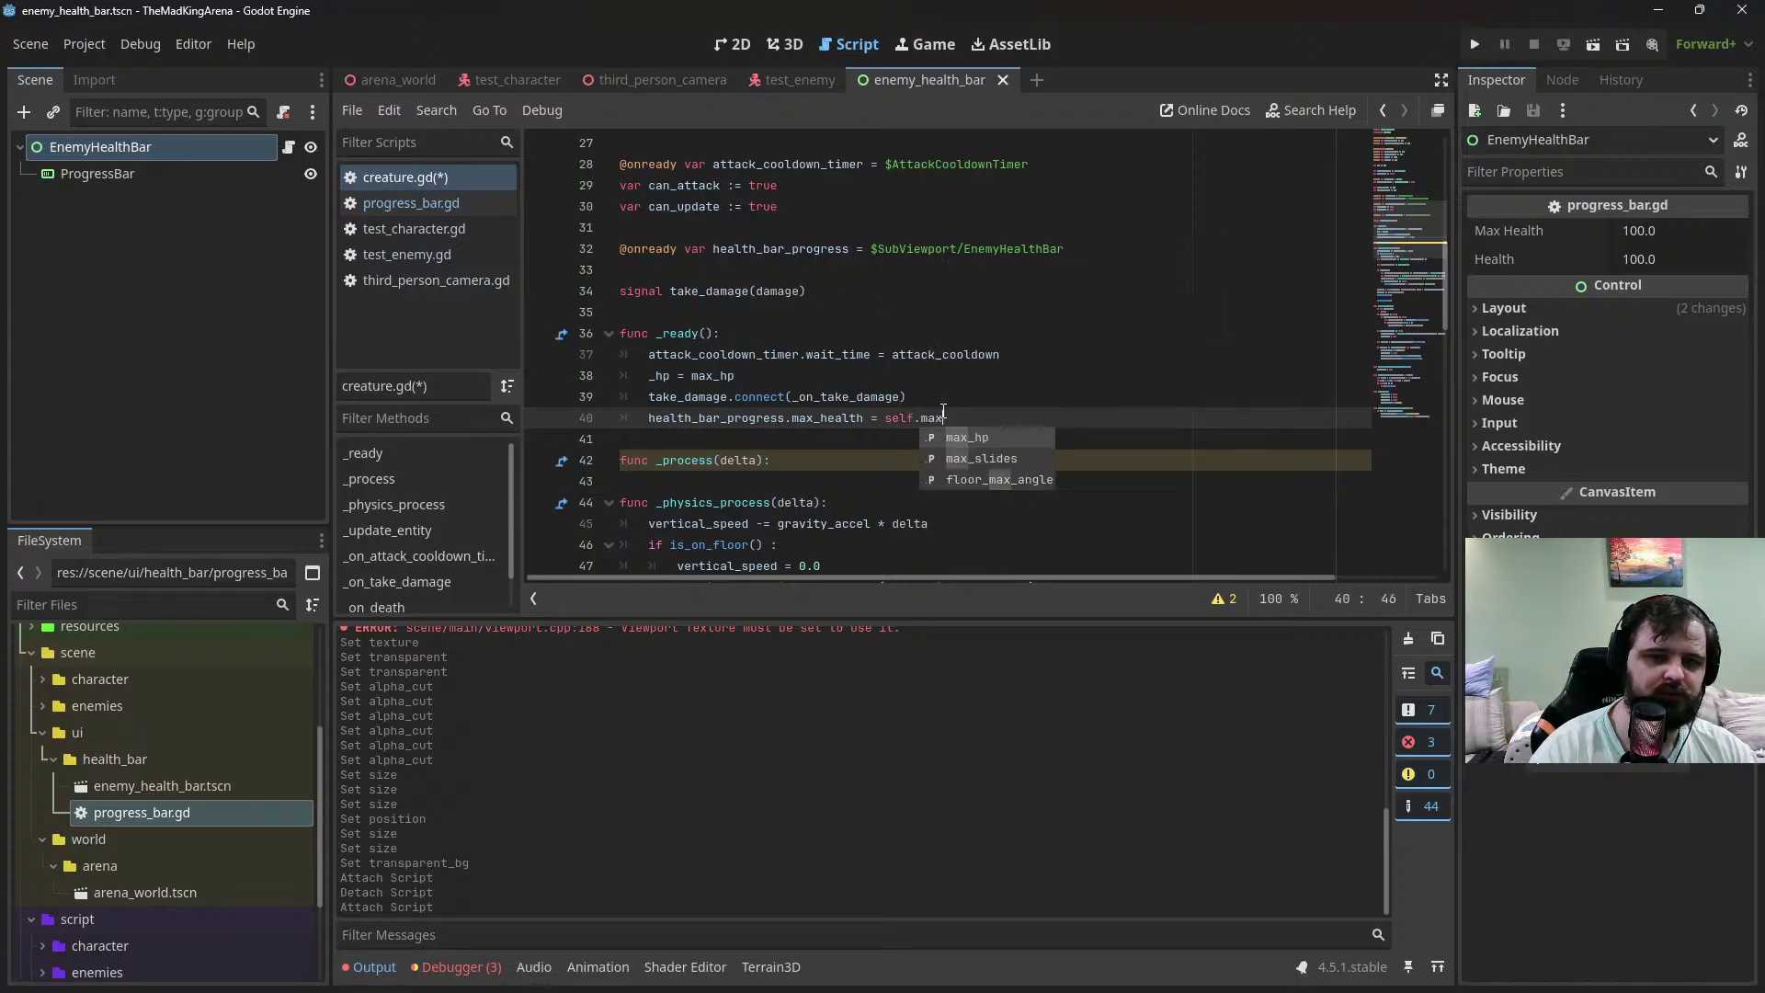
key("Return")
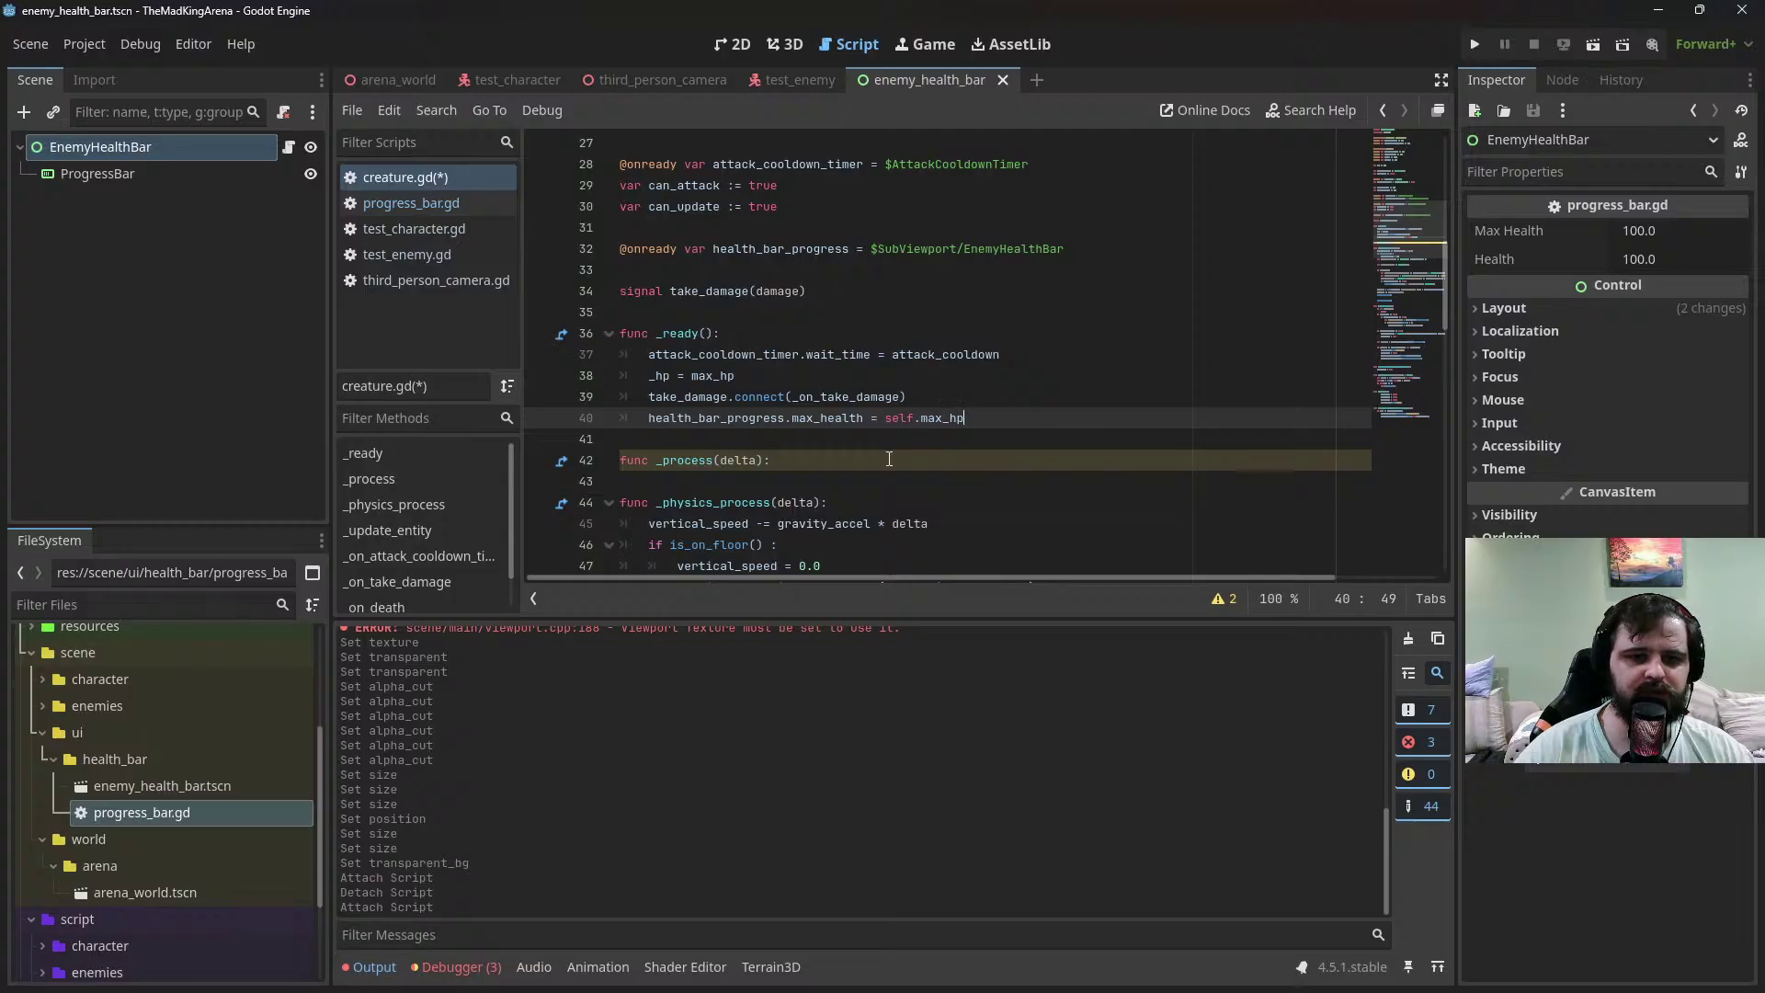
Assign self._hp to health_bar_progress.health in the _process function and save creature.gd
left_click(890, 458)
key("Return")
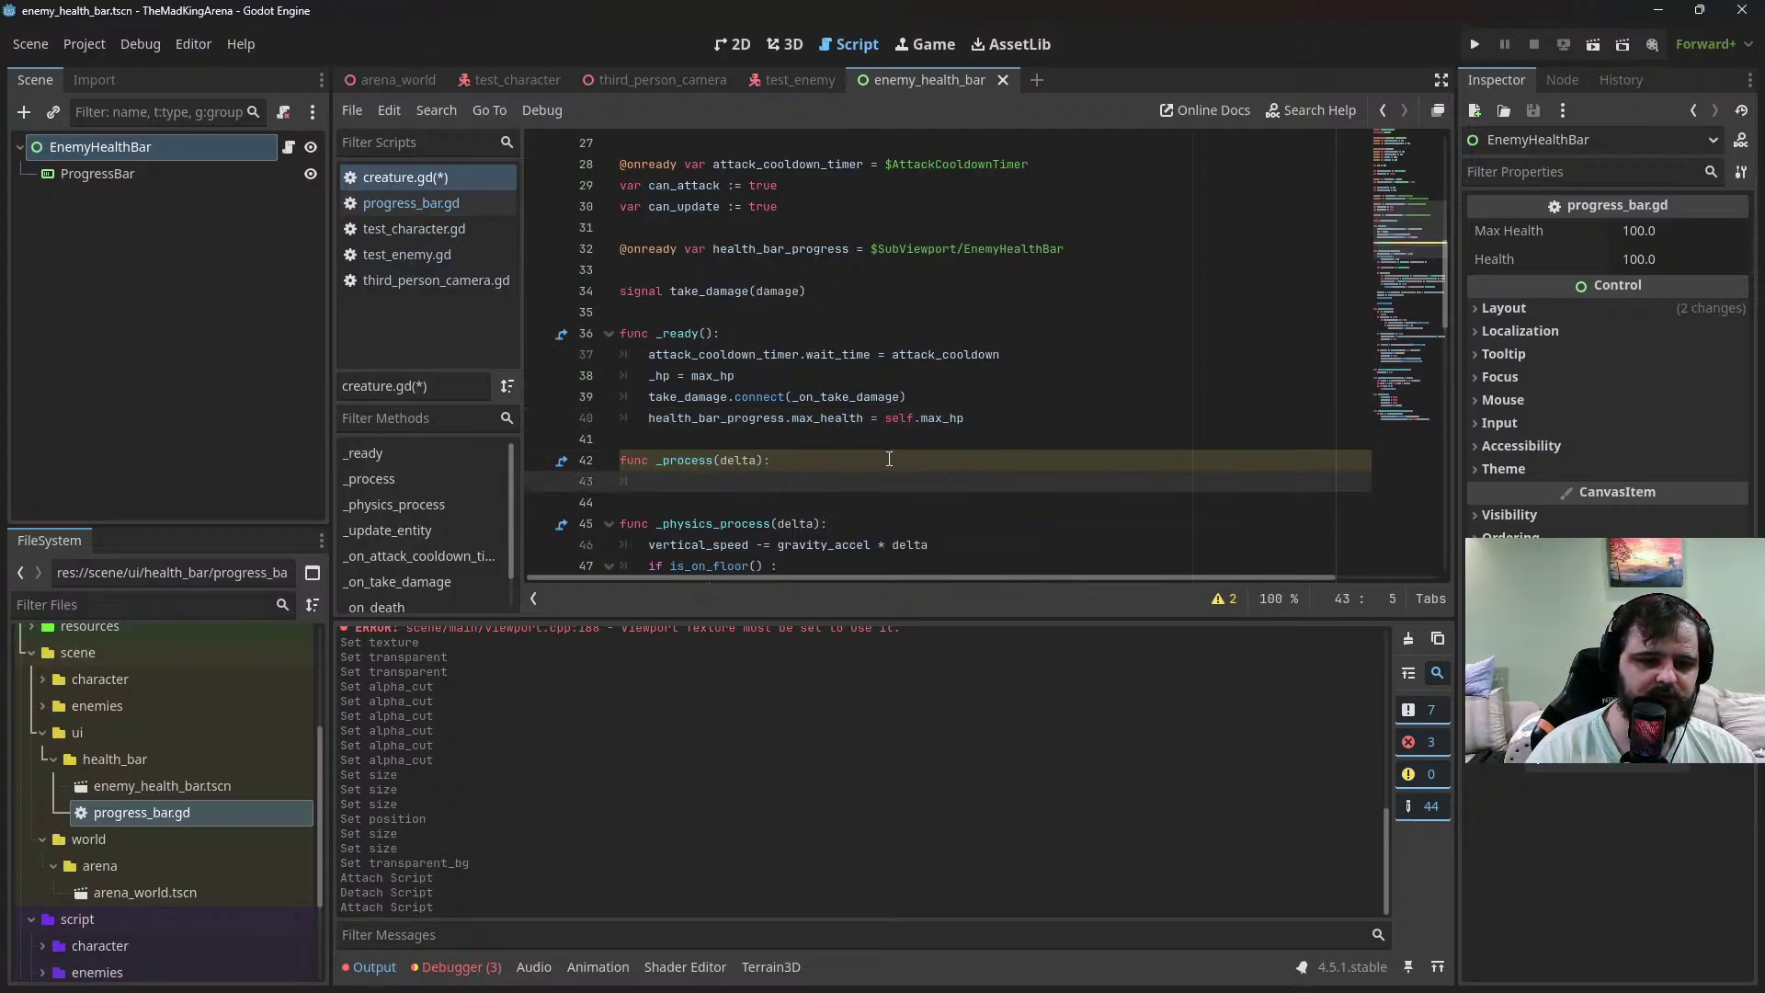
type("self.")
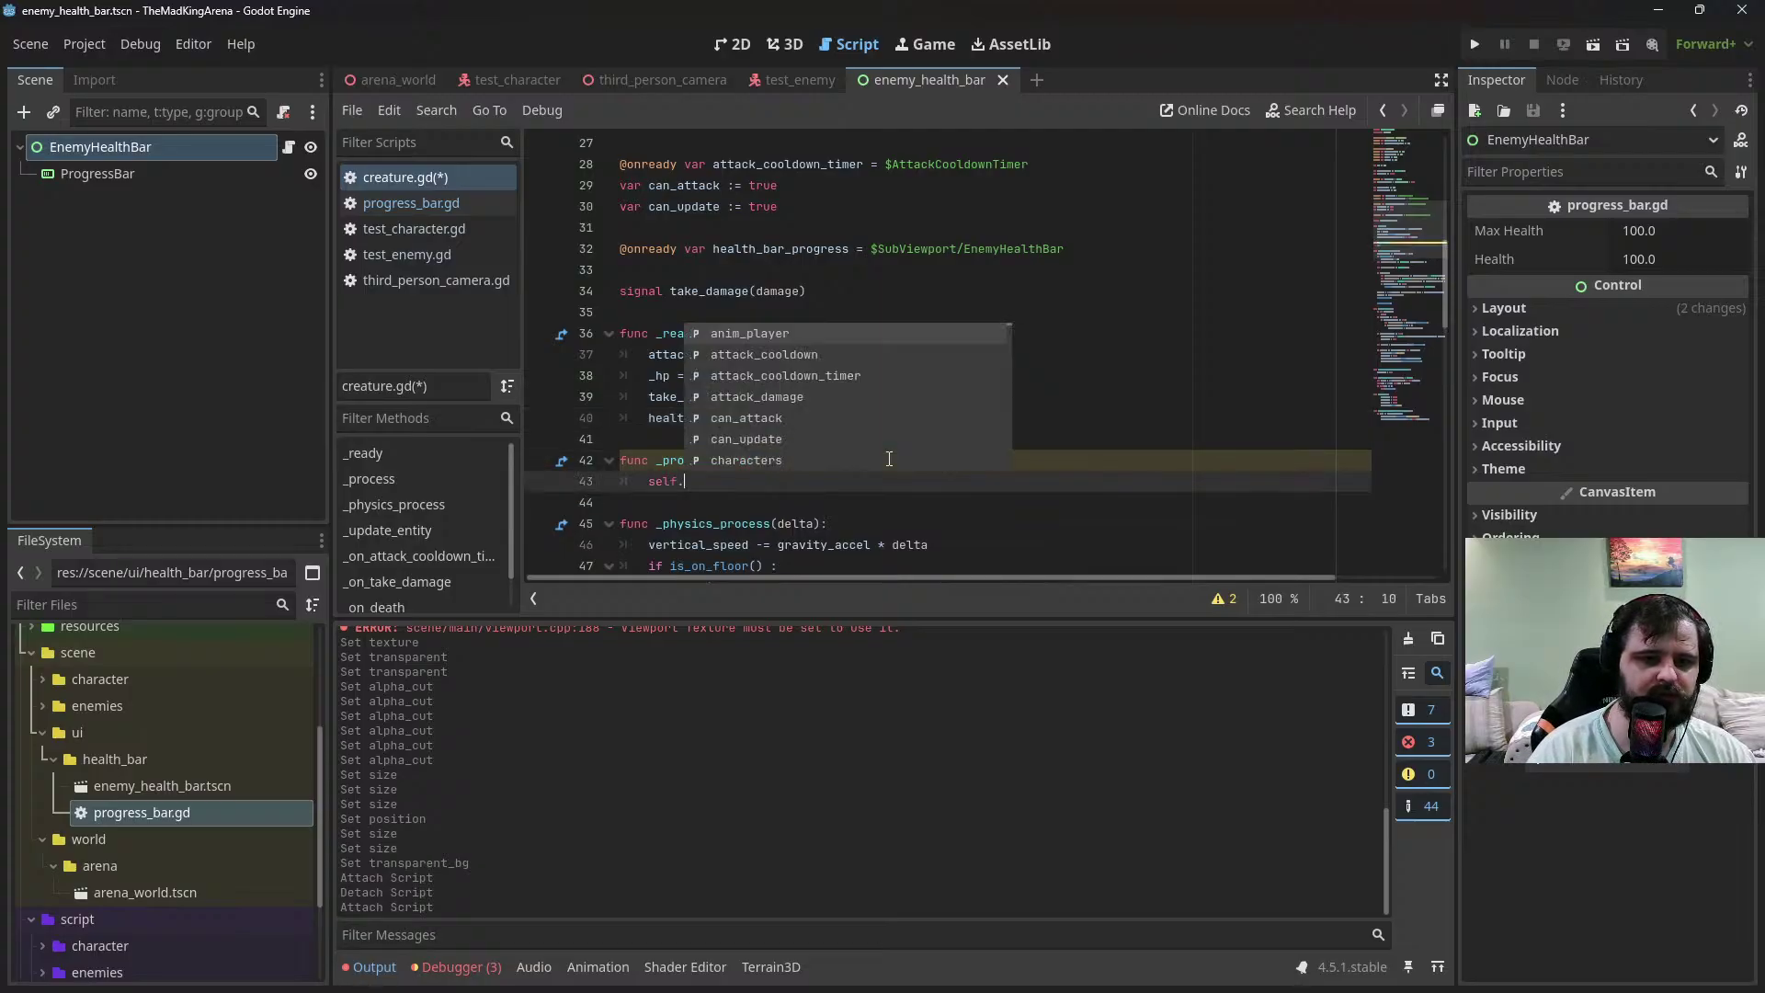
key("BackSpace")
key("BackSpace")
key("BackSpace")
key("BackSpace")
key("BackSpace")
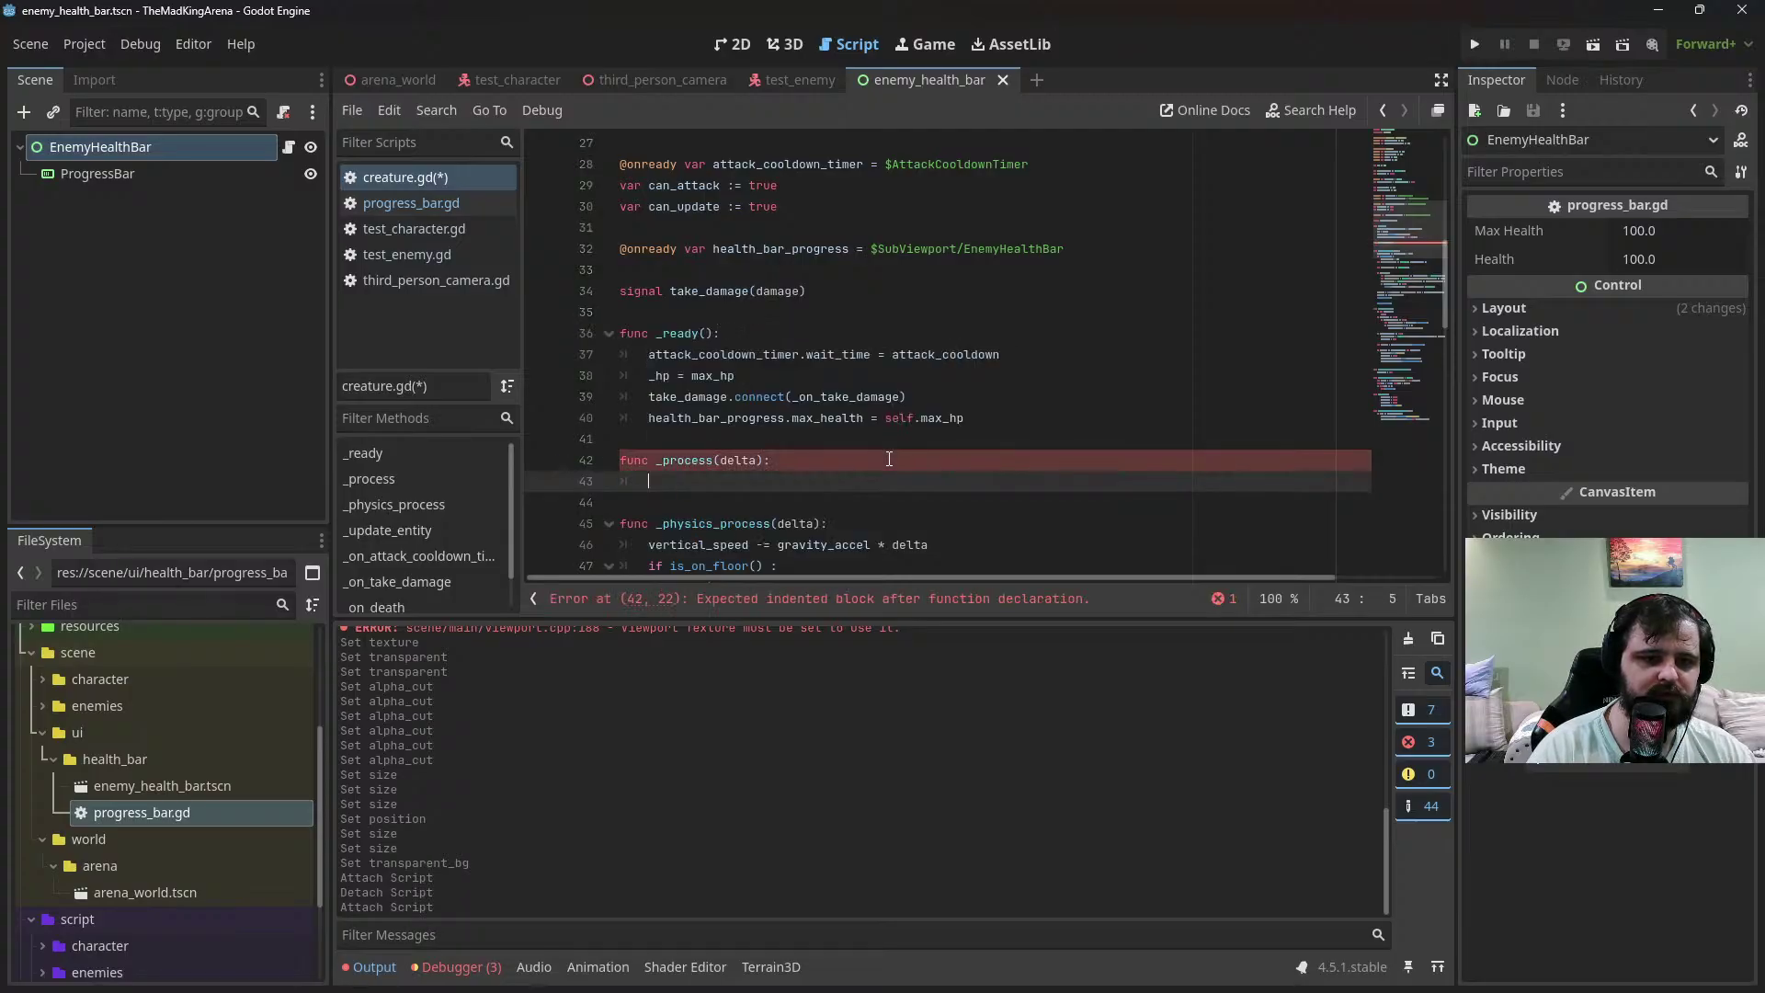
type("heal")
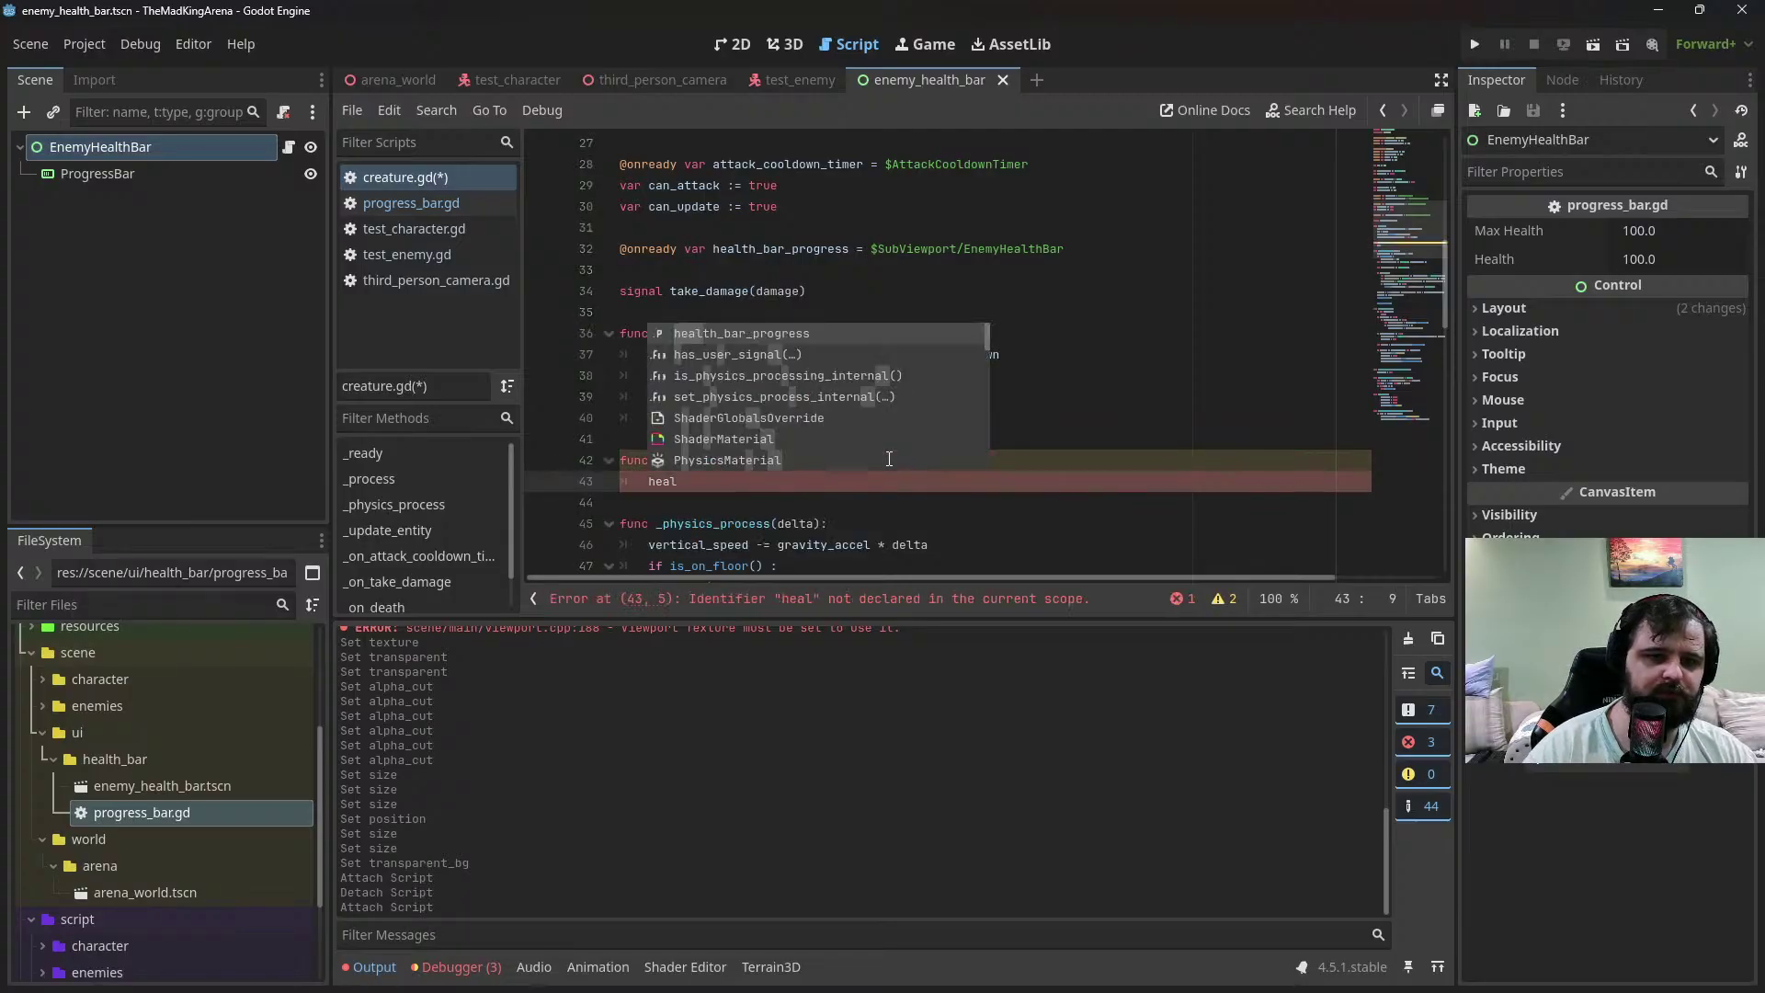
type("th_bar_progress.hea")
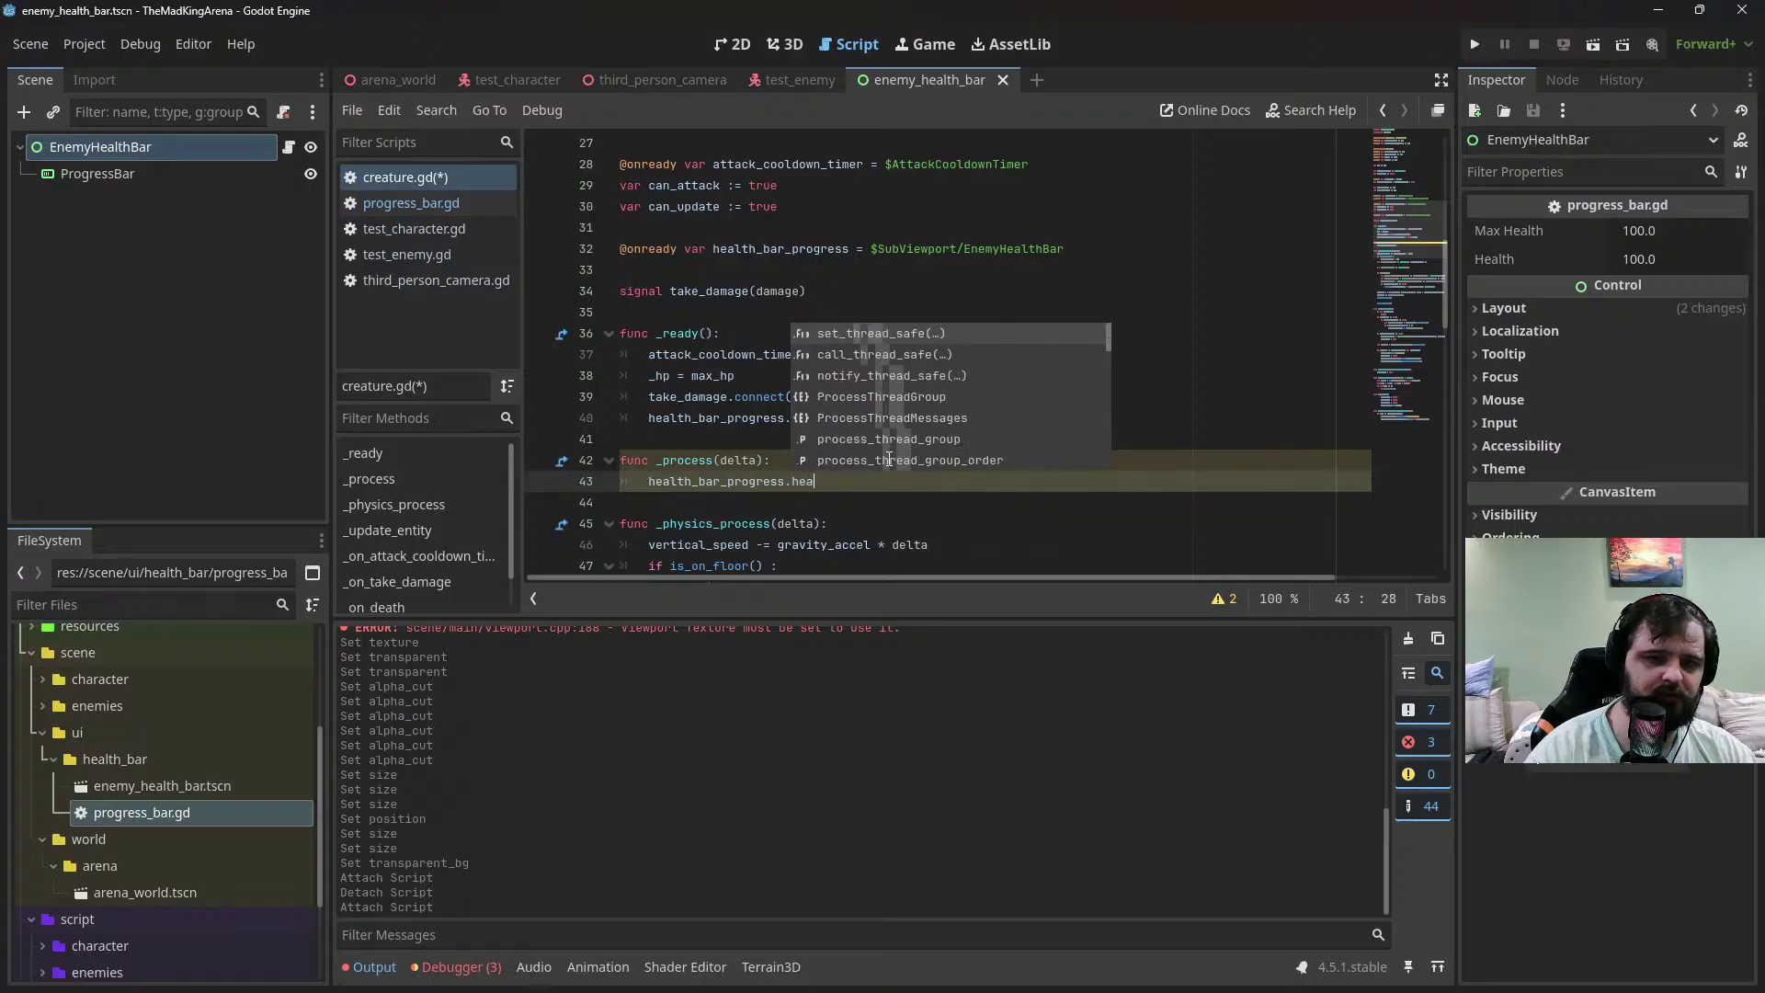
type("lth = ")
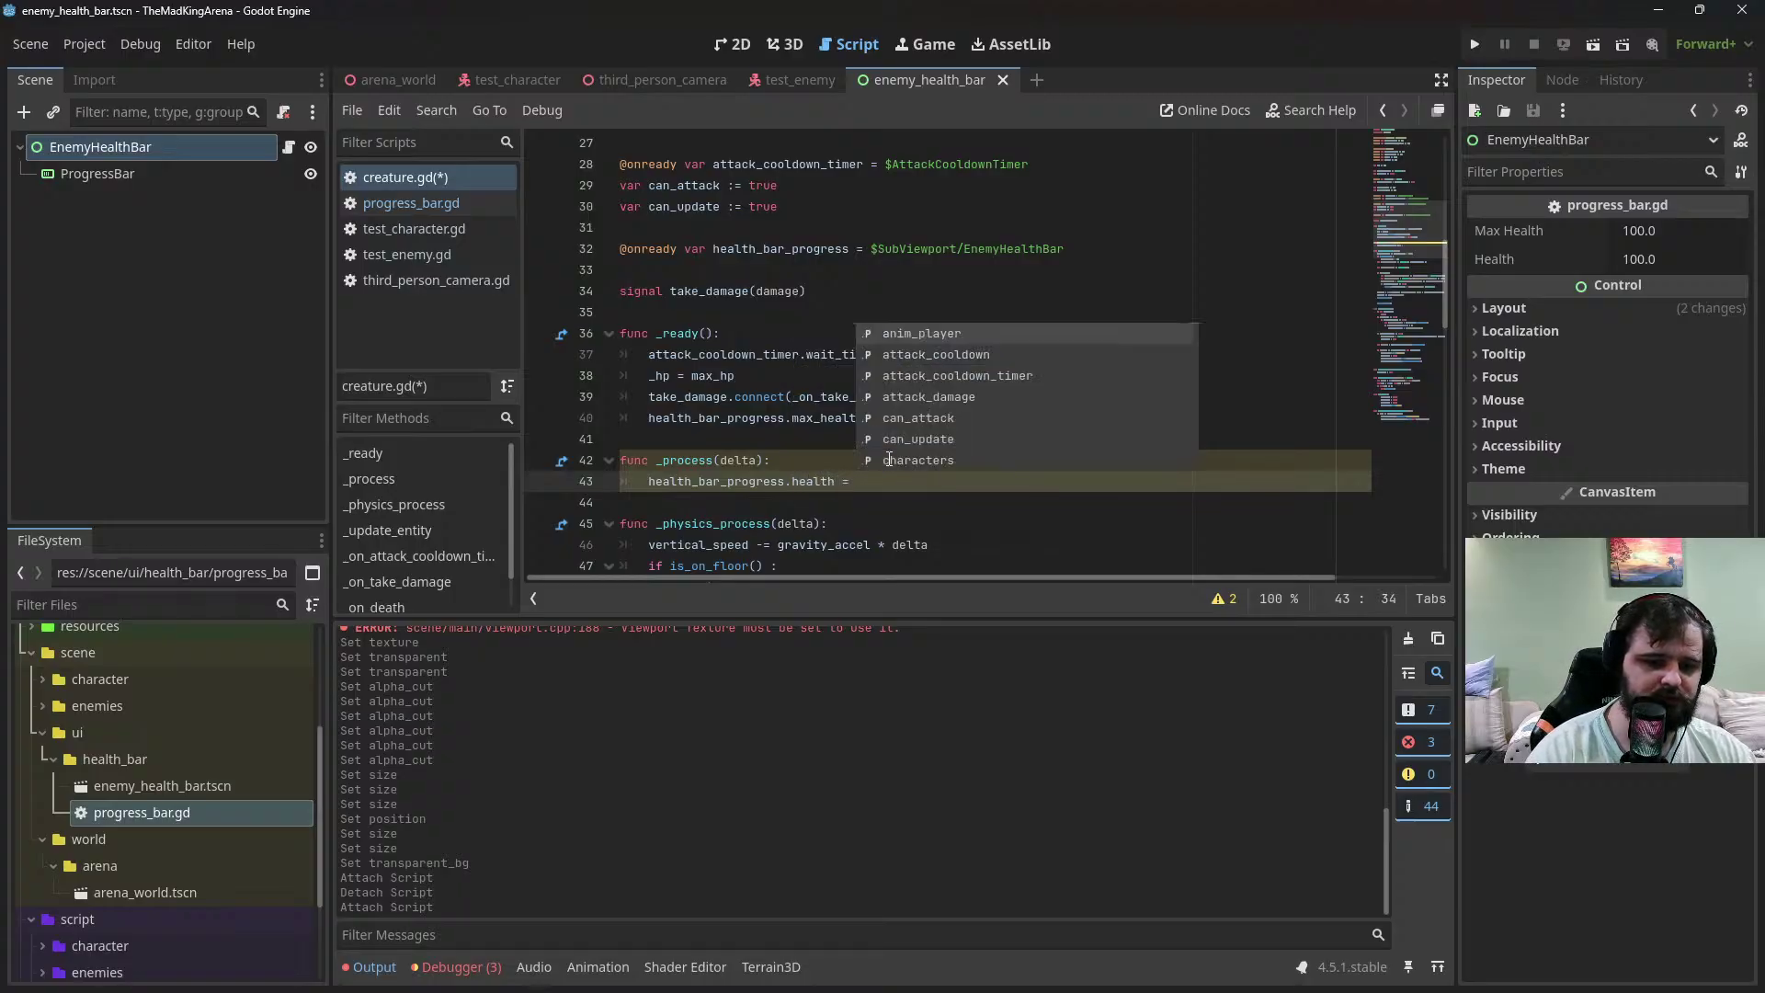
type("self._hp")
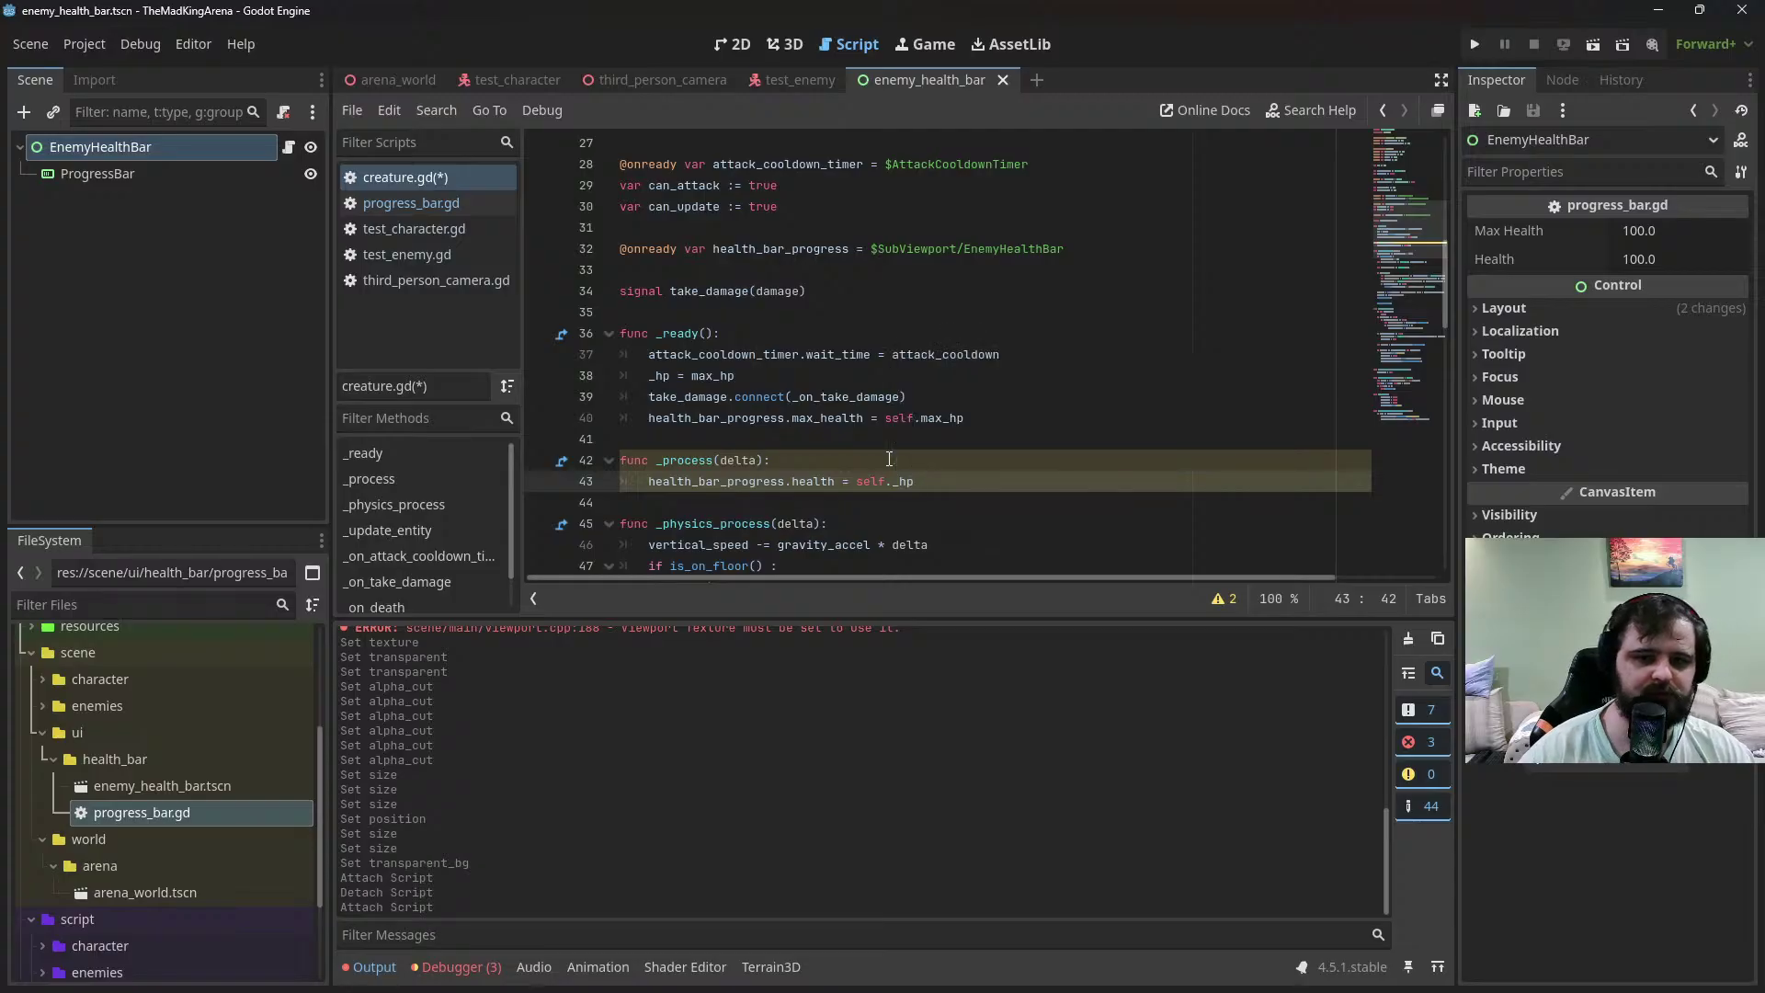
key("ctrl+s")
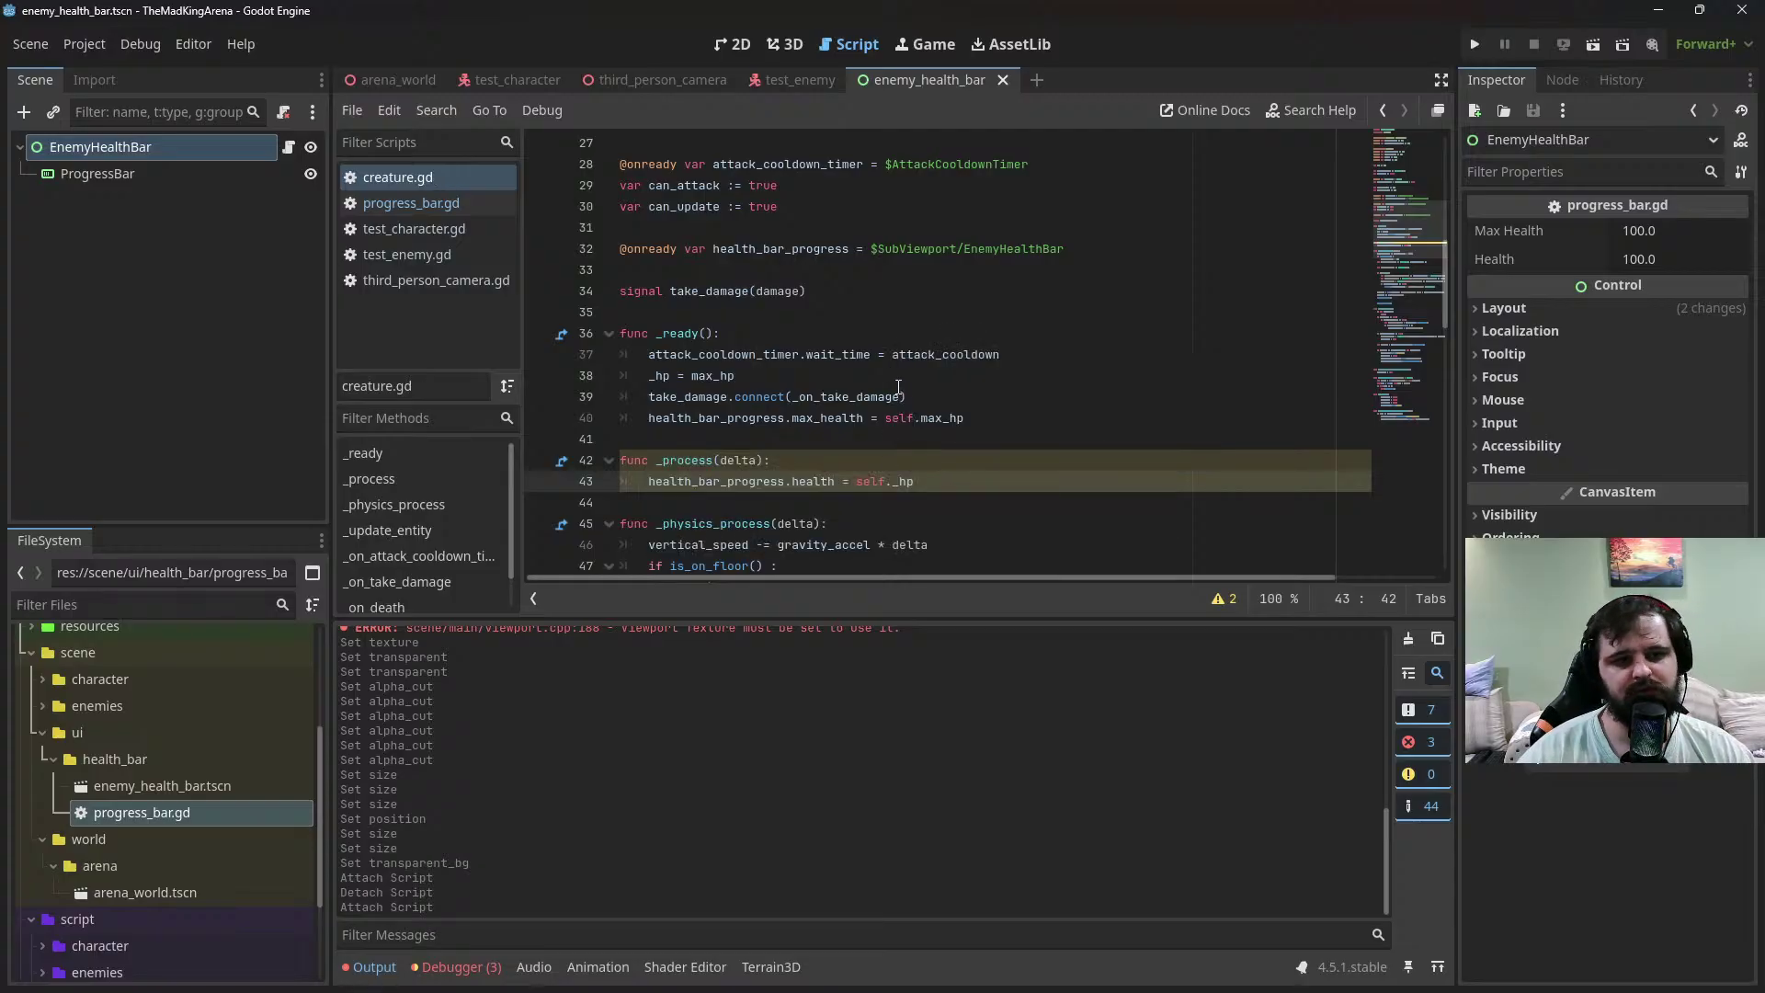
Test-run the arena_world scene and stop the game
left_click(391, 80)
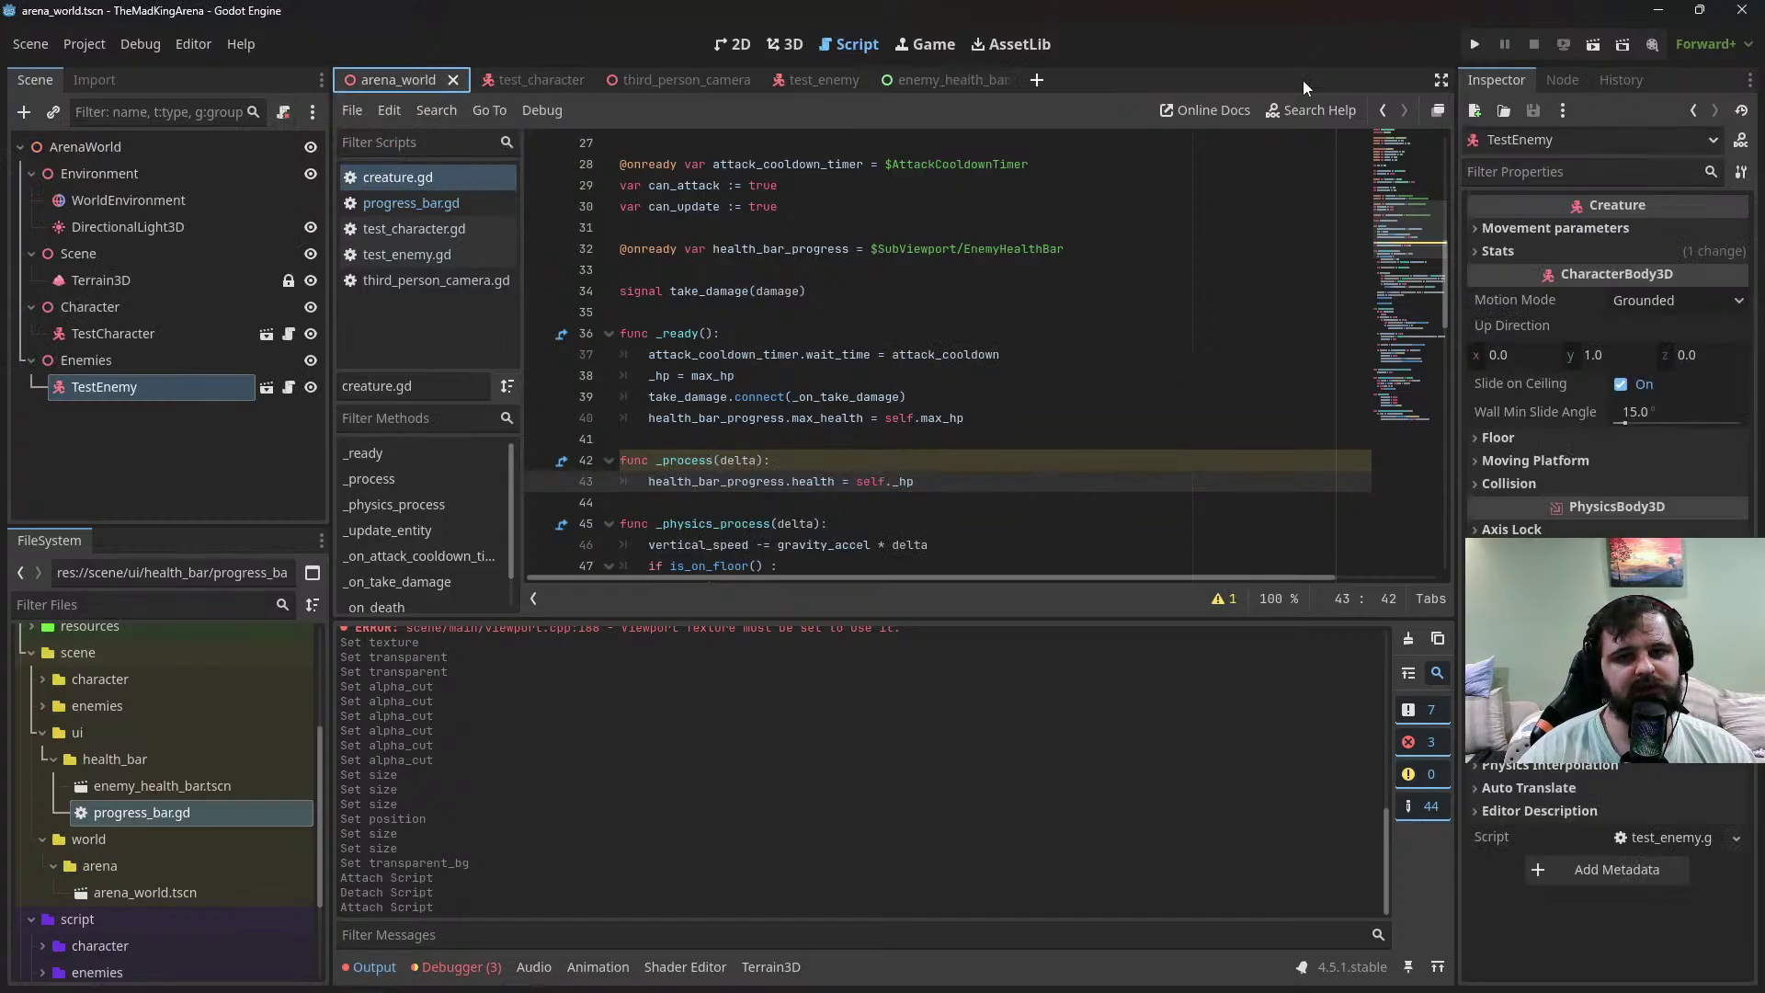
left_click(1590, 45)
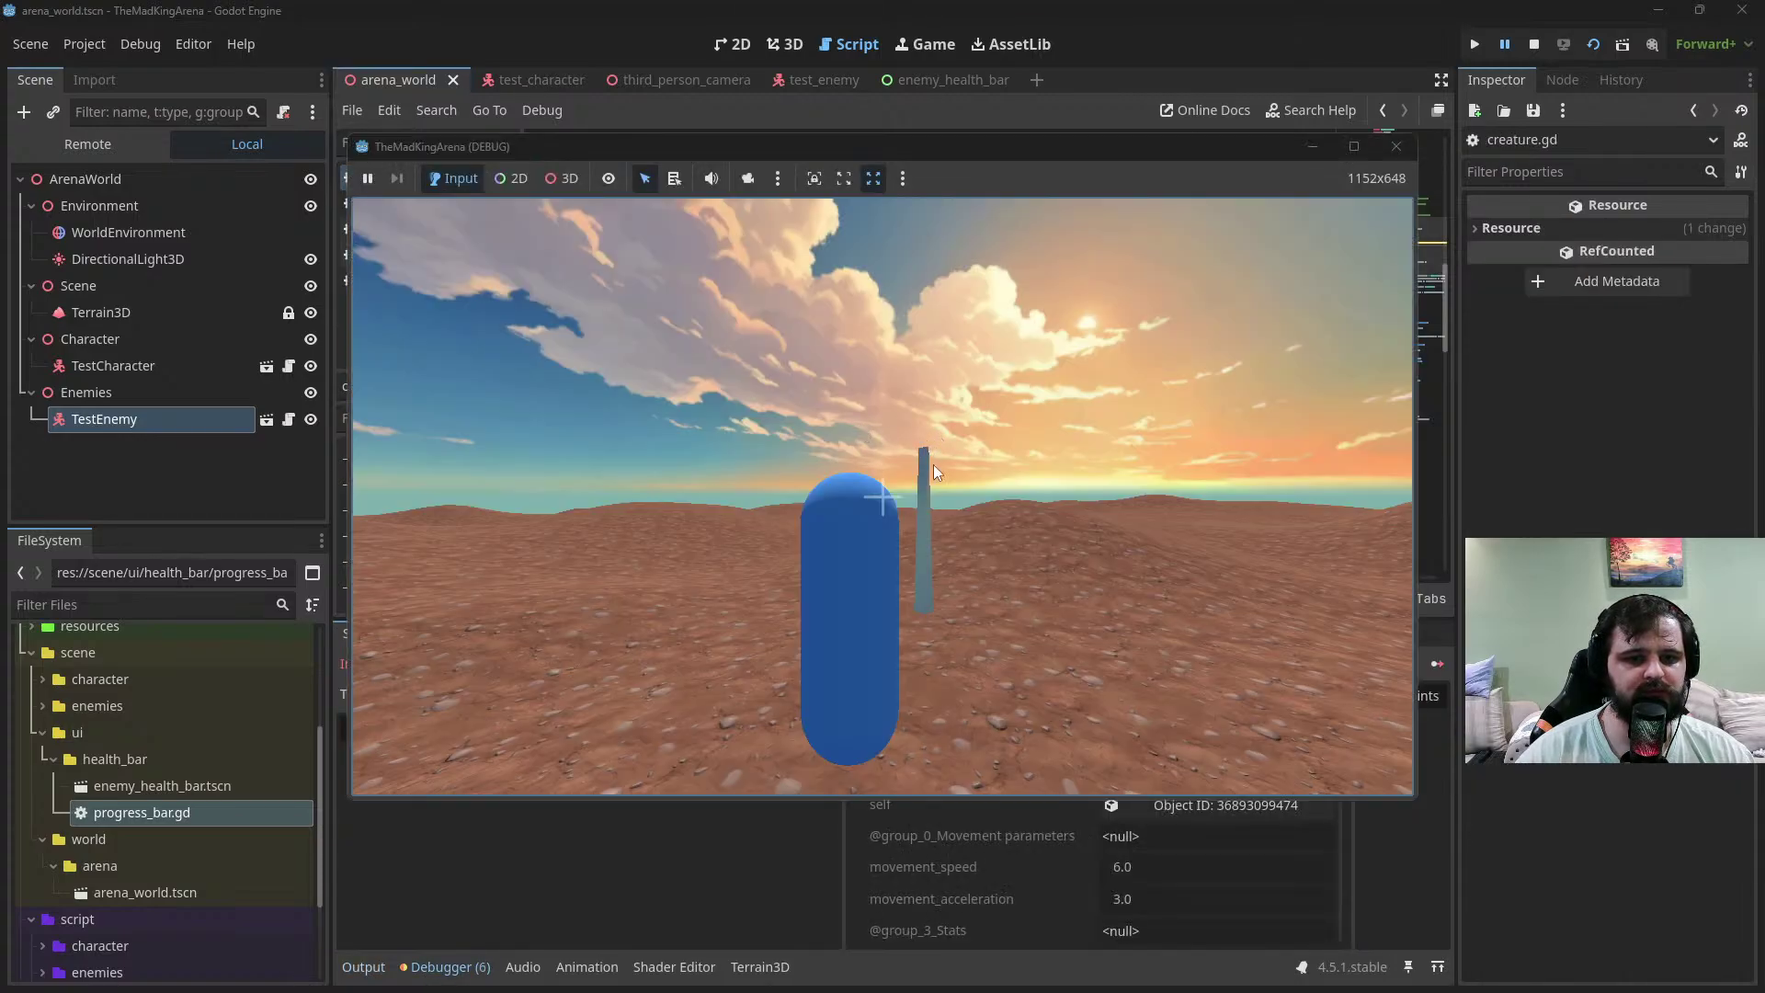
key("F8")
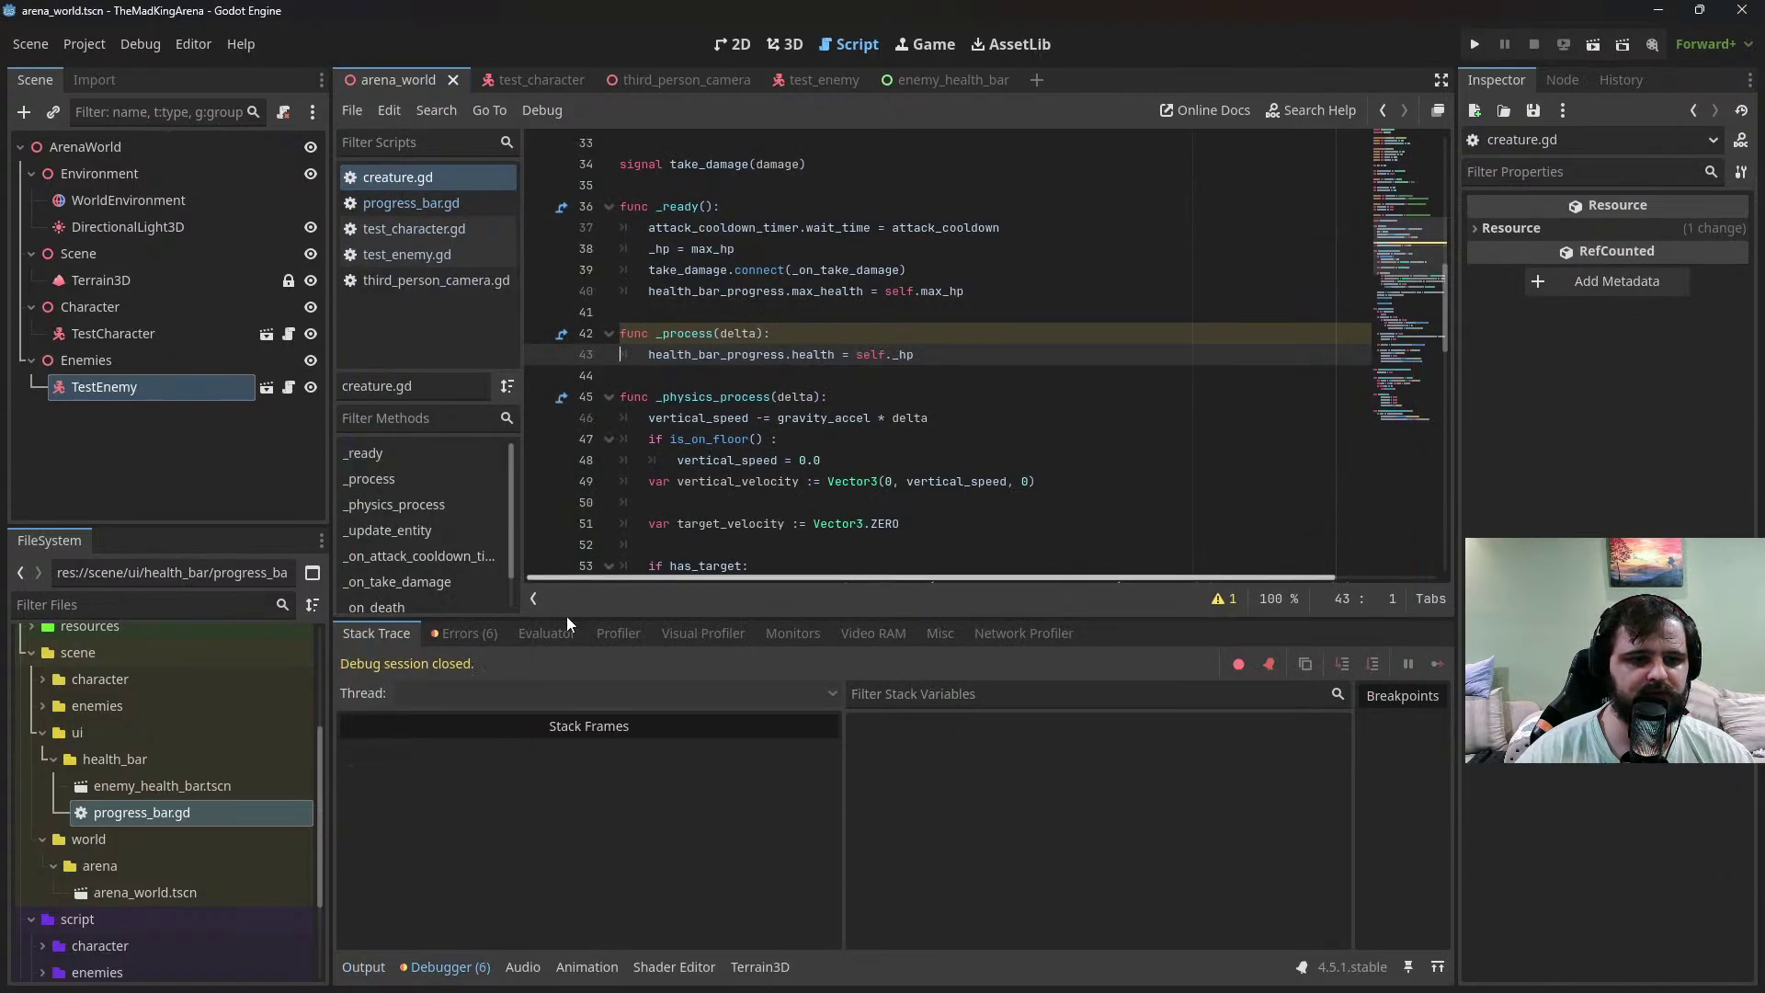
Rename the parameter of the _process function in creature.gd to _delta
scroll(731, 446, "up", 1)
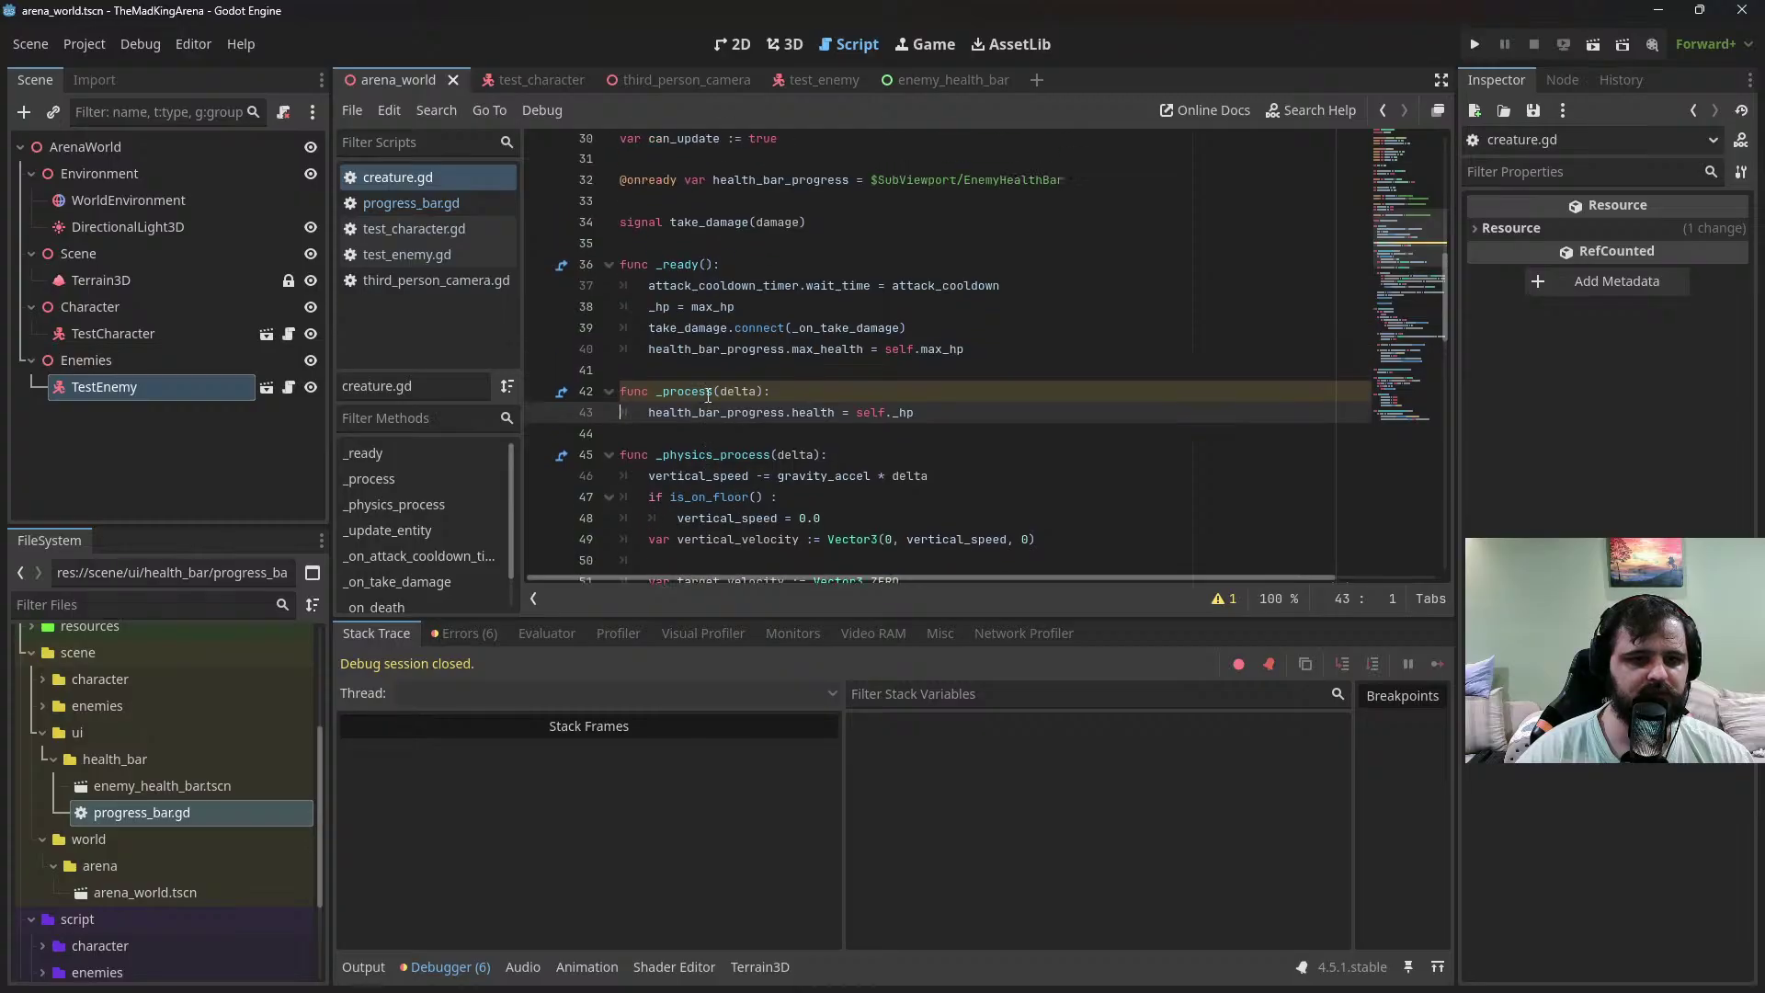
scroll(658, 338, "up", 9)
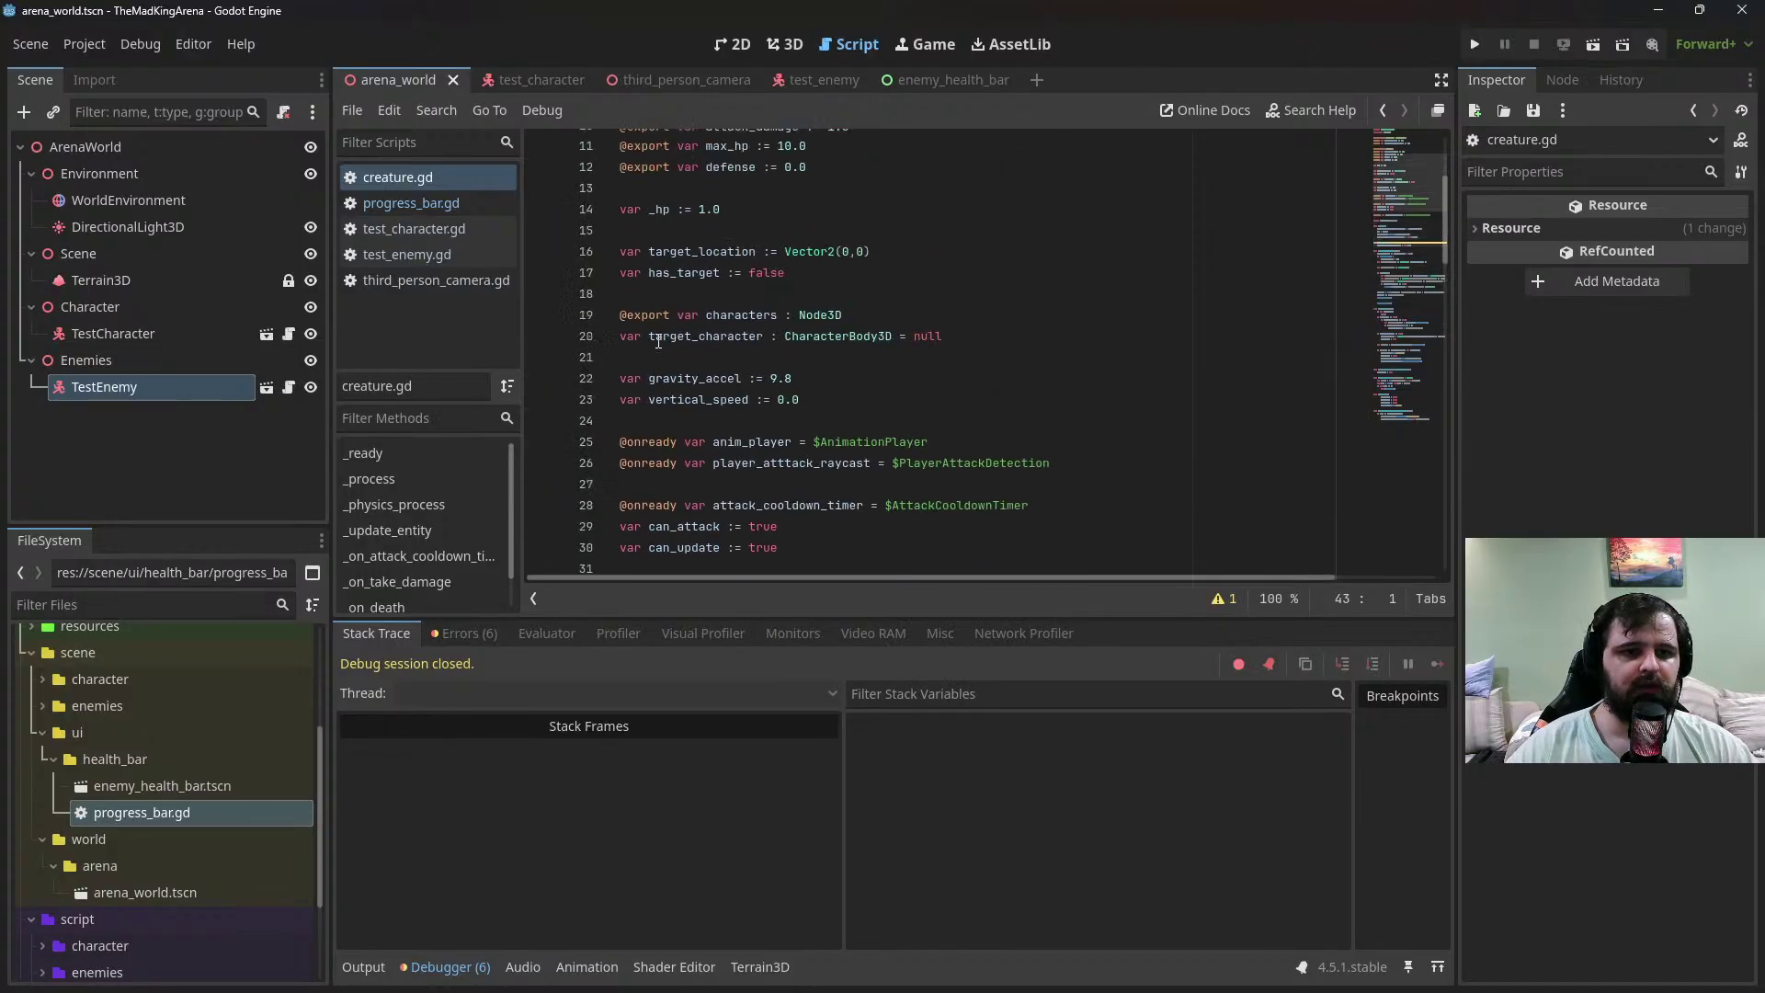
scroll(662, 342, "down", 8)
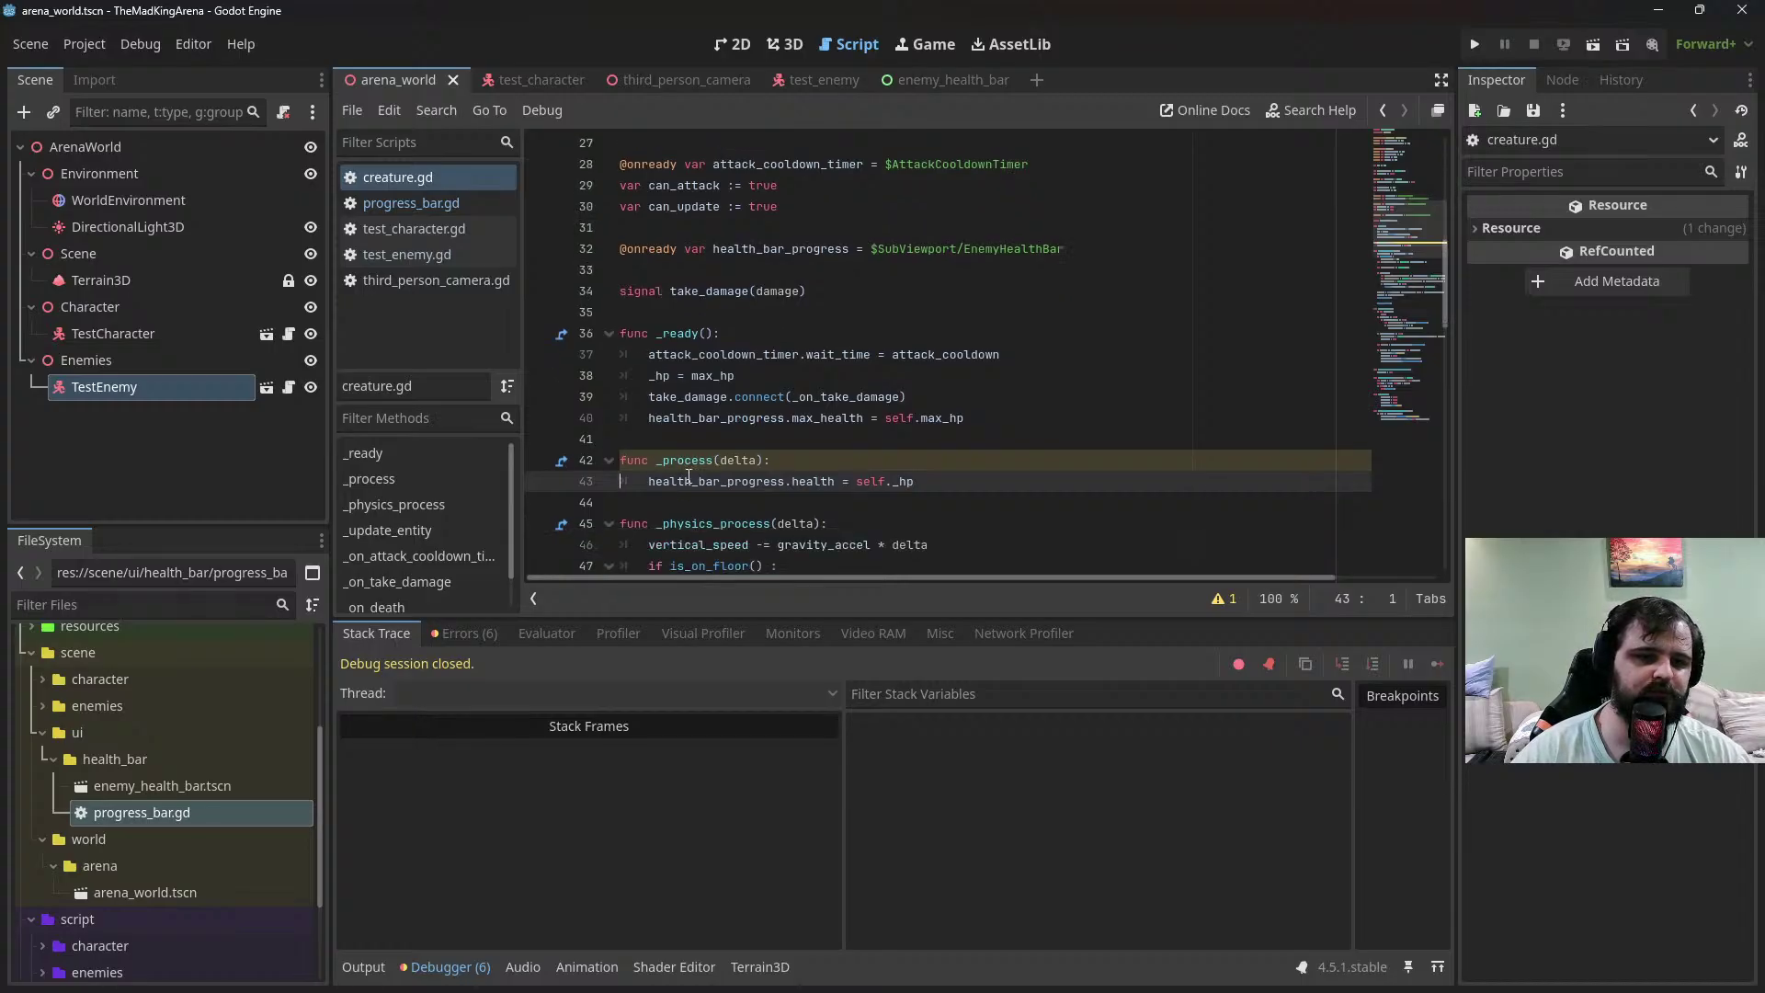
left_click(733, 459)
type("_")
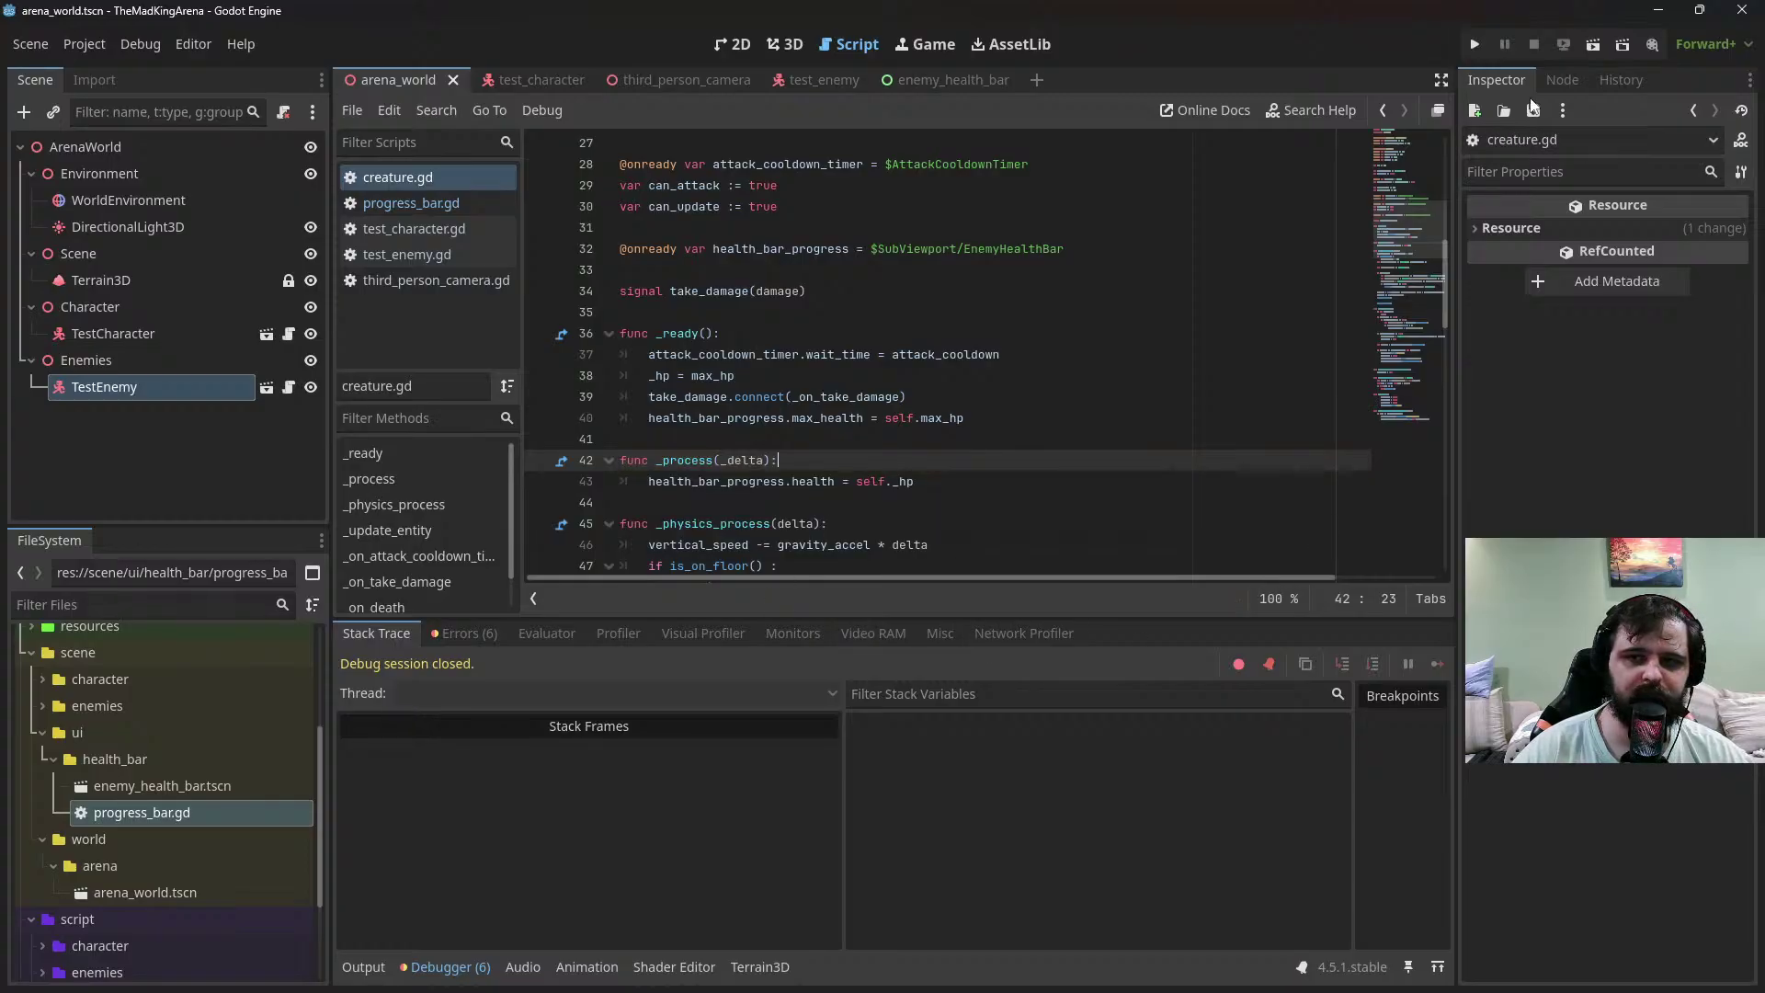
Run the arena_world scene again and examine the health_bar_progress declaration and the _hp references in creature.gd
left_click(1579, 52)
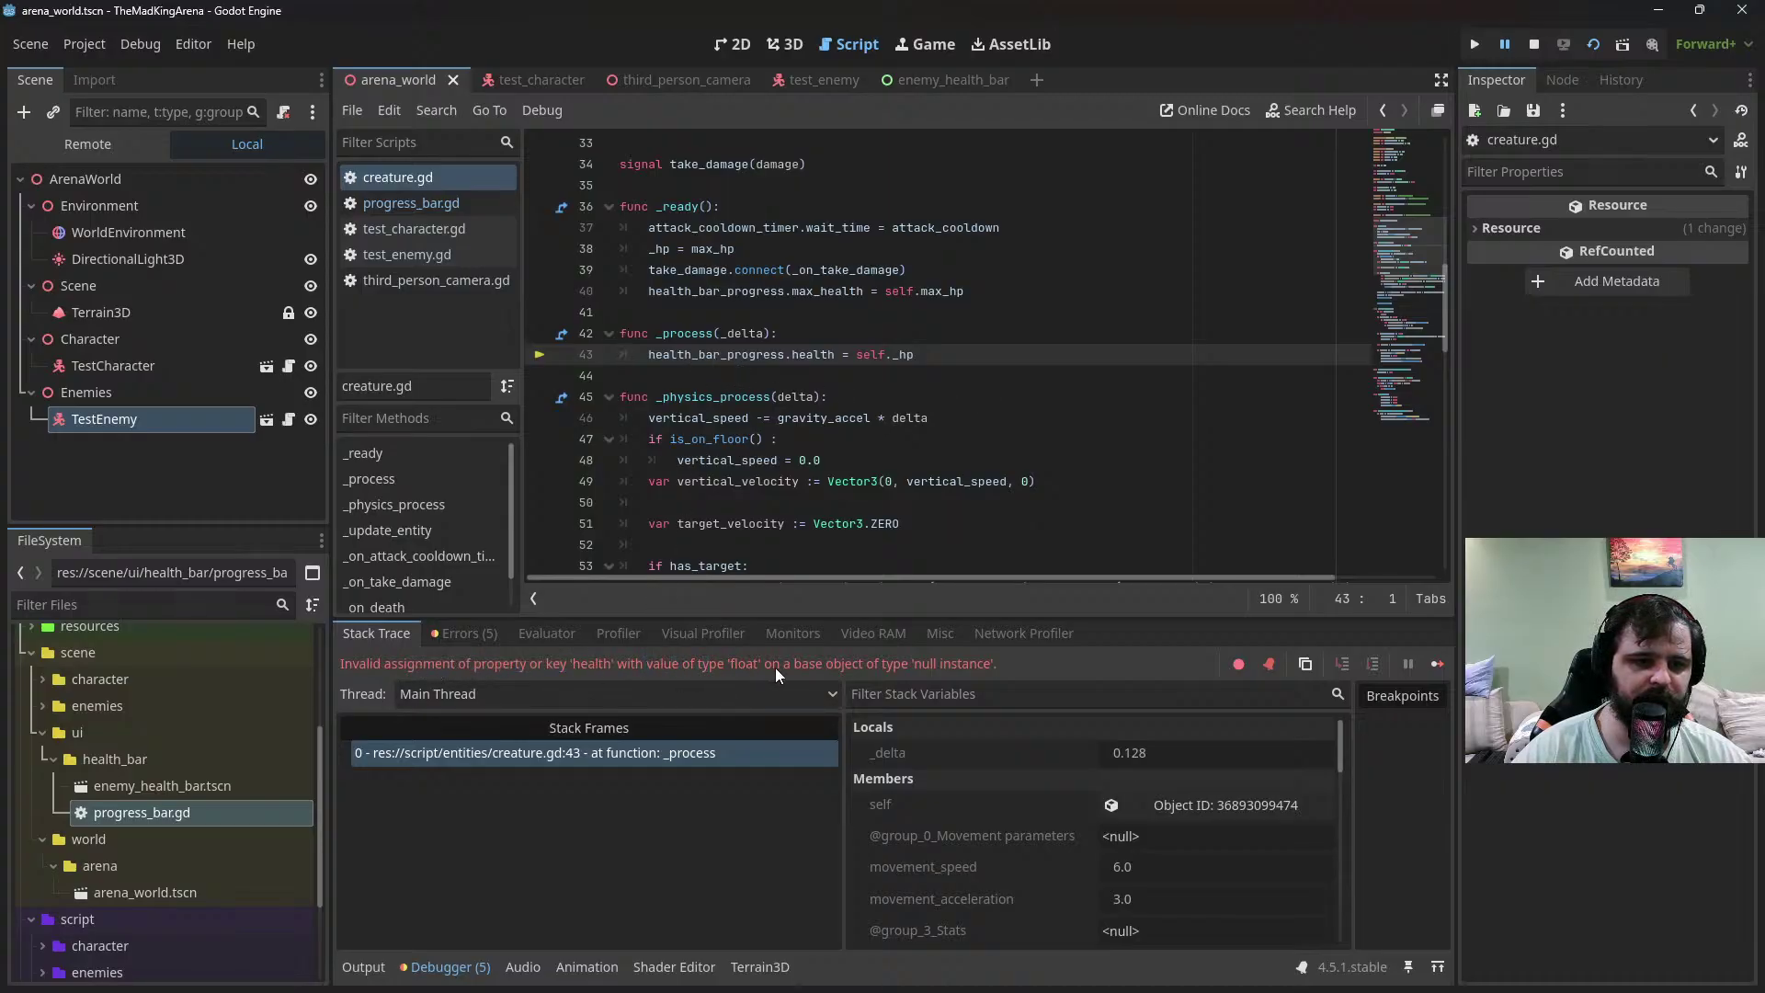
left_click(896, 333)
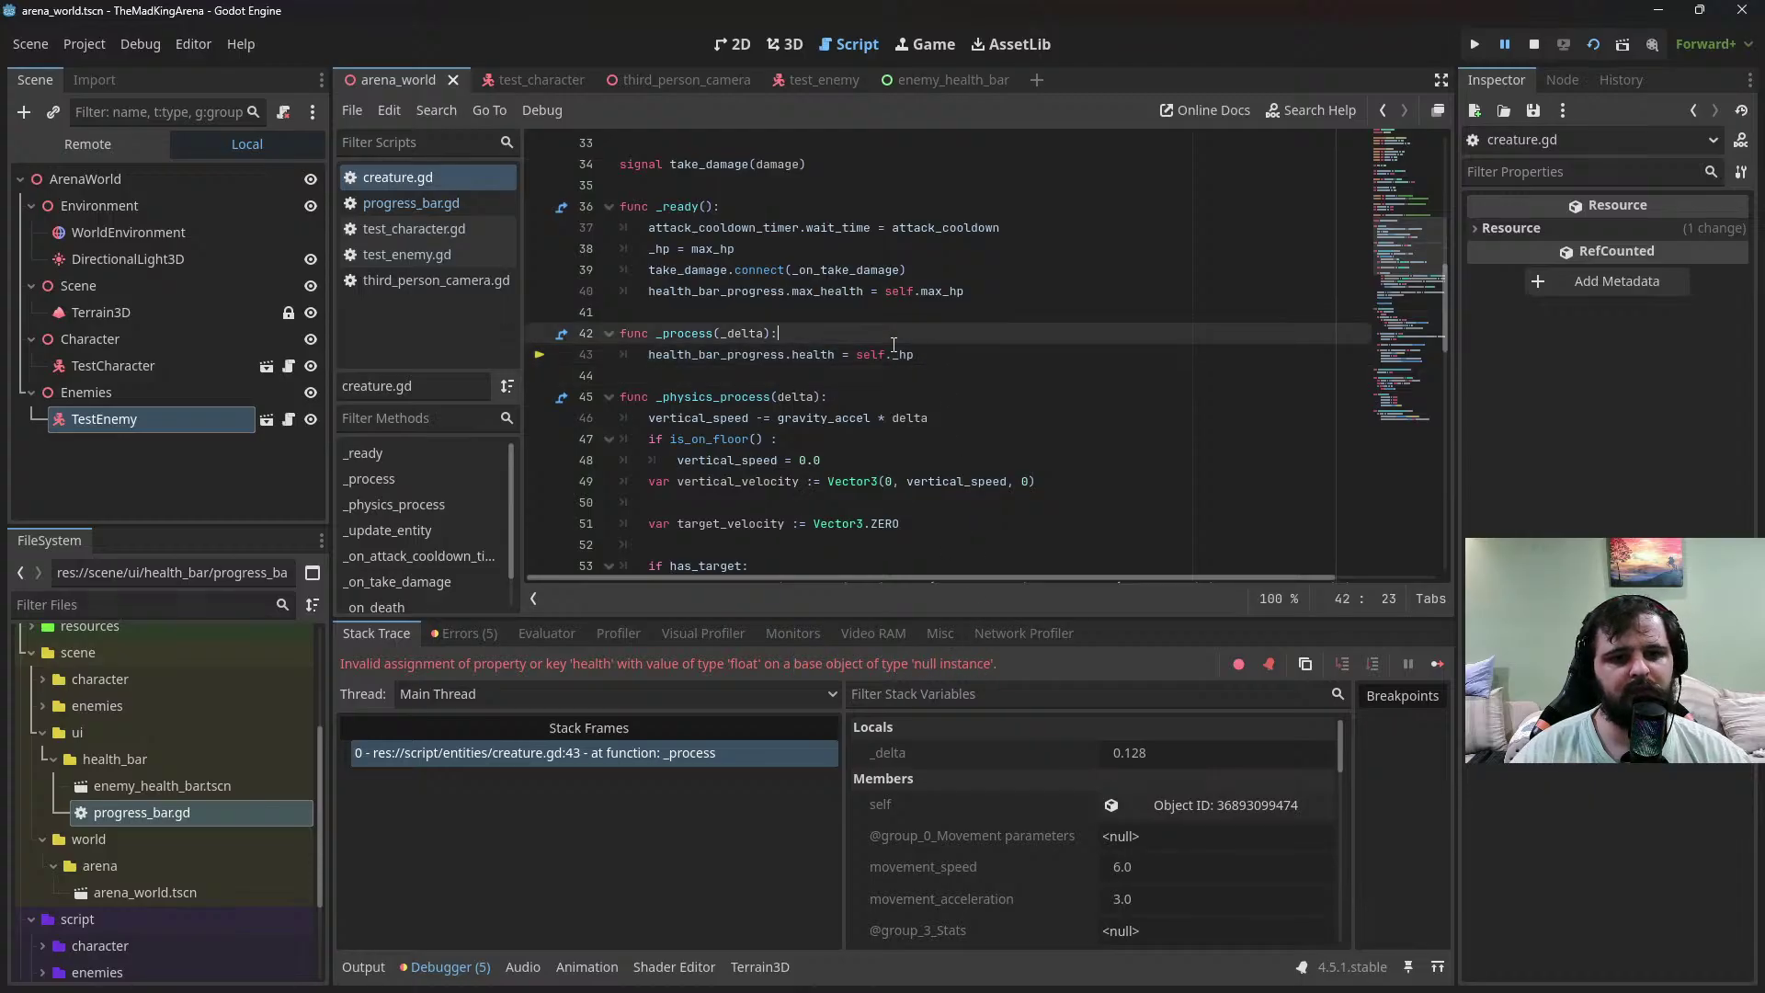
double_click(904, 354)
scroll(925, 376, "up", 1)
scroll(920, 380, "up", 1)
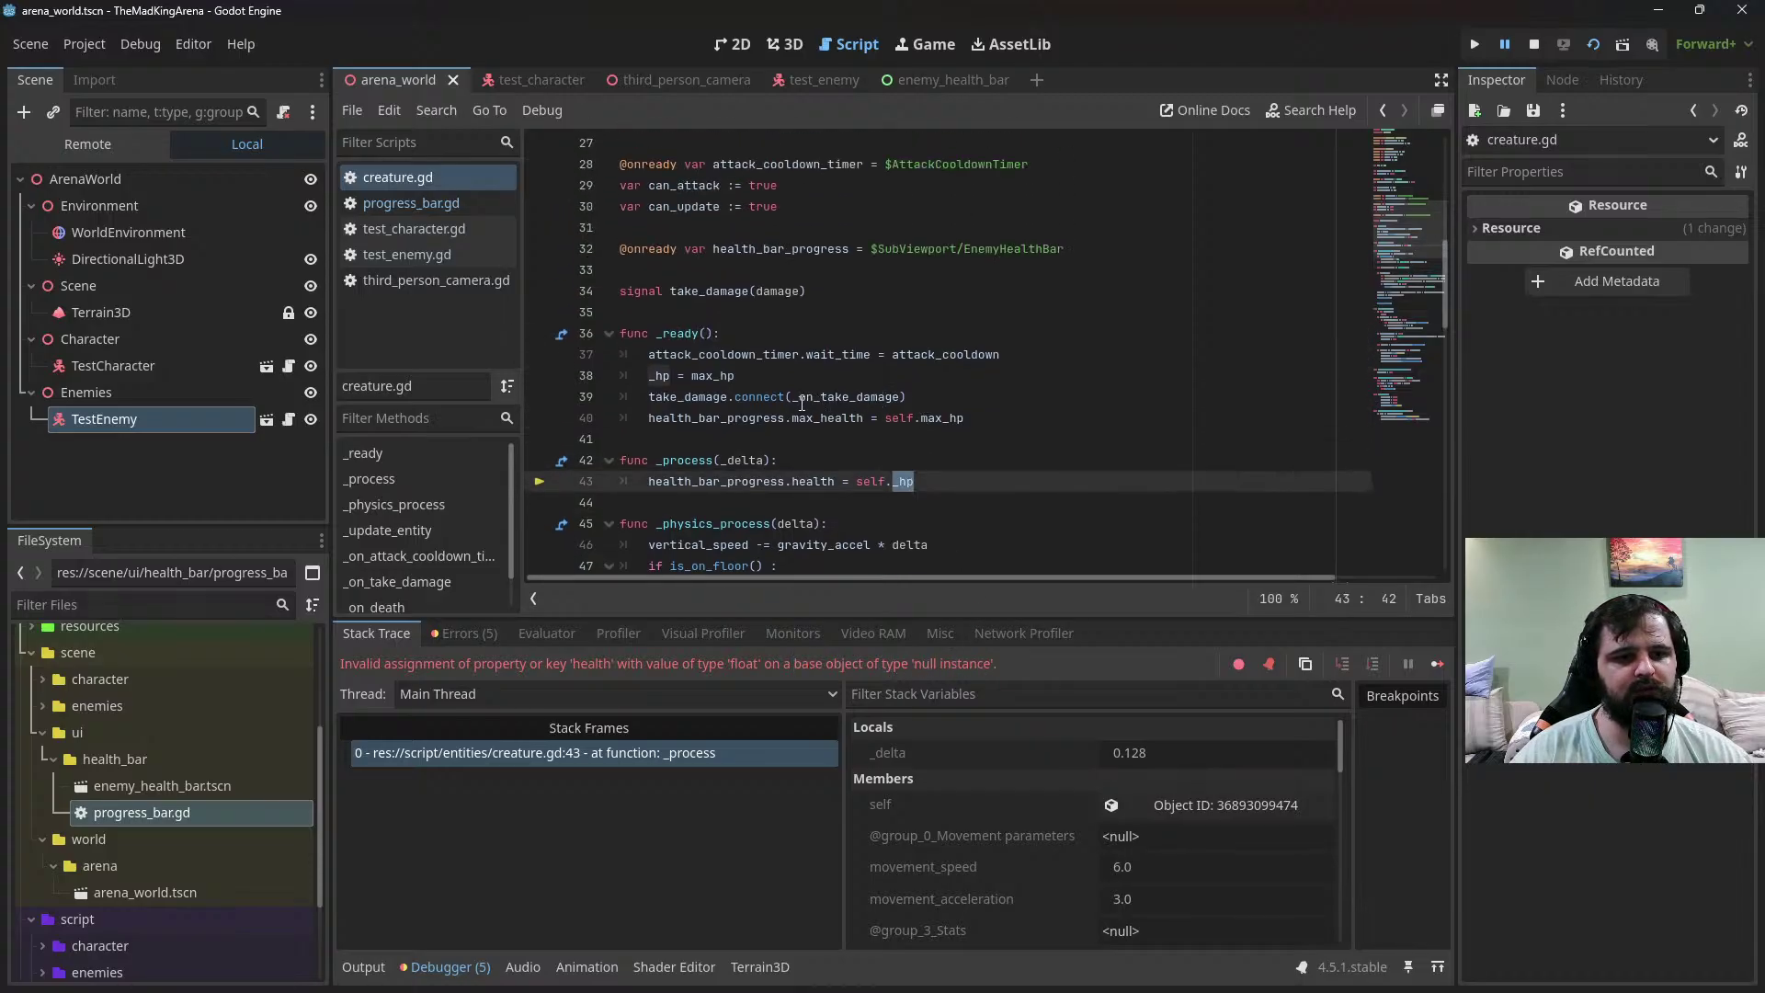
scroll(761, 401, "up", 5)
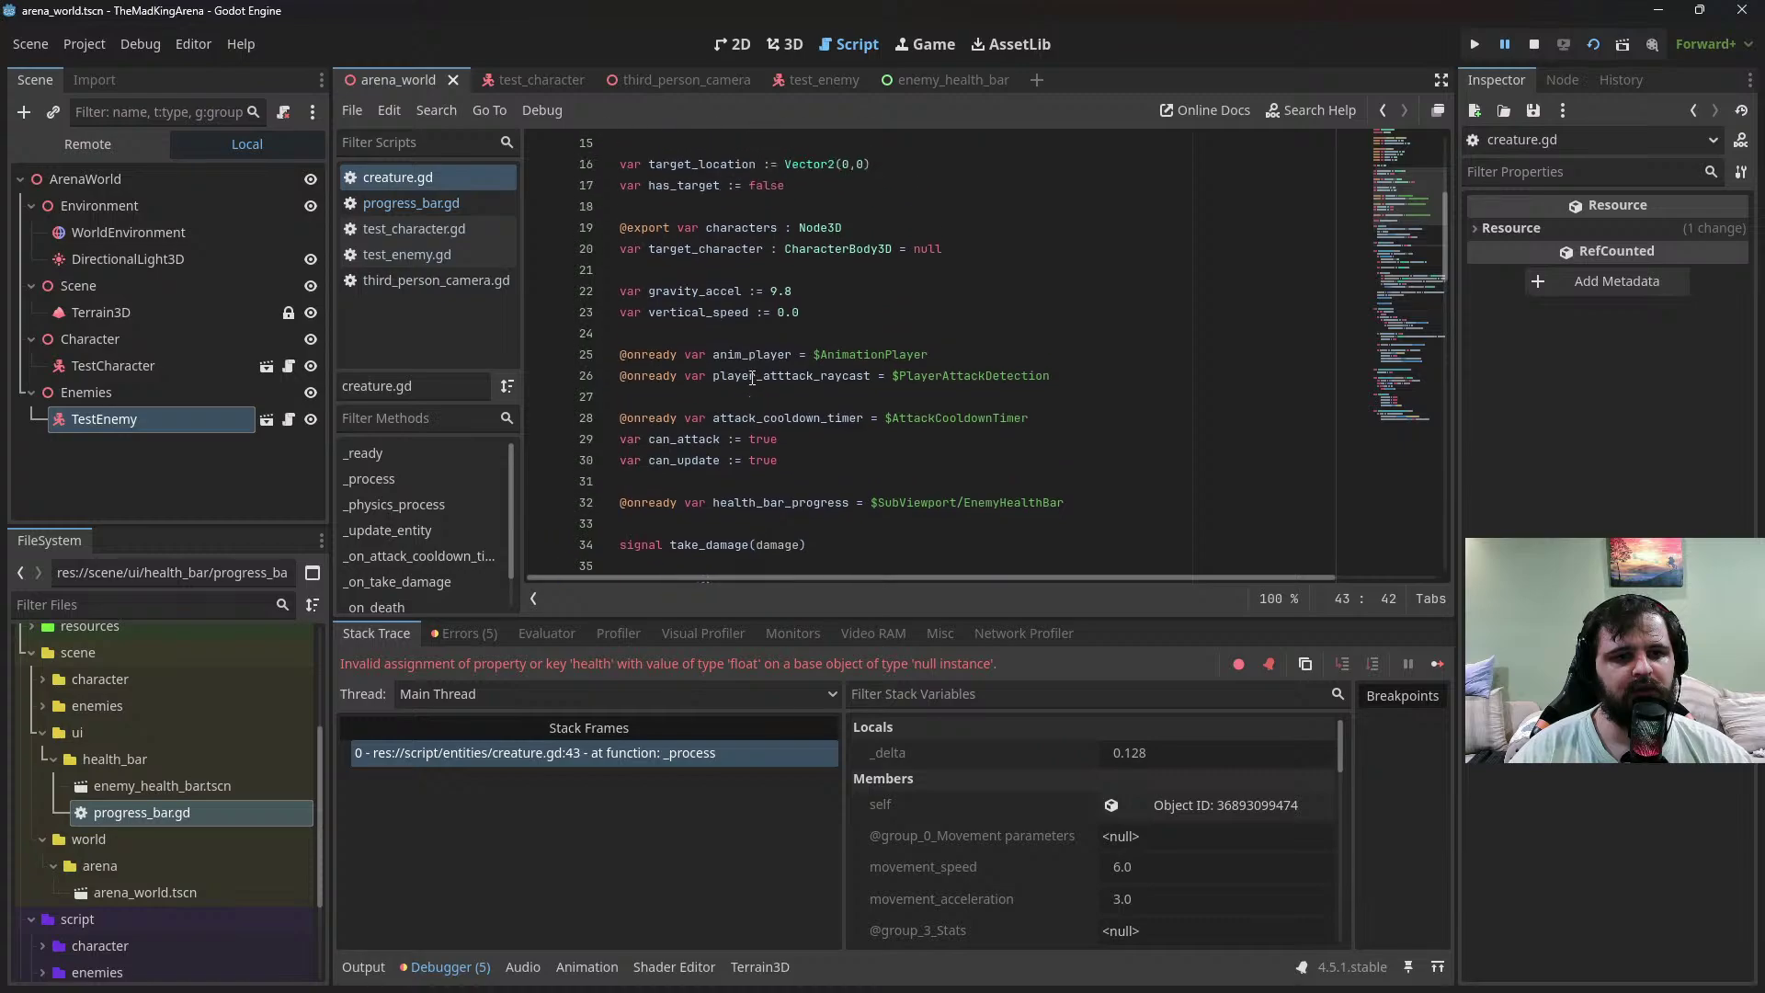
scroll(726, 405, "up", 1)
scroll(722, 354, "down", 5)
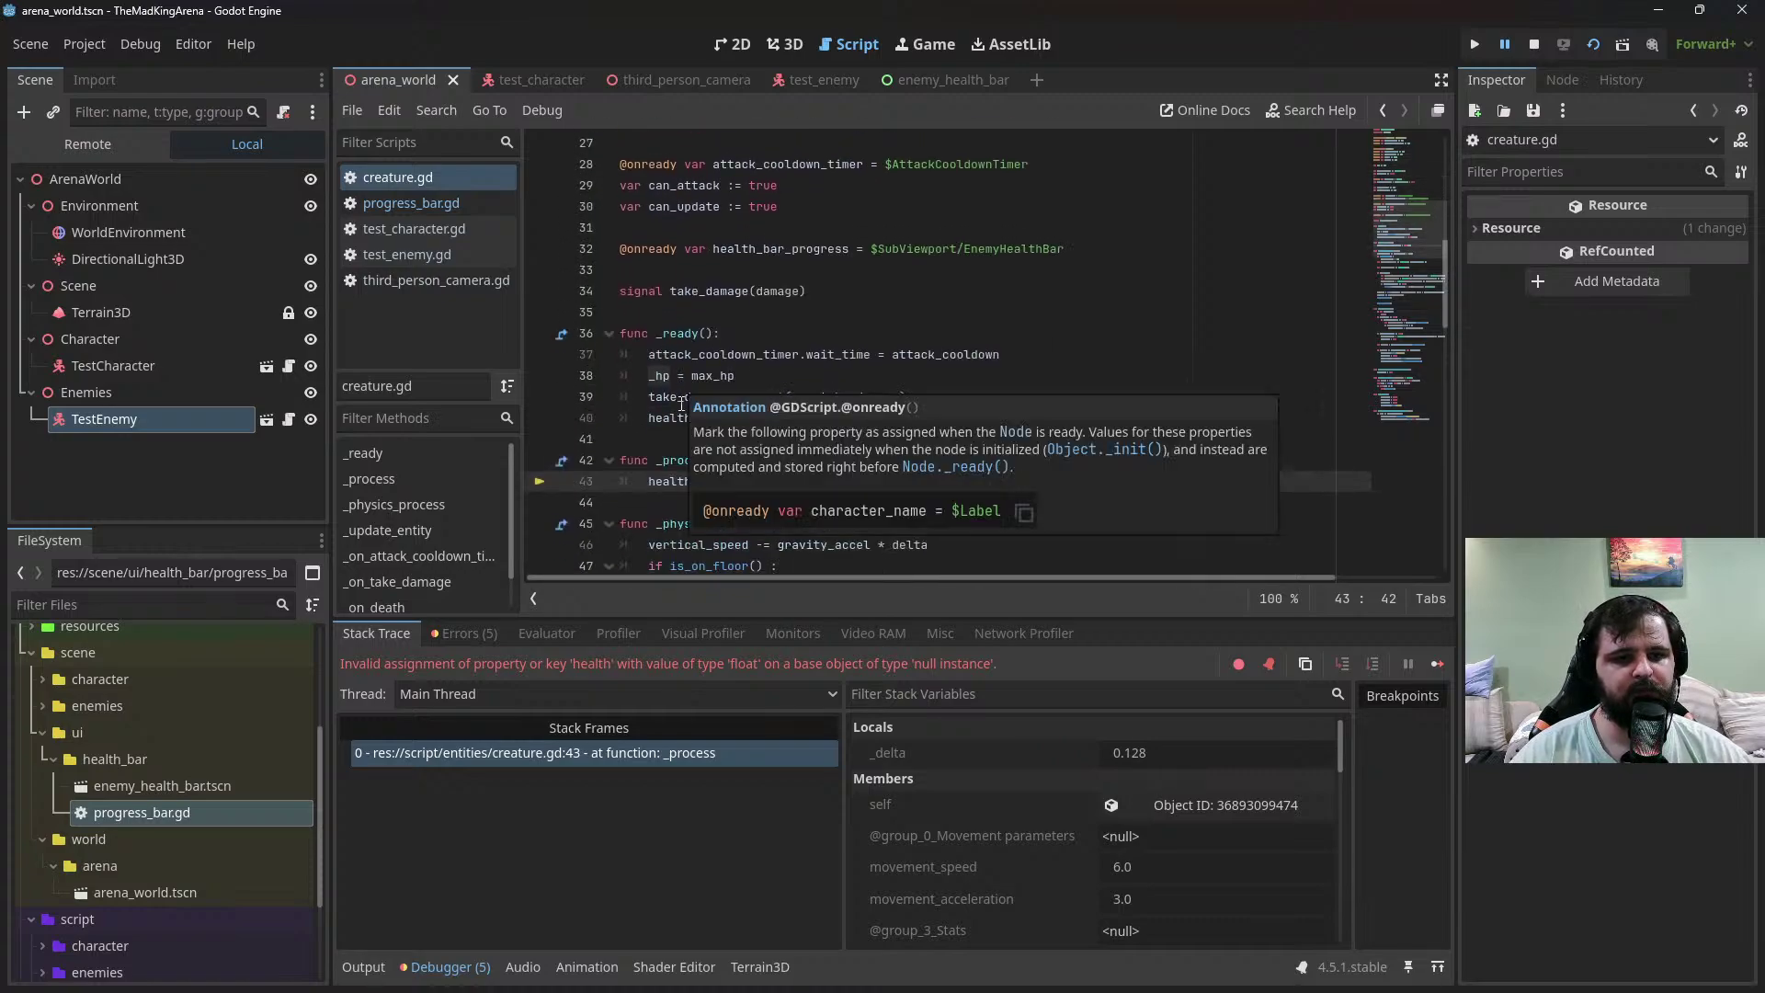
scroll(693, 465, "down", 1)
Wrap the health_bar_progress.health assignment in the _process function in an if self._hp != null: condition, indenting the assignment beneath it
left_click(943, 469)
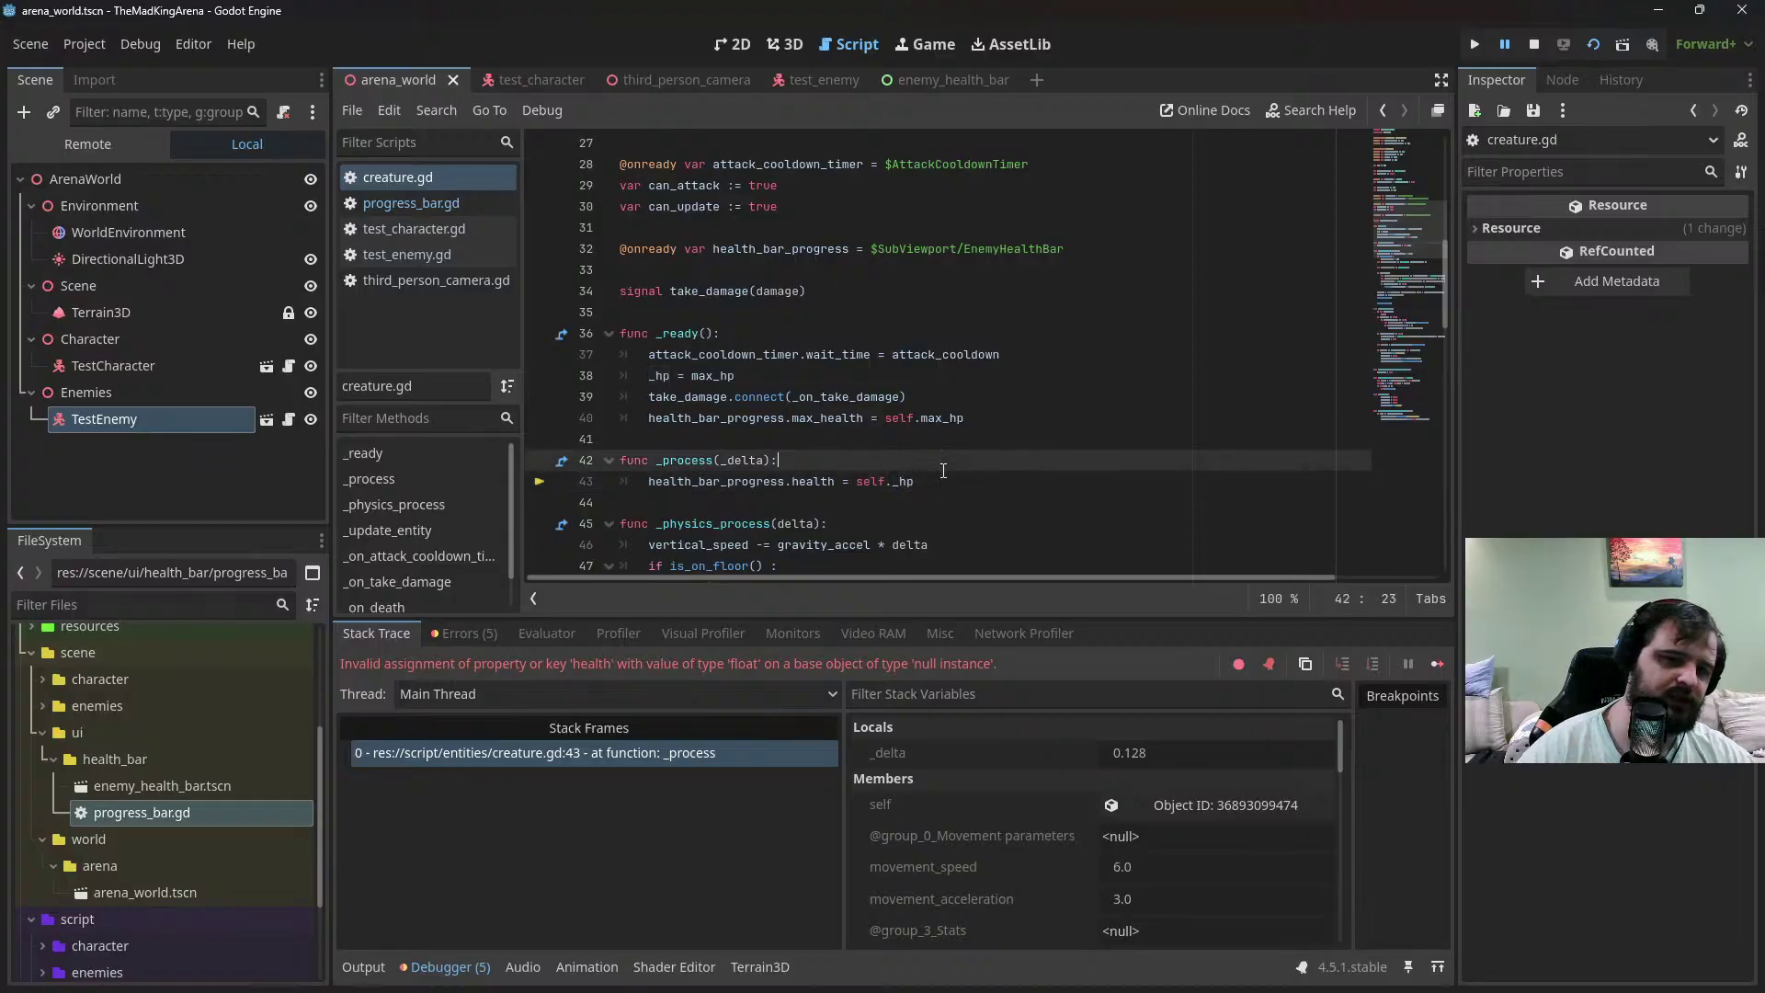
key("Return")
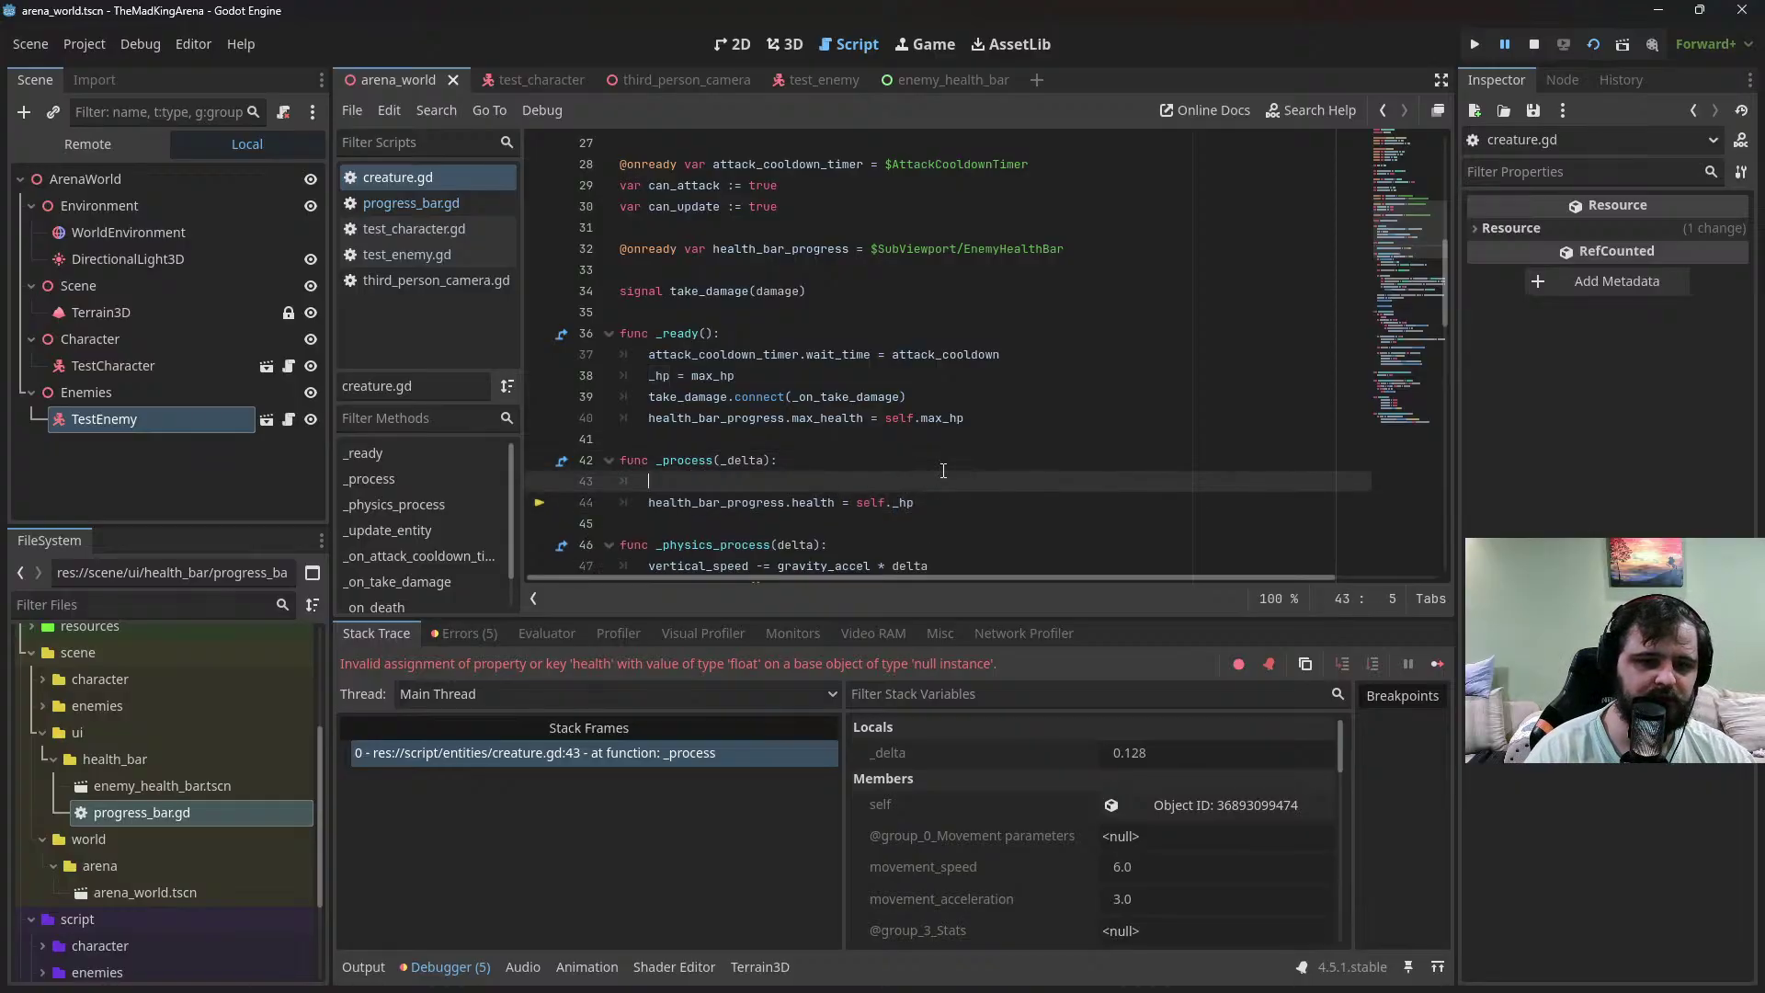
type("if ")
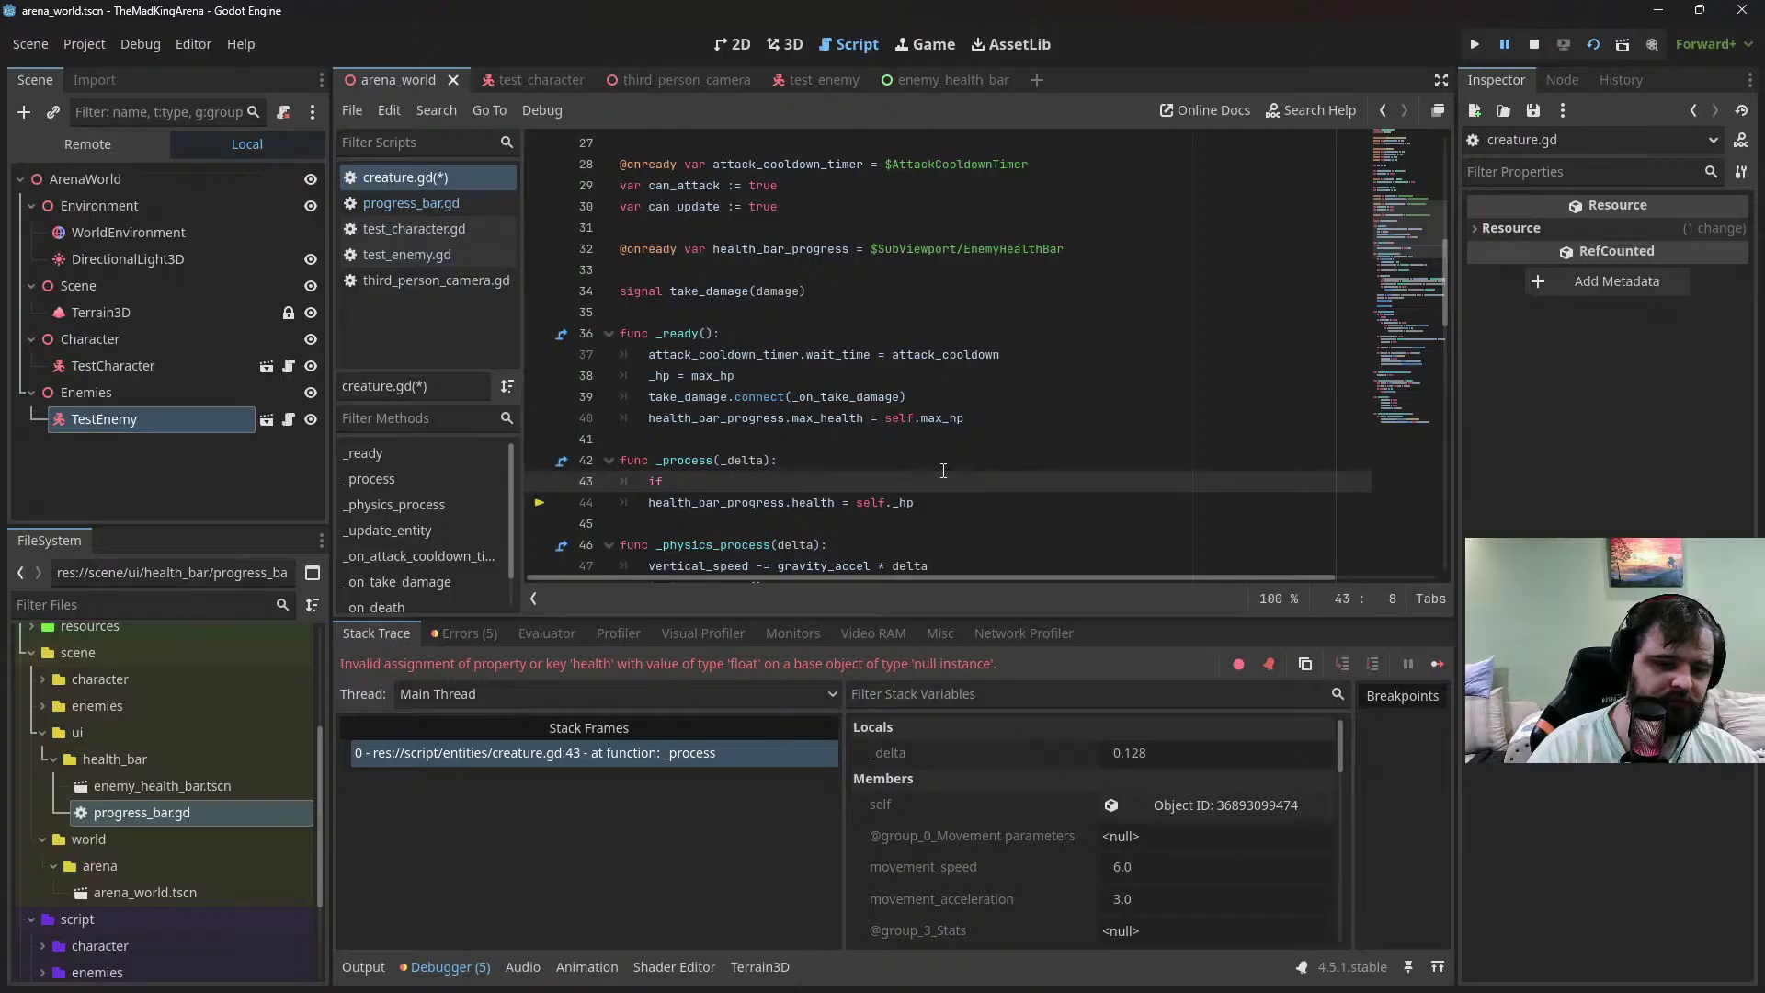
type("self_")
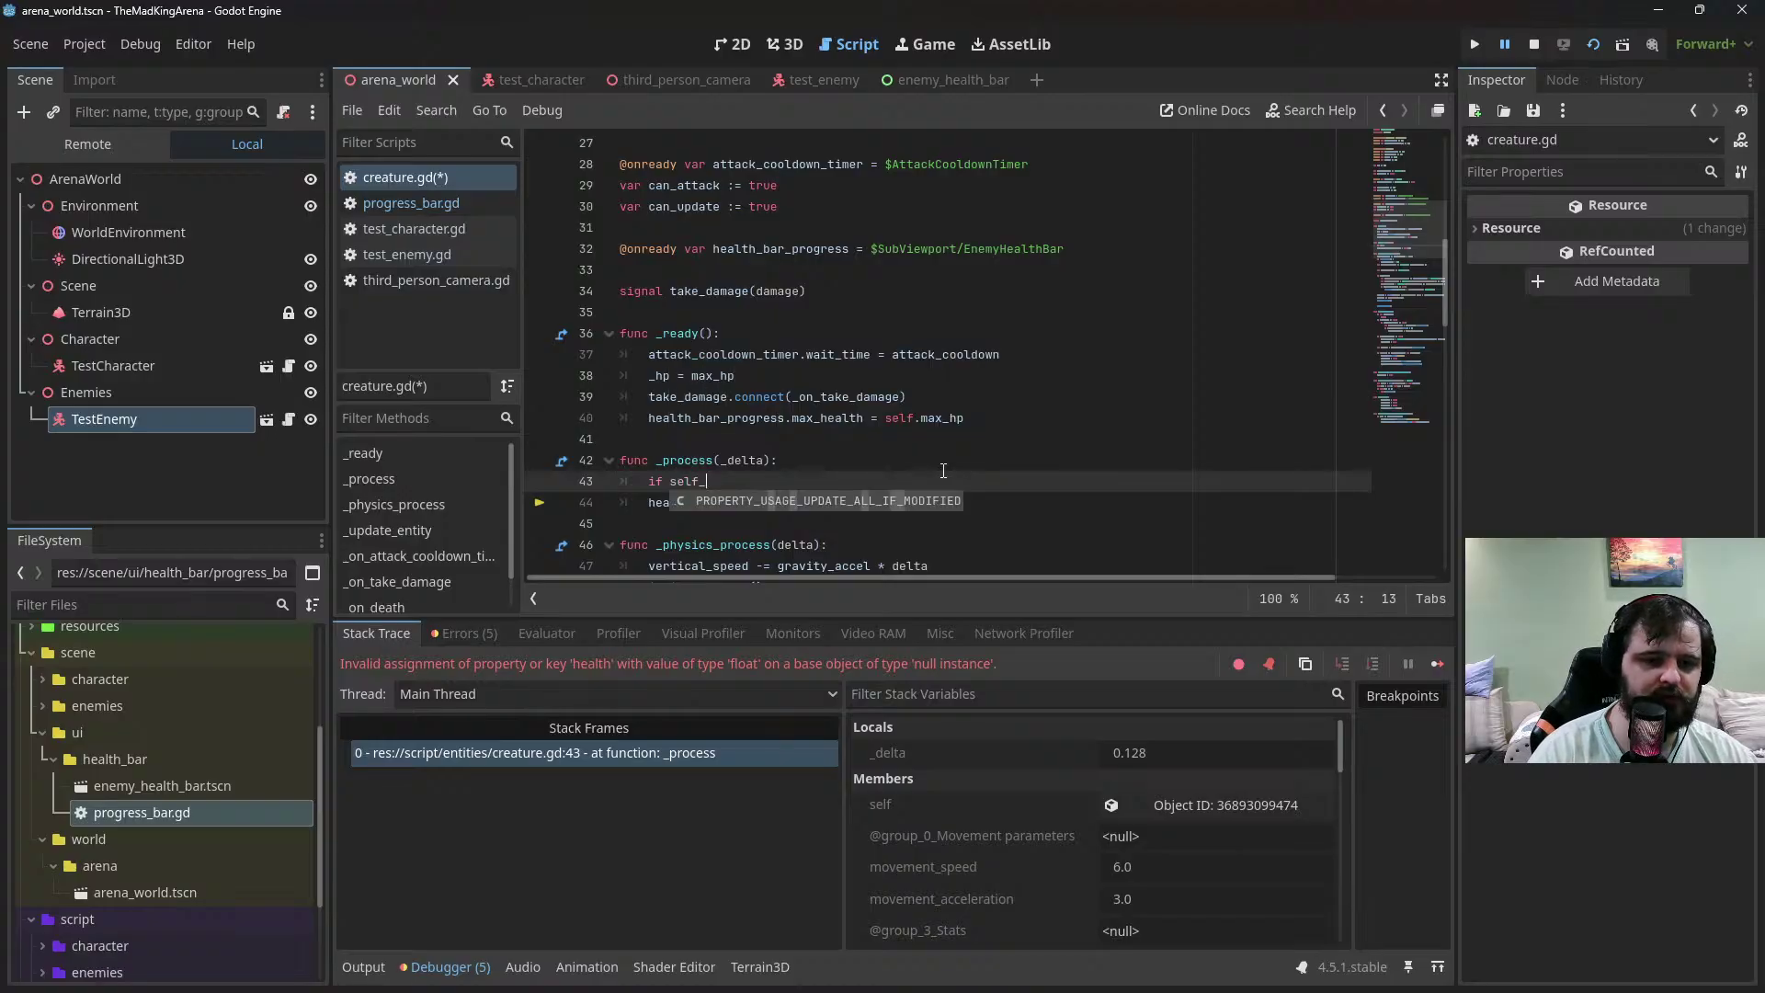
key("BackSpace")
type("._hp")
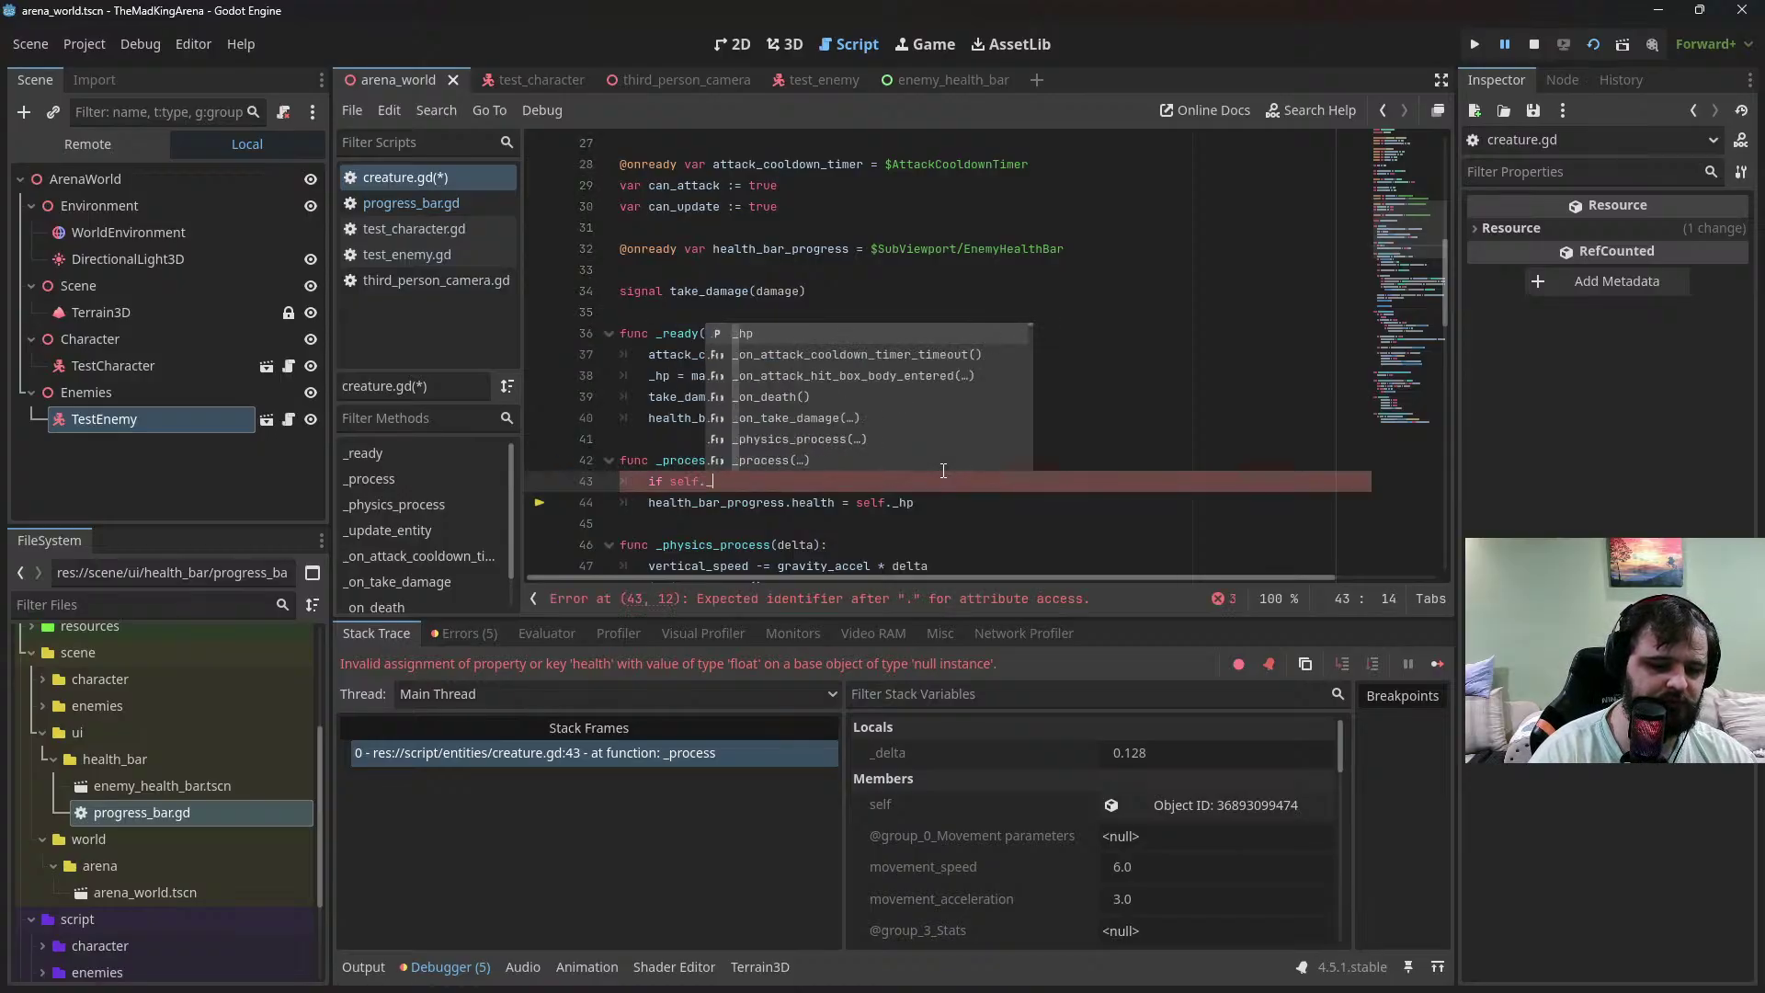
type(" != ")
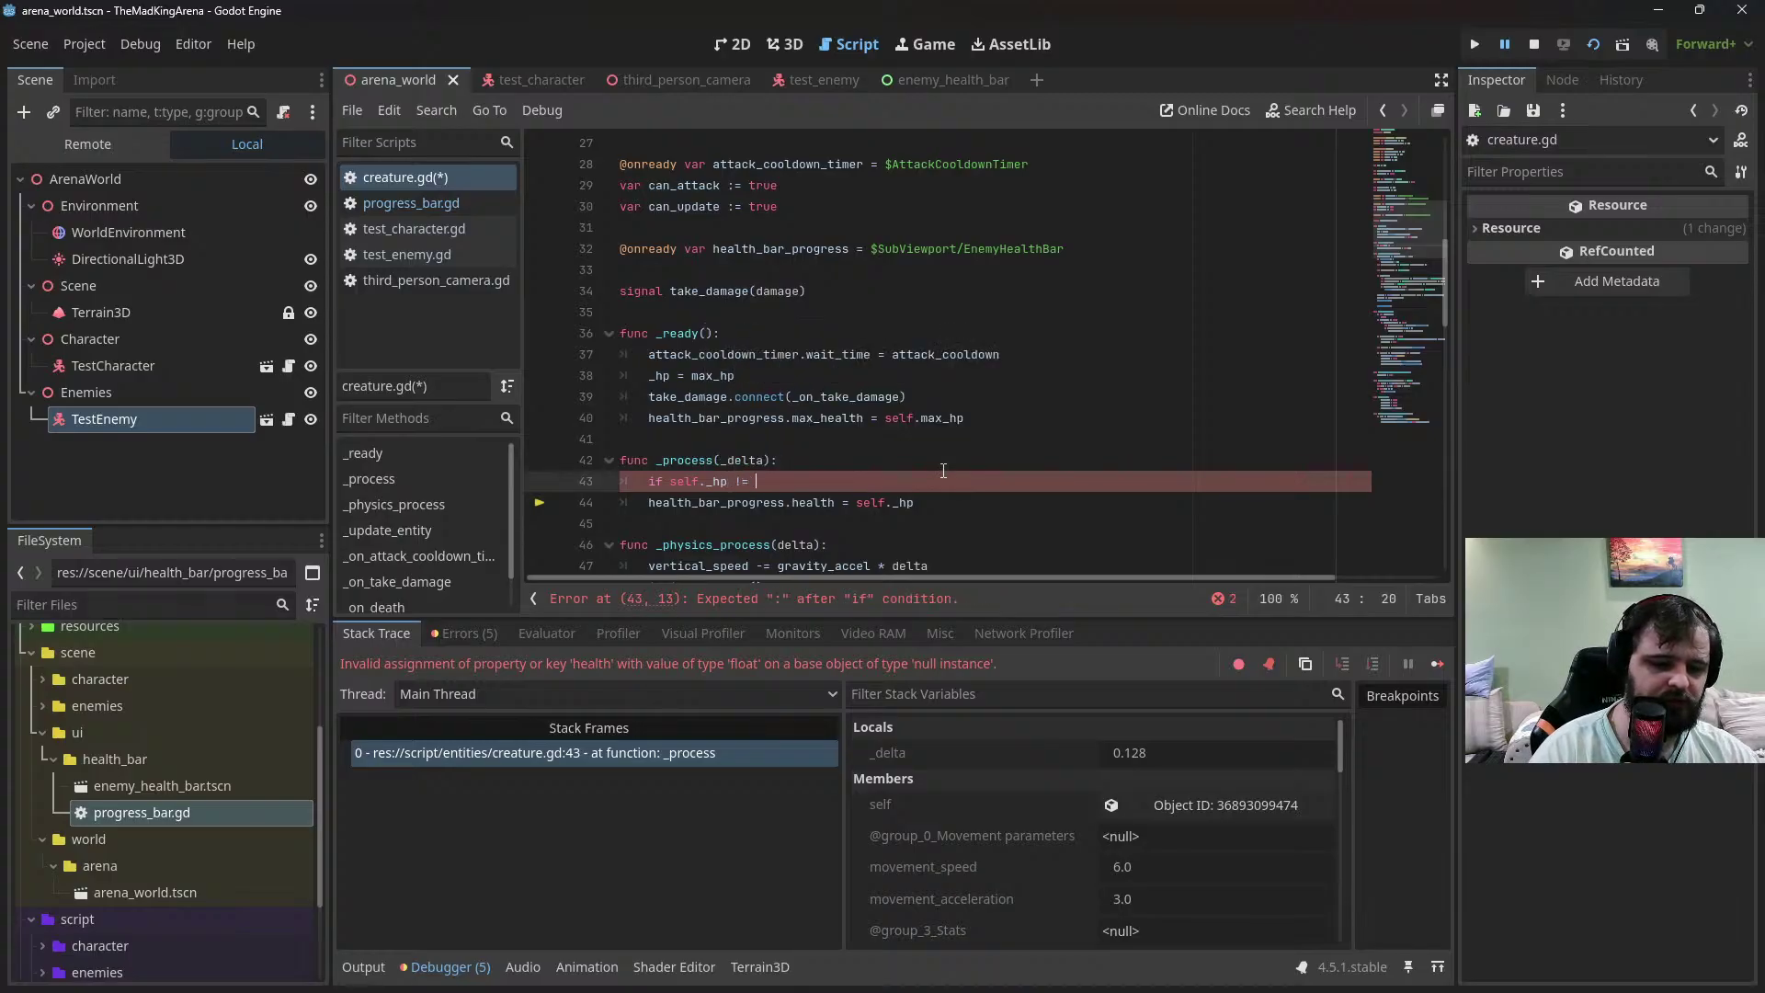
type("null:")
key("Down")
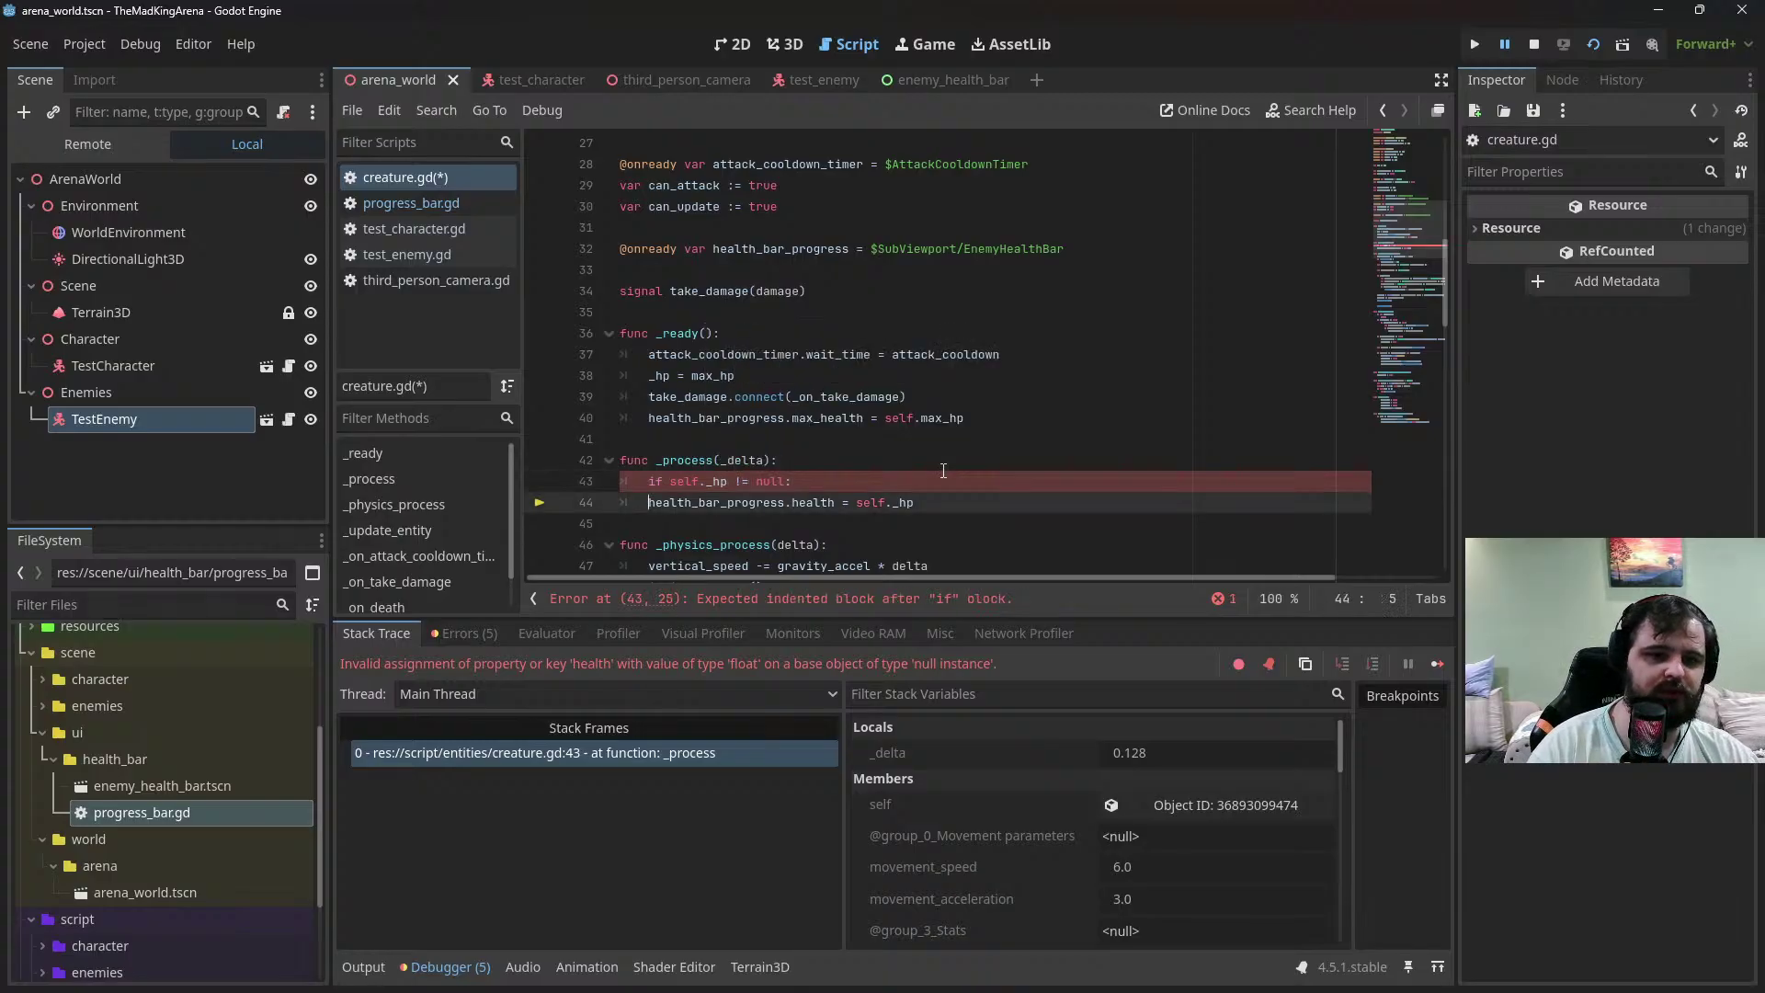
key("Home")
key("Tab")
Run the game again and examine the debugger error and the health_bar_progress reference in _process
key("F5")
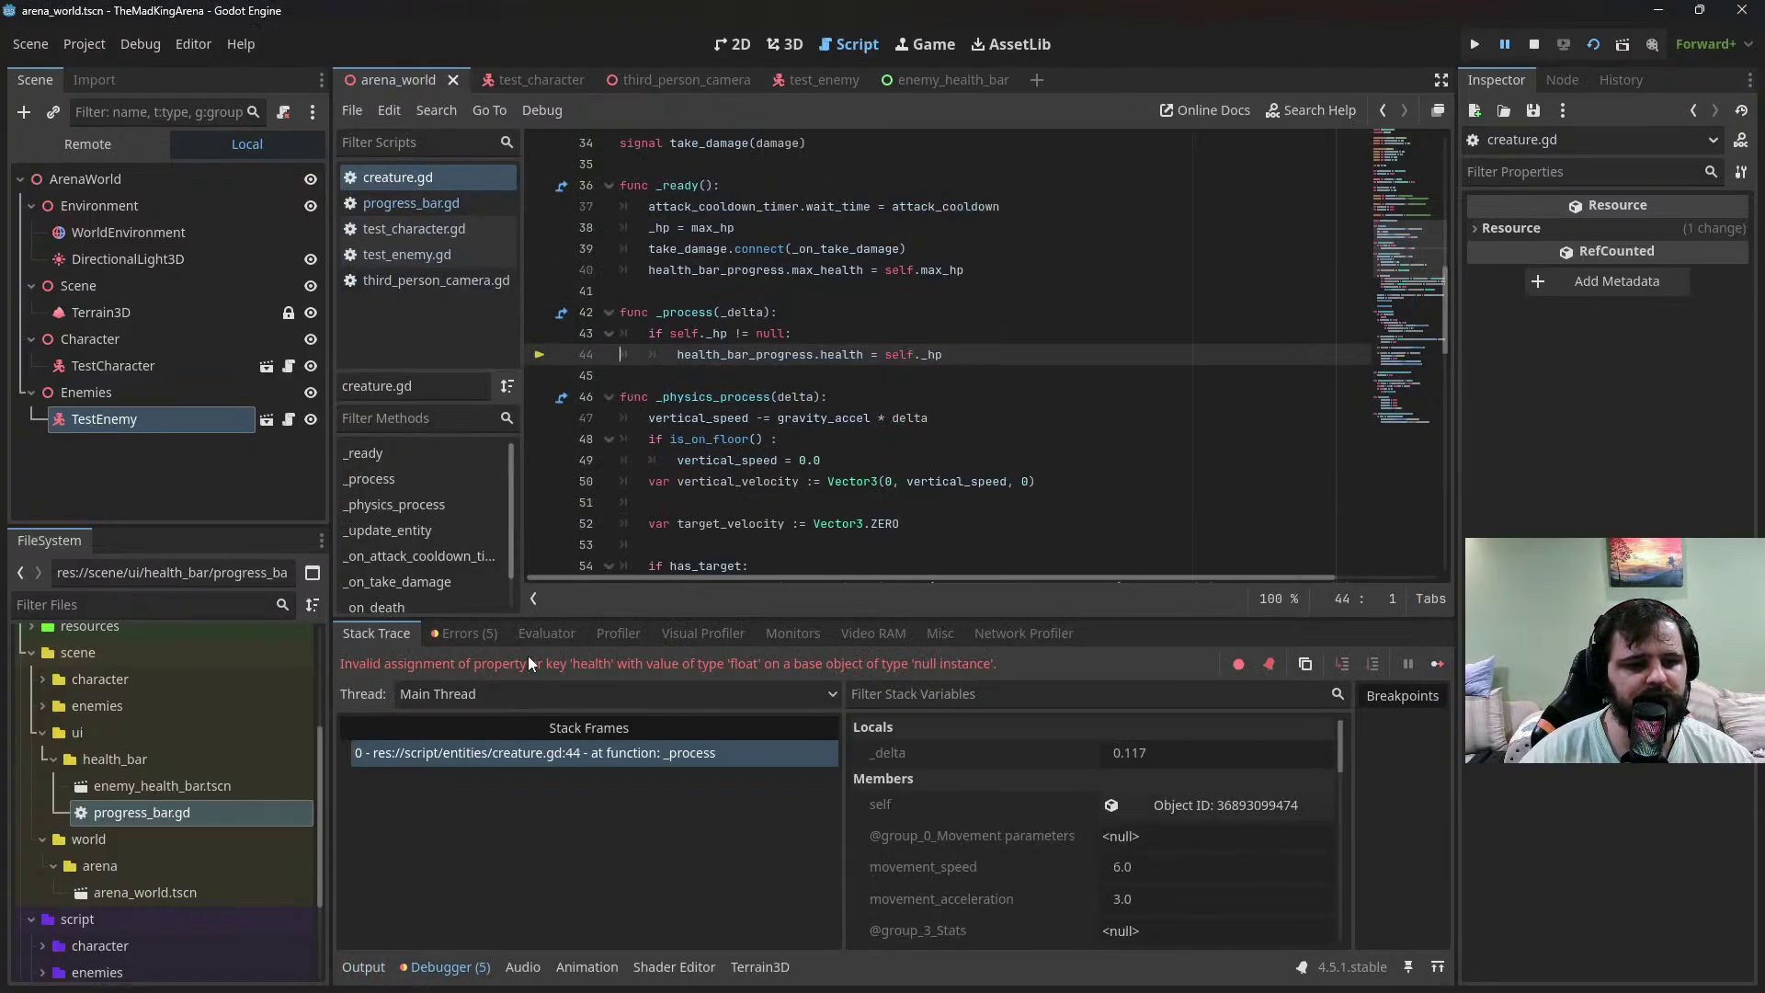
left_click_drag(408, 665, 583, 672)
left_click(589, 672)
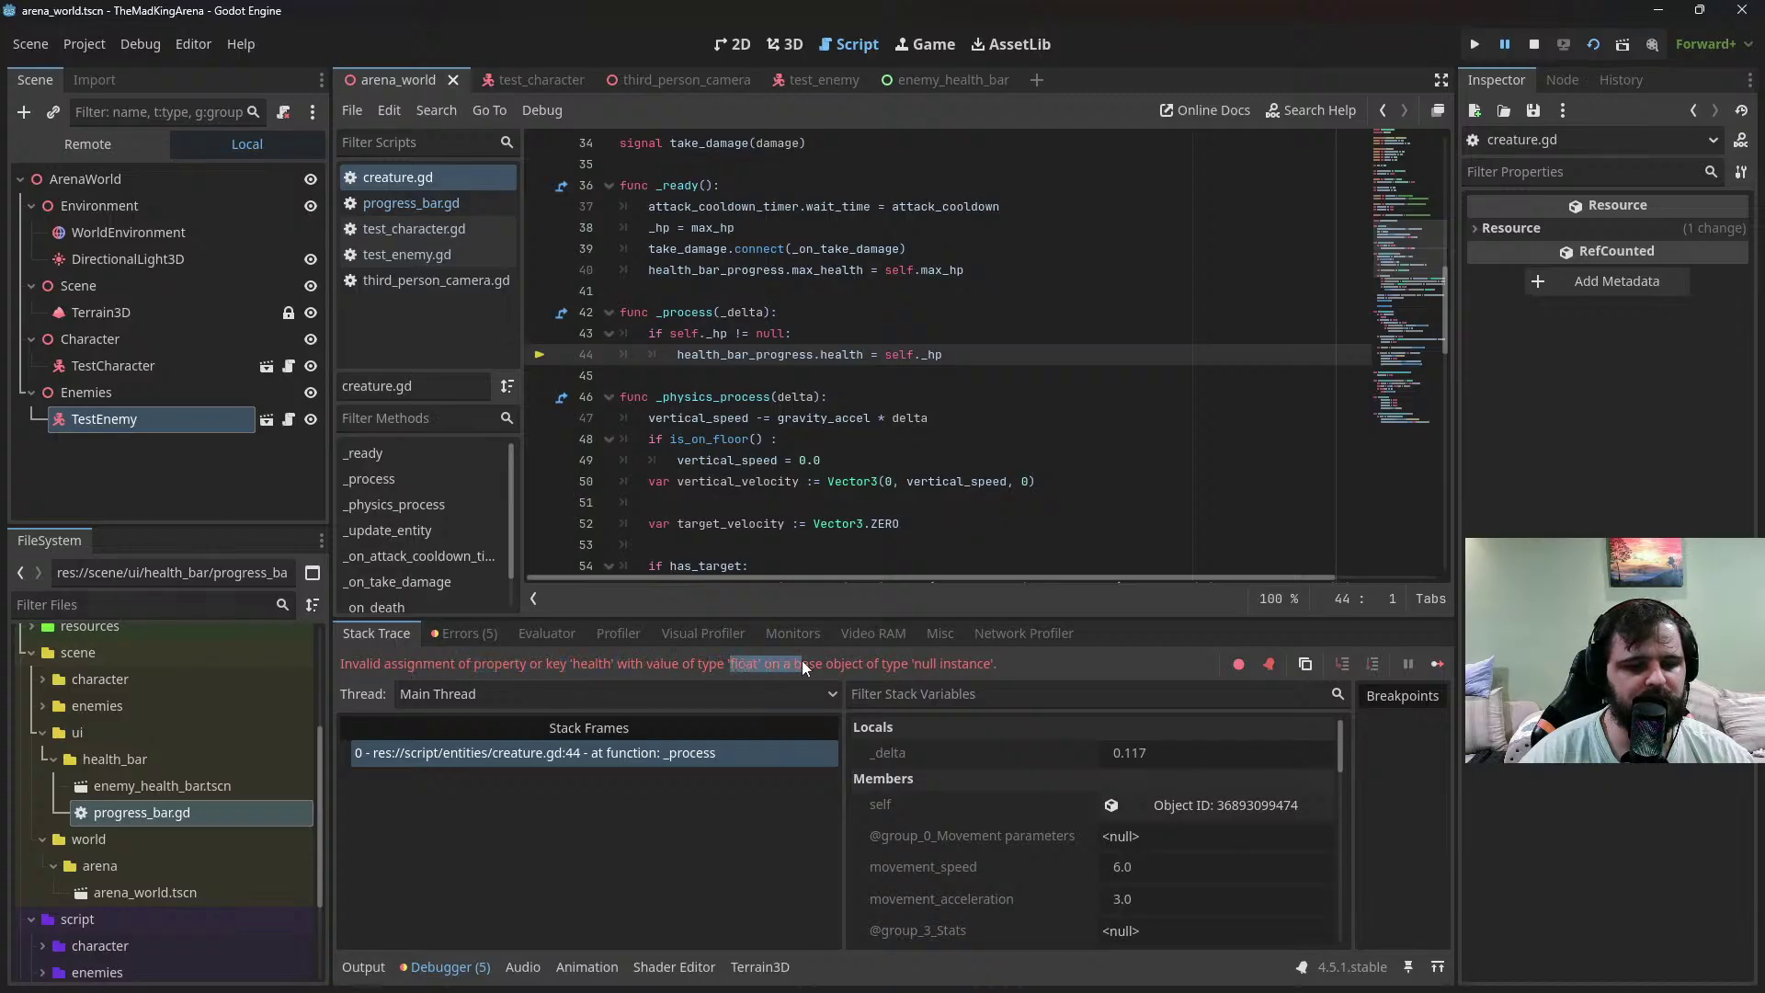
left_click(943, 662)
double_click(743, 354)
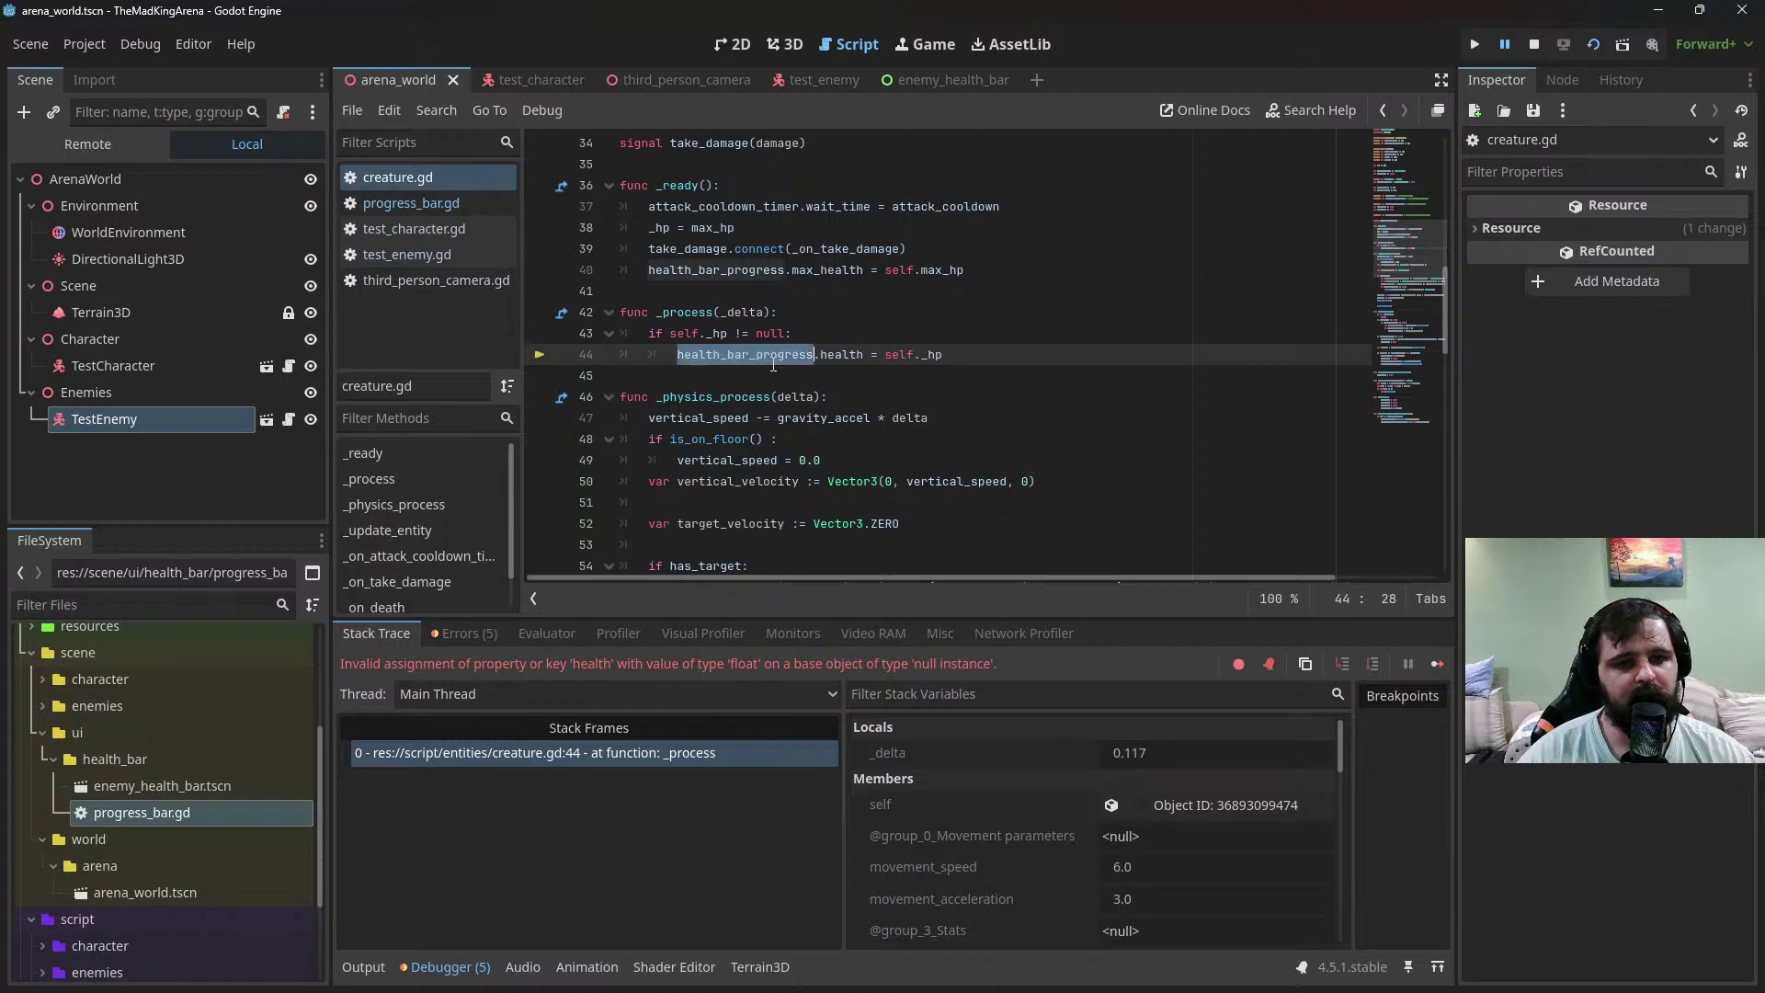
Extend the if condition in _process to health_bar_progress != null and self._hp != null
left_click(787, 334)
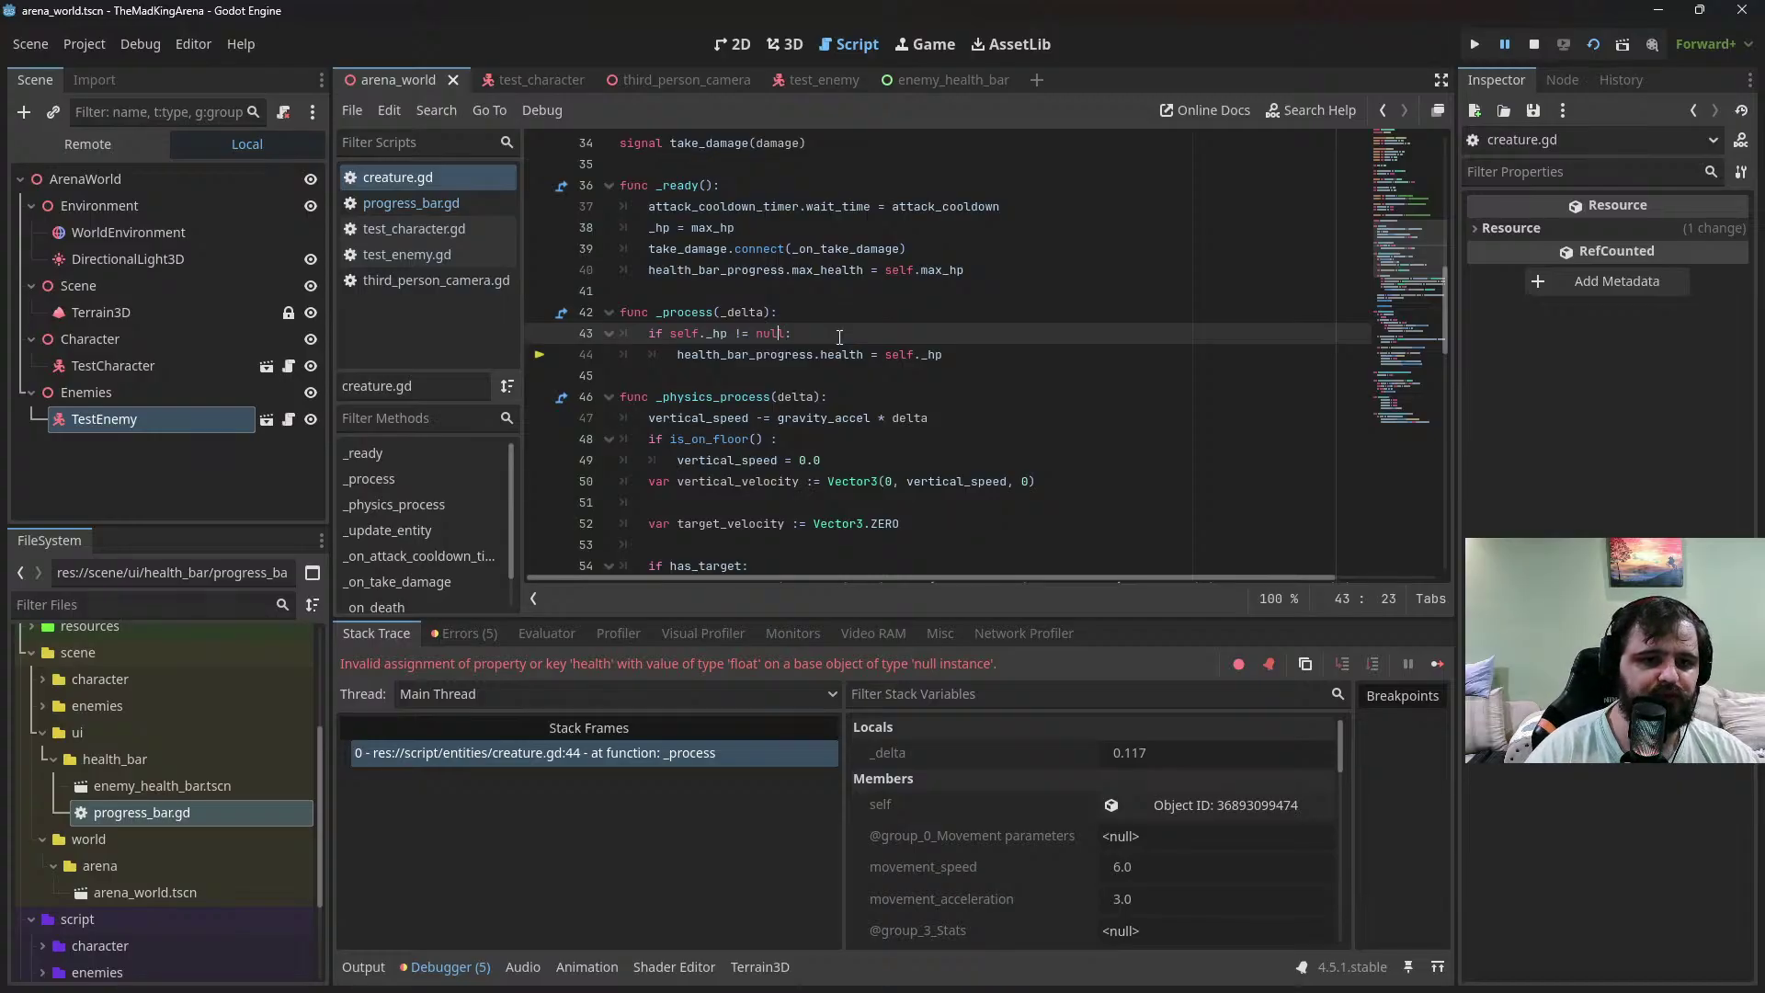
type("health_bar_progress.")
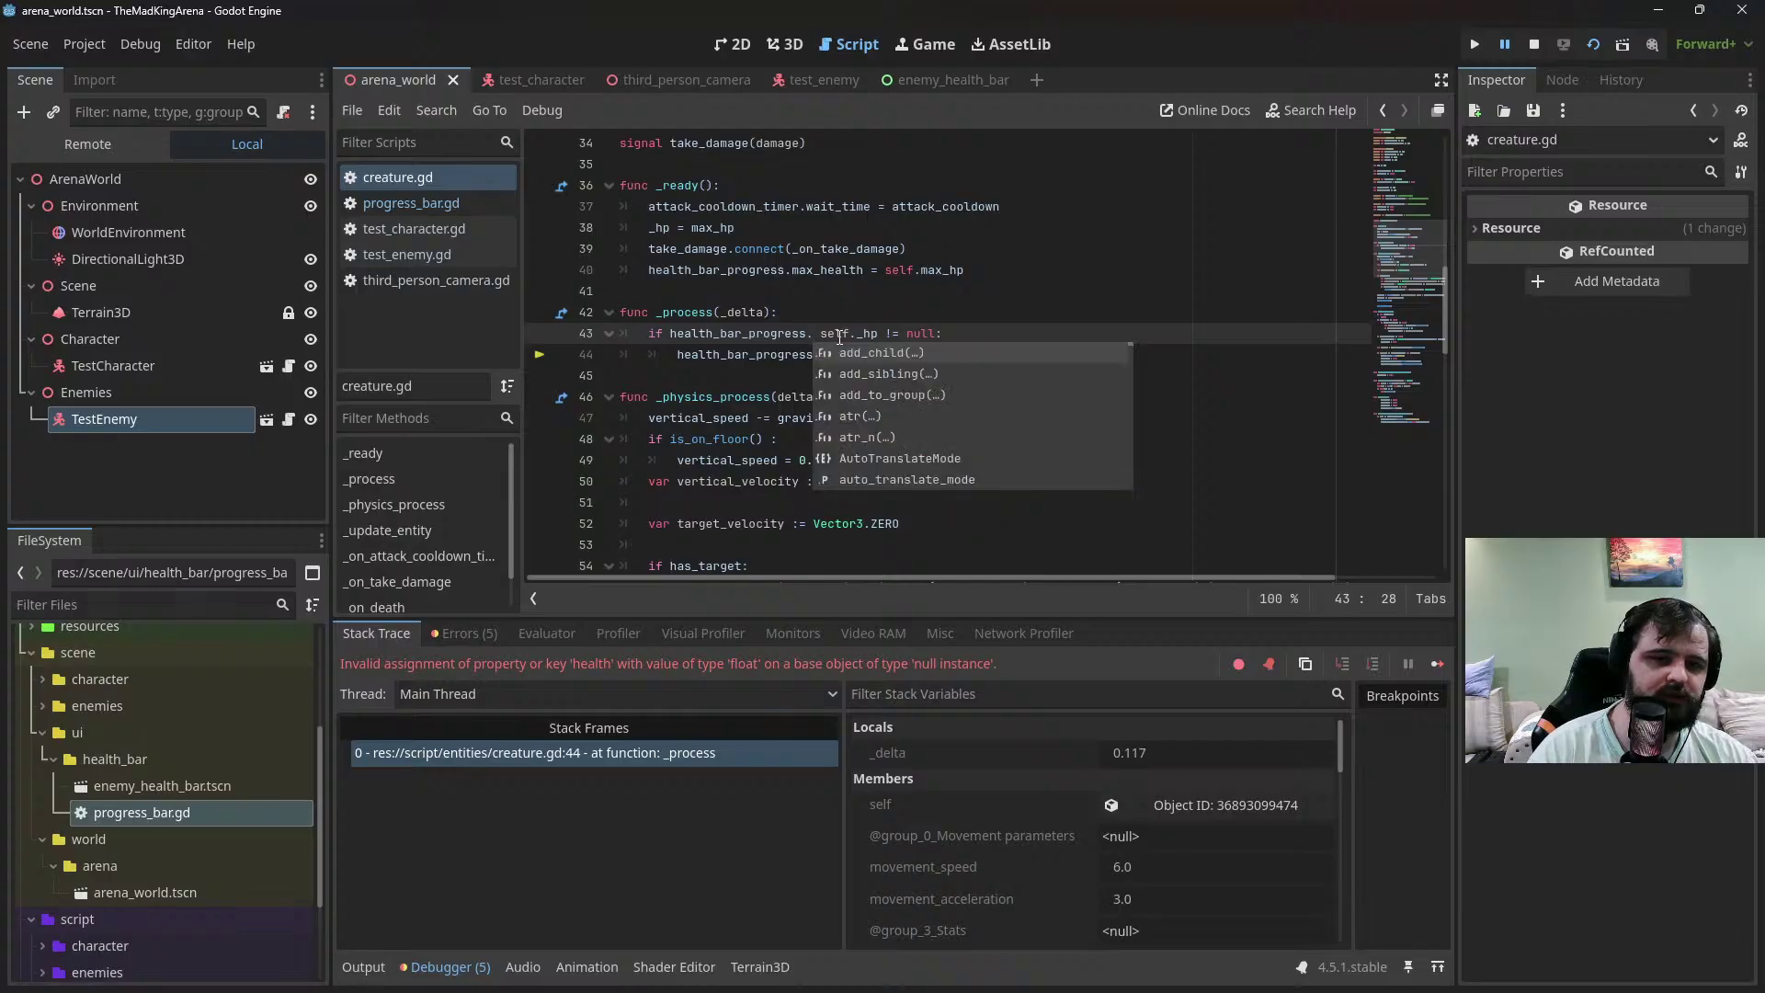
key("BackSpace")
type("!")
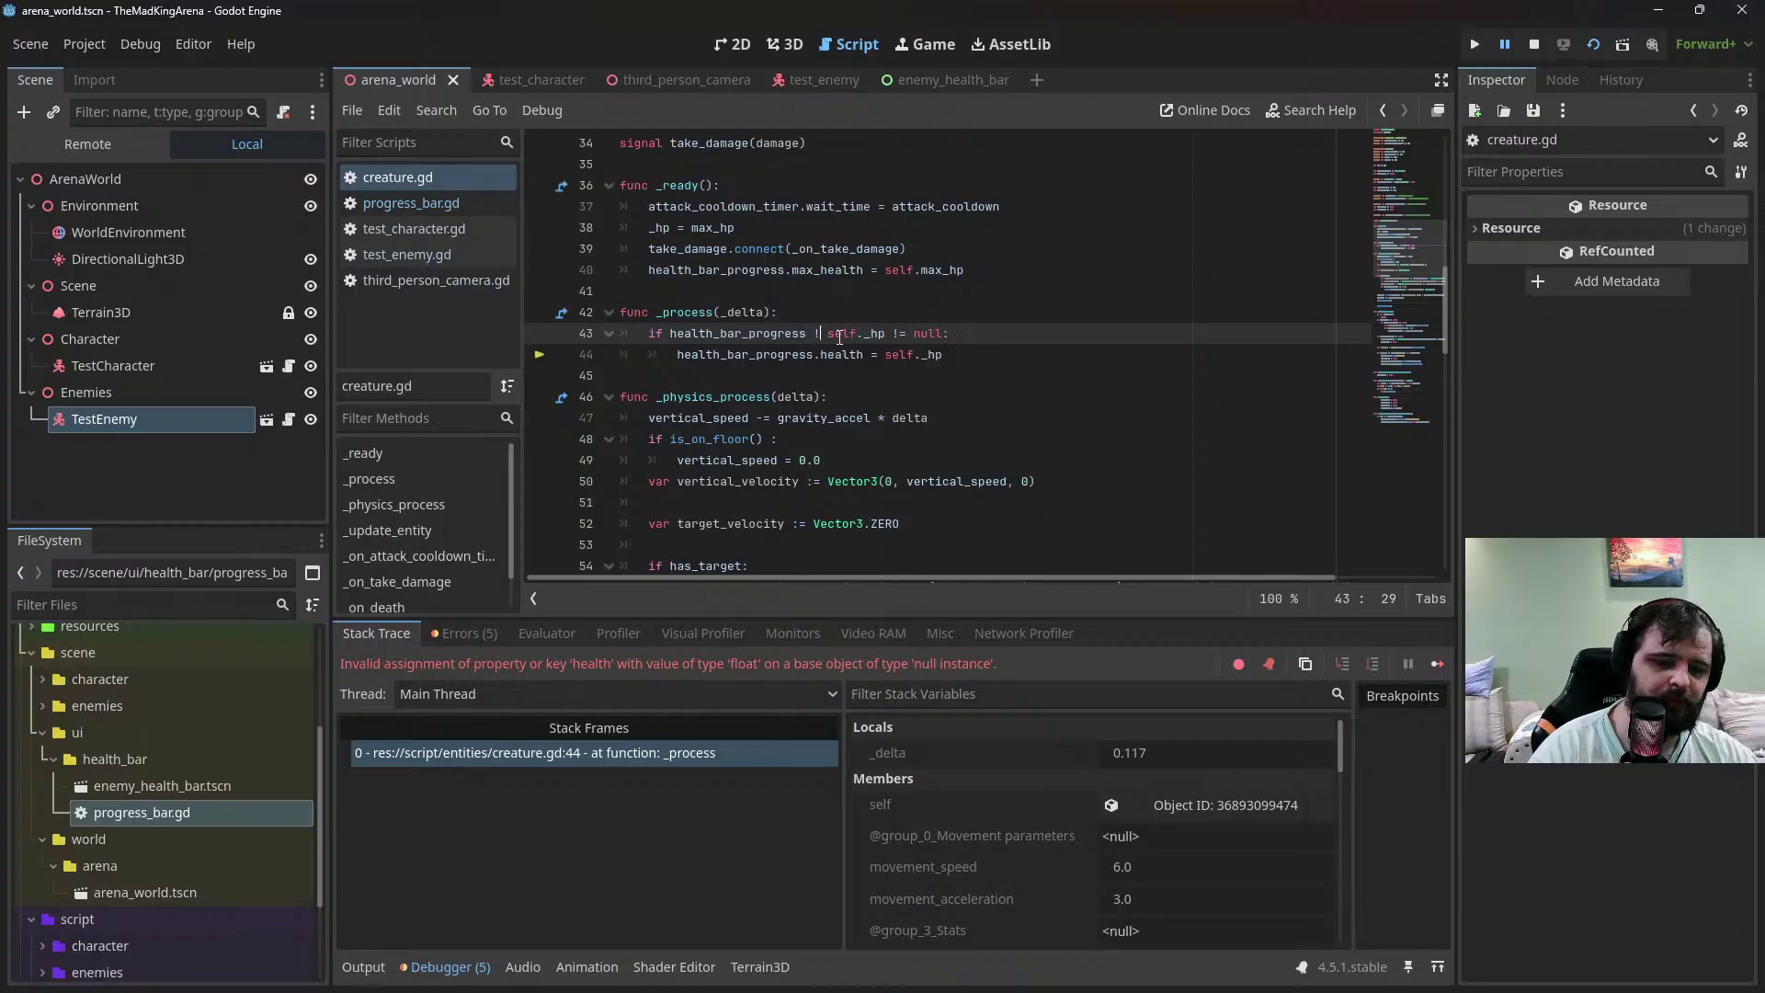
type("= null and")
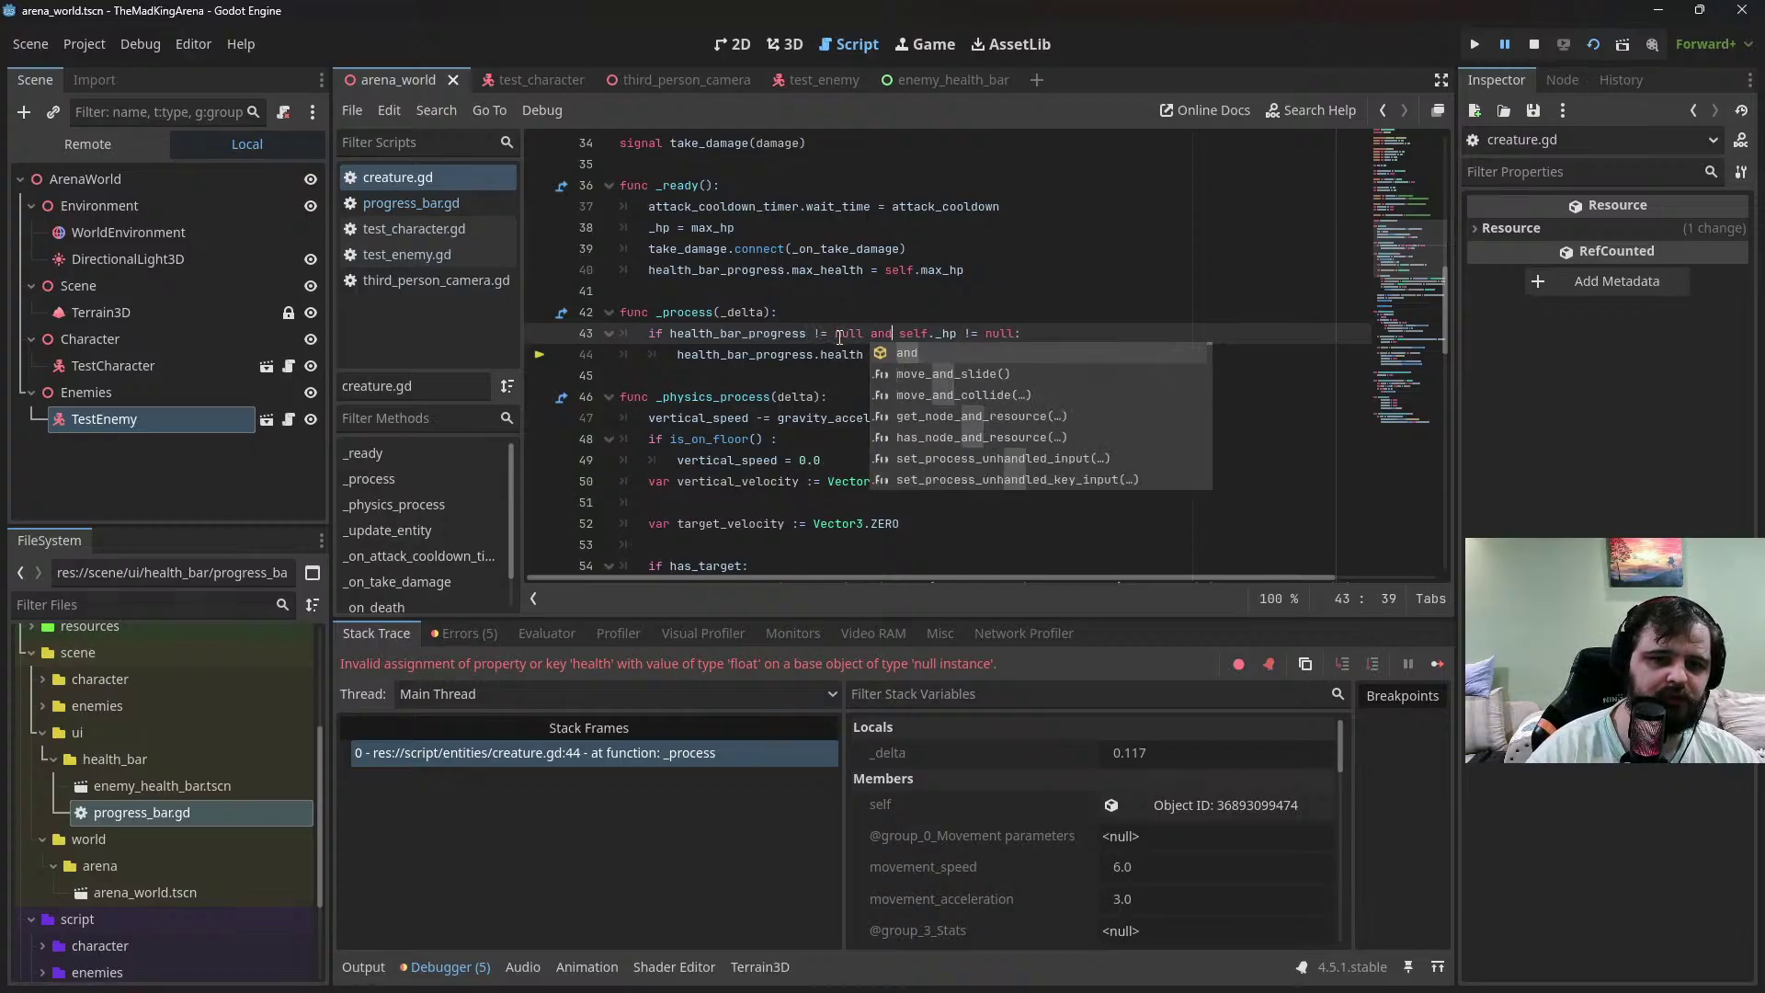
key("Escape")
Run the game, walk up to the test enemy and strike it repeatedly to check its health bar
key("F5")
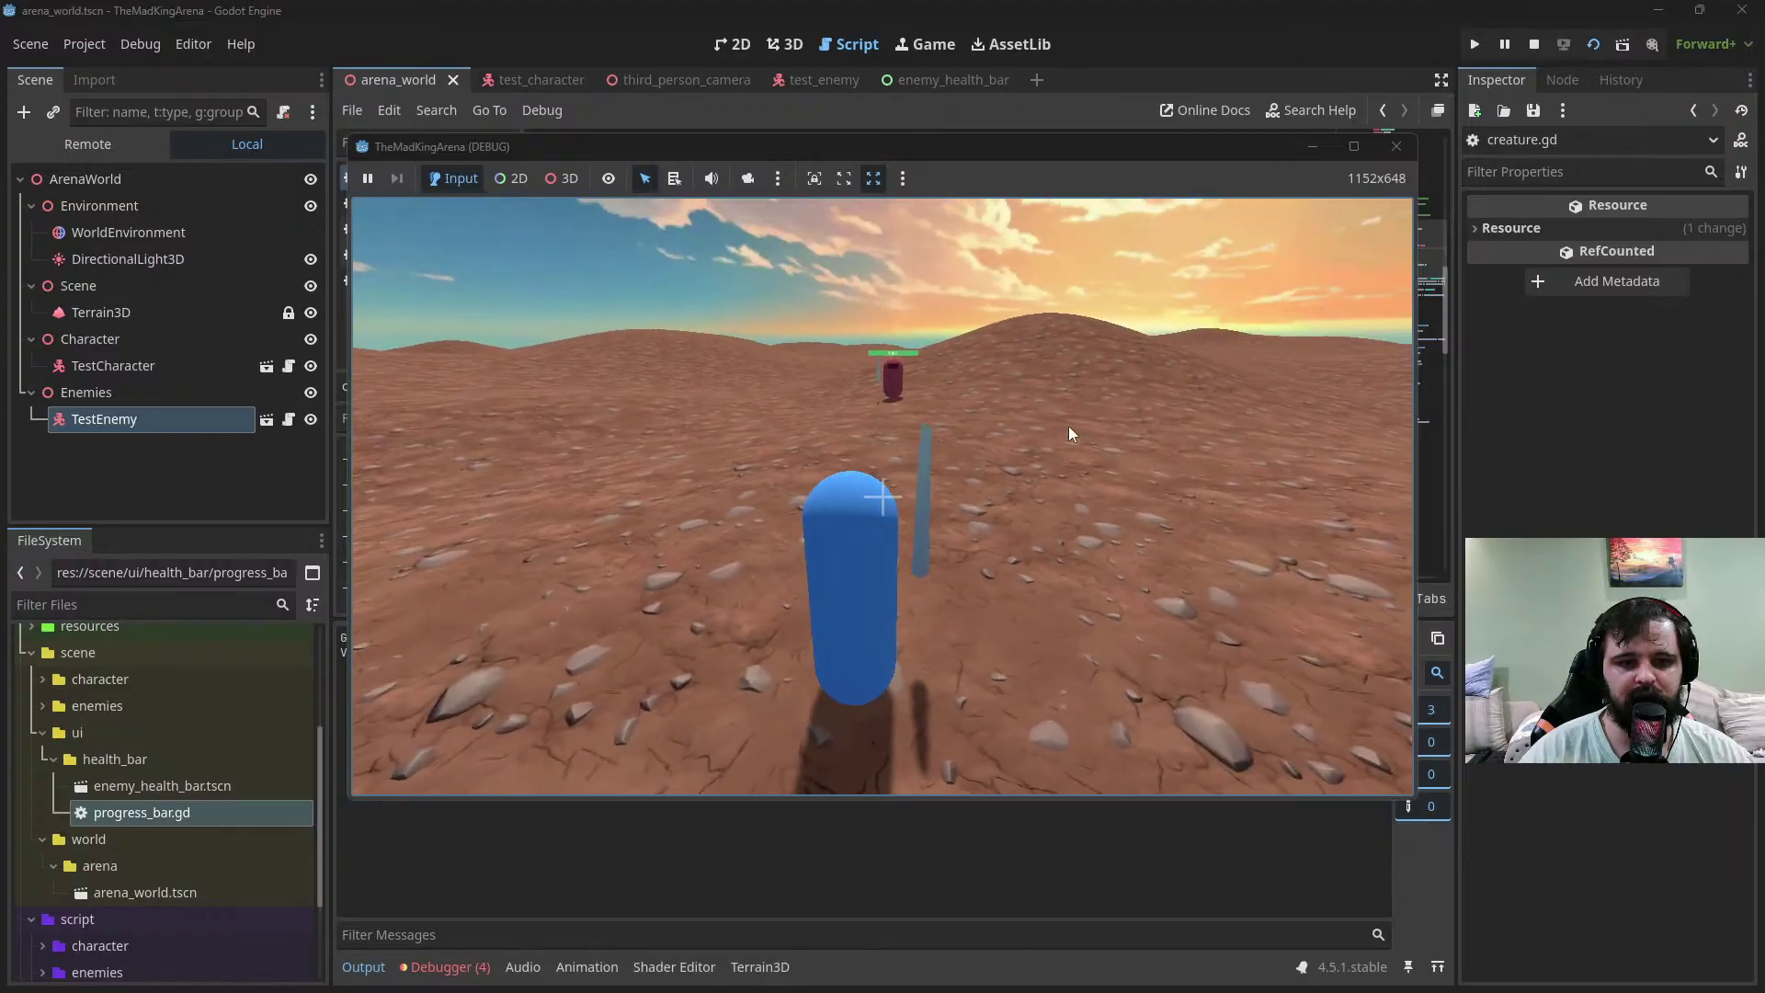
key("w")
left_click(1046, 456)
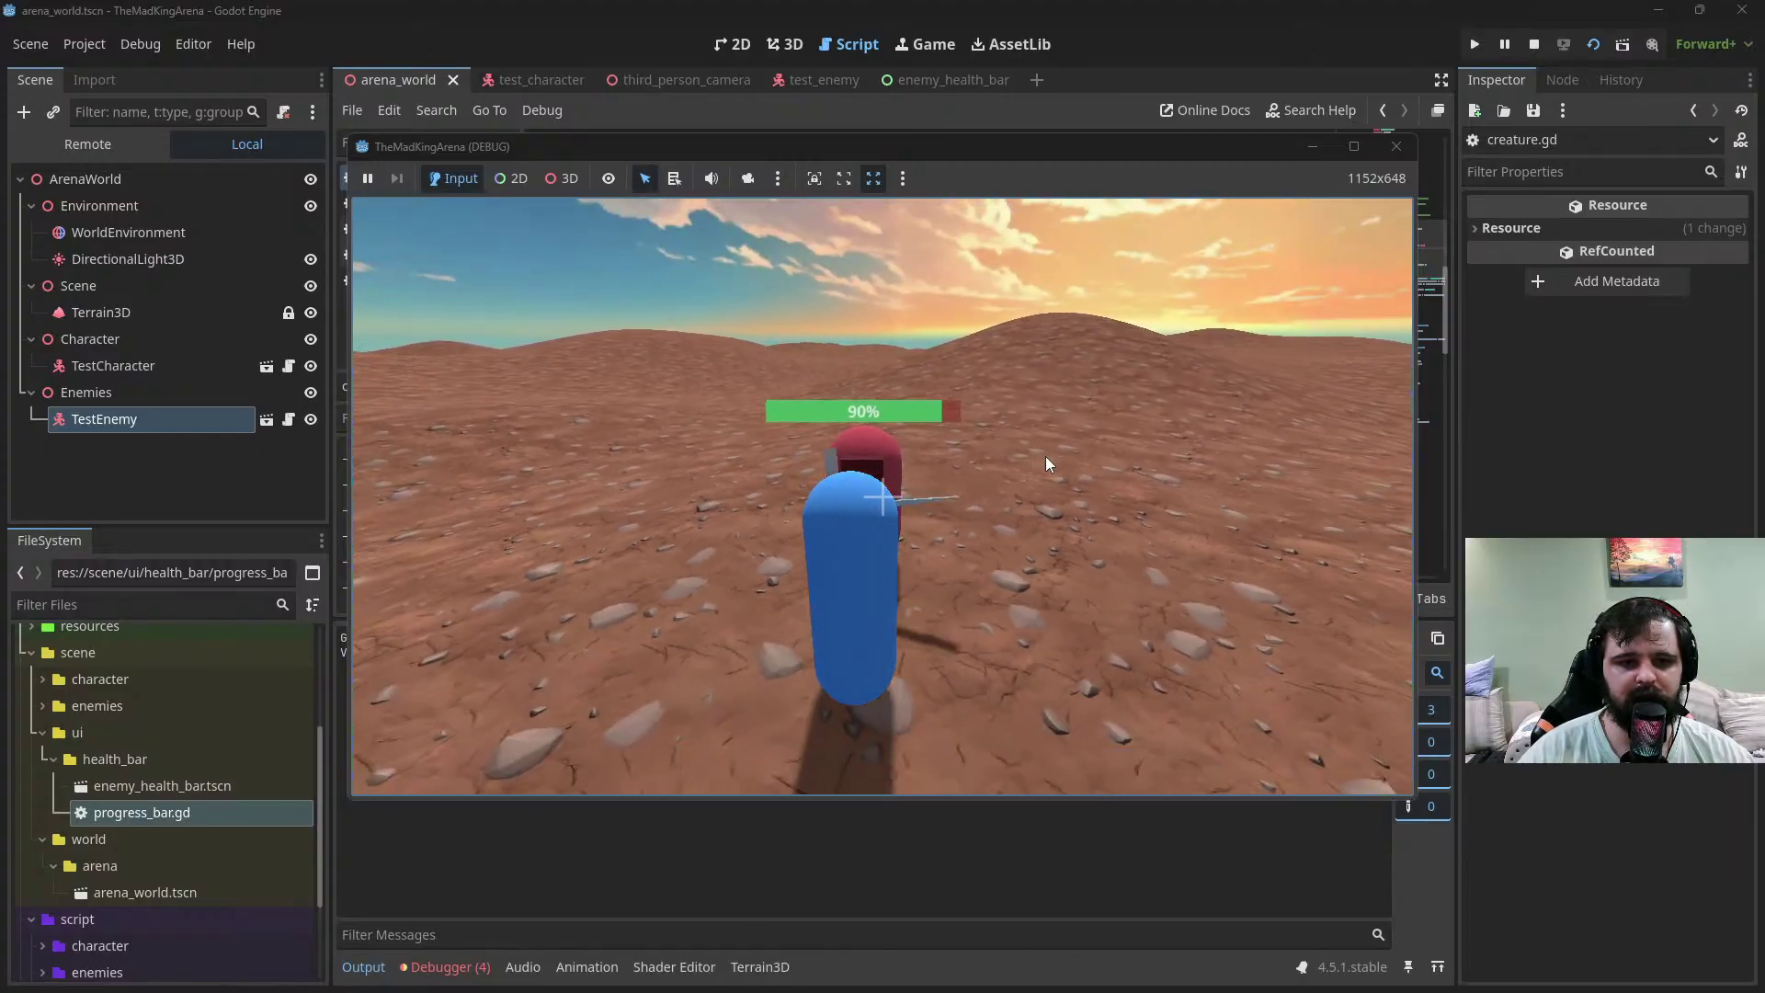
left_click(1045, 456)
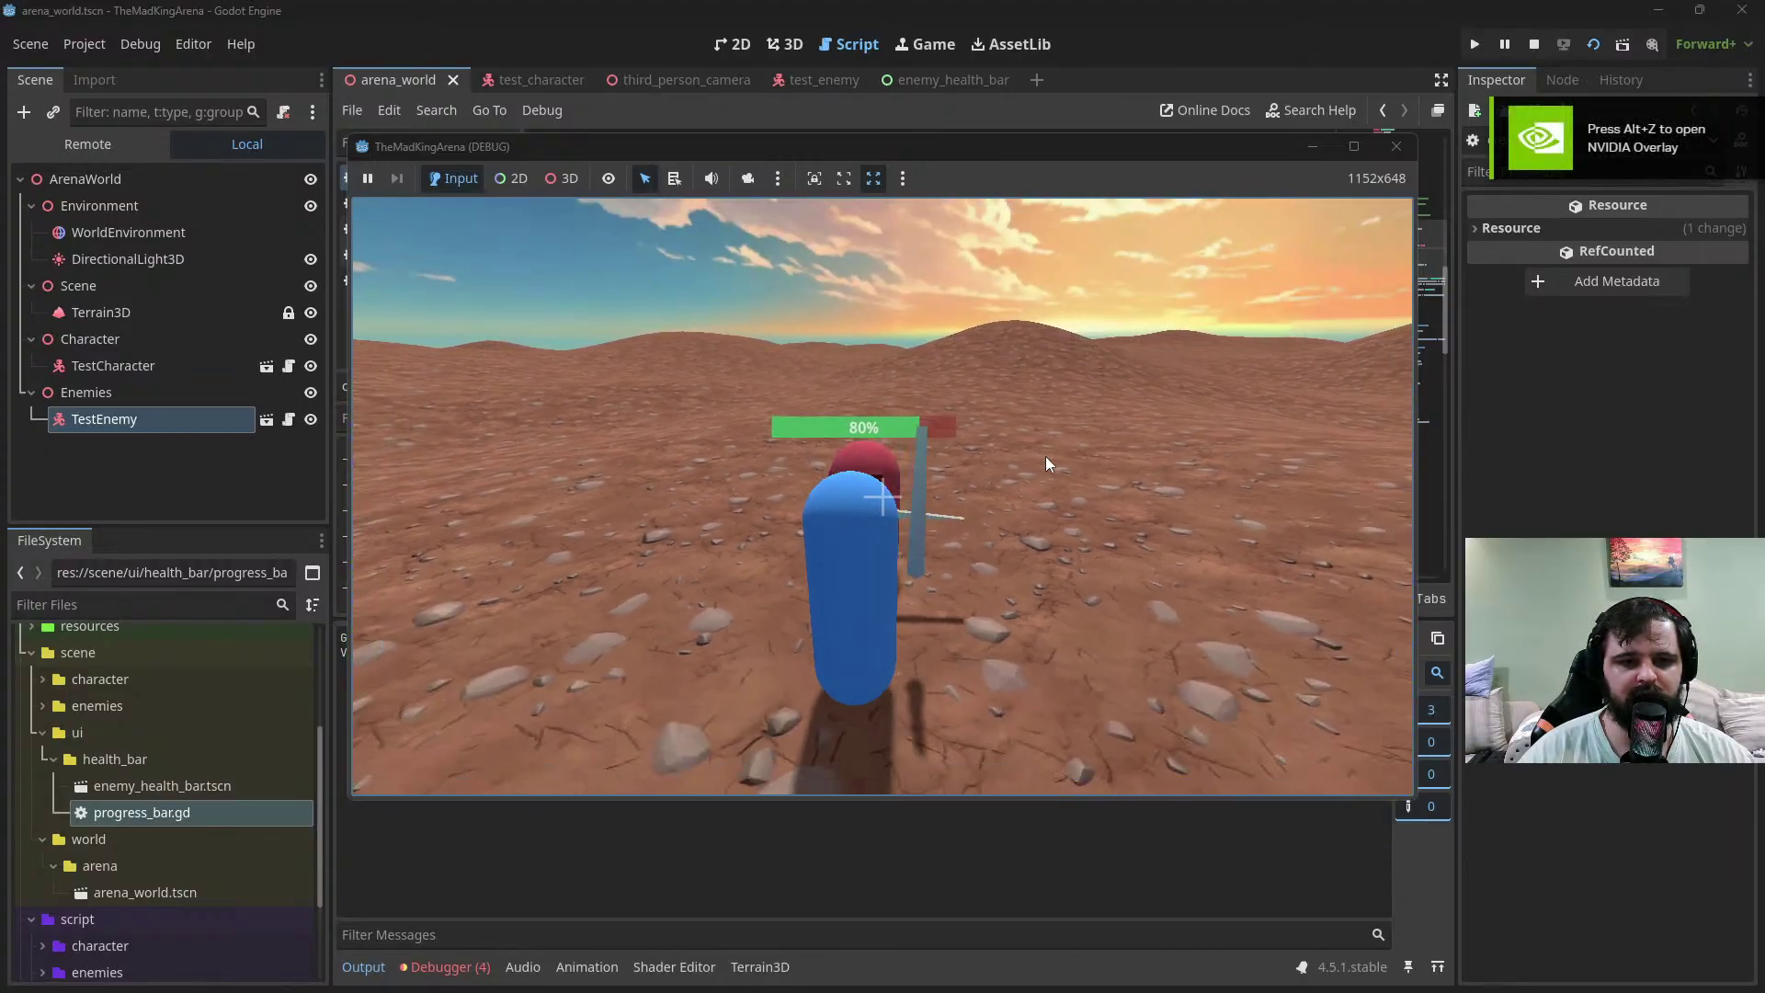
left_click(1045, 456)
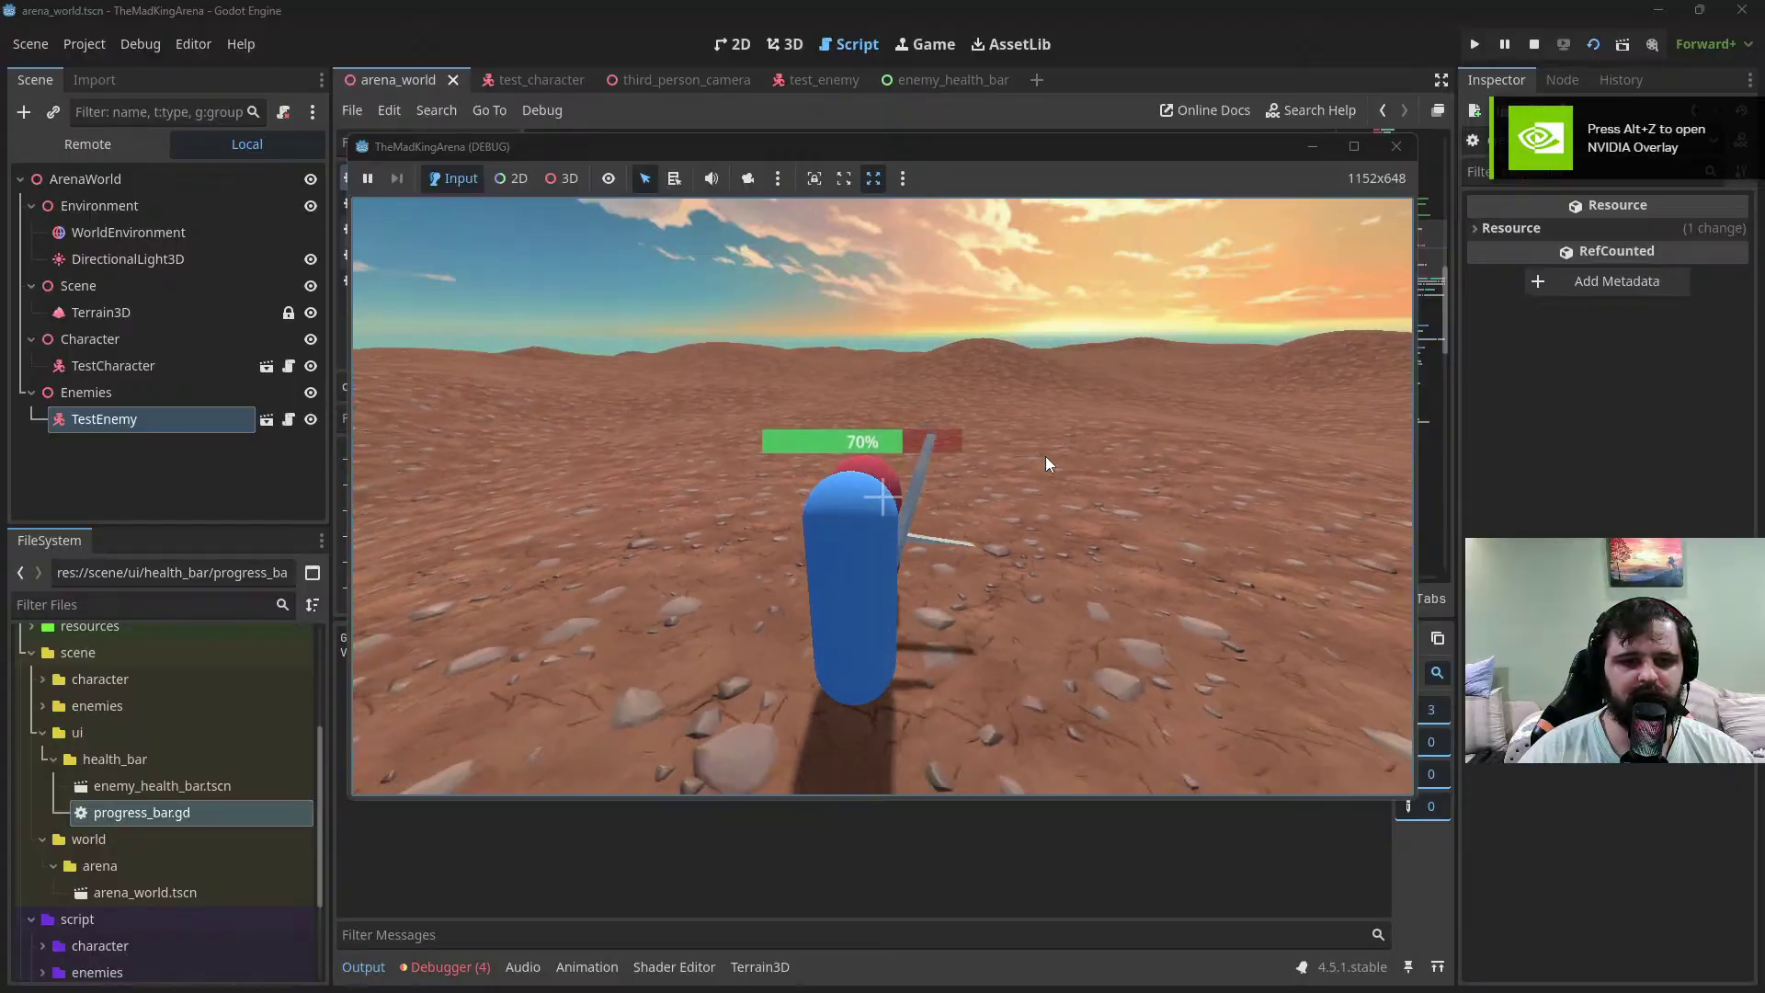
left_click(1046, 456)
left_click(1046, 456)
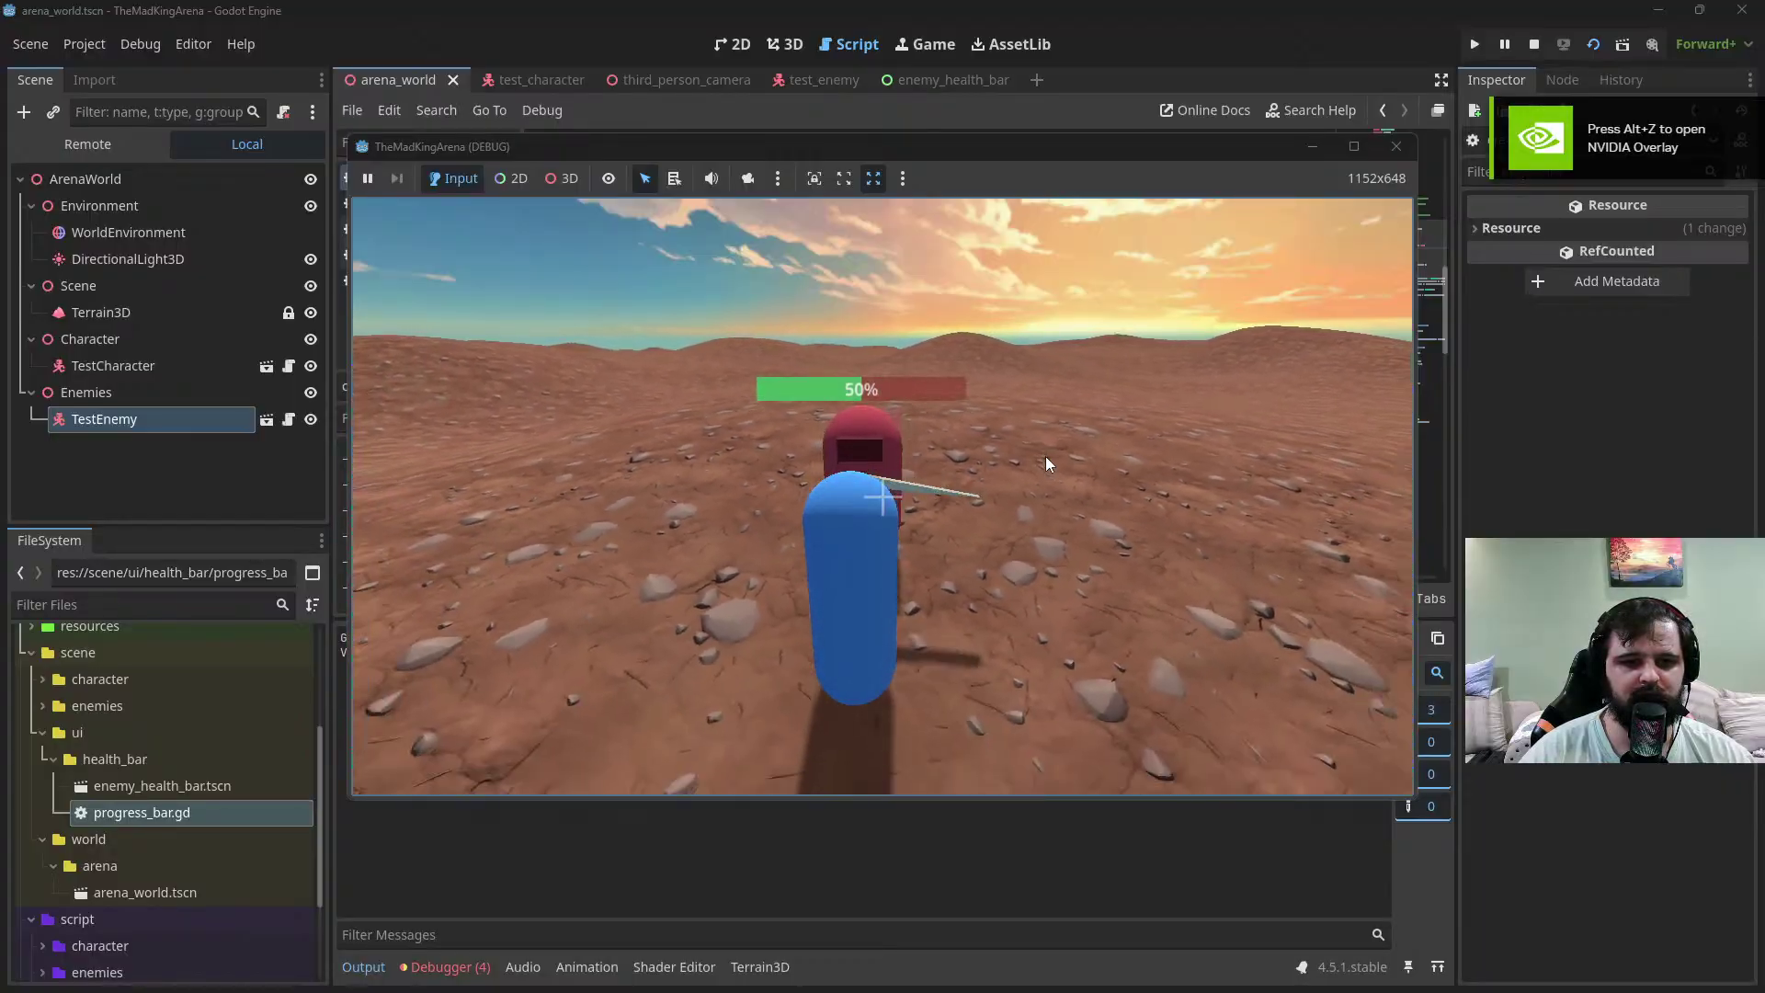
Back away from the enemy, approach again and attack until it is defeated, and stop the game
key("s")
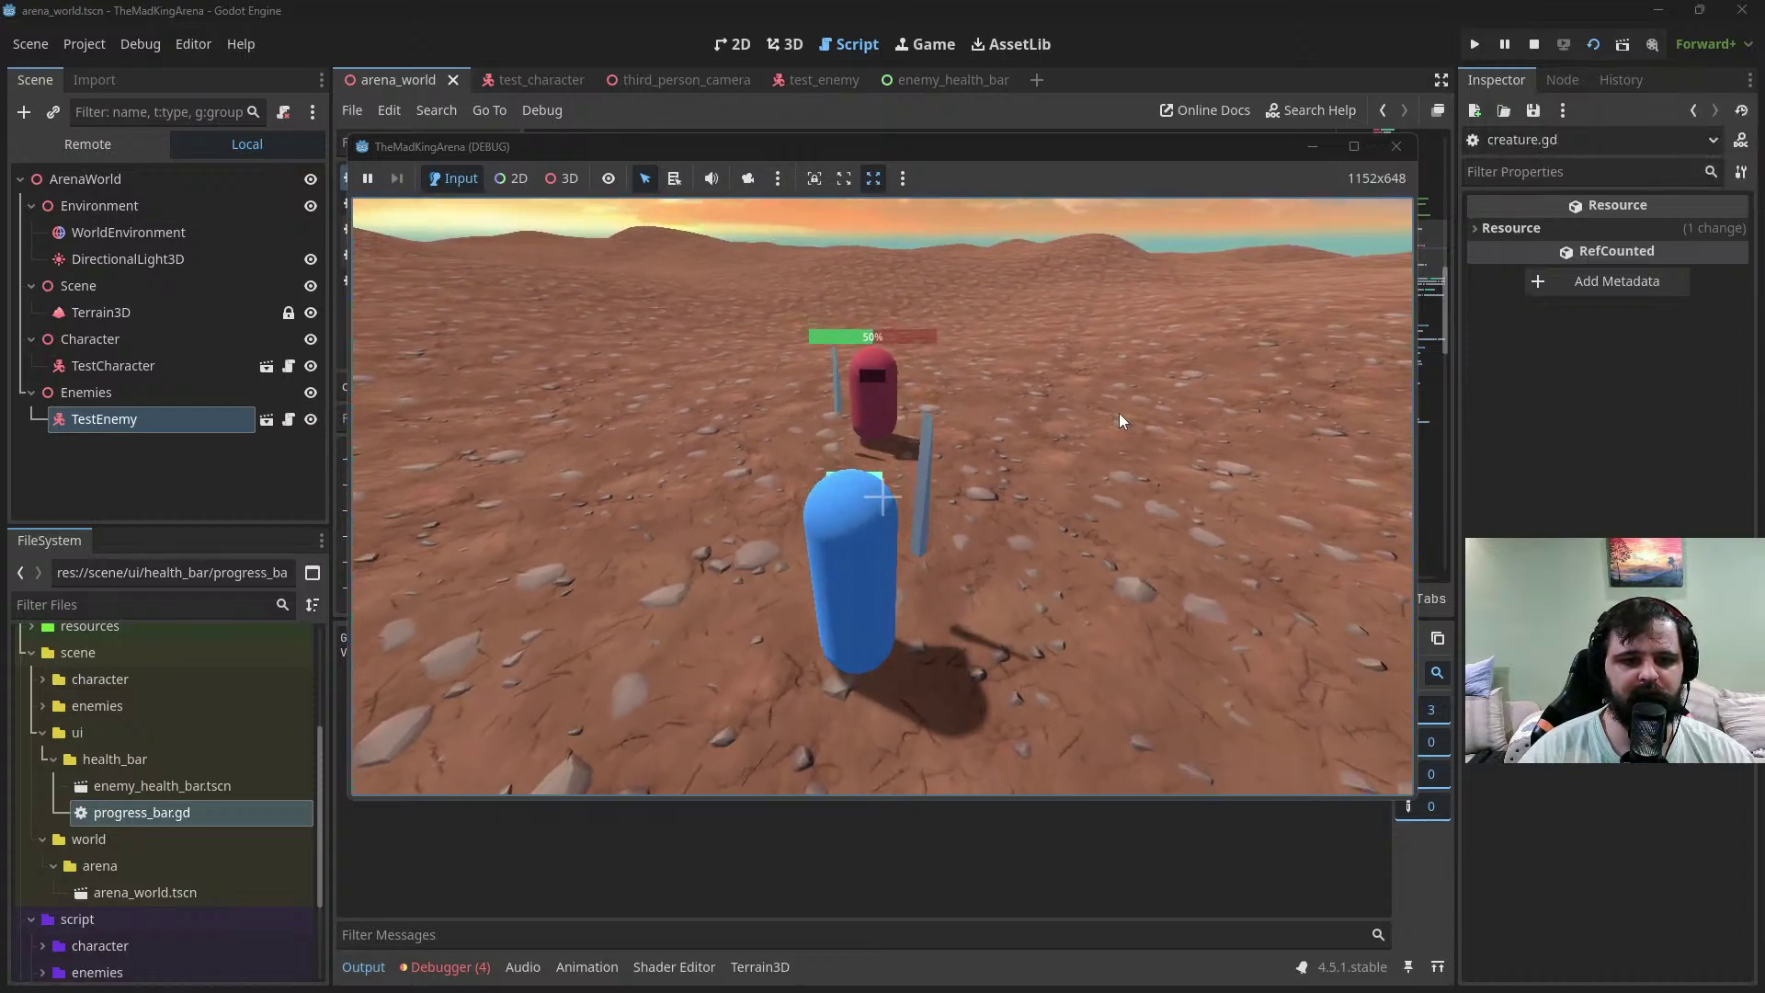
key("w")
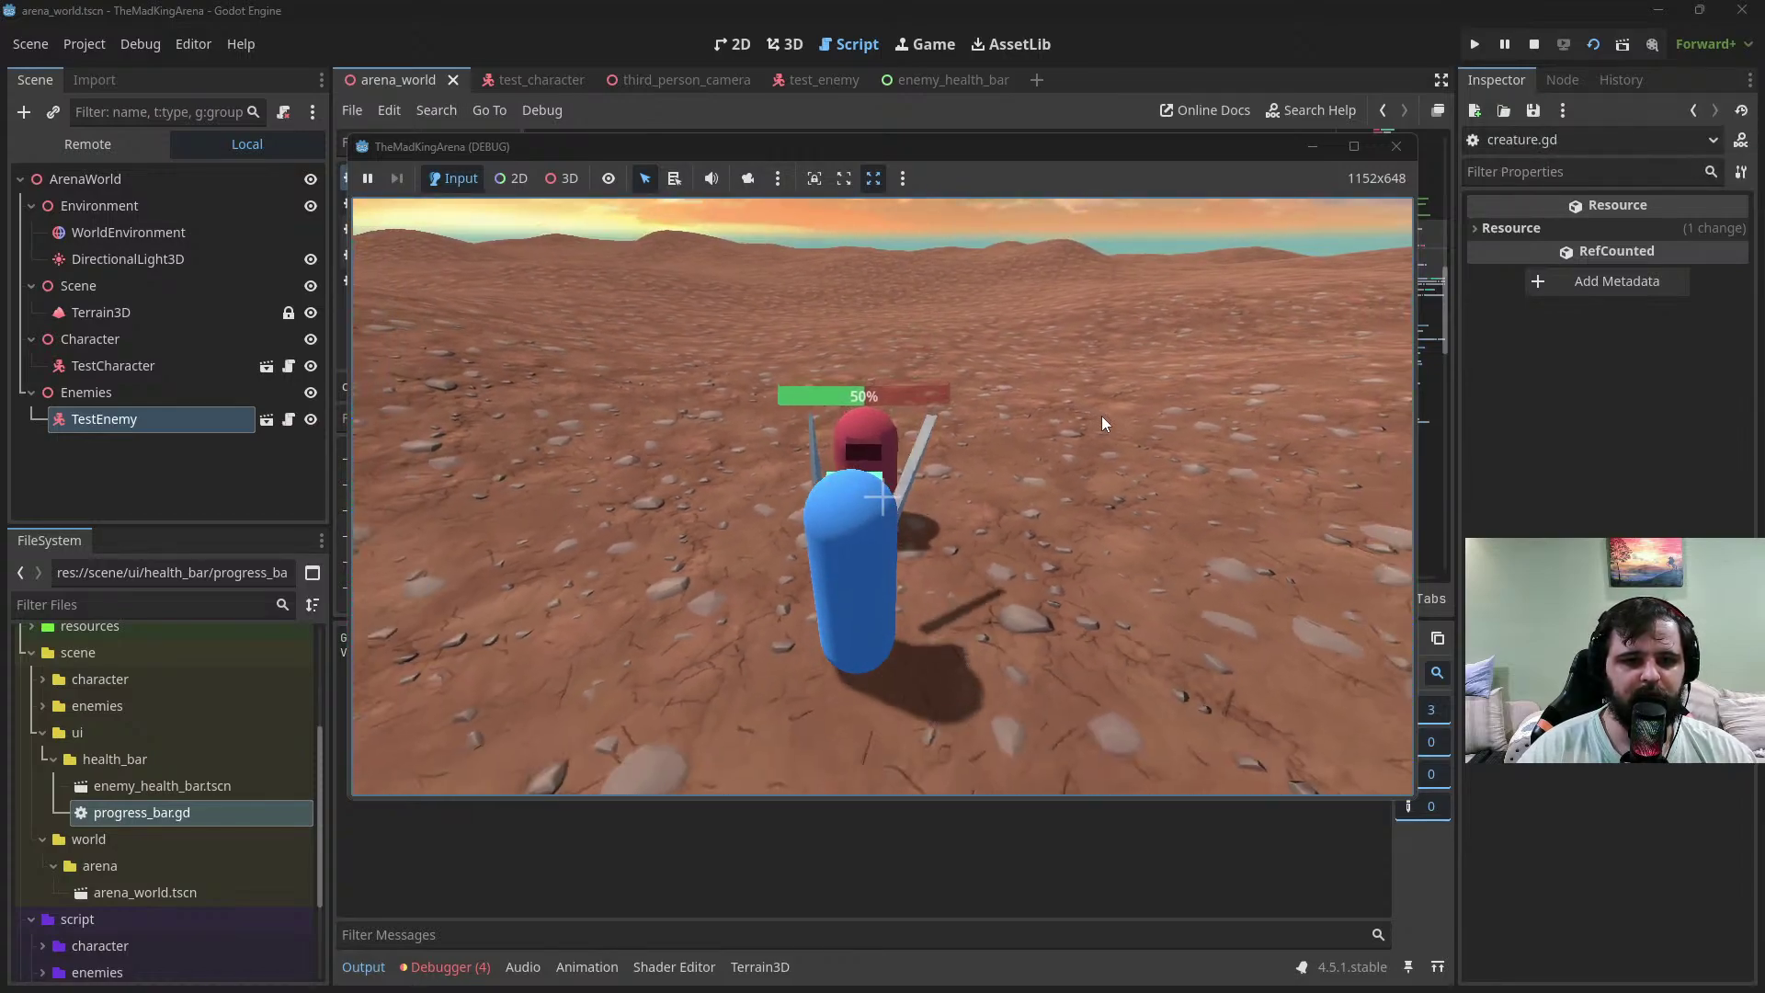
left_click(1073, 429)
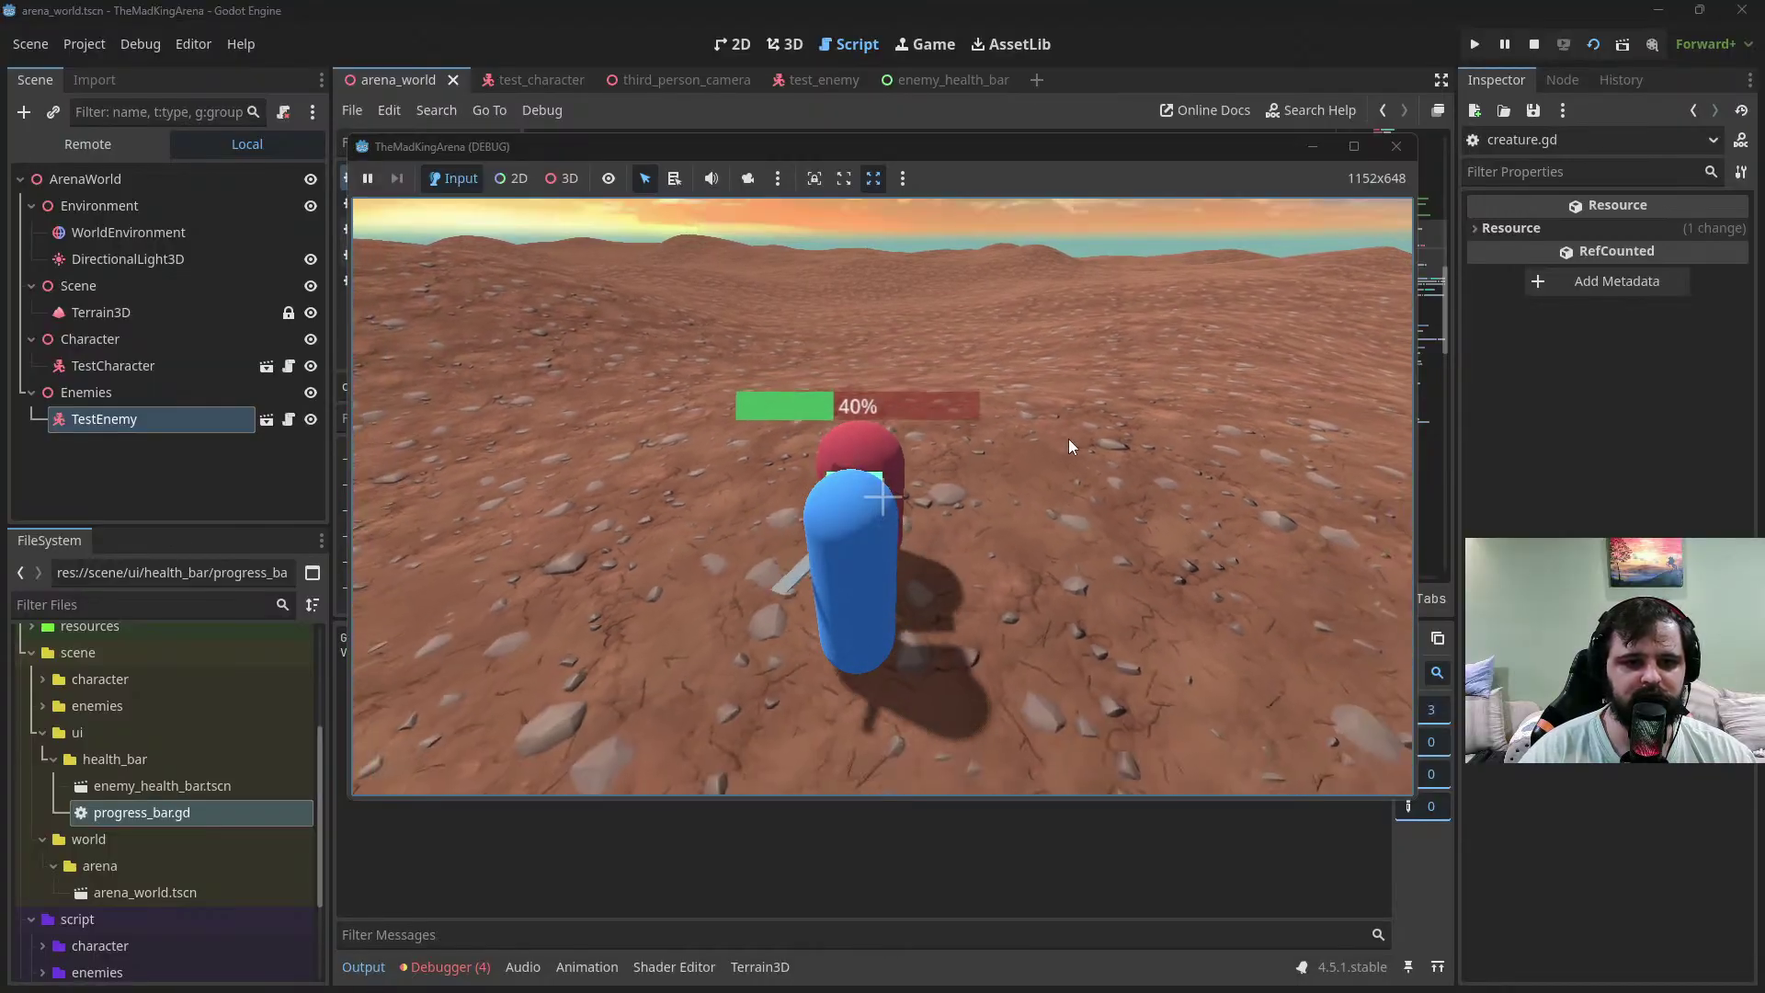
left_click(1069, 441)
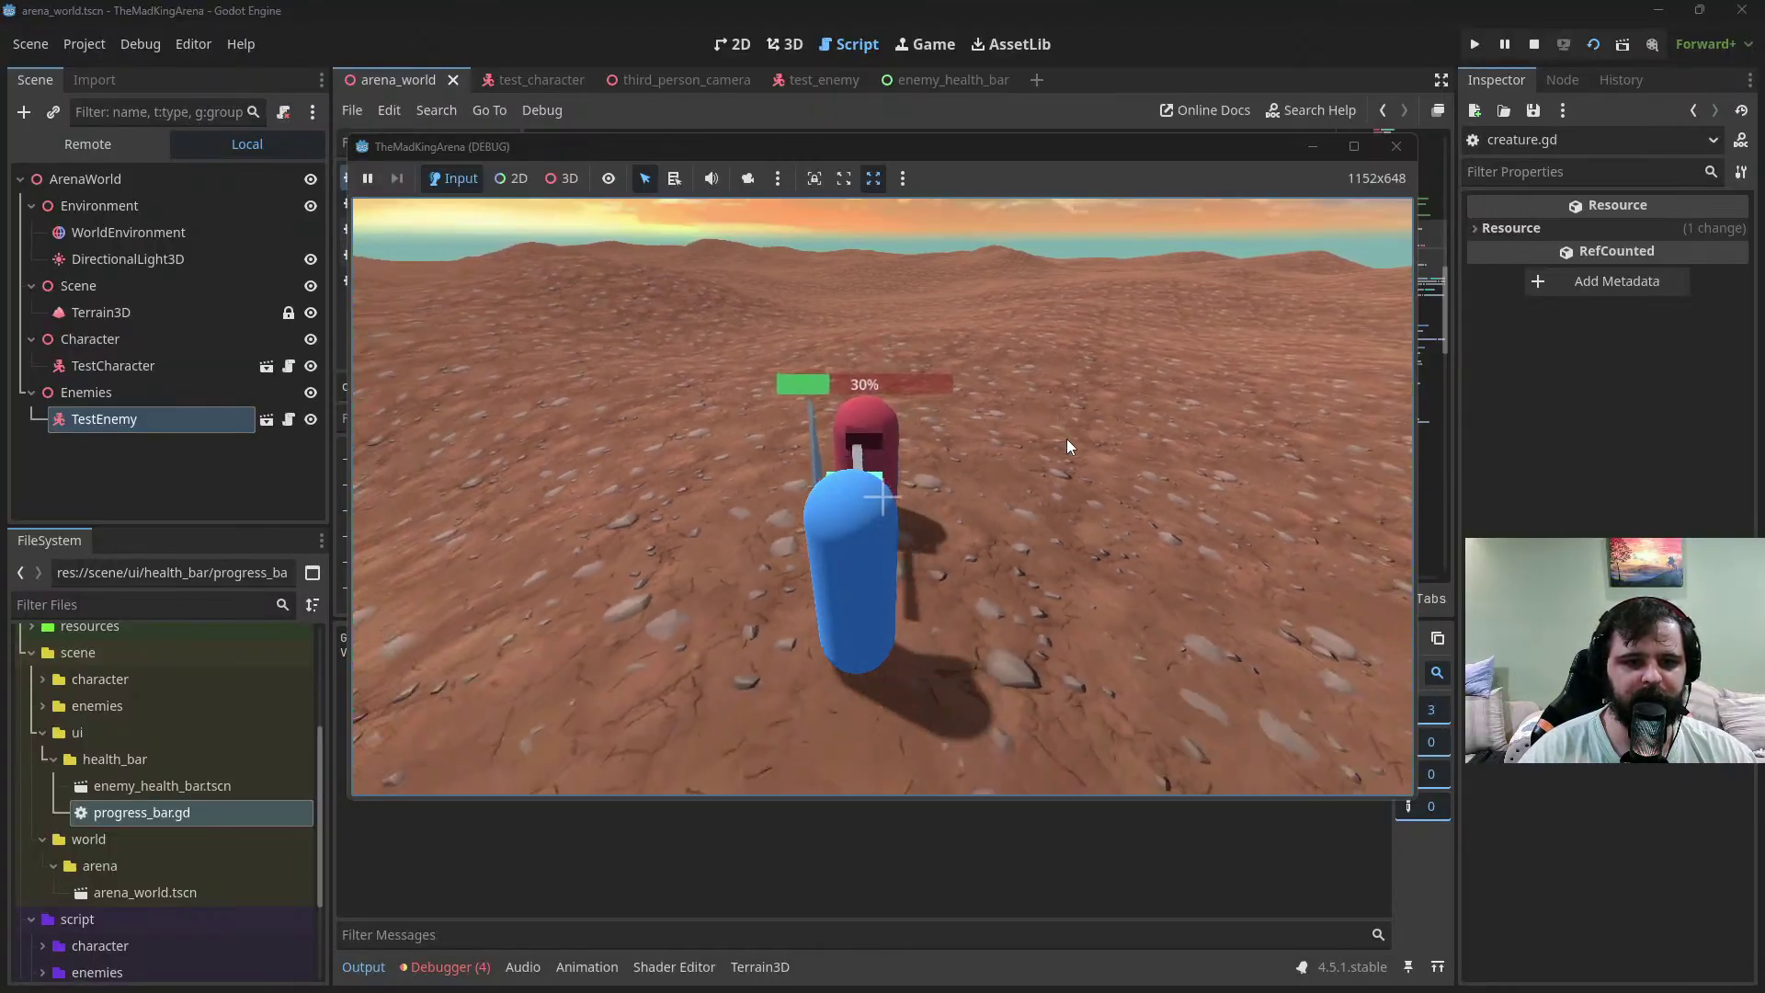
left_click(1067, 446)
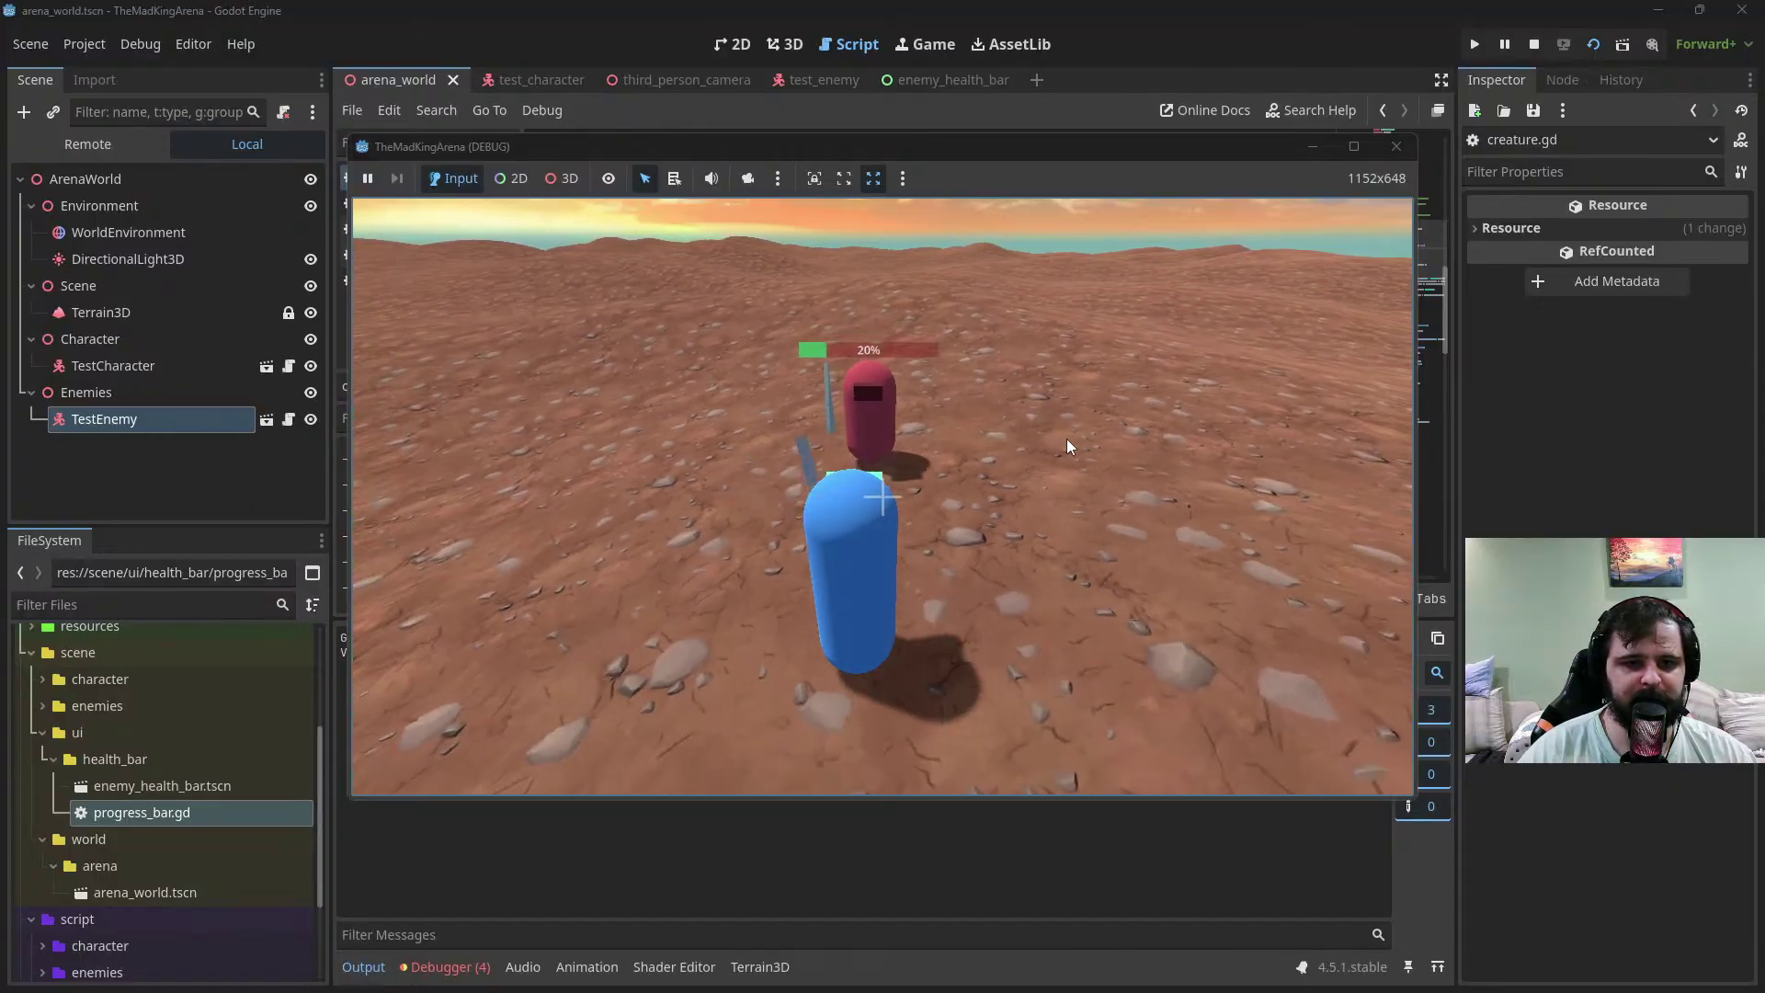
left_click(1067, 441)
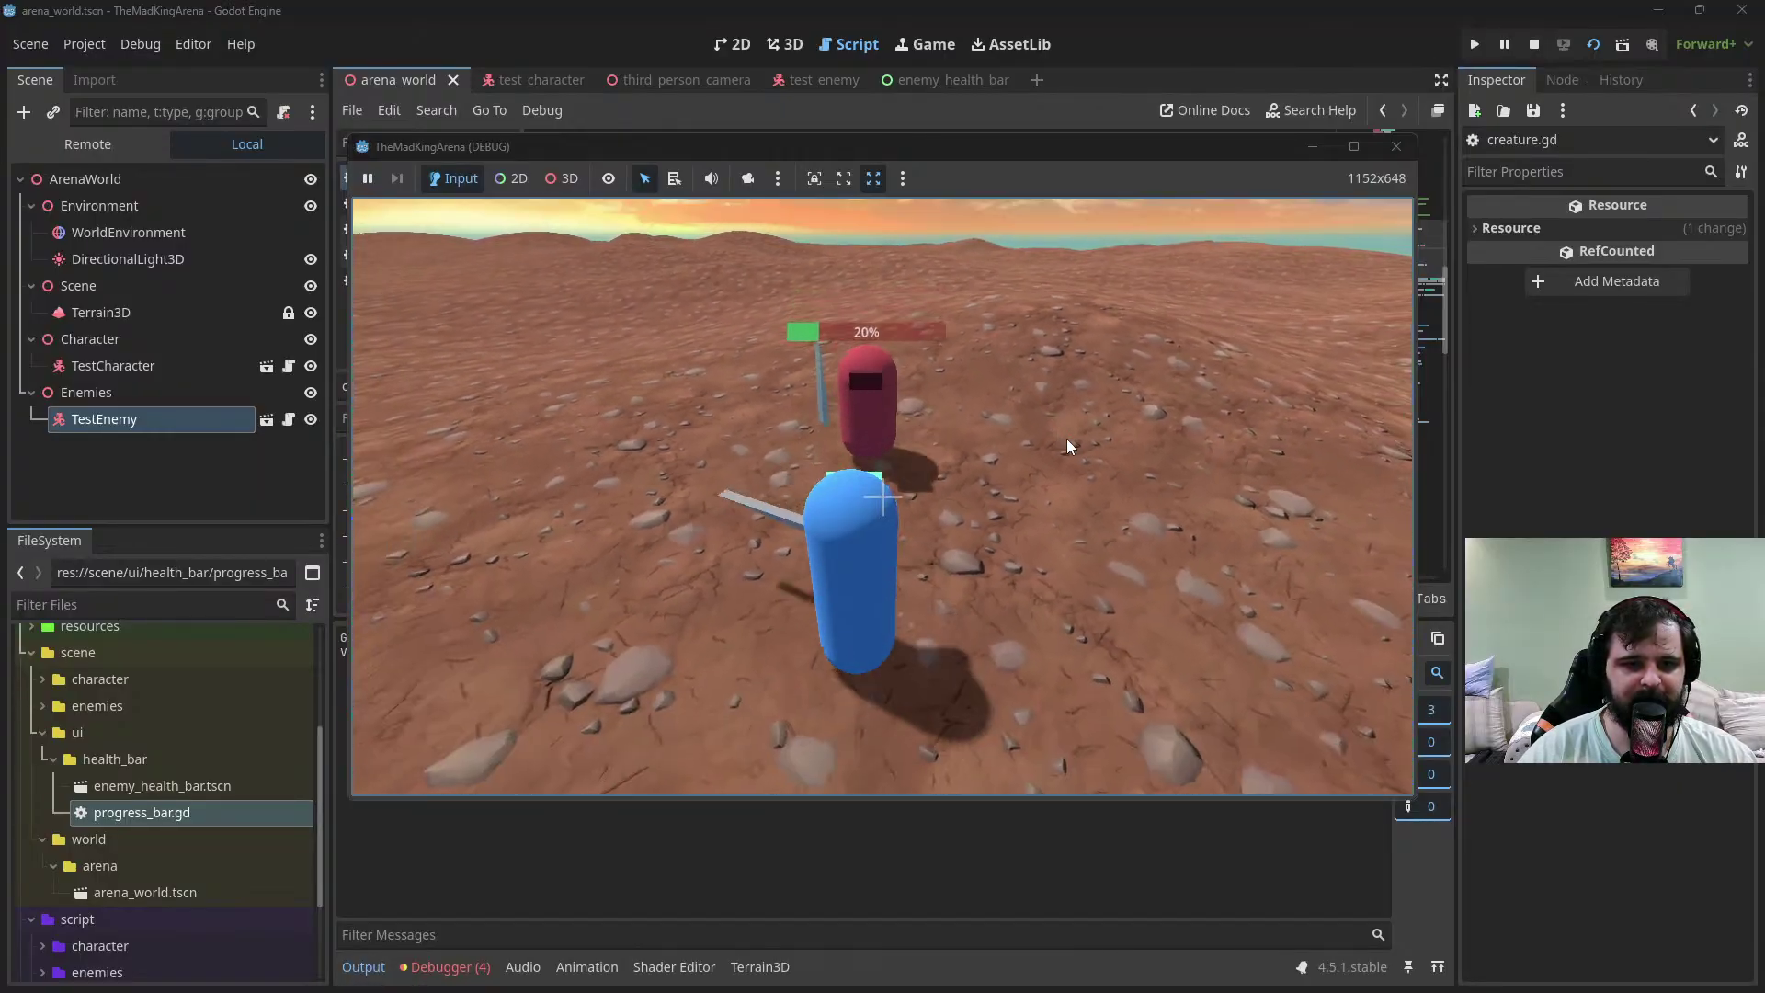
left_click(1066, 446)
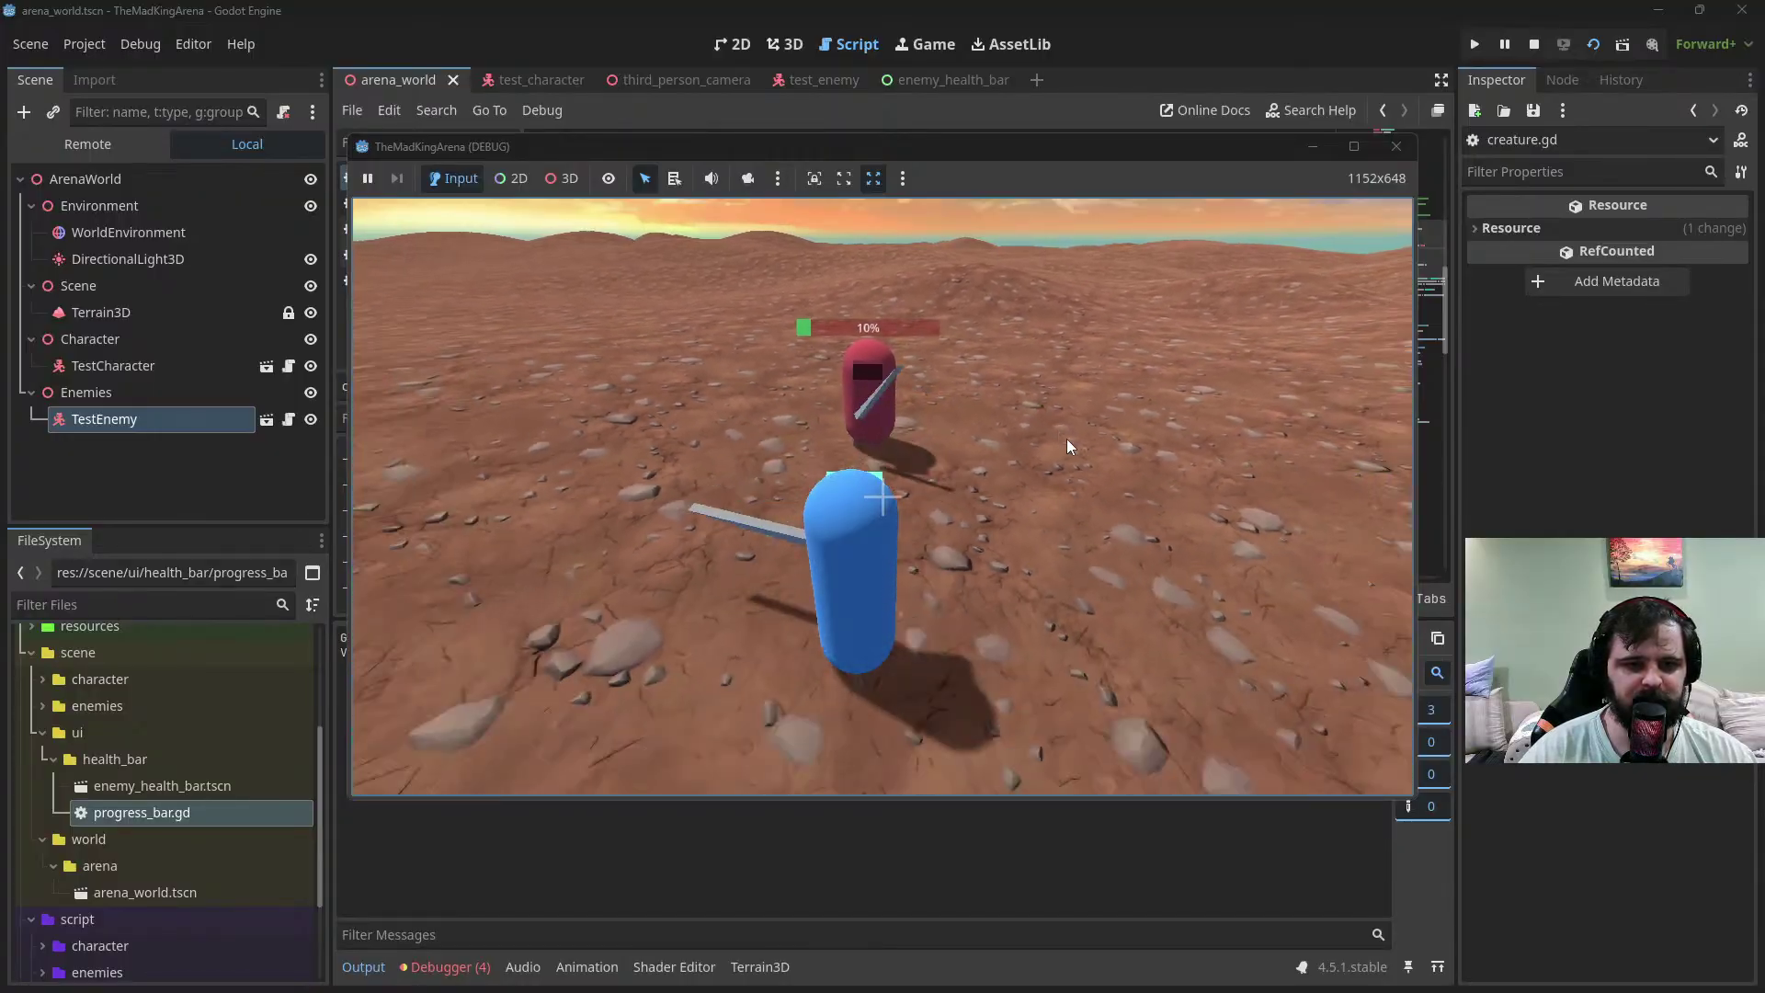
left_click(1067, 439)
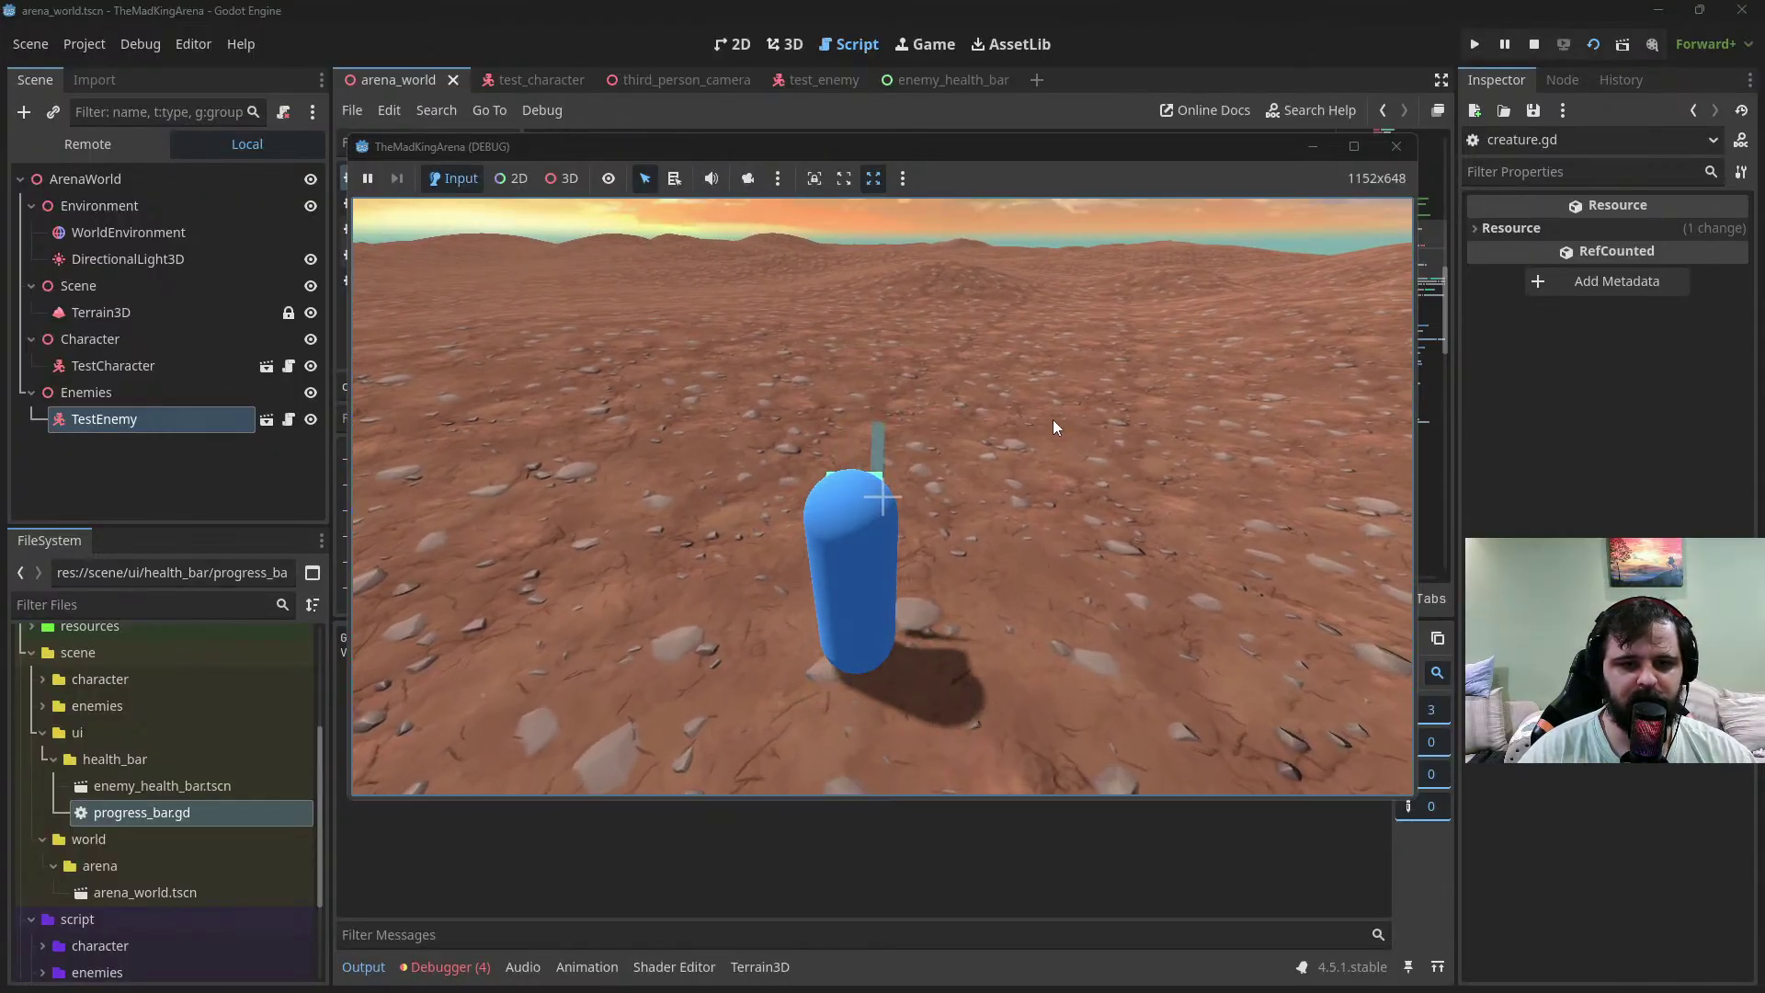
key("F8")
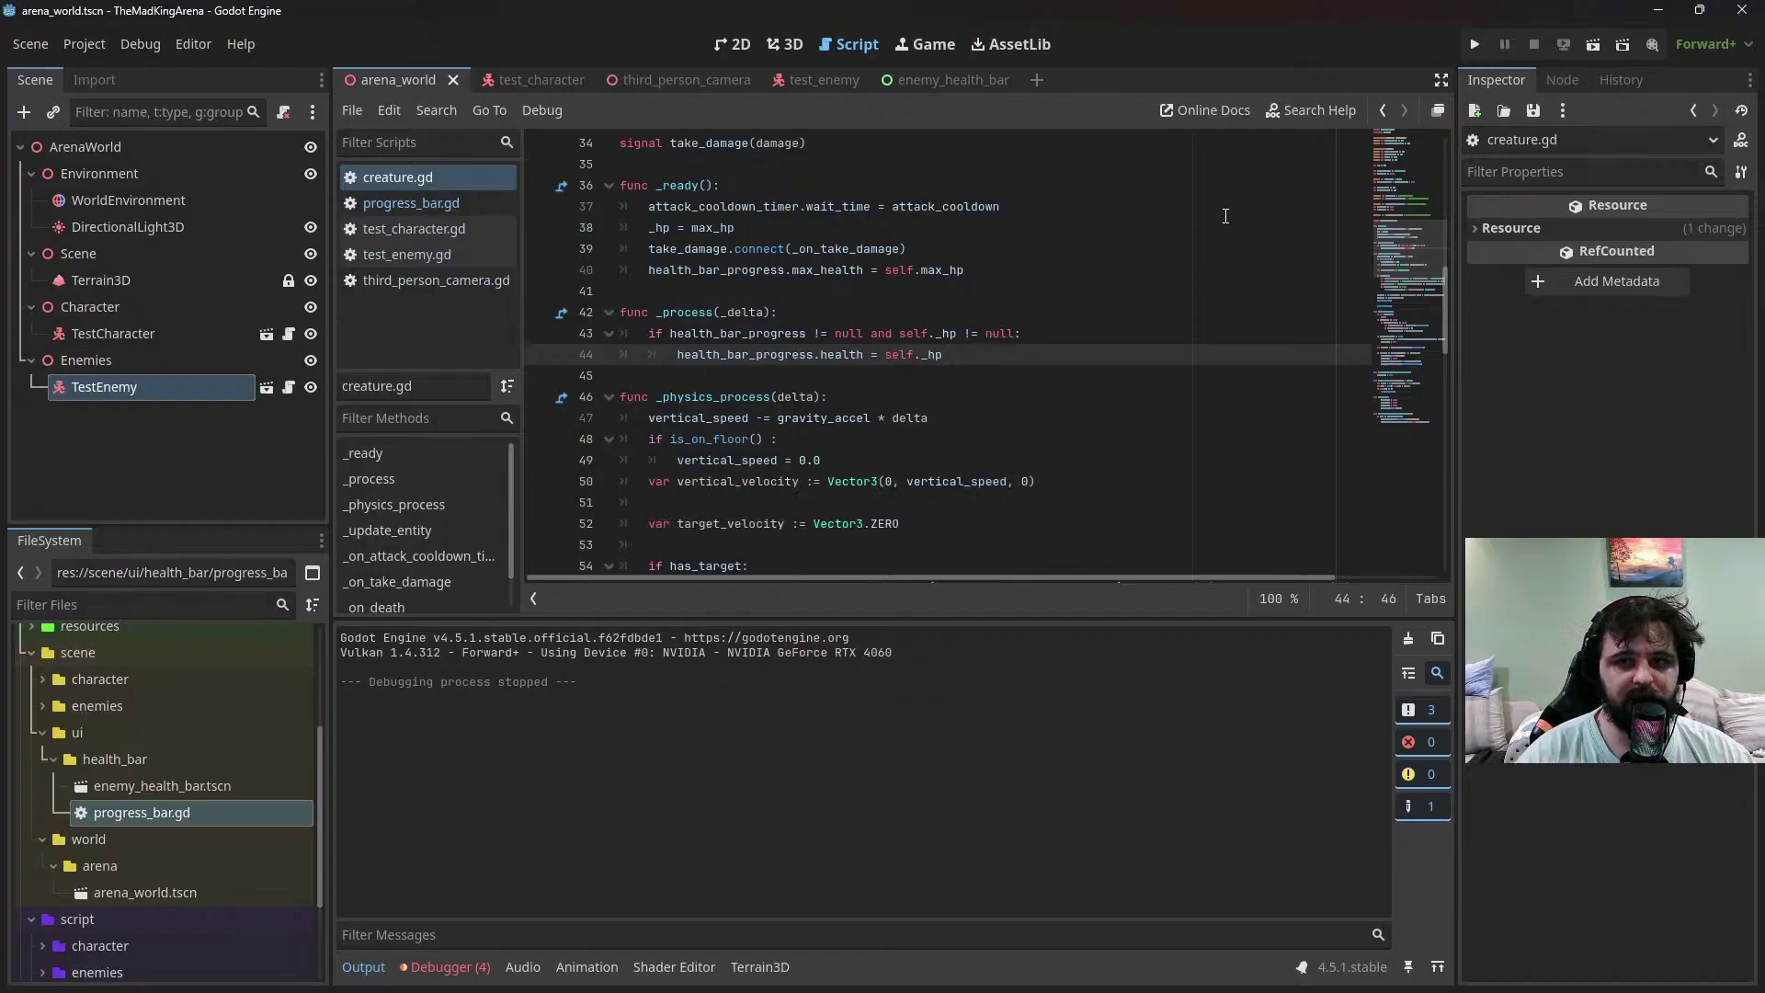
Create a new folder named damage_numbers inside res://scene/ui
scroll(1226, 216, "up", 4)
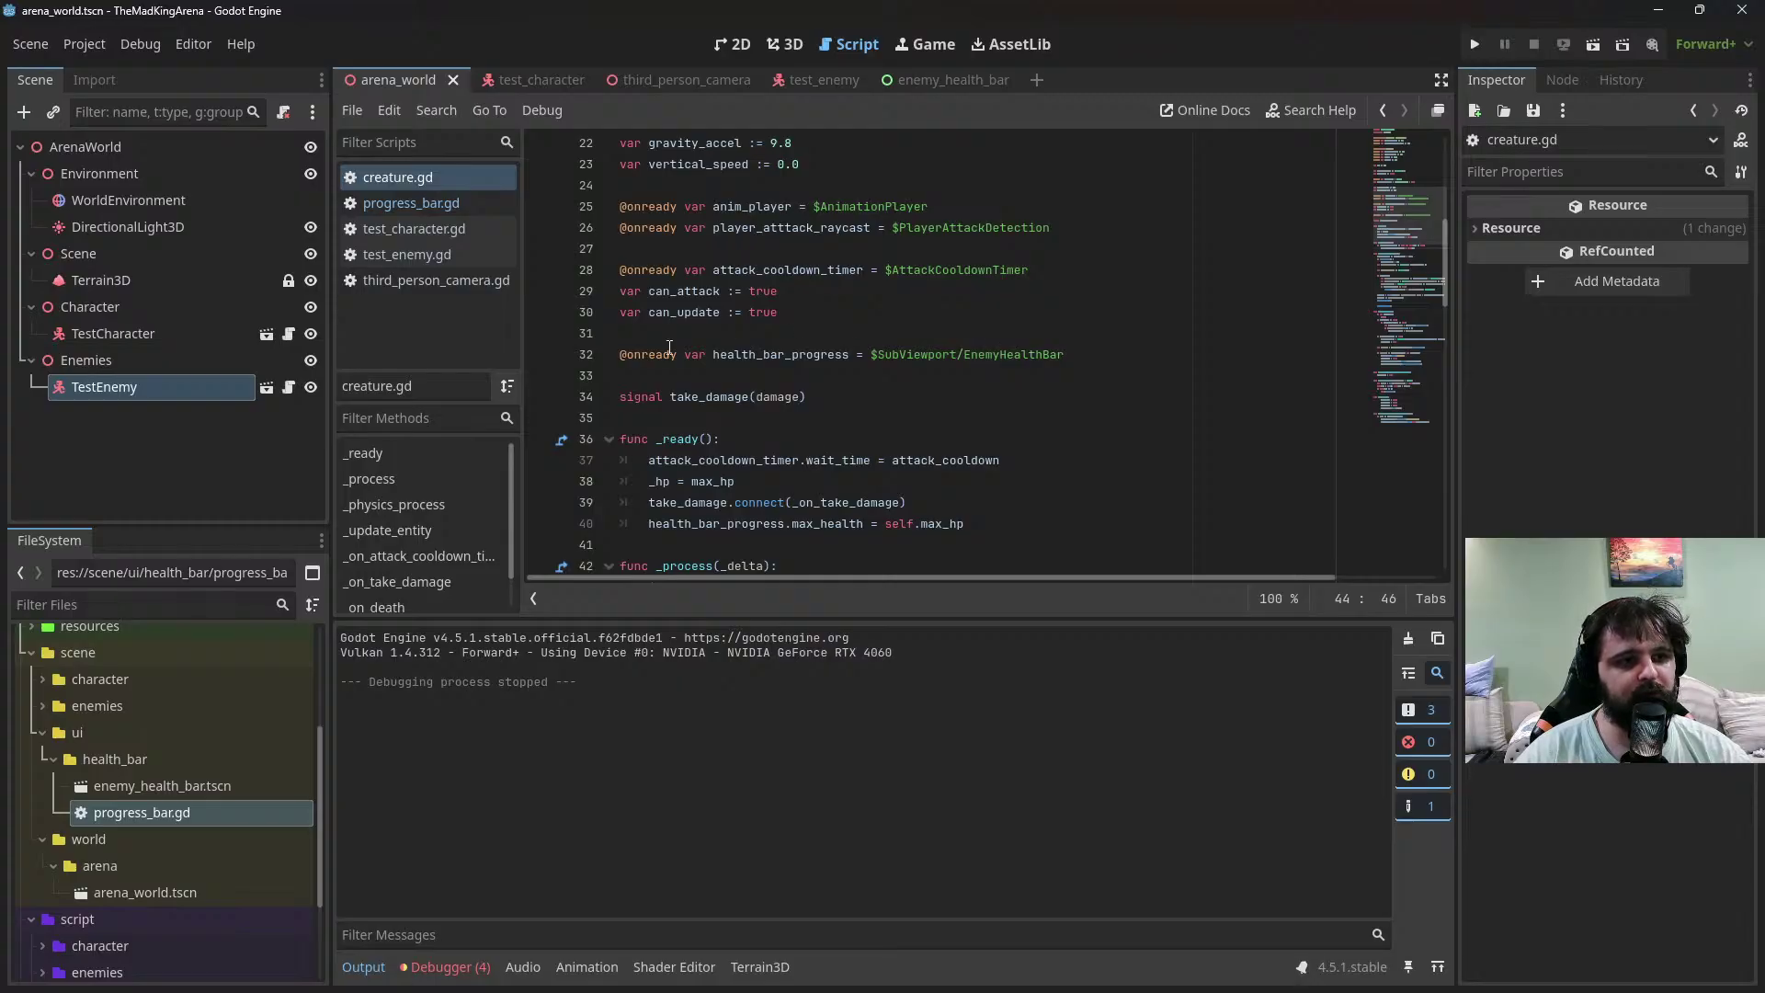
right_click(140, 764)
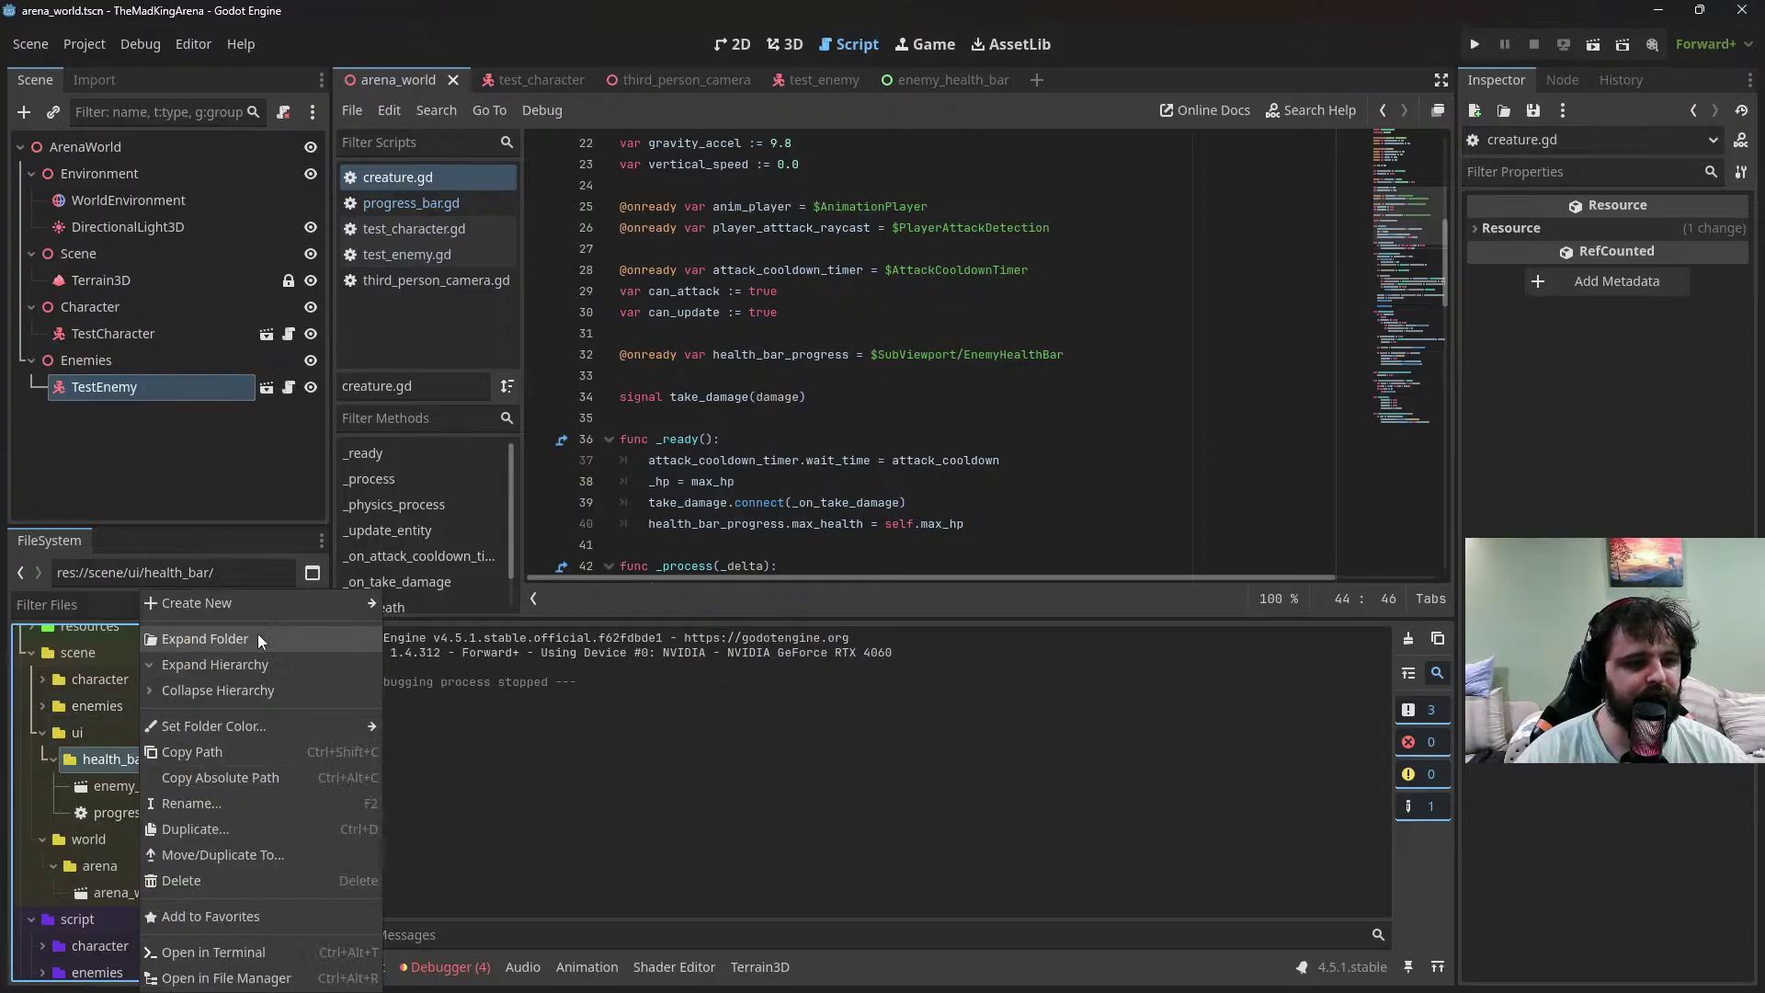
left_click(125, 665)
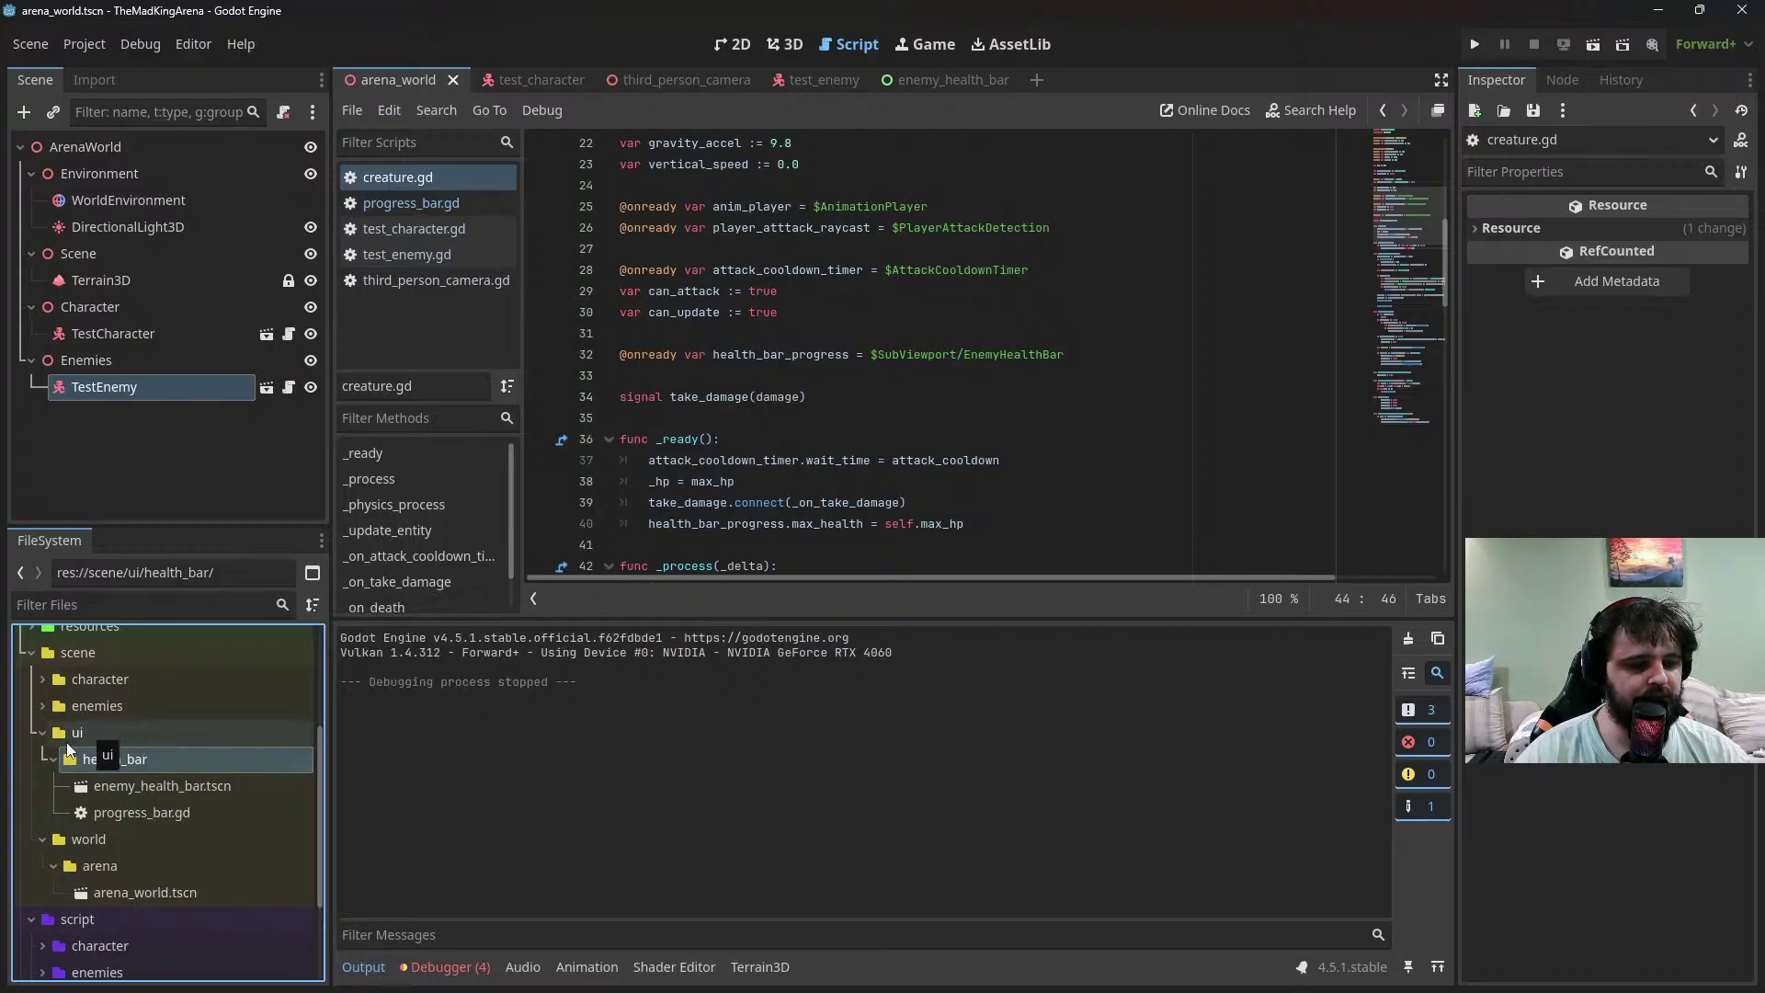
right_click(86, 736)
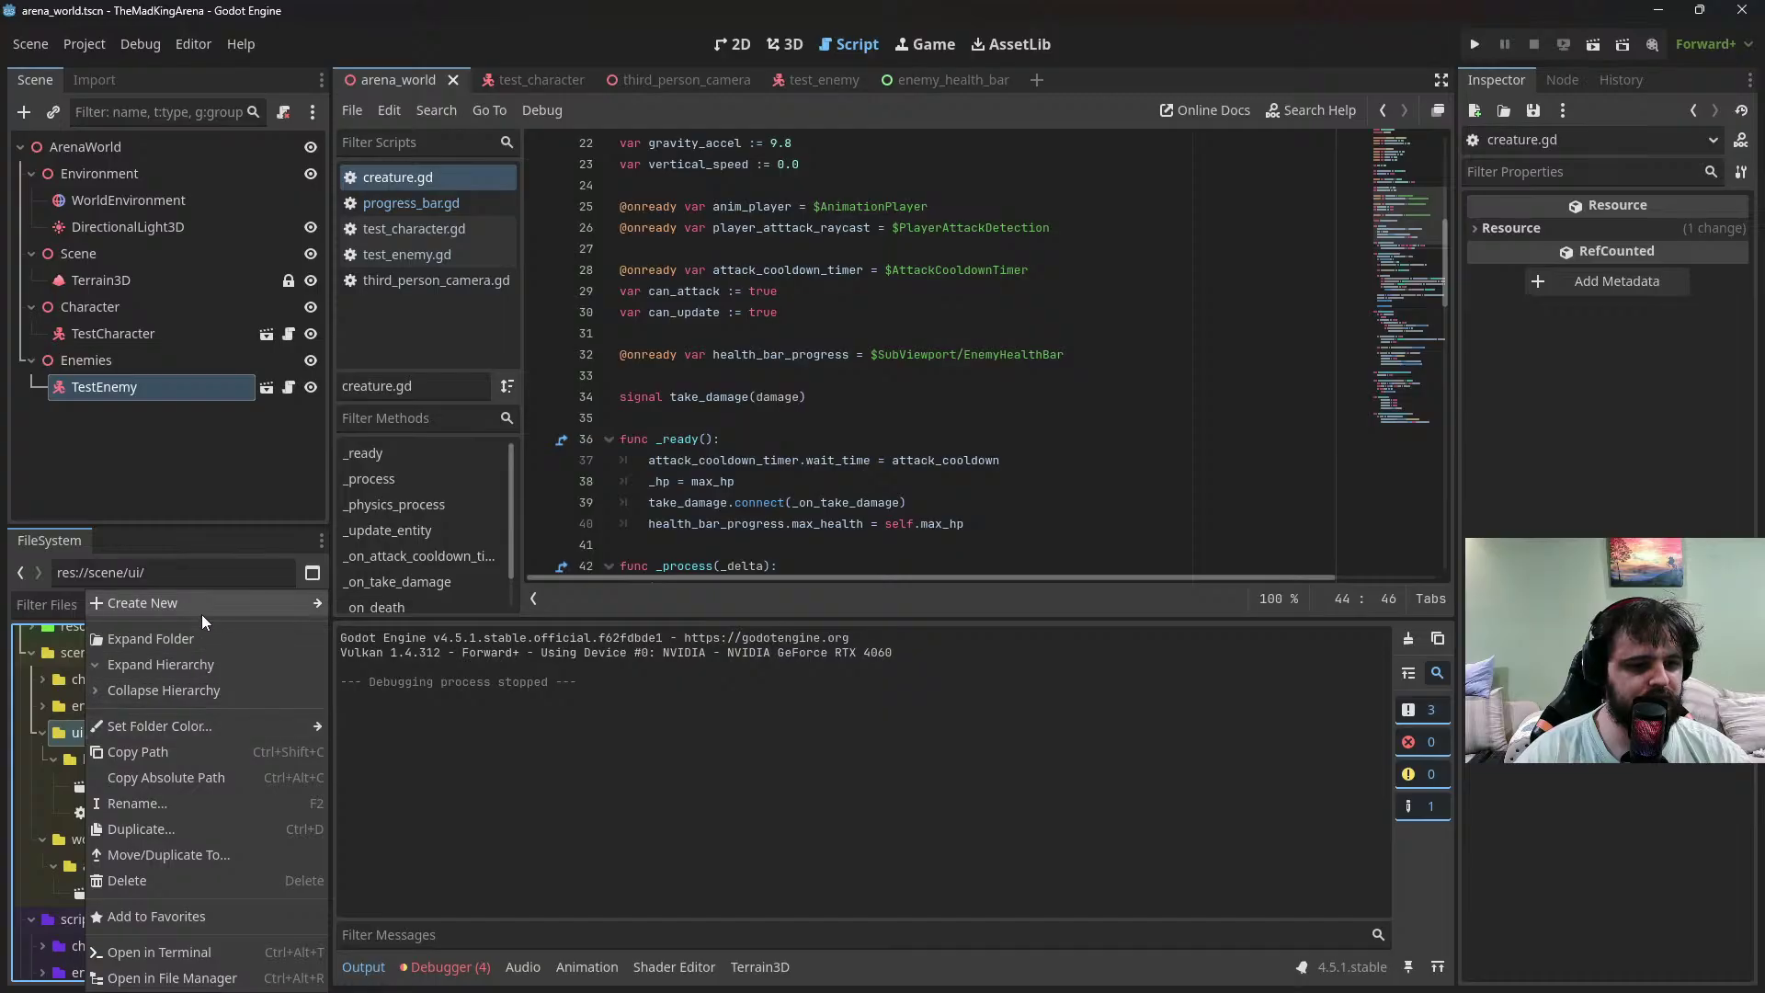
mouse_move(201, 609)
left_click(360, 605)
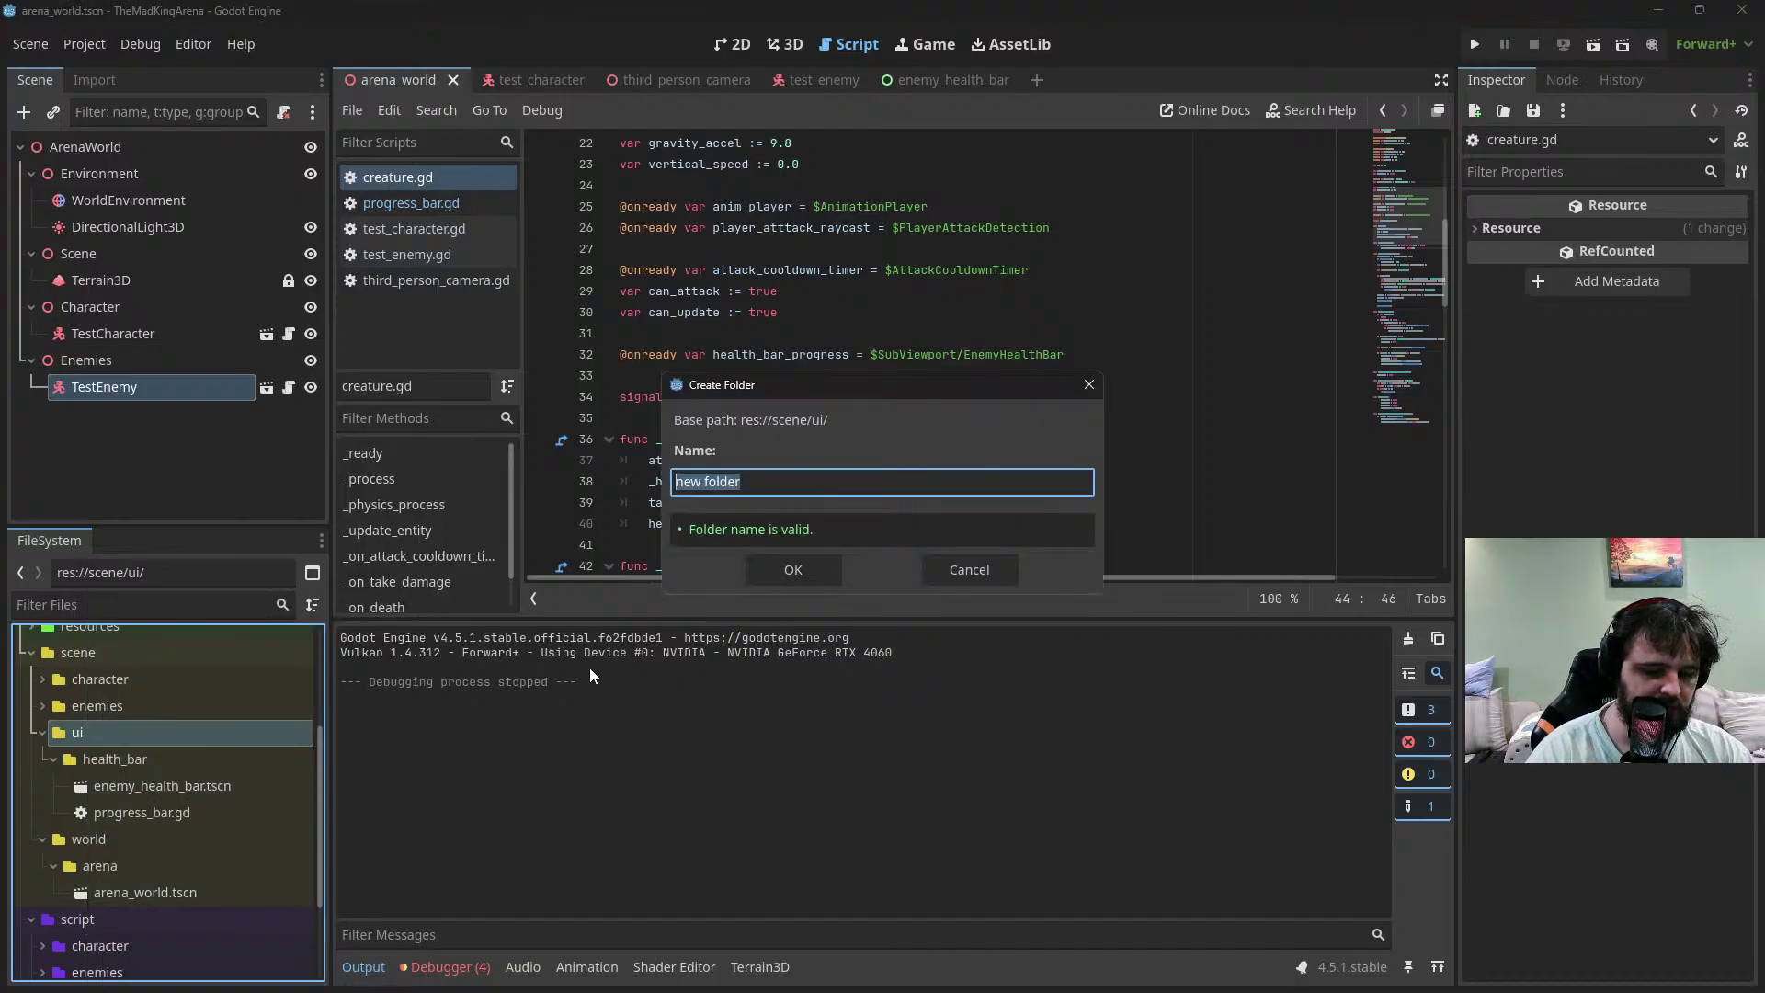
type("damage")
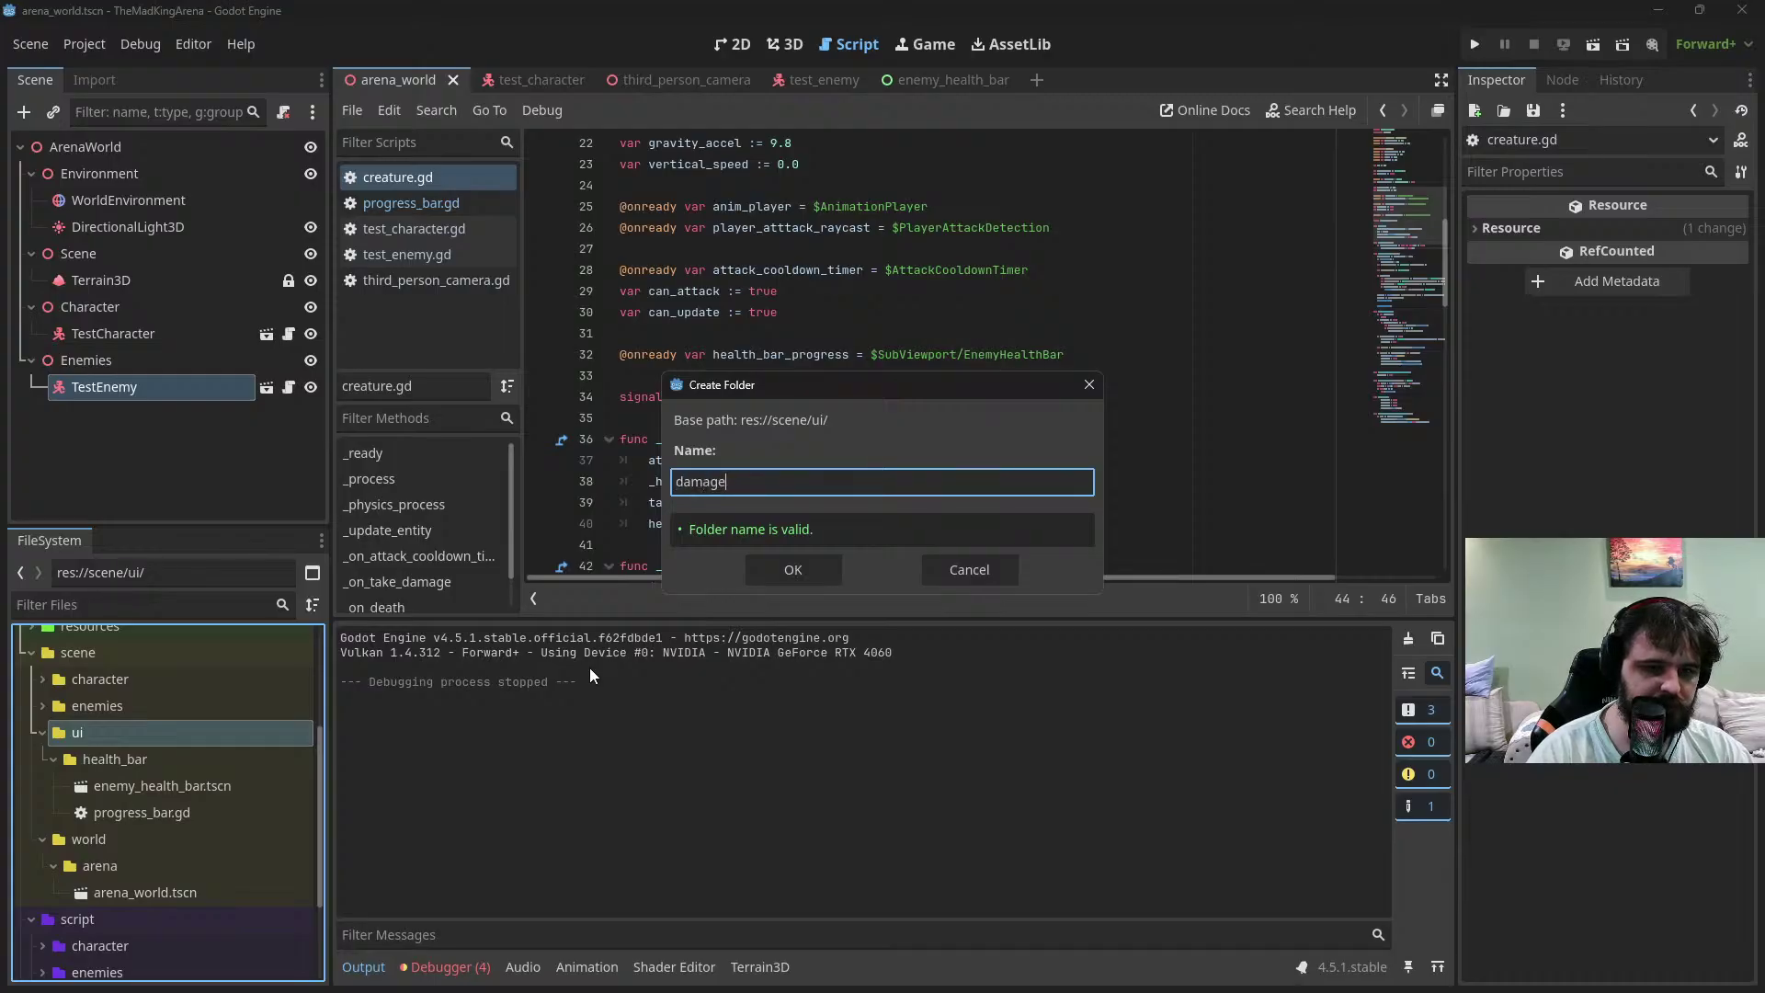
type("_numbers")
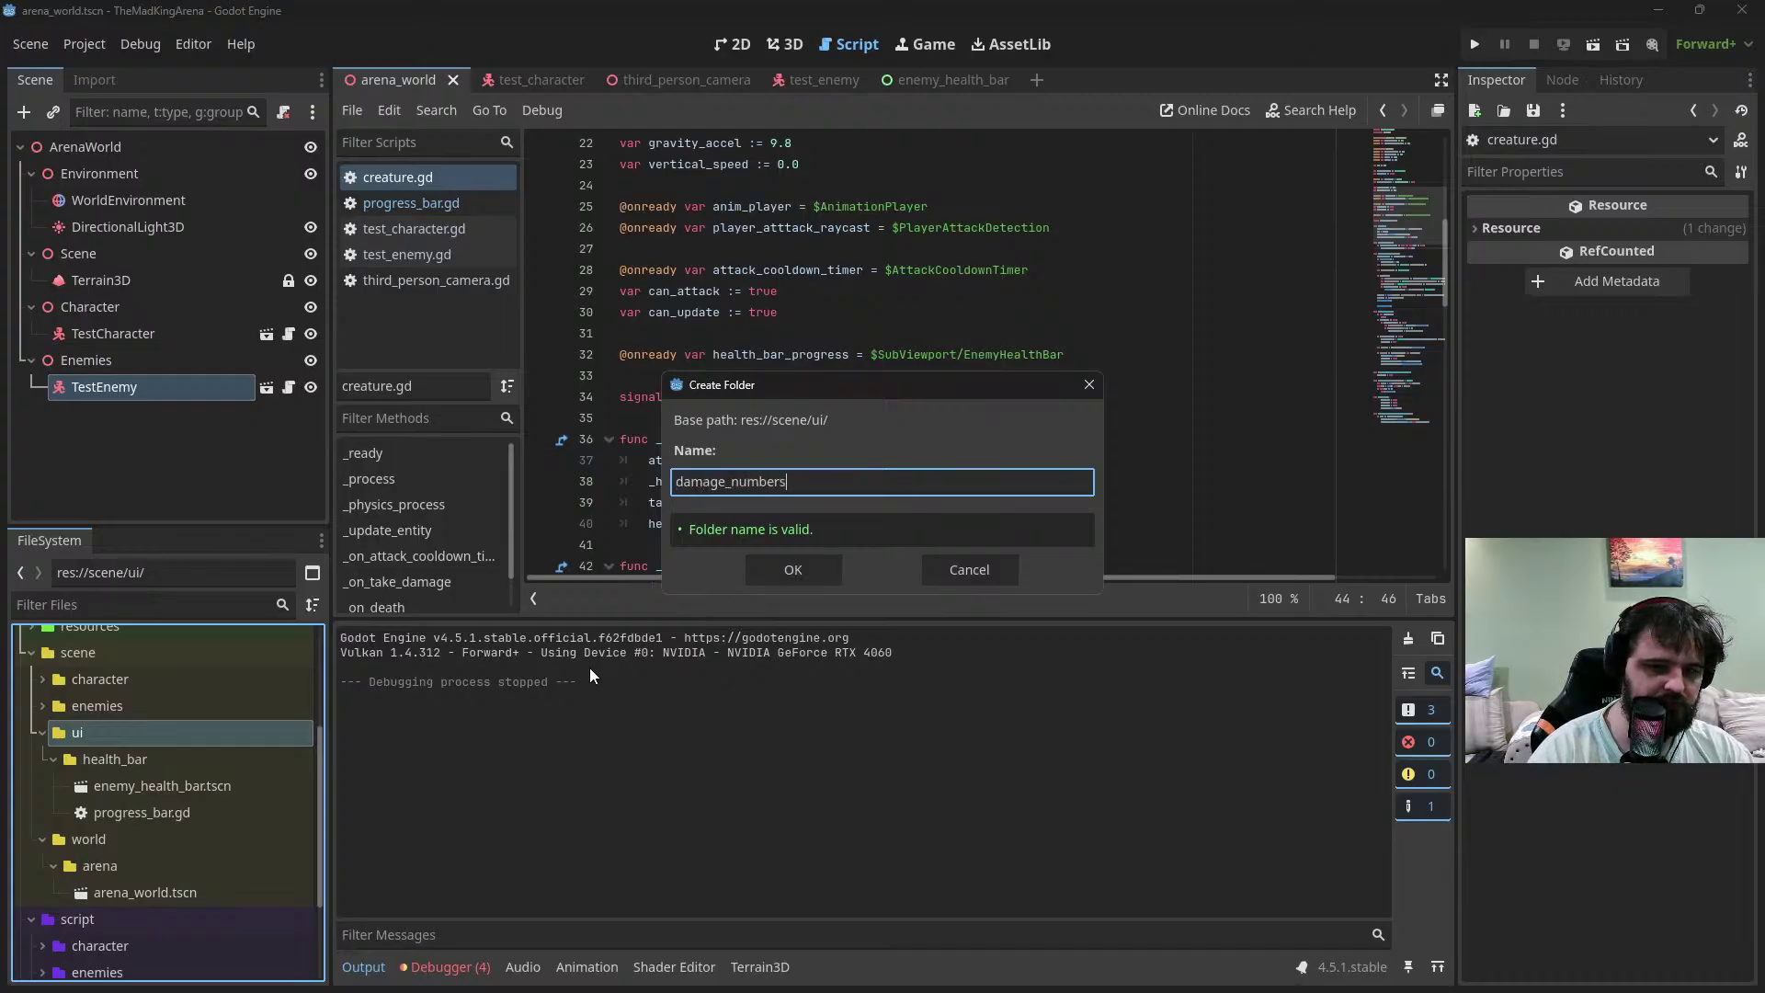
key("Return")
Create a damage_numbers scene in the damage_numbers folder with a Sprite3D as its root node
right_click(102, 759)
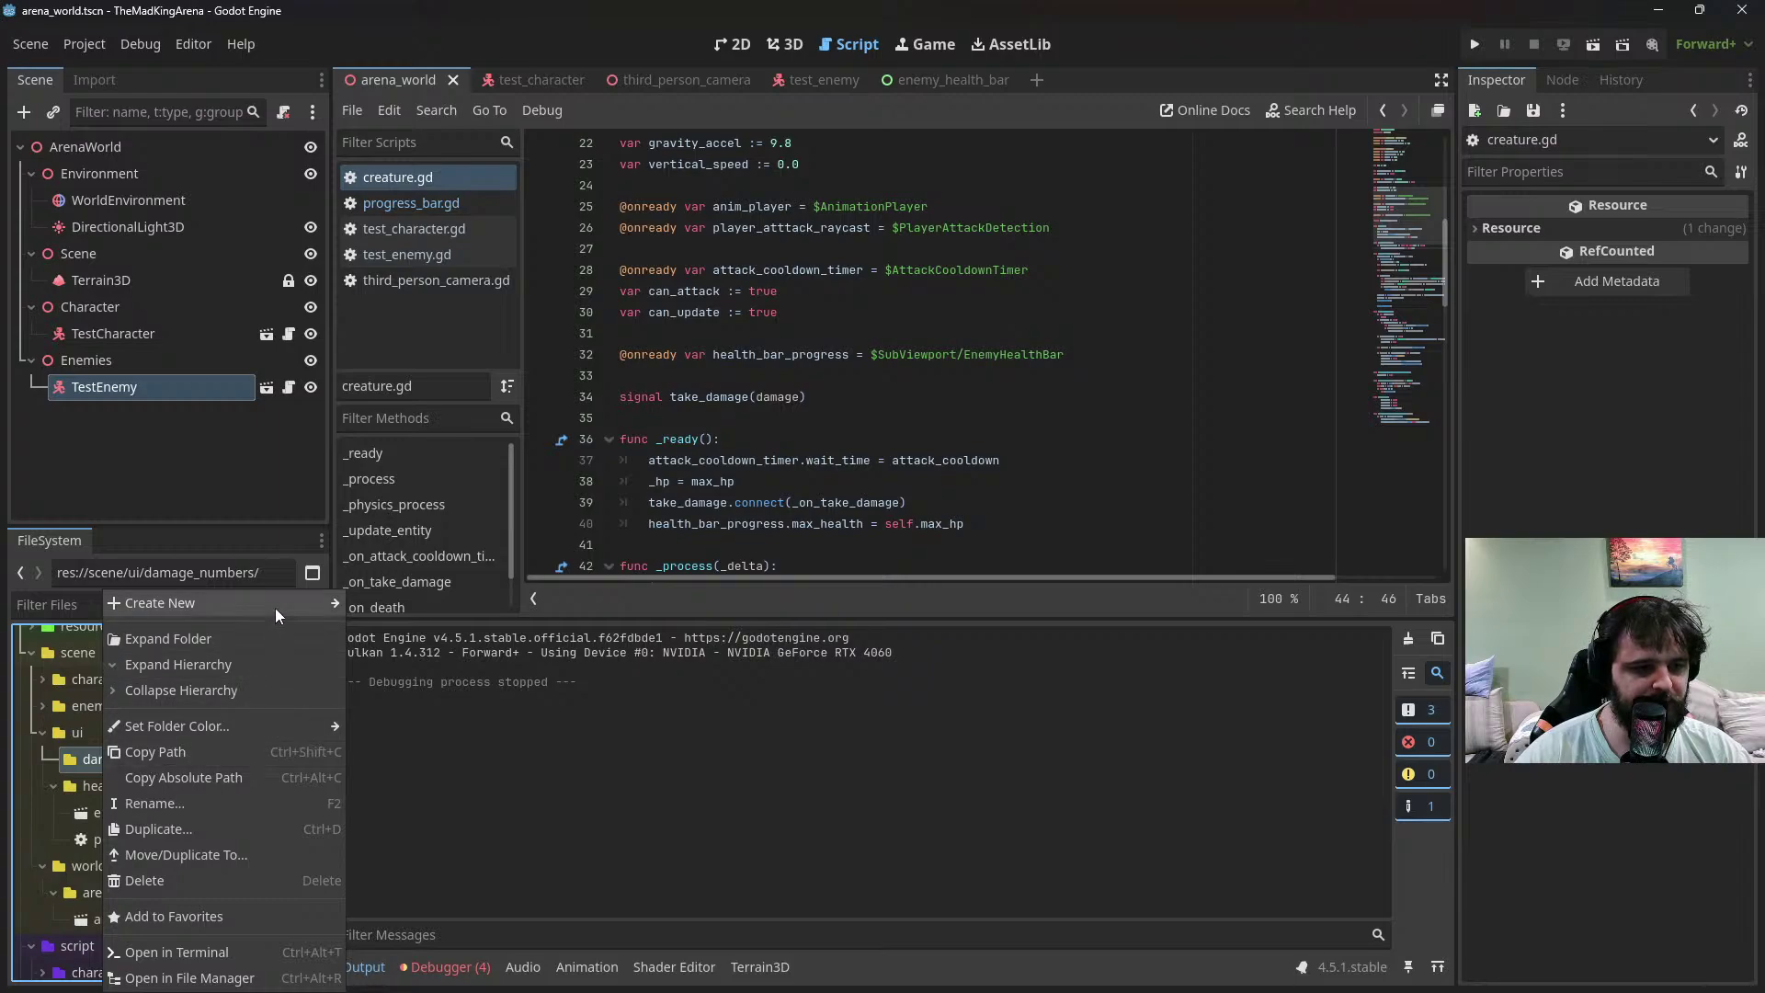
mouse_move(274, 606)
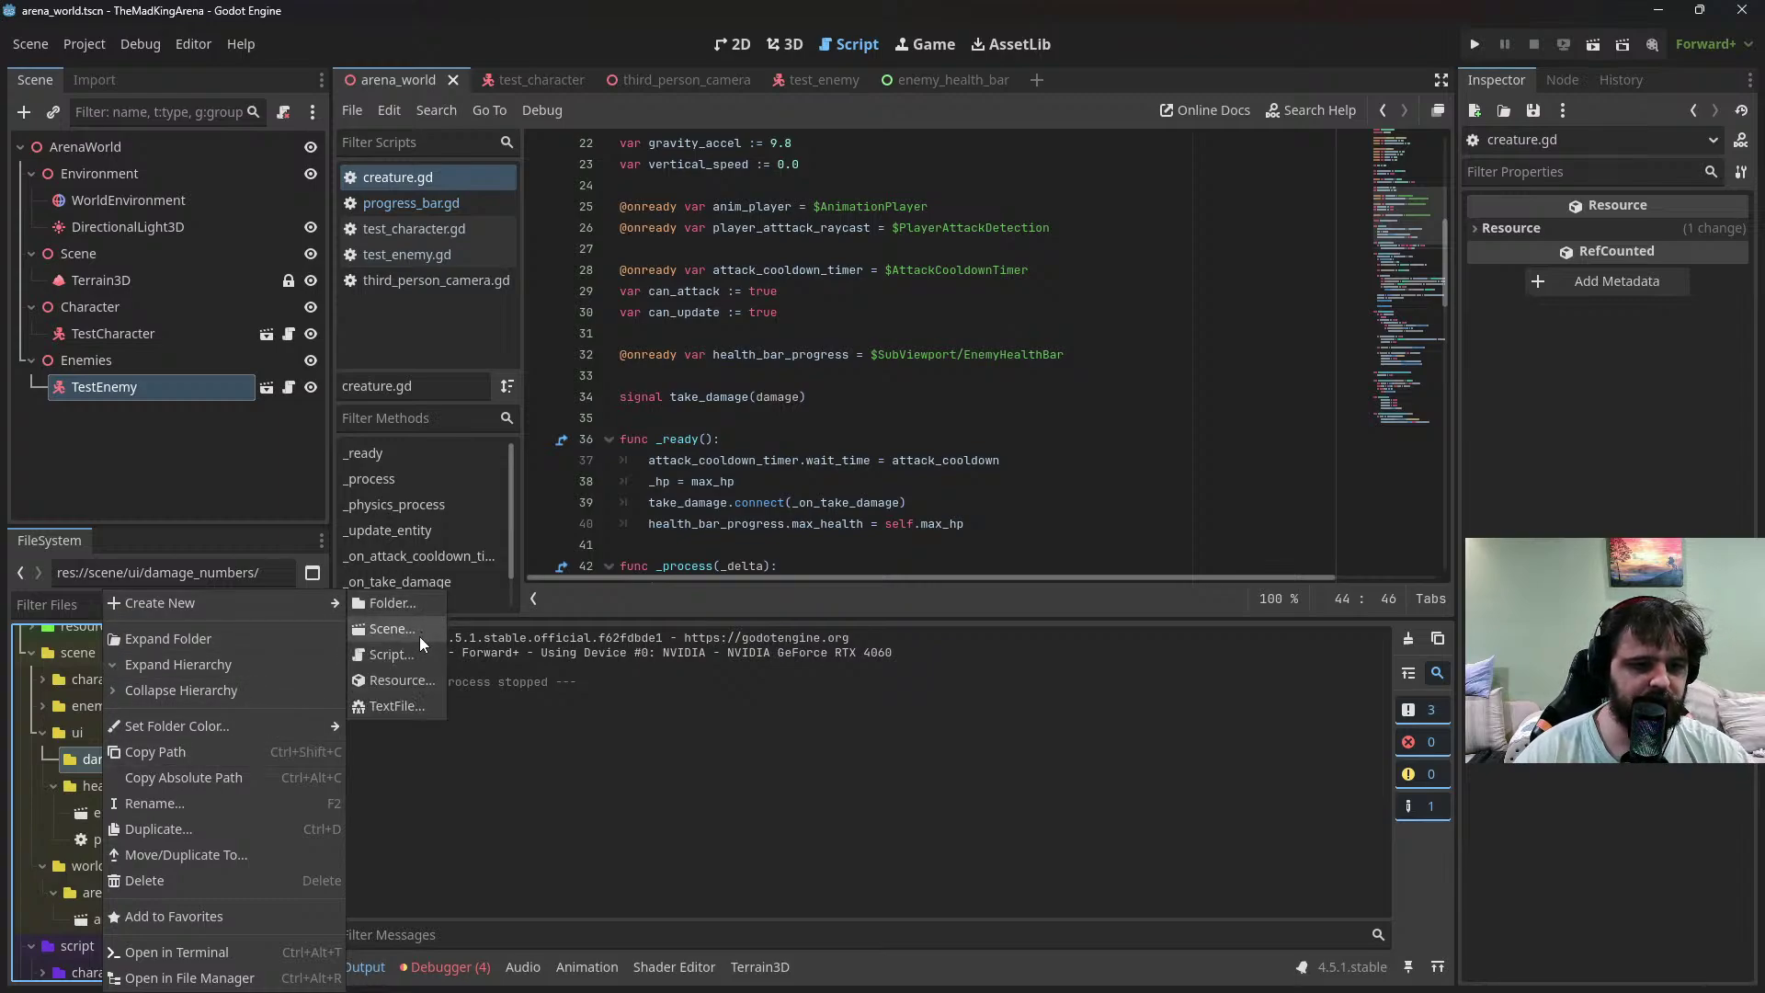
left_click(419, 636)
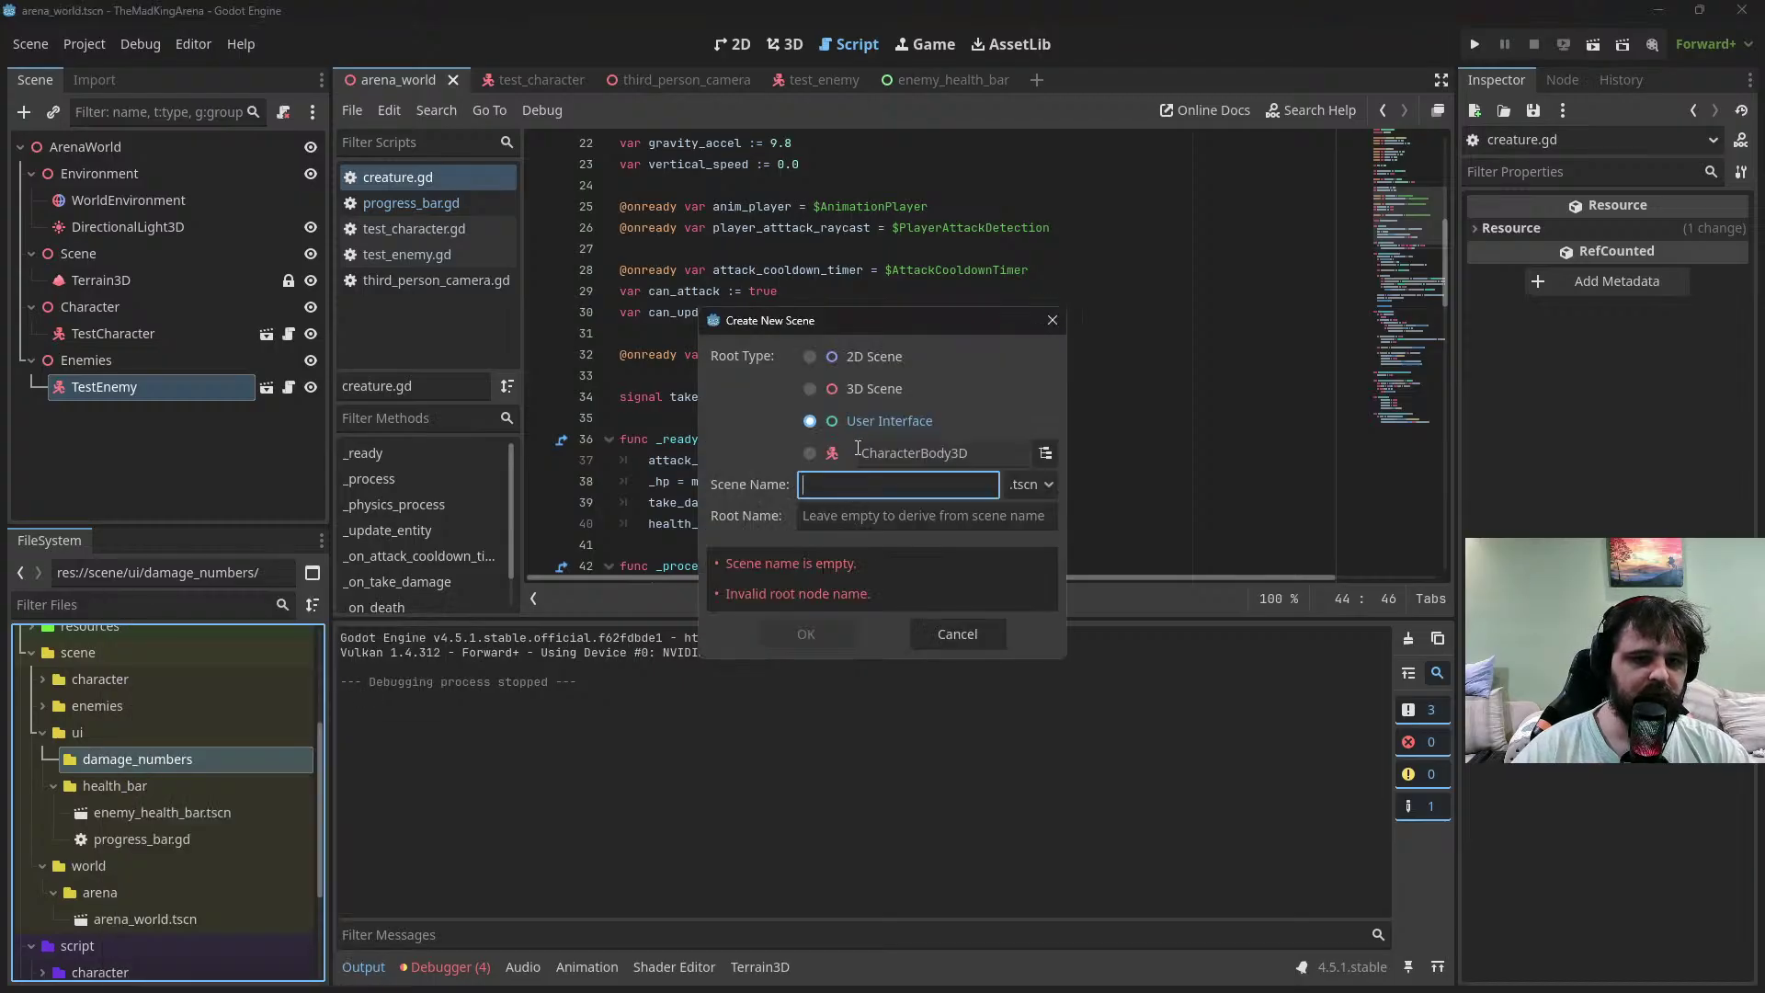
left_click(841, 390)
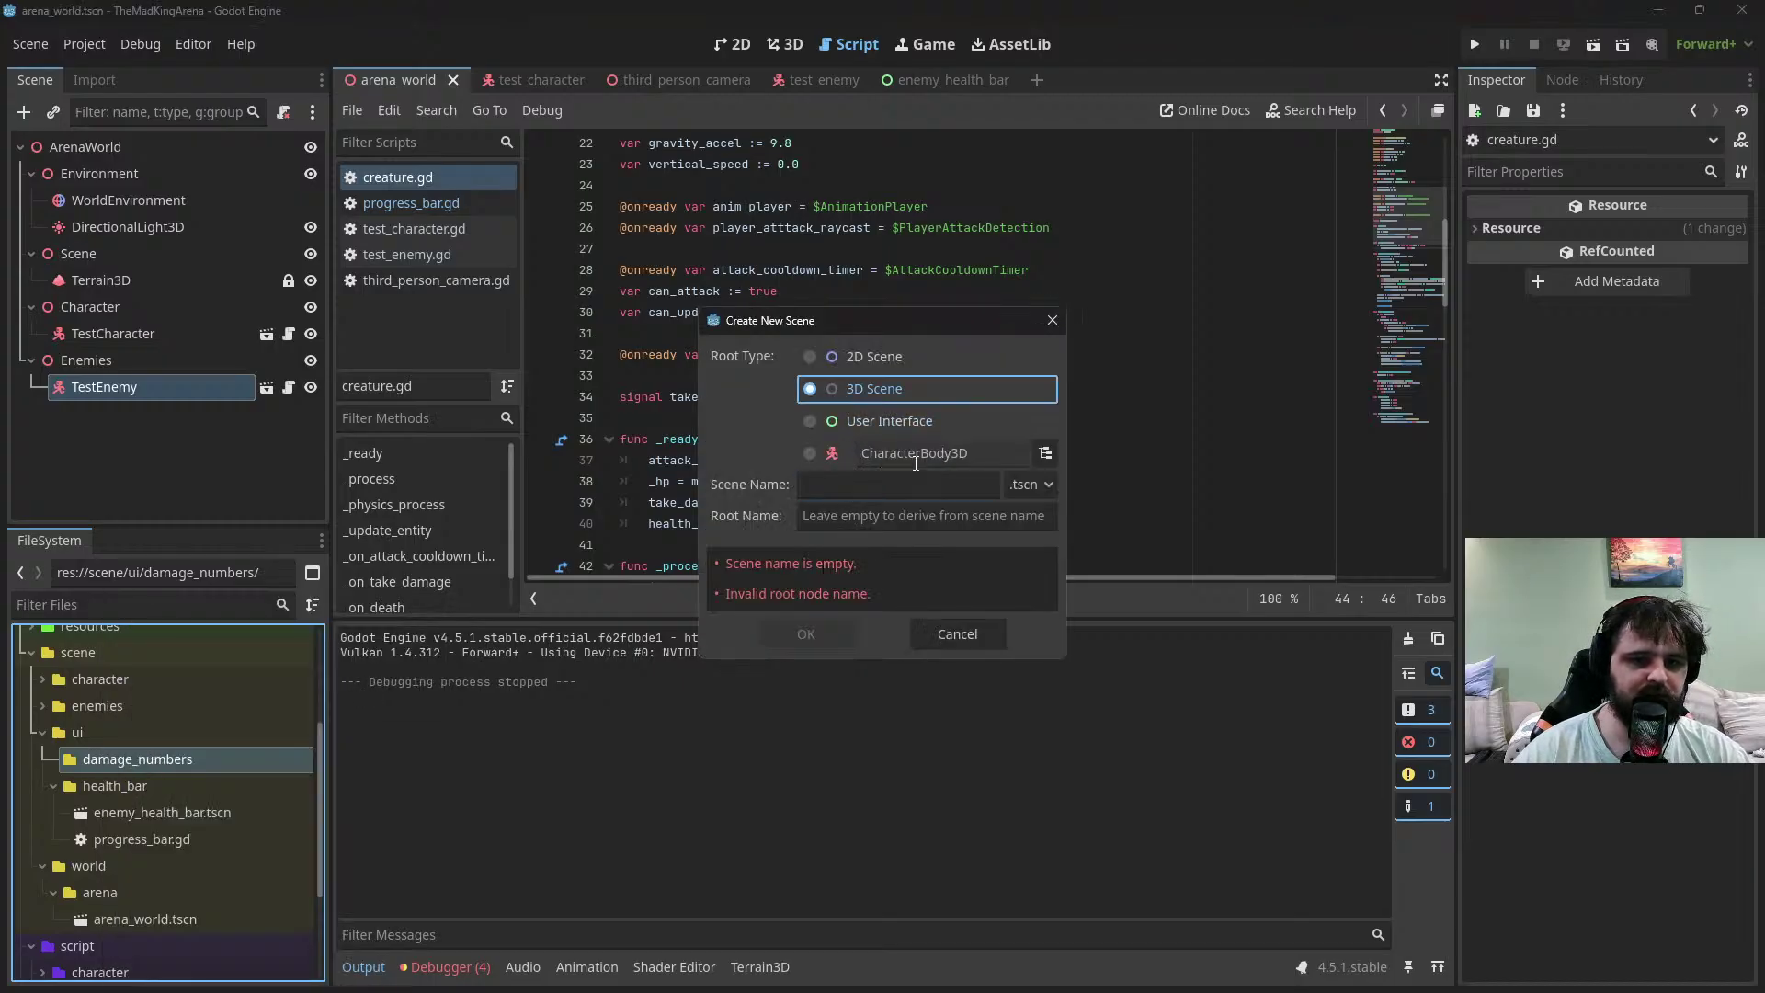
left_click_drag(974, 454, 851, 456)
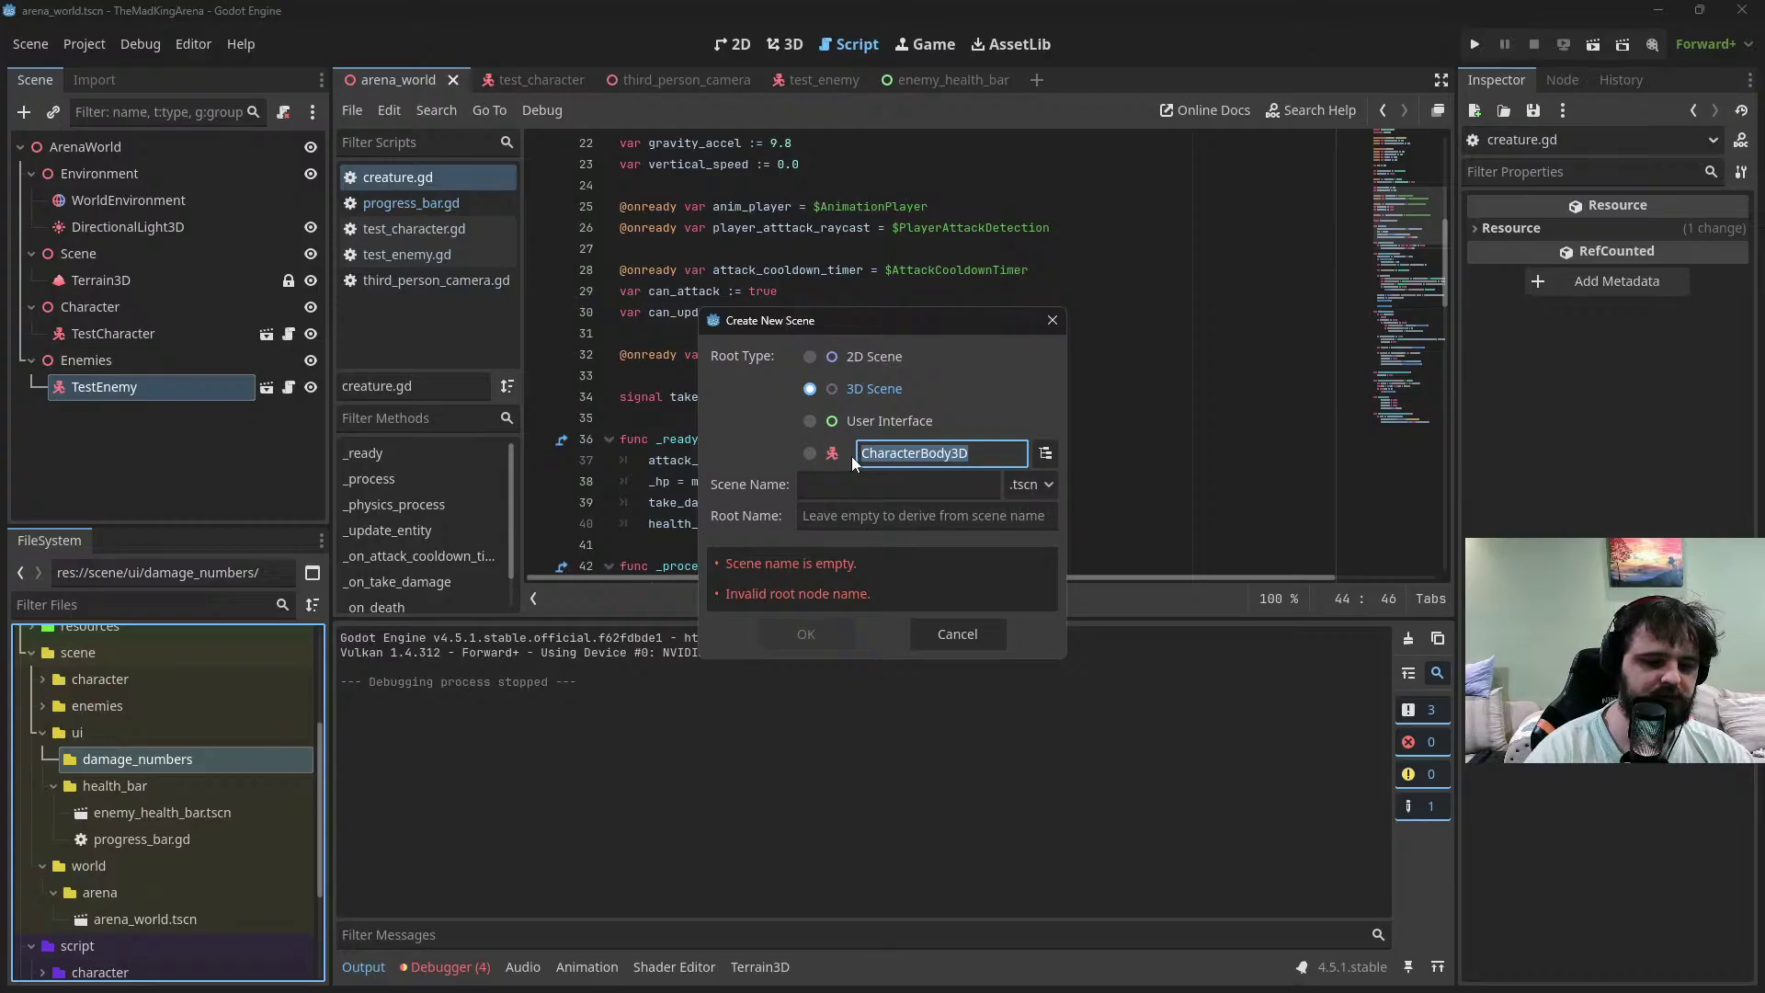
left_click(809, 453)
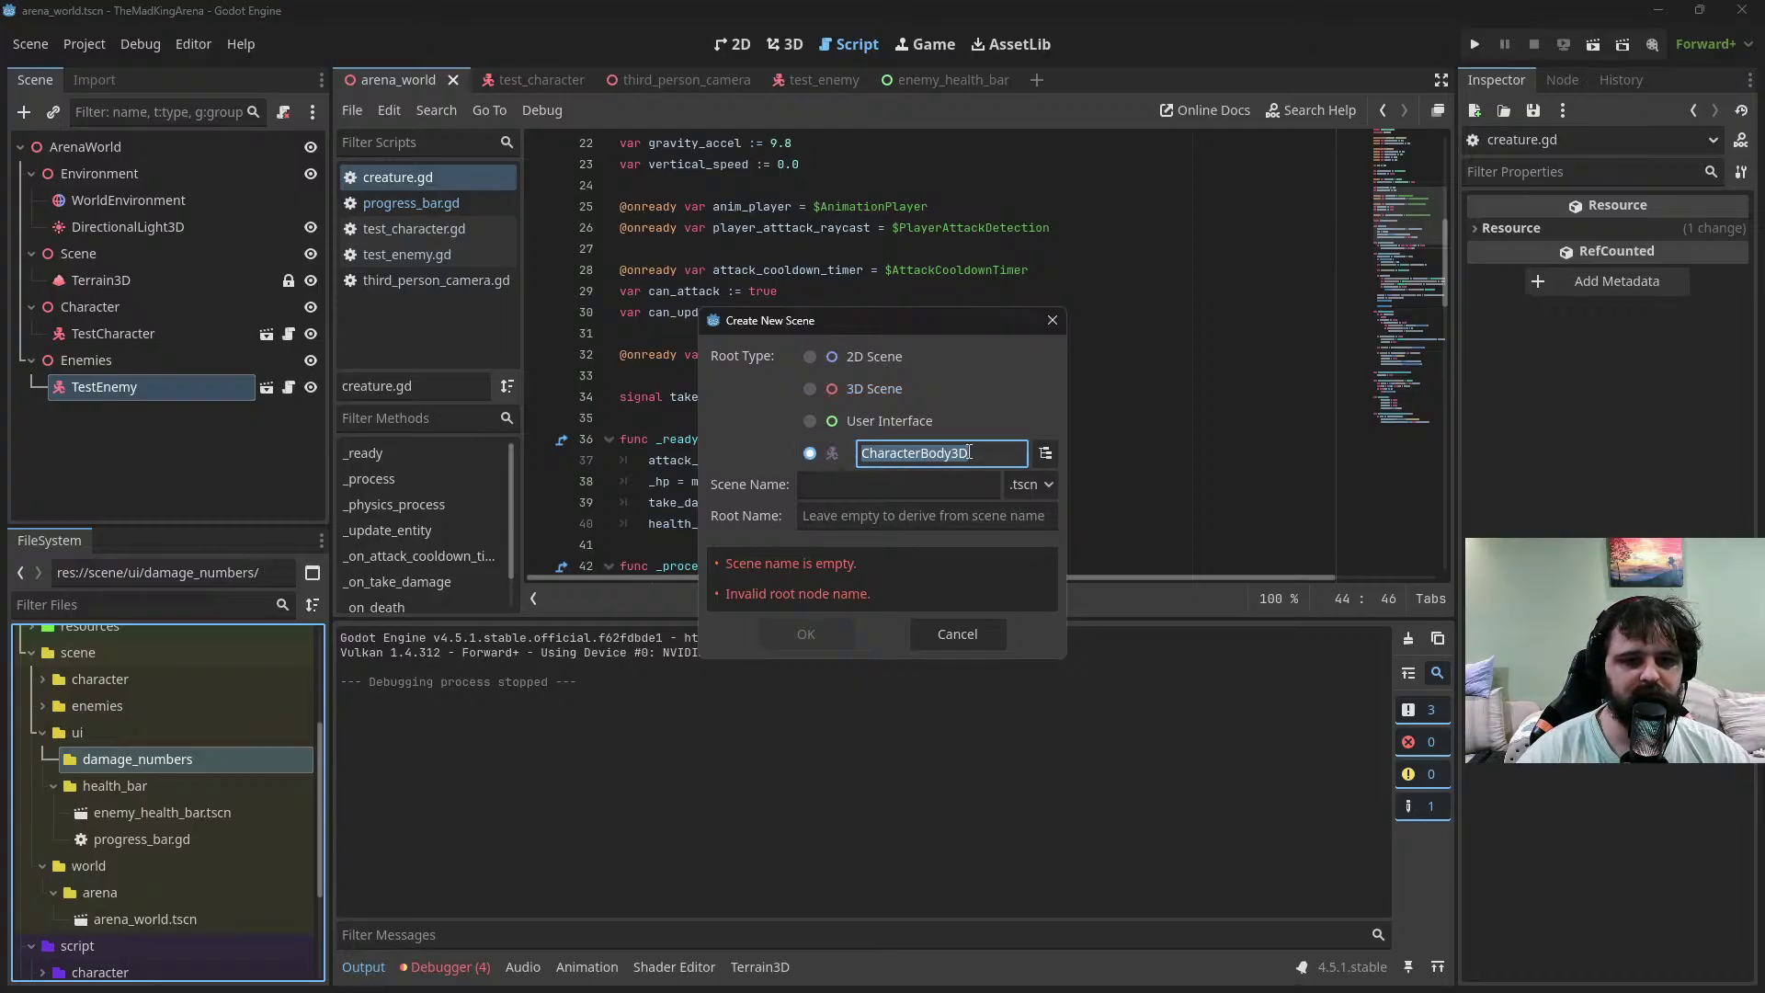
left_click(1046, 453)
type("sprite3d")
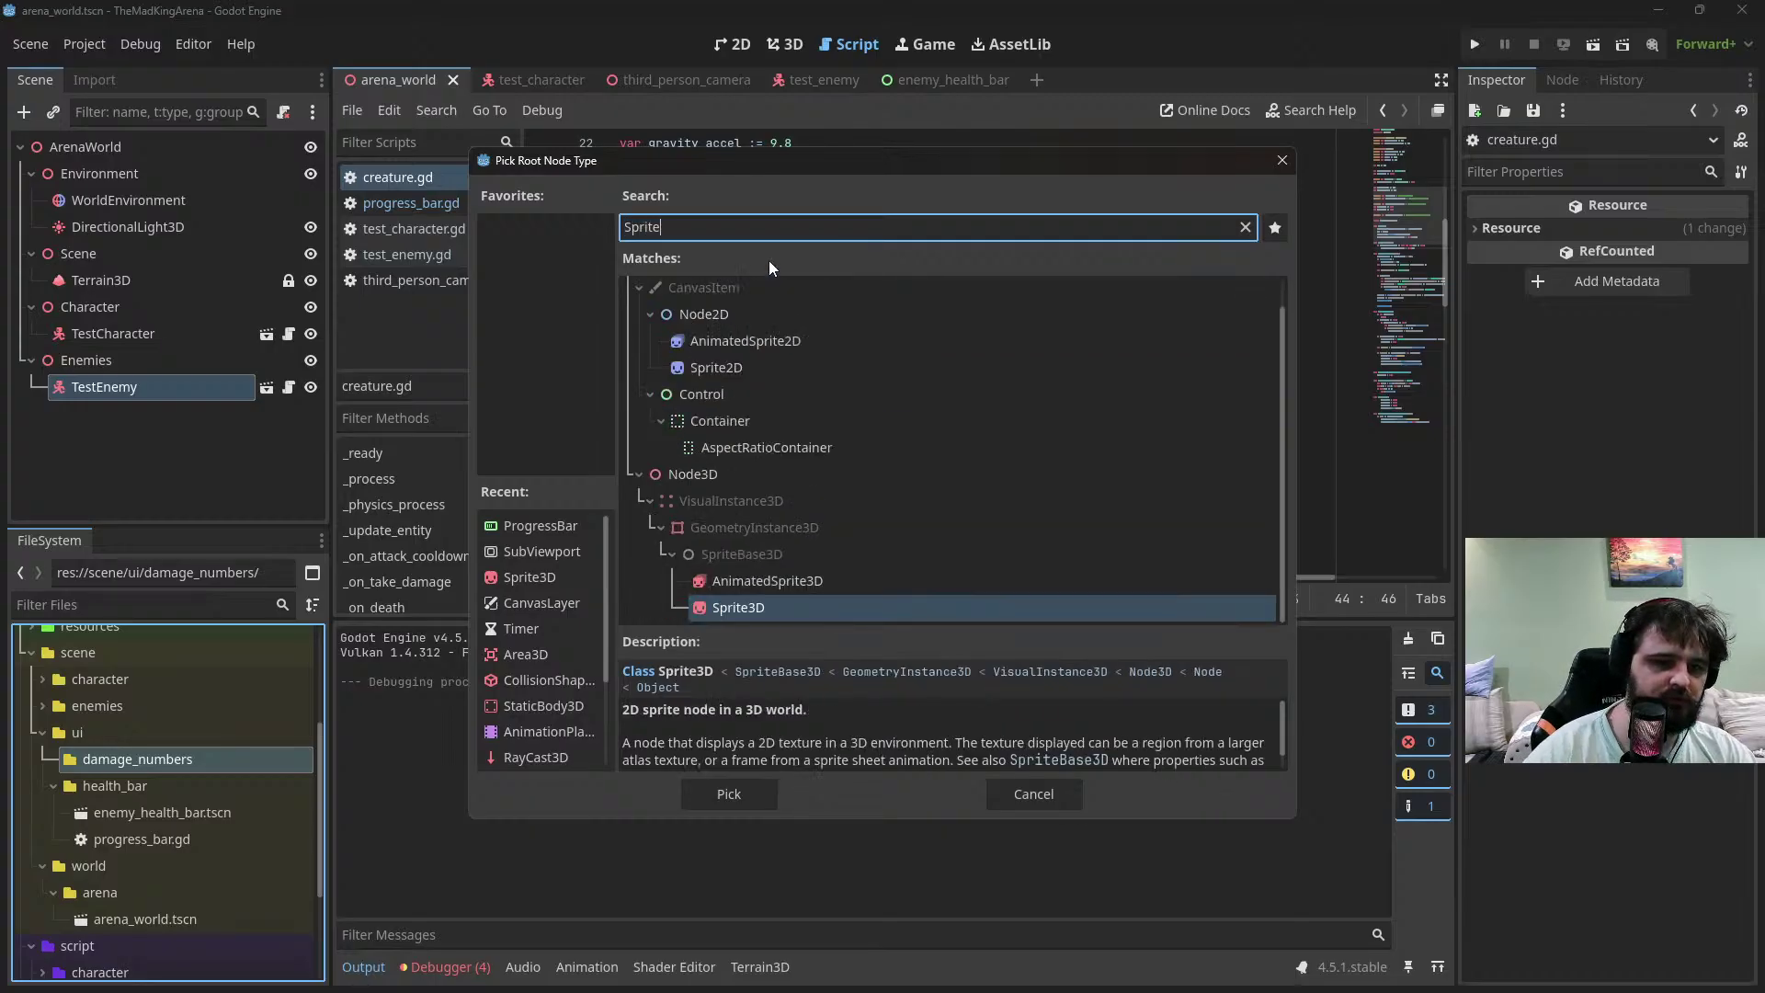
double_click(772, 602)
left_click(888, 481)
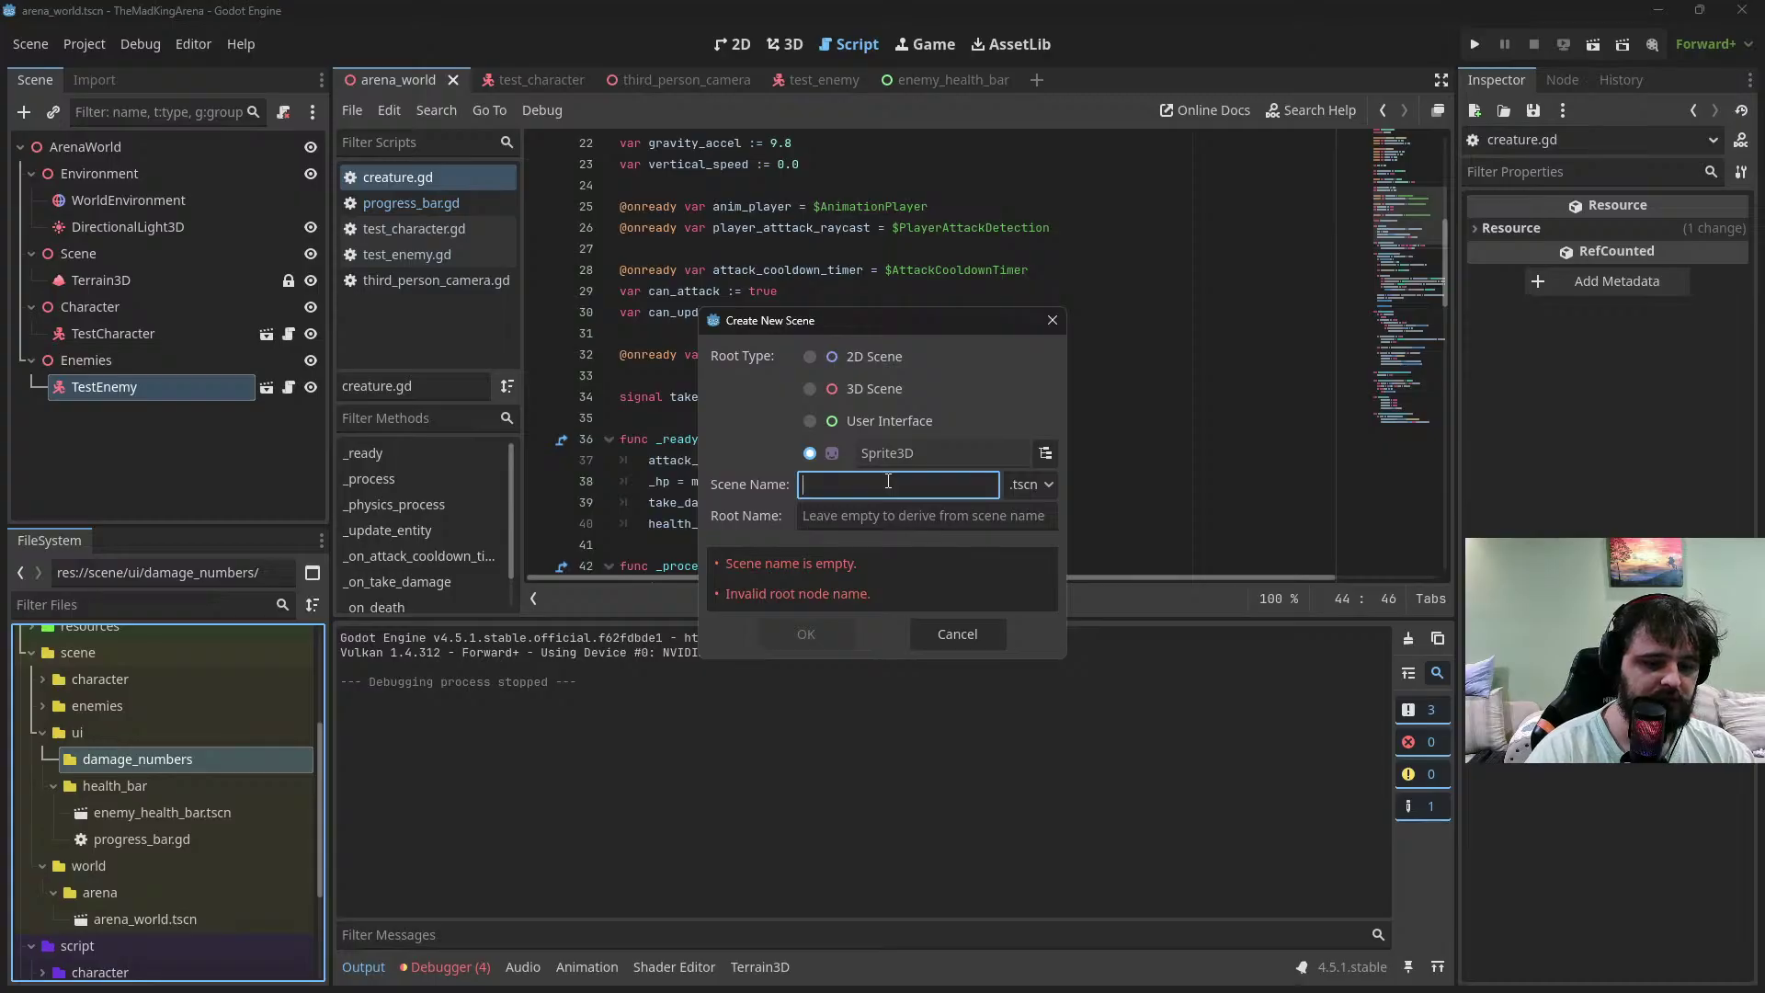
type("damage_numbers")
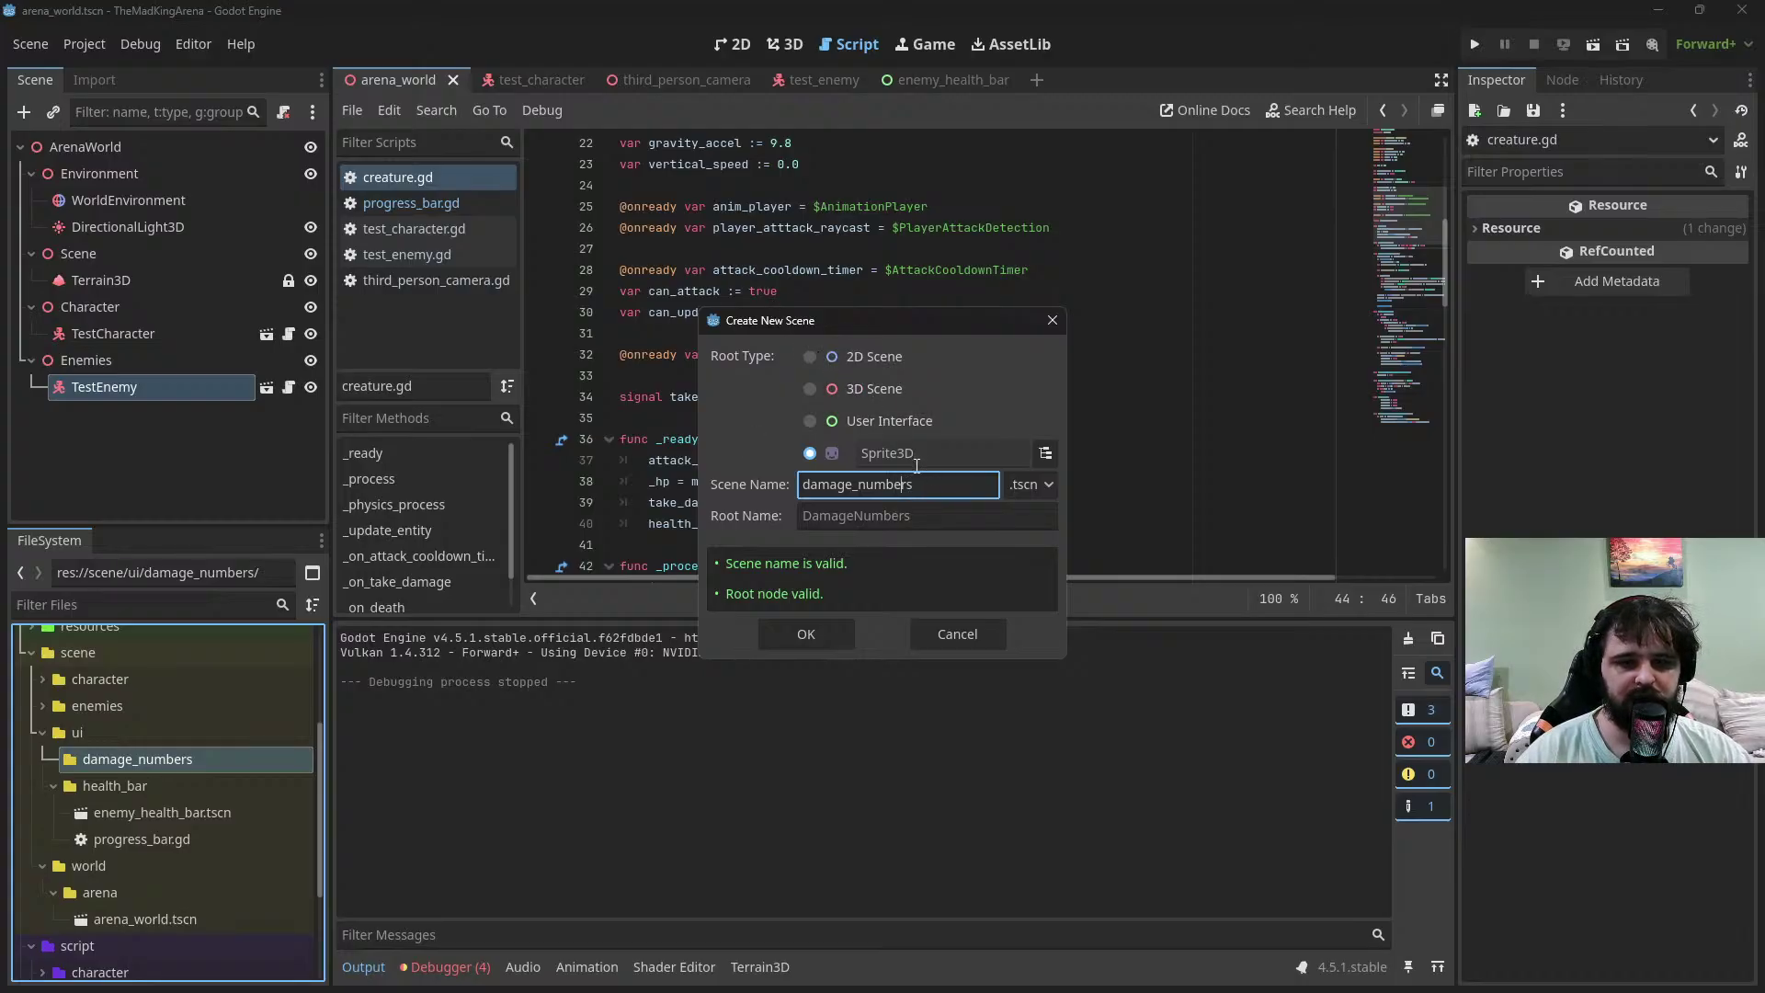
left_click(806, 634)
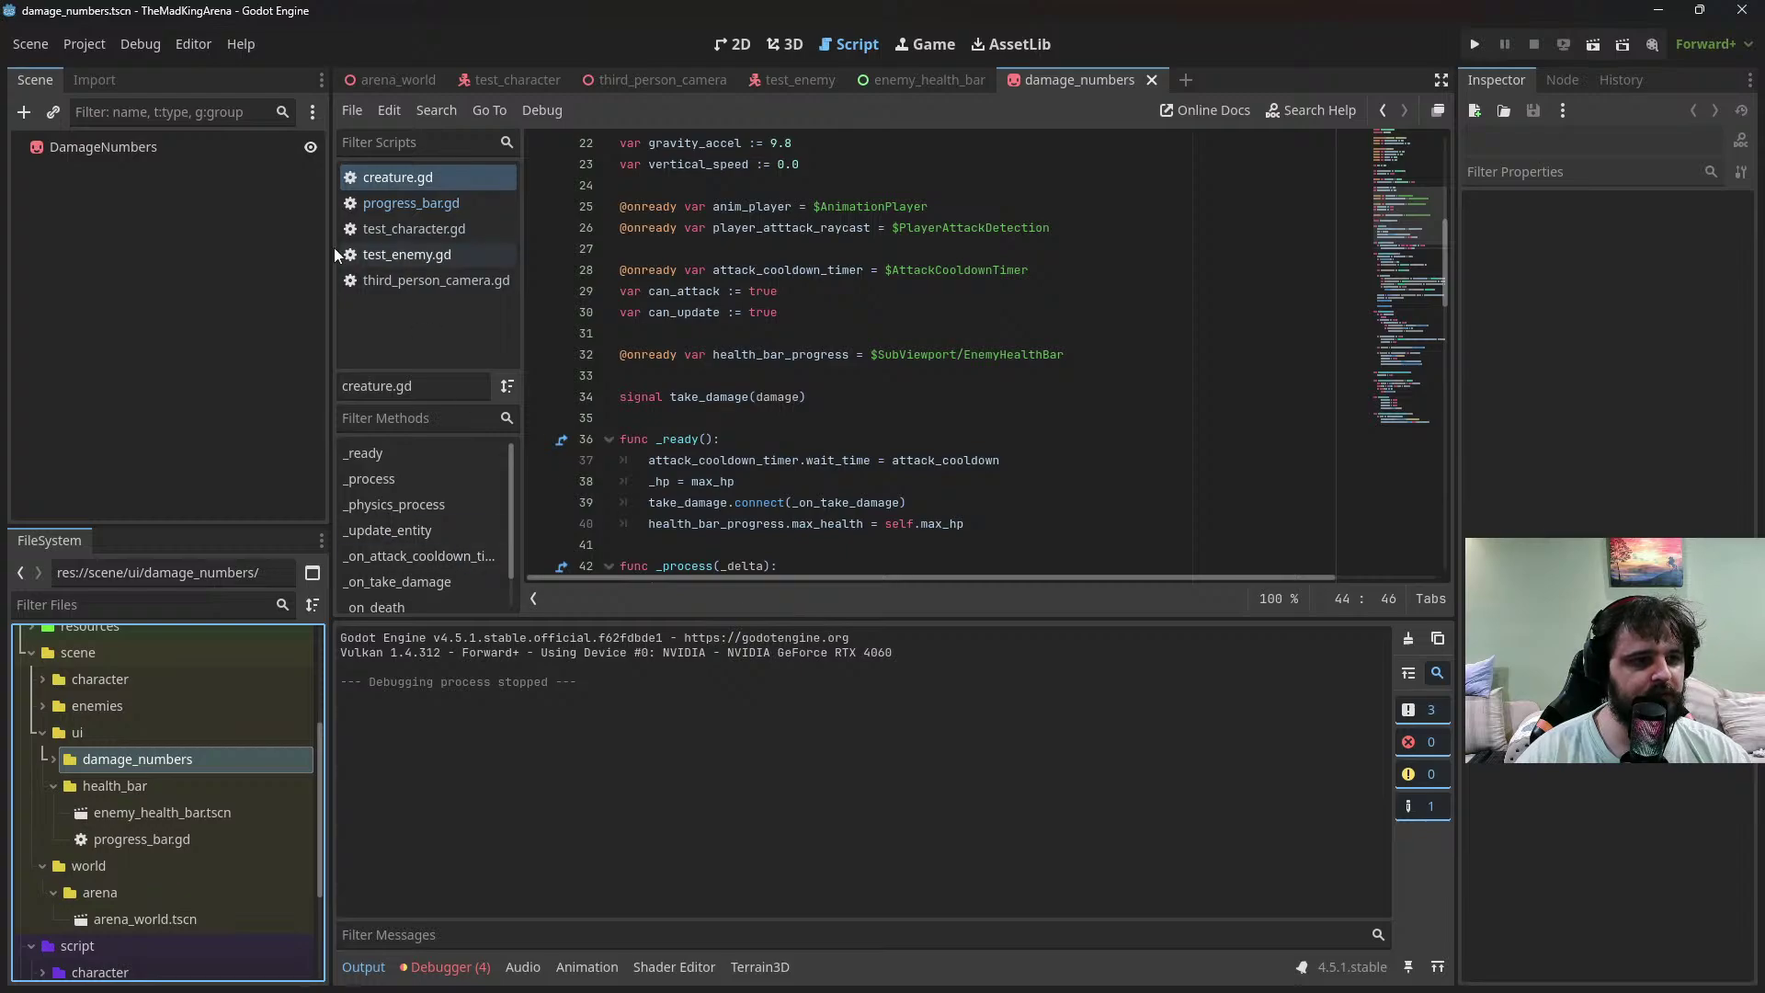
Add a SubViewport node as a child of the DamageNumbers root
right_click(178, 160)
left_click(239, 170)
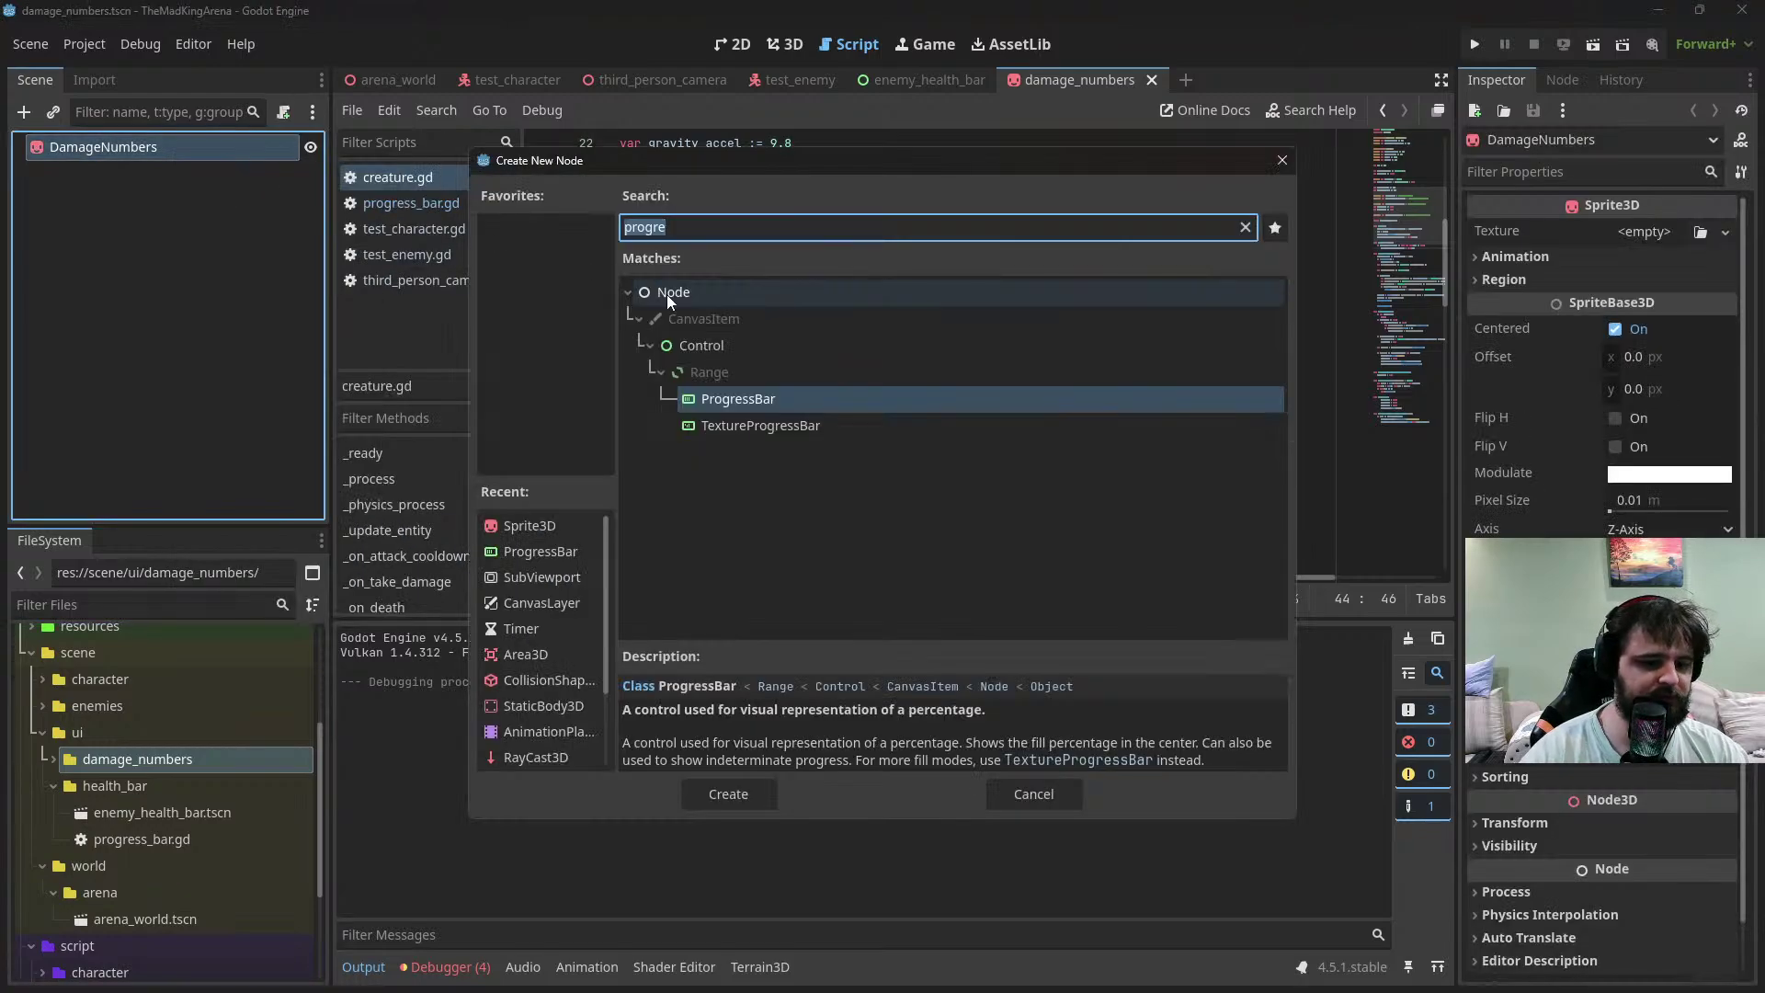
type("sub")
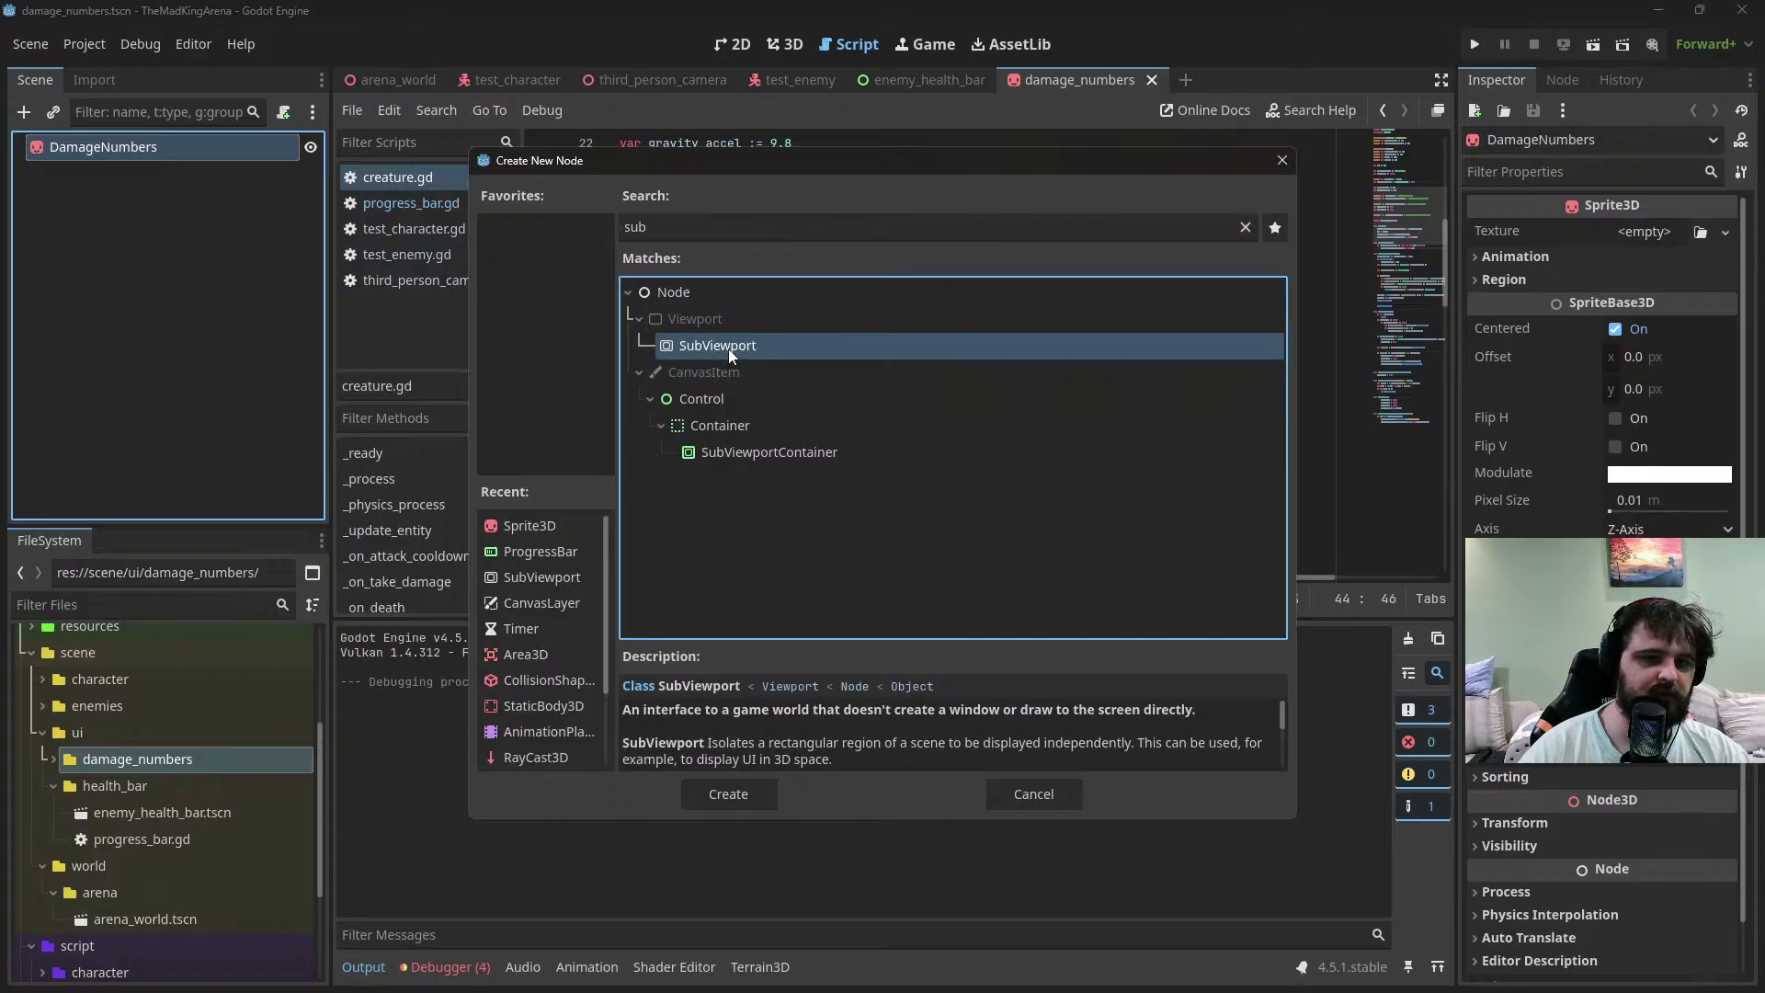
double_click(728, 348)
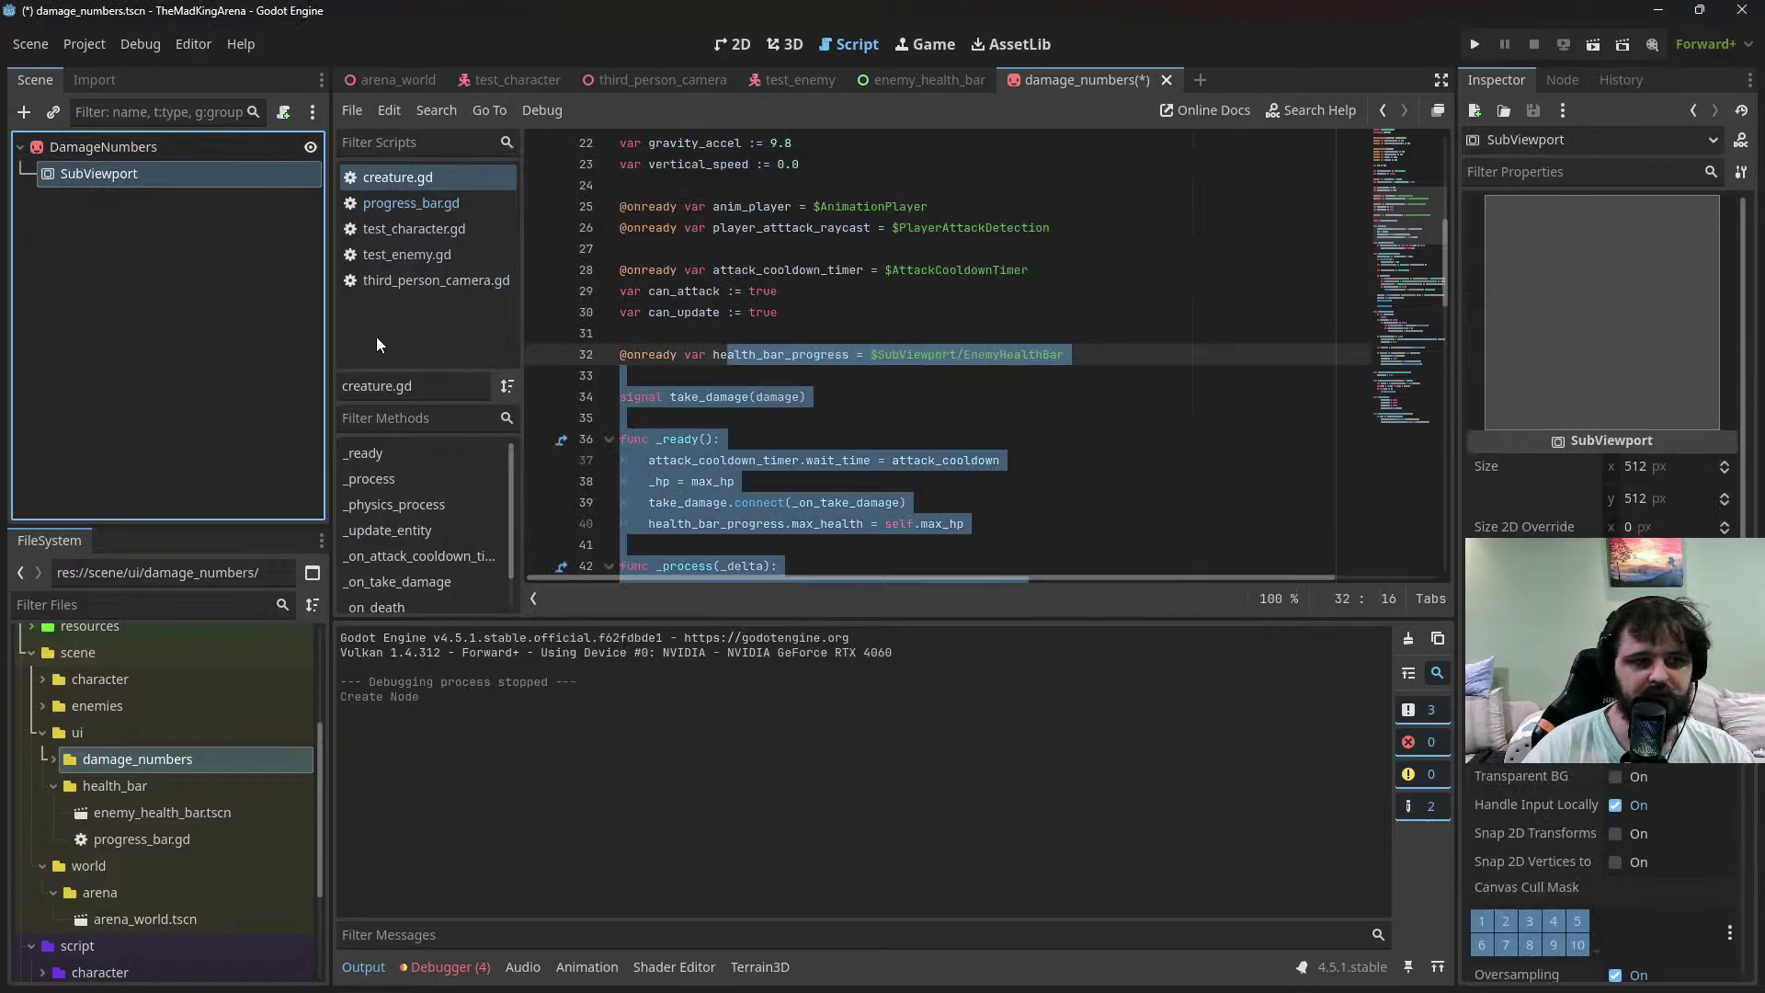
Give the DamageNumbers sprite a new ViewportTexture that uses the SubViewport
left_click(125, 156)
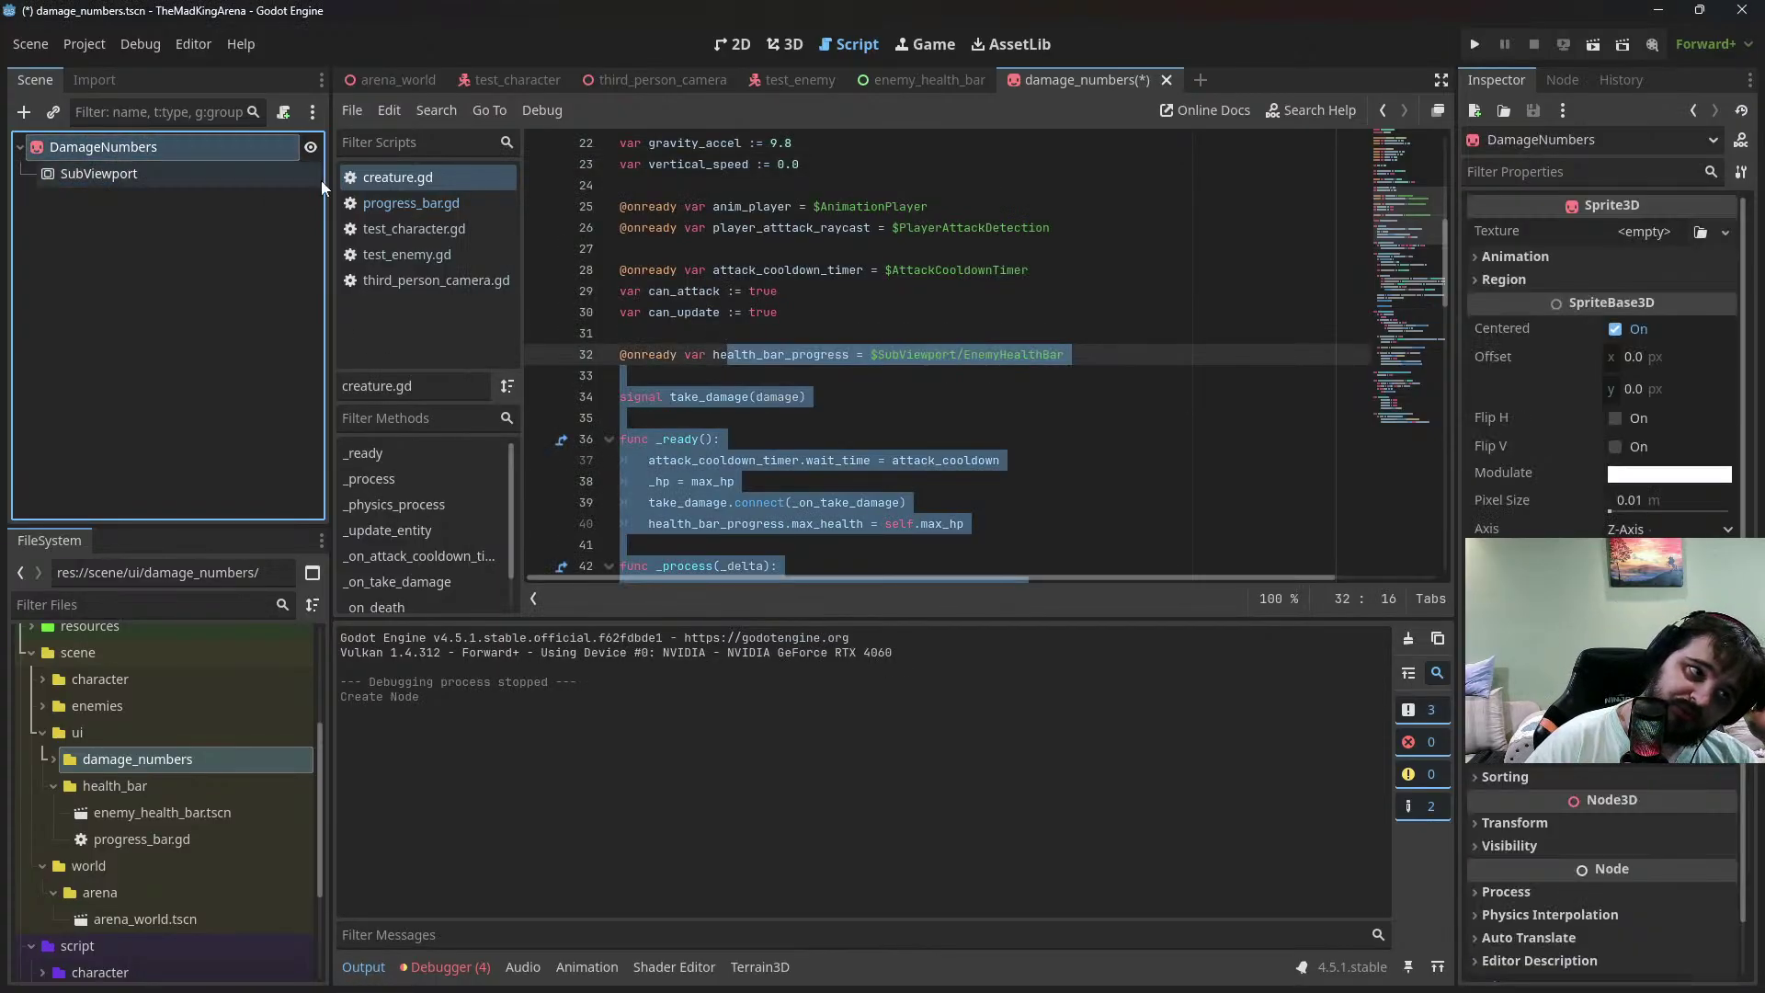
left_click(1658, 241)
left_click(1642, 284)
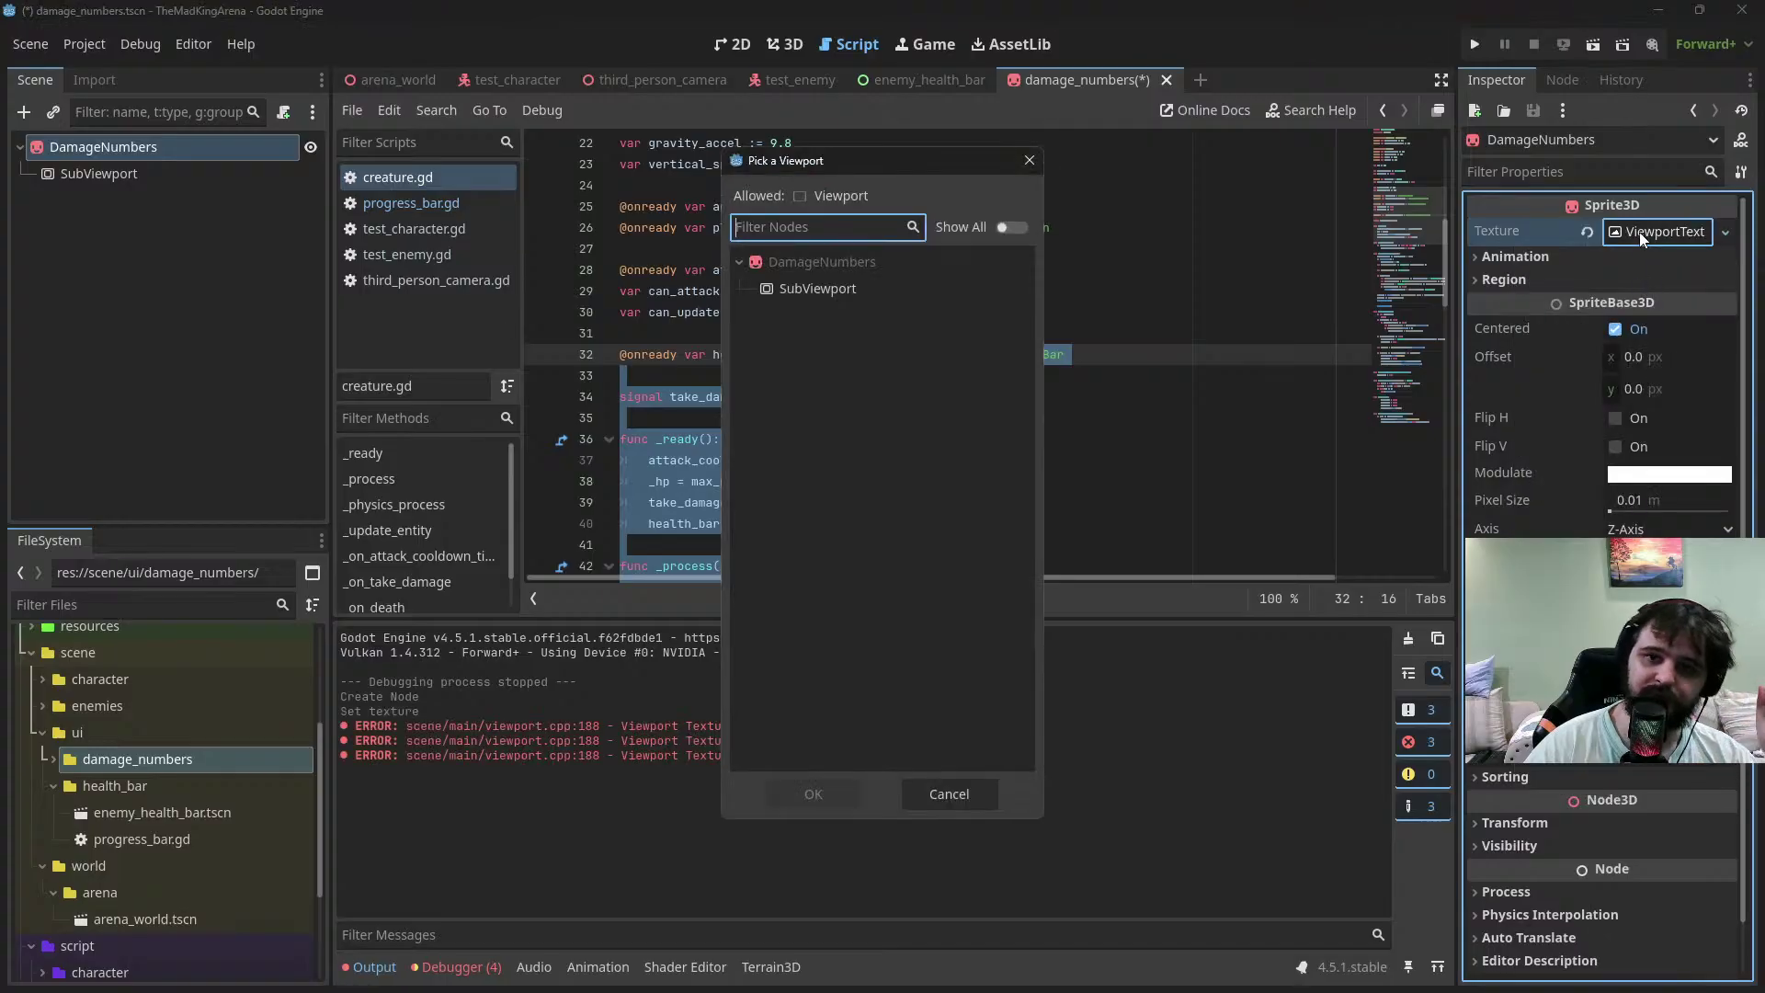
double_click(842, 296)
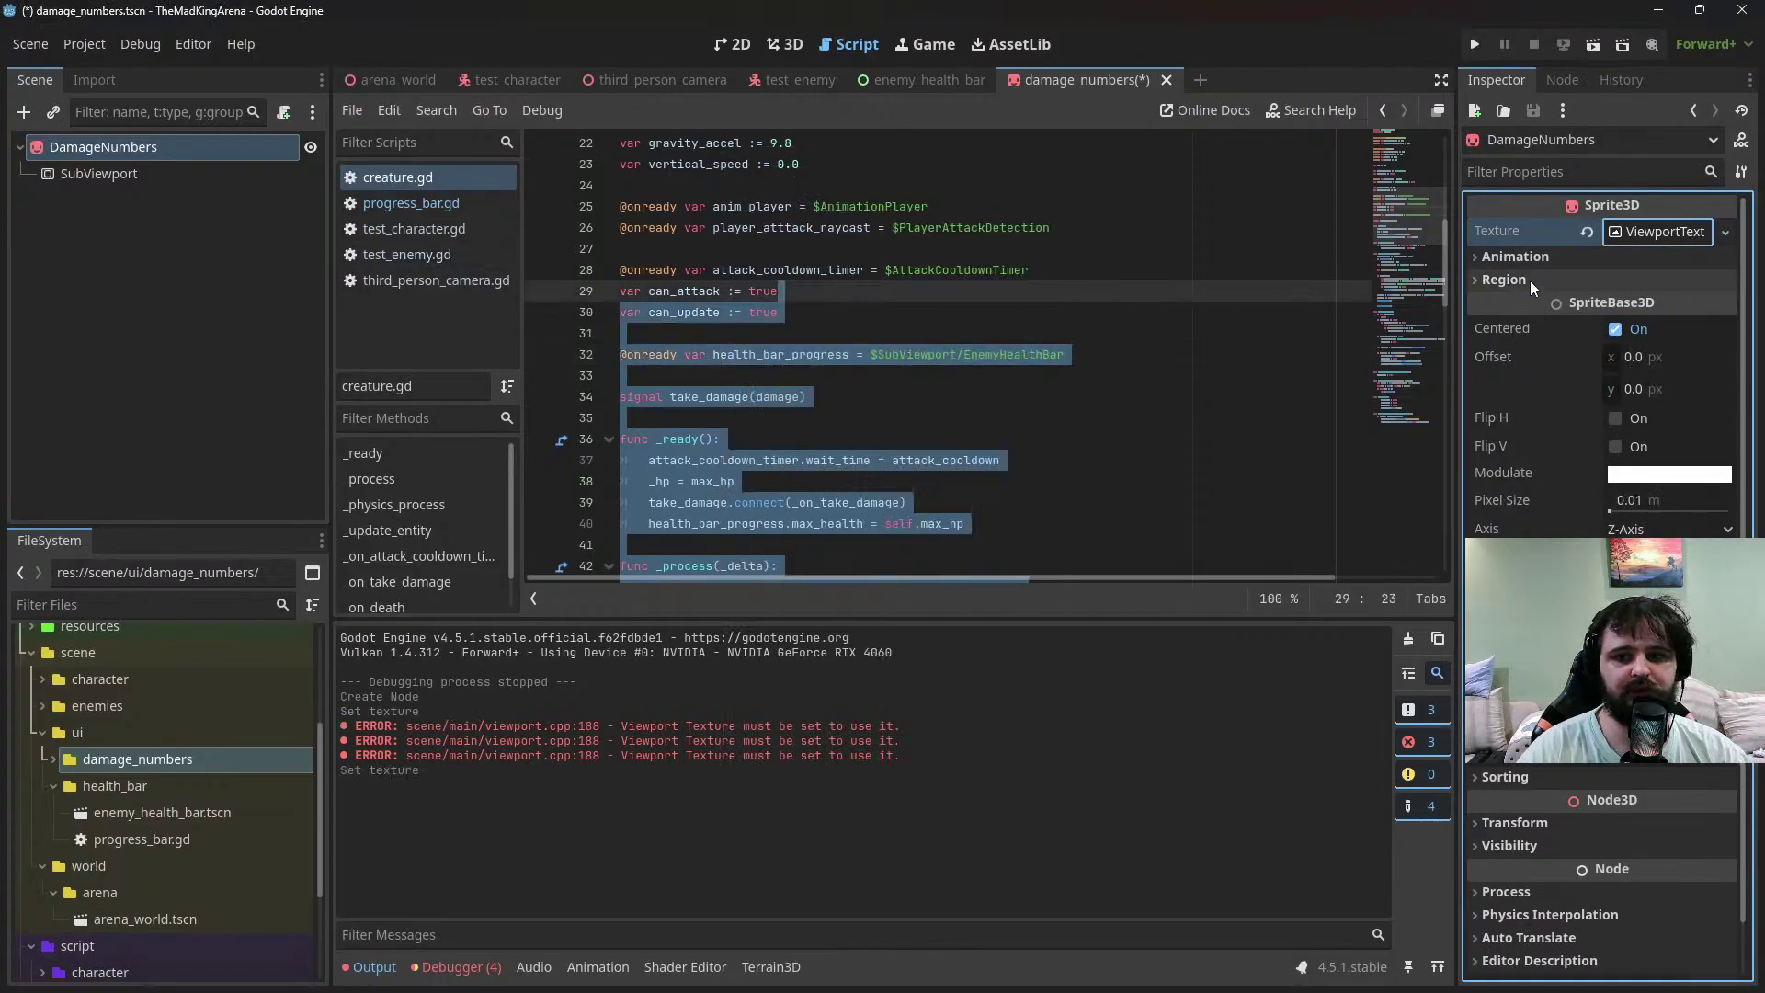
Enable Transparent BG on the SubViewport and save the damage_numbers scene
left_click(98, 174)
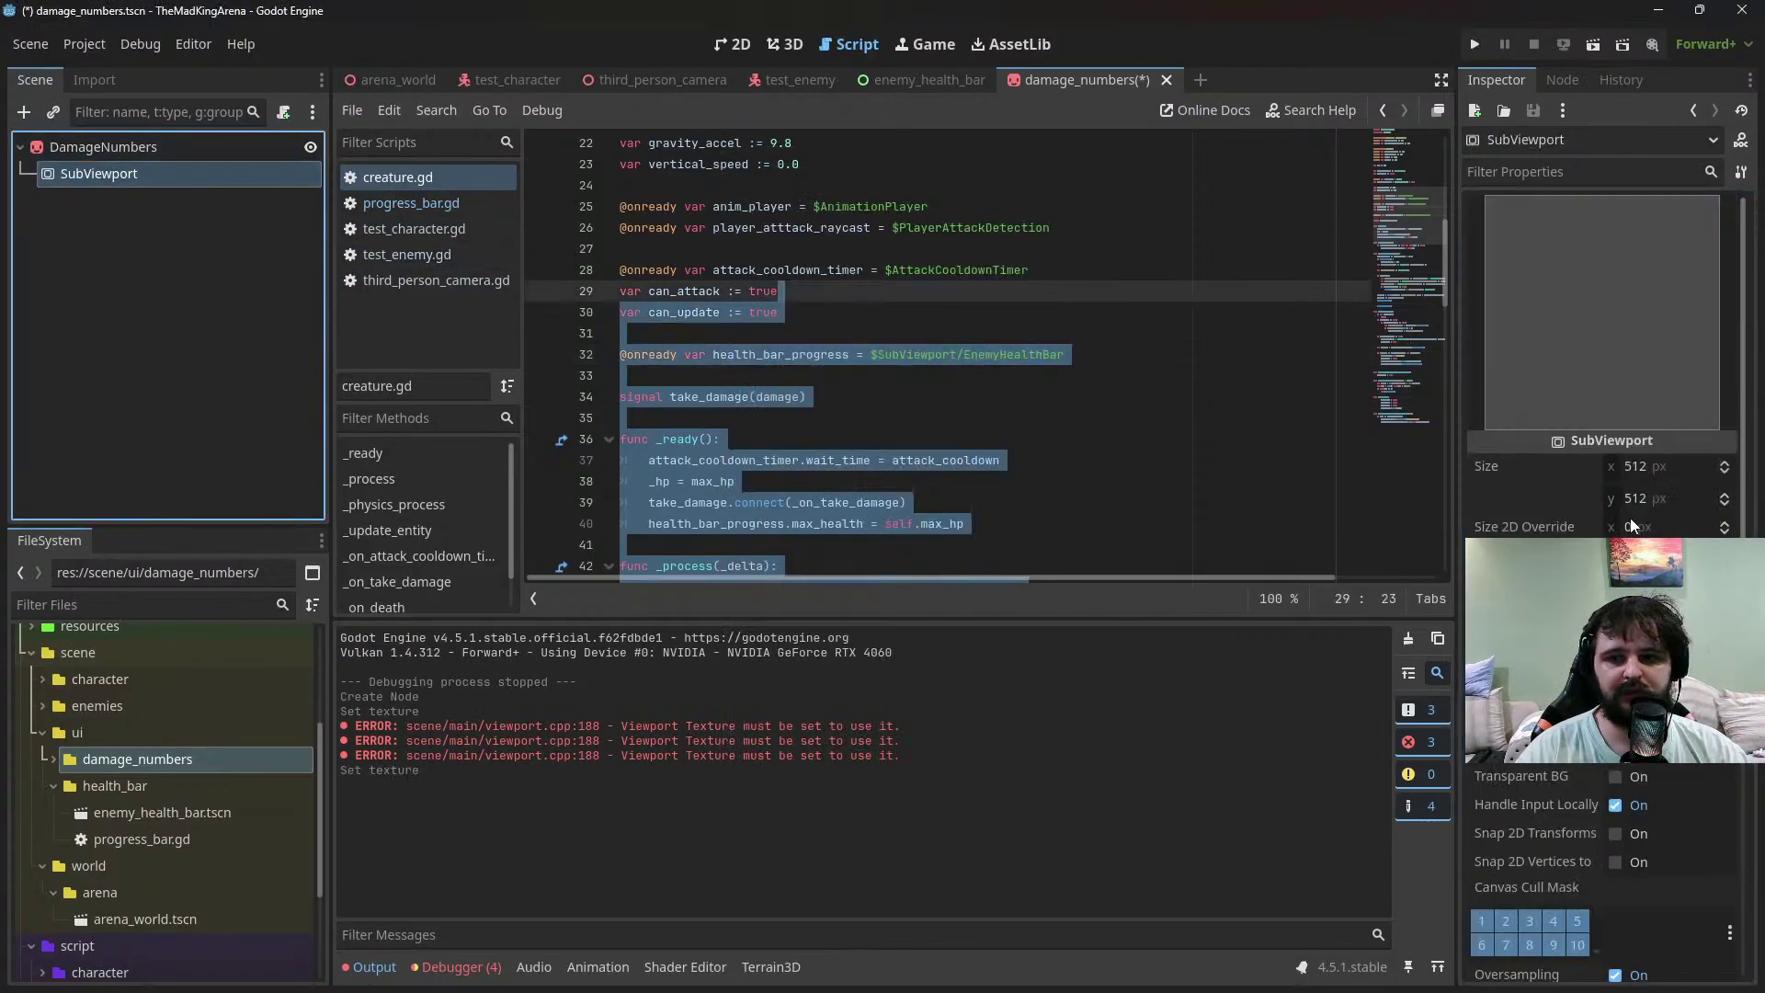
left_click(1616, 778)
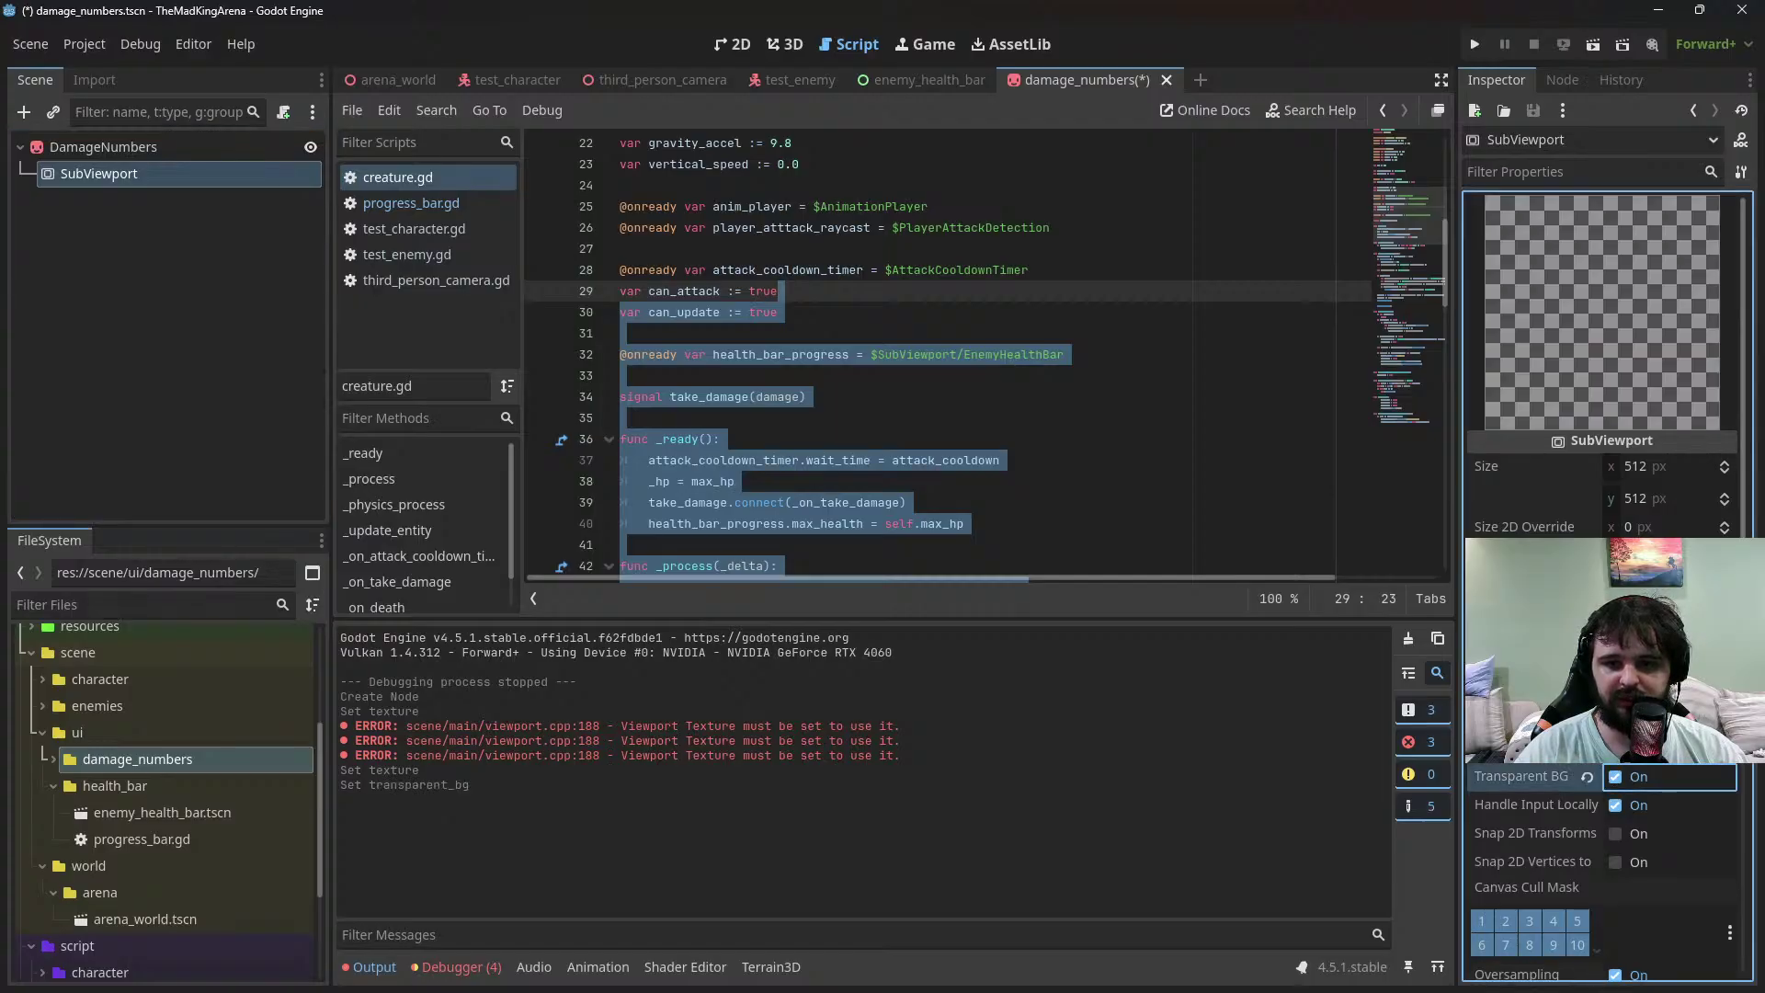
left_click(968, 332)
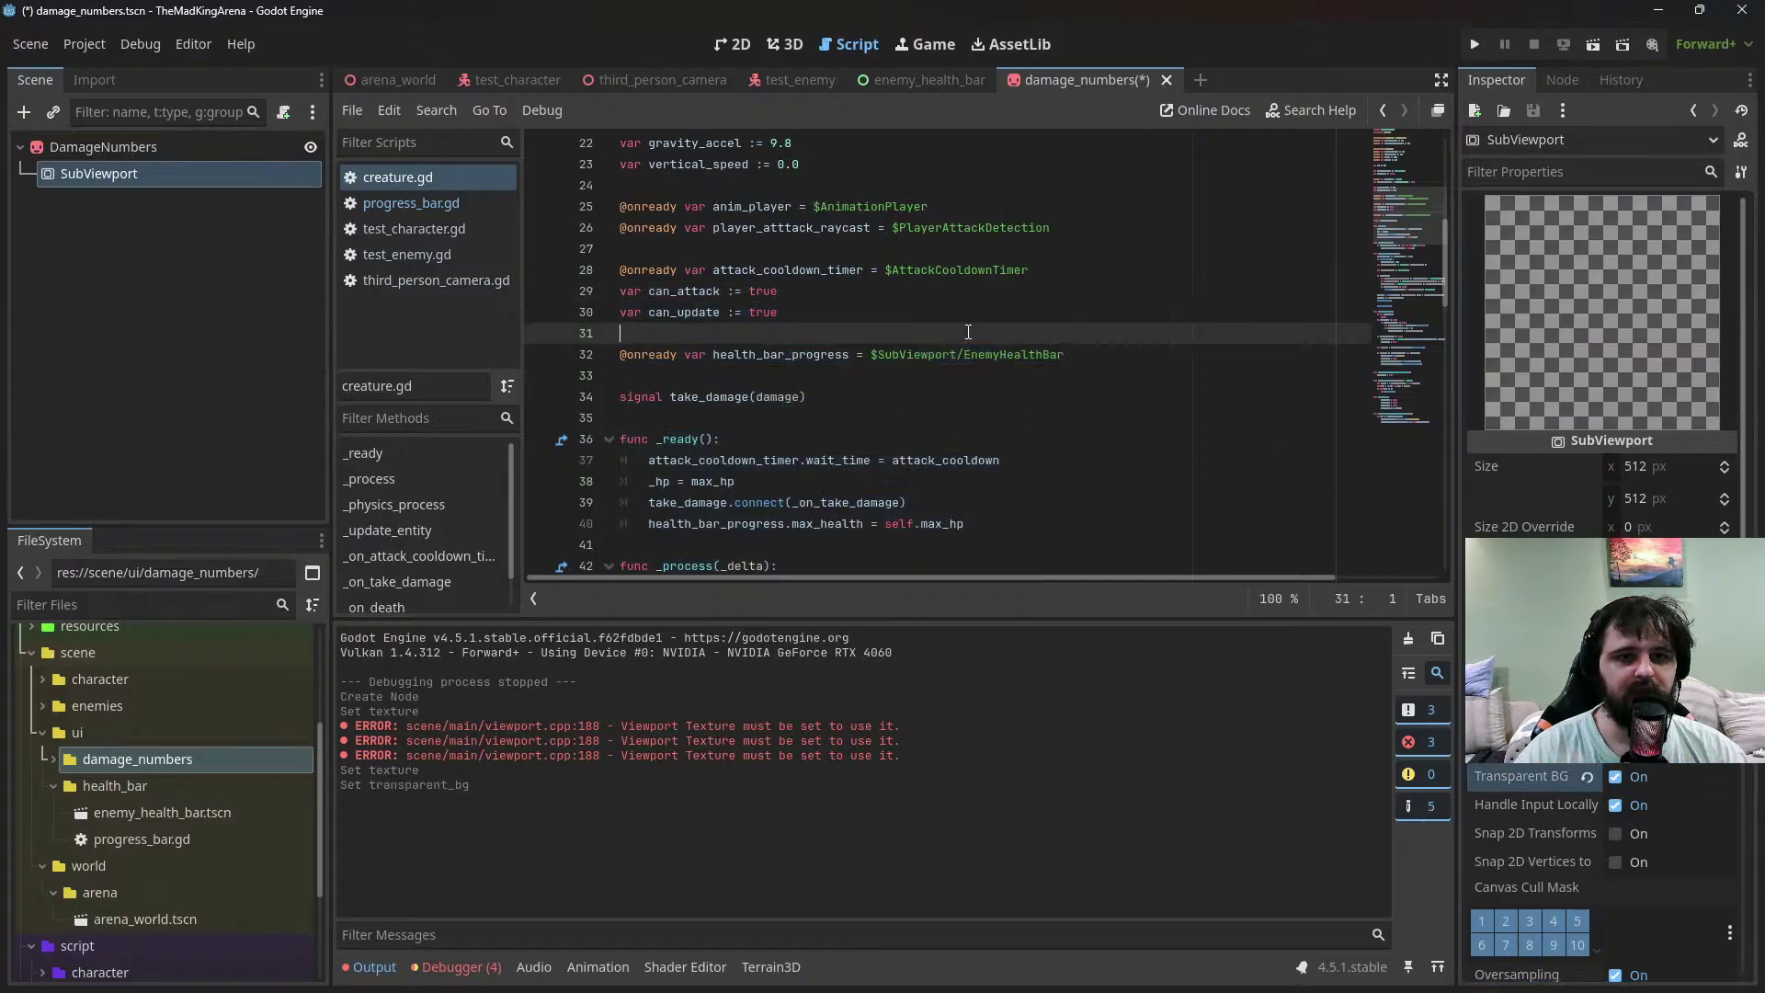
key("ctrl+s")
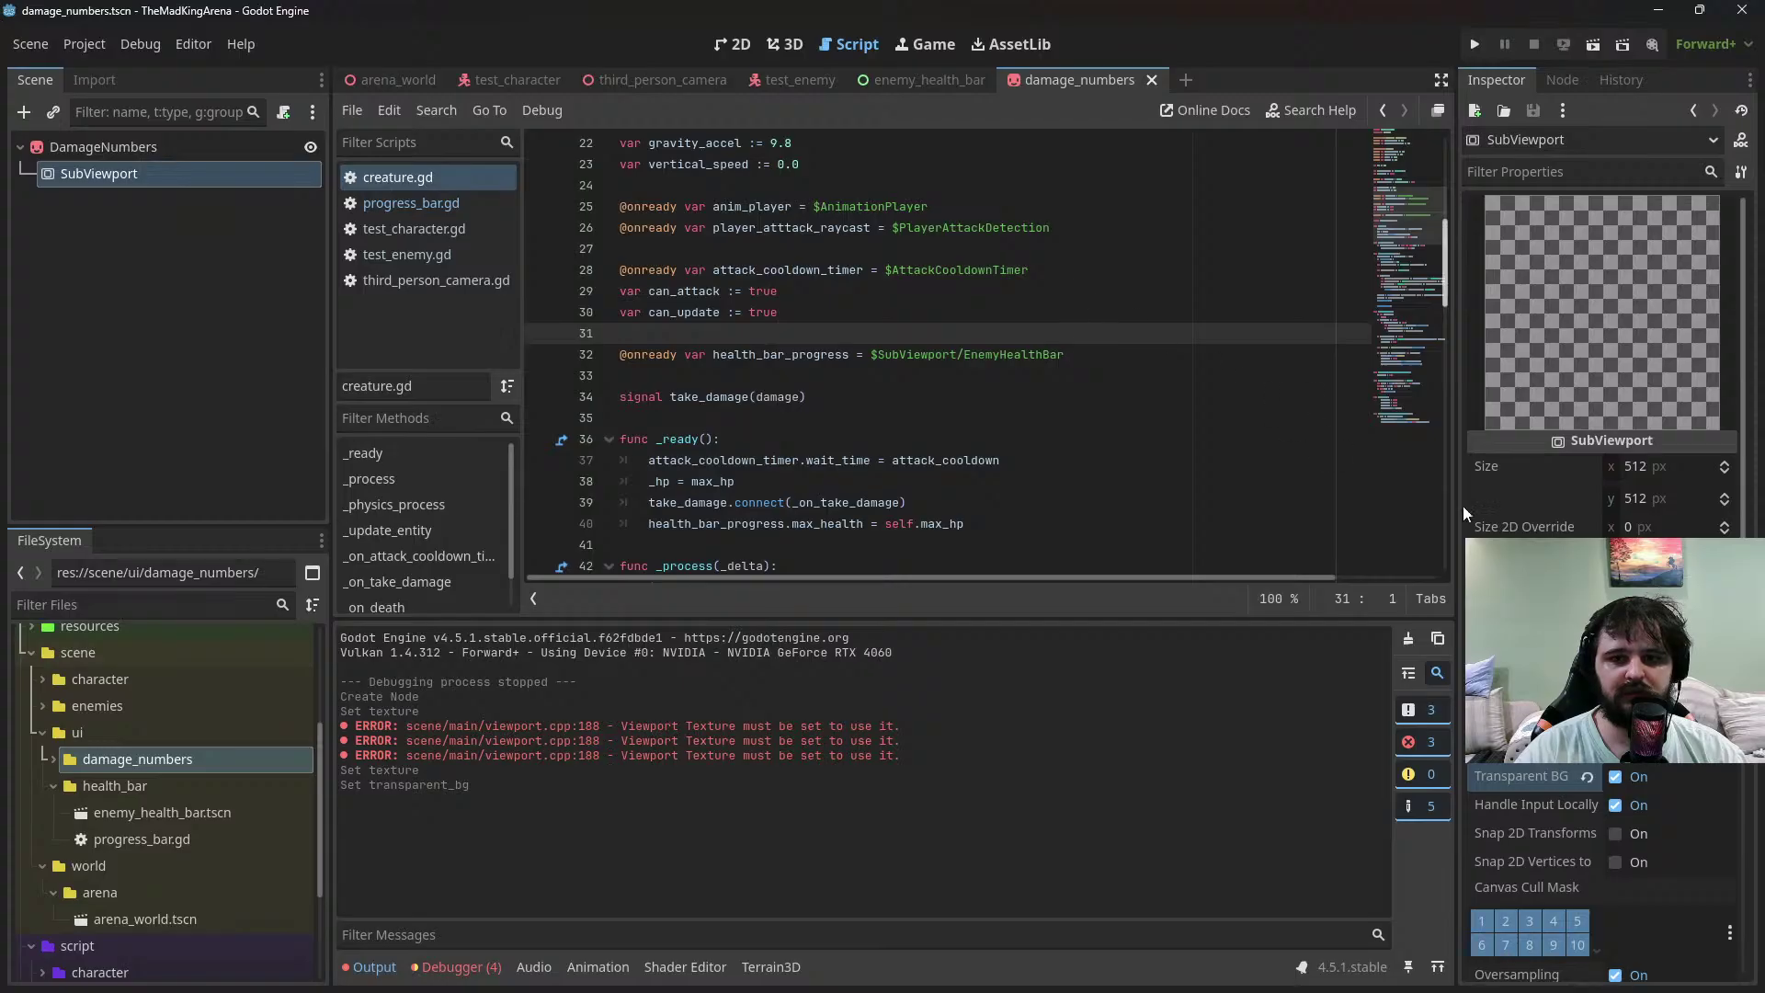
Change the billboard mode in the DamageNumbers sprite's flags and save the scene
scroll(1600, 414, "down", 5)
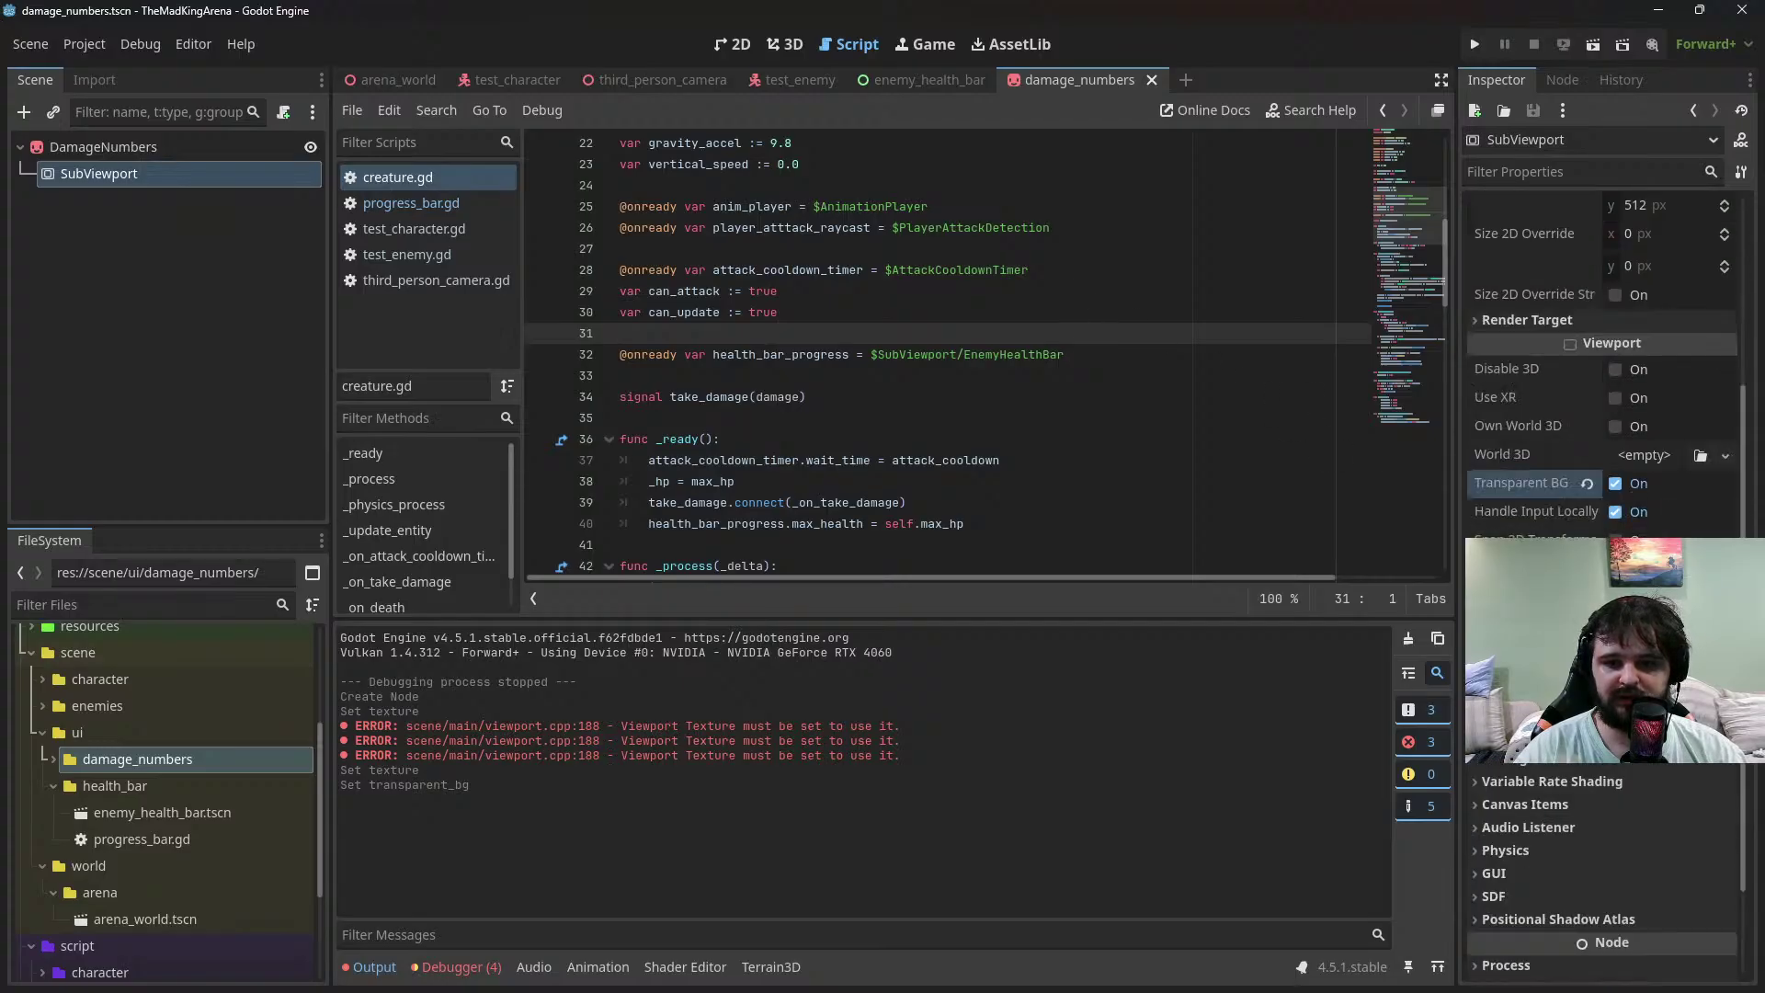
scroll(1599, 414, "up", 5)
left_click(103, 147)
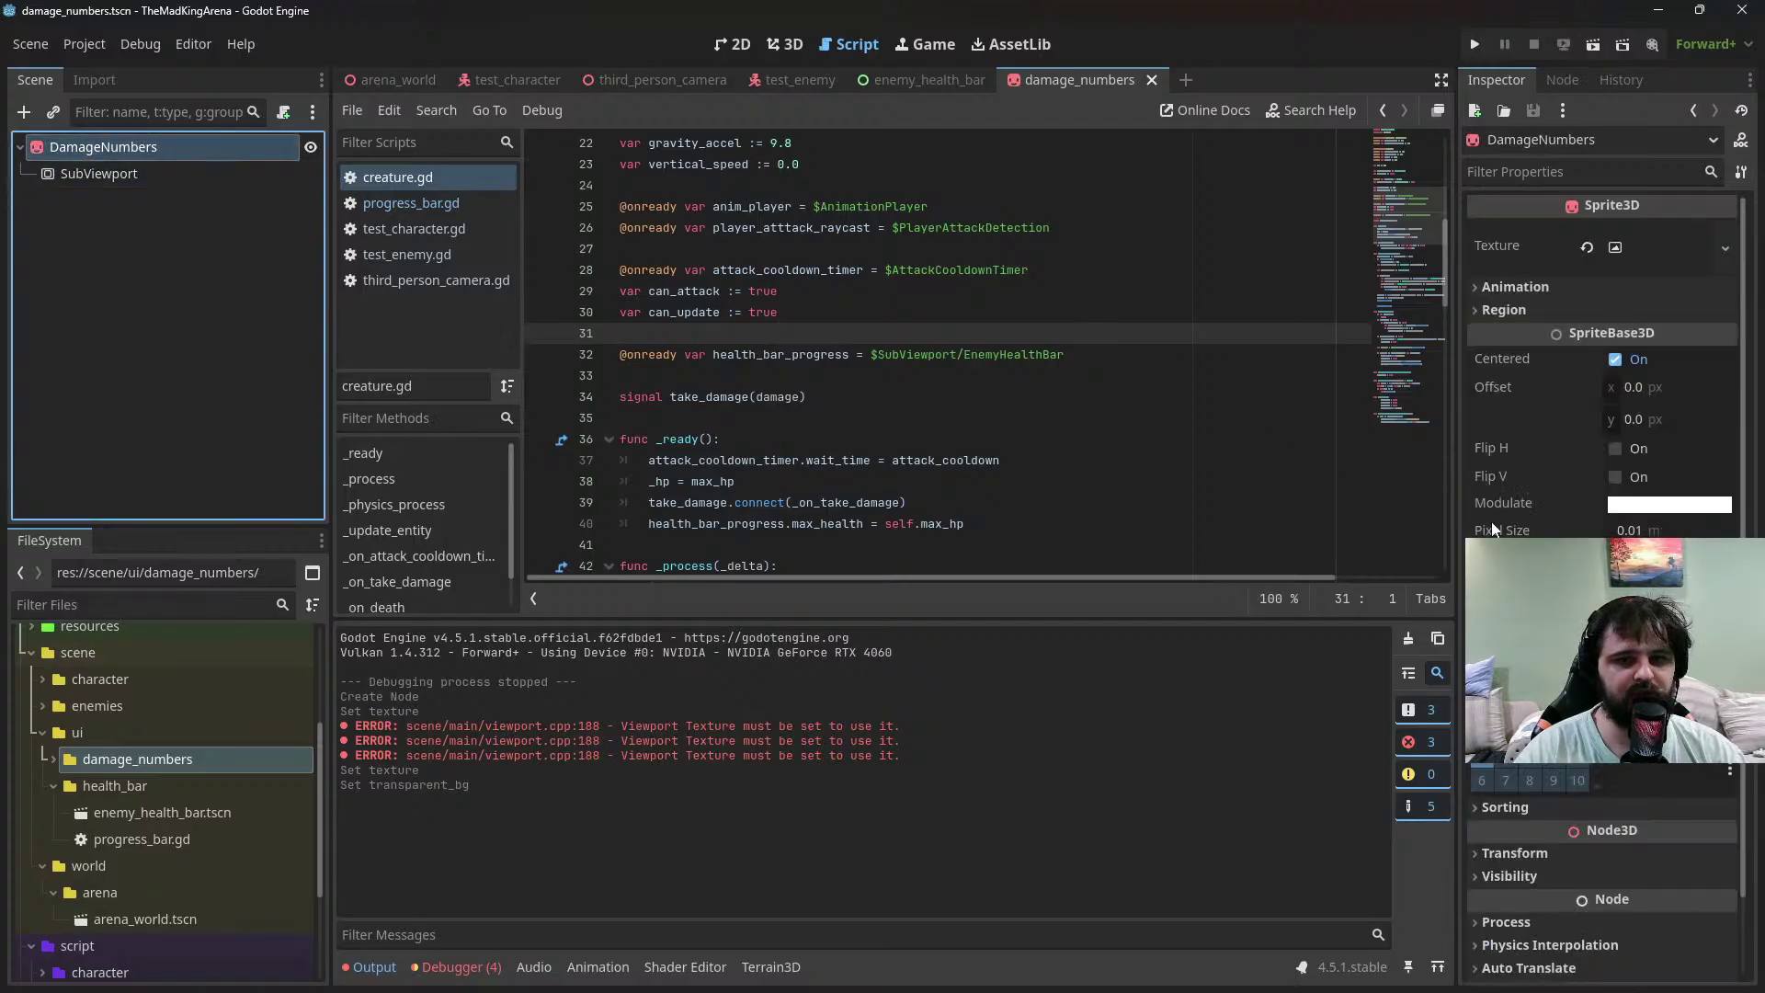
left_click(1517, 586)
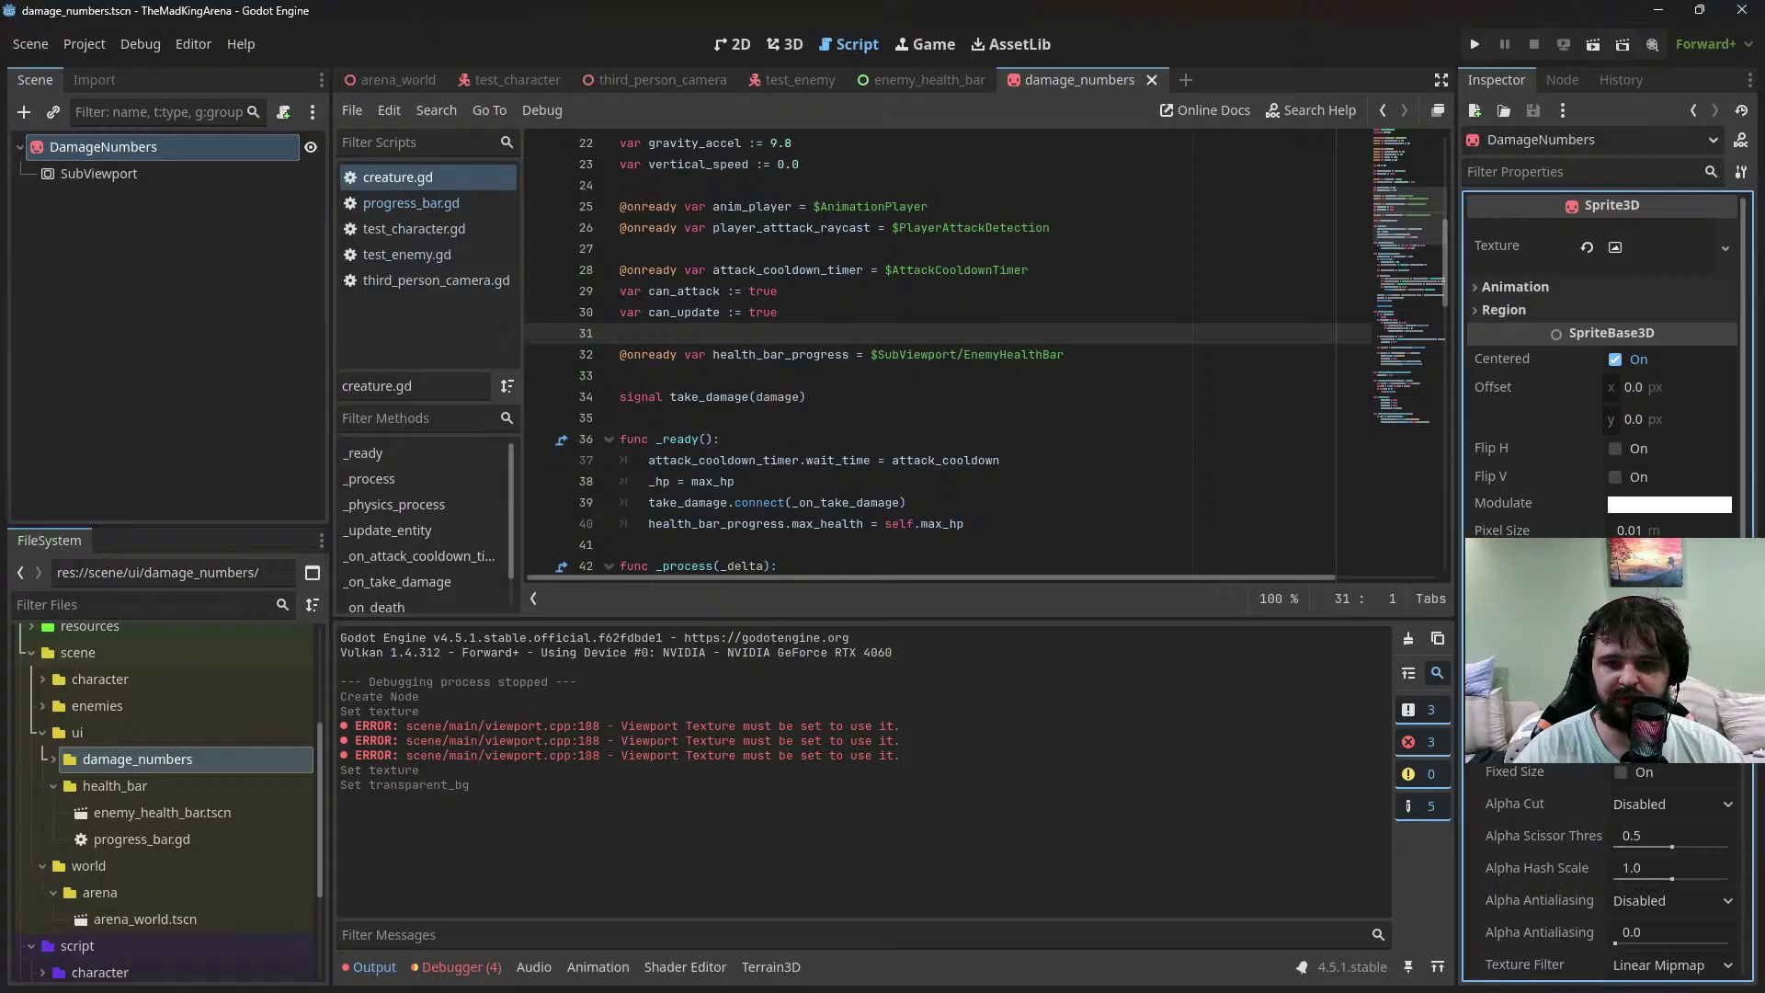
left_click(1655, 678)
key("ctrl+s")
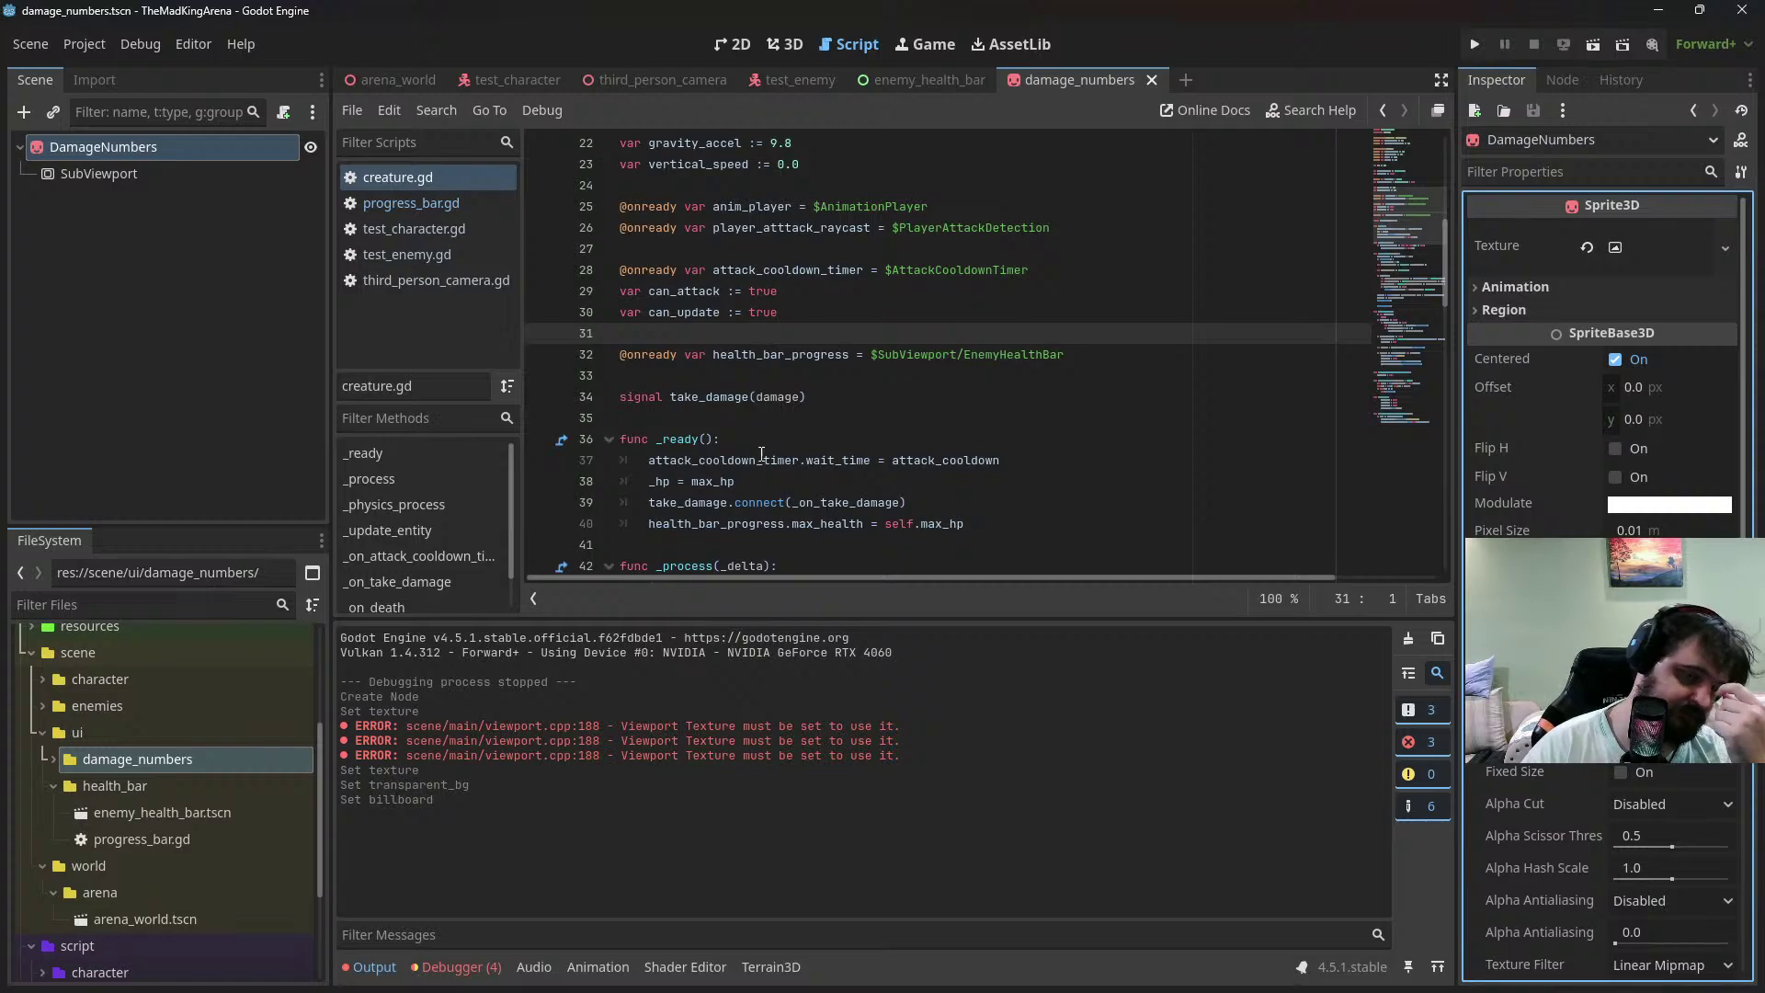
Add a Label node as a child of the SubViewport and show it in the 2D workspace
left_click(53, 760)
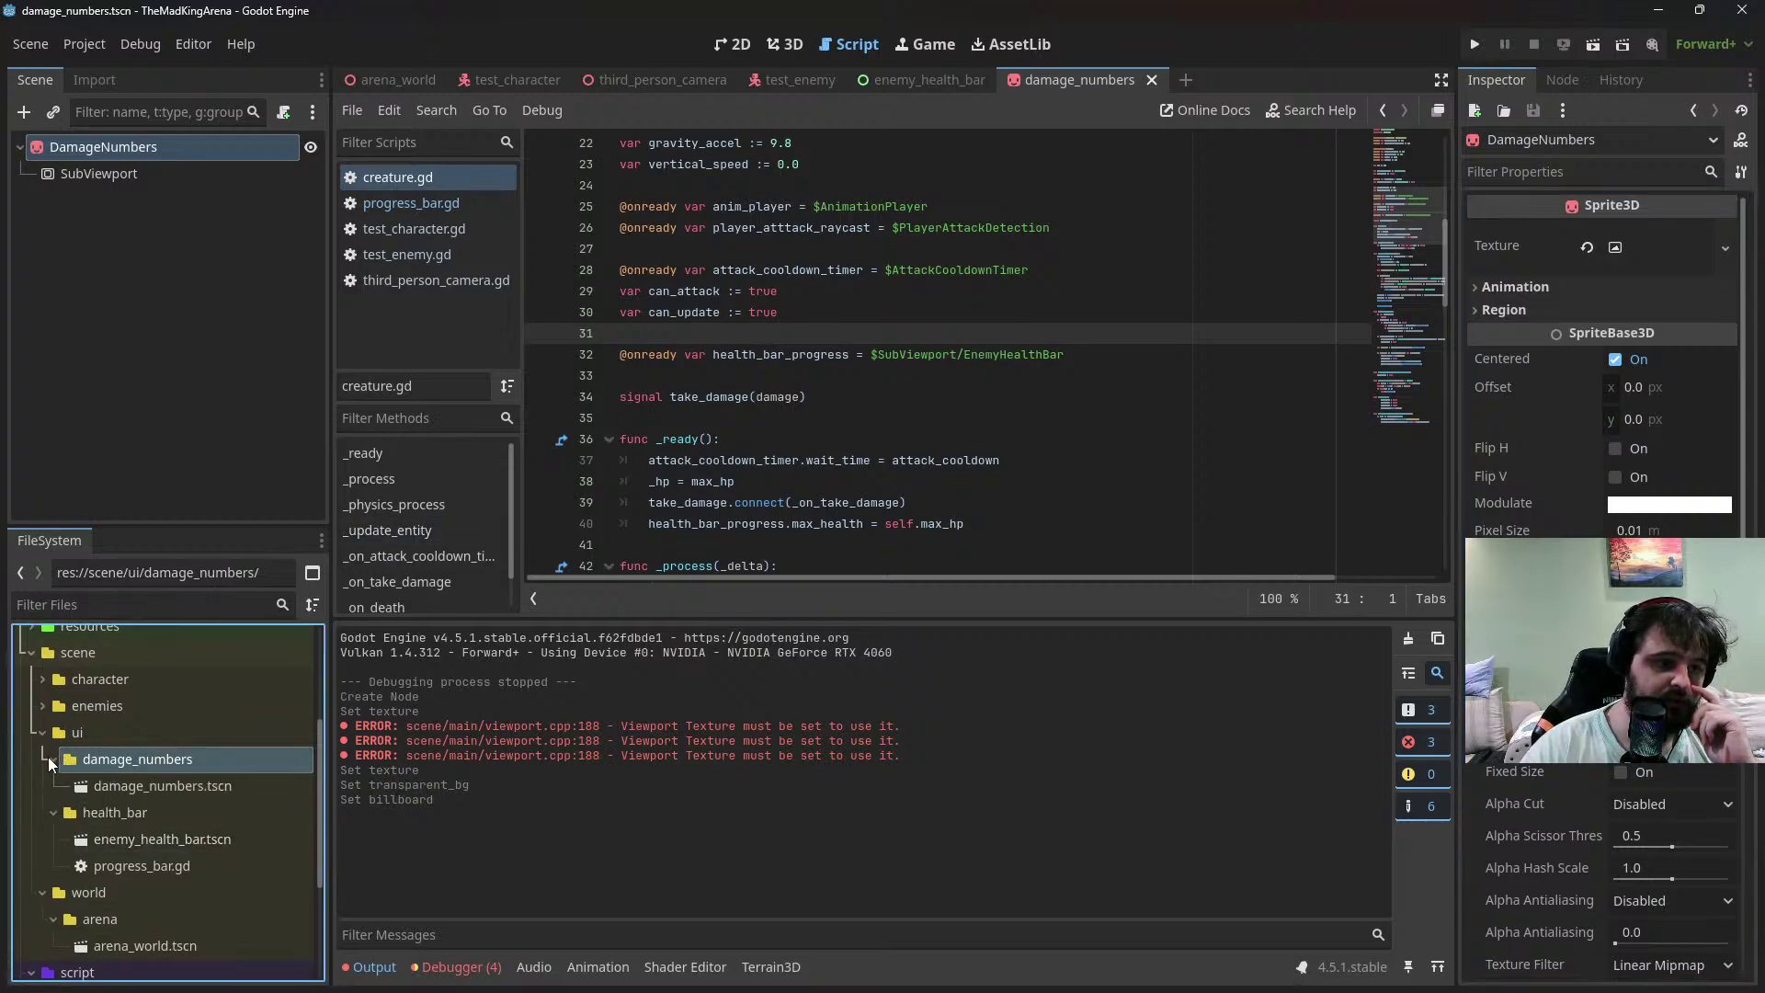
right_click(118, 174)
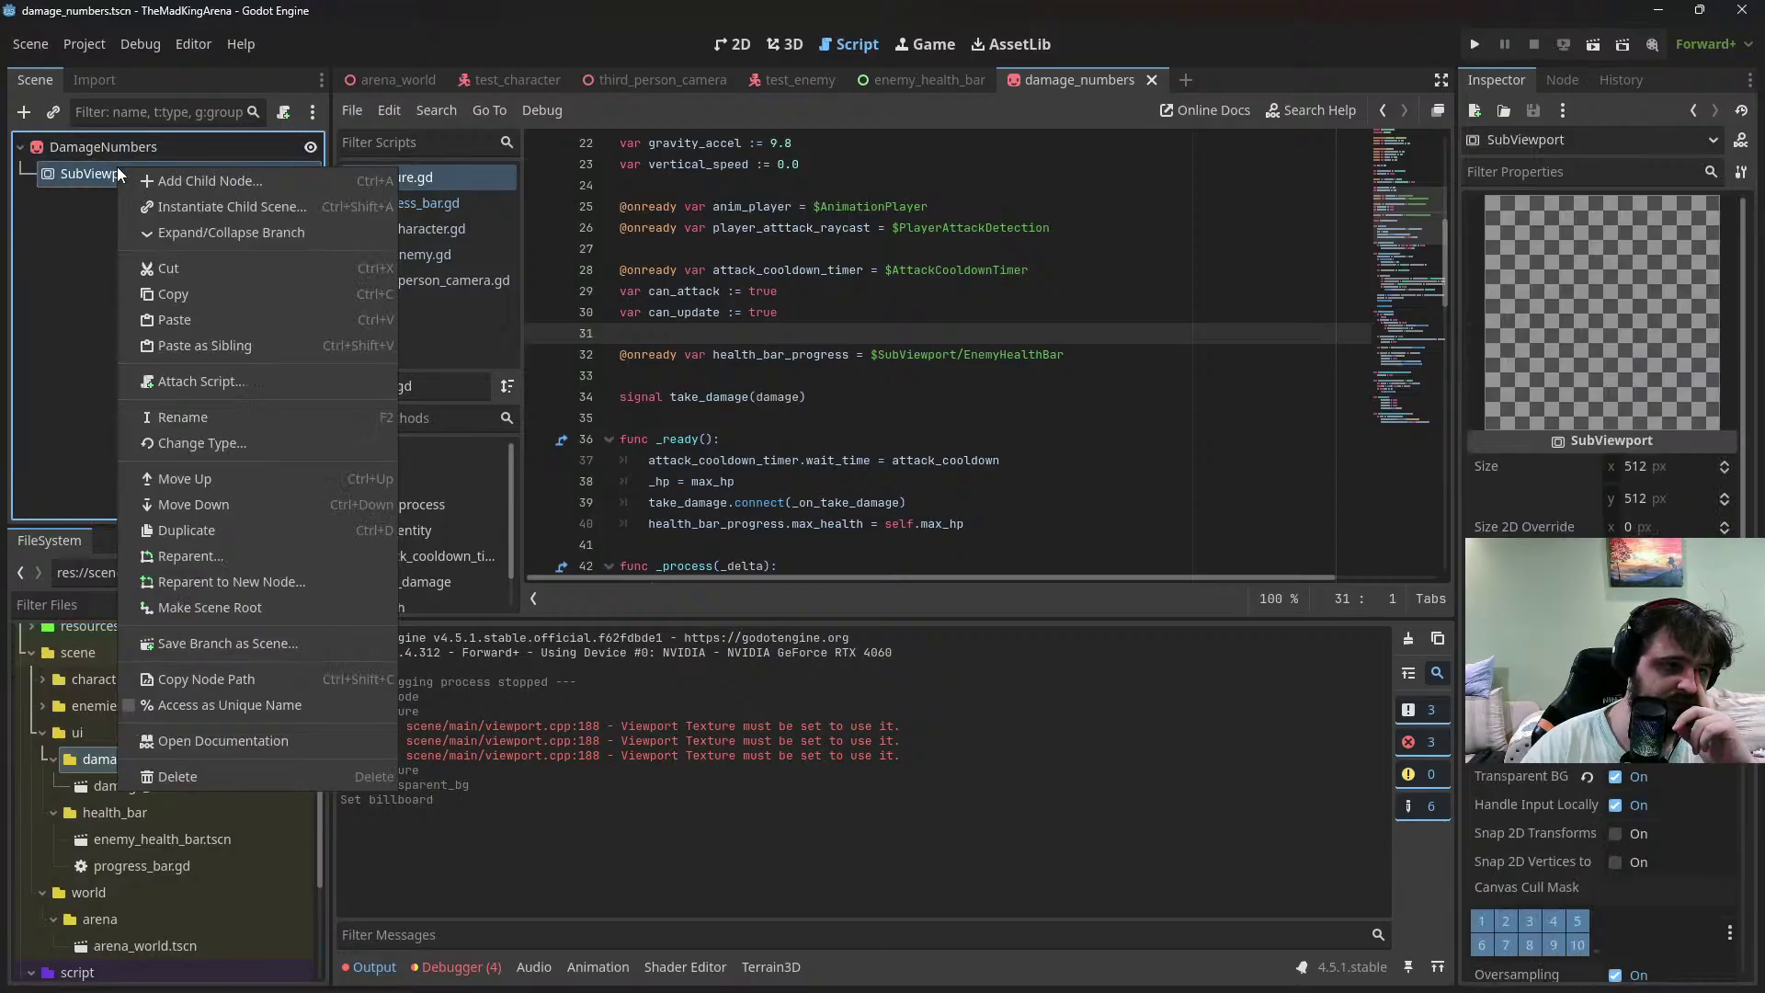
left_click(138, 184)
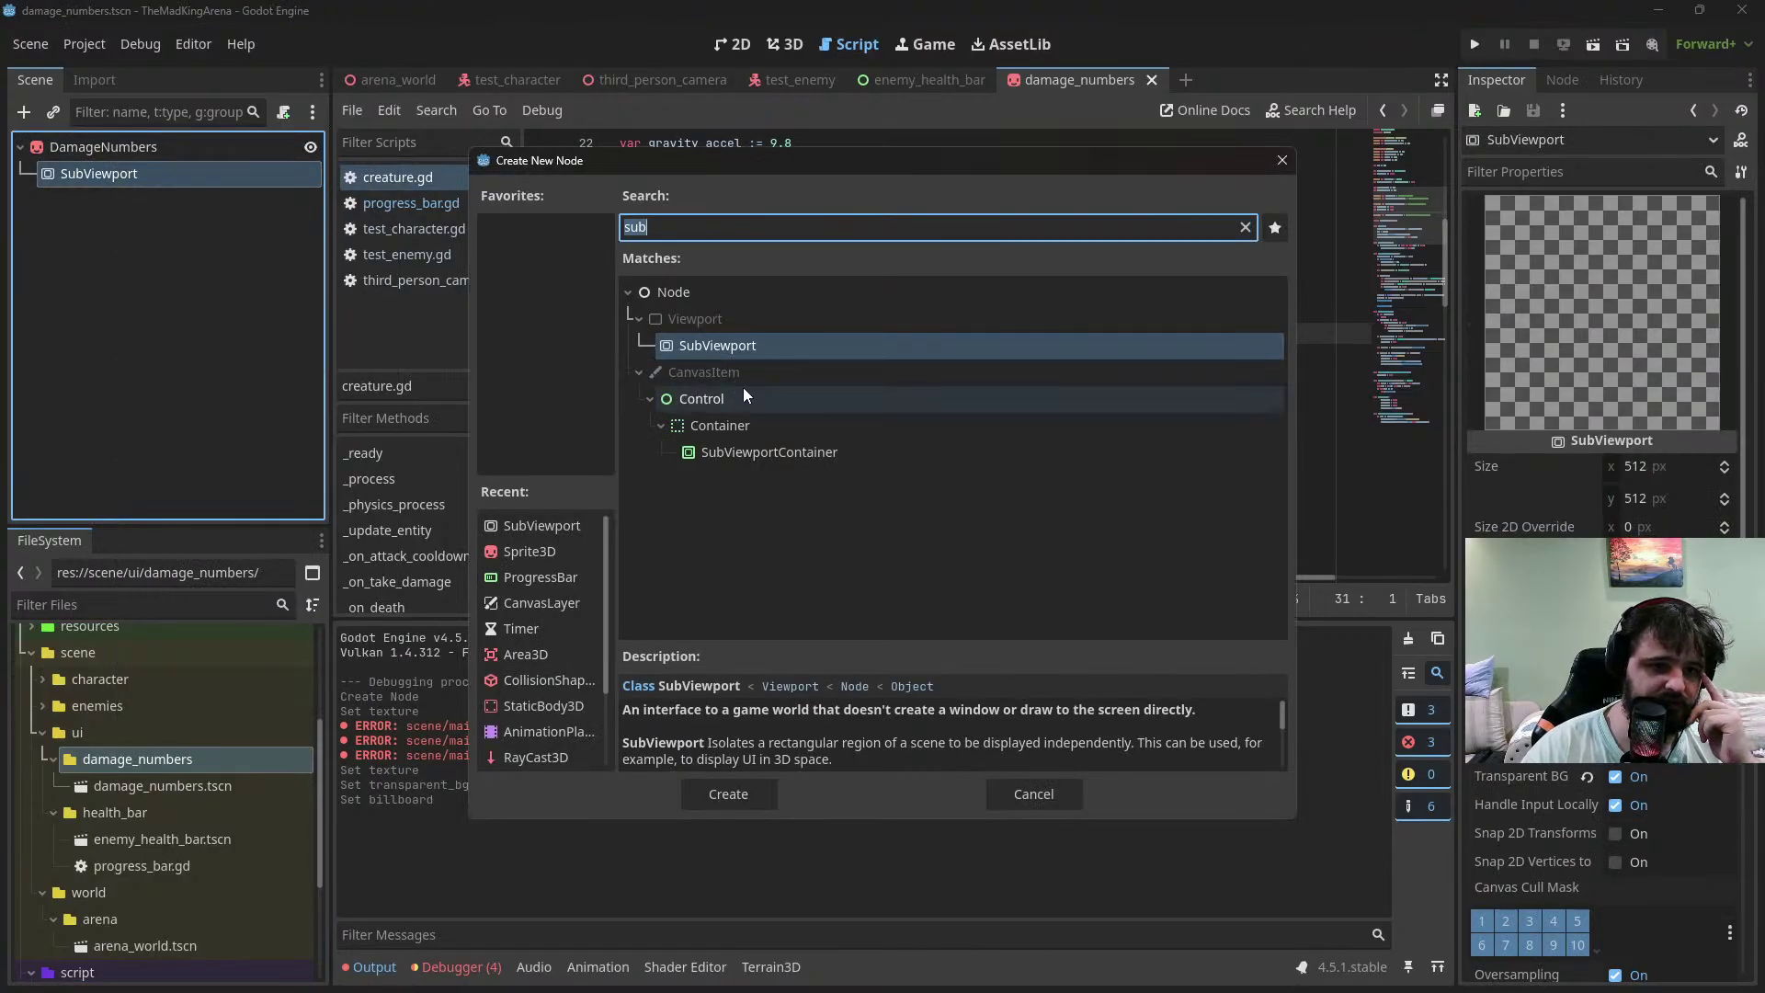
type("lael")
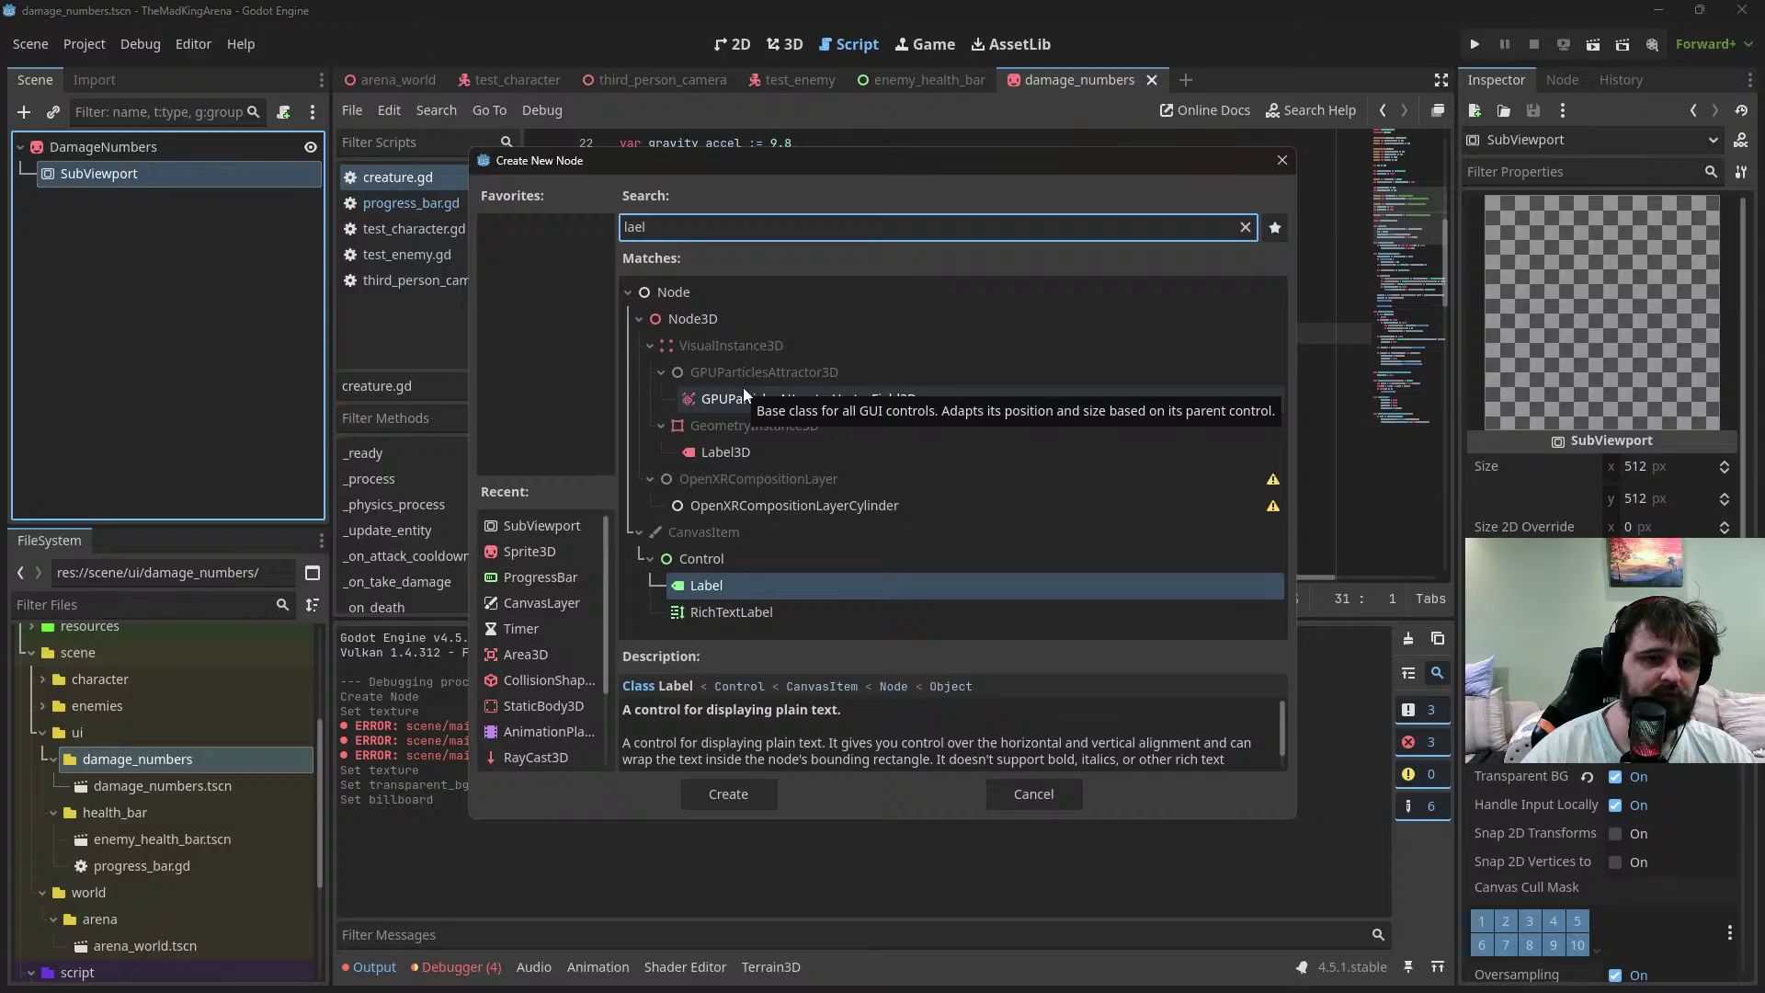
key("BackSpace")
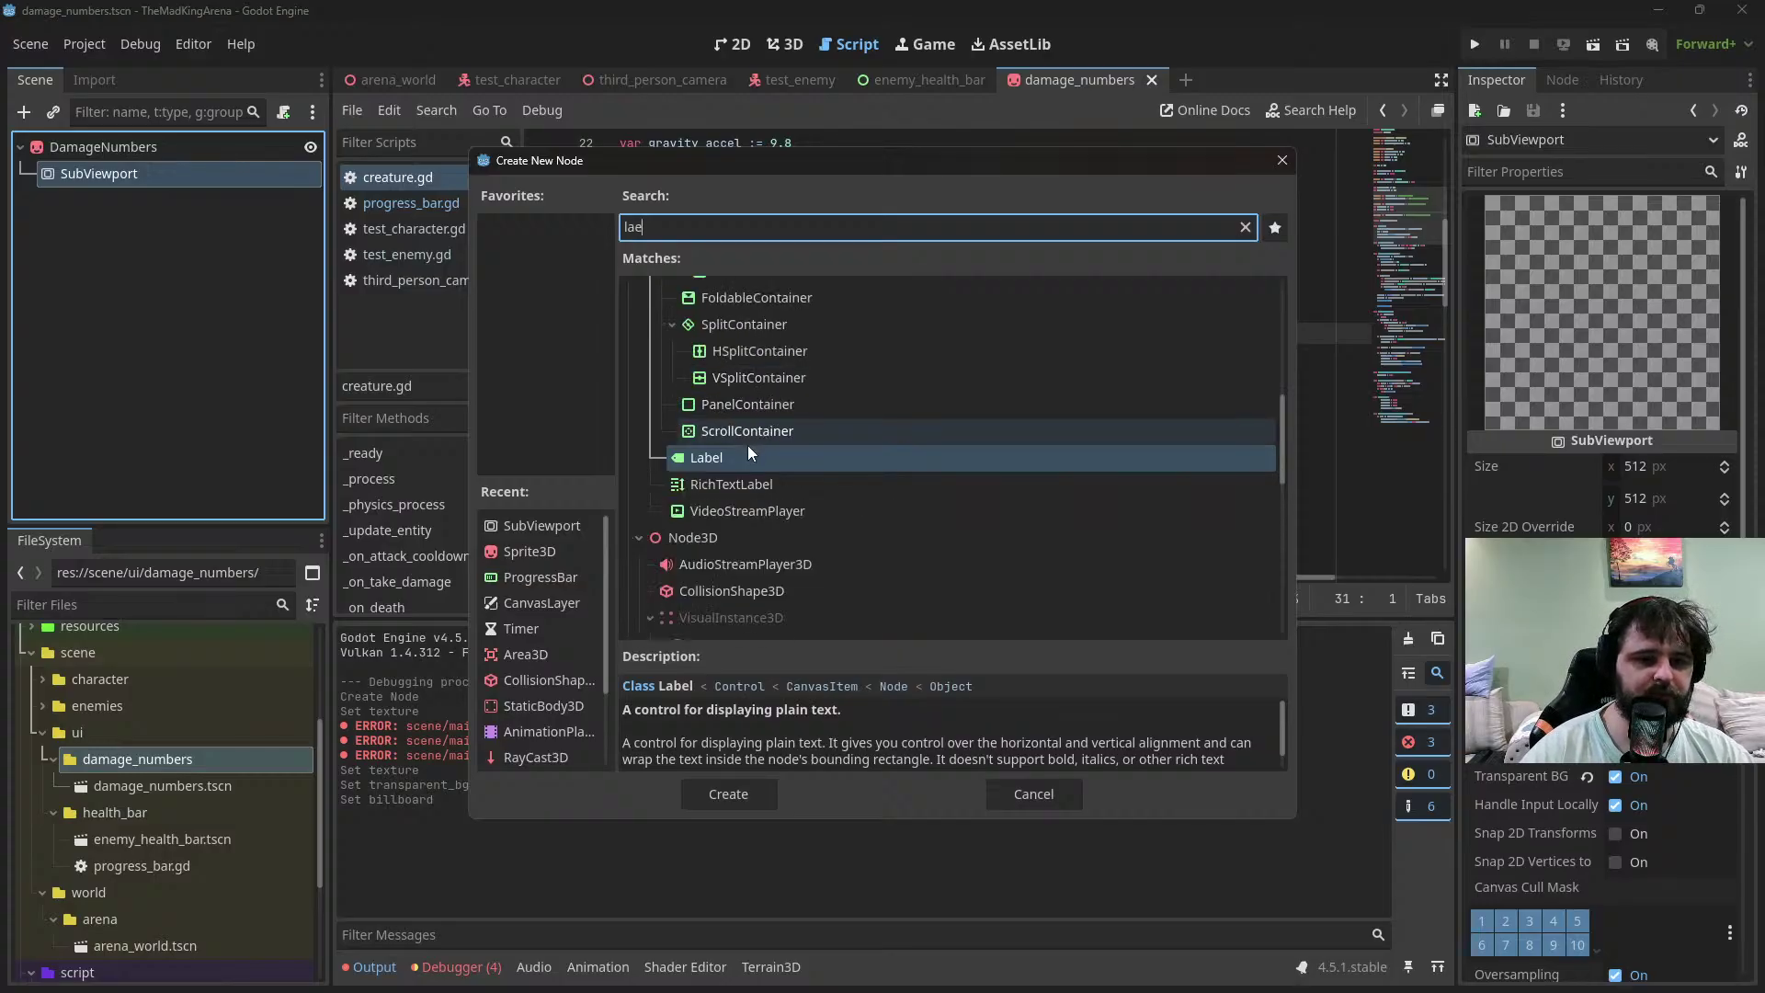
double_click(747, 455)
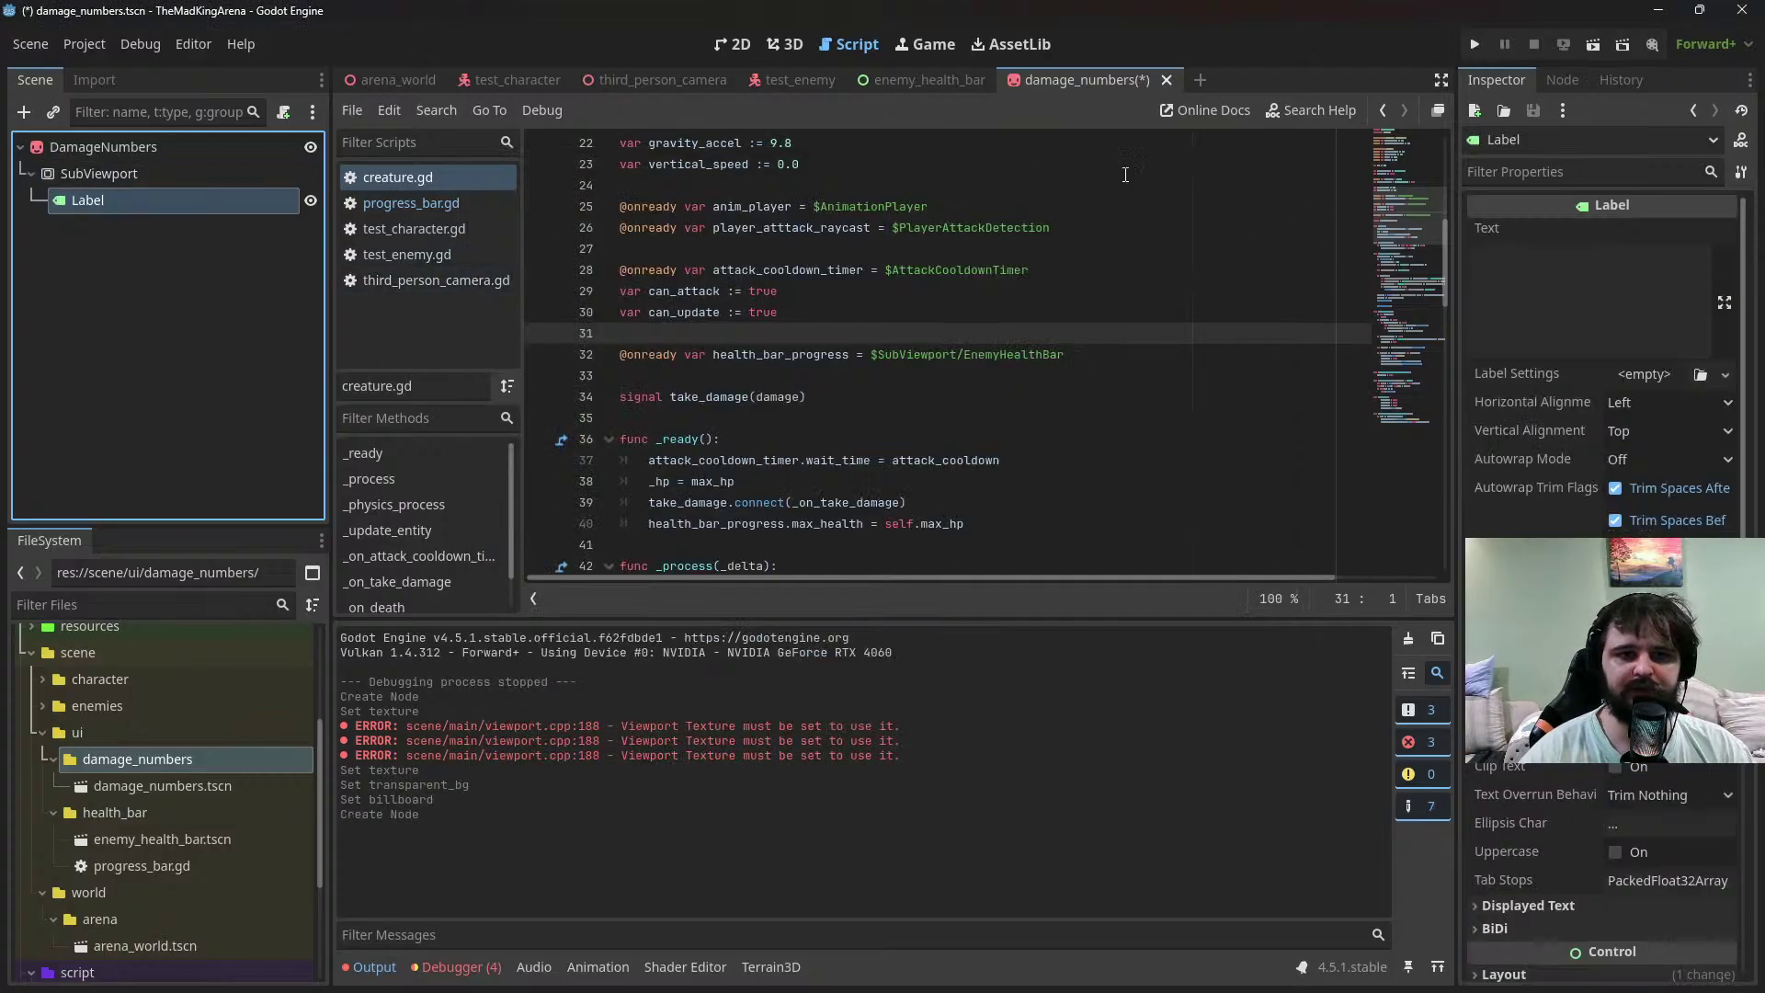
left_click(740, 44)
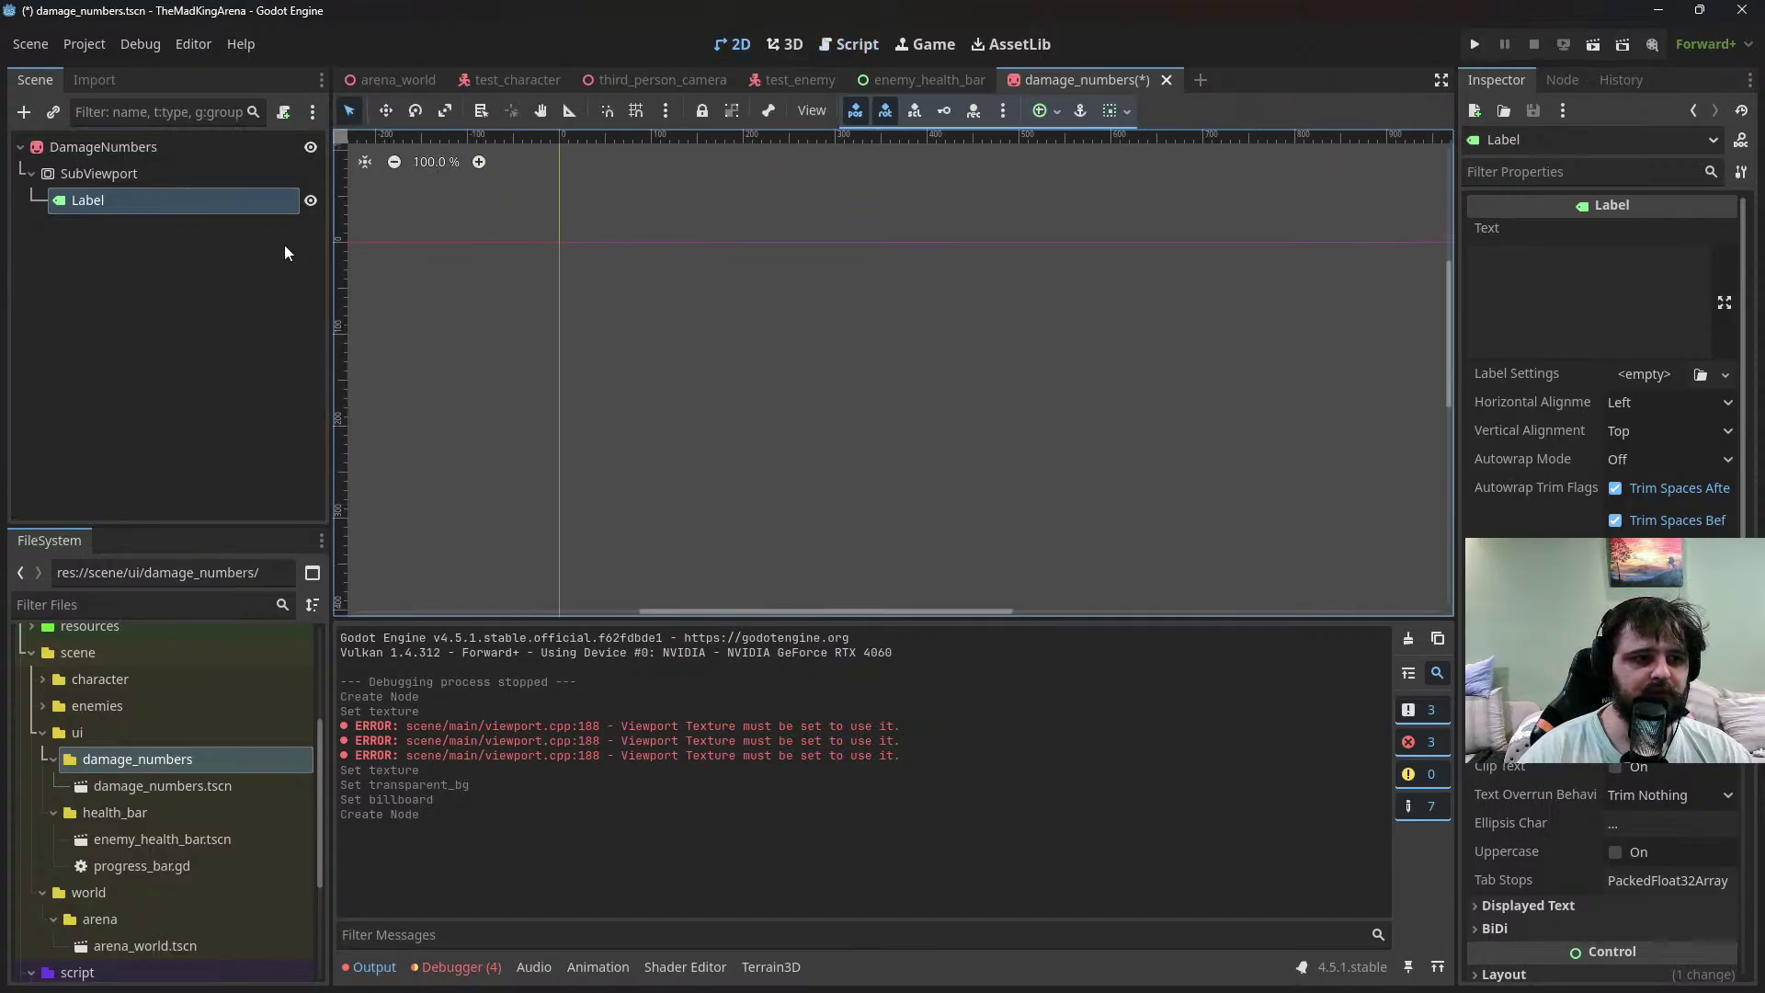
double_click(178, 201)
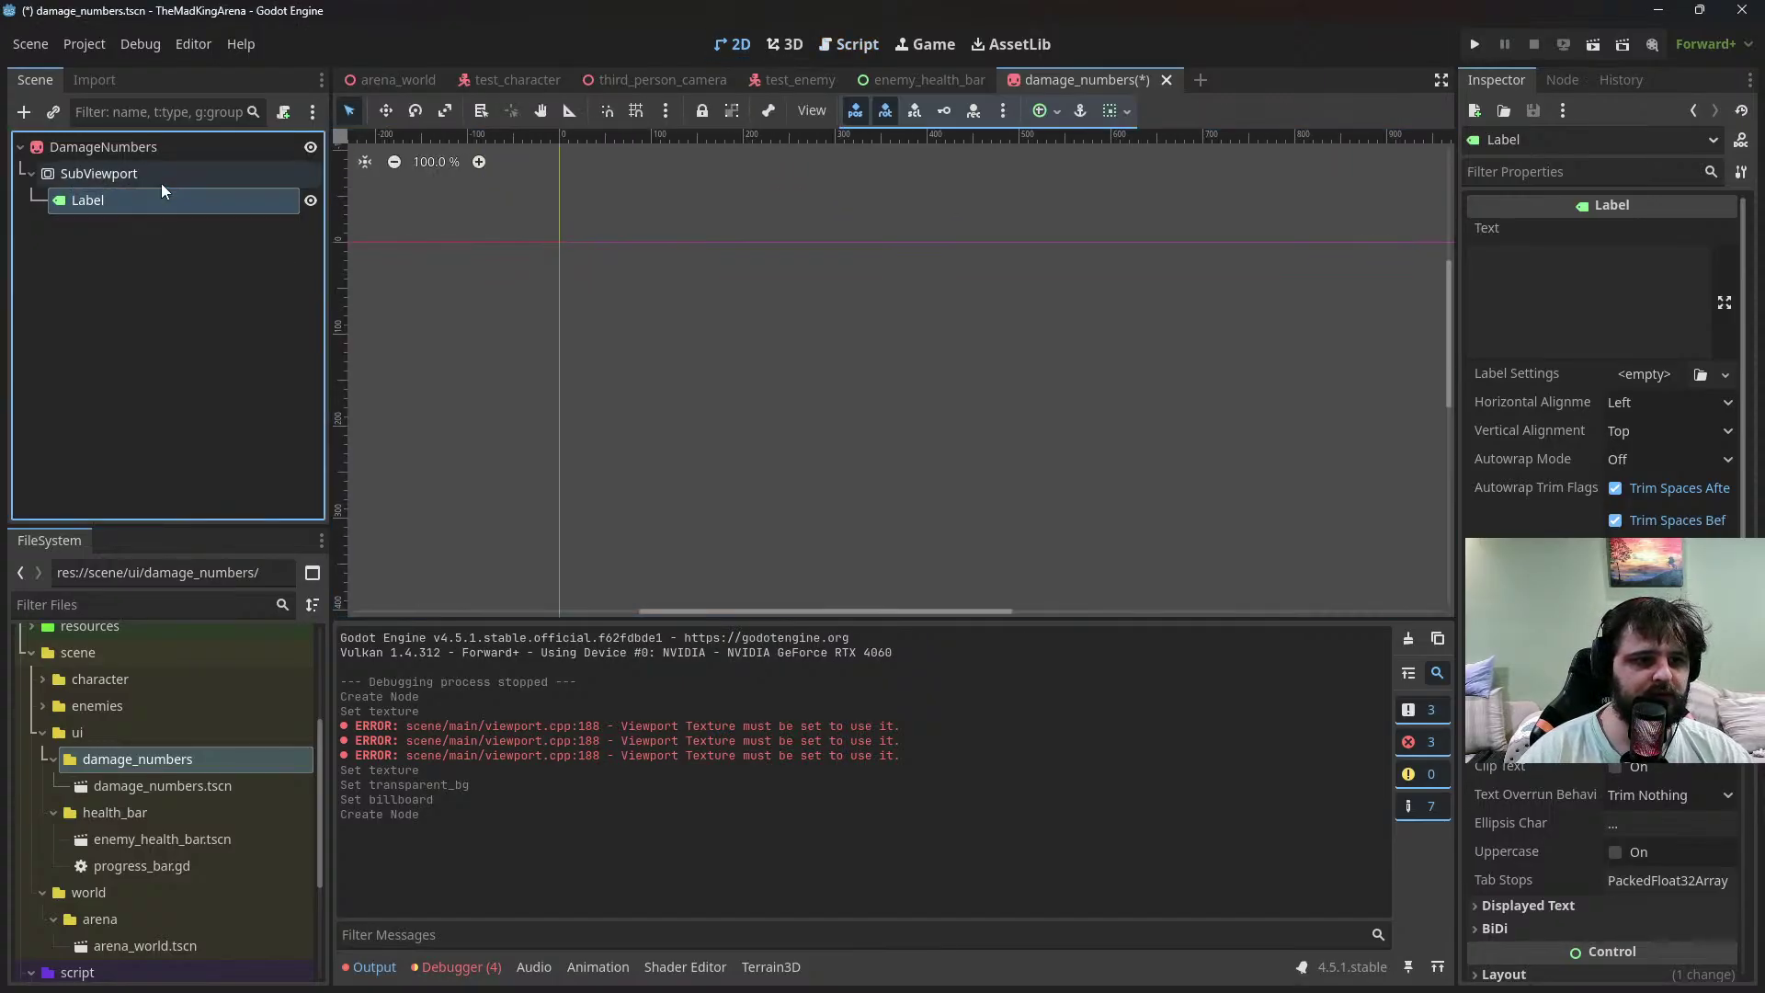
Switch the damage_numbers scene to the 3D view and save the scene
left_click(529, 306)
scroll(552, 317, "down", 14)
scroll(671, 373, "up", 8)
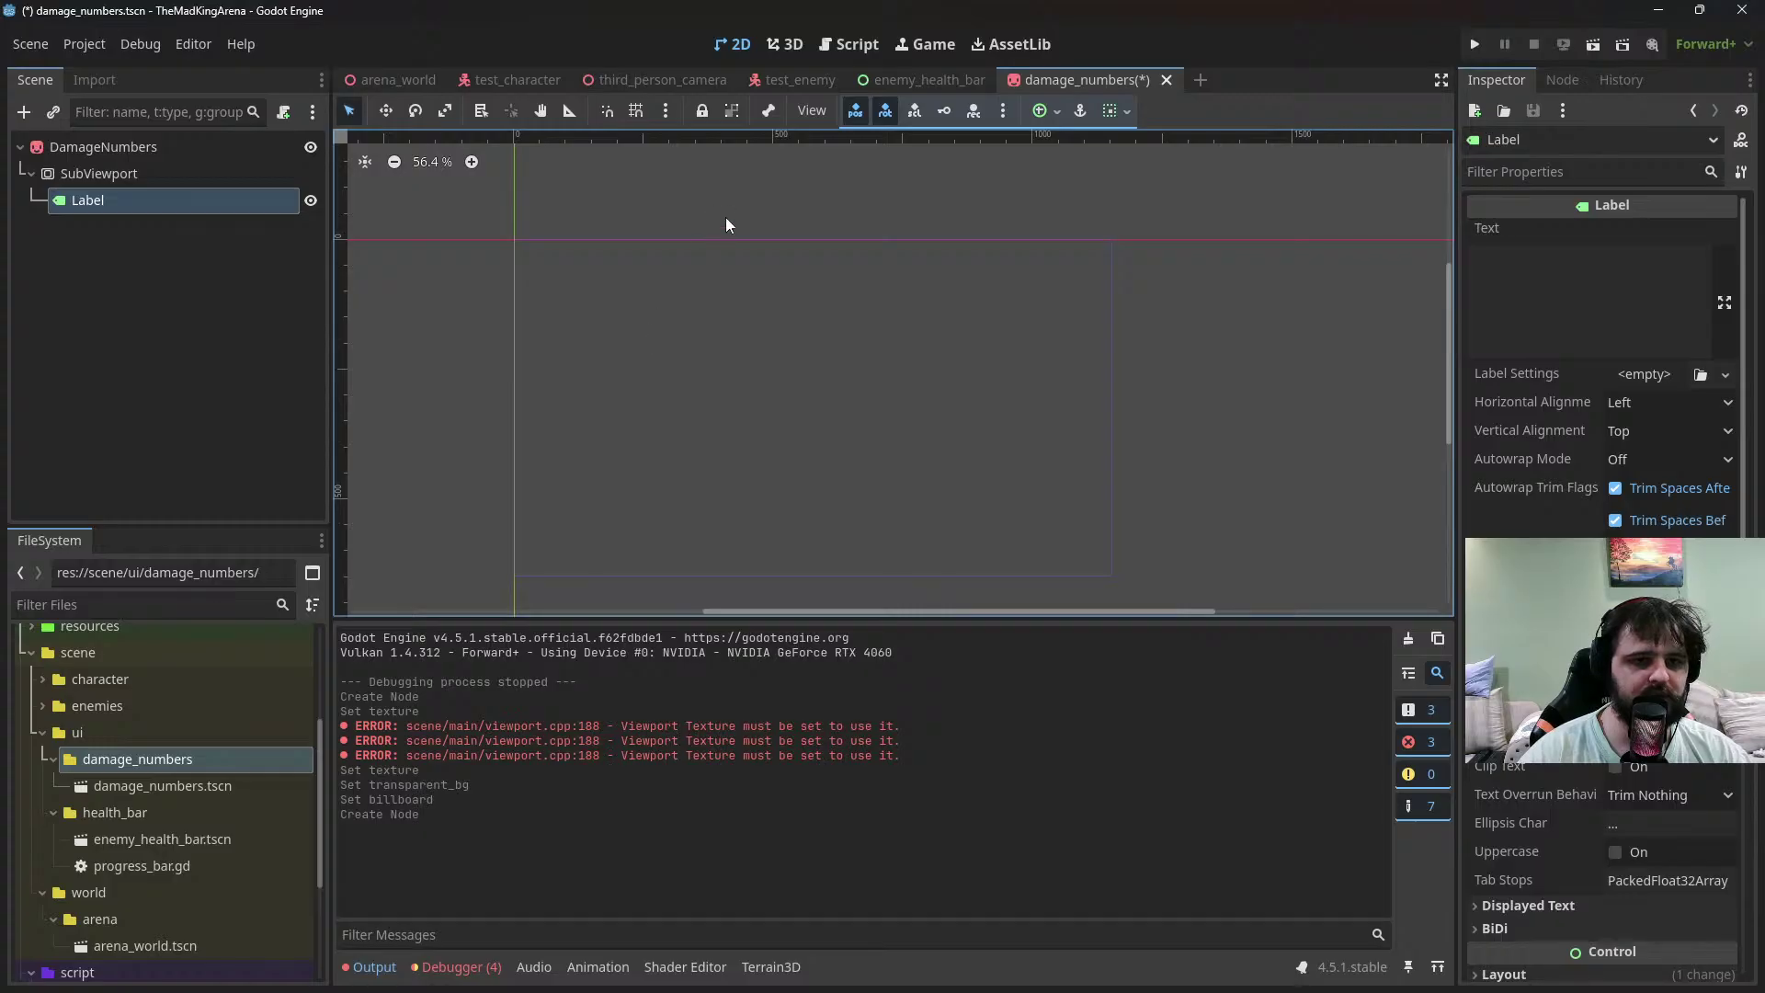
left_click(787, 45)
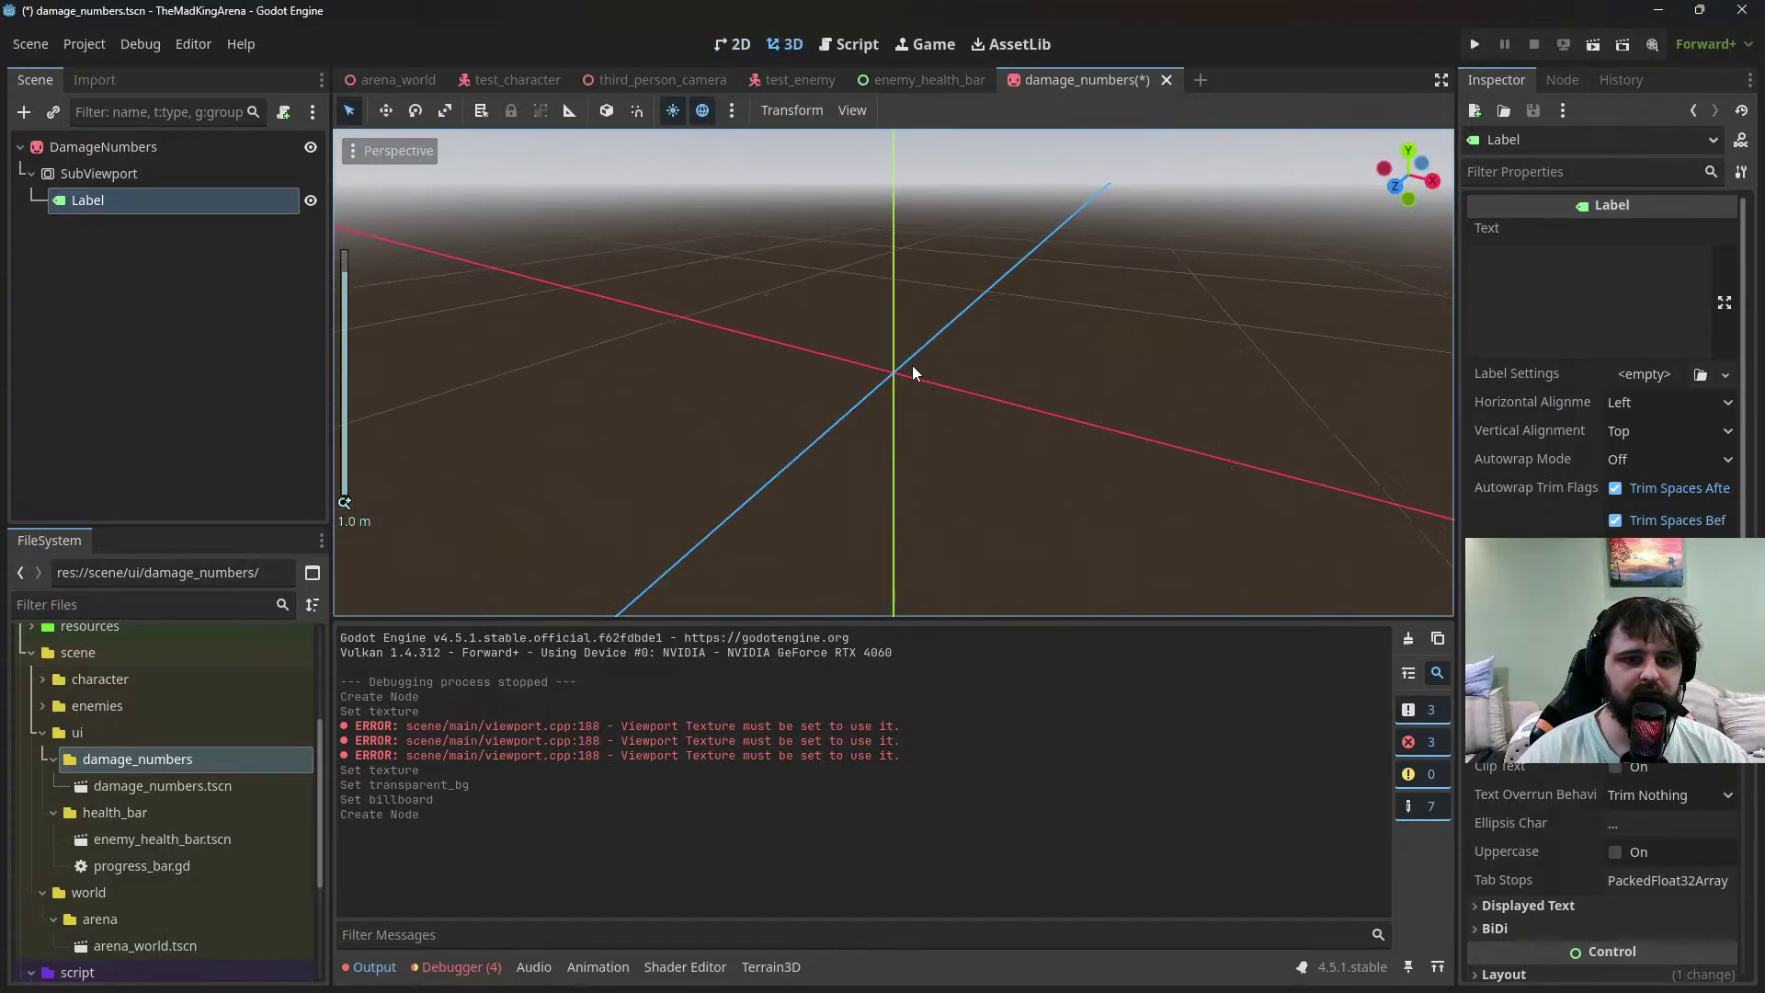
scroll(913, 366, "down", 12)
middle_click_drag(682, 305, 765, 335)
key("ctrl+s")
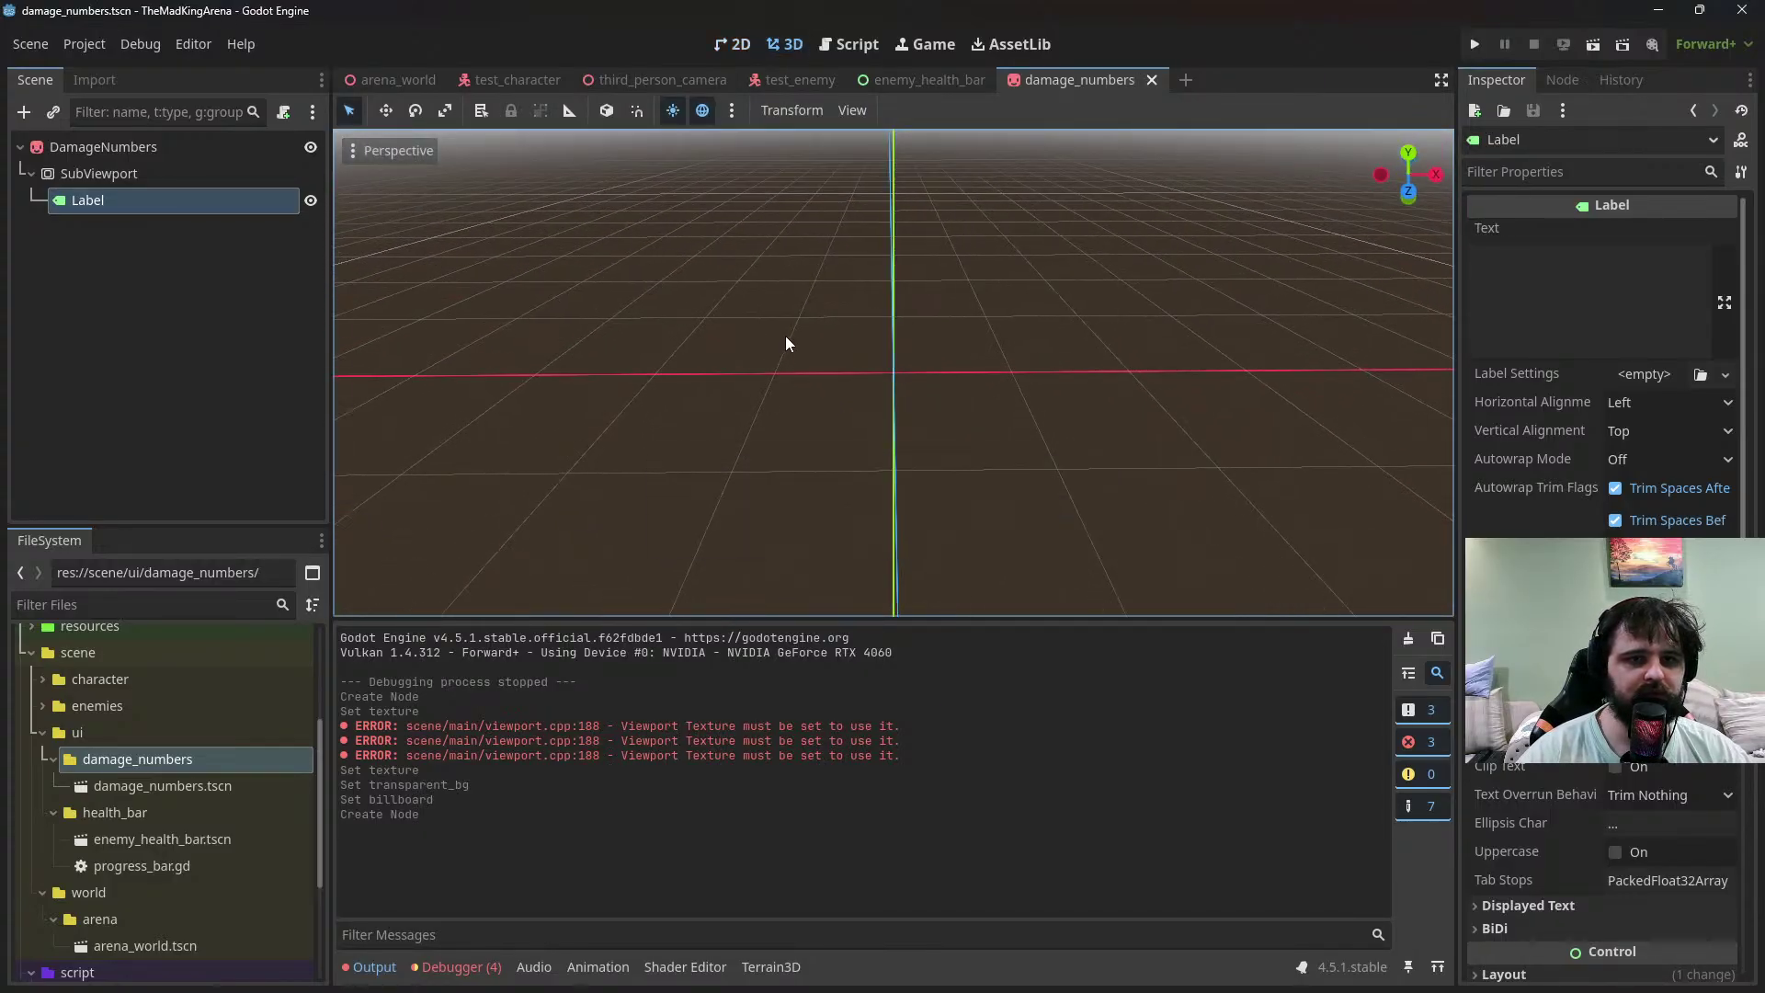
Set the Label's text to "test" and inspect how it appears in the 3D viewport
left_click(1584, 271)
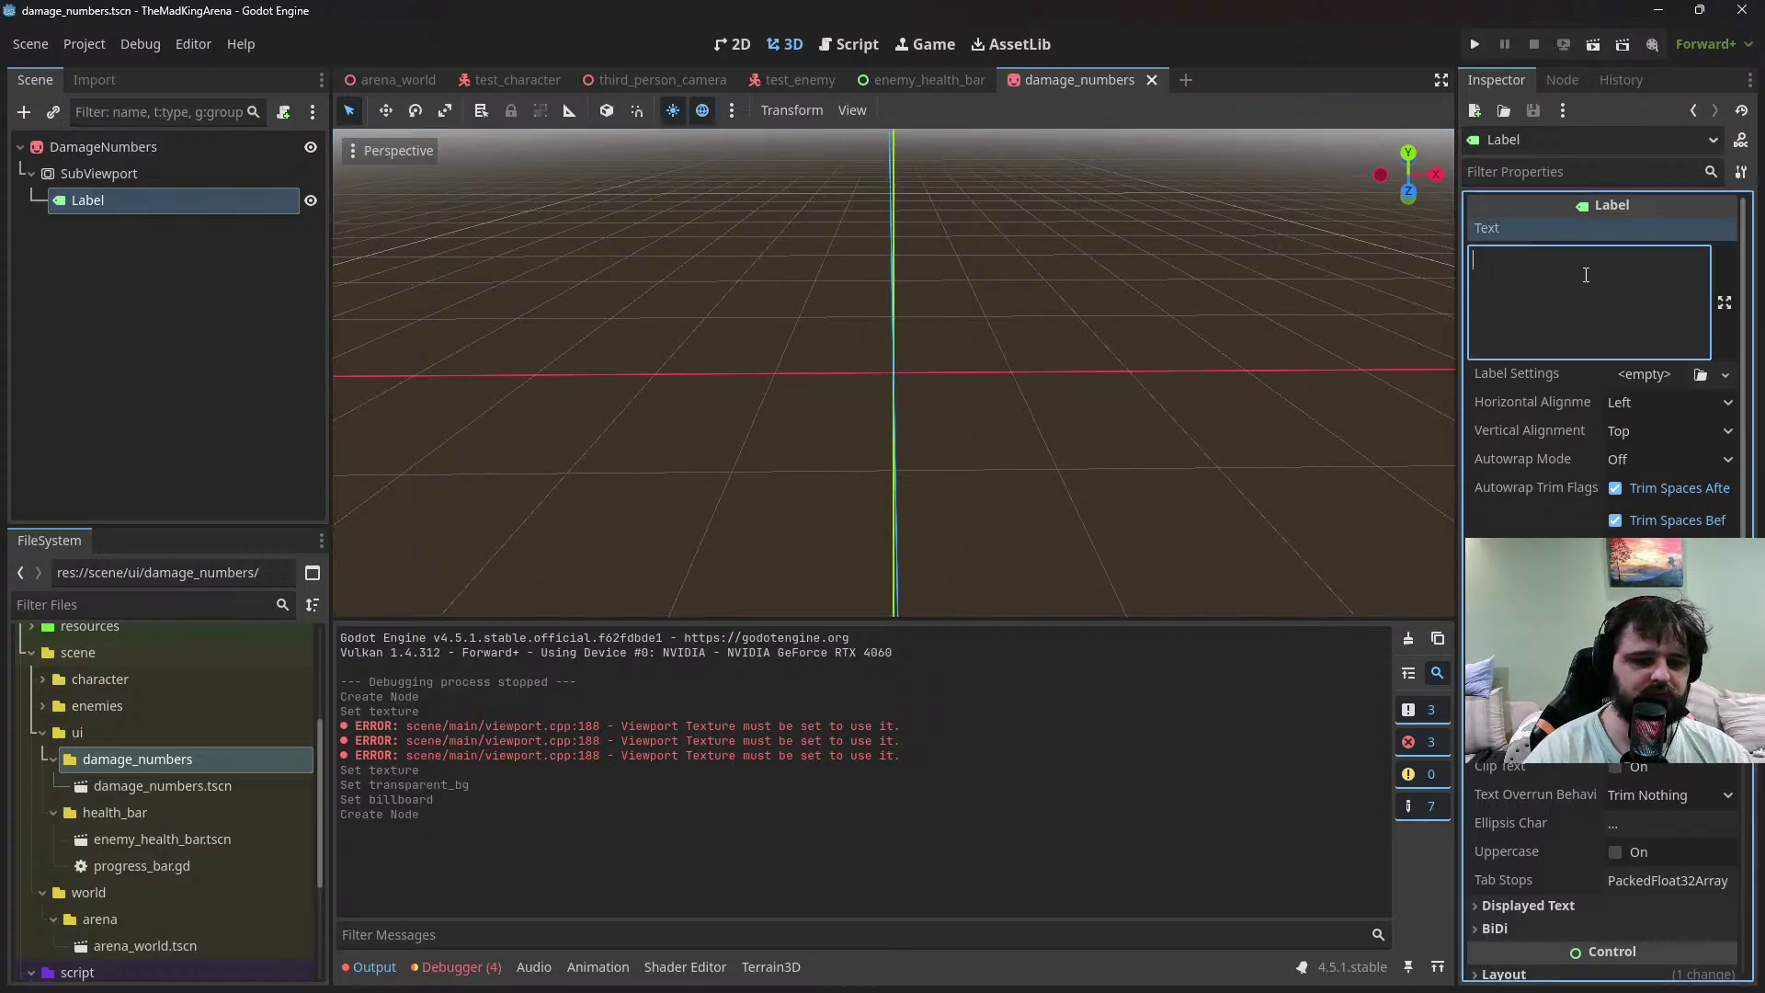
type("test")
left_click(1107, 347)
middle_click_drag(1107, 347, 1030, 361)
scroll(1183, 374, "down", 5)
left_click(1118, 399)
scroll(1022, 363, "up", 4)
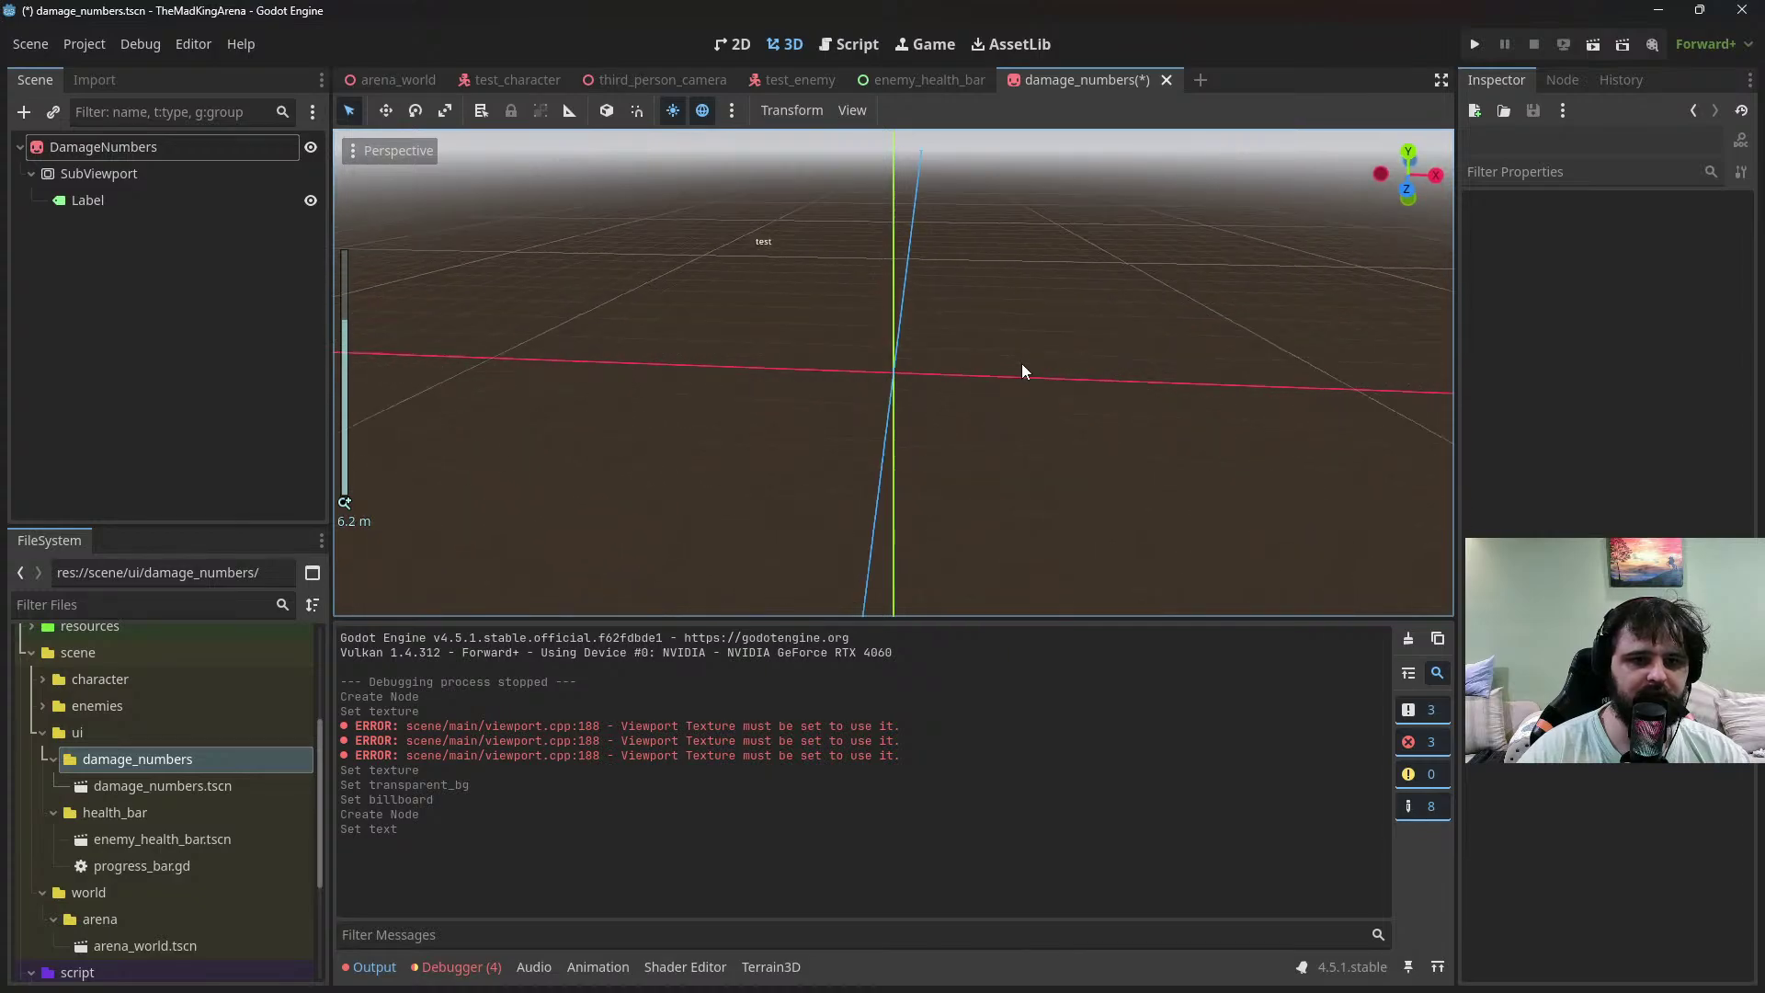
left_click(758, 239)
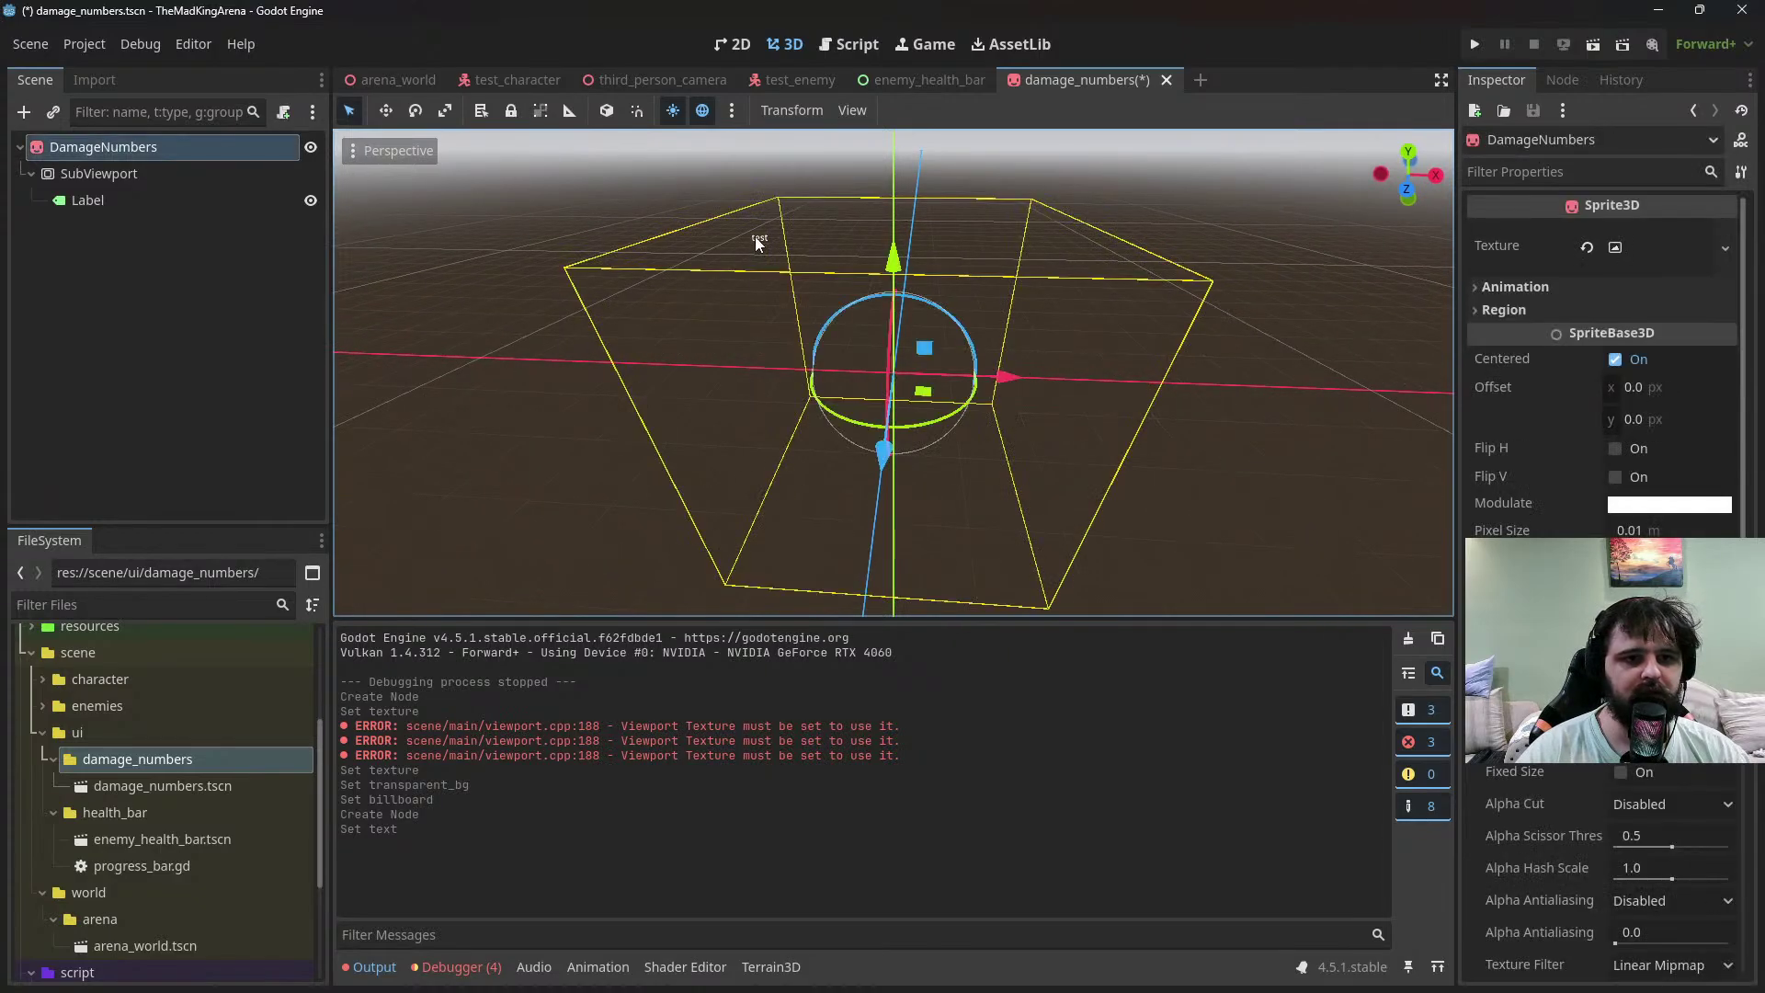
Set the SubViewport's size to 100 px by 30 px and save the scene
left_click(154, 201)
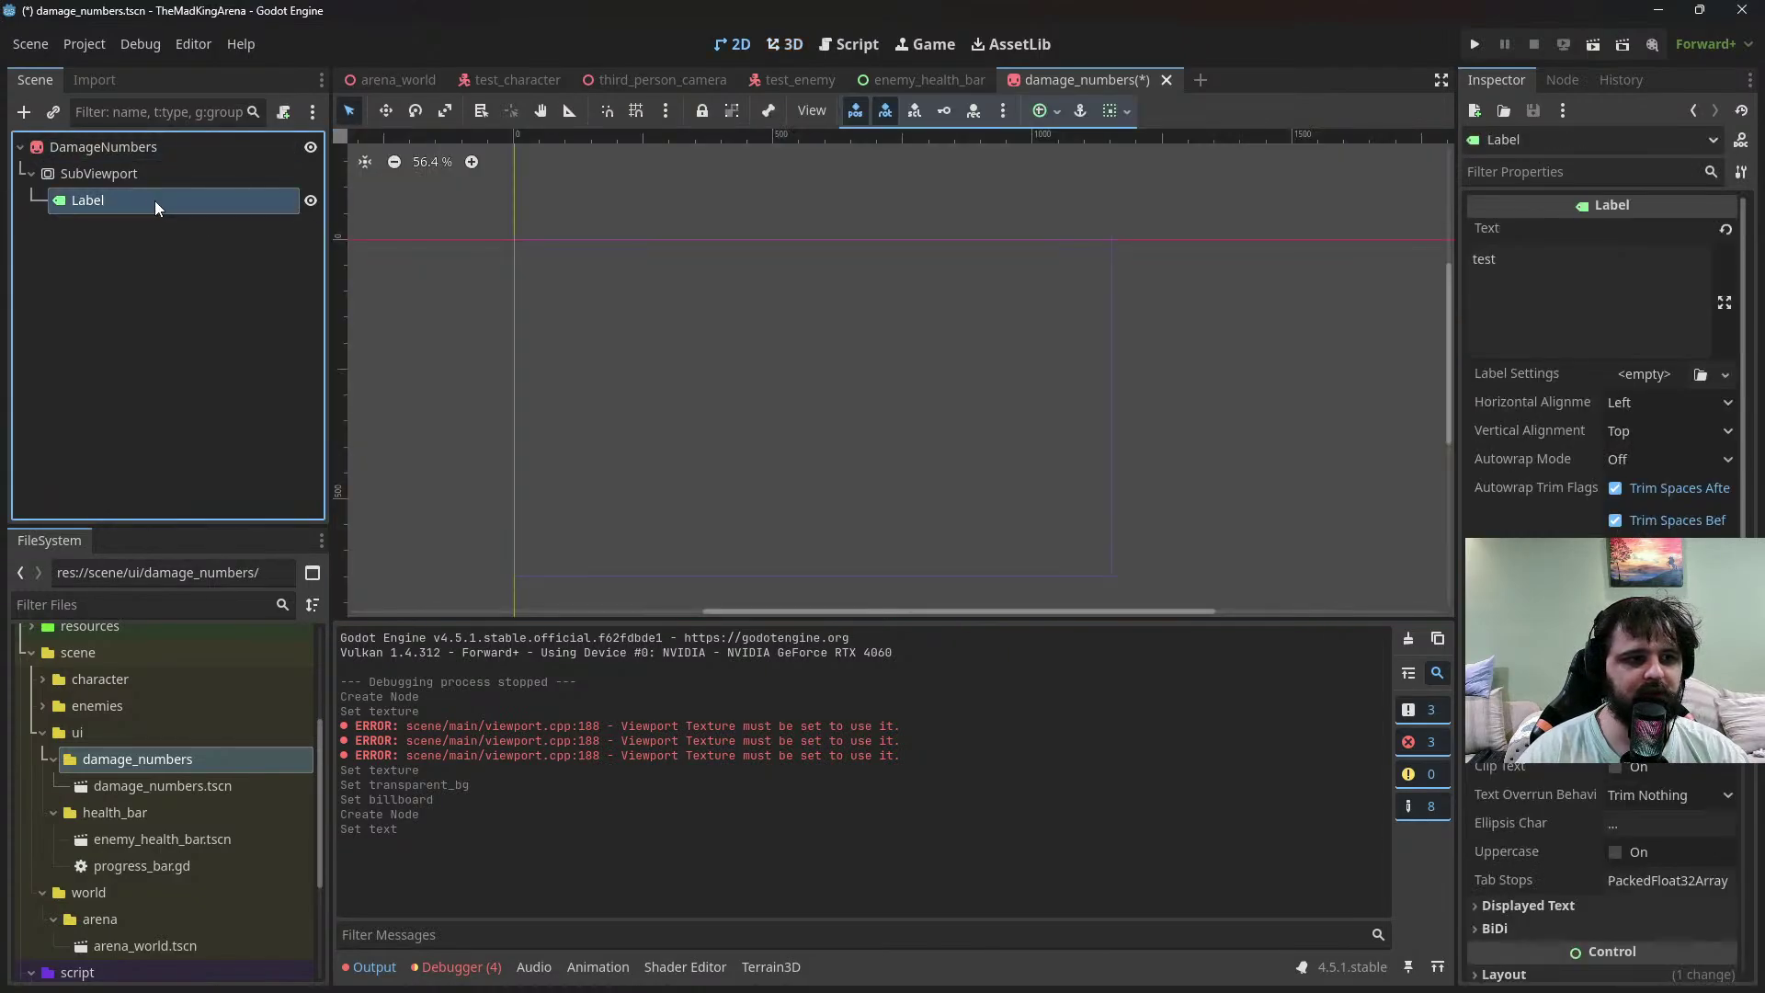
left_click(217, 176)
left_click(1647, 471)
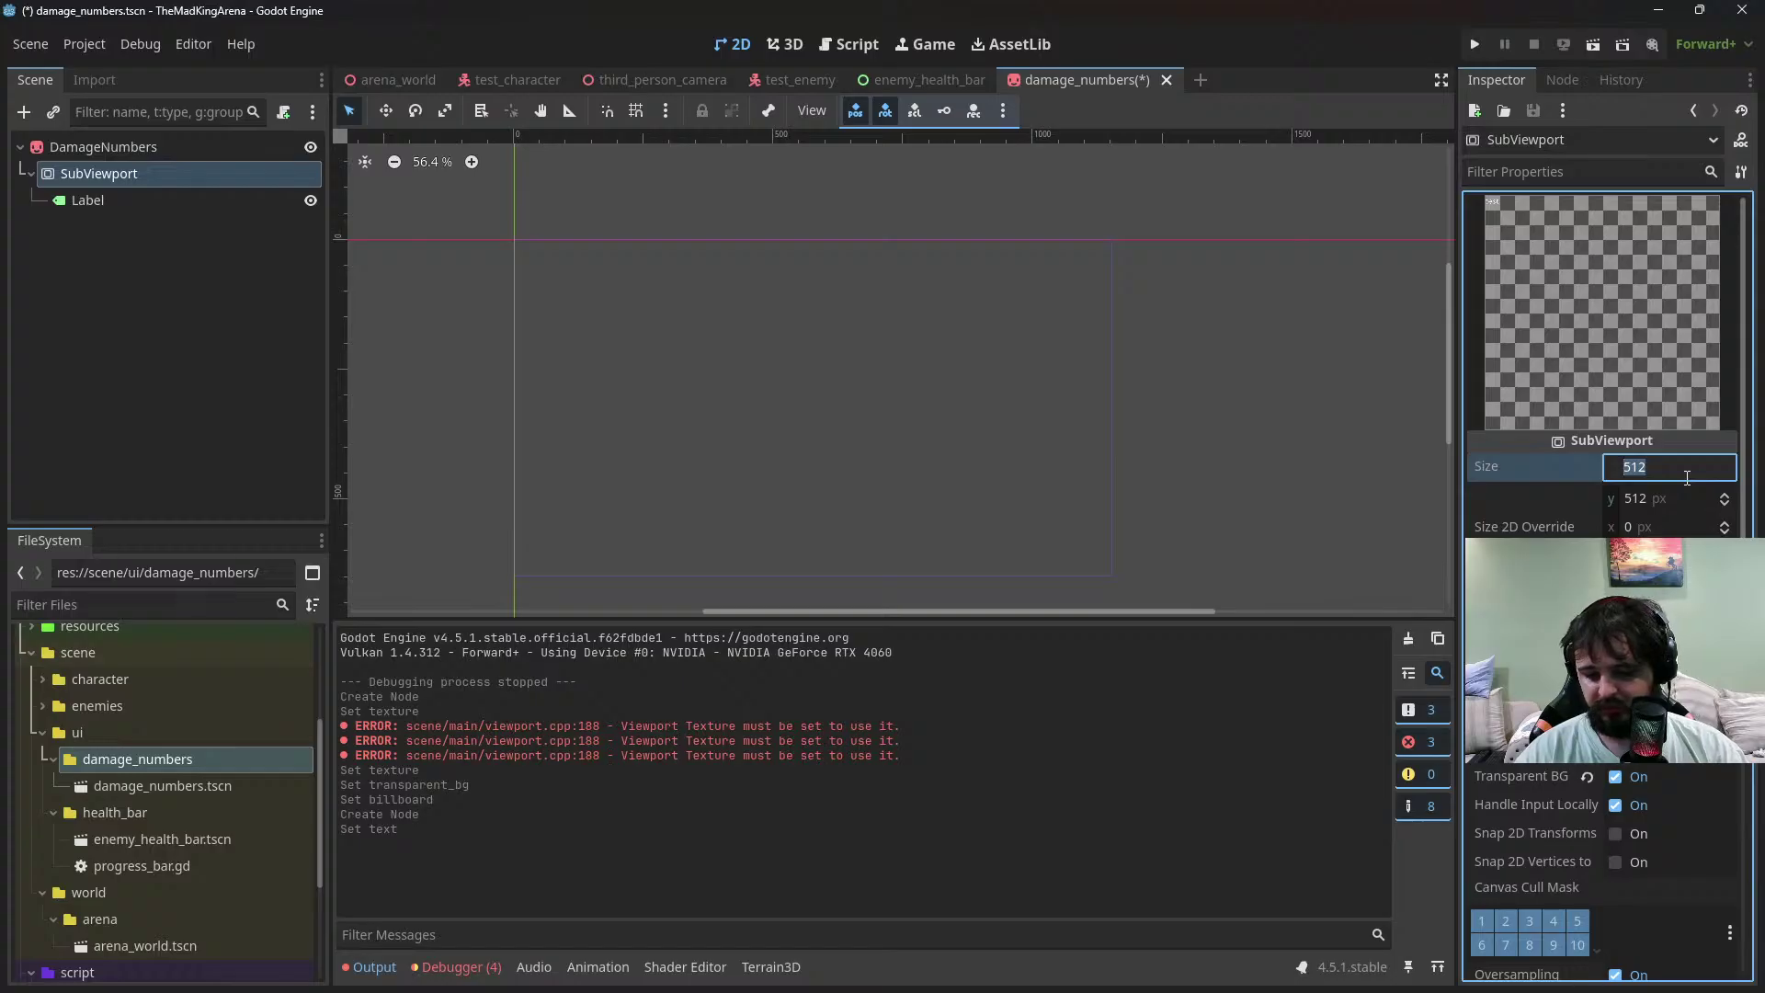
type("100")
key("Tab")
type("30")
key("Return")
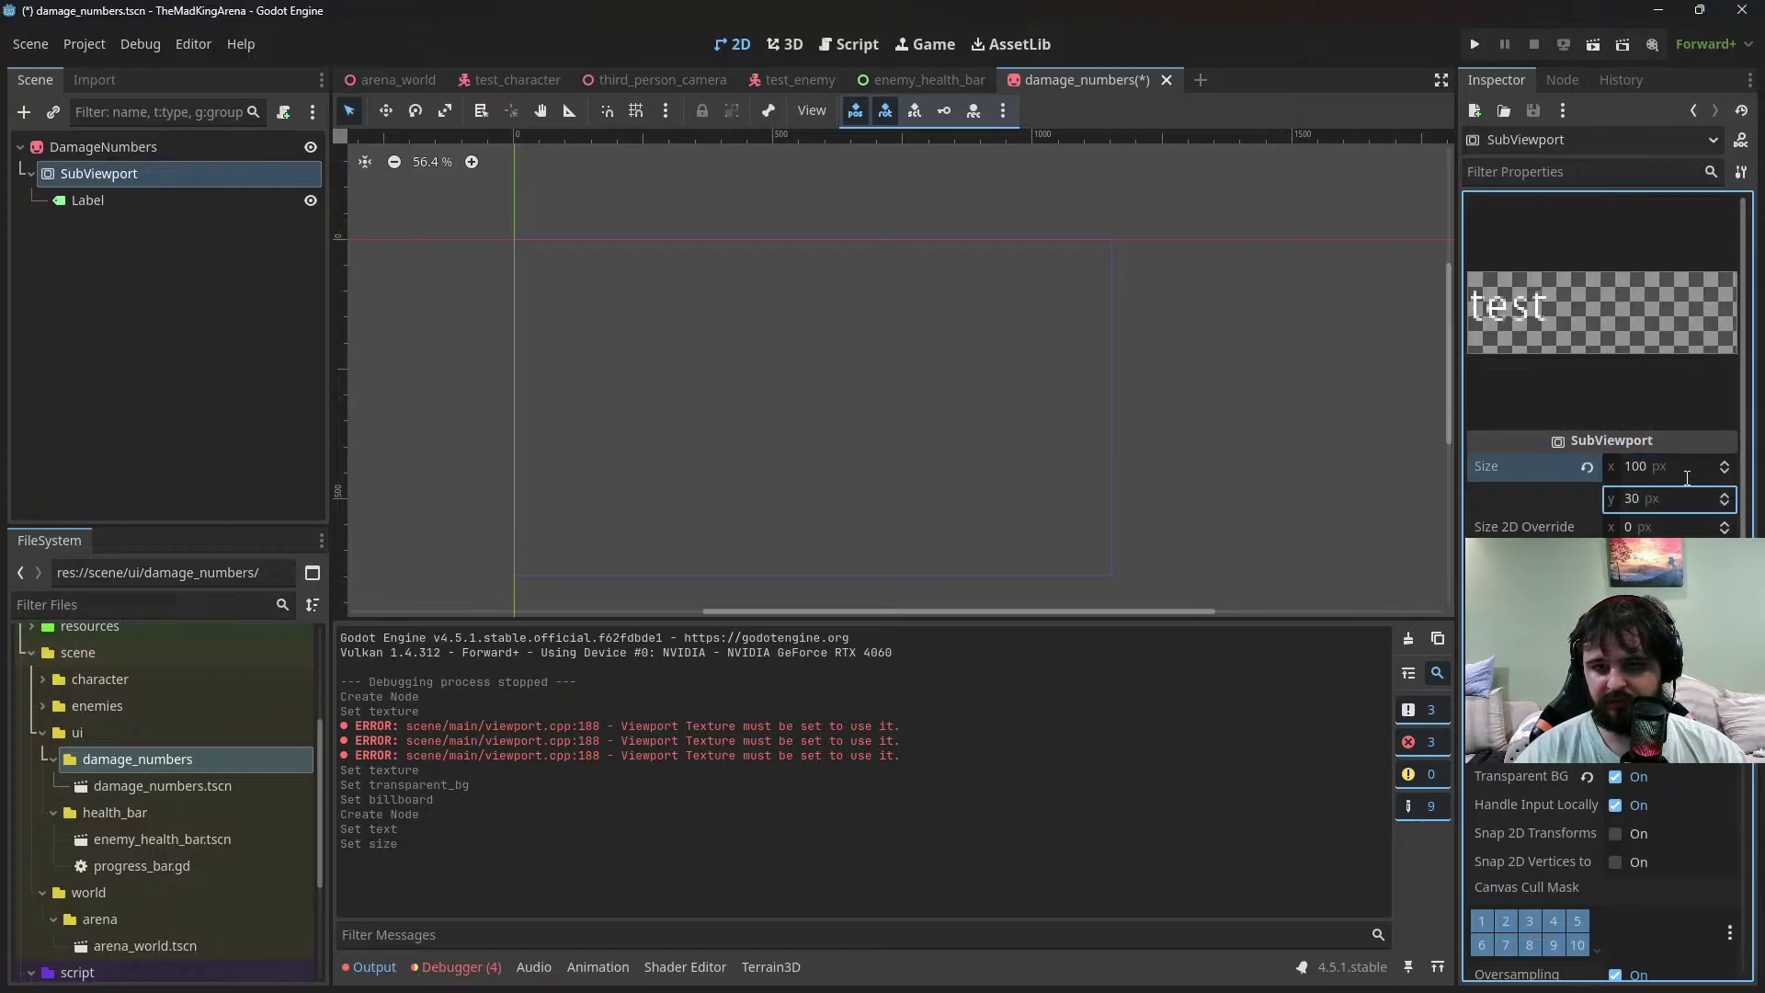
key("ctrl+s")
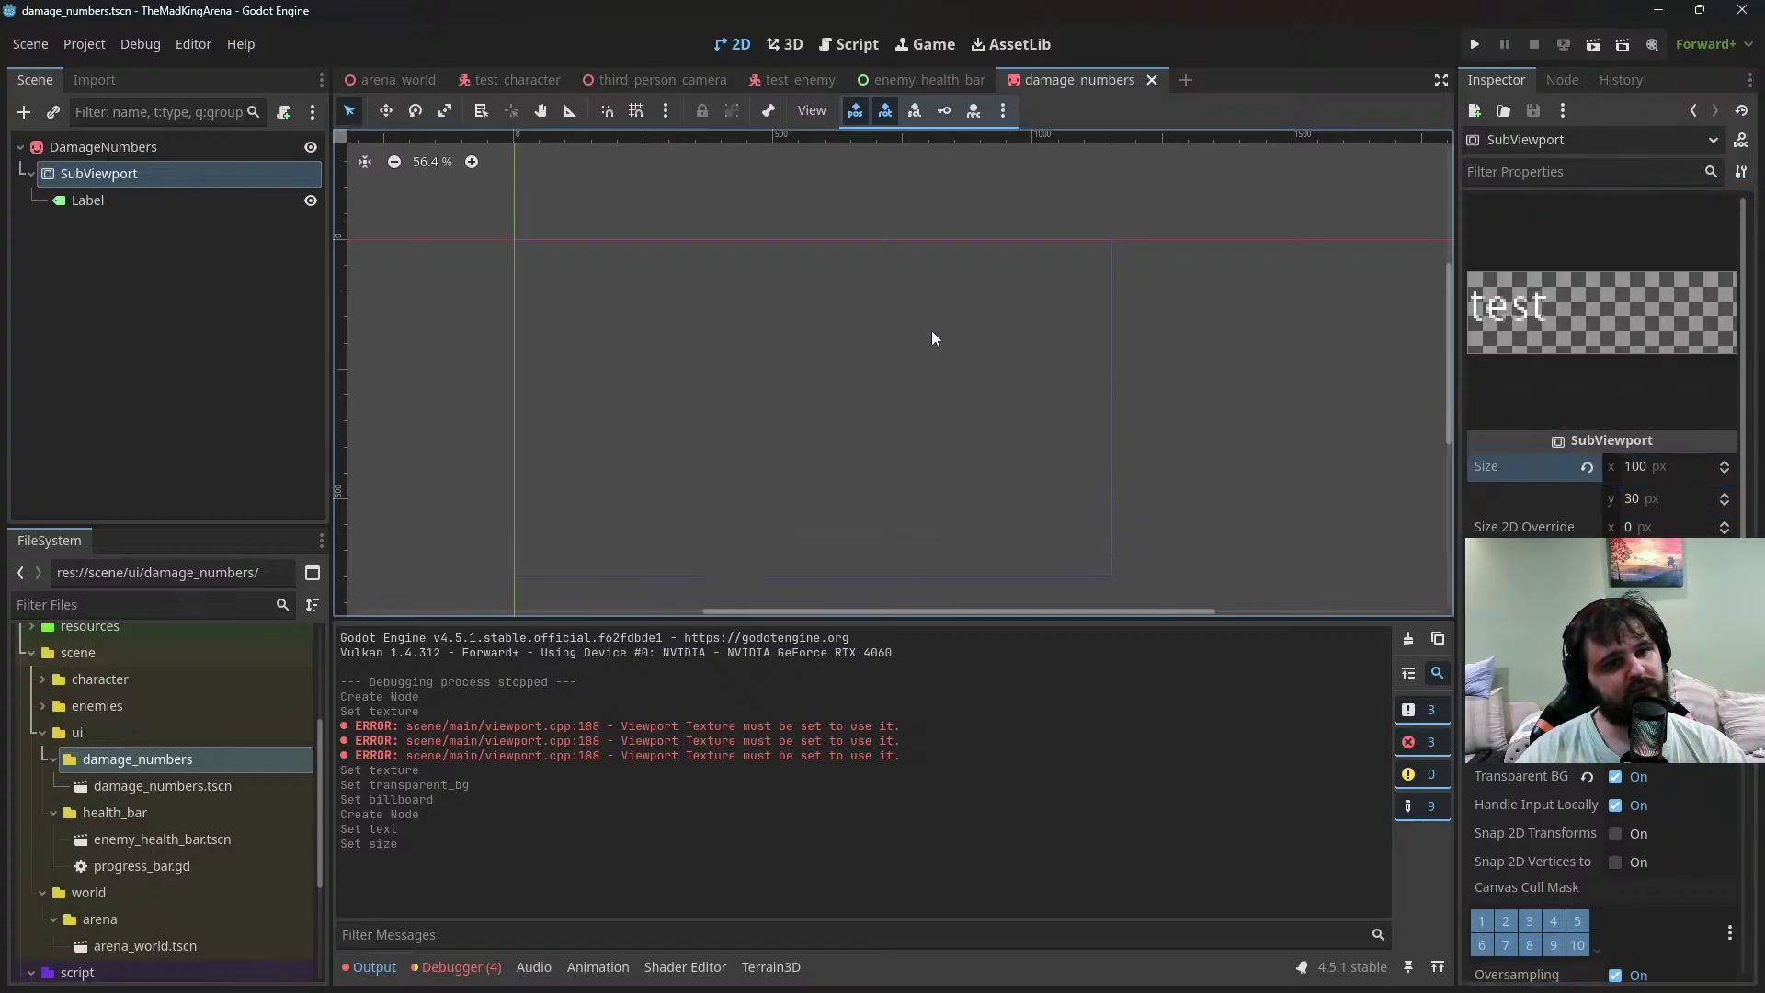
Give the Label a new LabelSettings resource and set its font size to 20 px
left_click(85, 207)
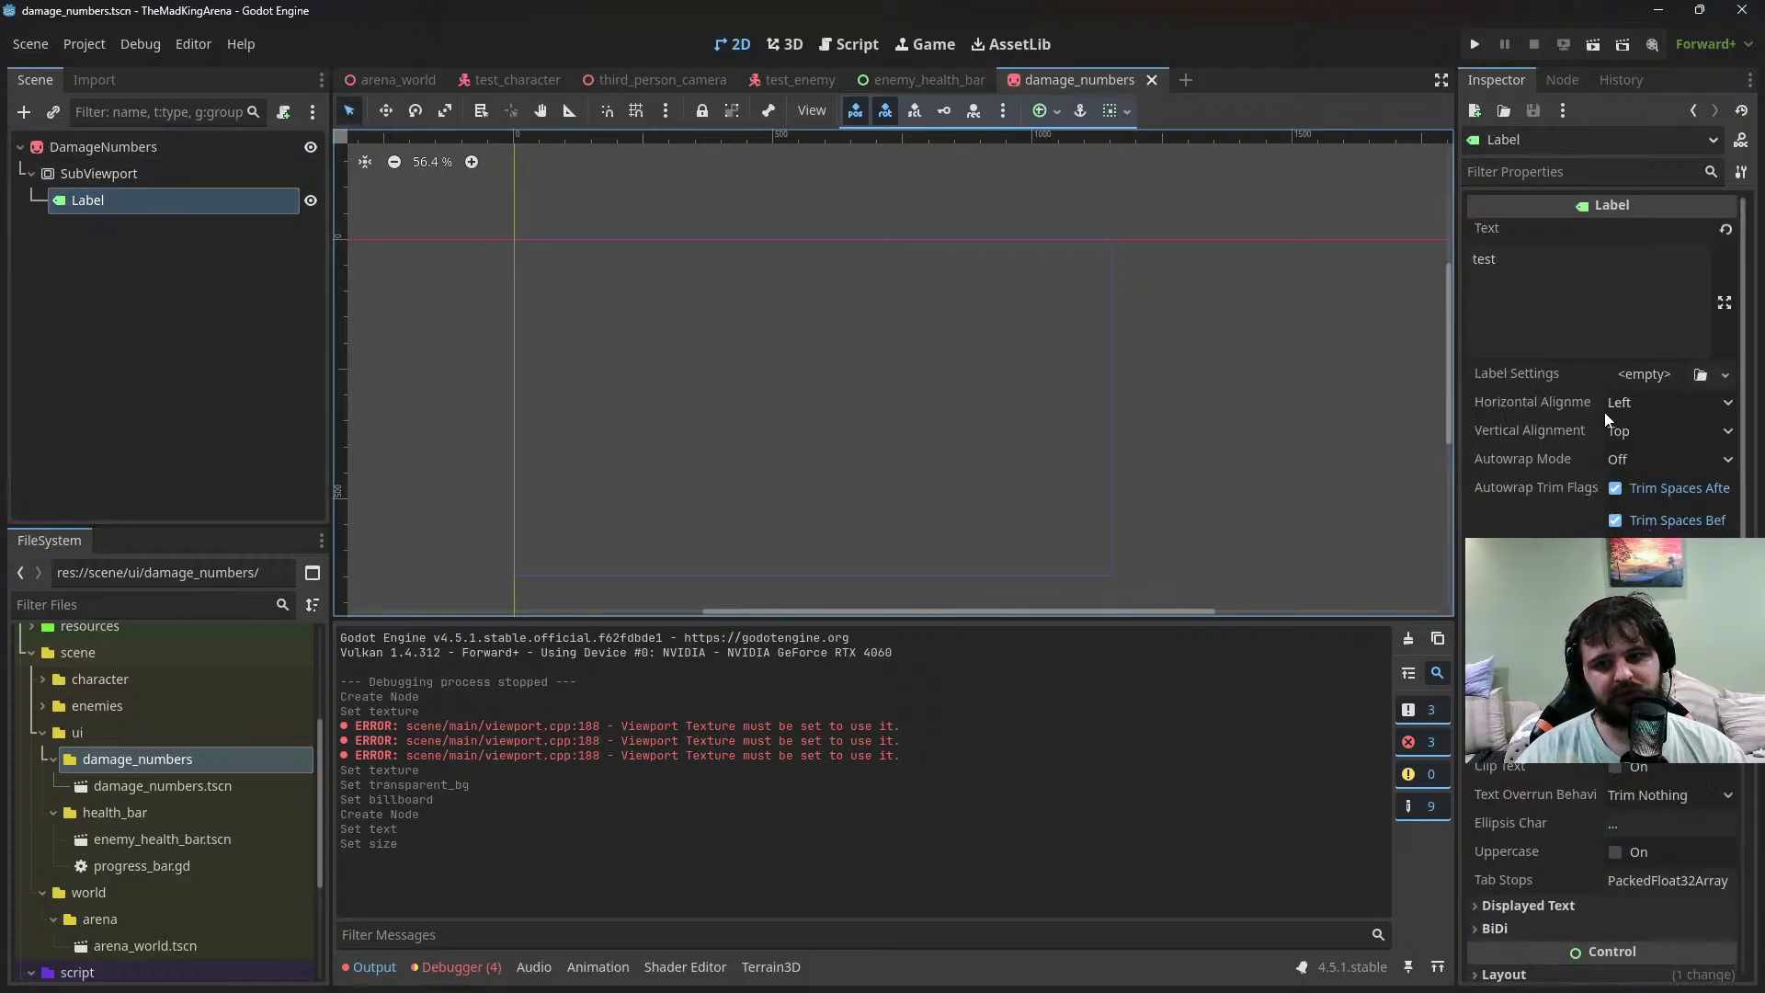
left_click(1670, 385)
left_click(1648, 433)
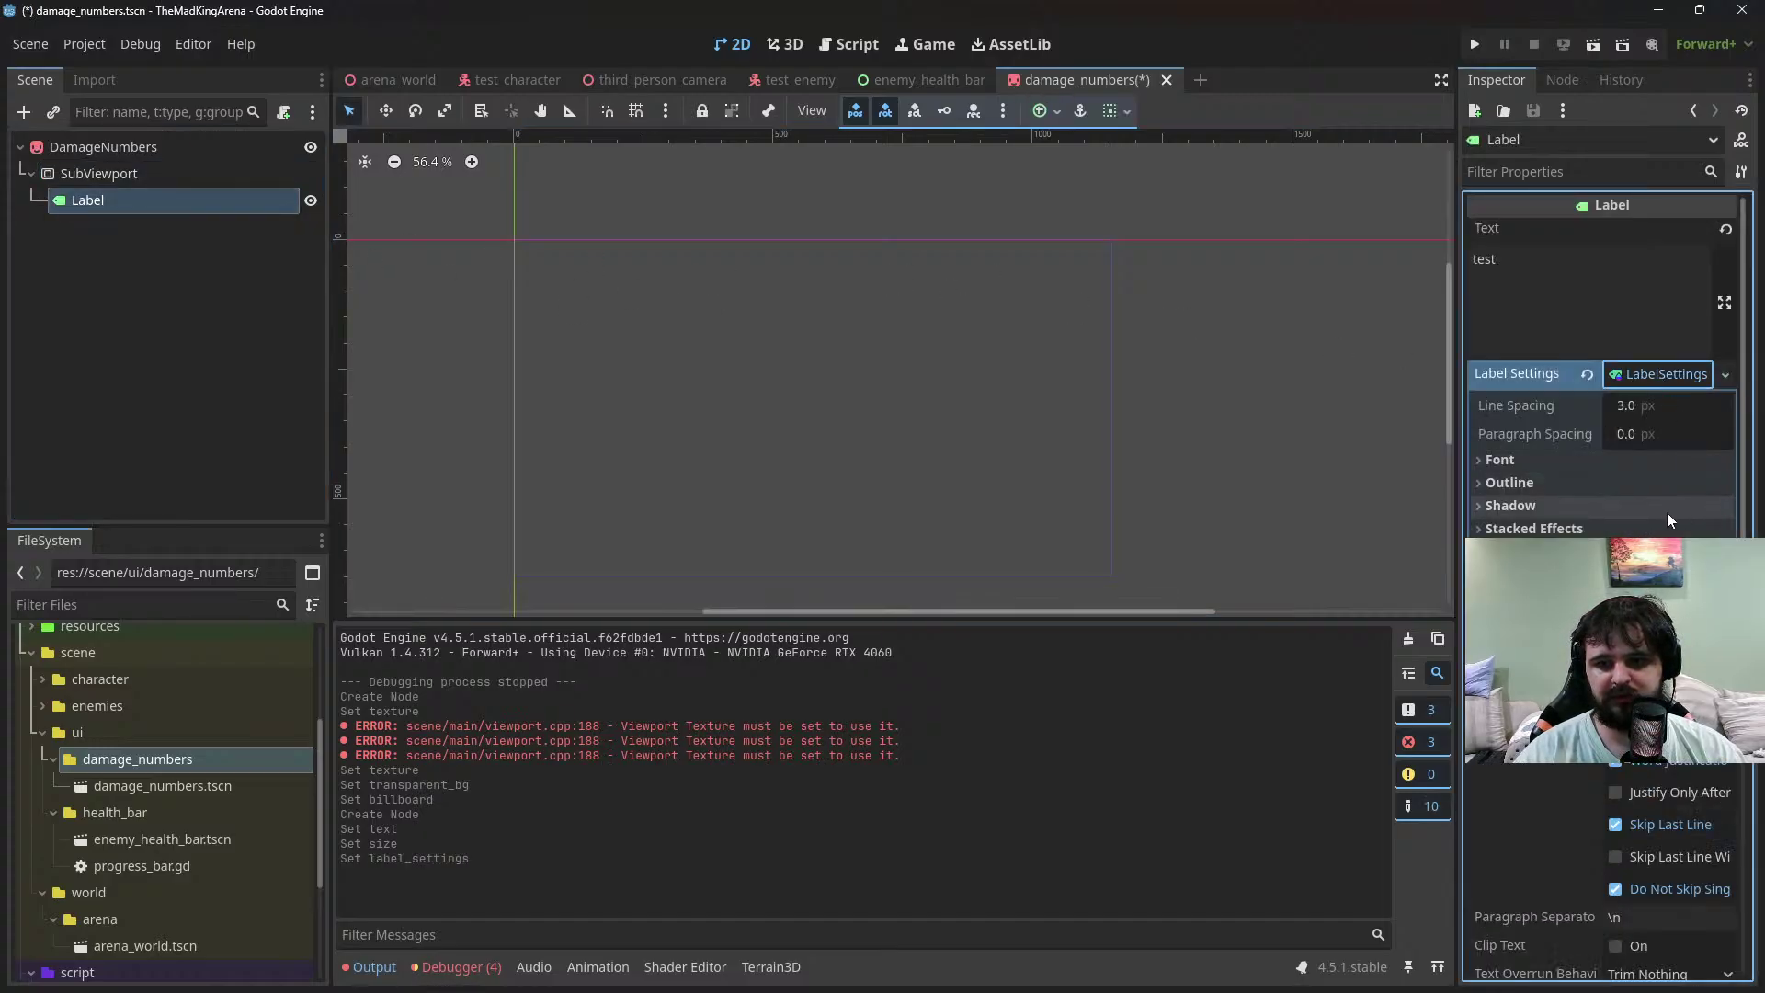
left_click(1573, 460)
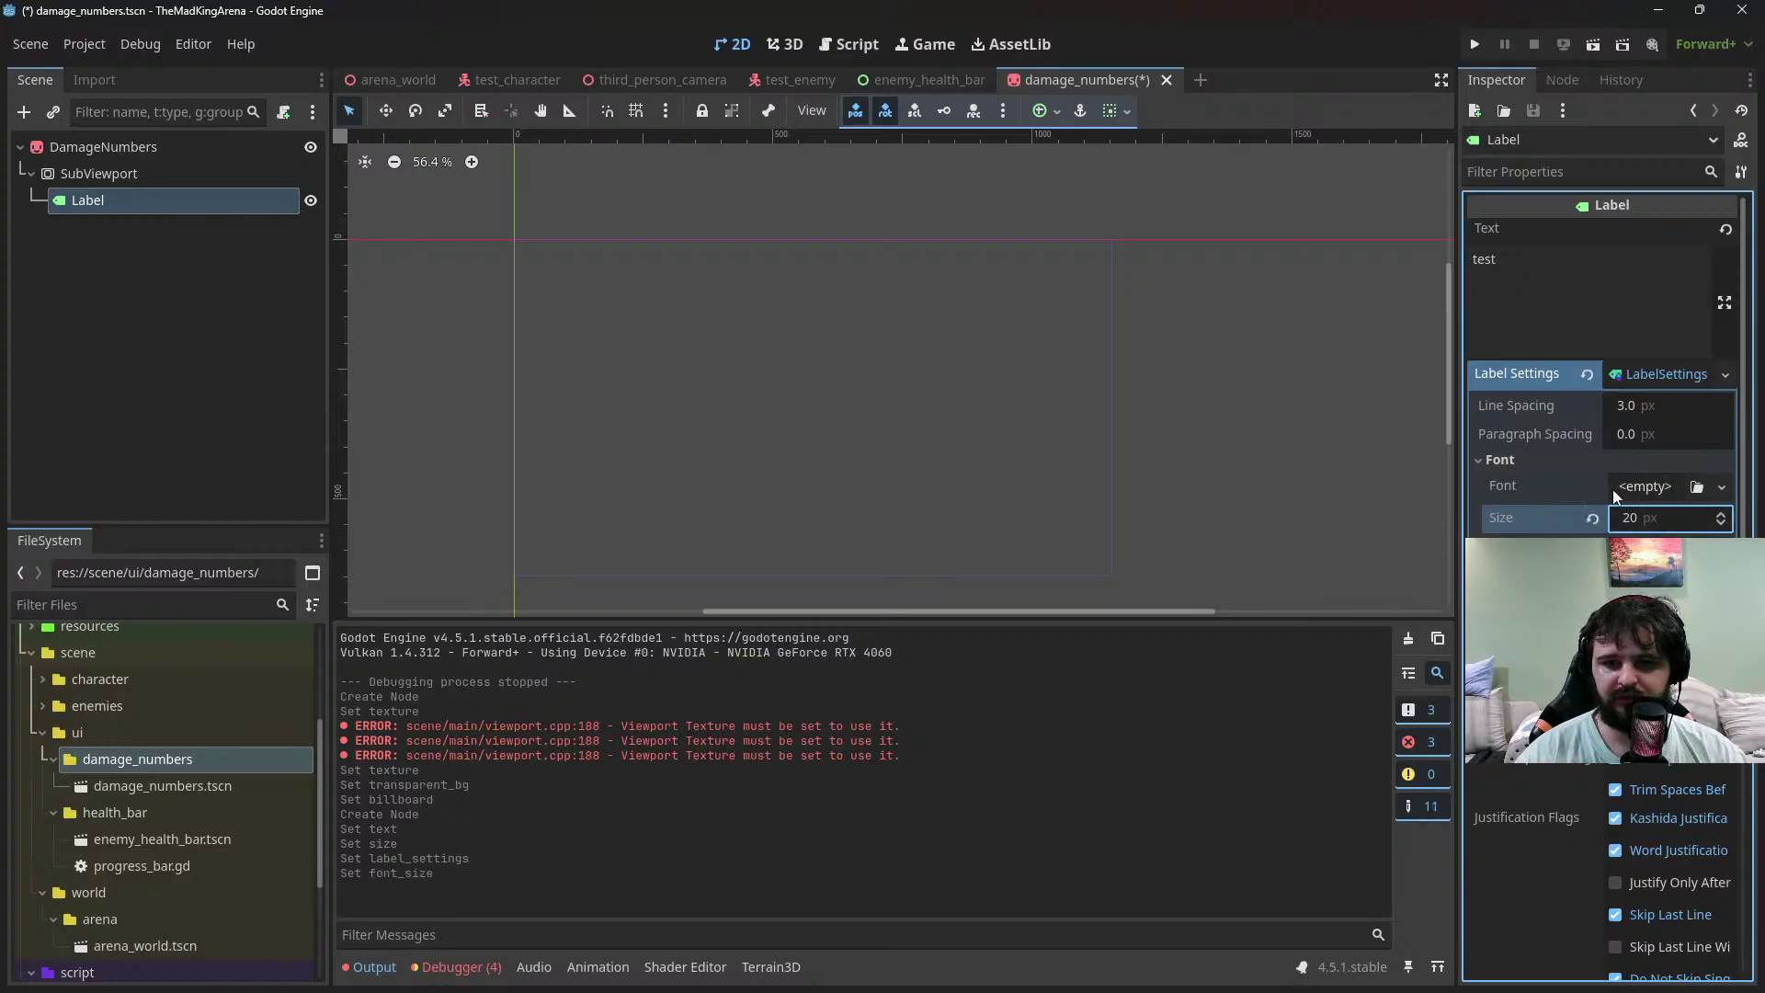
Assign a new SystemFont to the label settings, make it italic and choose Lucida Calligraphy as its typeface
left_click(1626, 489)
left_click(1664, 552)
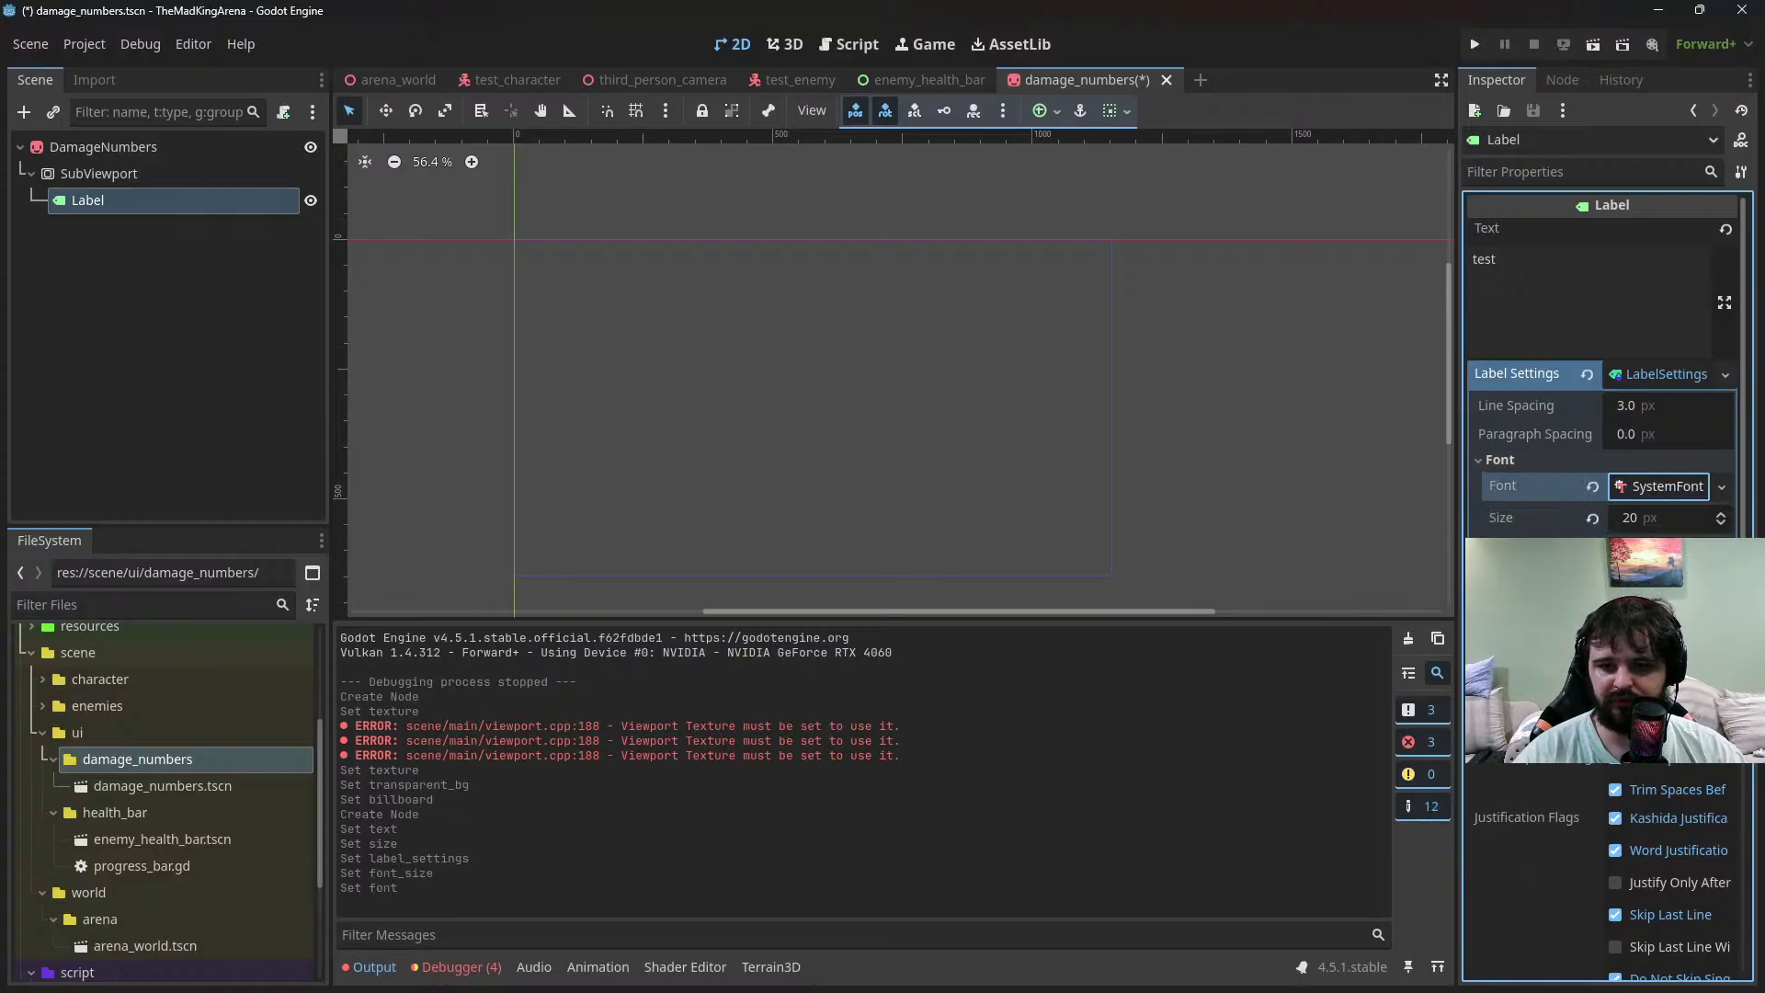
left_click(1628, 578)
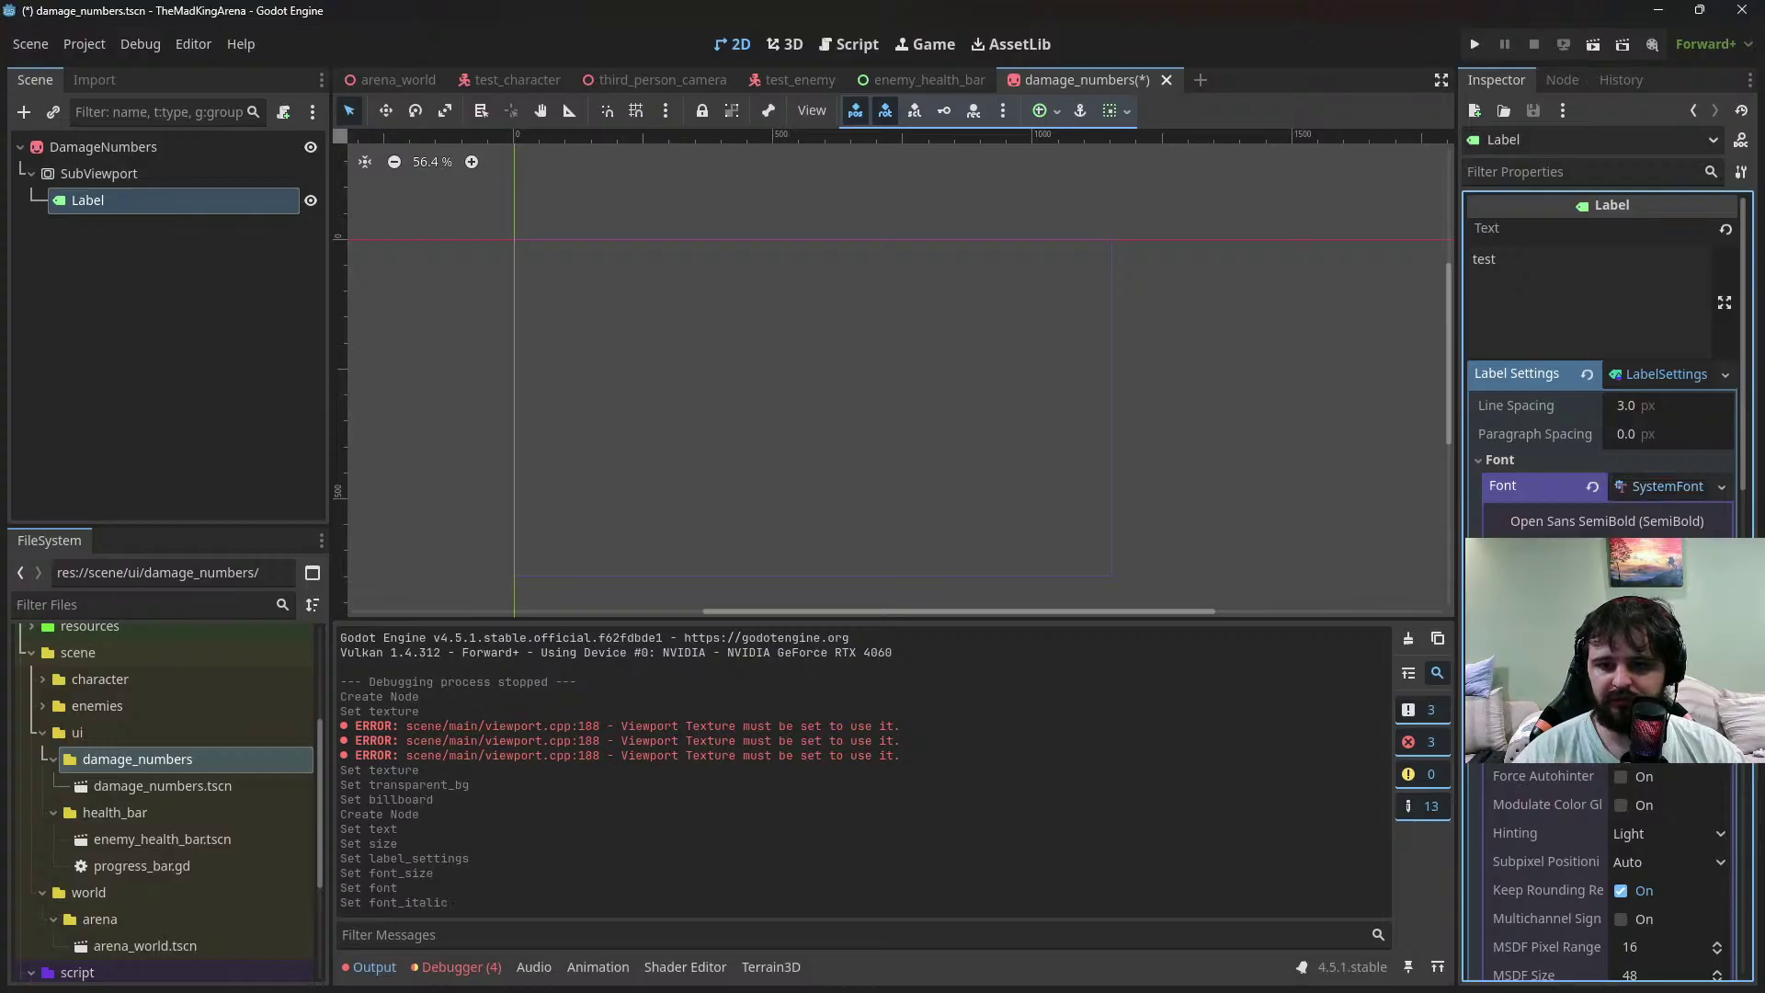
scroll(1610, 873, "up", 1)
left_click(1567, 517)
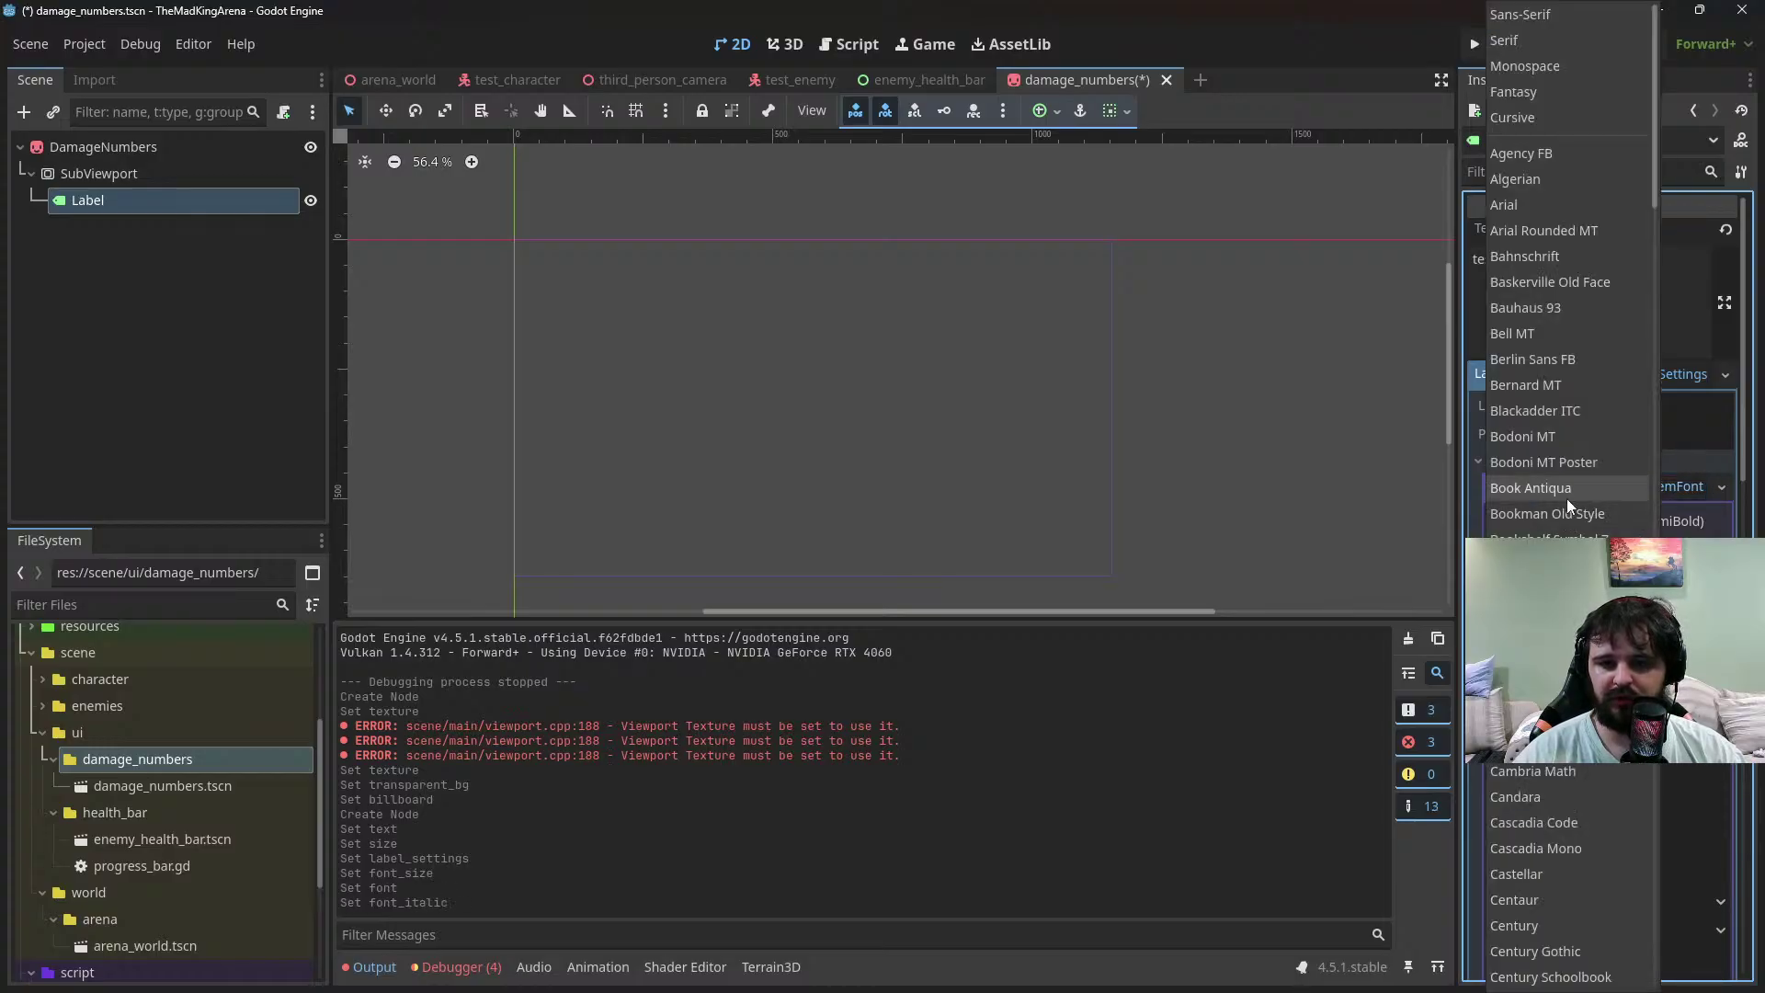
scroll(1558, 460, "down", 15)
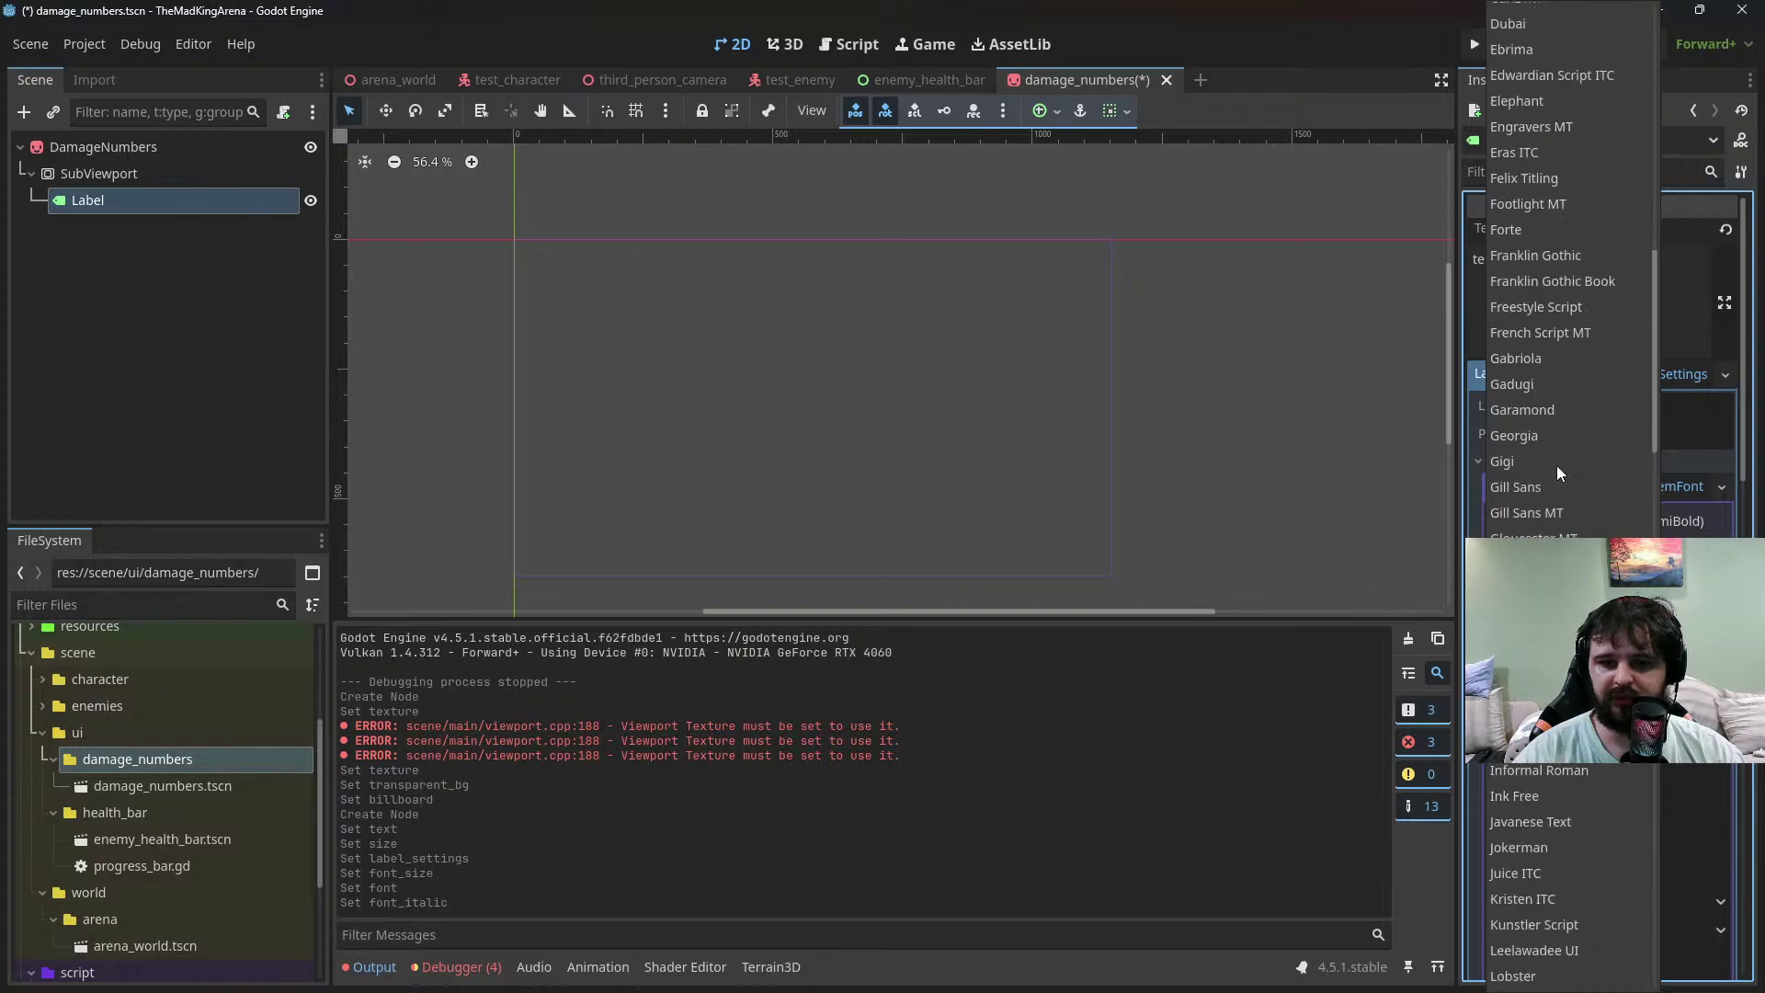
scroll(1560, 504, "up", 5)
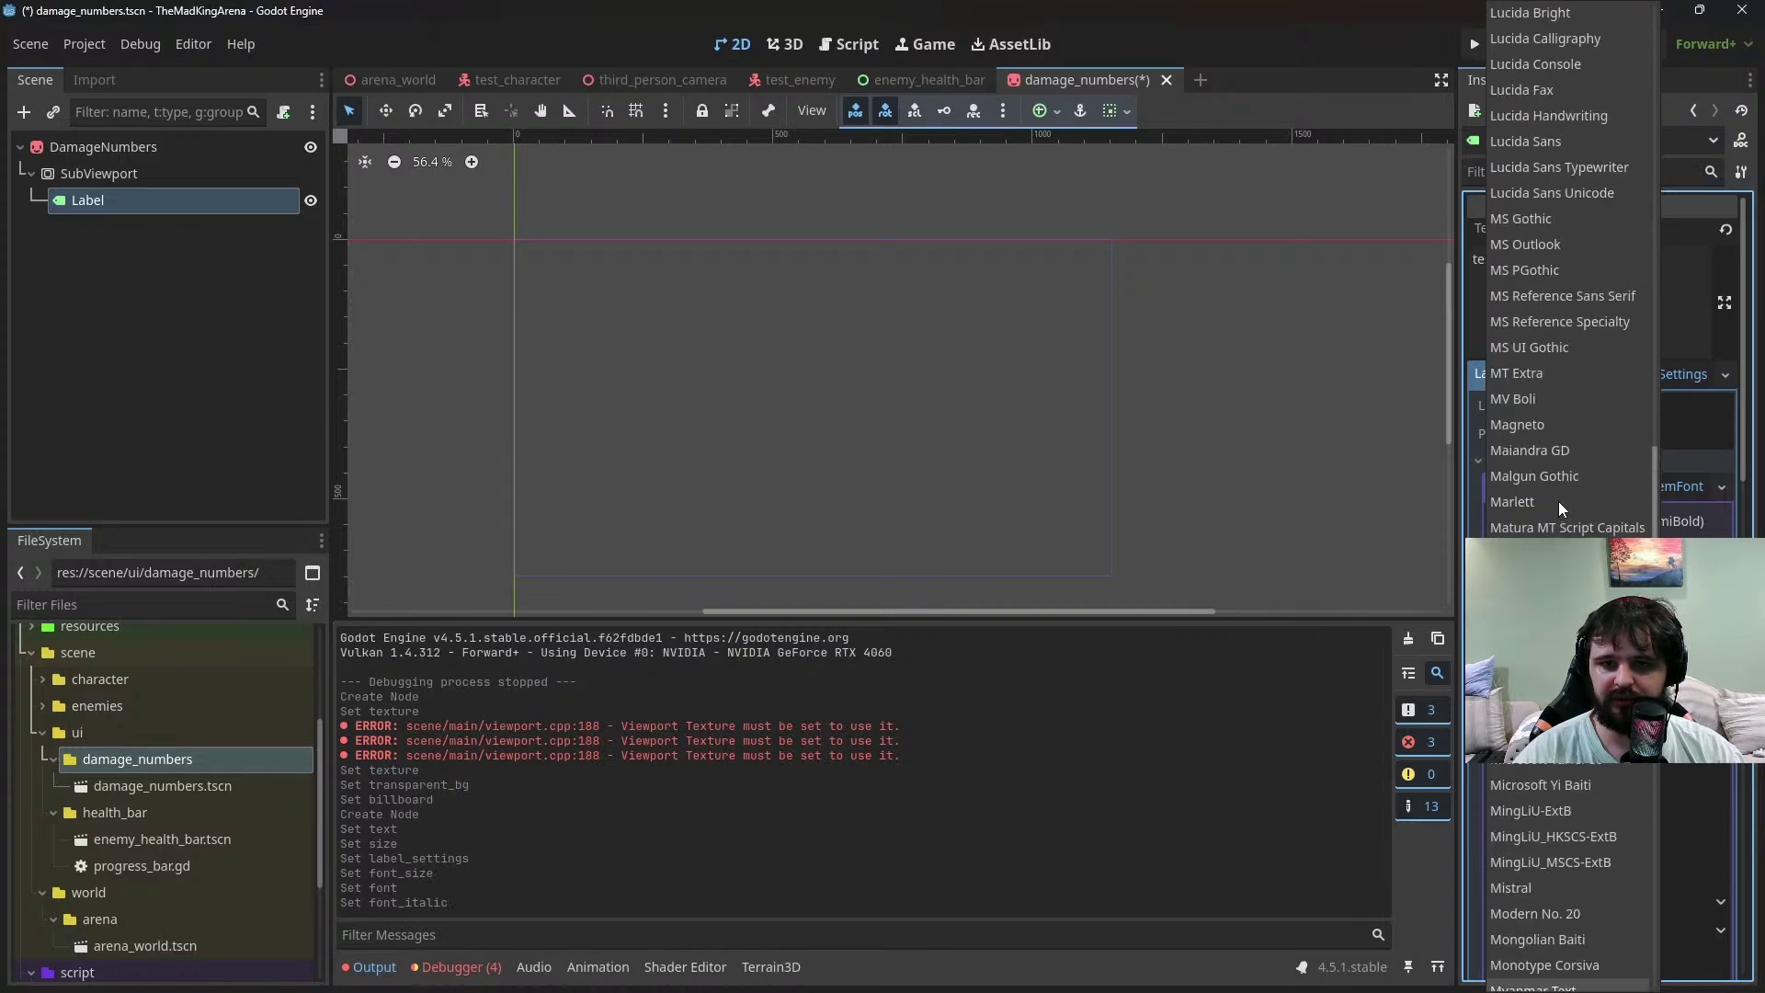
left_click(1570, 48)
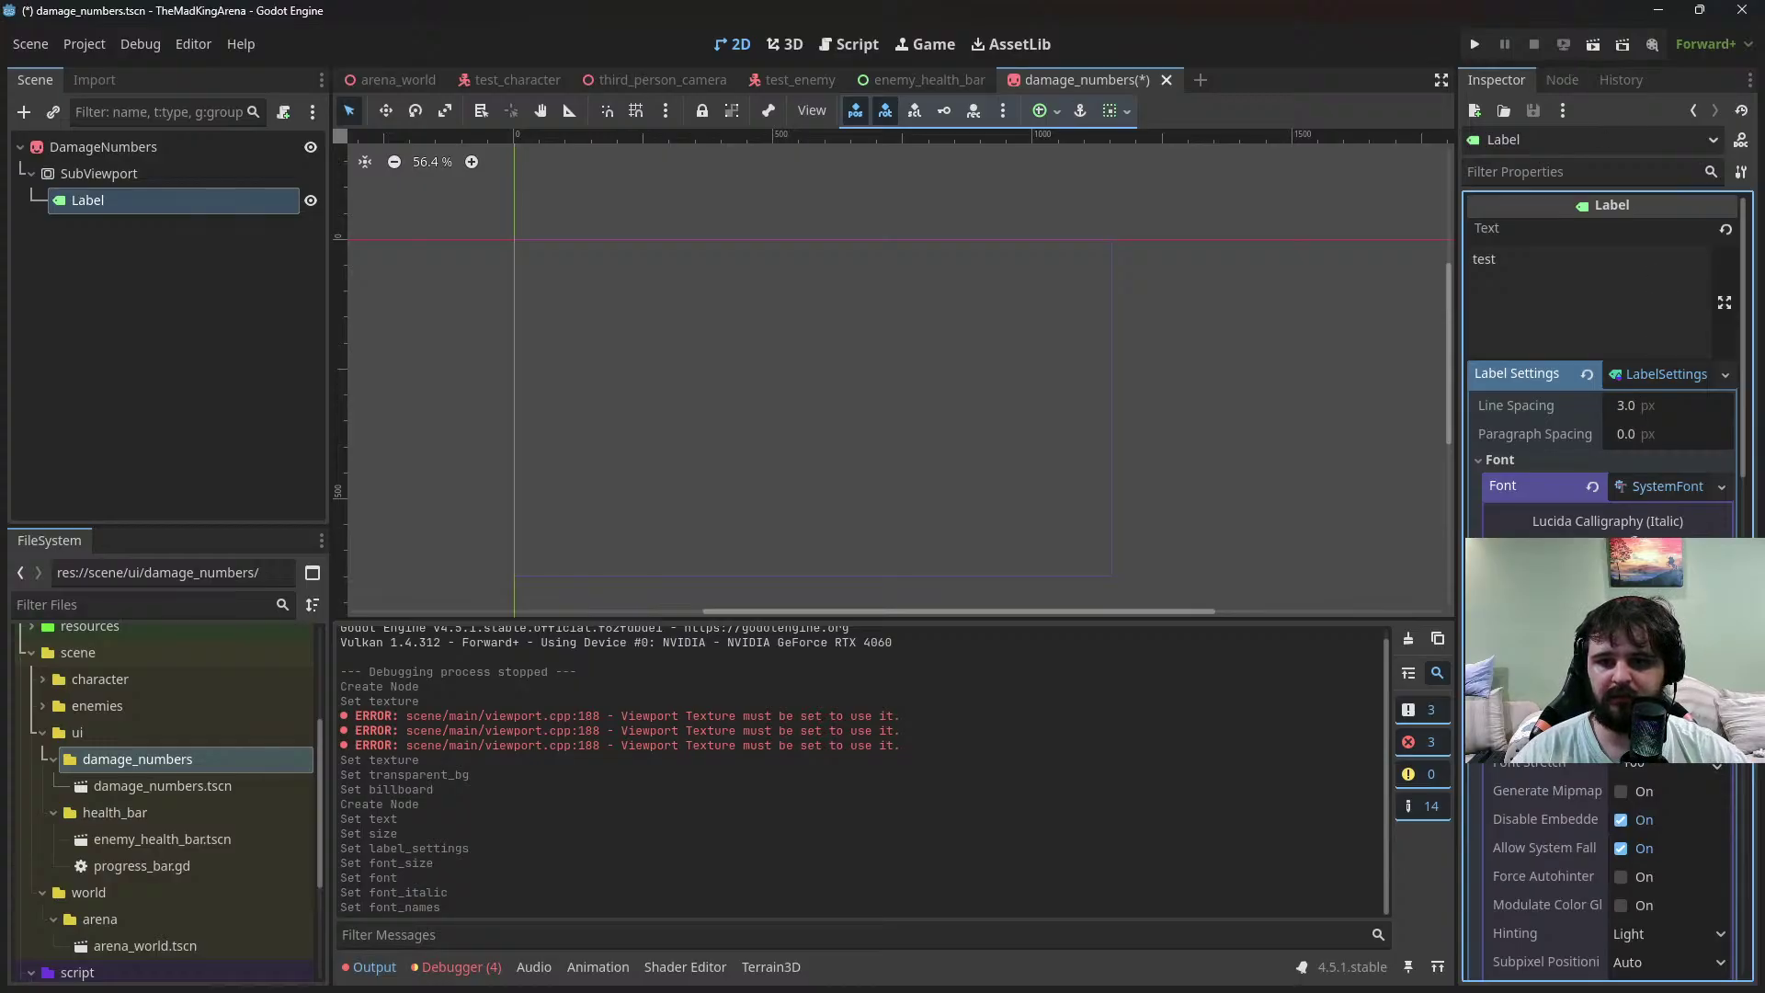
left_click(1668, 486)
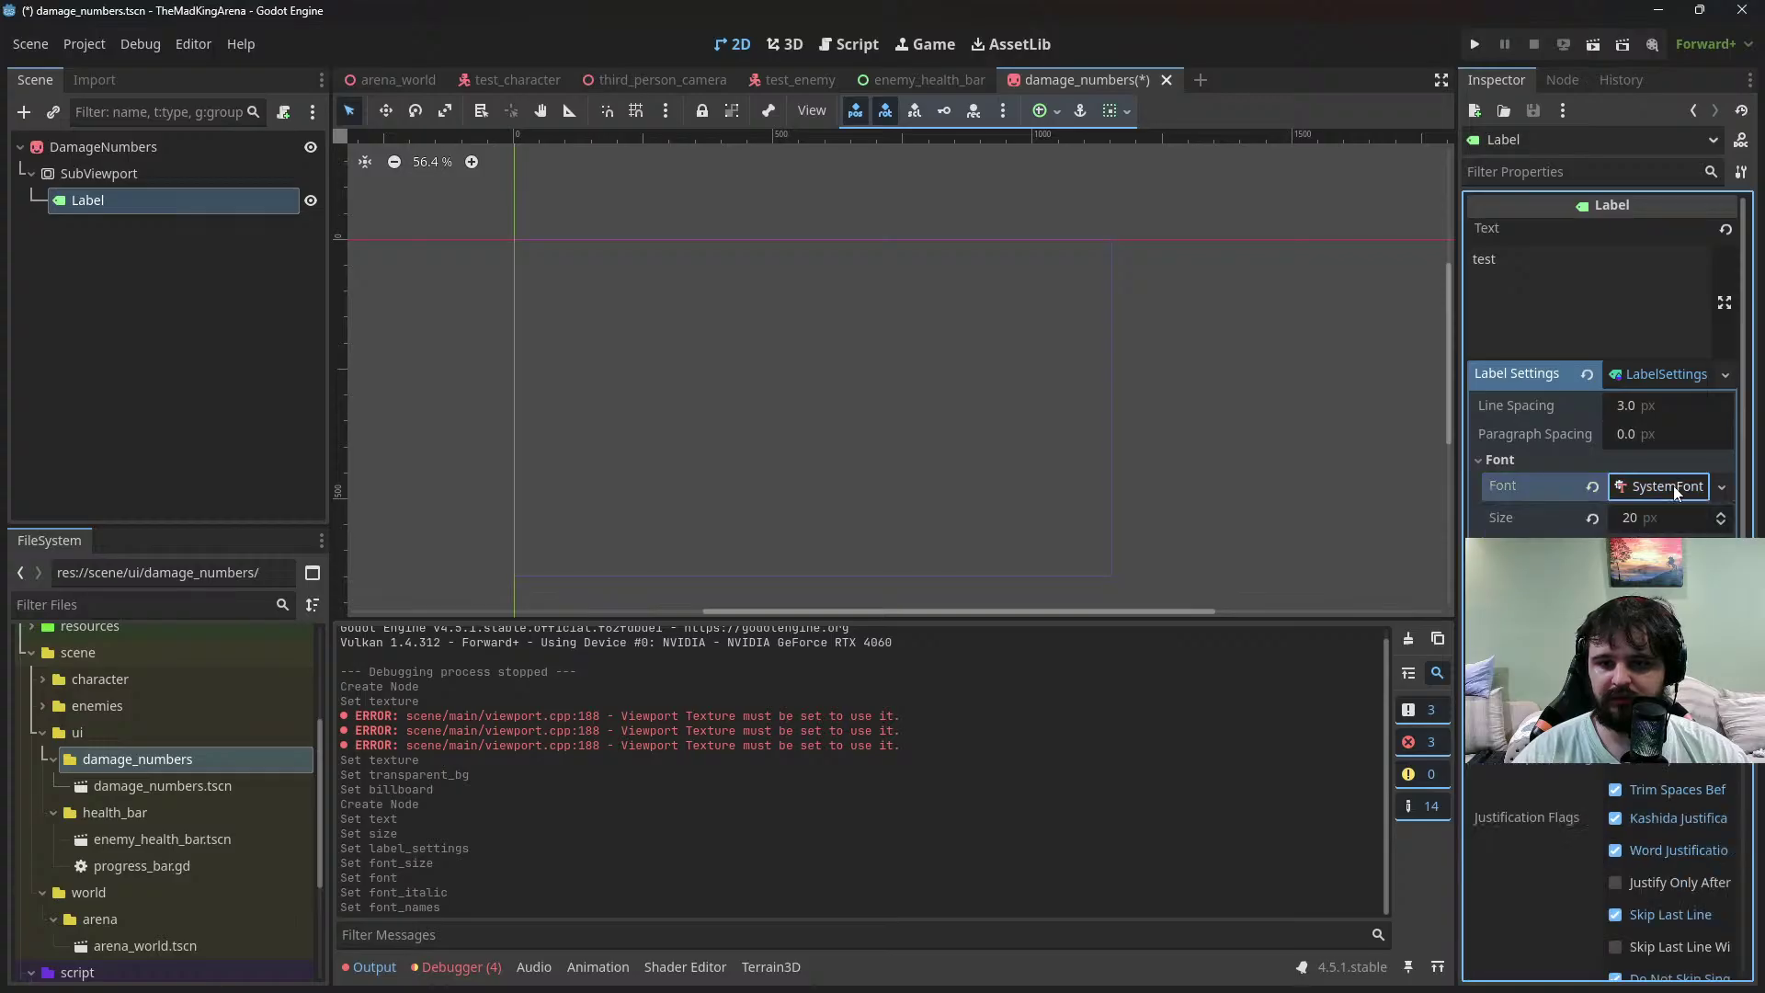
Replace the Label's text with 16
left_click(1508, 331)
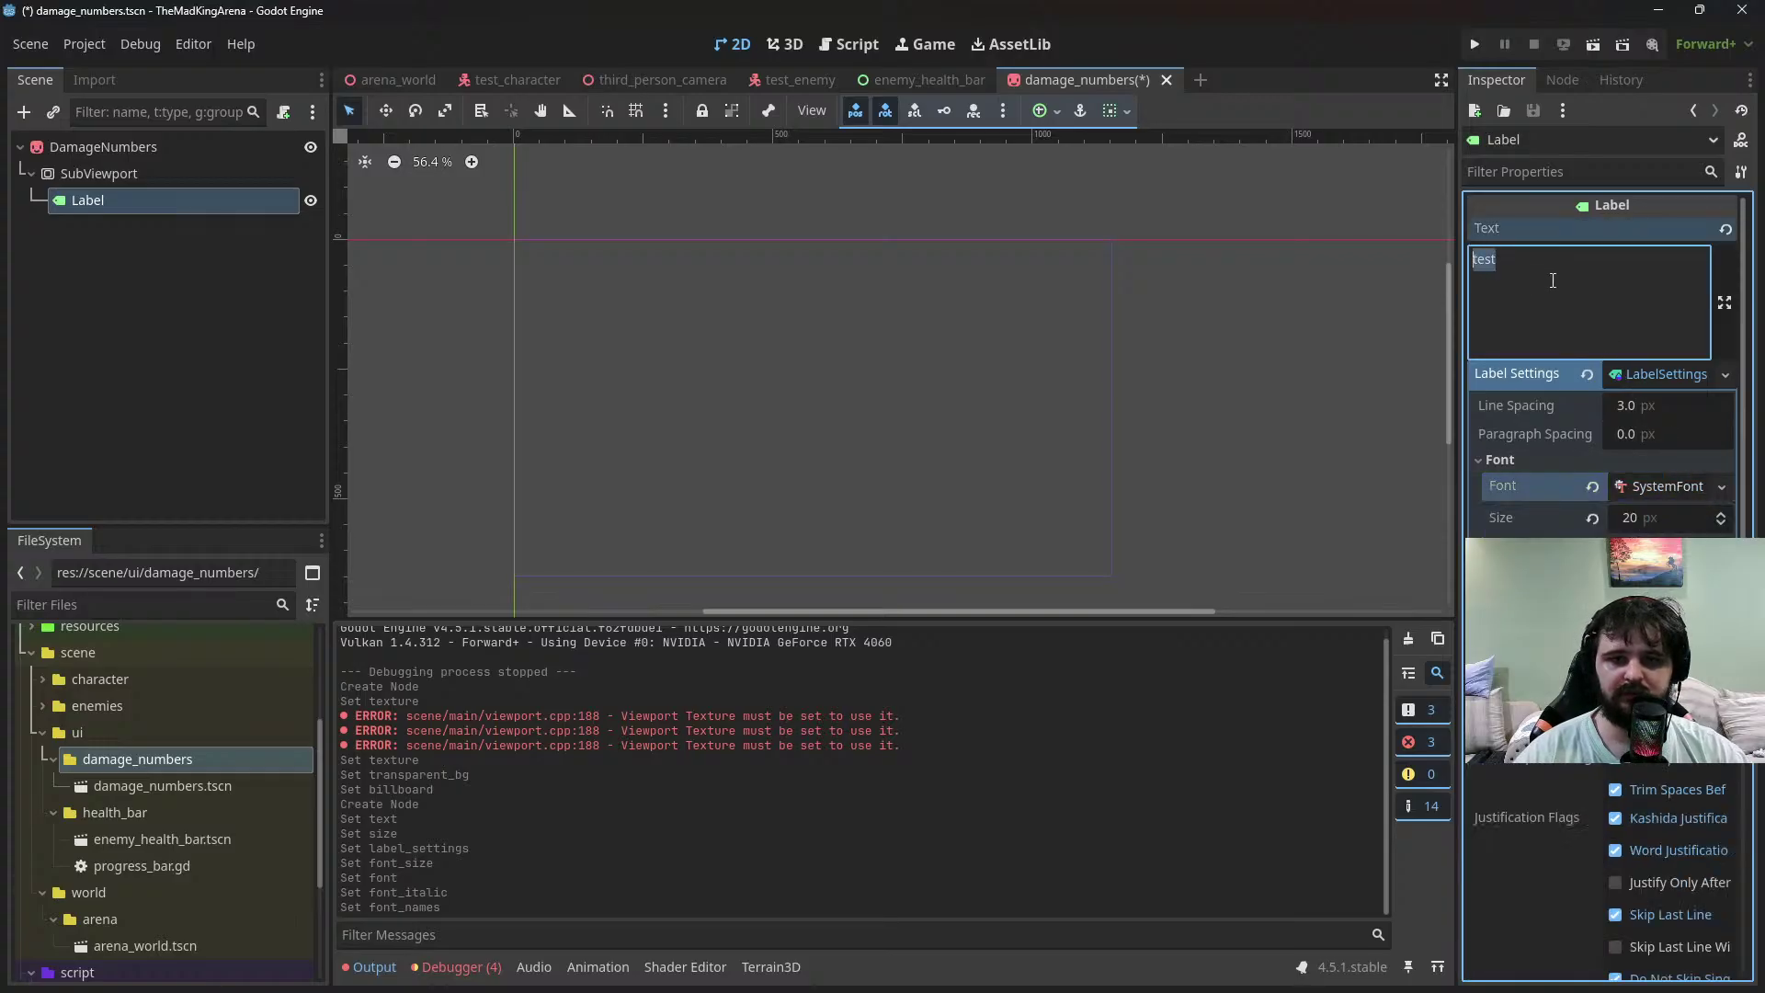
key("ctrl+a")
key("BackSpace")
type("-16")
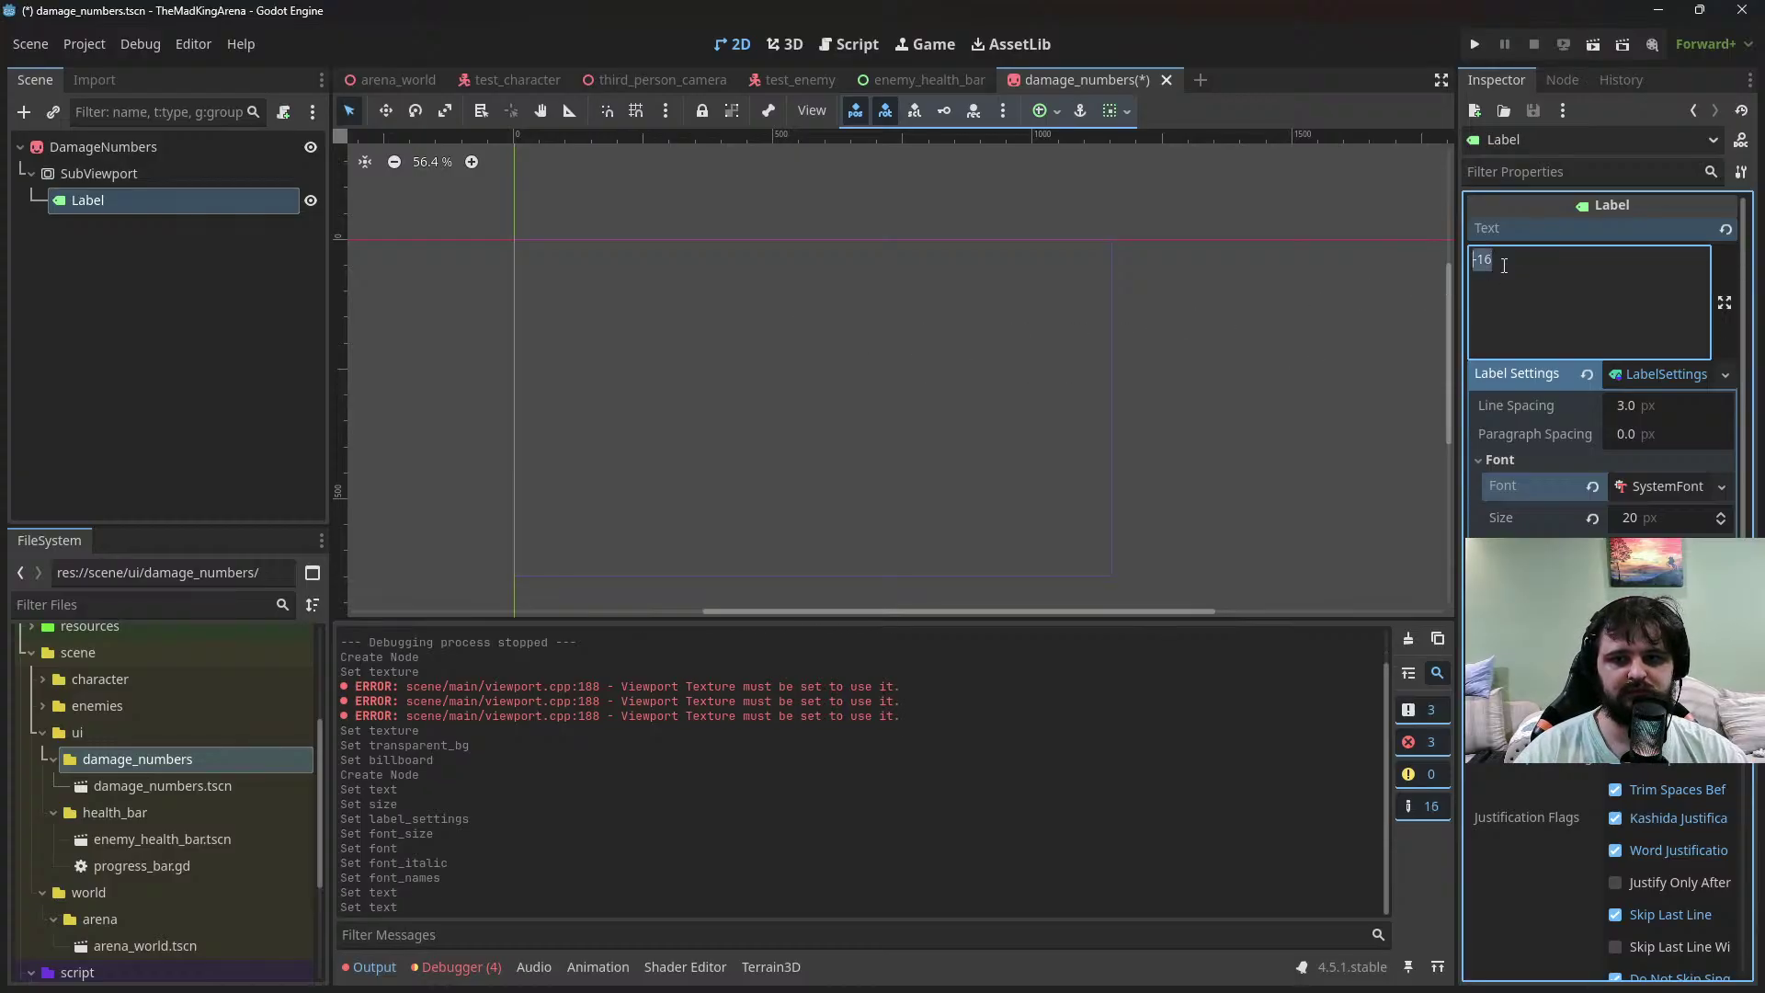
key("Home")
key("Delete")
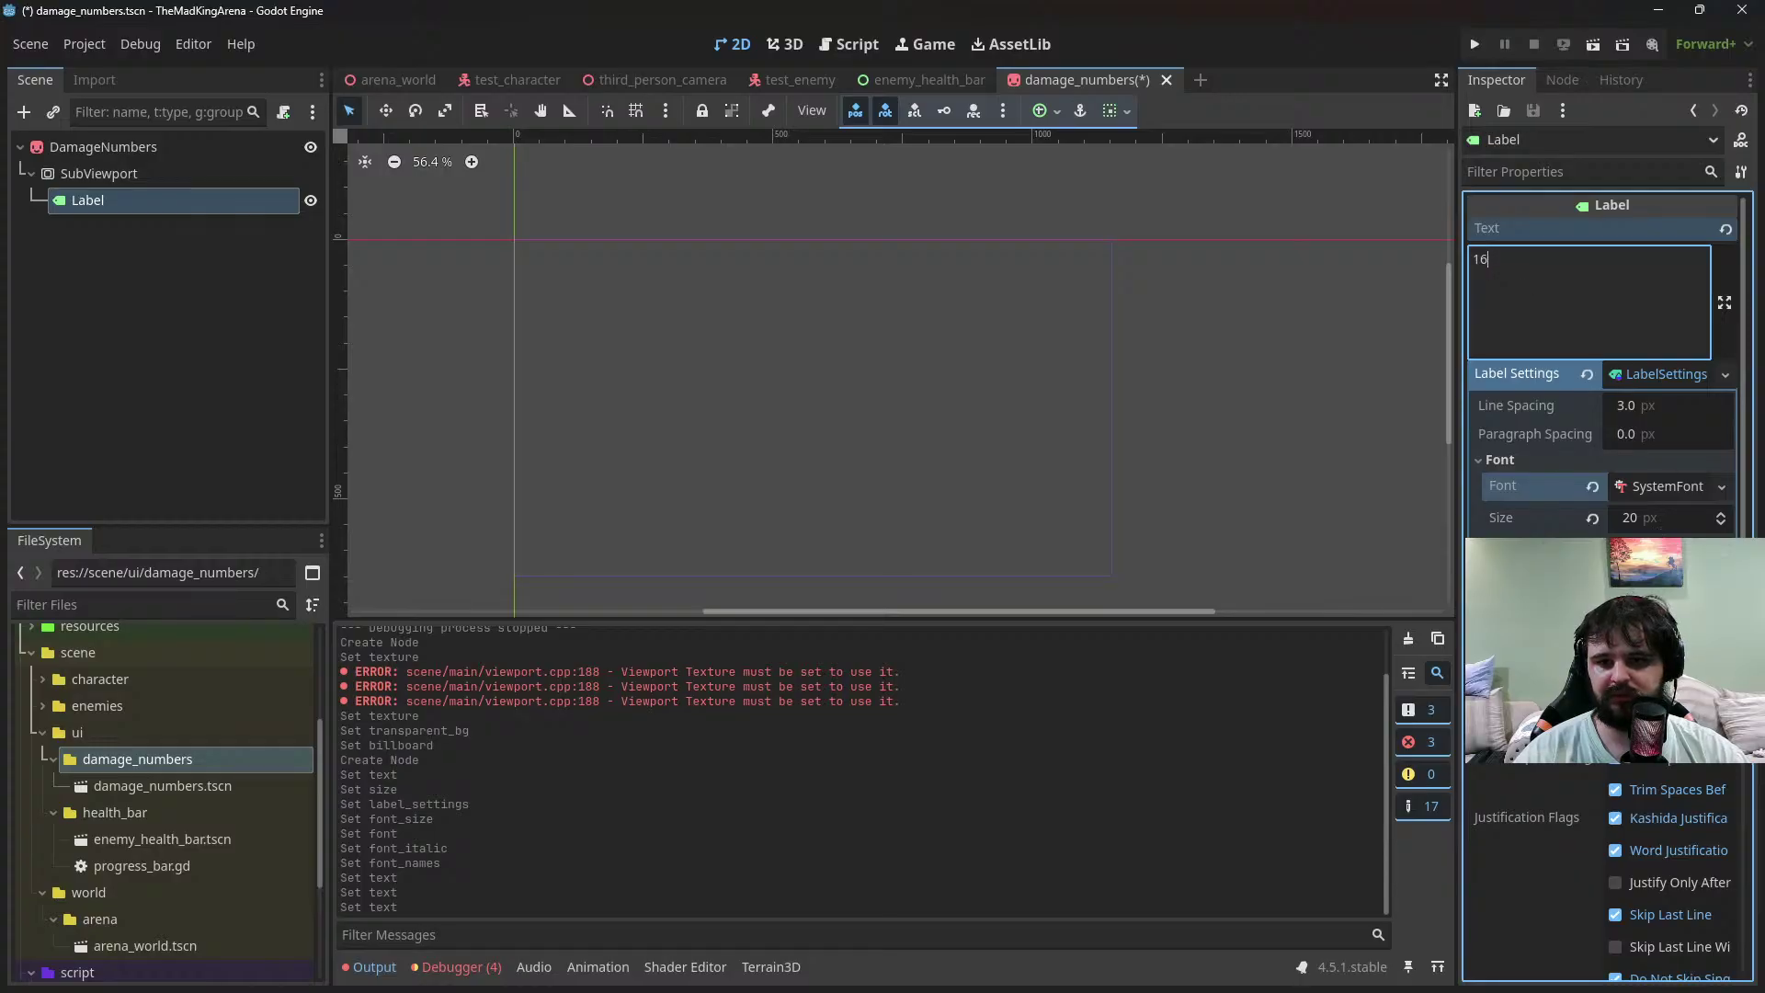
Set the label settings' font colour to the blue 2c67ff
left_click(1669, 549)
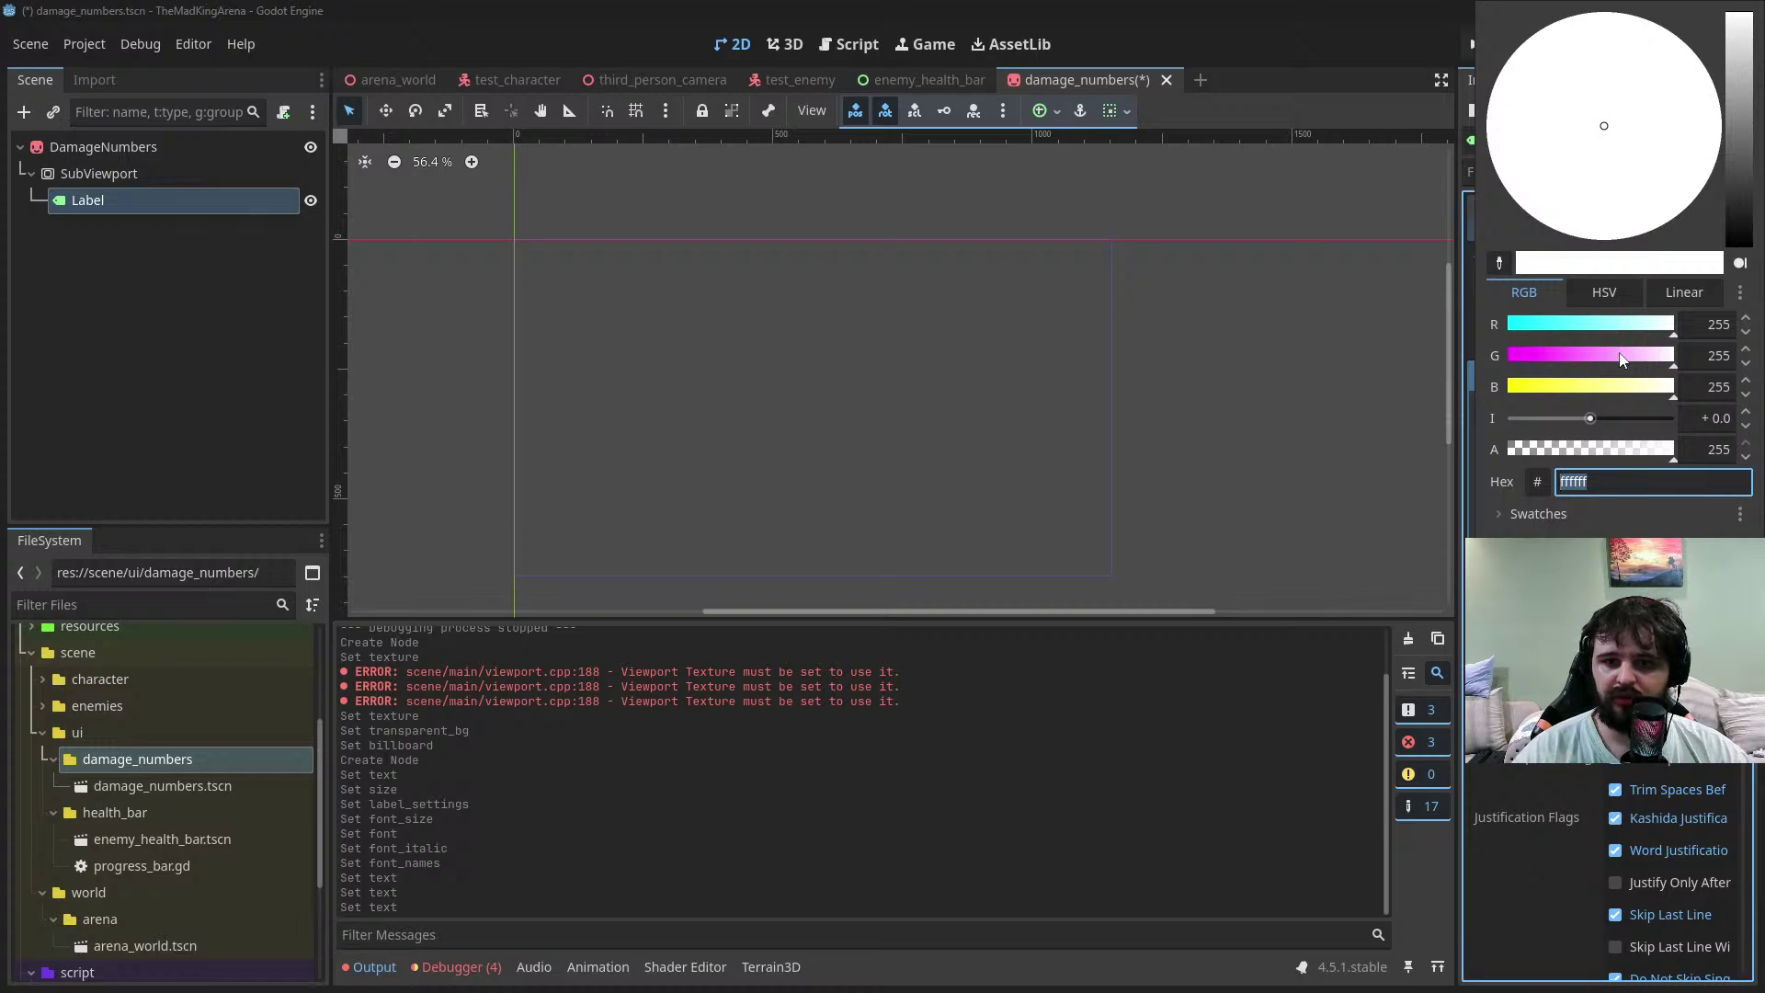
type("0000ff")
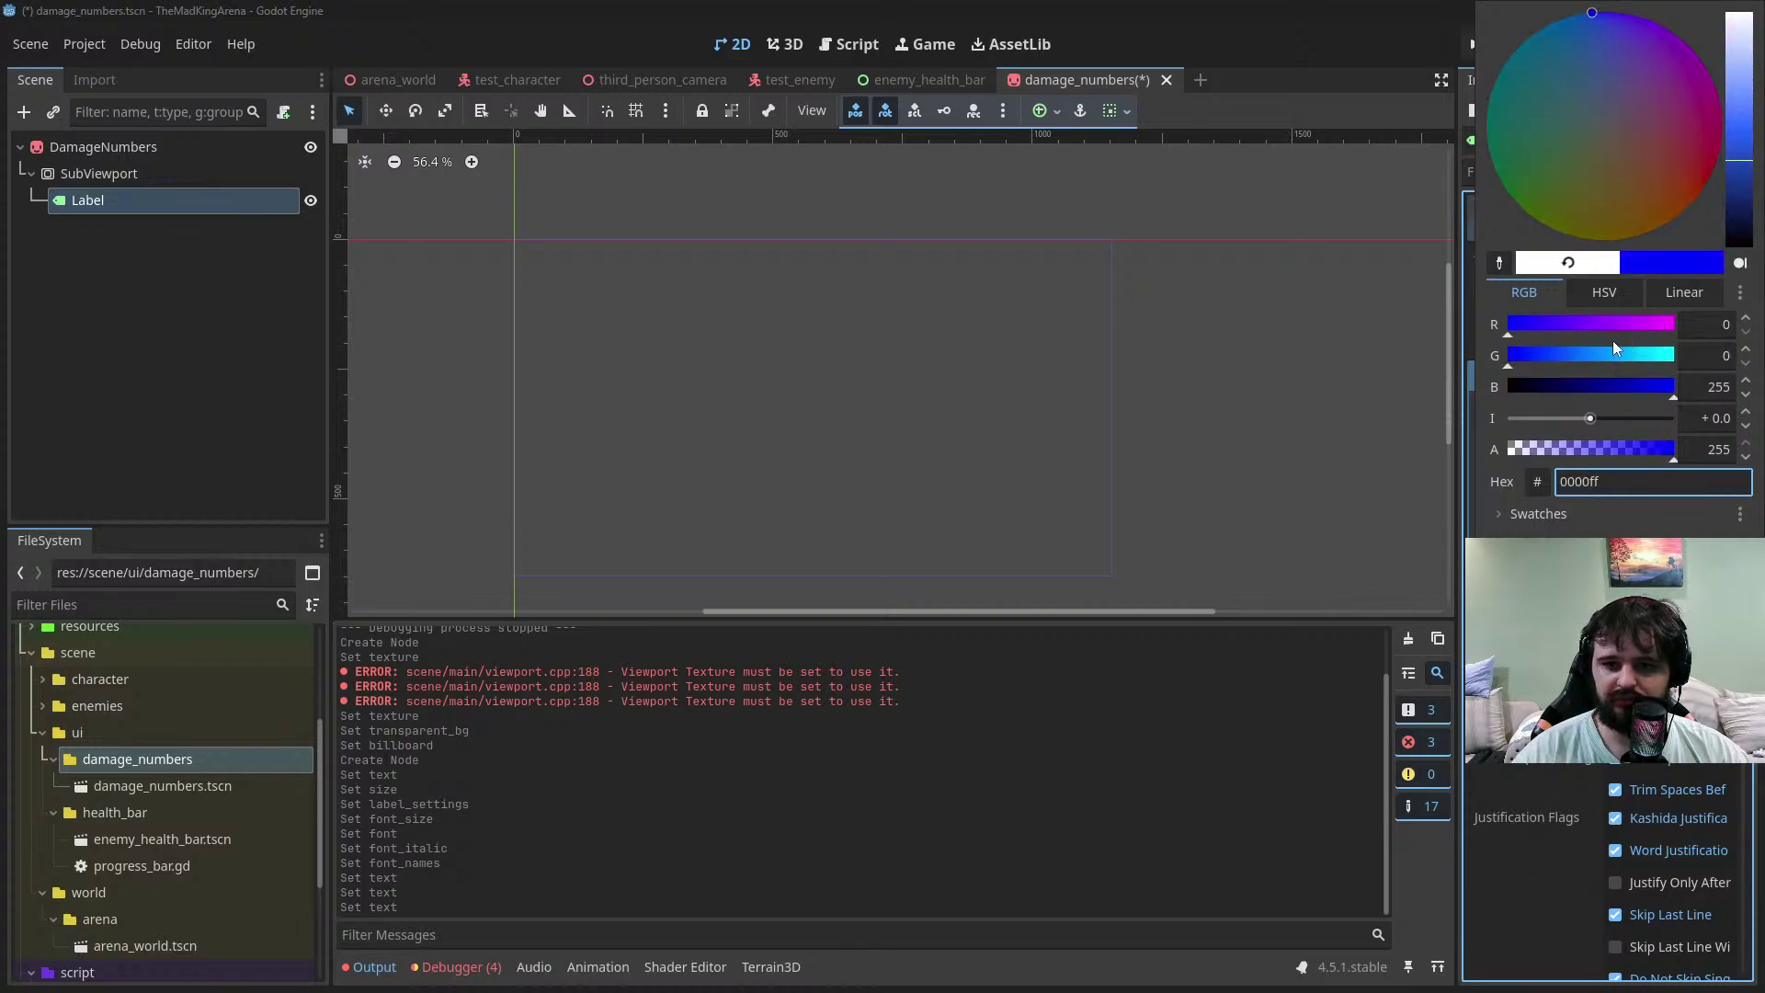
left_click_drag(1738, 156, 1741, 137)
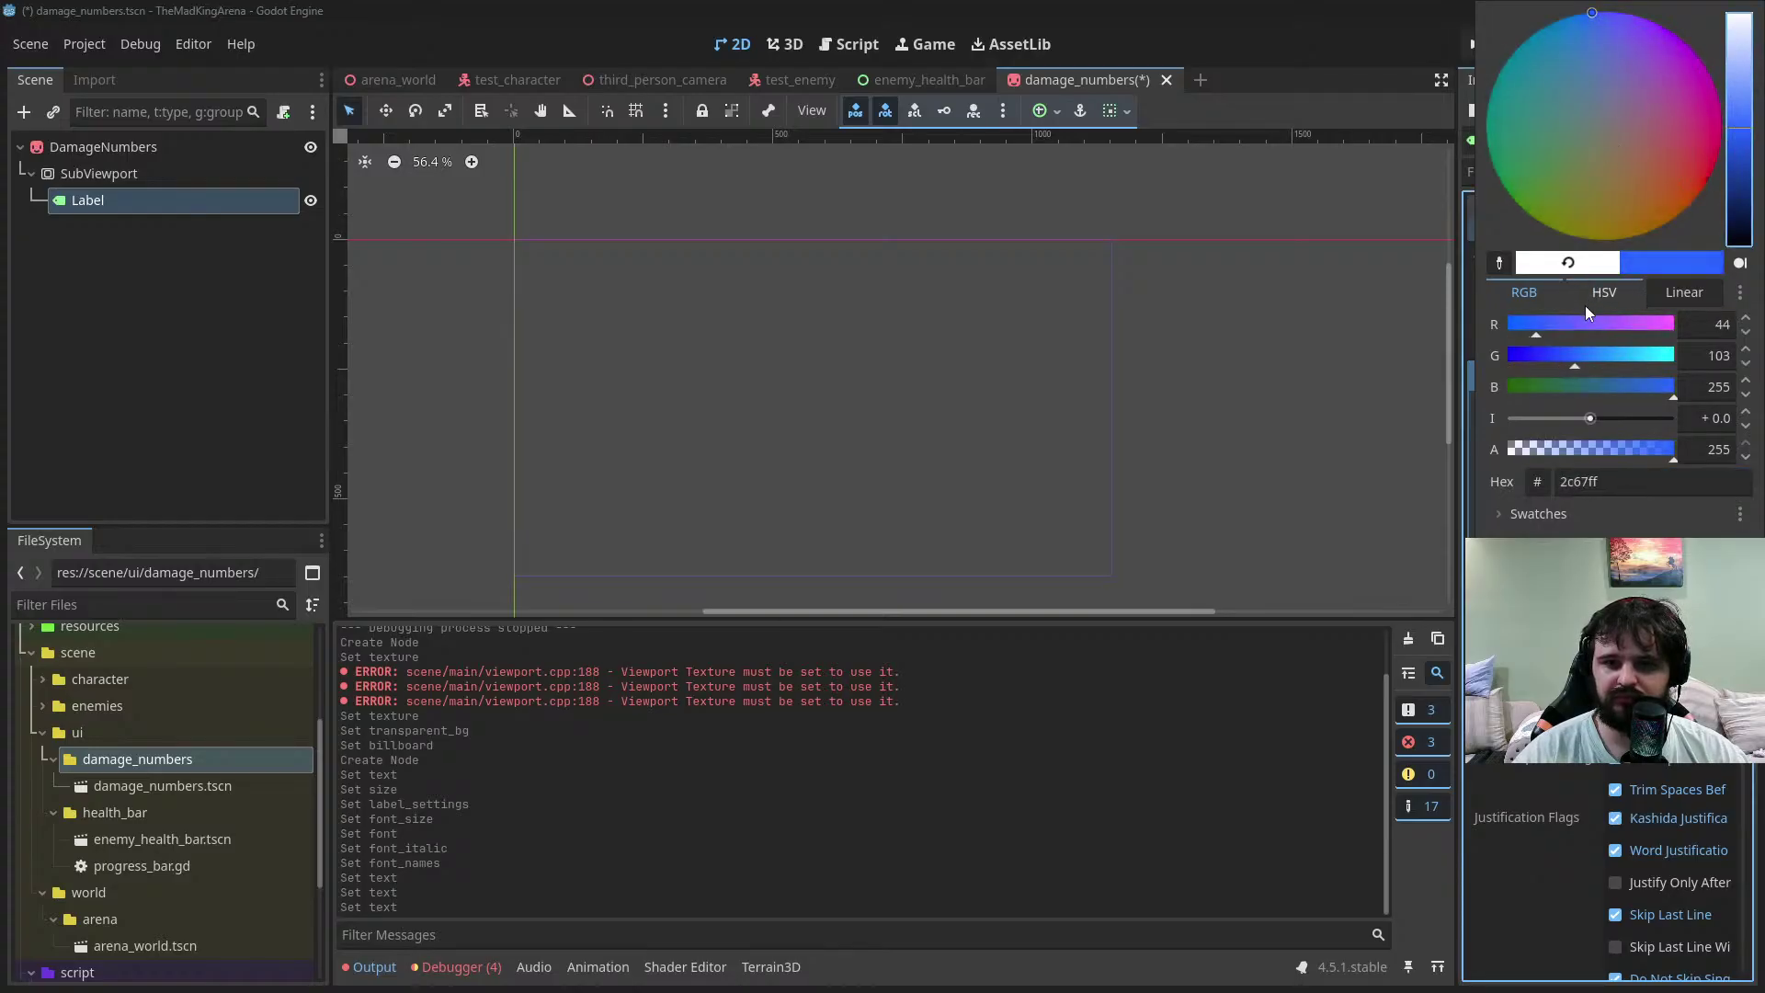
left_click(1471, 322)
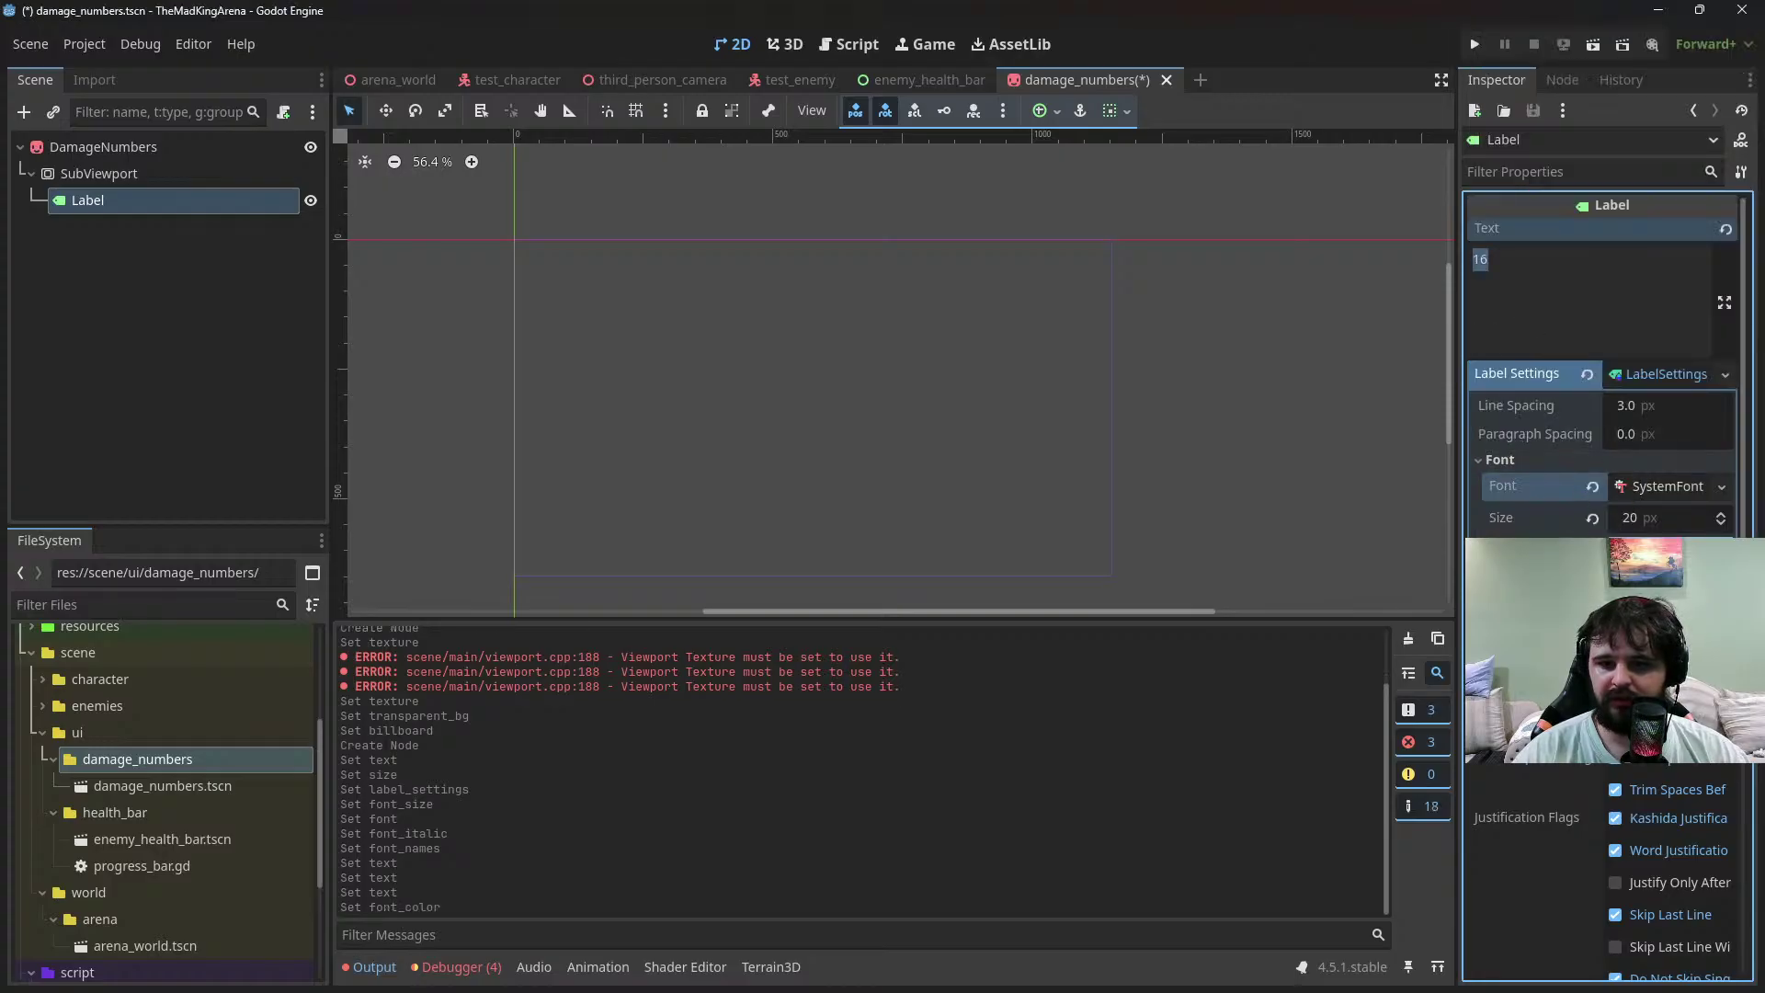
Set an outline size in the label settings and make the outline colour black (000000)
left_click(1508, 576)
left_click(1646, 603)
key("Return")
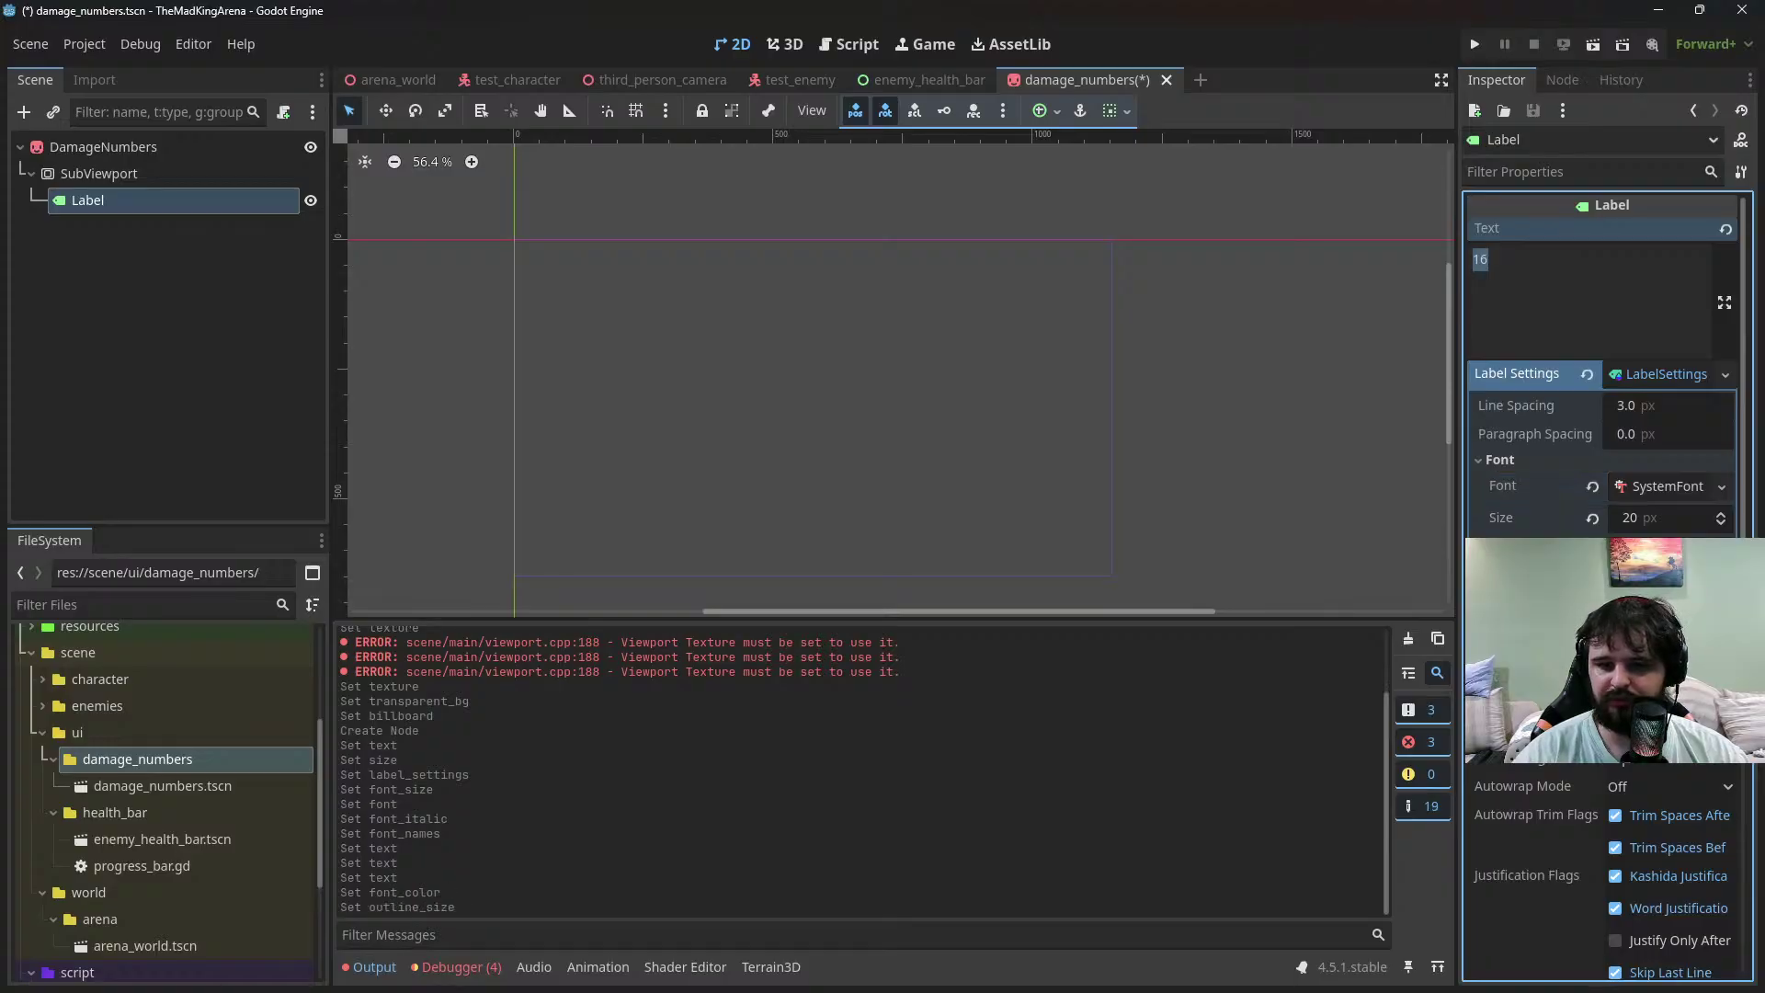
left_click(1665, 635)
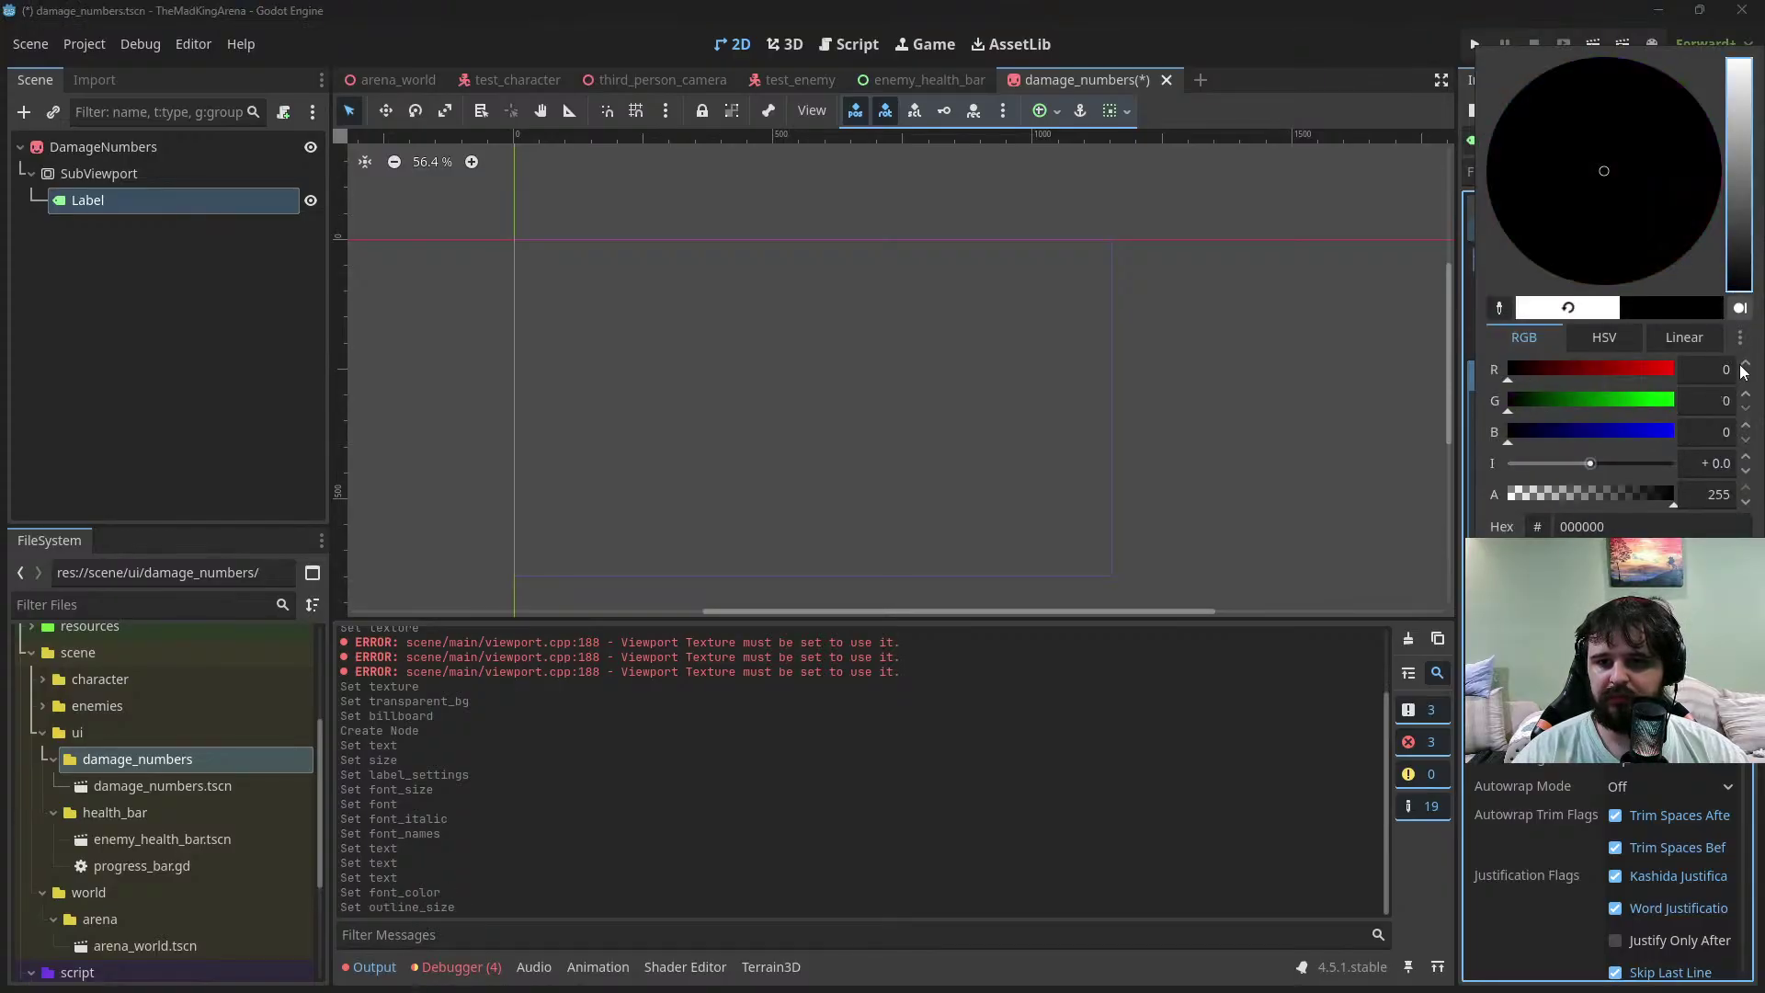
key("Escape")
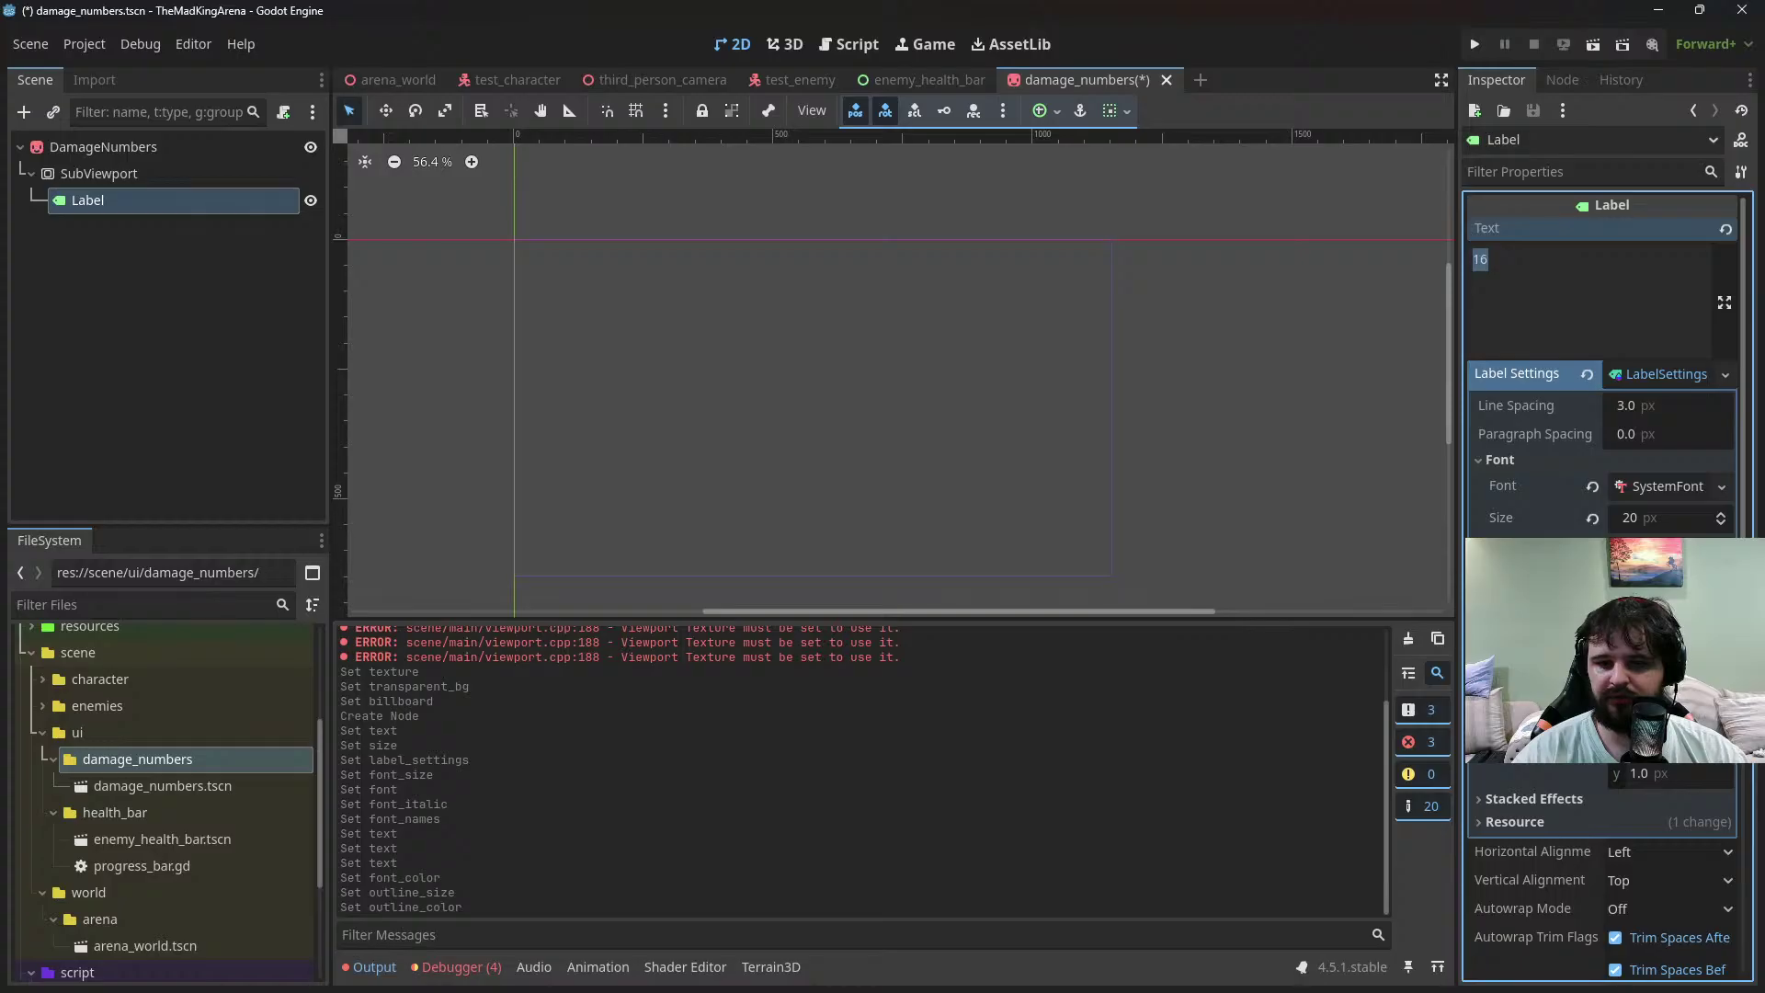
Set the label text's shadow colour, size and offset, using 2 px for the vertical offset, and save the scene
left_click(1665, 716)
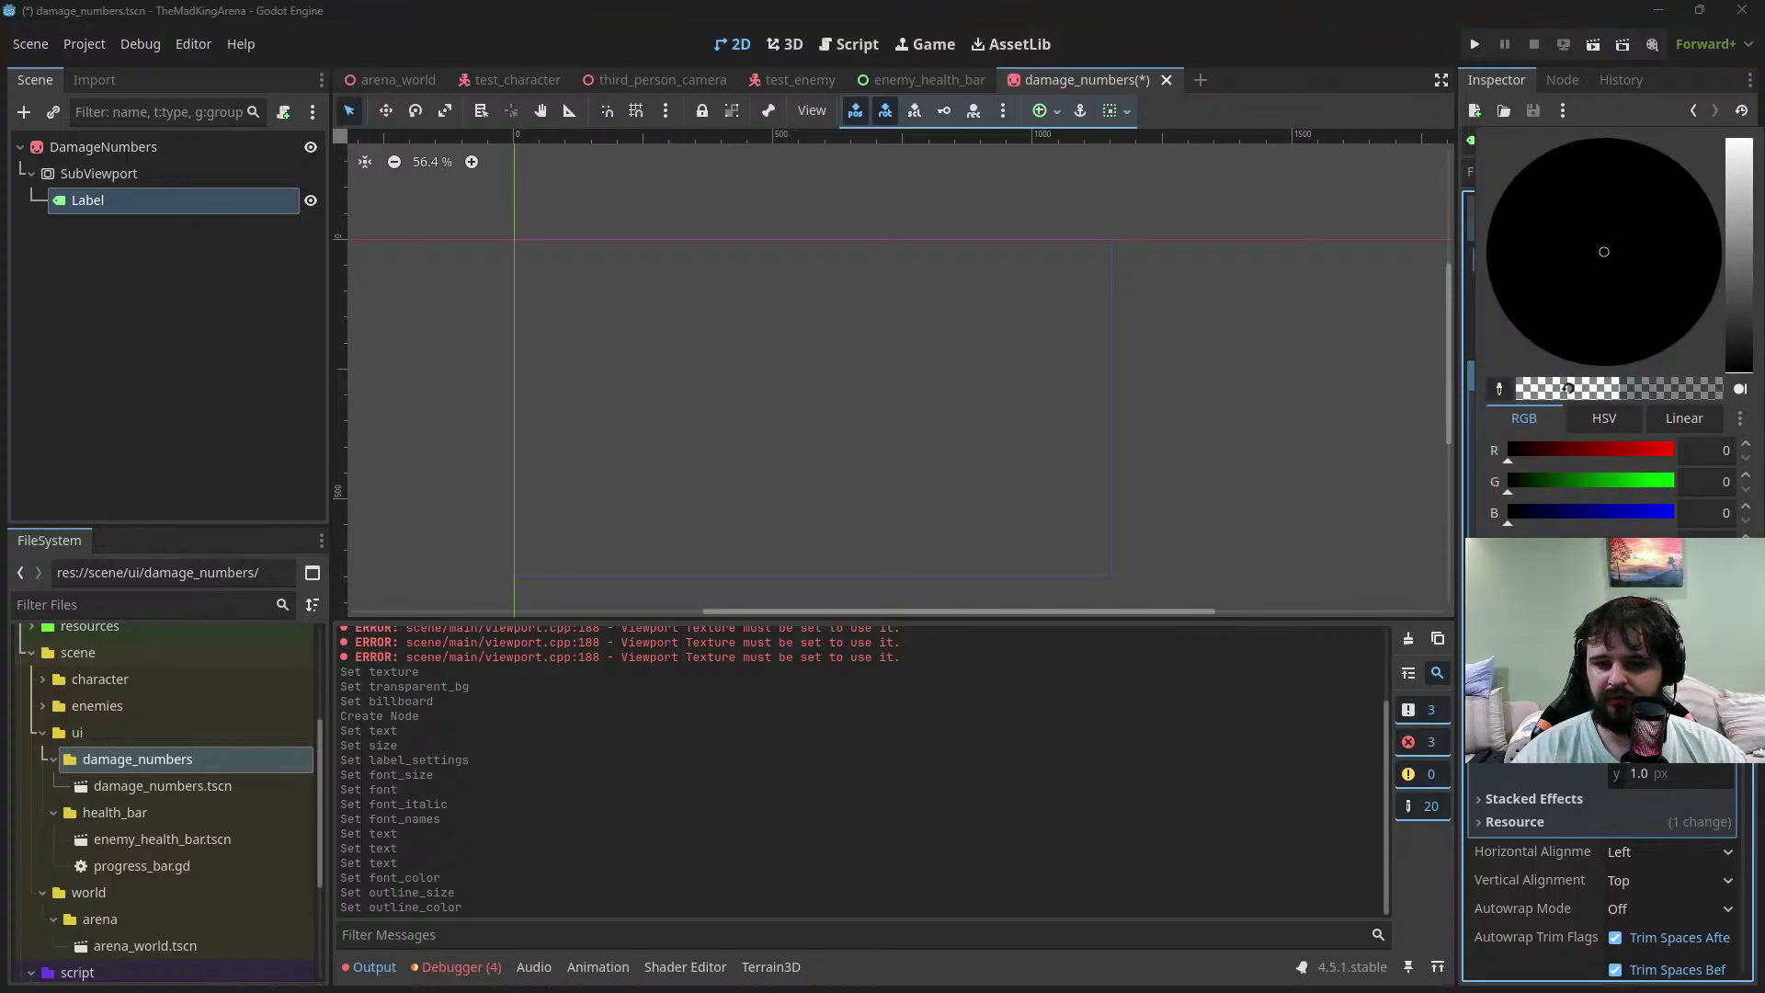
key("Escape")
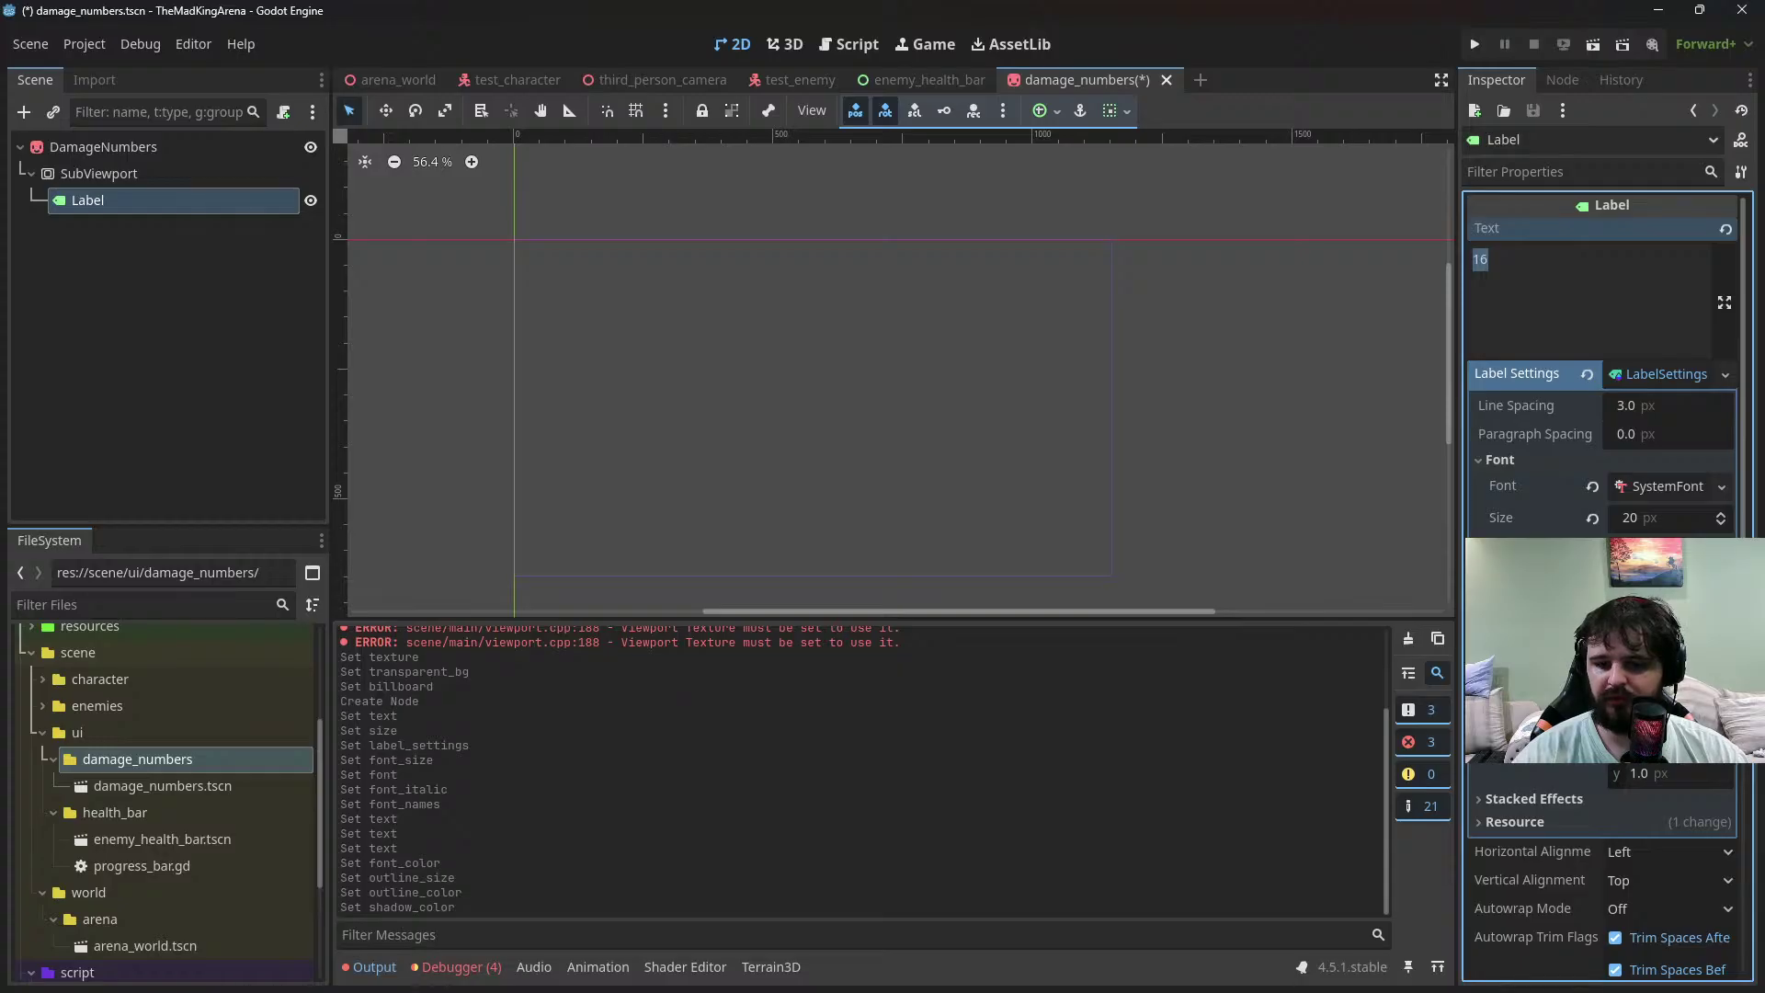
left_click_drag(1640, 775, 1674, 774)
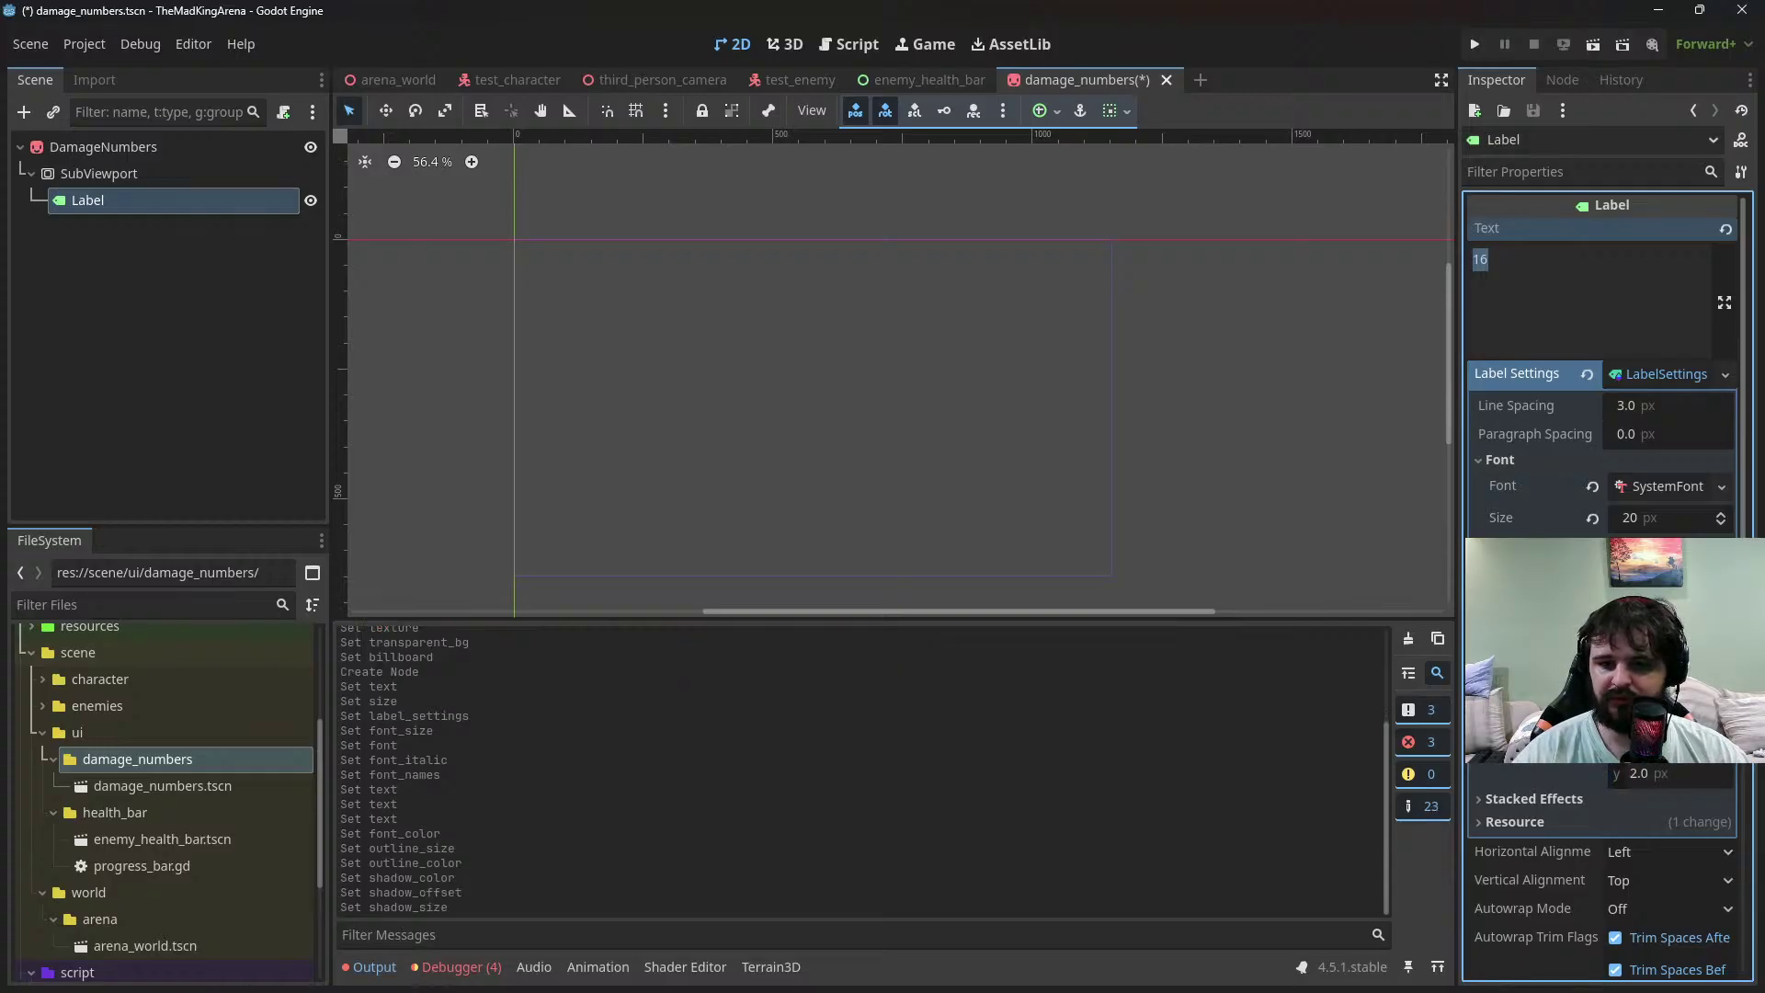
key("ctrl+s")
Check the styled number in the SubViewport's preview and return to the Label's properties
left_click(158, 173)
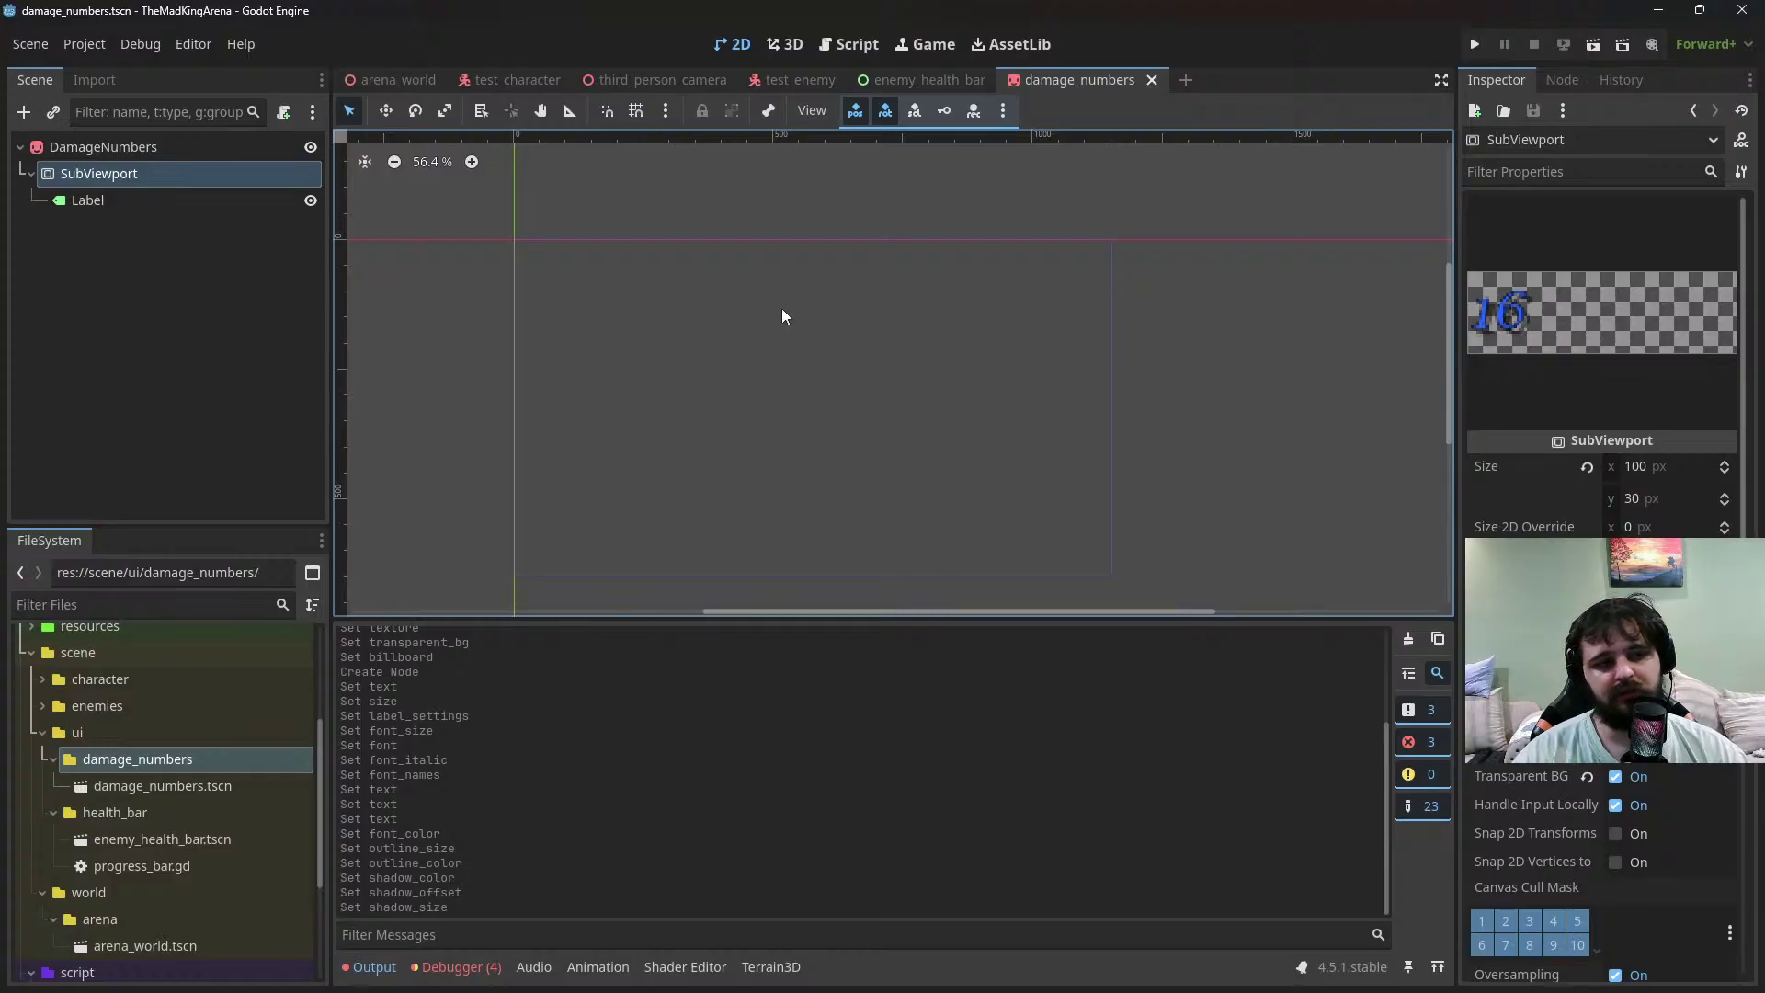
left_click(157, 200)
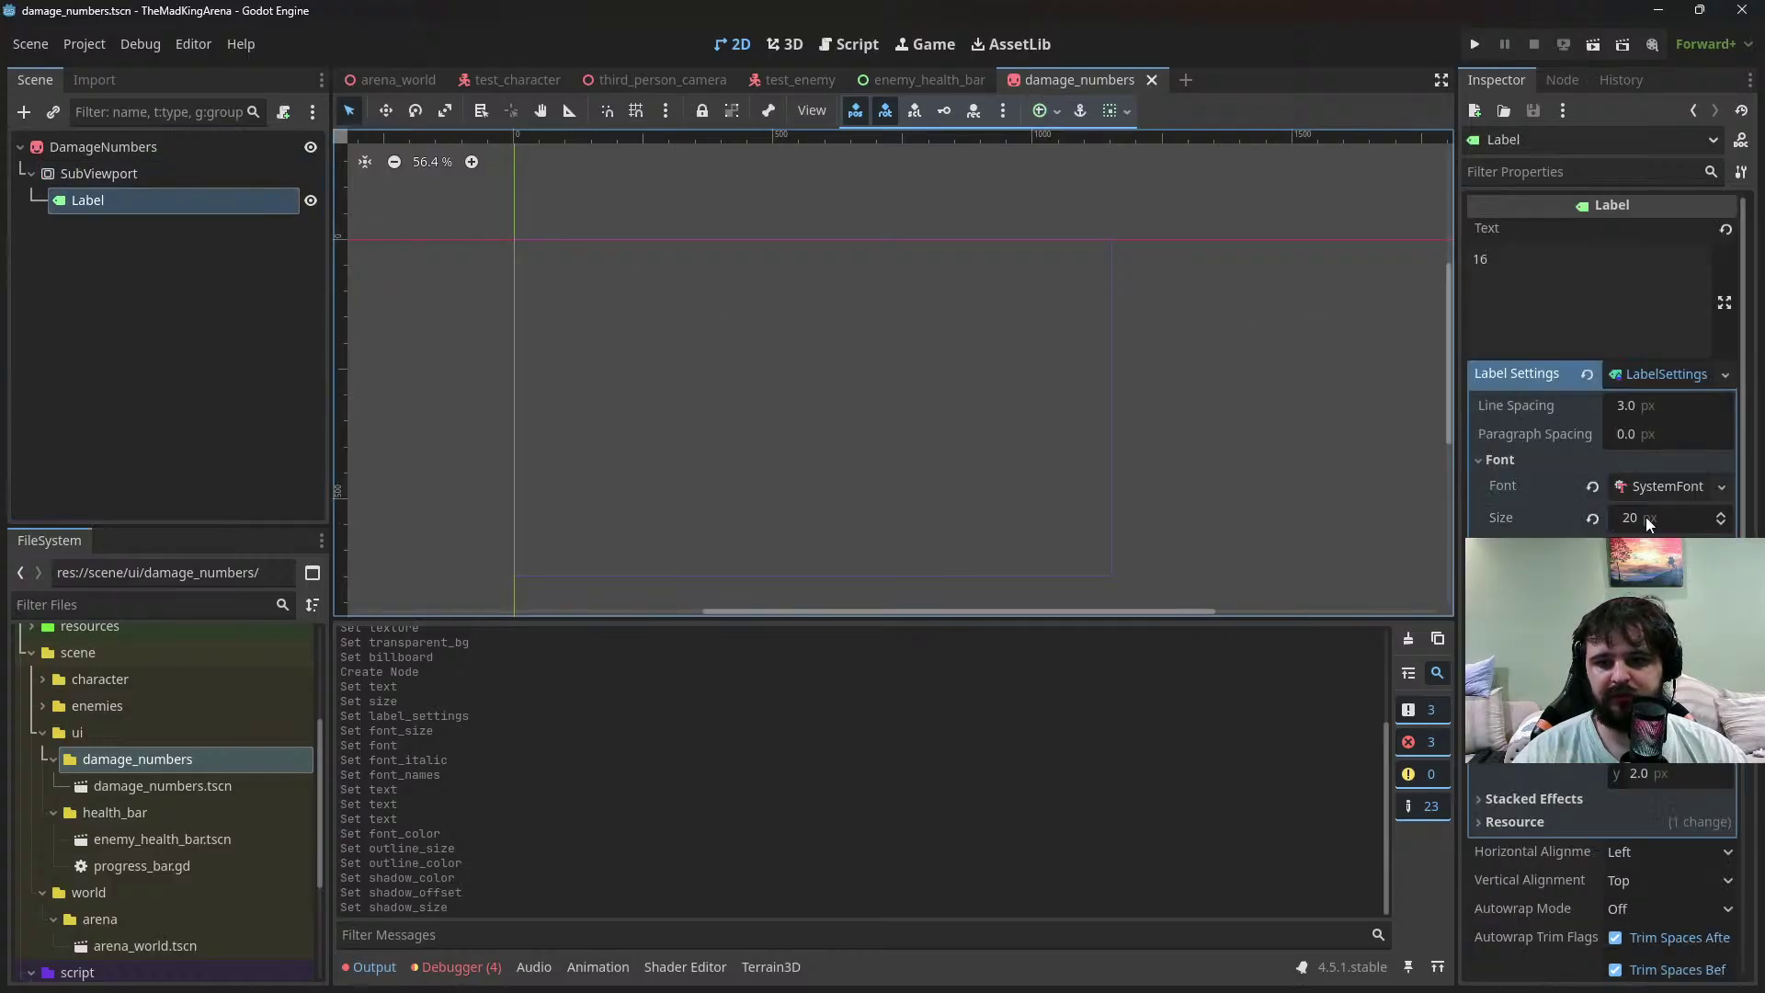
Set the Label's font size to 30 px and the SubViewport's height to 40 px
left_click_drag(1647, 524, 1664, 524)
left_click(260, 174)
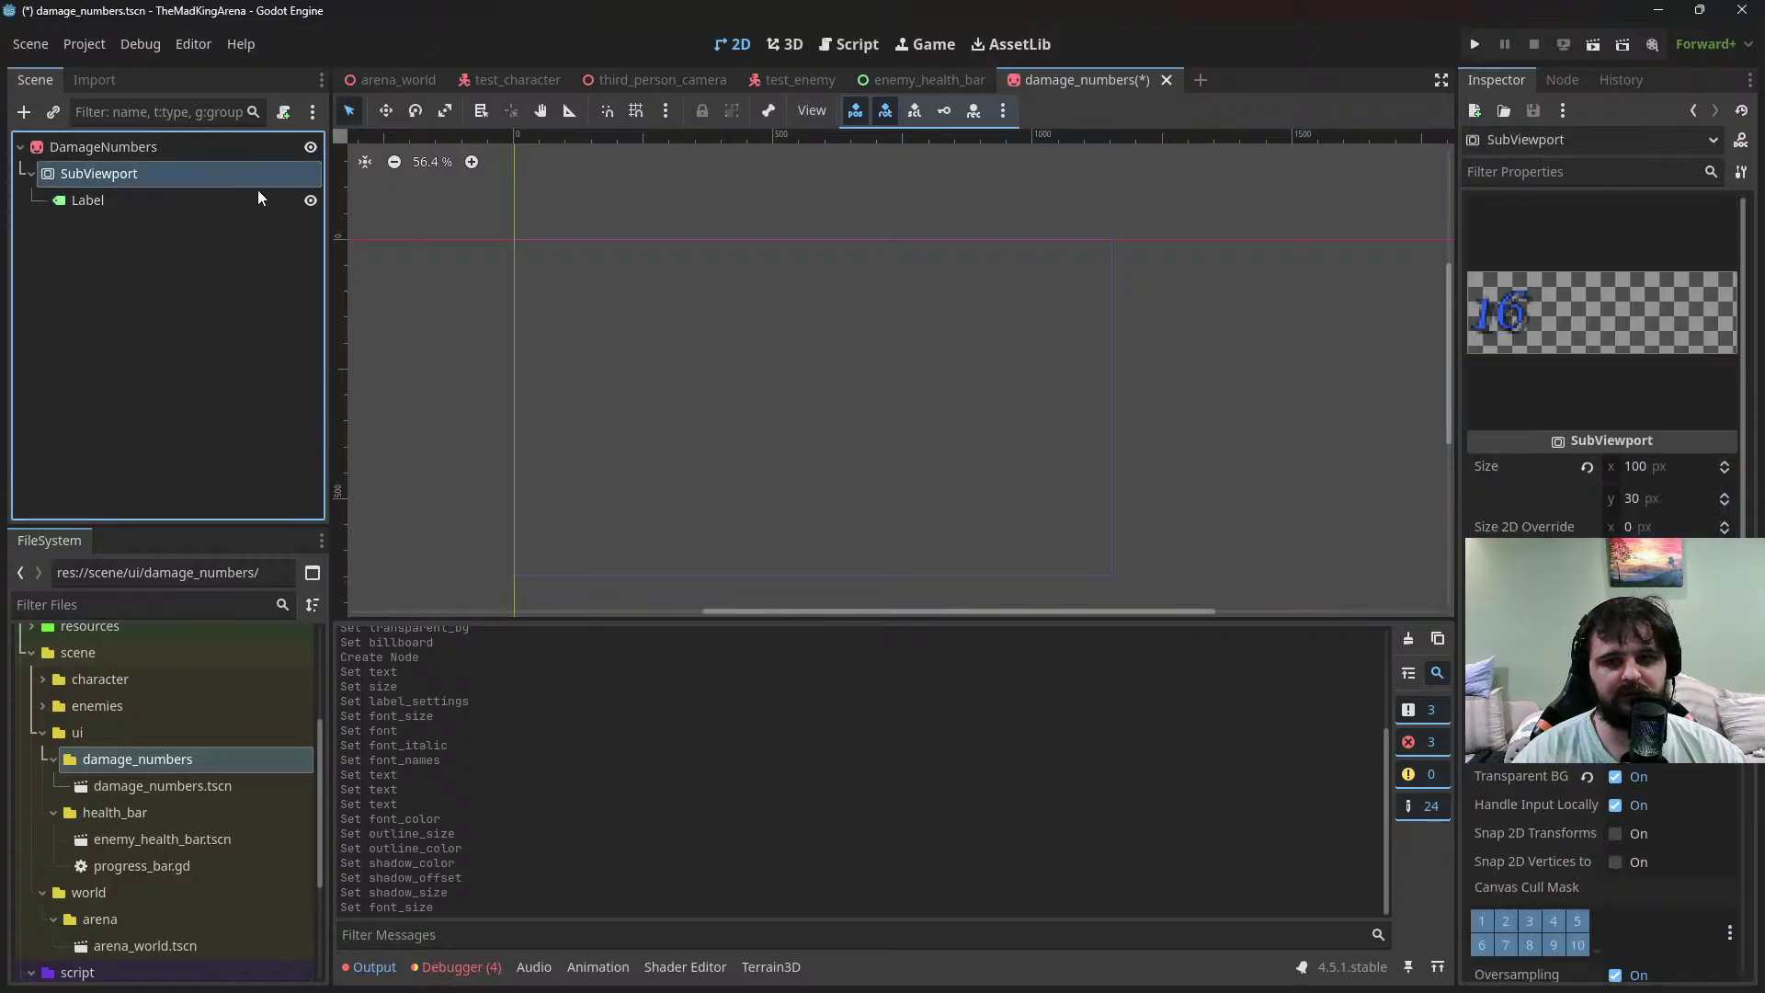
left_click(1673, 500)
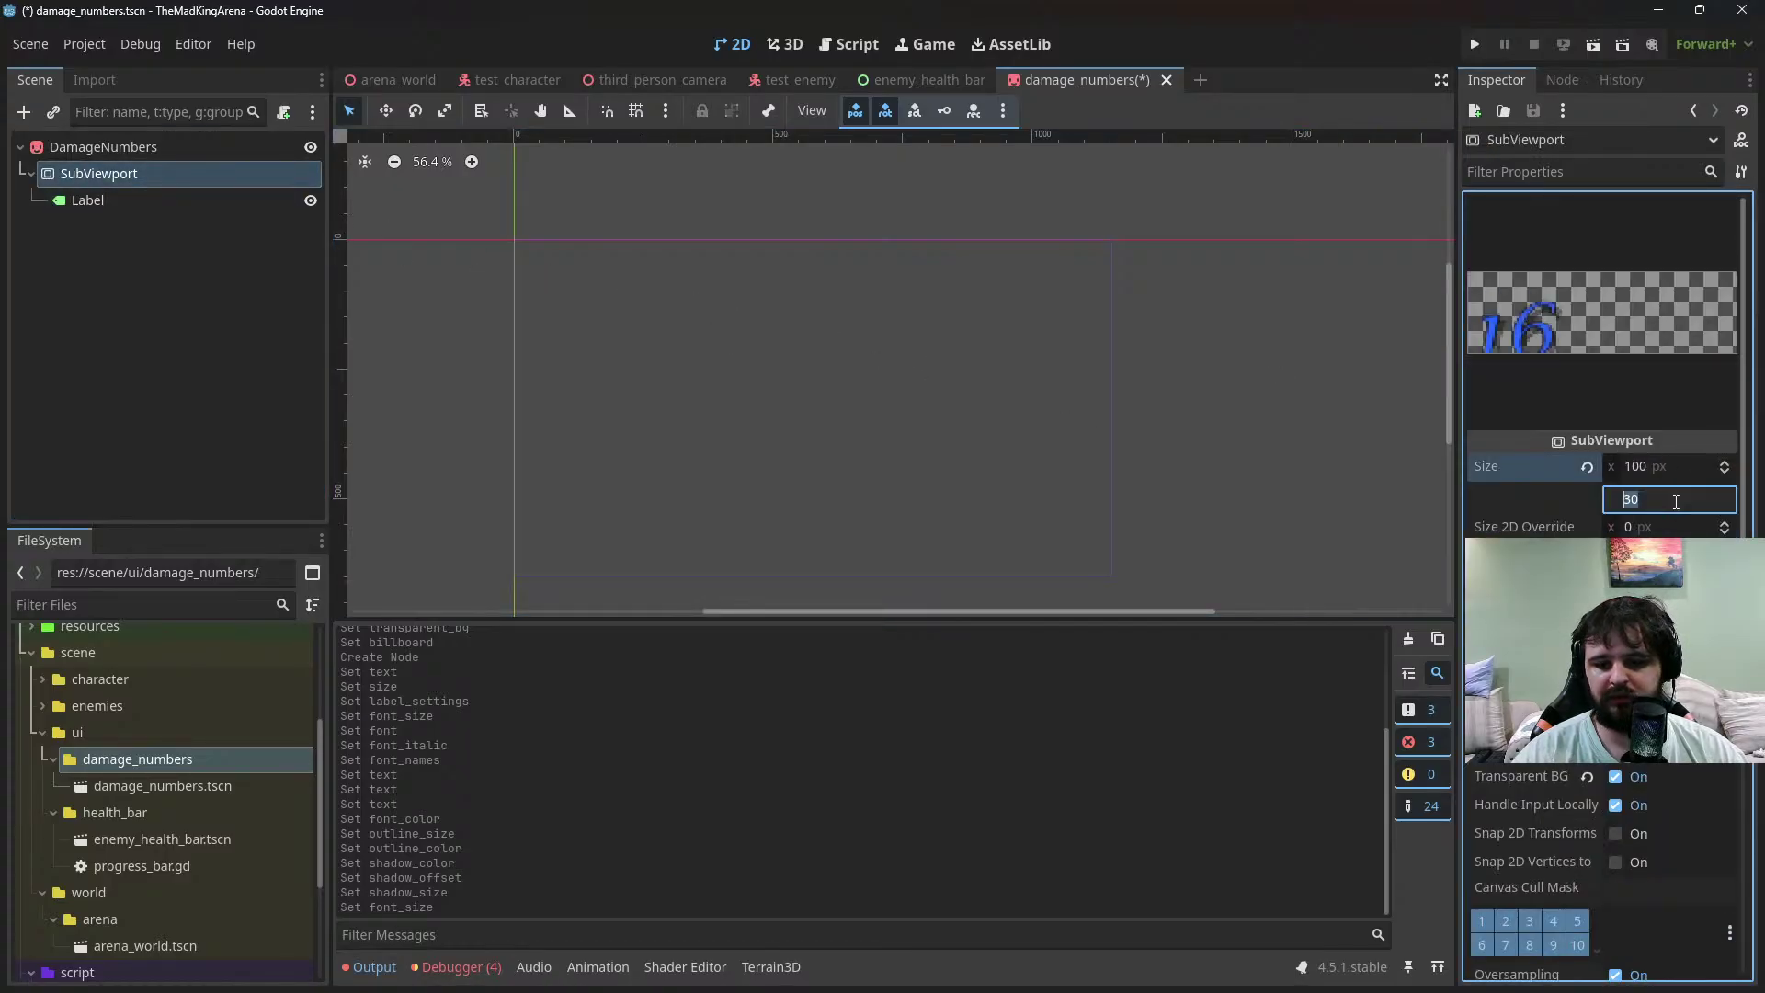
type("40")
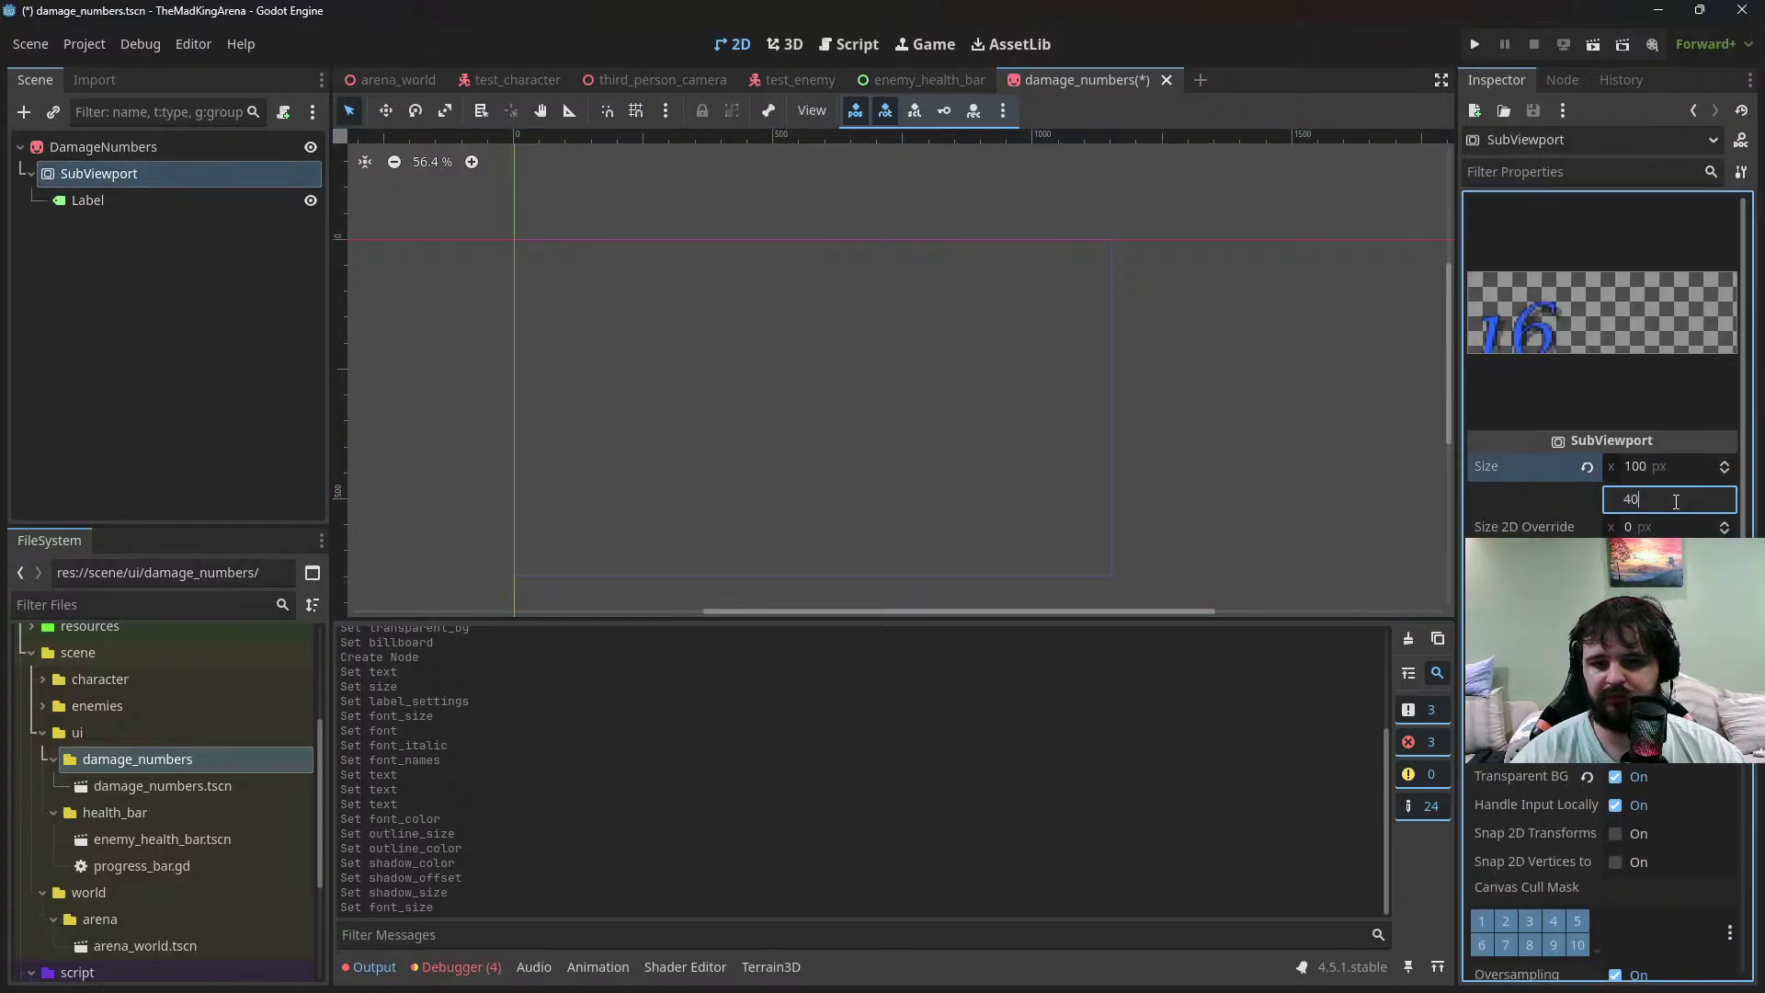
key("Return")
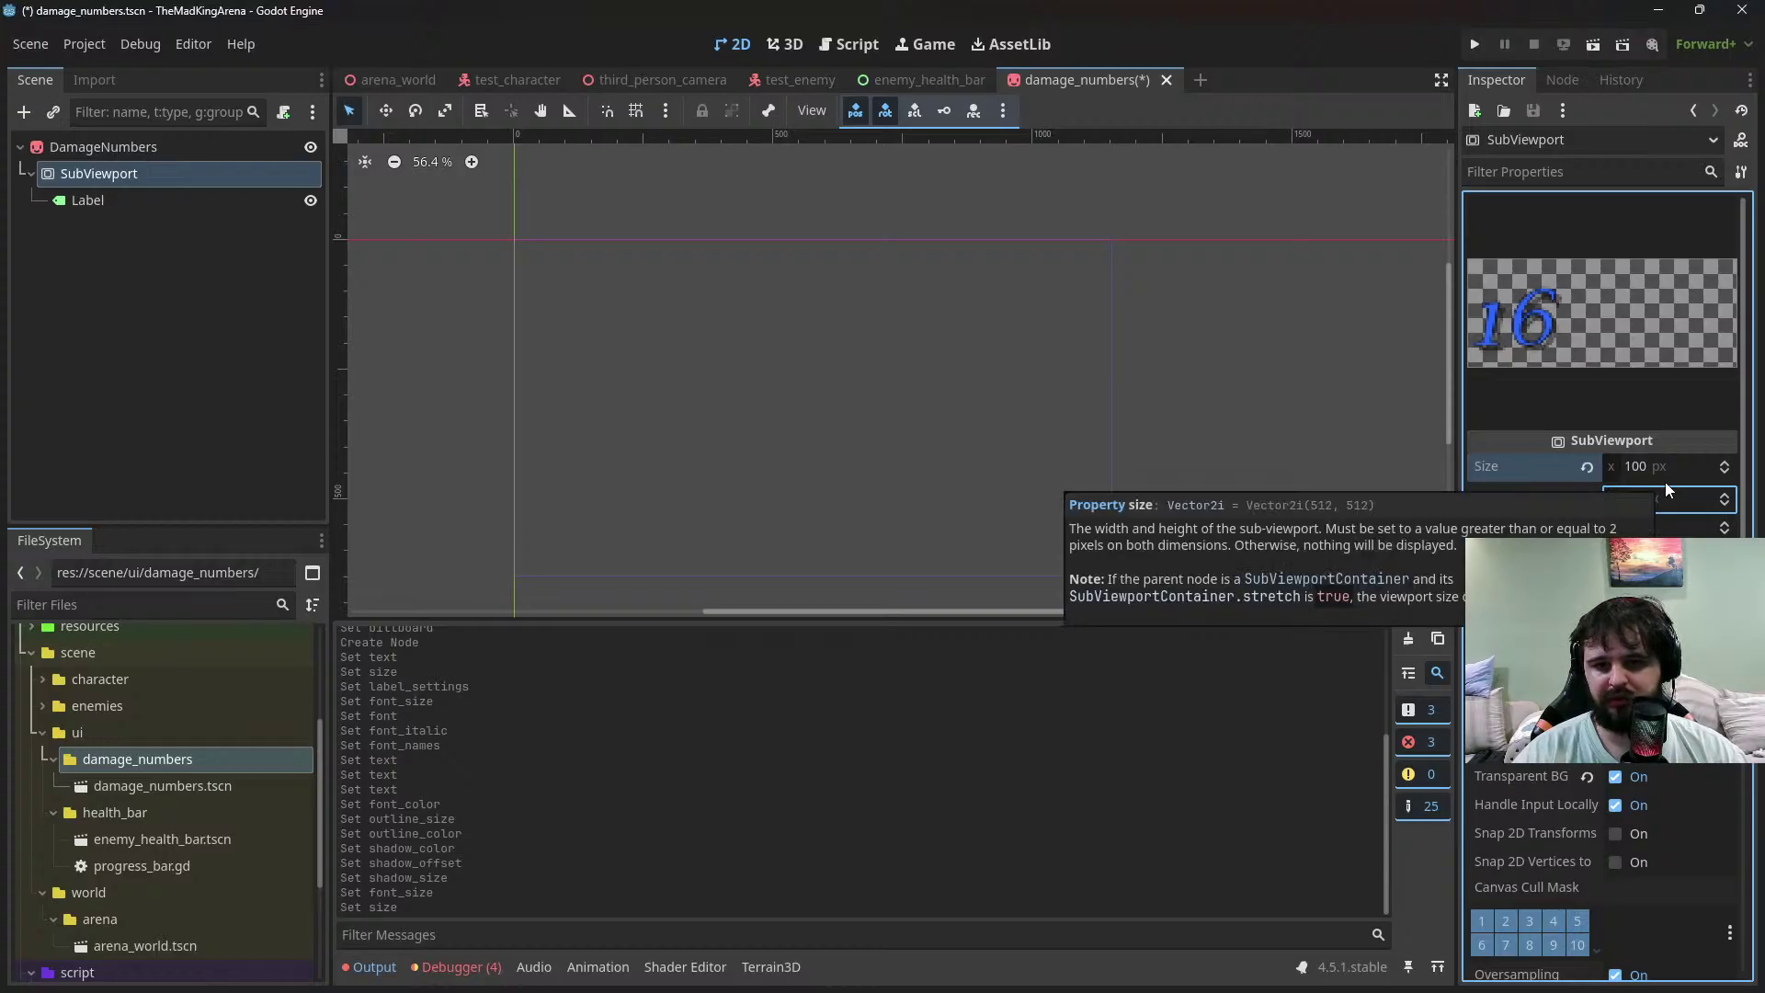
Enable both horizontal and vertical expand in the Label's container sizing settings
left_click(154, 201)
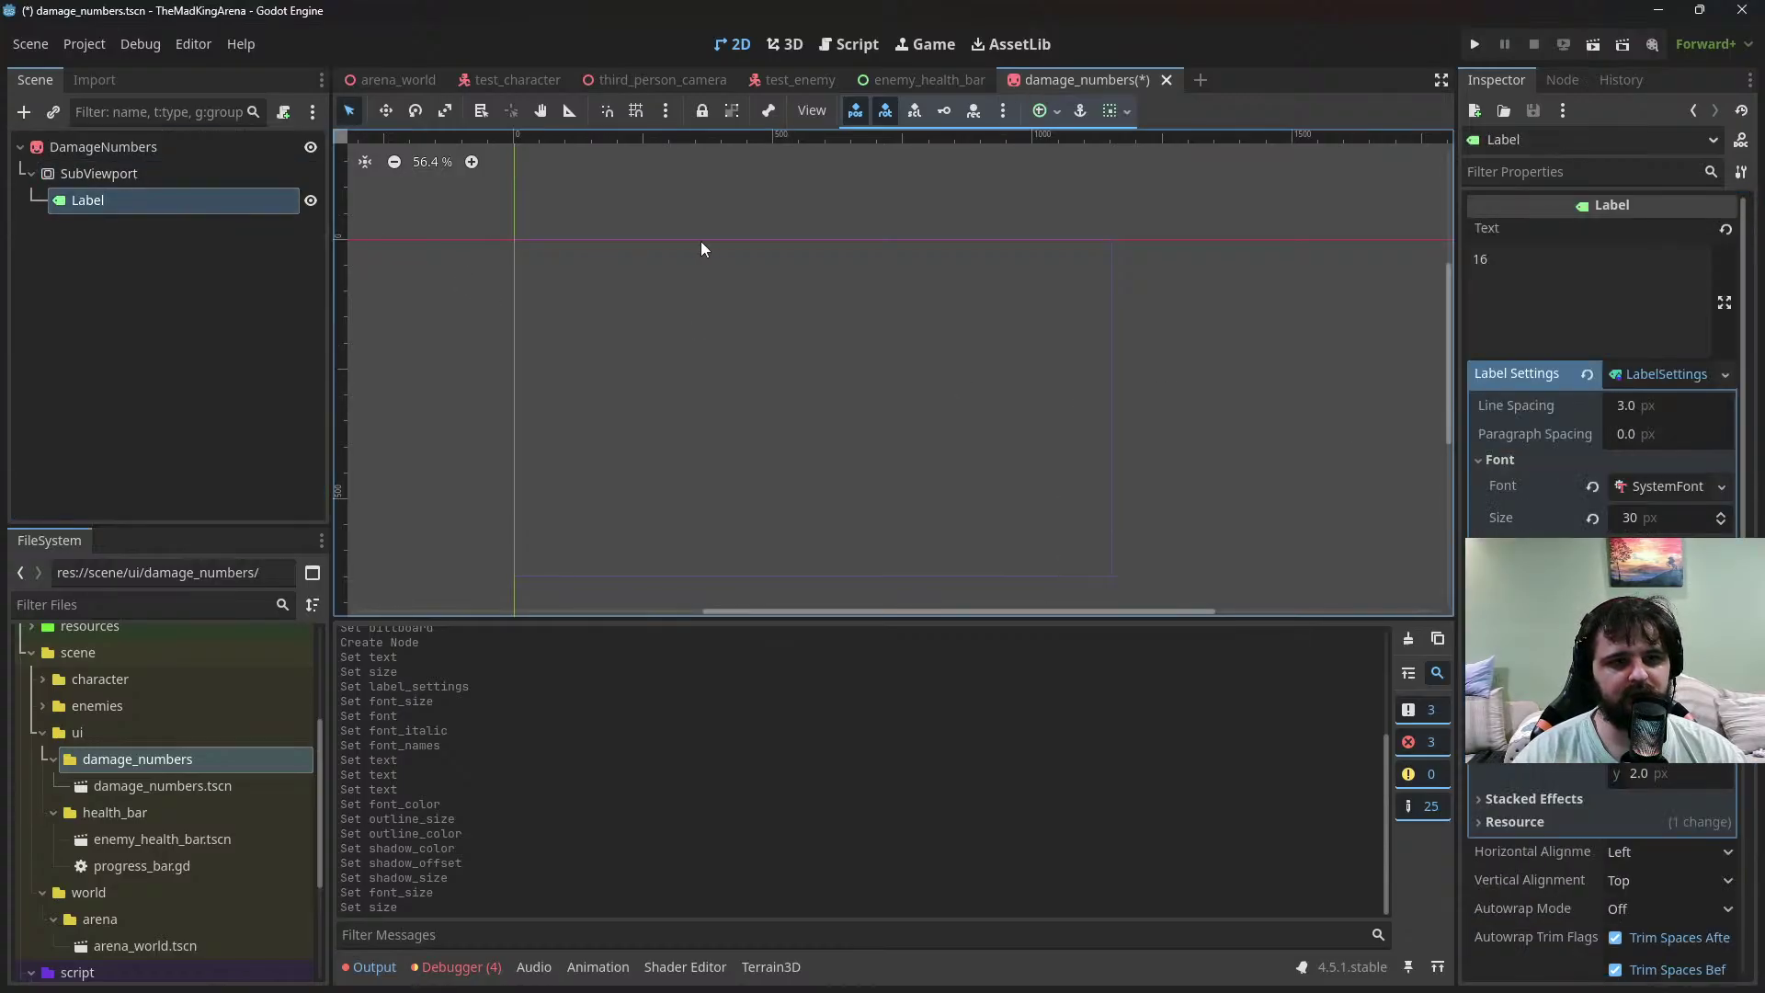
left_click(1112, 114)
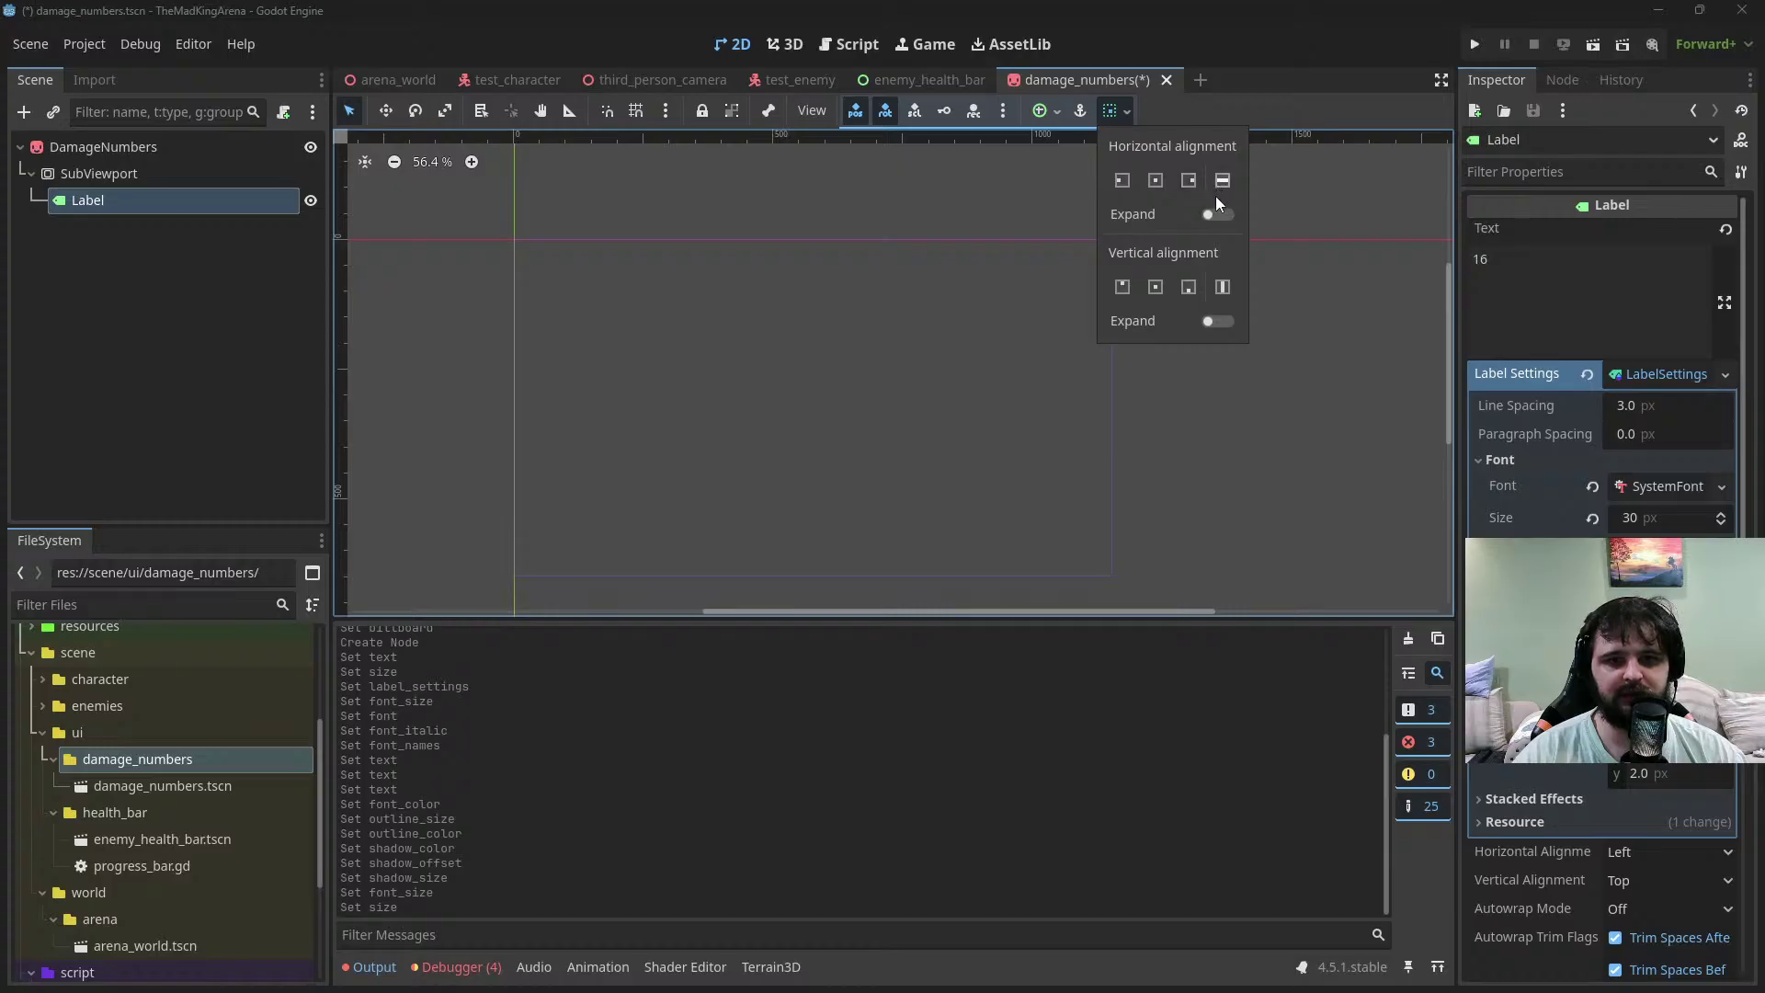
left_click(1217, 214)
left_click(1218, 321)
left_click(106, 174)
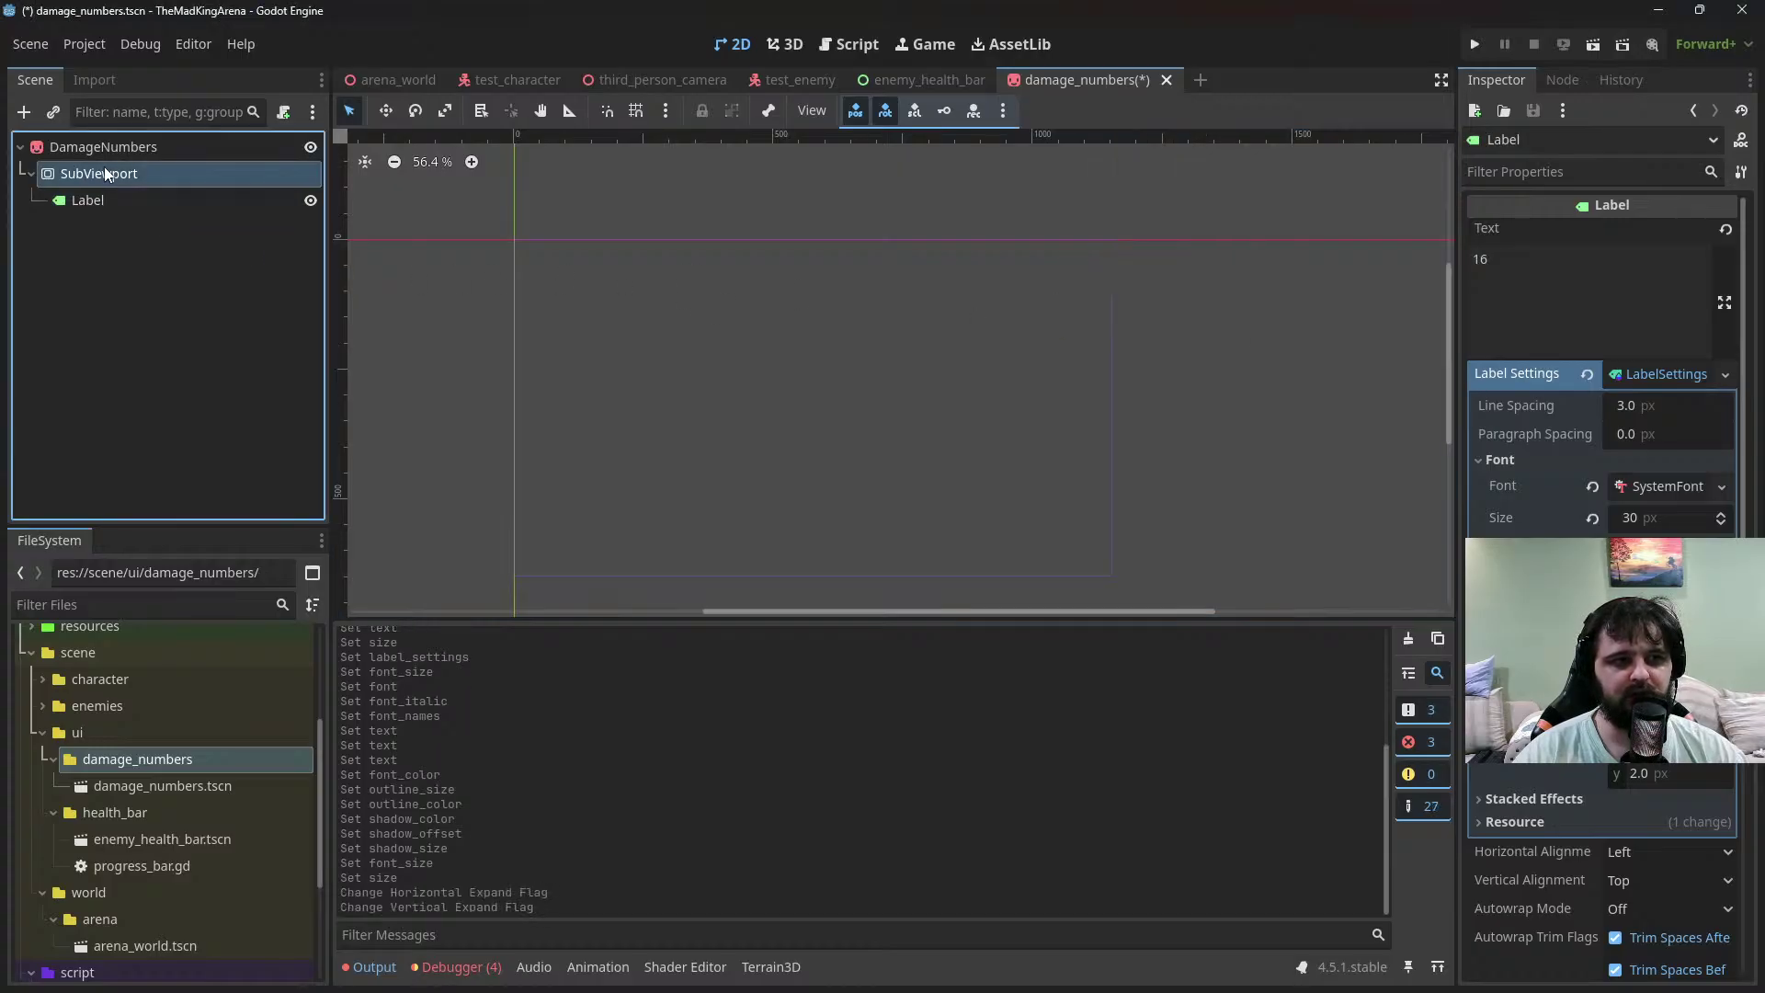
left_click(108, 200)
Set the Label's horizontal alignment to Center, check the SubViewport preview and save the scene
left_click(1662, 487)
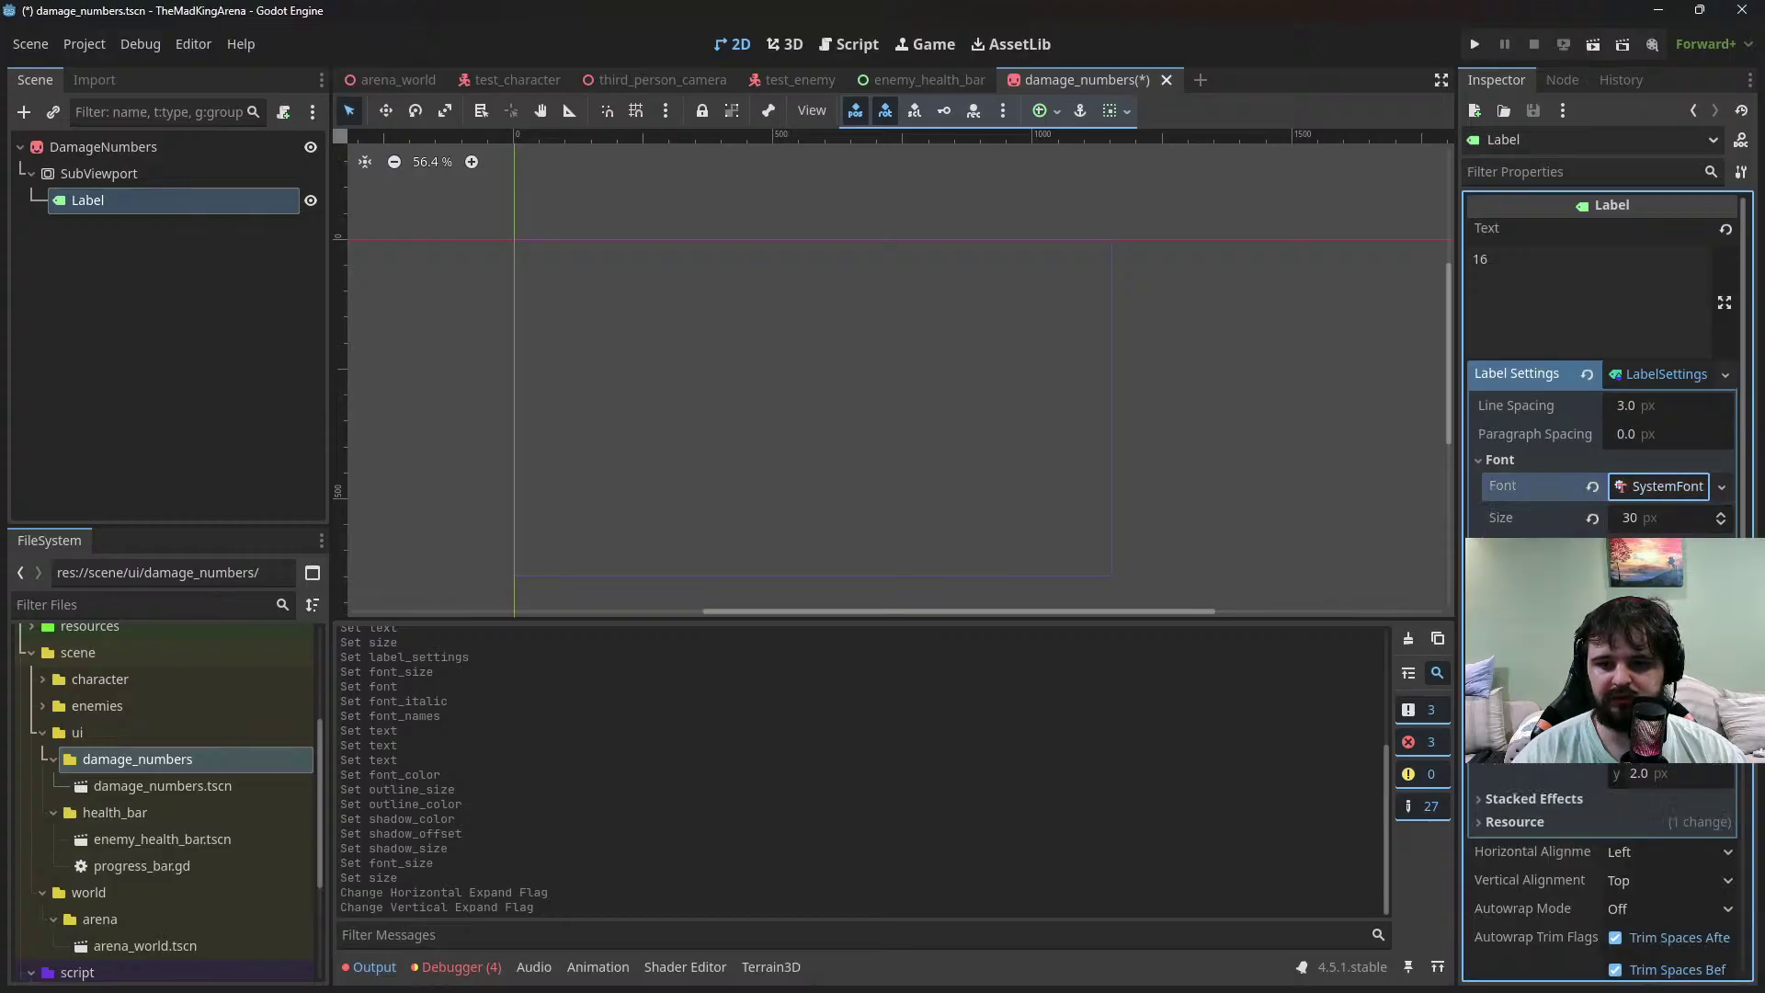
left_click(1666, 853)
left_click(1657, 909)
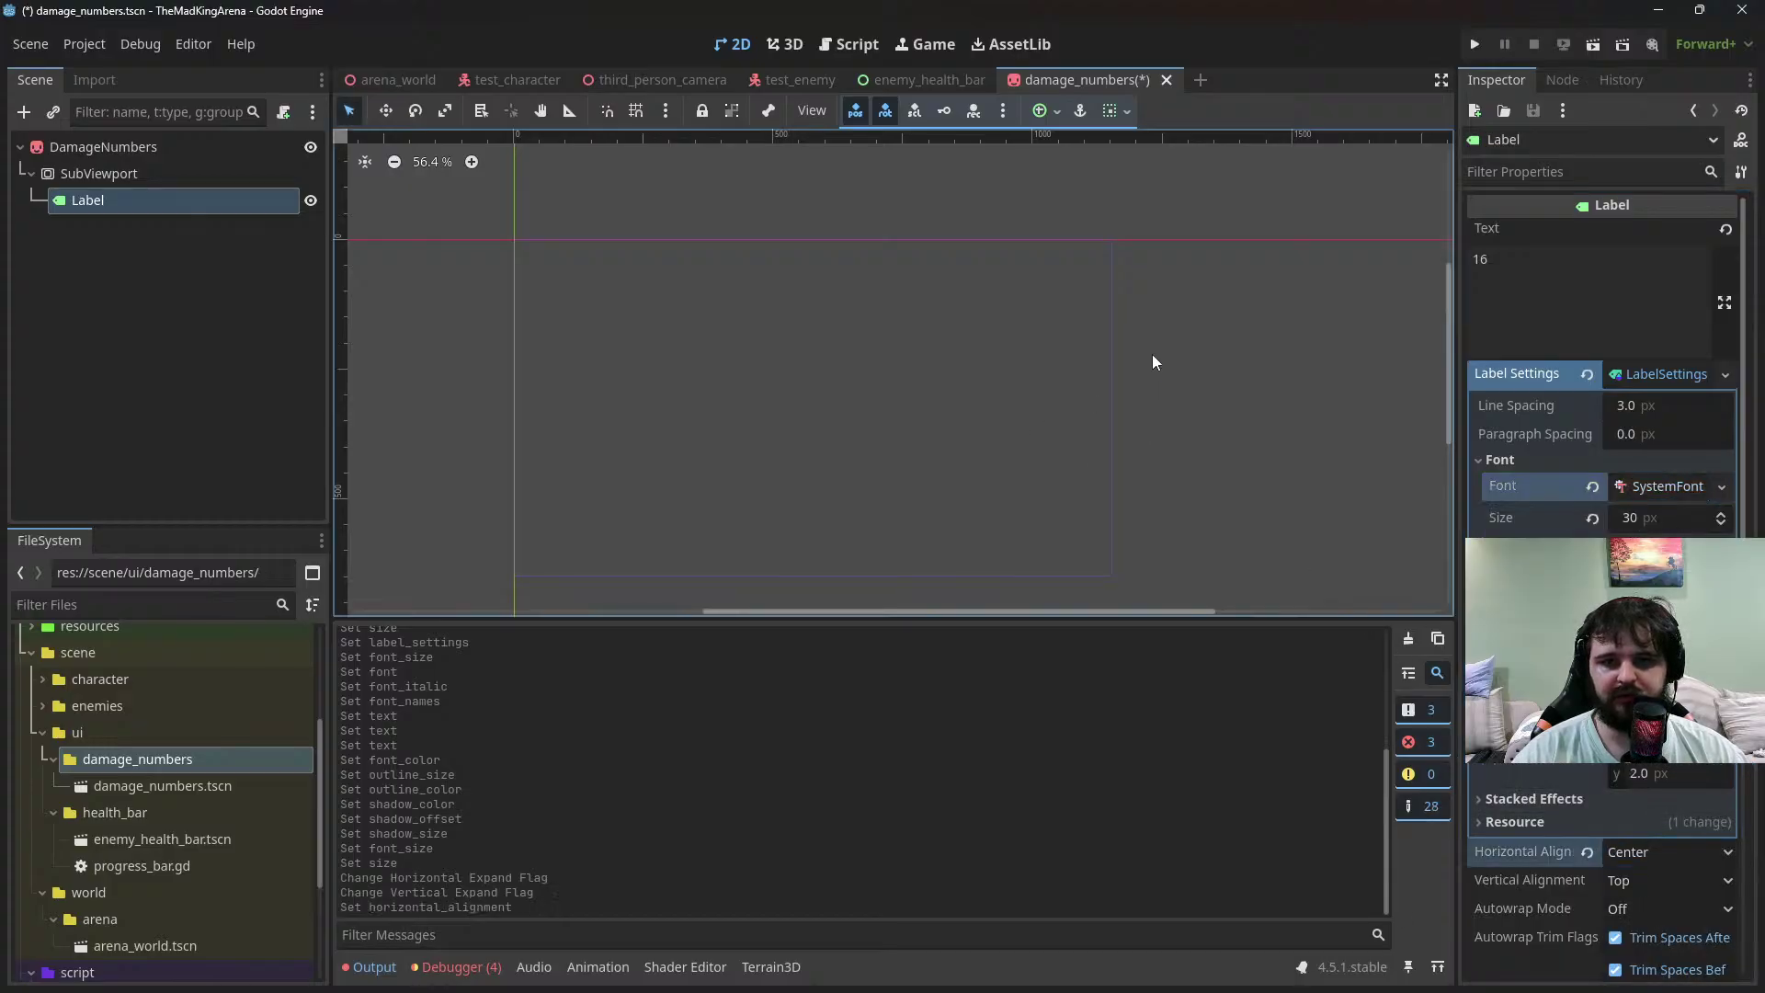
left_click(158, 174)
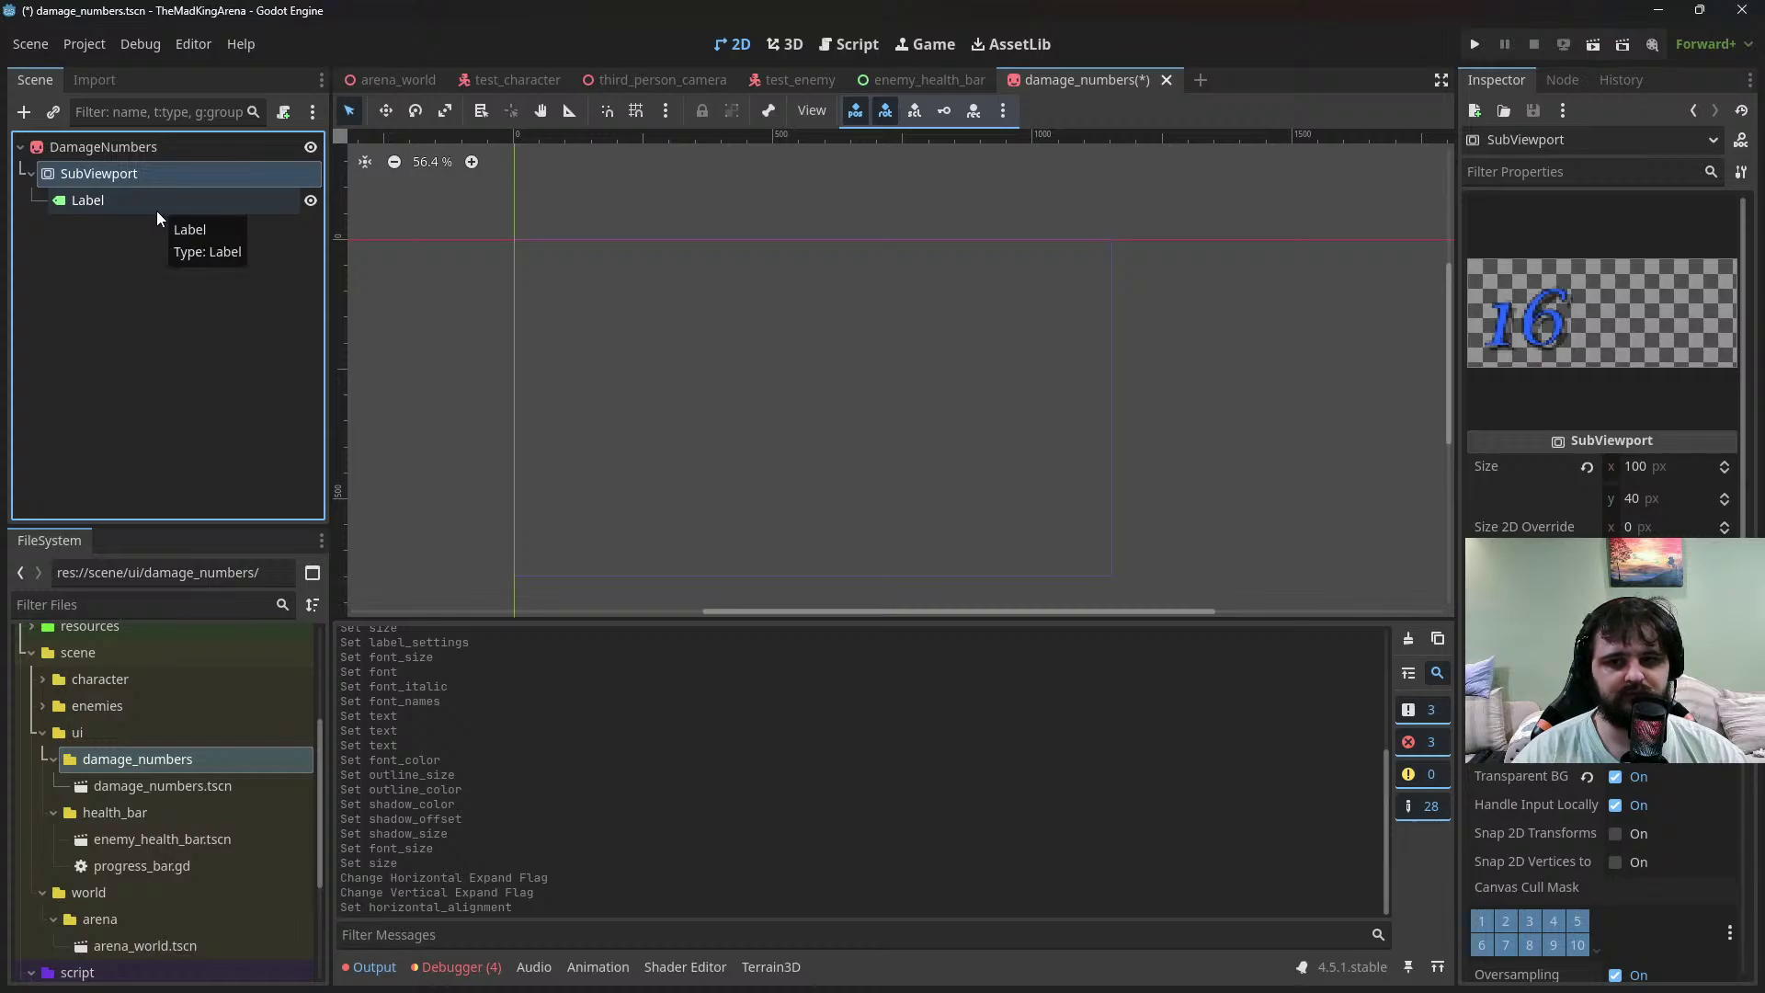
left_click(157, 204)
key("ctrl+s")
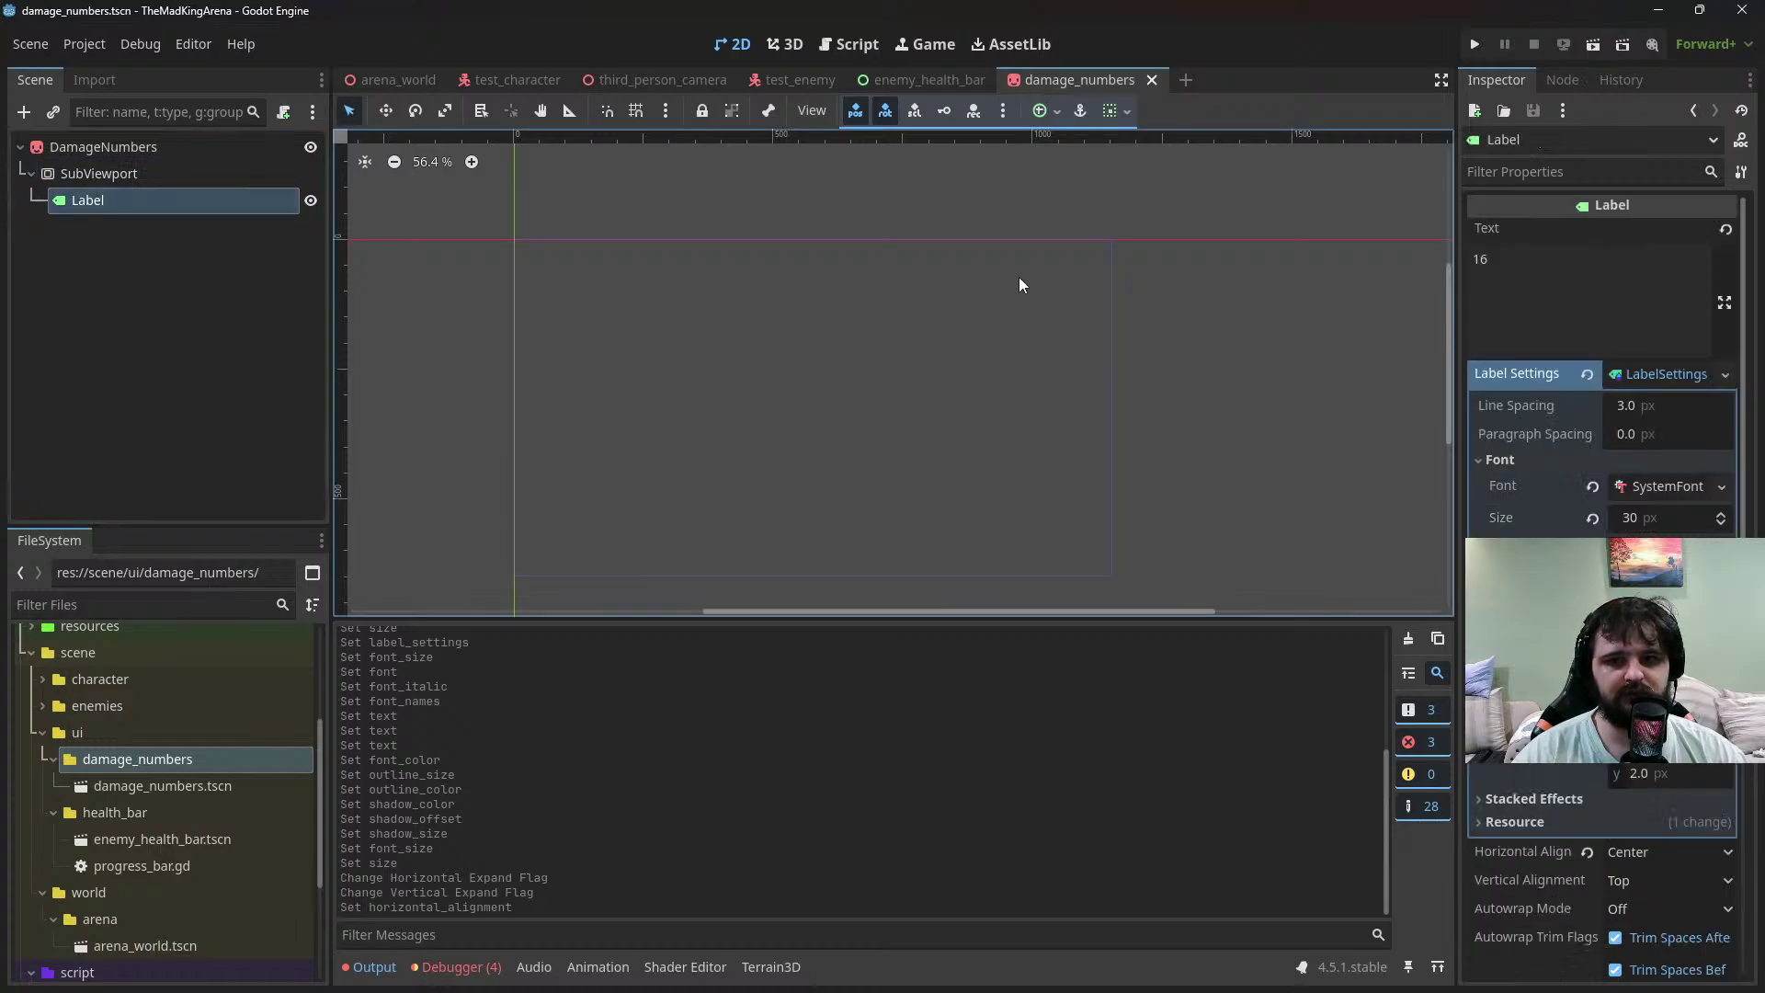
Apply the centre anchor preset to the Label, check the SubViewport preview and save the scene
left_click(1040, 112)
left_click(1089, 210)
left_click(142, 177)
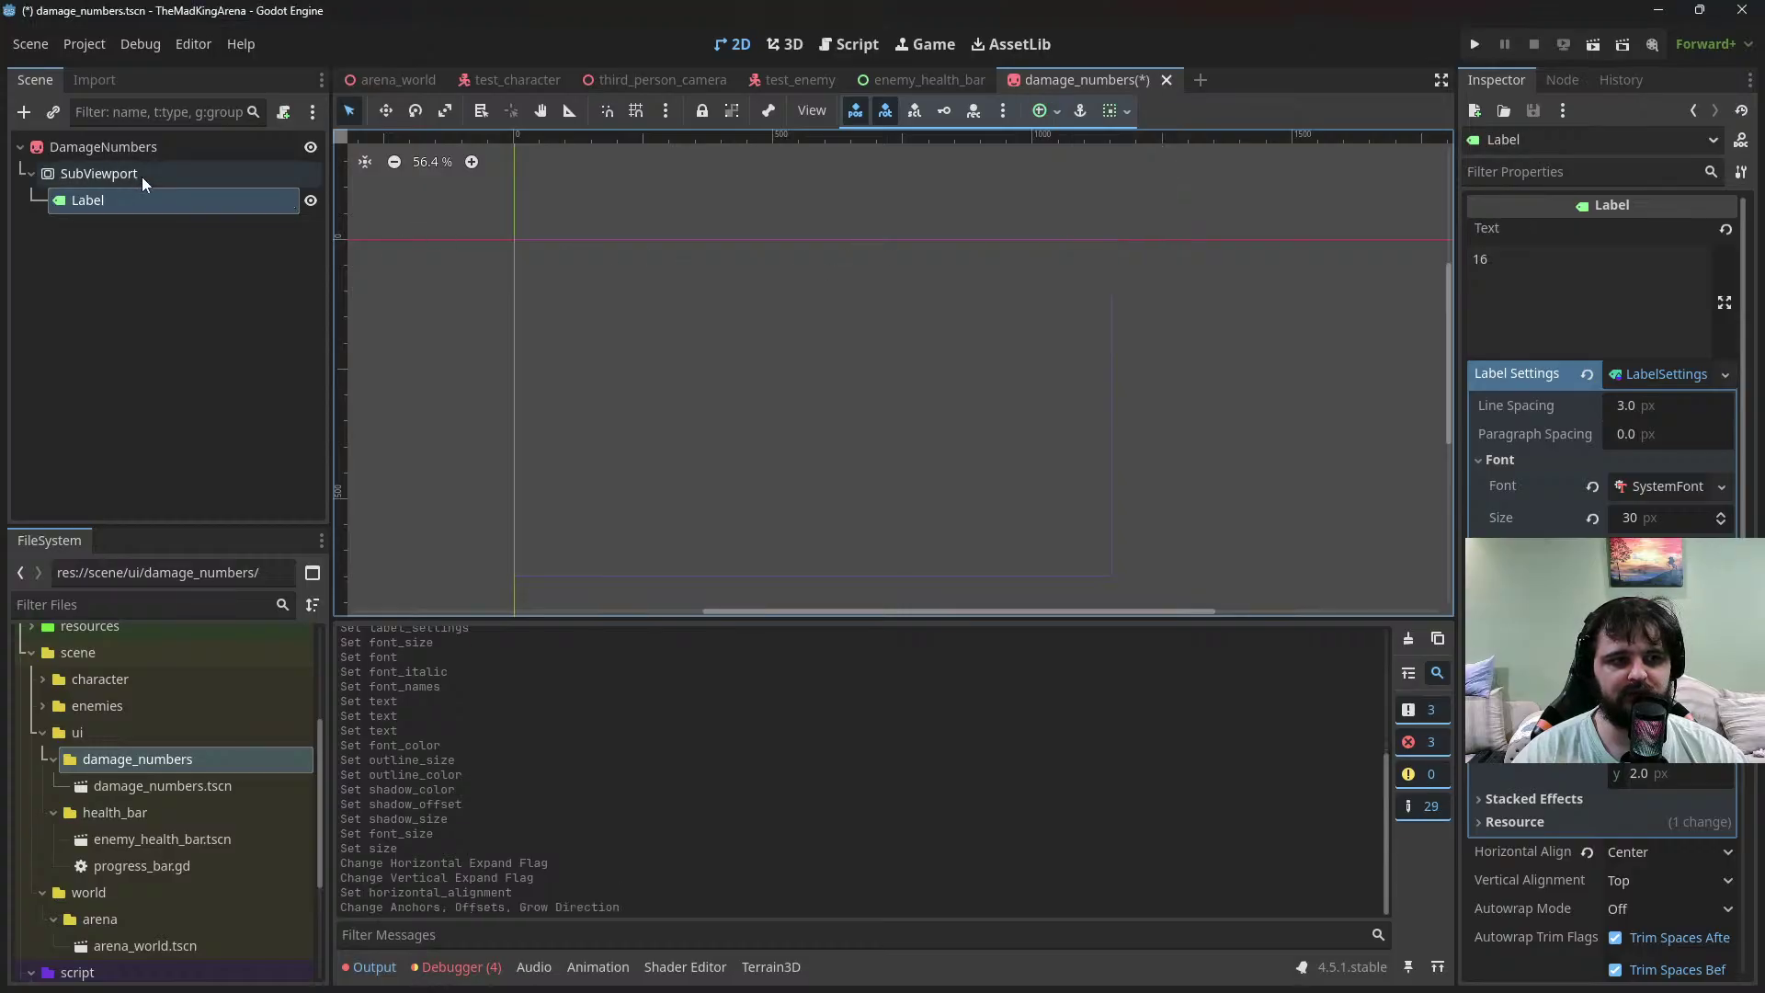
left_click(141, 177)
key("ctrl+s")
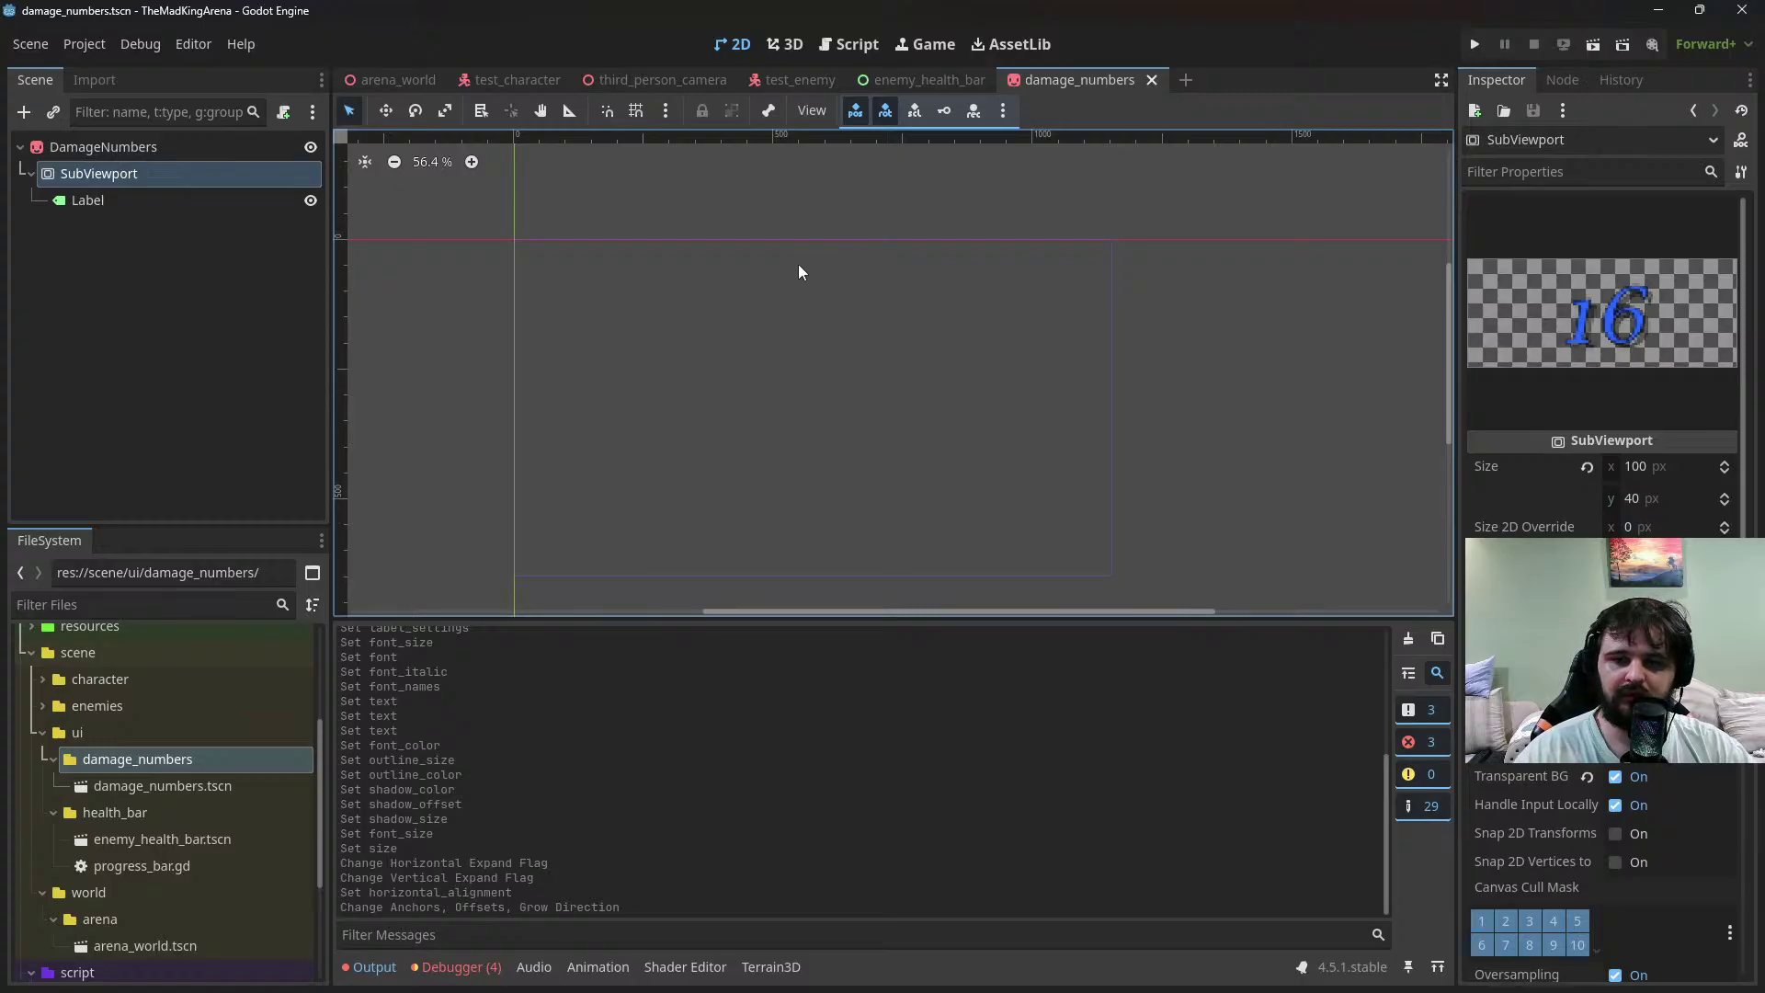
Fit the SubViewport more tightly around the number, settling on a size of 70 × 32 px, and save the scene
left_click(1662, 497)
type("30")
key("Return")
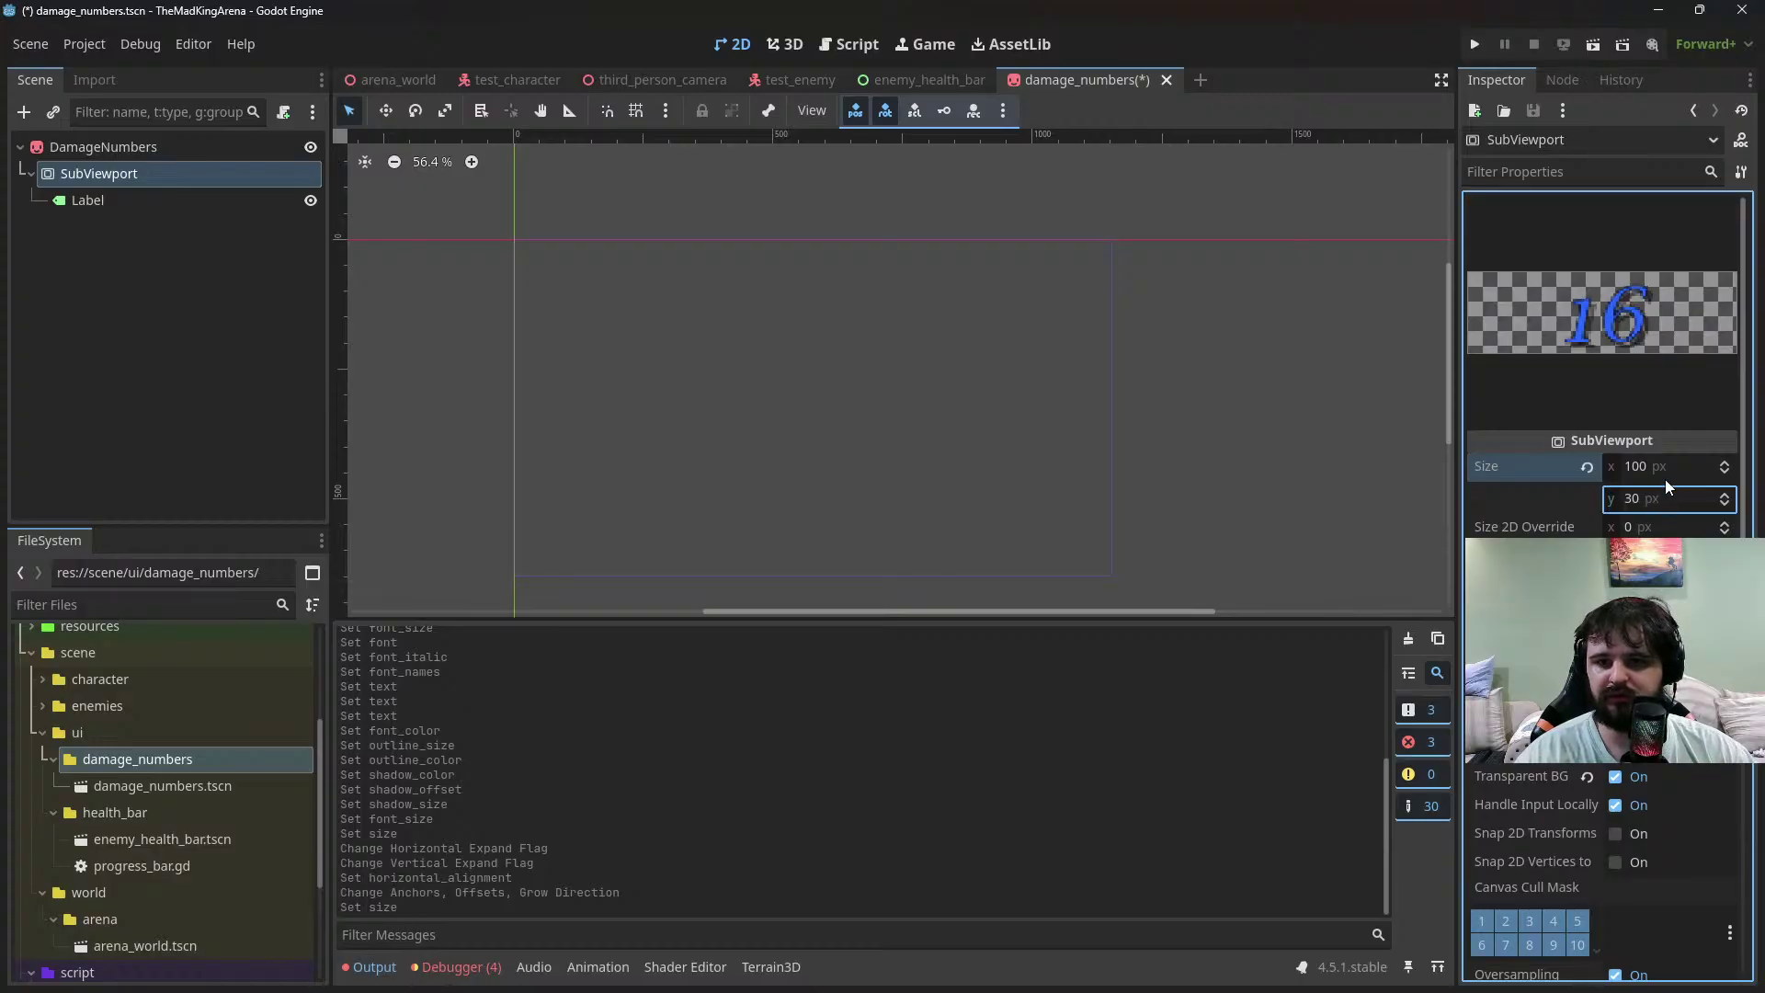
left_click(1669, 467)
type("60")
key("Return")
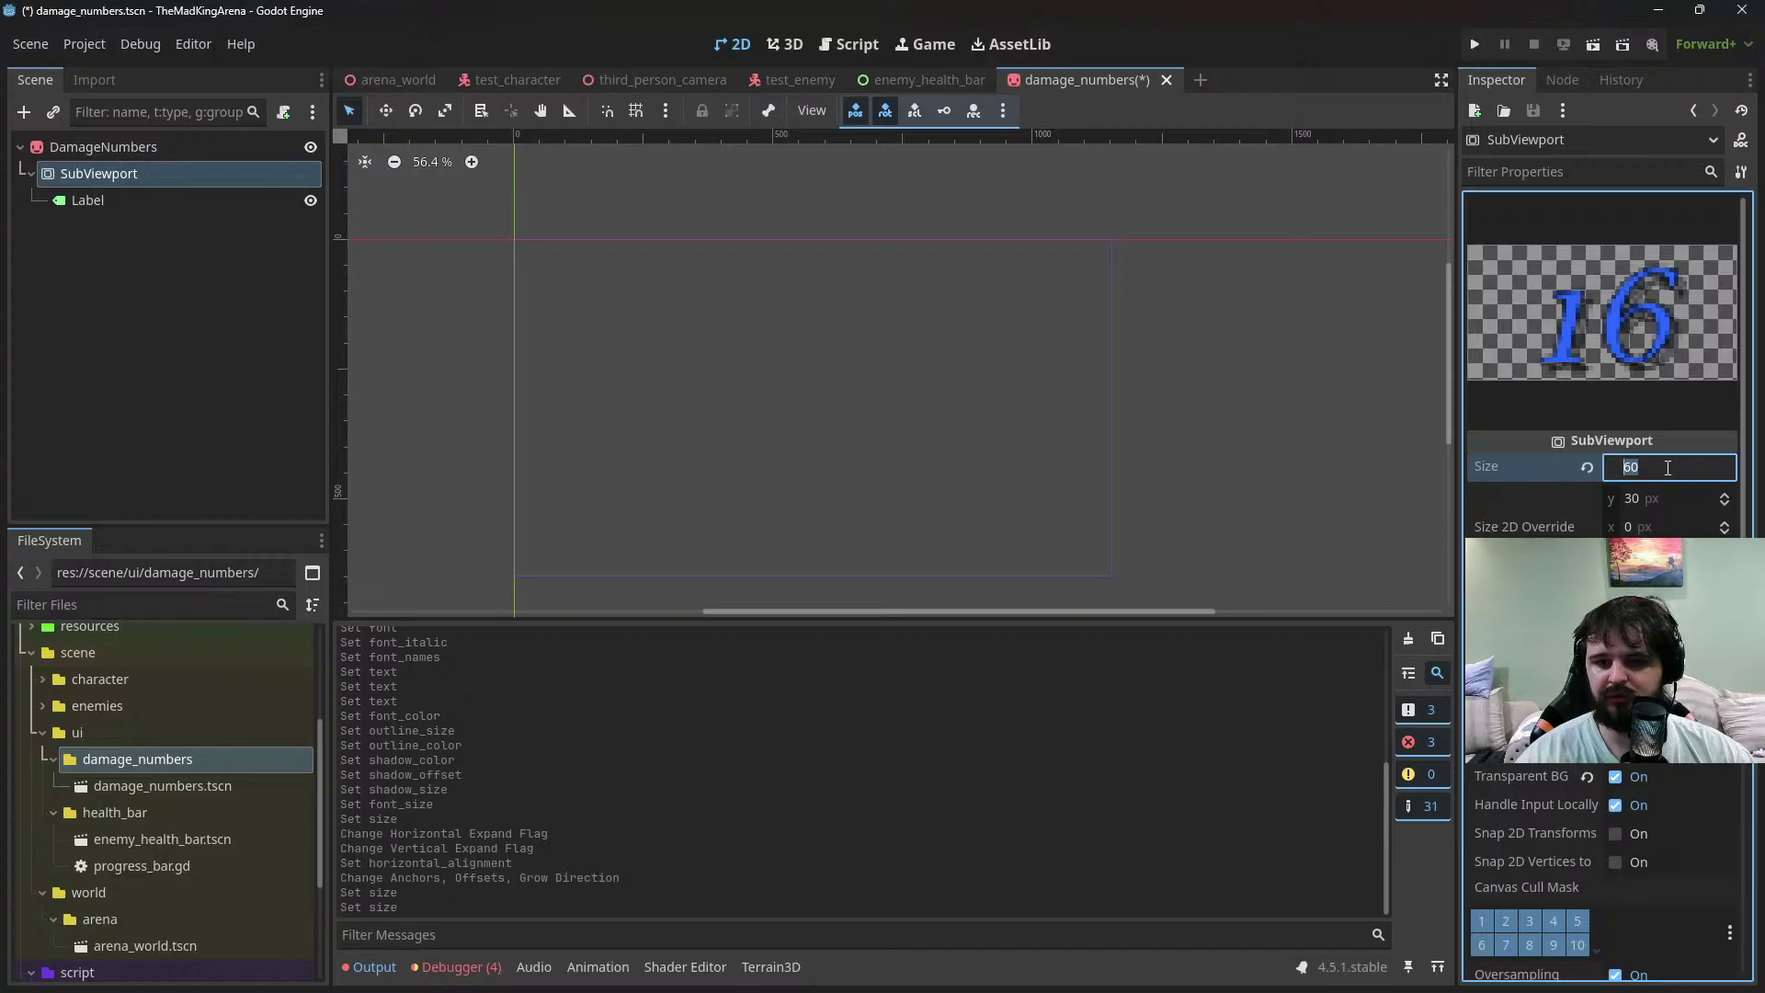
type("70")
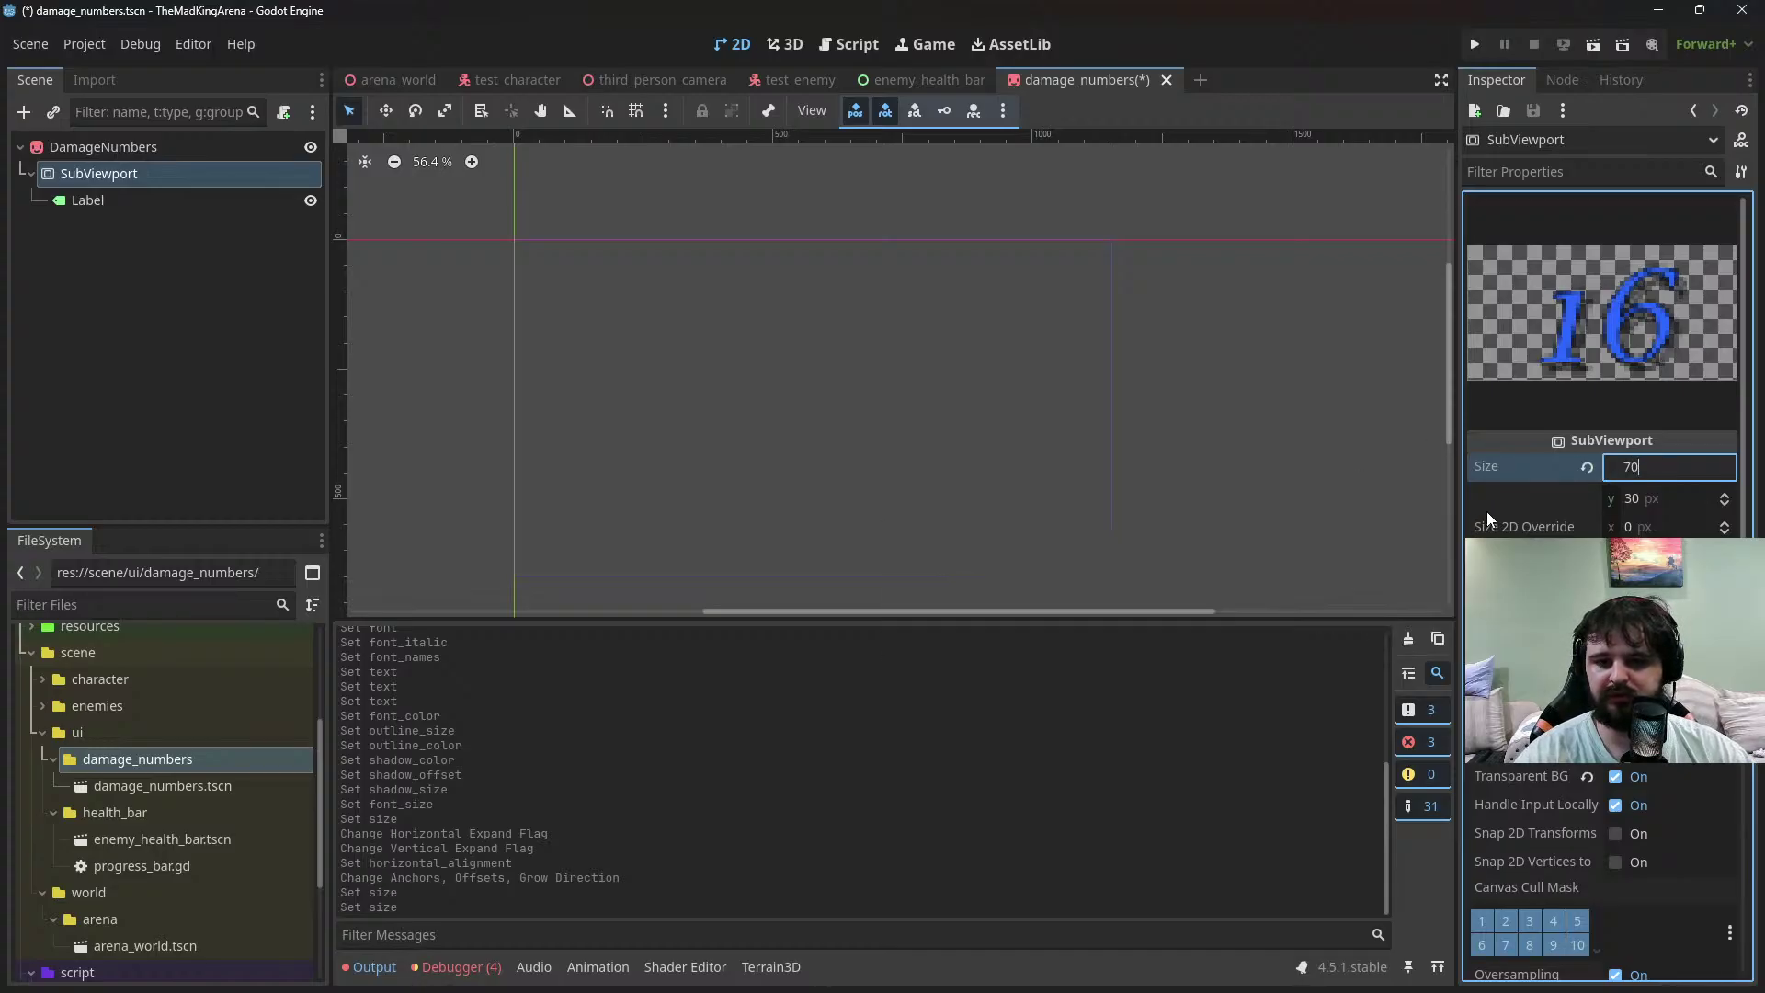
key("Return")
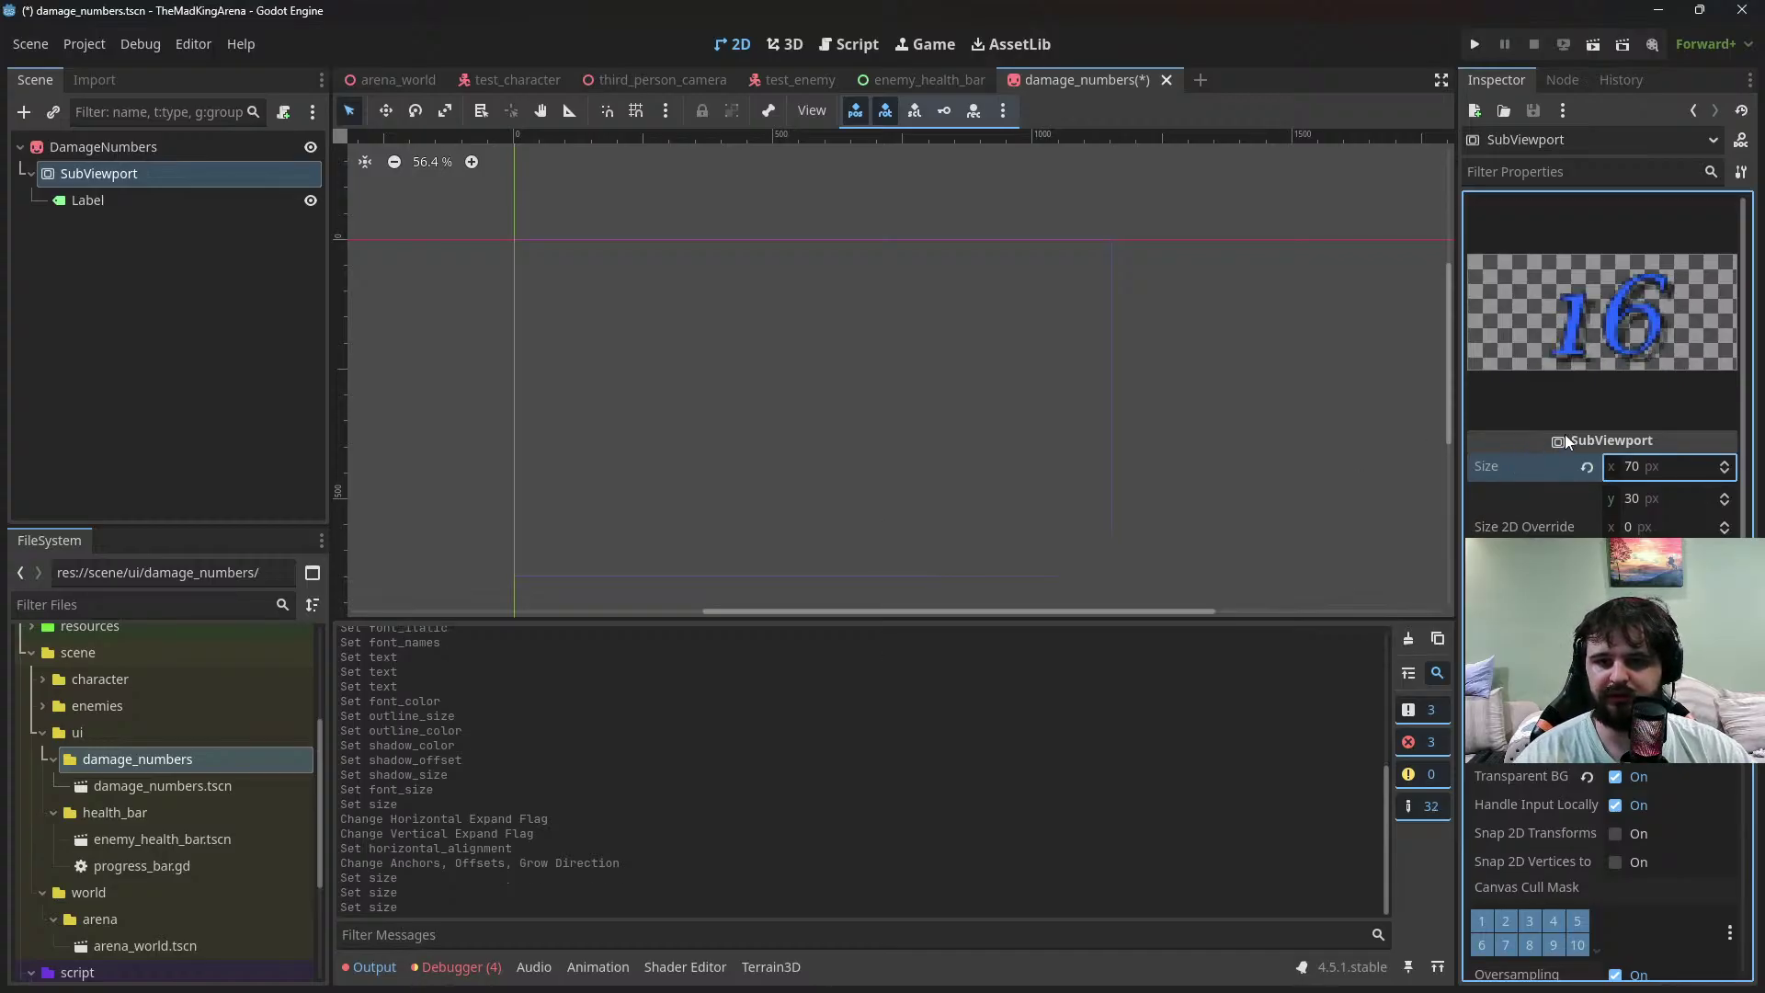
left_click_drag(1660, 500, 1672, 500)
key("ctrl+s")
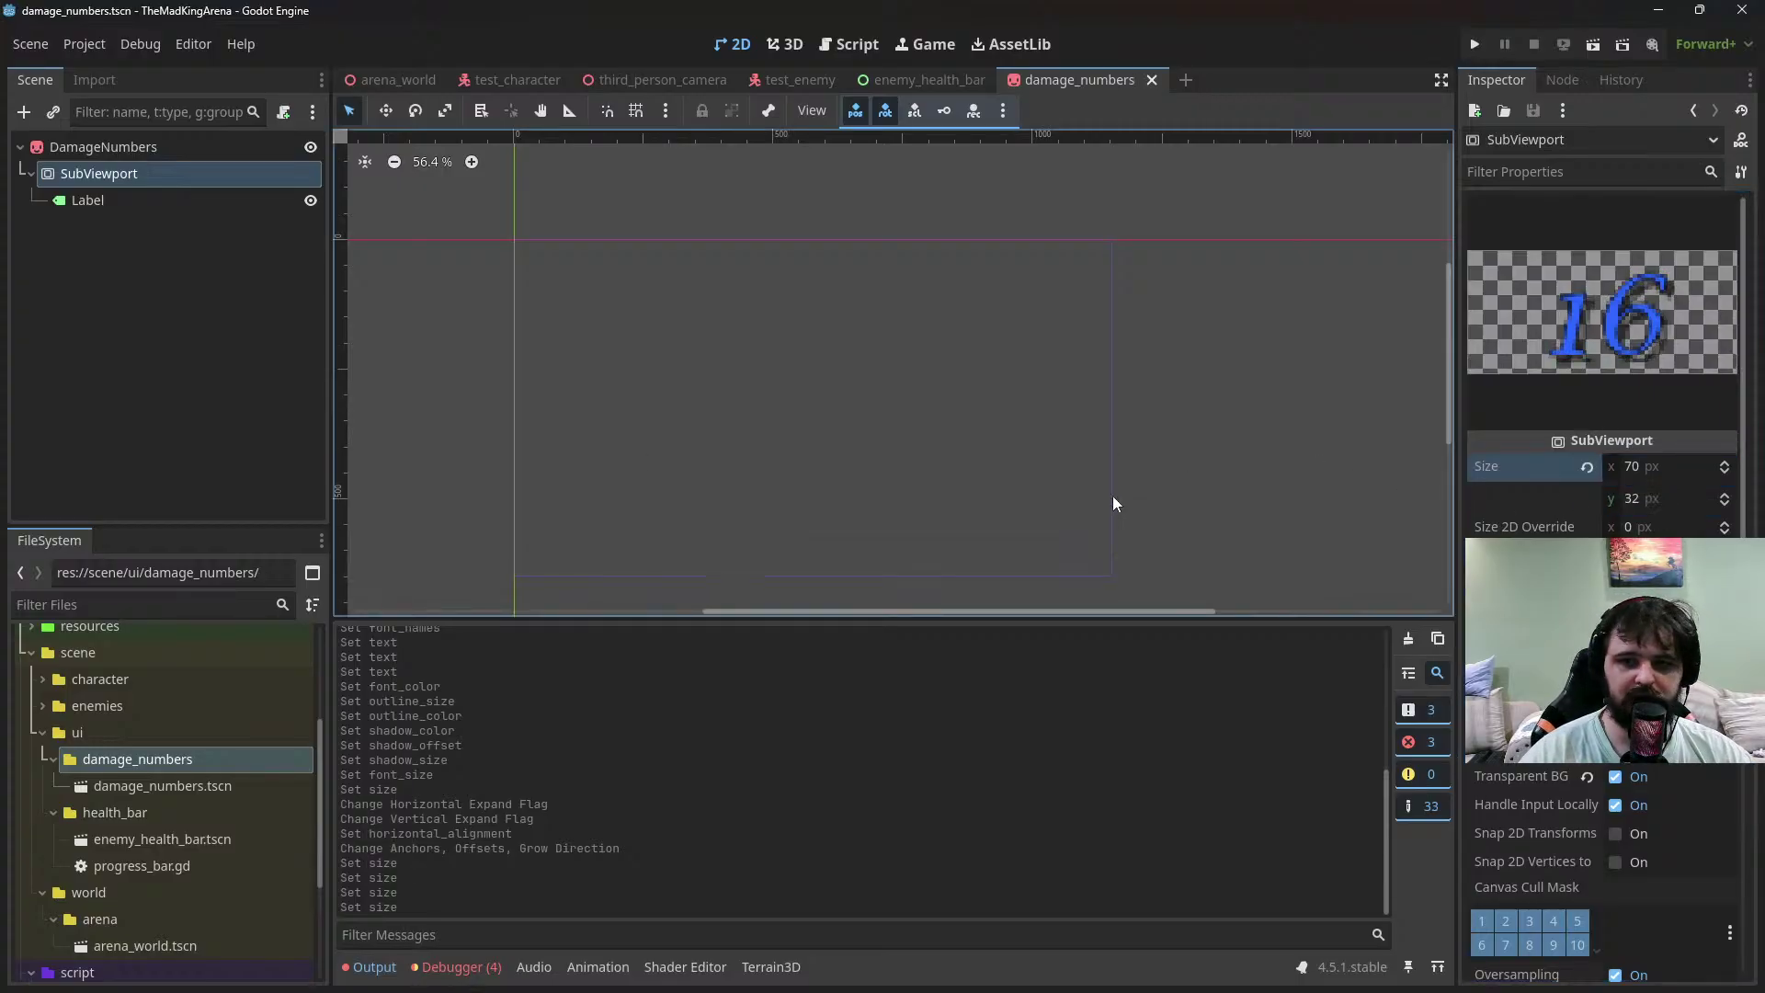
Examine the DamageNumbers sprite in the 3D view from a wider distance and another angle
left_click(147, 149)
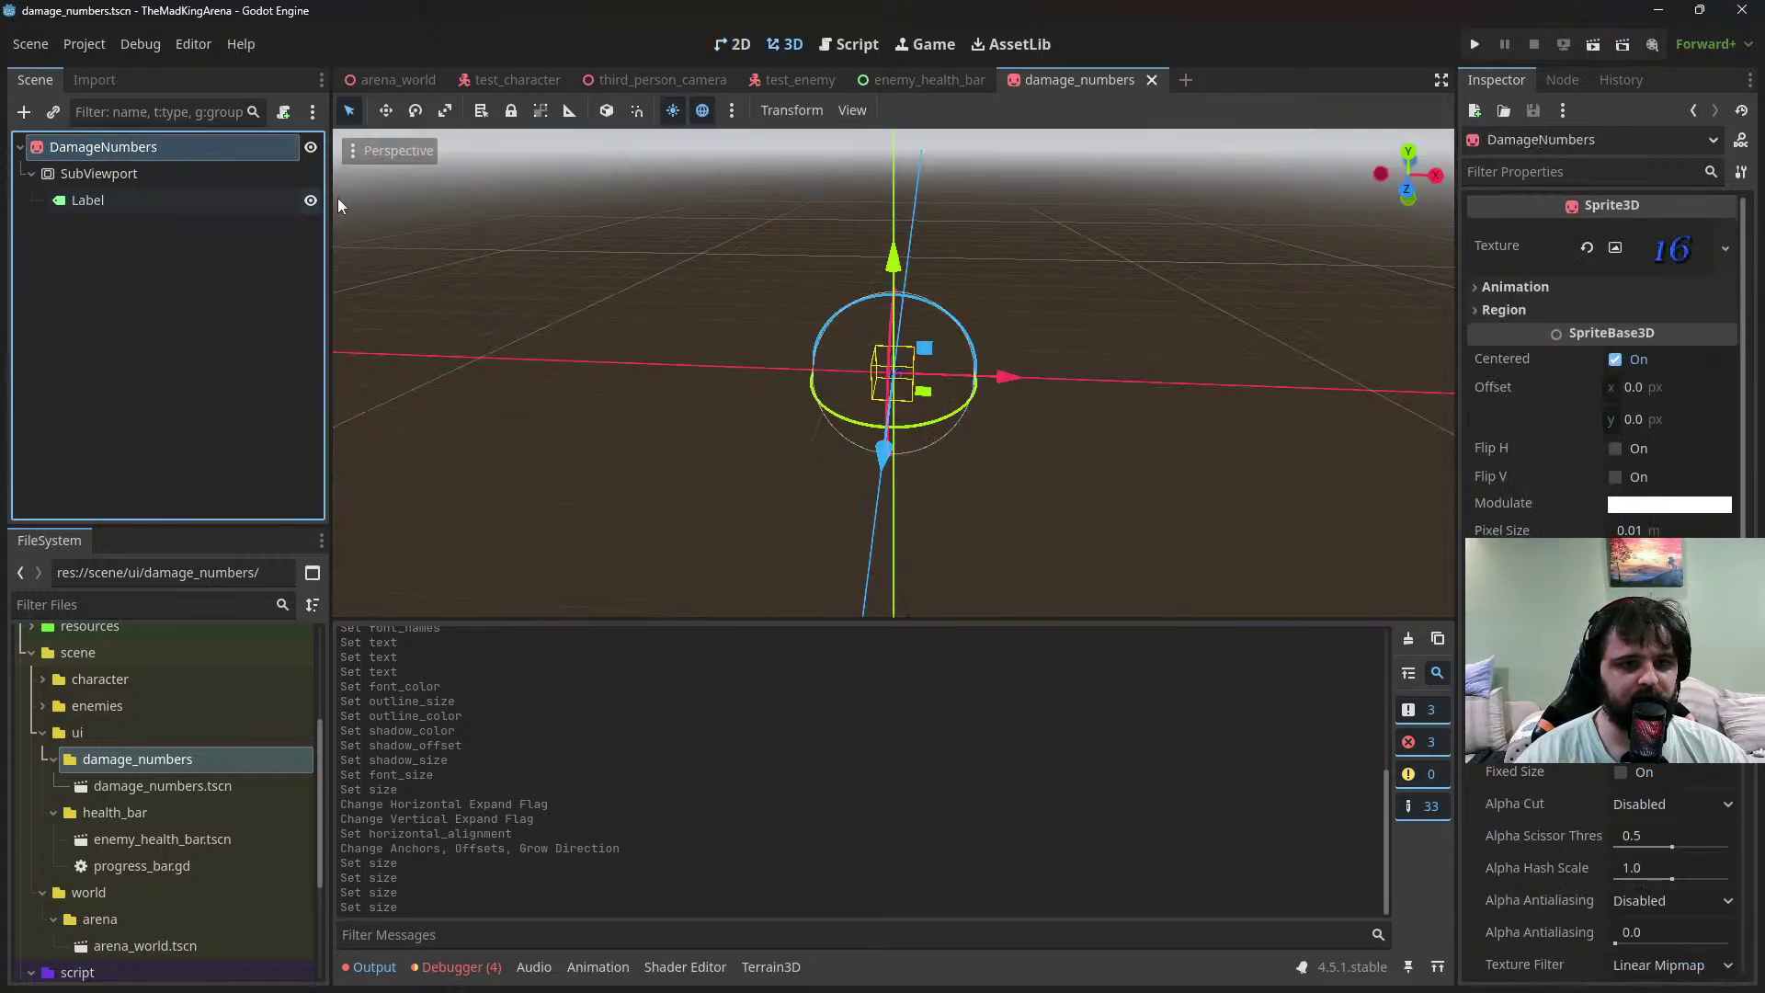
scroll(1041, 432, "down", 3)
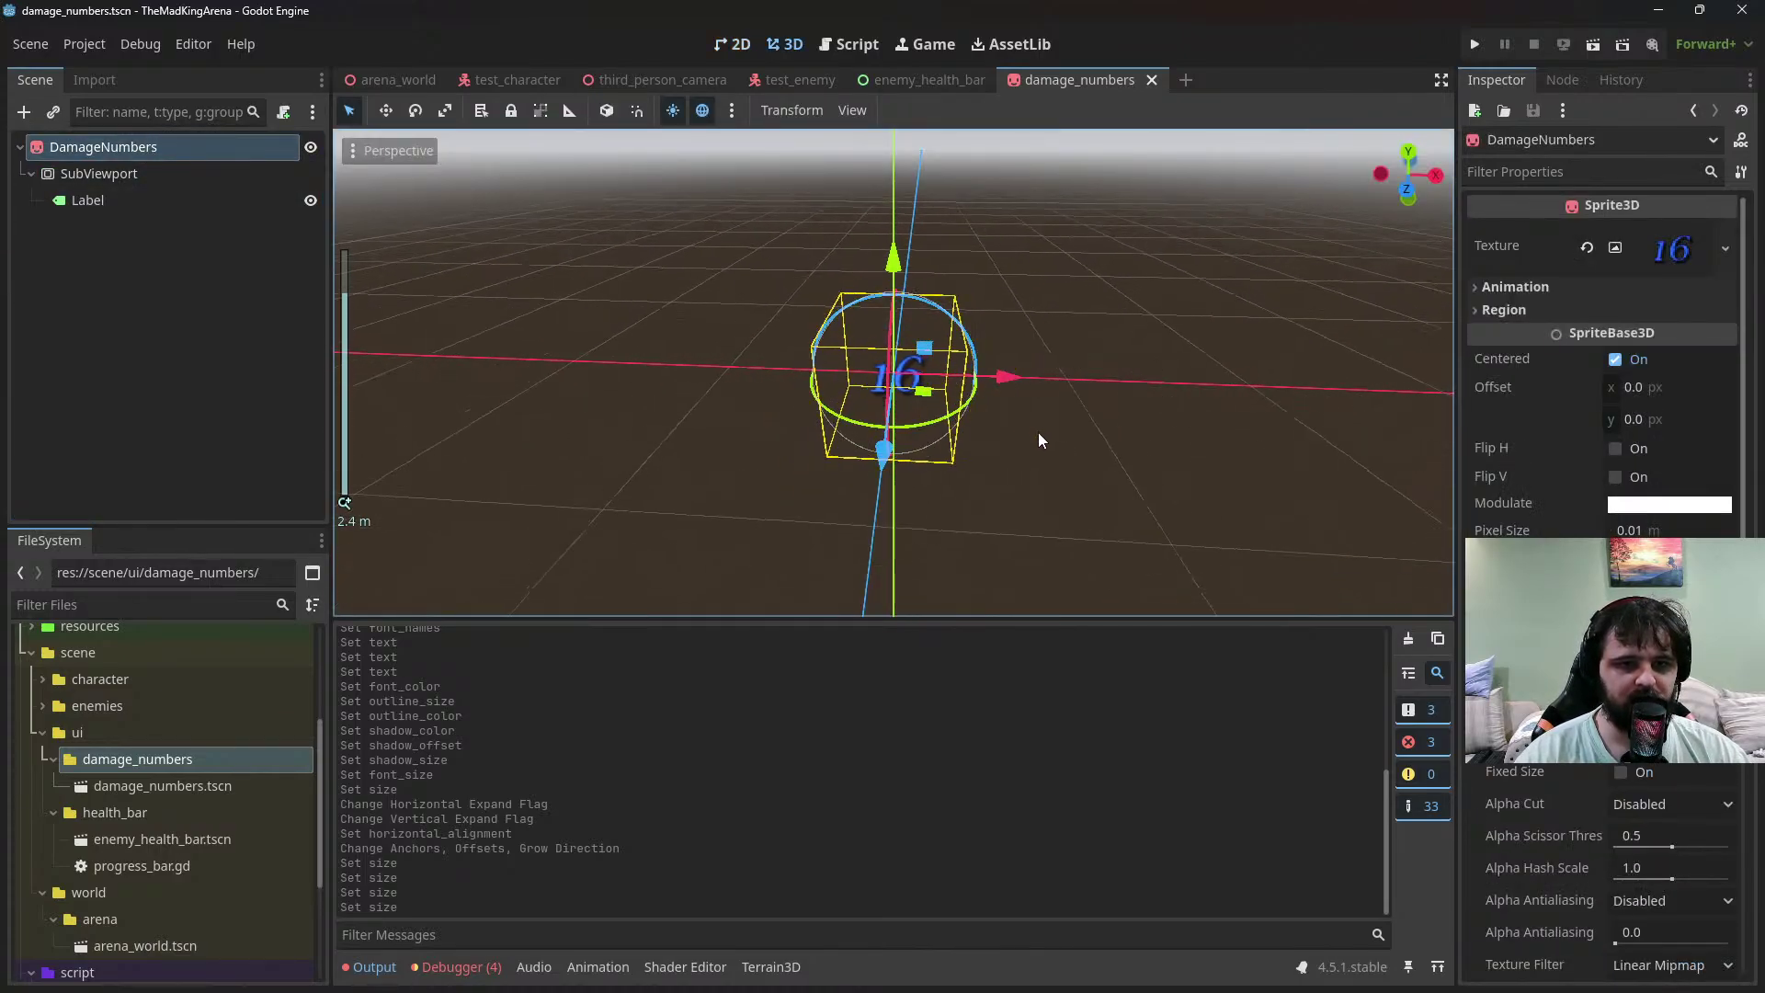
middle_click_drag(1039, 433, 997, 389)
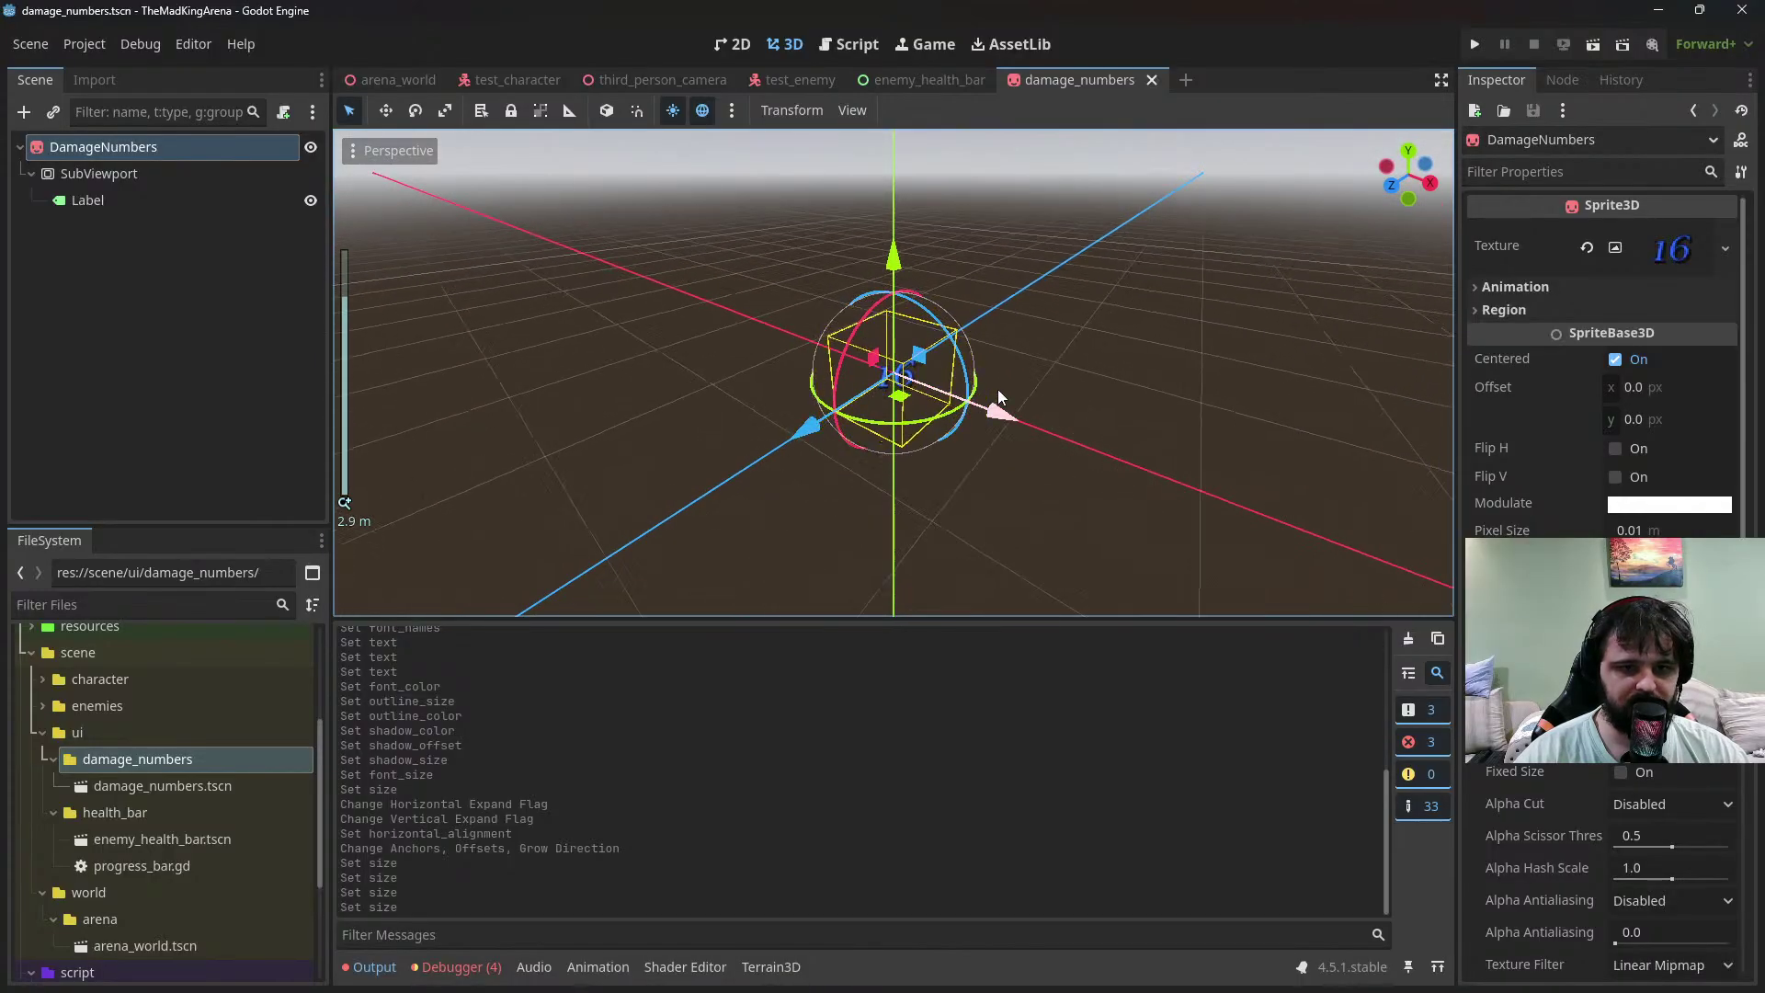
scroll(1028, 393, "down", 3)
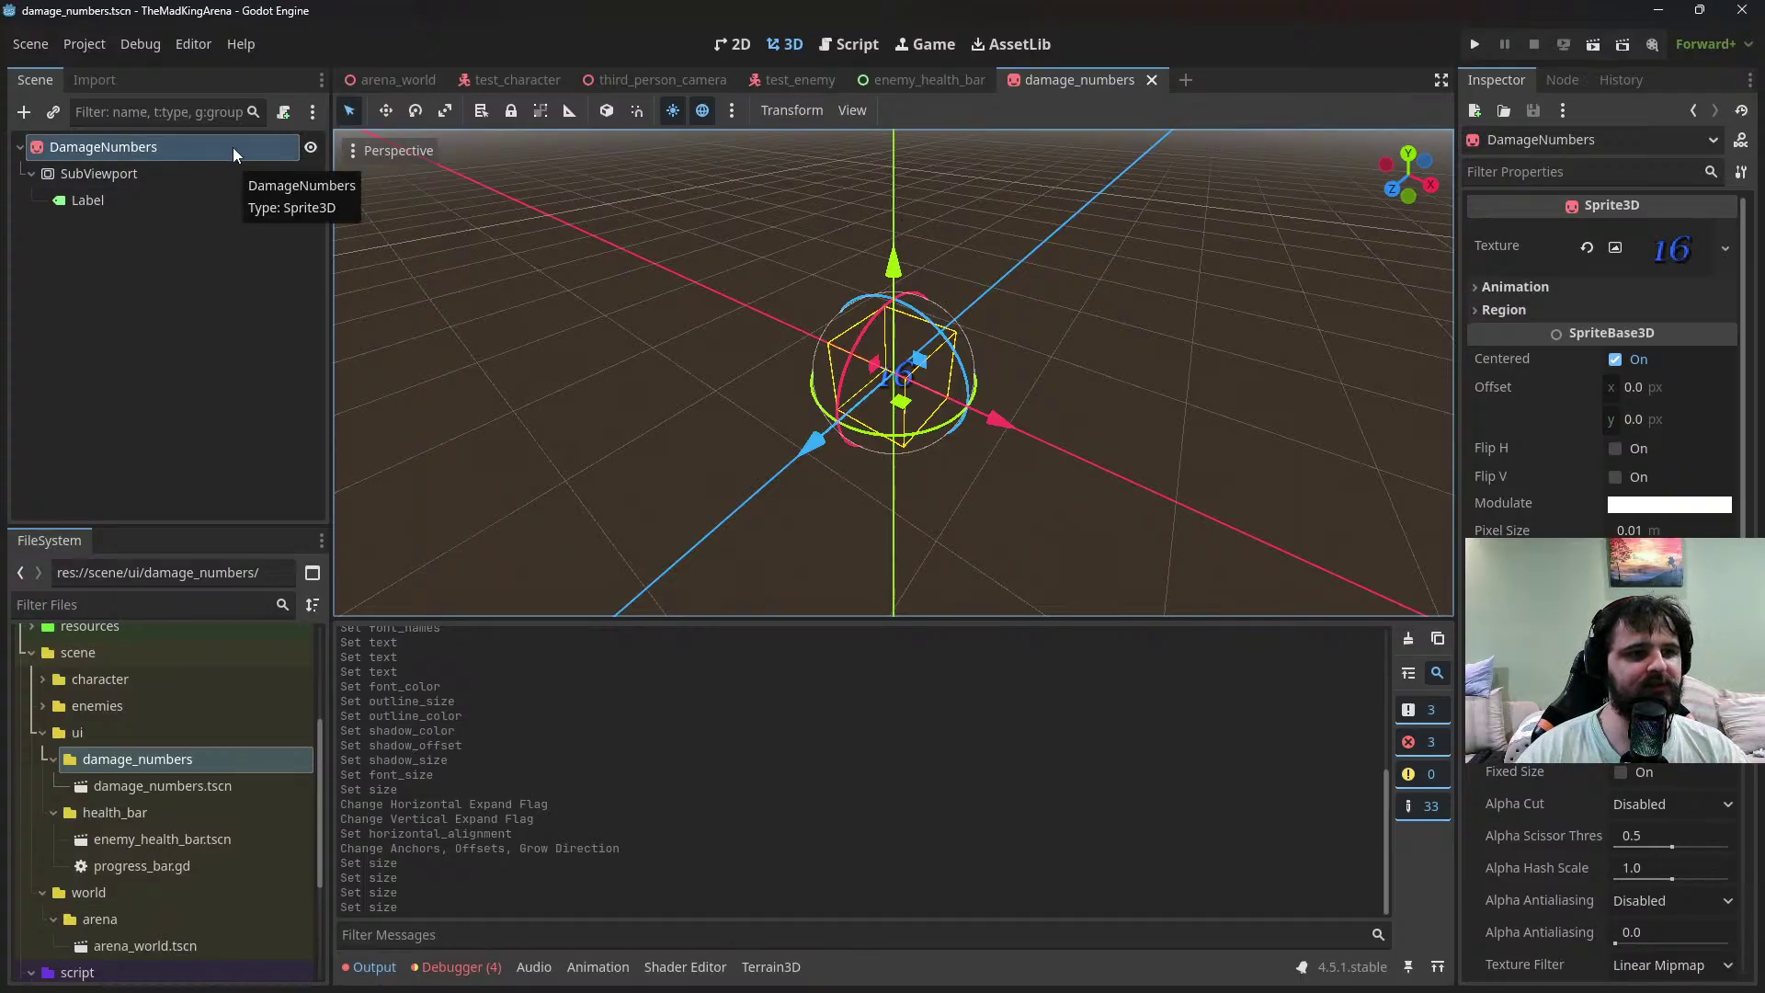
left_click(283, 111)
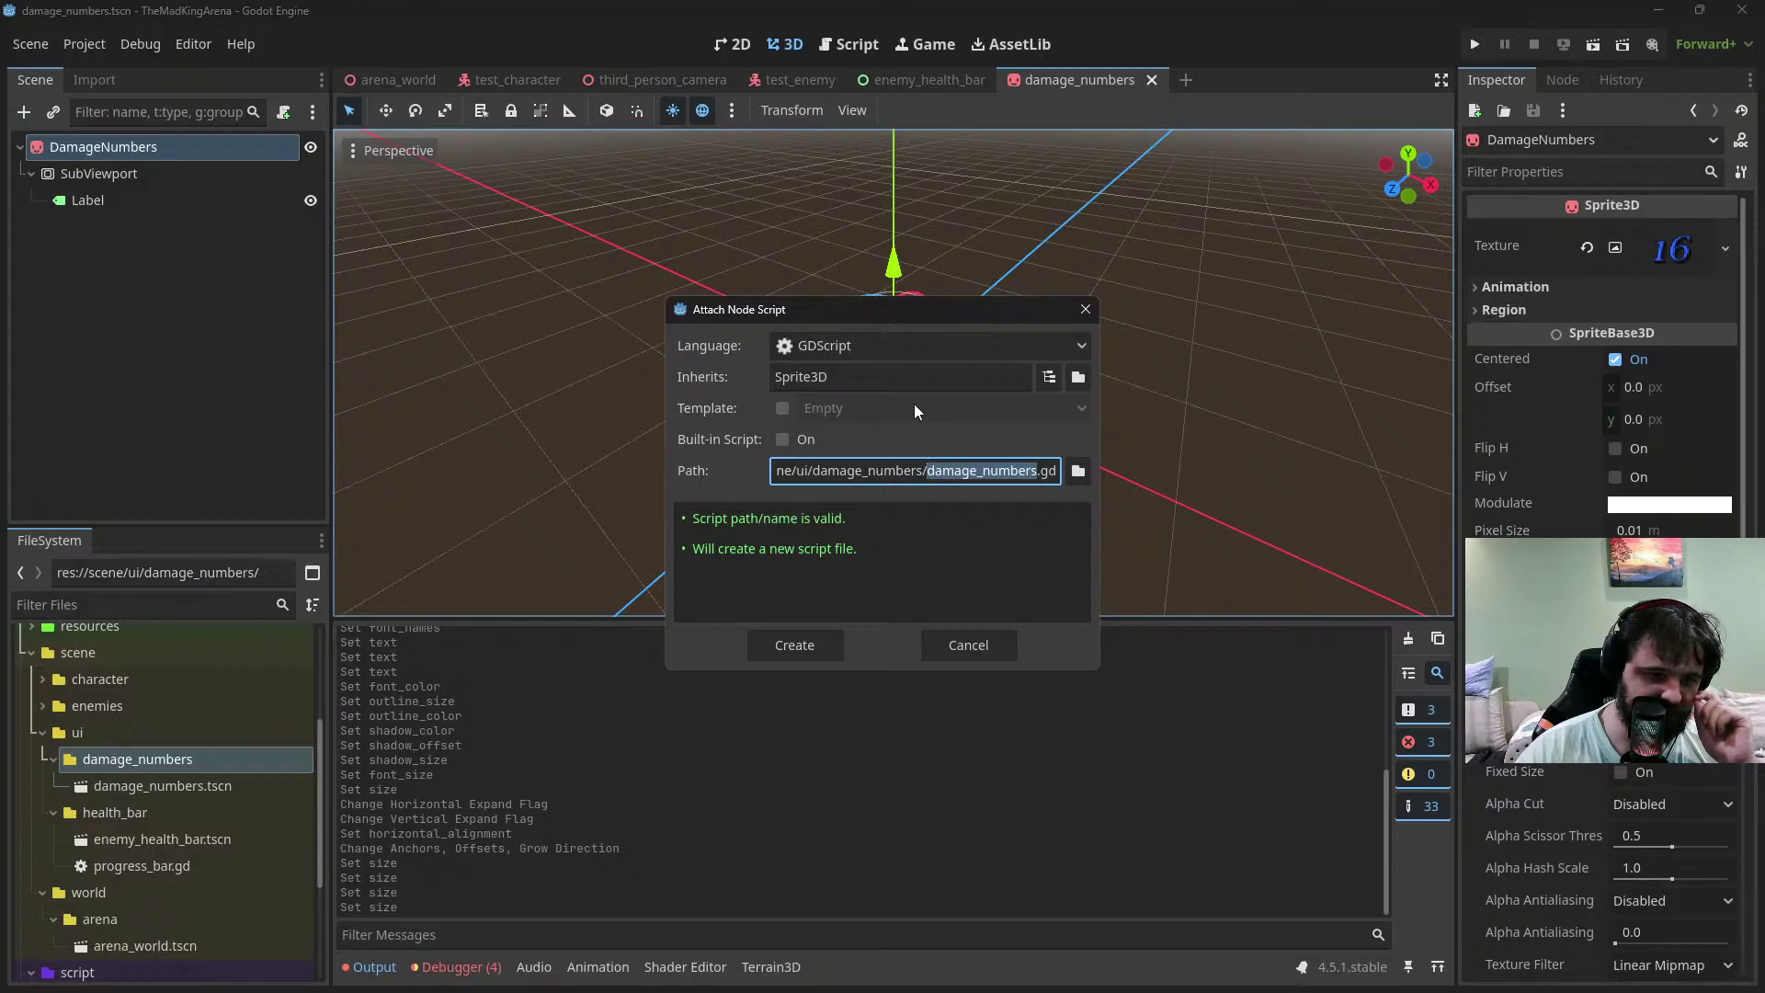
left_click(1084, 311)
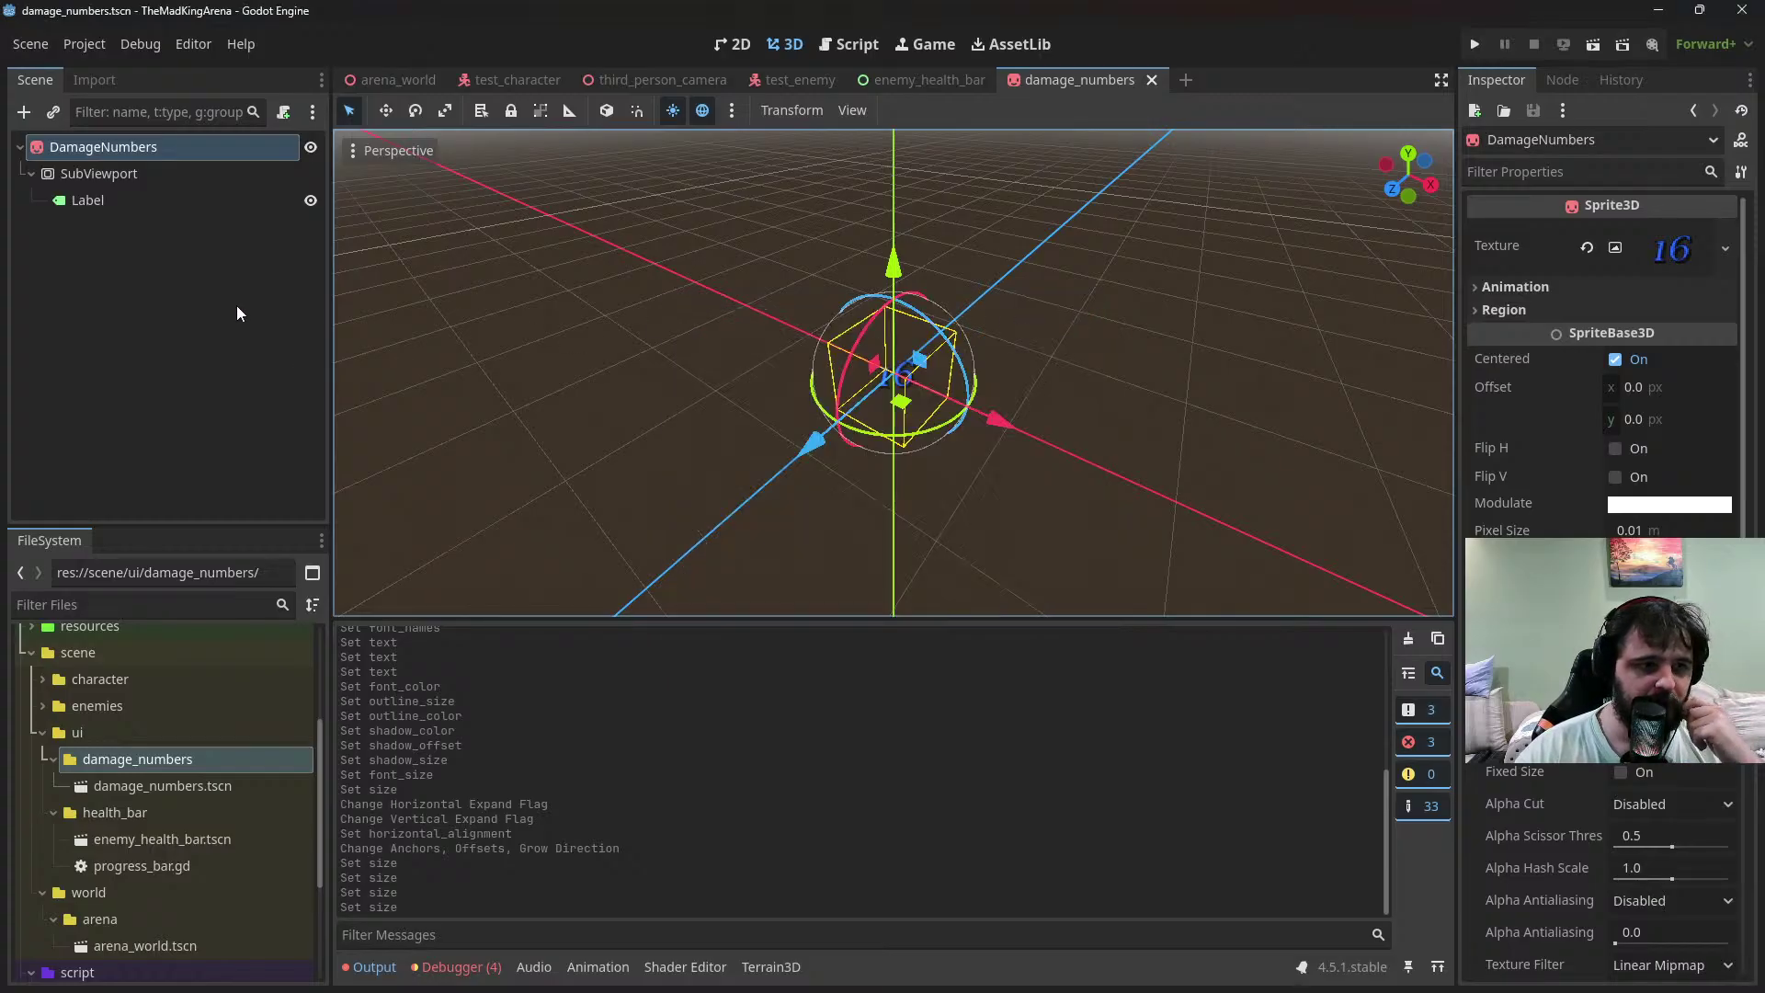
Add an AnimationPlayer node as a child of the DamageNumbers root node
right_click(164, 148)
left_click(272, 189)
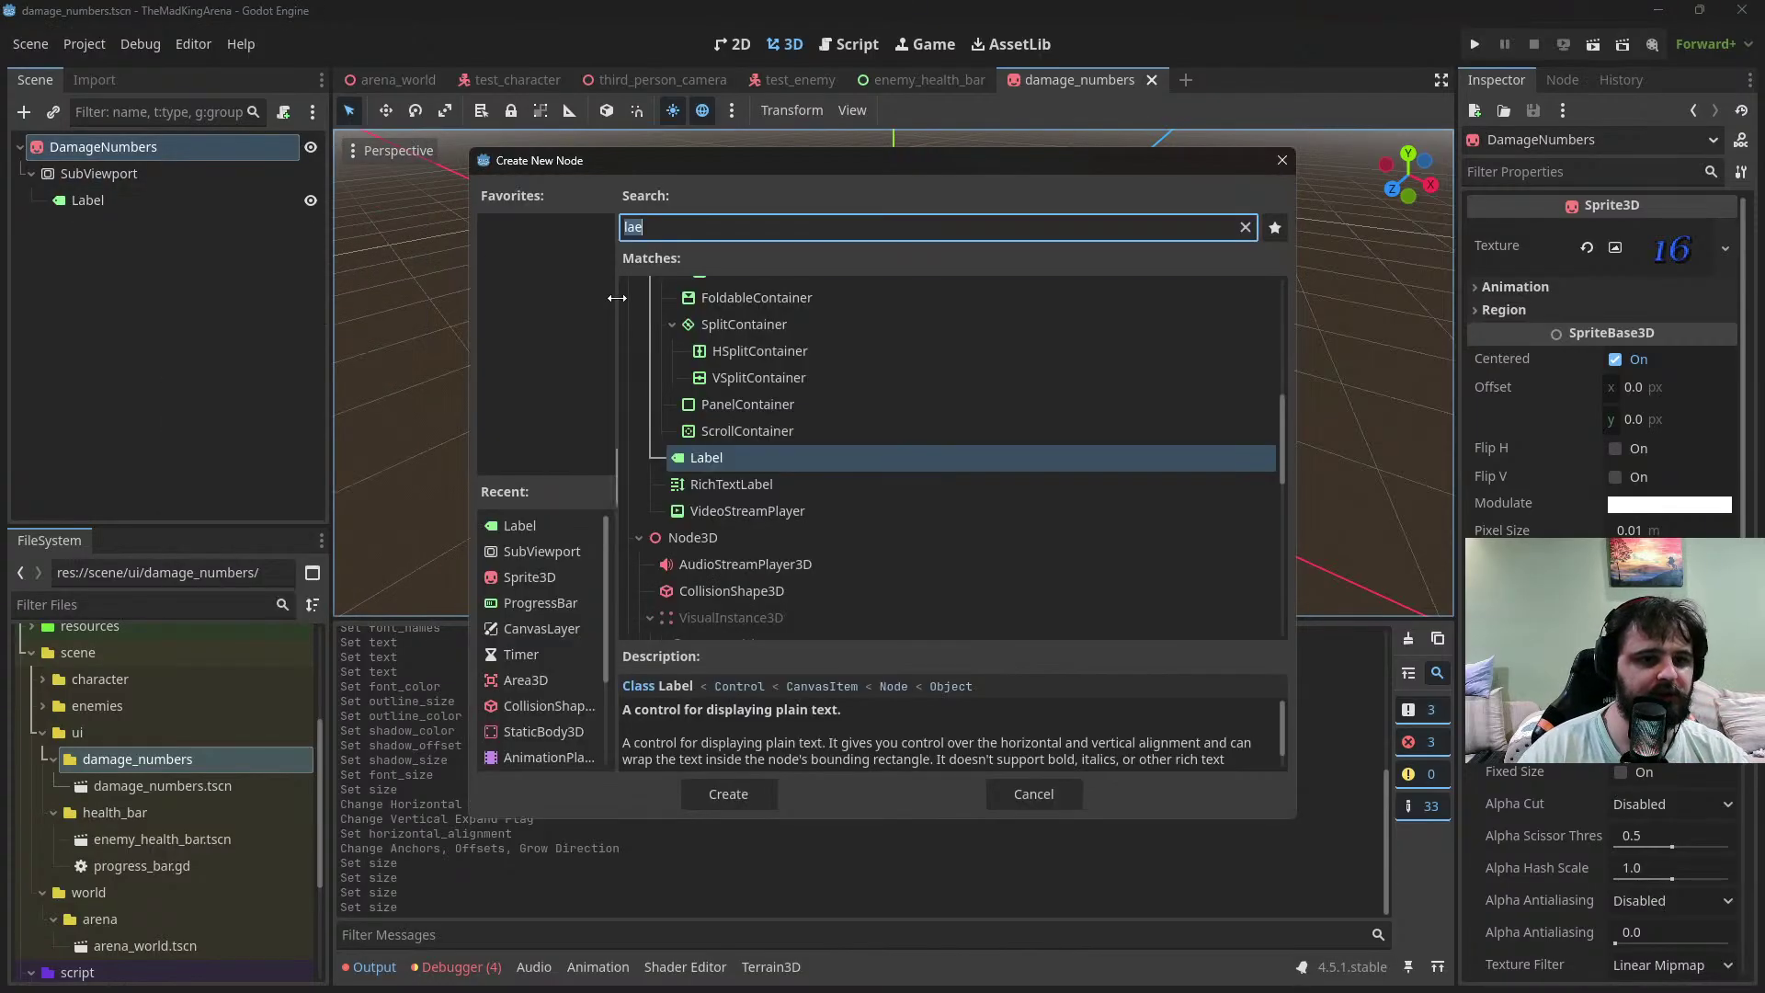
type("anima")
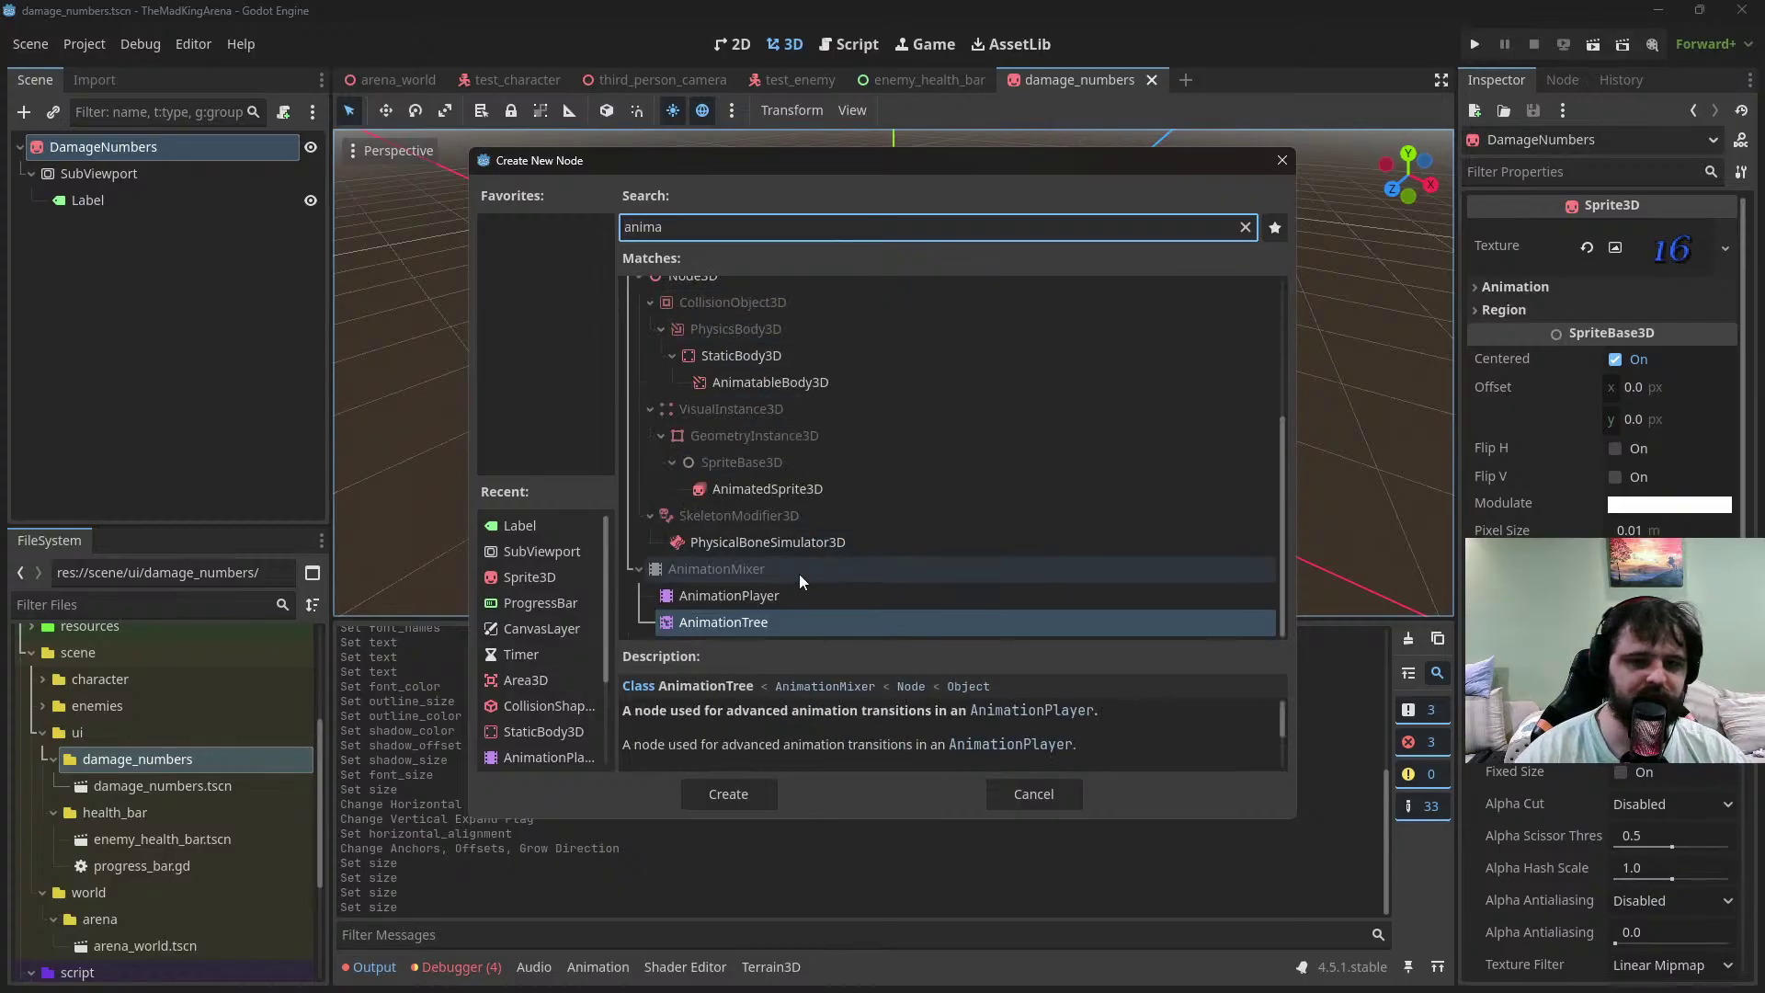
double_click(769, 596)
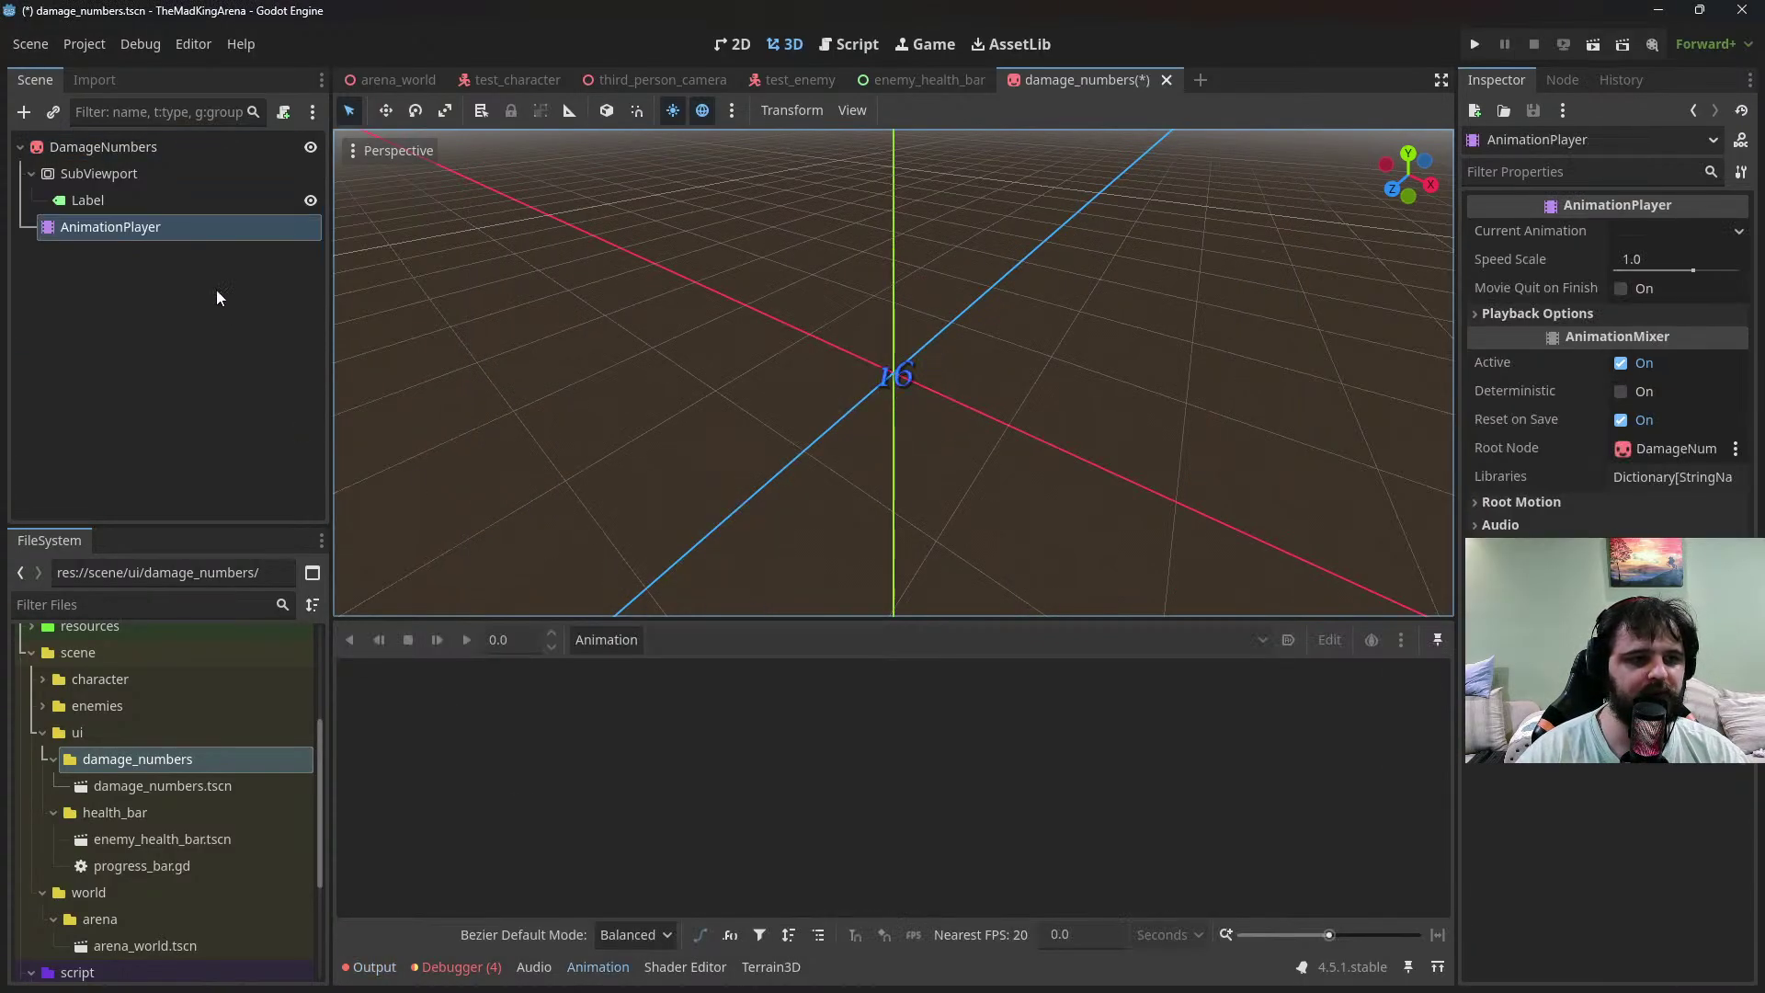
Create a new animation named spawn in the AnimationPlayer
left_click(616, 638)
left_click(649, 668)
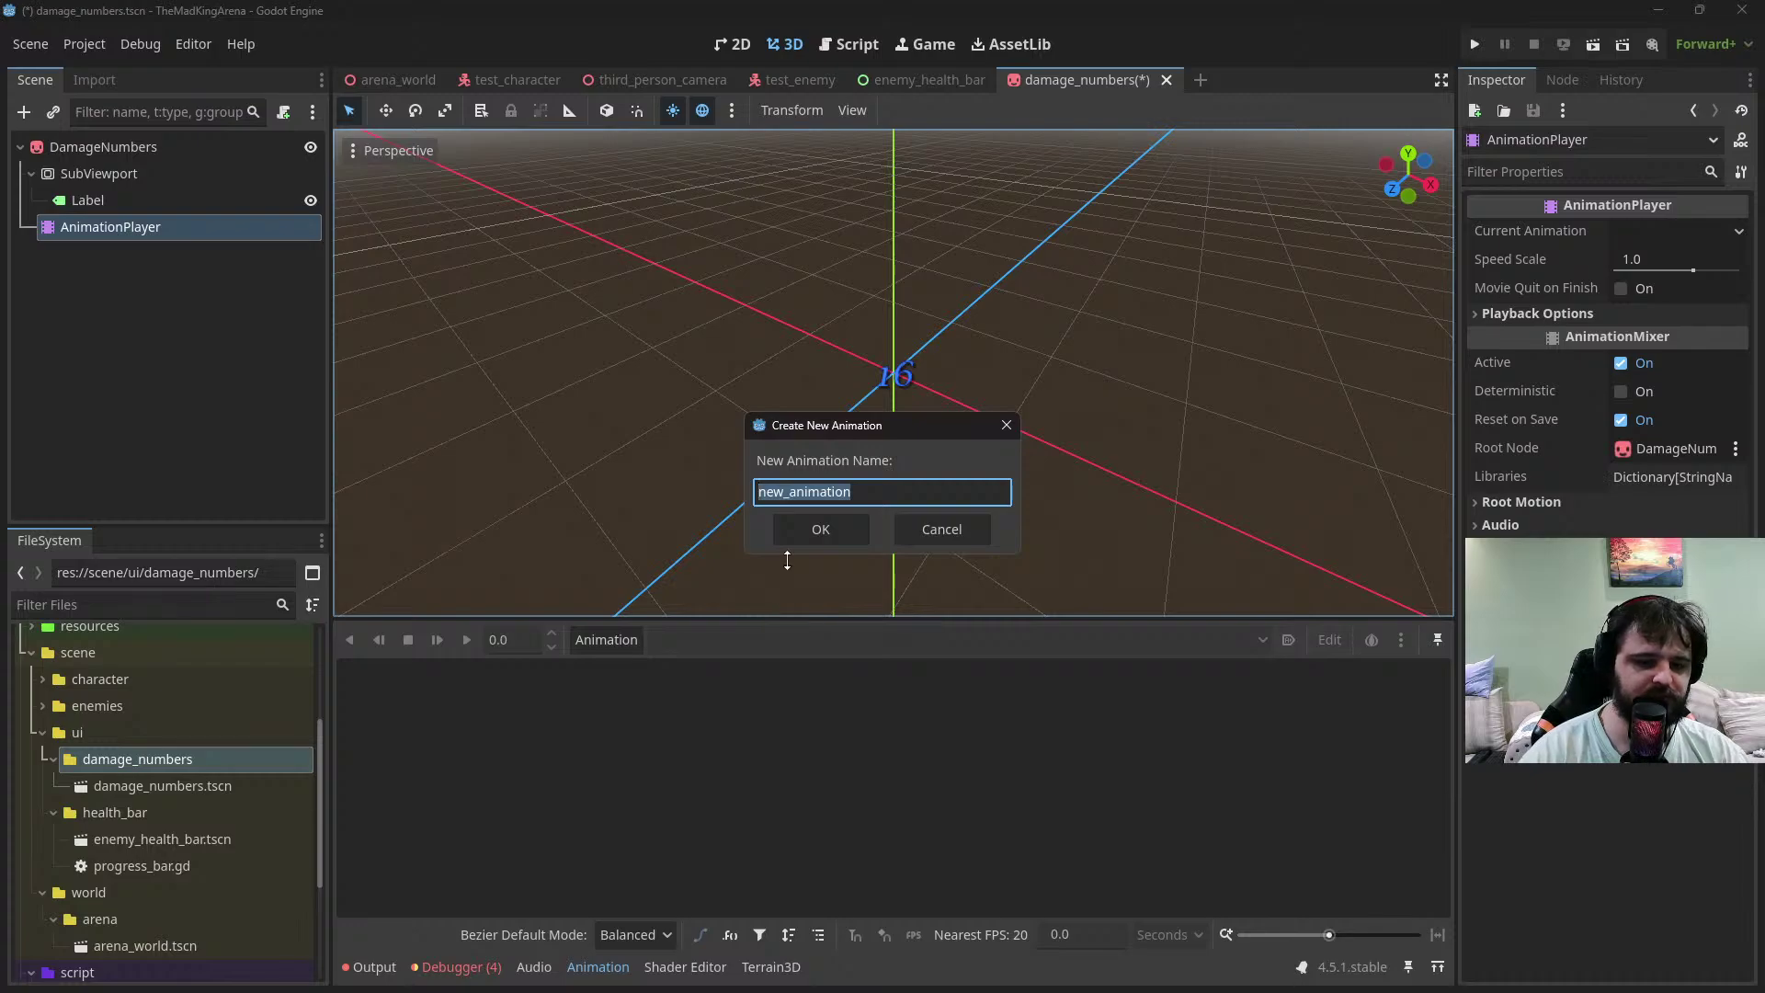
type("spawn")
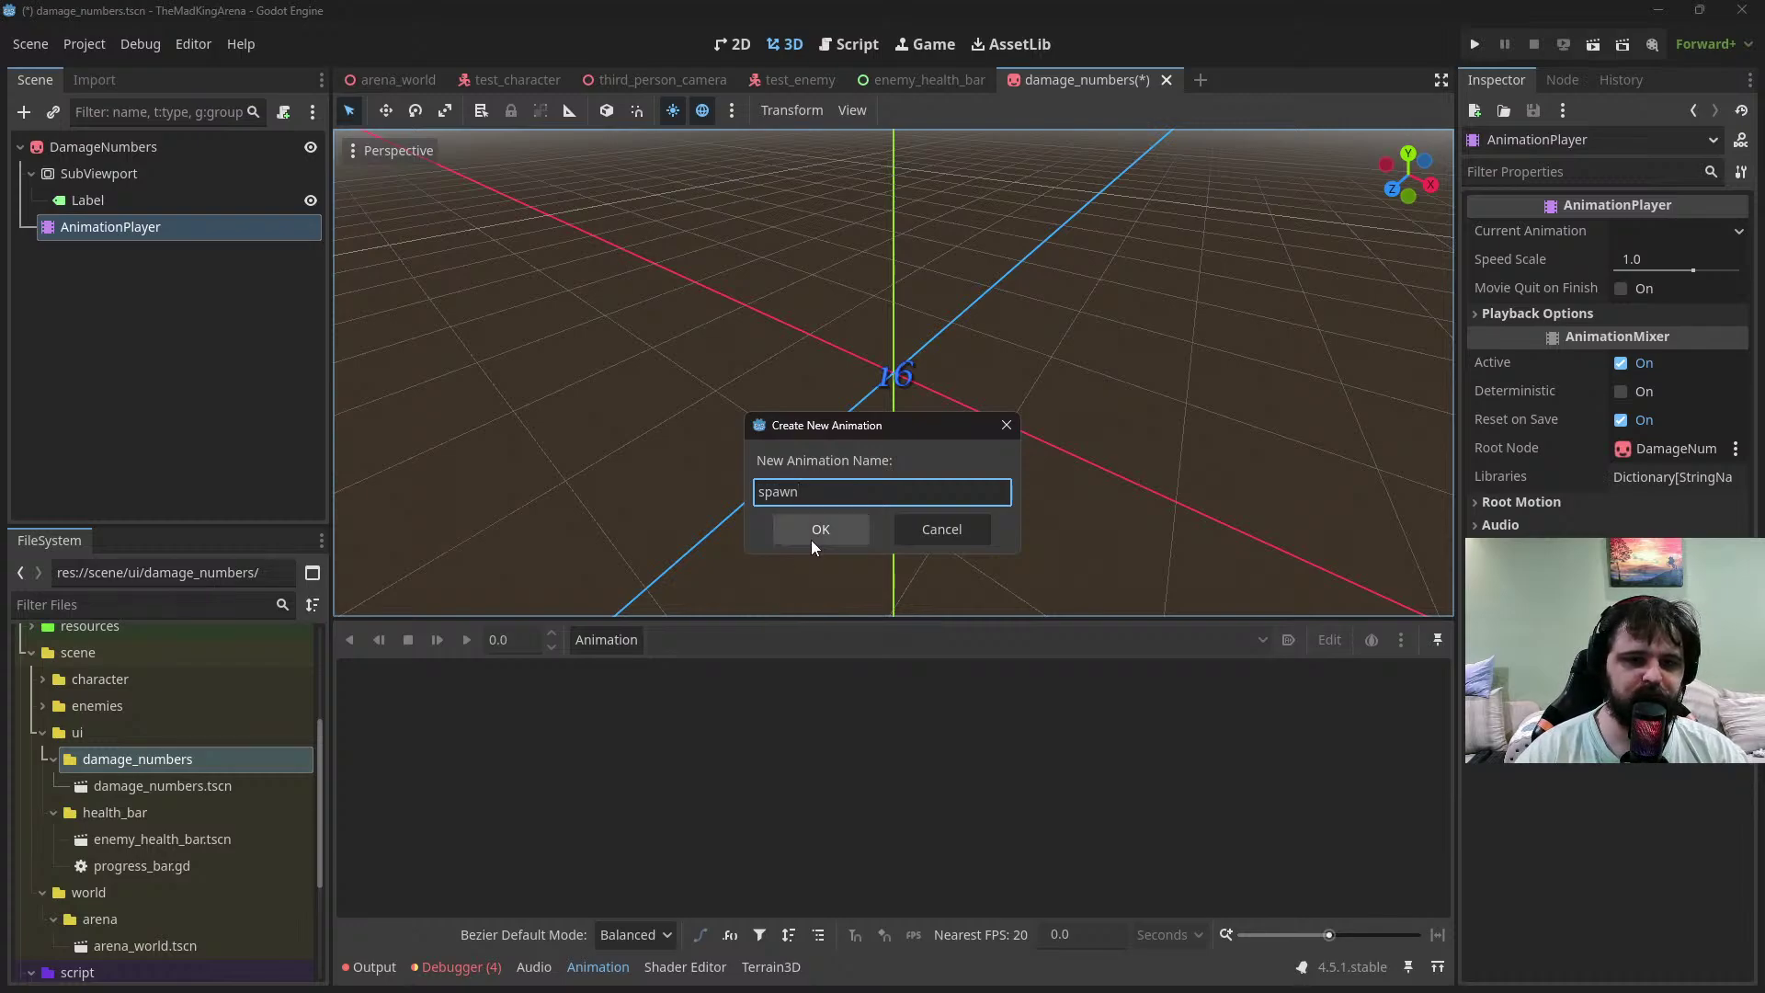
left_click(814, 536)
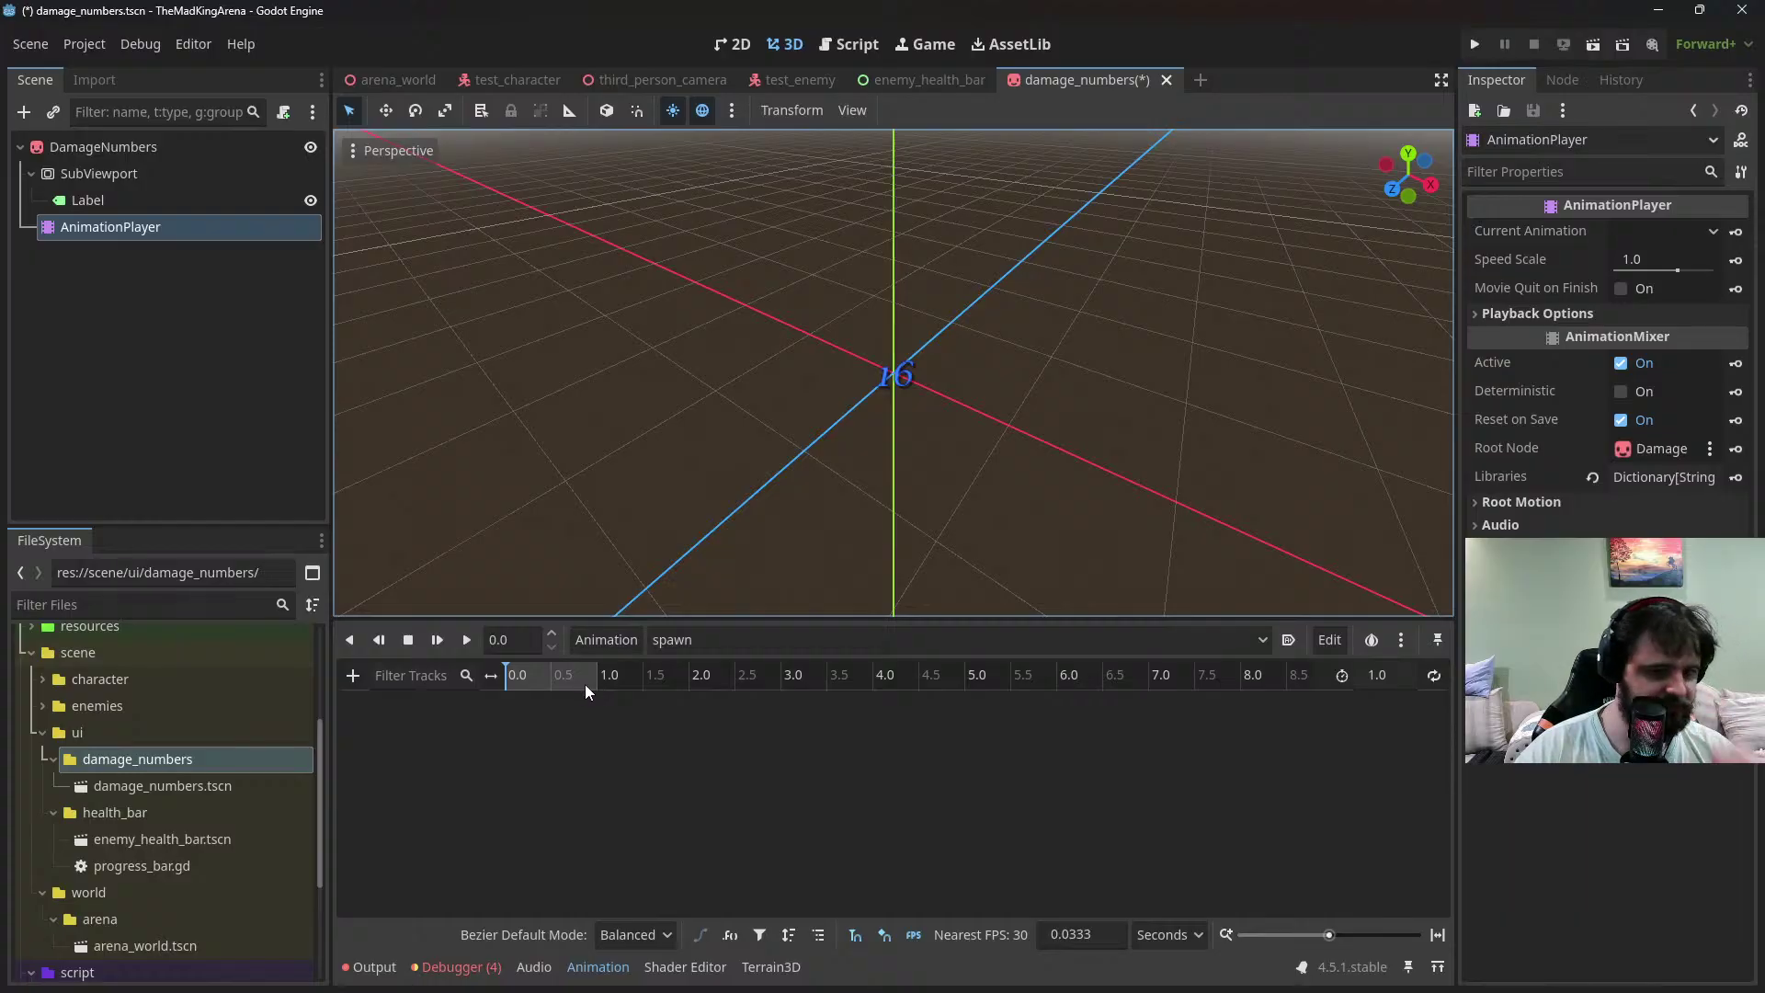
Set the spawn animation's length to 0.35 seconds and its timeline snap step to 0.05 seconds
left_click(1388, 674)
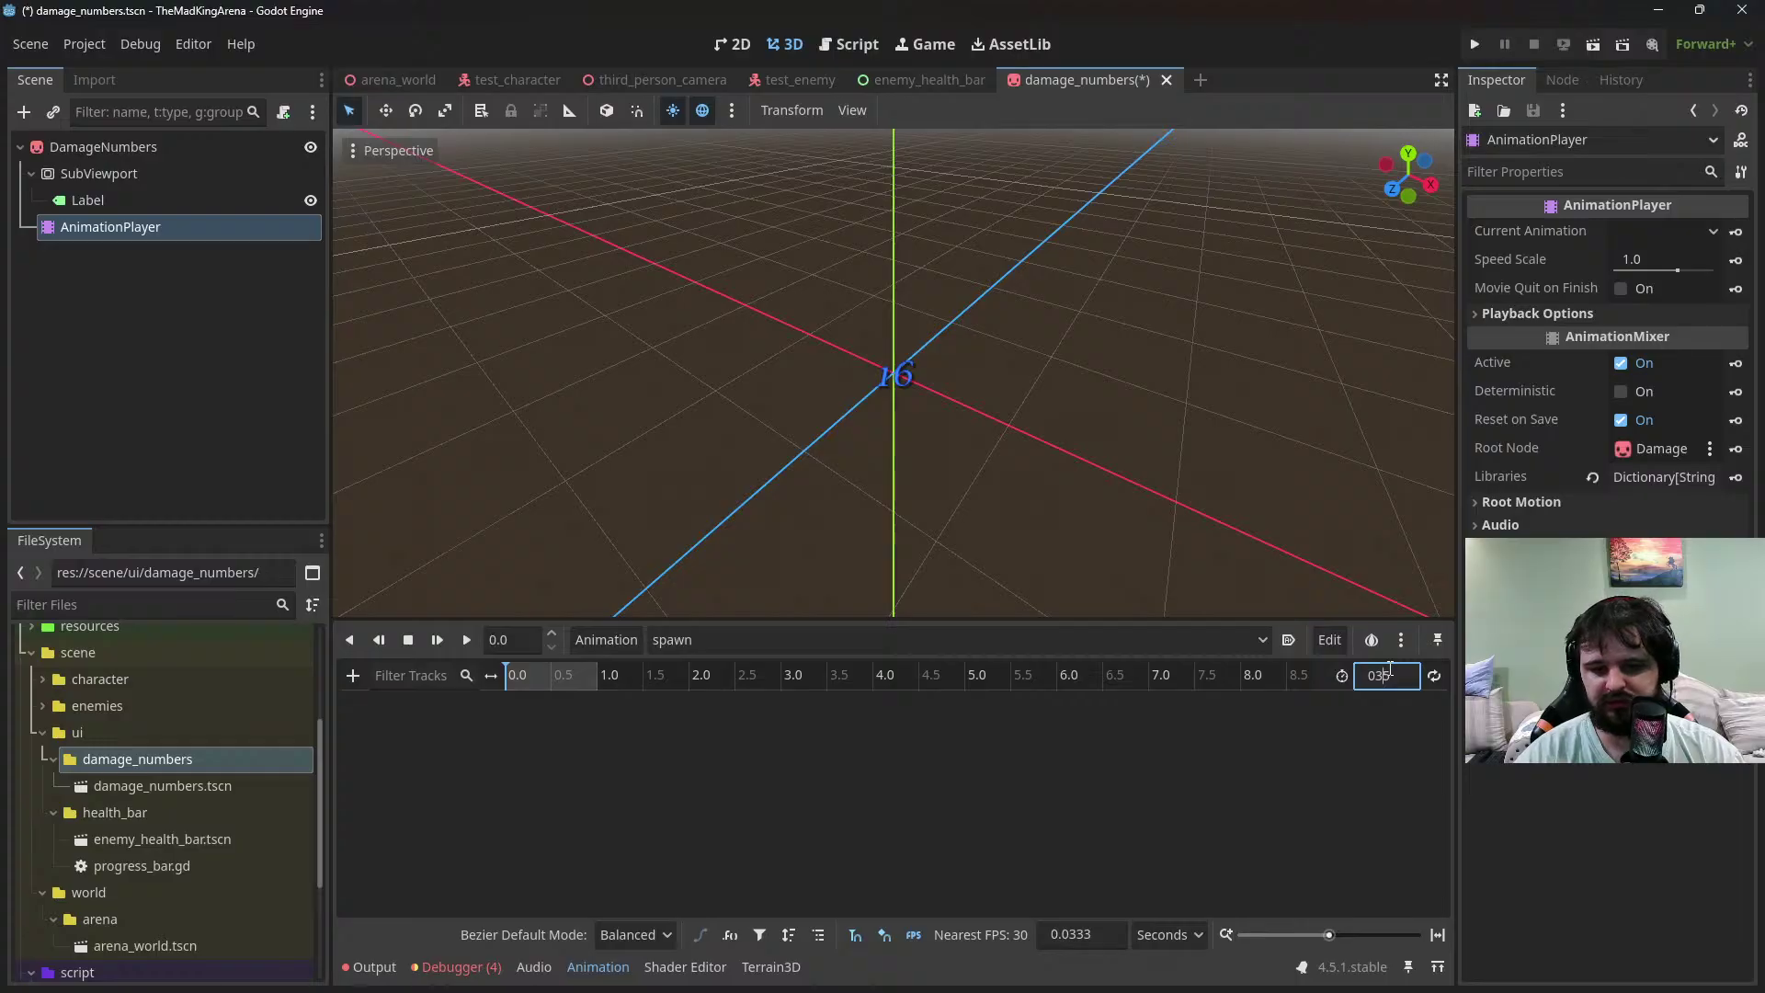
key("Return")
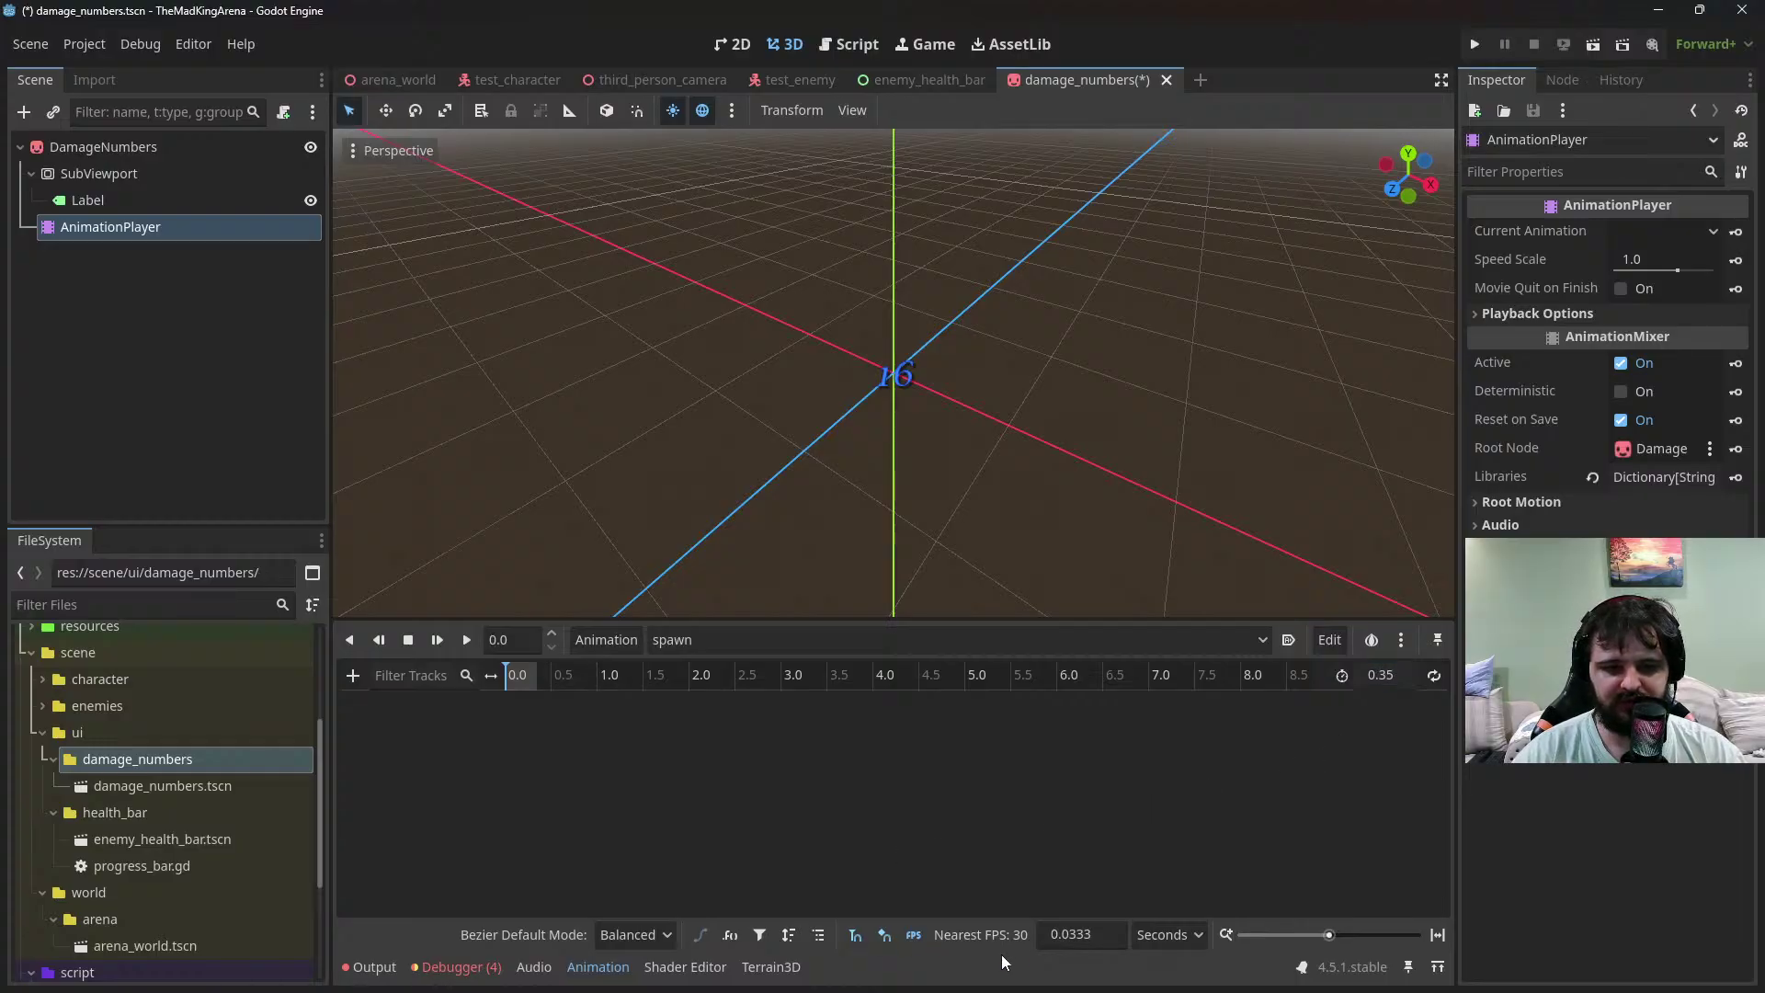
left_click(1108, 935)
type("0.0")
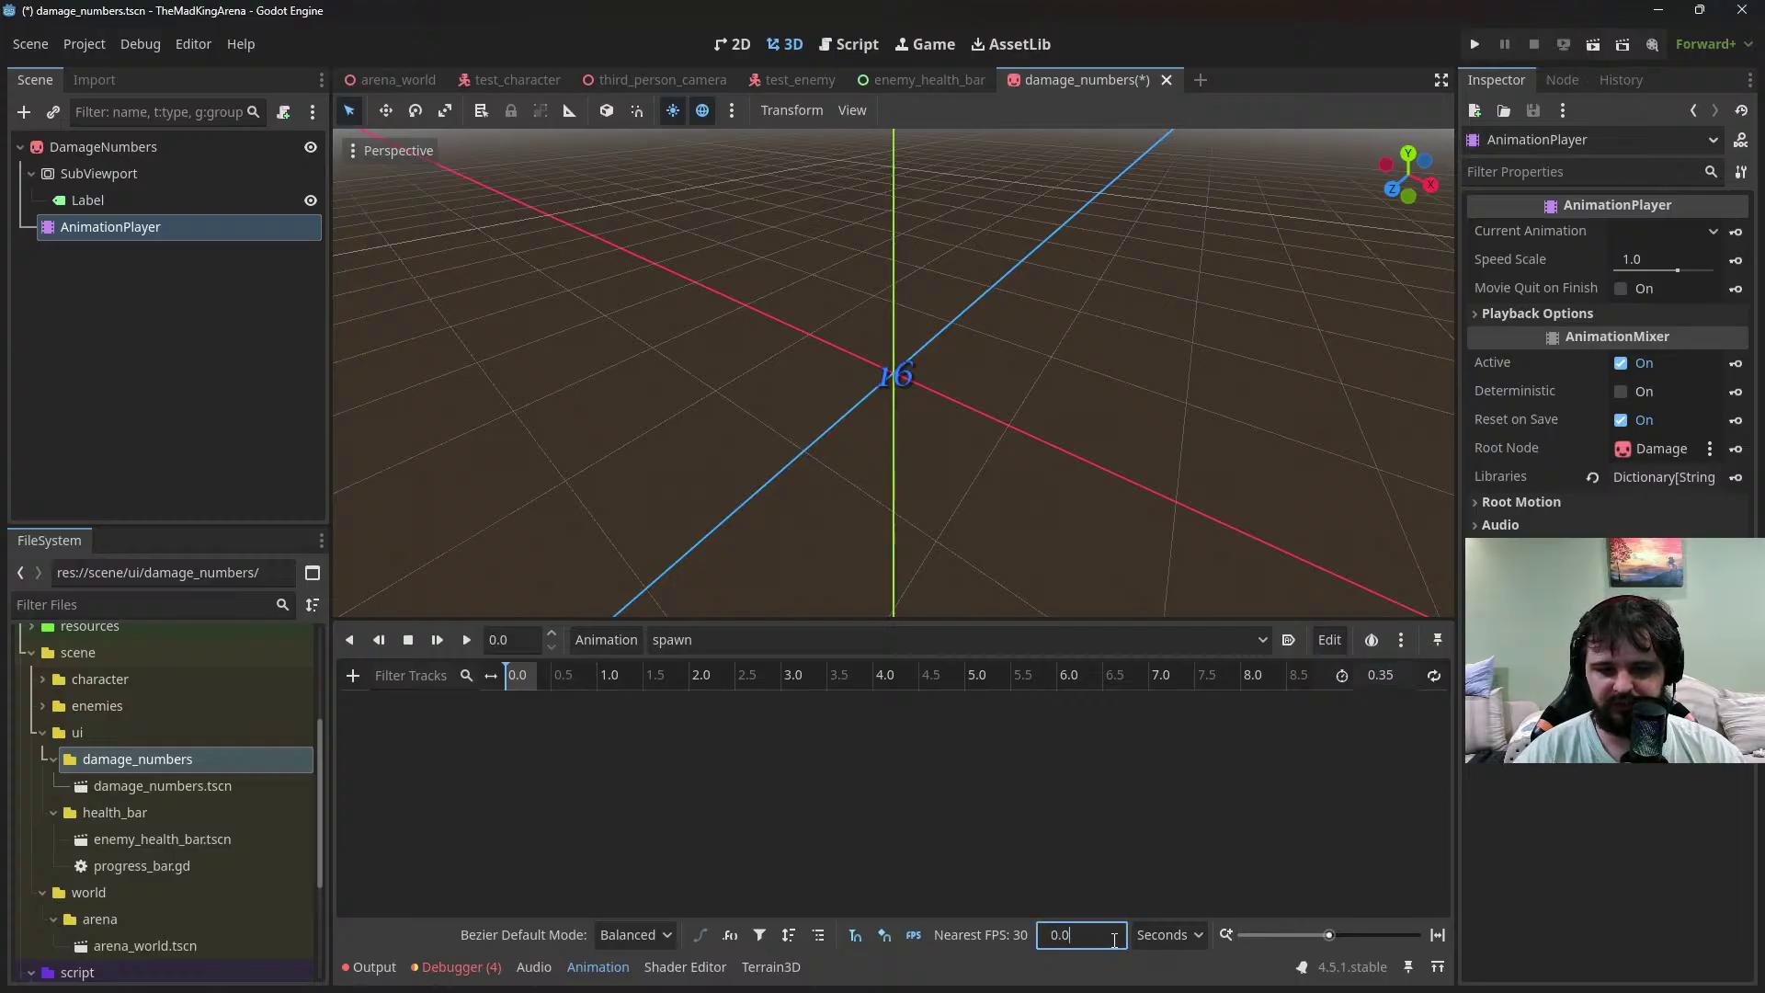
type("5")
Review the sprite, billboard and rendering properties of the DamageNumbers root node
left_click(105, 171)
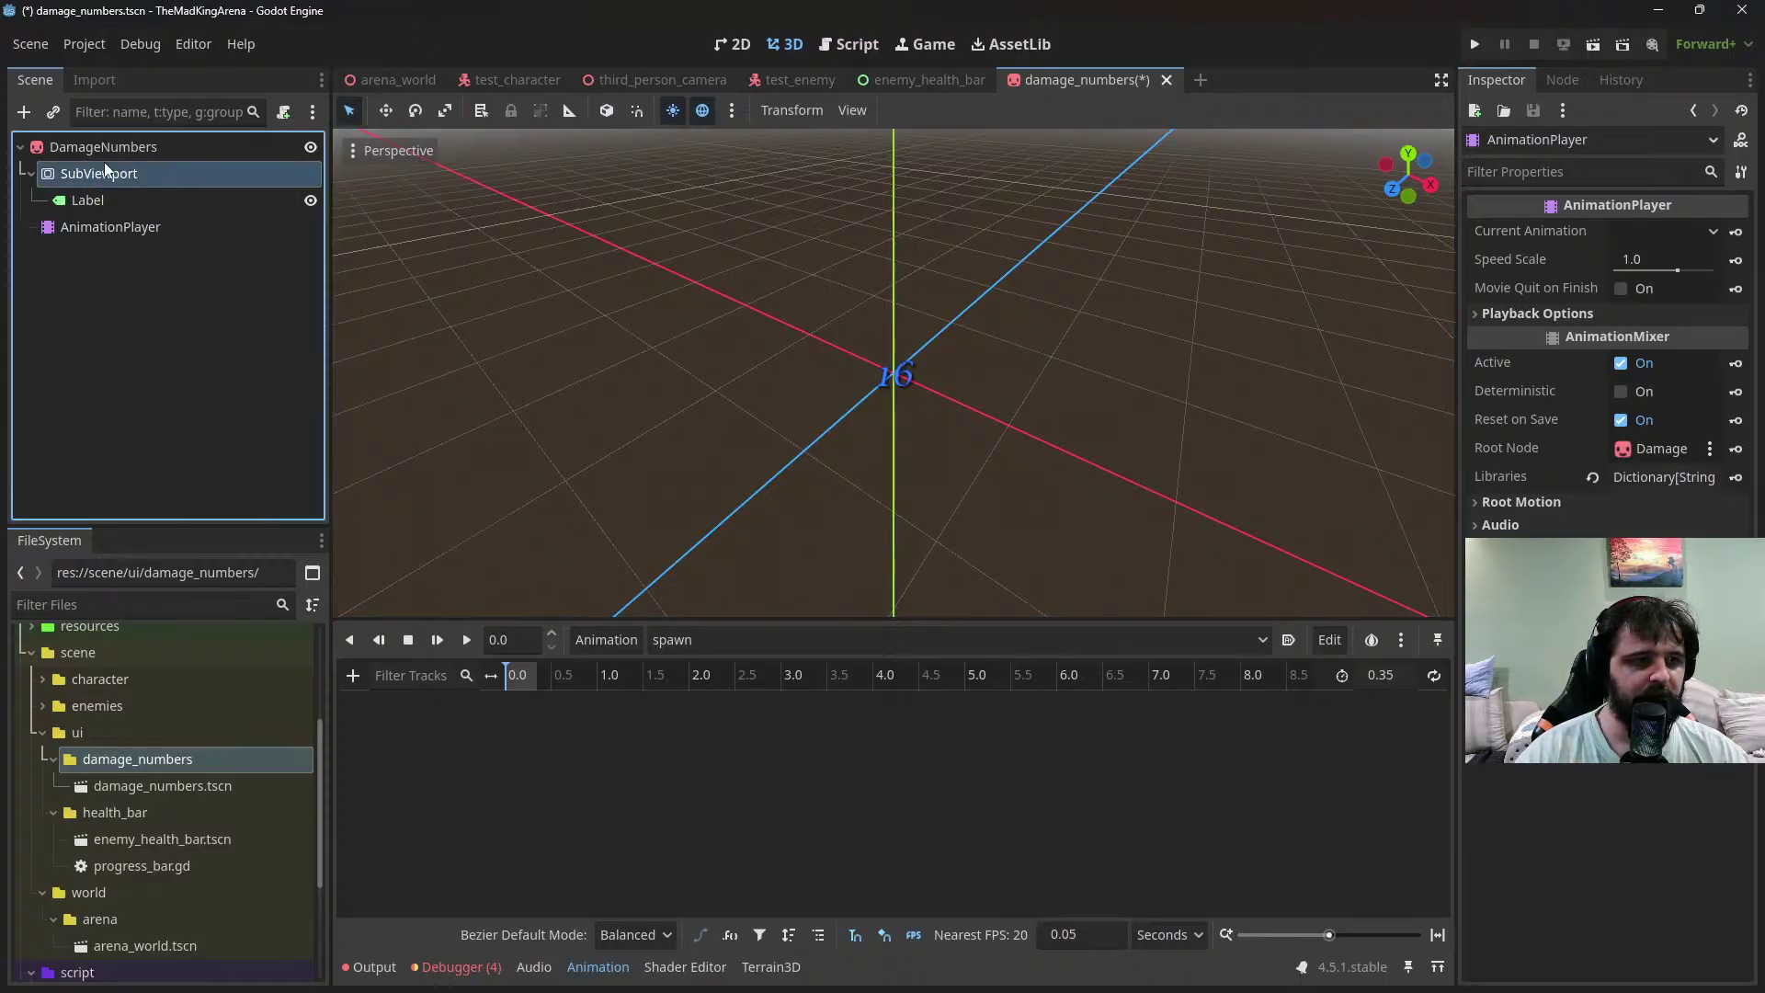
left_click(142, 149)
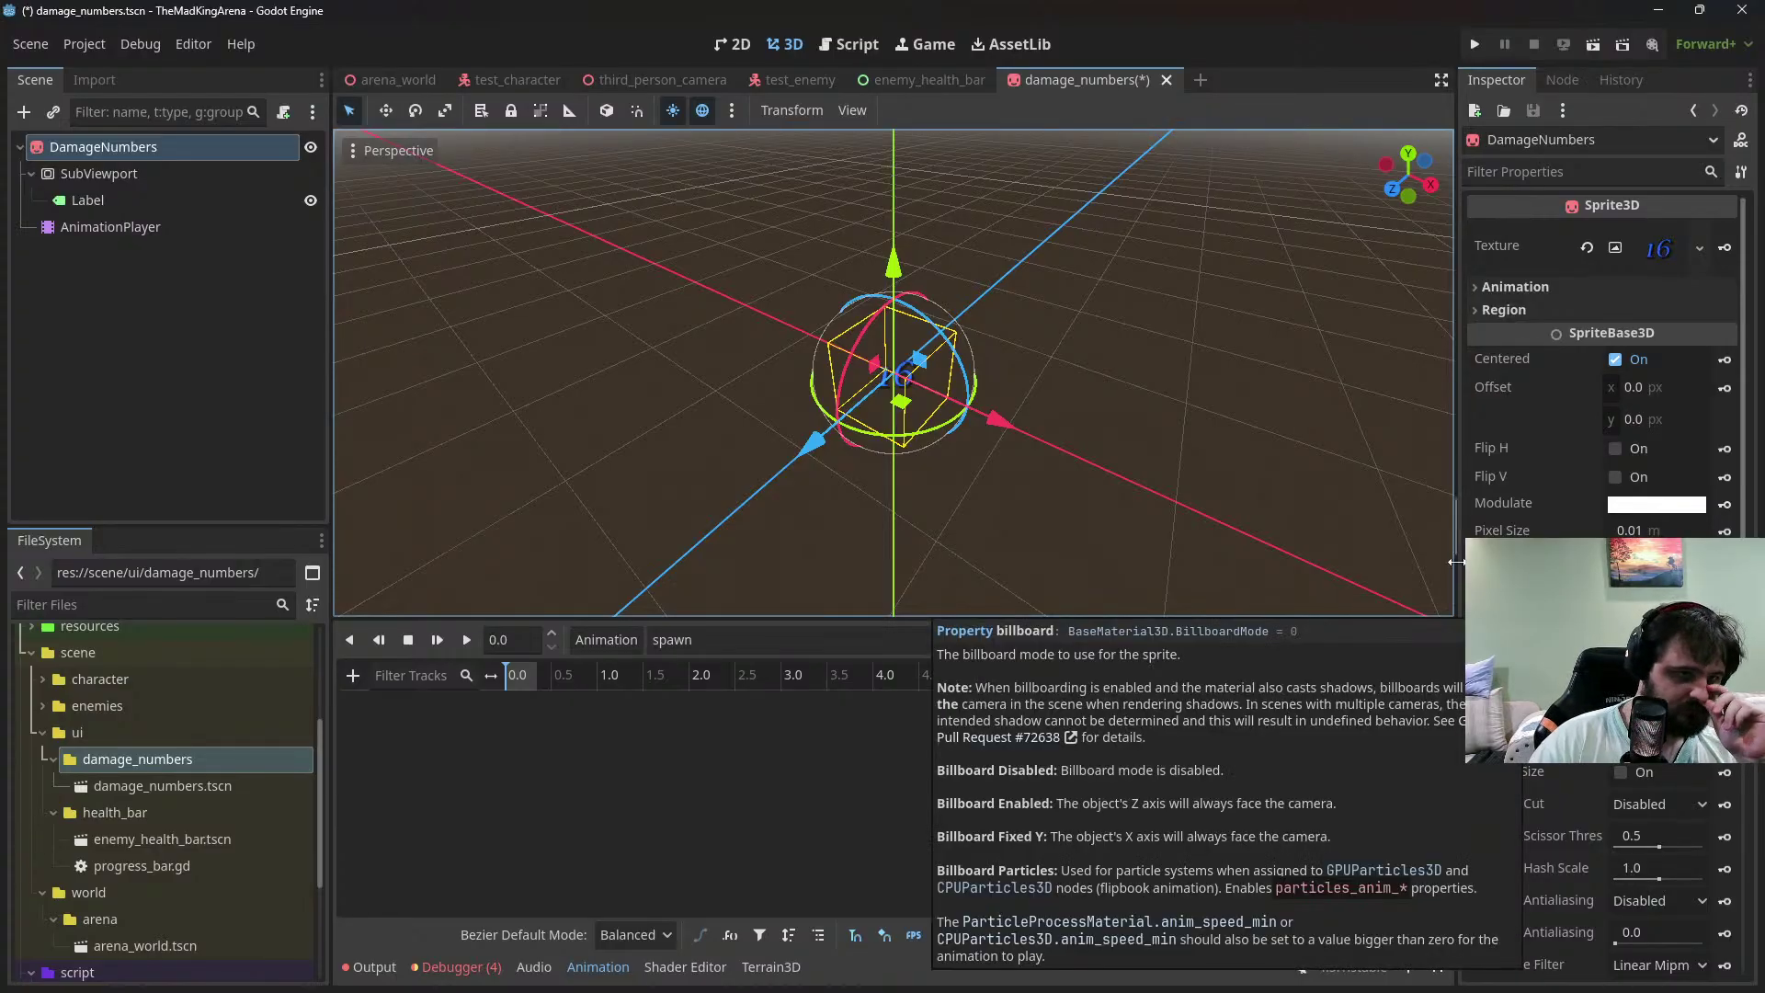
scroll(1580, 531, "down", 5)
scroll(1580, 531, "up", 3)
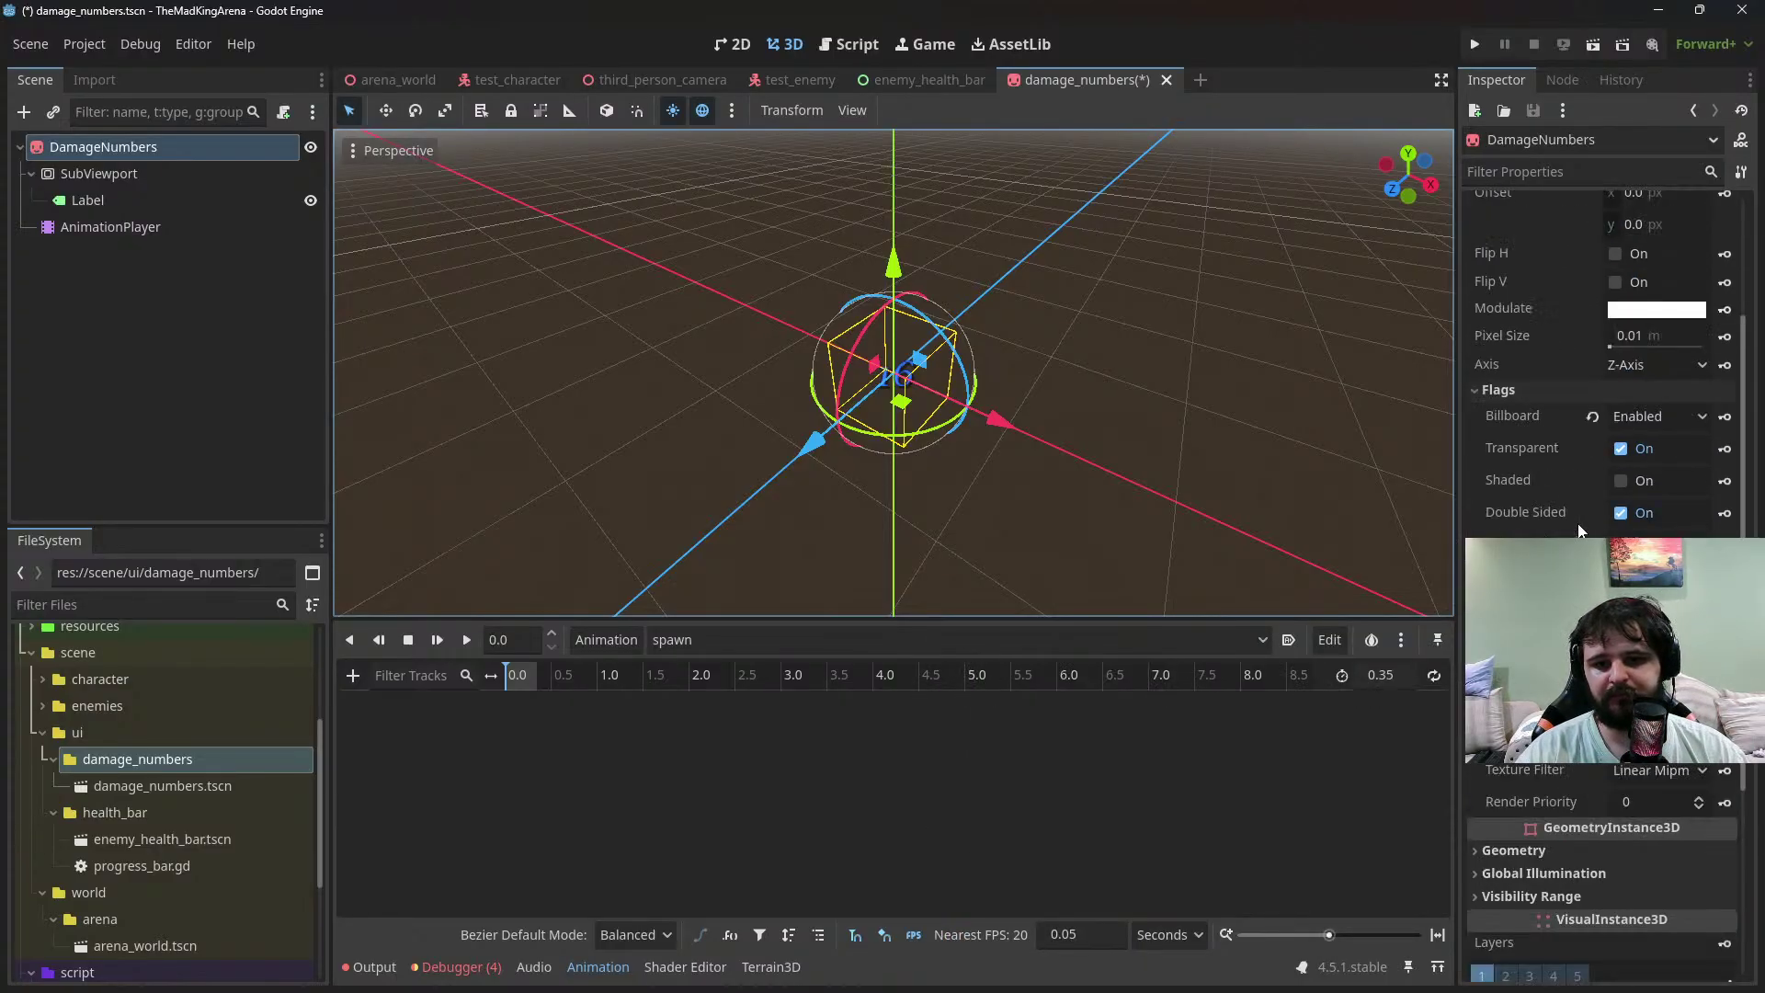
scroll(1524, 467, "down", 4)
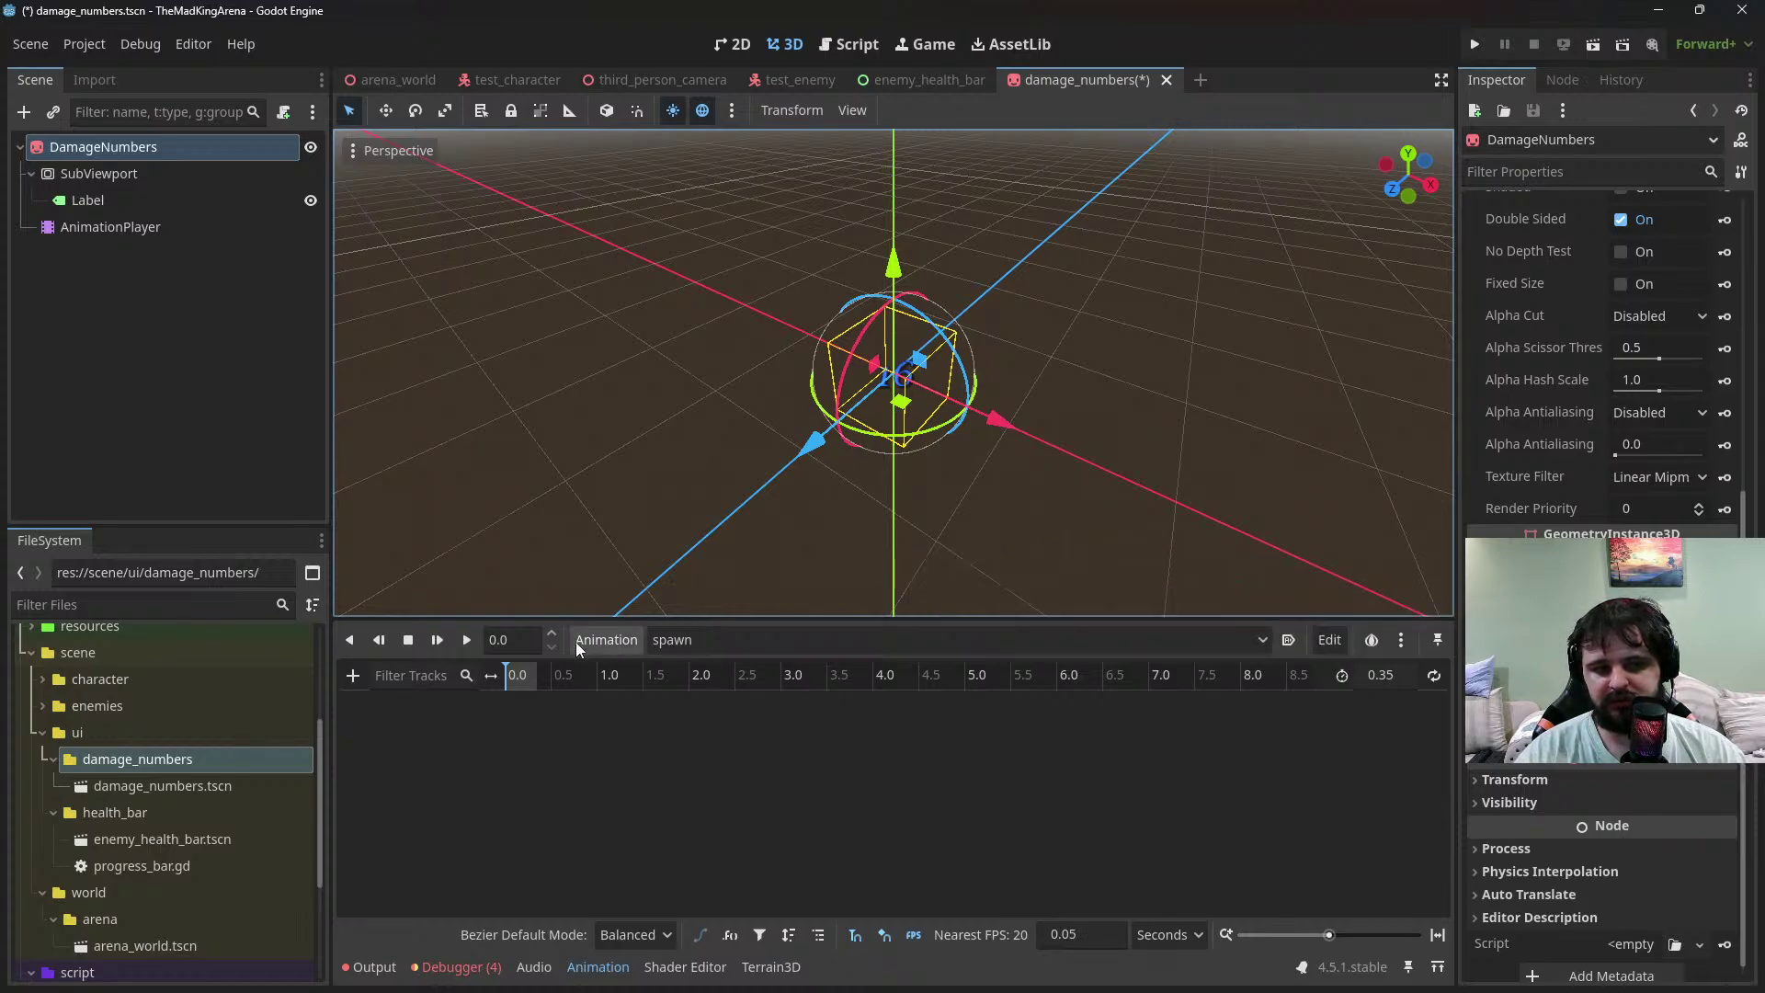
Delete the AnimationPlayer node from the damage numbers scene
left_click(140, 227)
key("Delete")
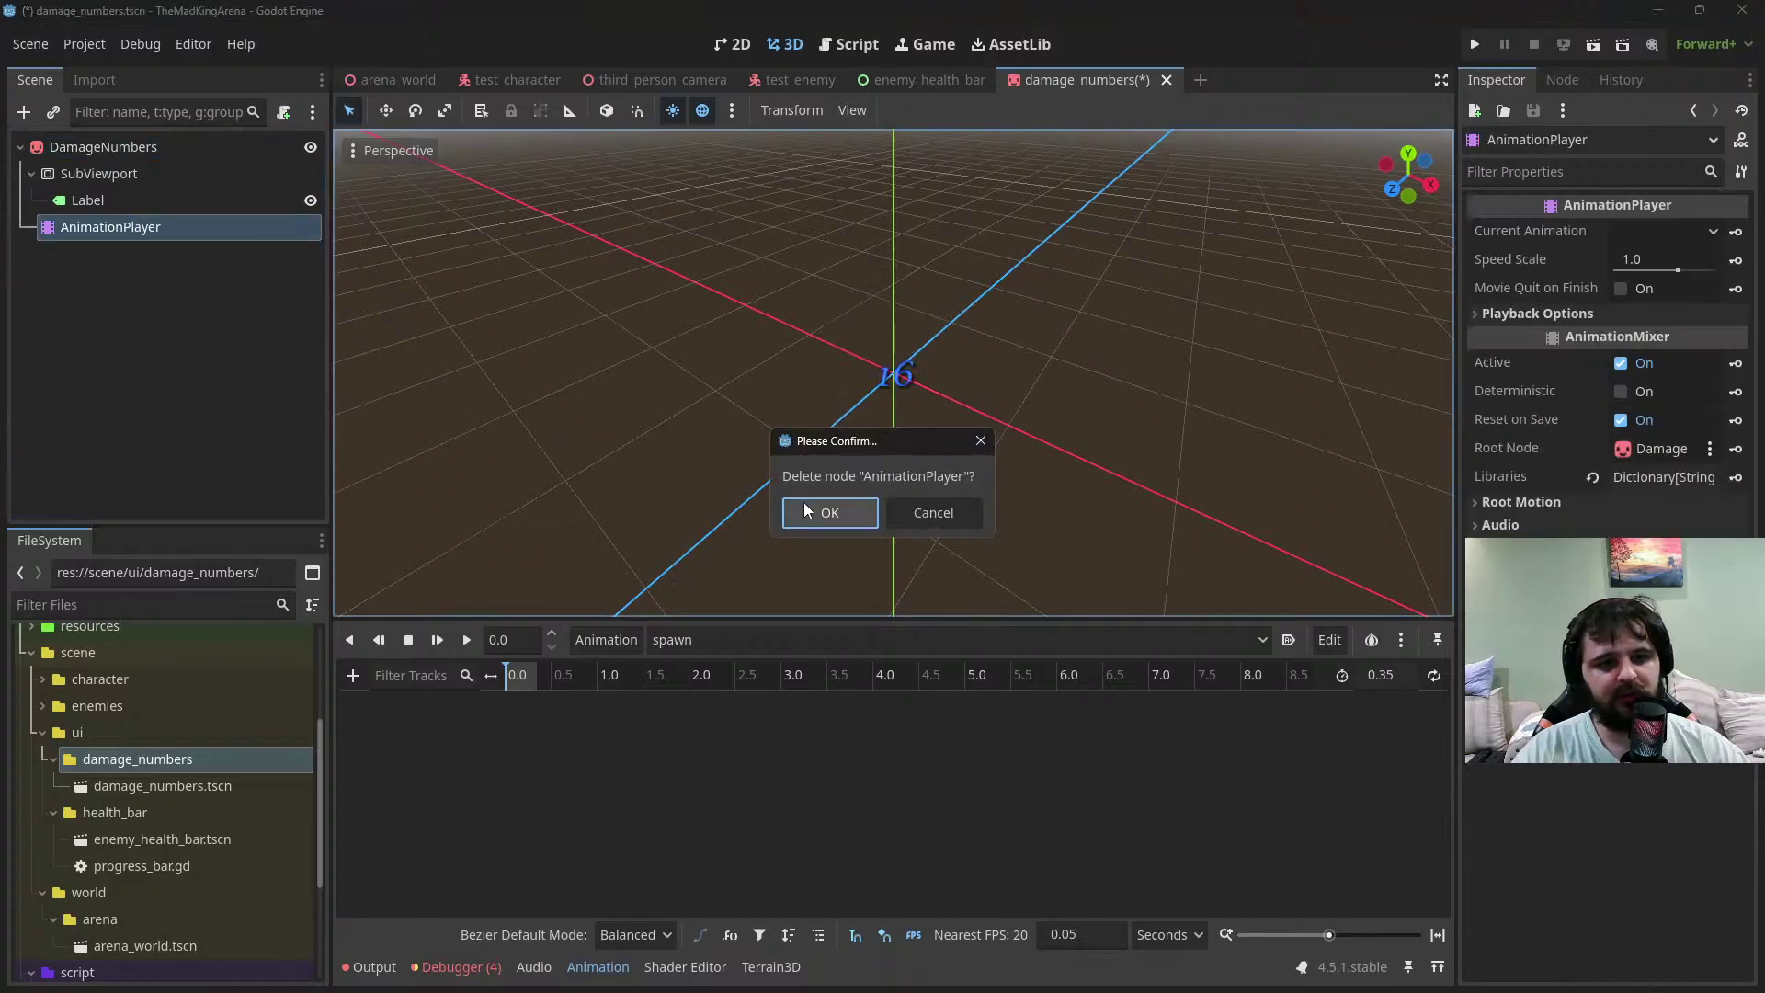
key("Return")
Attach a new GDScript named damage_numbers.gd to the DamageNumbers root node
left_click(180, 142)
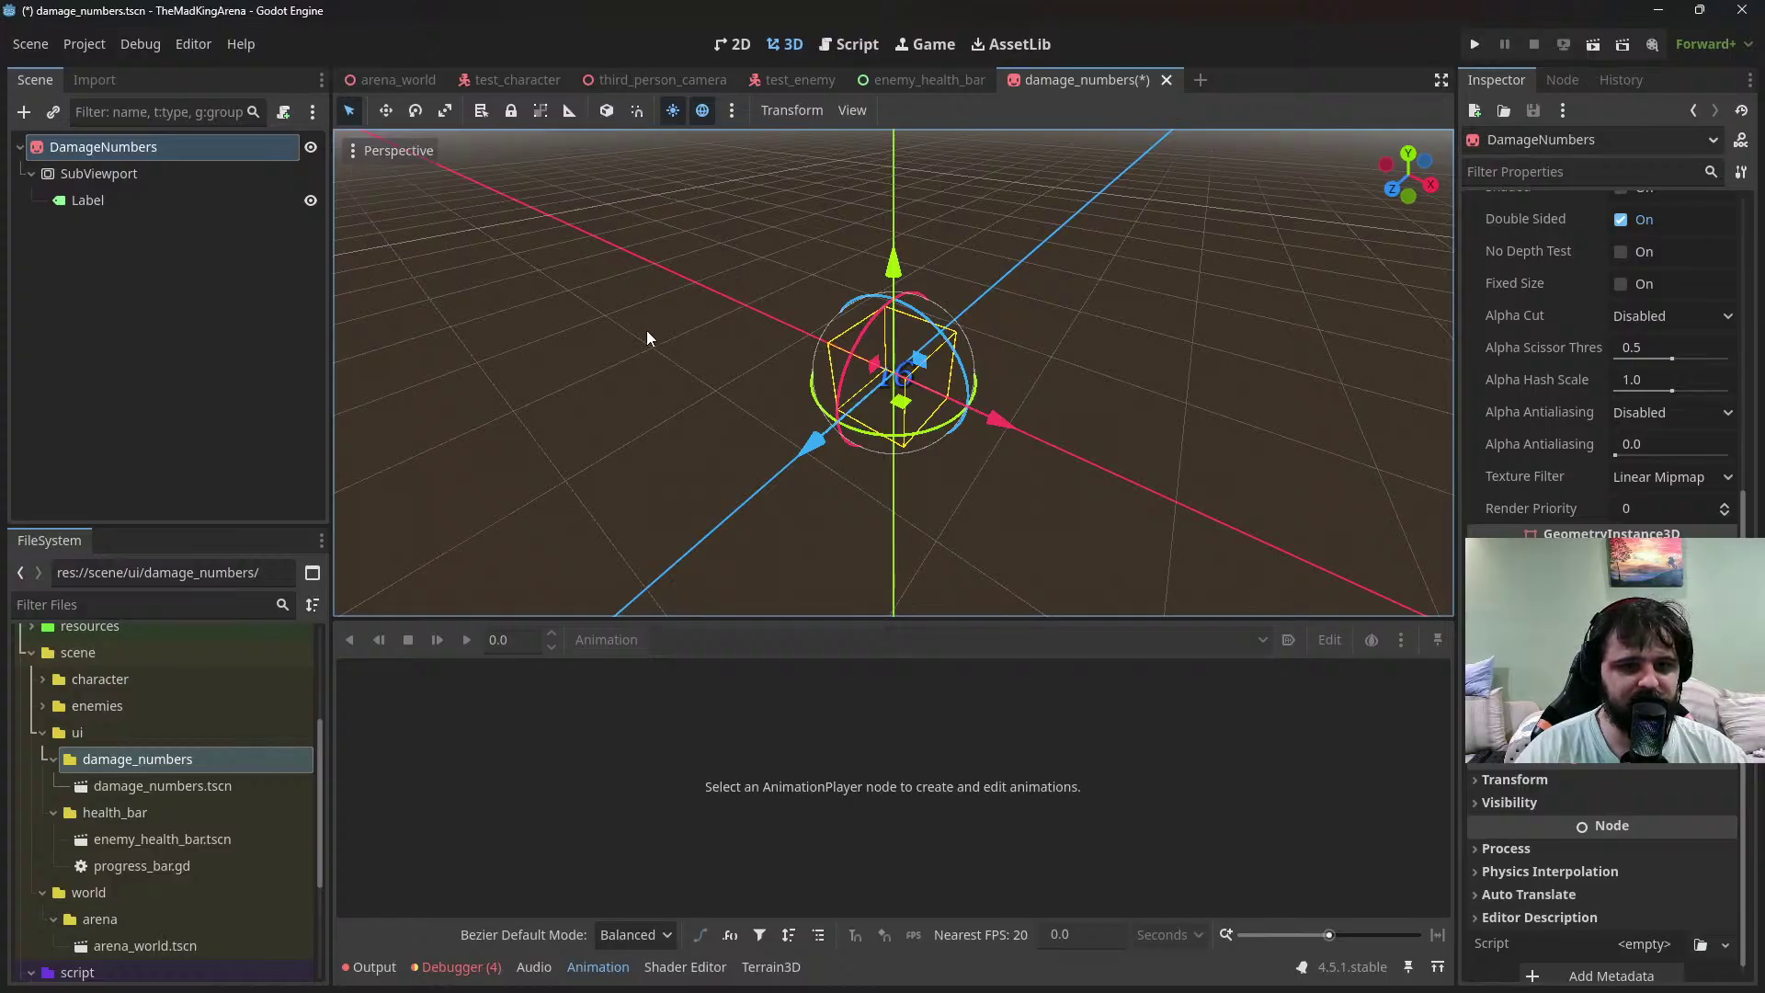
left_click(284, 112)
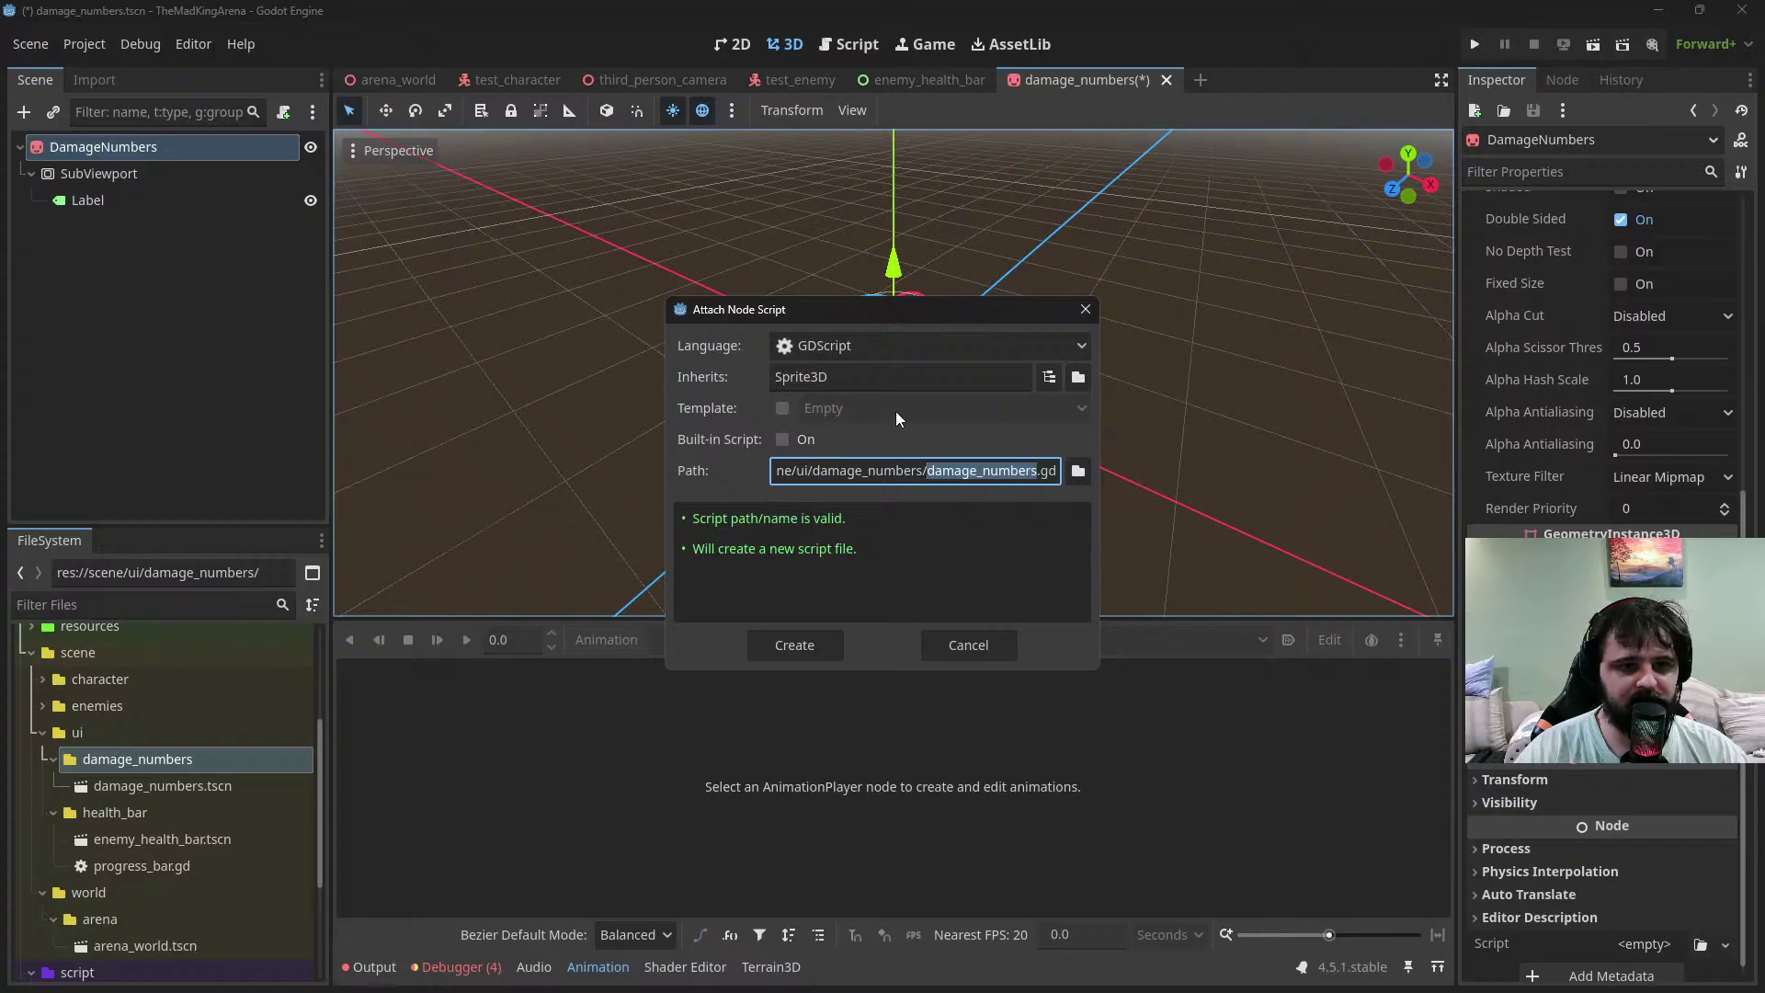
left_click(795, 645)
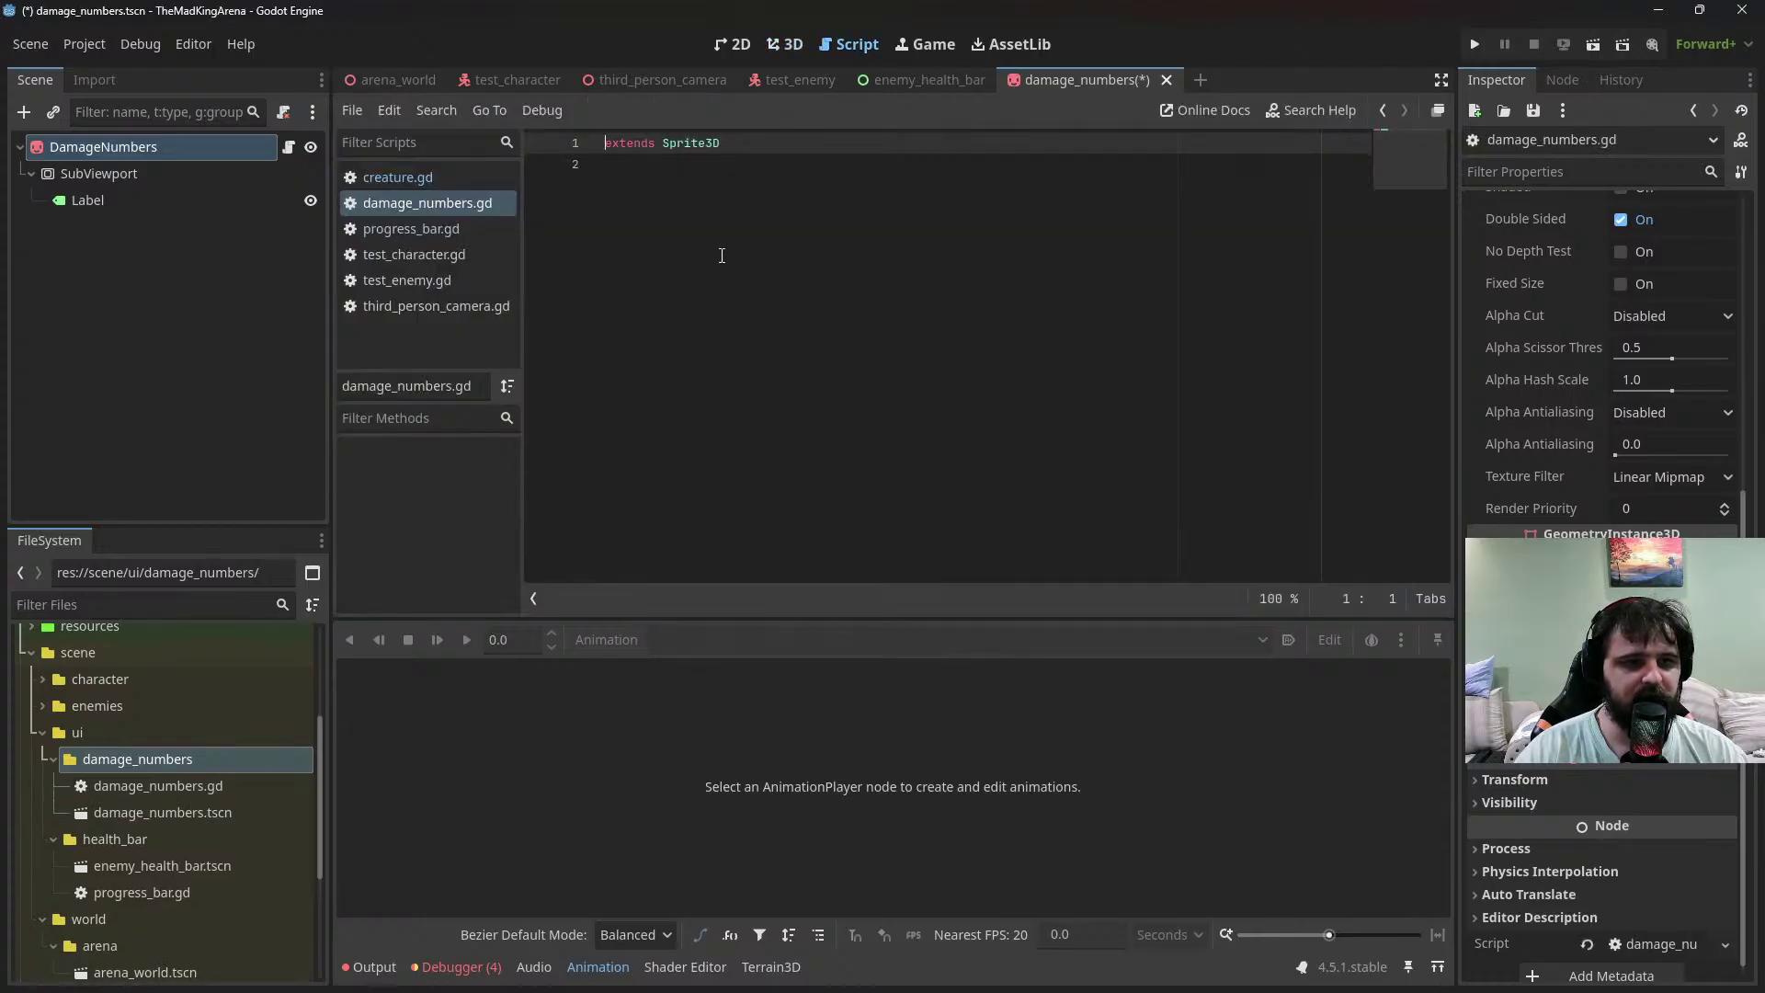
Add an empty _process(delta) function below the extends line in damage_numbers.gd
left_click(765, 245)
key("Return")
key("Return")
type("func")
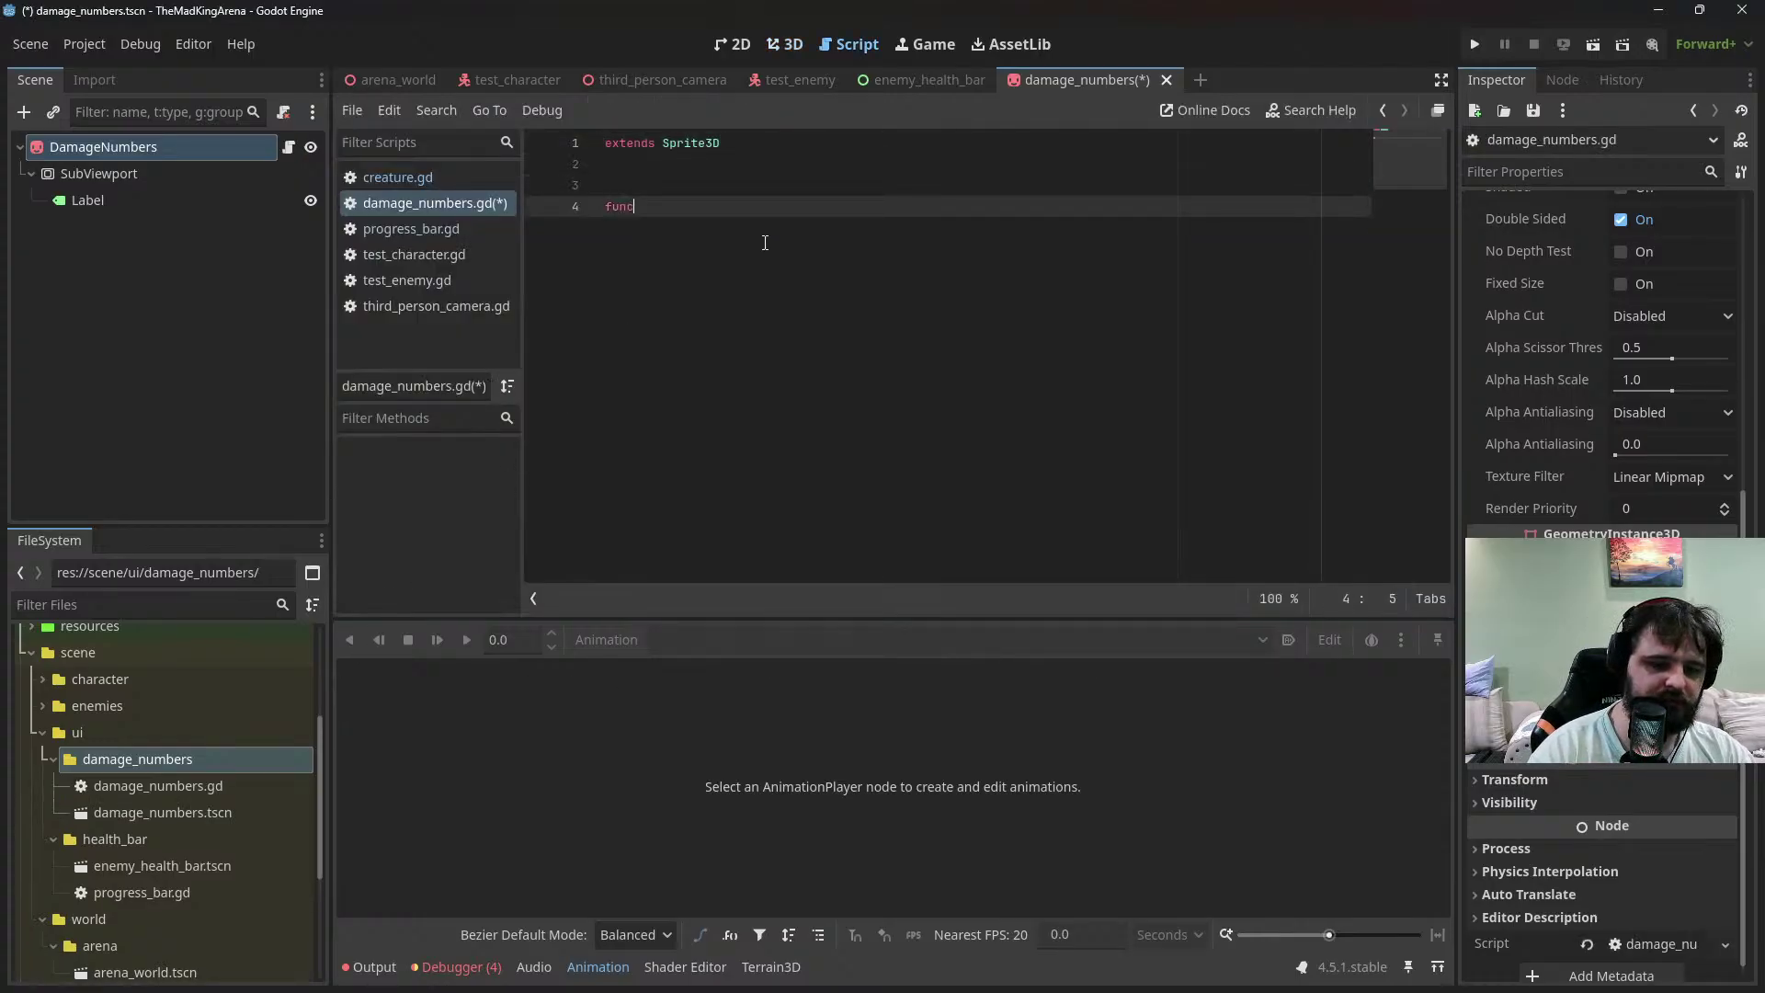
type(" _process")
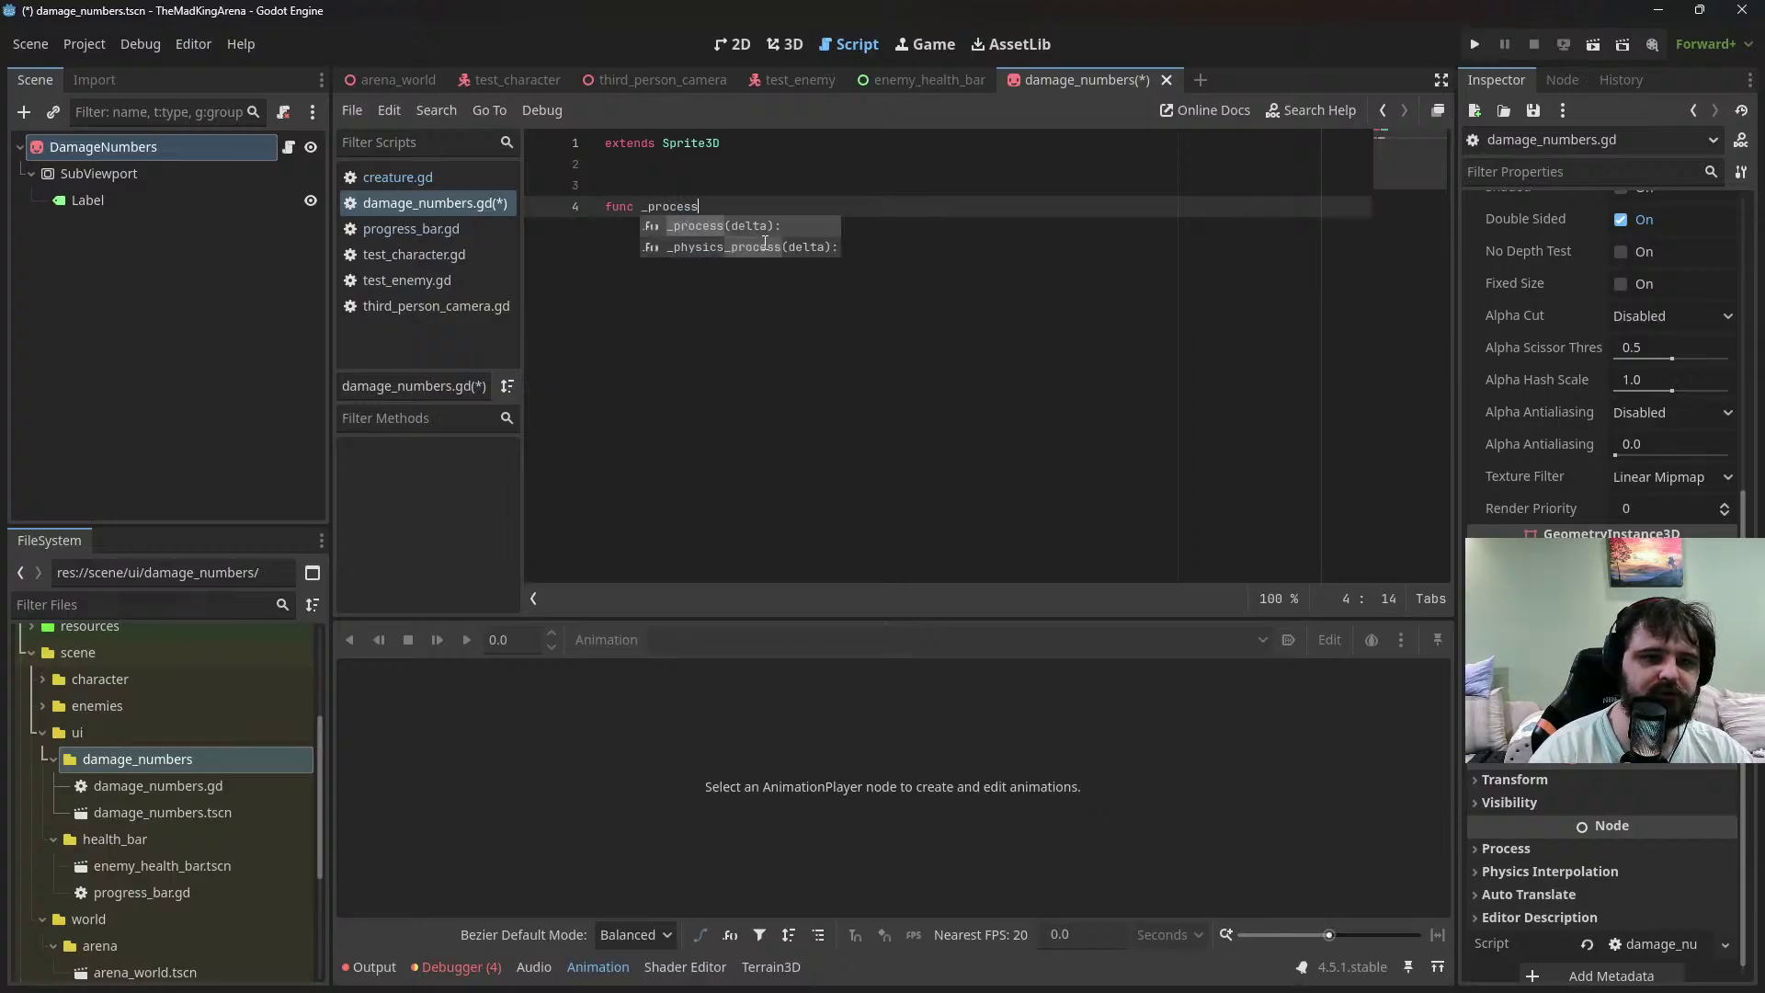
key("Return")
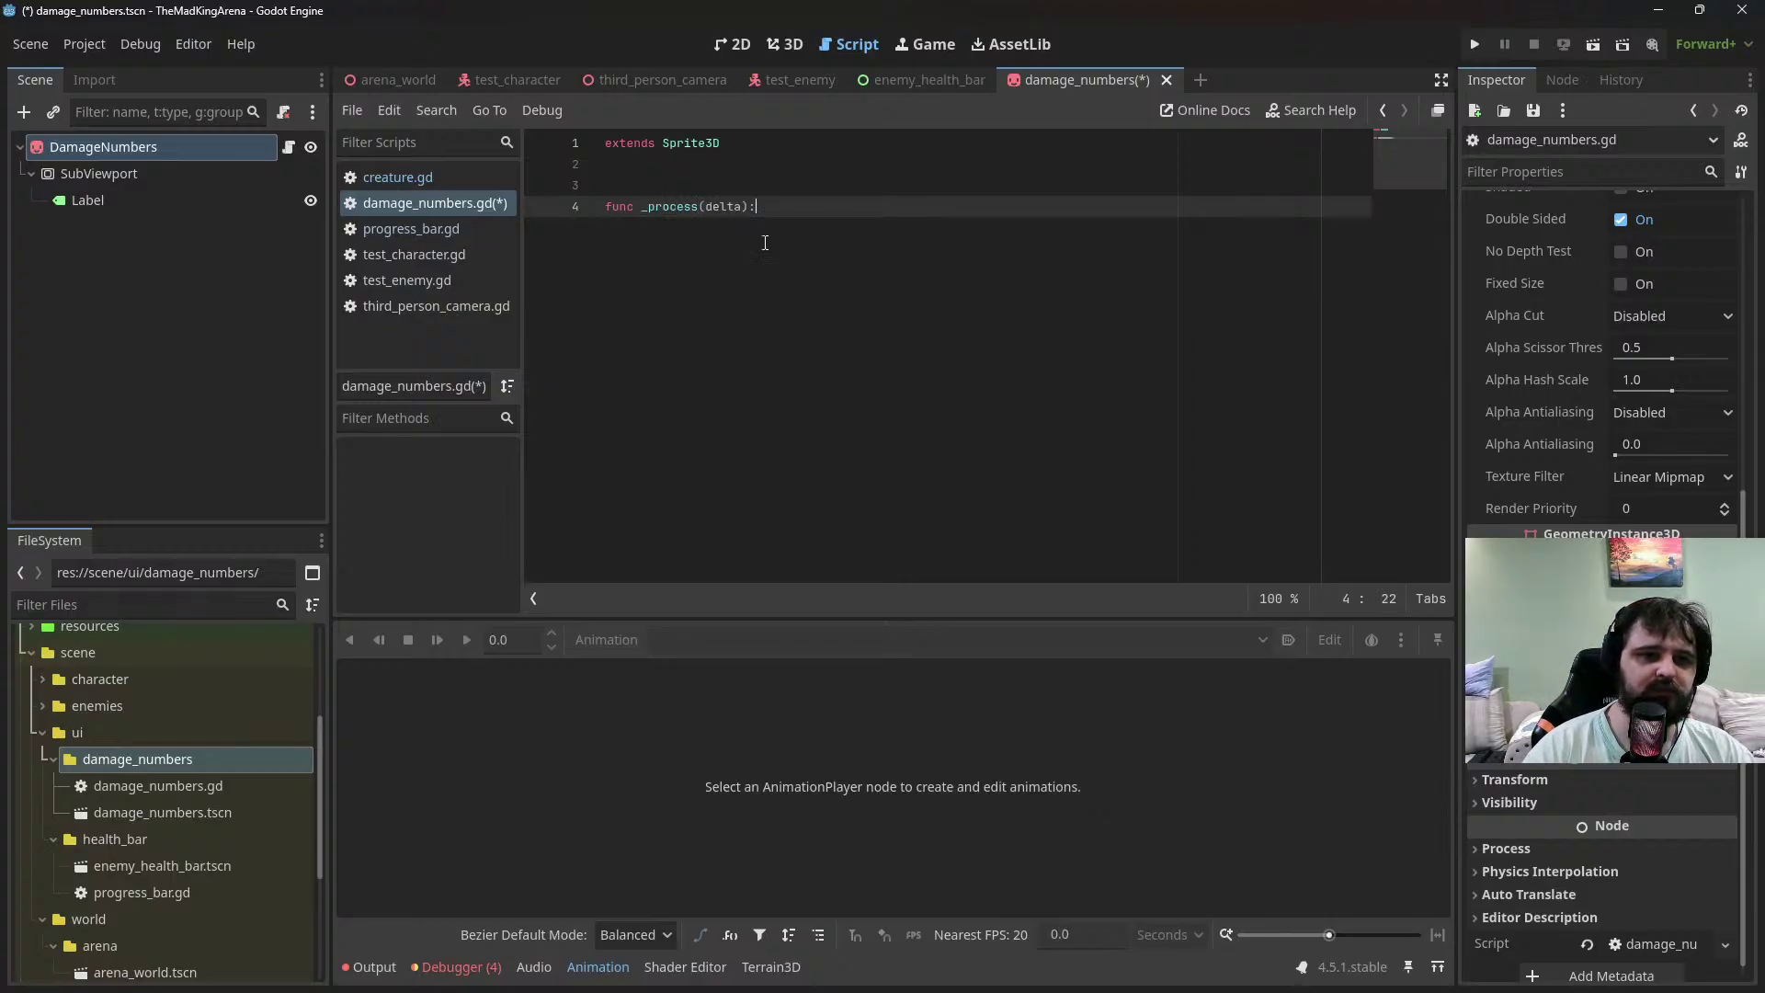
key("Return")
Declare the variable vertical_speed := 0.3 above the _process function
key("Up")
key("Up")
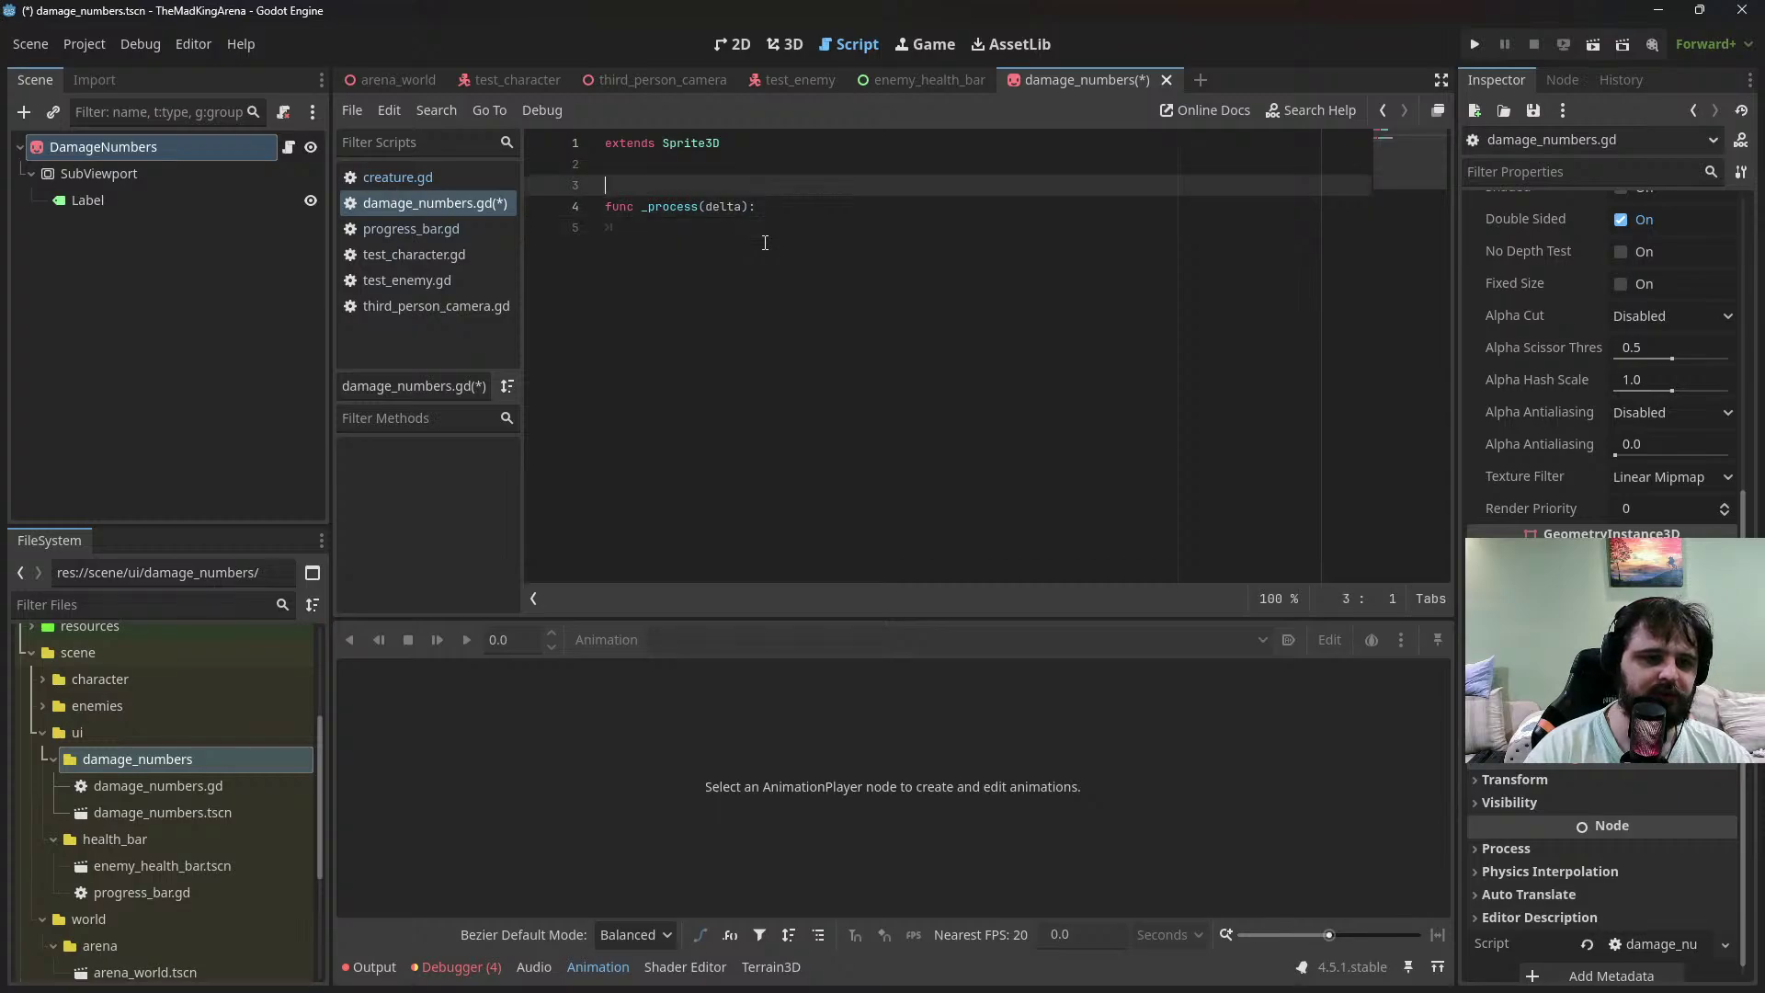
key("Return")
key("Up")
type("vet")
key("BackSpace")
type("r")
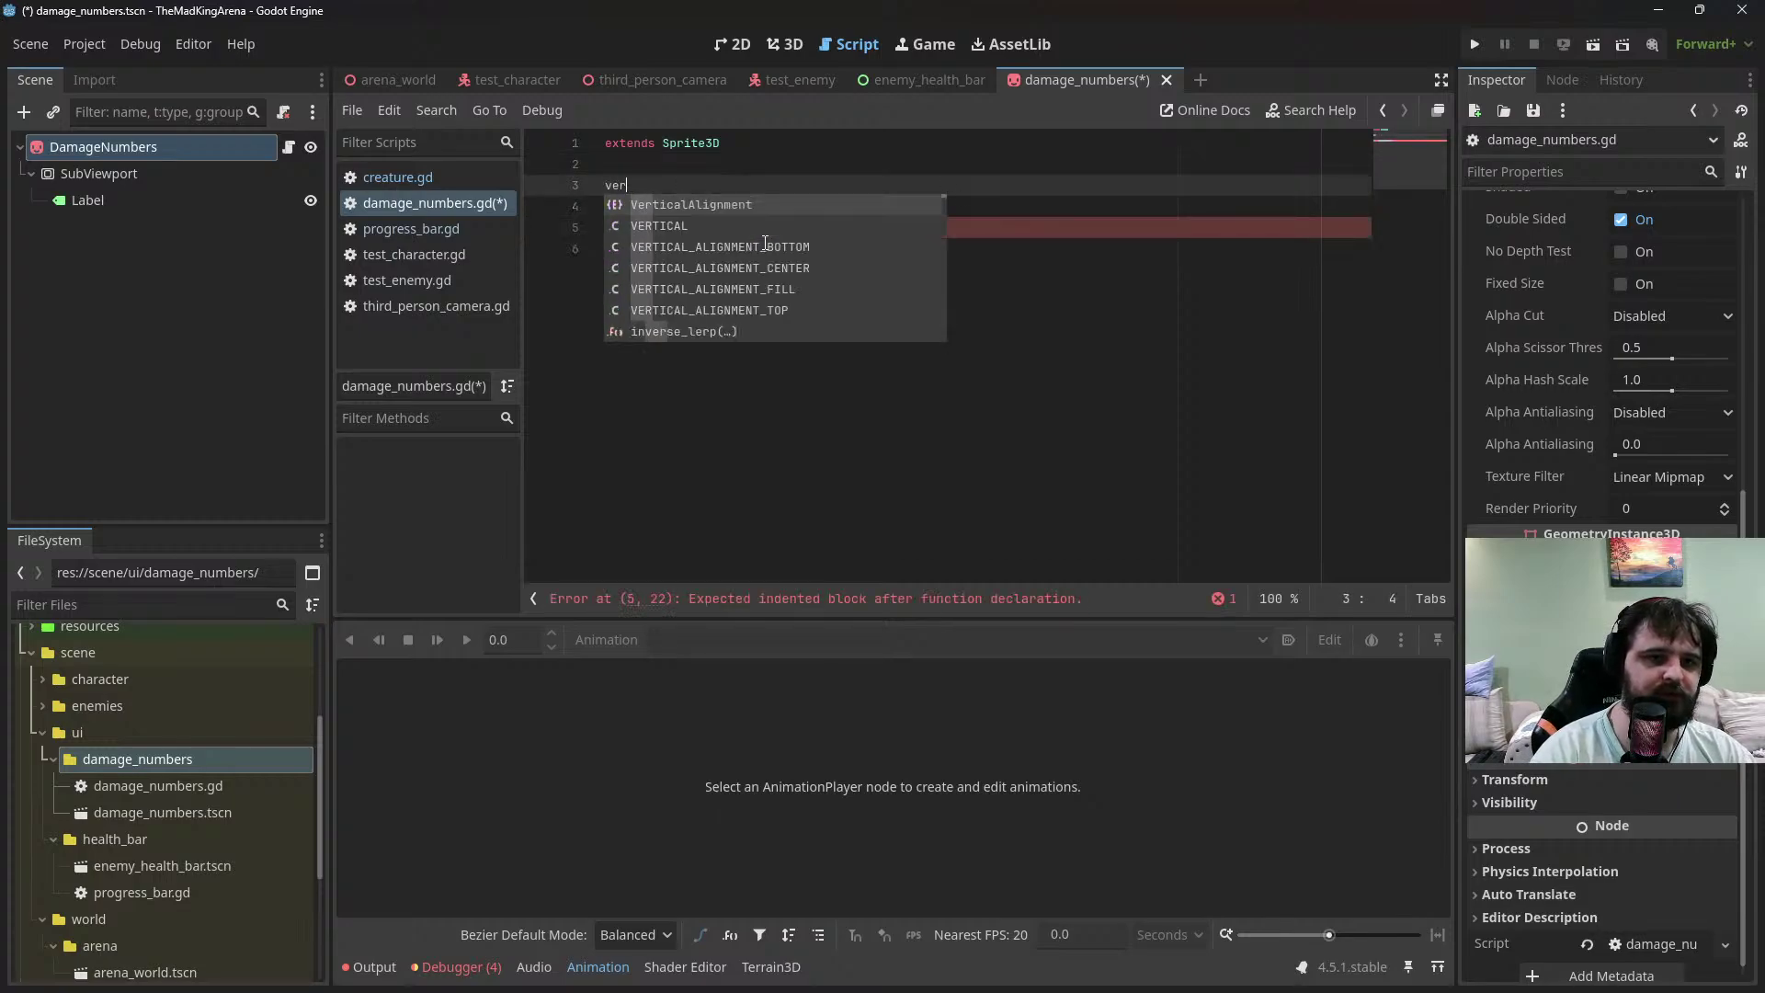
type("tical_speed")
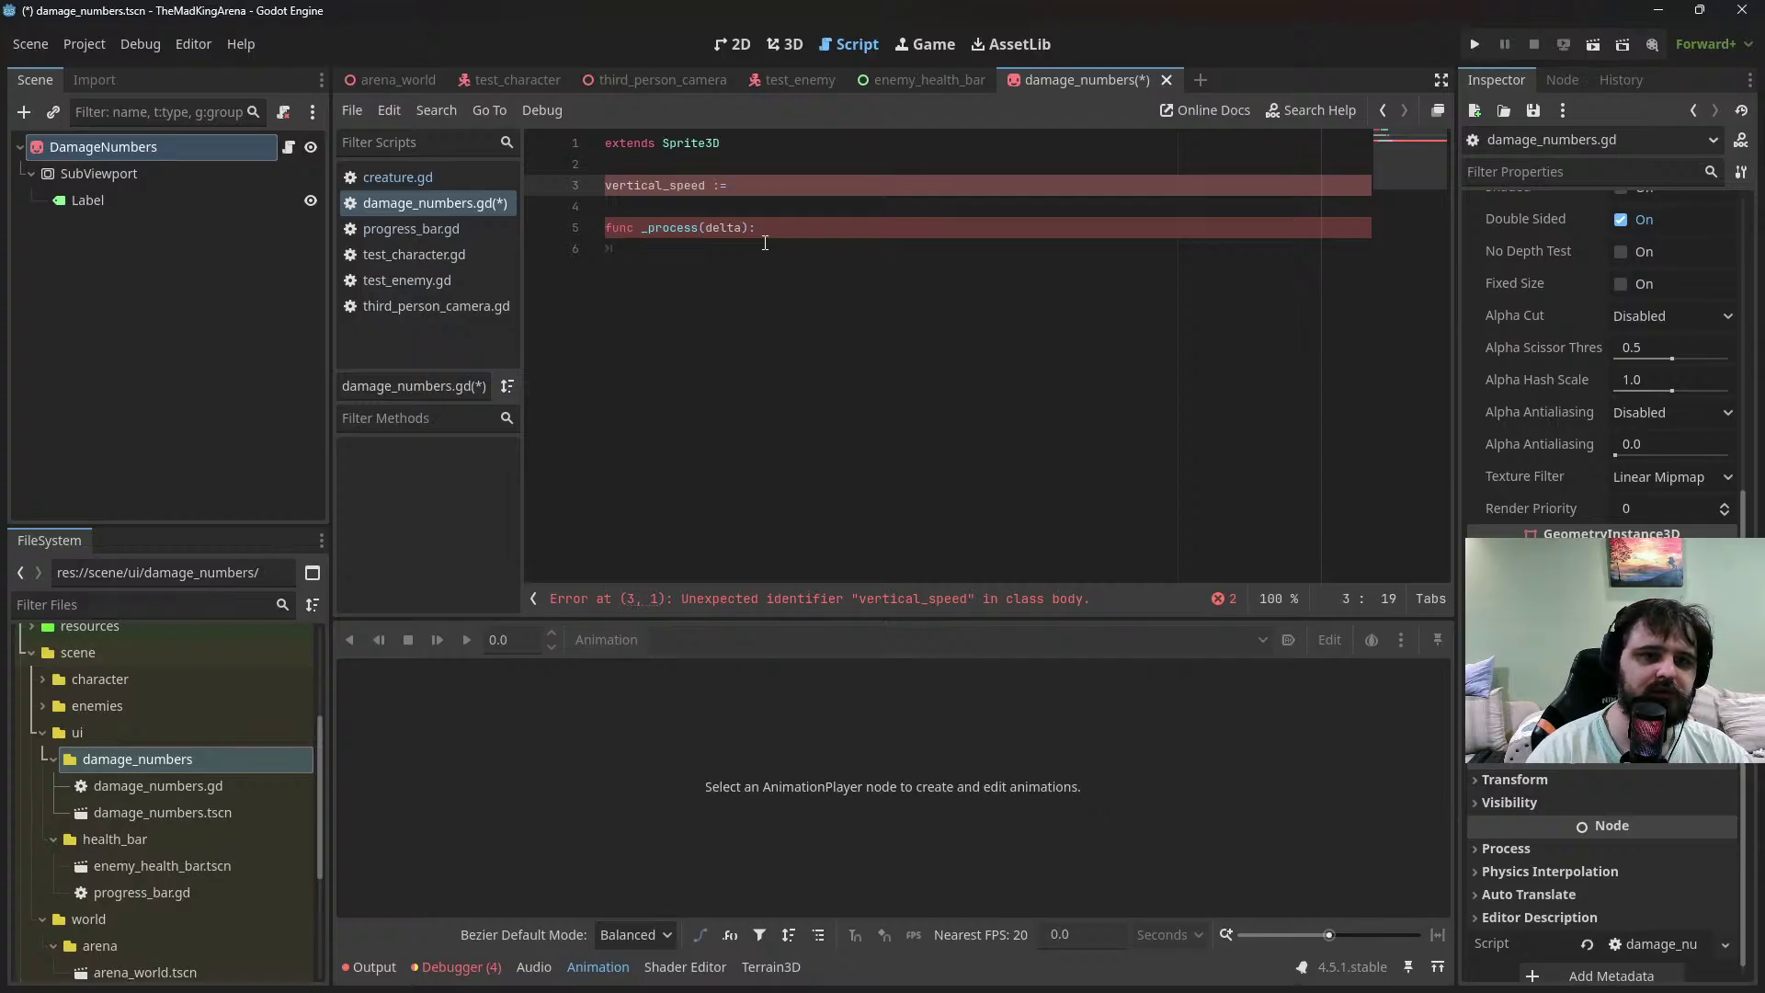
type(" :=")
key("Home")
type("var")
key("End")
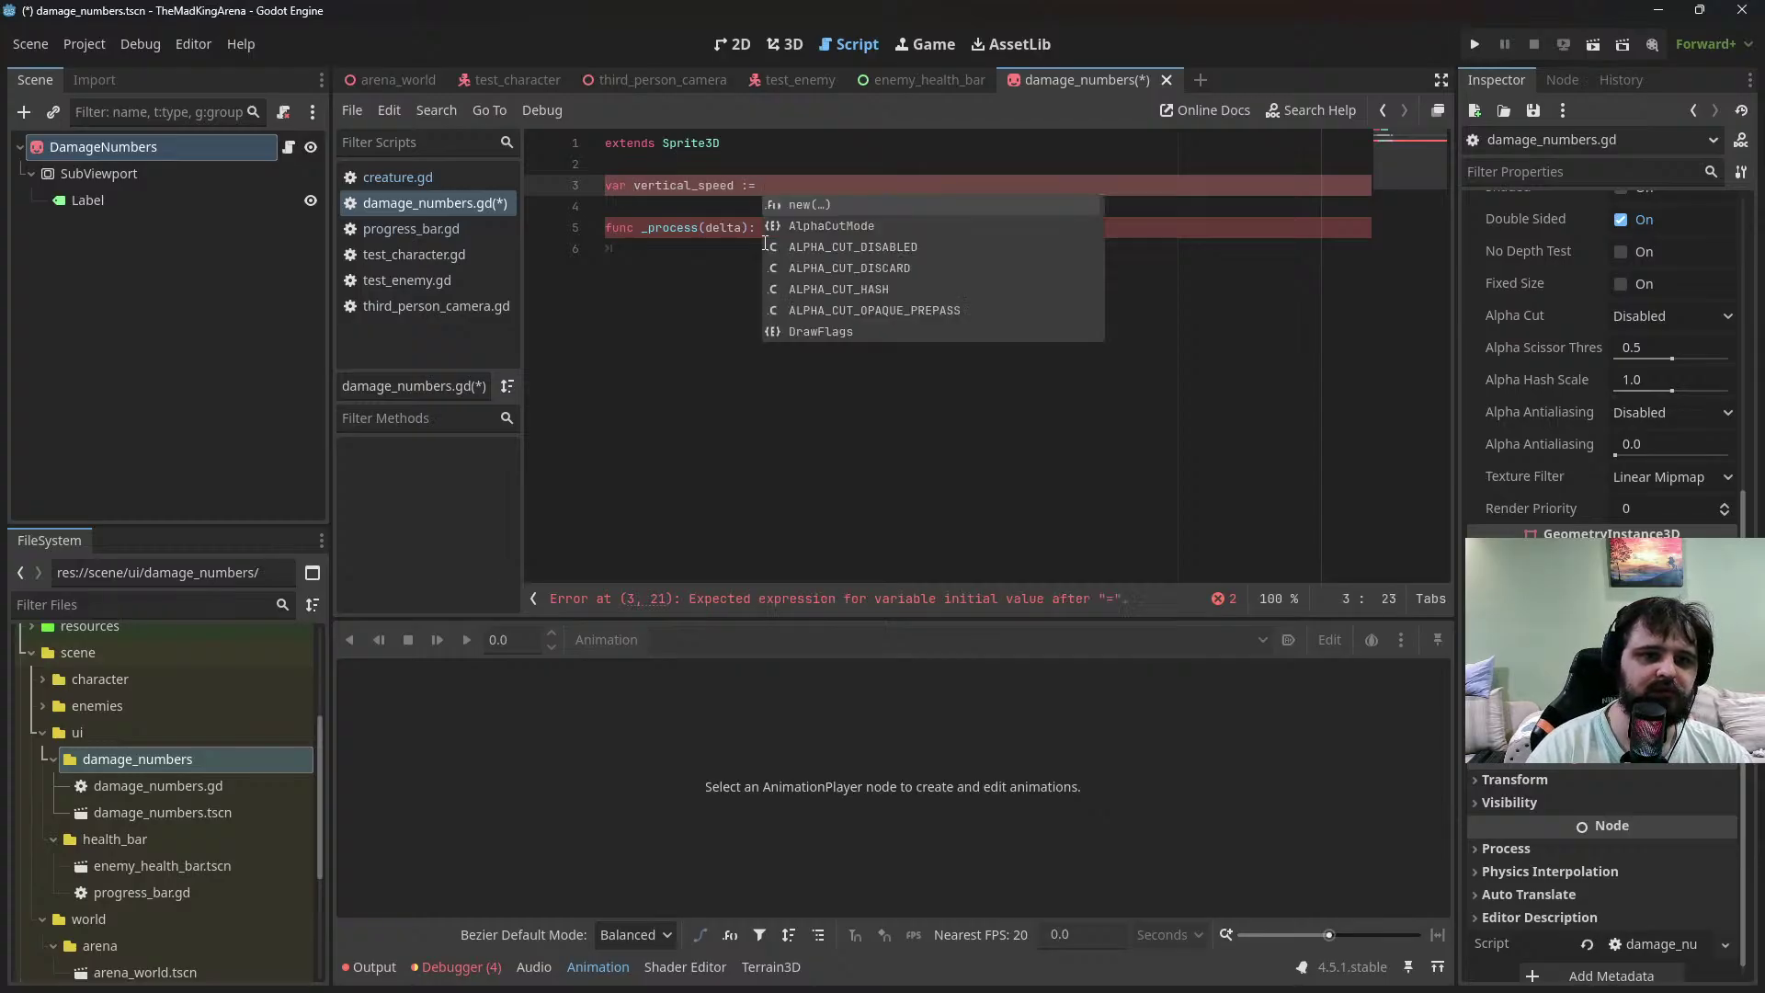
type("0.3")
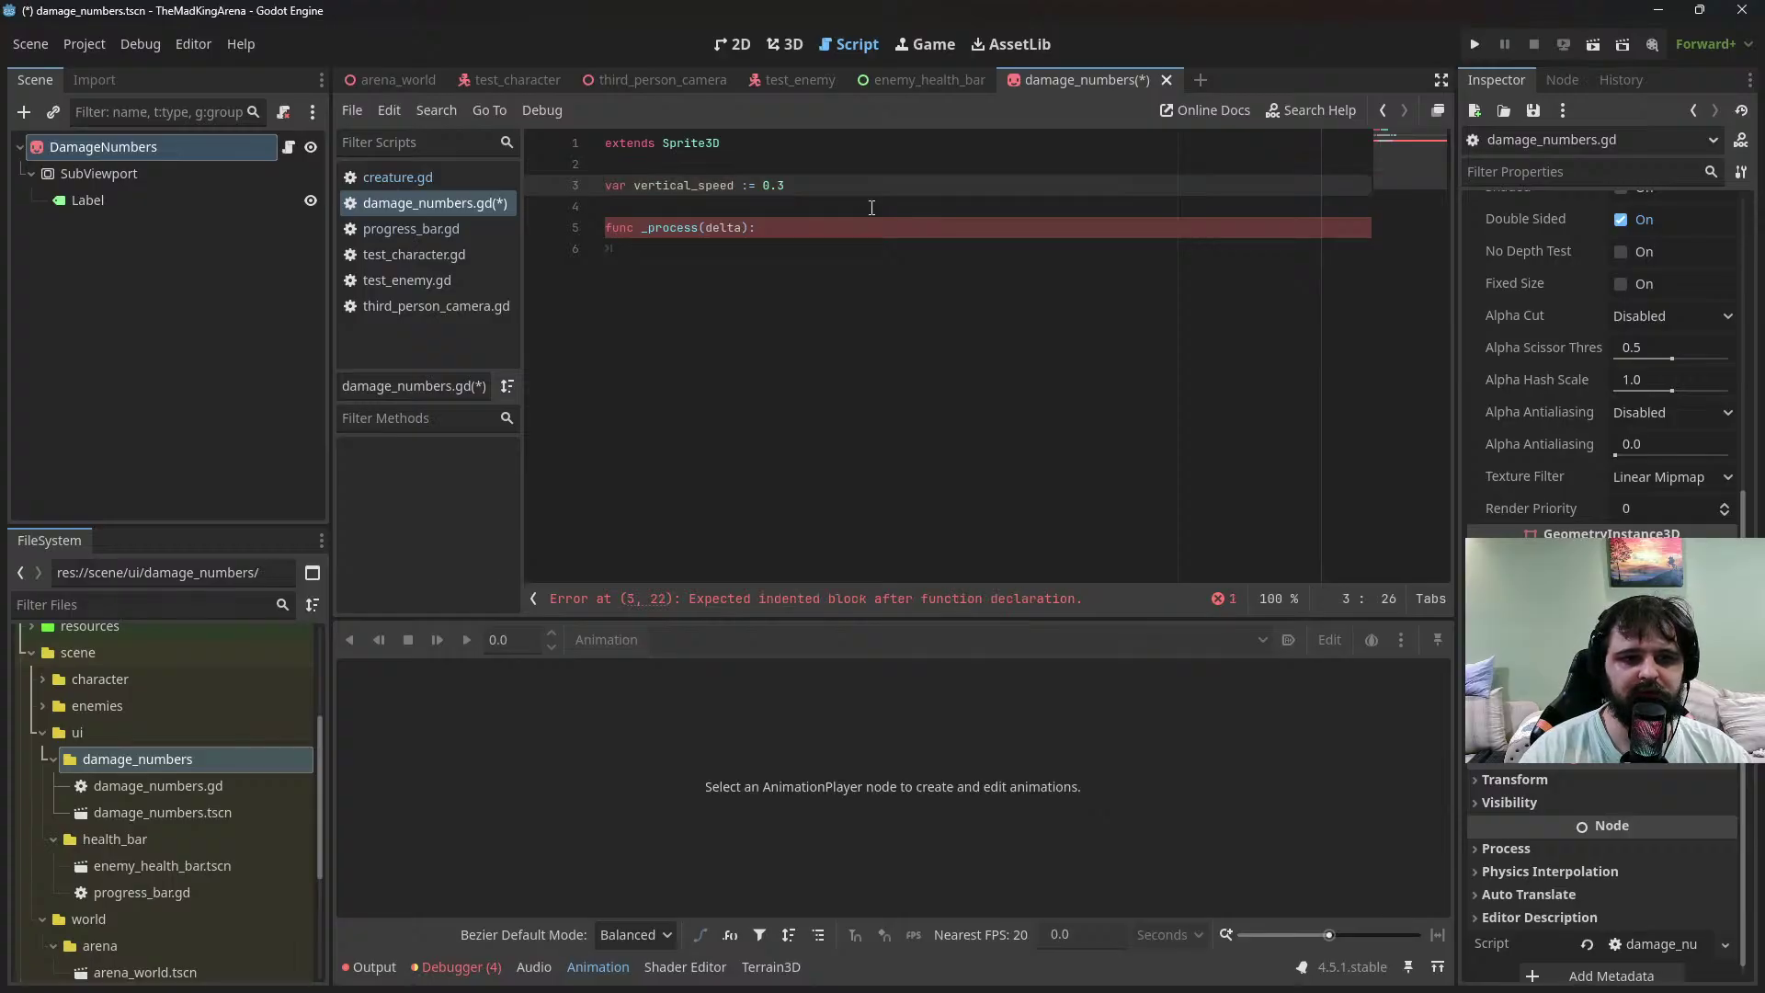
Declare the variable duration := 0.3 on the line below vertical_speed
key("Return")
type("var ")
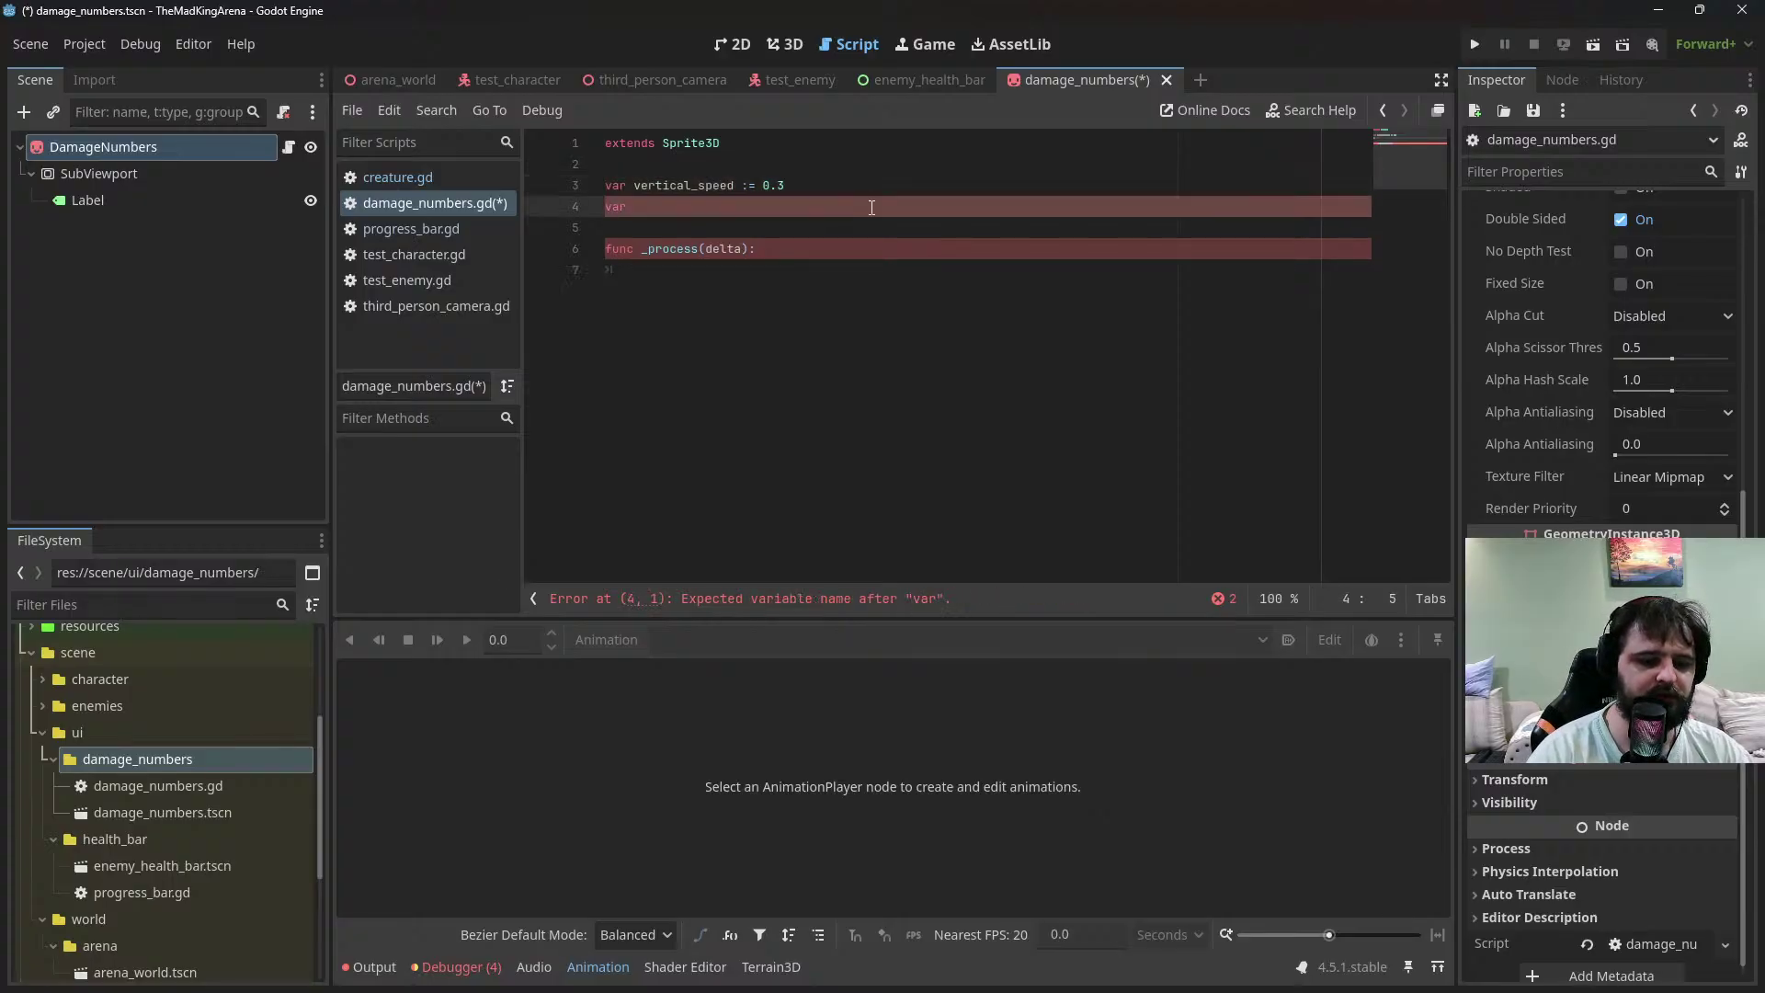
type("duration")
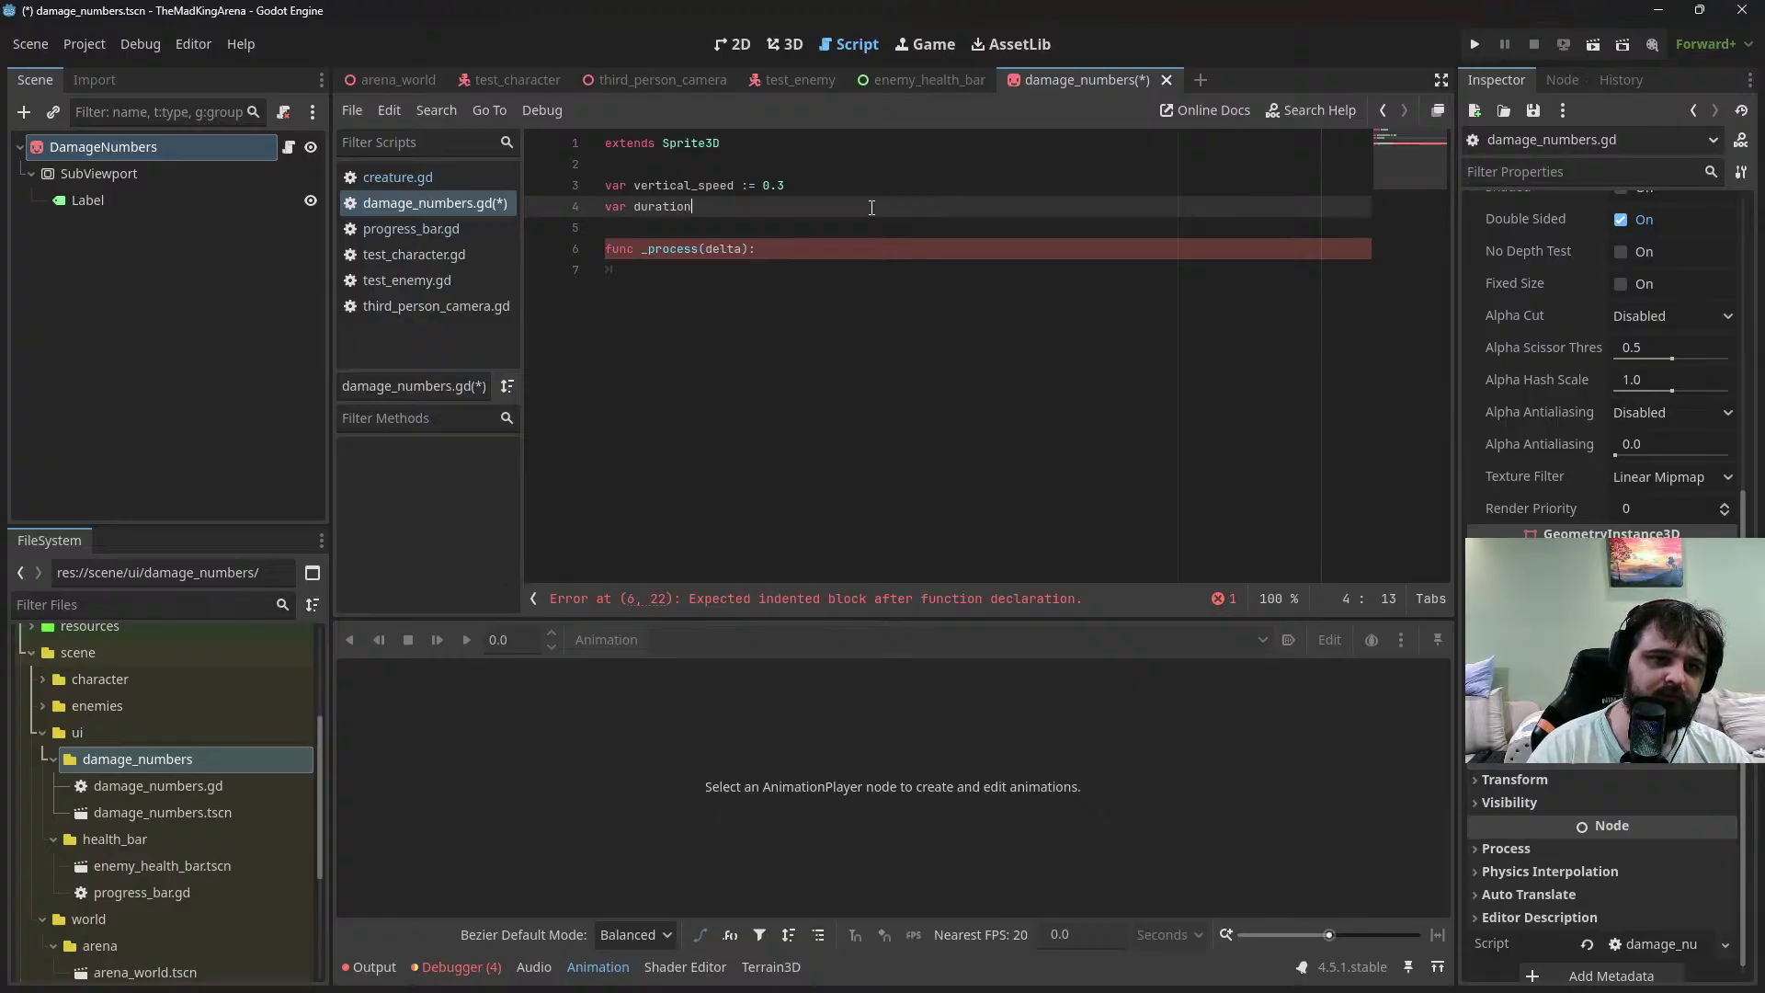
type(" := 1")
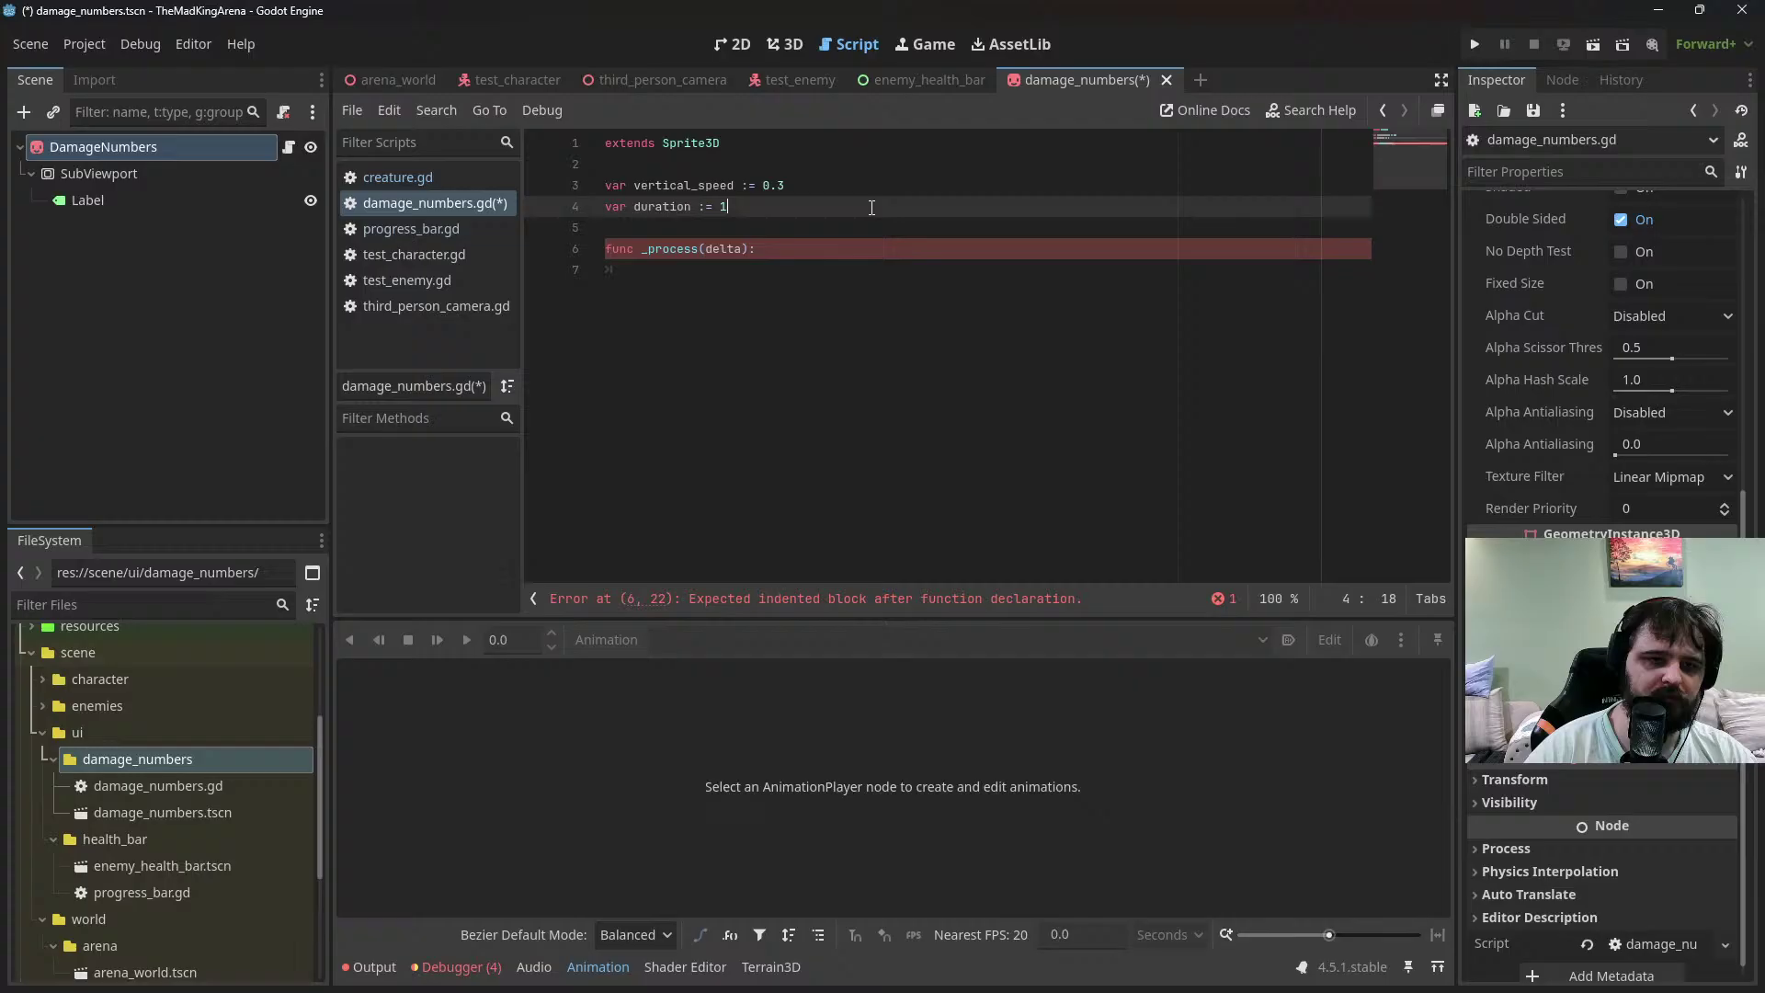
key("BackSpace")
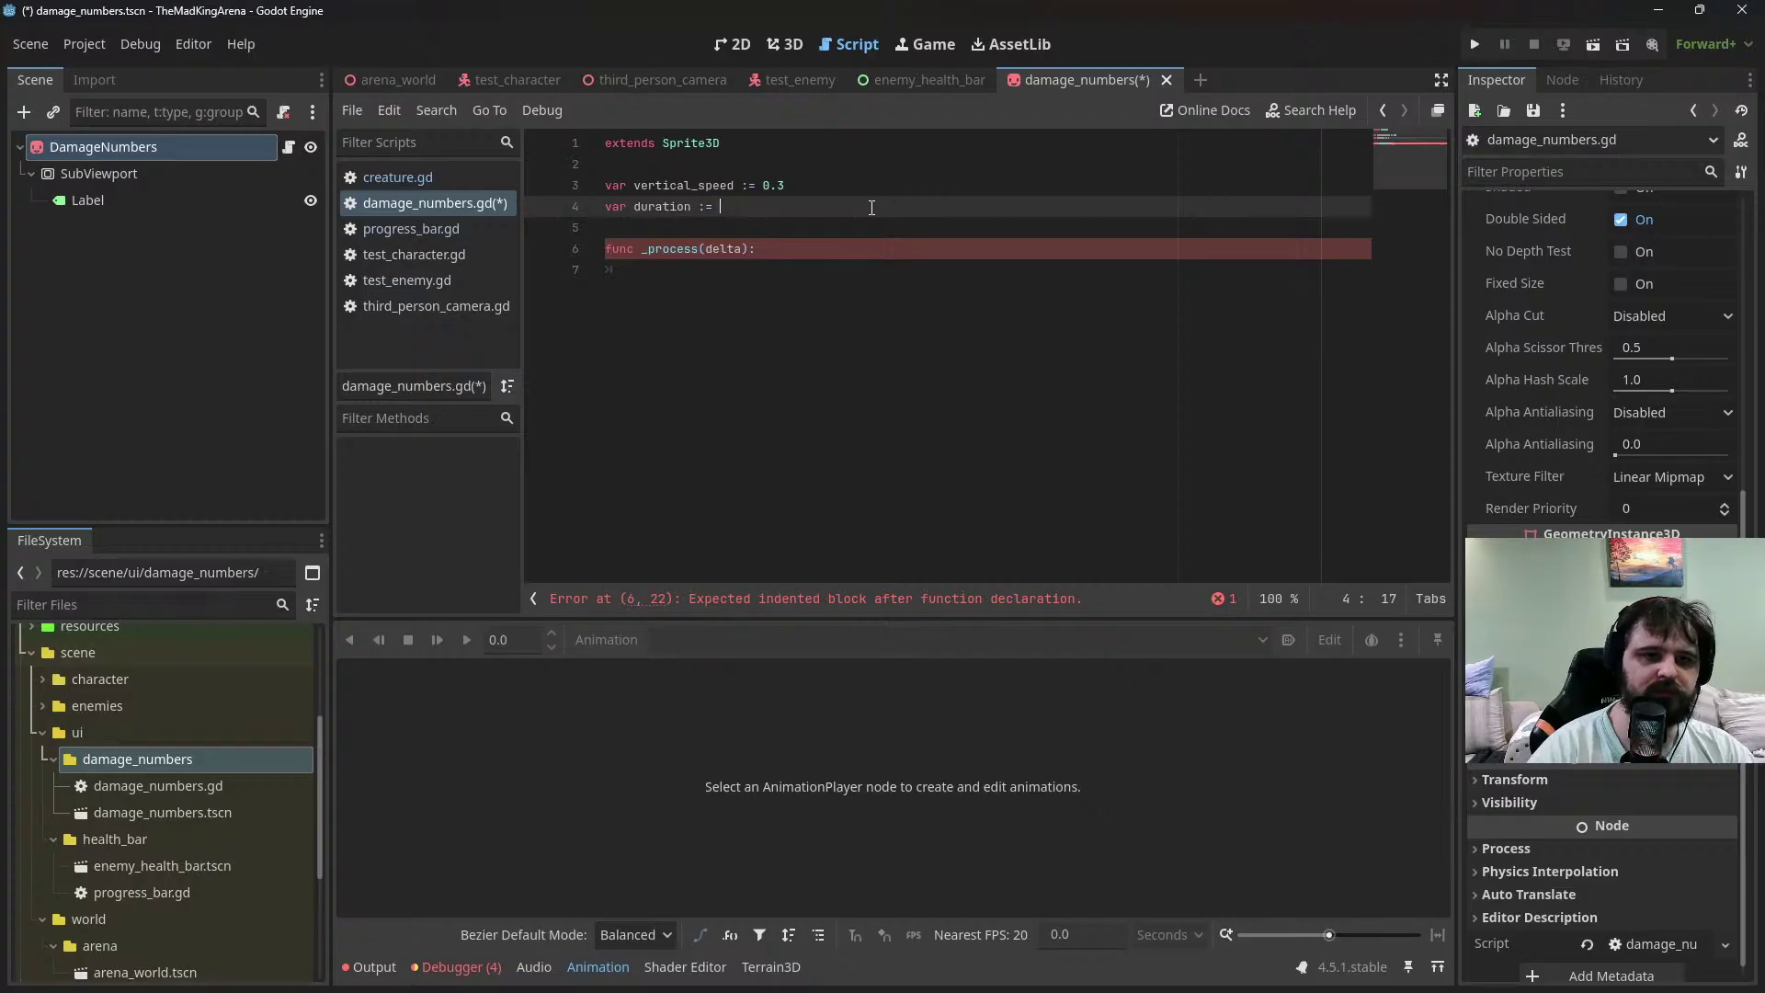
type("0.3")
Change the duration variable's value to 0.35 and return to the _process function body
left_click(876, 267)
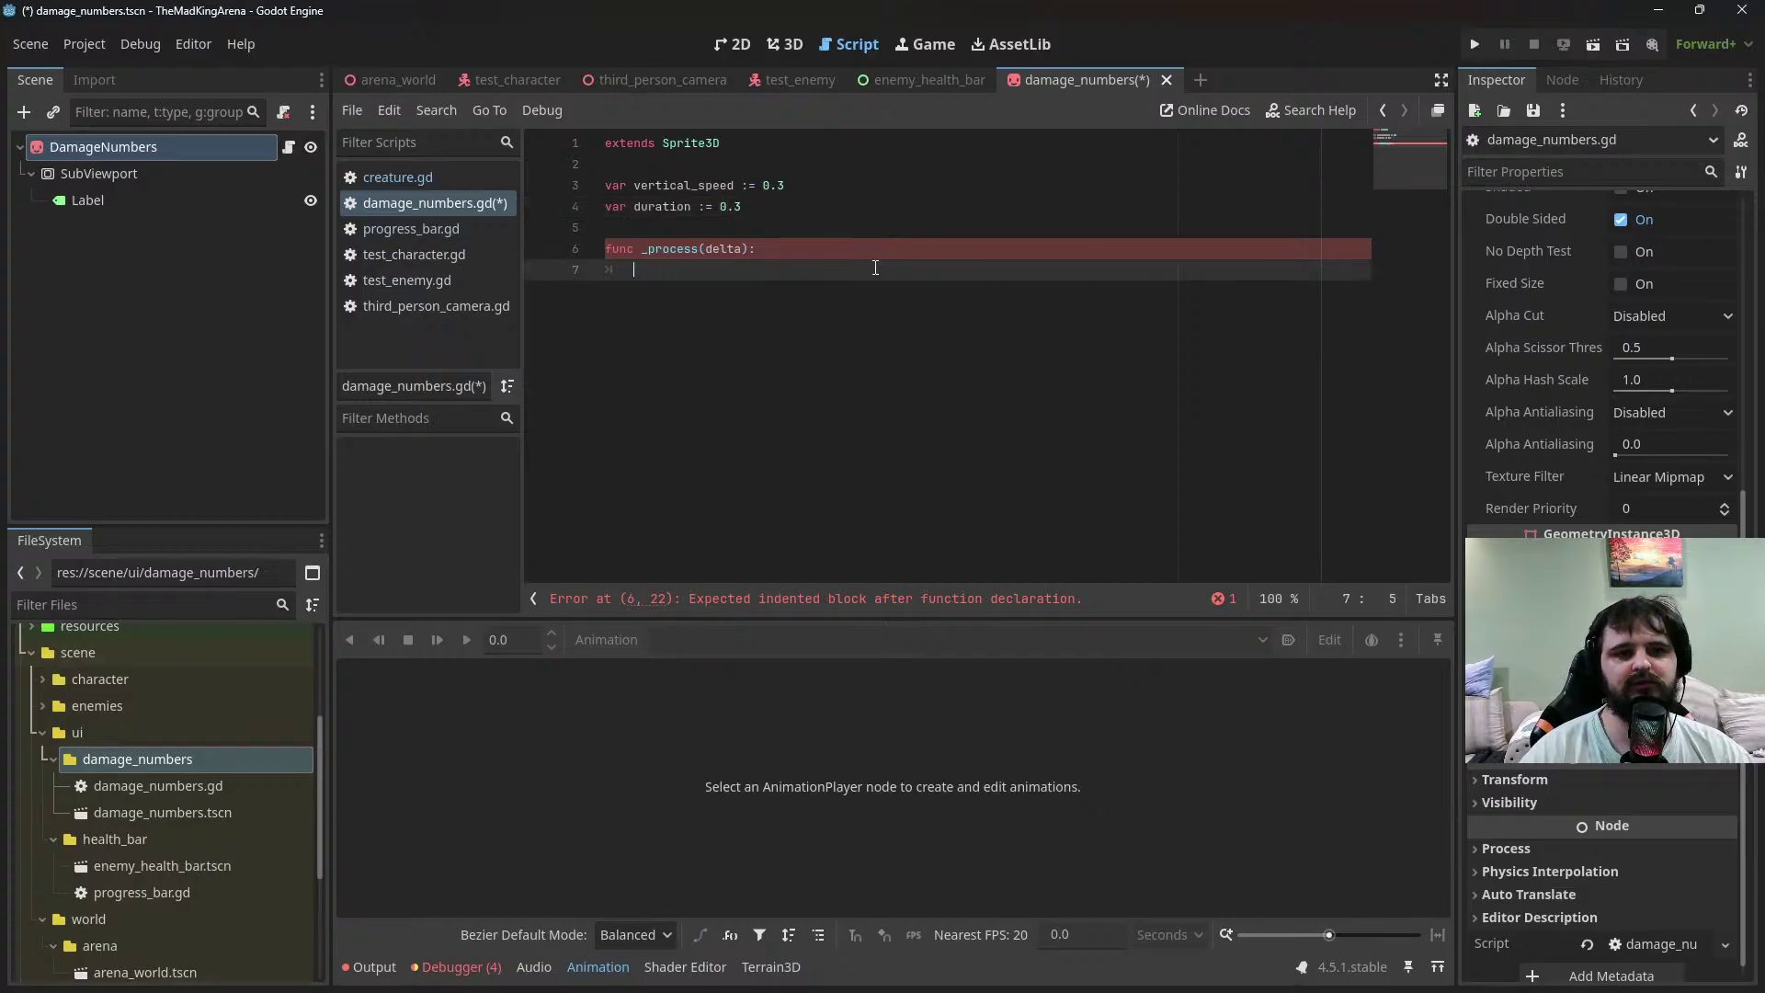
key("Up")
key("Up")
key("Up")
key("End")
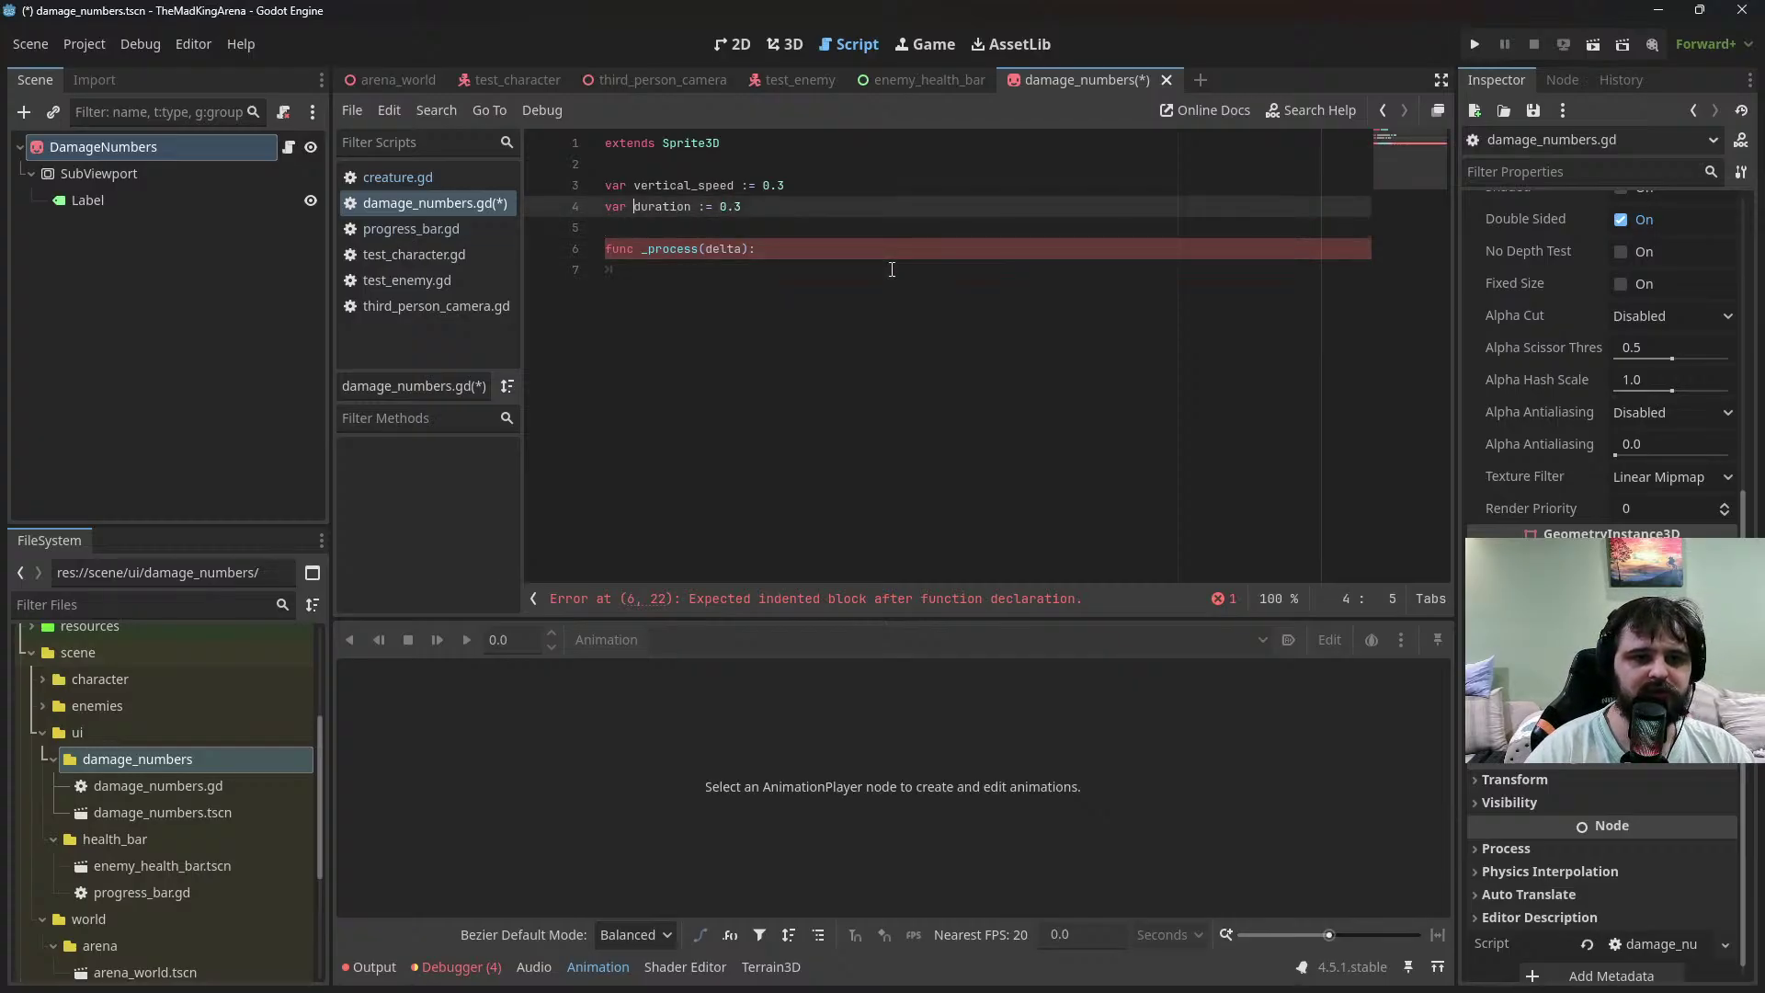
type("5")
key("Down")
key("Down")
key("Down")
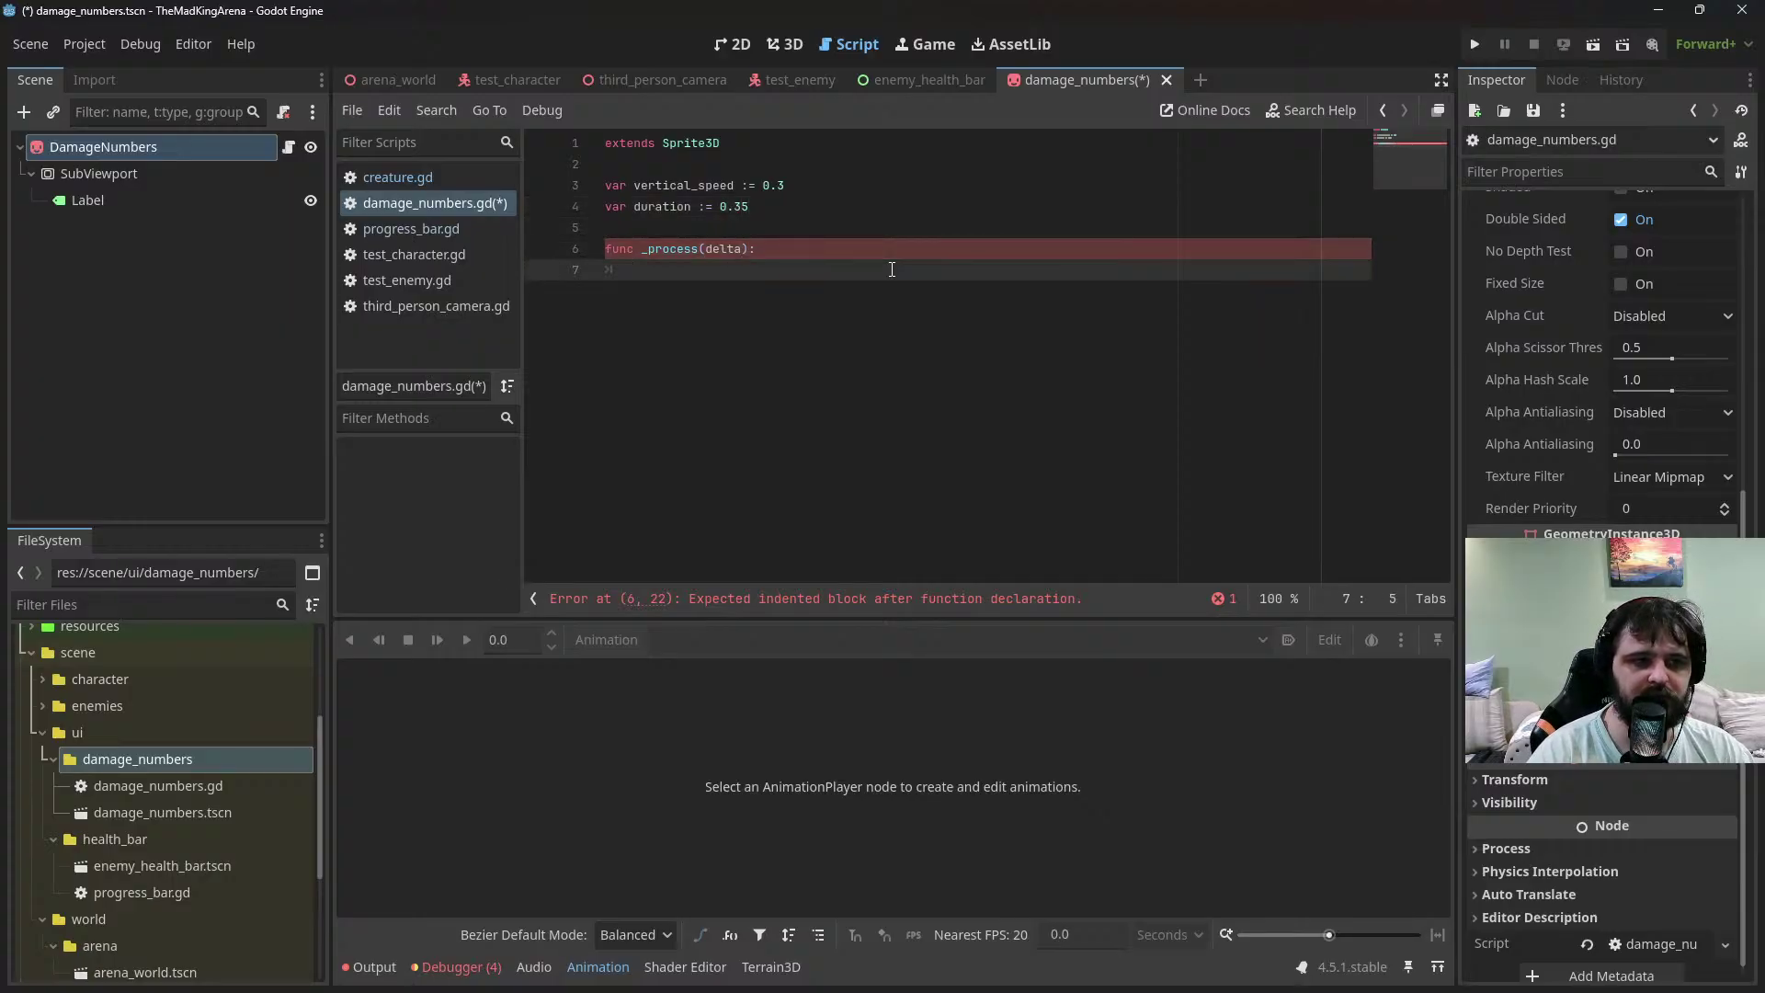
key("Up")
key("Up")
key("Up")
key("End")
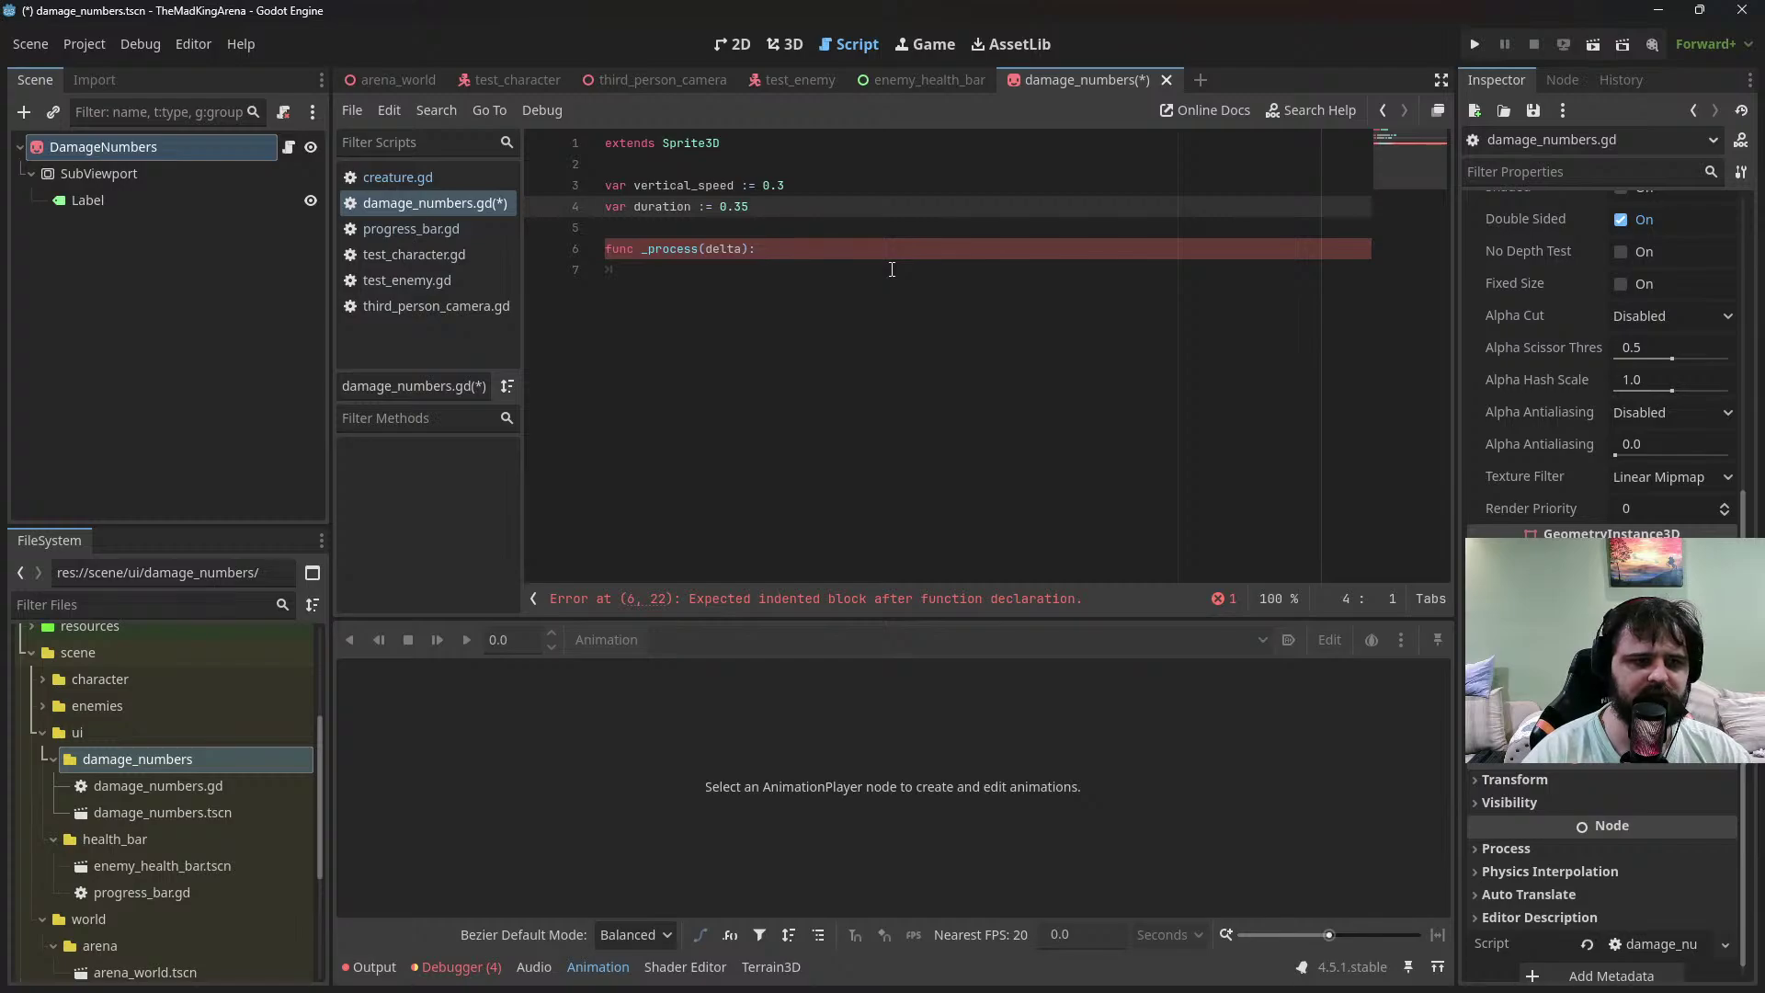
key("Down")
key("Down")
key("Down")
Declare the variable damage_value := 1.0 in its own block between duration and the _process function
key("Up")
key("Up")
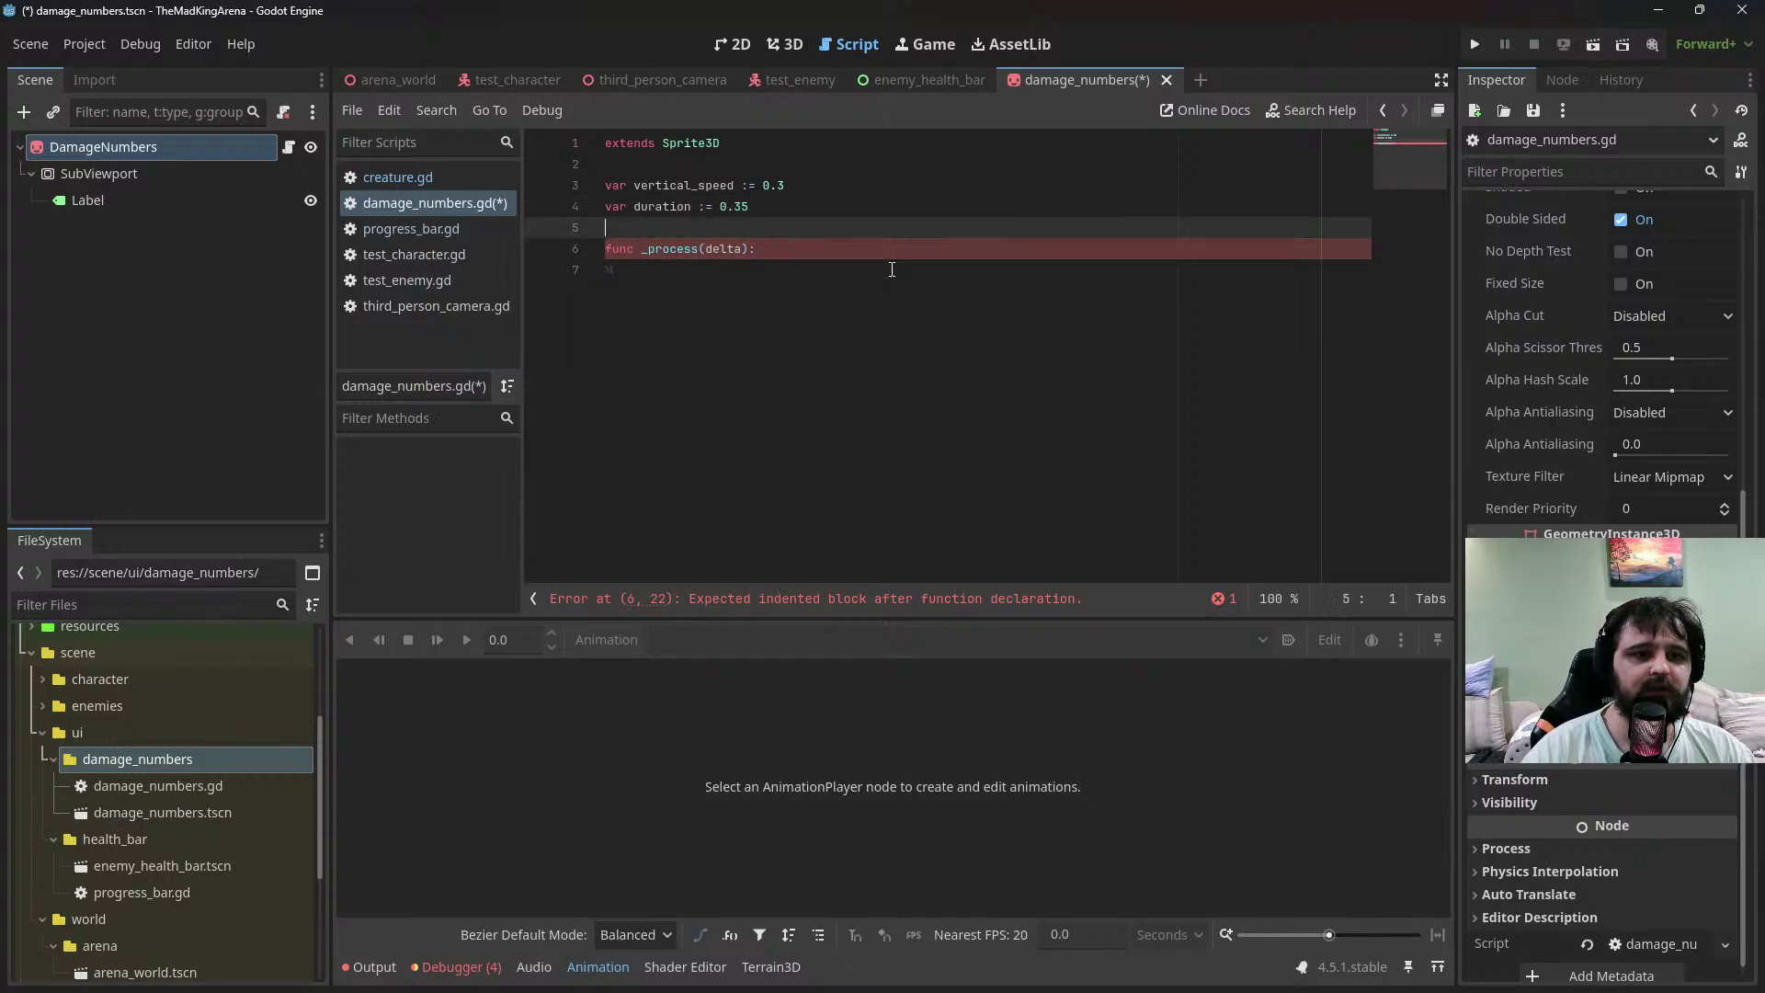
key("Return")
key("Return")
key("Up")
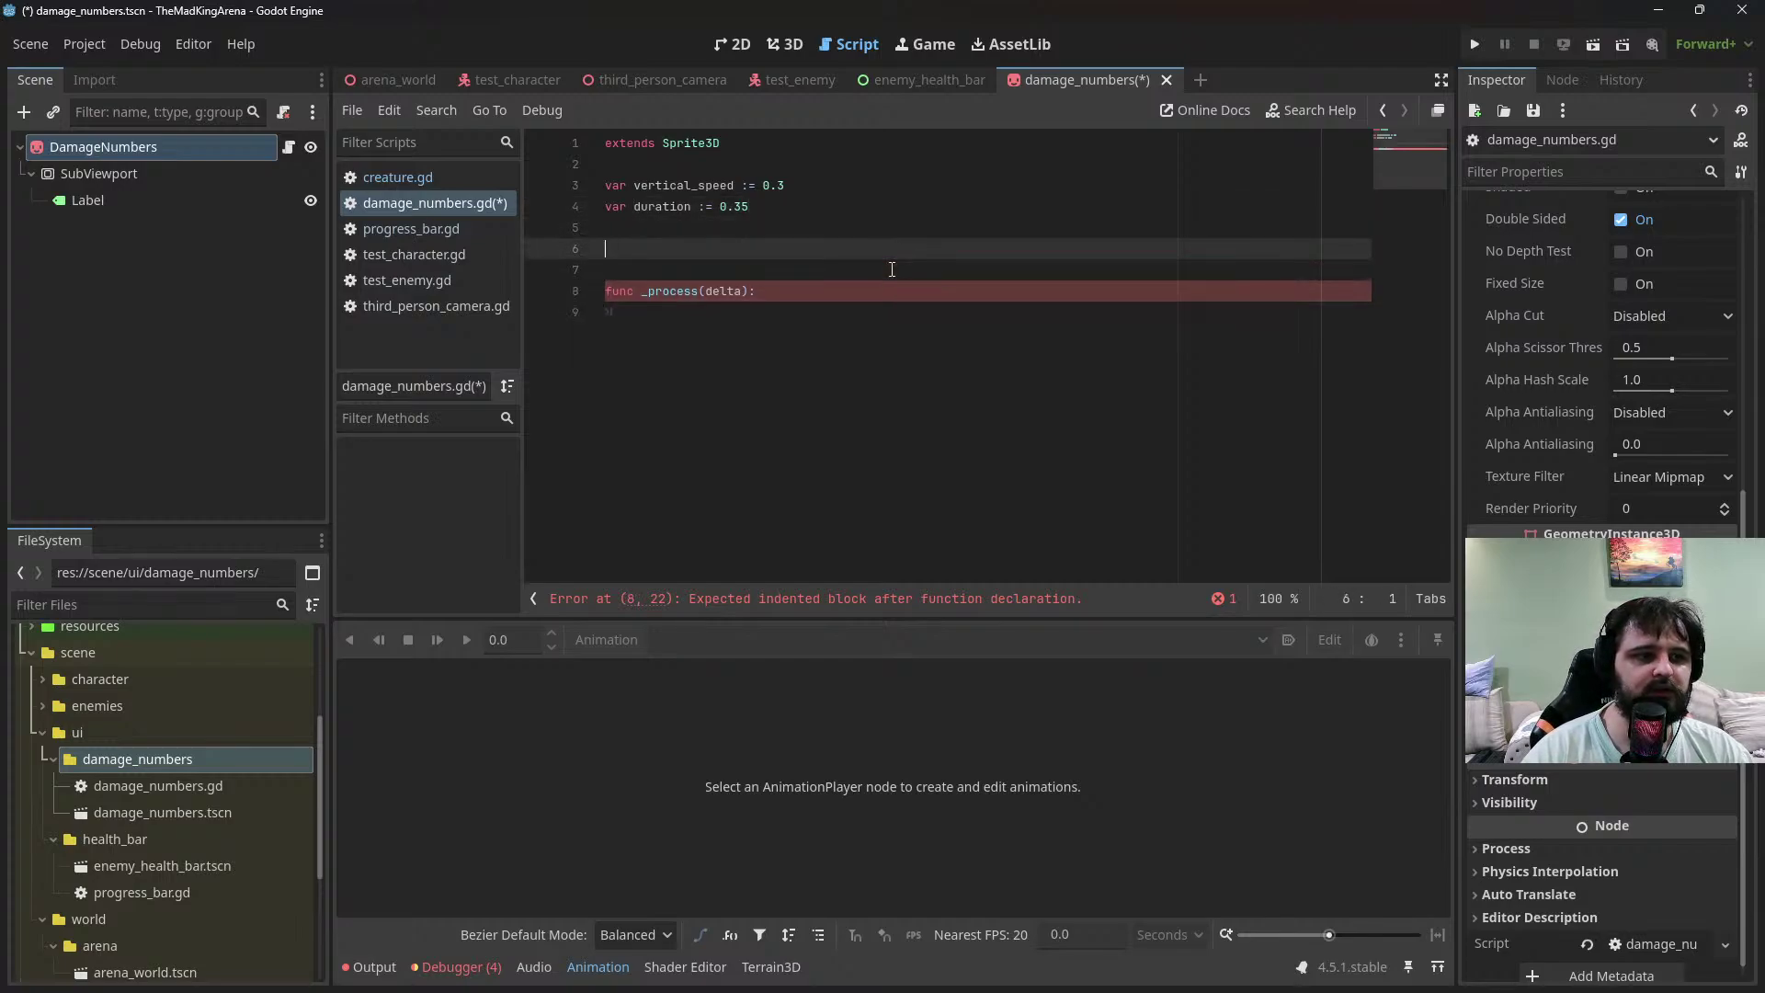
type("var set")
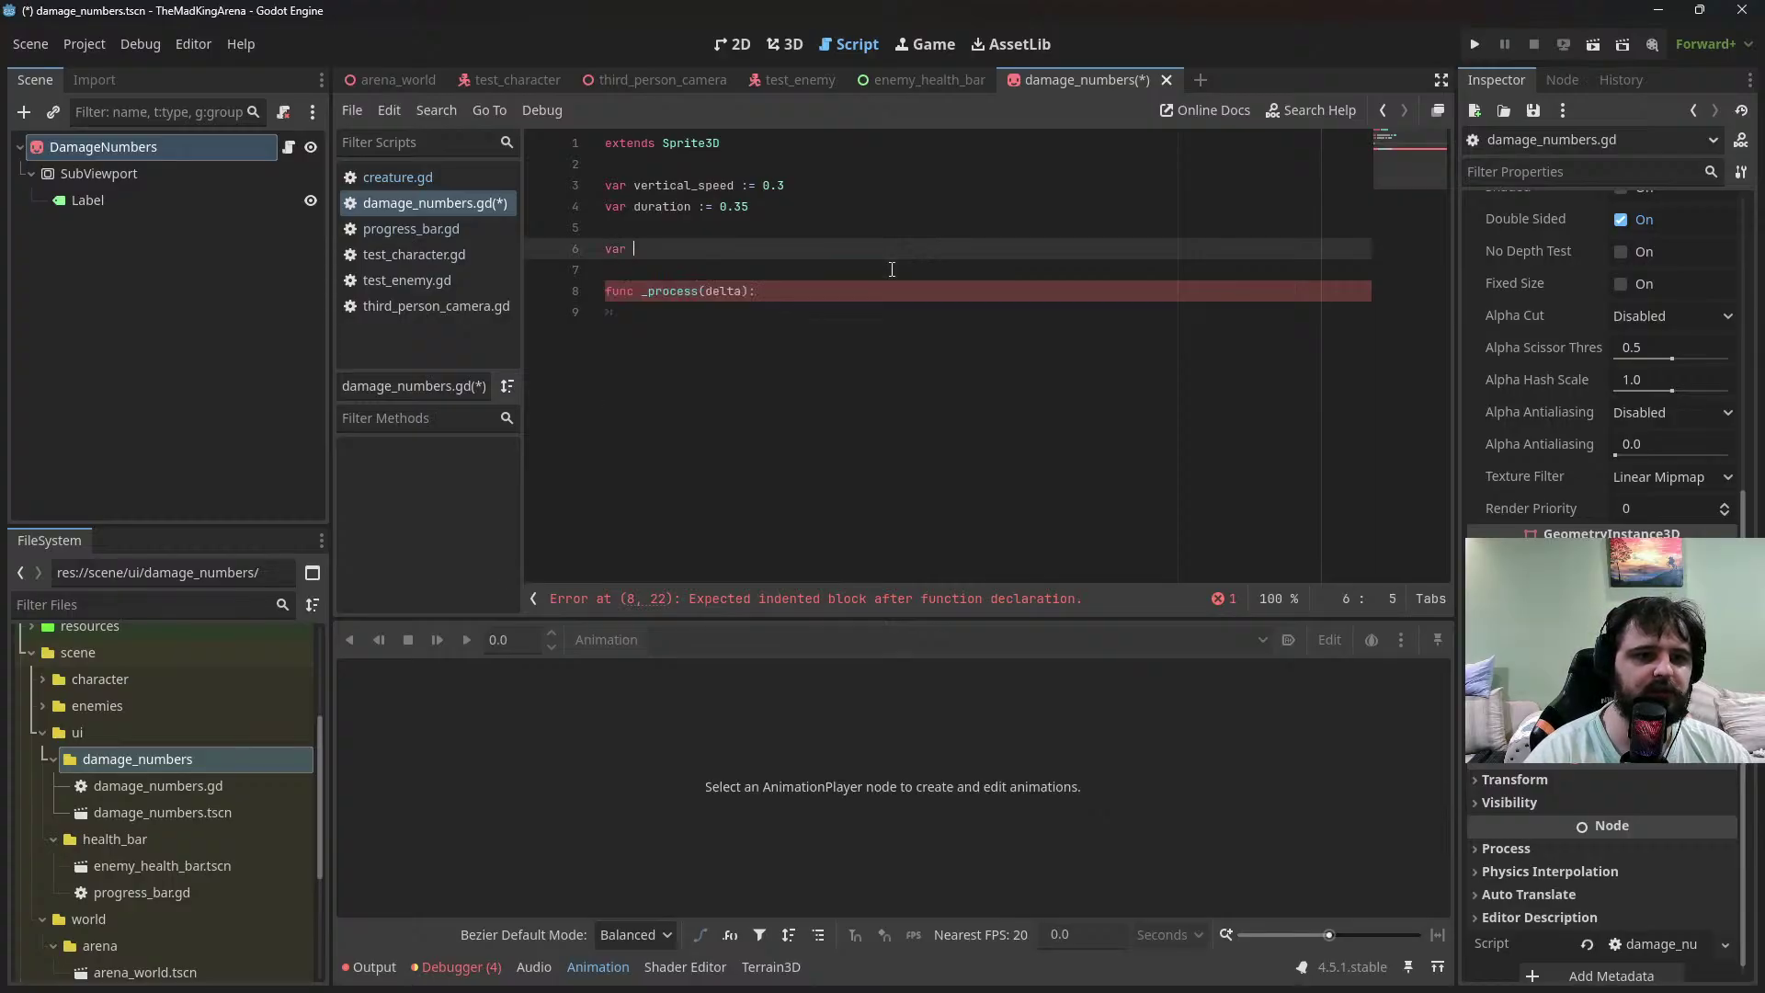
key("BackSpace")
key("BackSpace")
key("BackSpace")
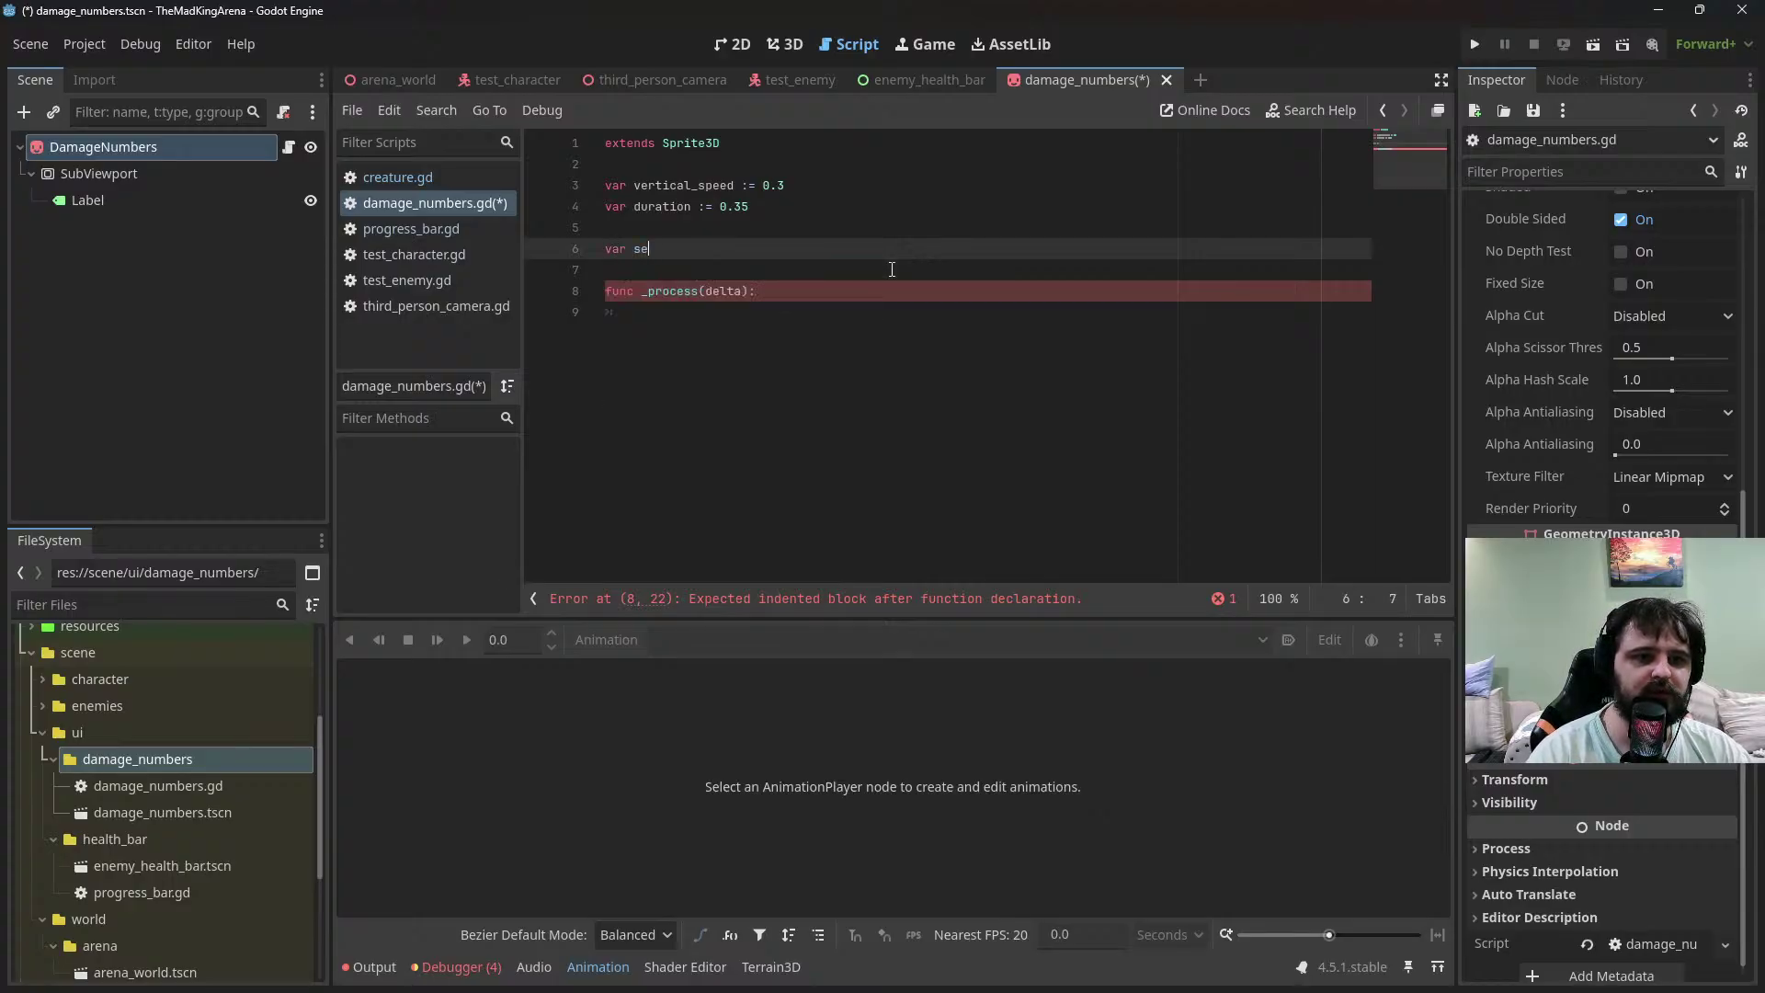
type("dama")
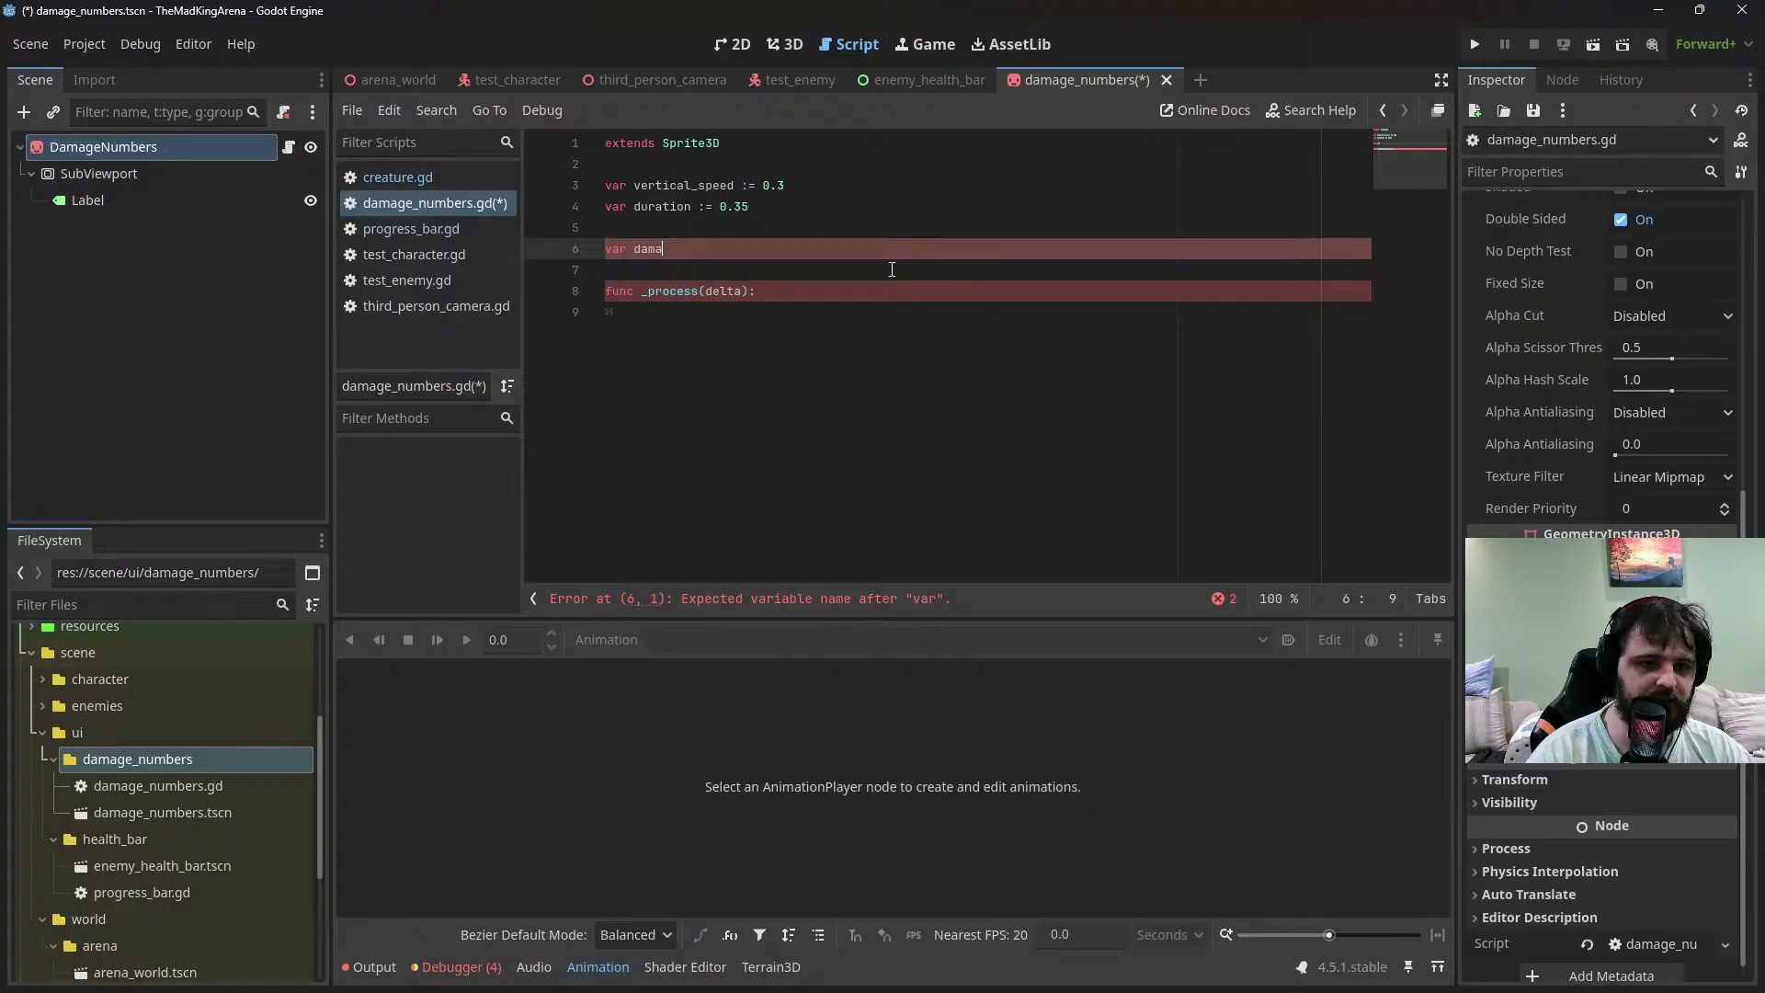
type("ge_value")
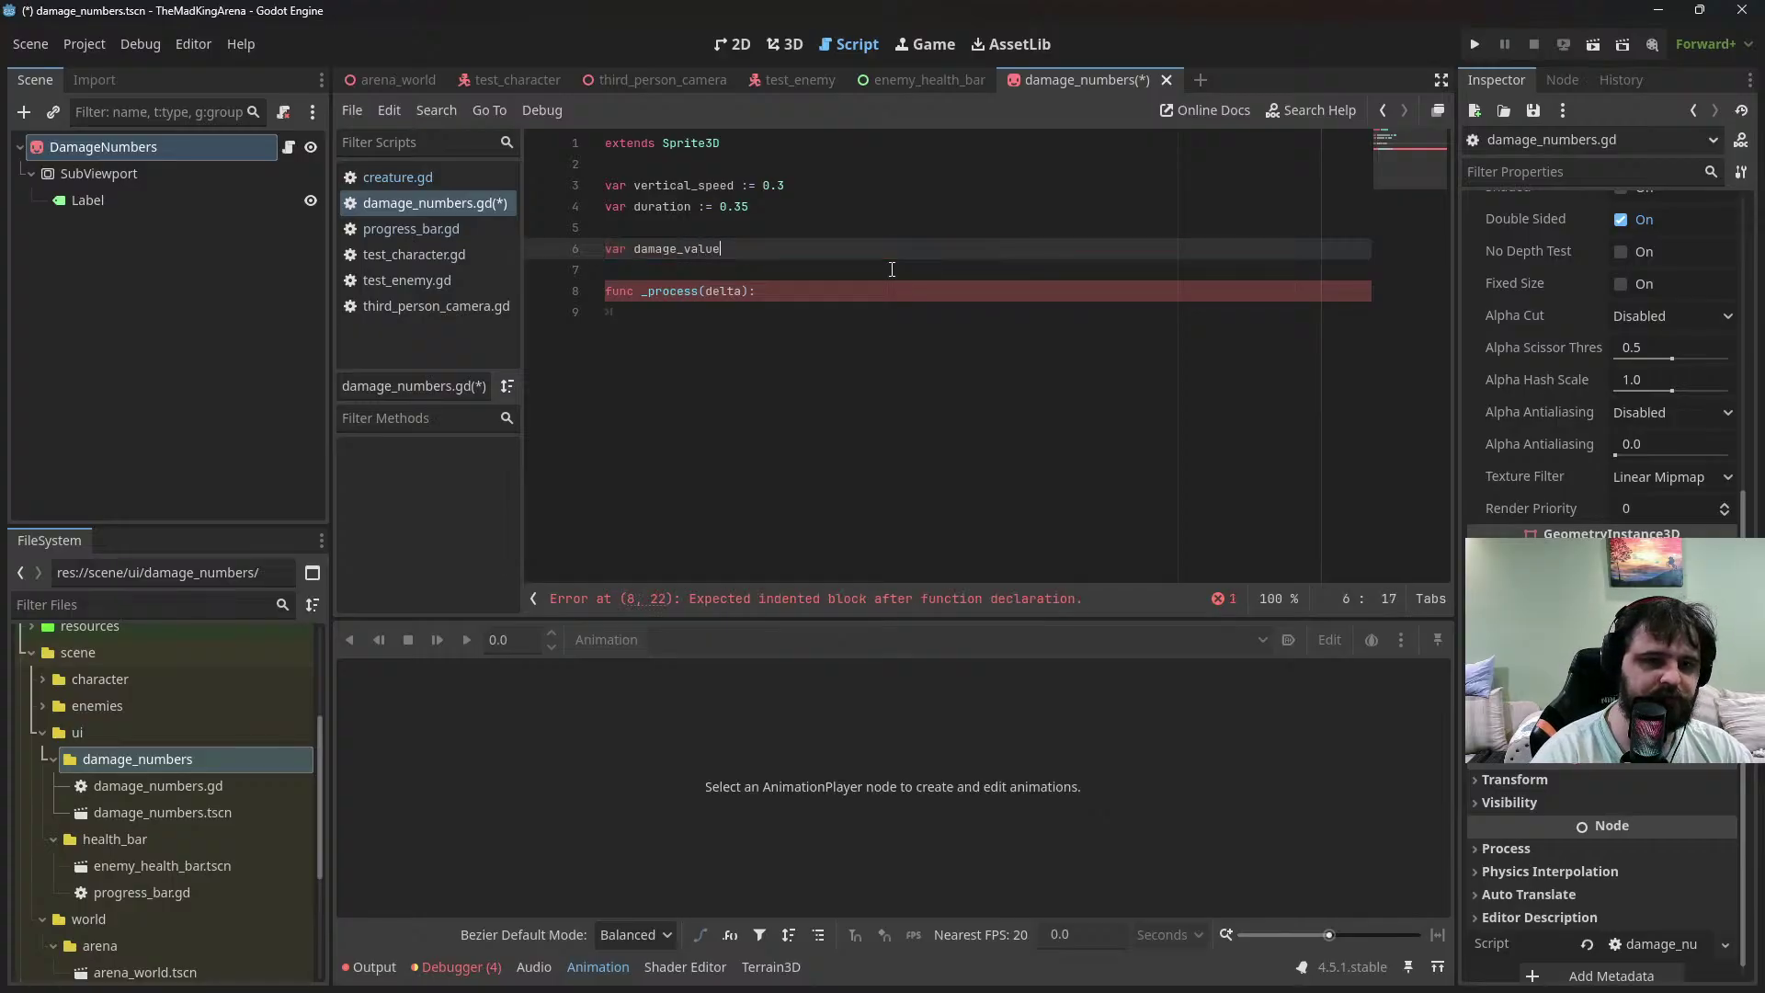
type(" :=")
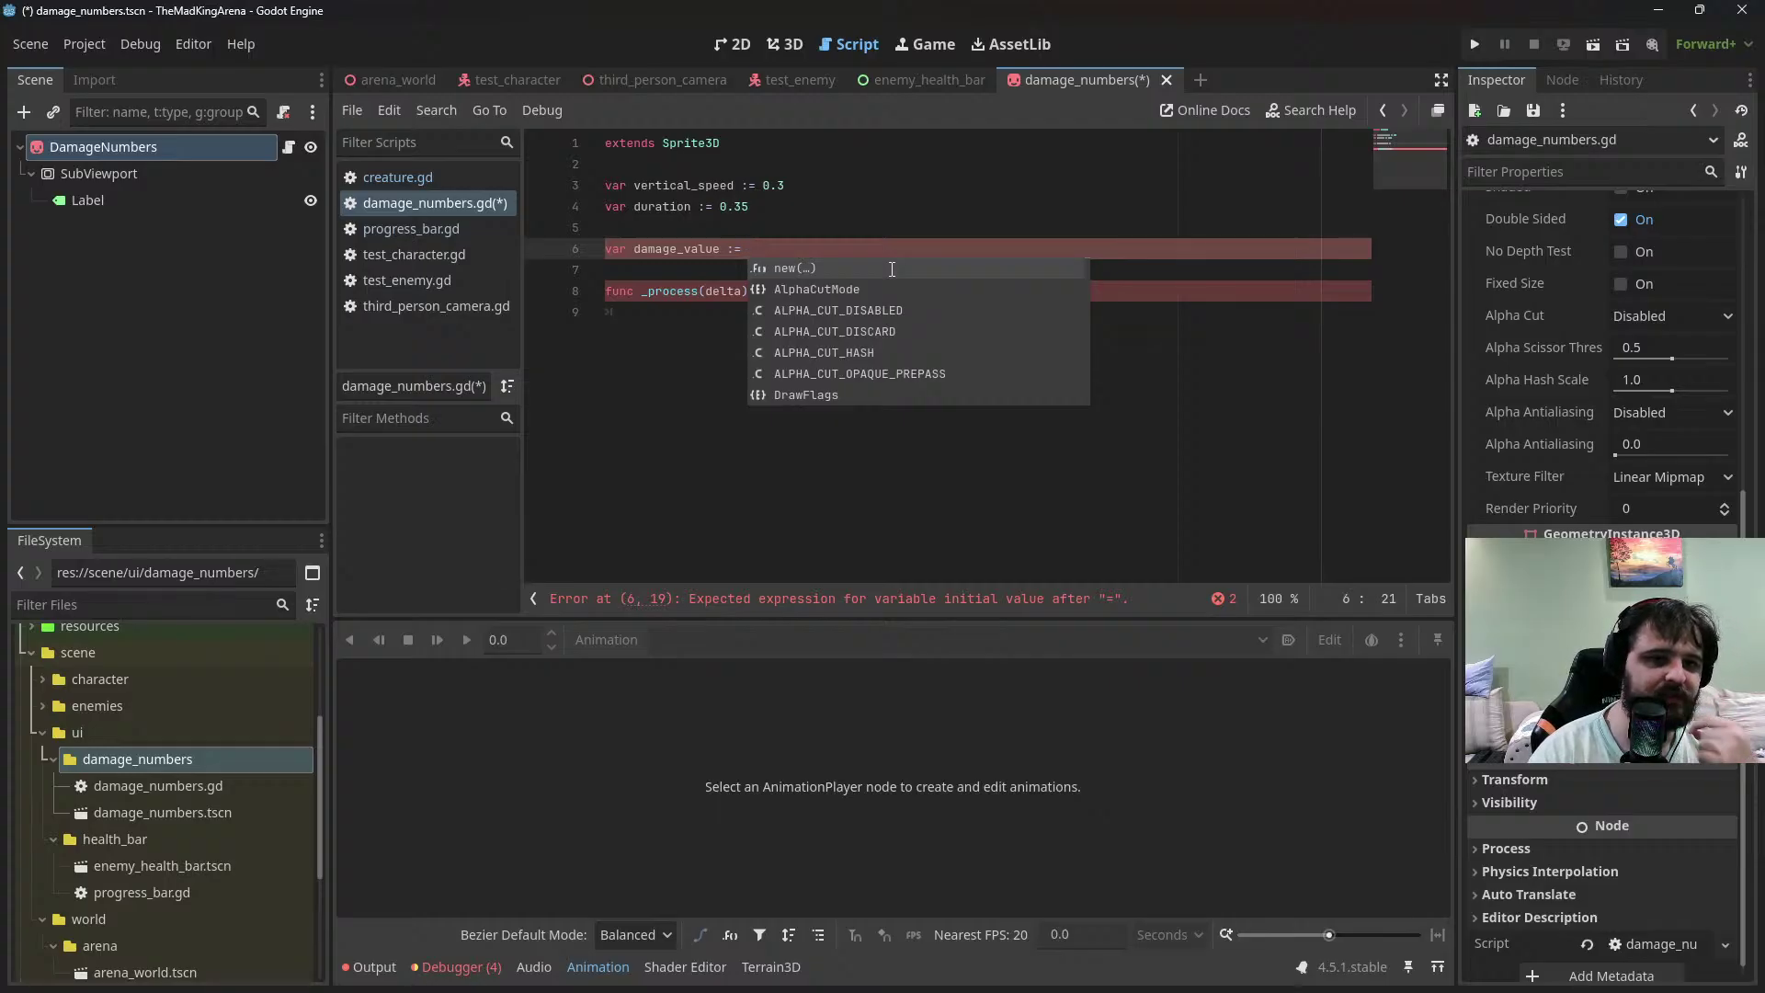
type("1.0")
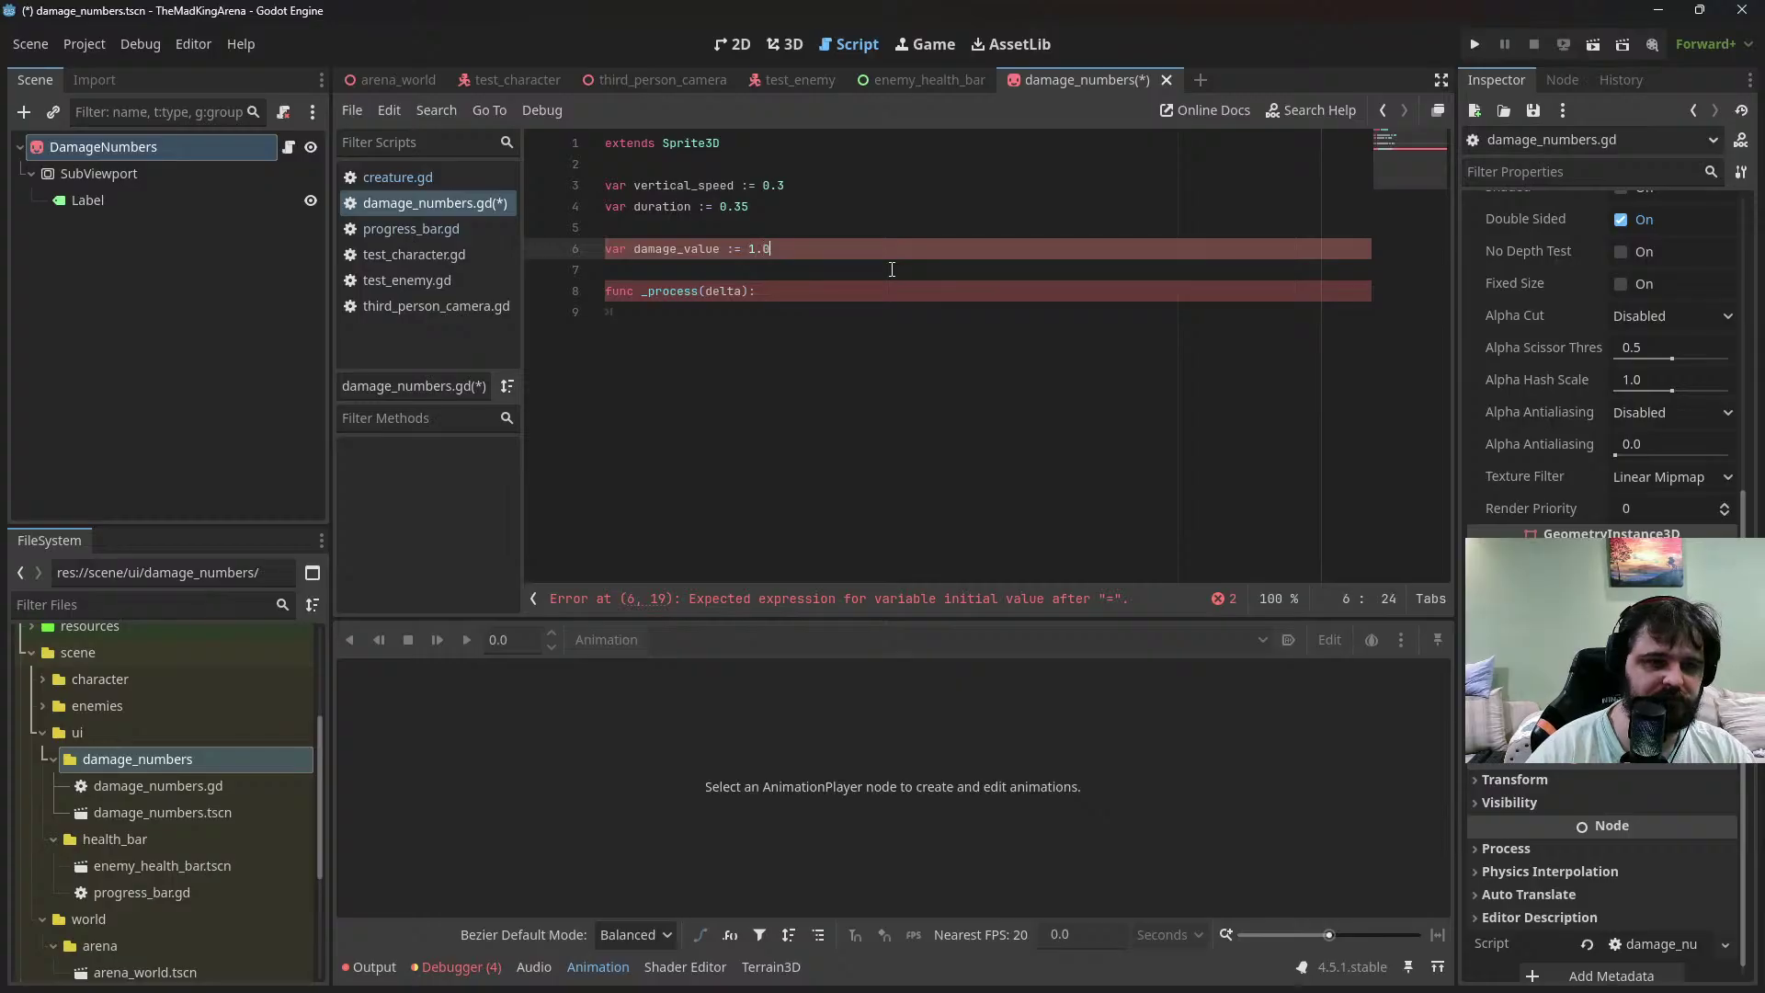
key("Down")
key("Down")
key("Return")
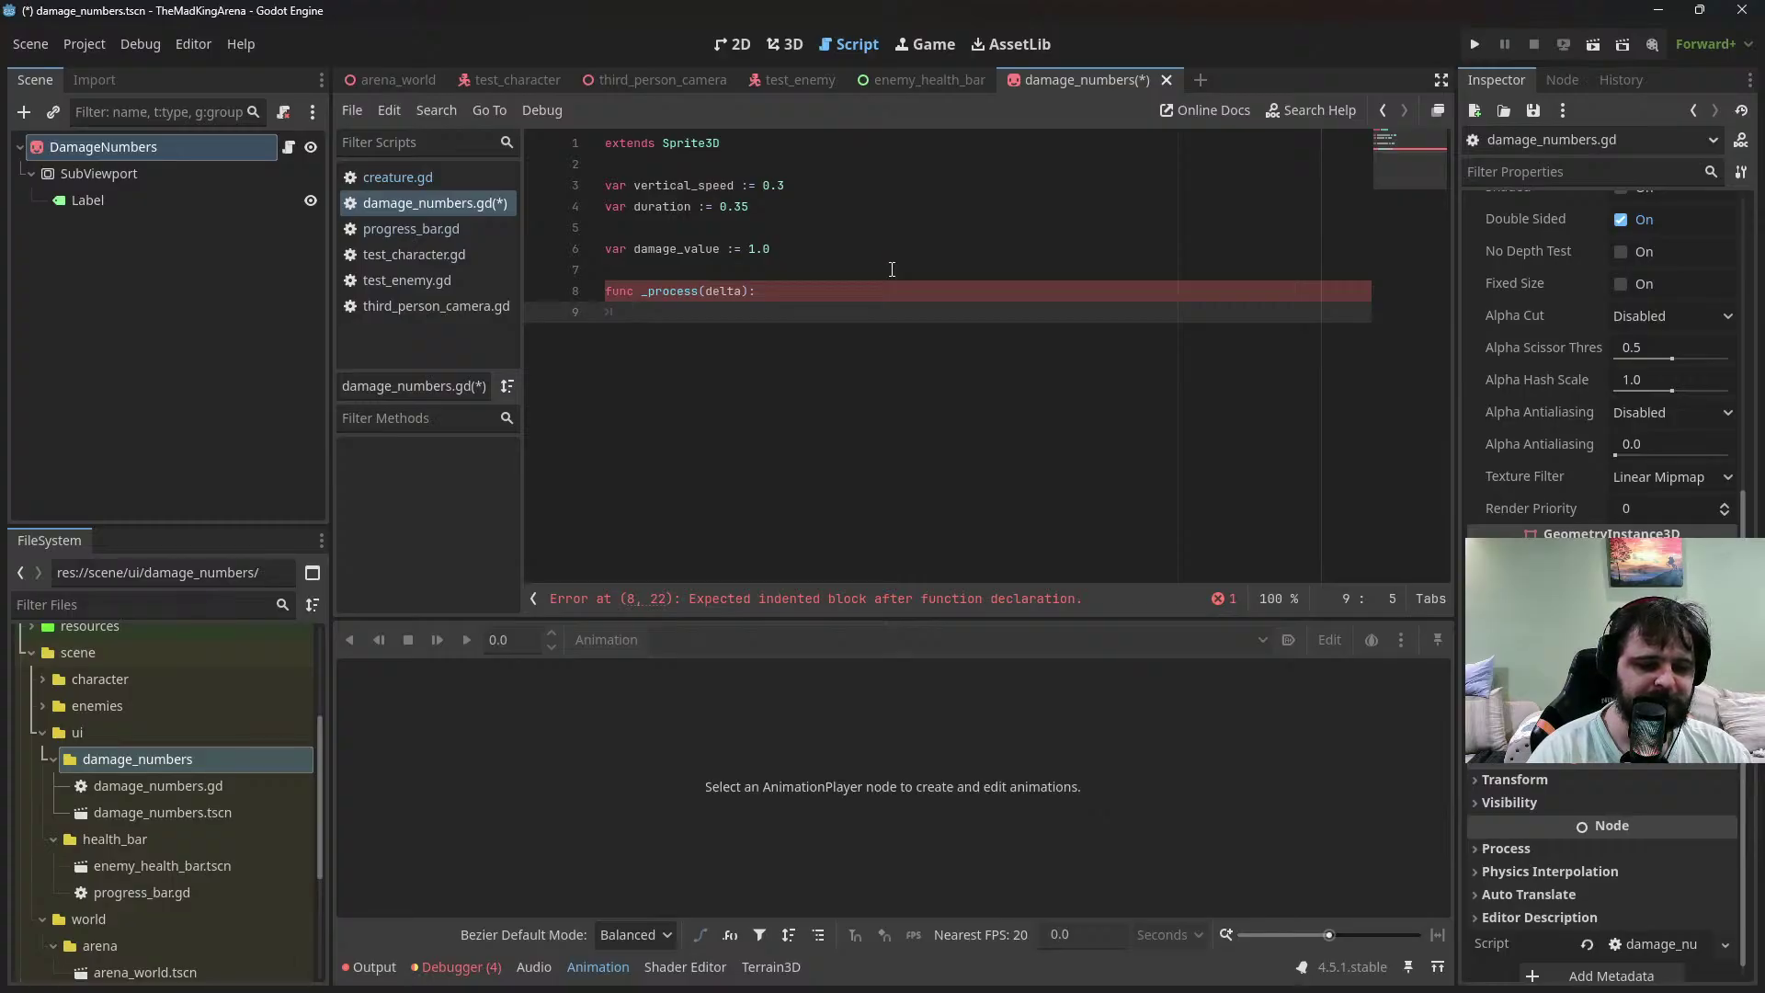
Declare the variable time_running := 0.0 on the line below duration
key("Up")
key("Up")
key("Up")
key("Up")
key("Up")
key("End")
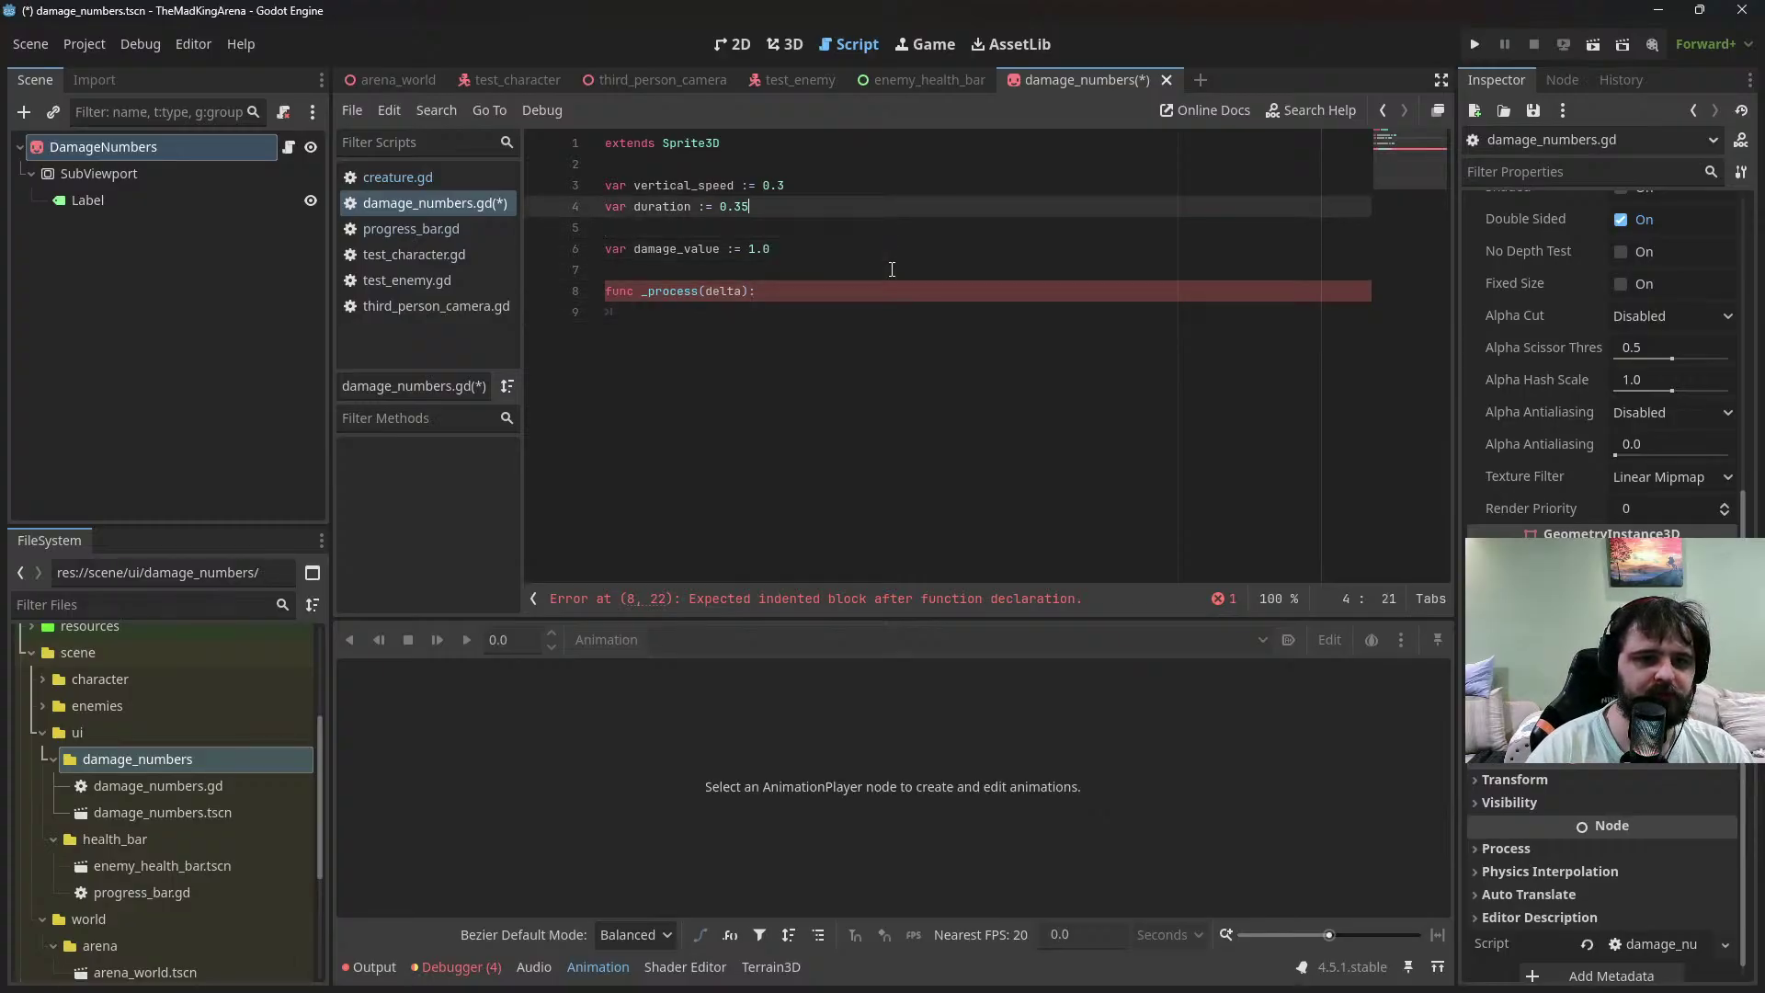
key("ctrl+shift+Right")
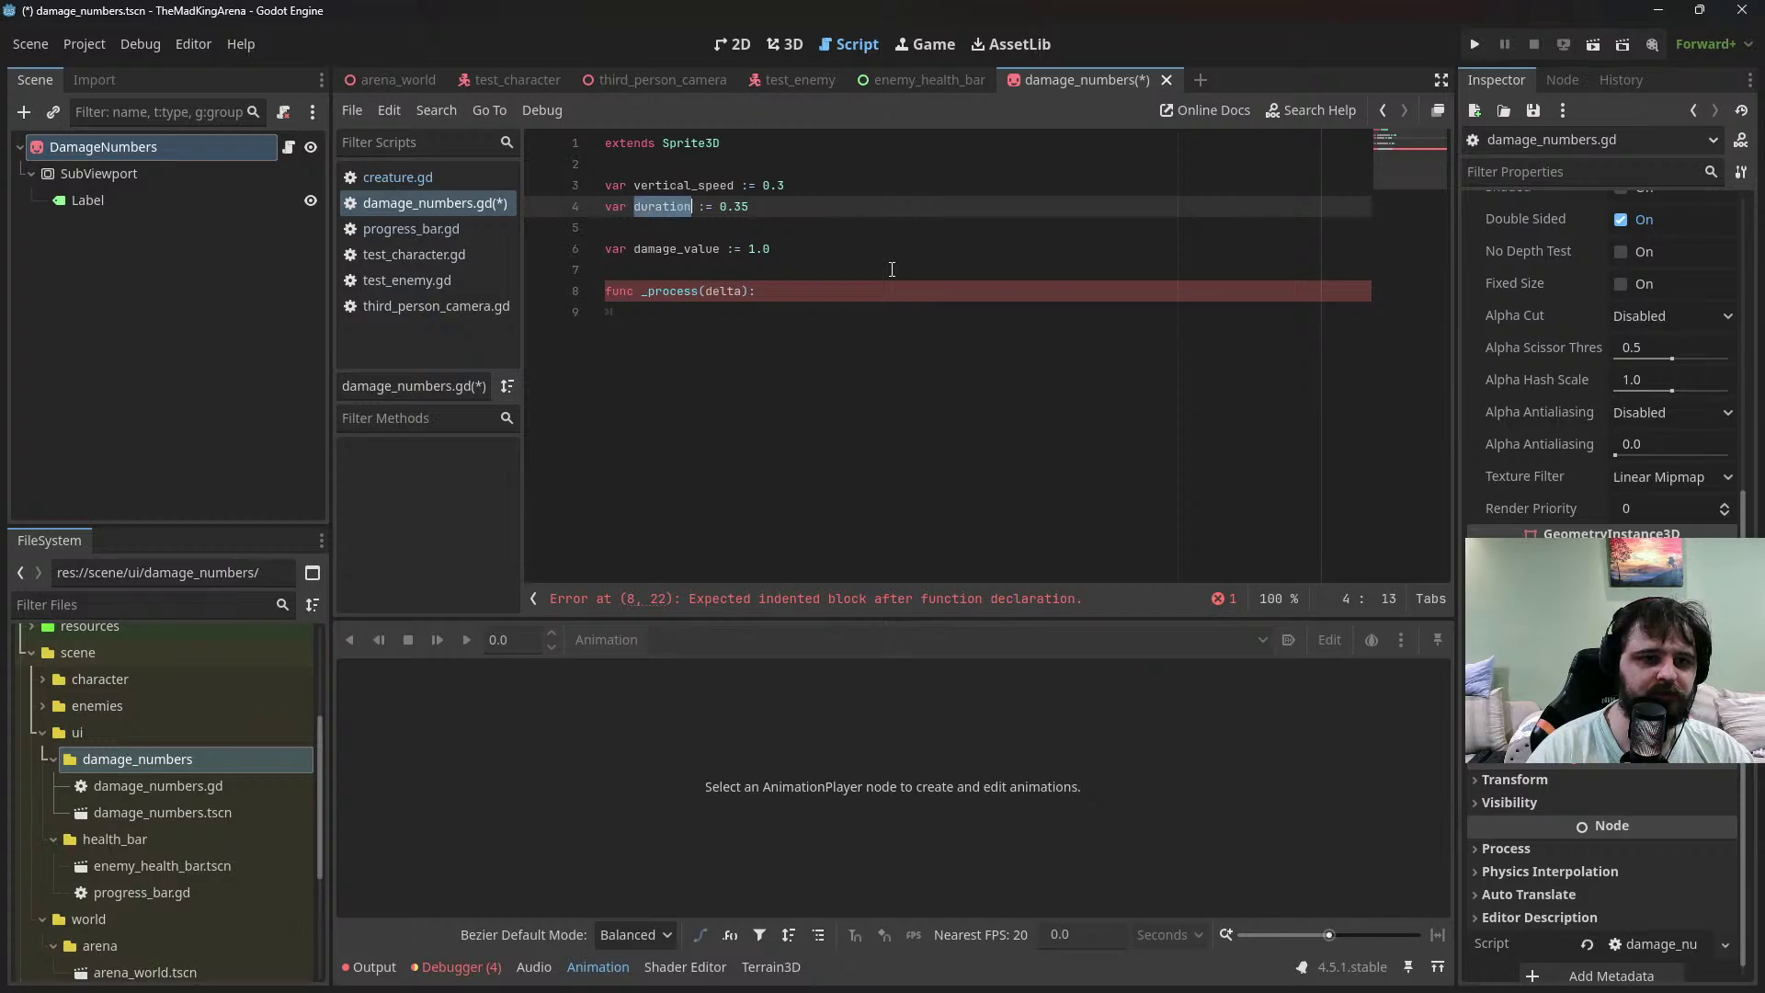
key("End")
key("Return")
type("var")
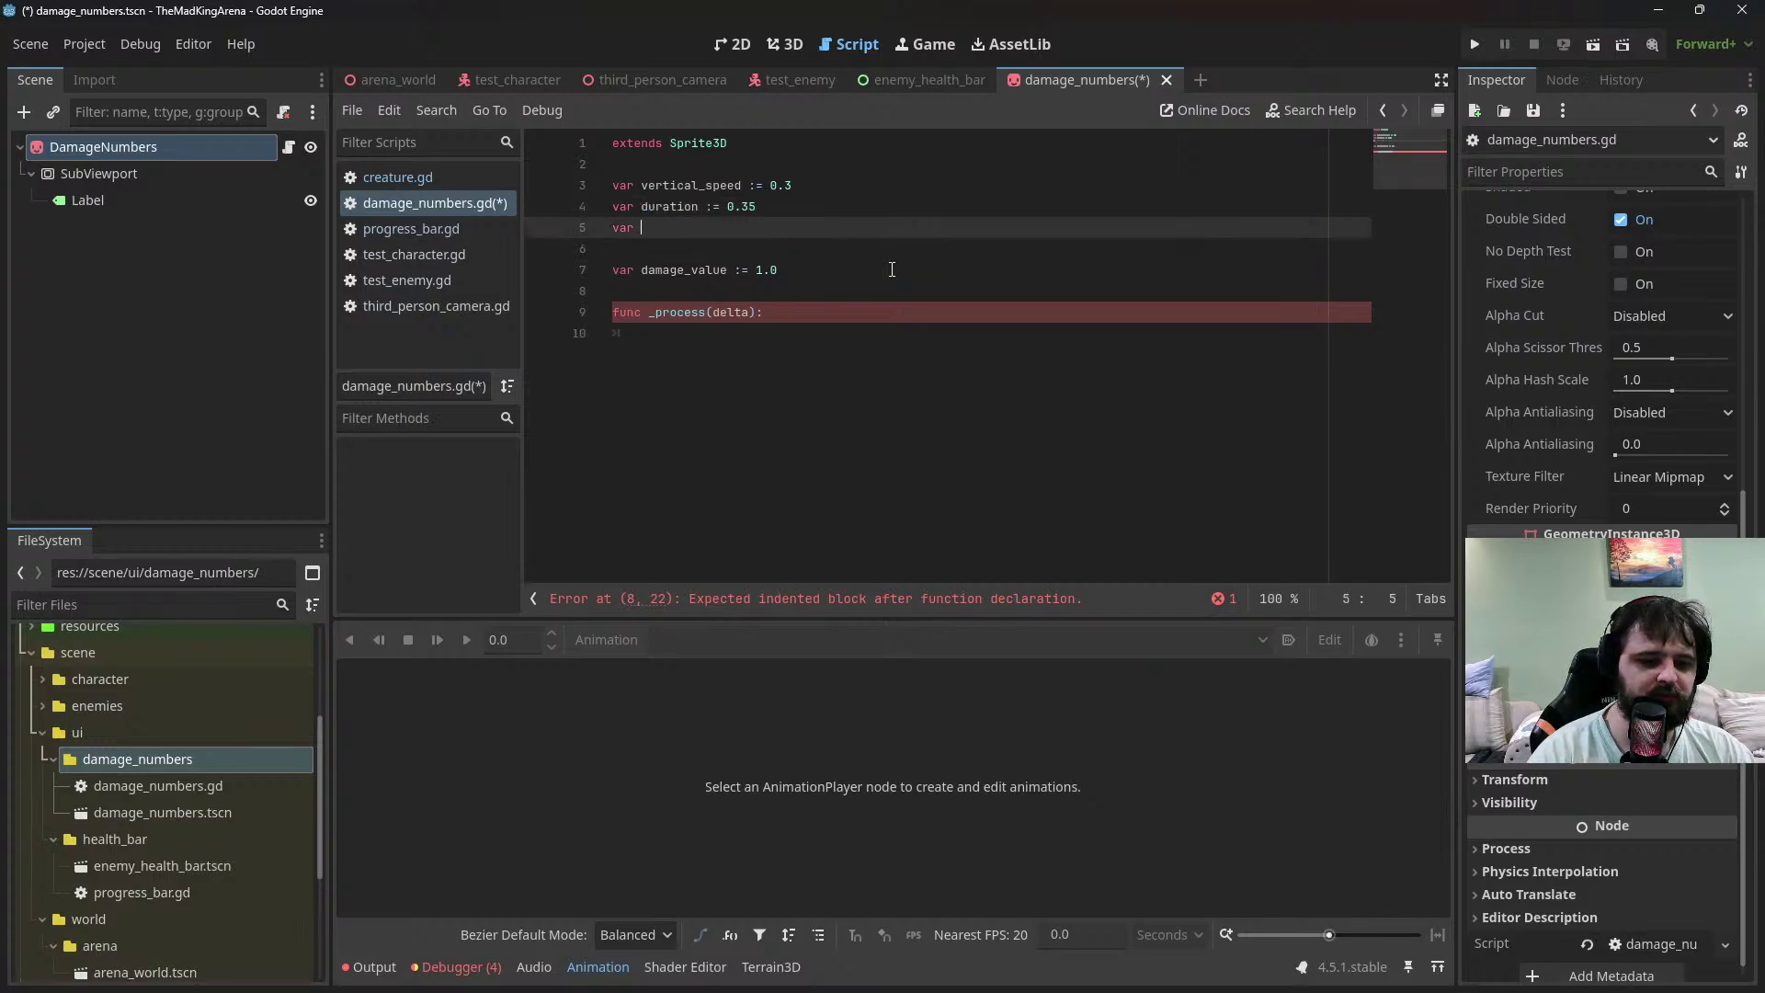
type(" time")
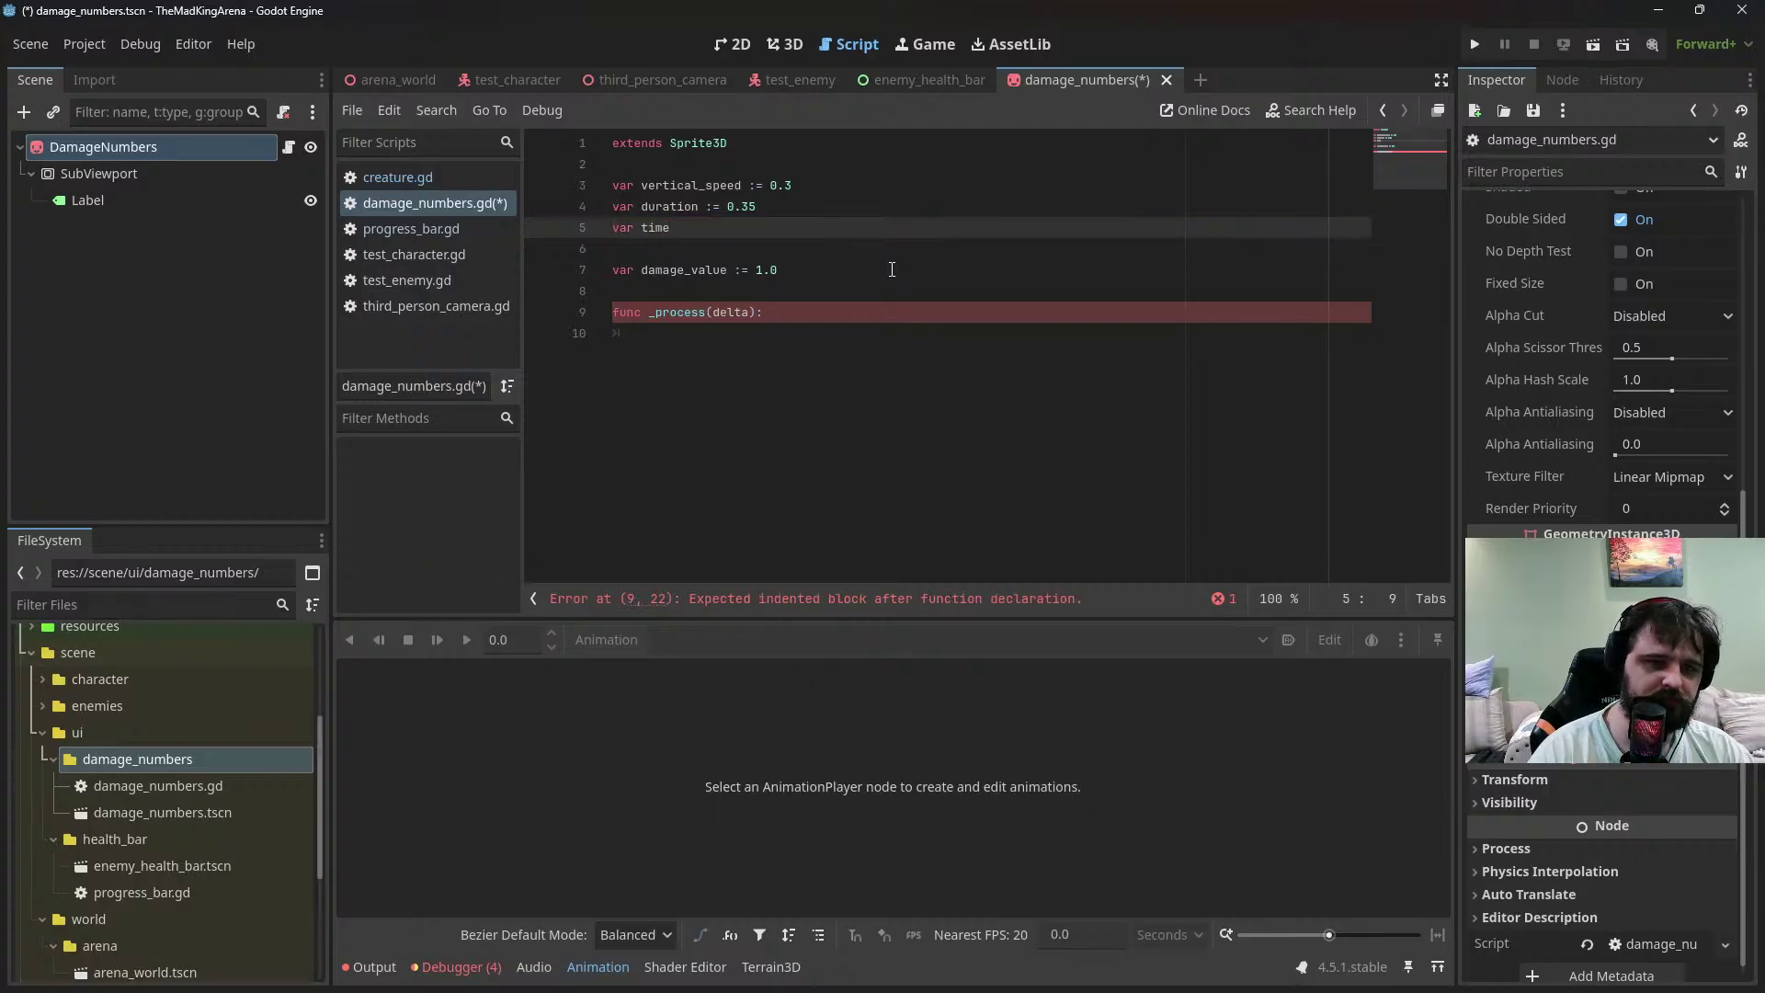
type("_runnin")
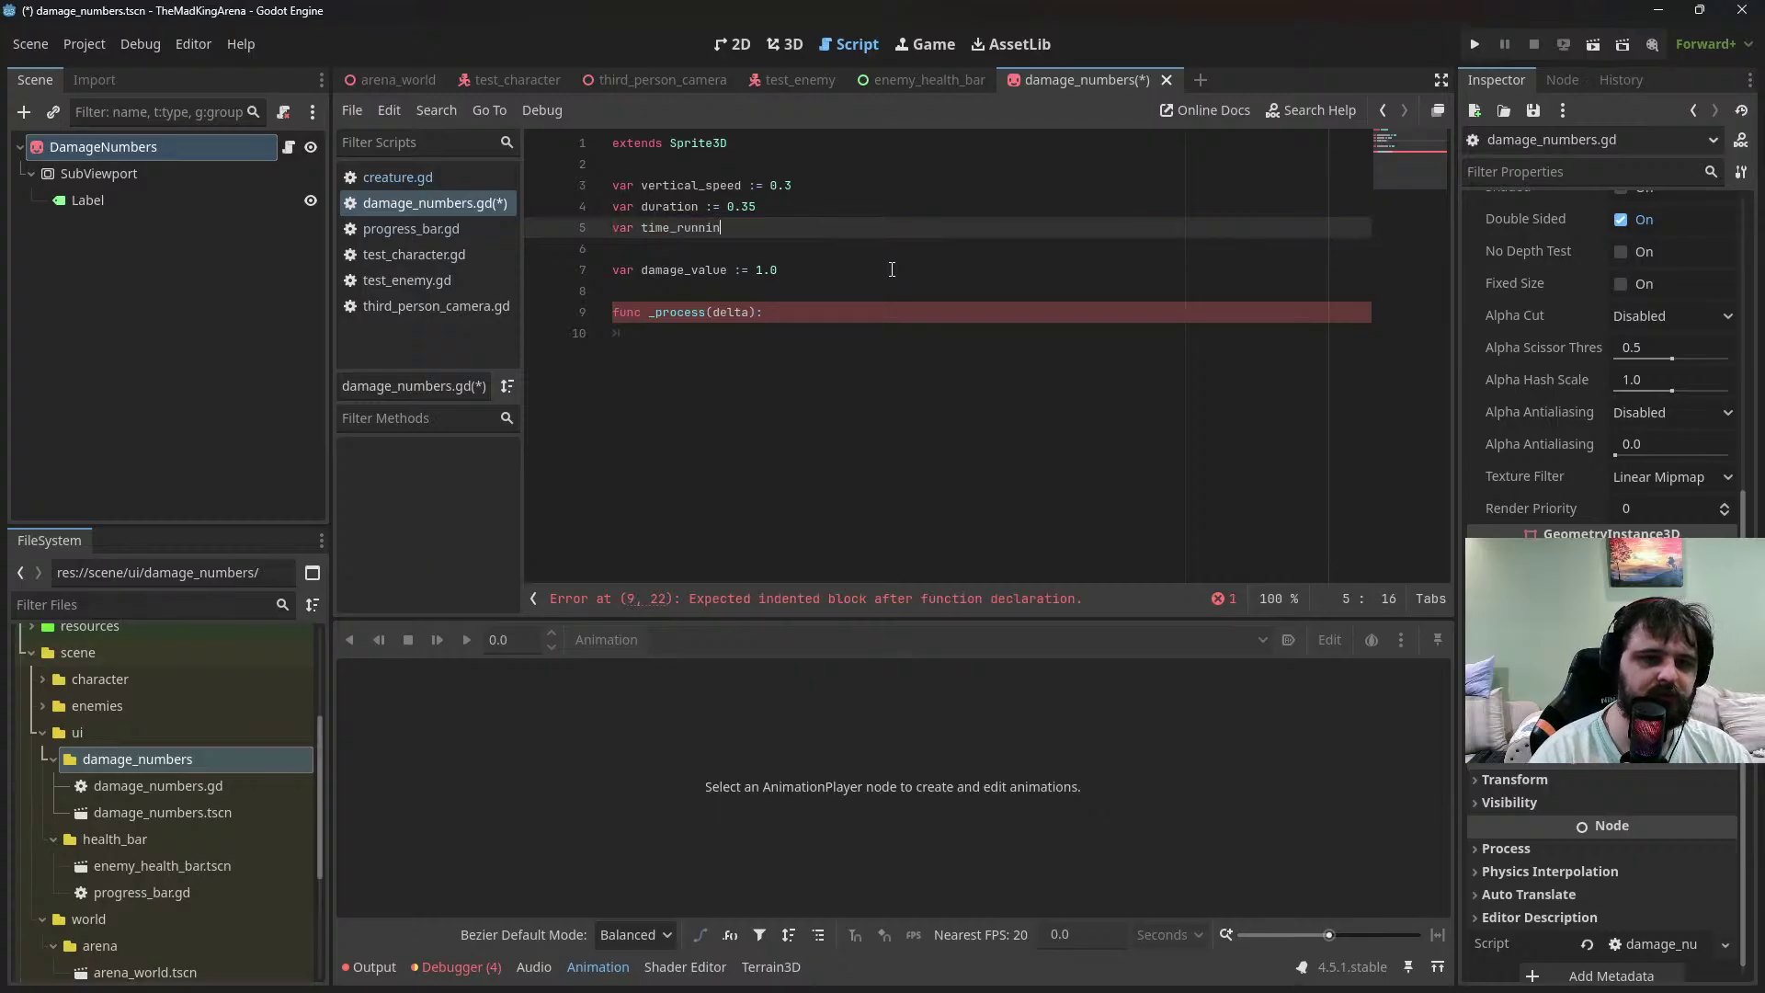
type("g := 0.0")
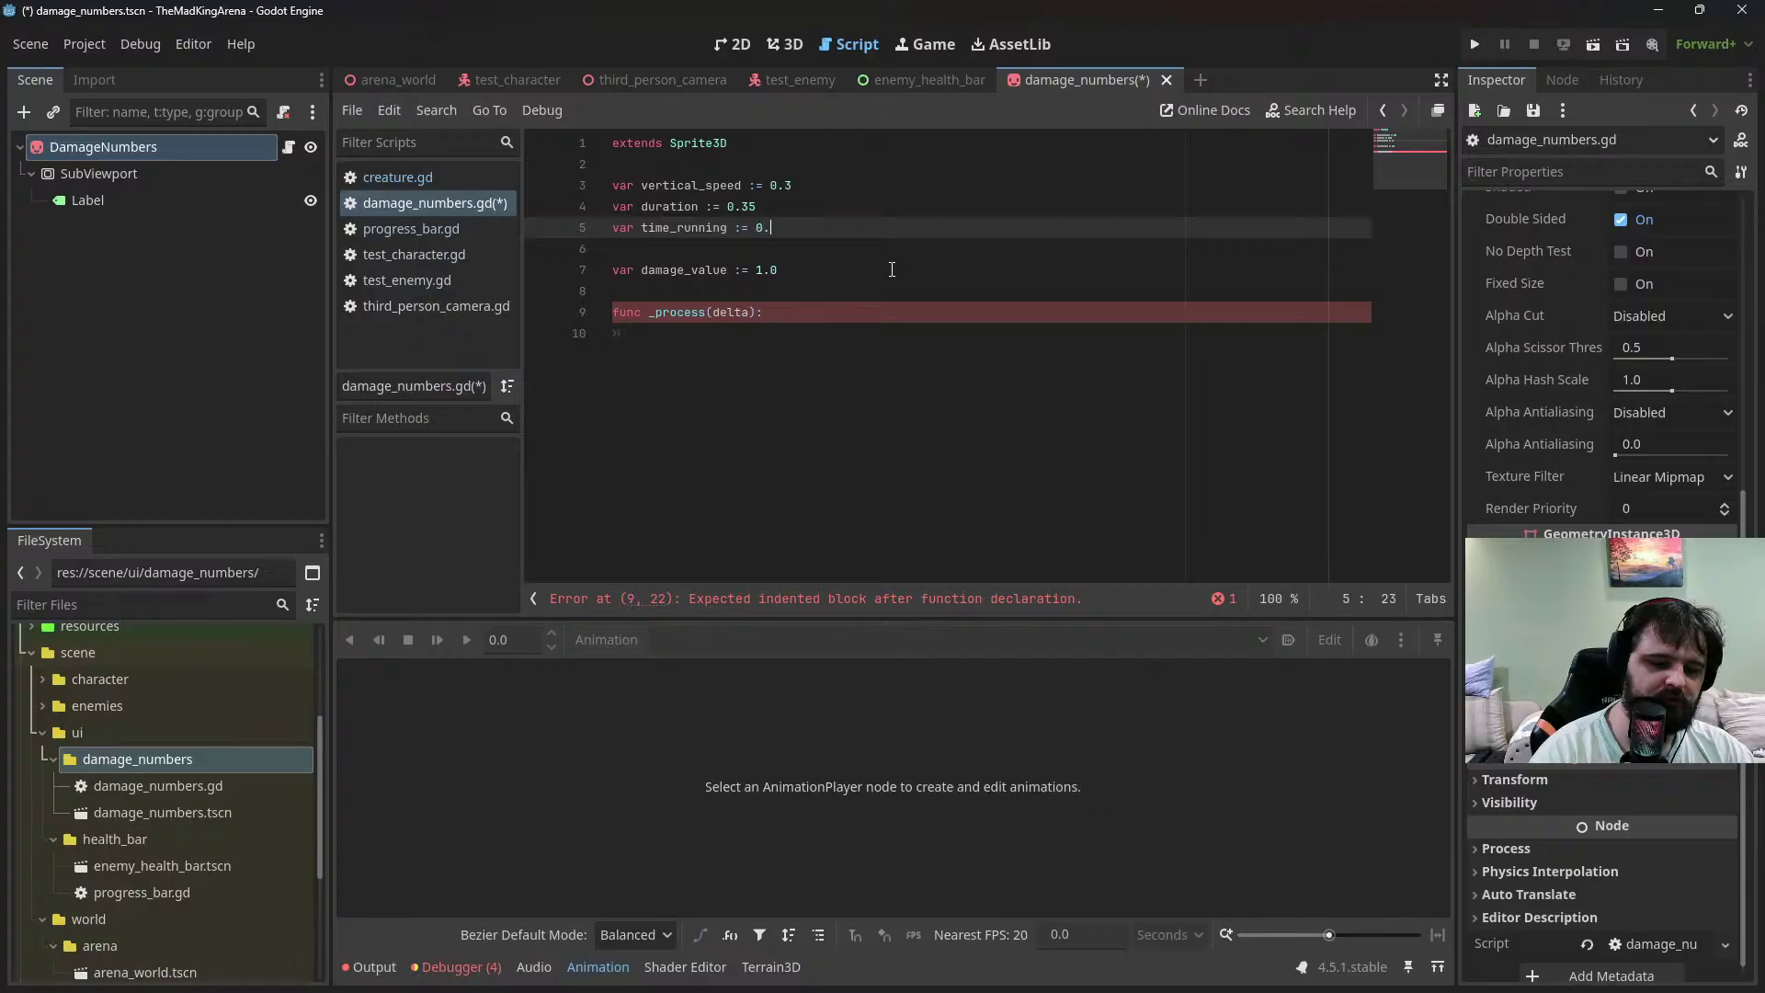
key("Down")
key("Down")
key("Down")
key("Down")
key("Return")
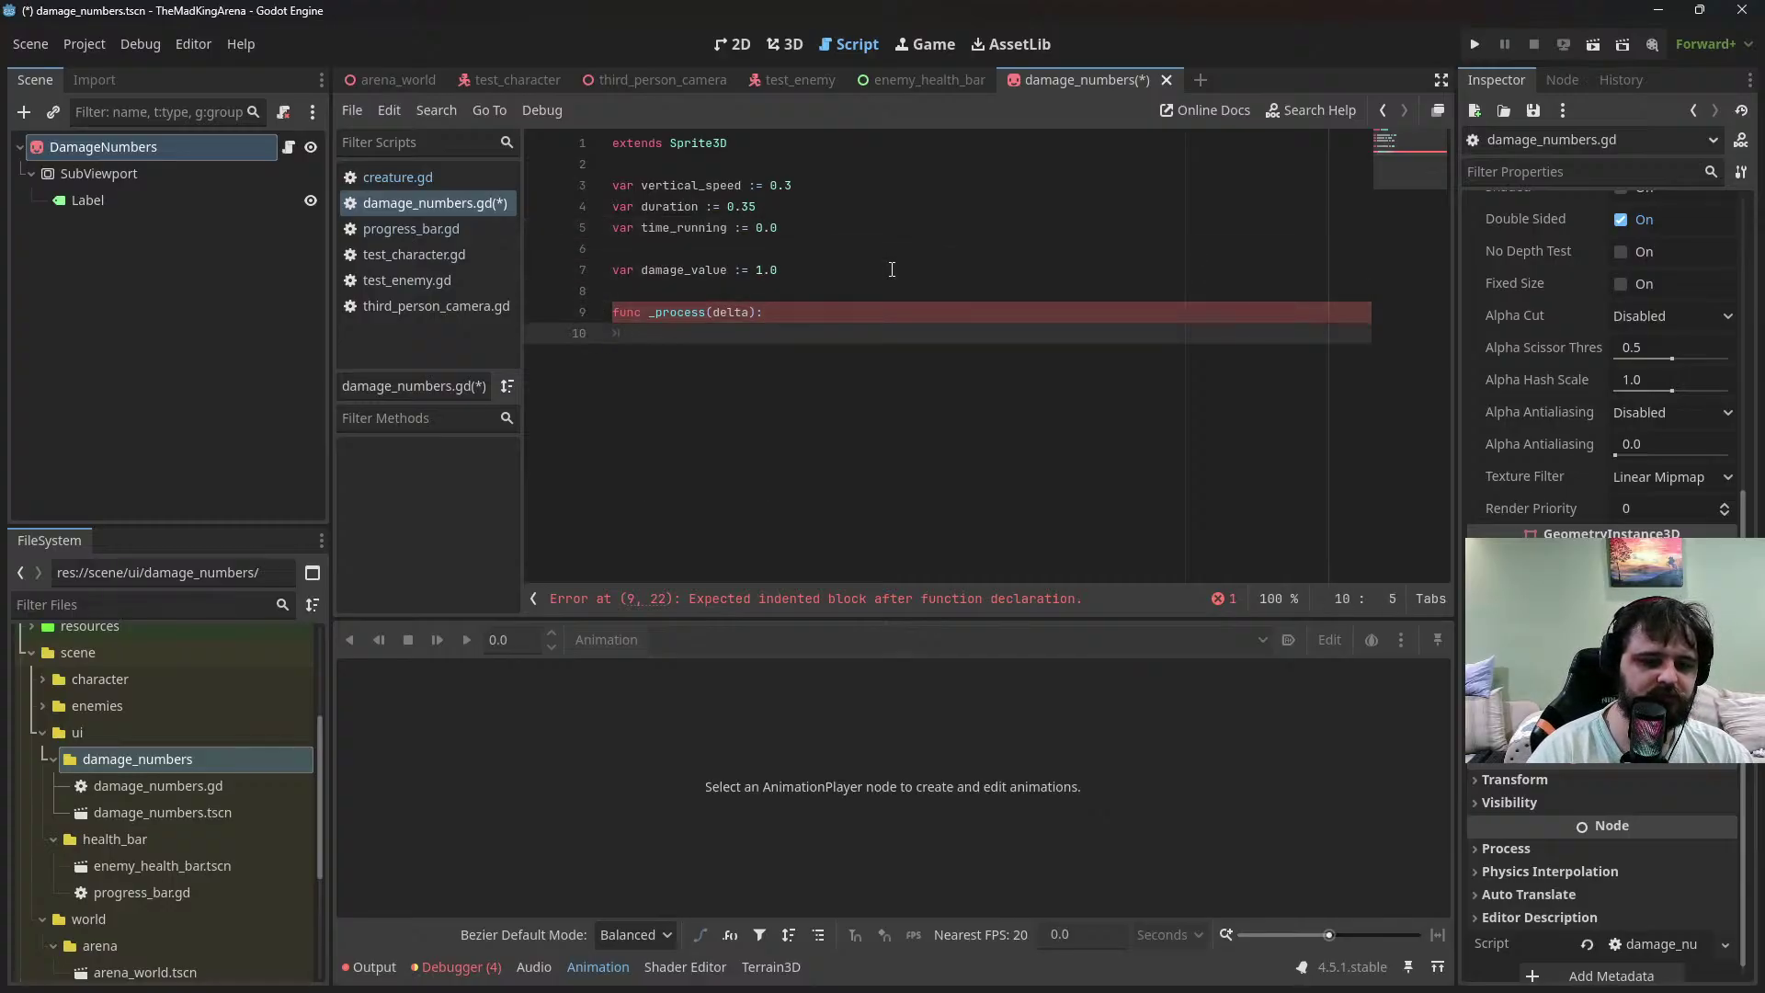
left_click(892, 270)
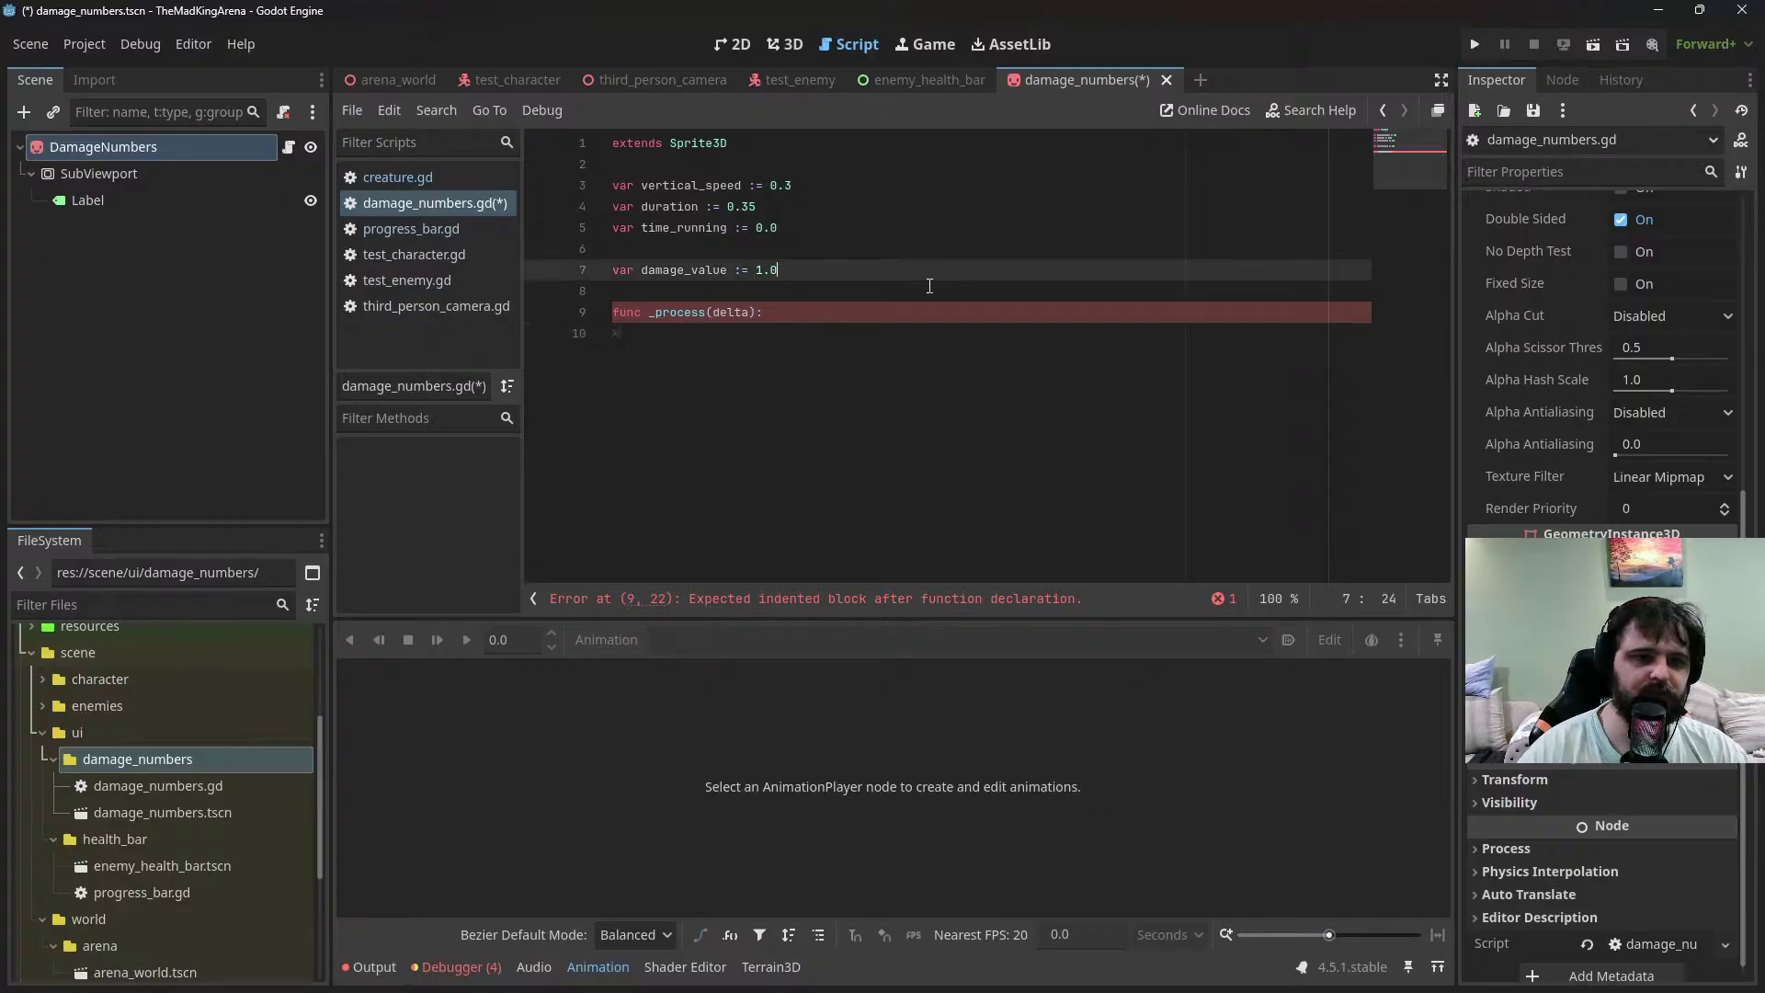
key("Return")
key("Return")
type("@")
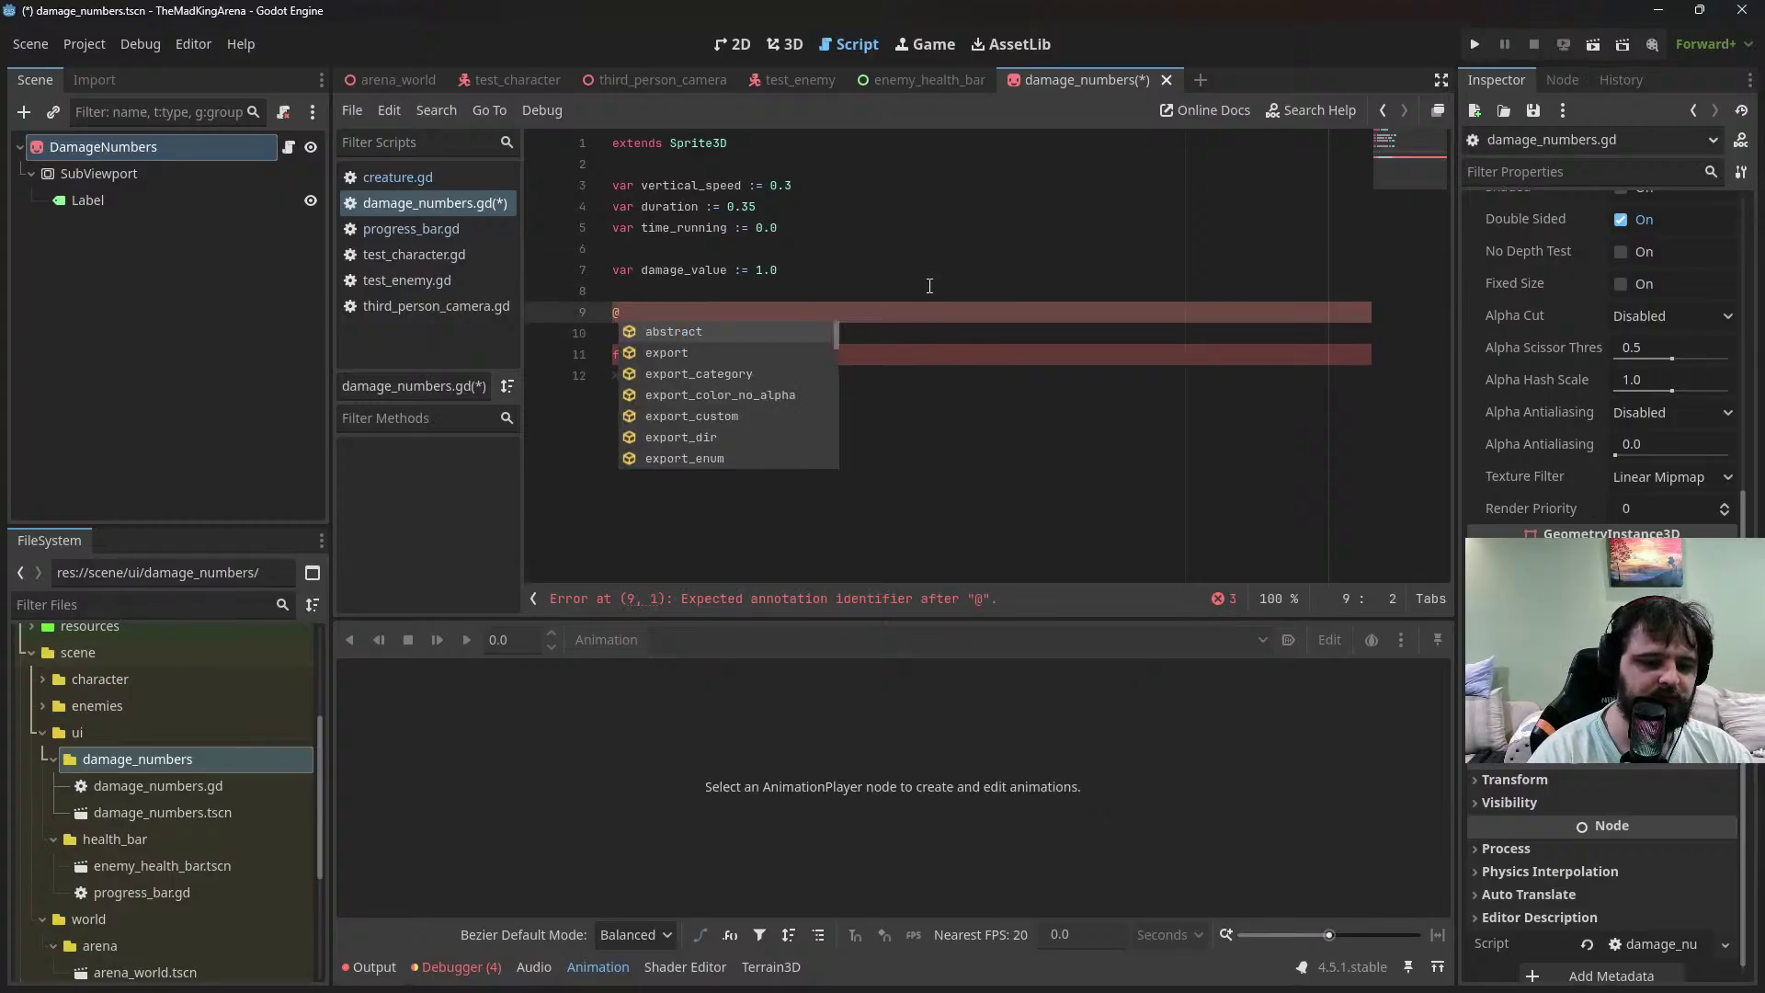
type("onready var ")
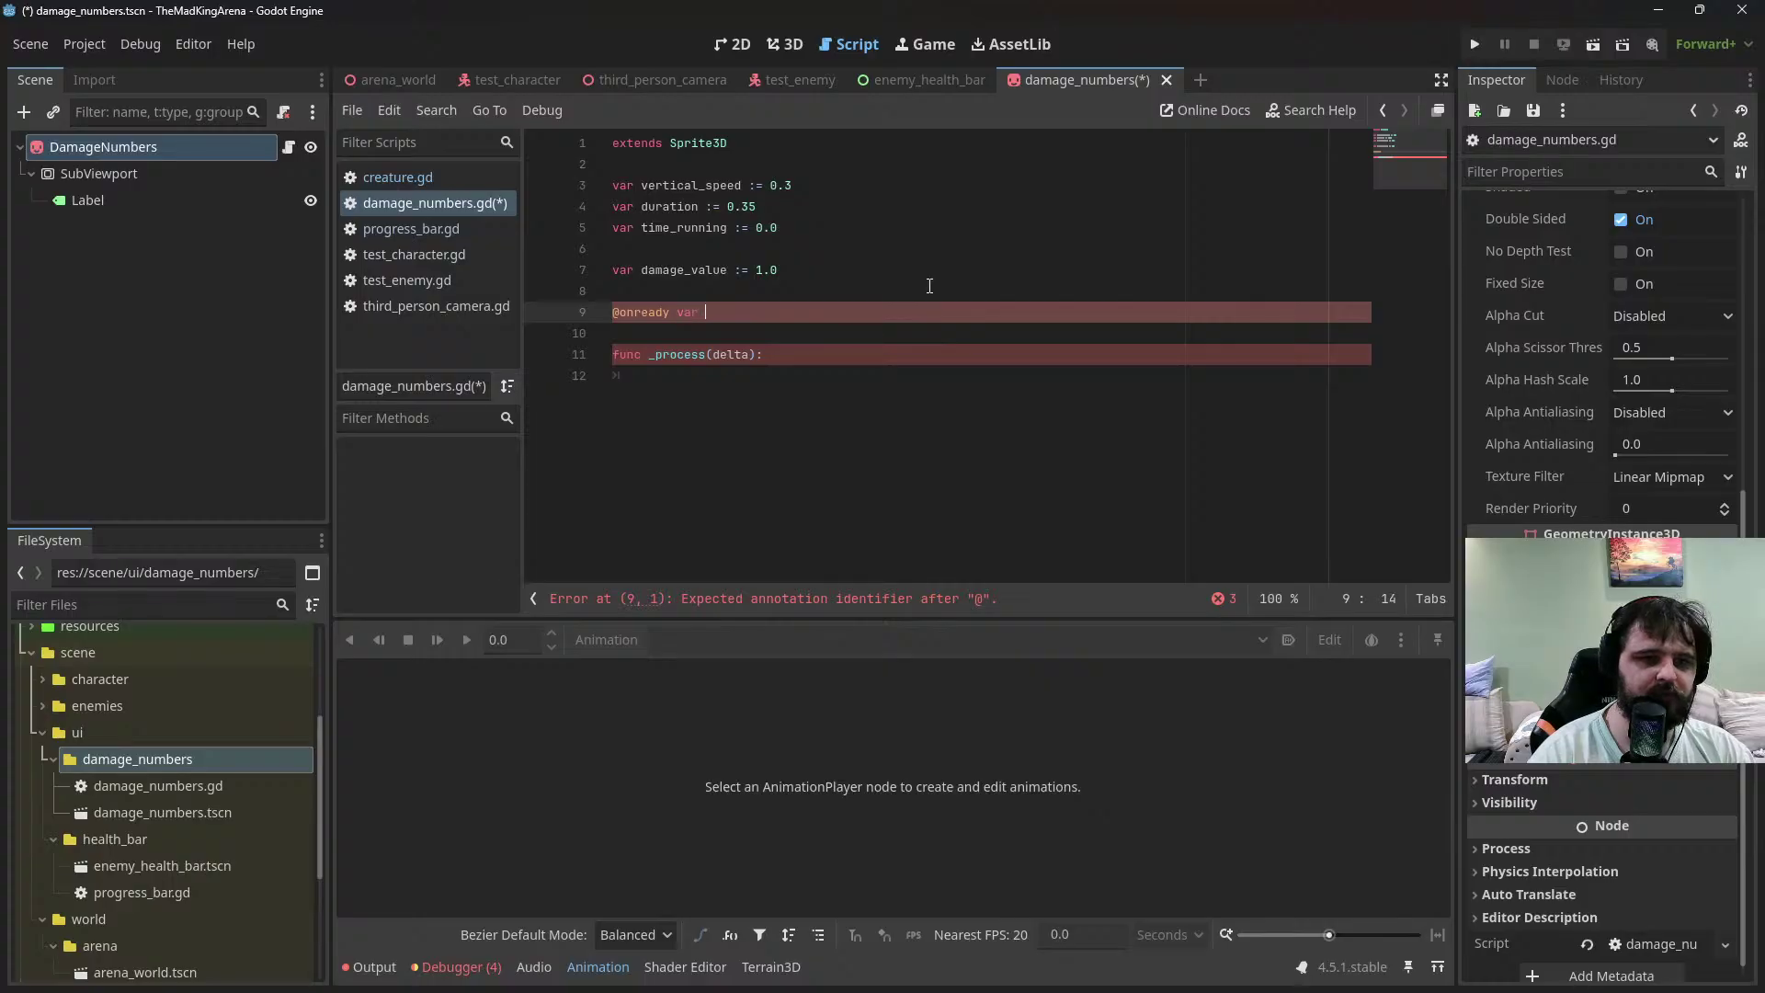
type("label =")
left_click_drag(88, 199, 862, 318)
In the _process function, set label.text to str(damage_value)
left_click(898, 422)
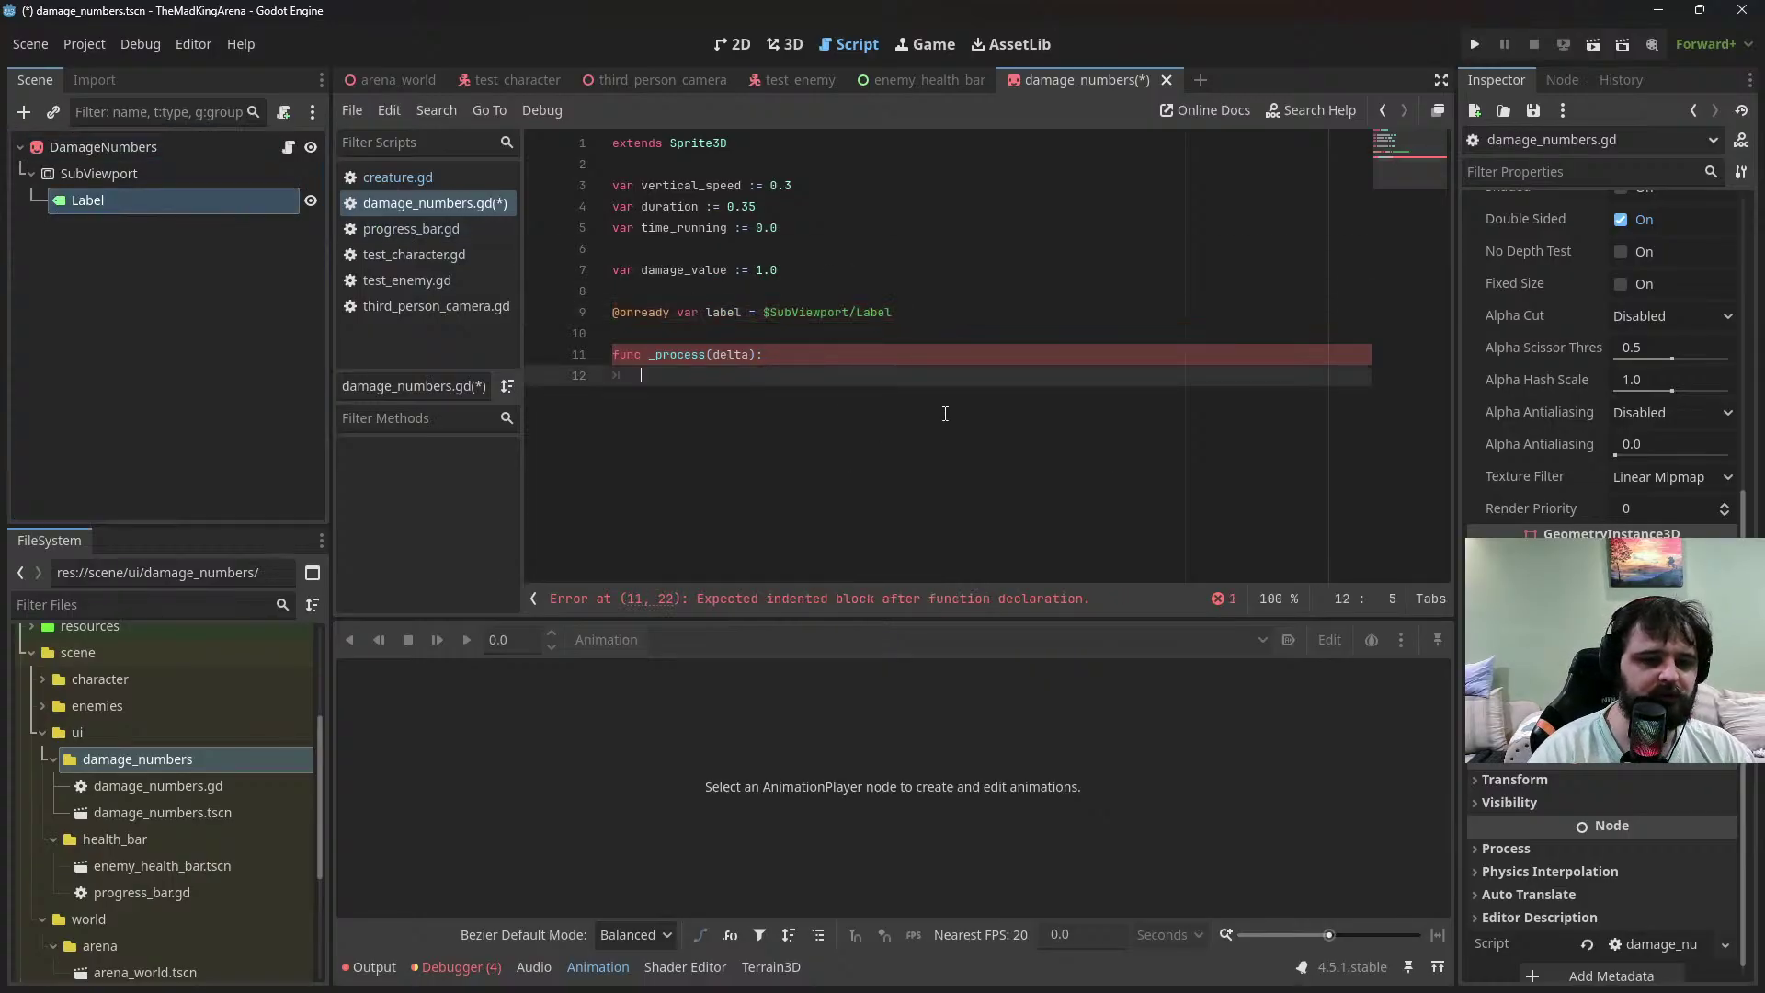
type("label.text = ")
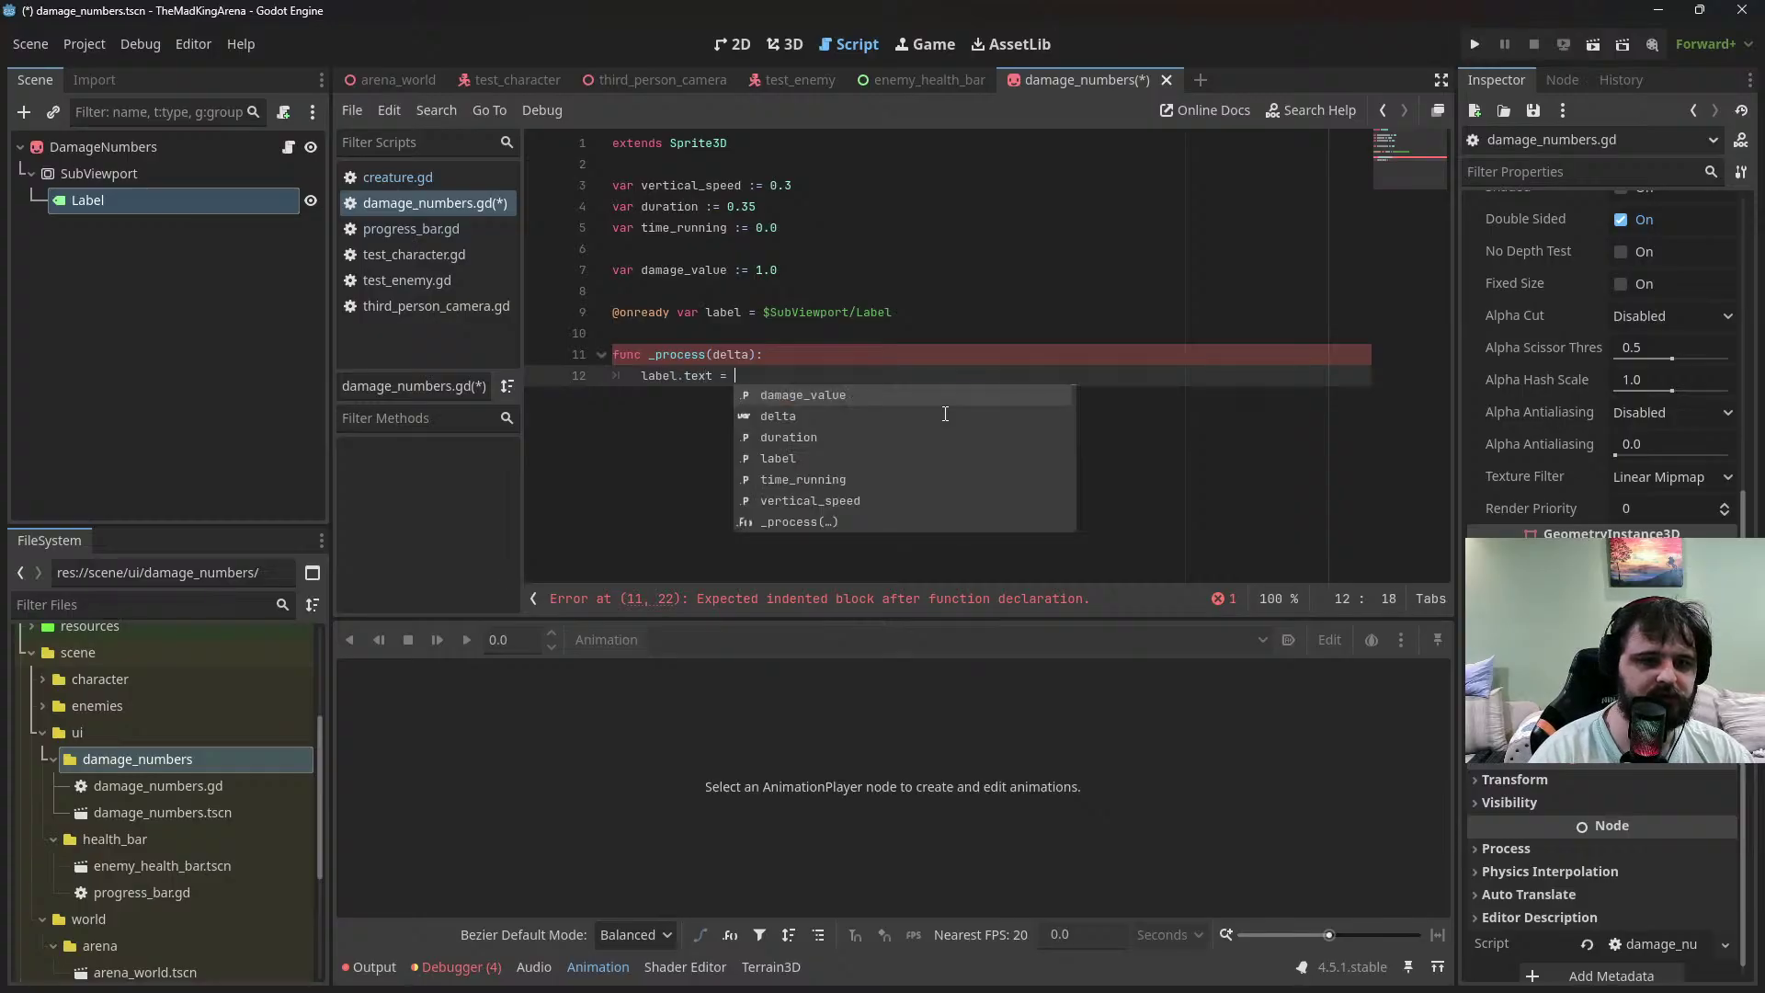
type("str(\"")
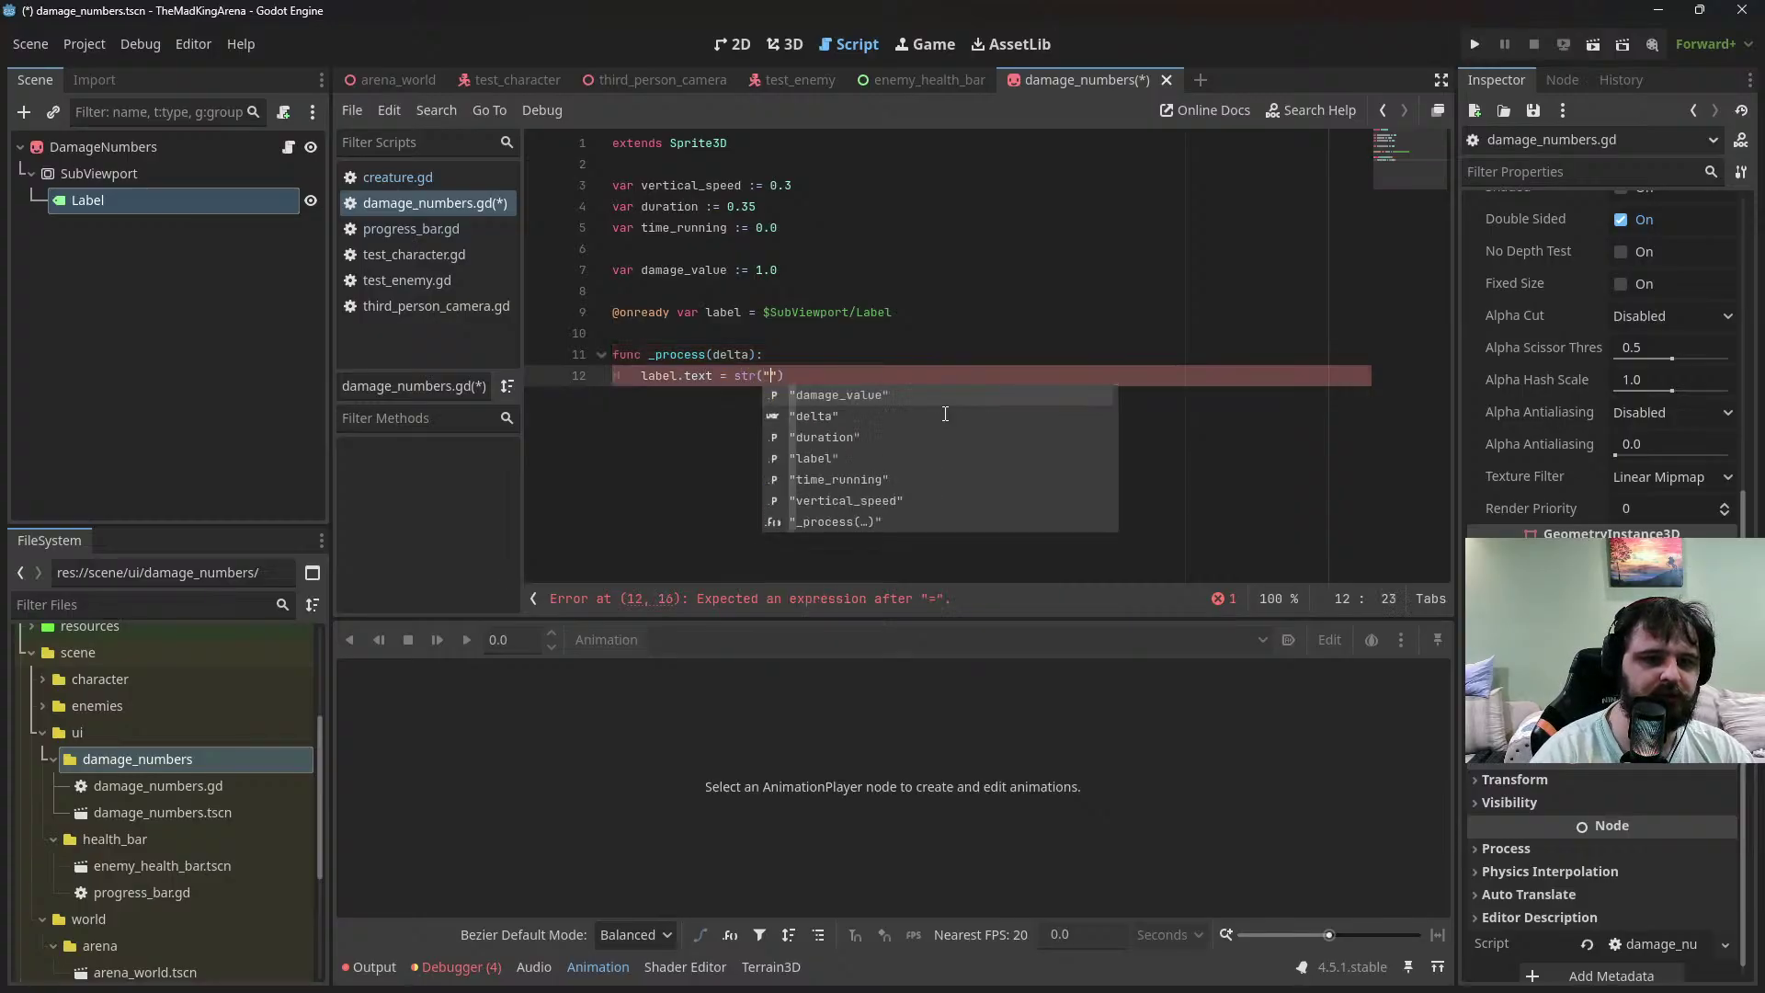
key("BackSpace")
type("da")
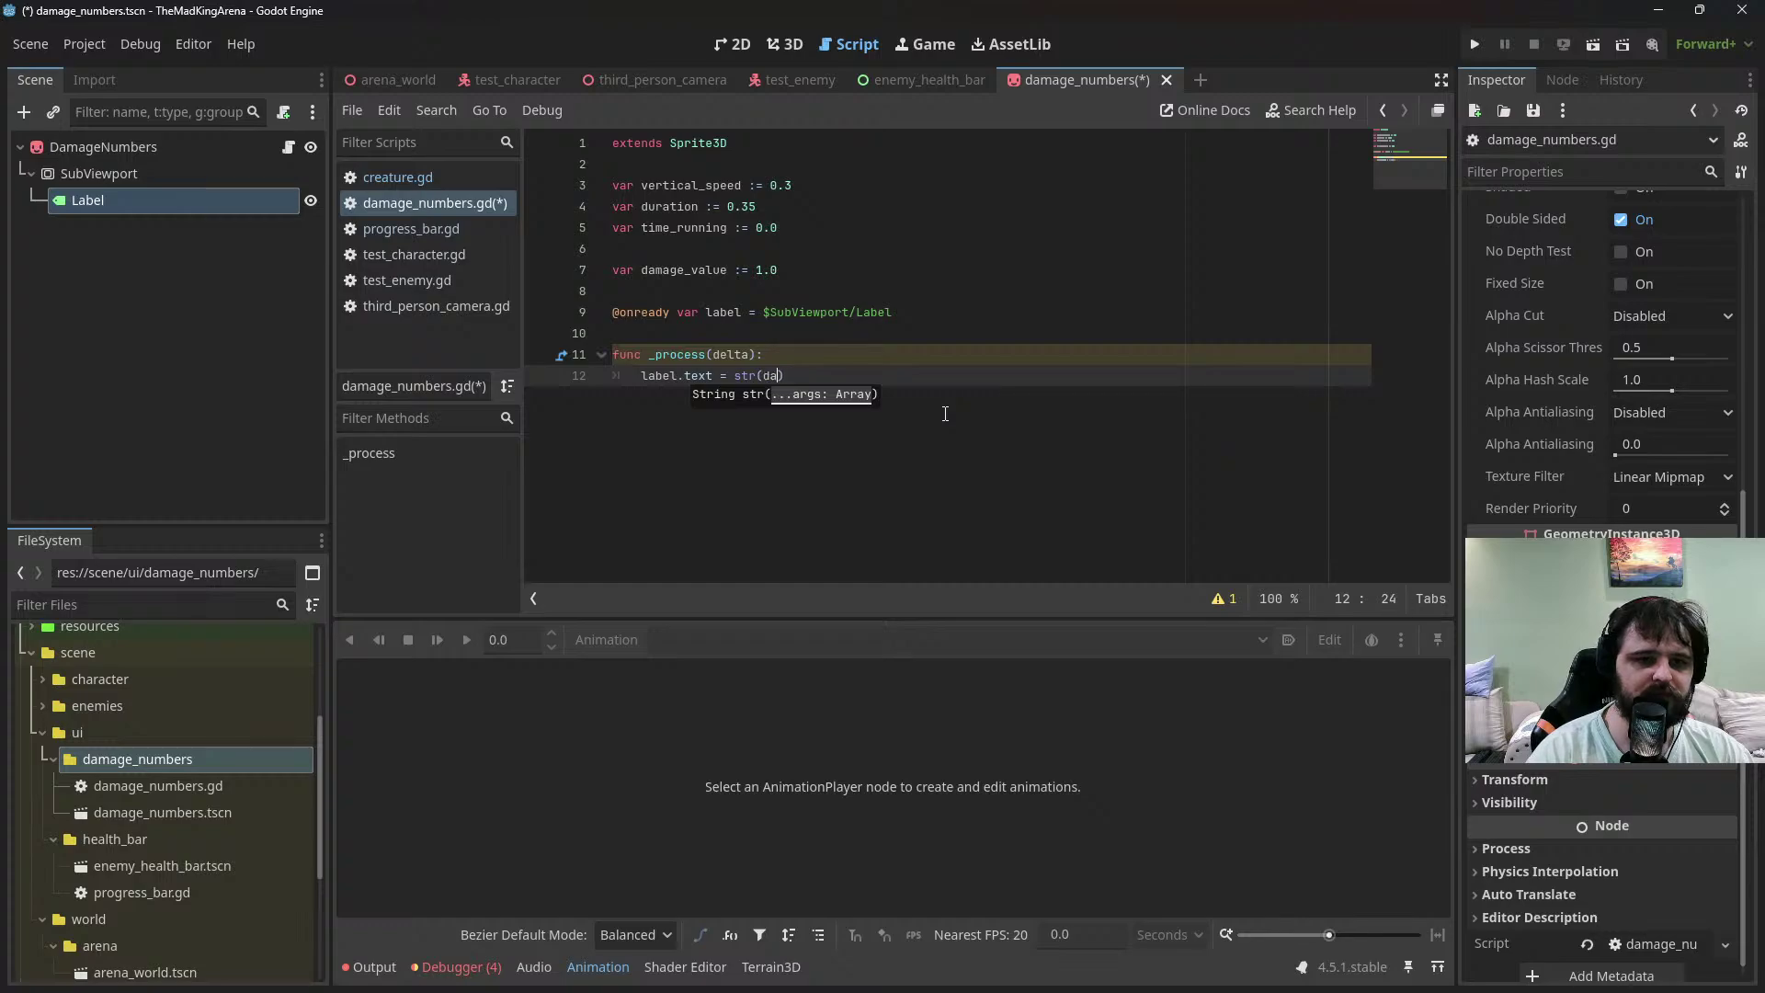
type("mage_value")
key("Return")
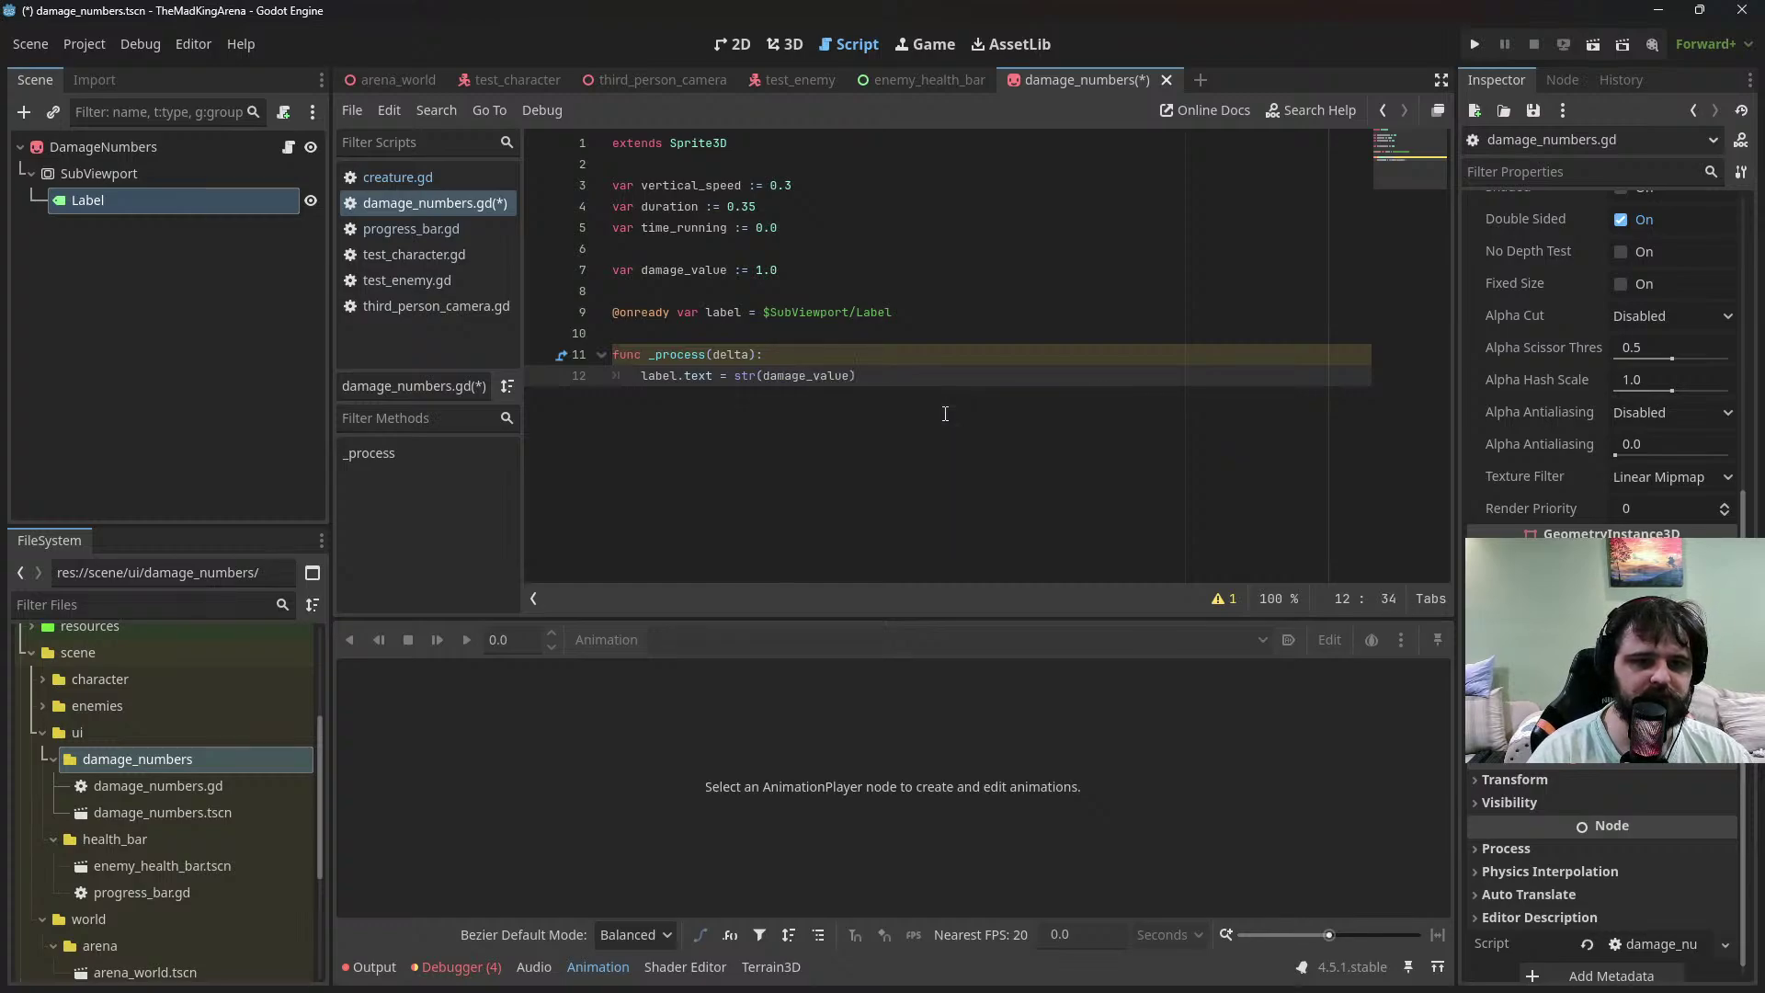
Add a line in _process that raises the sprite: self.global_position.y += vertical_speed * delta
key("End")
key("Return")
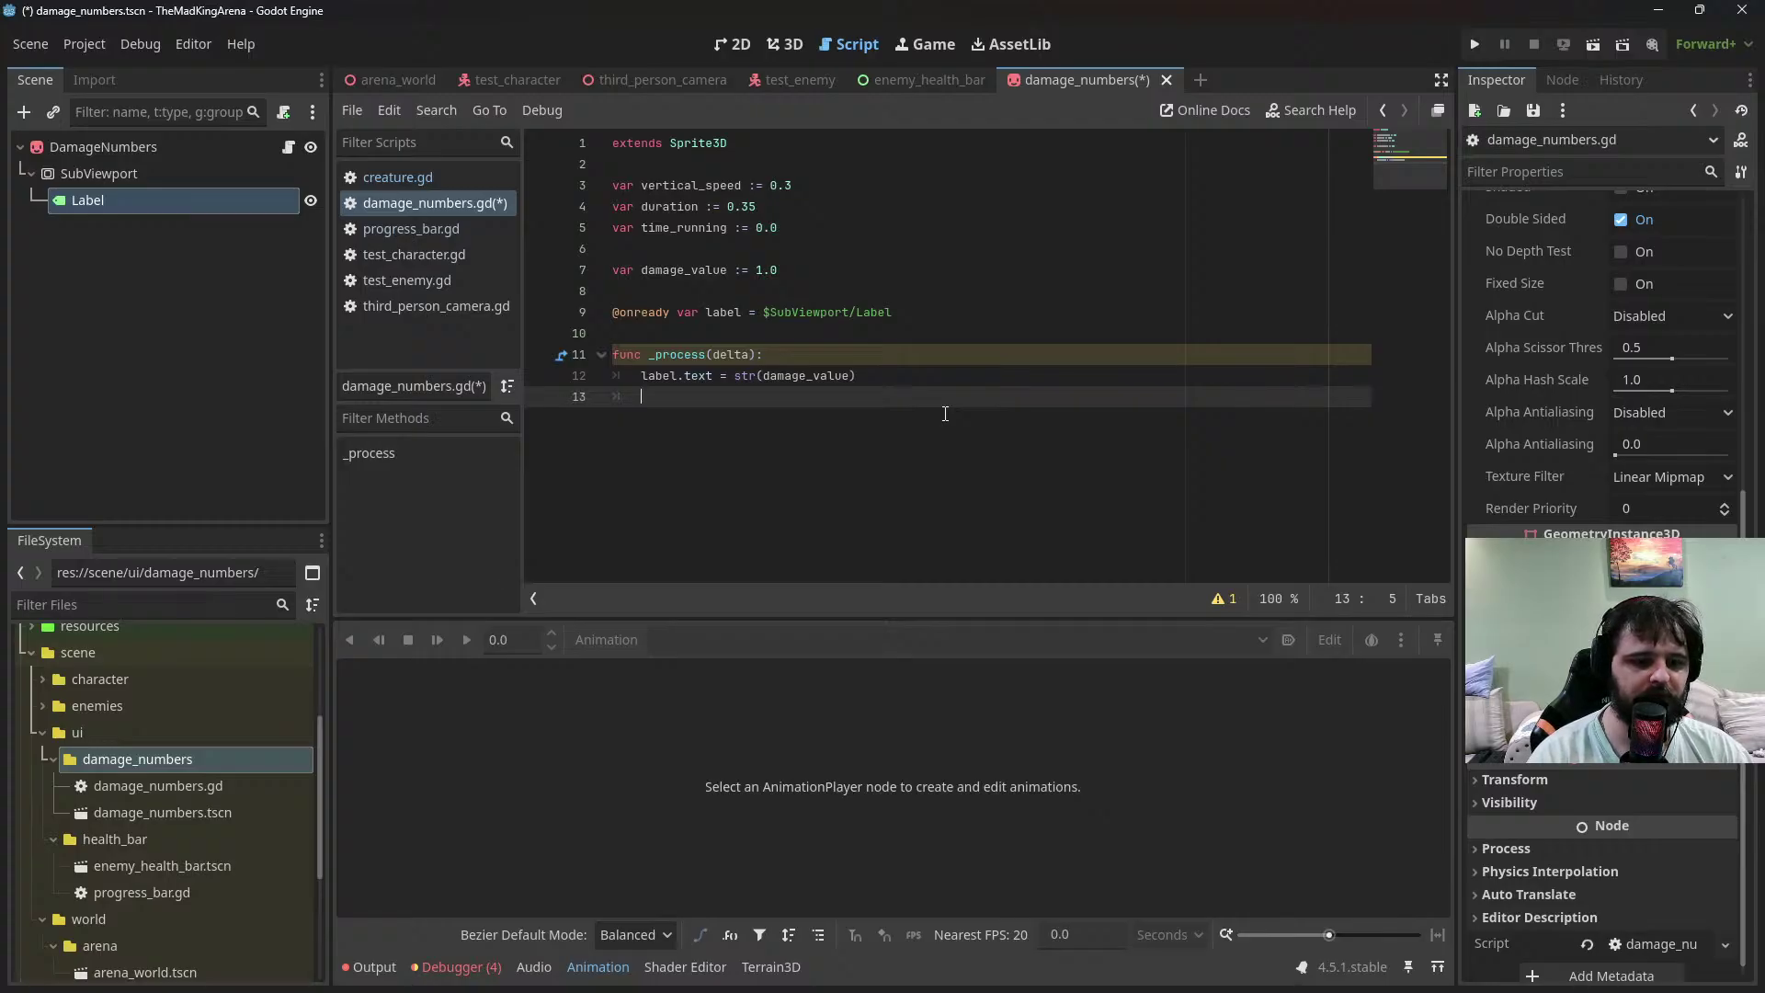
type("self.h")
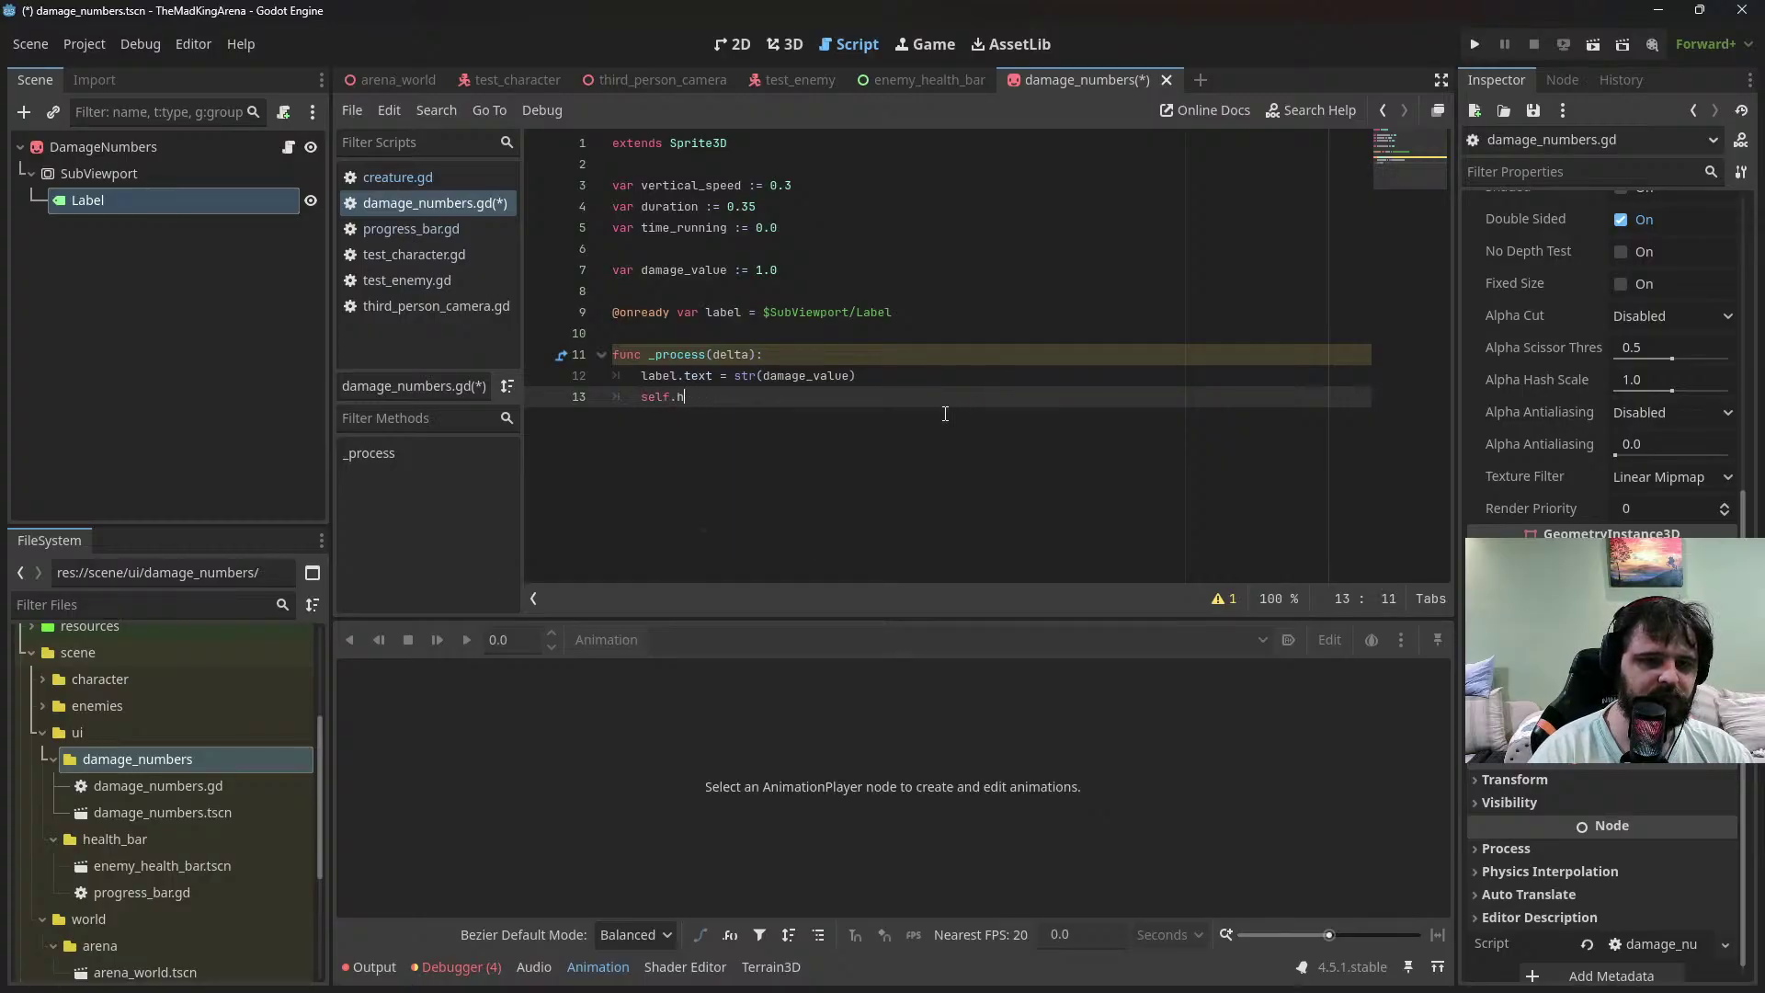
key("BackSpace")
type("glo")
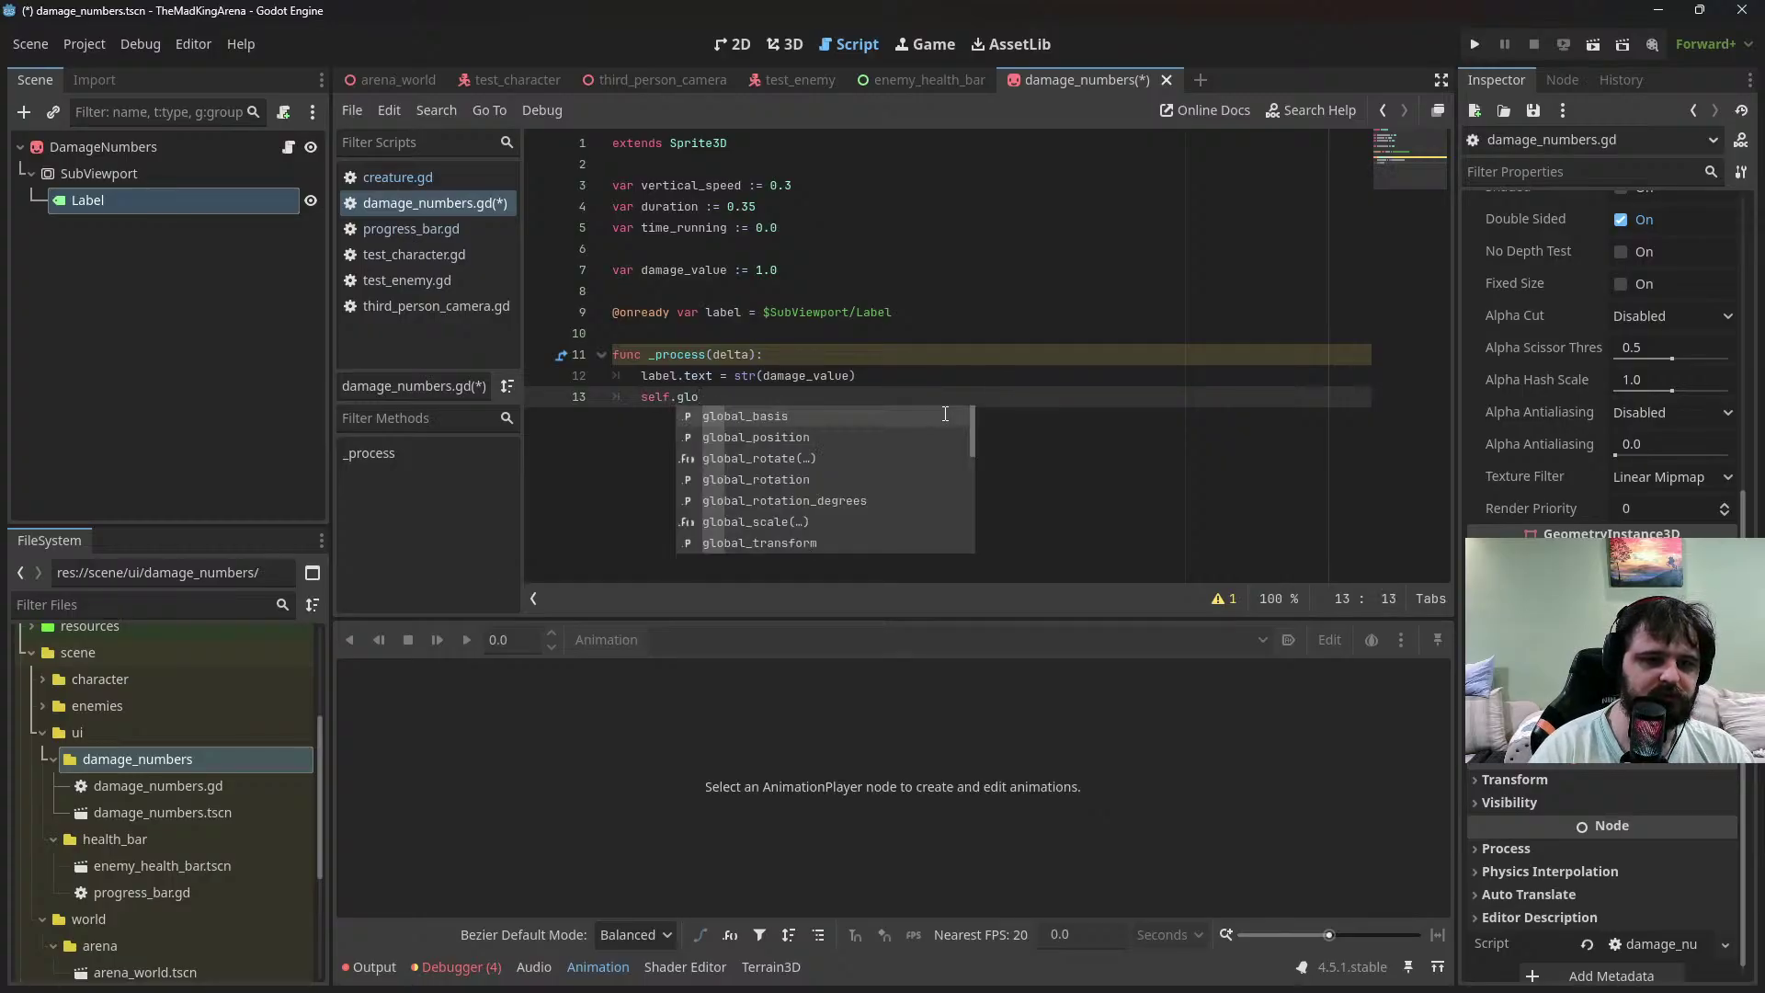
key("Down")
key("Return")
type(".")
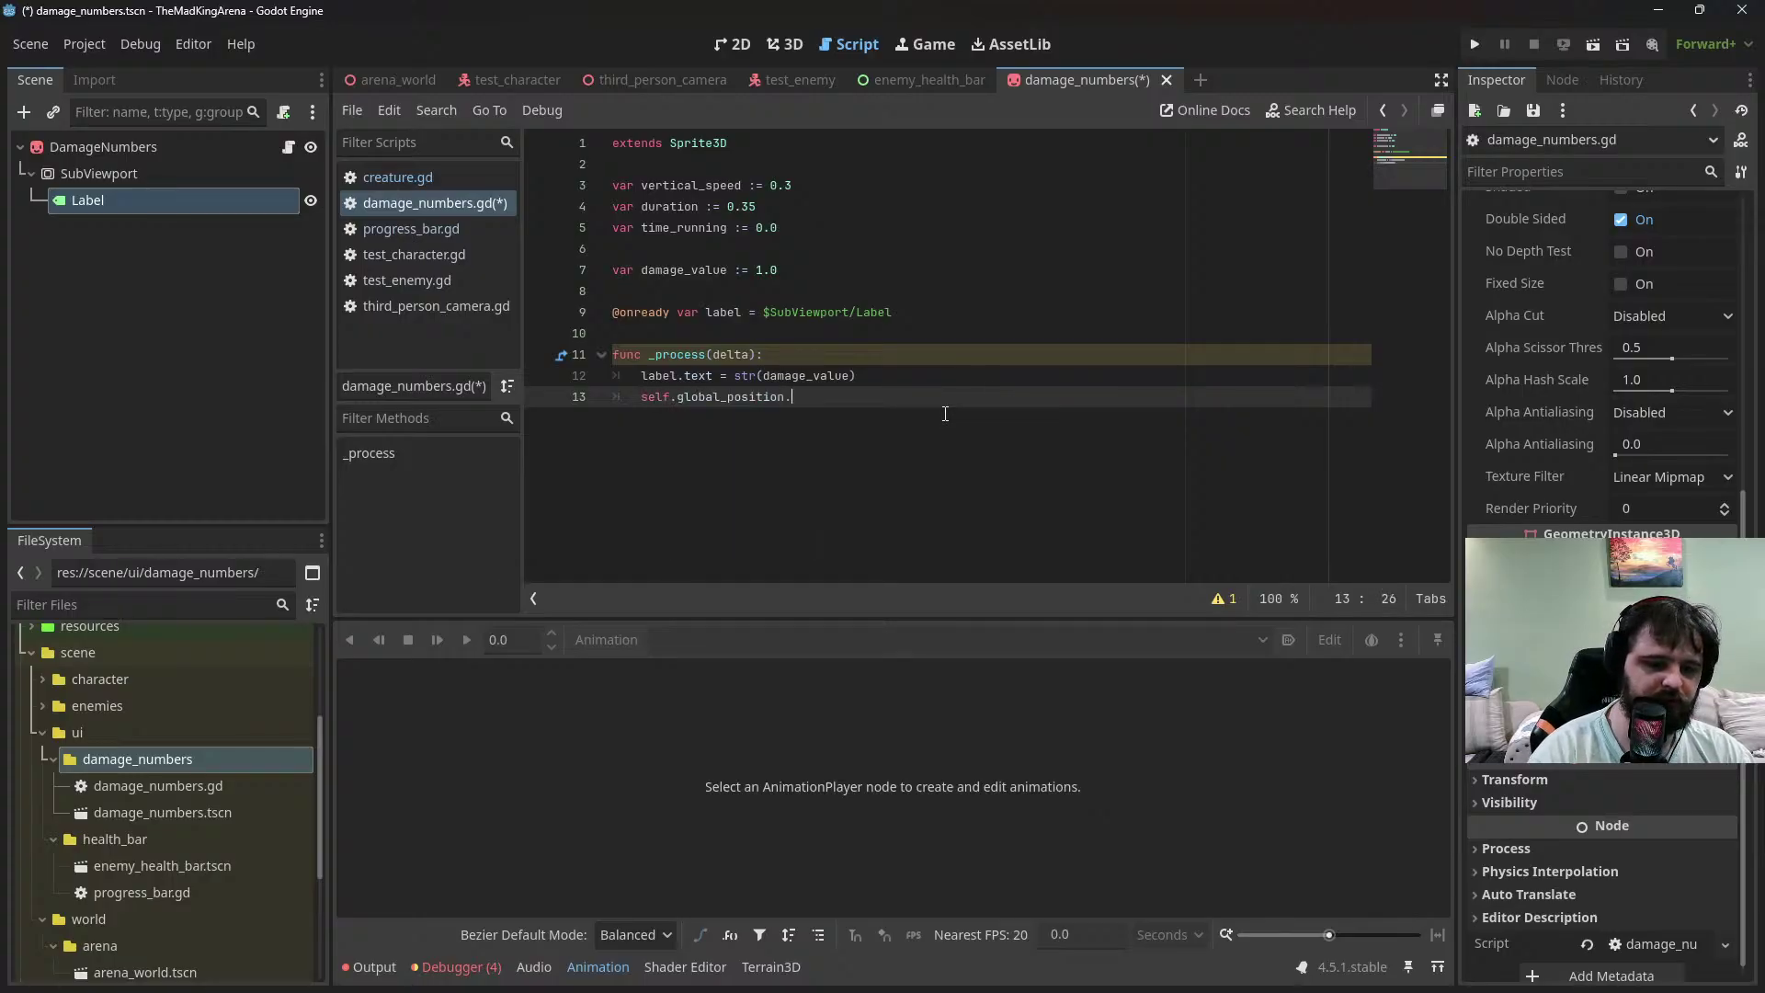
type("y += ")
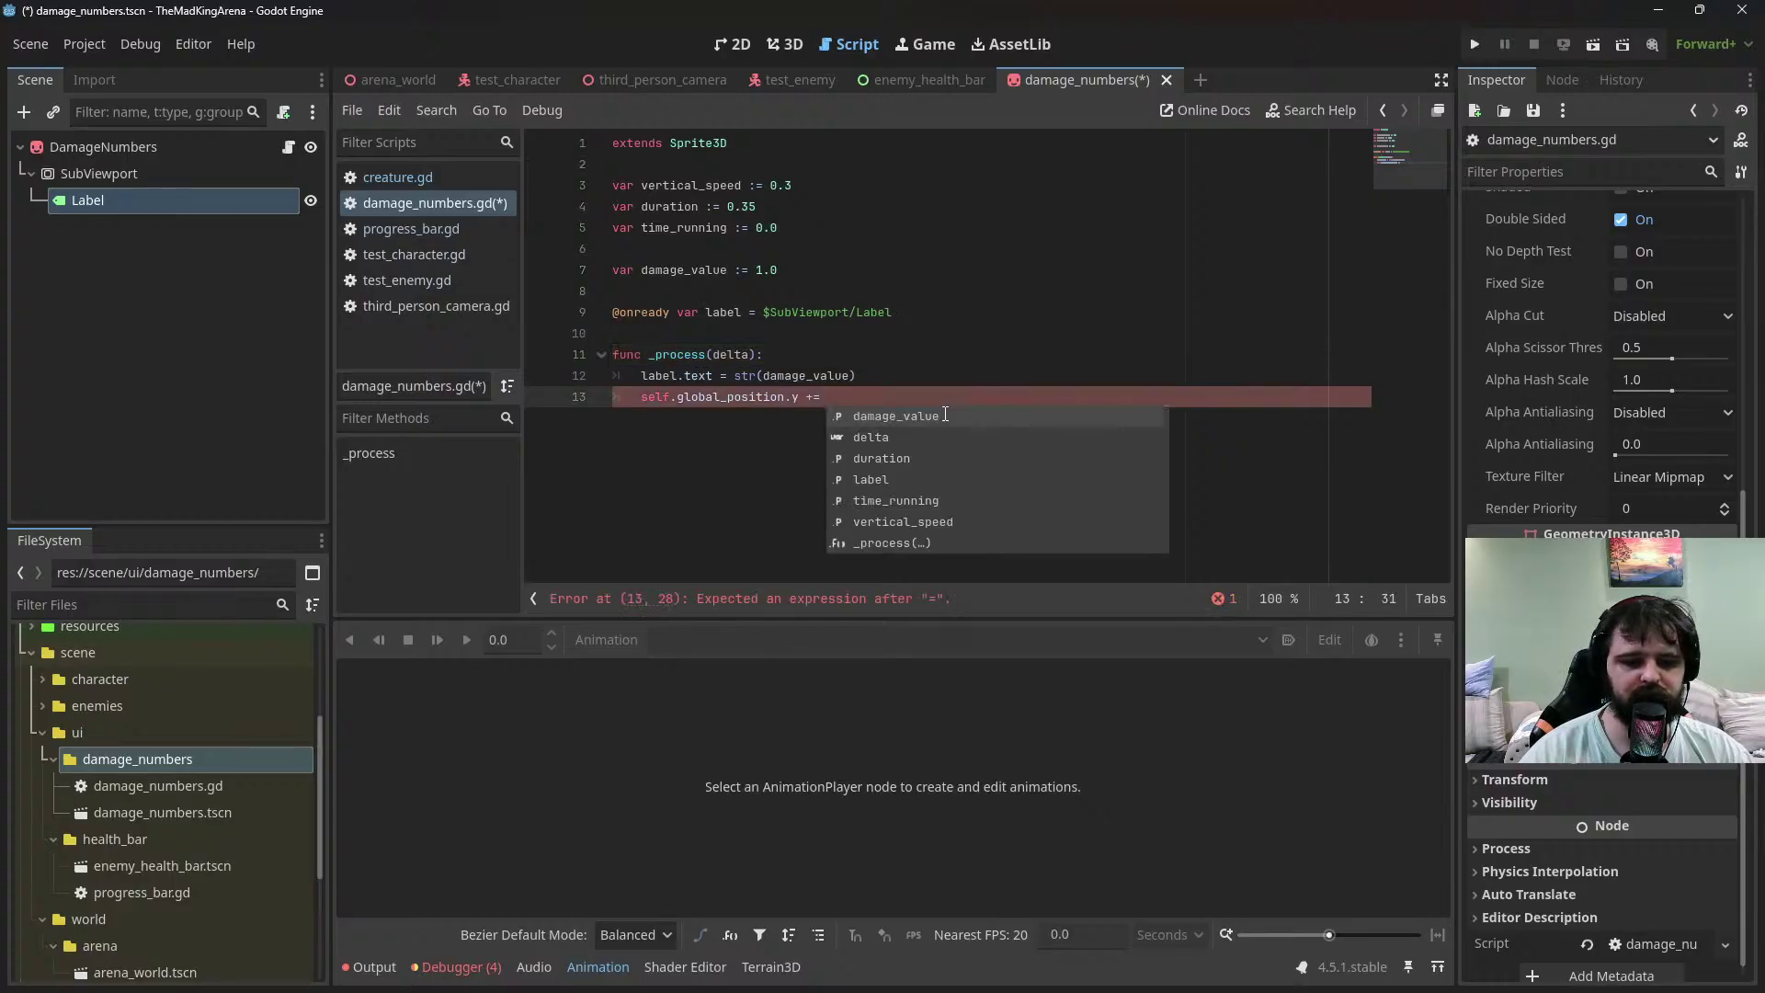
type("vertical_speed")
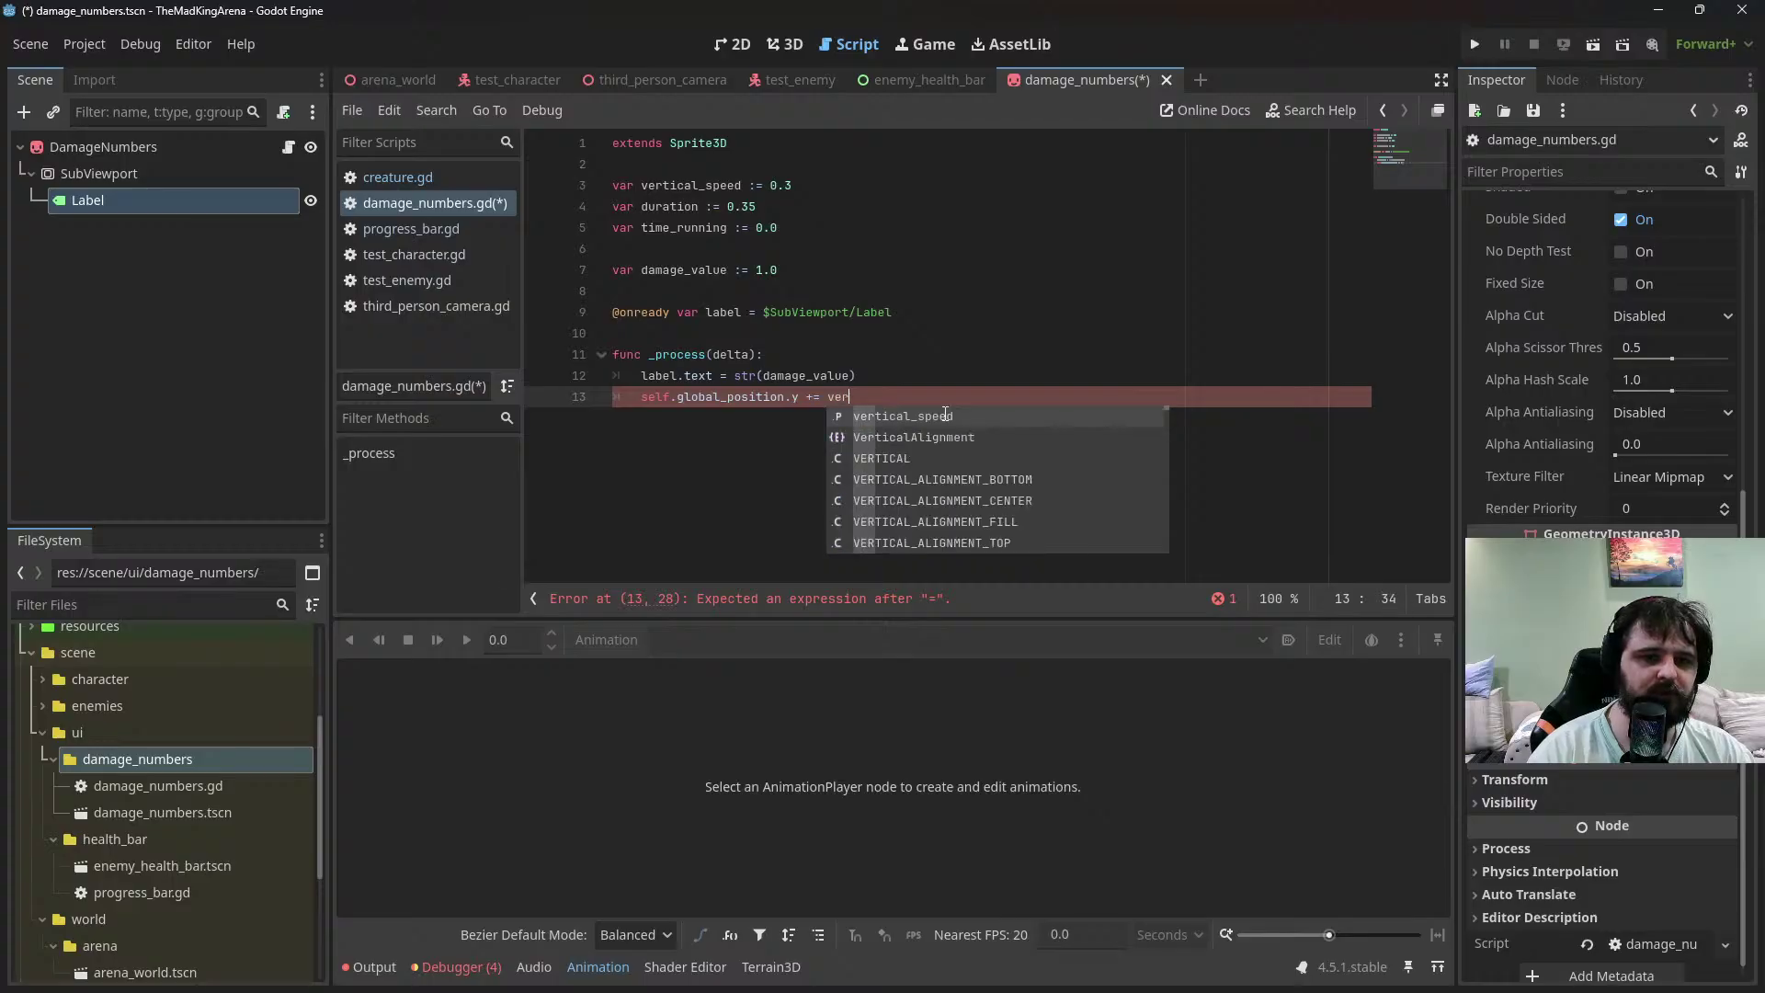
key("Return")
type("* delta")
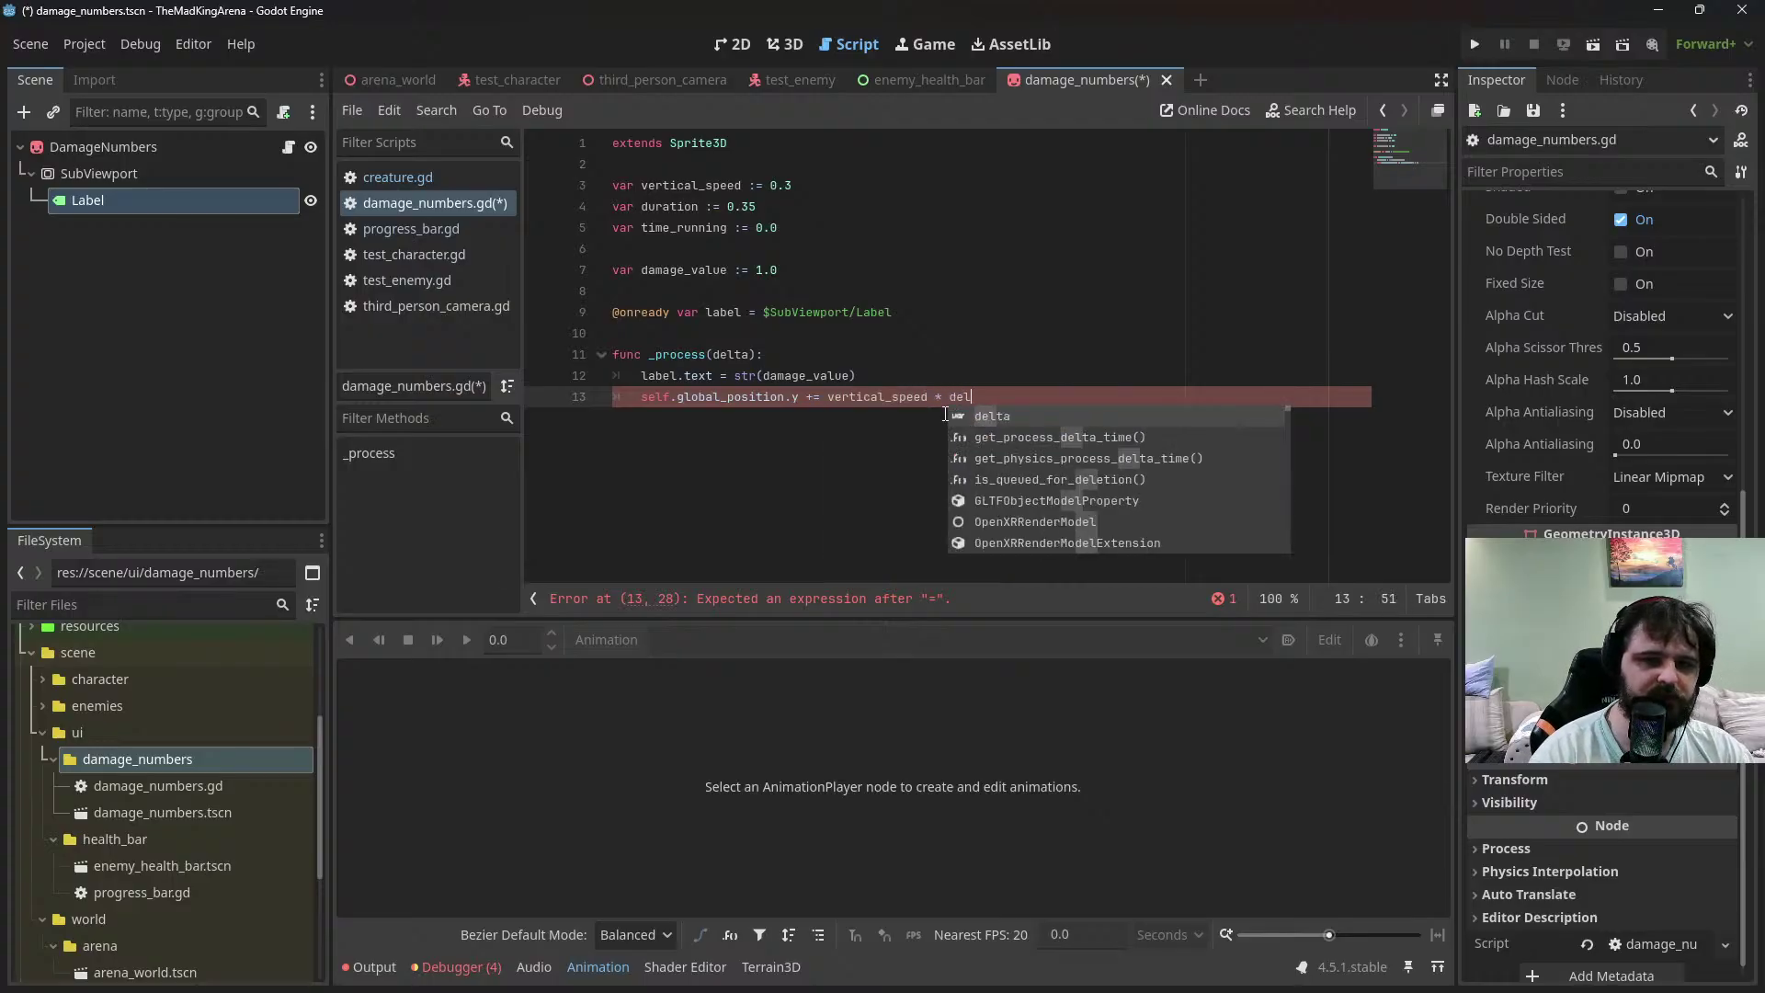
key("Return")
Accumulate the elapsed time in _process with time_running += delta
key("Return")
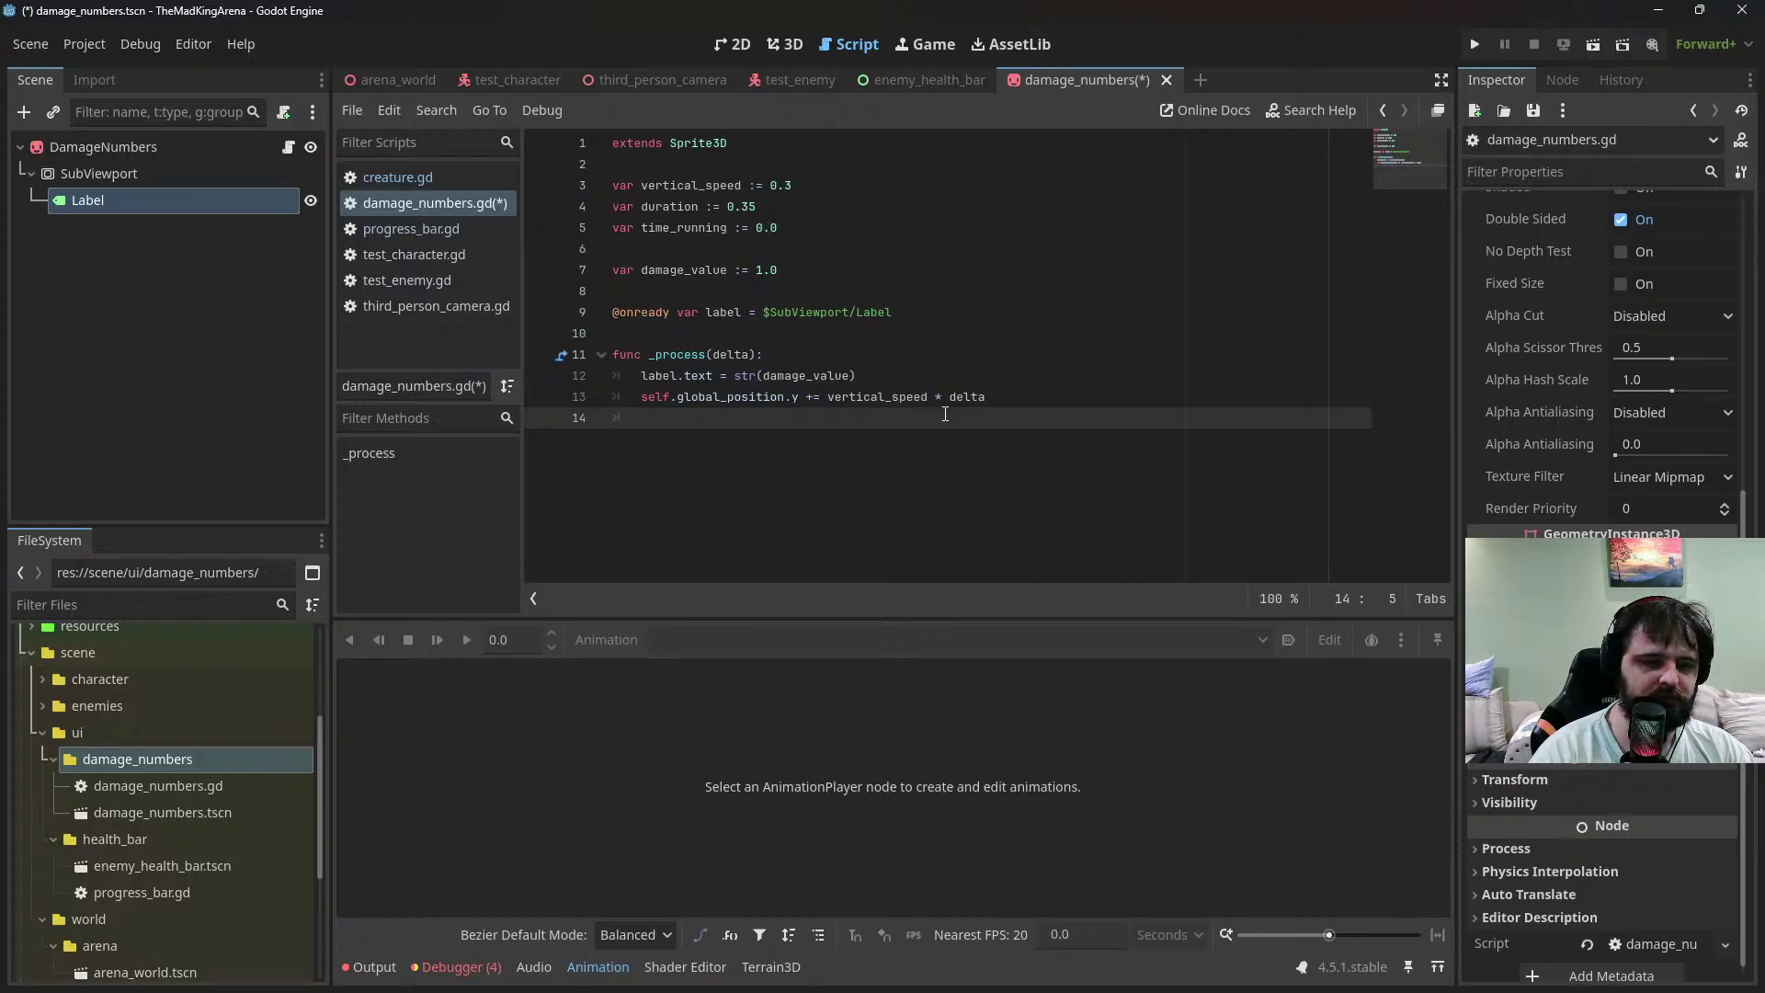
type("time")
key("Return")
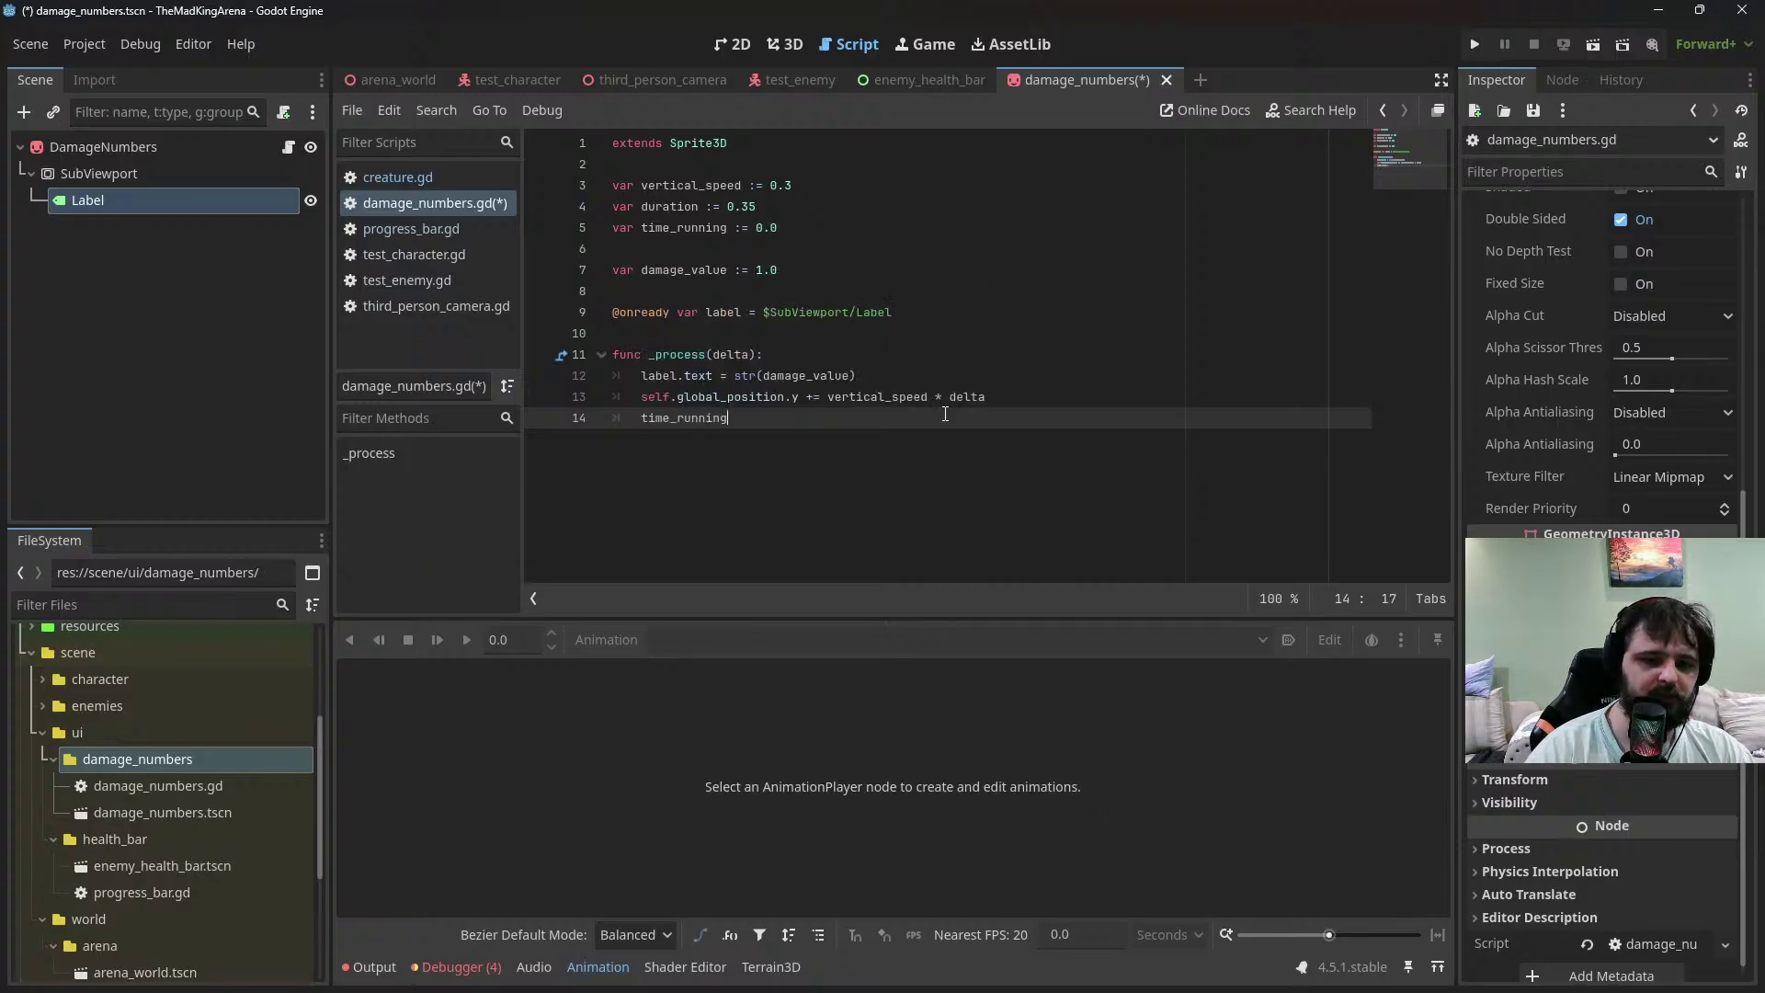
type("+= delta")
key("Return")
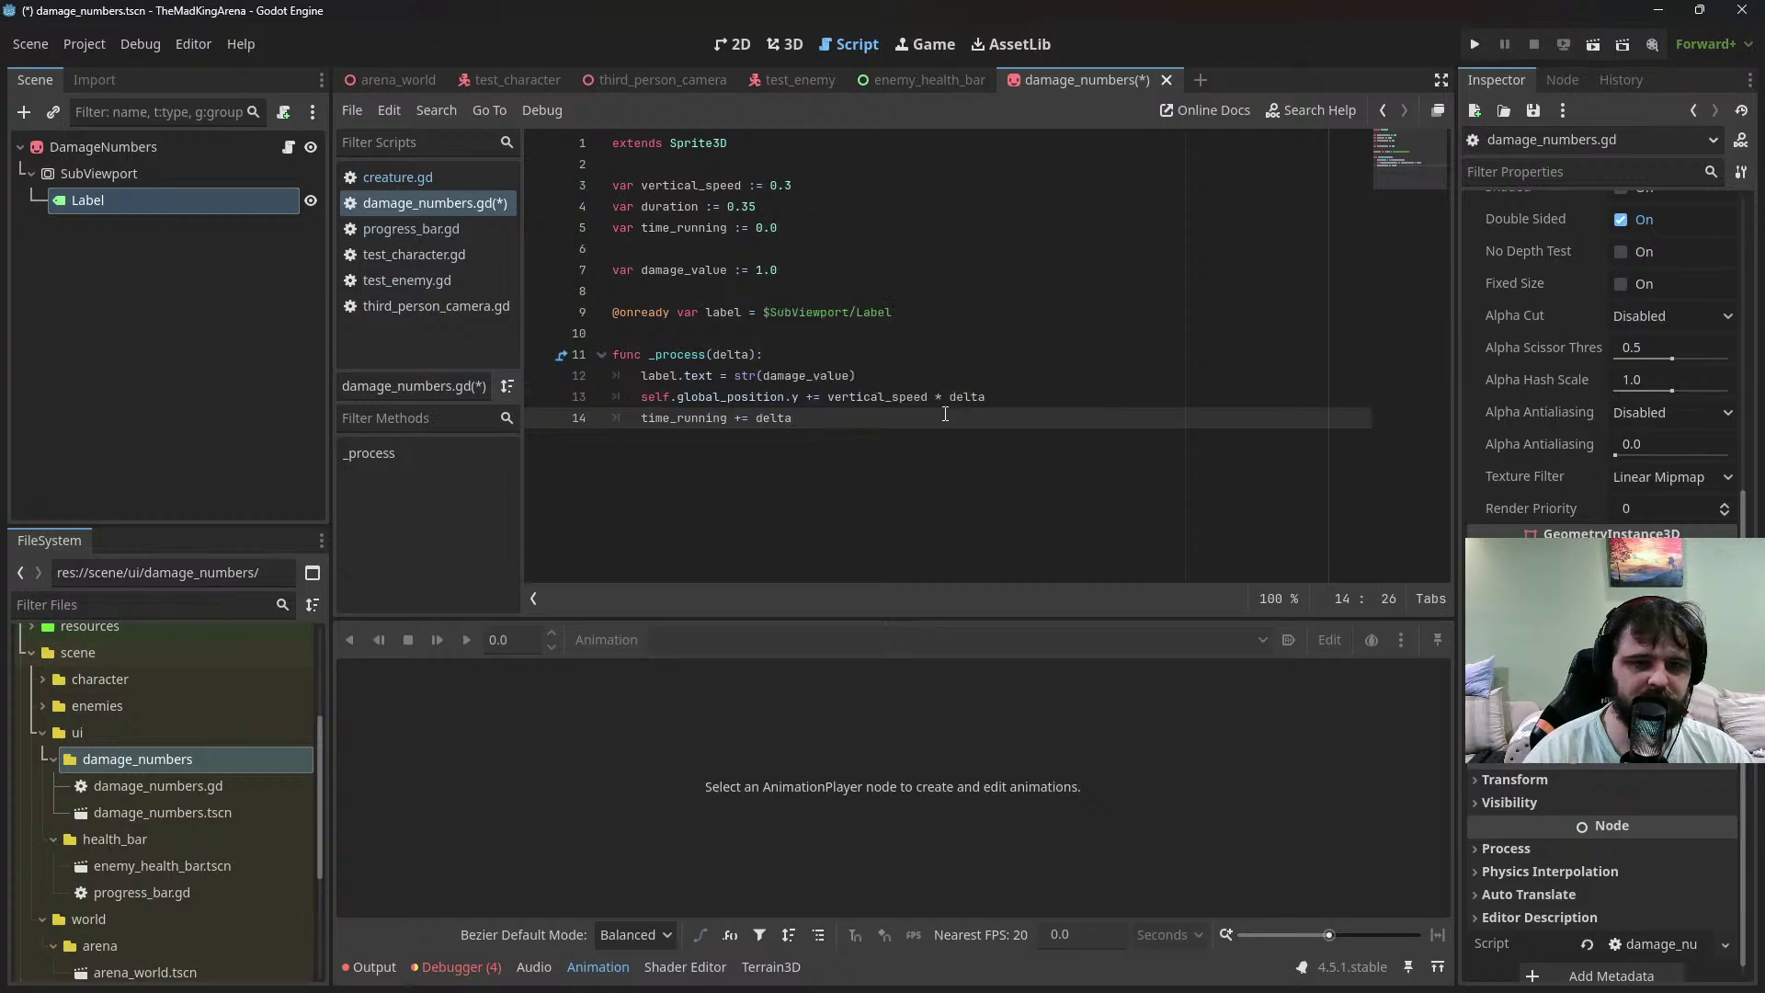
Add a condition in _process that calls queue_free() if time_running > duration, and save the script
key("Return")
type("if time_running")
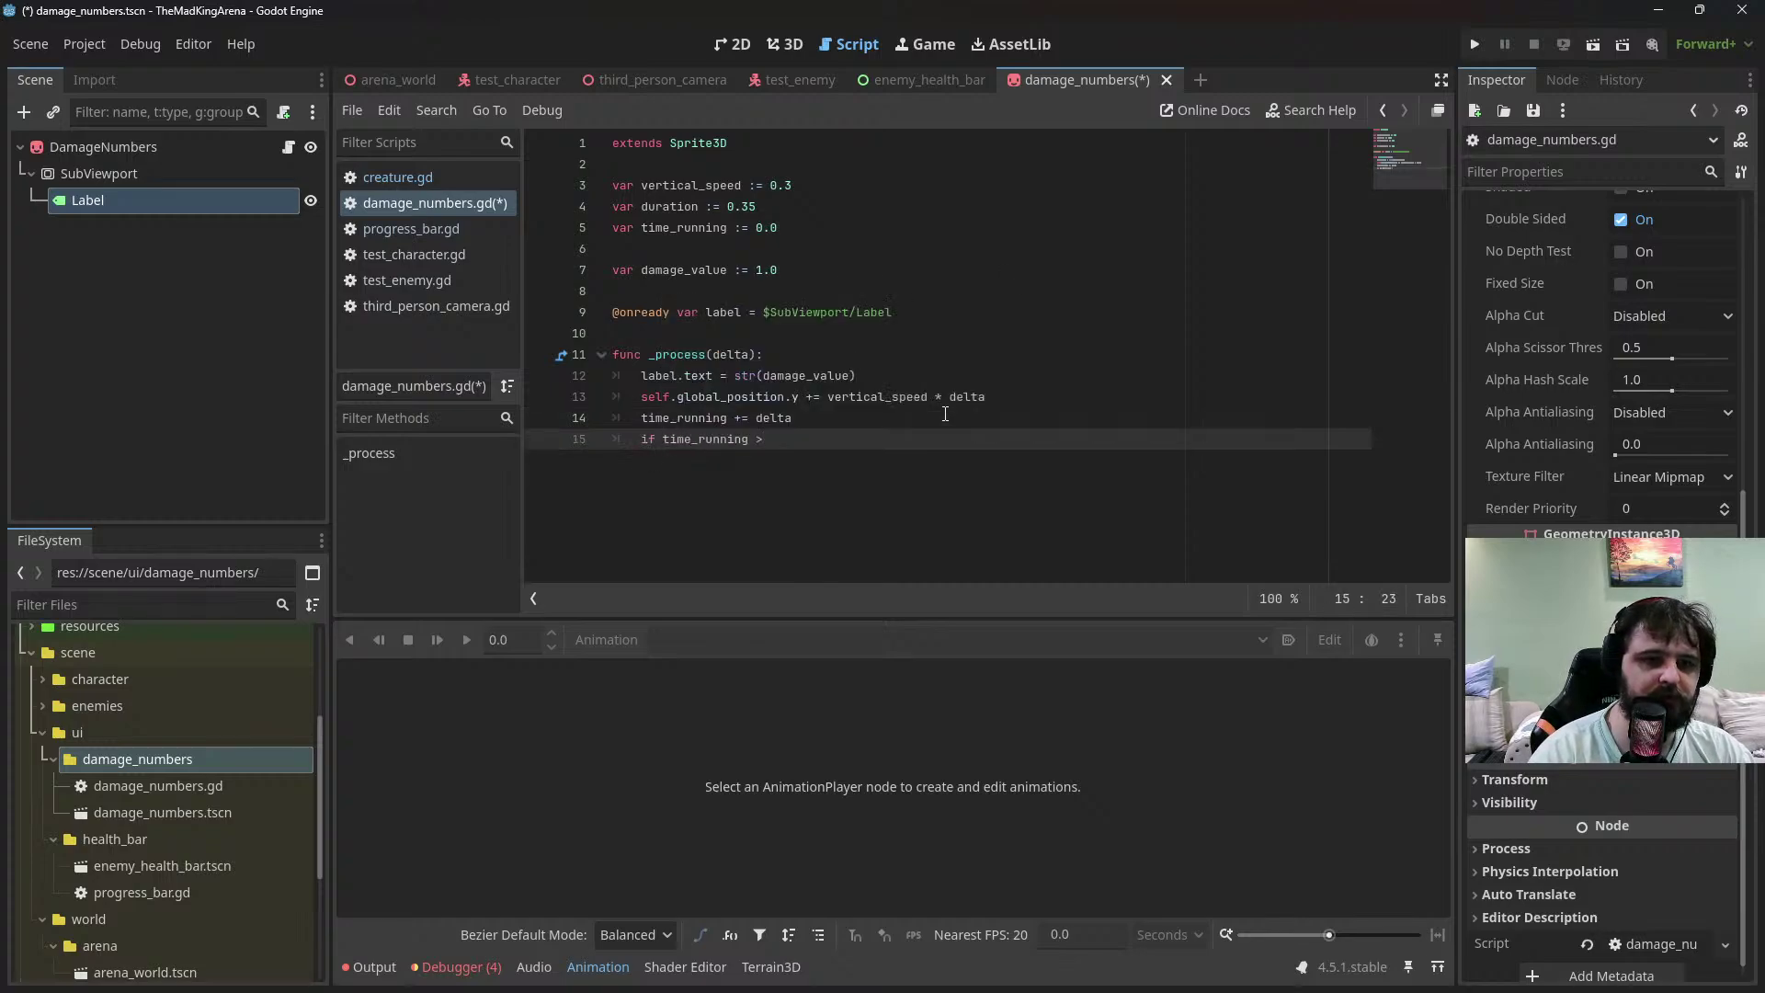
type(" > duration")
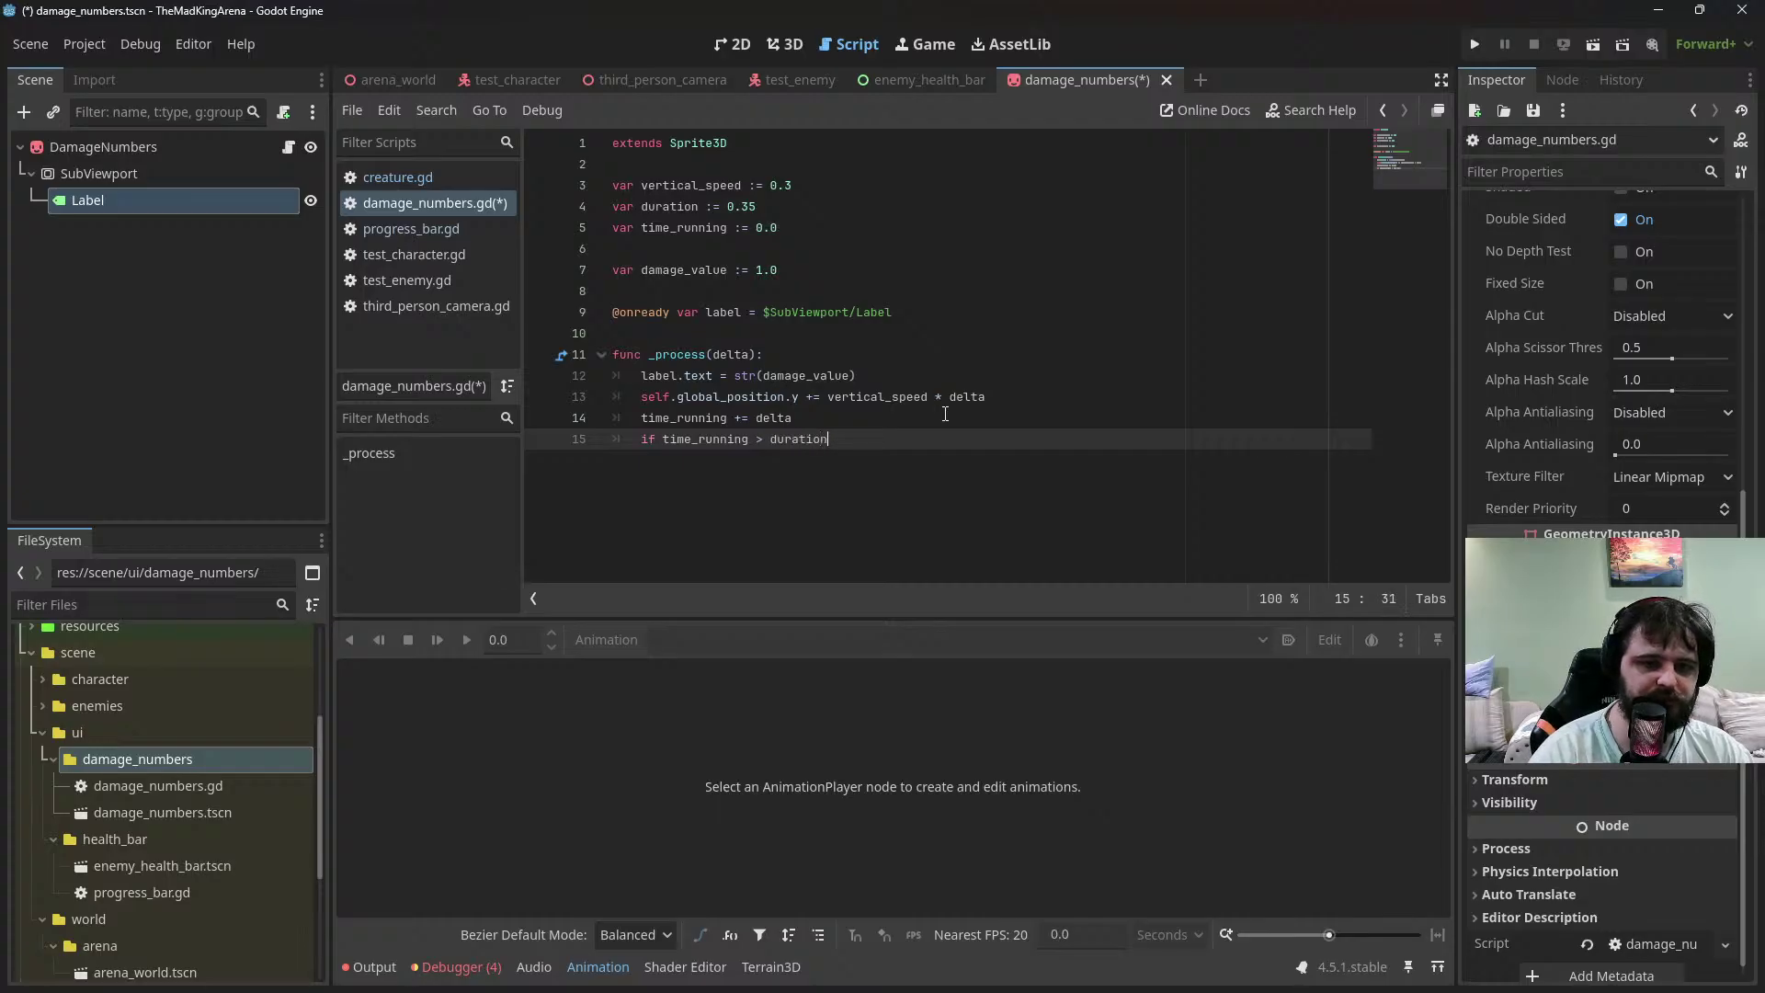
type(":")
key("Return")
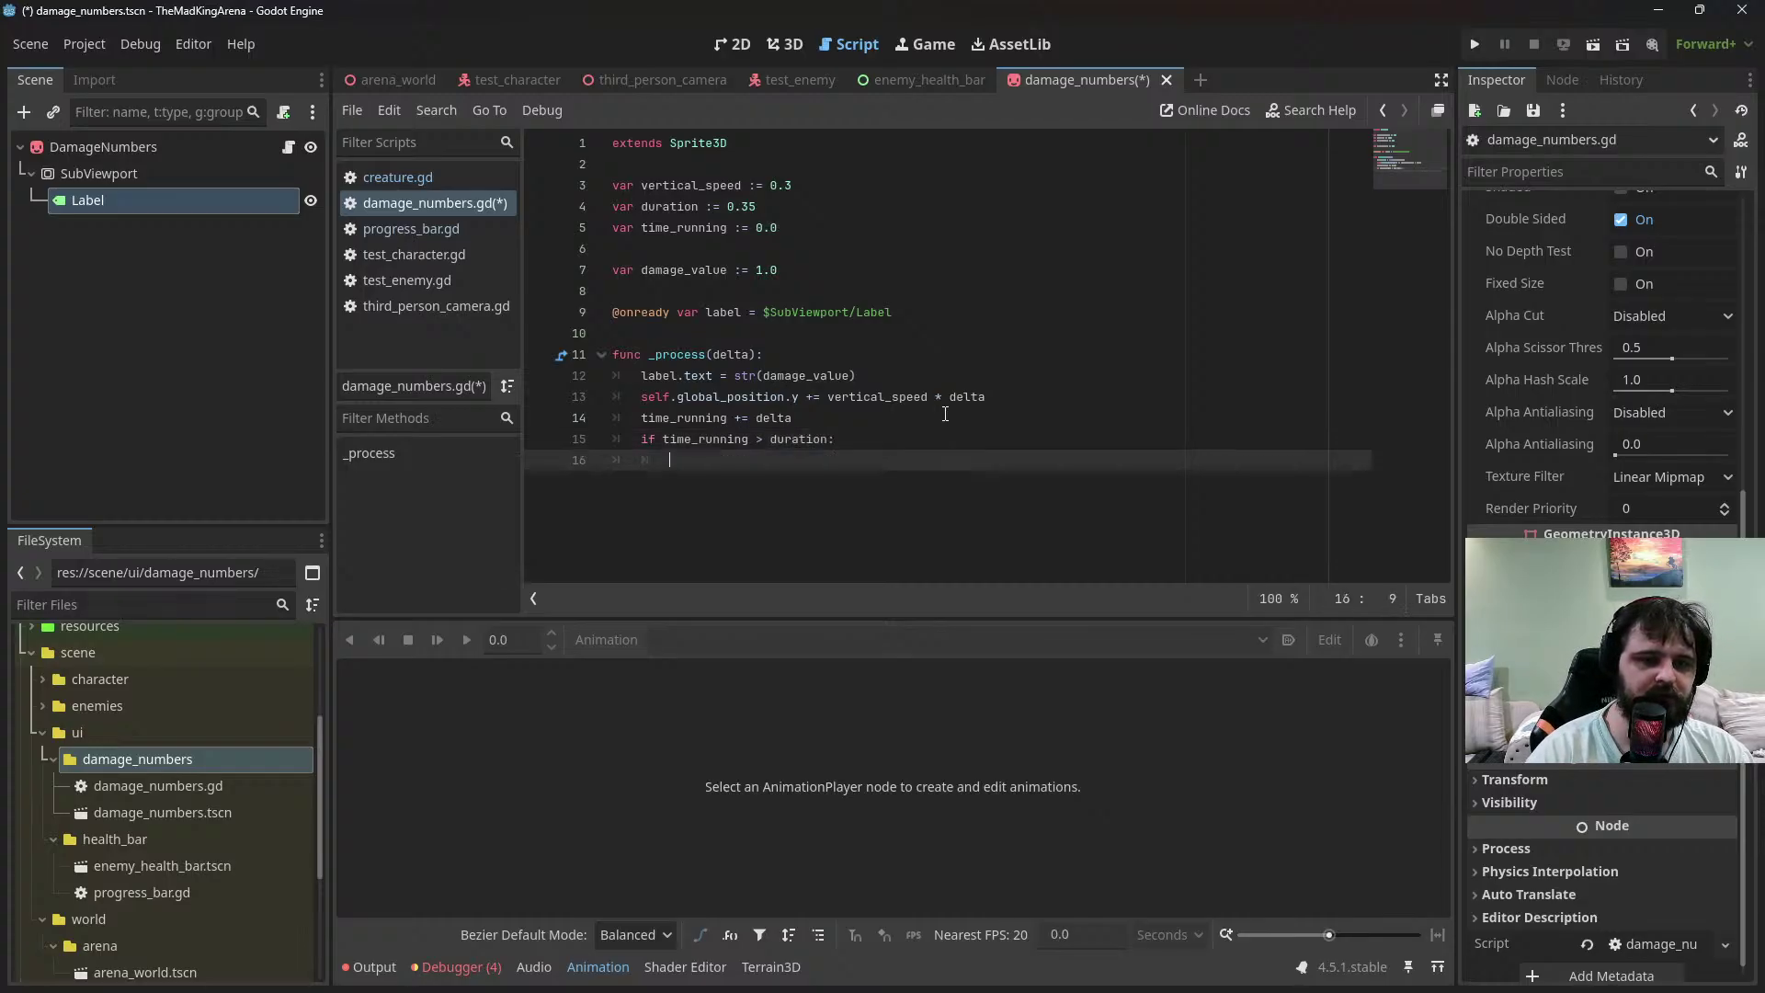
type("queu")
key("Down")
key("Return")
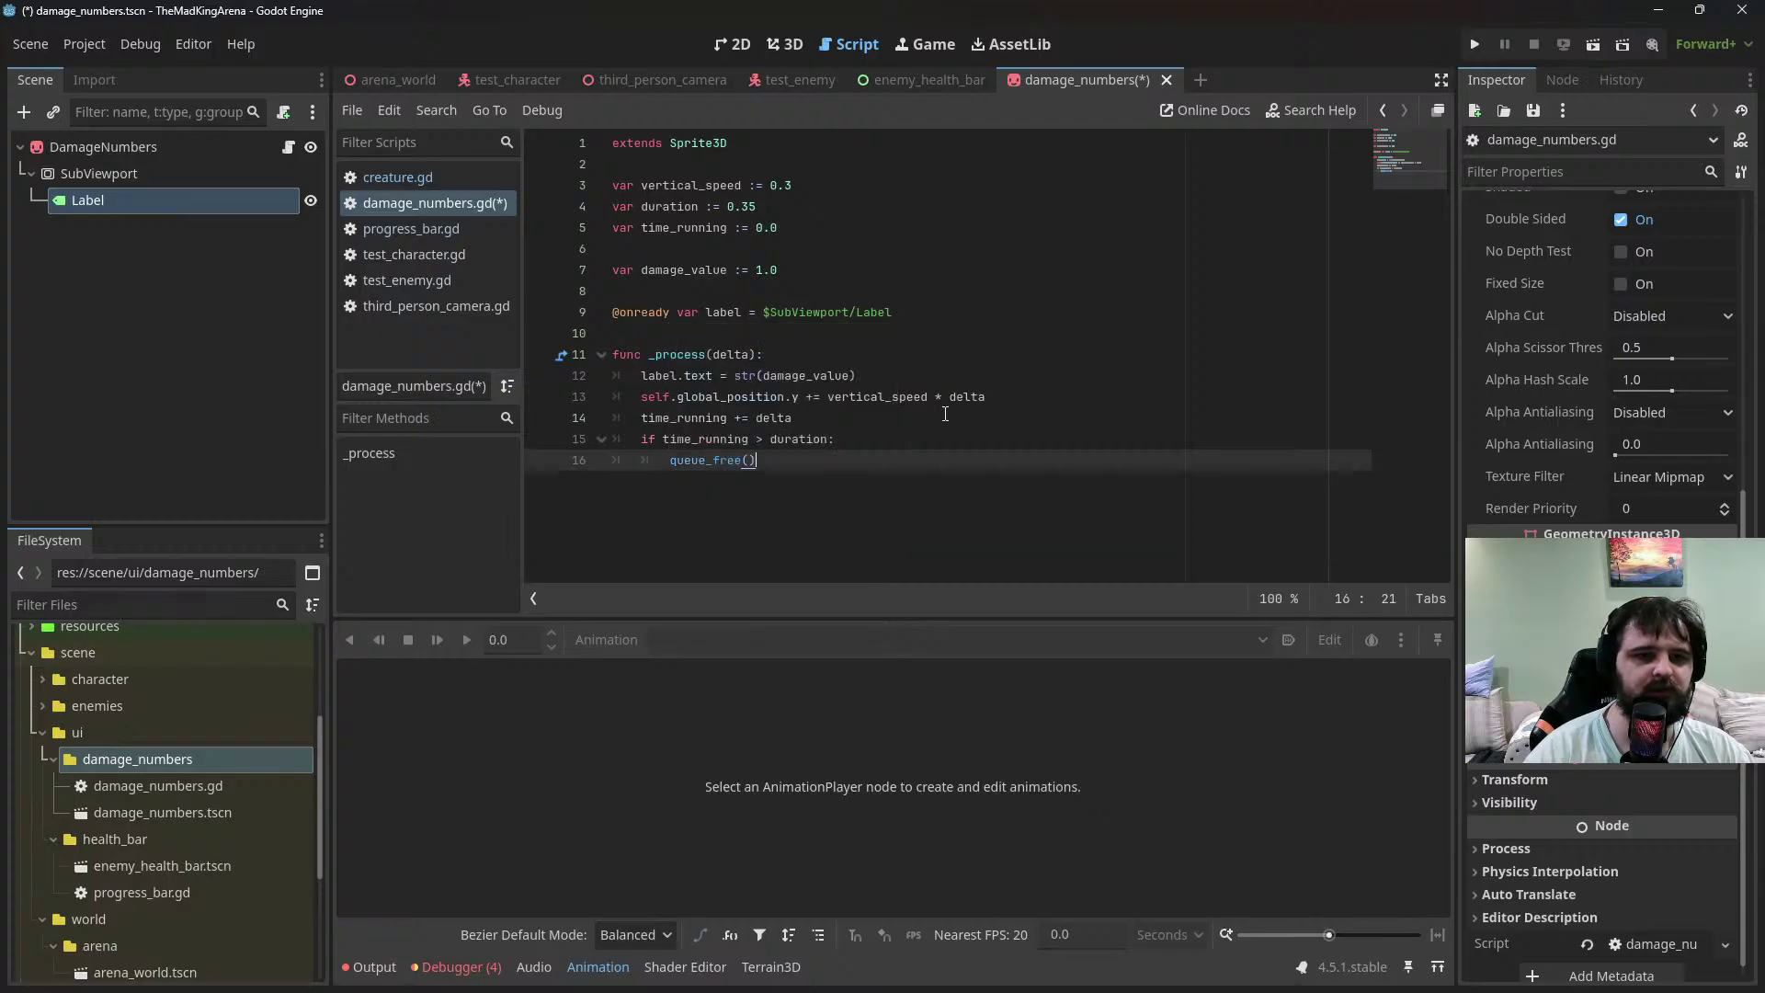
key("ctrl+s")
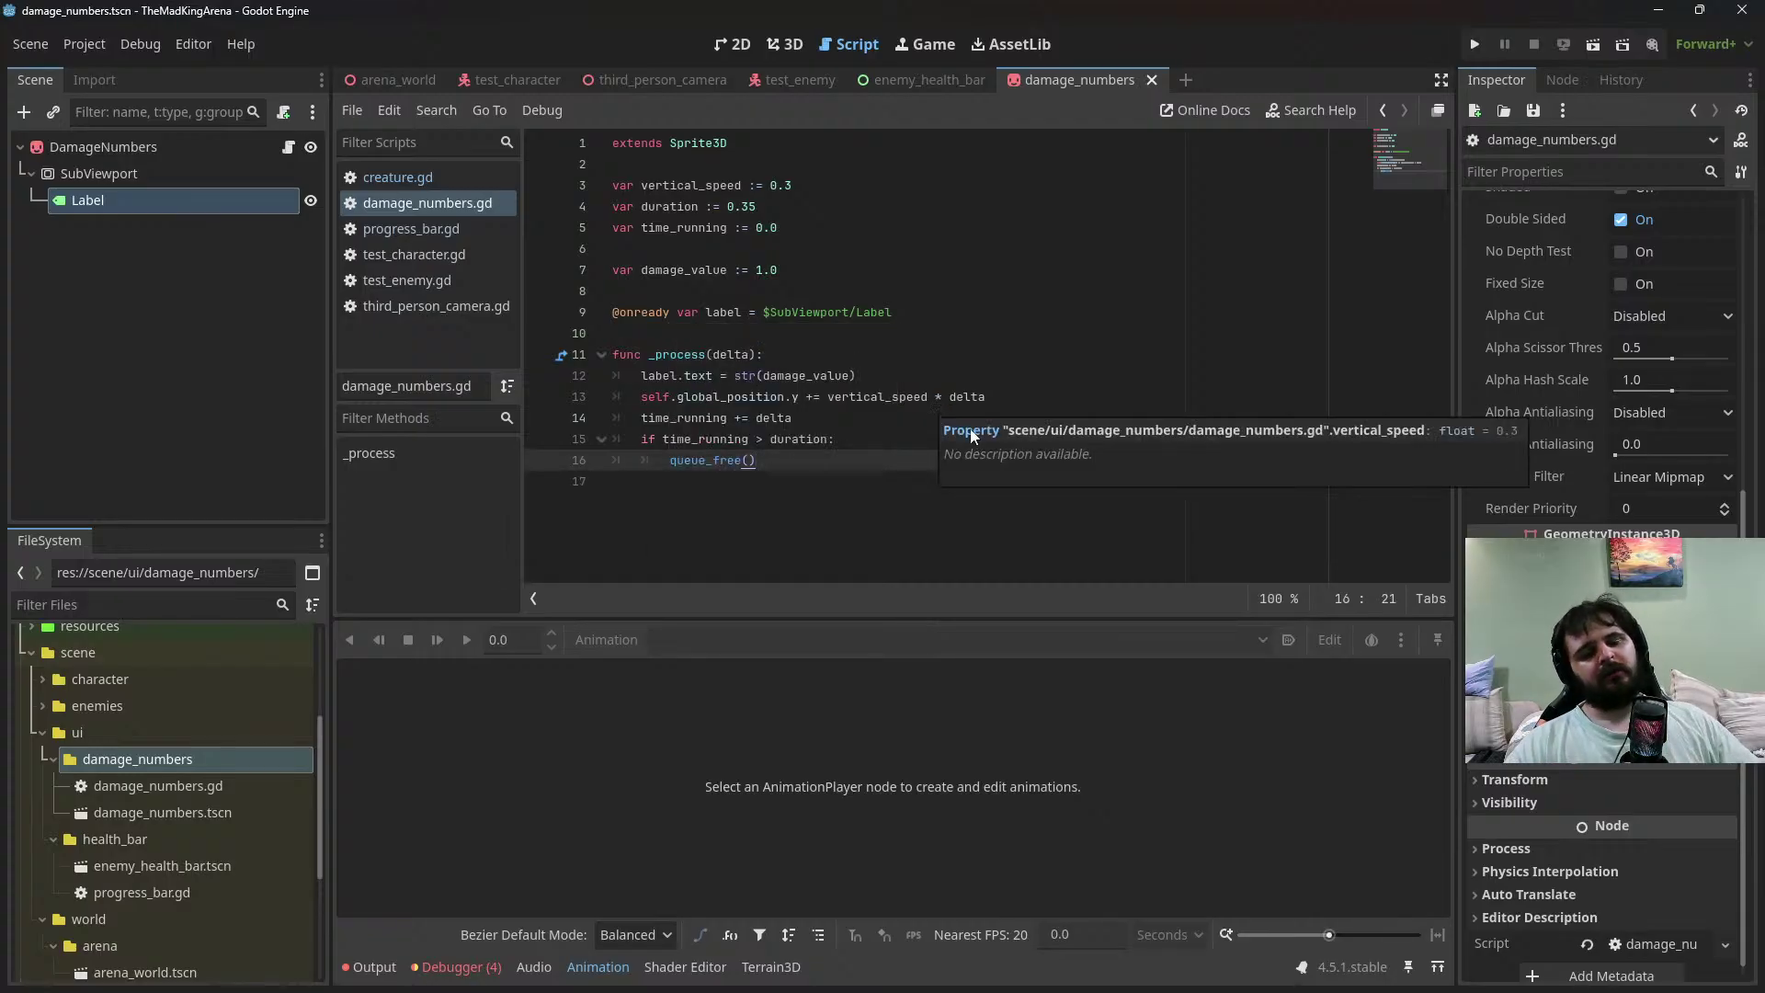
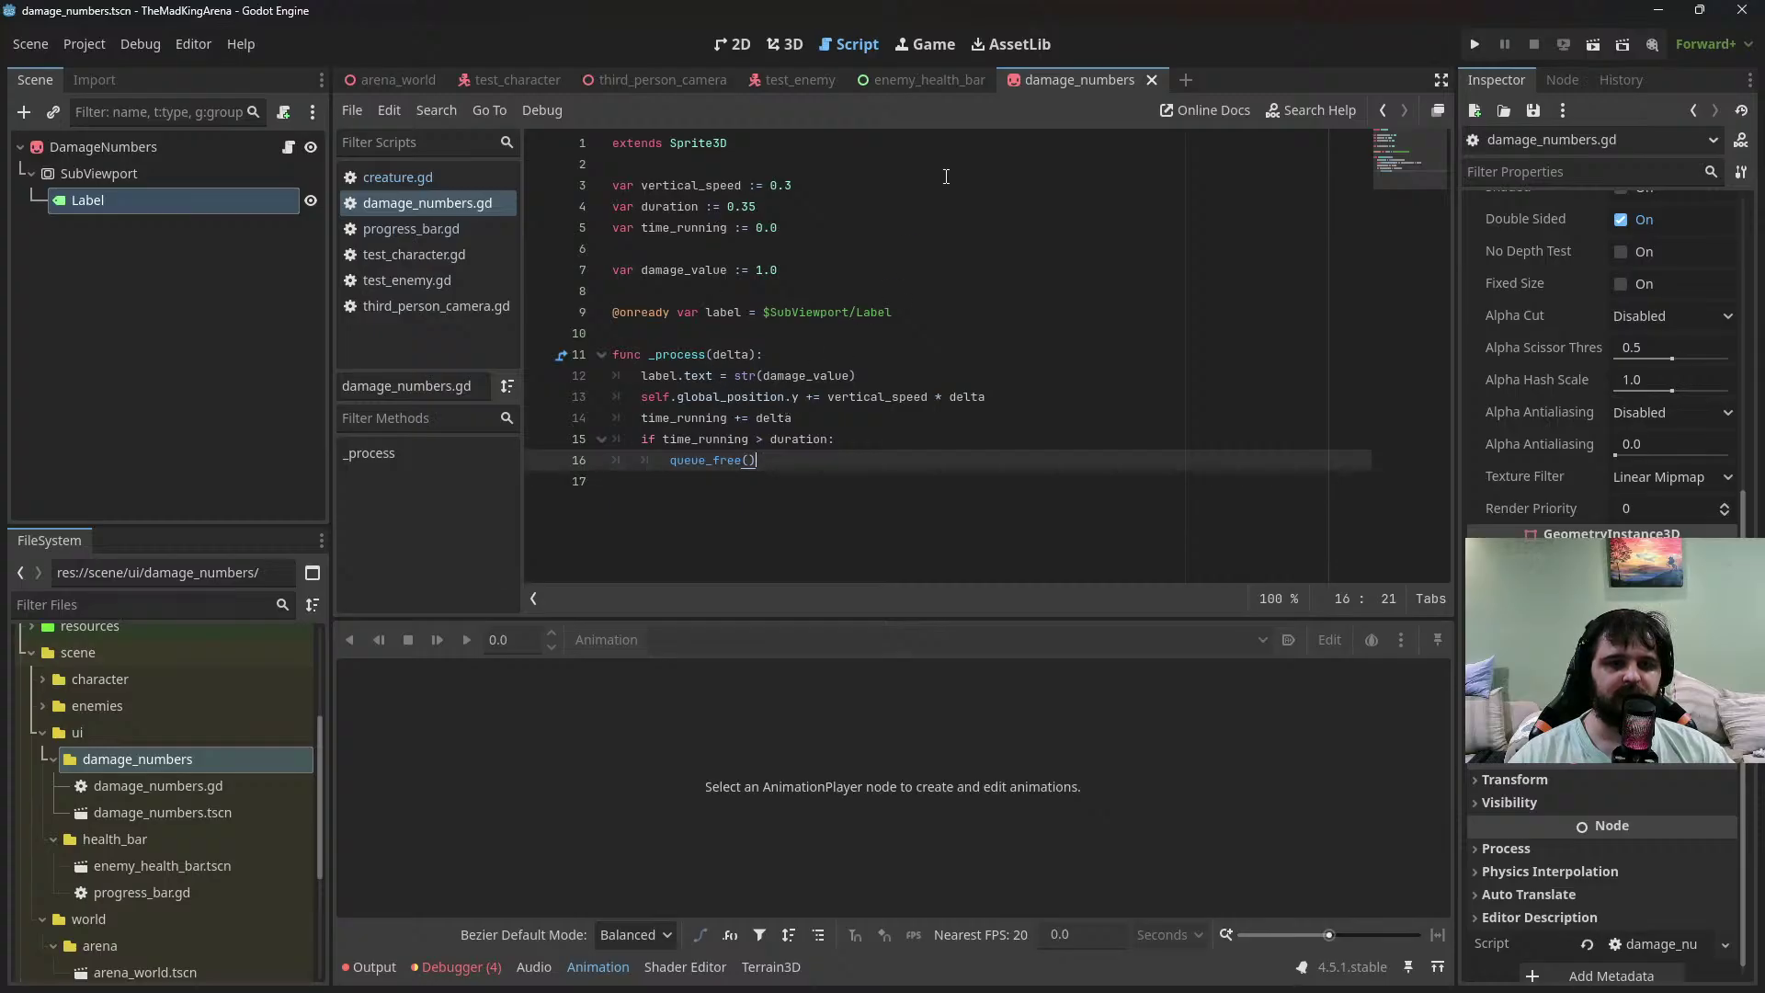
left_click(459, 177)
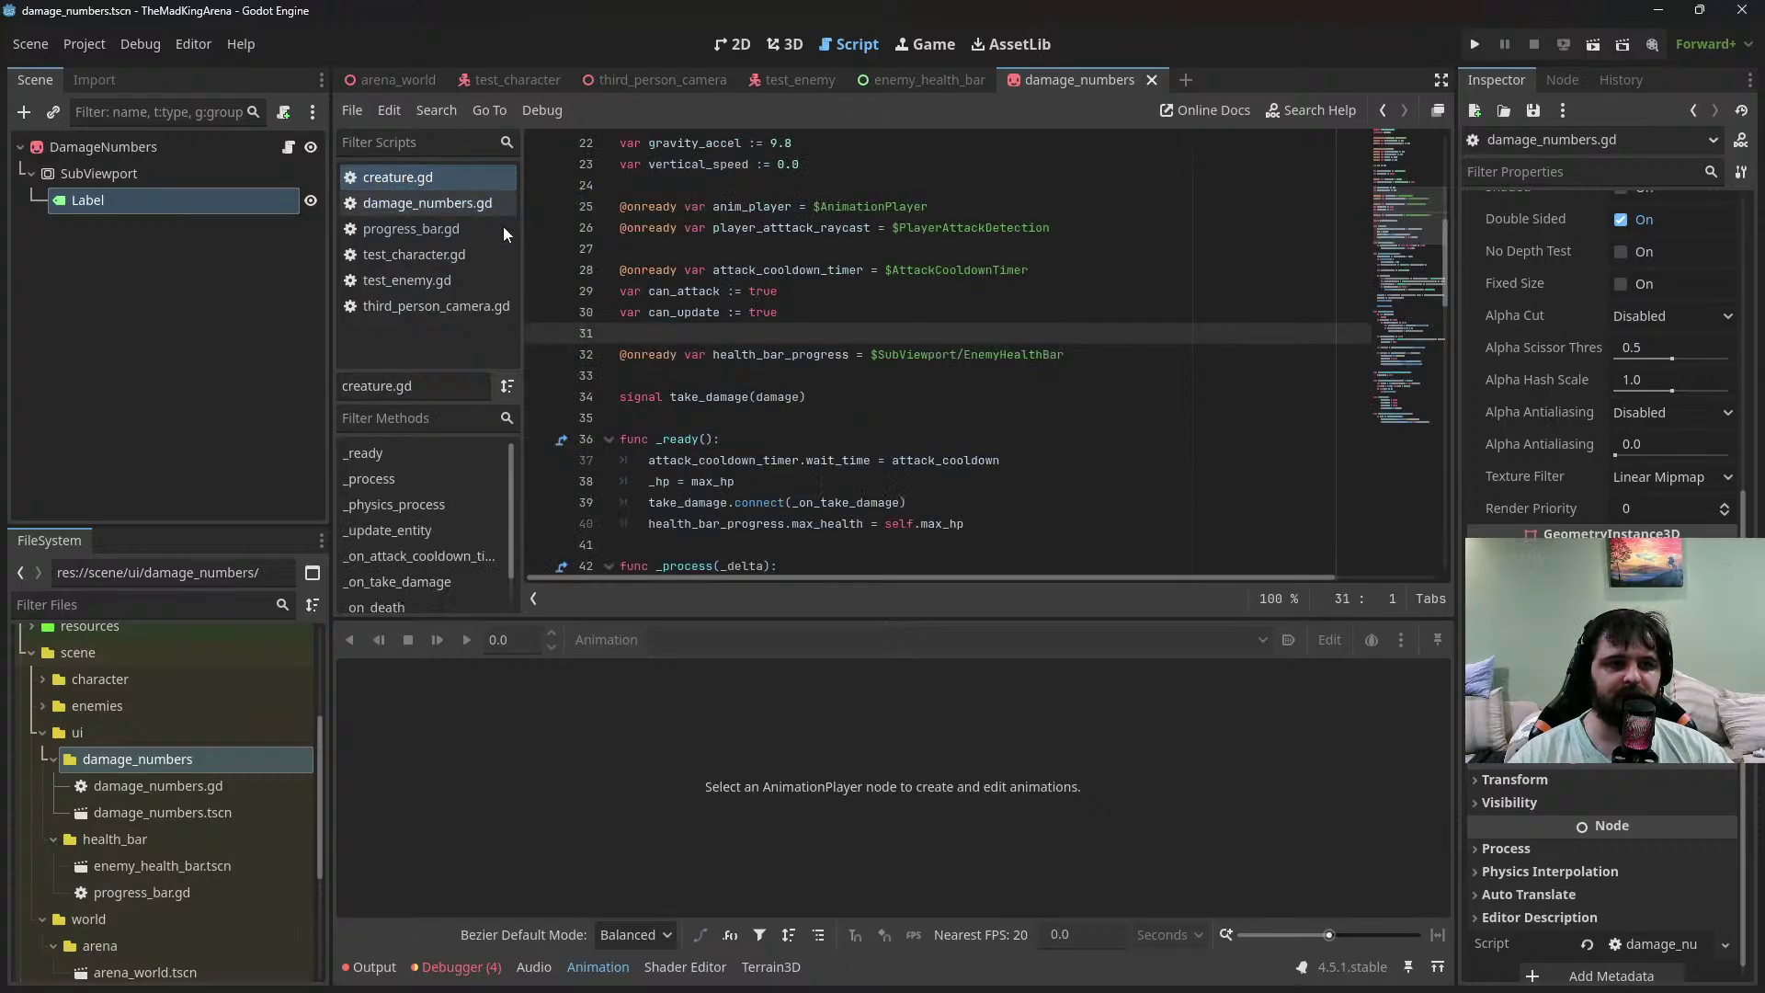
scroll(813, 464, "down", 5)
scroll(813, 464, "up", 5)
scroll(812, 464, "up", 6)
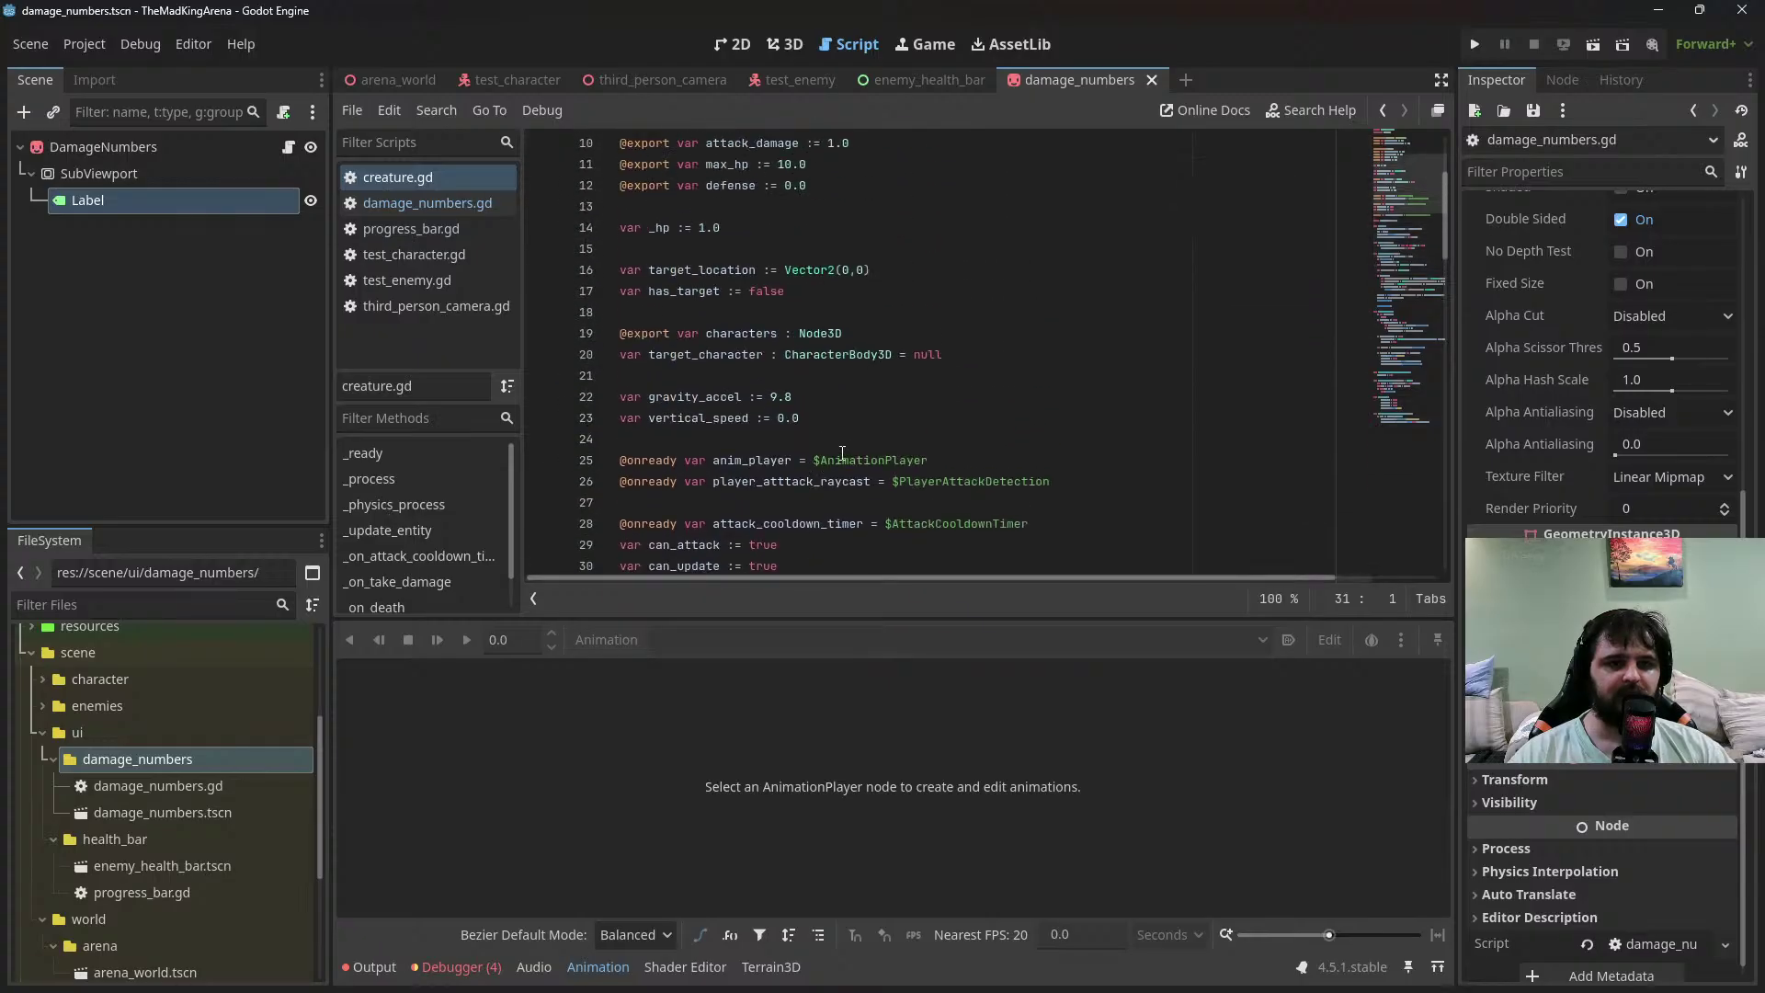
scroll(813, 464, "down", 4)
left_click(1117, 293)
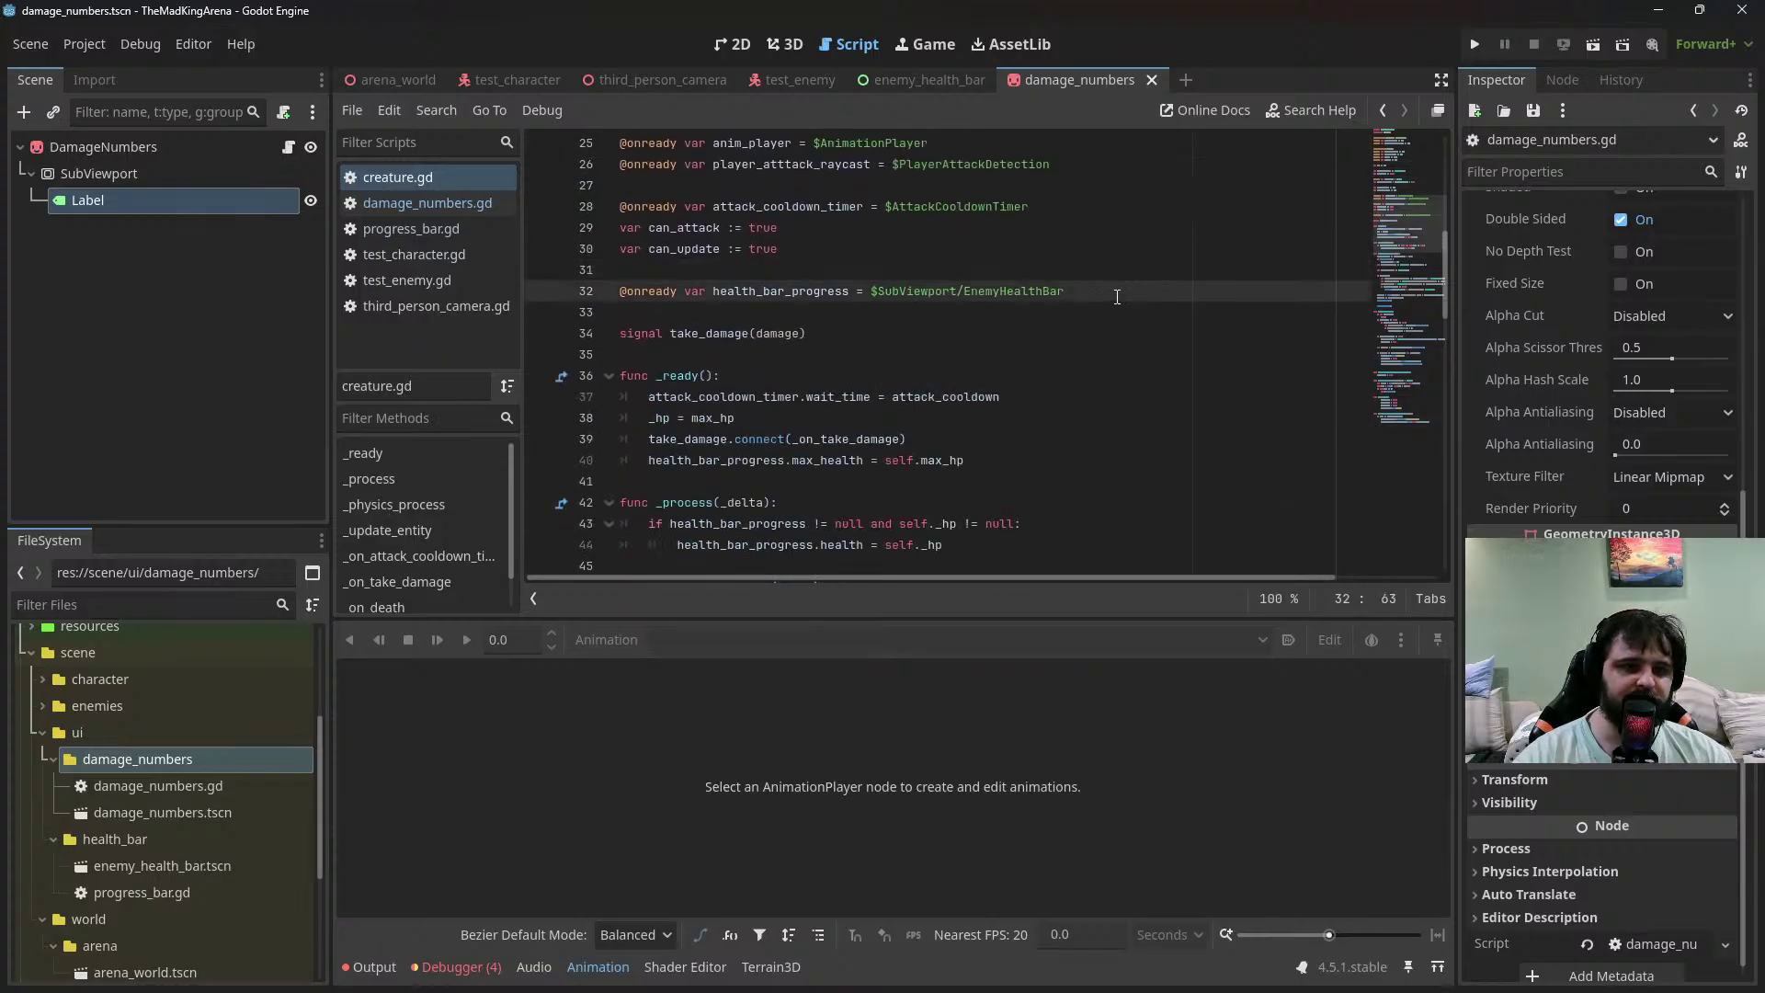
key("Return")
key("Return")
type("@onready var")
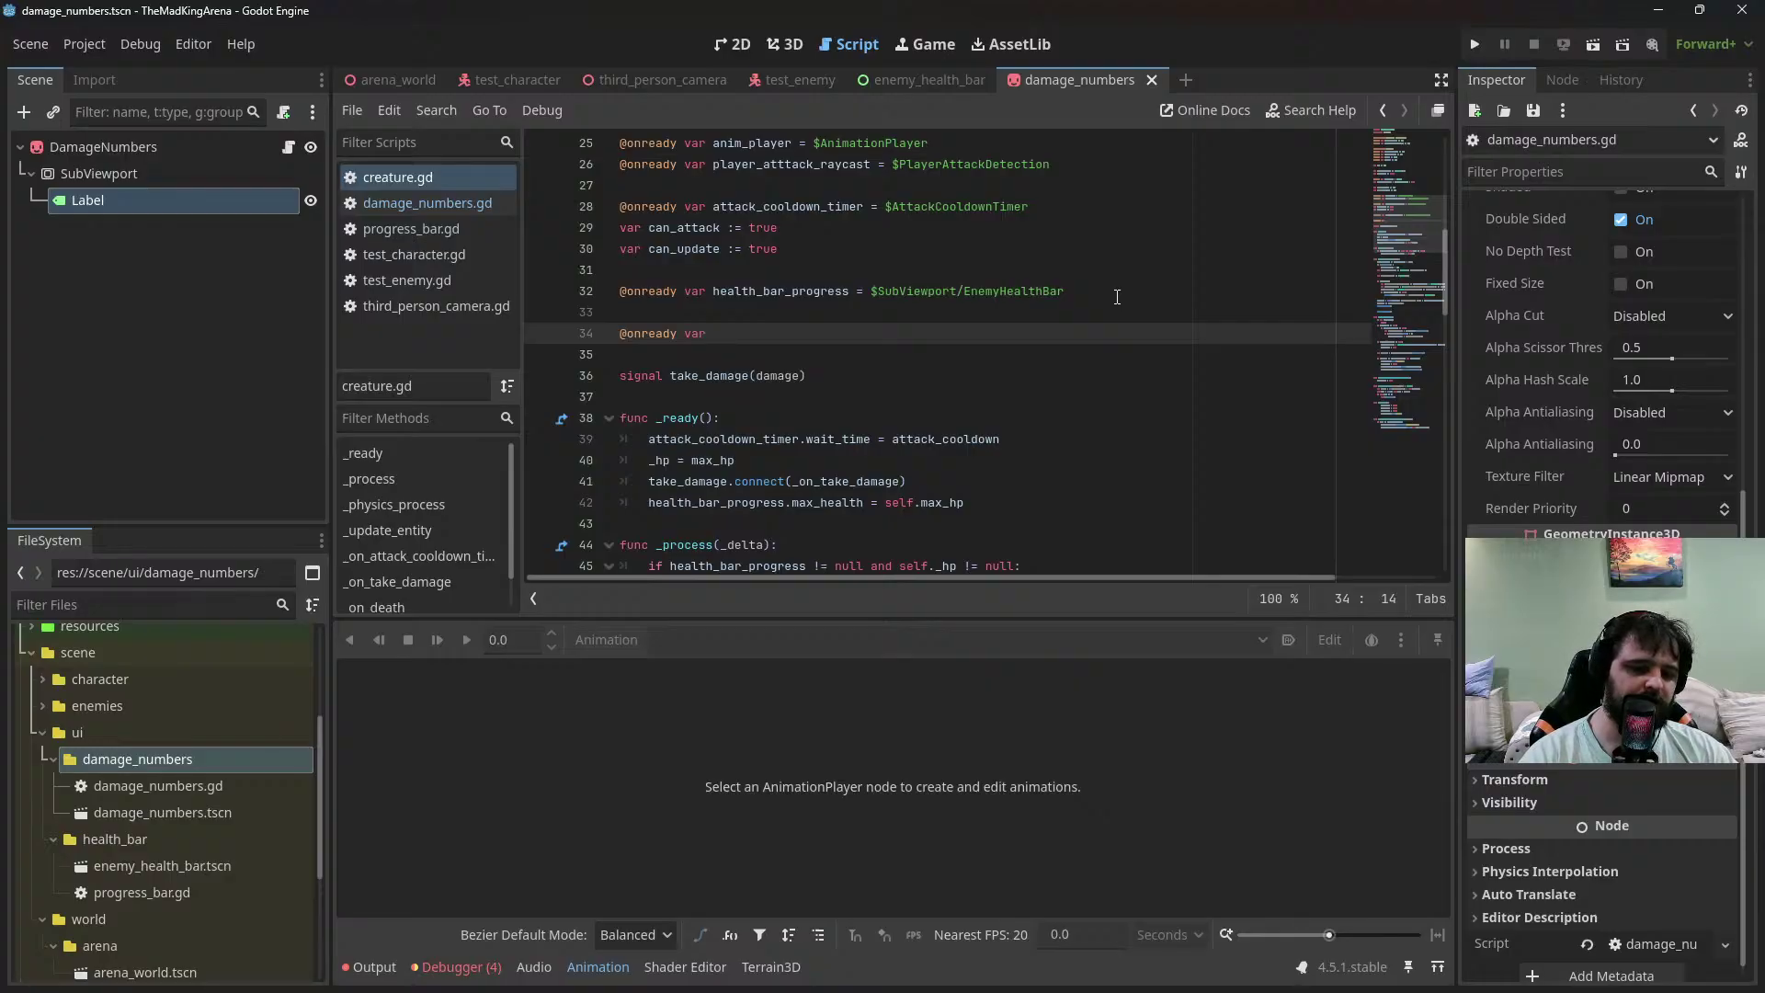
type(" packer")
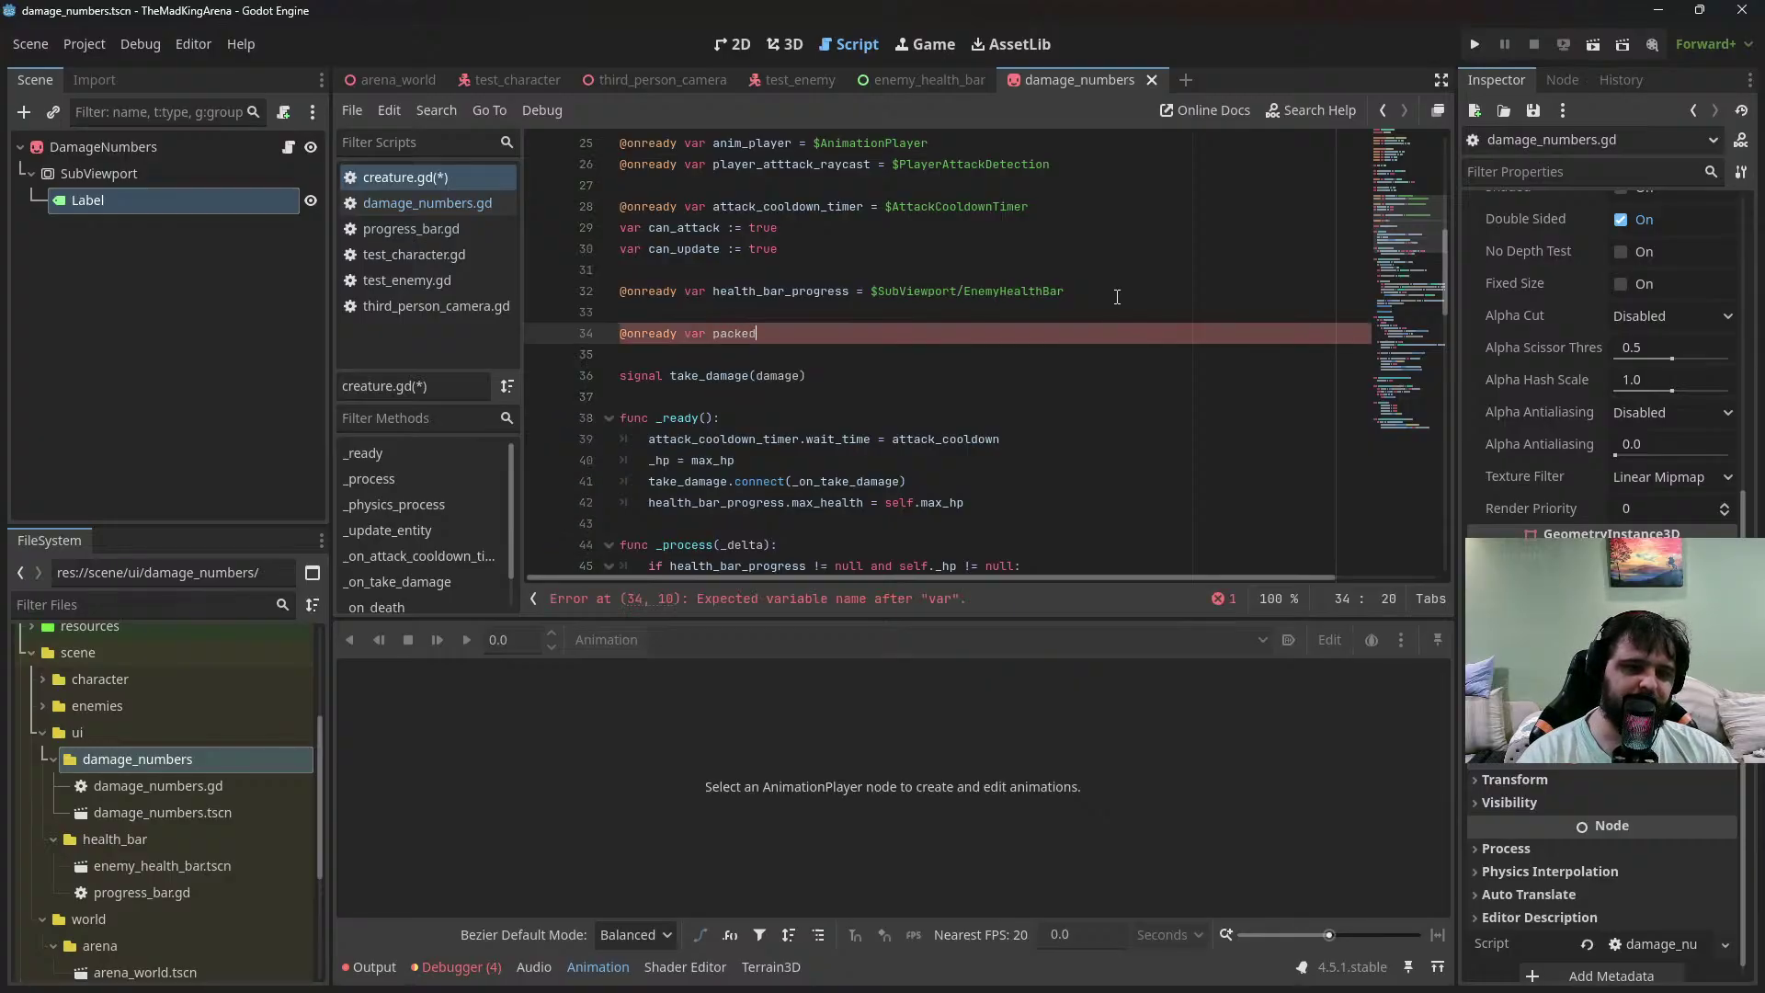
type("_damage")
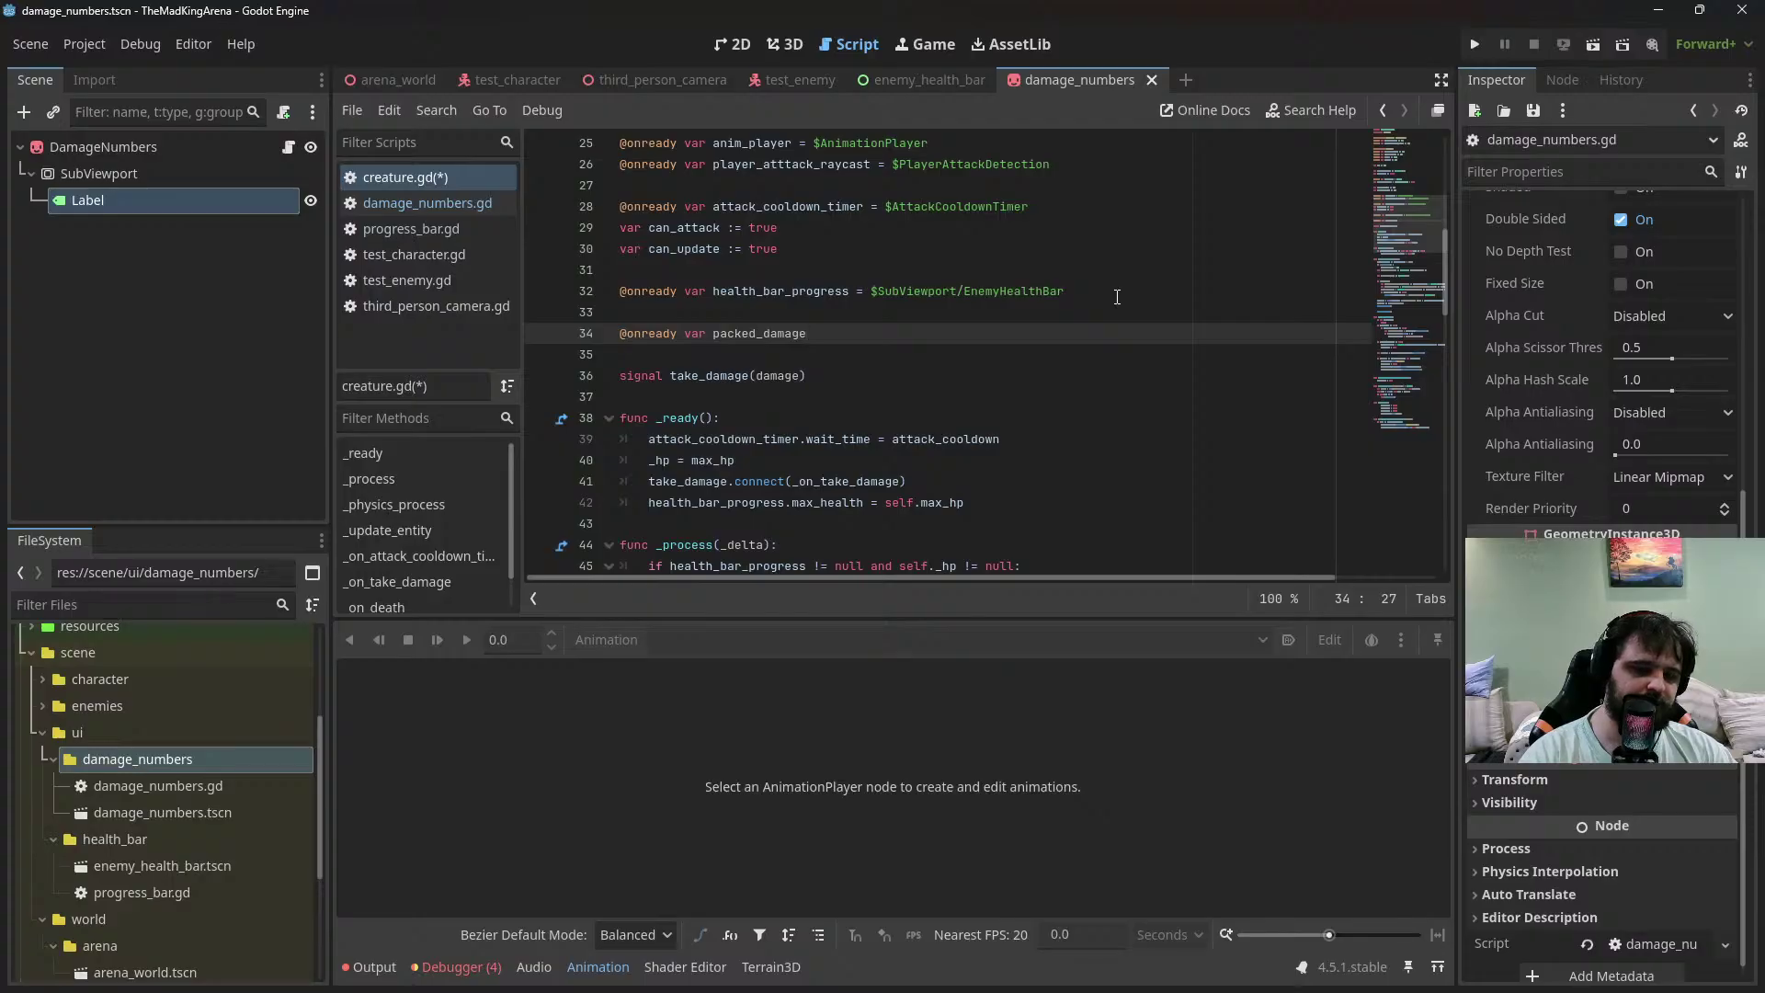
type("_numbers =")
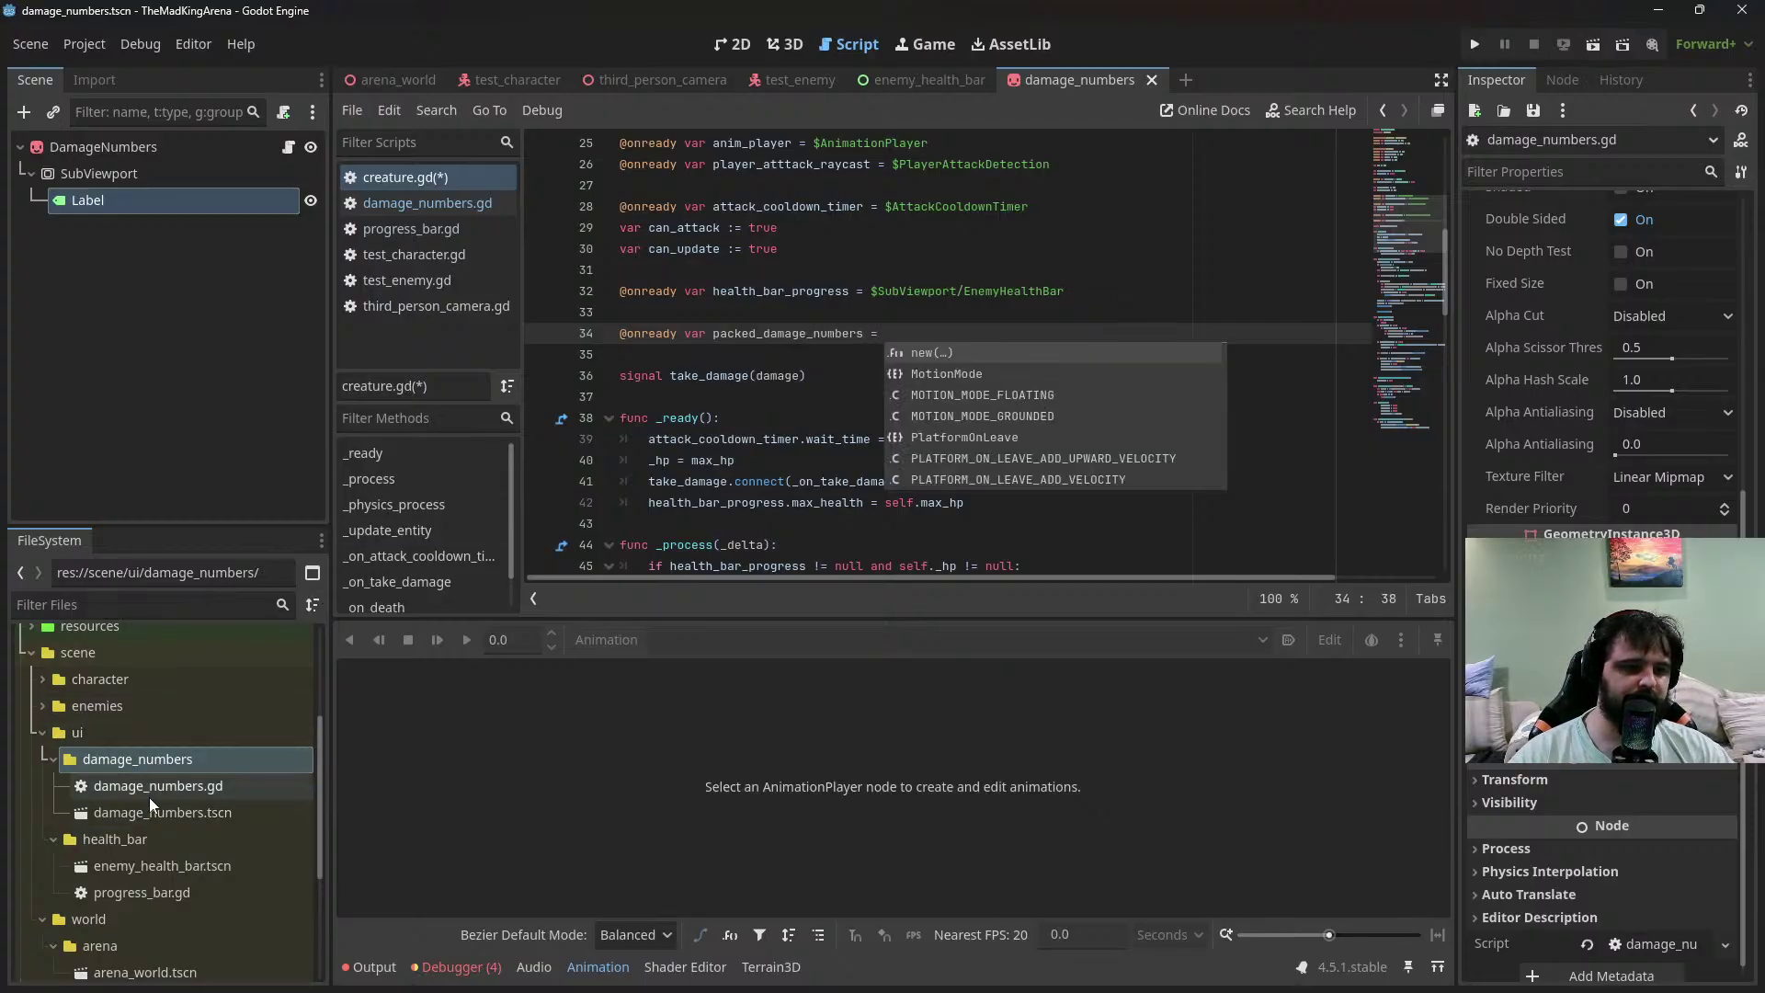
Assign preload("res://scene/ui/damage_numbers/damage_numbers.tscn") to the packed_damage_numbers variable
left_click_drag(152, 813, 1012, 336)
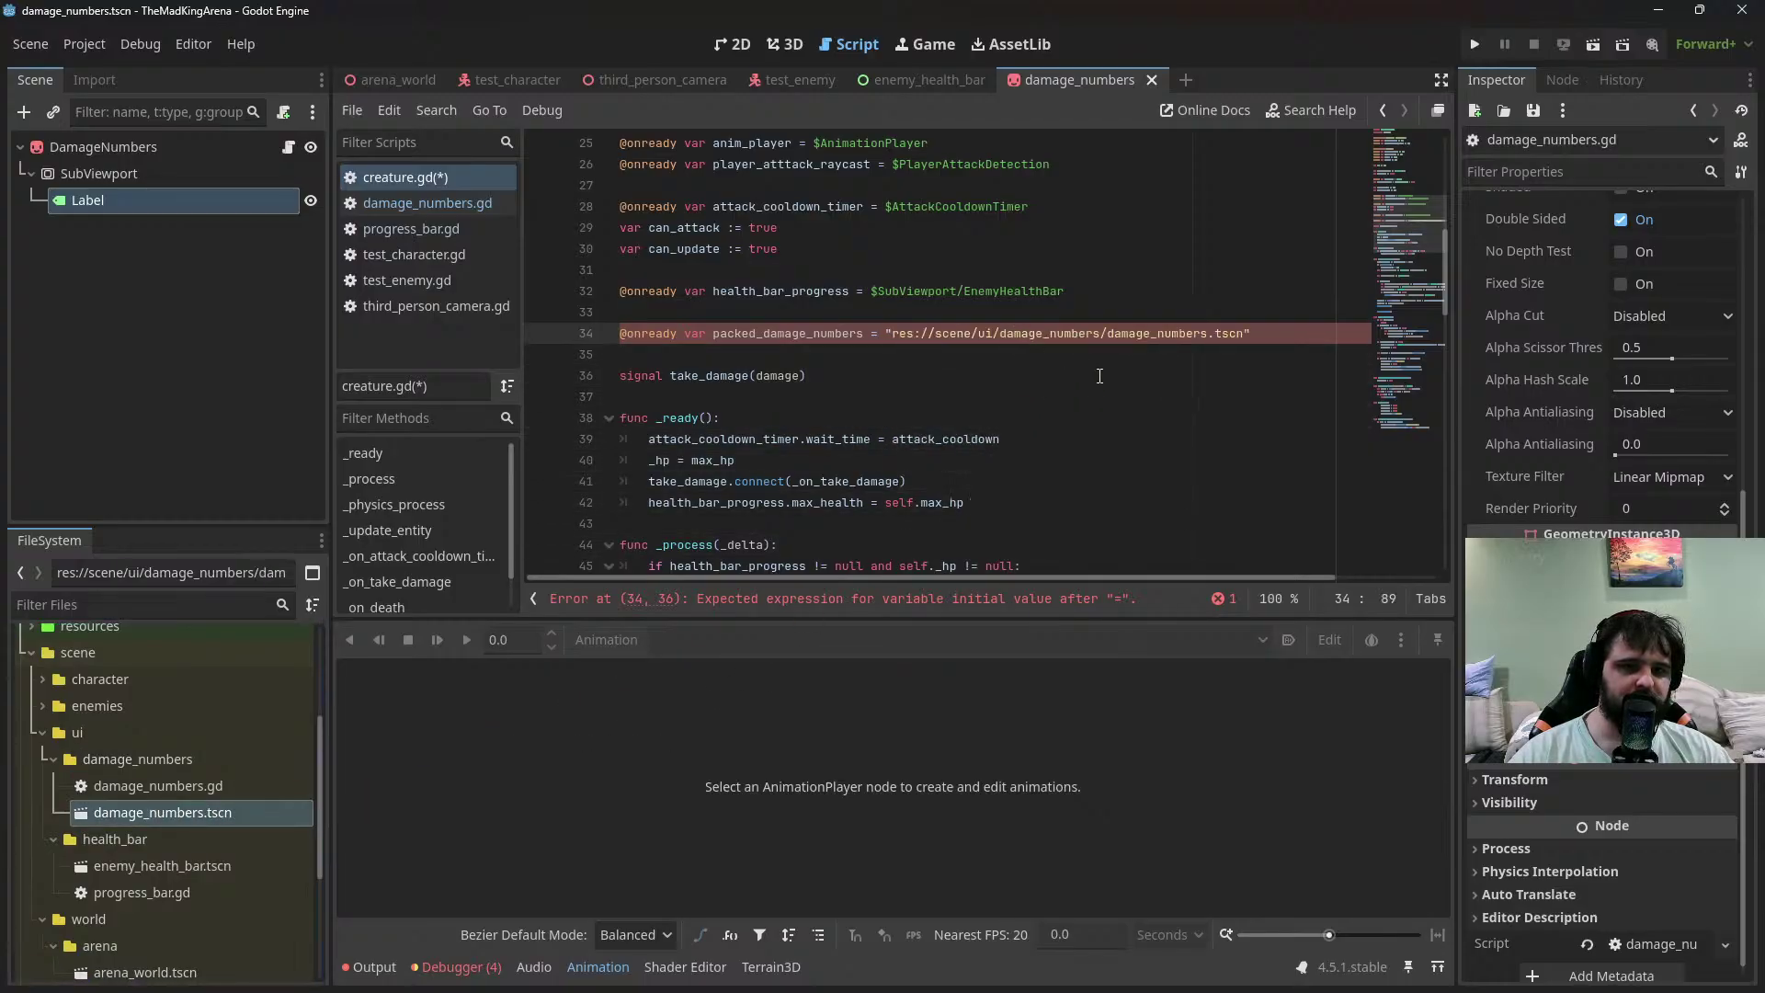
type("preload(")
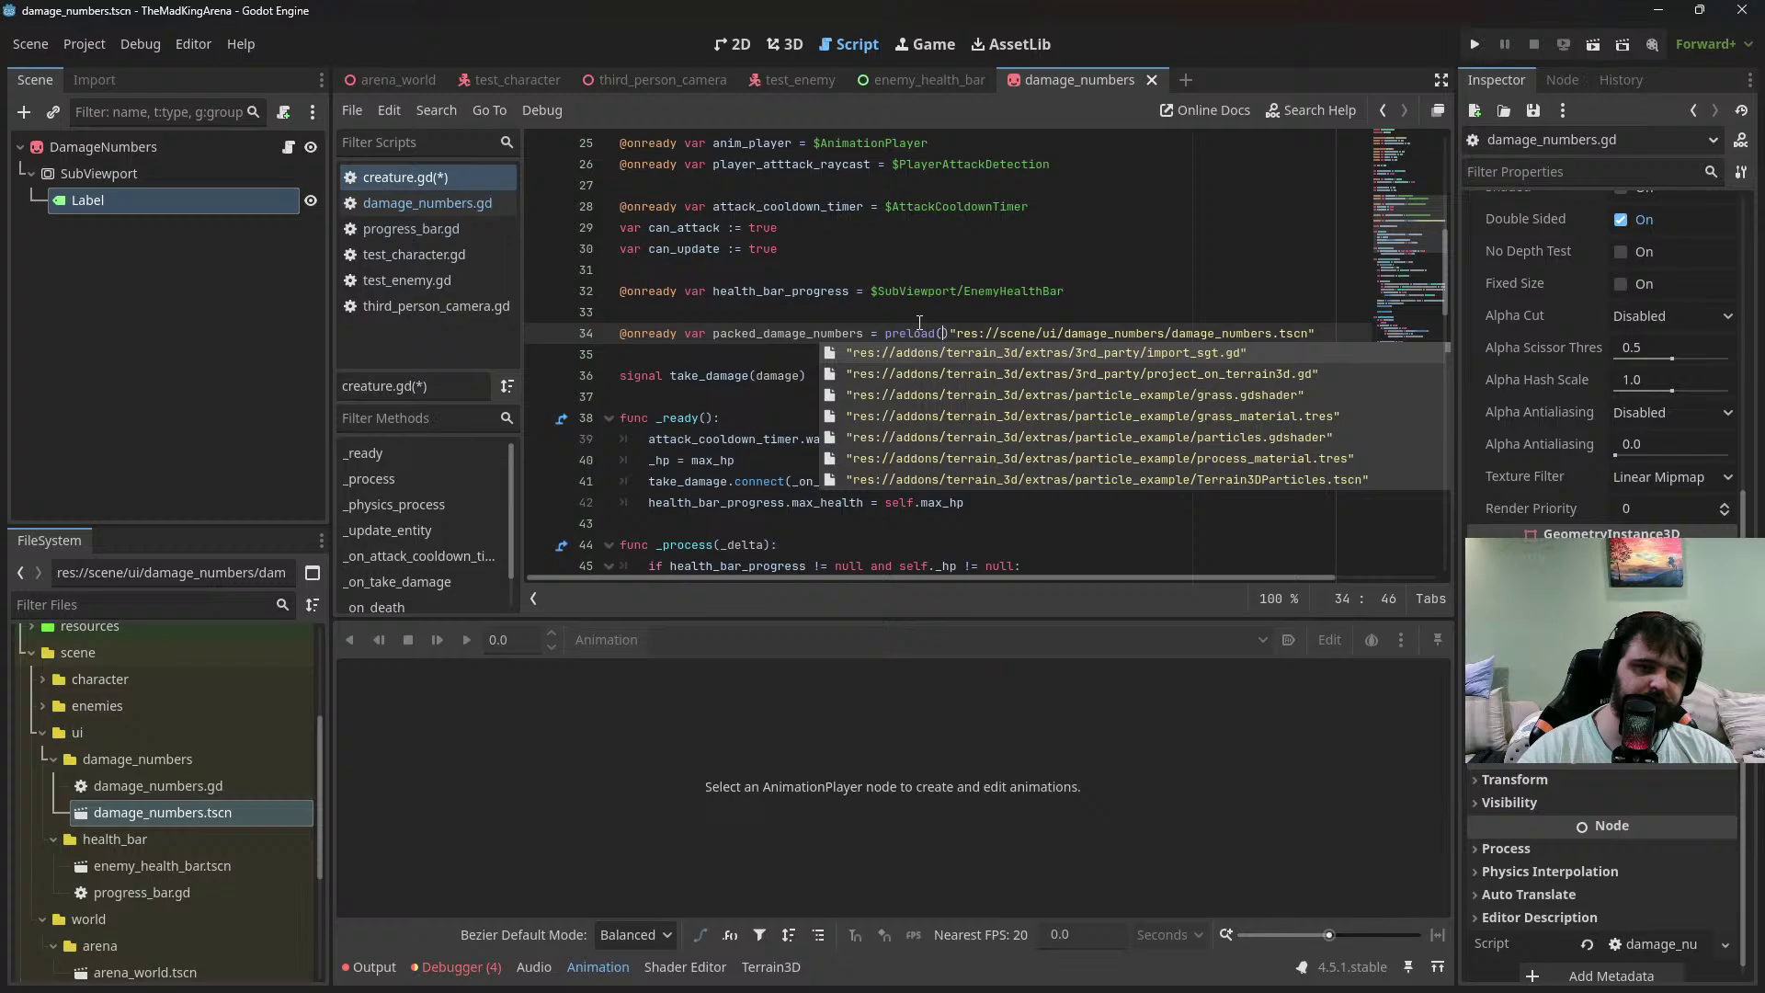
key("Delete")
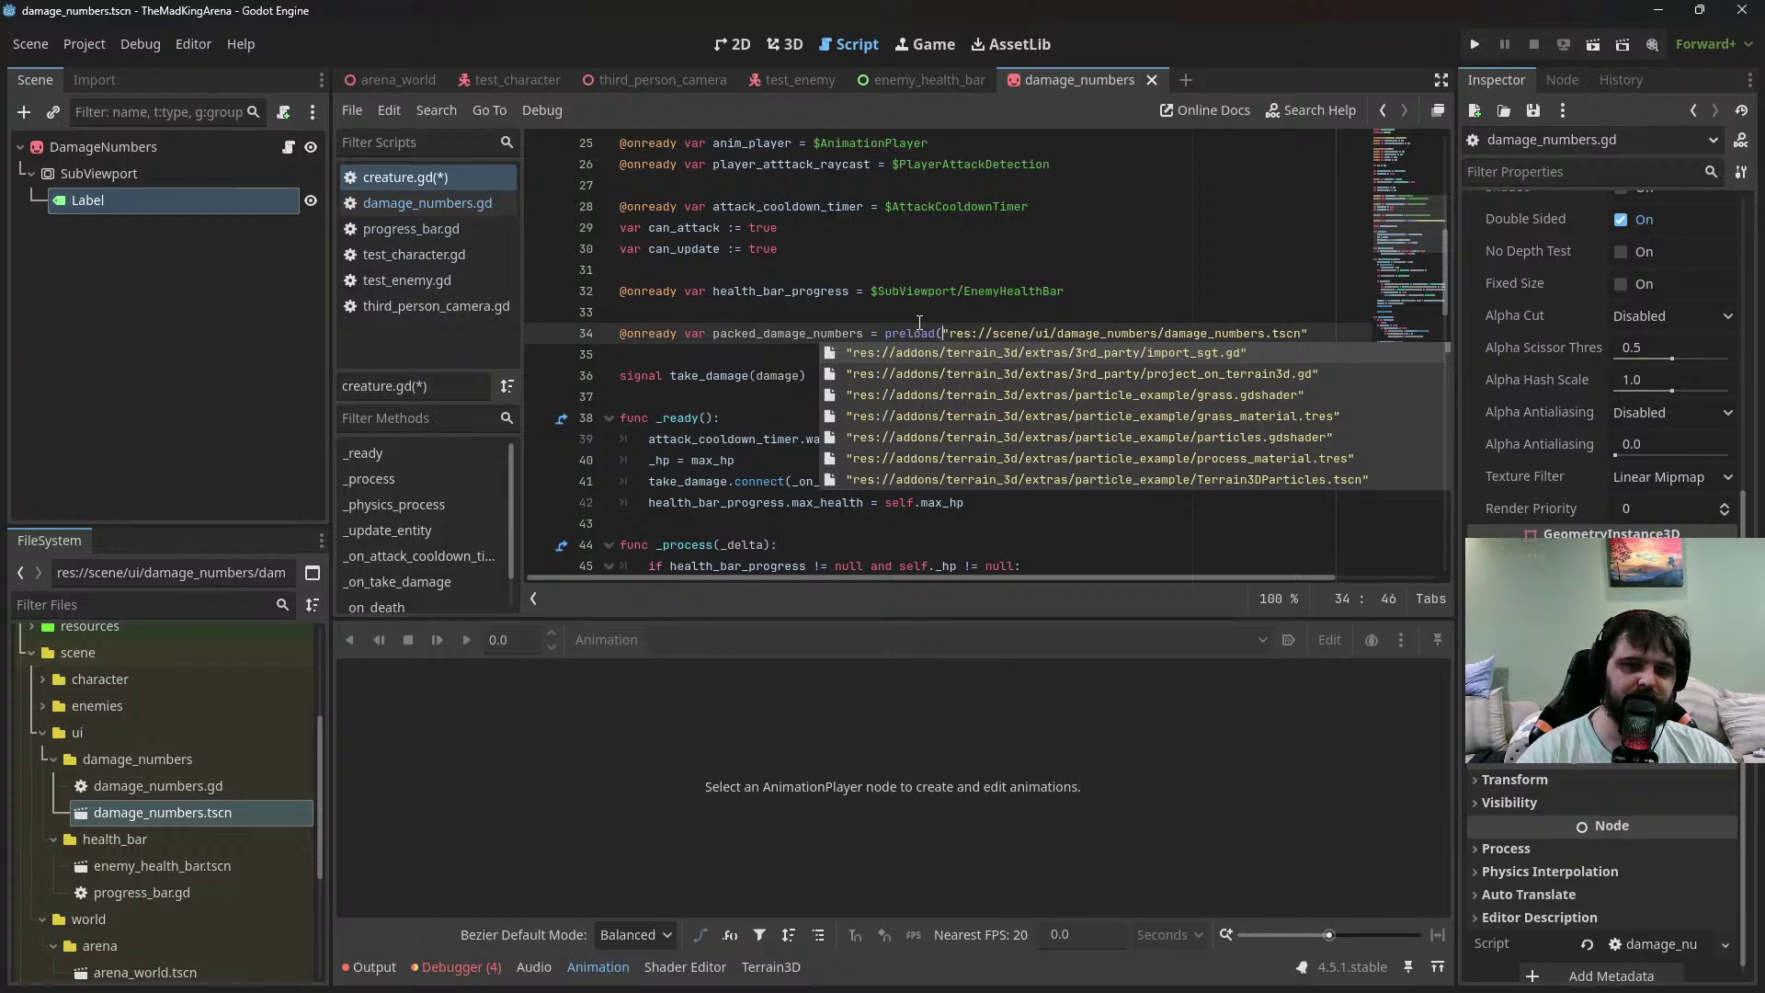
key("End")
type(")")
Insert an empty line in the _on_take_damage function directly below the self._hp calculation
scroll(806, 390, "down", 20)
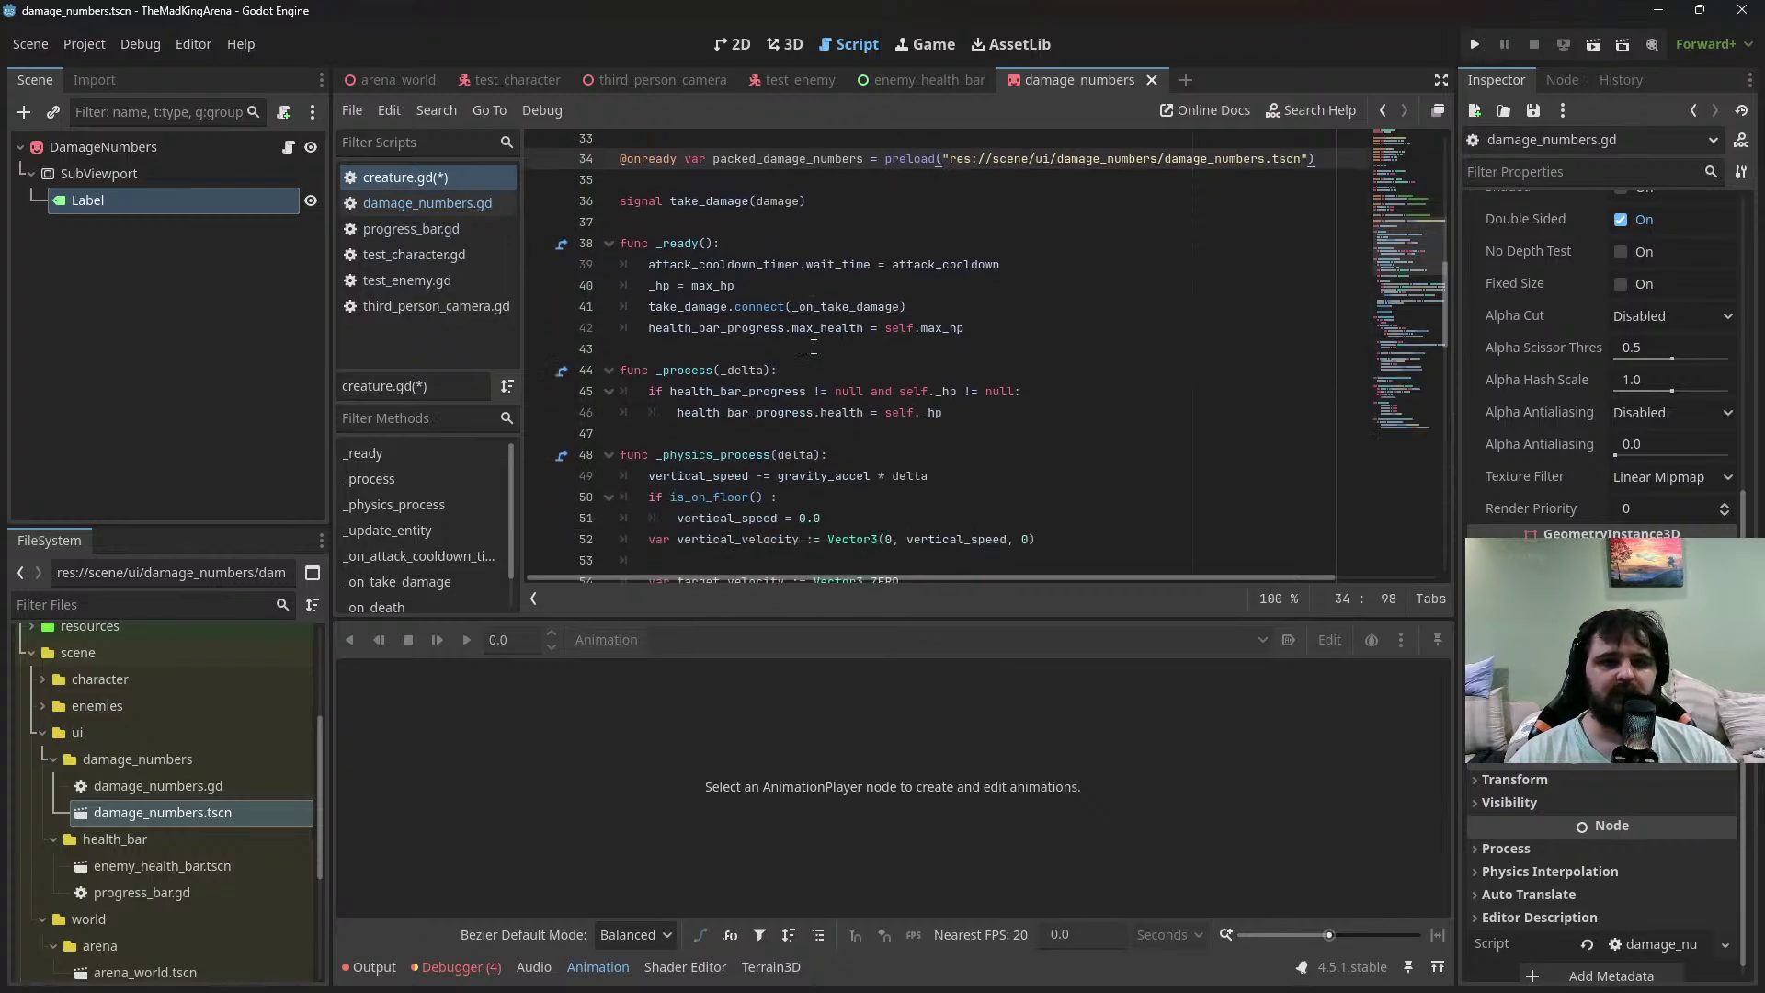
scroll(806, 389, "up", 20)
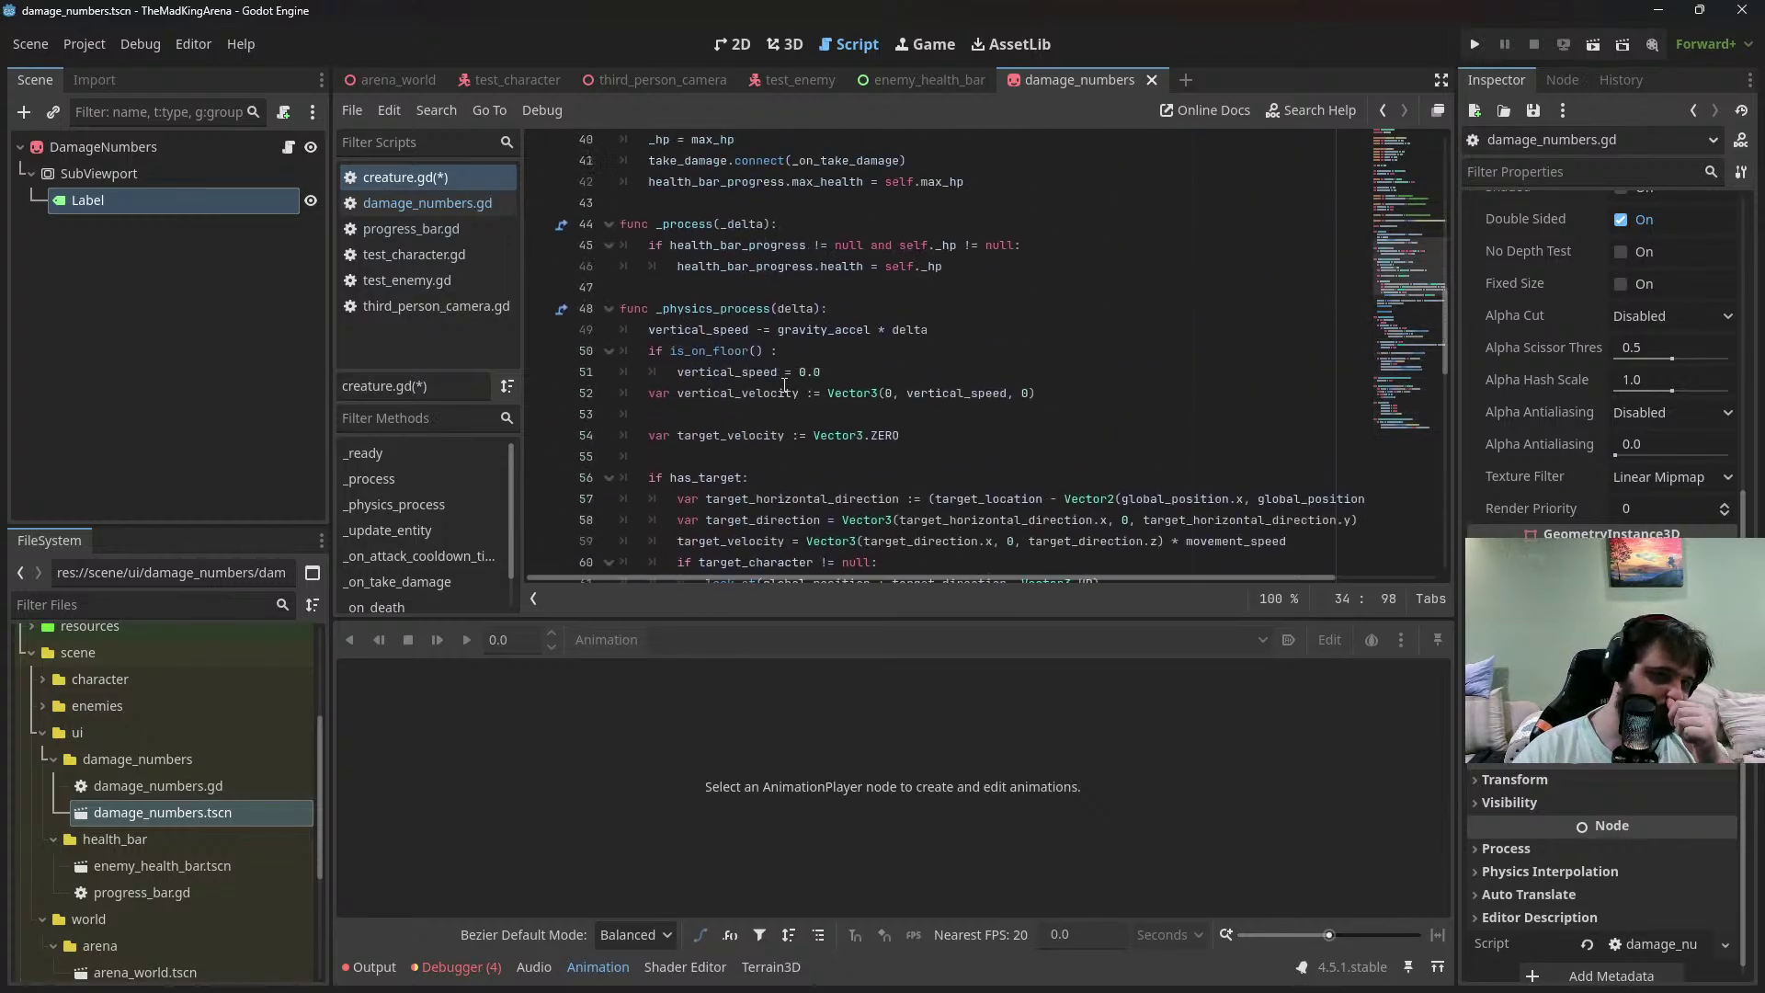
scroll(780, 388, "down", 1)
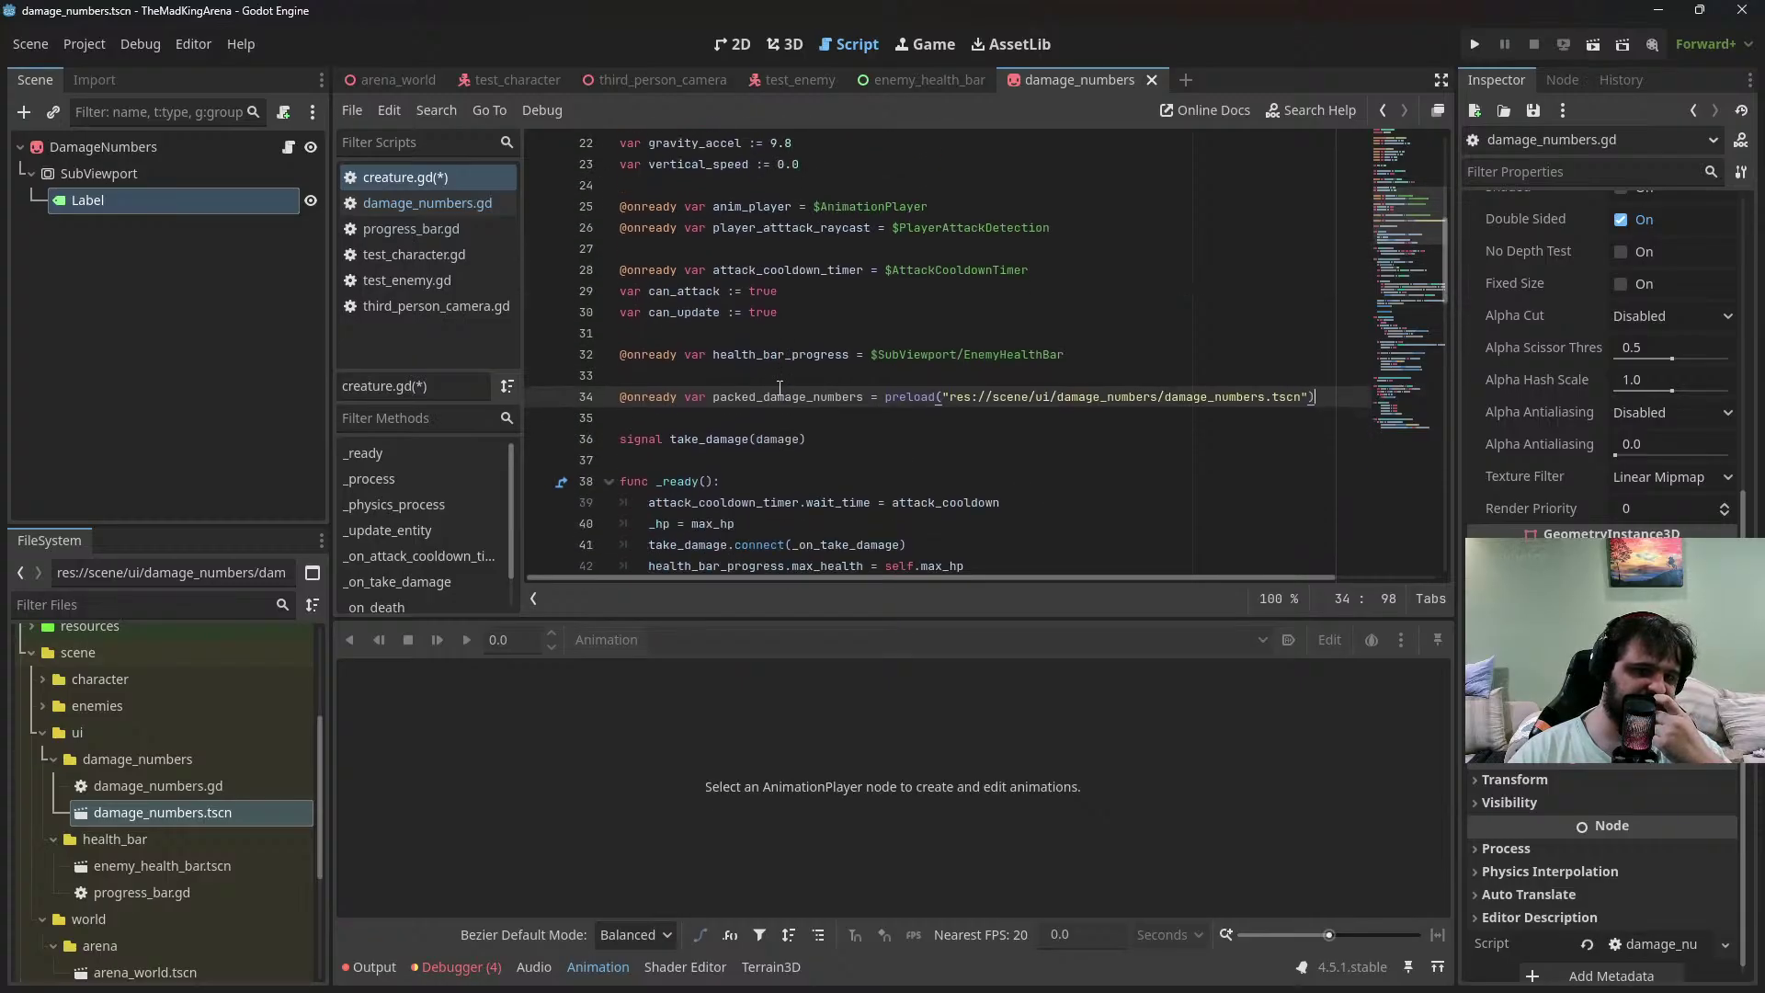
scroll(780, 388, "down", 20)
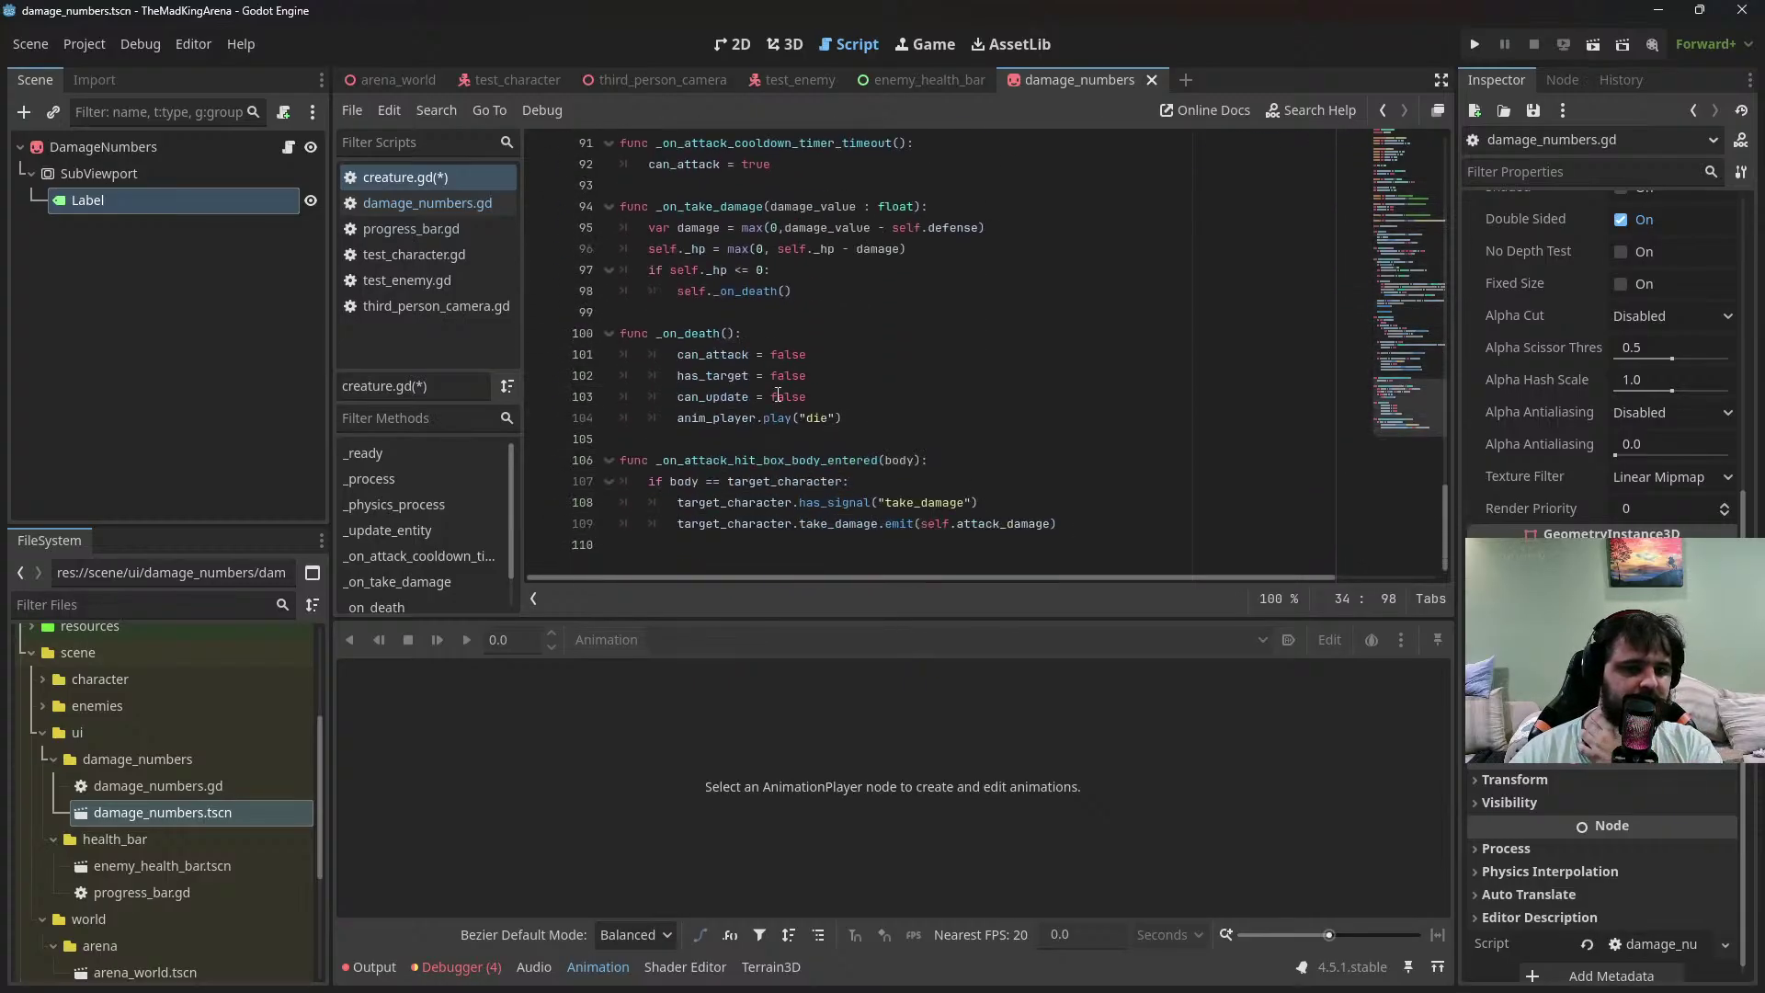
scroll(778, 392, "up", 1)
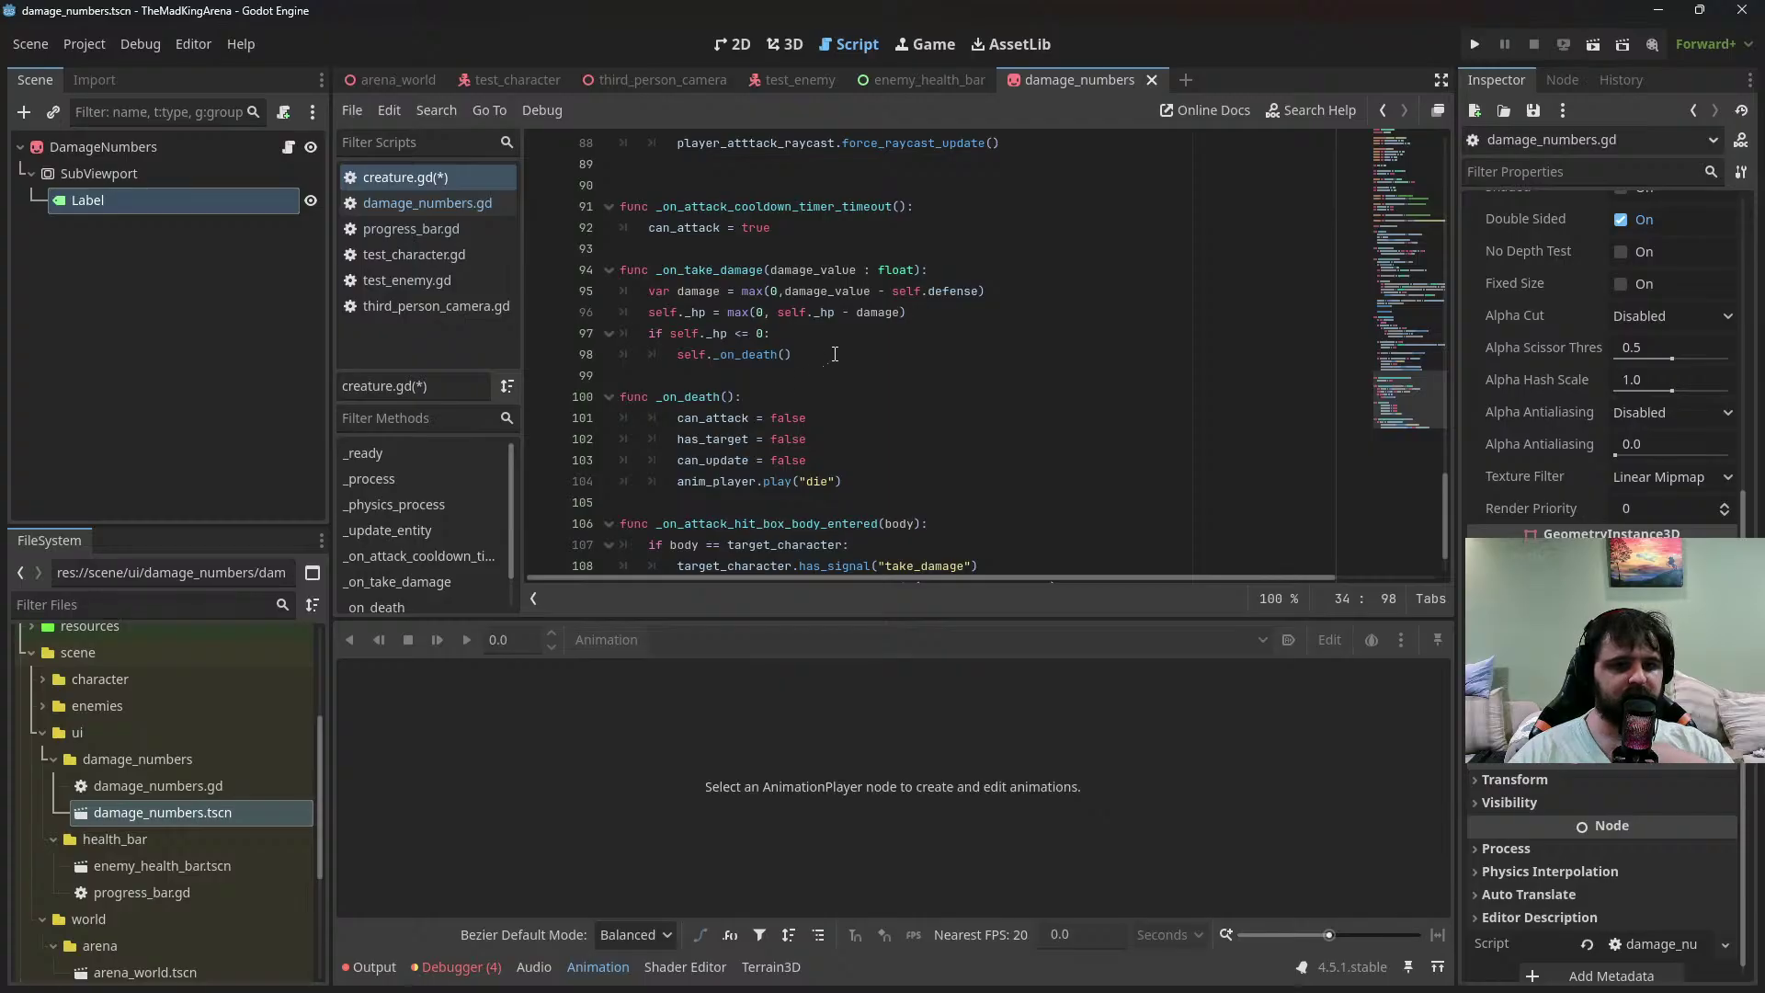
left_click(990, 309)
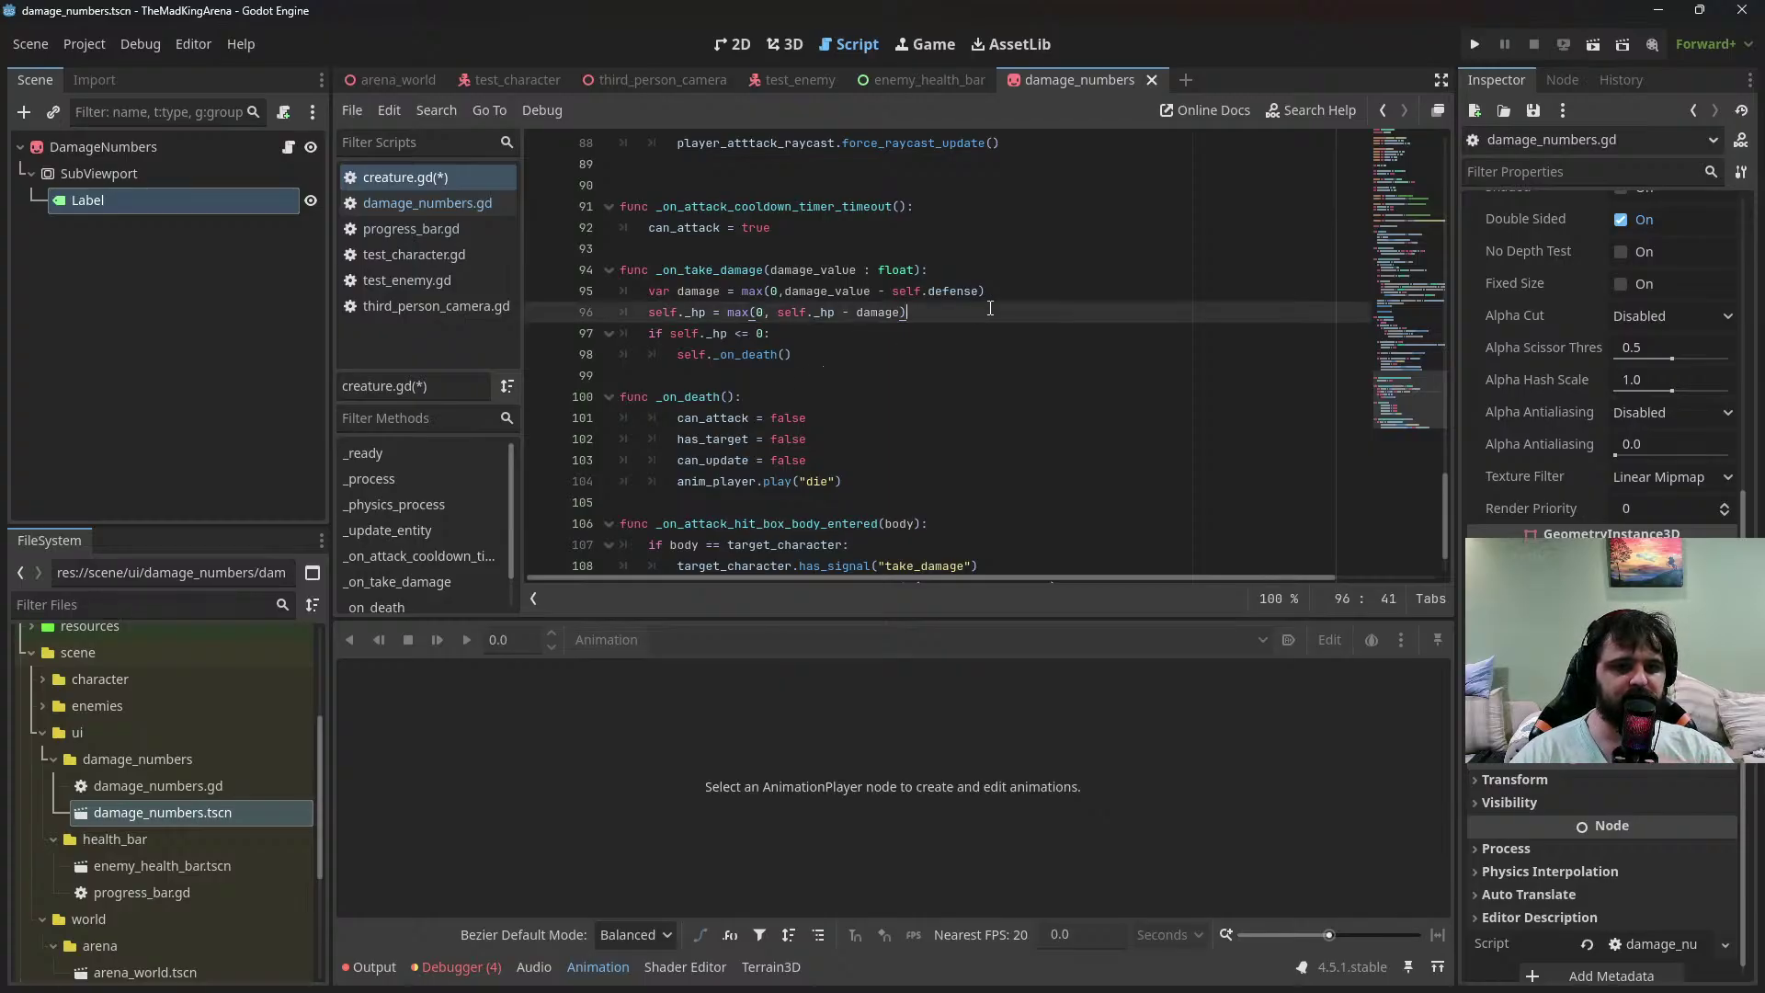
key("Return")
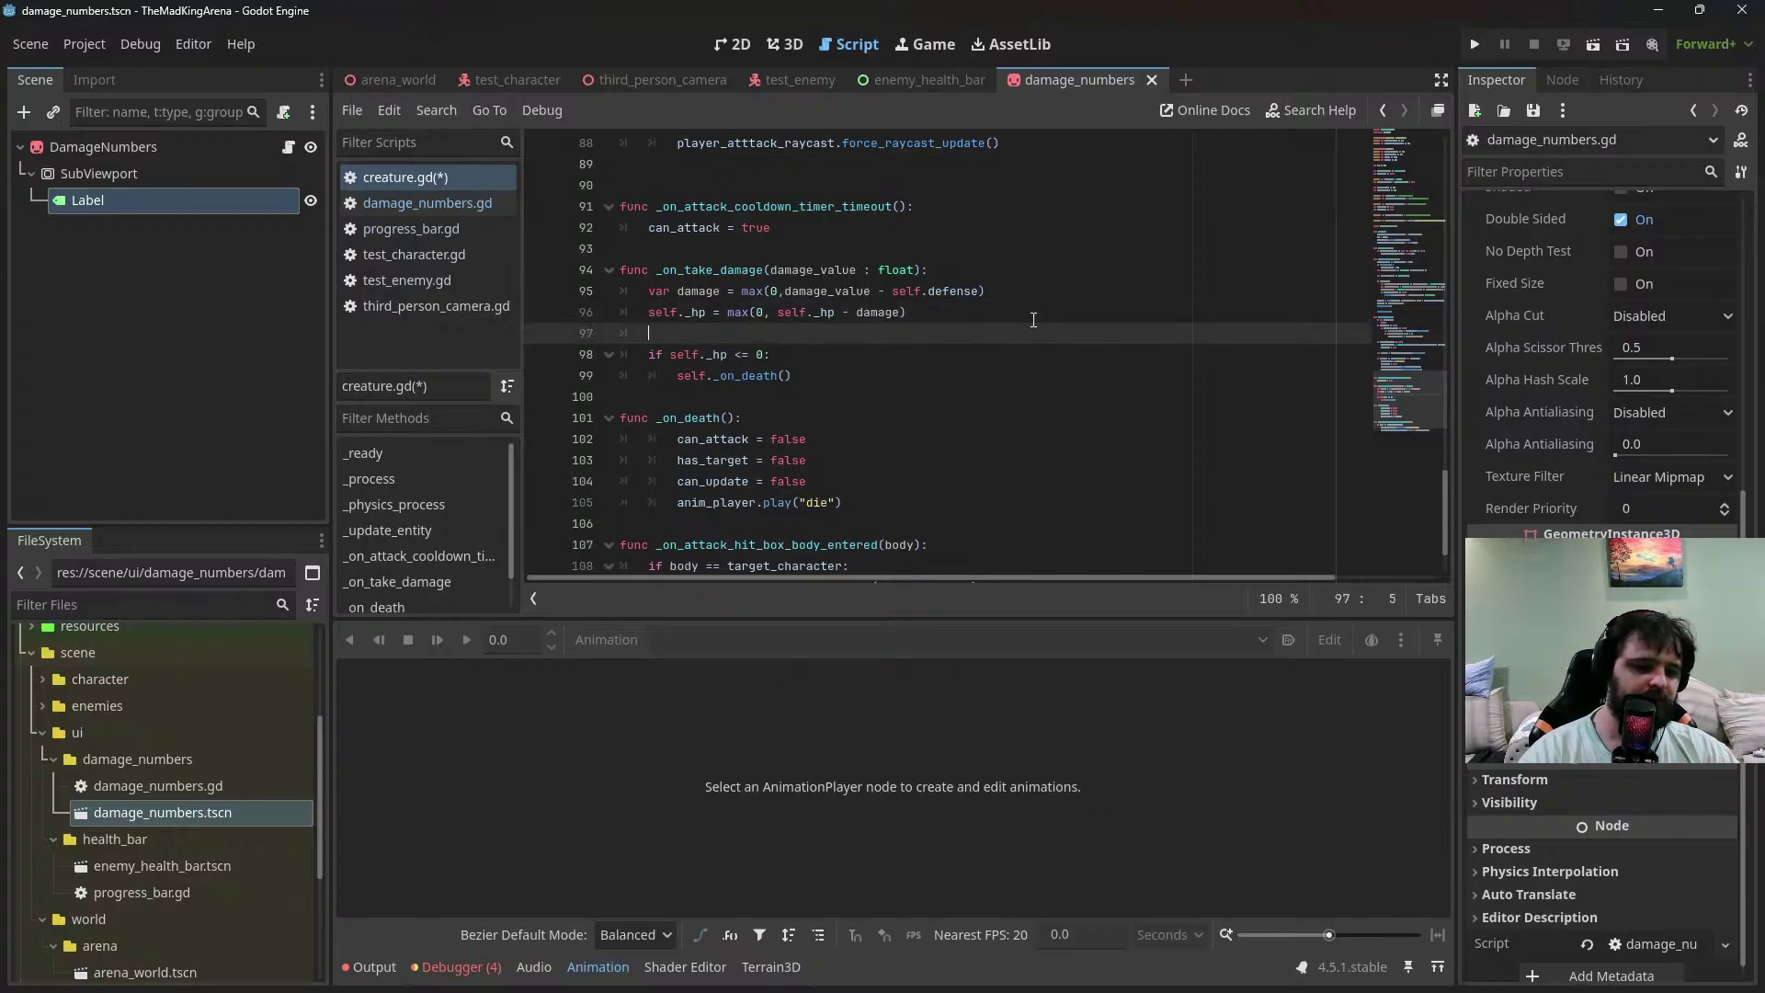
type("if dama")
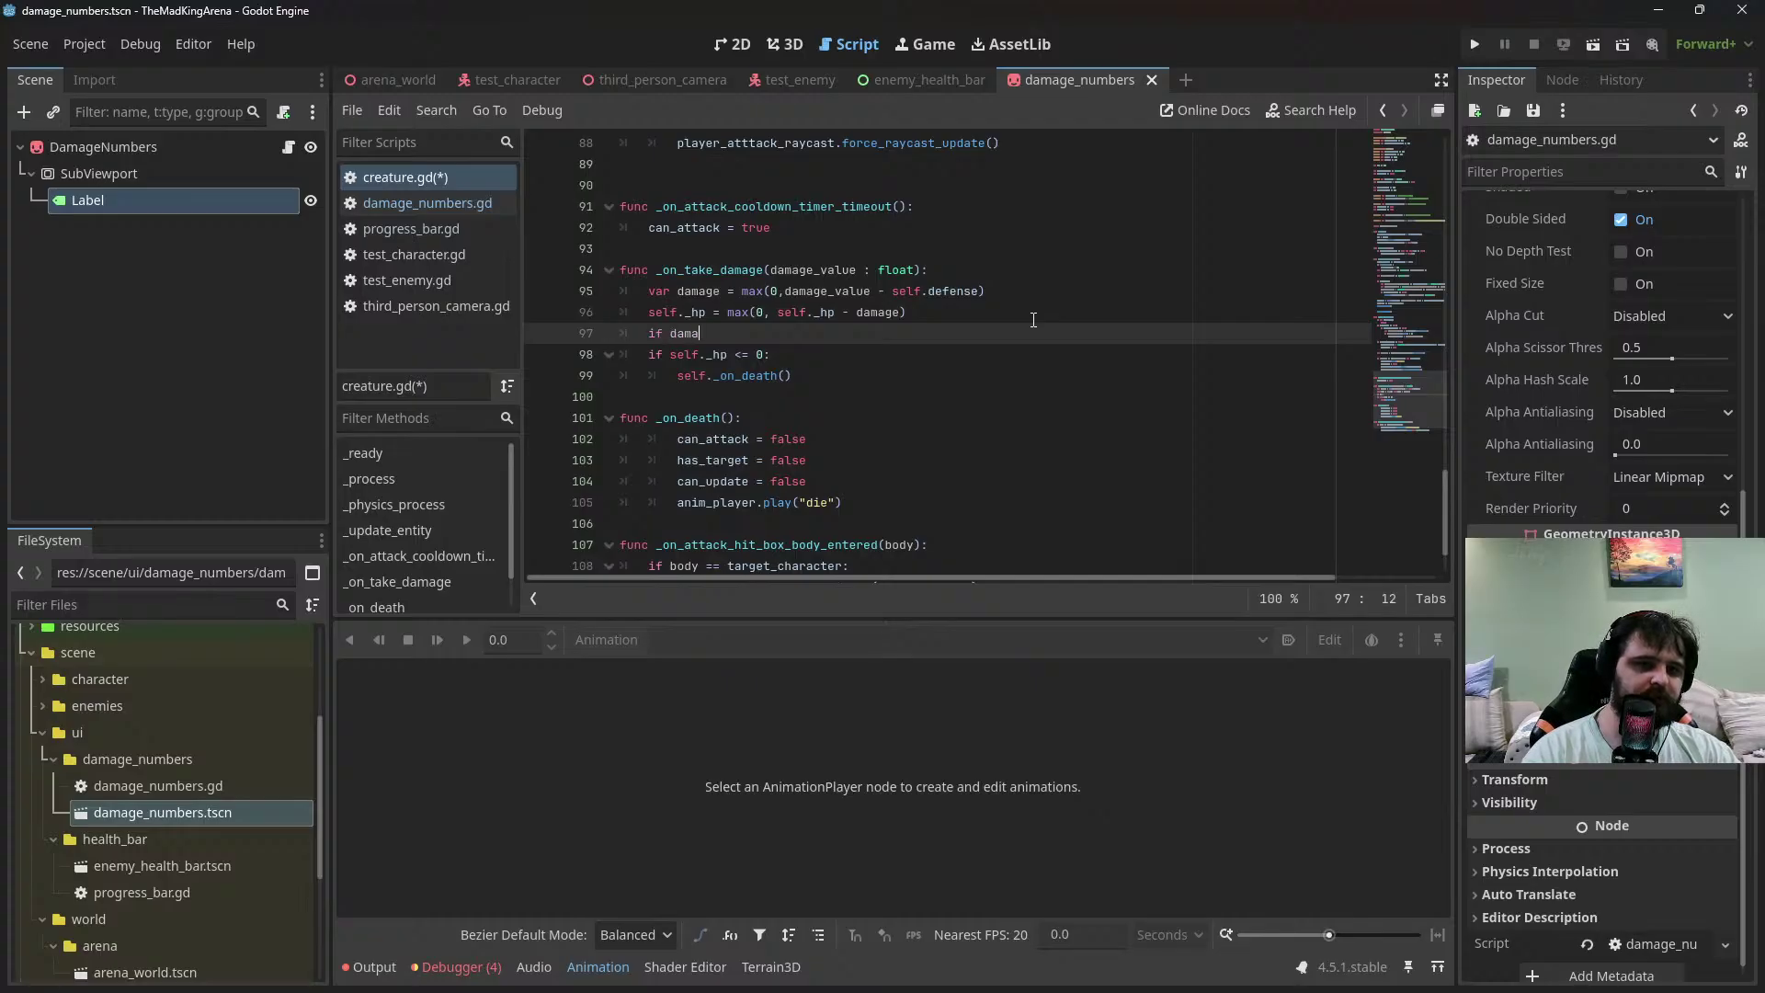
type("ge > 0:")
key("Return")
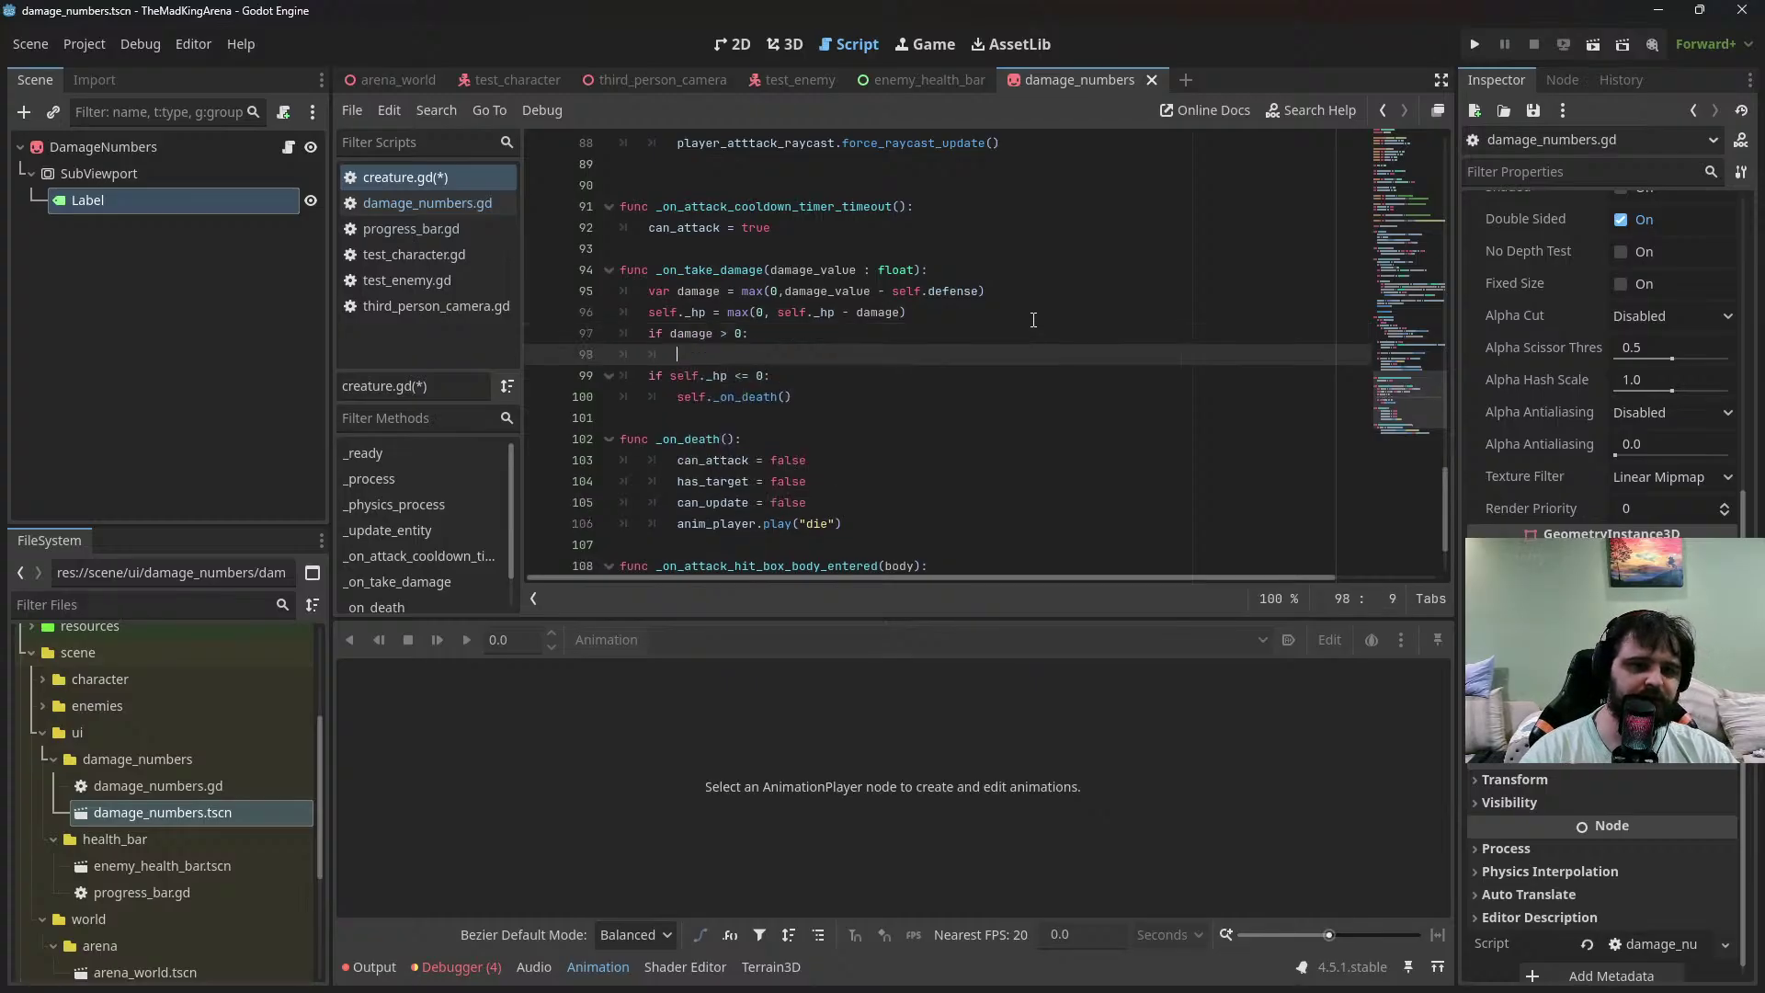
key("Up")
key("End")
key("Left")
key("BackSpace")
key("BackSpace")
key("BackSpace")
key("BackSpace")
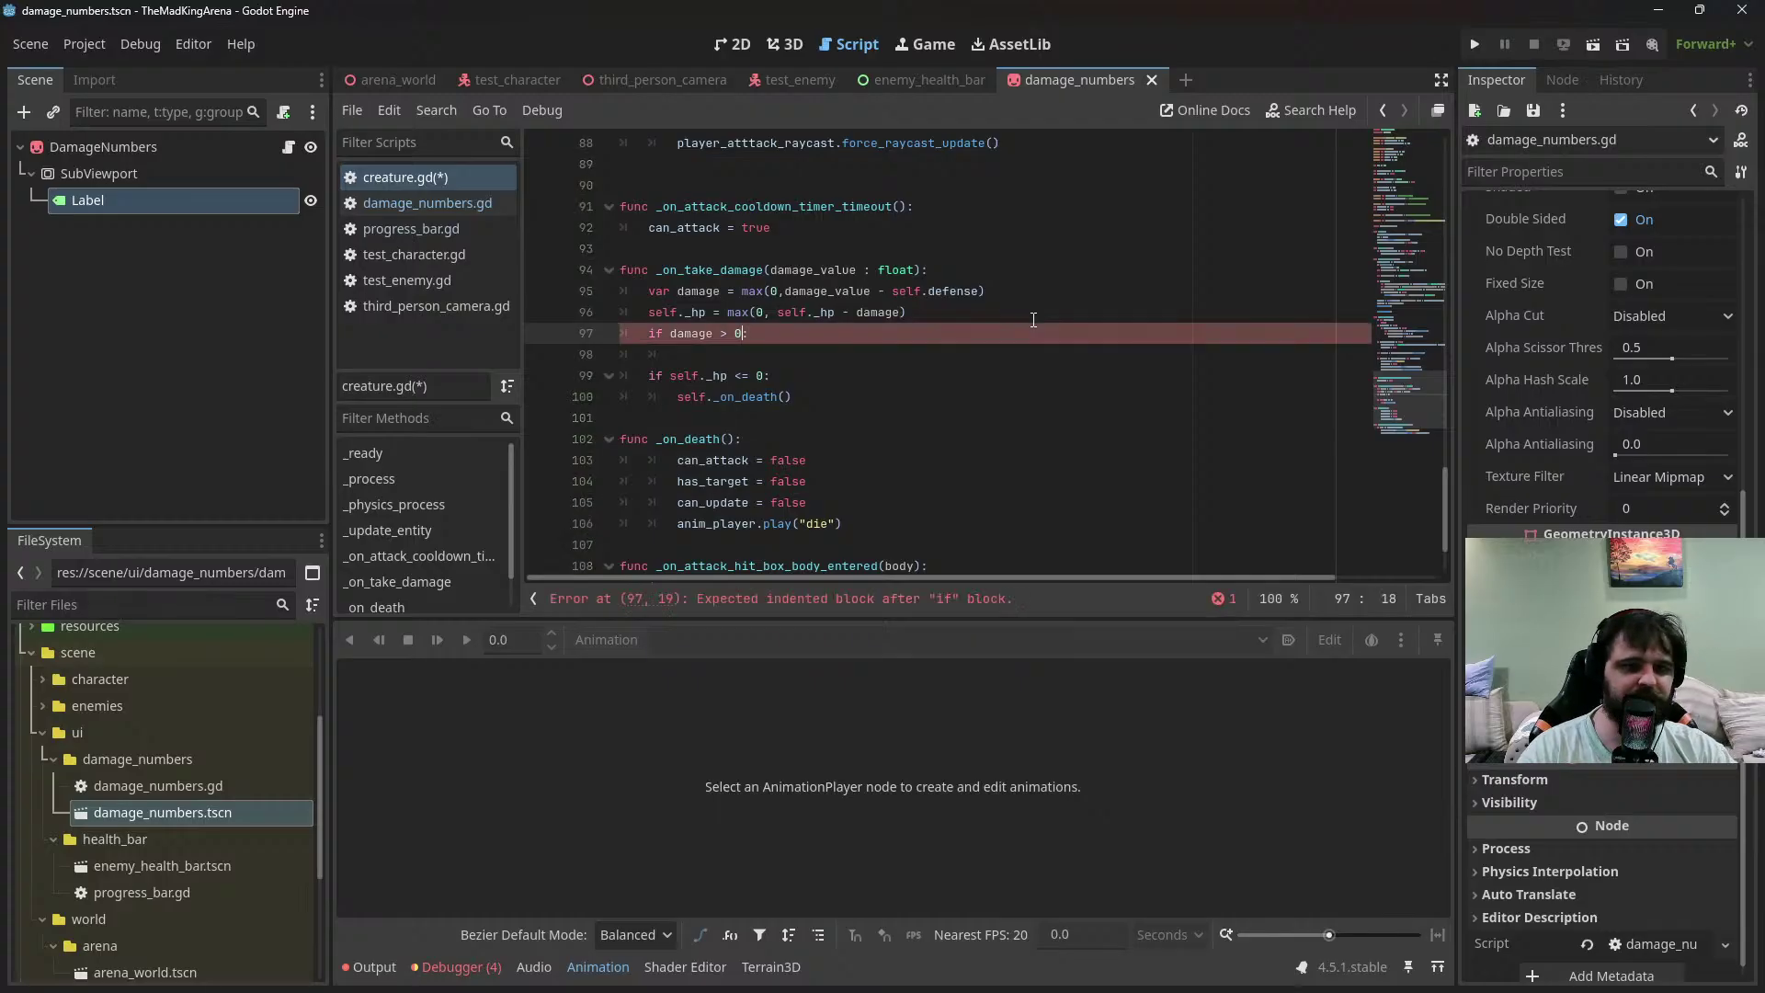
key("Down")
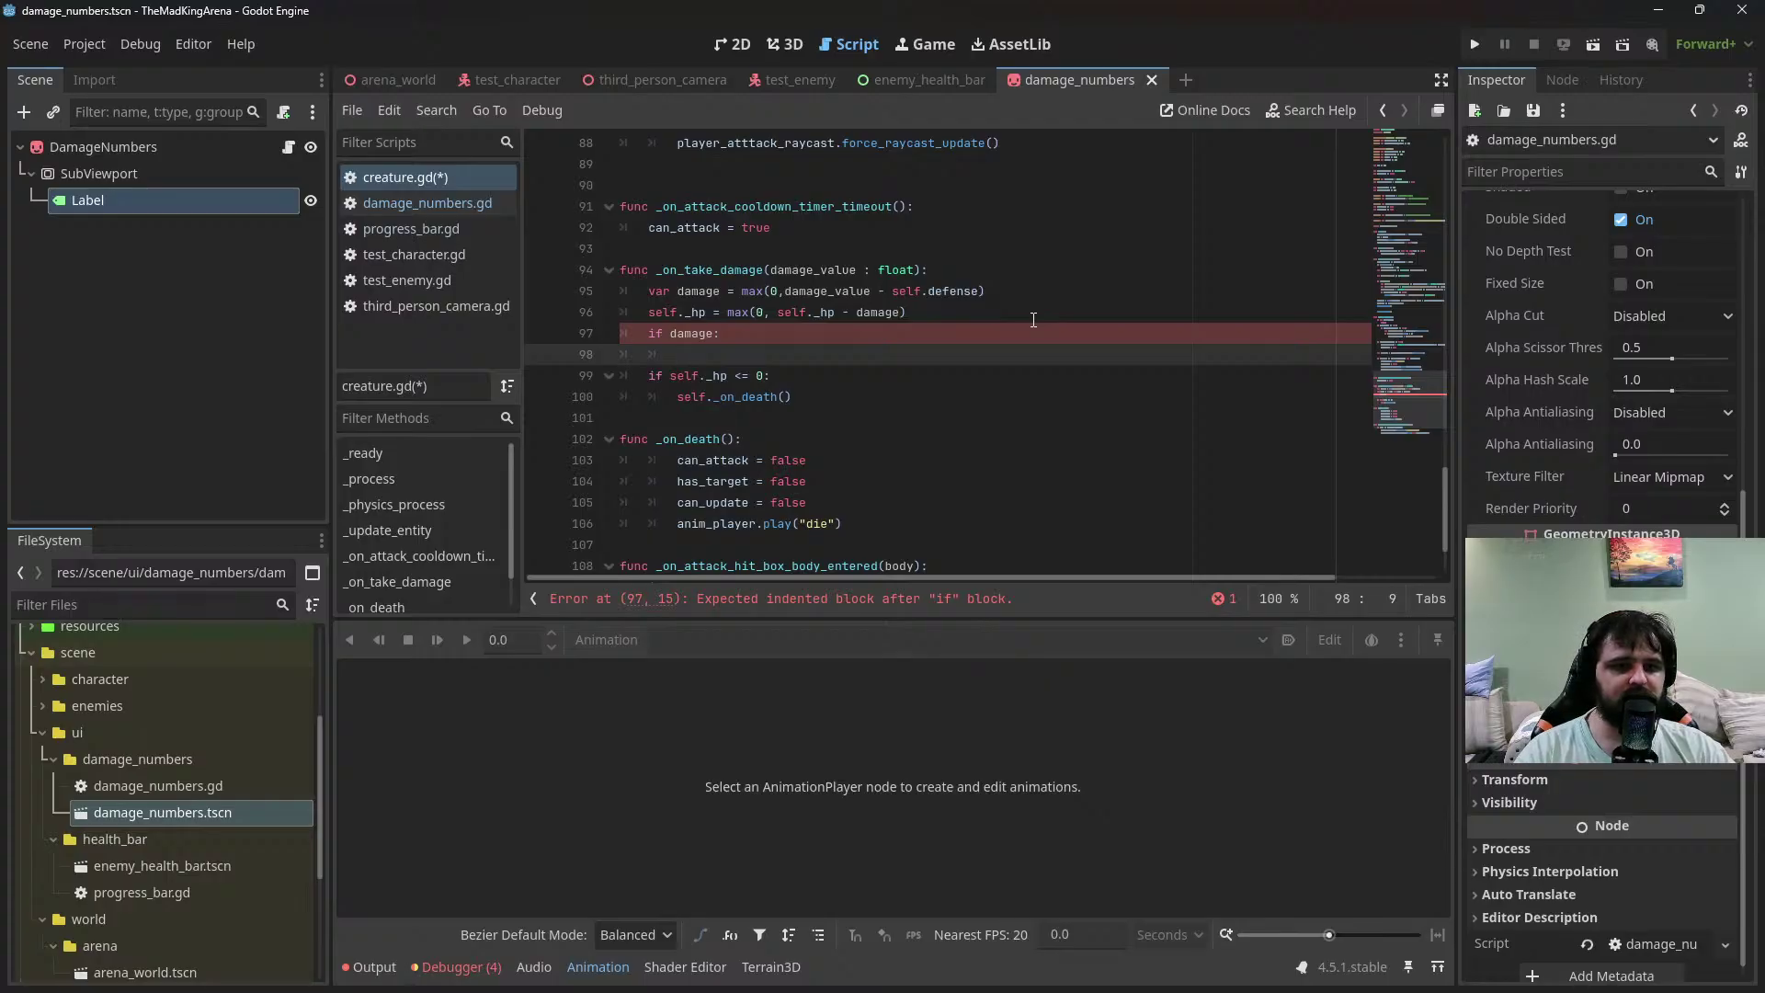
key("shift+Up")
key("shift+Home")
key("BackSpace")
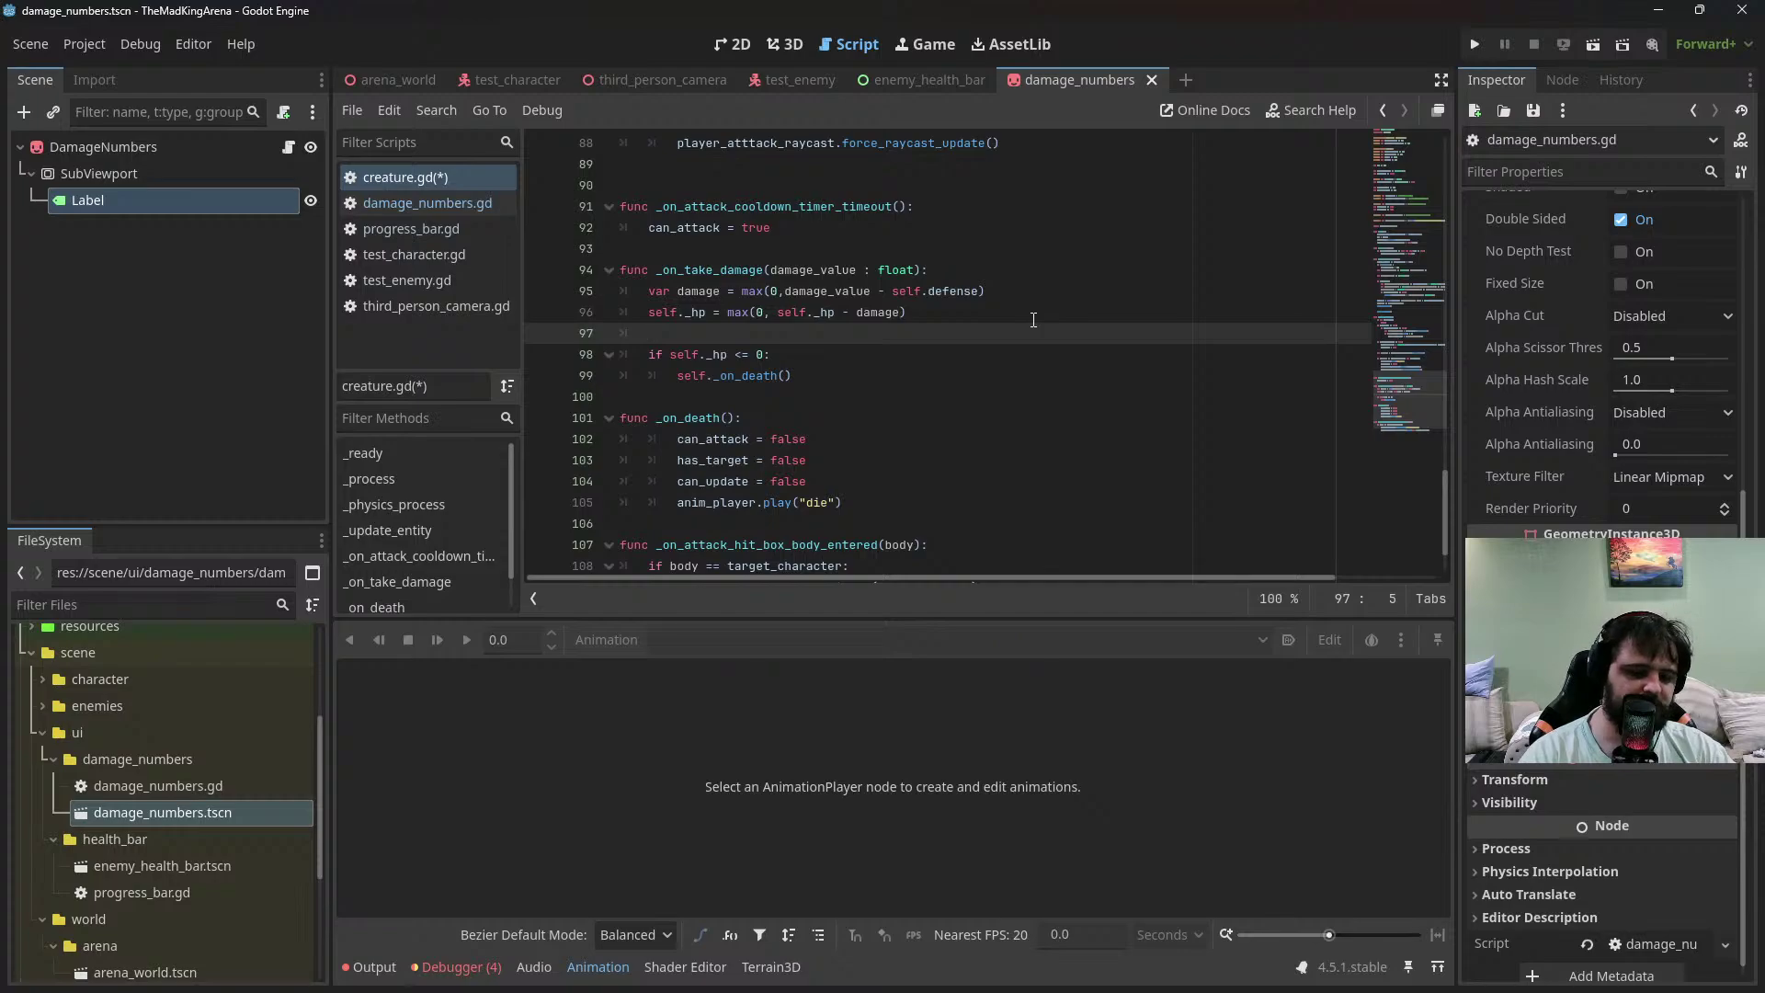
On the empty line in _on_take_damage, declare var damage_numbers = packed_damage_numbers.instantiate()
type("var ")
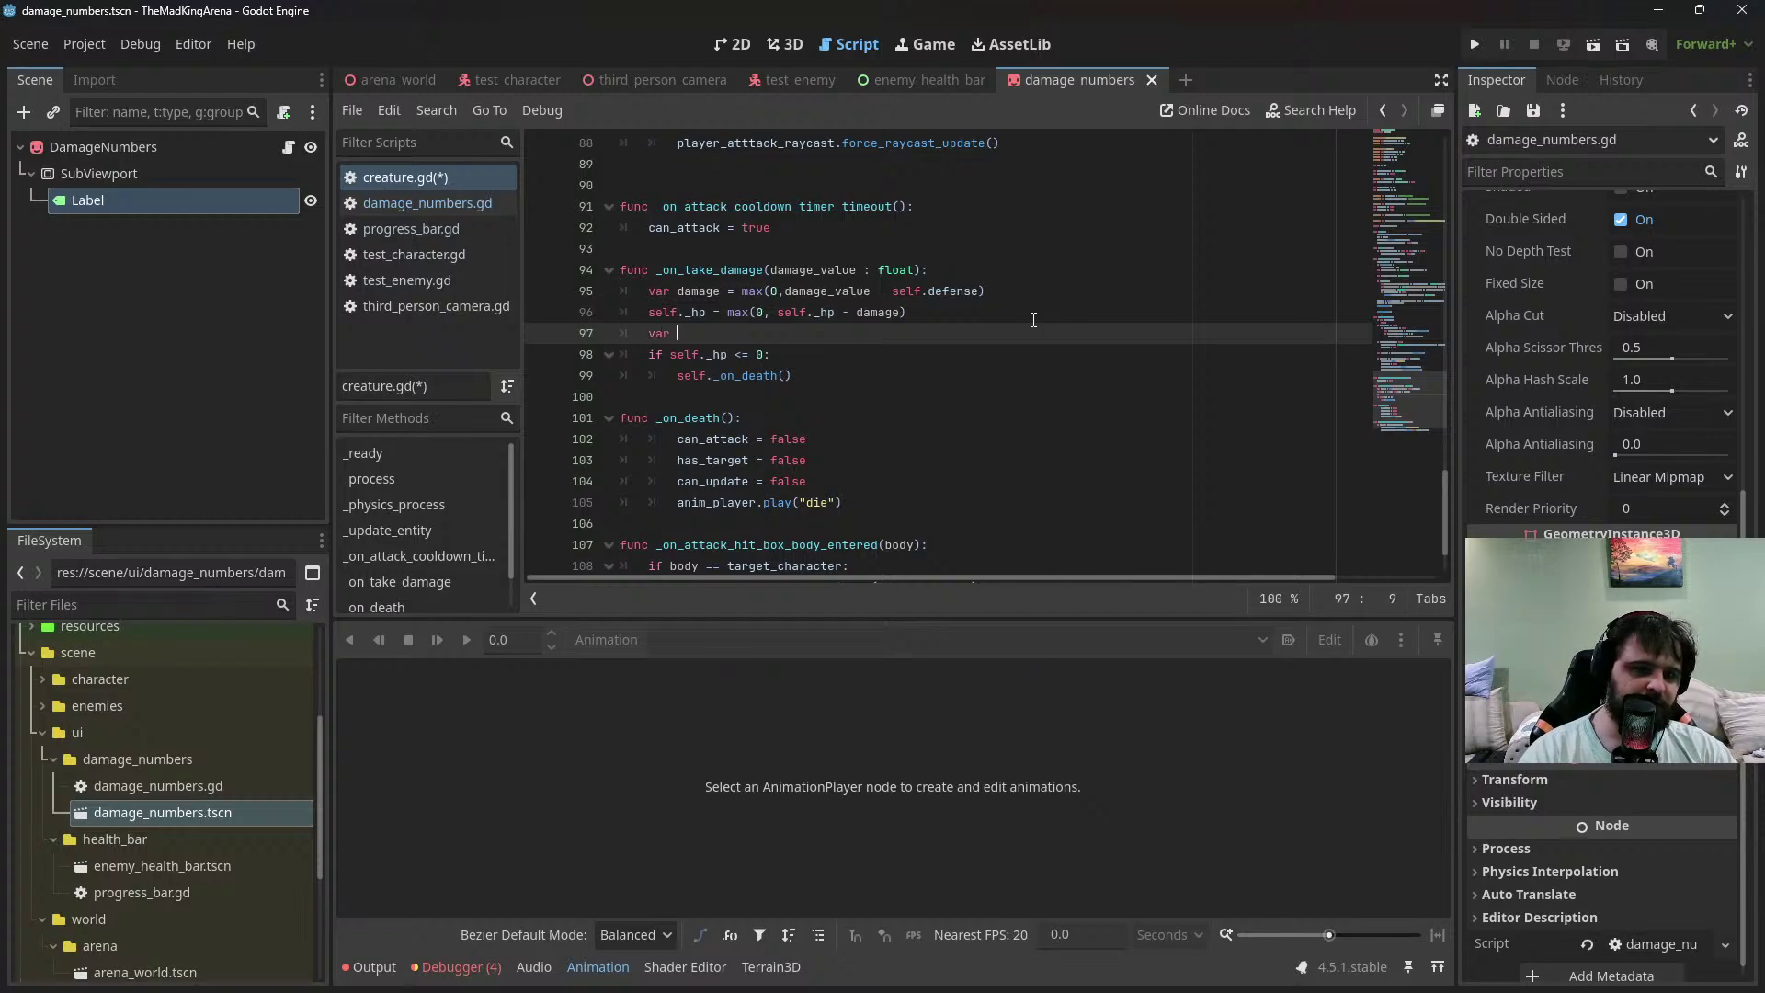
type("dama")
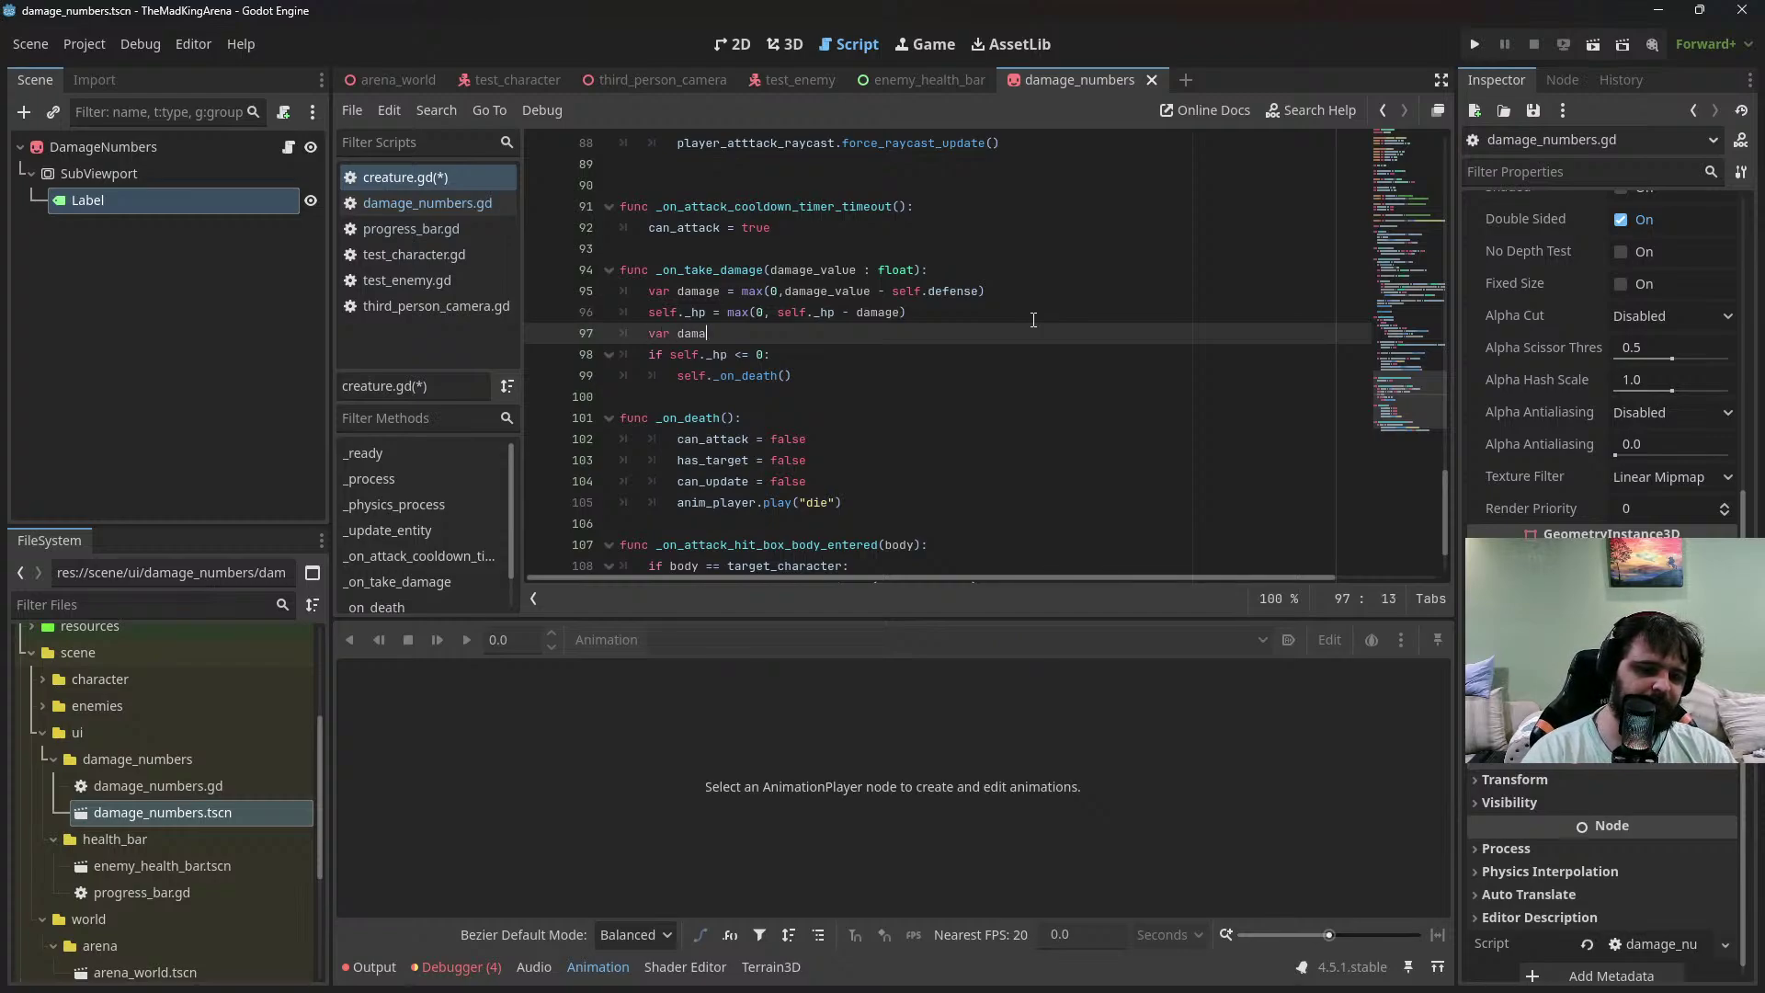
type("ge_numbers = ")
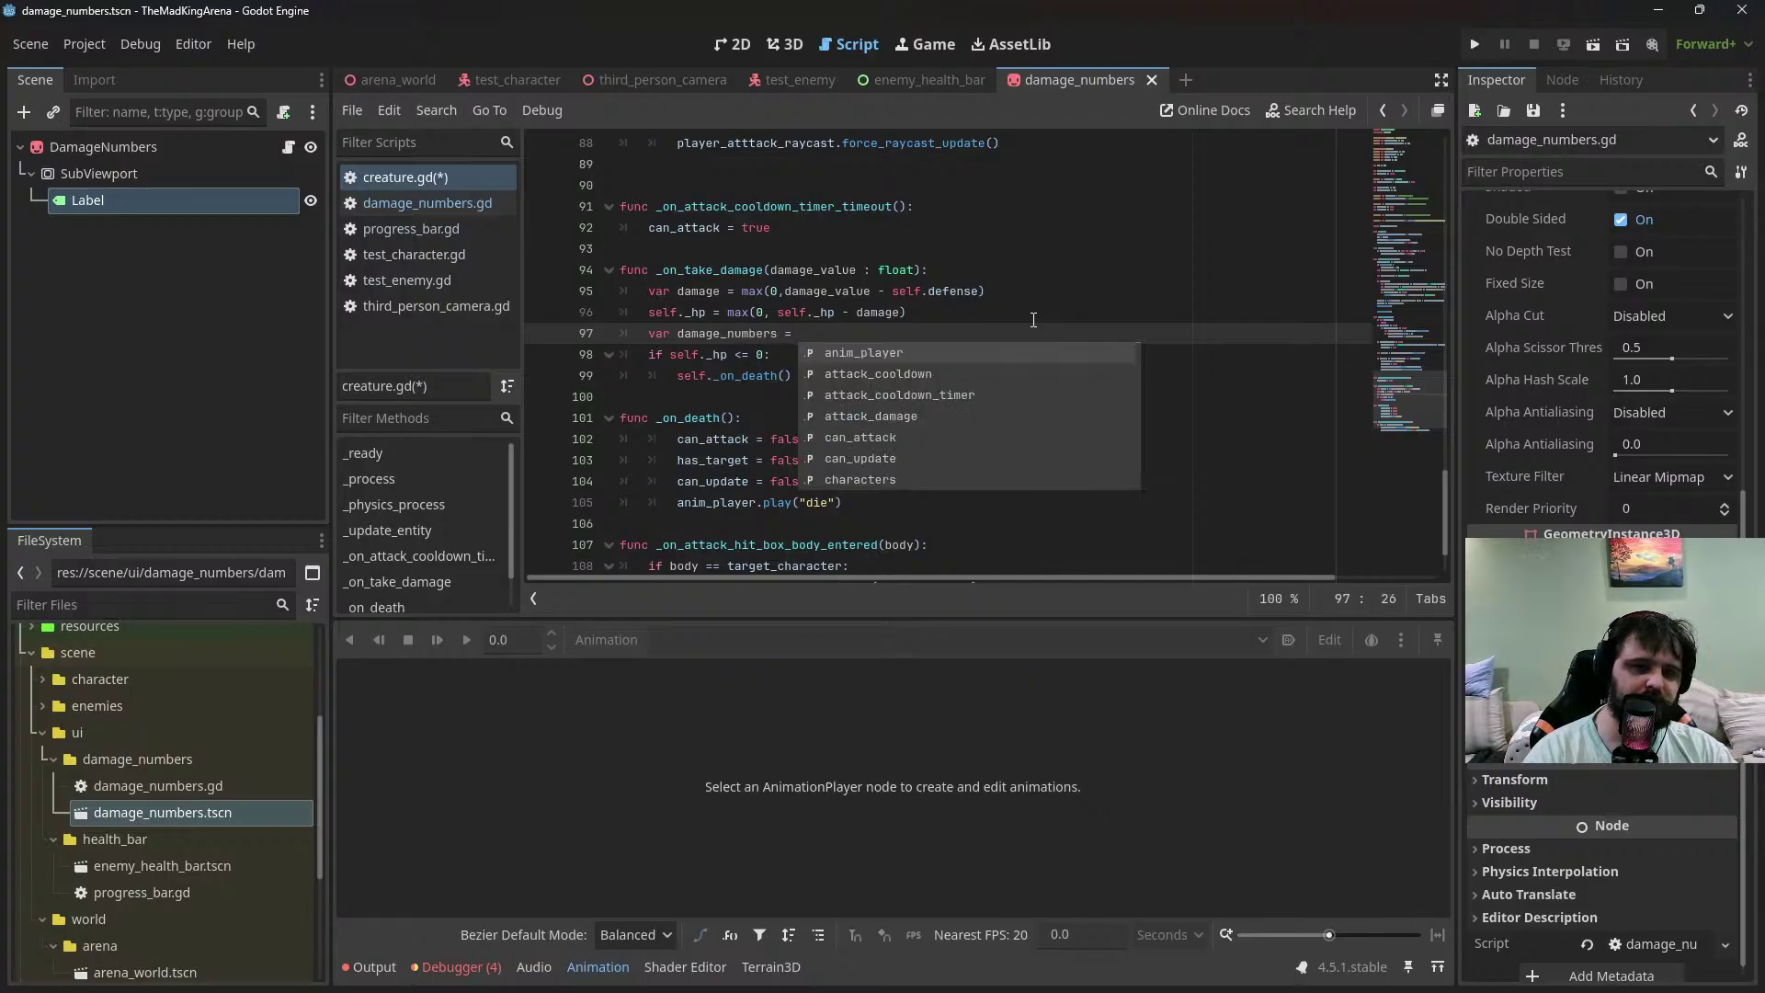
type("packed_damage_numbers")
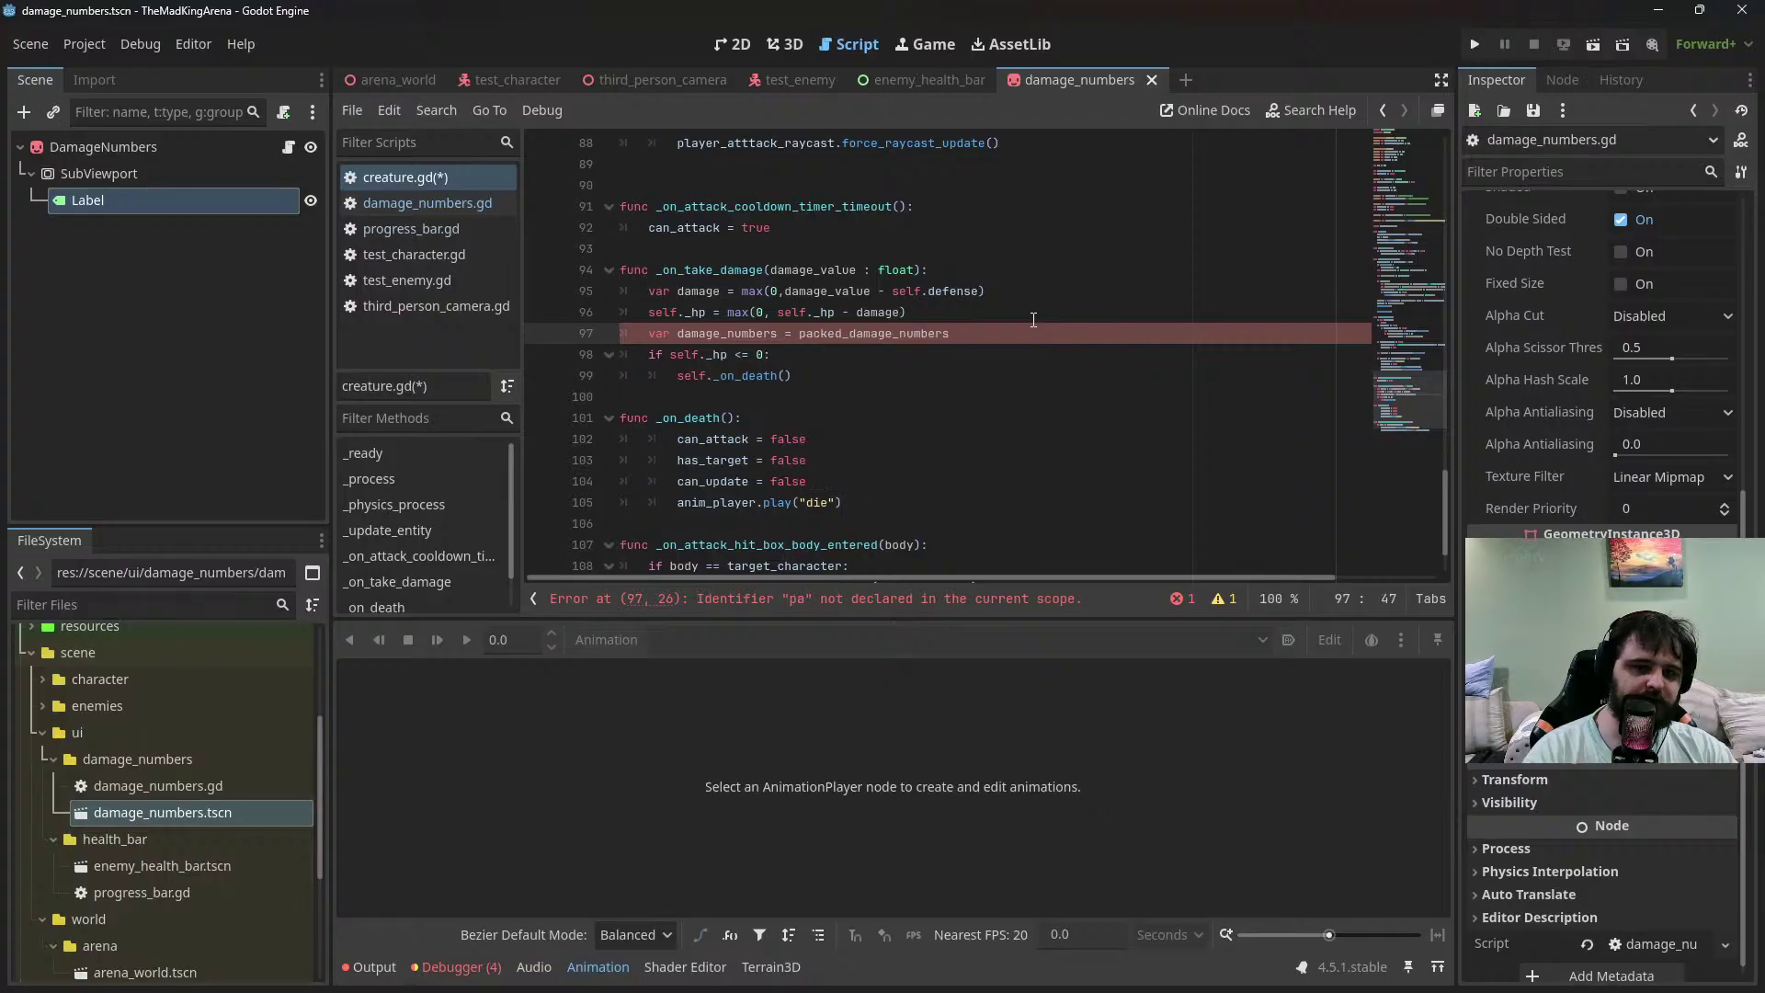
type(".instantiate(")
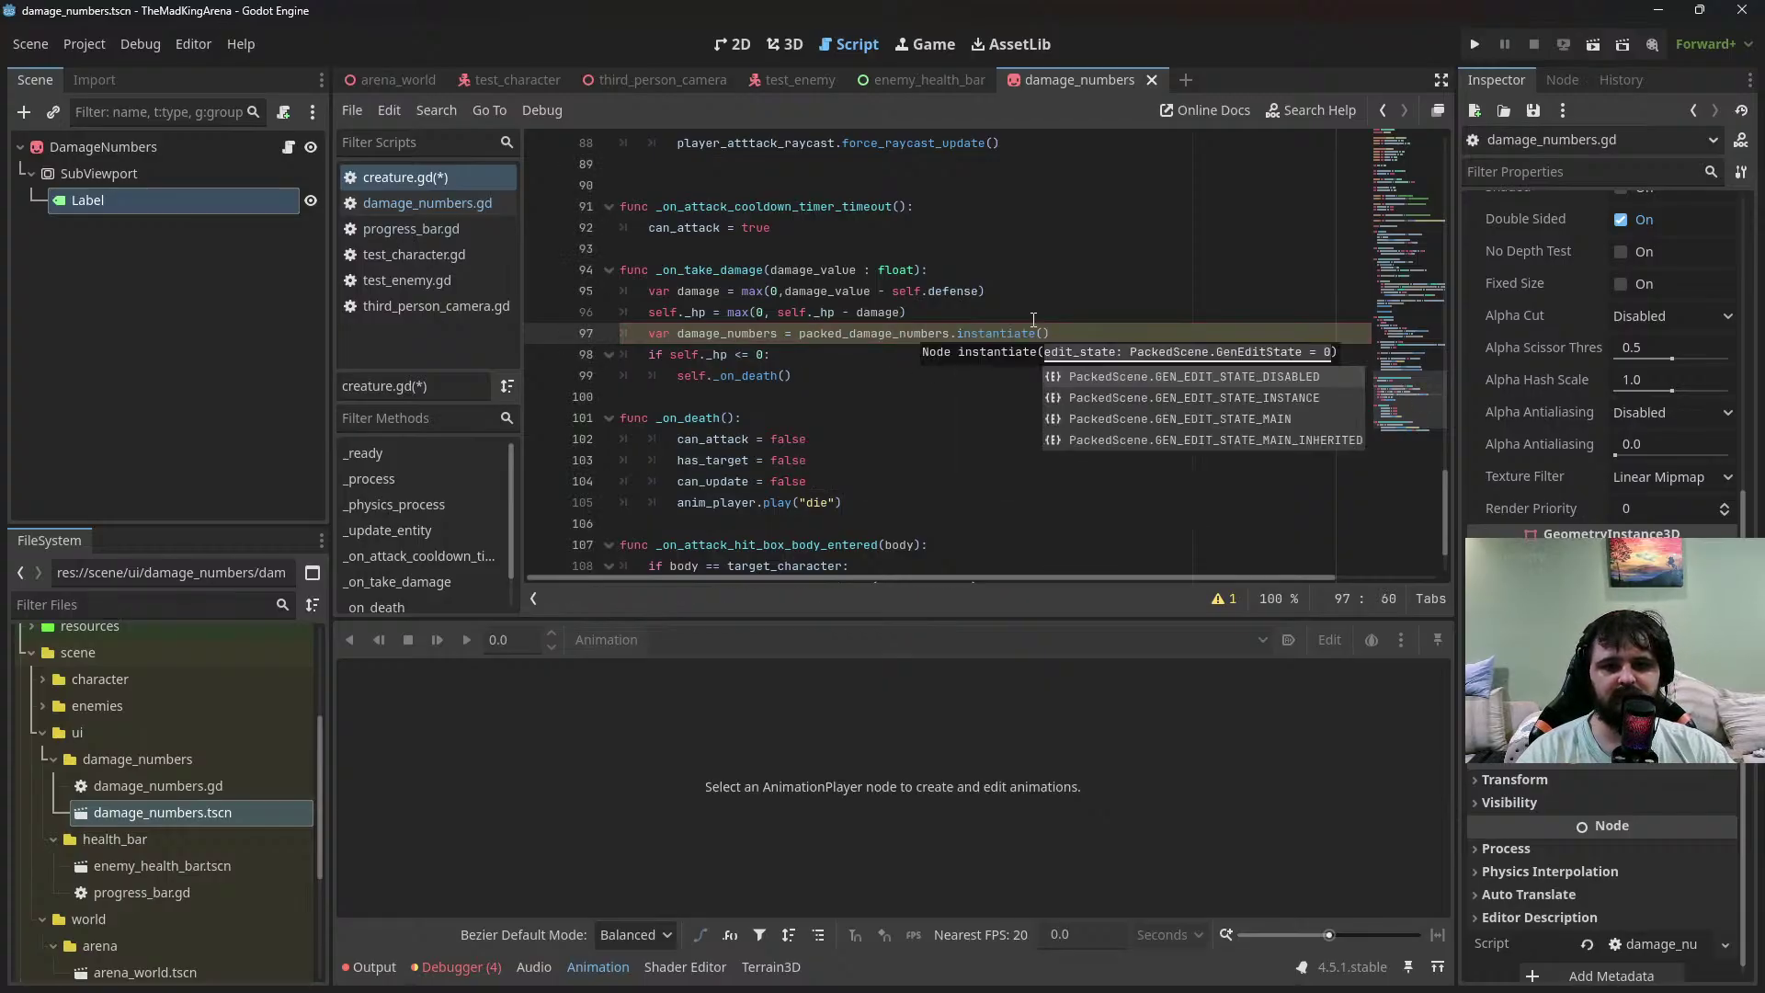
key("Escape")
key("End")
Add the line packed_damage_numbers.damage_value = damage below the instantiation, and open damage_numbers.gd to check the variable name
key("Return")
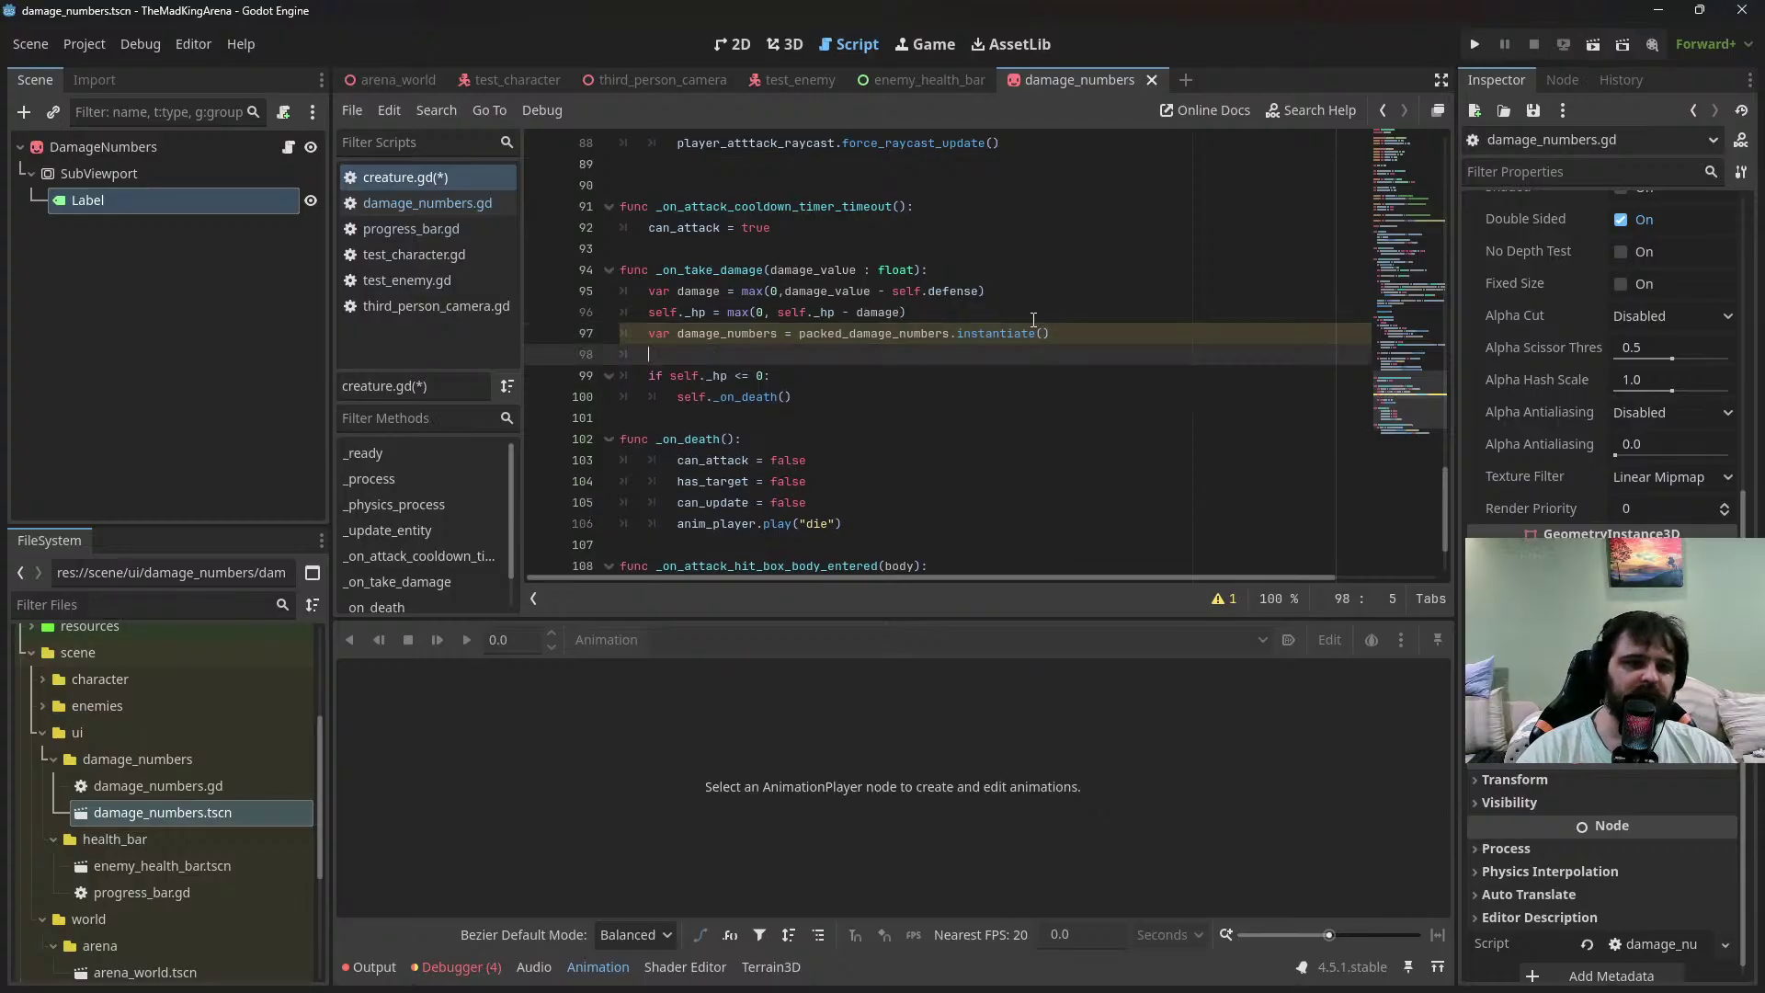
type("packed_damage_numbers")
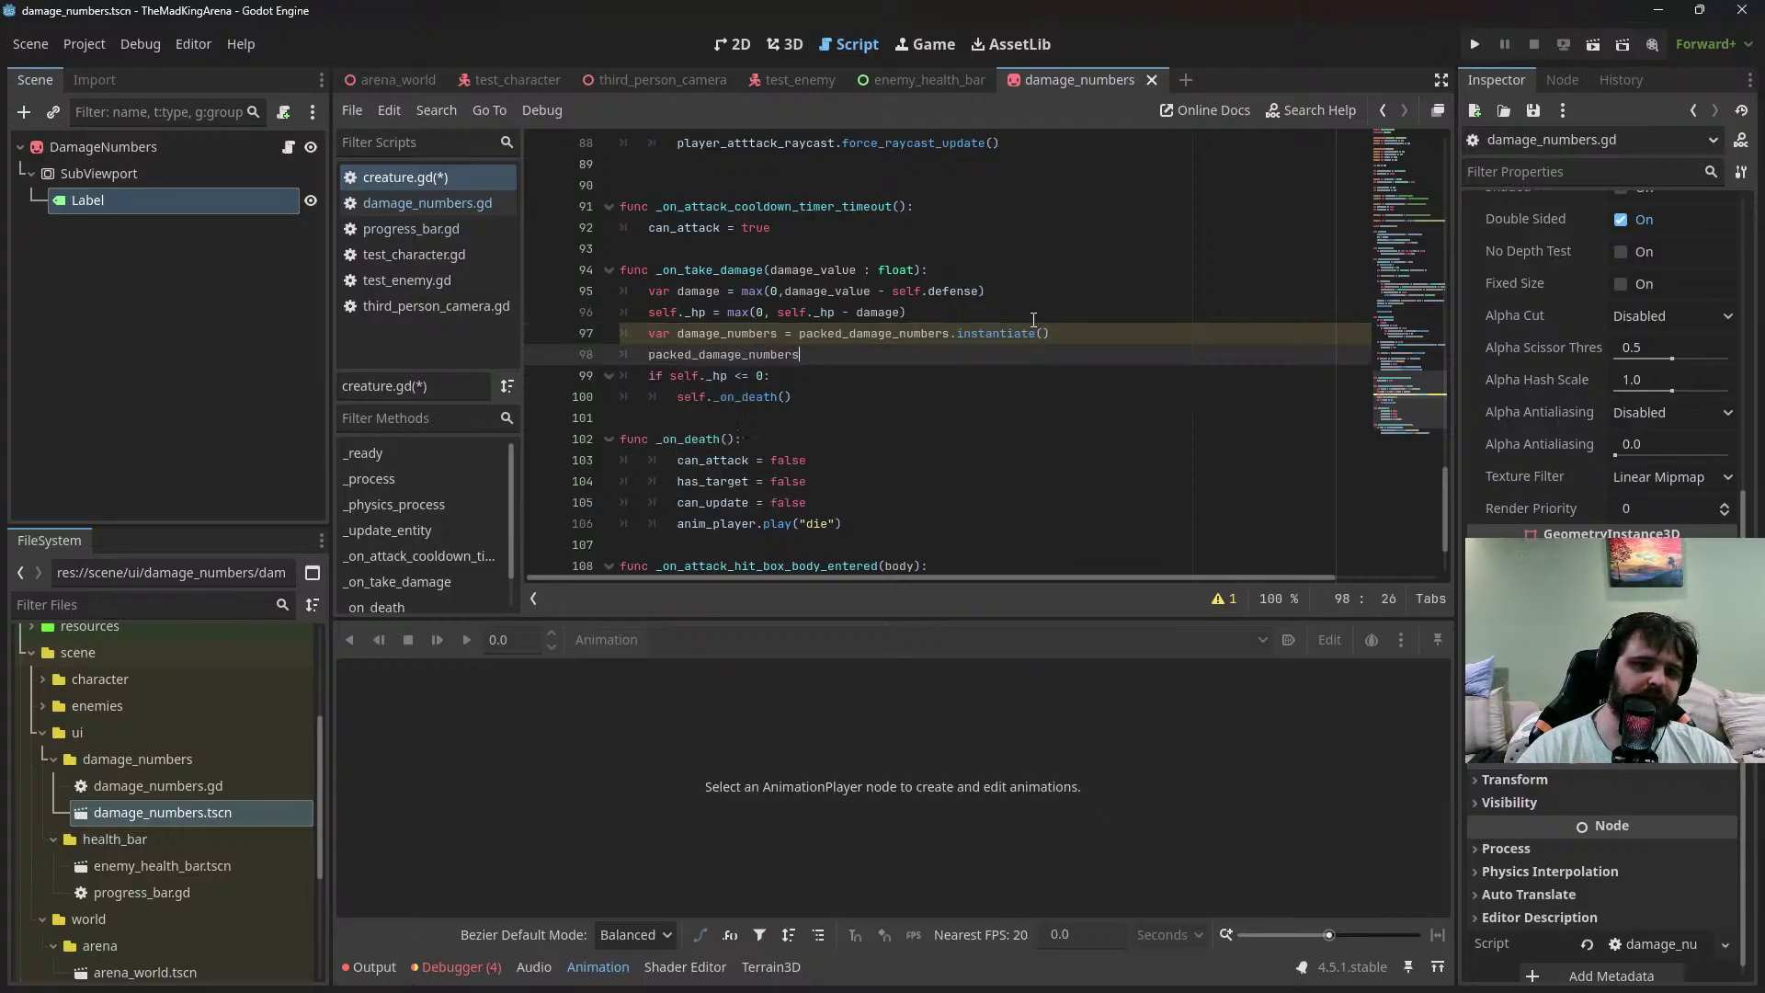
type(".")
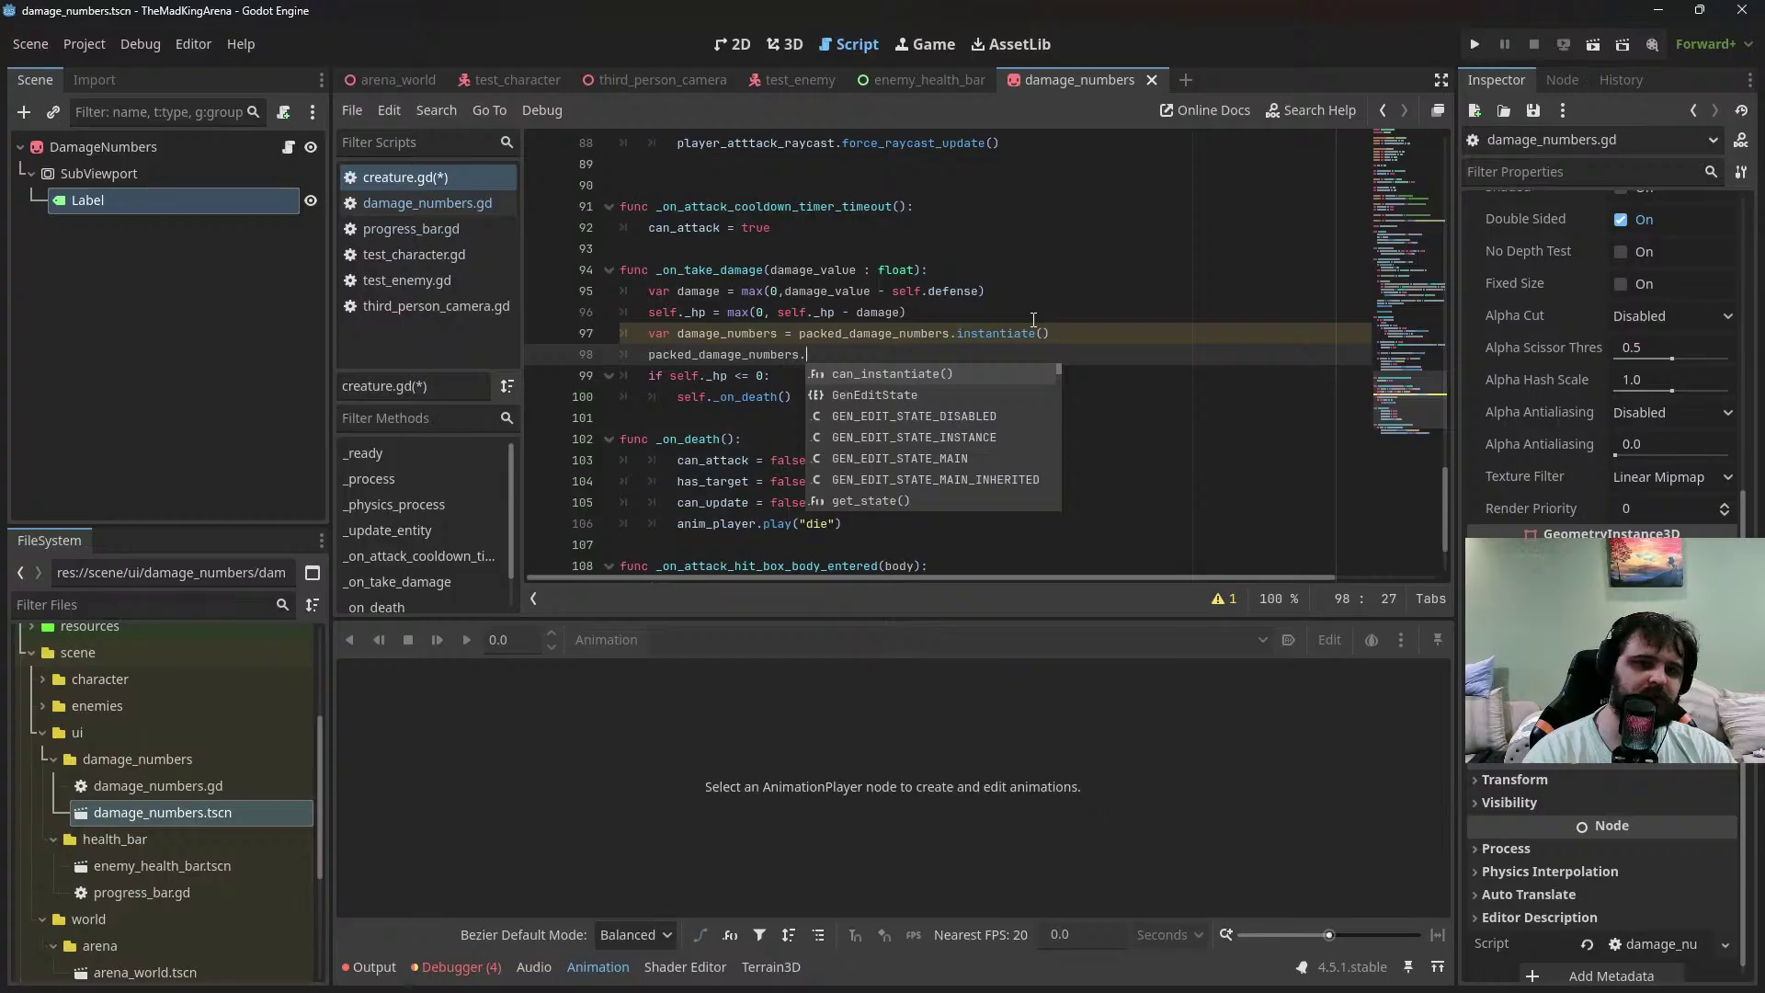
type("damage")
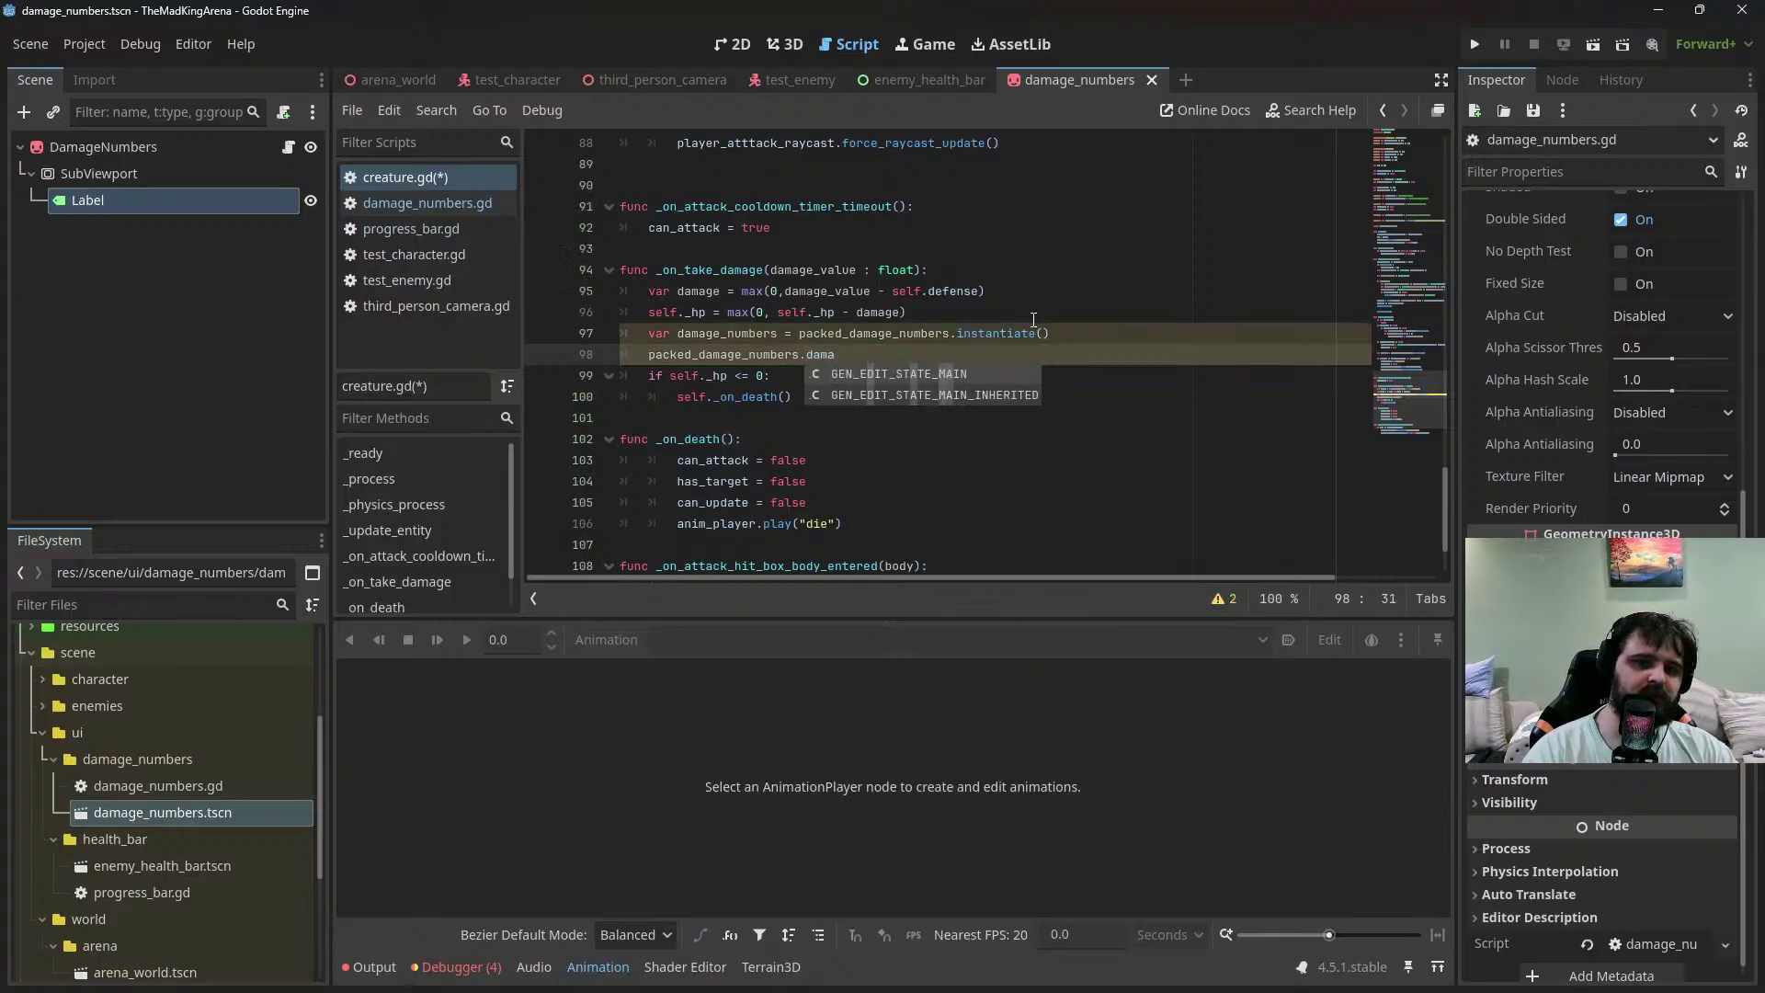
type("_value = ")
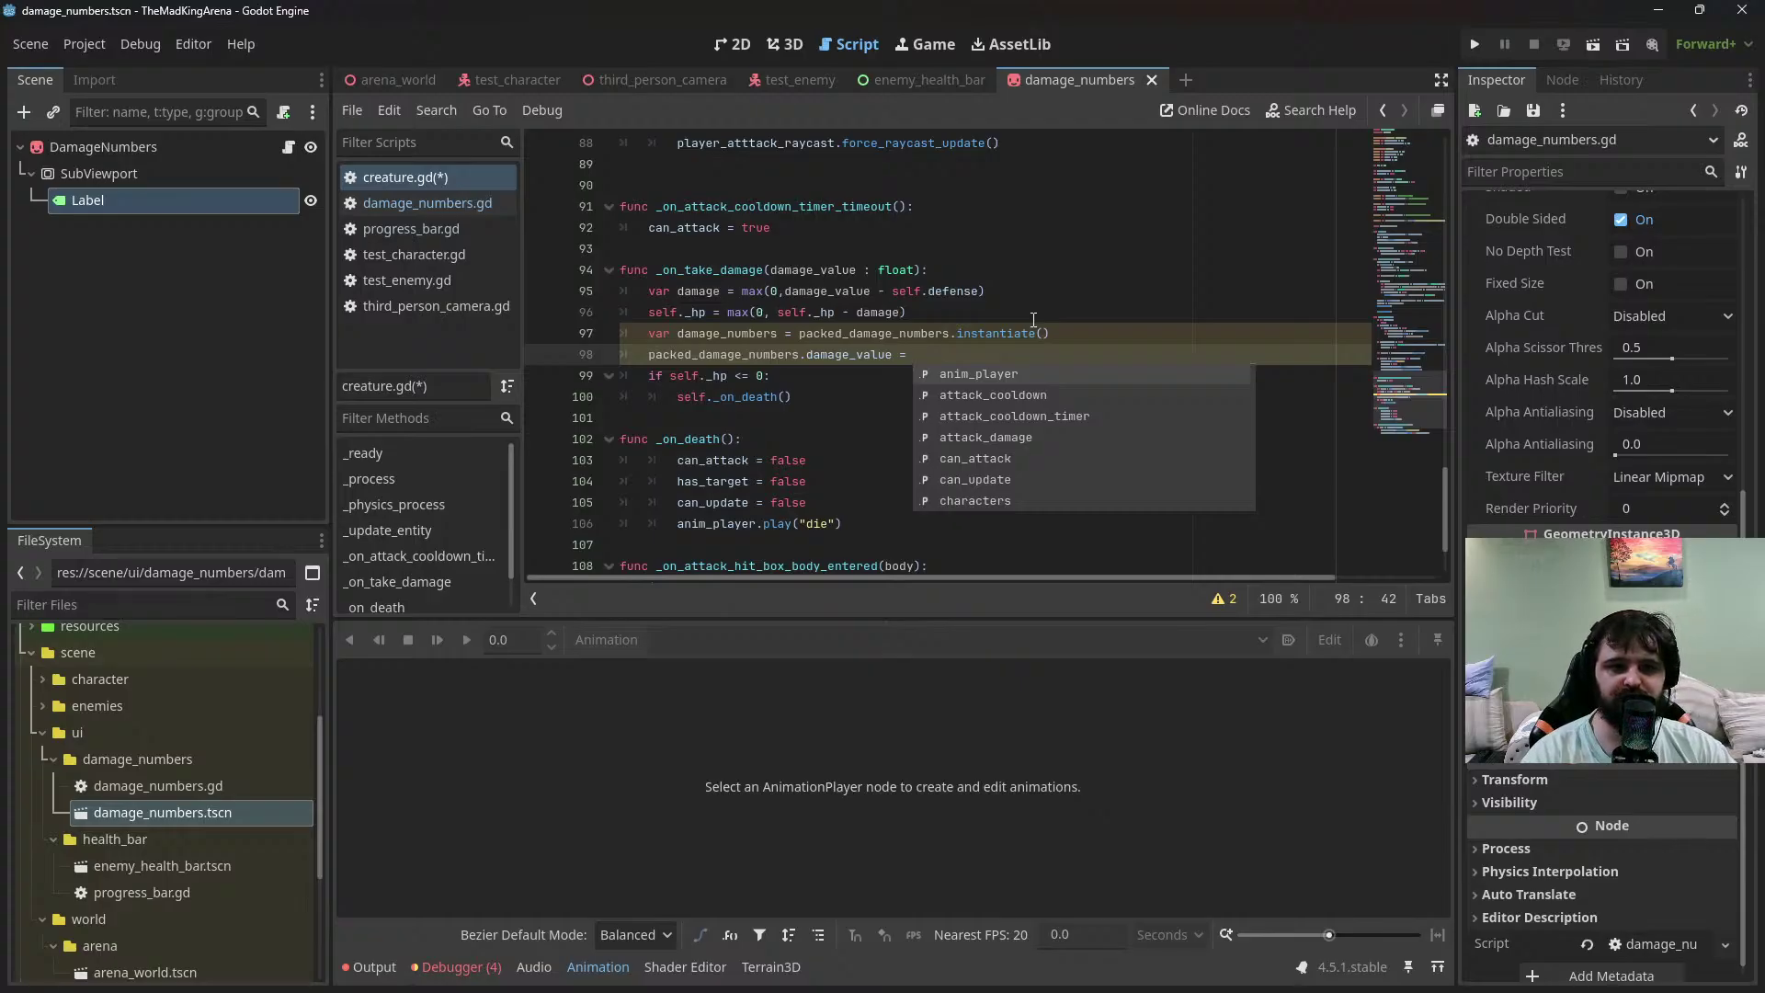
type("daam")
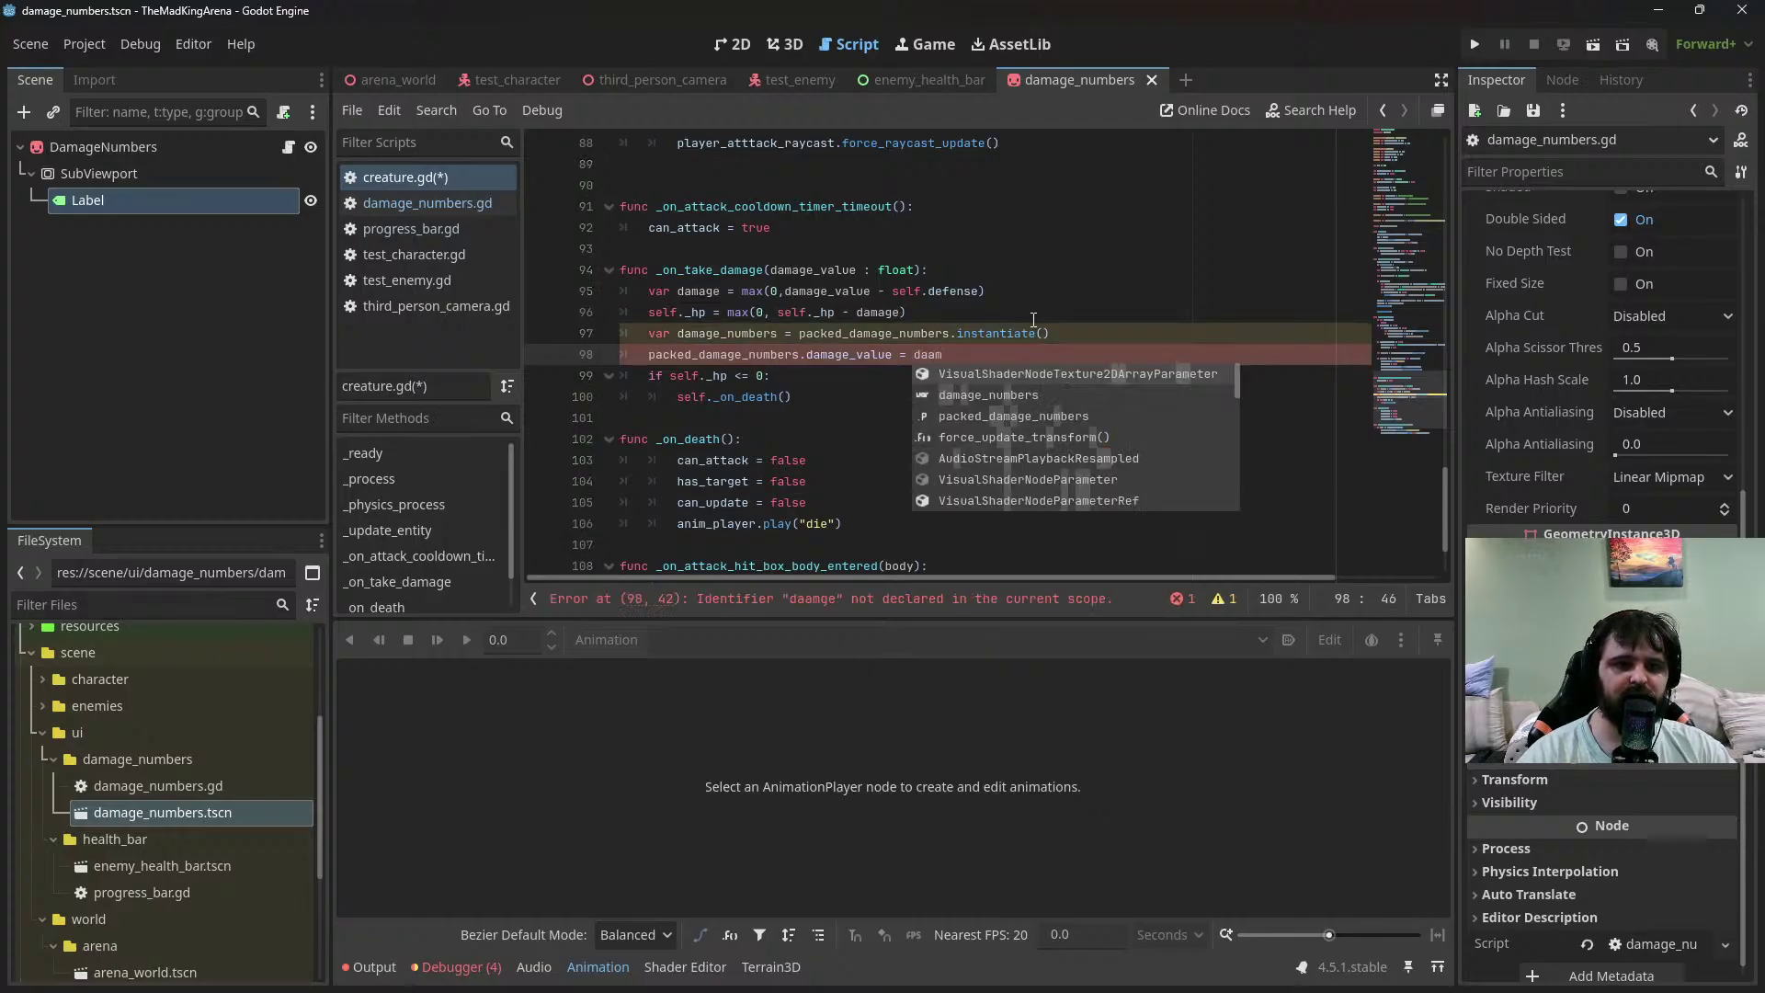
key("BackSpace")
key("BackSpace")
type("mage")
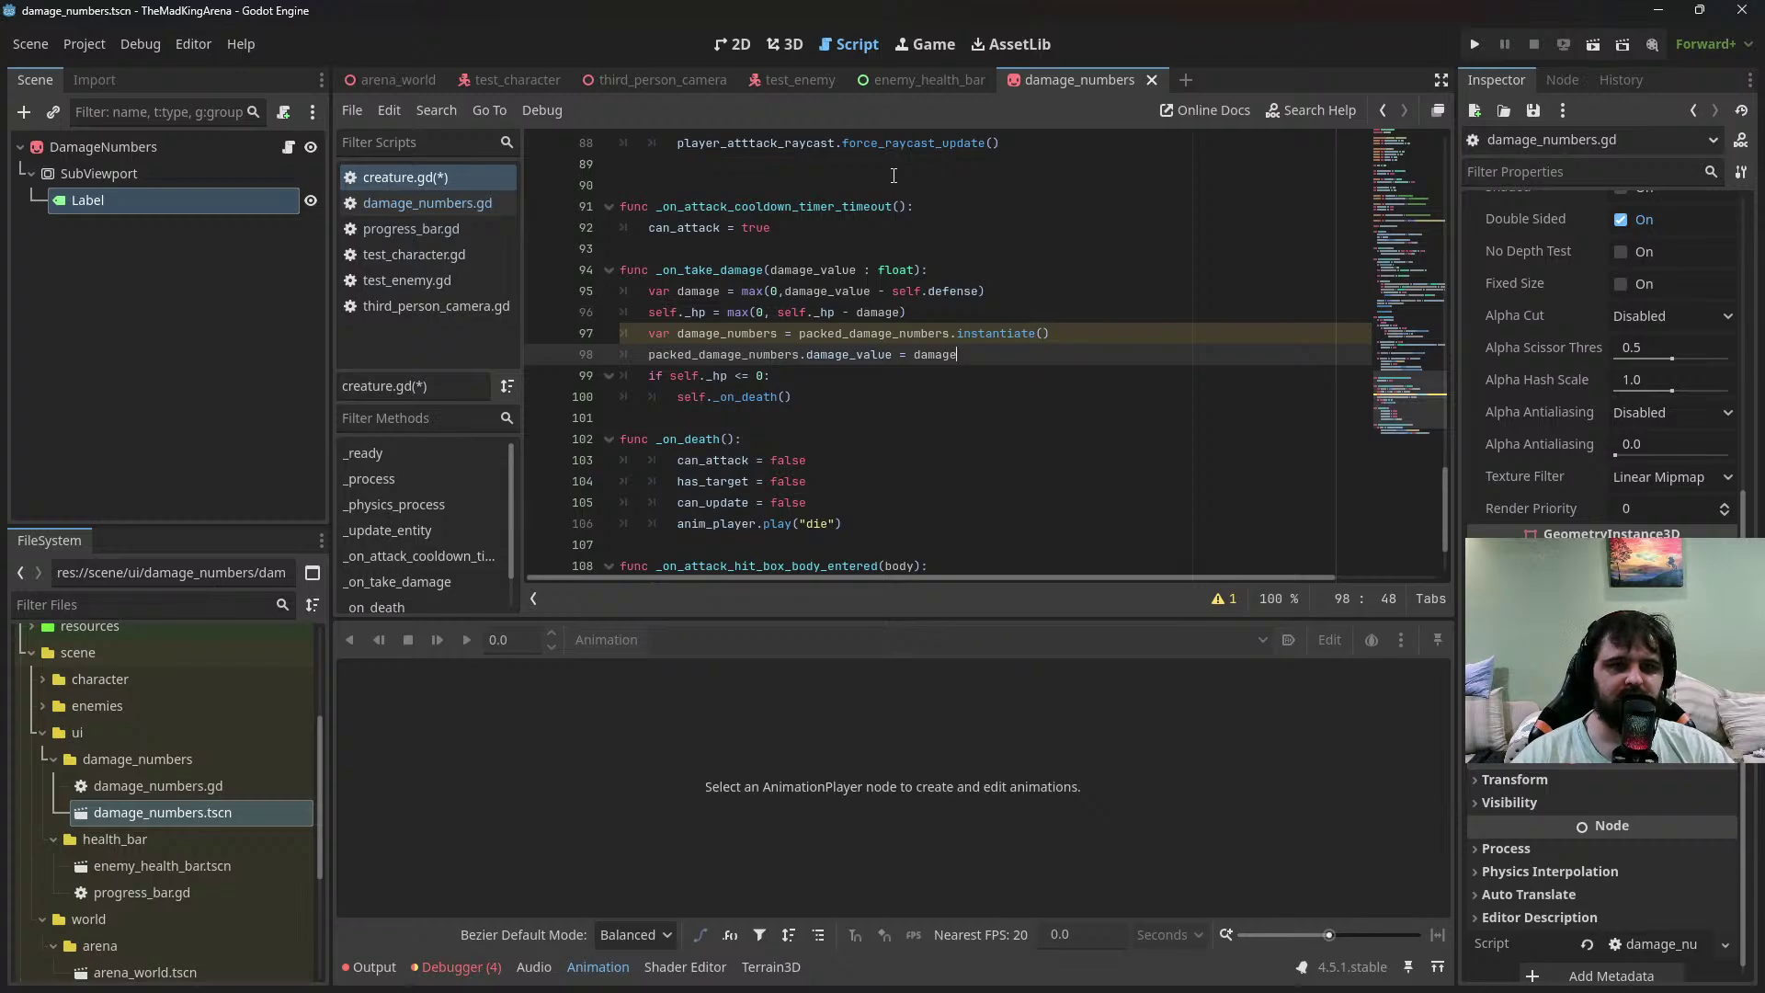
left_click(465, 196)
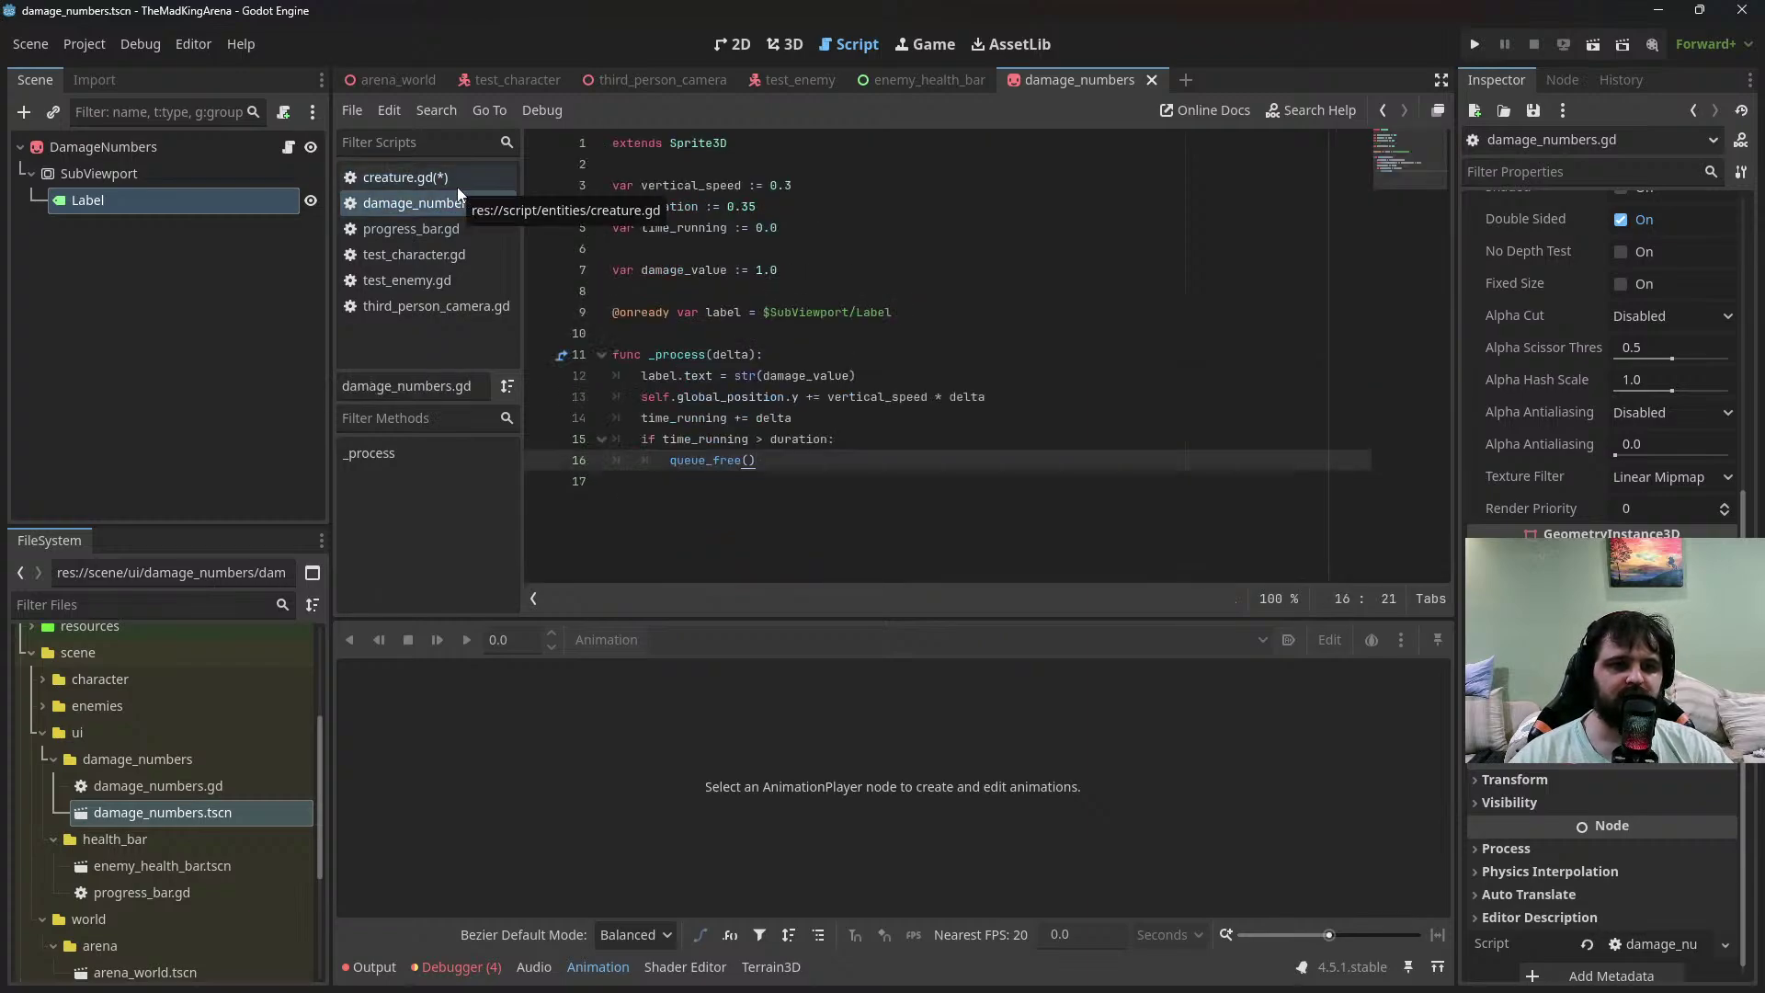
Return to creature.gd and start an add_child() call on a new line below the damage_value assignment in _on_take_damage
left_click(457, 186)
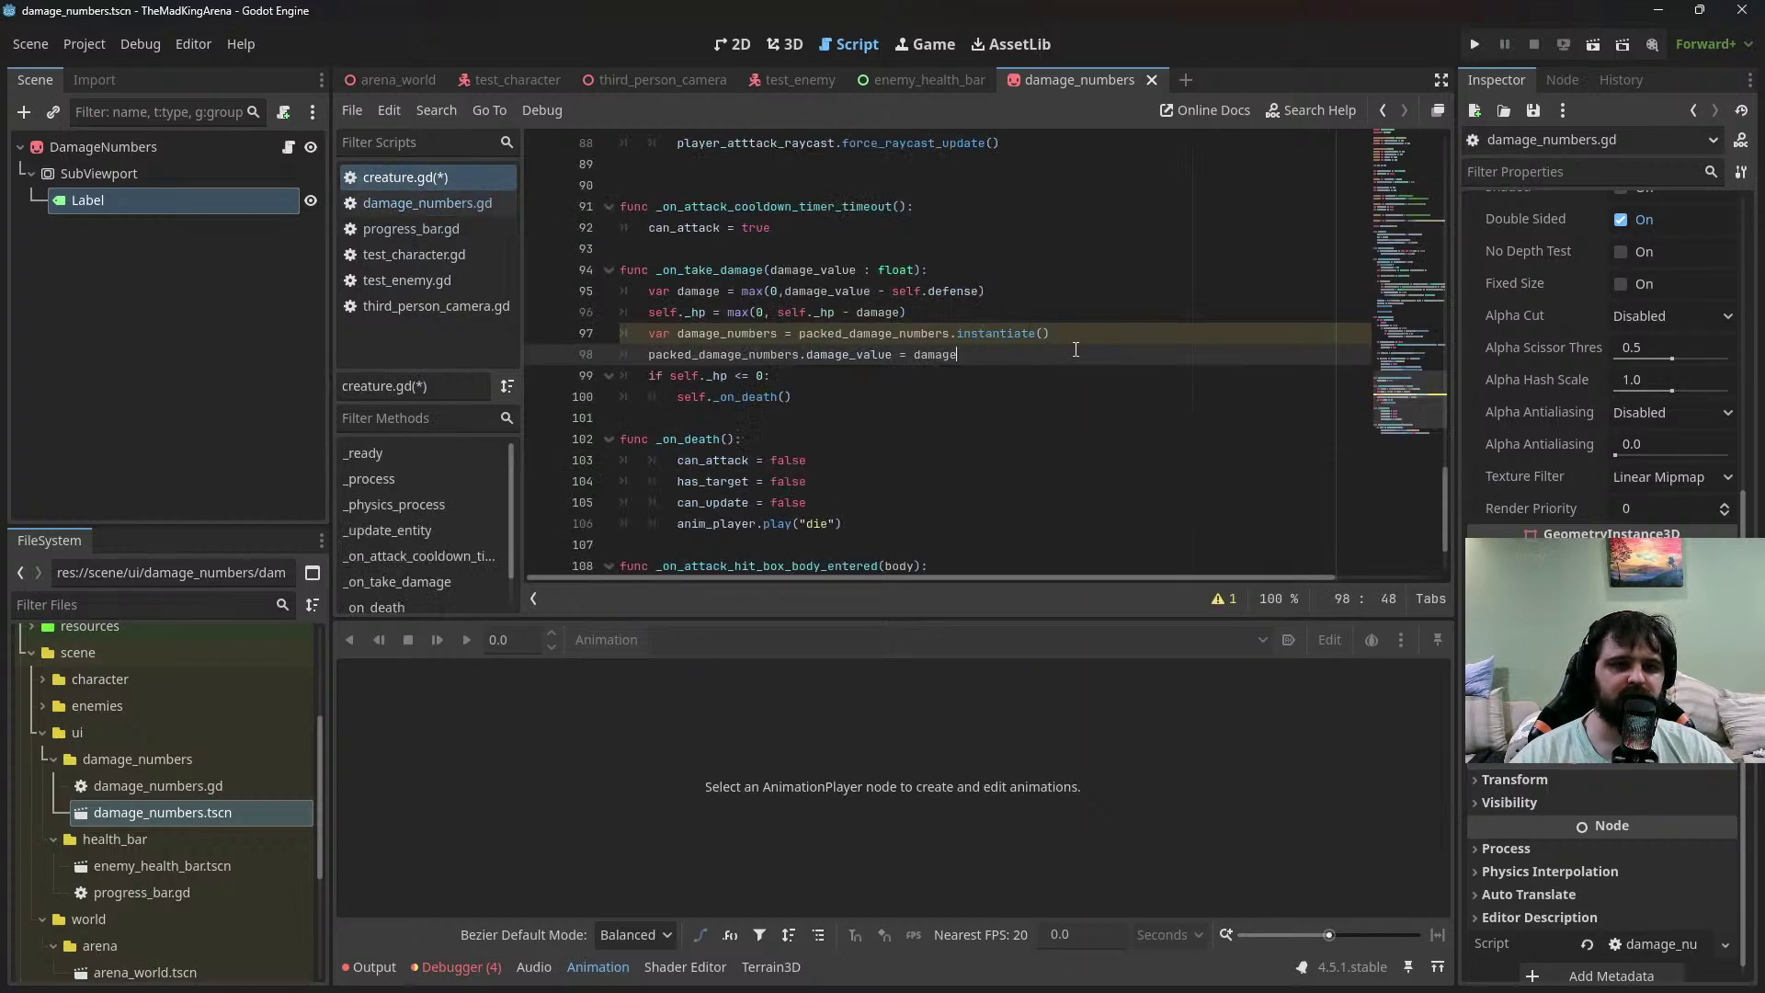
key("ctrl+s")
key("Return")
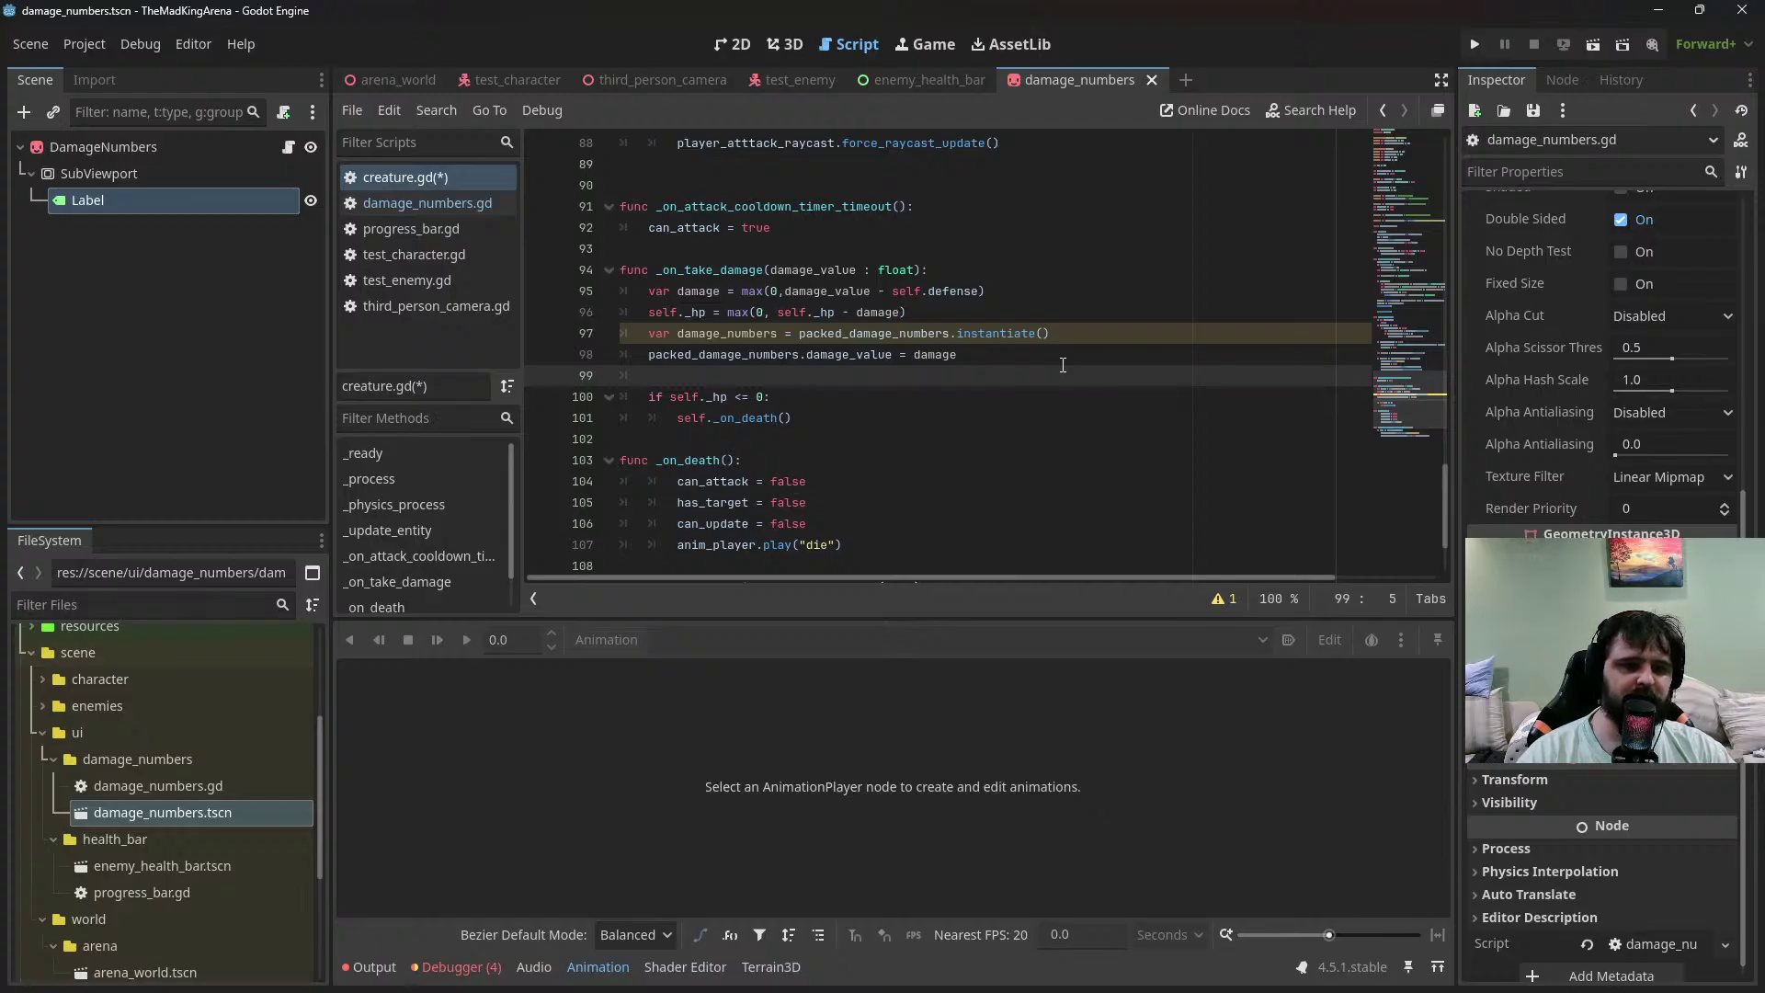
type("add_")
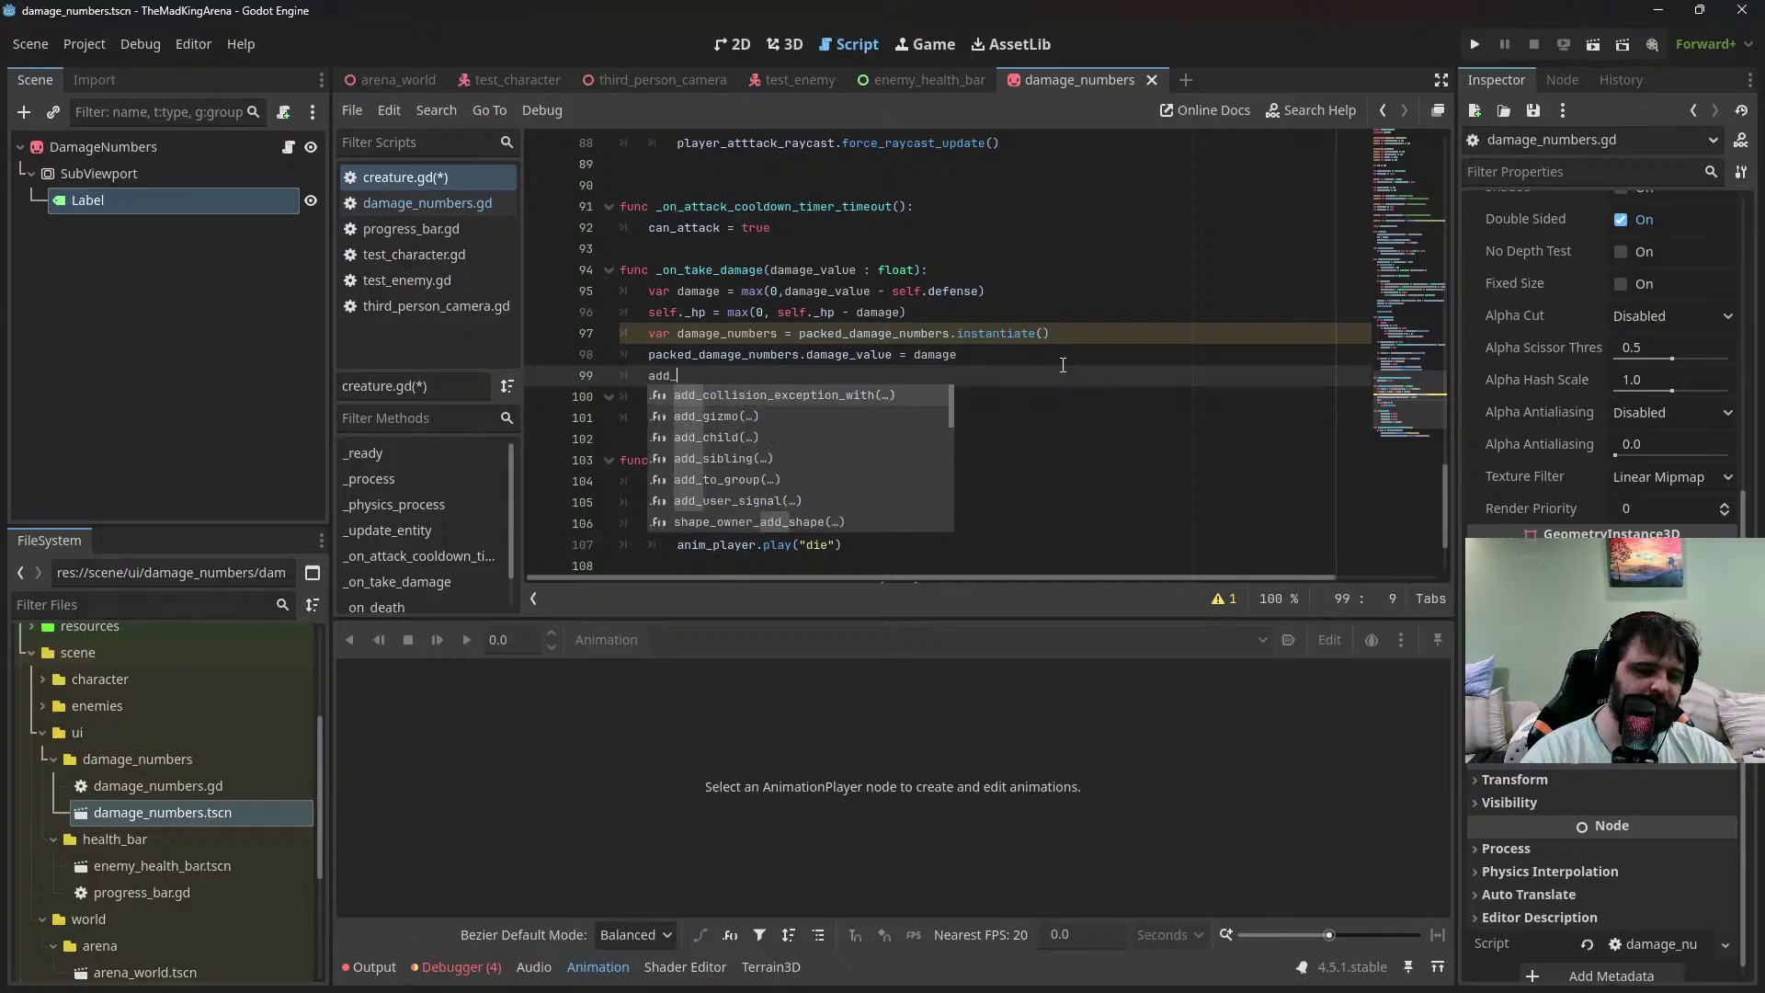
type("child(")
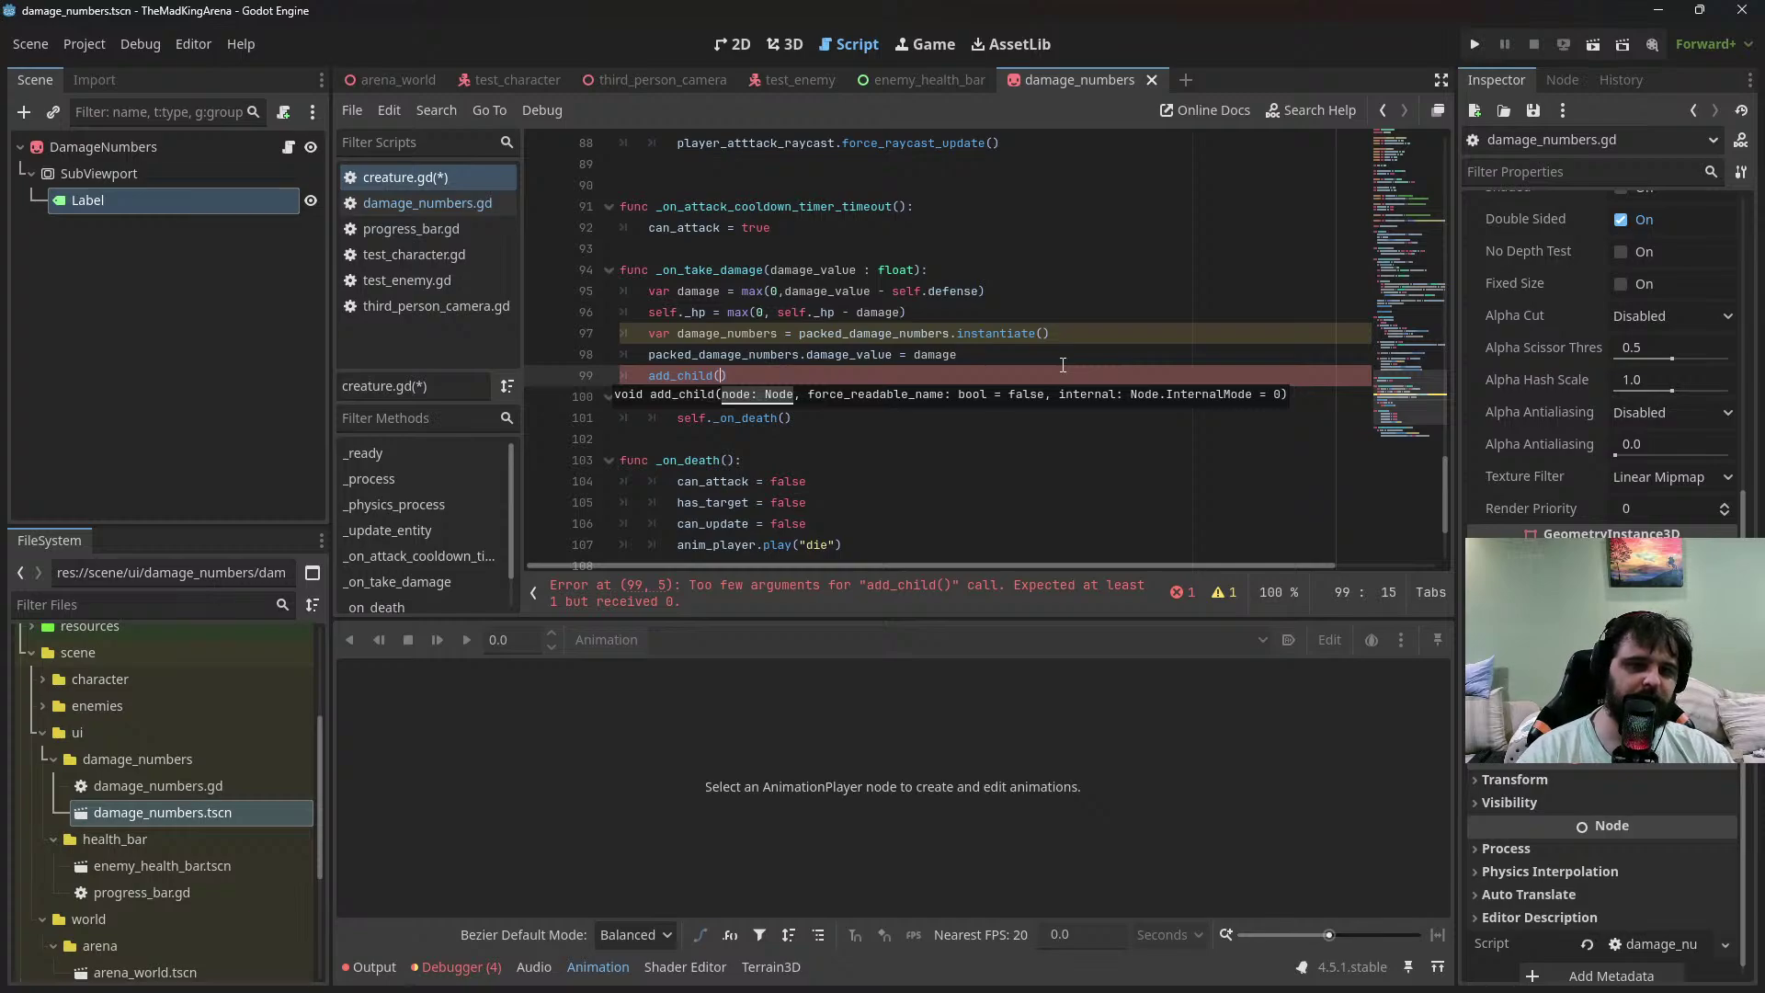
Change packed_damage_numbers to damage_numbers in the damage_value assignment and pass damage_numbers as the argument of add_child()
double_click(754, 355)
type("damage_numbers")
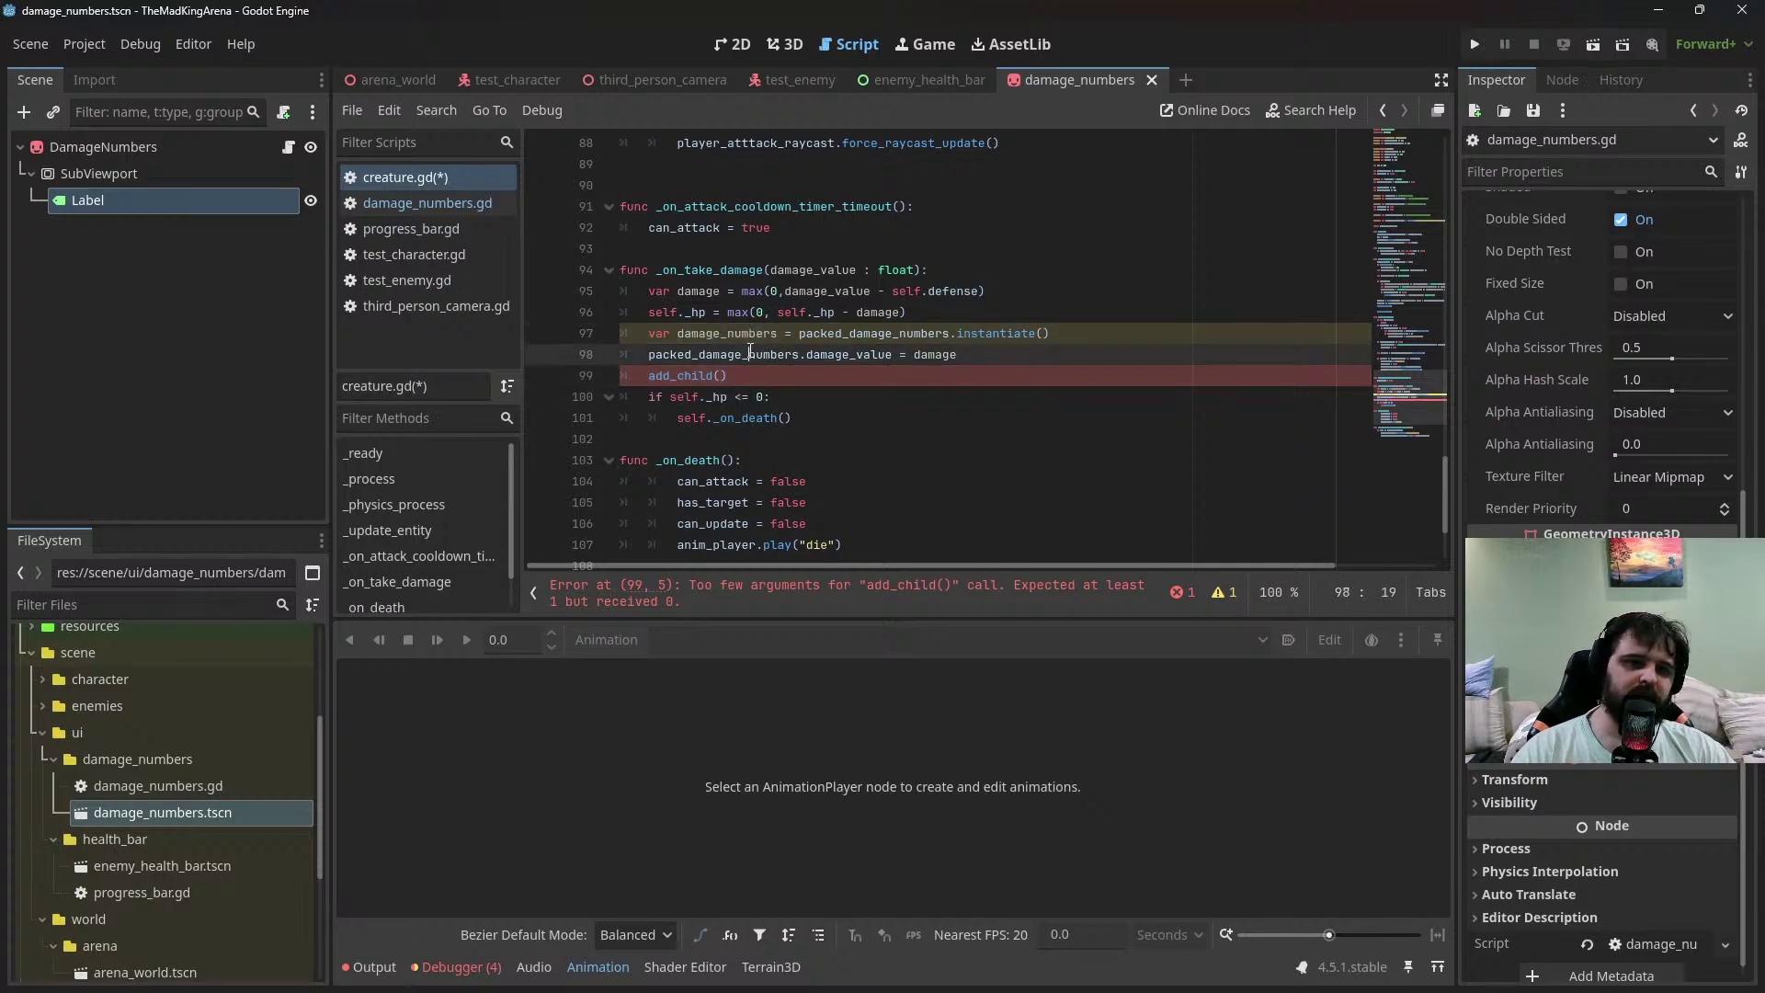
left_click(777, 374)
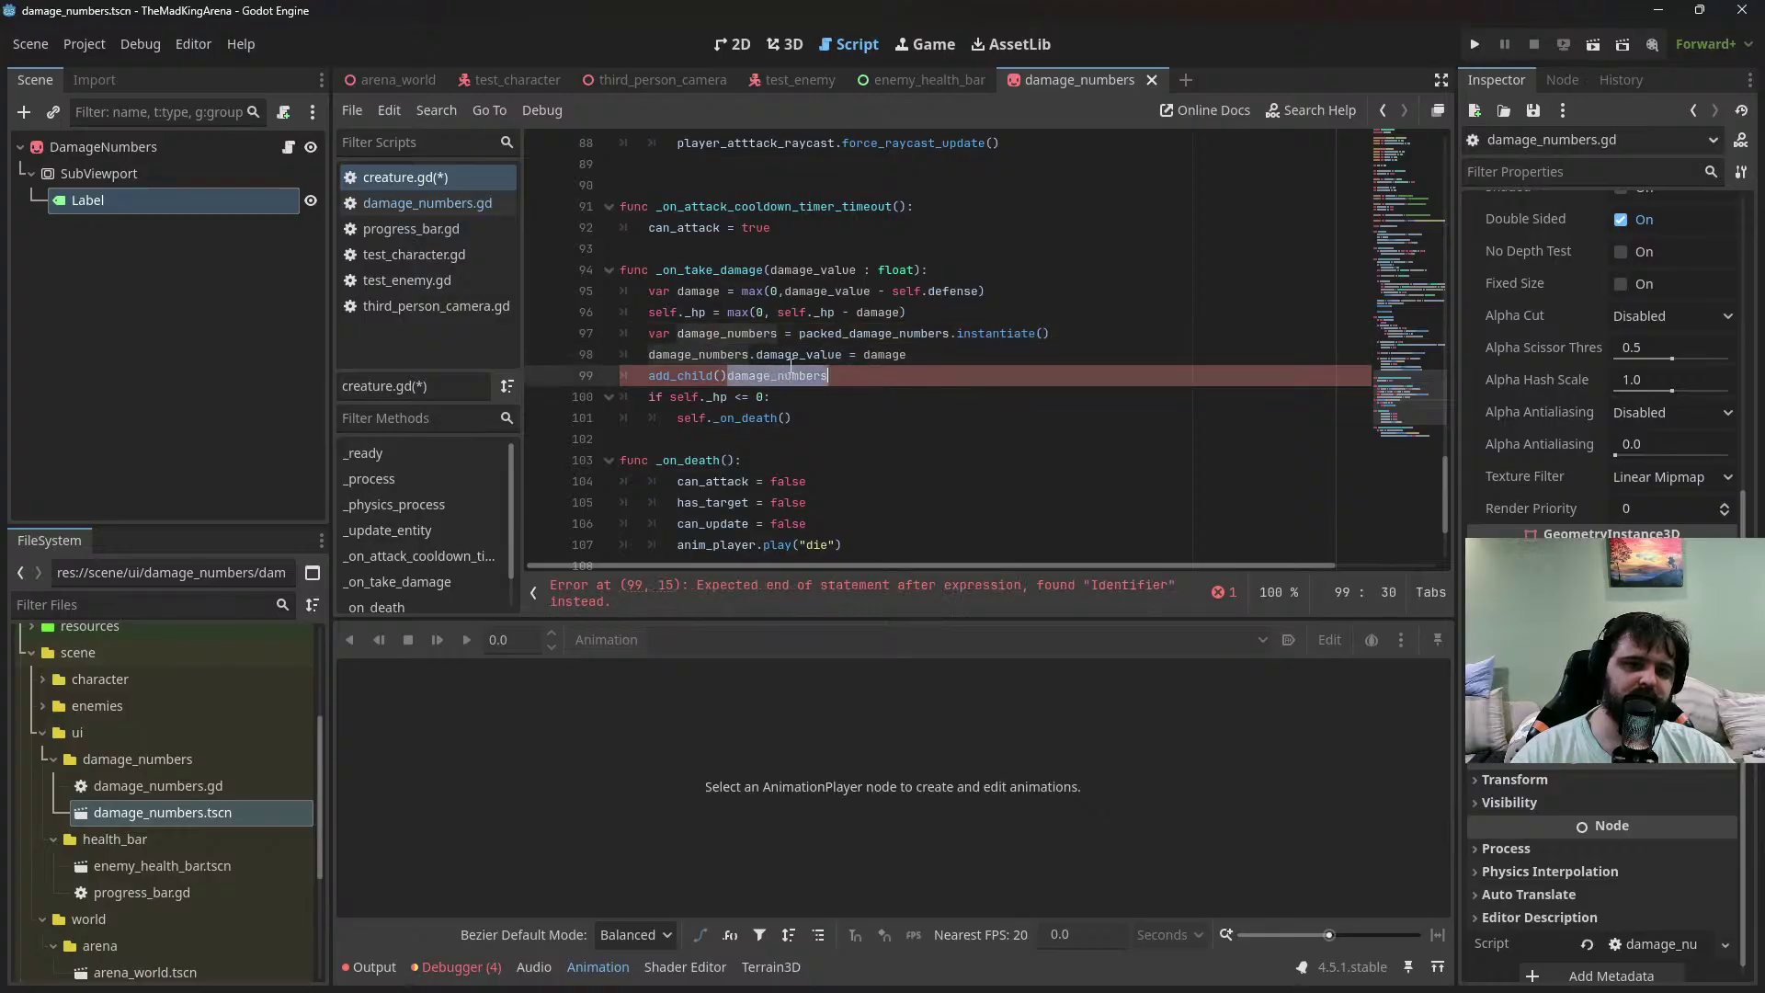
key("Left")
type("damage_numbers")
key("End")
Below the add_child call, add the line damage_numbers.global_position = global_position
key("Return")
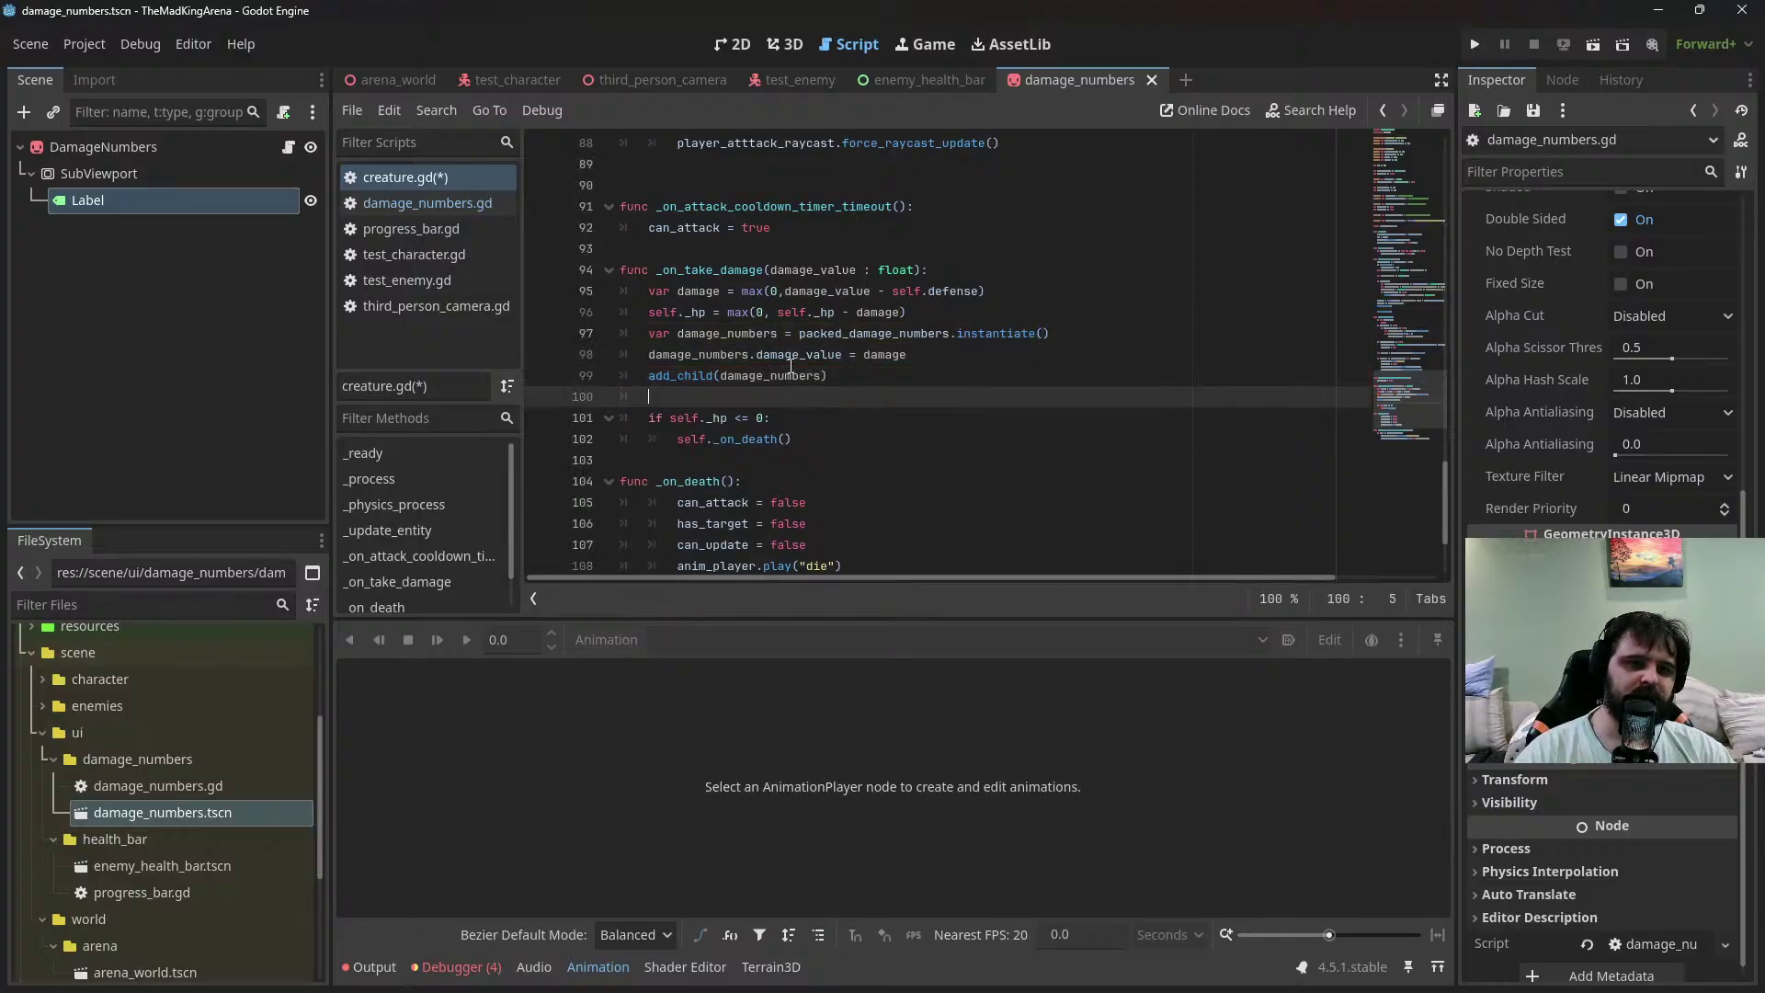
type("damag")
key("Down")
key("Return")
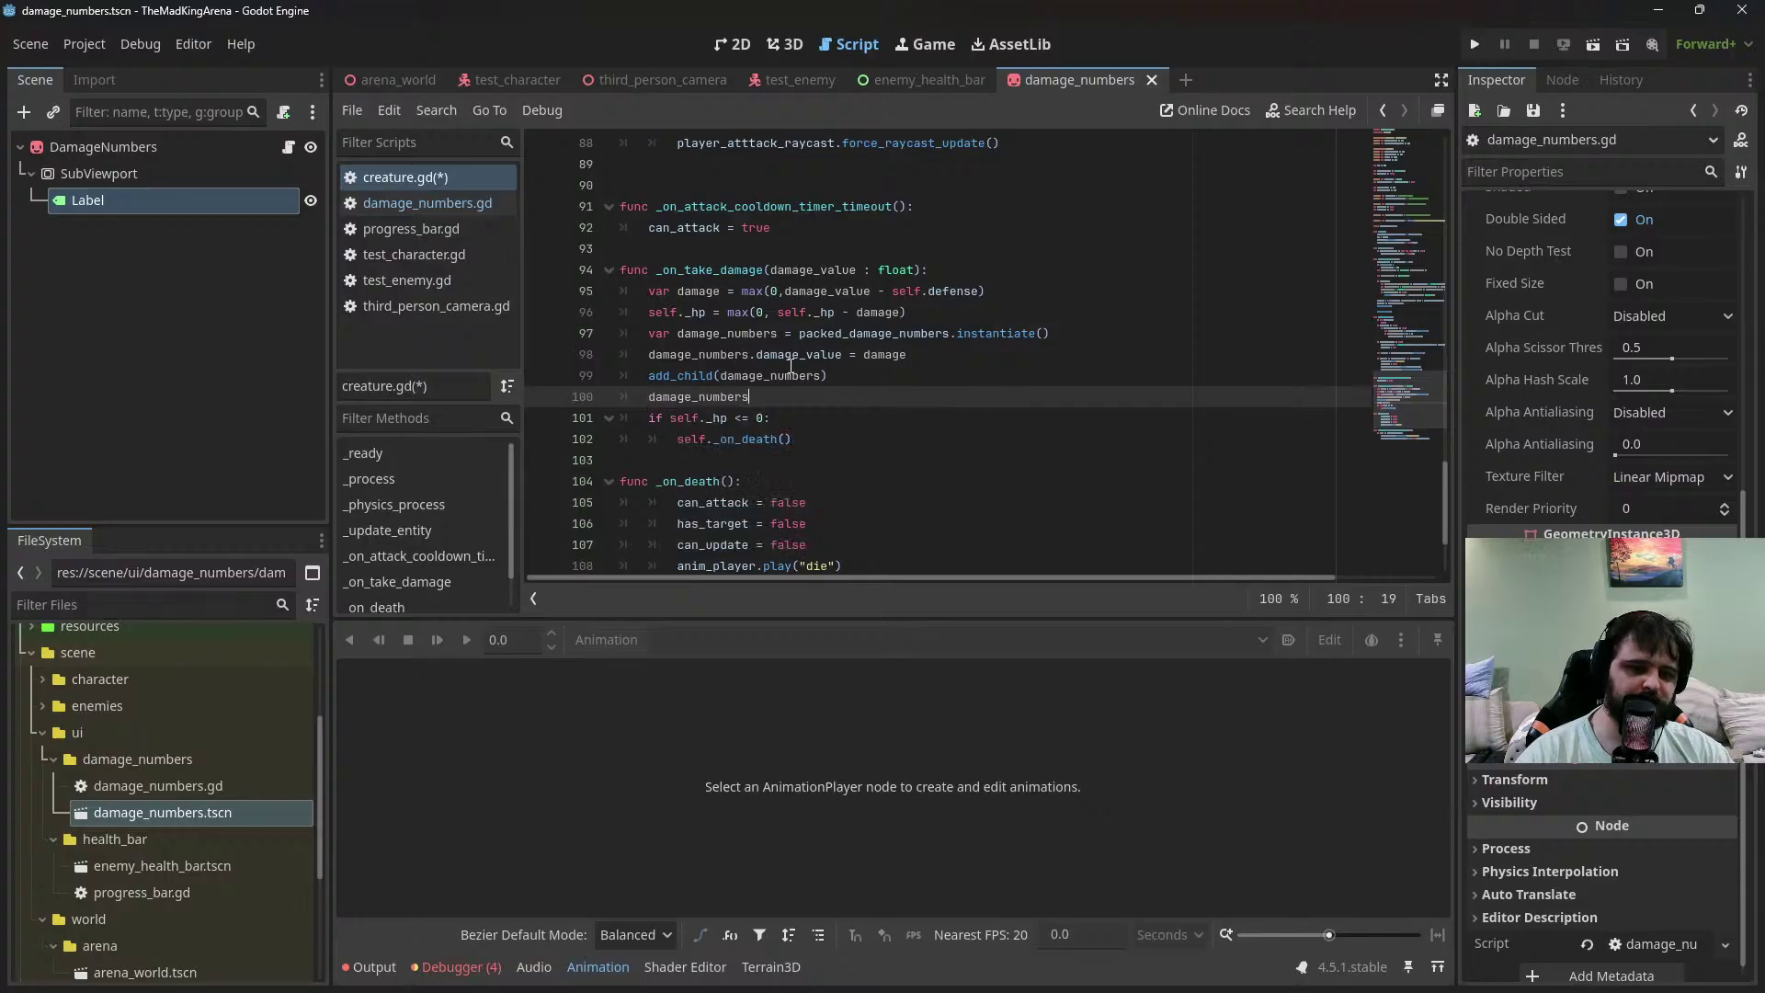
type(".glo")
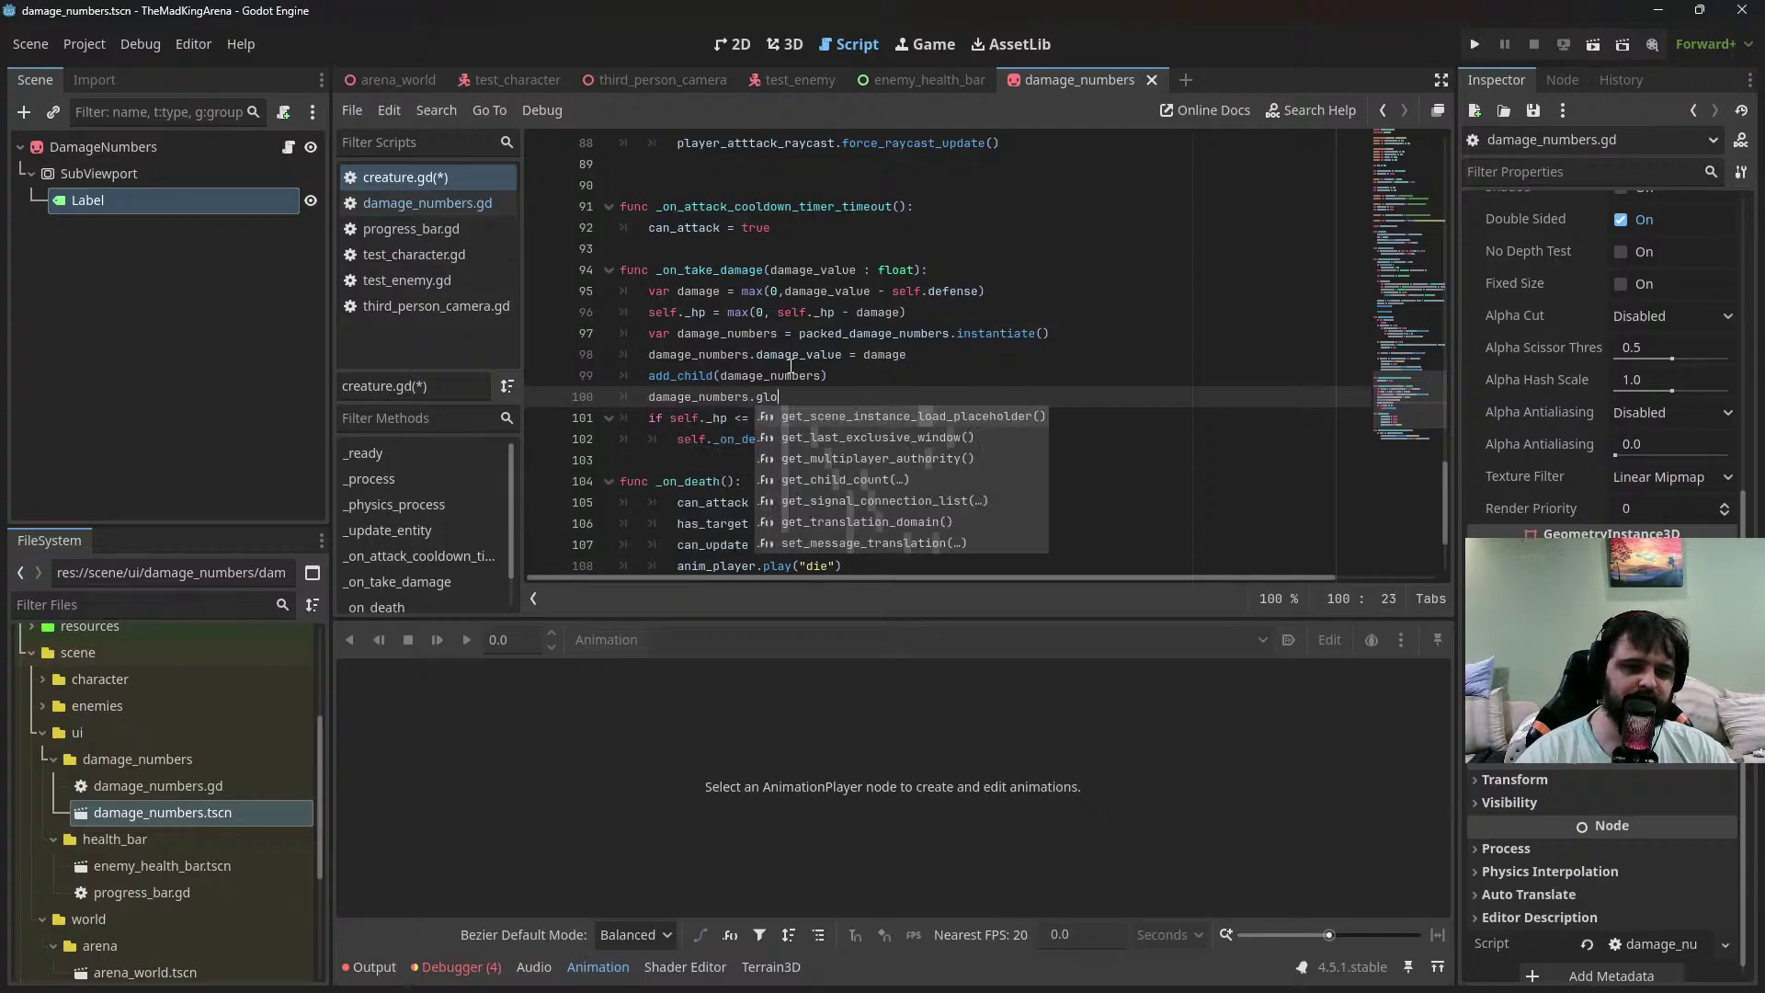
type("bal")
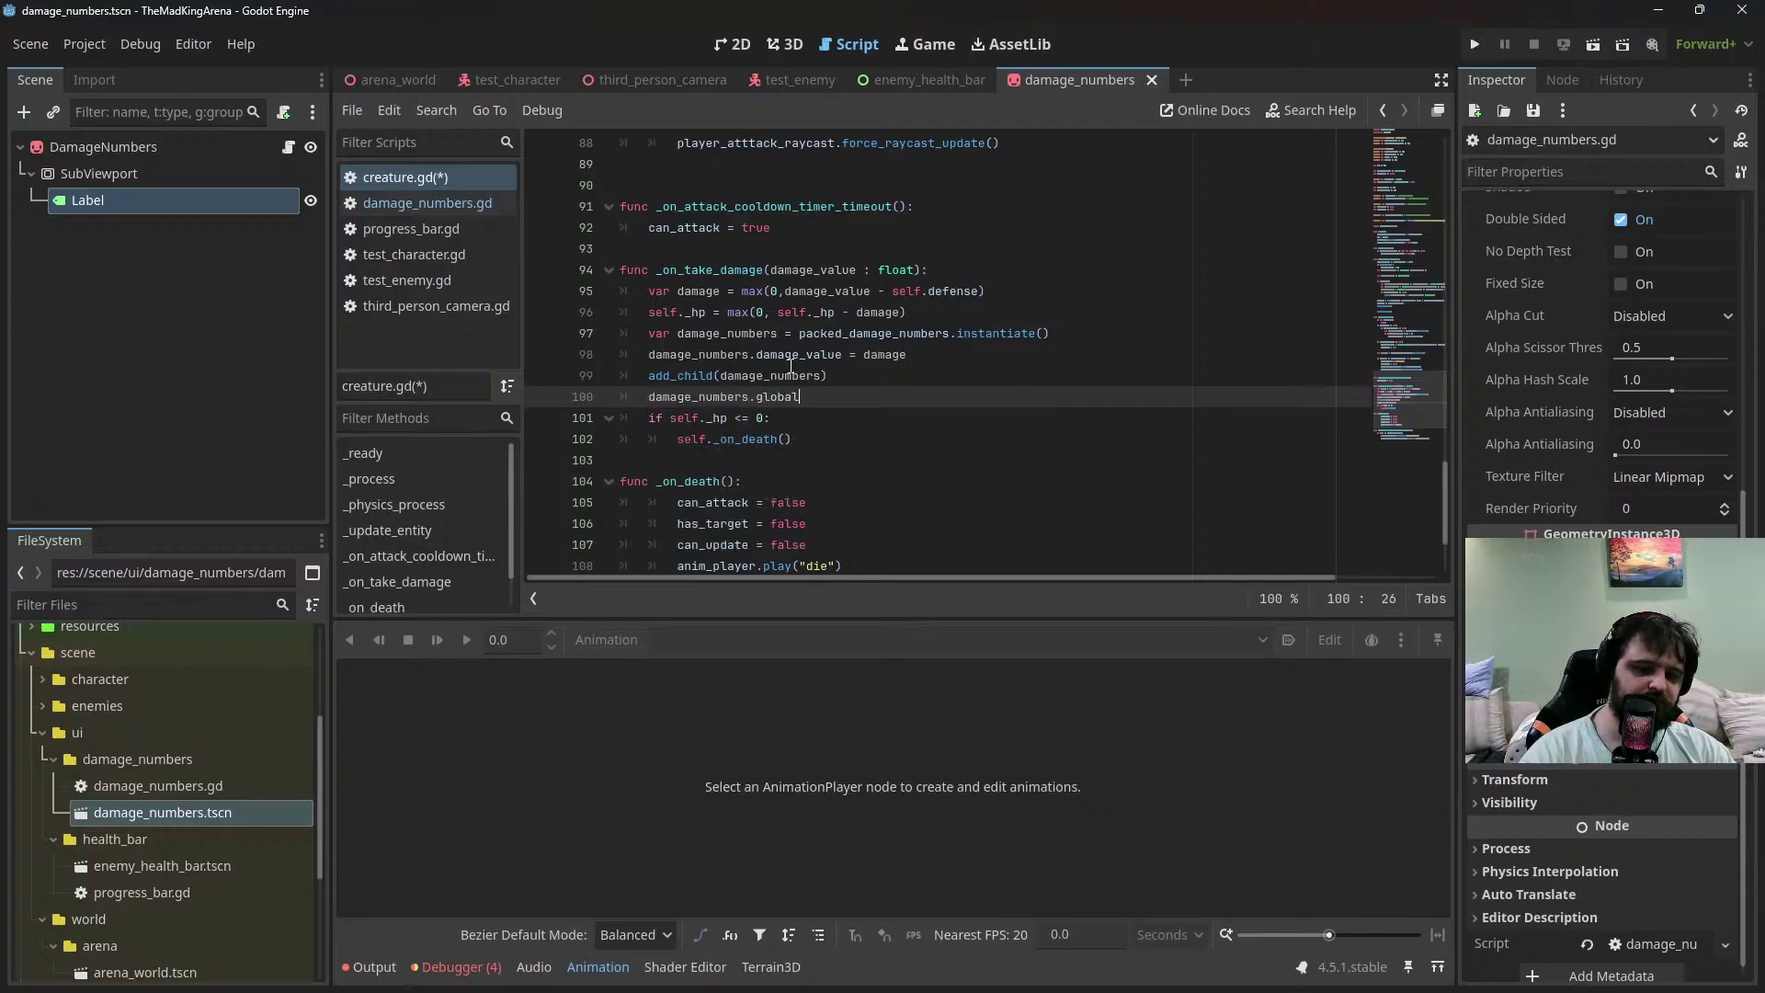
type("_position ")
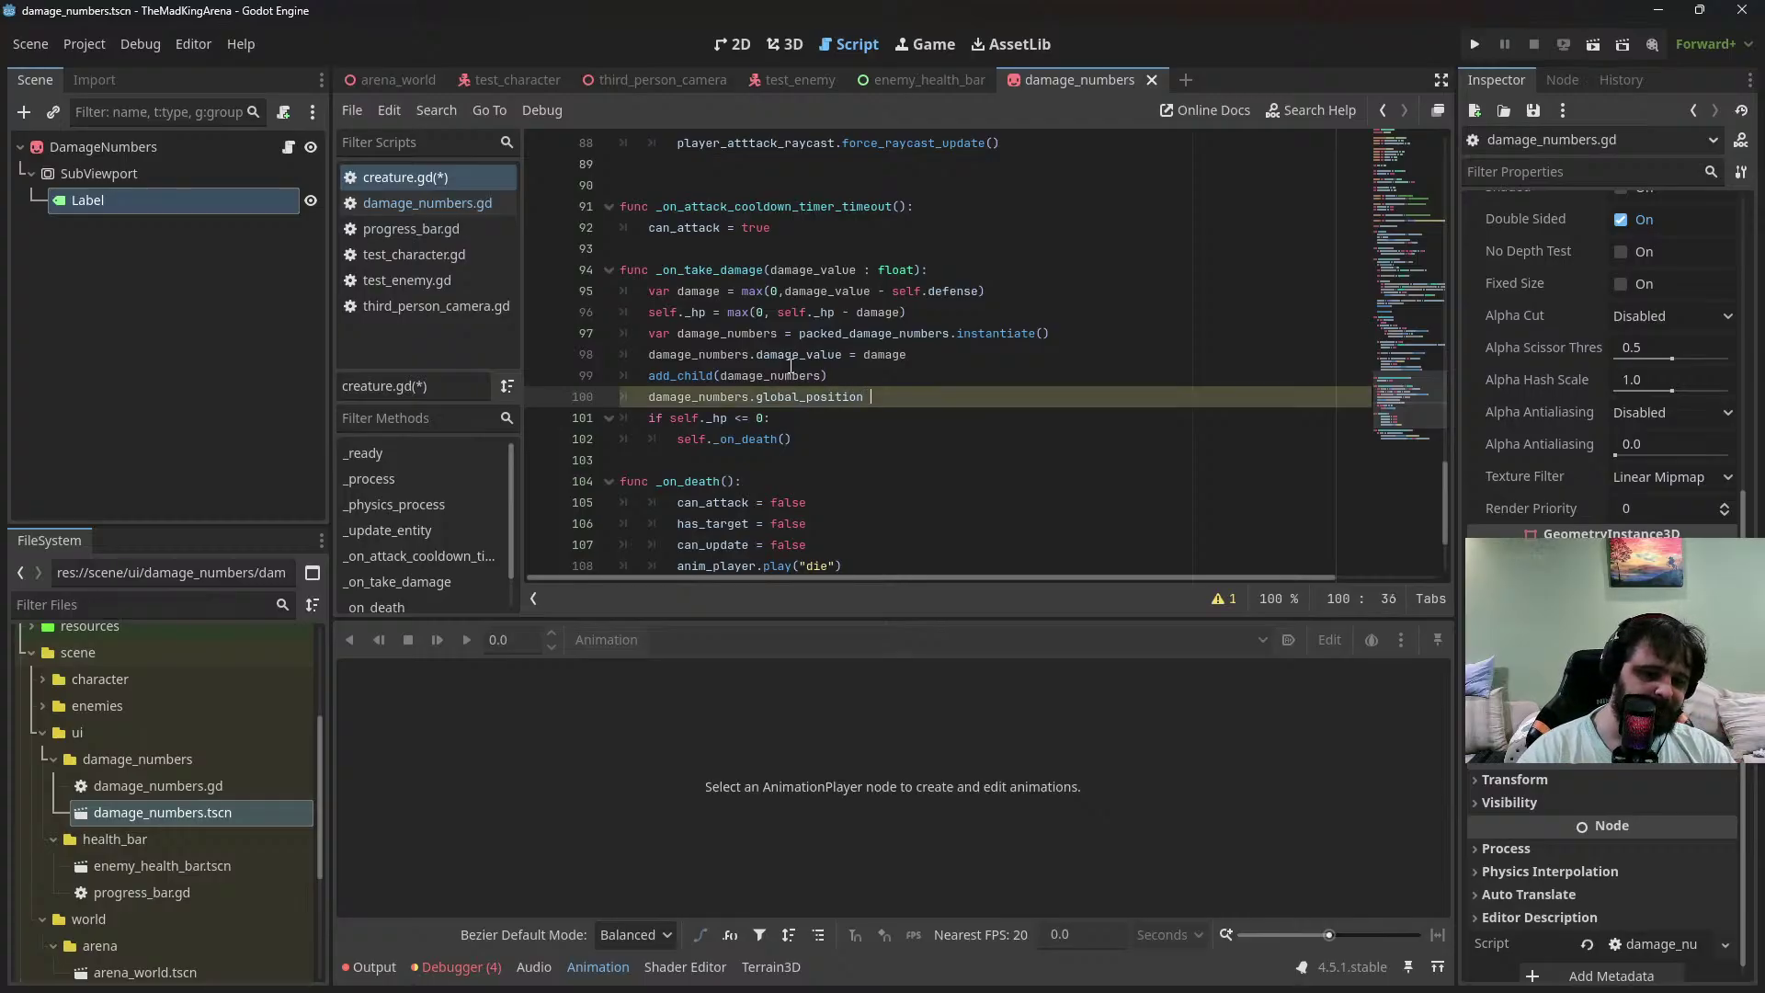
type("= global_basis")
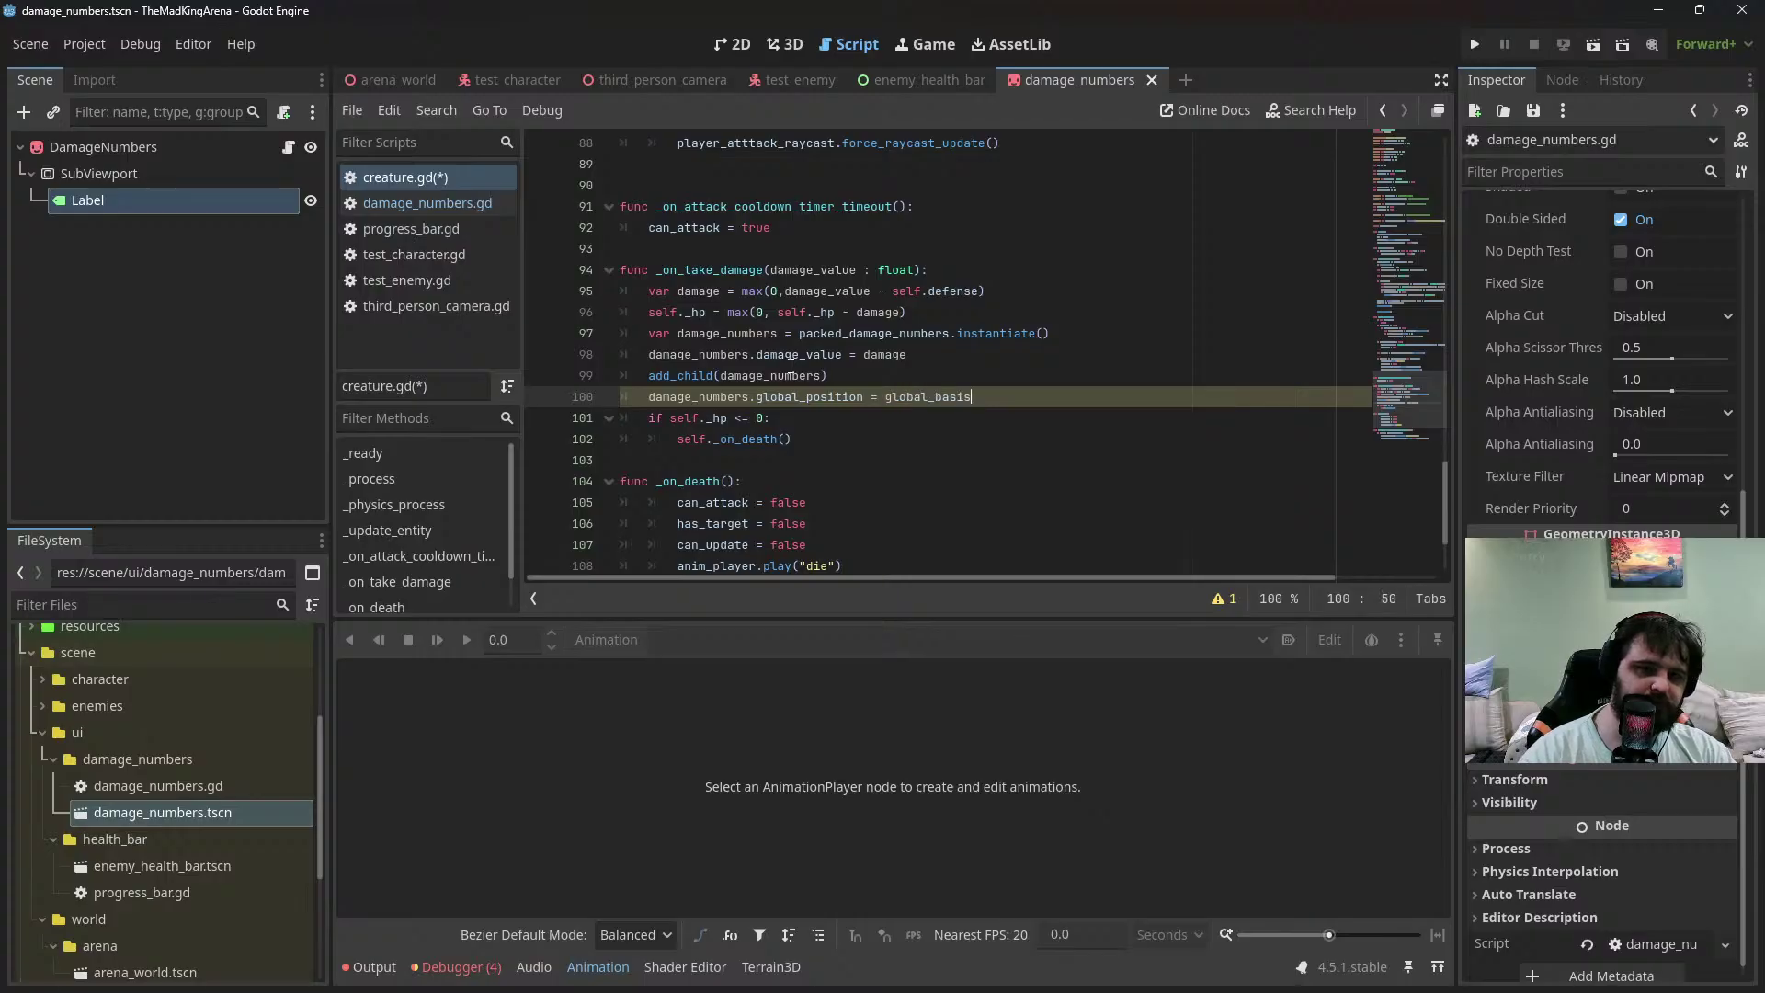
key("BackSpace")
key("BackSpace")
key("BackSpace")
key("BackSpace")
key("BackSpace")
type("position")
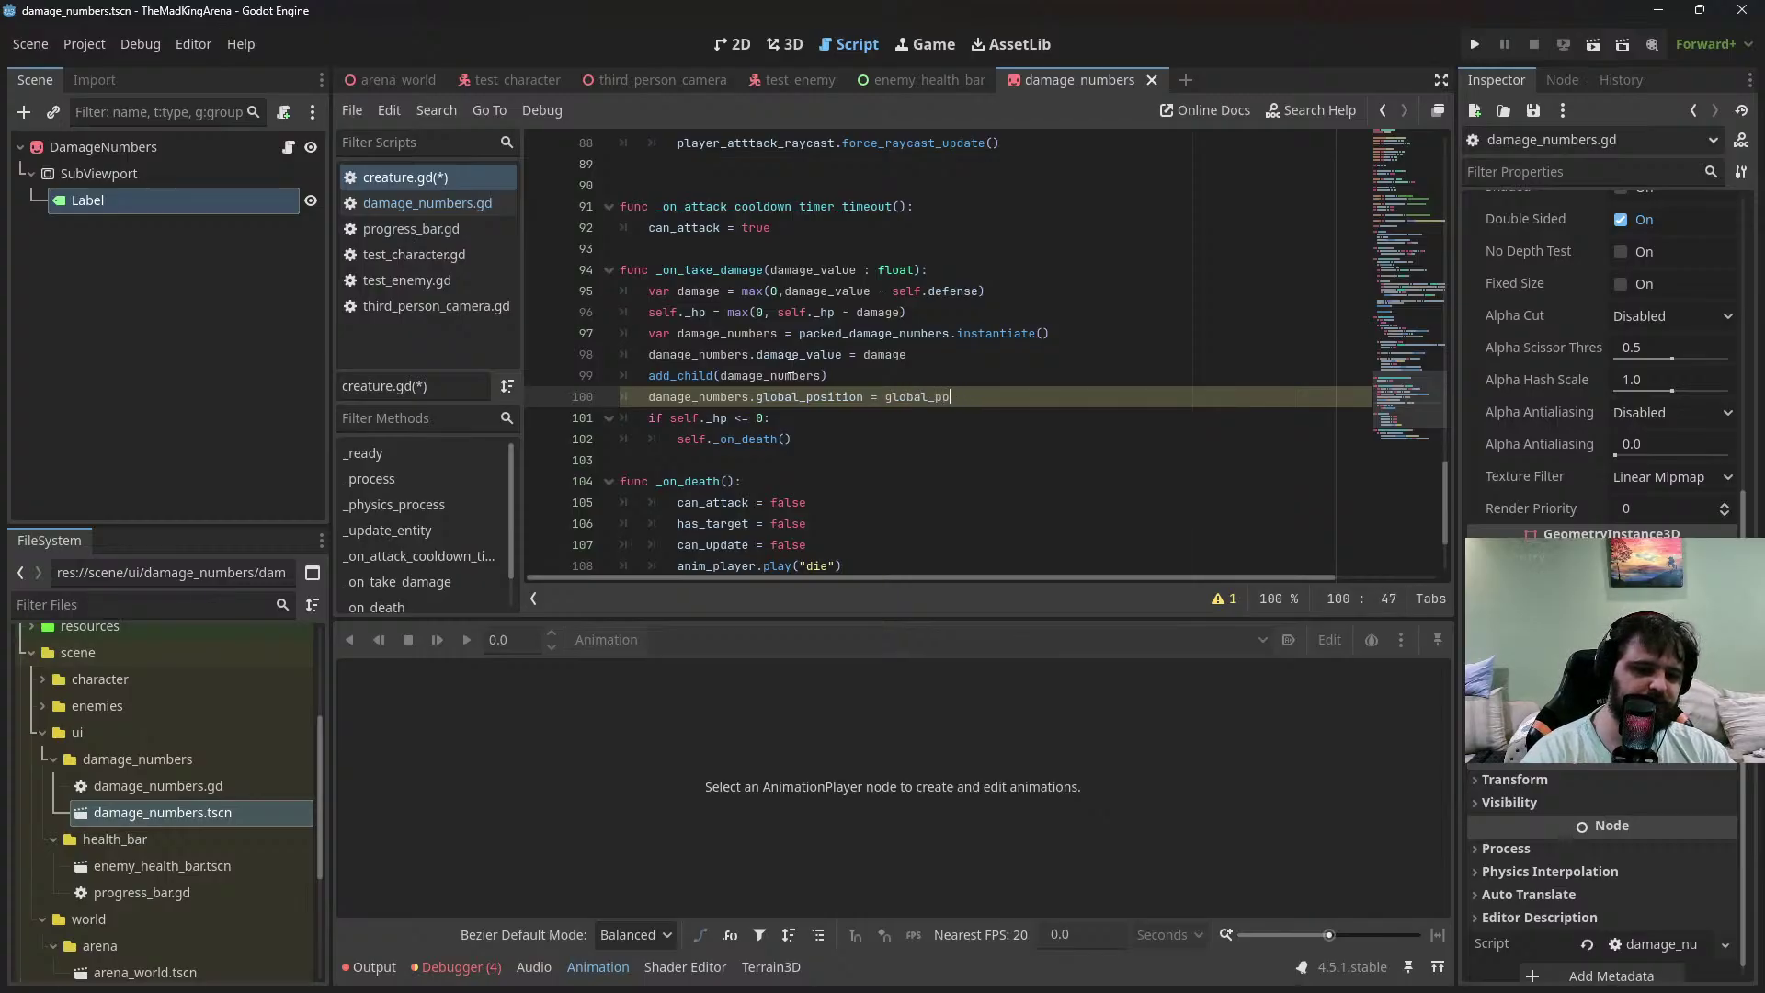
Add the line damage_numbers.global_position += Vector3.UP * 1.4 below the position assignment and save the script
key("Return")
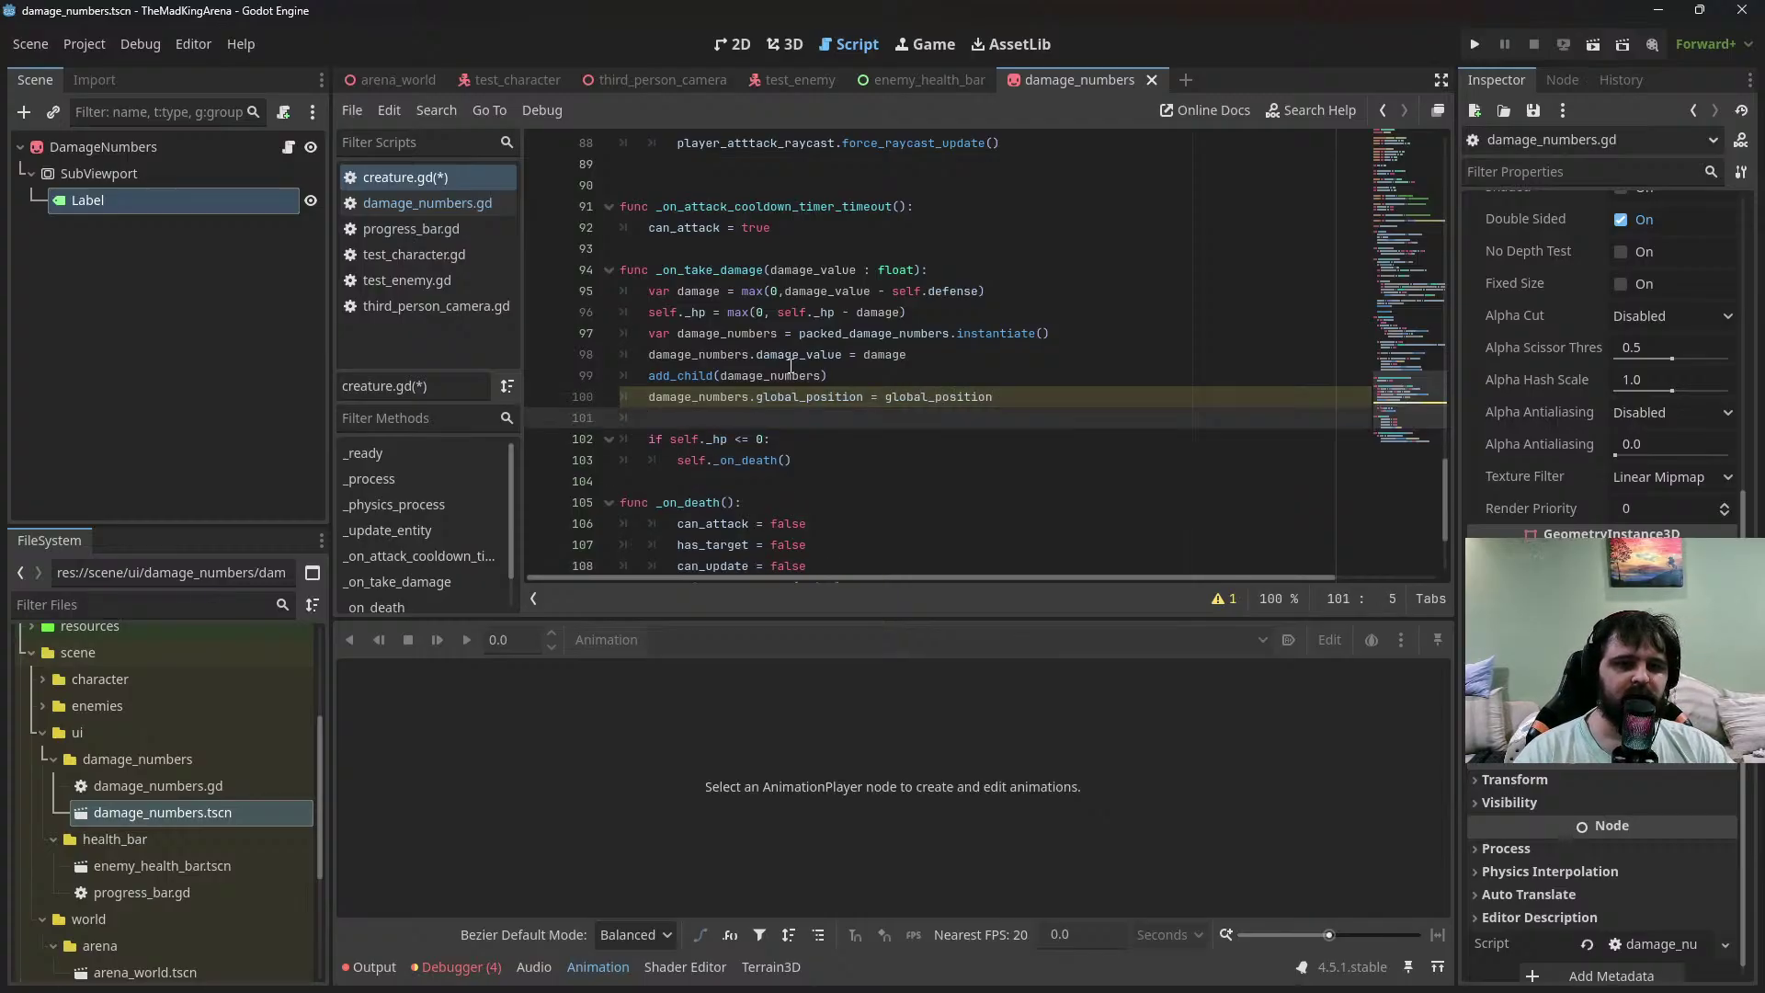
type("dama")
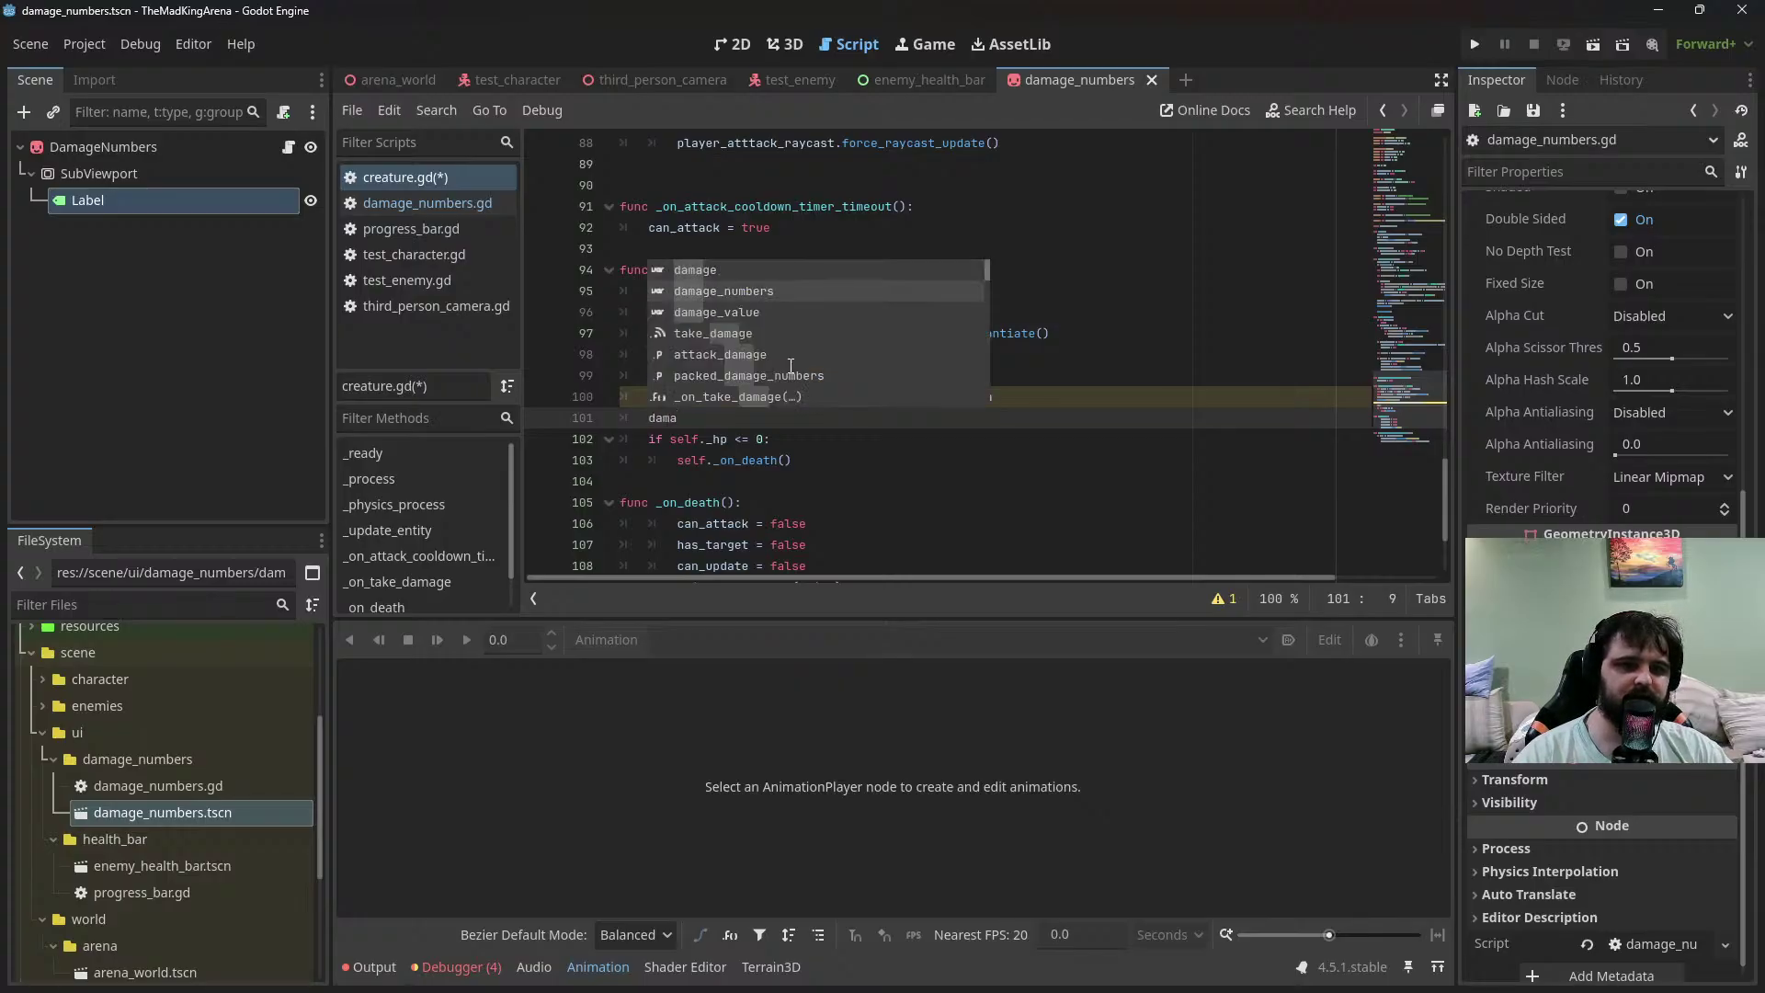
type("ge_numbers.glo")
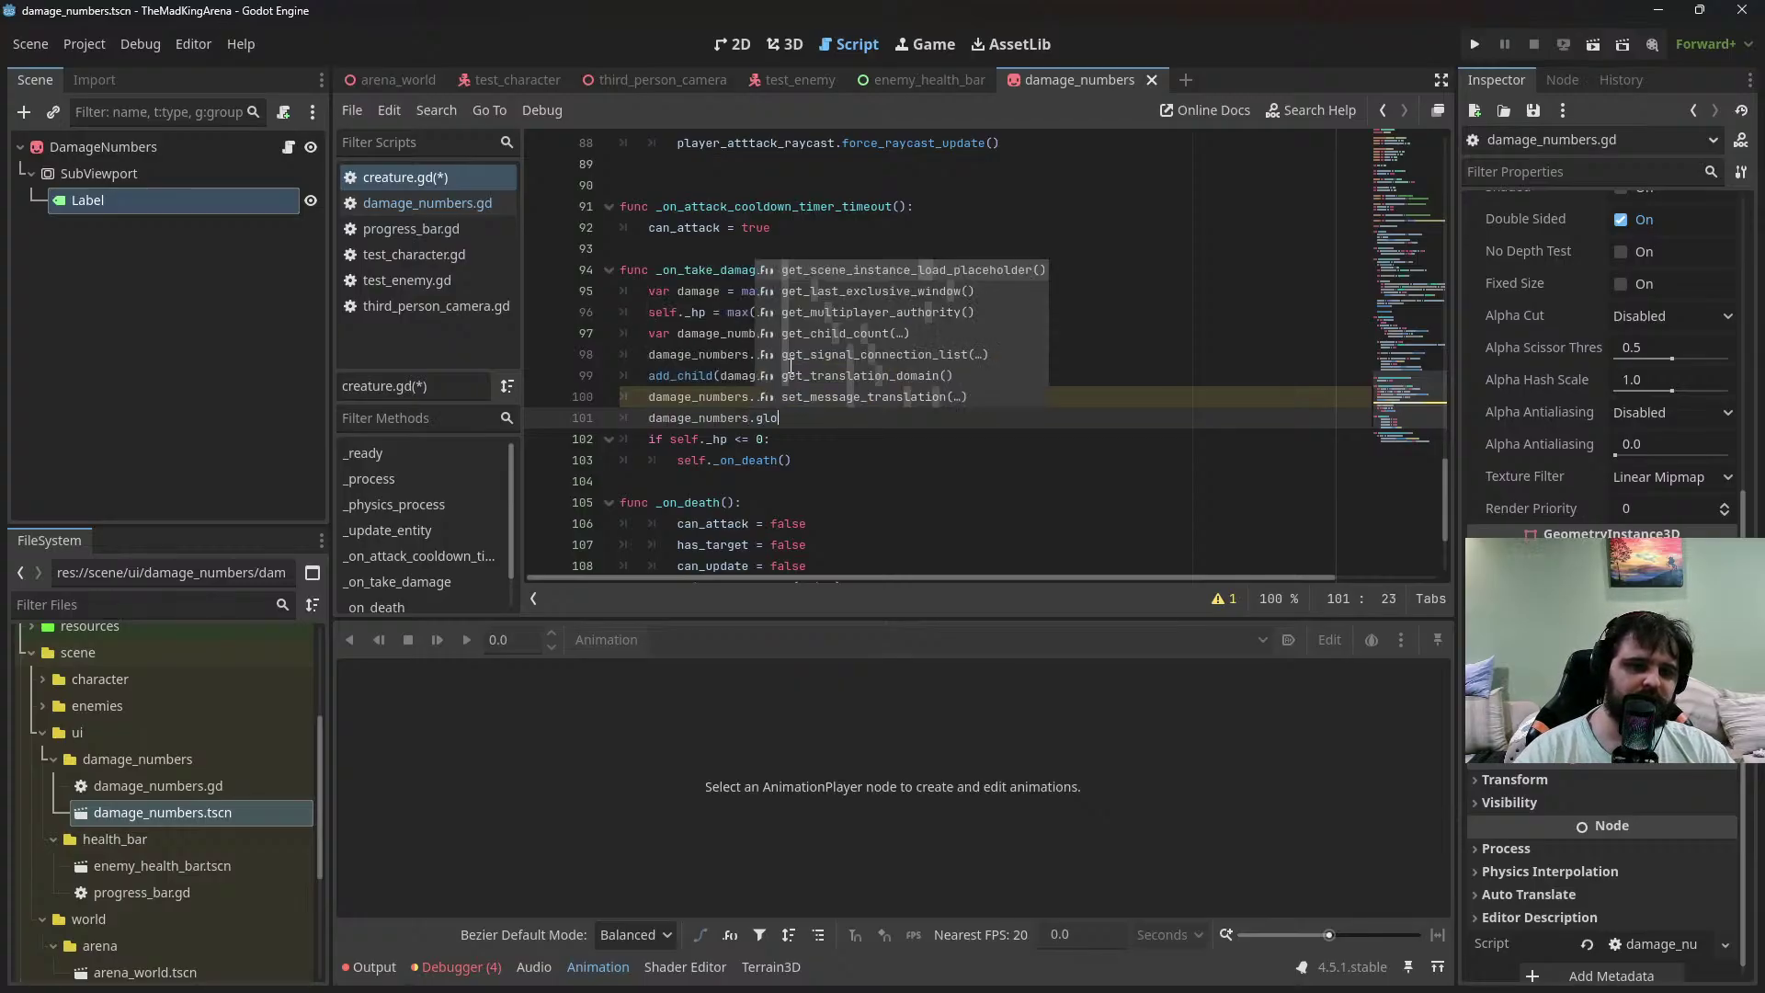
type("bal")
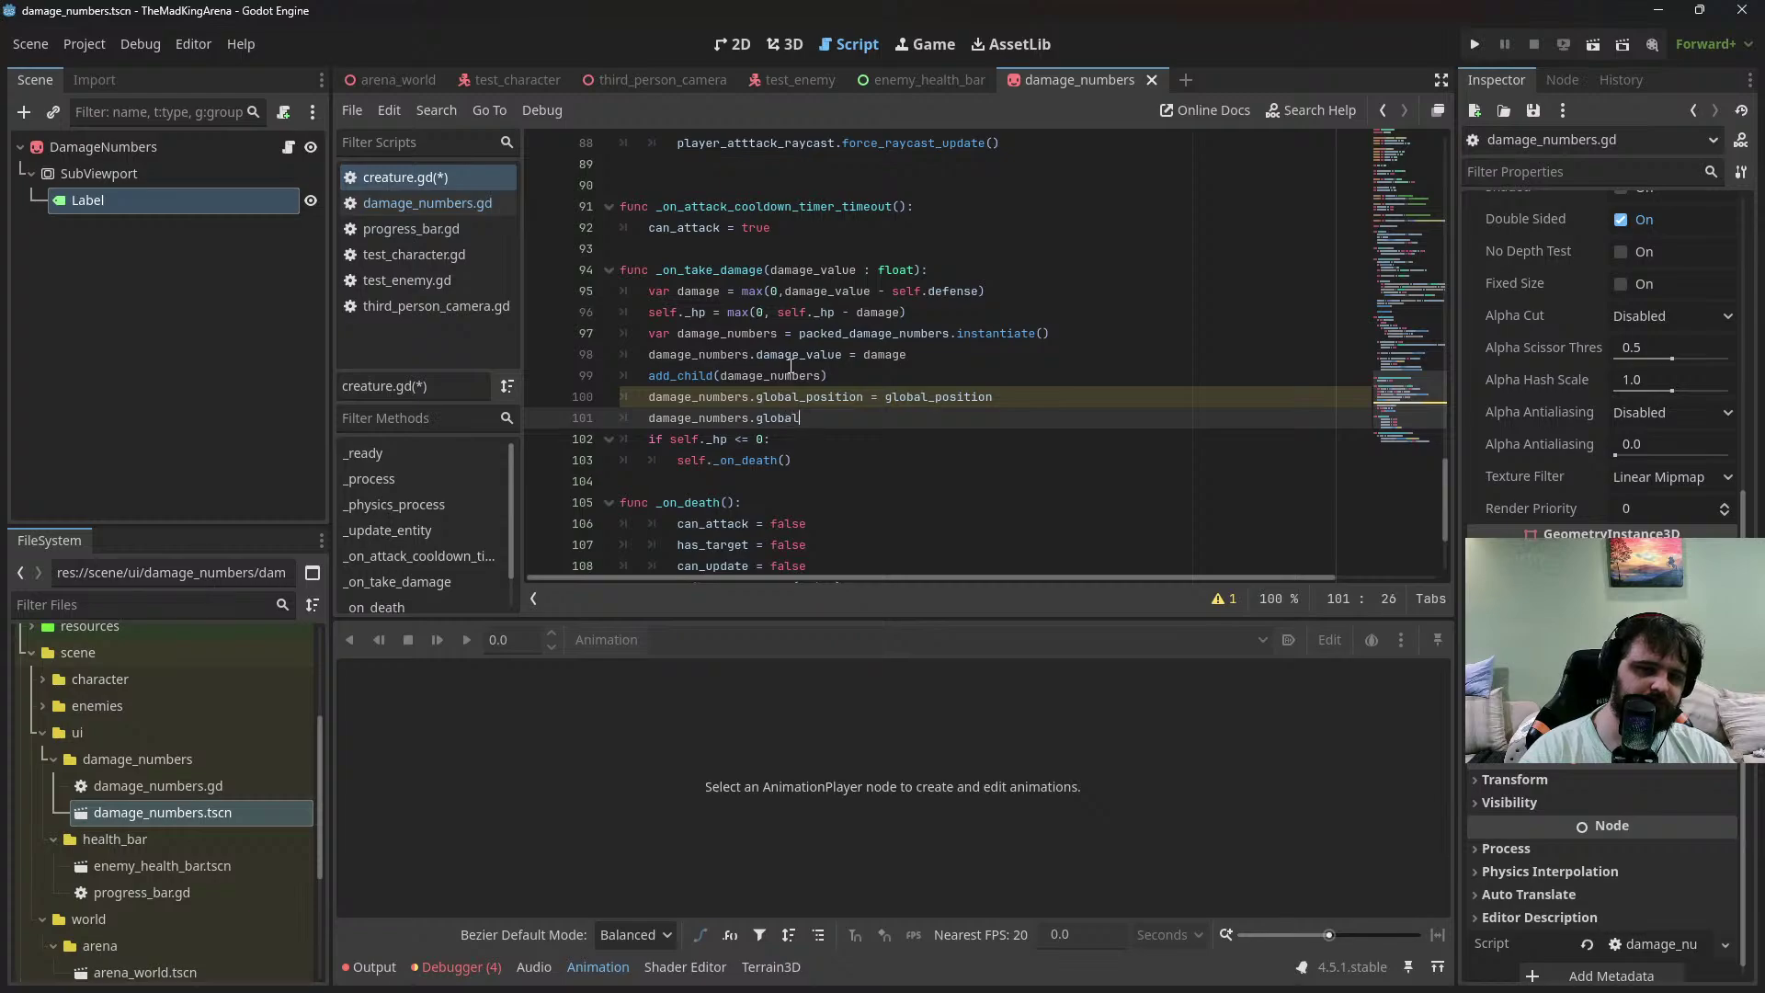
type("_position")
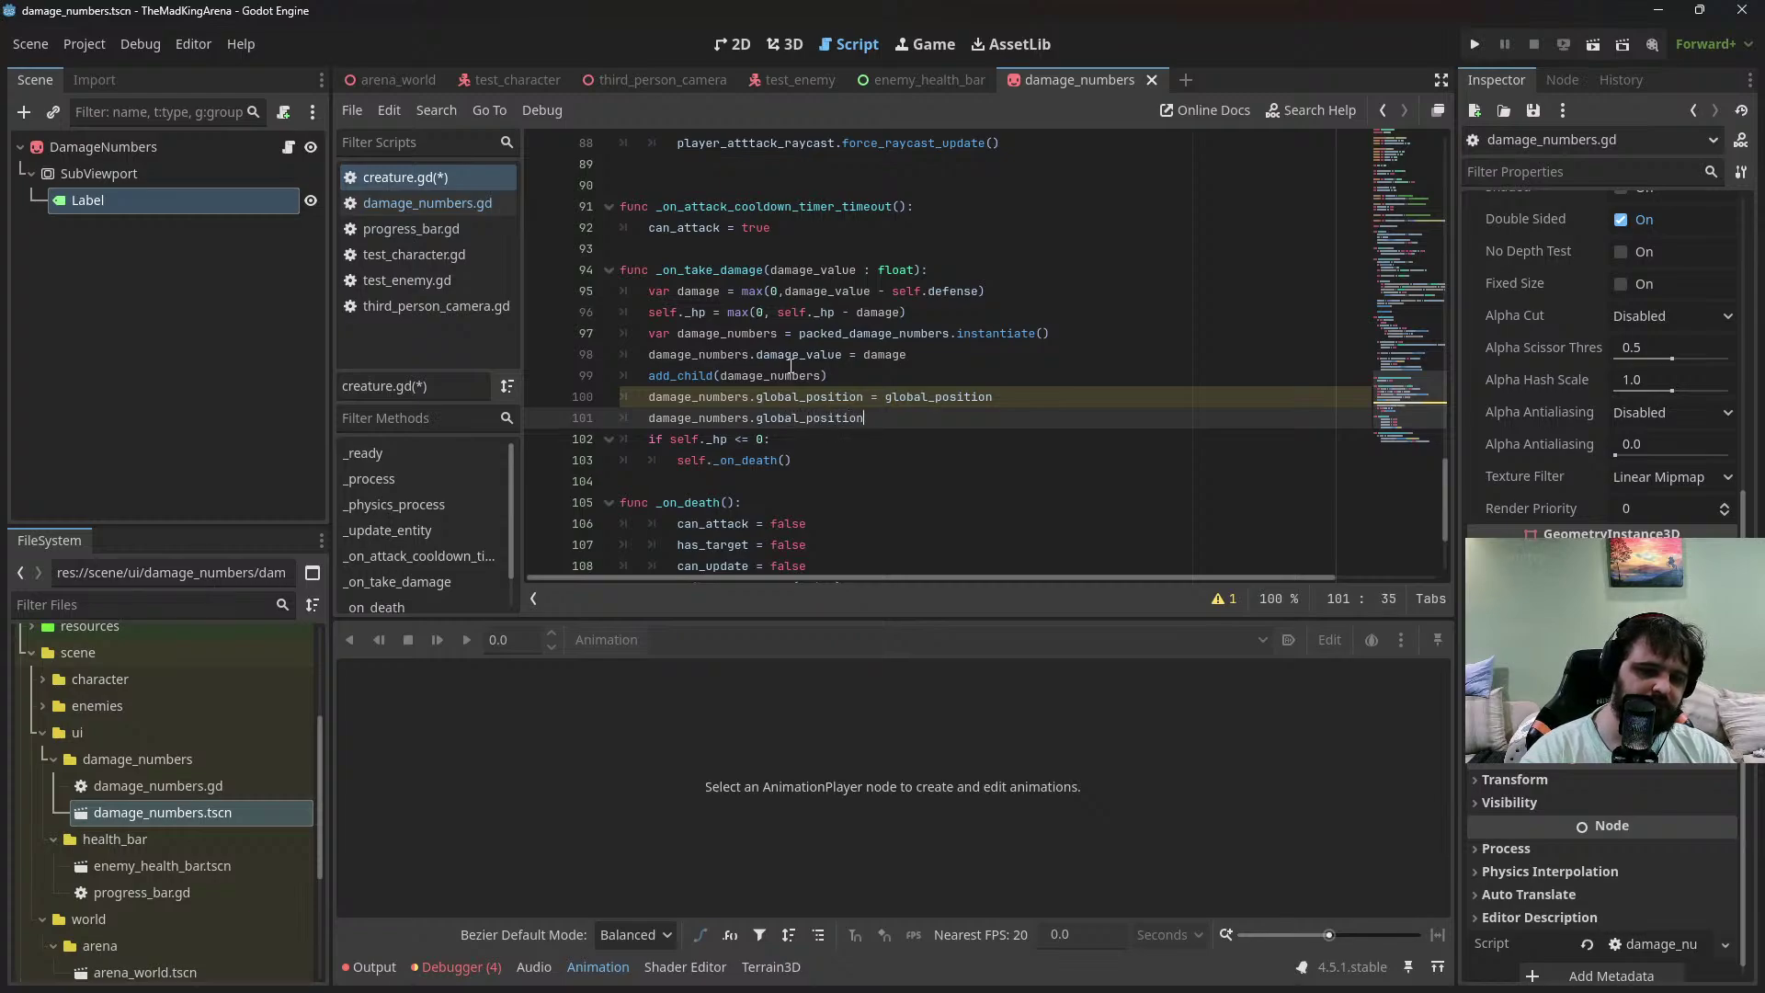
type(" += Ve")
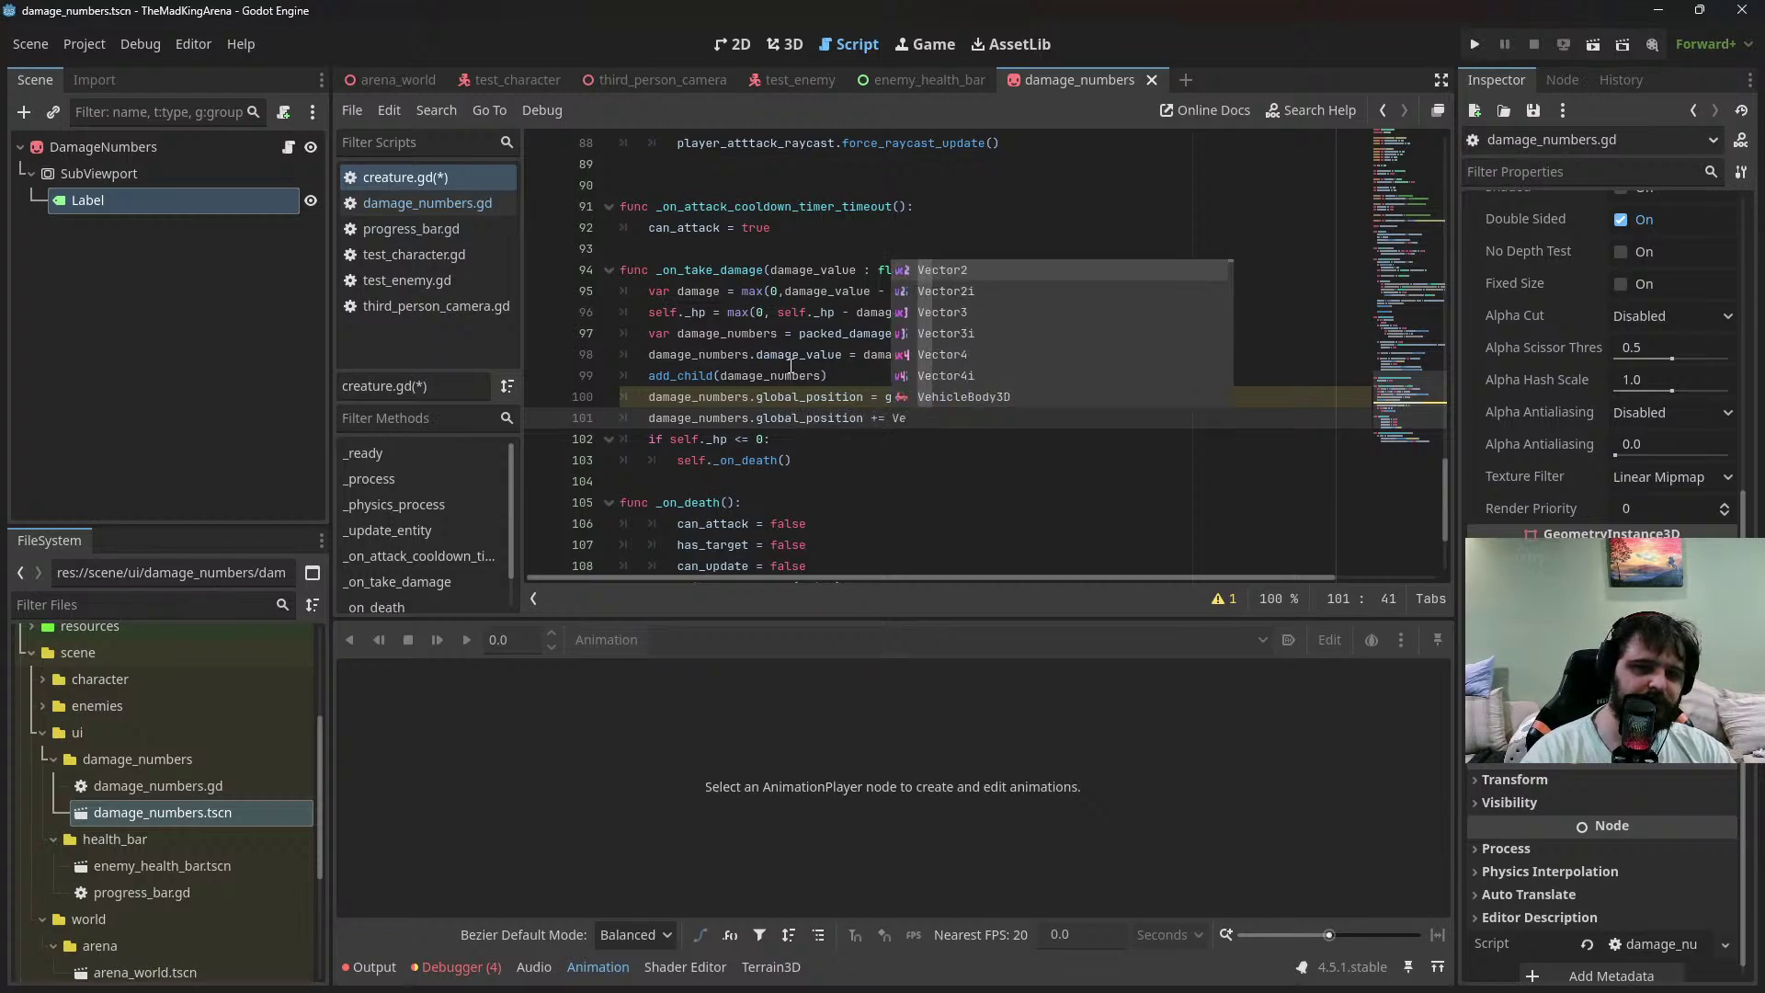
type("ctor3.")
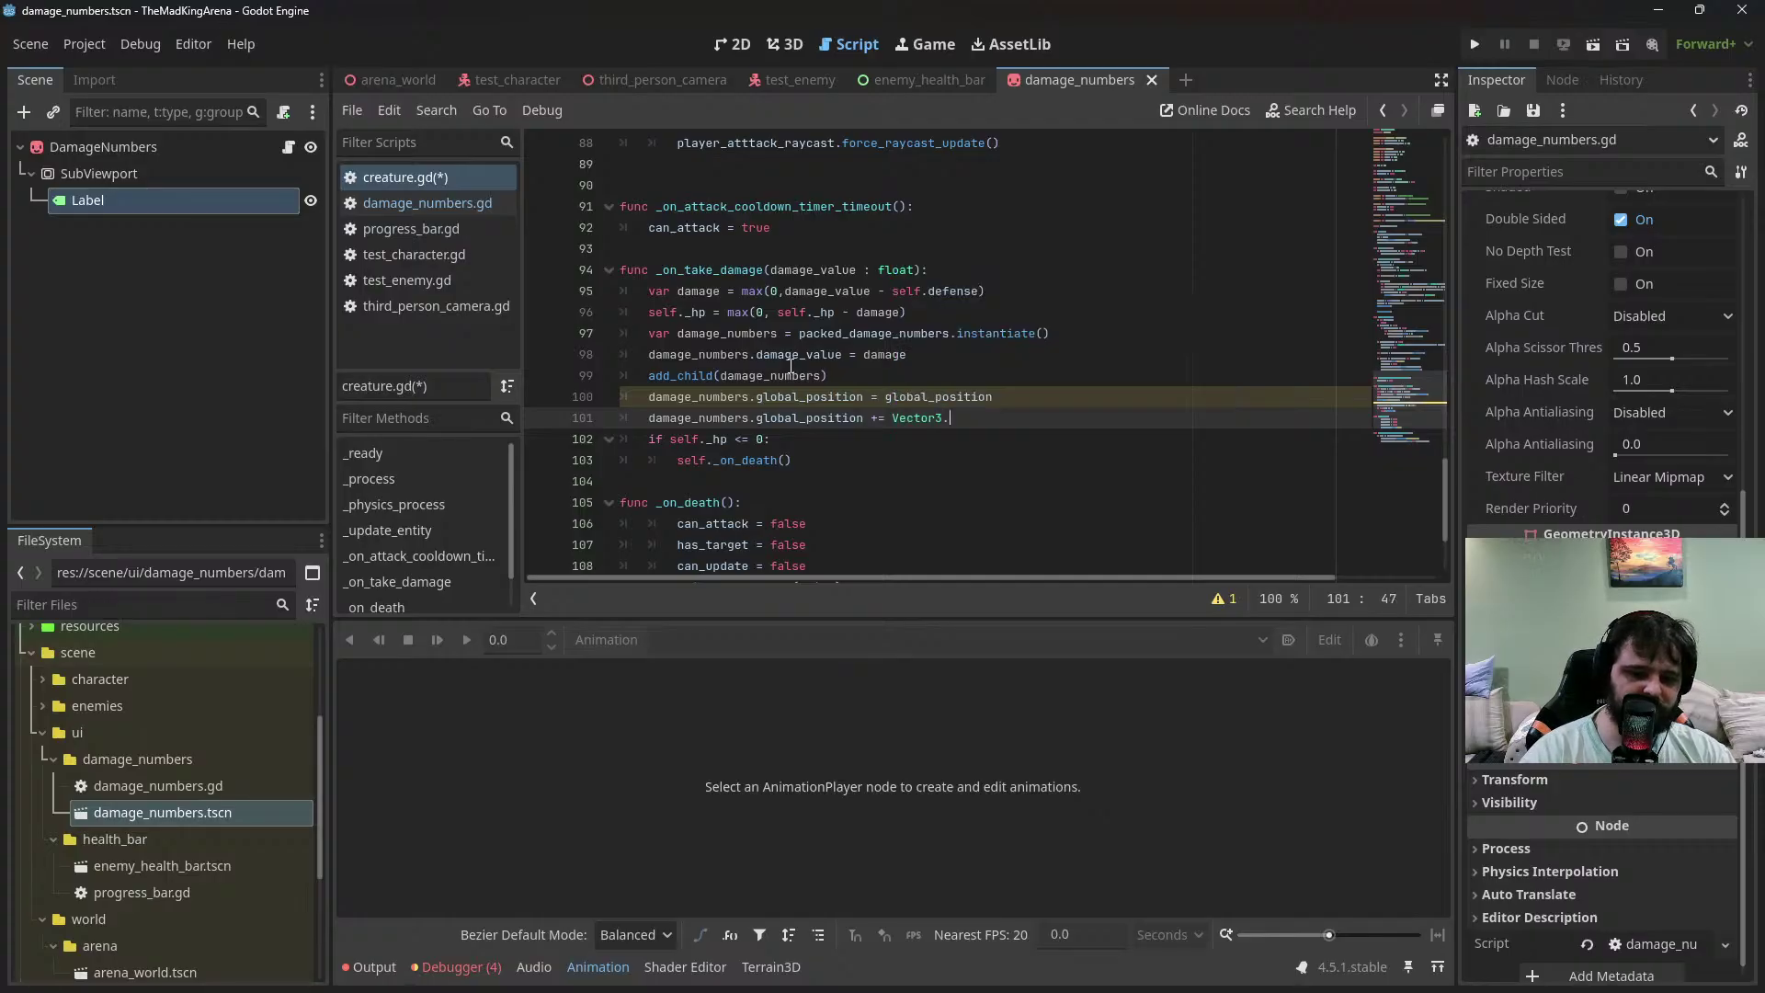
type("UP + ")
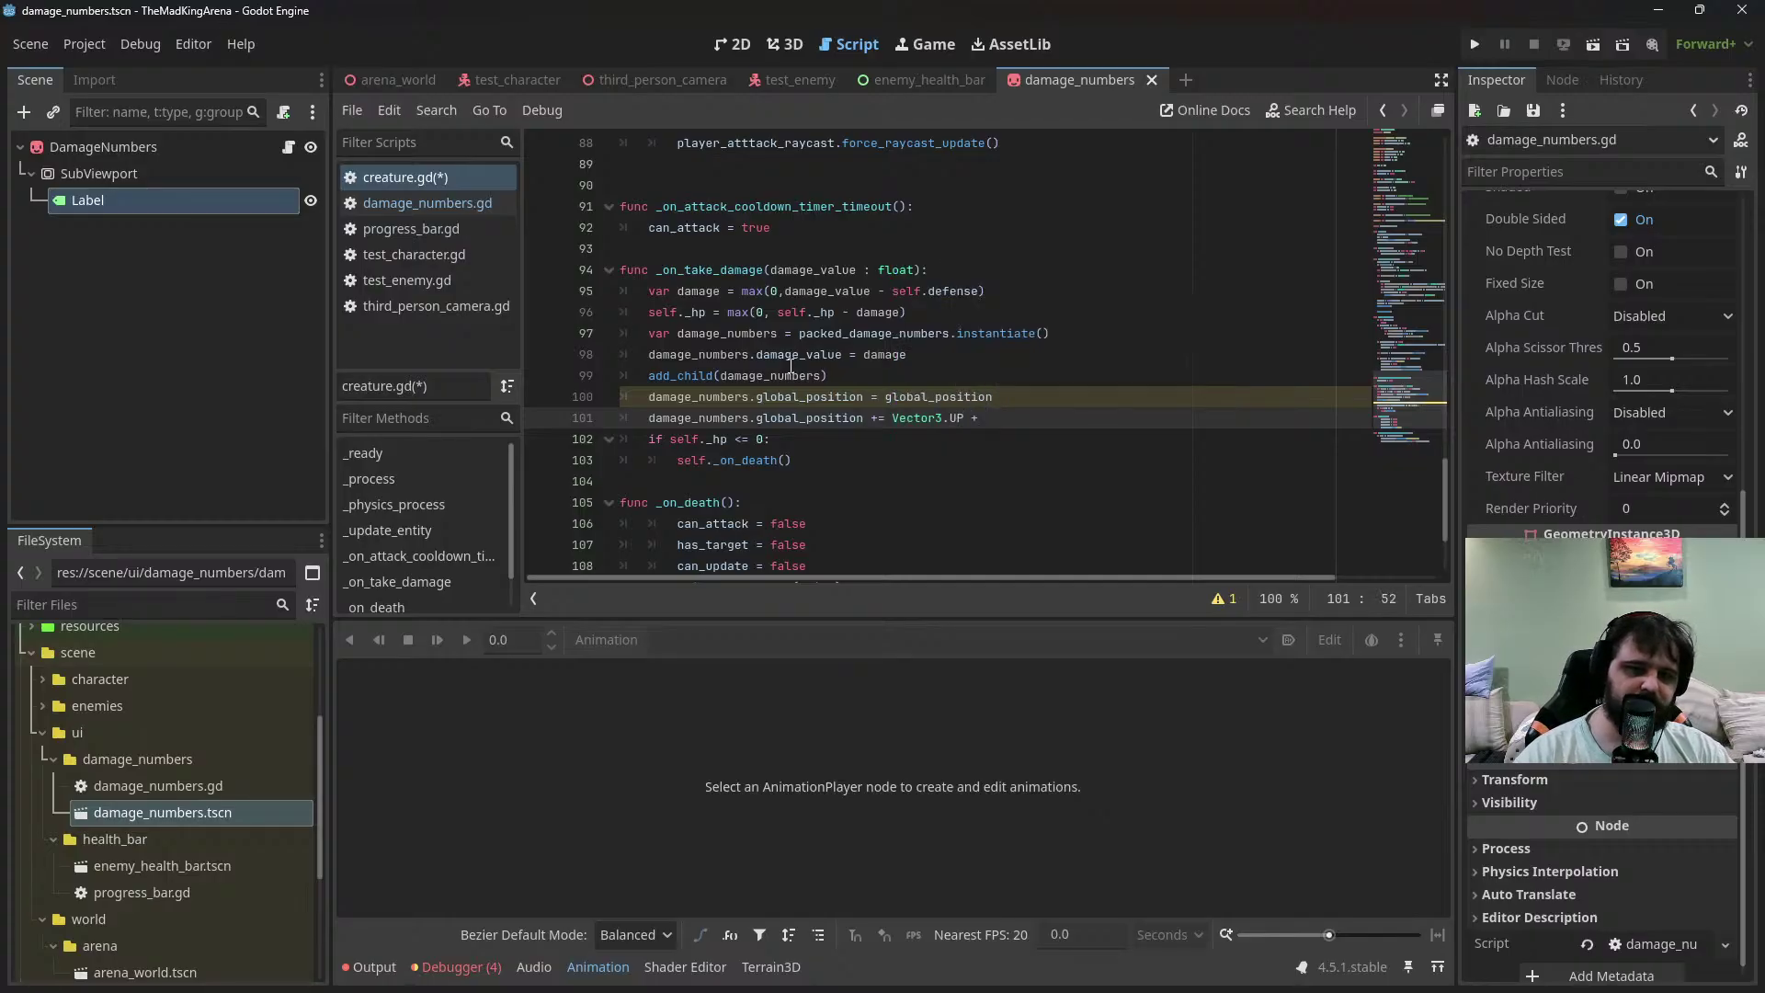
type("*")
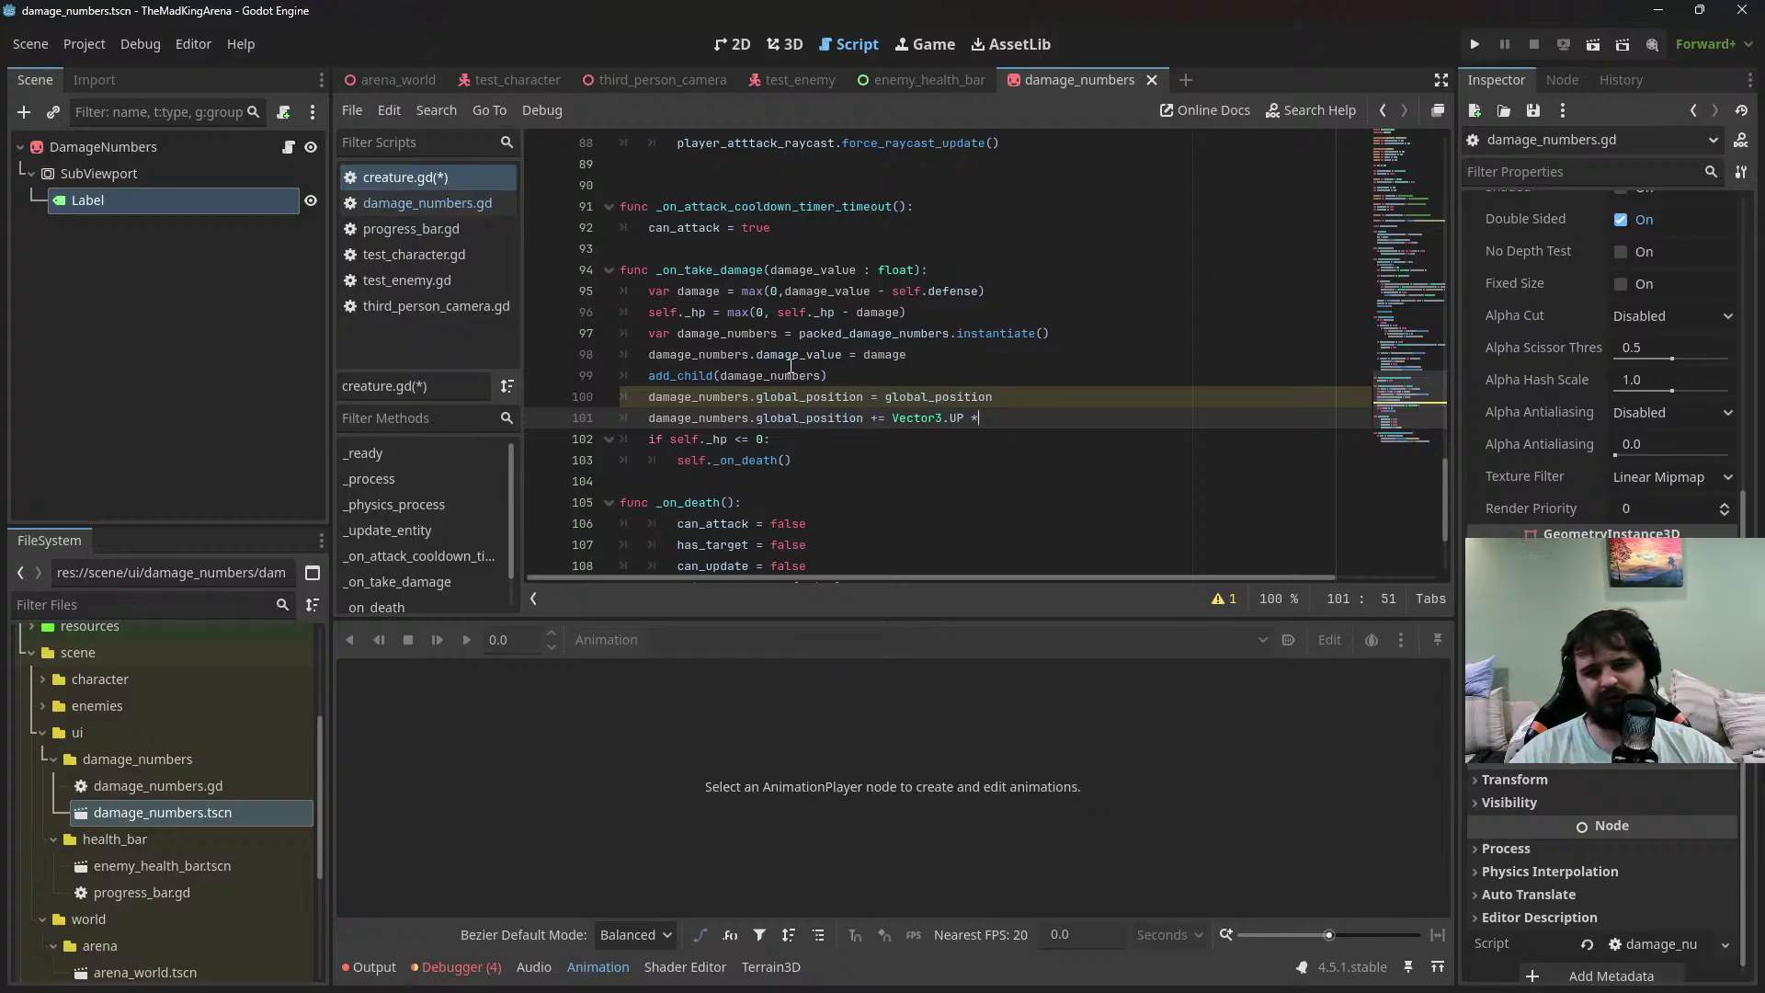
type("1.3")
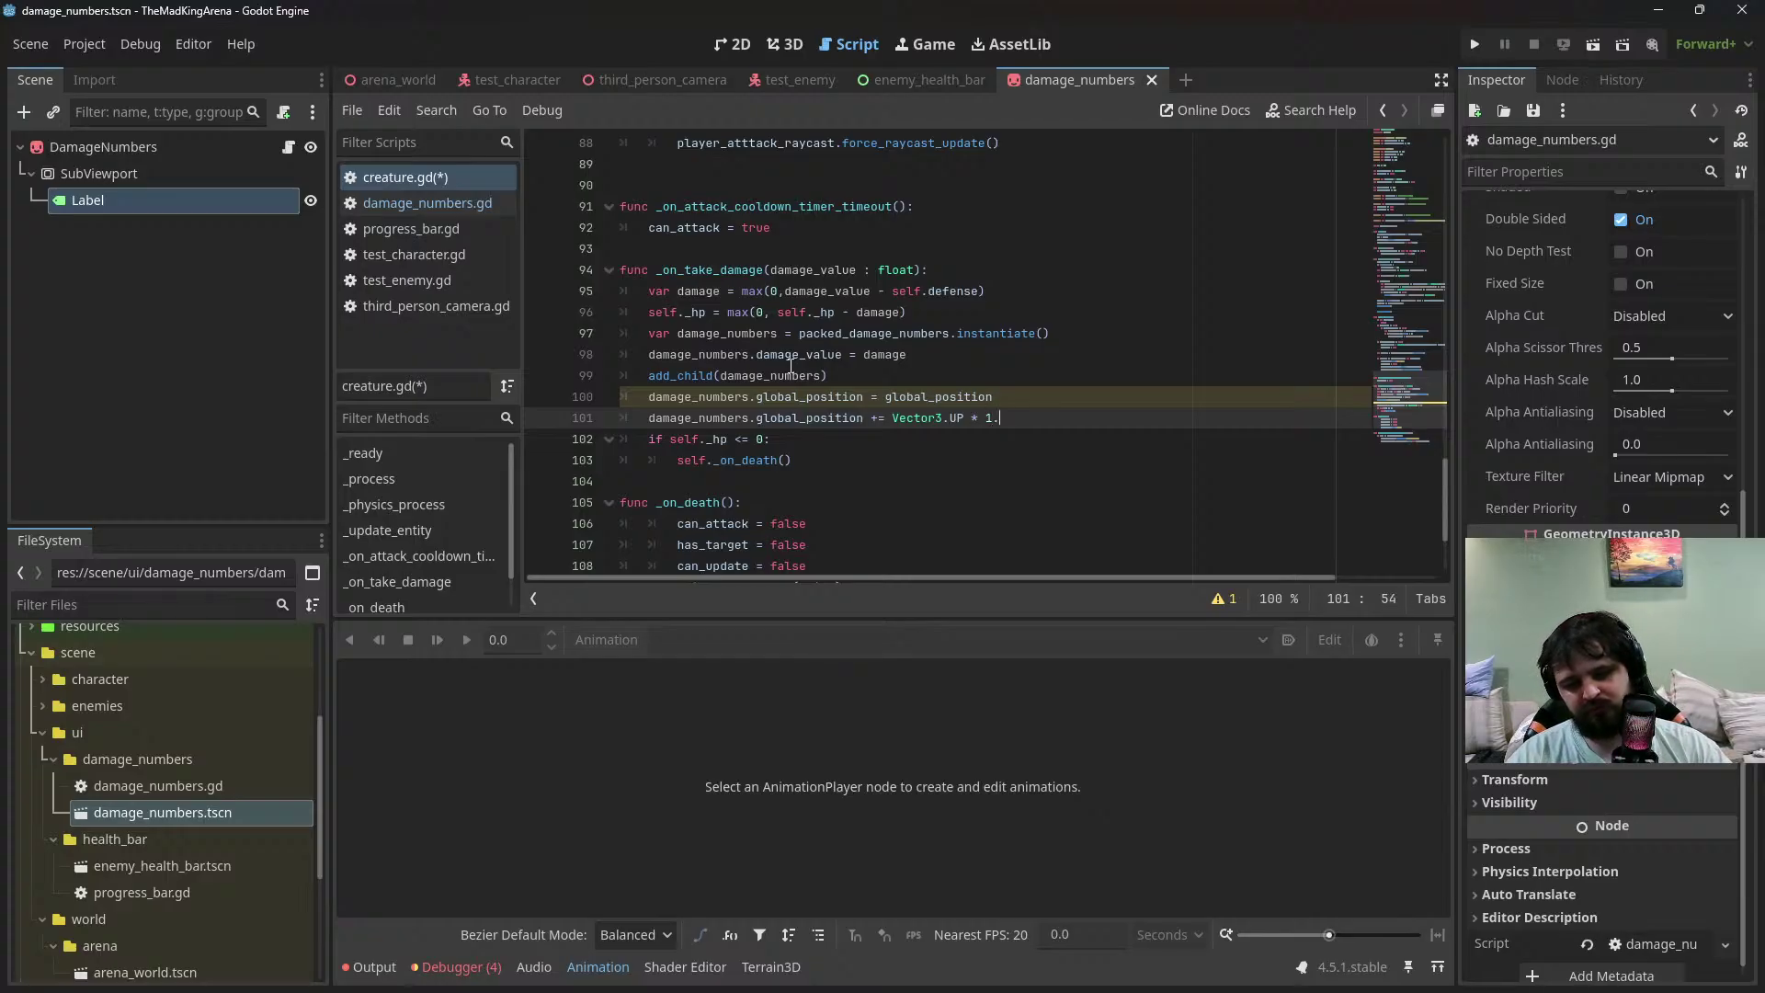
key("BackSpace")
key("BackSpace")
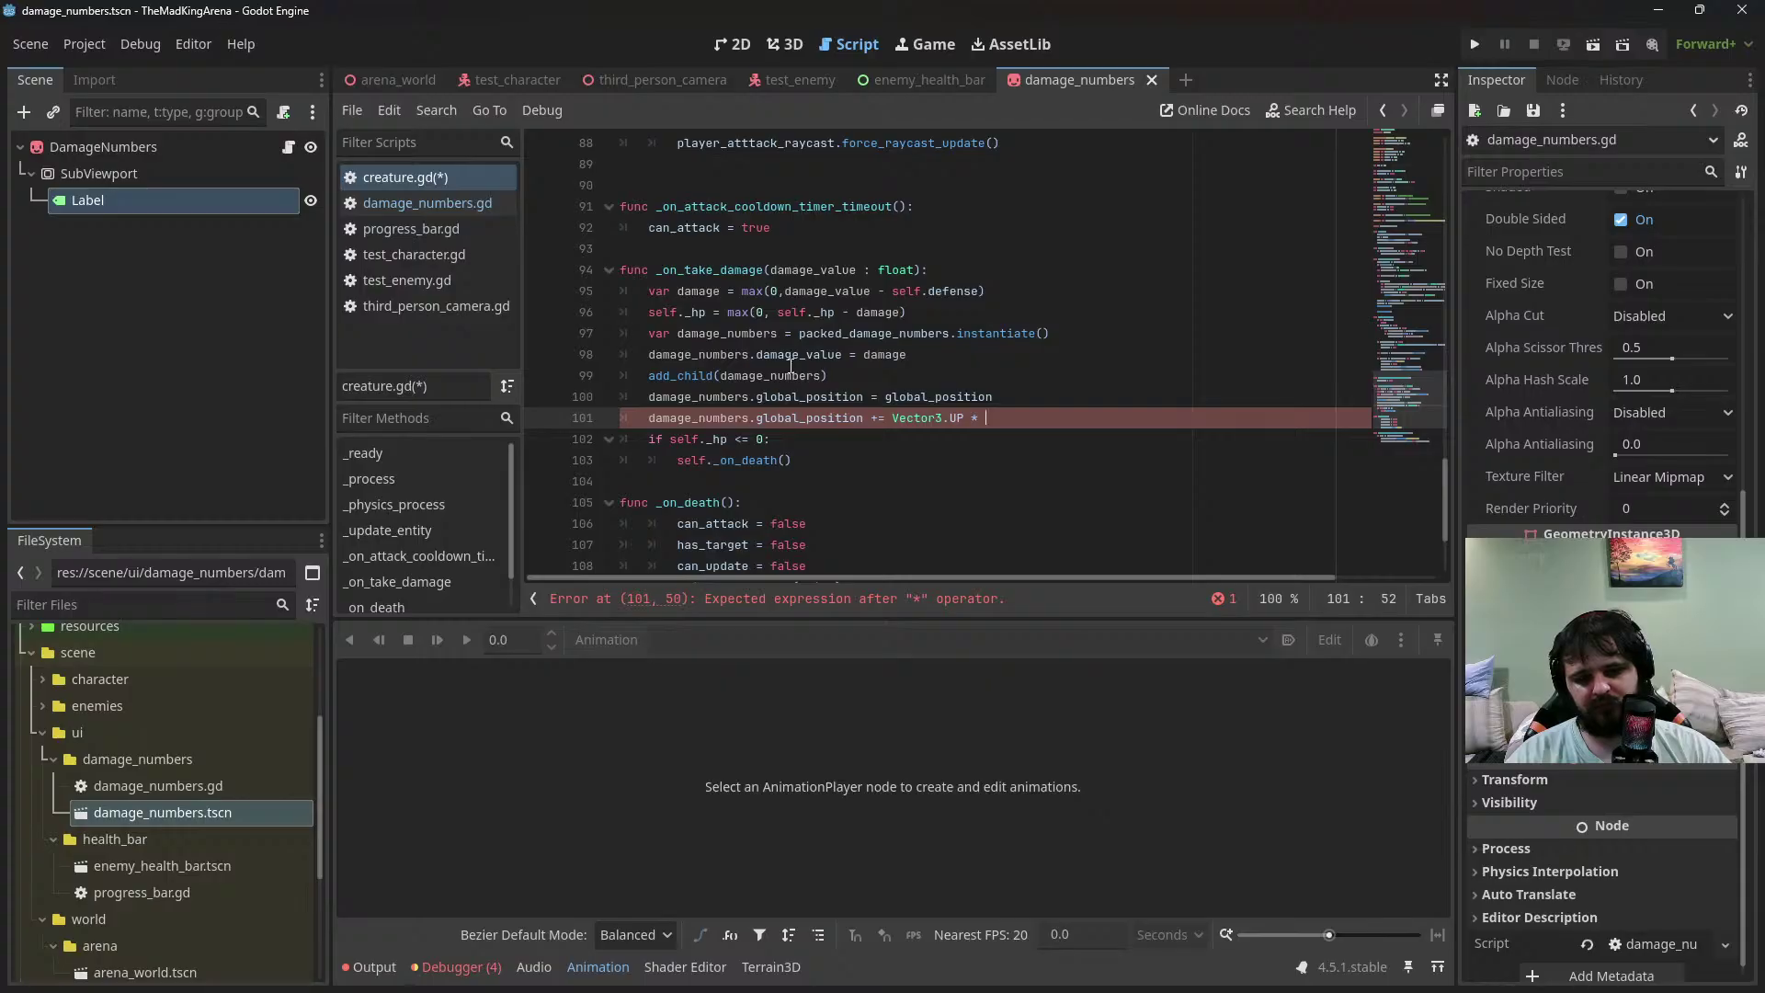
type(".")
key("BackSpace")
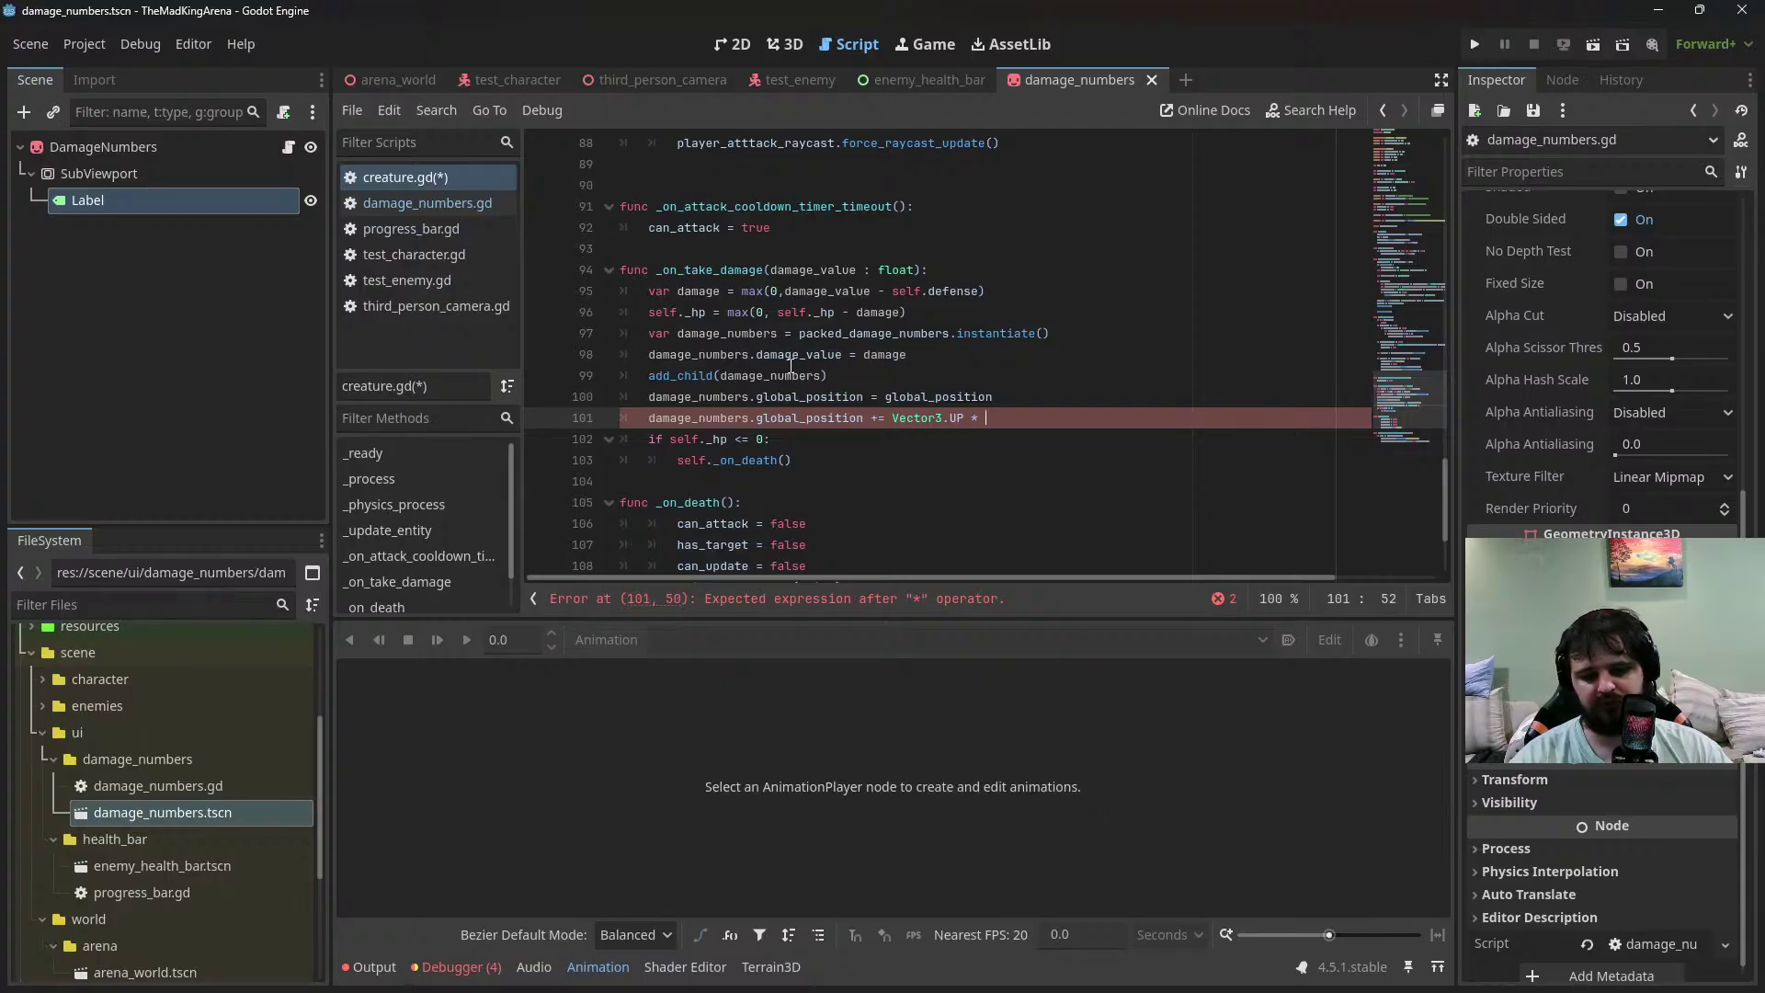
type("1.4")
key("ctrl+s")
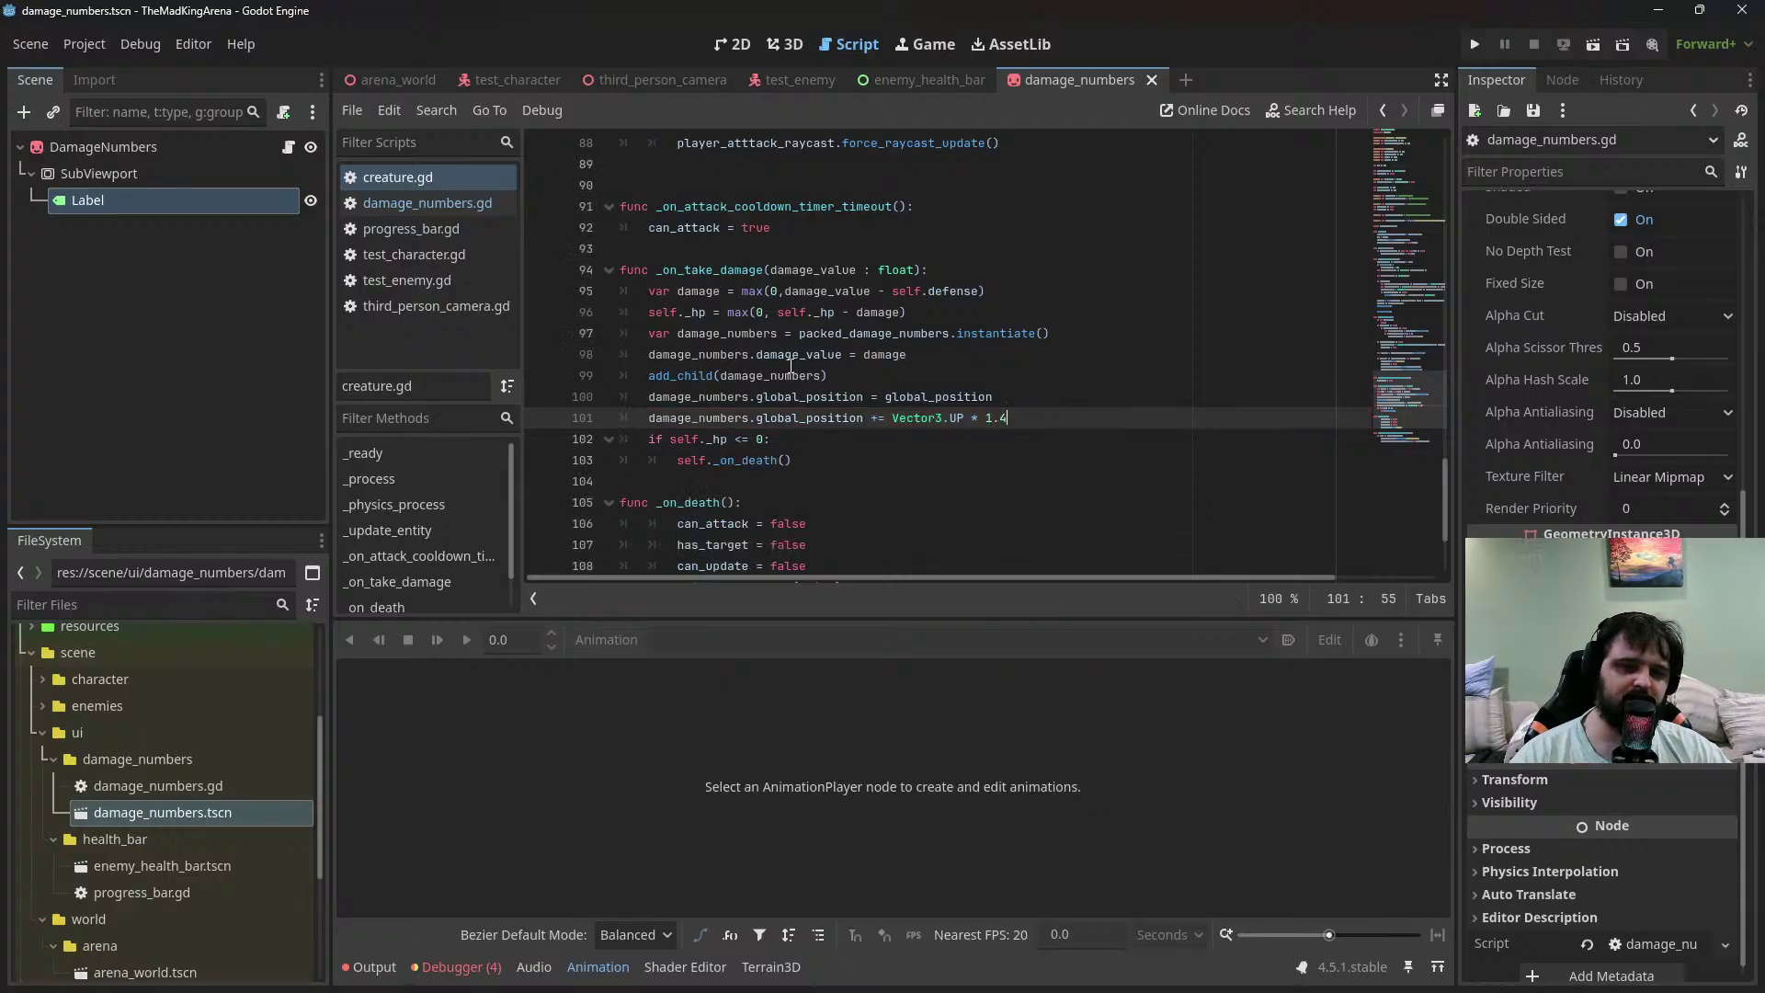
Insert an empty line between the Vector3.UP offset and the self._hp check in _on_take_damage, and save creature.gd
key("Return")
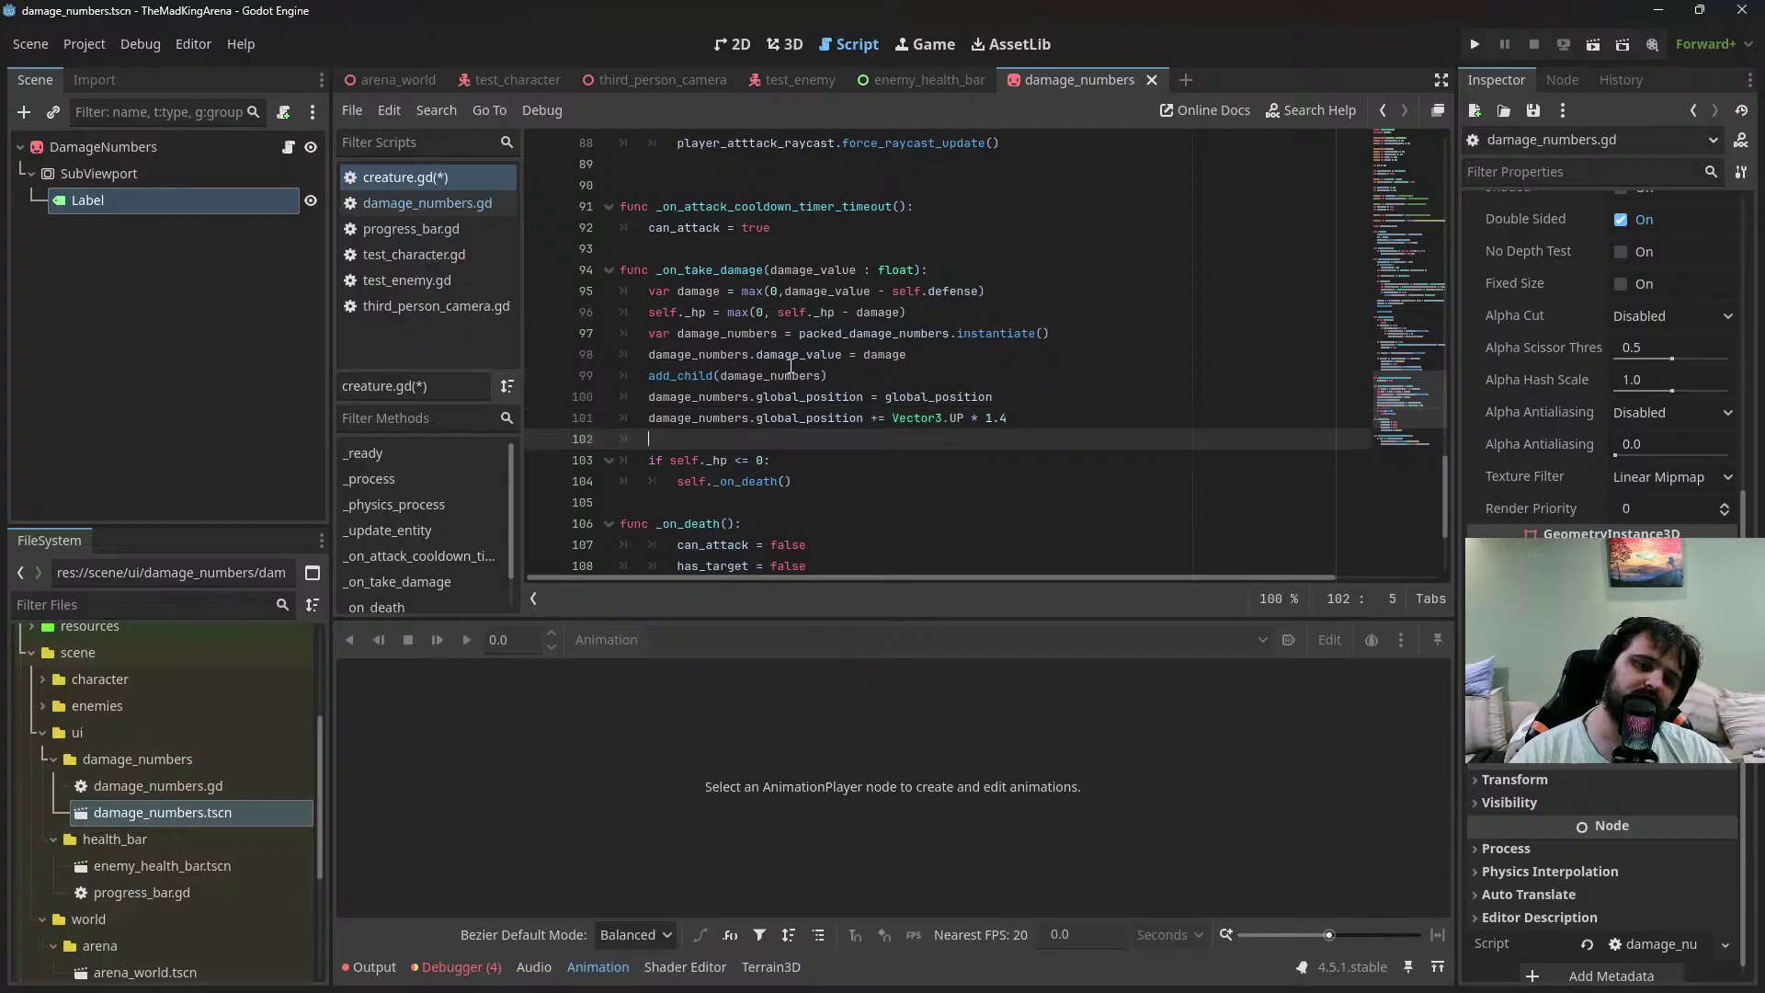
key("Up")
key("End")
key("Left")
key("Left")
key("Left")
key("Left")
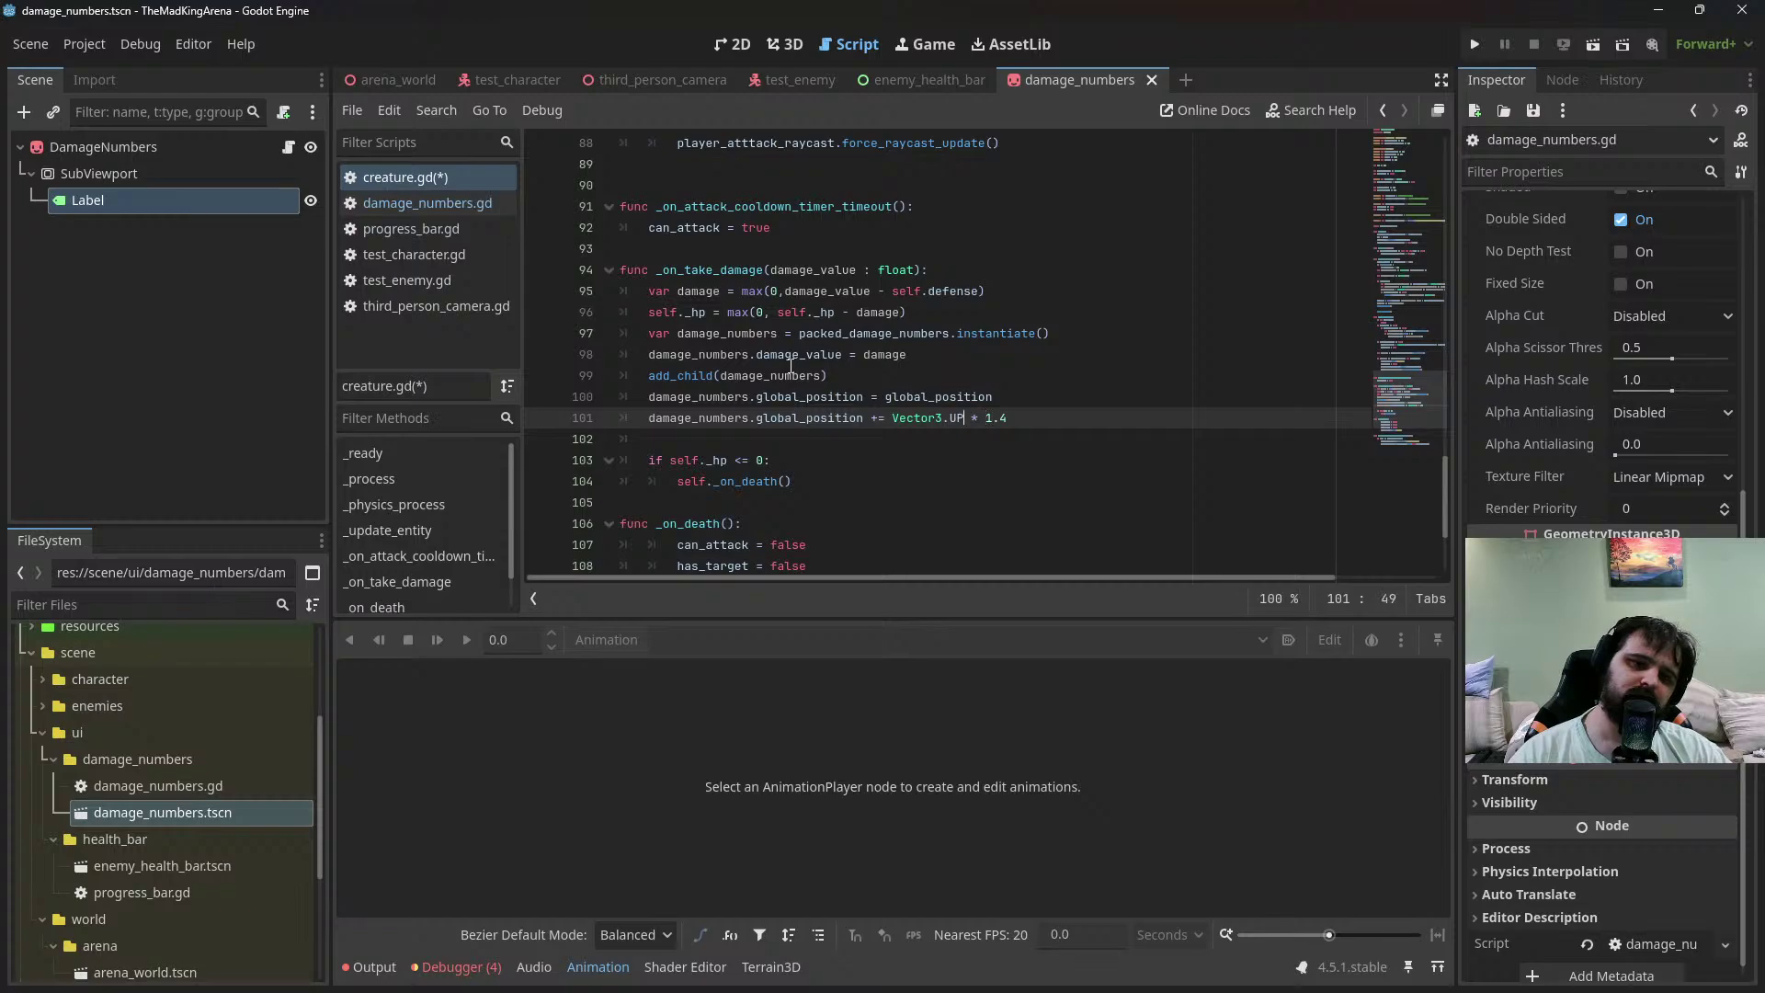
key("Down")
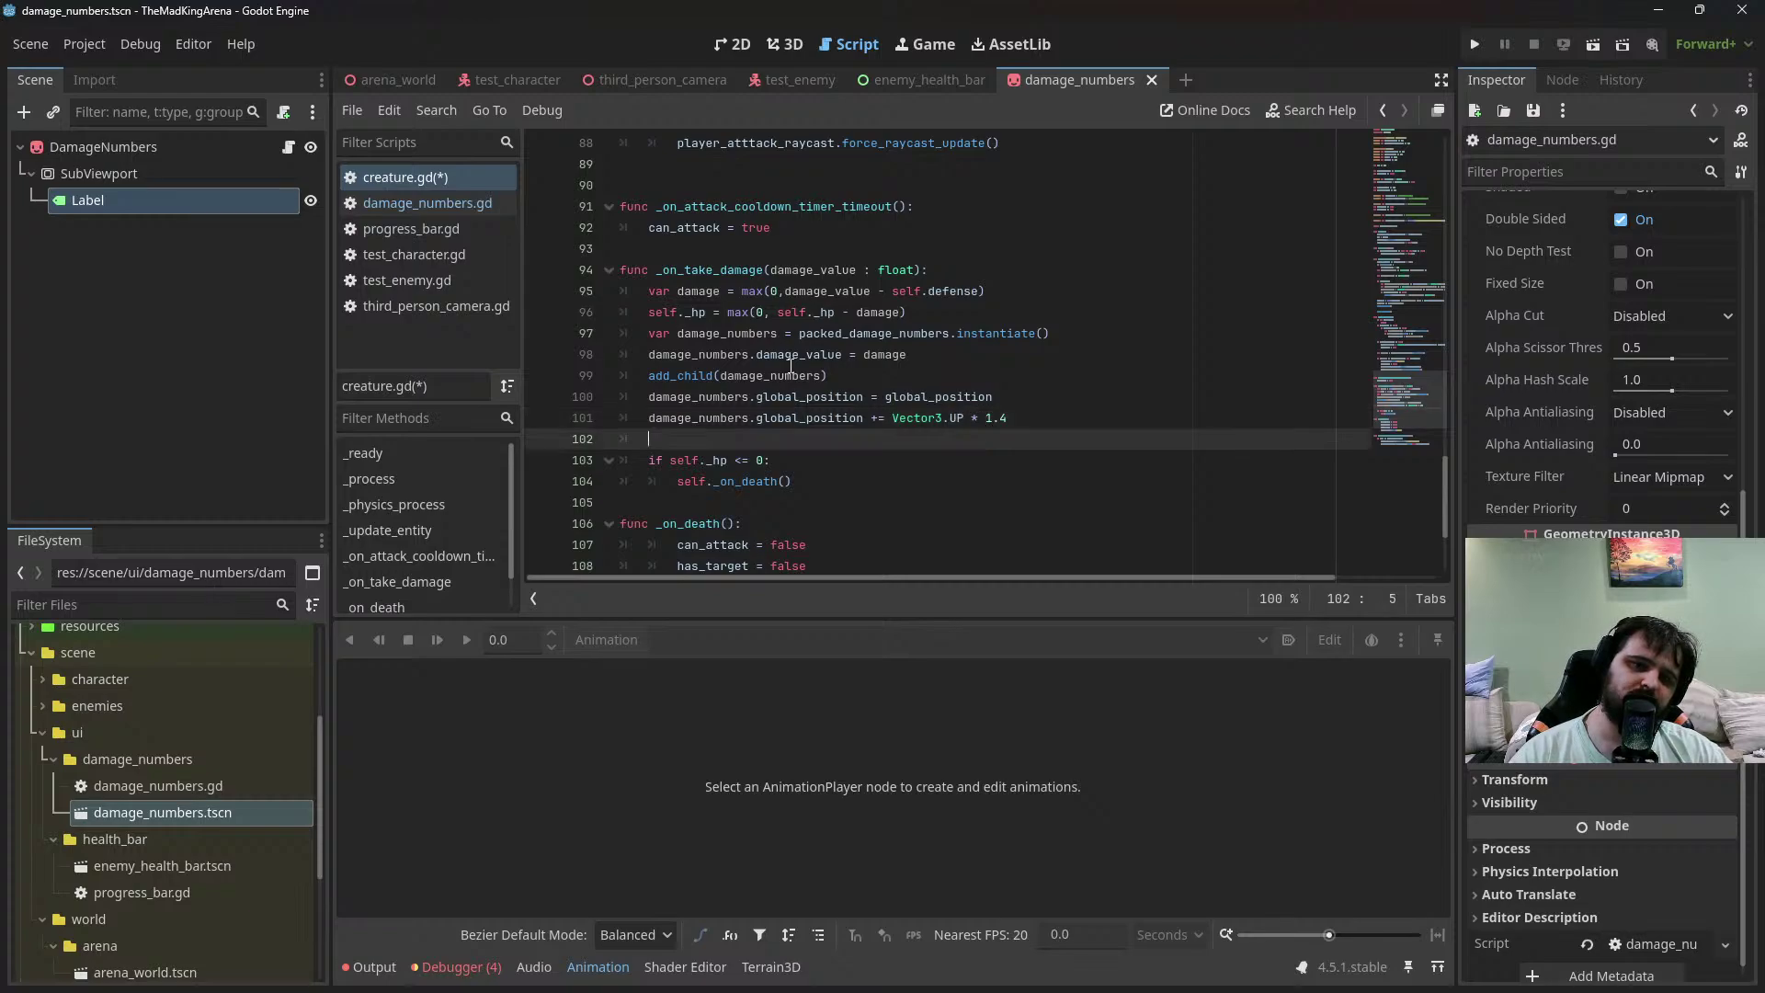
key("ctrl+s")
key("shift+Up")
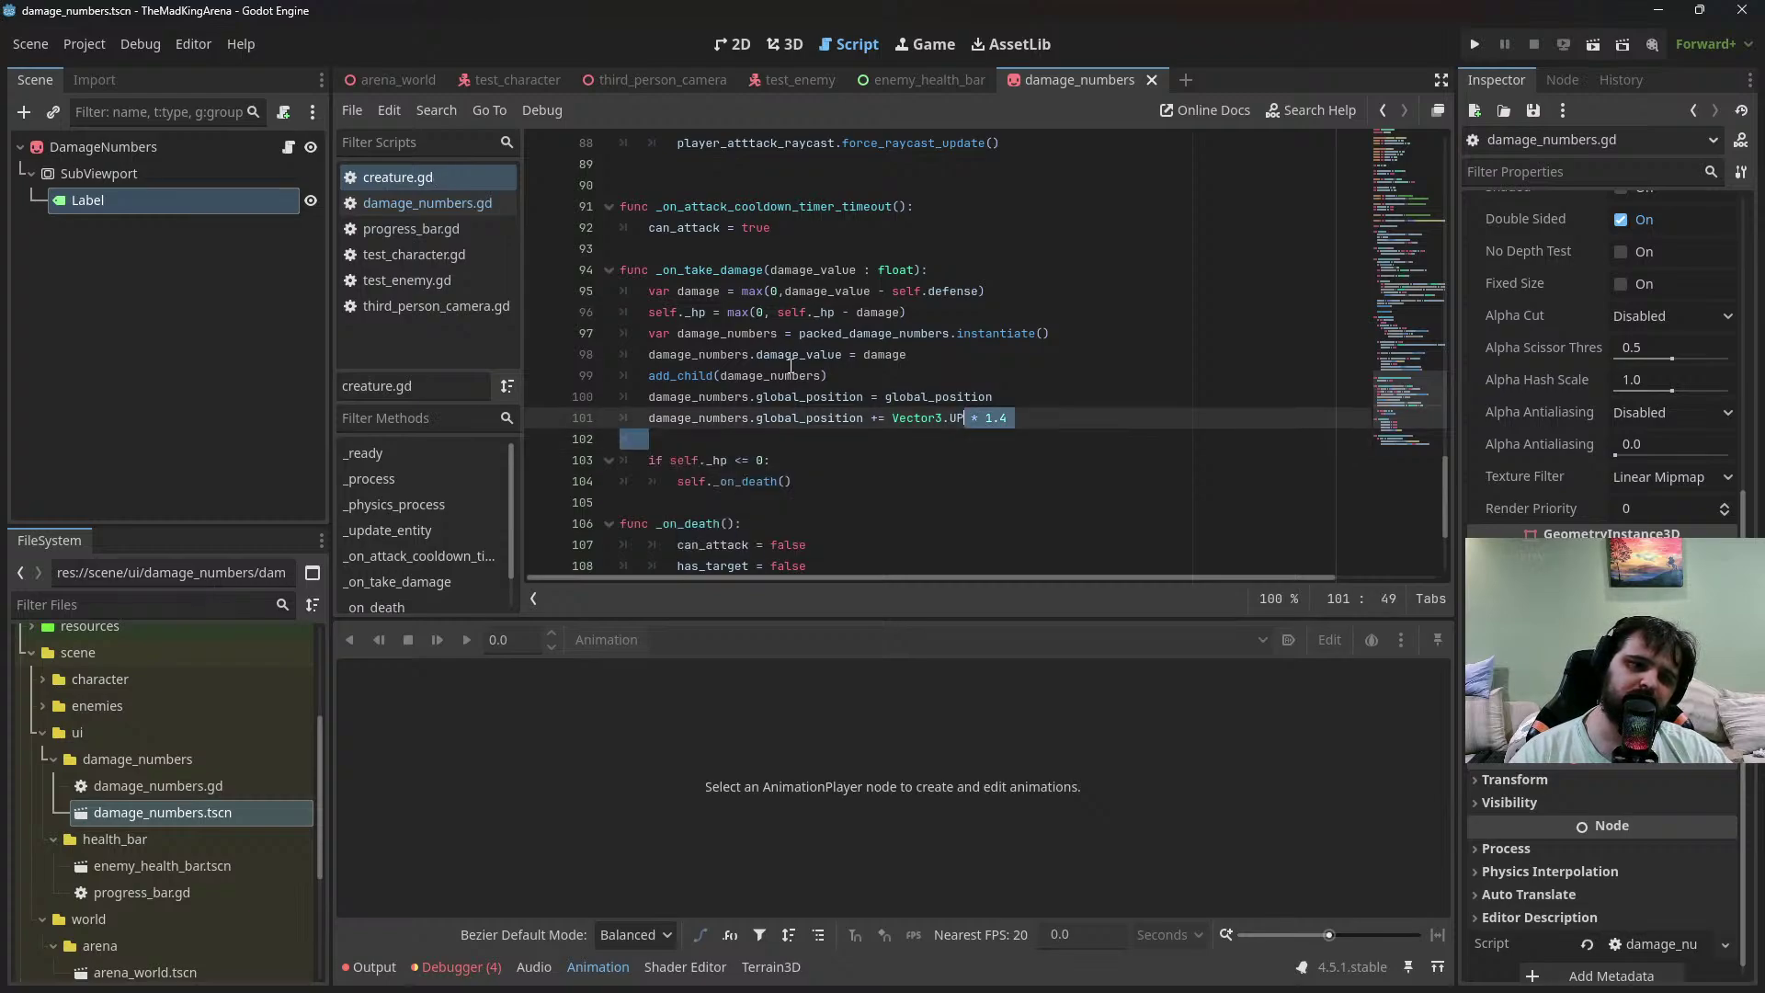
key("shift+End")
key("BackSpace")
key("Return")
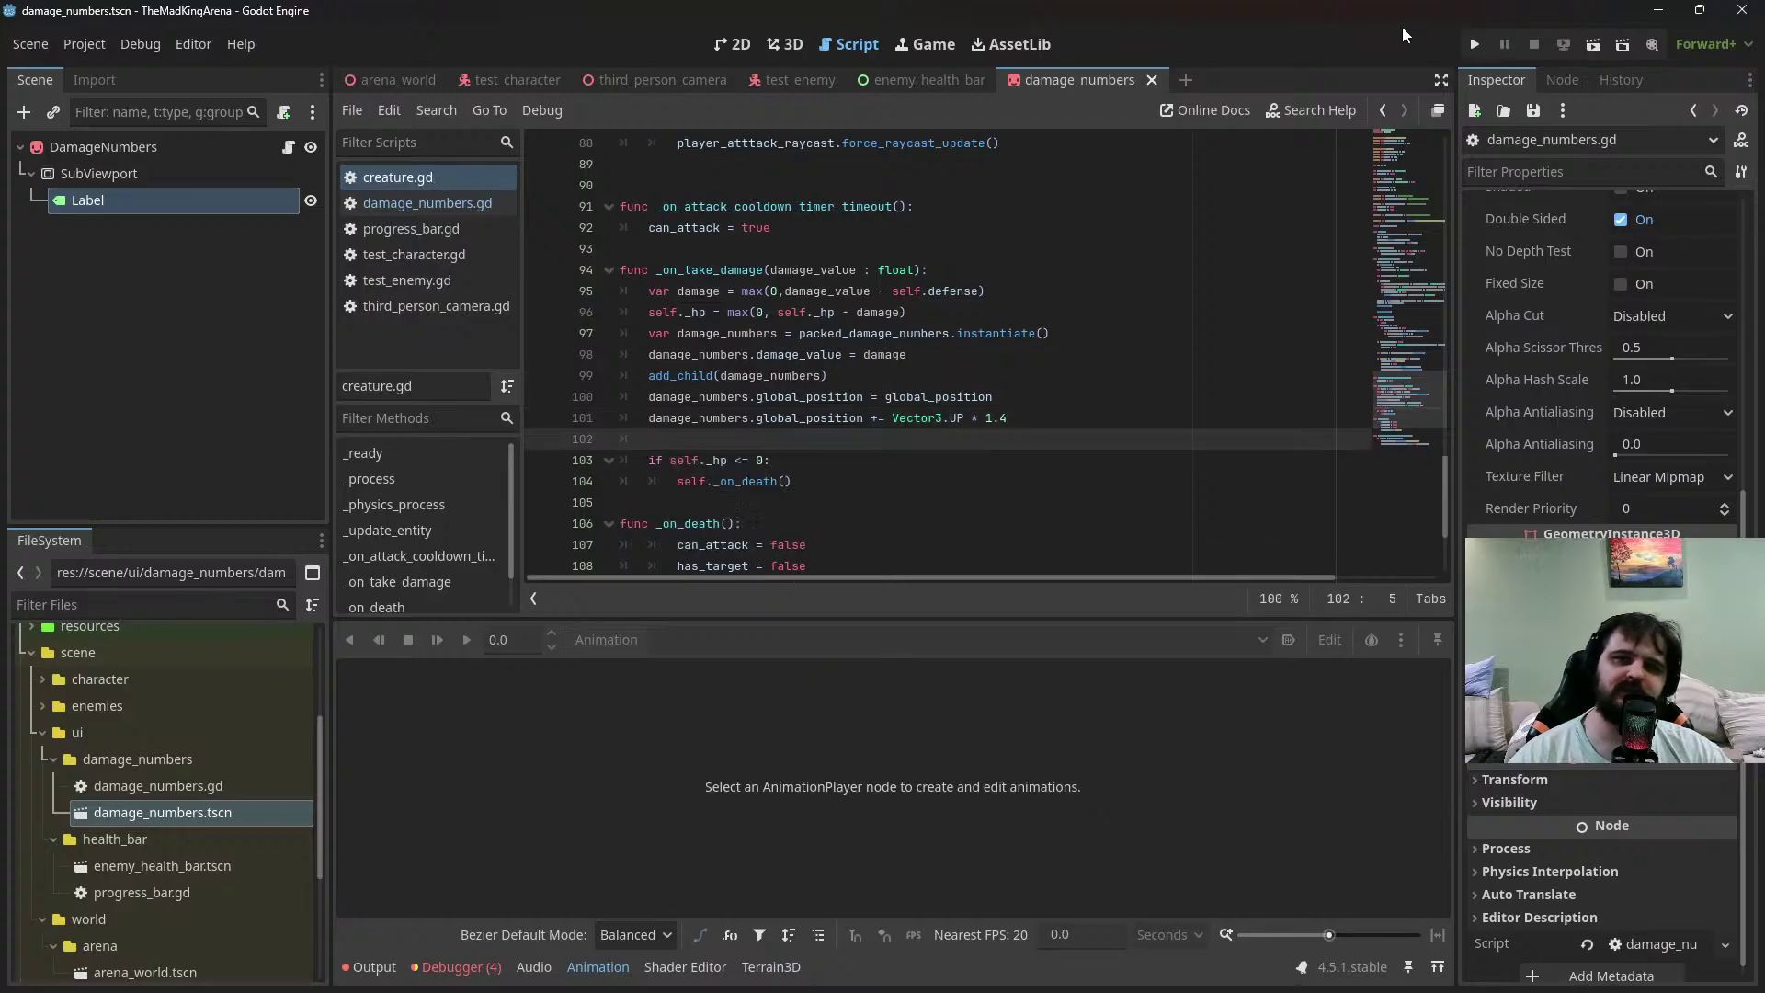
Run the damage_numbers scene, close its game window, and run the arena_world scene instead
left_click(1594, 44)
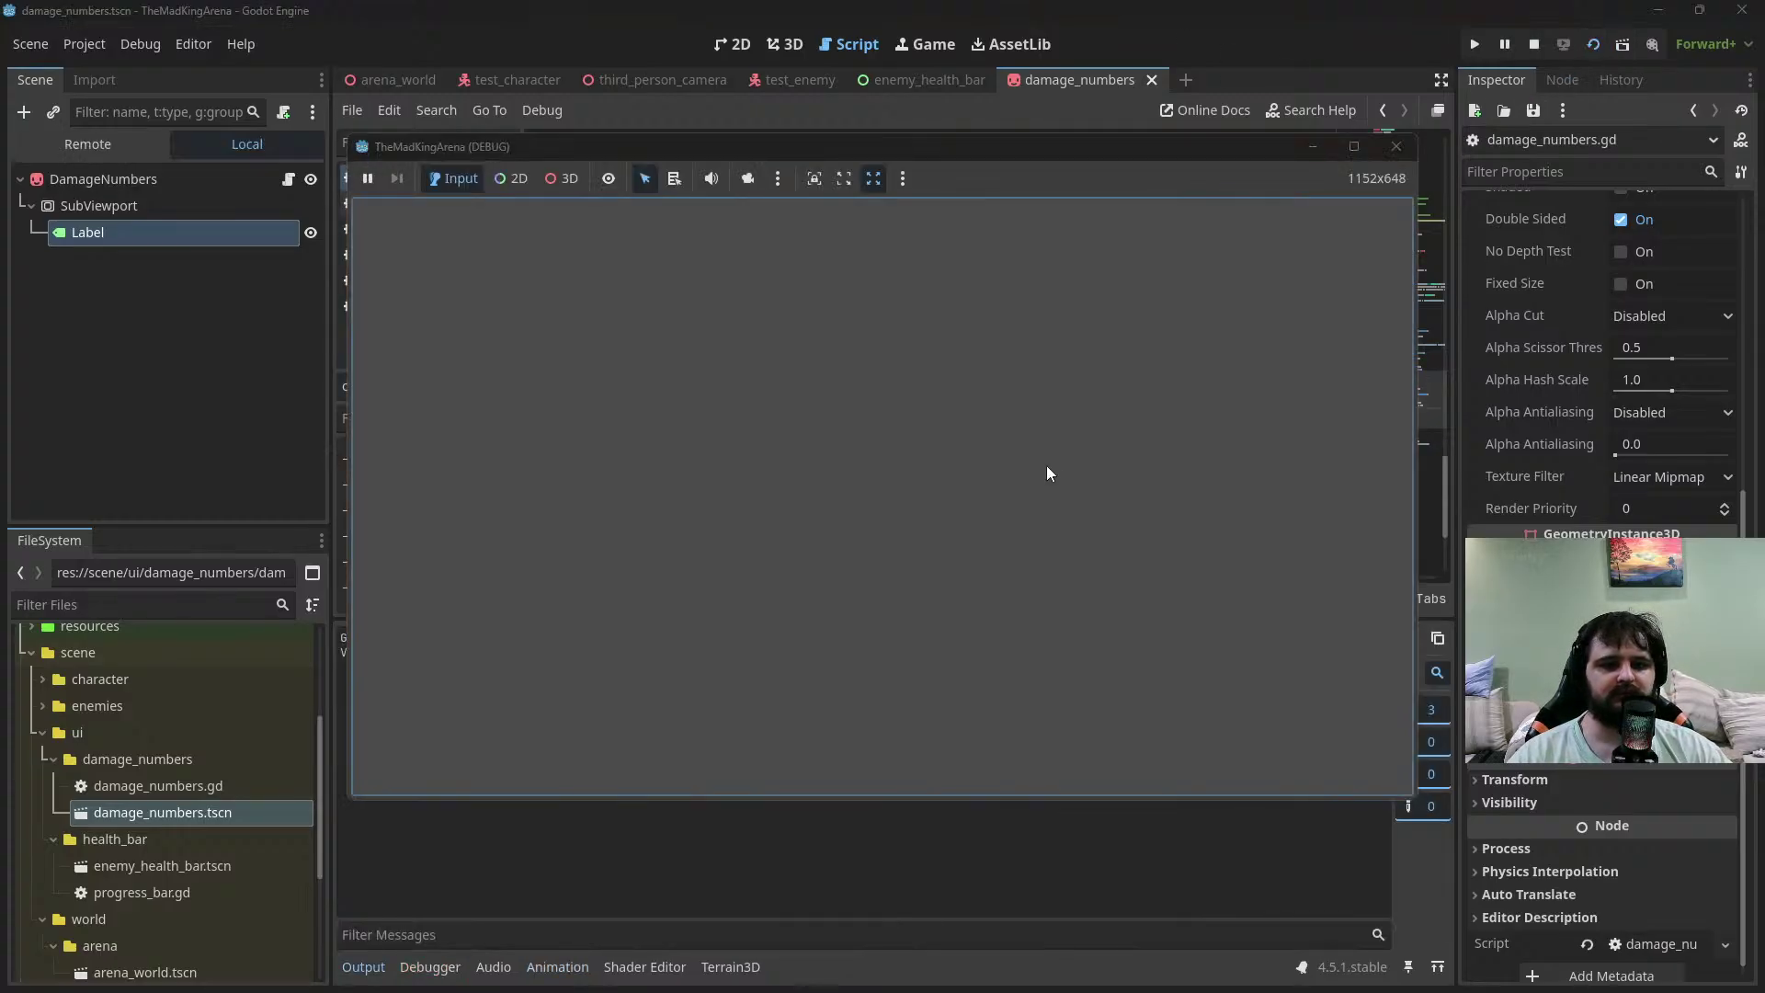
left_click(1396, 146)
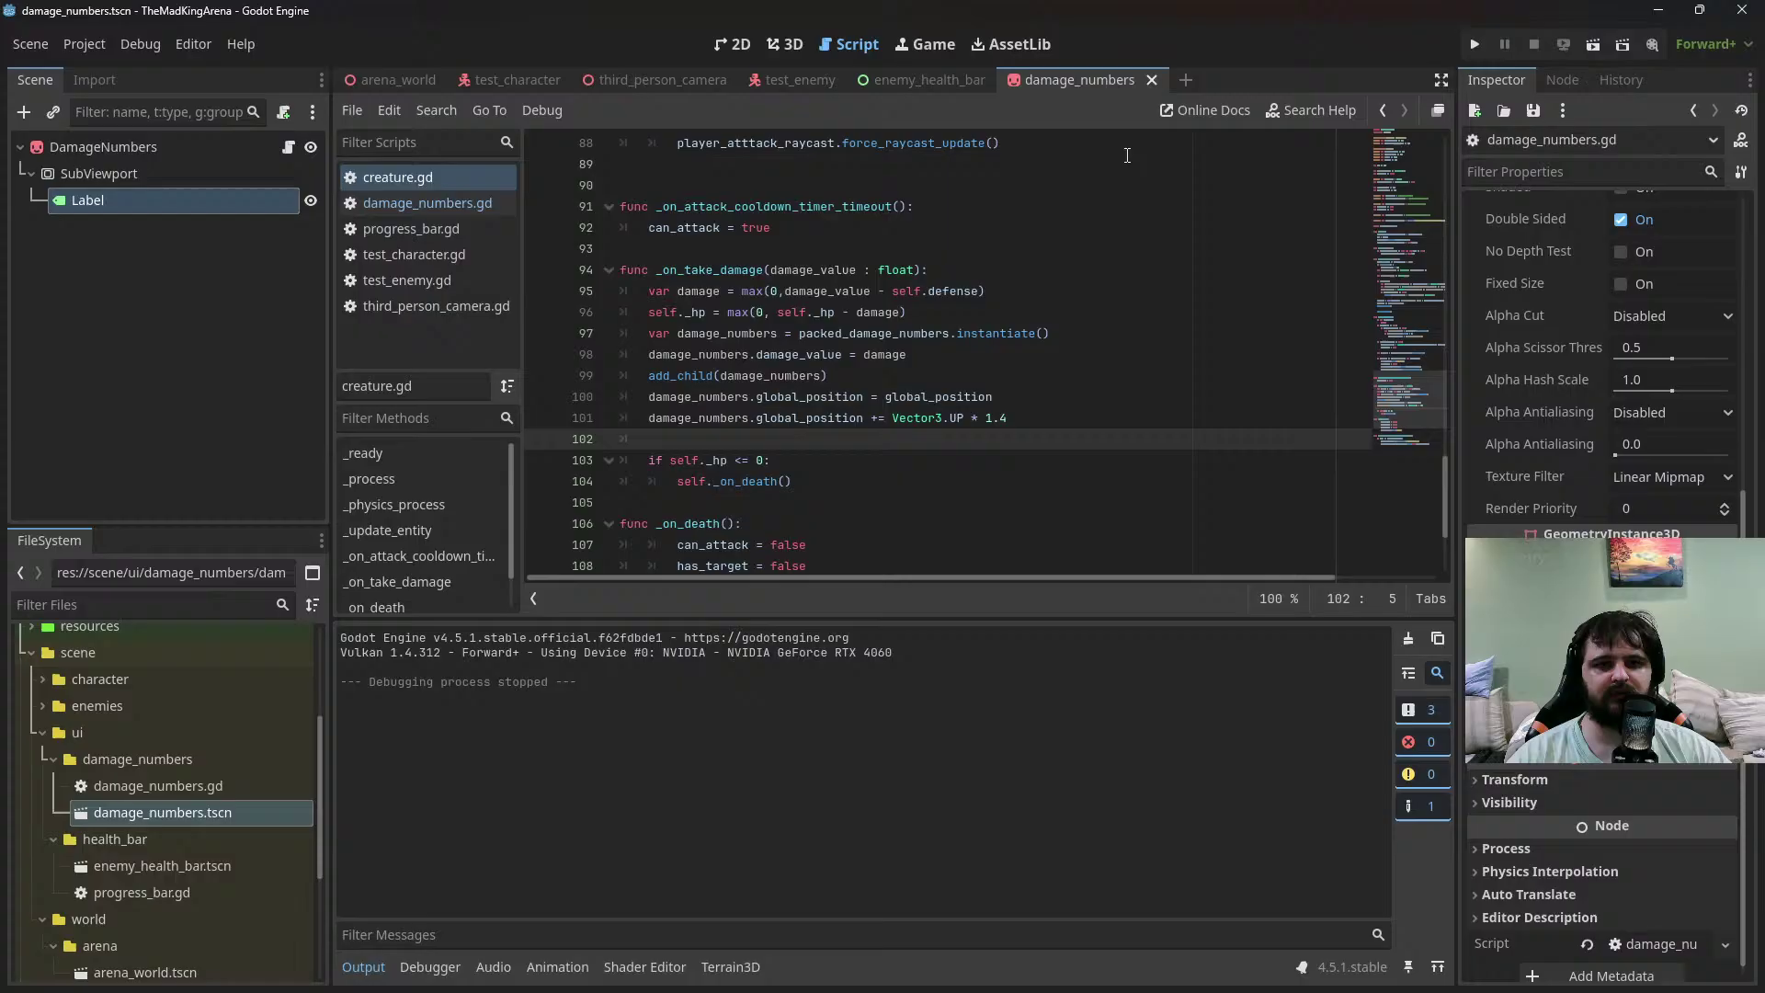
left_click(390, 80)
left_click(1593, 45)
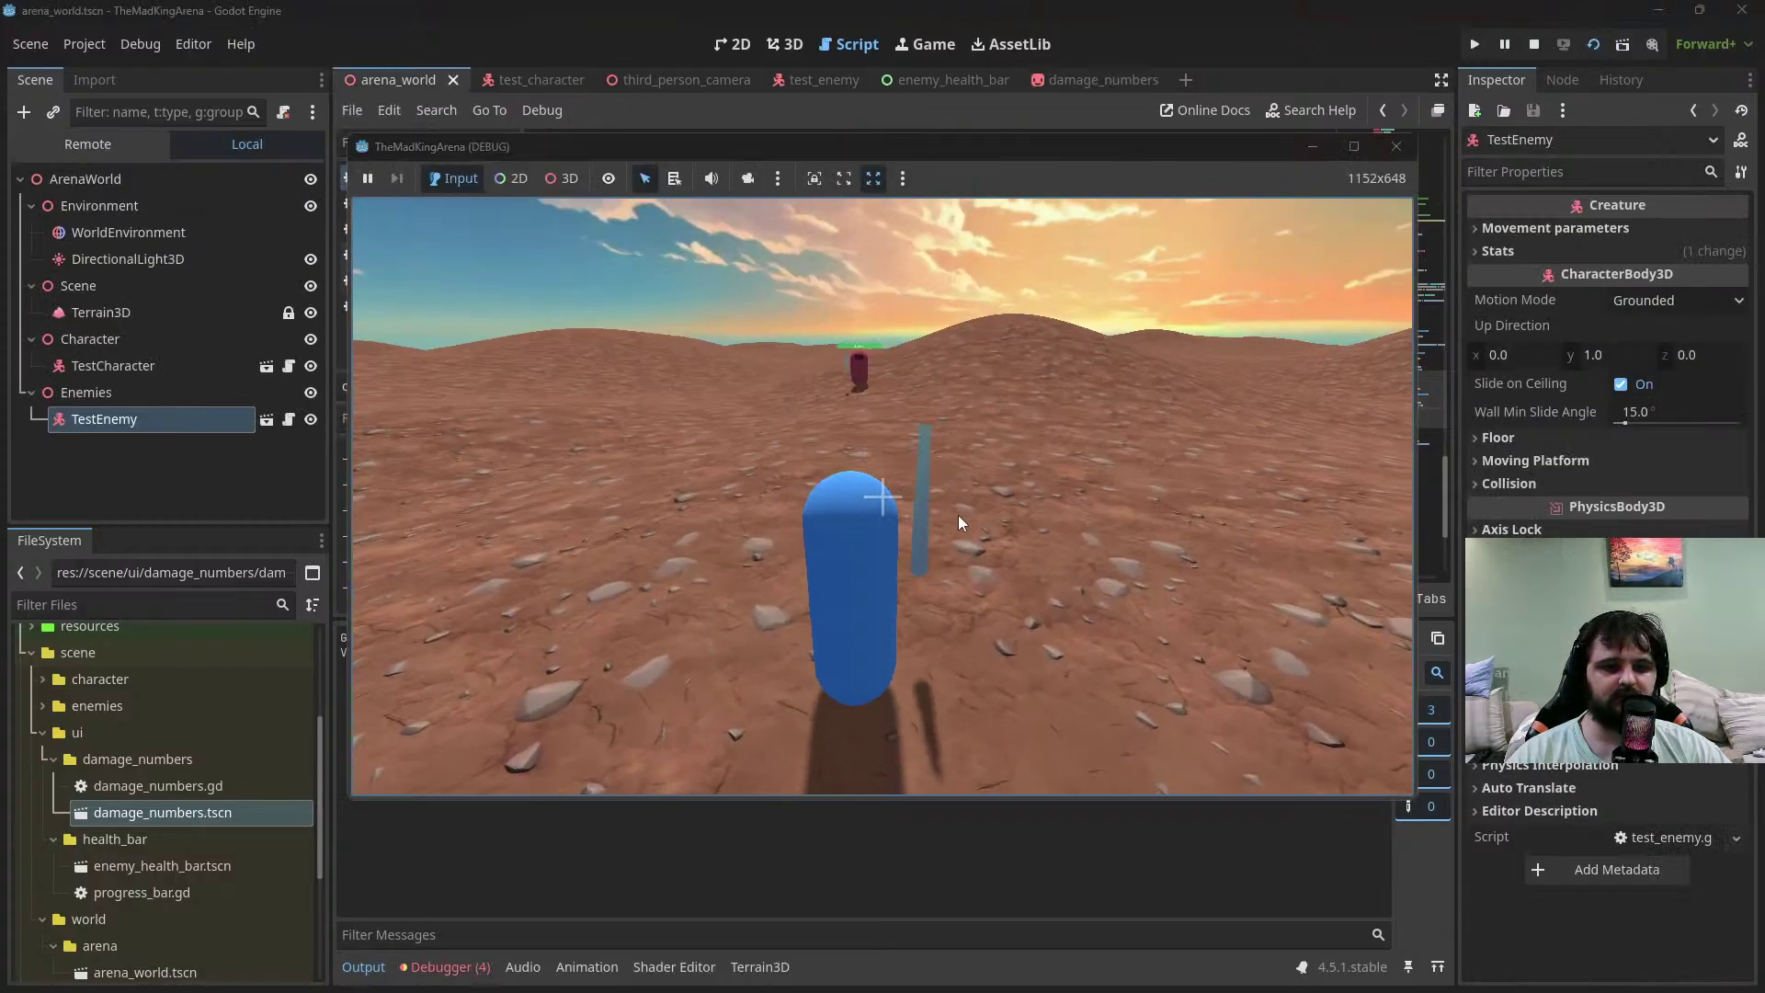
Walk the character up to the enemy in the running game and attack it to test the damage numbers
key("w")
left_click(946, 516)
key("s")
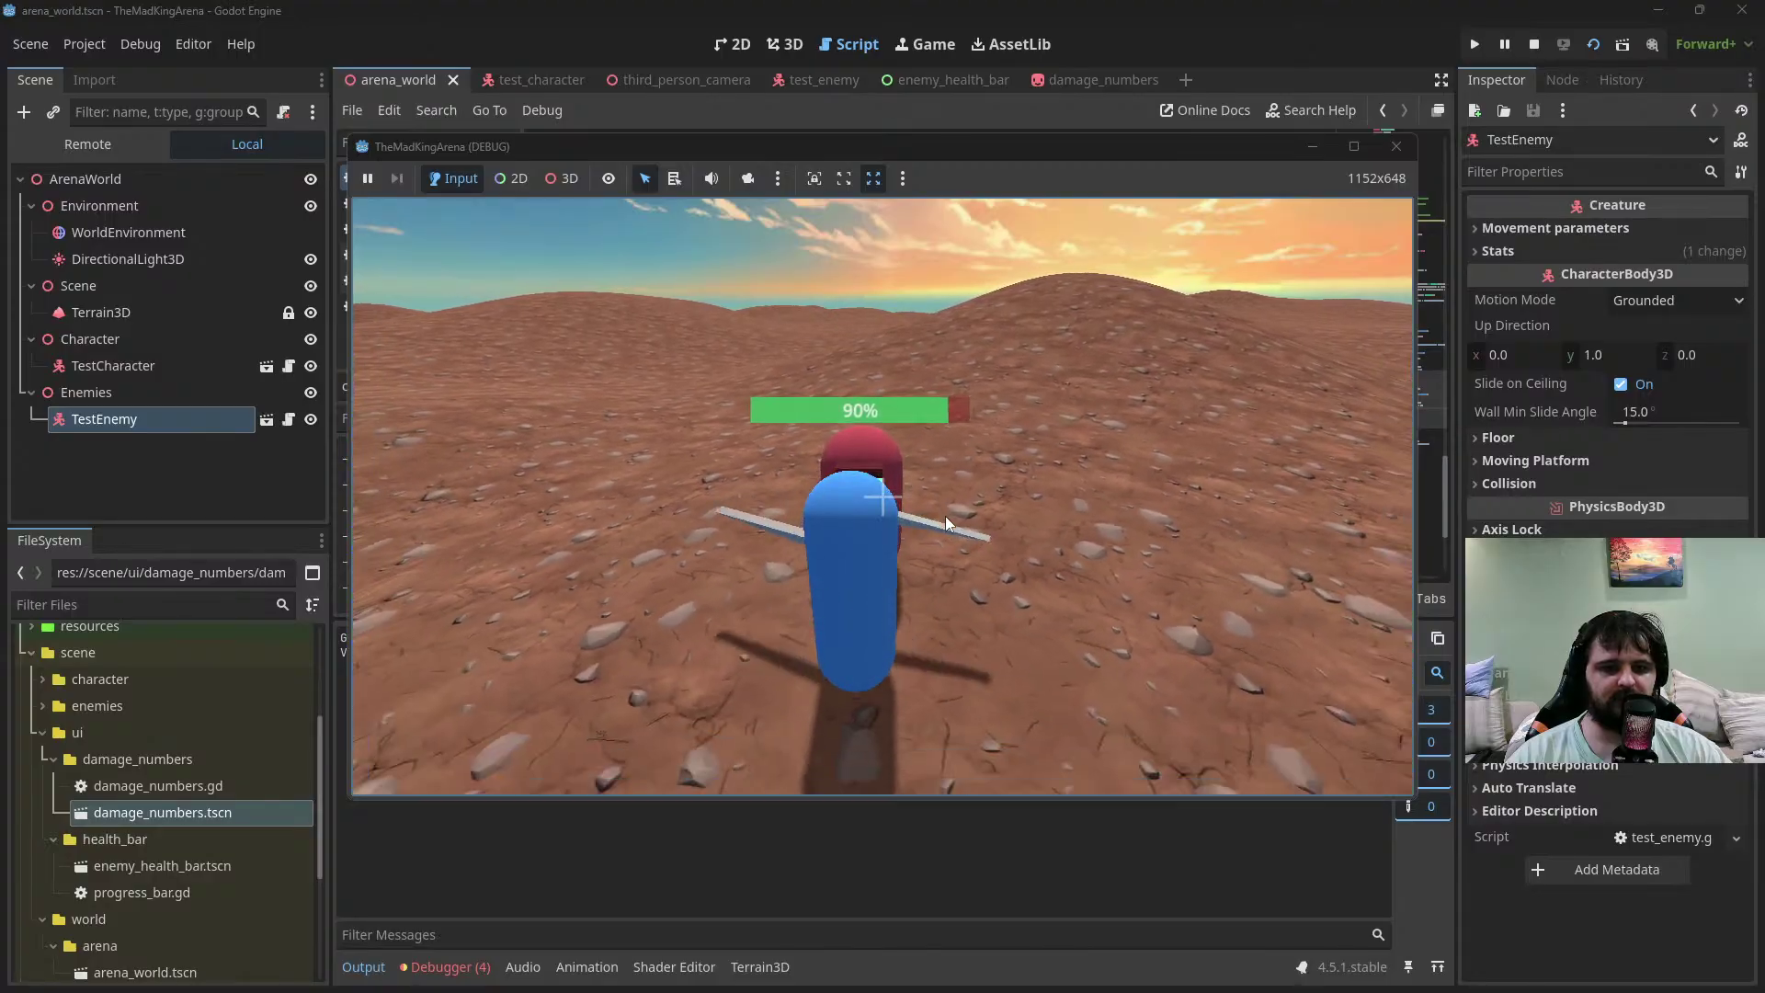
Attack the enemy repeatedly from different camera angles to check the height of the damage numbers, and stop the game
left_click(945, 517)
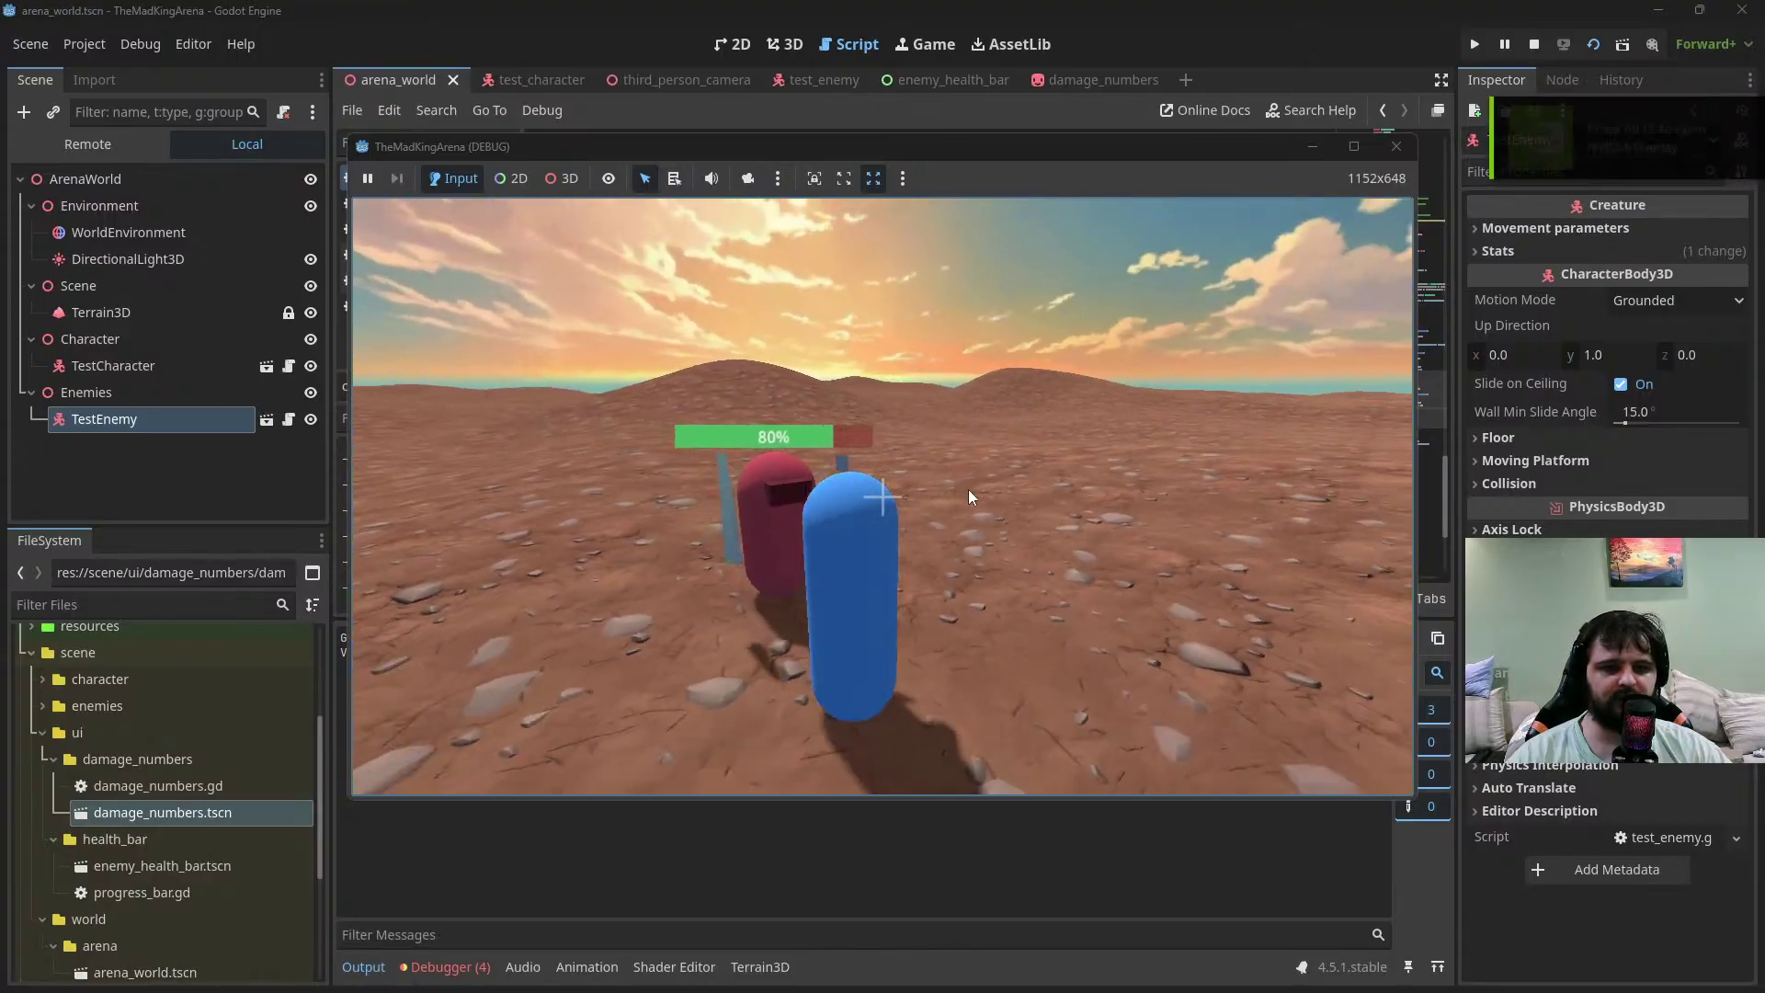
left_click(968, 489)
left_click(910, 531)
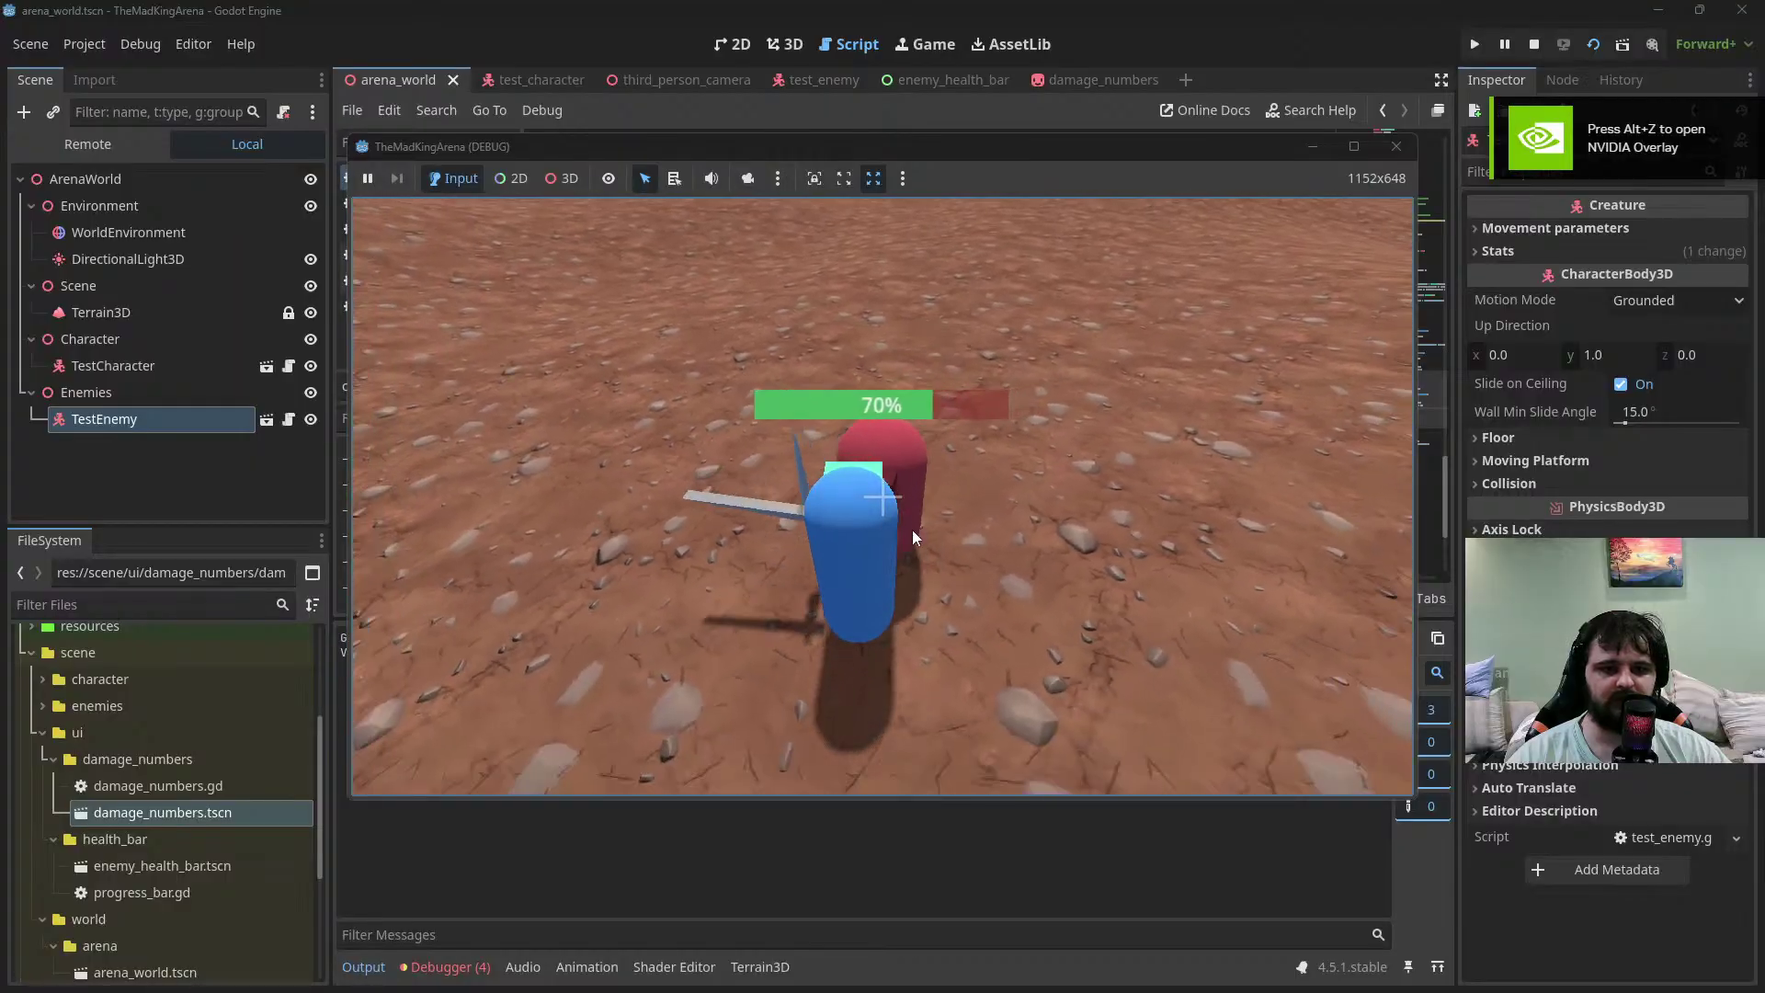
left_click(924, 518)
left_click(995, 531)
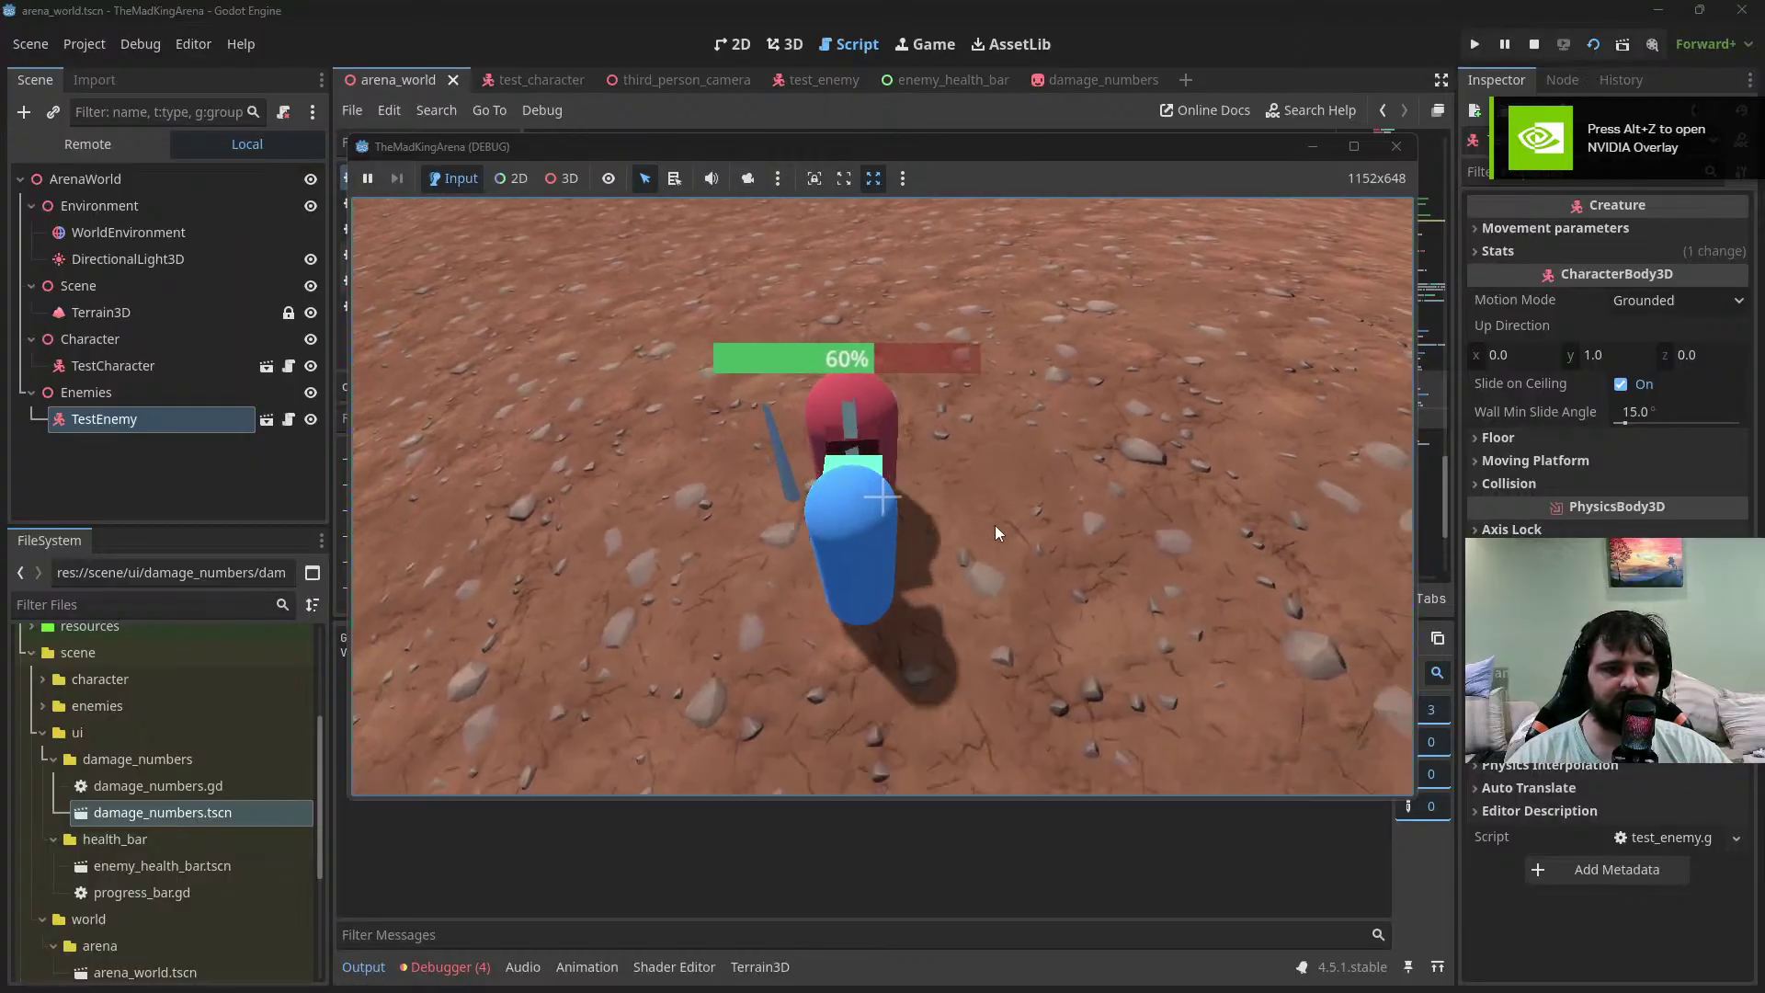
left_click(995, 532)
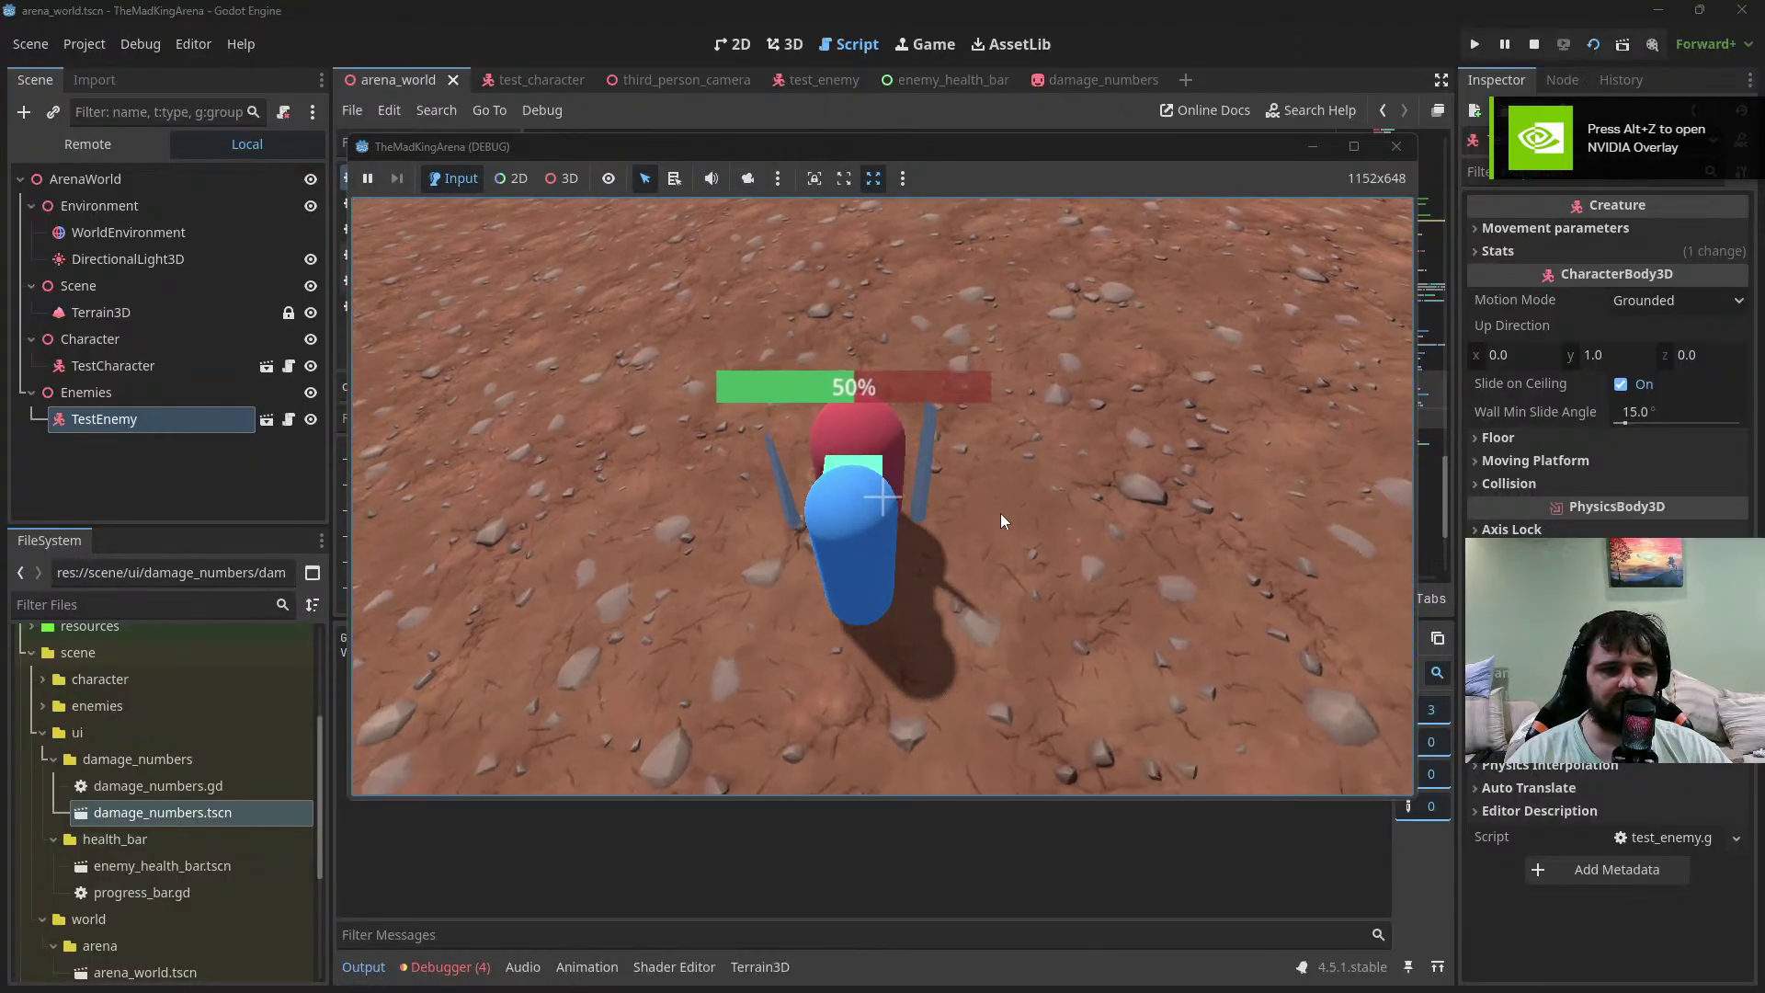
left_click(1007, 512)
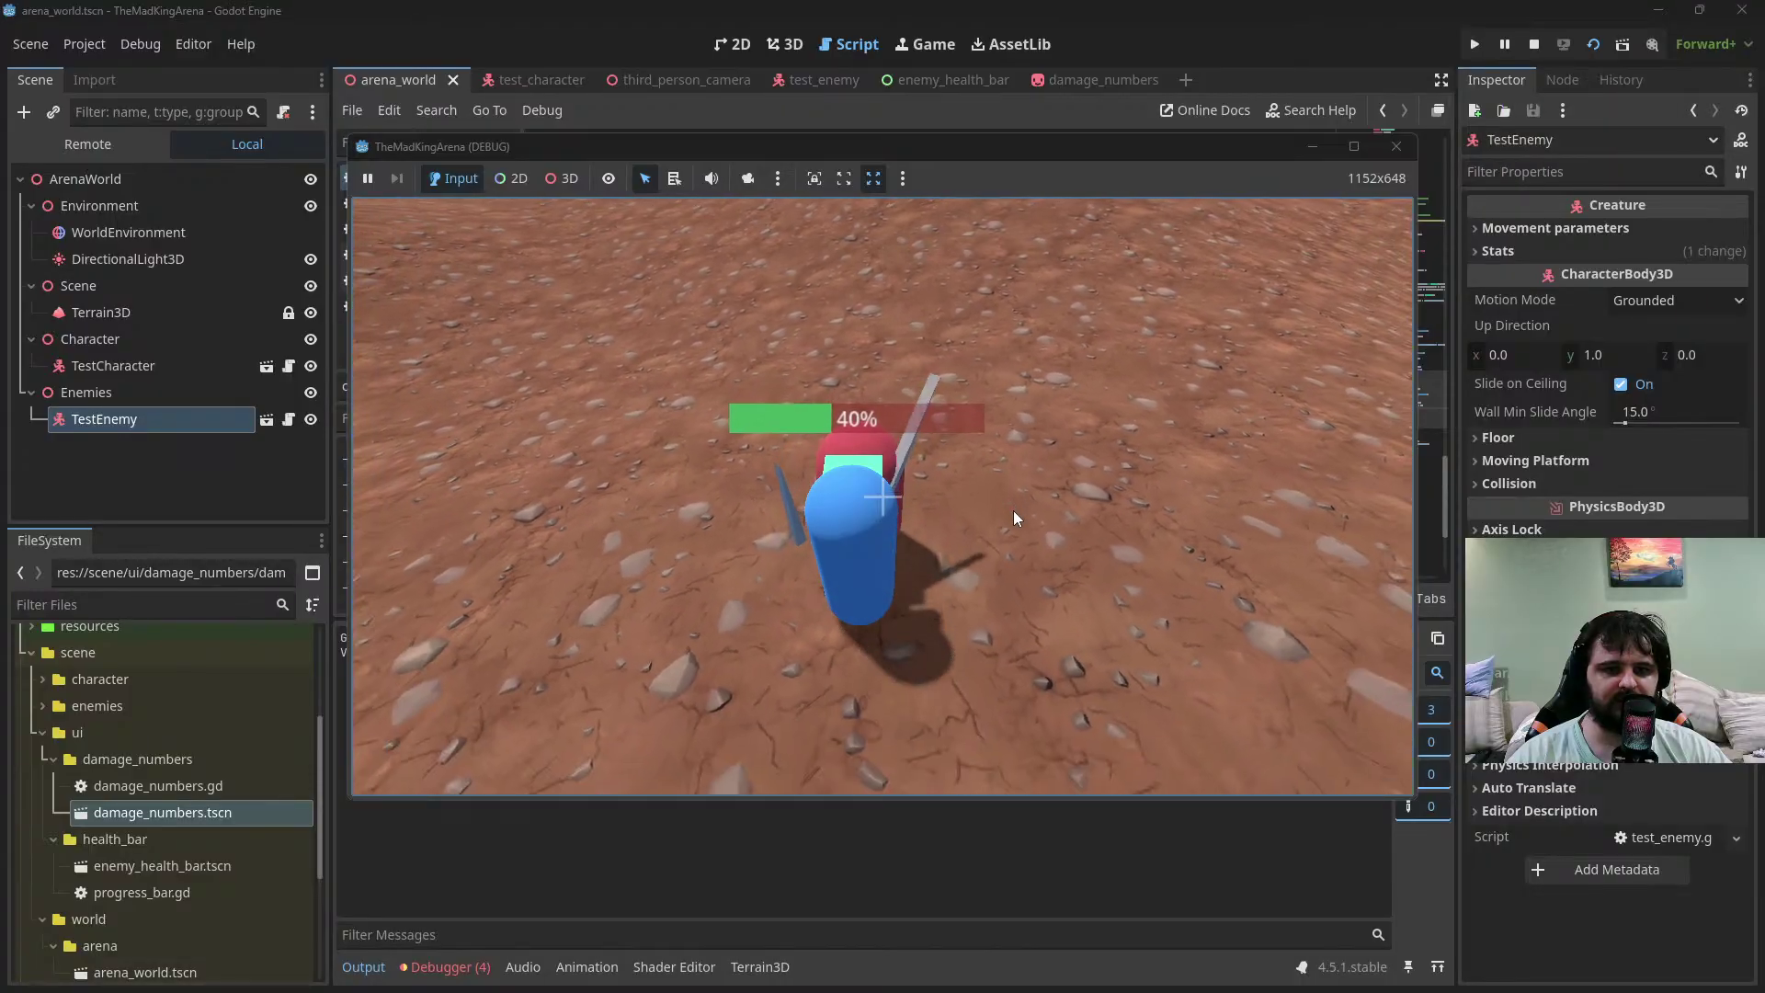
left_click(1533, 44)
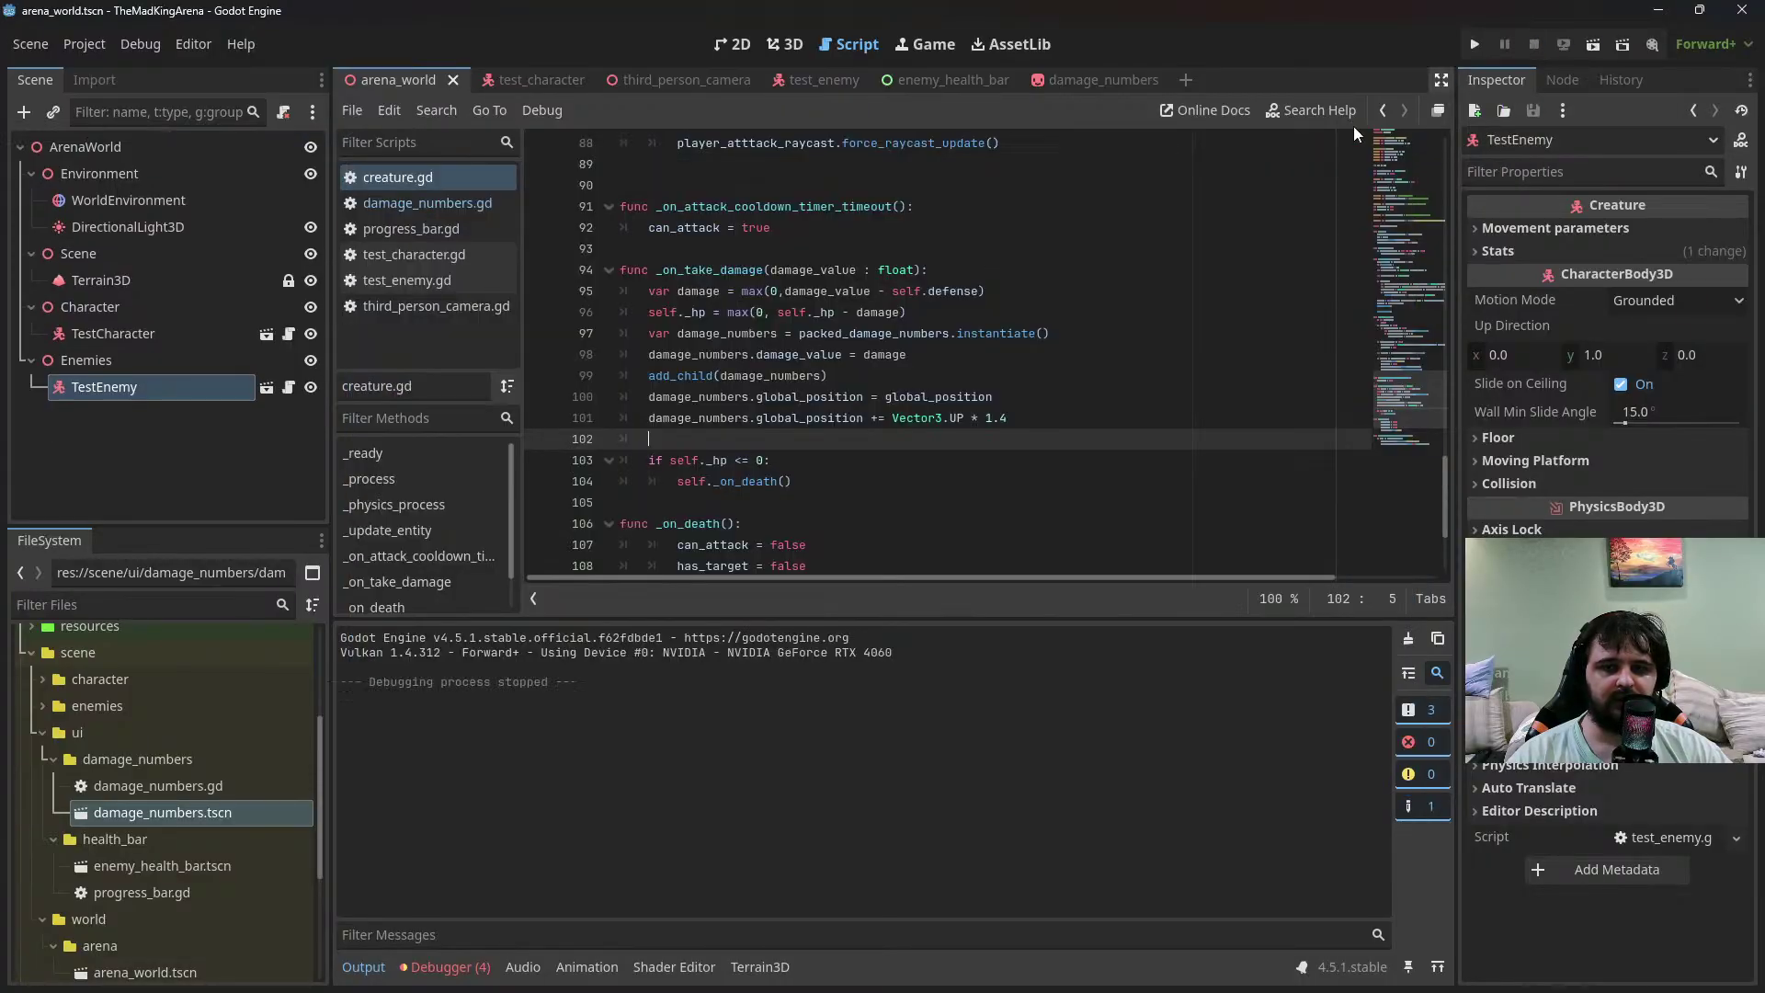
Set the Vector3.UP multiplier for damage_numbers.global_position in _on_take_damage to 1.6 and run the arena_world scene
double_click(1002, 419)
type("6")
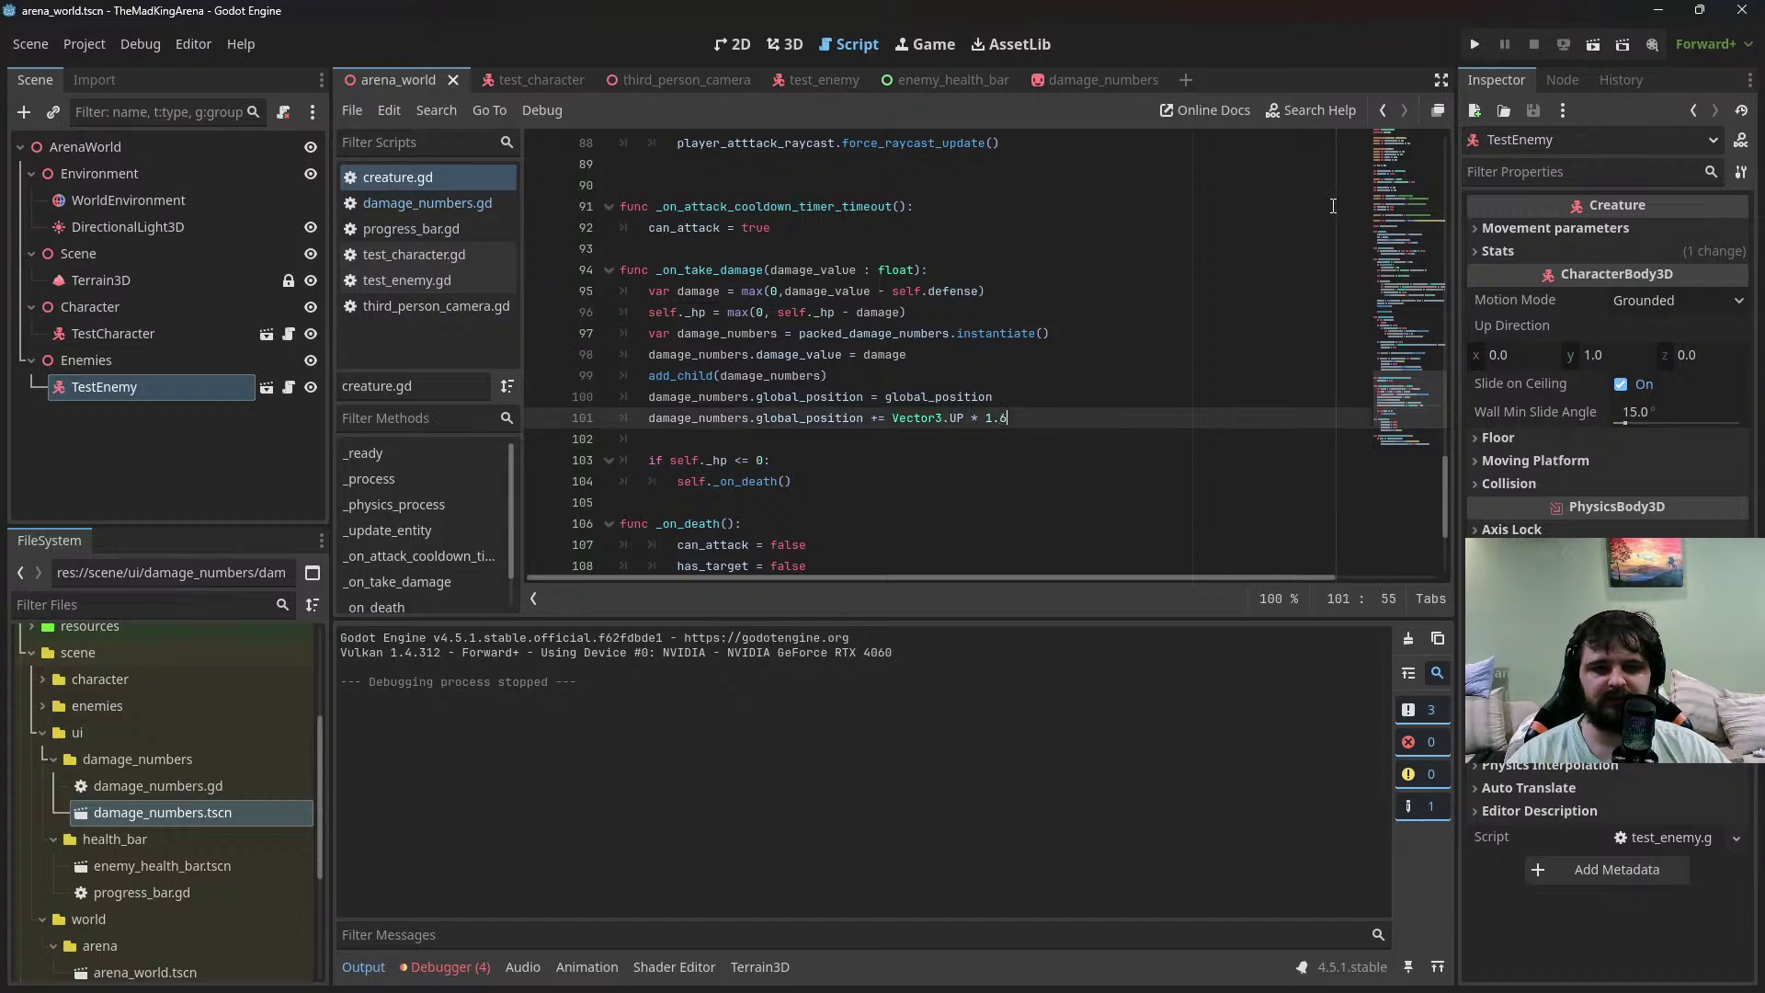
left_click(1592, 46)
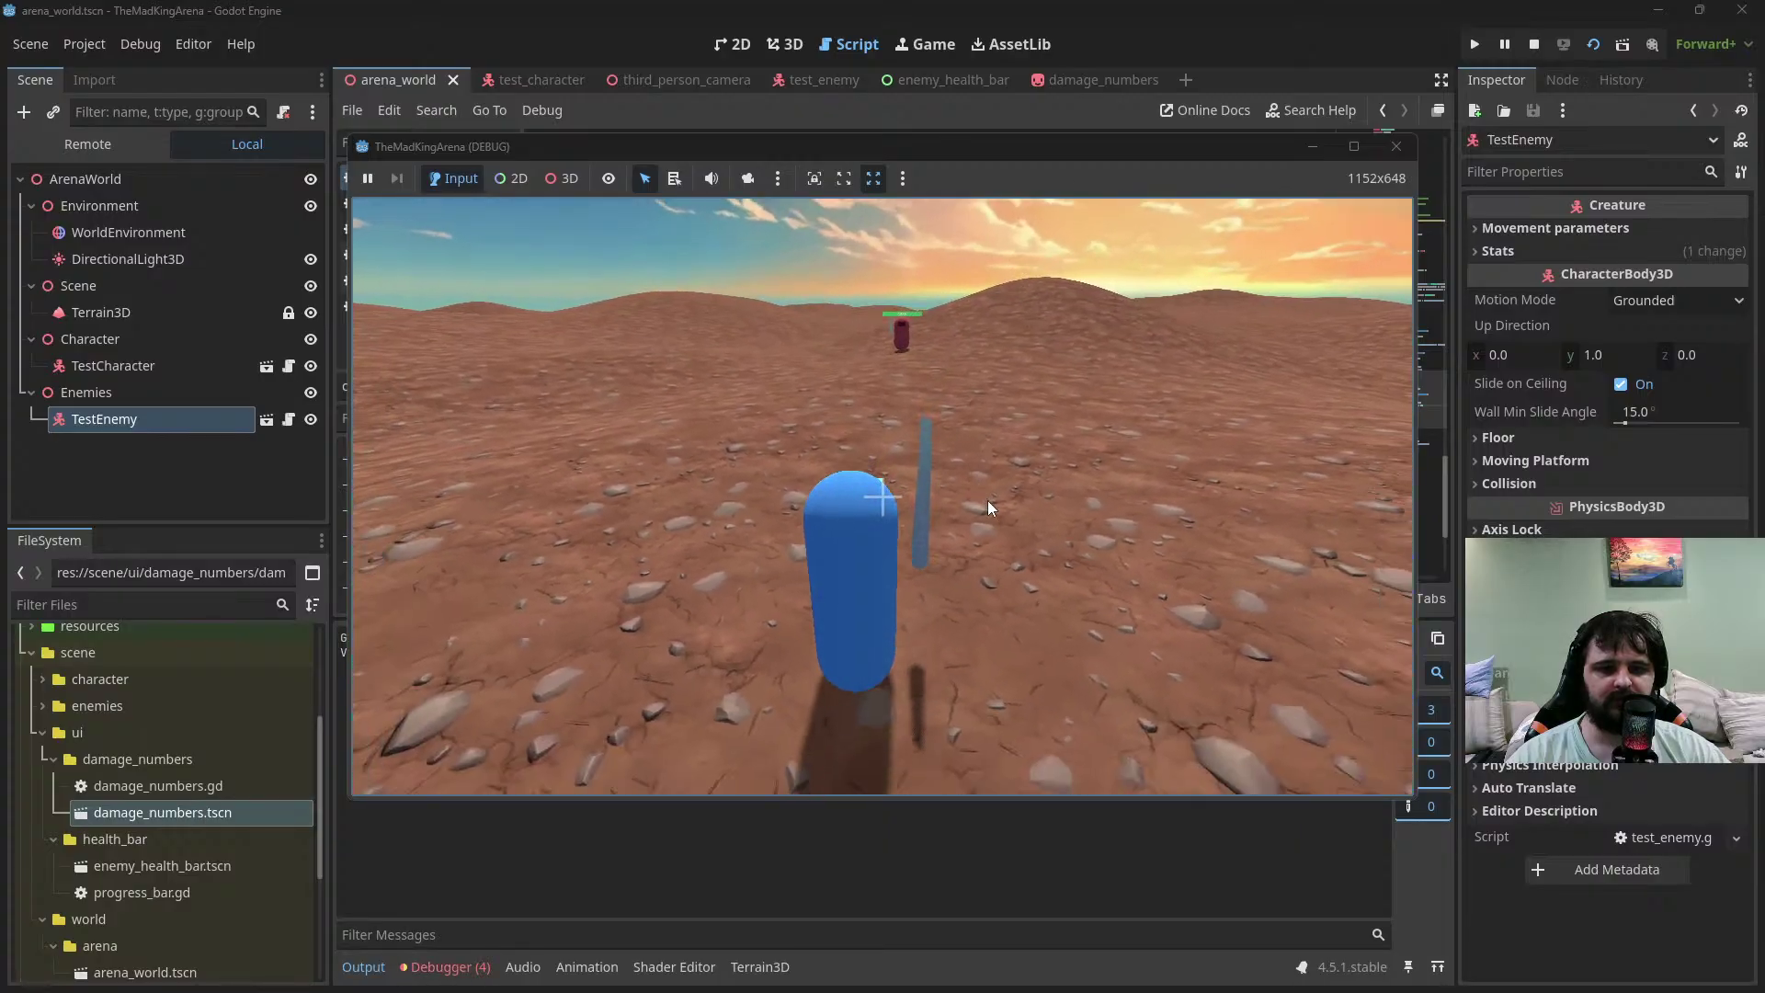
Walk the character to the enemy, attack it to check the 1.6 offset of the damage numbers, and stop the game
key("w")
left_click(963, 494)
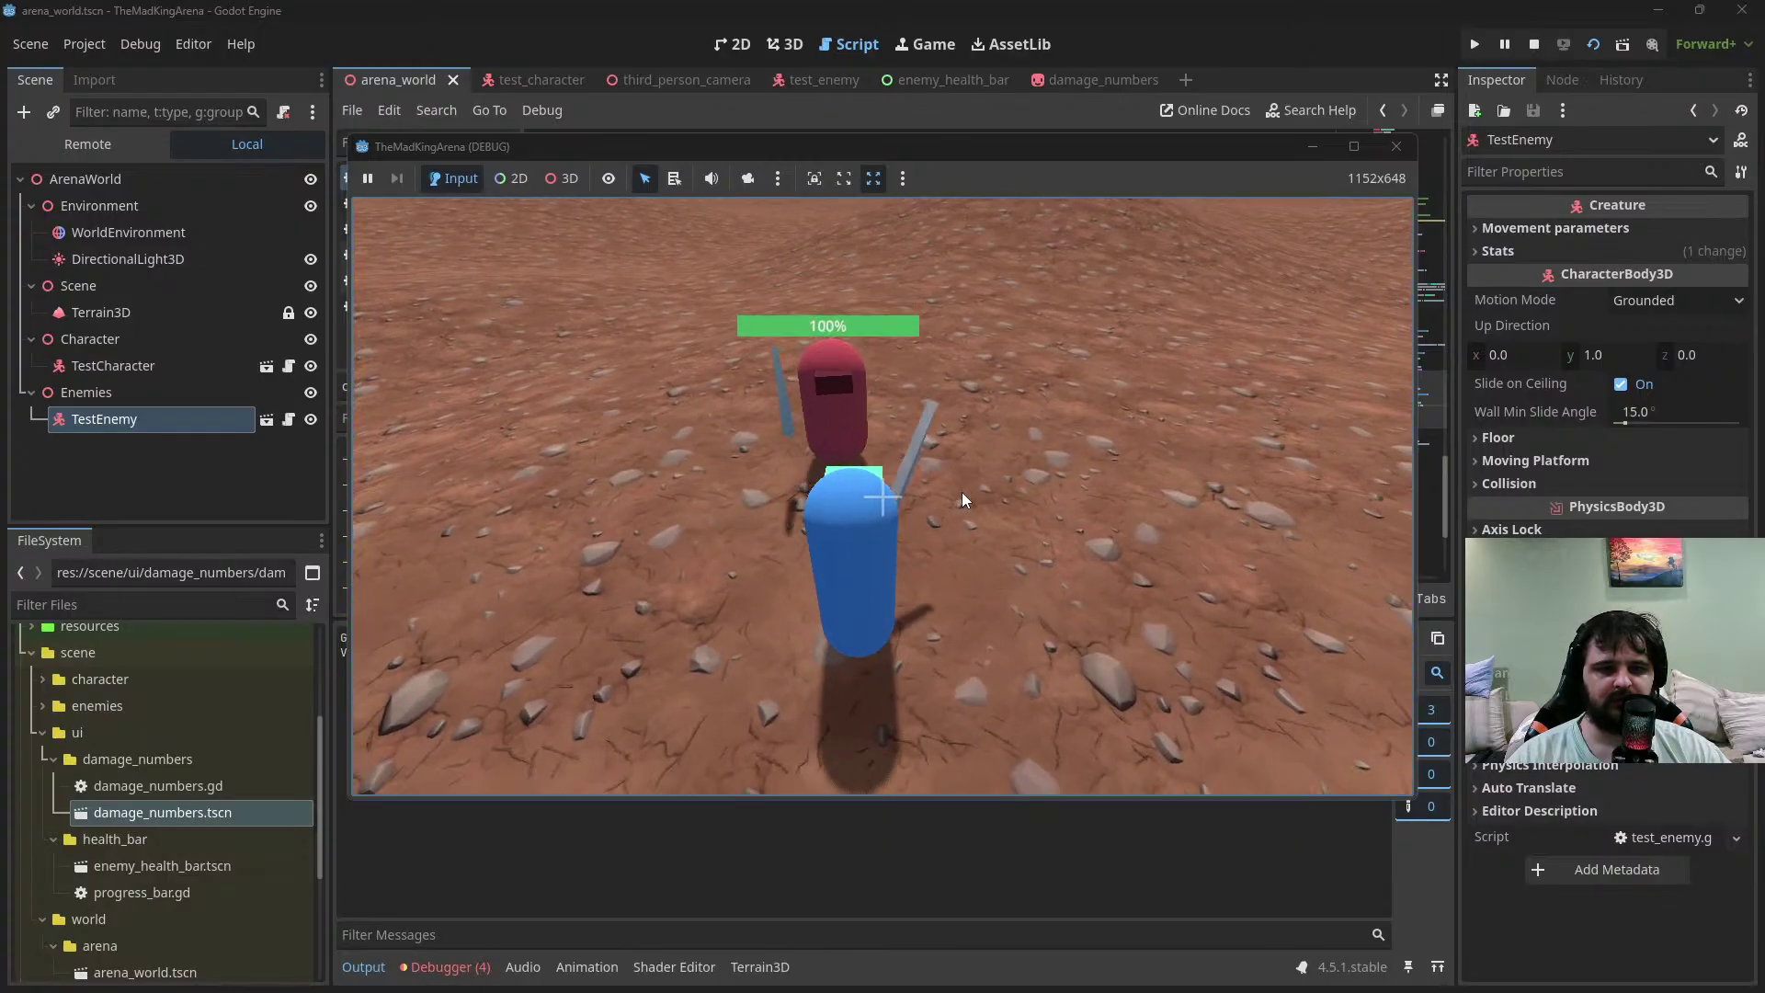
left_click(963, 491)
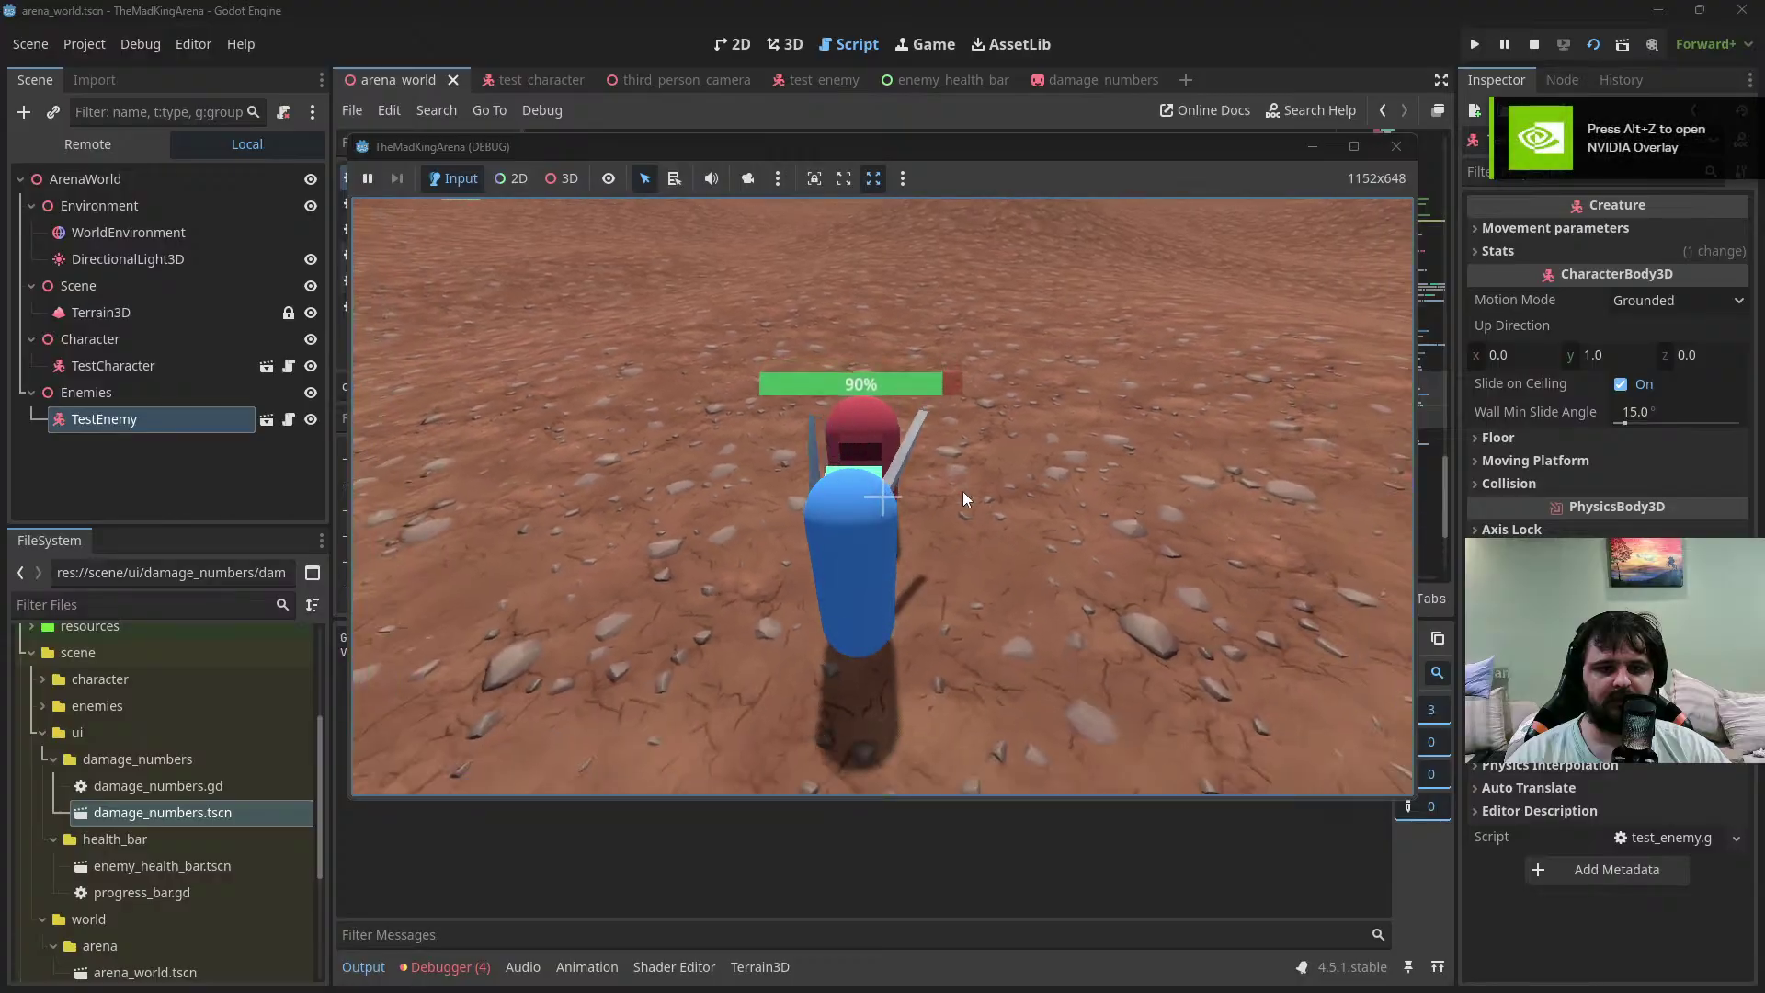
left_click(962, 491)
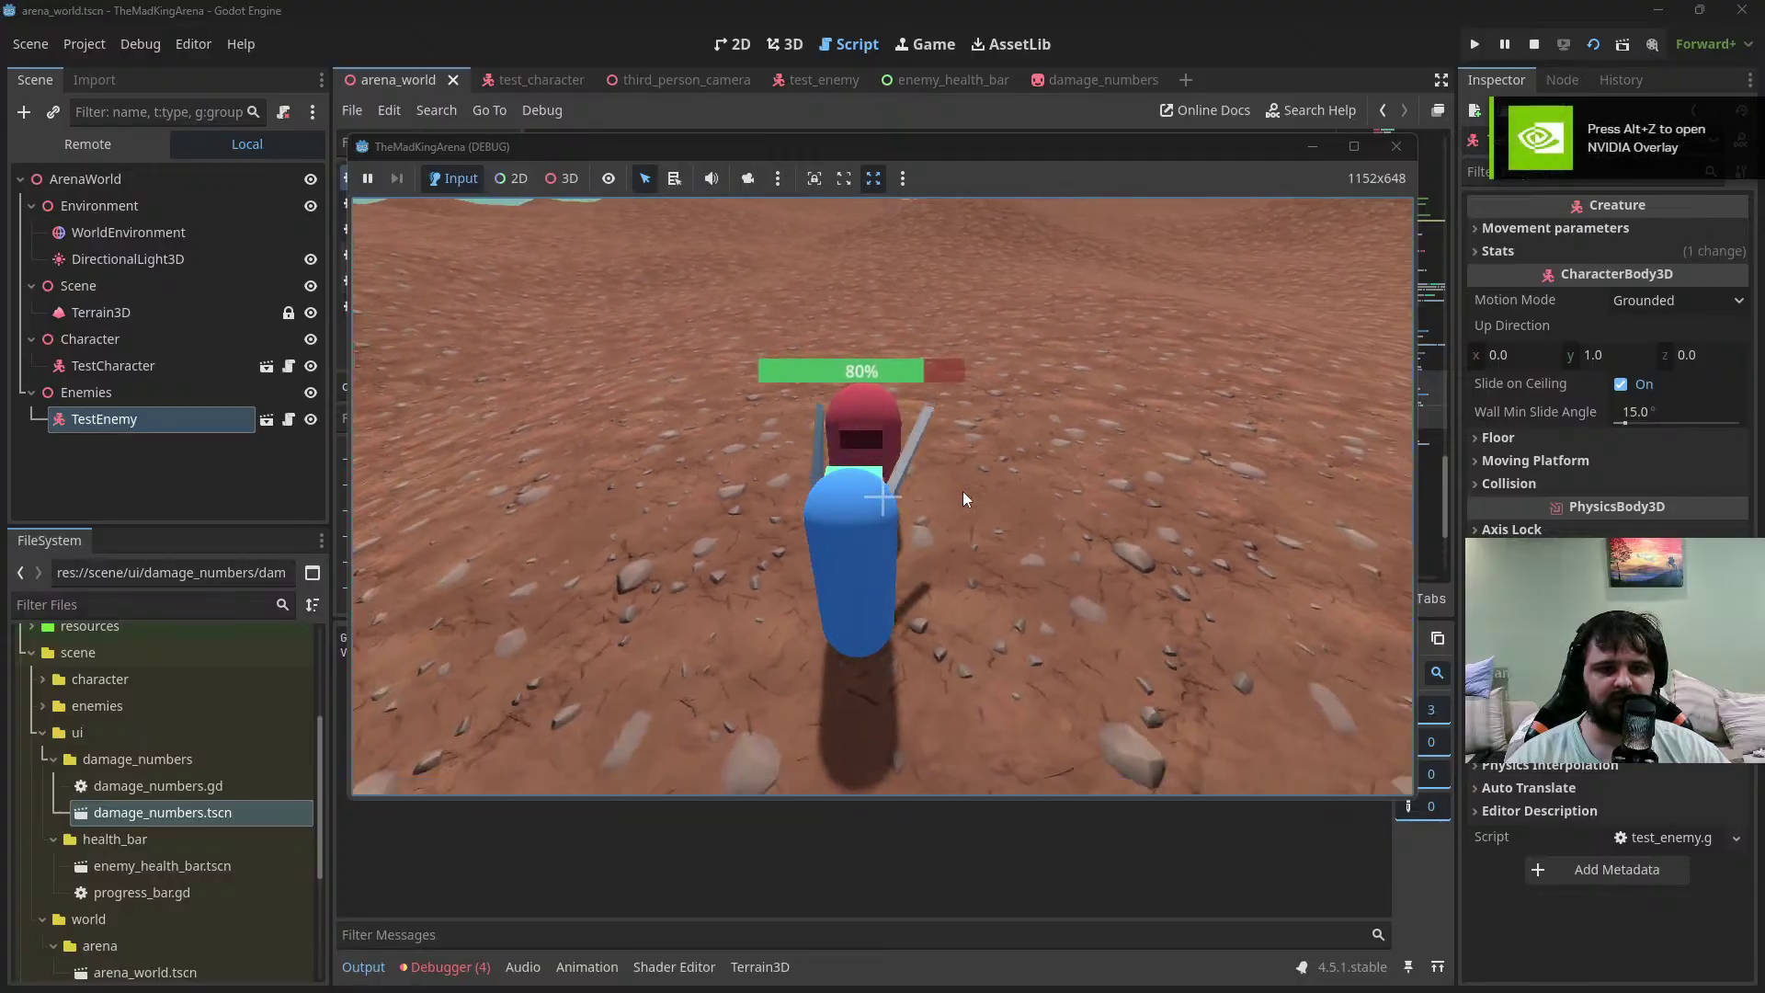
key("F8")
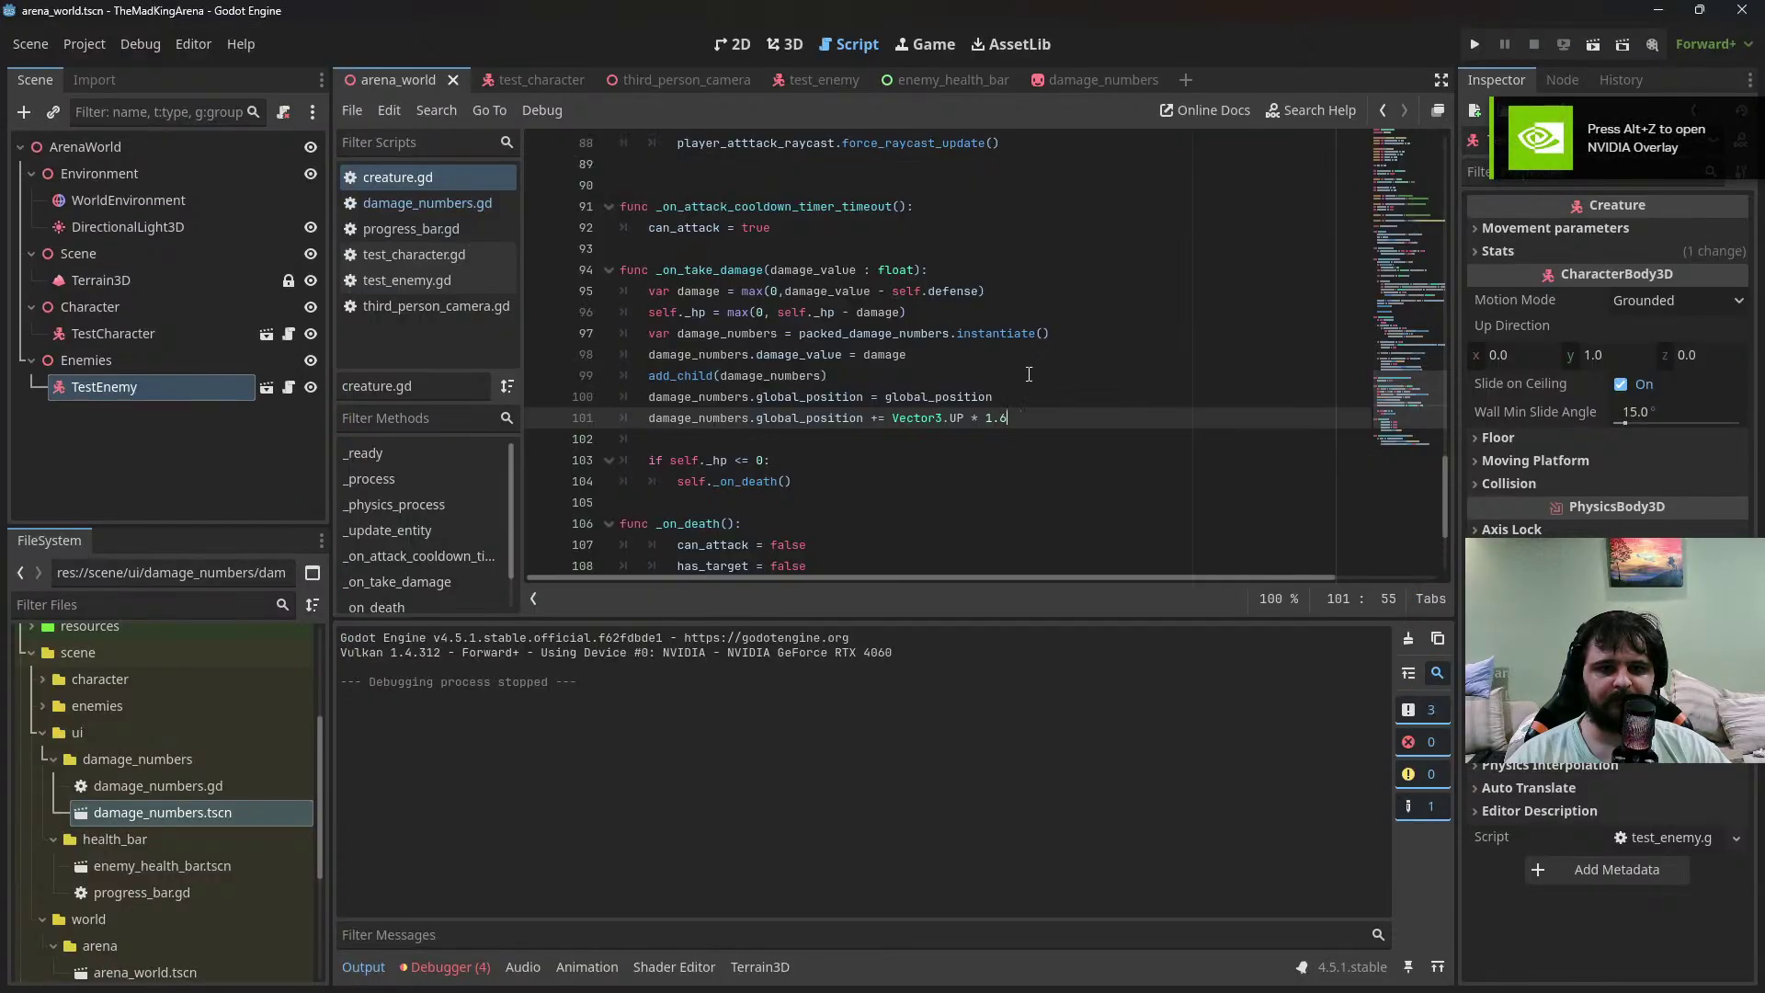
Set the Vector3.UP multiplier for the damage numbers position to 1.8 and run the game again
key("BackSpace")
key("BackSpace")
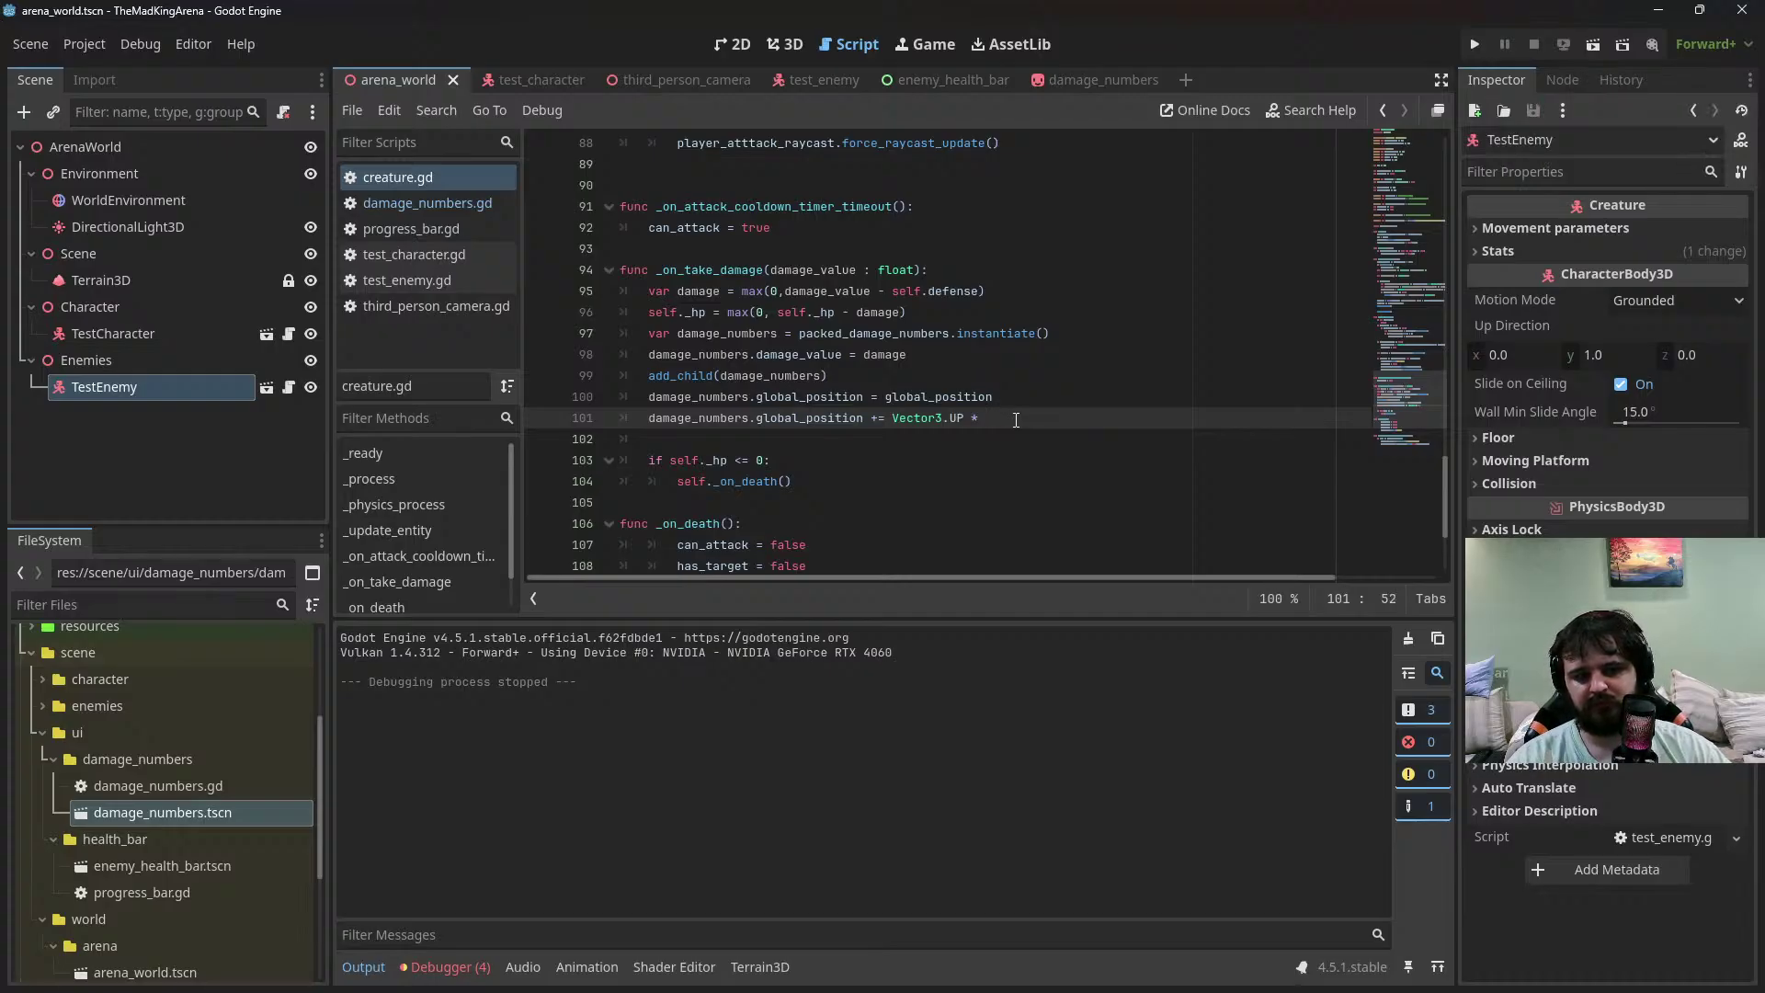
type("1.8")
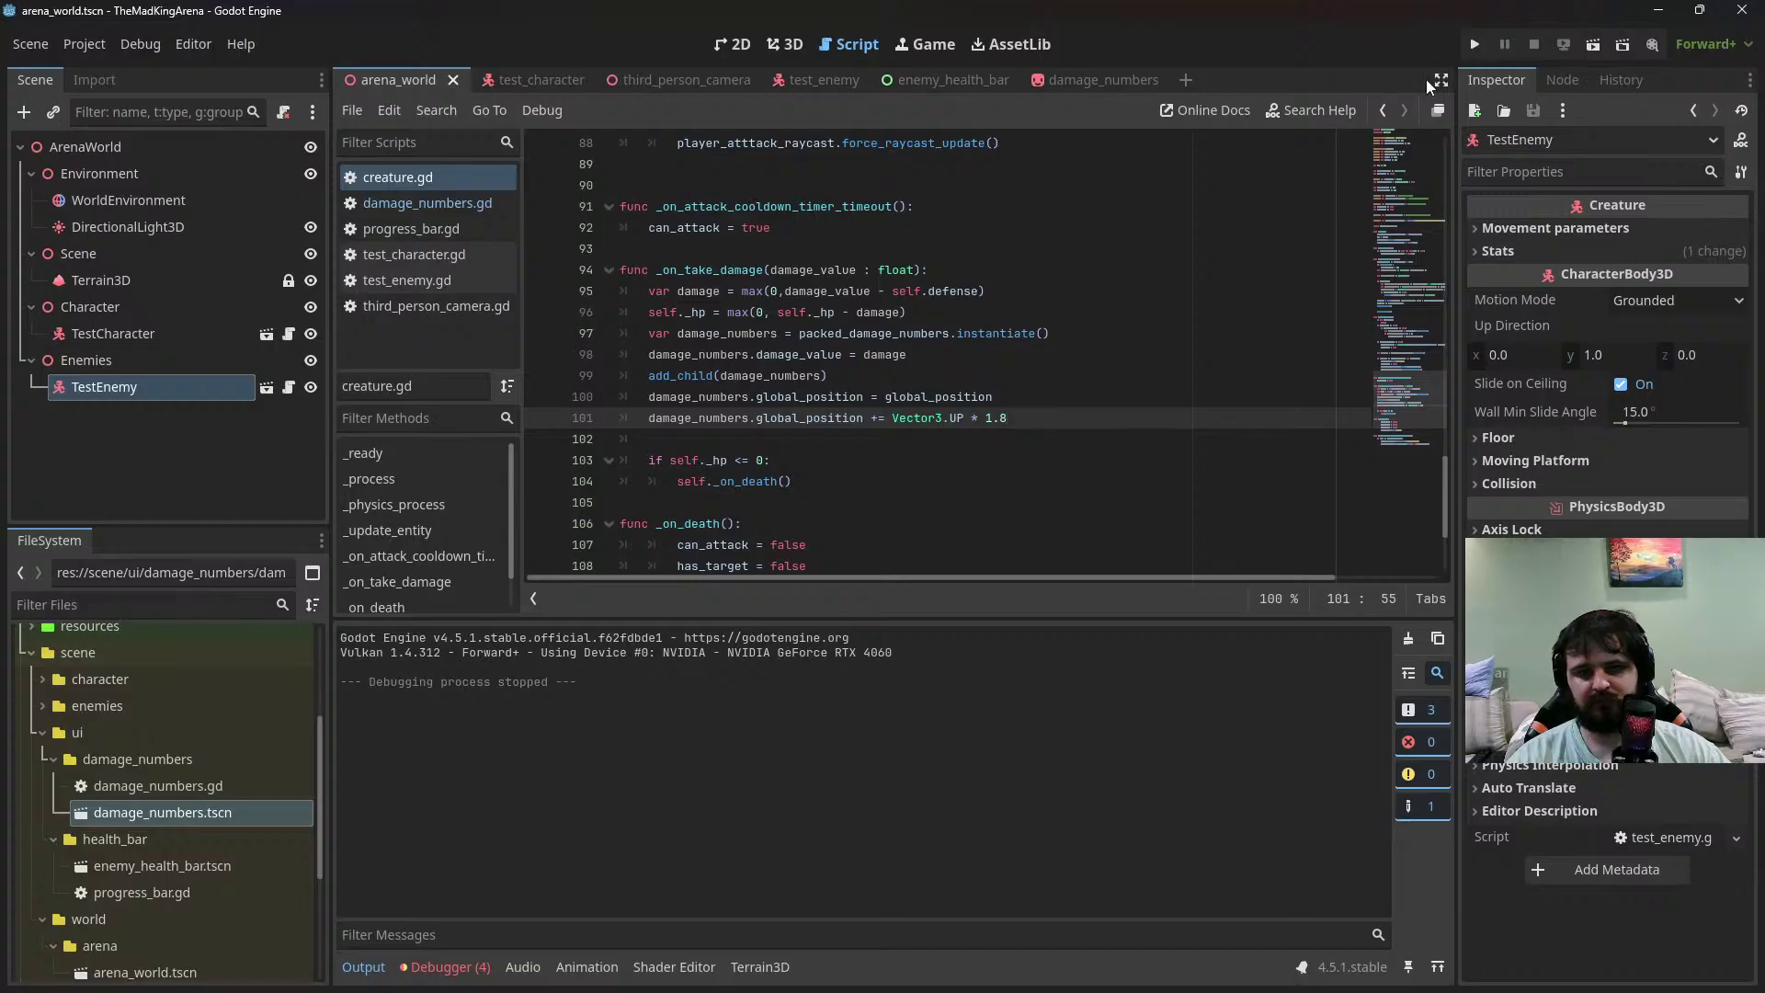
key("F5")
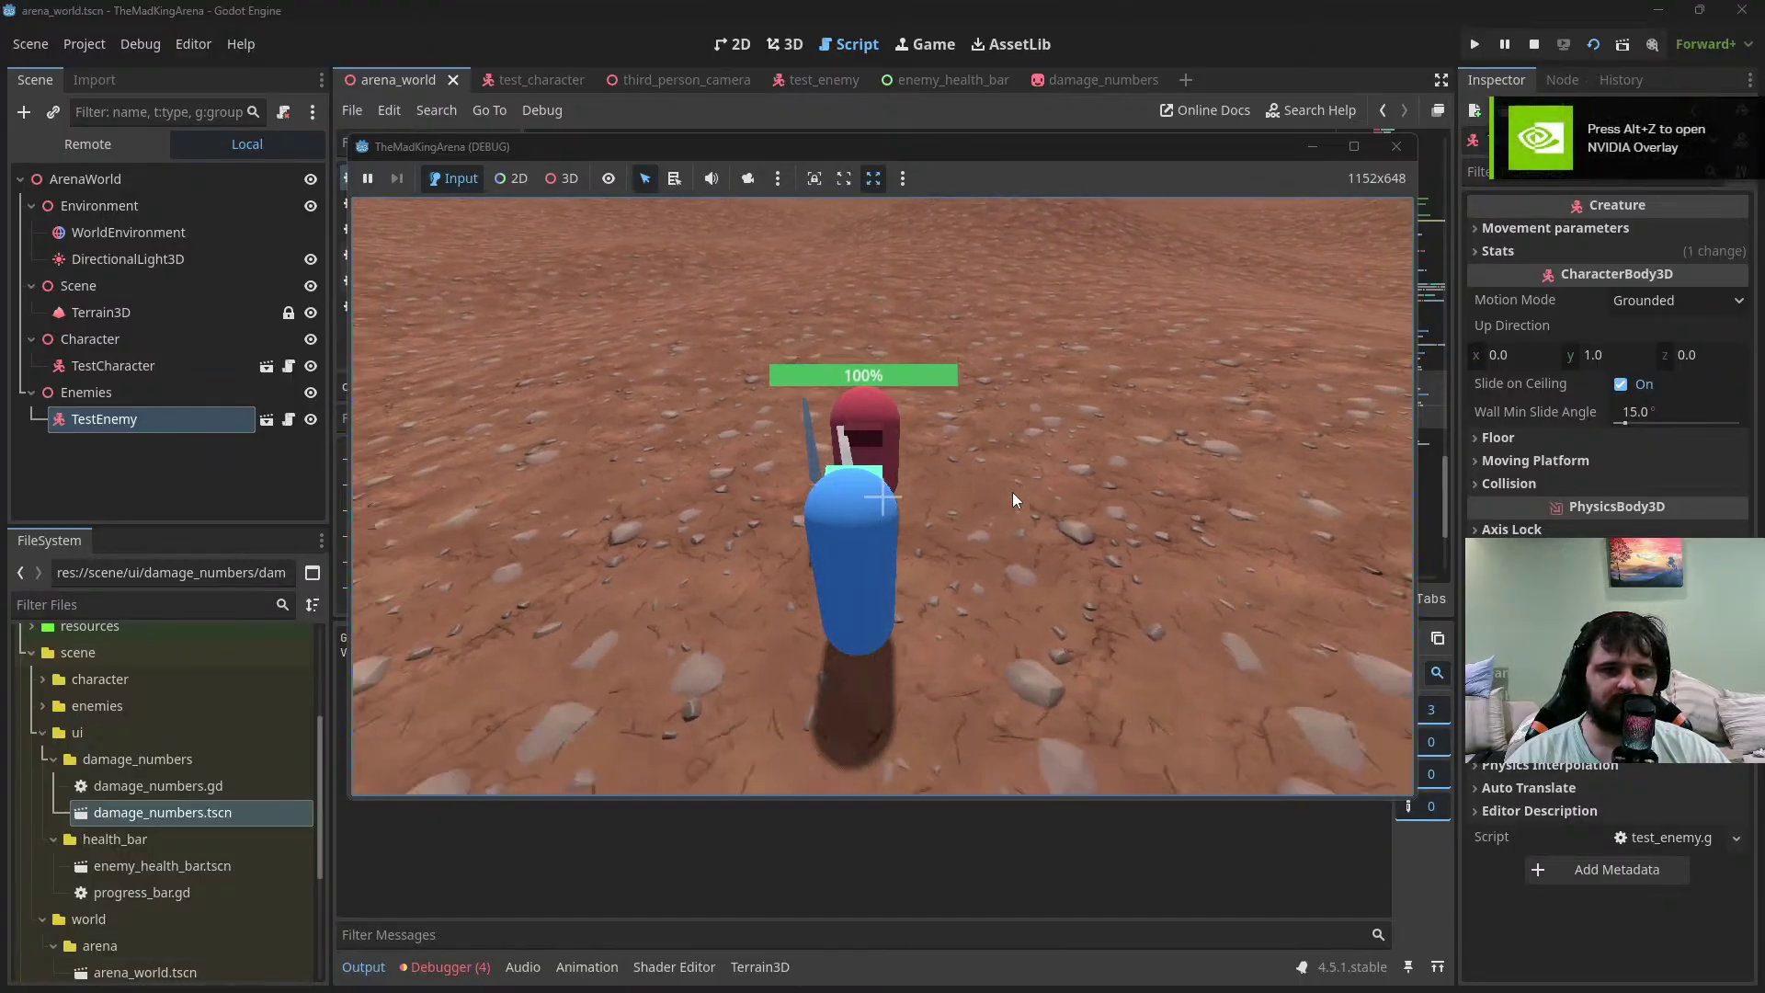
Attack the enemy until it is defeated to check the damage numbers at the 1.8 offset, and stop the game
left_click(1012, 492)
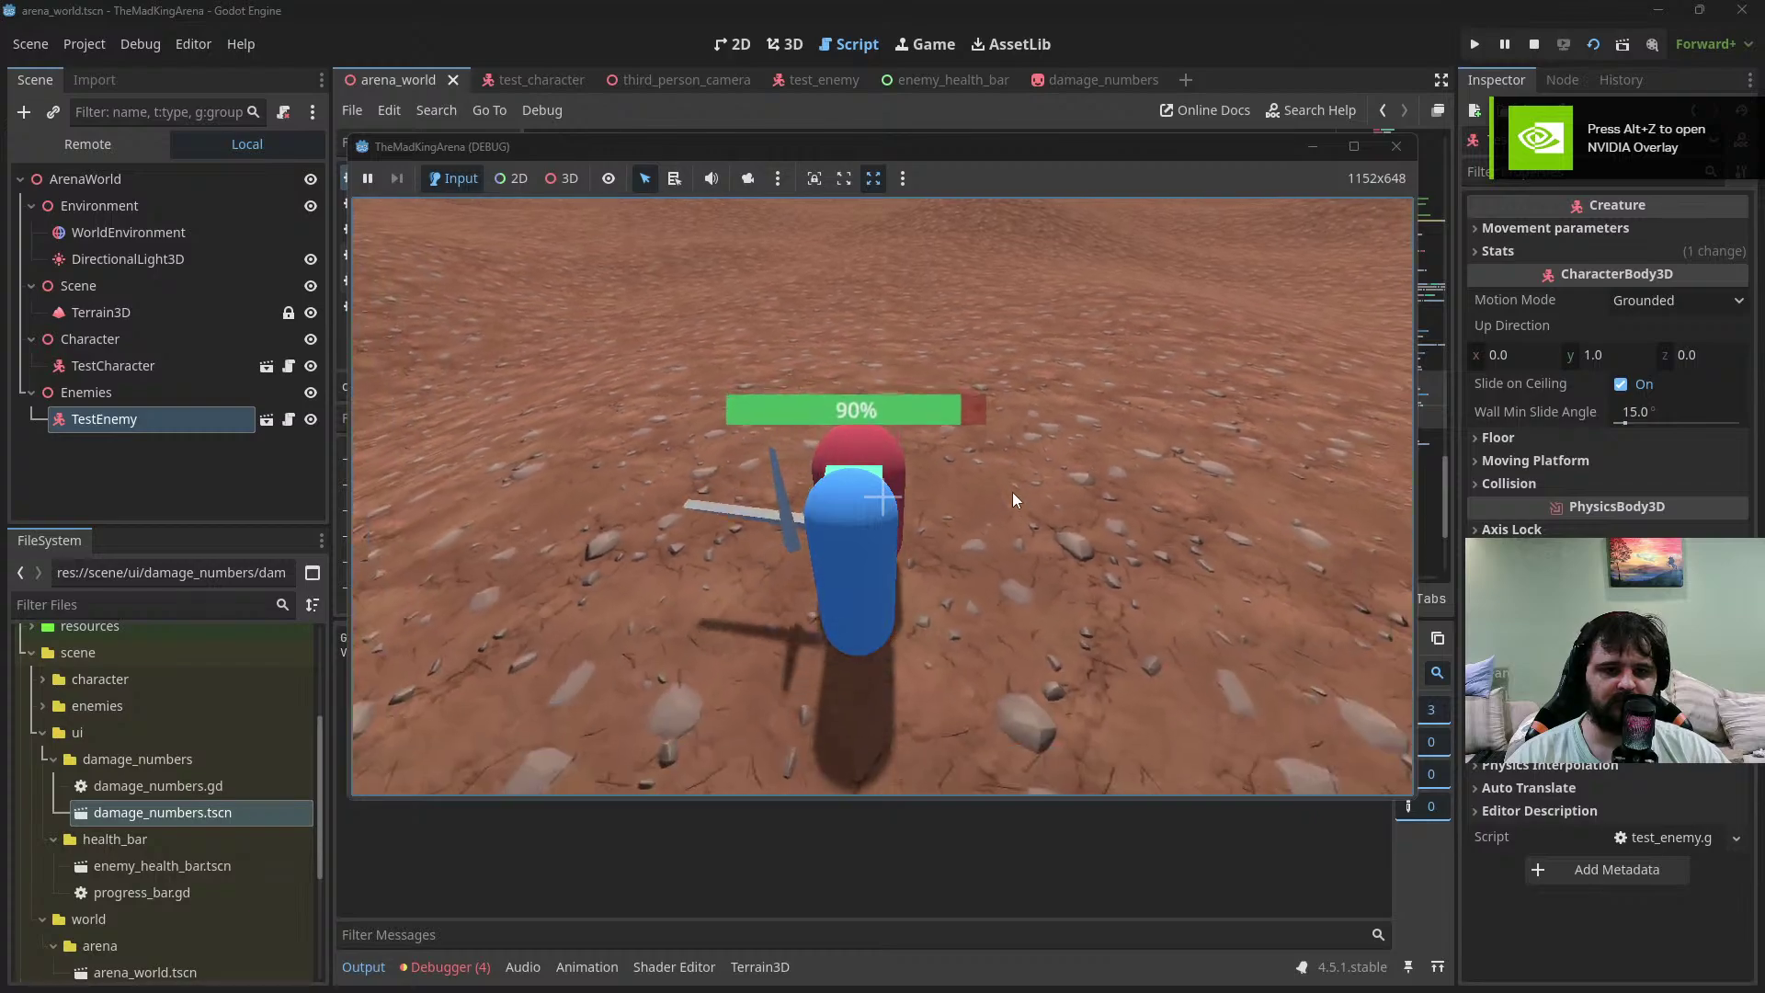
left_click(1013, 493)
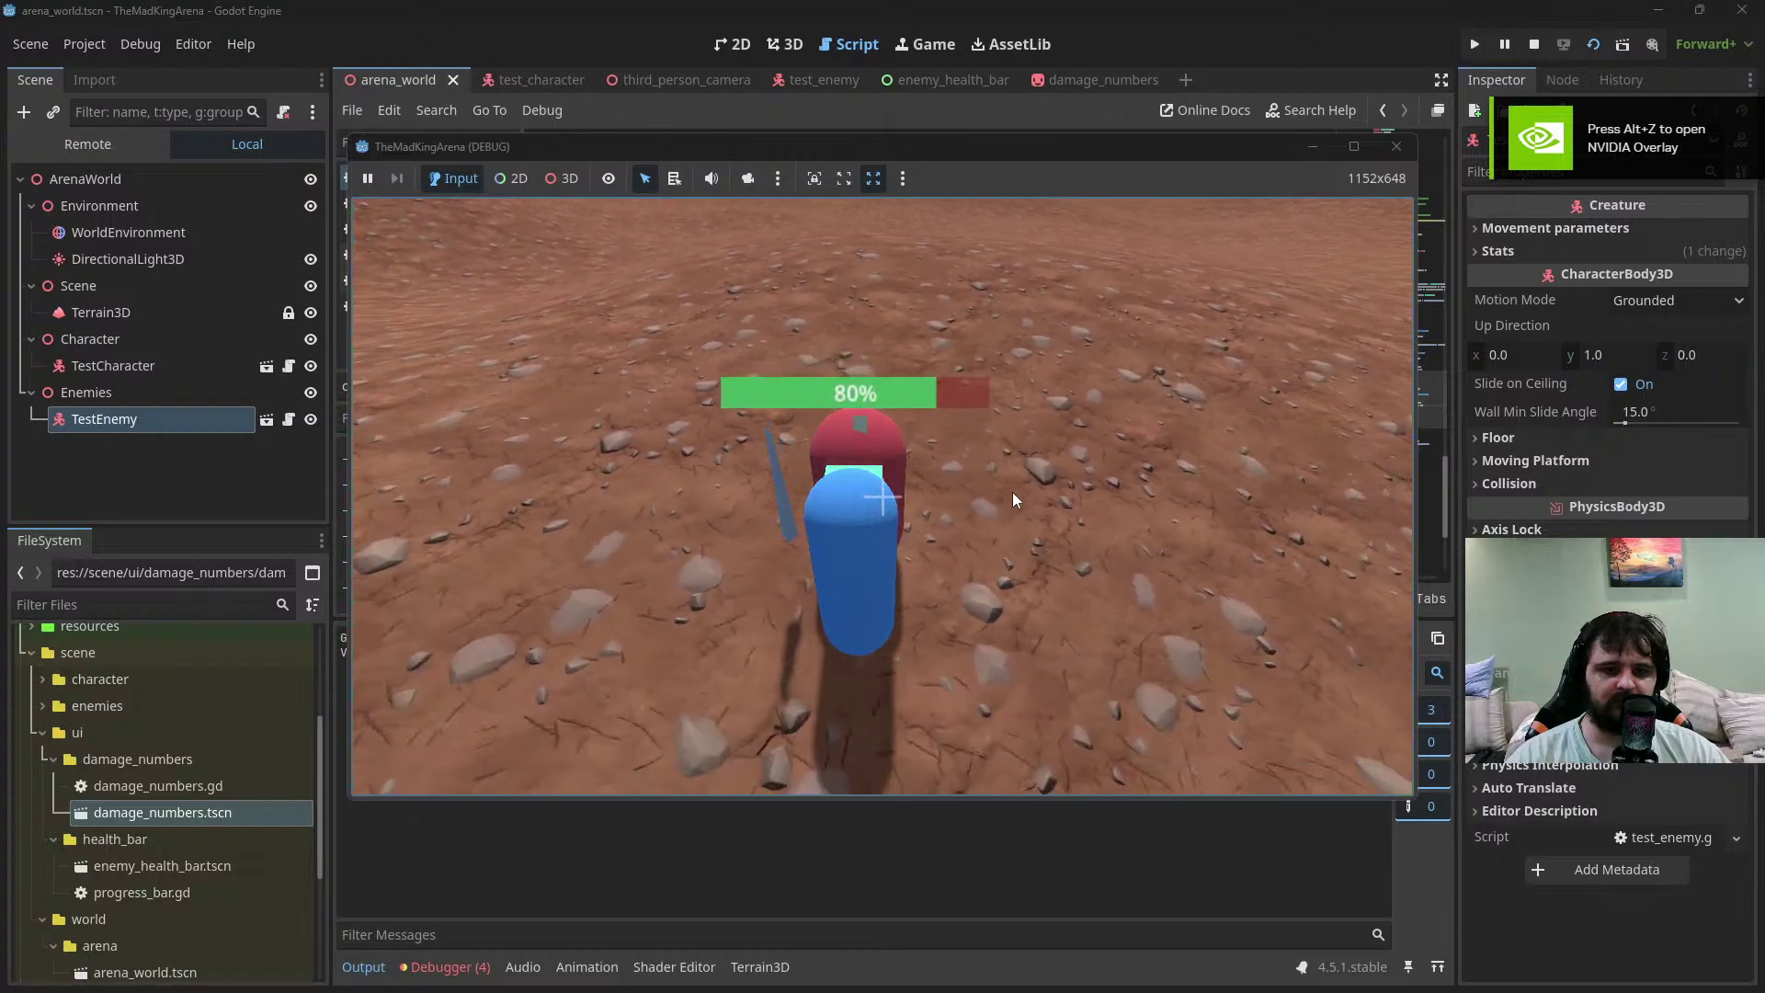
left_click(1013, 493)
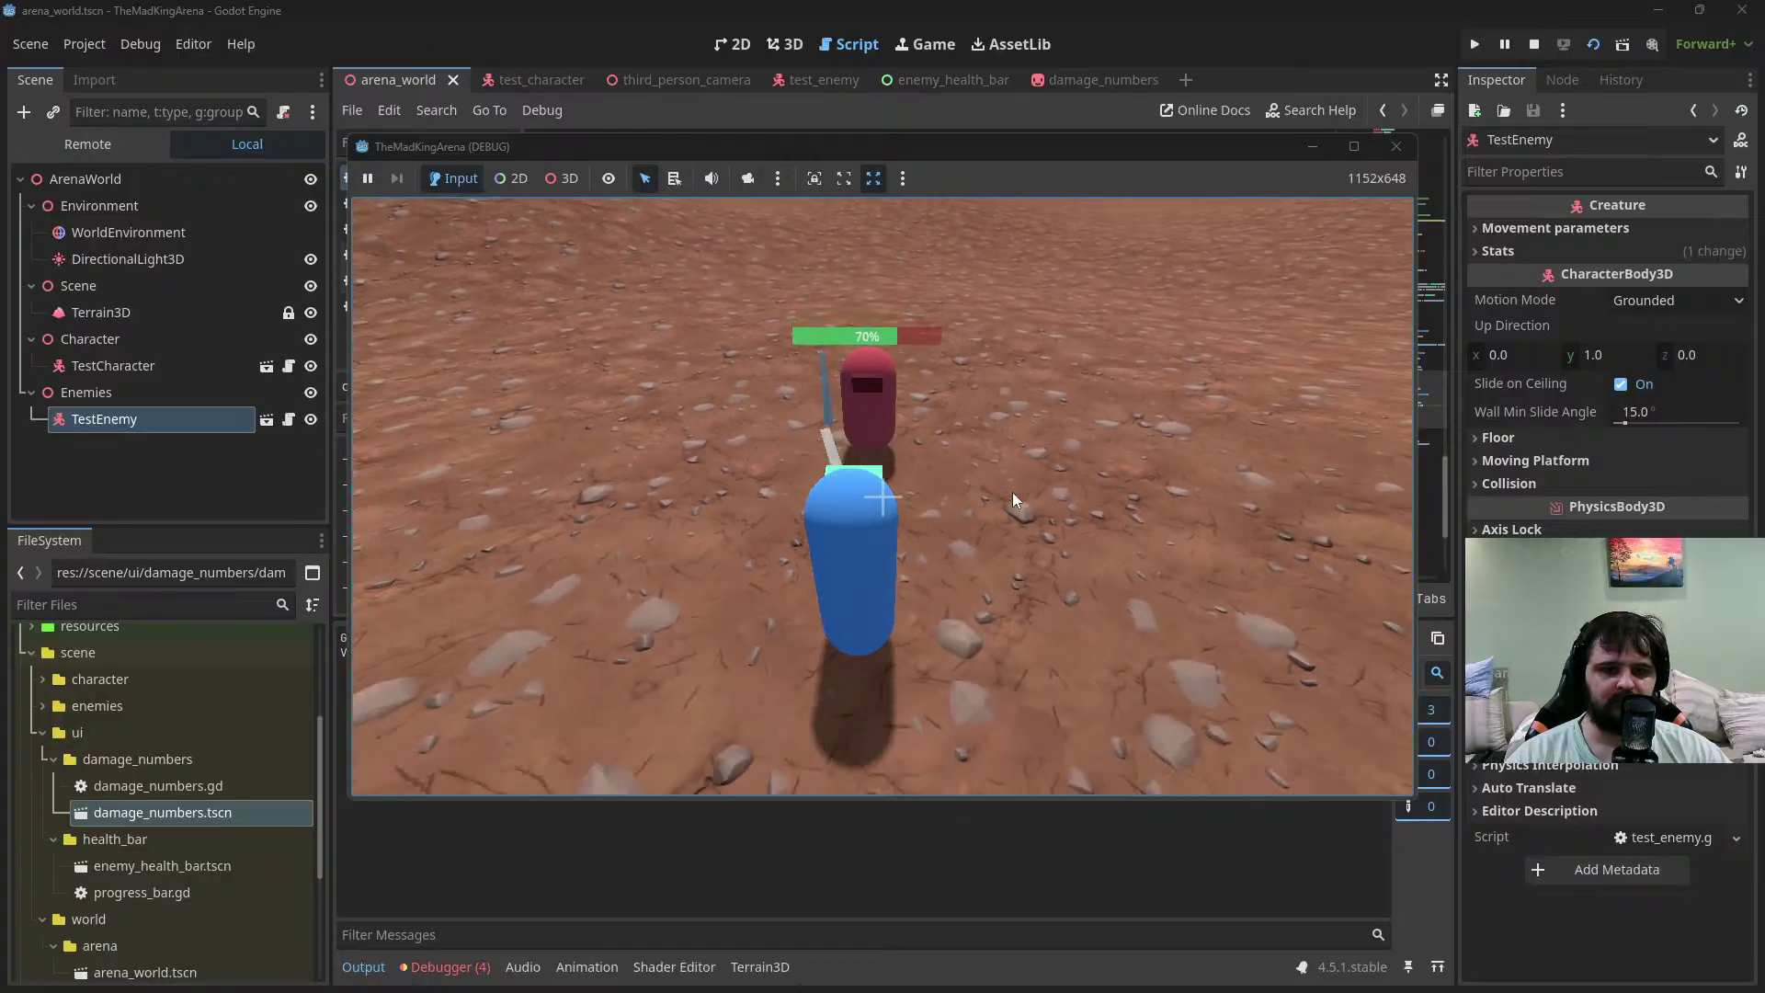
left_click(1013, 492)
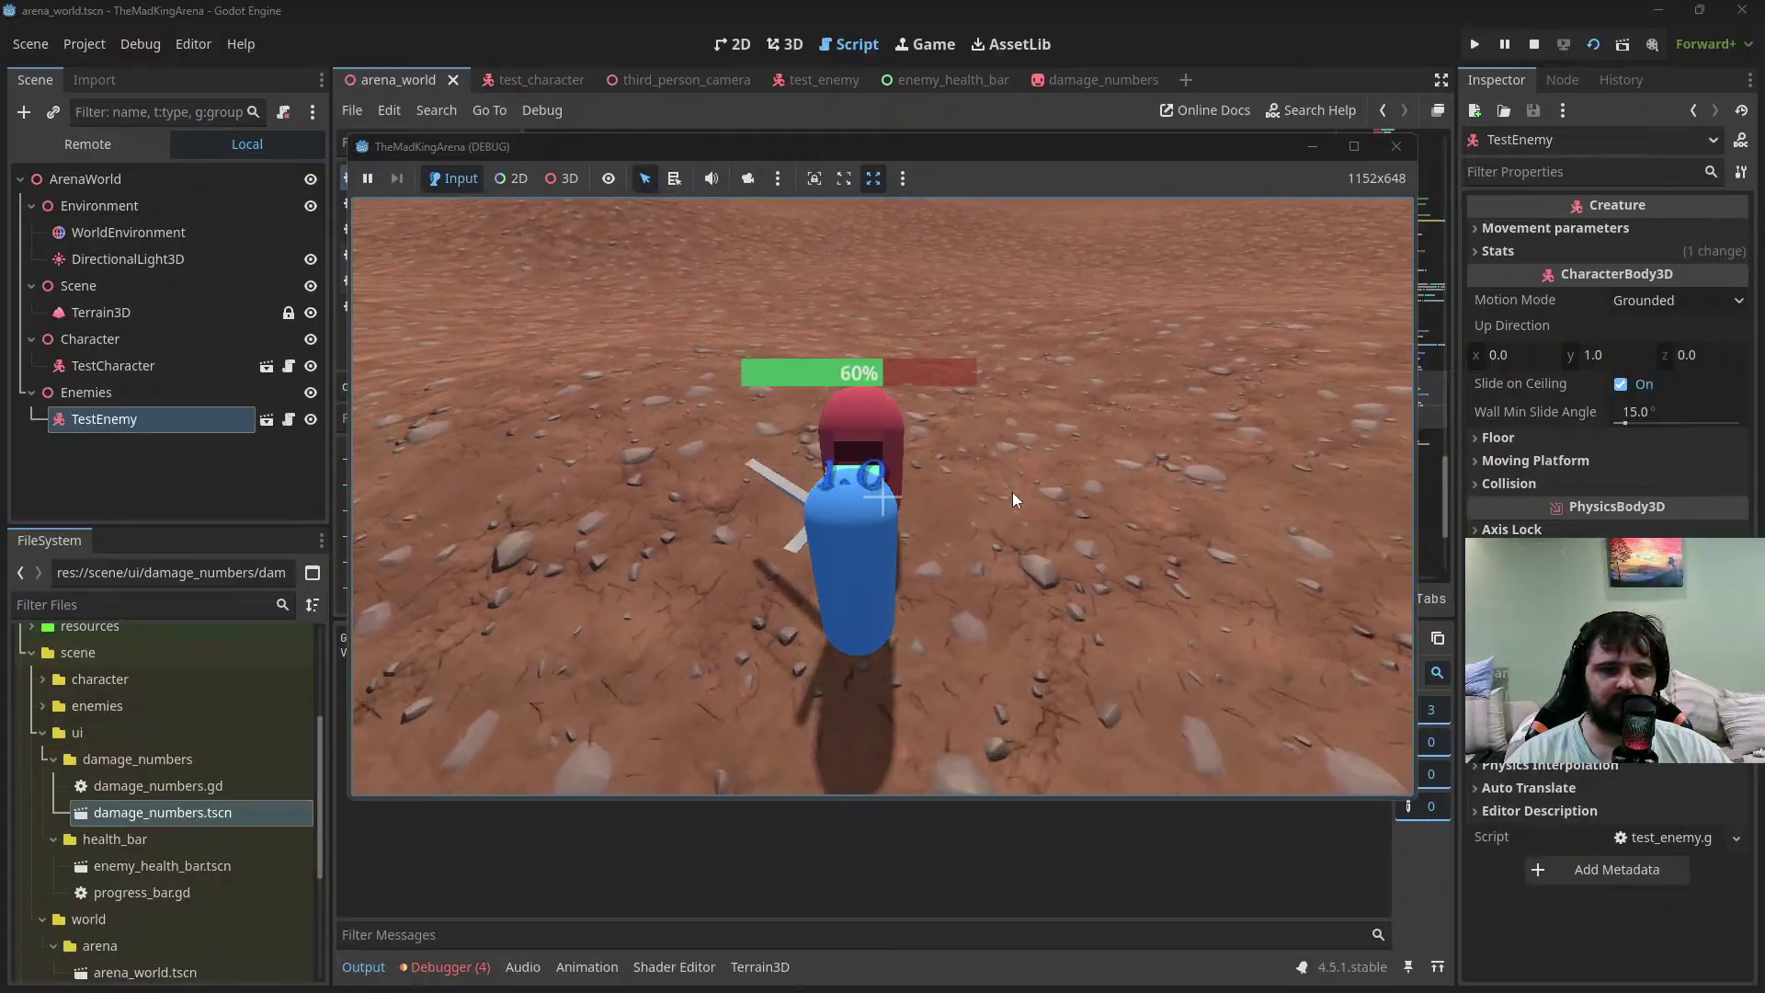
left_click(1012, 493)
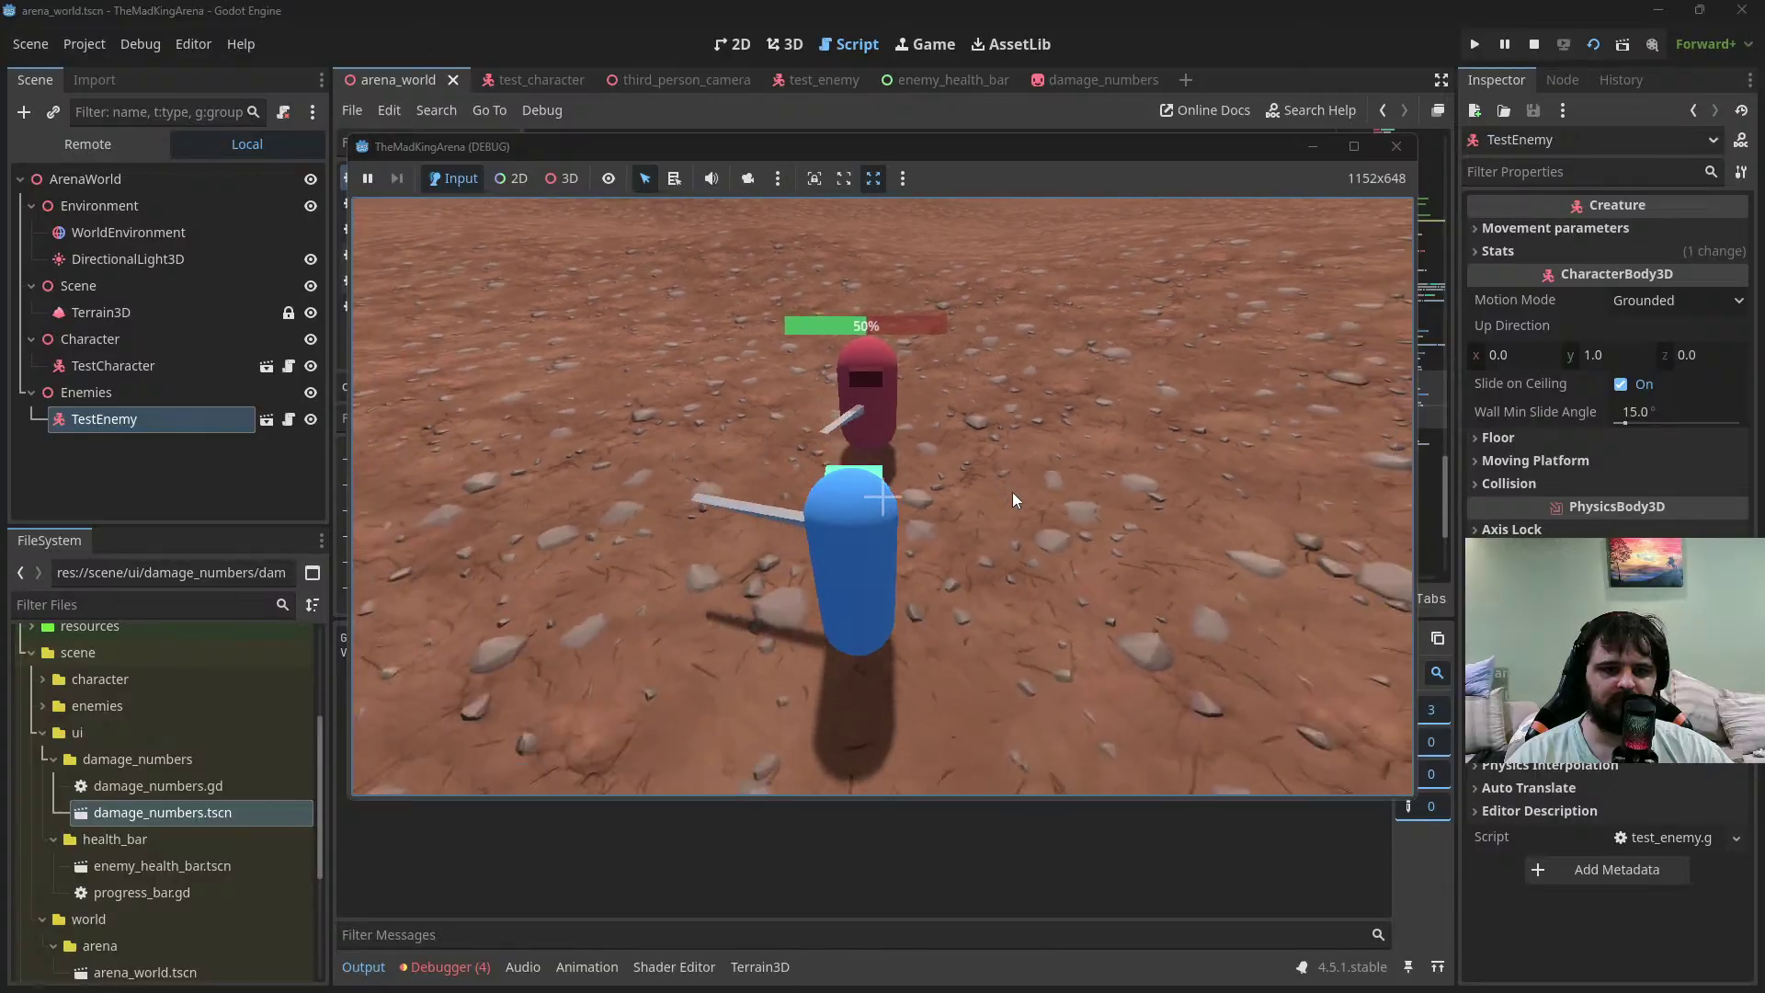
left_click(1012, 493)
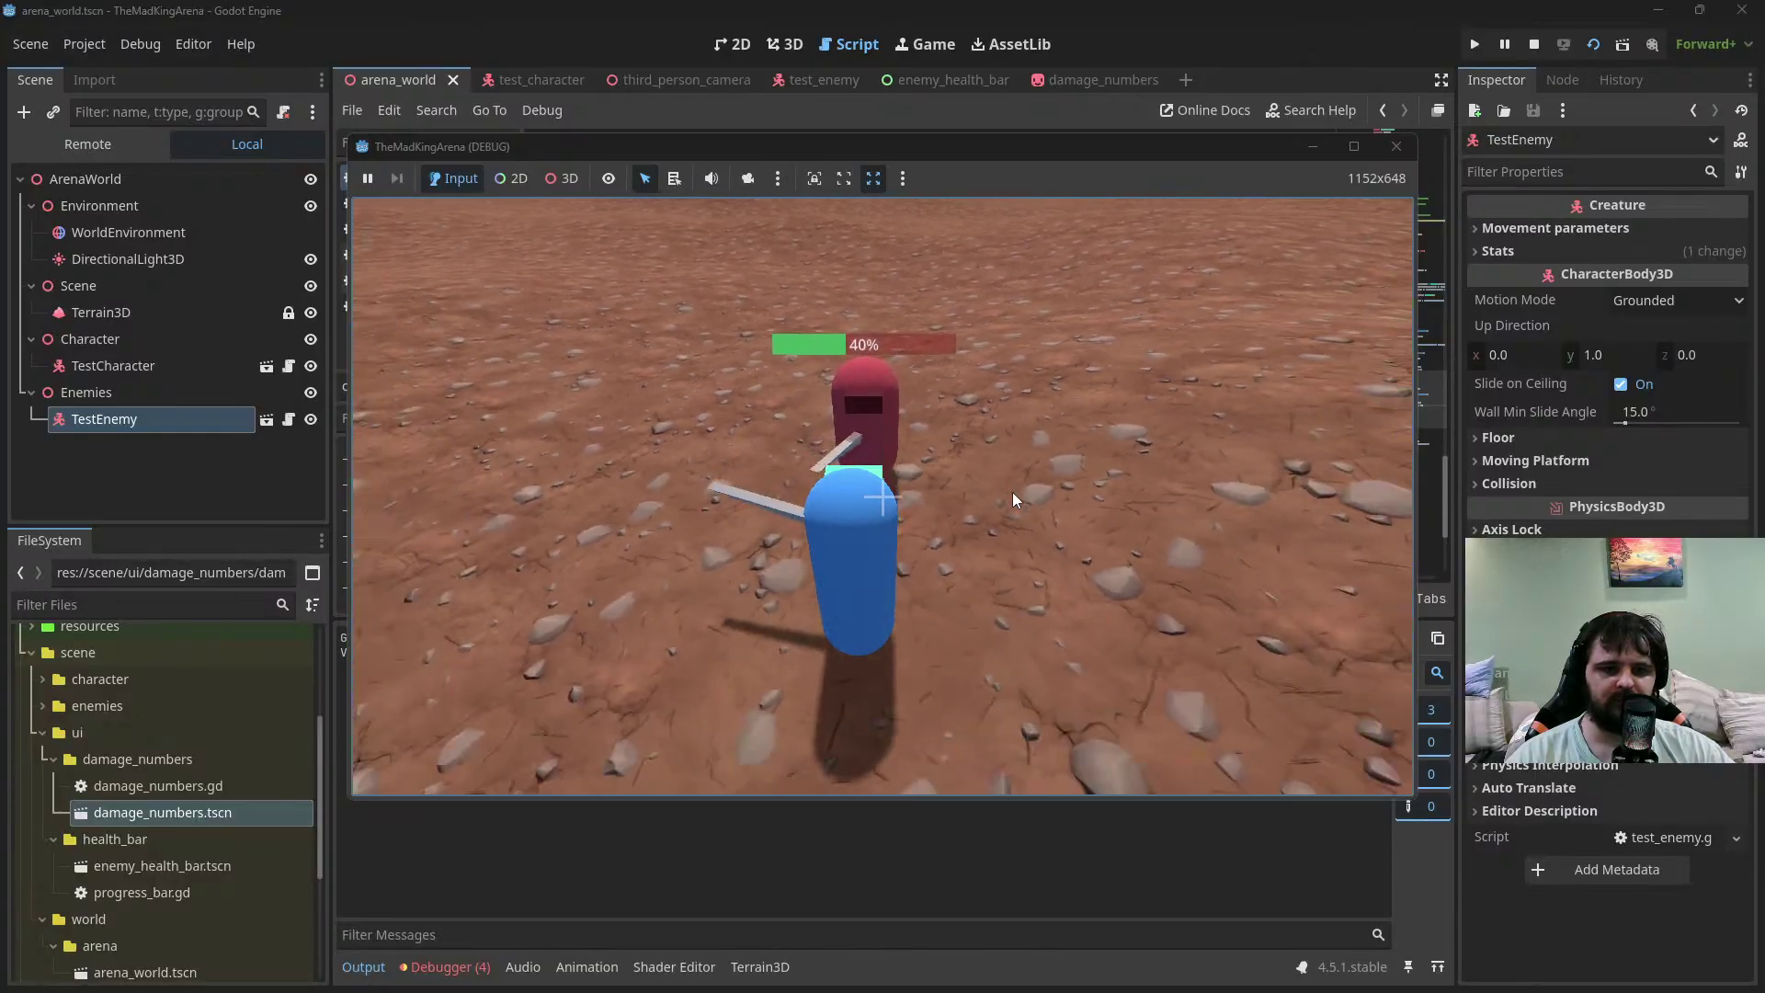
left_click(1013, 493)
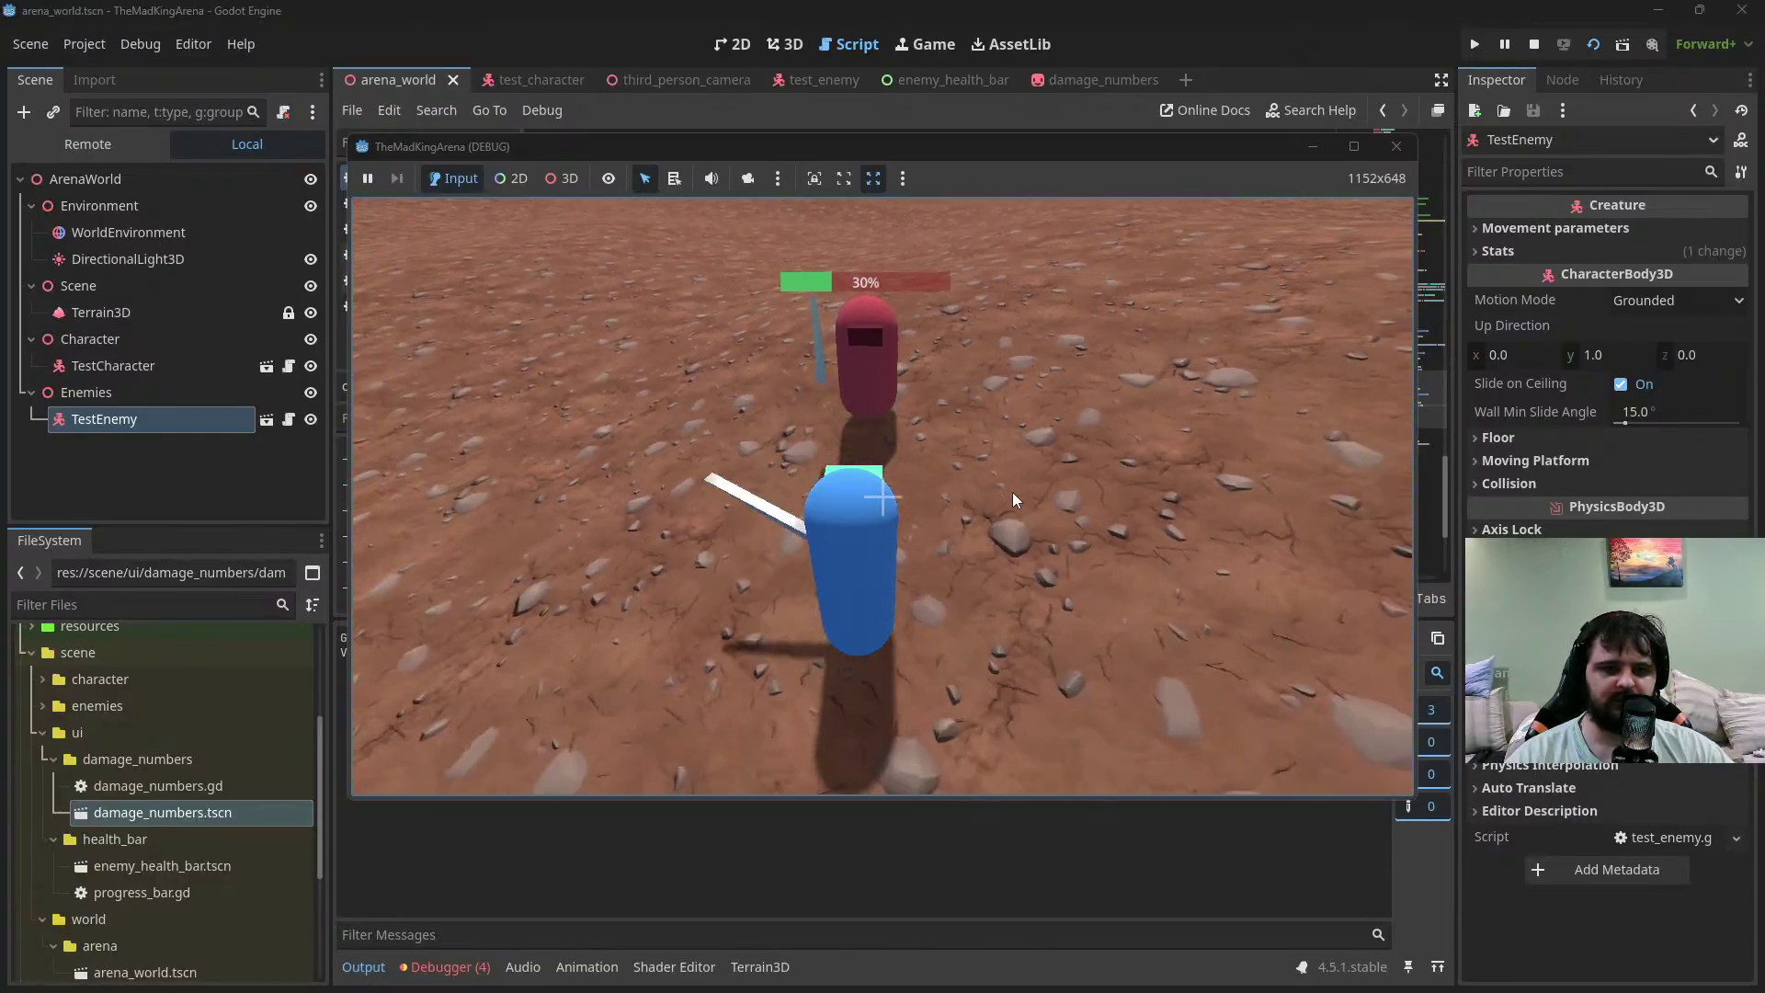
left_click(1013, 493)
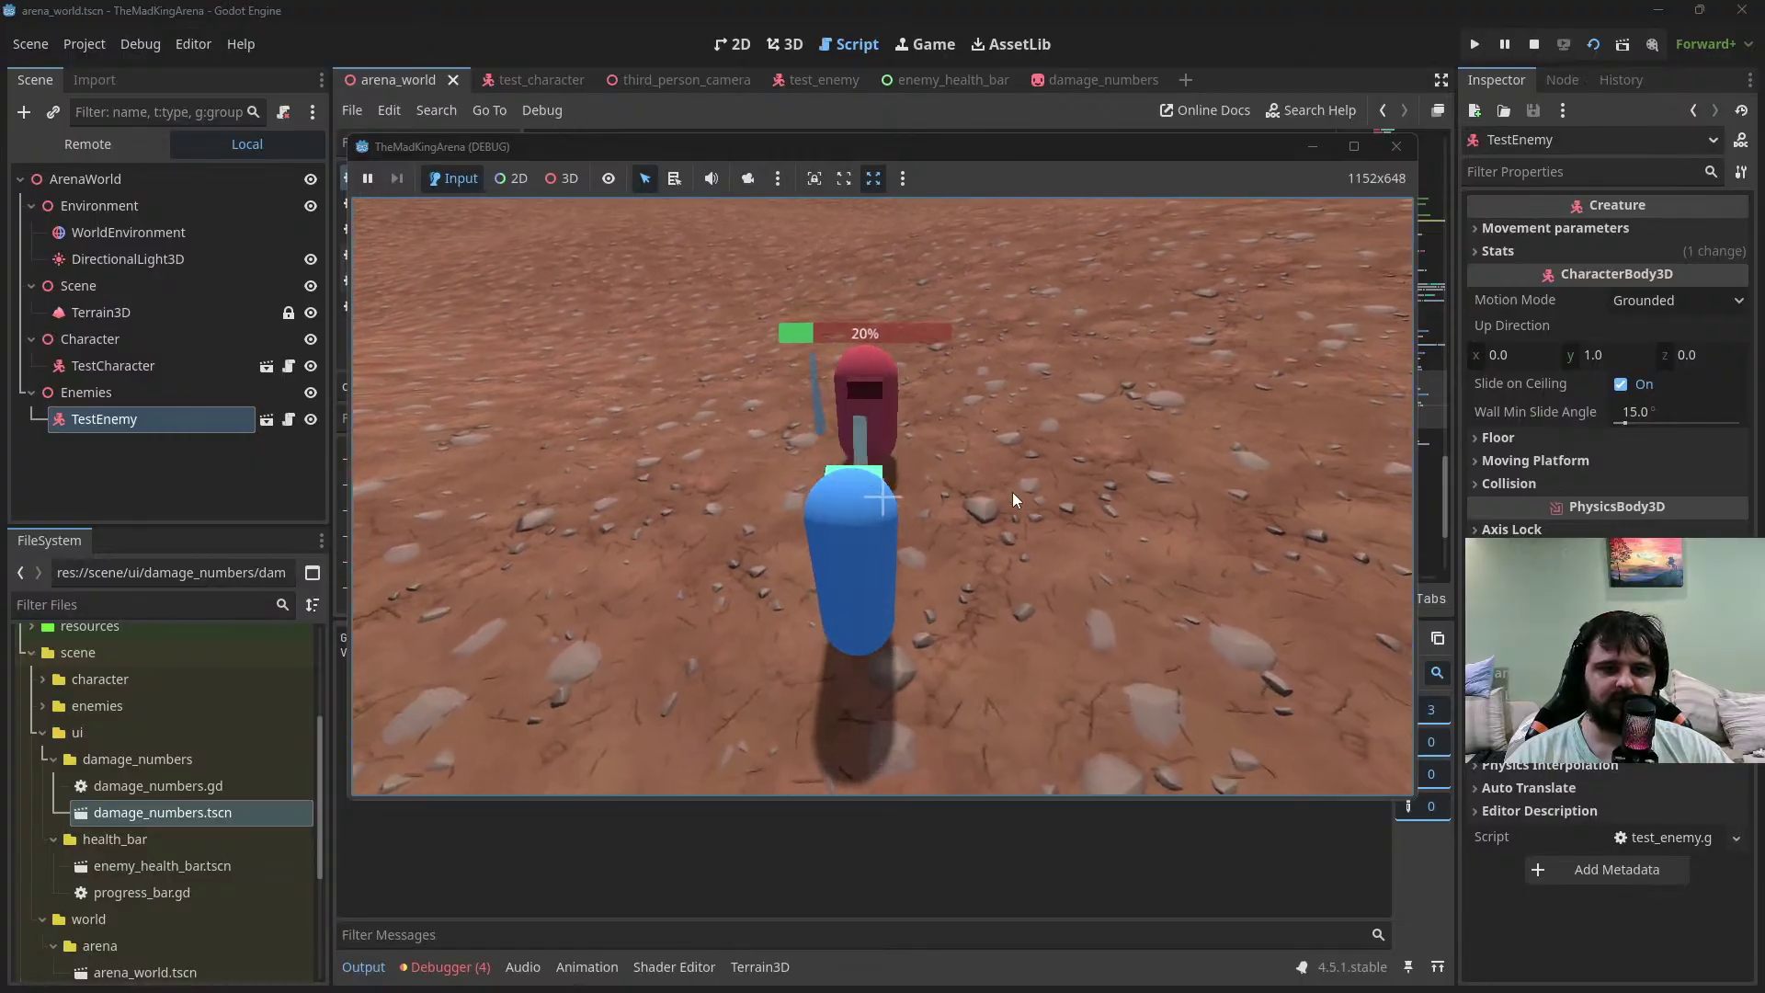
left_click(1012, 493)
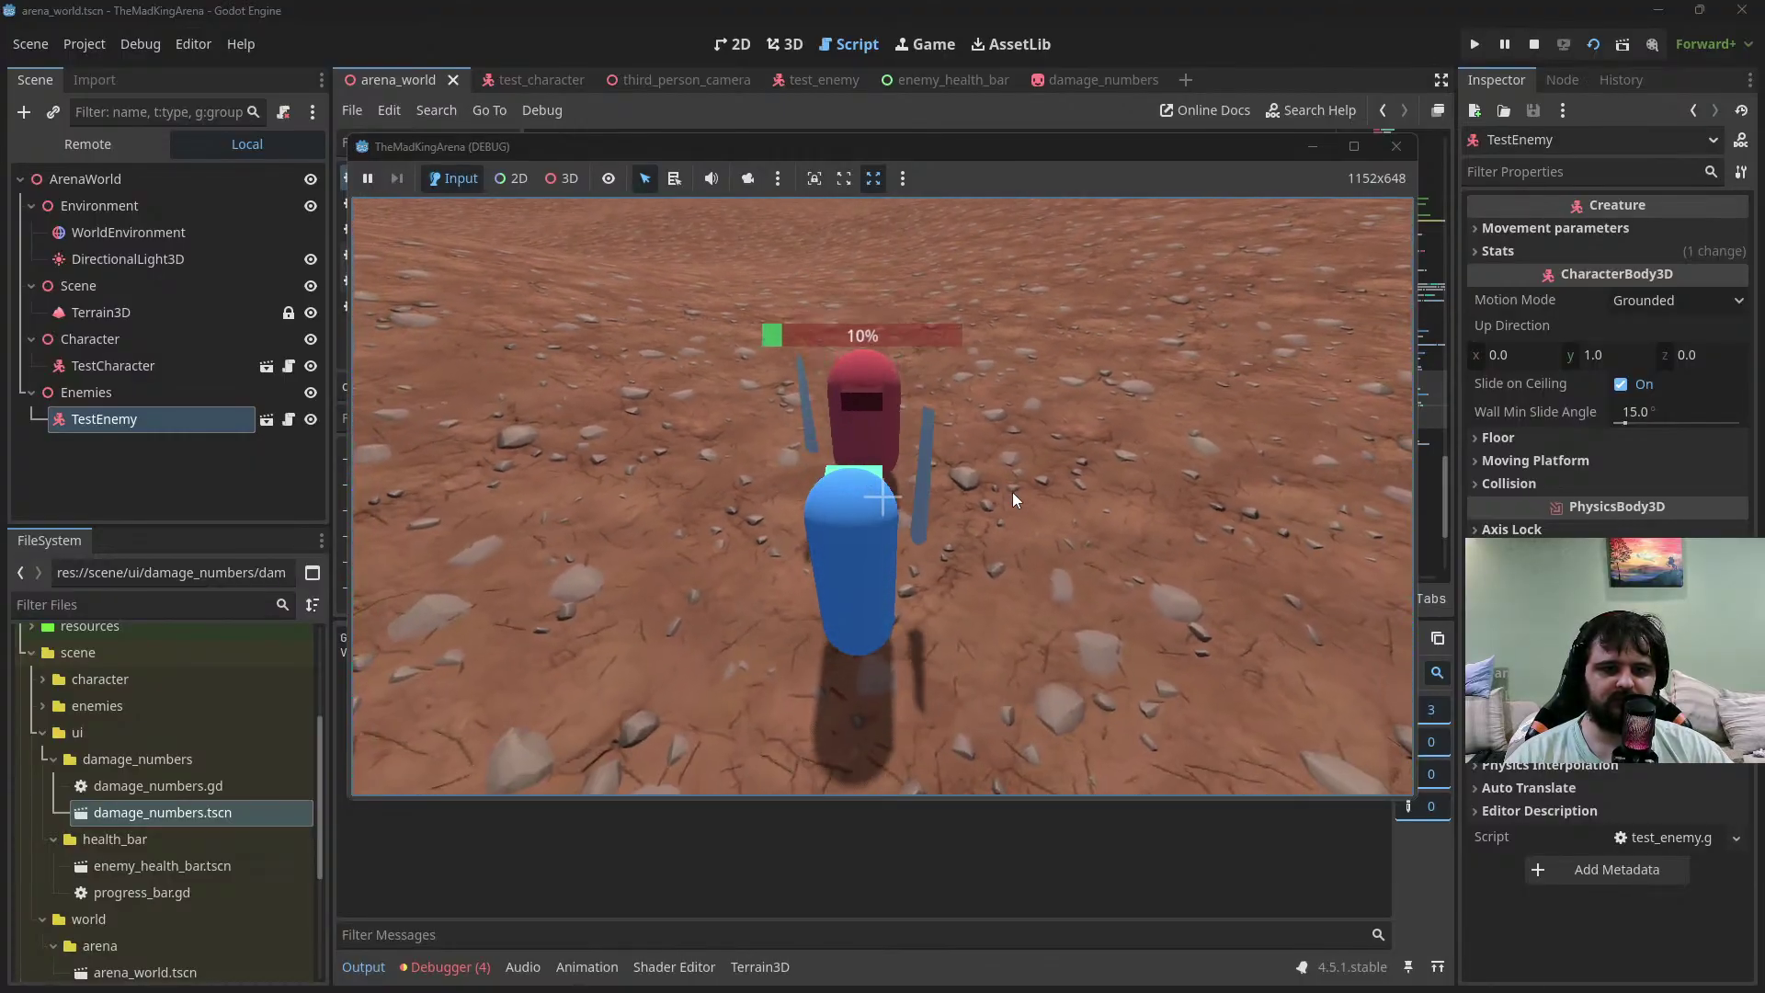
left_click(1012, 493)
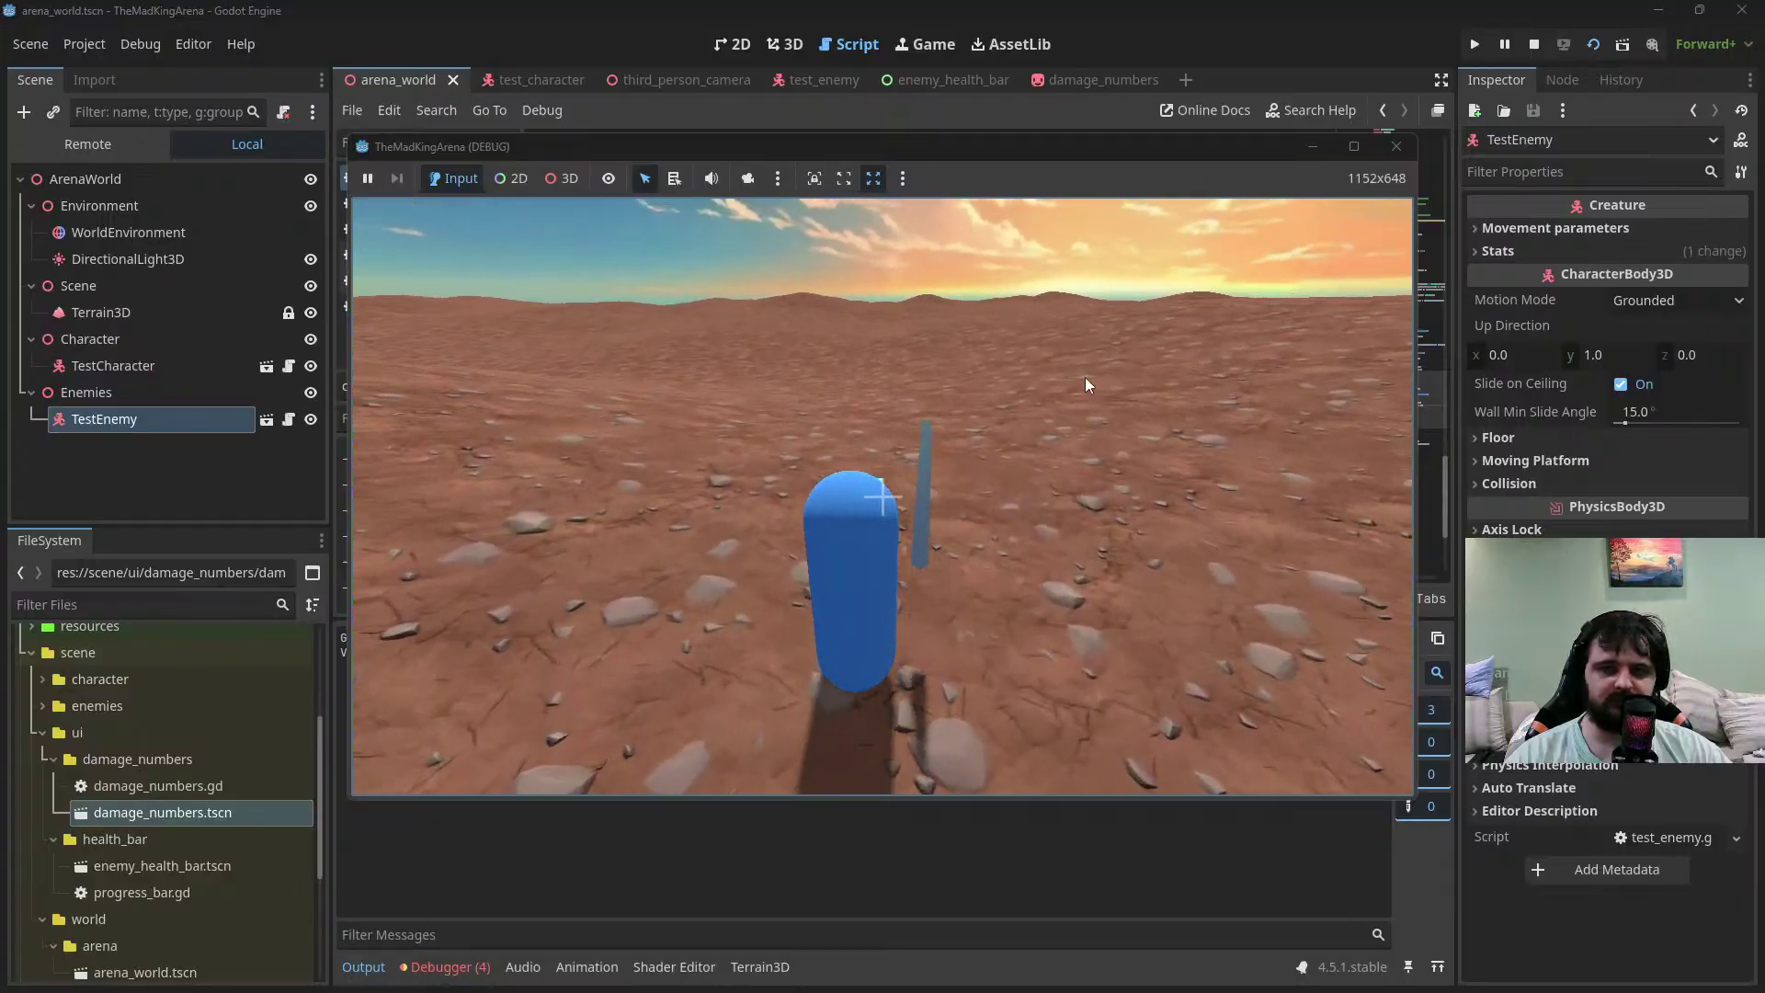
left_click(1534, 44)
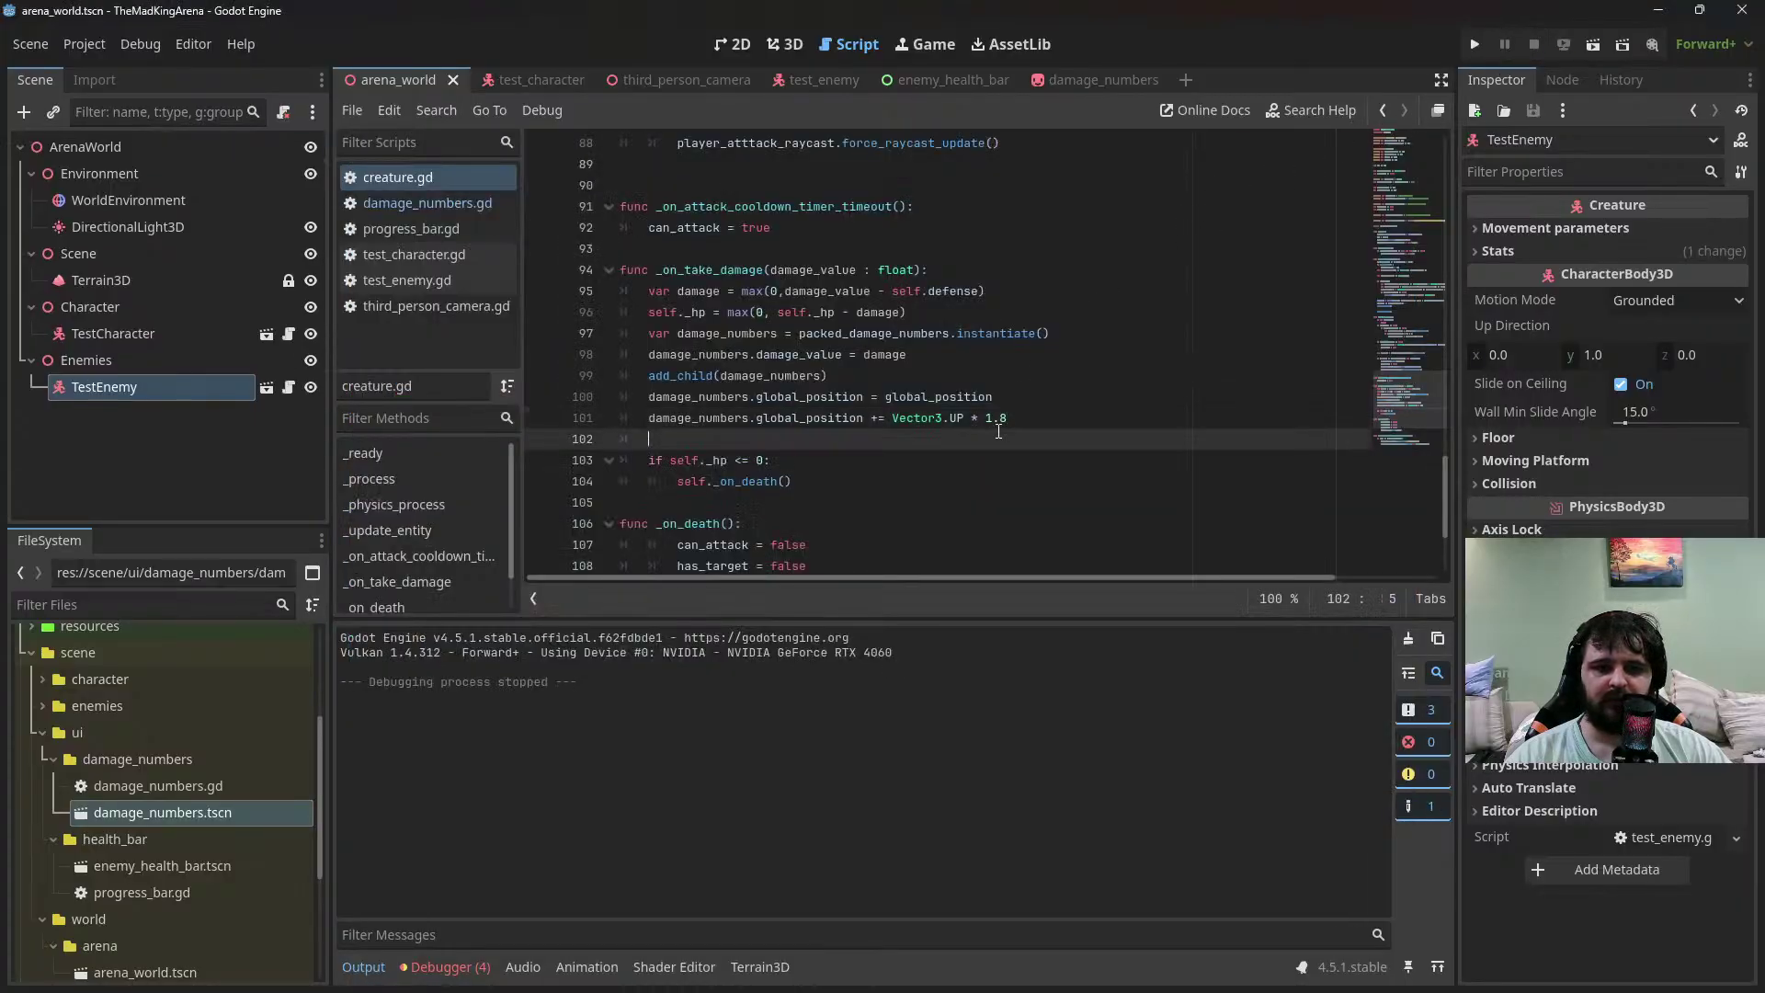
Look over the damage and death functions in creature.gd and open the damage_numbers.gd script
scroll(842, 283, "down", 3)
scroll(828, 322, "up", 6)
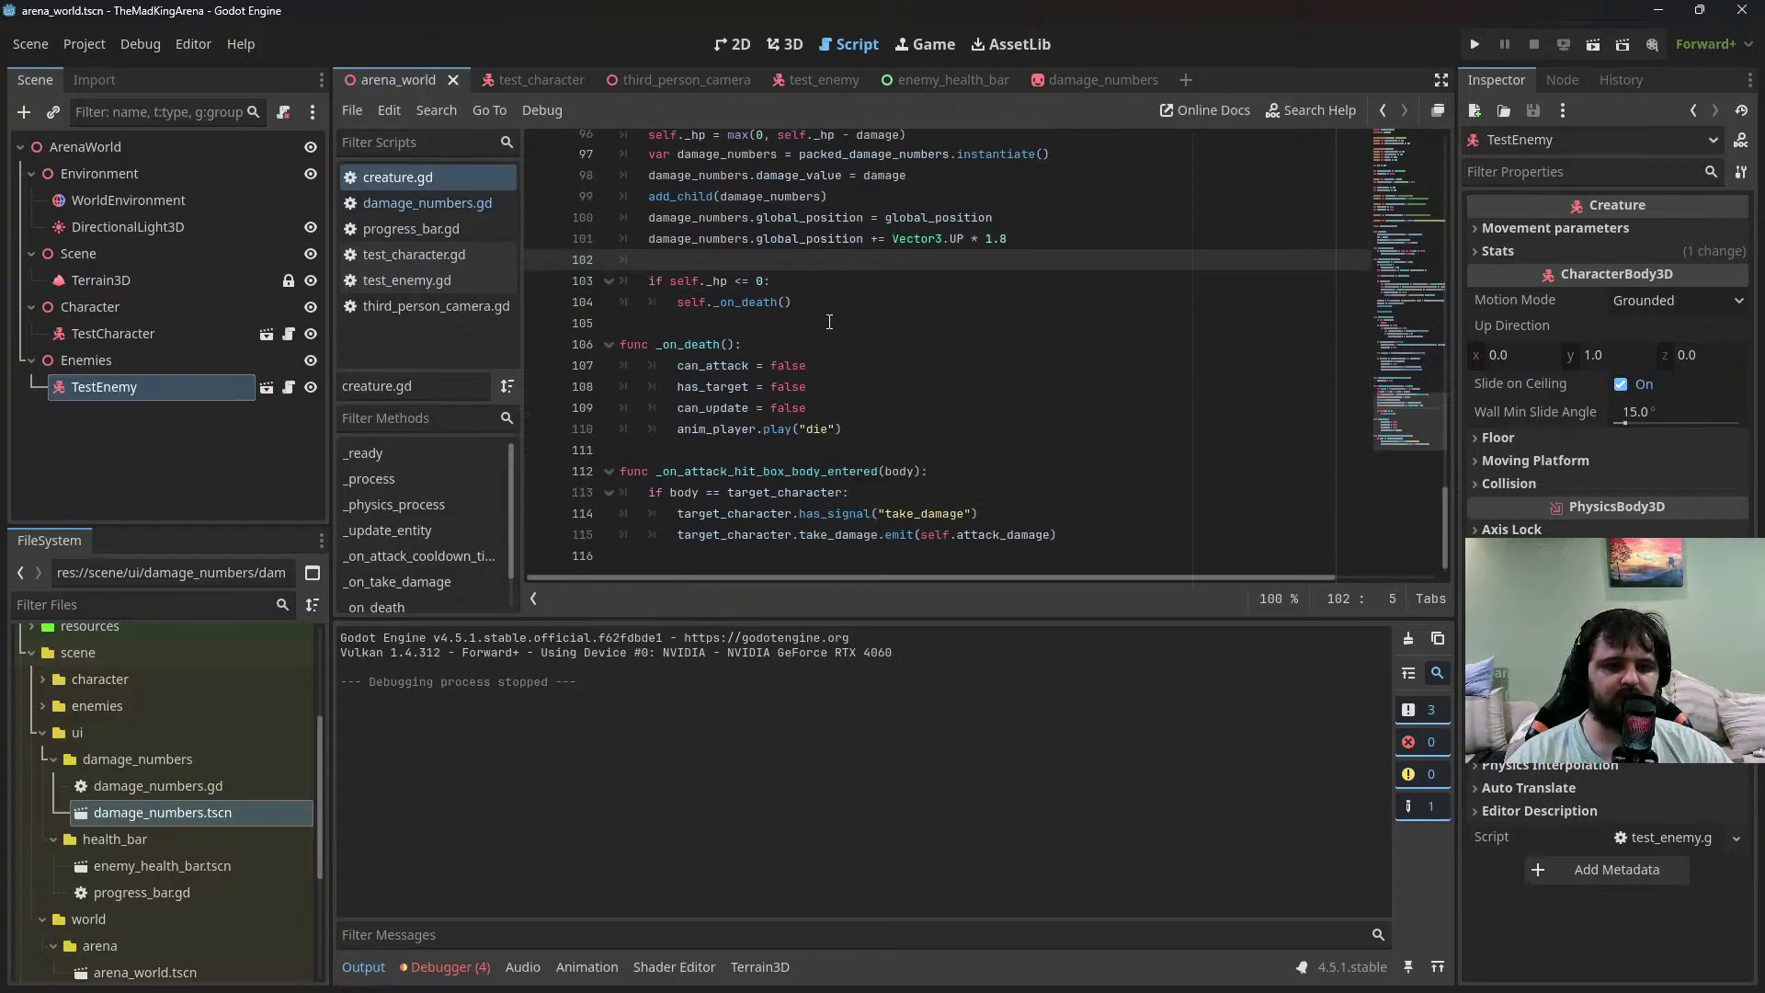
scroll(825, 331, "down", 5)
scroll(754, 312, "up", 3)
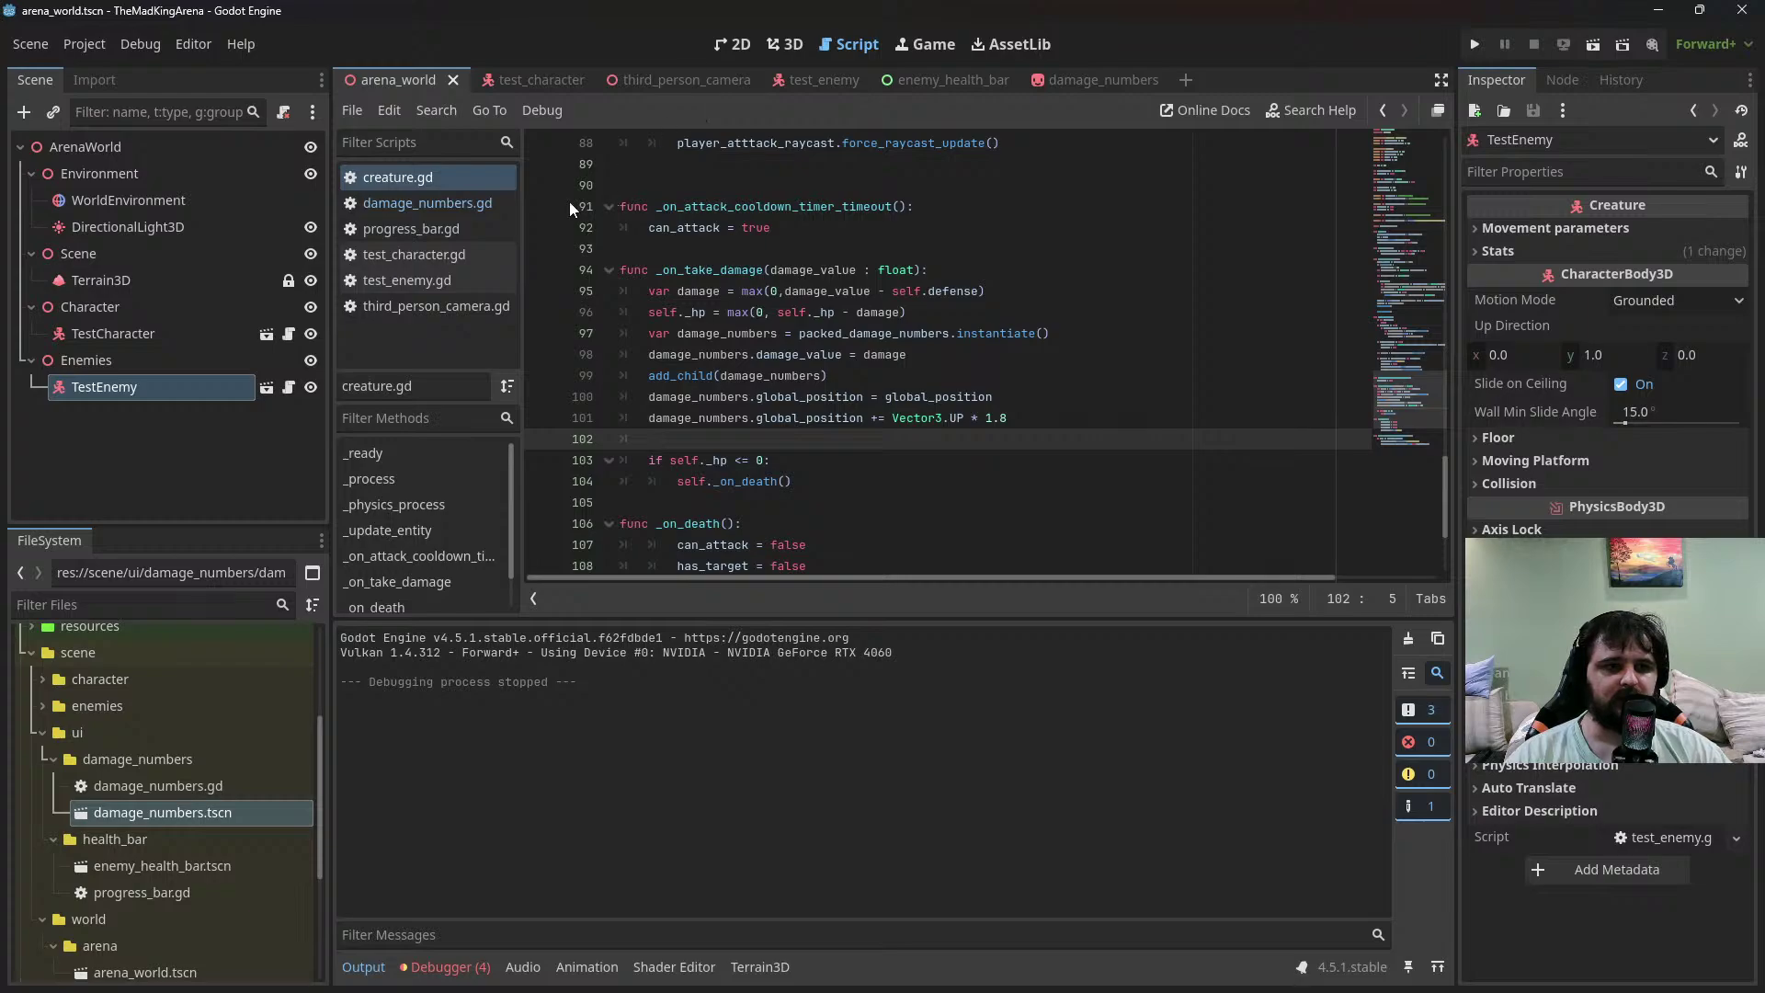
left_click(428, 202)
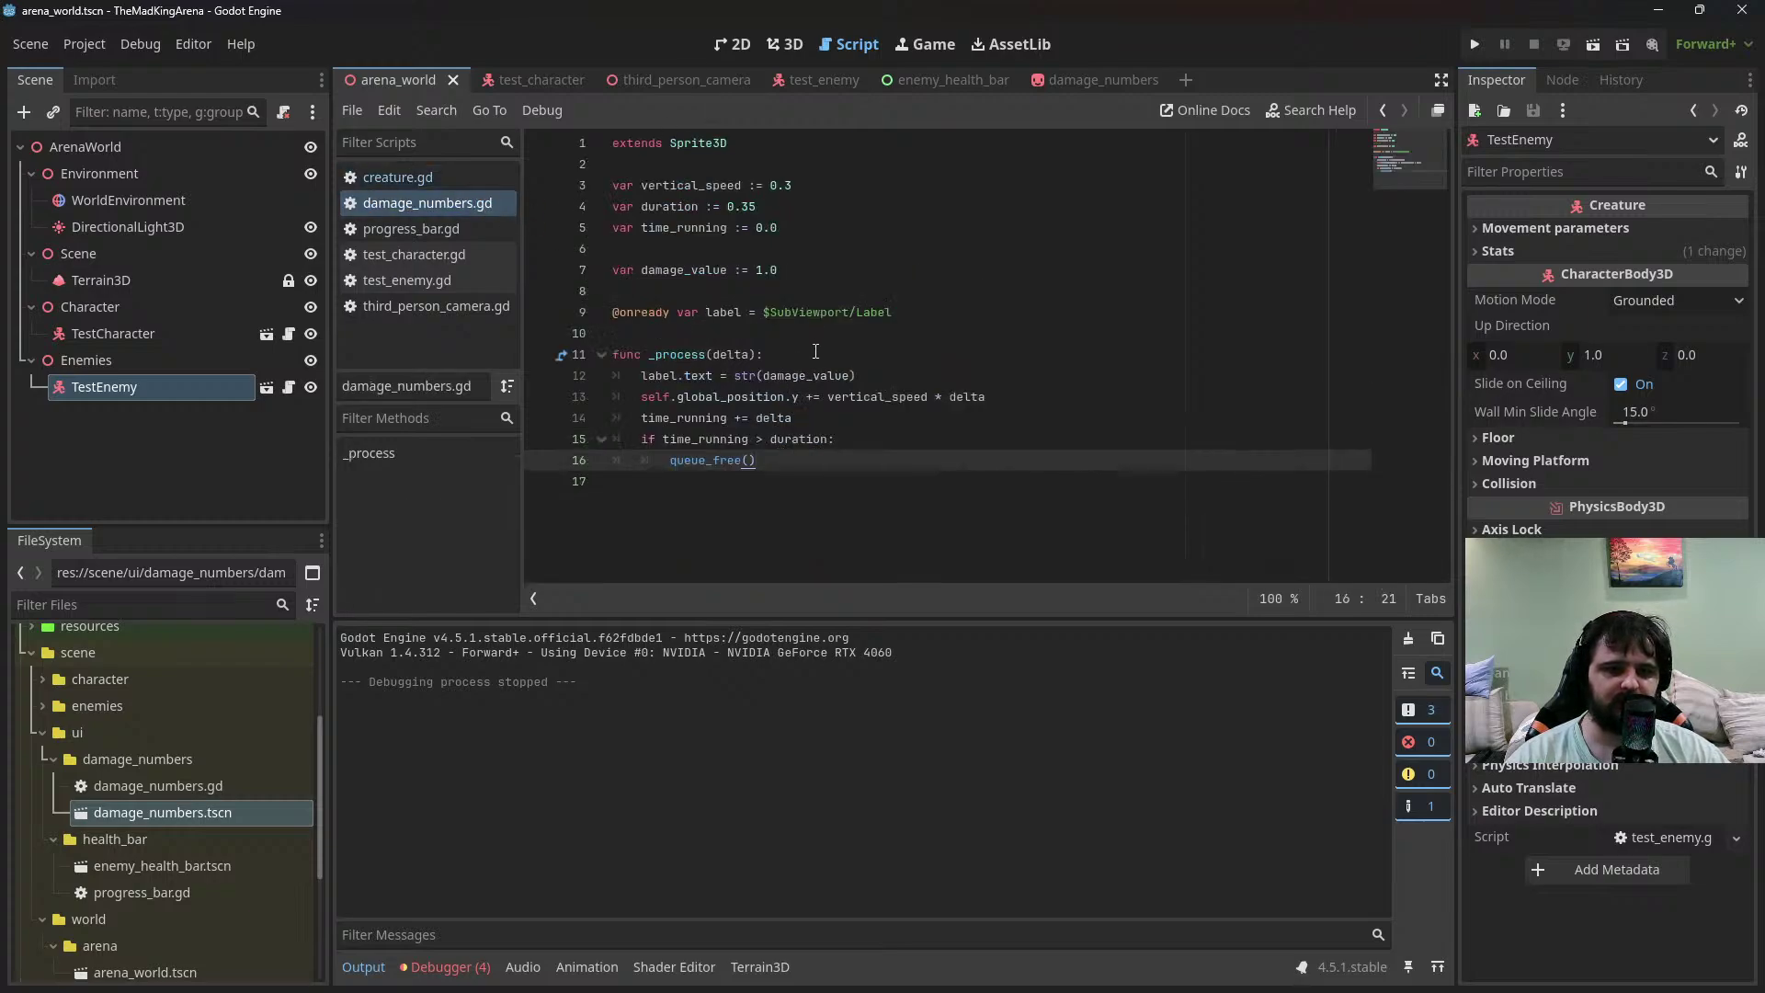
double_click(802, 374)
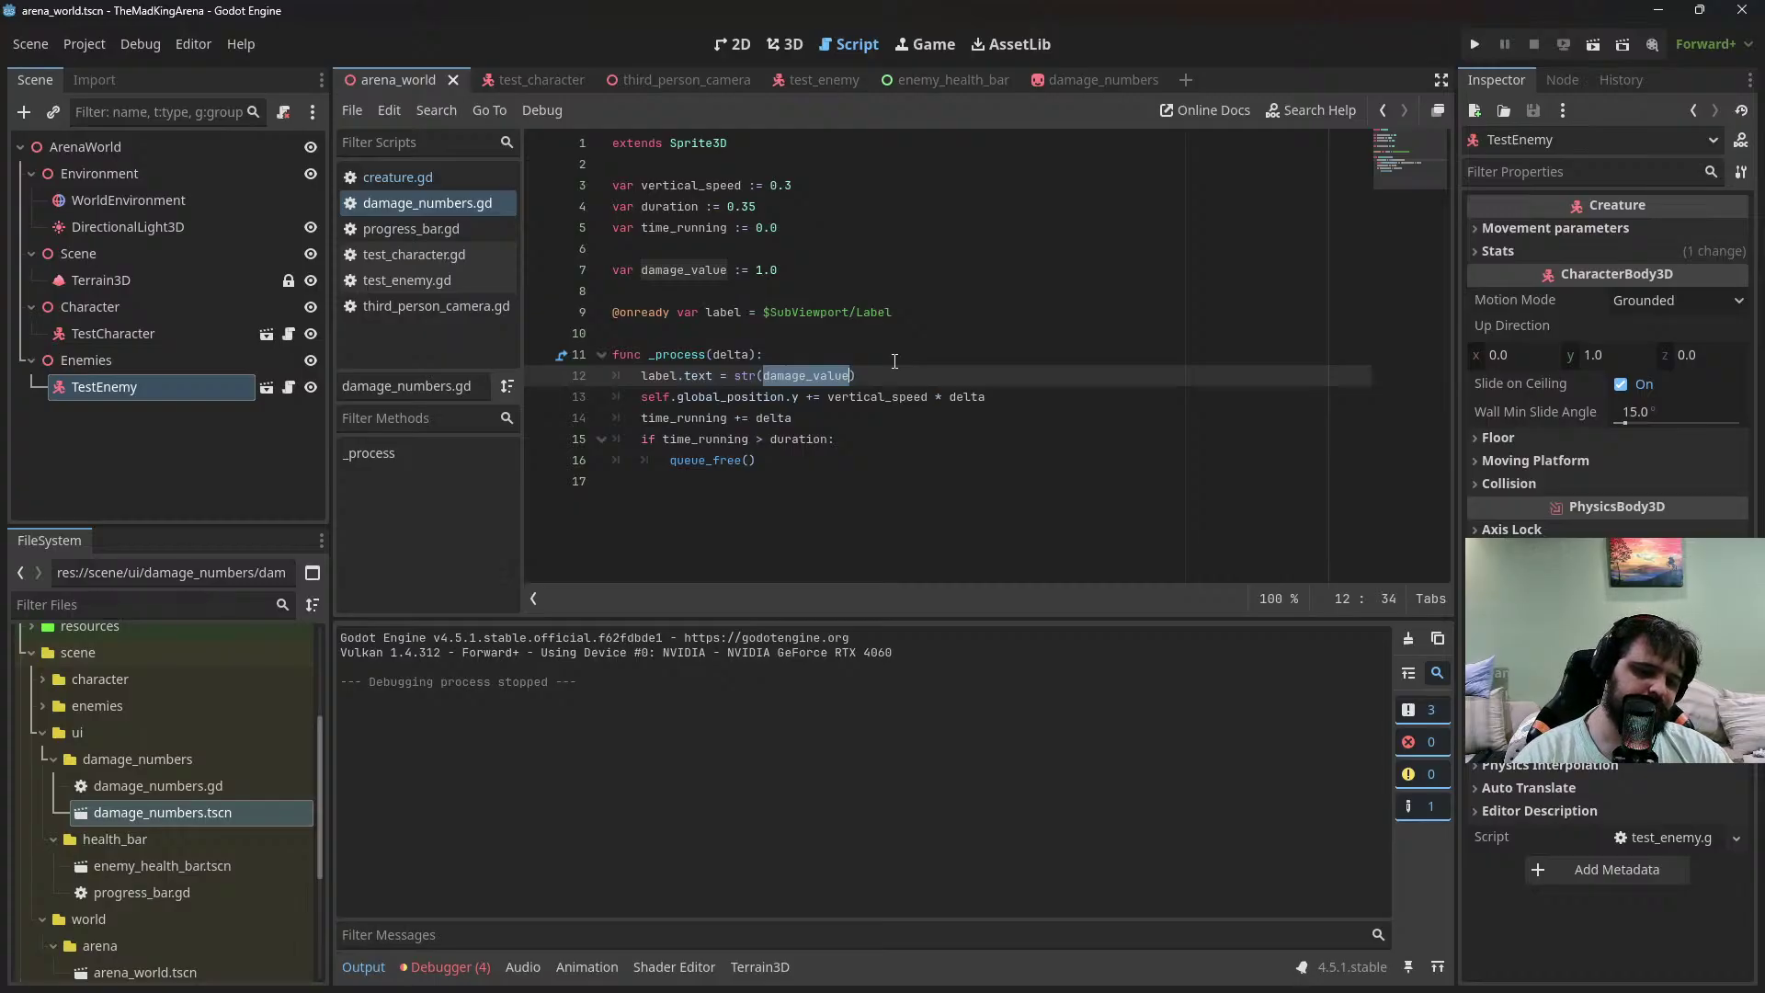
type("Float.")
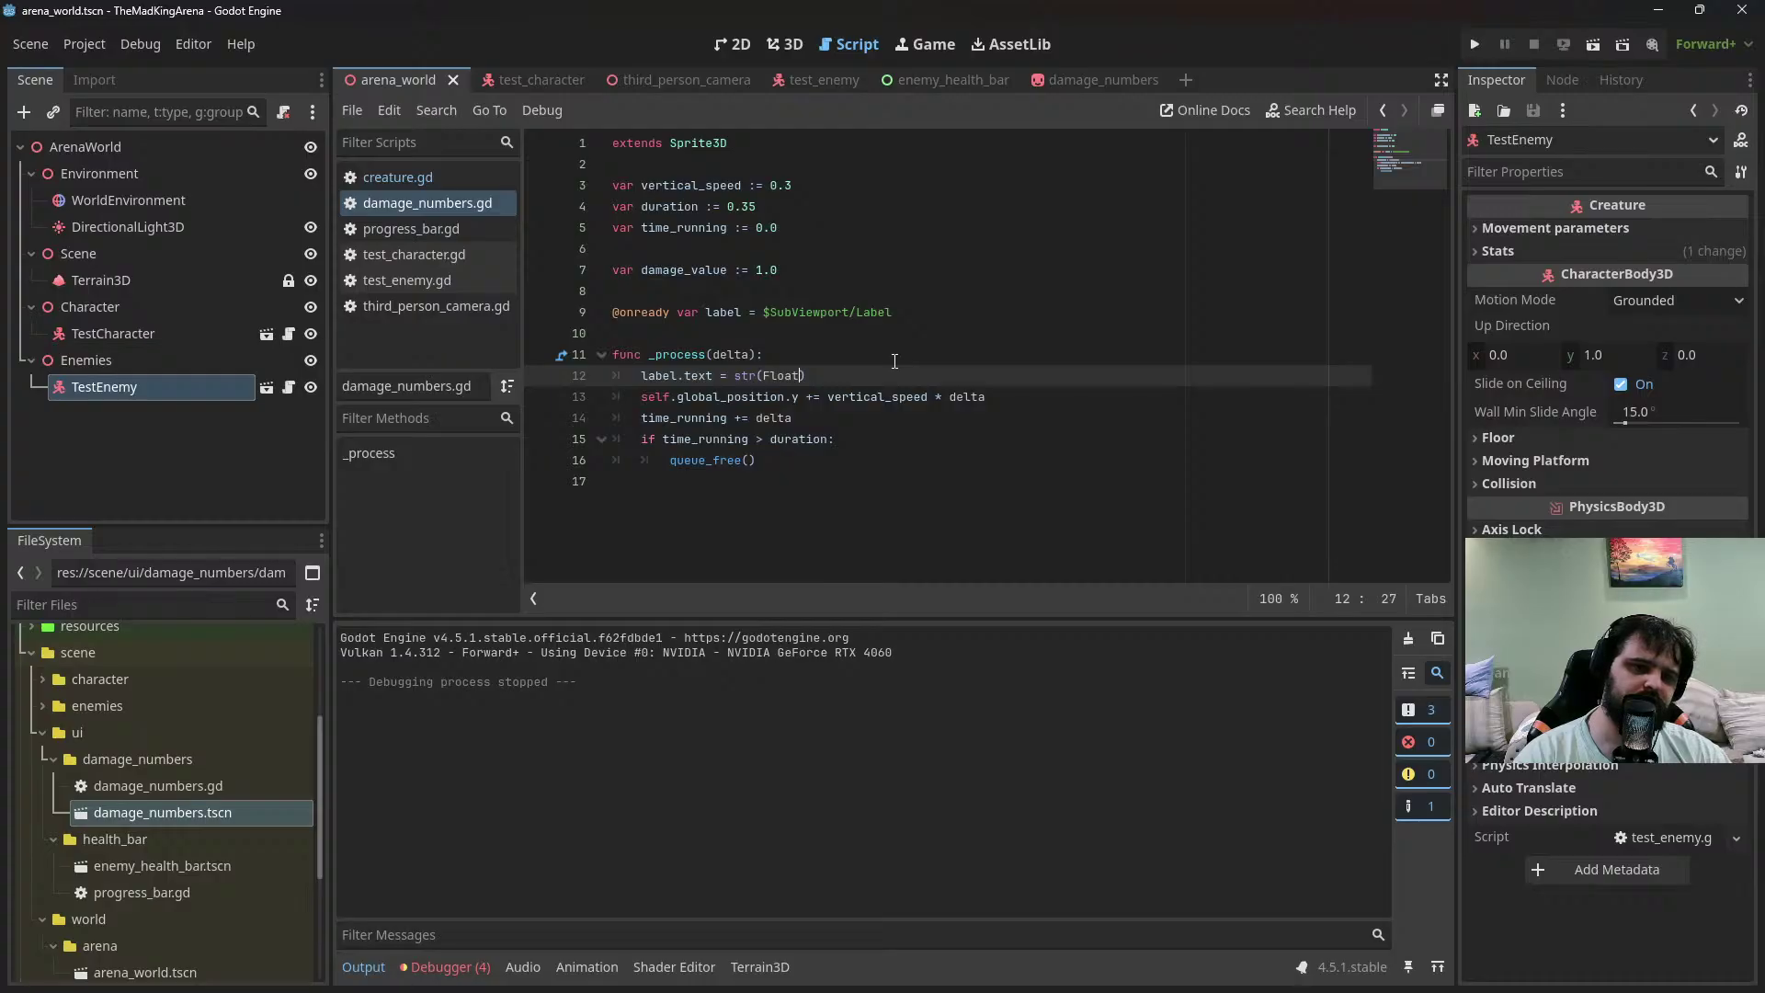
key("BackSpace")
key("BackSpace")
key("BackSpace")
key("BackSpace")
key("BackSpace")
type("fa")
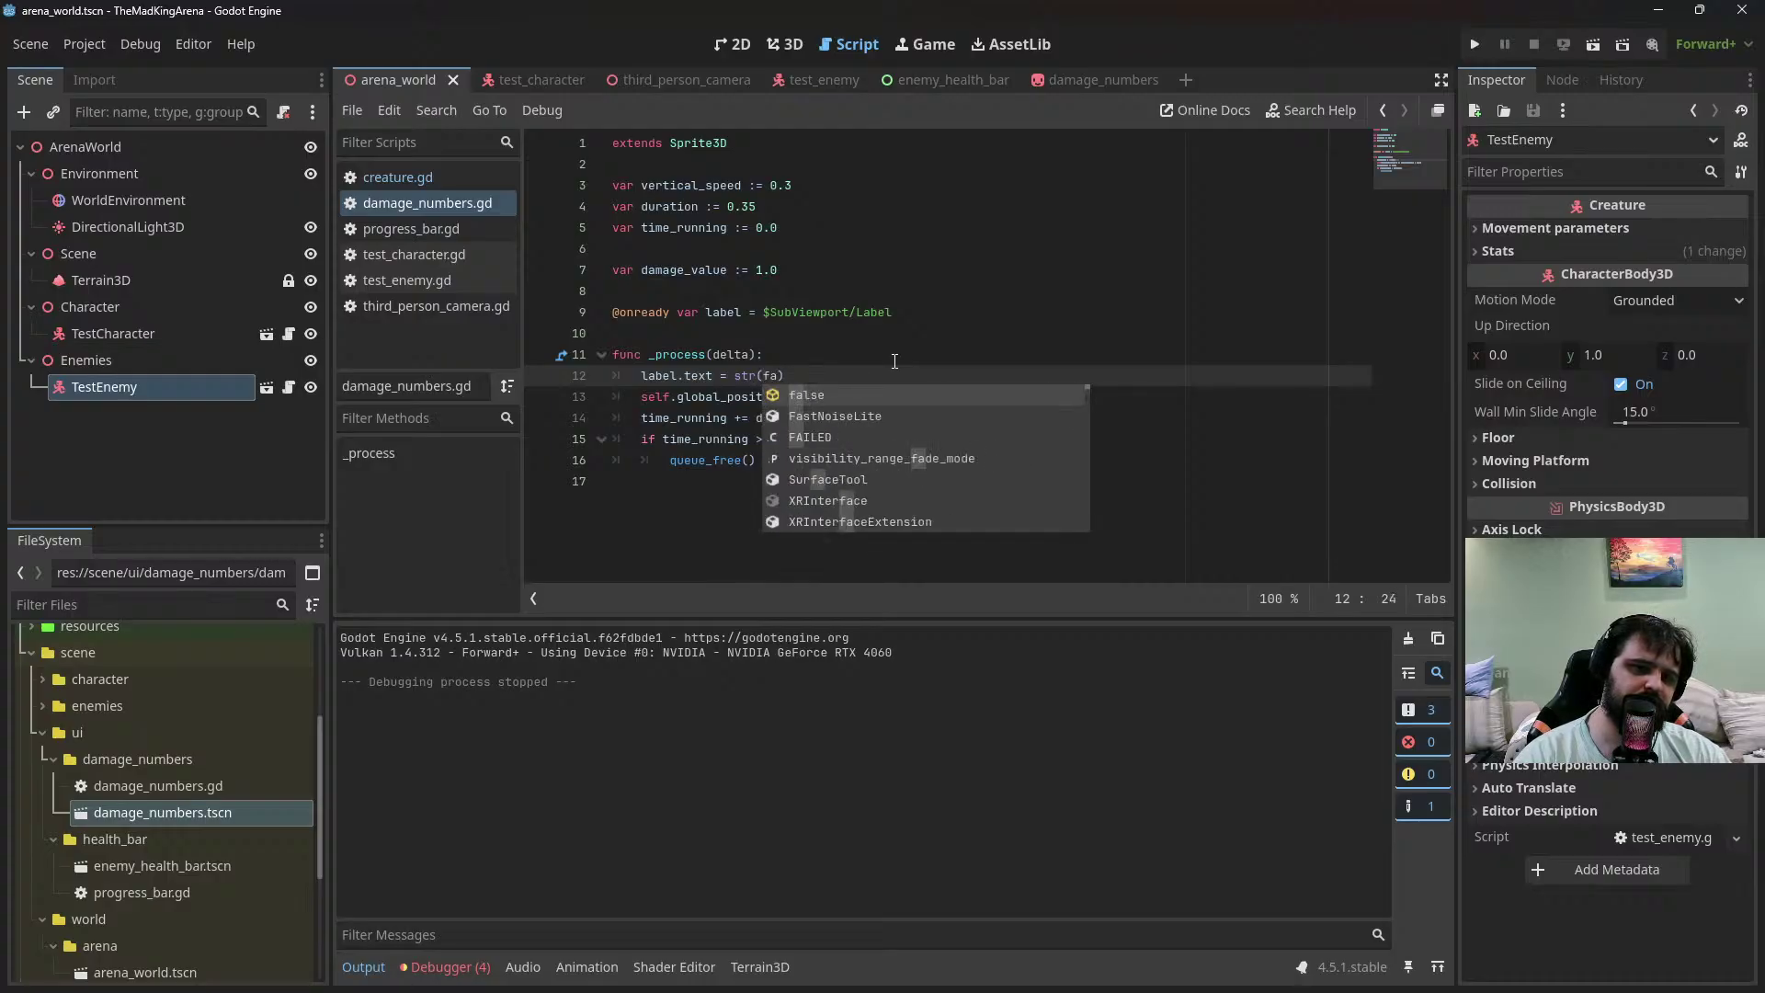
key("BackSpace")
type("loat.")
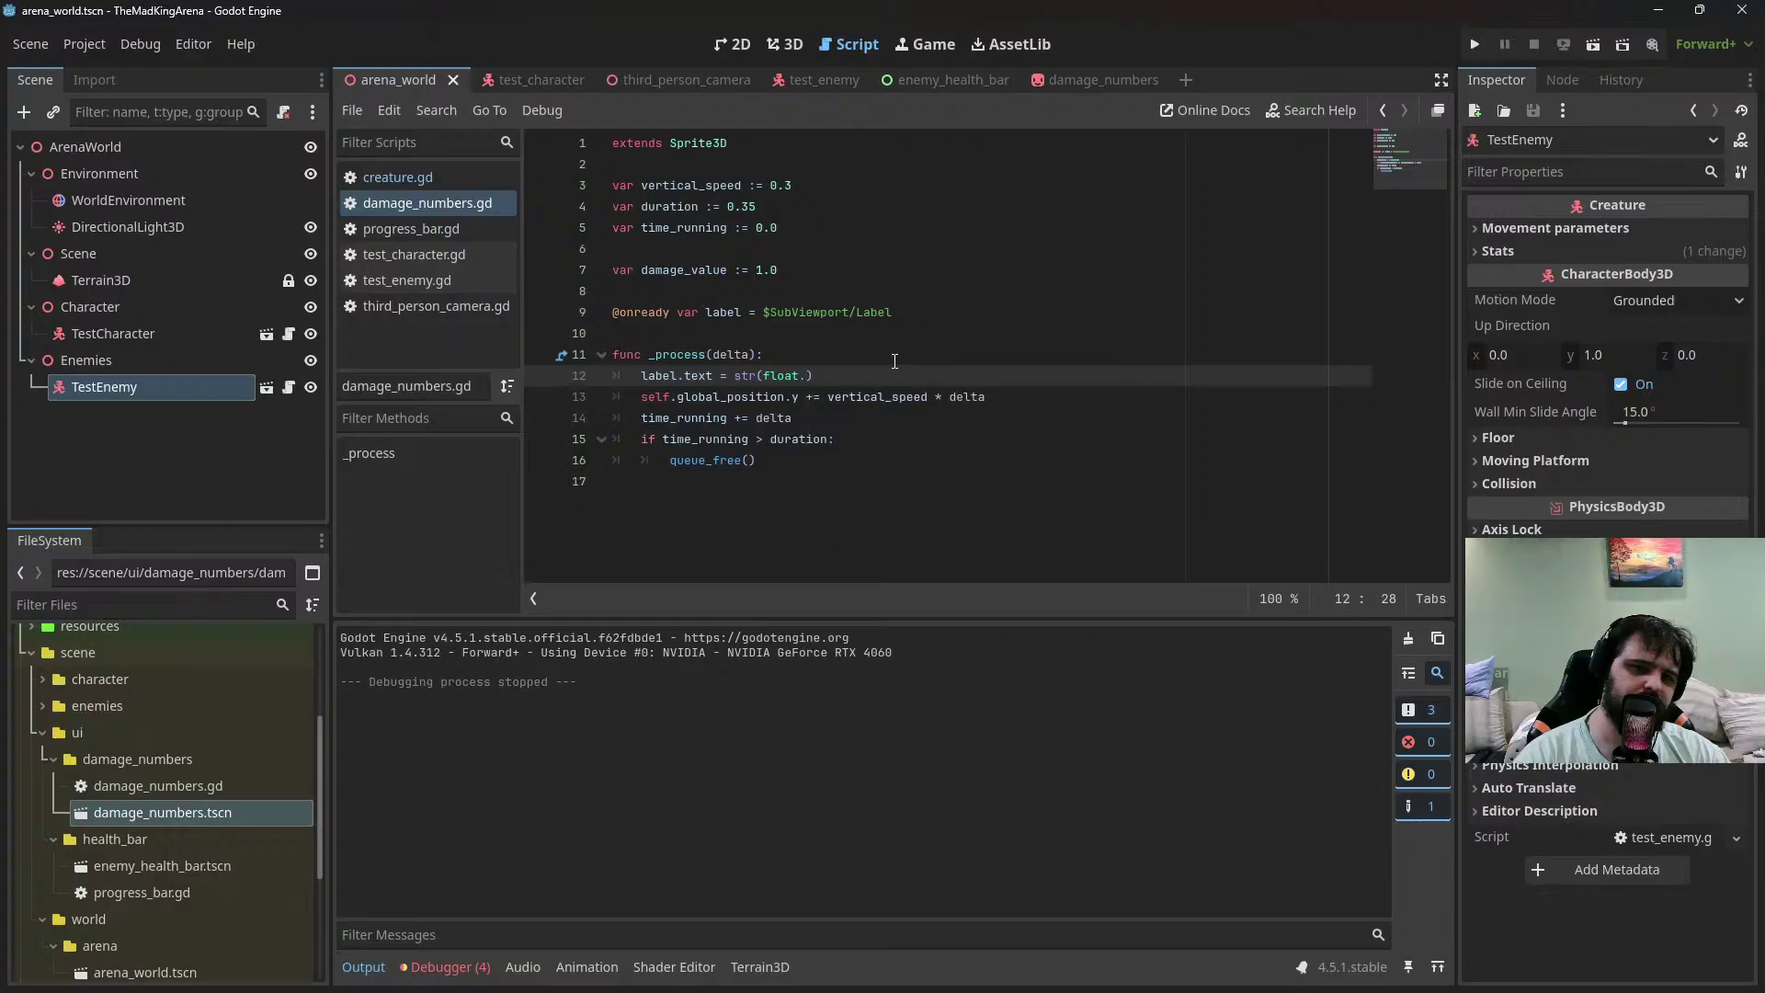
key("BackSpace")
key("BackSpace")
key("BackSpace")
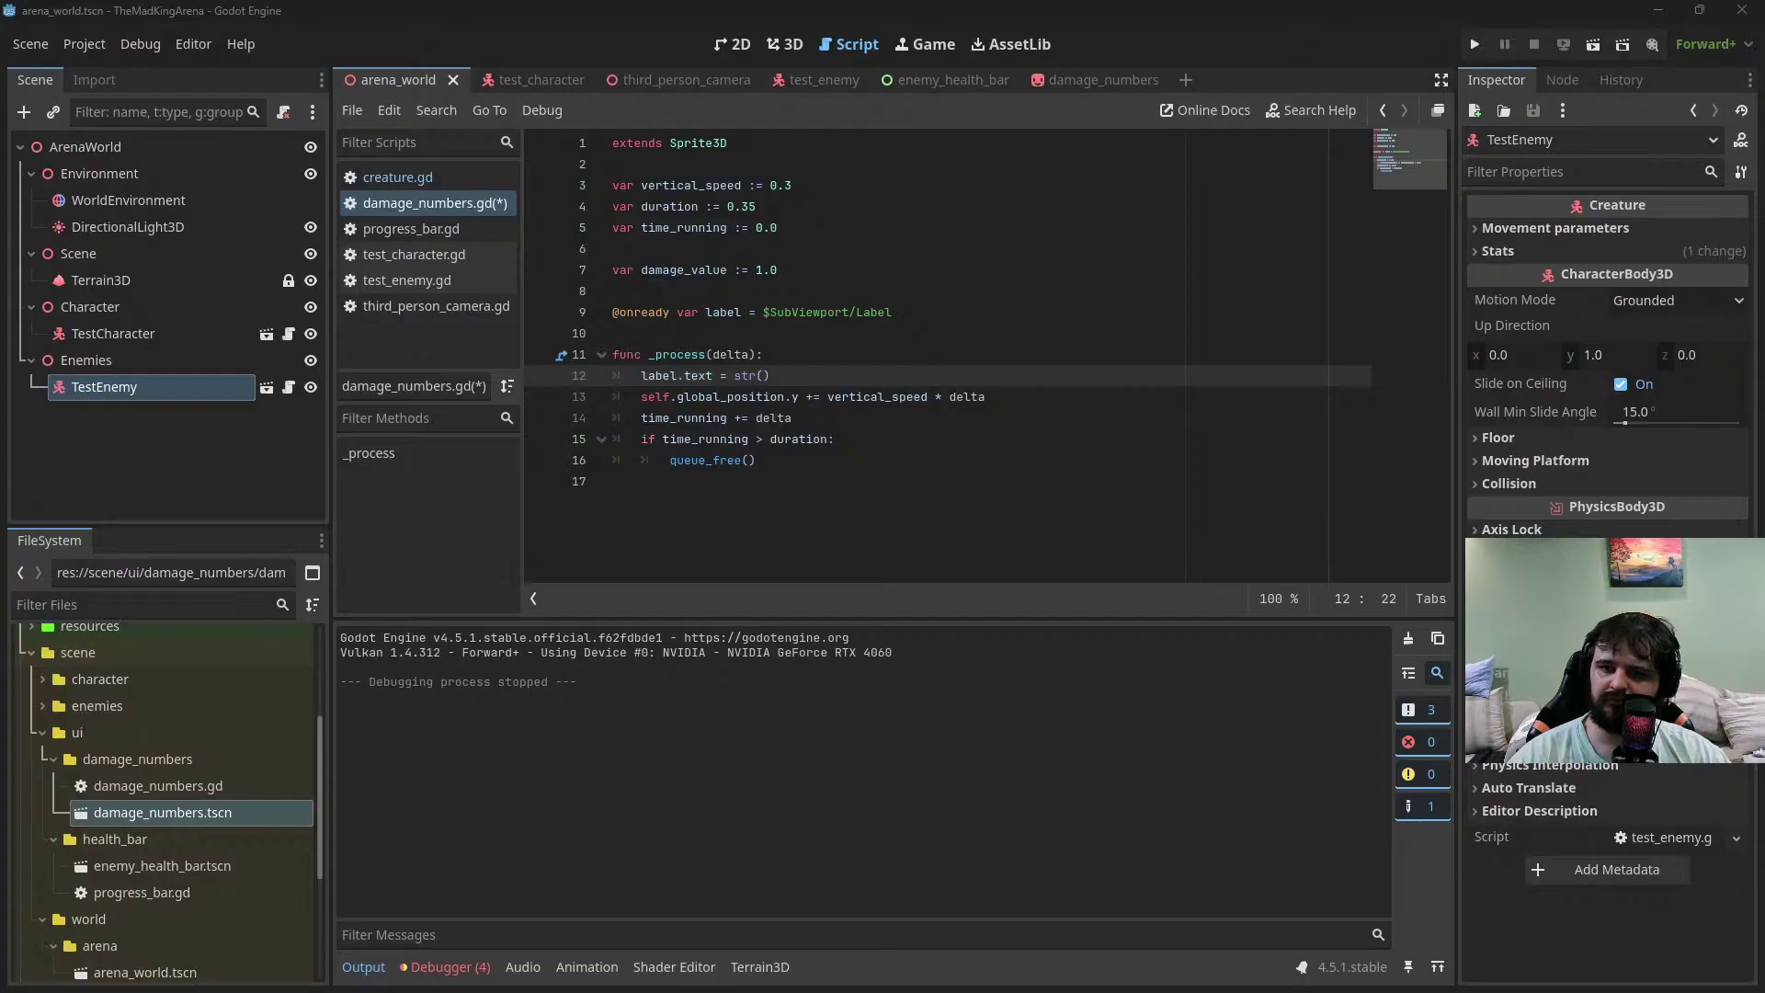
Assign "%.0f" % damage_value to label.text in the _process function of damage_numbers.gd and run the arena scene
left_click(953, 371)
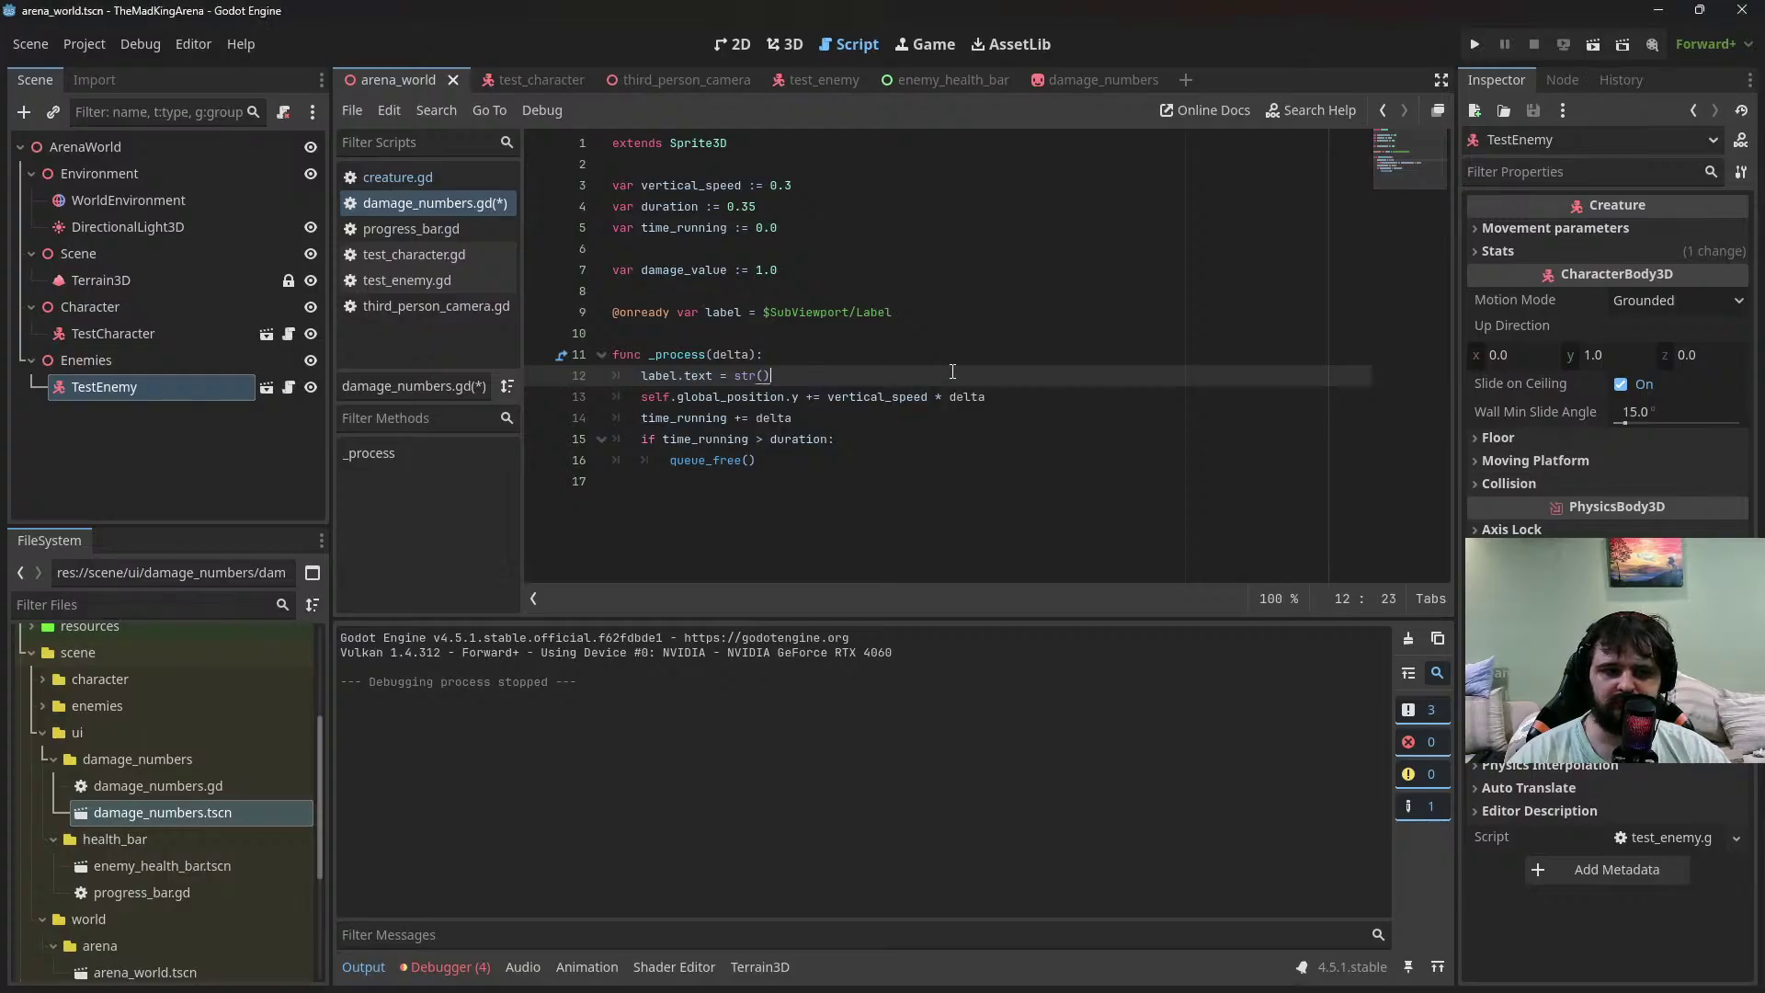
key("Left")
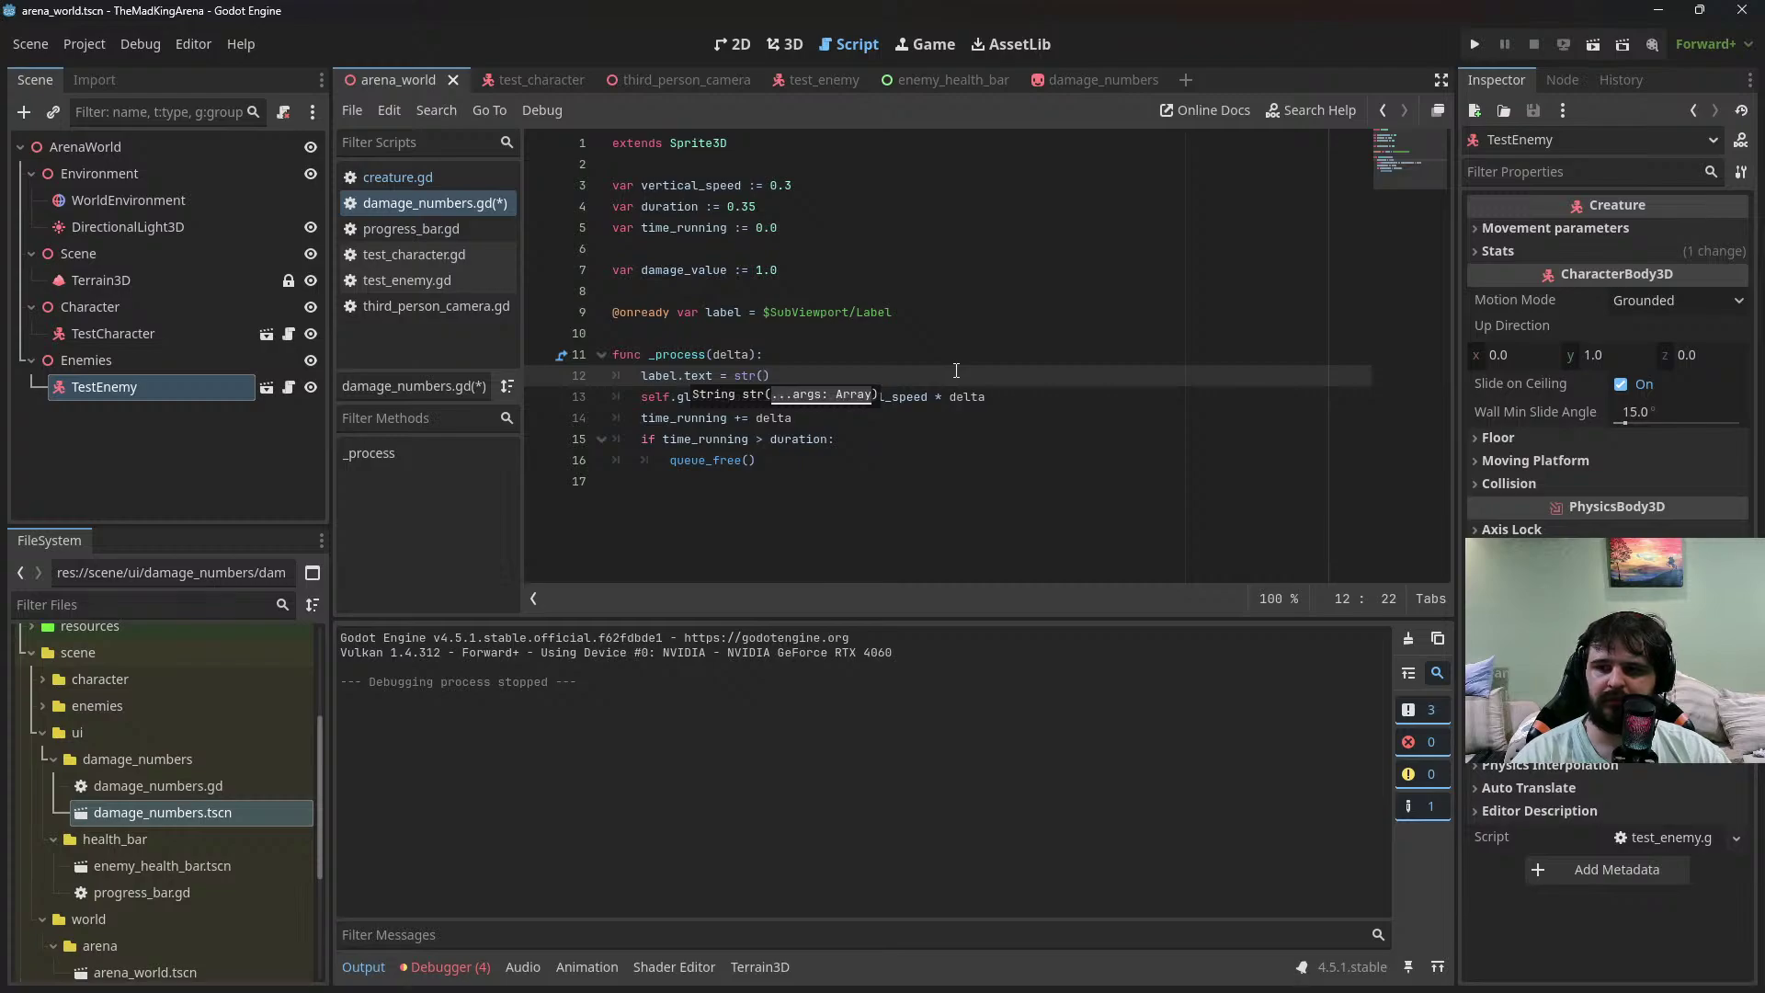
key("BackSpace")
key("BackSpace")
key("BackSpace")
key("BackSpace")
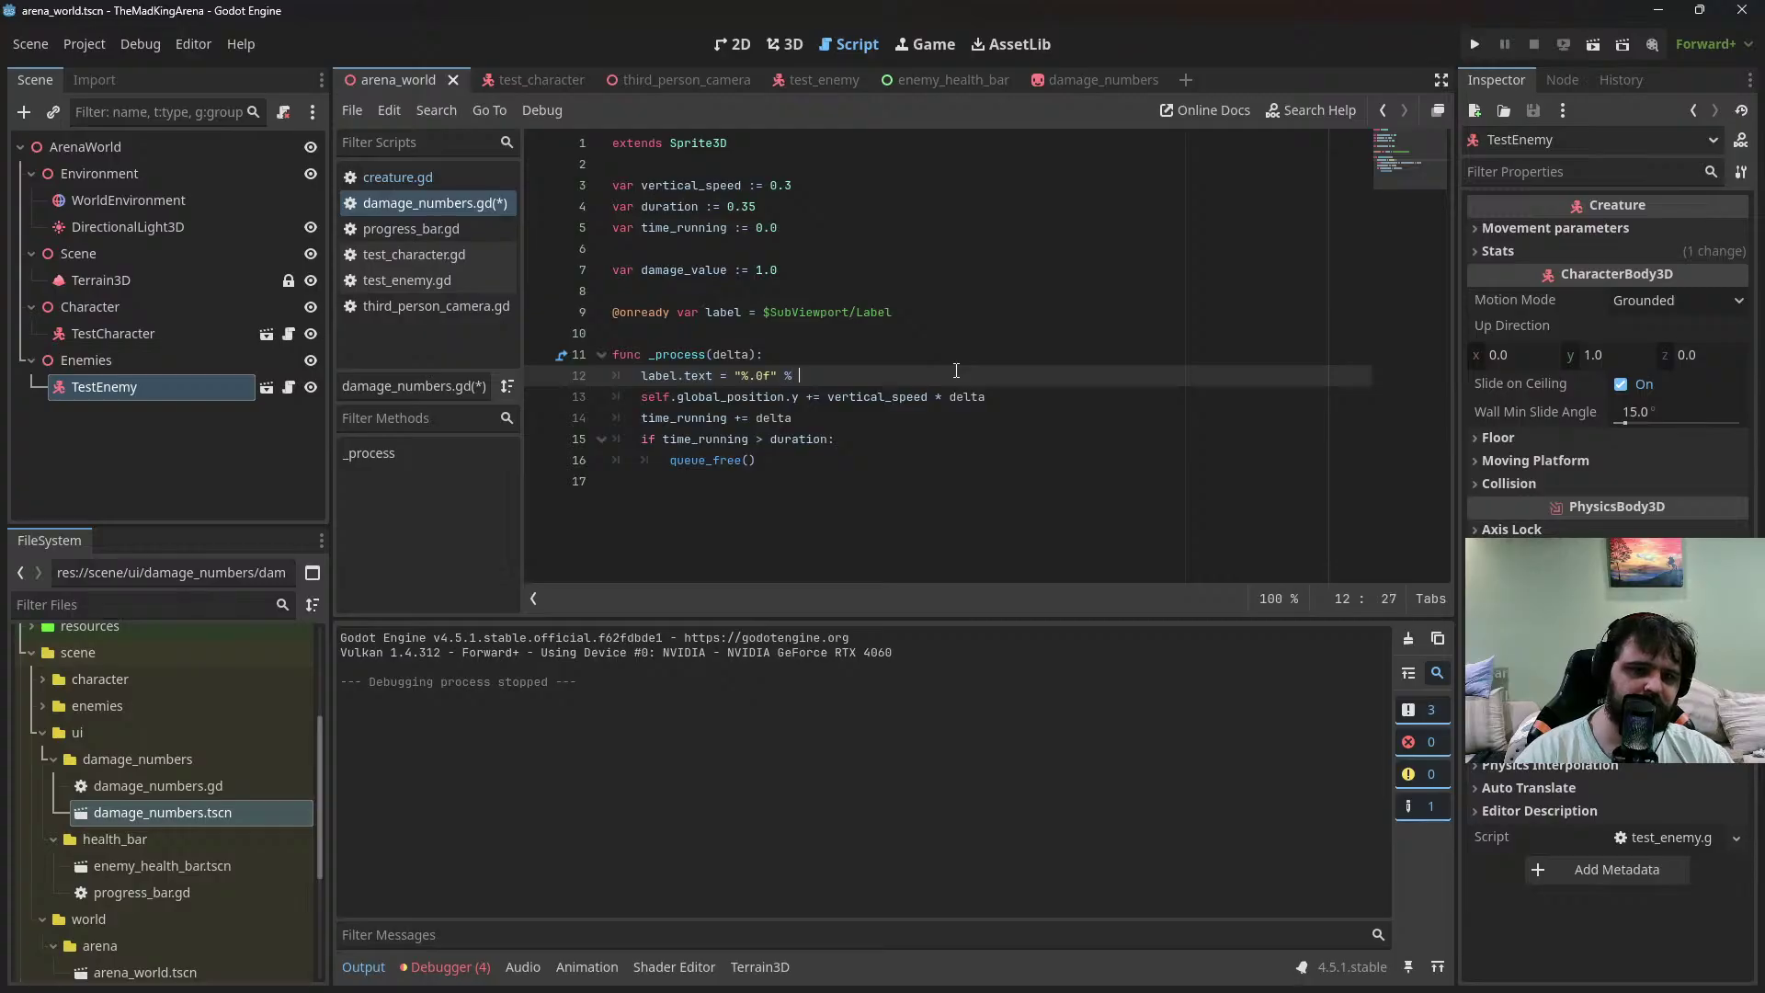
type("mage_va")
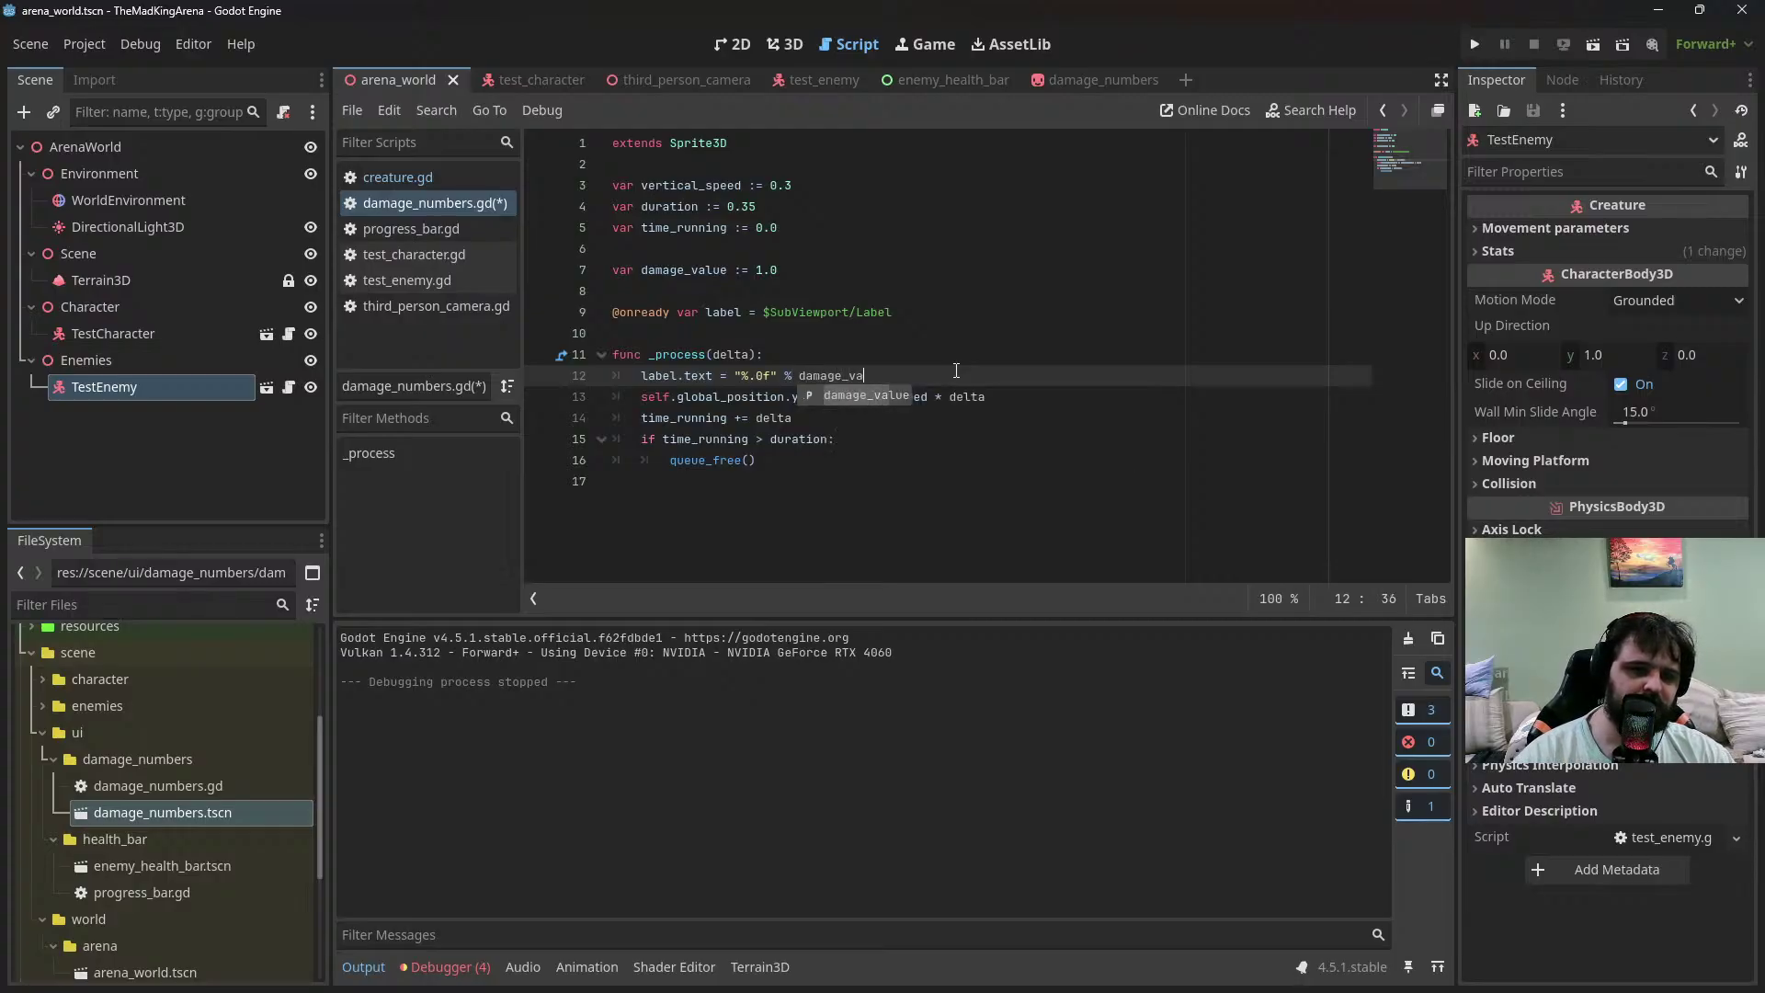
key("Return")
key("ctrl+z")
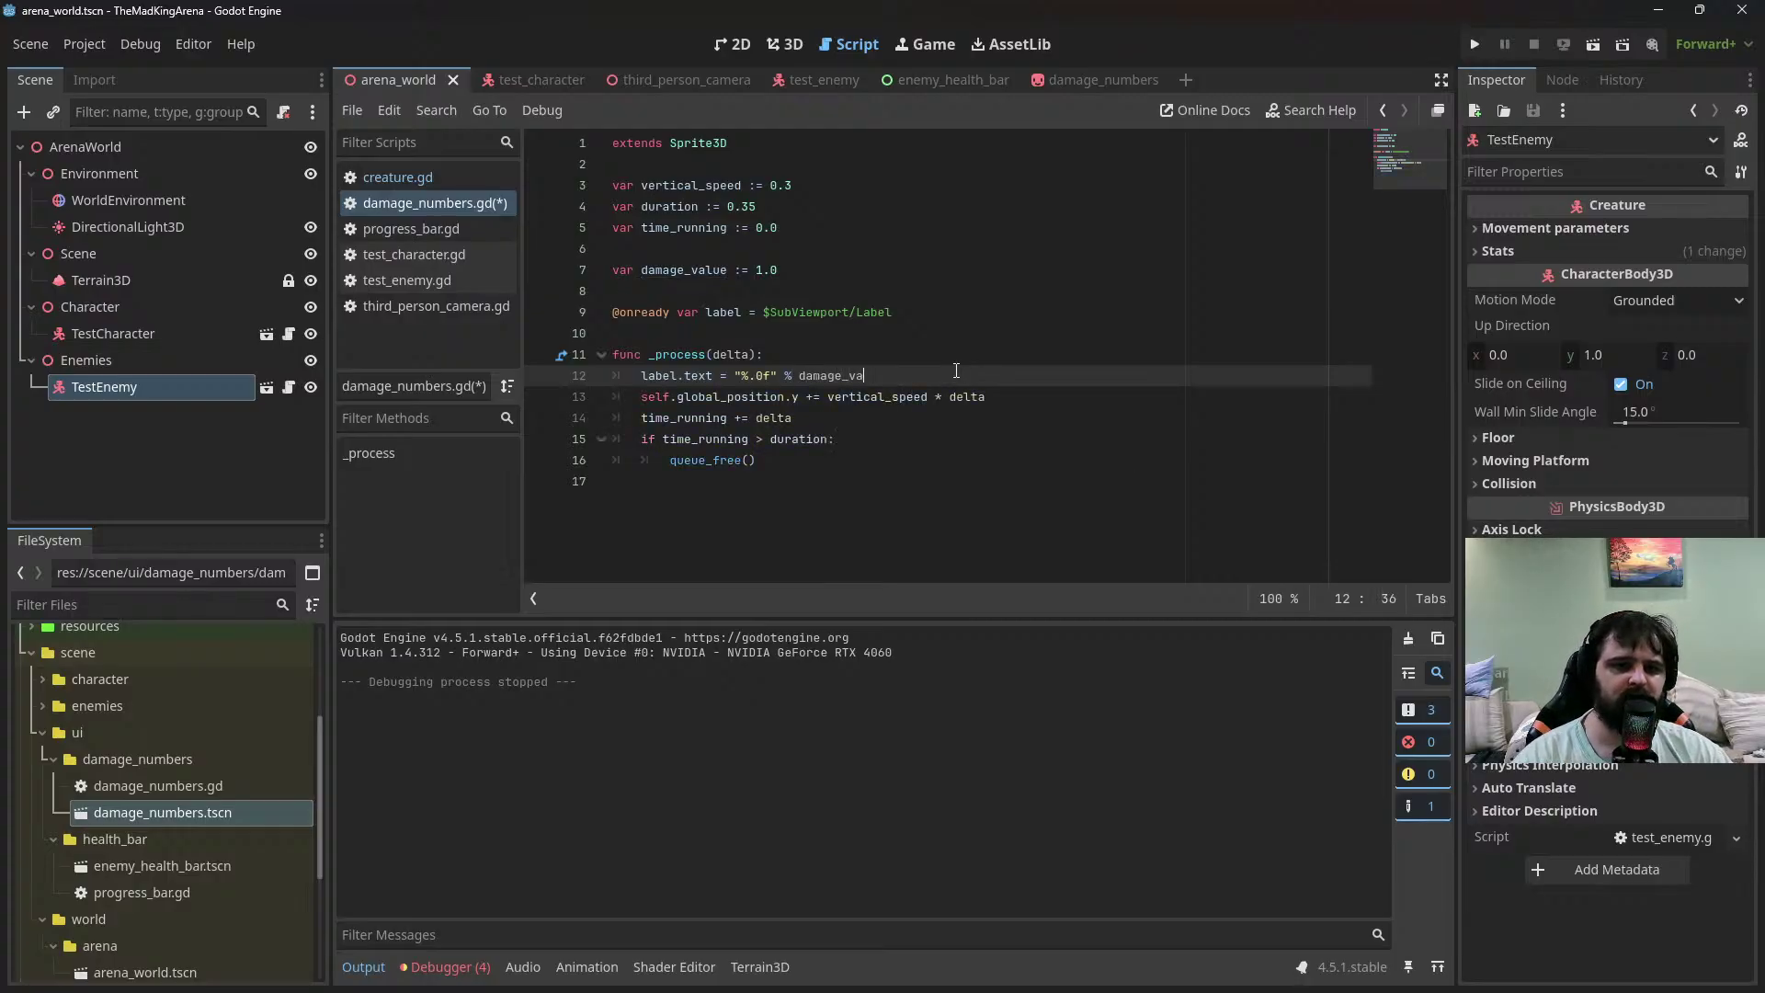
left_click(1594, 44)
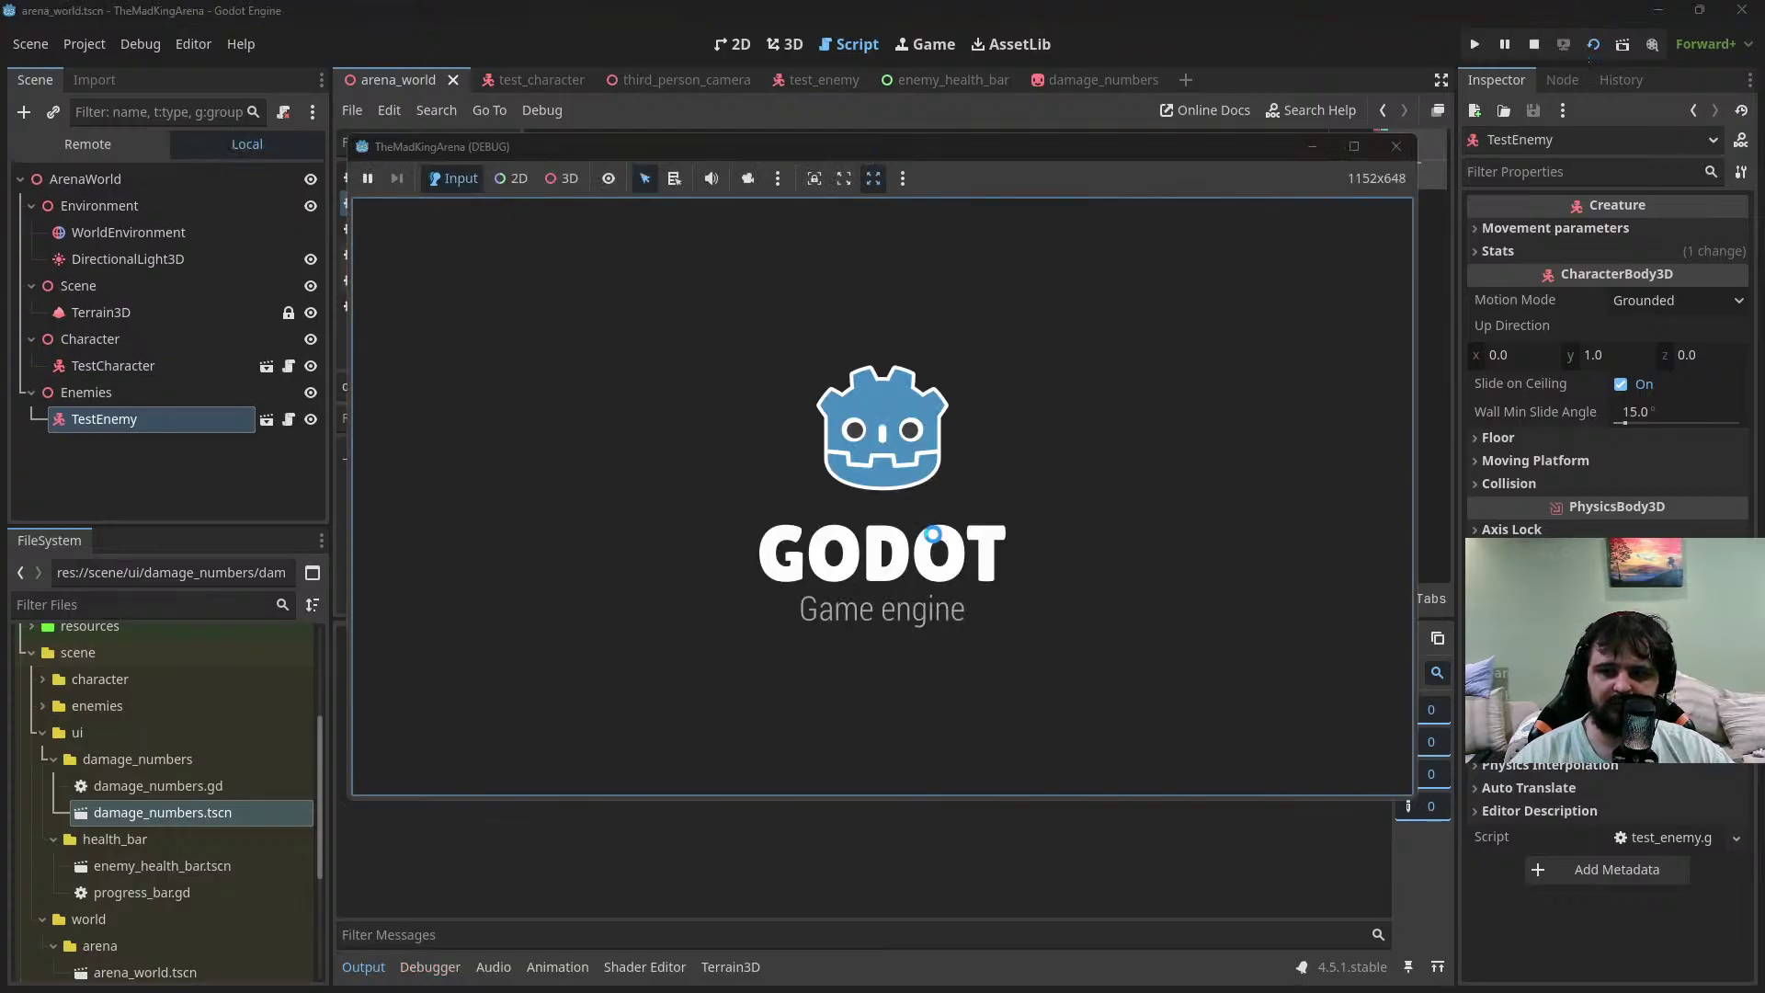
Walk the character to the enemy, attack it until it is defeated to check the whole-number damage text, and stop the game
key("w")
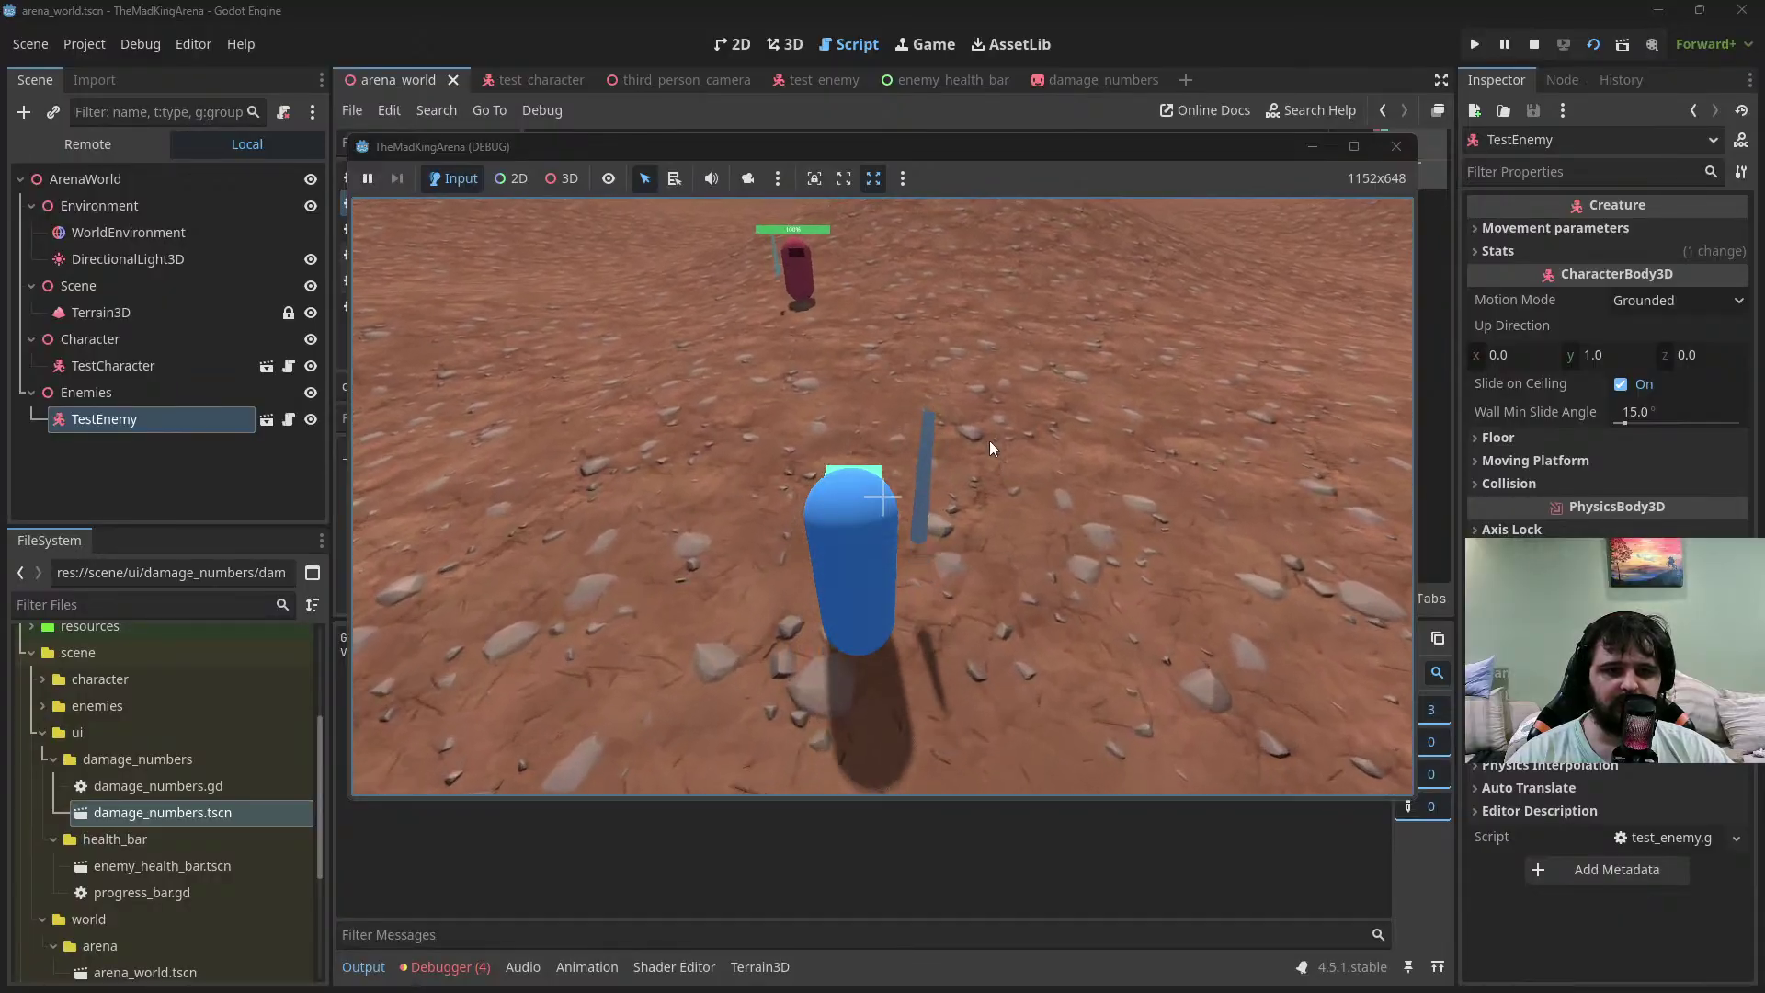
left_click(952, 385)
key("s")
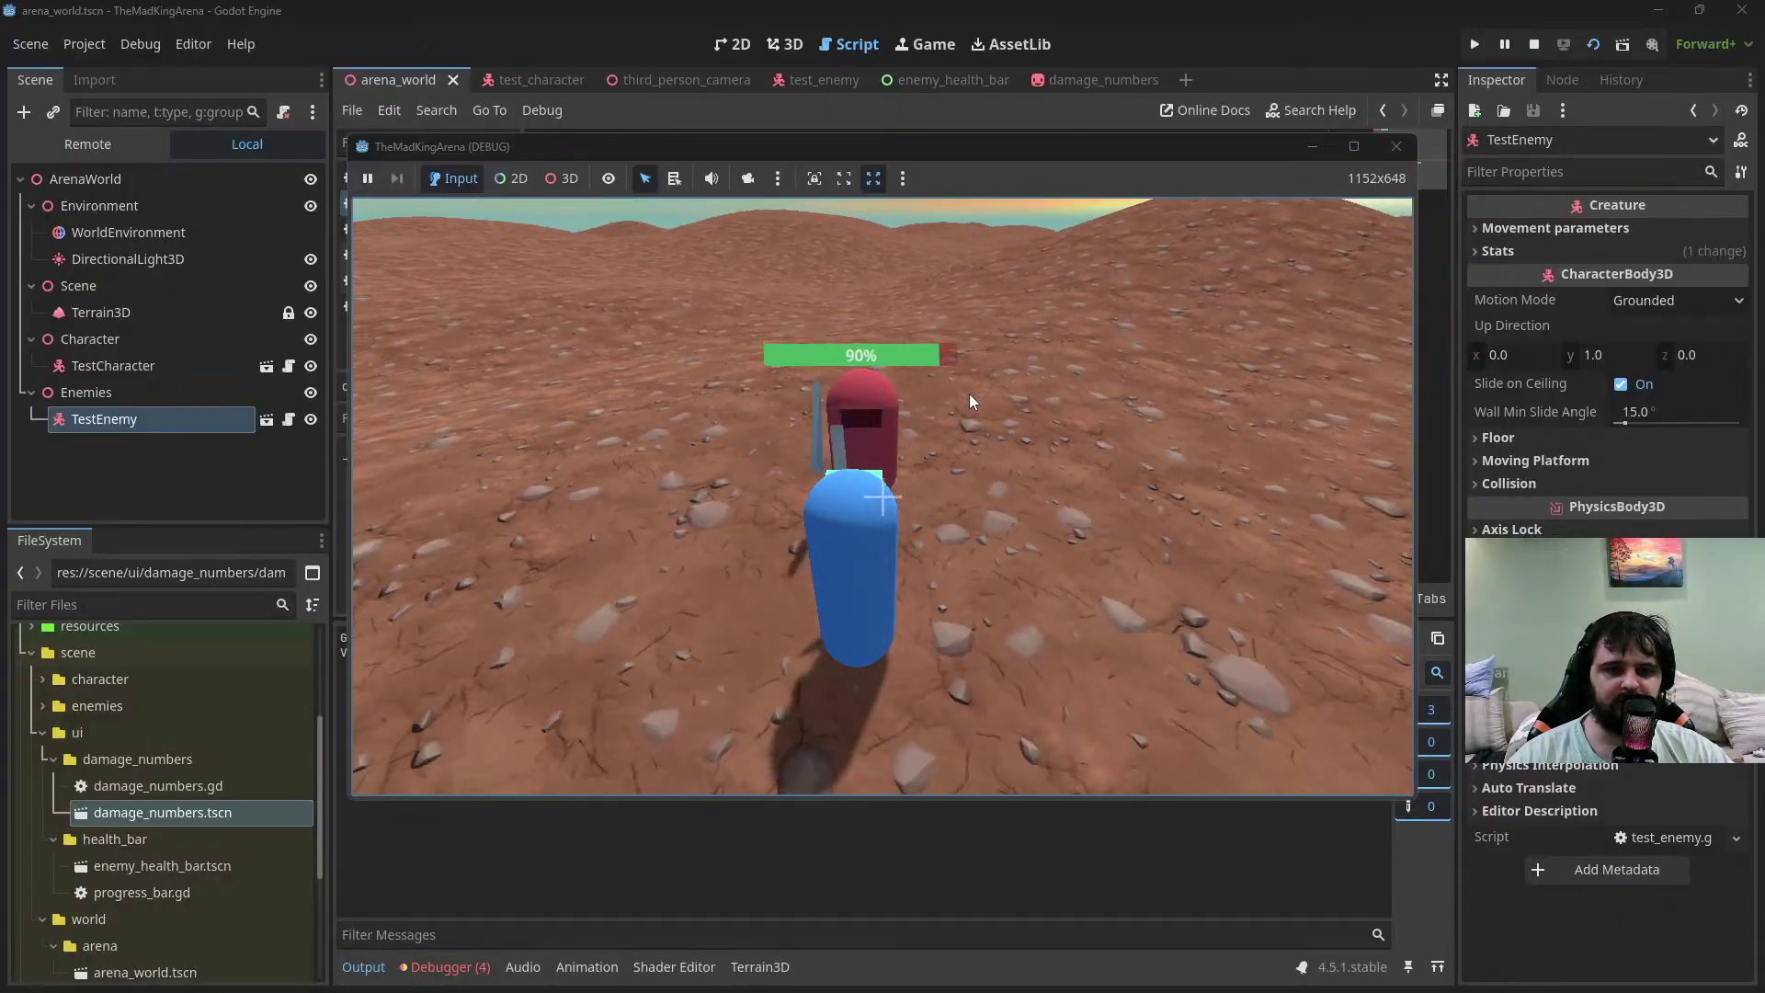
key("w")
left_click(970, 395)
left_click(969, 394)
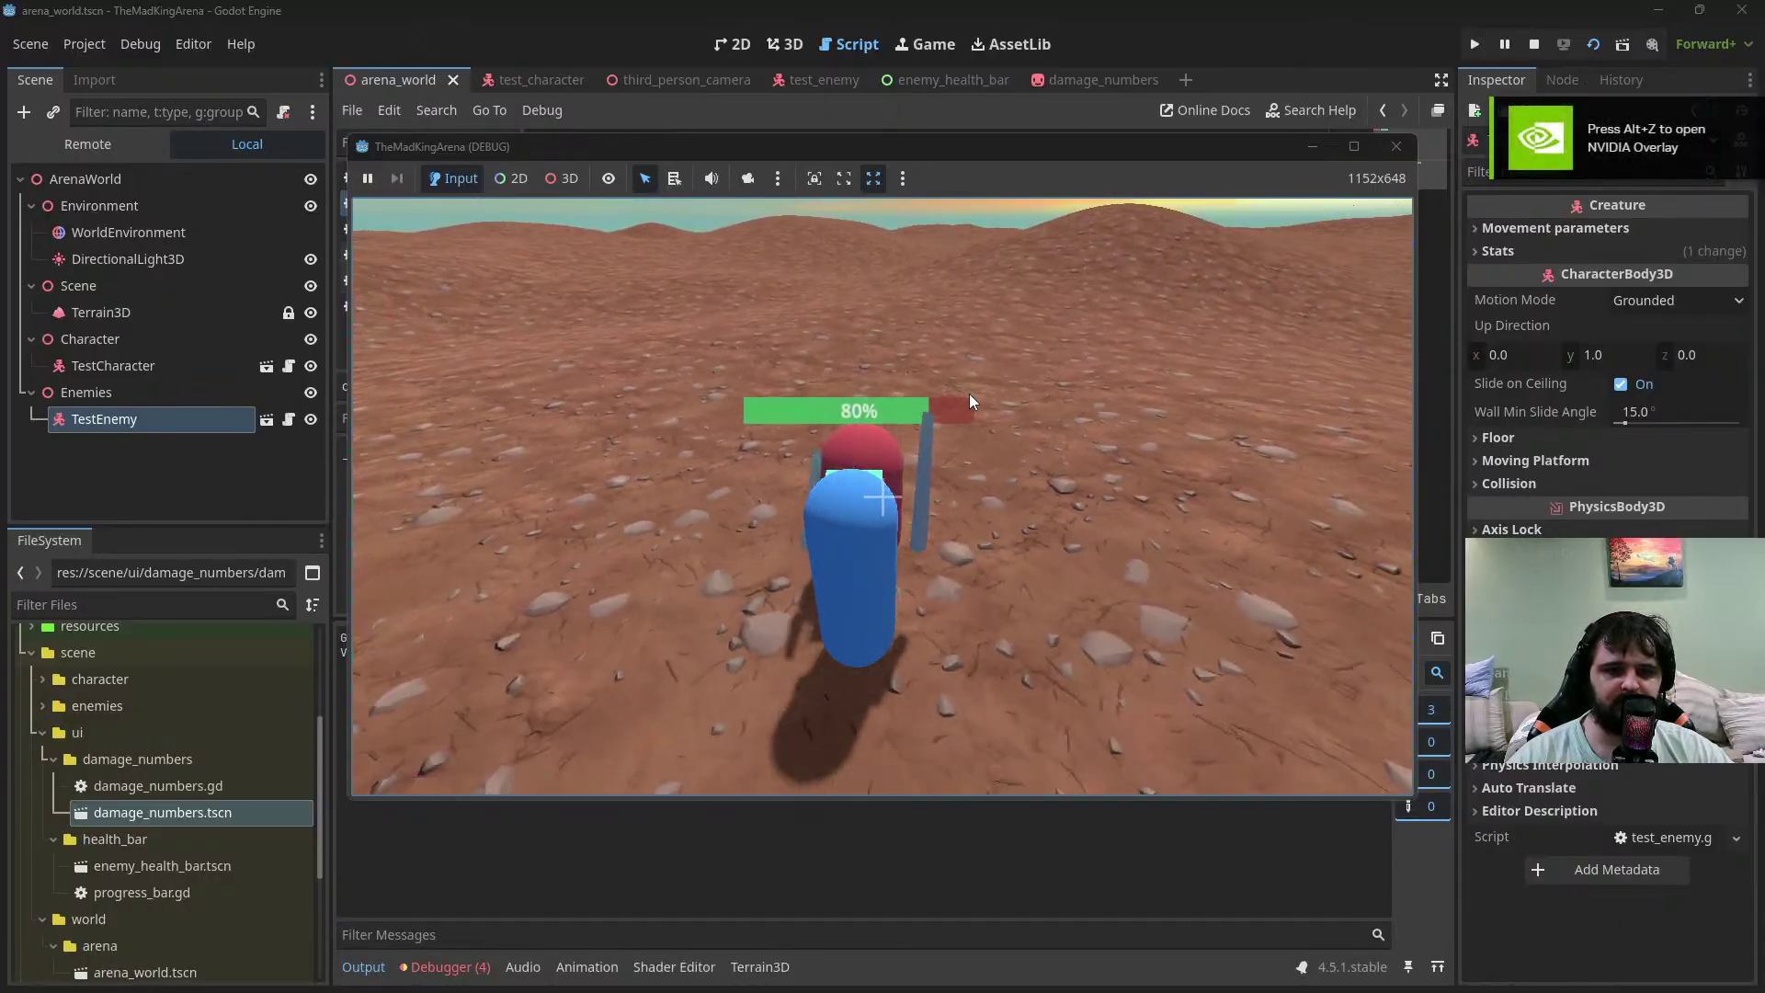
left_click(969, 393)
left_click(969, 393)
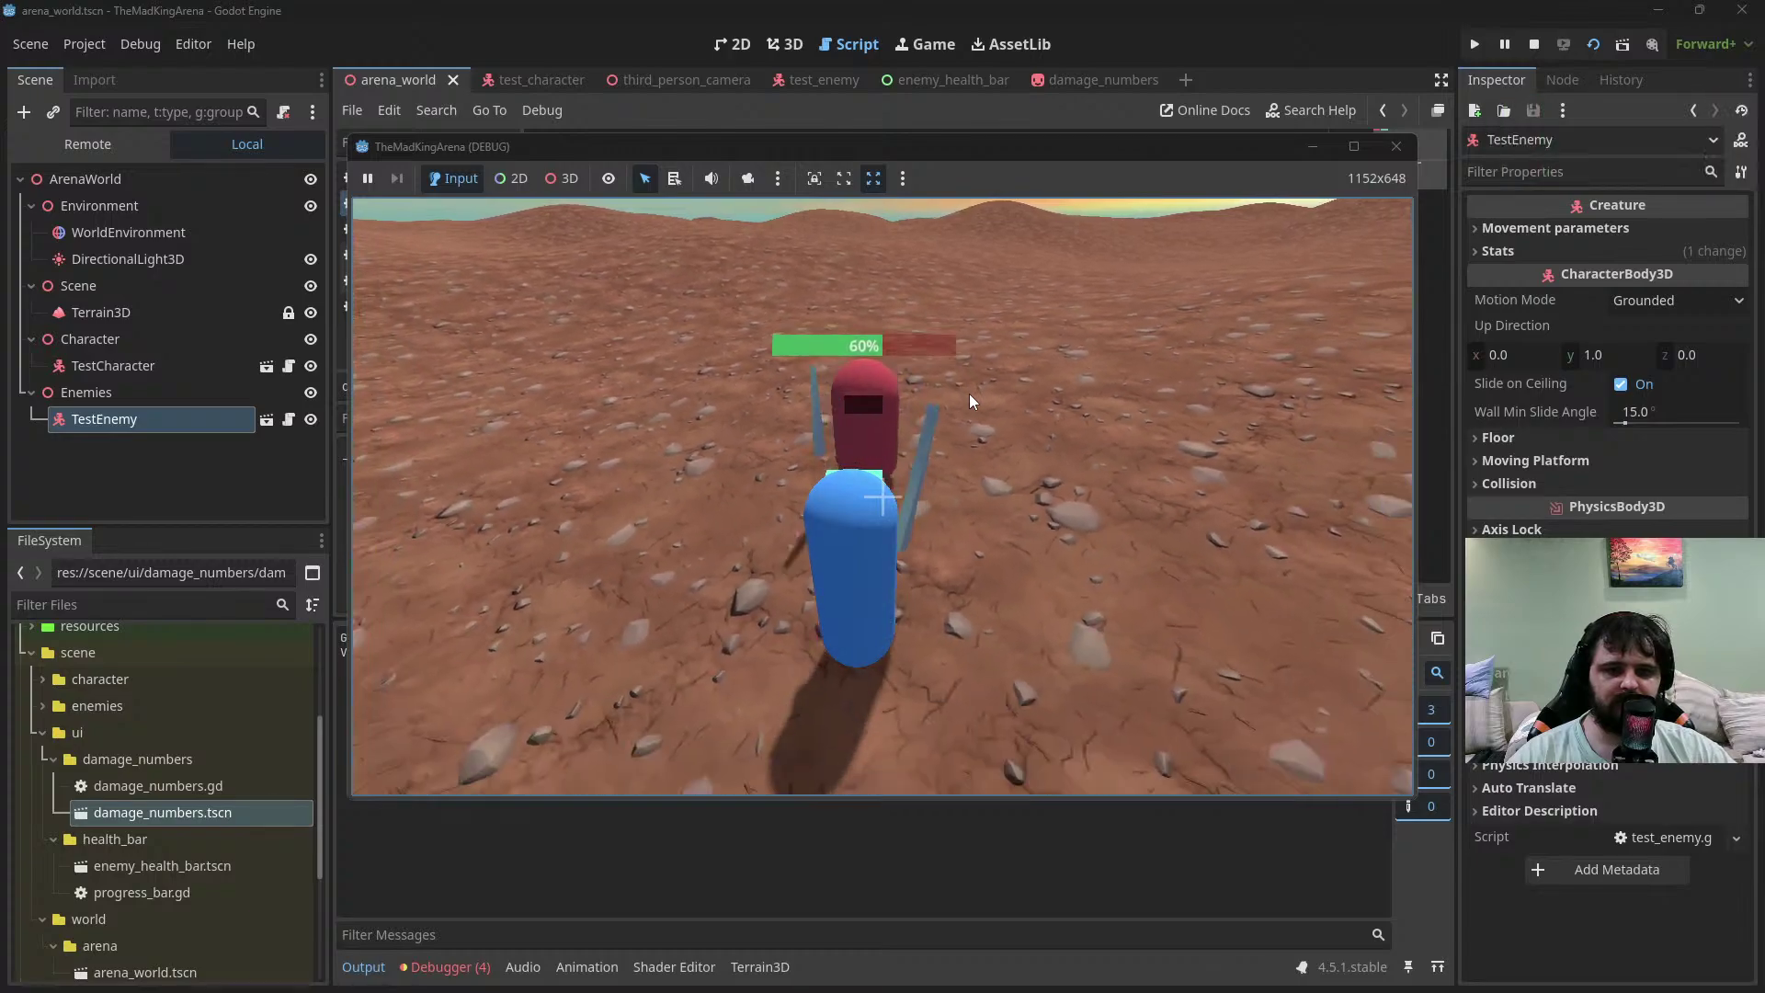
left_click(969, 394)
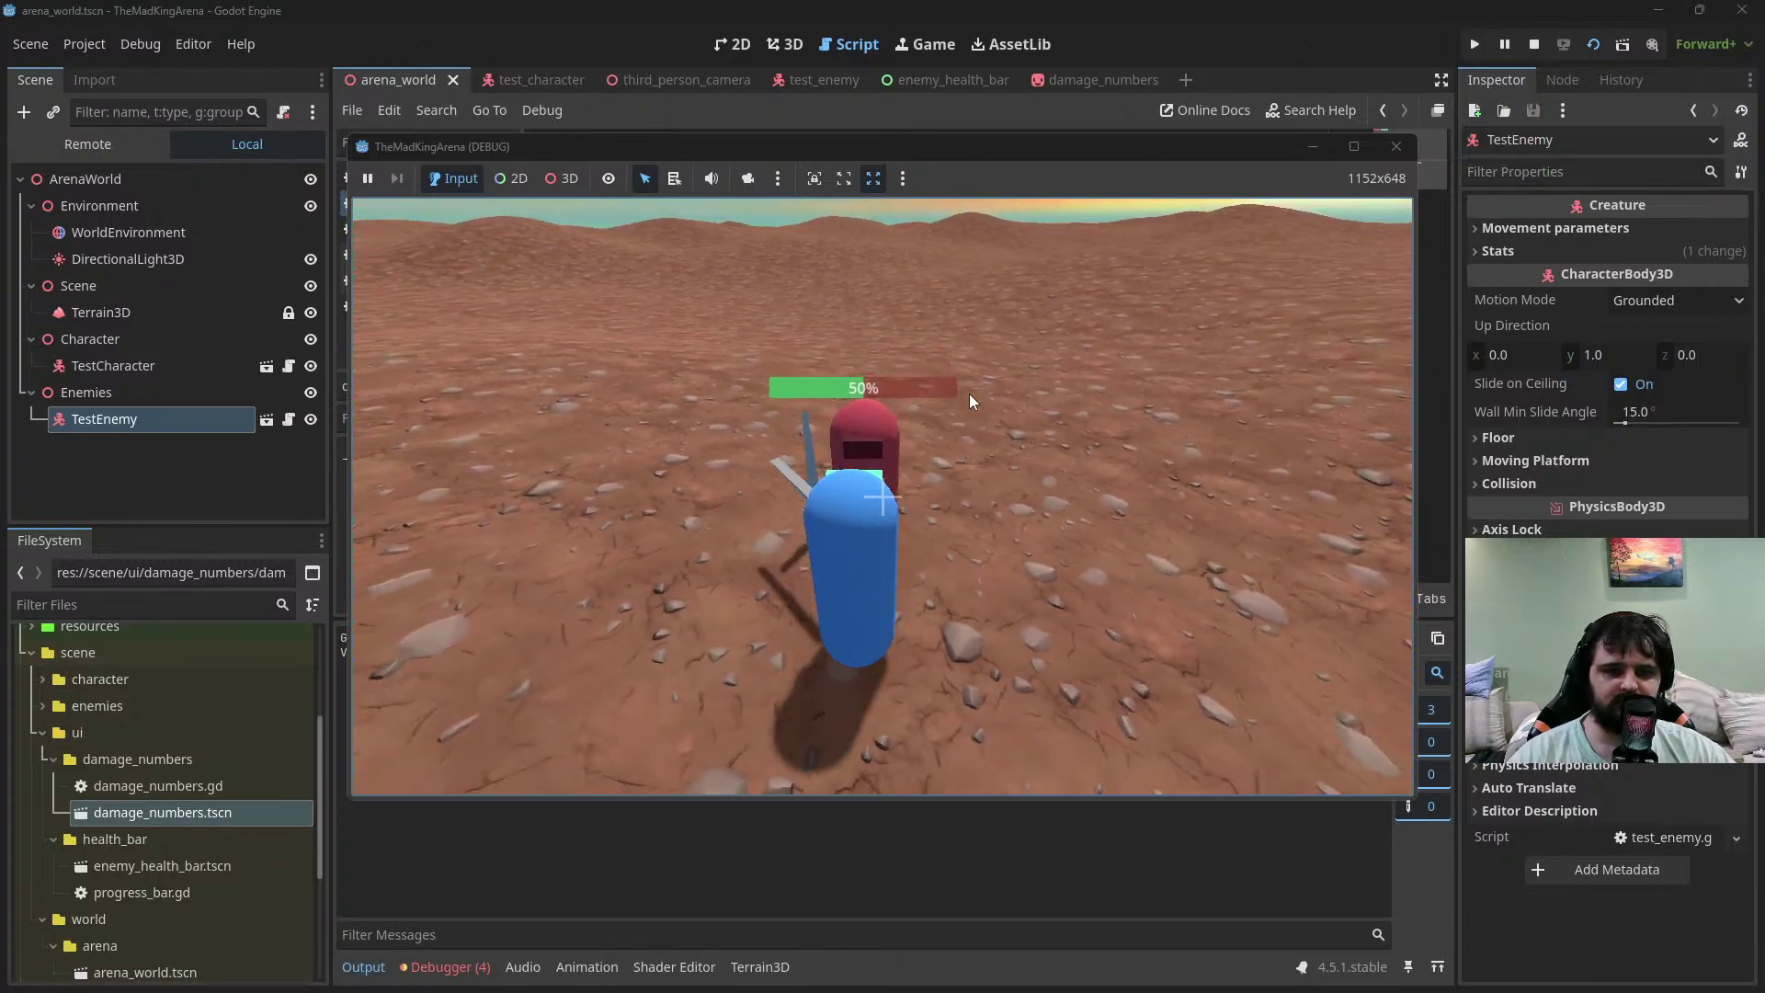
left_click(969, 394)
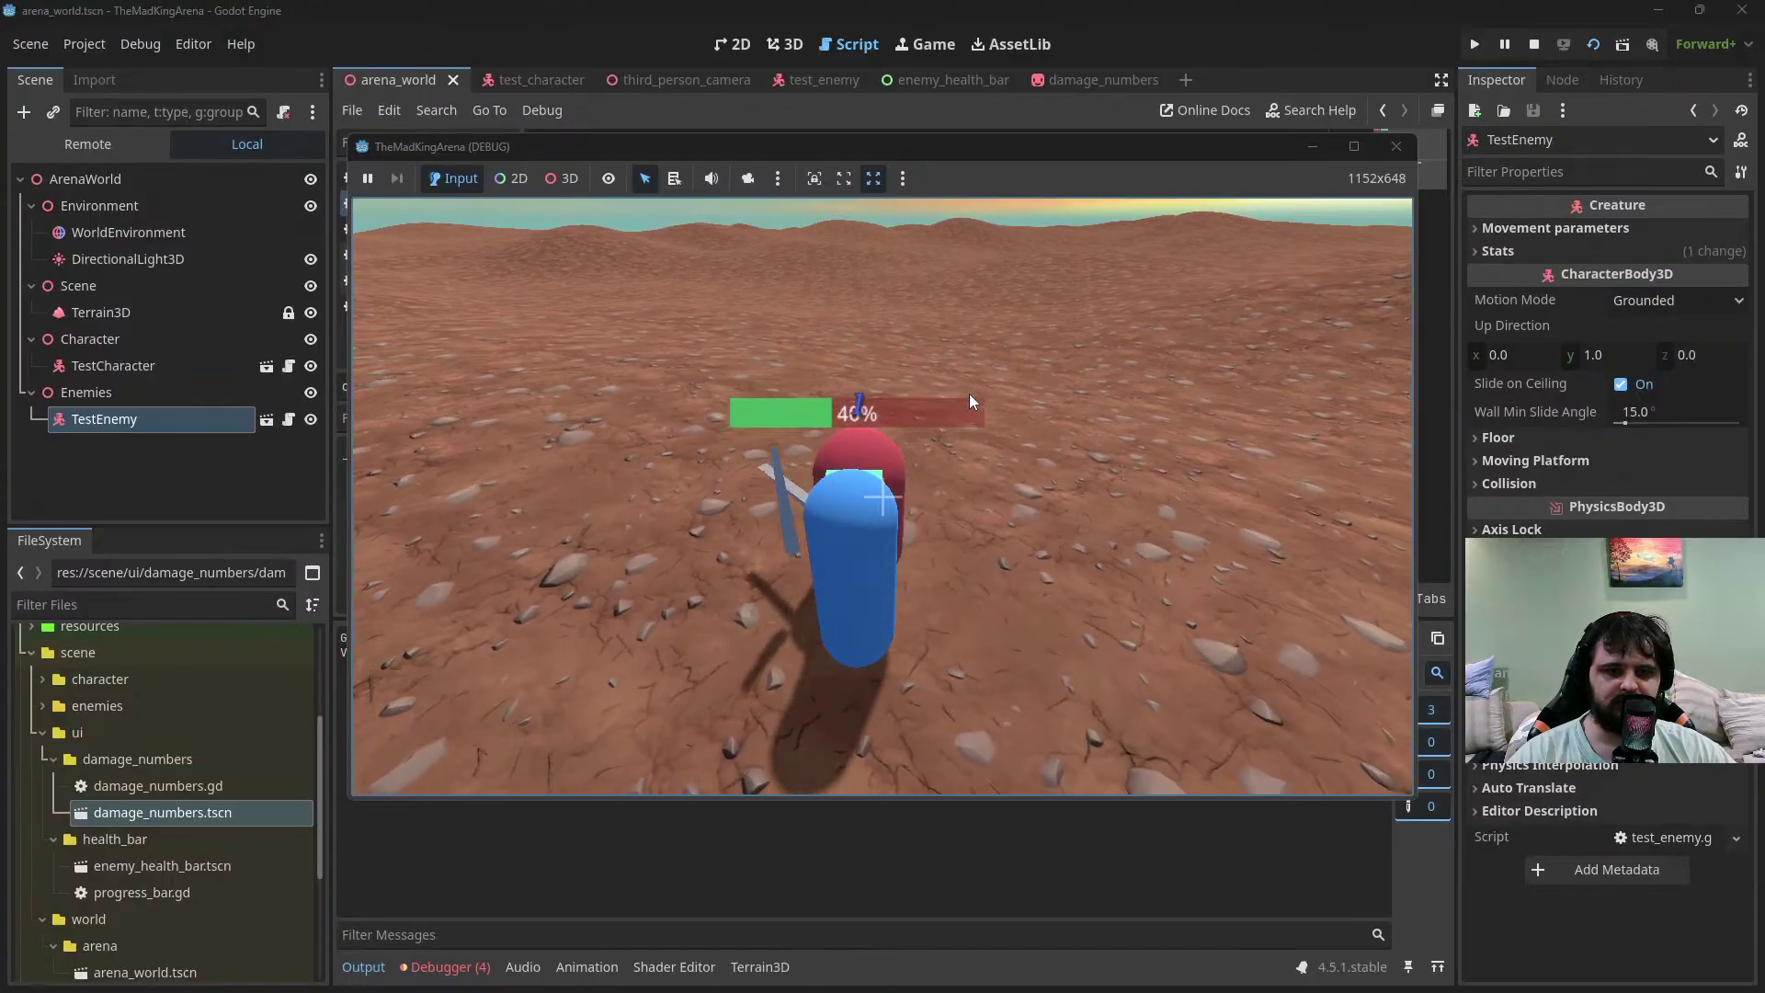
left_click(970, 394)
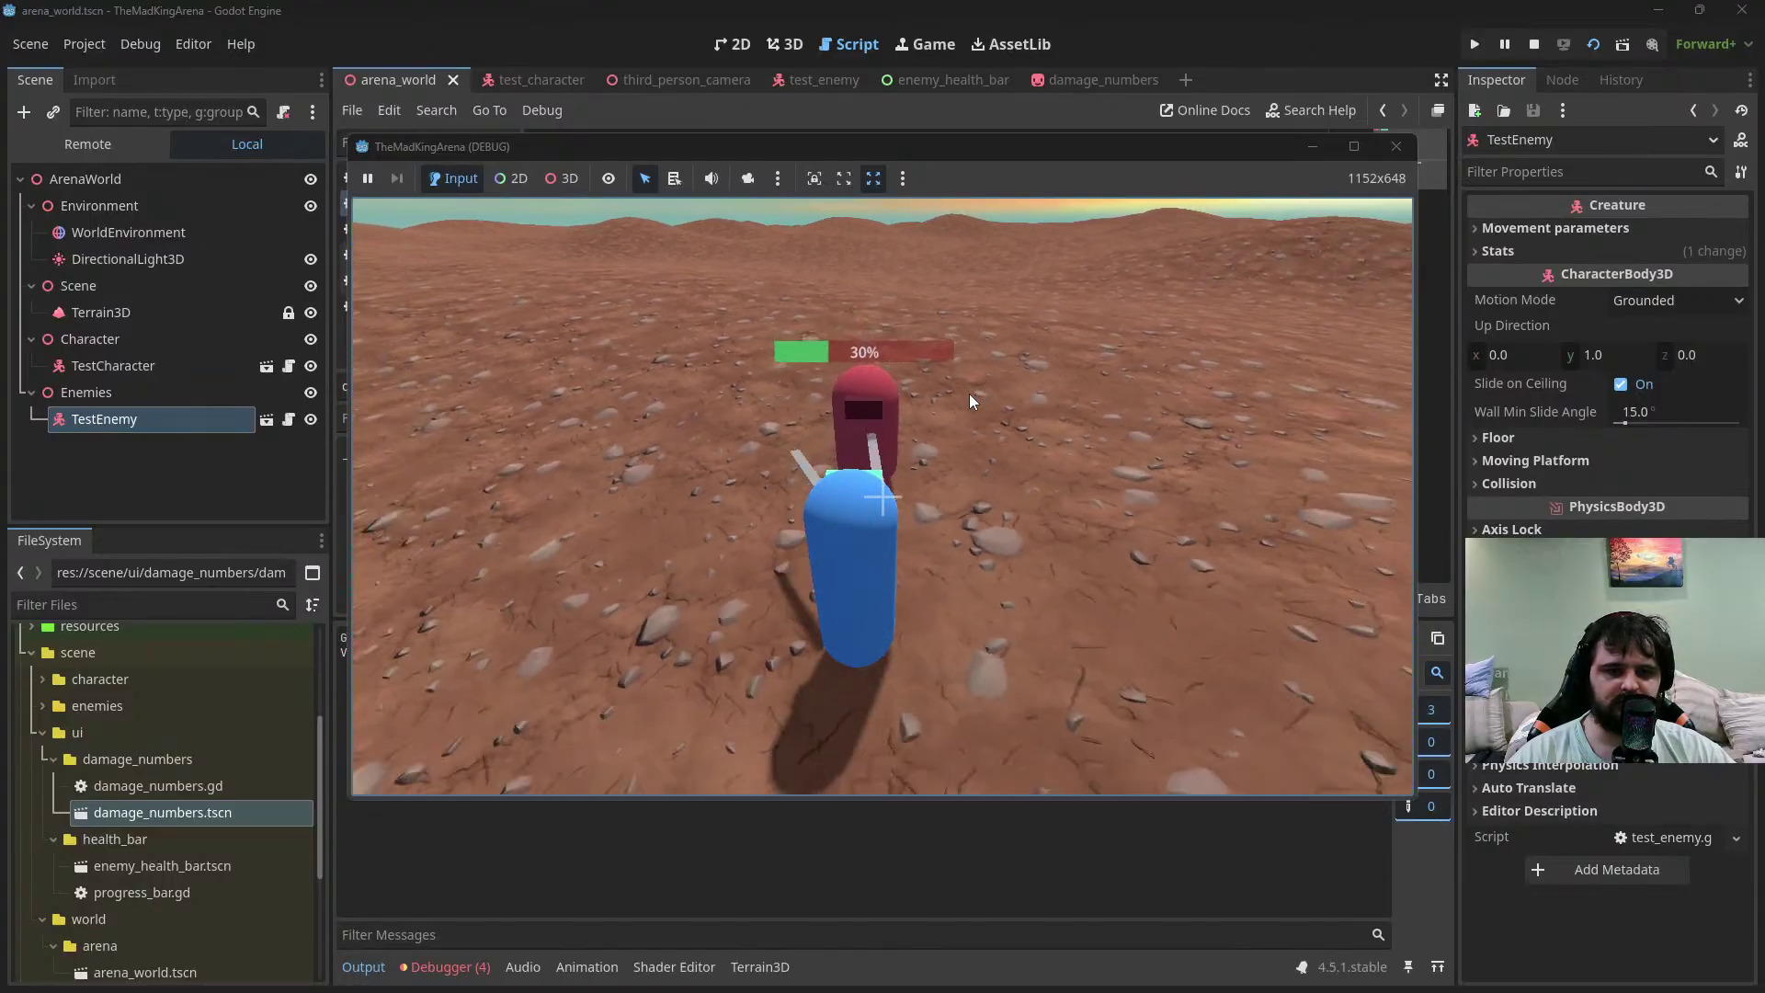
left_click(969, 394)
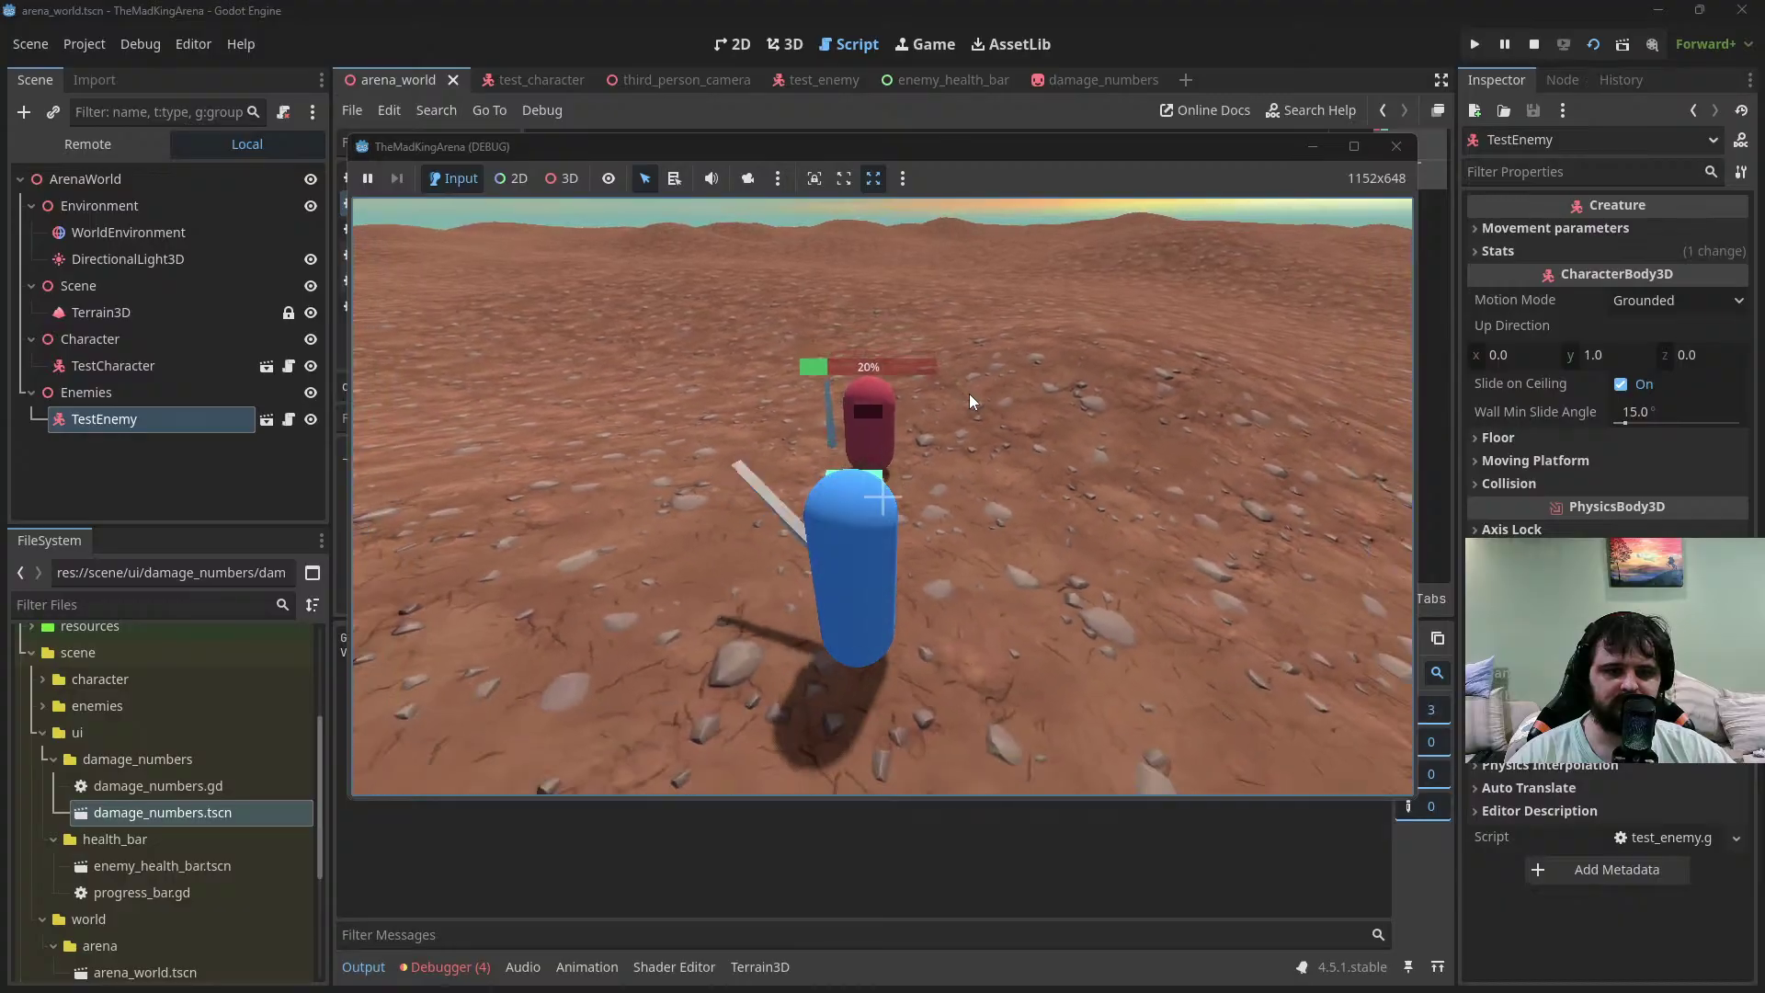
left_click(969, 393)
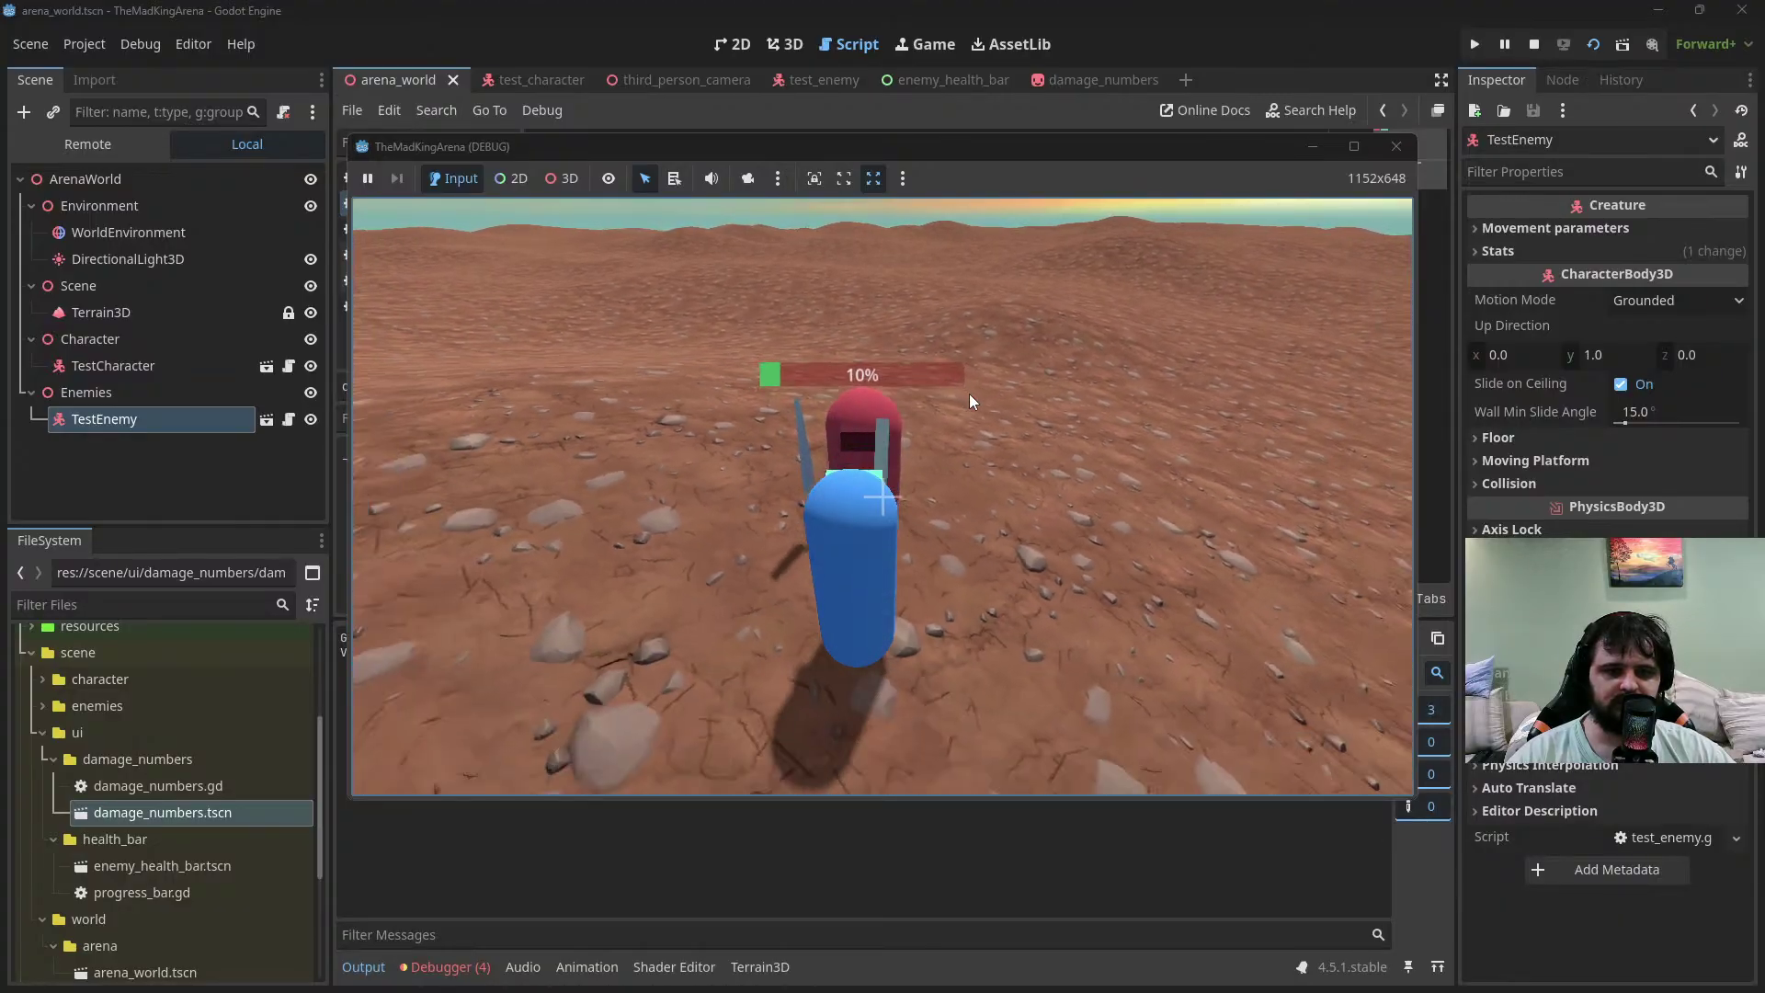
left_click(969, 394)
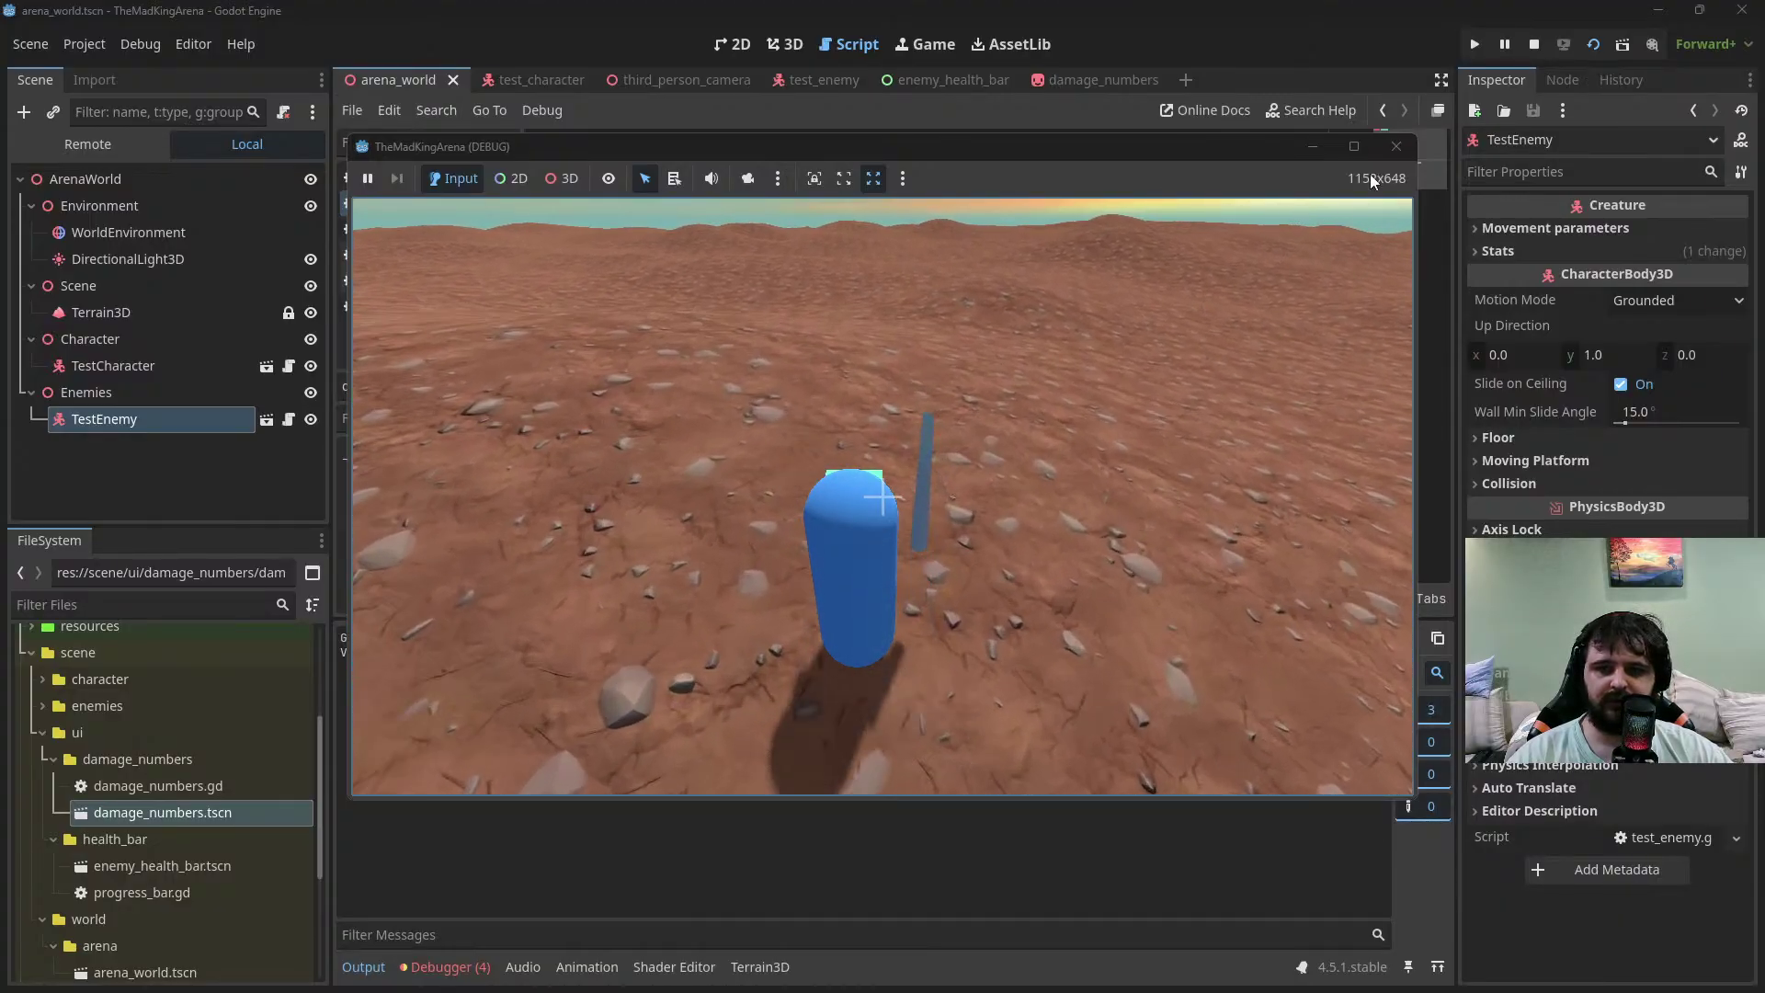
left_click(1535, 45)
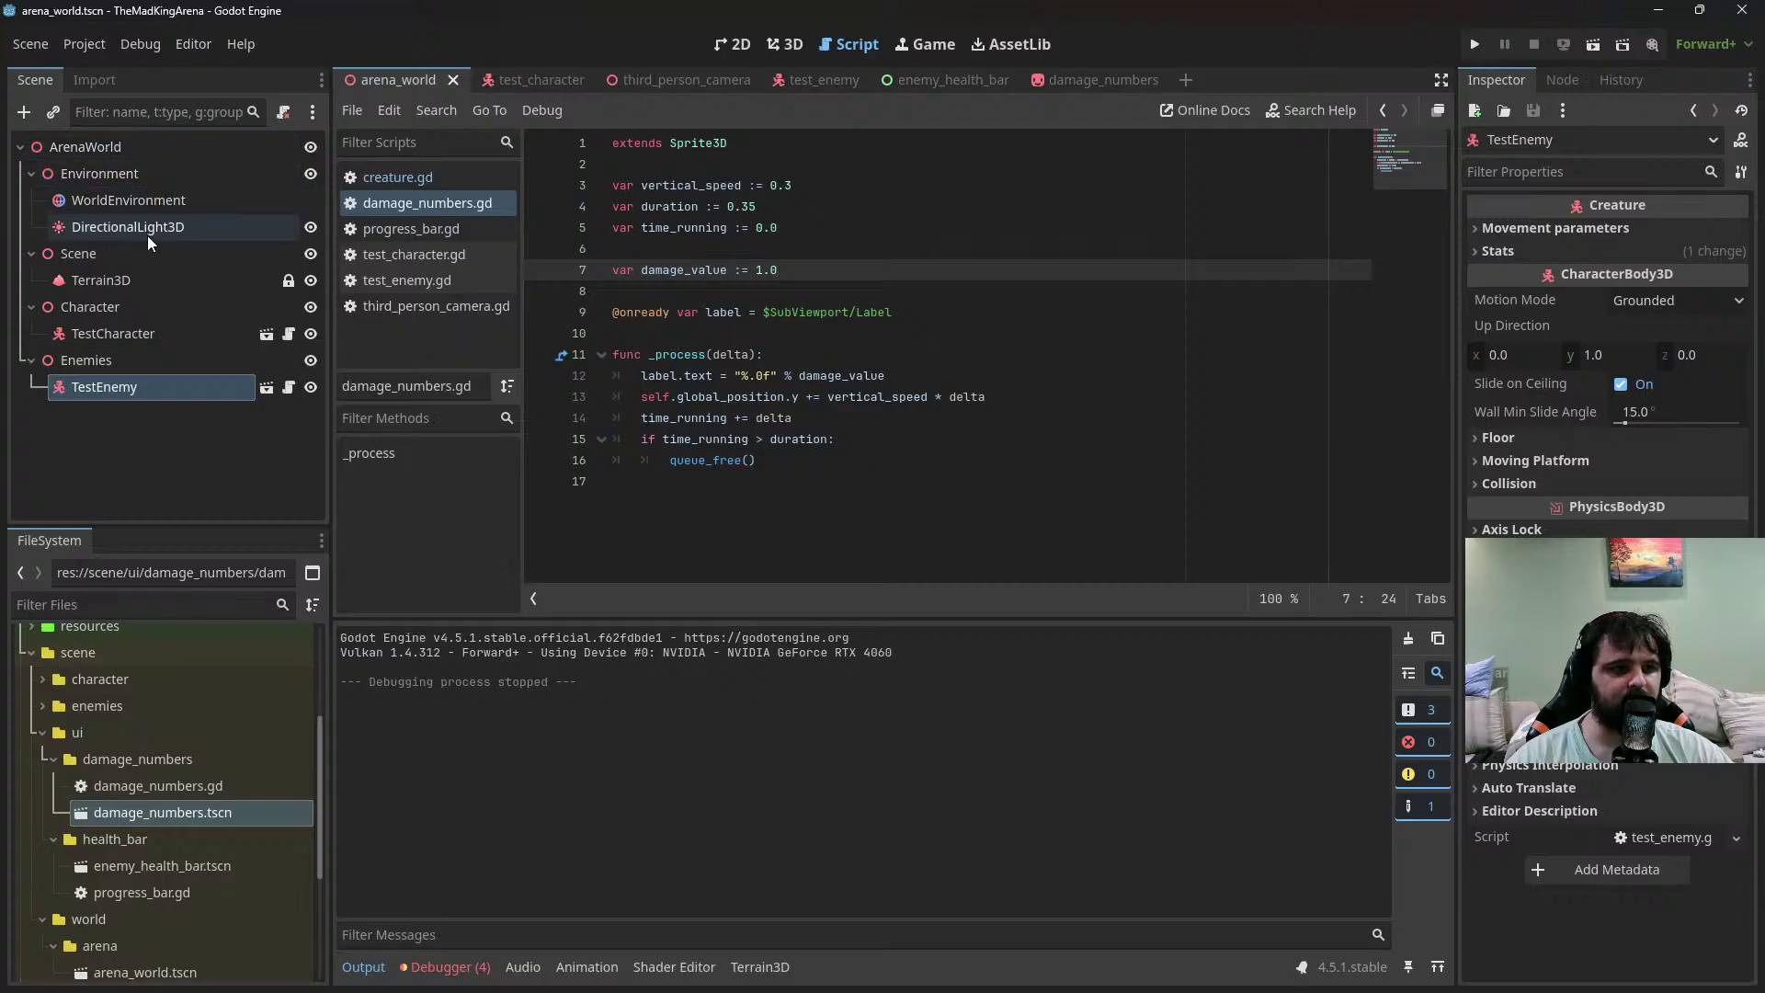
In the test_character scene, rename the TextureRect node under CanvasLayer as Crosshair
left_click(534, 80)
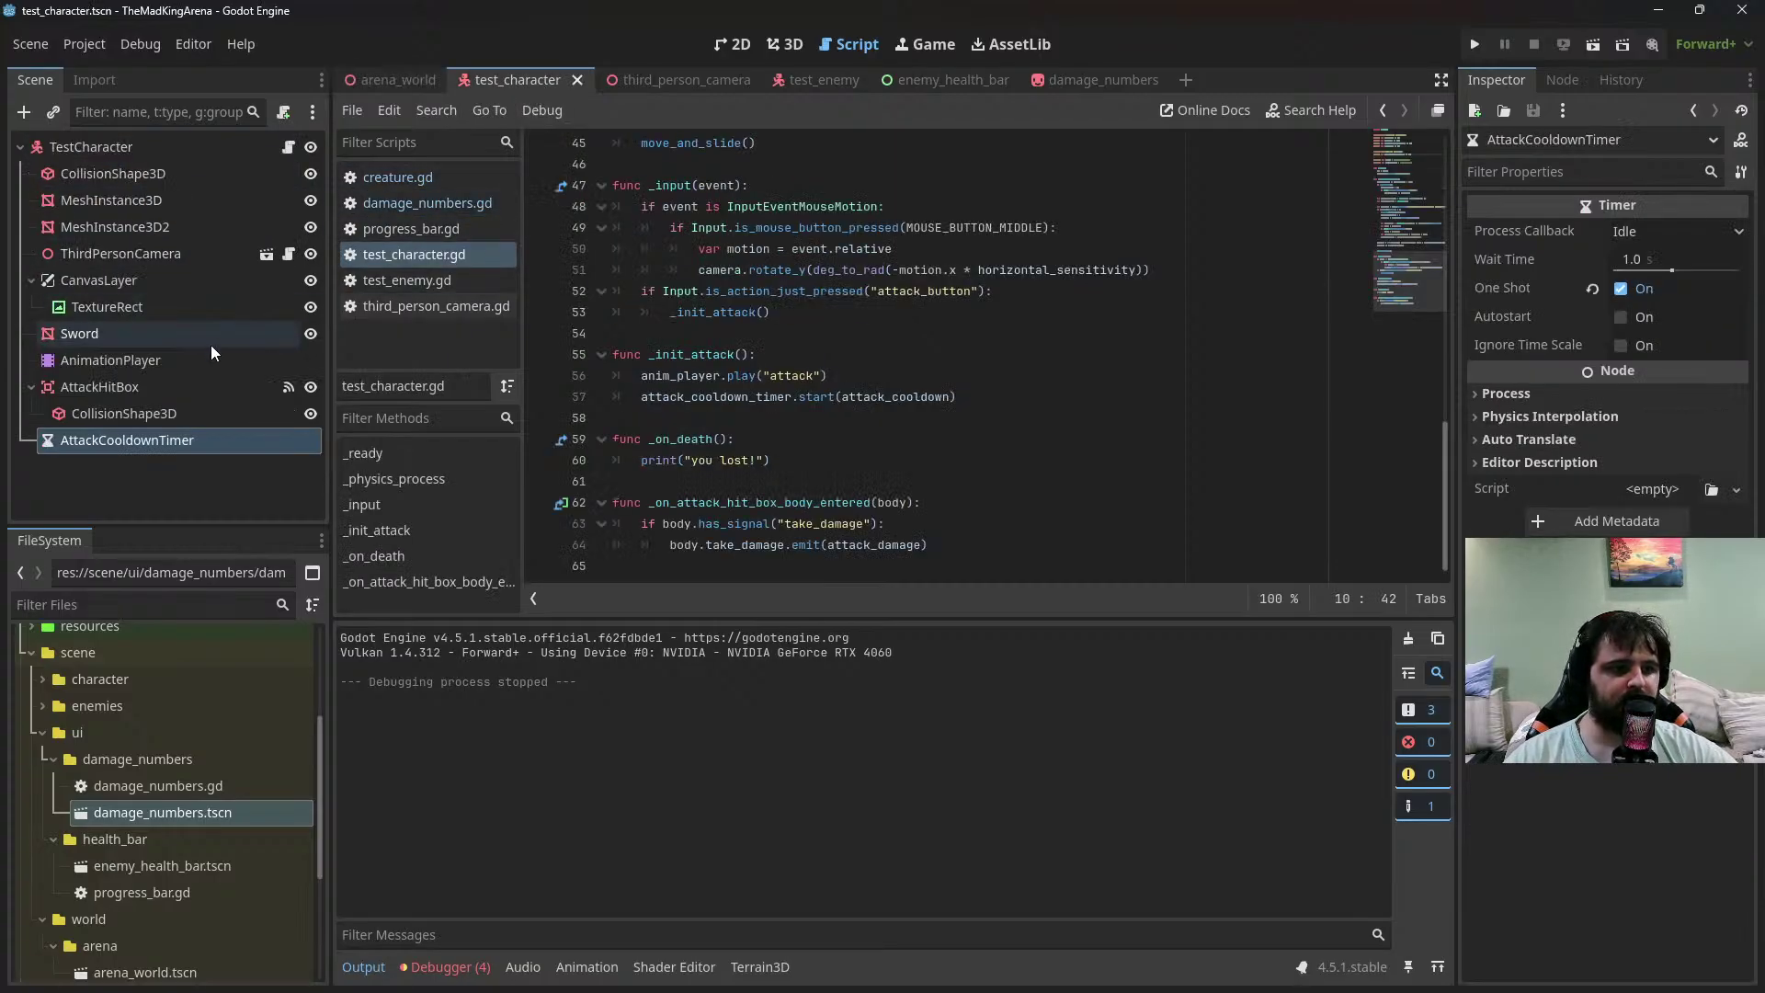
double_click(114, 311)
type("Crosshair")
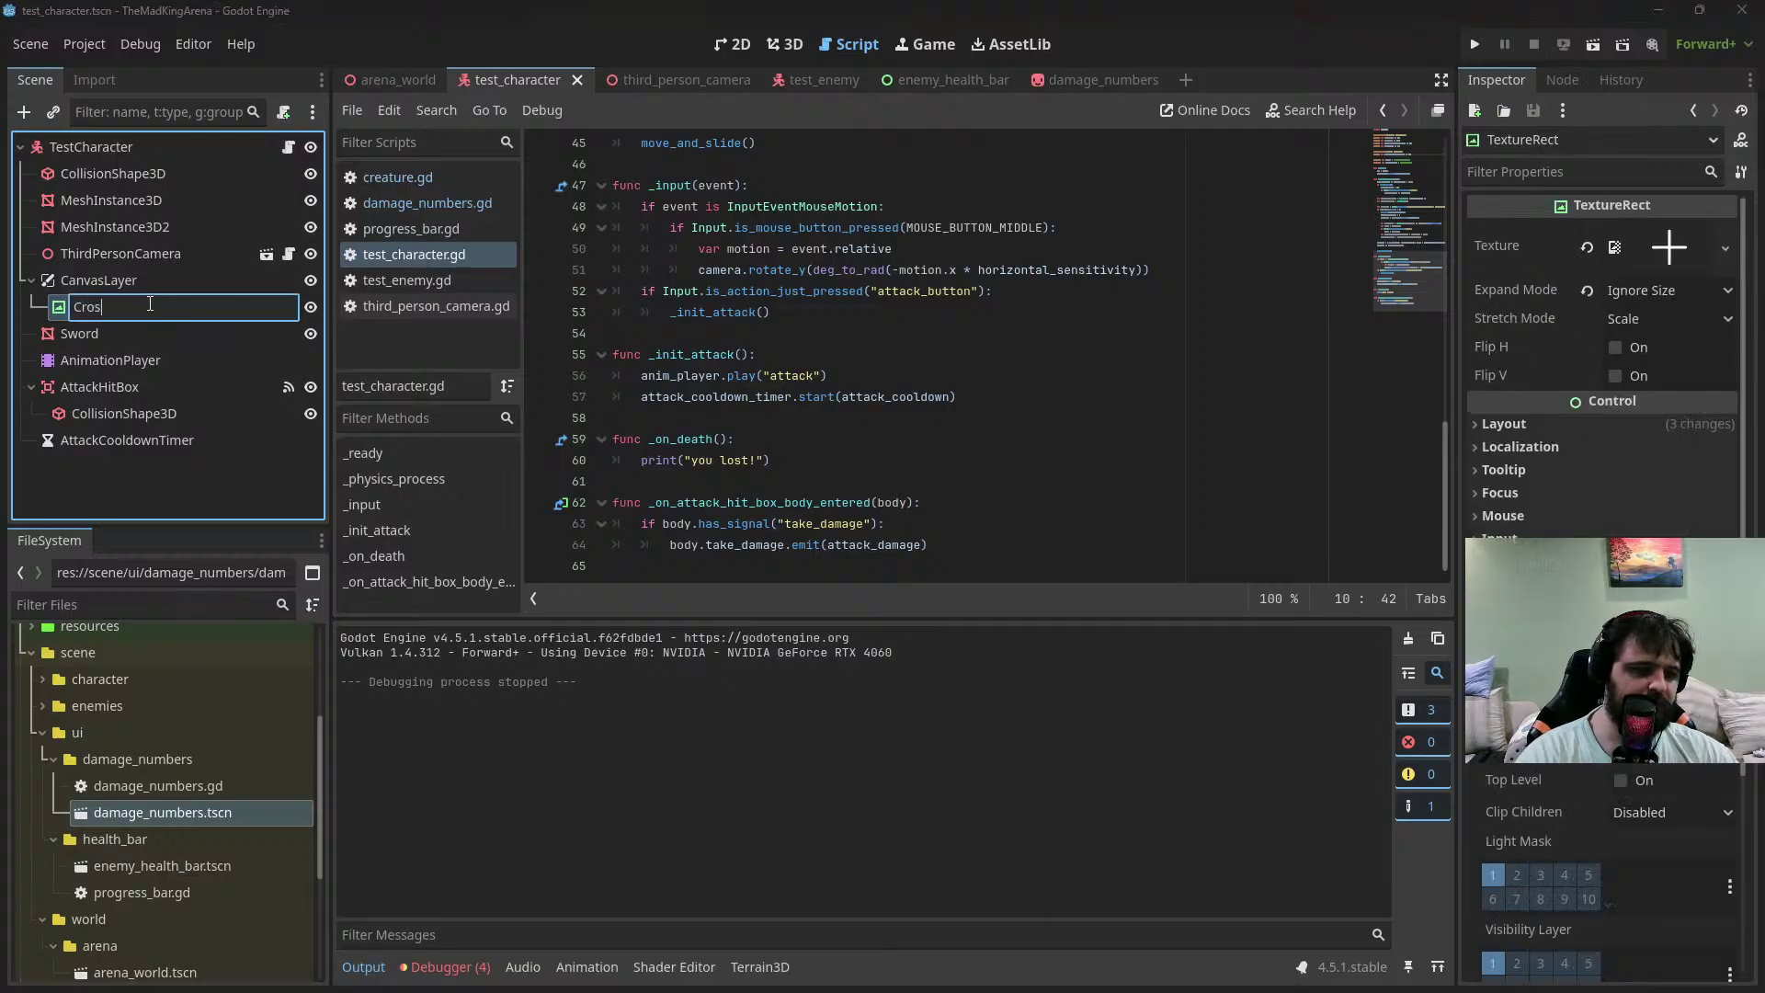
key("Return")
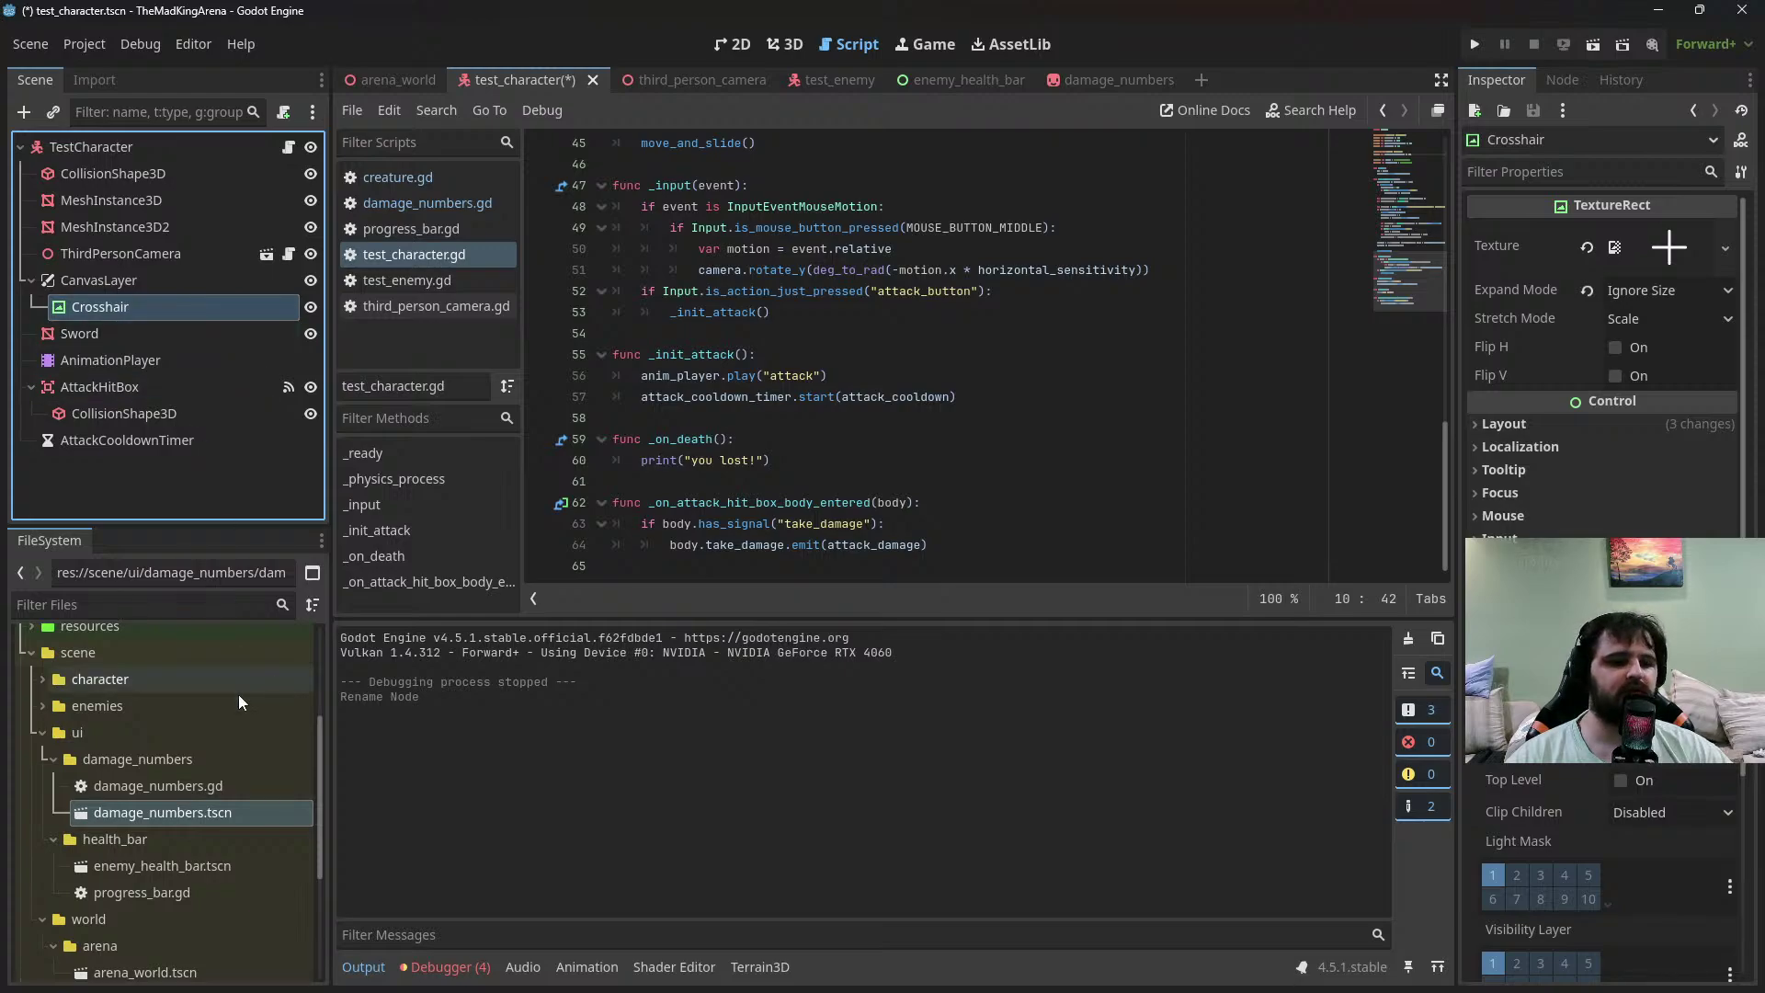
Create a new folder named hud inside the scene/ui folder of the project
scroll(223, 748, "up", 3)
scroll(89, 779, "down", 8)
scroll(103, 770, "up", 8)
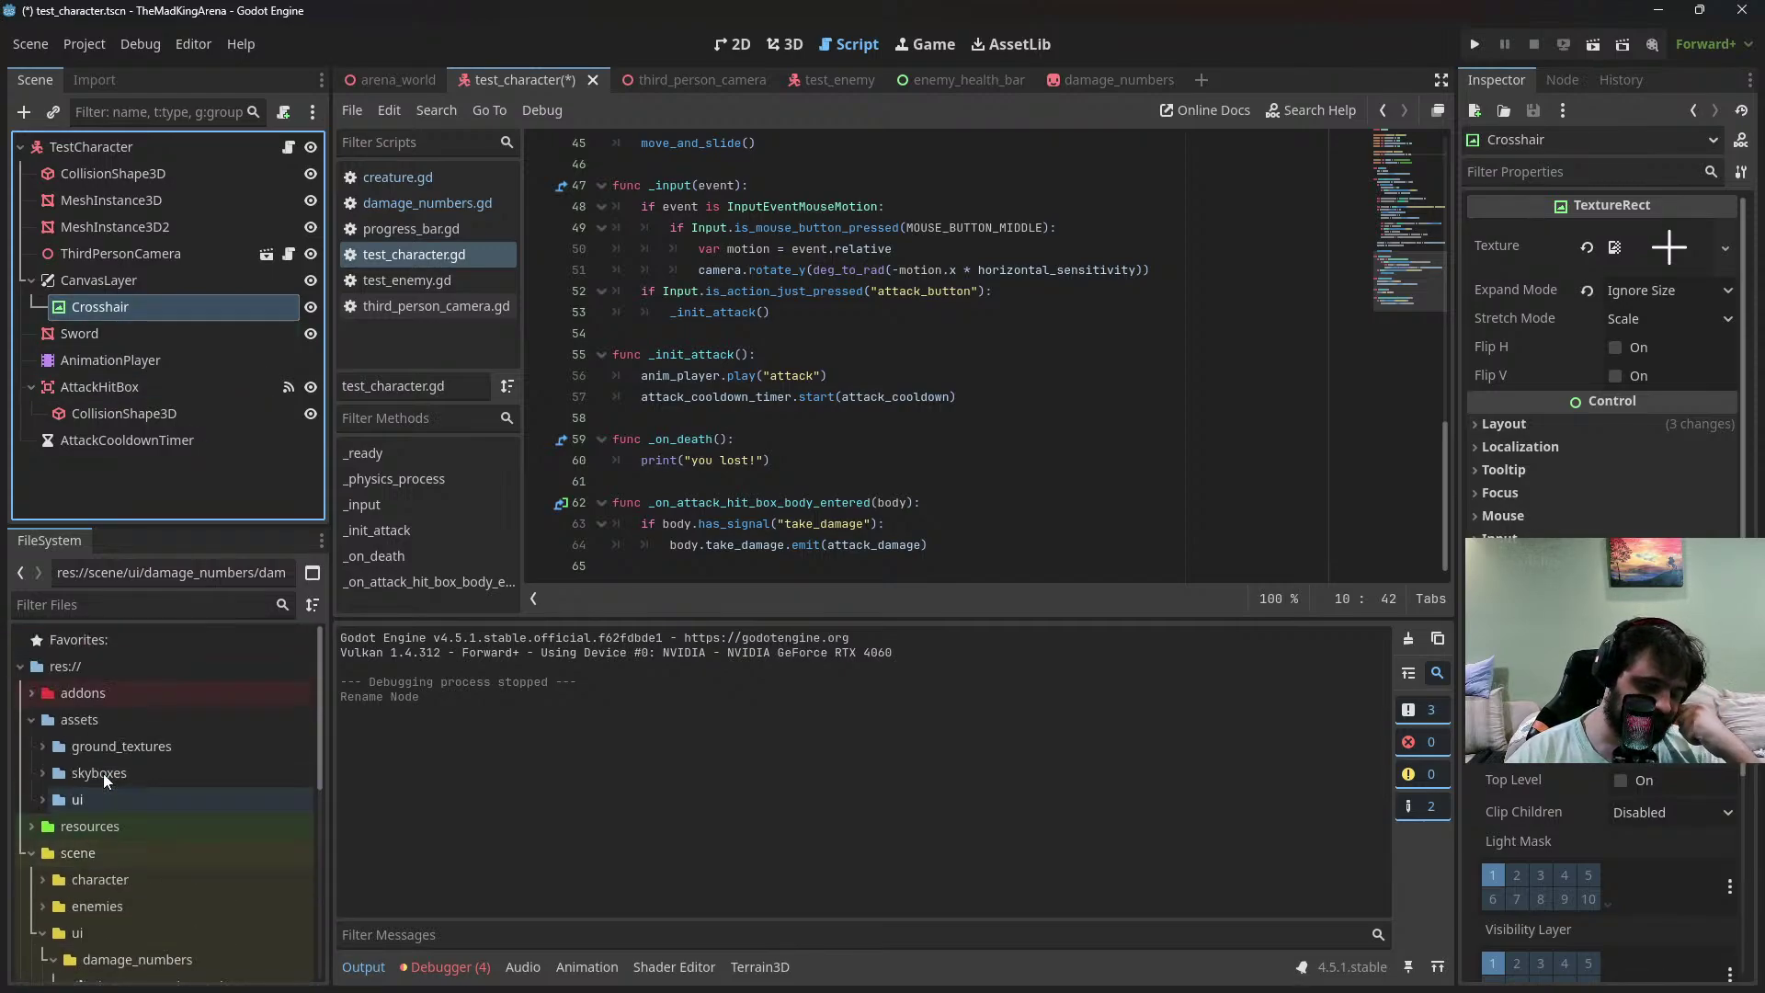
scroll(103, 774, "down", 5)
right_click(73, 761)
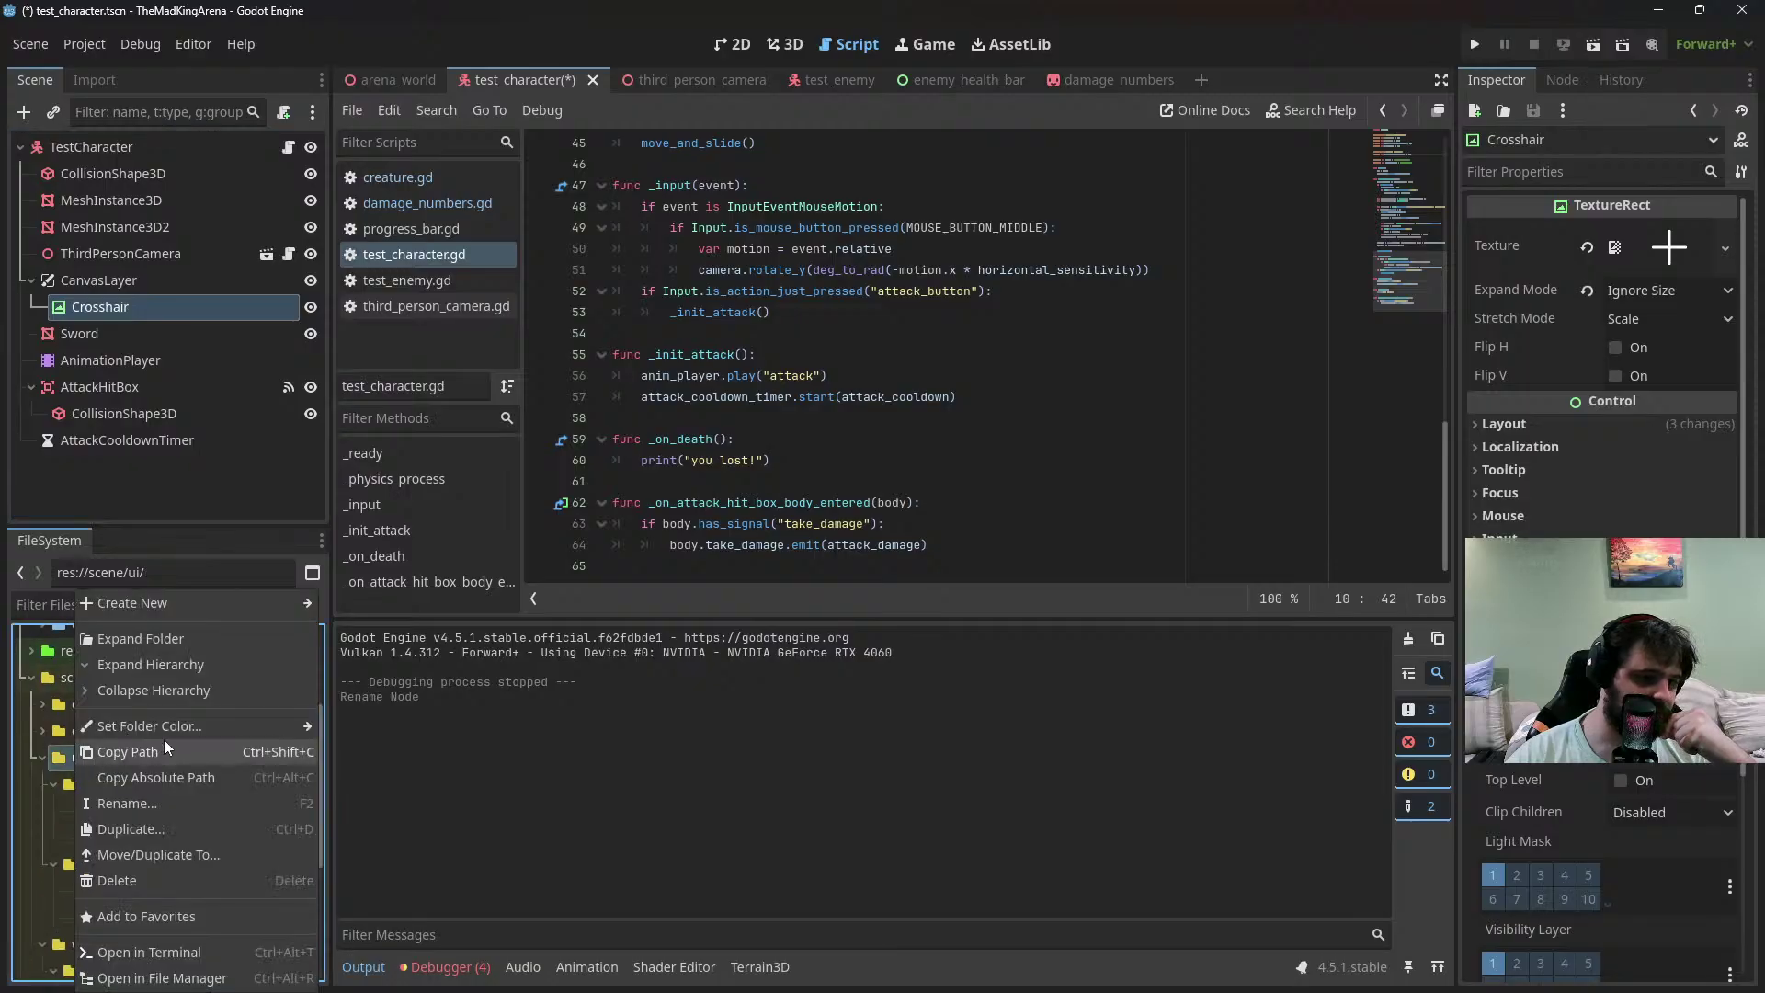
mouse_move(191, 607)
left_click(360, 605)
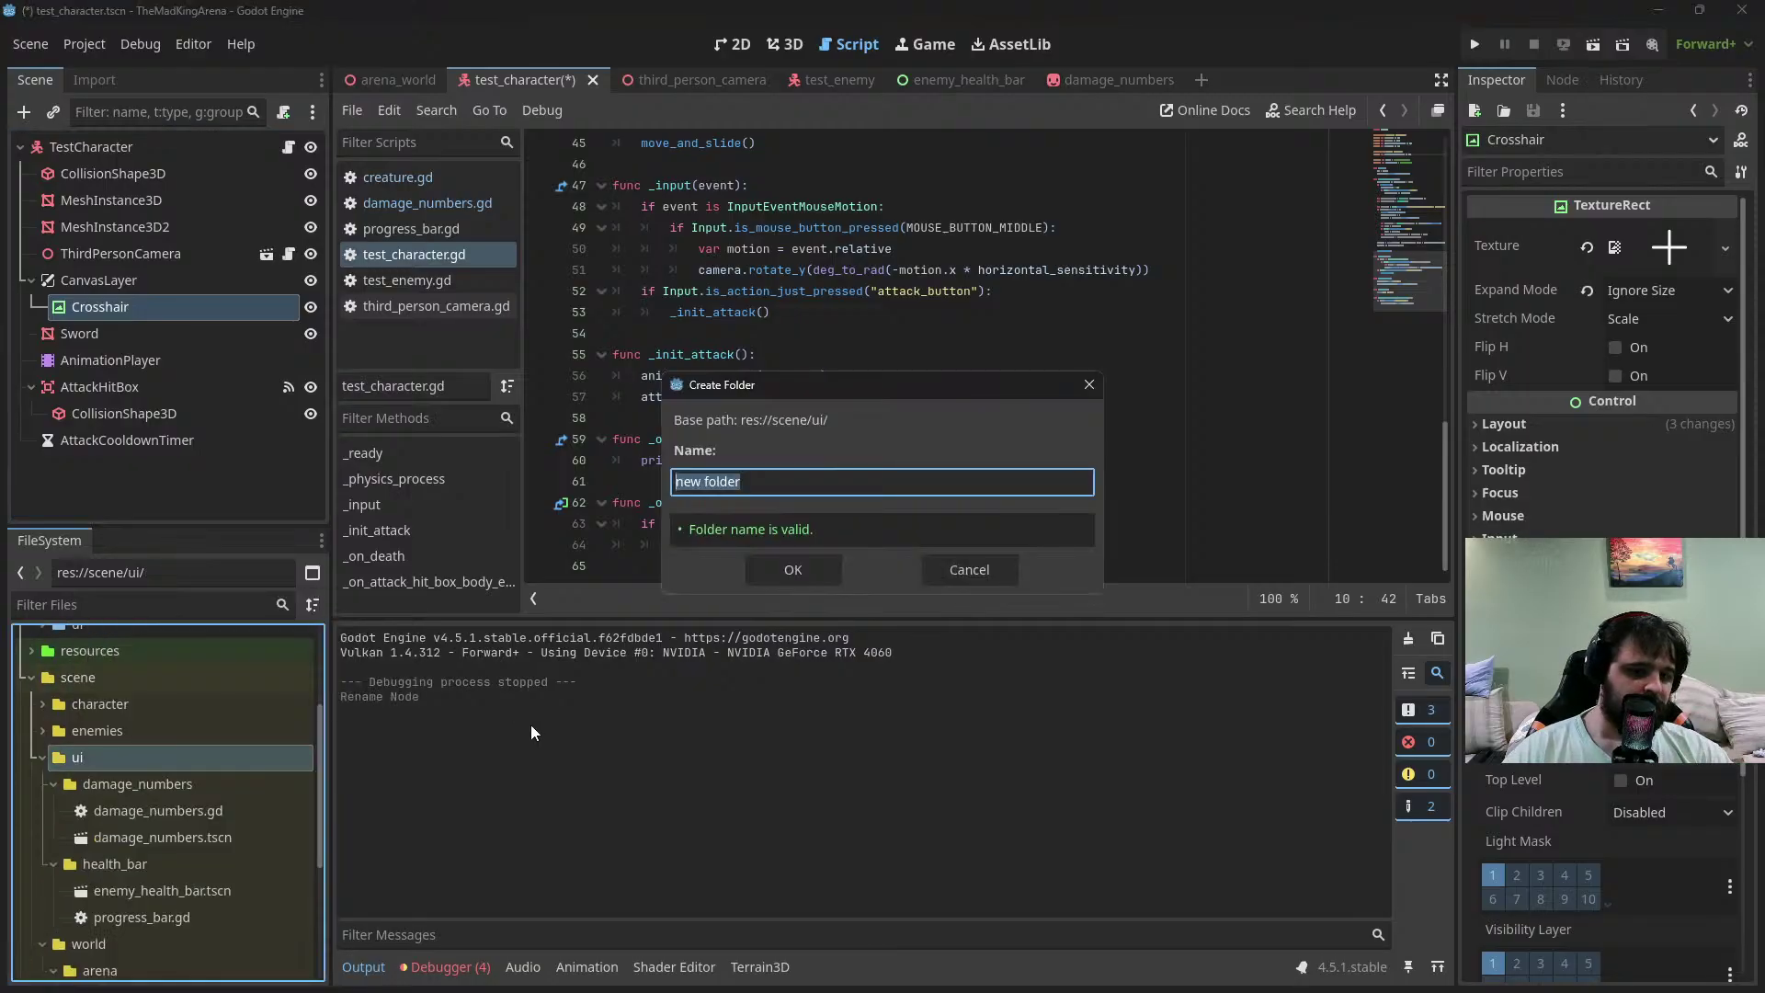
type("hud")
key("Return")
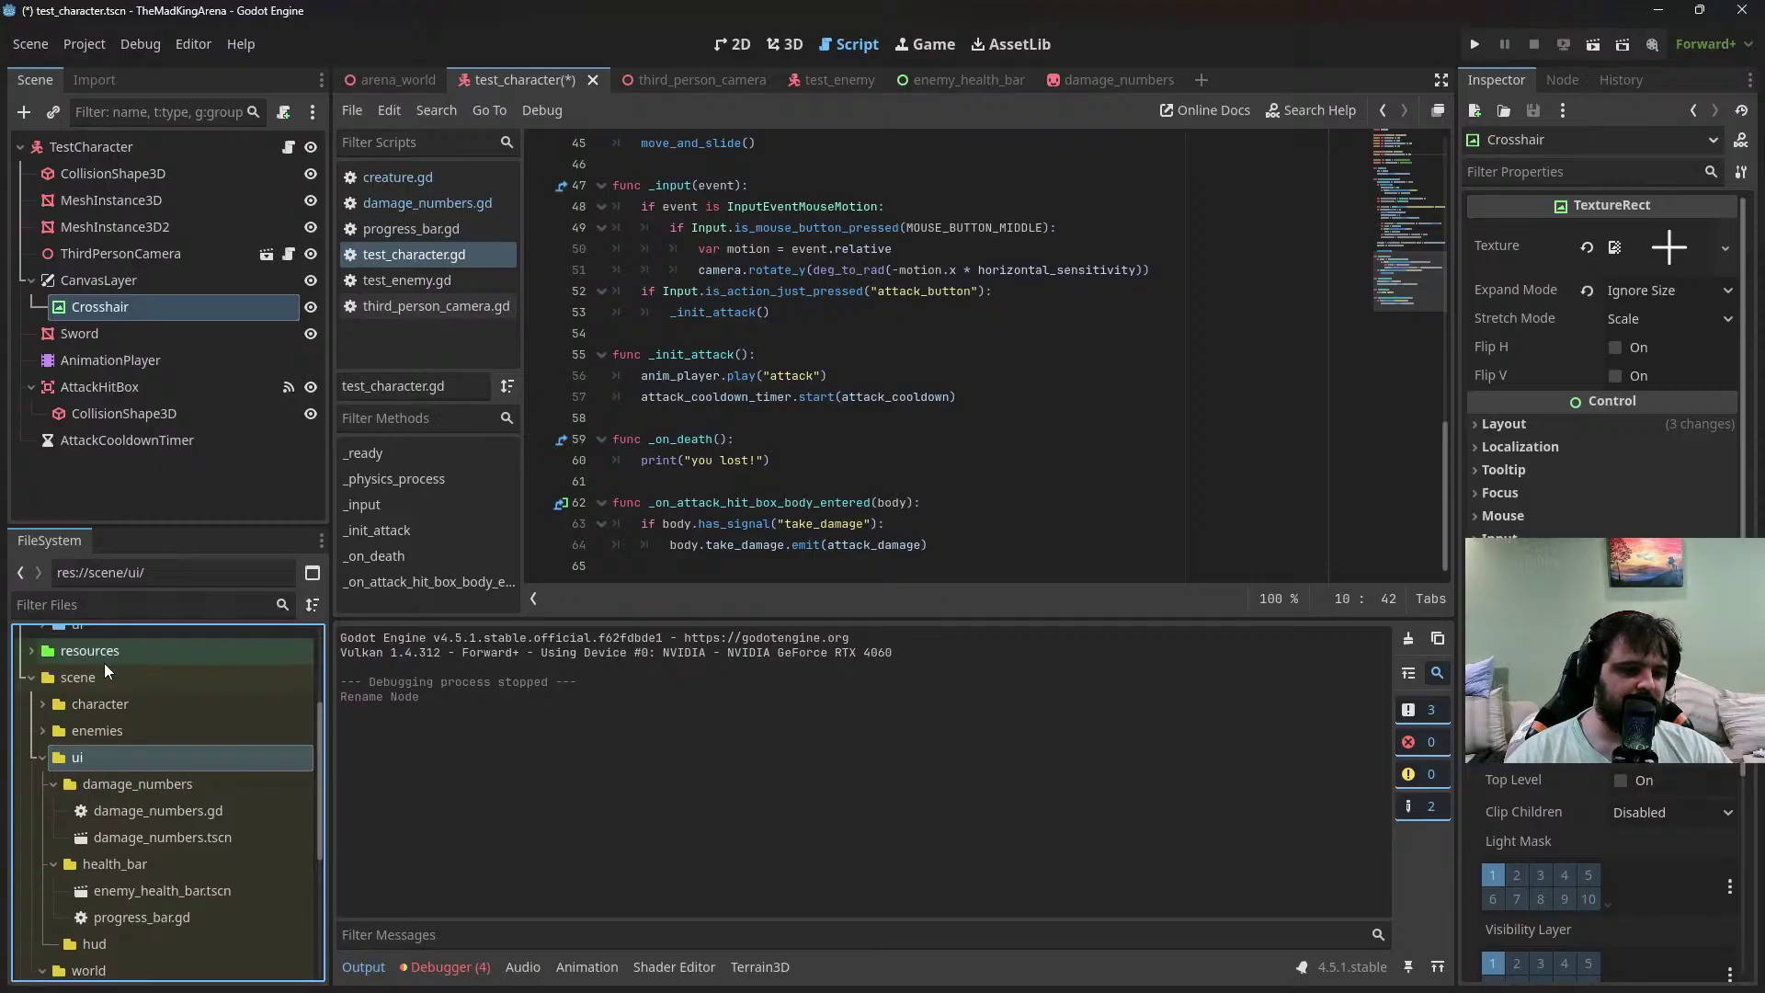
Create a new scene named hud with a User Interface root in the scene/ui/hud folder
scroll(92, 809, "down", 3)
left_click(87, 857)
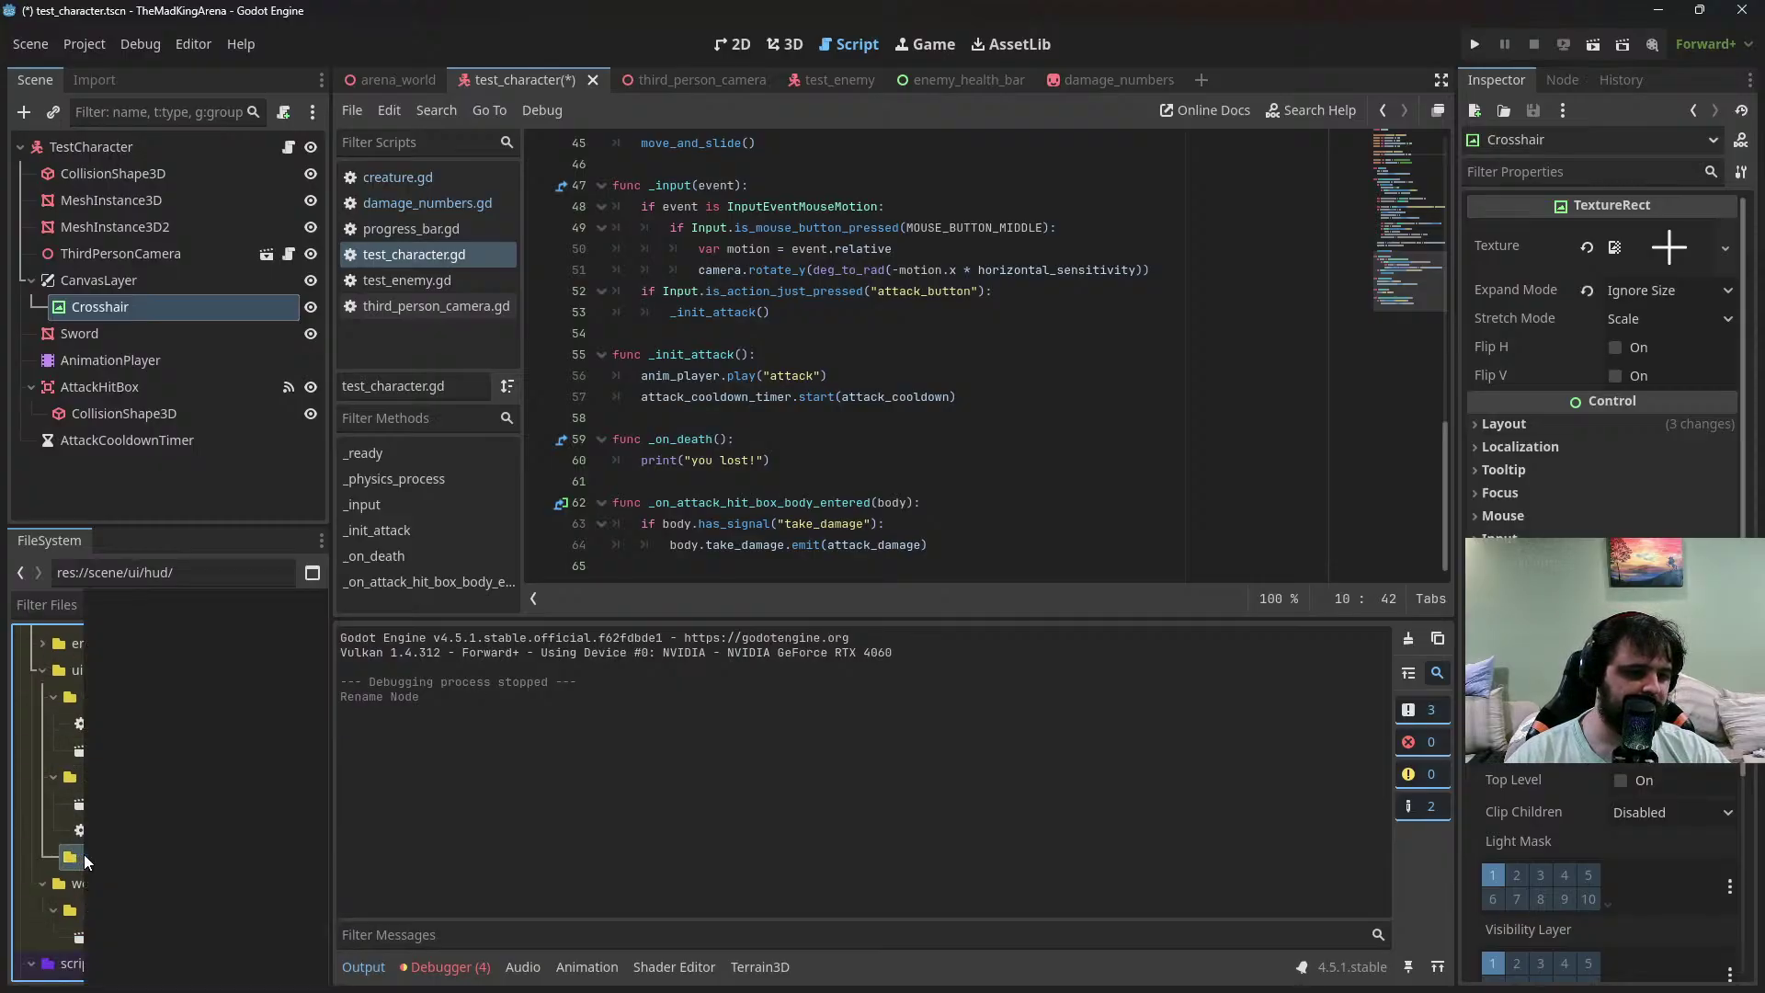
mouse_move(165, 607)
left_click(386, 634)
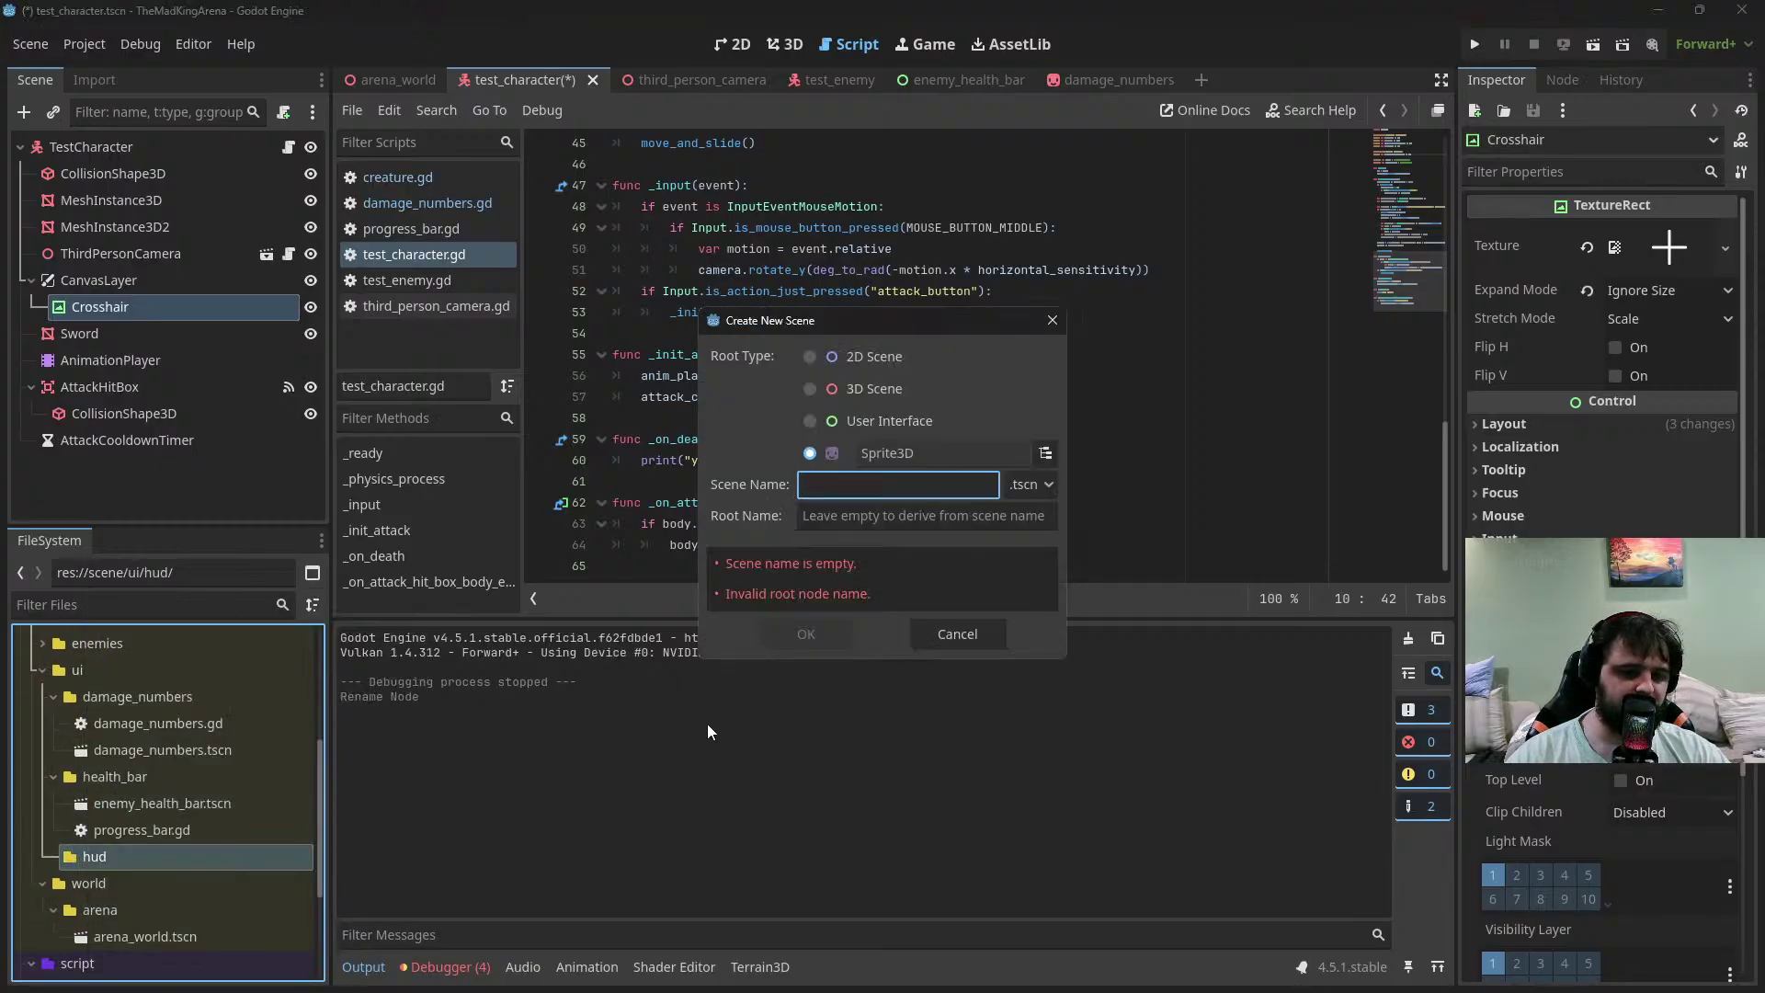
left_click(880, 423)
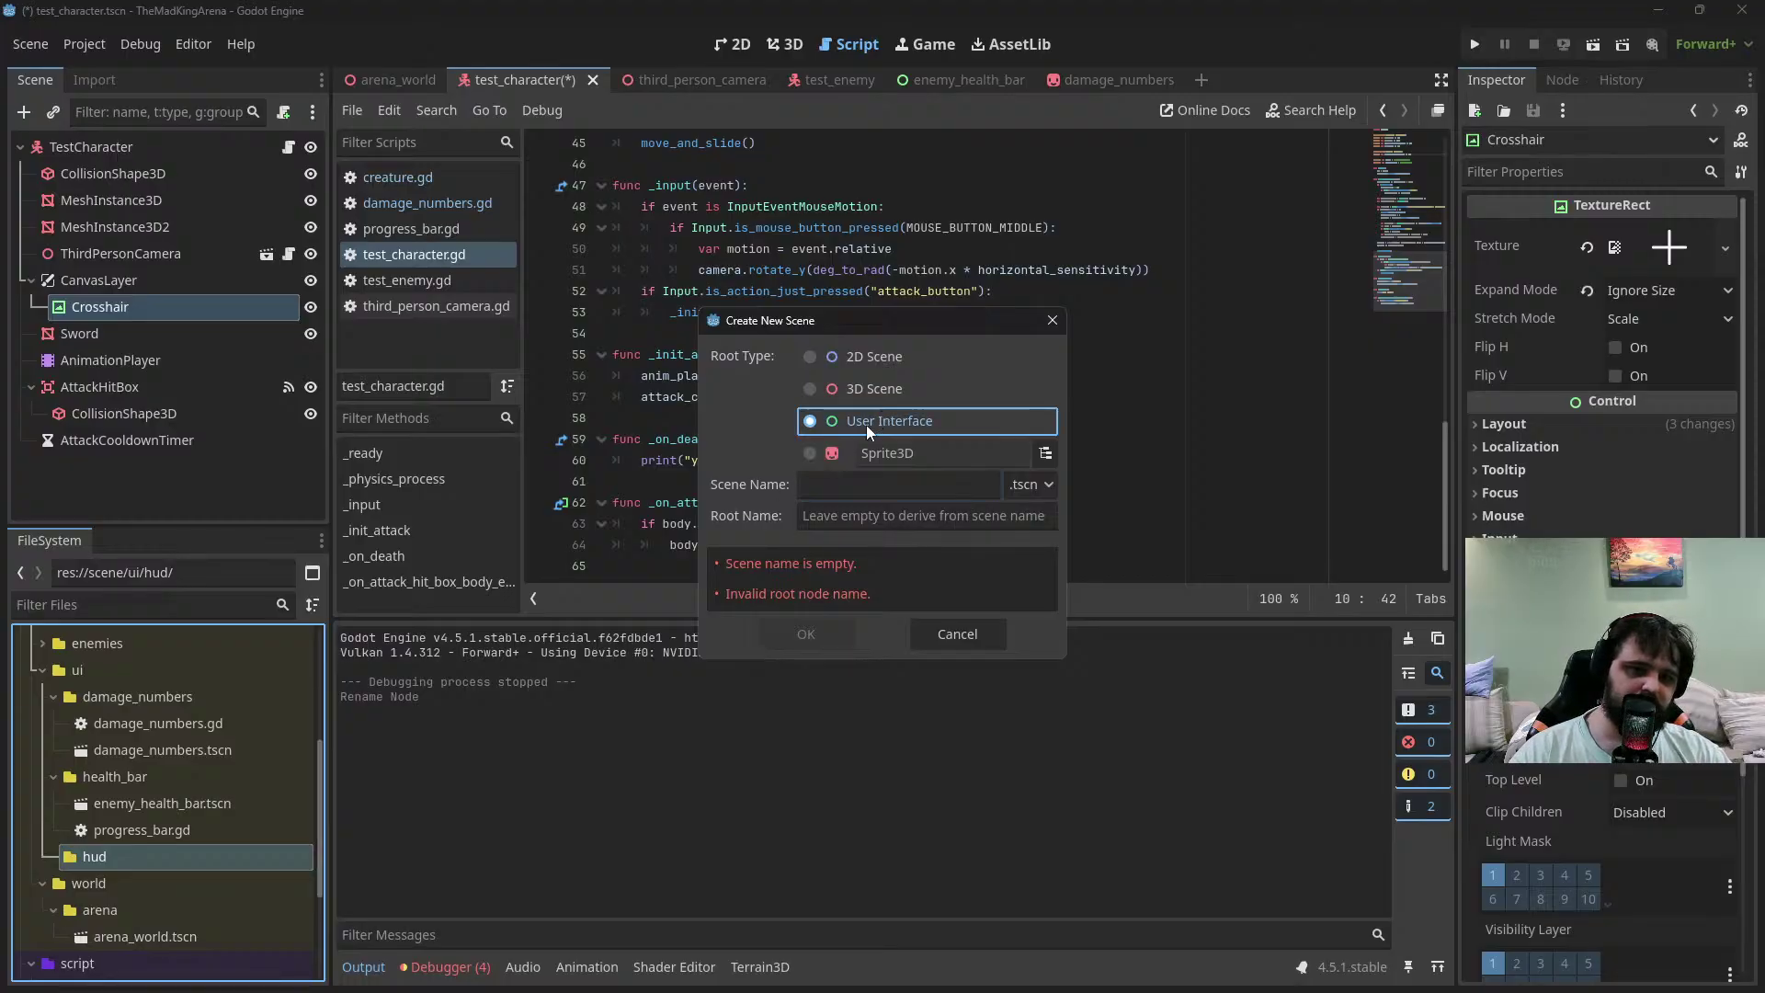
left_click(847, 488)
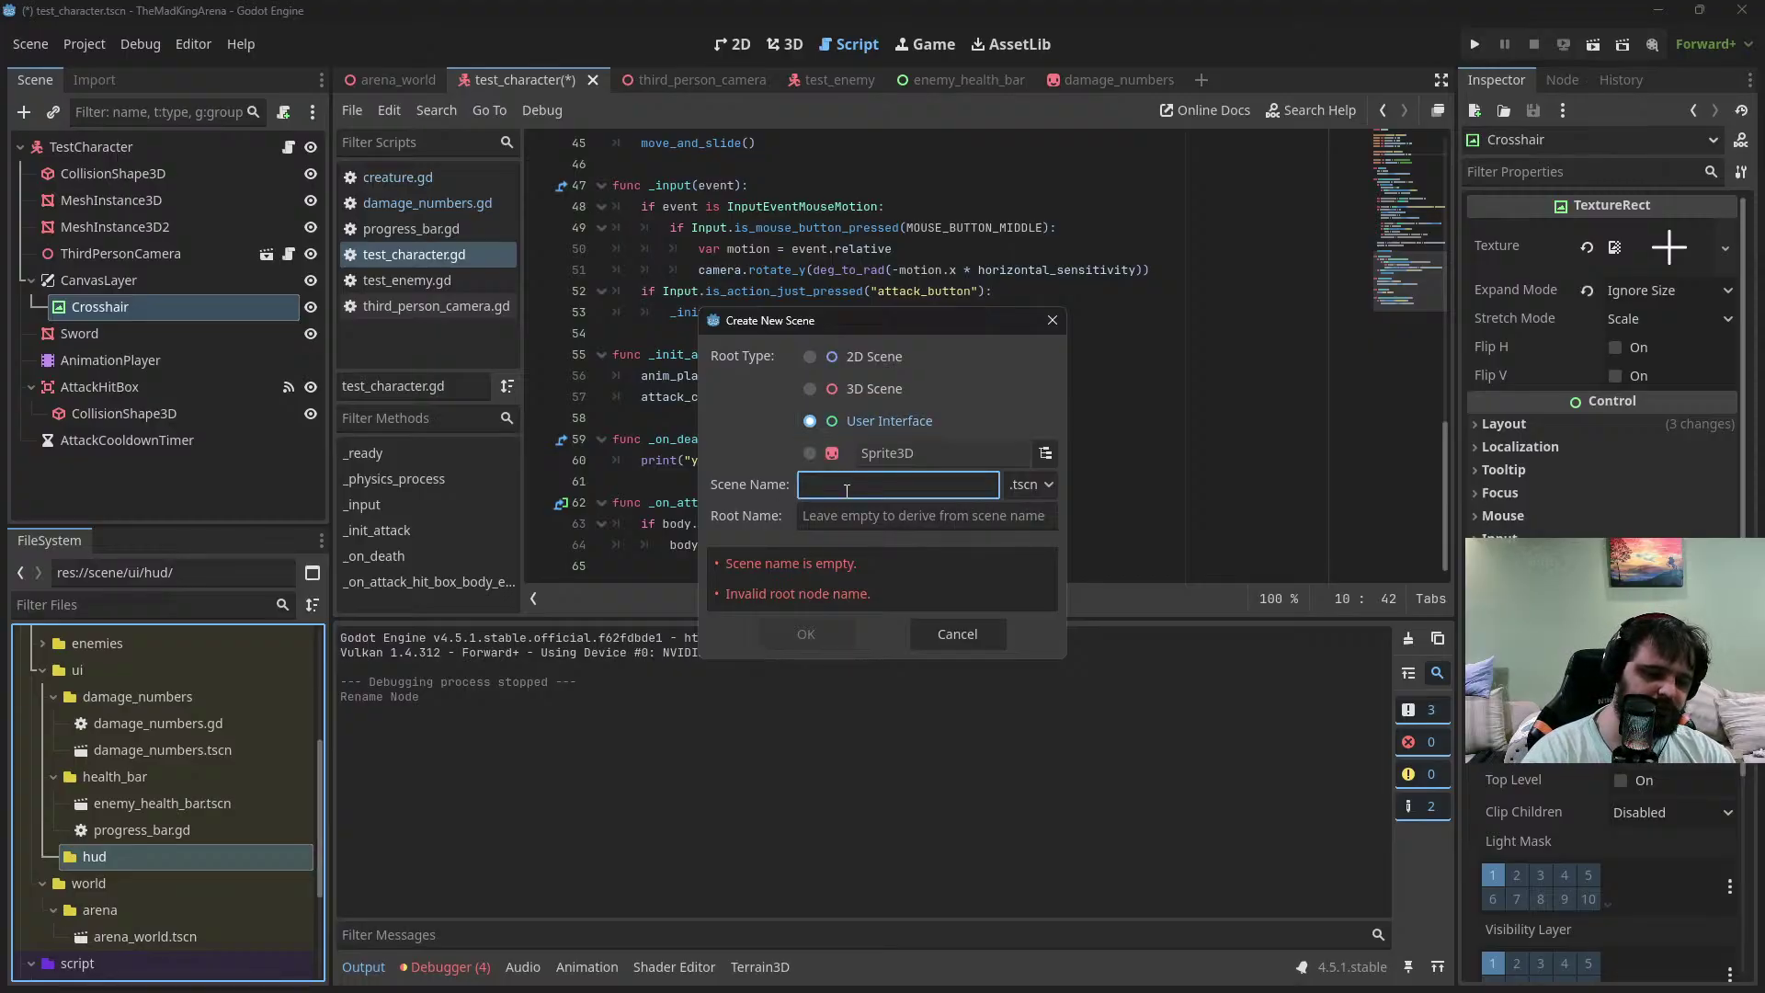
type("h")
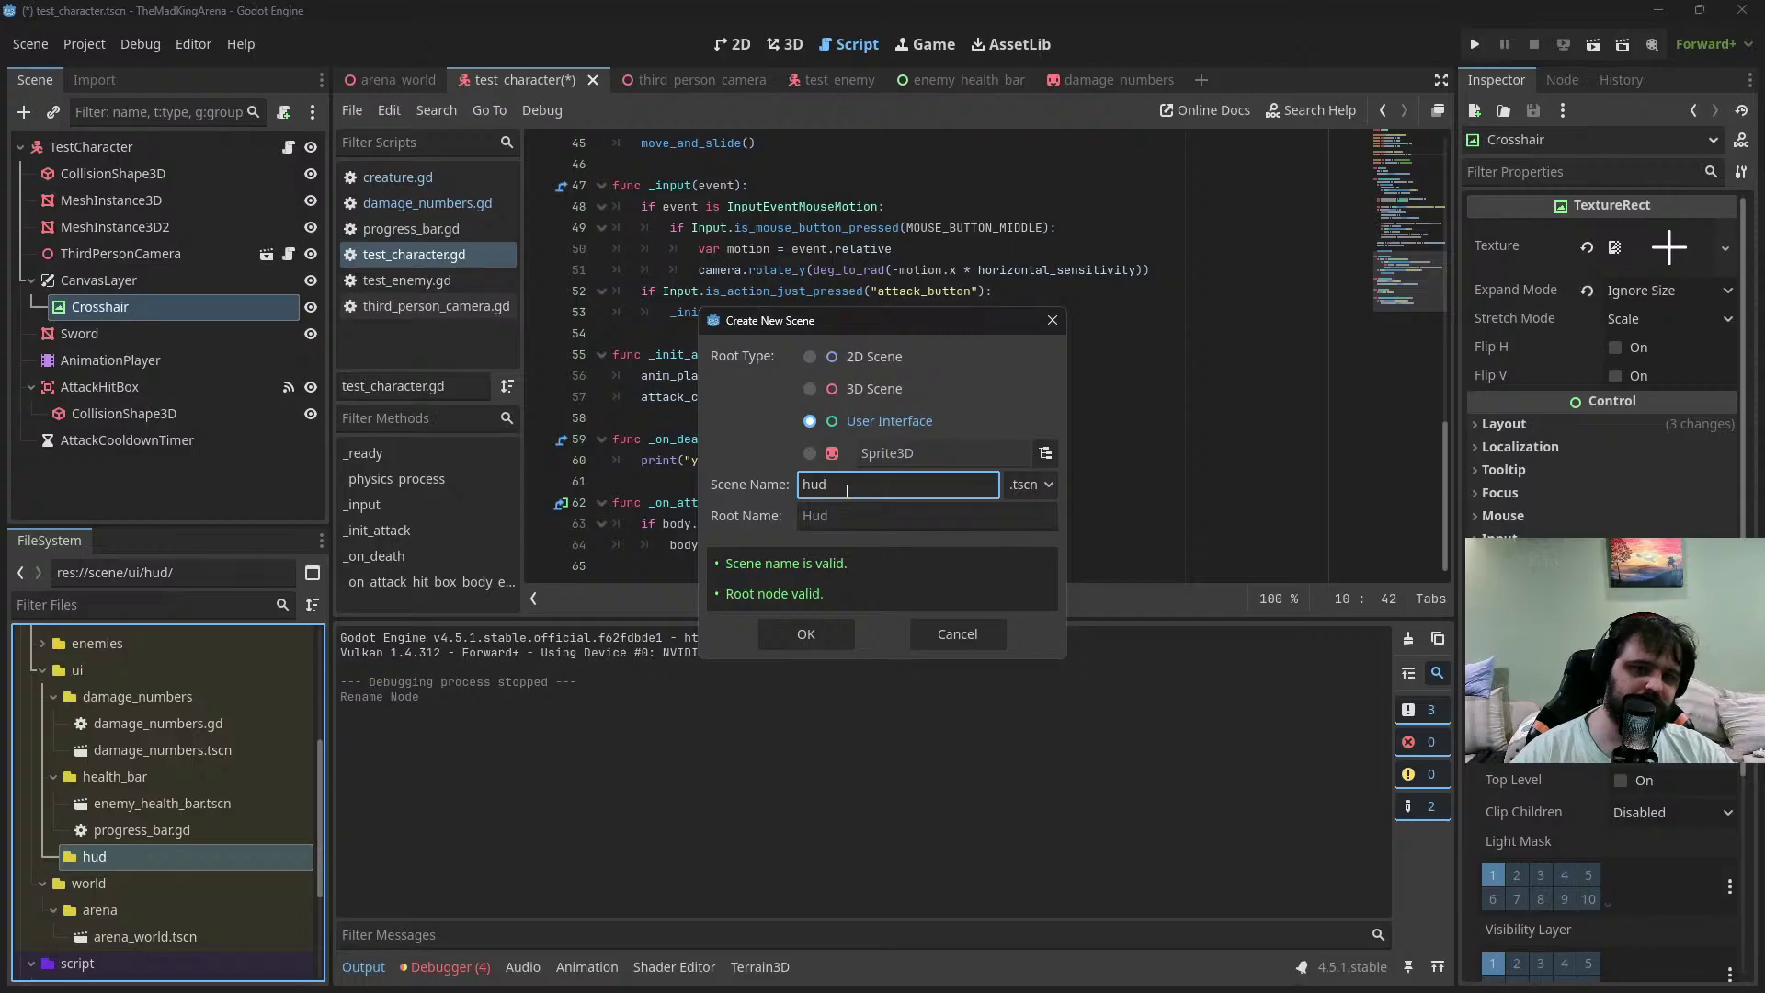
type("ud")
left_click(822, 624)
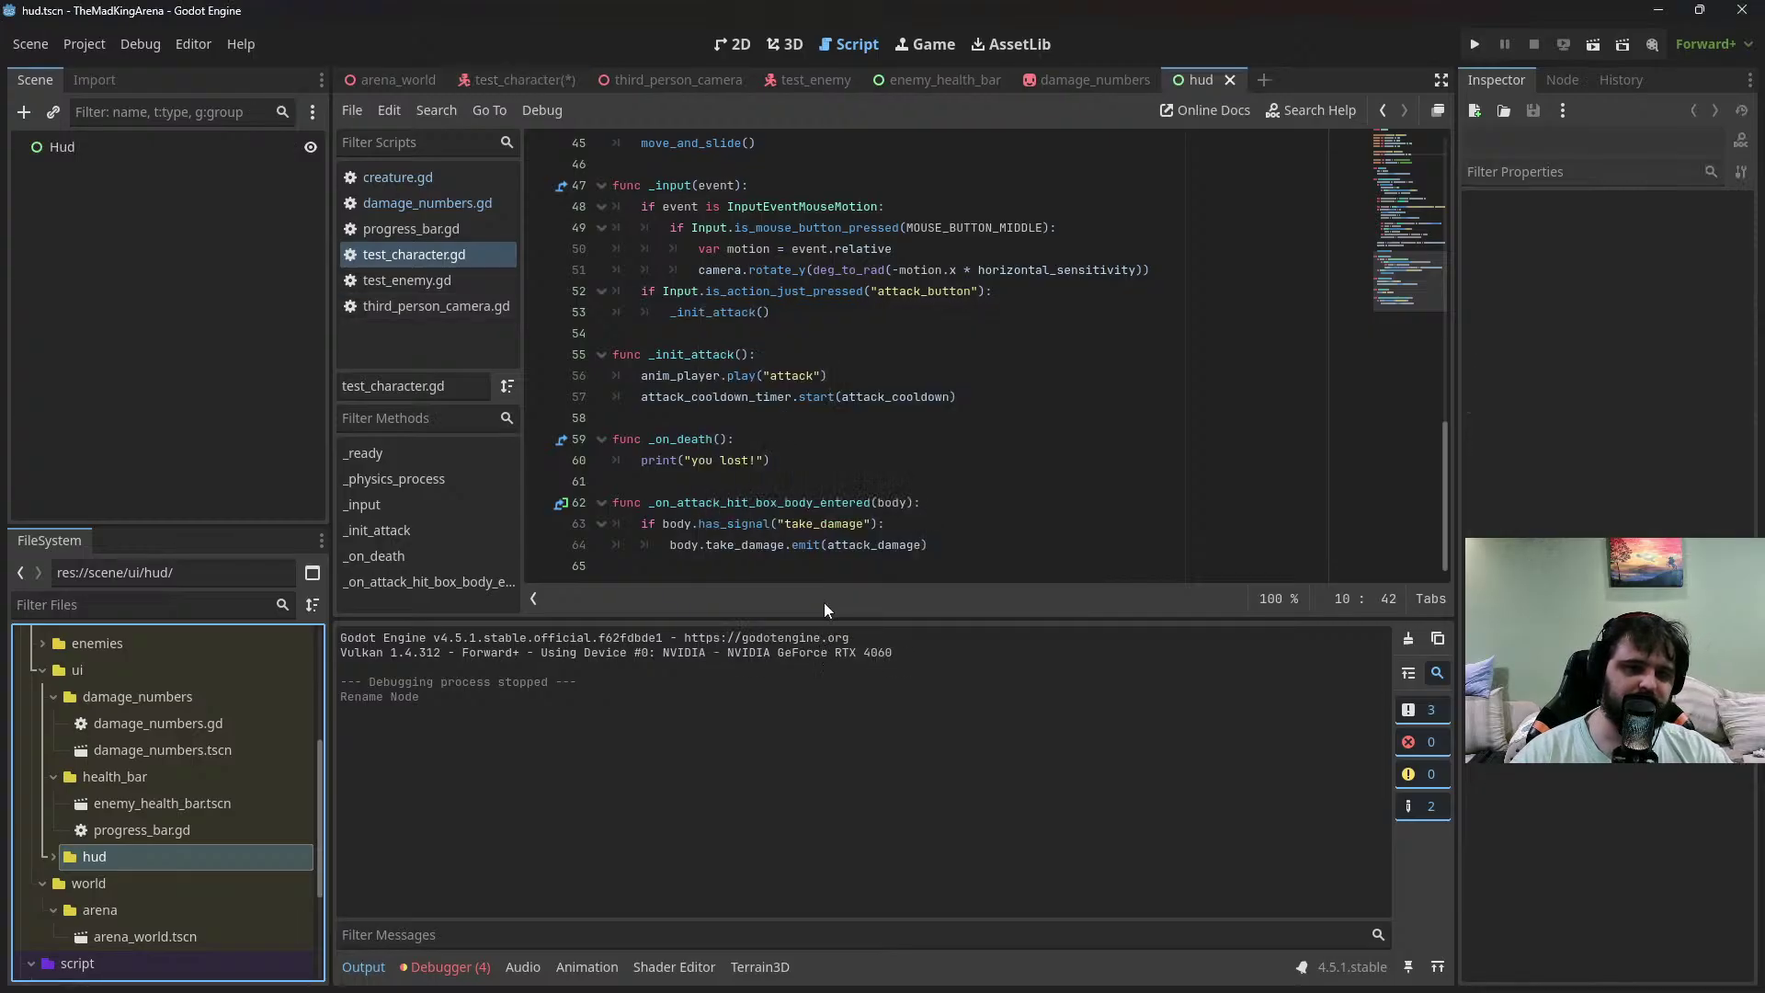
Add a ProgressBar node as a child of the Hud root in the 2D view of the hud scene
left_click(91, 151)
left_click(726, 47)
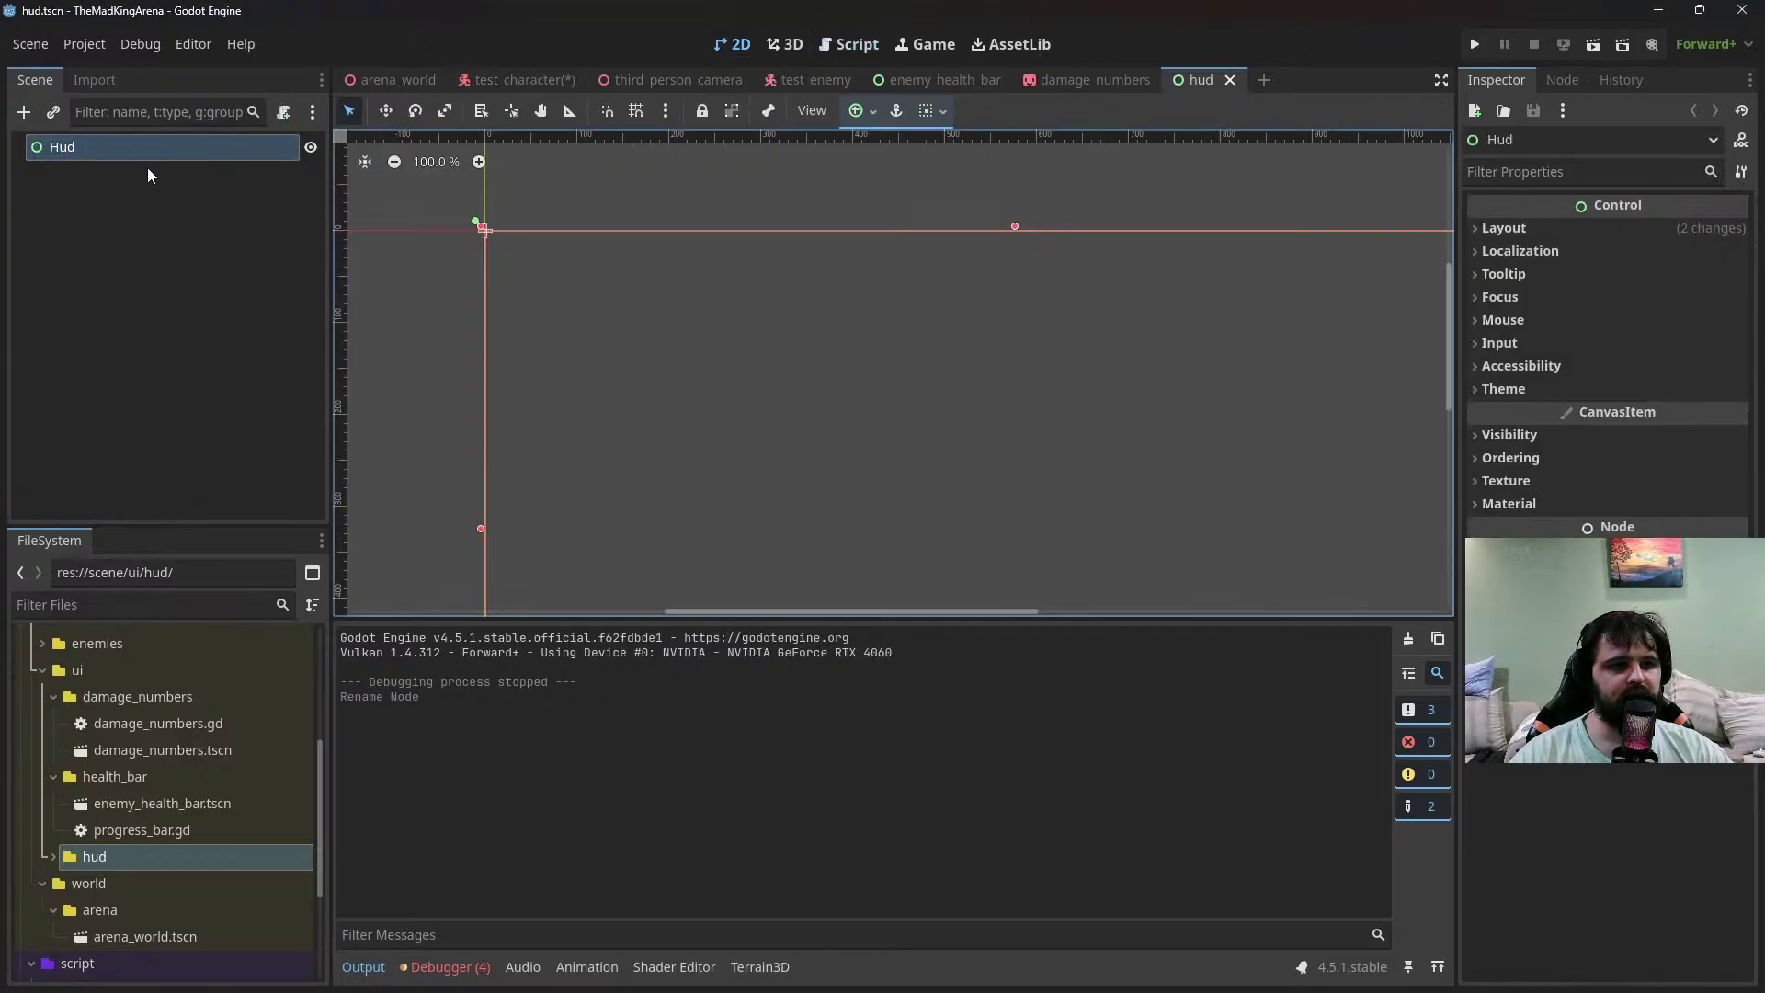
scroll(647, 477, "down", 8)
middle_click_drag(832, 493, 828, 349)
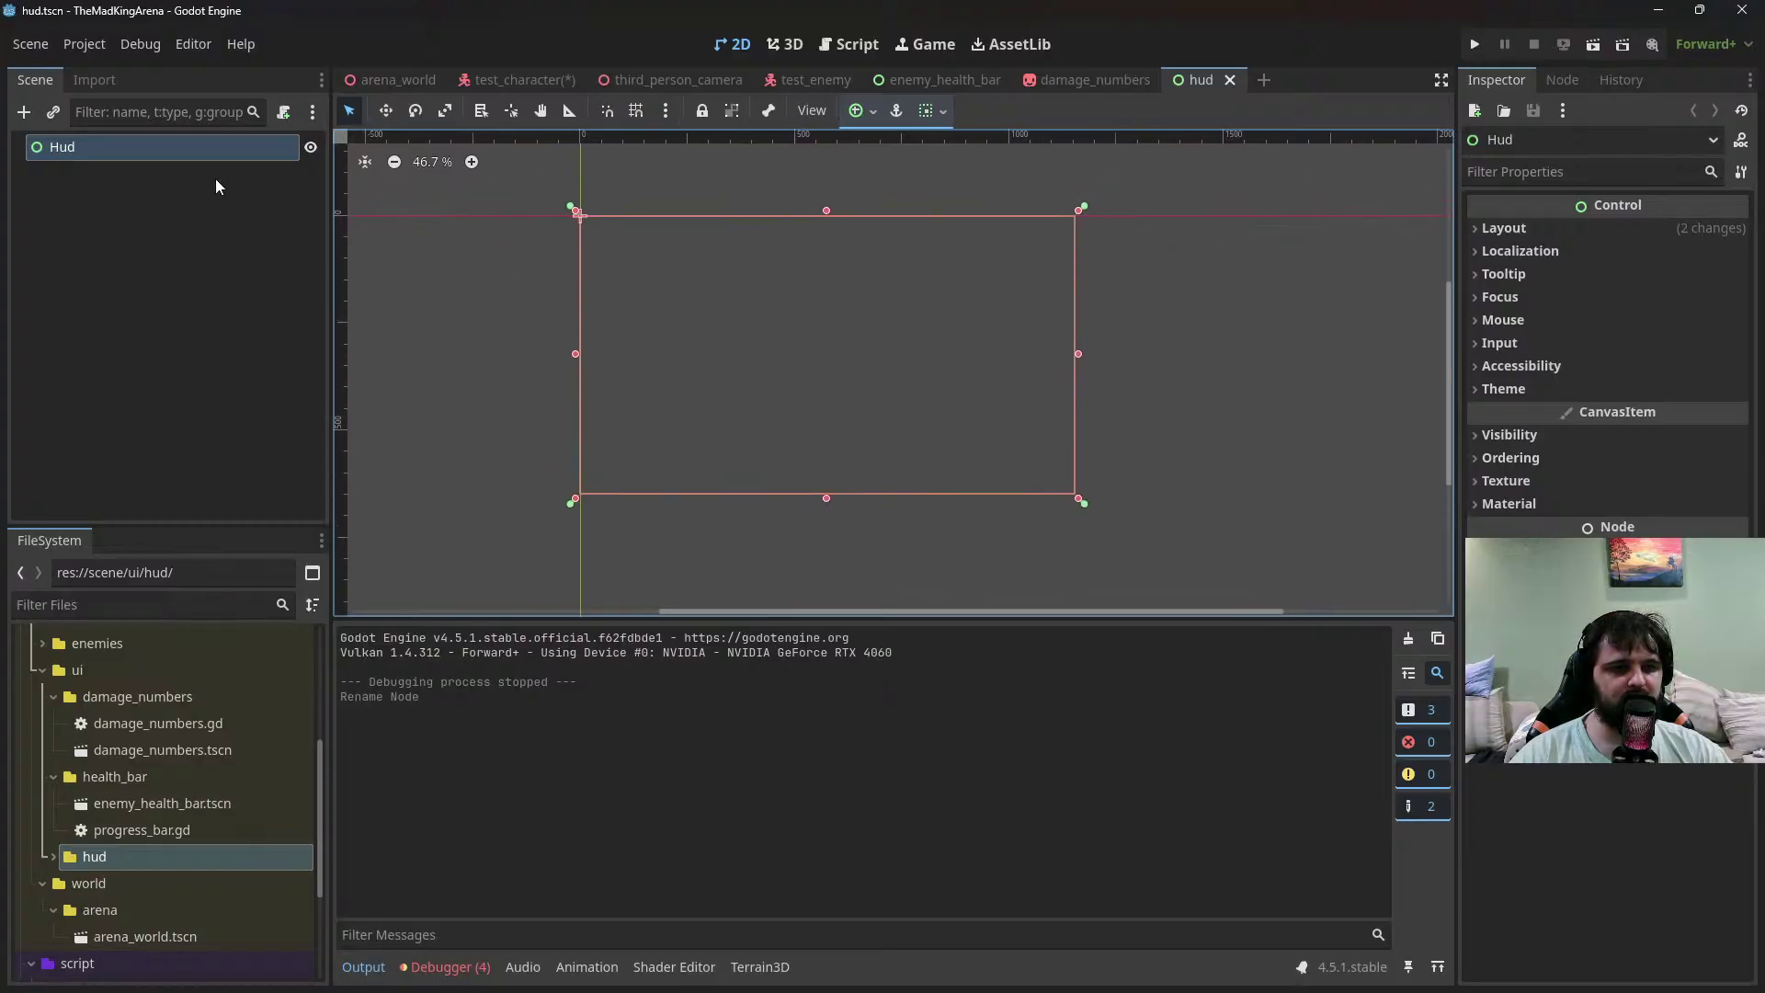
right_click(217, 175)
left_click(222, 171)
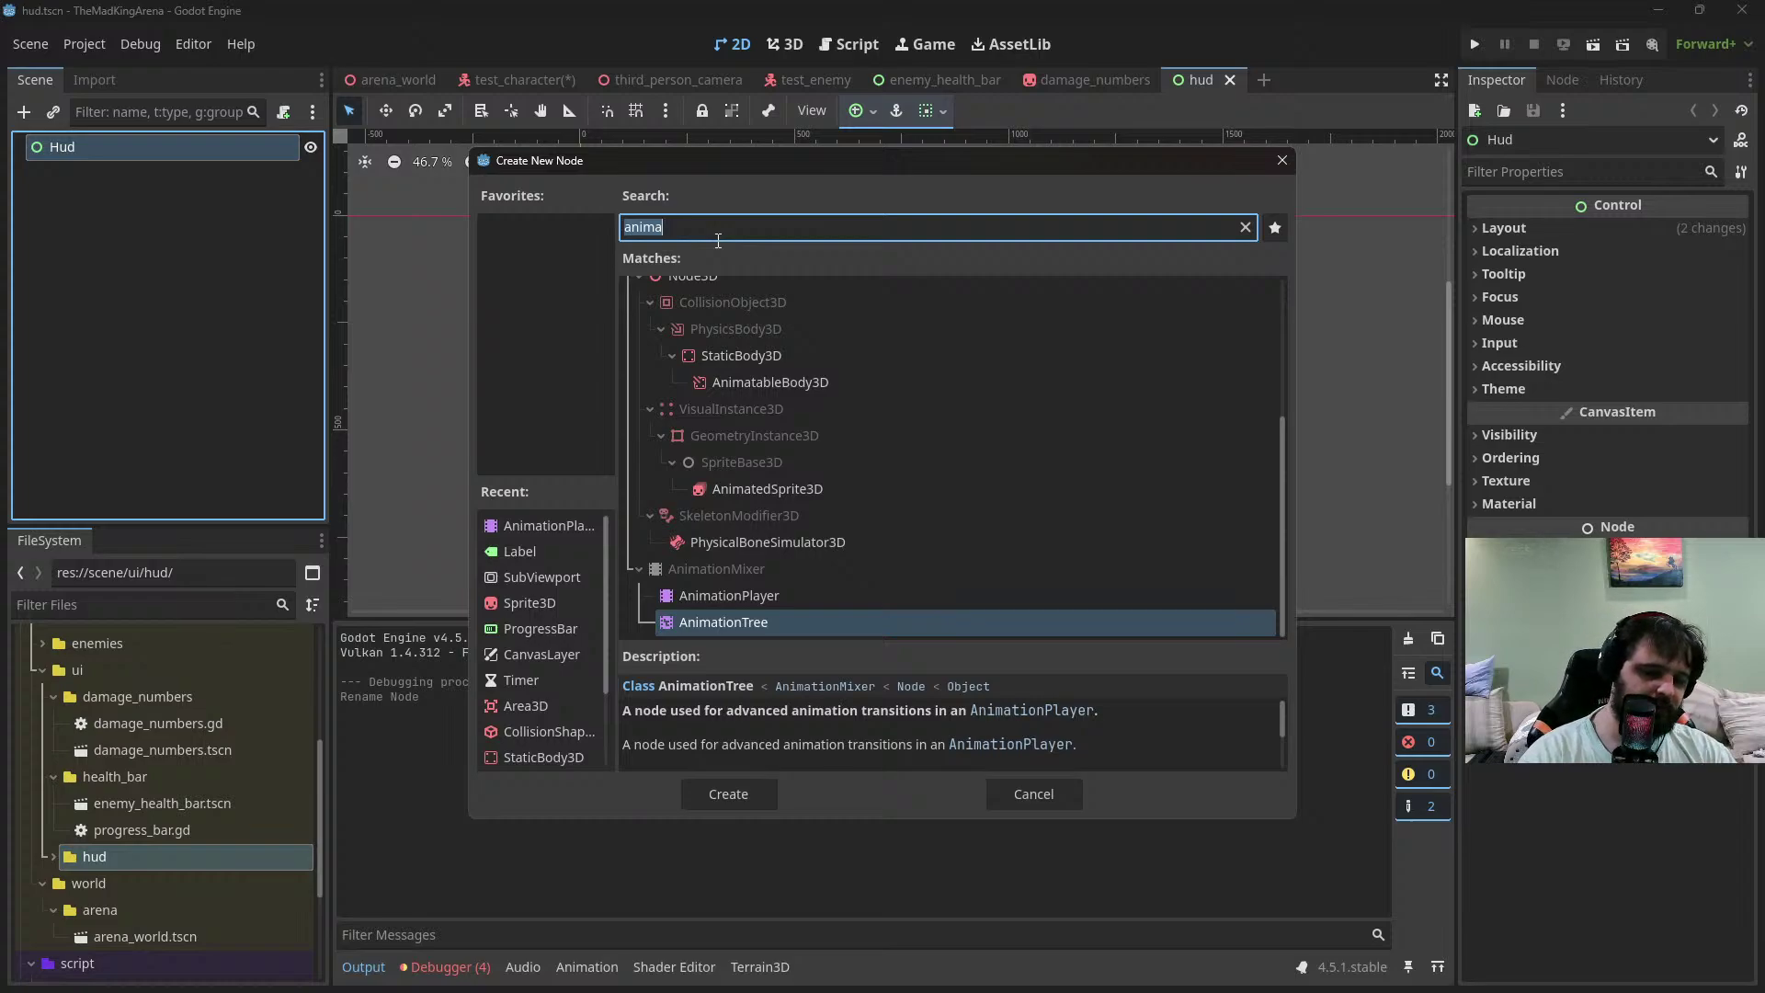
type("progress")
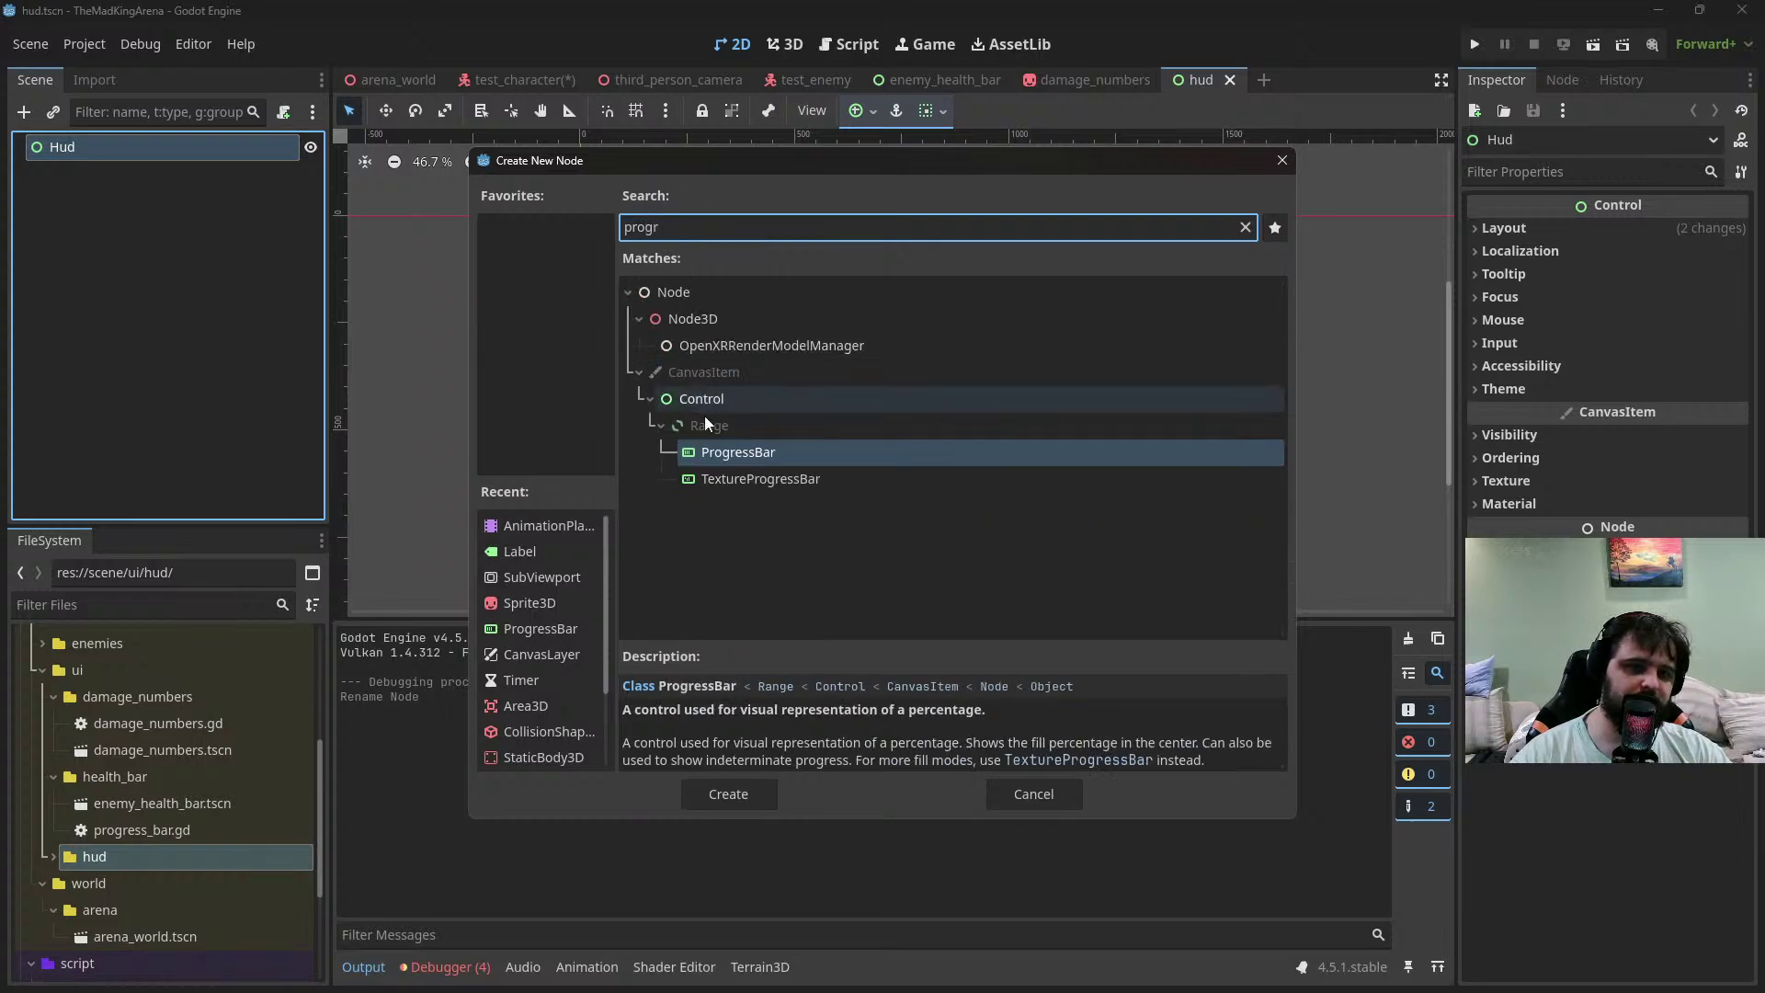
double_click(728, 453)
Resize the progress bar to about 272 × 27 and place it near the canvas origin at about (22, 13)
scroll(598, 236, "up", 5)
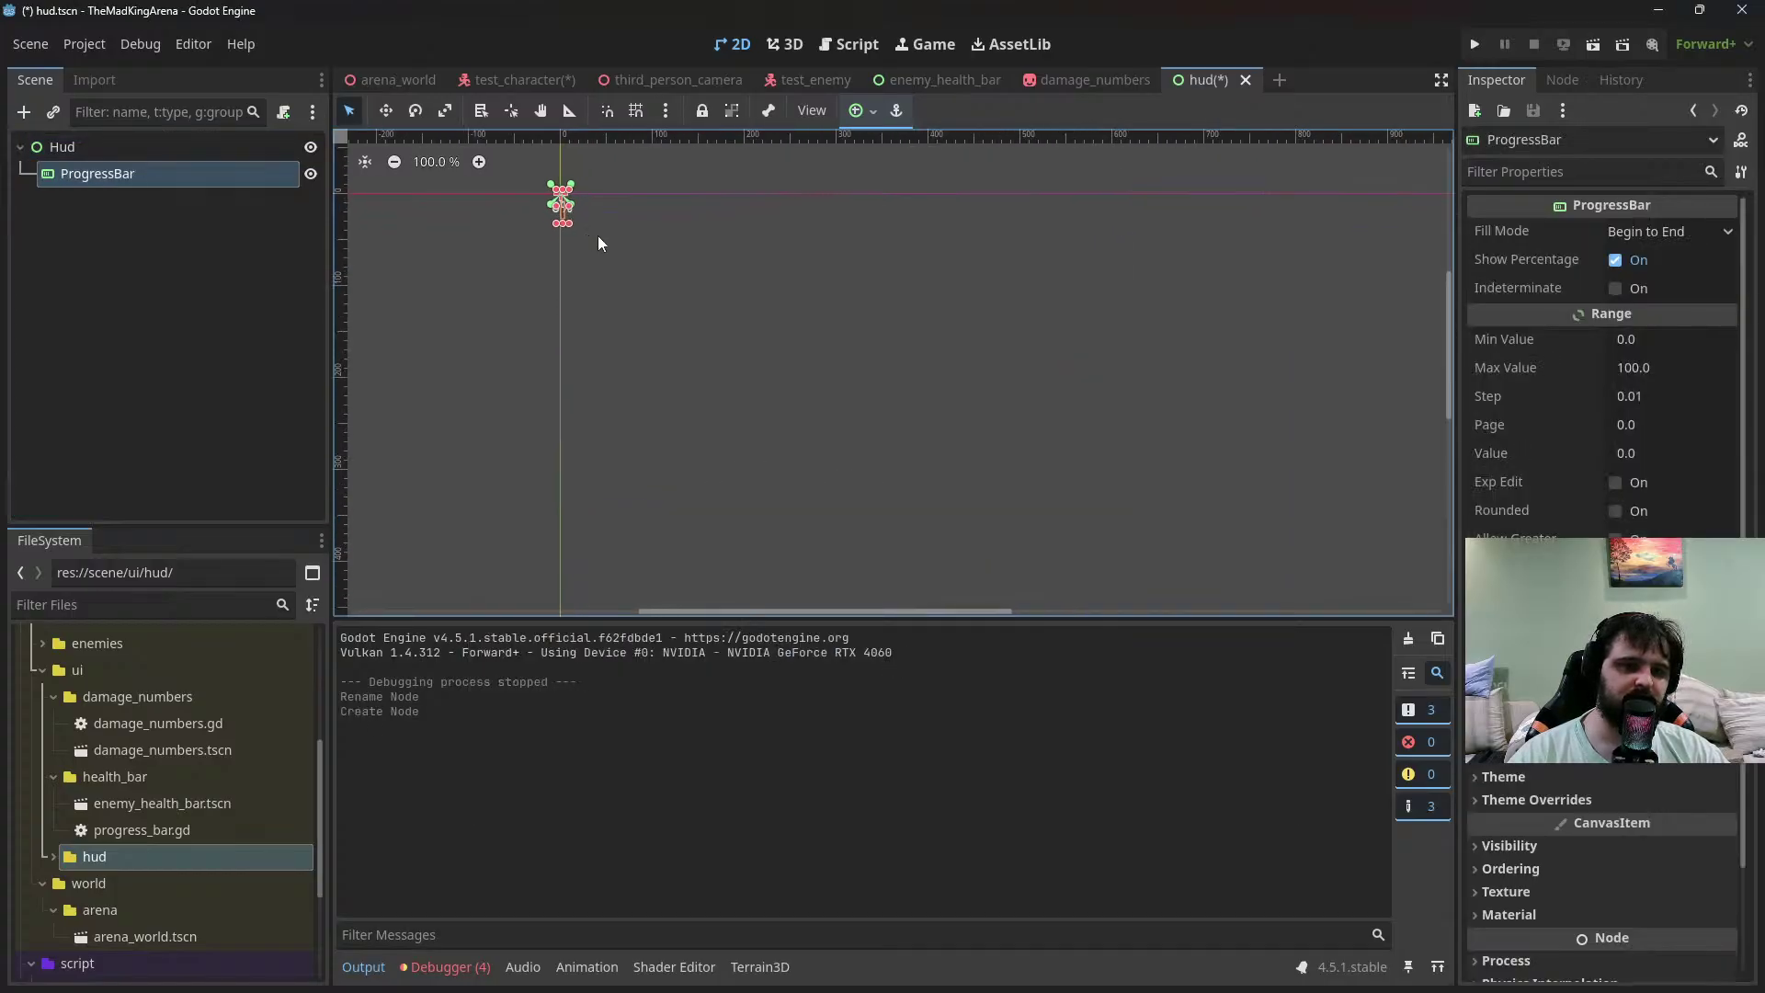
left_click_drag(593, 206, 673, 242)
left_click_drag(816, 250, 845, 248)
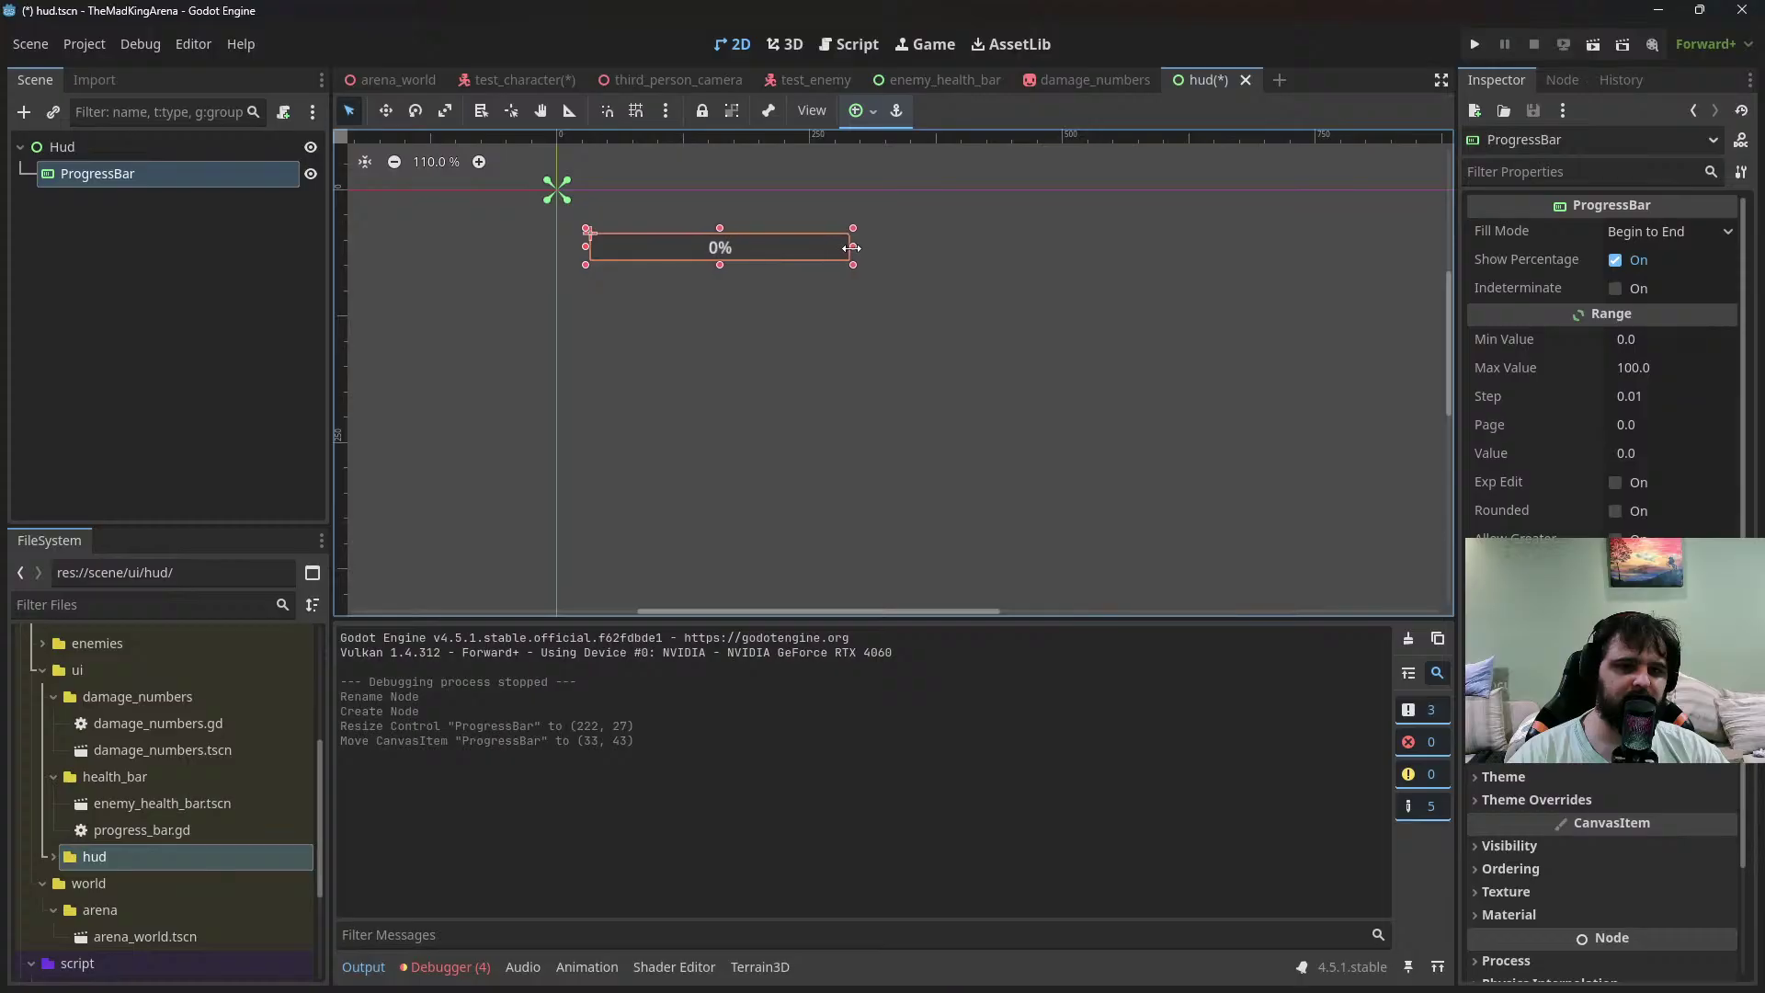
left_click_drag(721, 250, 751, 221)
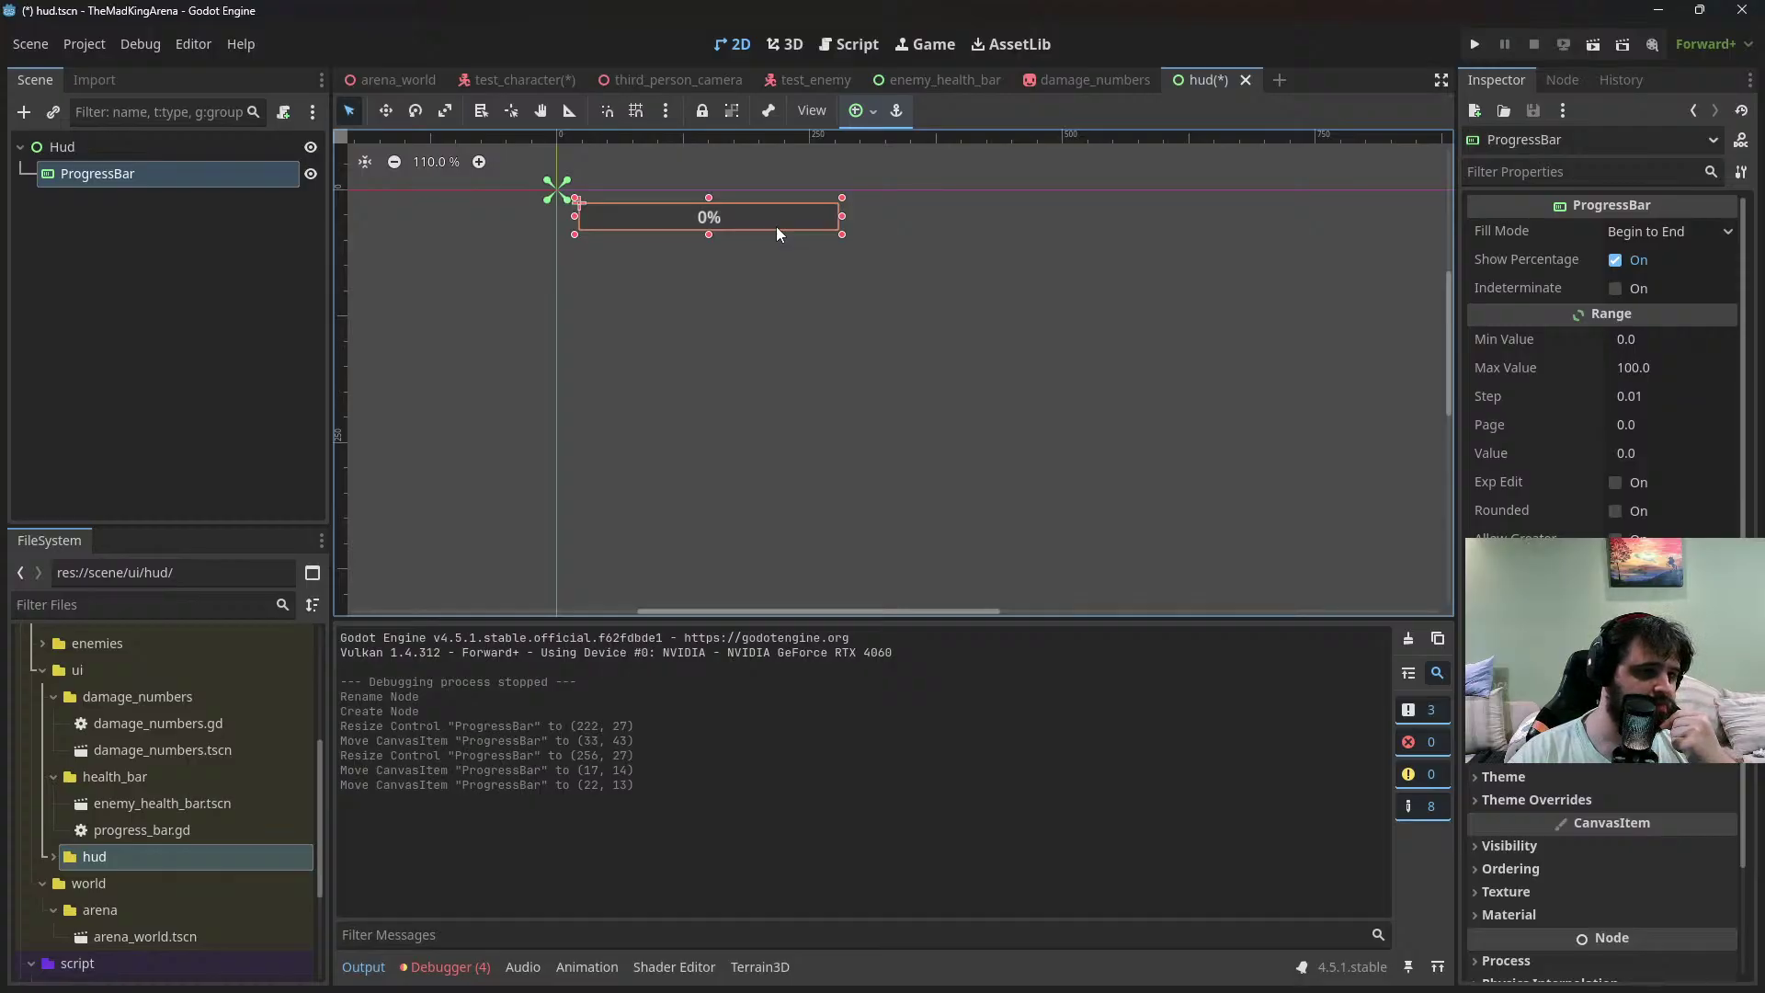
scroll(947, 322, "down", 2)
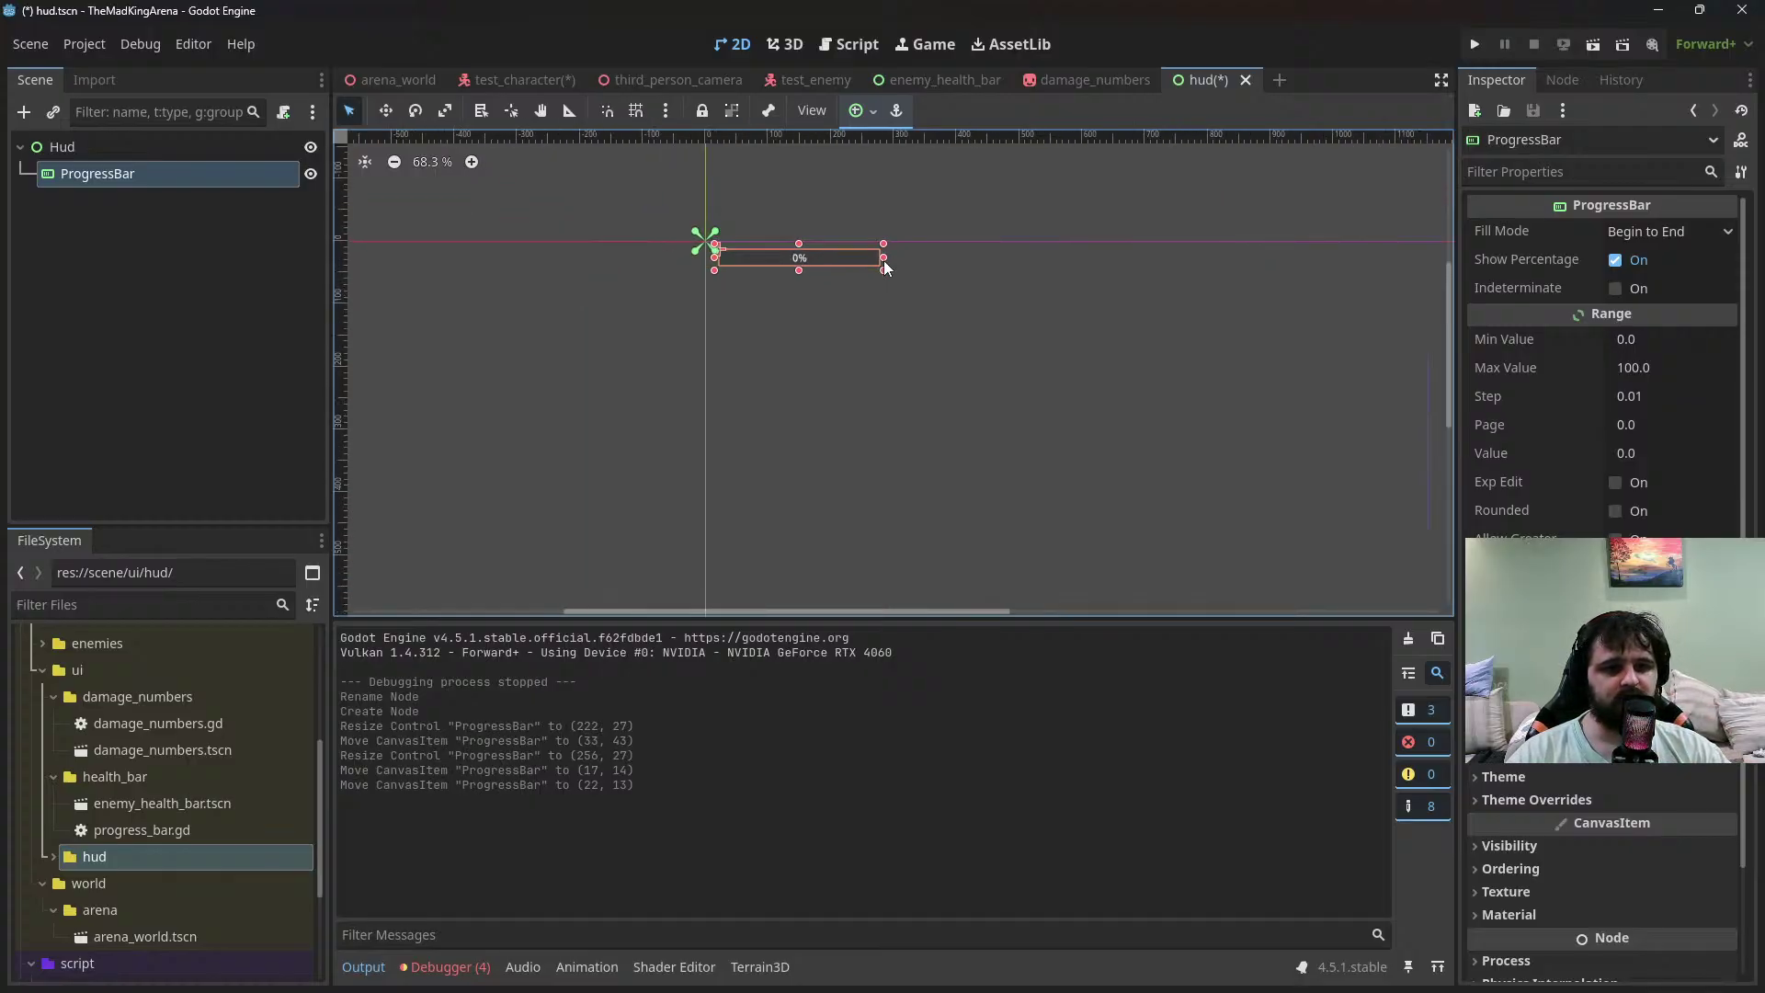
left_click_drag(896, 262, 907, 263)
scroll(881, 295, "up", 2)
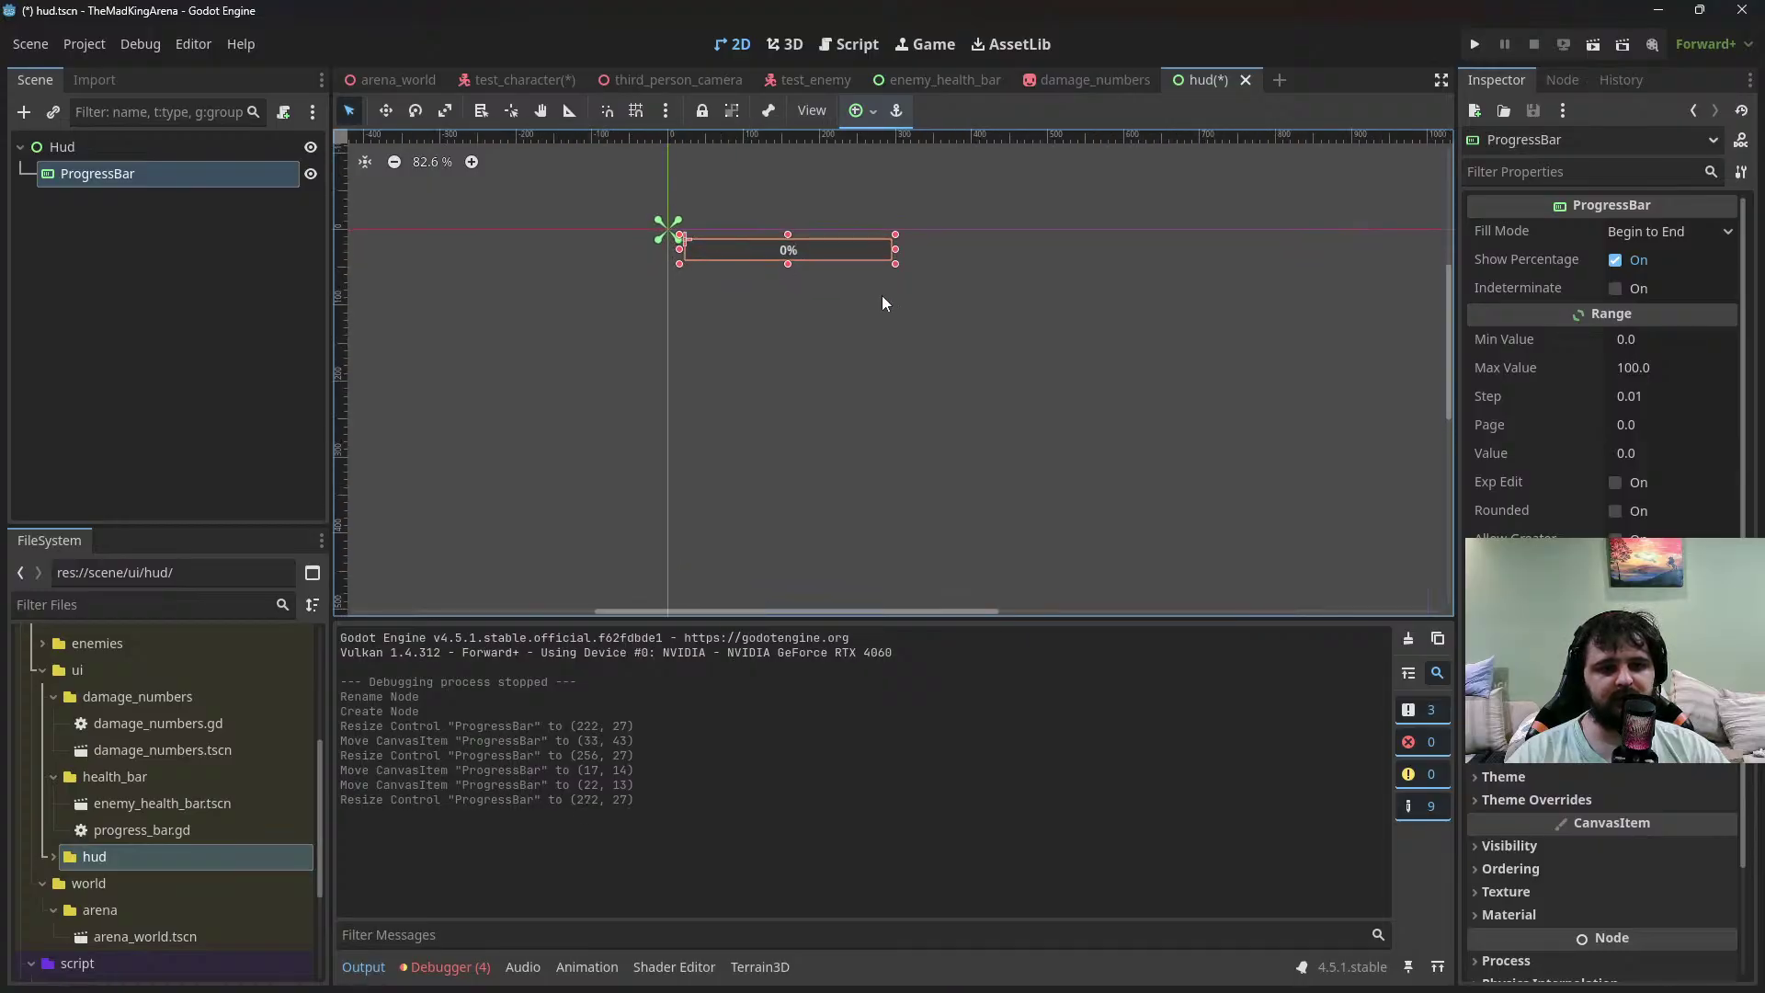
Rename the ProgressBar node as HealthBar
double_click(208, 179)
type("Health")
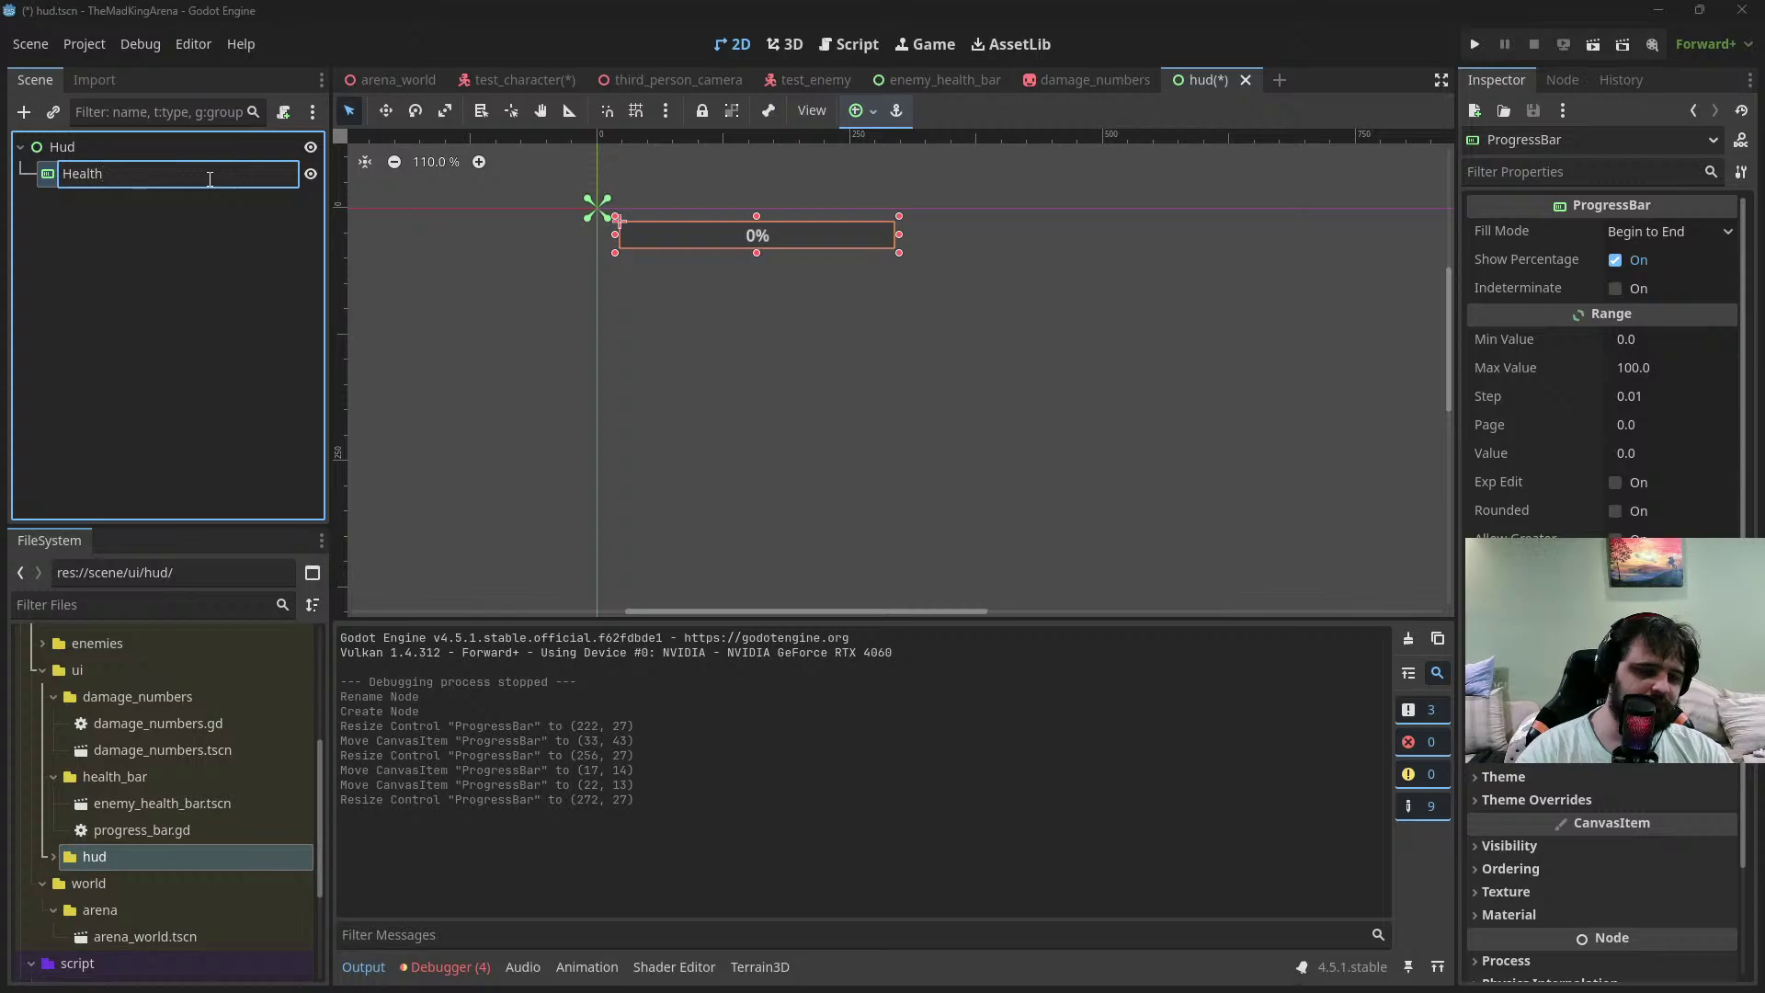
type("Bar")
key("Return")
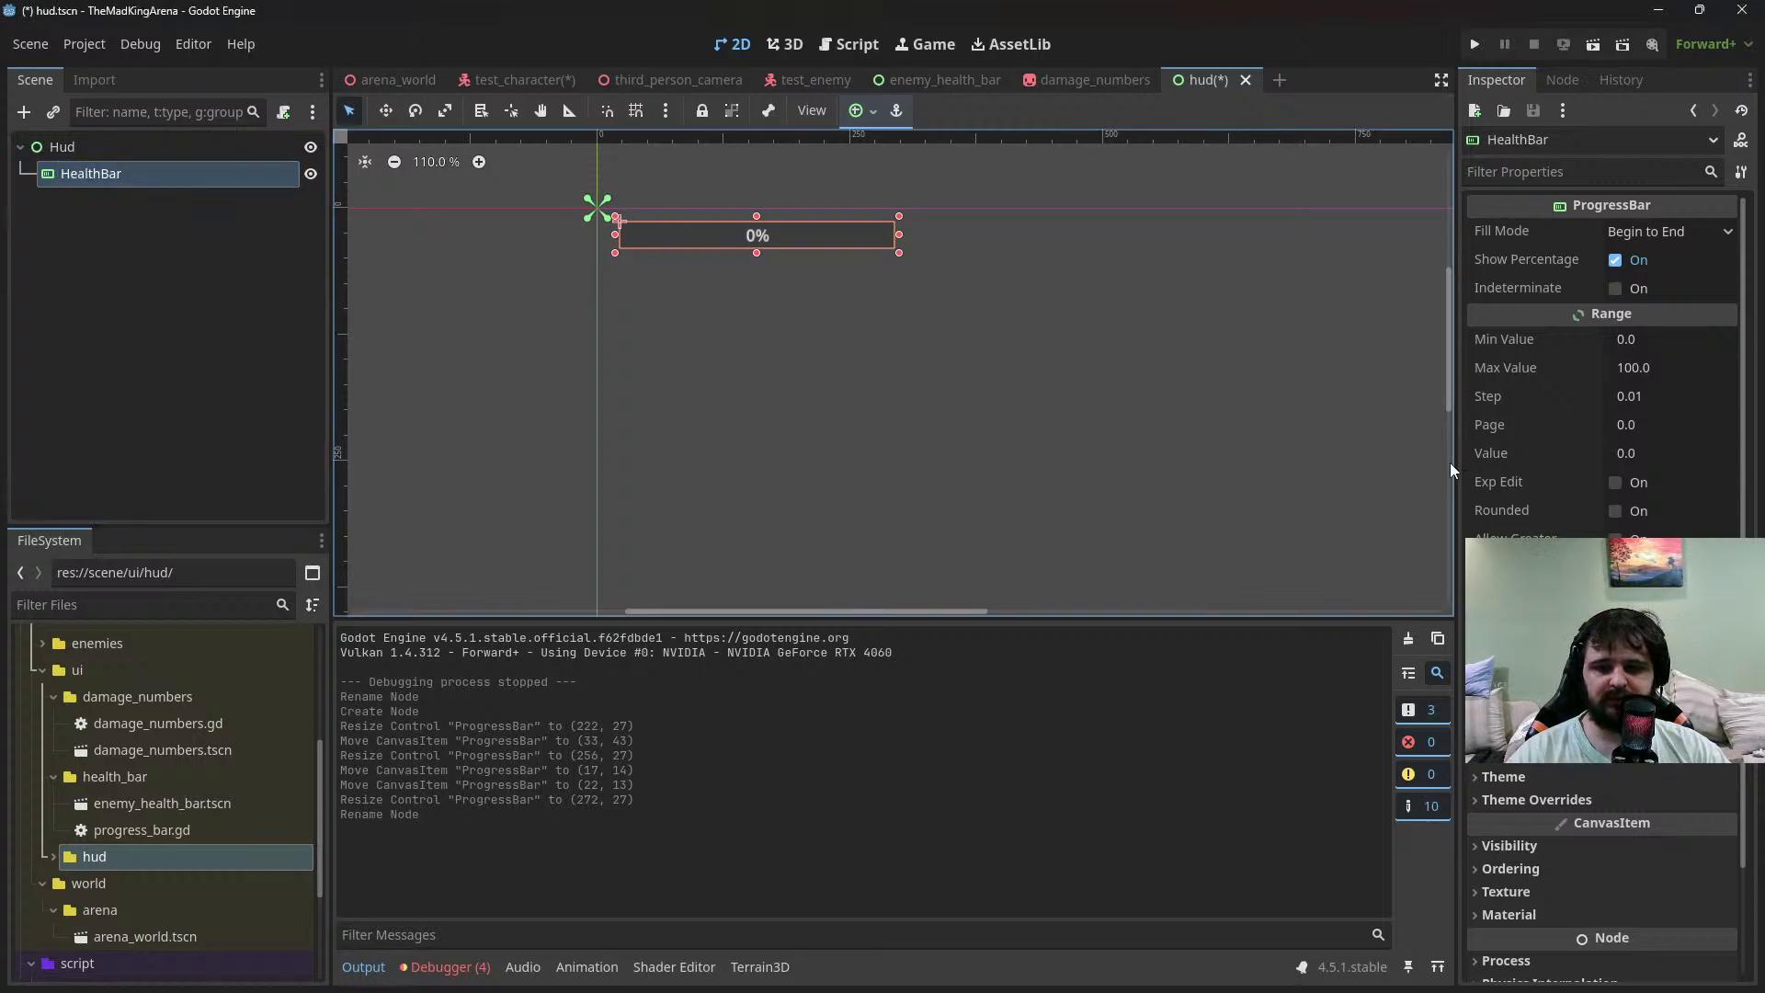
Set the HealthBar's Value to 50
scroll(1517, 459, "down", 2)
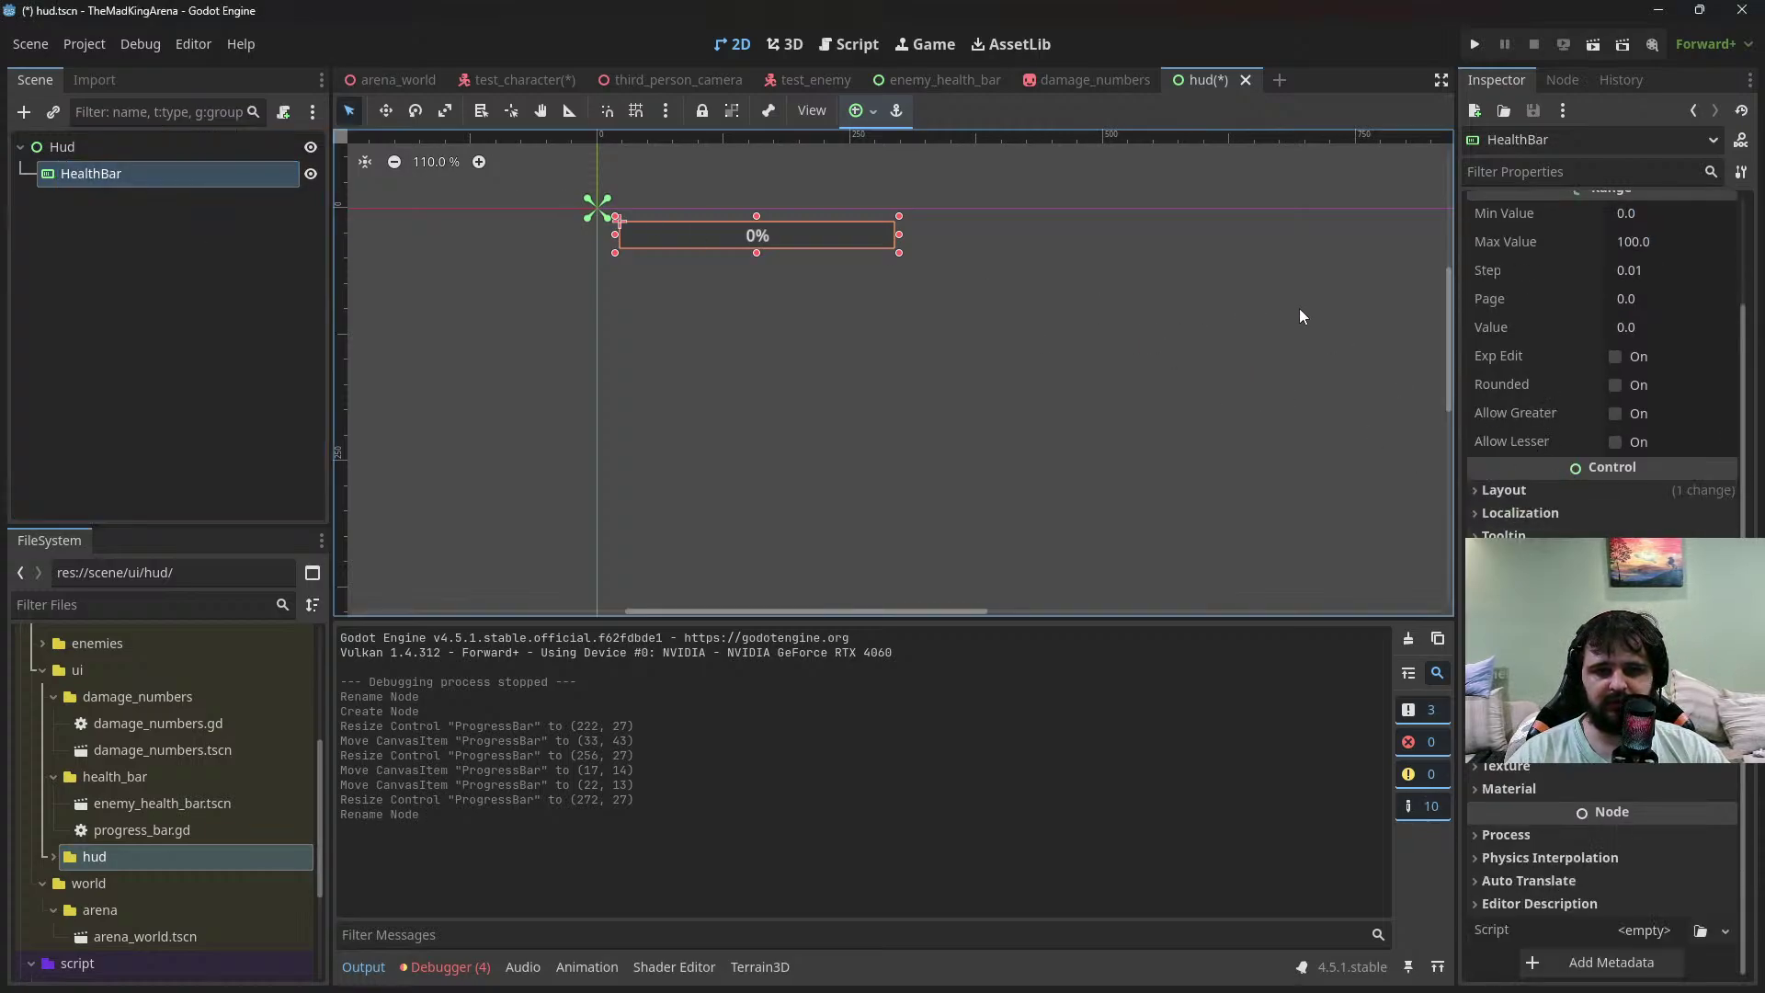
scroll(1582, 390, "up", 2)
left_click(1651, 455)
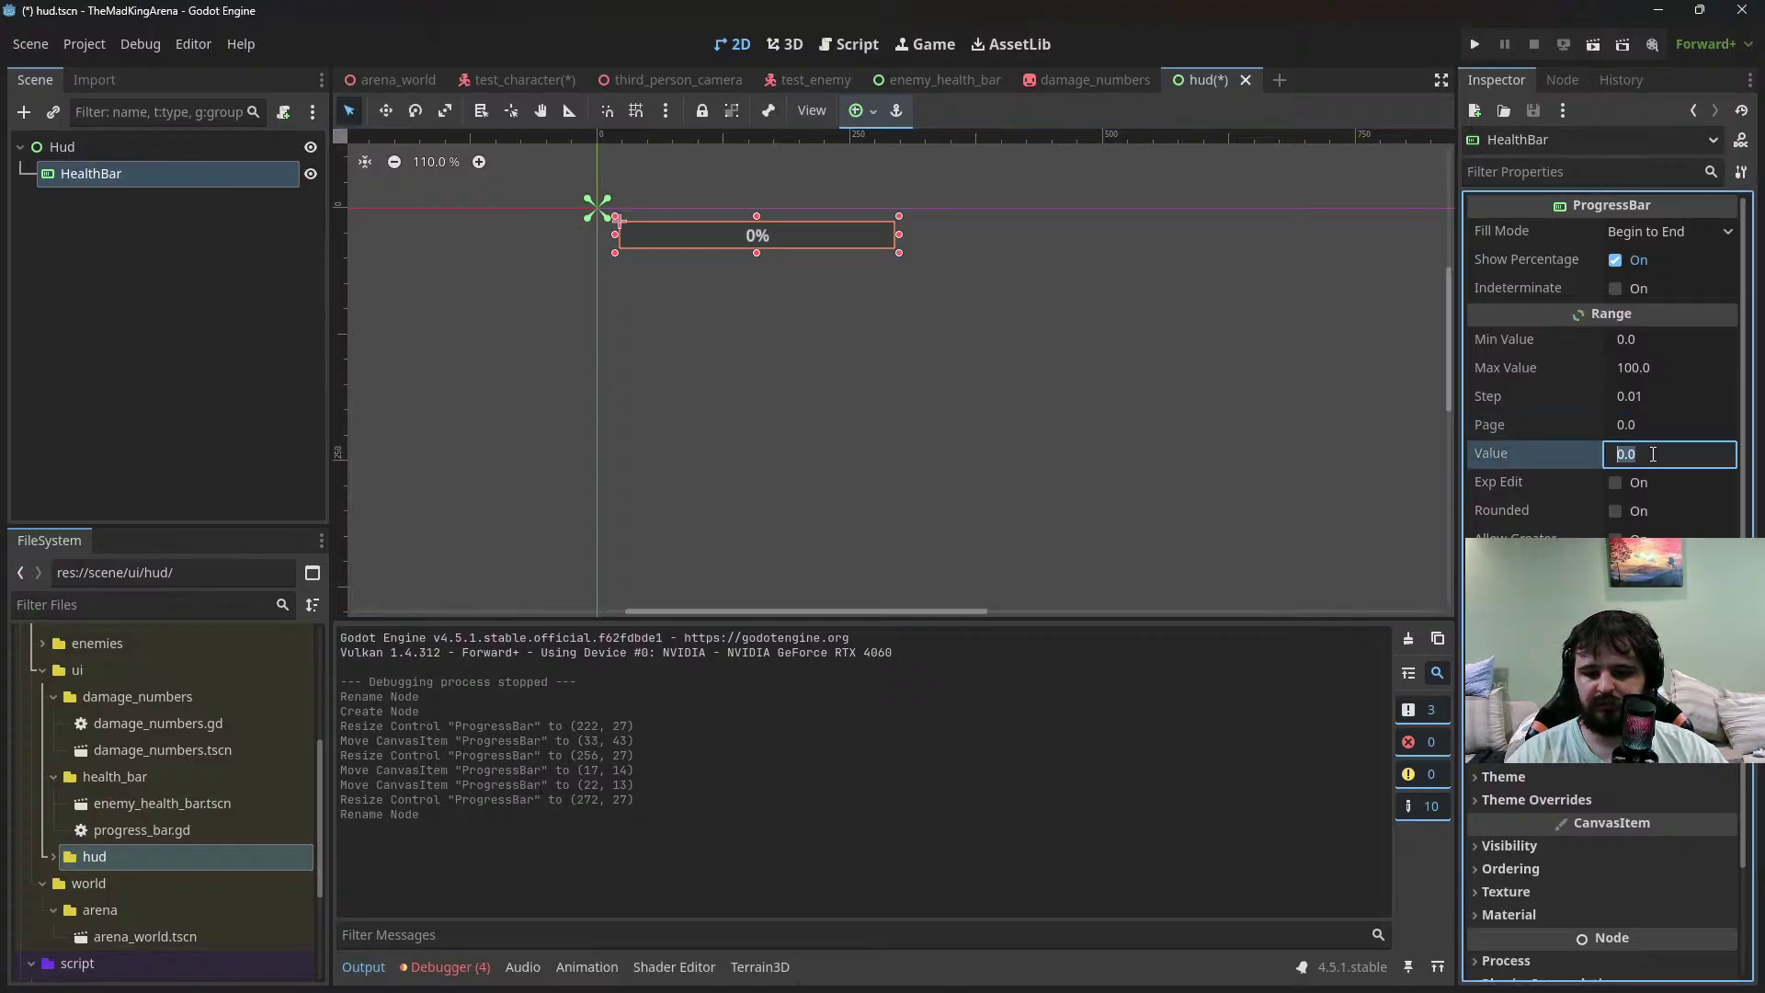
type("50")
key("Return")
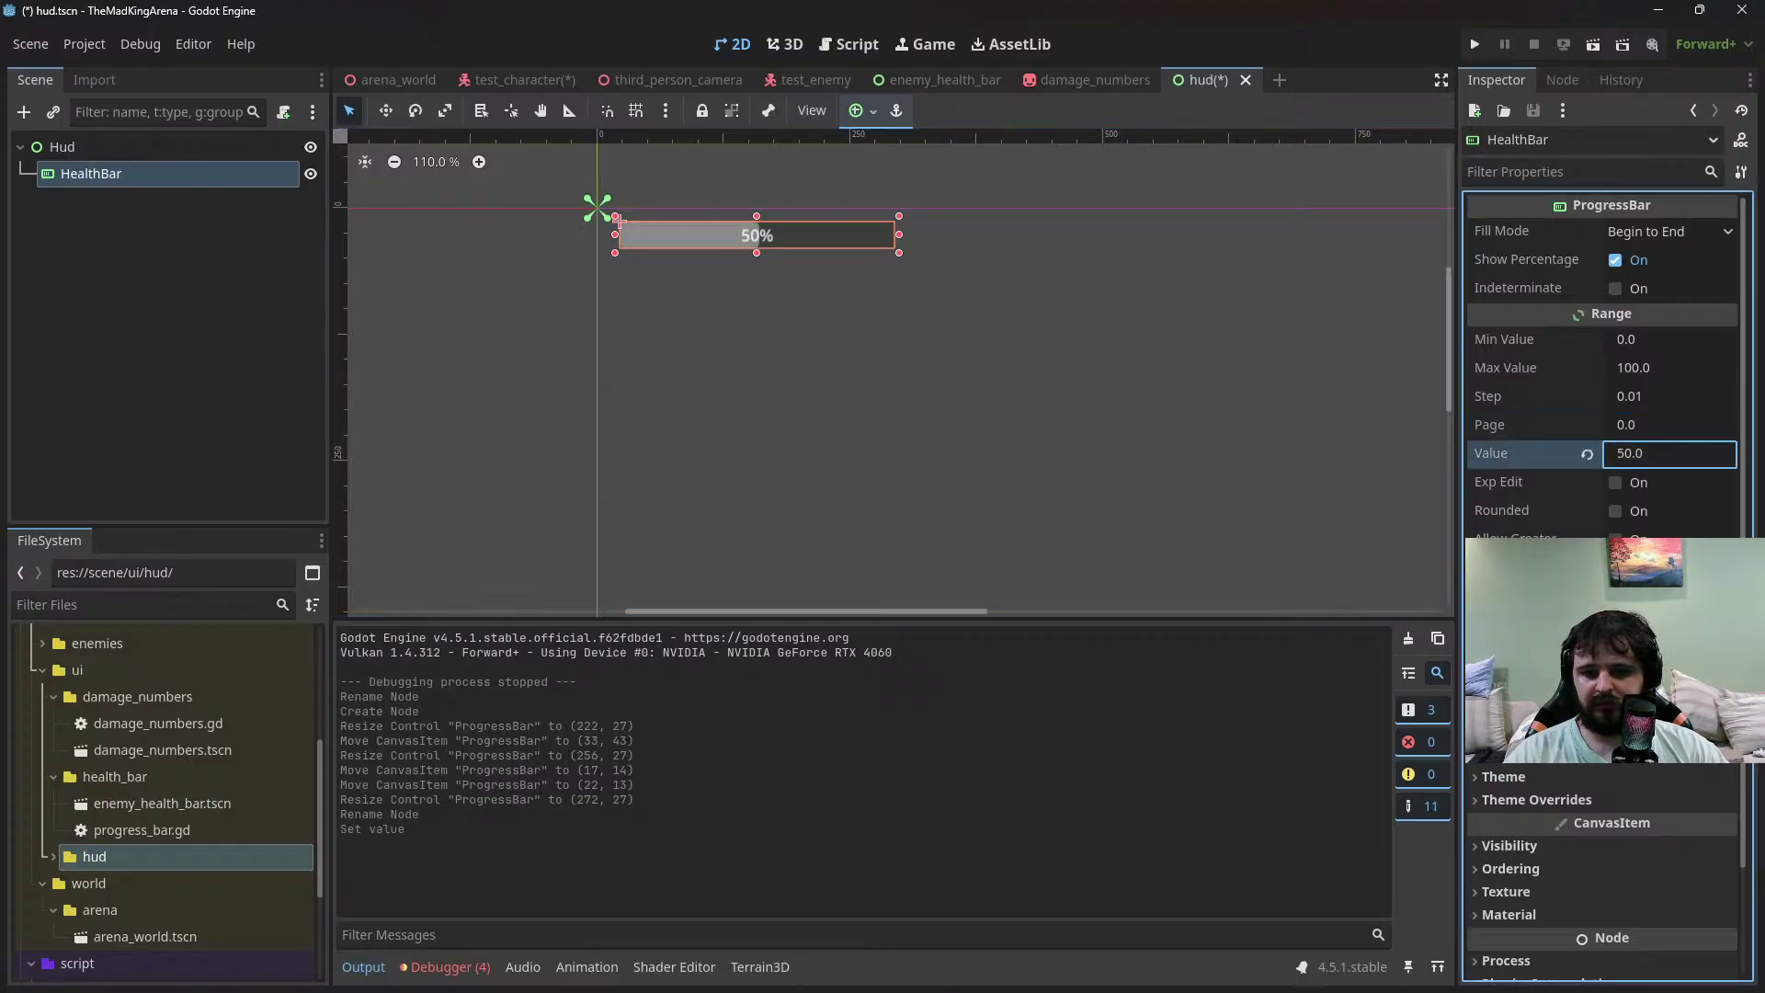
Assign new StyleBoxFlat style overrides to the HealthBar's Background and Fill
scroll(1513, 460, "down", 2)
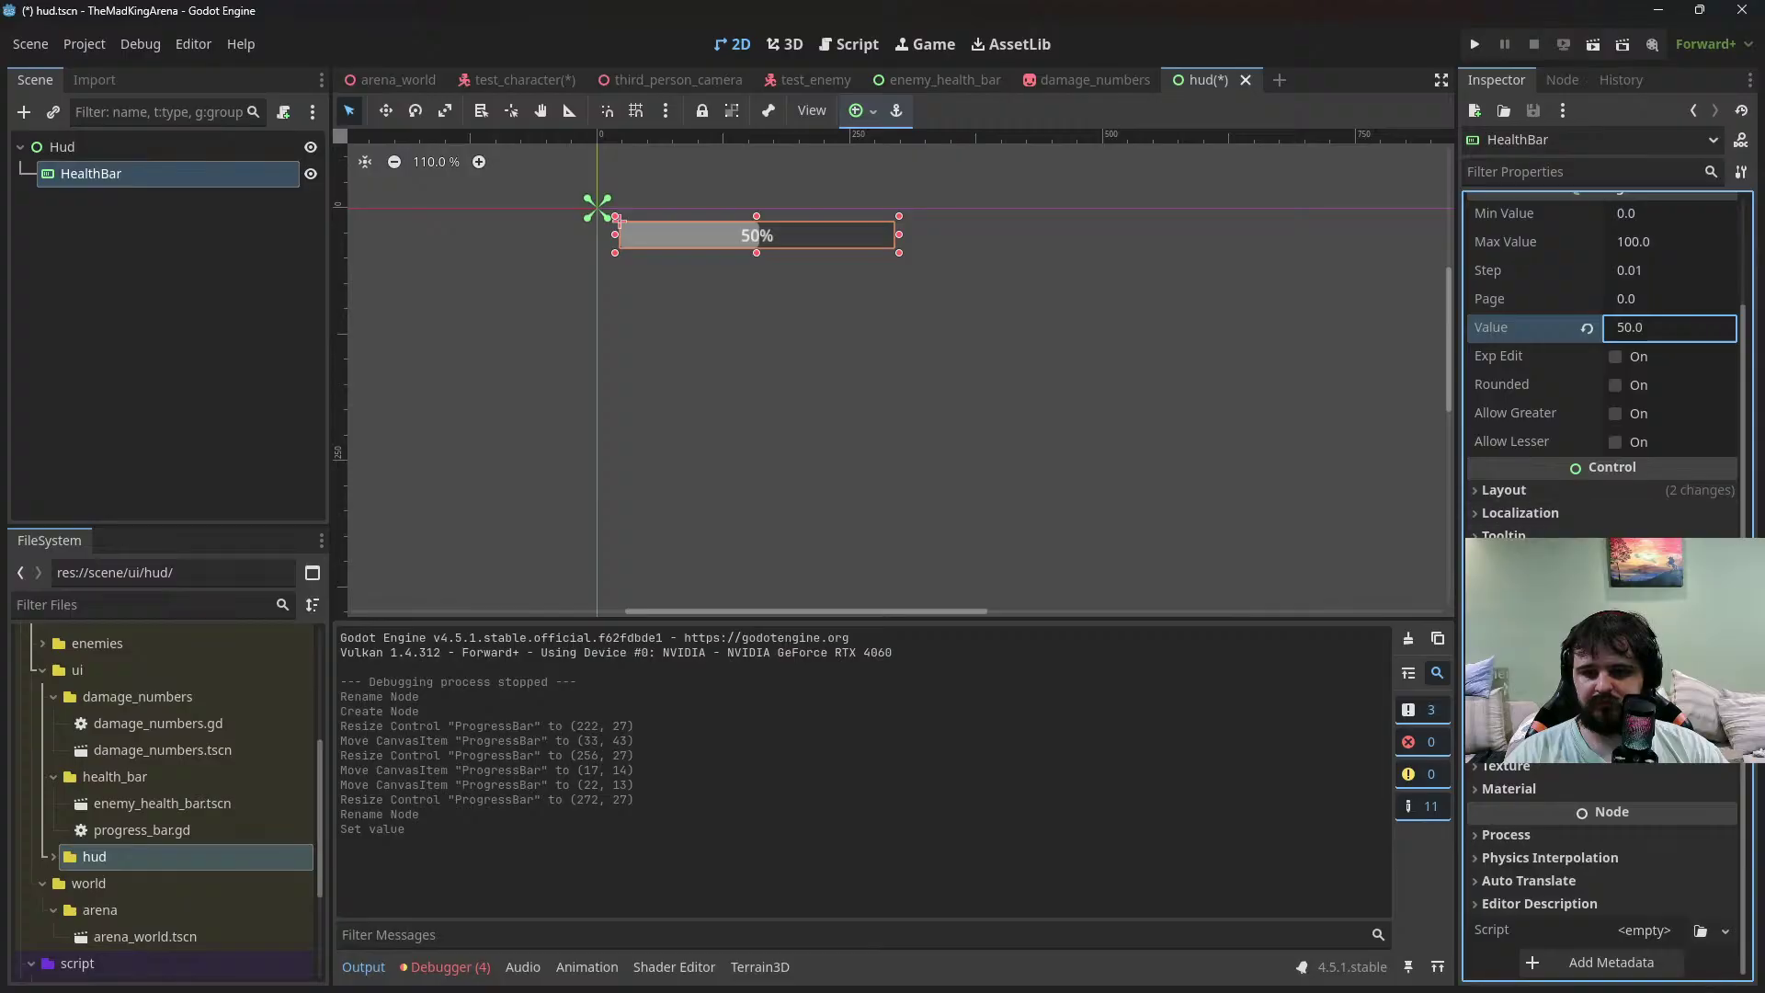
scroll(1604, 368, "down", 2)
left_click(1526, 663)
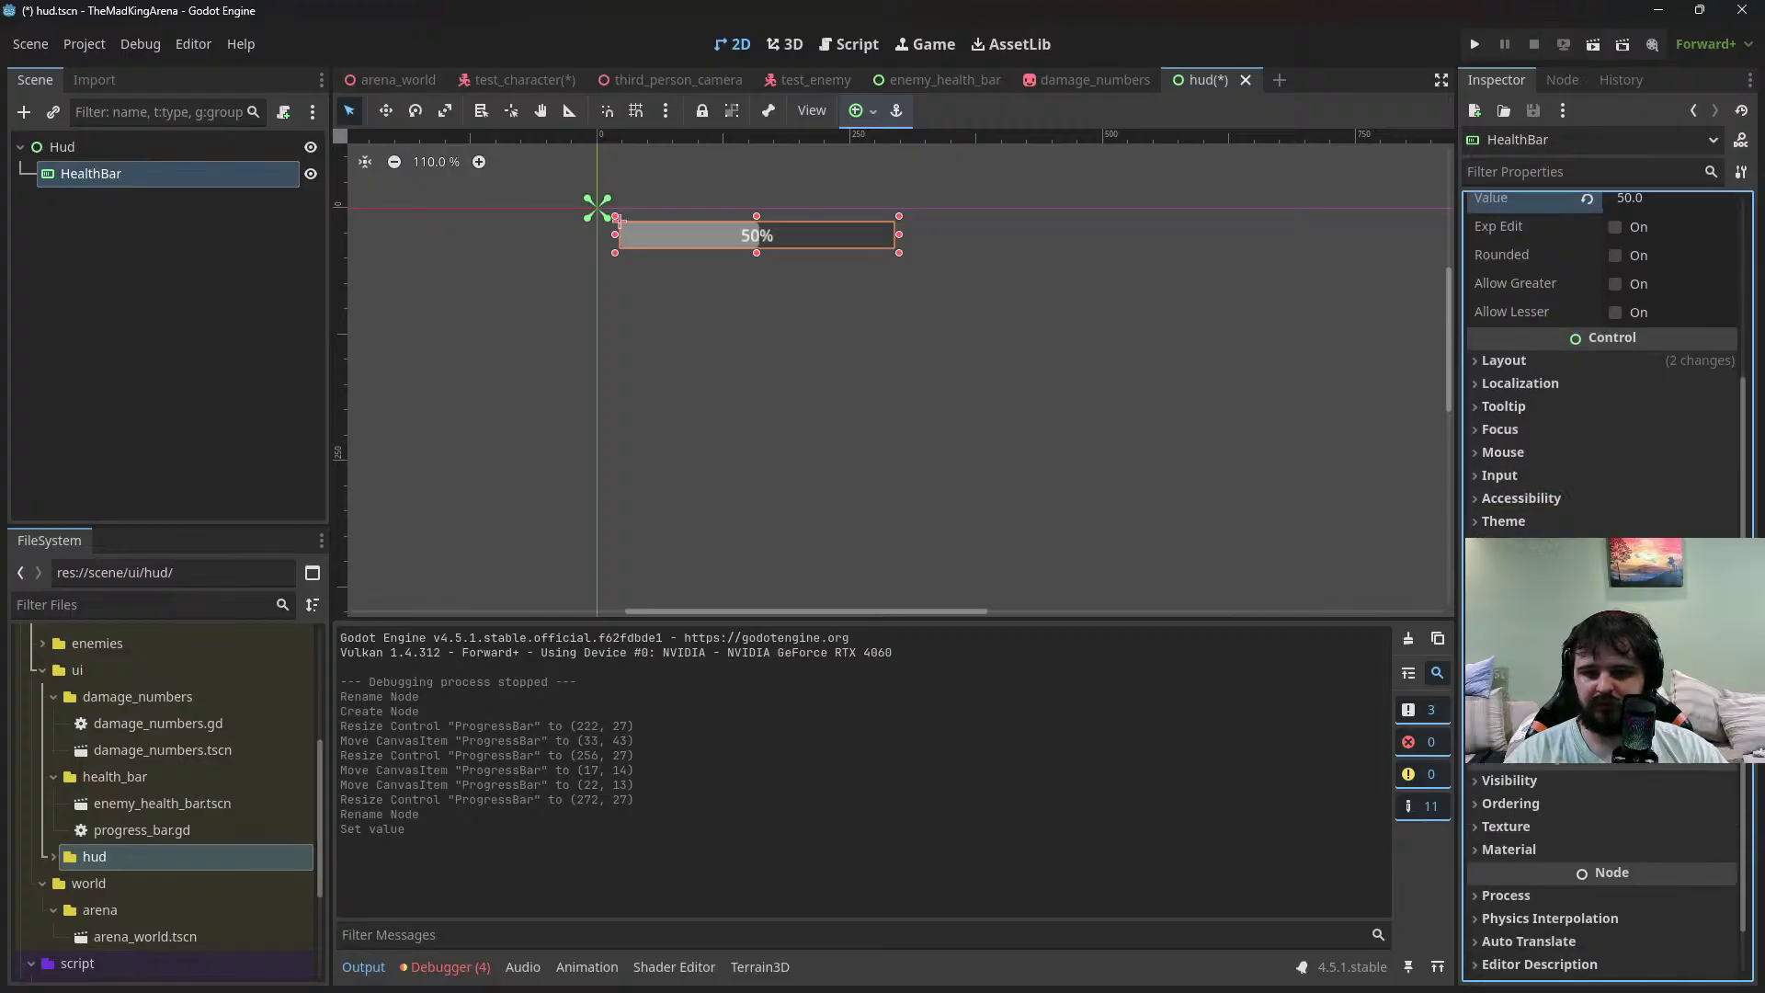
left_click(1726, 762)
left_click(1664, 736)
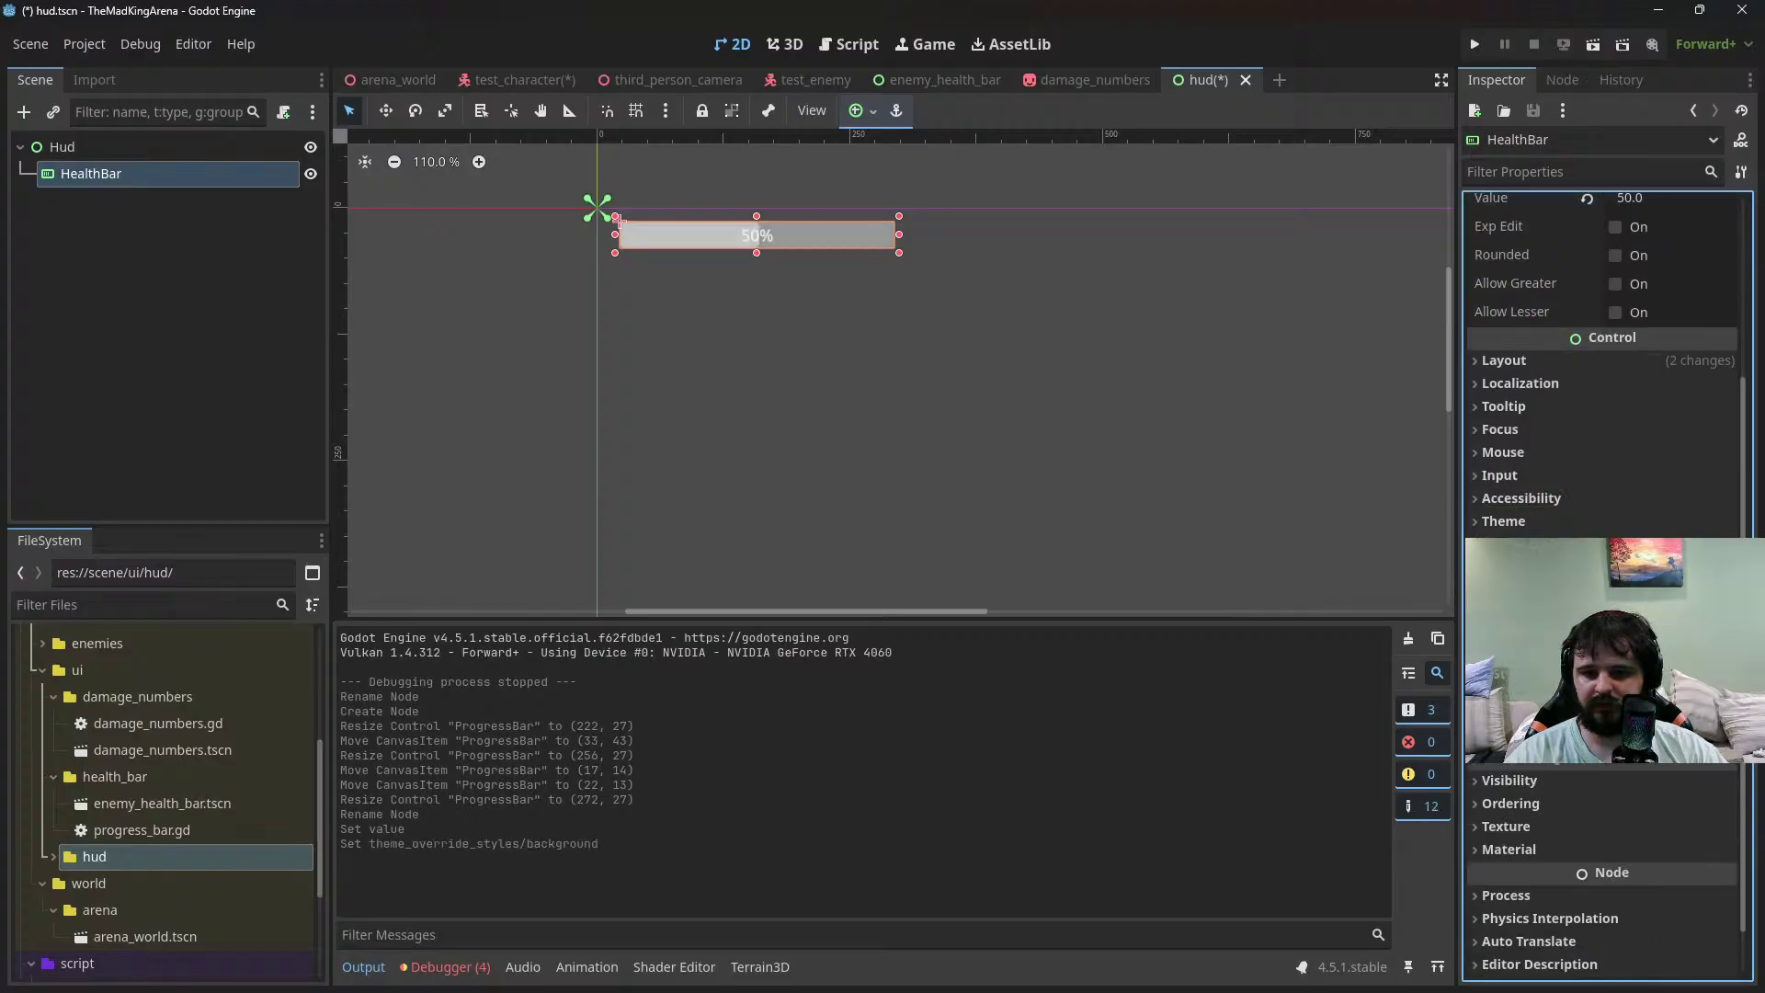
left_click(1721, 765)
left_click(1669, 701)
Set the BG Color of the HealthBar's Background style to a dark red, about hex 60001d
left_click(1669, 704)
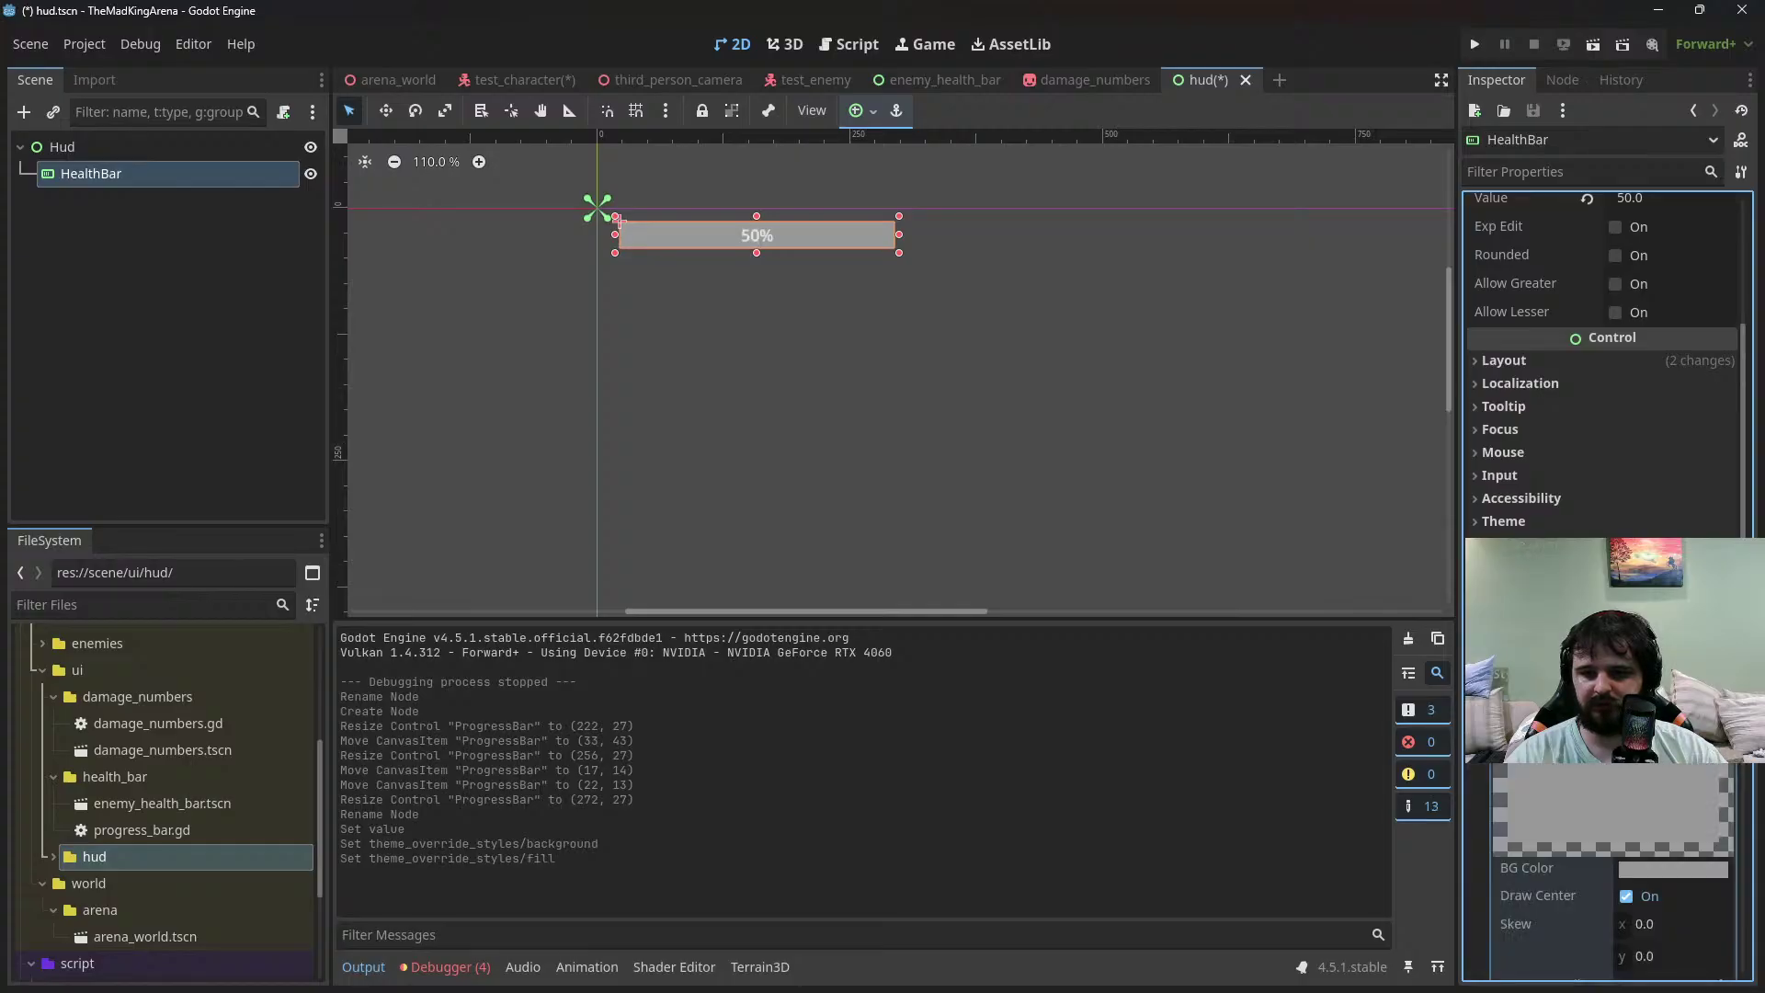
scroll(1669, 705, "down", 3)
left_click(1669, 569)
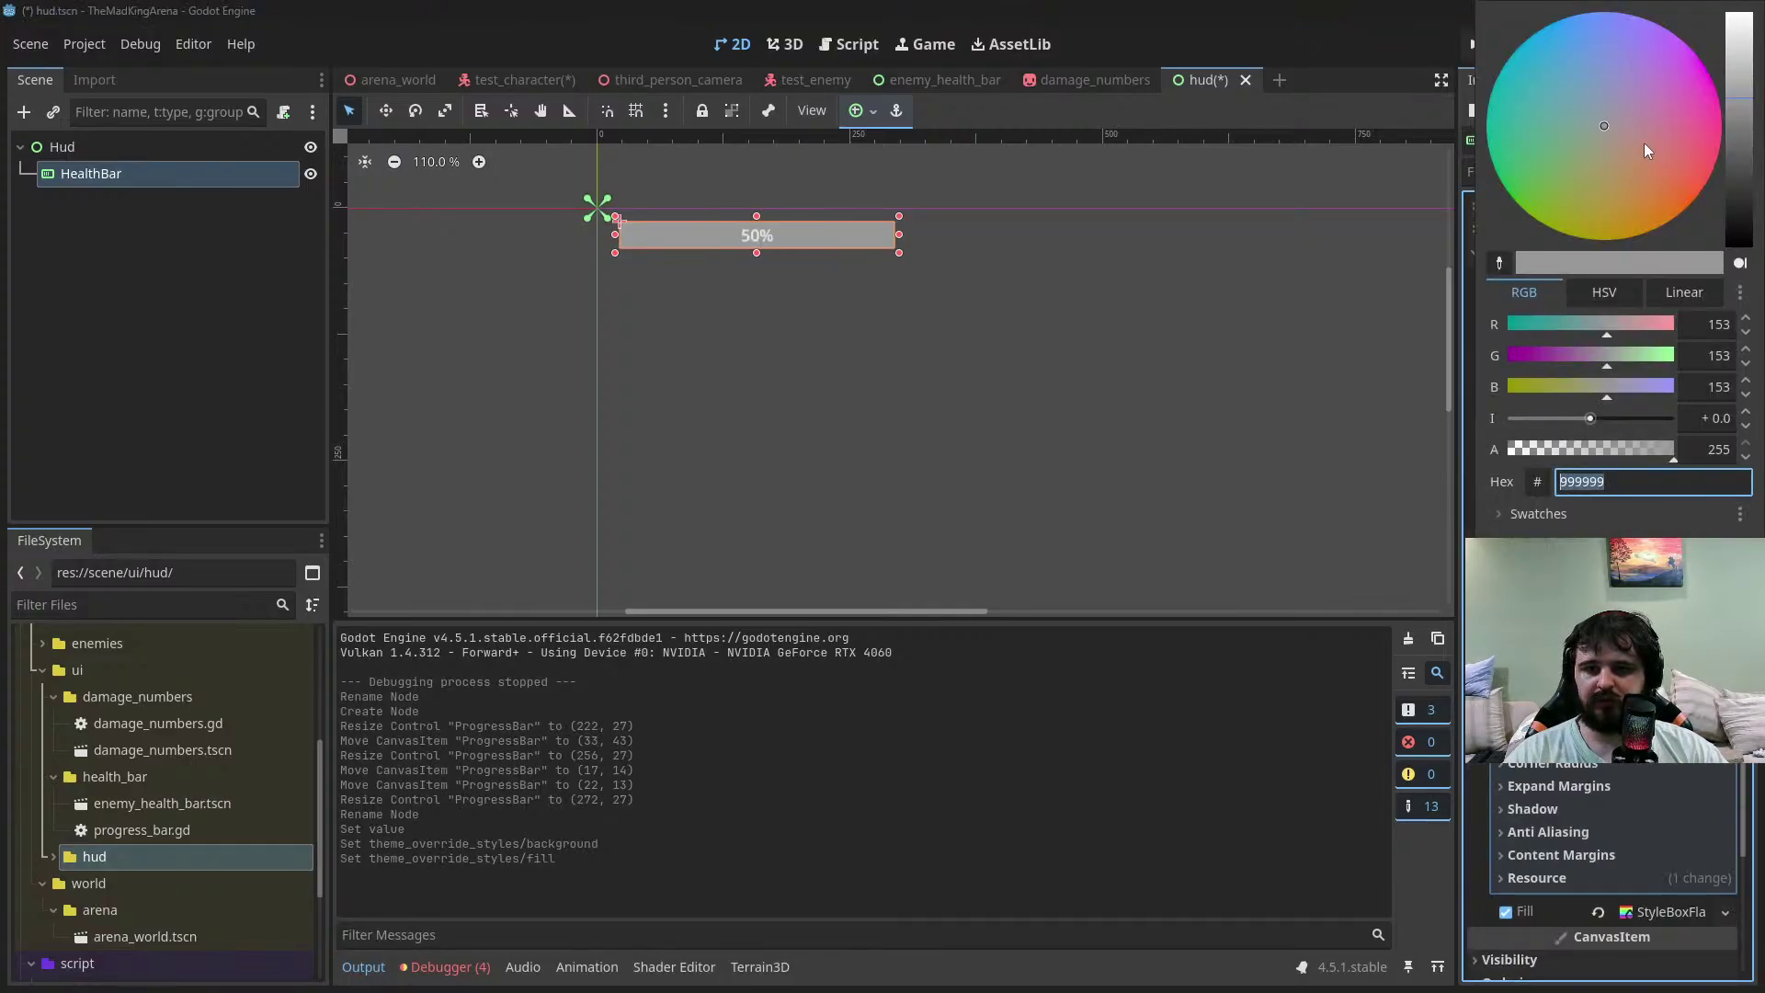
mouse_move(1647, 142)
left_mouse_down()
mouse_move(1721, 149)
mouse_move(1739, 207)
mouse_move(1744, 113)
left_mouse_up()
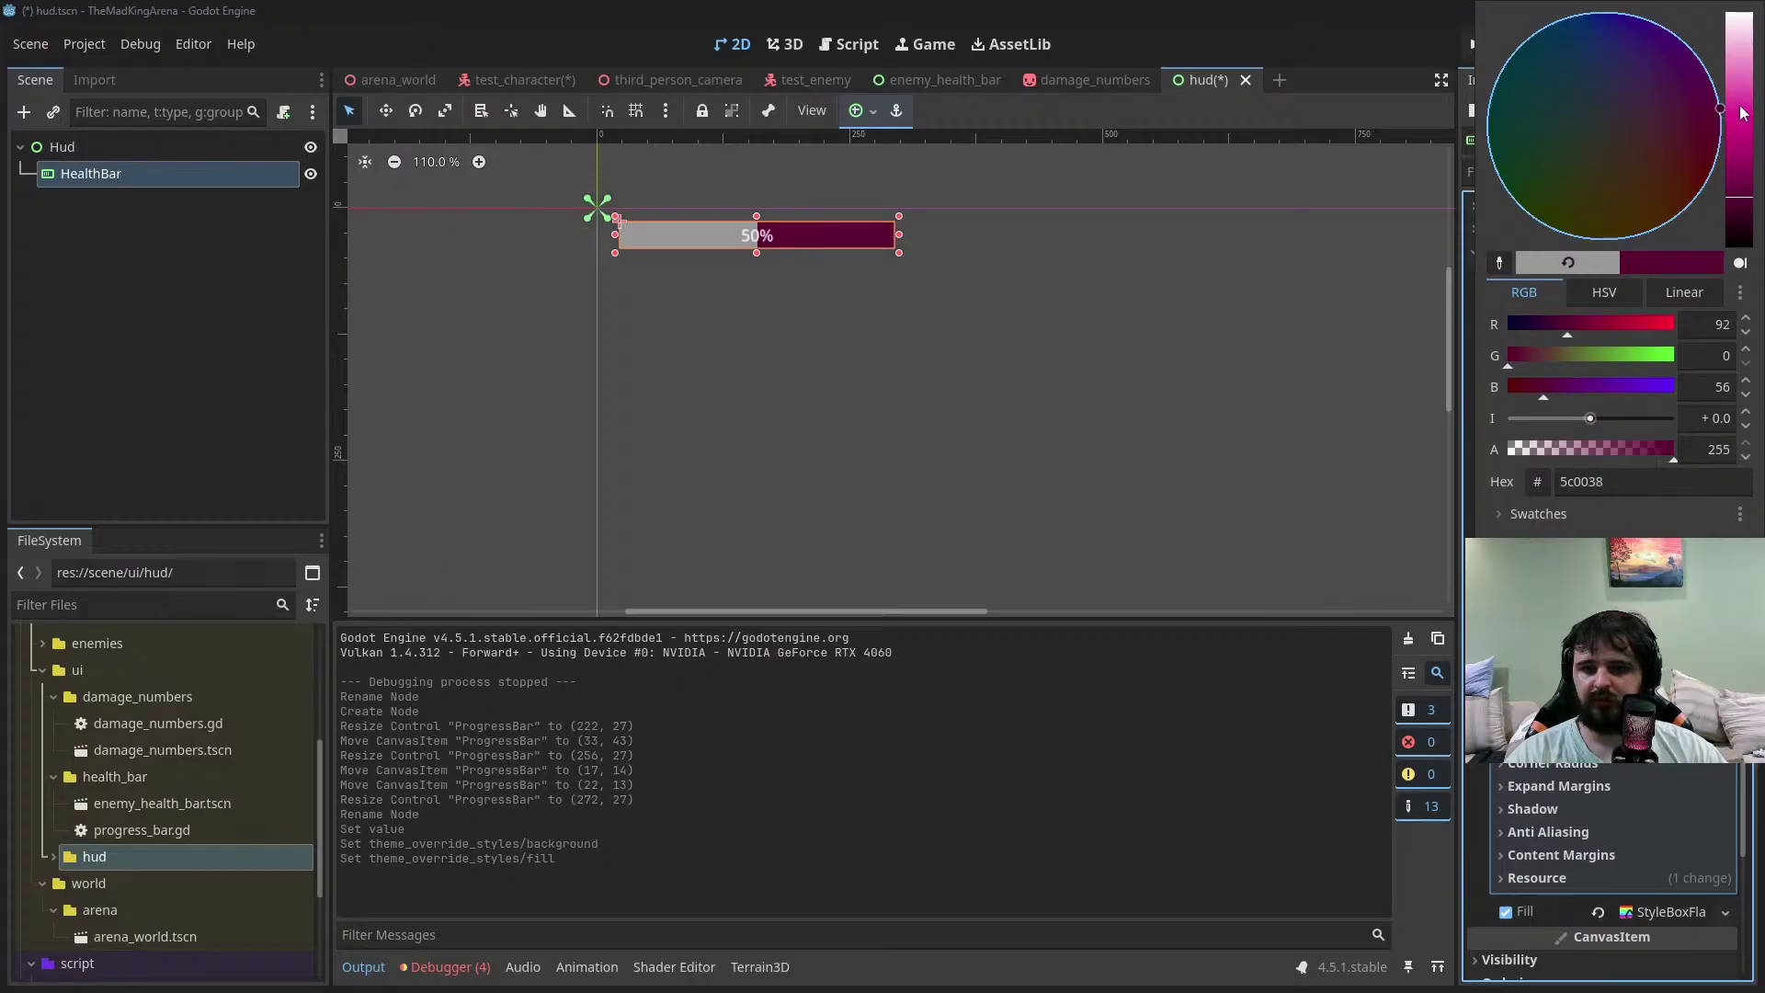
left_click_drag(1744, 112, 1753, 168)
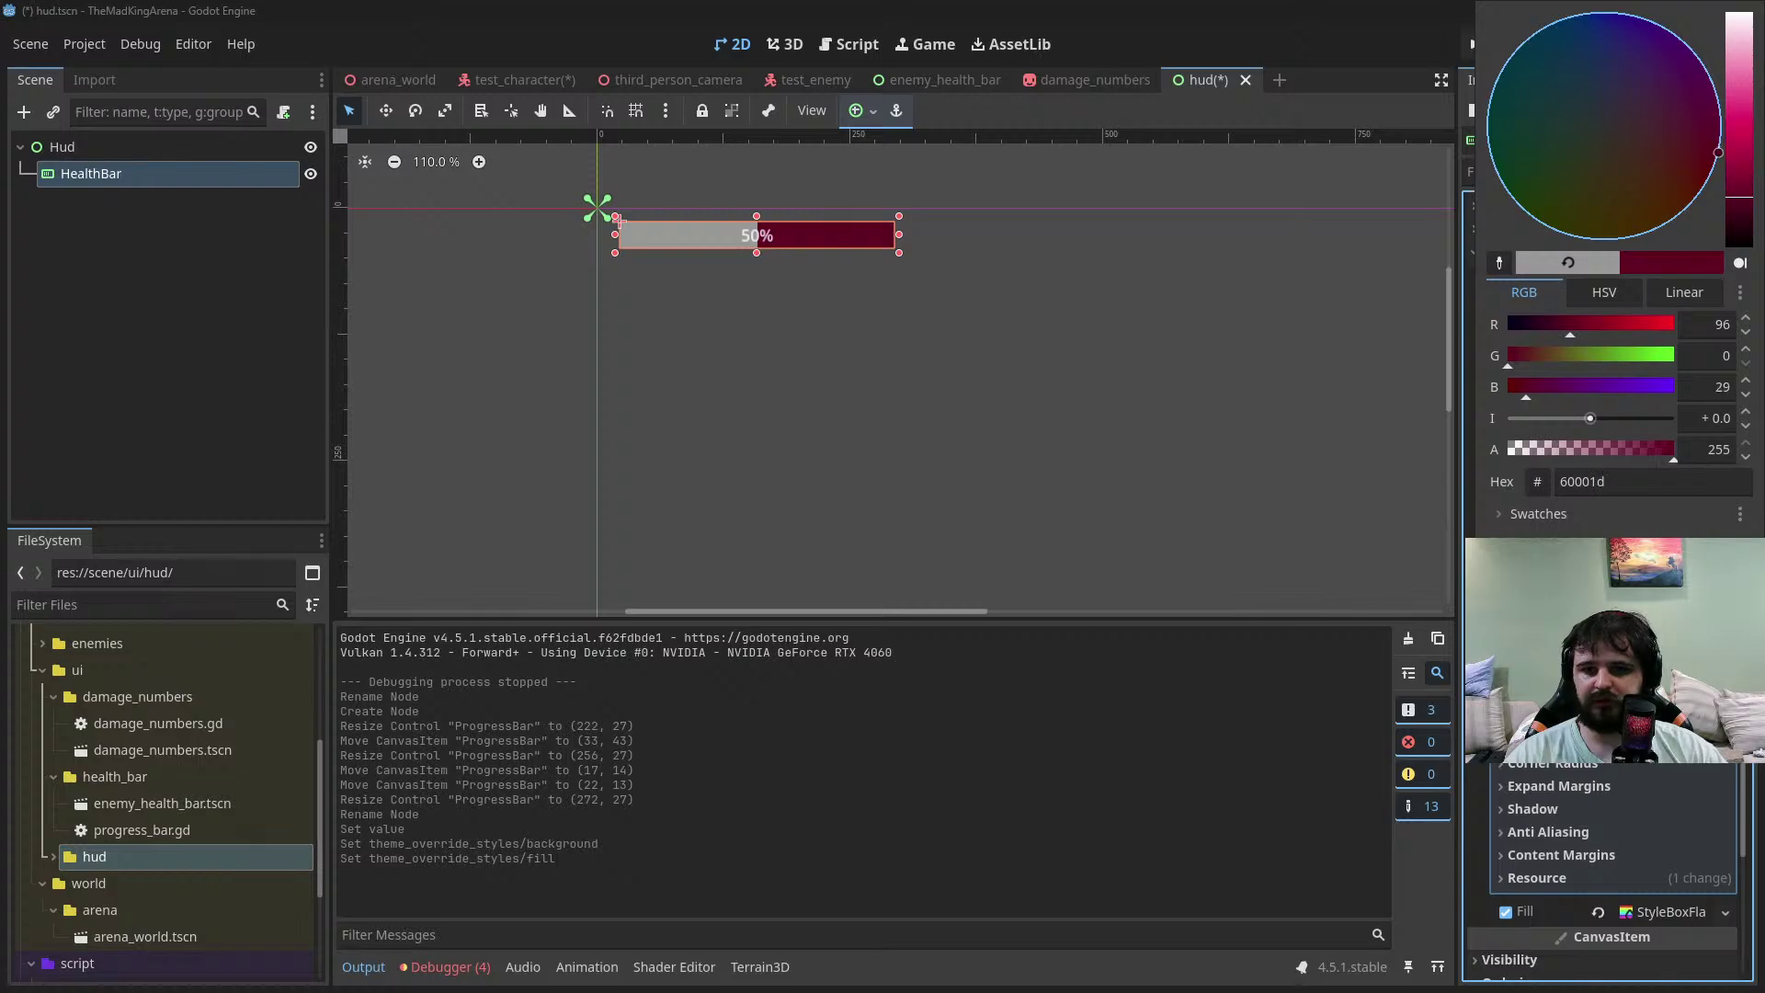
key("Escape")
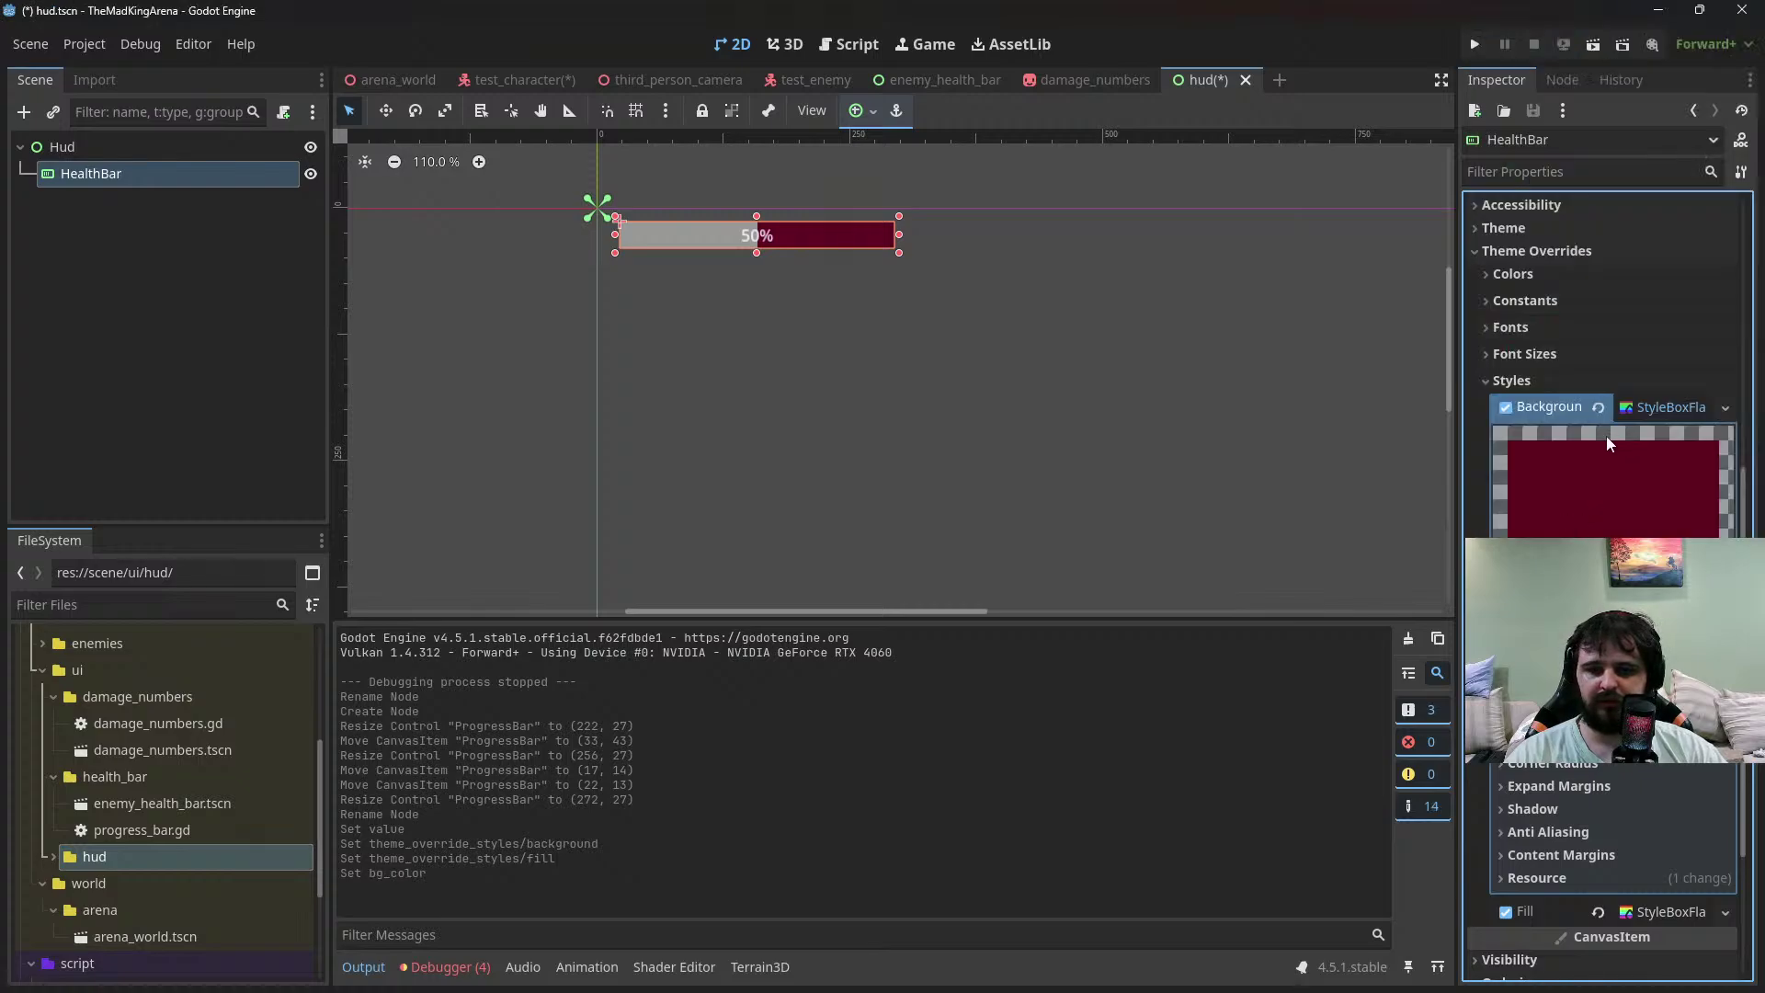
Give the HealthBar's Background style a 1 px border width on all four sides and inspect the bar's edge
scroll(1607, 437, "down", 2)
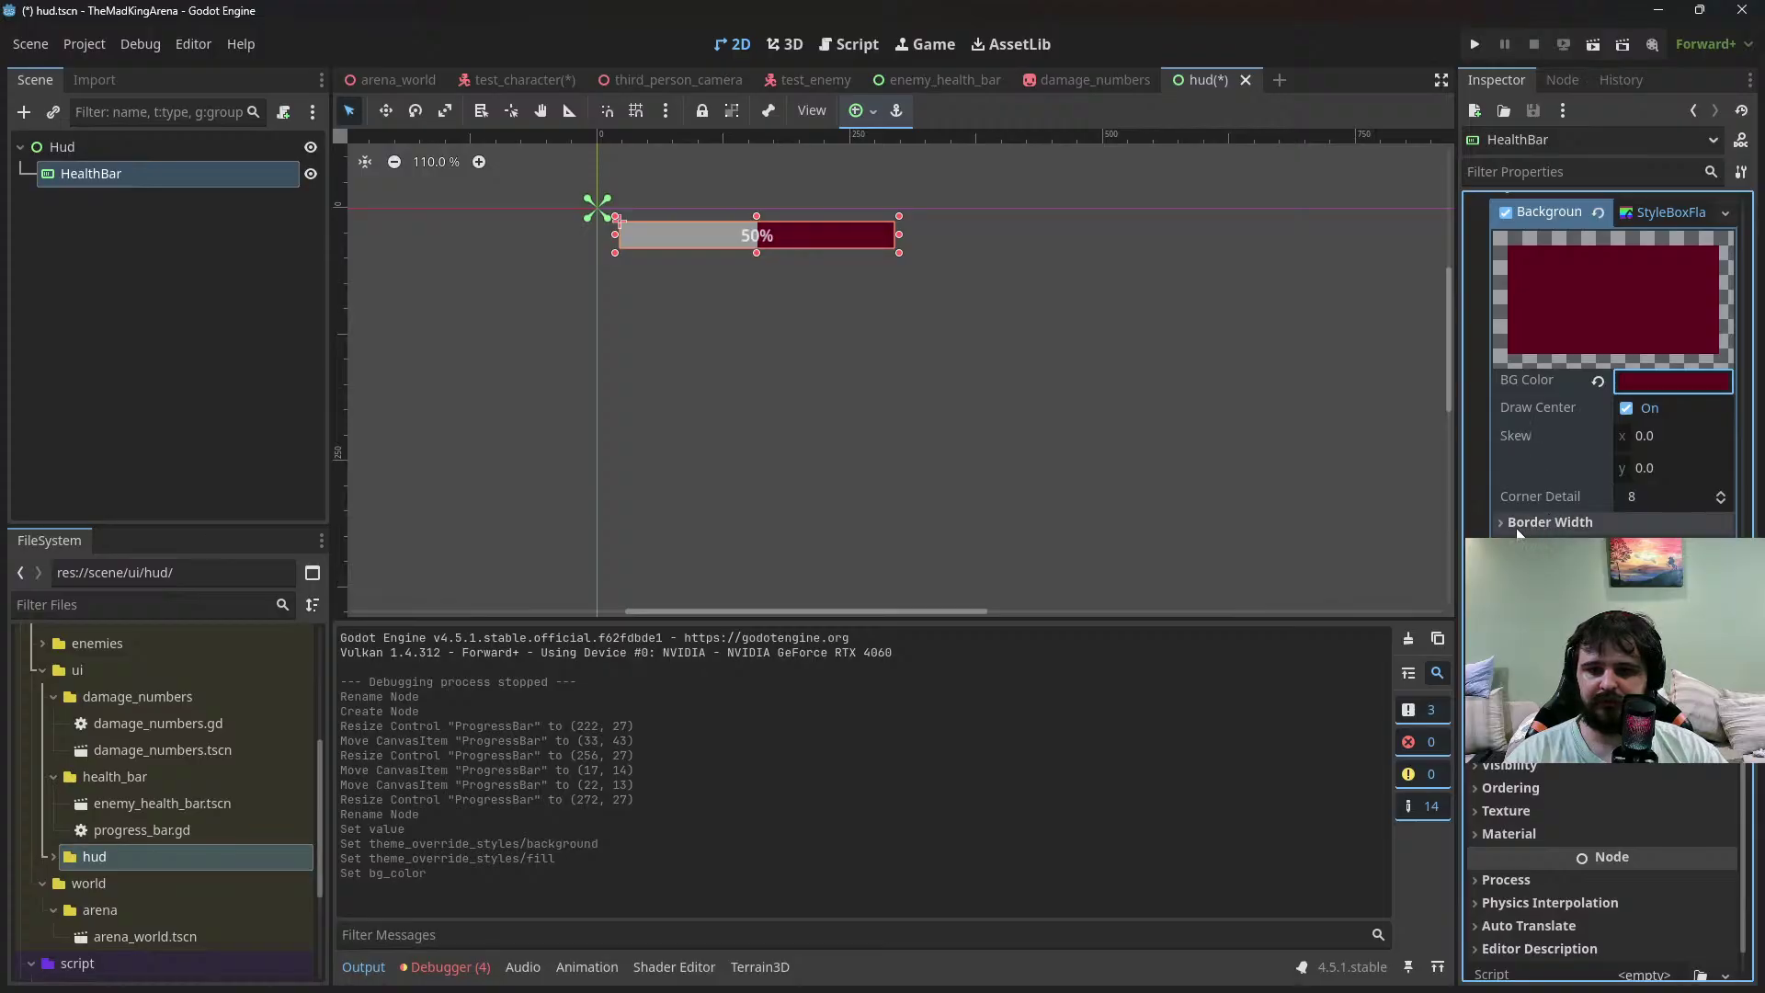
scroll(1525, 514, "up", 1)
left_click(1526, 643)
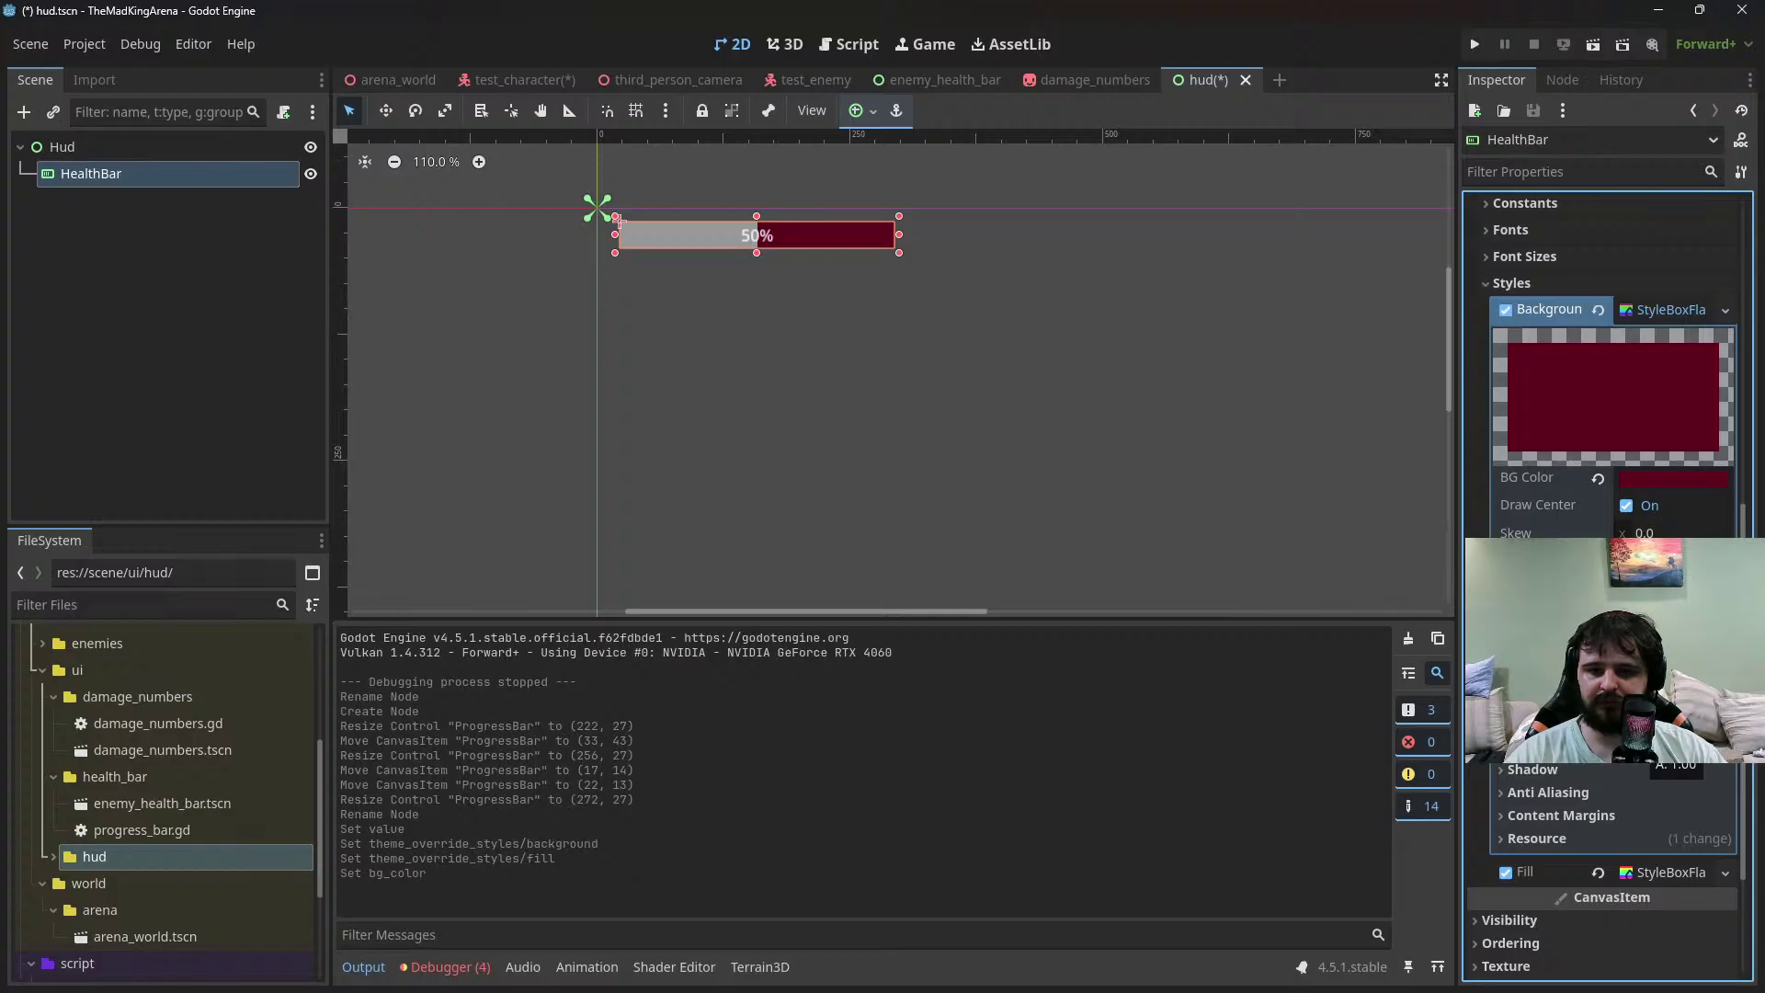
scroll(1604, 873, "down", 1)
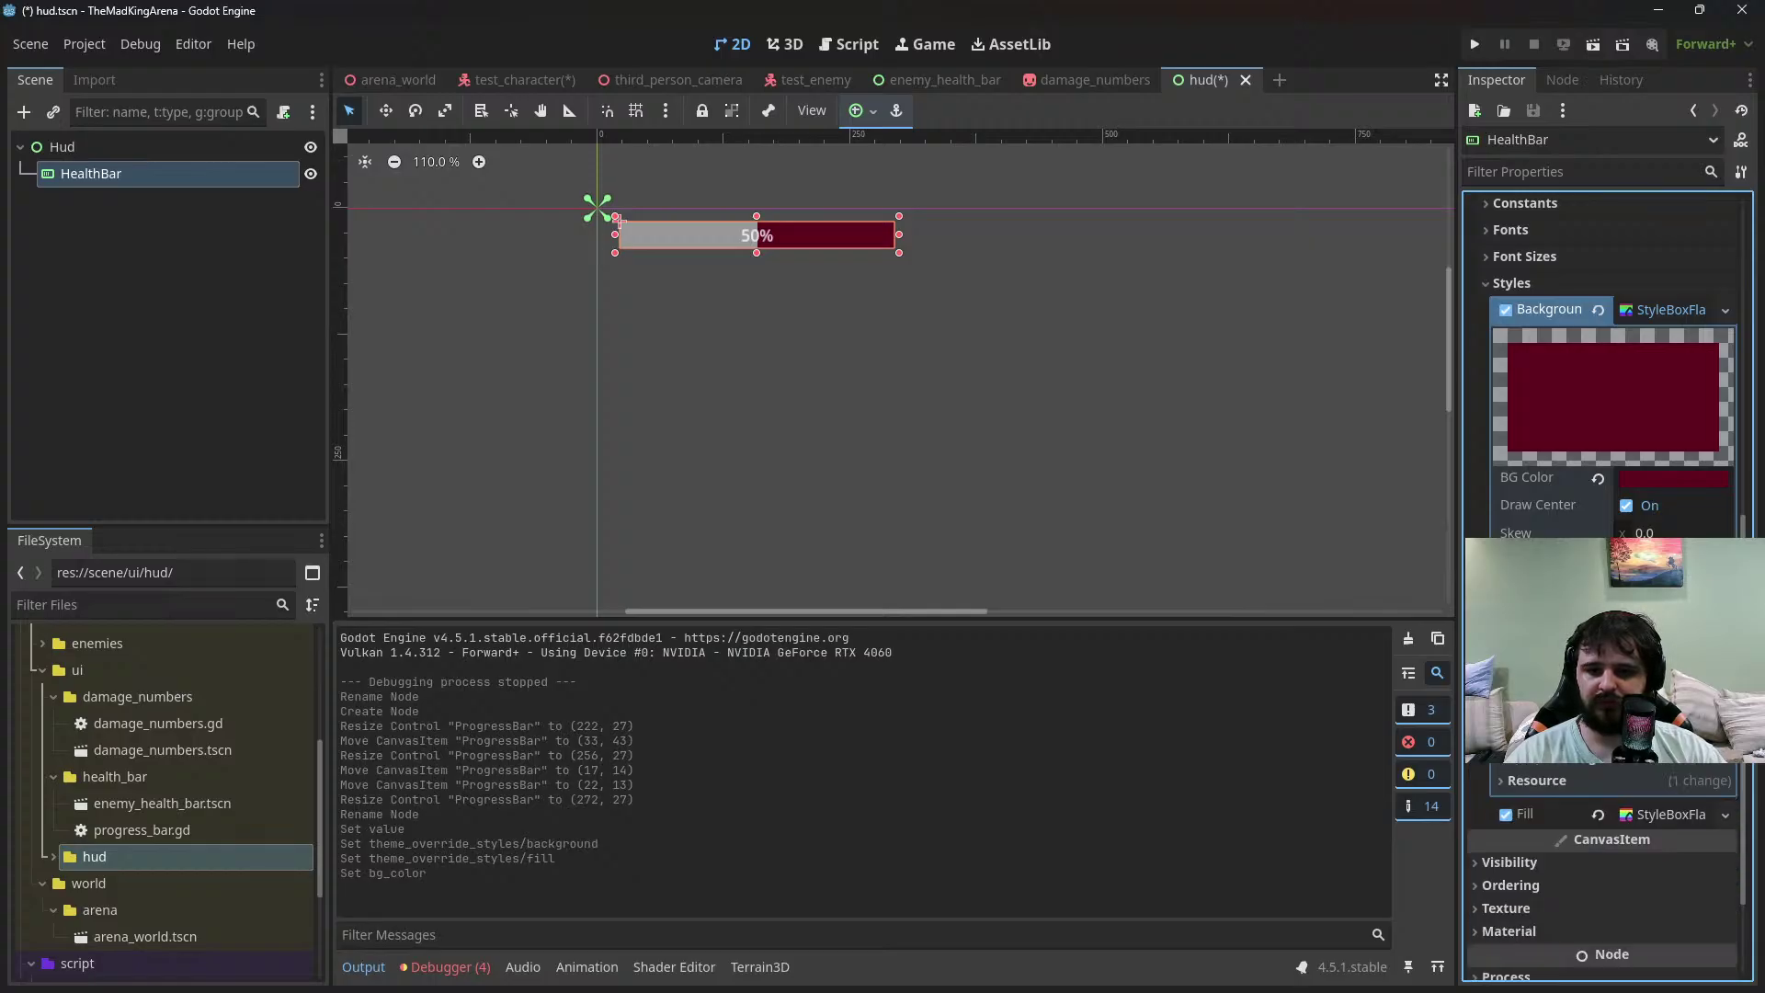
scroll(1604, 874, "up", 2)
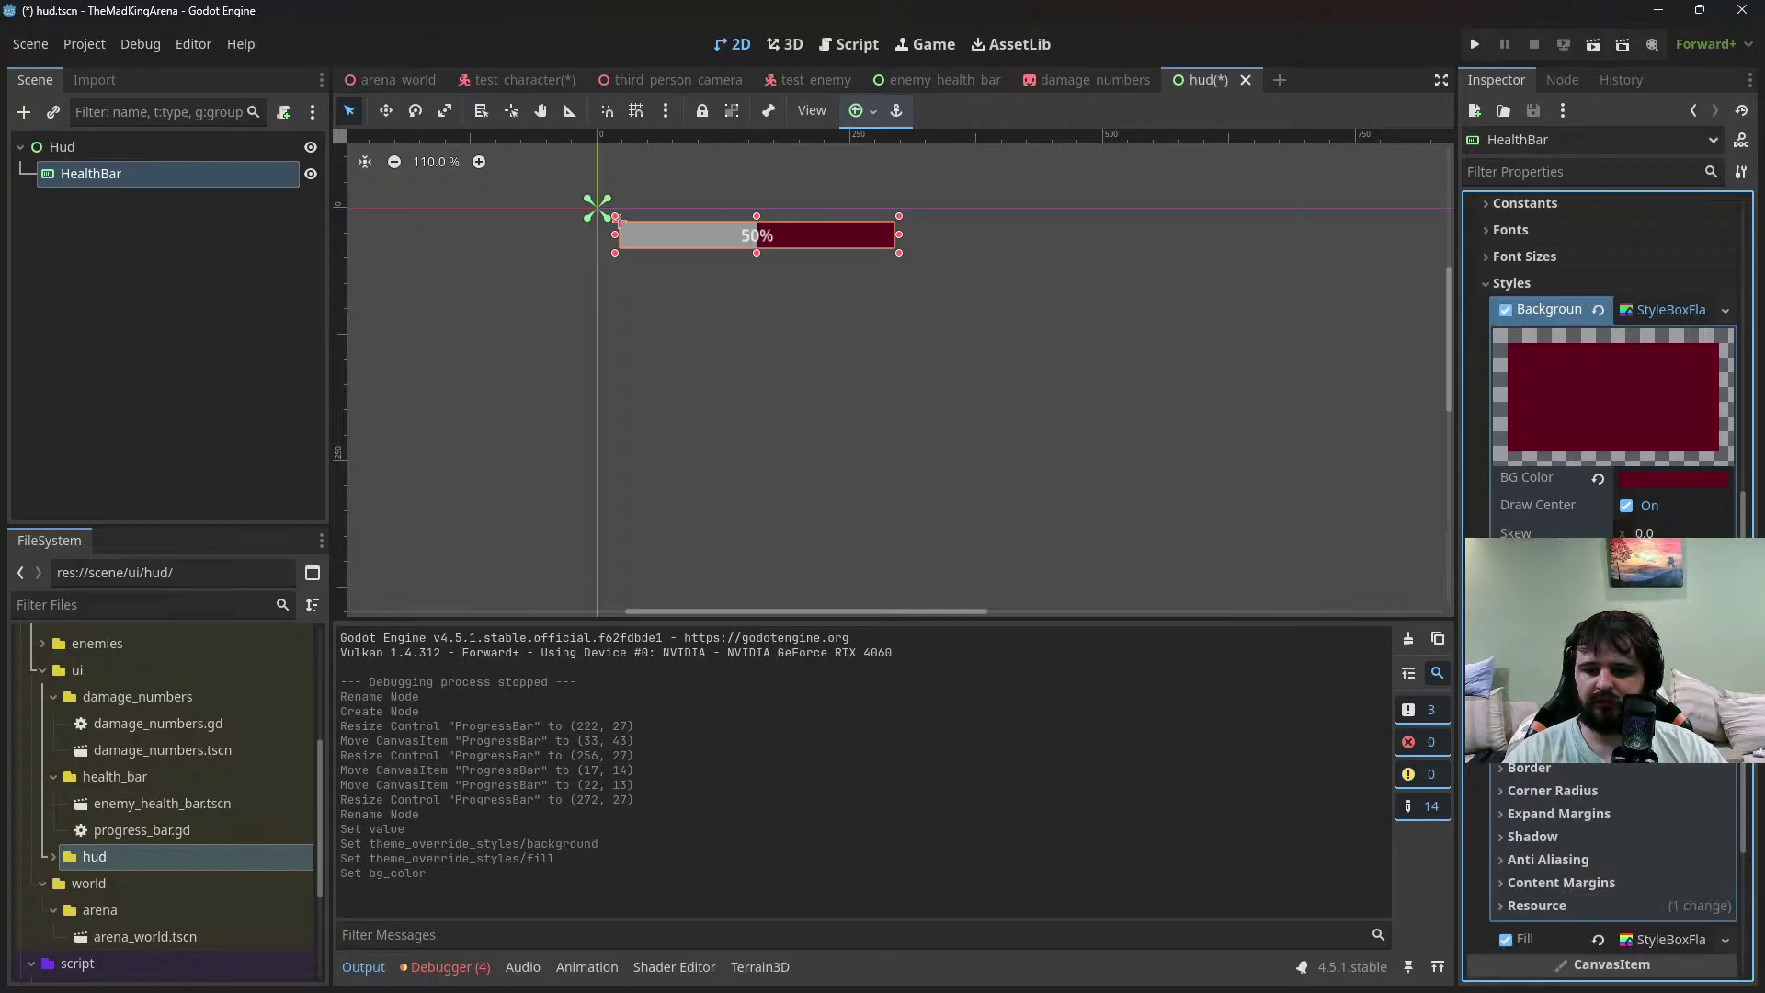
type("1")
key("Tab")
type("1")
key("Tab")
type("1")
key("Tab")
type("1")
key("Return")
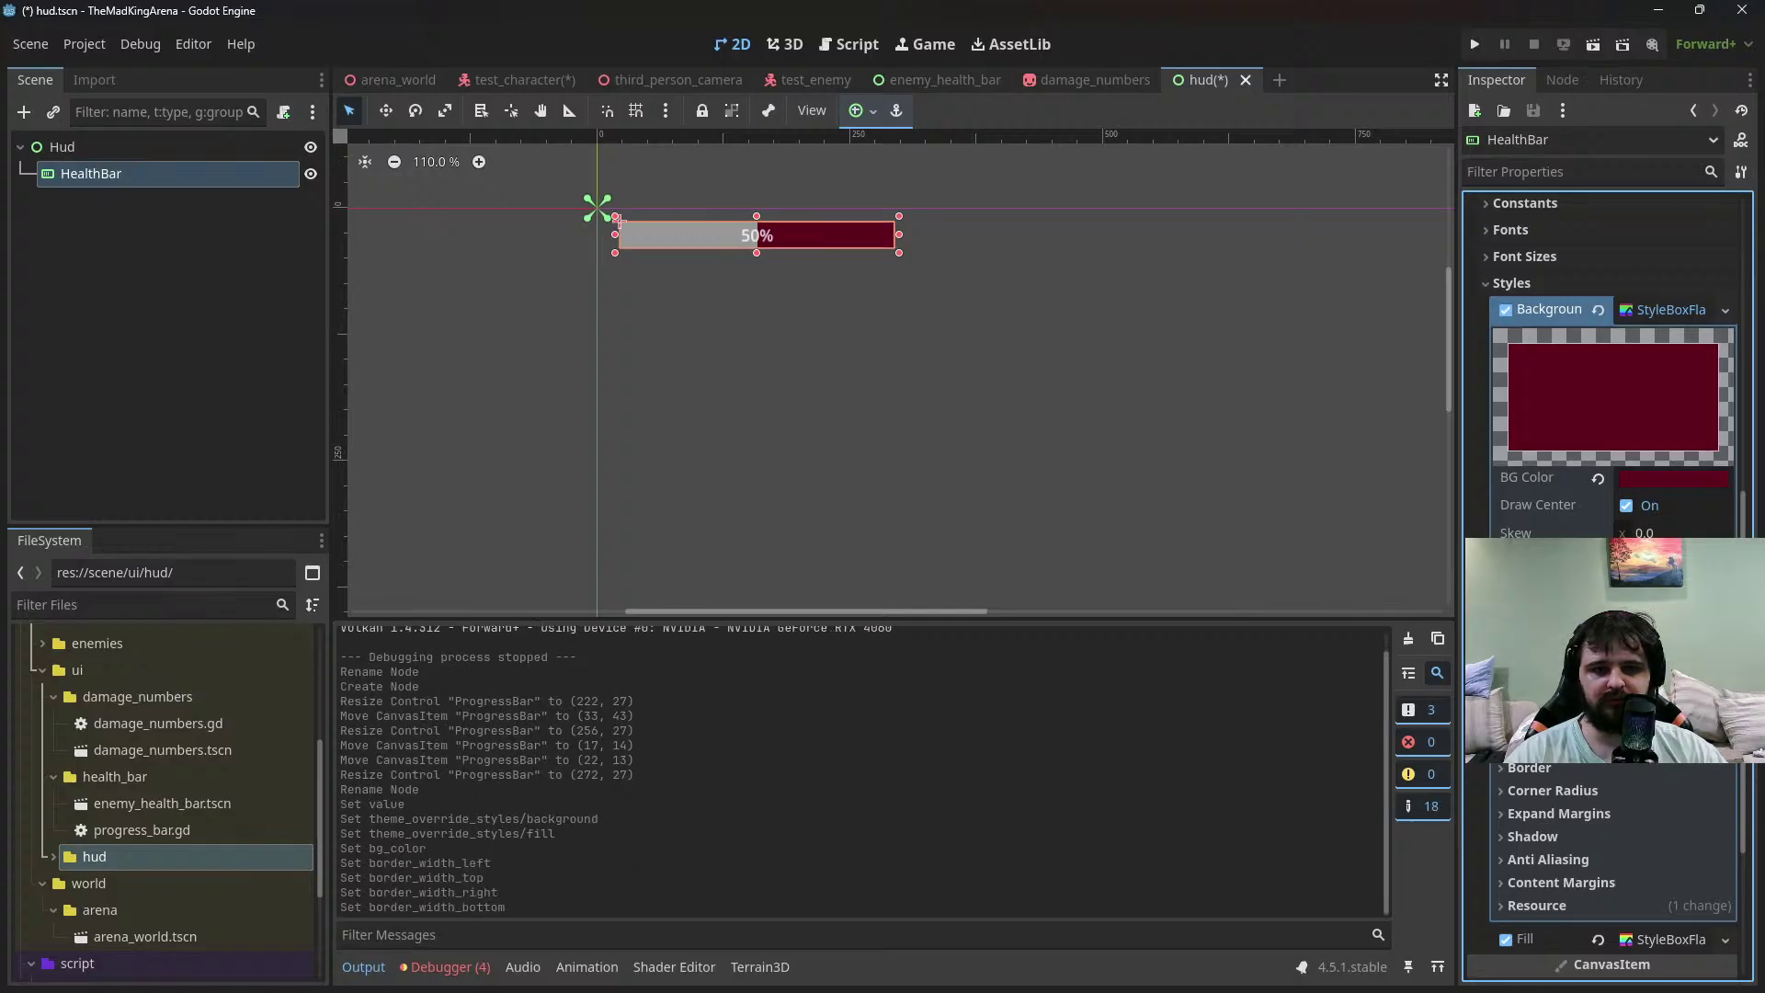
scroll(954, 301, "up", 5)
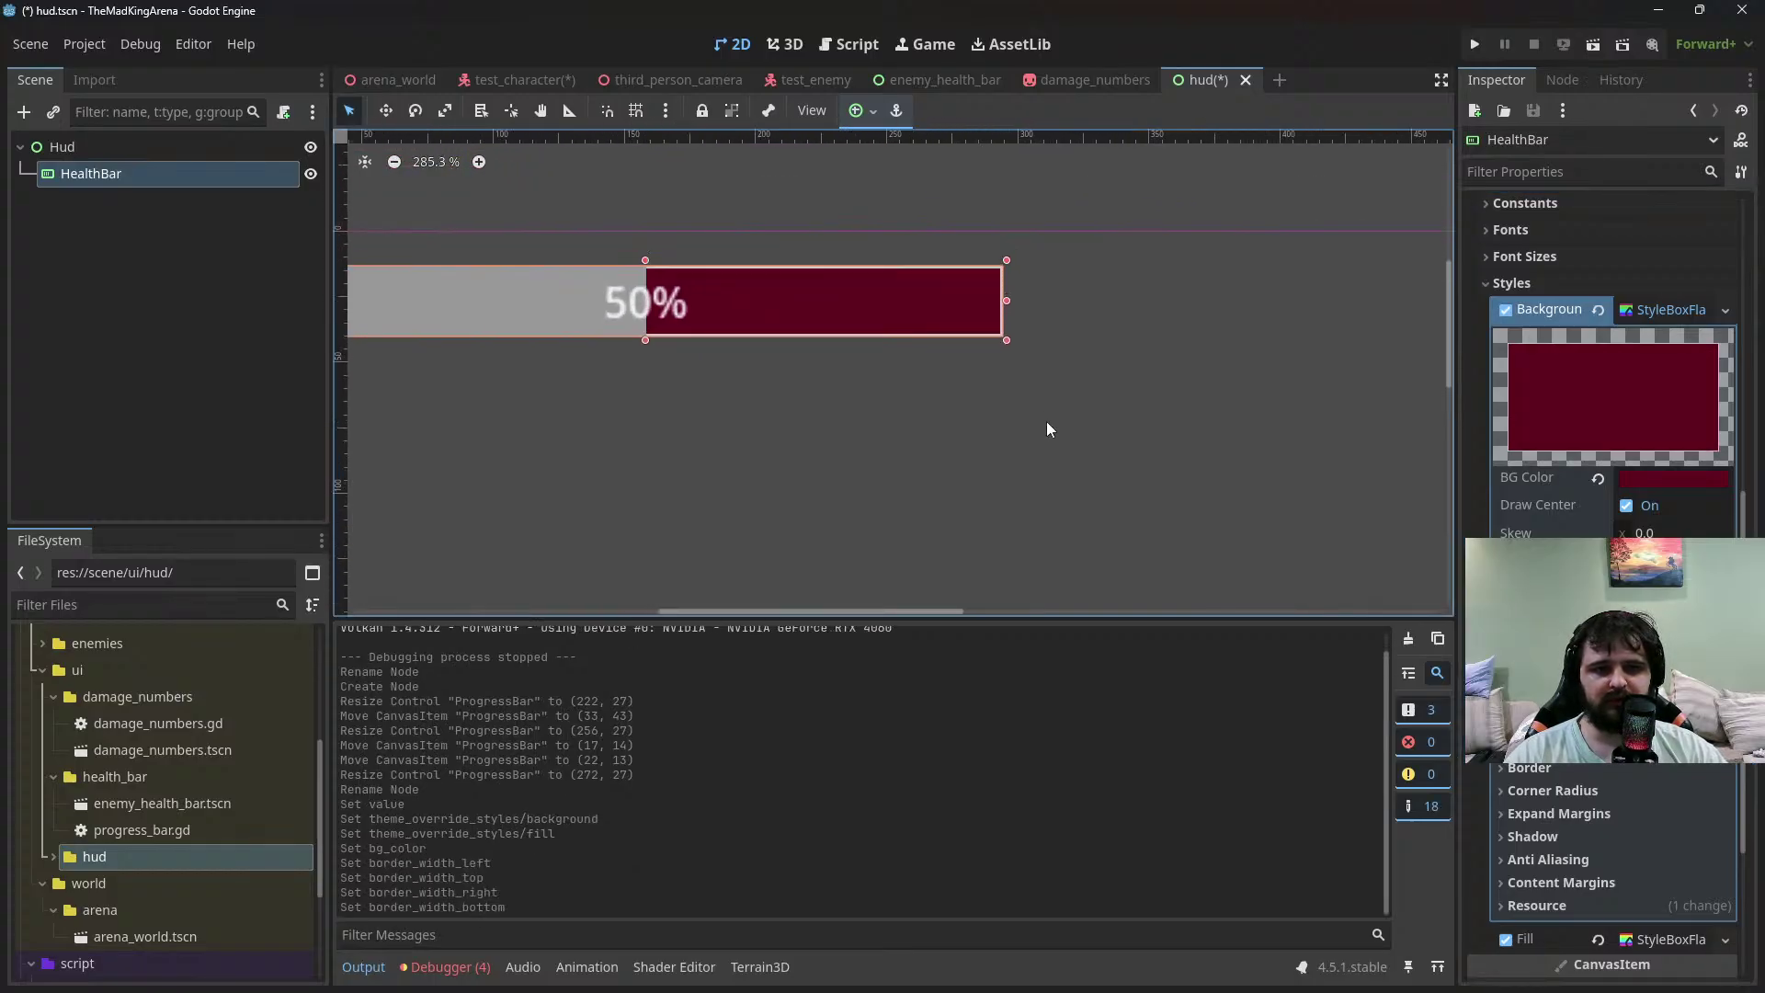
left_click(1028, 390)
left_click(903, 310)
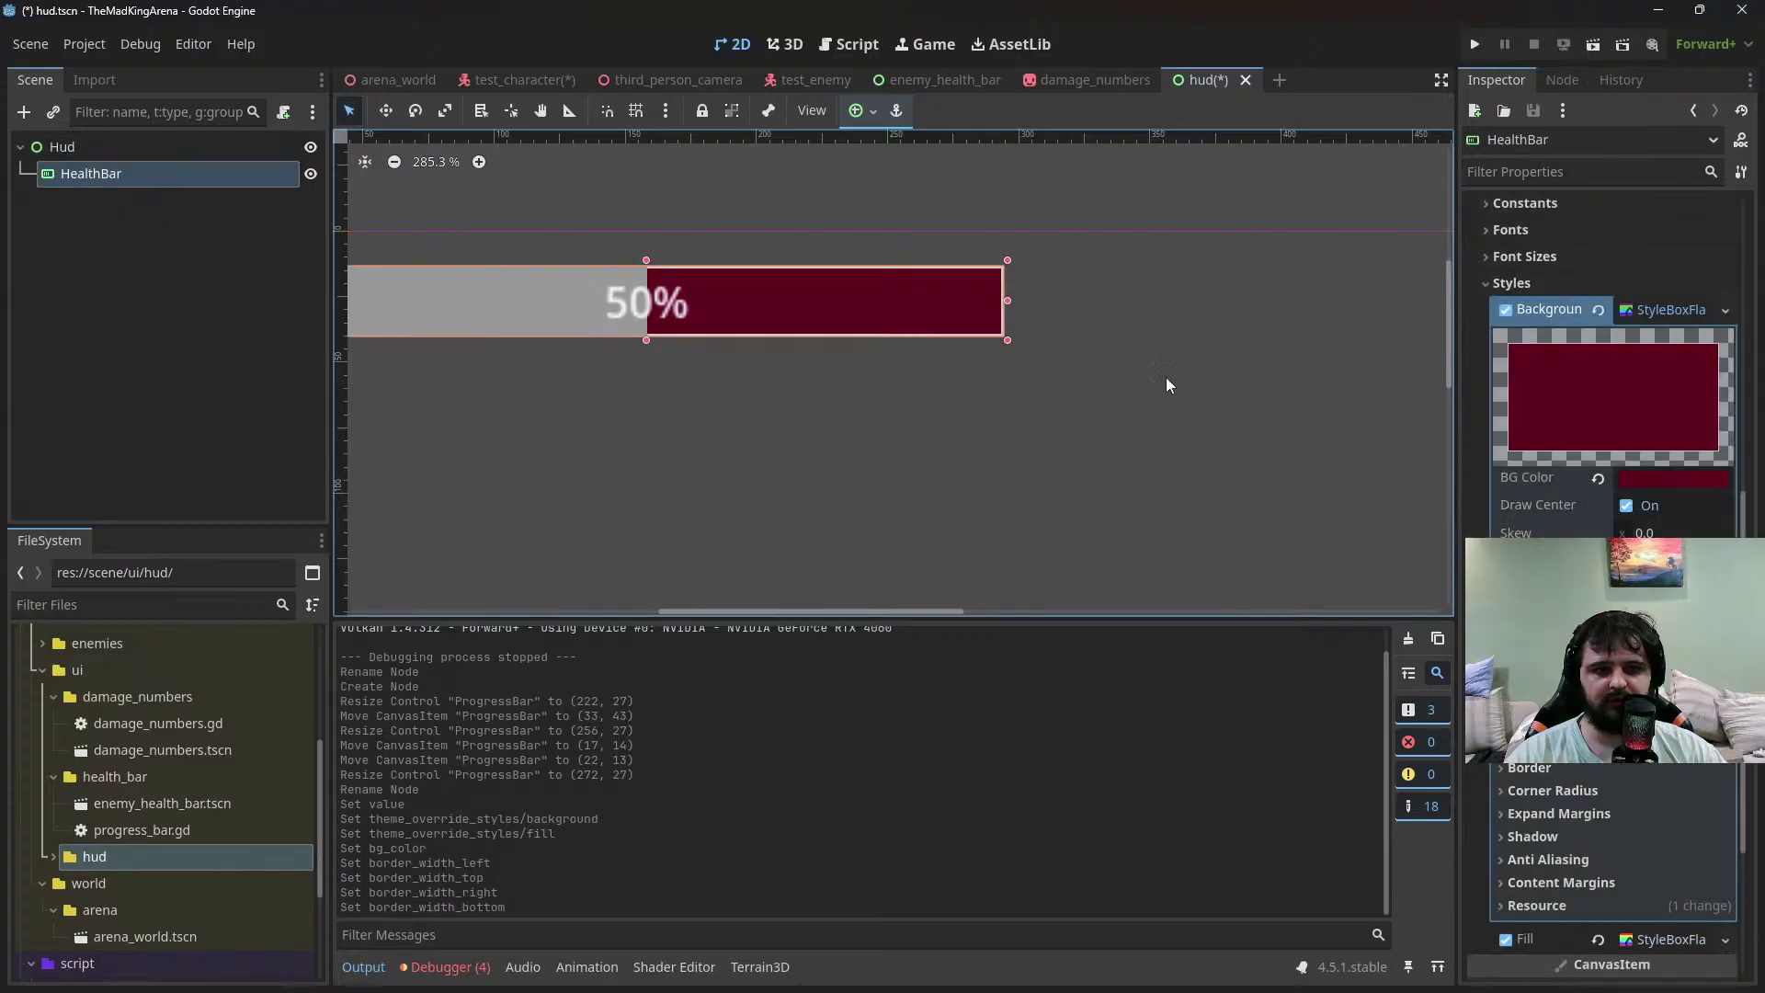
Set the corner radius of the HealthBar's Background style to 3 px on all four corners
left_click(1575, 796)
left_click(1665, 820)
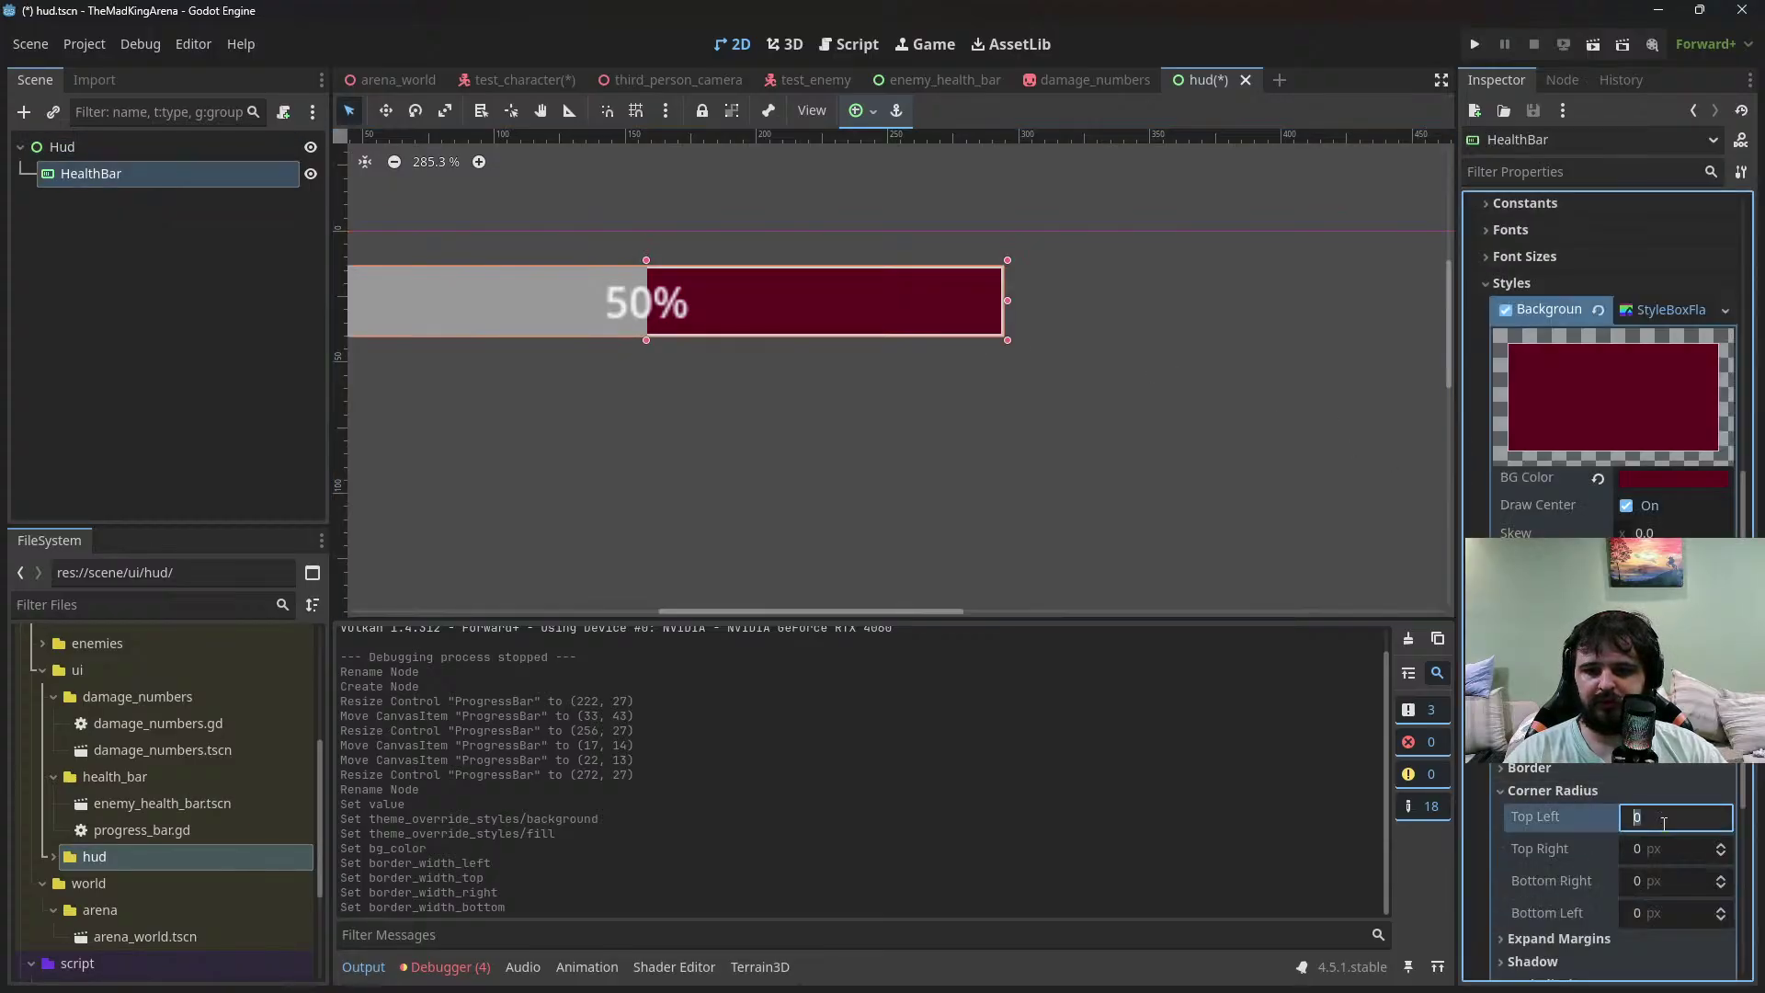
type("3")
key("Tab")
type("3")
key("Tab")
type("3")
key("Tab")
type("3")
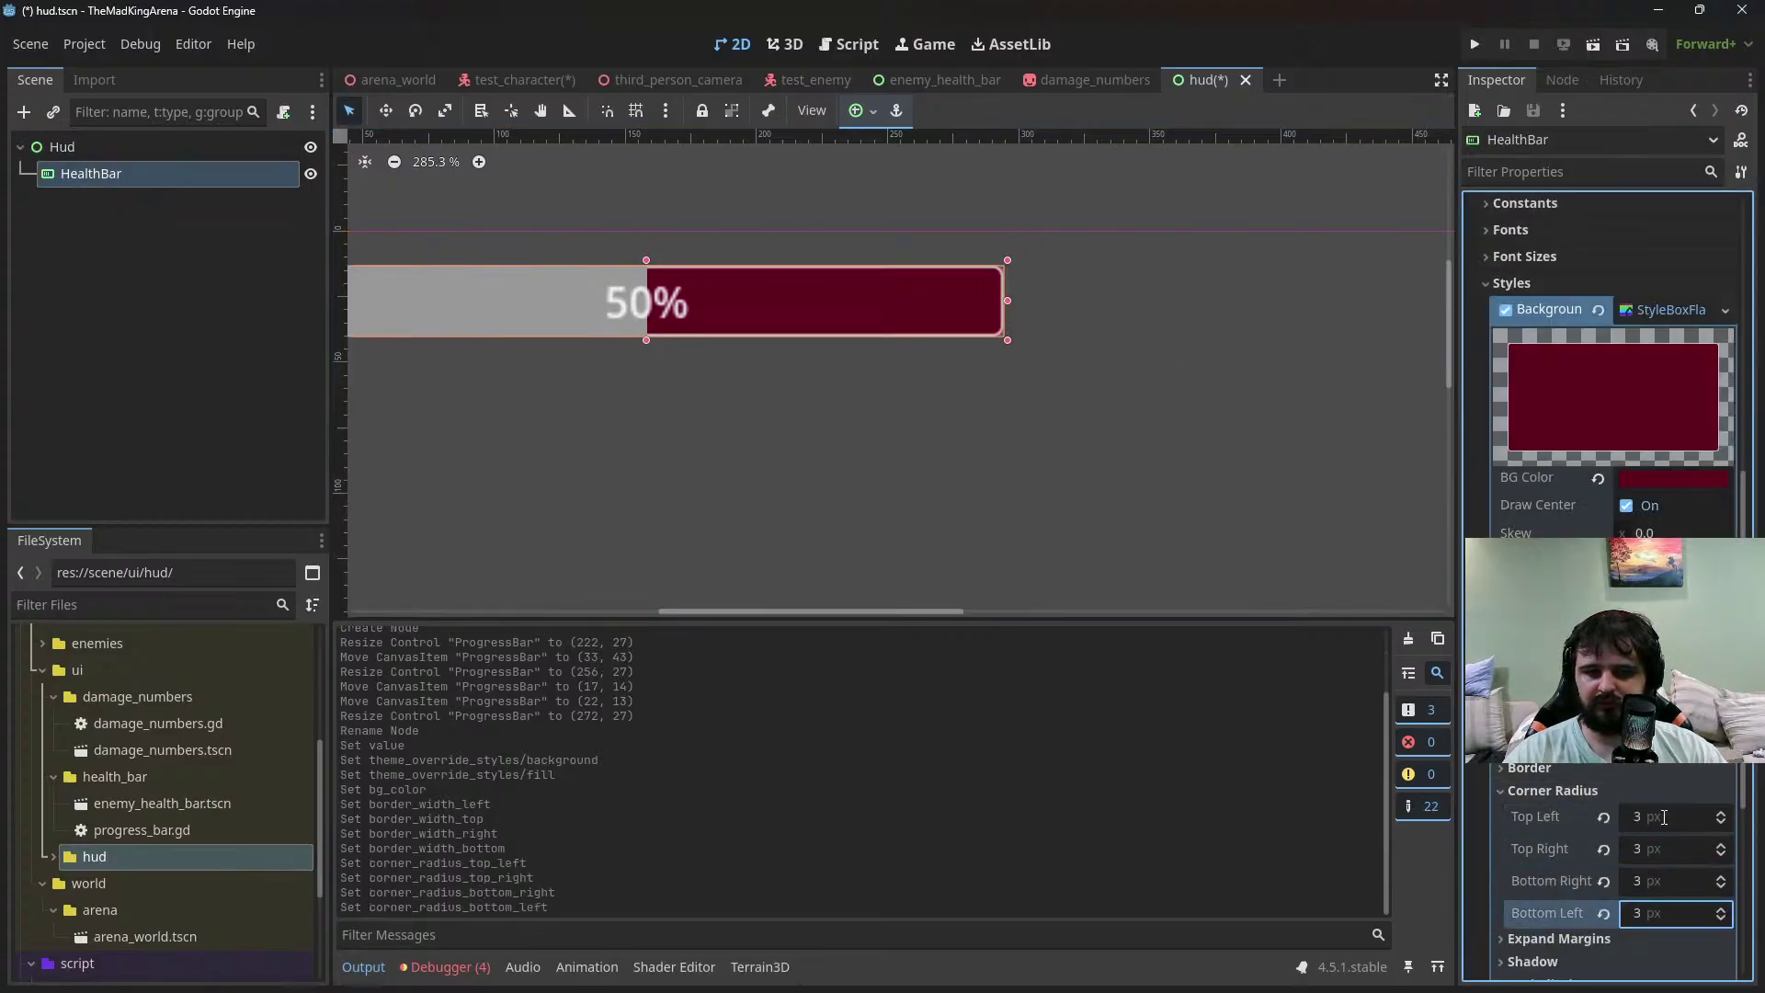
left_click(1190, 466)
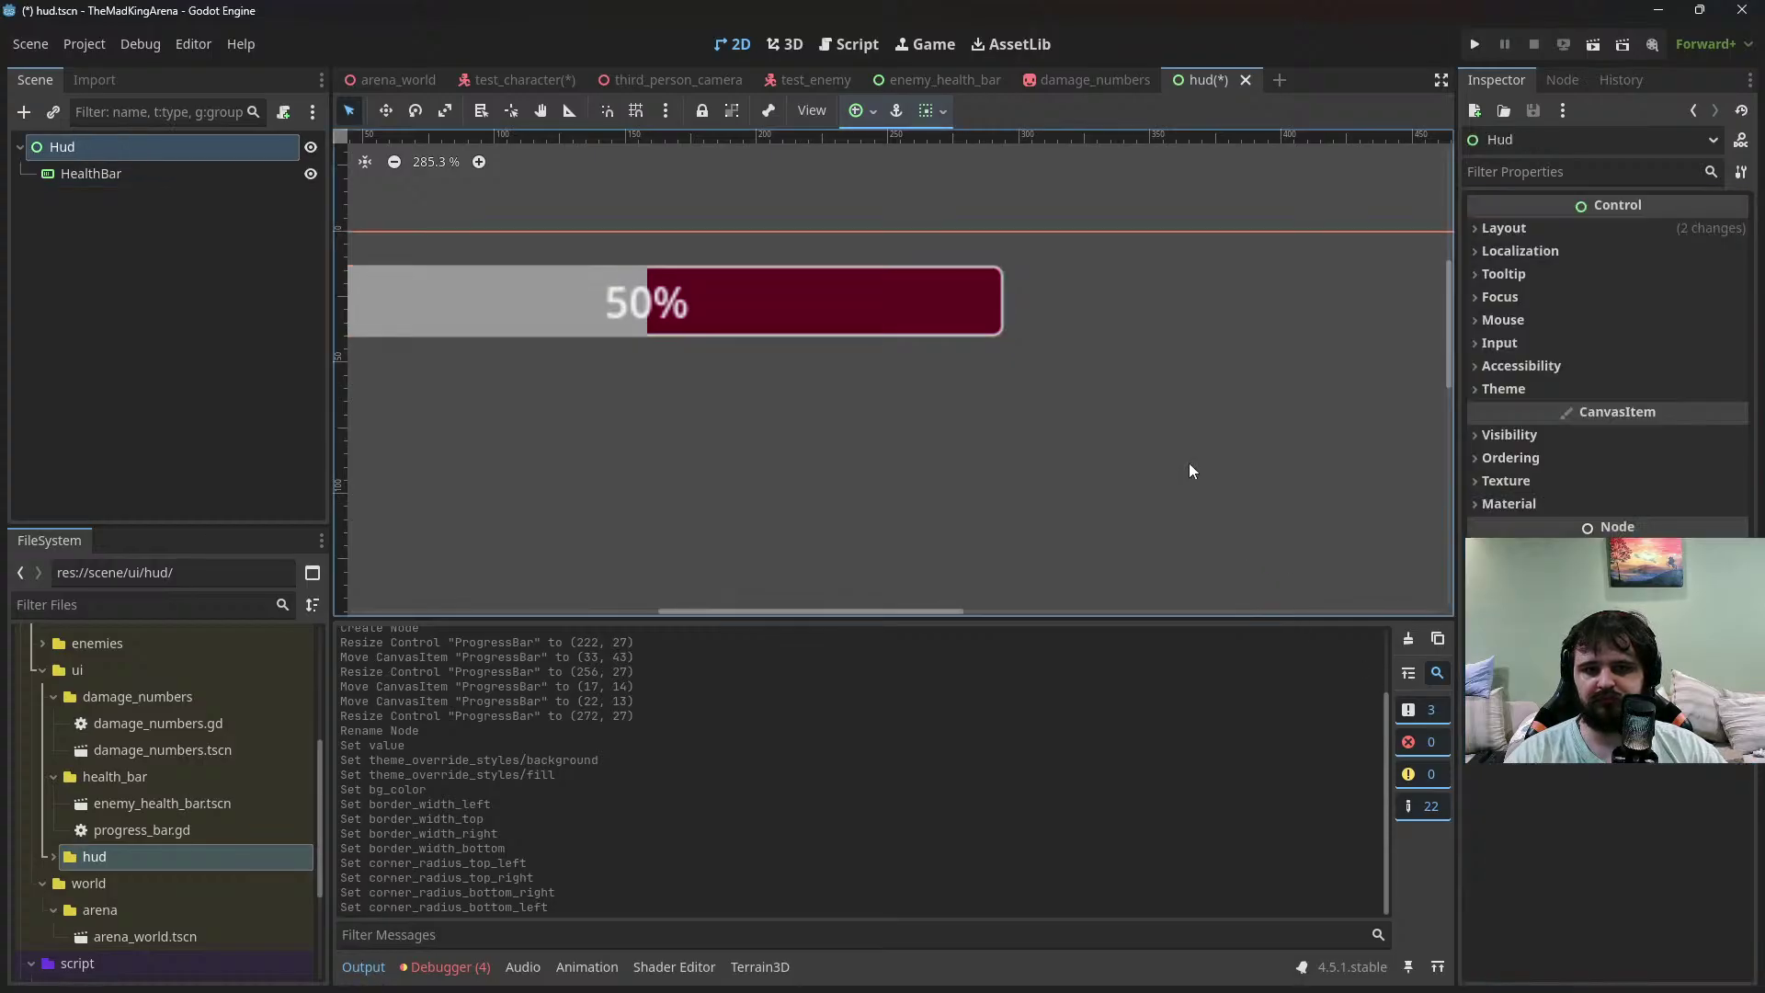
Set the border color of the HealthBar's Background style to a very dark red, RGB 77, 0, 12
left_click(978, 307)
scroll(1624, 839, "down", 3)
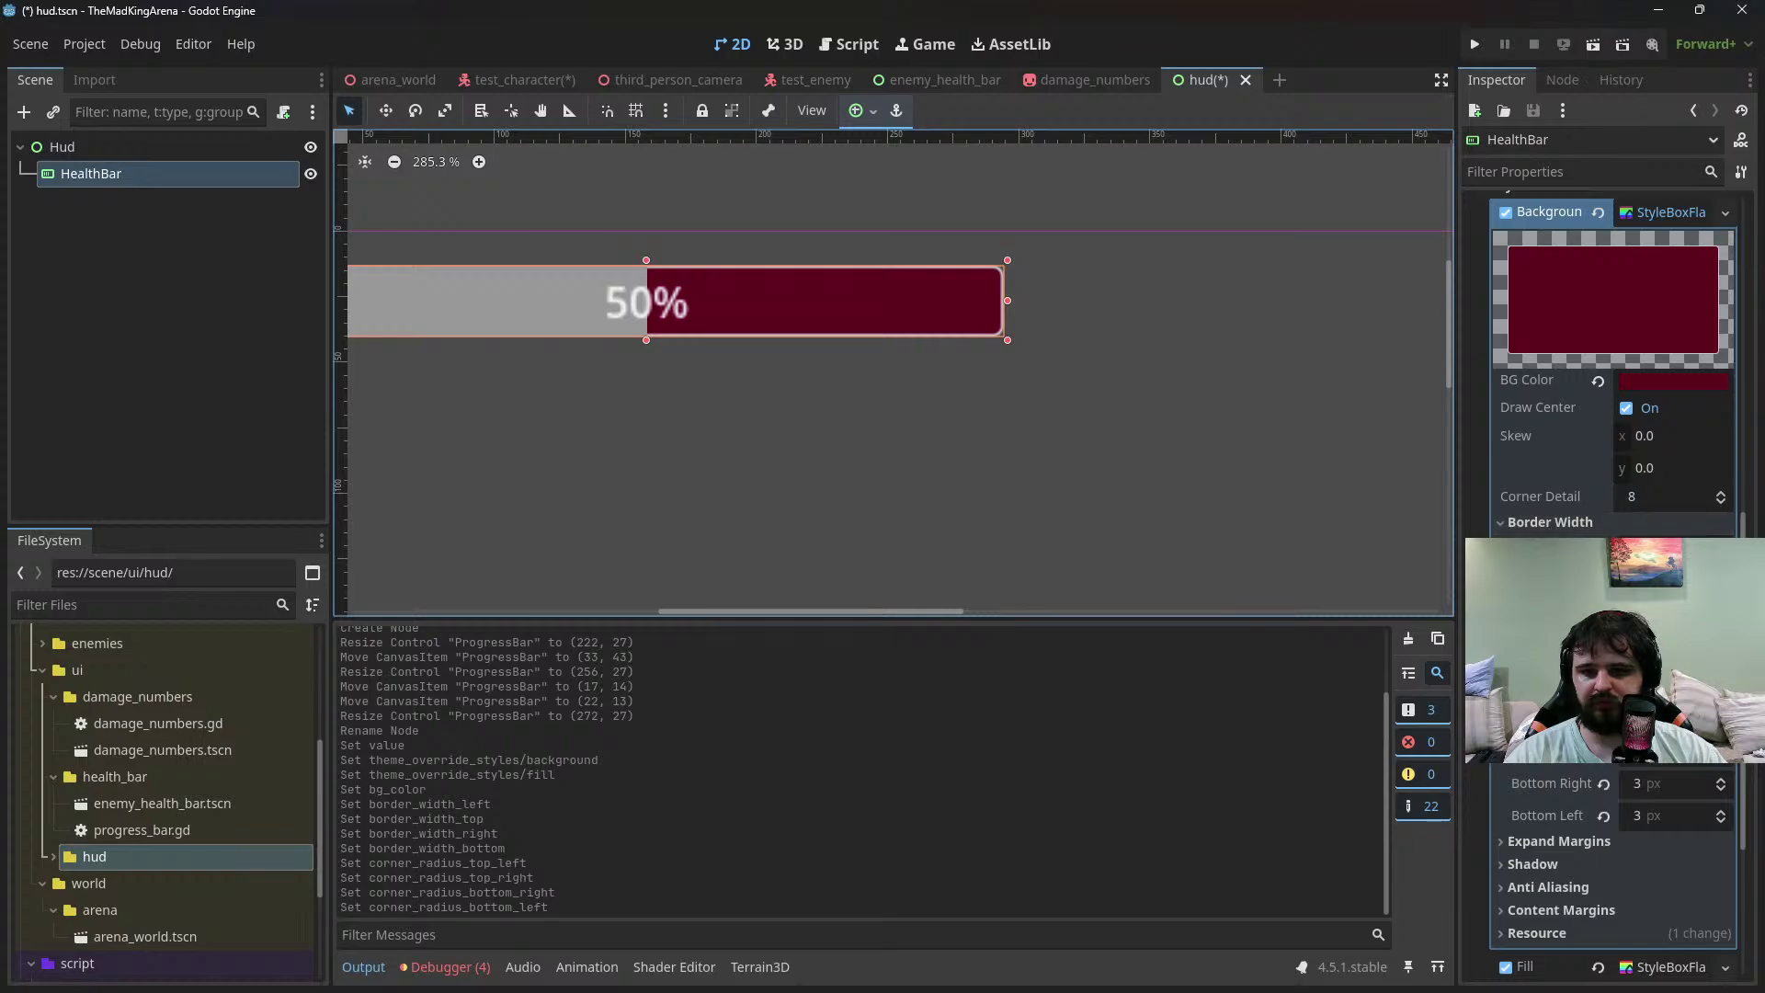
left_click(1541, 672)
left_click(1669, 697)
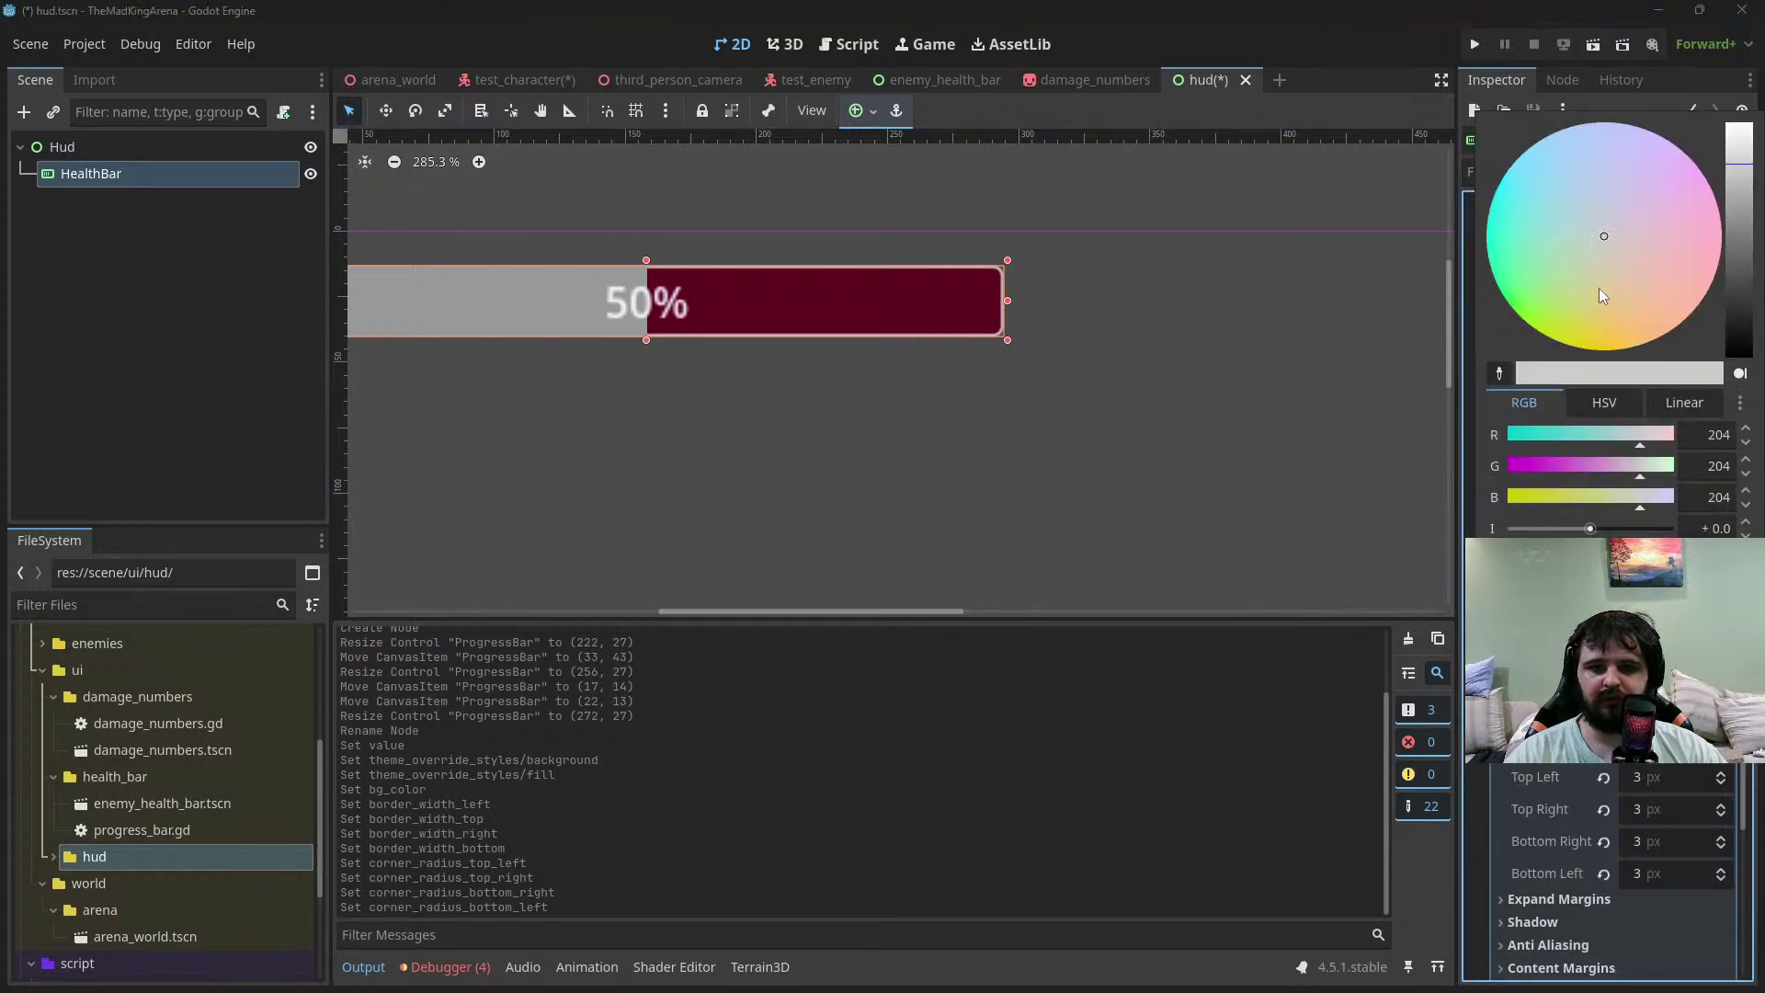
left_click_drag(1739, 276, 1749, 336)
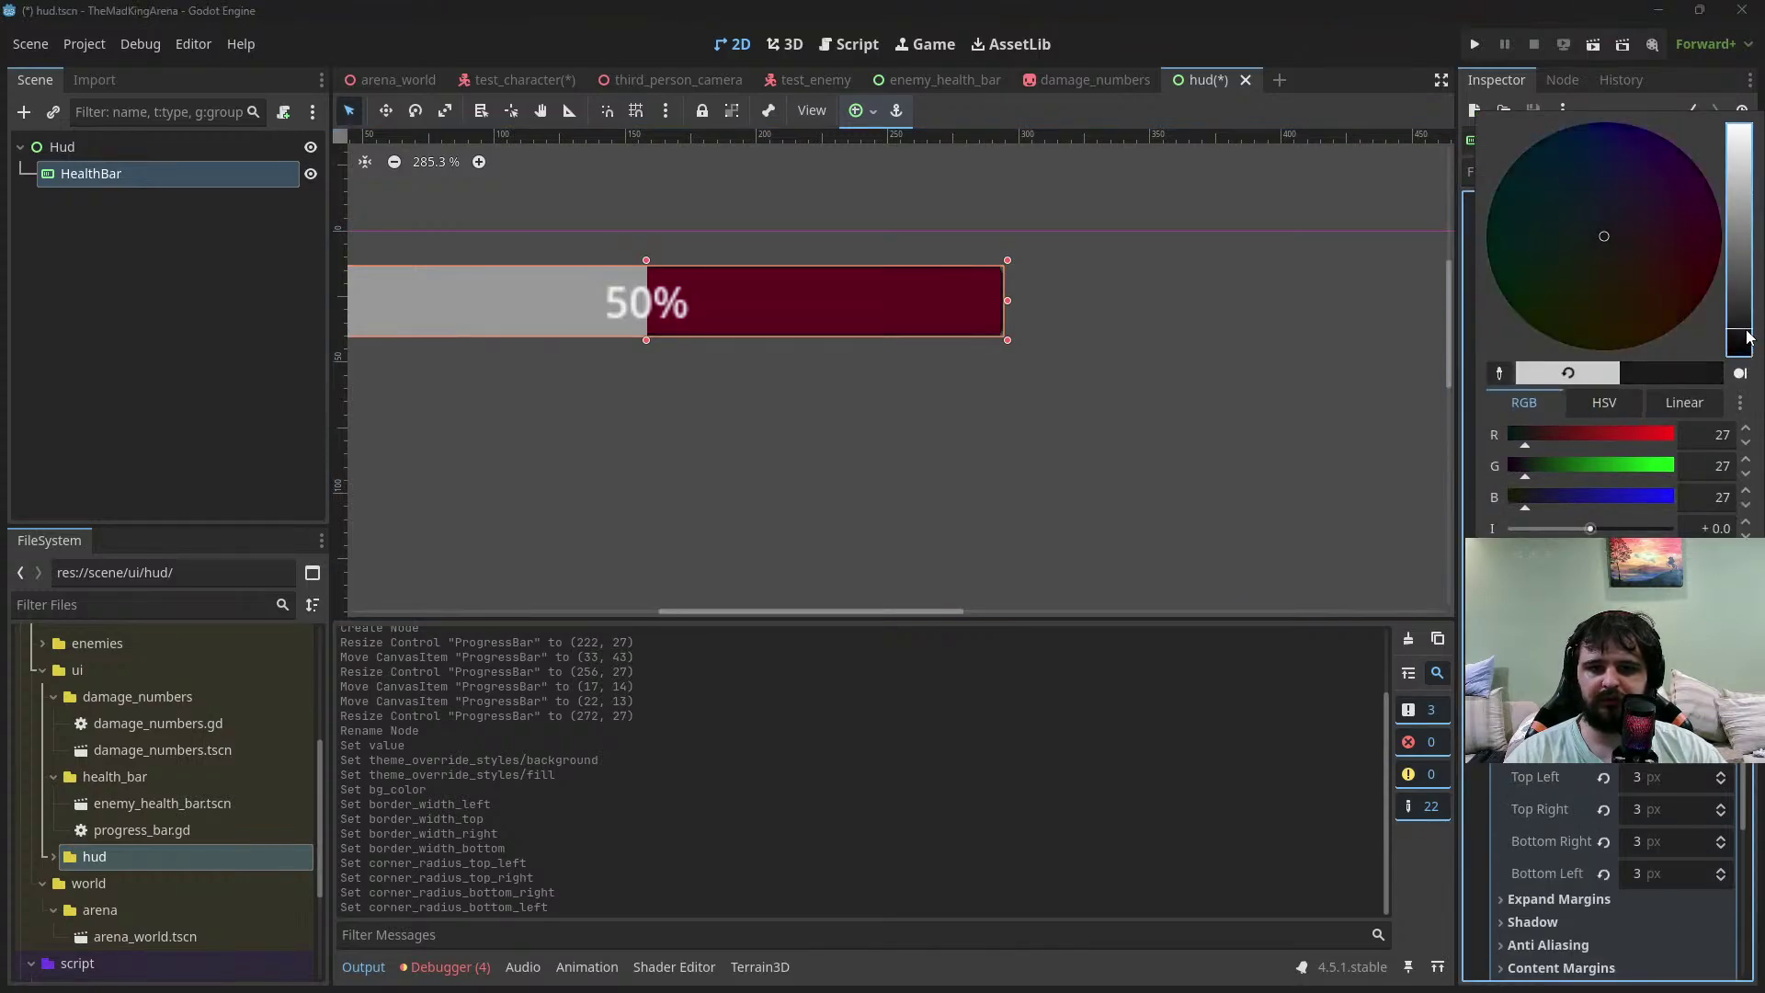
mouse_move(1635, 255)
left_mouse_down()
mouse_move(1687, 246)
mouse_move(1729, 274)
left_mouse_up()
left_click_drag(1551, 442, 1558, 442)
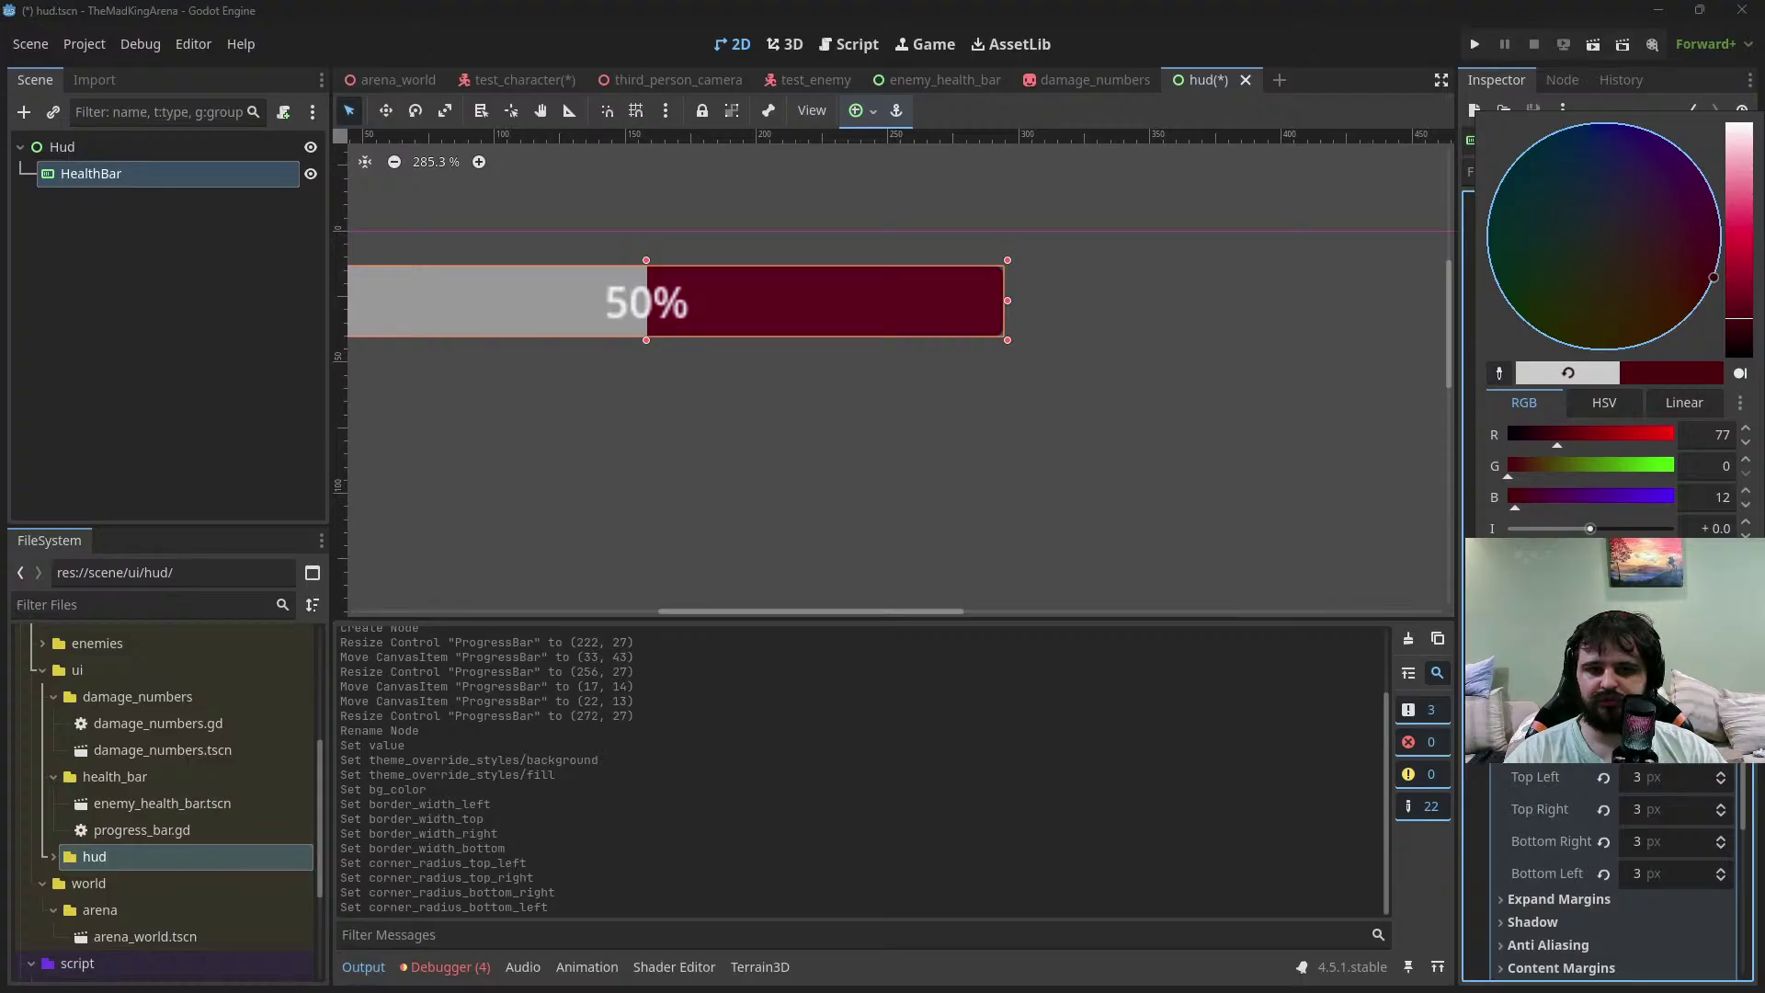
left_click(1563, 712)
Set the border width of the HealthBar's Background style to 2 px on all four sides and check the bar
left_click(1674, 549)
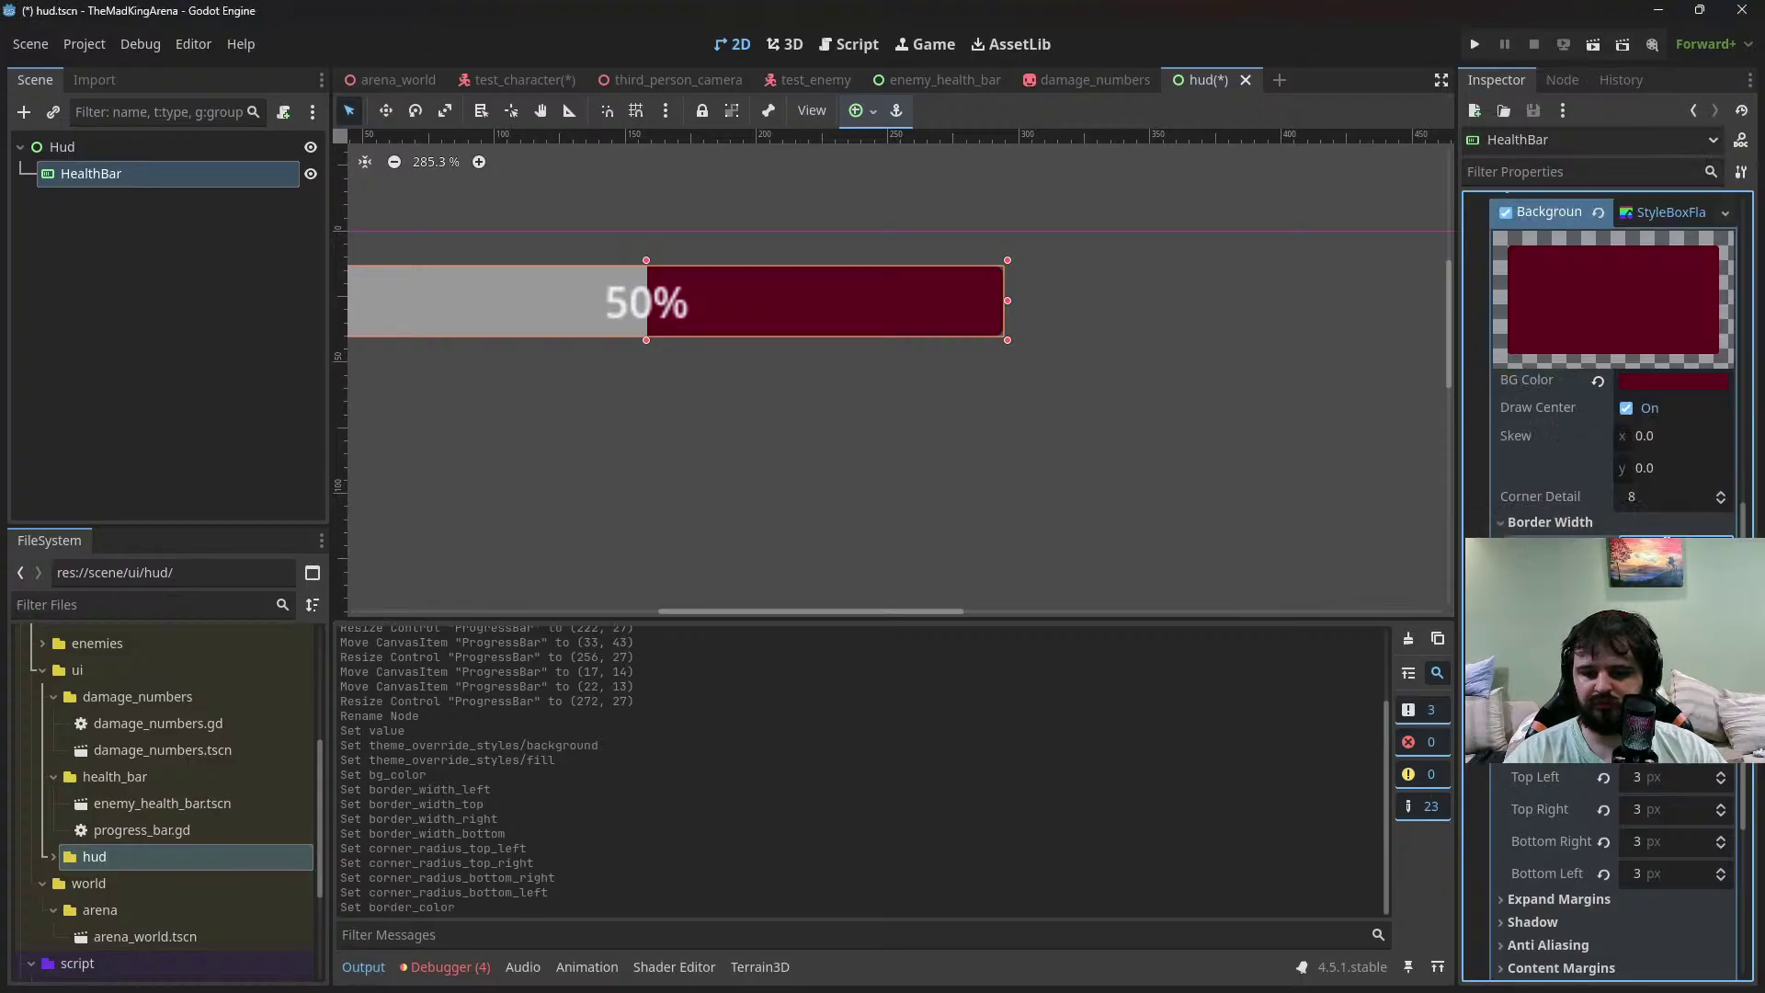
type("2")
key("Tab")
type("2")
key("Tab")
type("2")
key("Tab")
type("2")
key("Return")
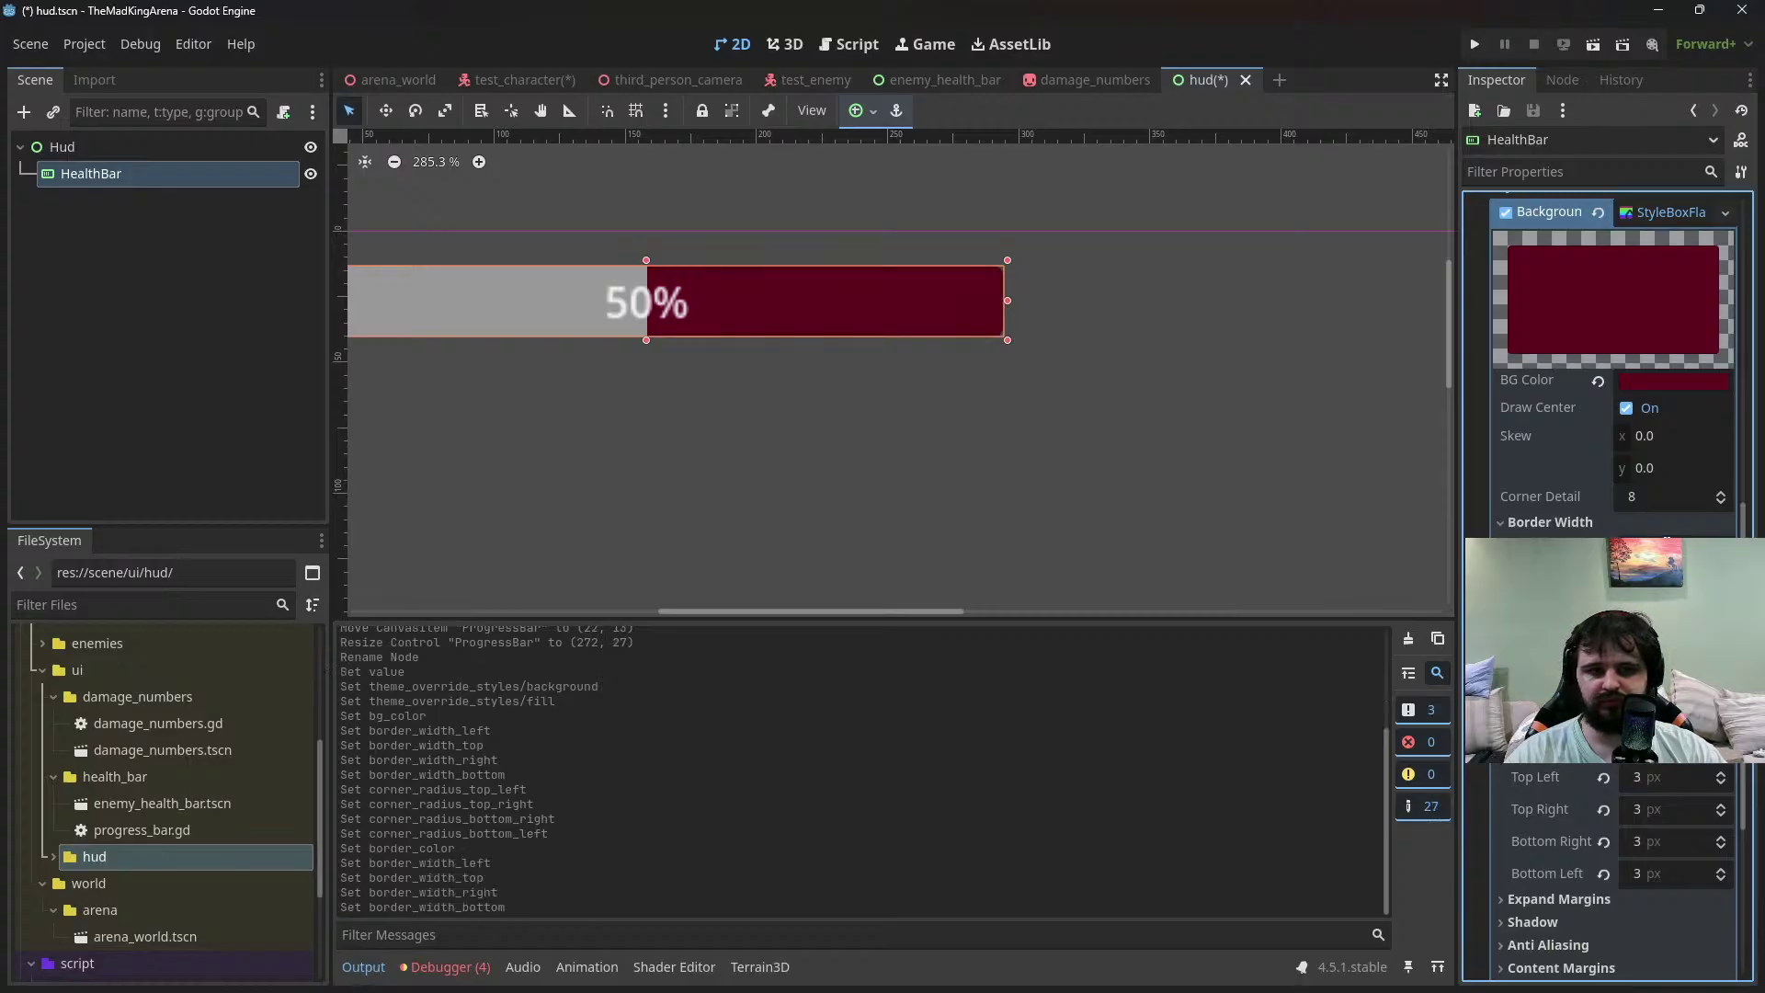
left_click(959, 366)
left_click(875, 321)
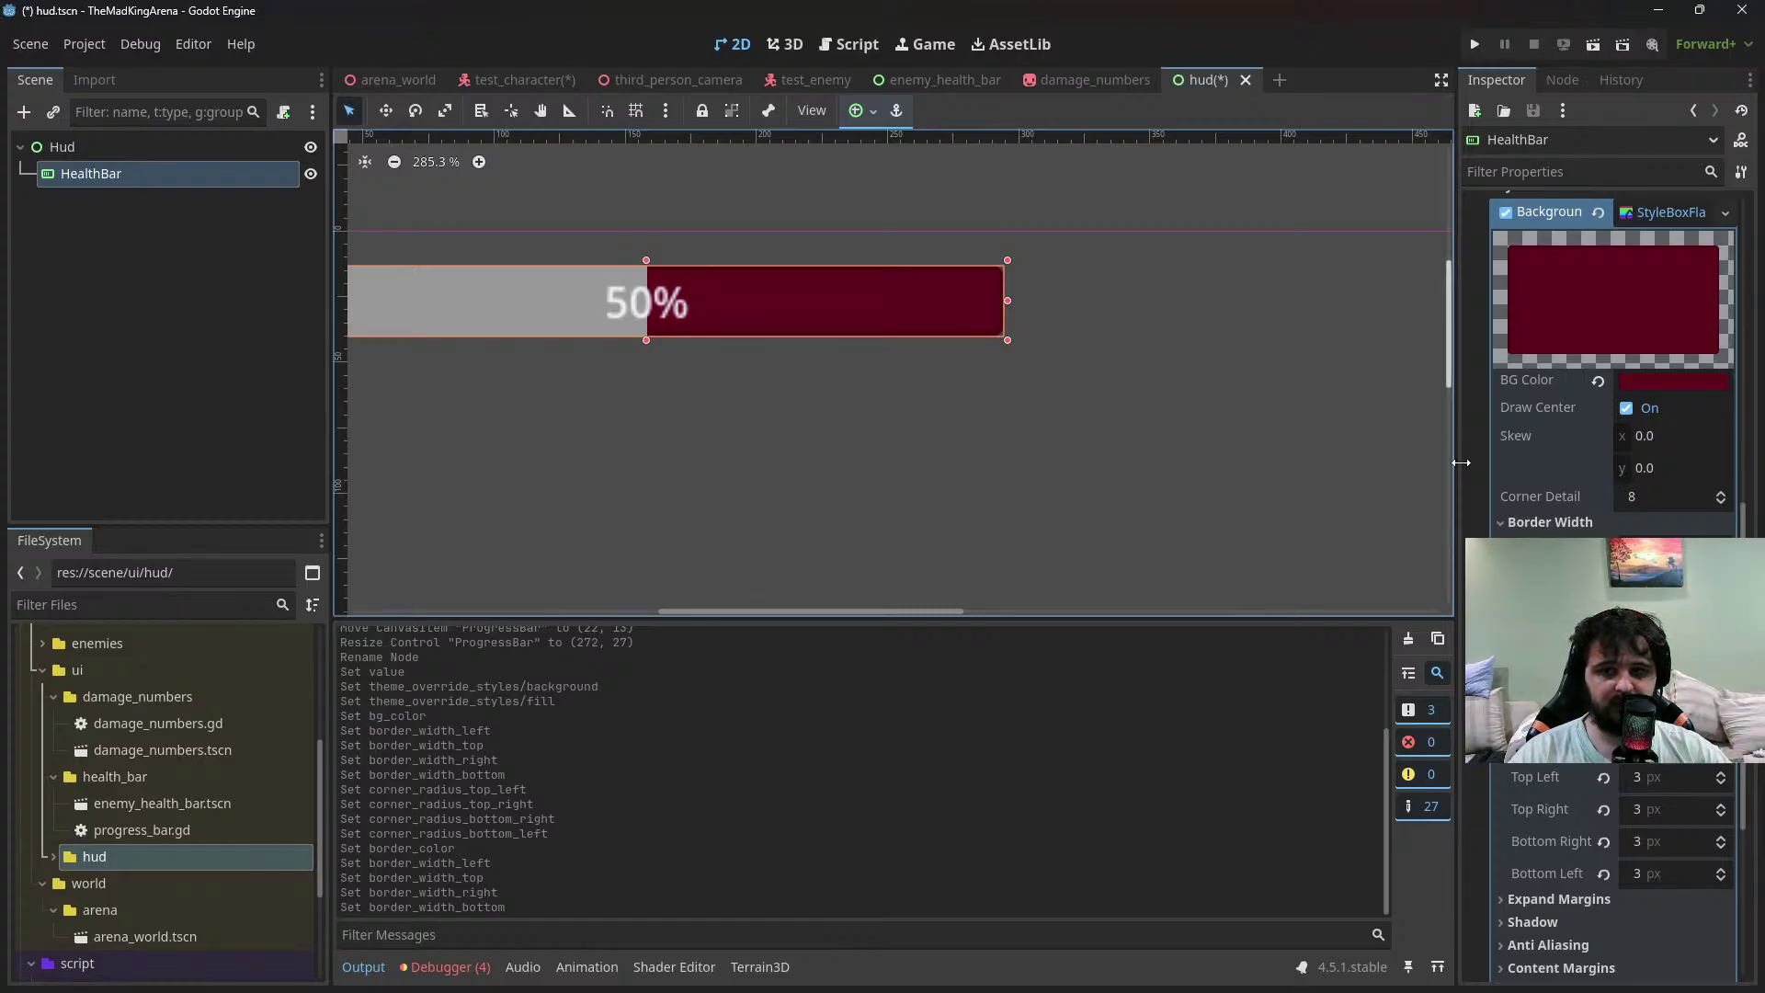
Set the BG Color of the HealthBar's Fill style to a bright, slightly light red
left_click(1655, 295)
left_click(1655, 740)
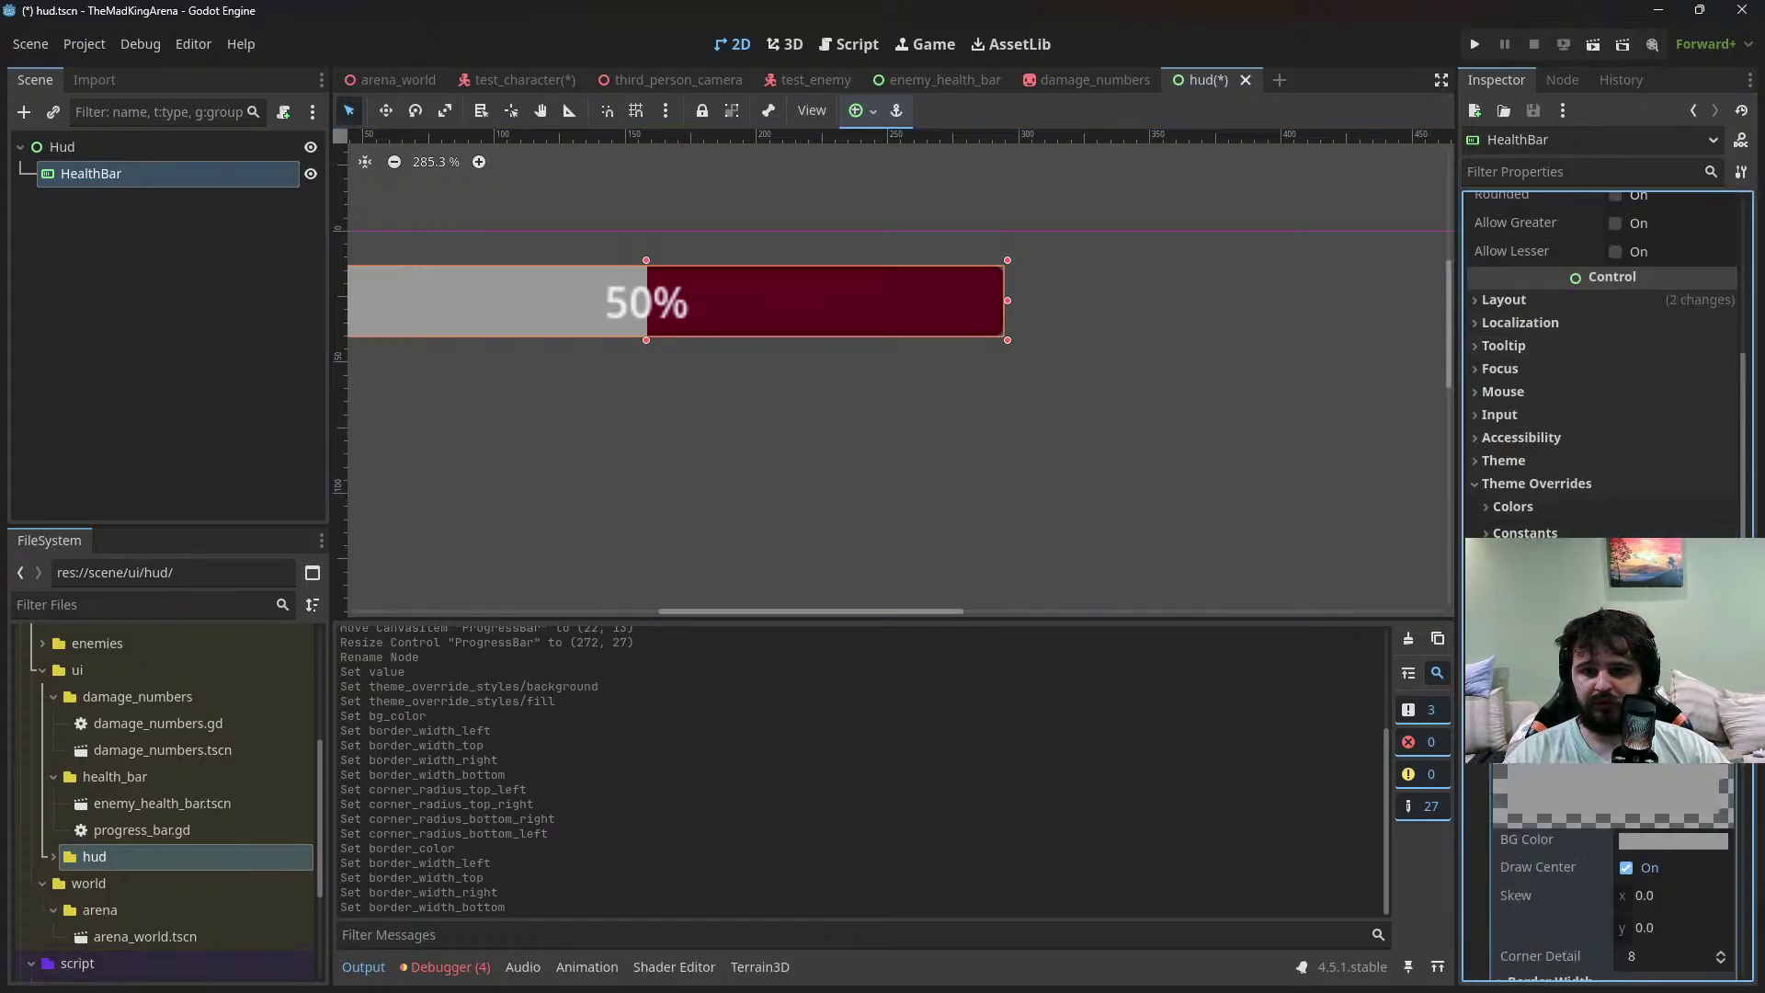
left_click(1660, 841)
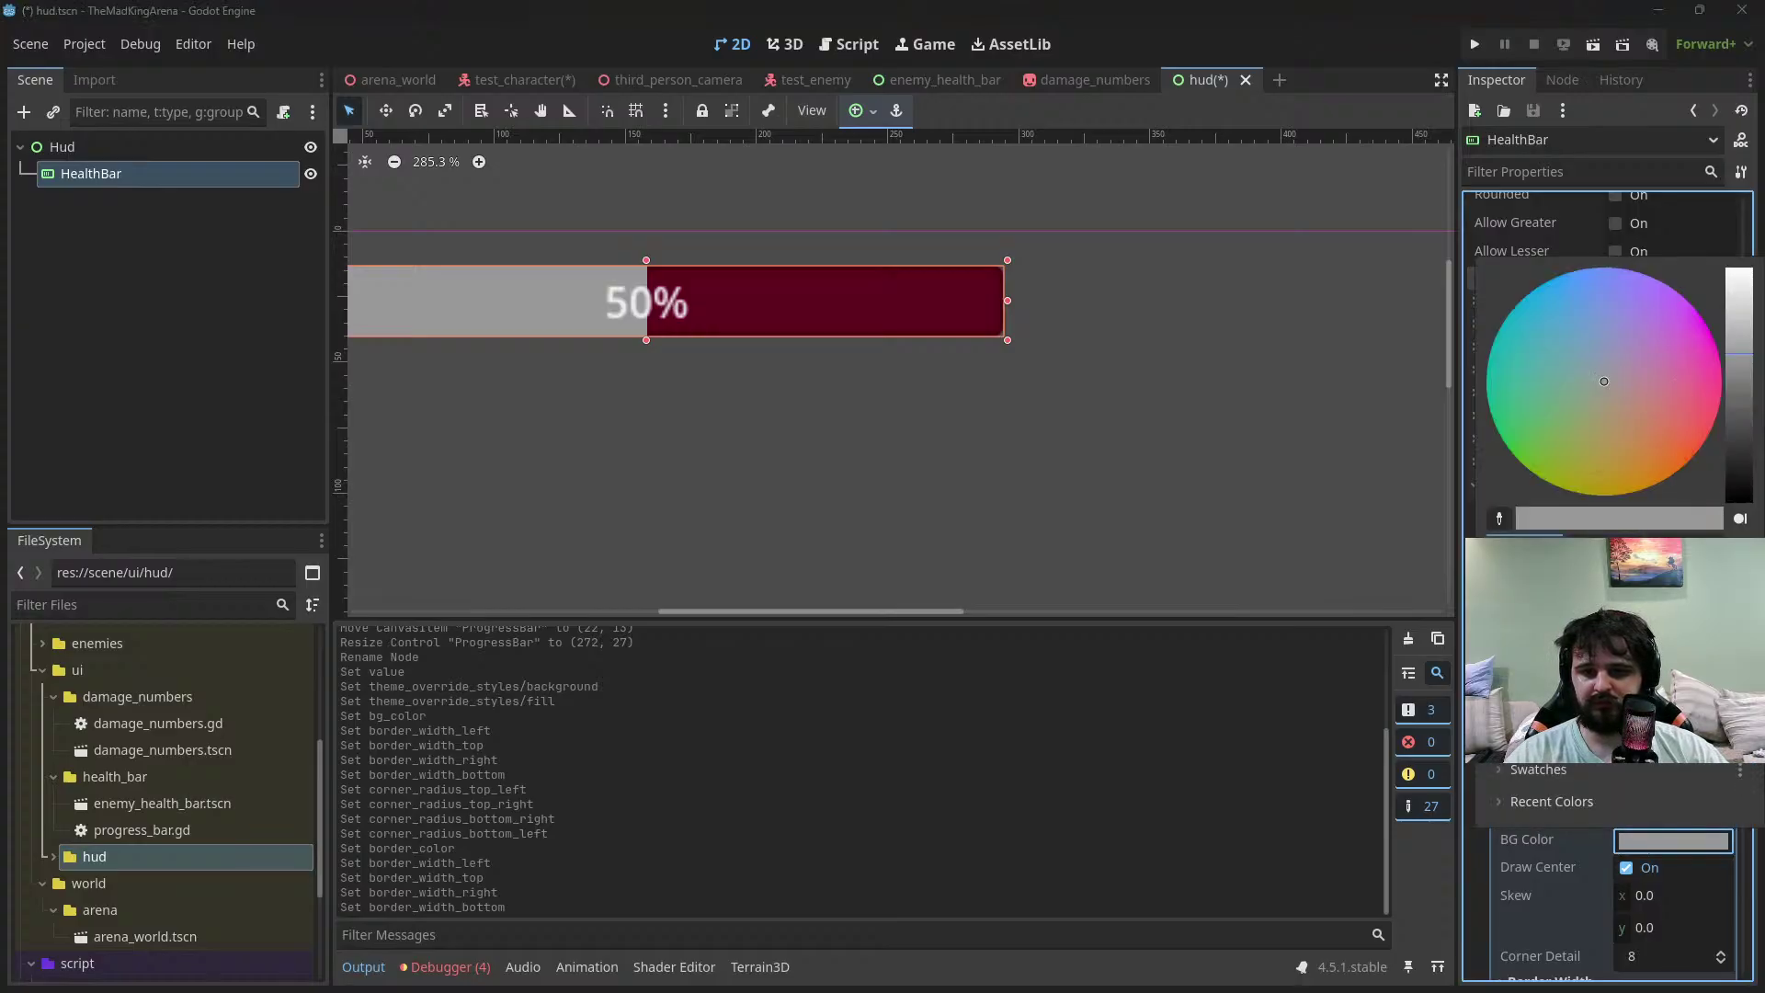
left_click_drag(1690, 403, 1707, 438)
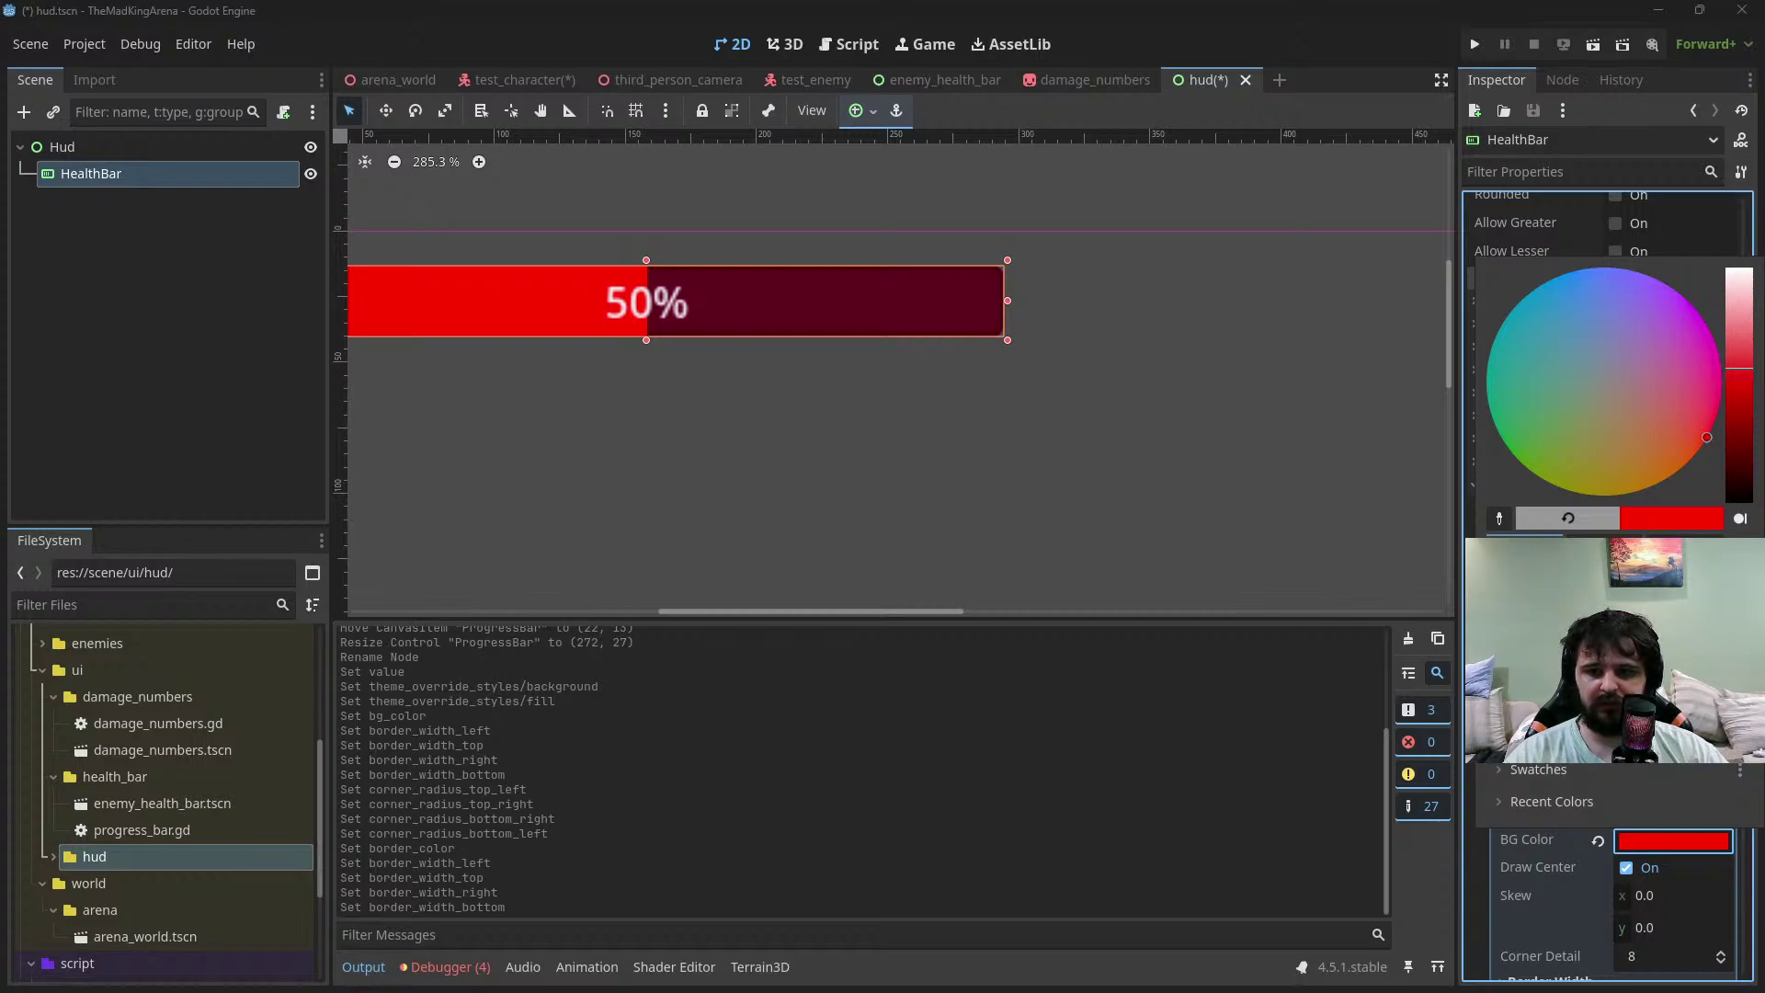
left_click(1739, 368)
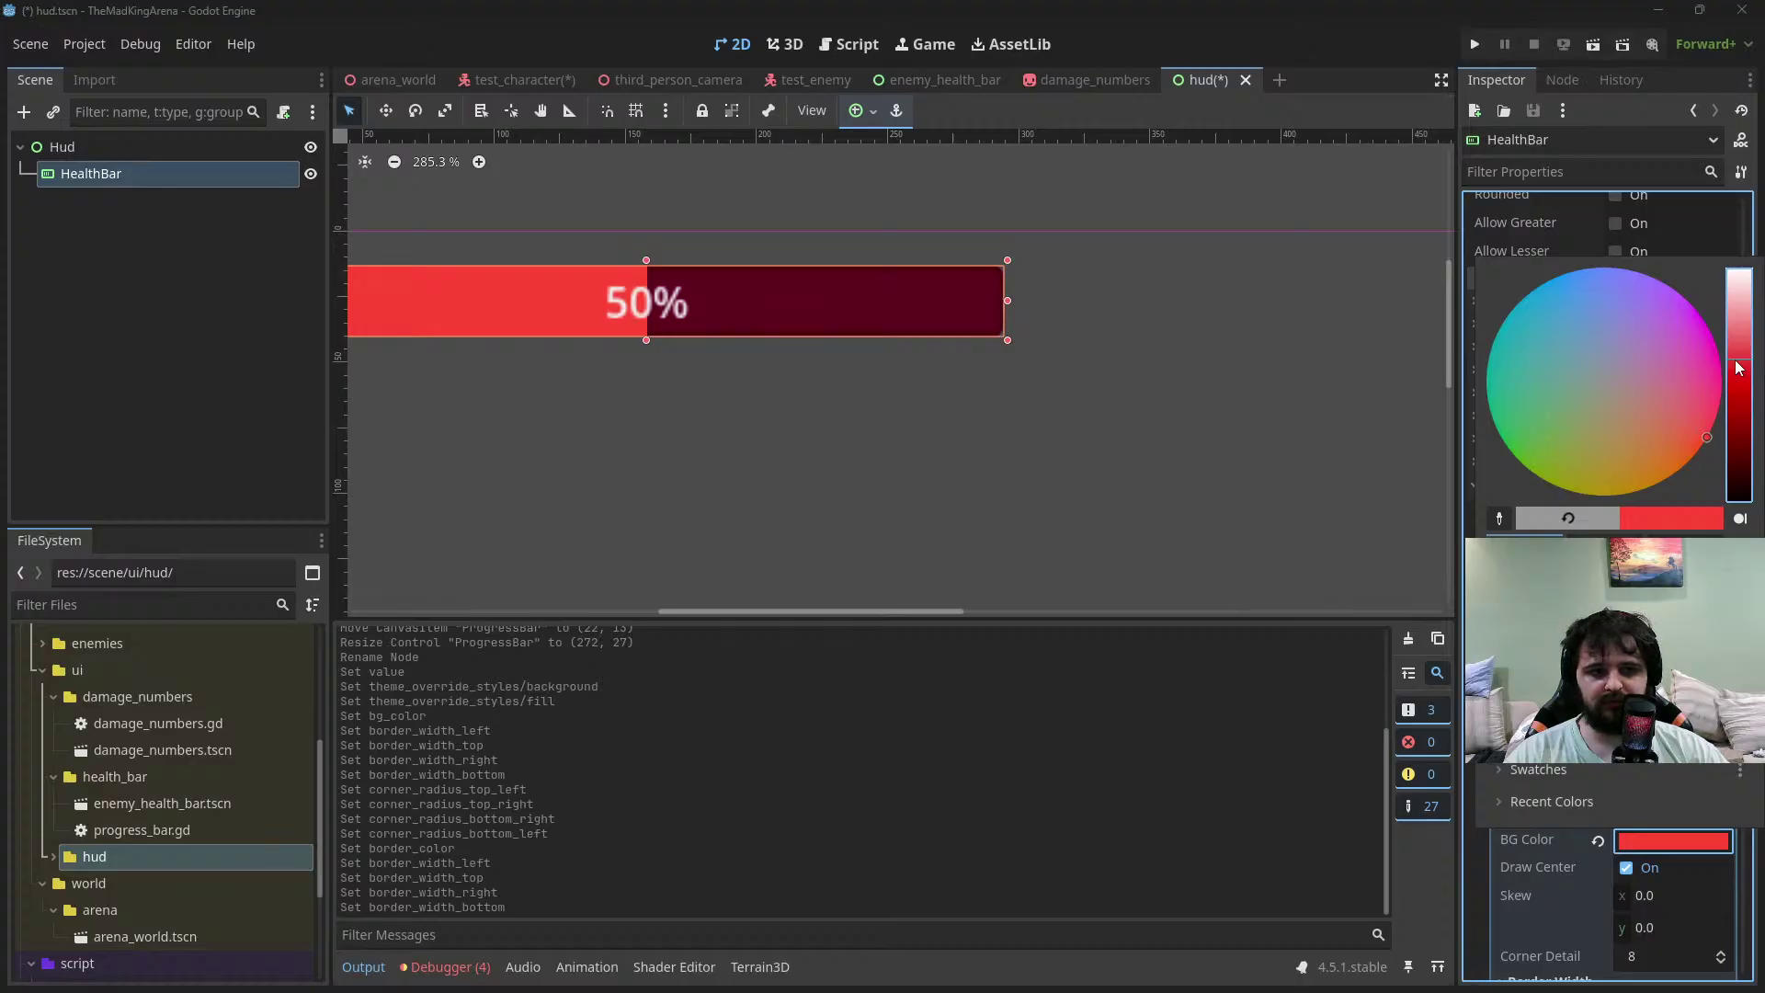
left_click(1169, 570)
Set the corner radius of the HealthBar's Fill style to 2 px on all four corners and save the scene
middle_click_drag(891, 472, 1094, 474)
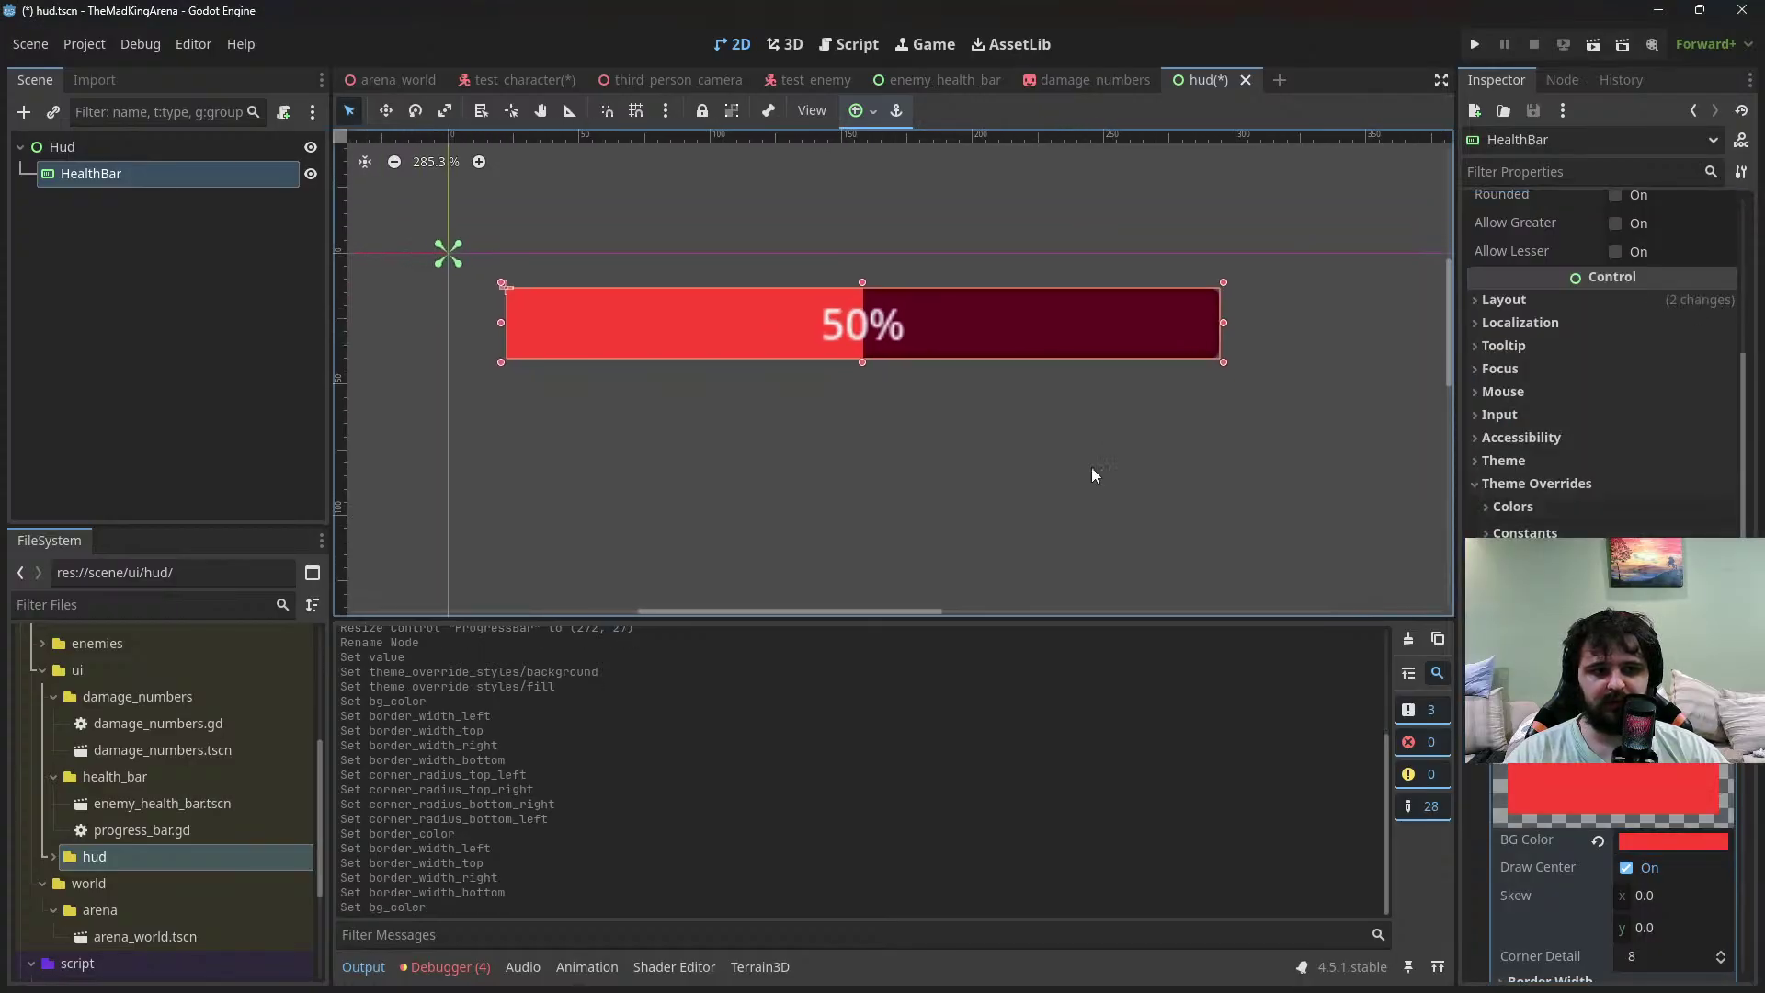
scroll(1604, 579, "down", 5)
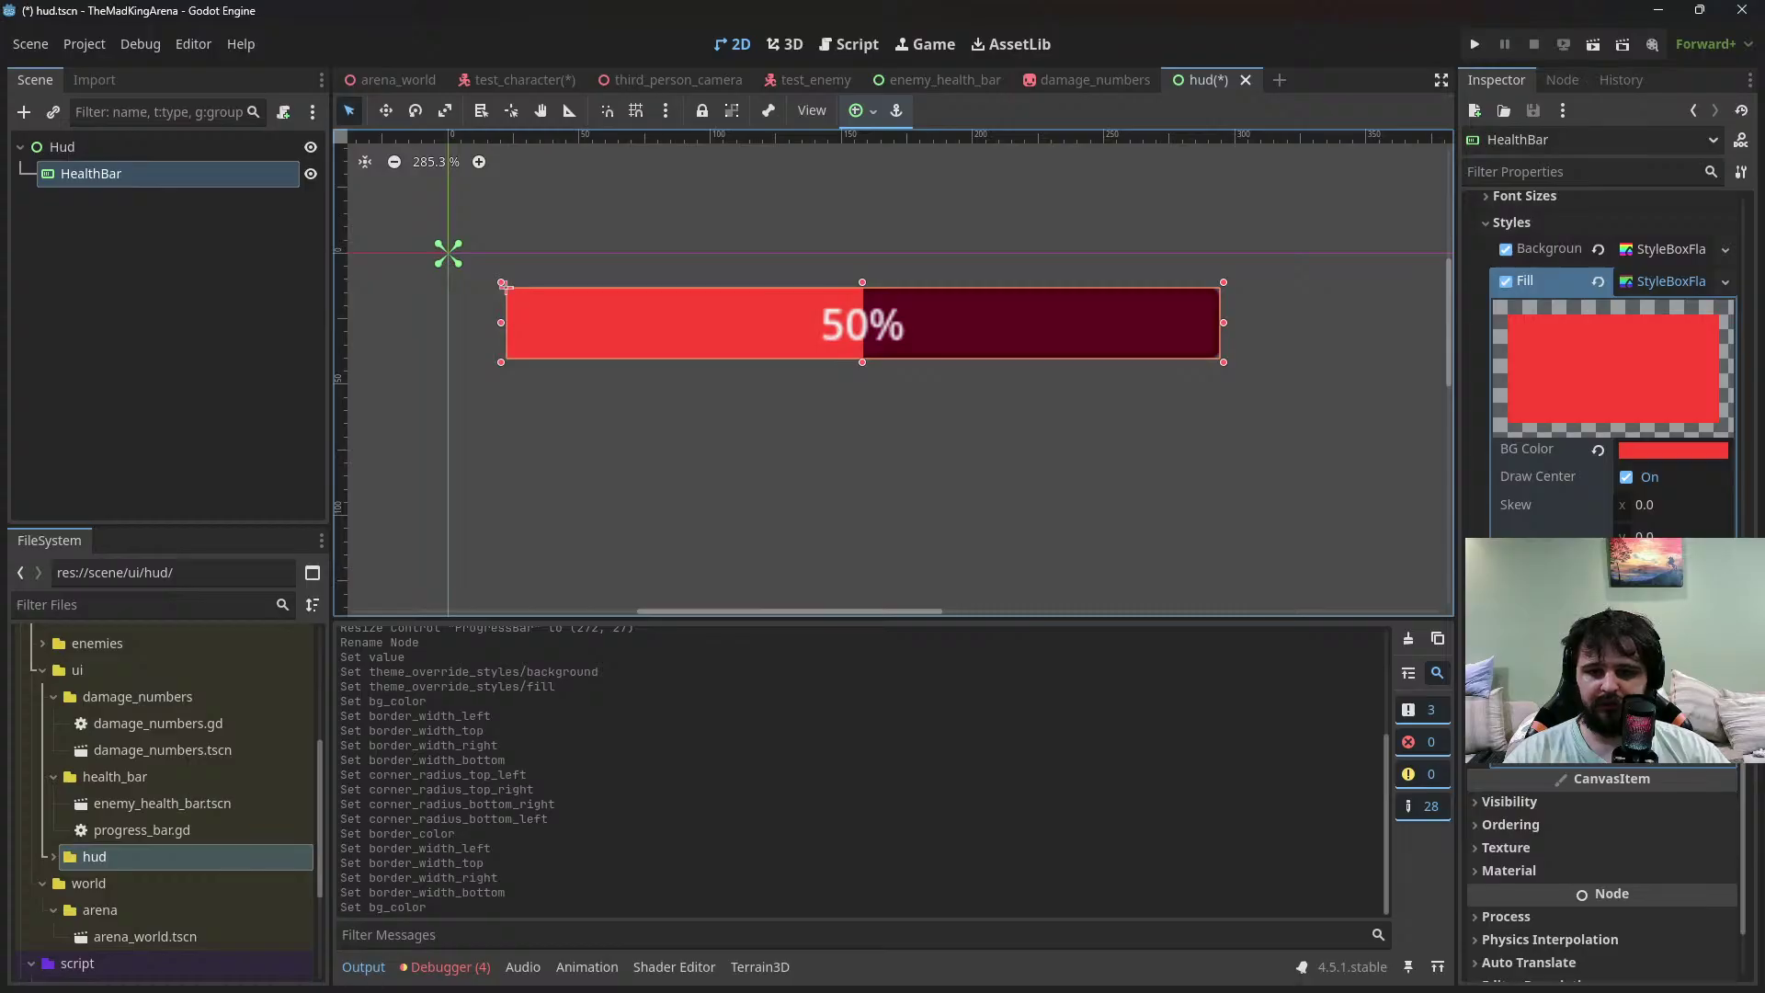
left_click(1550, 637)
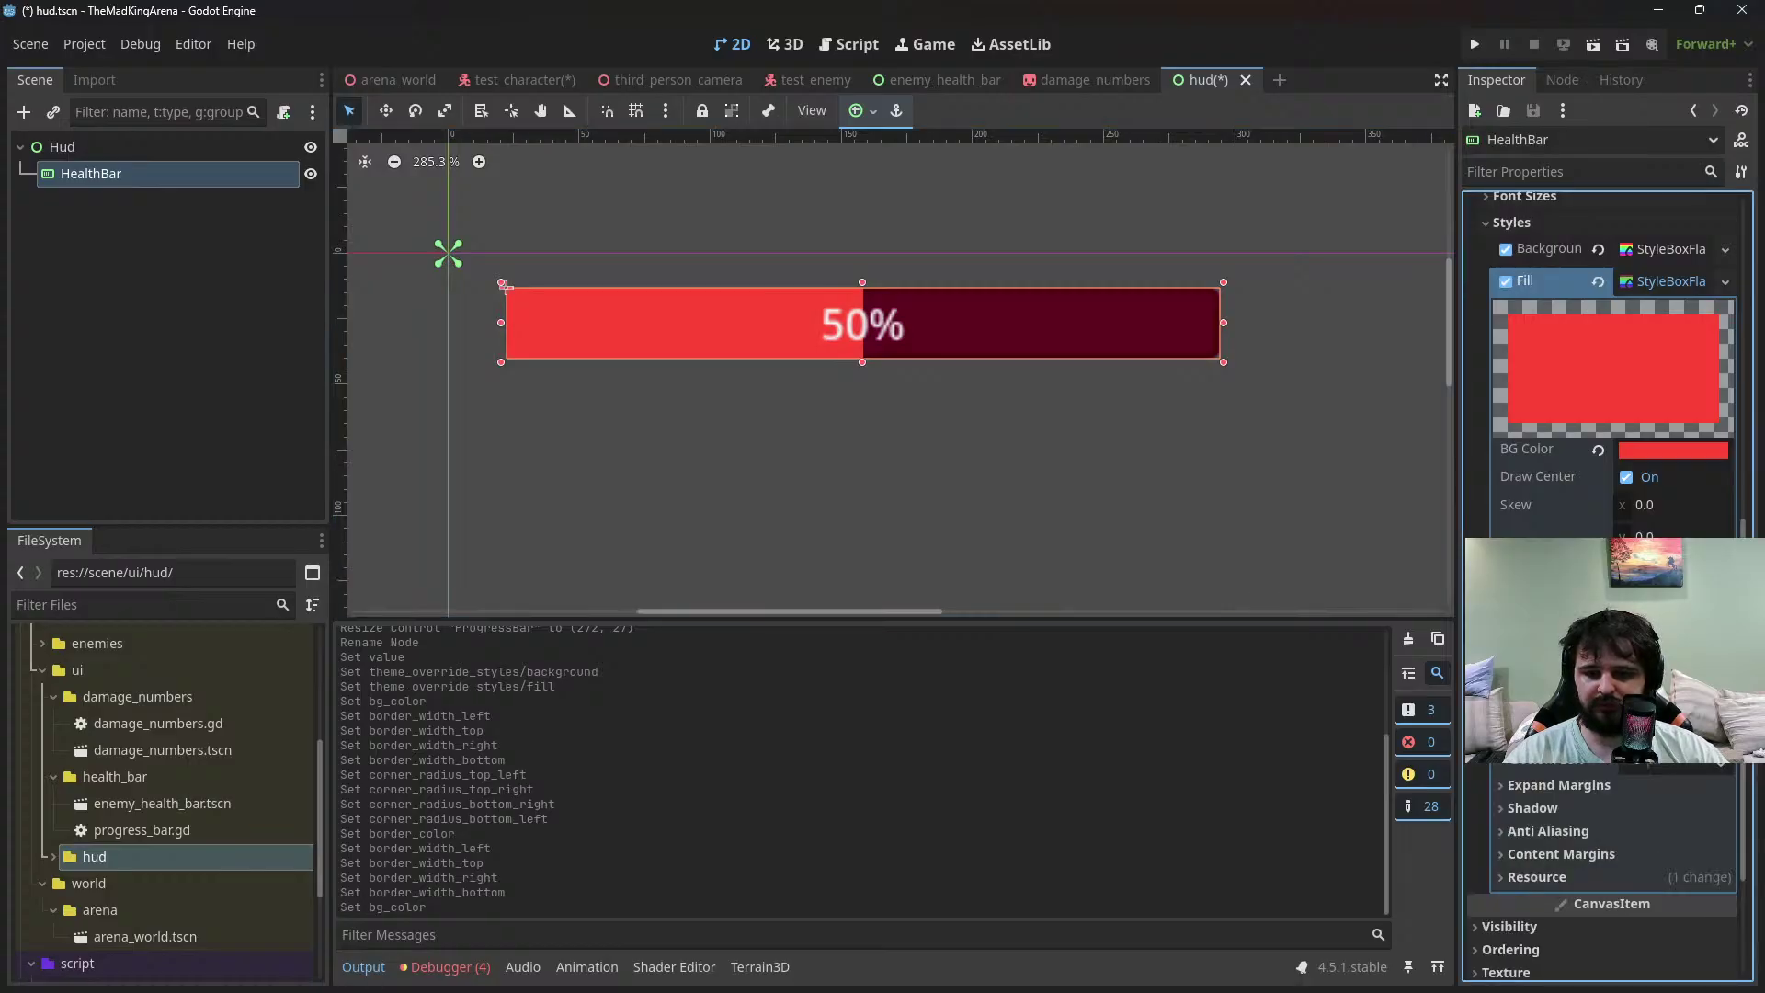
type("2")
key("Tab")
type("2")
key("Tab")
type("2")
key("Tab")
type("2")
key("Return")
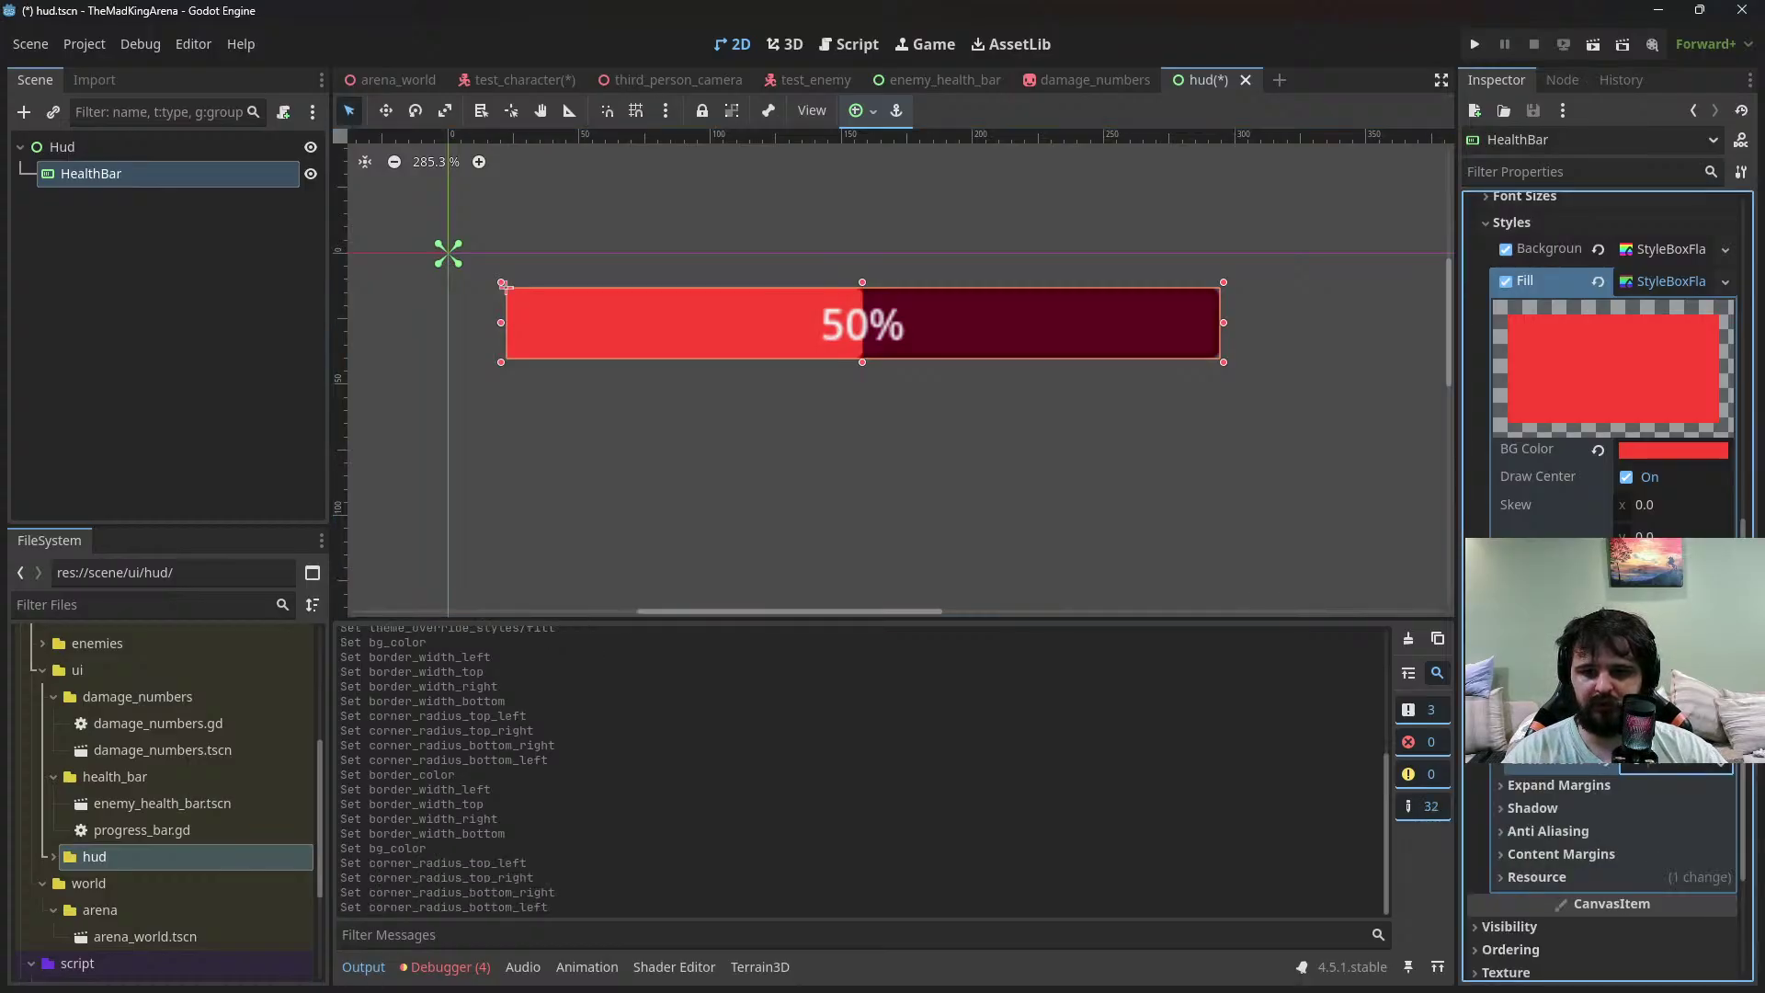
left_click(1177, 553)
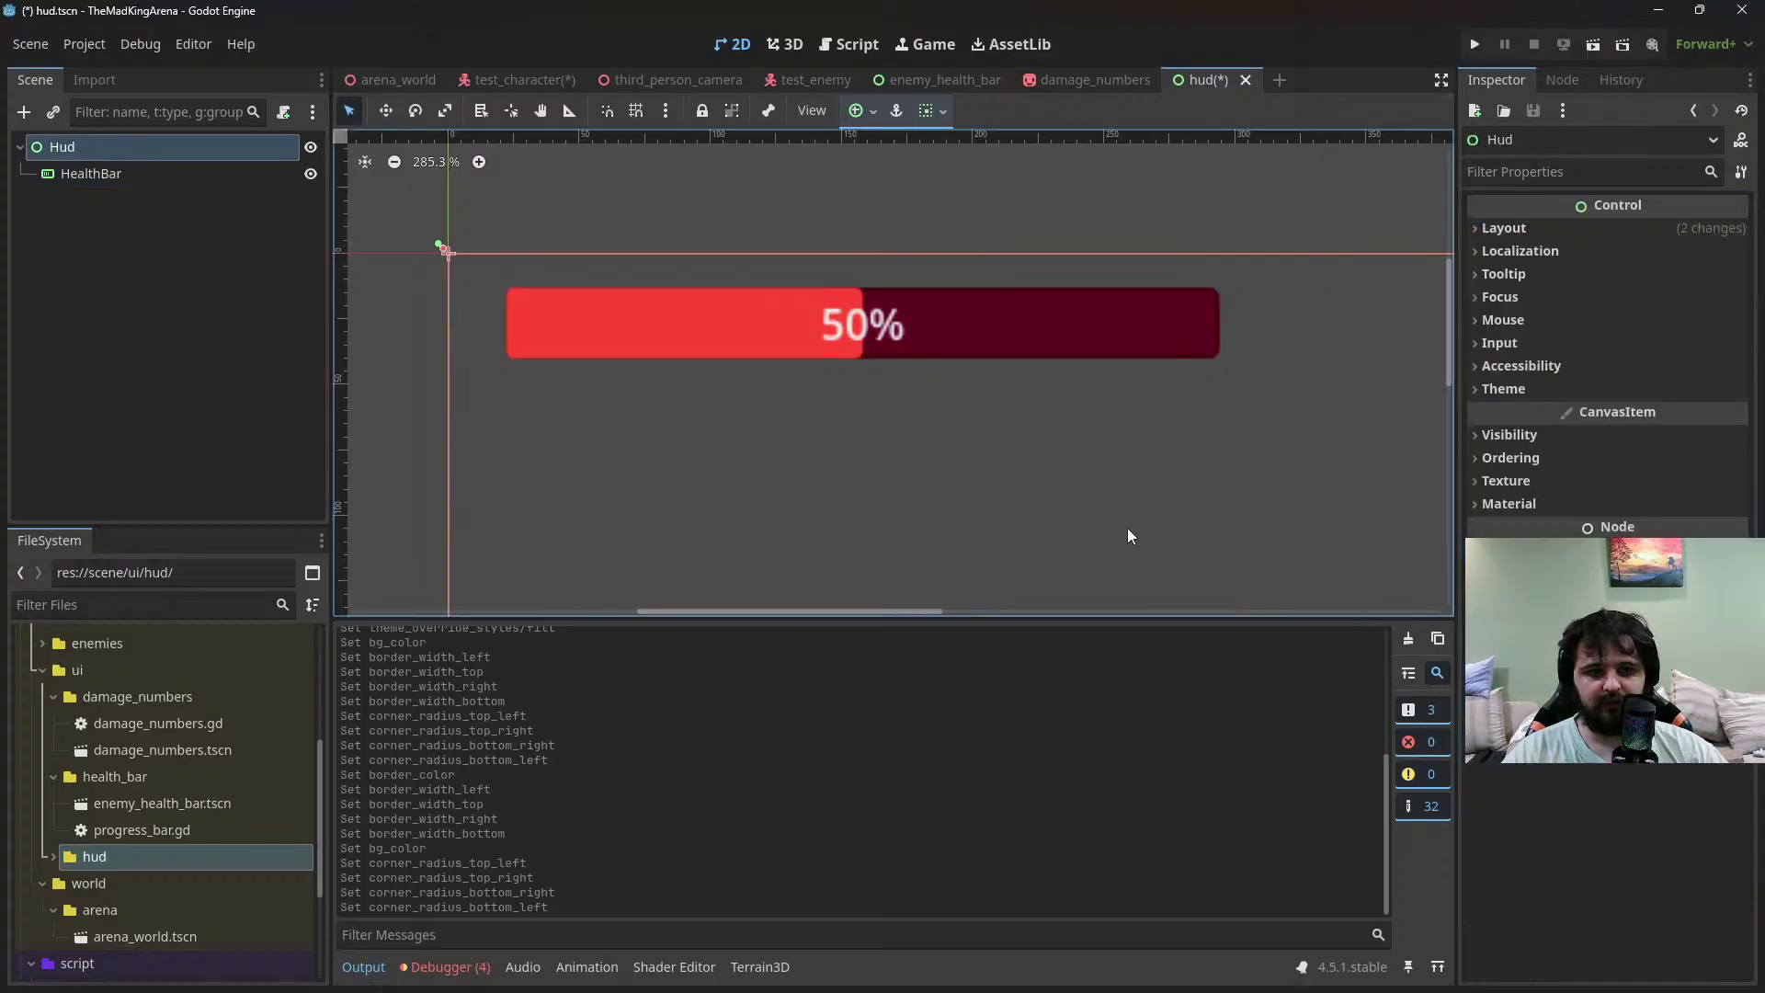
key("ctrl+s")
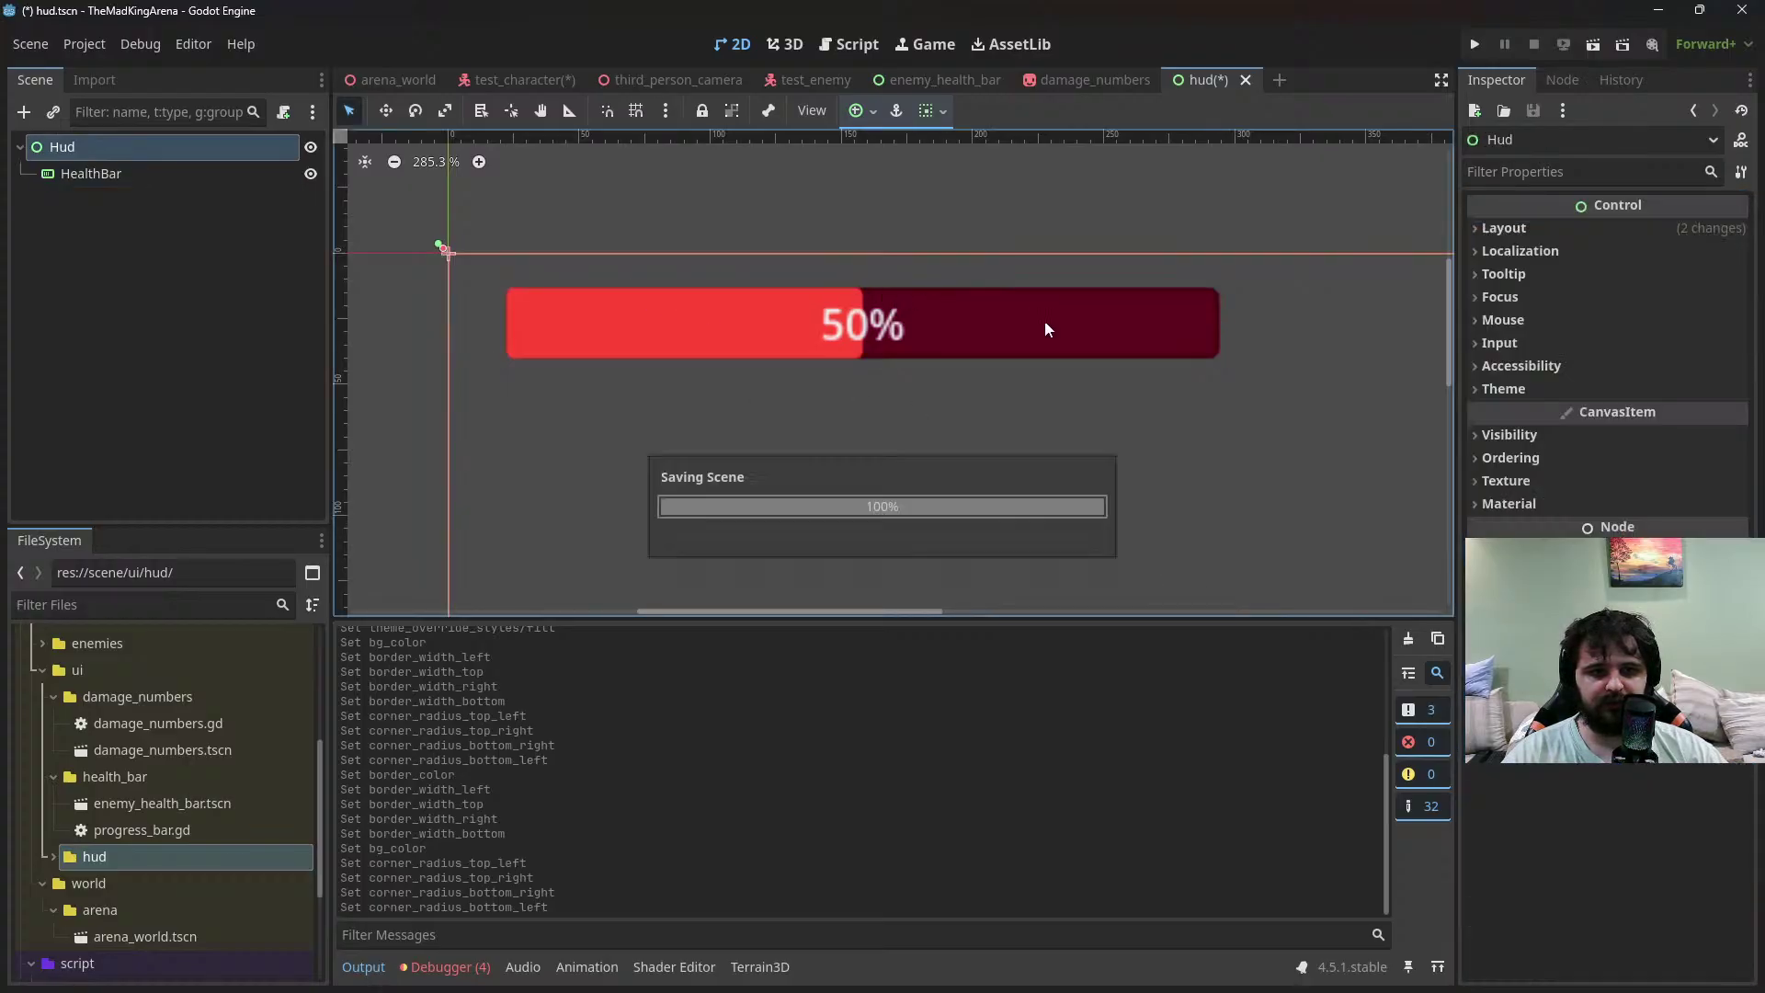
Duplicate the HealthBar node, move the copy straight down to (22, 44) below the original, and save the scene
scroll(671, 425, "down", 3)
middle_click_drag(680, 425, 754, 431)
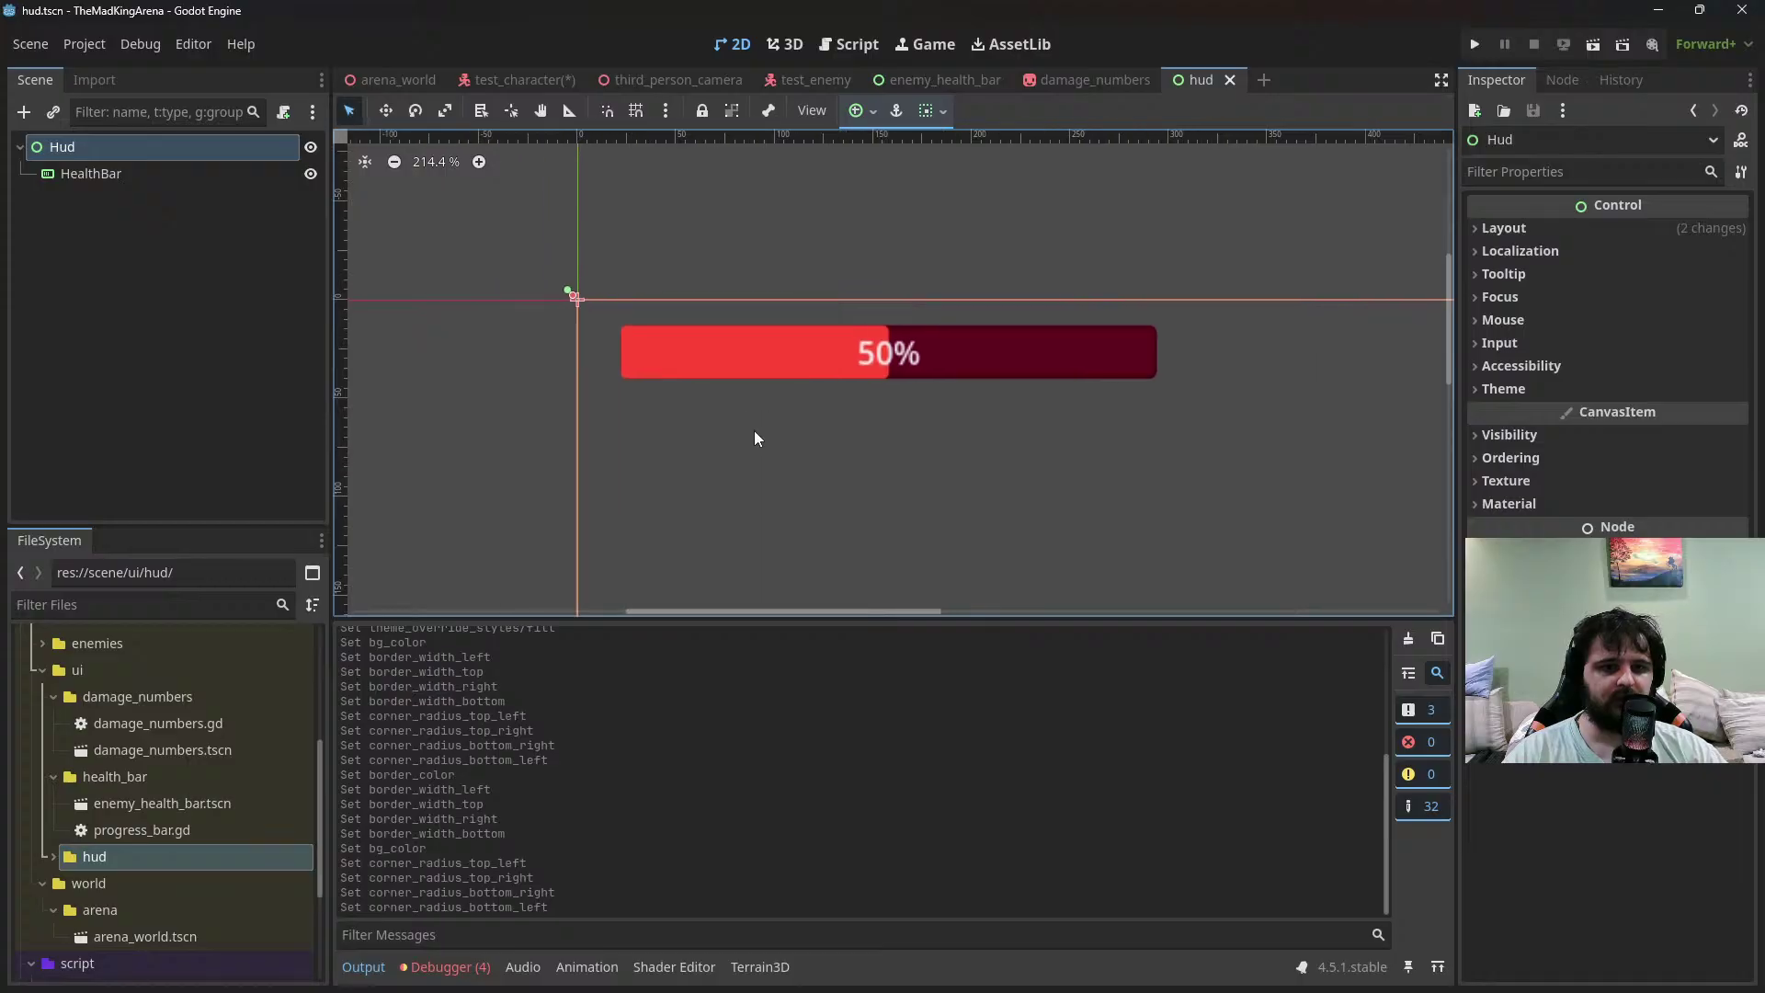
left_click(114, 174)
right_click(134, 182)
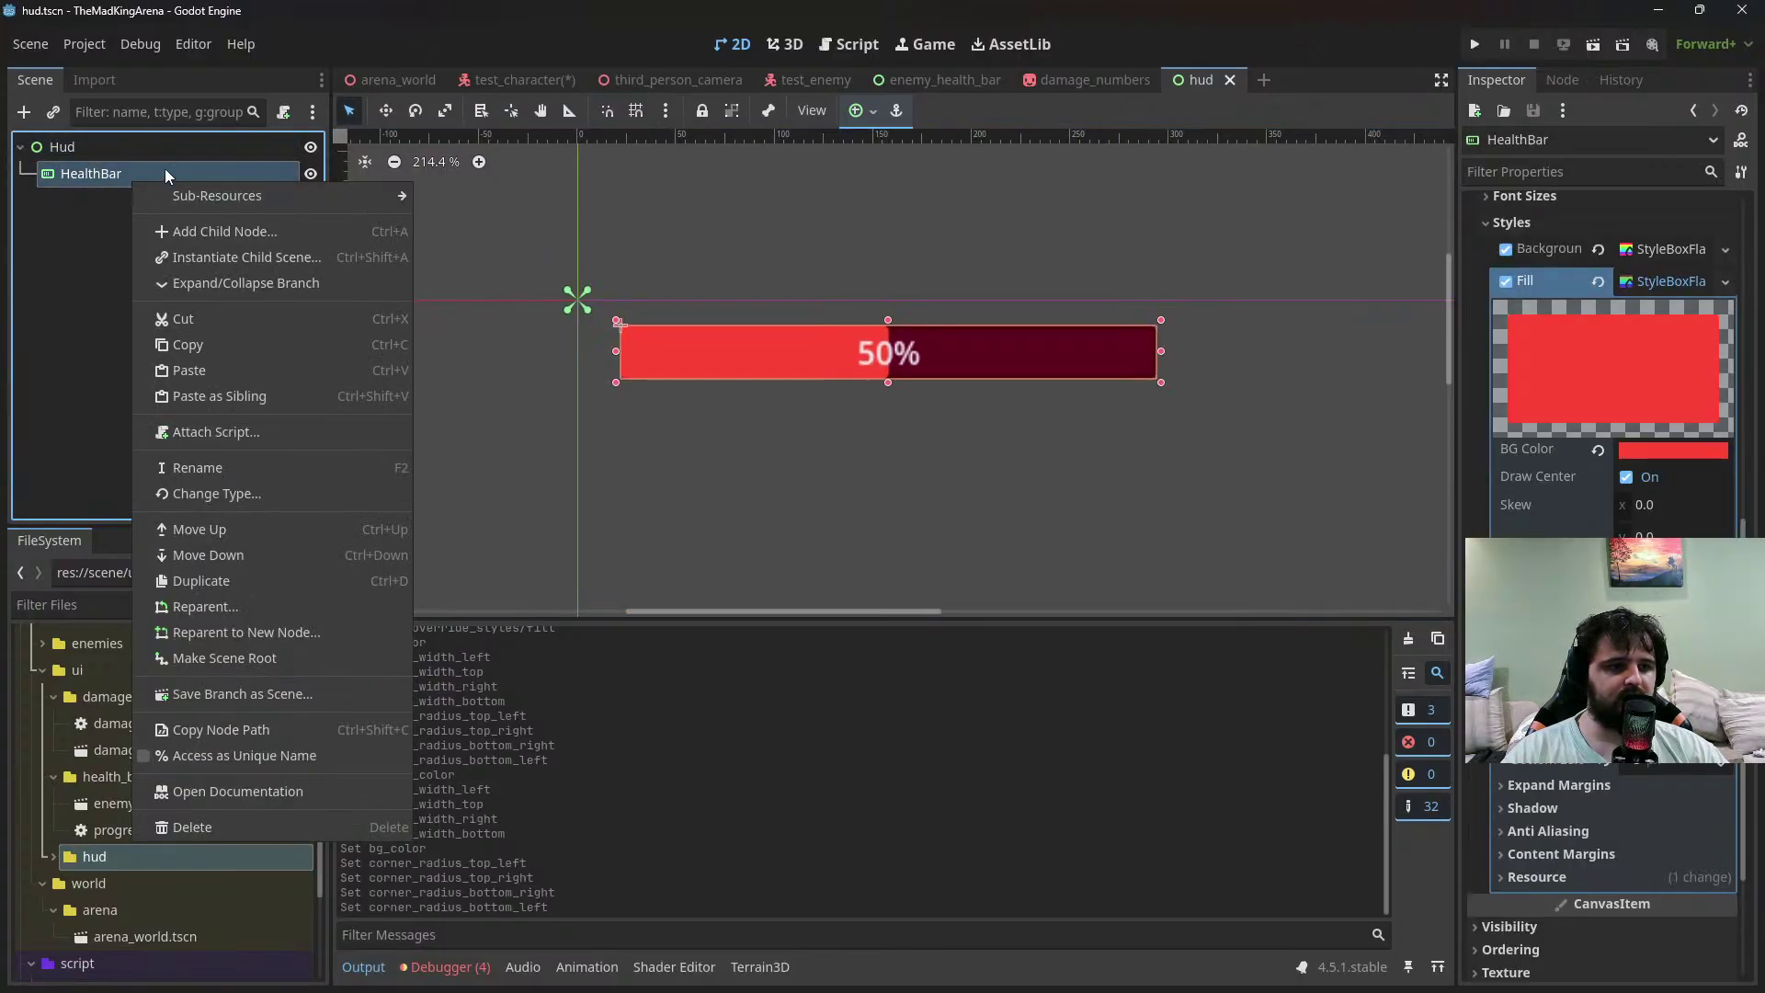
left_click(246, 580)
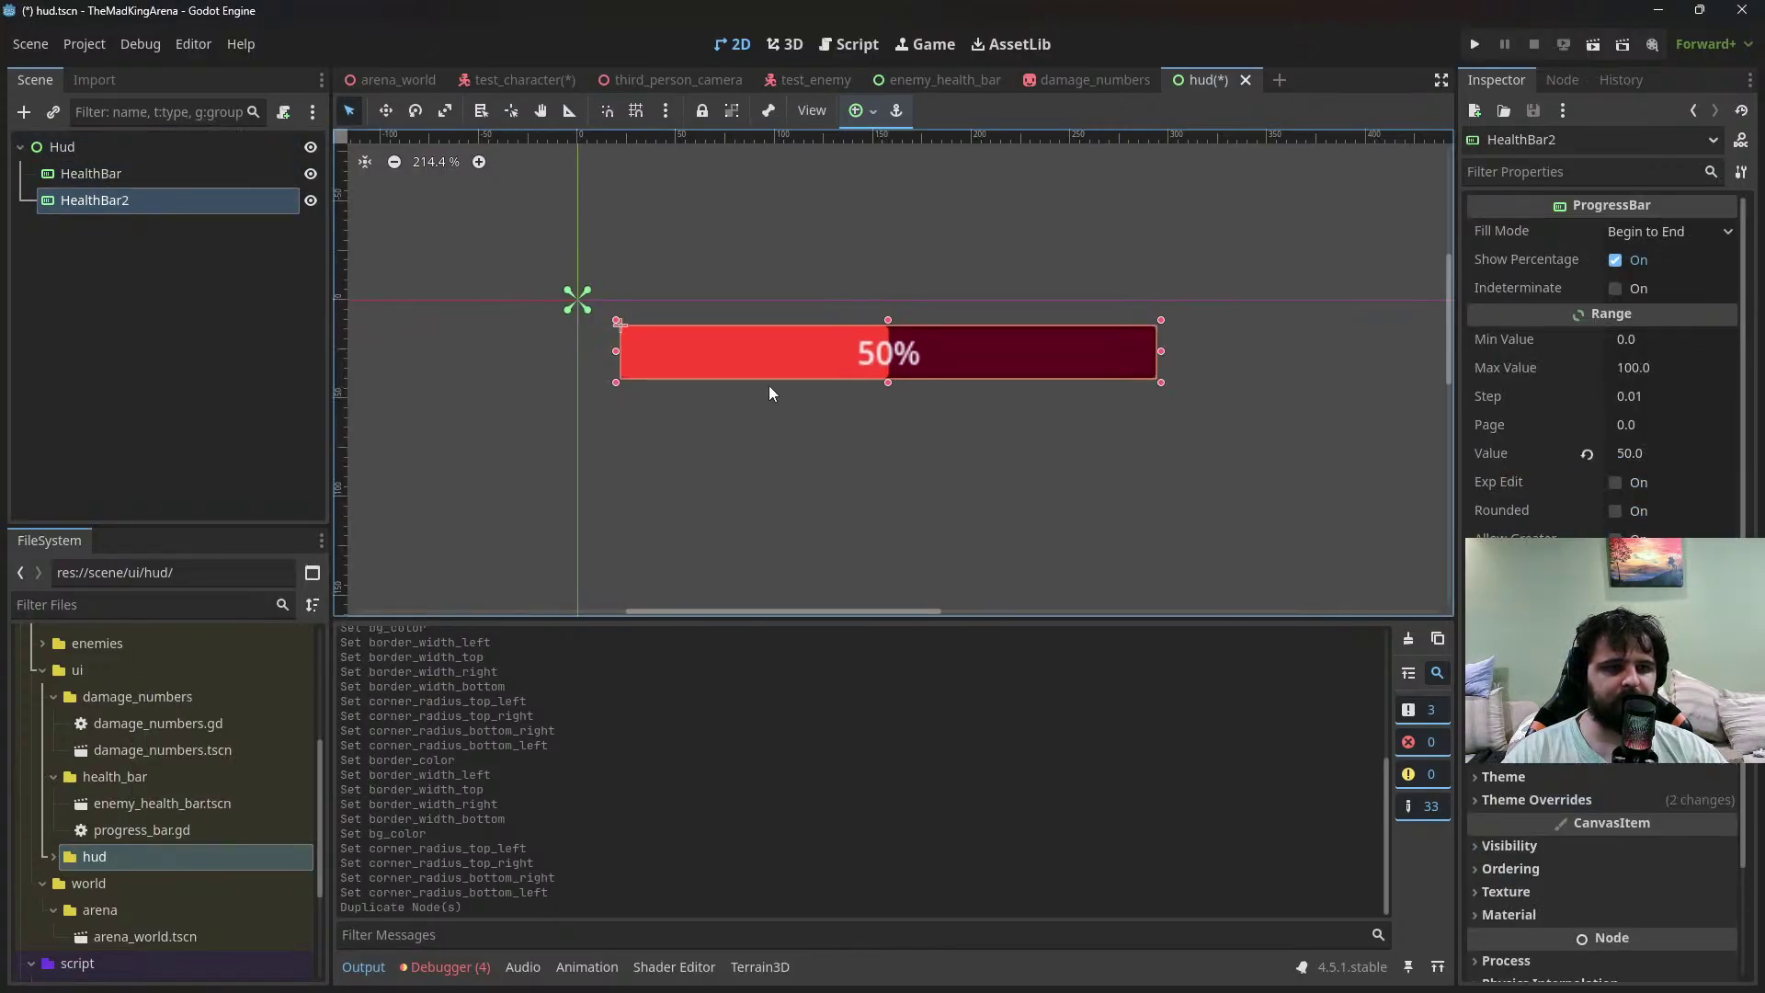
left_click(391, 110)
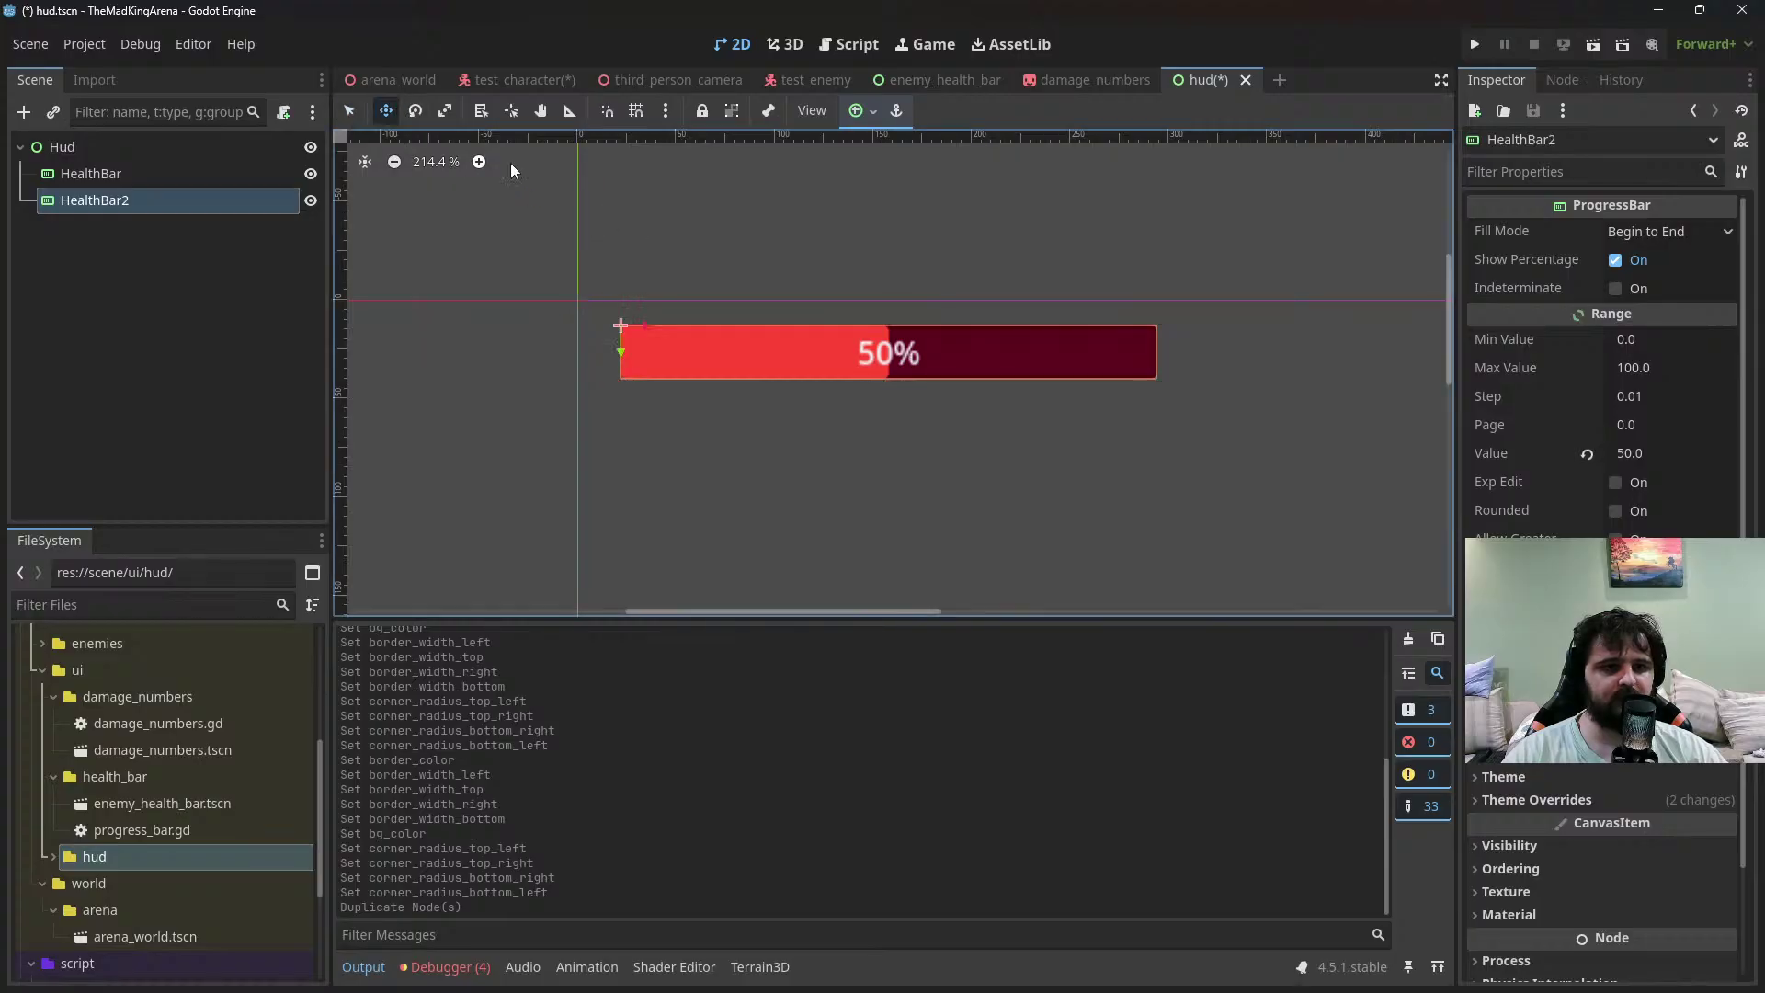
mouse_move(620, 348)
left_mouse_down()
mouse_move(622, 433)
mouse_move(631, 410)
left_mouse_up()
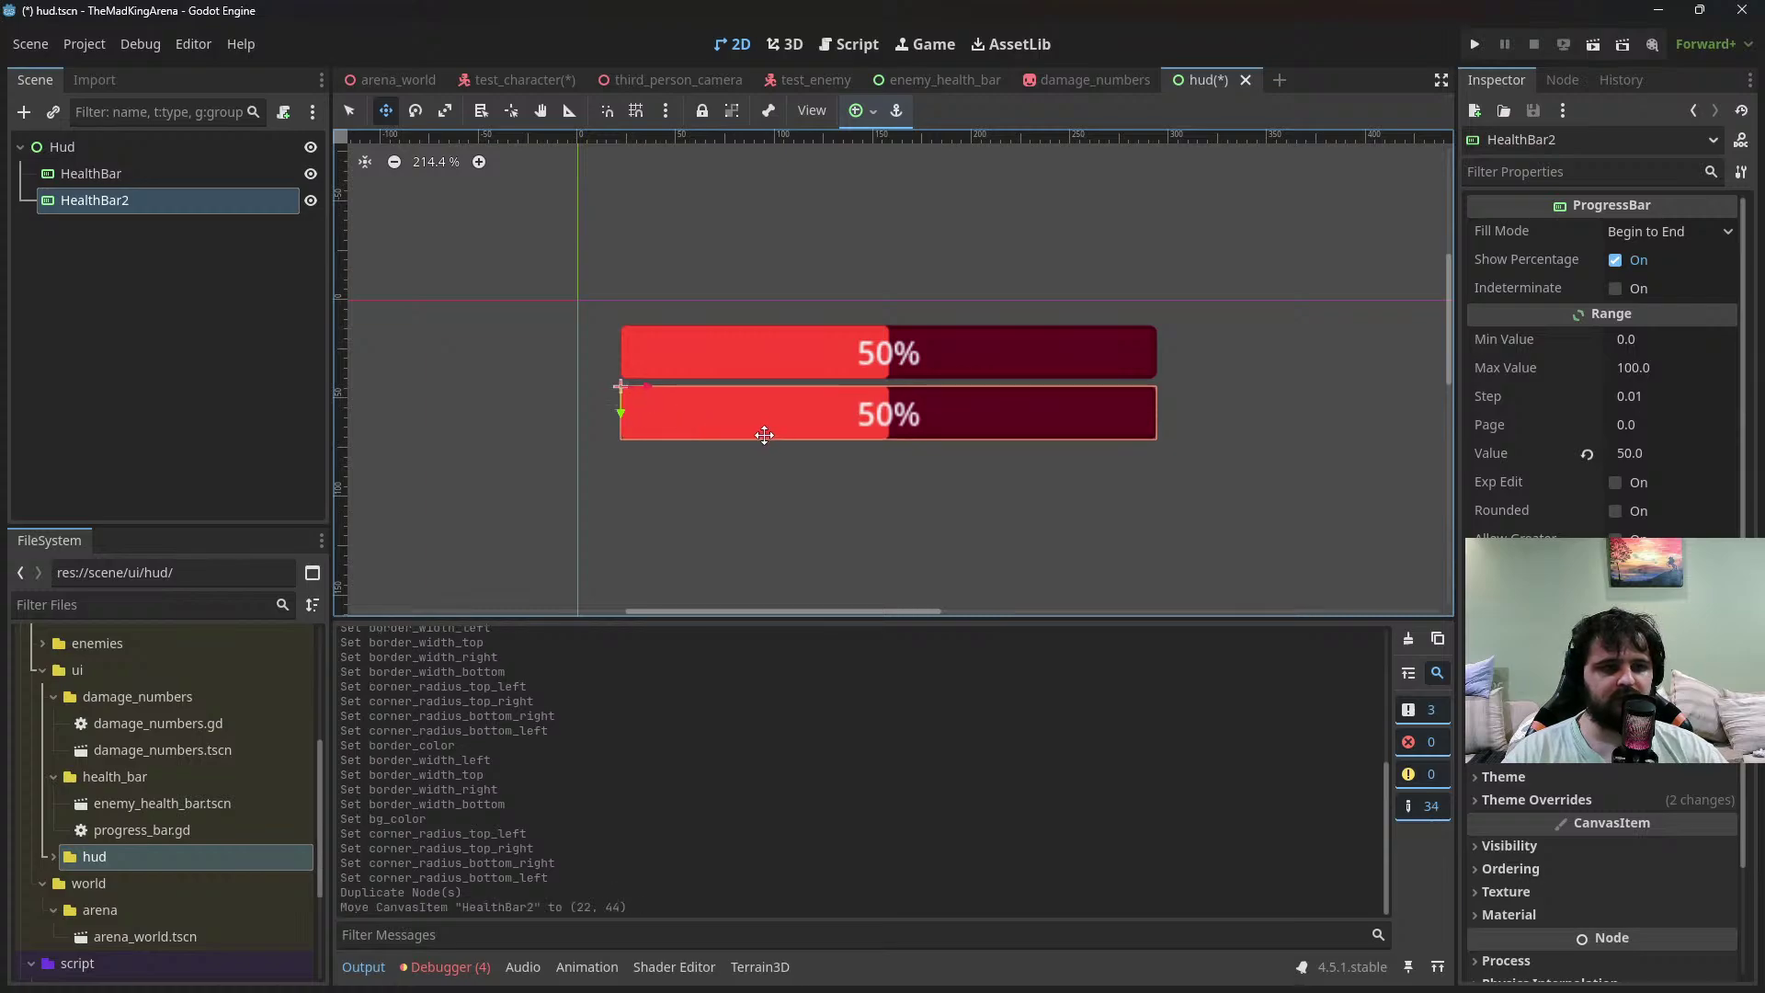
key("ctrl+s")
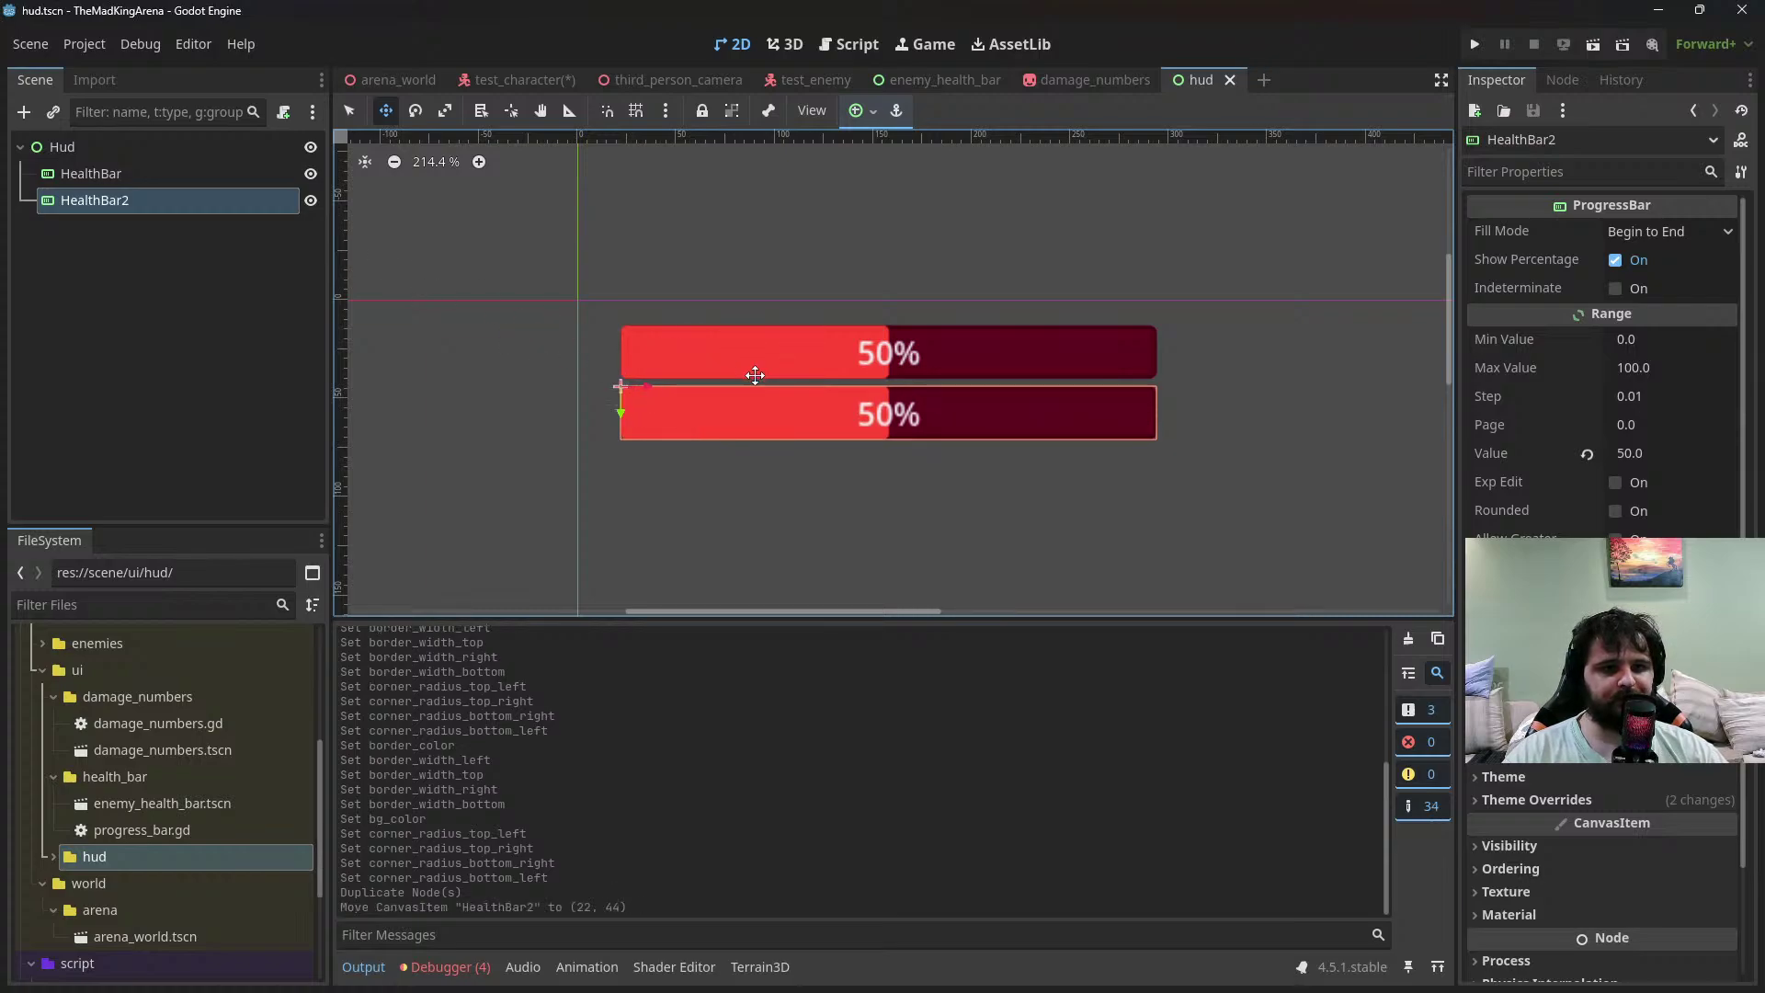
Examine the original HealthBar's Control properties and theme override categories, including tooltip, localization, layout, colors, constants and fonts
left_click(224, 172)
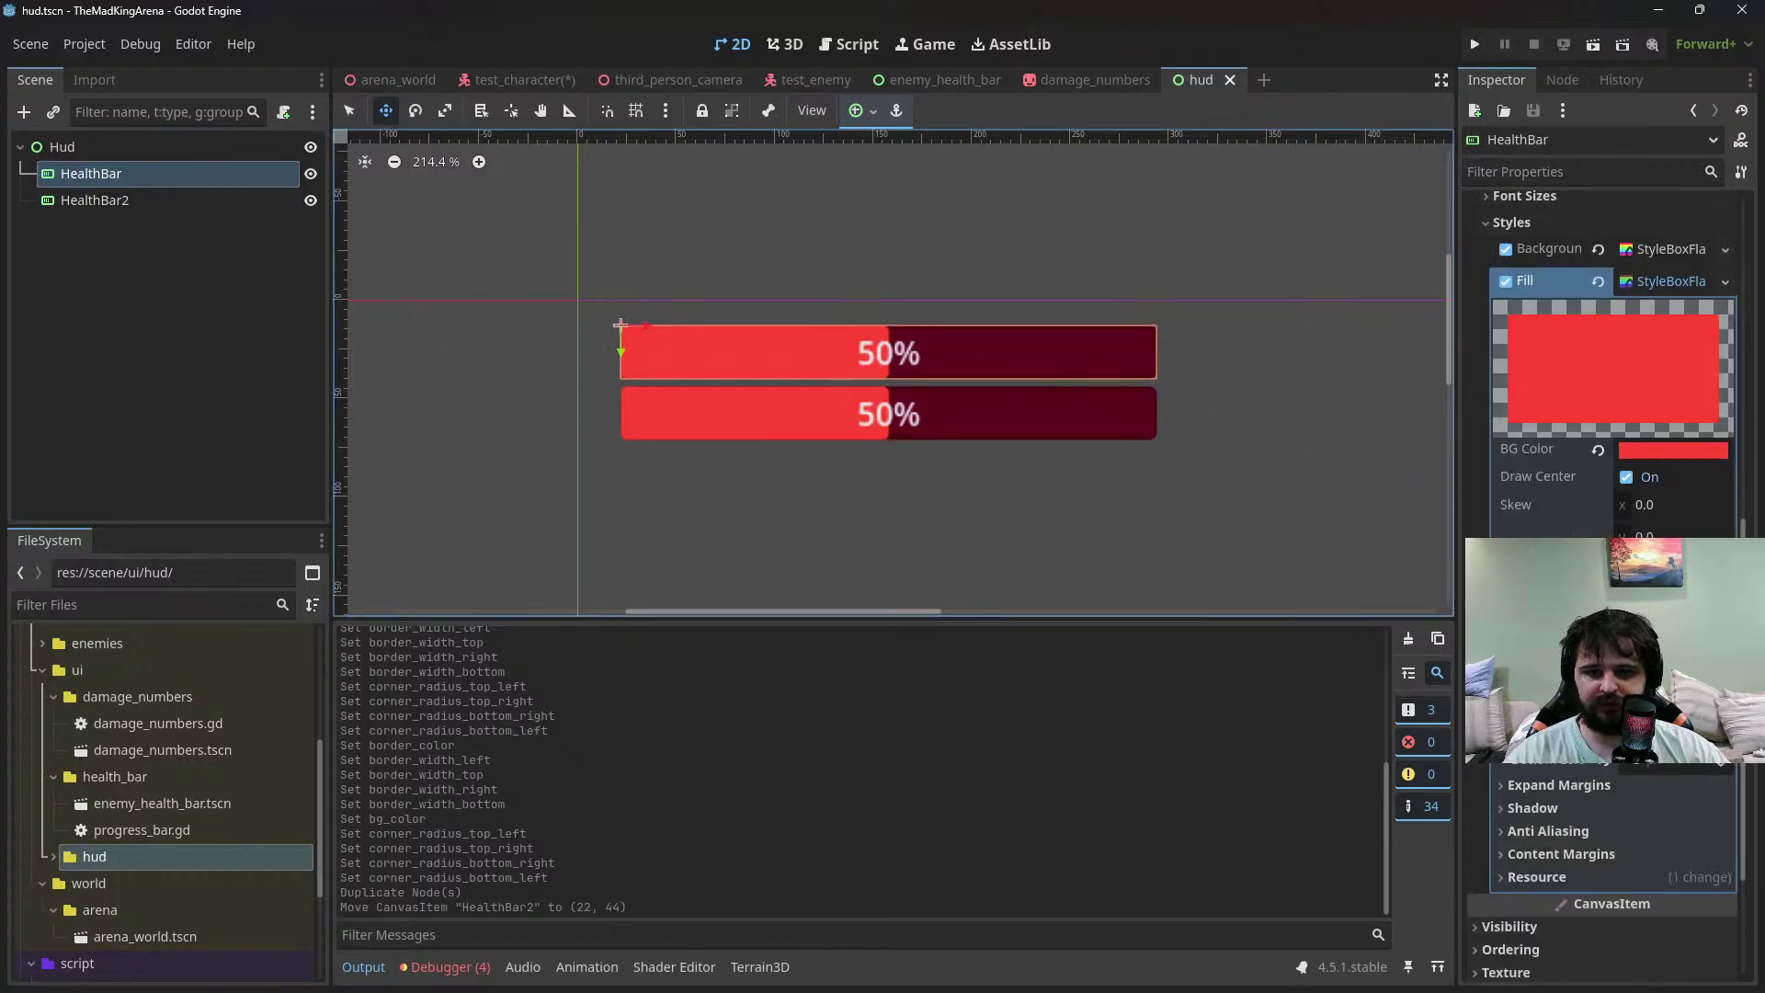
left_click(1674, 281)
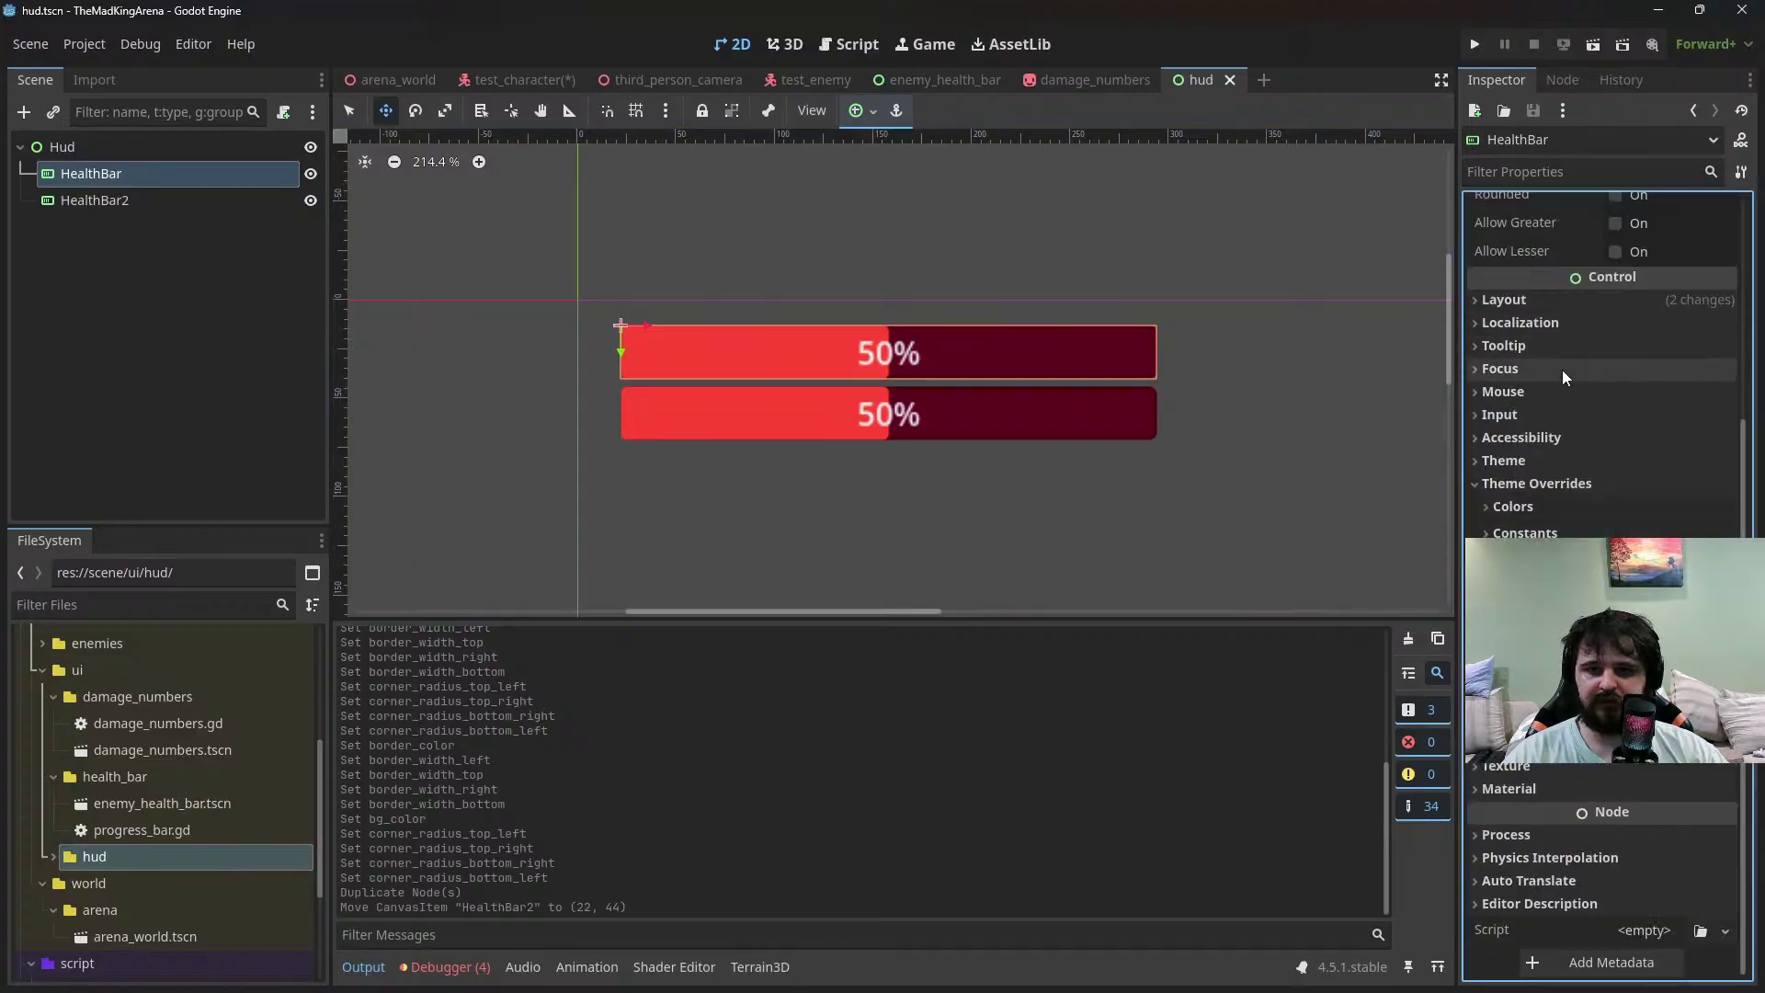
scroll(1564, 370, "up", 10)
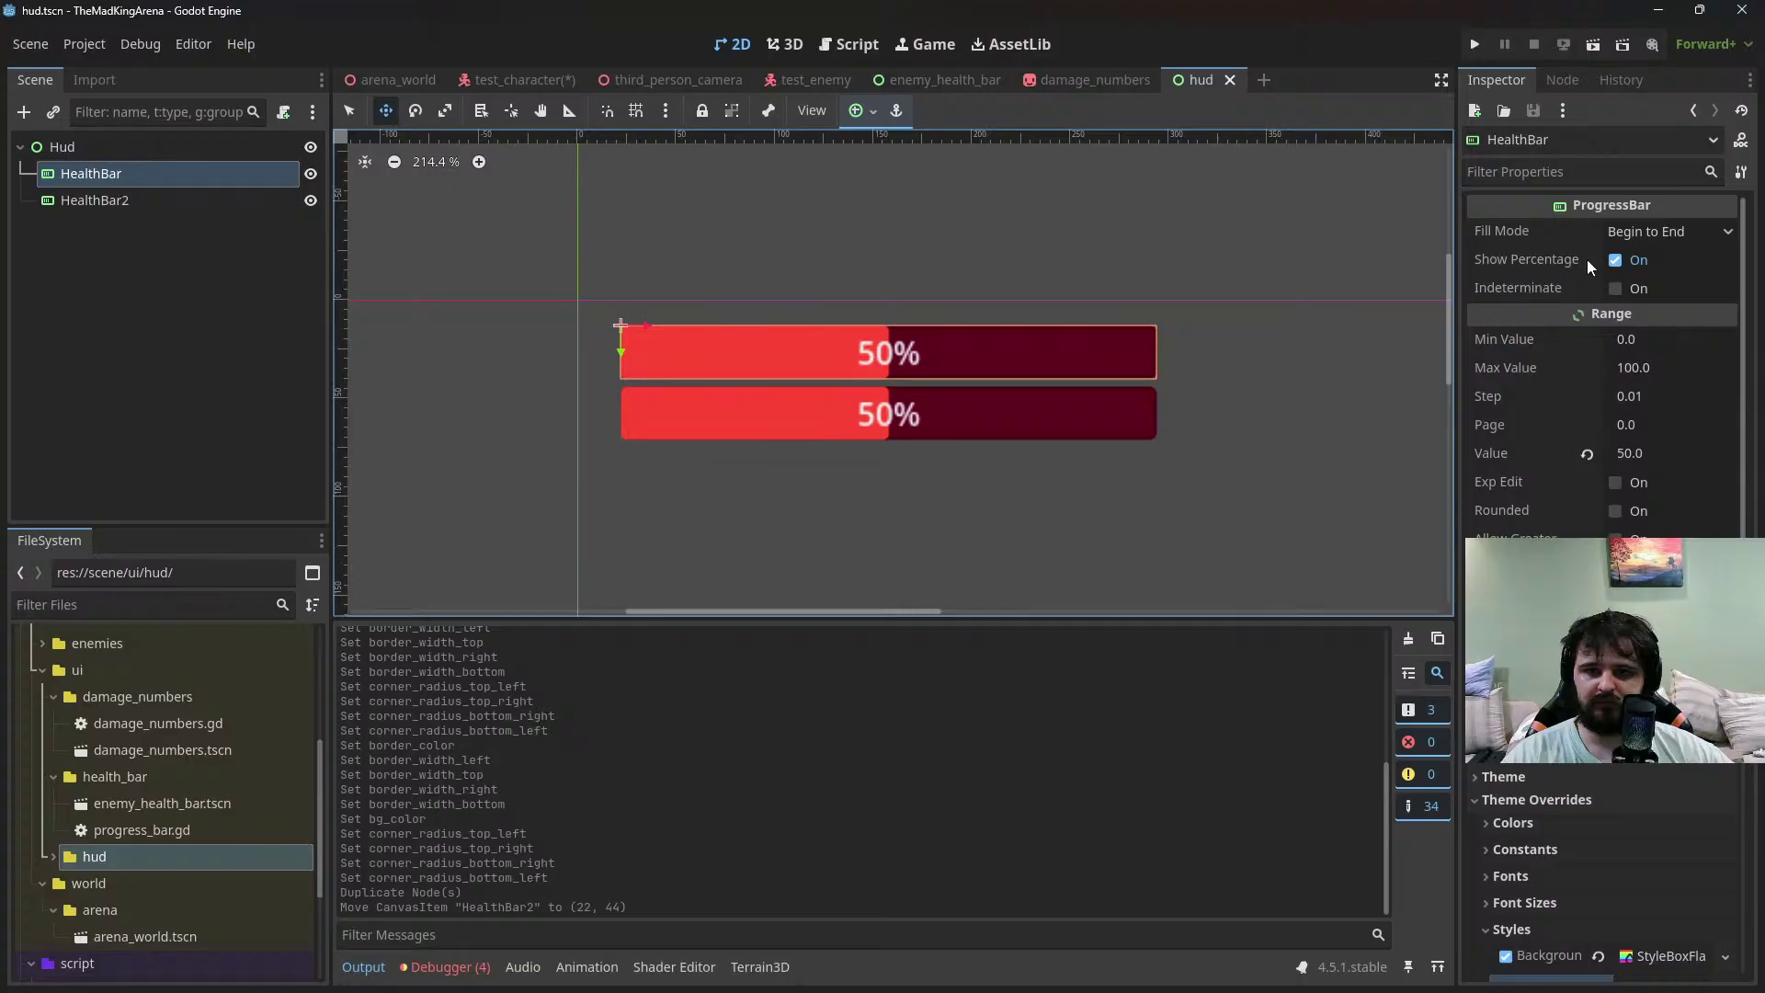
scroll(1499, 478, "down", 2)
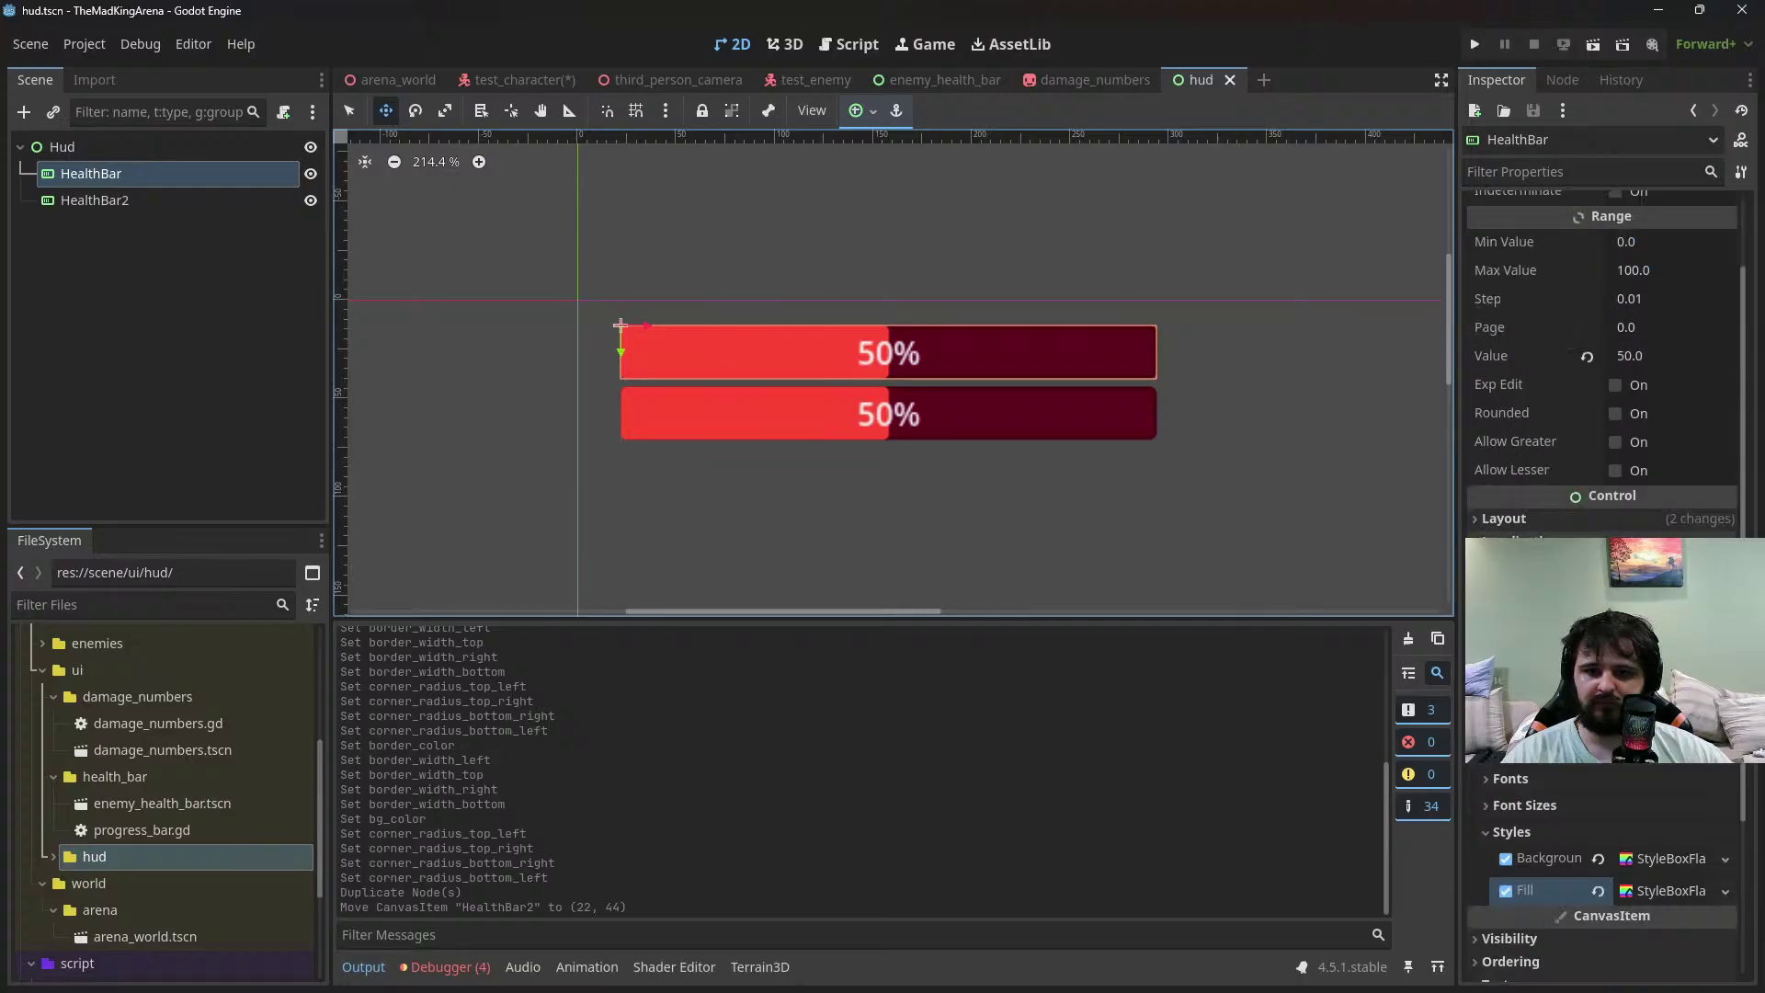
scroll(1563, 414, "down", 4)
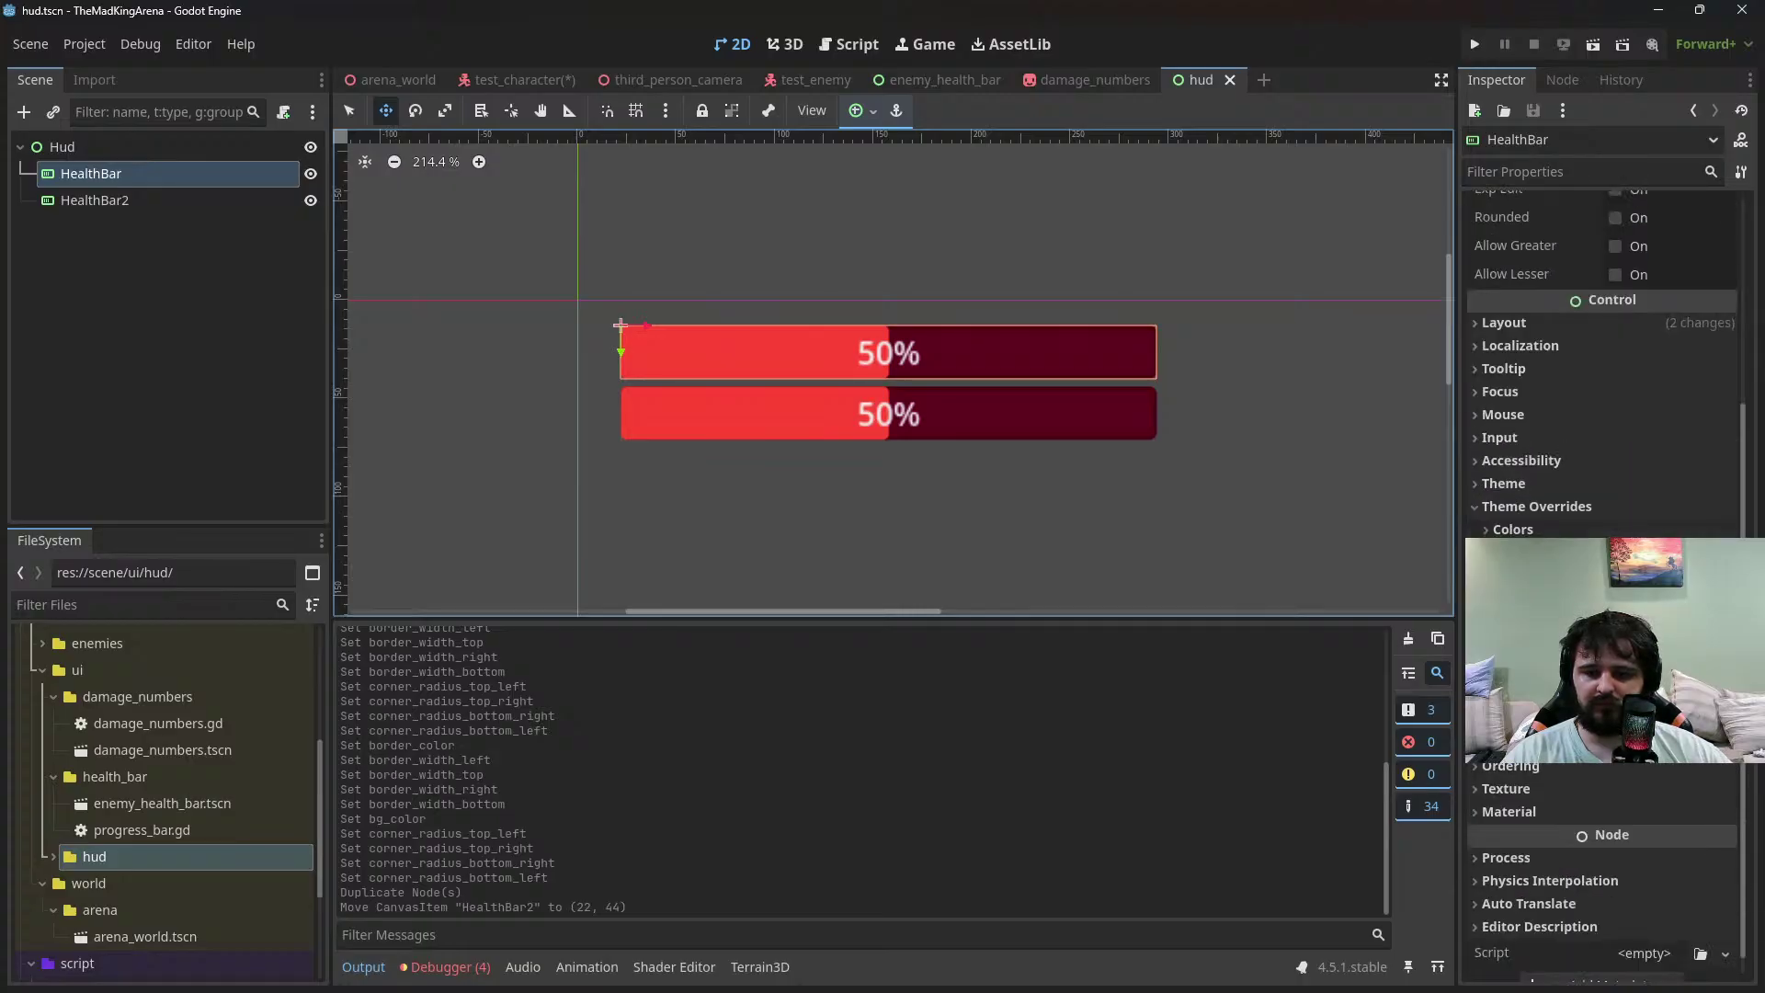
scroll(1600, 413, "down", 1)
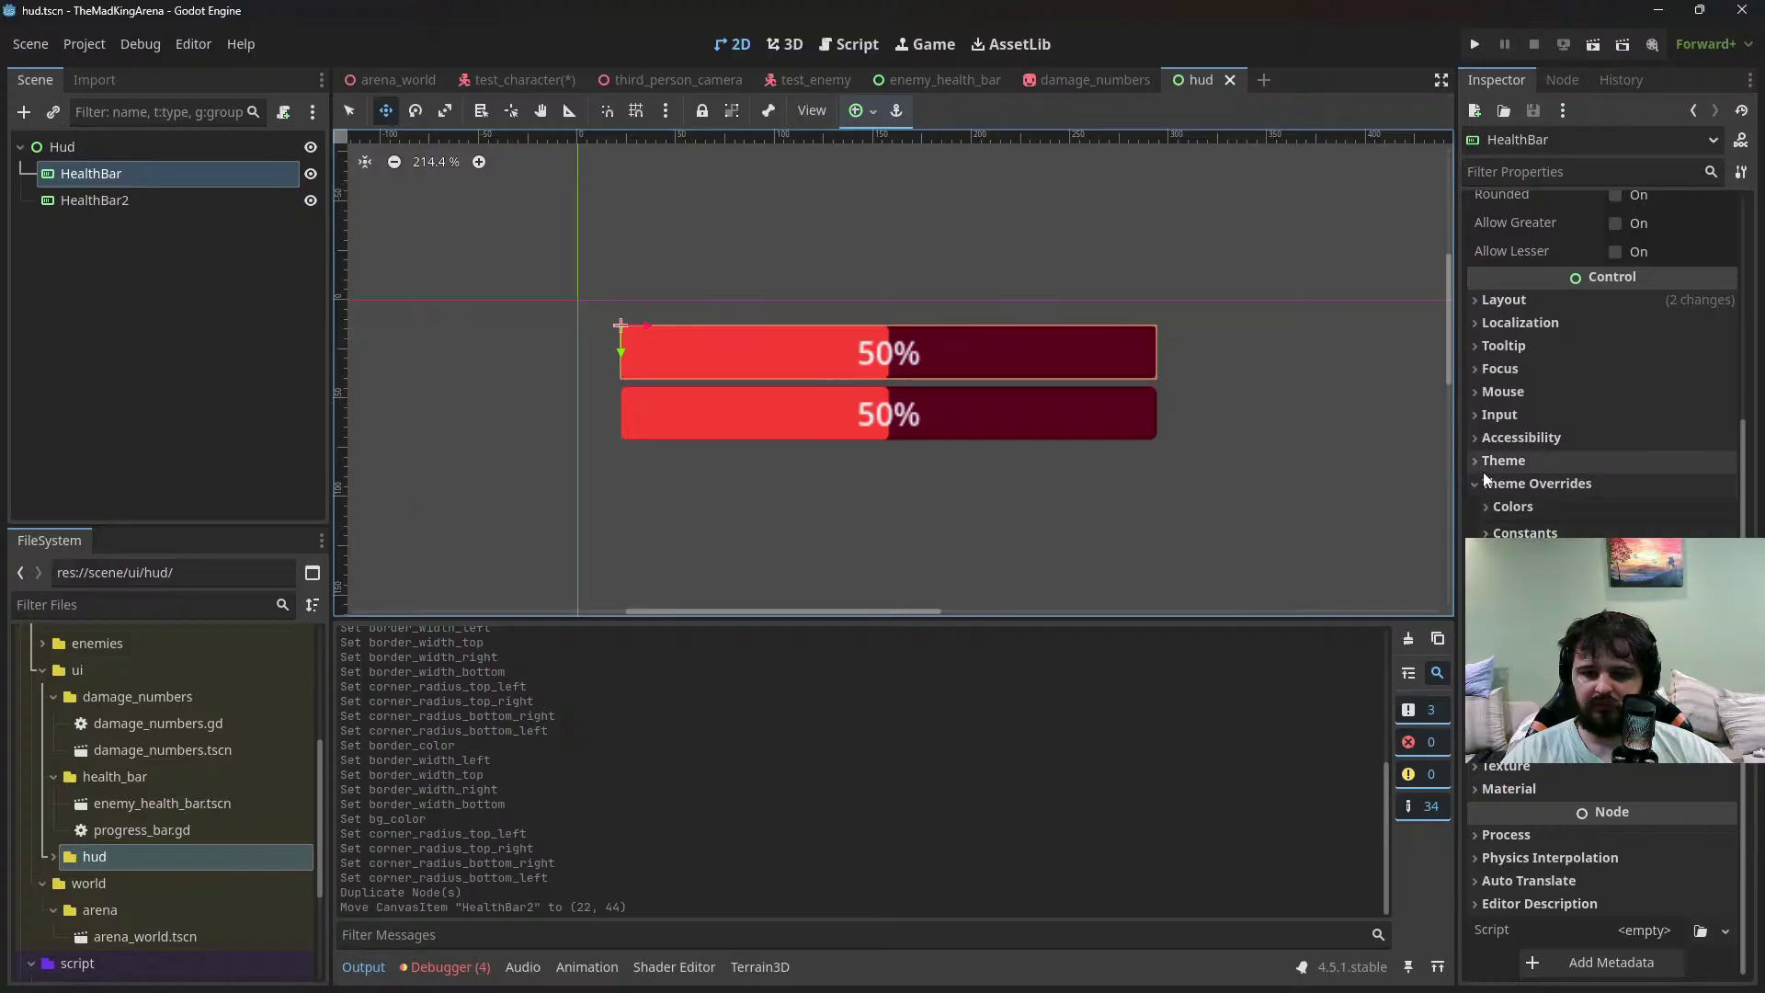
left_click(1482, 347)
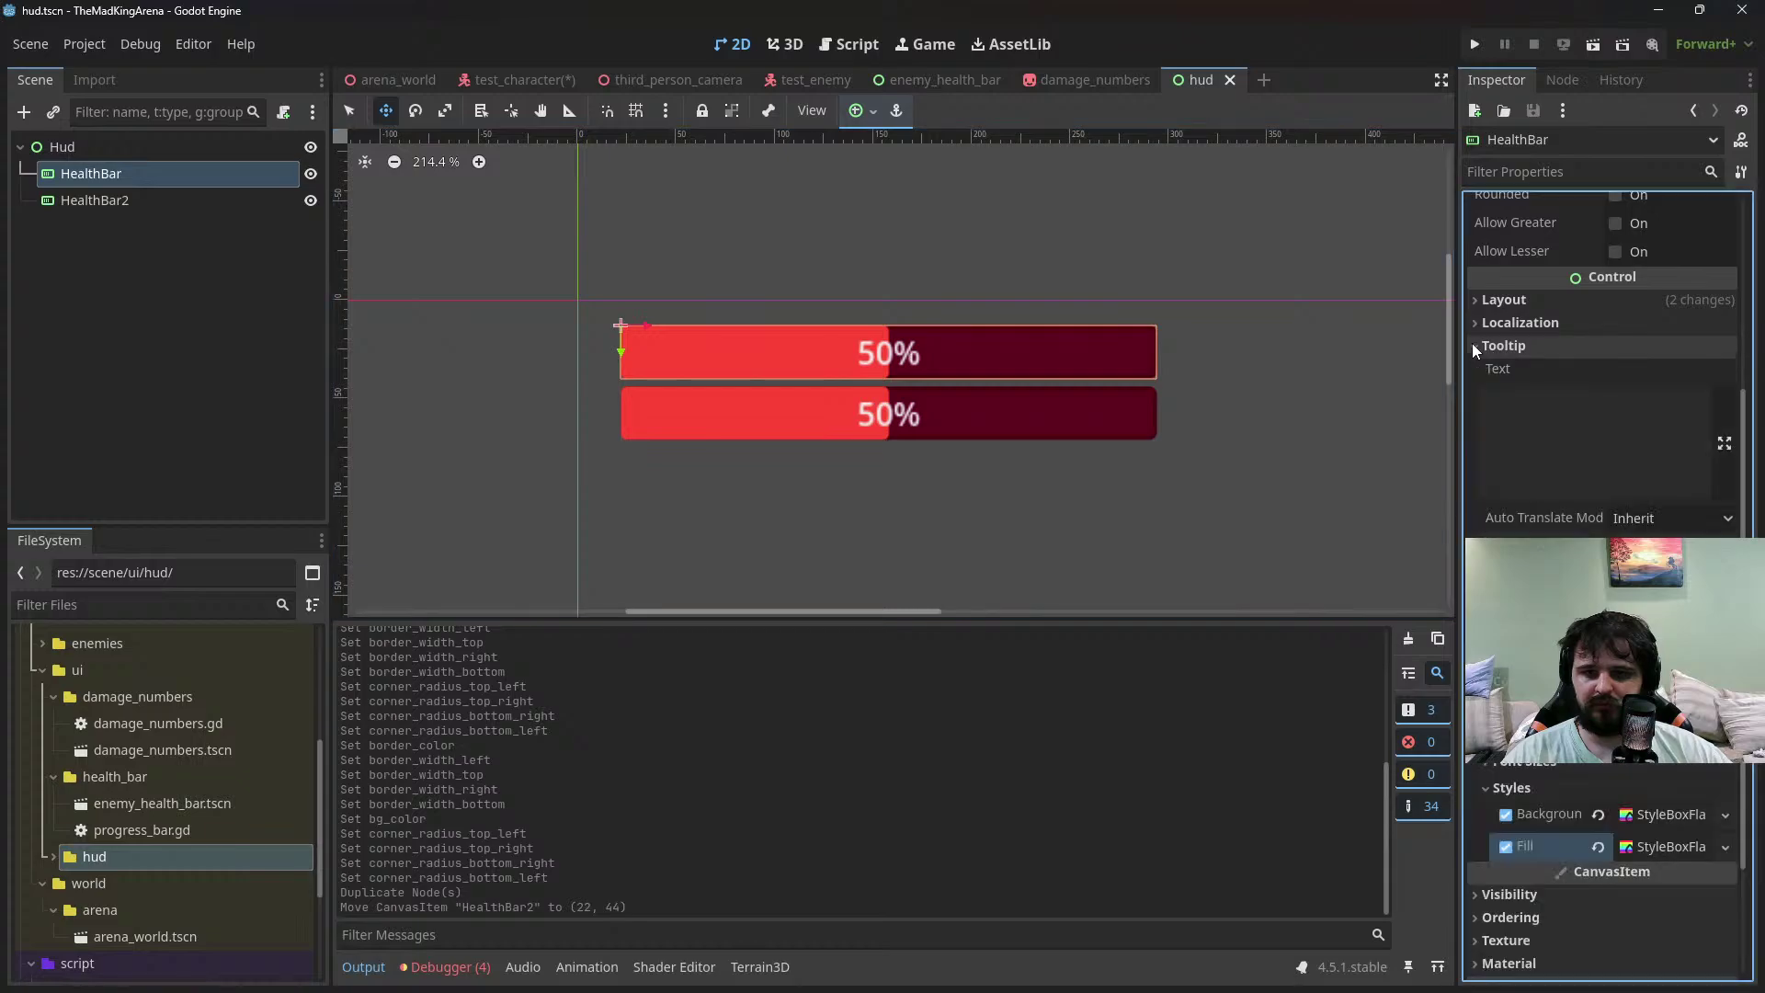
left_click(1480, 344)
left_click(1487, 322)
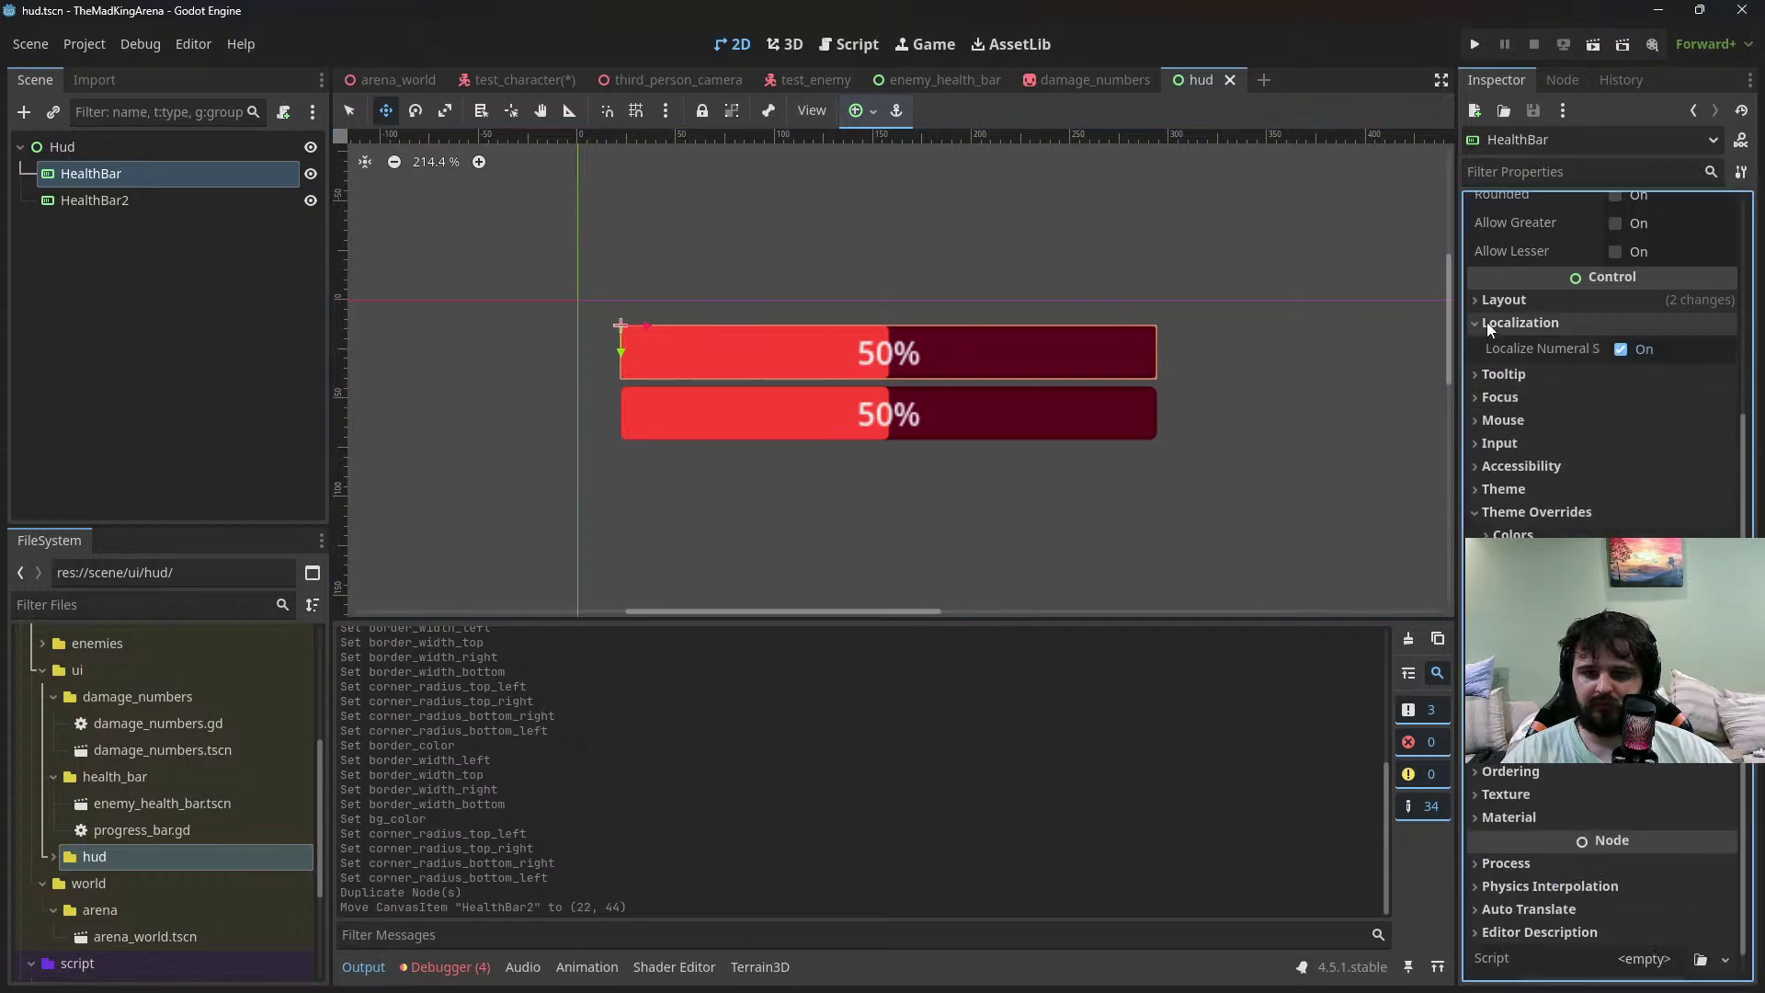
left_click(1486, 303)
left_click(1487, 307)
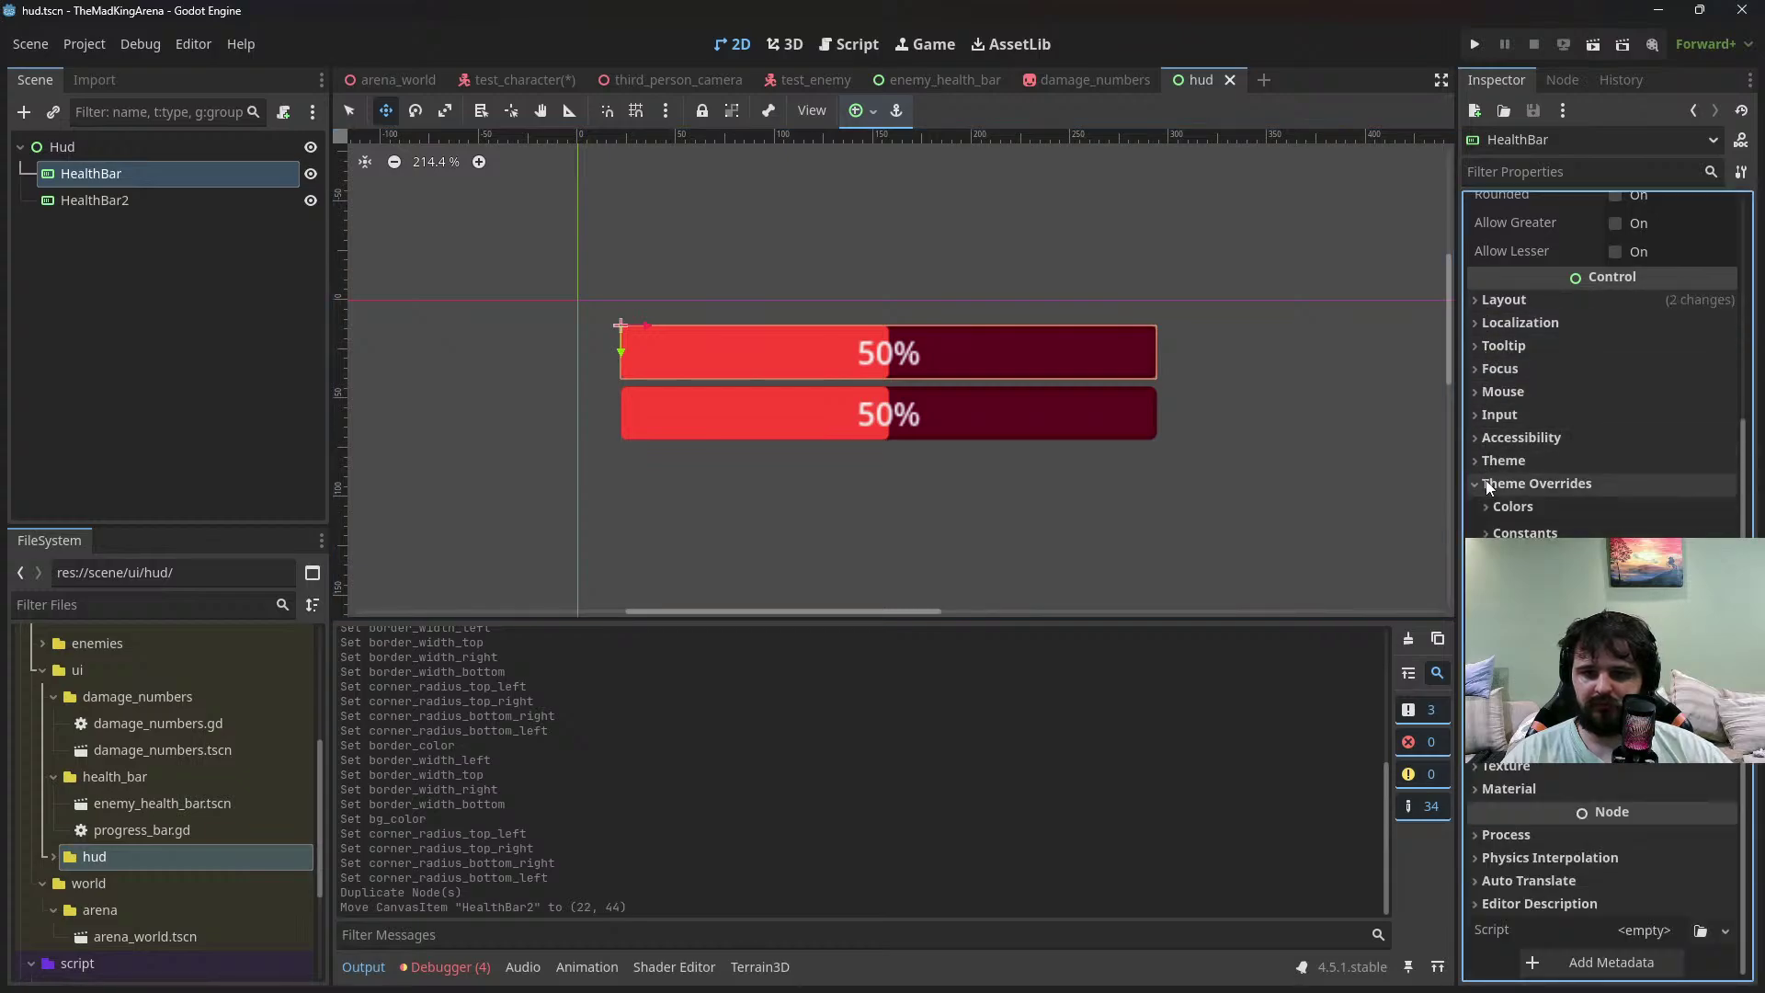
left_click(1488, 560)
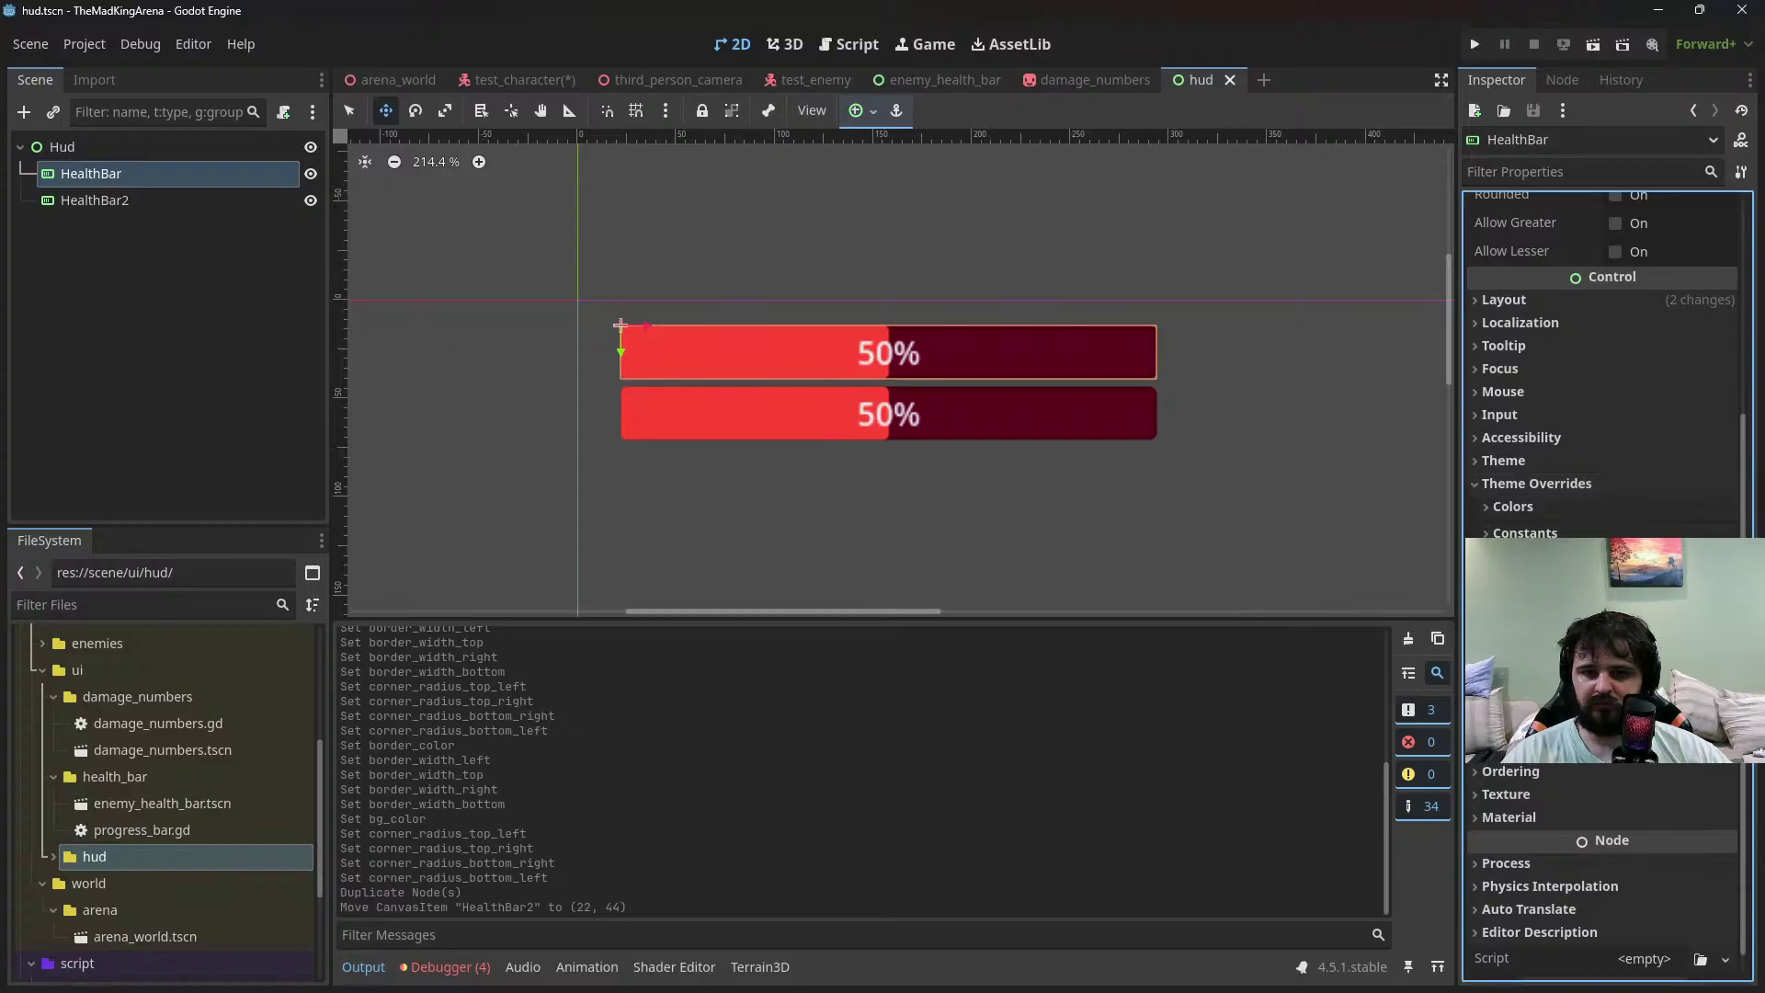
left_click(1487, 560)
left_click(1488, 585)
left_click(1488, 585)
left_click(1486, 542)
left_click(1487, 541)
left_click(1484, 506)
left_click(1483, 504)
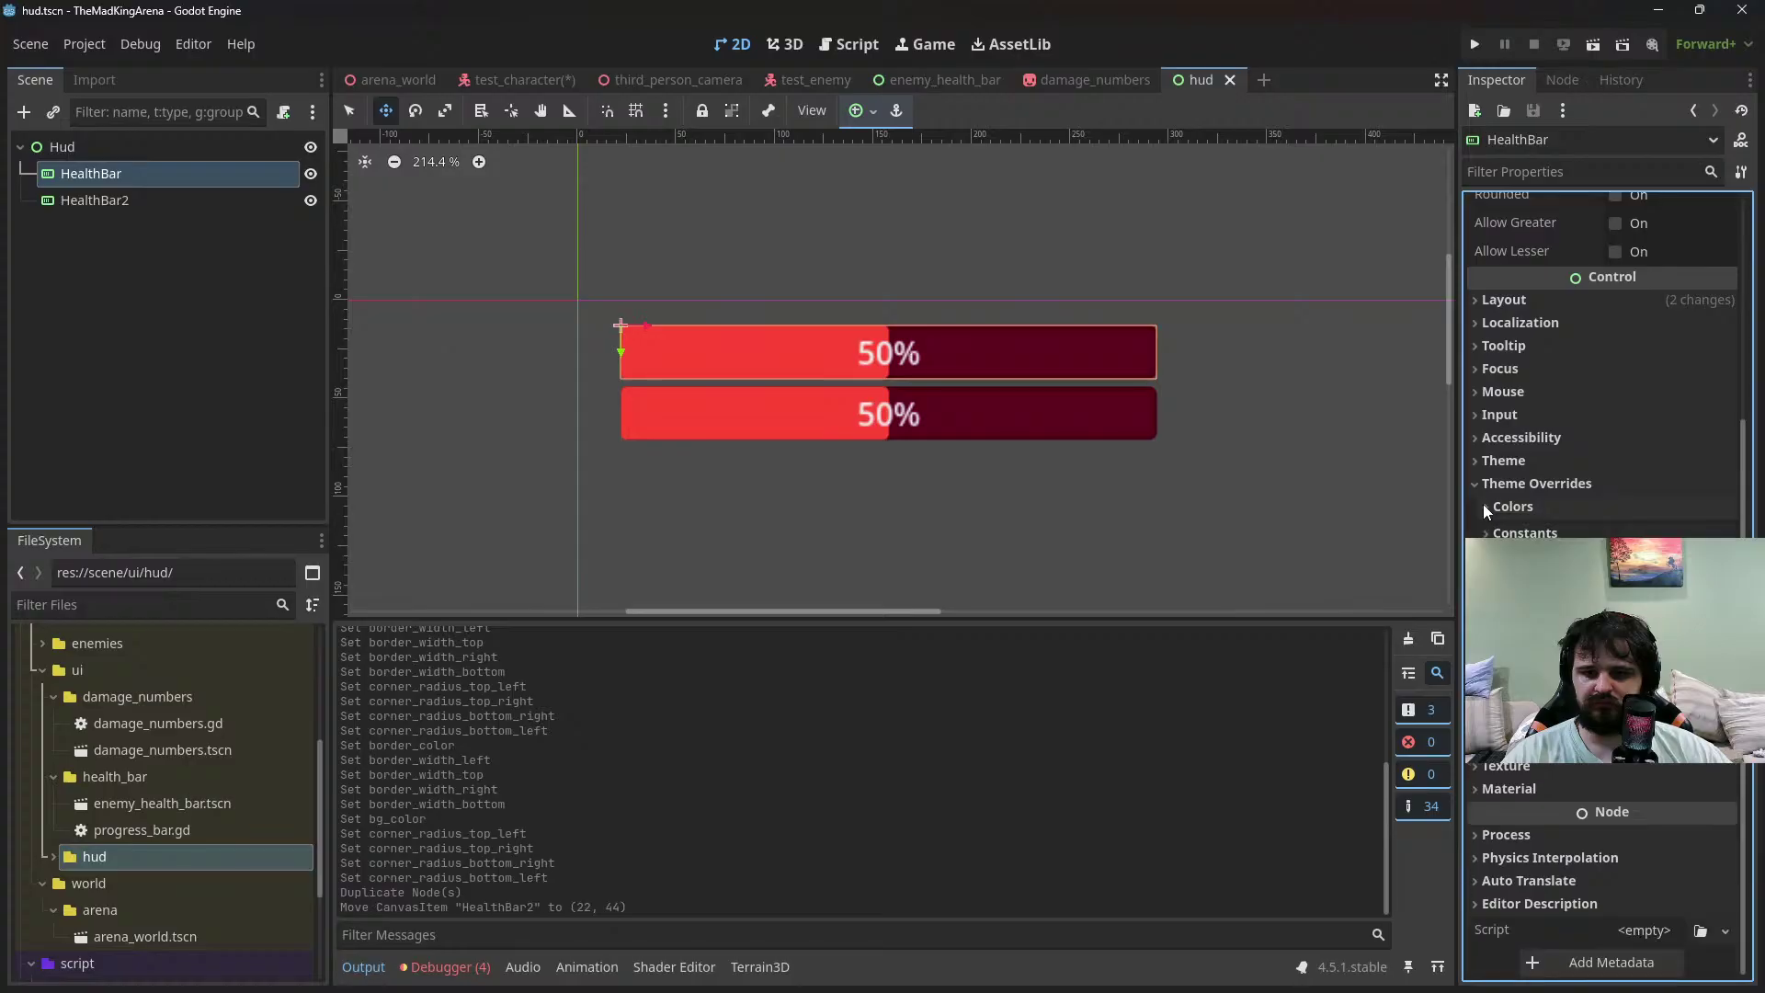
scroll(1483, 515, "up", 3)
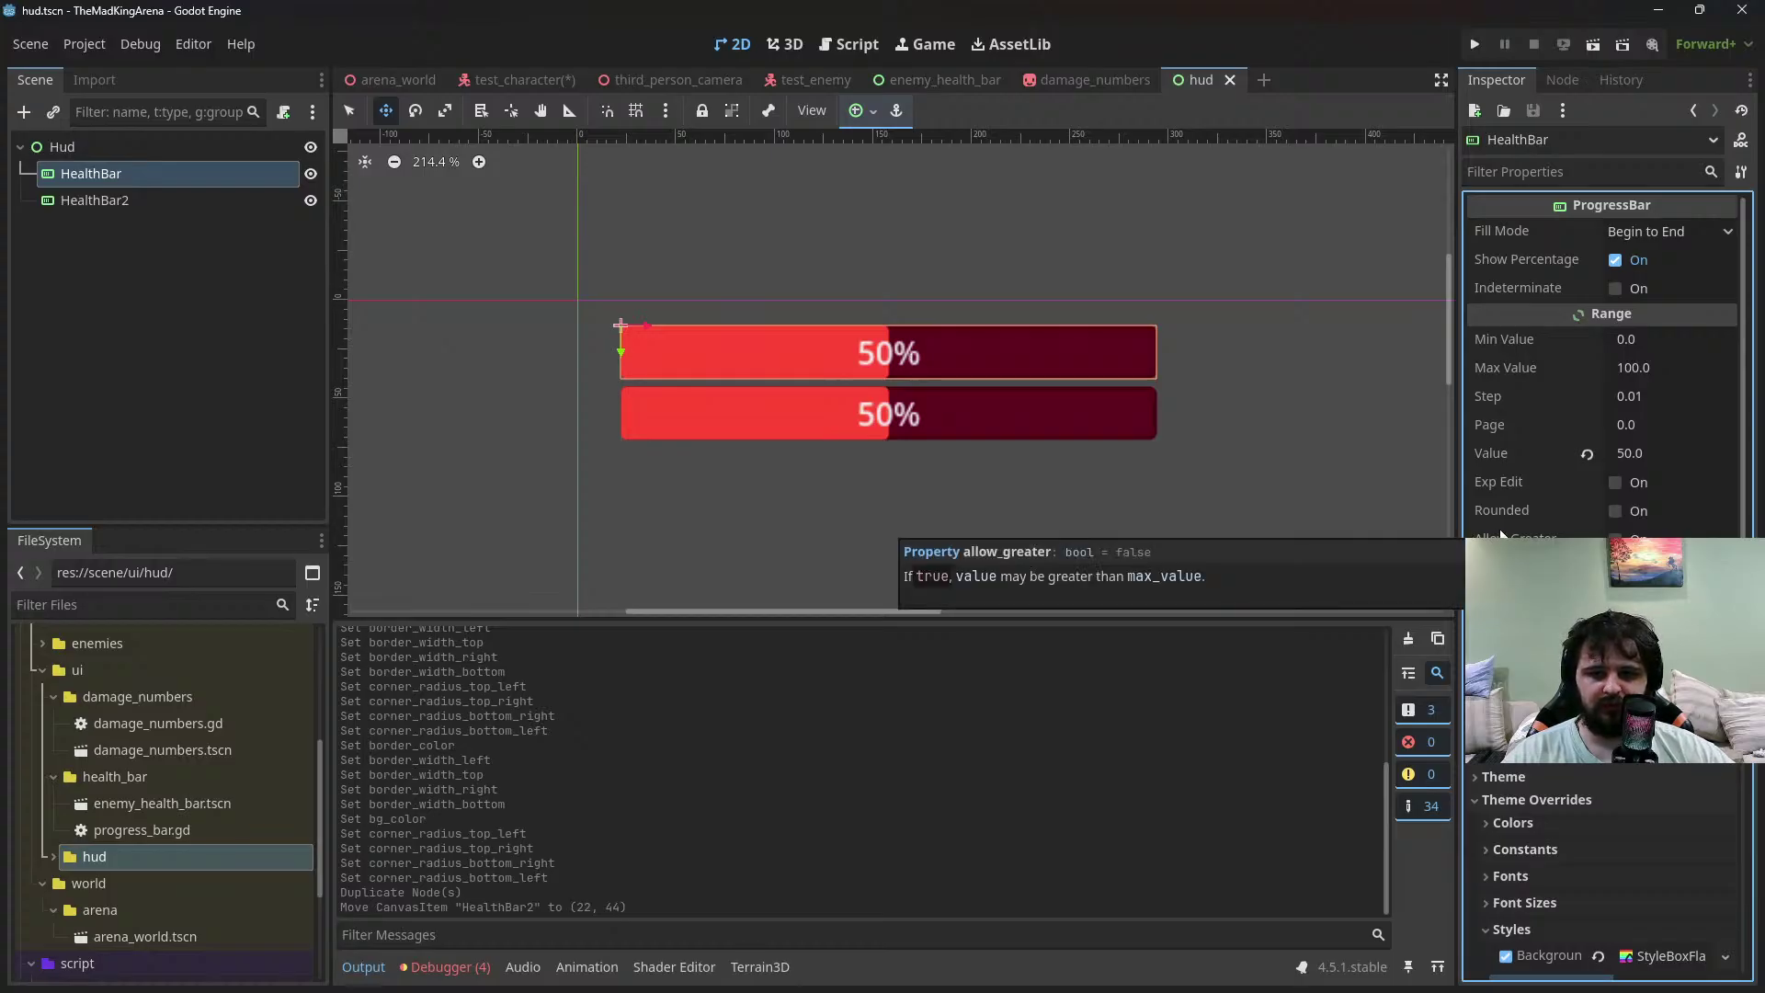
Turn off the percentage display on the HealthBar, leaving Indeterminate off and Fill Mode at Begin to End, and save the scene
scroll(1517, 538, "down", 2)
scroll(1535, 427, "up", 2)
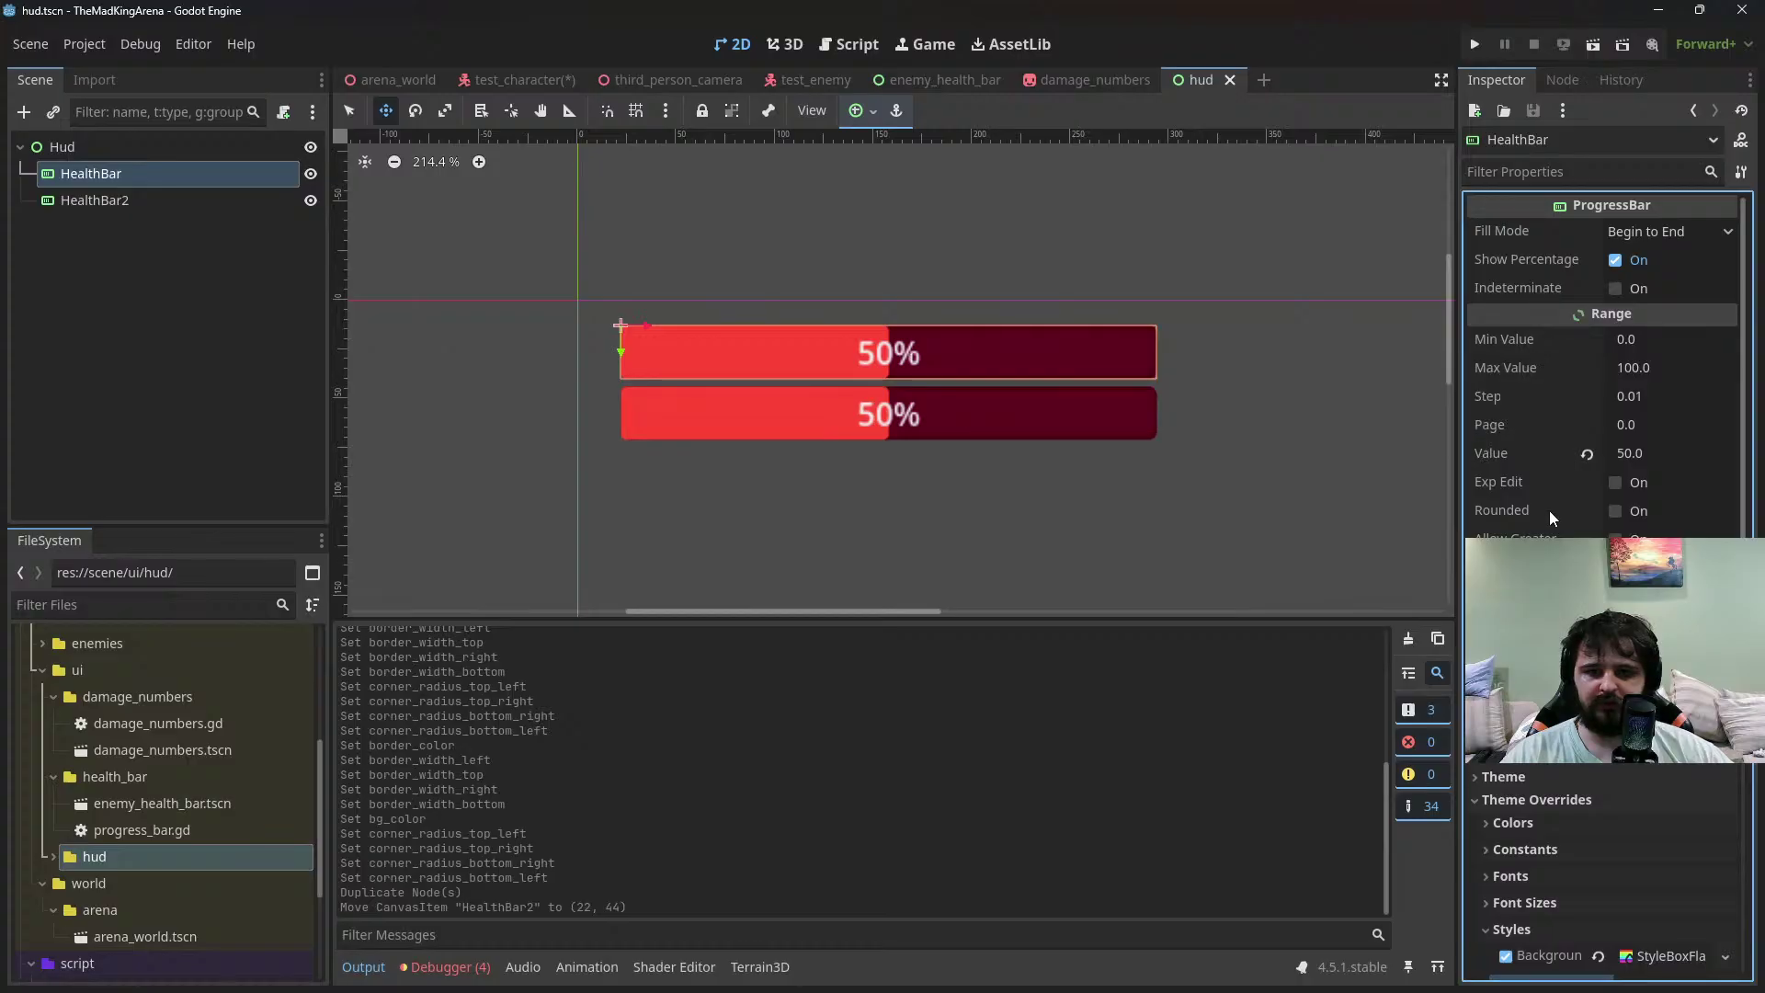
left_click(1618, 261)
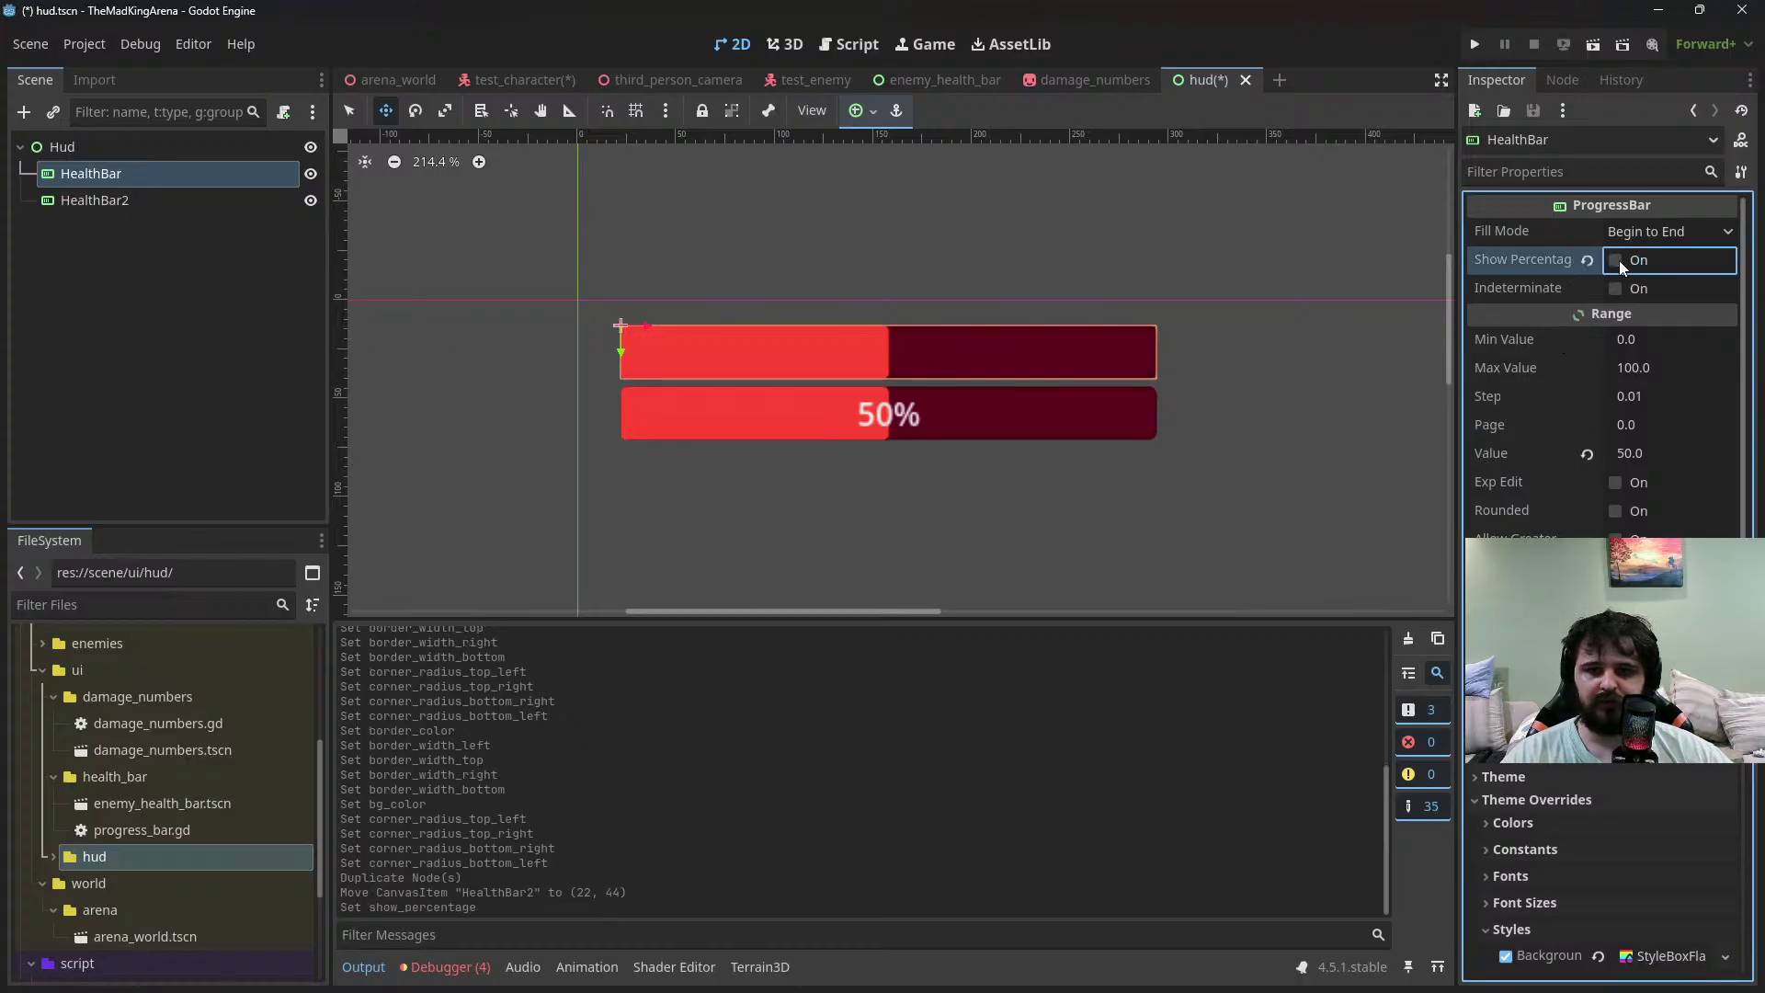
left_click(1618, 290)
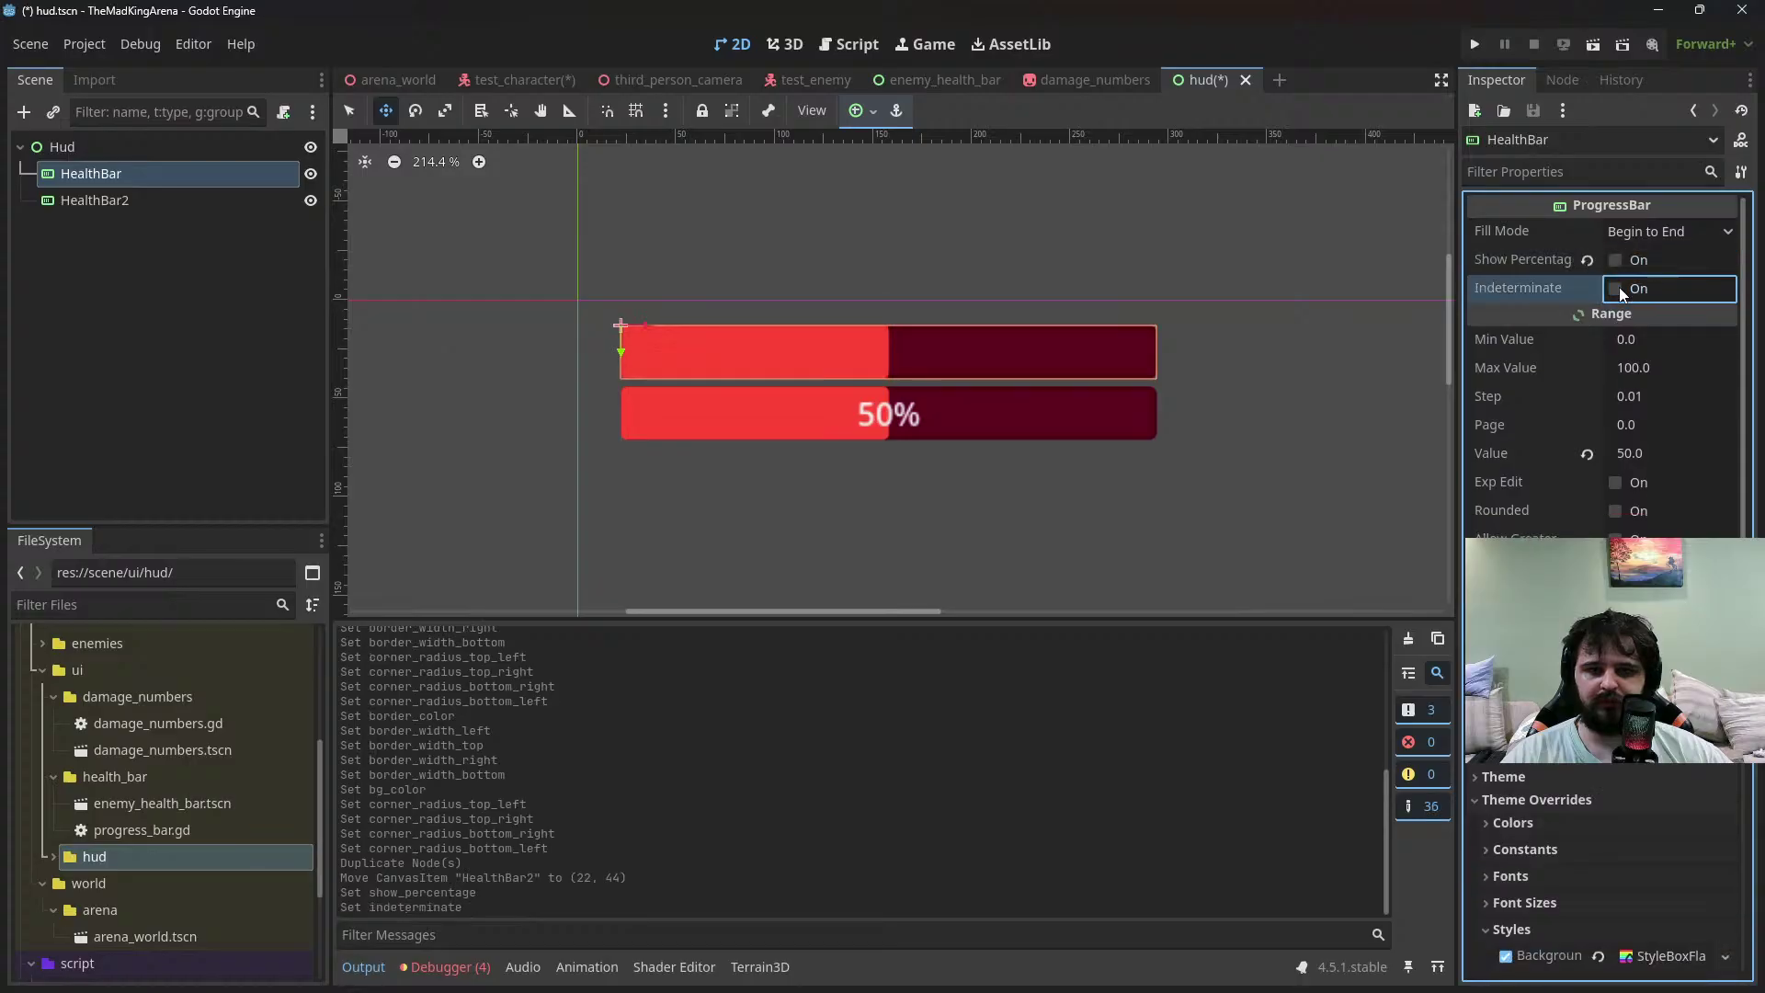
left_click(1617, 289)
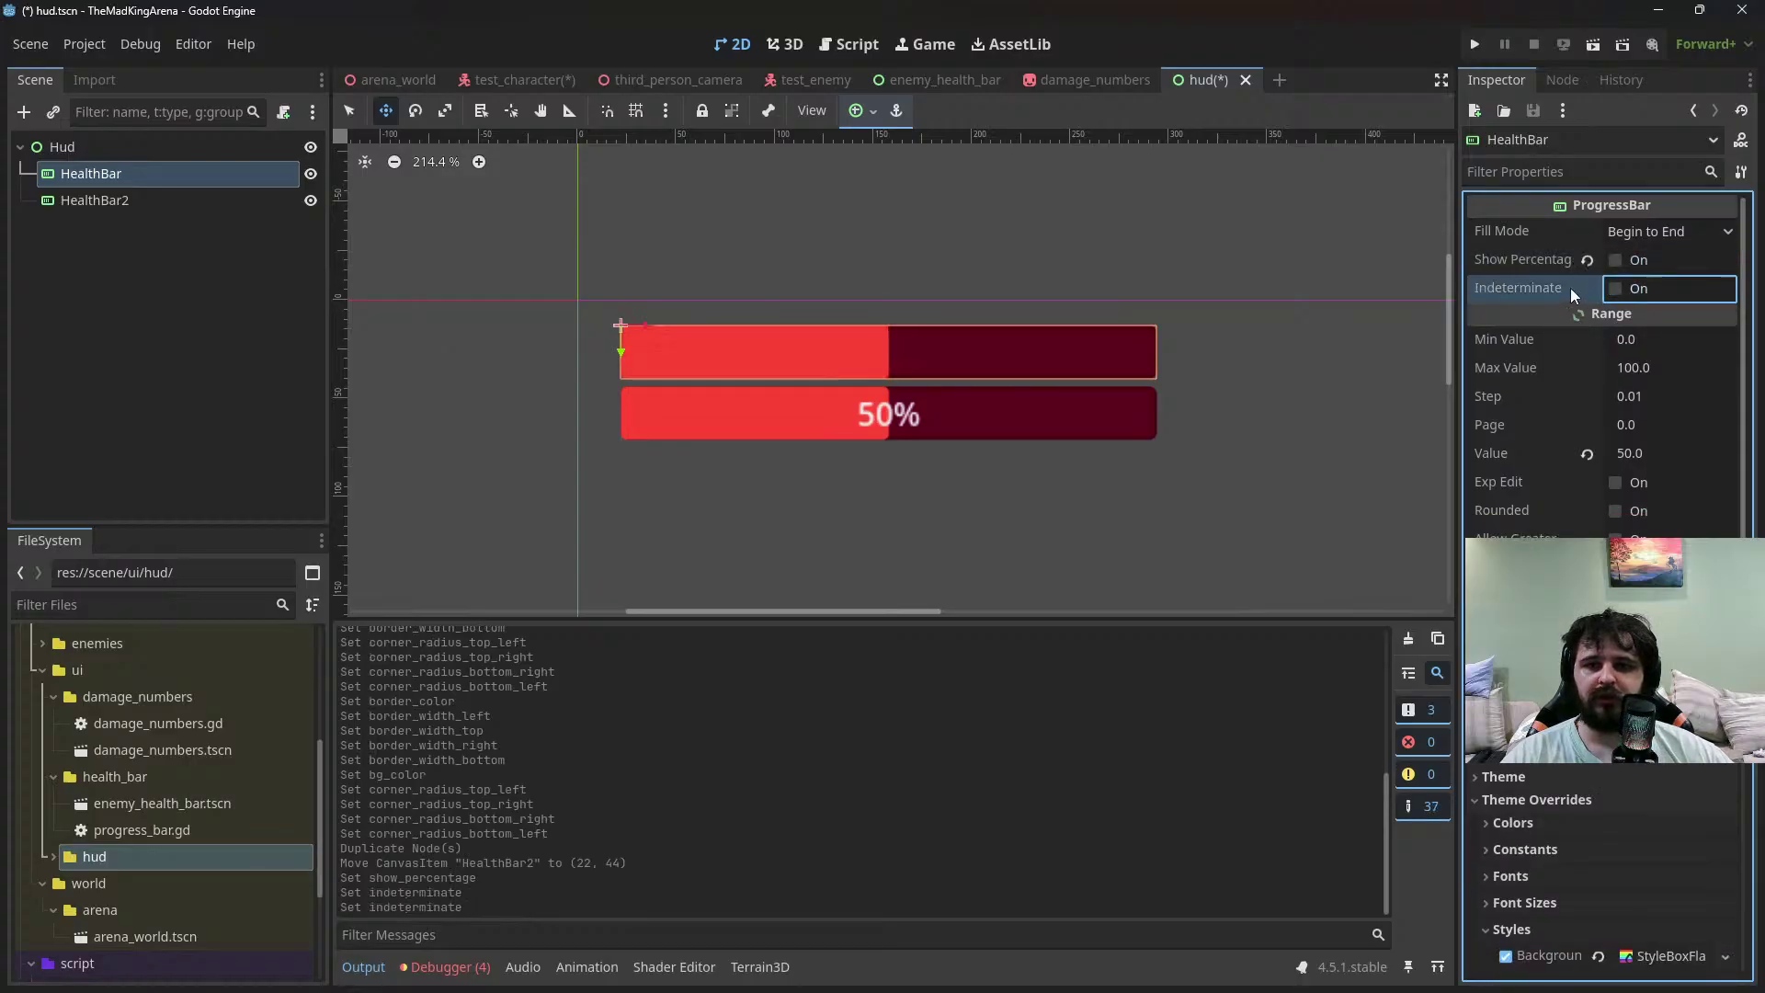
left_click(1642, 231)
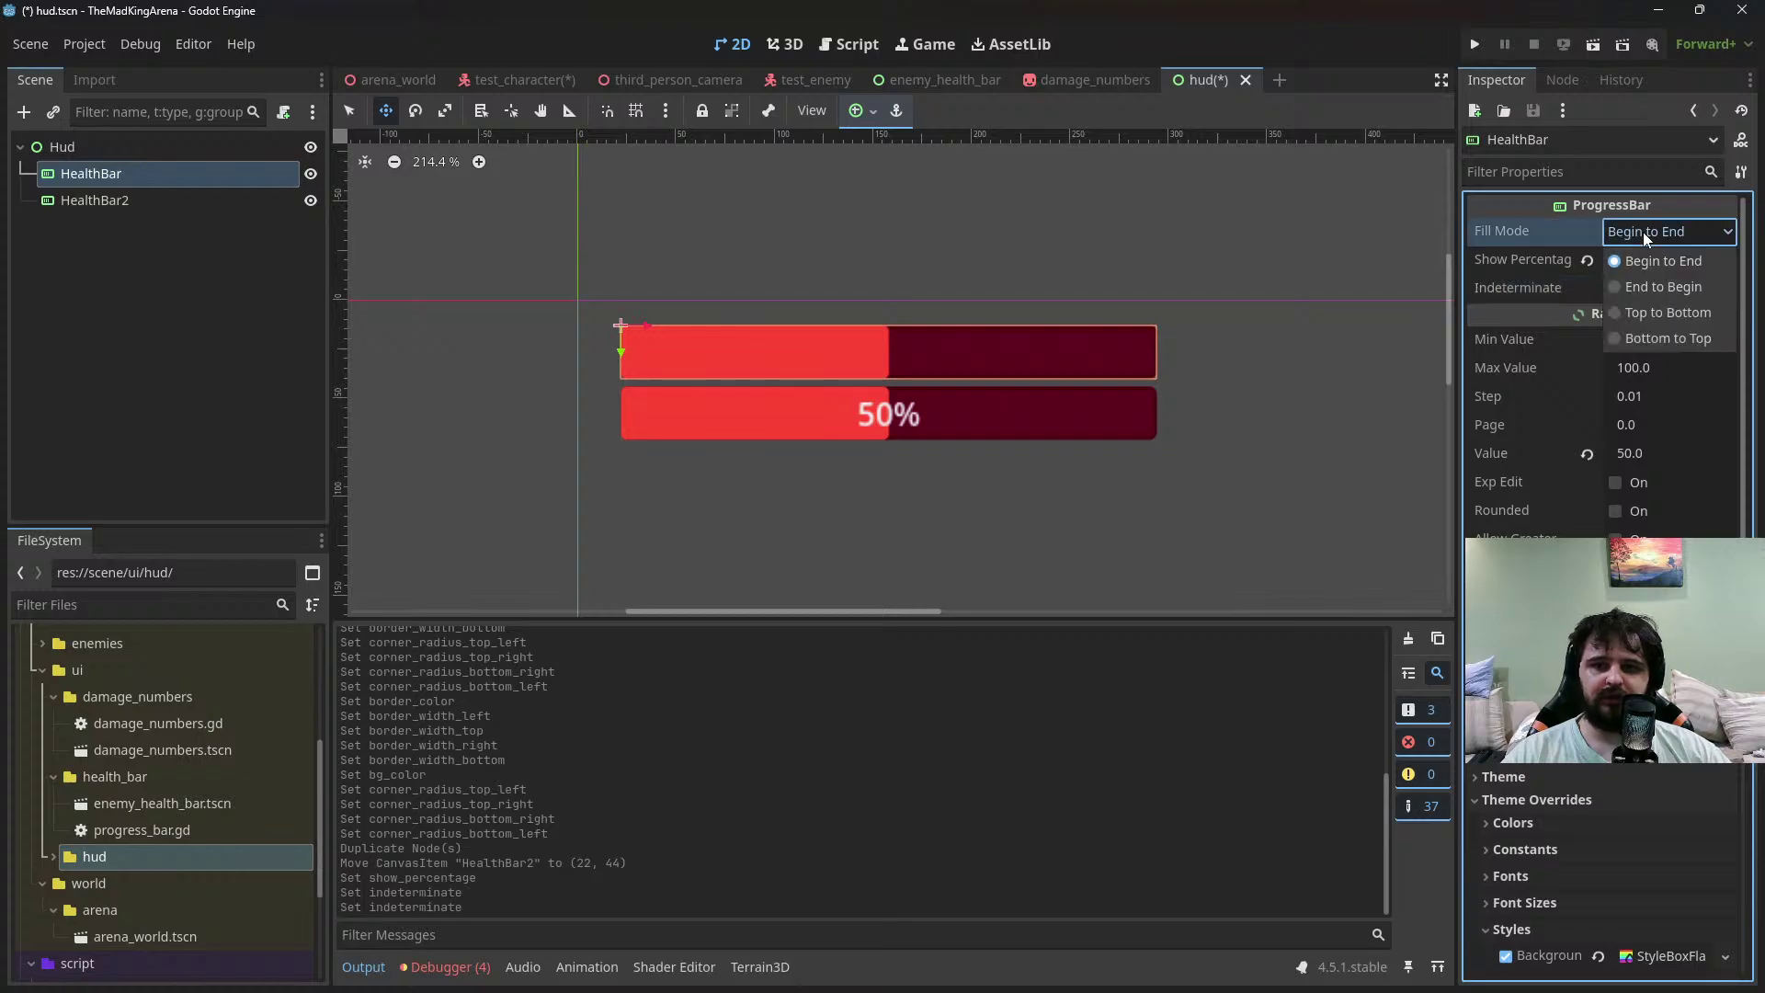
left_click(1569, 232)
key("ctrl+s")
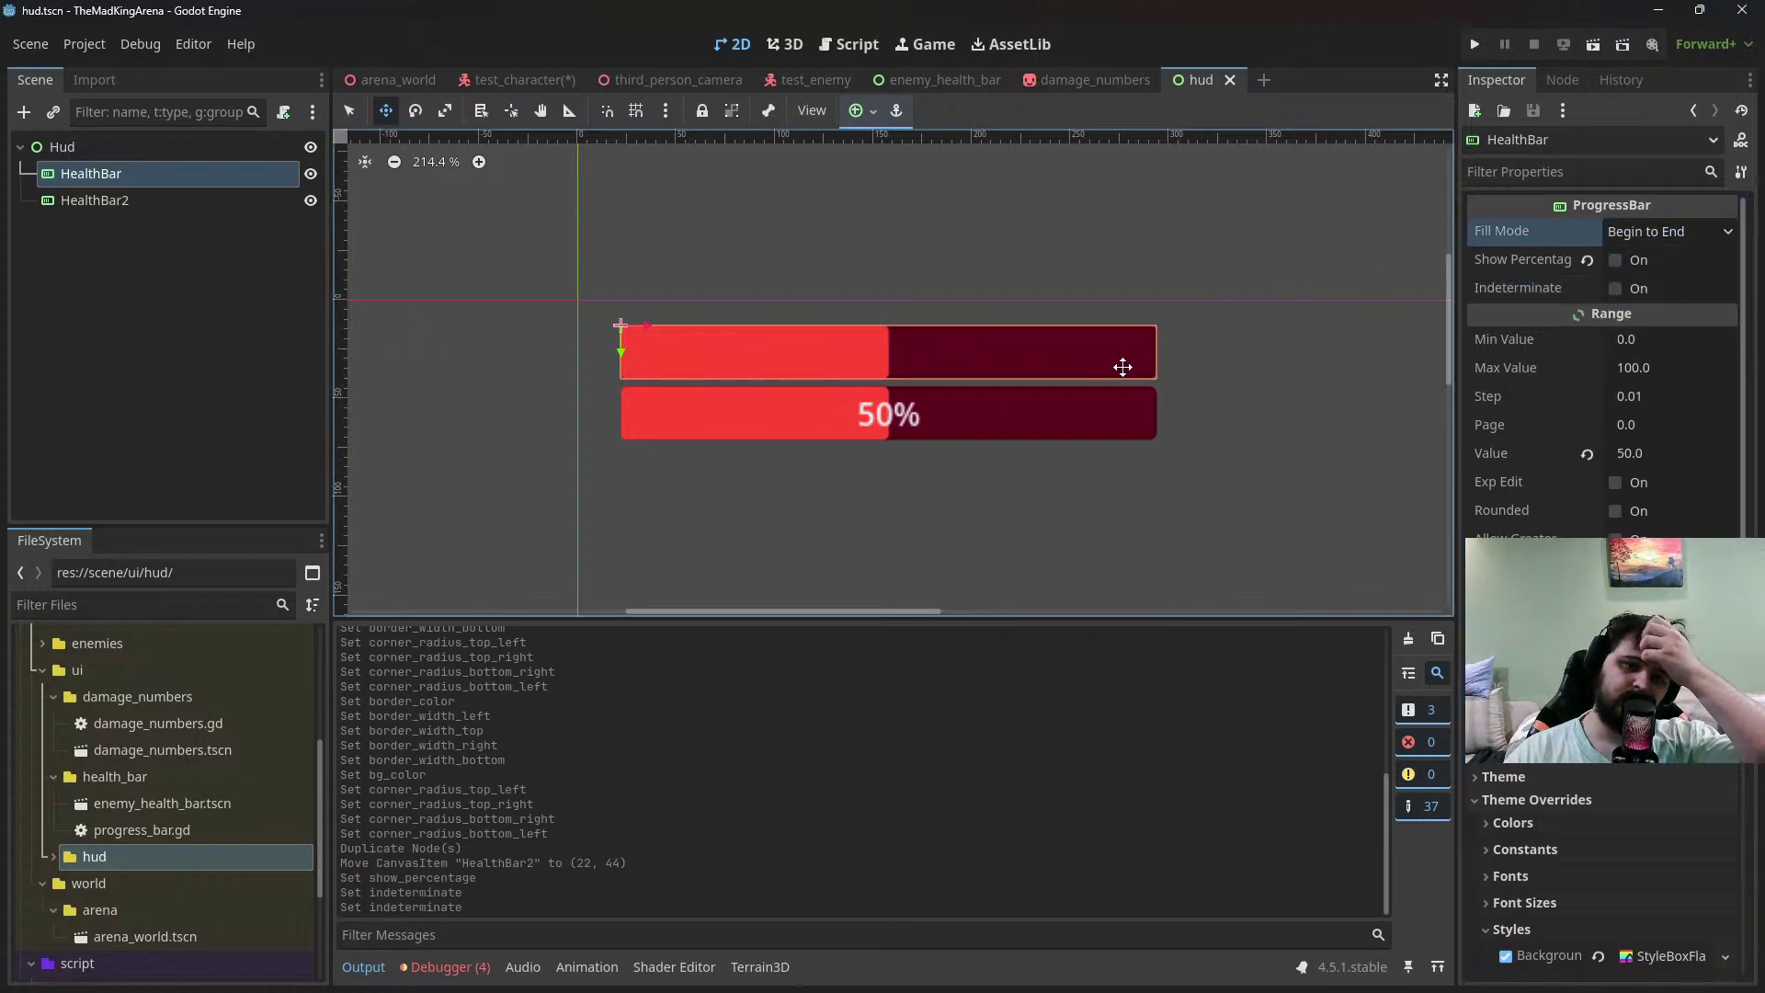
Rename the HealthBar2 node to StaminaBar, save the scene, and turn off the bar's percentage display
left_click(181, 198)
left_click(179, 198)
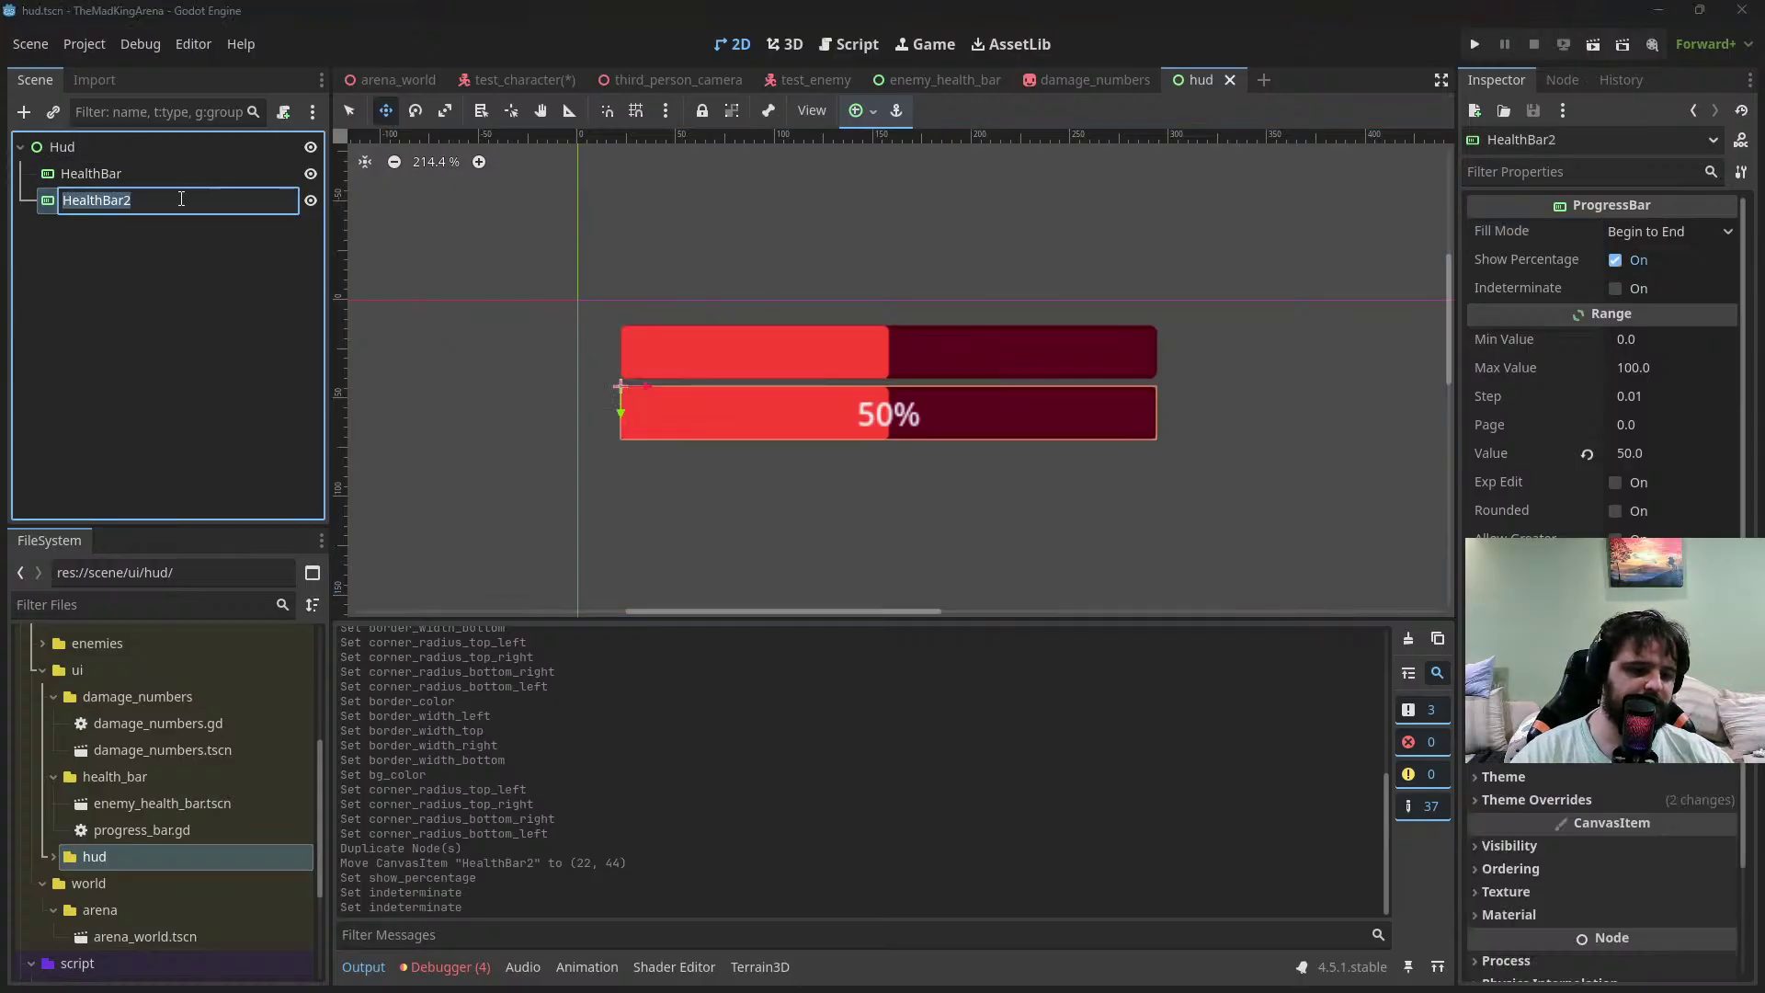
type("StaminaBar")
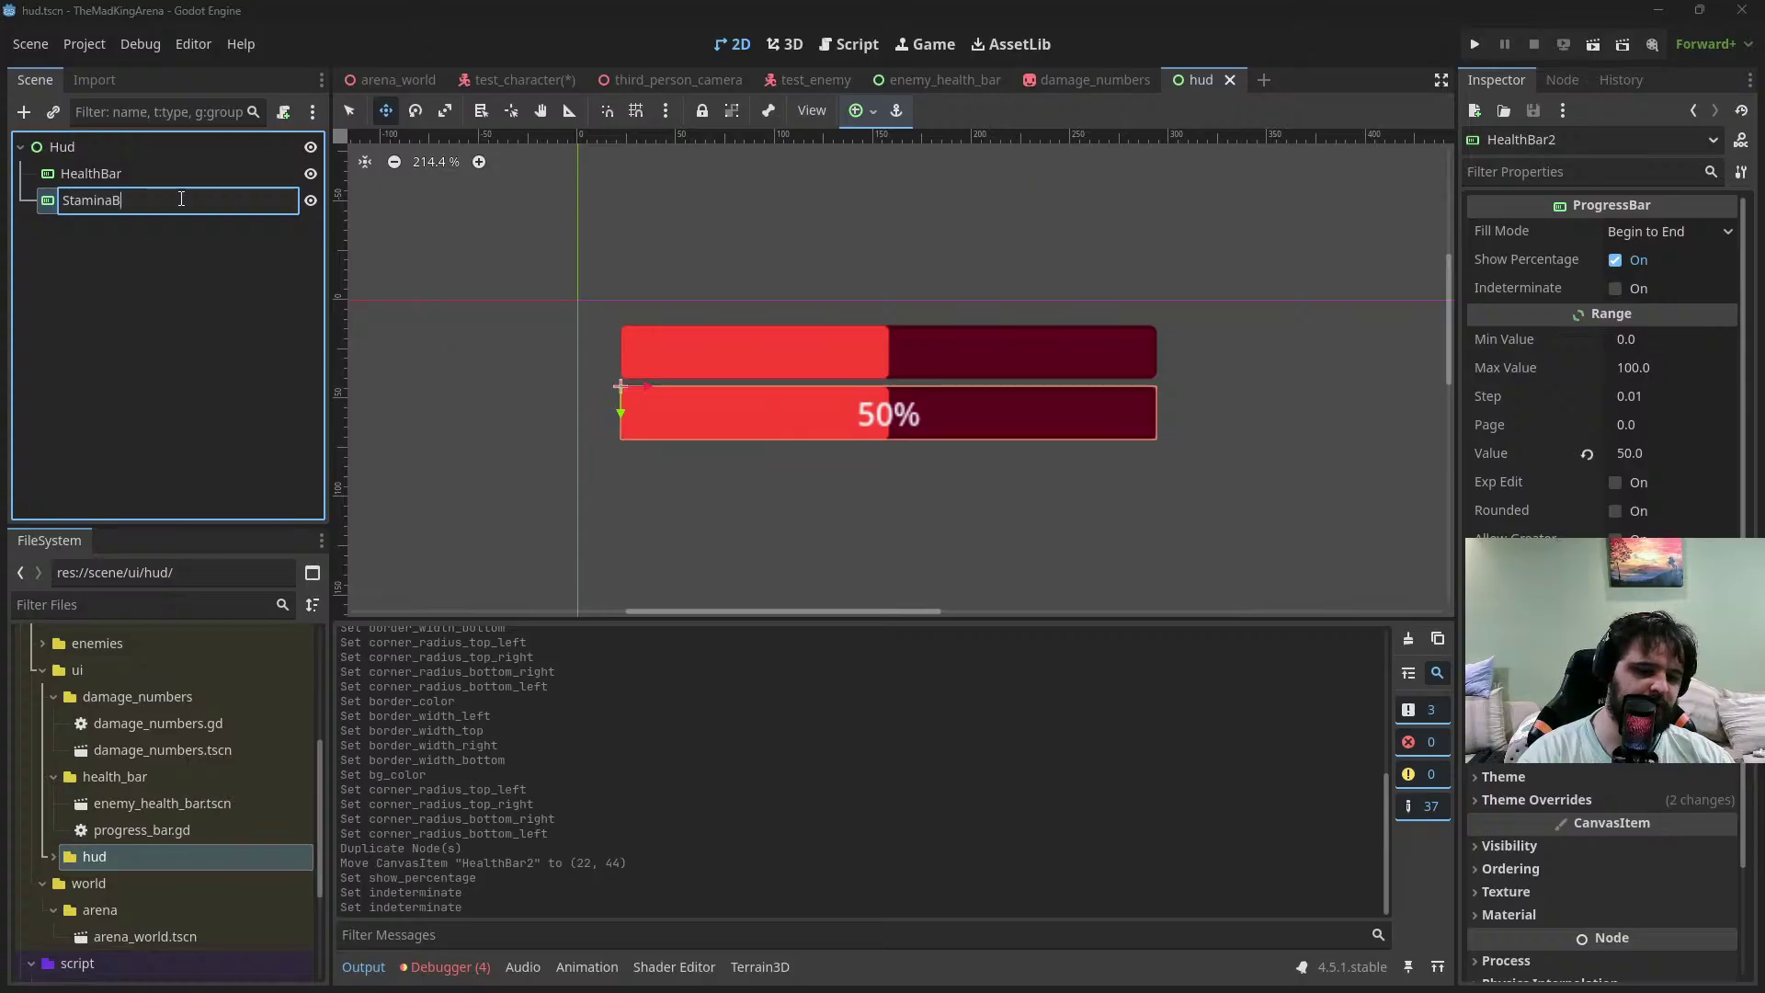
key("Return")
key("ctrl+s")
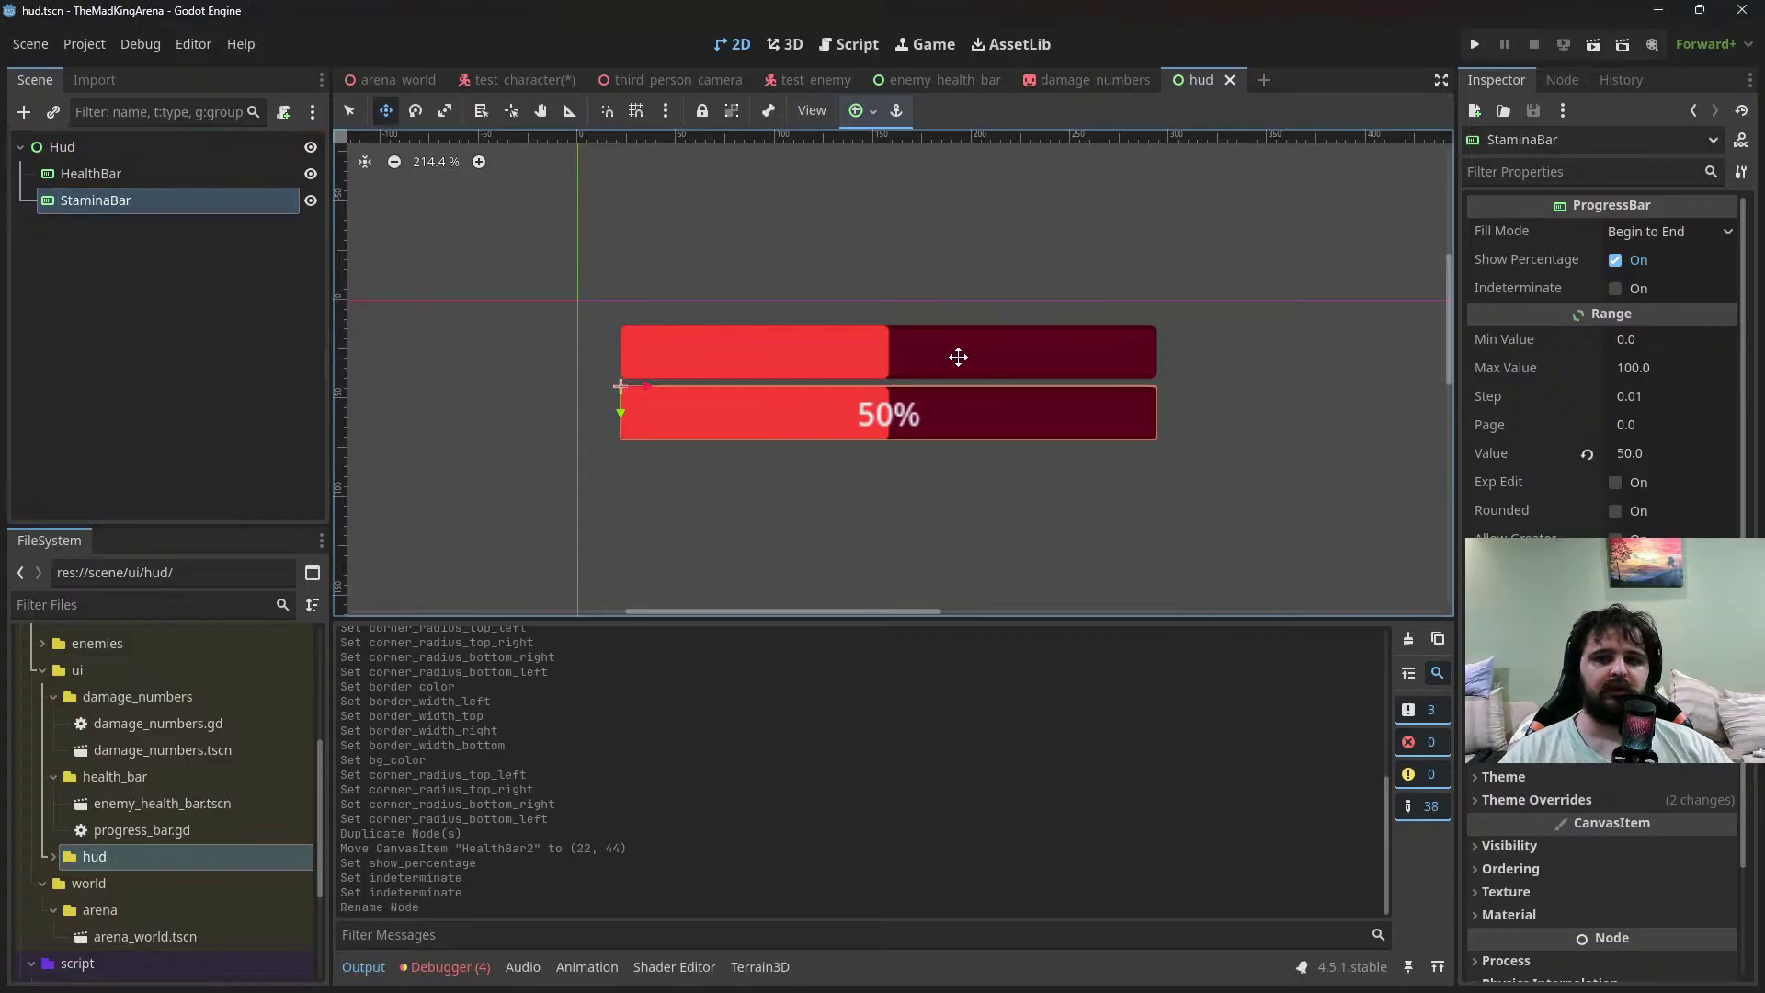
left_click(1617, 261)
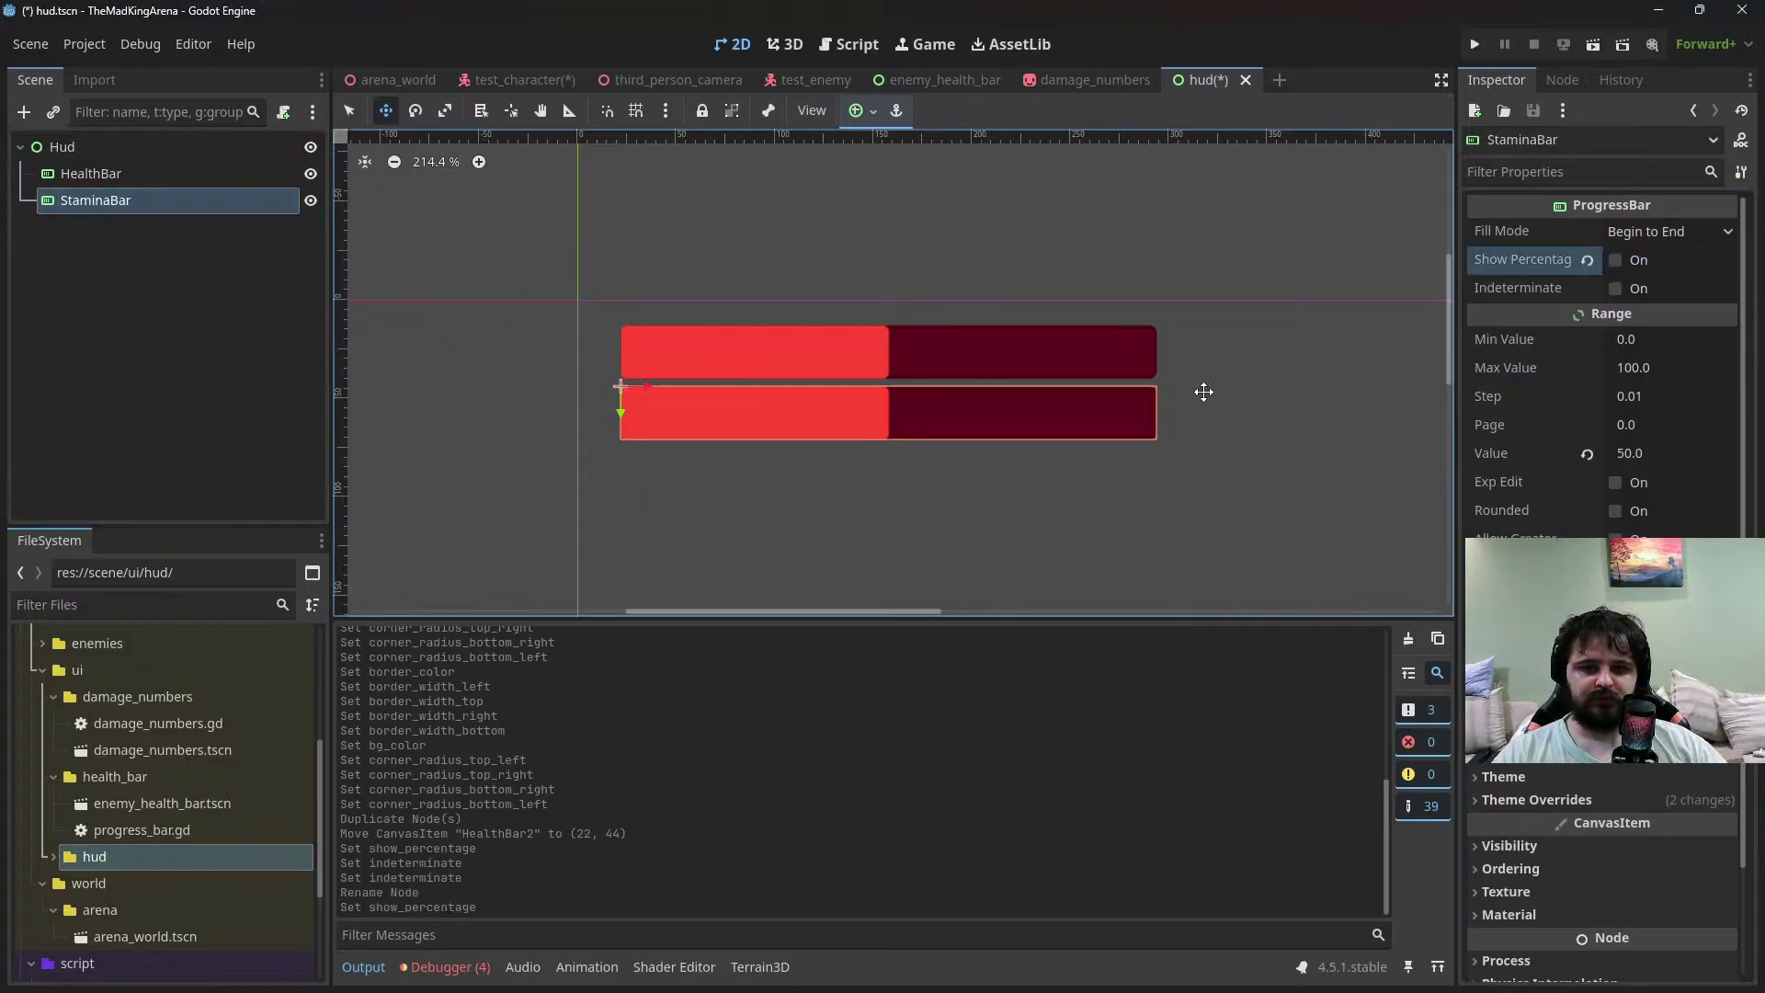
Add a Label node as a child of HealthBar and anchor it to the bar's center
right_click(180, 175)
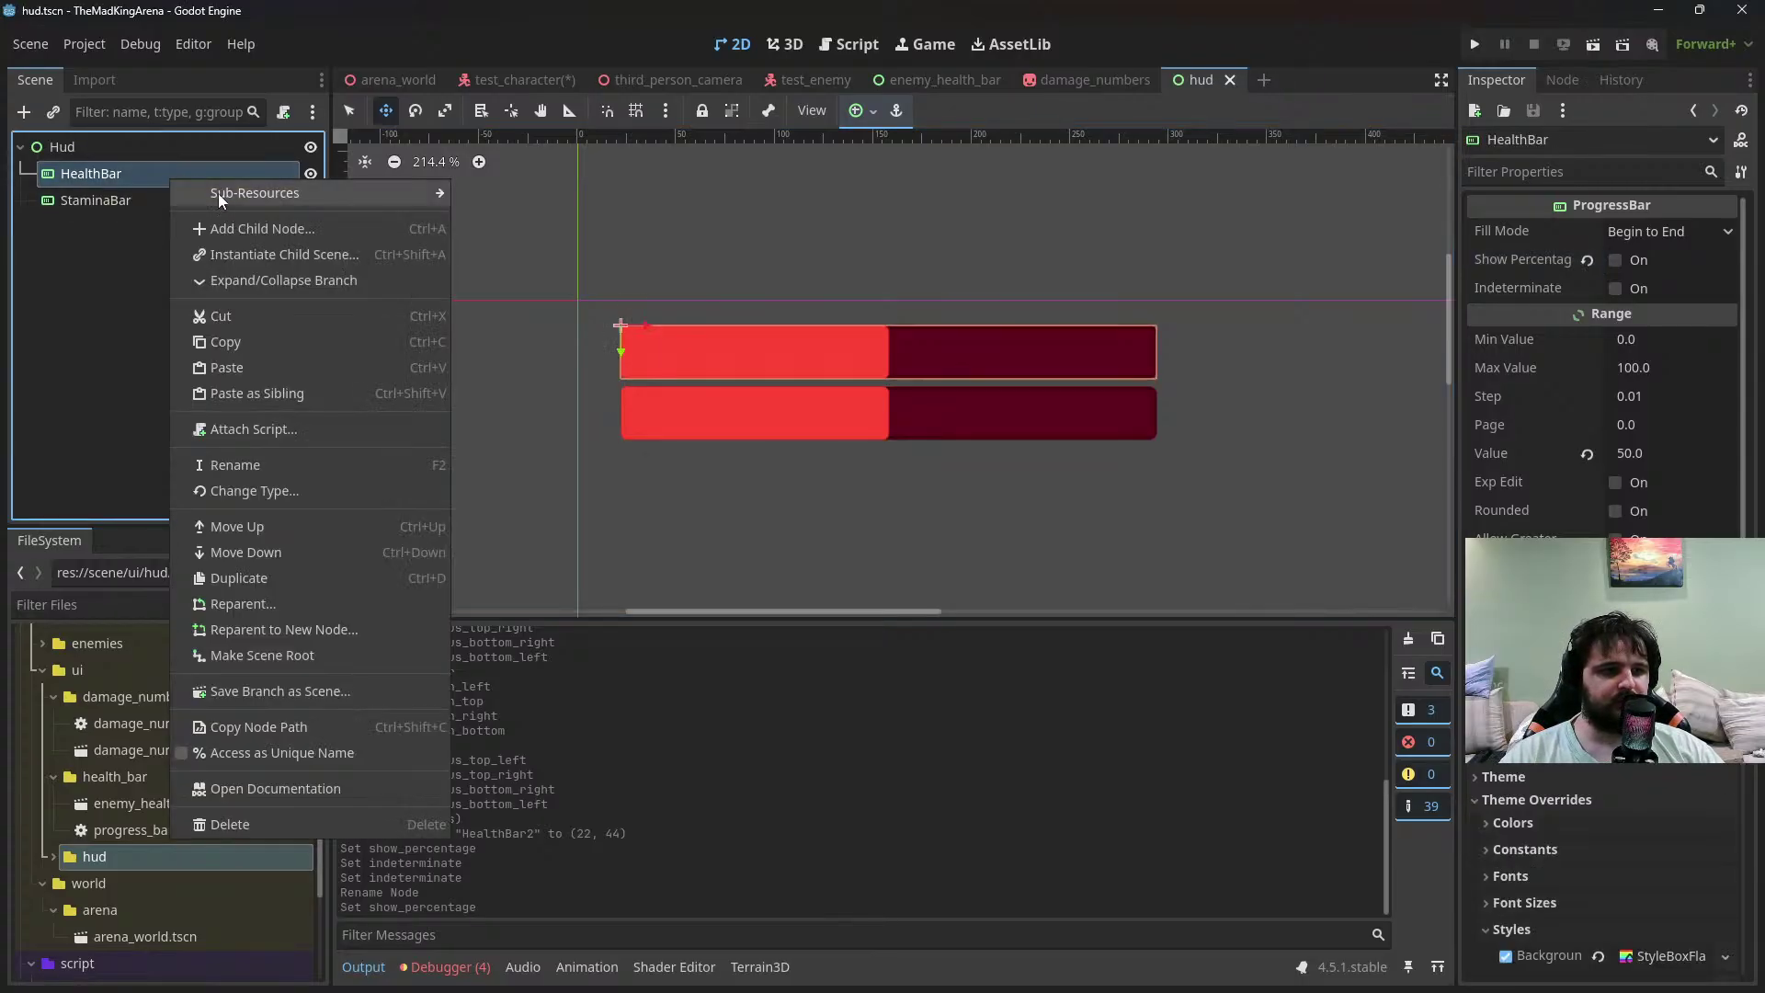
left_click(235, 192)
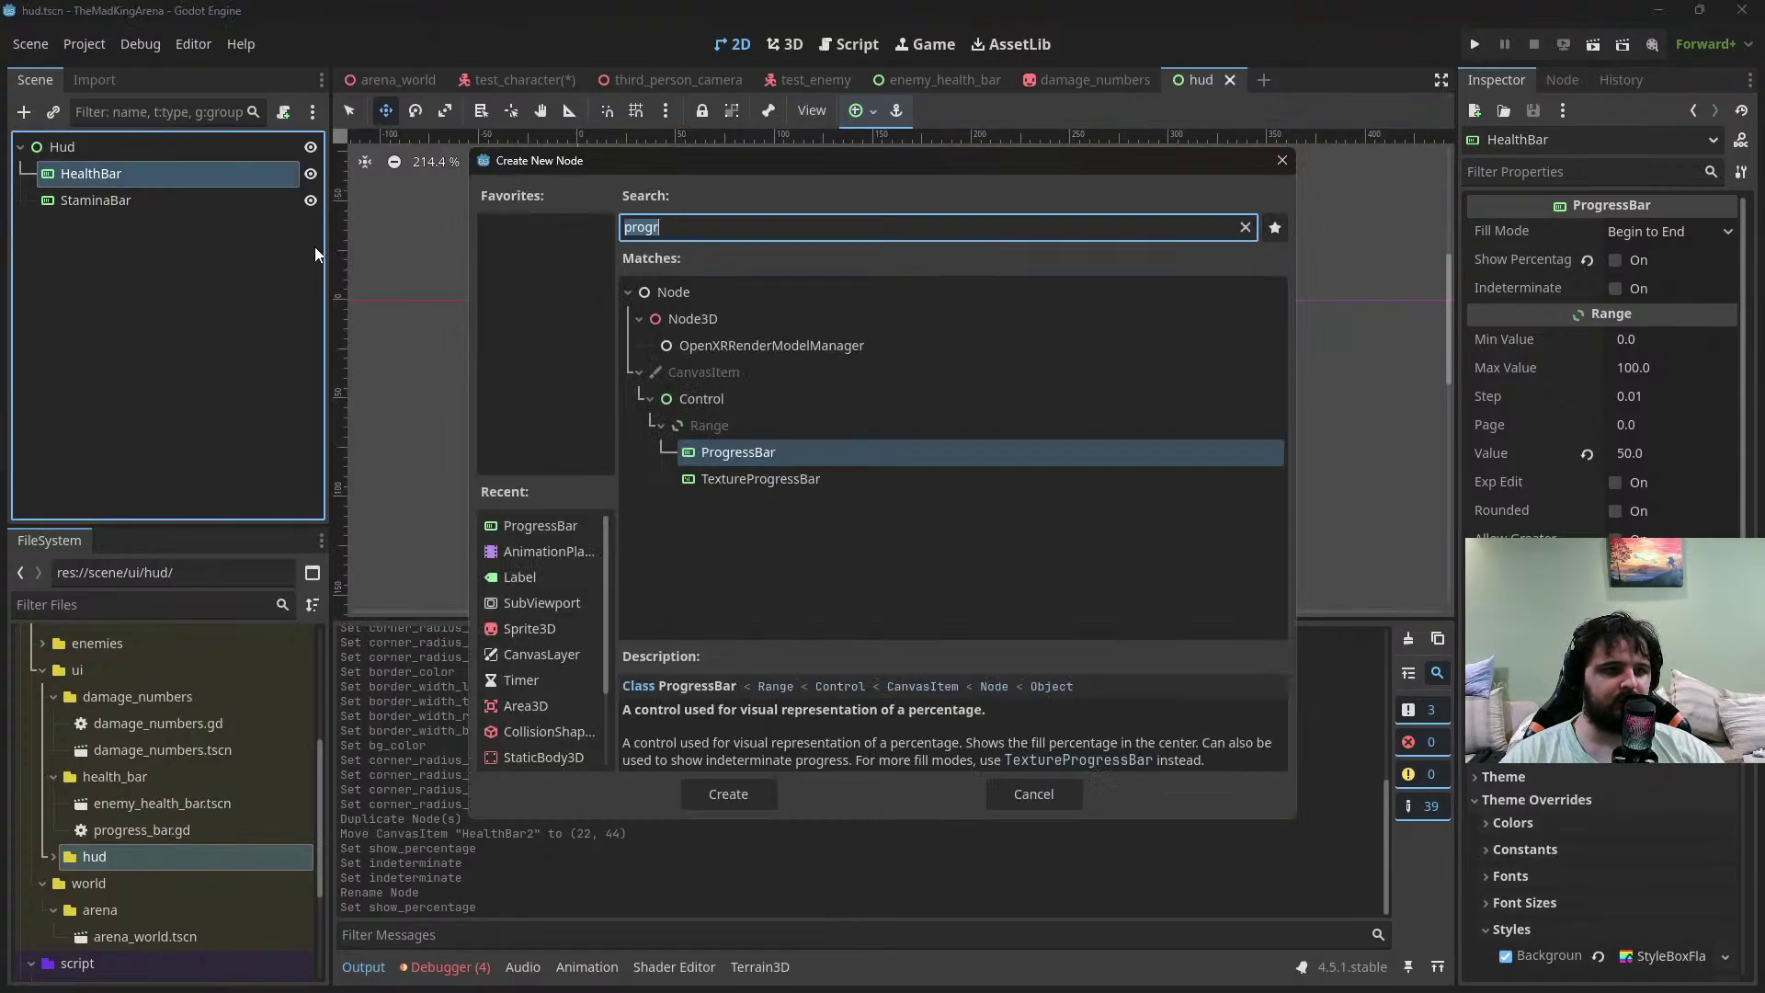
type("LAbel")
left_click(706, 340)
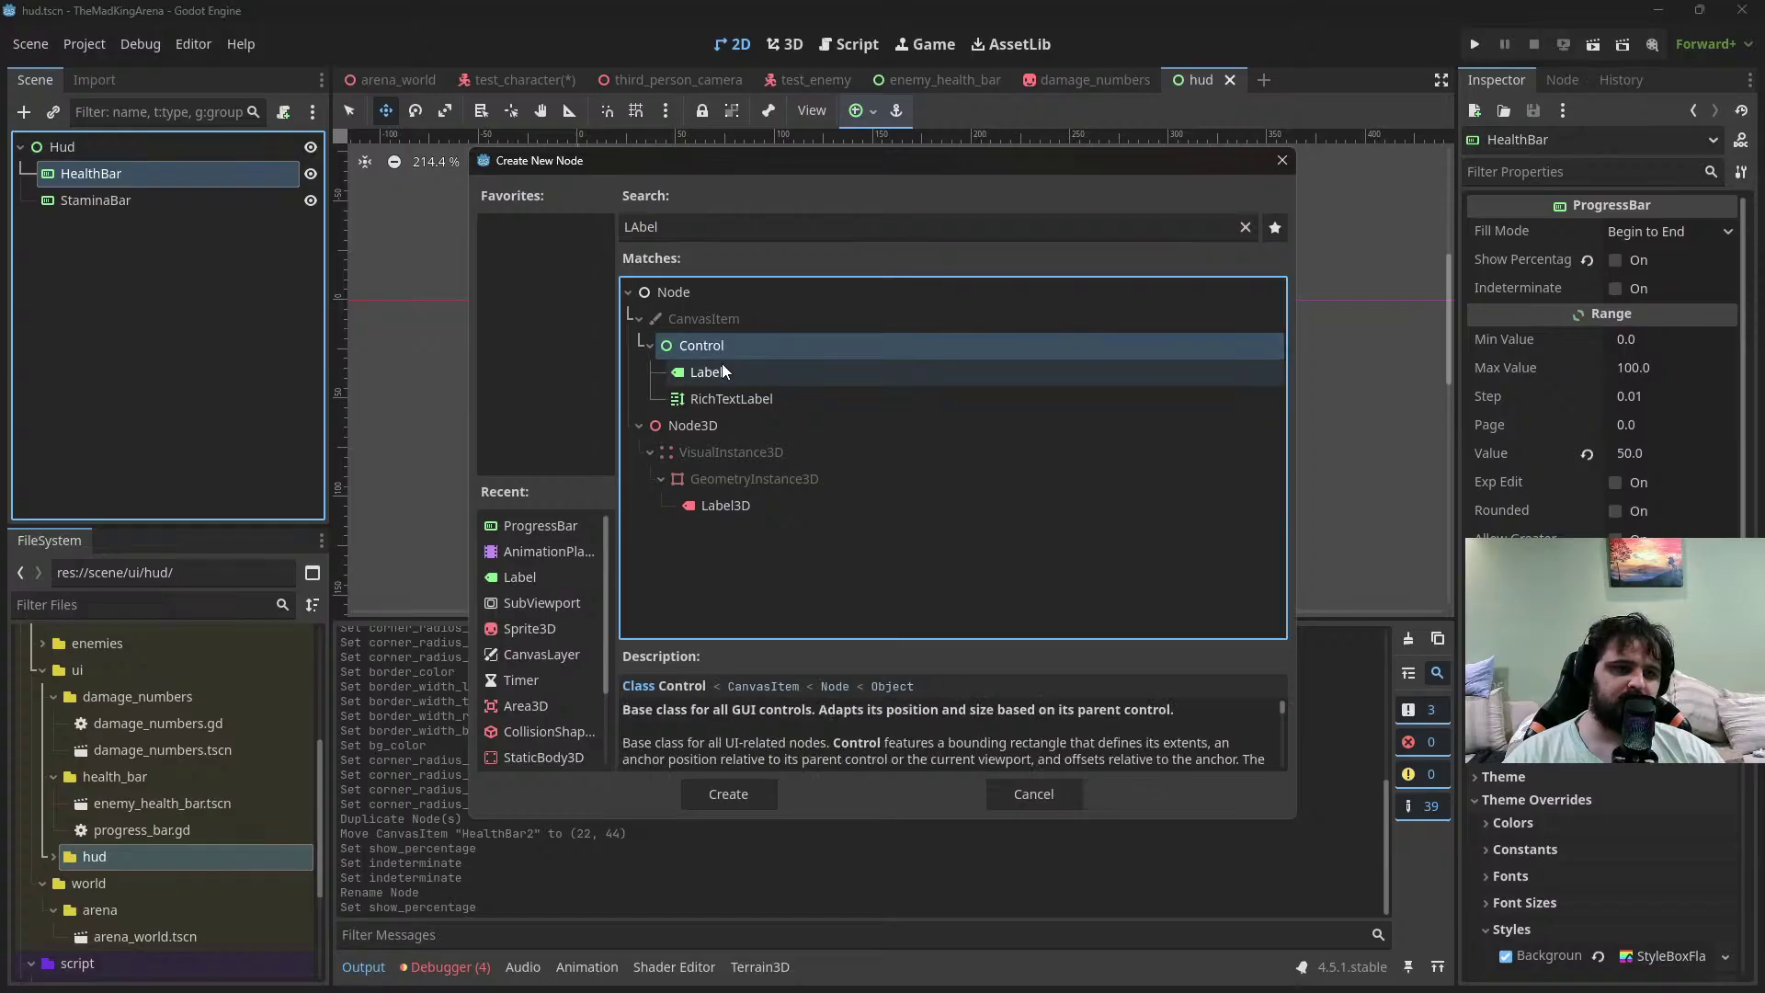
double_click(721, 362)
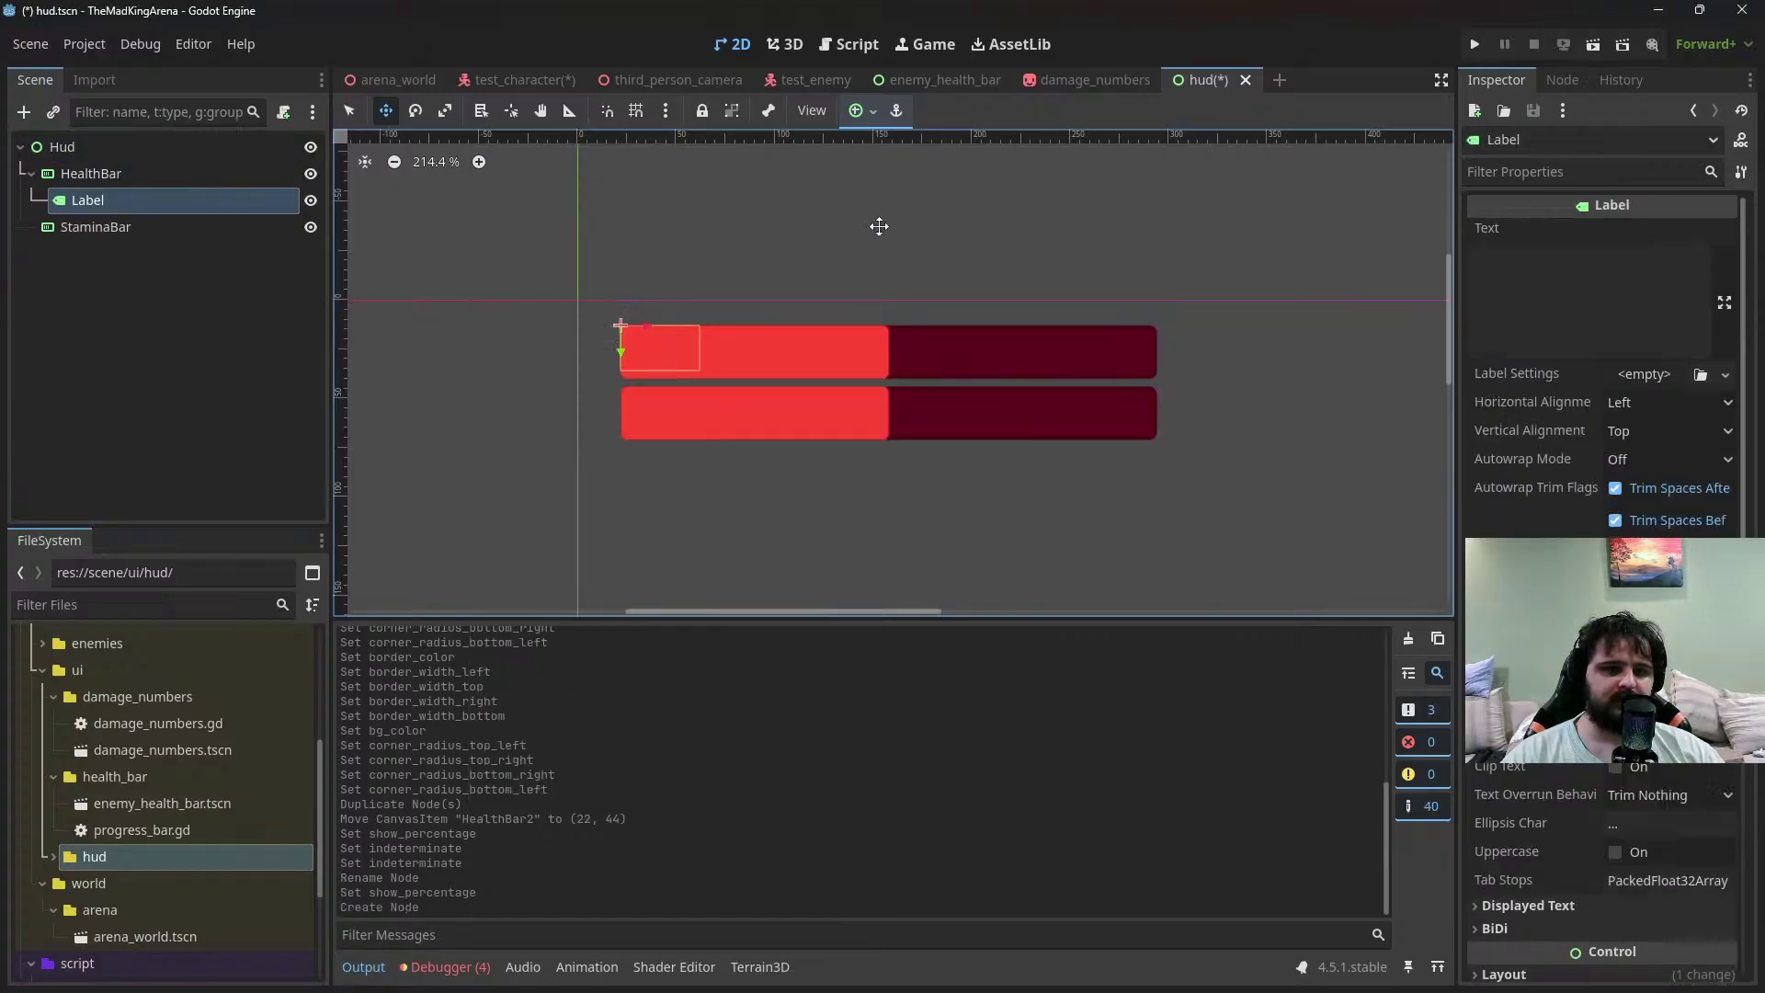
left_click(859, 111)
left_click(901, 213)
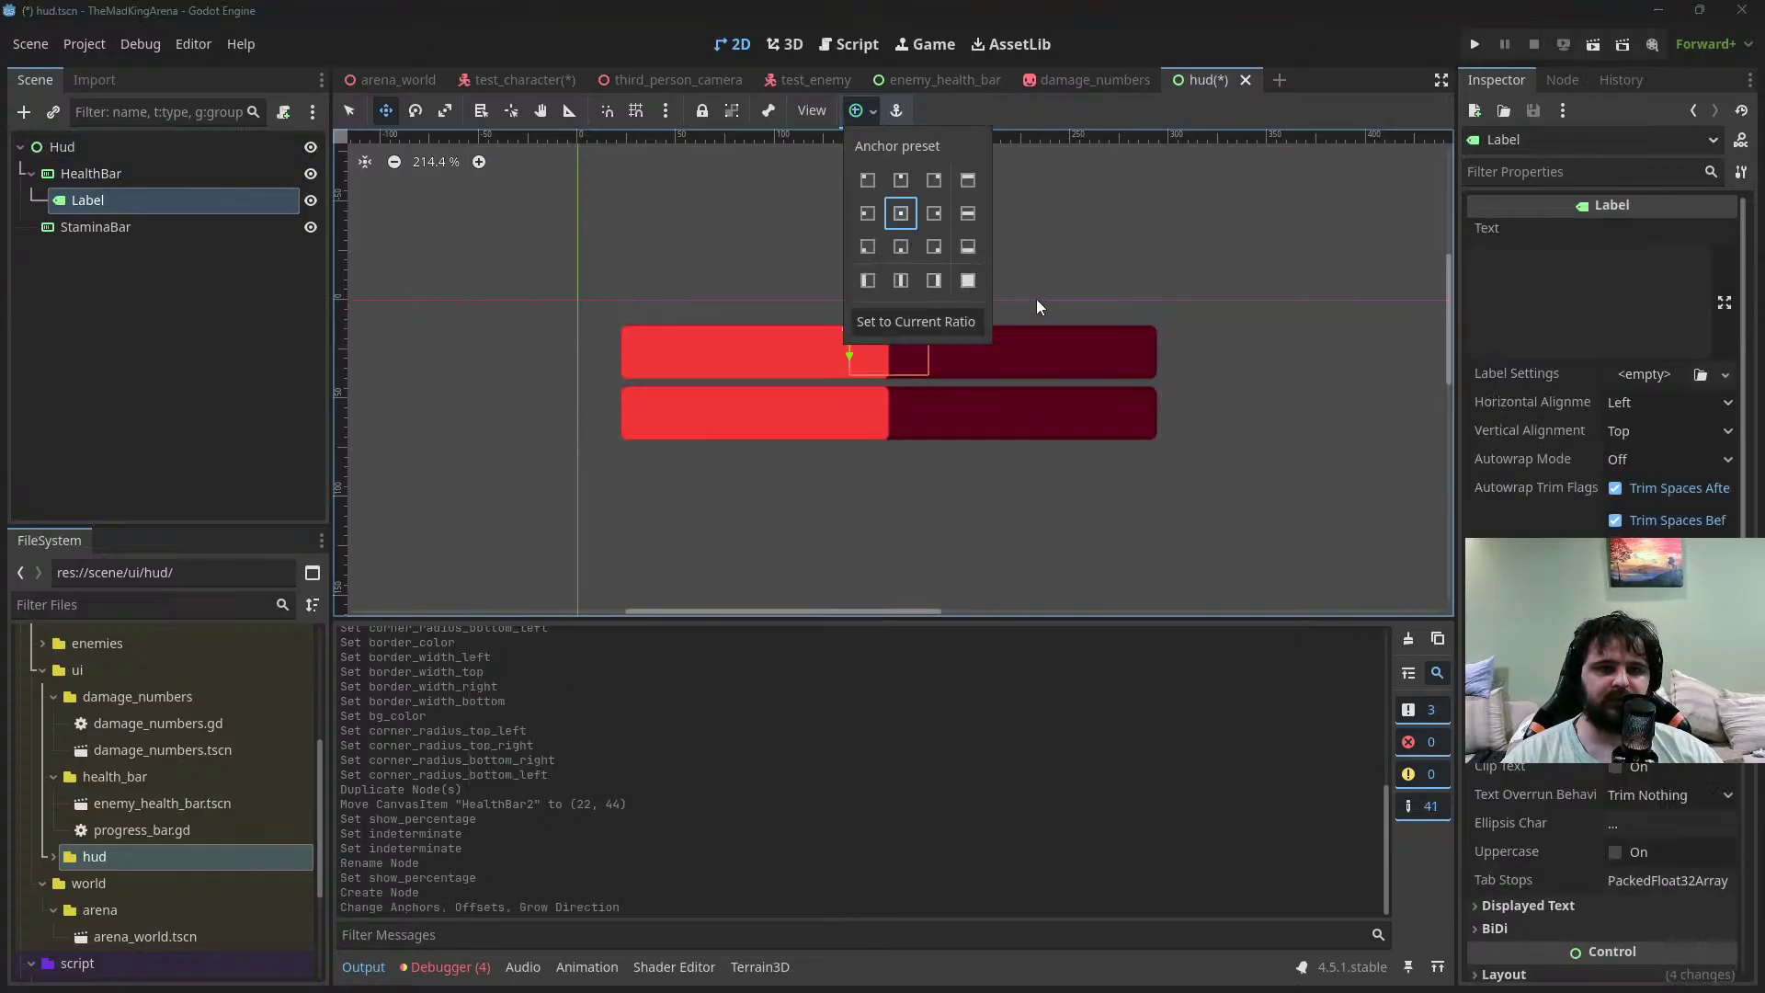
Set the text of the Label under HealthBar to 10/10 on a single line
left_click(162, 173)
left_click(1560, 306)
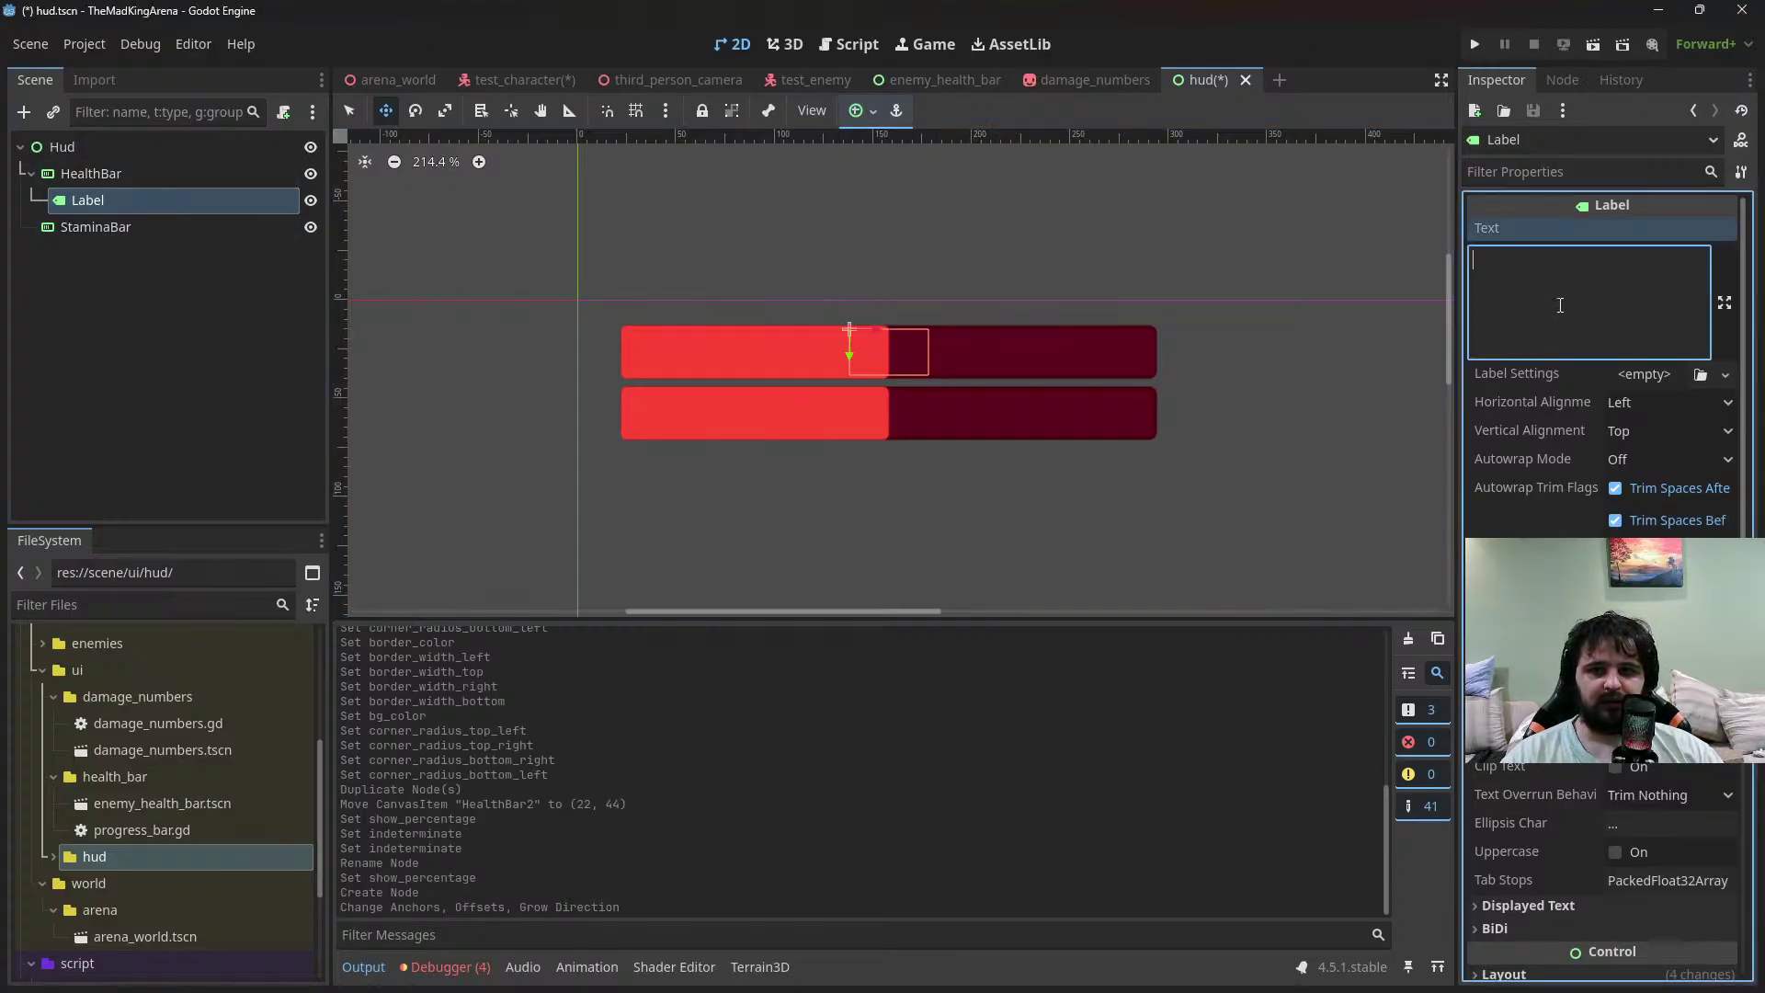
type("10/10")
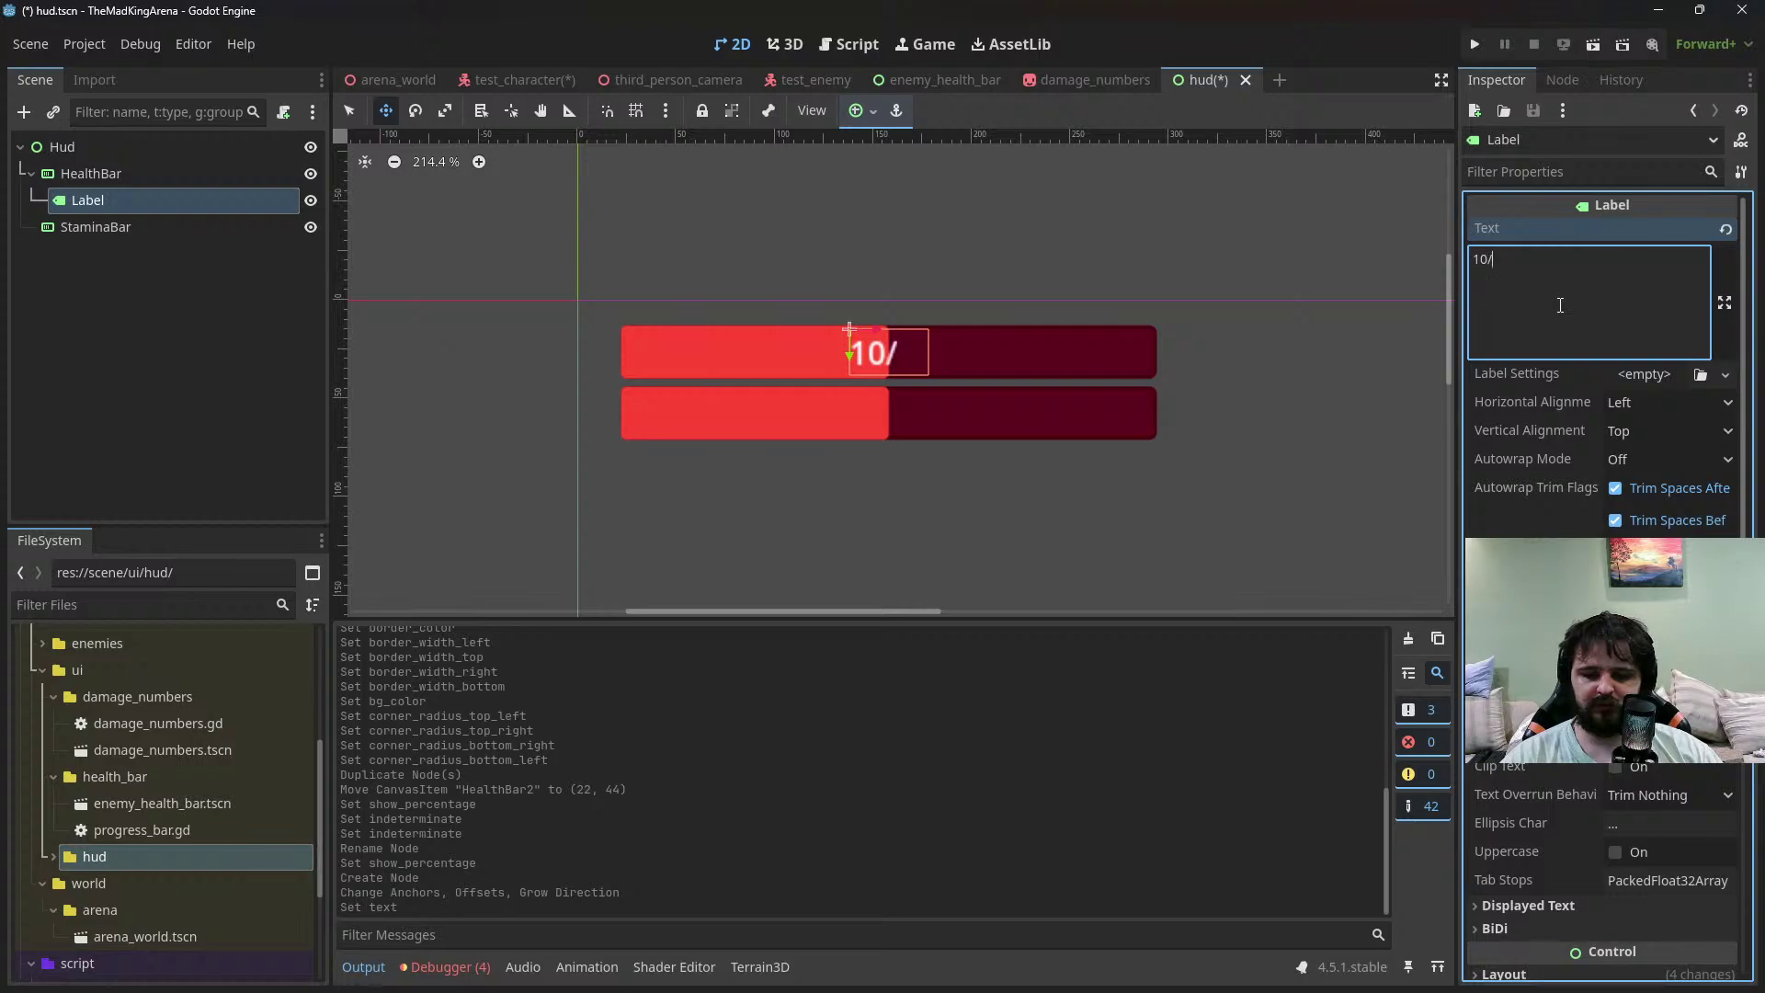
key("Return")
key("BackSpace")
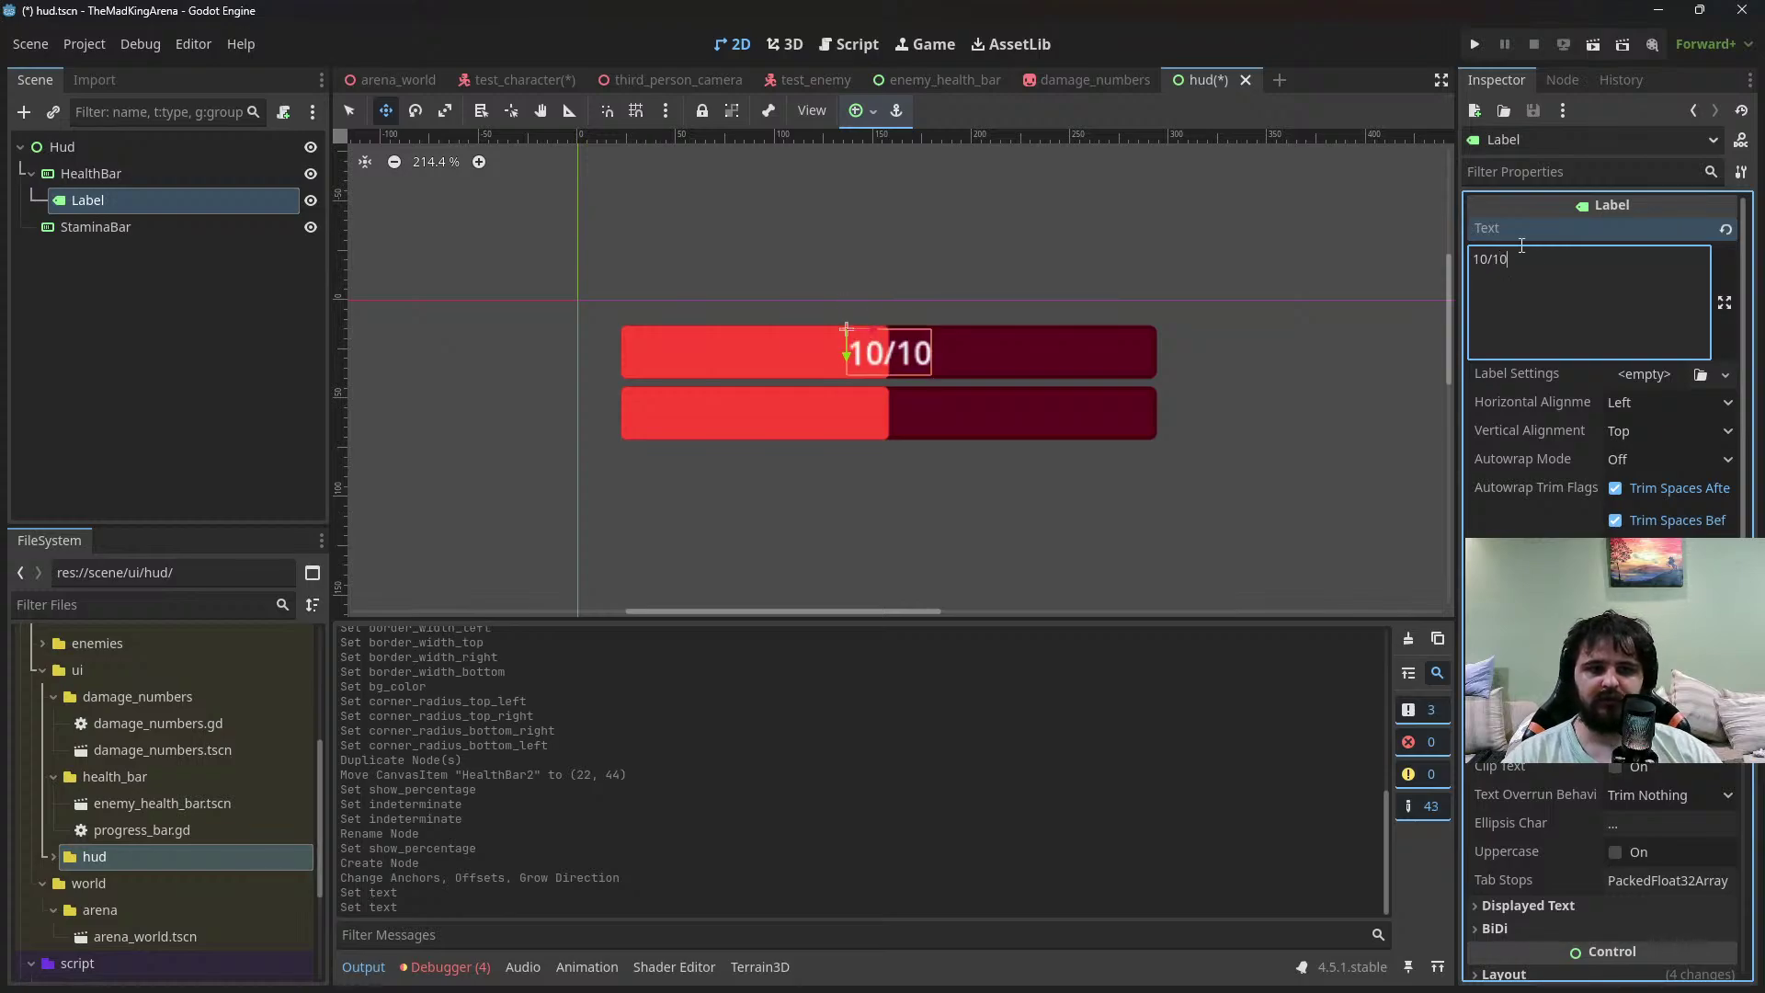
Give the Label a new LabelSettings resource and assign a new SystemFont as its font
left_click(1669, 377)
left_click(1668, 428)
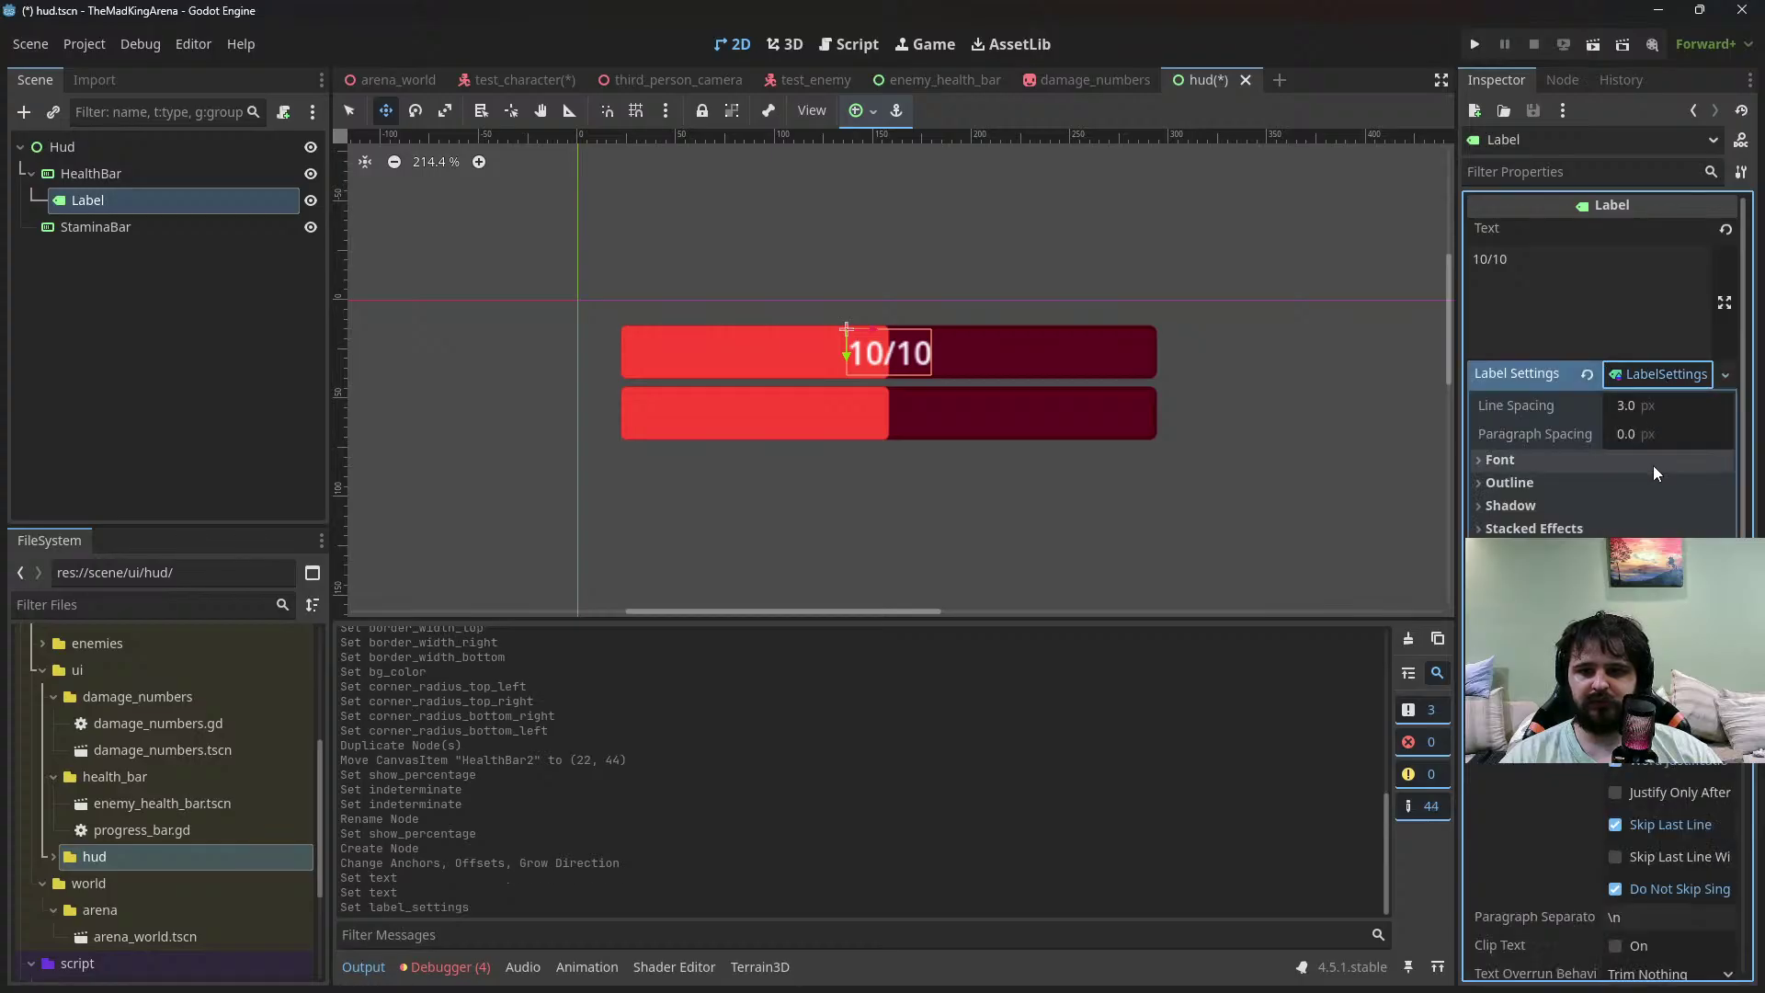
left_click(1554, 459)
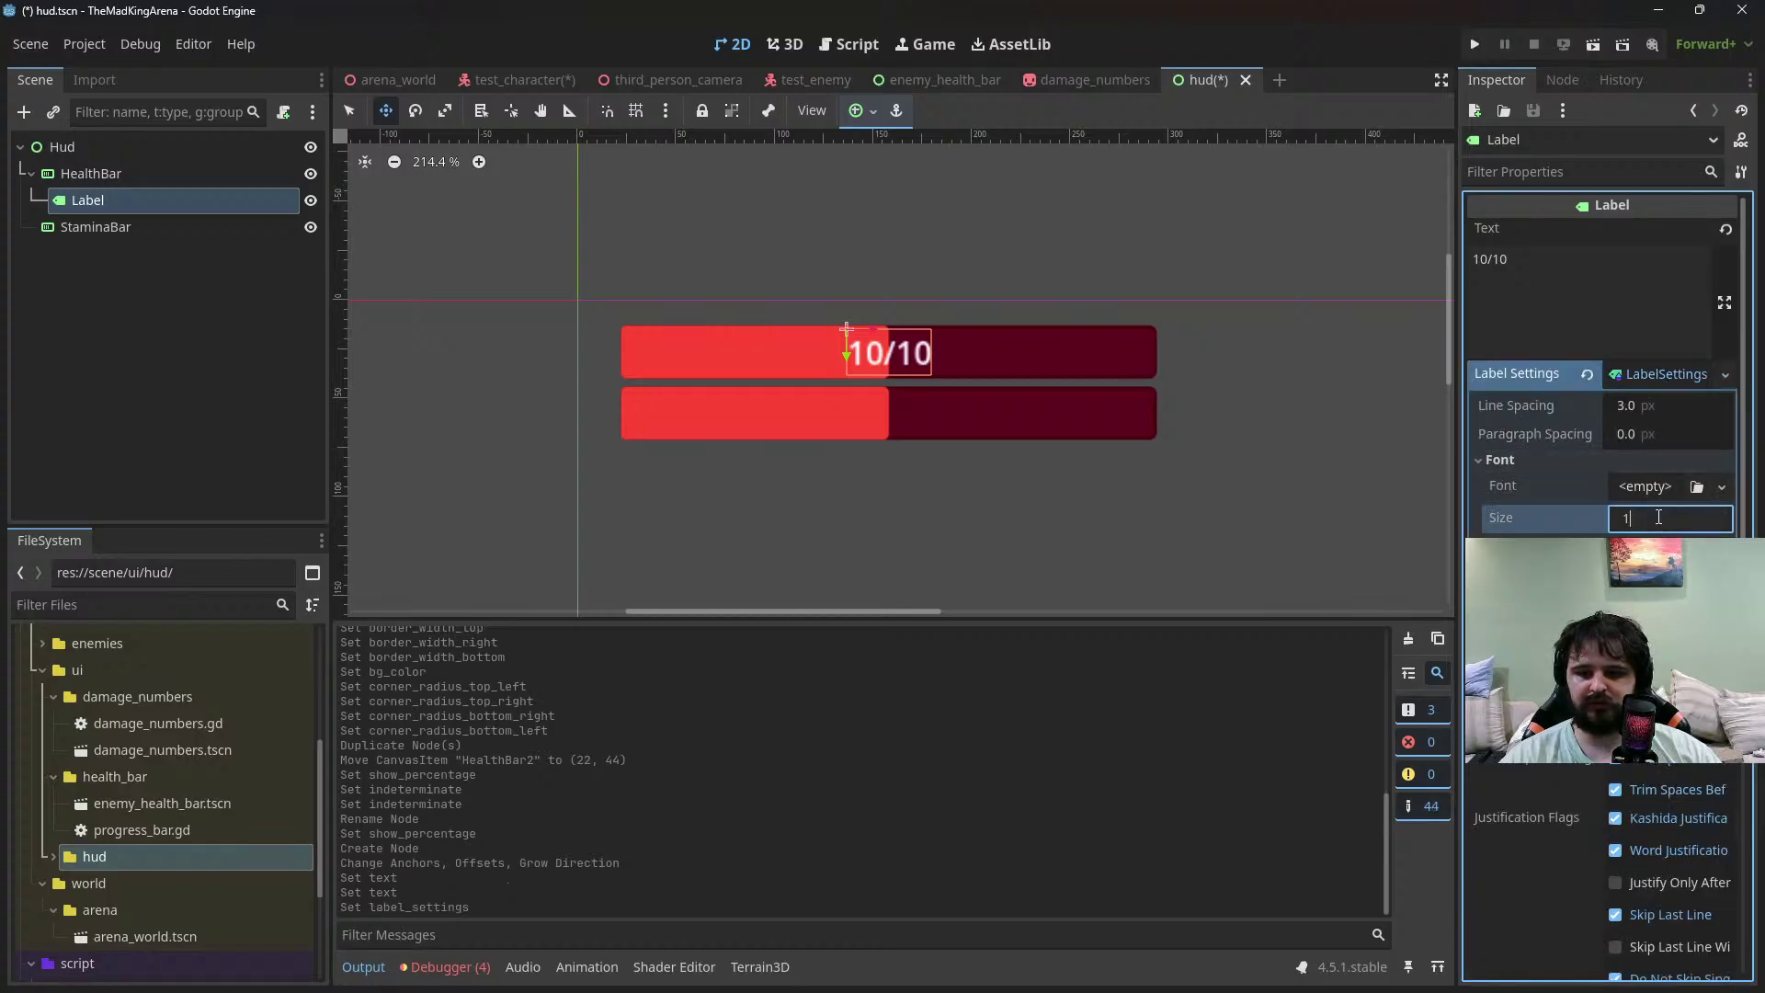
left_click(1675, 495)
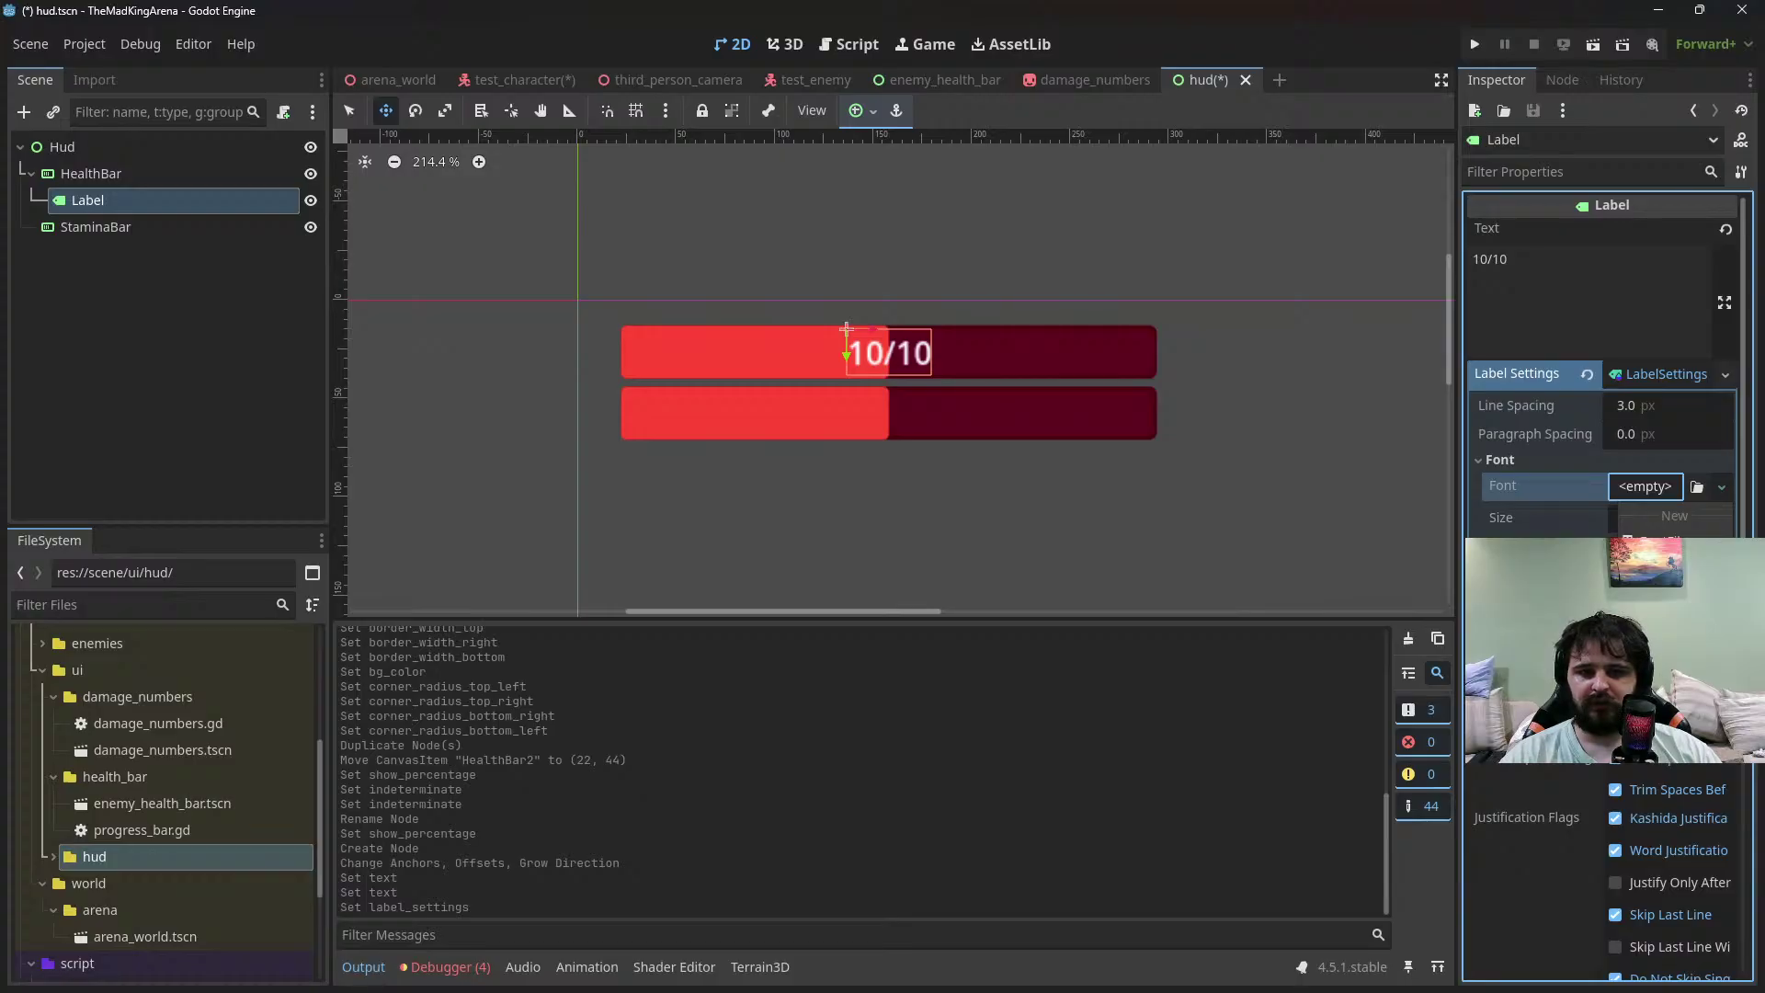
left_click(1655, 588)
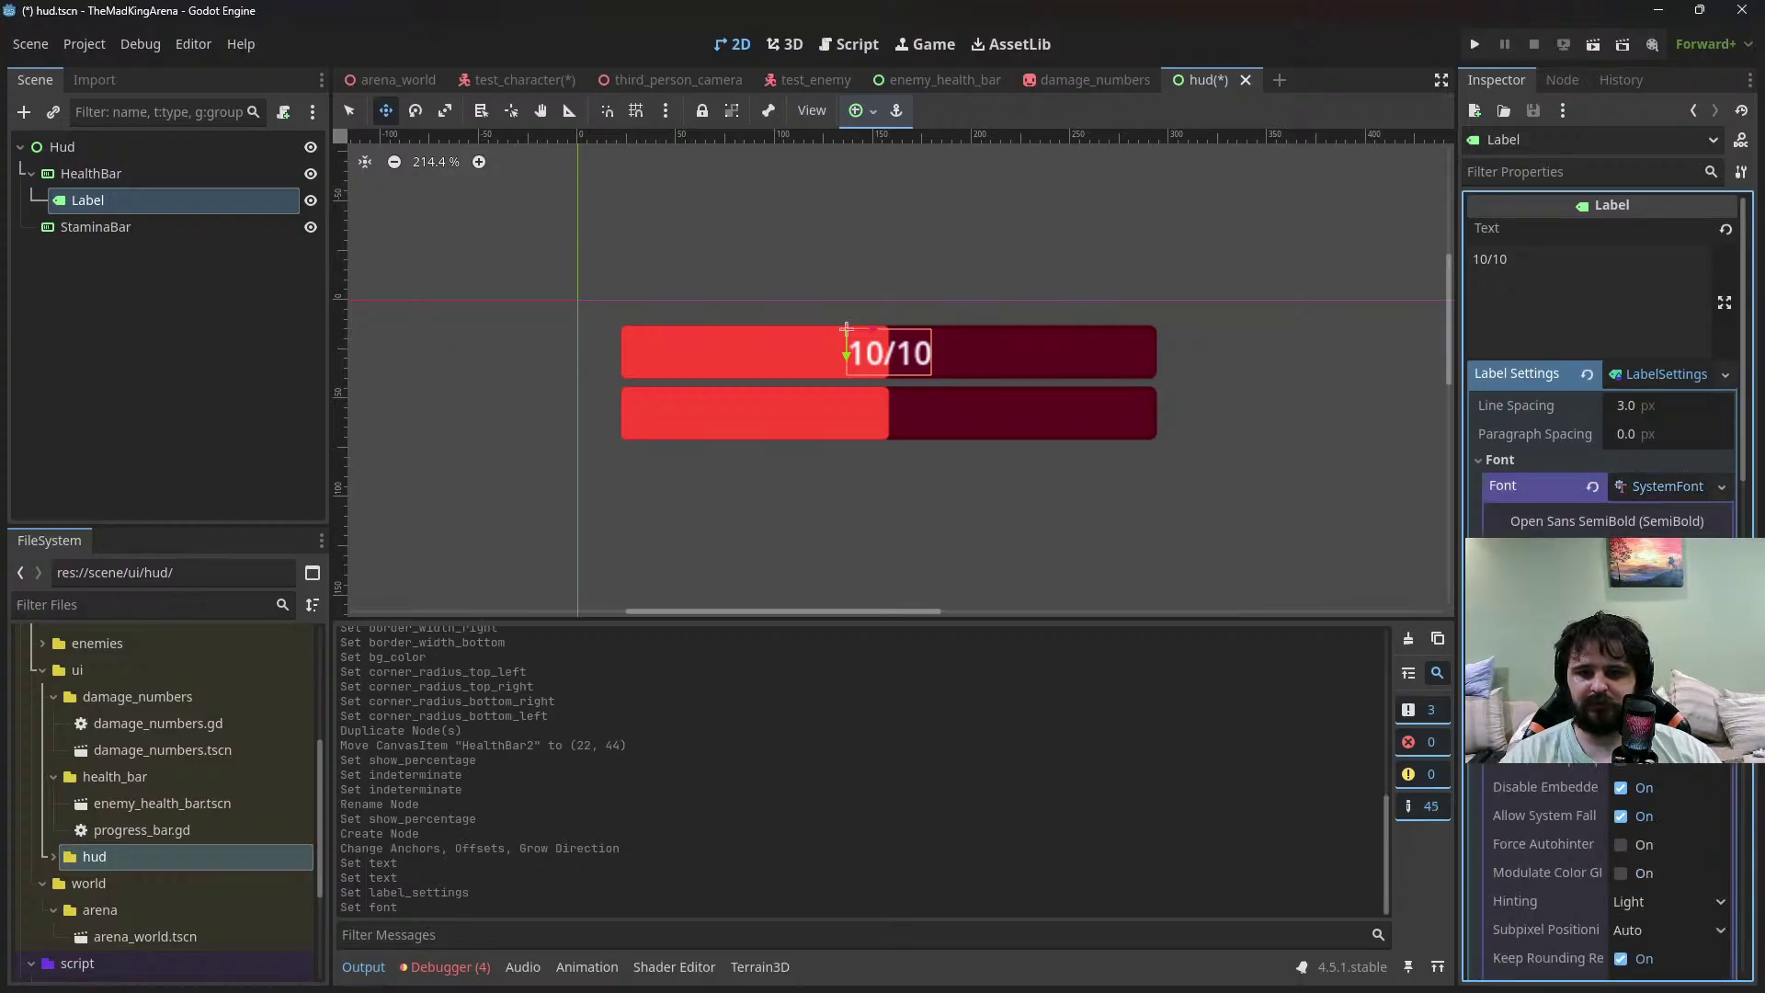
Browse the installed font names and try Calibri for the Label's SystemFont
left_click(1618, 643)
left_click(1547, 207)
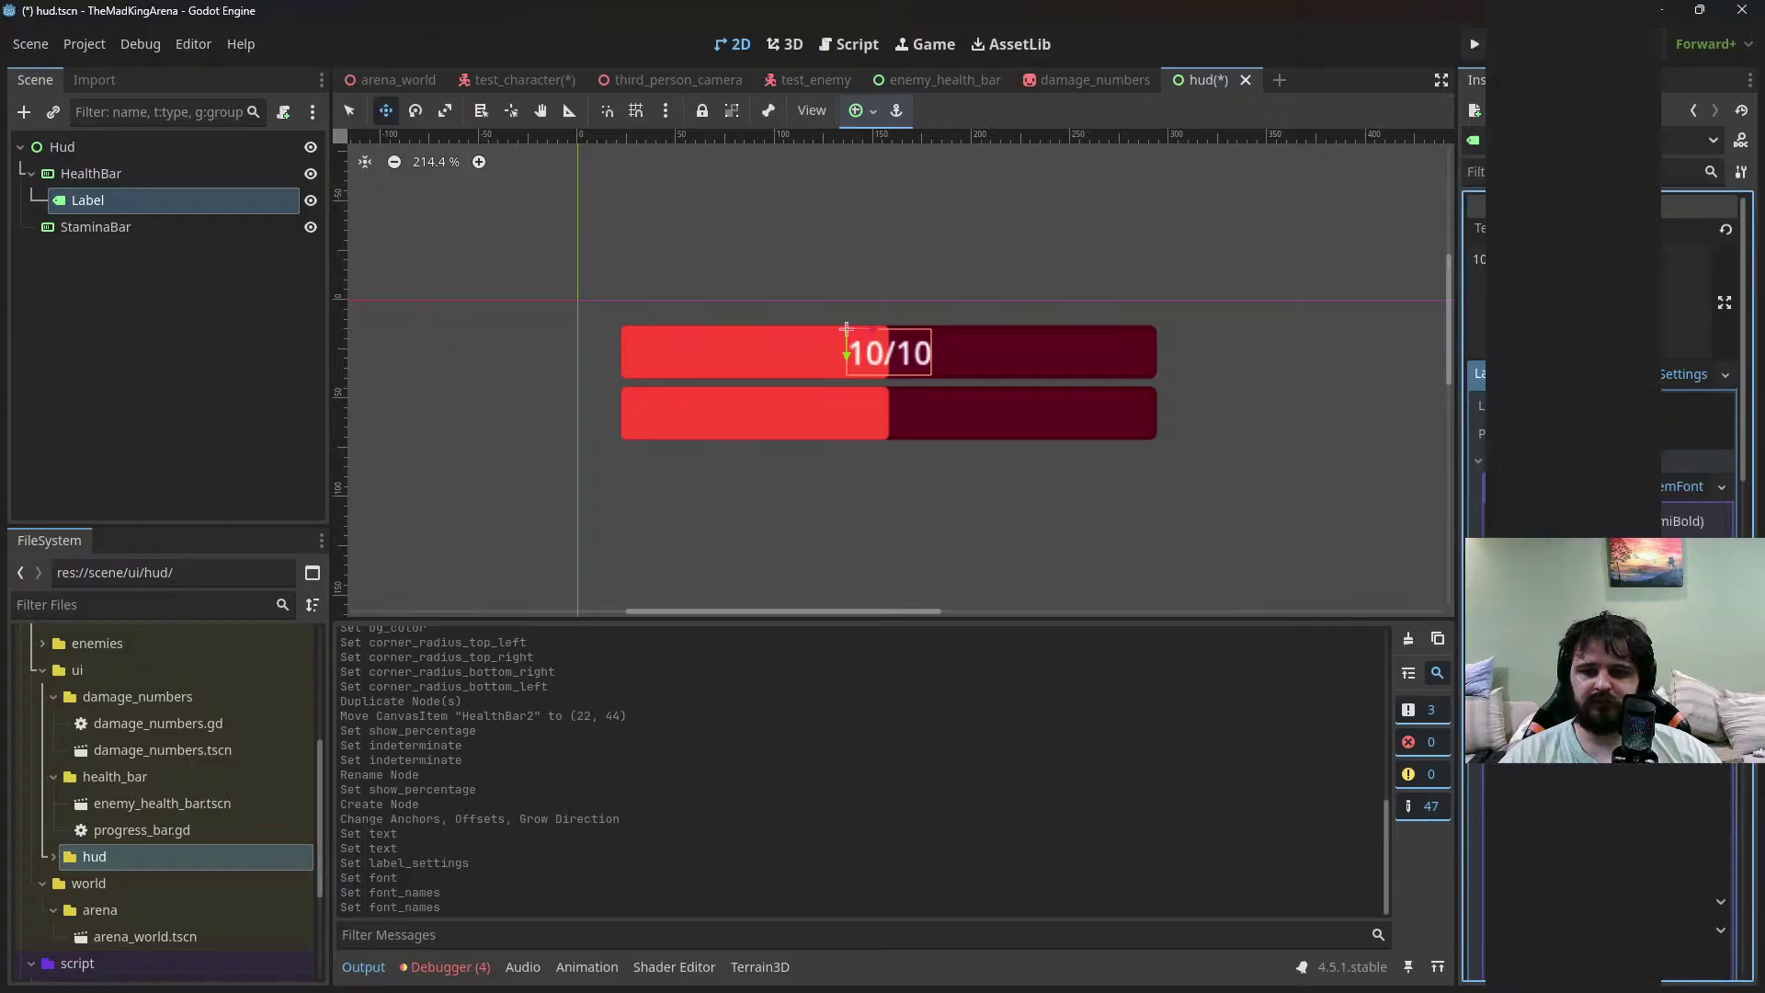
left_click(1617, 442)
scroll(1616, 443, "down", 10)
scroll(1614, 443, "down", 5)
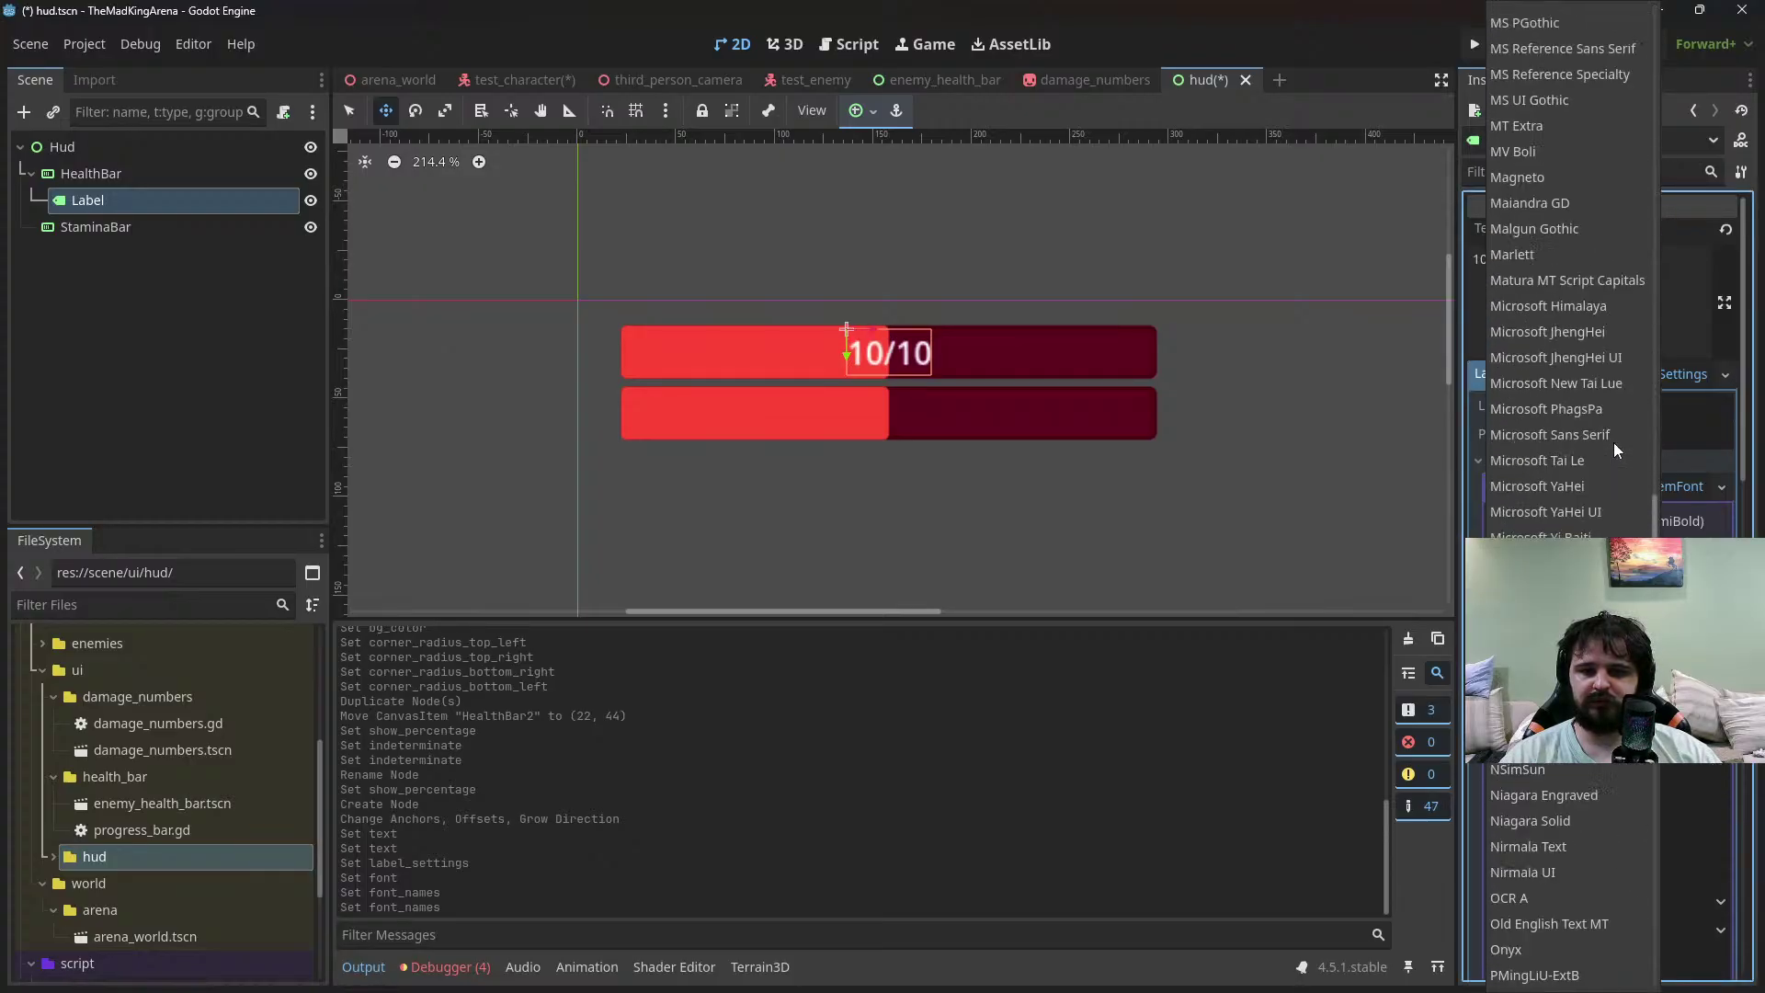
scroll(1613, 443, "up", 10)
left_click(1564, 174)
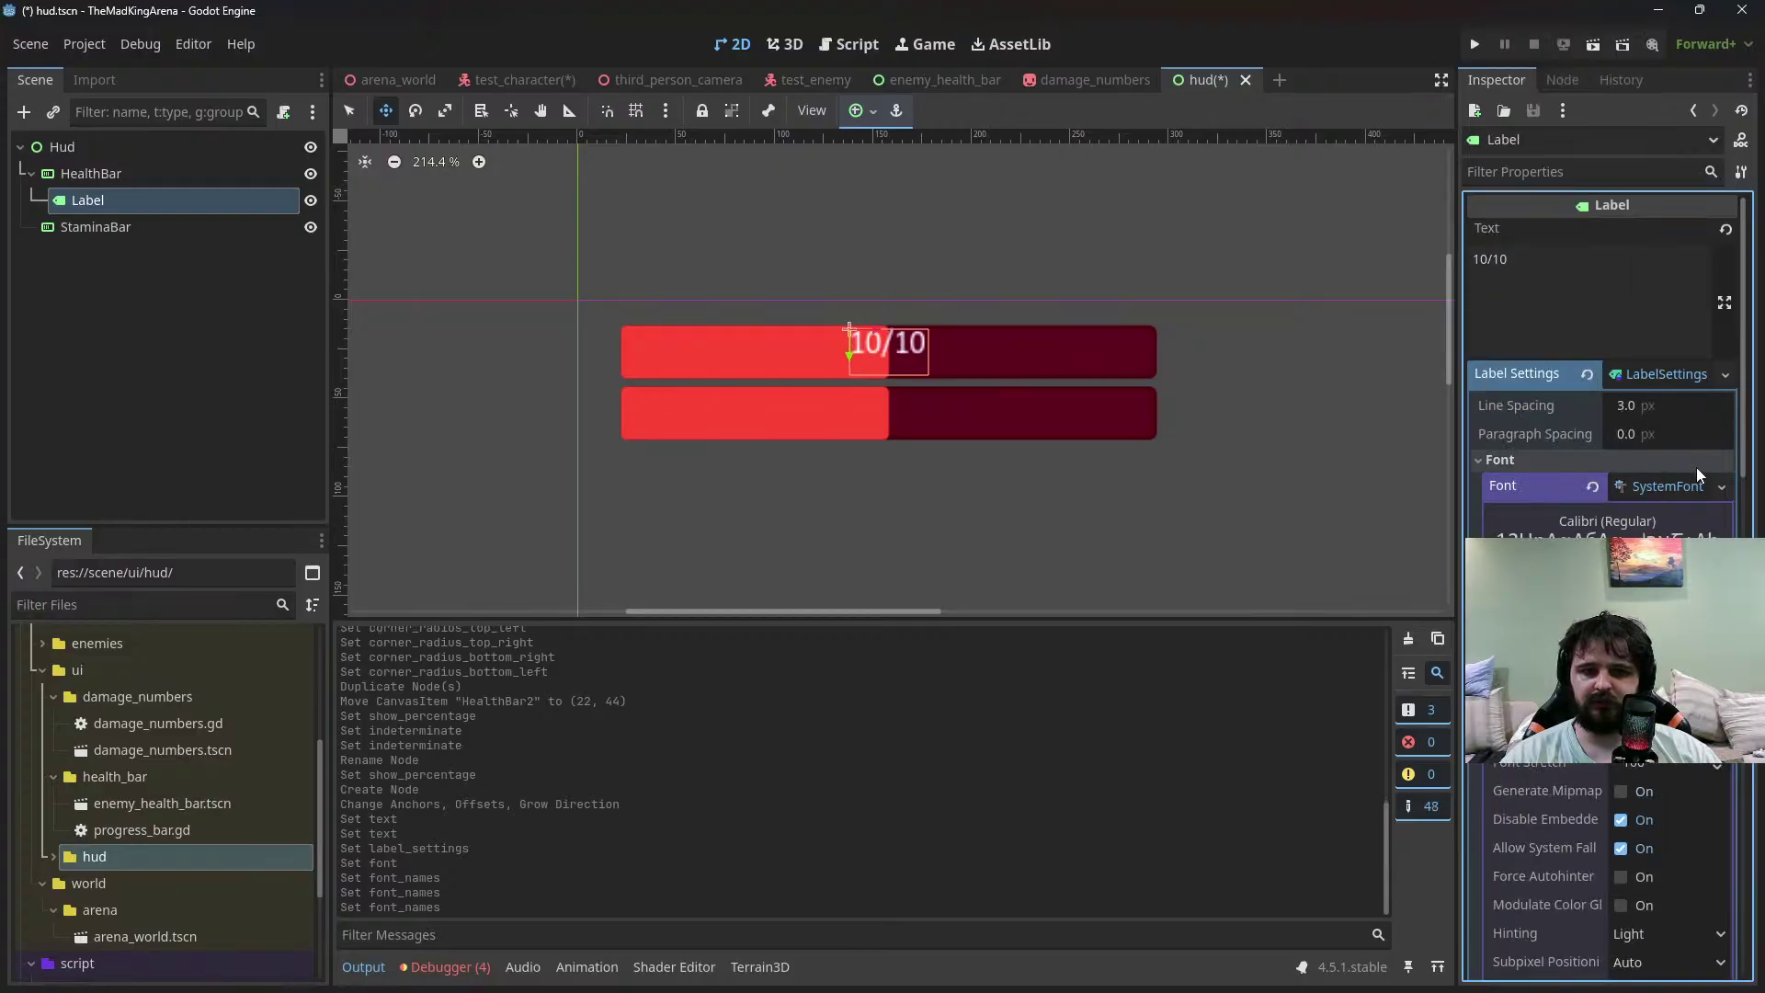
Remove Calibri from the Label's SystemFont and try Verdana instead
left_click(1718, 641)
left_click(1616, 641)
scroll(1600, 490, "down", 15)
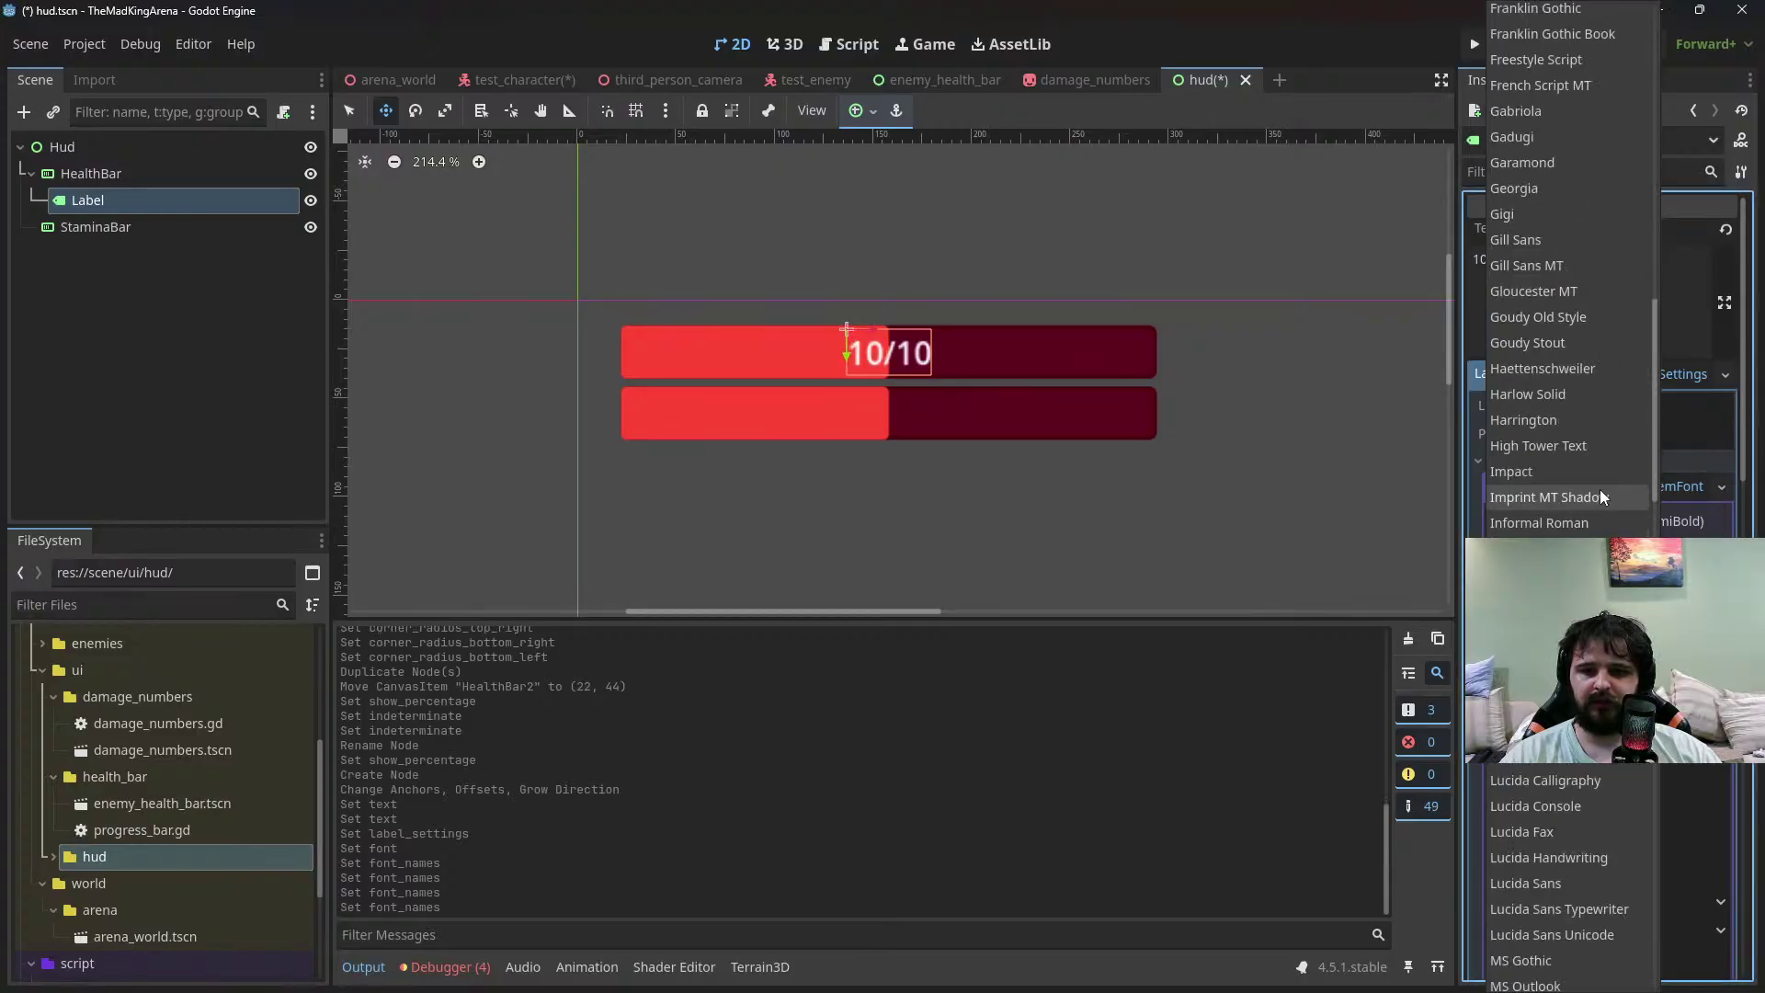
left_click(1563, 721)
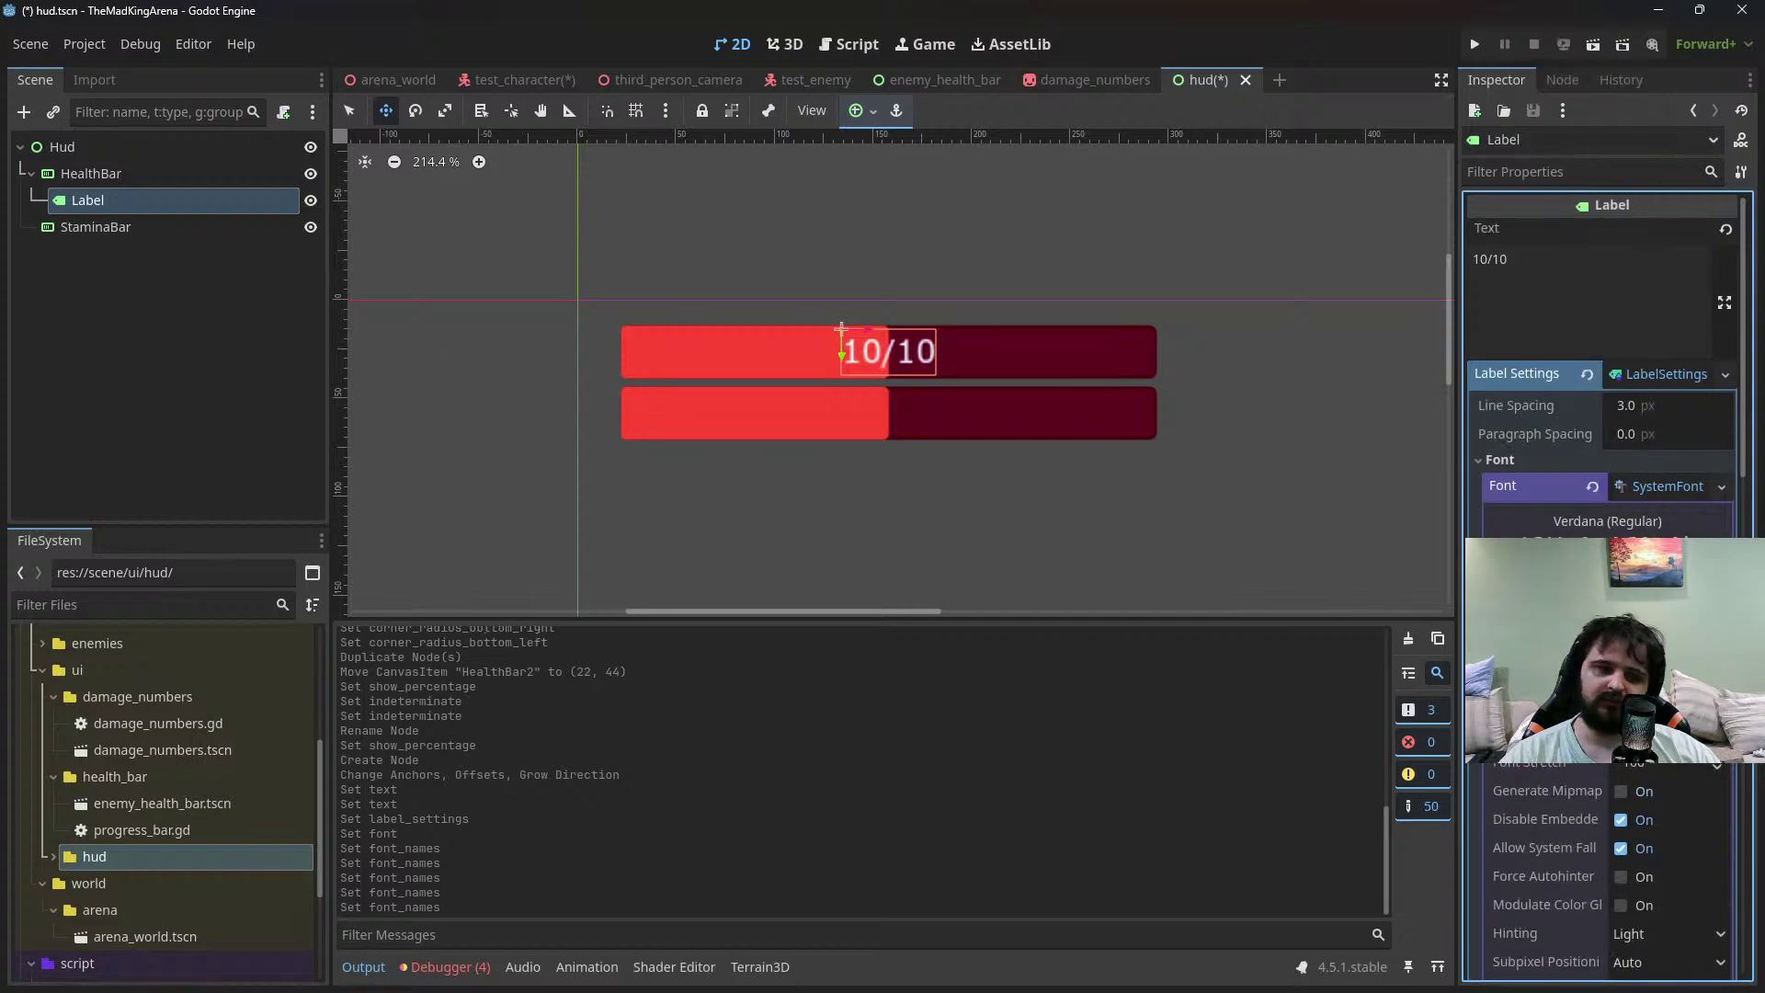
Remove Verdana from the Label's SystemFont and choose Lucida Calligraphy as its font name
left_click(1611, 515)
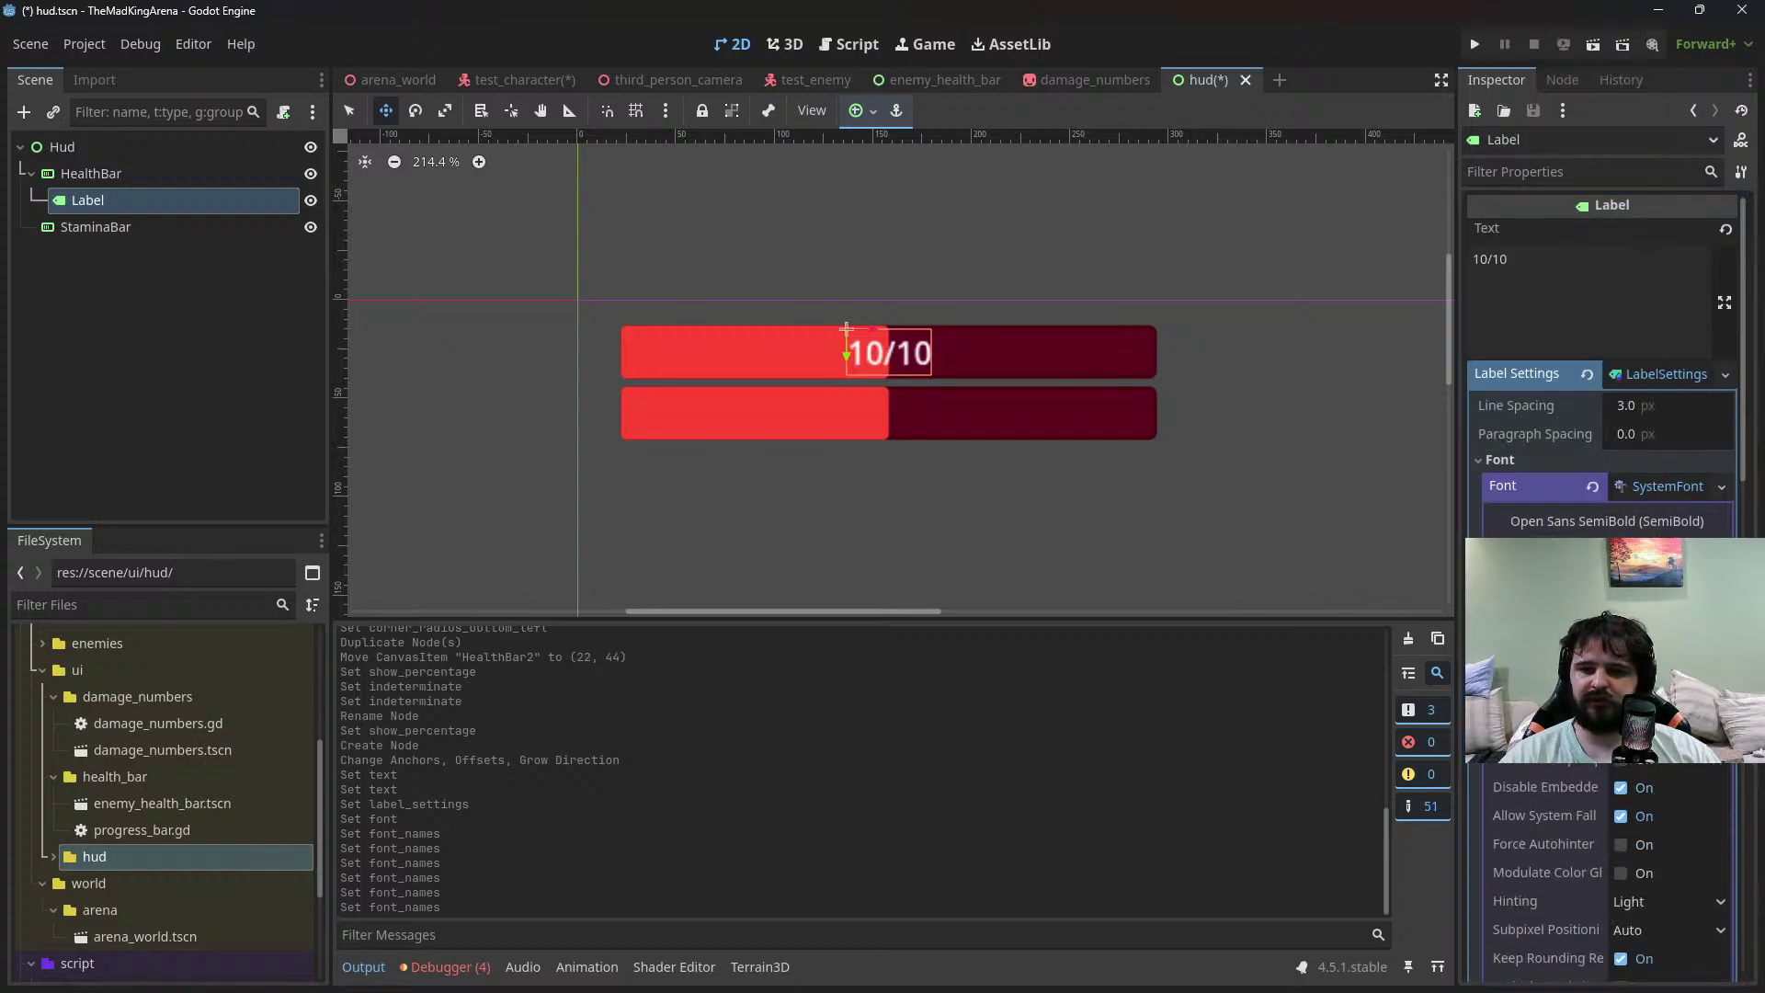
scroll(1611, 511, "up", 15)
scroll(1605, 506, "down", 10)
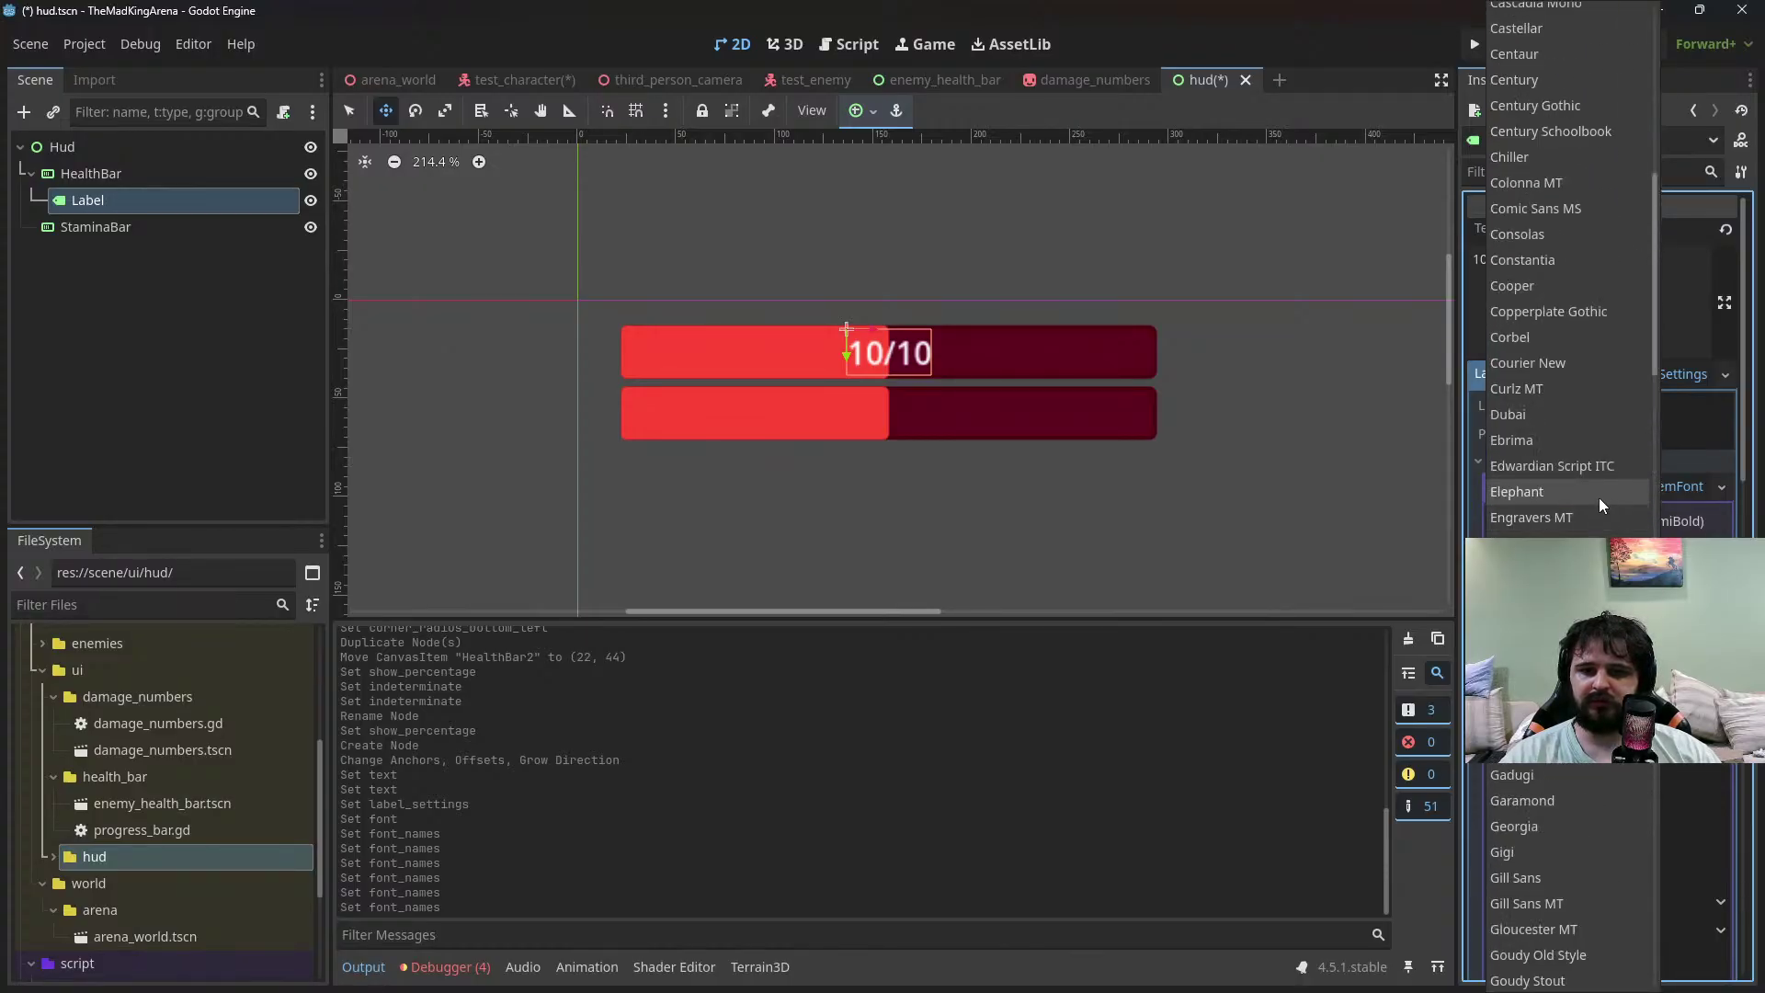
left_click(1604, 552)
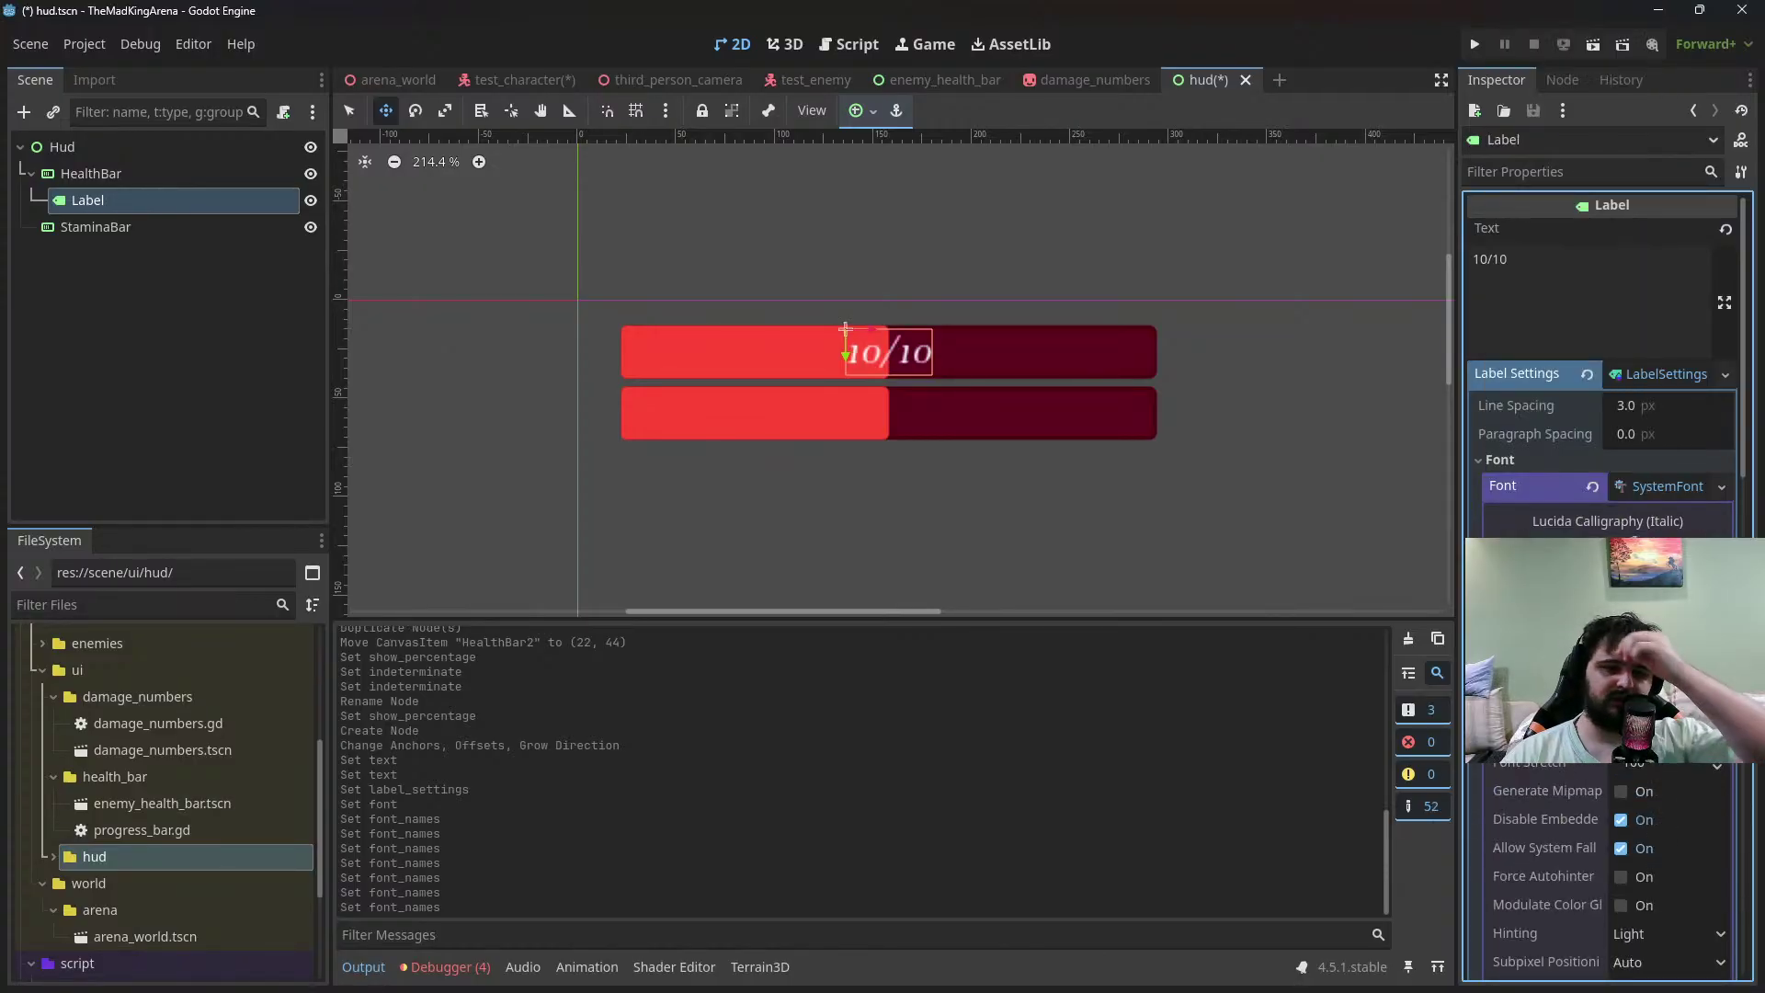
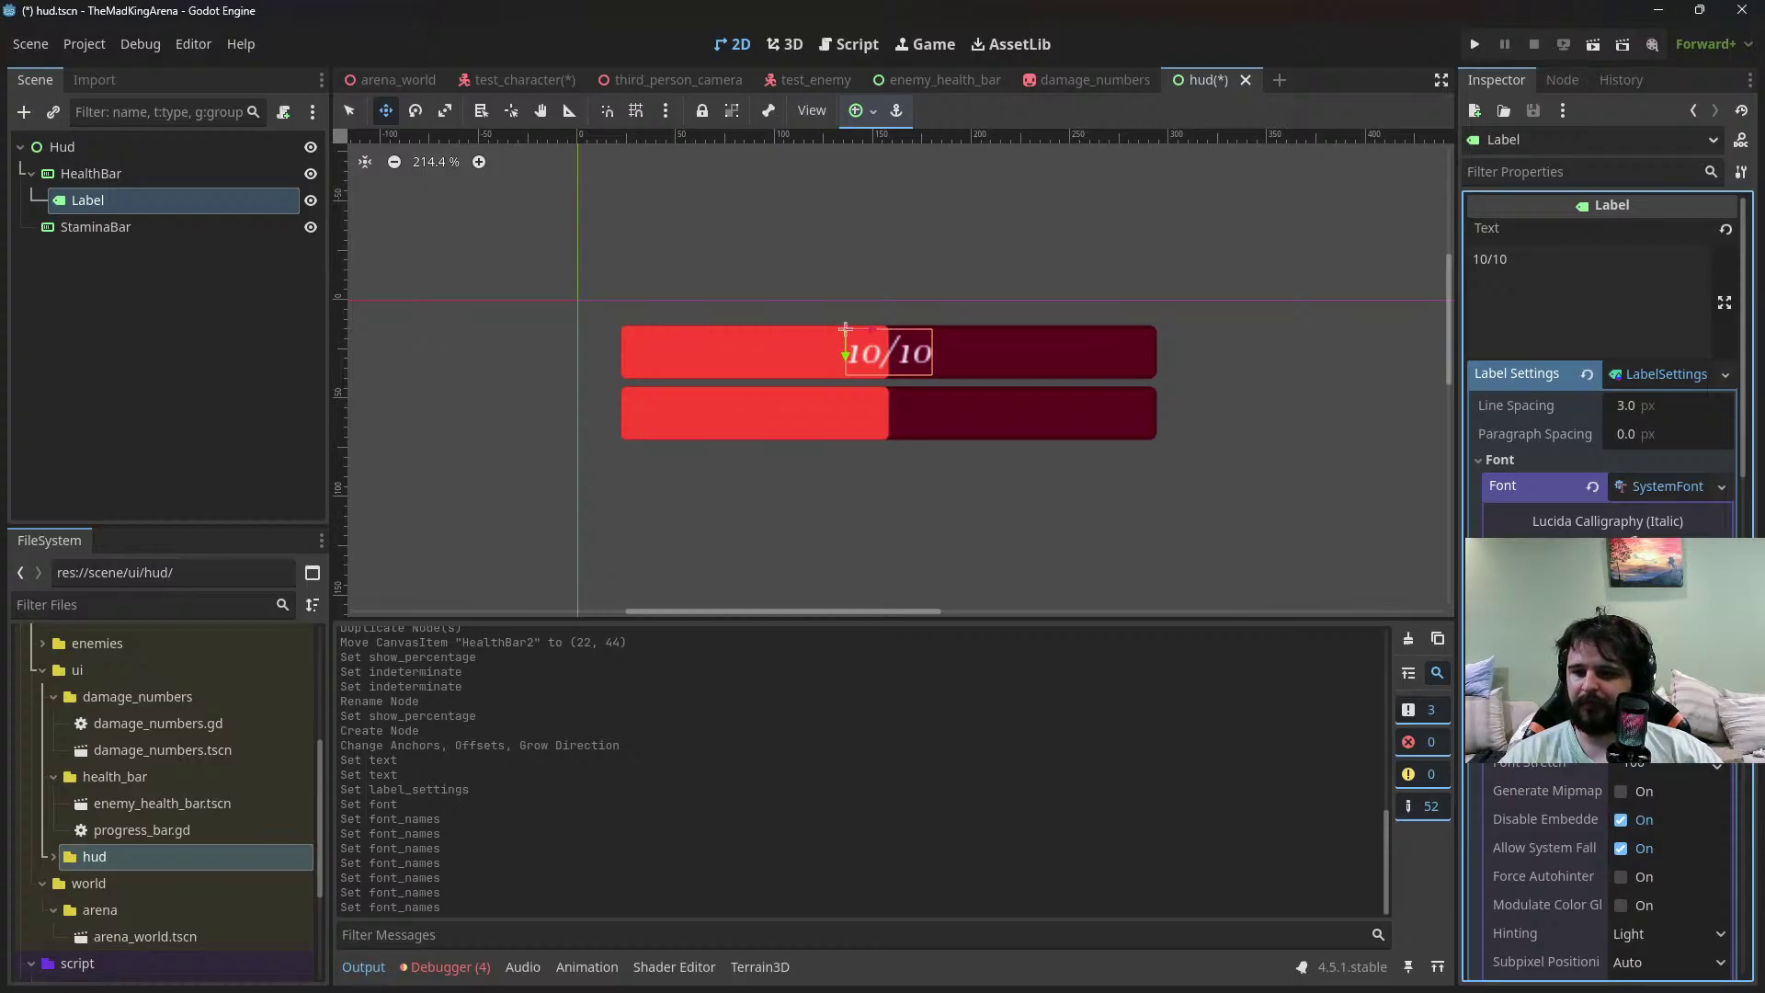
key("super+d")
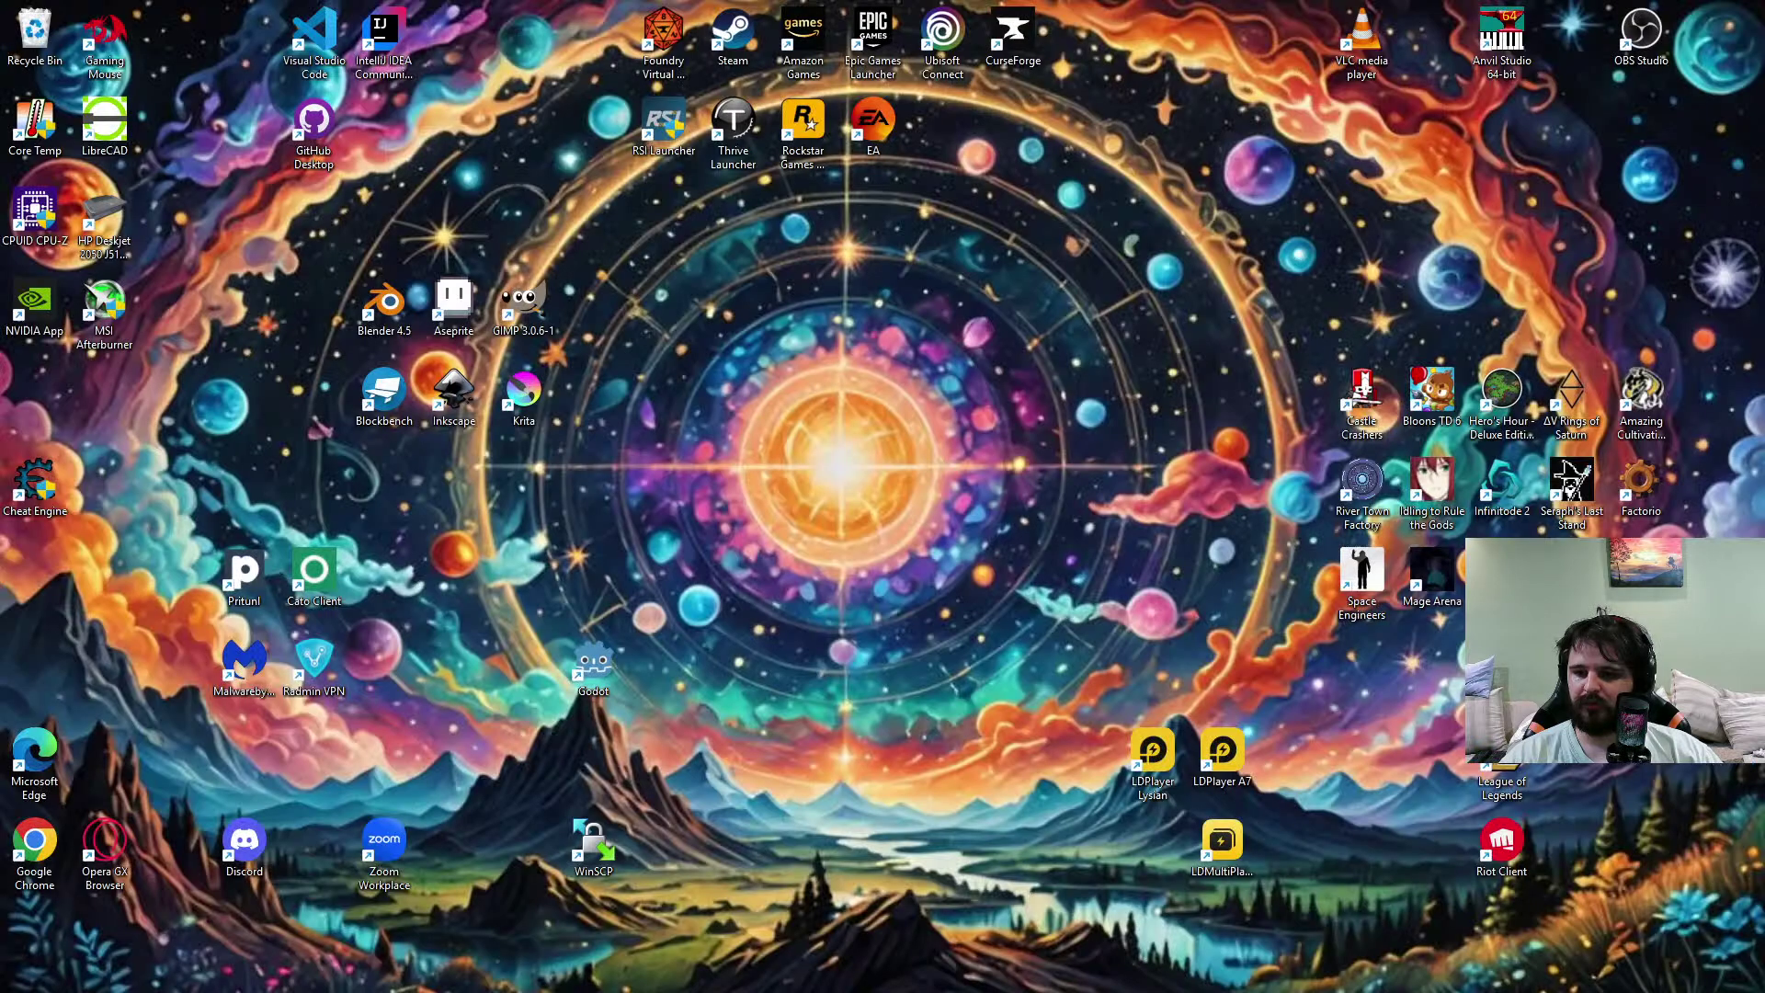
key("super+d")
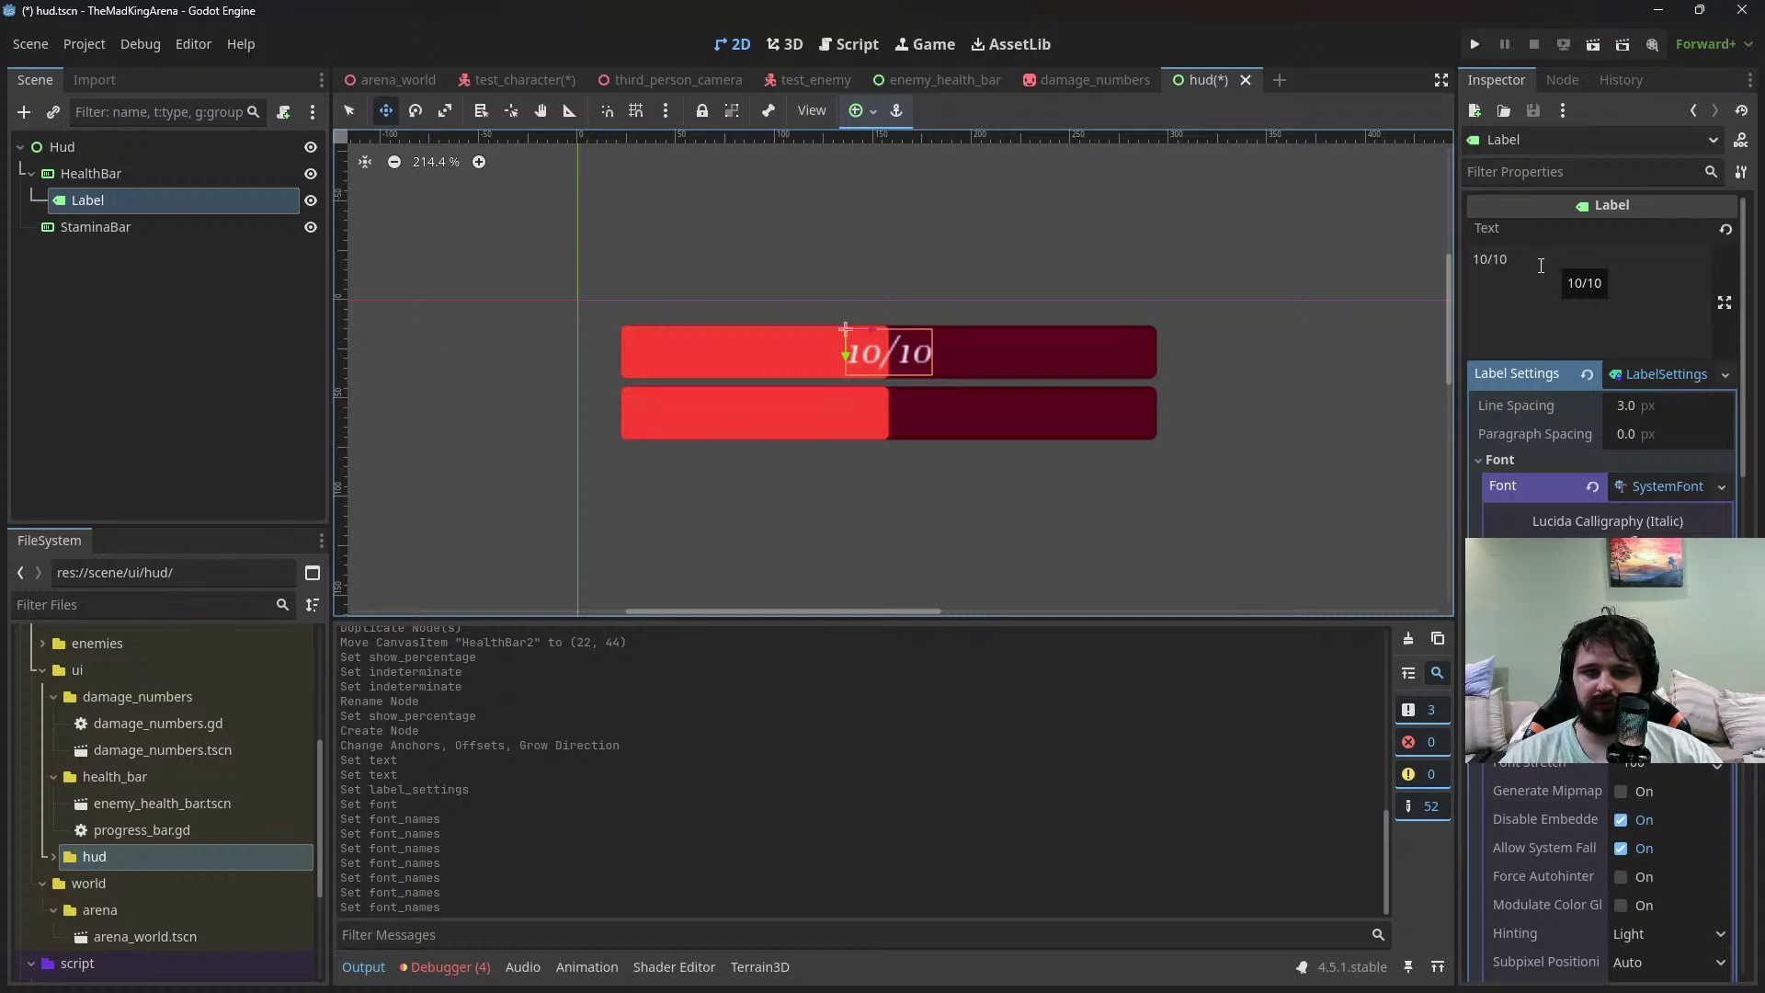
Thicken the outline of the health bar label's text through its label settings
scroll(1618, 644, "down", 5)
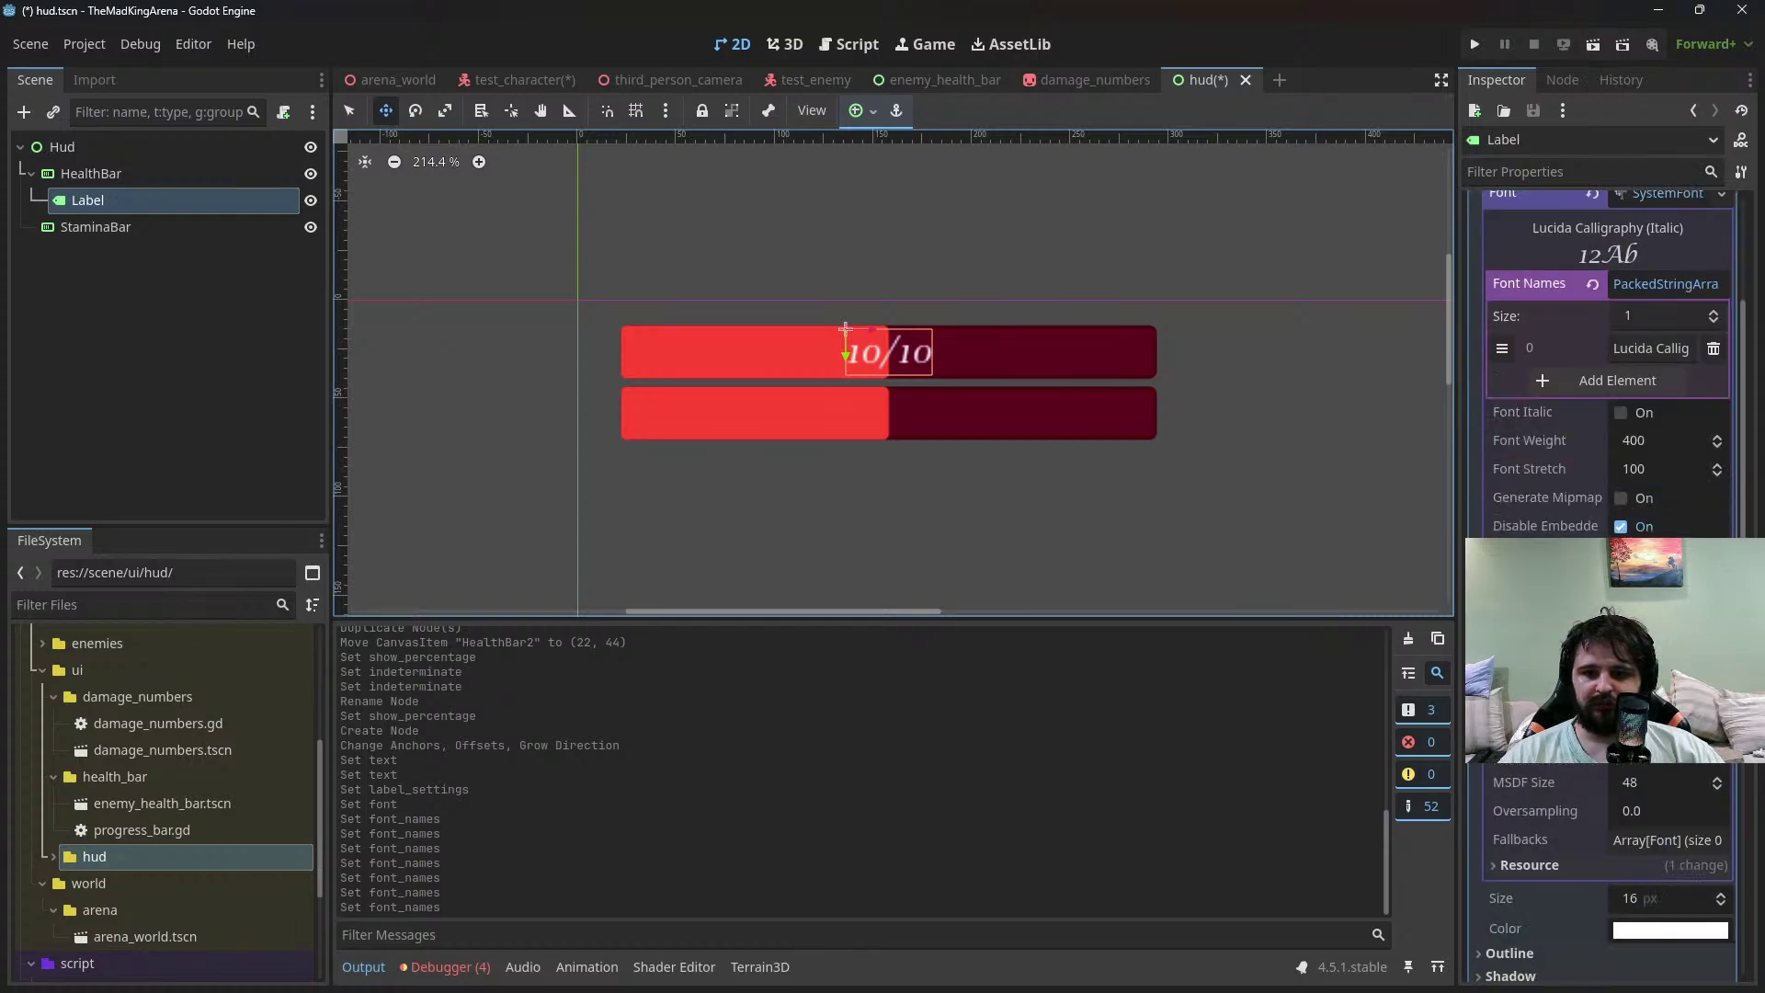
scroll(1629, 388, "up", 2)
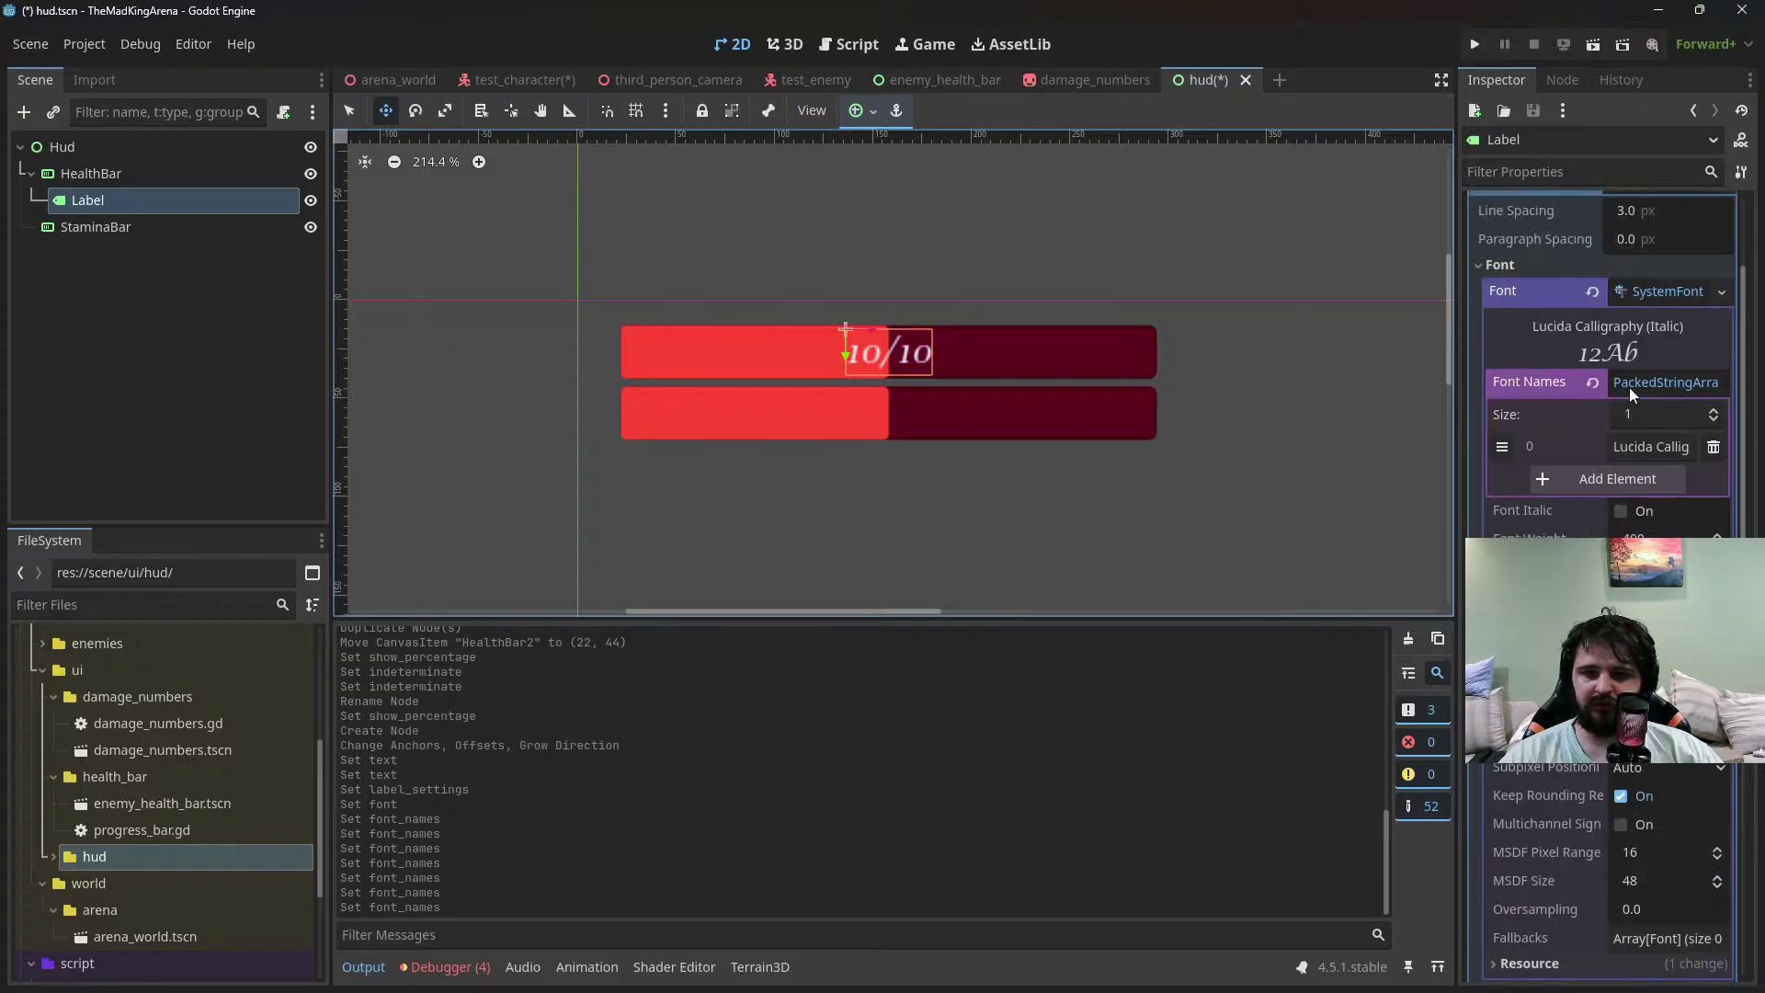
scroll(1646, 350, "down", 2)
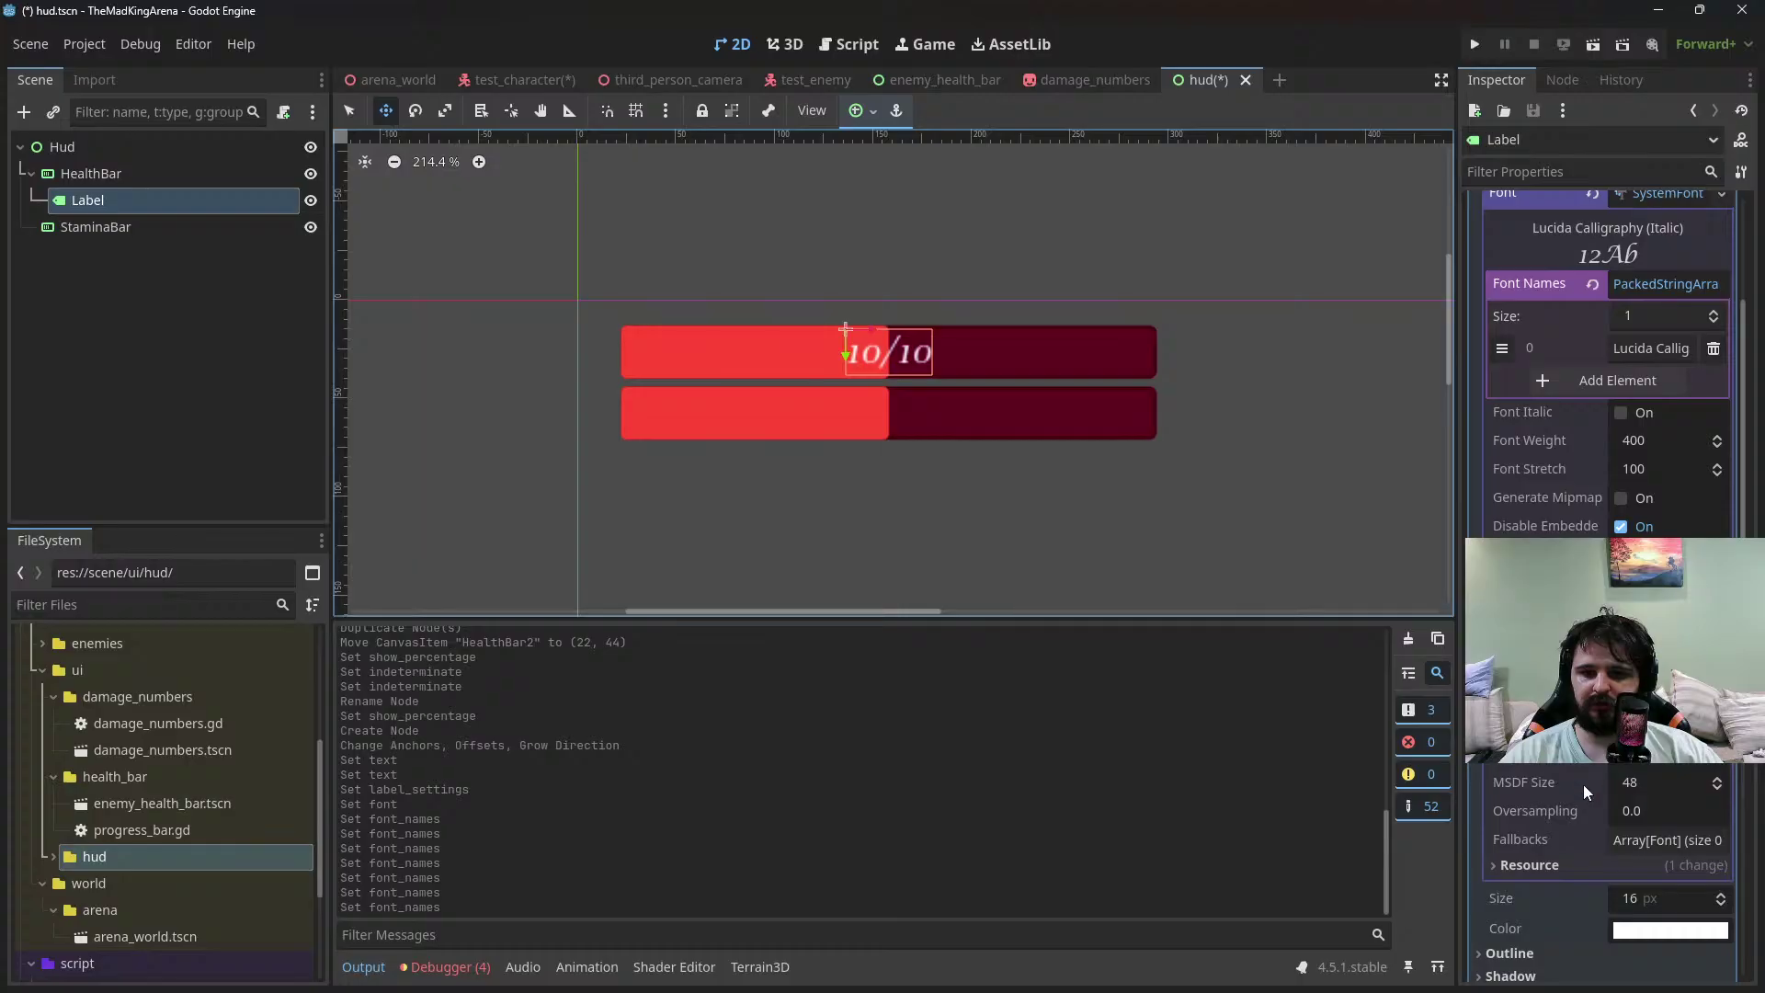
scroll(1604, 368, "down", 2)
scroll(1604, 368, "up", 8)
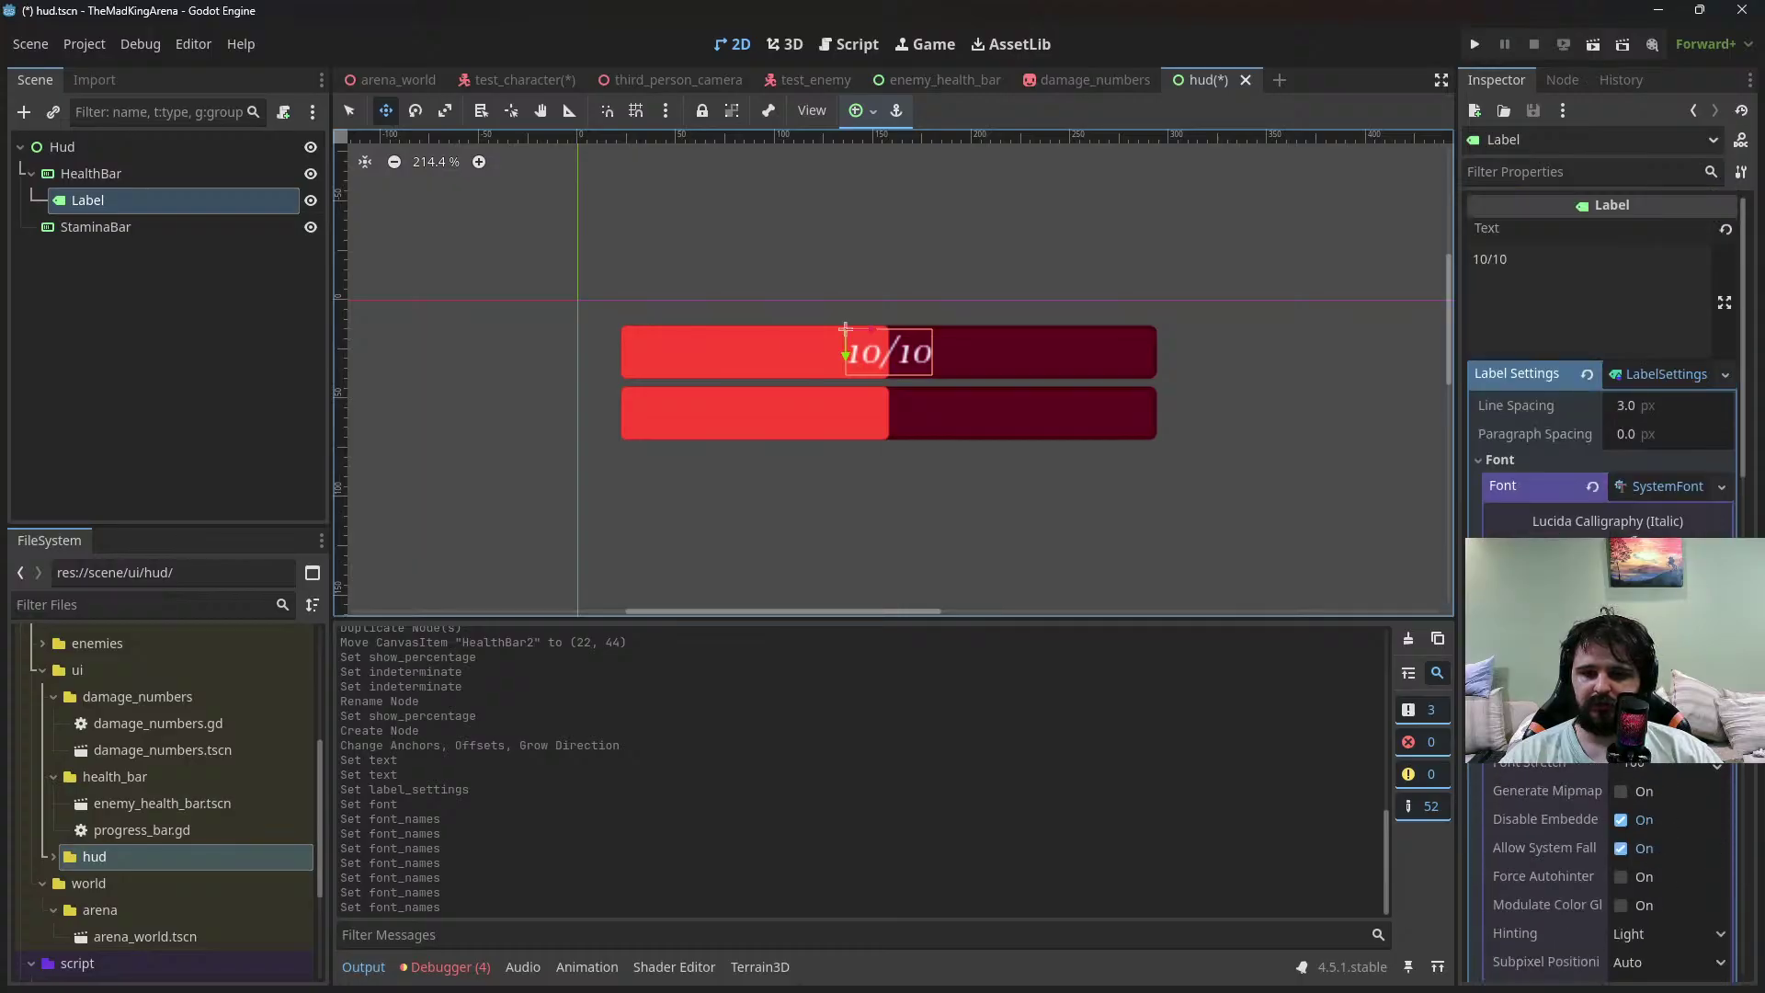
scroll(1605, 368, "down", 7)
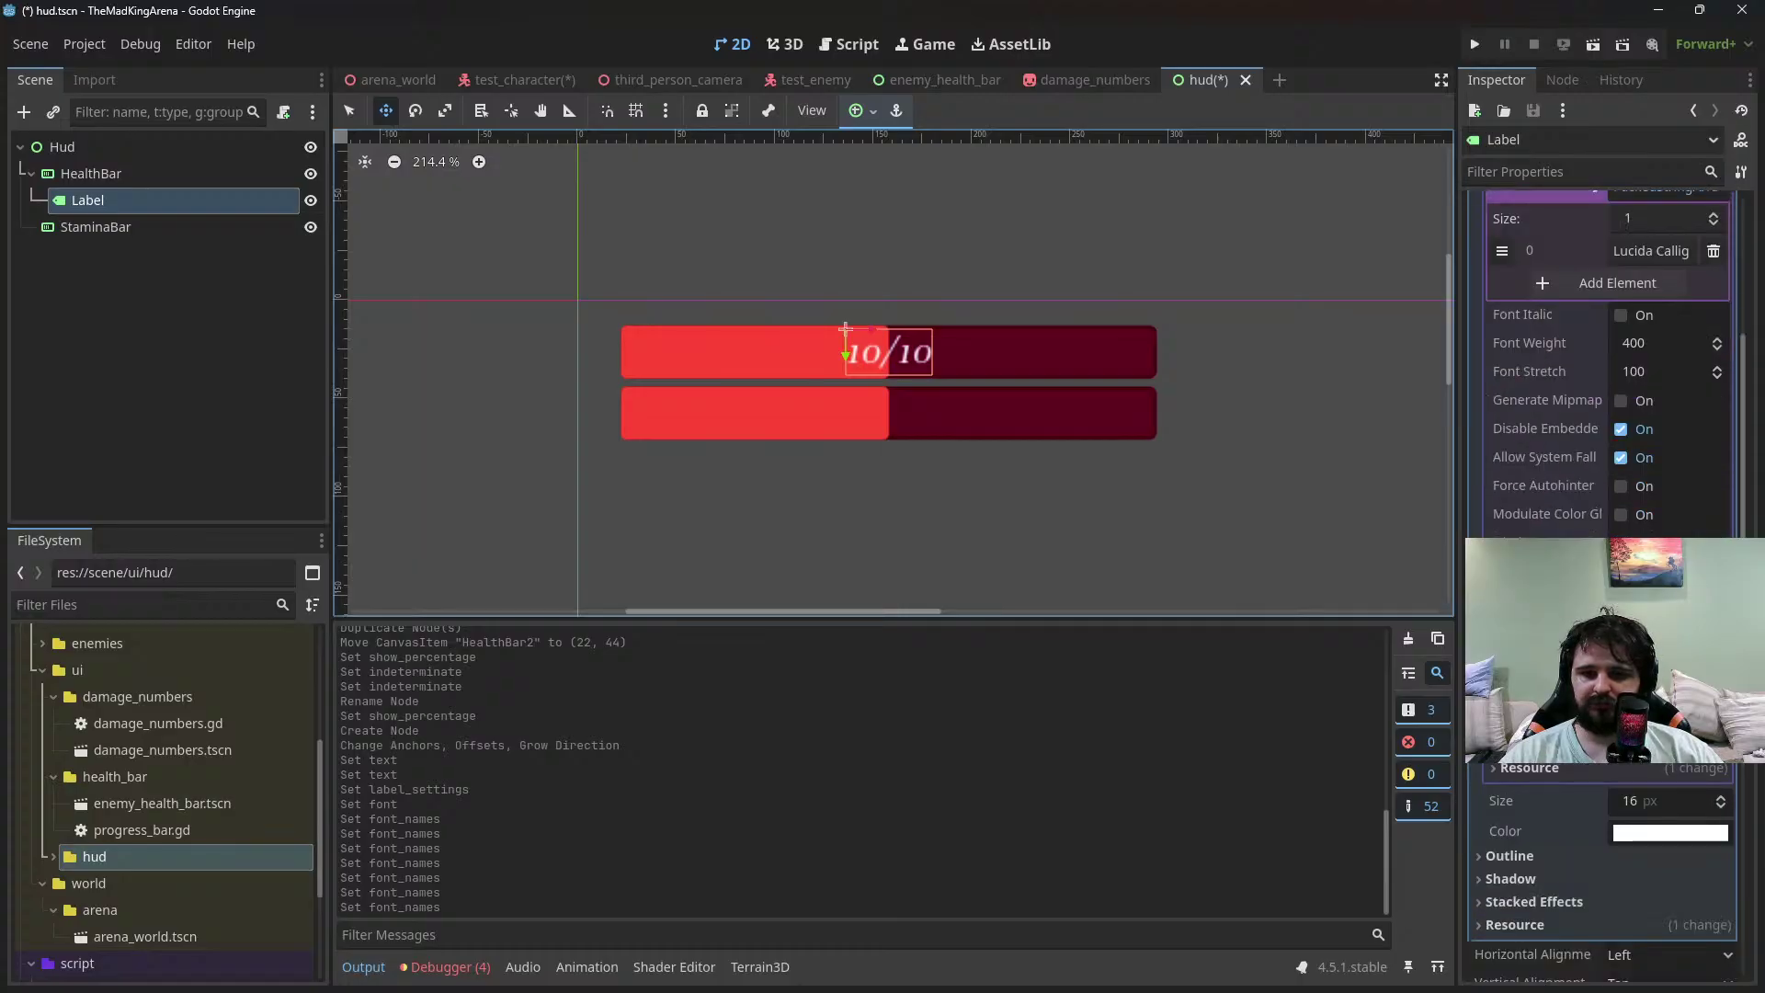
scroll(1604, 368, "down", 2)
scroll(1602, 388, "up", 4)
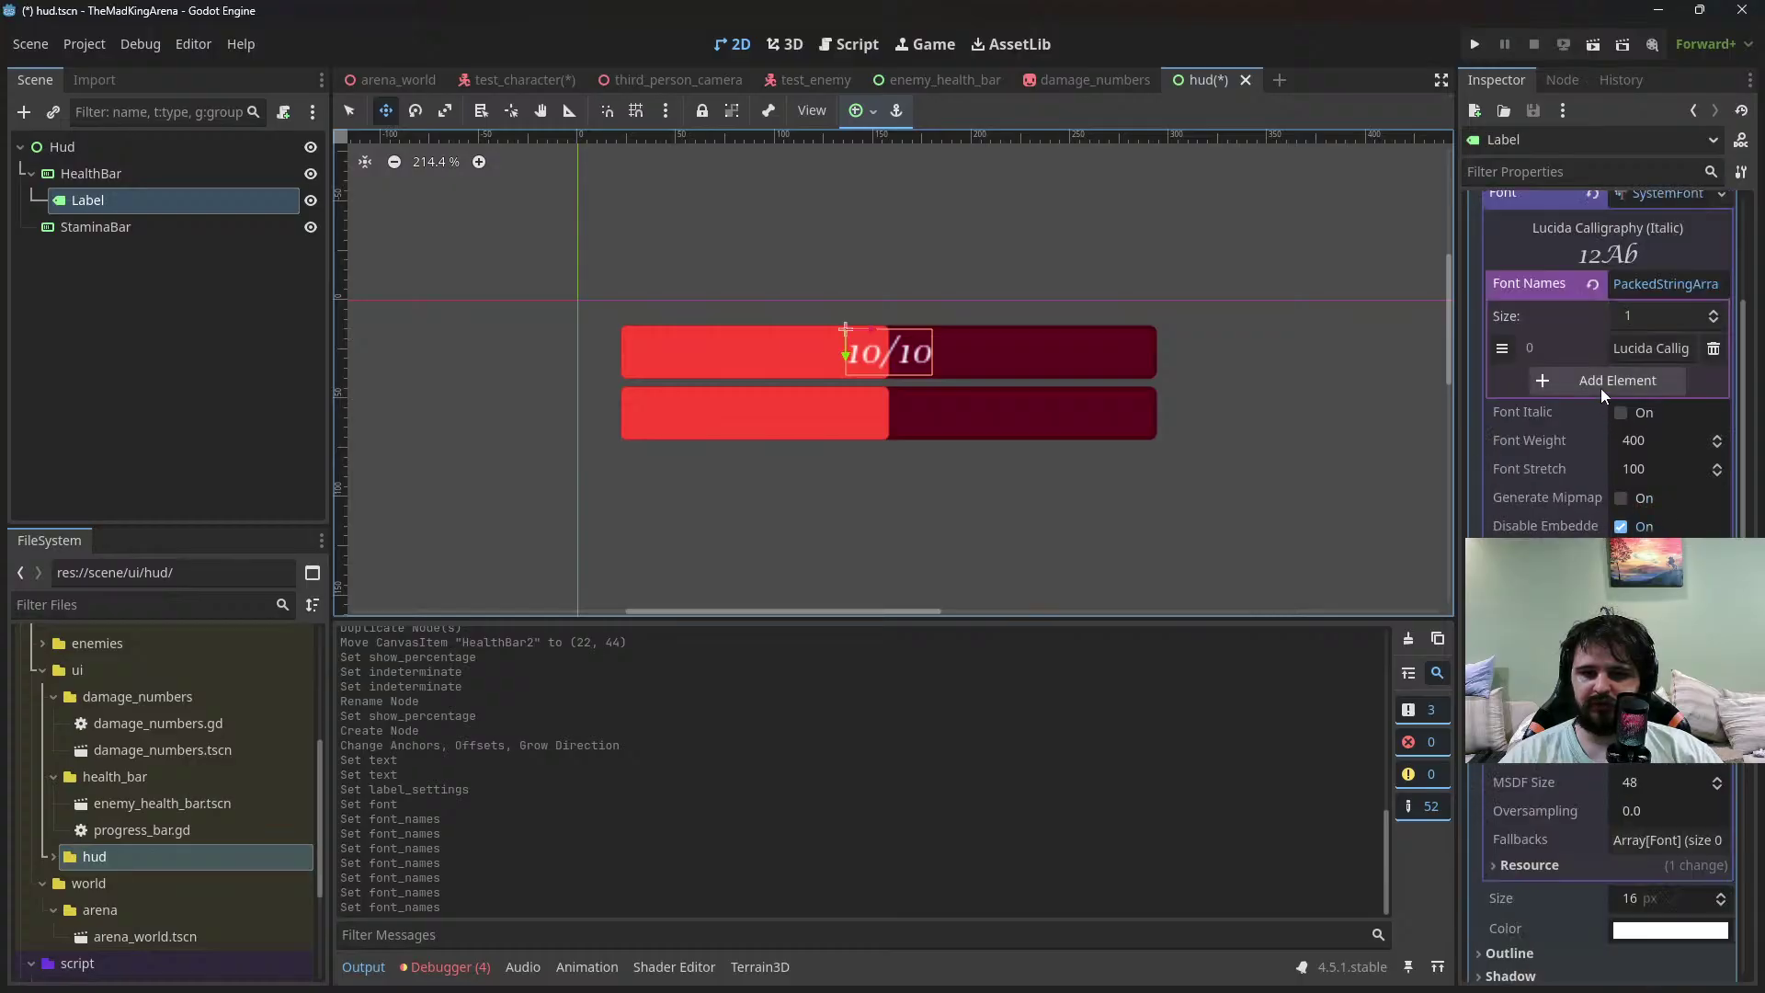
scroll(1604, 368, "down", 8)
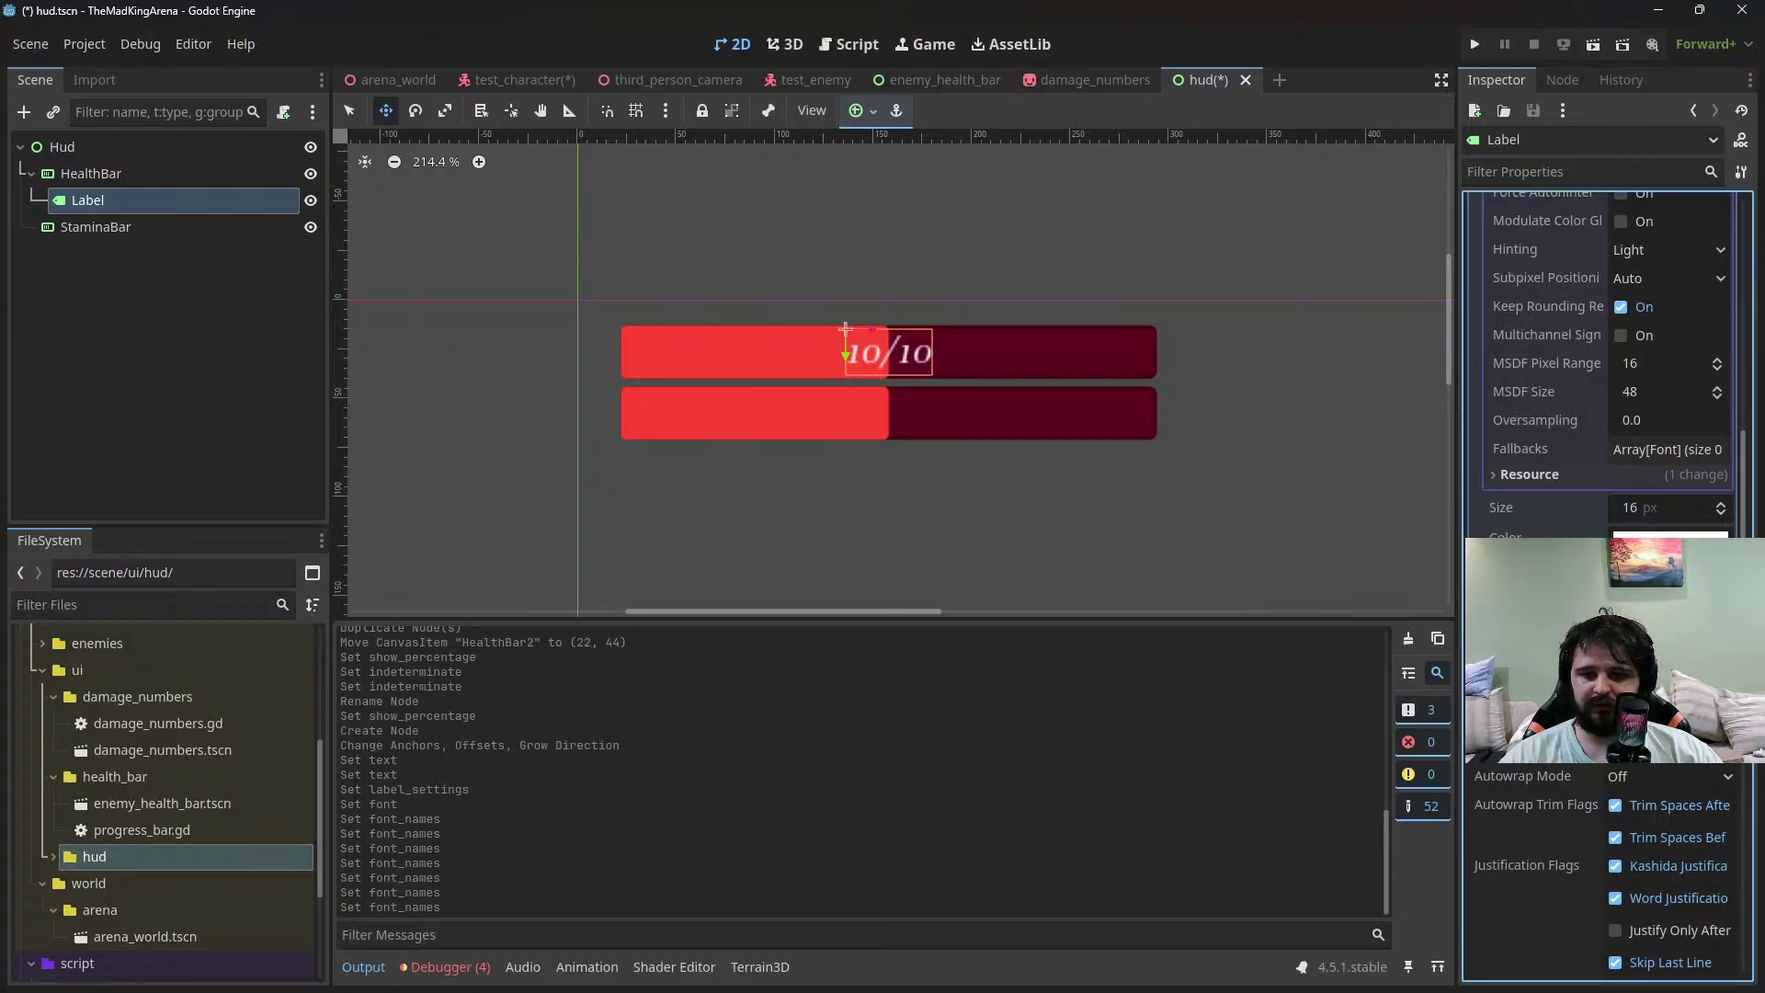
key("Return")
left_click(1670, 534)
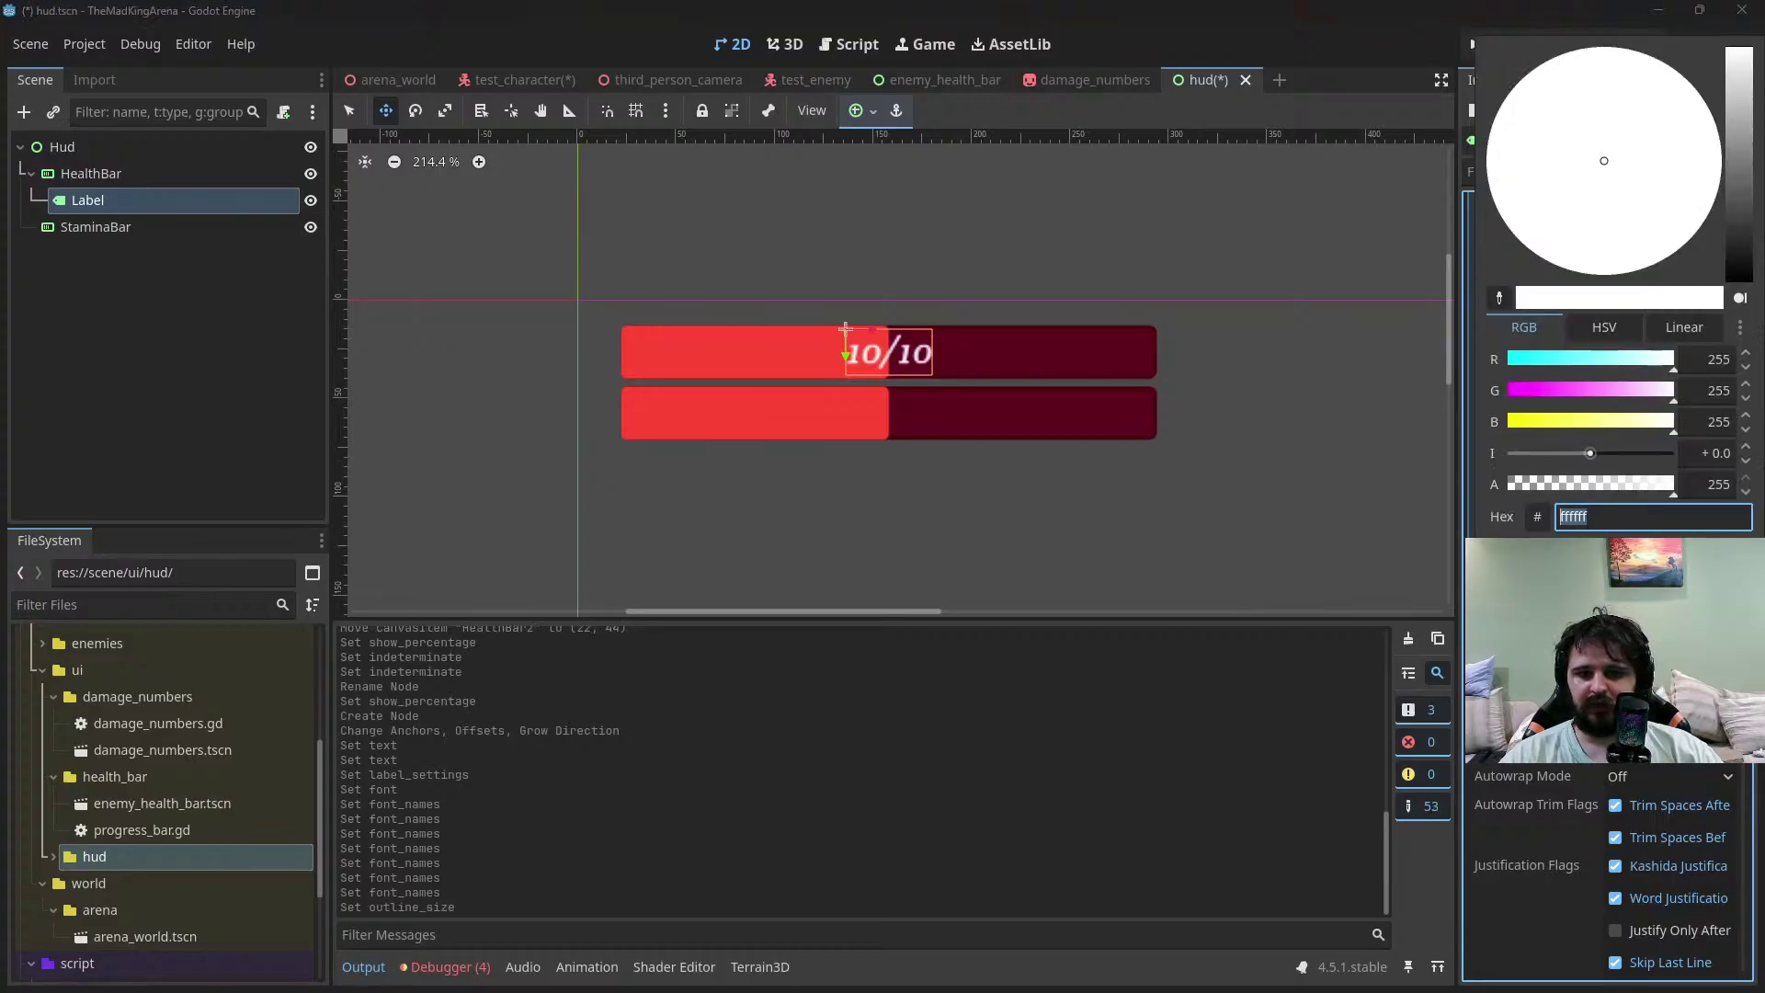
key("Escape")
key("Return")
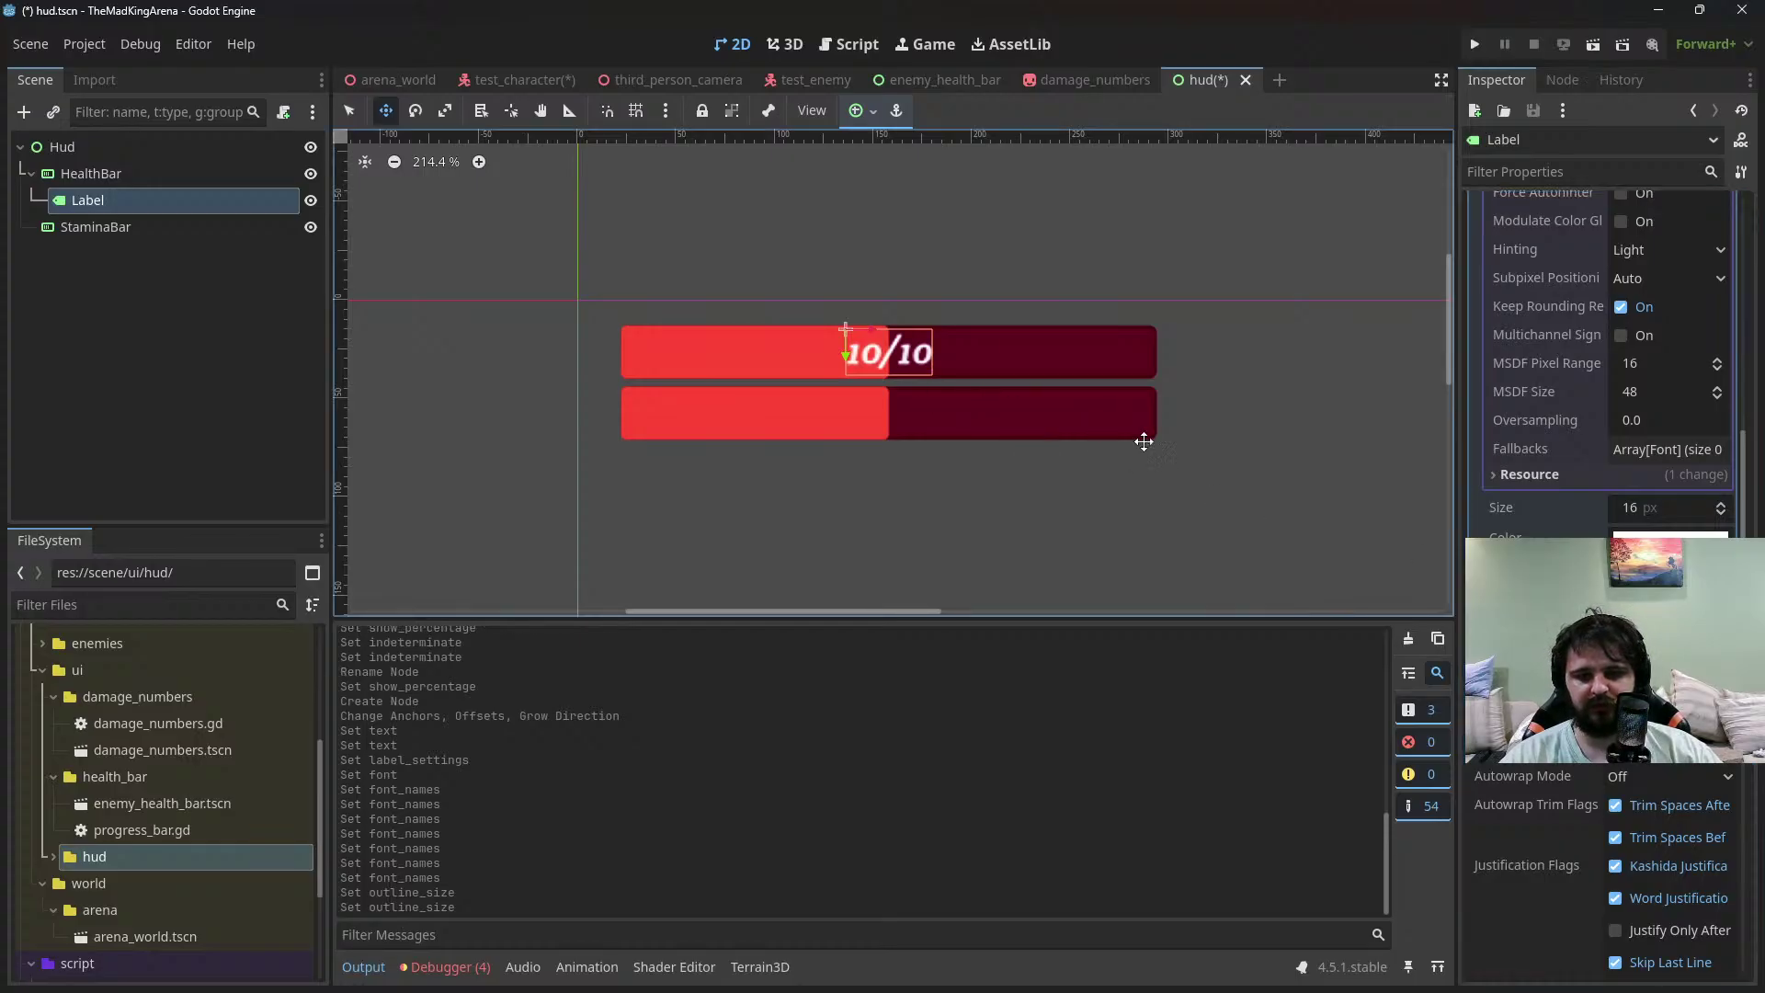
Adjust the label text's shadow size, set its vertical offset to 2 px, and make the black shadow colour more opaque
left_click(1519, 644)
left_click(1721, 676)
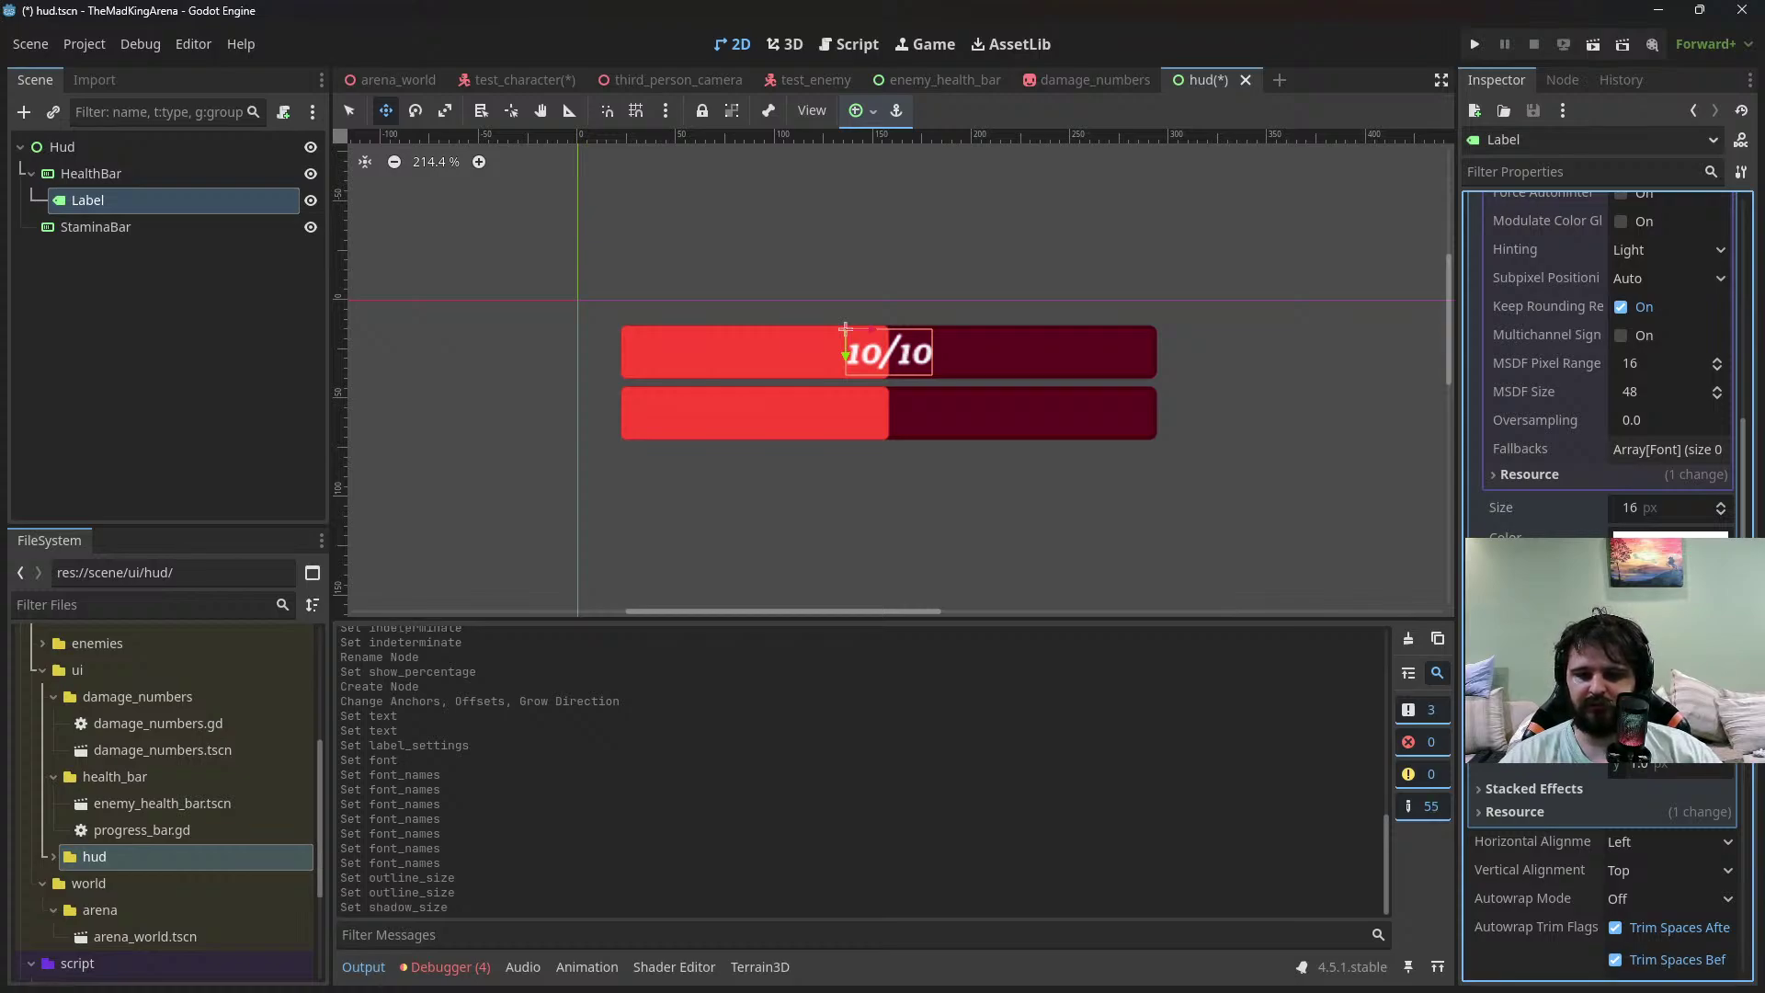
key("Tab")
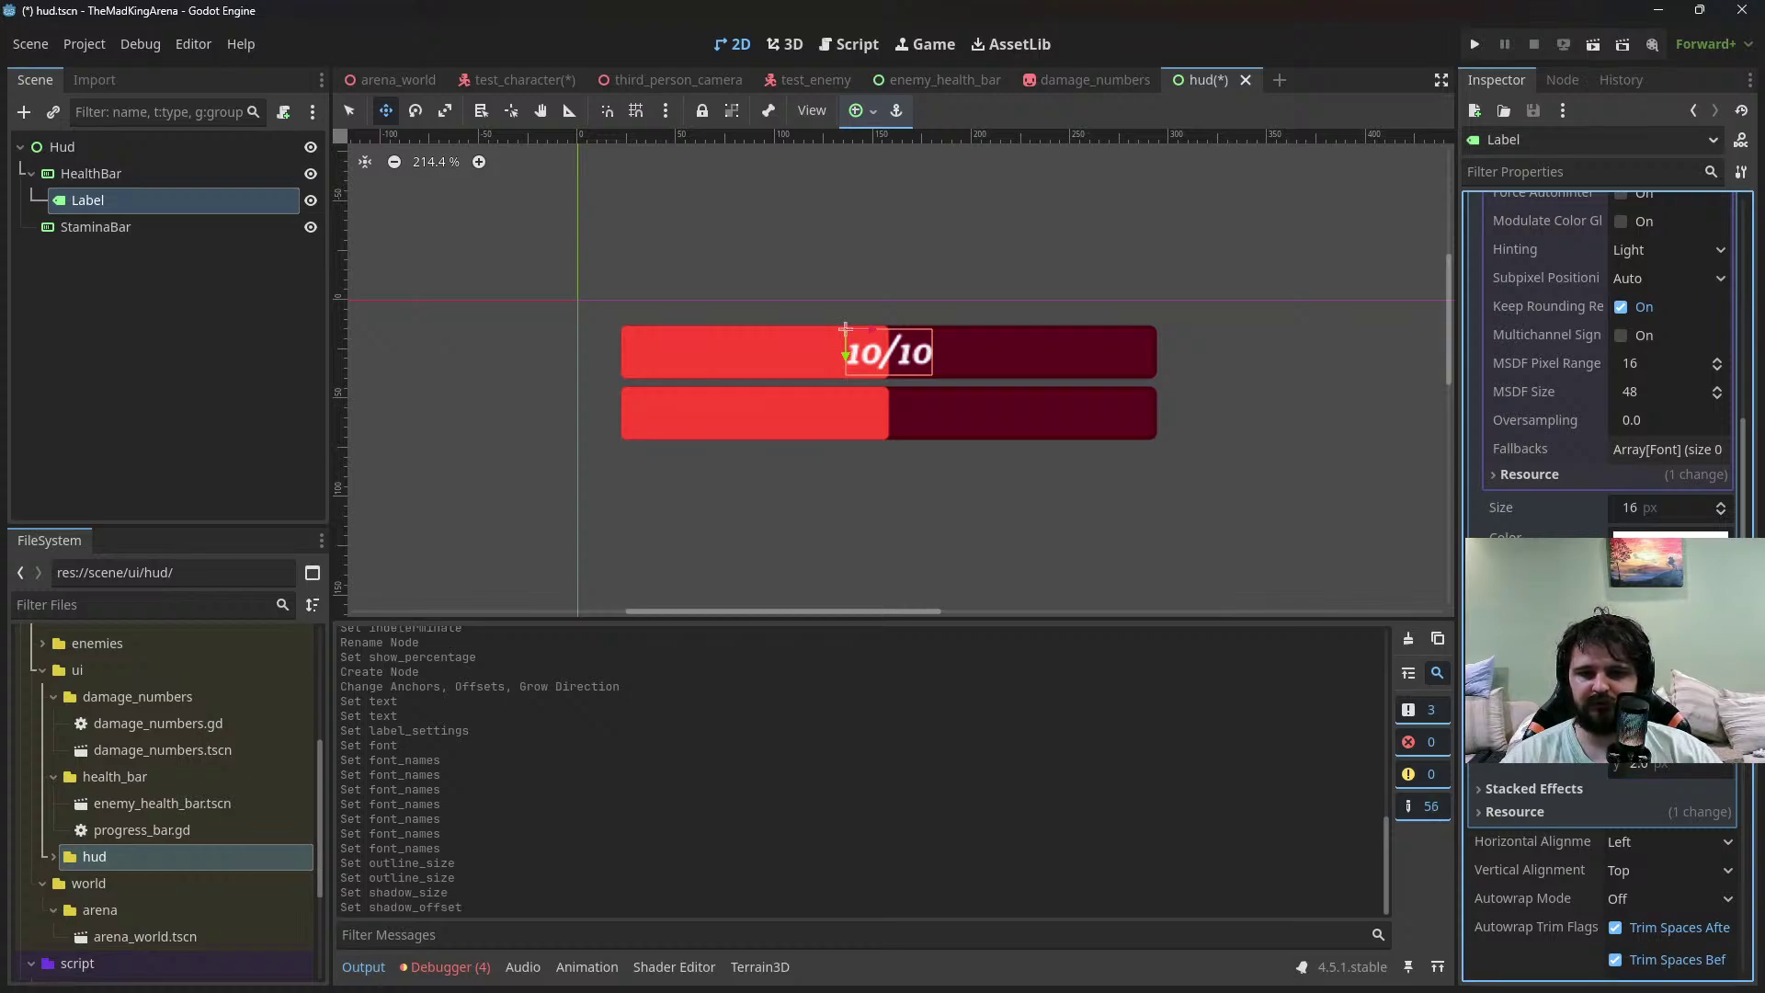
left_click(1670, 705)
left_click_drag(1509, 565, 1635, 566)
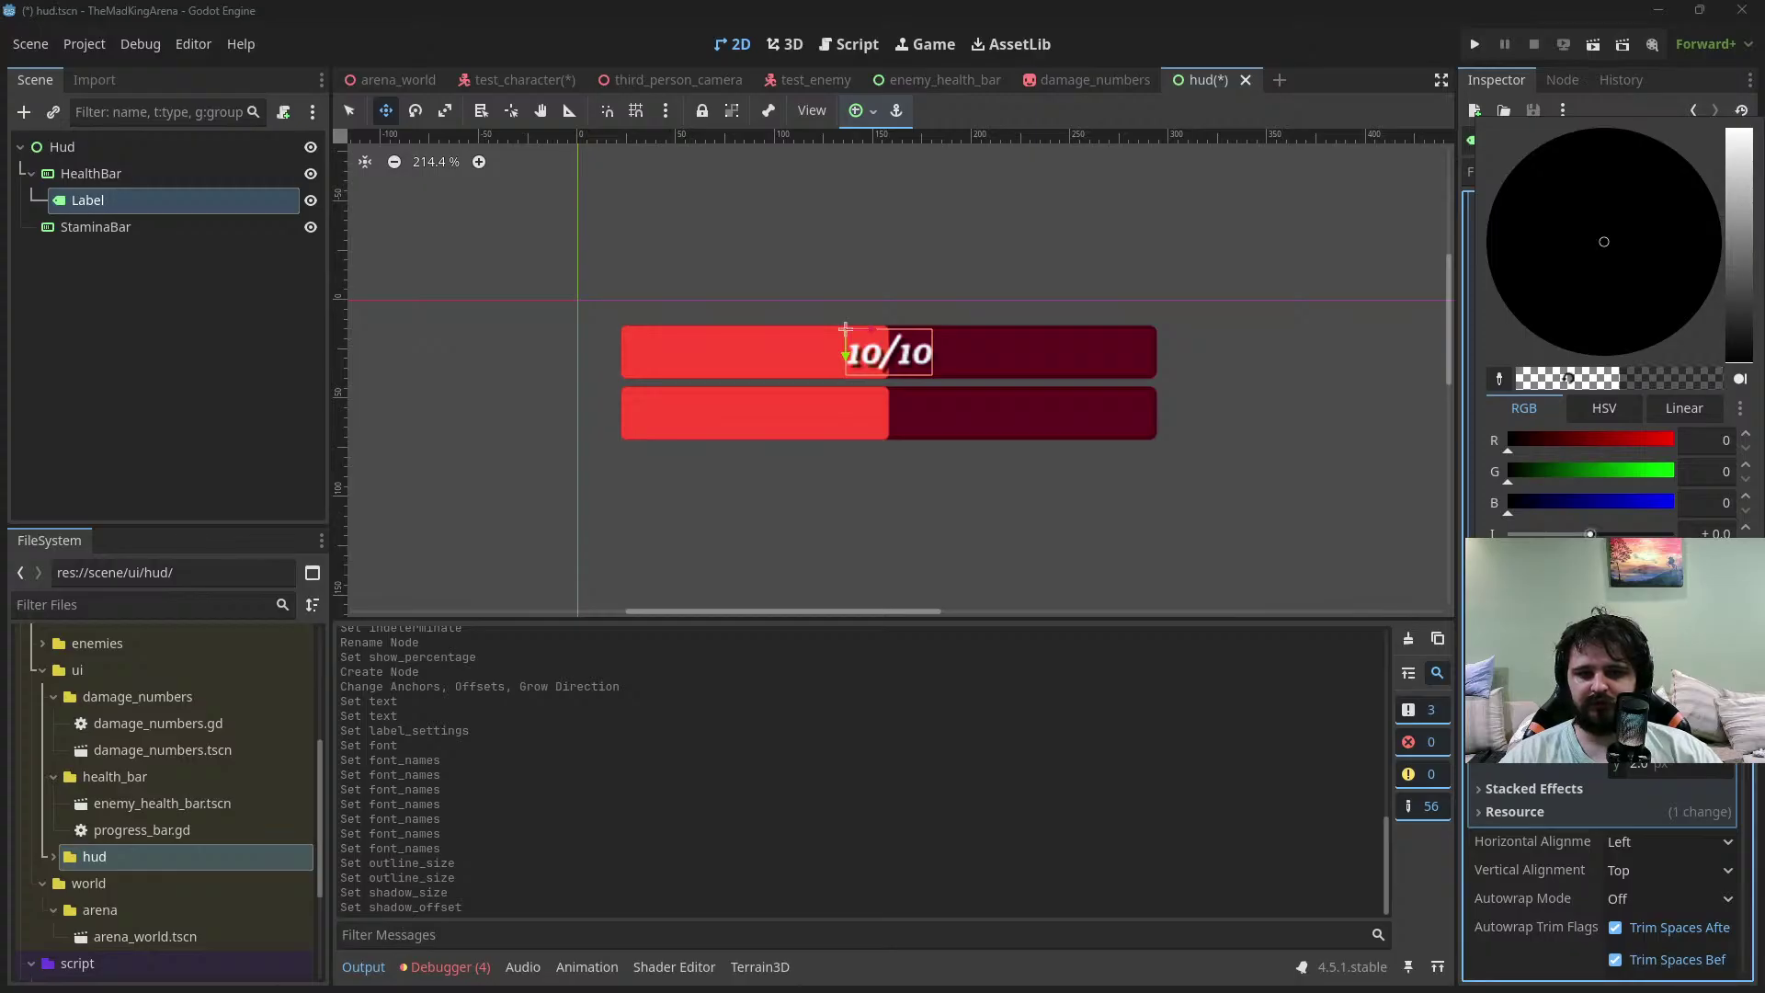
key("Escape")
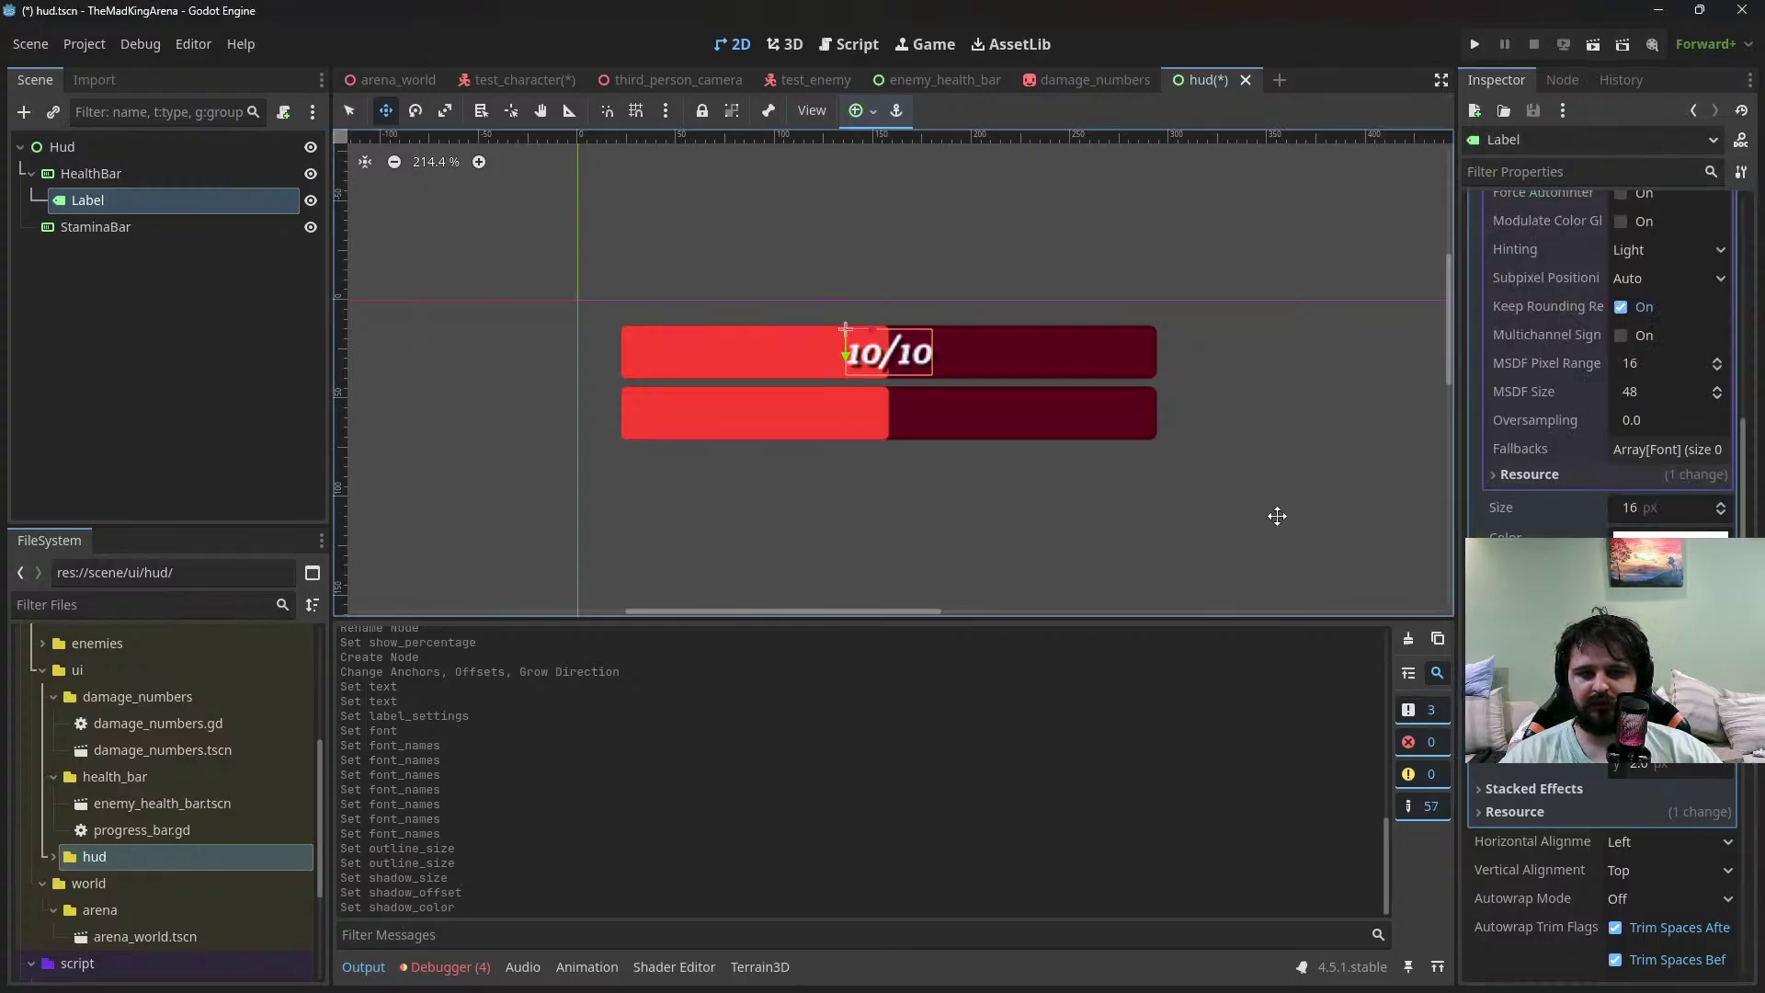
Rename the label under HealthBar as HealthLabel and save the scene
left_click(96, 196, "ctrl")
left_click(114, 202)
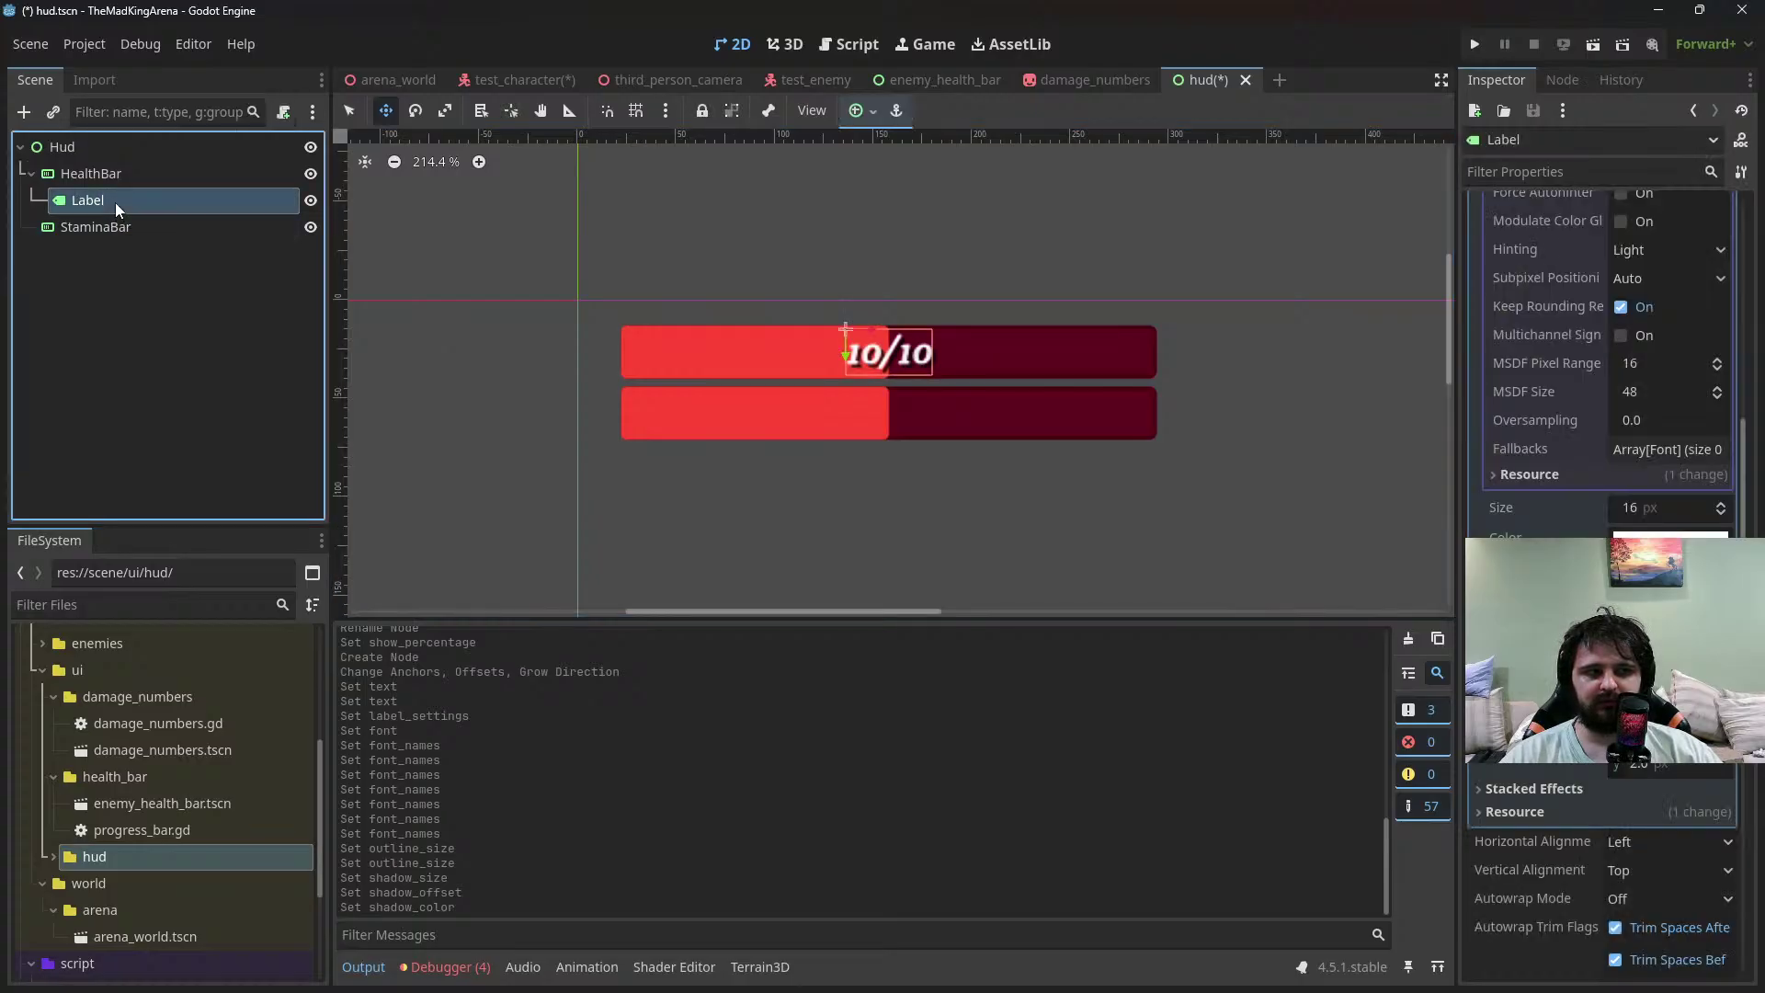
left_click(114, 202)
type("Health")
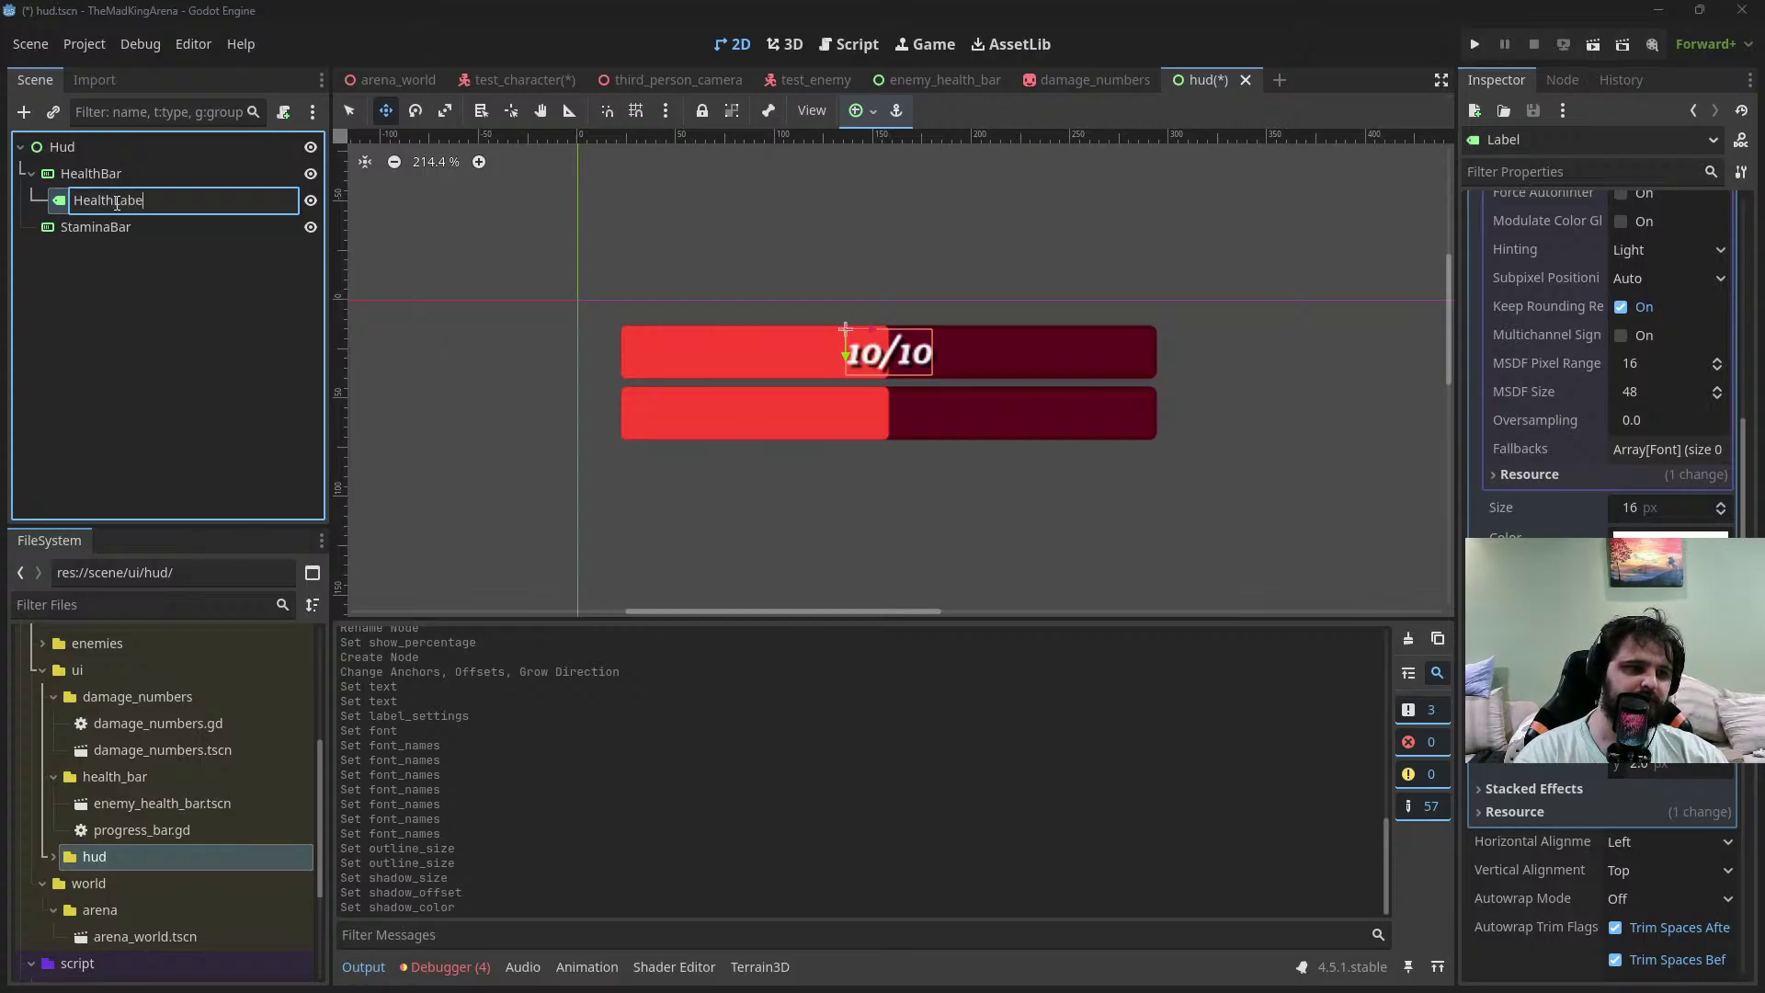
type("Label")
key("Return")
key("ctrl+s")
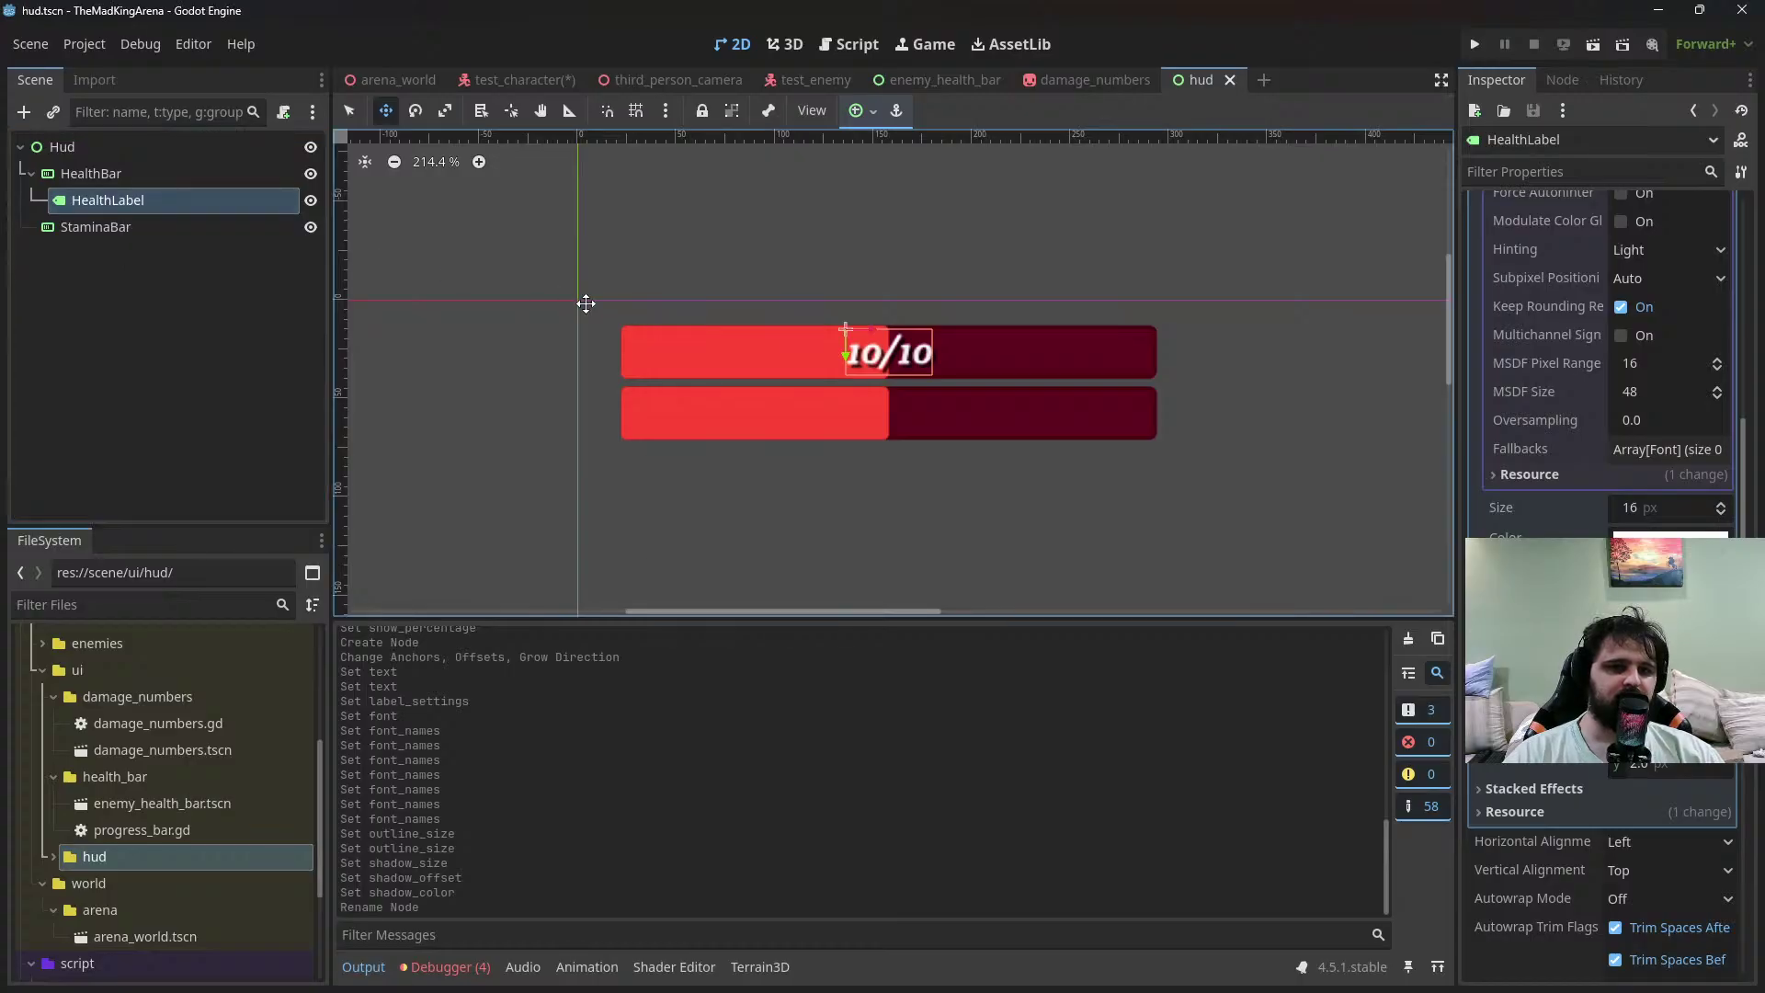
Duplicate HealthLabel and make the copy a child of StaminaBar
left_click(154, 204)
right_click(119, 206)
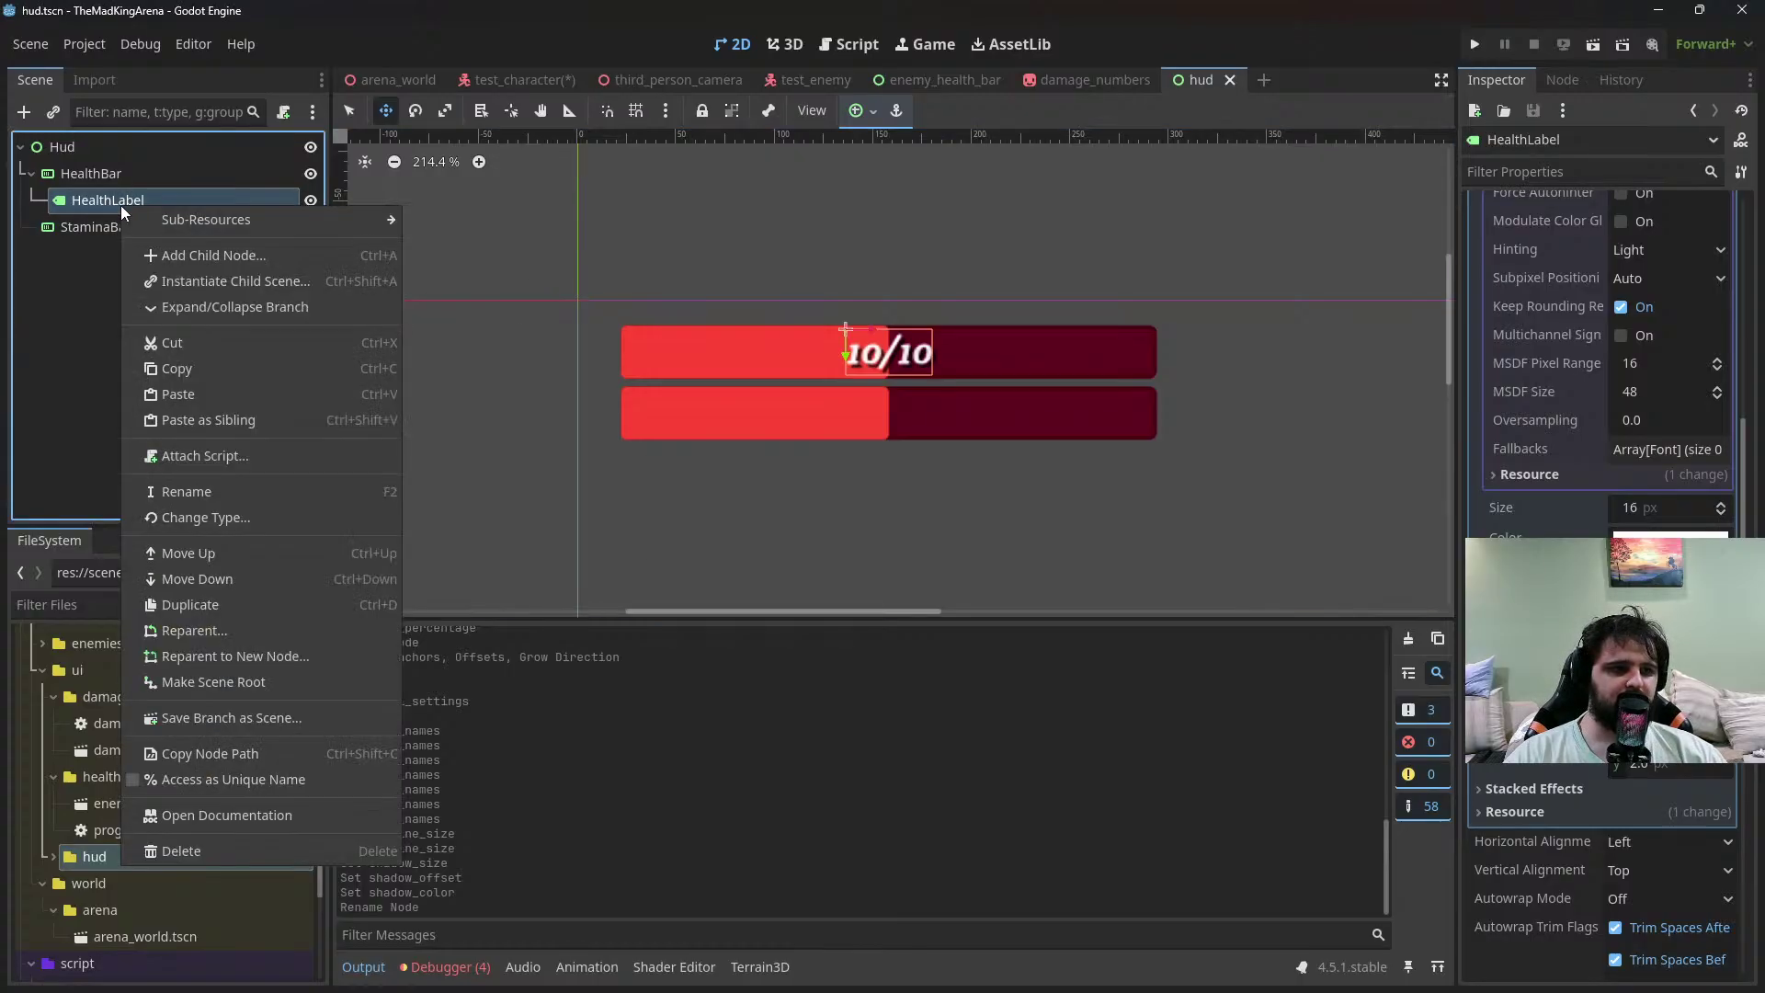
left_click(238, 610)
left_click_drag(115, 221, 118, 264)
double_click(120, 252)
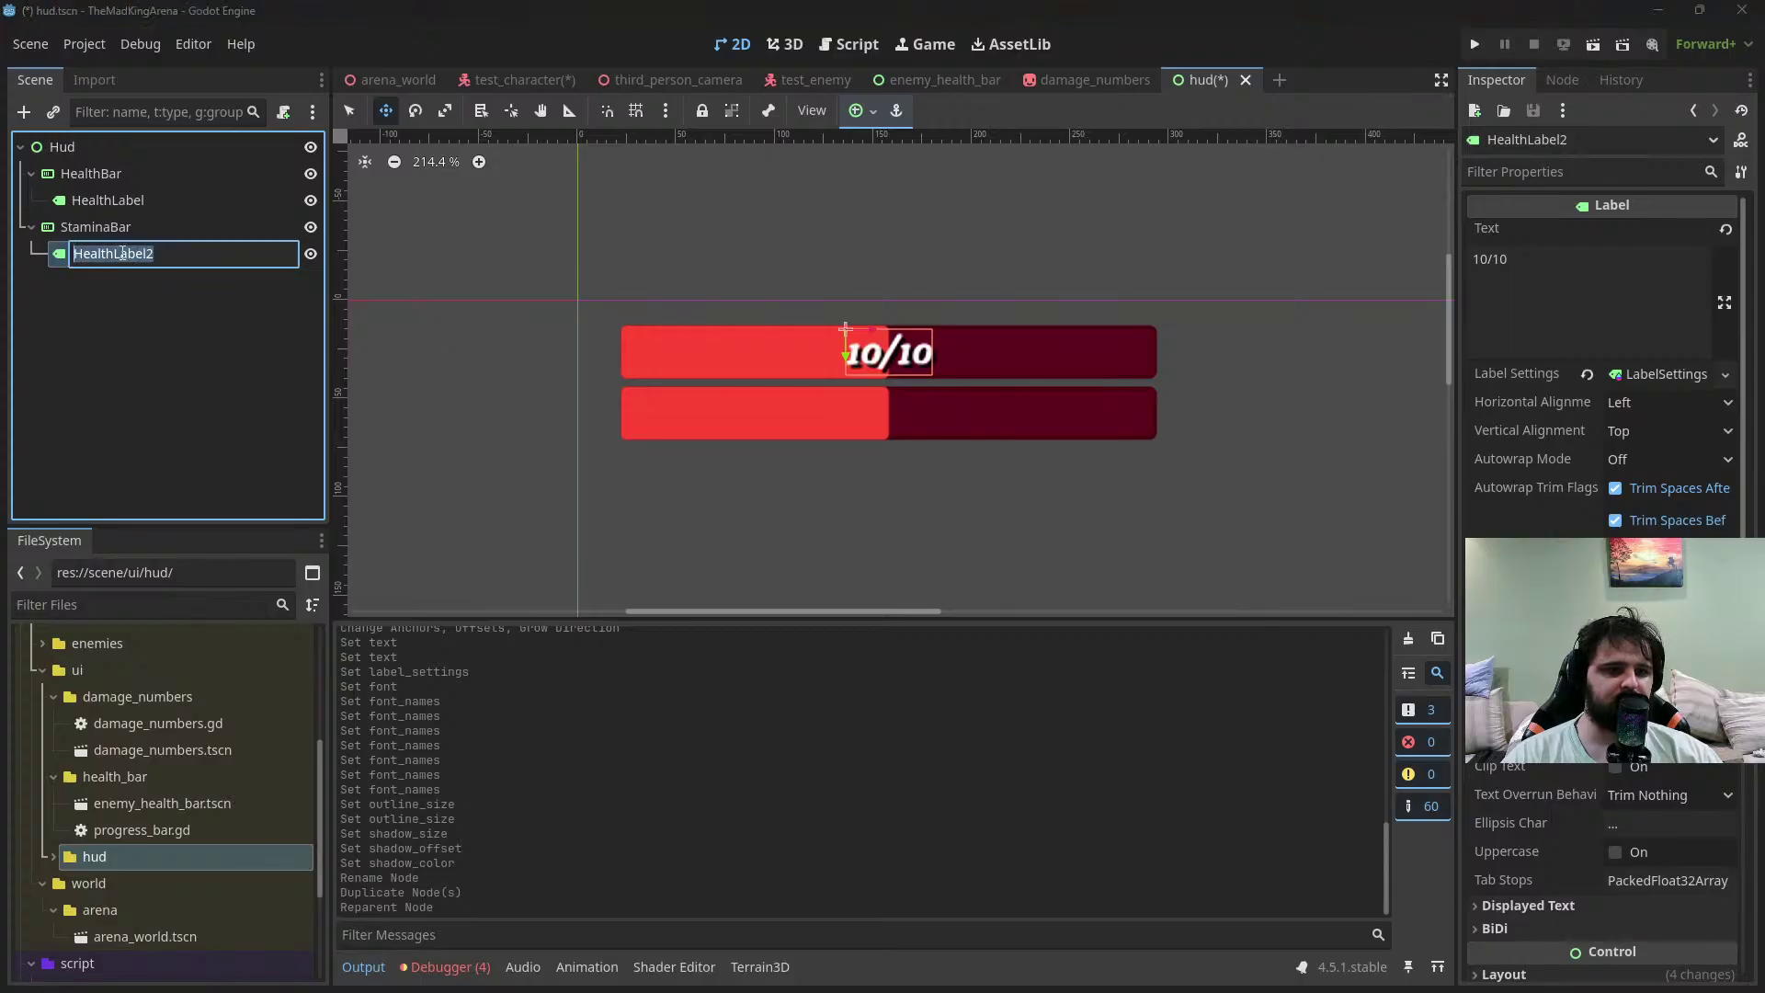
key("Escape")
Apply the center anchor preset to the copied label inside StaminaBar and save the scene
left_click(855, 111)
left_click(902, 213)
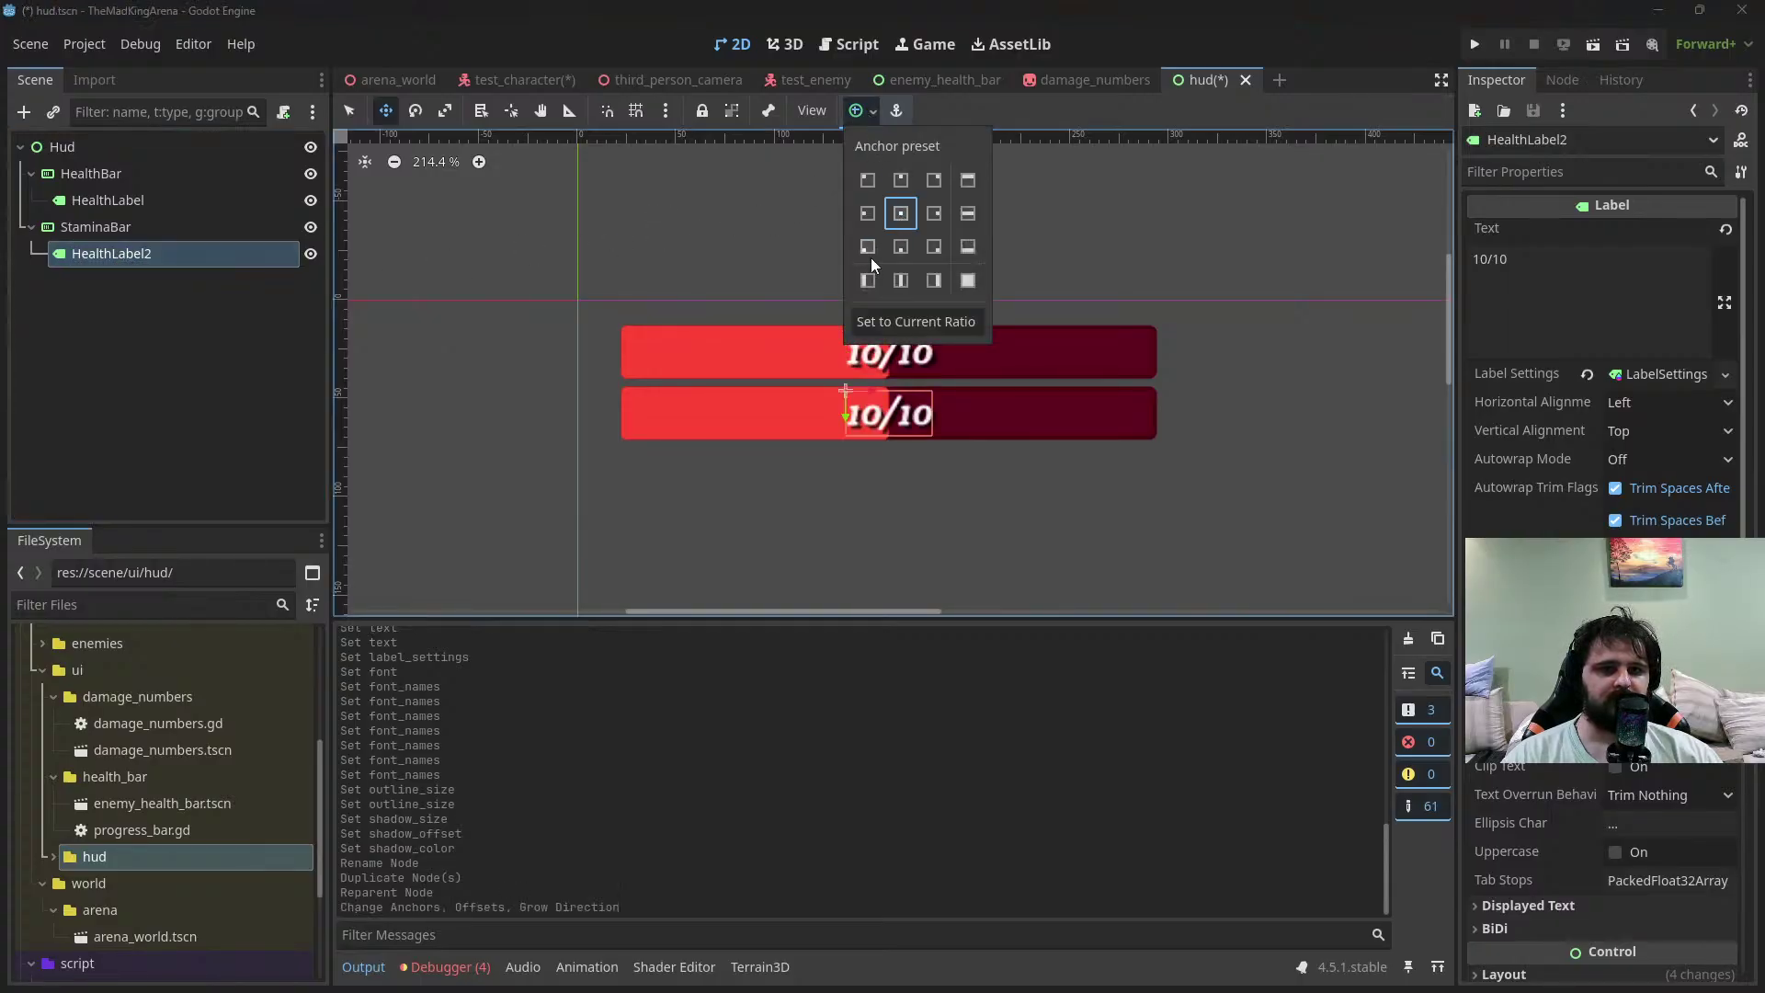
left_click(116, 258)
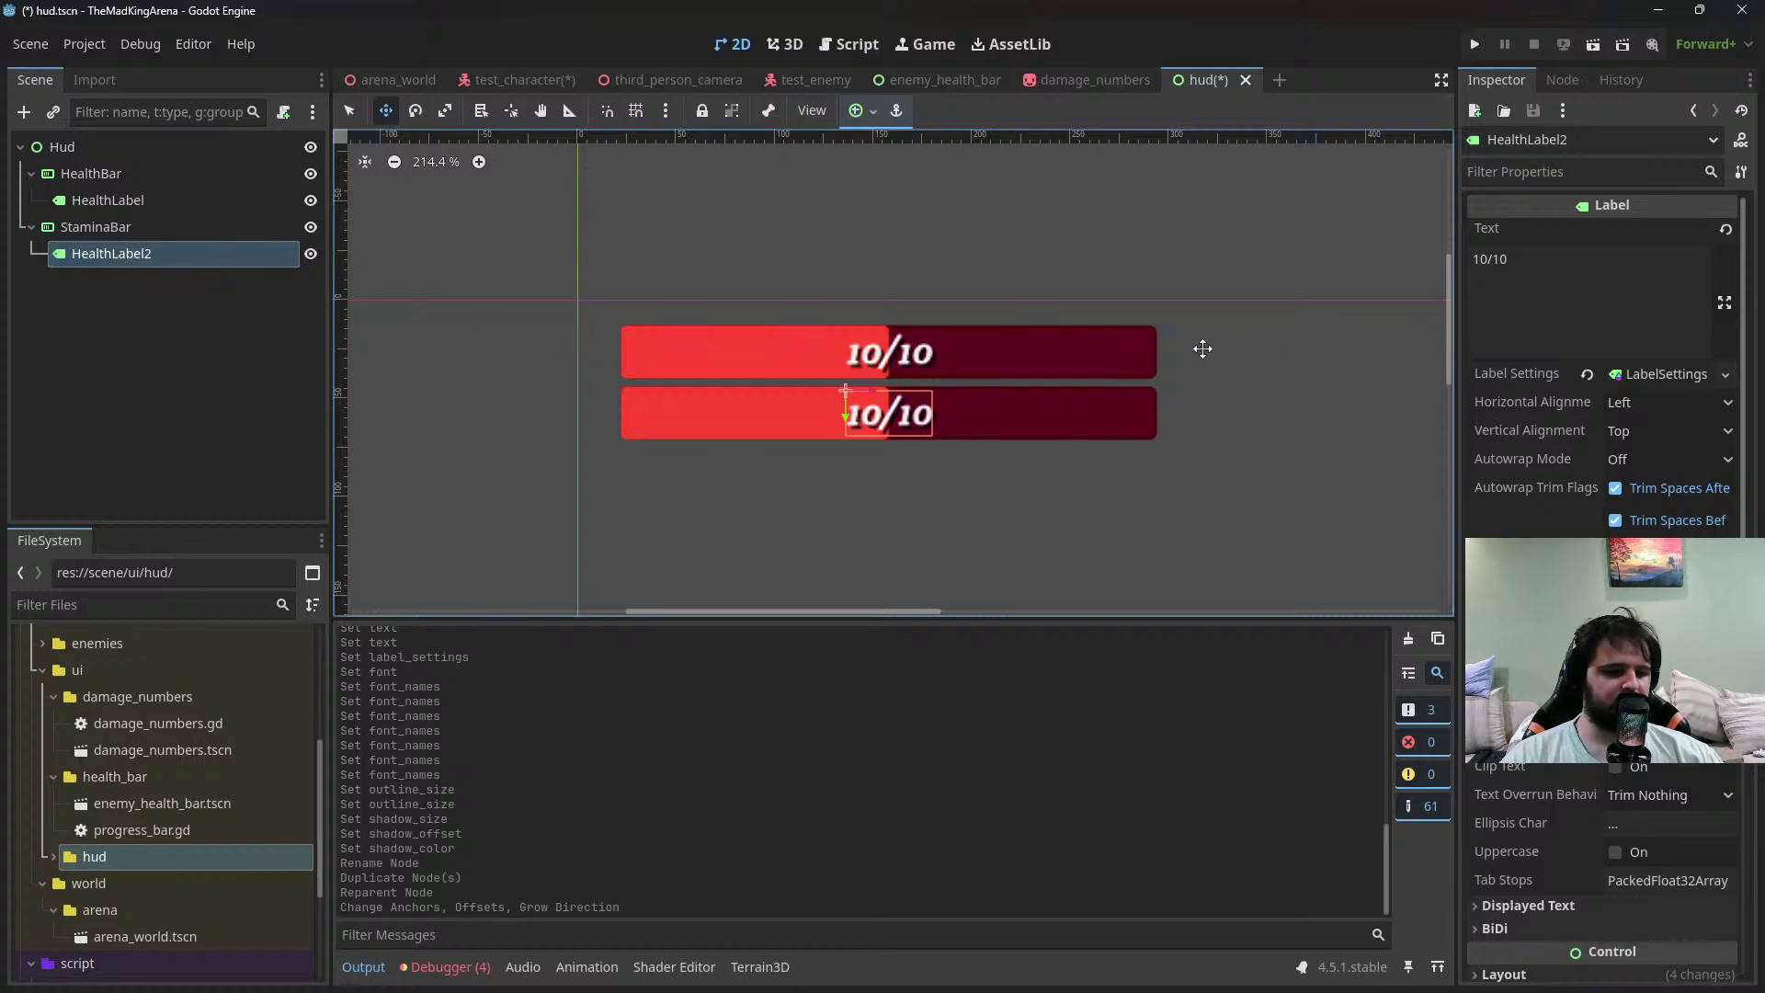
key("ctrl+s")
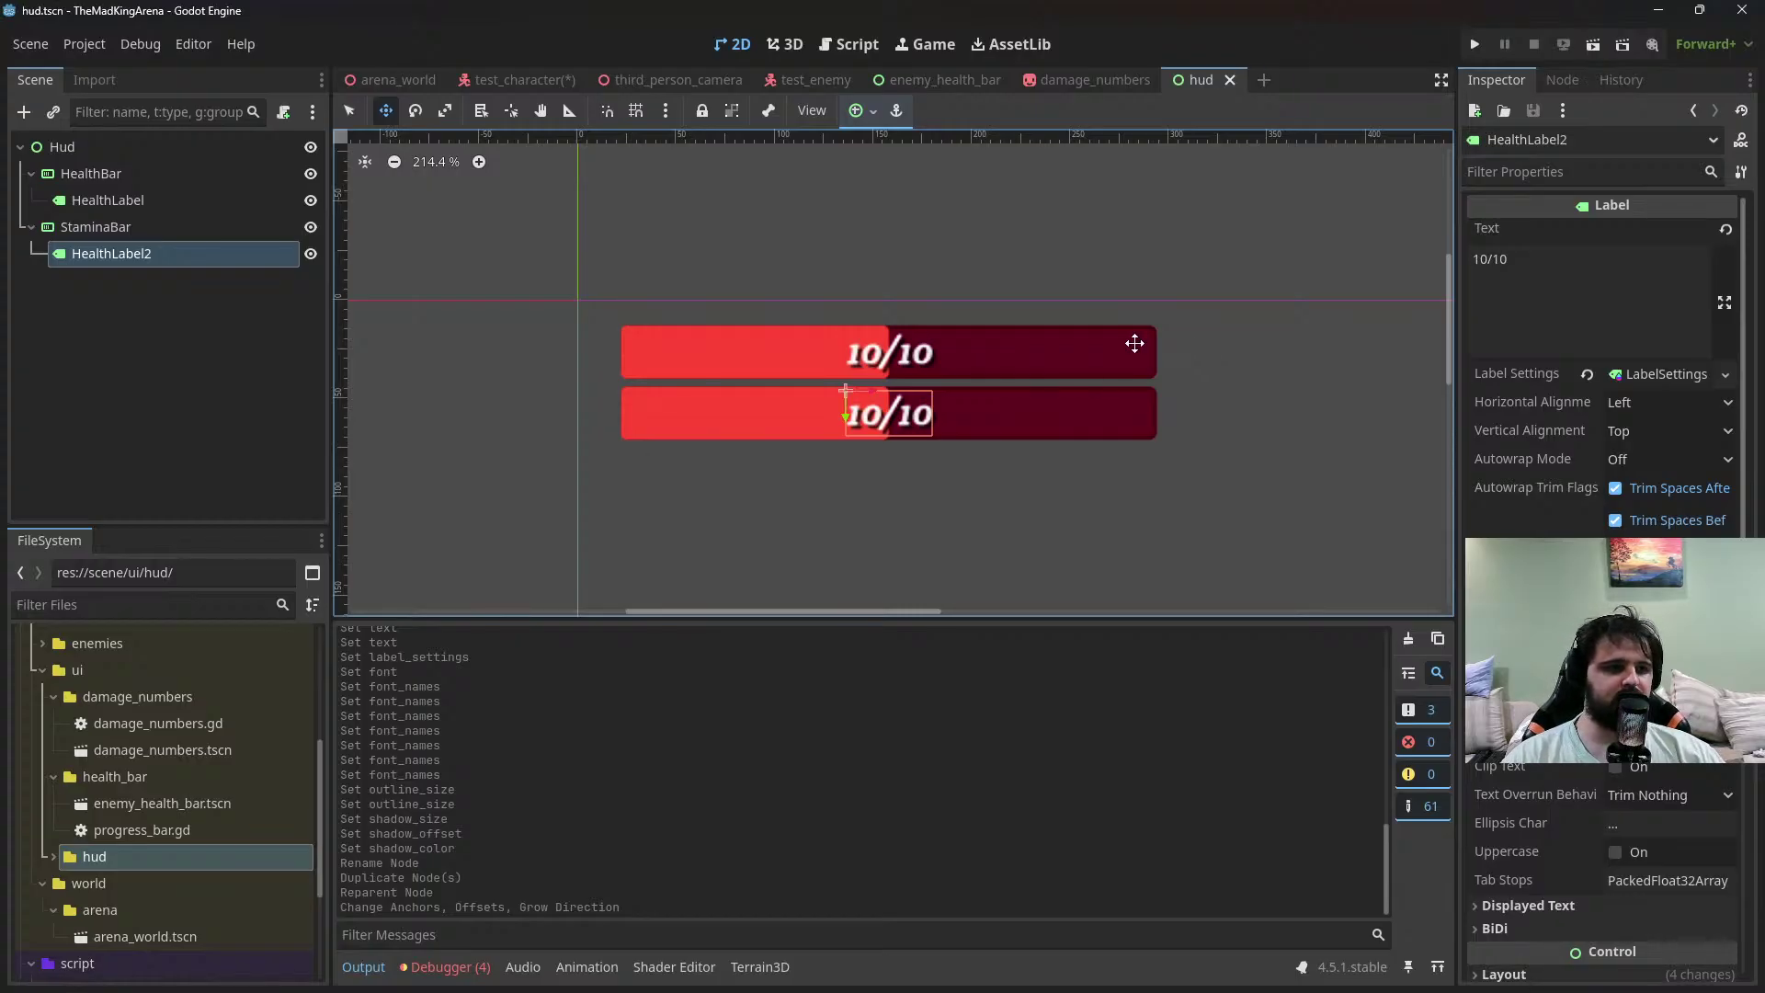
Rename the label under StaminaBar as StaminaLabel and save the scene
double_click(202, 254)
type("StaminaLabel")
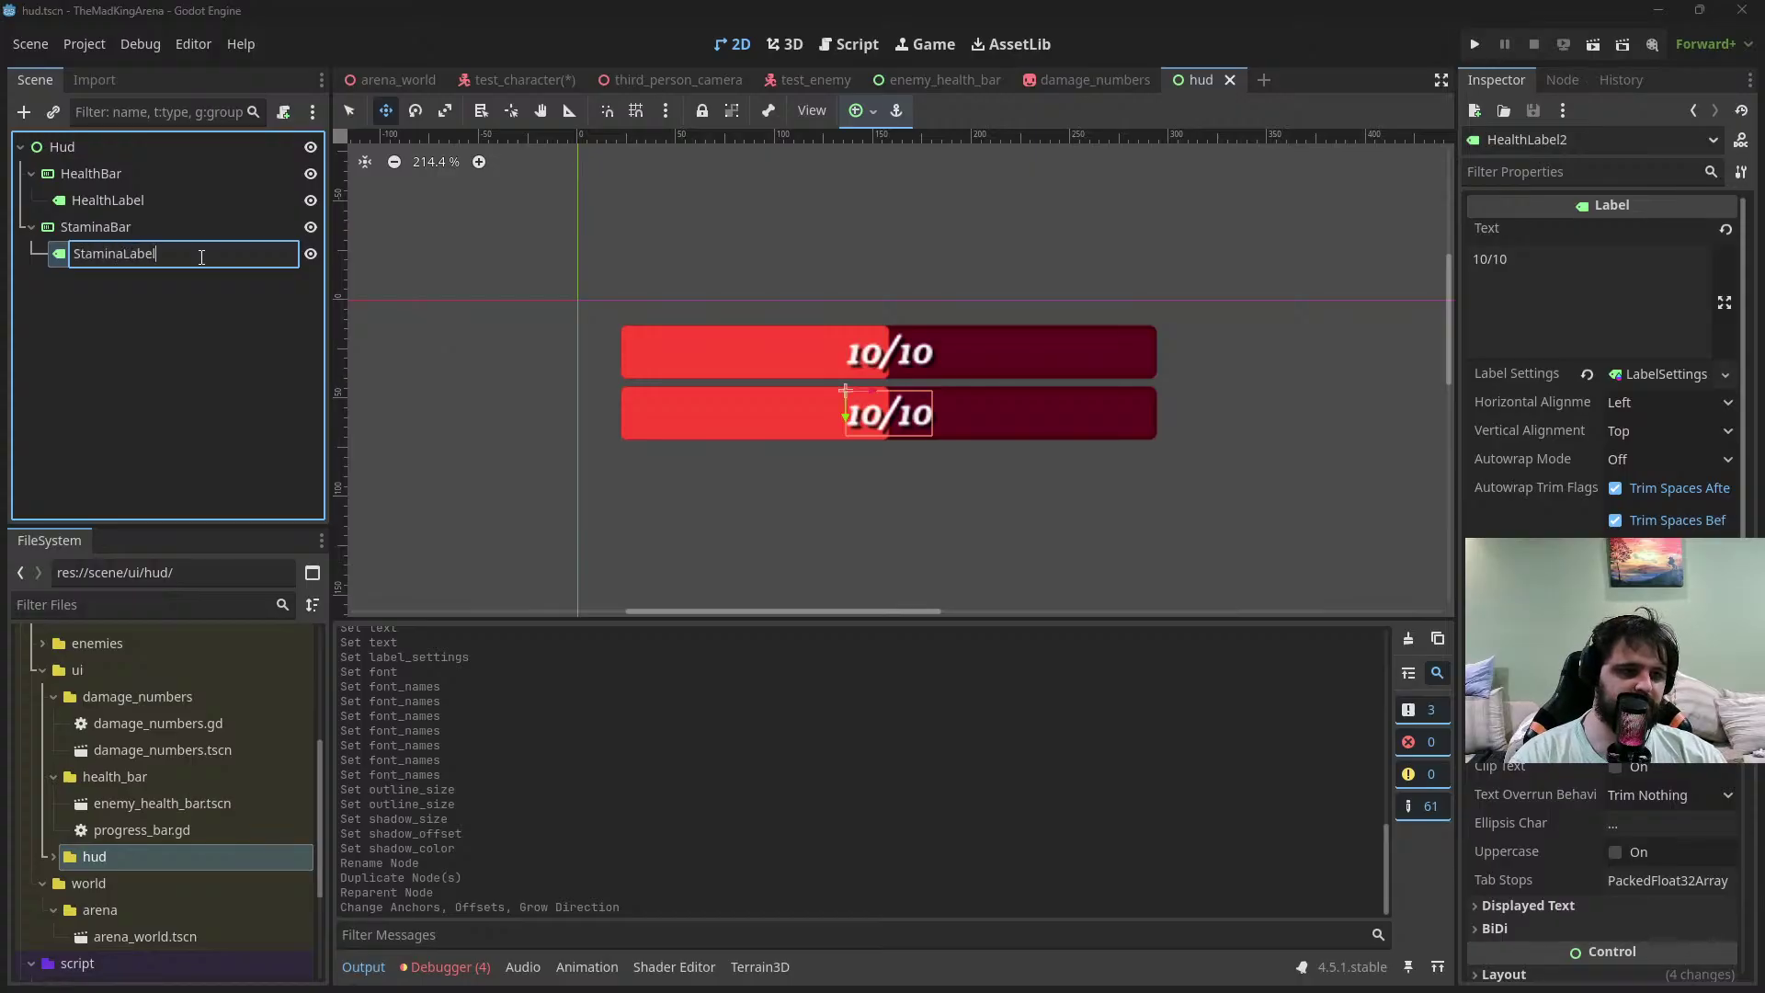
key("Return")
key("ctrl+s")
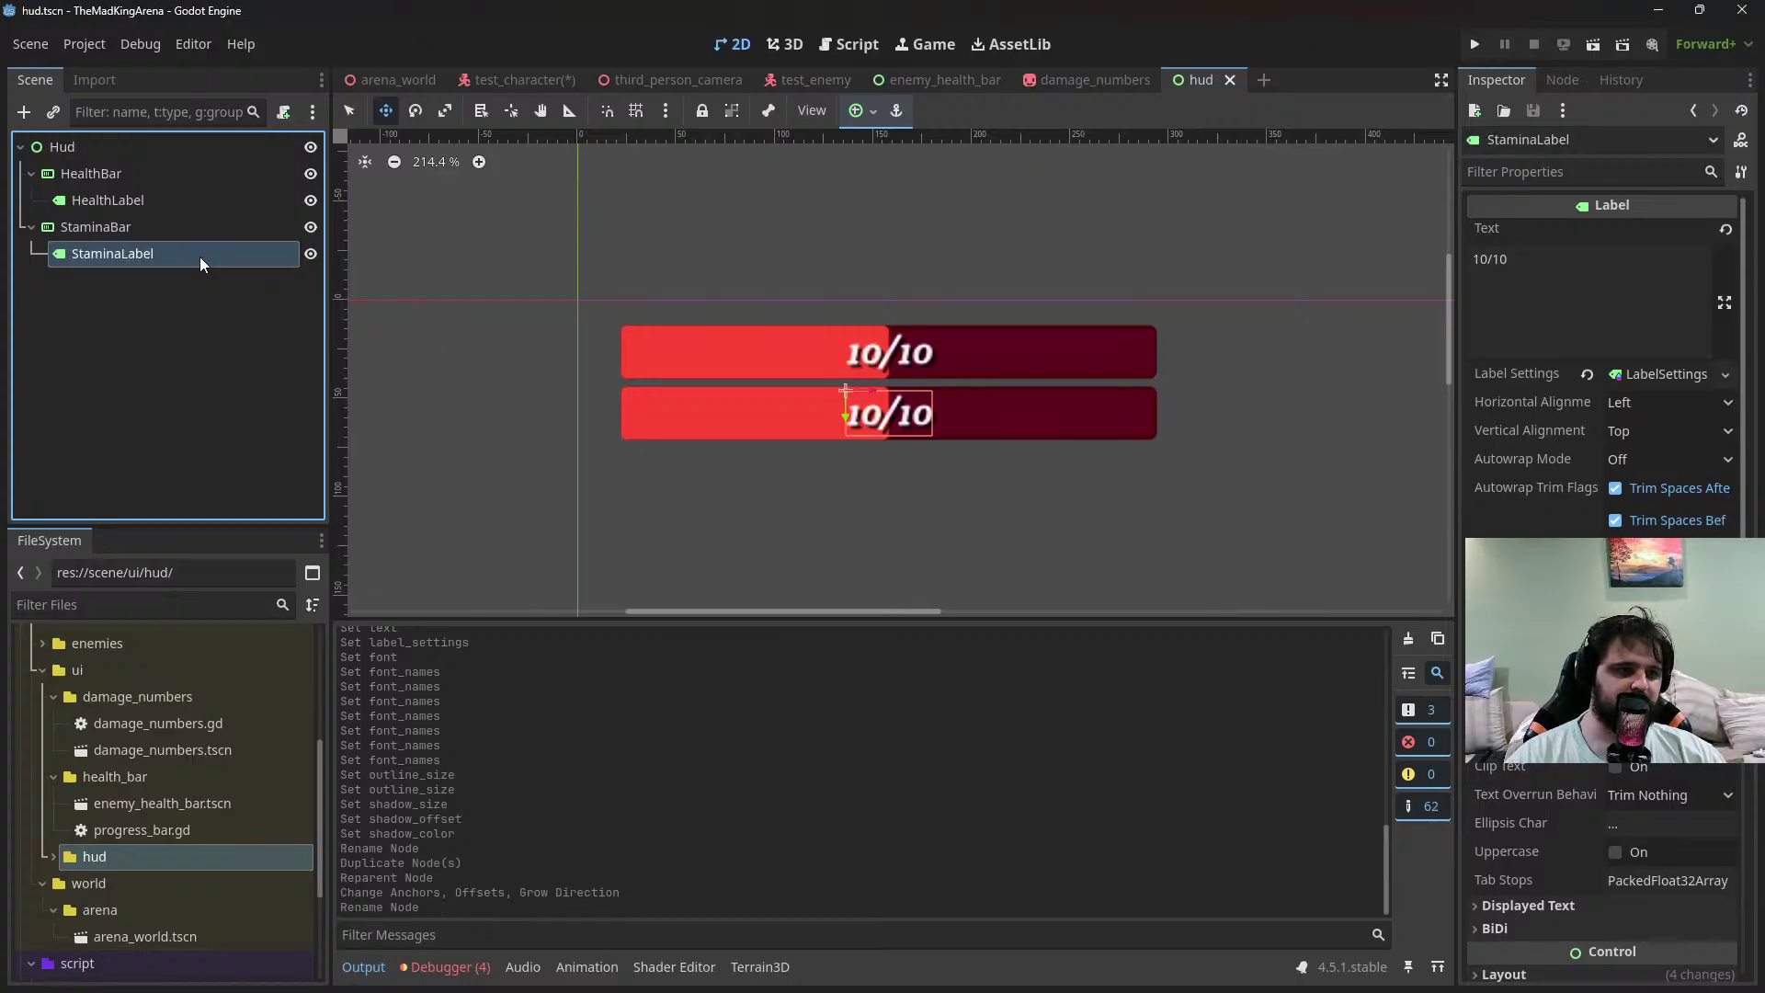
Attach a new GDScript at res://scene/ui/hud/hud.gd to the Hud root node and save
left_click(141, 170)
left_click(186, 144)
left_click(283, 113)
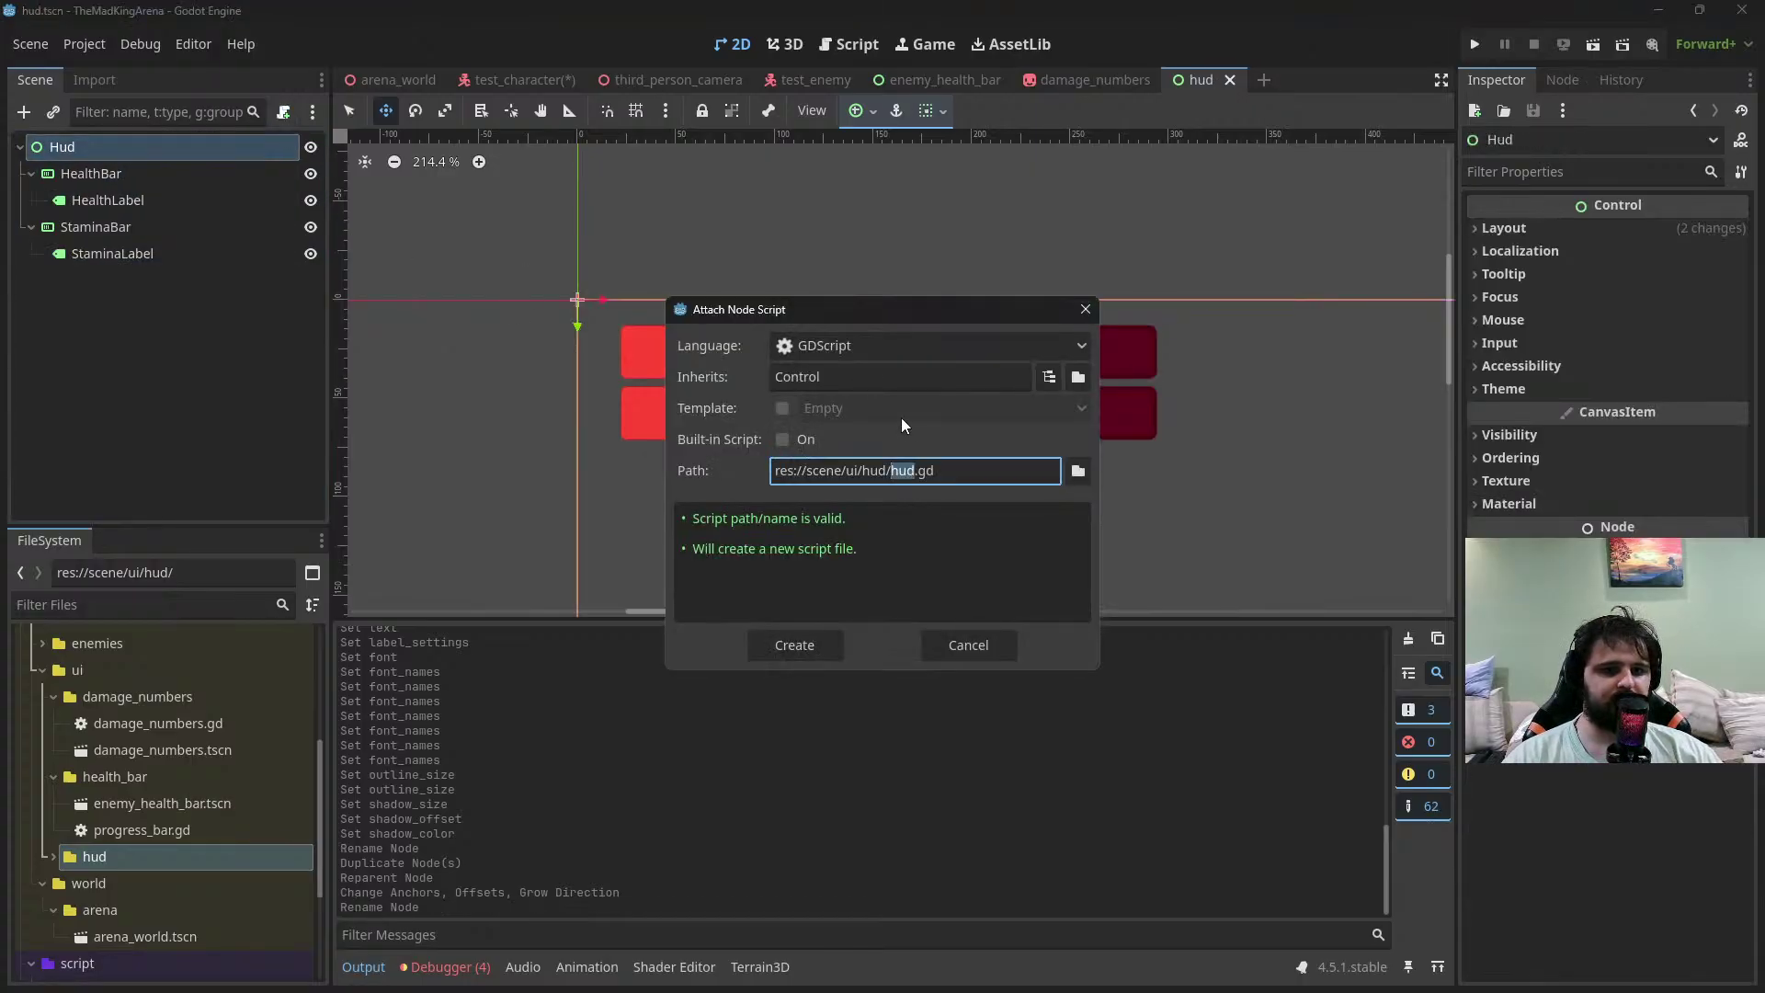
left_click(804, 648)
key("ctrl+s")
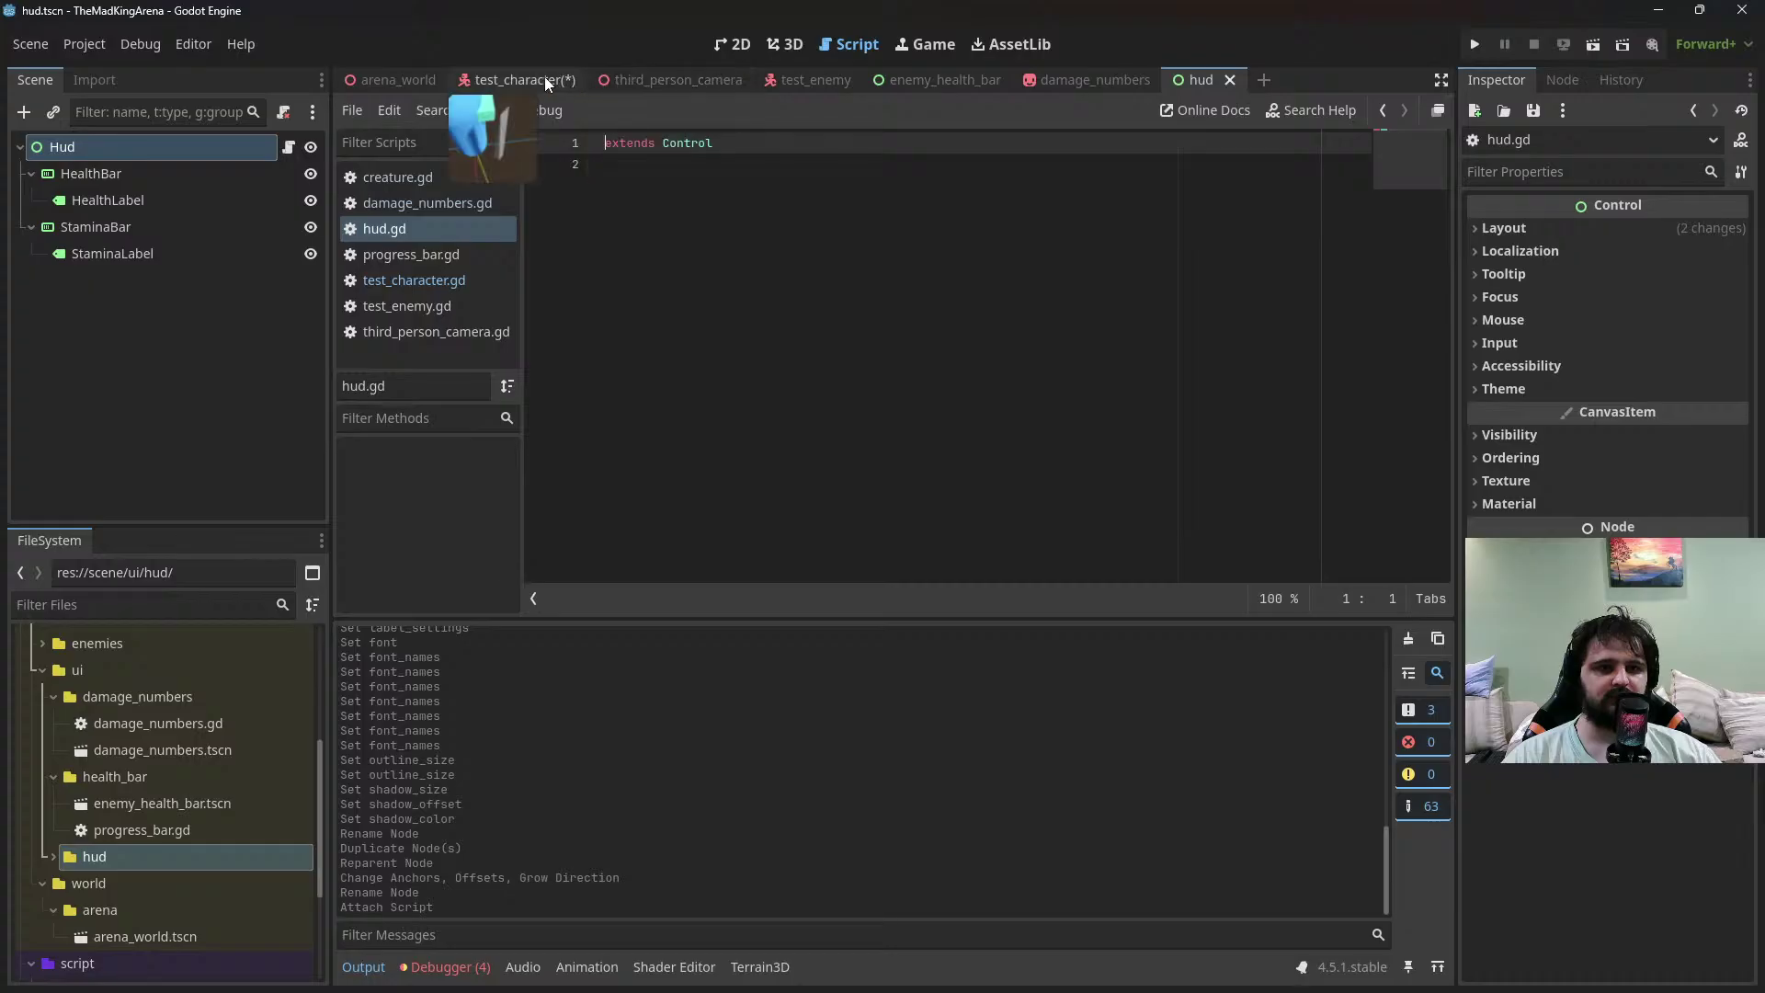
Return to the 2D view and set the fill colour of StaminaBar's background style to dark green, about 0d3b1d
key("ctrl+F1")
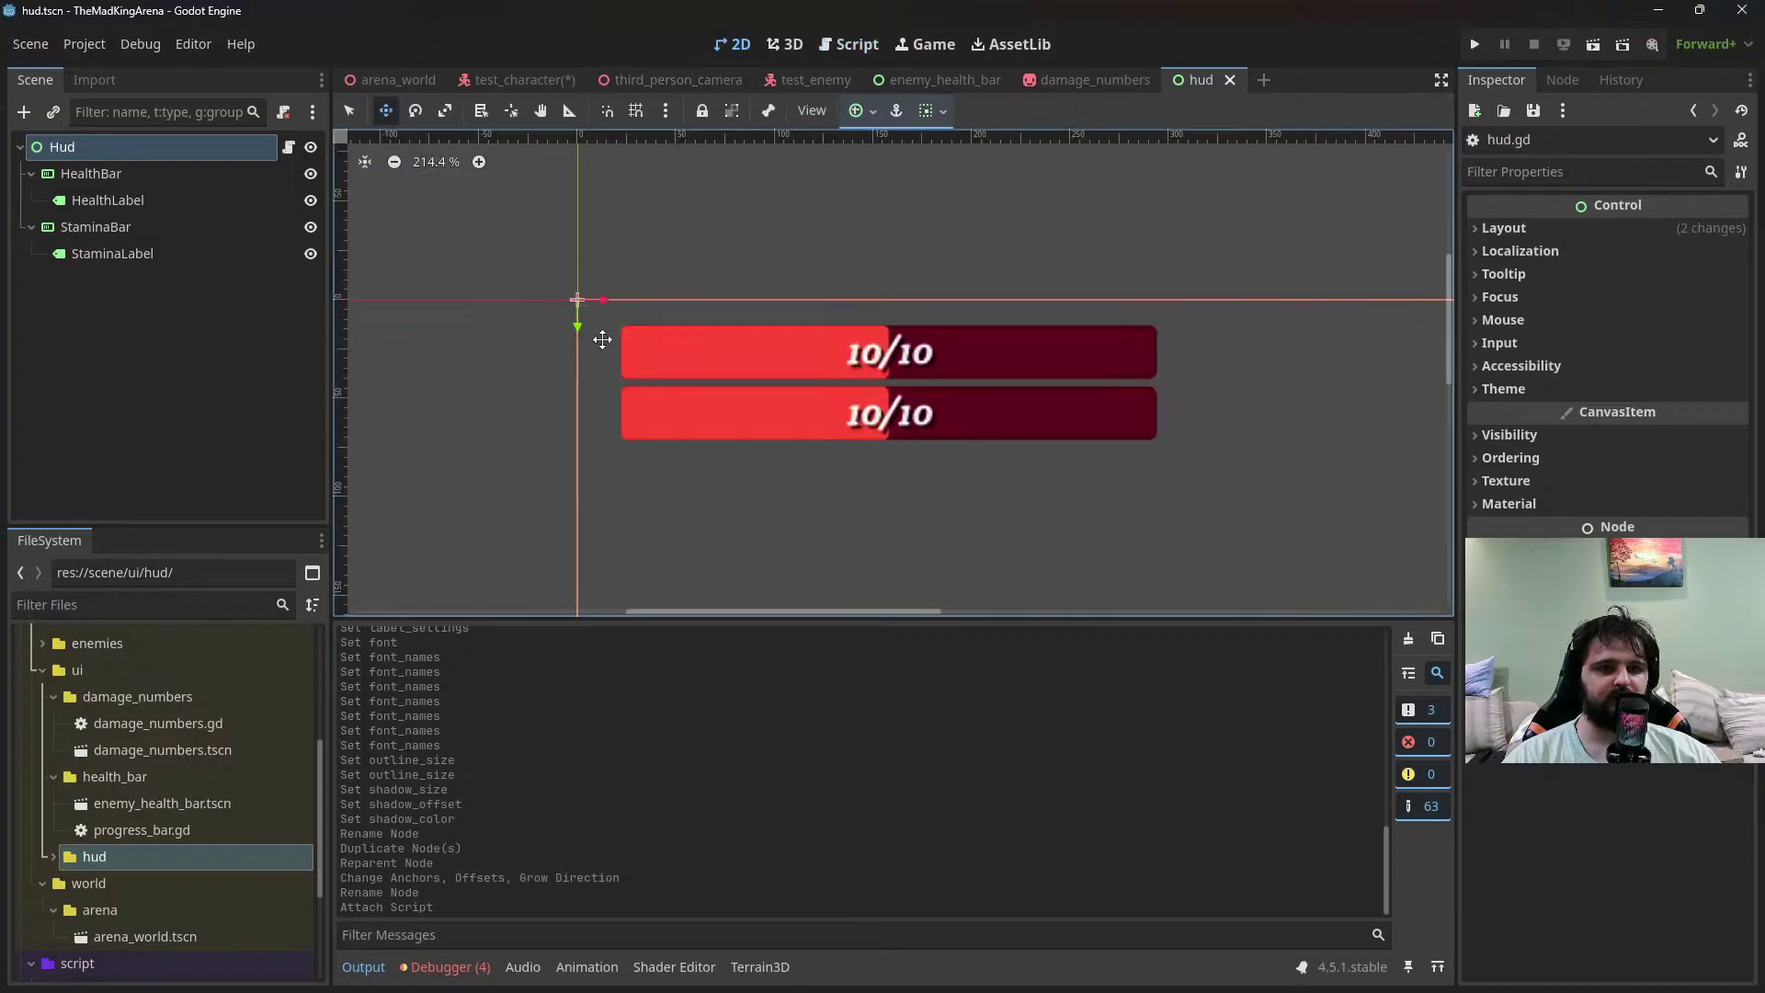
left_click(123, 227)
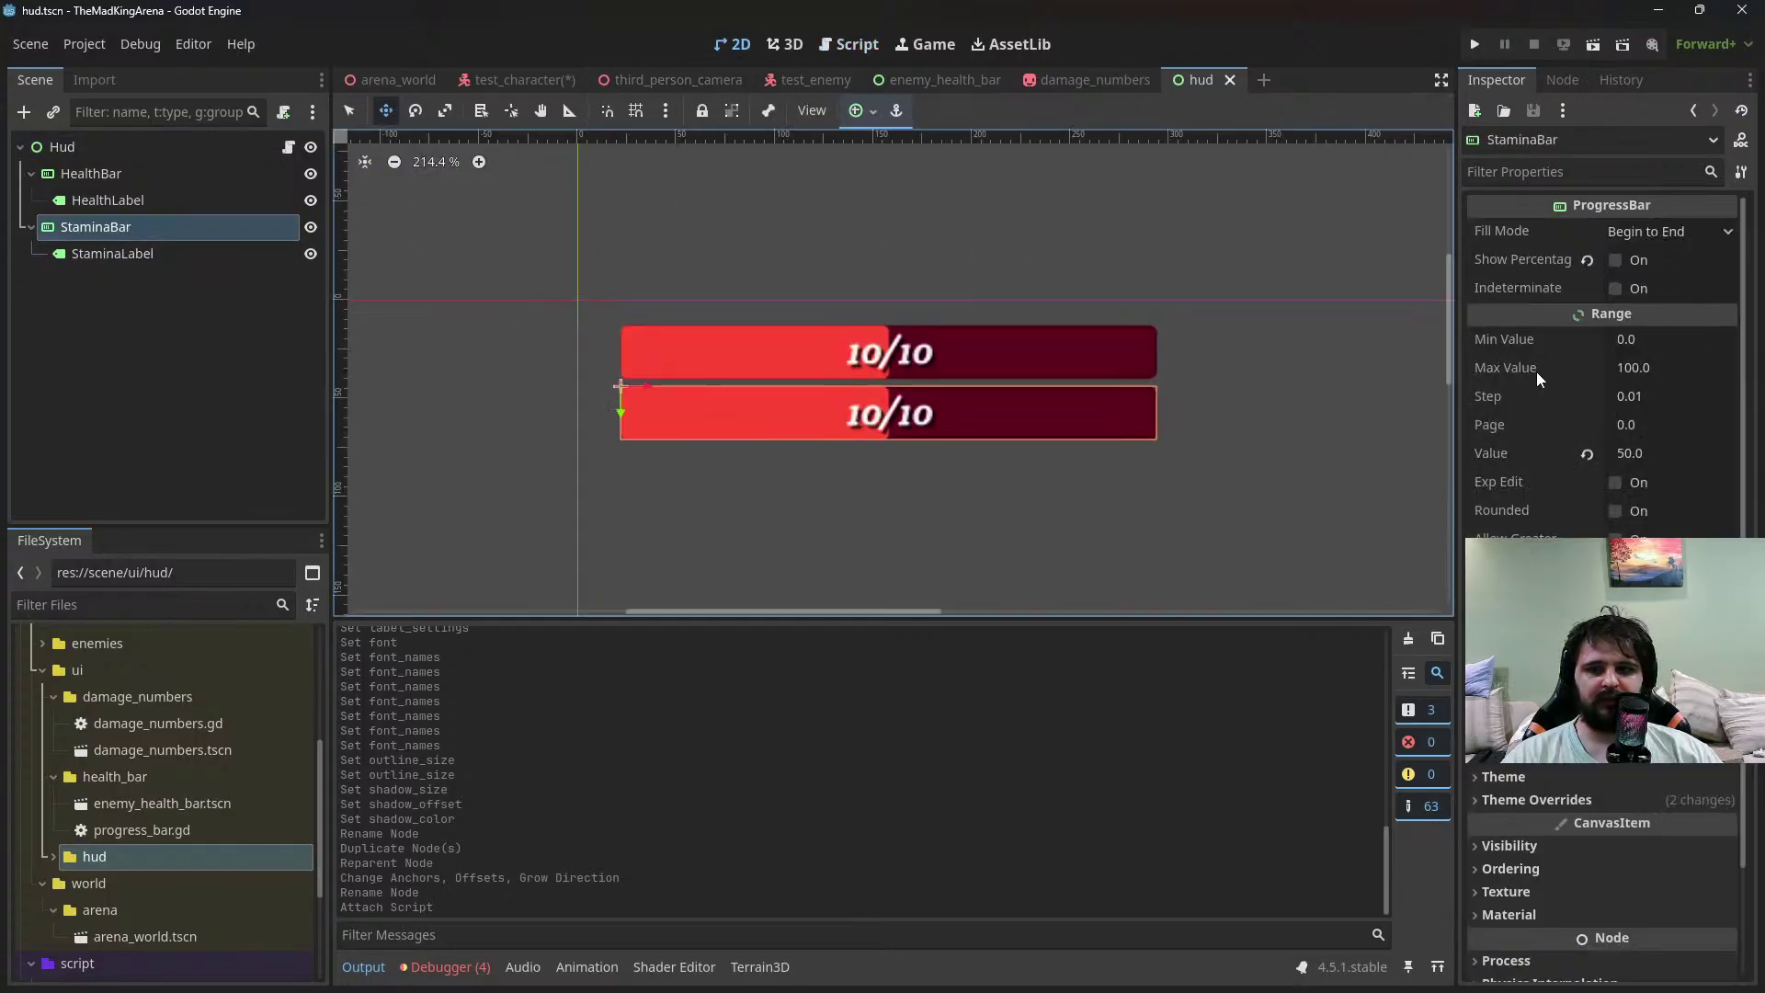
scroll(1549, 395, "down", 3)
left_click(1537, 674)
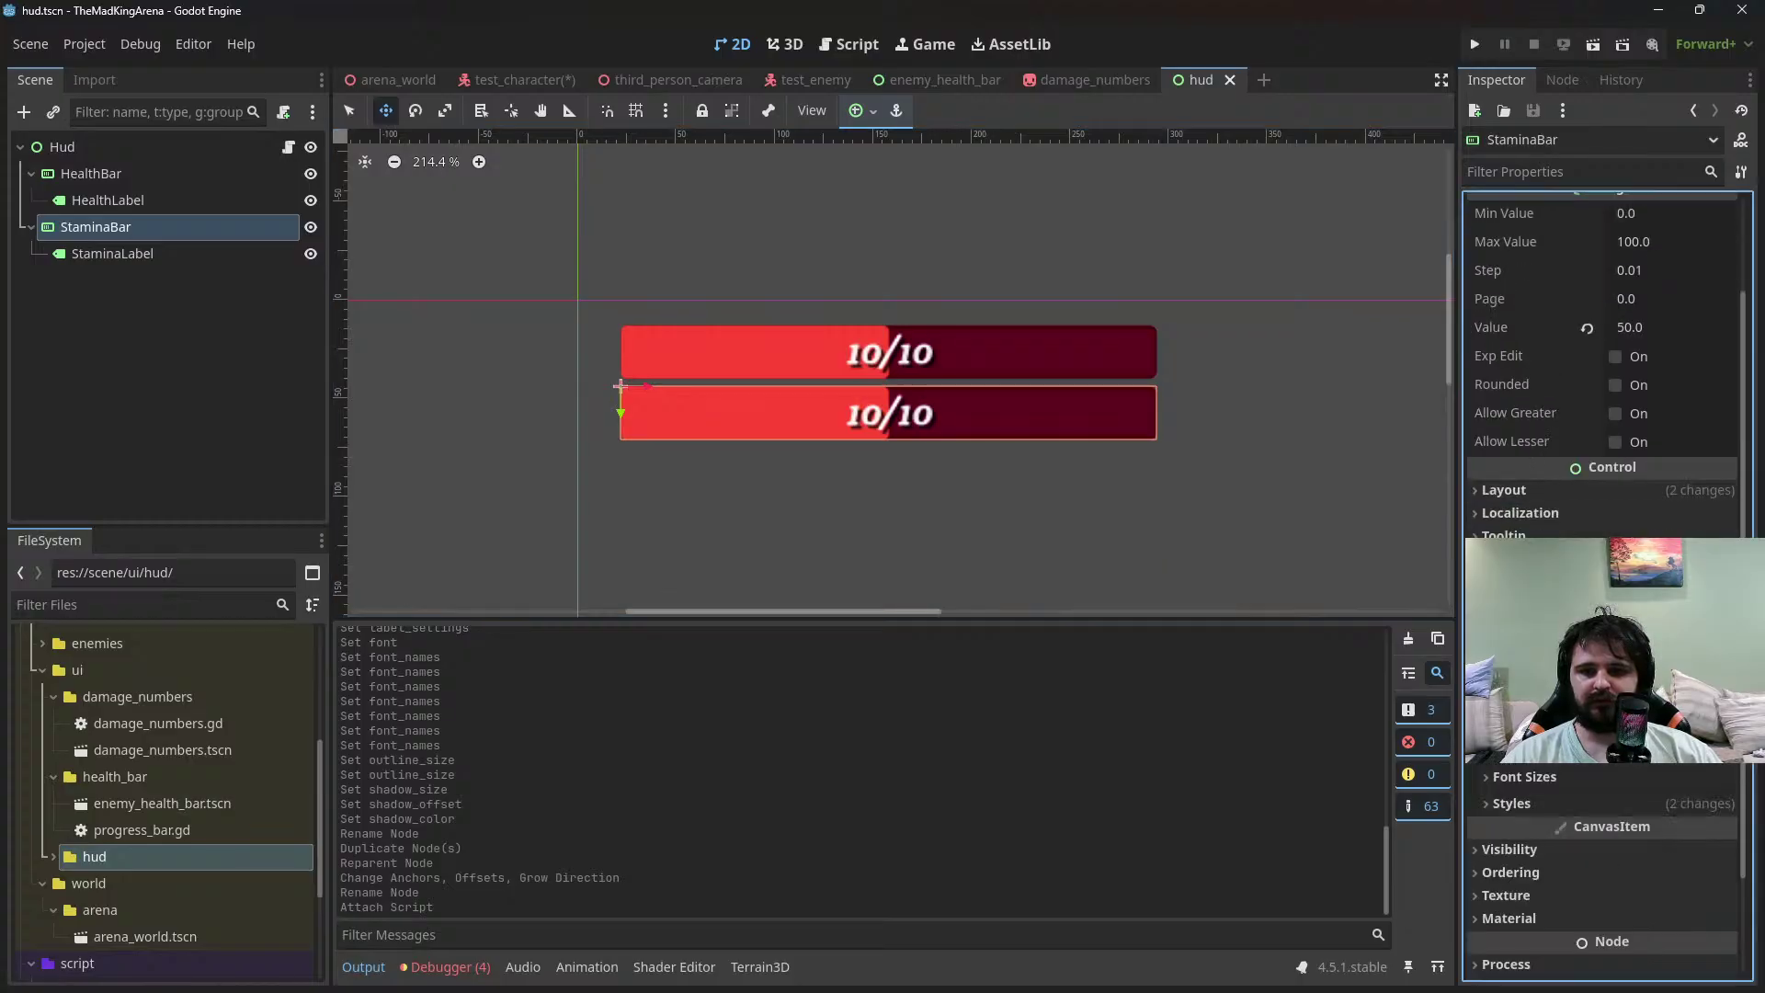
scroll(1537, 674, "down", 2)
left_click(1537, 672)
scroll(1537, 672, "down", 1)
left_click(1667, 638)
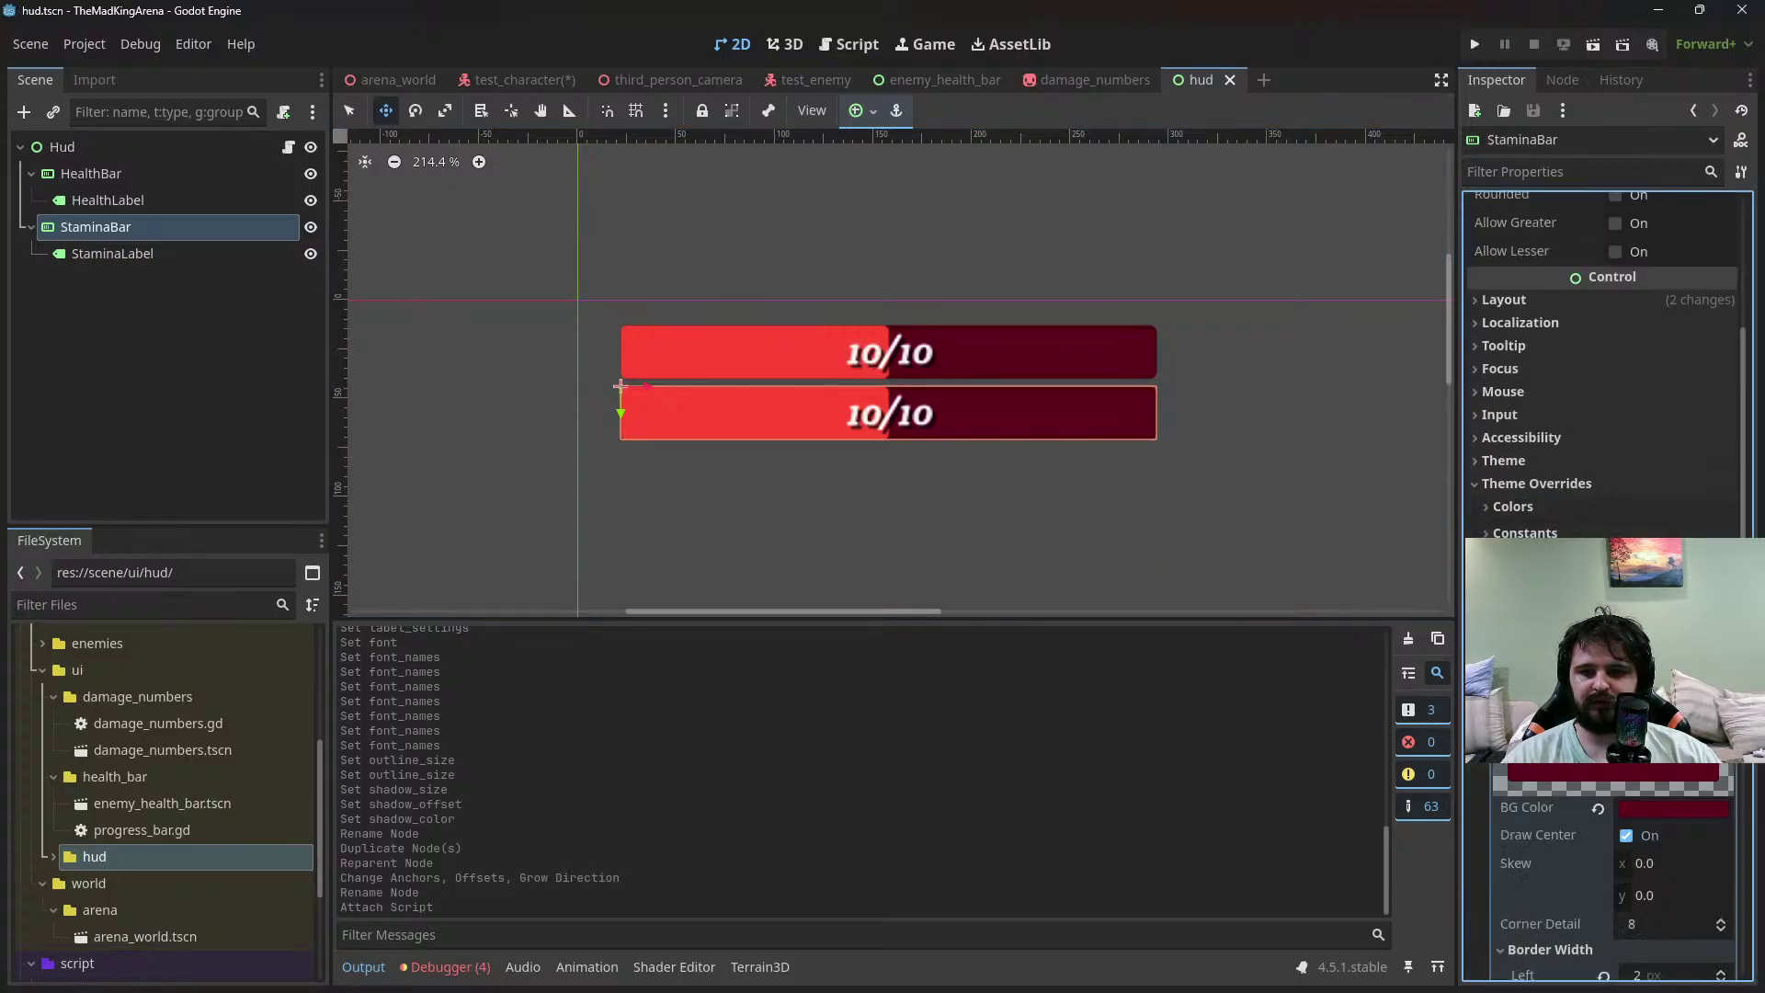
scroll(1604, 589, "down", 4)
left_click(1673, 563)
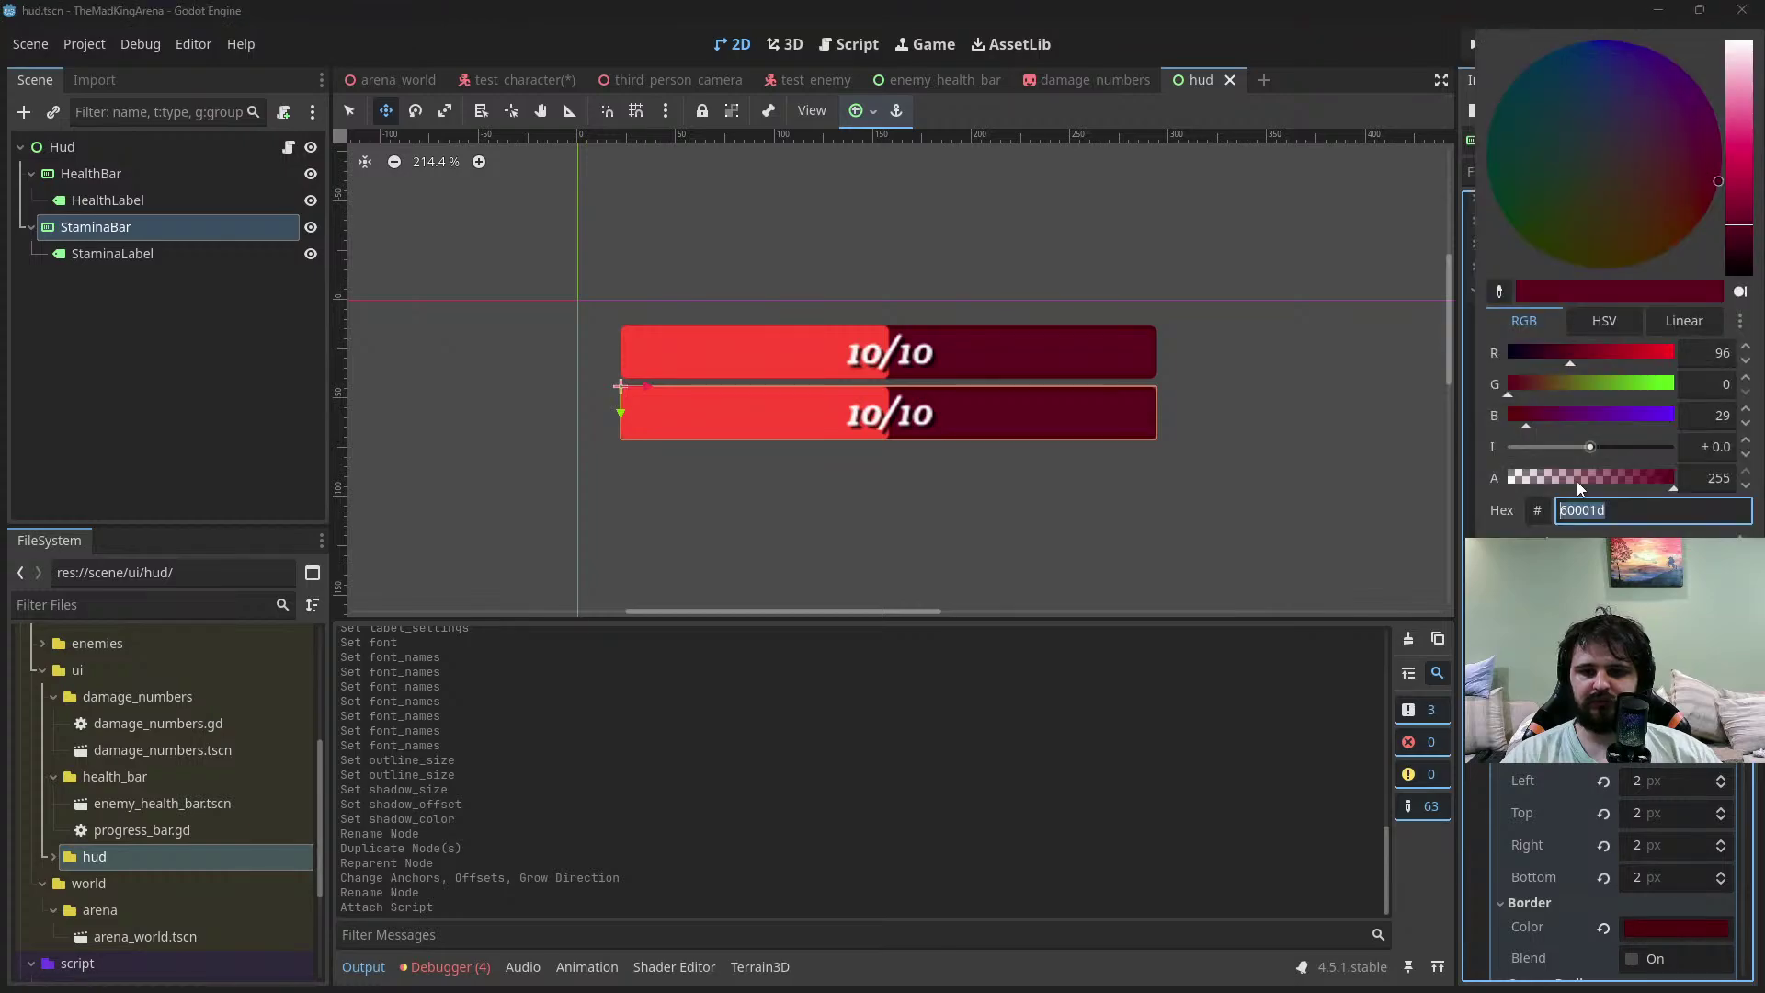
left_click_drag(1589, 217, 1511, 213)
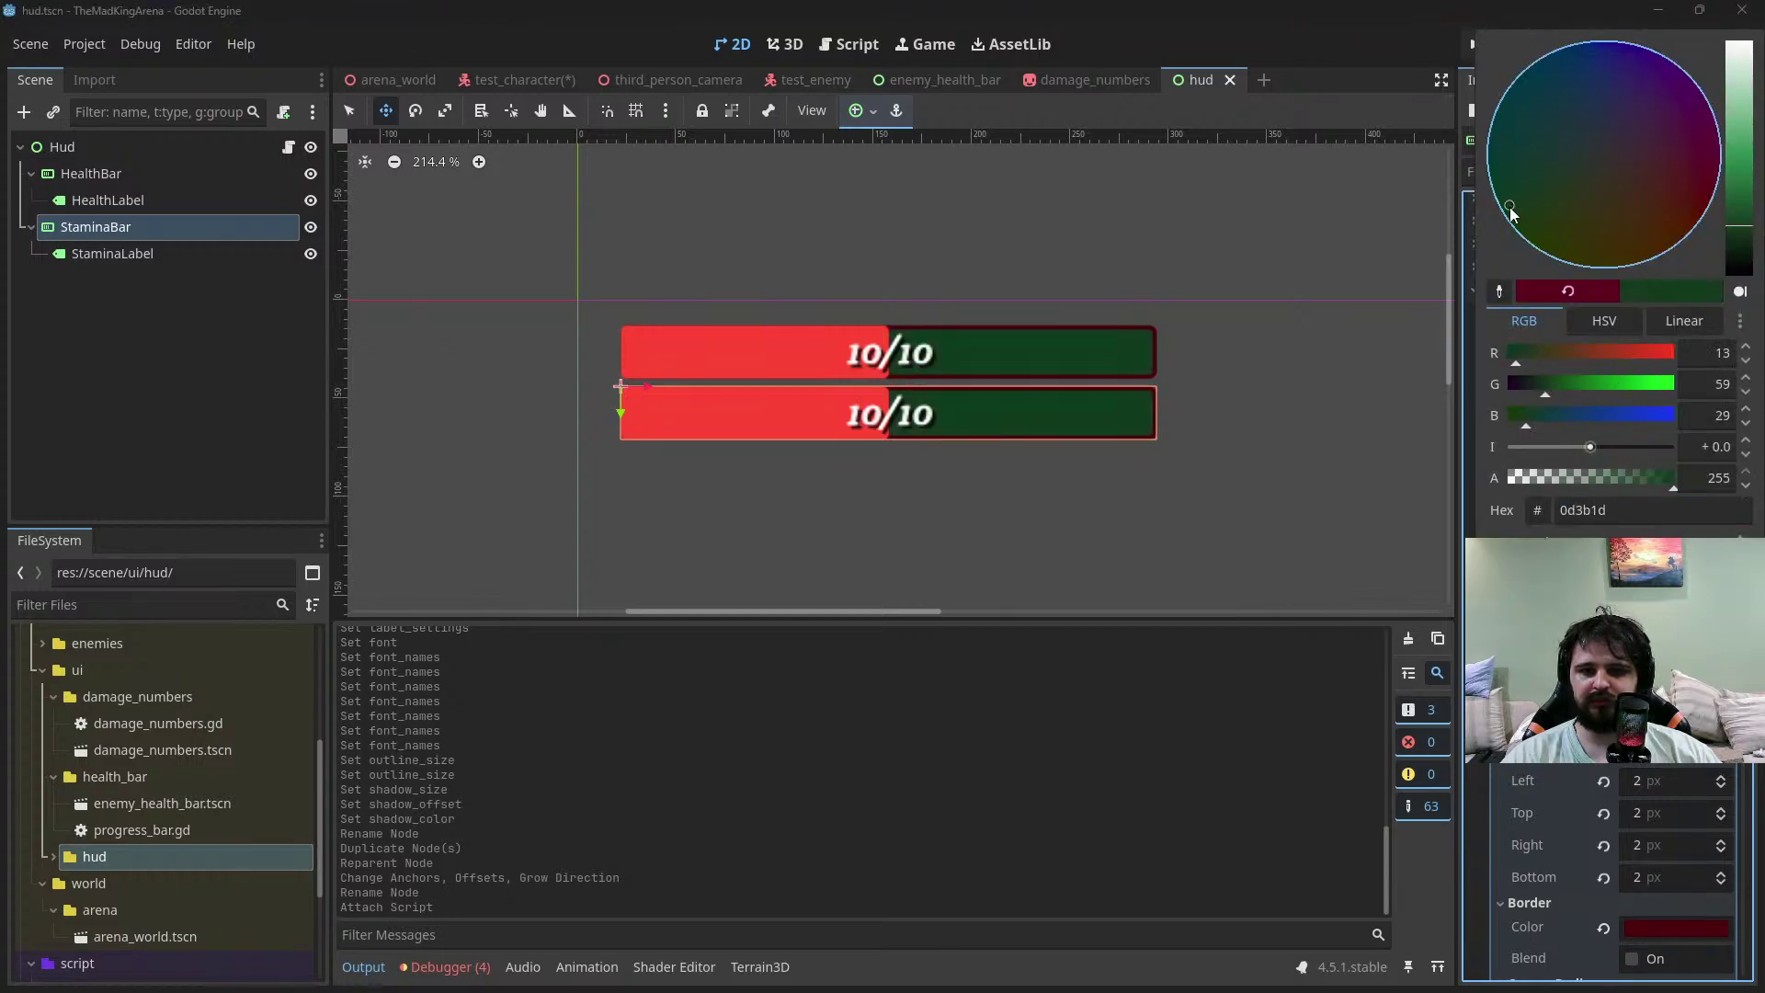
Set the border colour of StaminaBar's background style to a darker green, 002d21
left_click(1669, 927)
left_click_drag(1545, 474, 1500, 529)
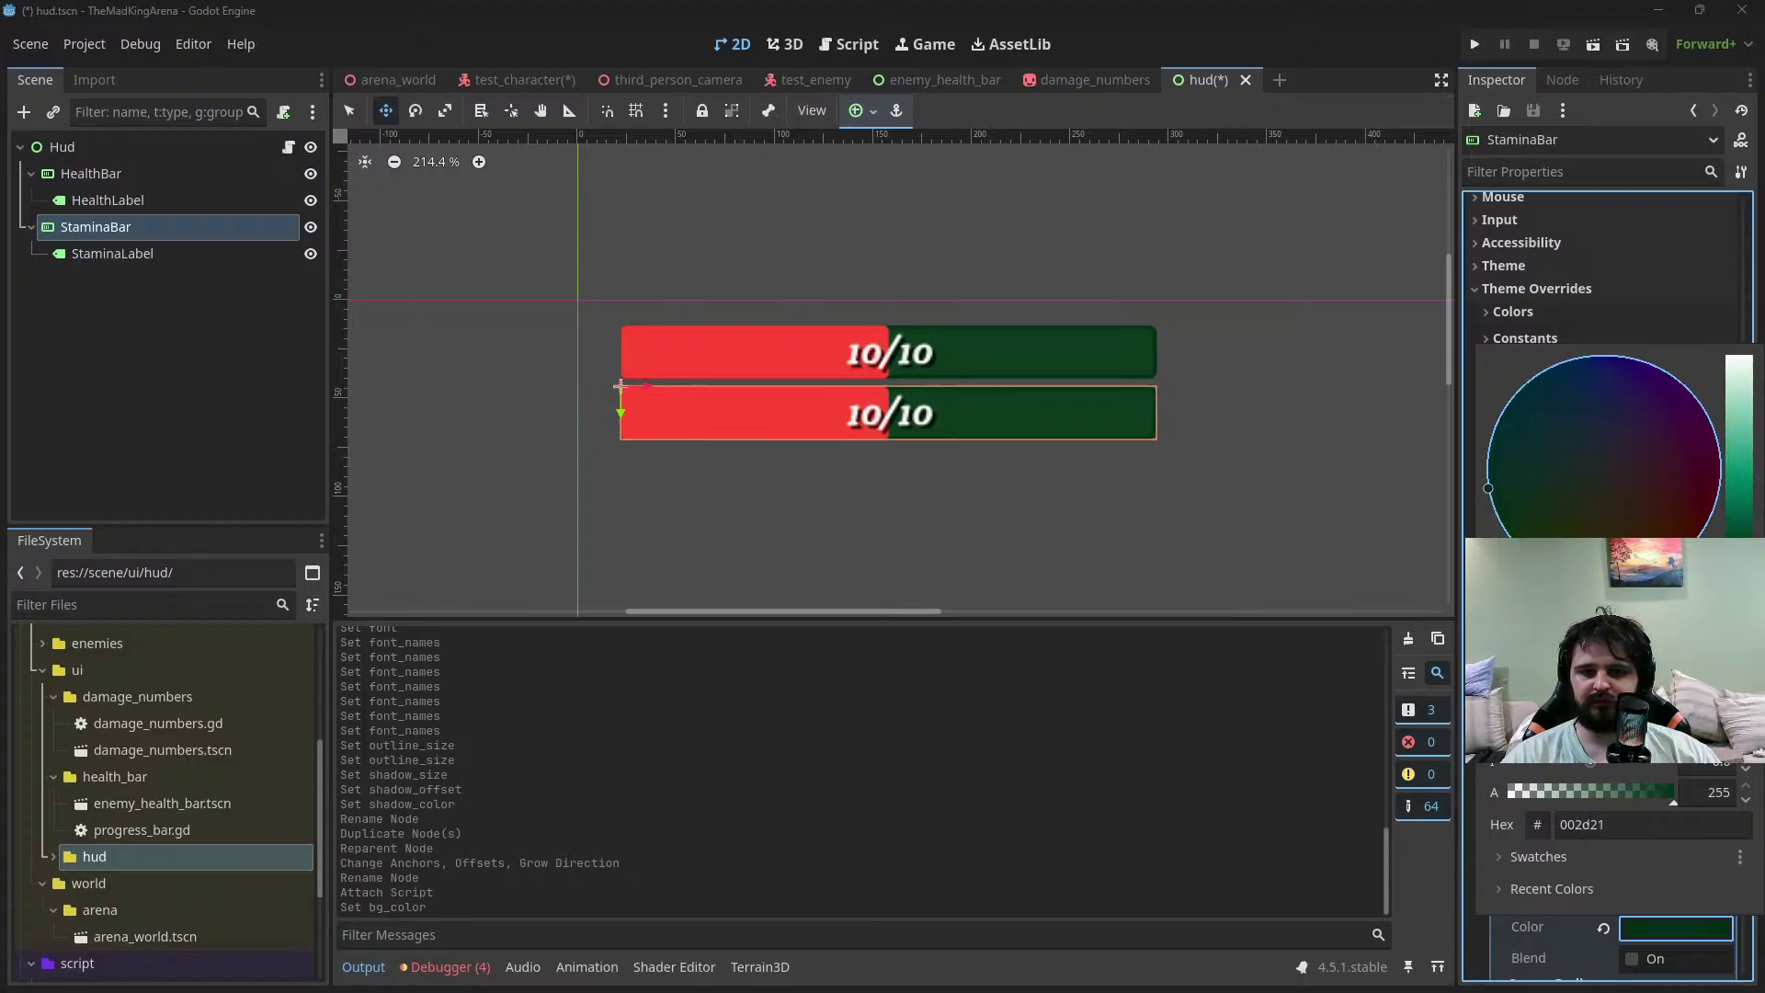
left_click(1471, 961)
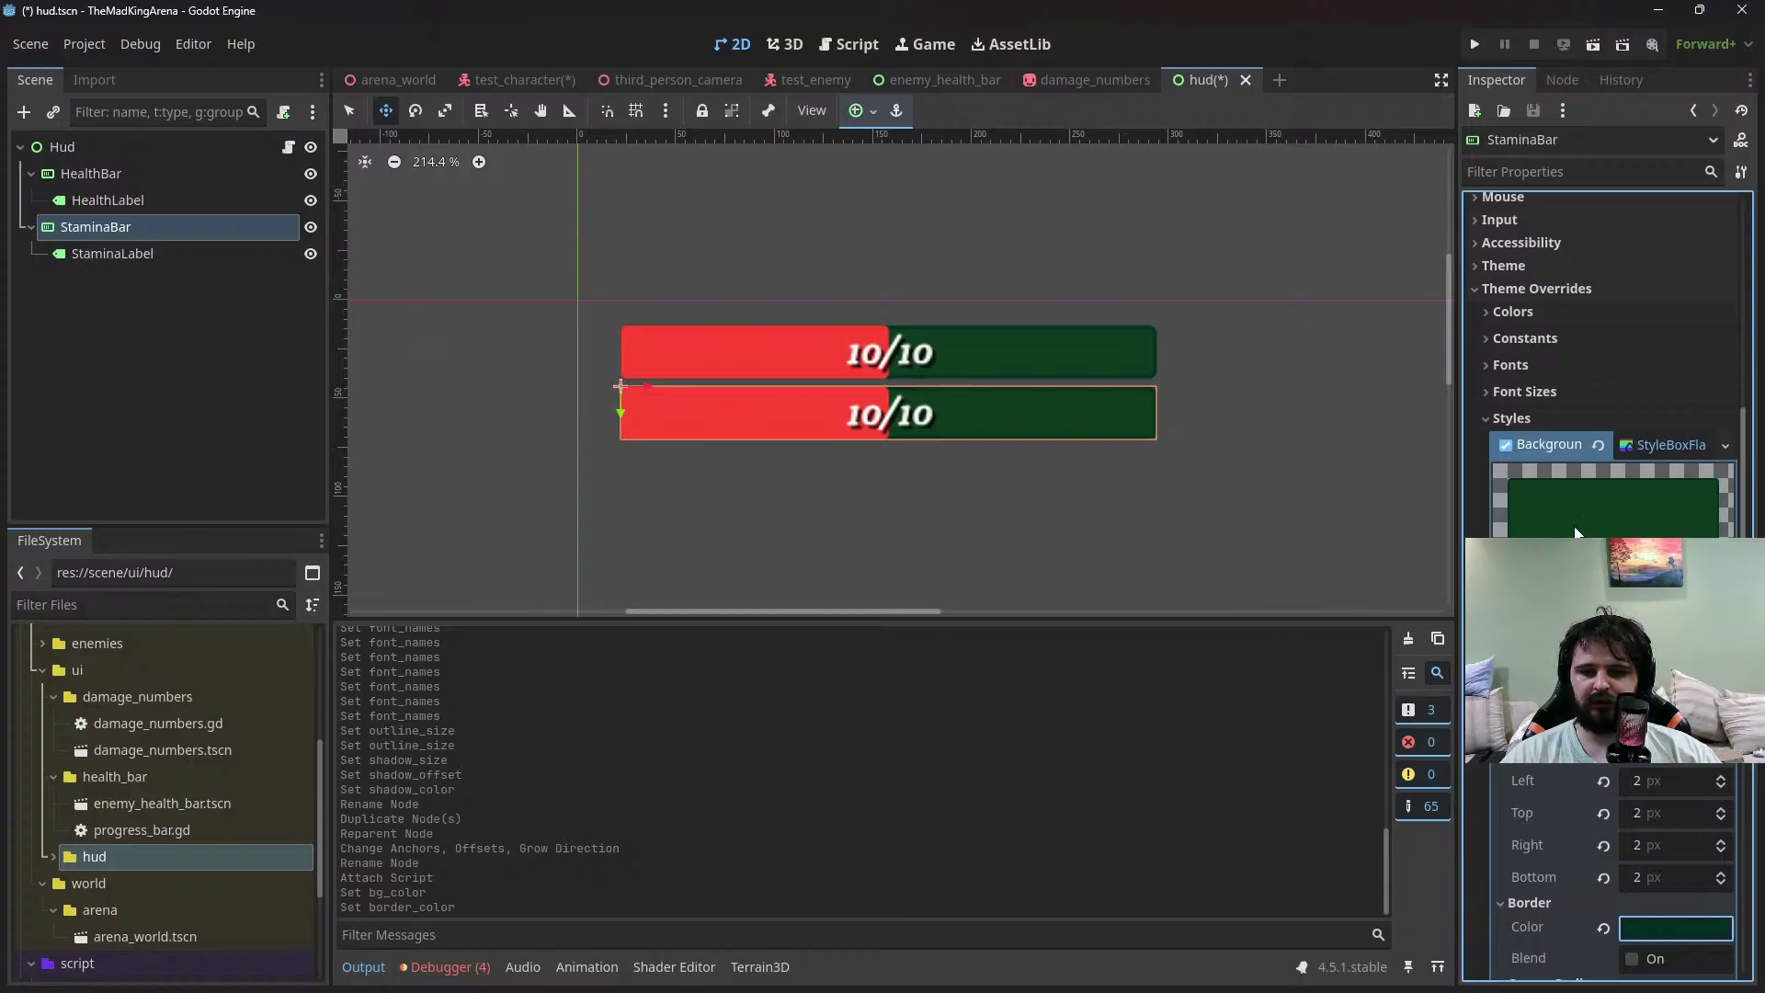
Set the background colour of StaminaBar's fill style to light green, about 48ab5a, and save the scene
scroll(1538, 436, "down", 3)
scroll(1537, 436, "up", 3)
left_click(1630, 487)
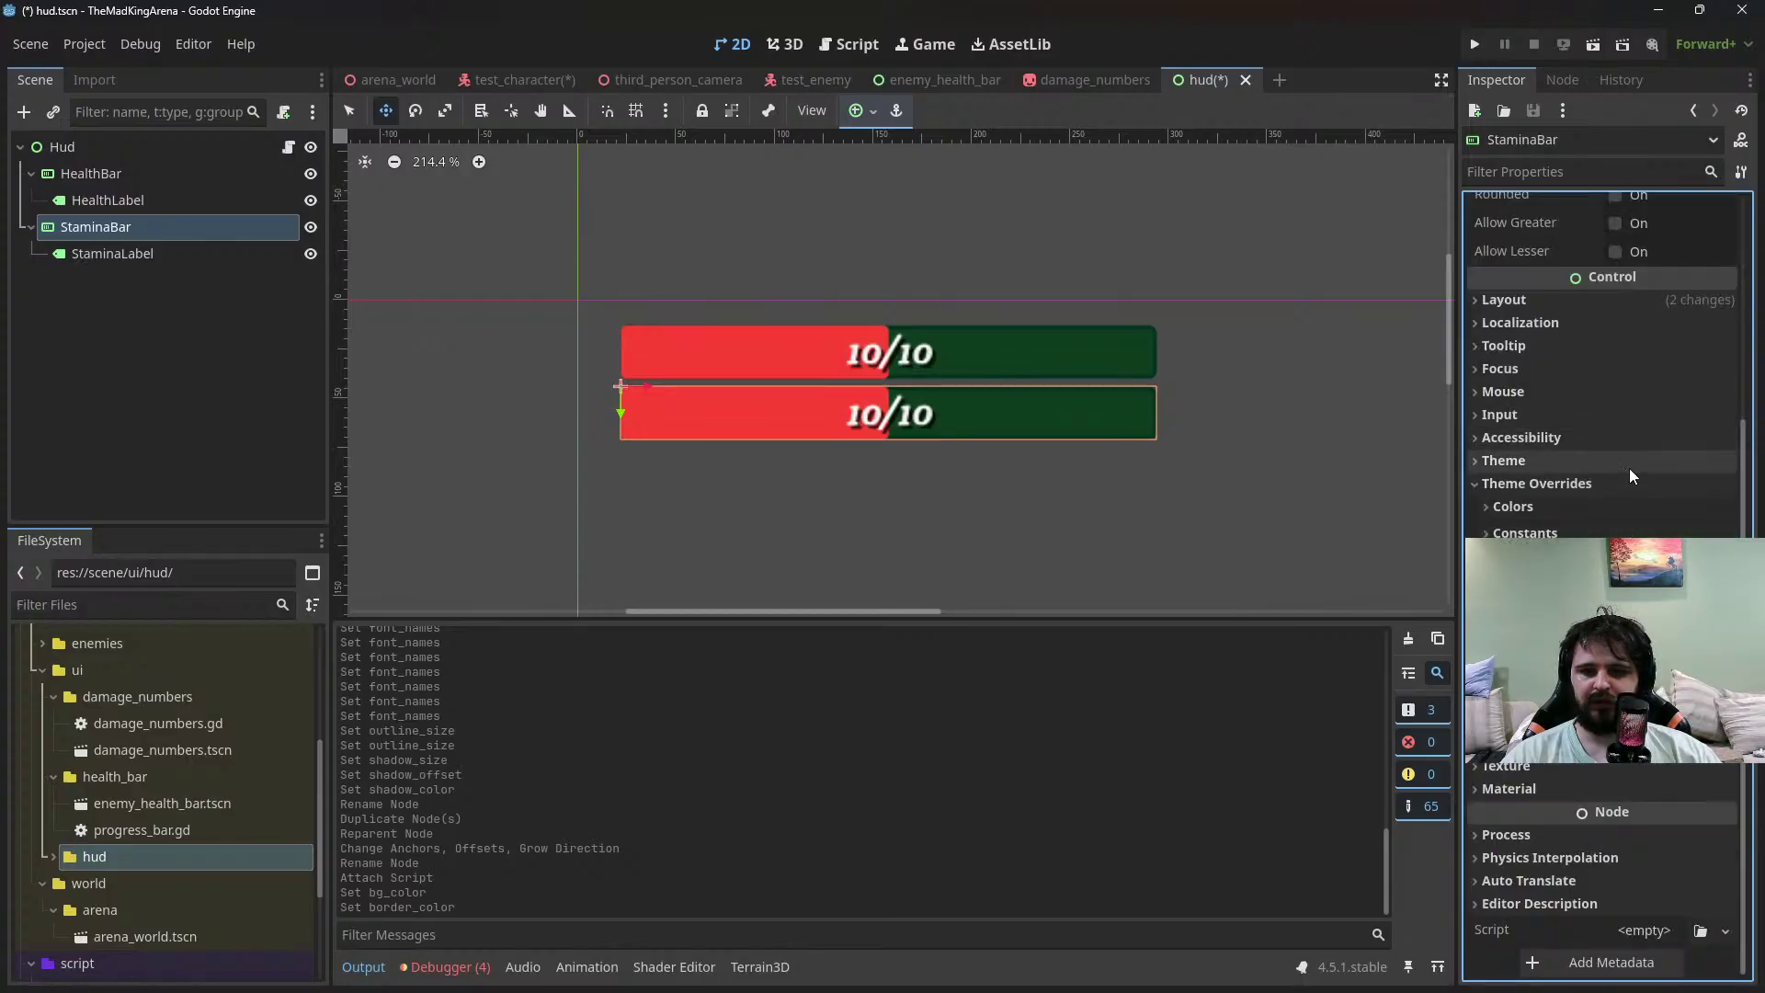
left_click(1636, 799)
left_click(1627, 842)
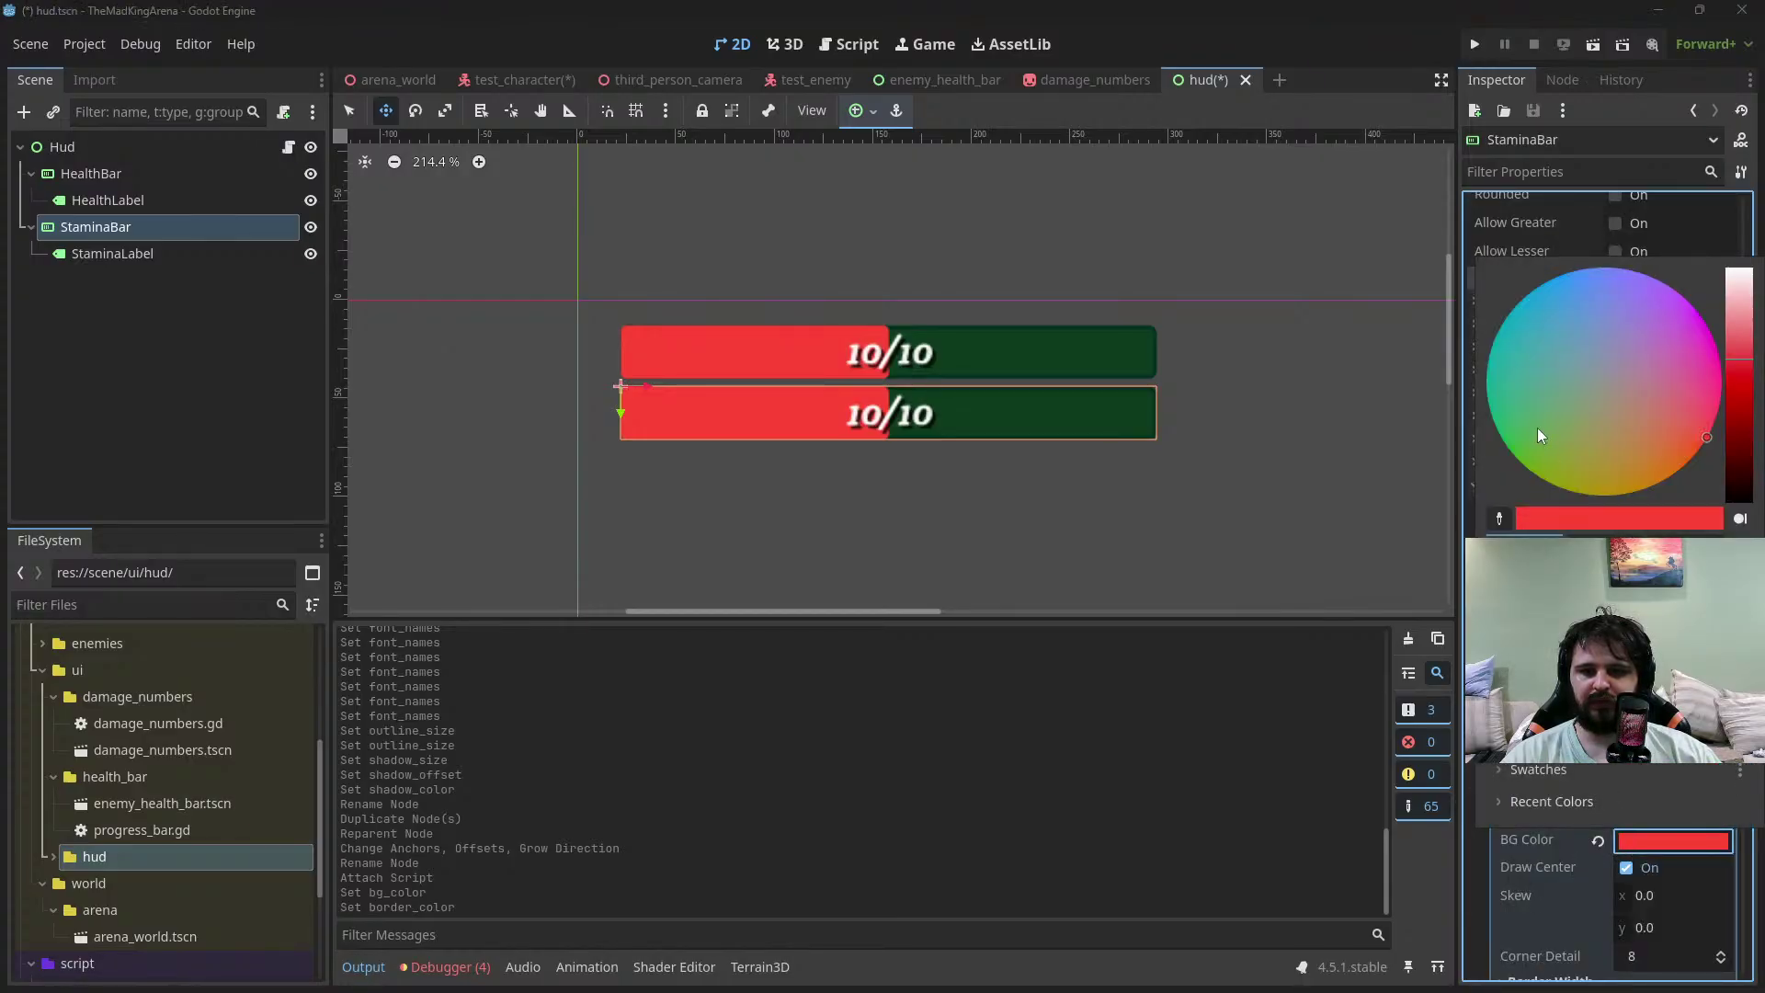
left_click(1515, 420)
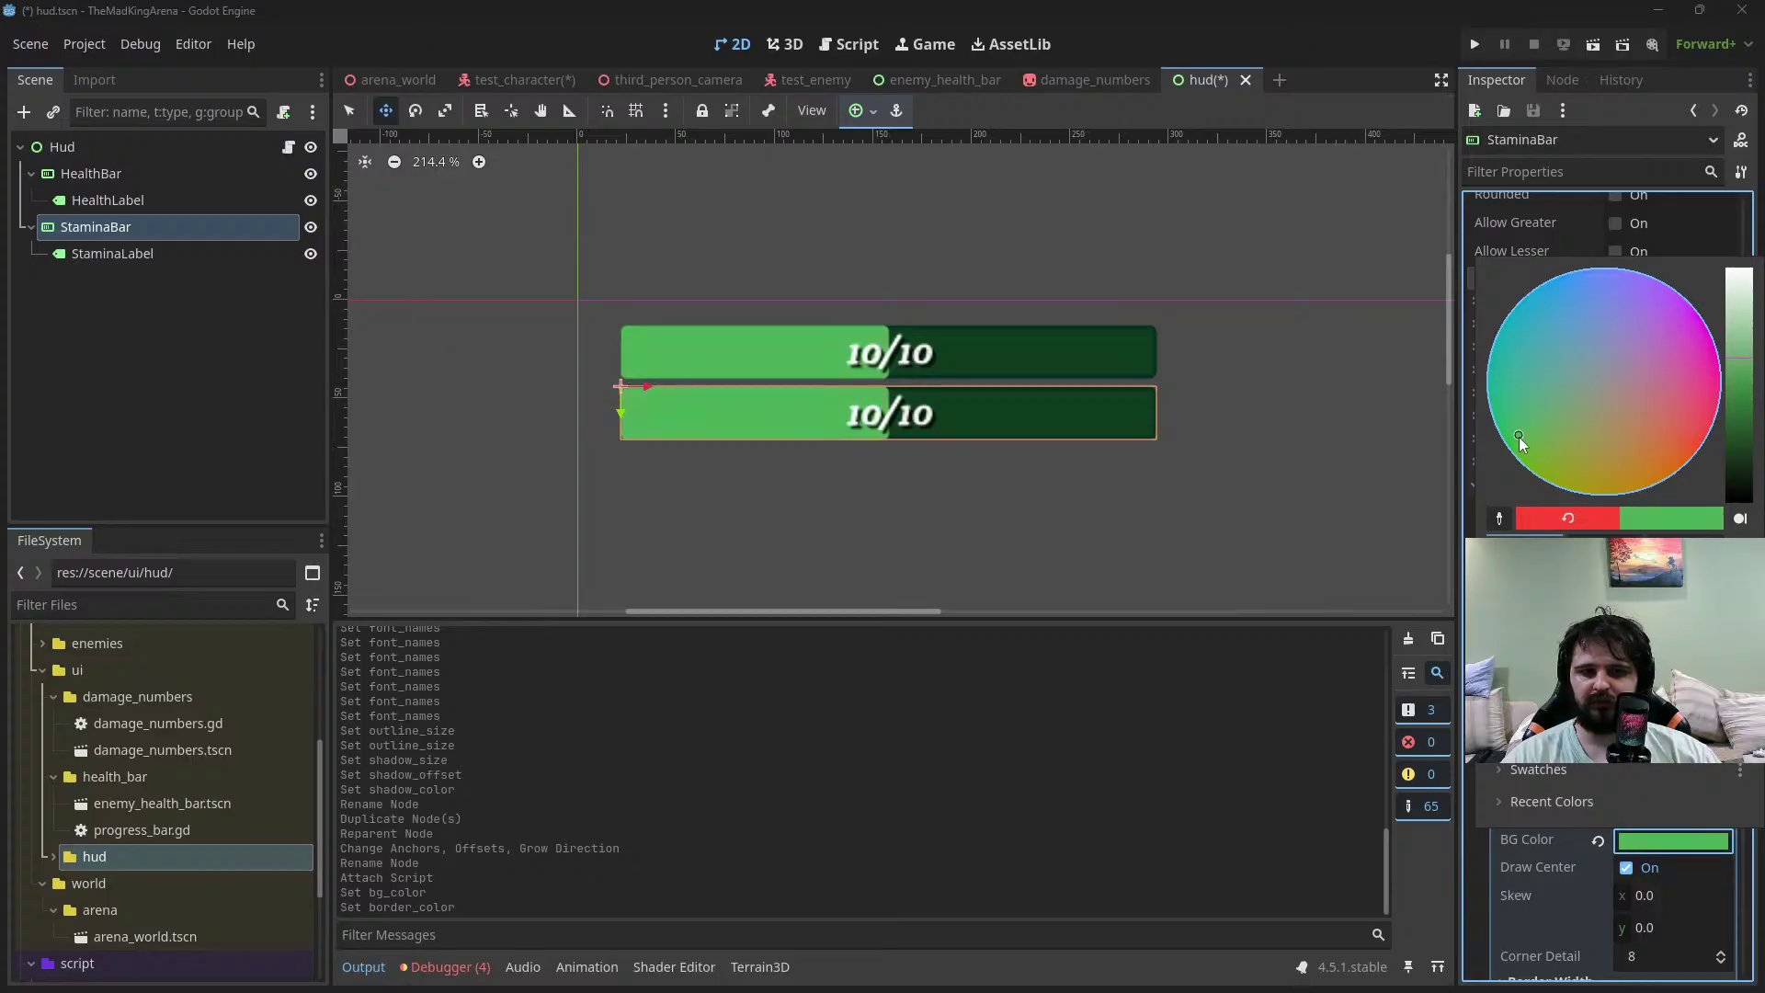
left_click(1533, 787)
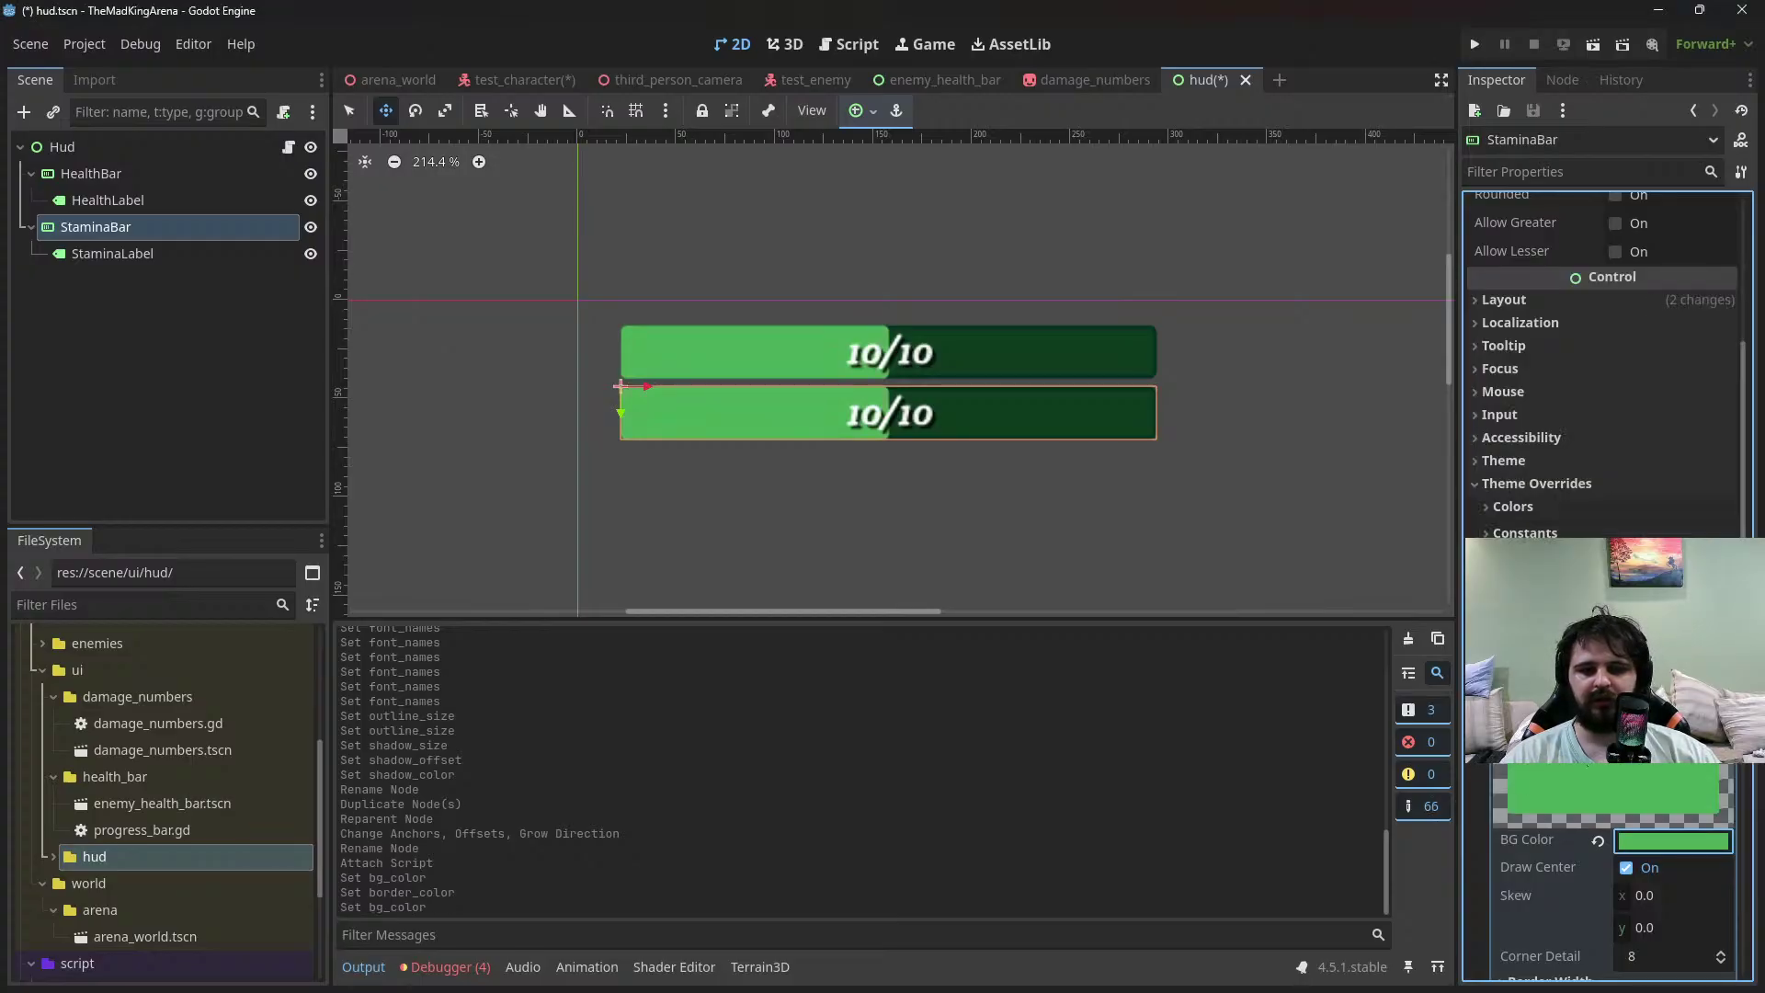
key("ctrl+s")
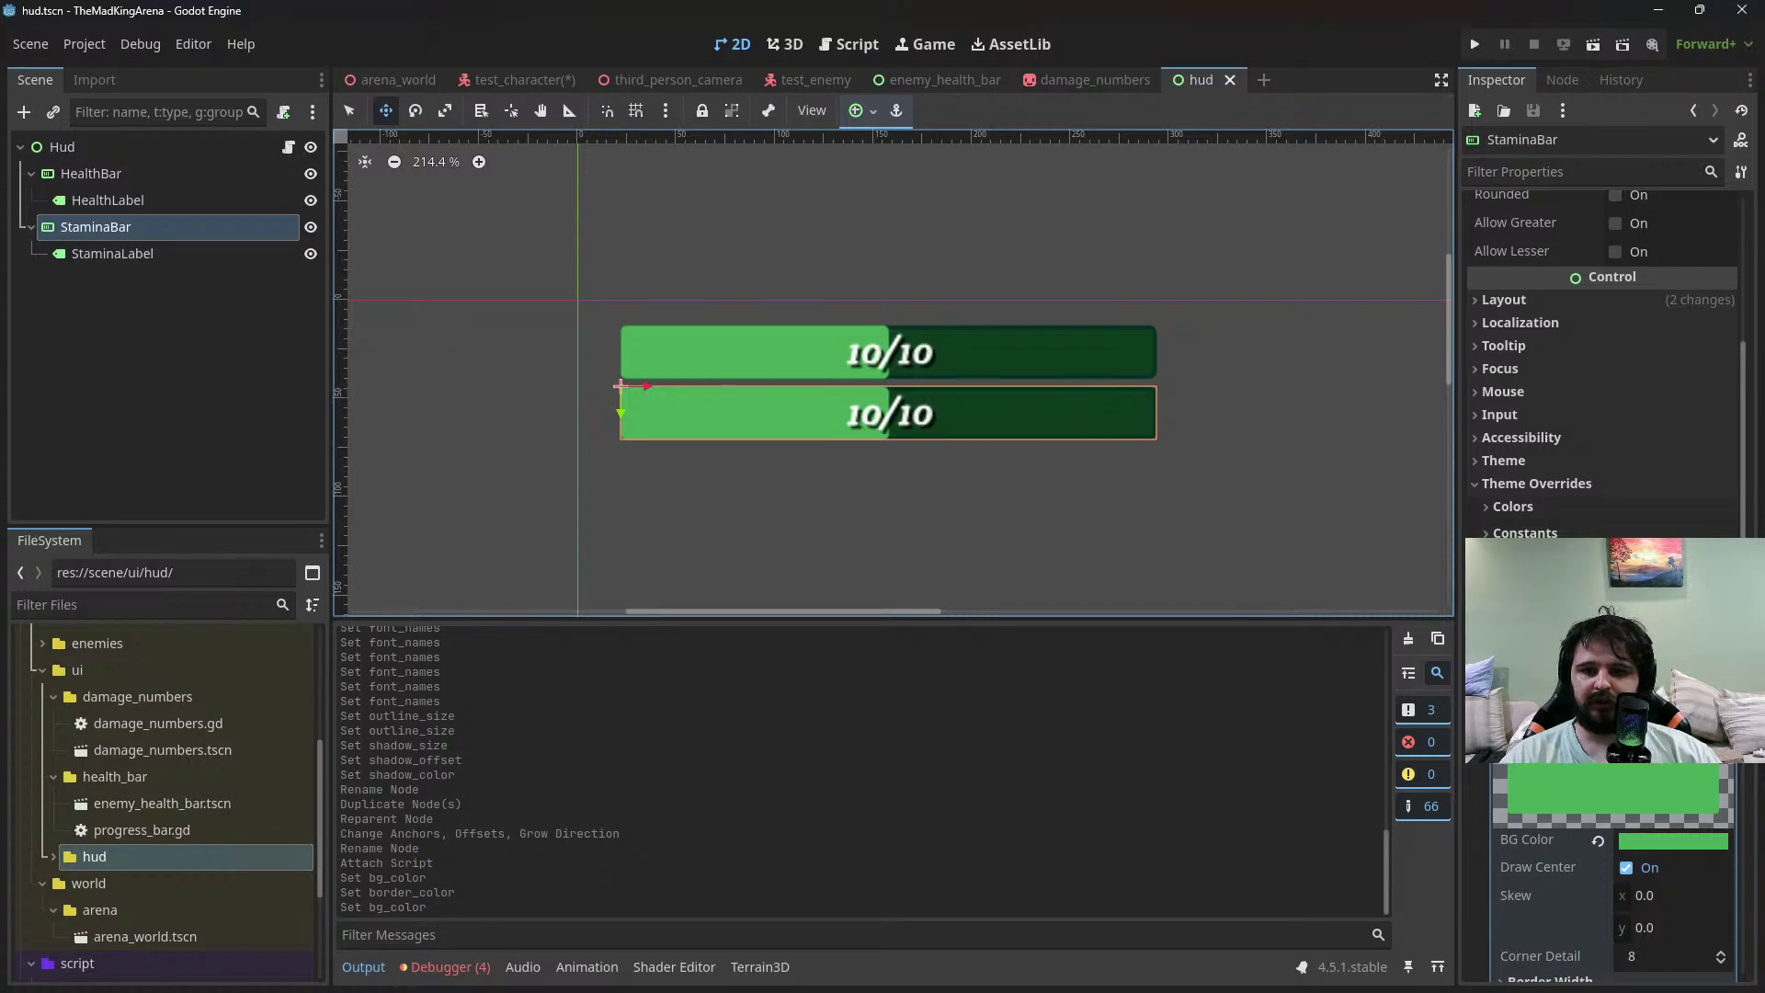
Make StaminaBar's fill and background style boxes unique
right_click(1636, 782)
left_click(1697, 857)
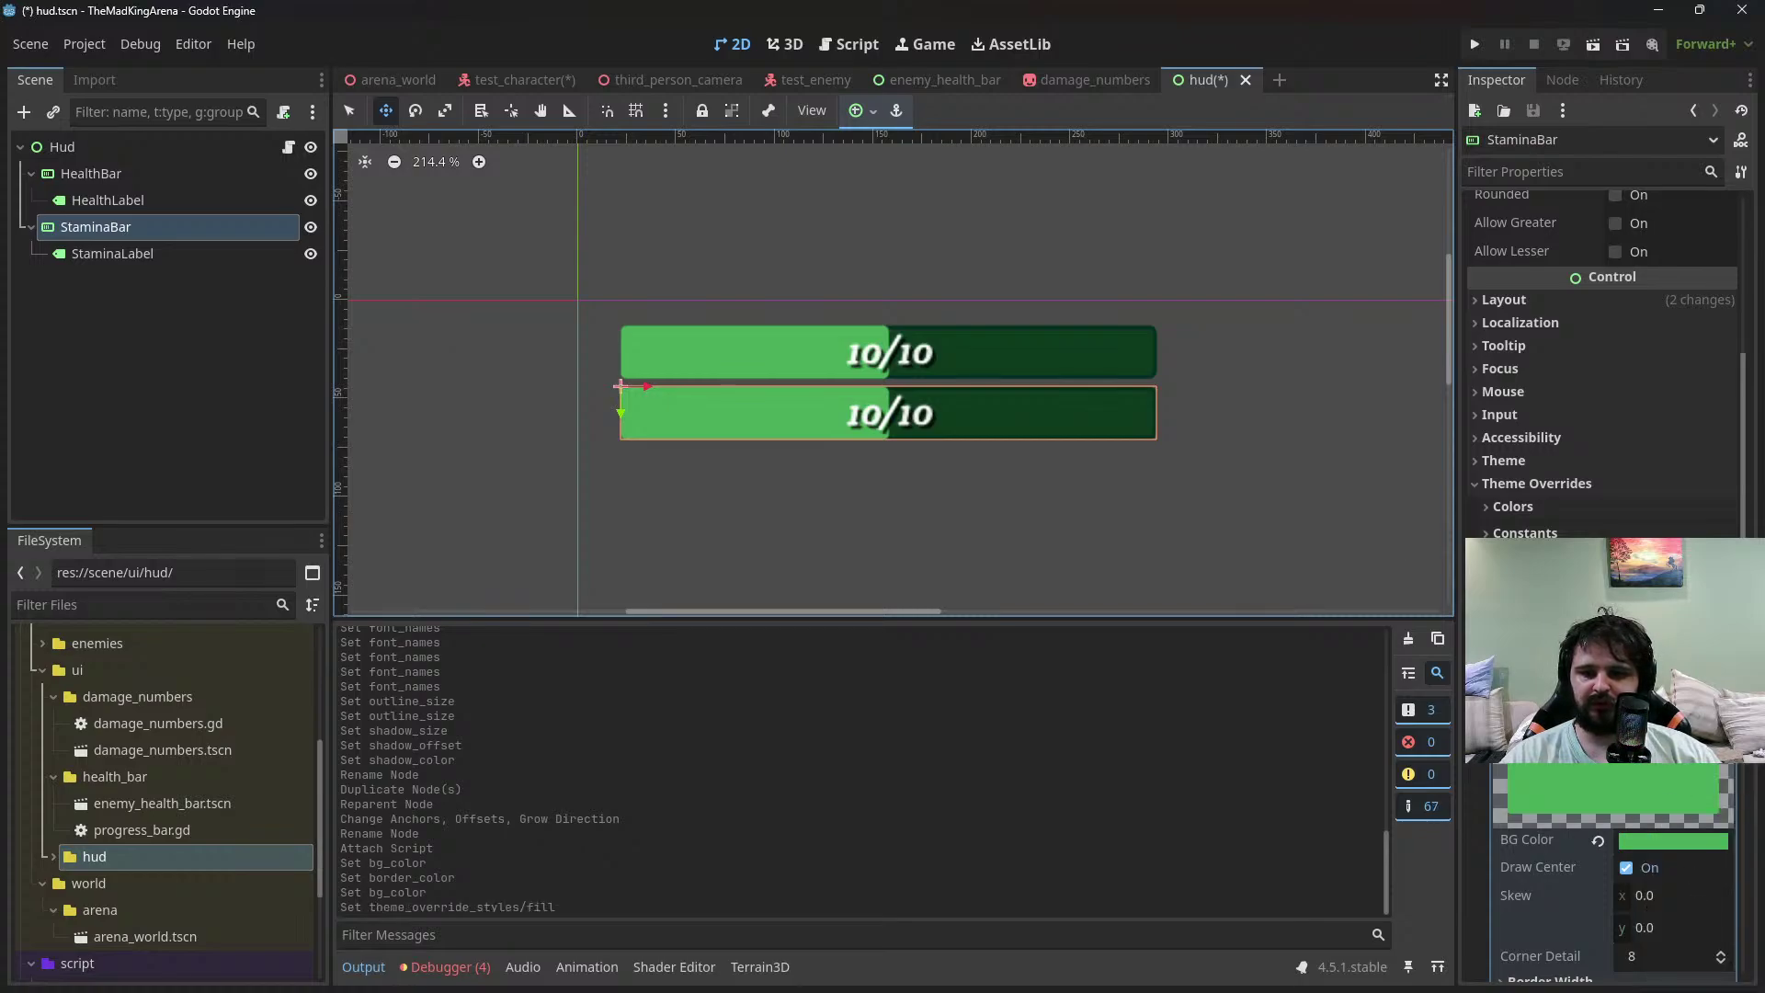
right_click(1691, 810)
left_click(1696, 891)
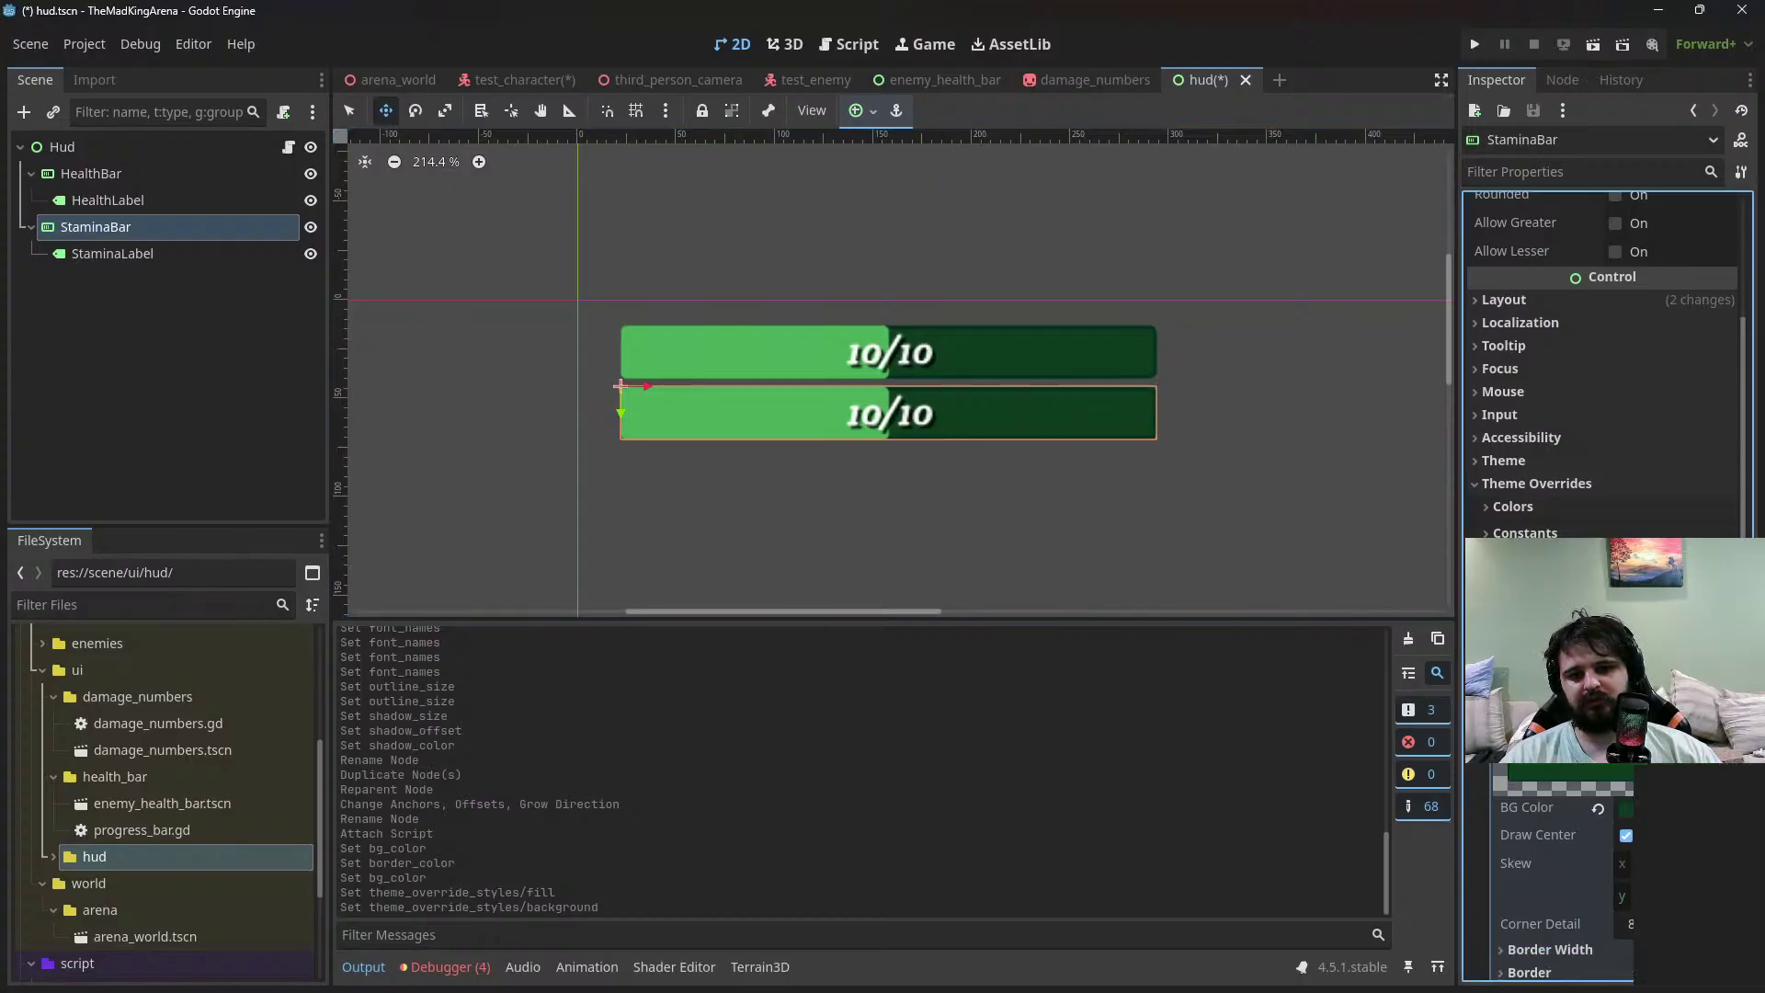
right_click(1637, 778)
left_click(1699, 891)
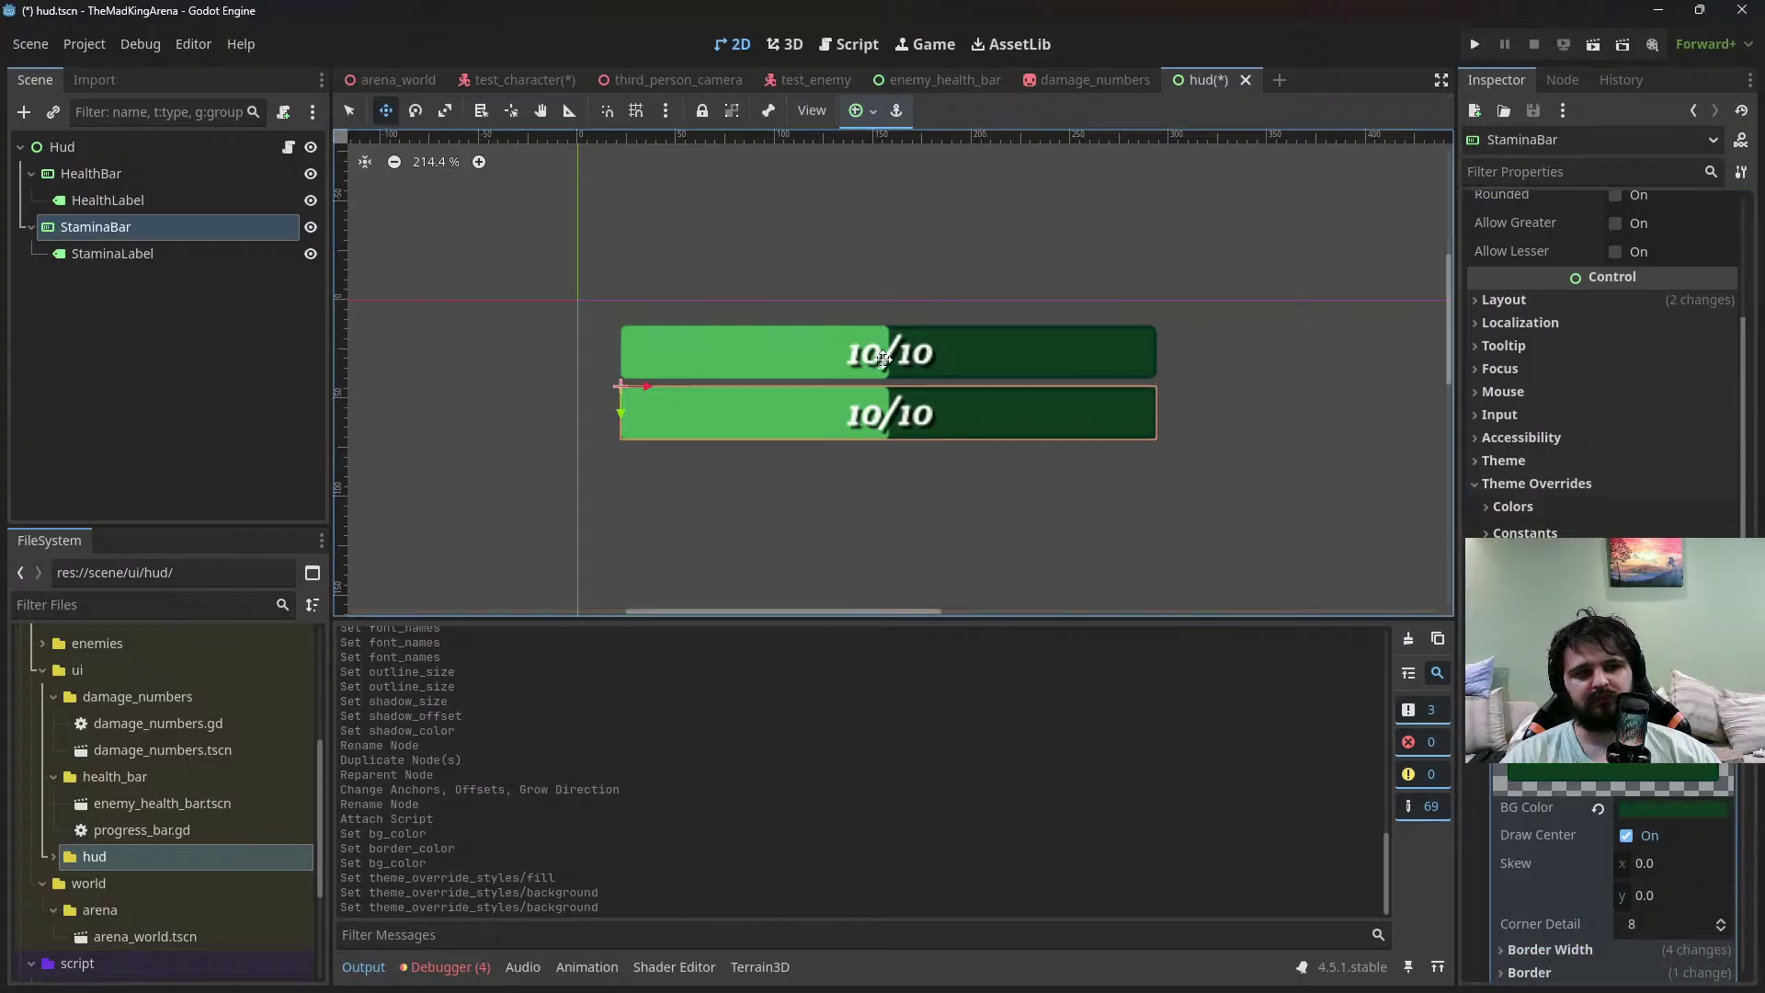
Make HealthBar's background and fill style boxes unique
left_click(192, 197)
left_click(257, 174)
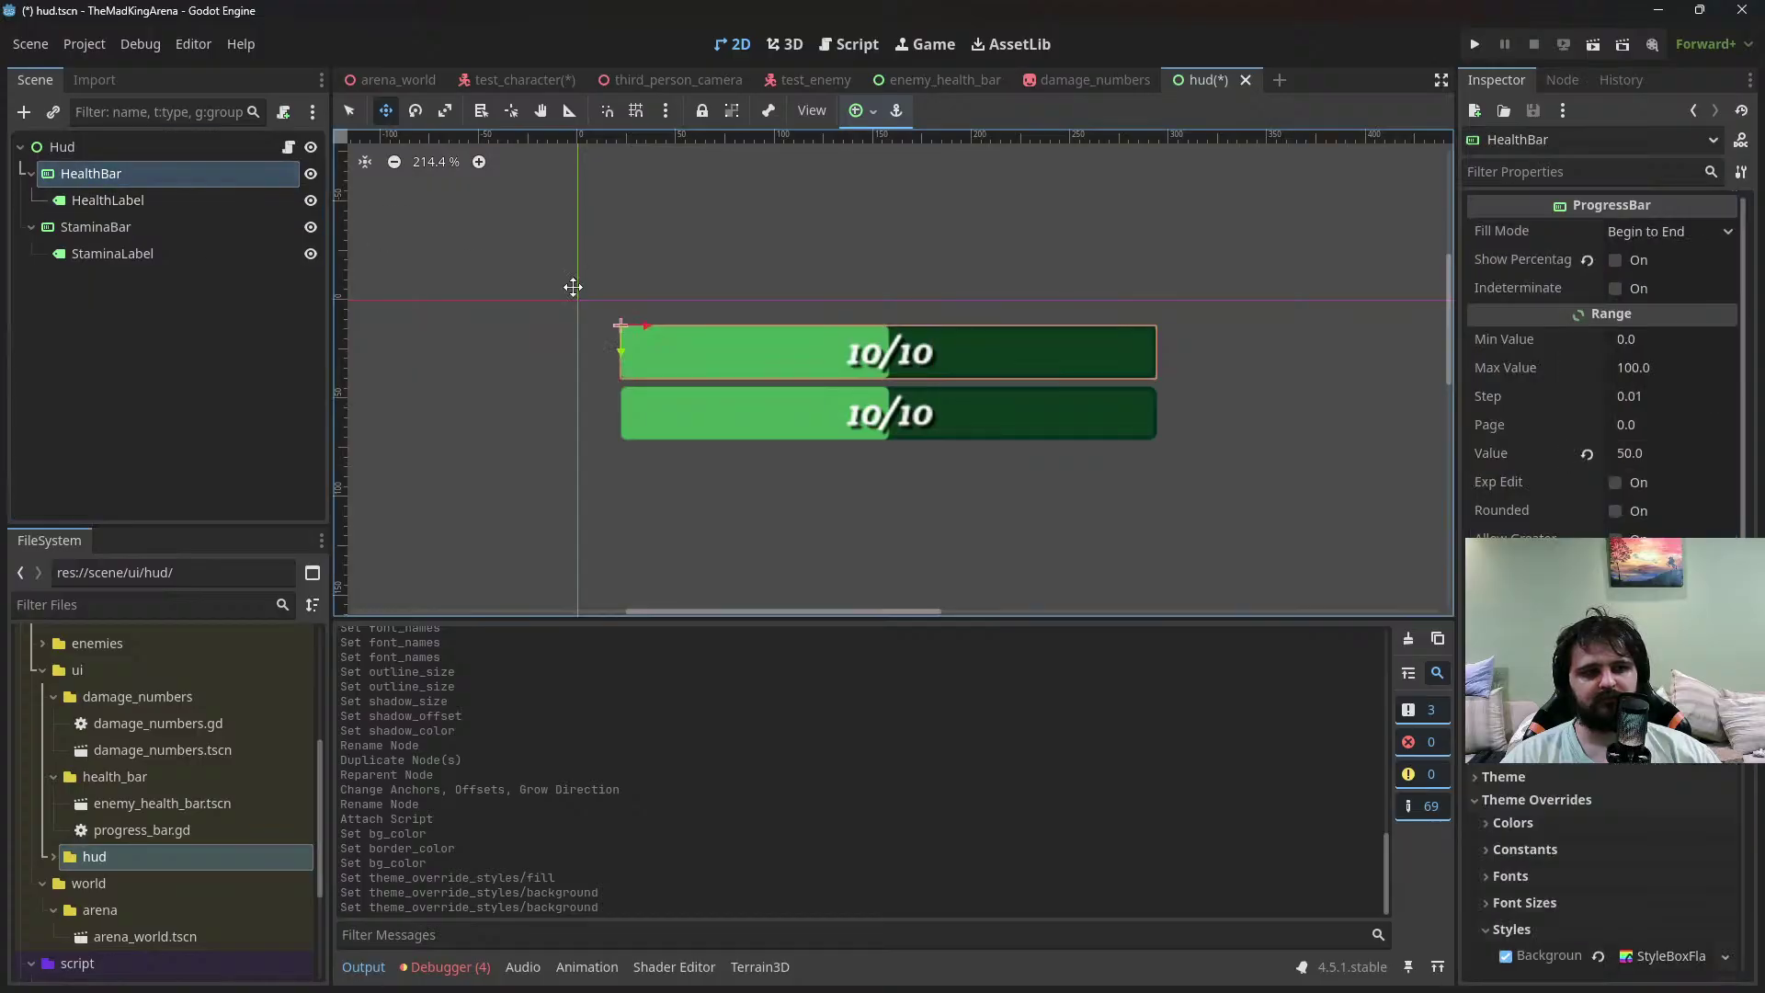
scroll(1651, 735, "down", 5)
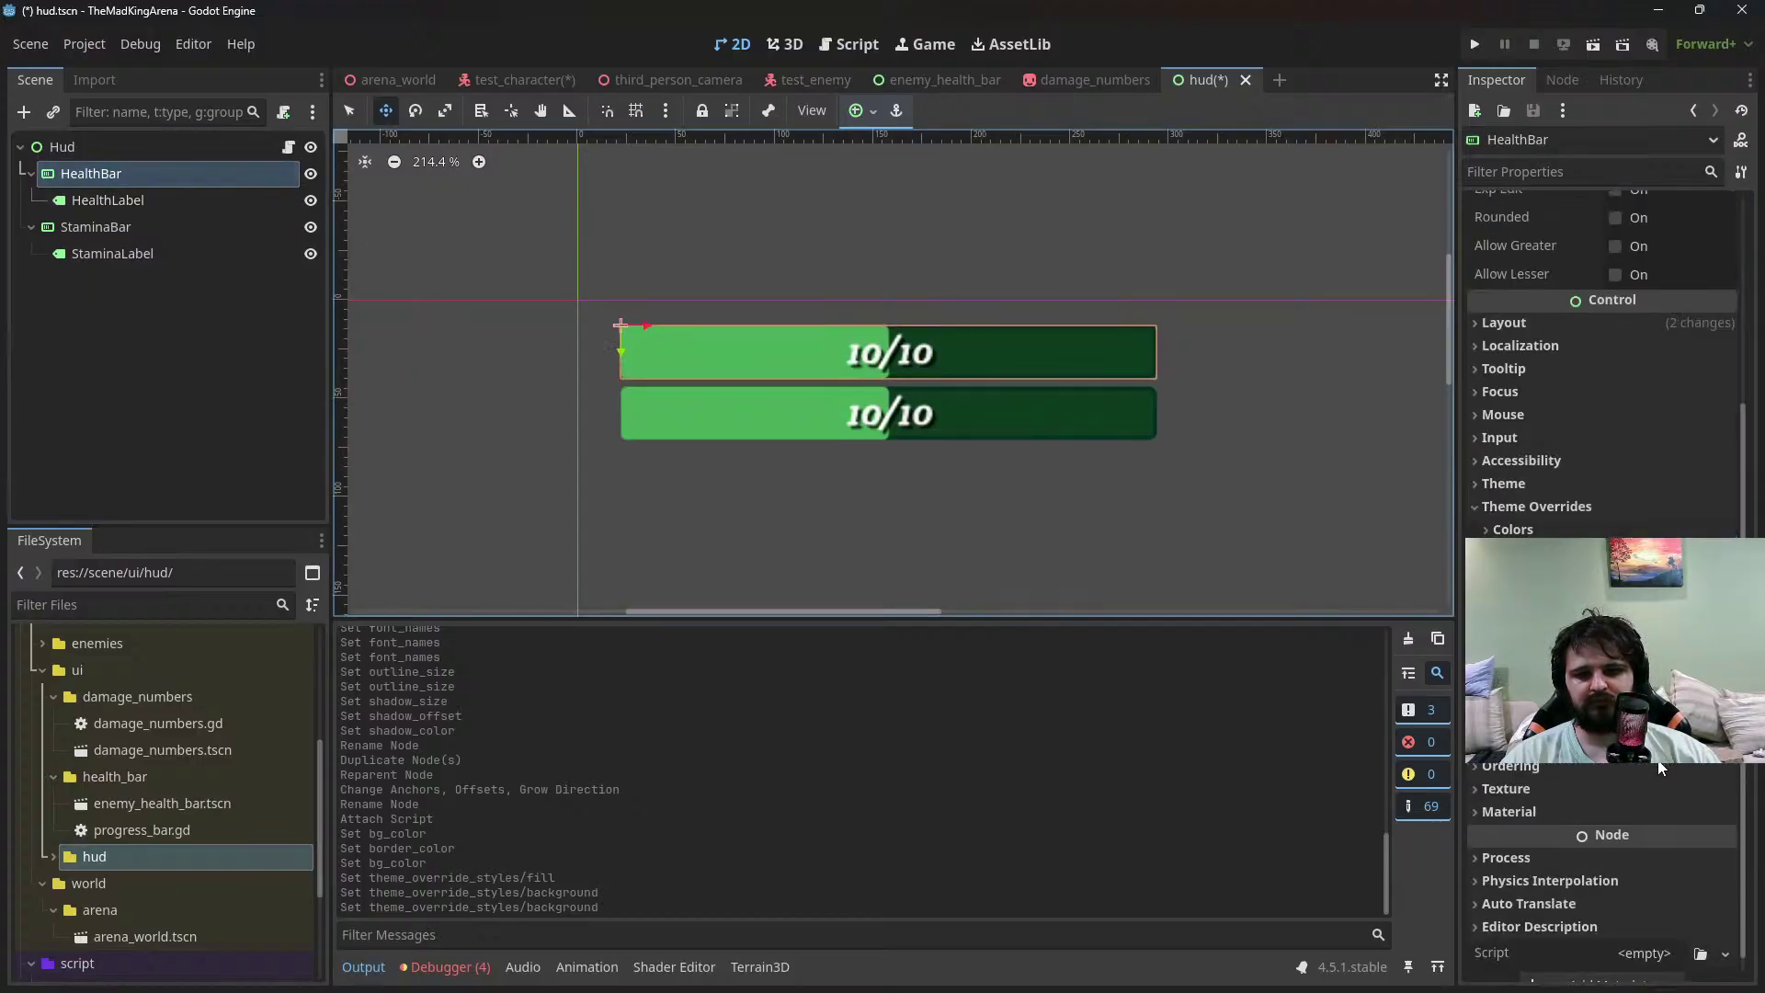
right_click(1671, 654)
left_click(1703, 888)
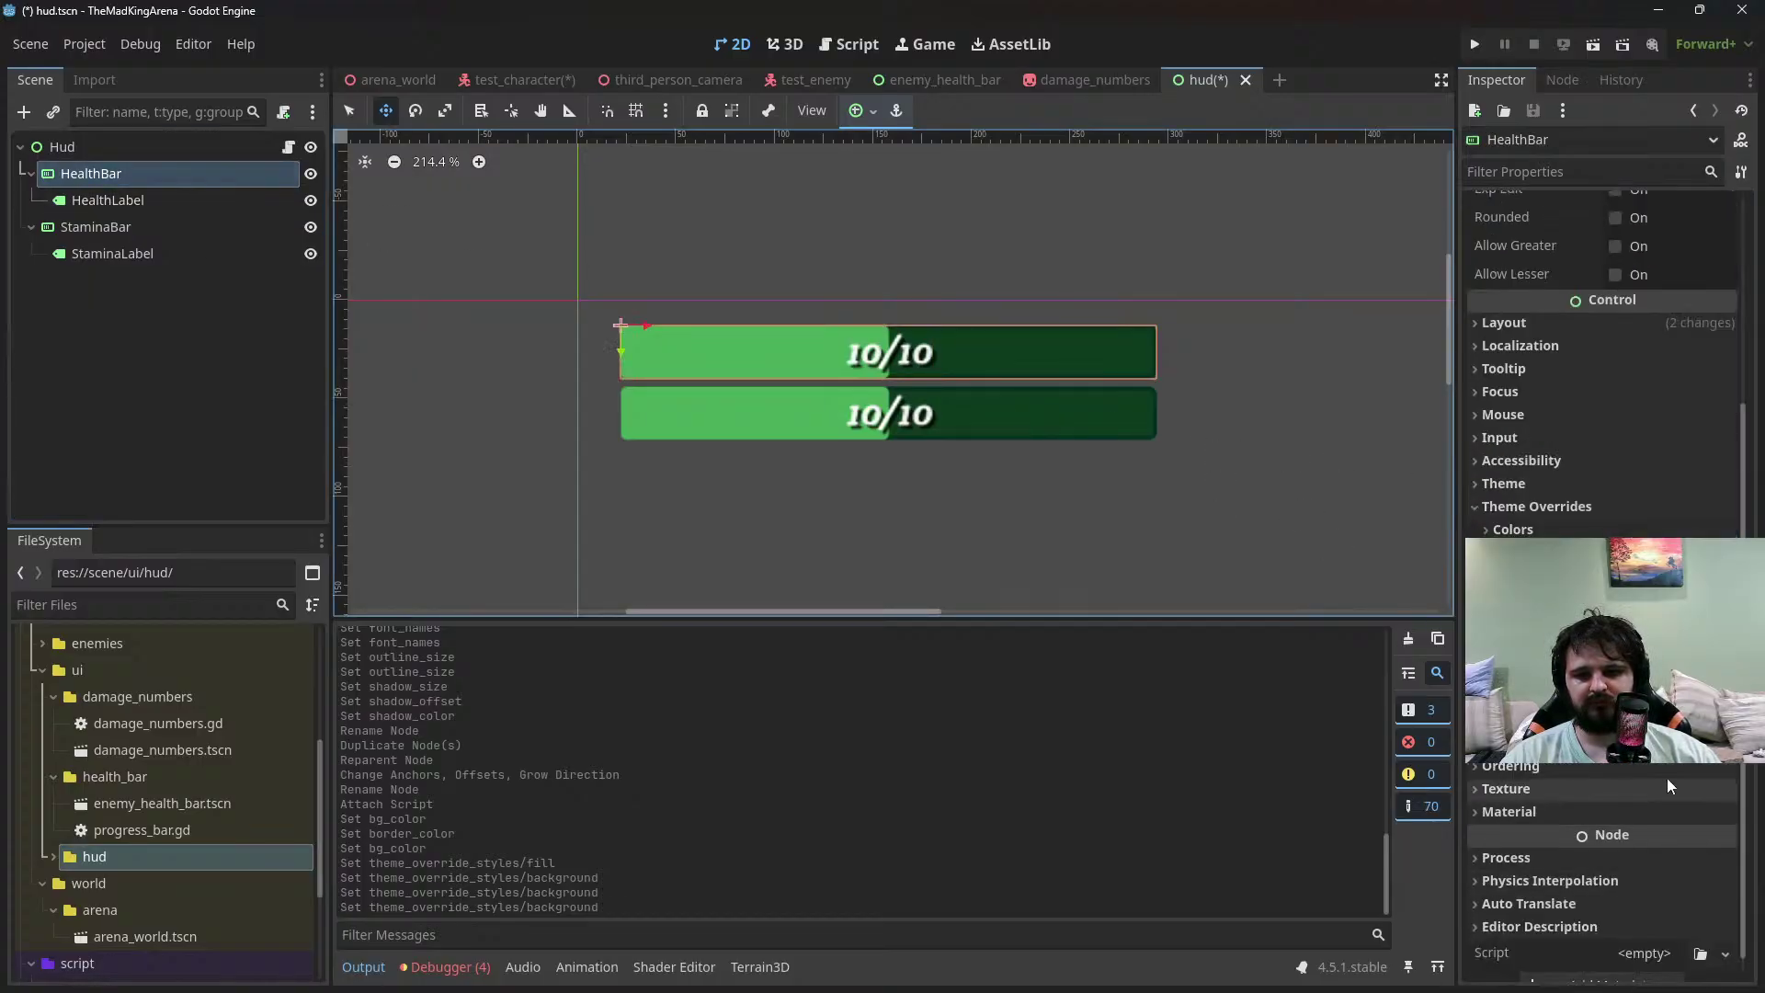
right_click(1666, 688)
left_click(1696, 890)
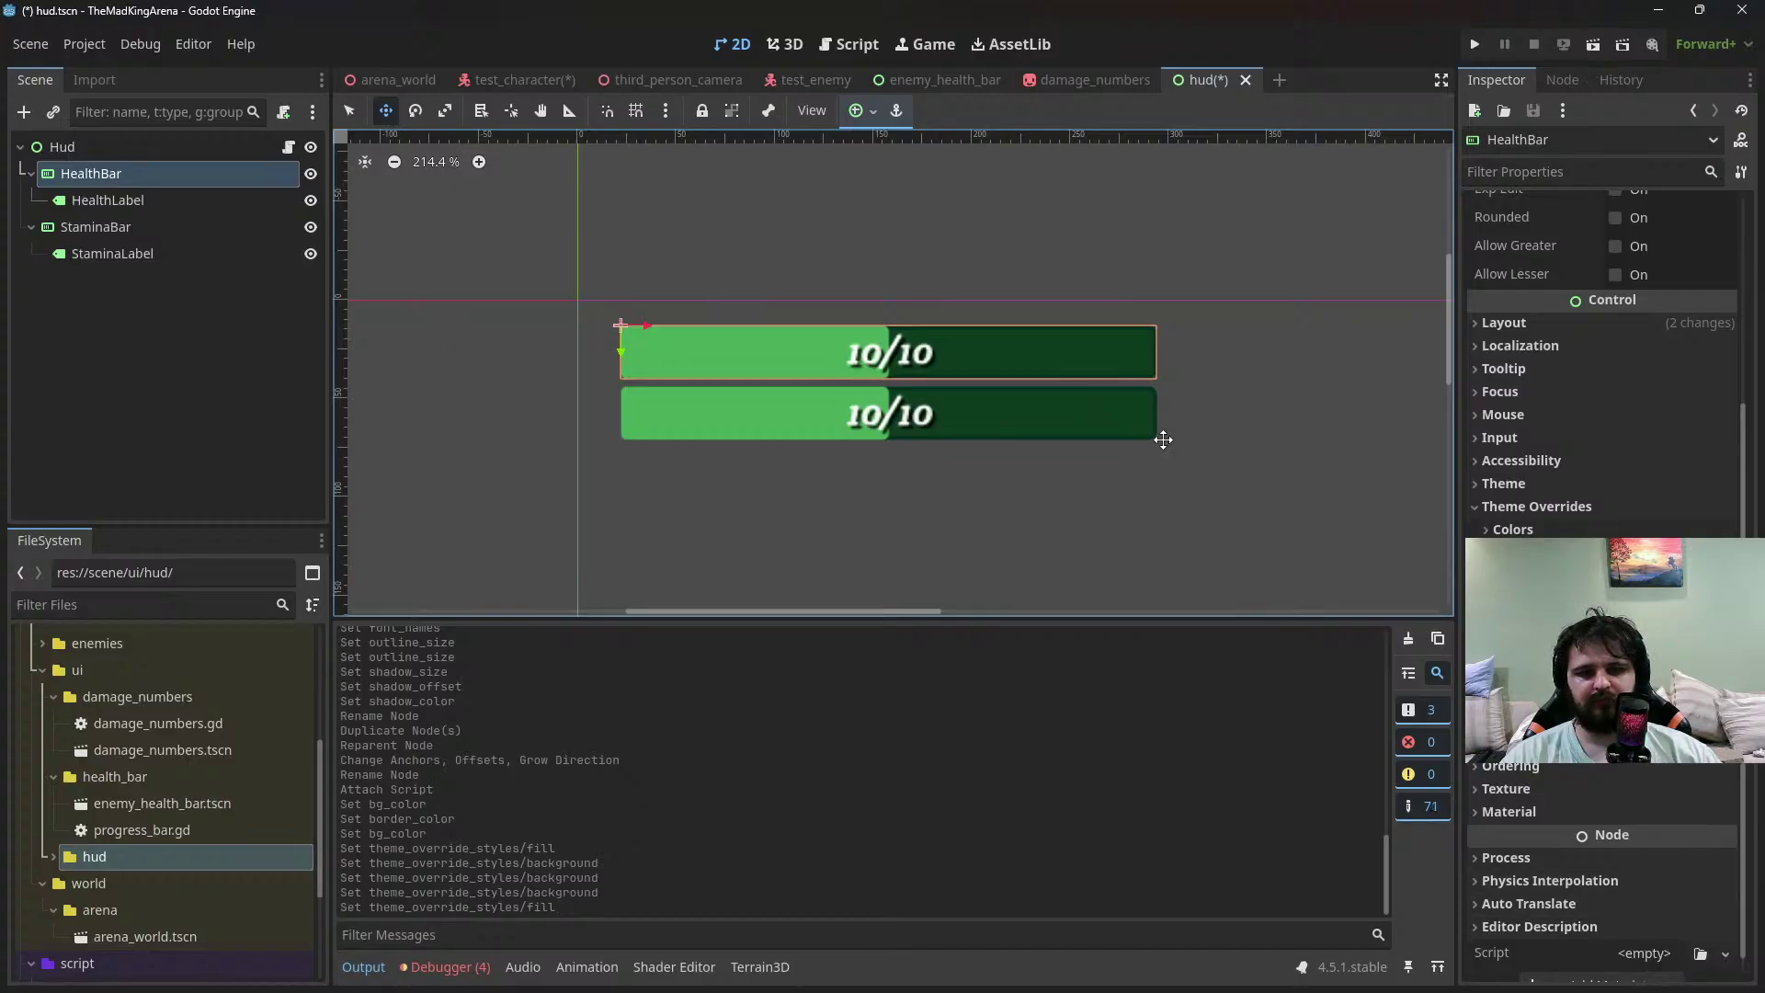
Set the fill colour of HealthBar's background style to dark red, about 591615
left_click(1638, 763)
scroll(1647, 824, "down", 5)
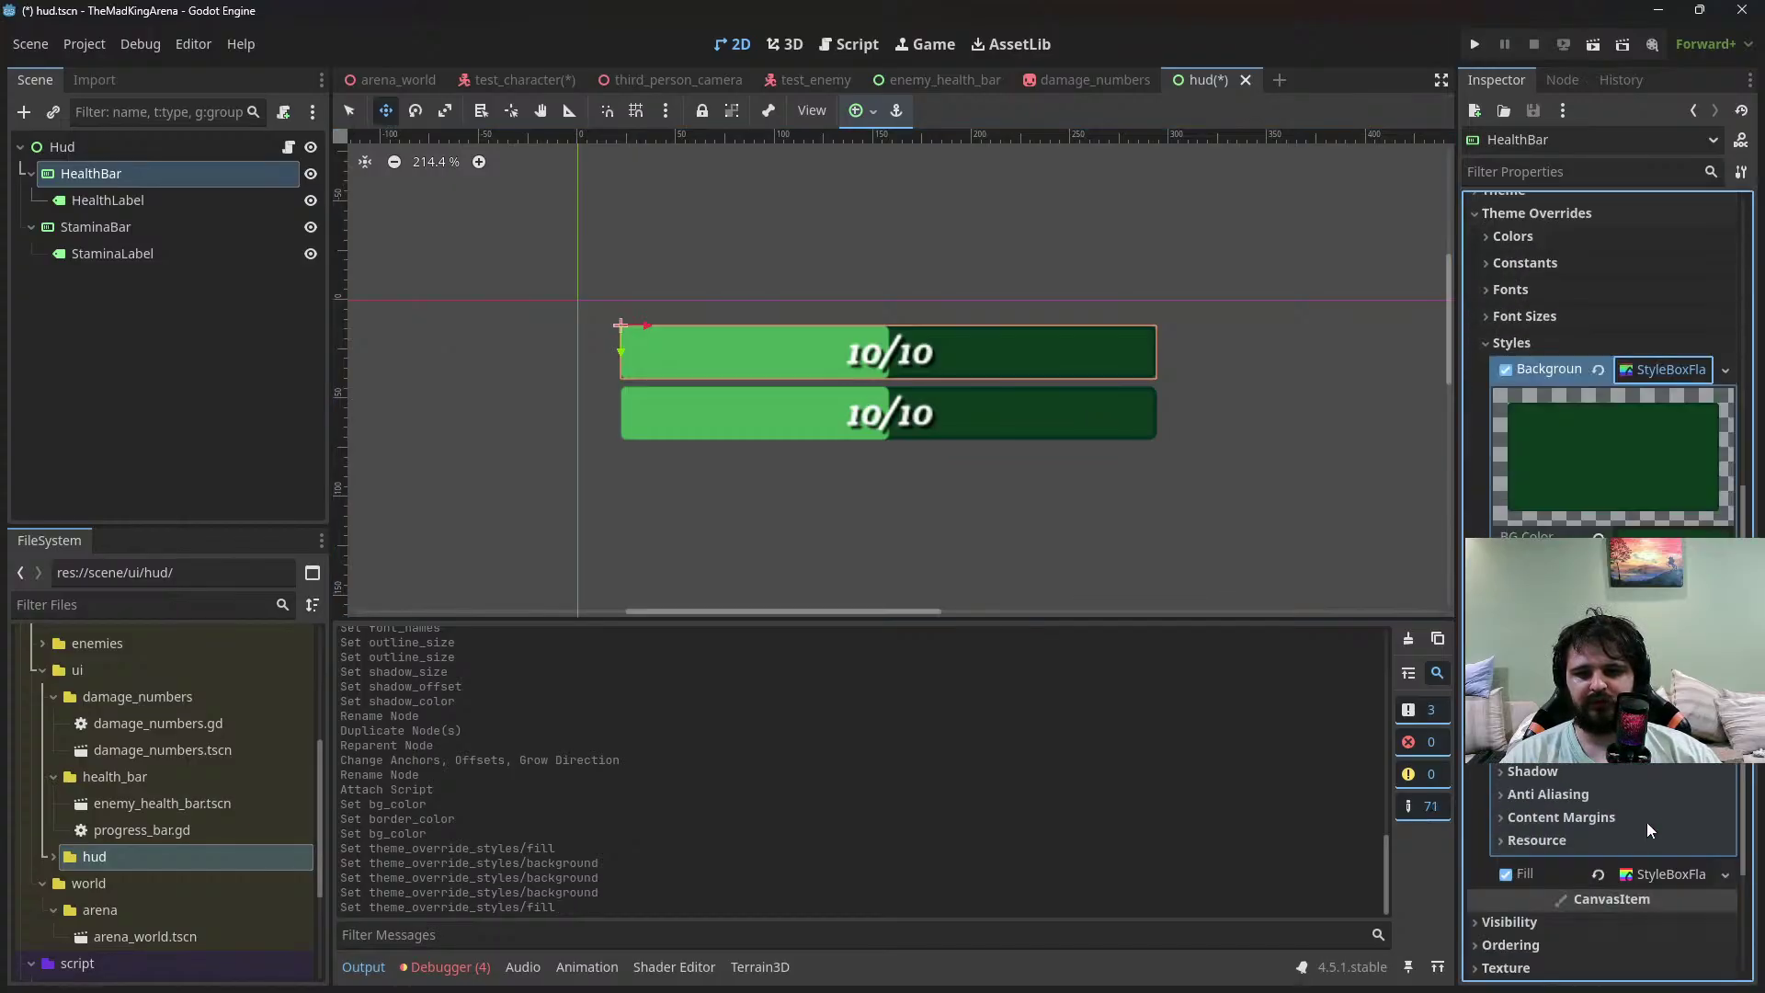
left_click(1659, 464)
type("5b1213")
key("Return")
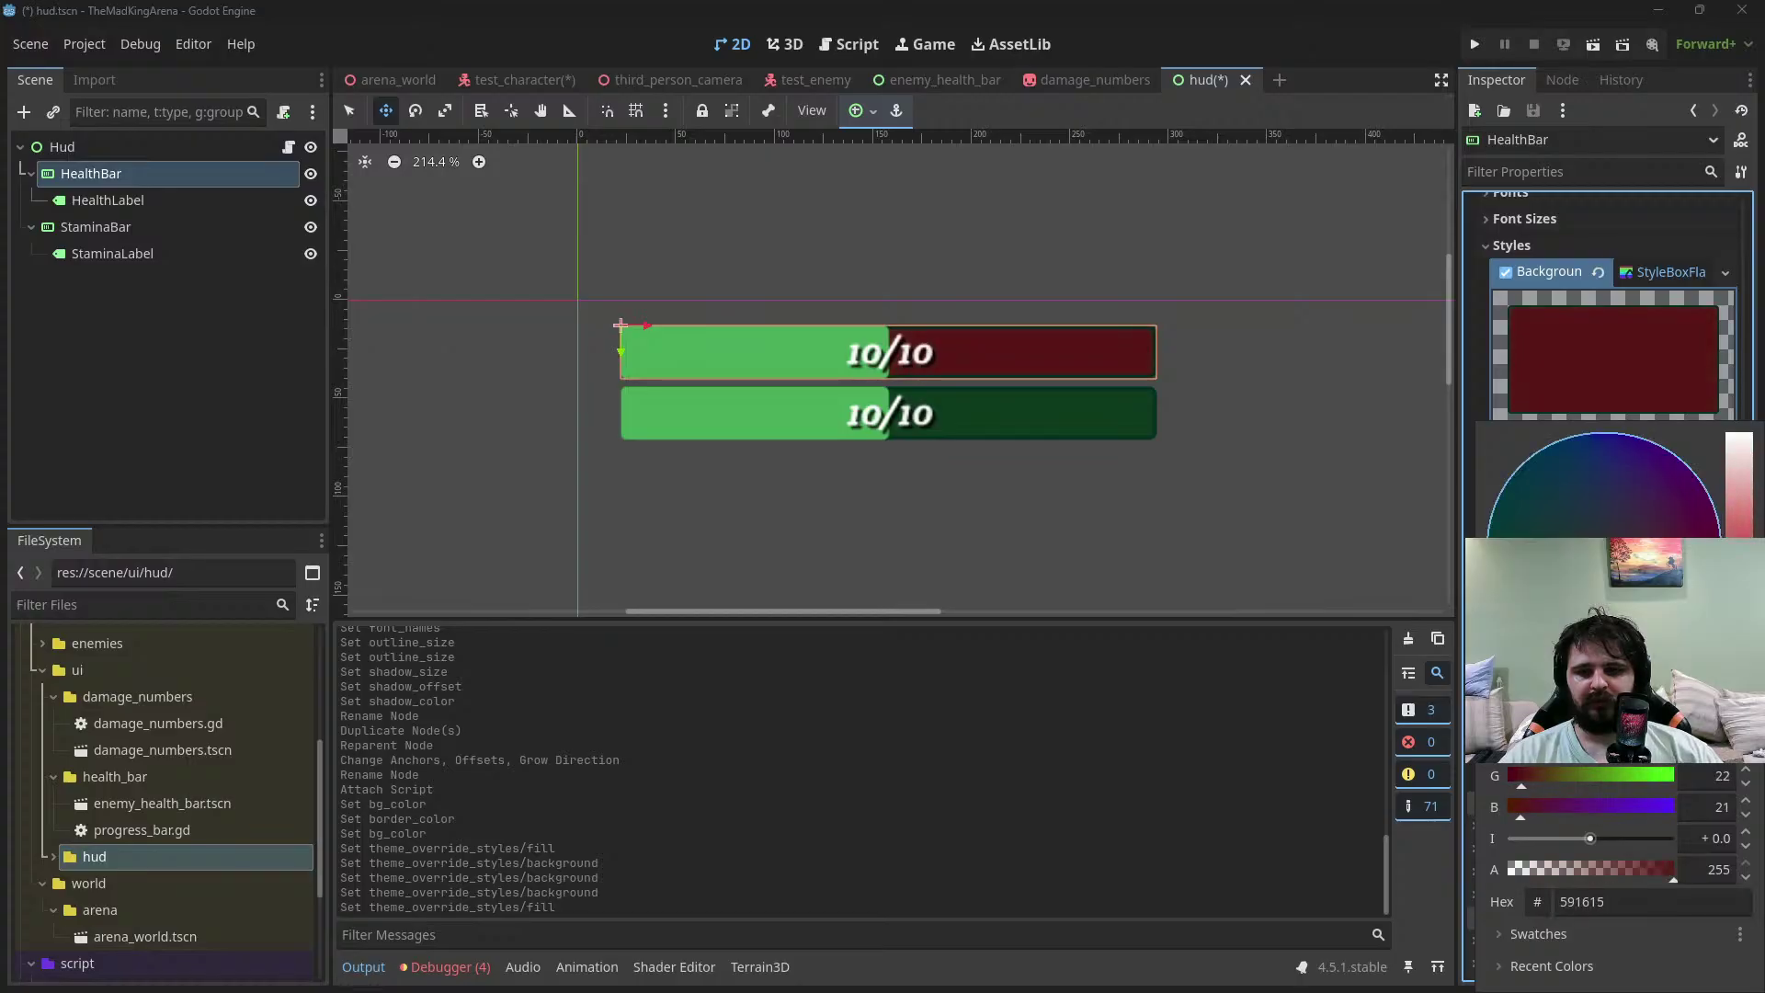
left_click(1481, 401)
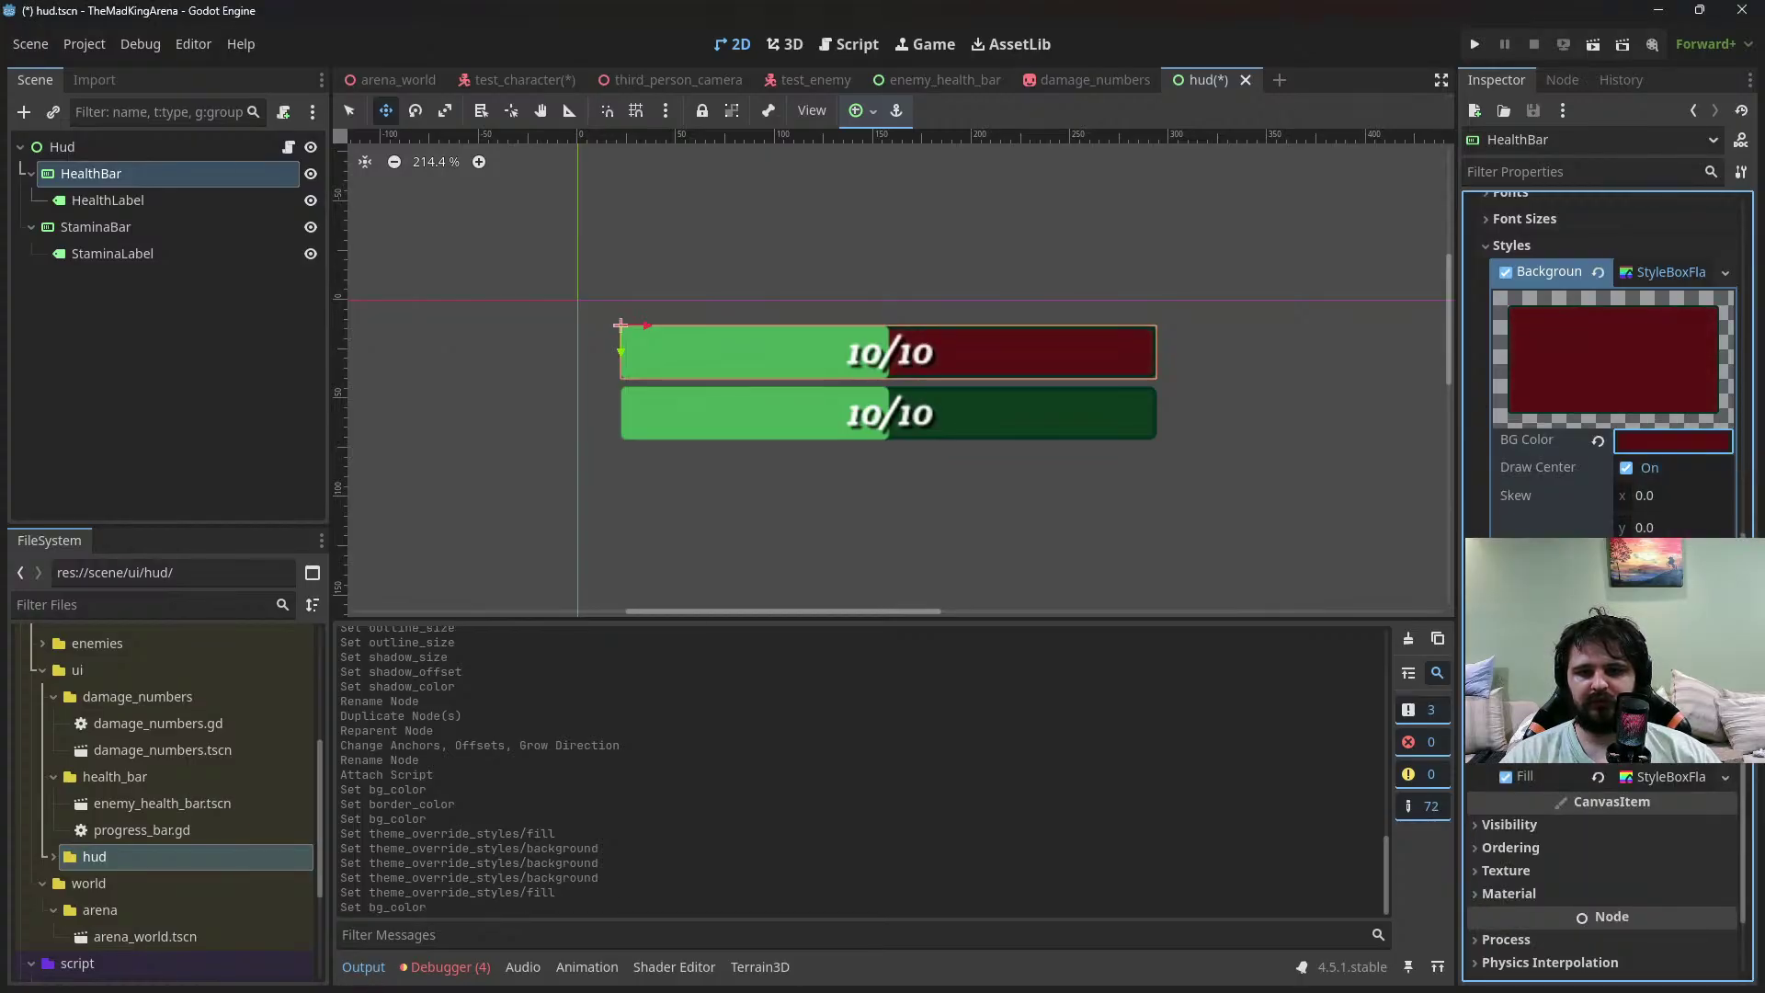
Set the border colour of HealthBar's background style to a darker red, 4b0400
left_click(1554, 600)
left_click(1662, 626)
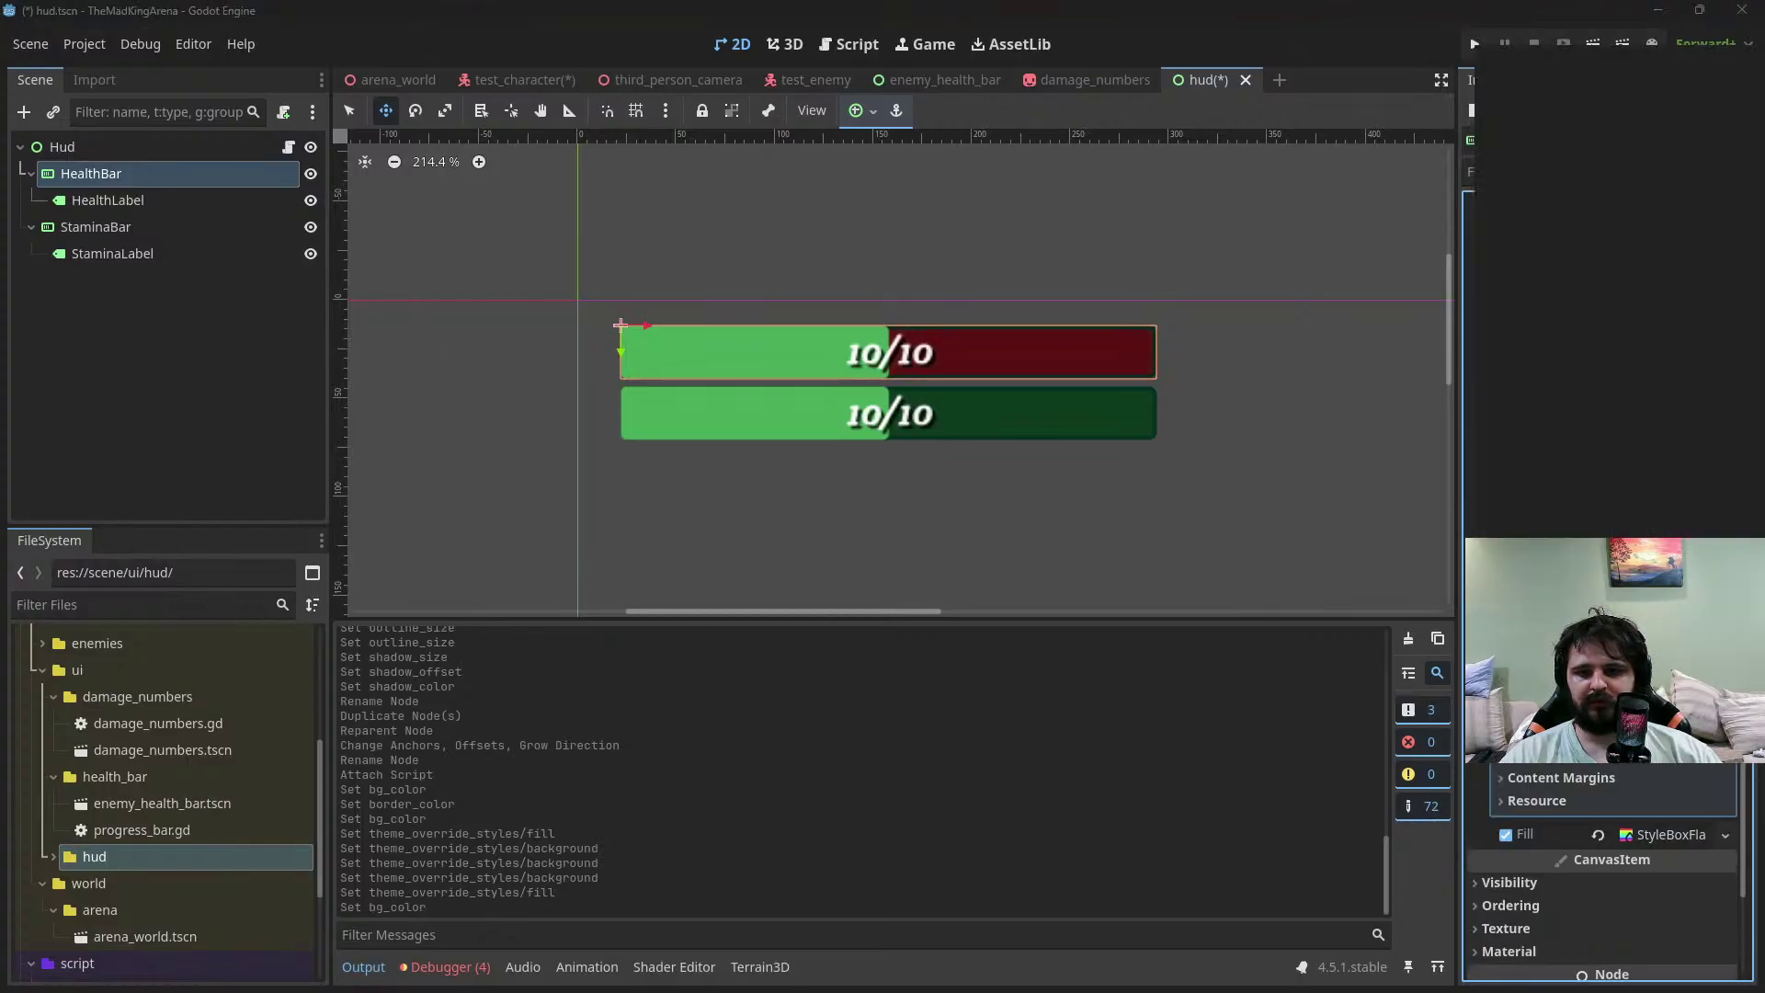
left_click_drag(1685, 241, 1714, 241)
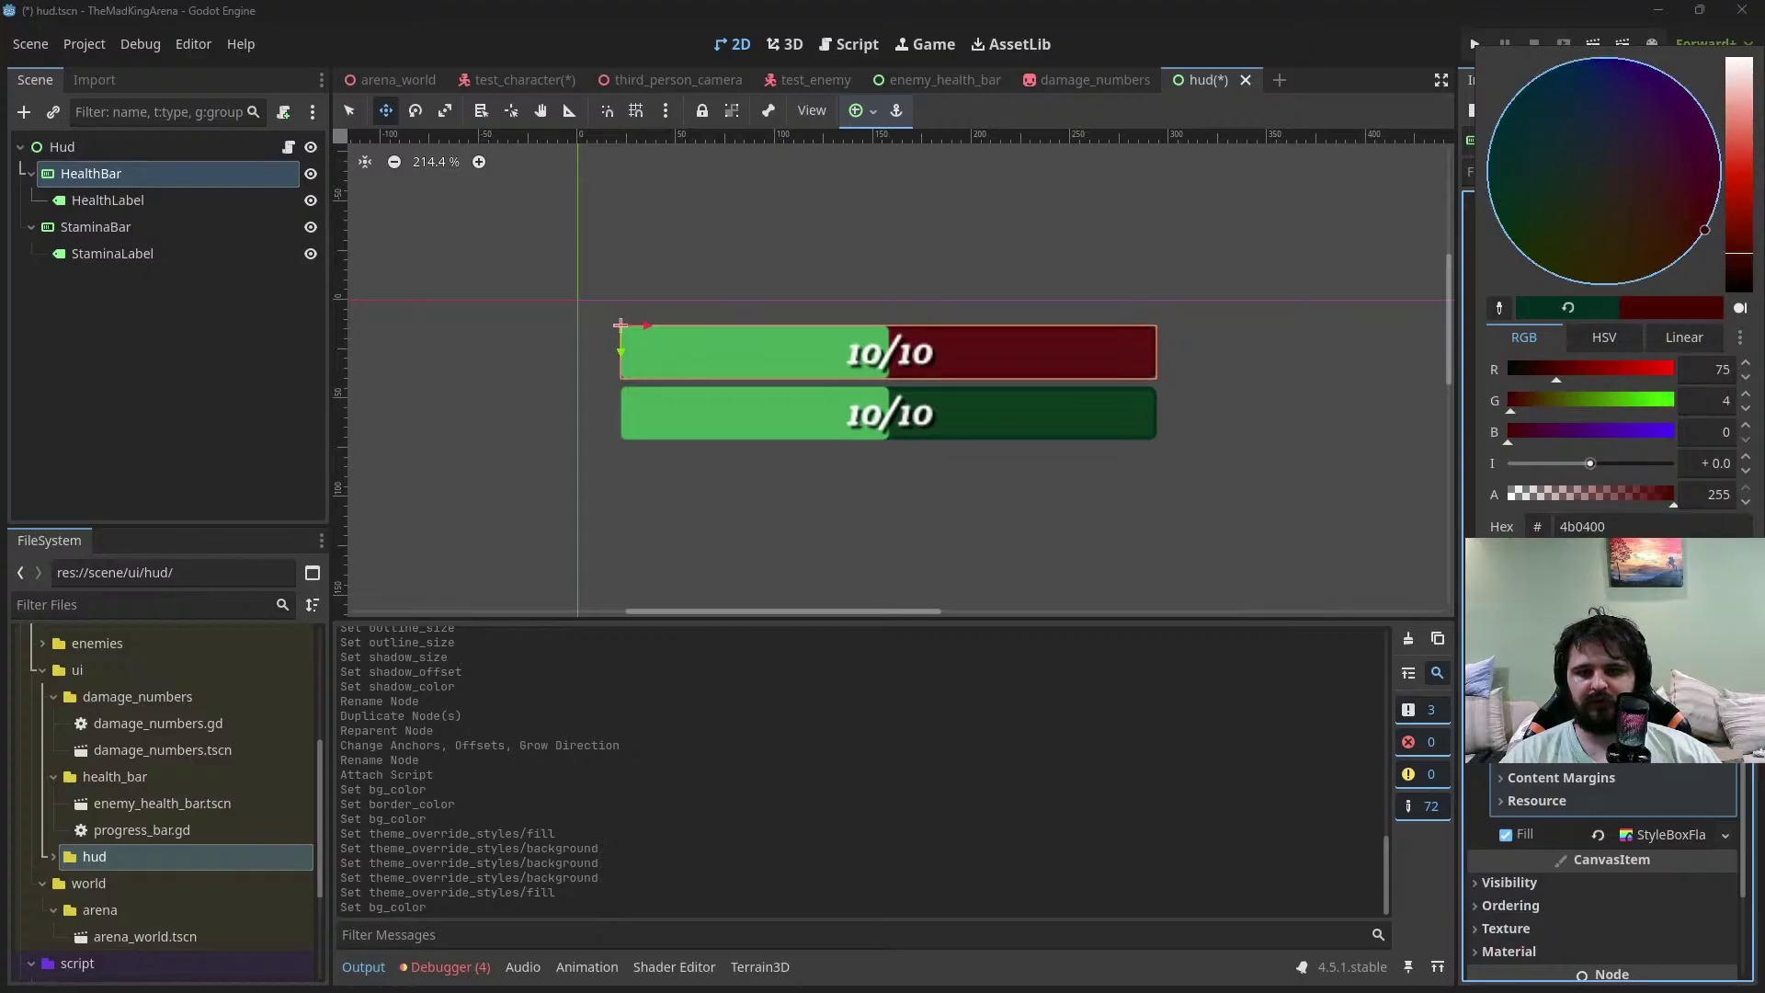
left_click(1628, 634)
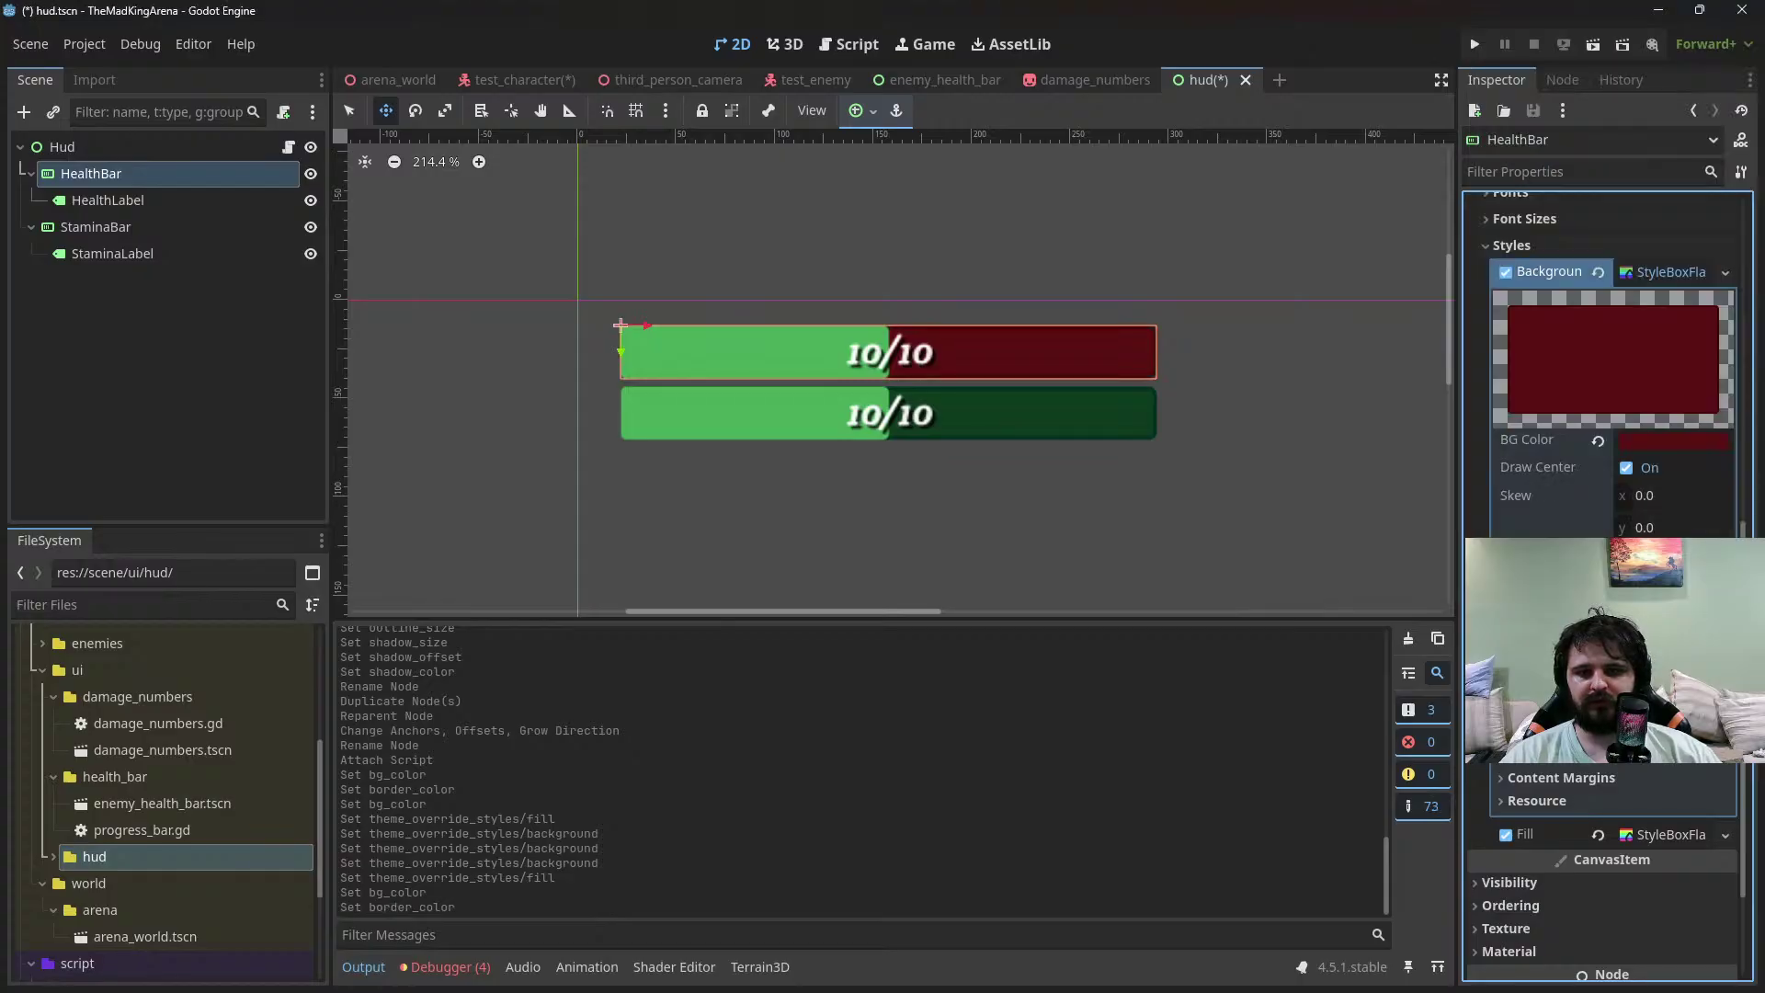
Set the background colour of HealthBar's fill style to bright red, ff4345, and save the scene
left_click(1705, 835)
scroll(1630, 860, "down", 5)
left_click(1636, 723)
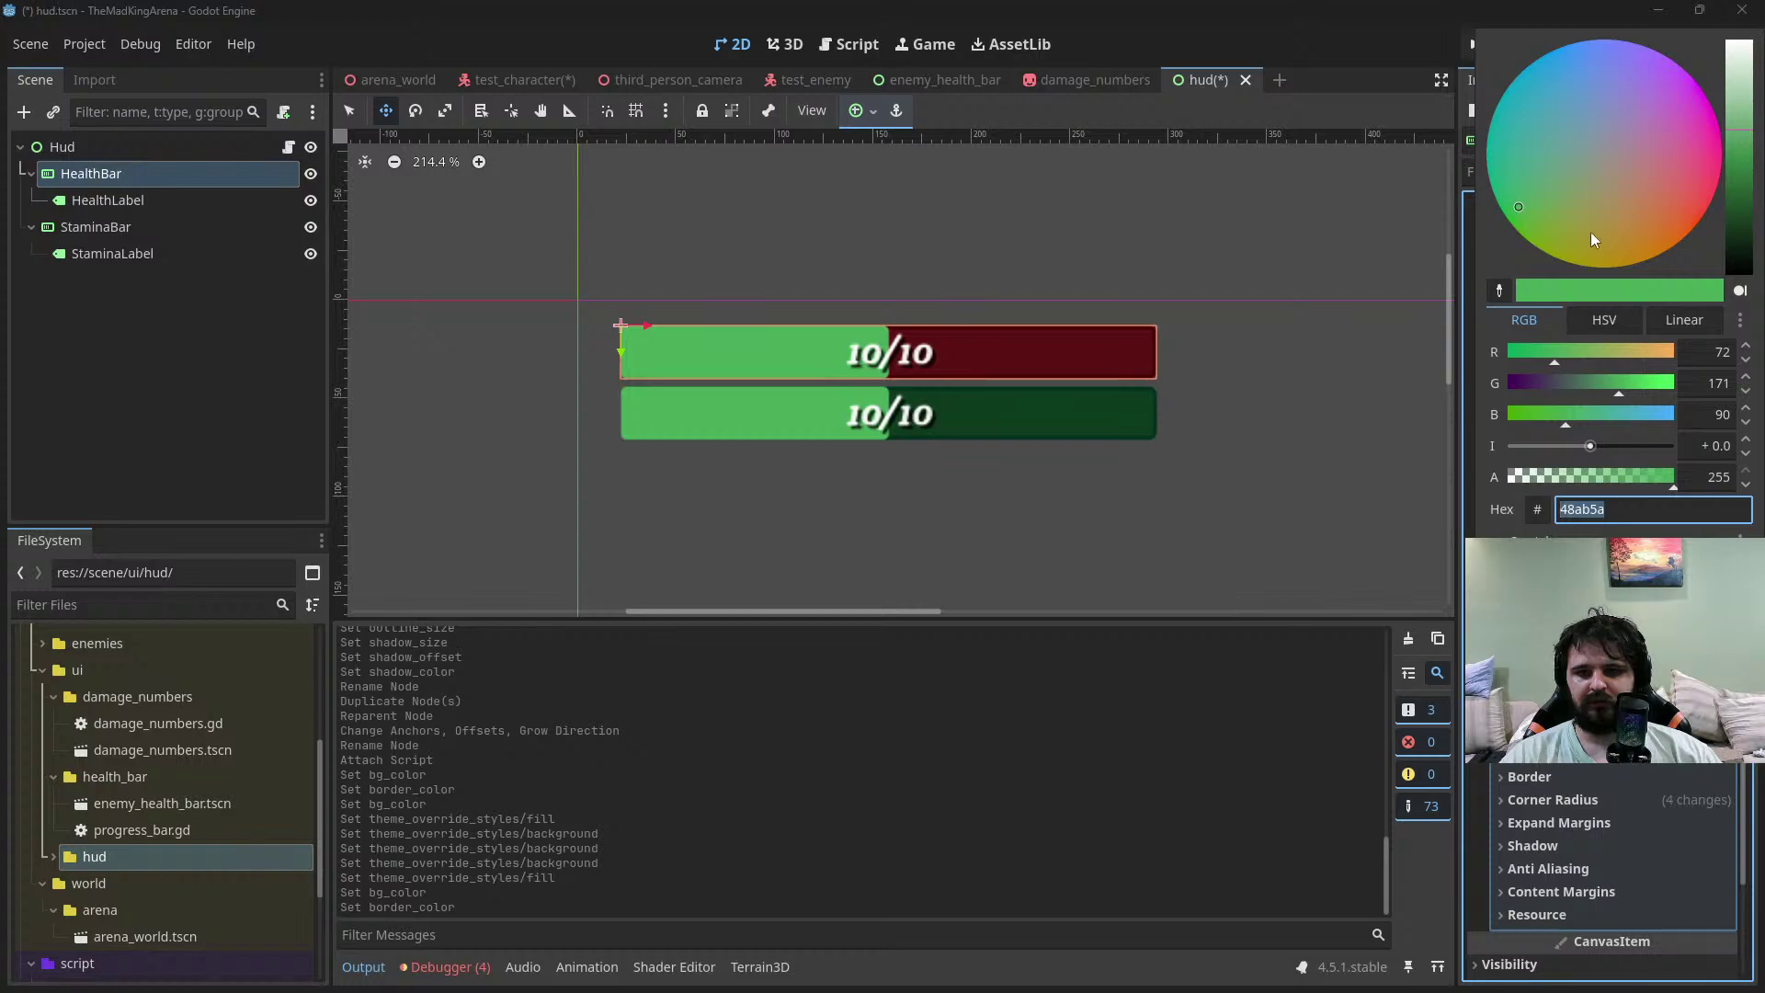
mouse_move(1595, 183)
left_mouse_down()
mouse_move(1724, 189)
mouse_move(1714, 206)
left_mouse_up()
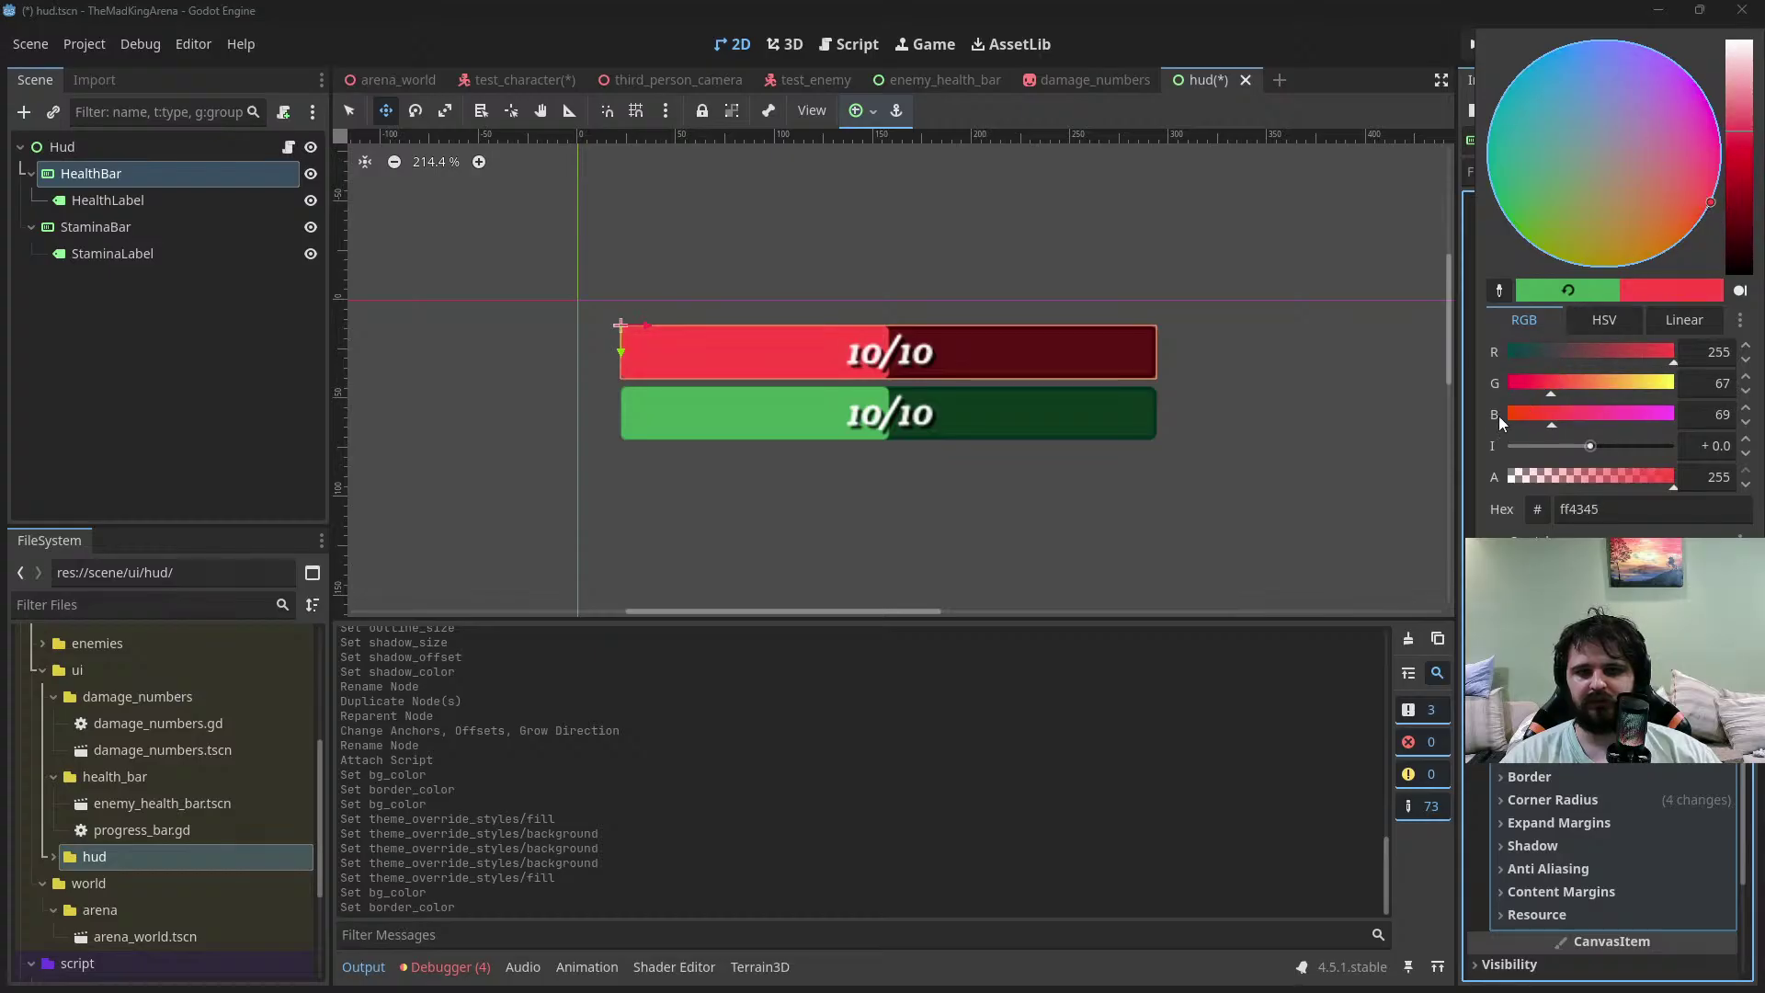
key("Escape")
key("ctrl+s")
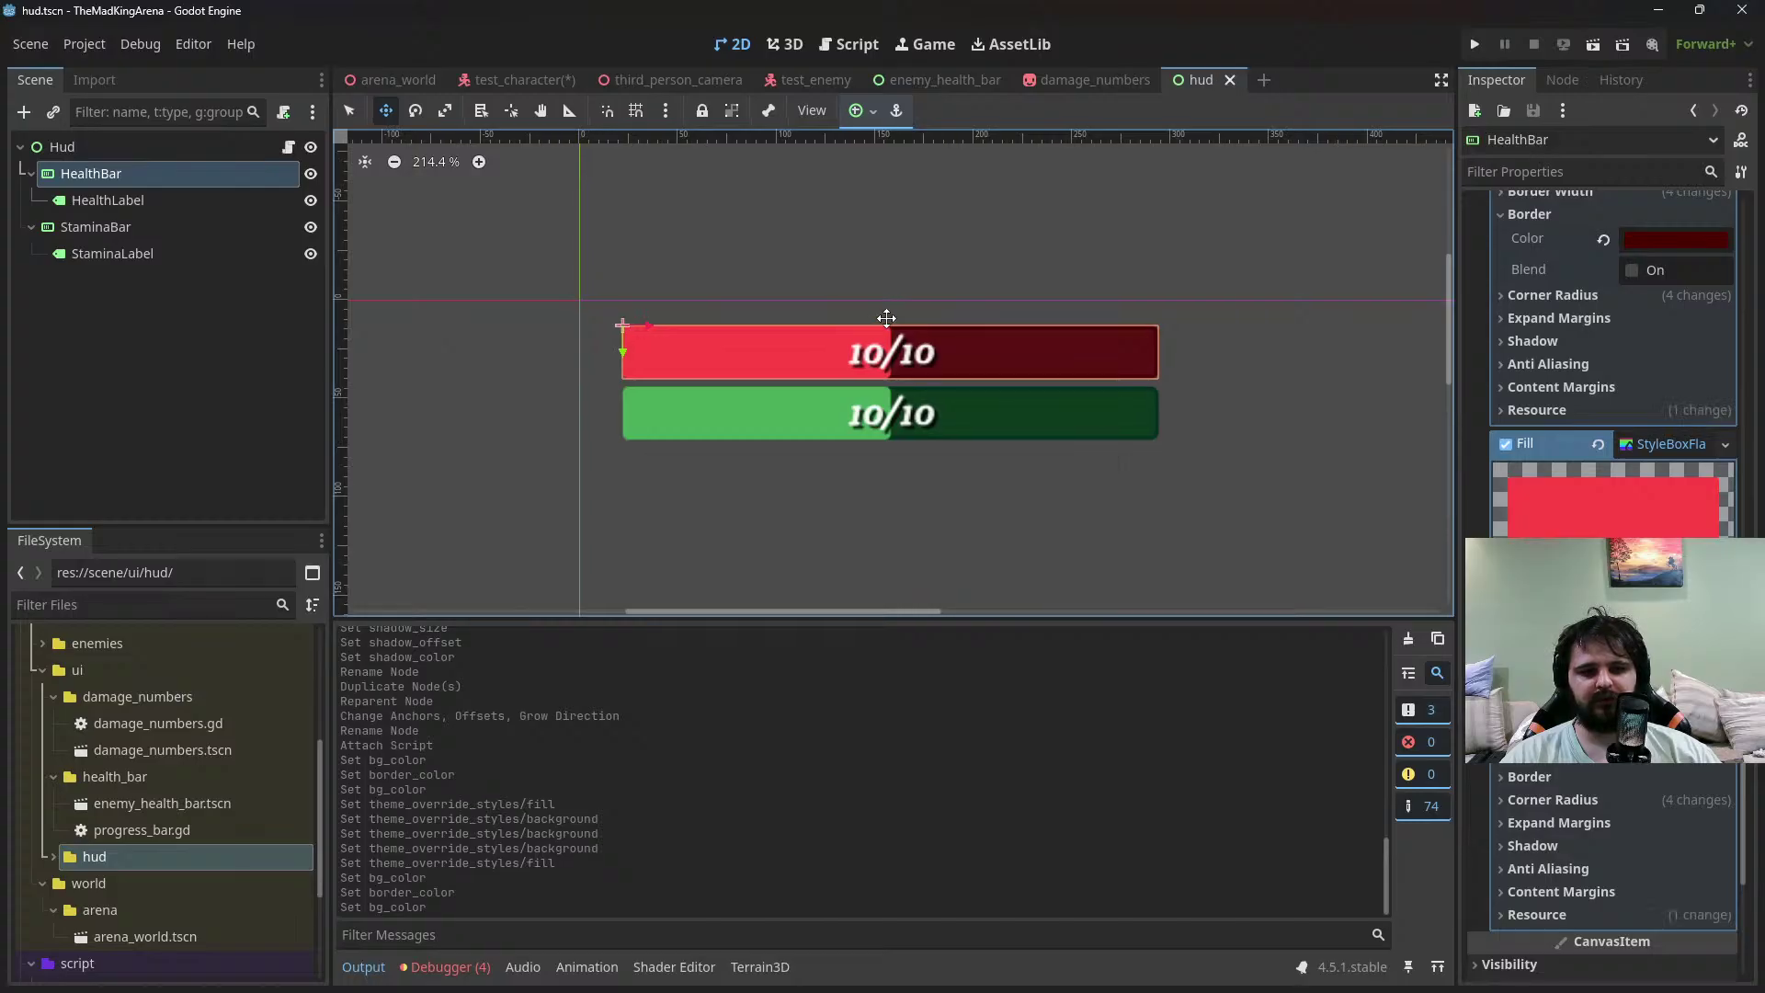
middle_click_drag(883, 319, 903, 330)
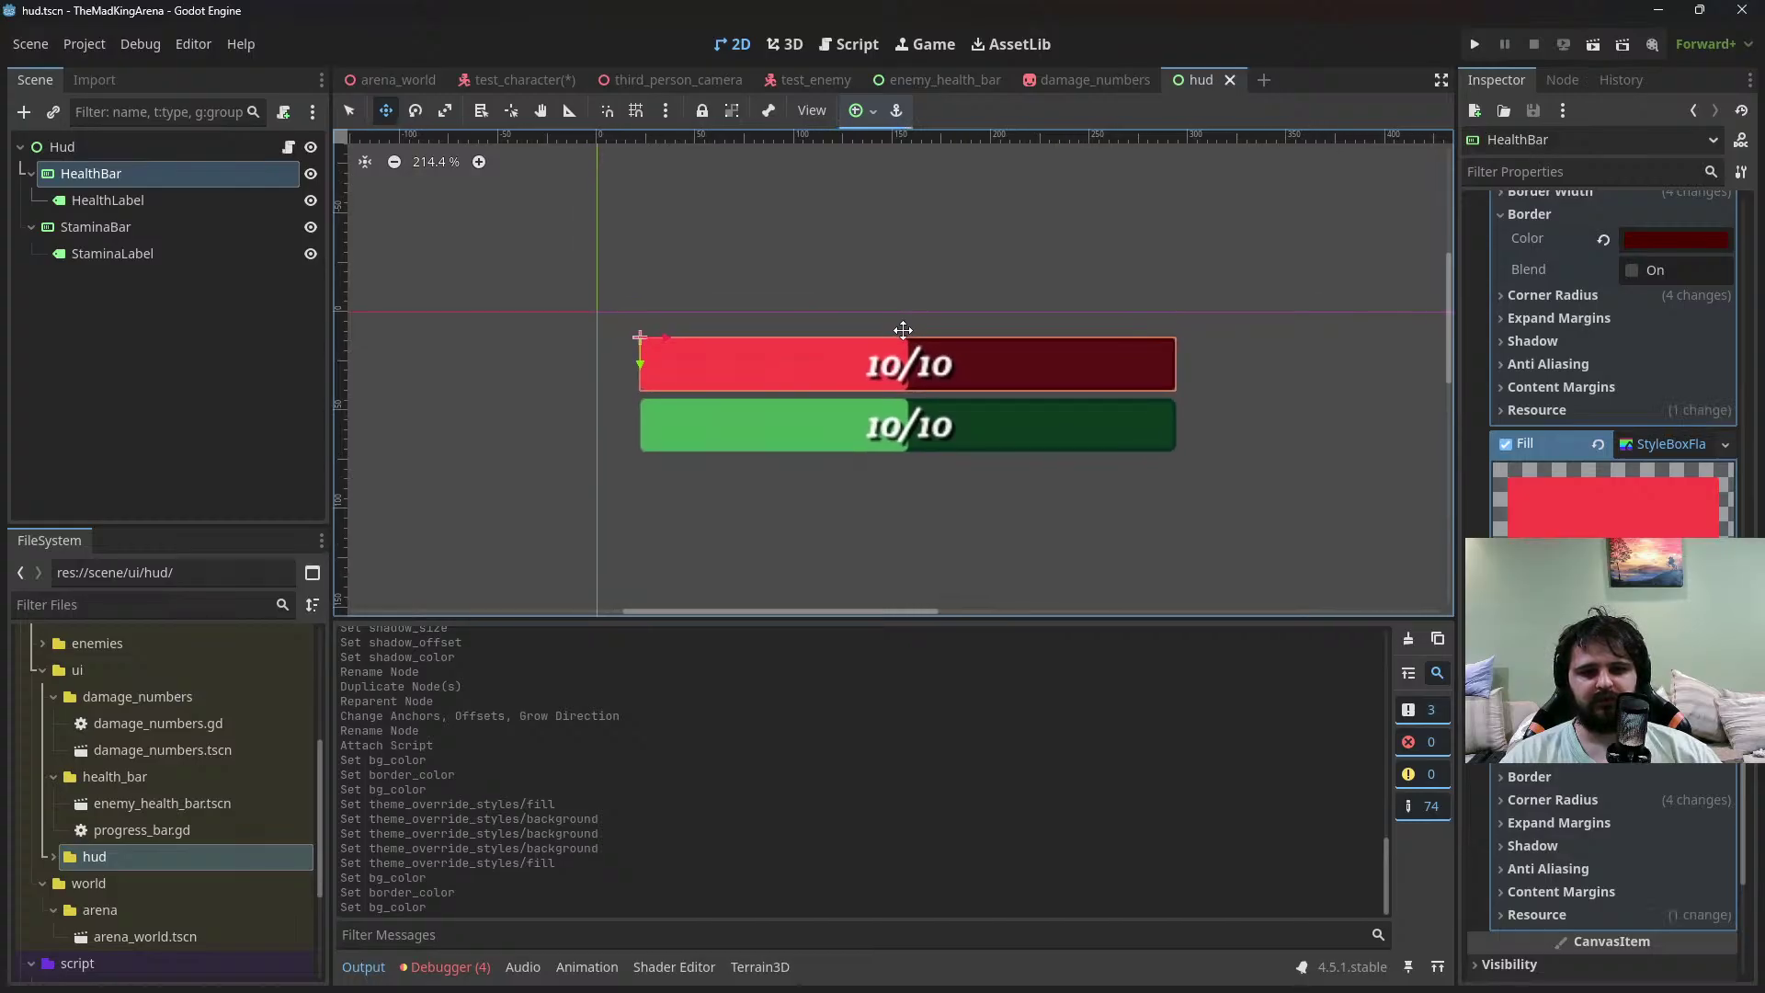
key("ctrl+s")
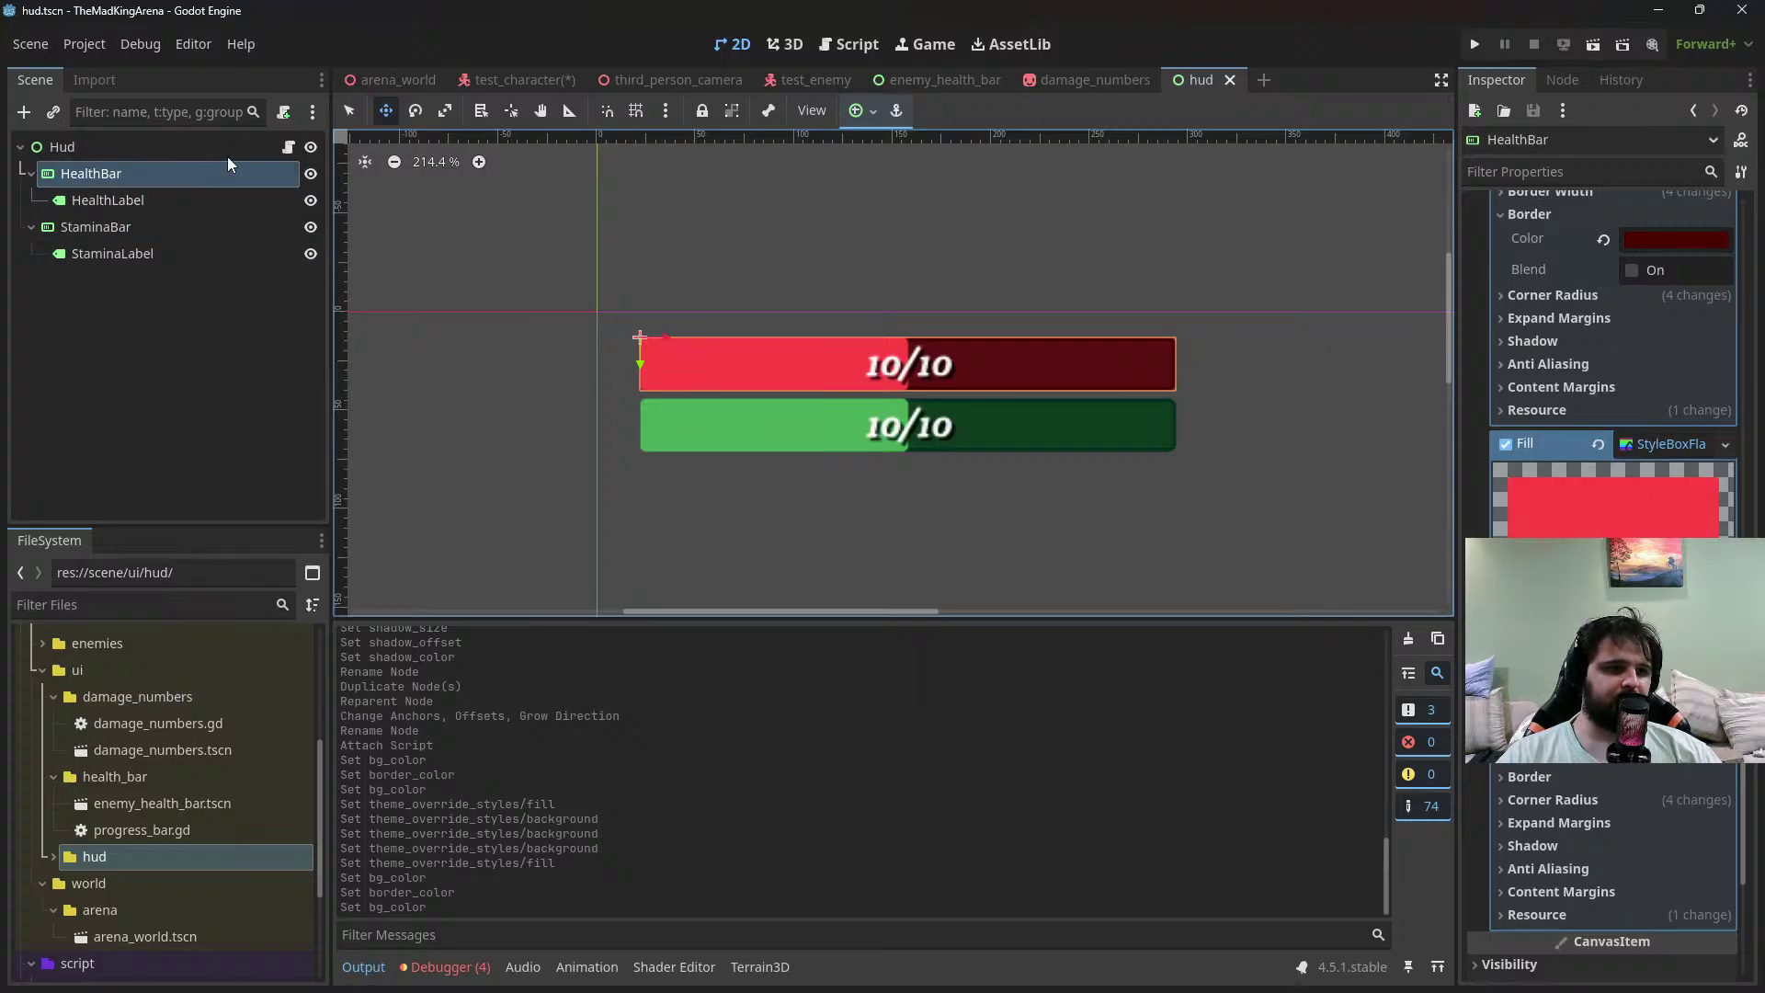
Open the Hud root node's script and declare exported variables max_health and health, each initialised with := 1.0
left_click(292, 144)
key("Return")
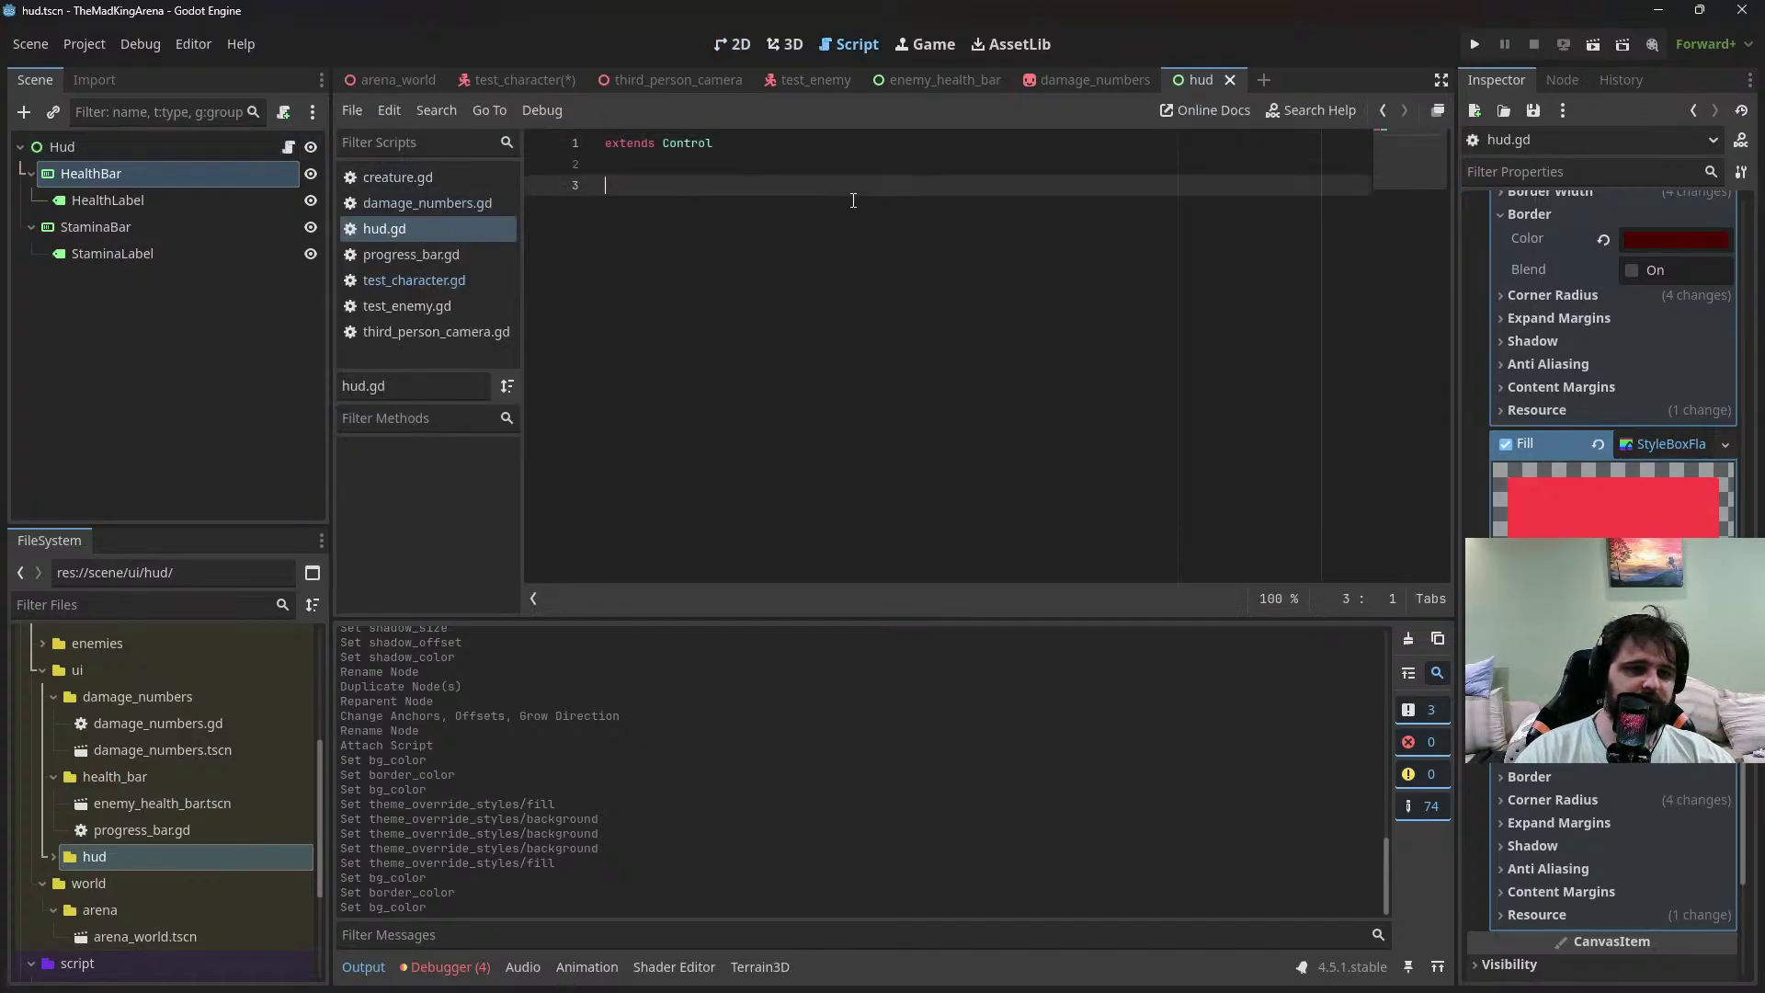
type("@export var ")
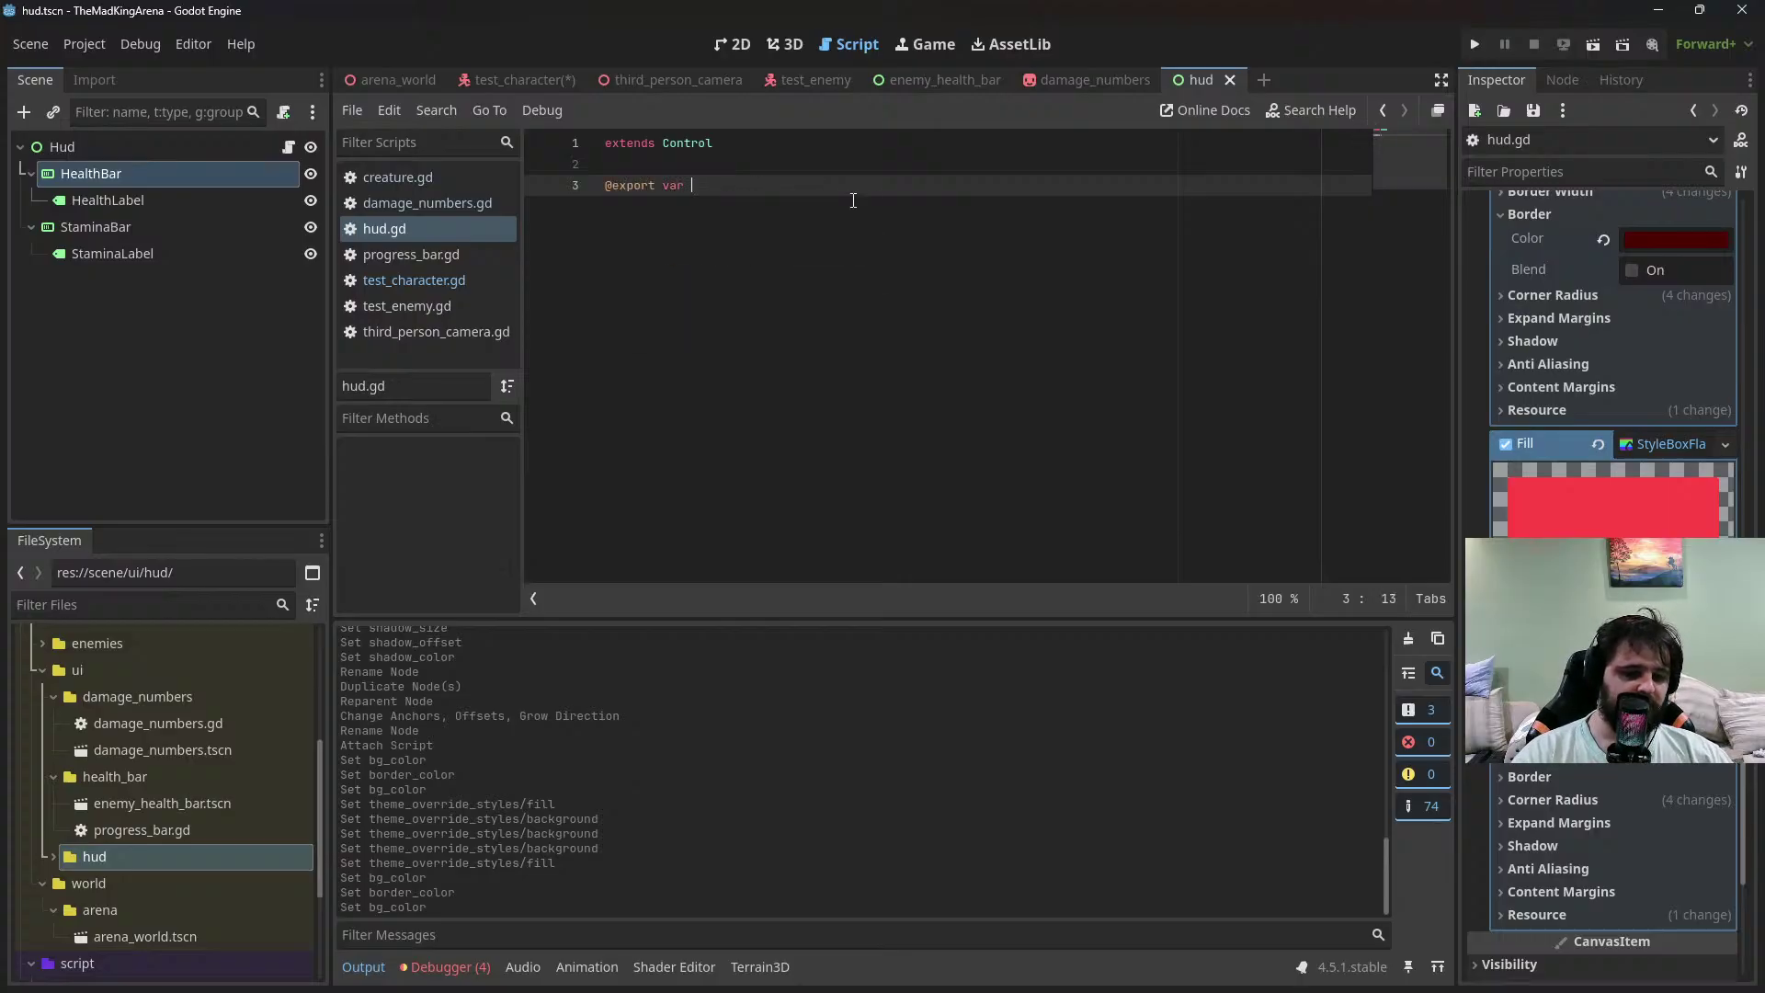
type("max_health")
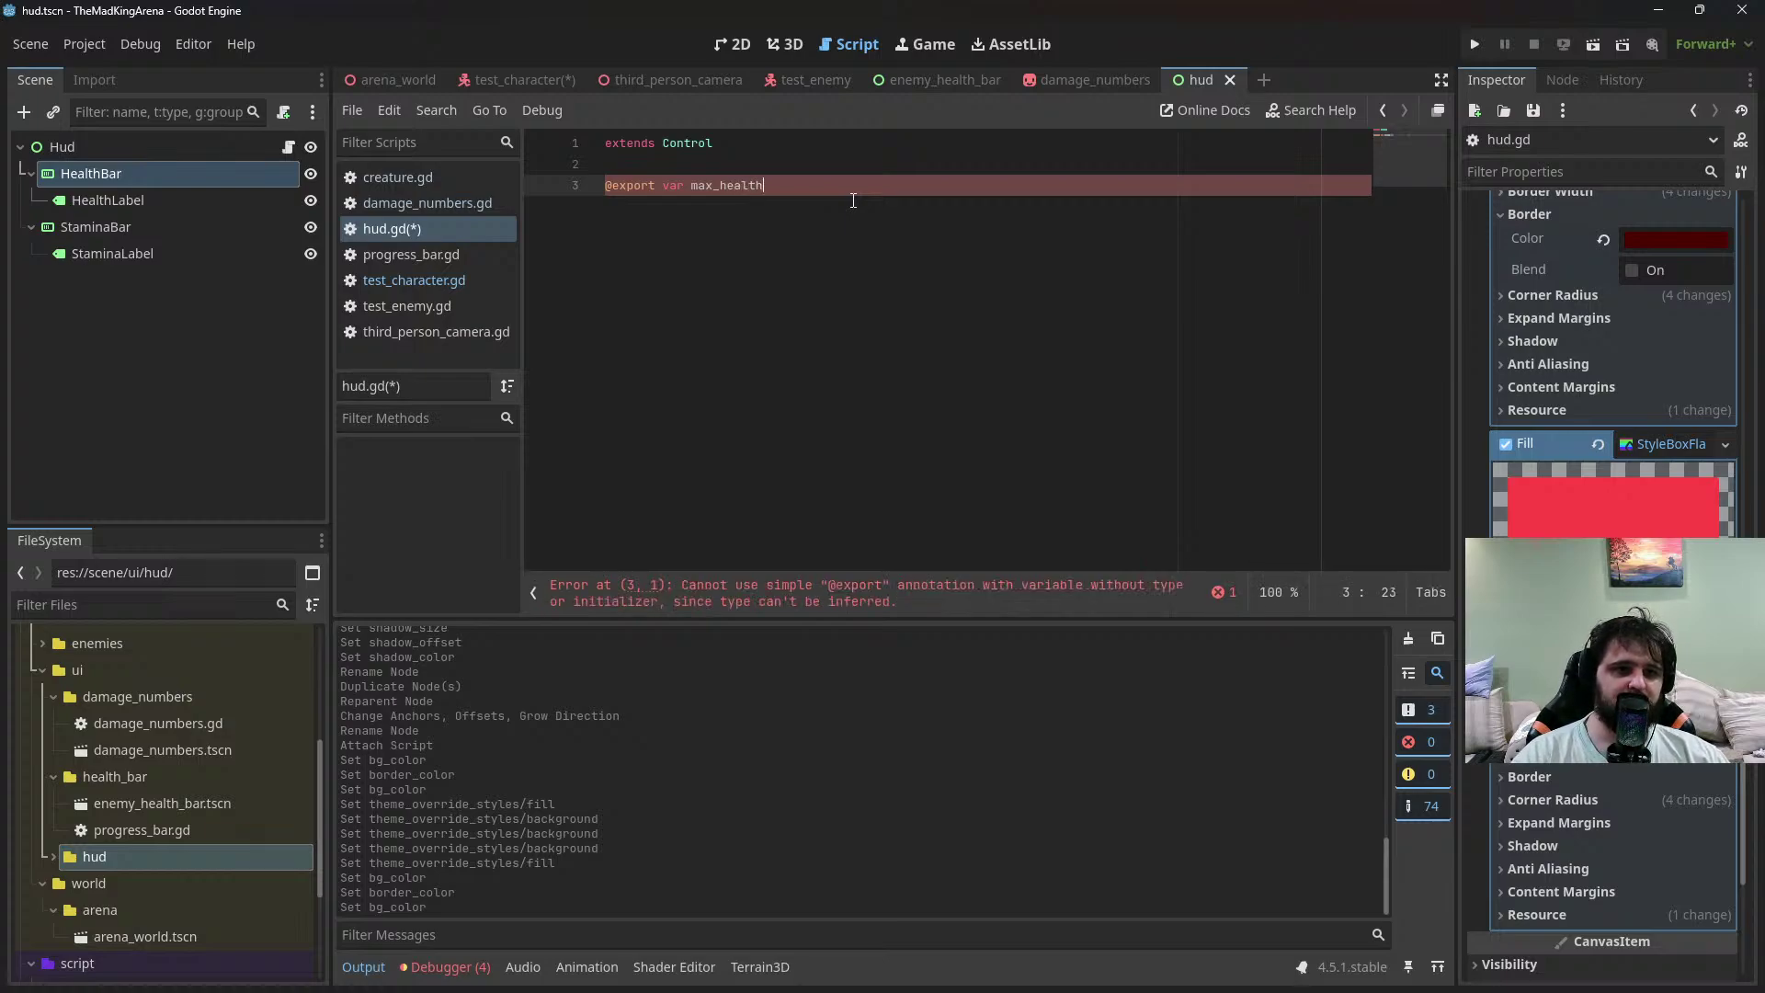
type(" :=")
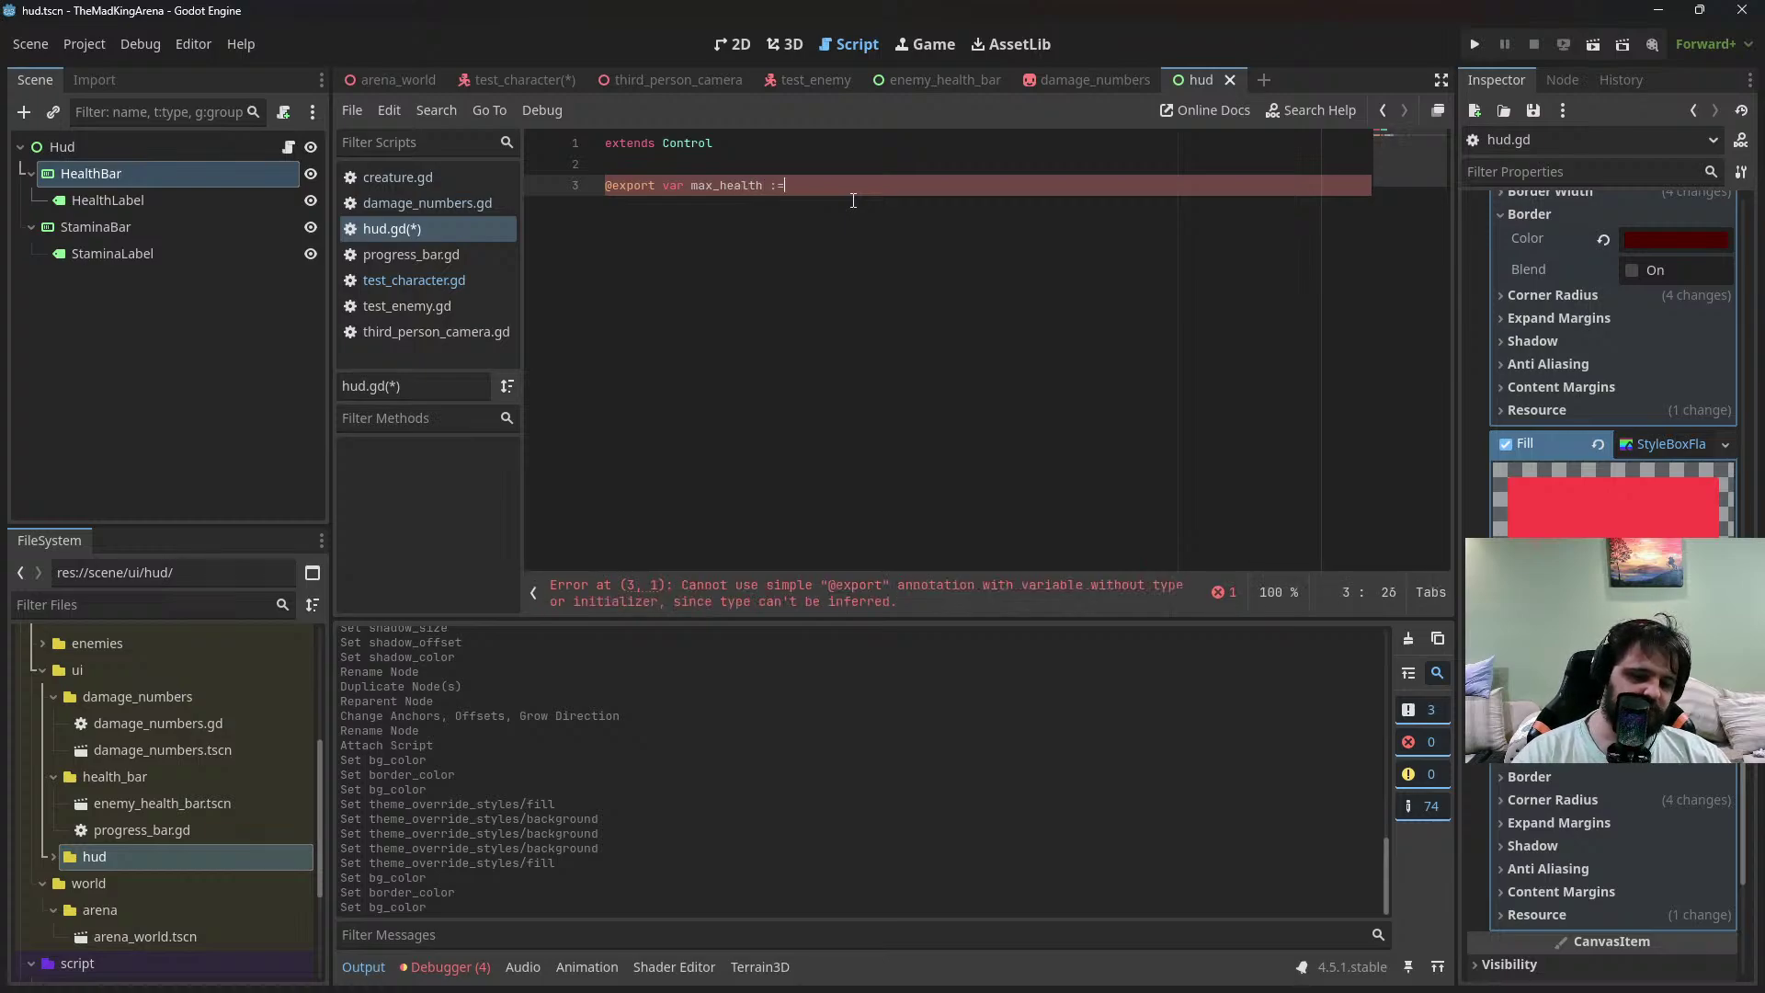
type(" 1.0")
key("Return")
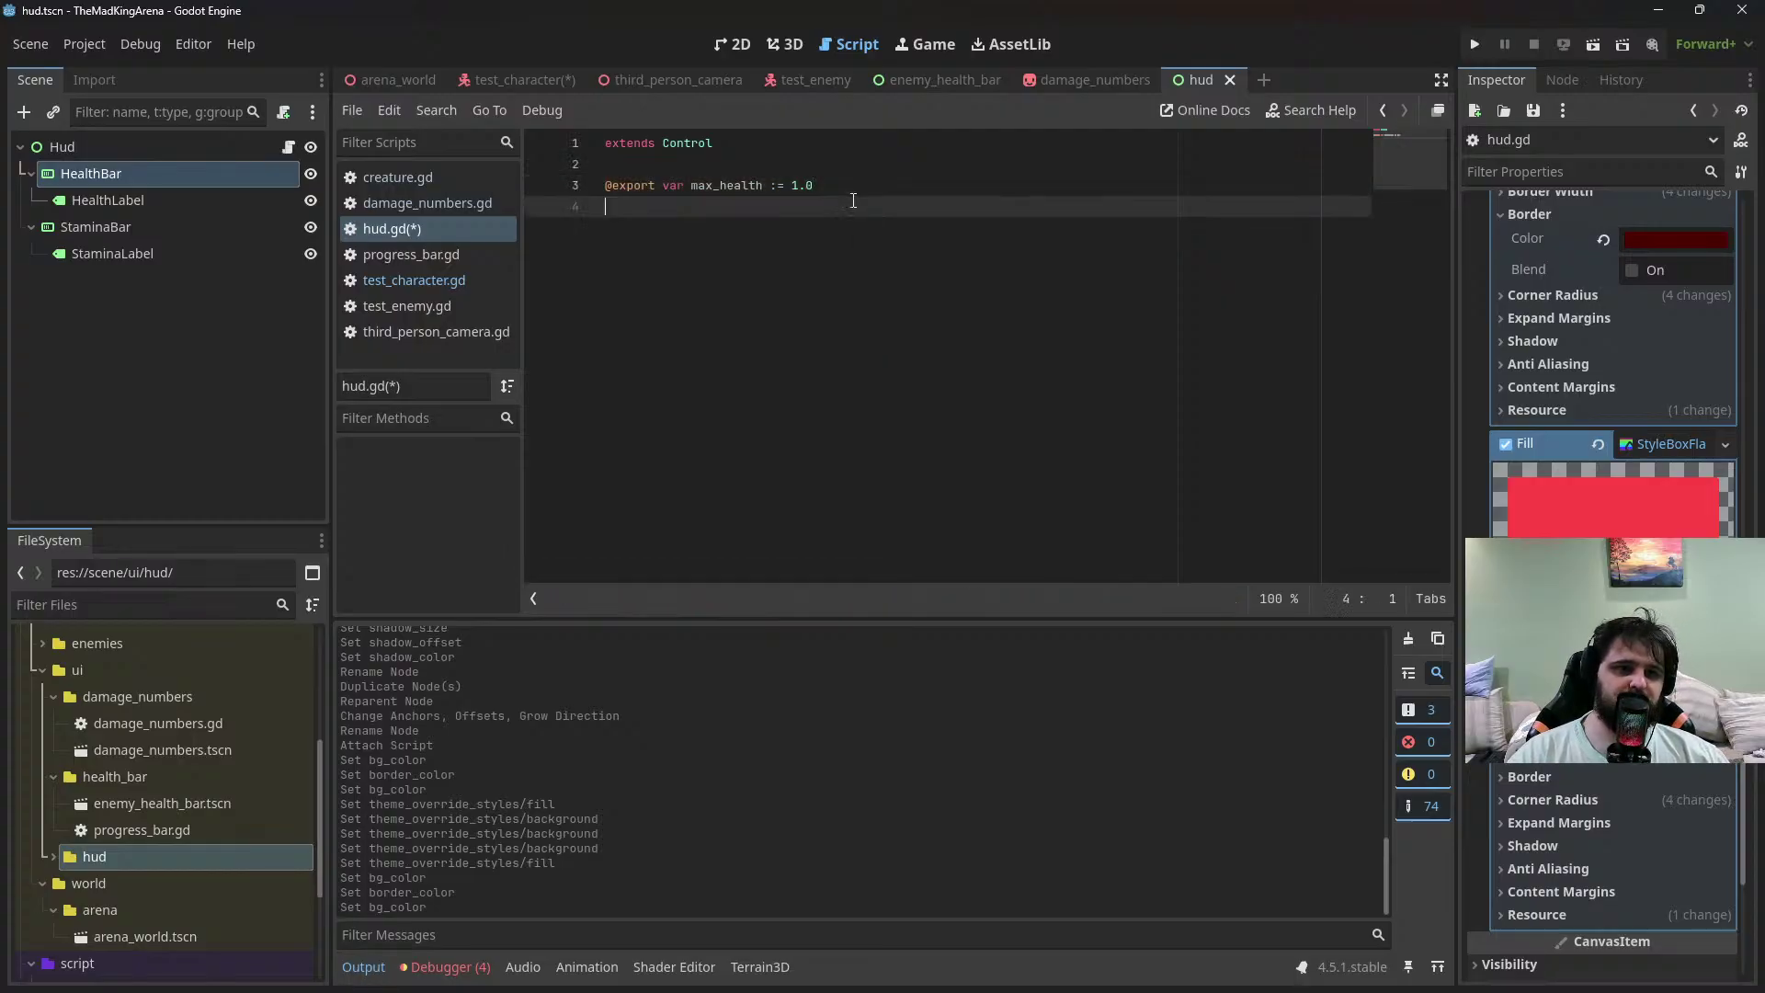
type("@export var ")
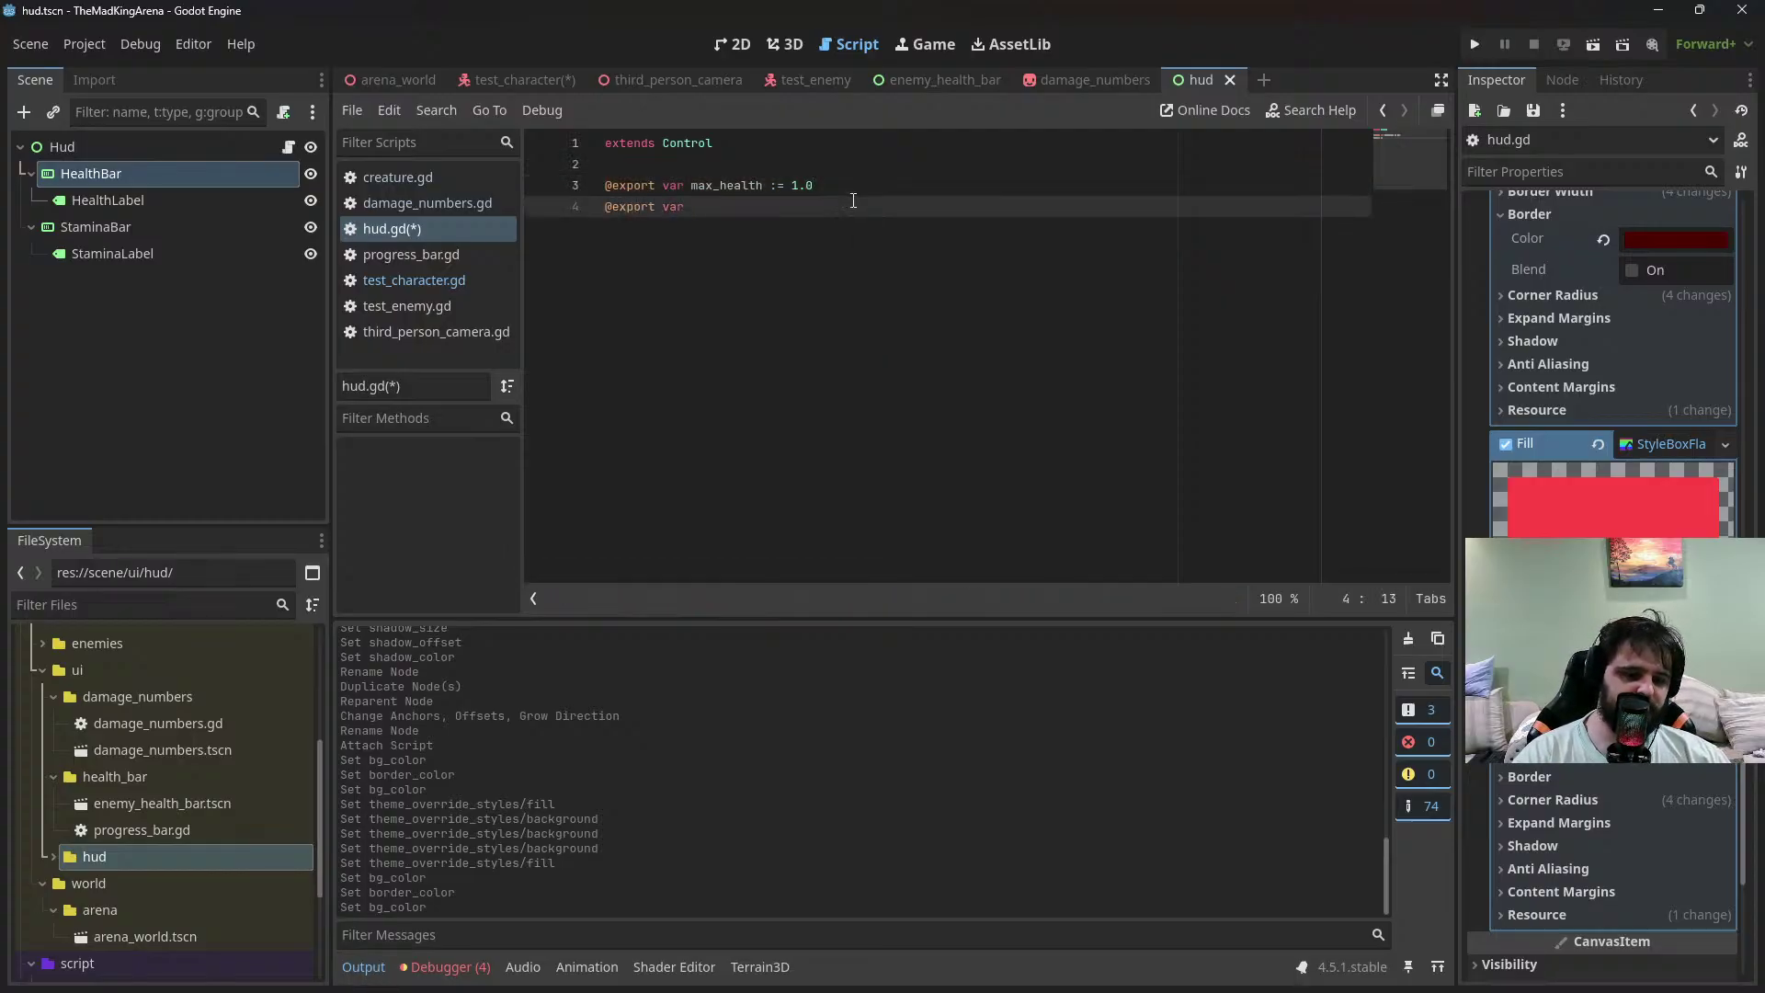
type("health :")
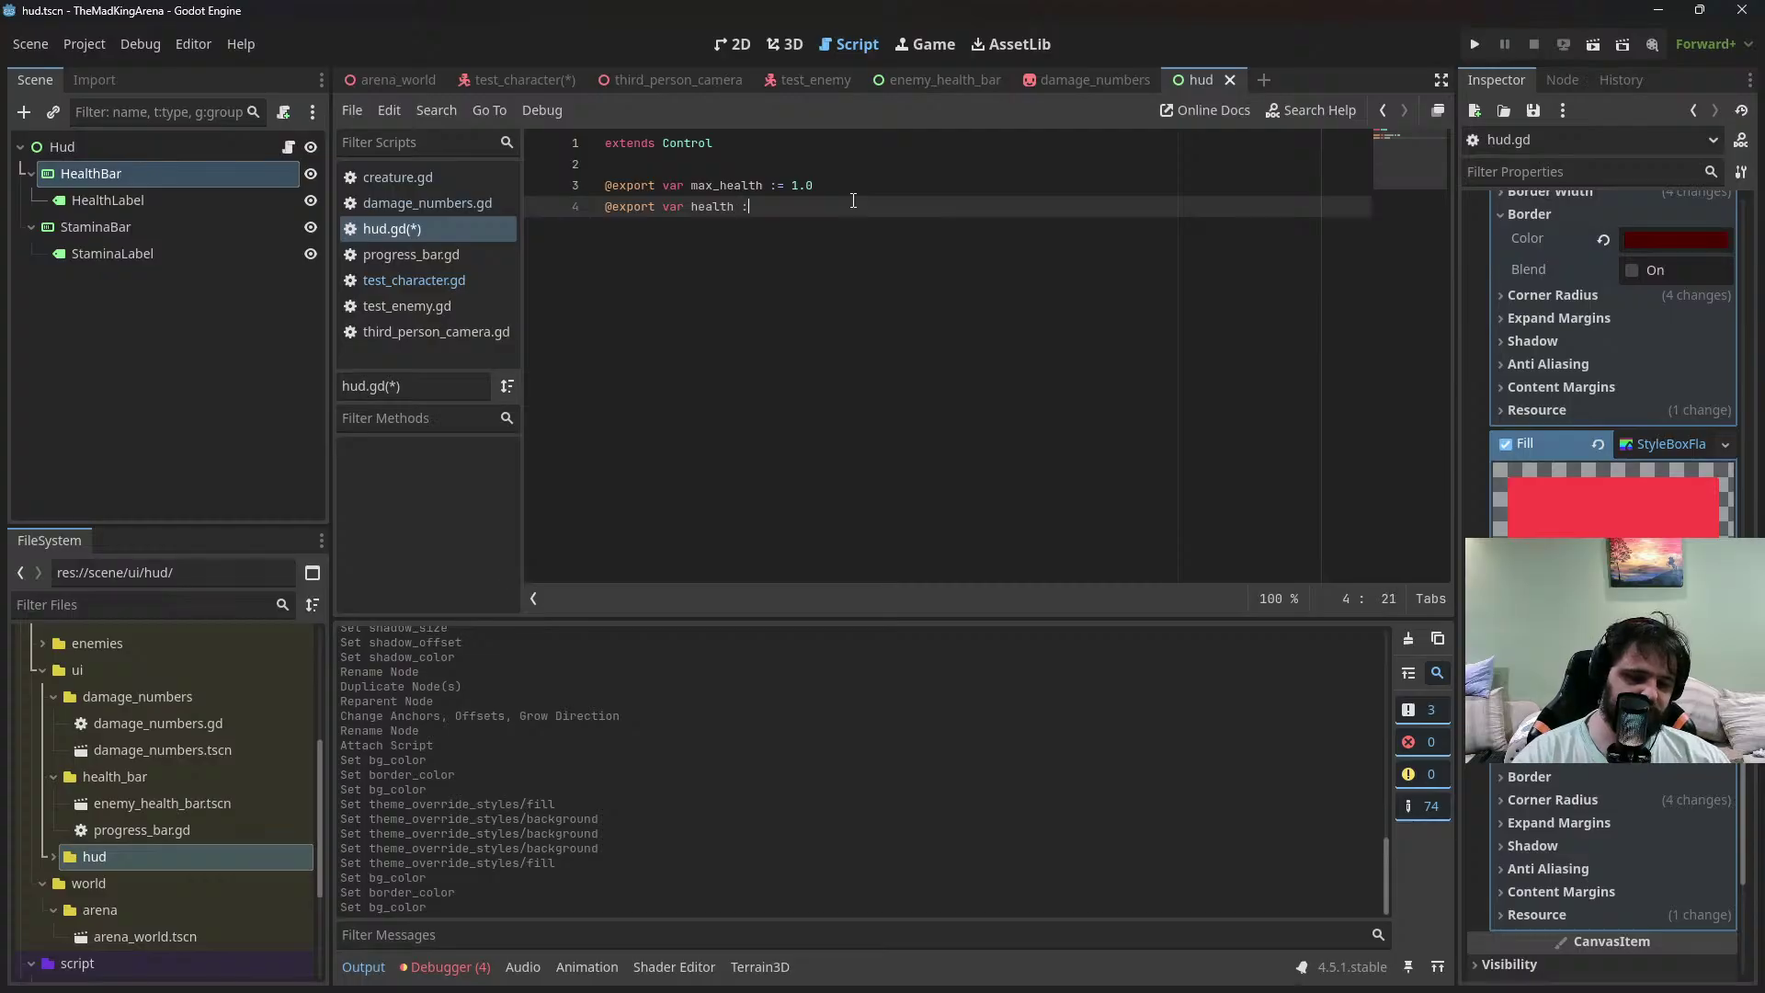
type("= 1.0")
key("Return")
Declare an exported variable stamina := 1.0 below the health variable in hud.gd
type("@e")
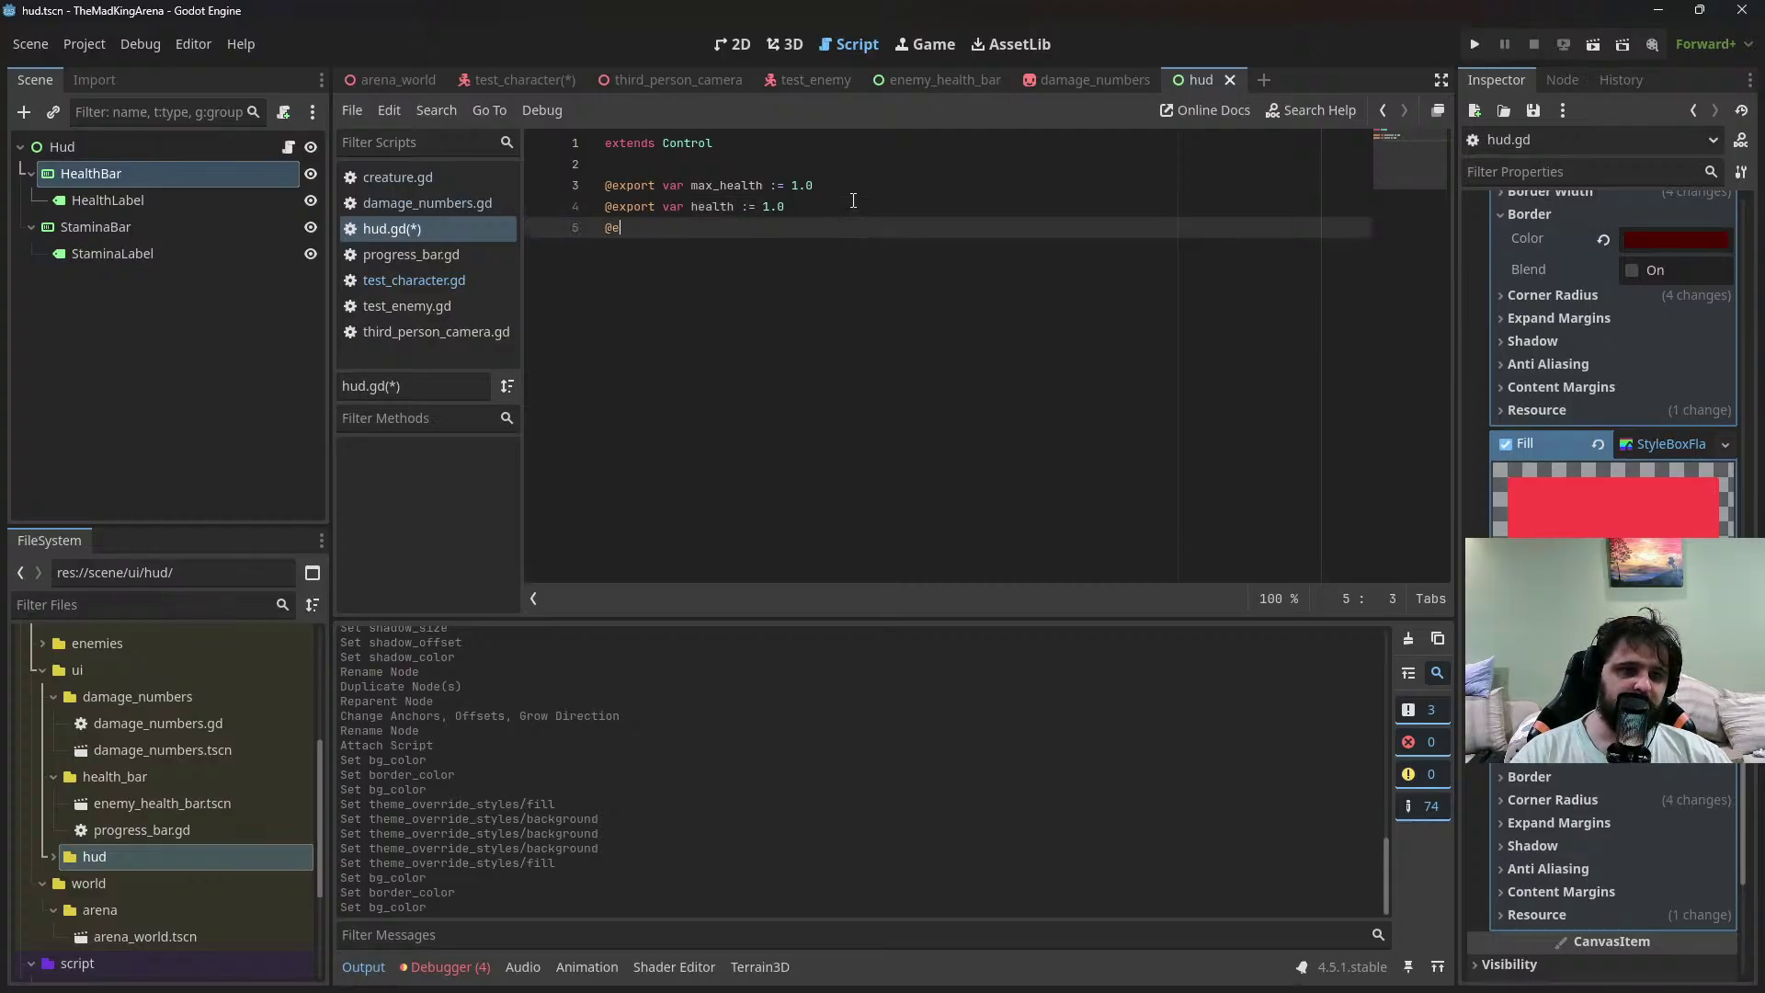
type("xport var ")
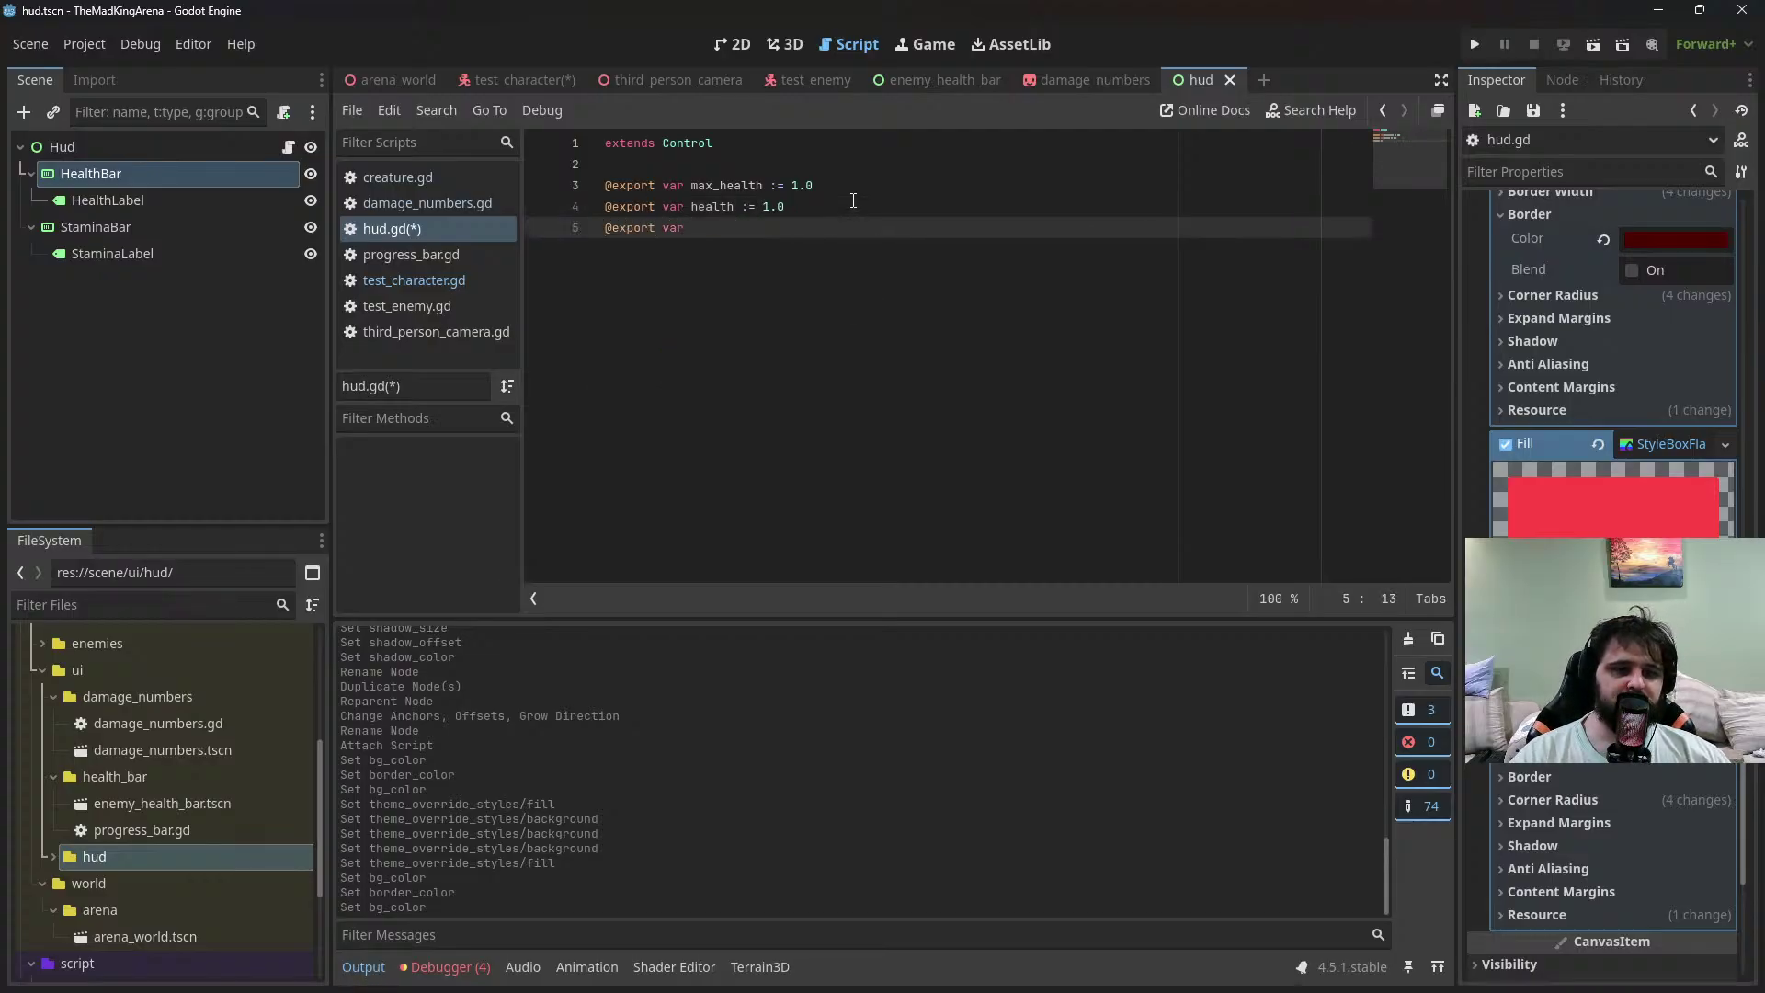
type("stamina := ")
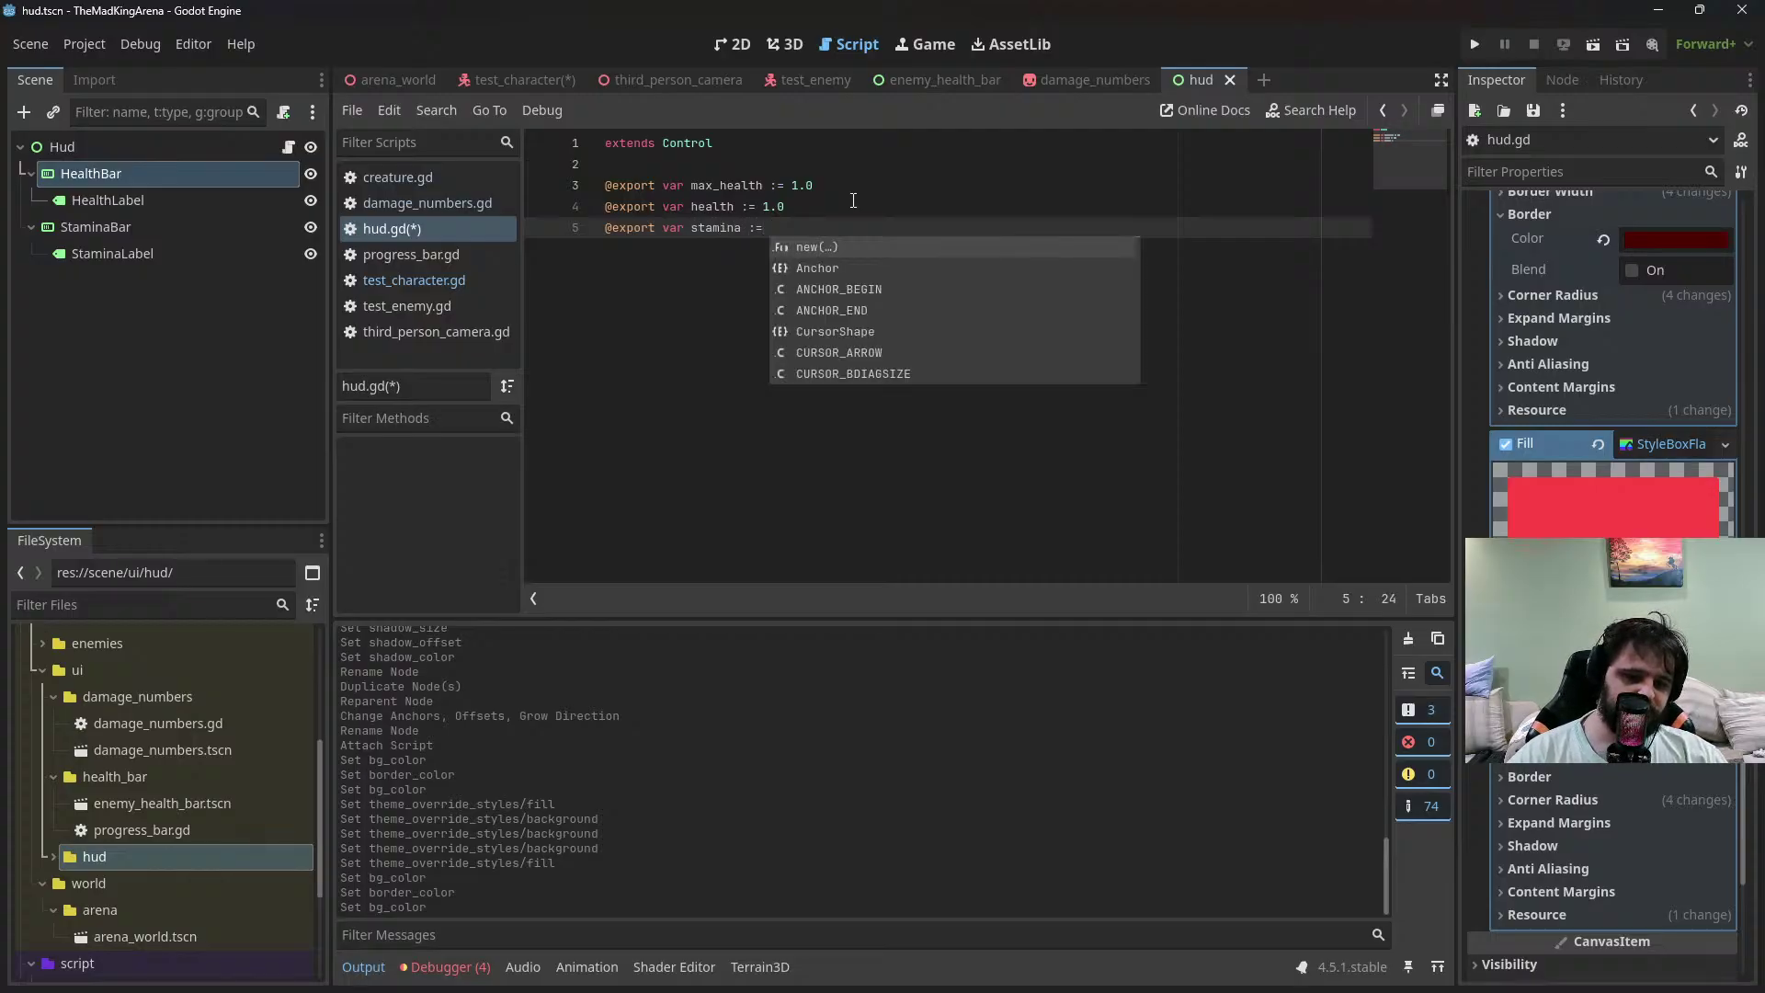
type("1.0")
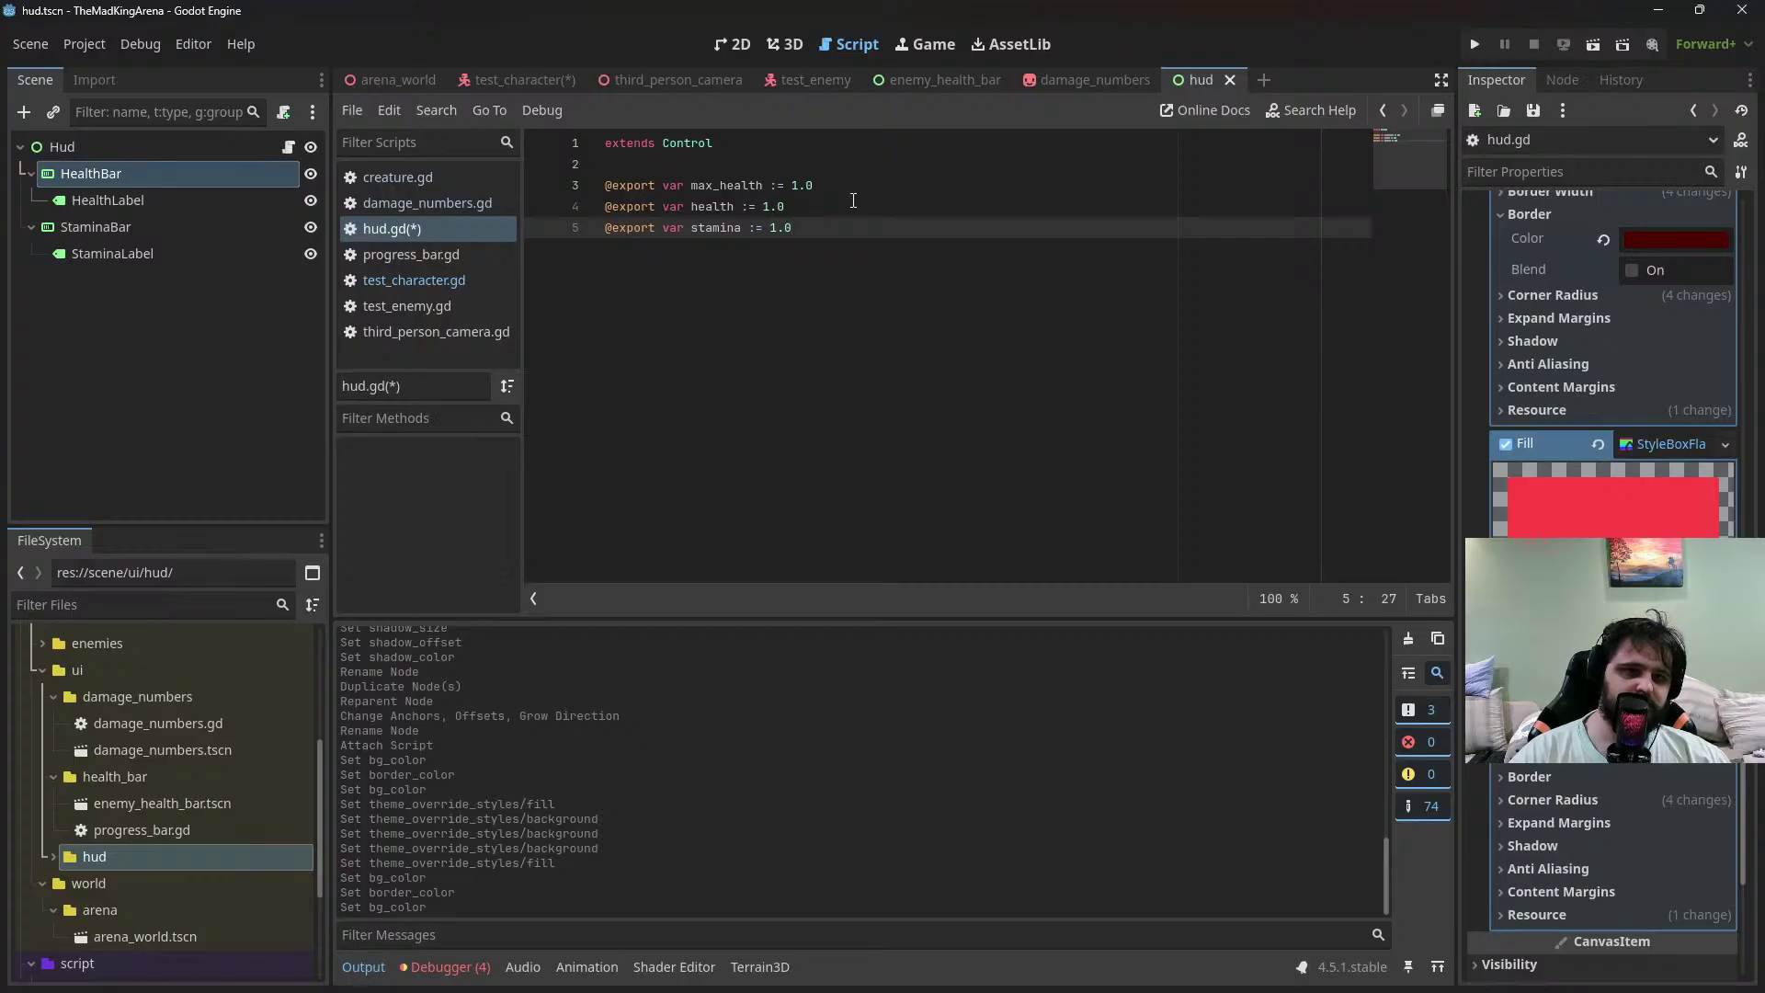
Declare an exported variable max_stamina := 1.0 in hud.gd, placed directly below the max_health declaration
key("shift+Up")
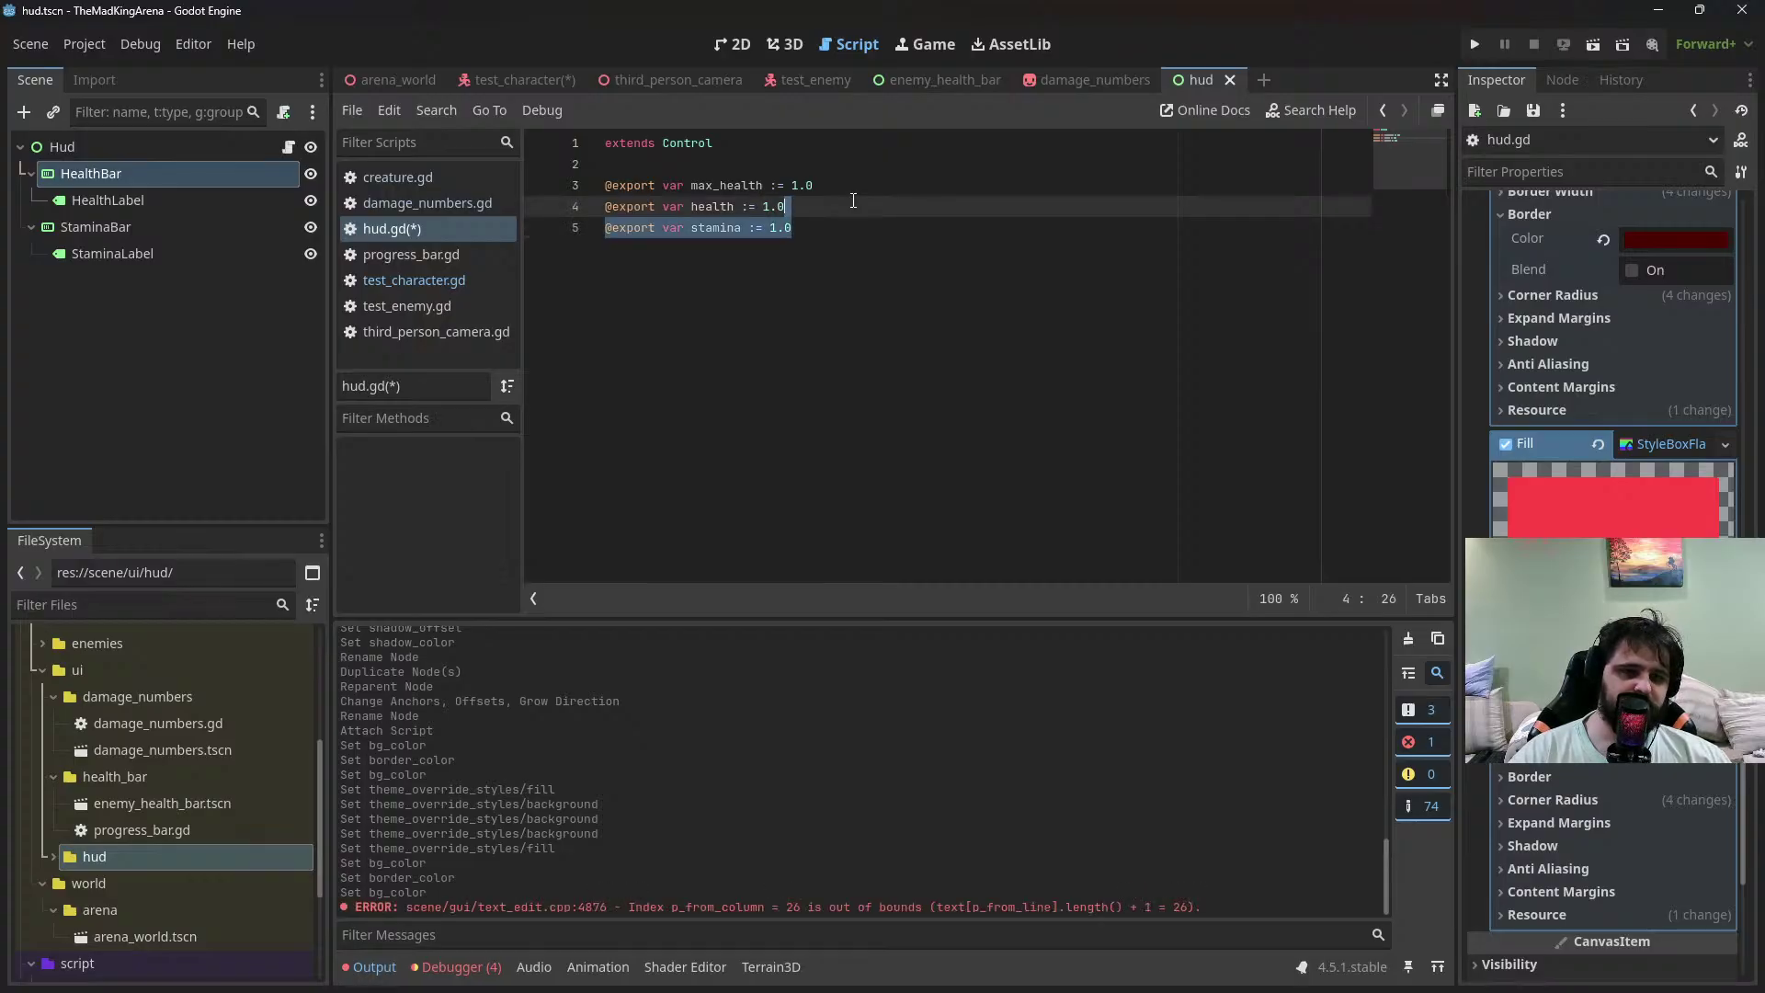
key("Down")
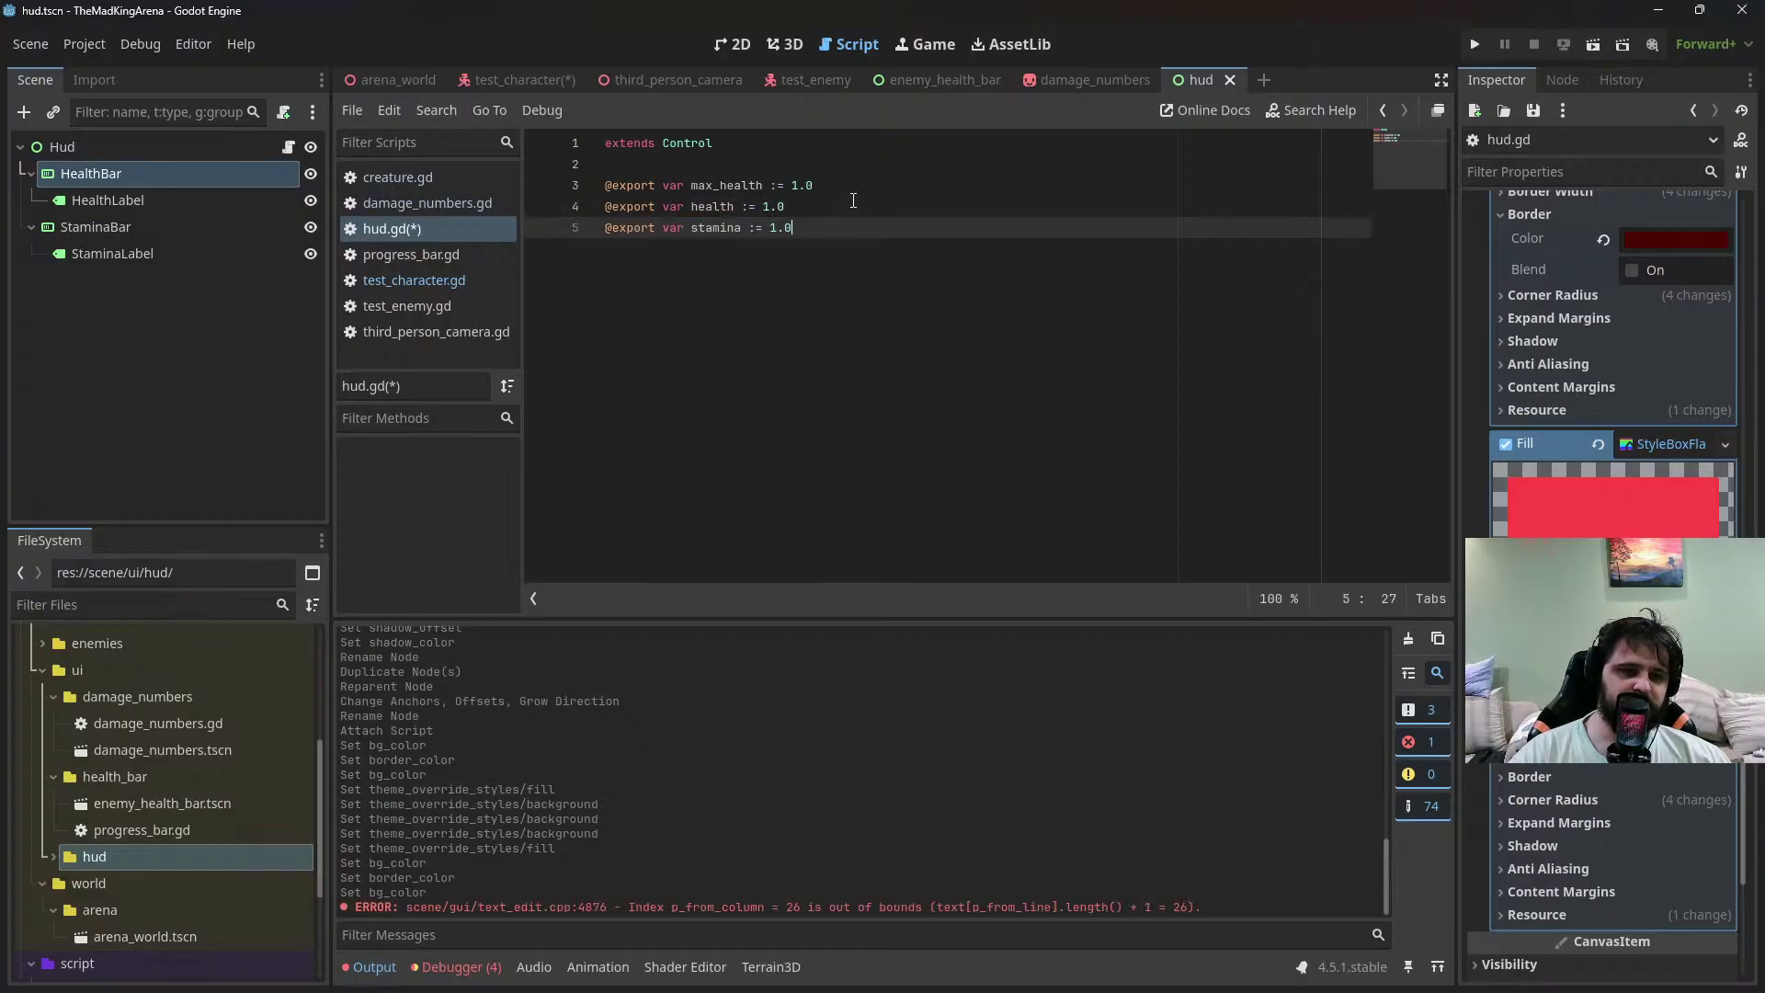
key("ctrl+shift+d")
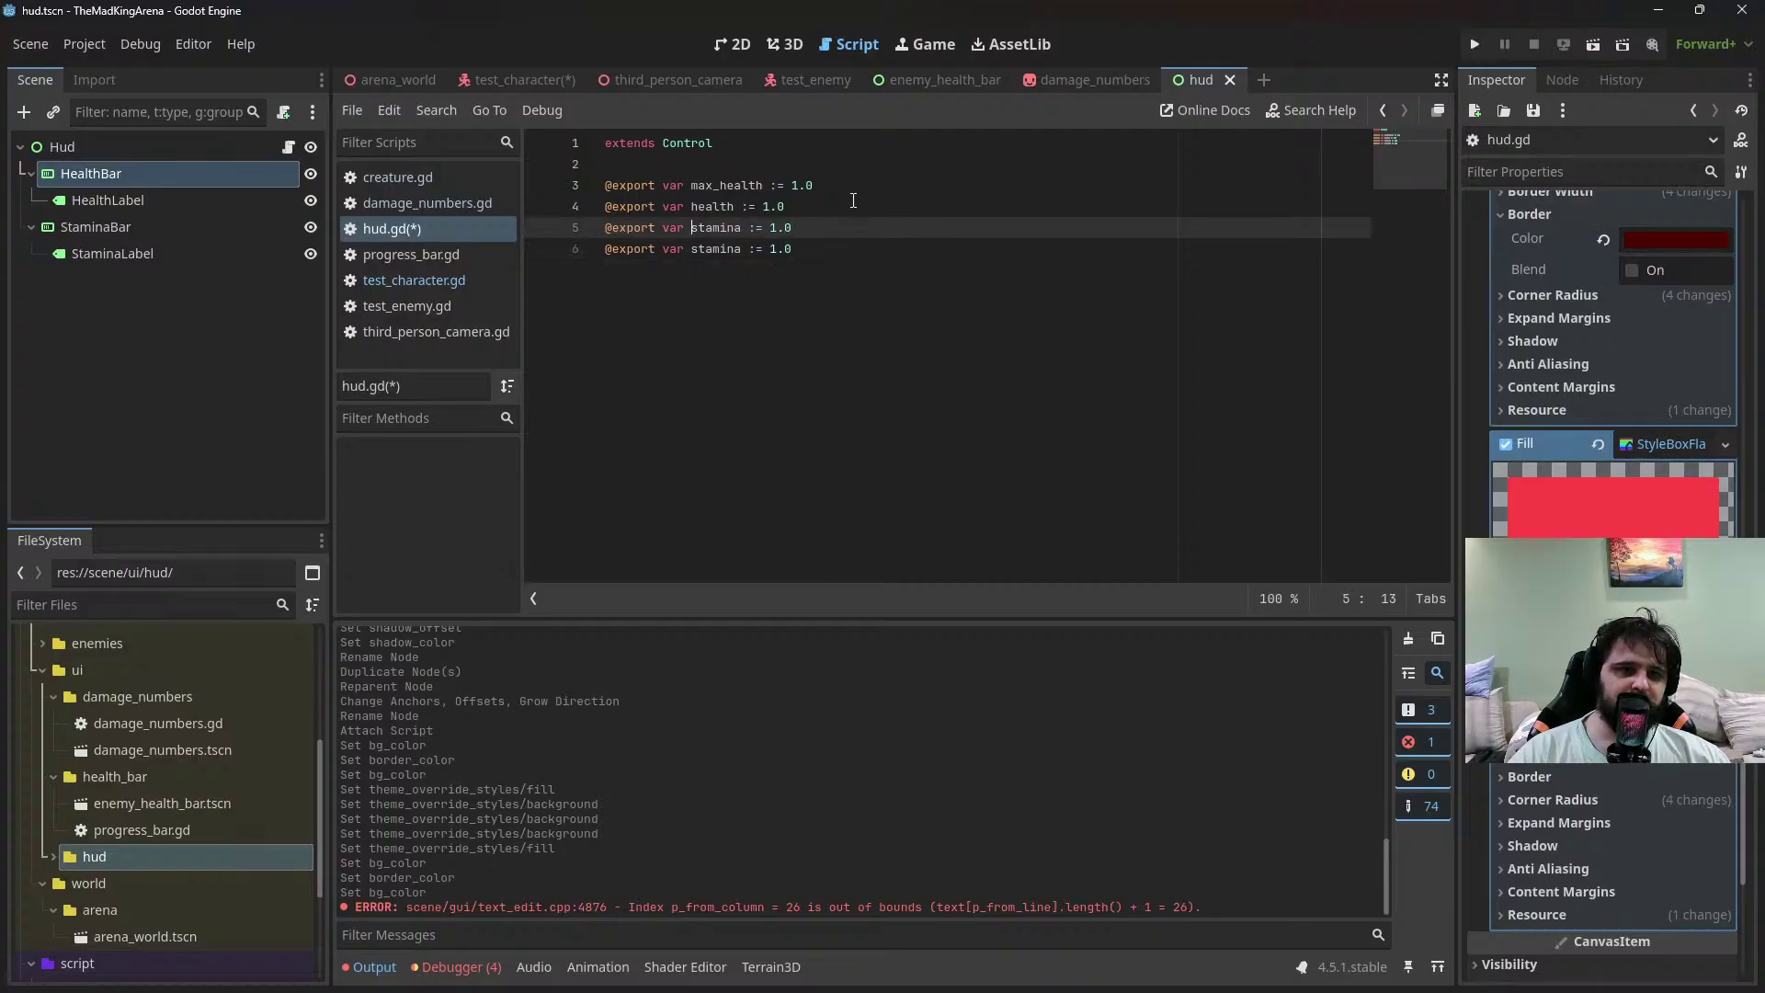
type("max_")
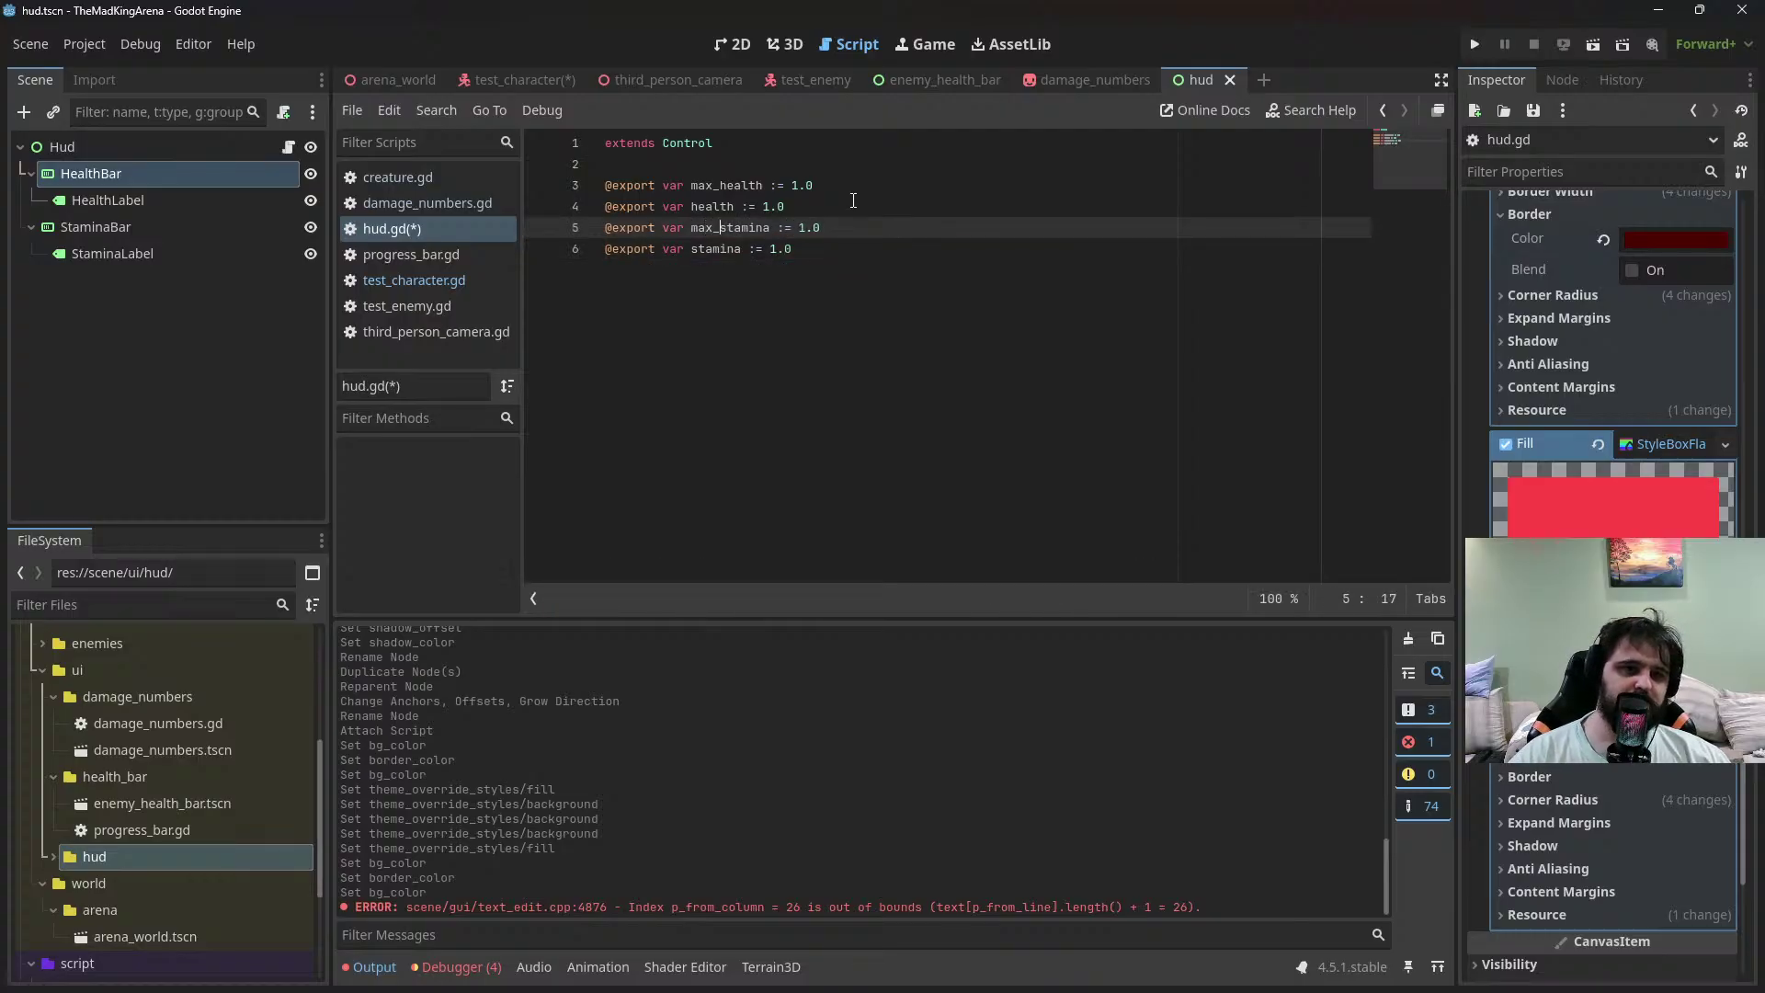
key("alt+Up")
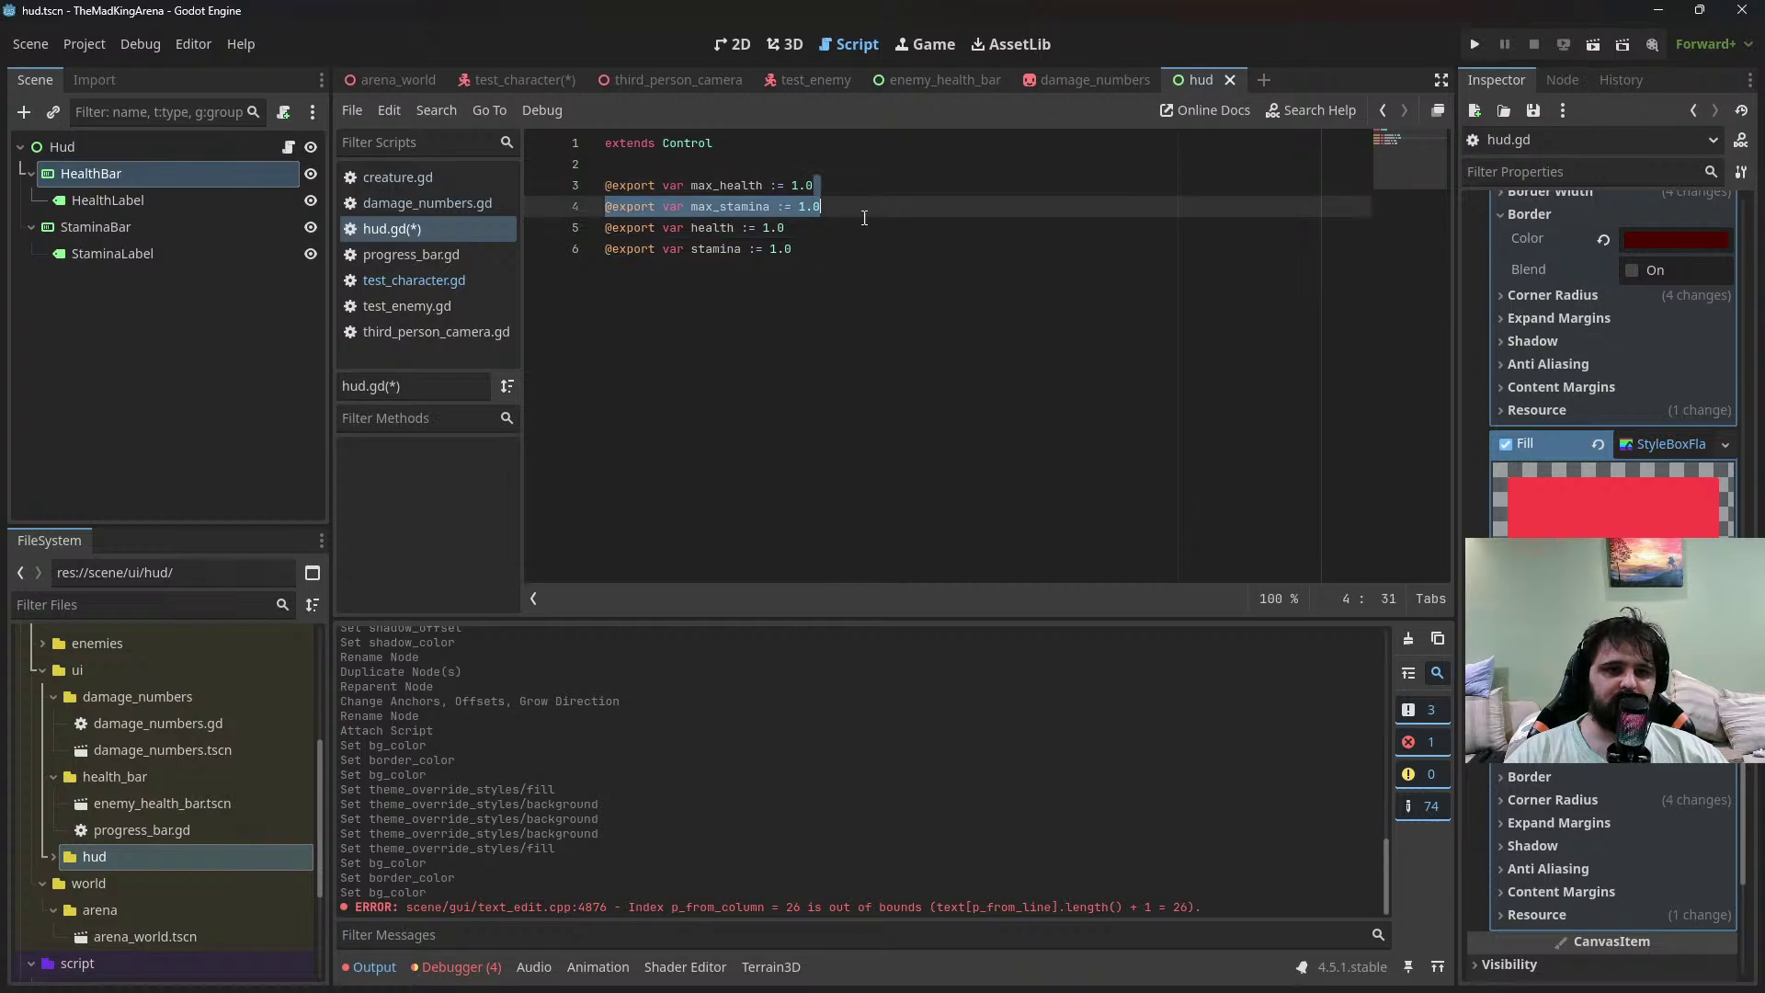
key("Down")
Add a _process(_delta) function header below the exported variables, with an indented line for its body
left_click(809, 299)
key("Return")
key("Return")
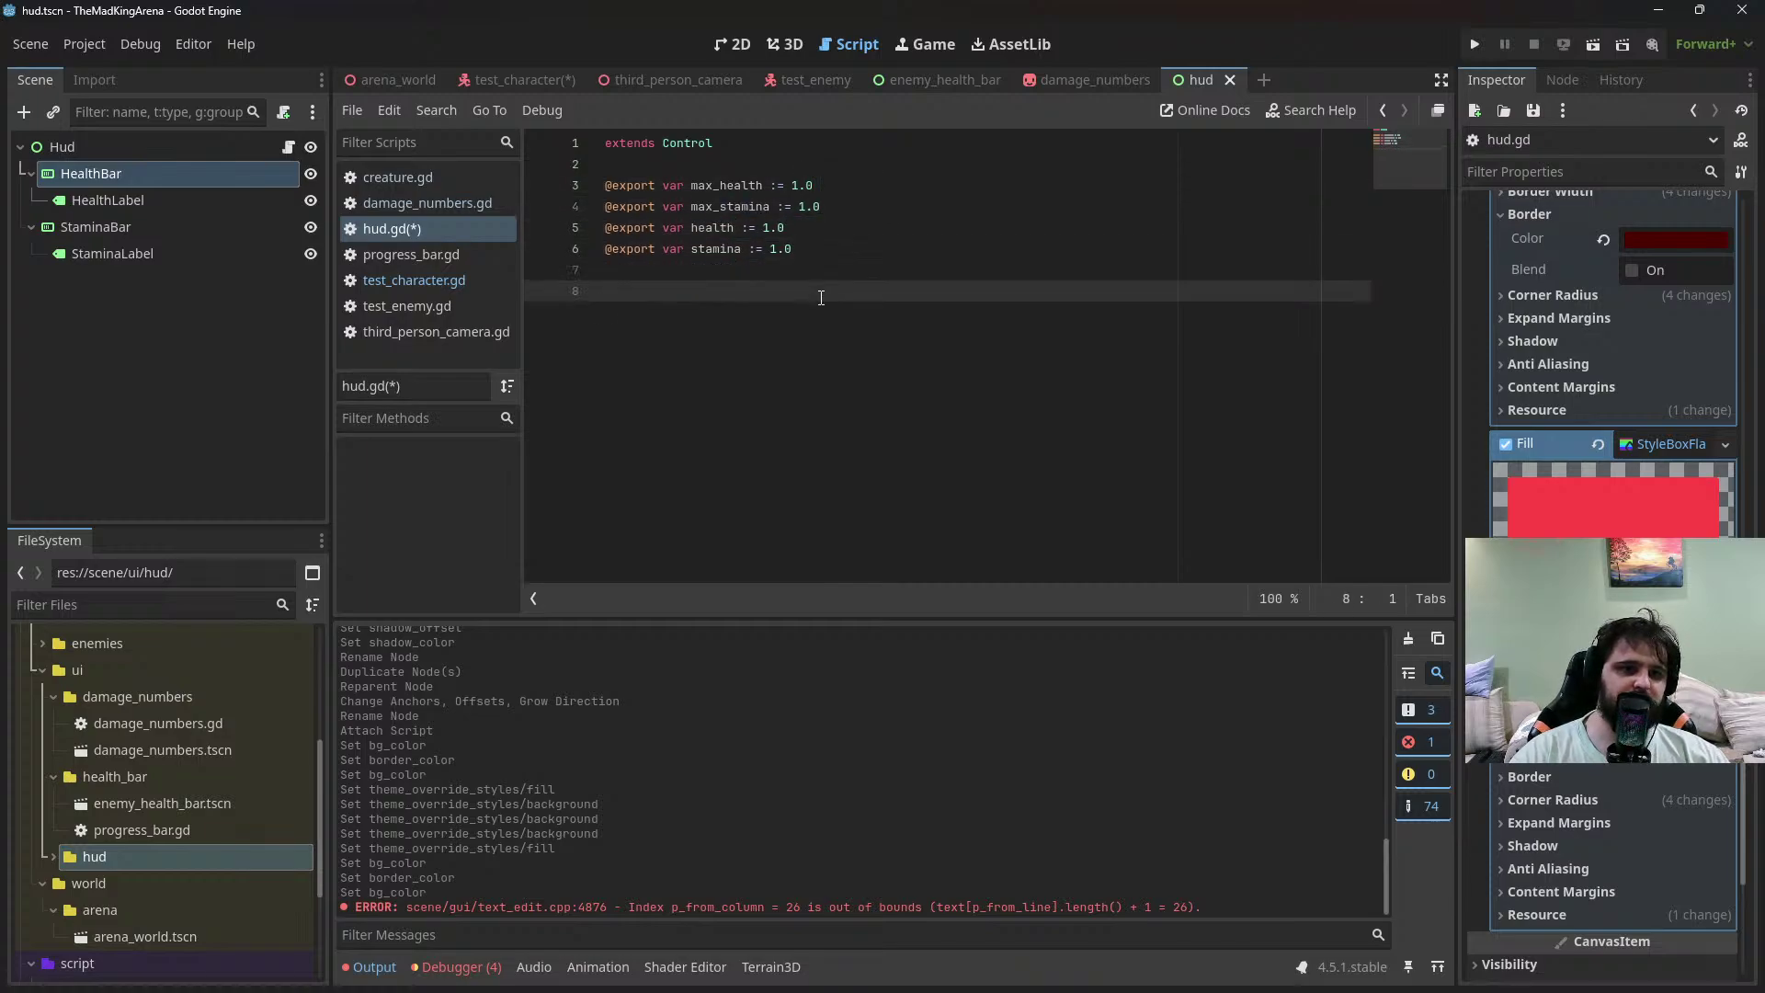
type("func")
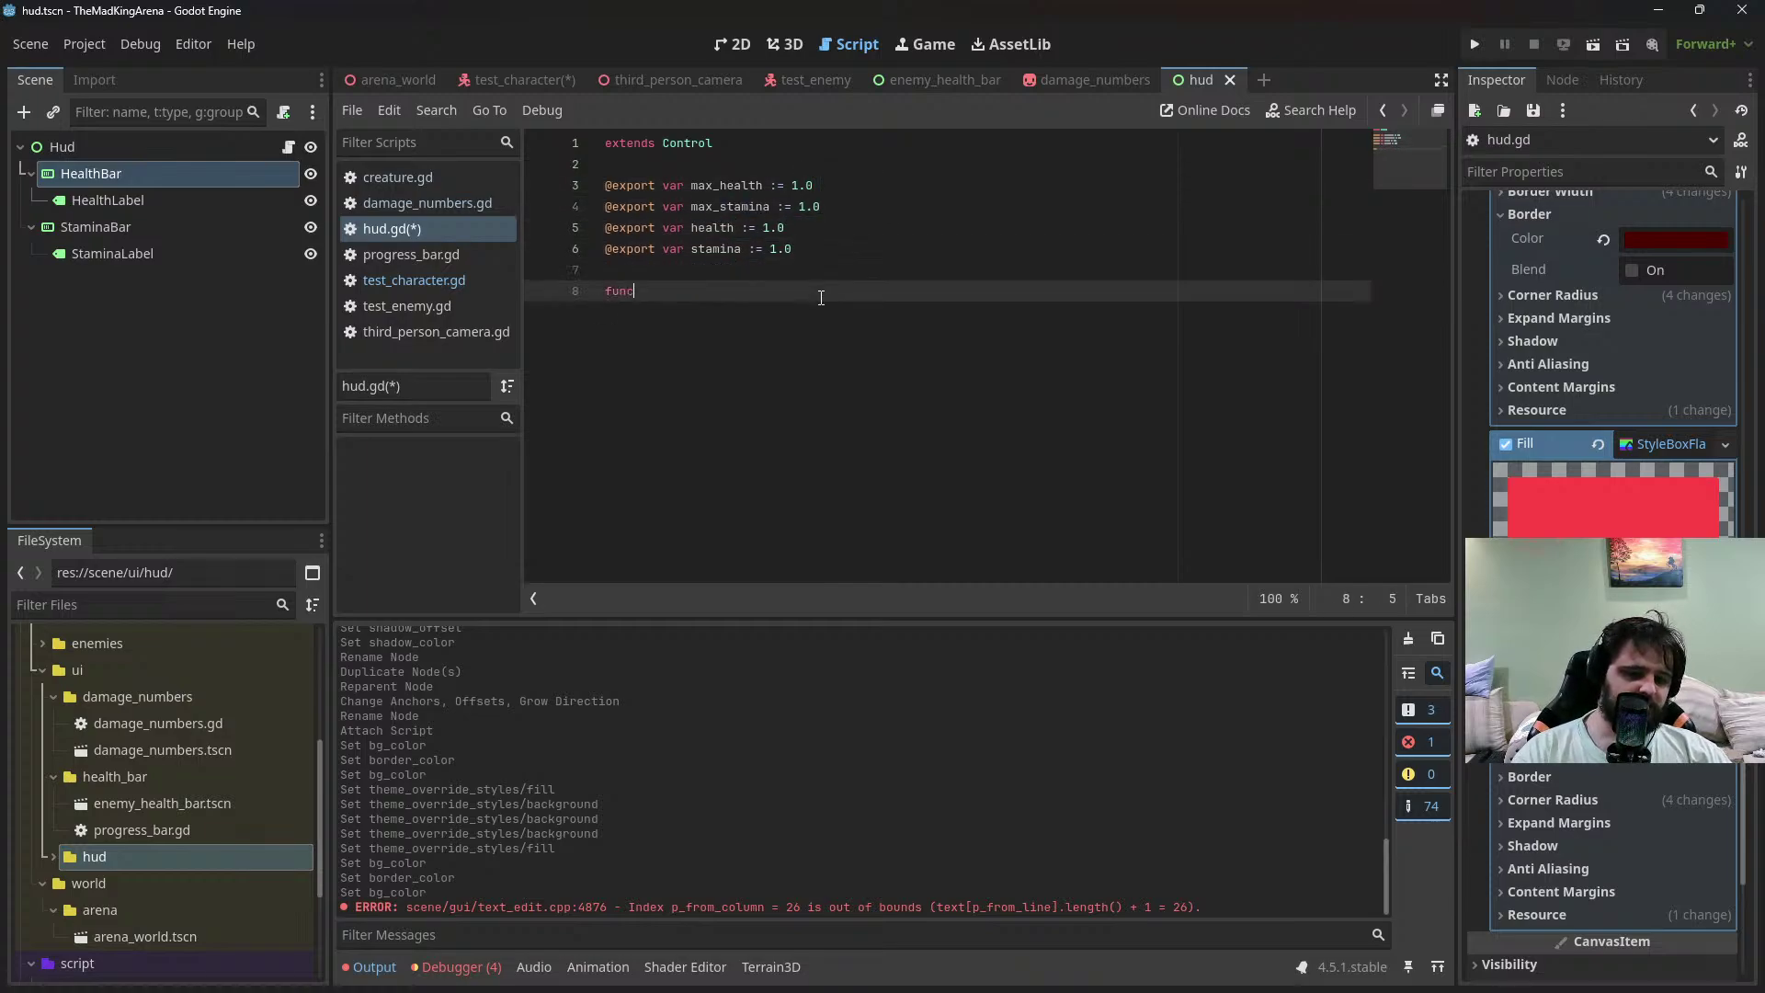
type(" _process(delta):")
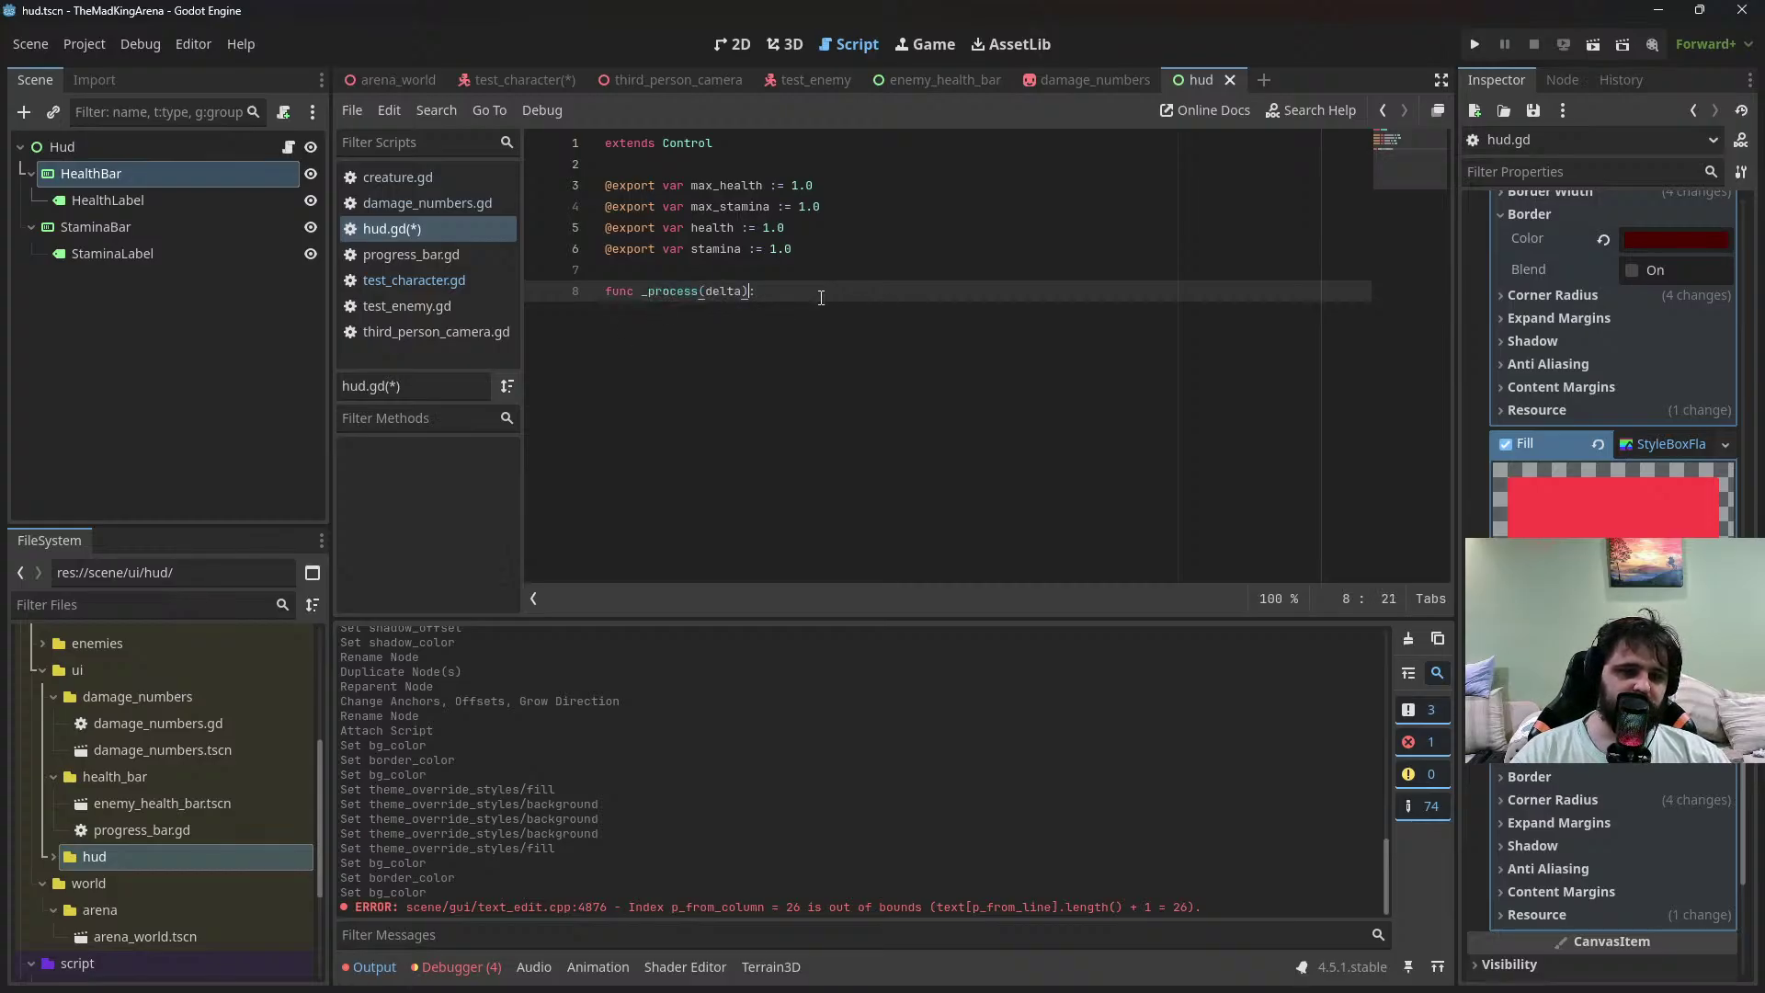
key("Left")
type("_")
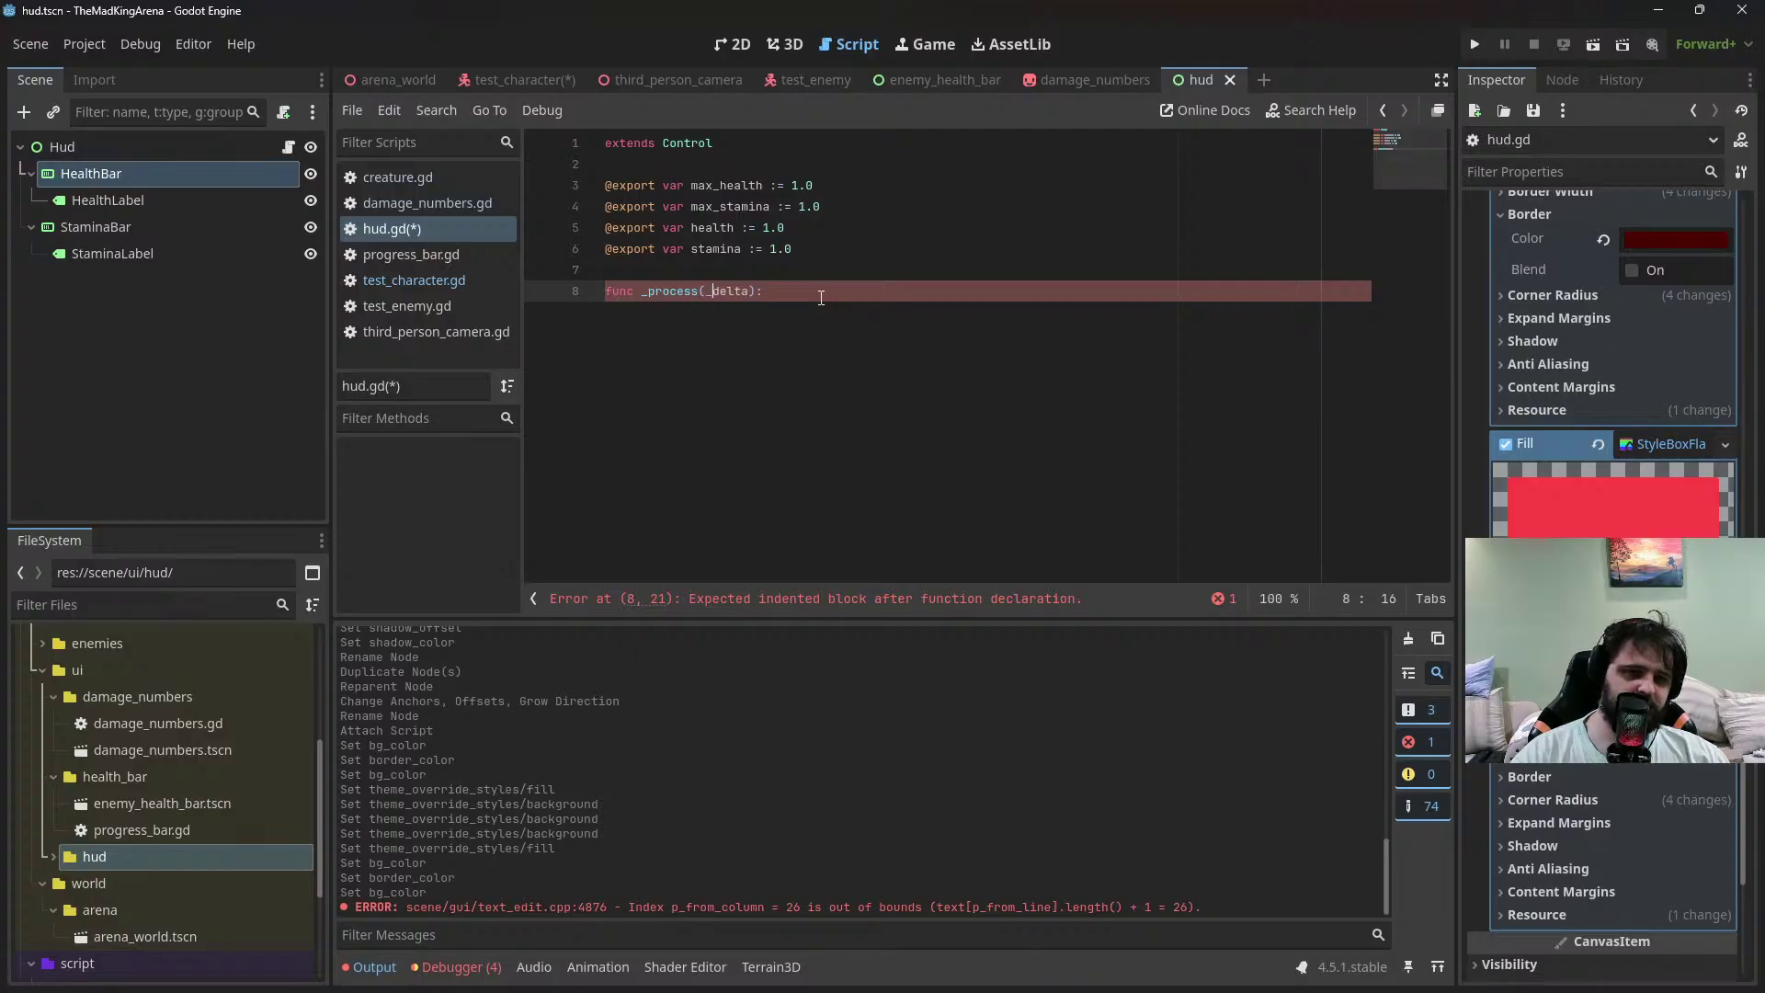
key("End")
key("Return")
left_click(932, 265)
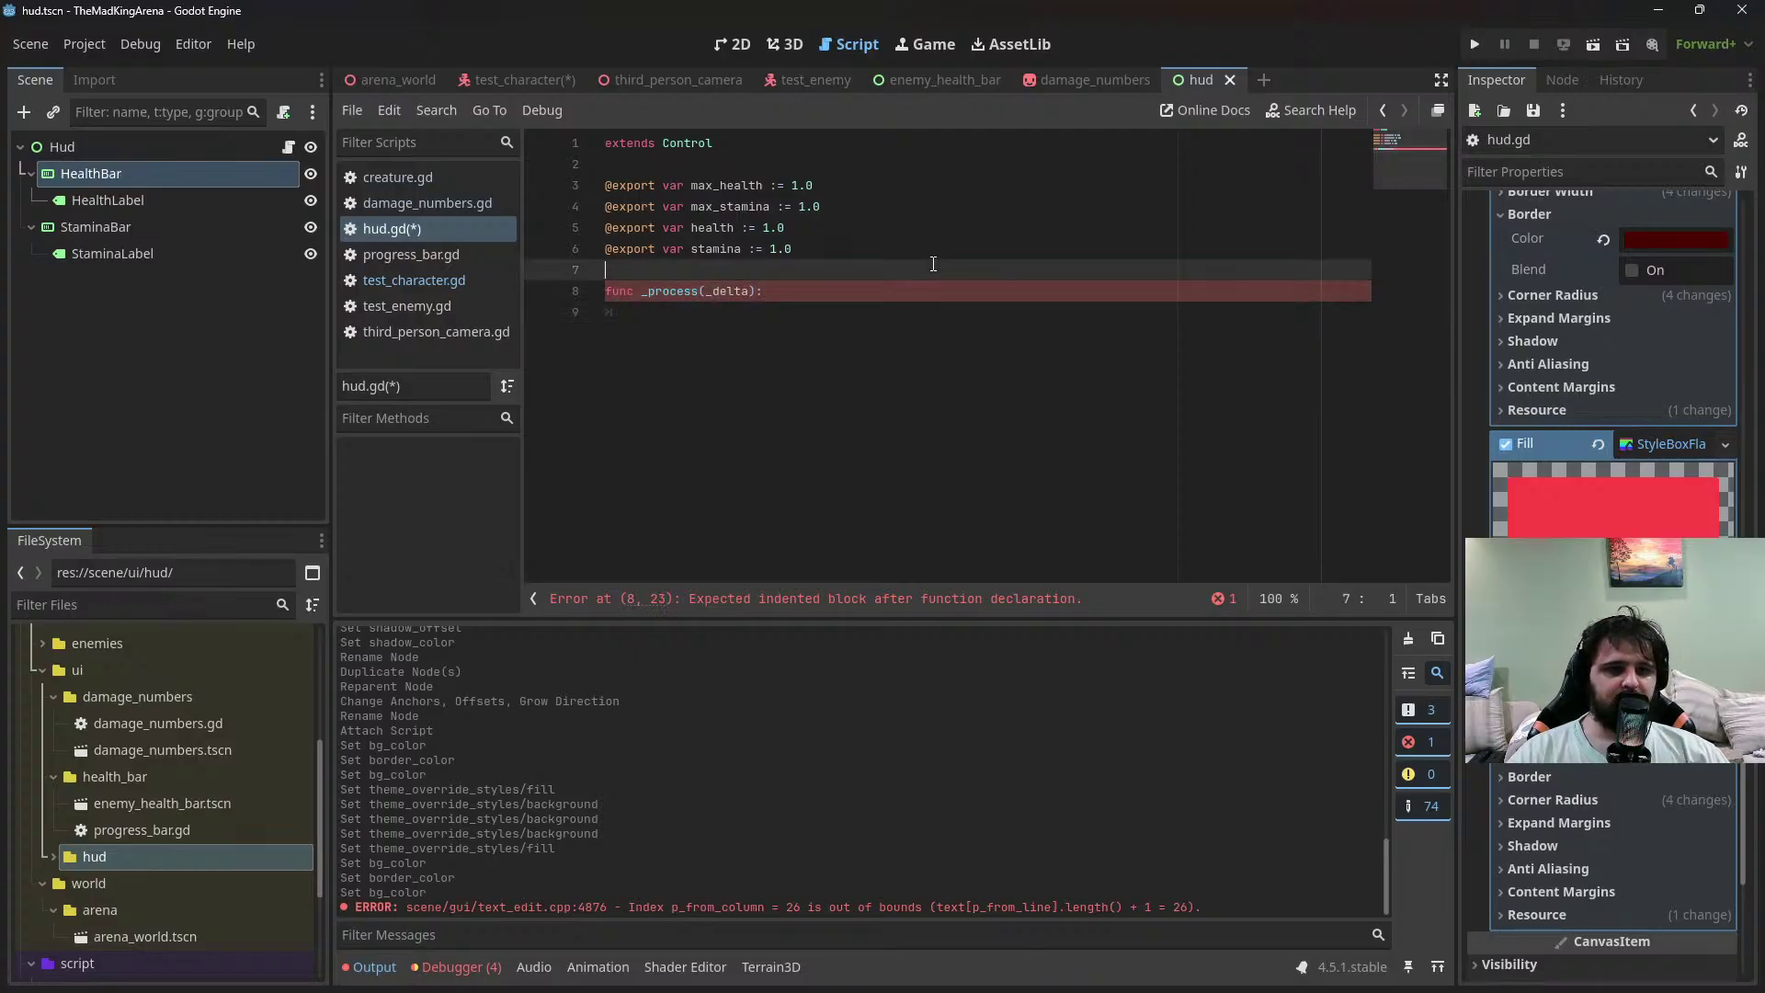
key("Return")
key("Return")
key("Up")
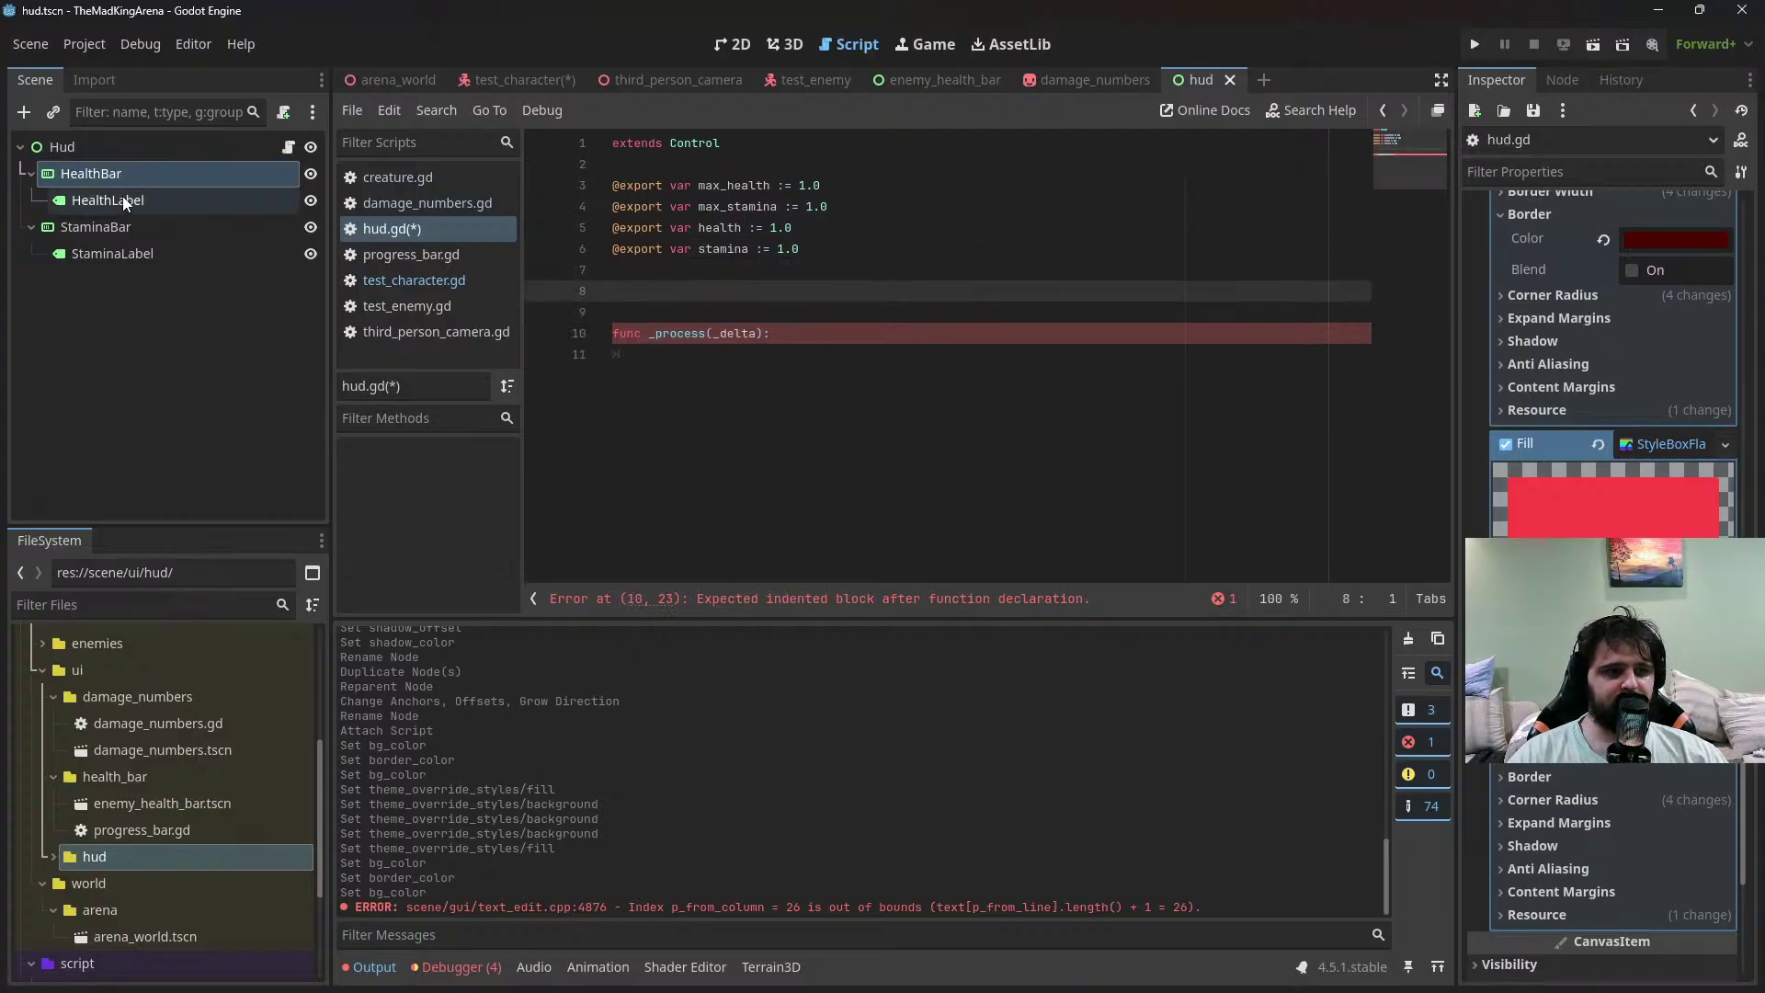
type("@onready")
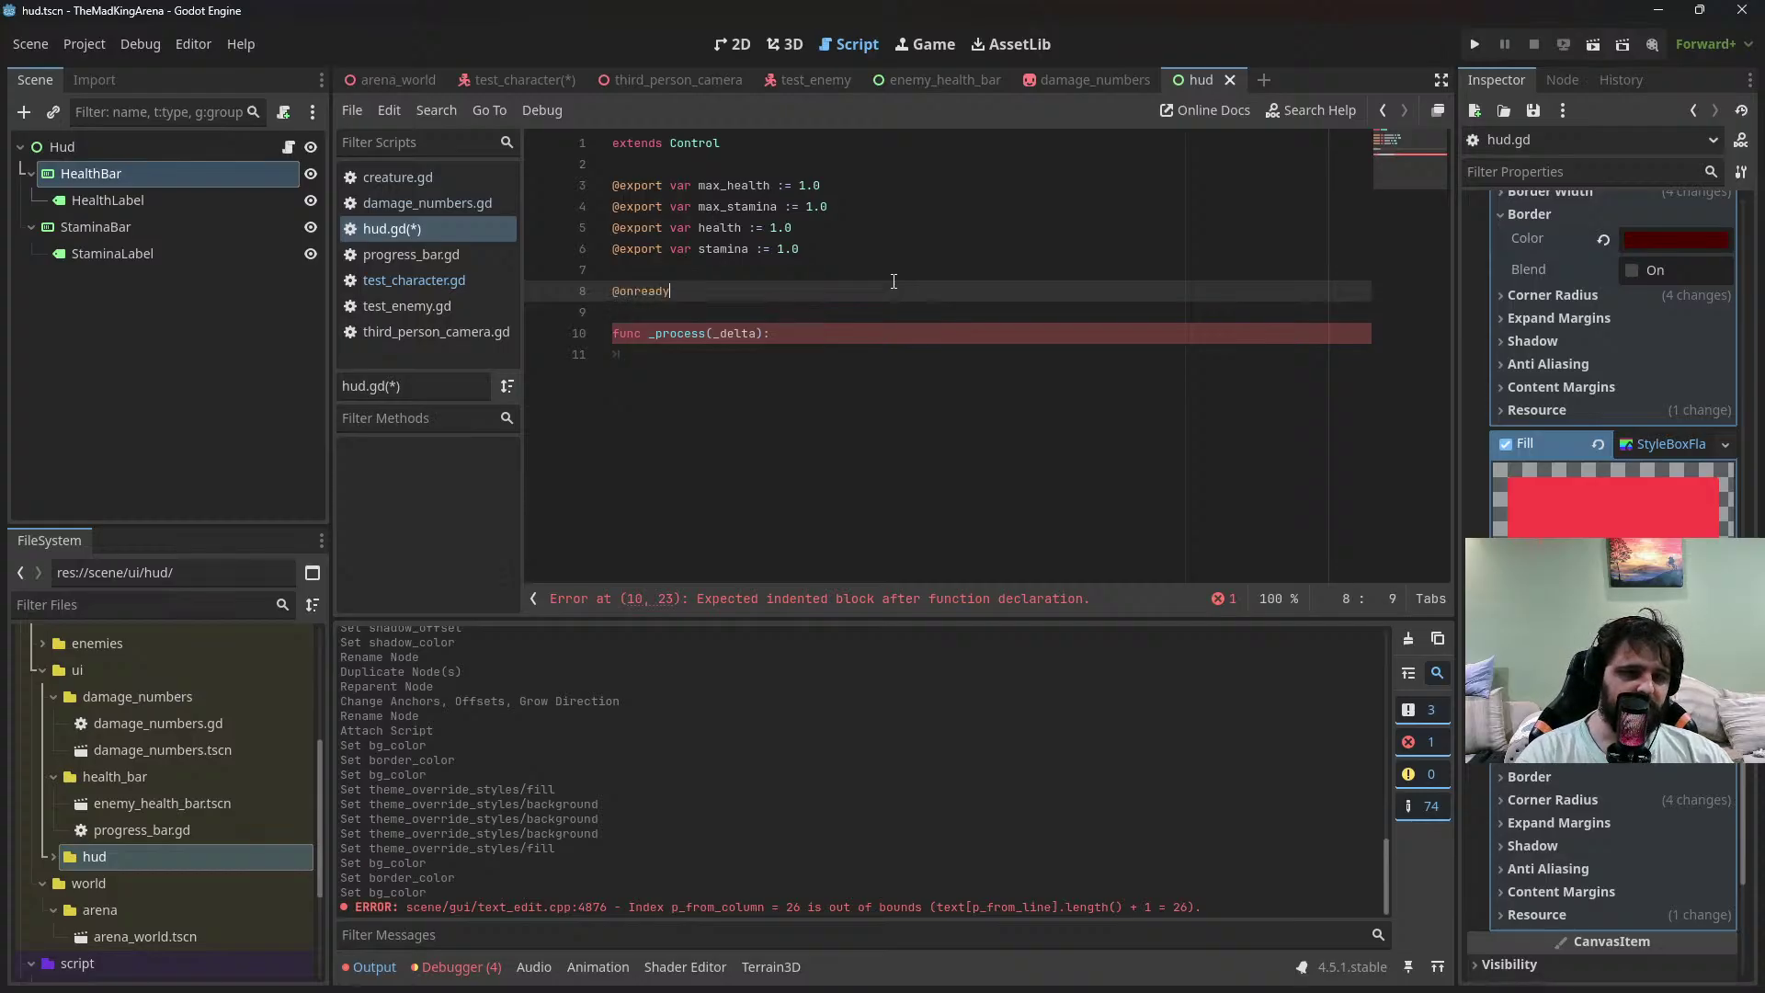
type(" var pr")
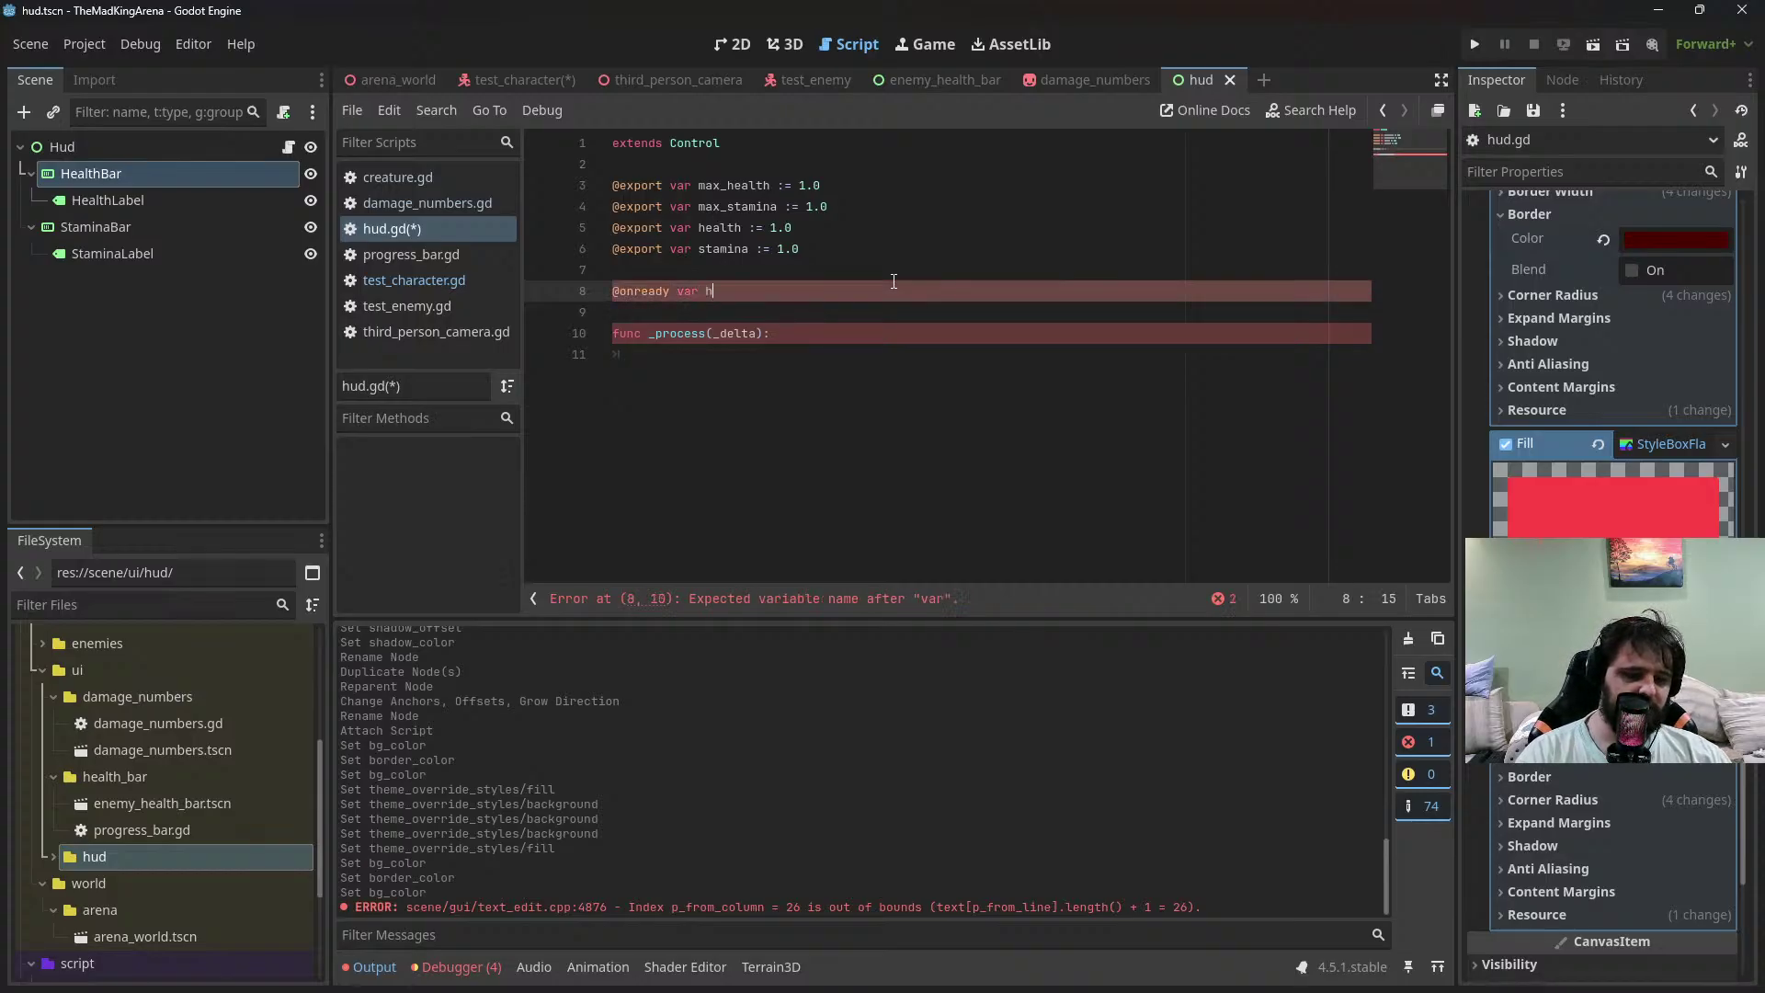
type("health")
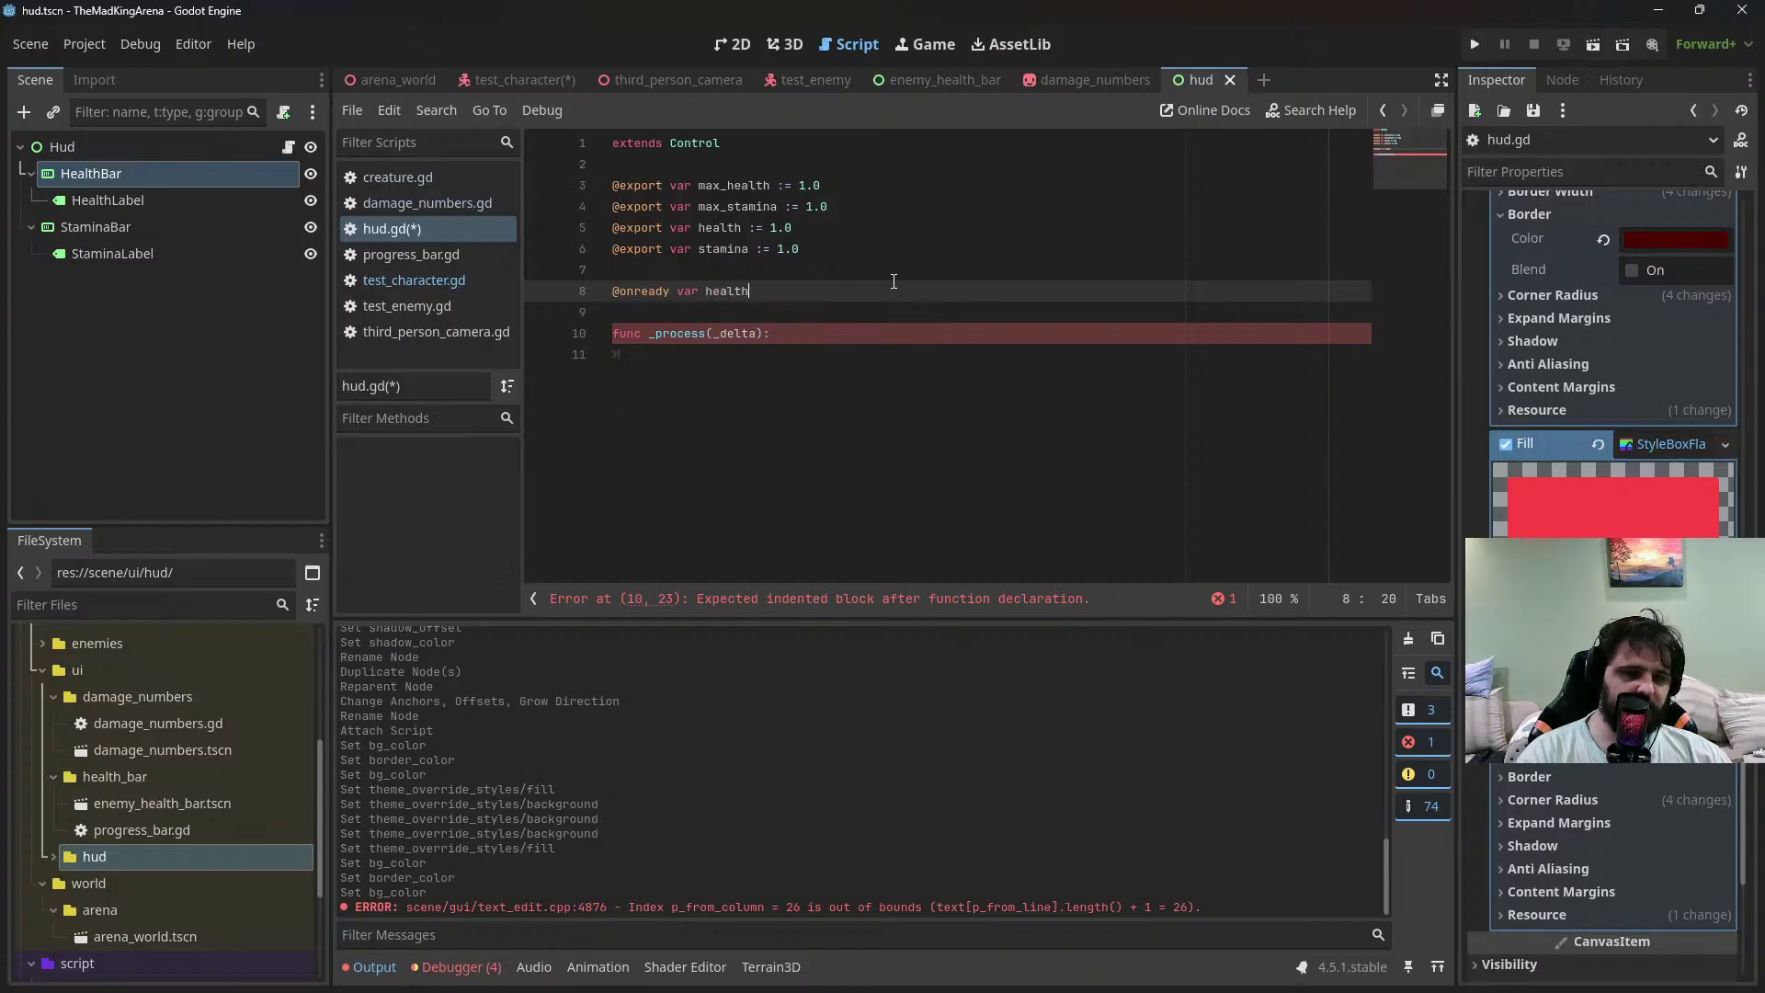
type("_bar")
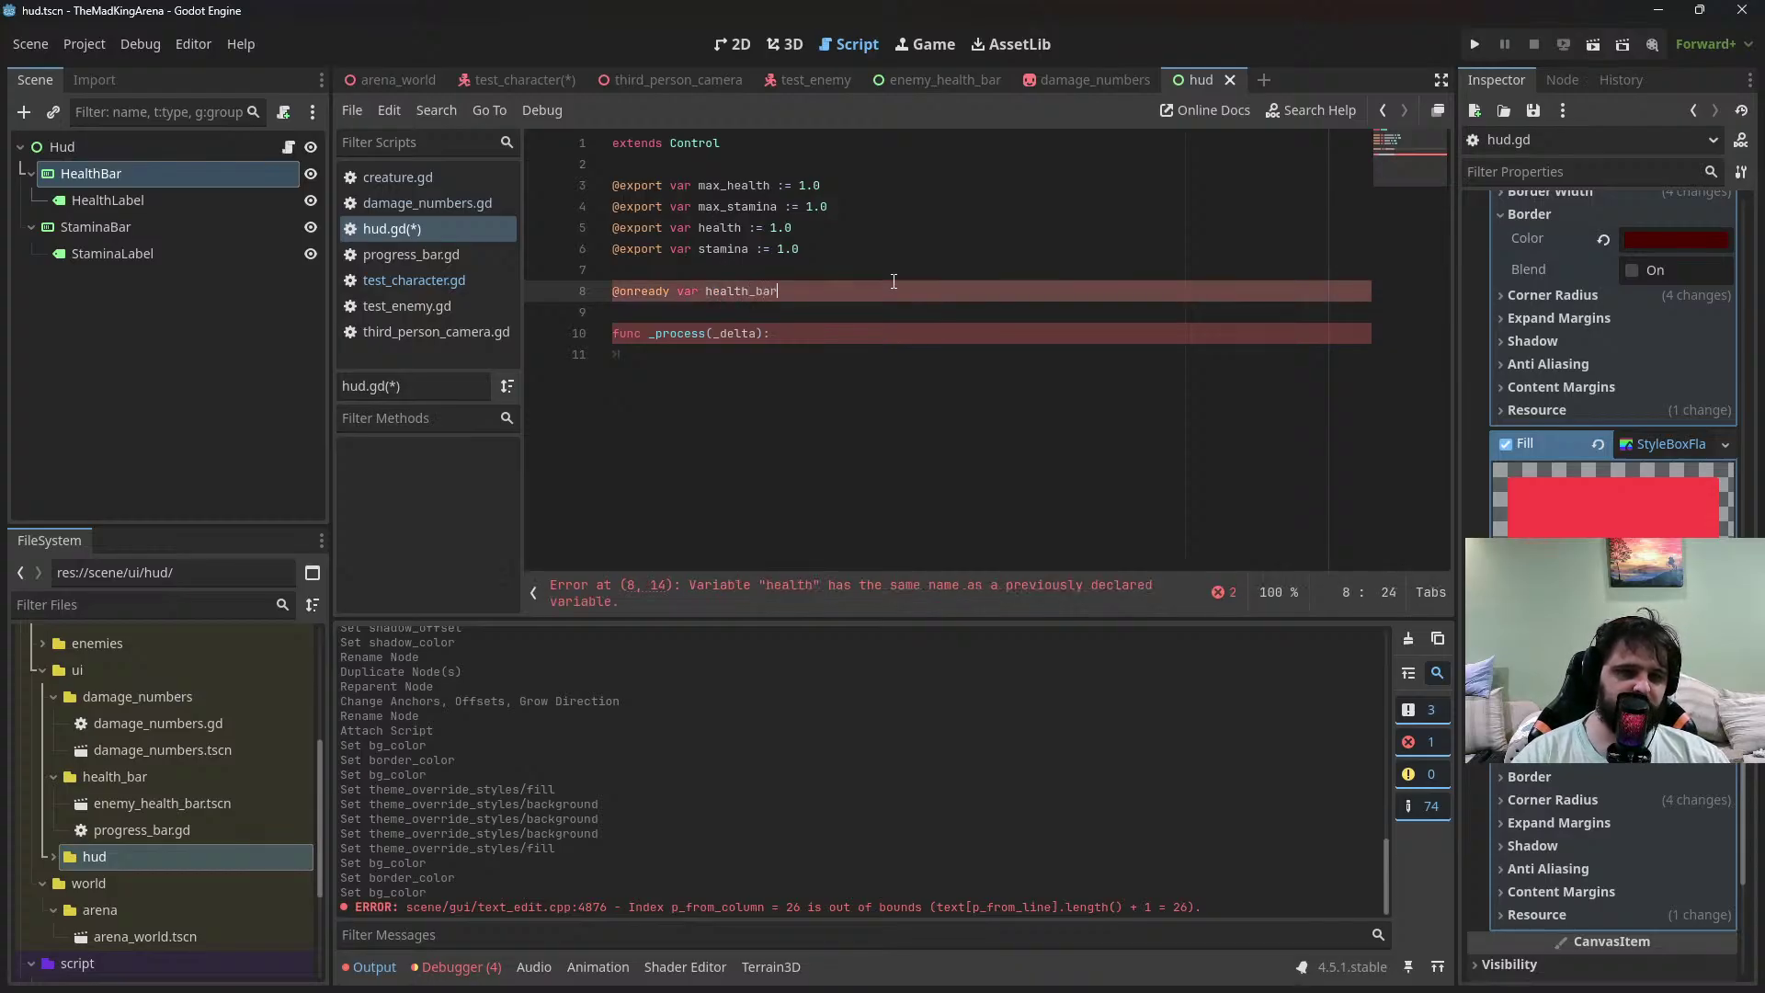
type("=")
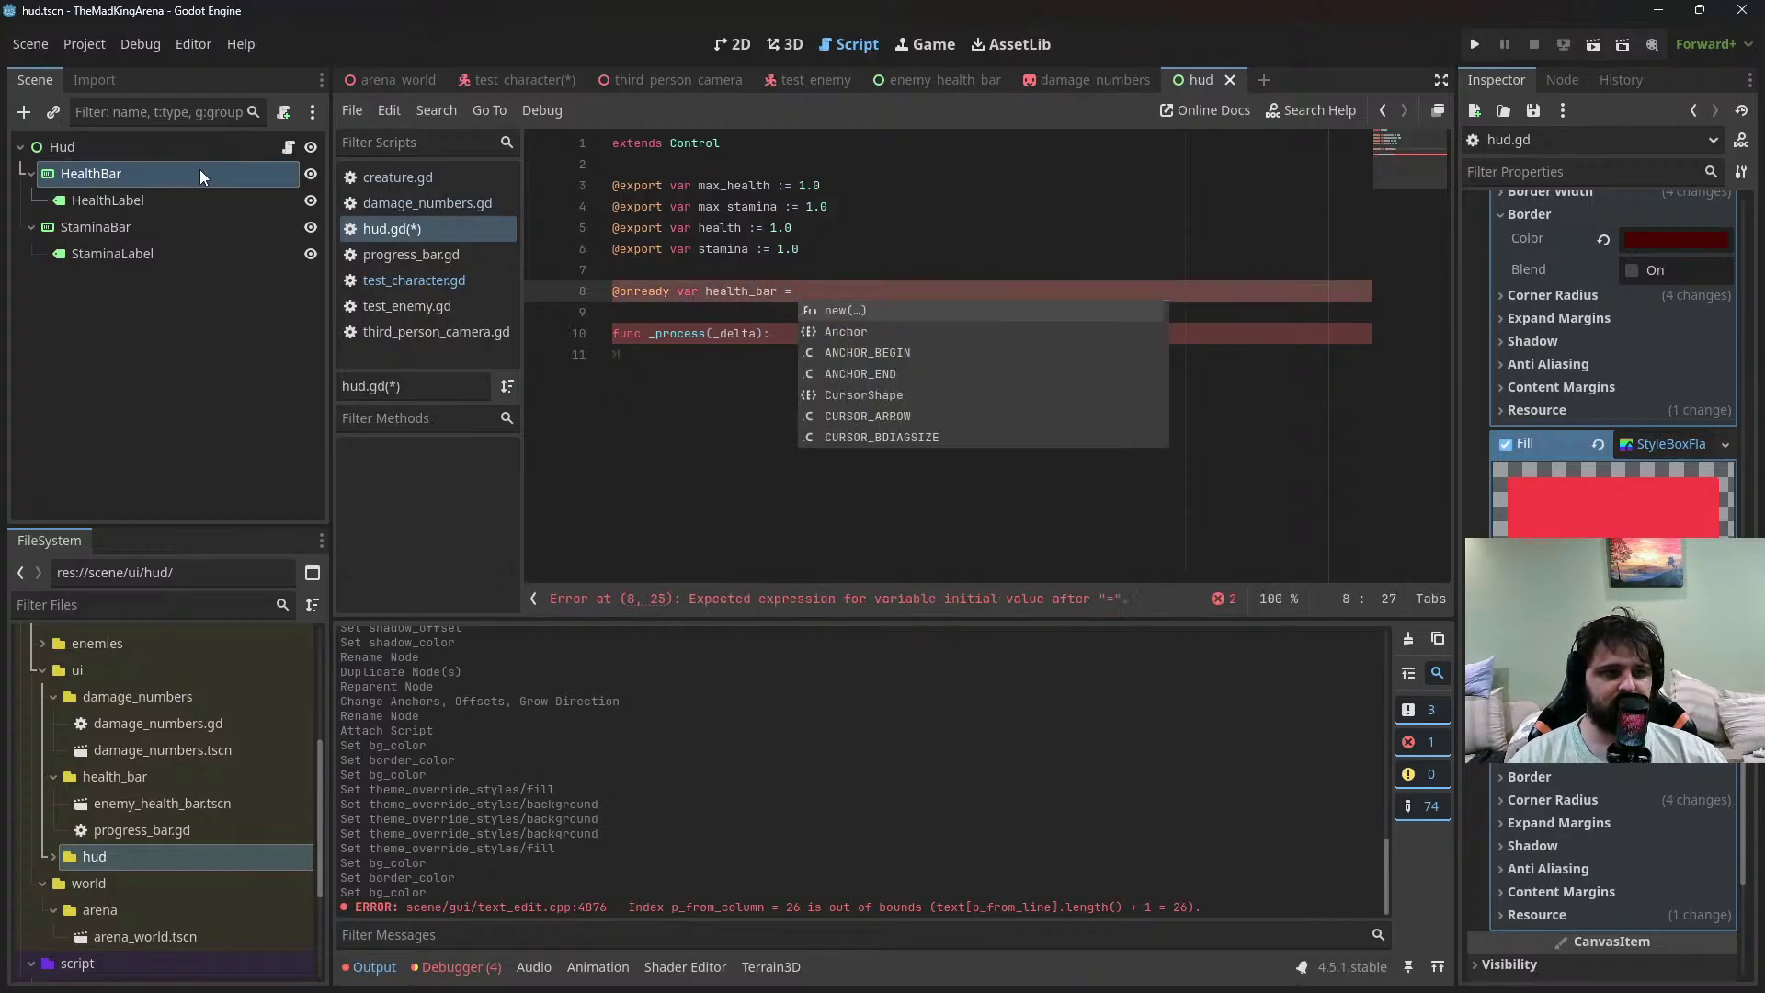
left_click_drag(201, 171, 866, 292)
key("Return")
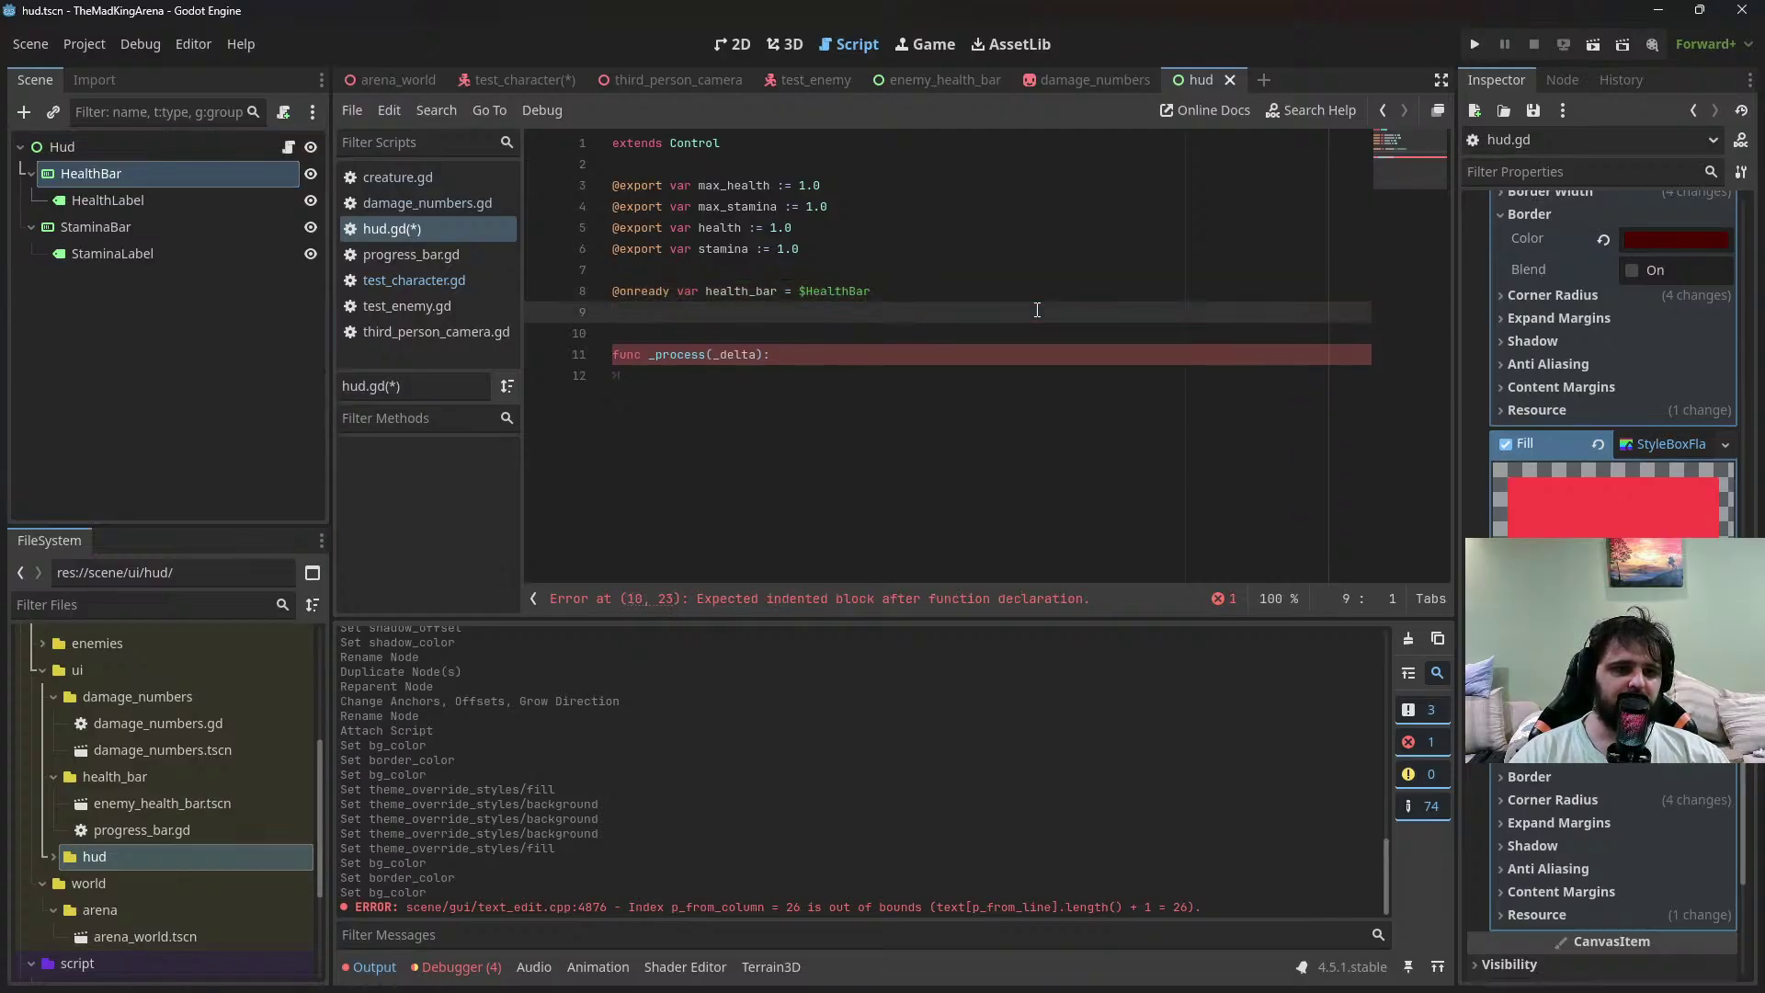
type("@onrea")
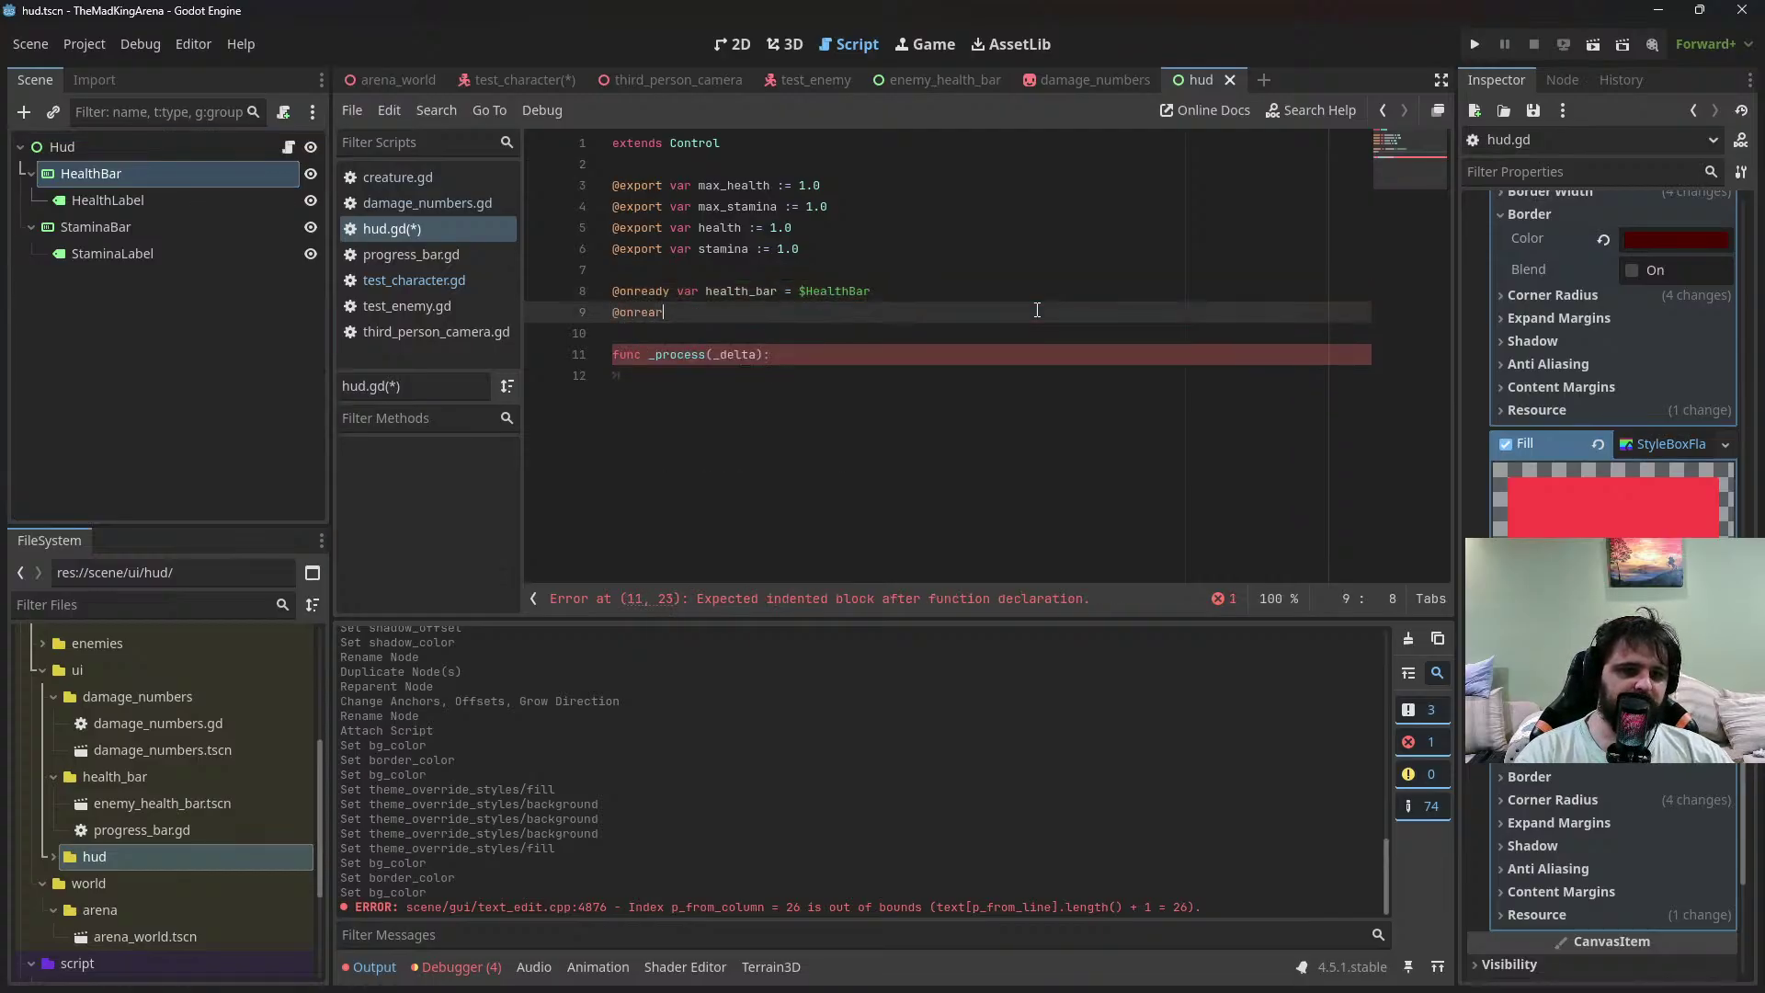
type("dy var ")
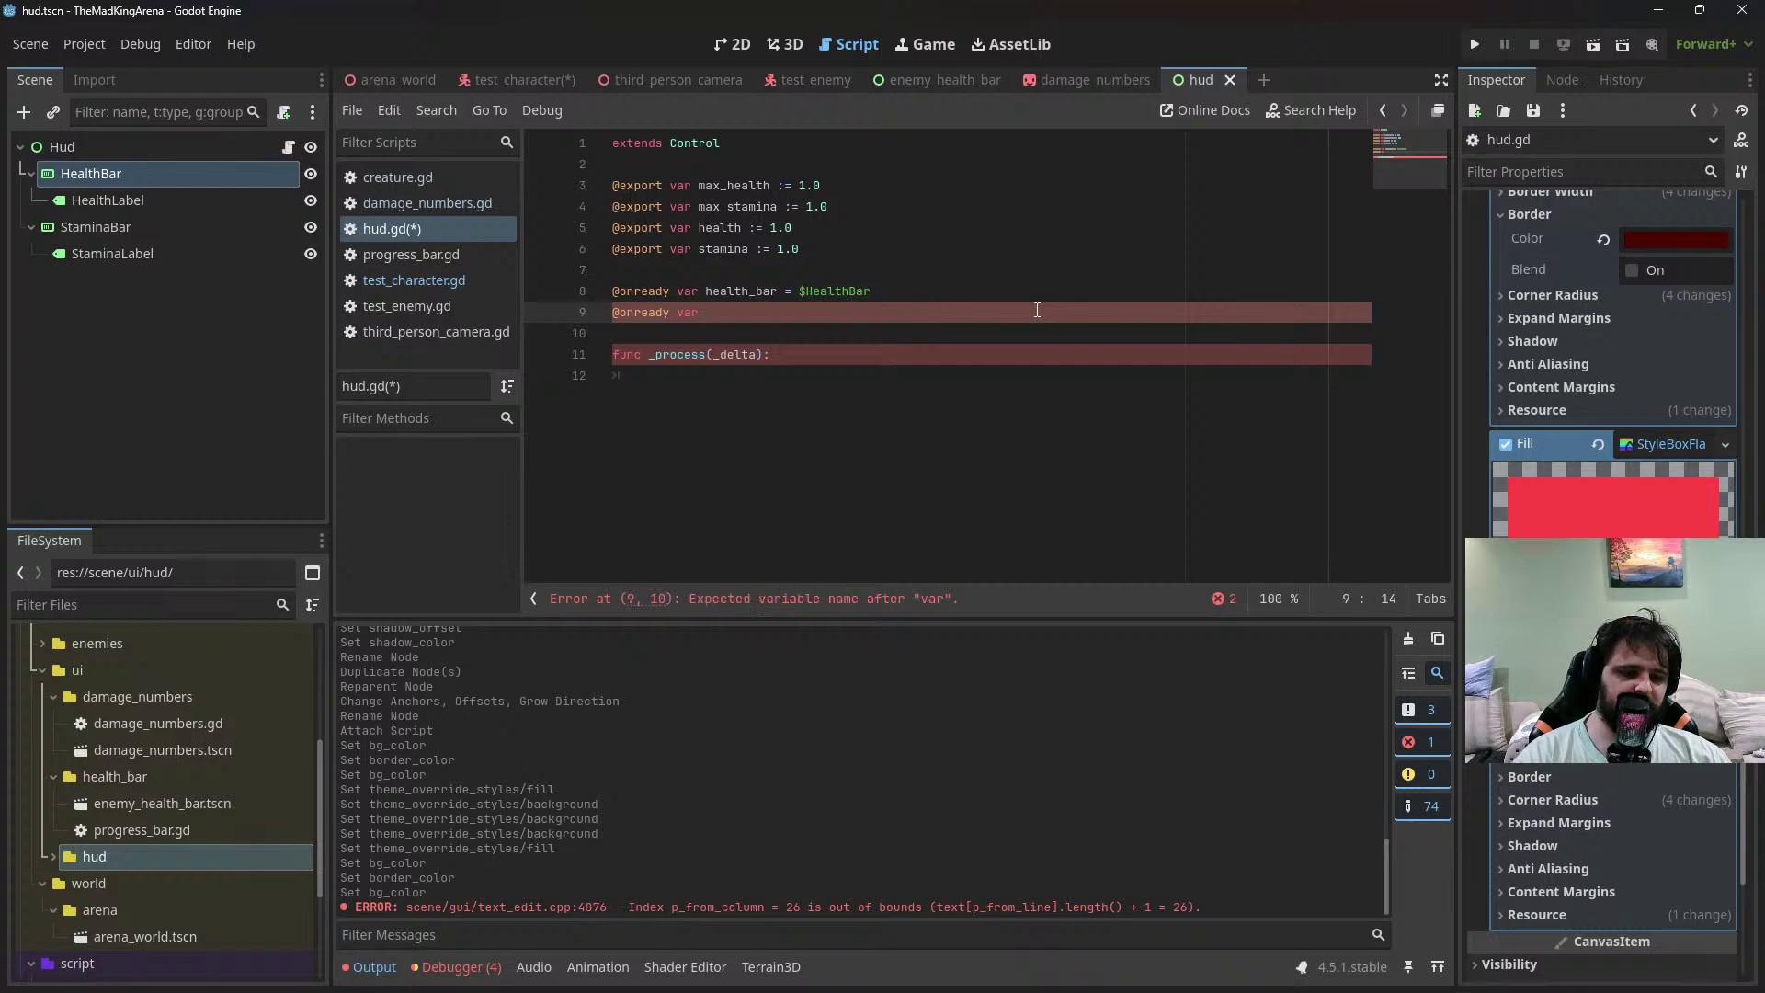
type("health")
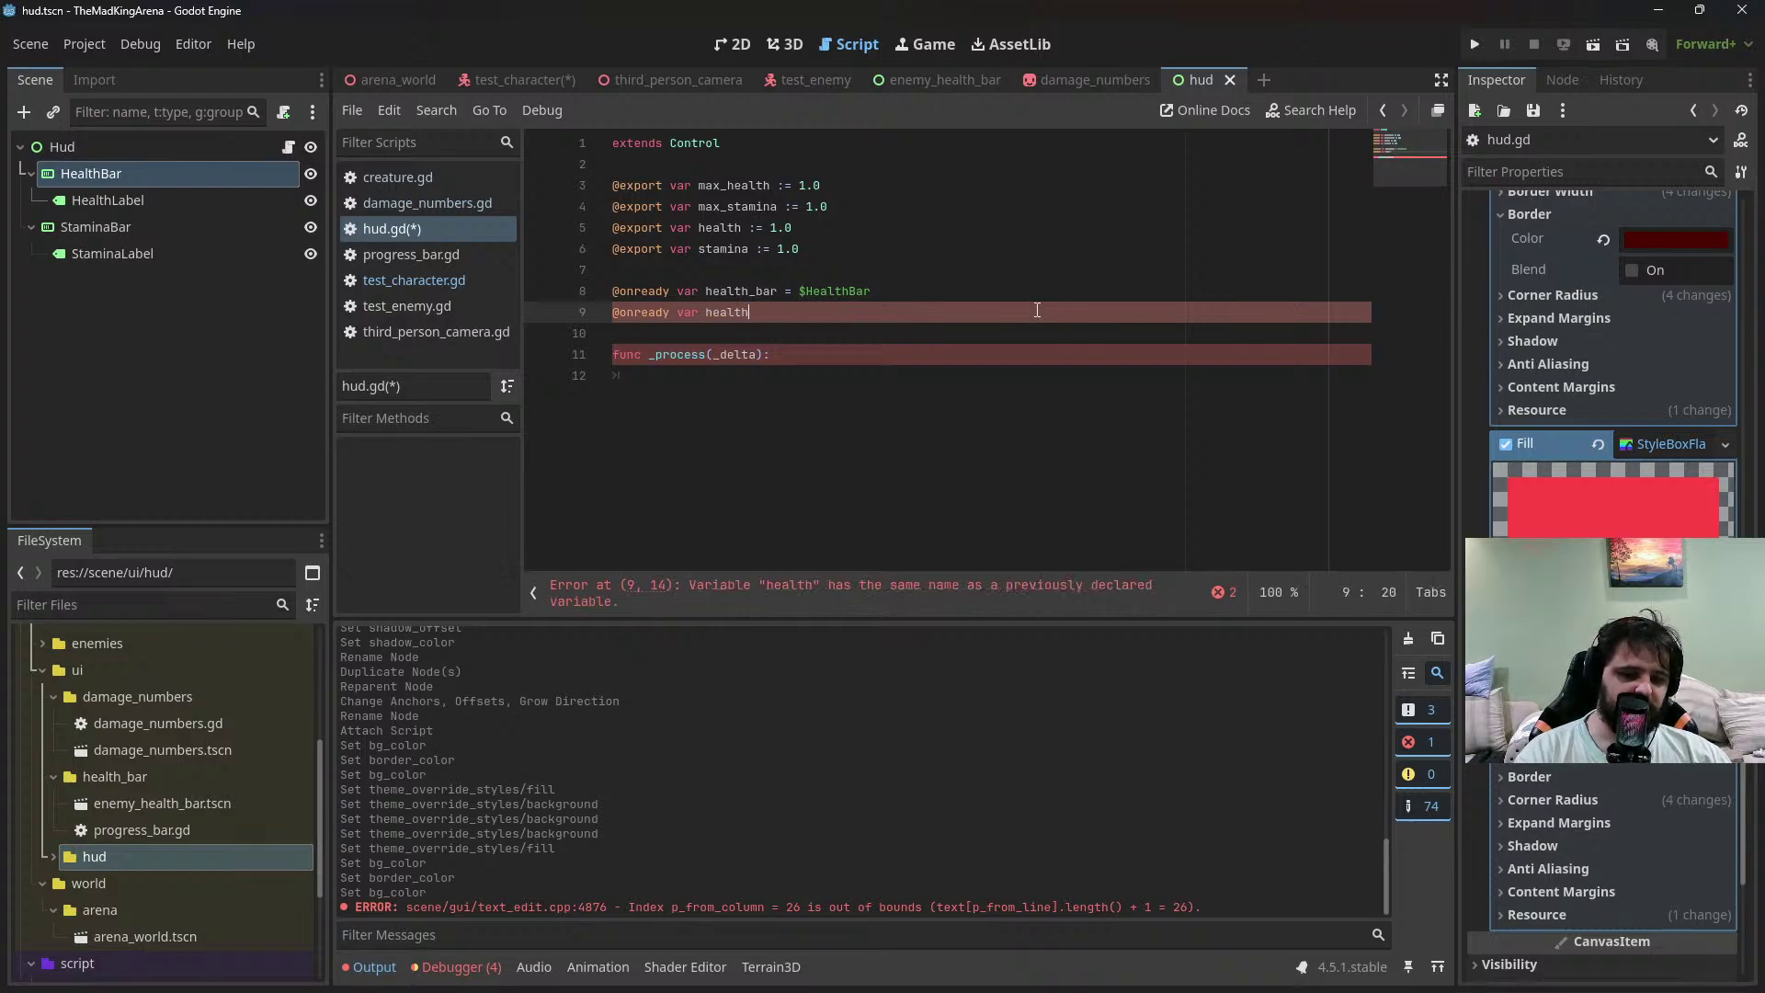
type("_label =")
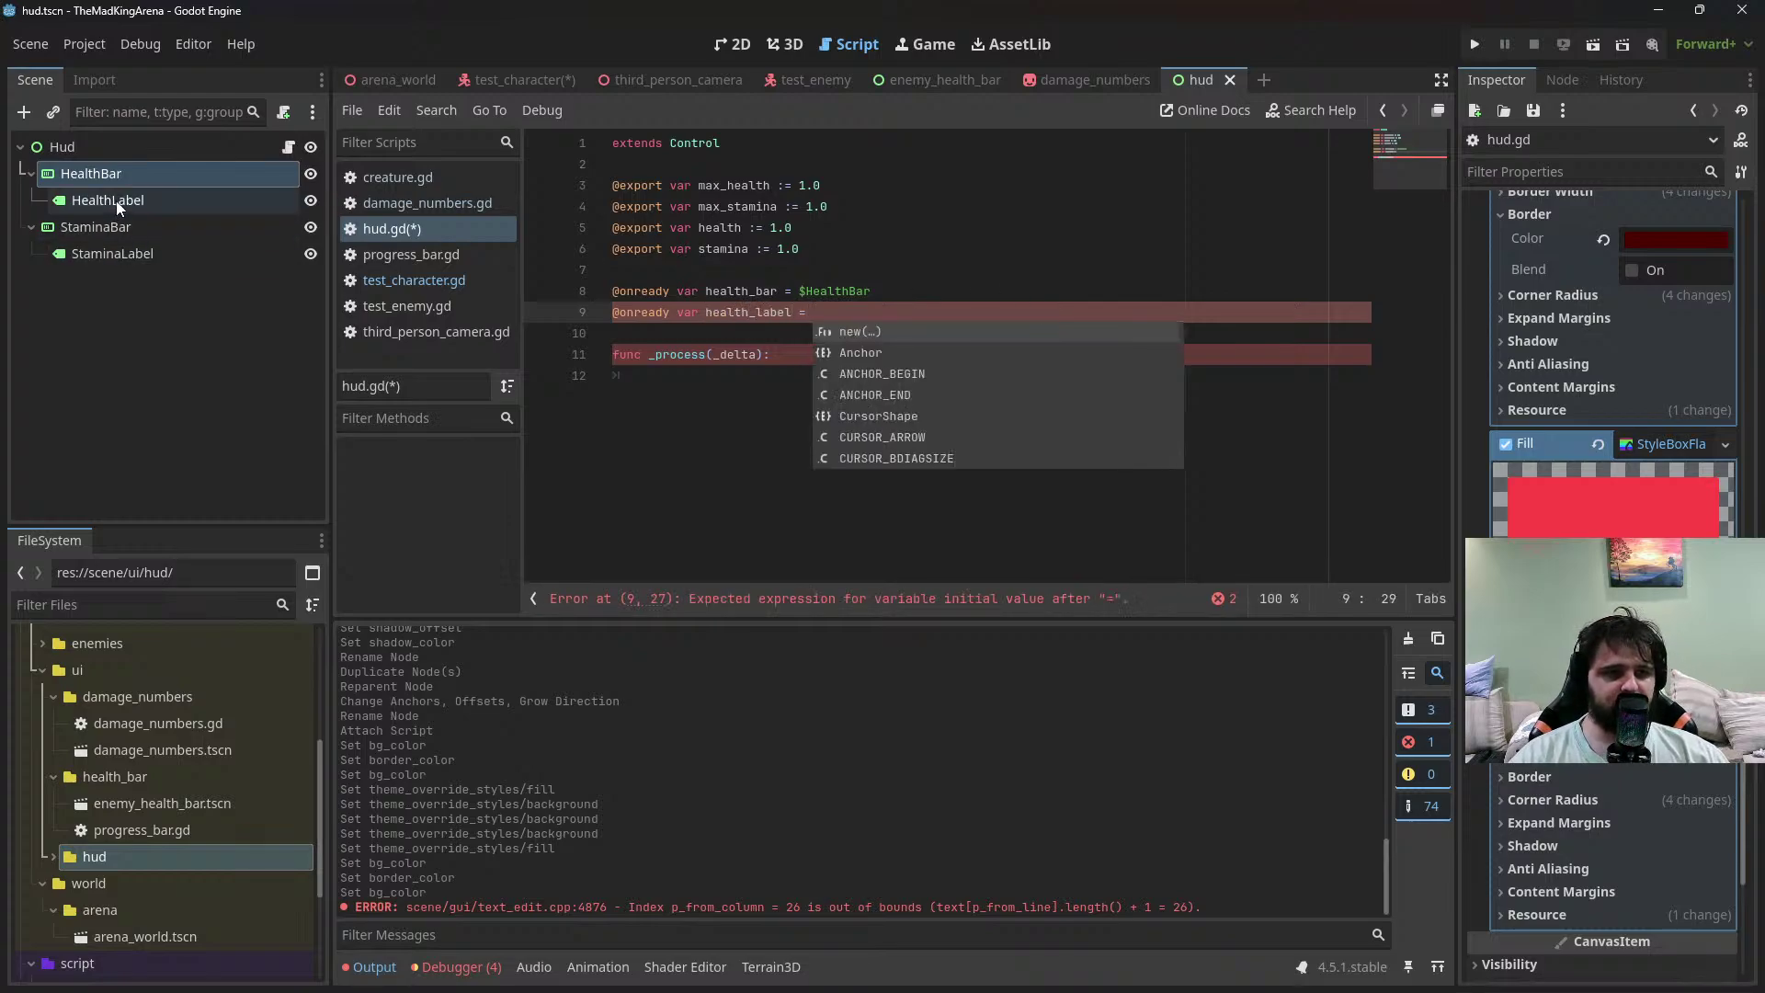
mouse_move(116, 201)
left_mouse_down()
mouse_move(897, 295)
mouse_move(906, 313)
left_mouse_up()
key("Return")
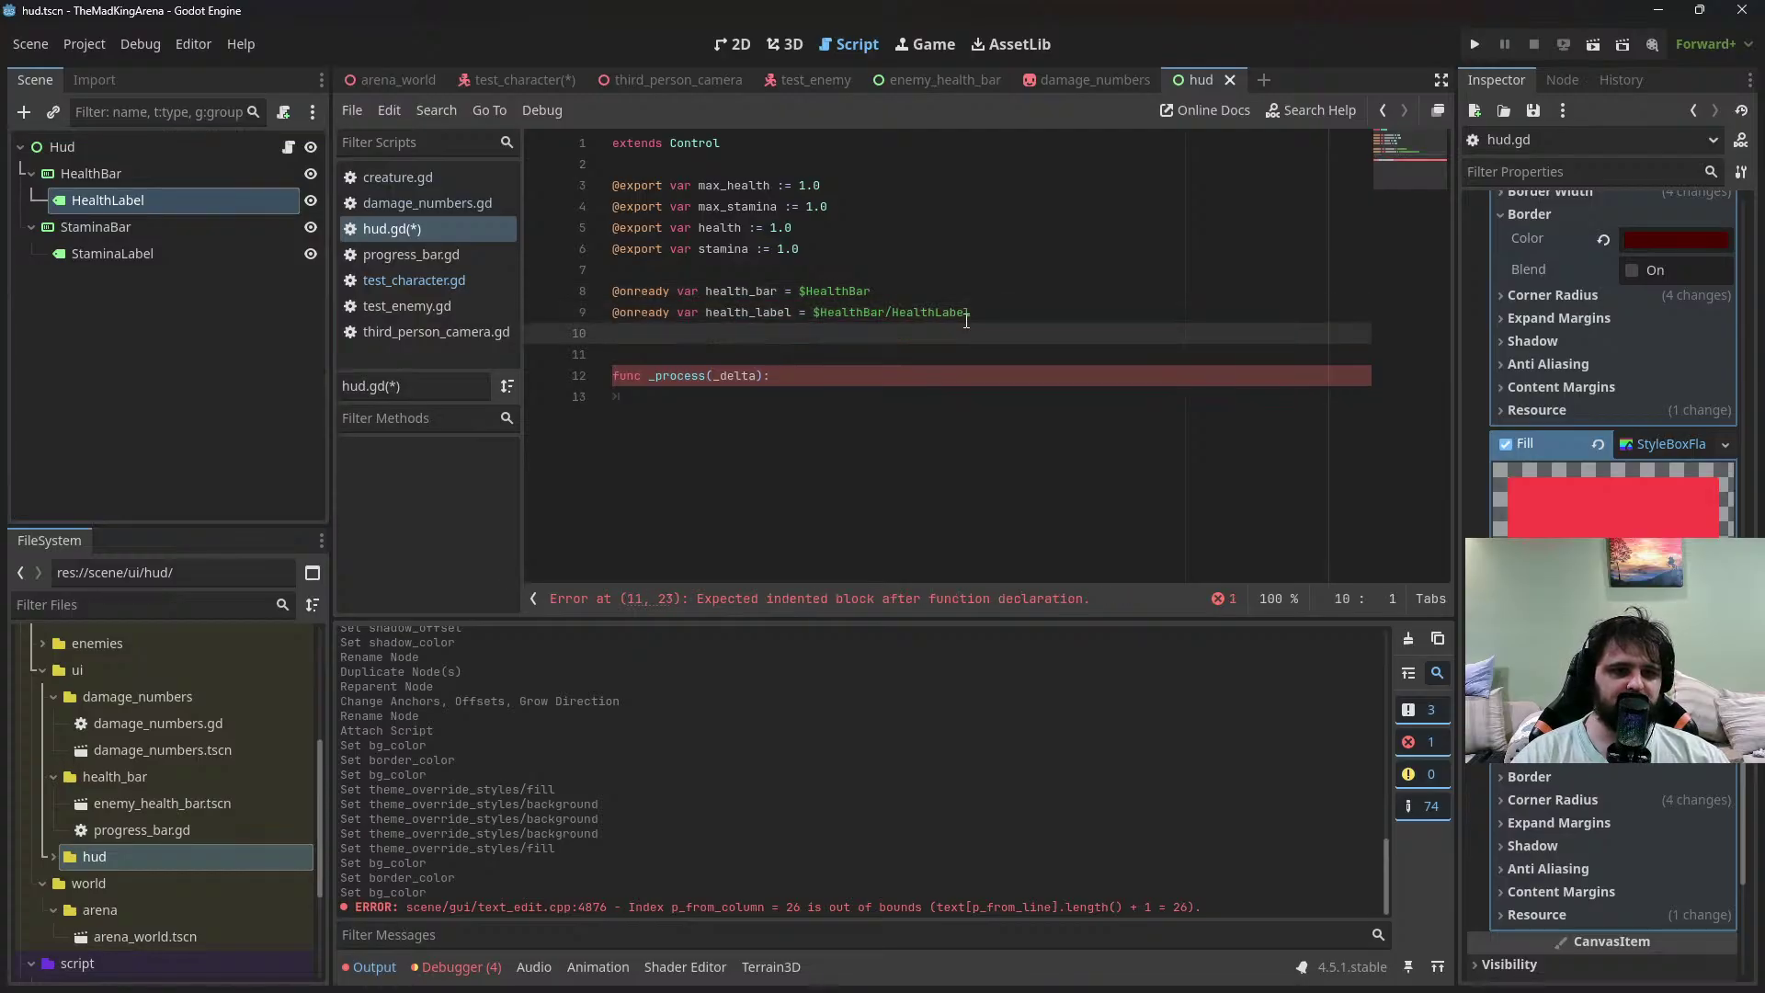
type("@onready var ")
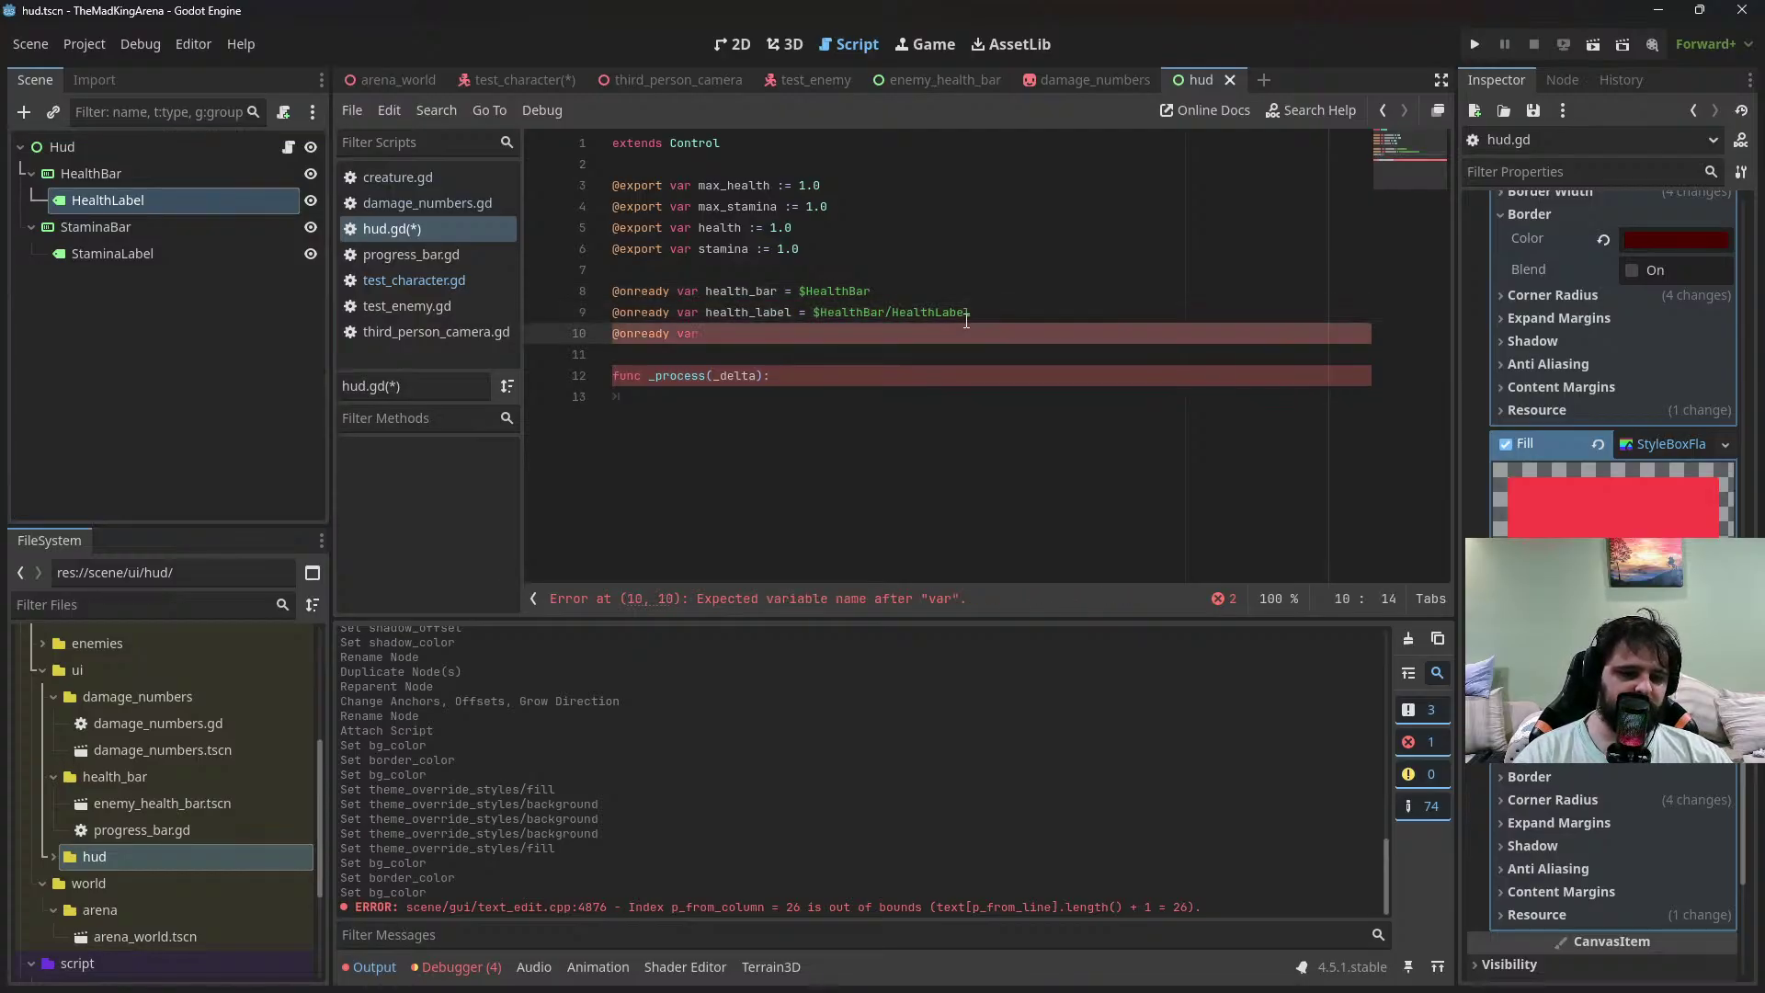
type("stamina")
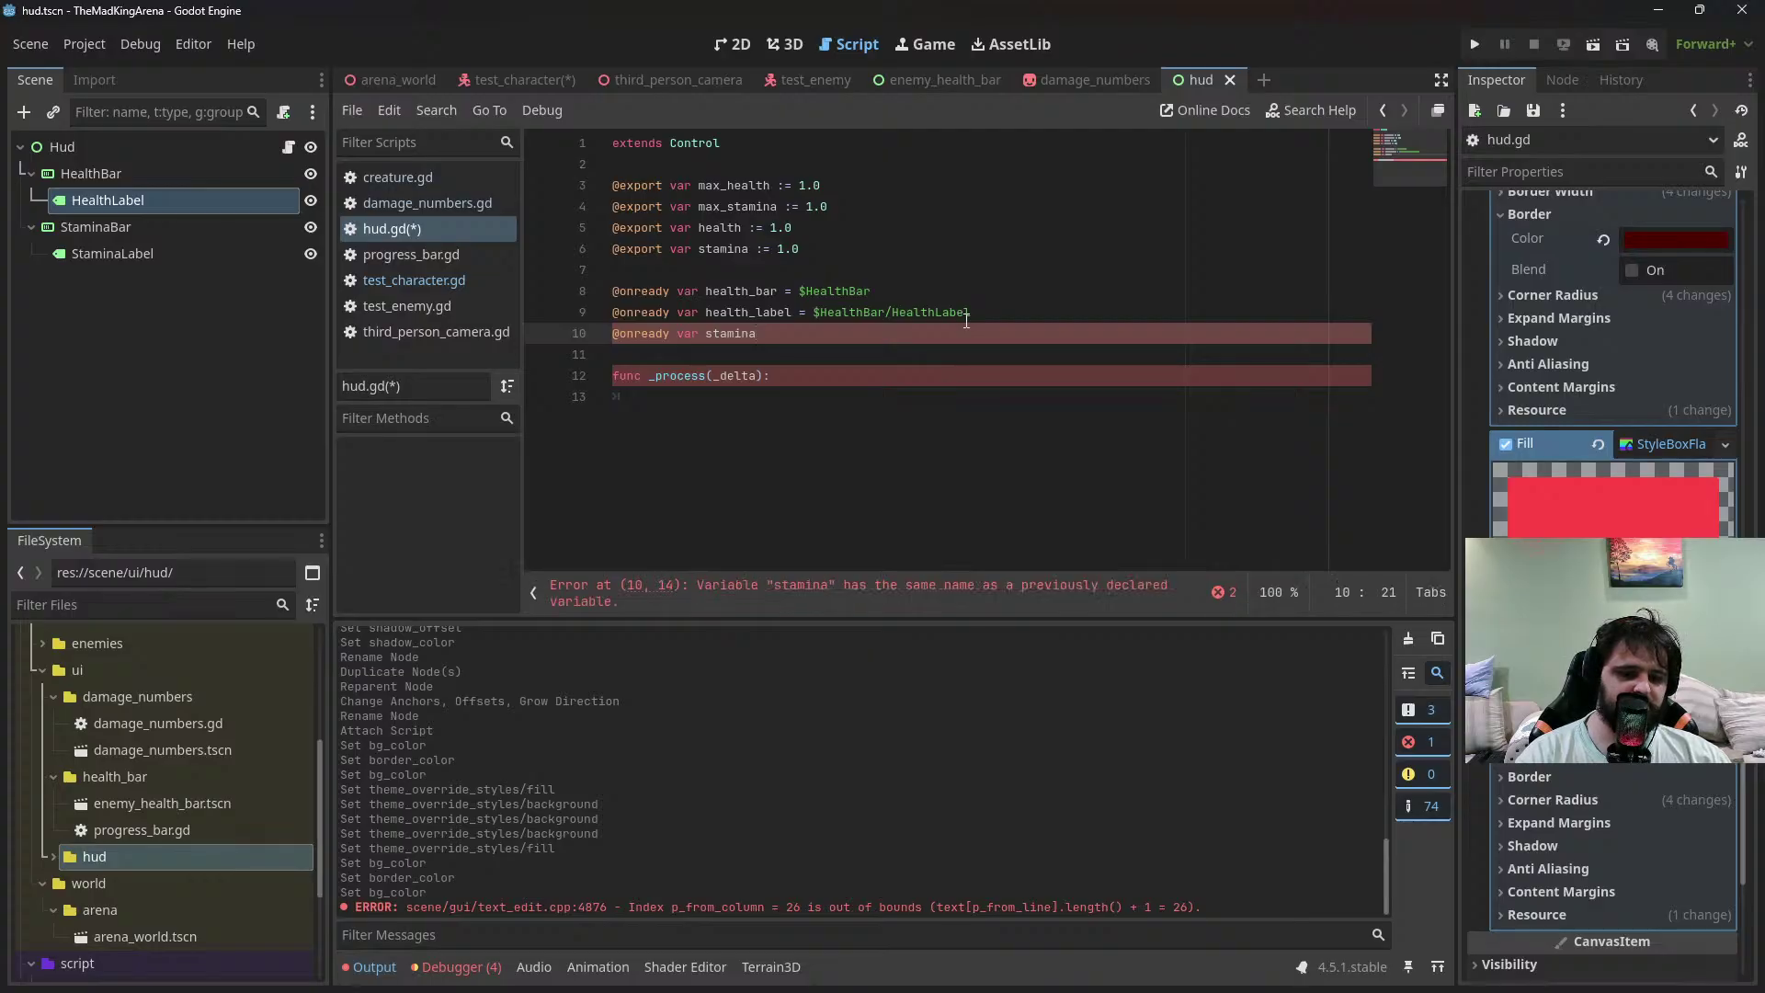
type("_bar =")
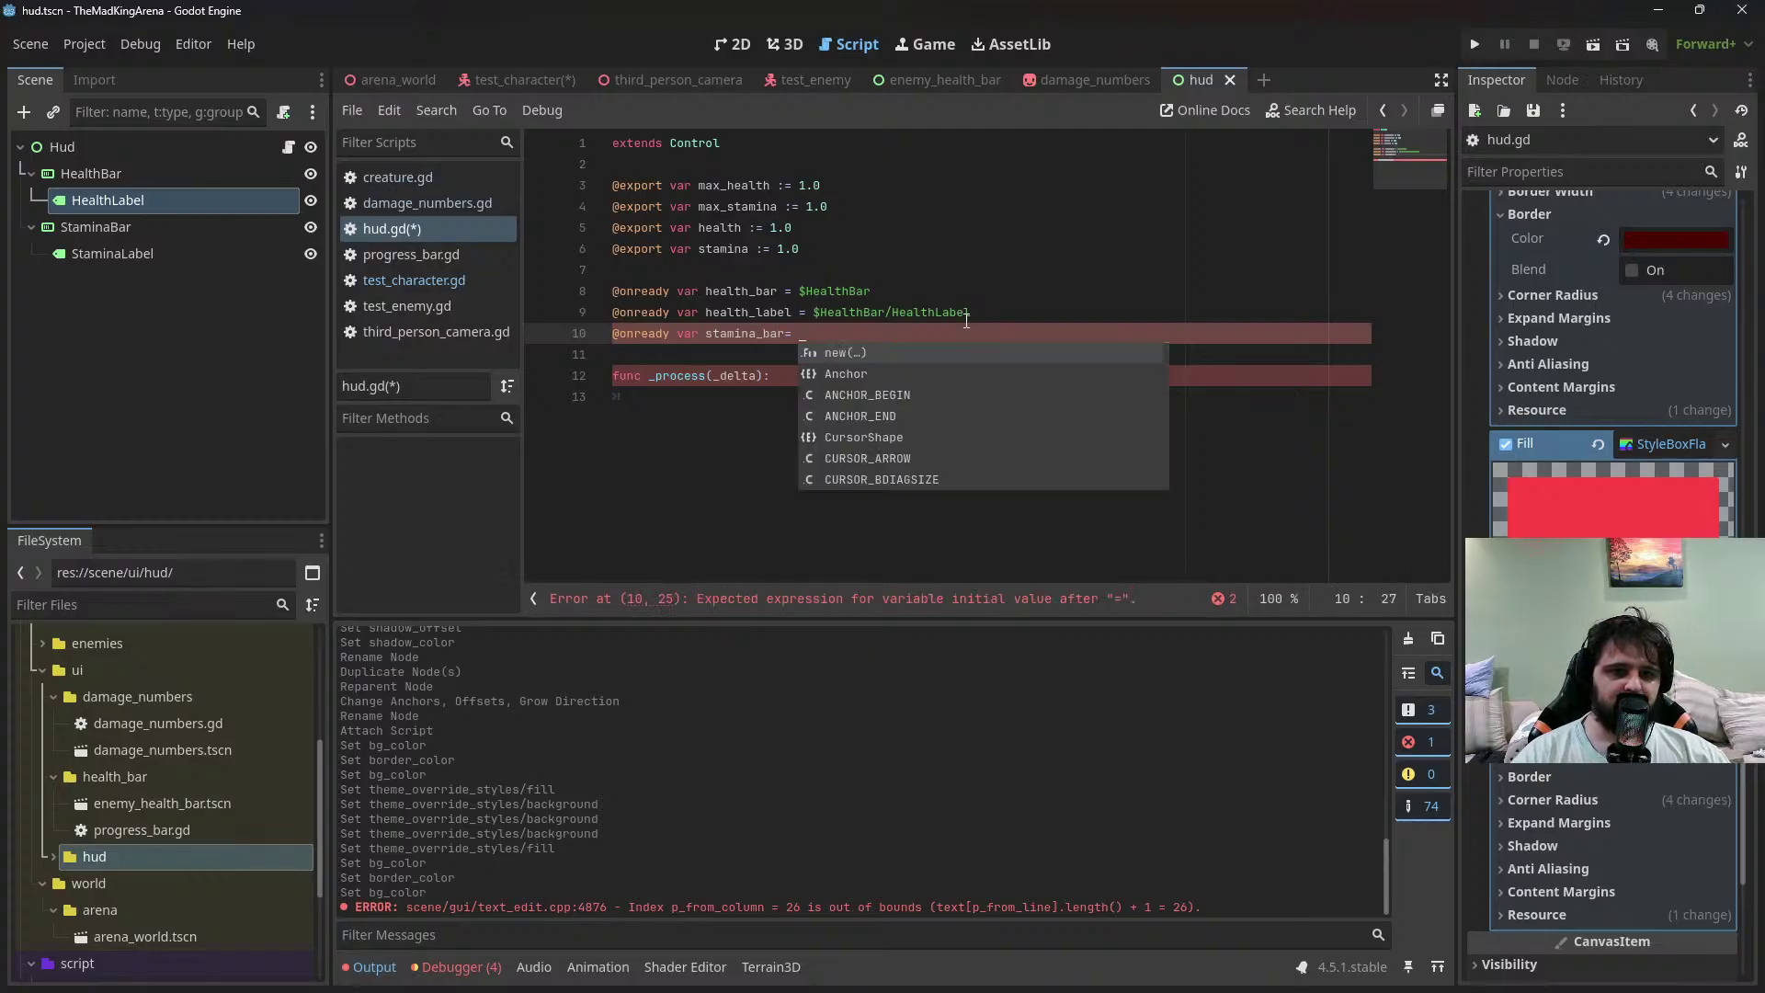
key("BackSpace")
key("BackSpace")
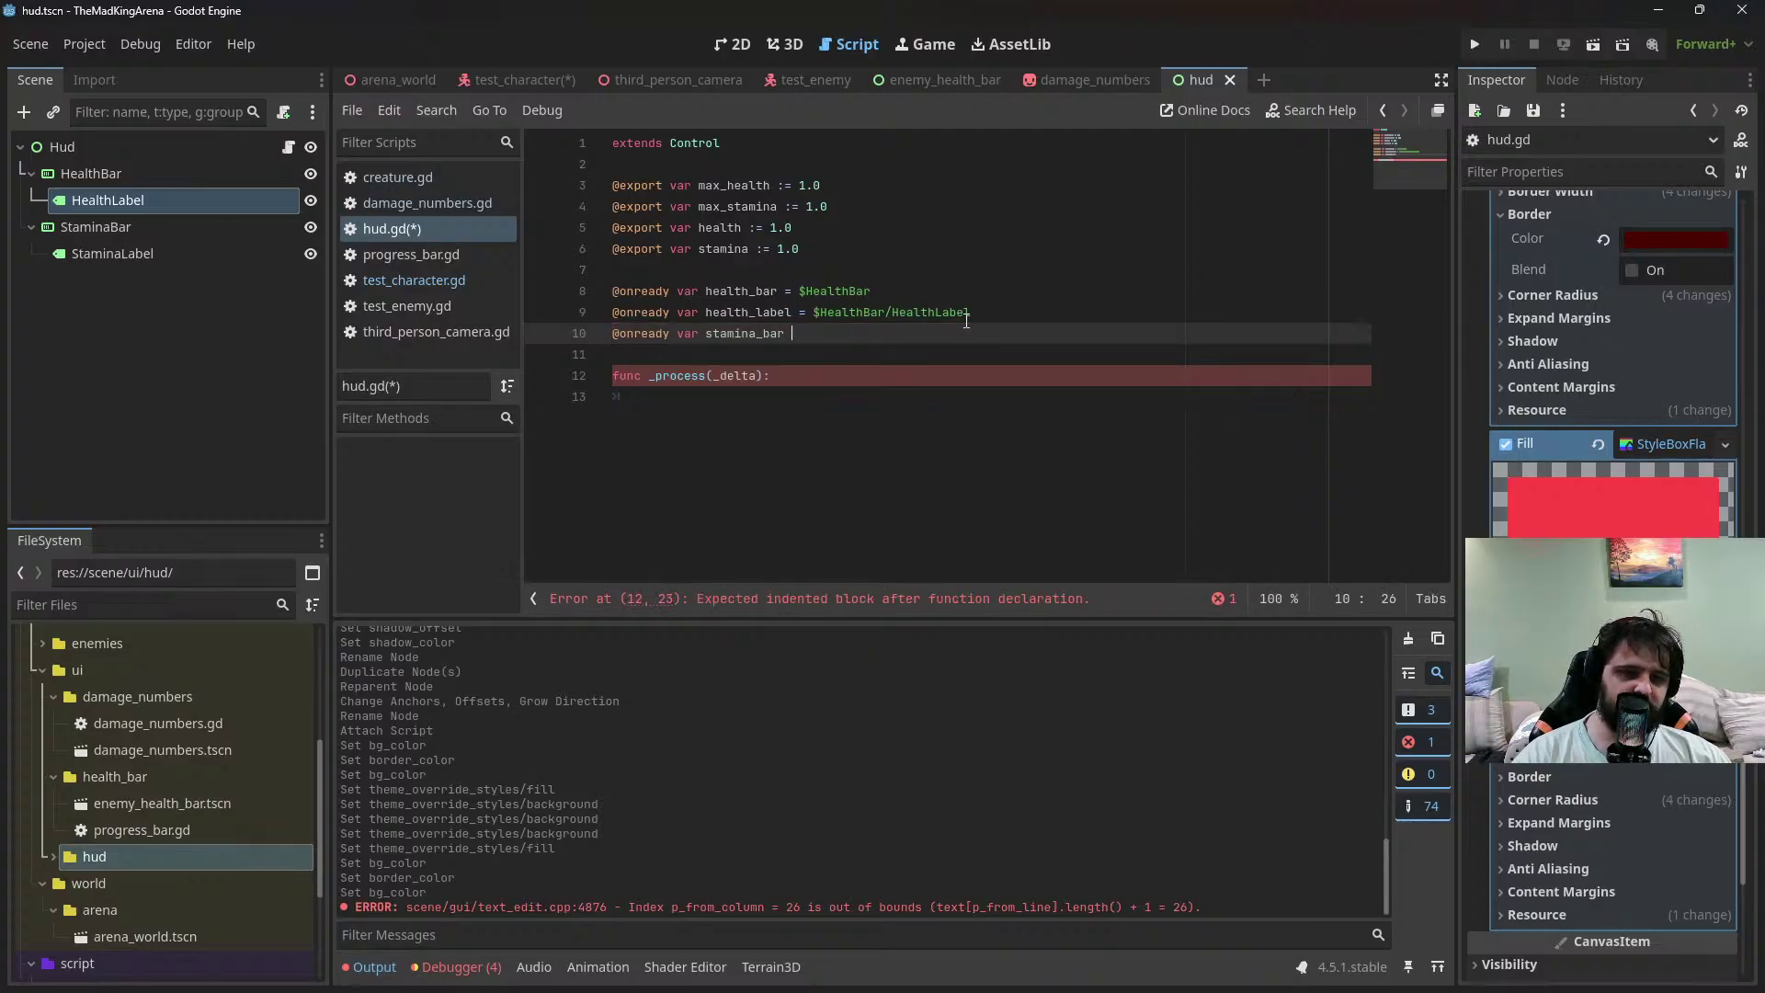
left_click_drag(96, 228, 888, 335)
key("Return")
type("@onrear")
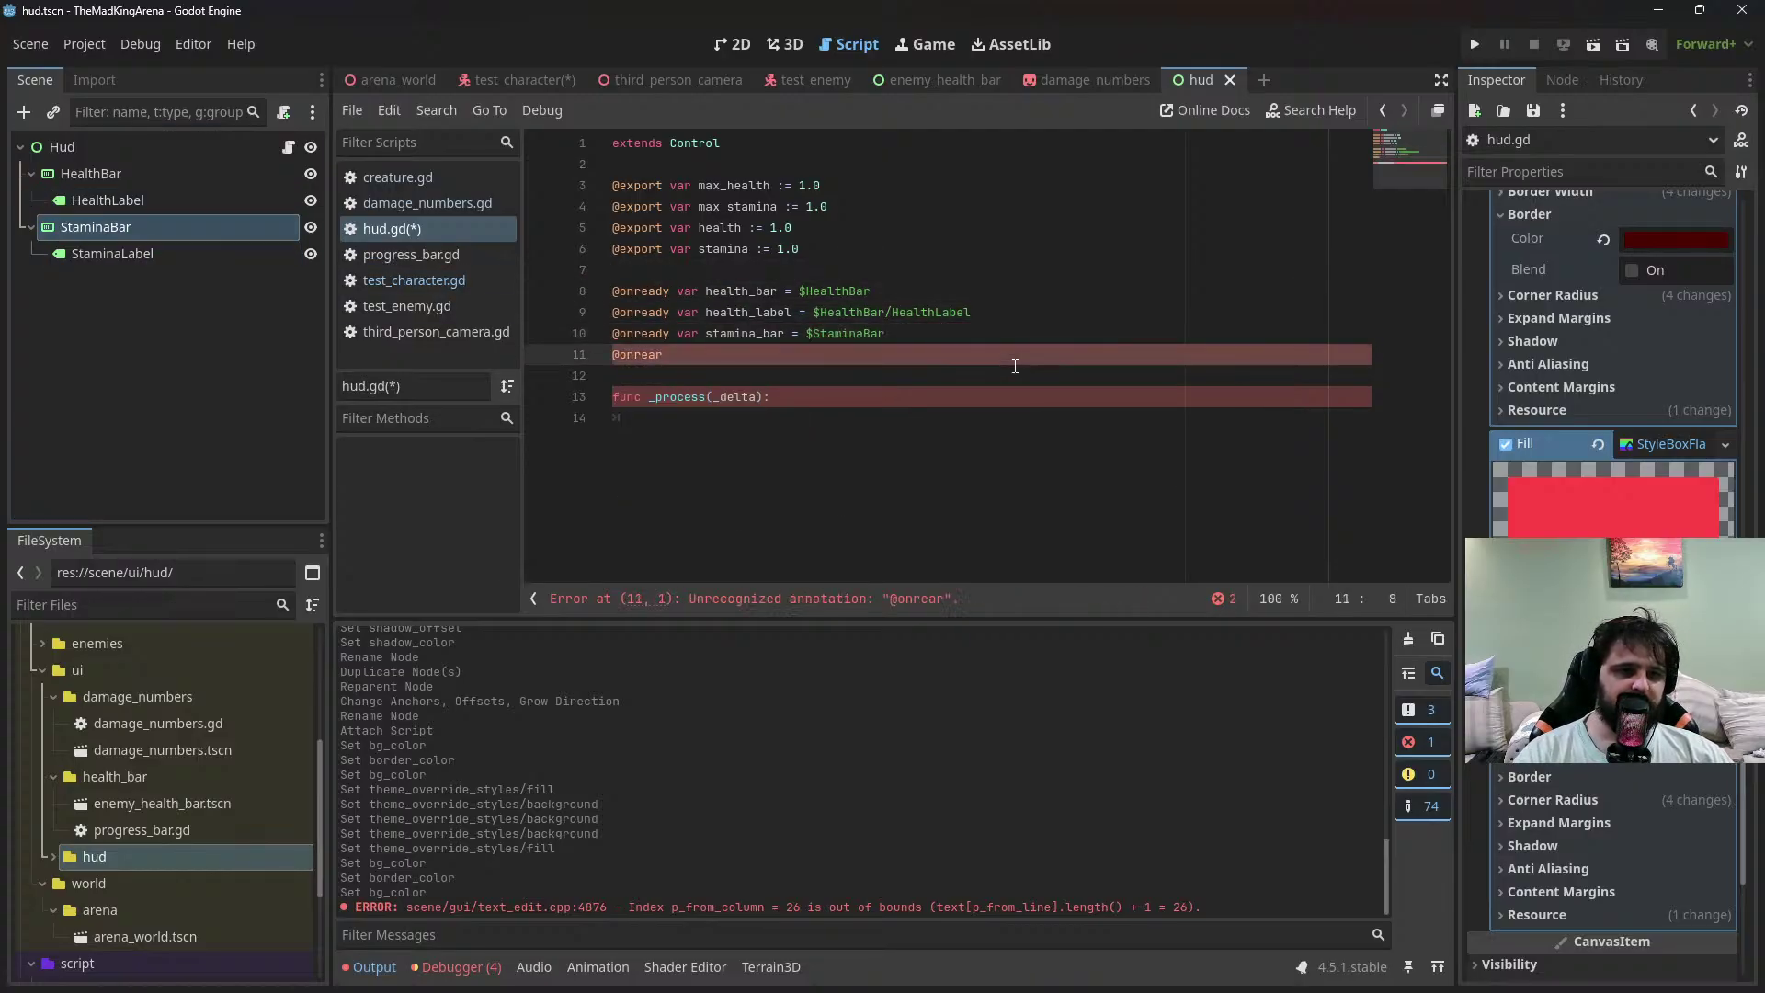
key("BackSpace")
type("dy var")
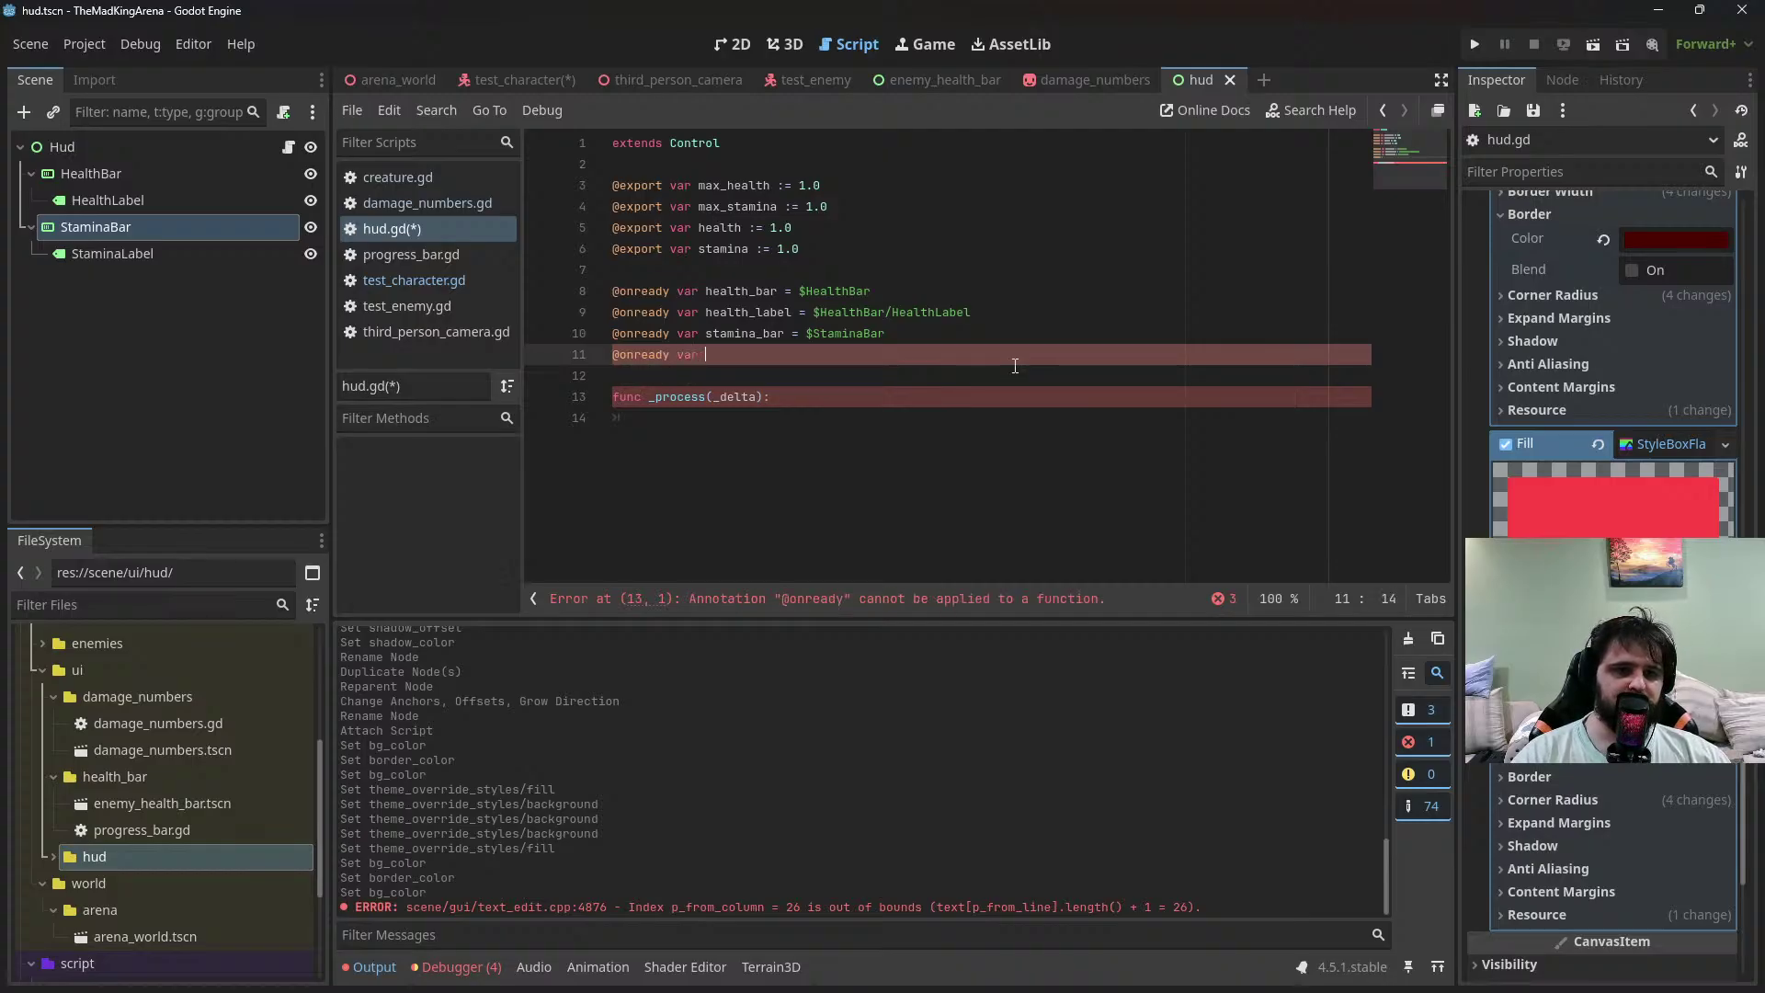
type(" sta")
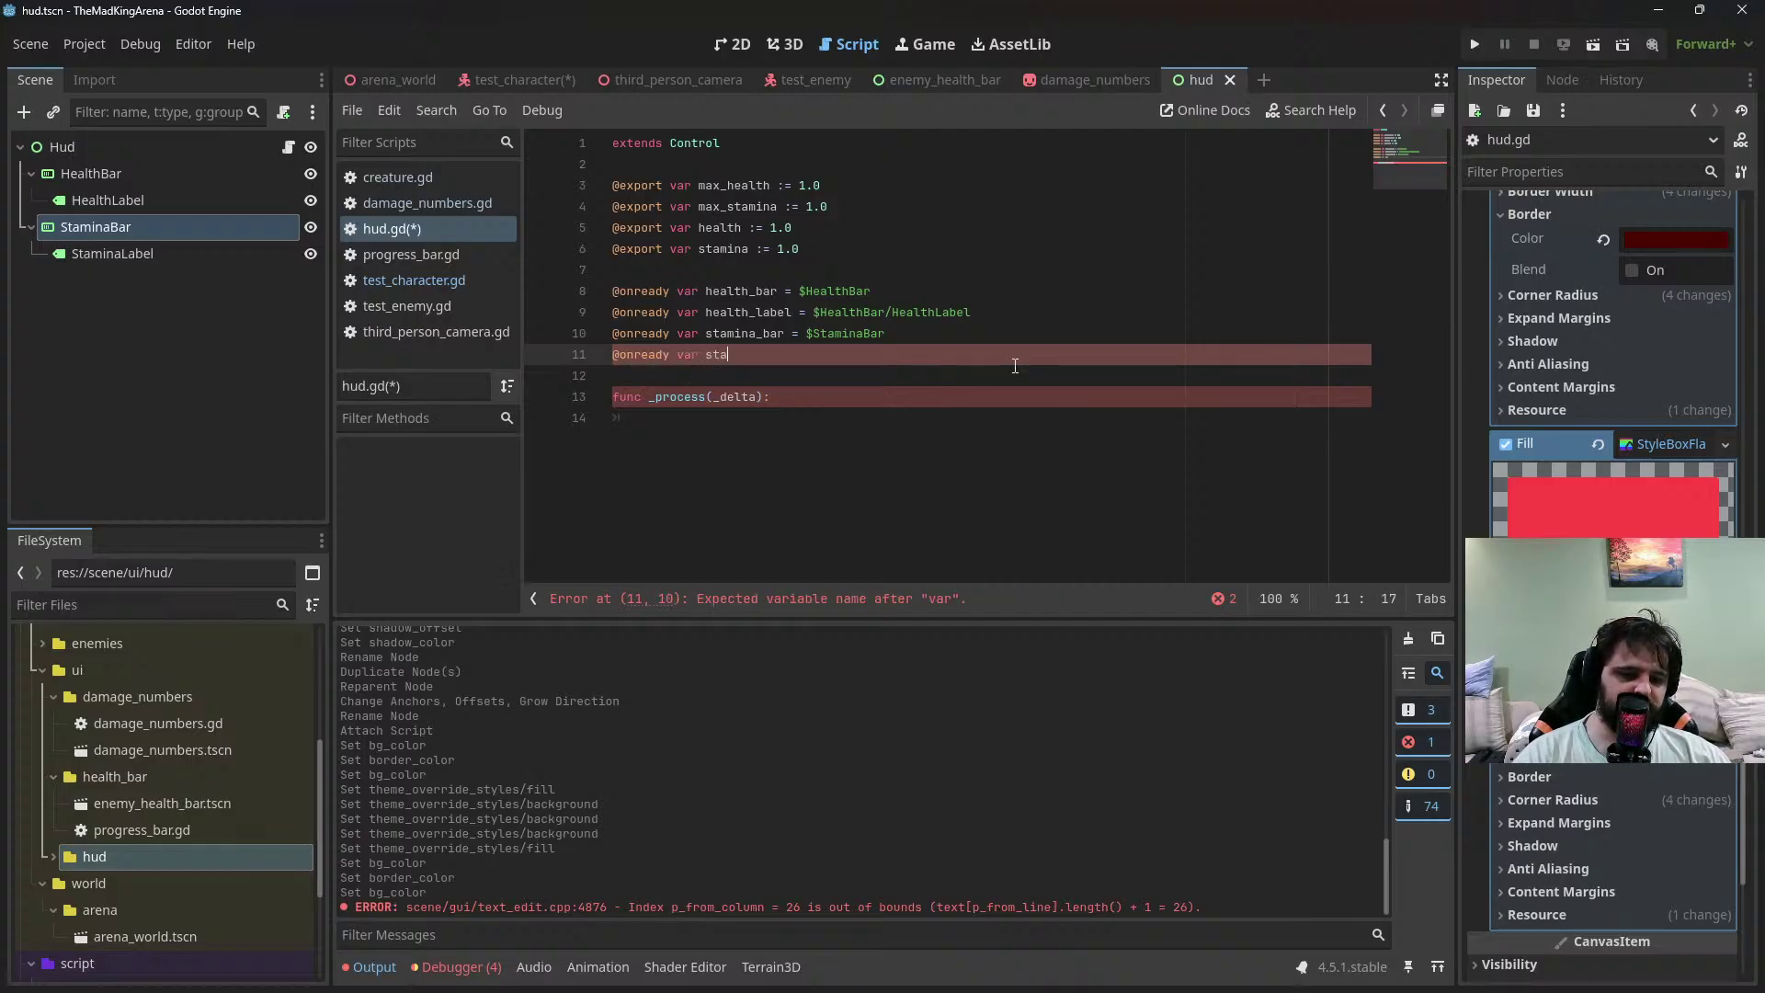
type("mina_lable =")
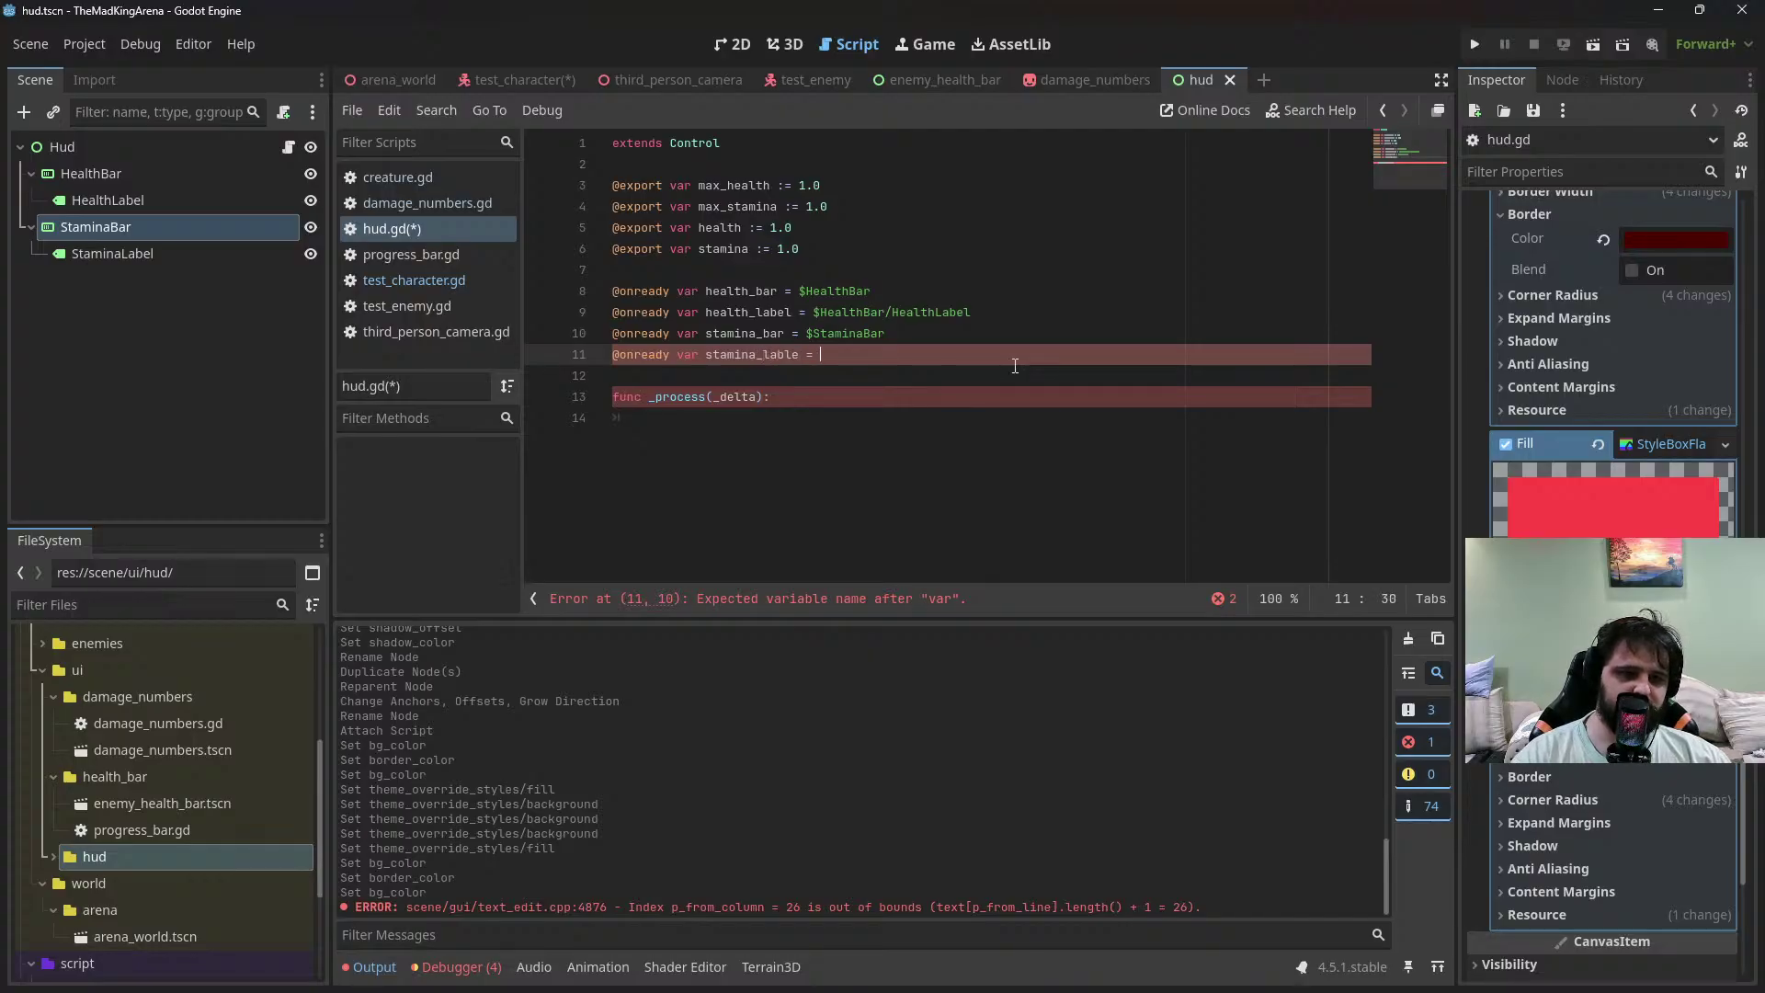
key("BackSpace")
key("BackSpace")
key("BackSpace")
key("BackSpace")
key("BackSpace")
type("el")
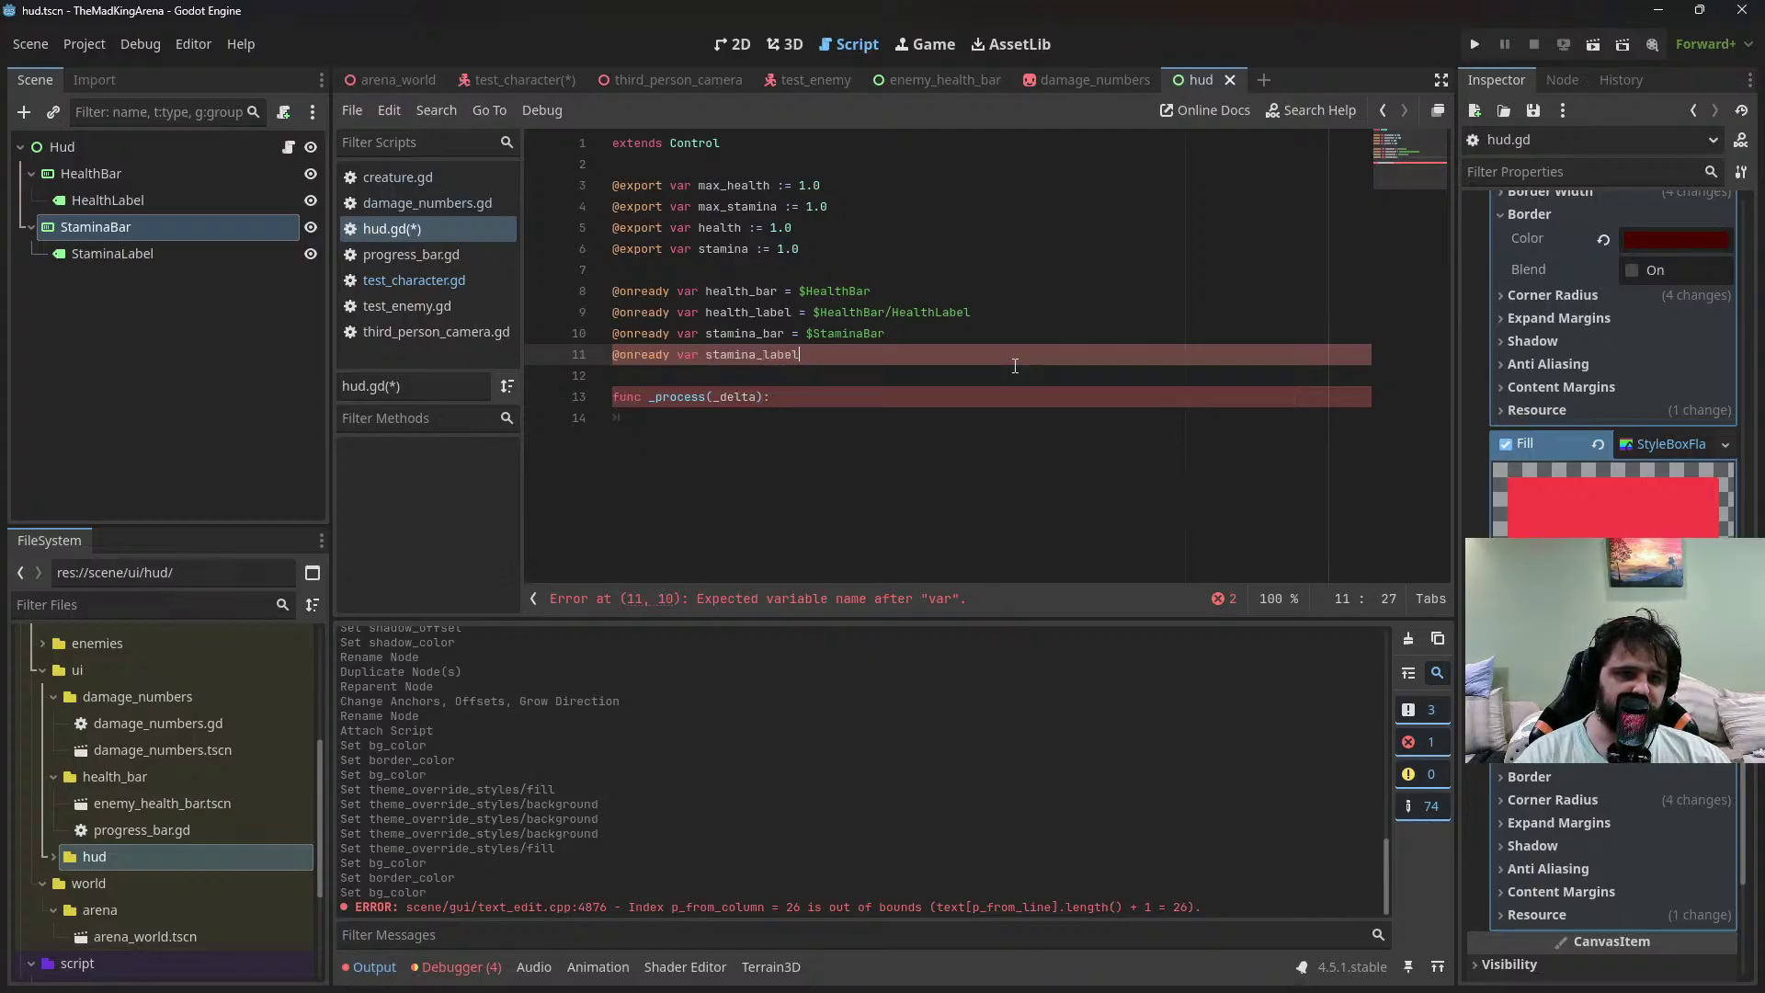
left_click_drag(113, 254, 864, 355)
In the _process function, assign max_health to health_bar.max_value
left_click(943, 431)
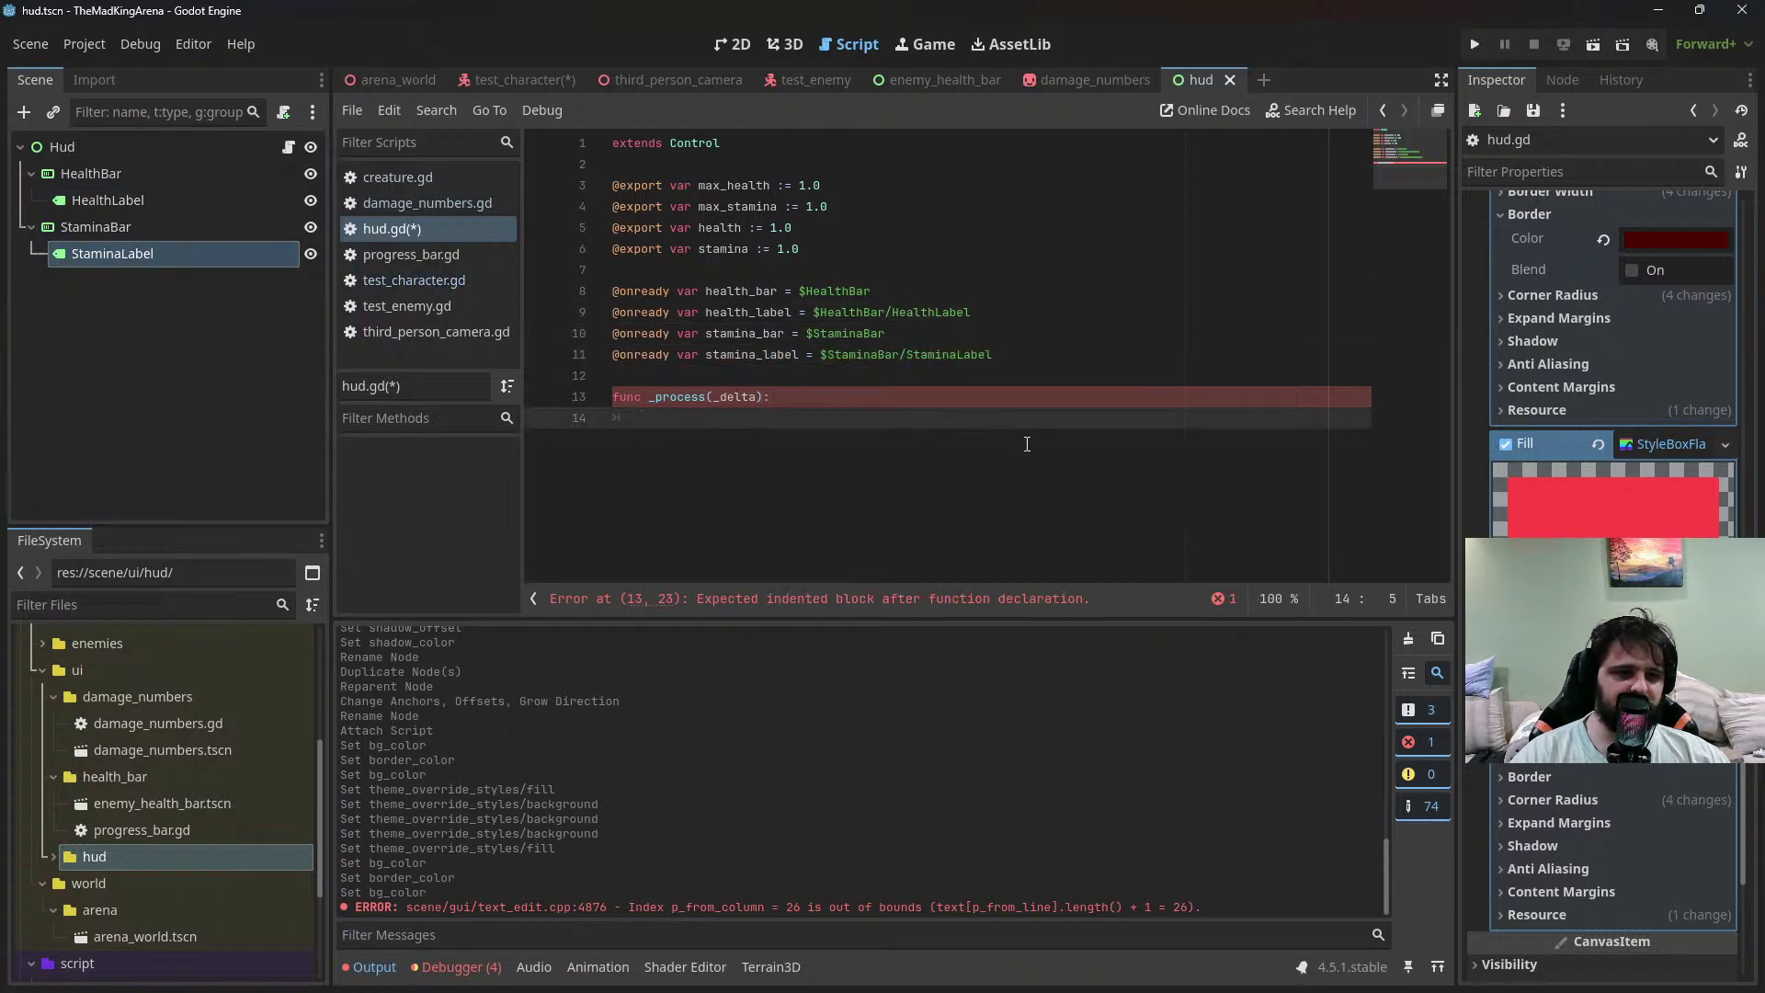
type("heal")
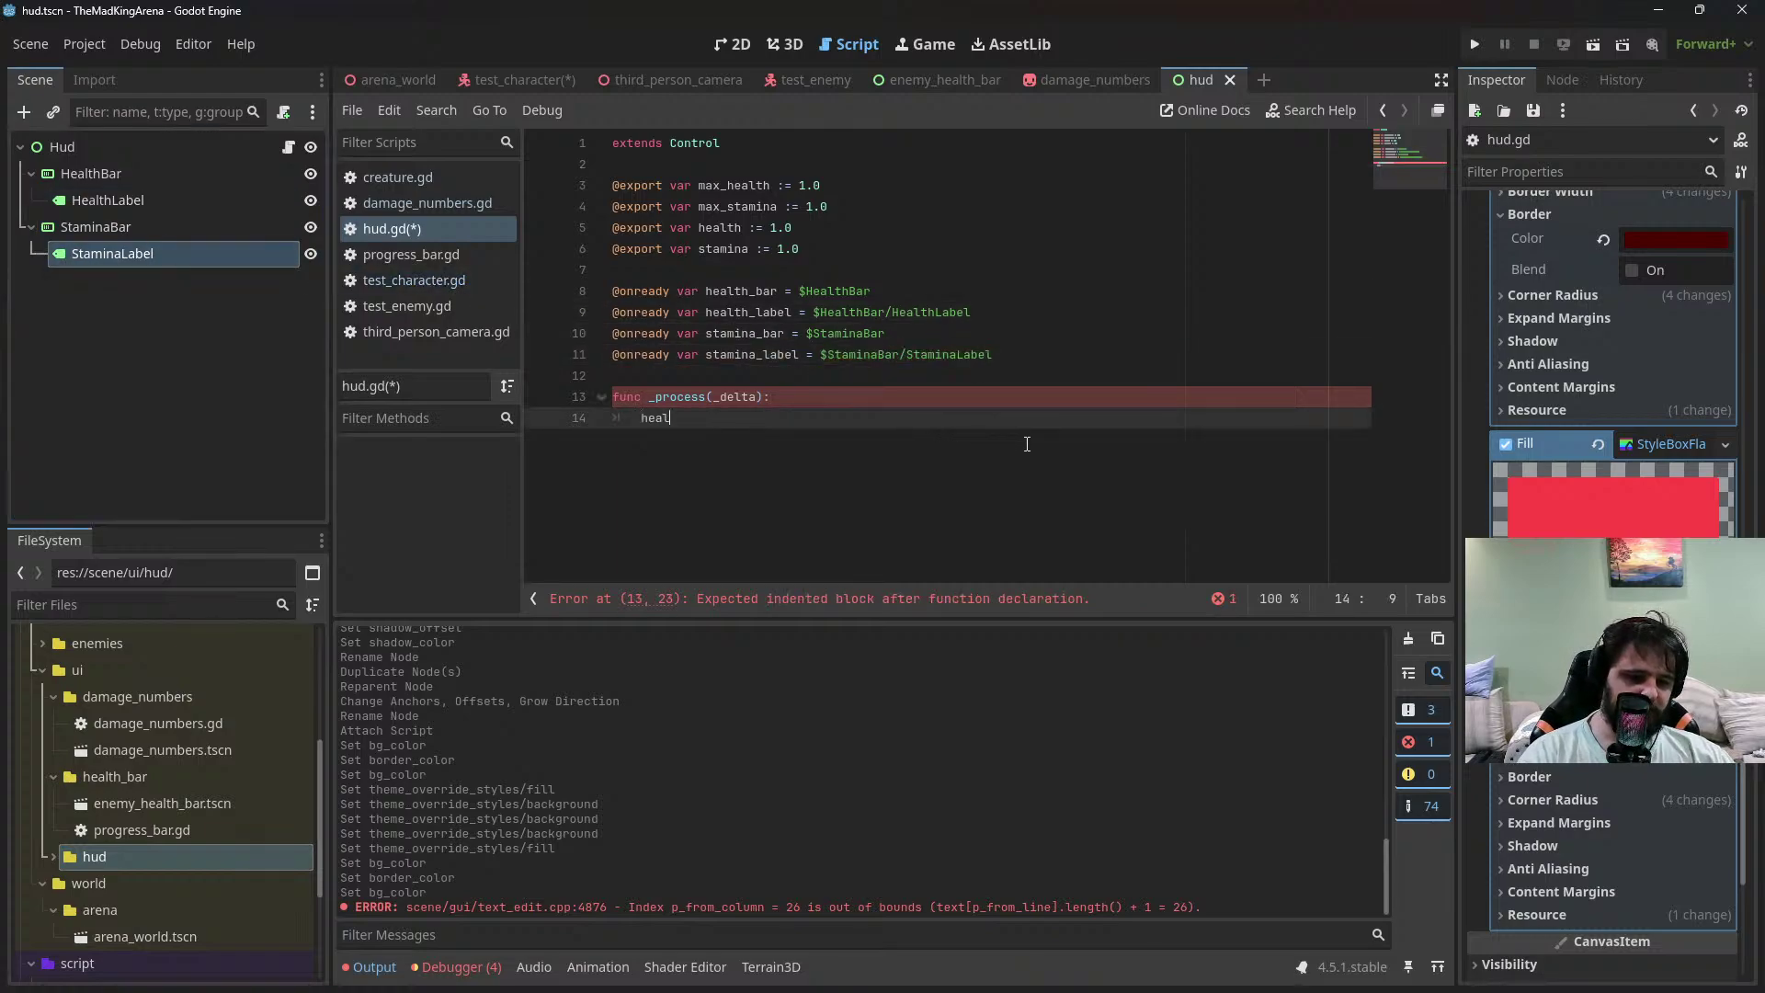
type("th_bar.max")
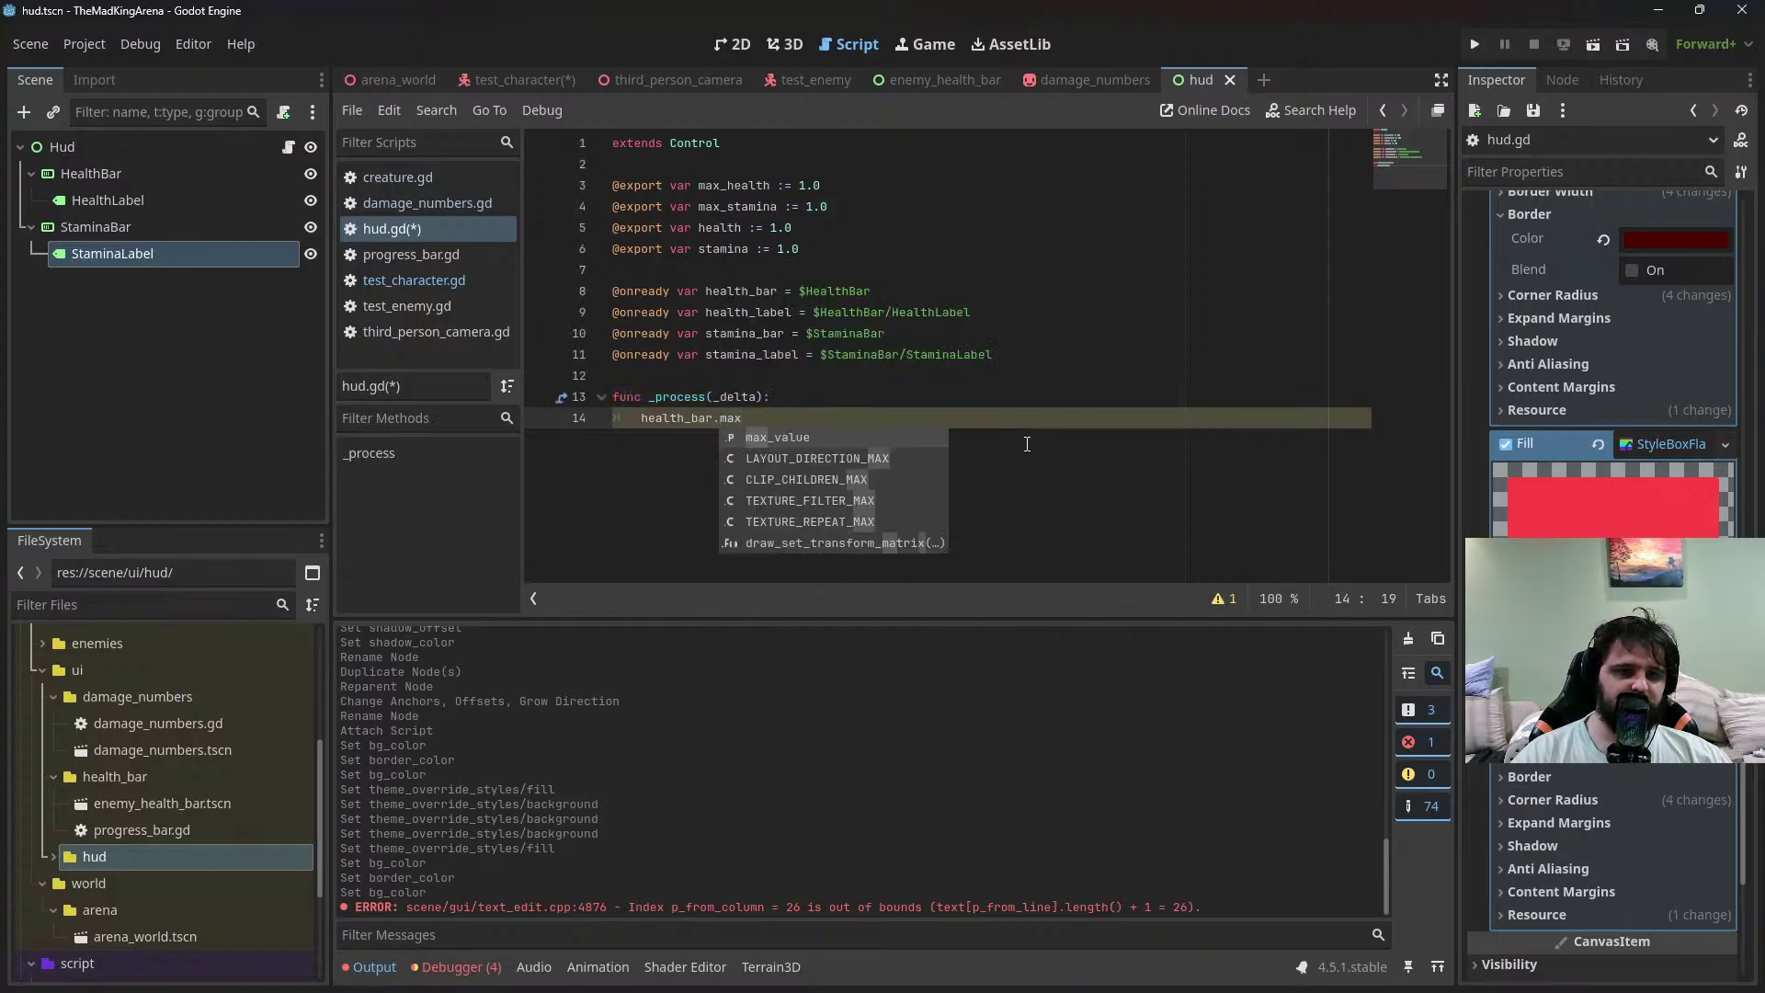
key("Return")
type("= ")
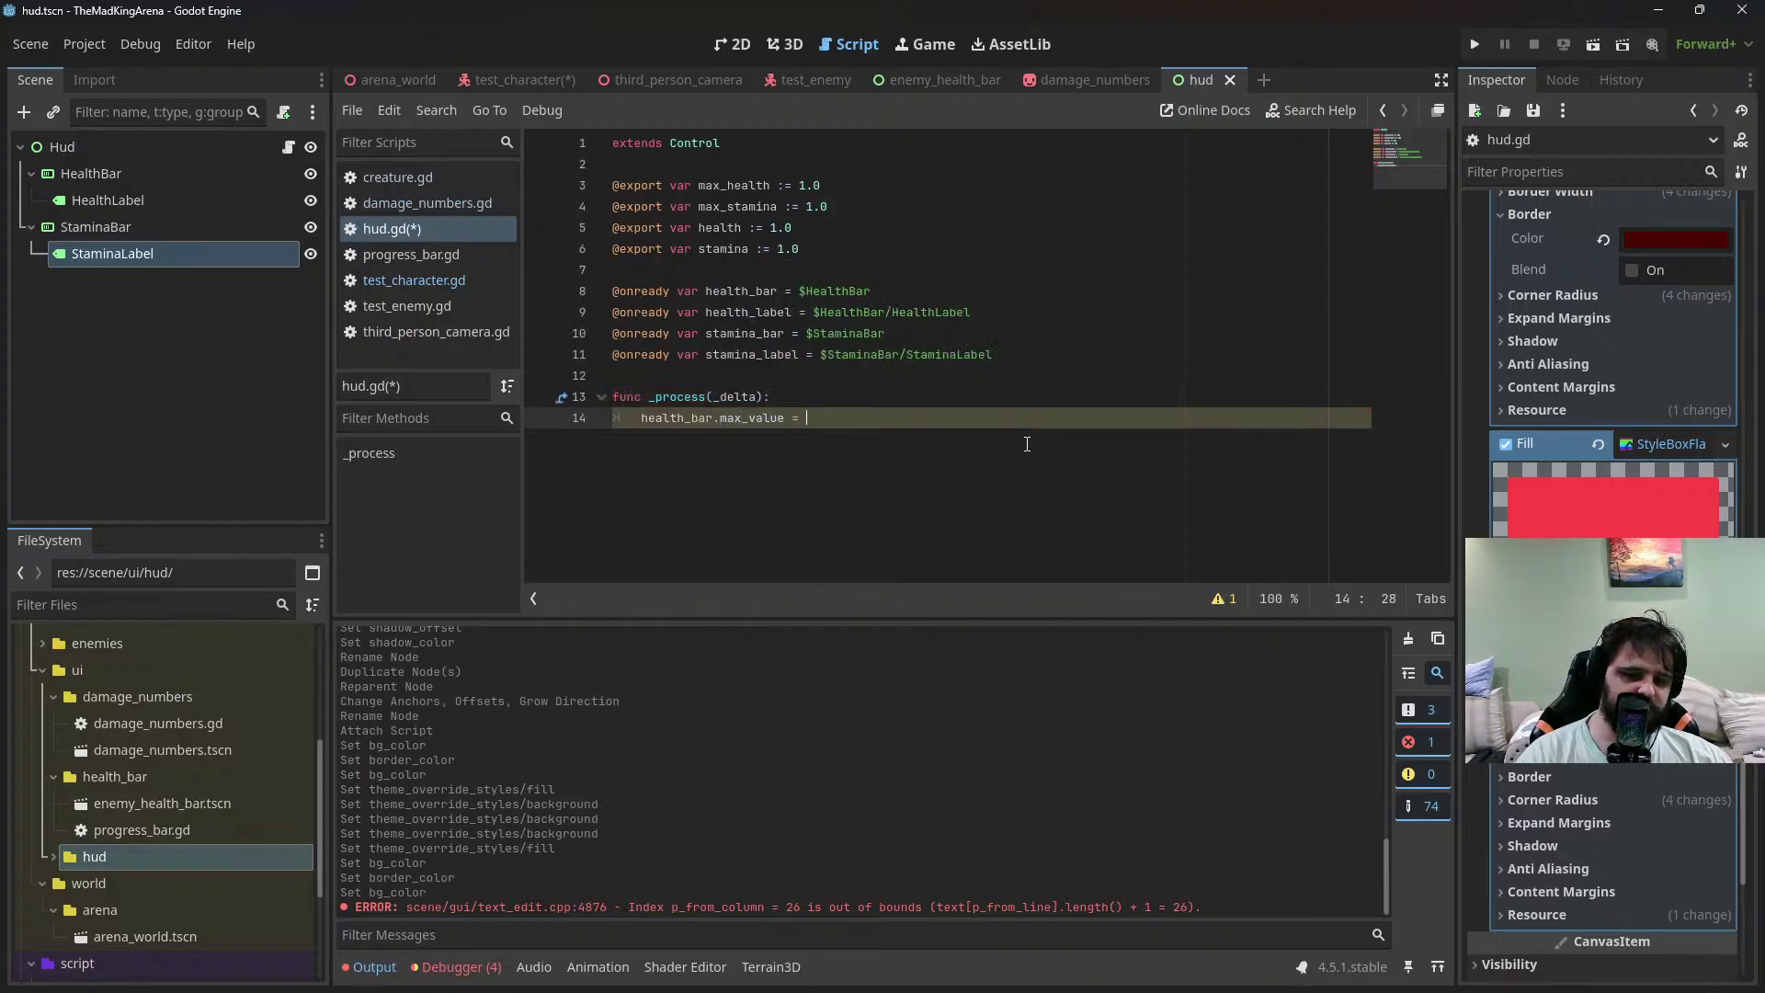
type("max")
key("Return")
key("Return")
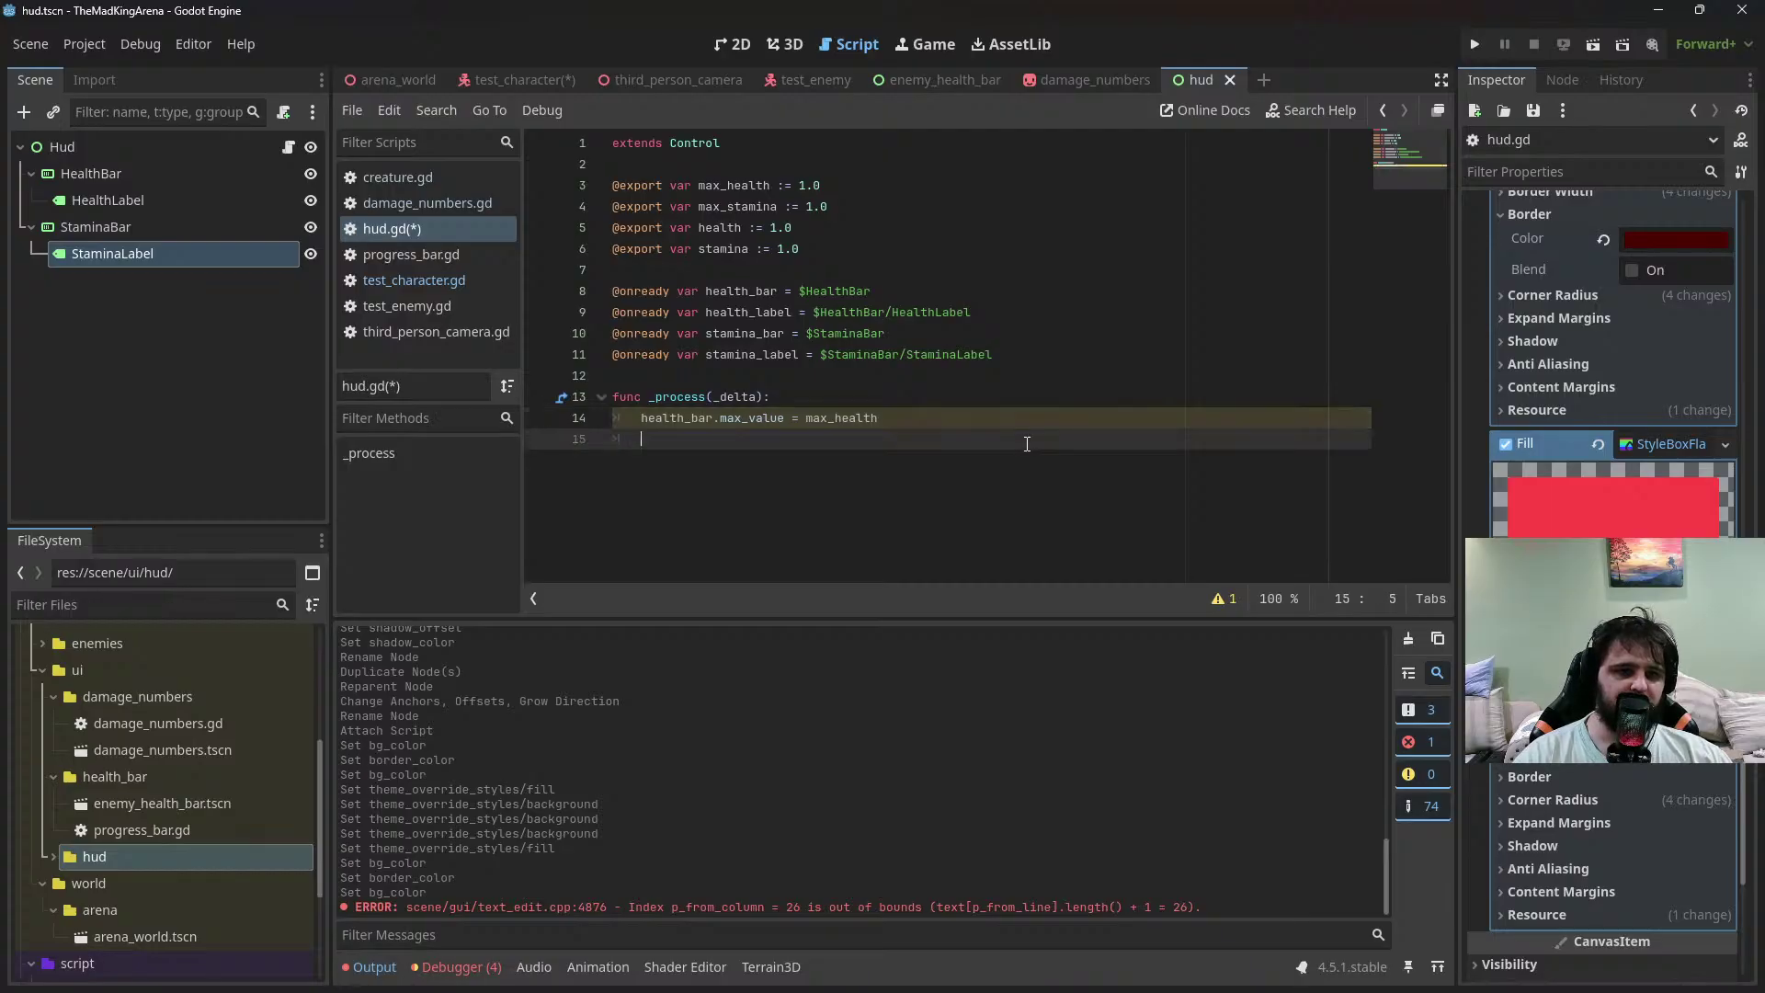
Add a line in _process assigning max_stamina to stamina_bar.max_value, below the health_bar.max_value line
type("stamina")
key("Down")
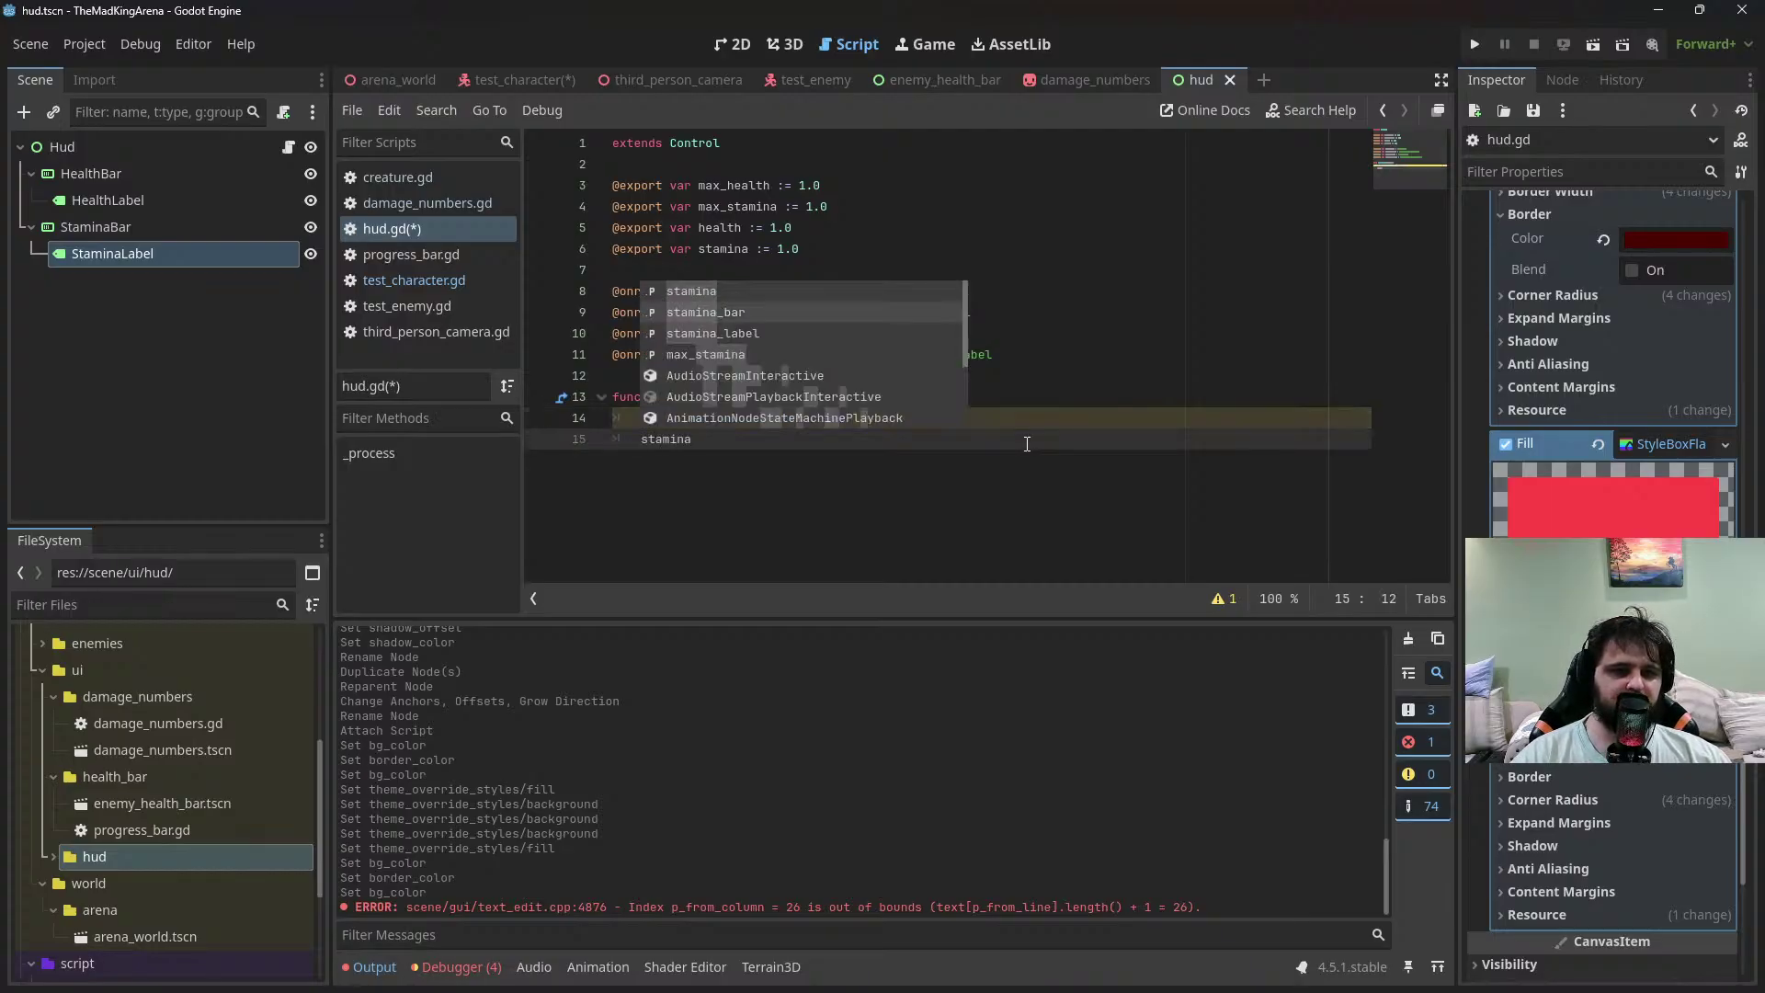
key("Return")
type(".max")
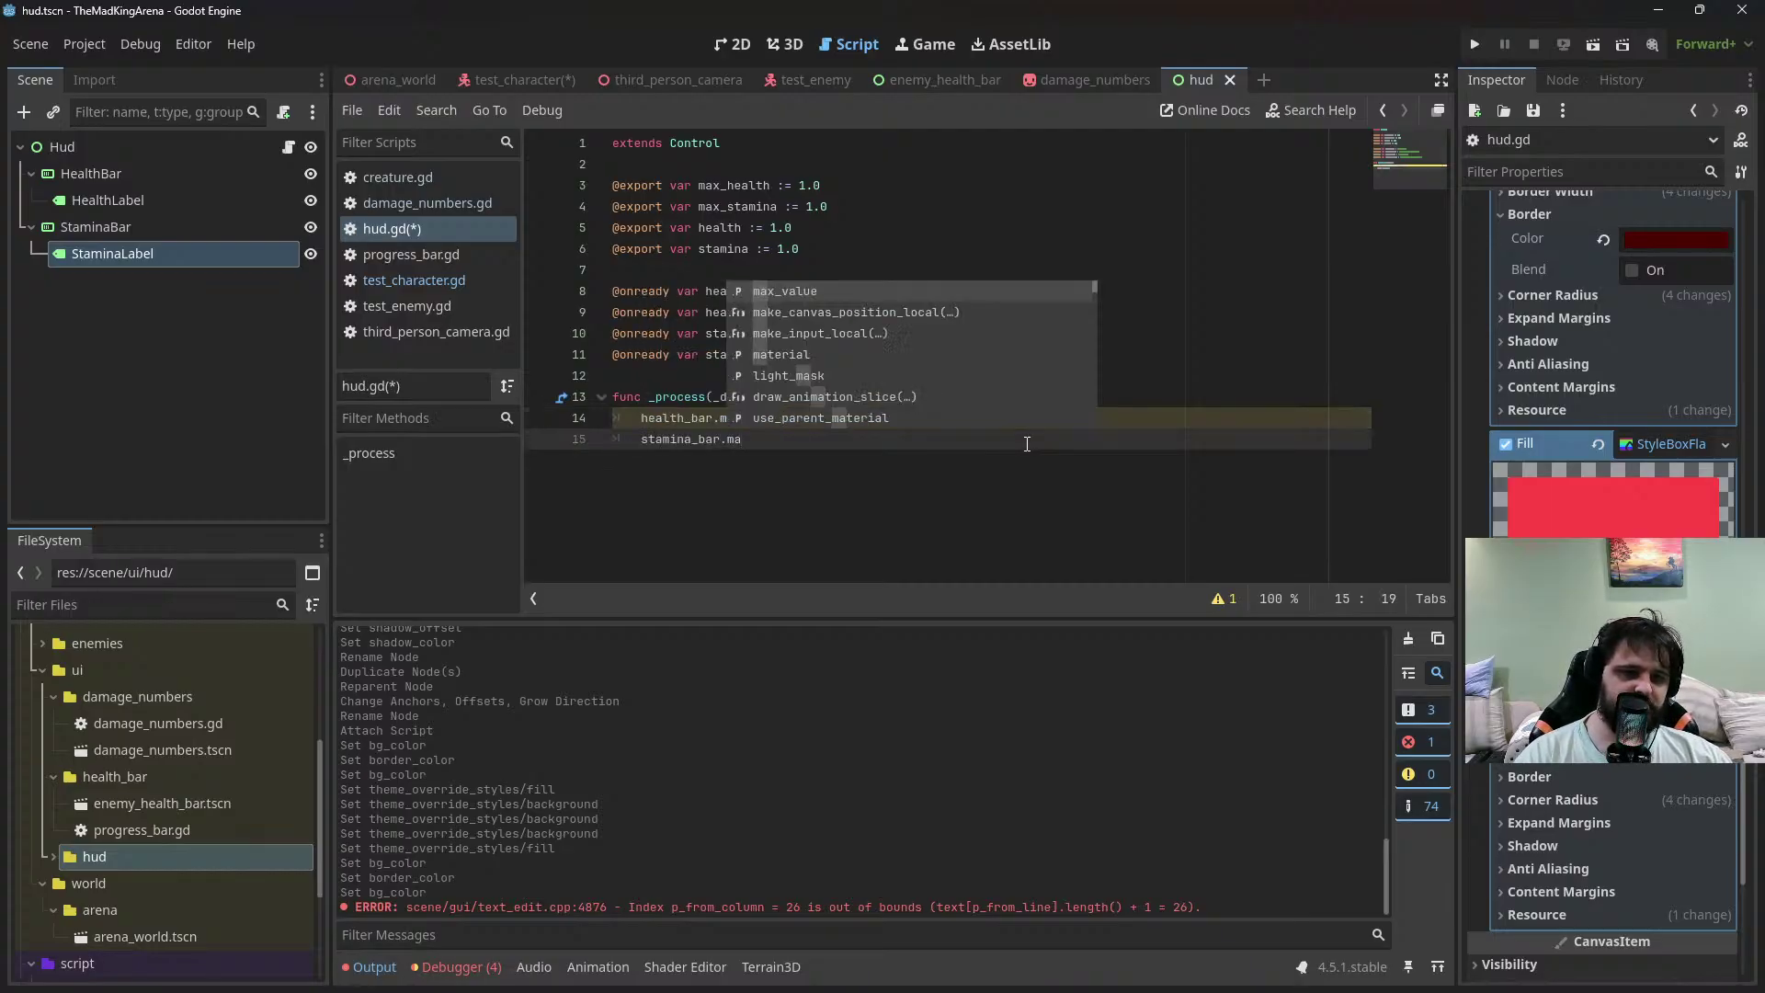
key("Return")
type("= max_stamina")
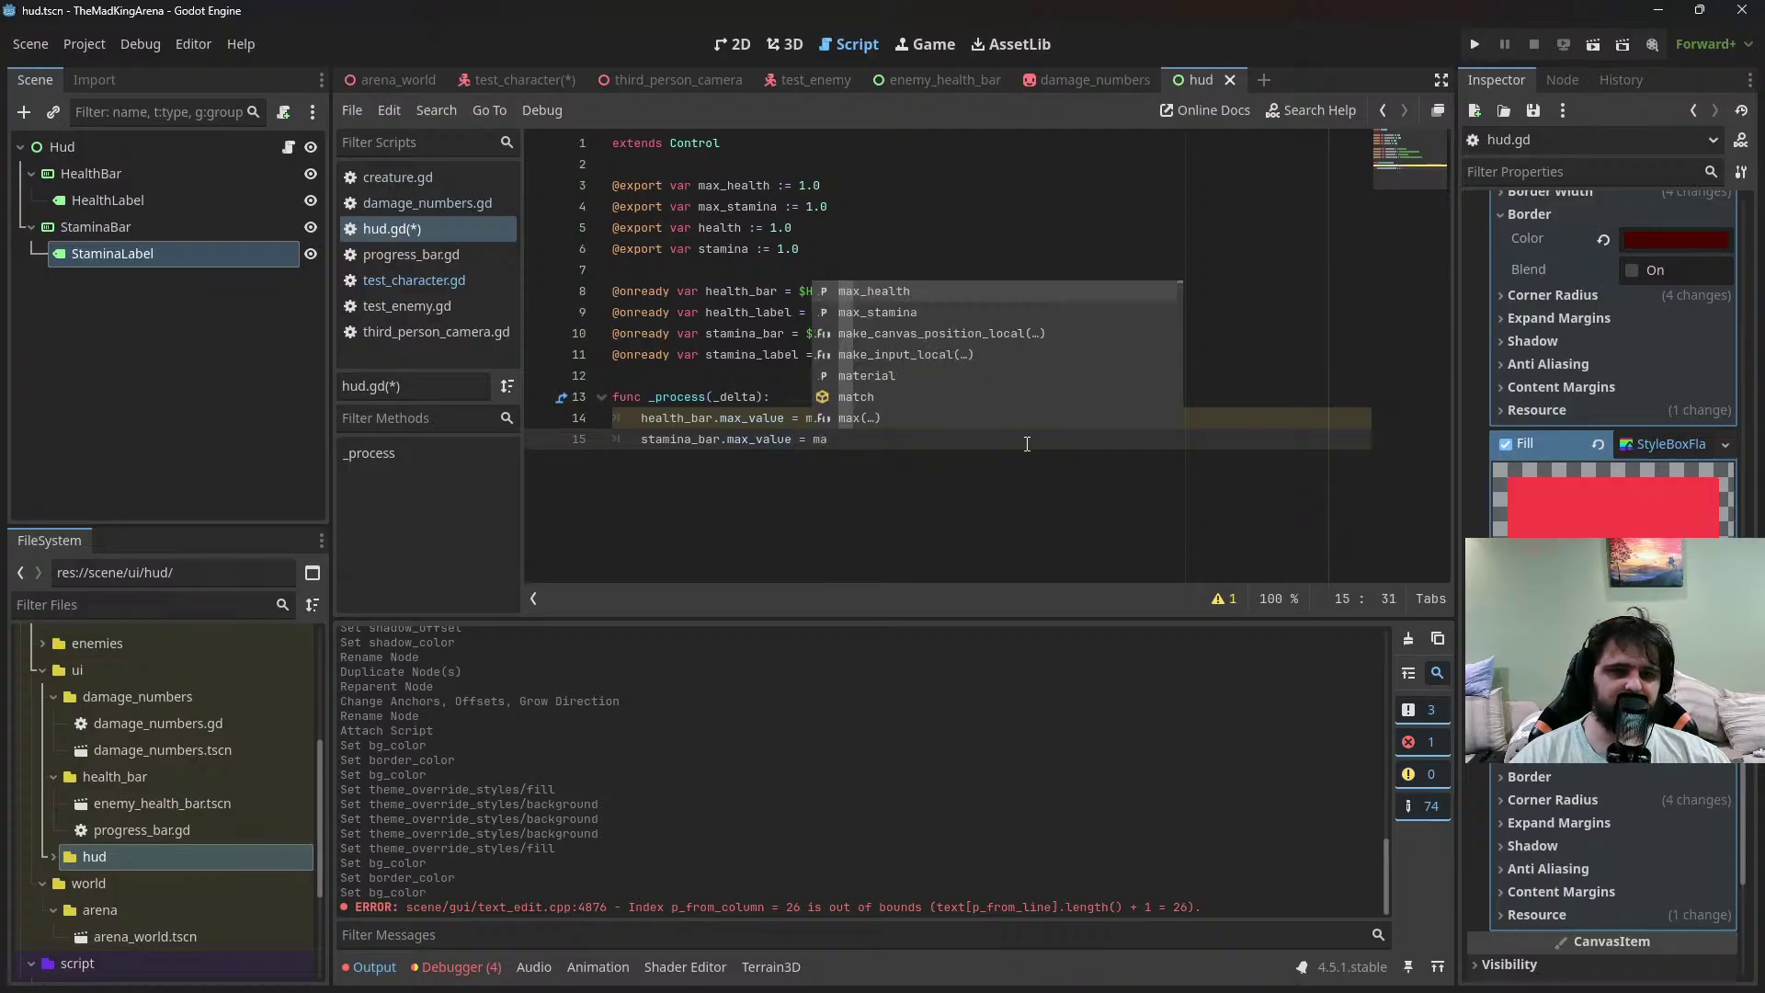
key("Return")
key("Return")
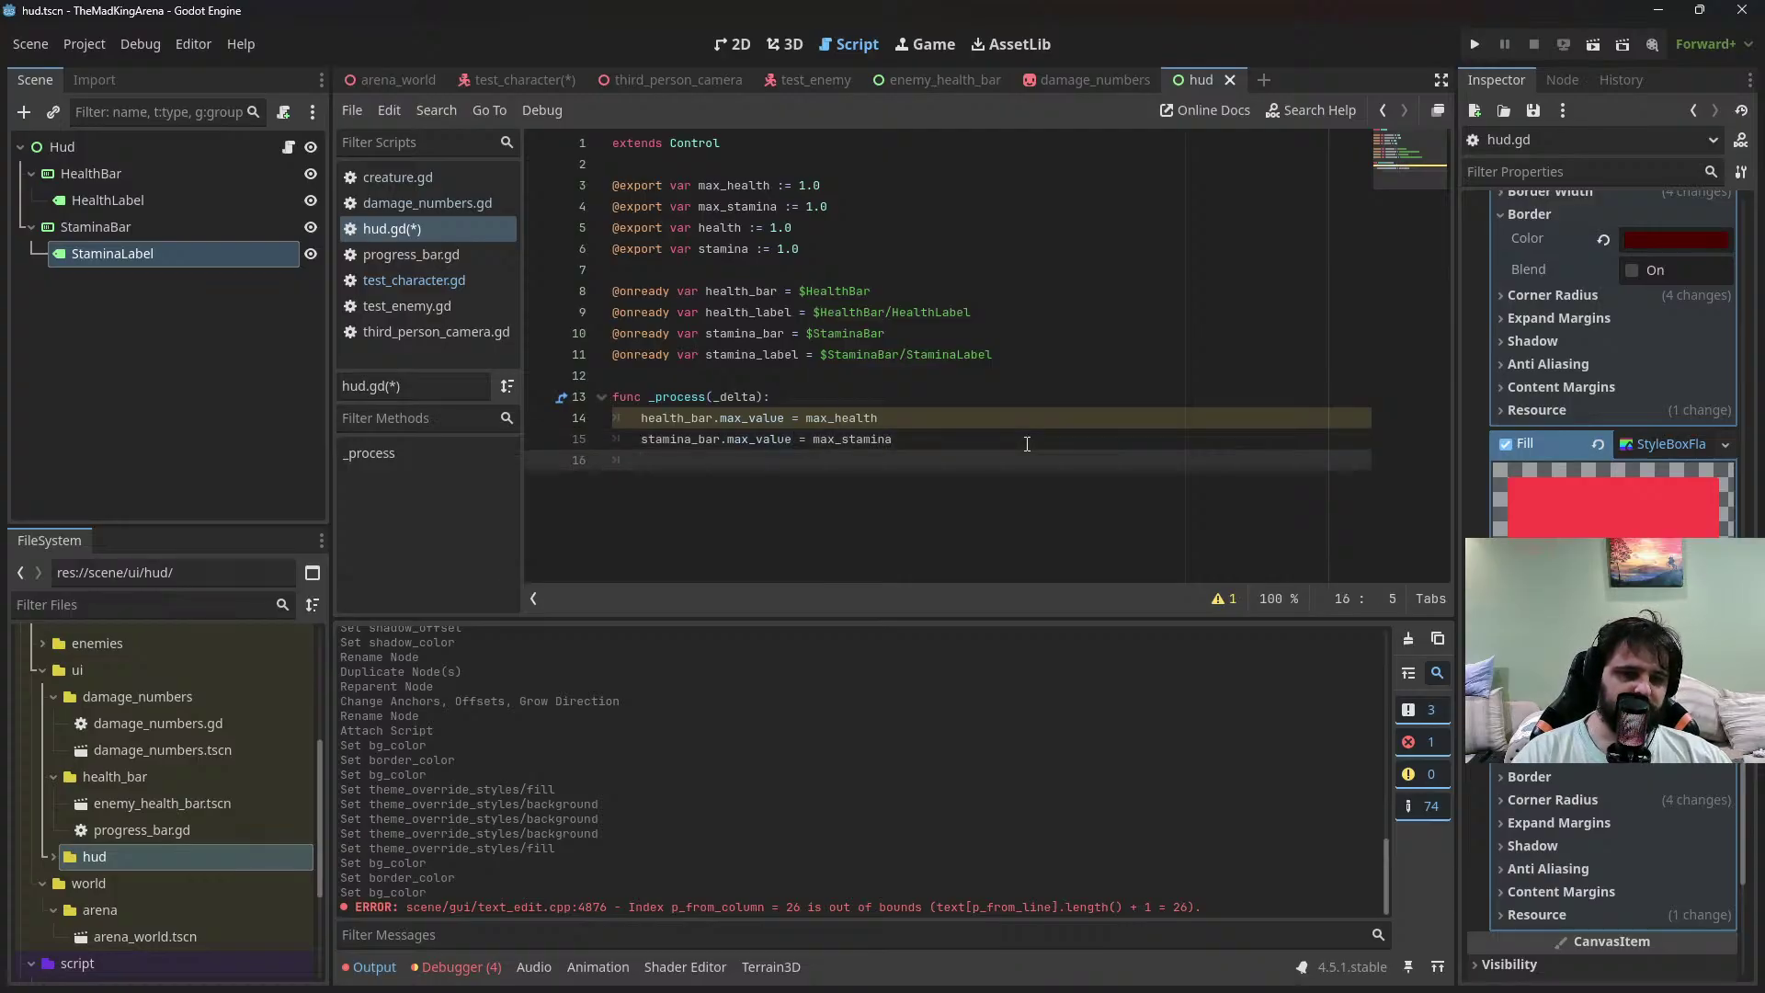
Add a line in _process assigning health to health_bar.value, below the stamina_bar.max_value line
type("heal")
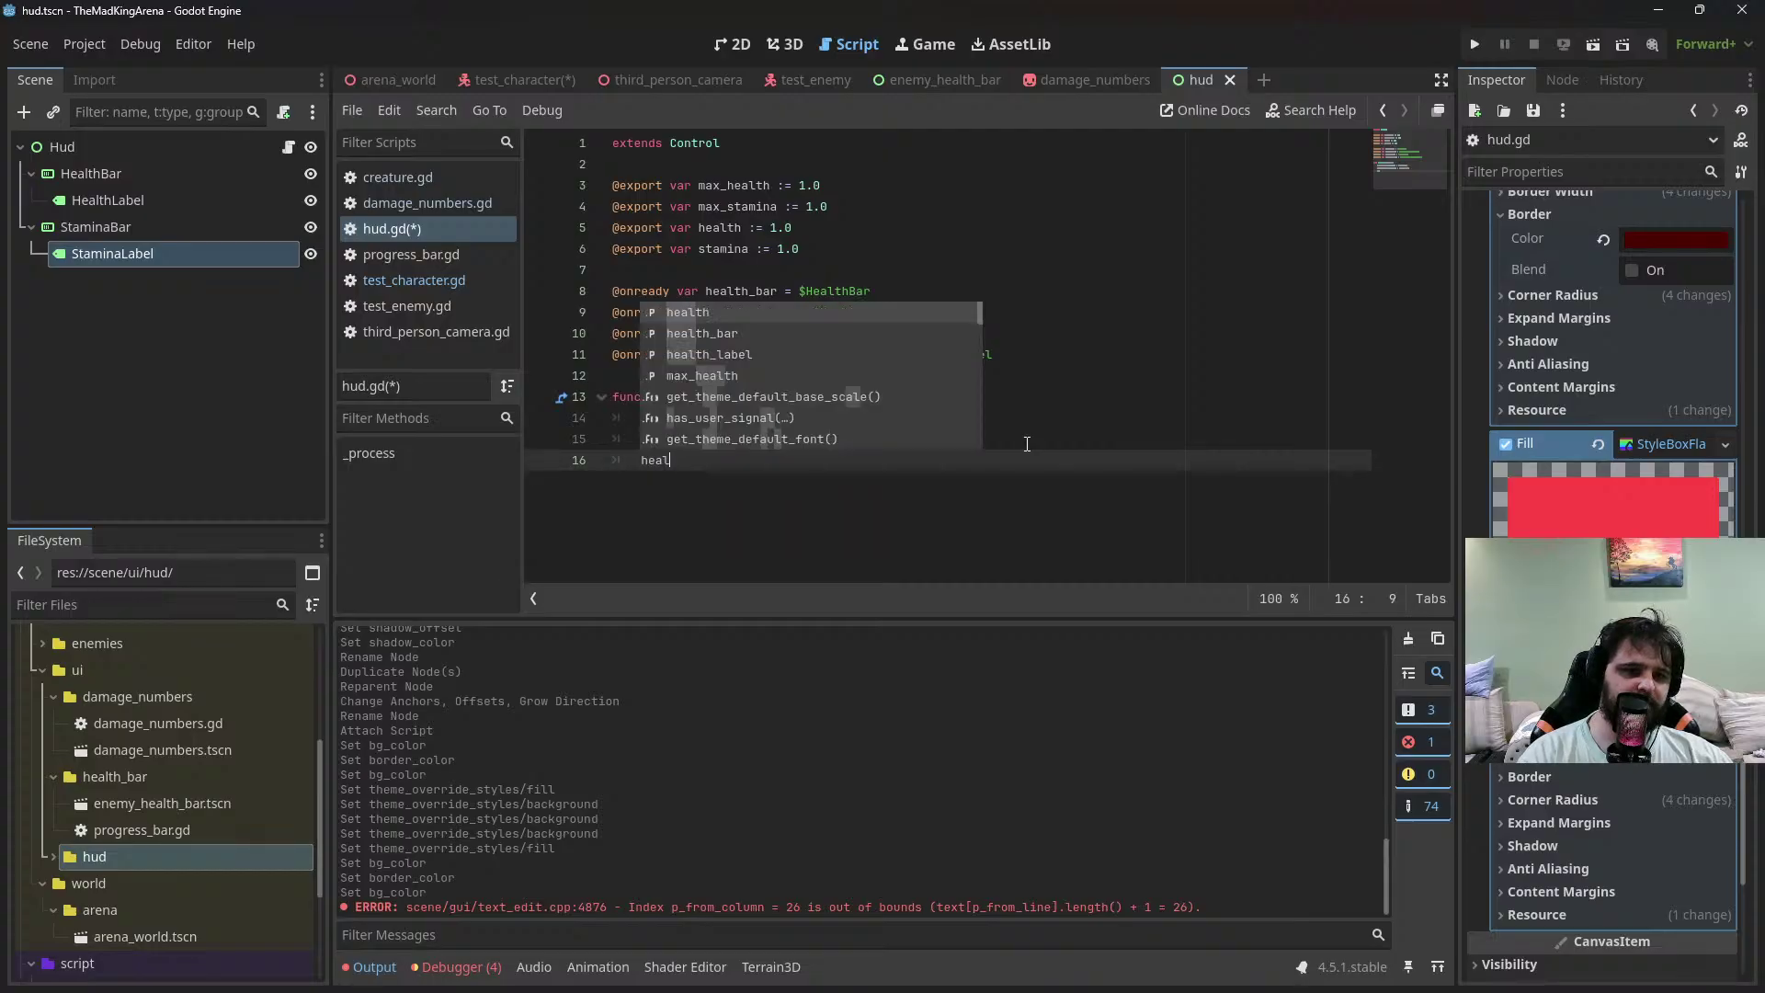
key("Down")
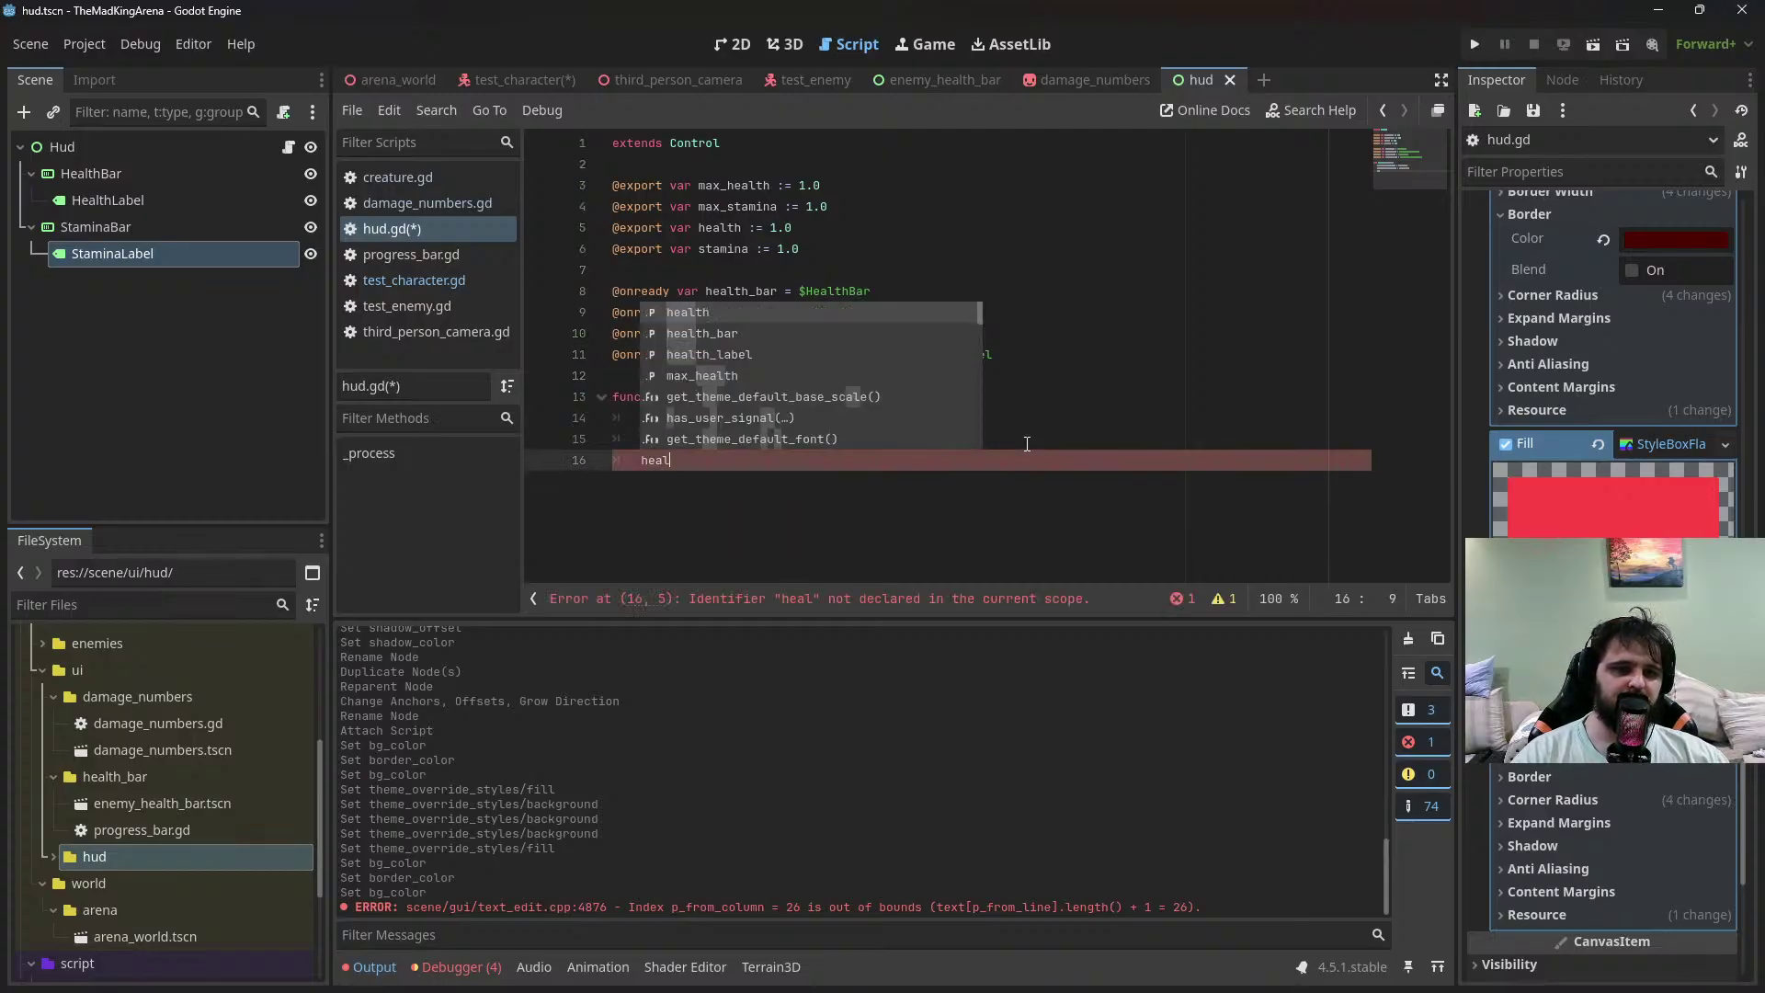
key("Return")
type(".")
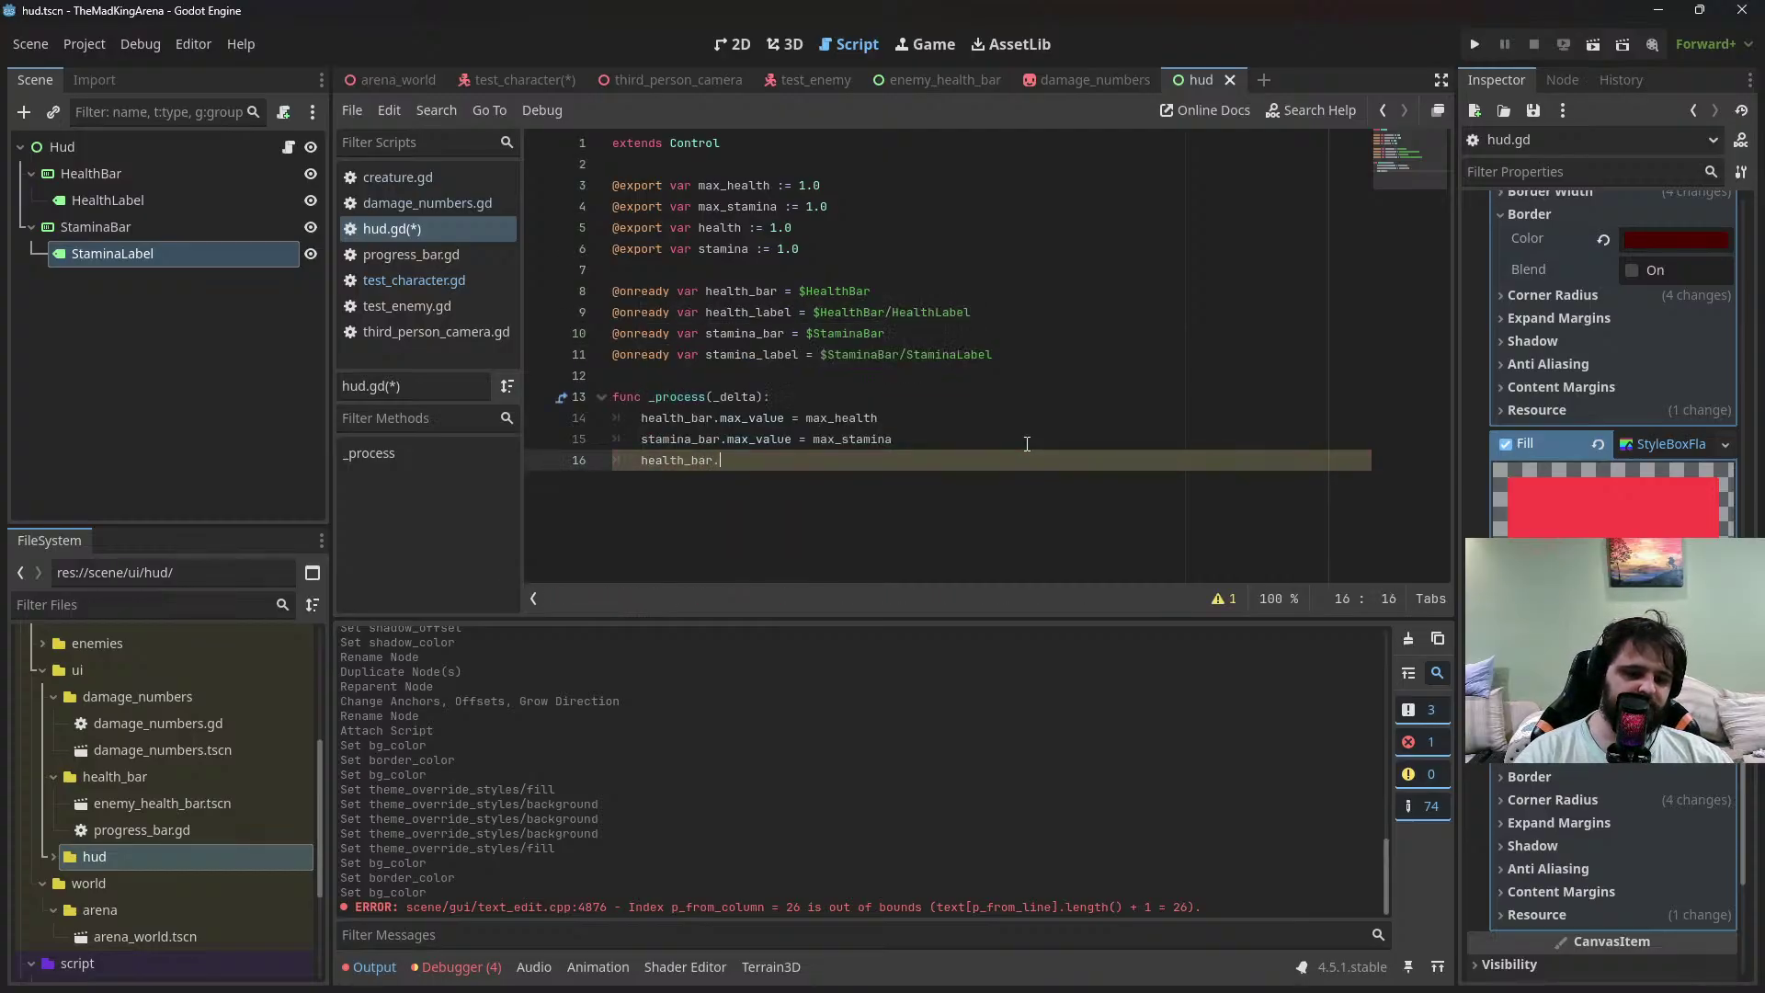
type("value = health")
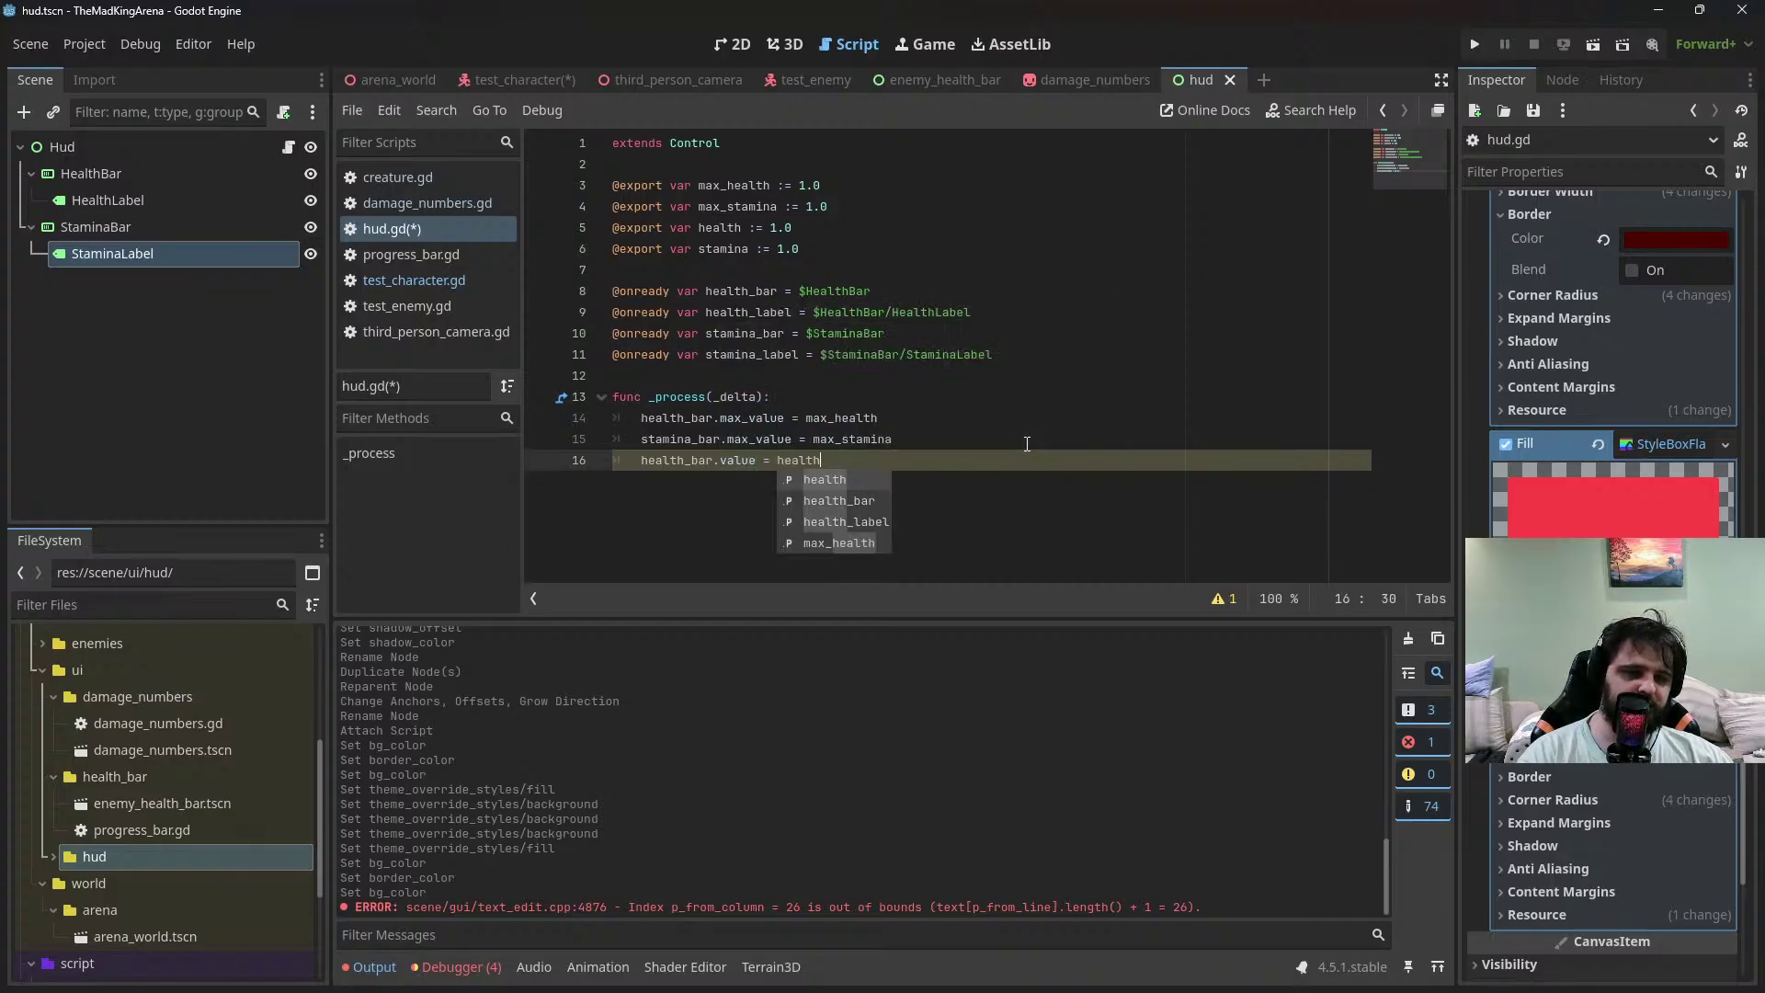
key("Return")
key("Return")
type("health")
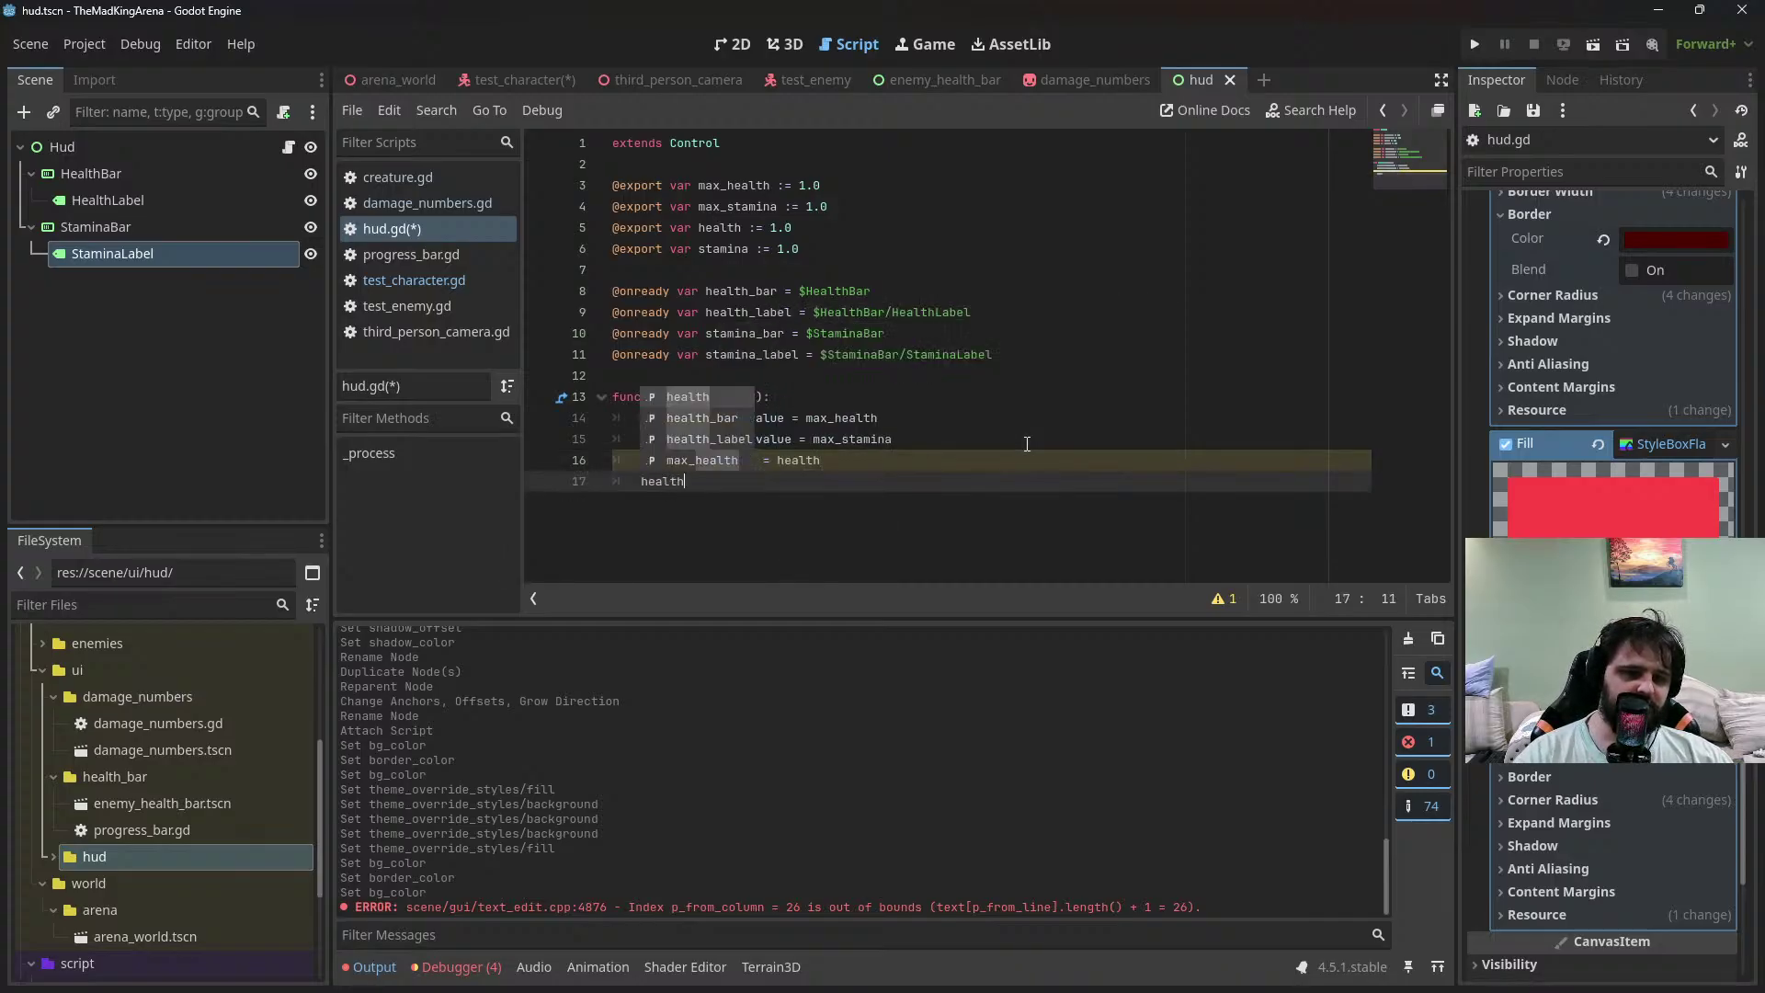
key("Down")
key("Return")
type(".value")
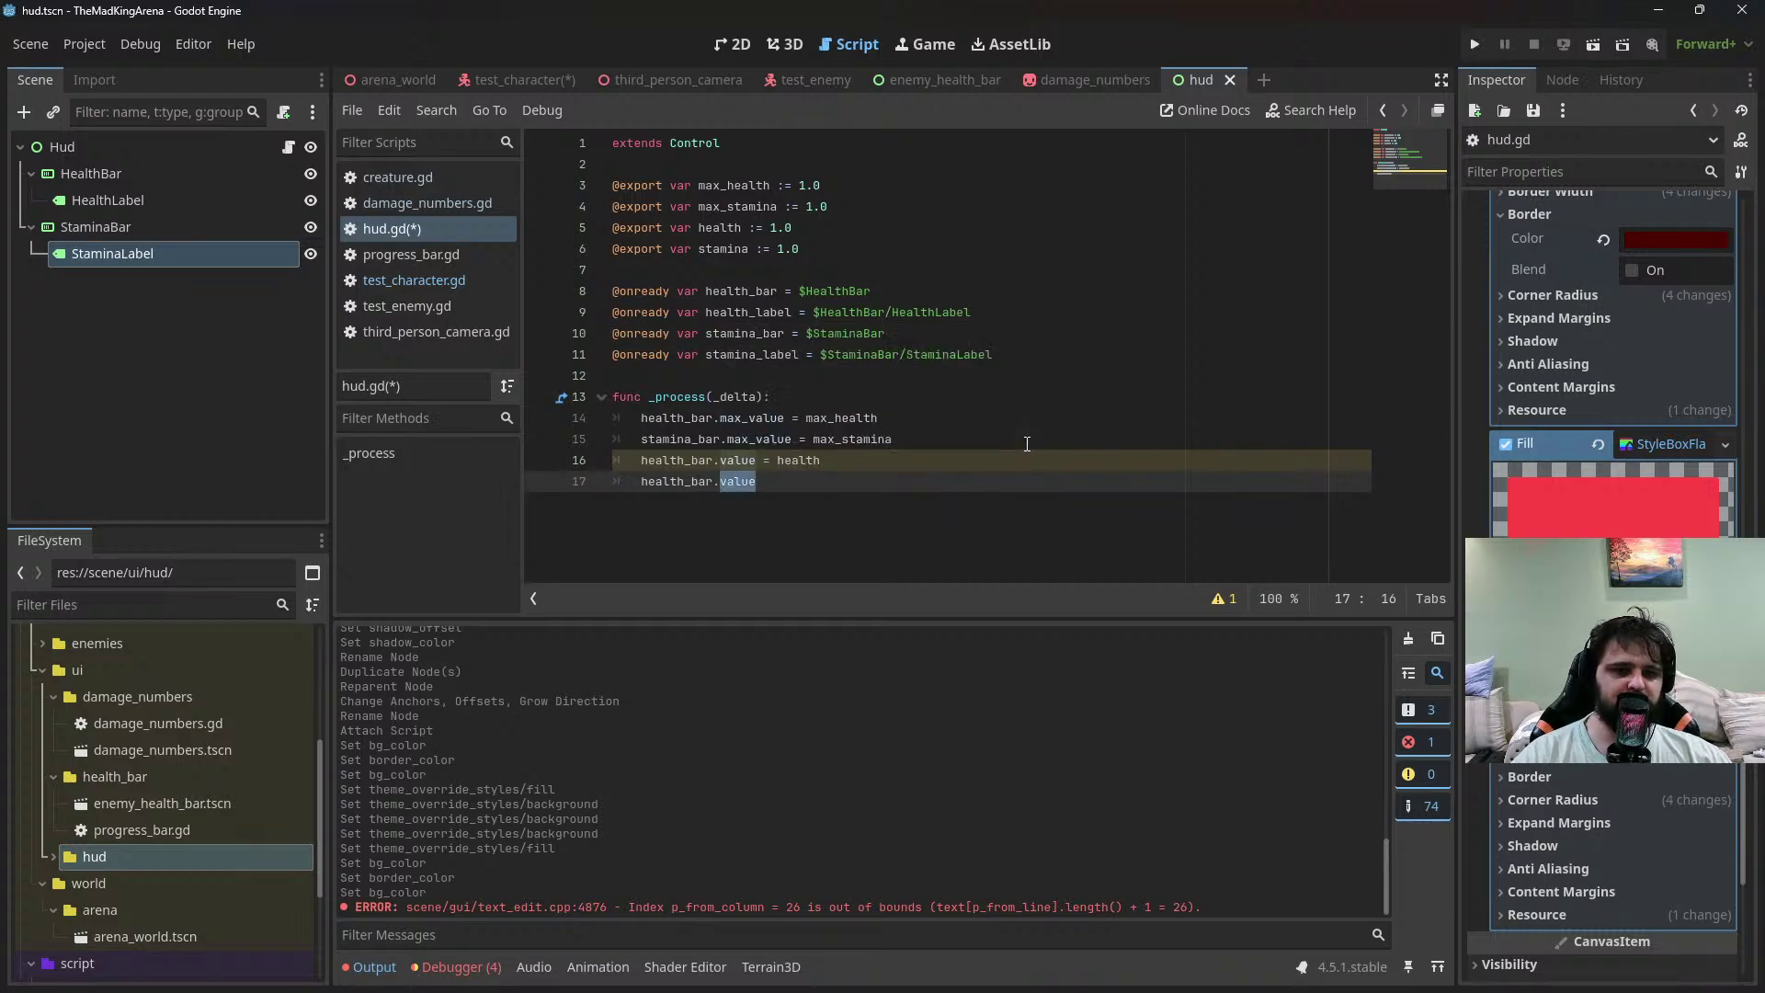
key("shift+Home")
key("BackSpace")
Add a line in _process assigning stamina to stamina_bar.value, below the health_bar.value line
type("stamina")
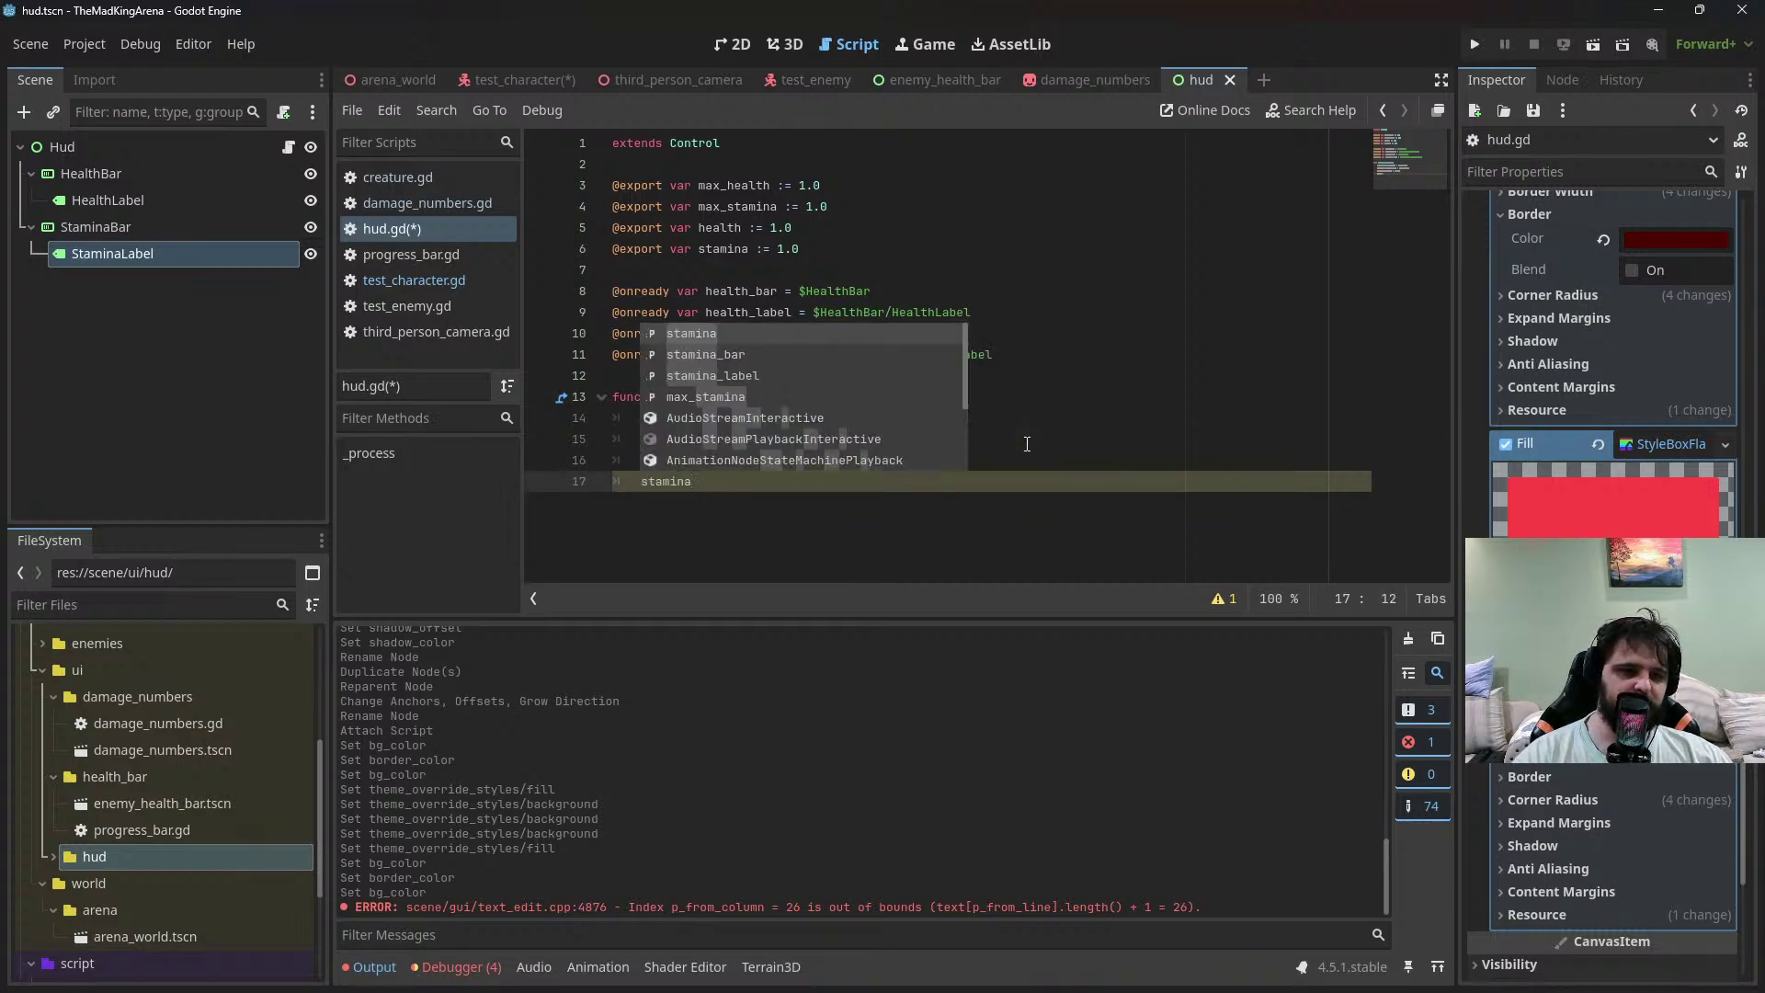
key("Down")
key("Return")
type(".value = ")
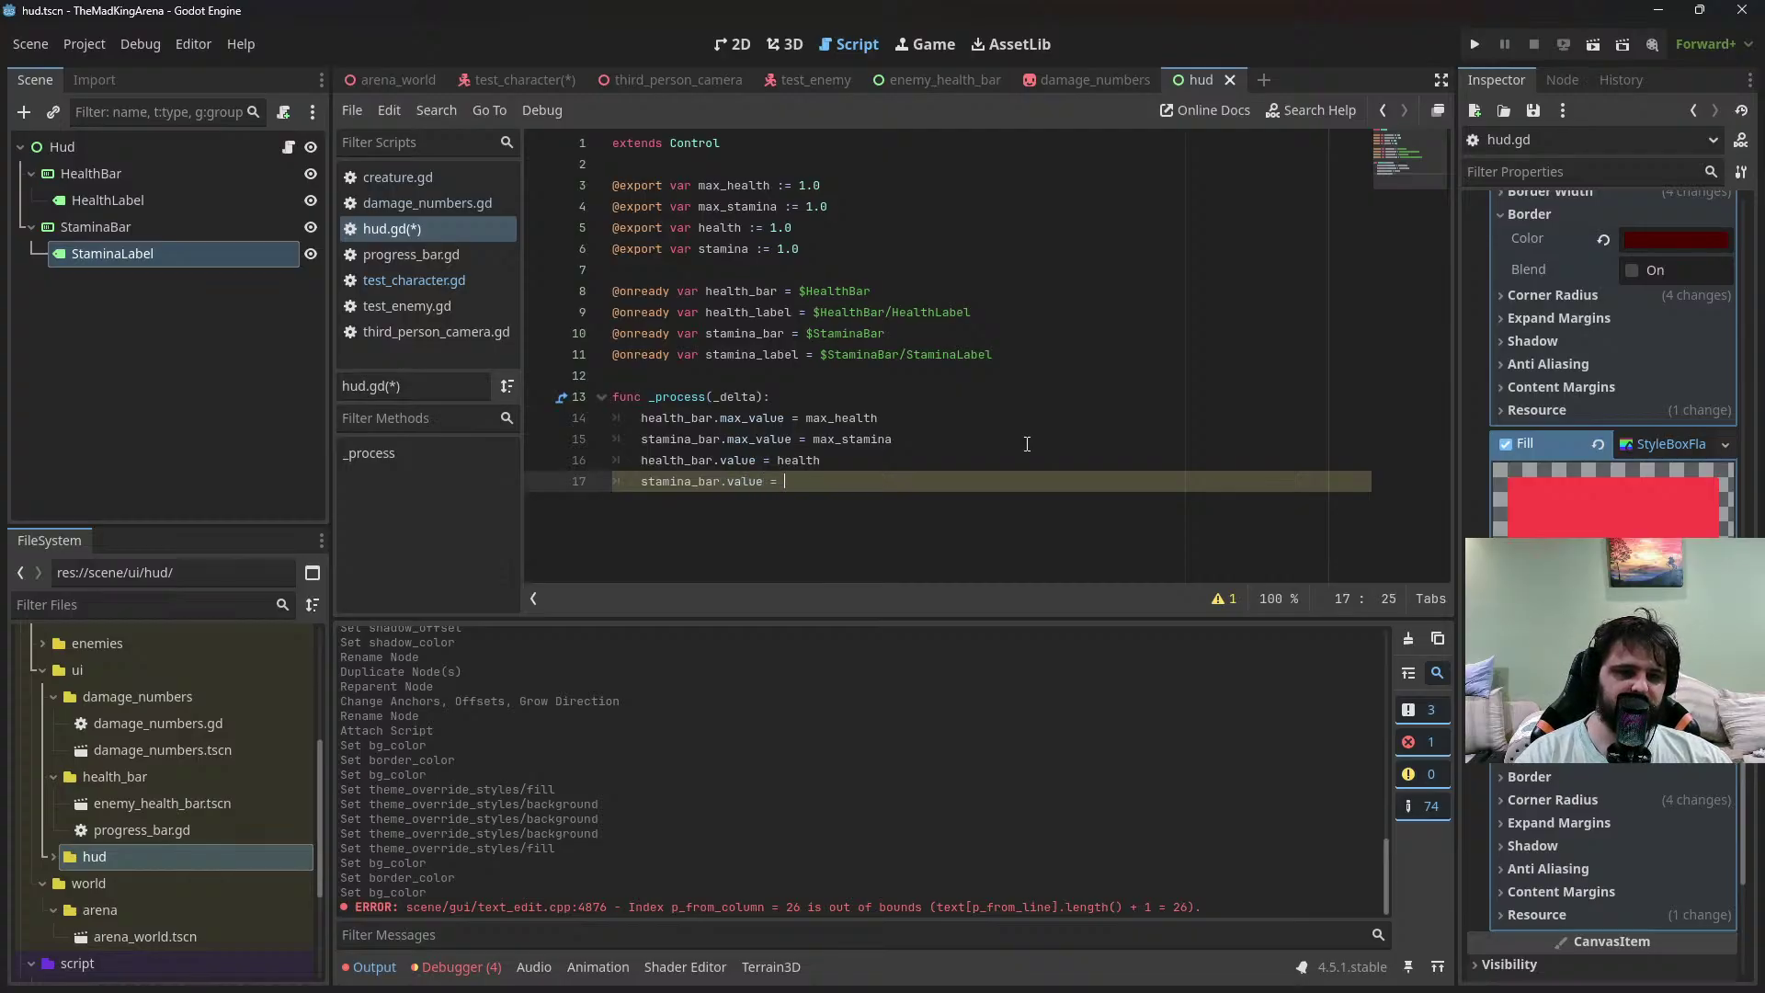
type("stamina")
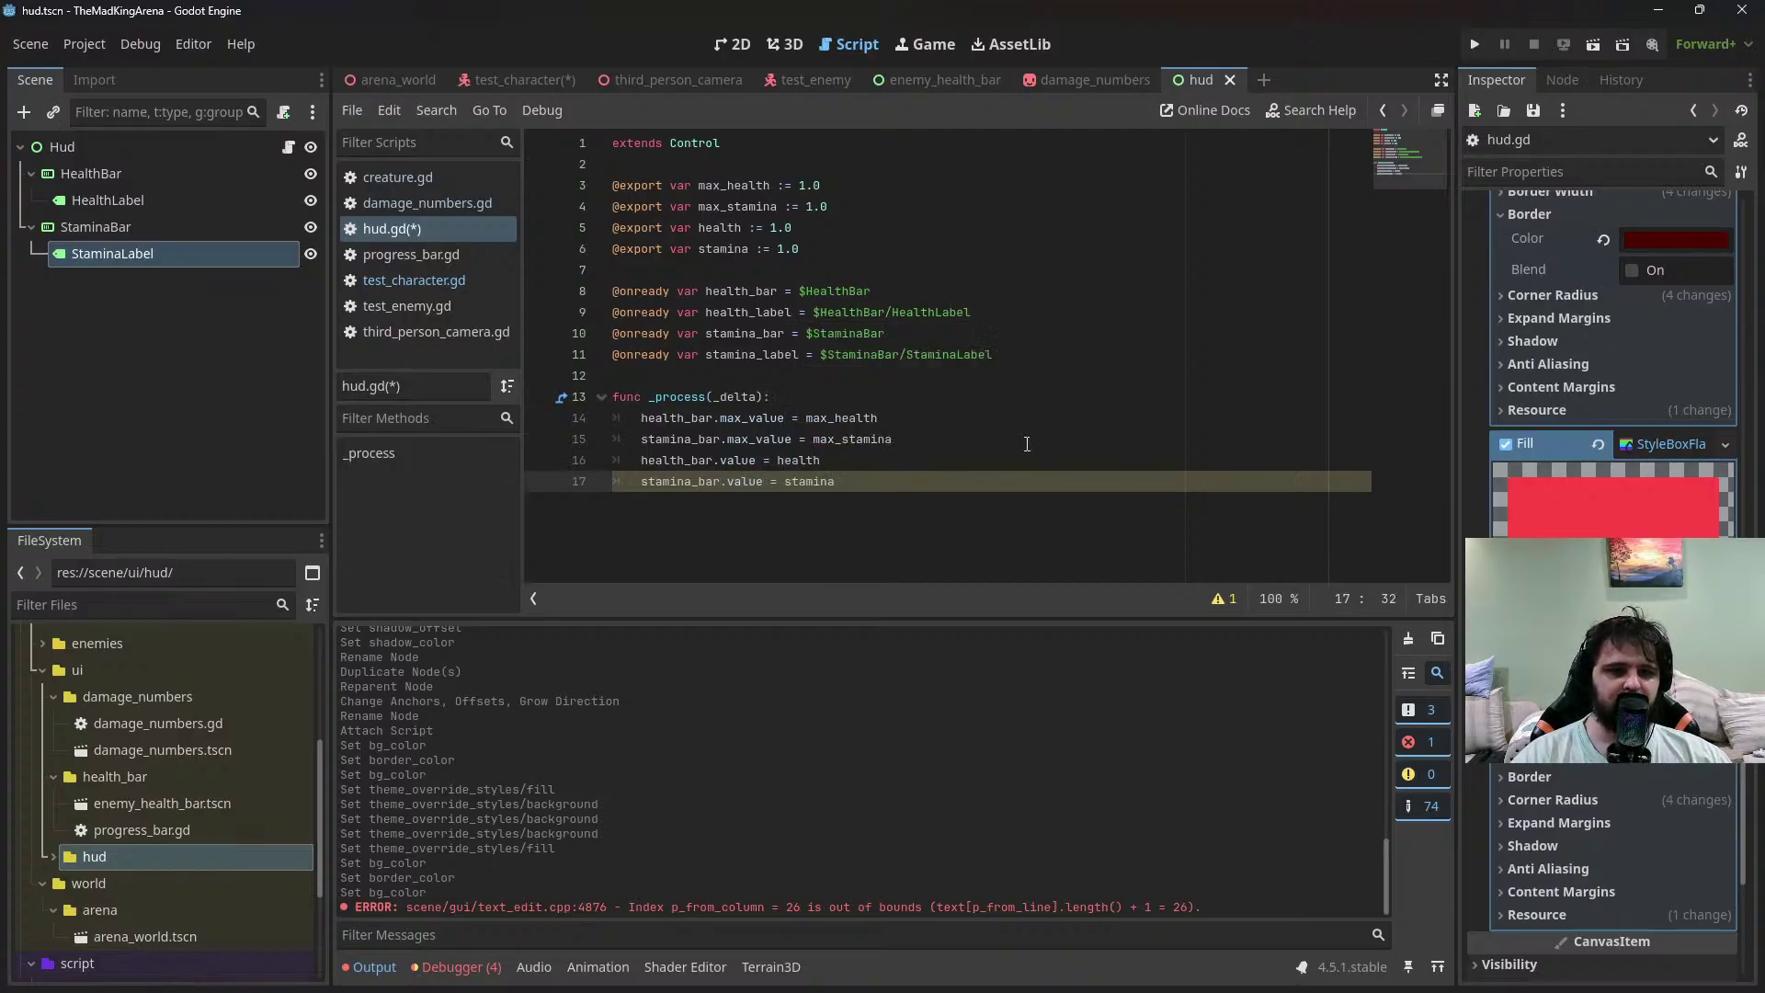
After a blank line in _process, begin a health_label.text assignment with the format string "%.0f/%.0f"
key("Return")
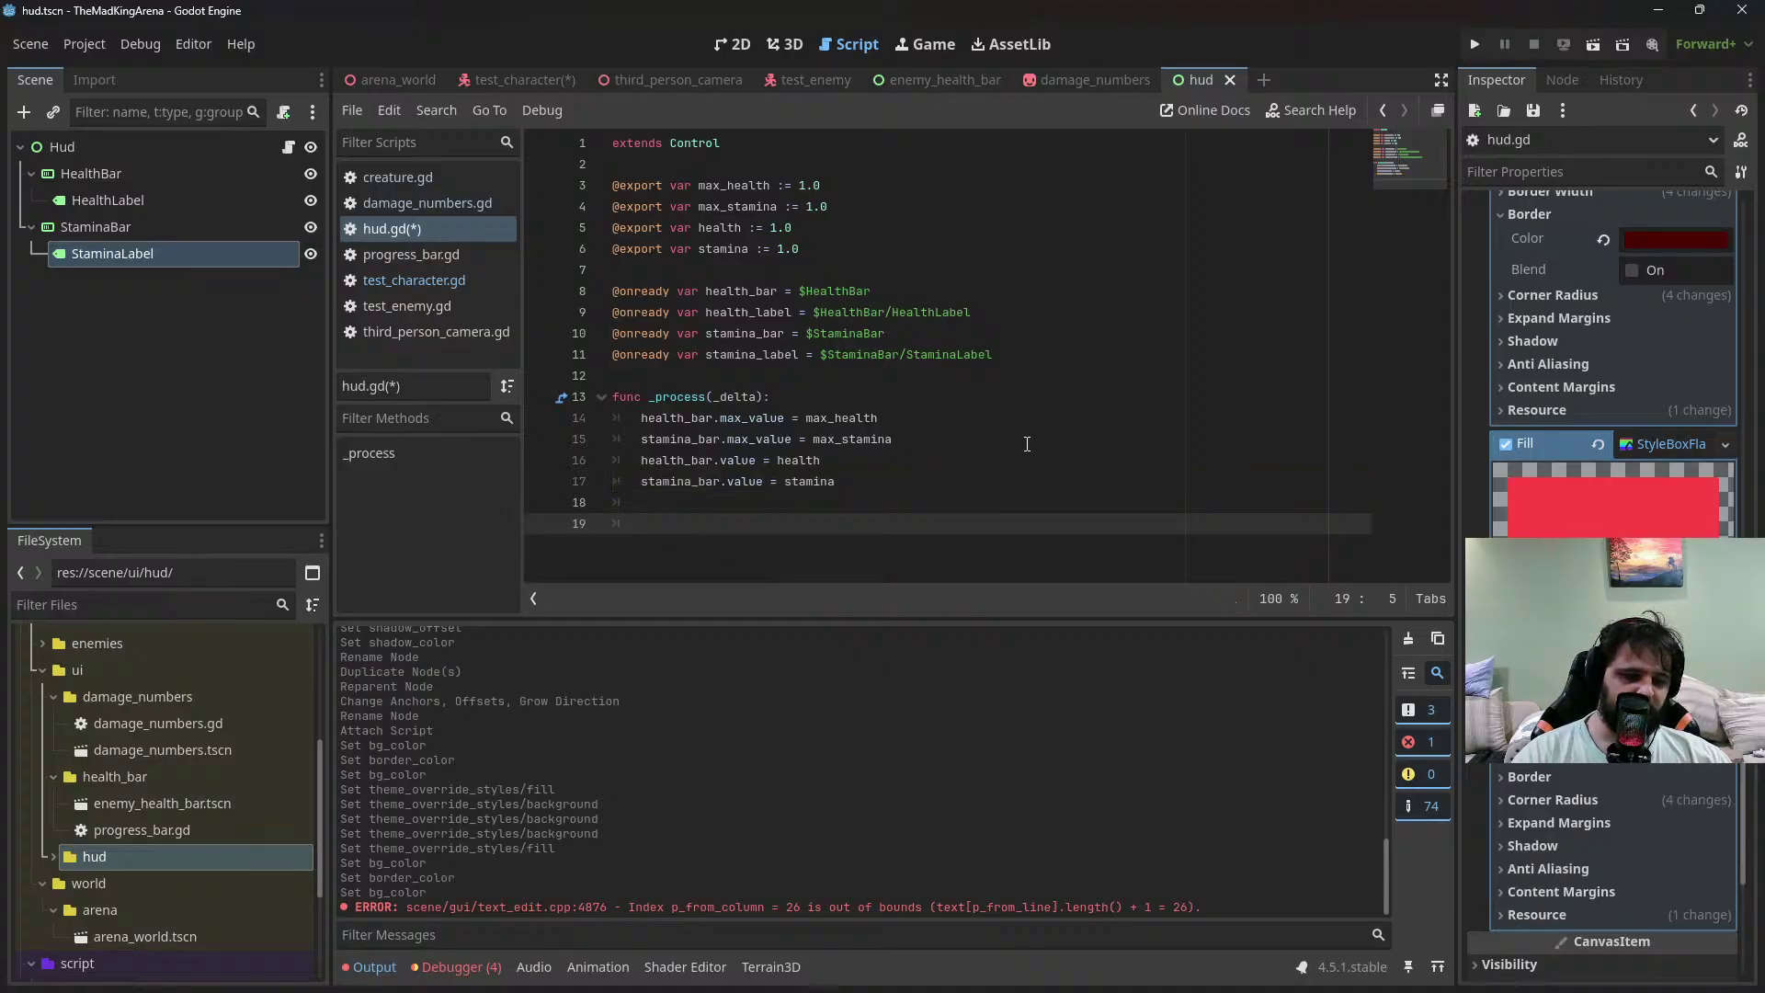
type("health_label")
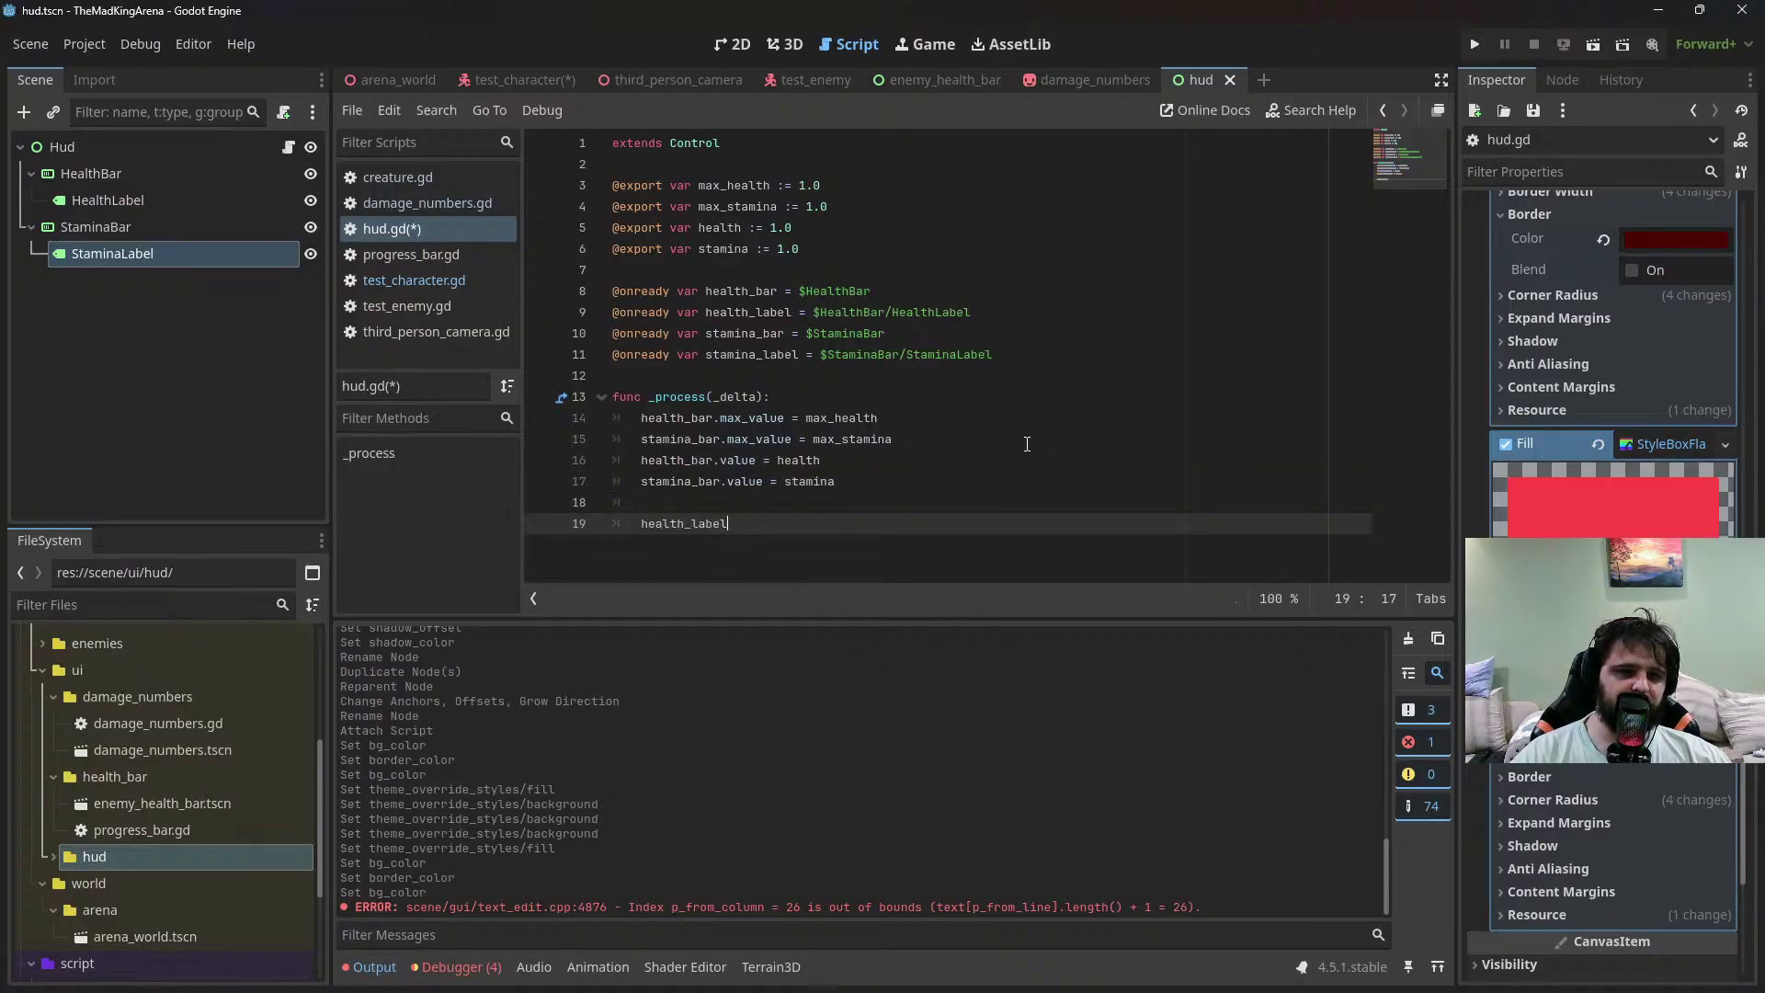
type(".te")
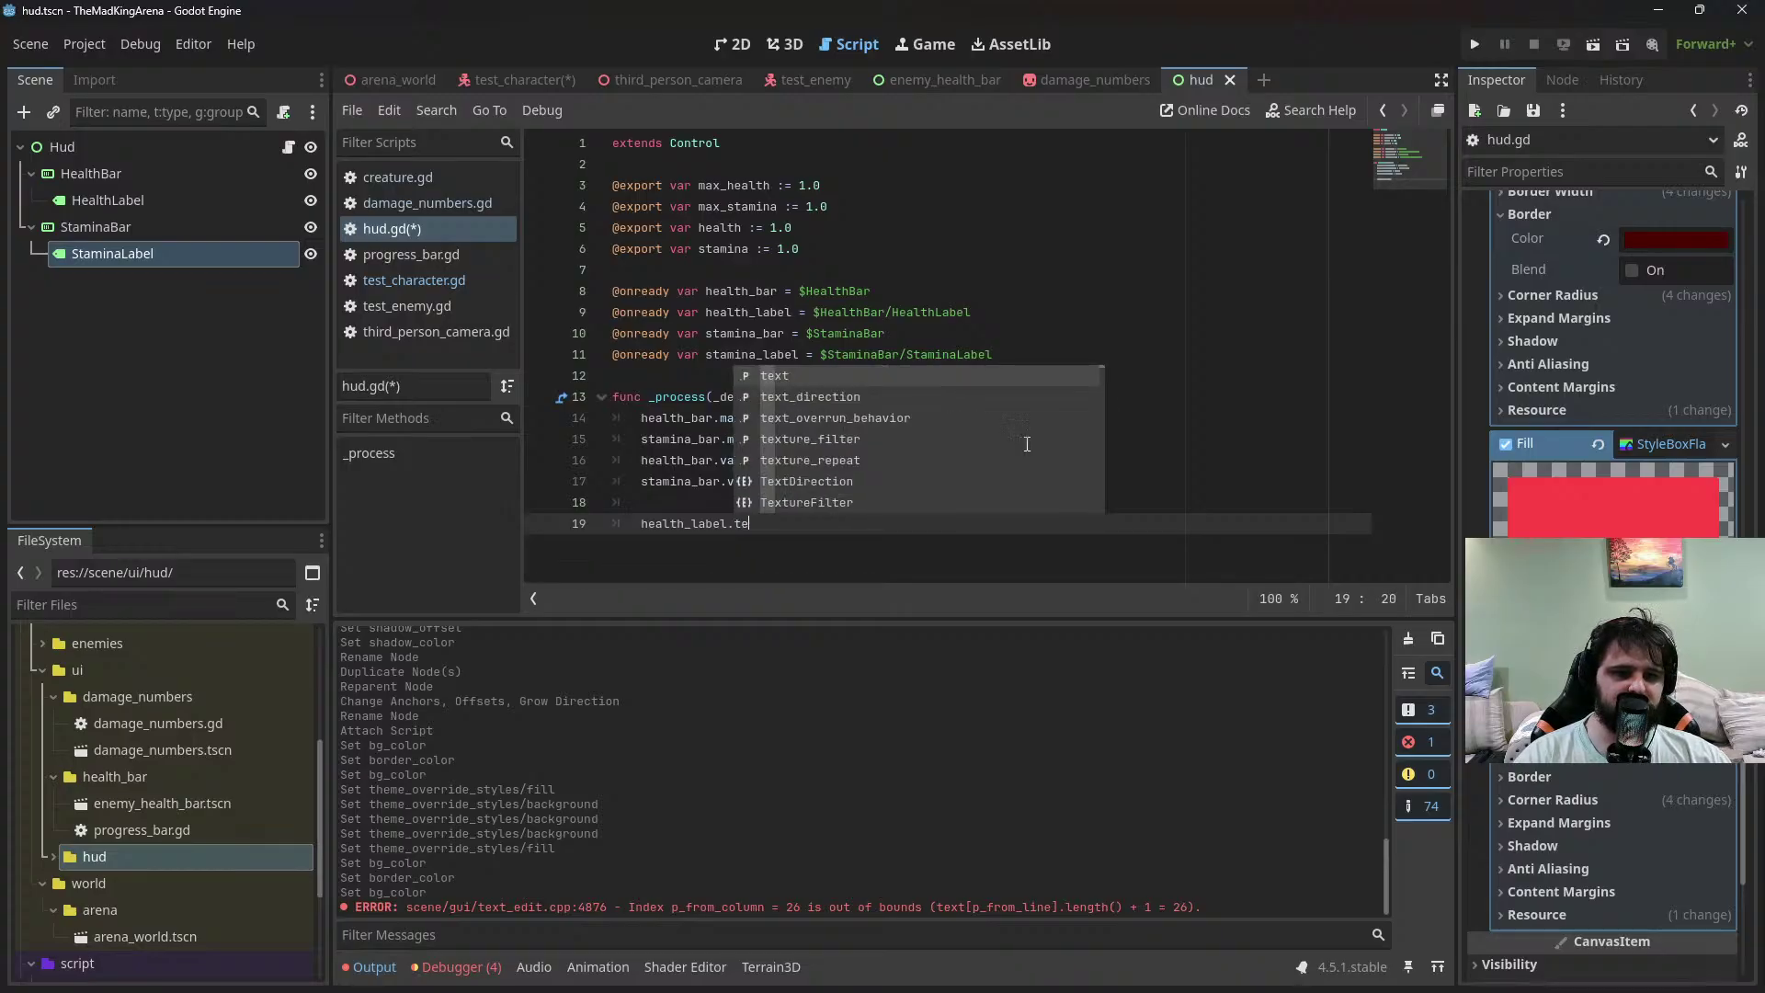
type("xt =")
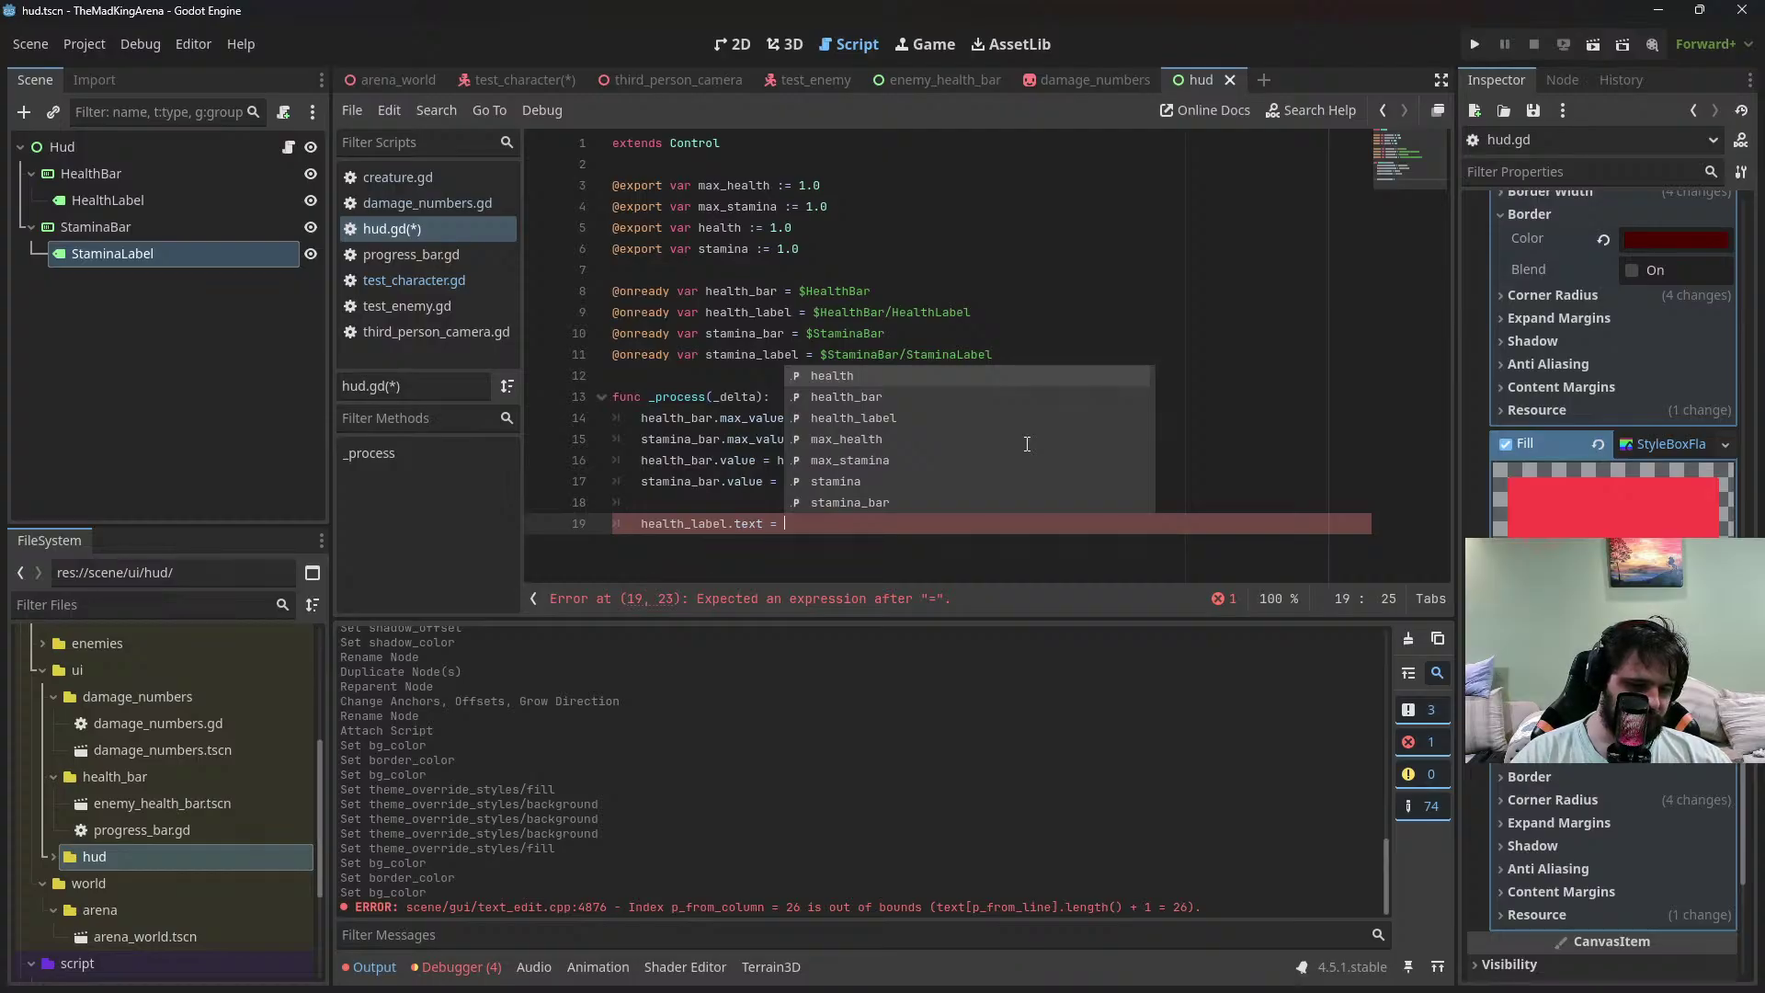
type("\"%.")
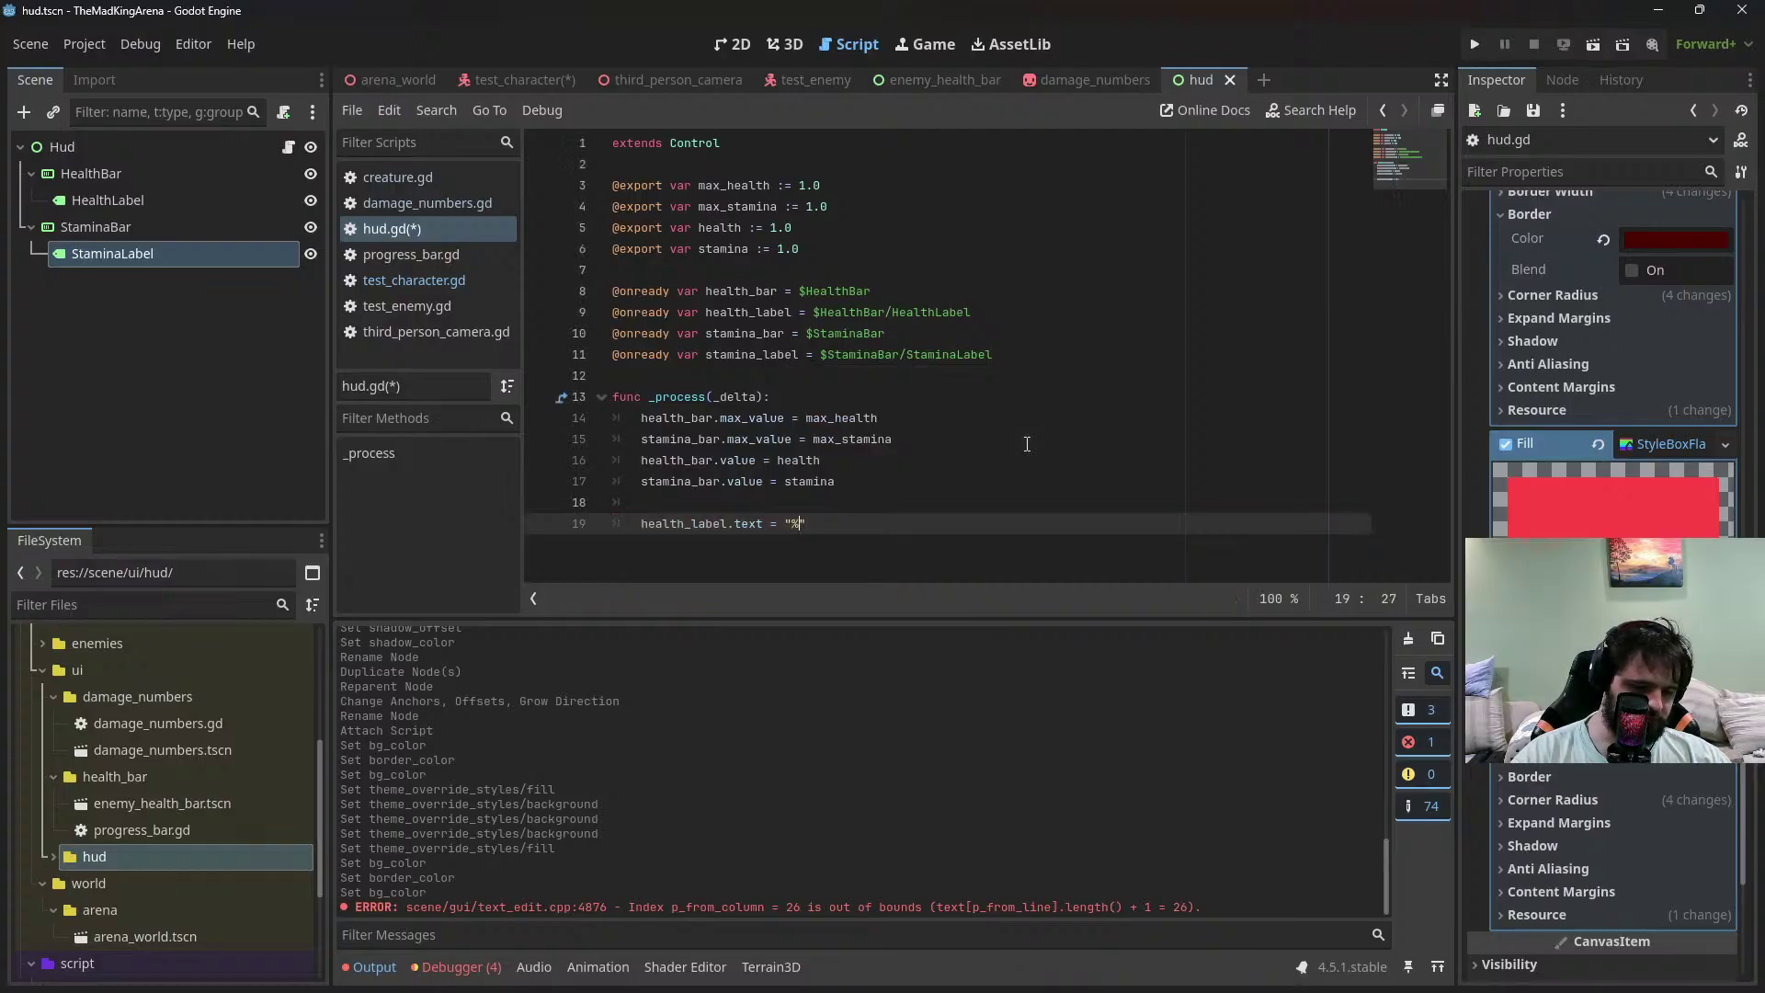
type("1")
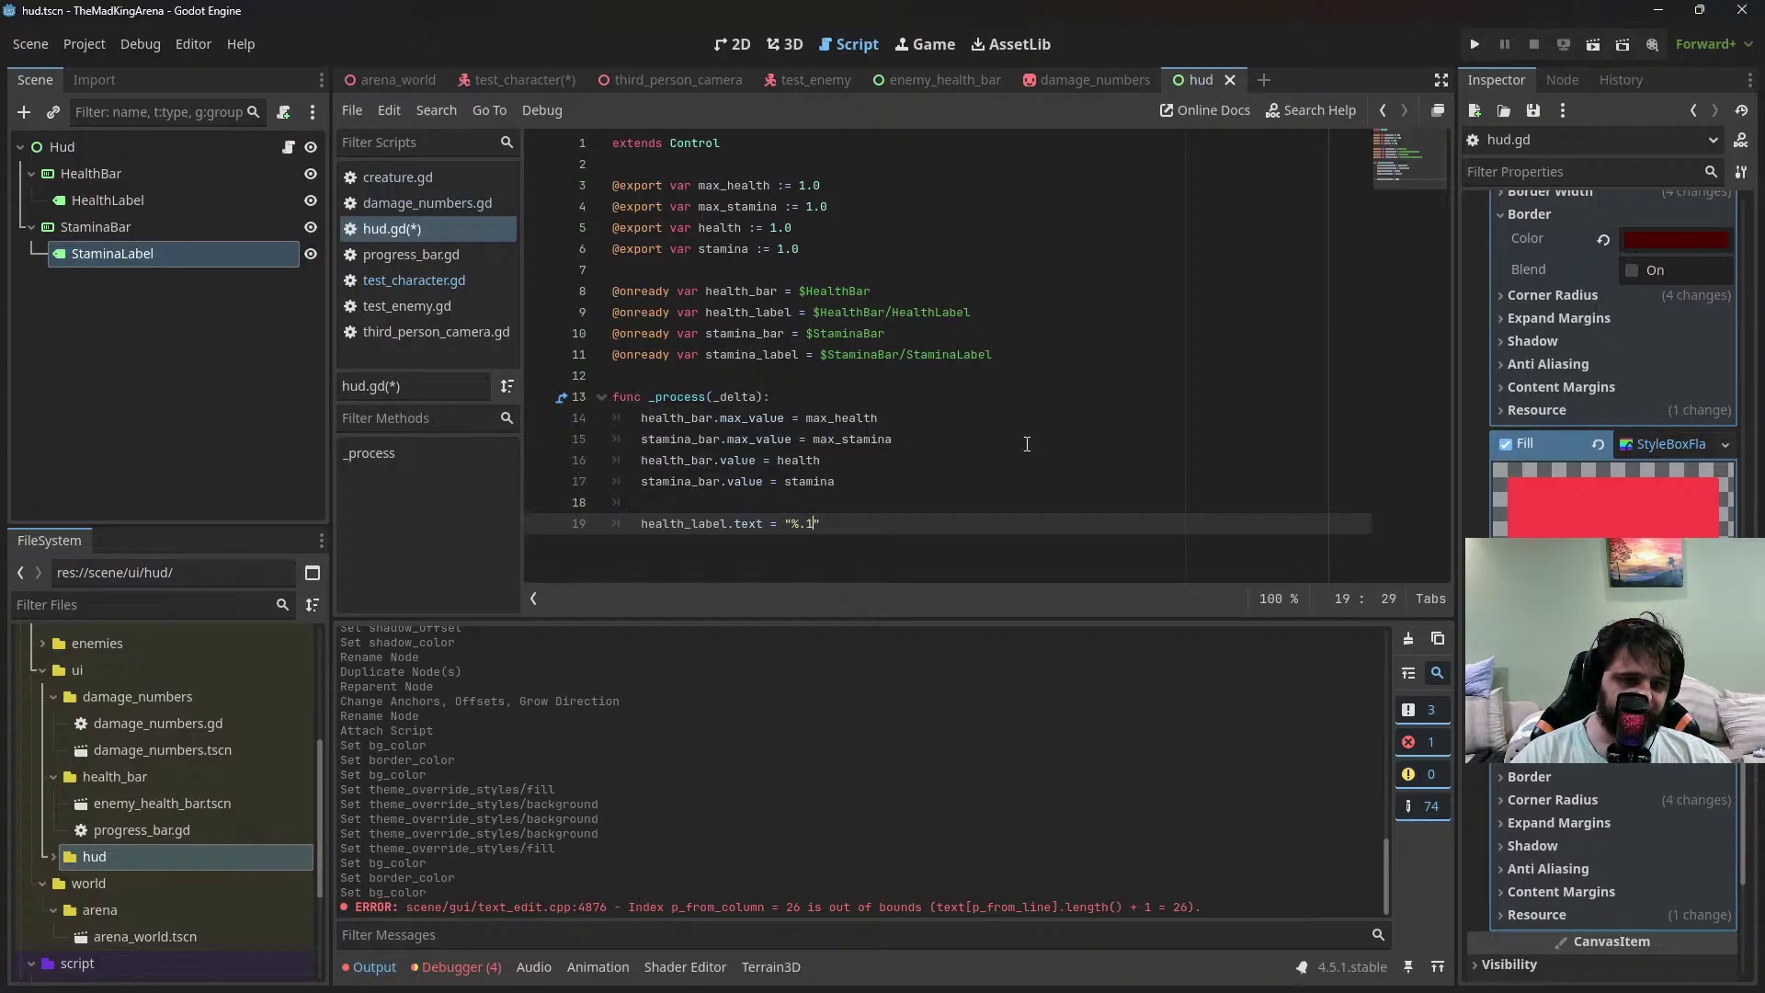
type("f")
key("BackSpace")
key("BackSpace")
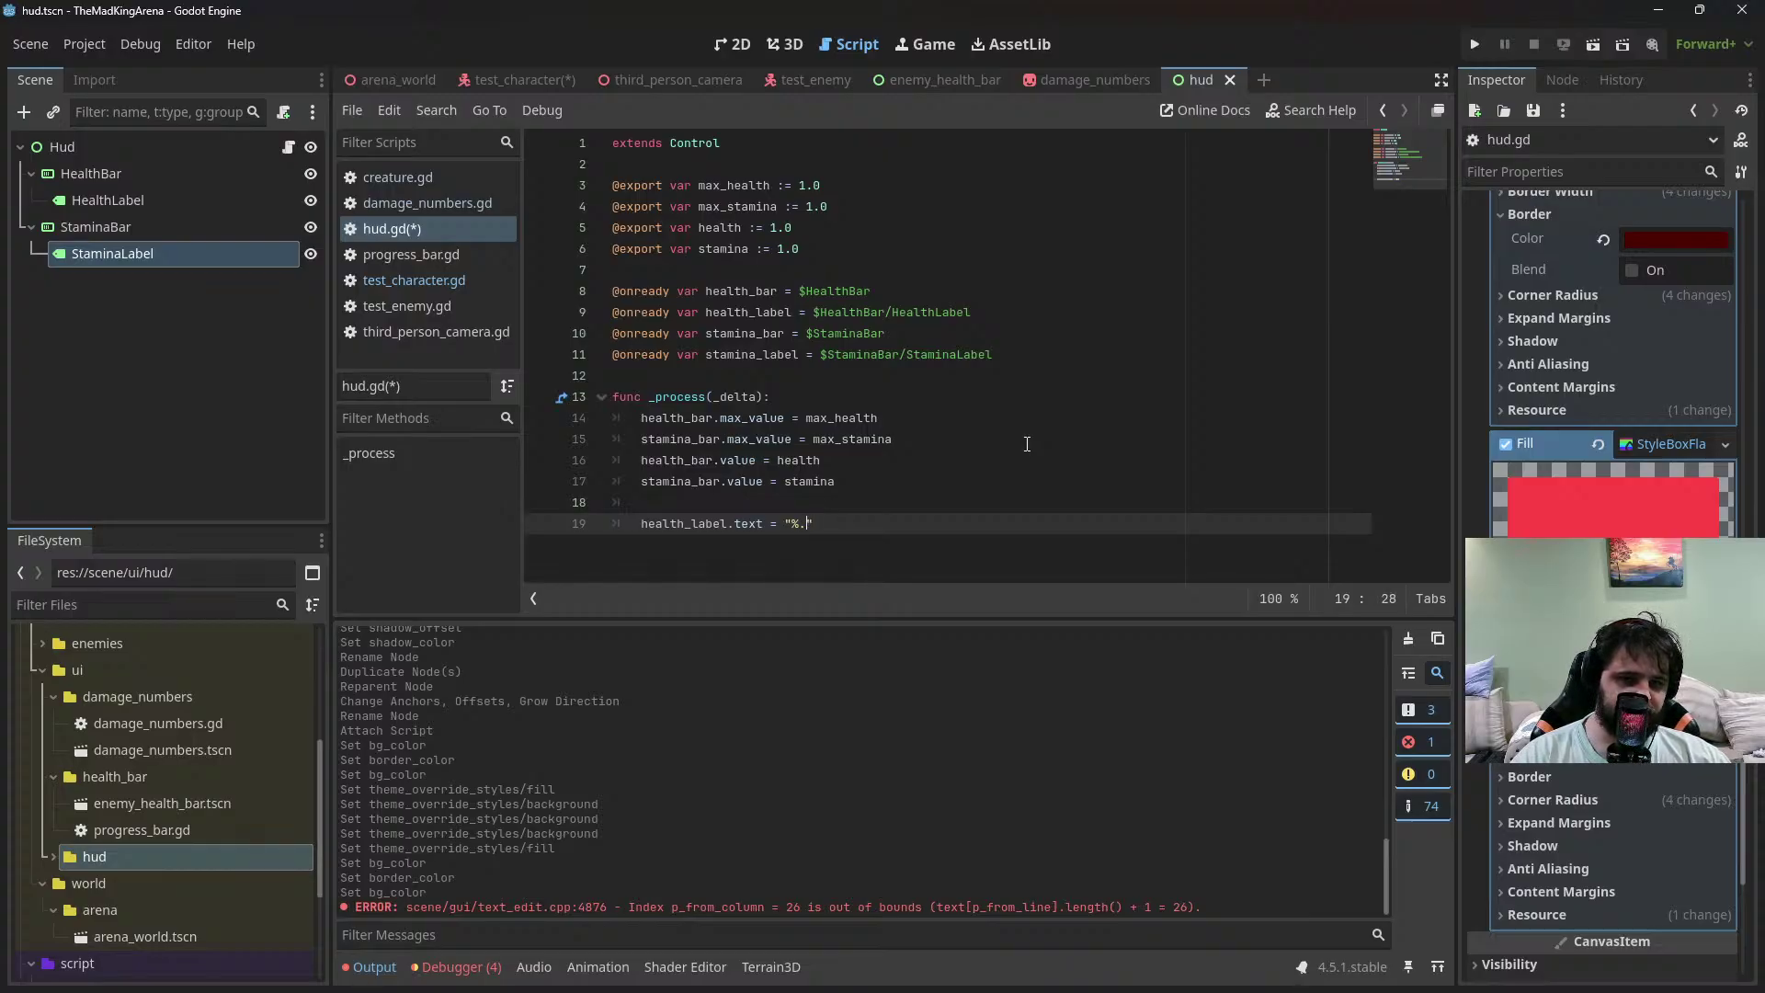
type("0f")
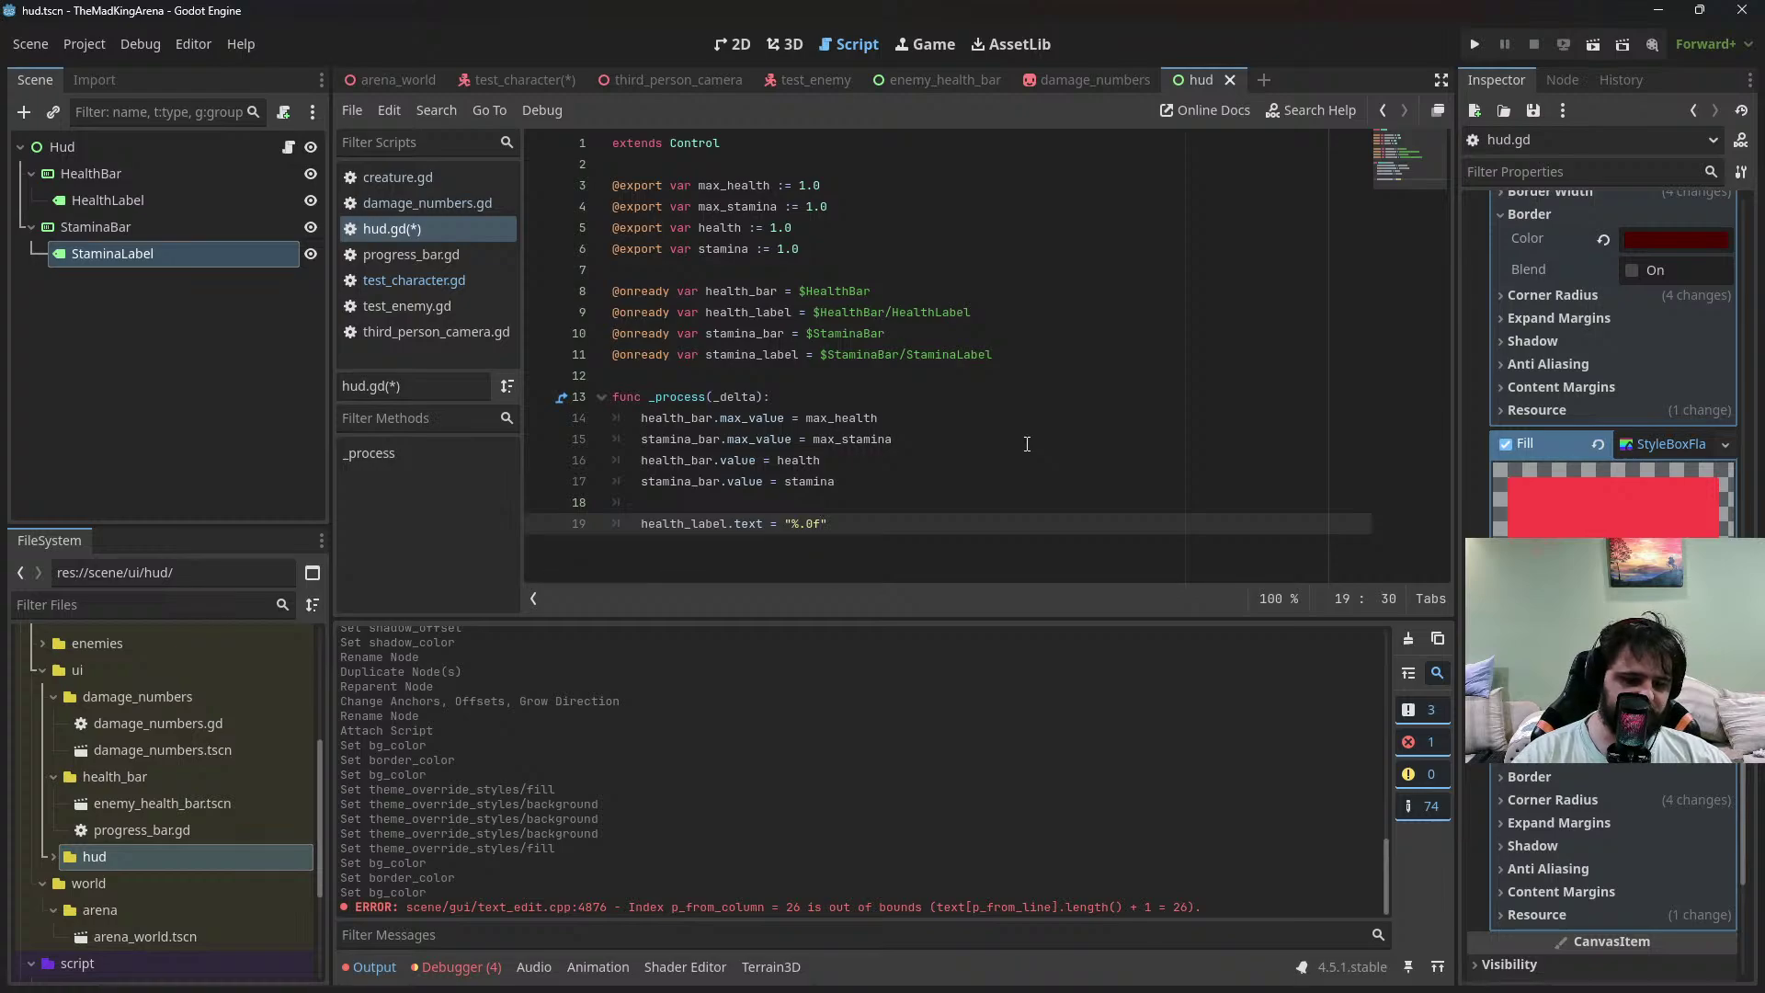
type("/")
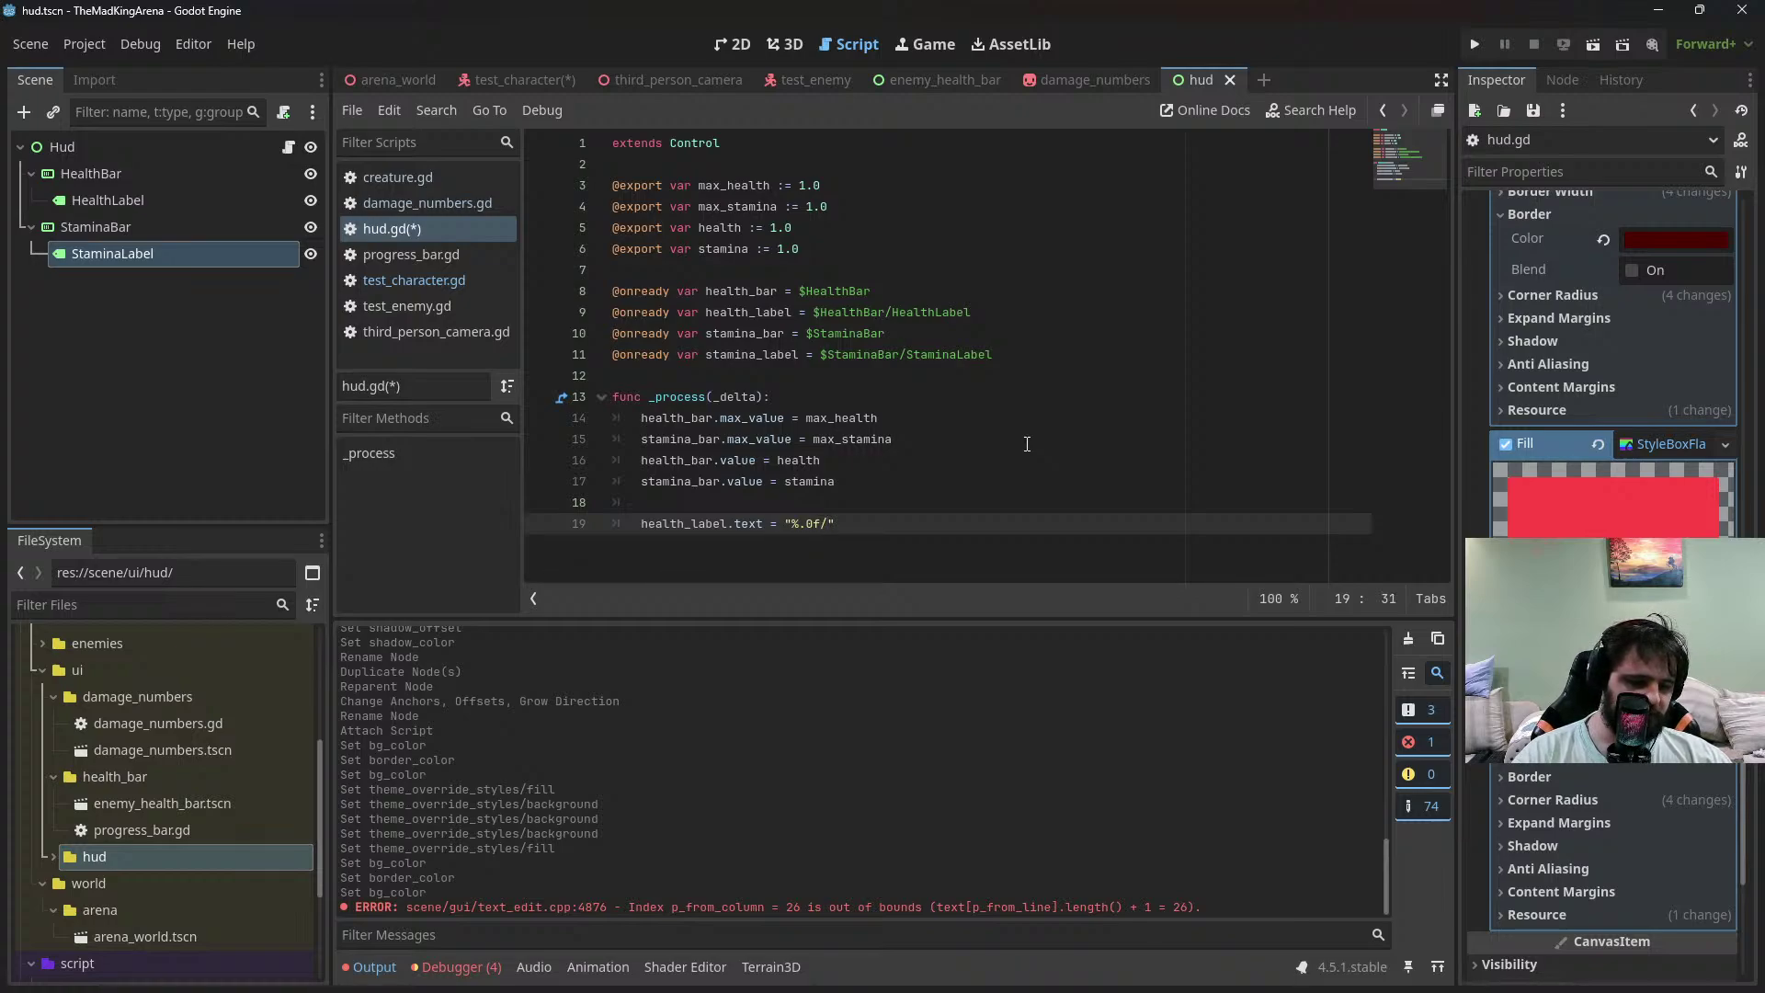
type("%.0f")
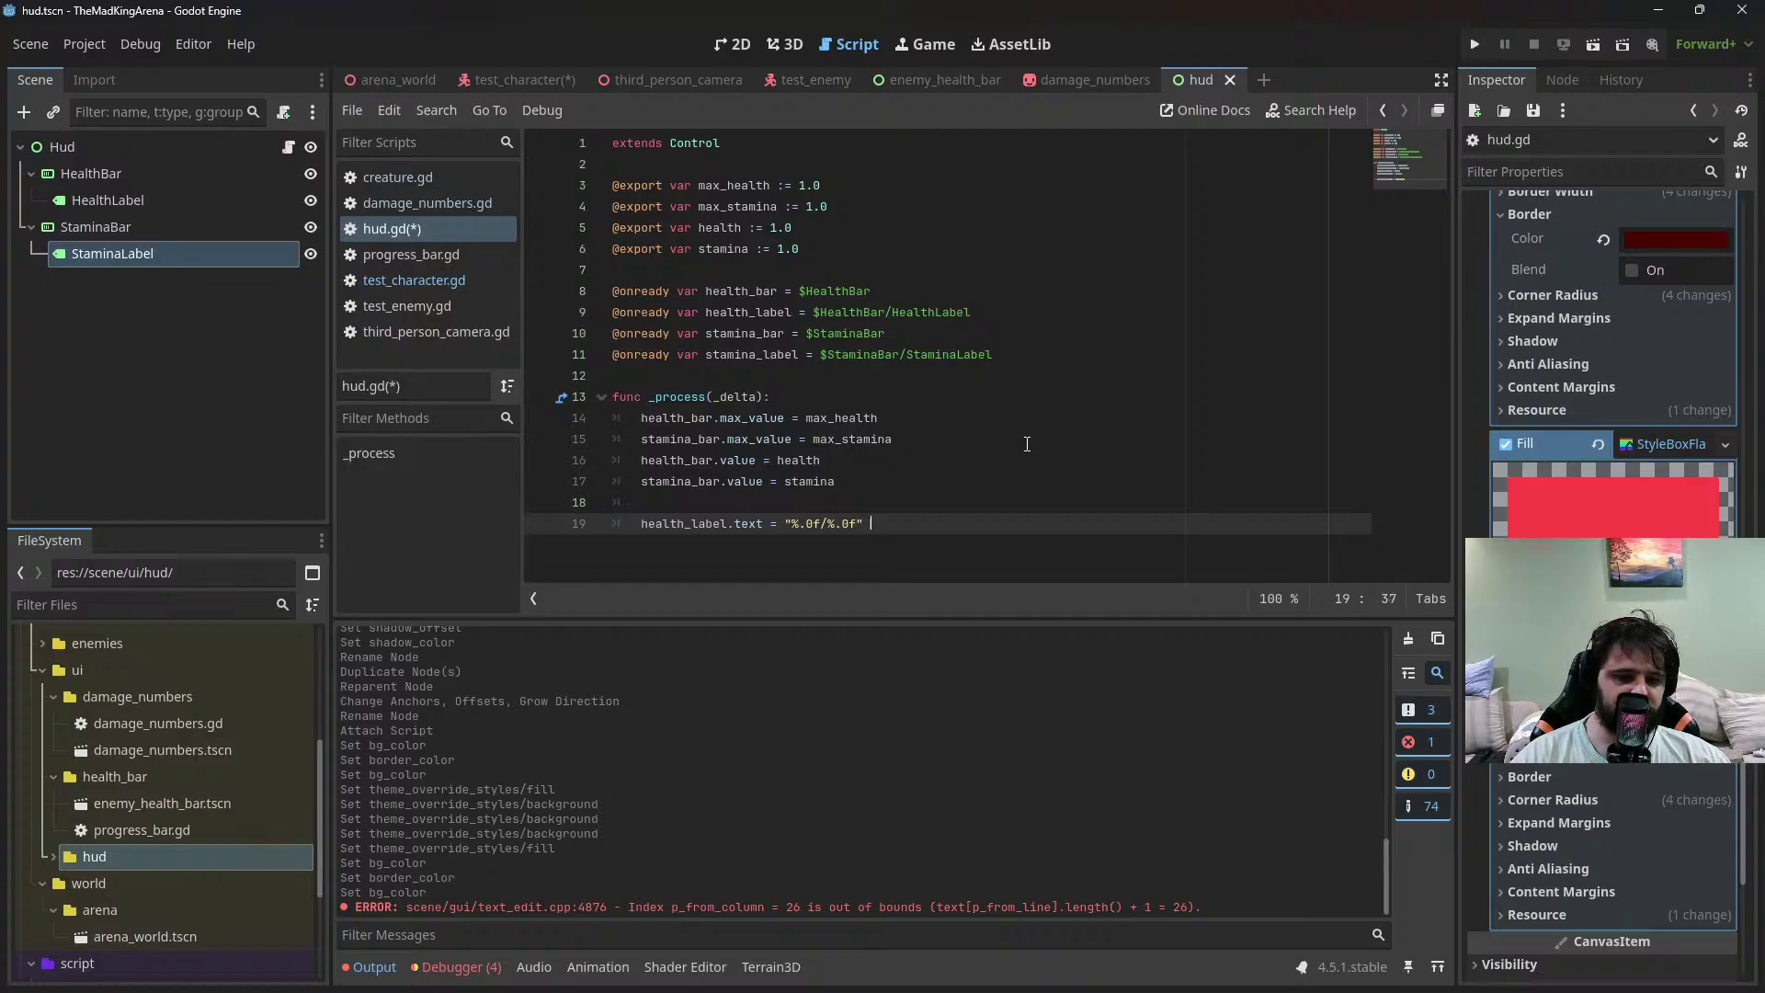
Complete the health_label.text line by appending % health, max_health after the format string
type("\" %")
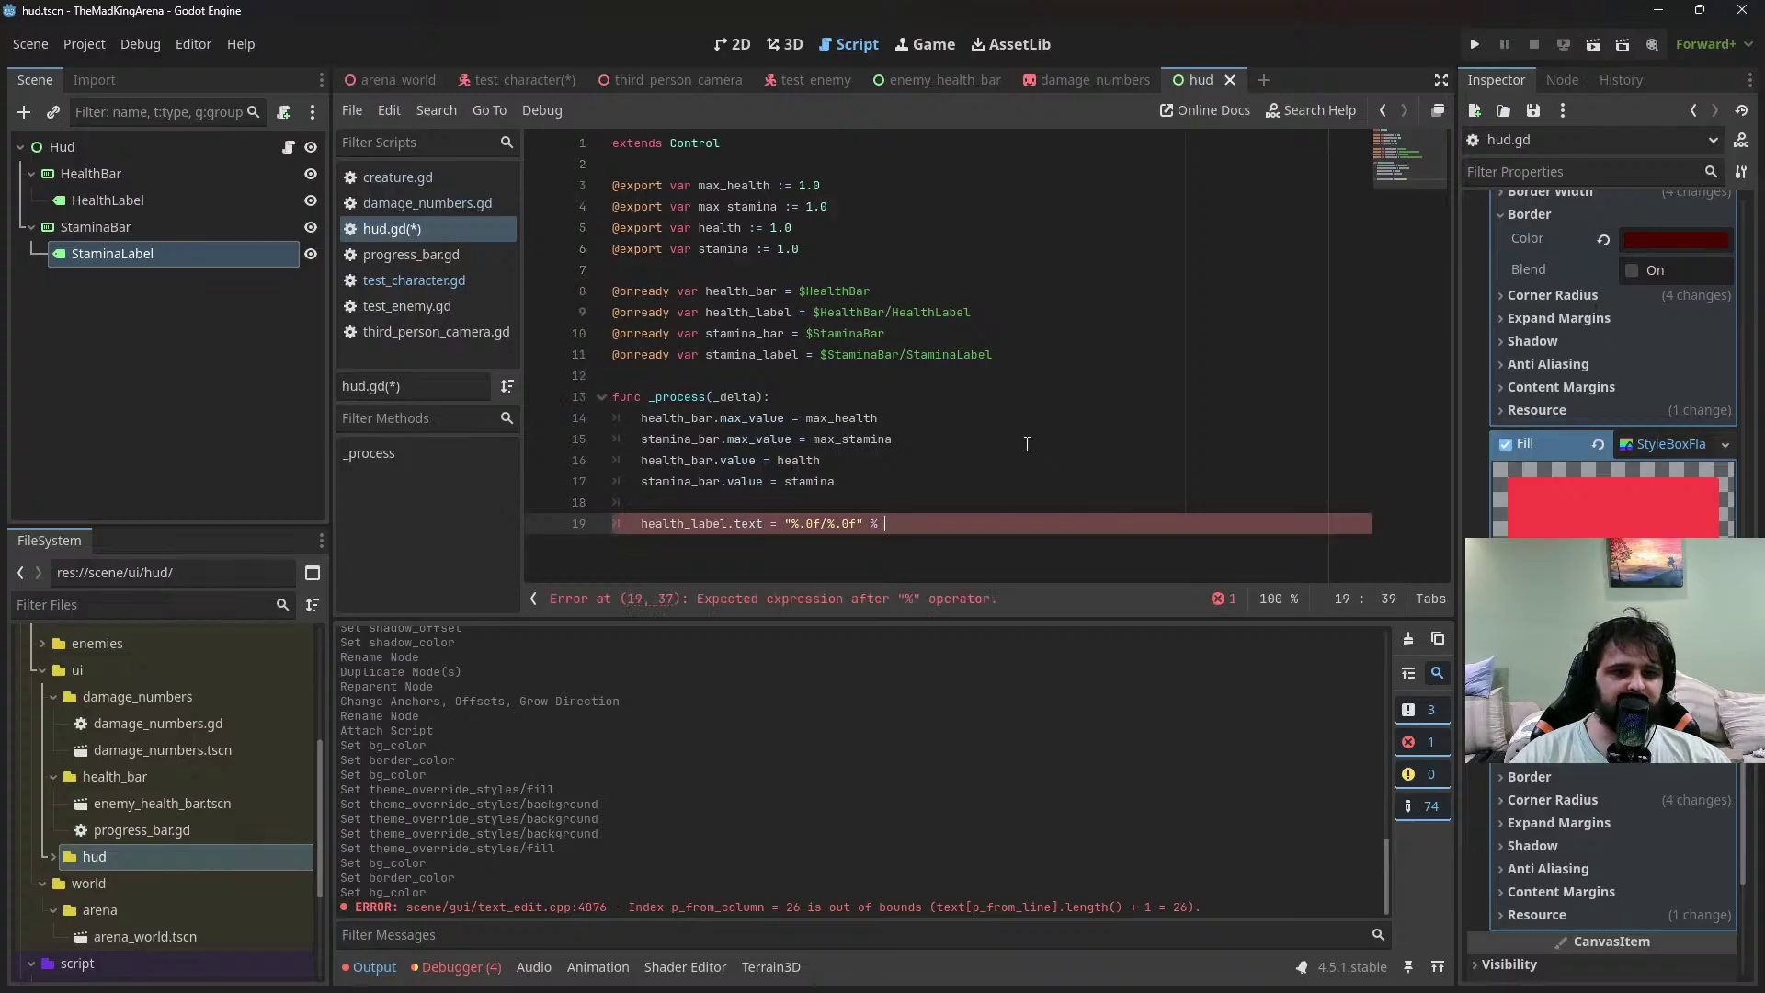
type(" health,")
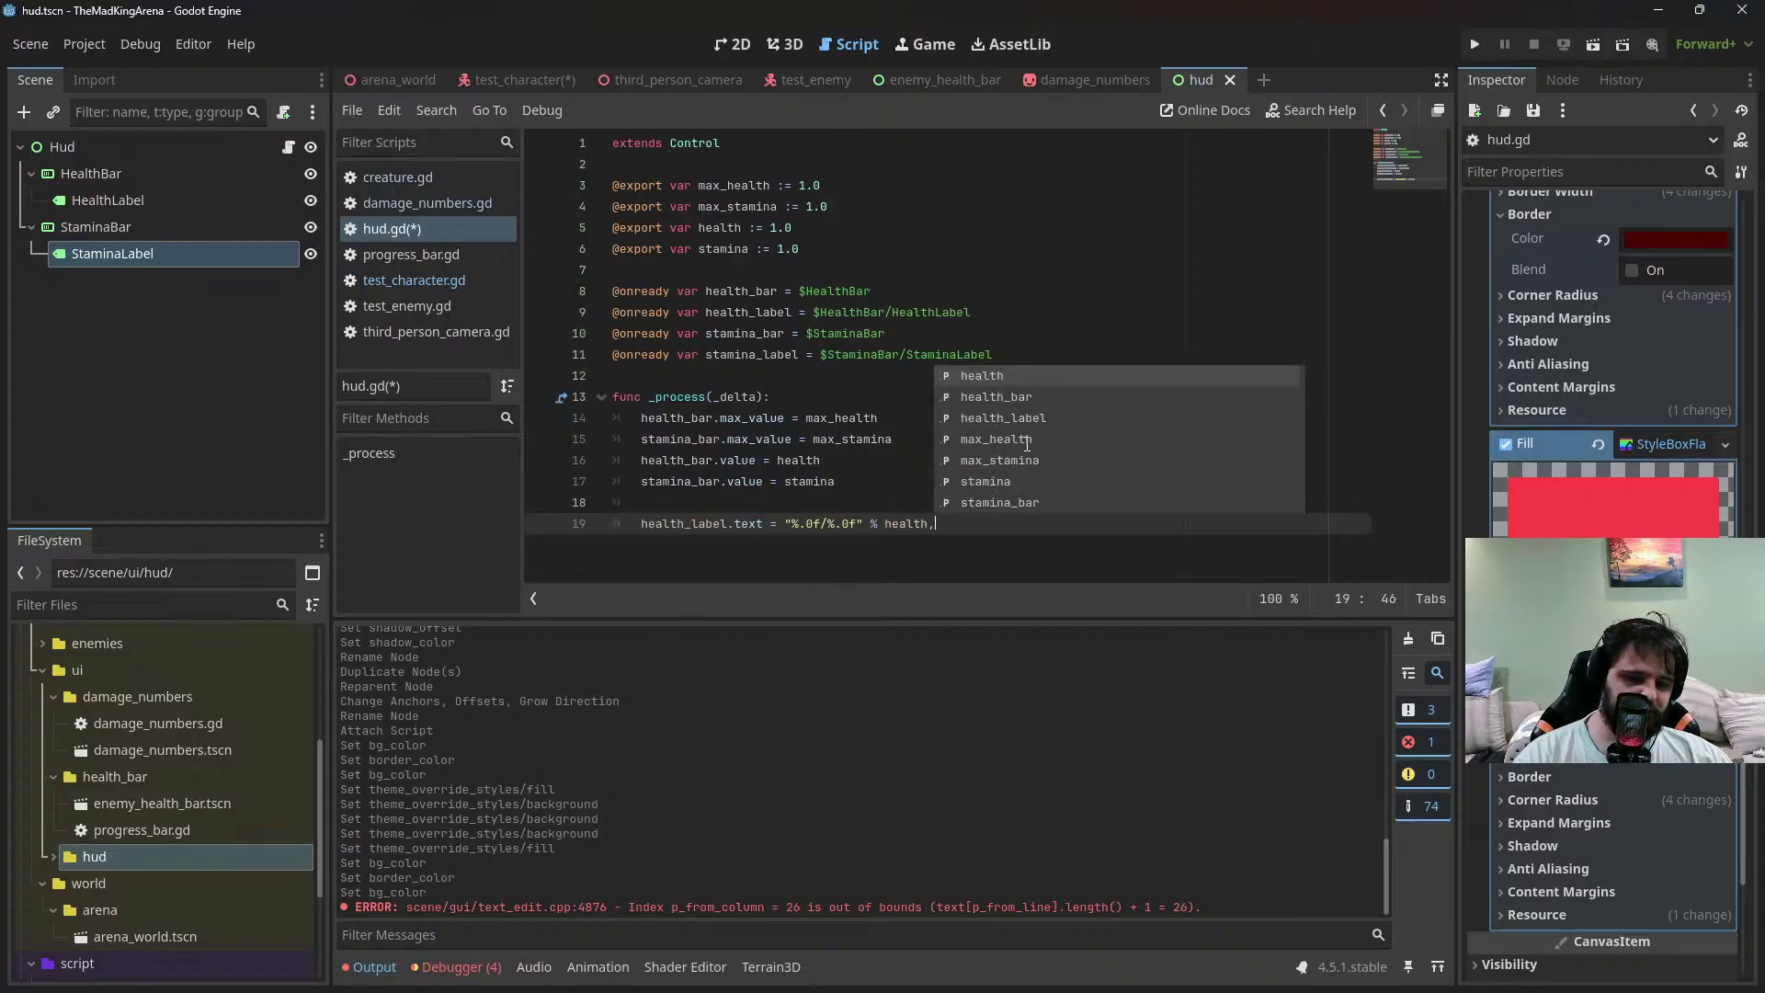
type(" max_health")
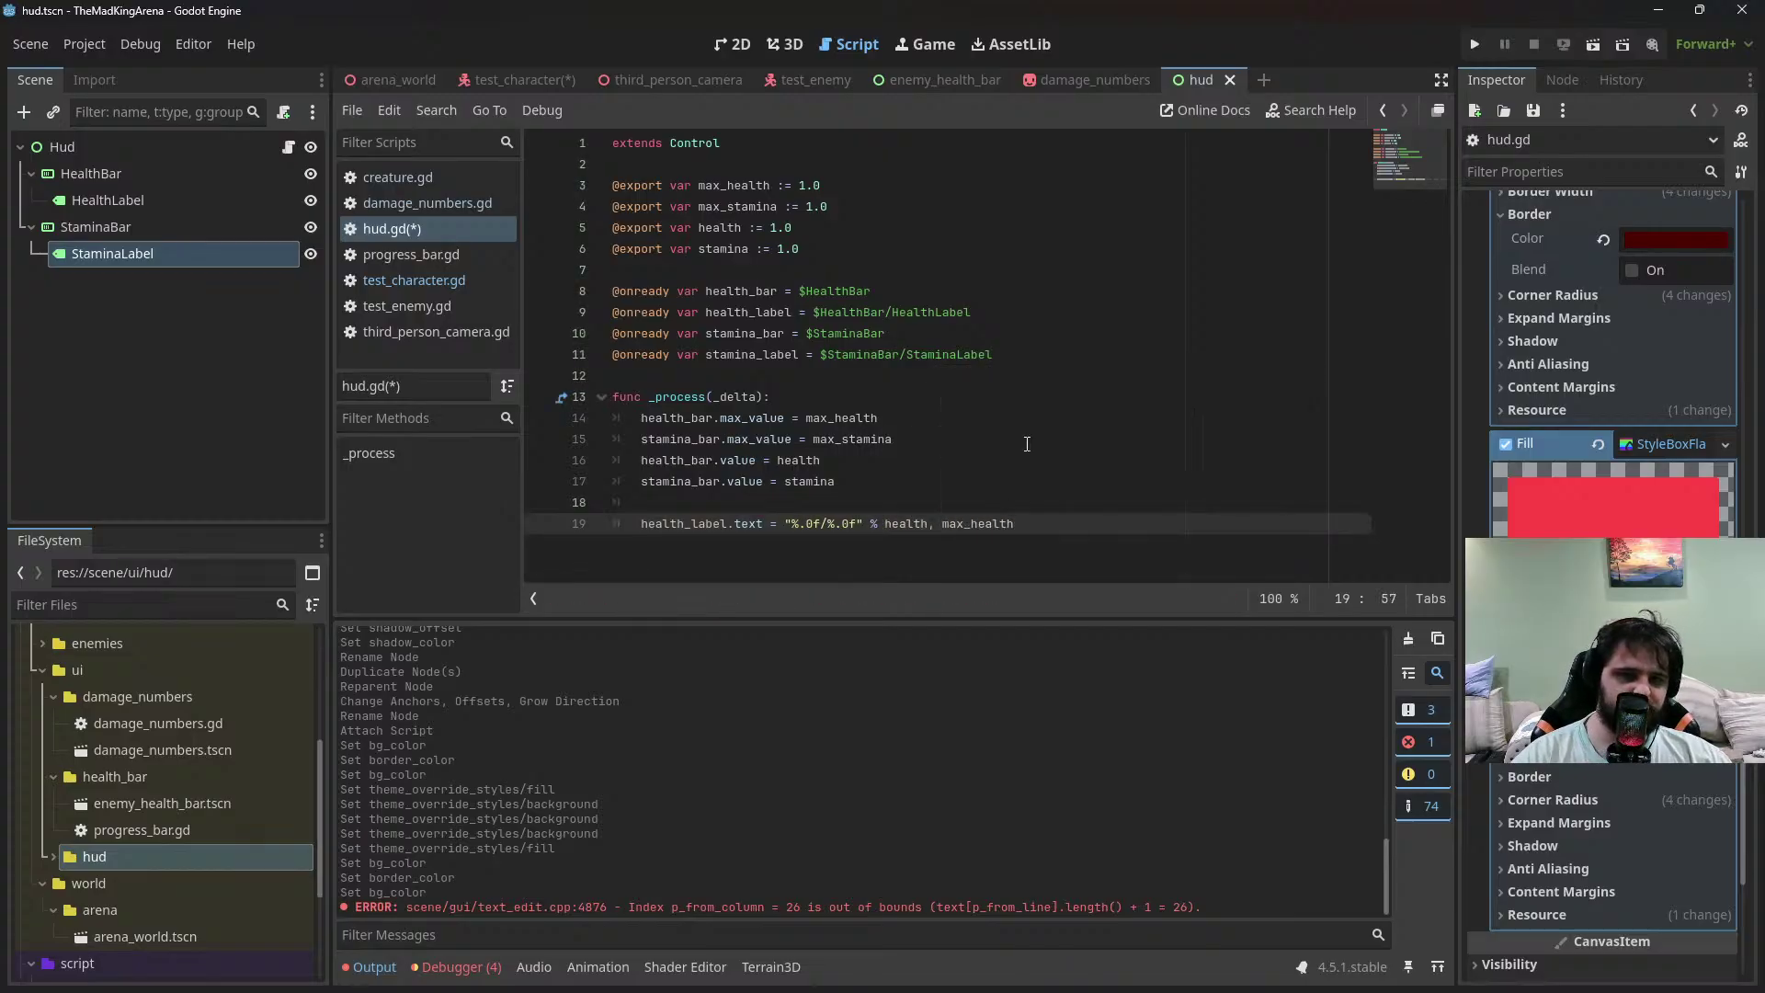
Duplicate the health_label.text line directly below itself
key("Return")
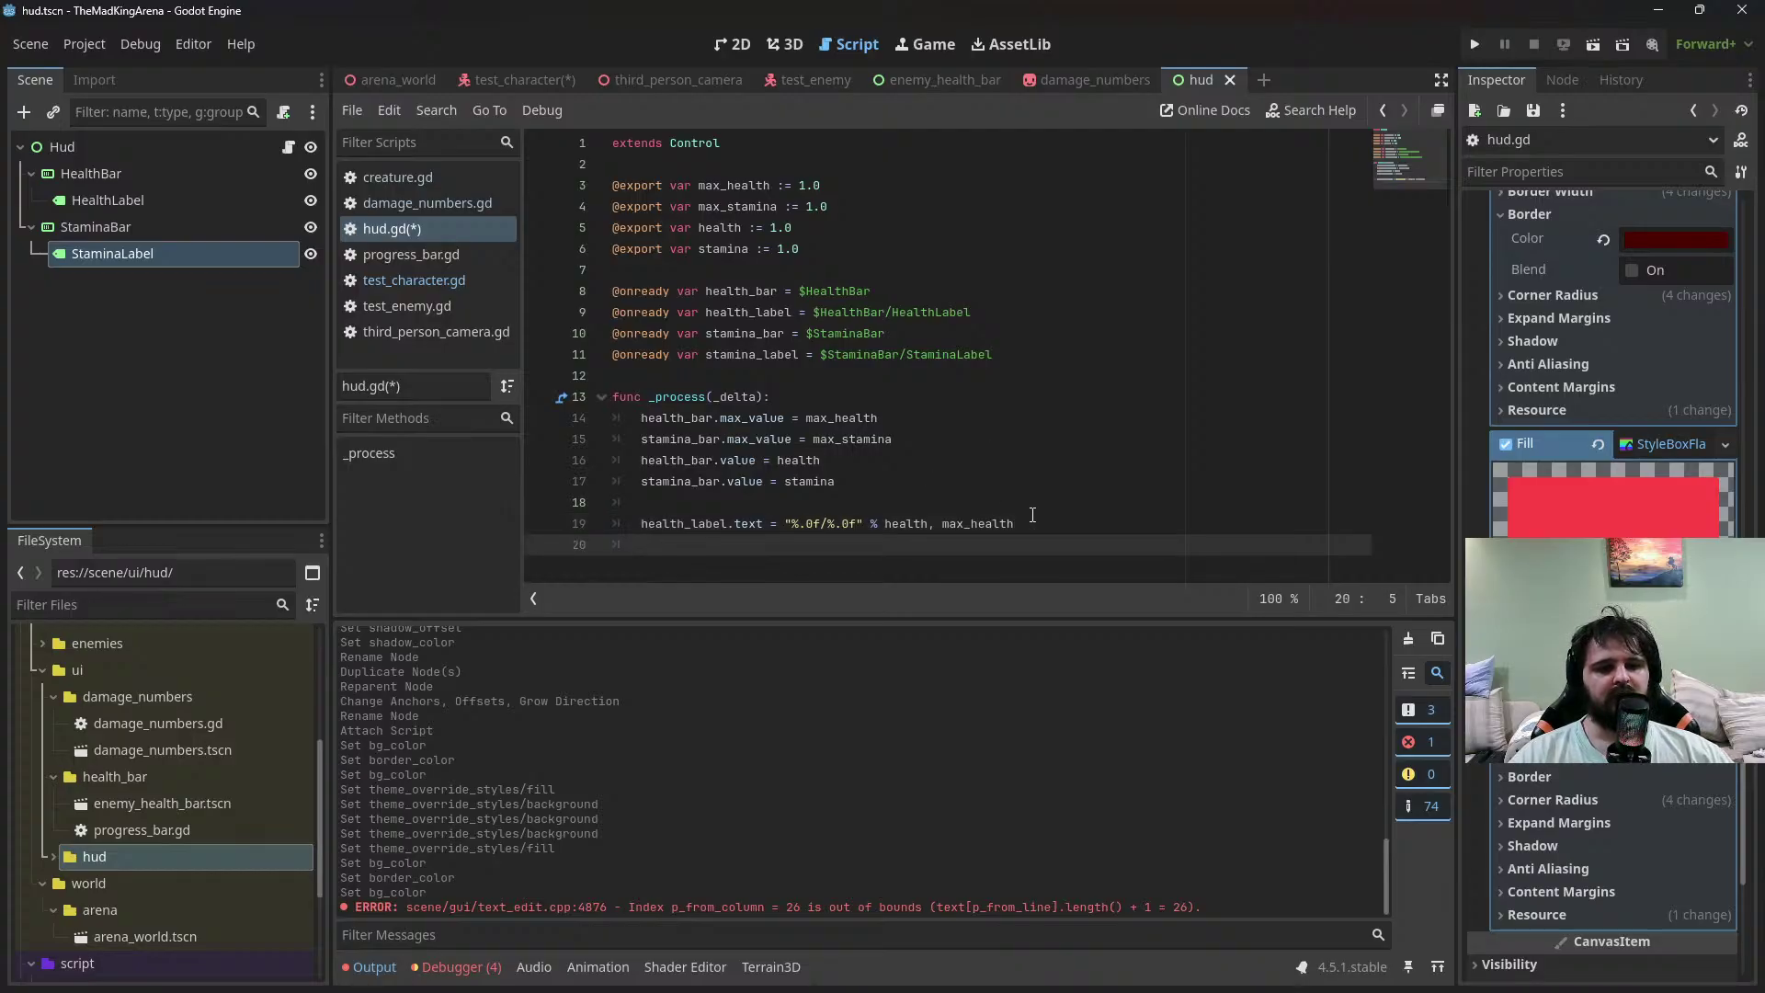
left_click_drag(1037, 521, 1045, 509)
key("ctrl+c")
key("ctrl+v")
key("ctrl+v")
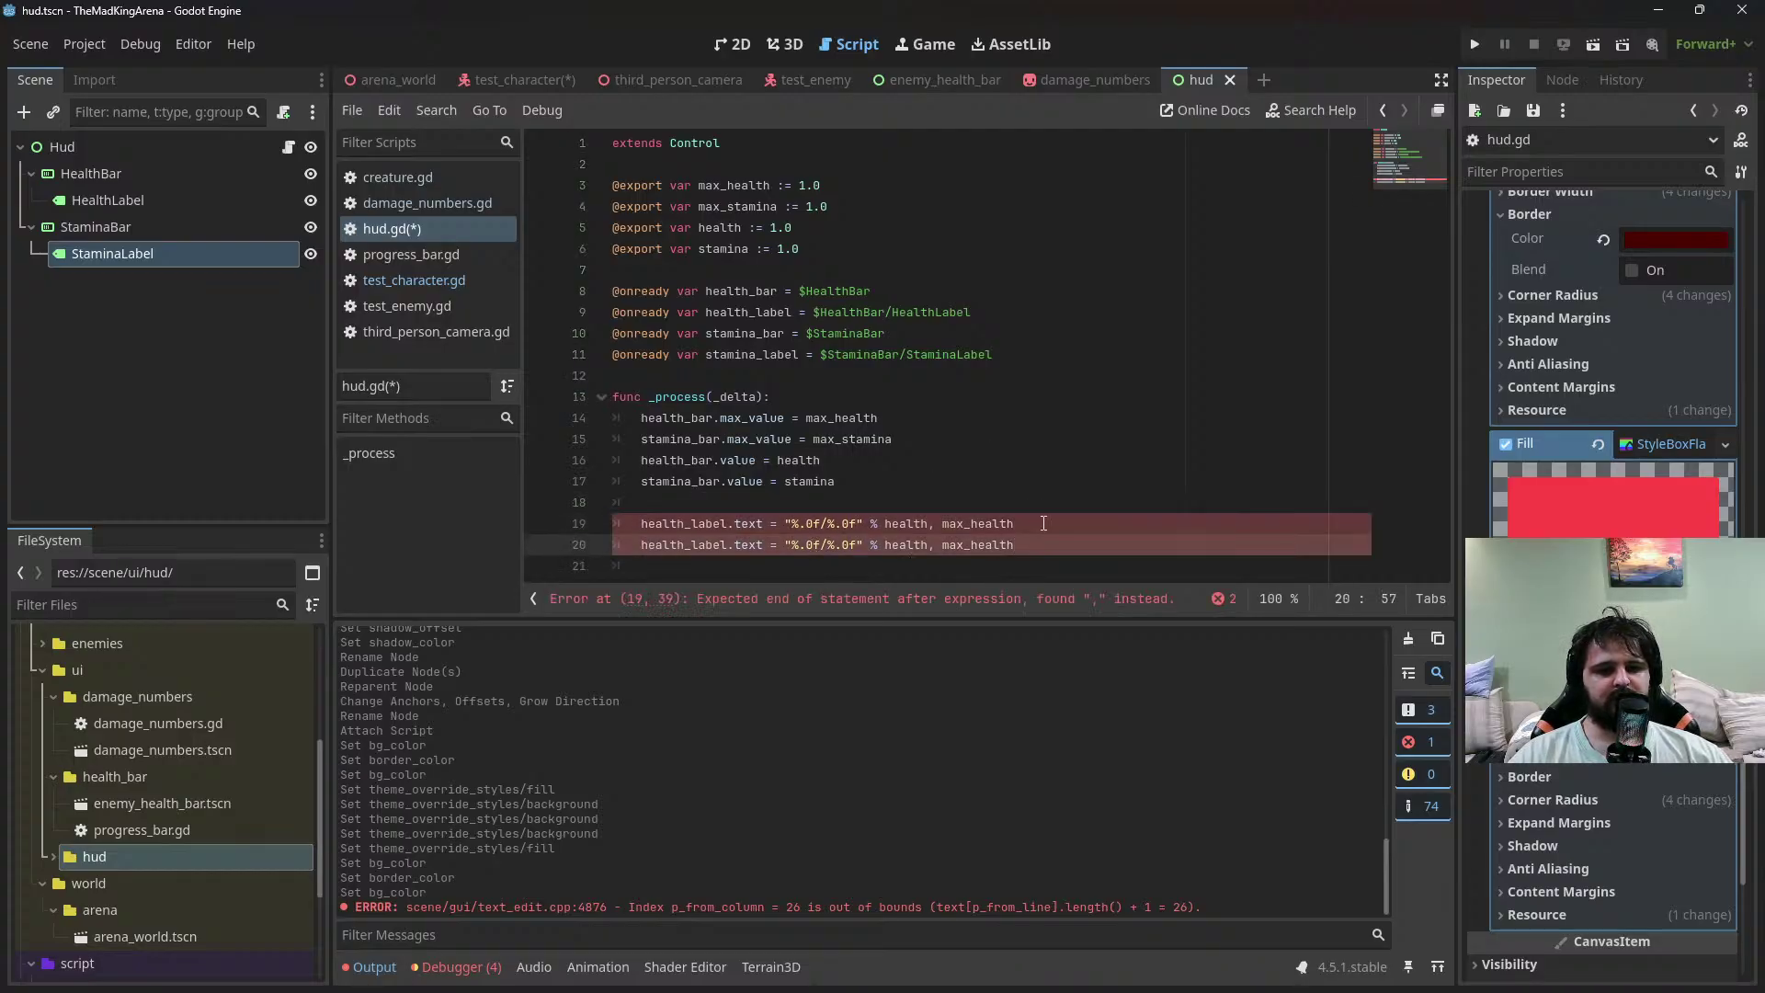
In the first health_label.text line, replace the comma between health and max_health with a % operator
left_click(1043, 523)
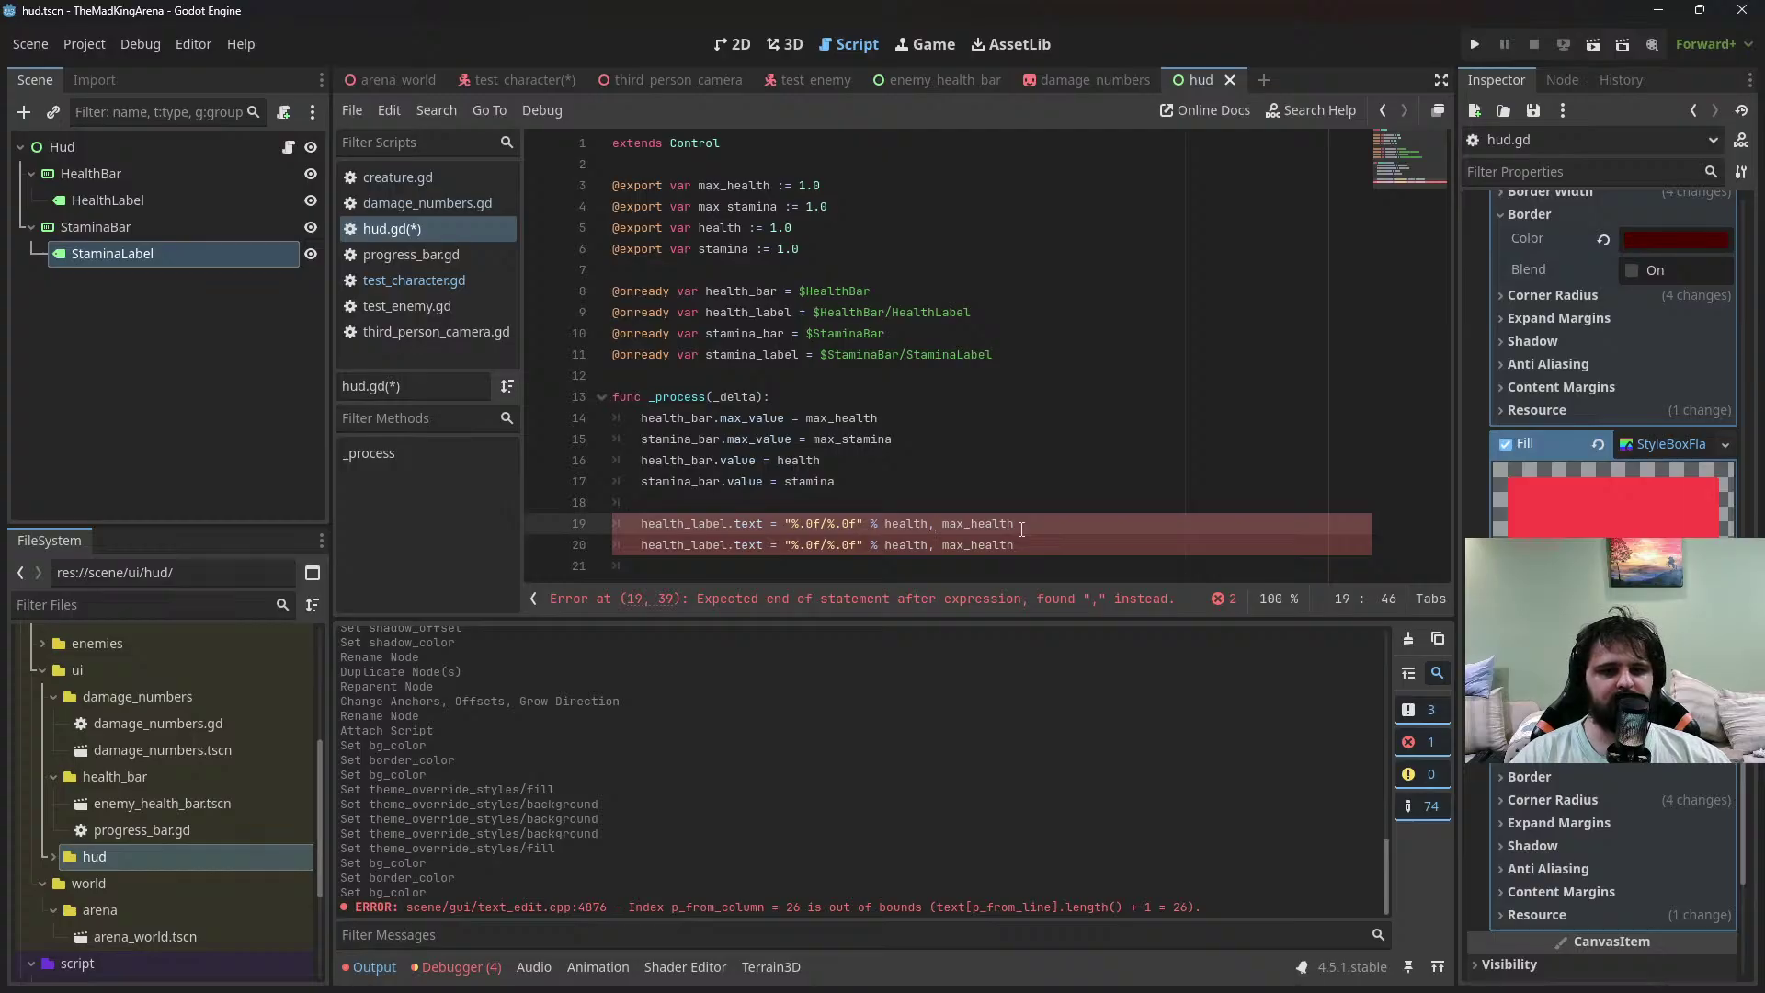
key("BackSpace")
type("%")
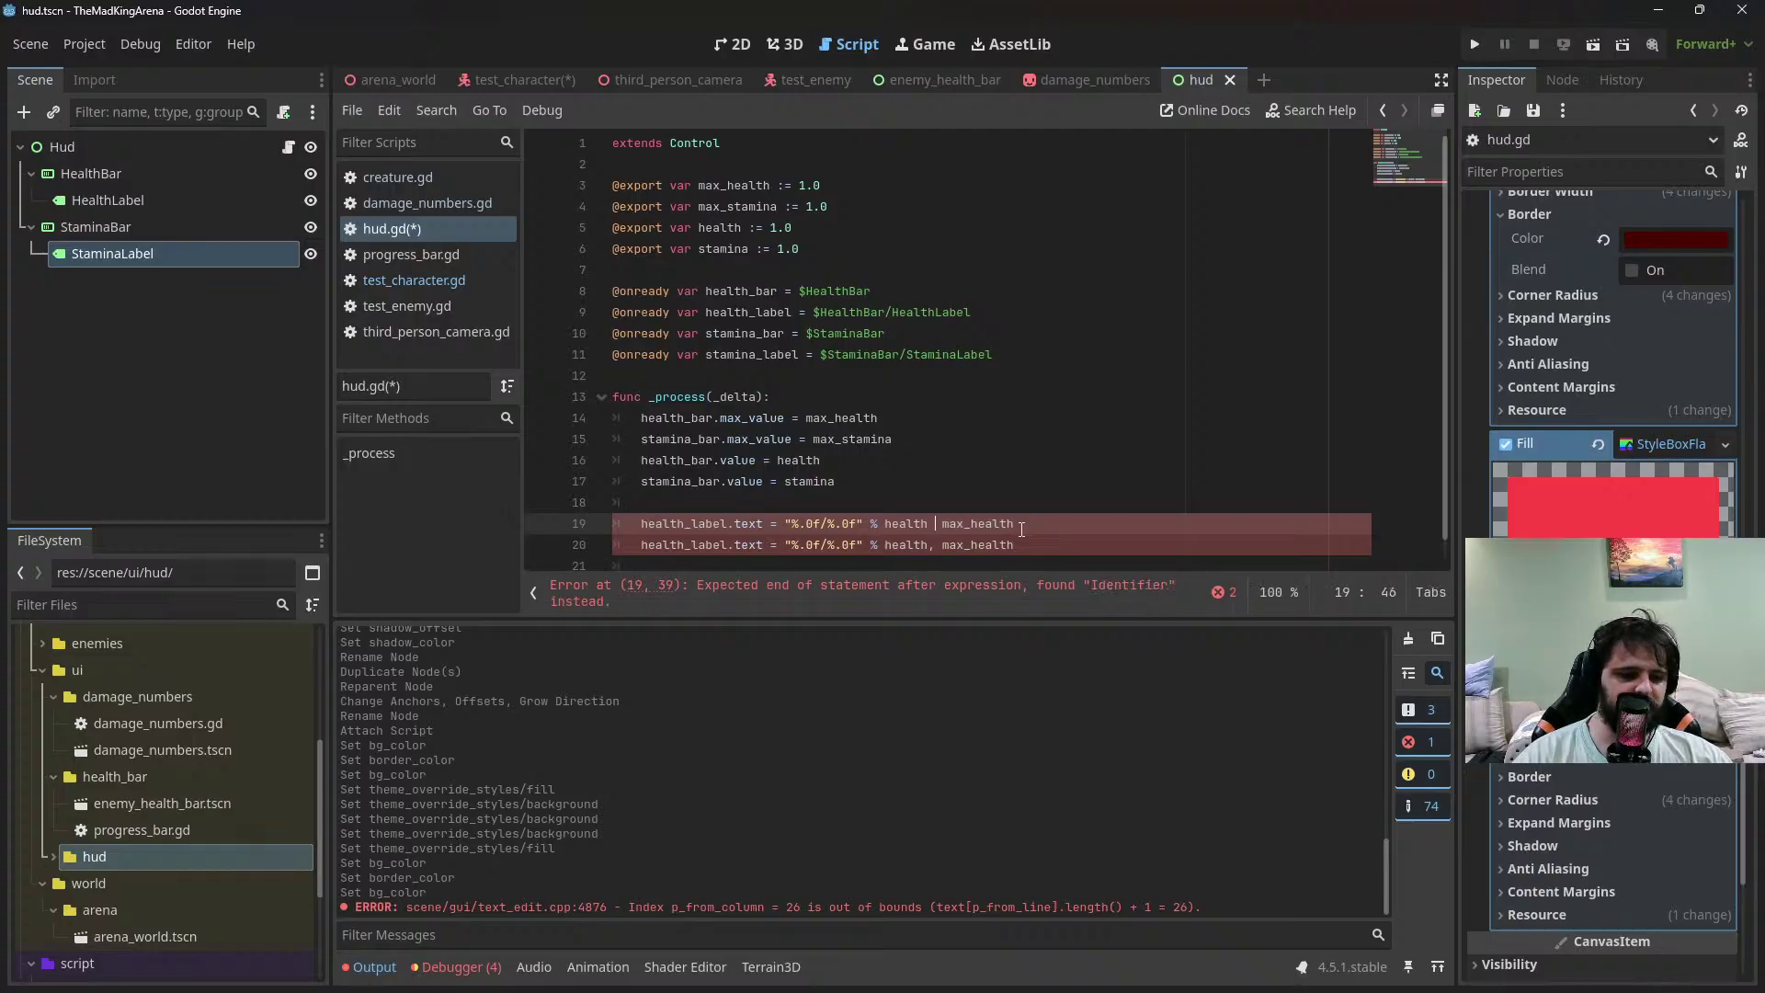
In the duplicated health_label.text line, replace the comma between health and max_health with a % operator
left_click(1082, 523)
left_click(930, 545)
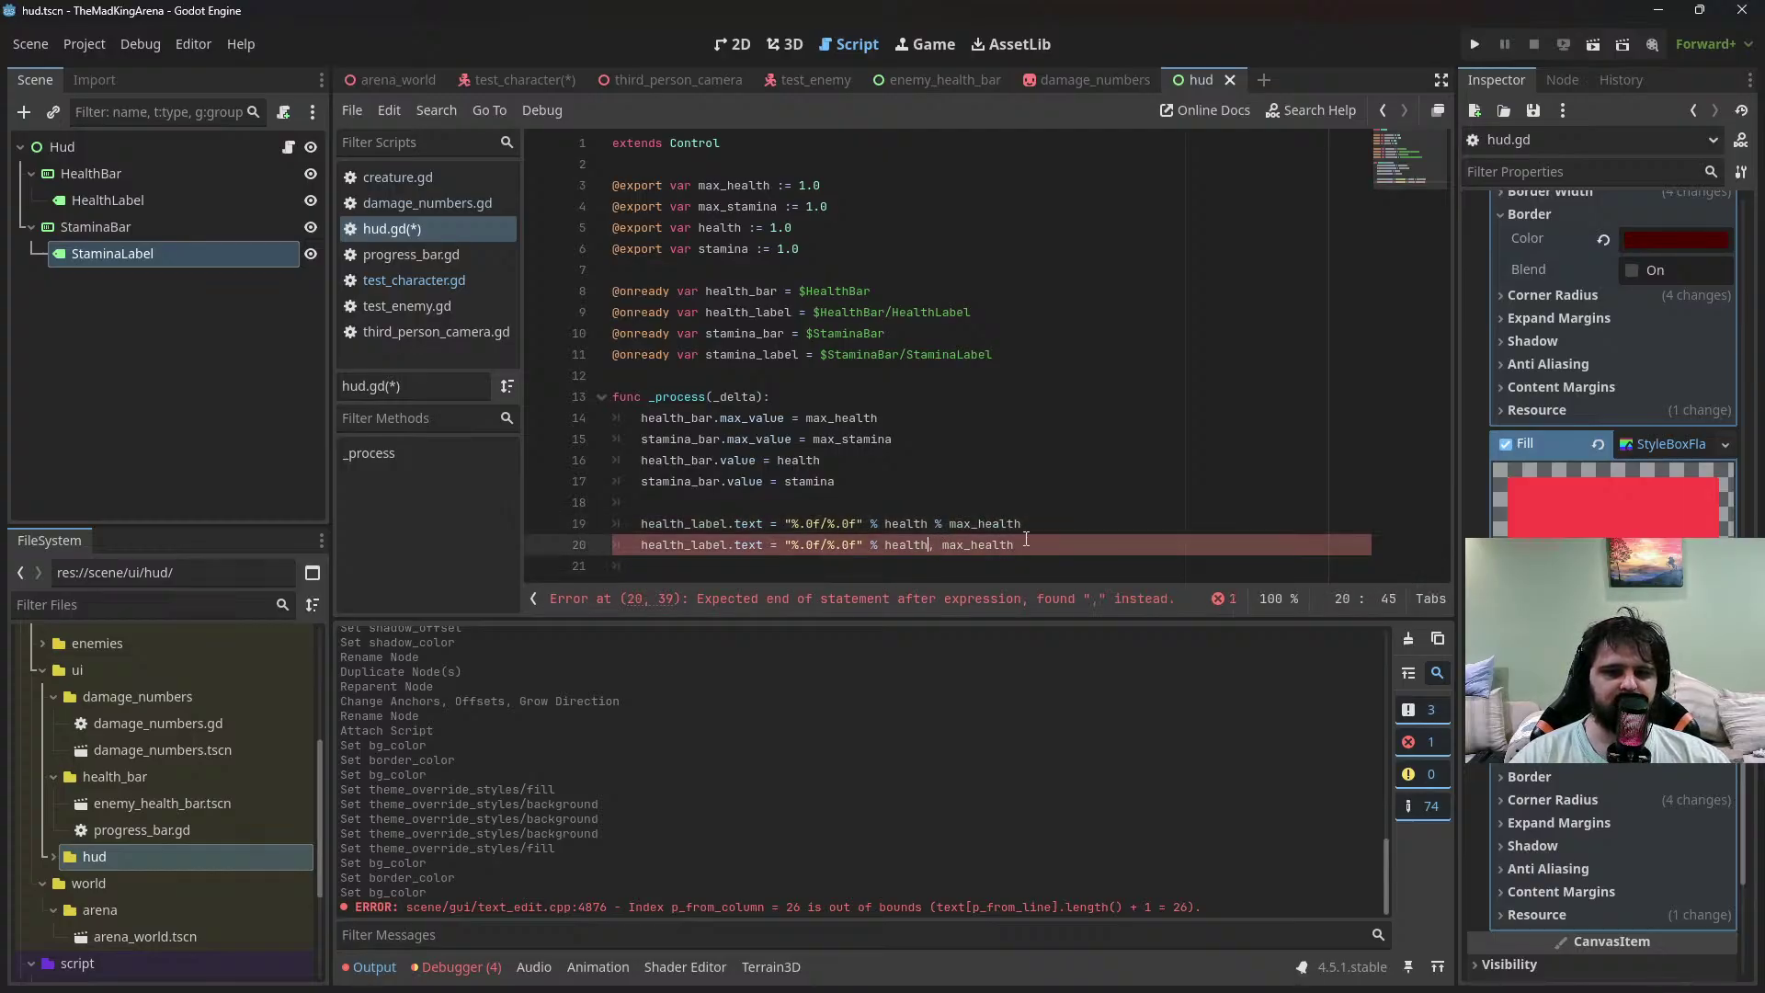
key("BackSpace")
type("%")
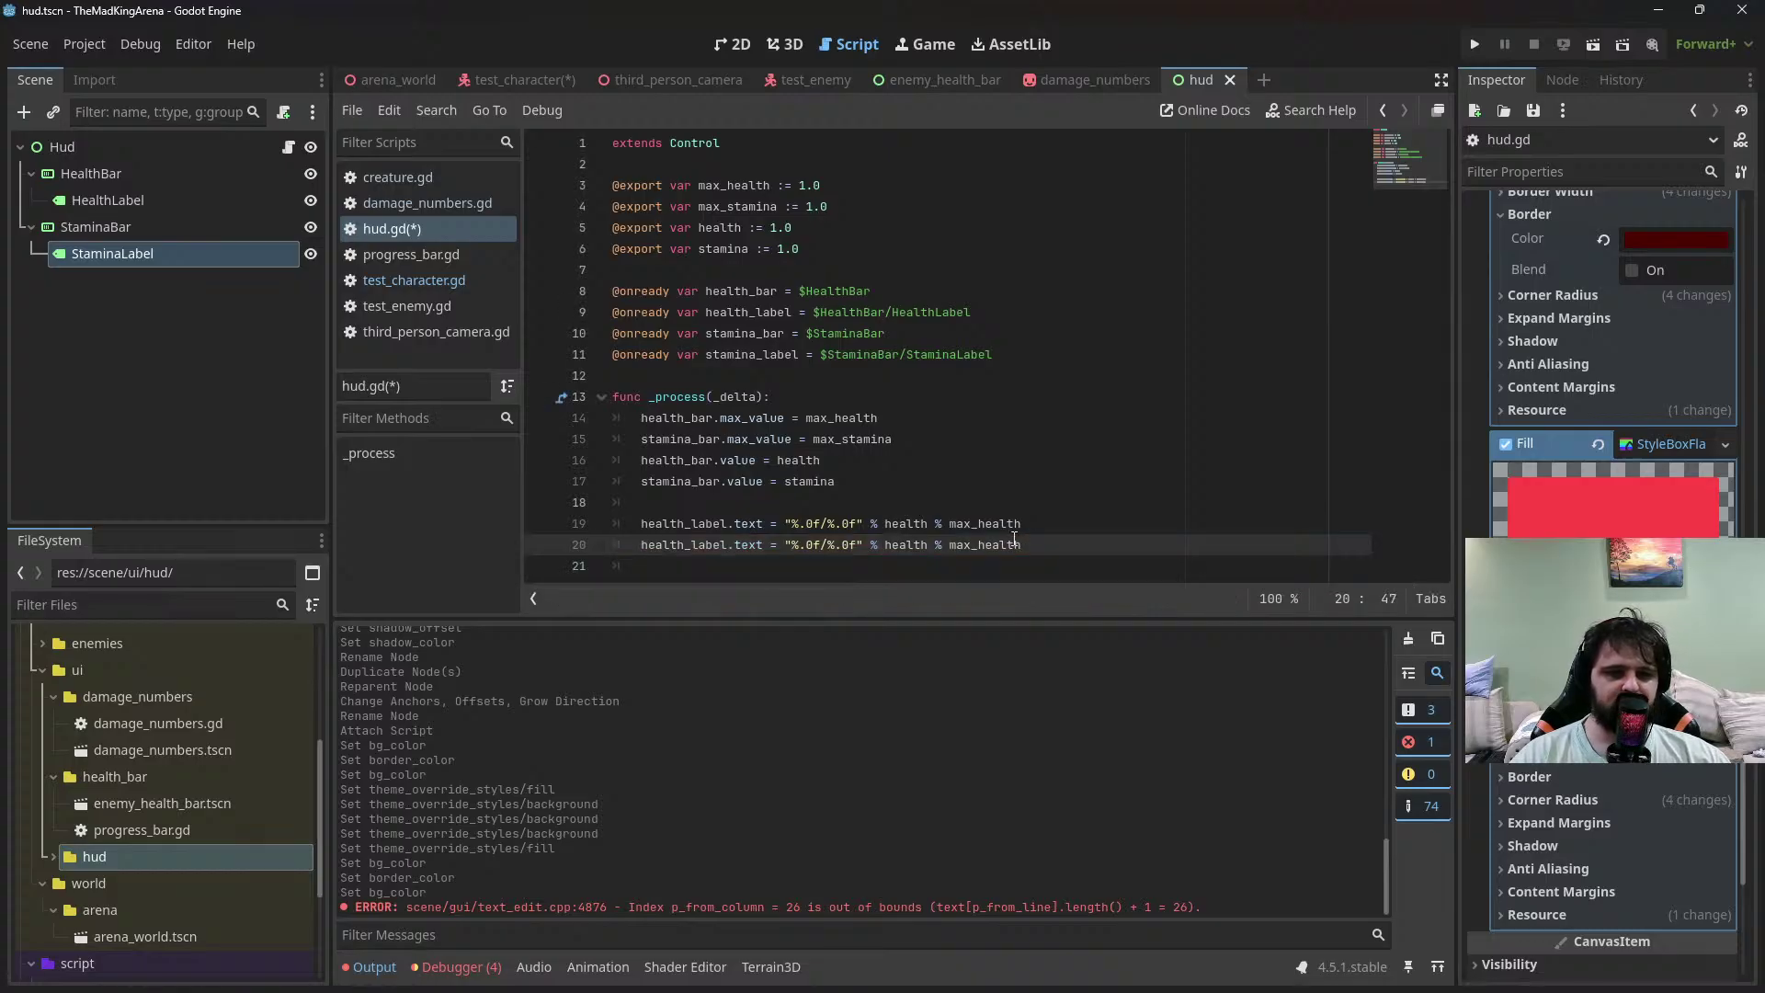
In the second label text line, replace health with stamina and max_health with max_stamina
double_click(907, 544)
type("stamina")
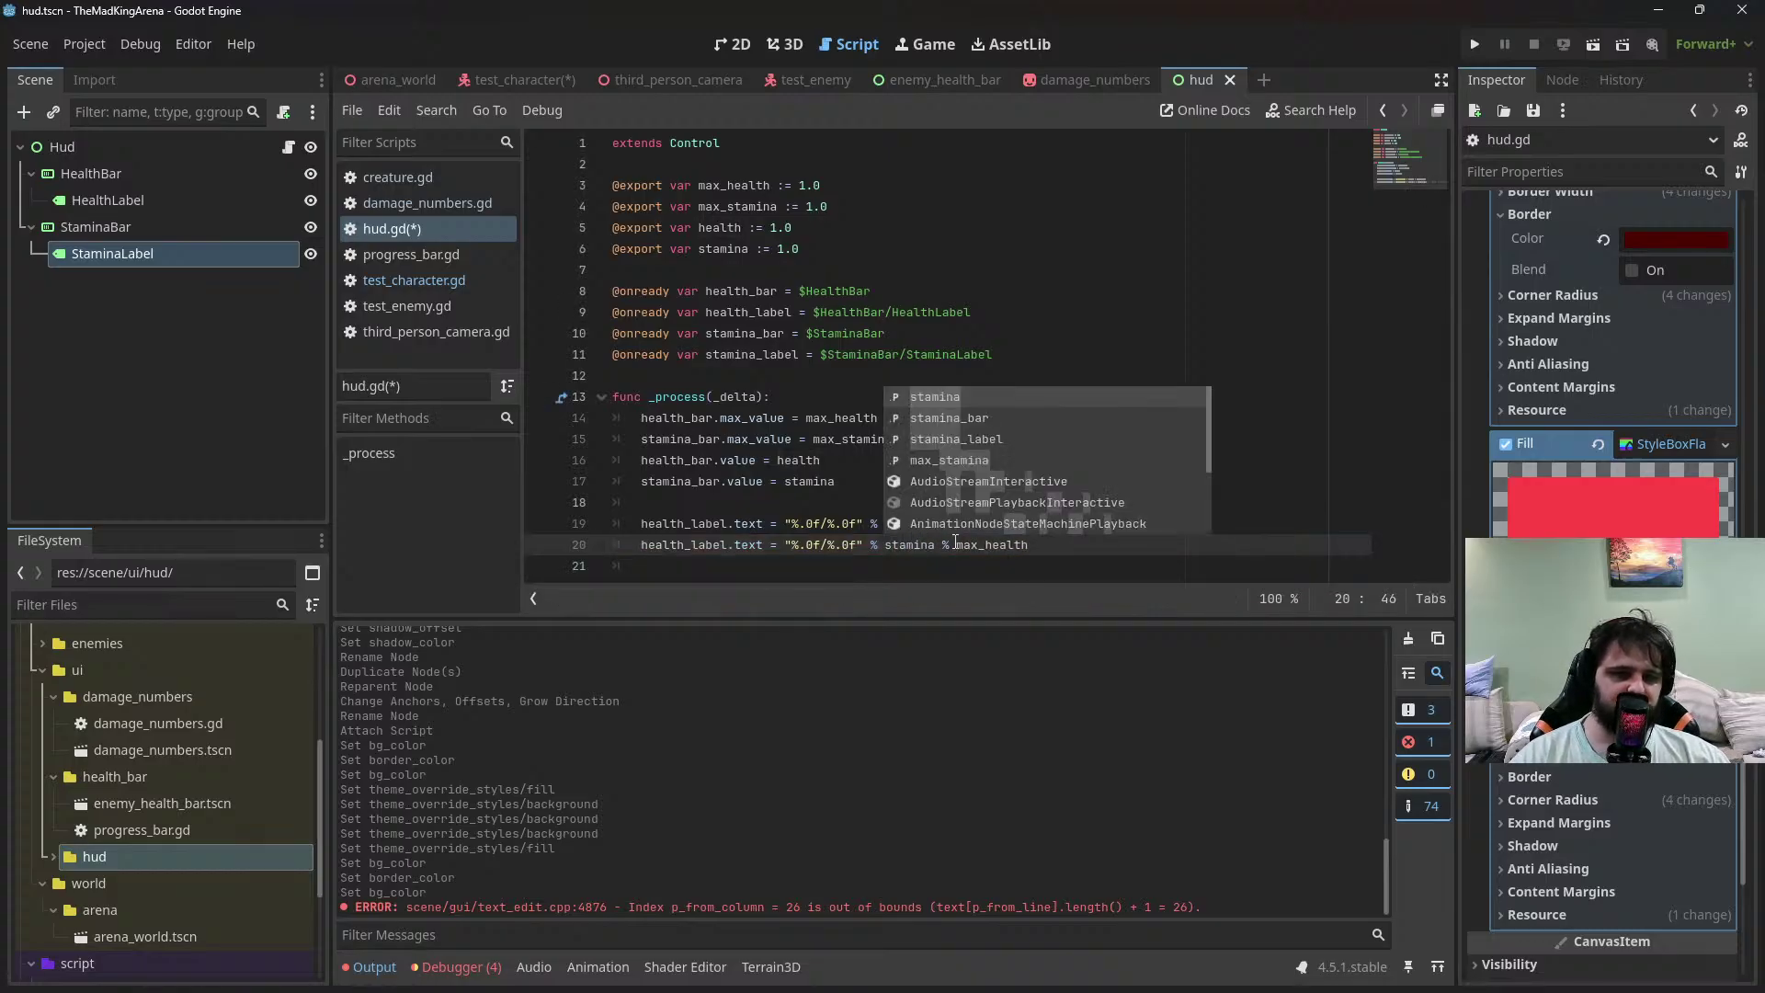
double_click(992, 545)
type("stamina")
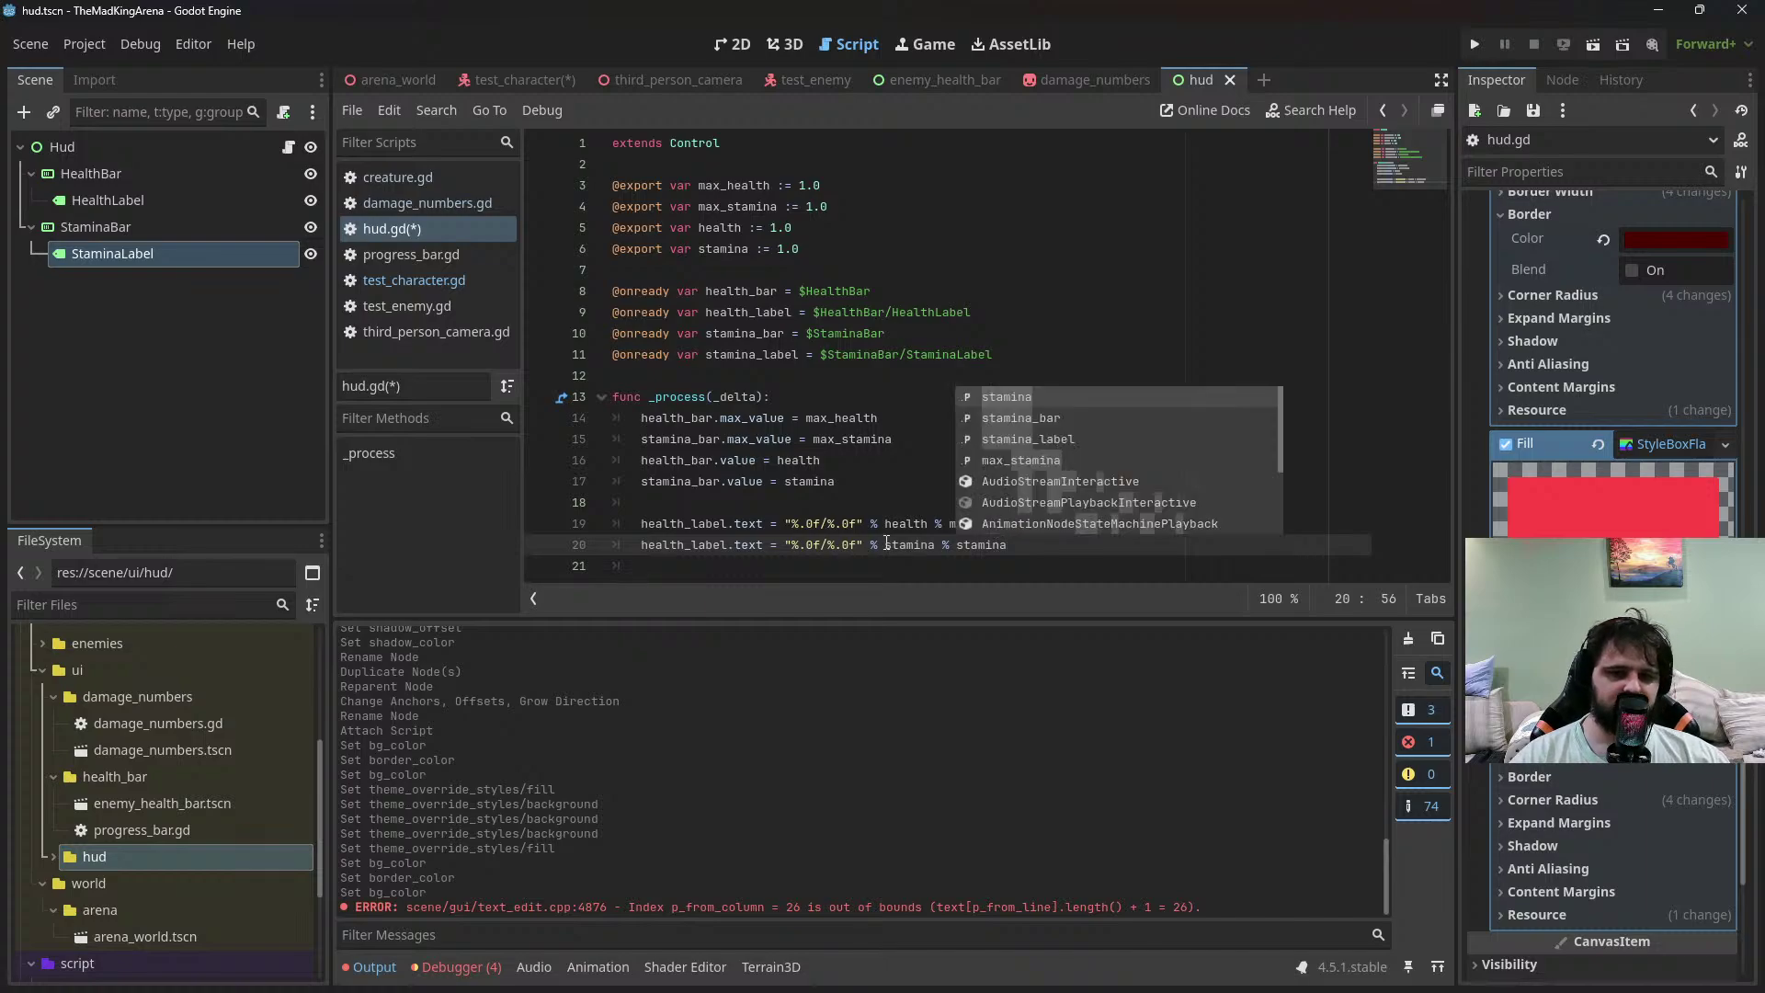
double_click(910, 545)
double_click(983, 546)
type("max_stamina")
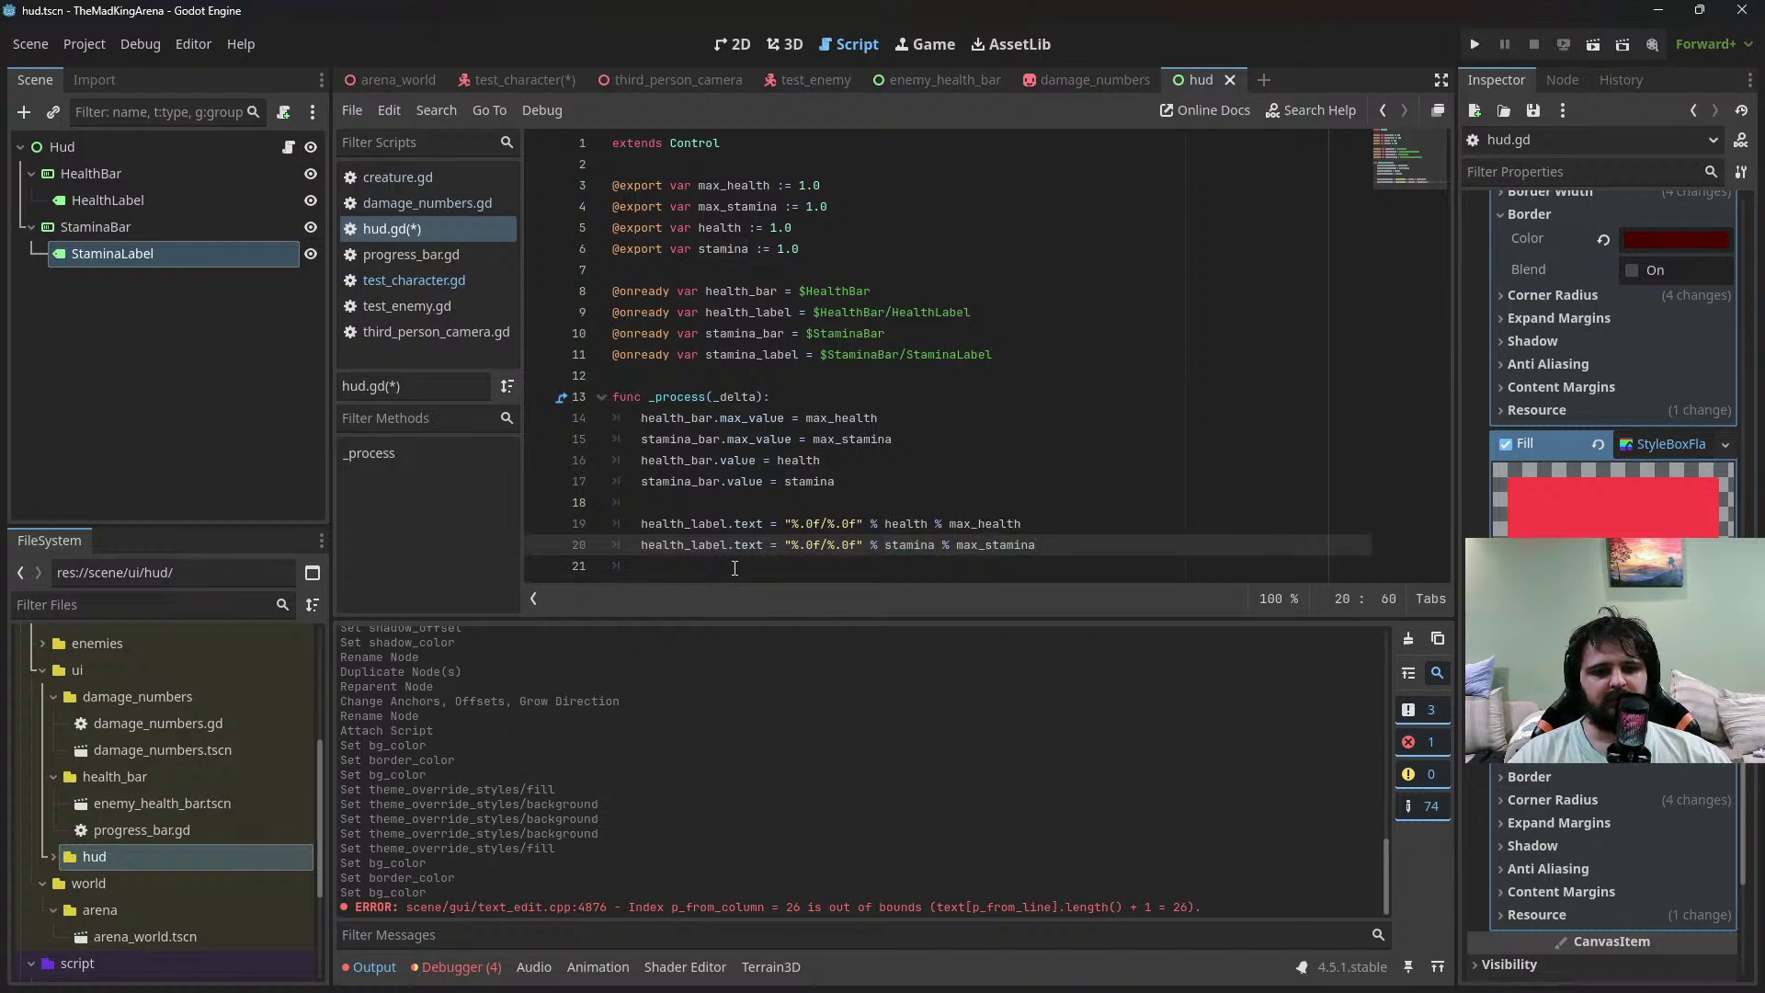
Change the second line's target to stamina_label, add a new line below it, and save hud.gd
double_click(685, 545)
type("stamina")
type("_label")
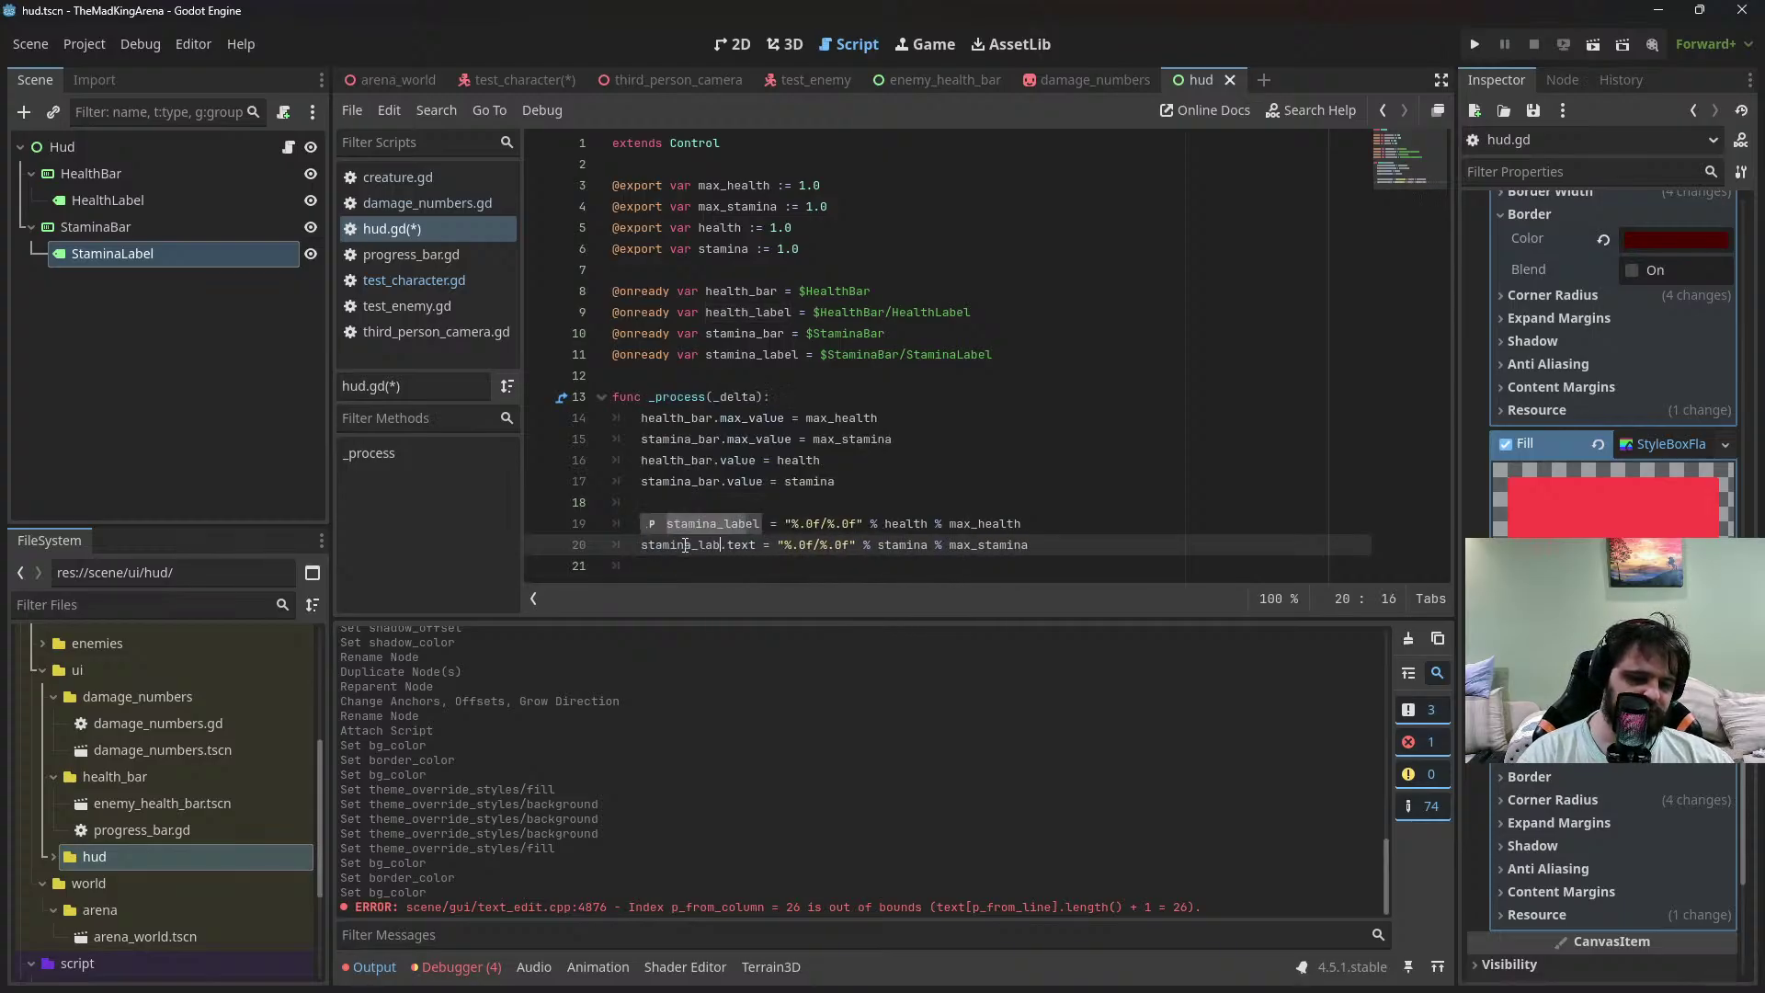
key("End")
key("Return")
key("ctrl+s")
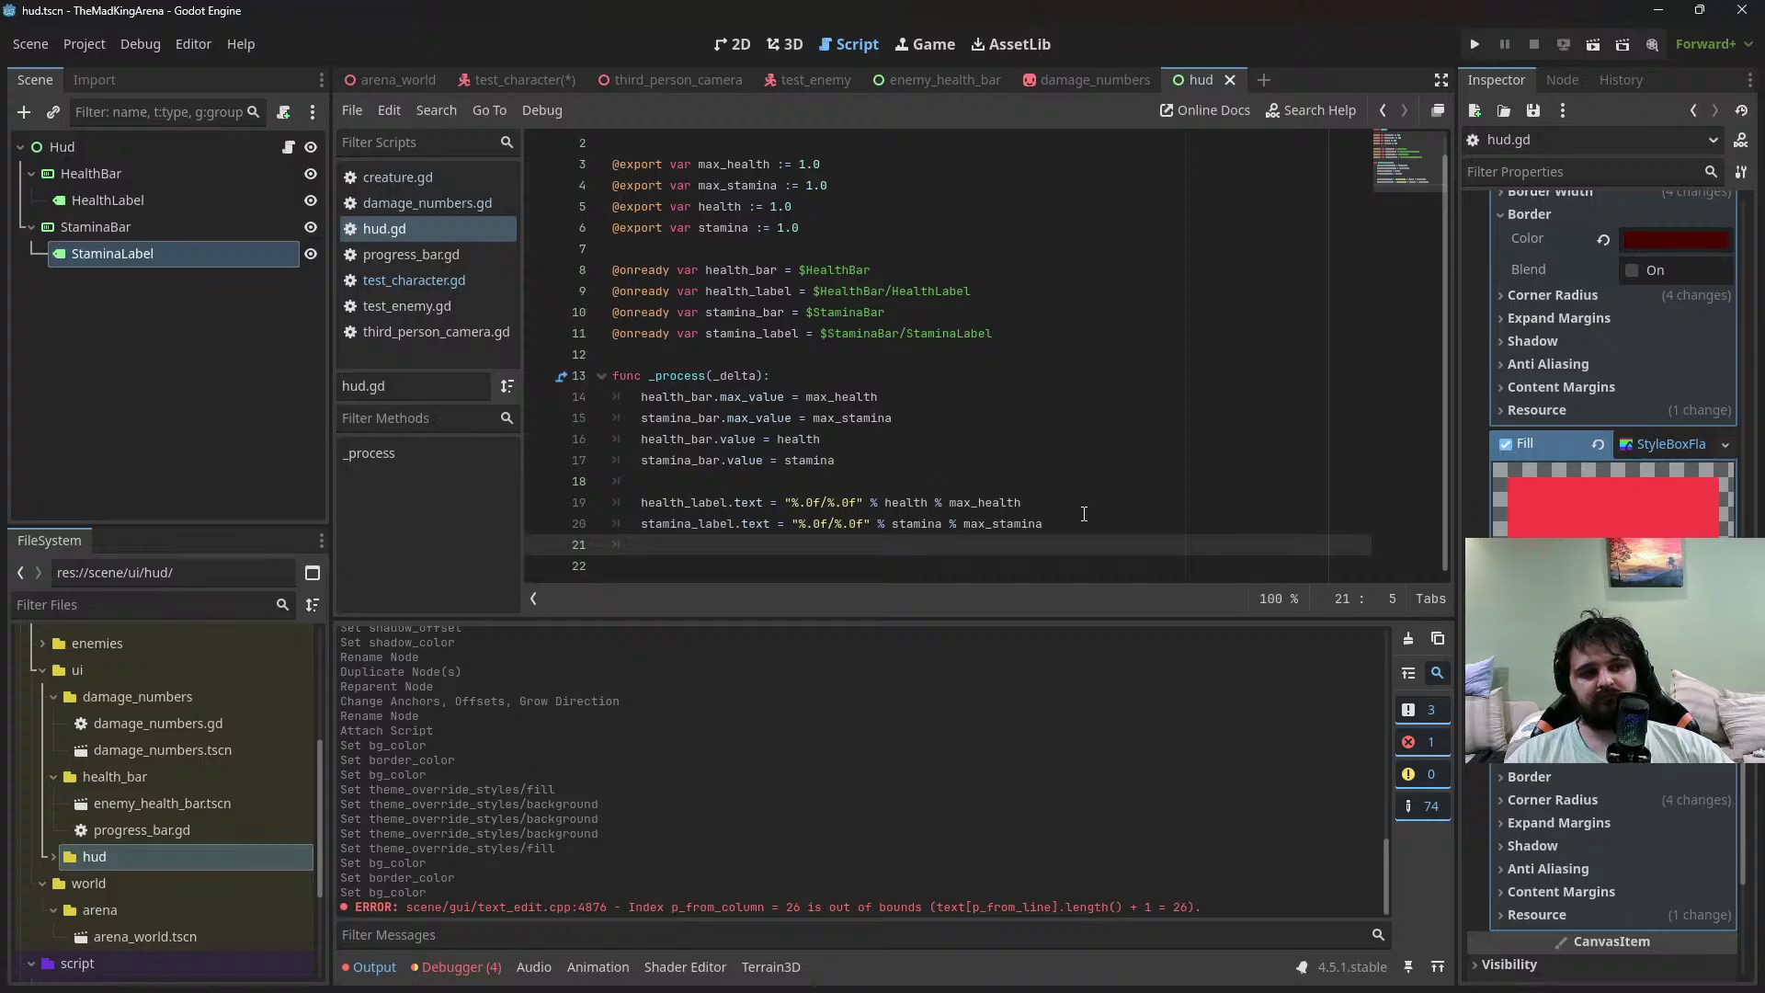
scroll(810, 372, "up", 1)
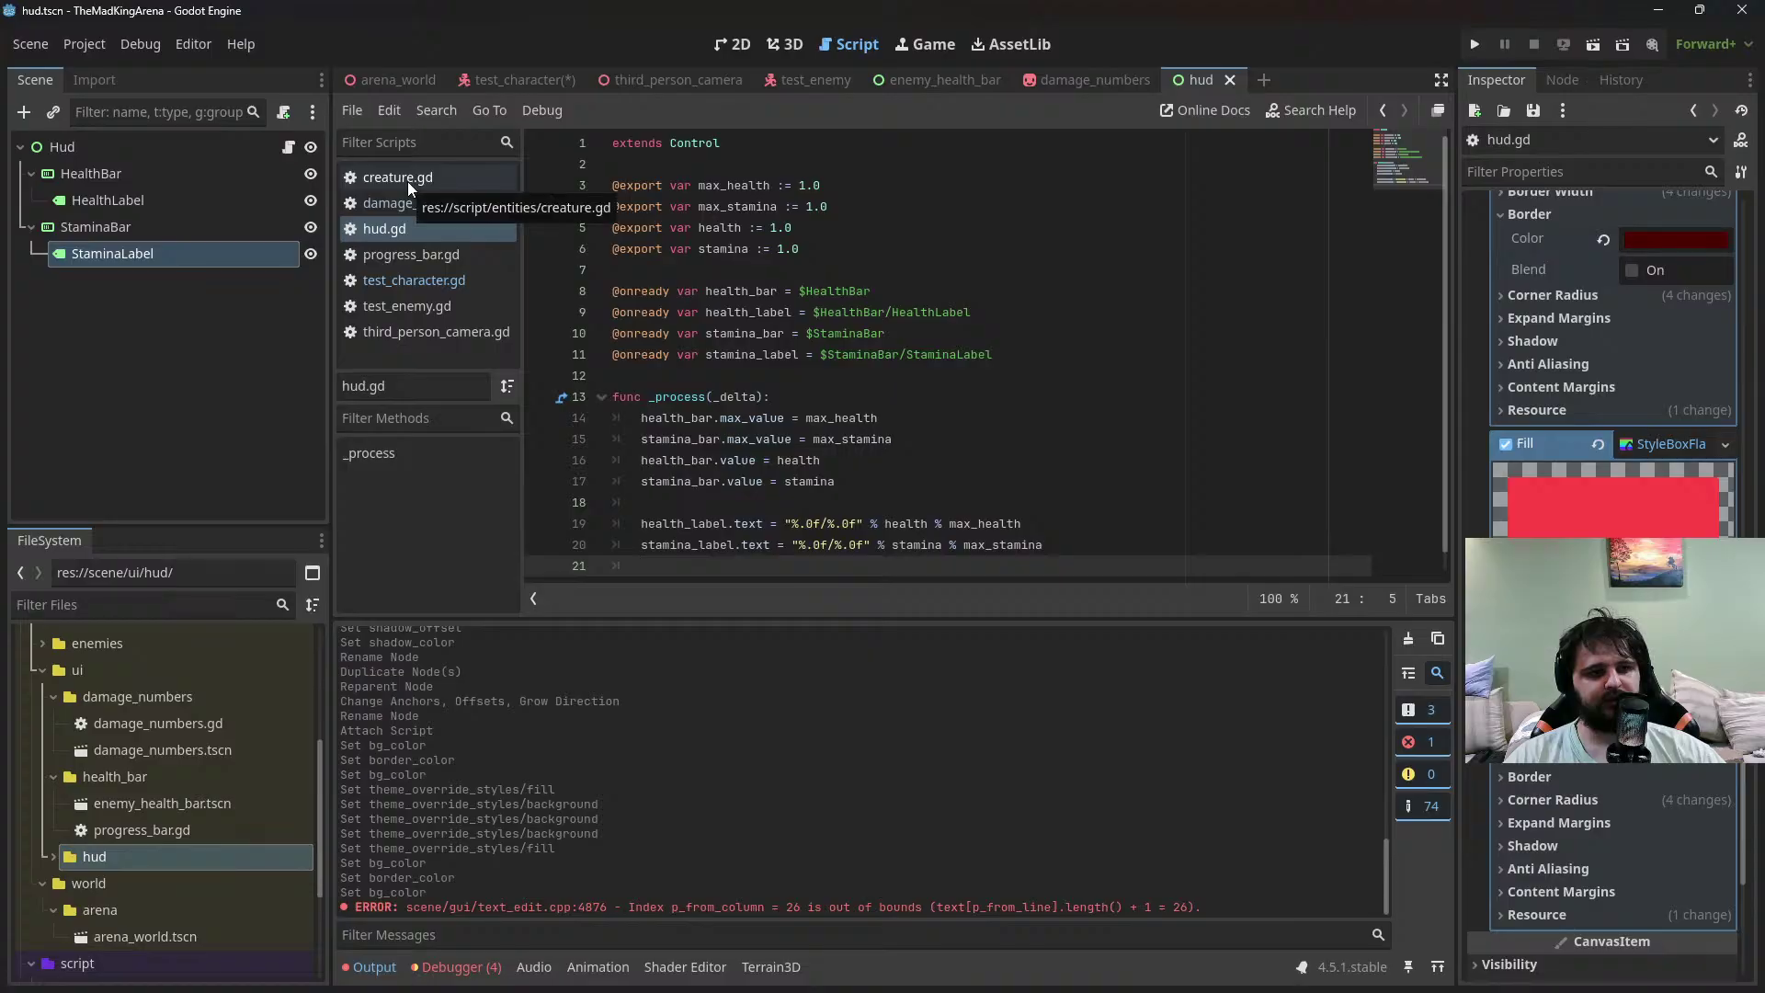
In test_character.gd, declare func _process(_delta): between _ready and _physics_process, and save the script
left_click(405, 281)
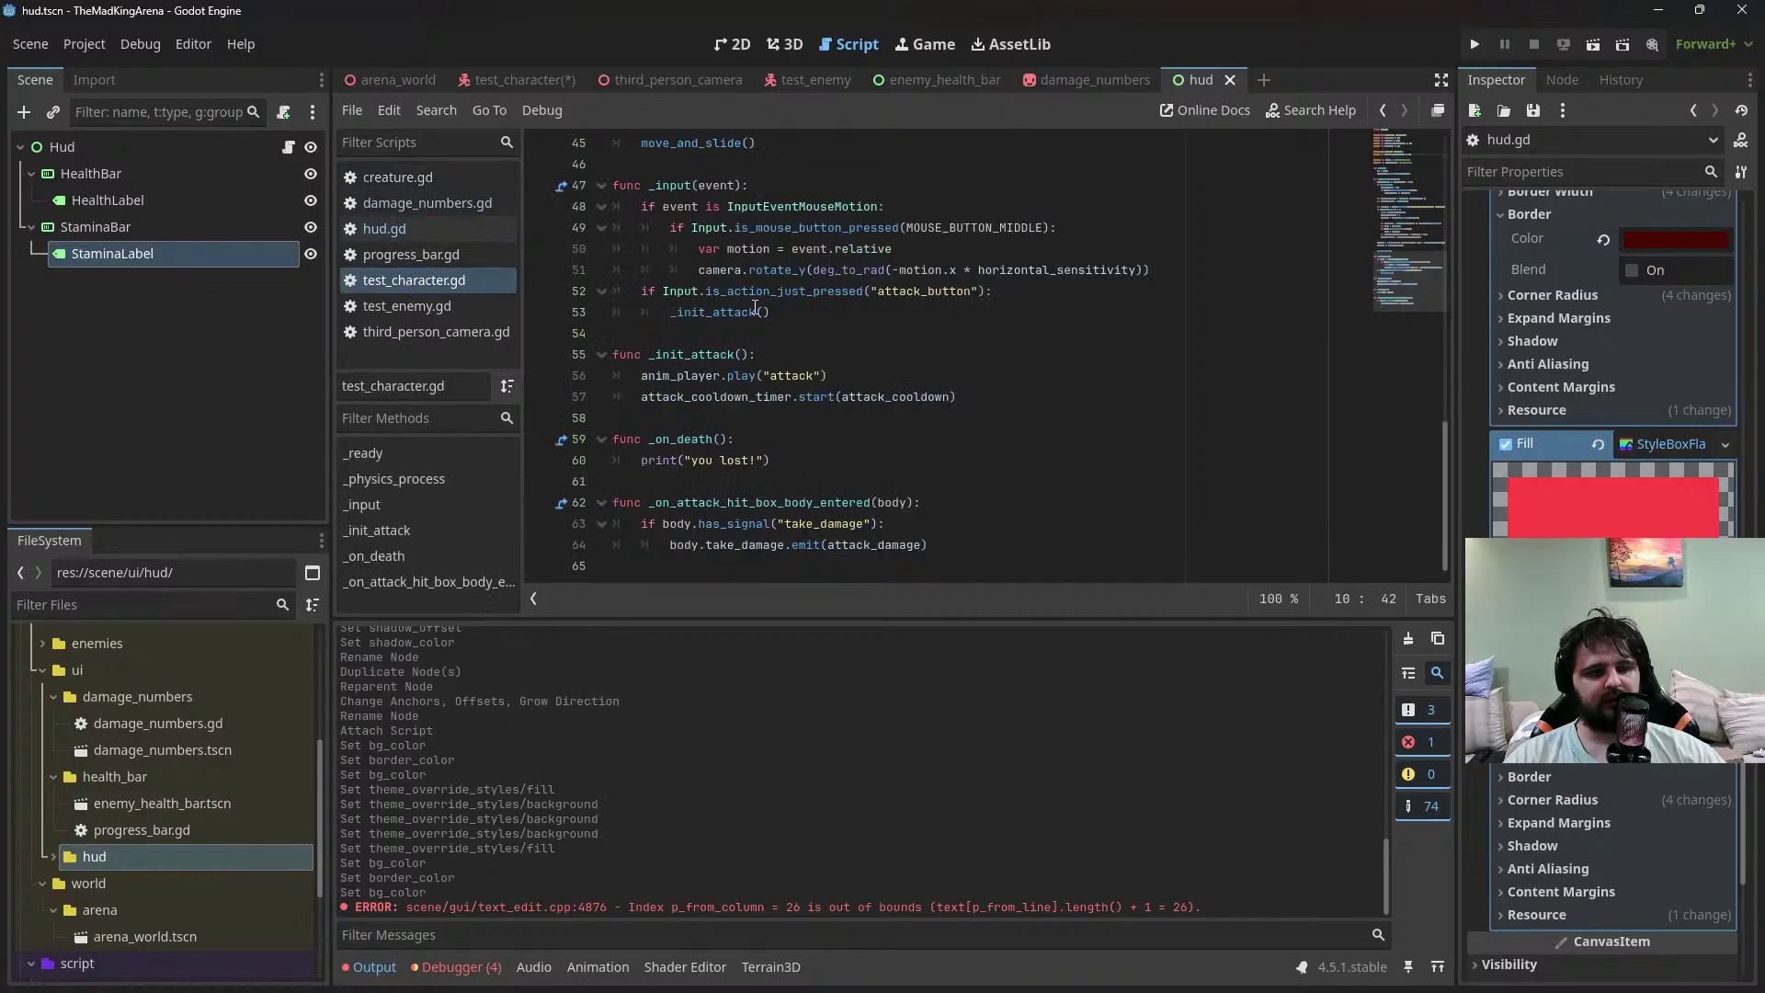
scroll(762, 311, "up", 15)
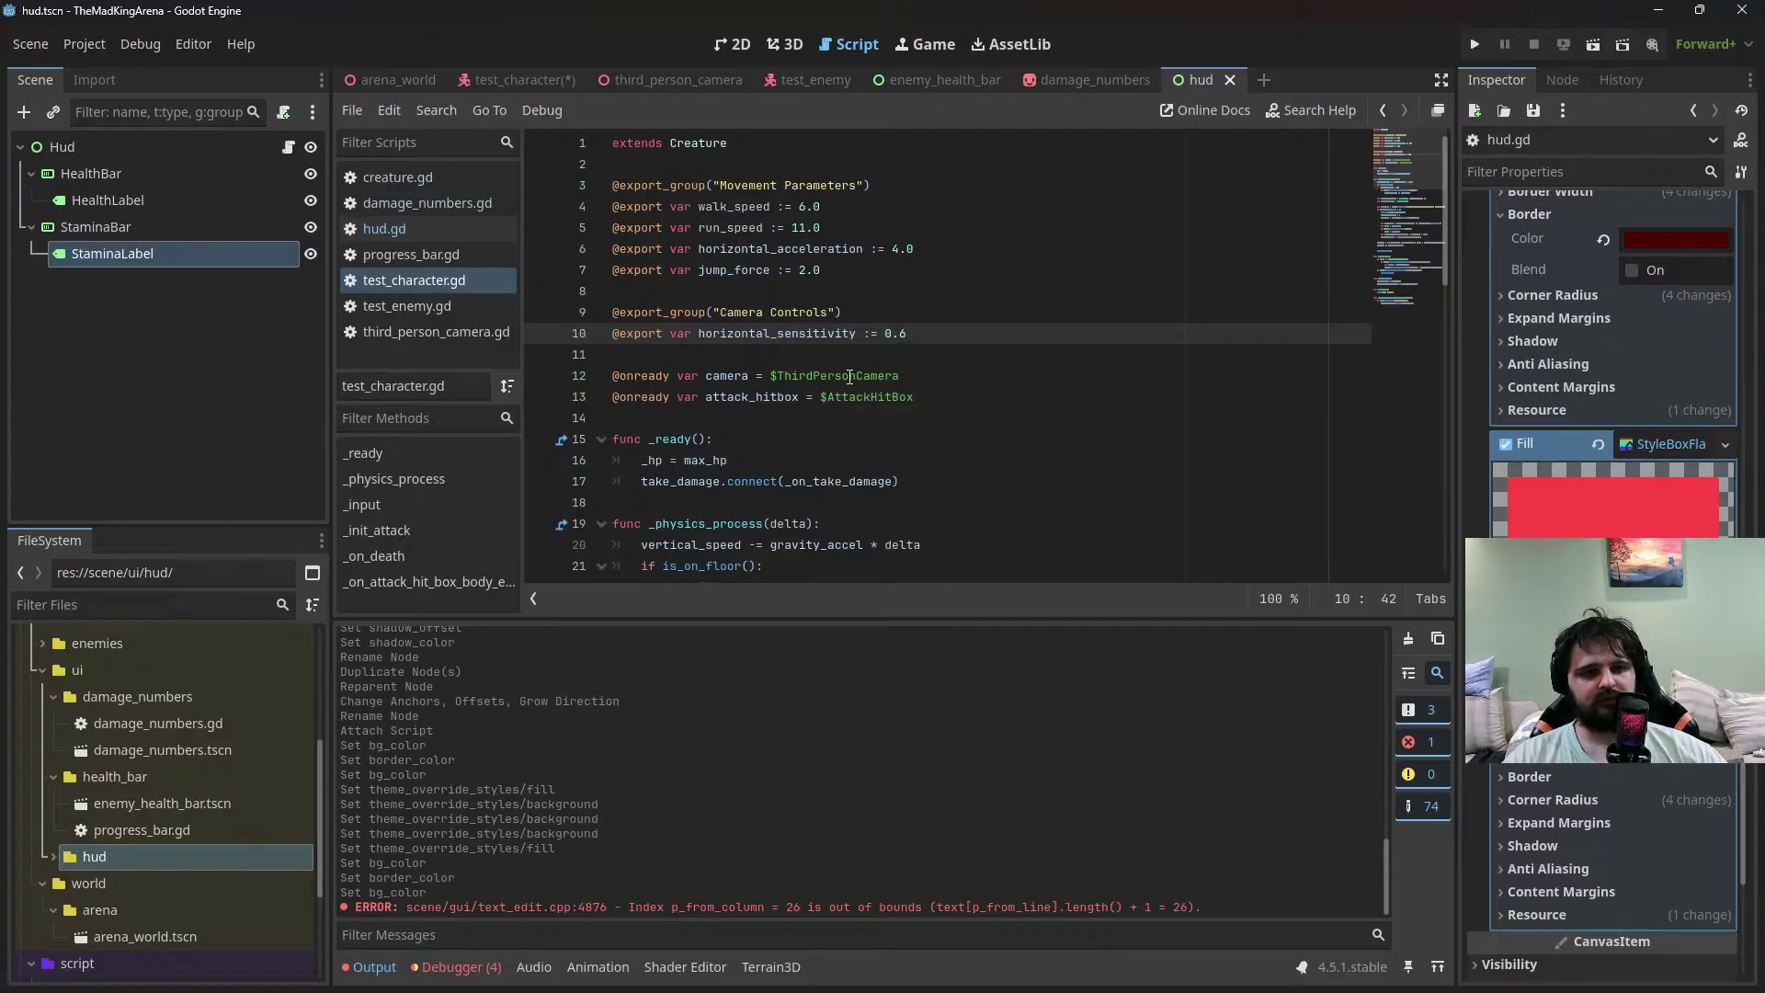
scroll(807, 375, "down", 3)
left_click(961, 292)
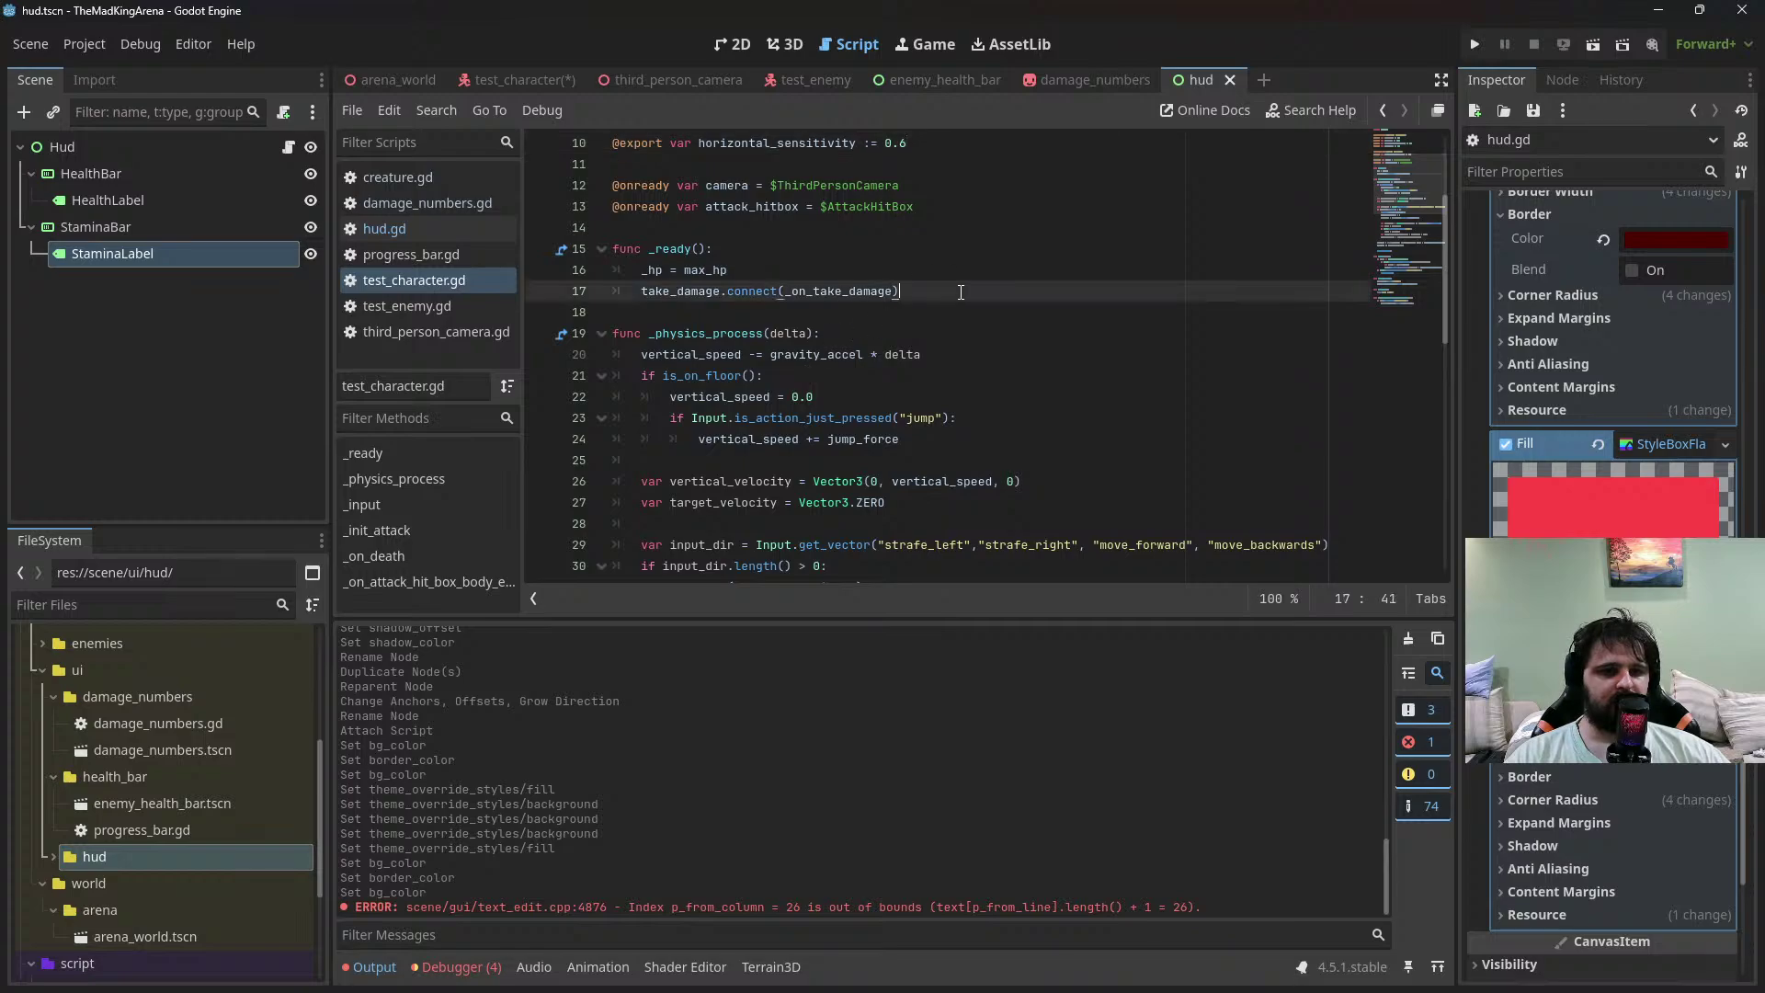
key("Return")
key("Return")
key("BackSpace")
key("BackSpace")
key("BackSpace")
key("Return")
type("f")
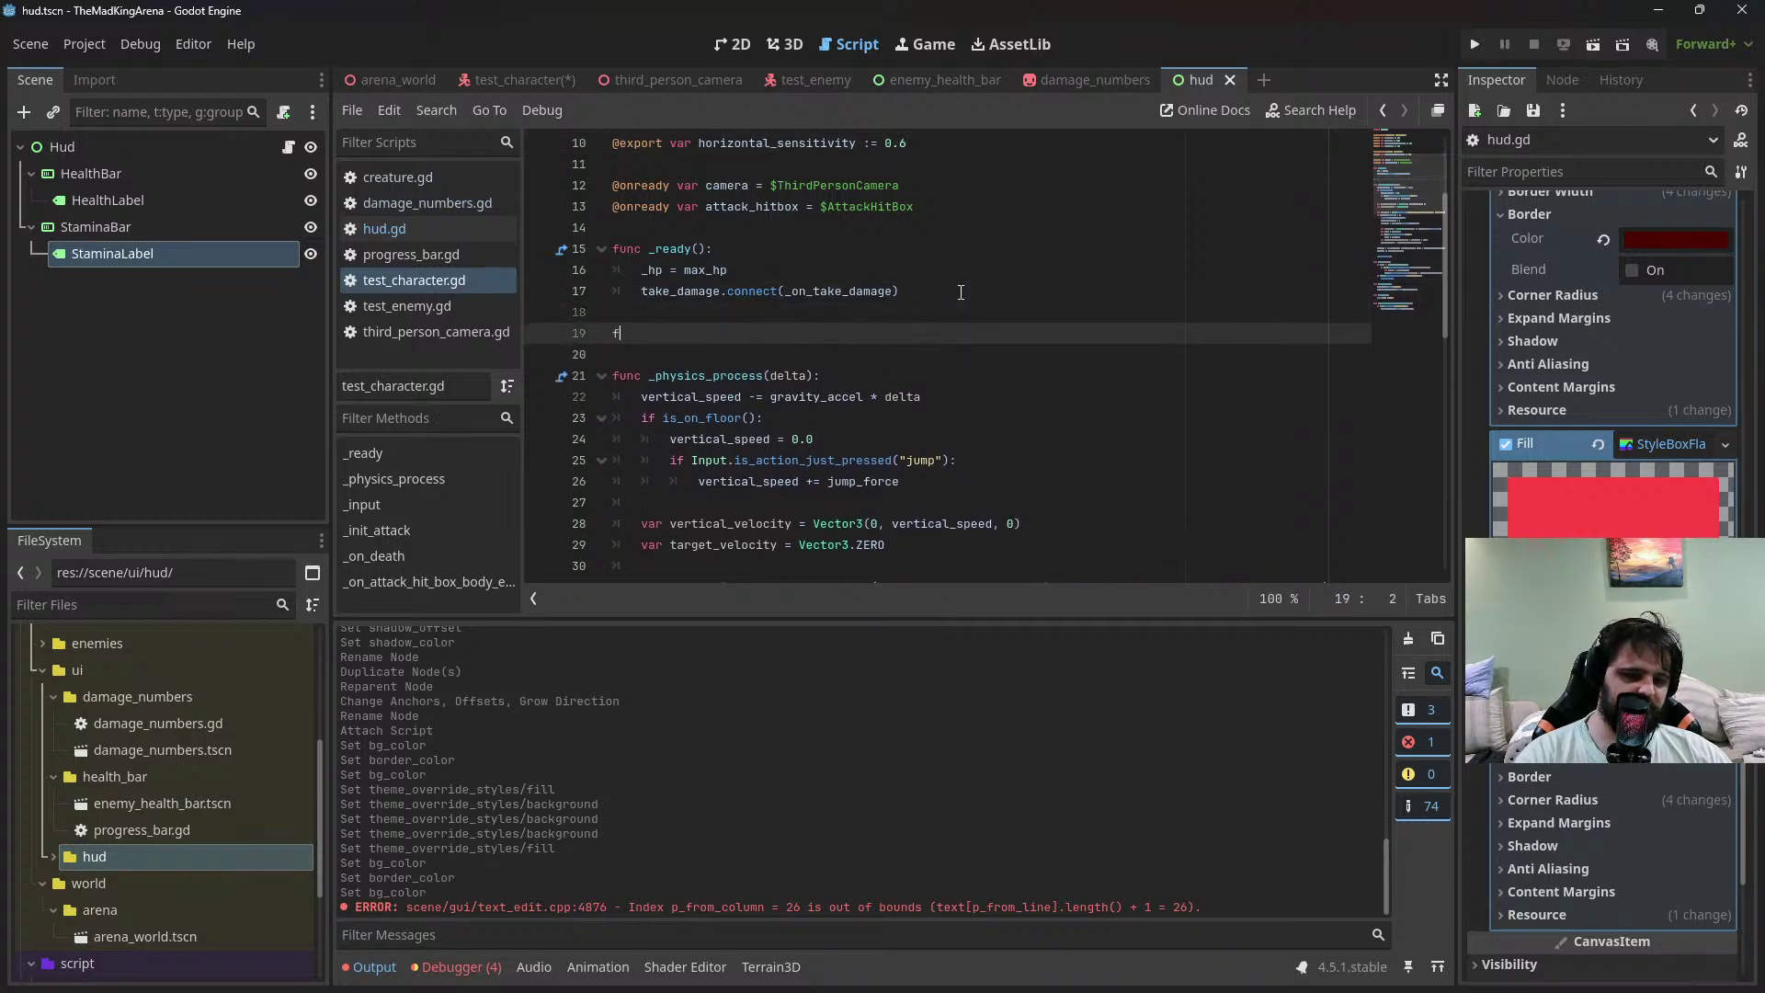
type("unc _process(_delta):")
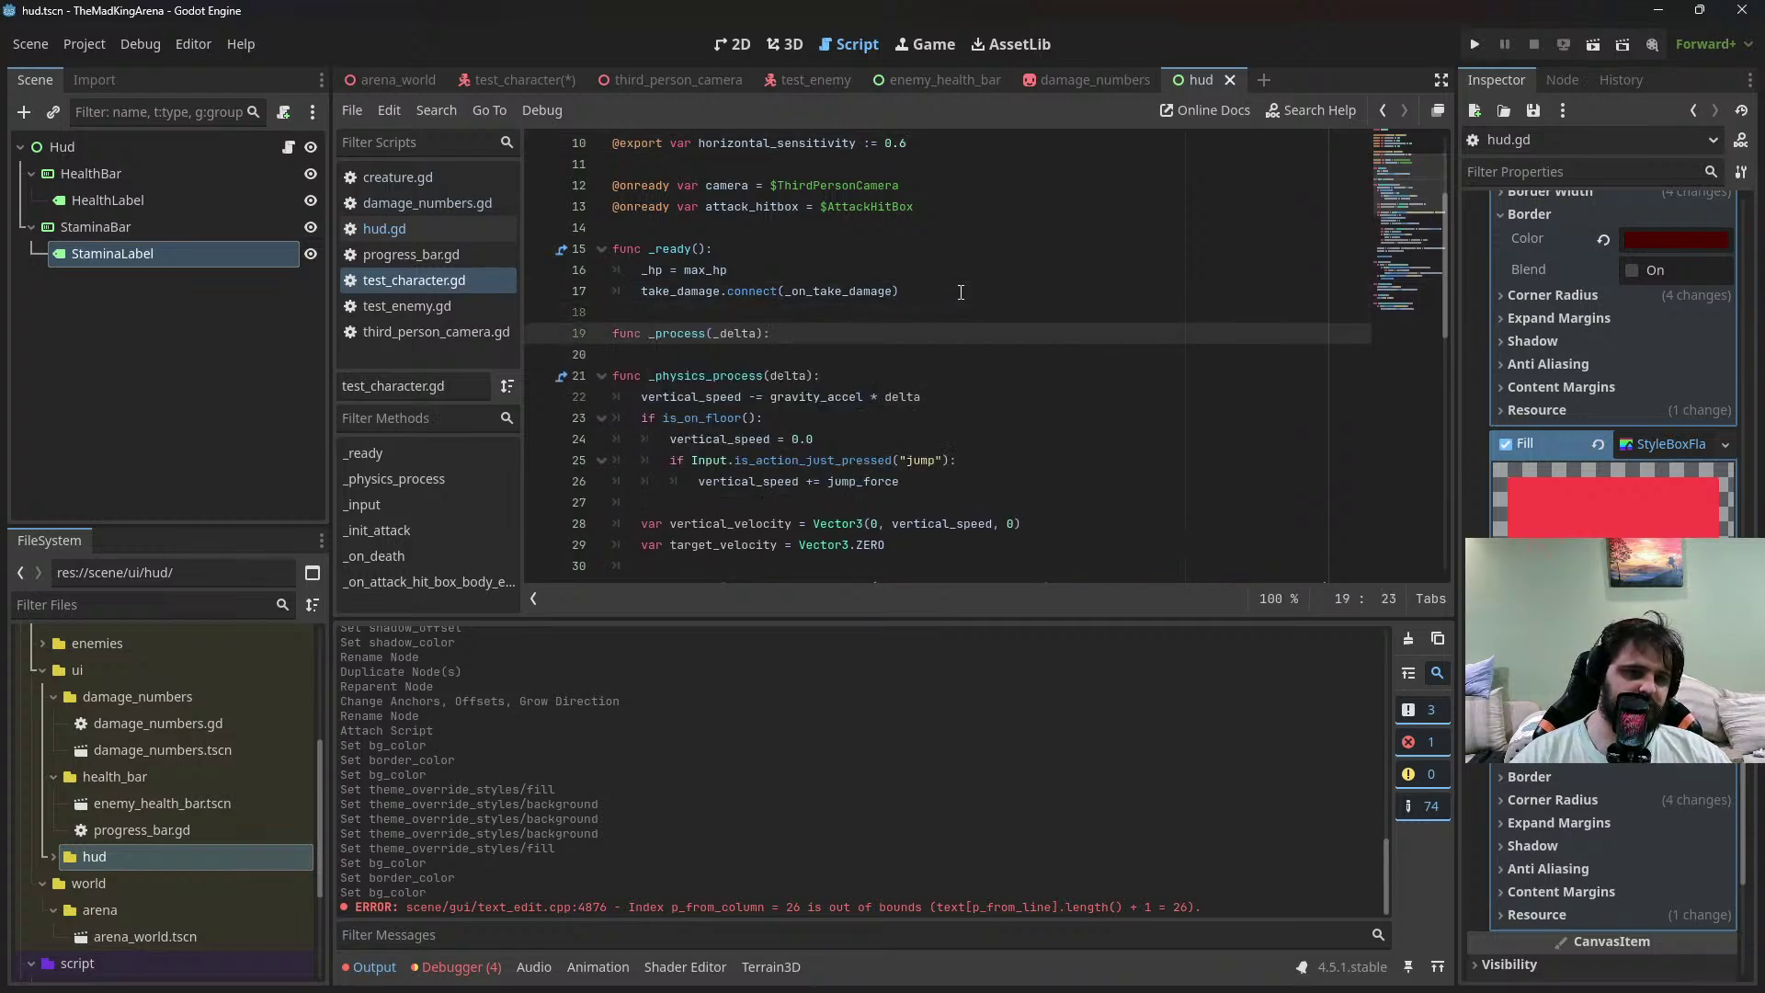
key("ctrl+s")
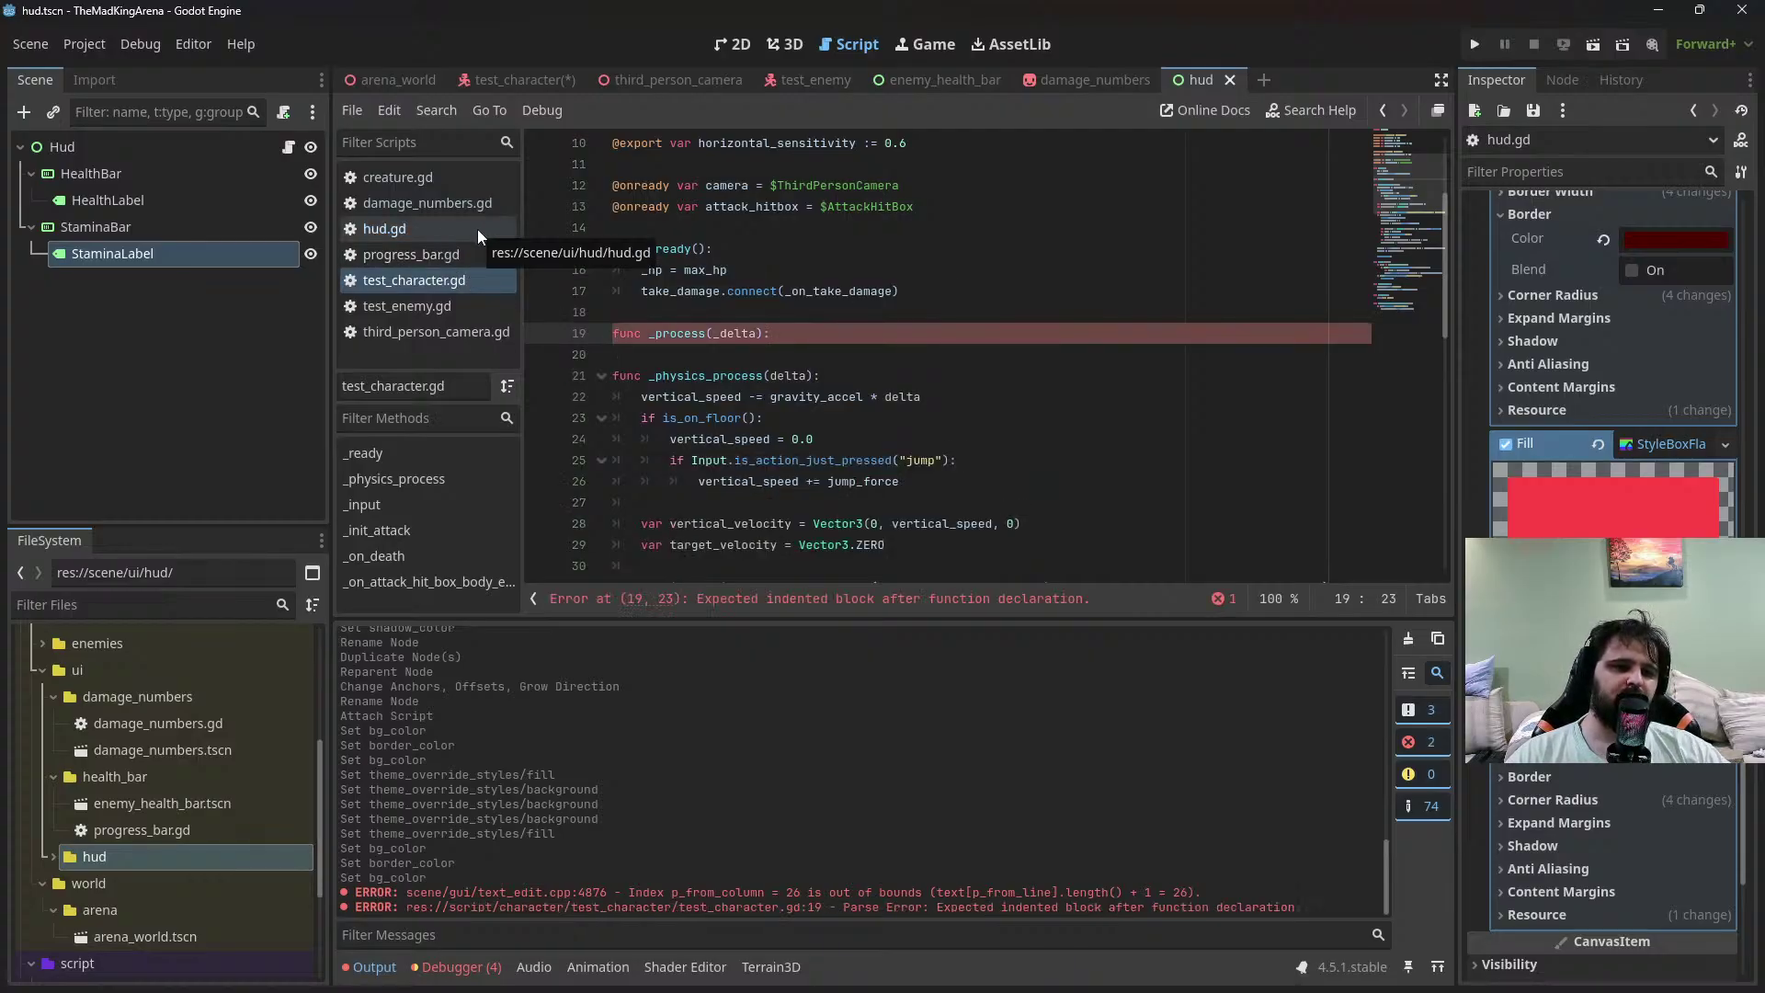
Review how creature.gd's _process updates its health bar, and start an indented line under _process in test_character.gd
scroll(617, 282, "up", 3)
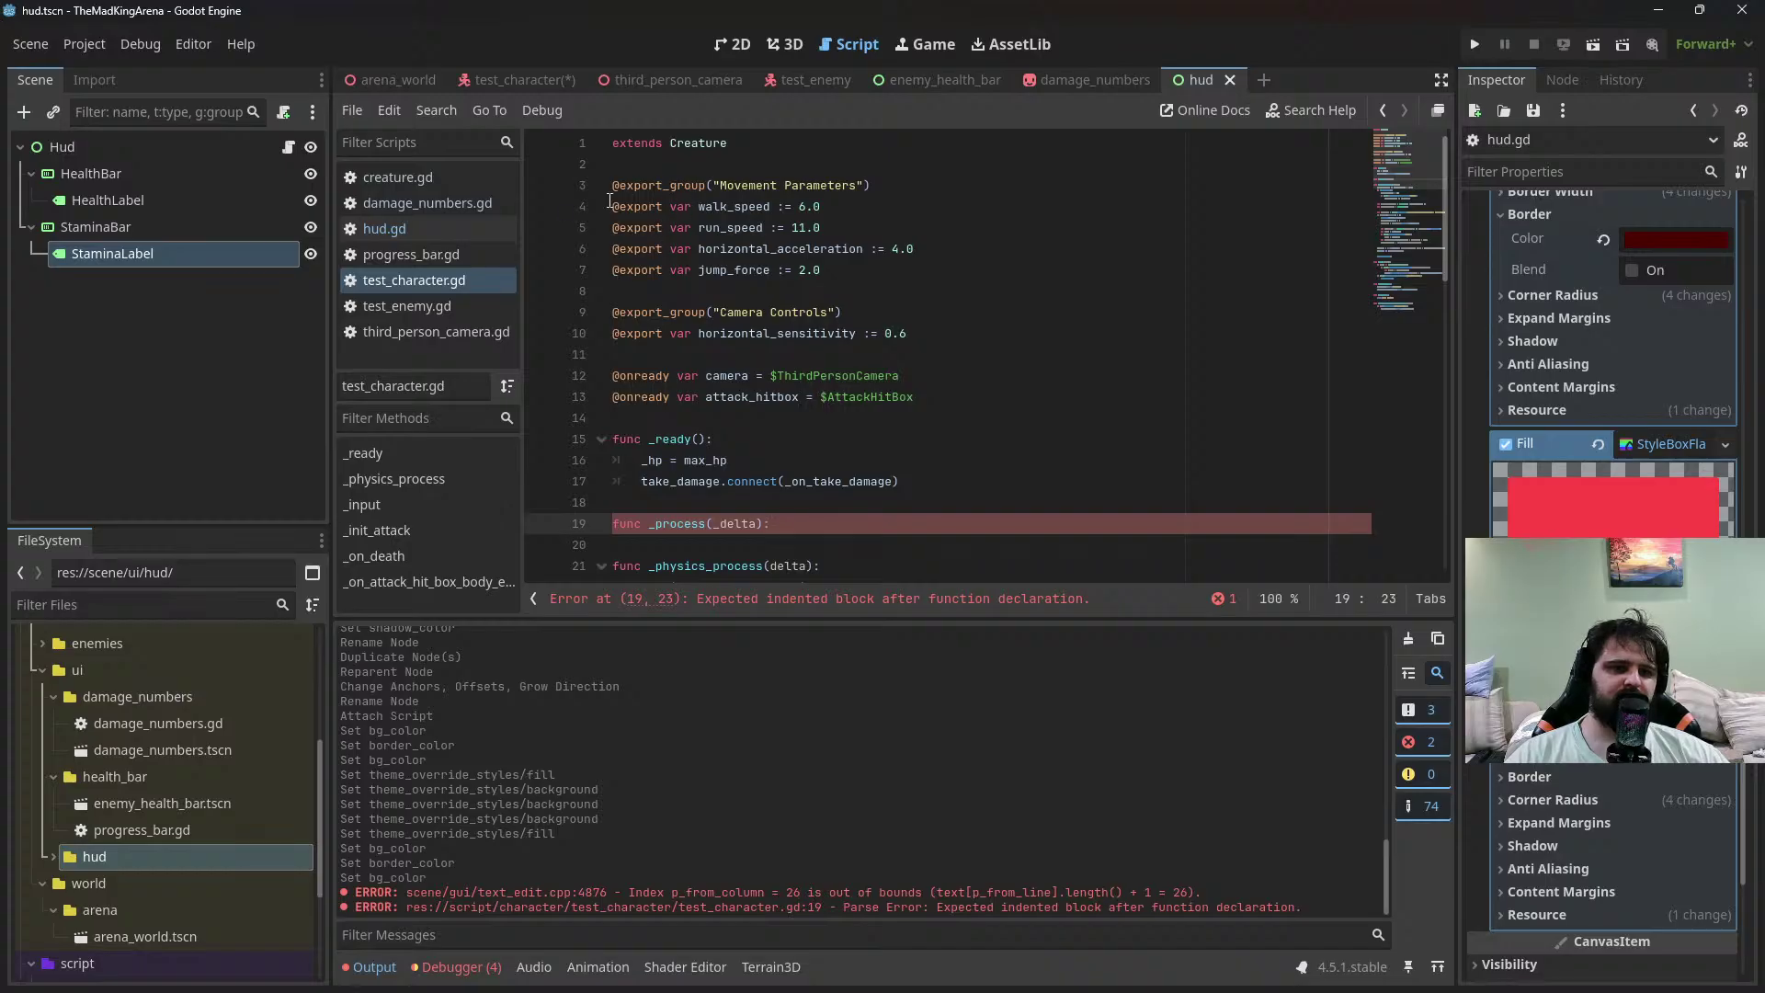
left_click(419, 178)
scroll(798, 345, "up", 10)
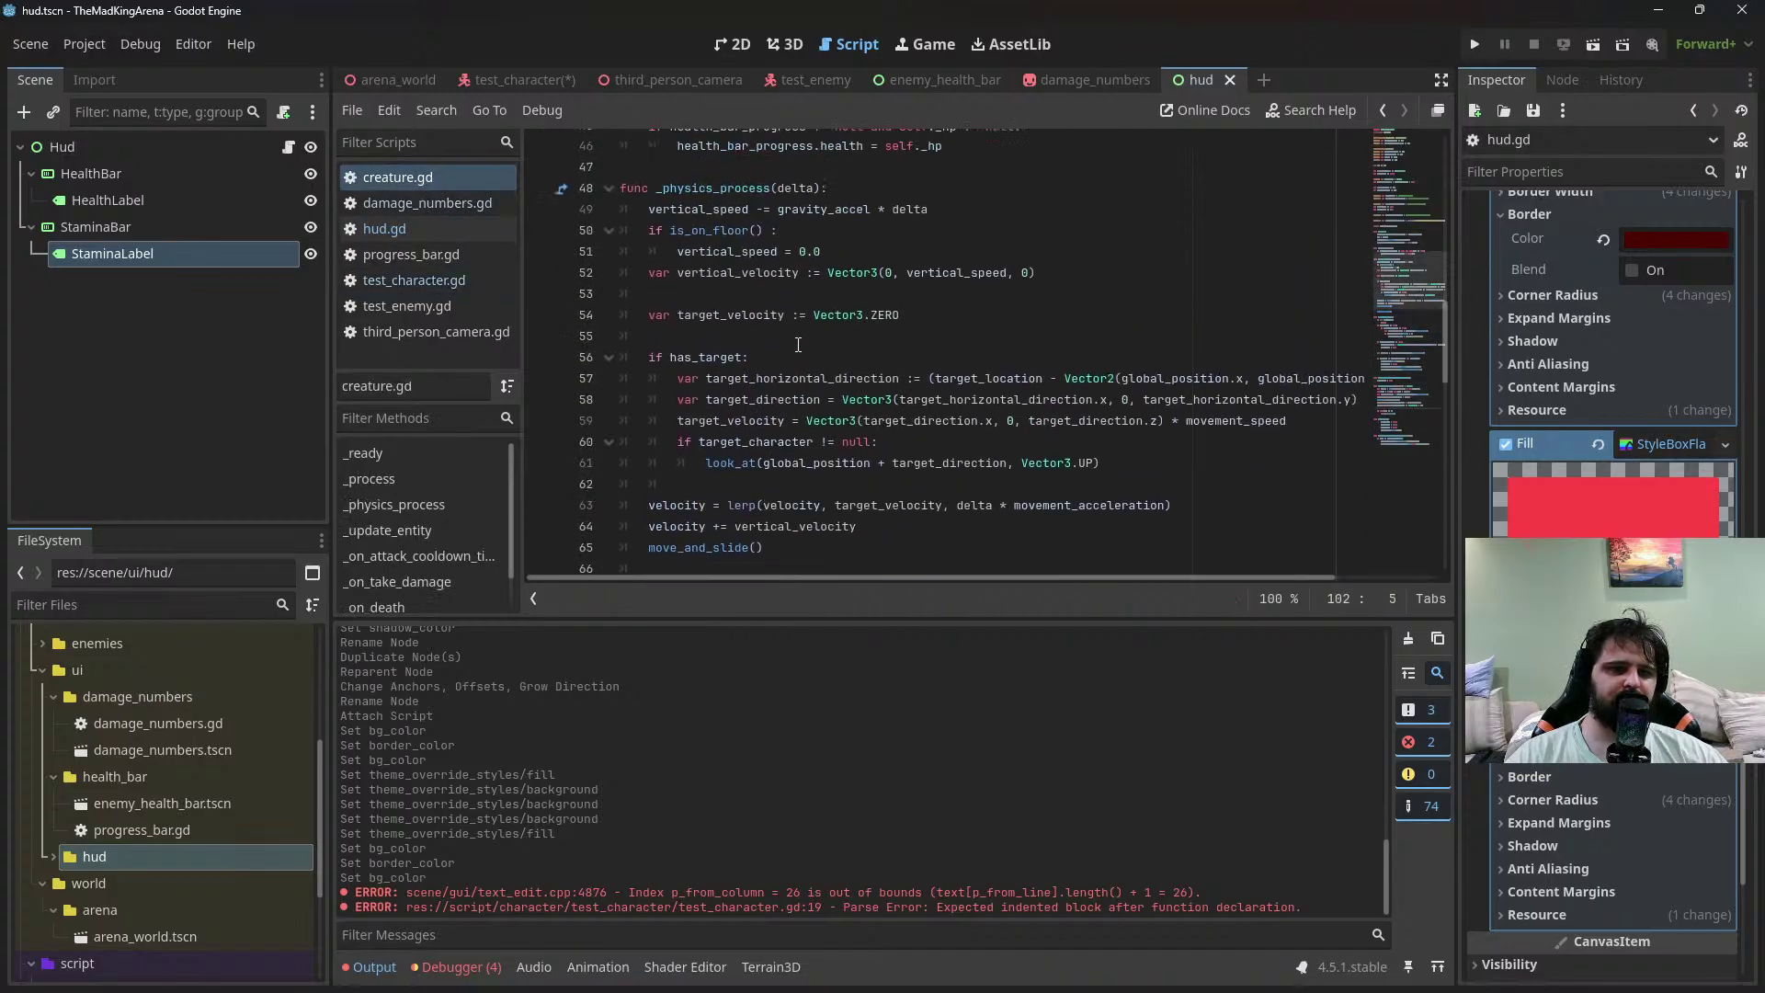
scroll(798, 345, "up", 8)
scroll(799, 345, "down", 4)
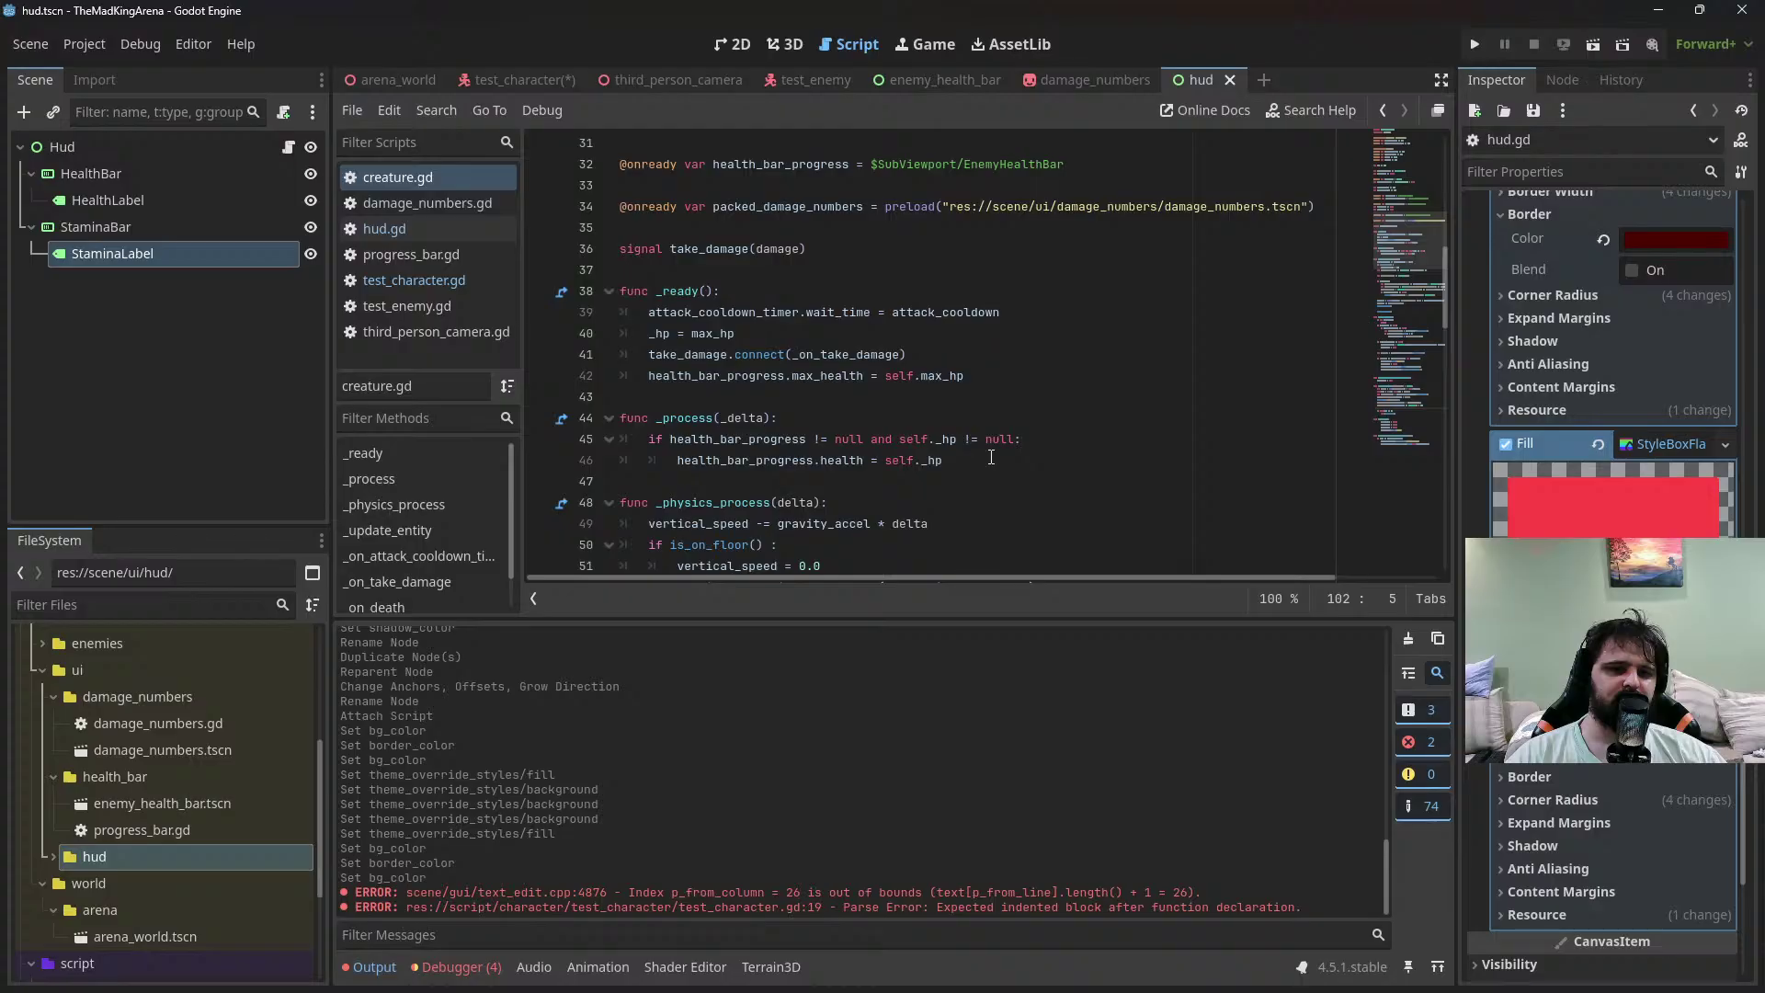
left_click(463, 280)
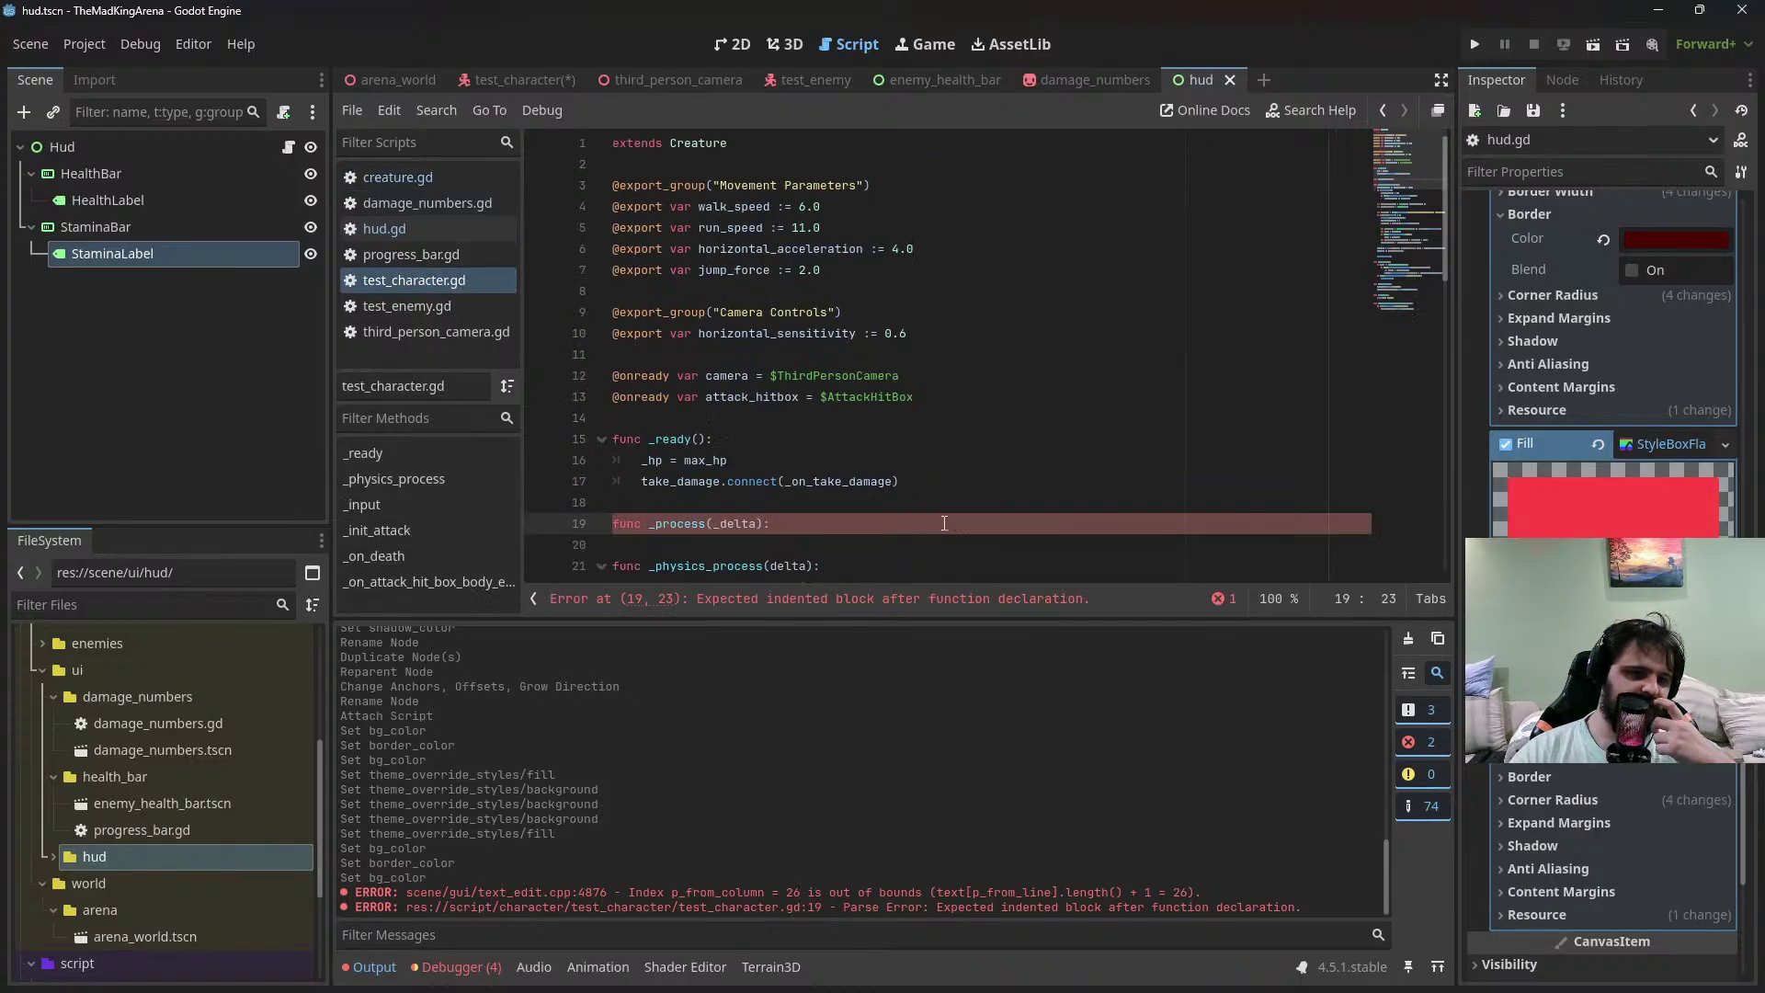
key("Return")
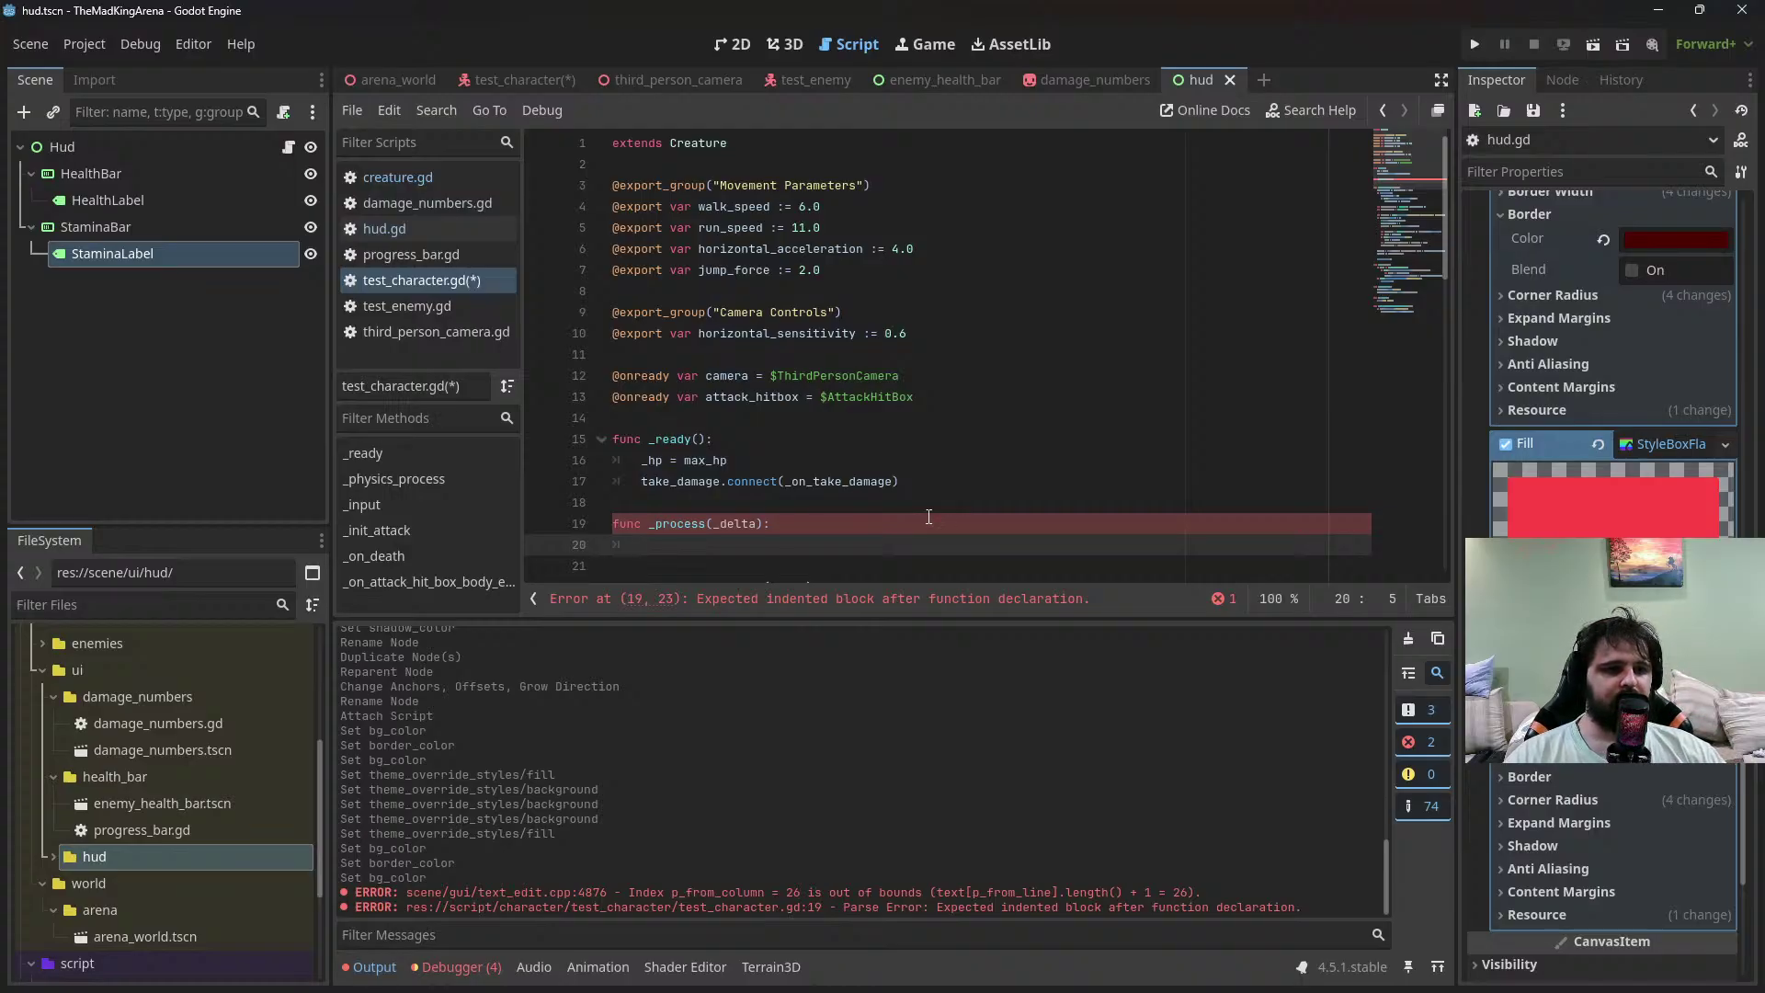
Open the test_character scene and instance hud.tscn from the hud folder as a child of CanvasLayer
left_click(511, 81)
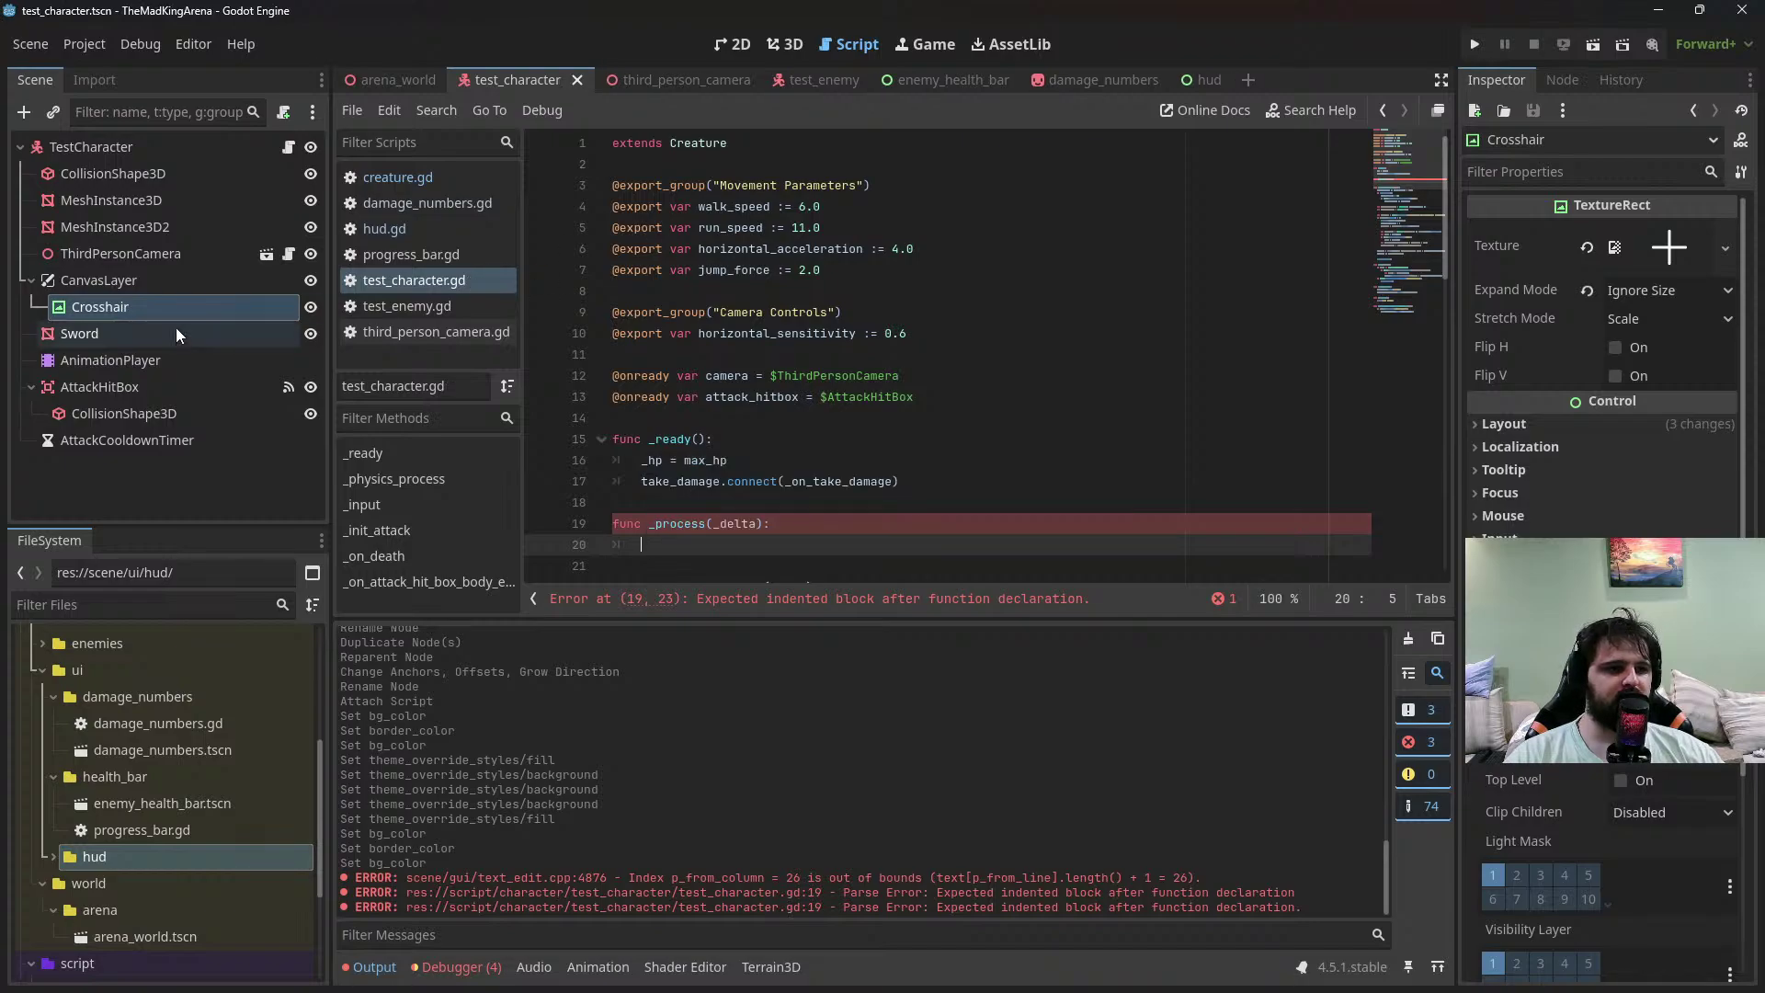
left_click(79, 859)
left_click(54, 856)
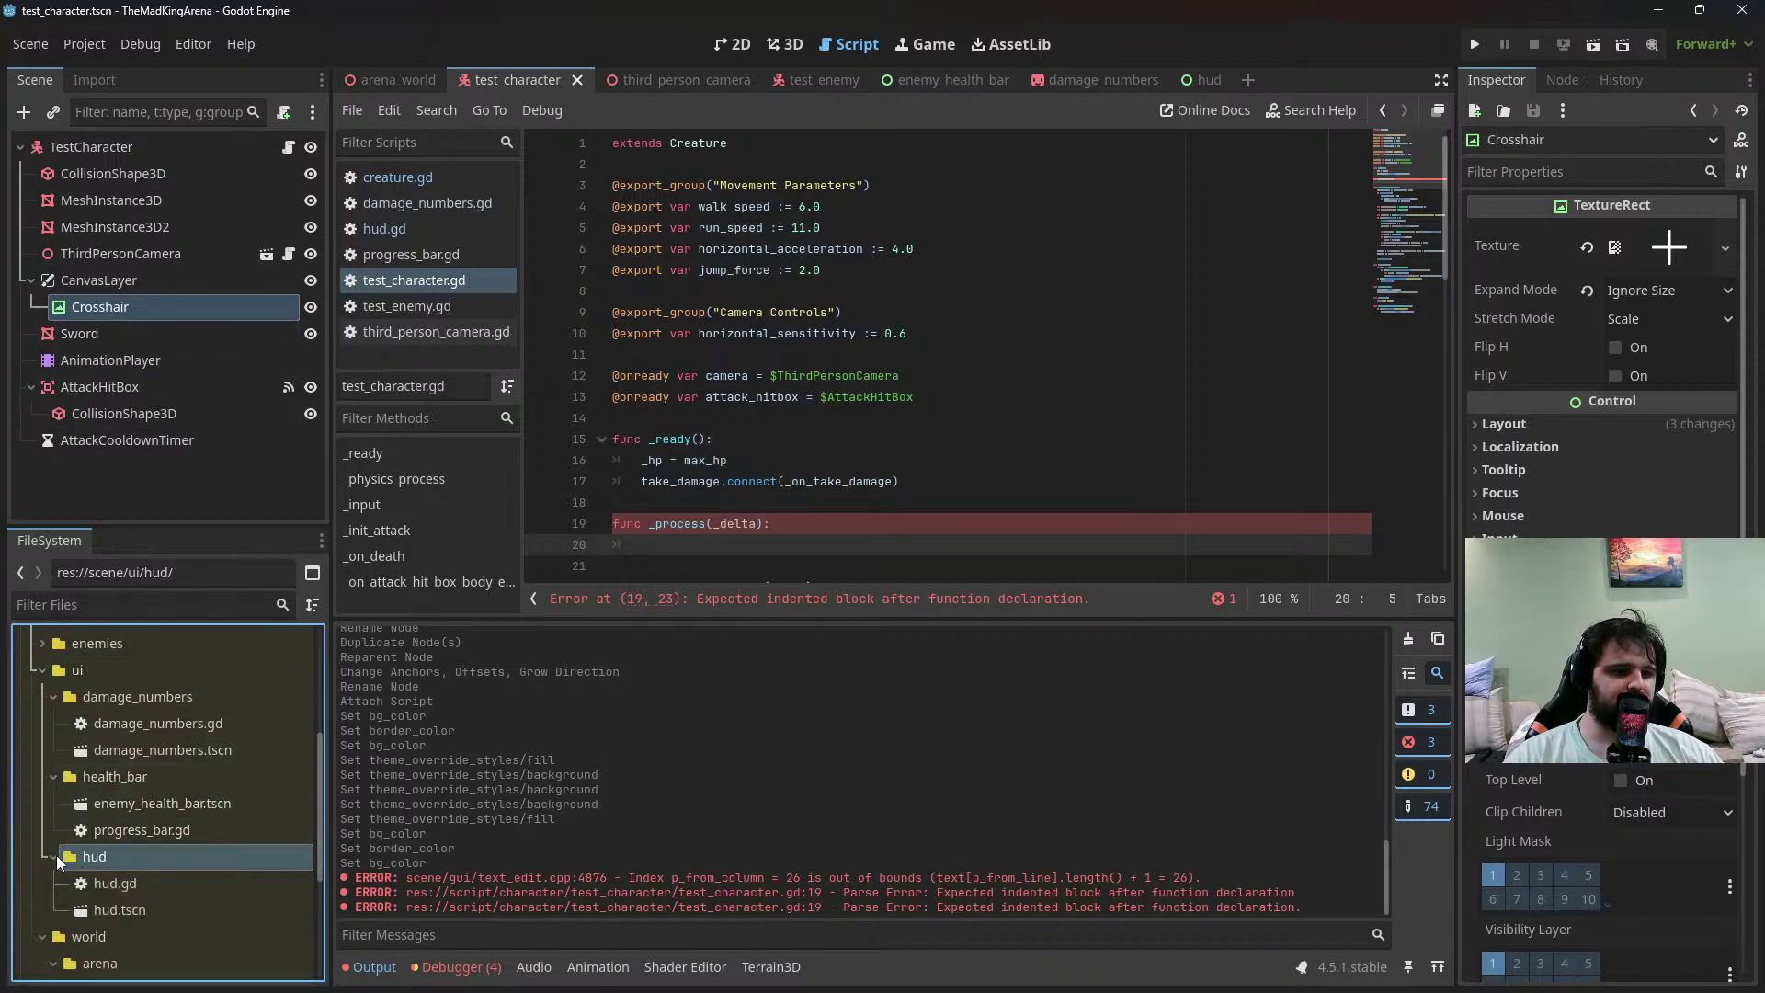
left_click_drag(103, 876, 151, 311)
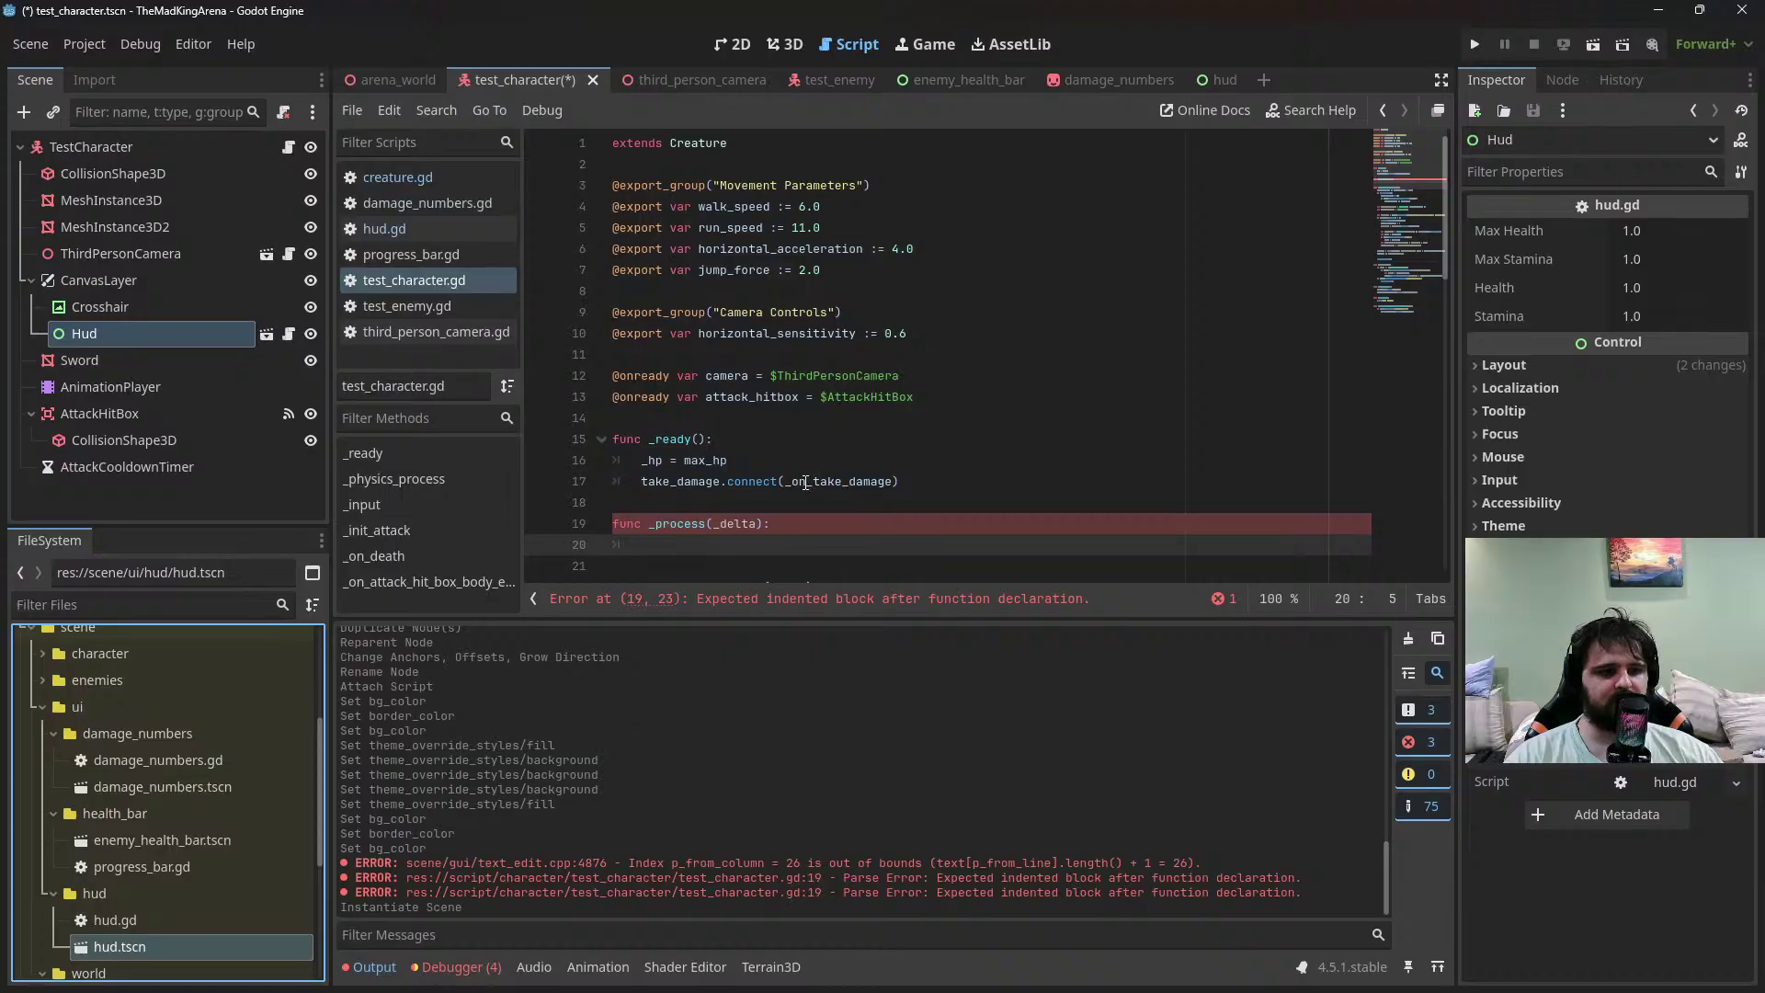
left_click(759, 539)
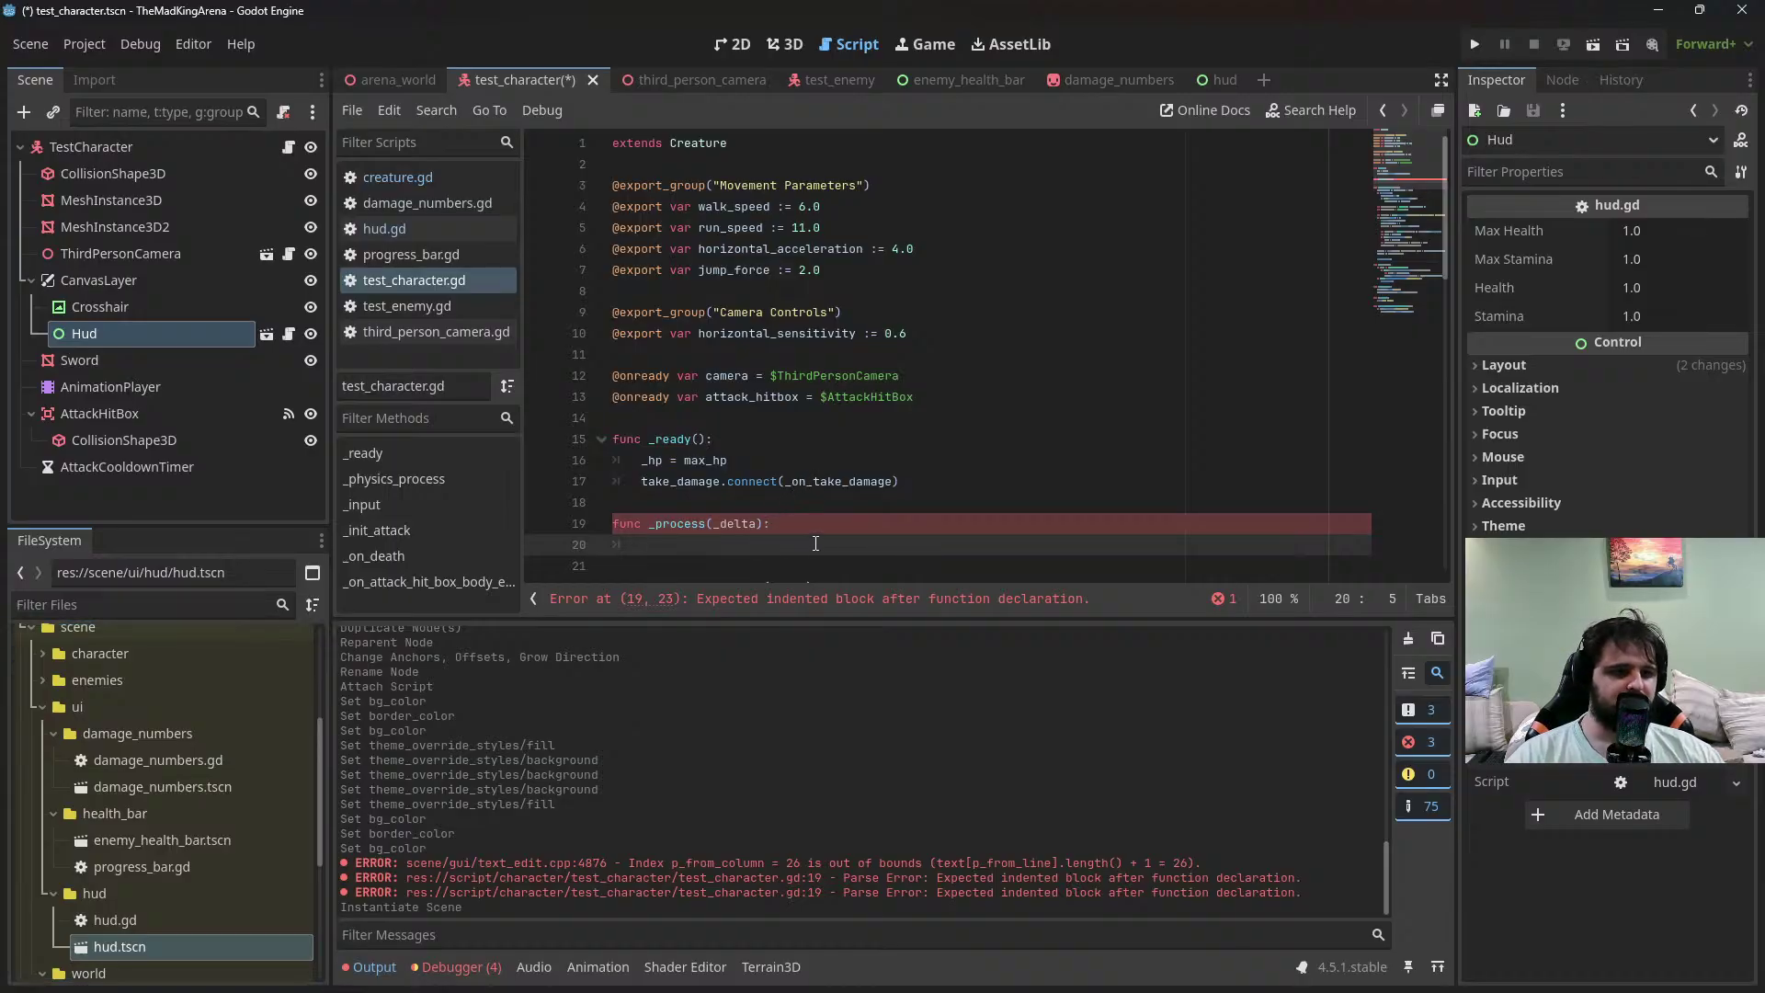
left_click(963, 406)
key("Return")
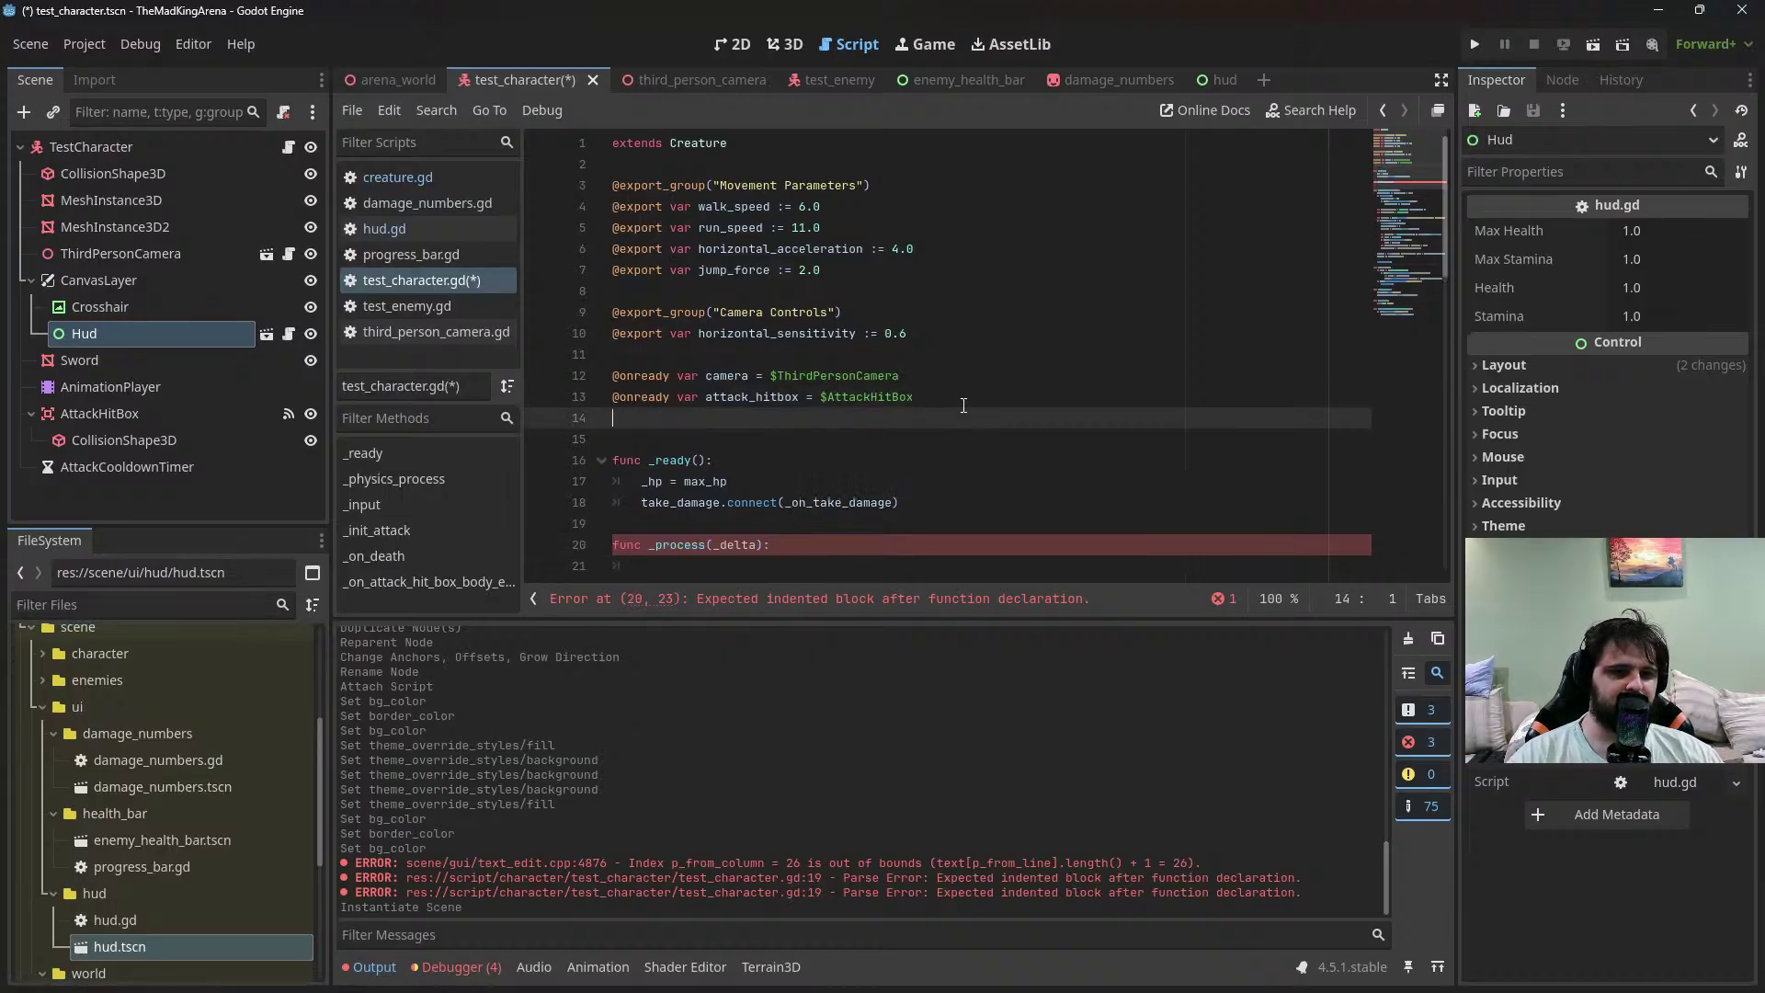
key("Return")
type("@onre")
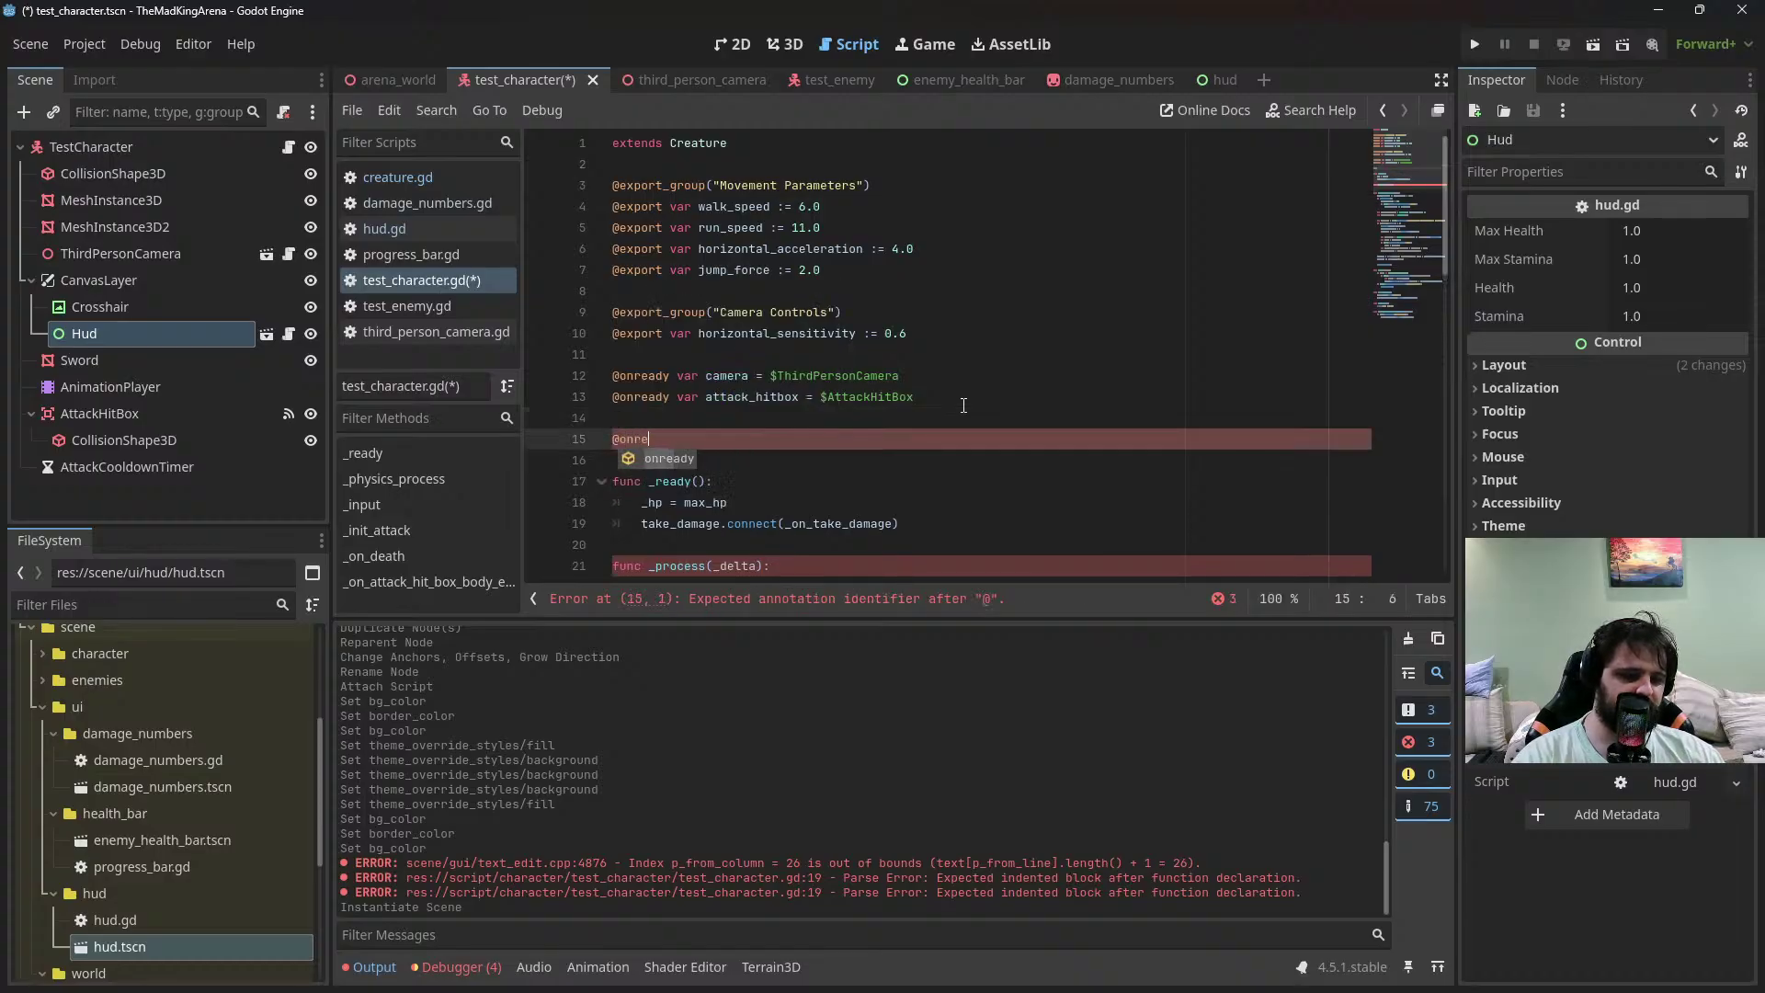
type("ady var ")
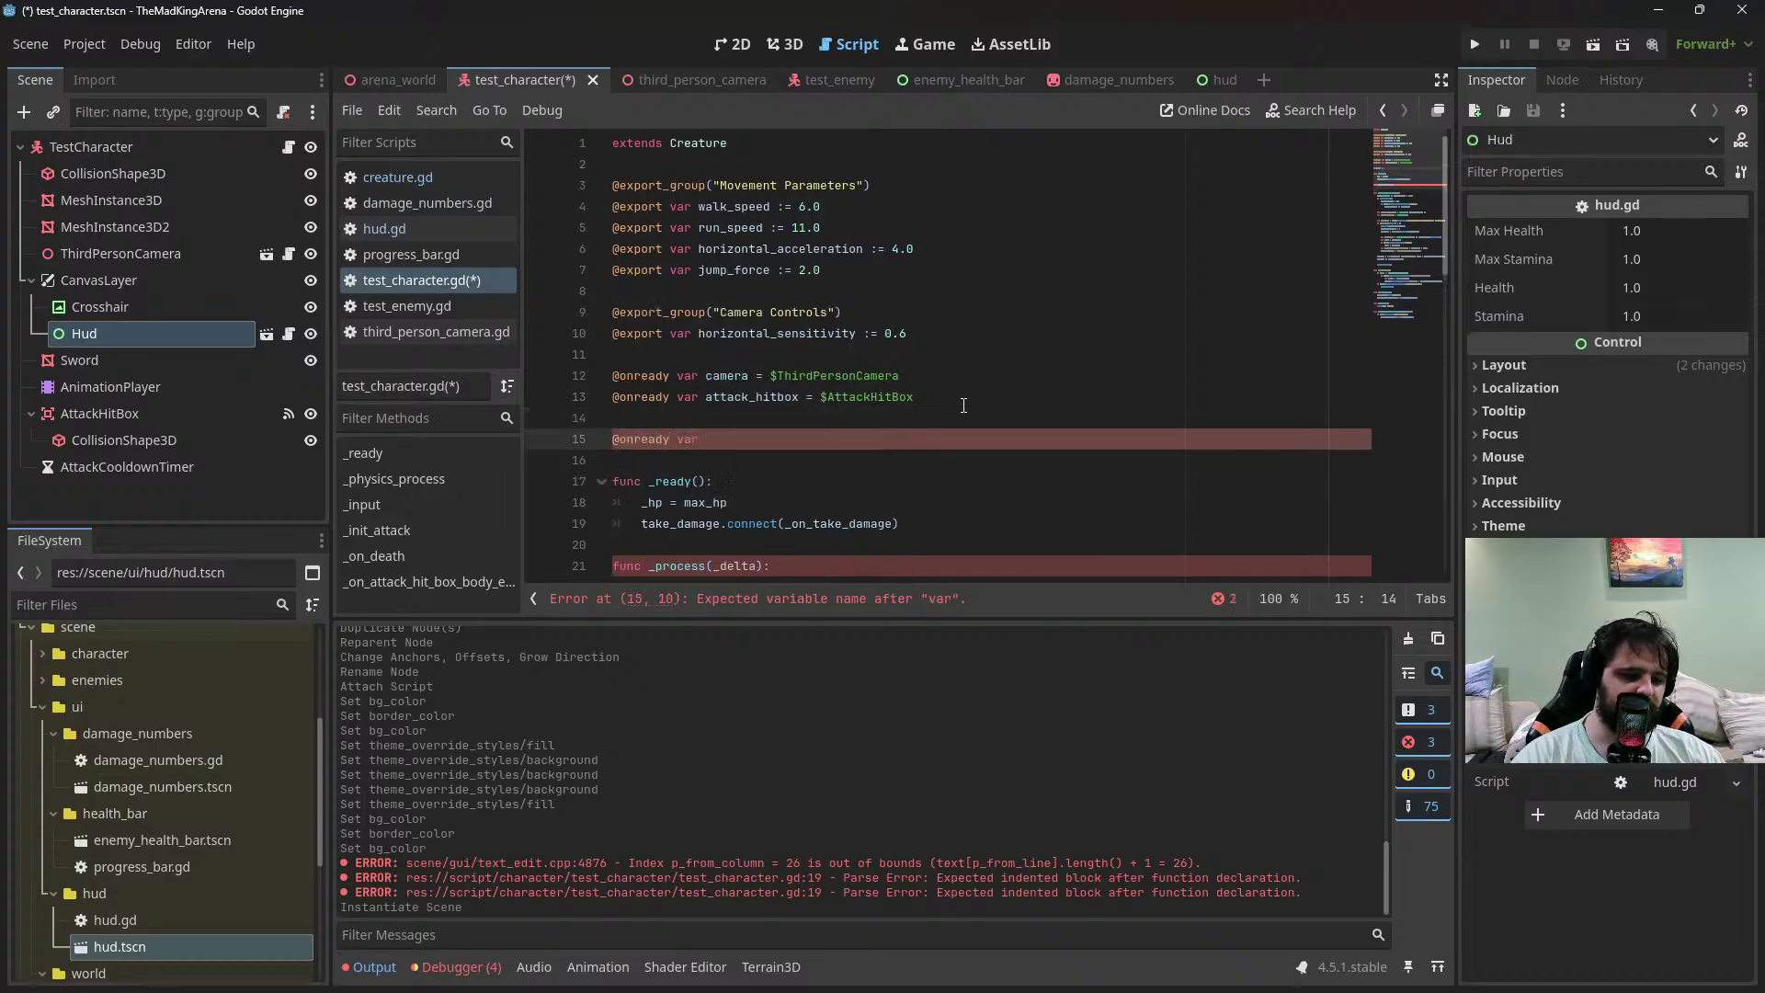
type("HU")
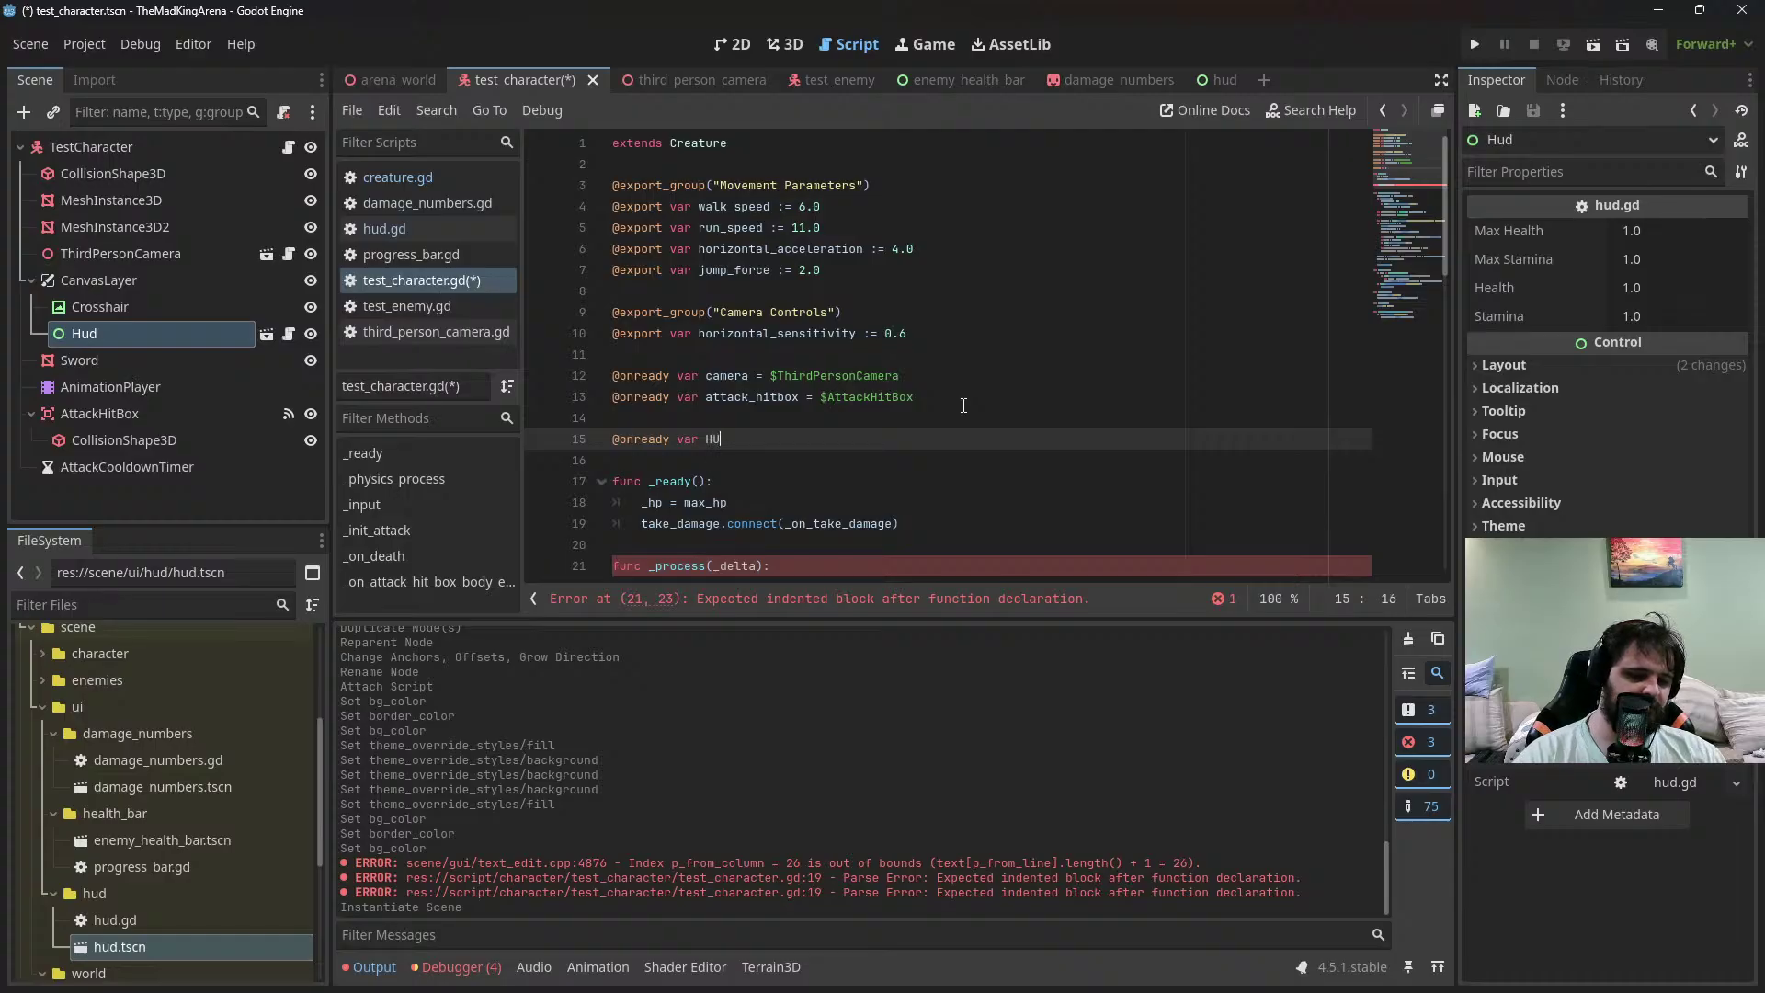
key("BackSpace")
key("BackSpace")
type("hud =")
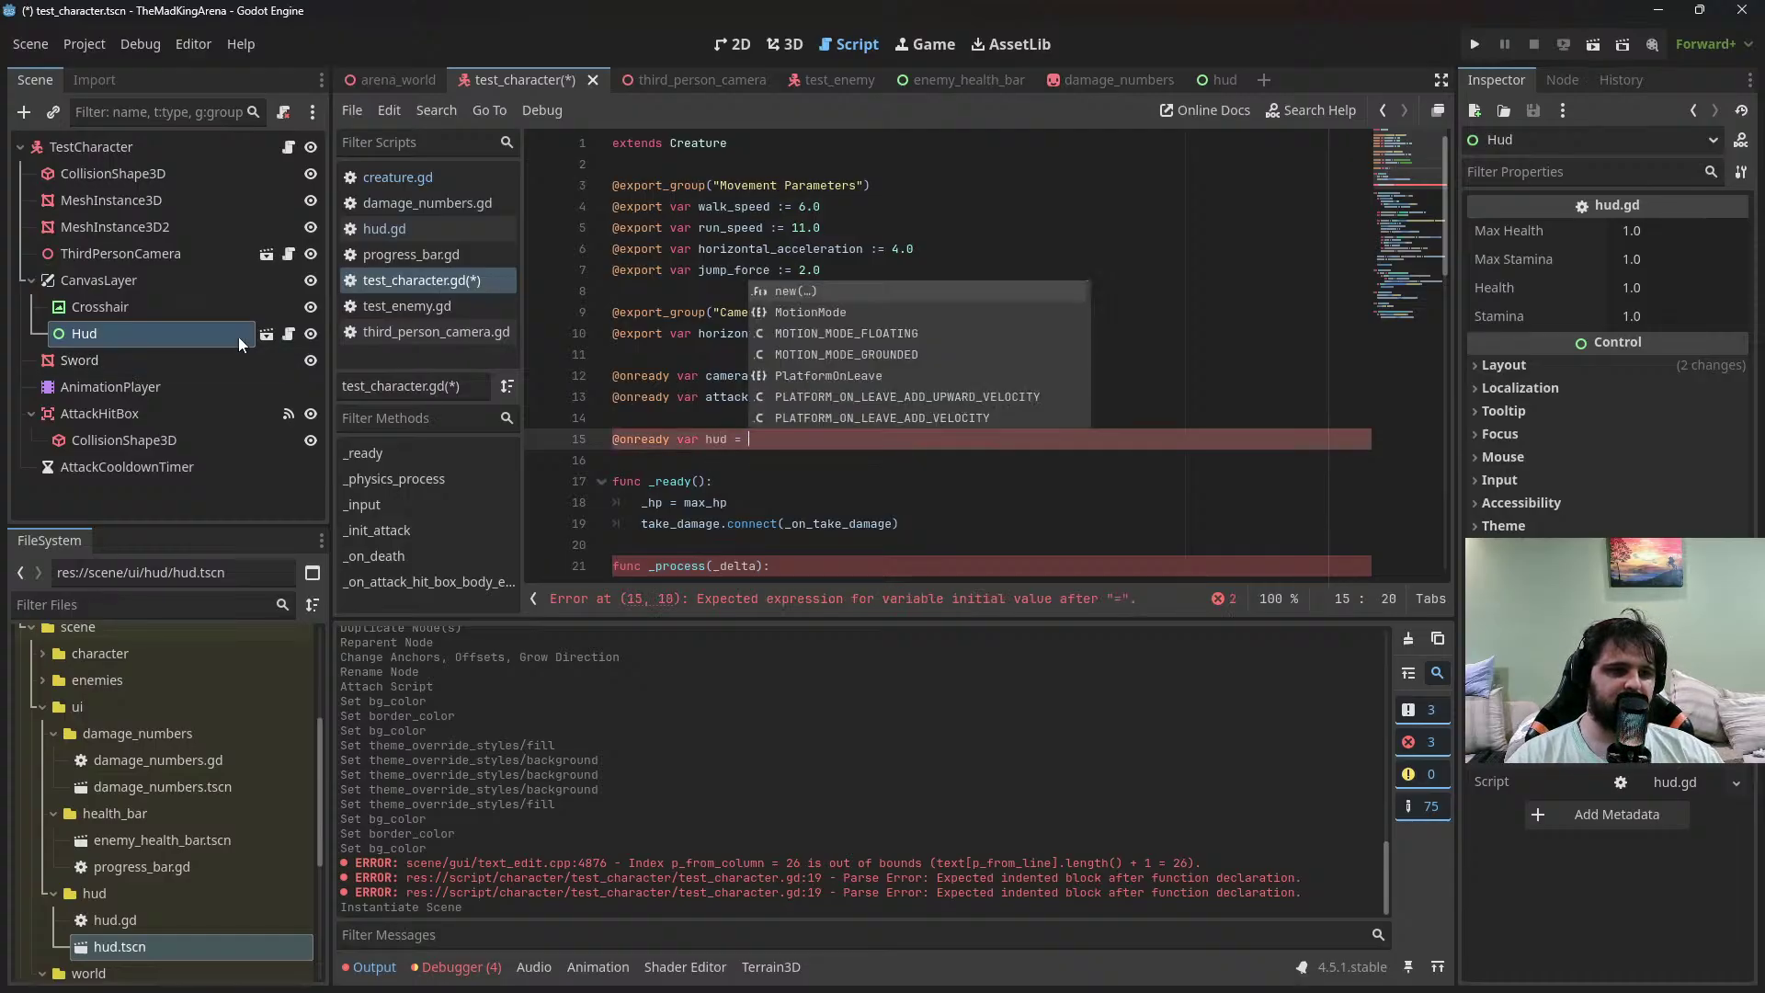
left_click_drag(237, 335, 786, 439)
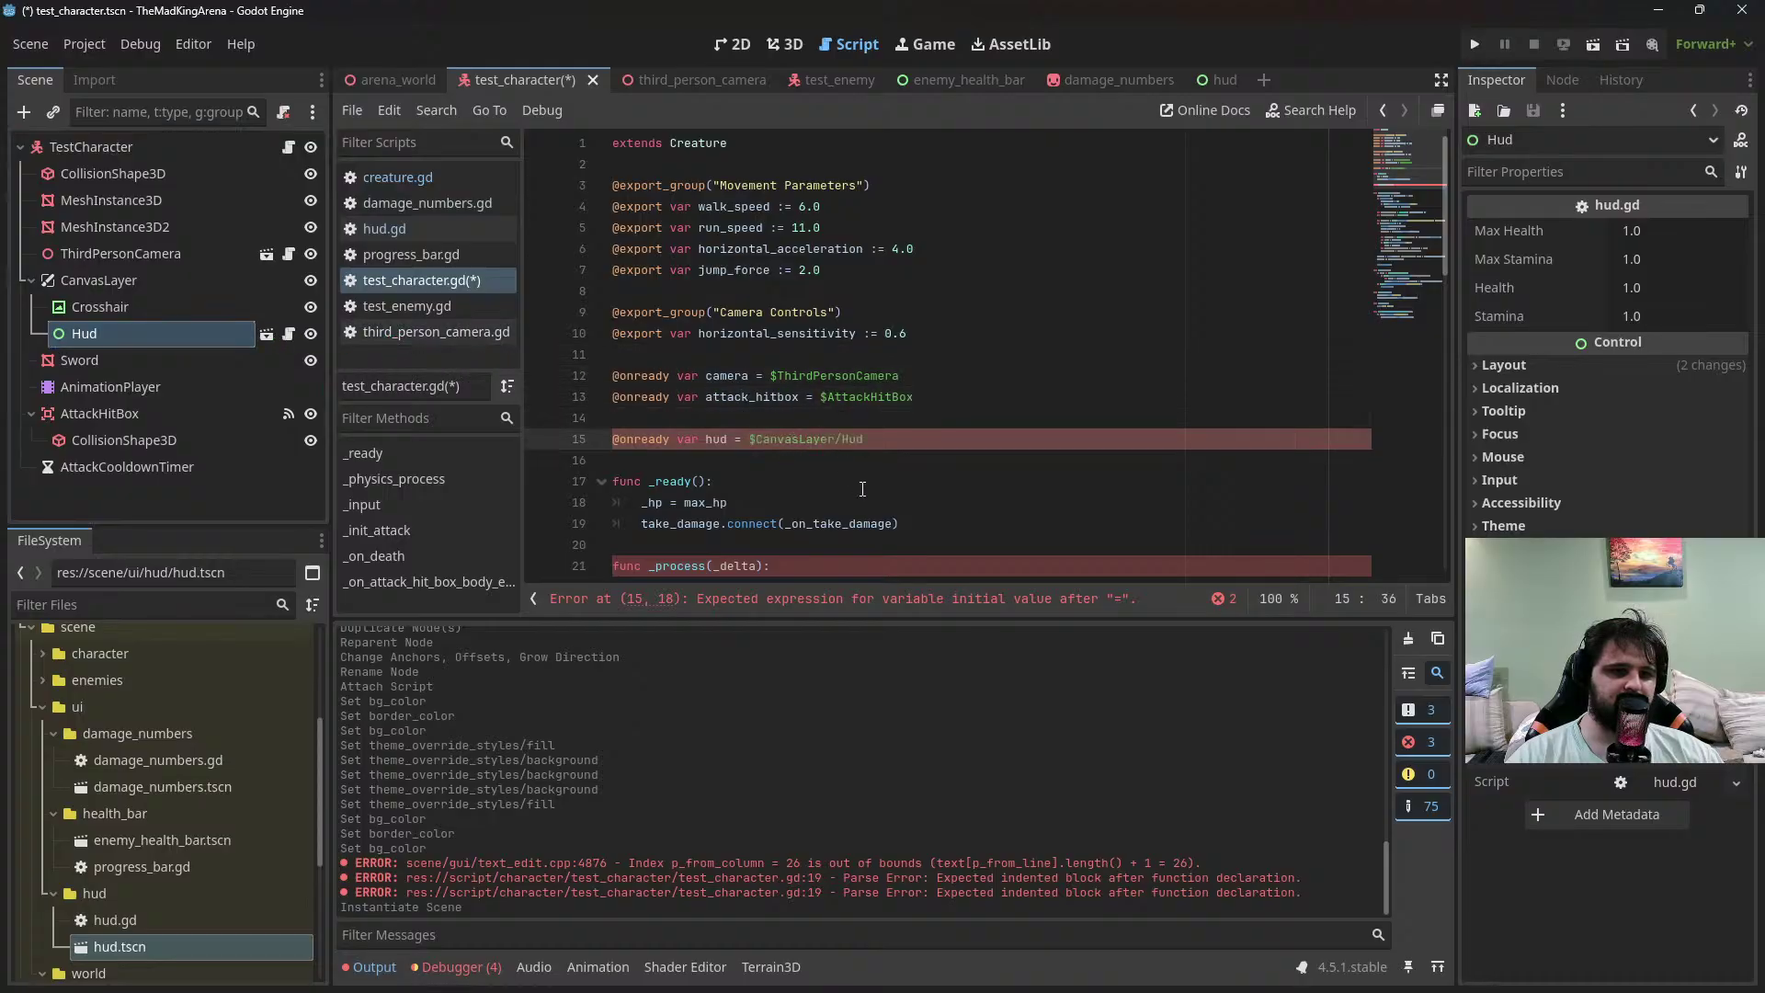
In the body of test_character.gd's _process, write hud.max_health = max_hp
scroll(786, 439, "down", 2)
left_click(861, 474)
left_click(881, 461)
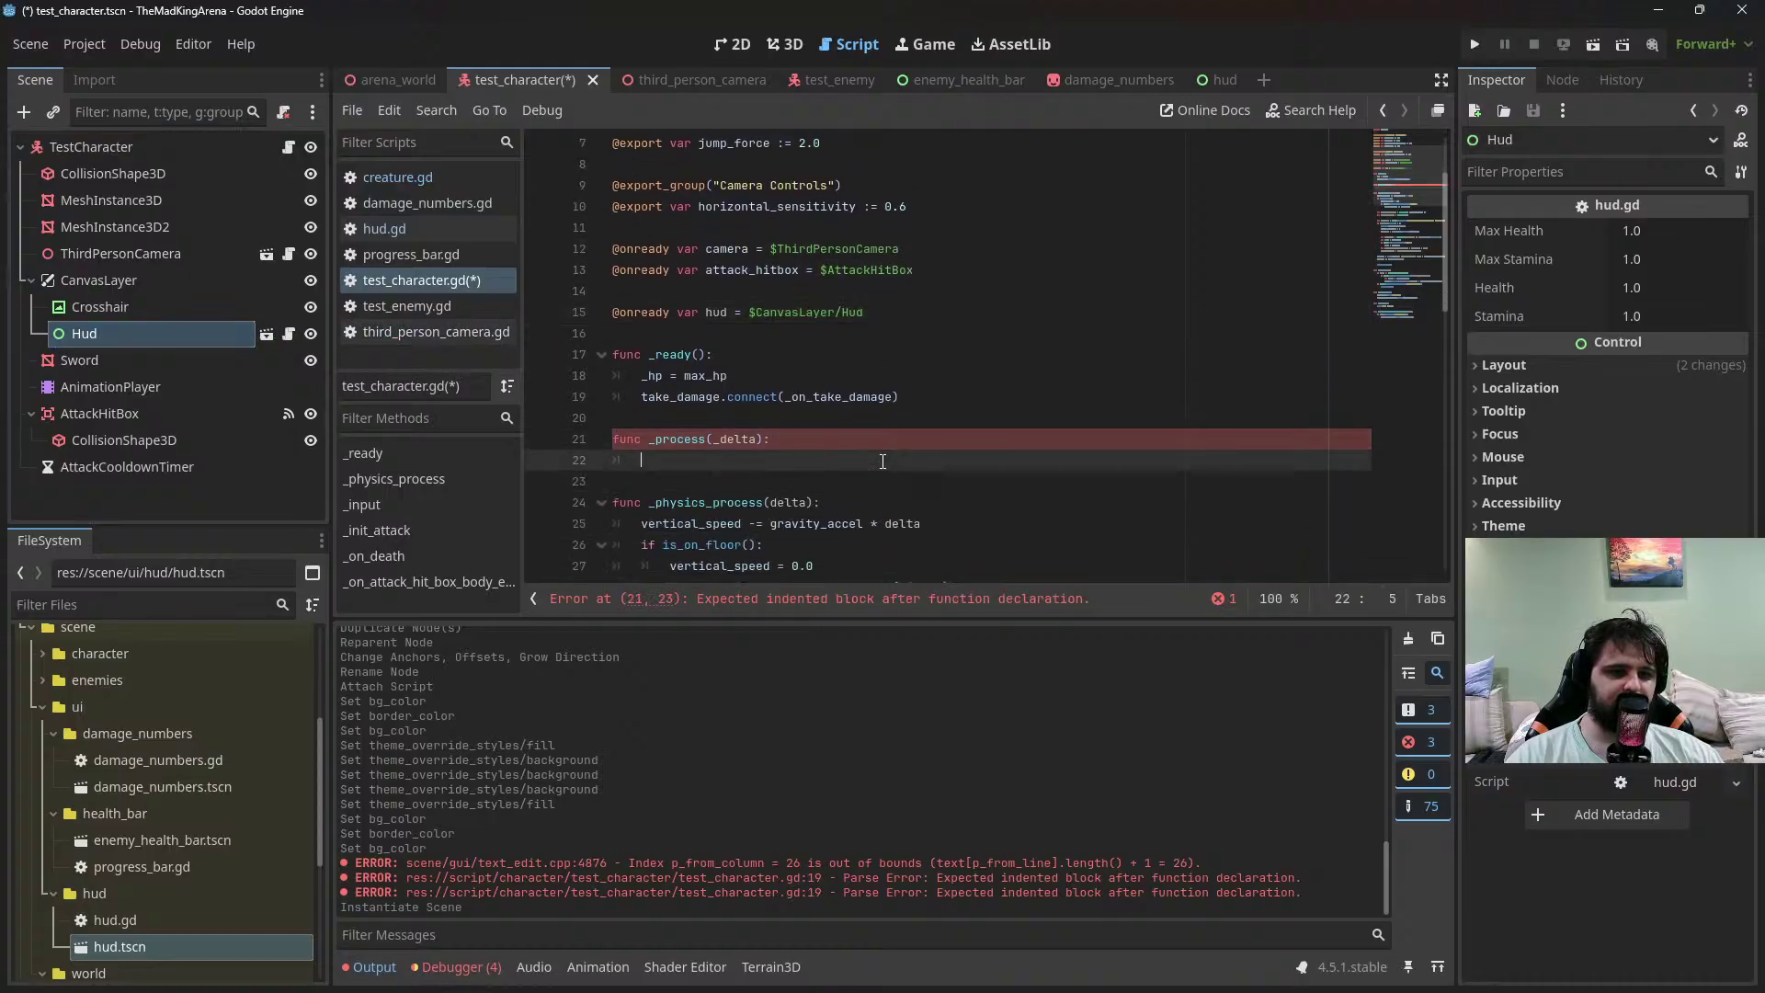
type("hud.")
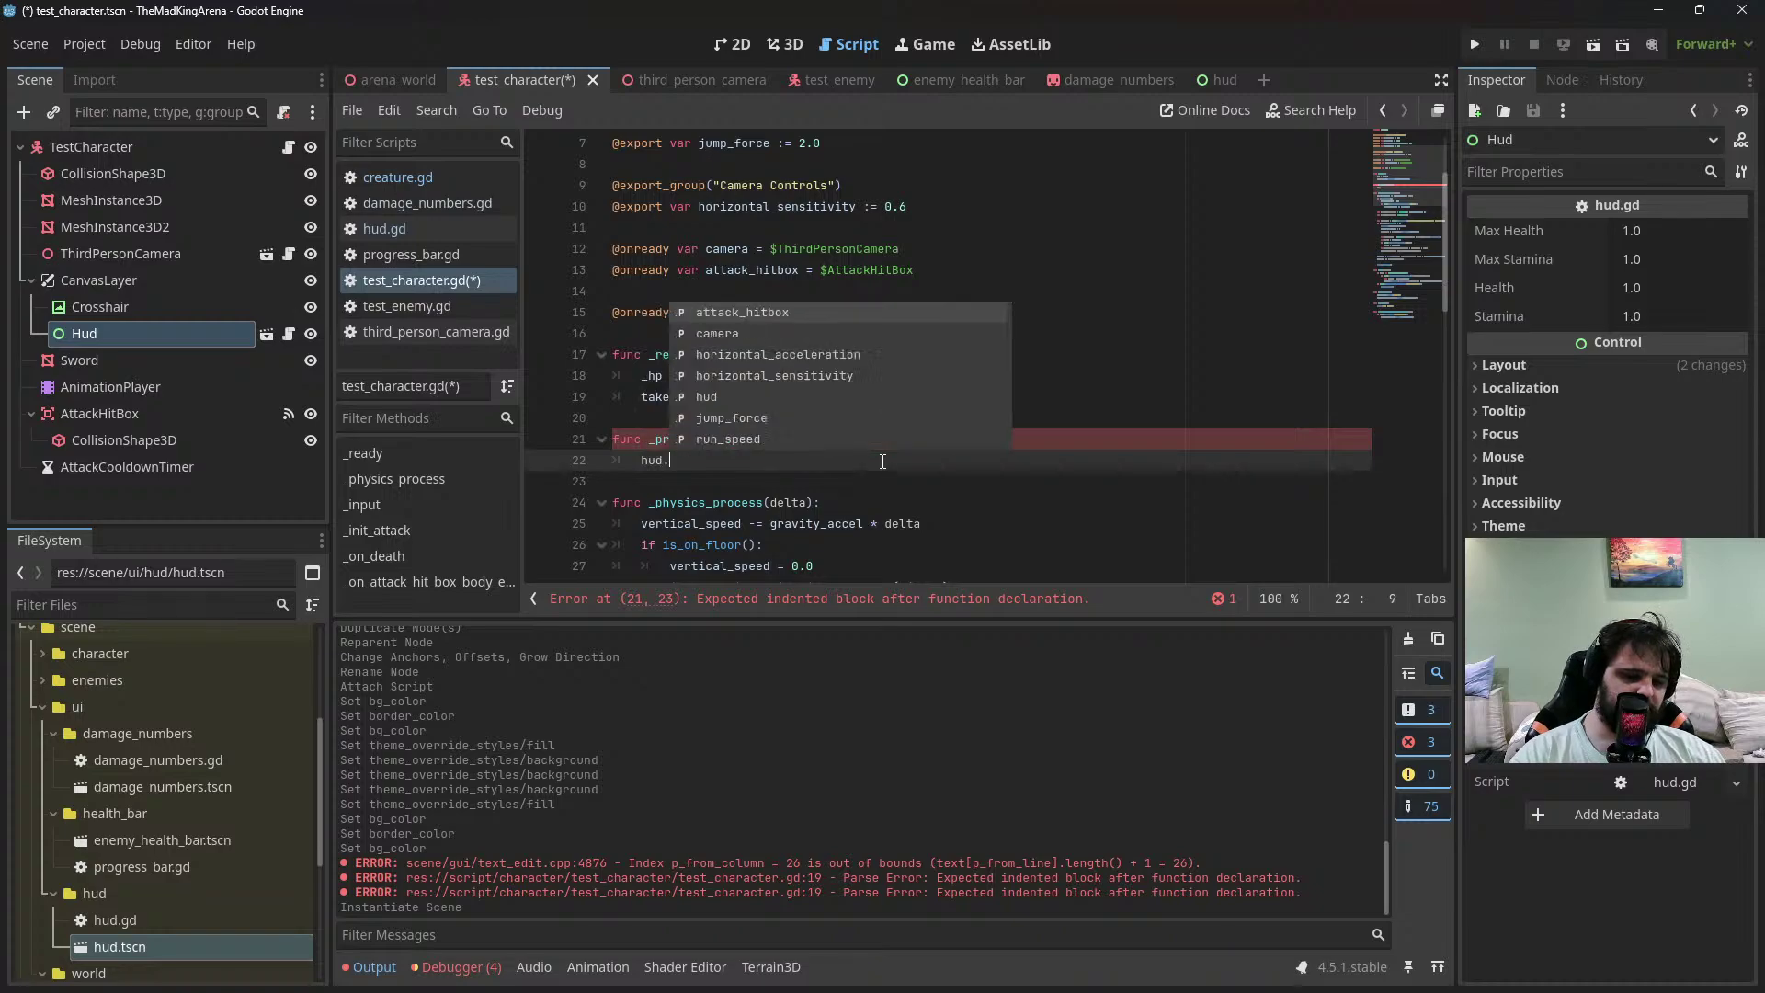
type("max_h")
key("Return")
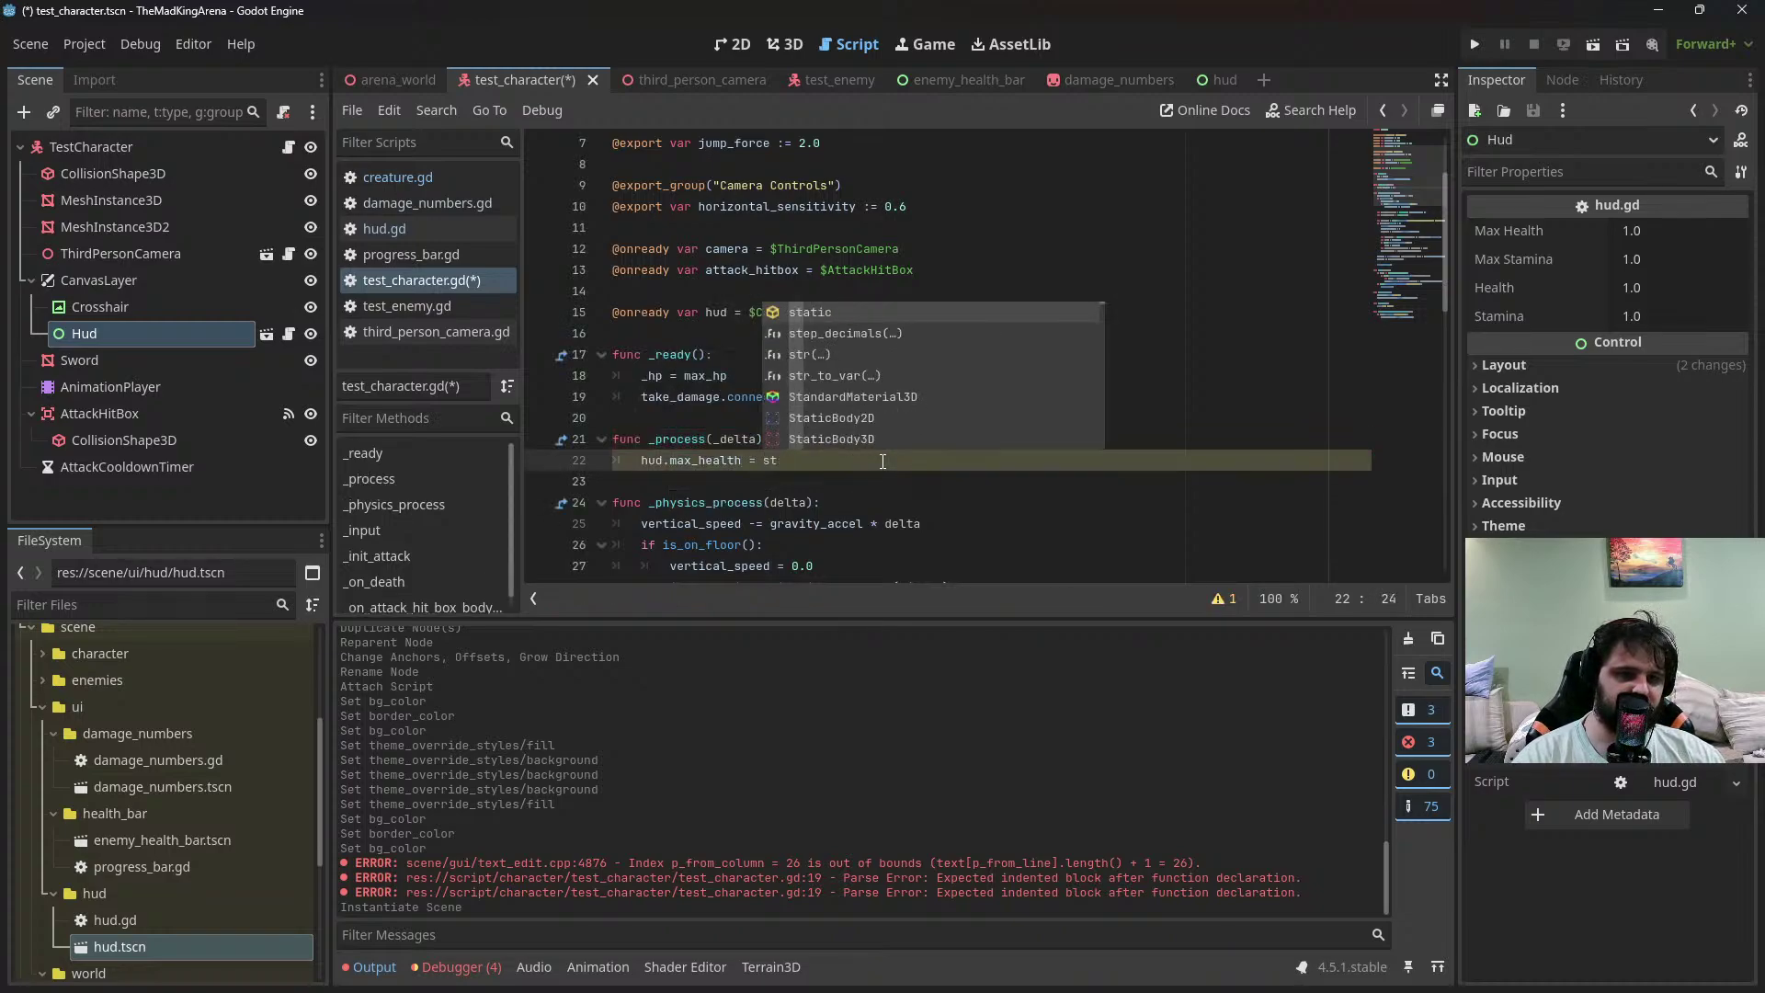
type("= ")
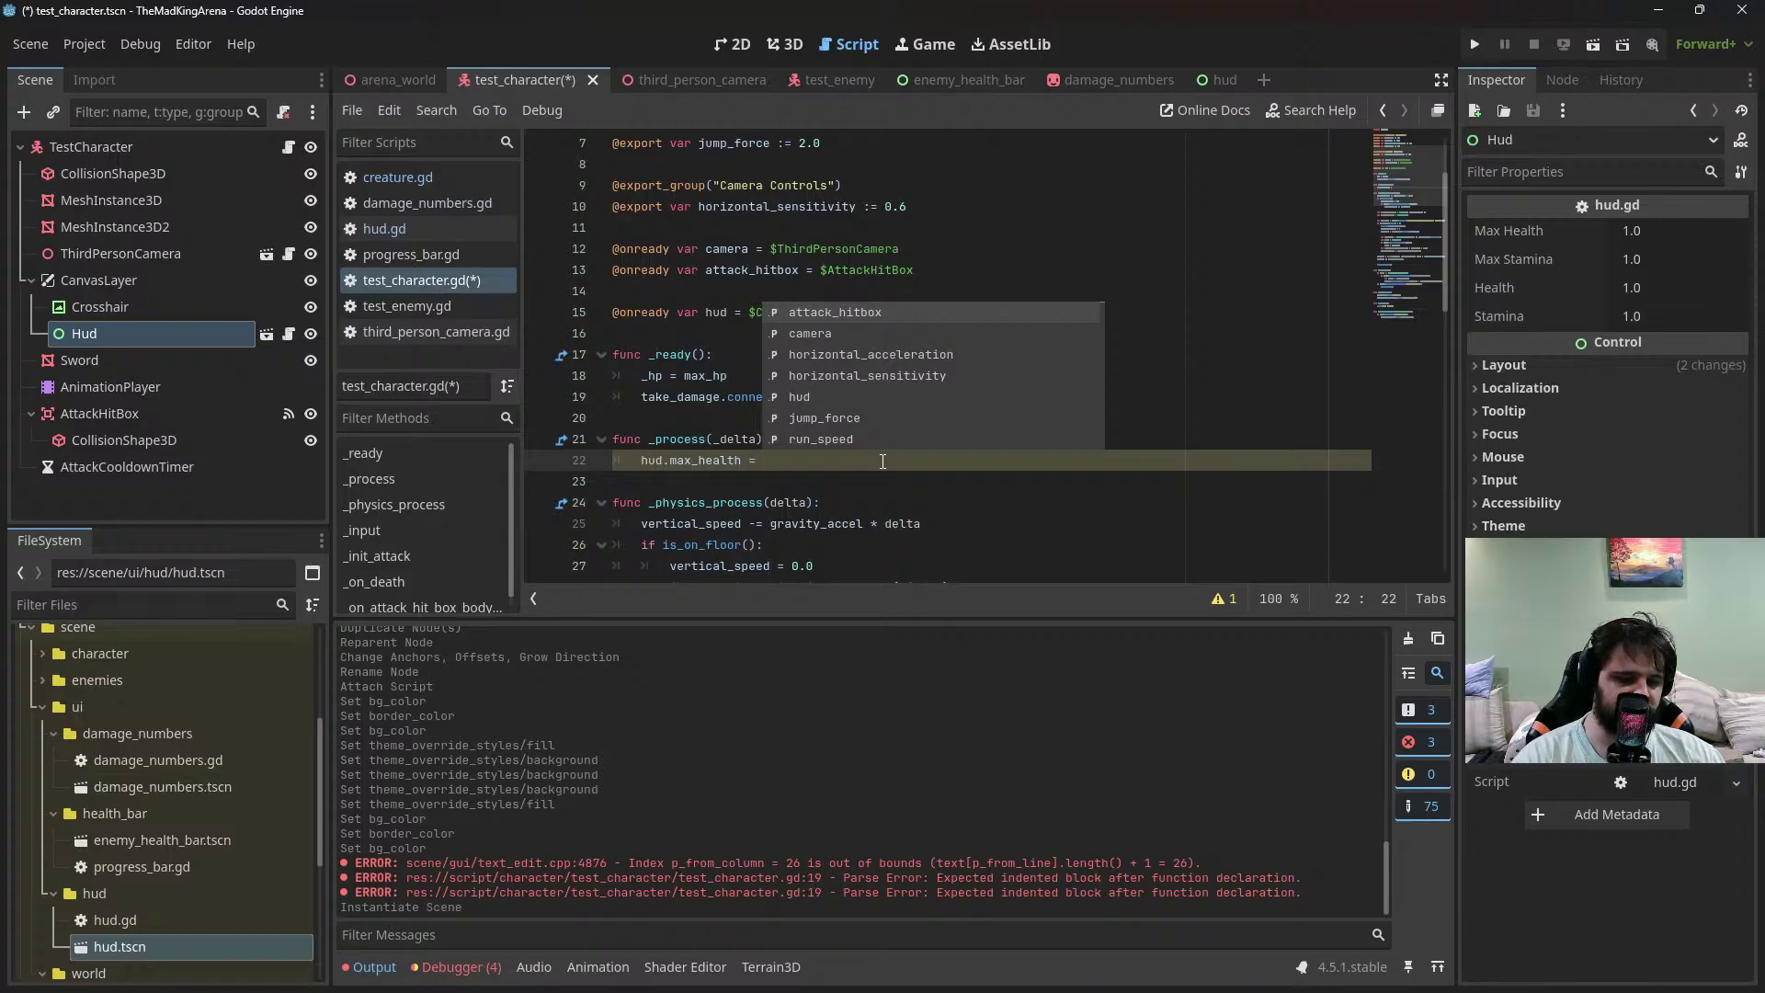
type("max_")
key("Return")
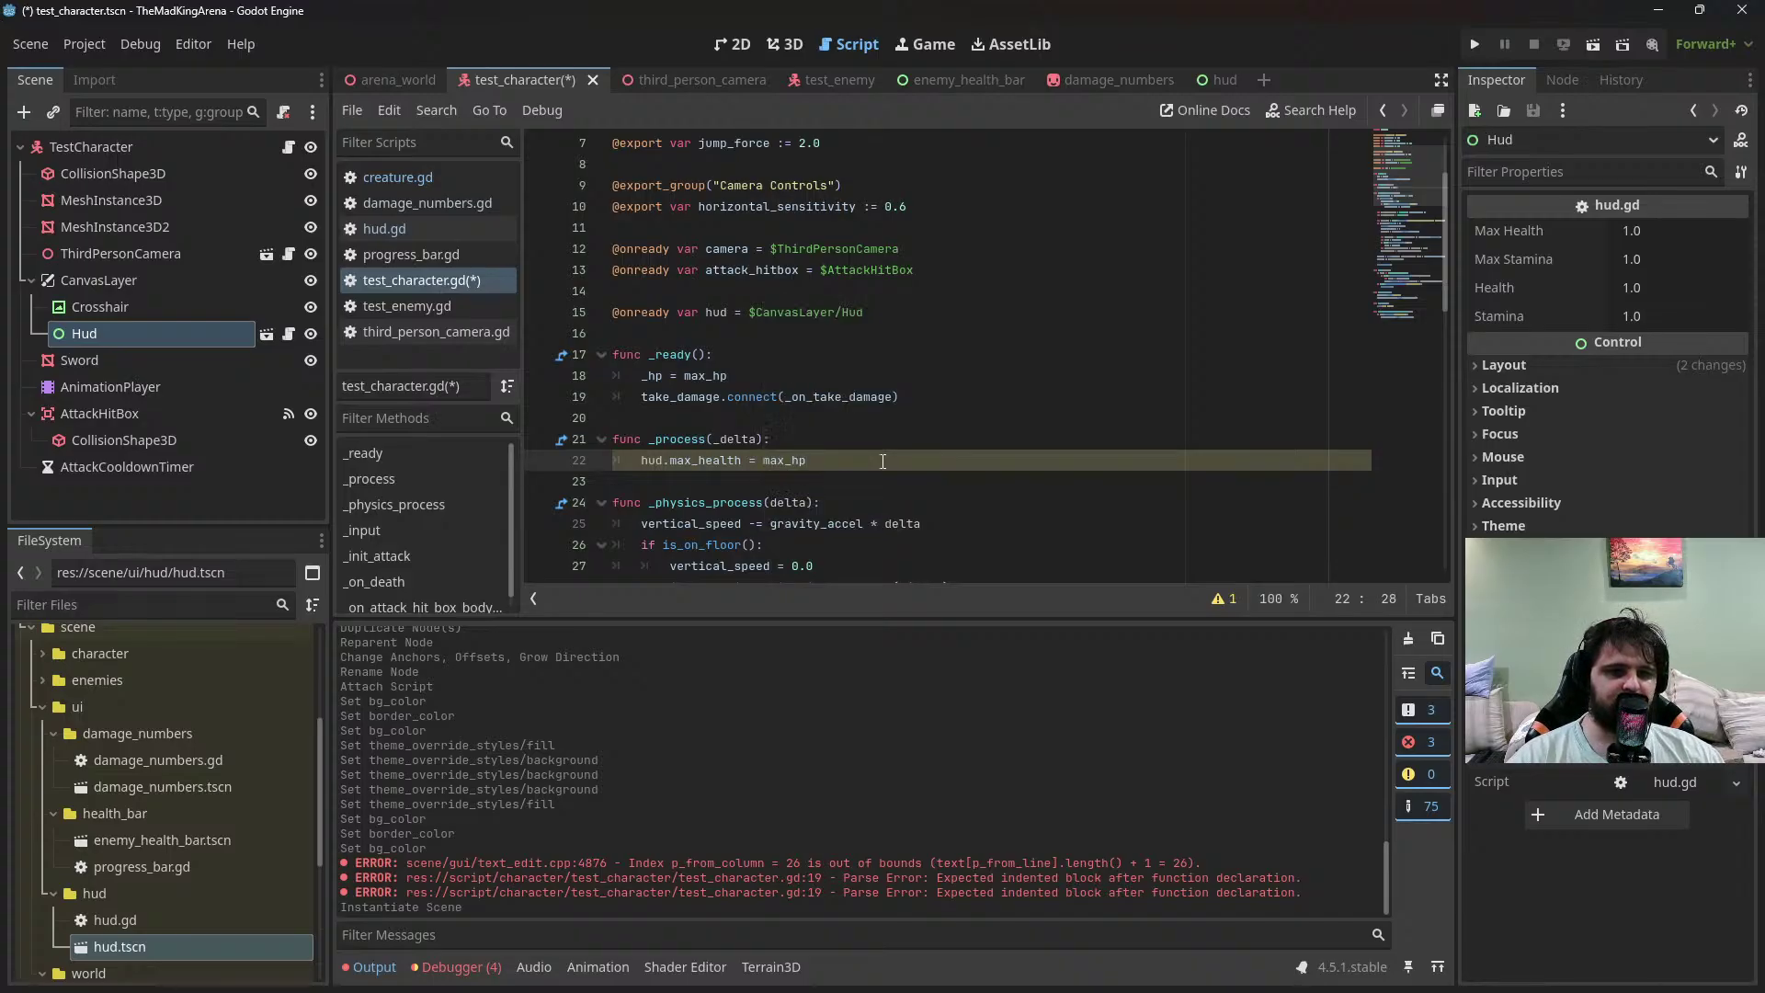
Below the max_health line in _process, add hud.health = _hp
key("Return")
type("hud.hea")
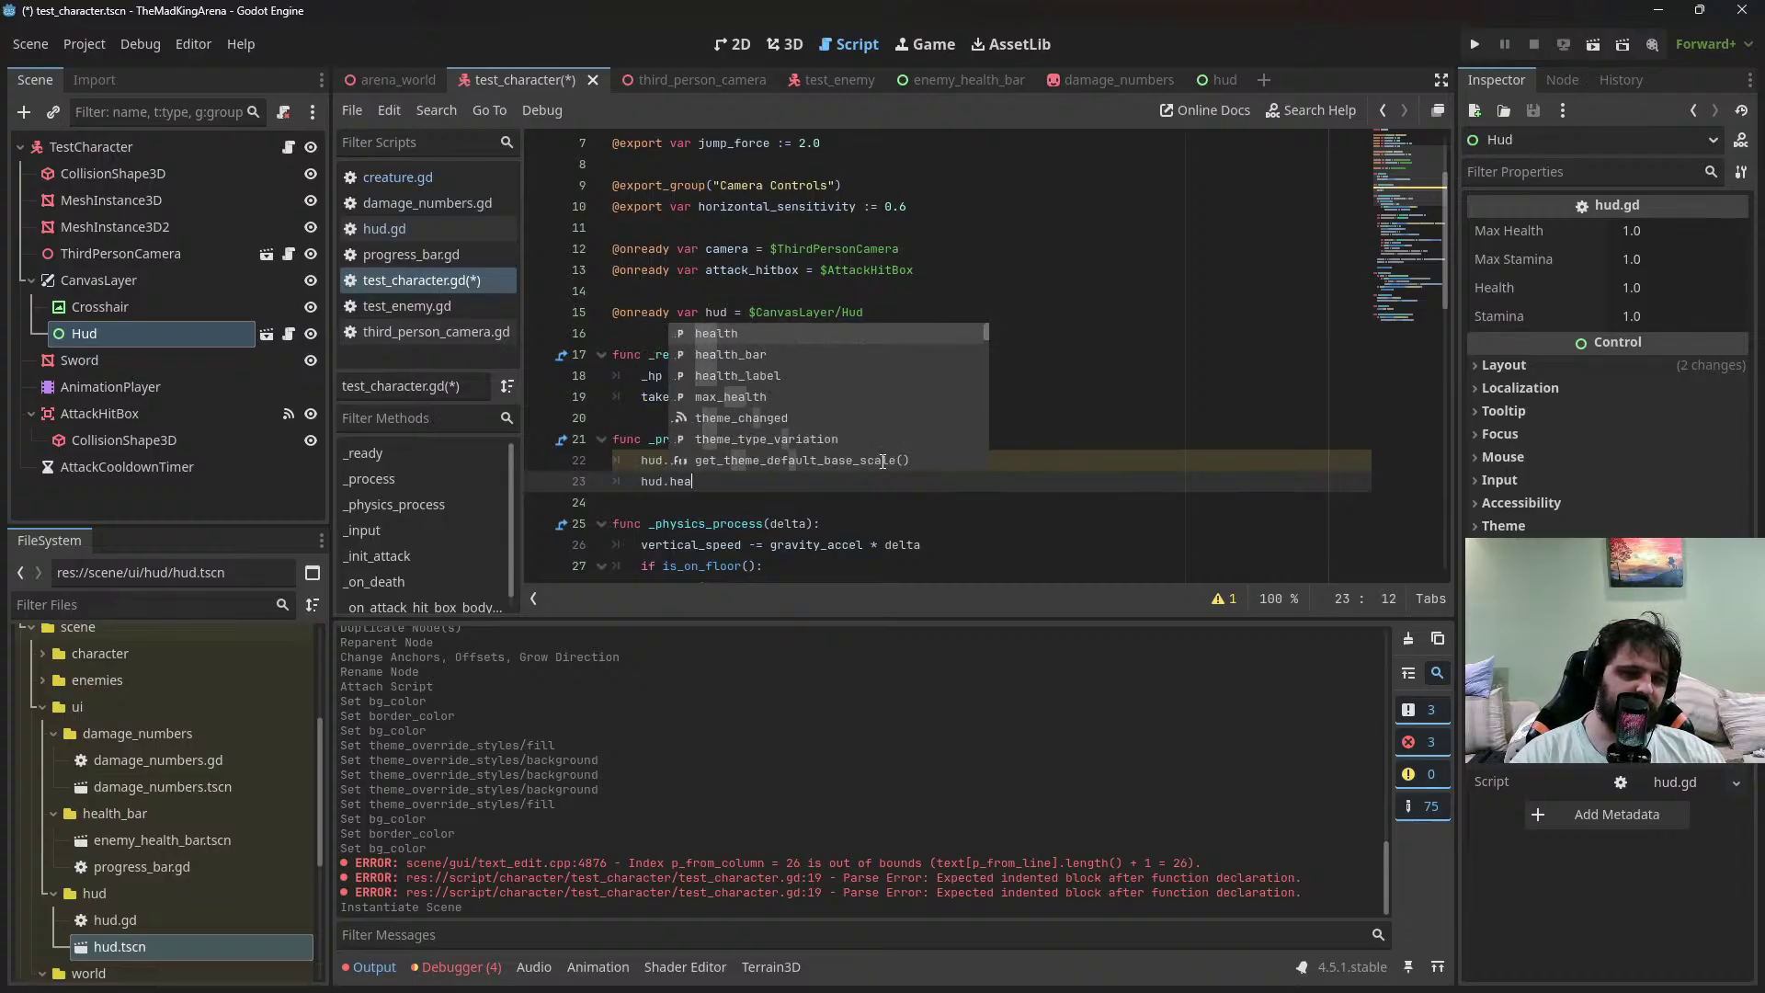
key("Return")
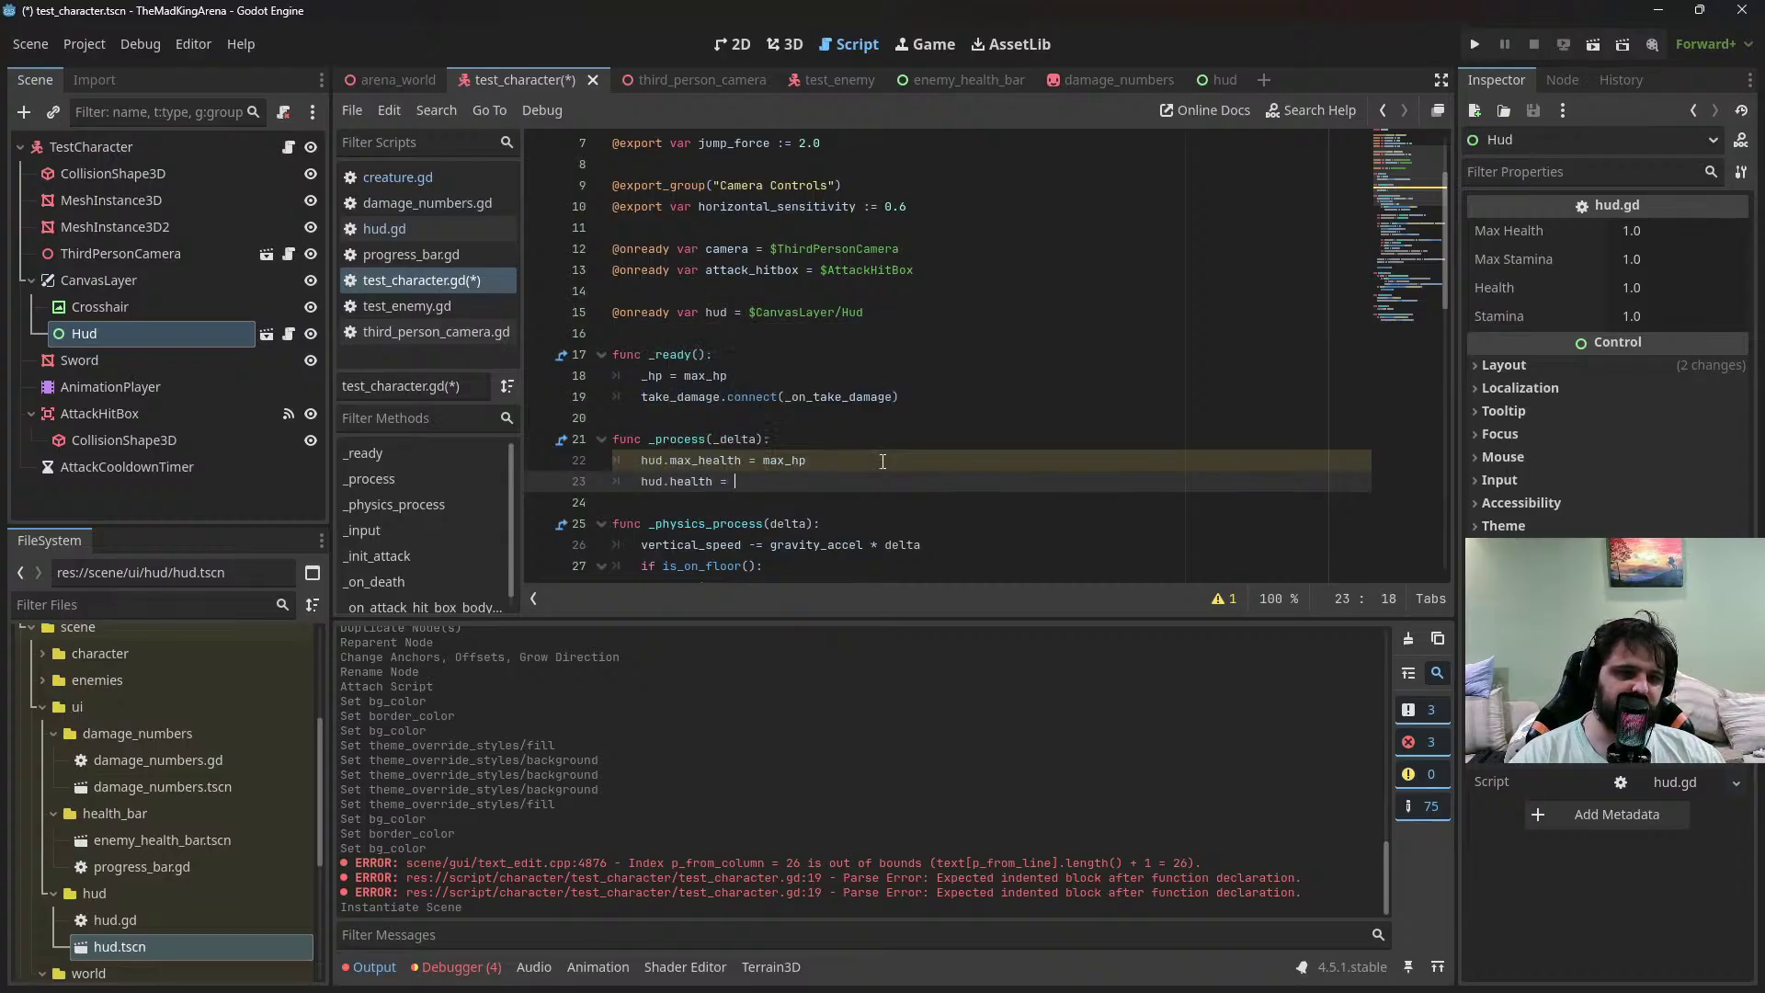
type("= ")
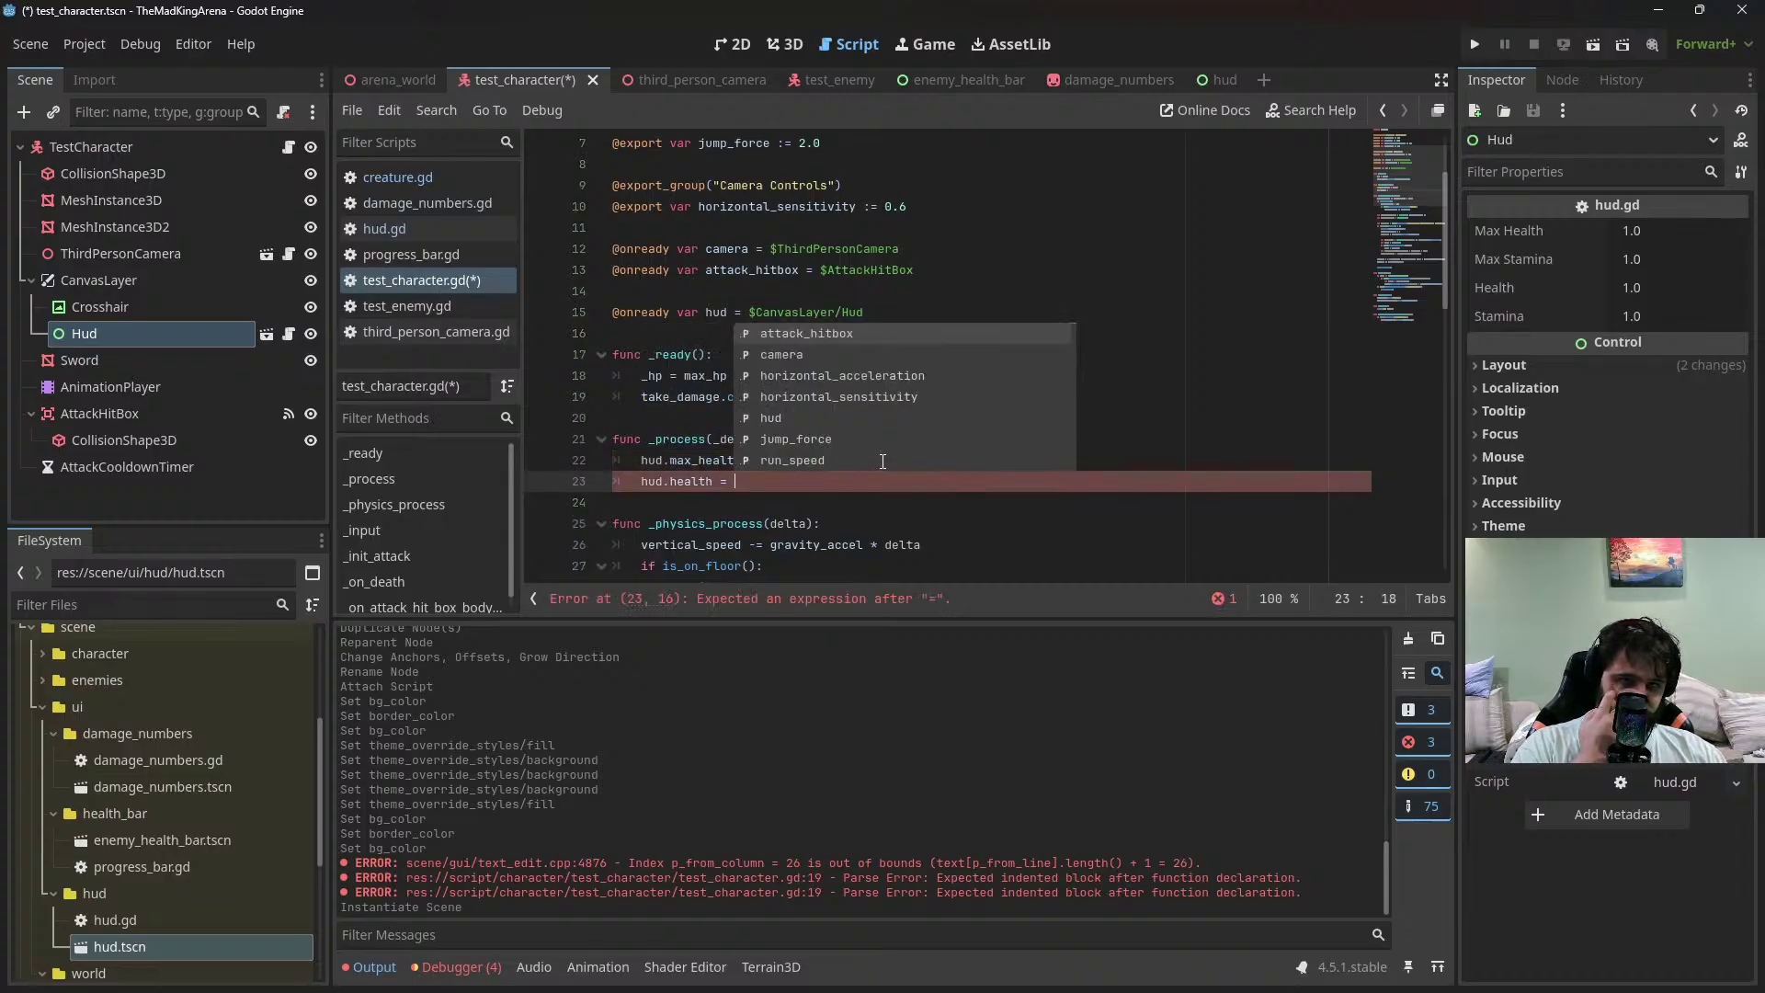
type("_hp")
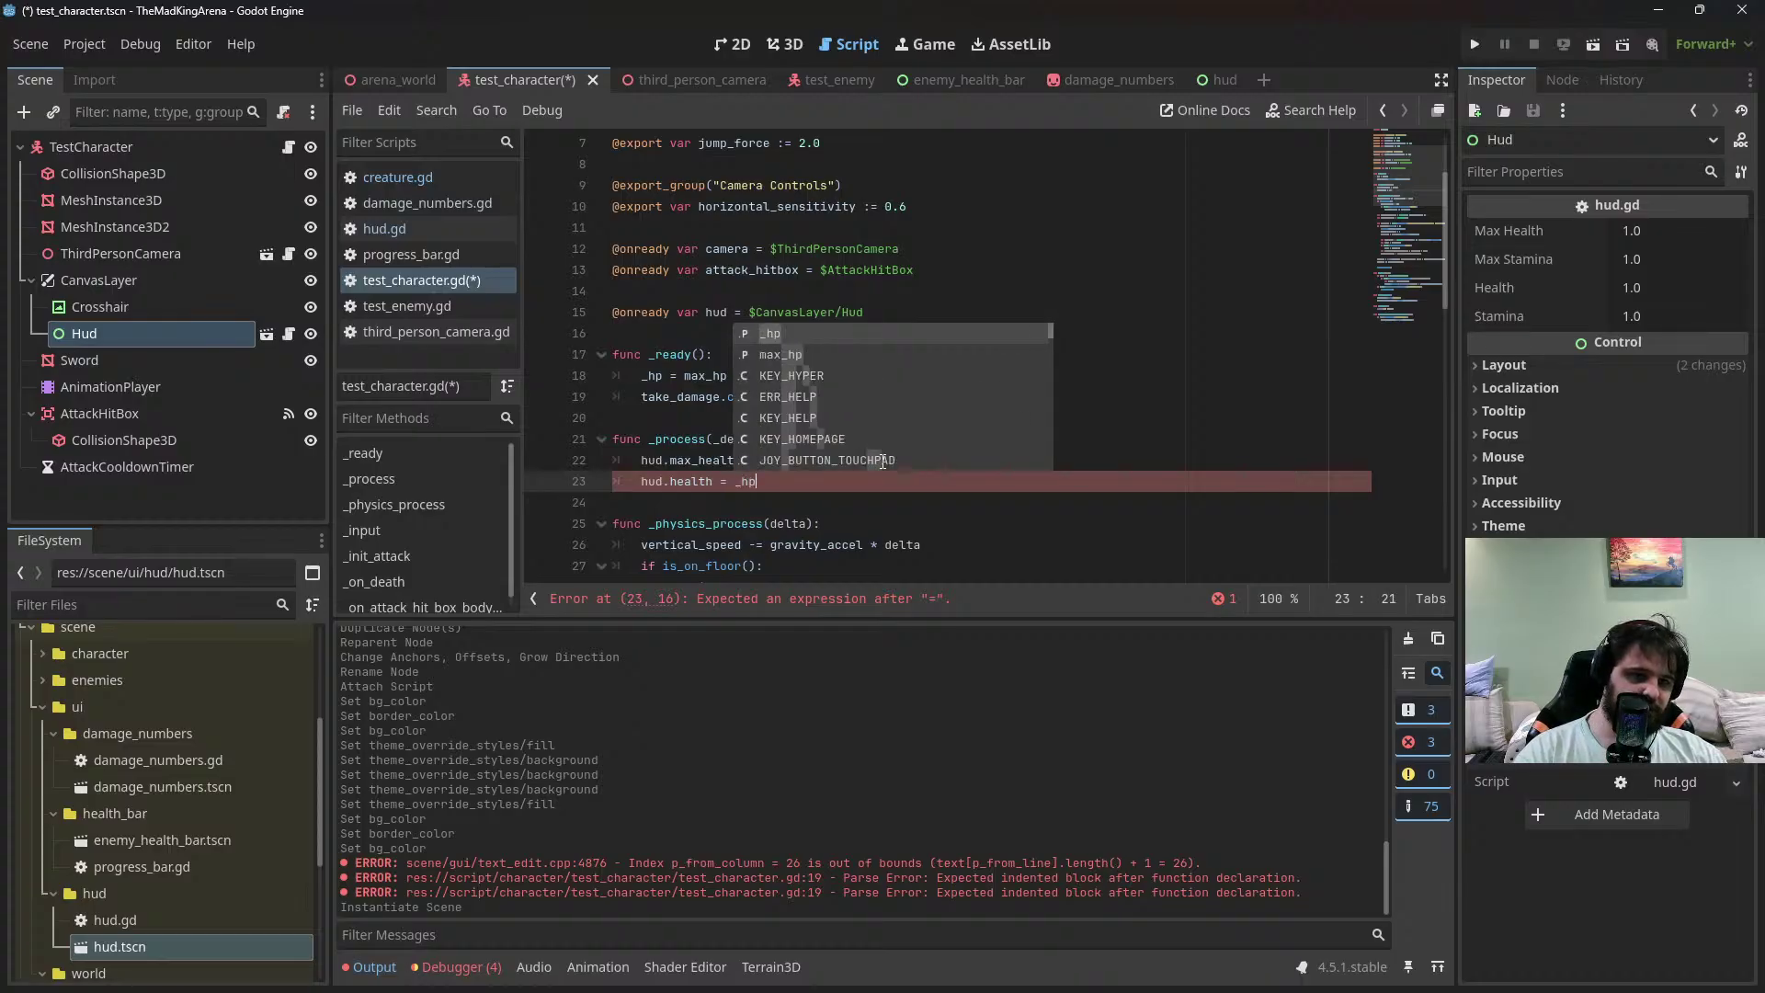
Below the hud.health line in _process, add hud.max_Stamina = max_stamina
key("Return")
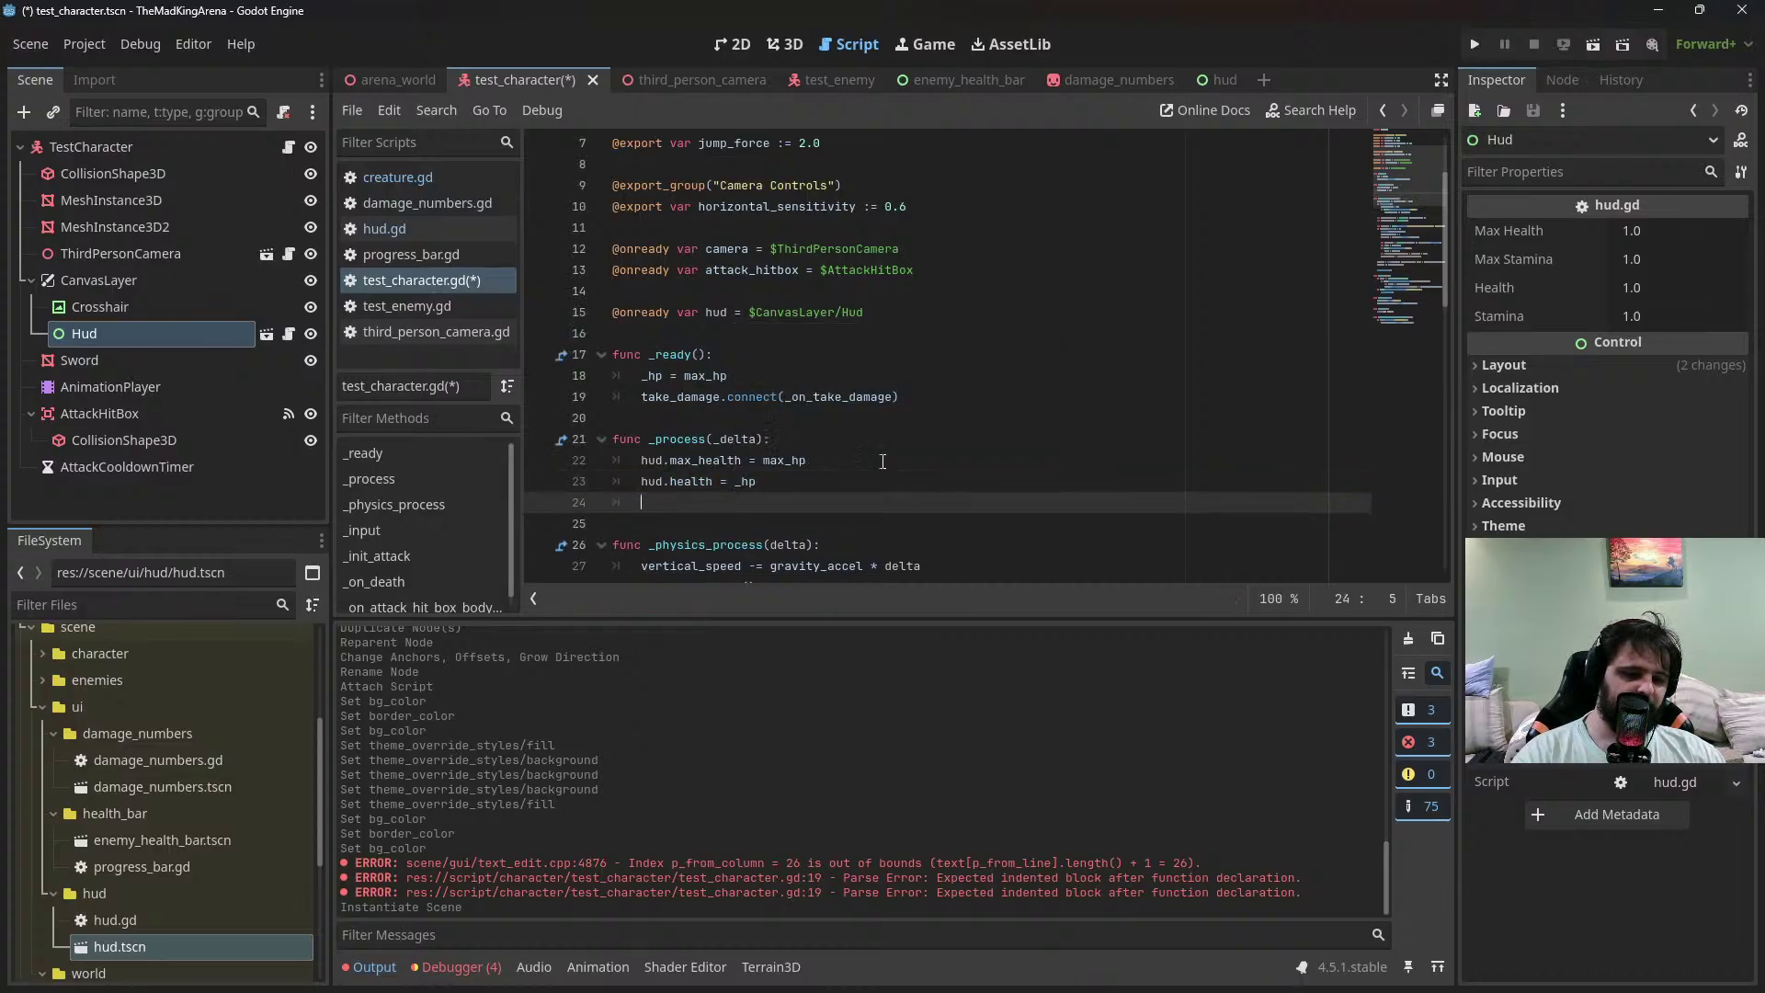
type("hud.")
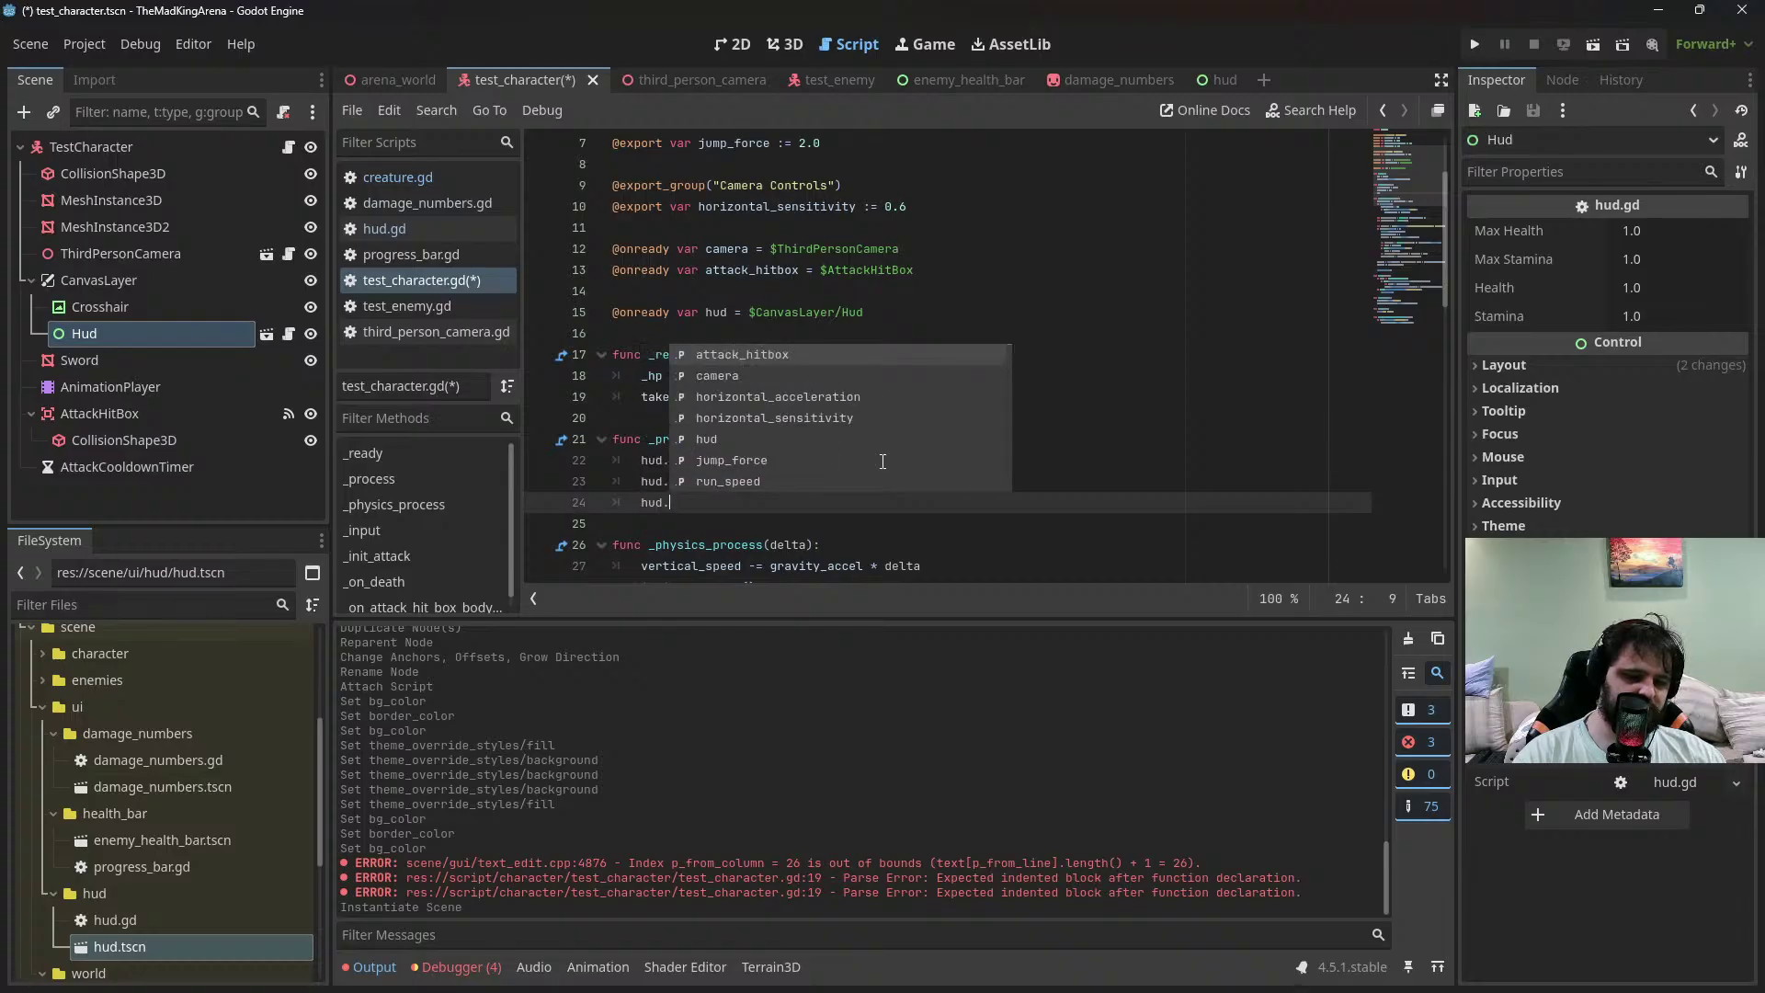
key("BackSpace")
type(".max_Stamin")
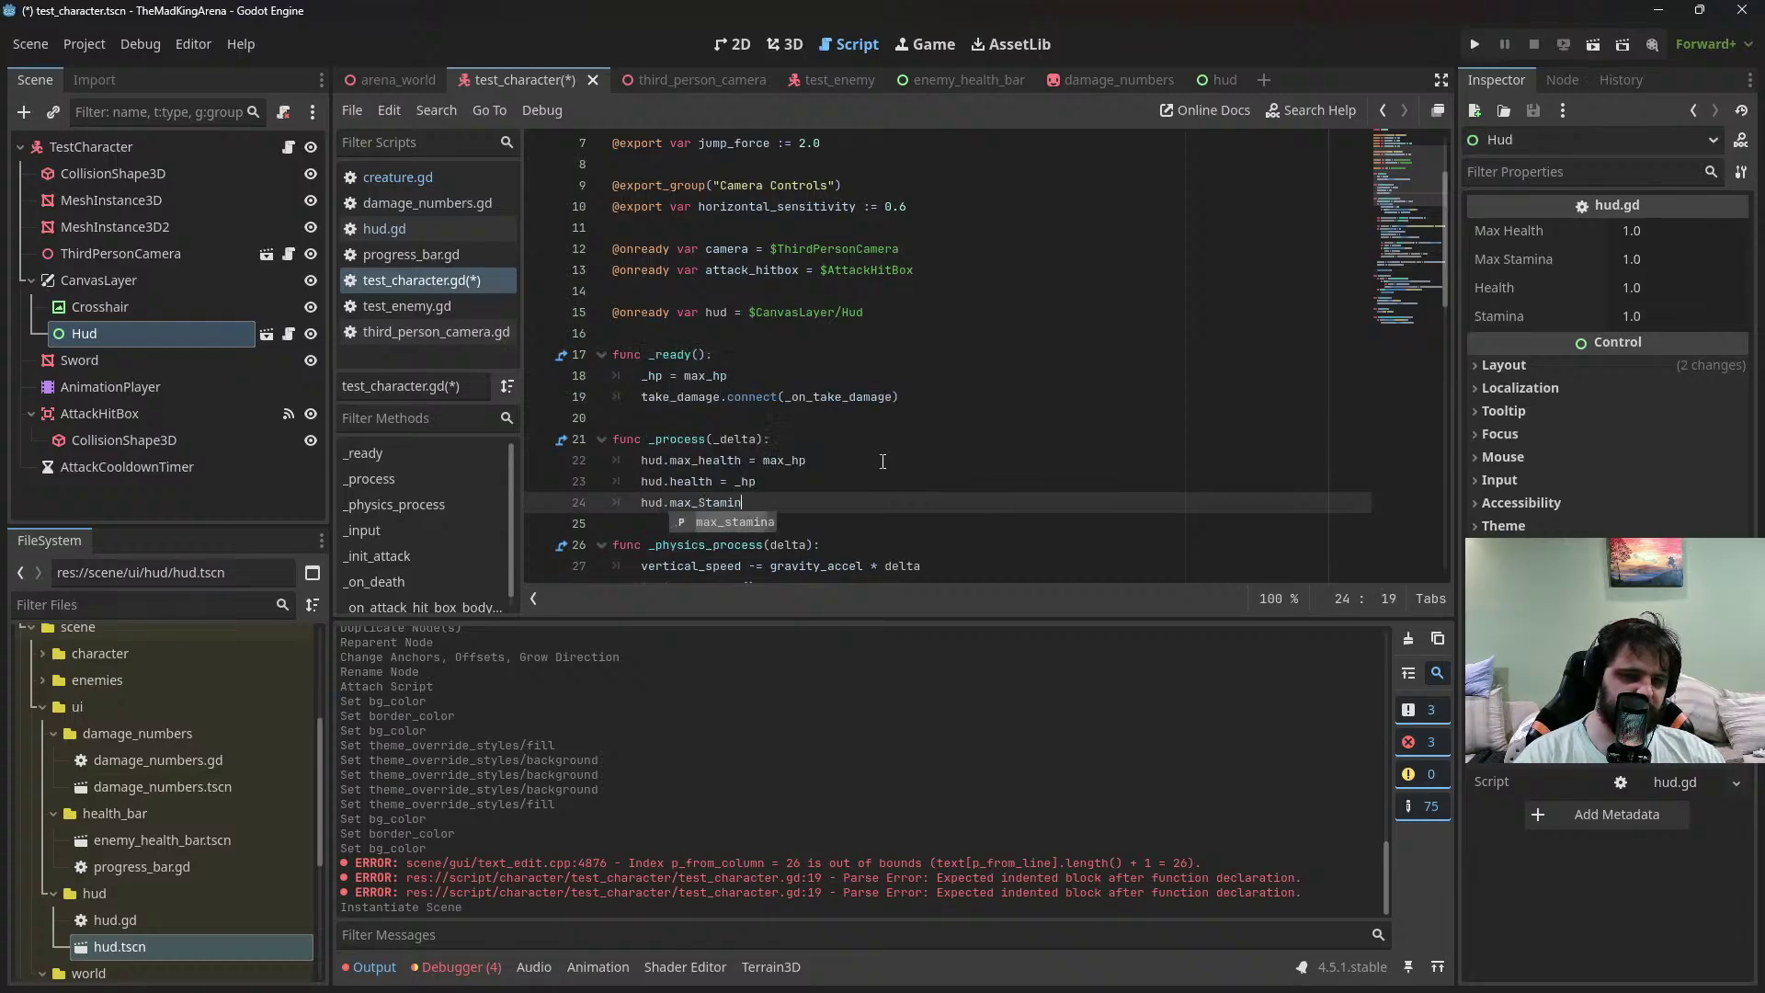
type("a = _")
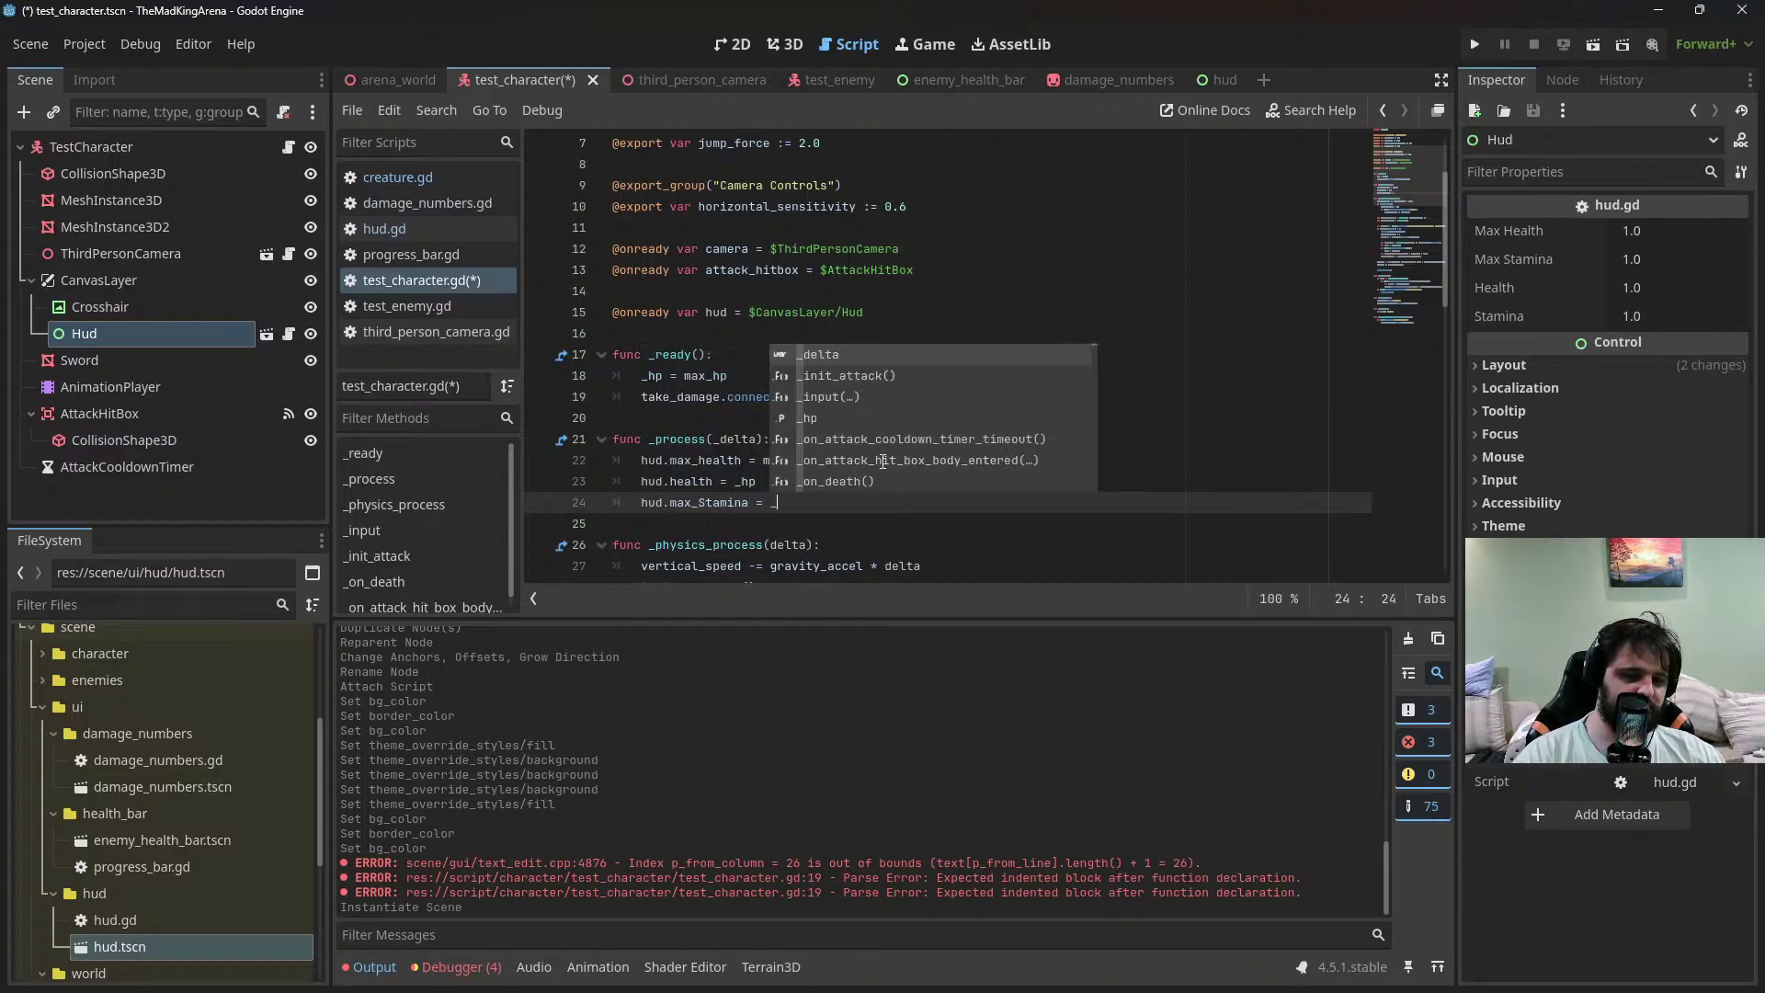
key("BackSpace")
type("max_stamina")
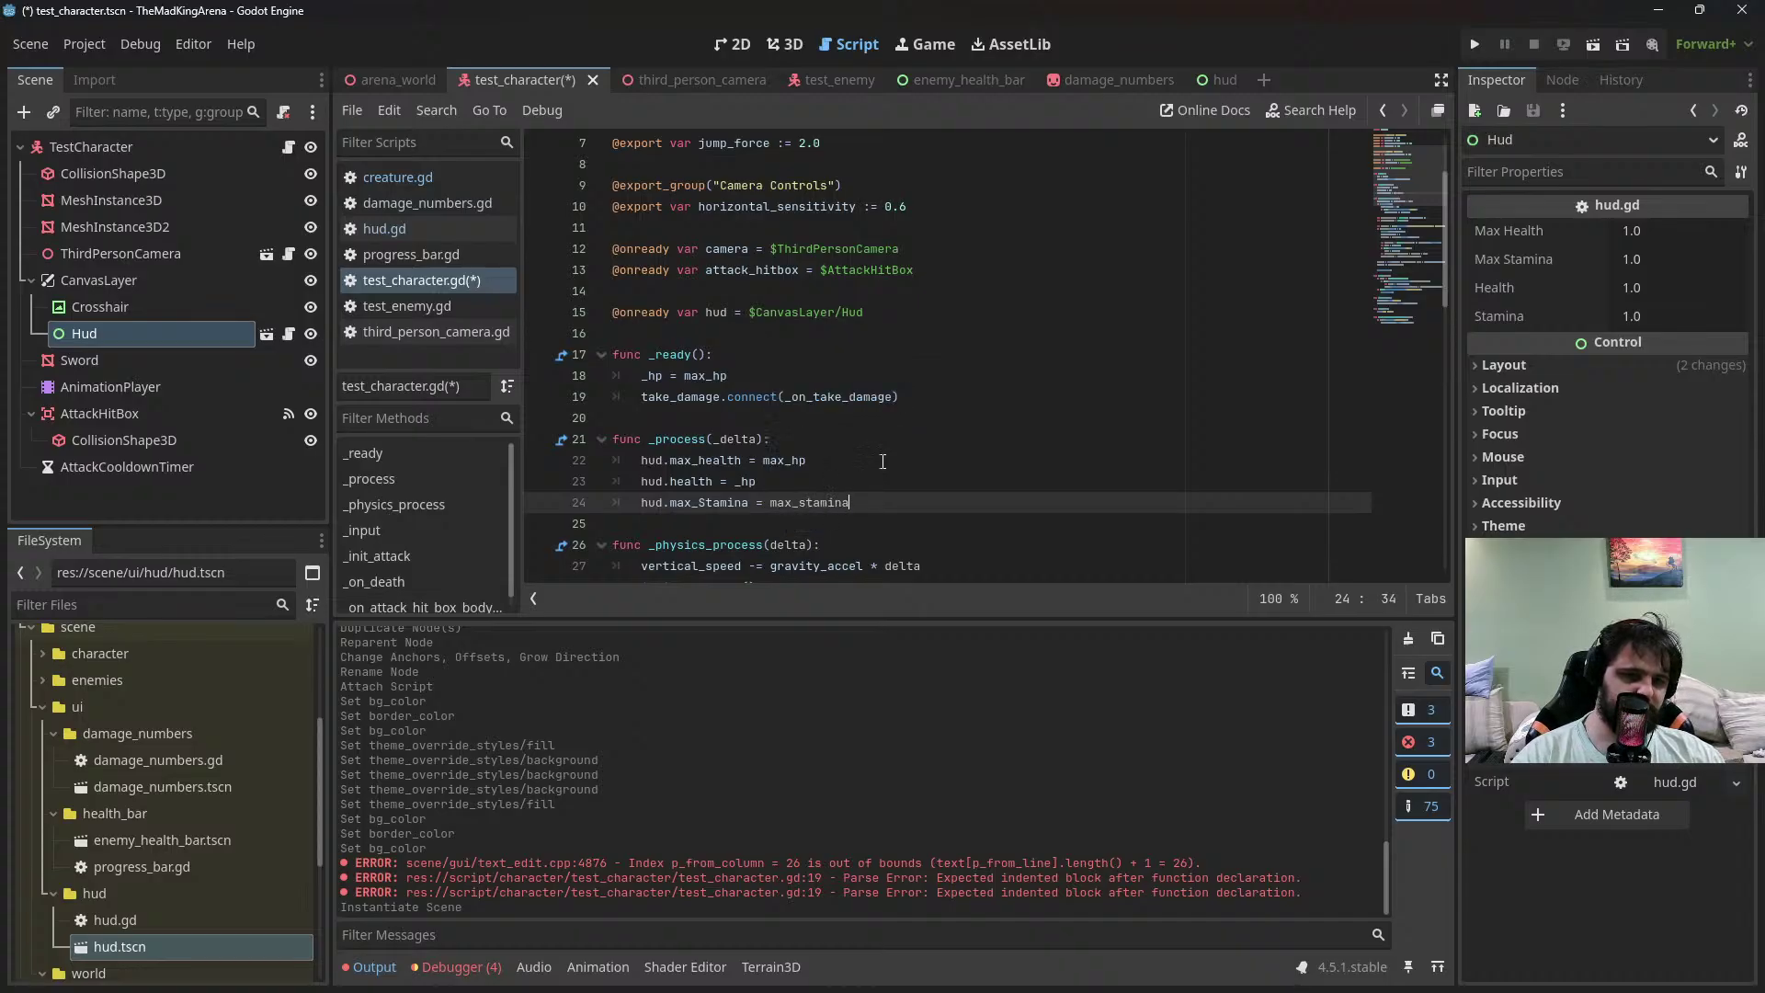
Add hud.stamina = _stamina as the last line of _process
key("Return")
type("hud")
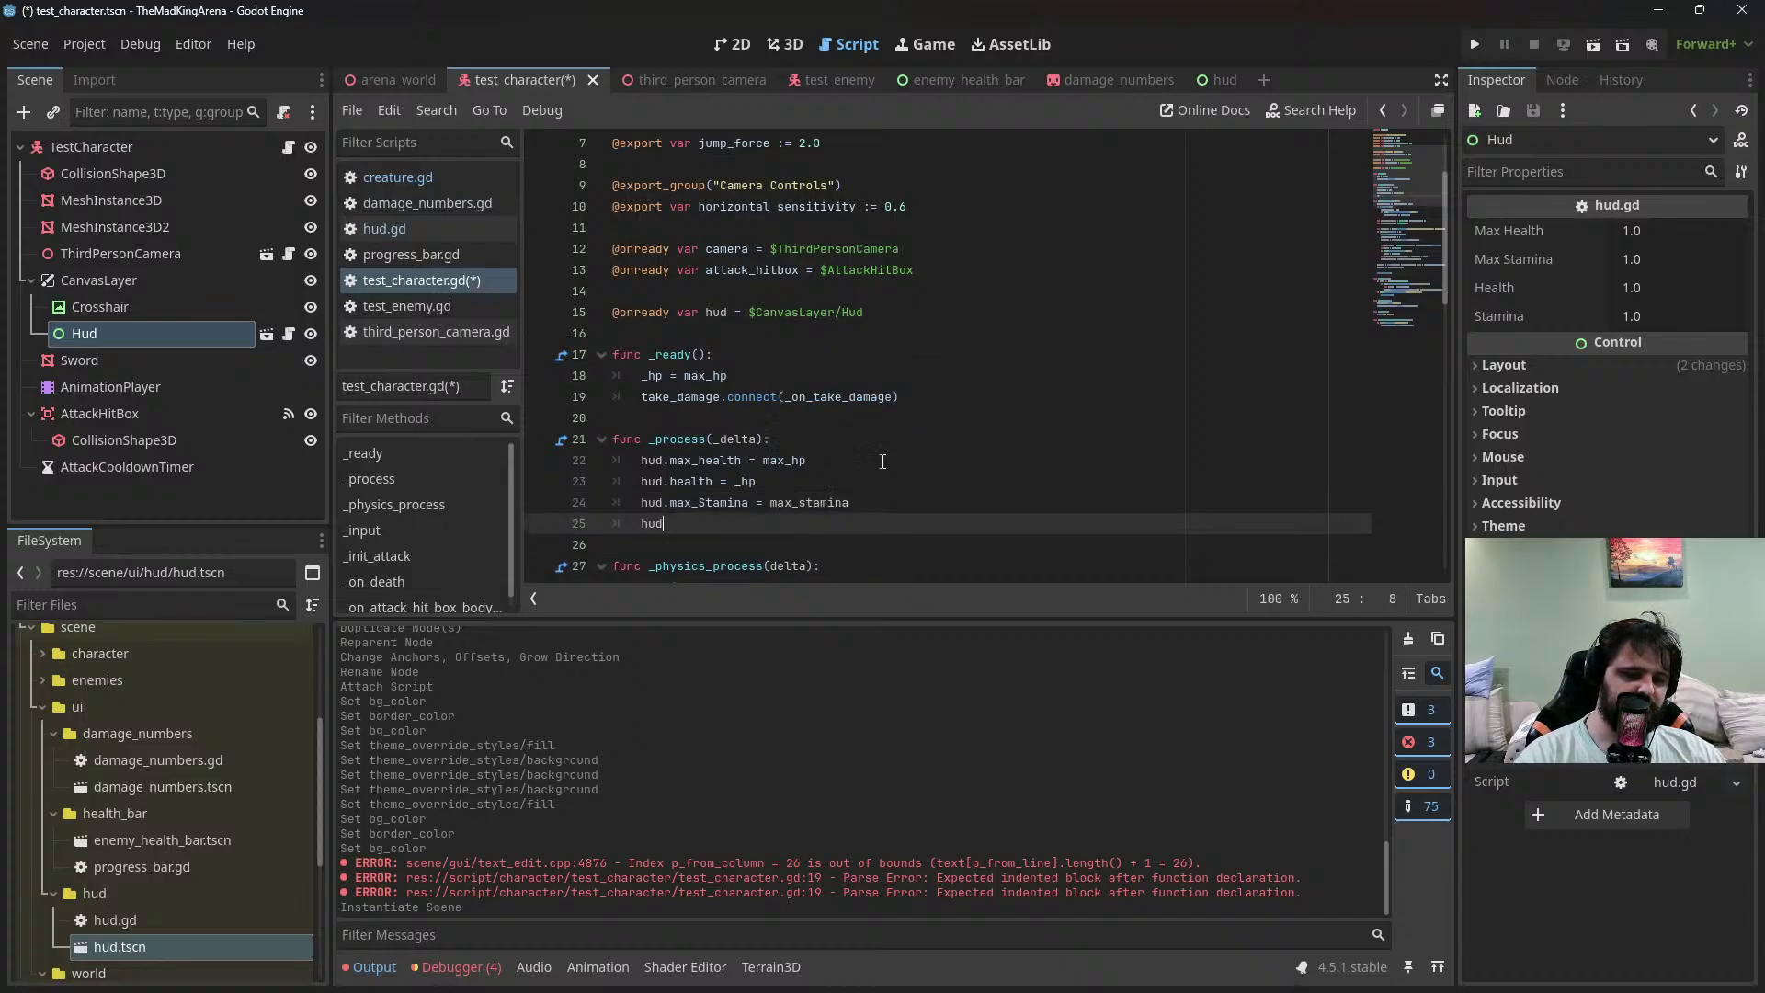
type(".")
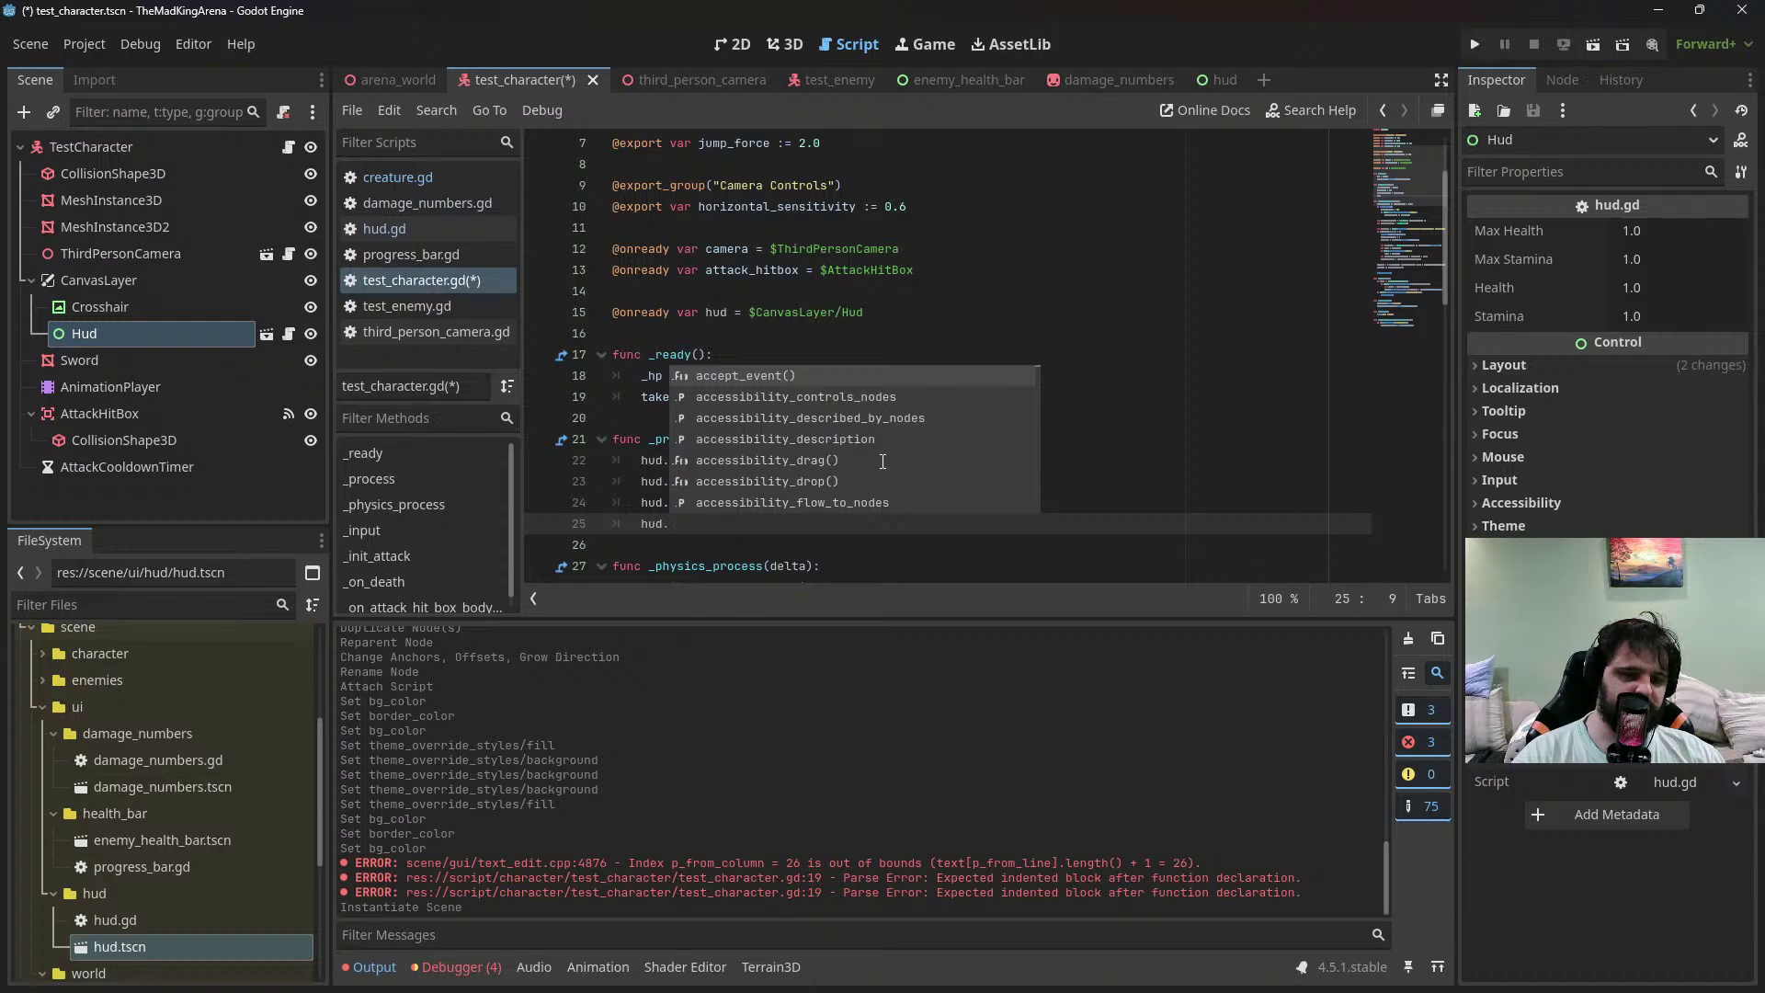
key("Escape")
type("sta")
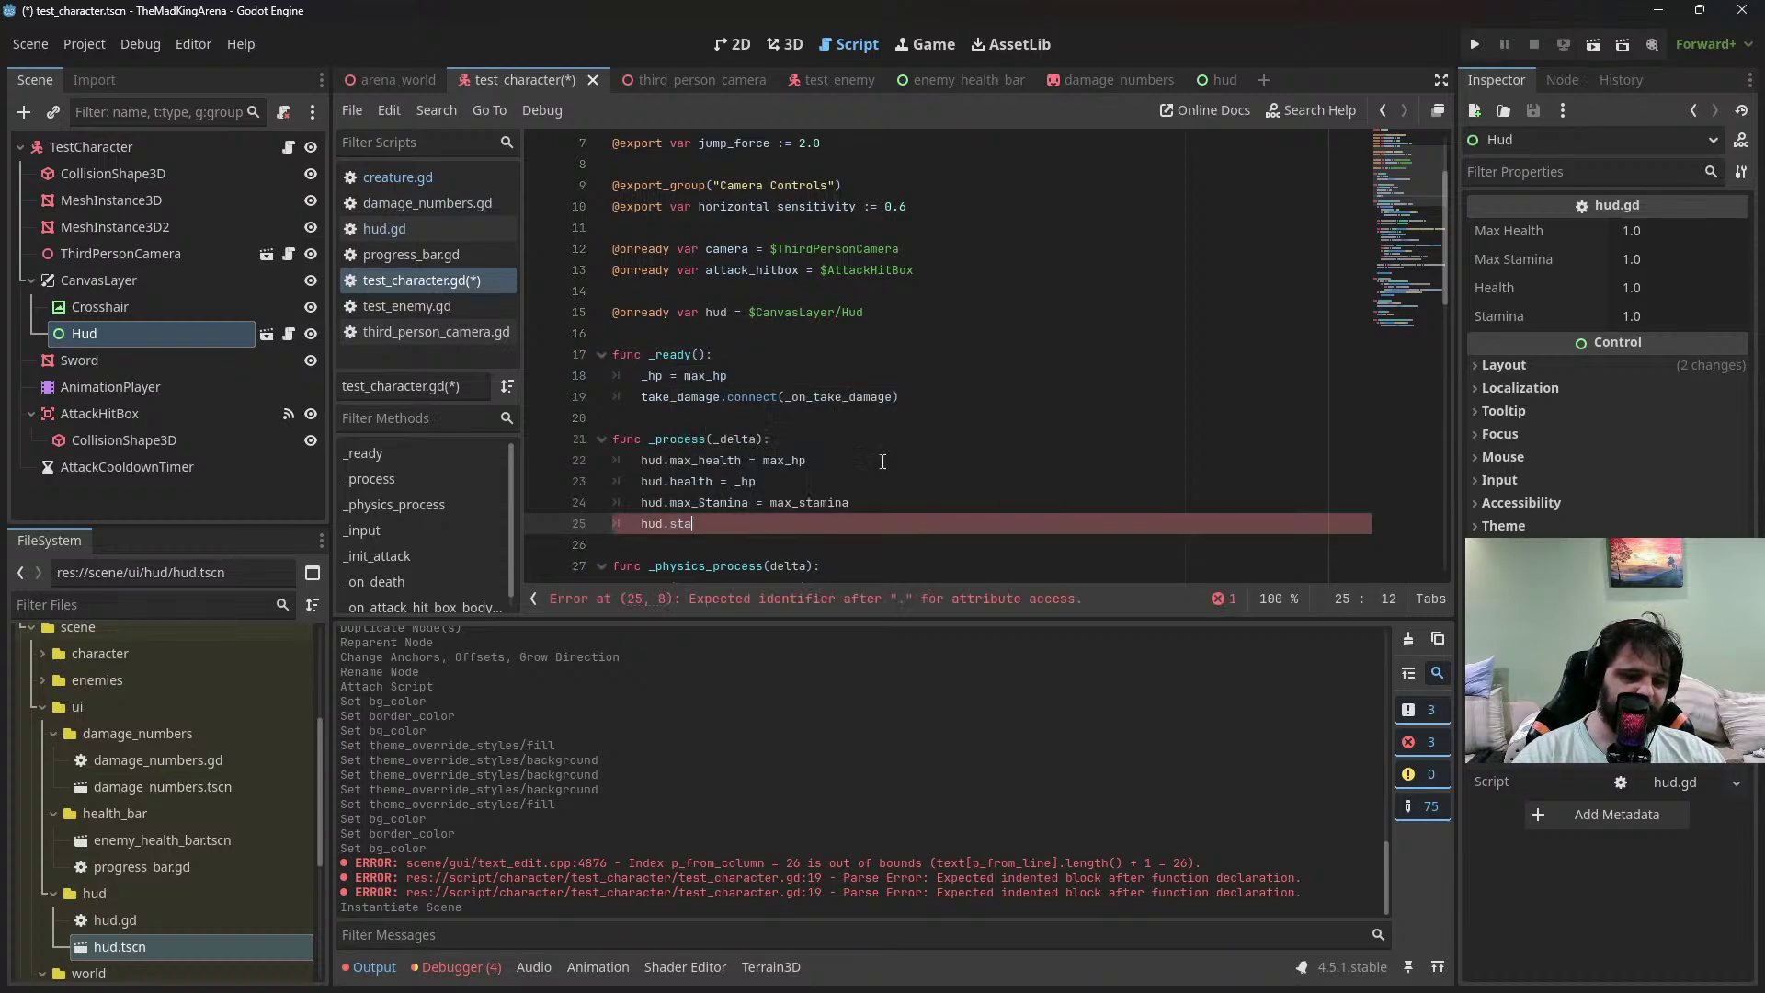
type("mina = stamina")
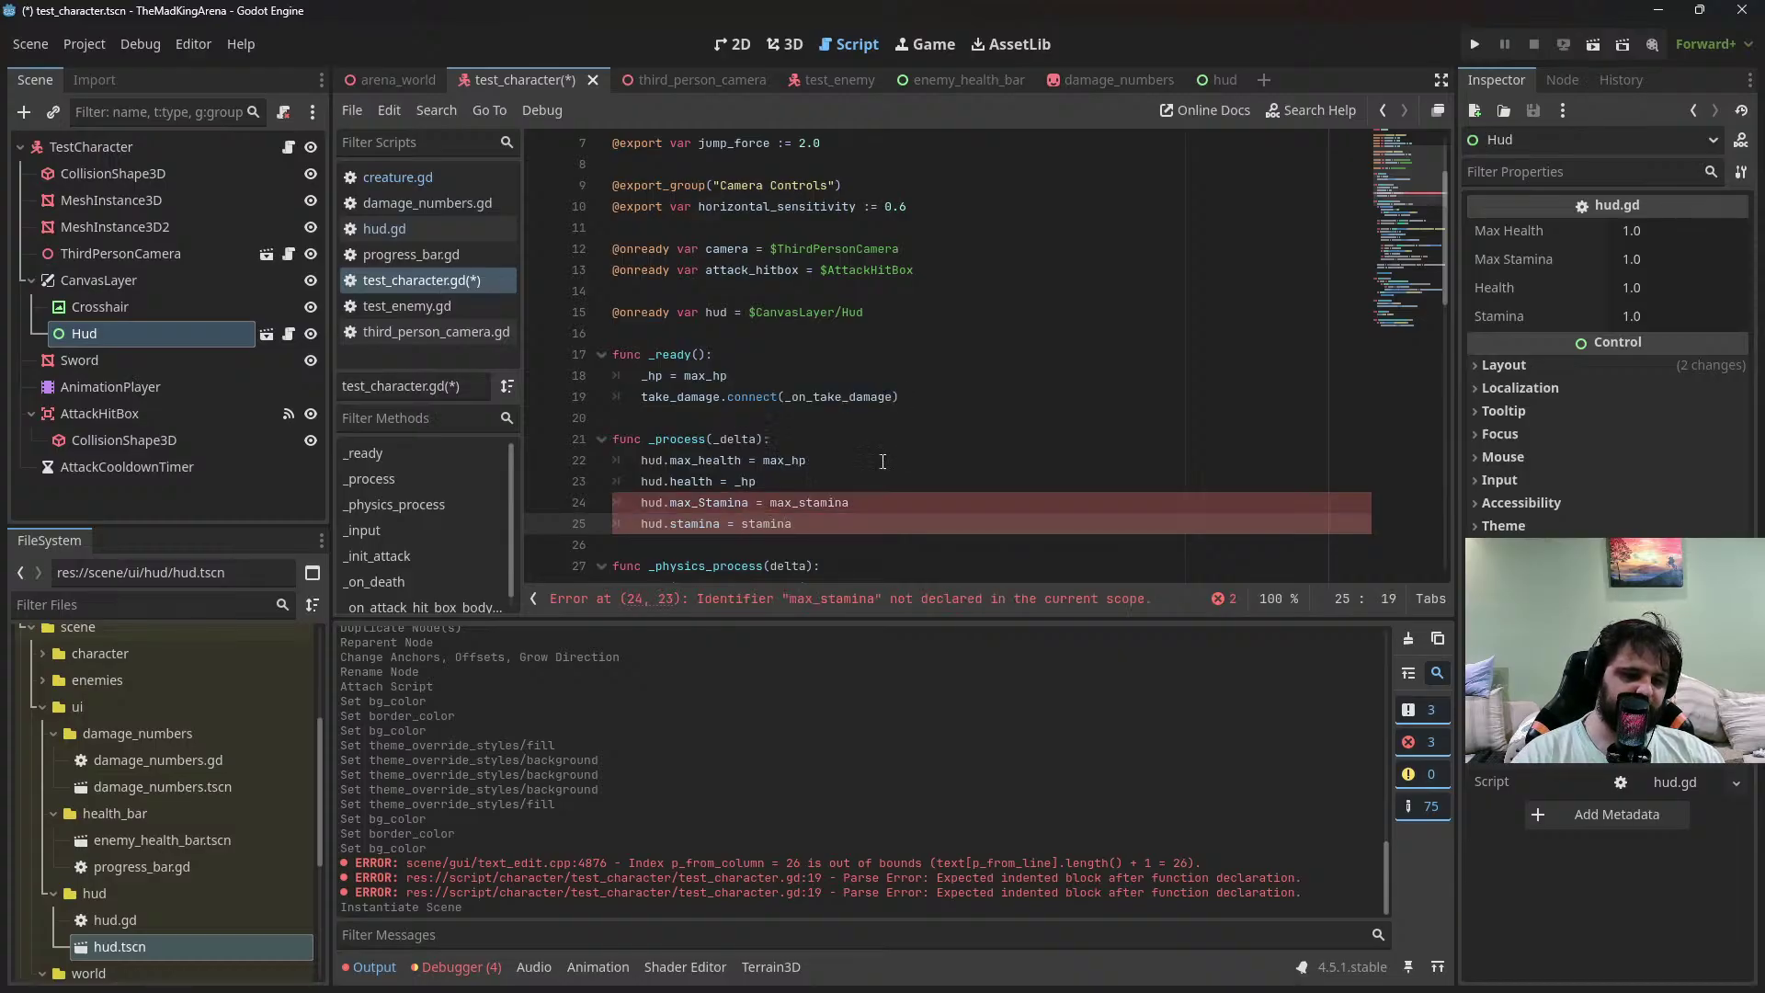
type("_")
key("Escape")
scroll(888, 479, "up", 2)
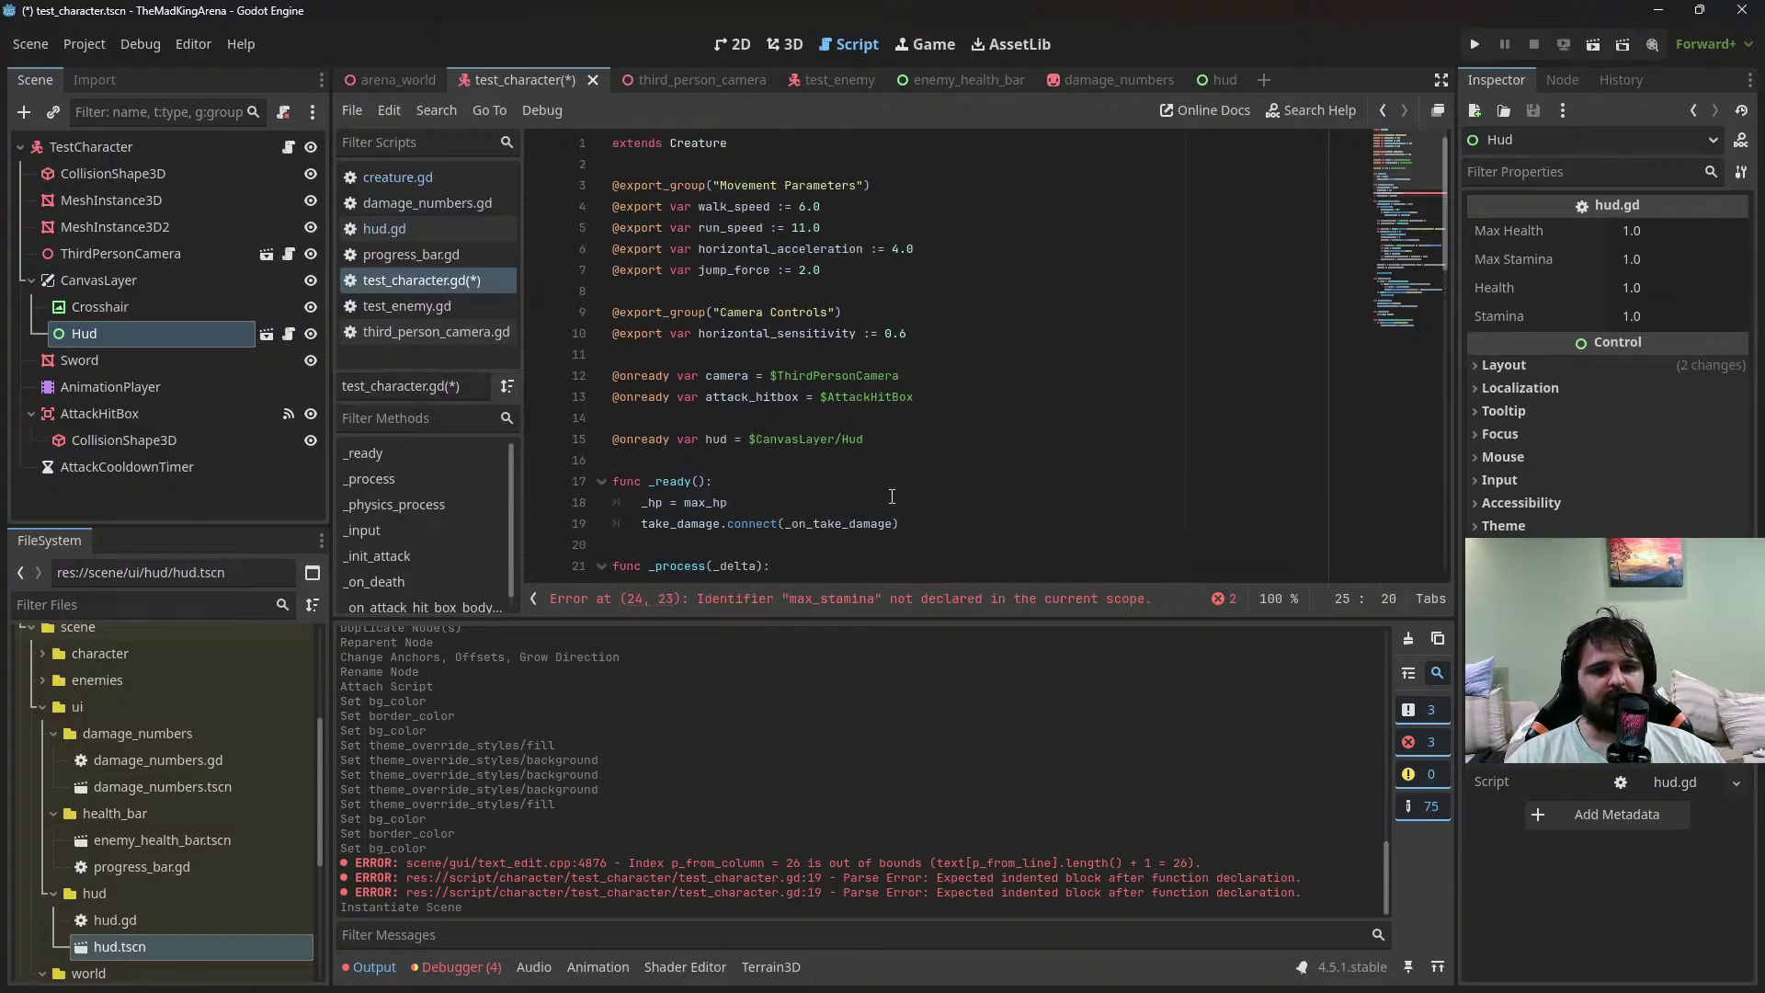
left_click(964, 442)
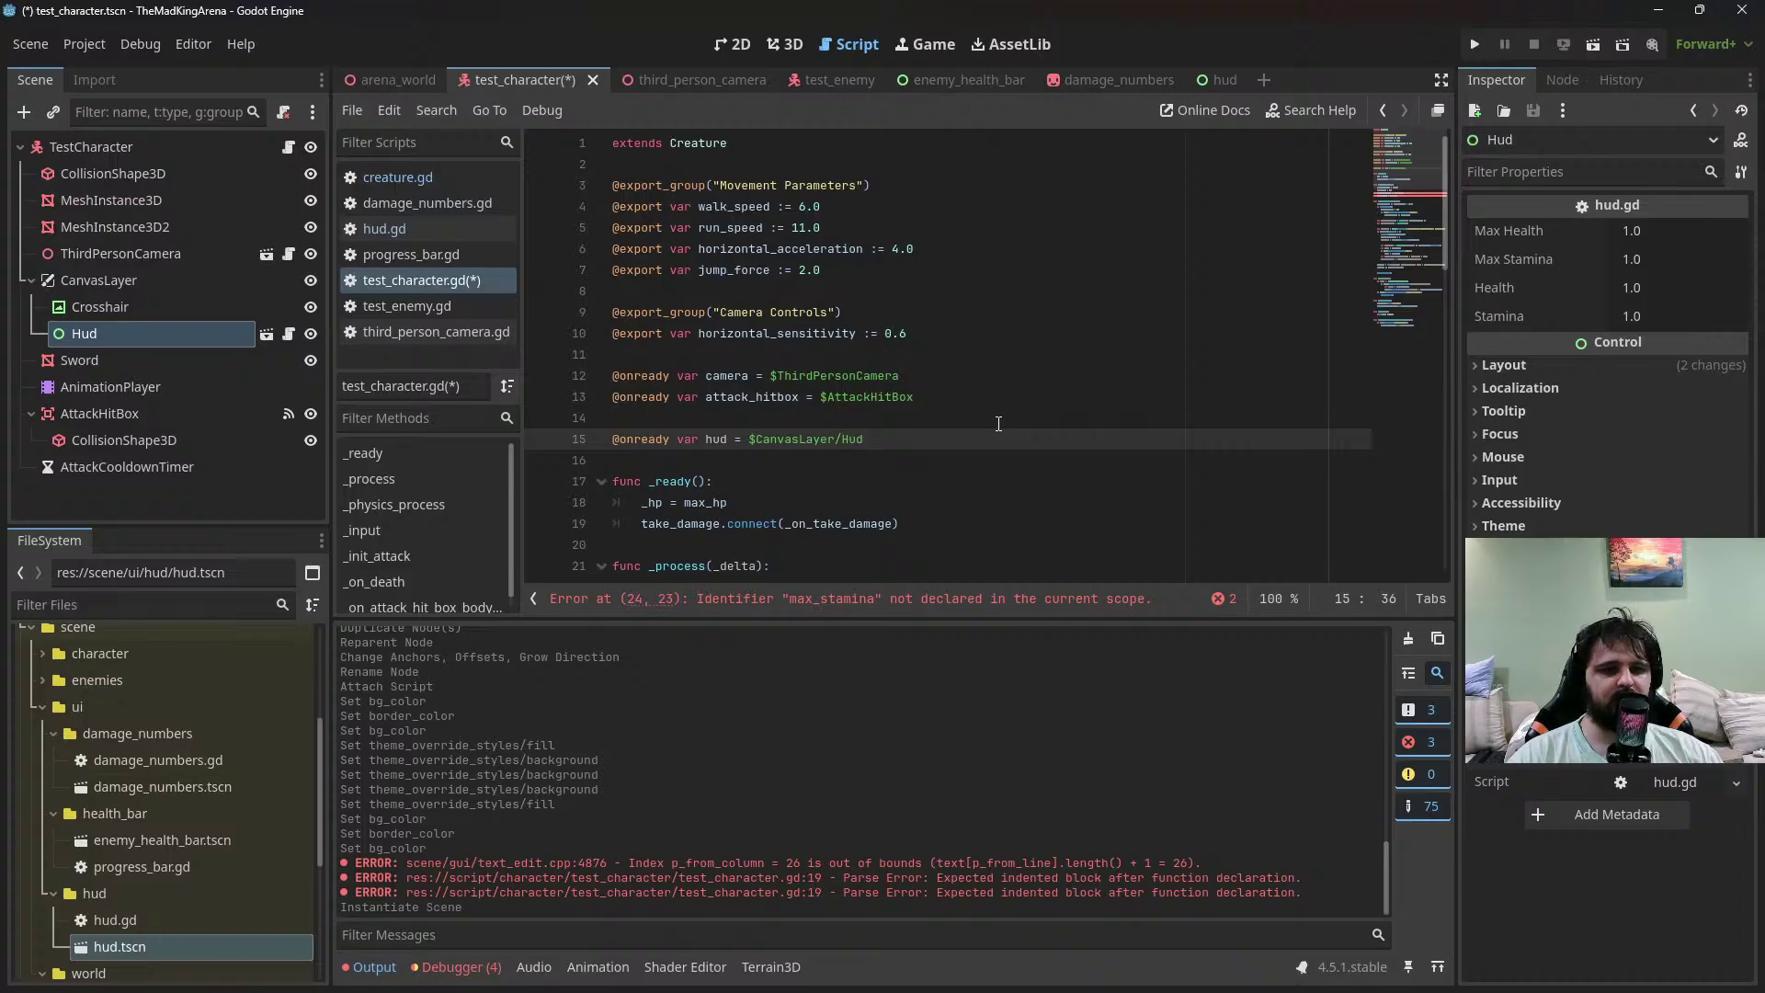
left_click(988, 348)
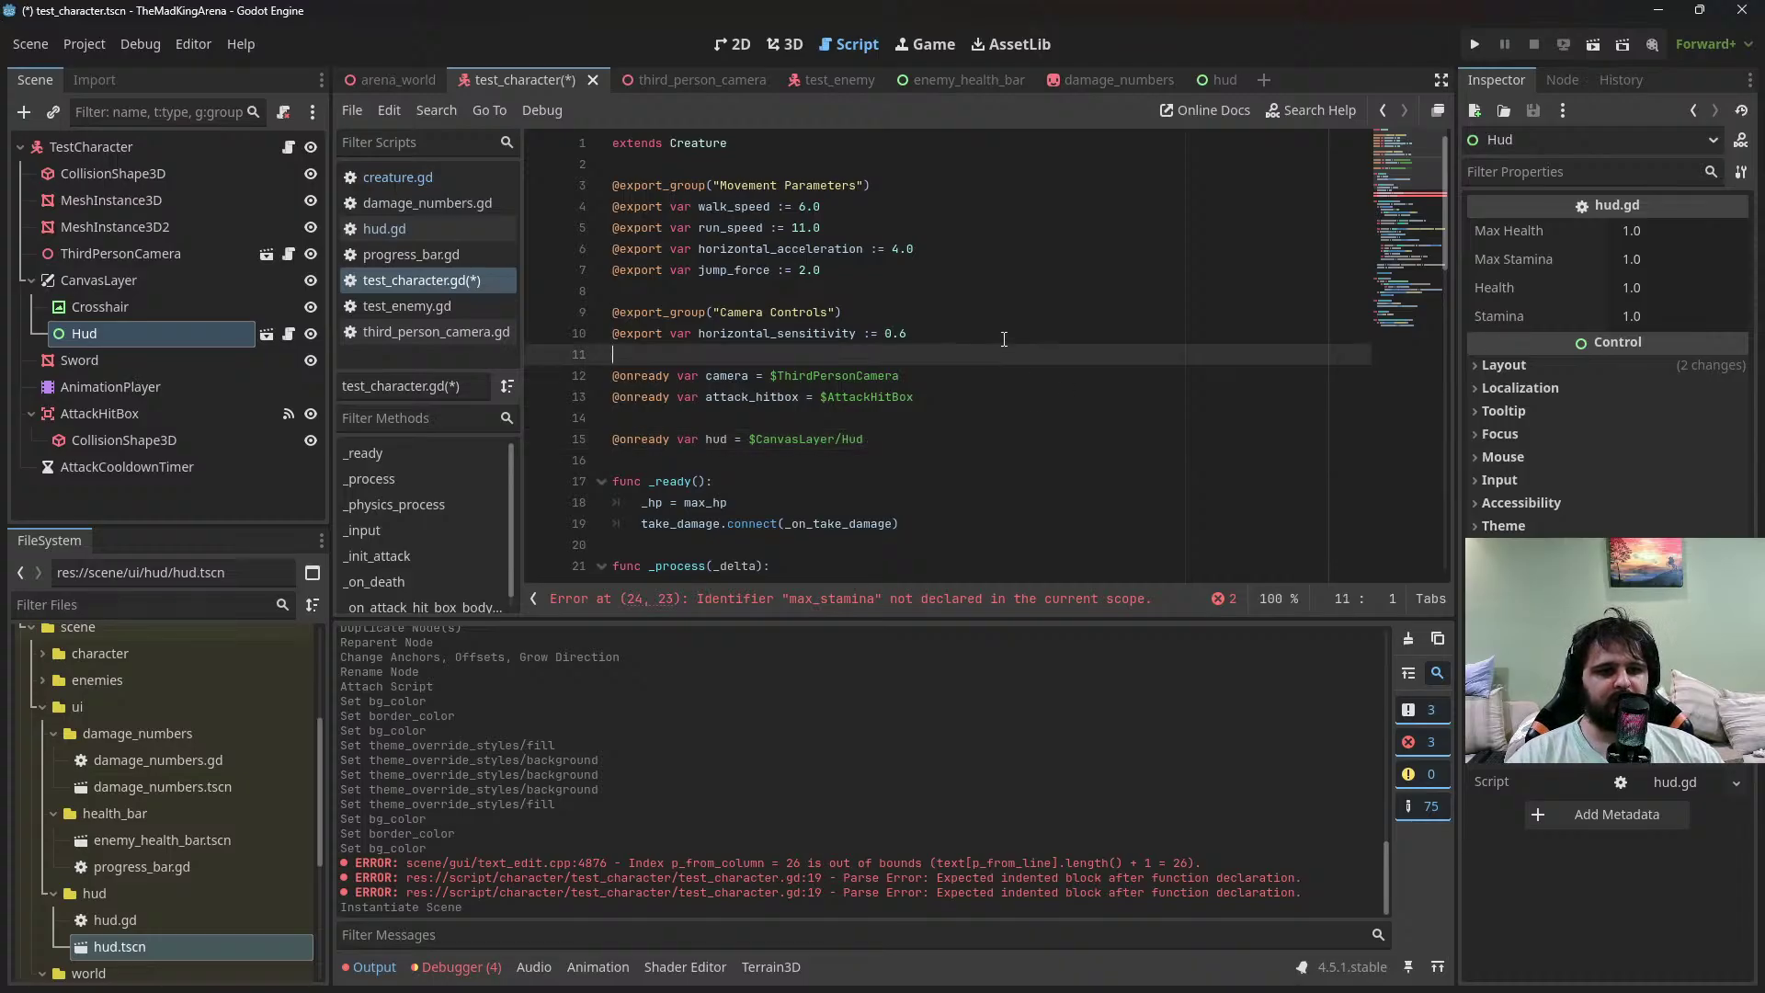
key("Return")
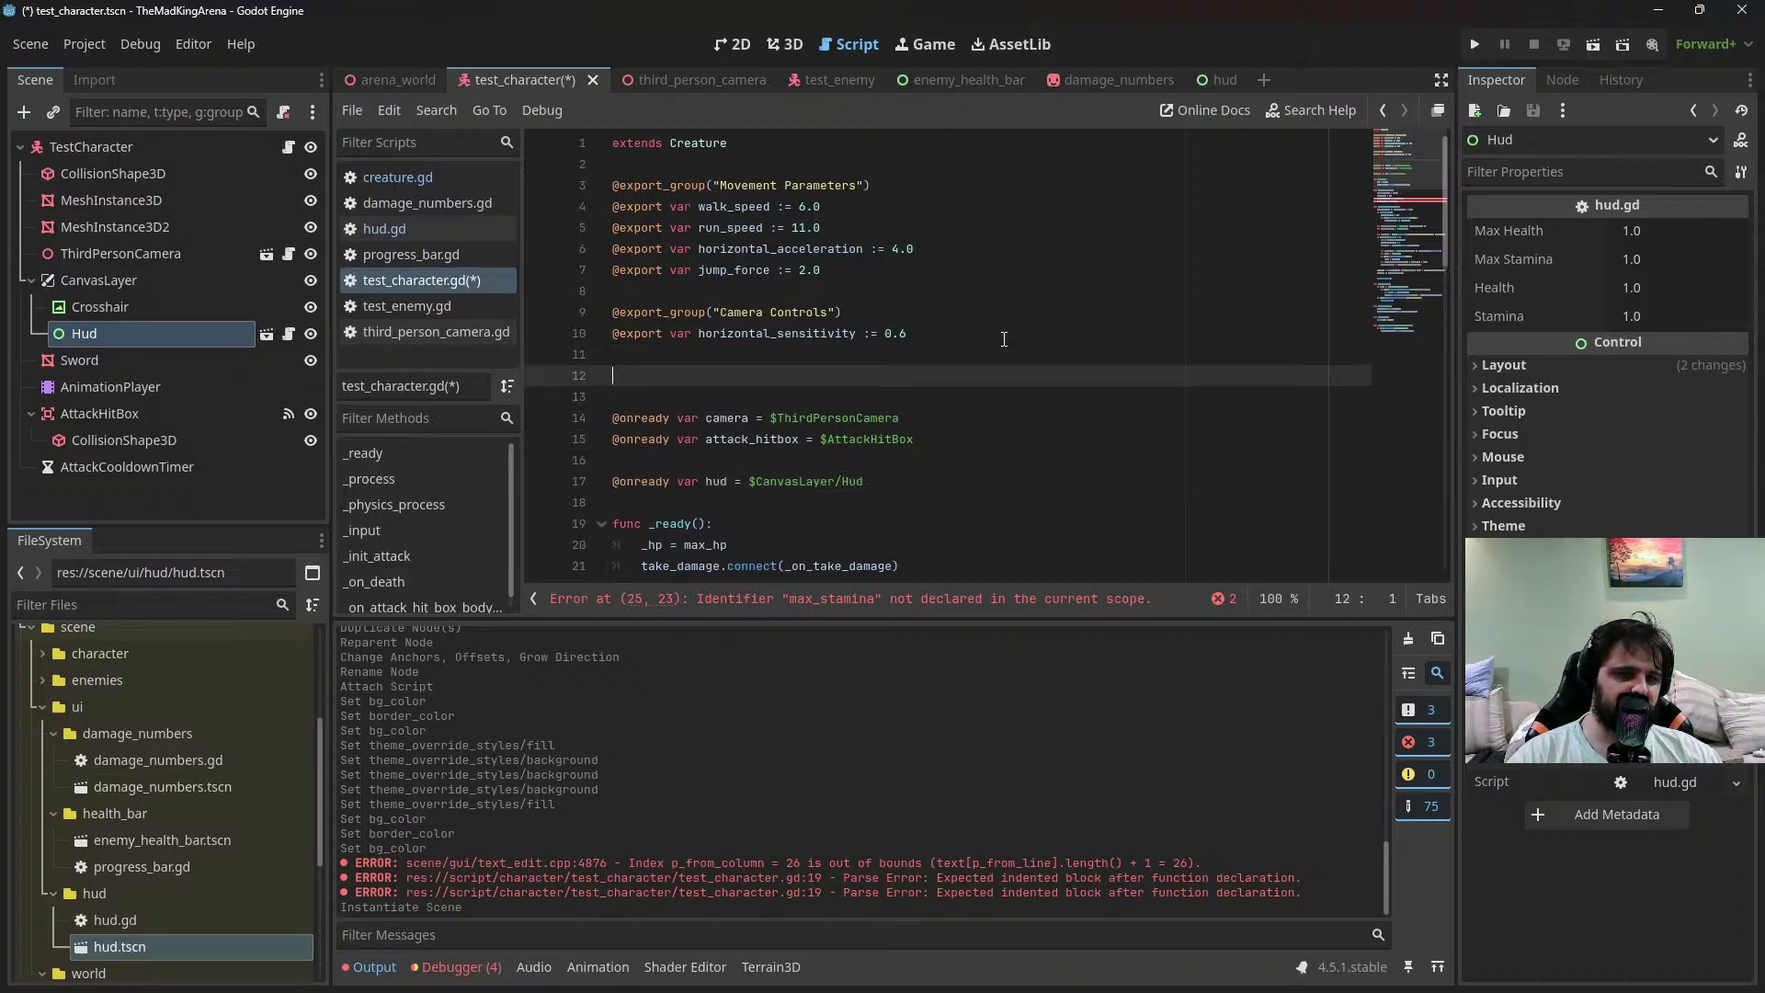
type("@export va")
key("BackSpace")
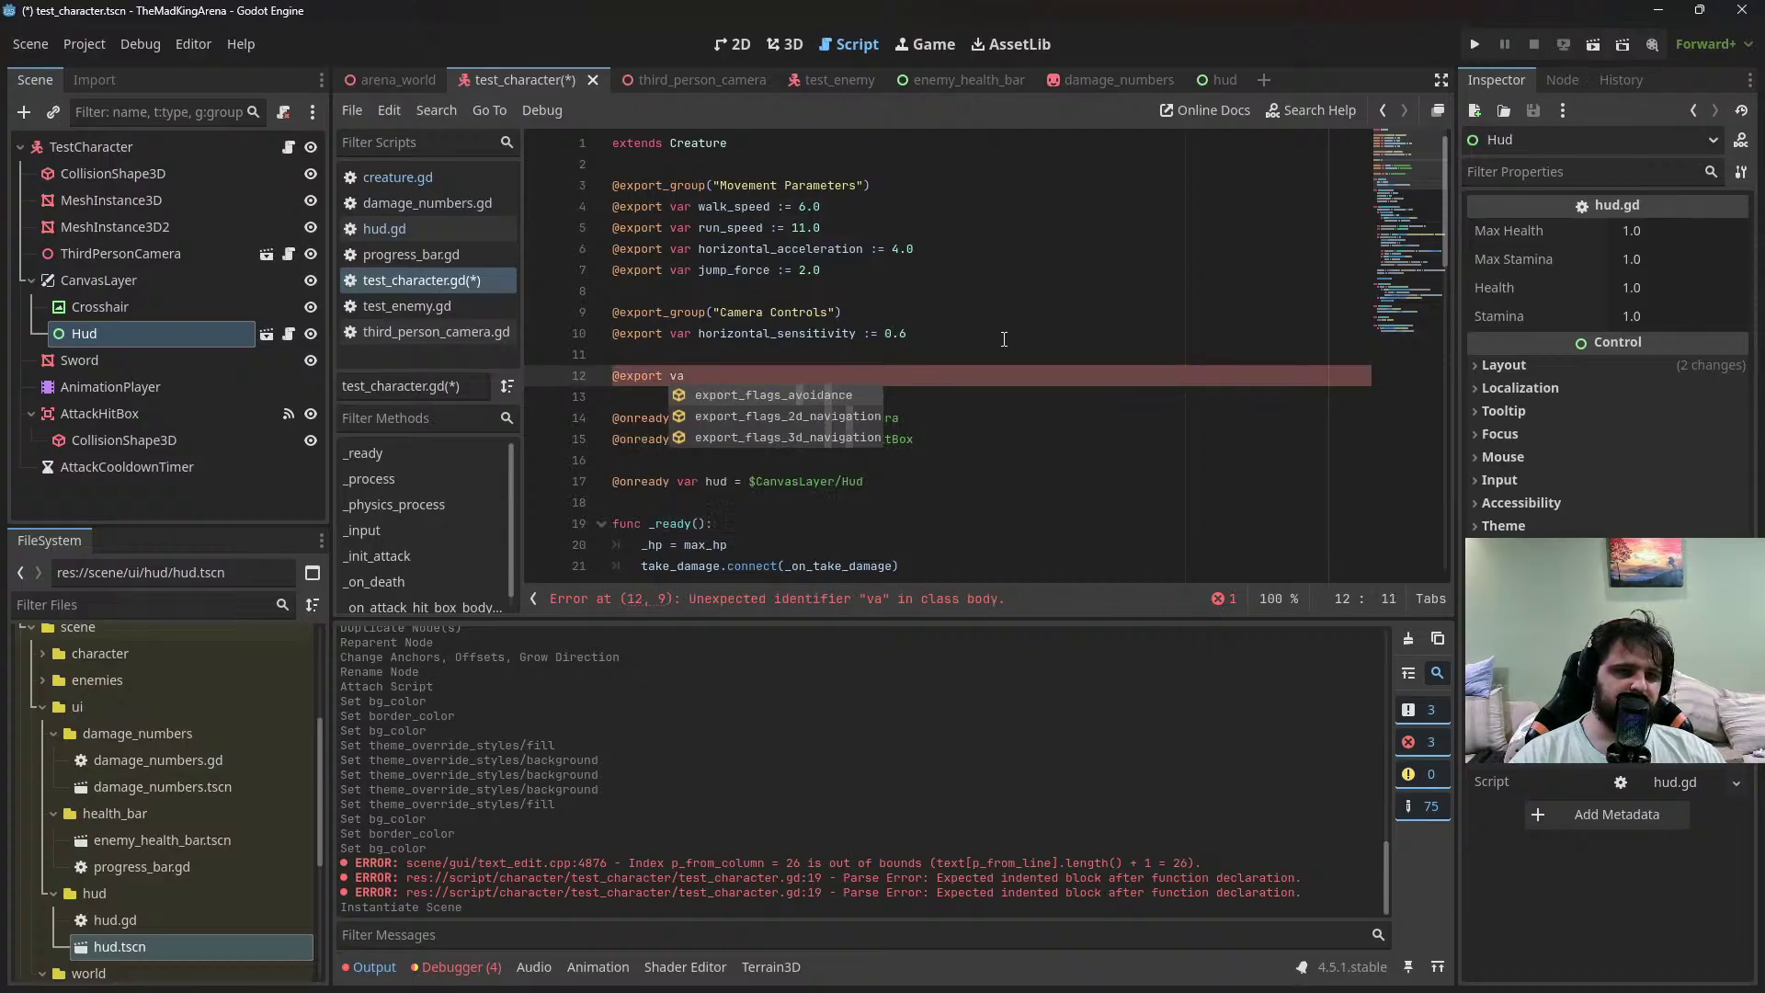
type("r")
key("Up")
key("Return")
type("@Export")
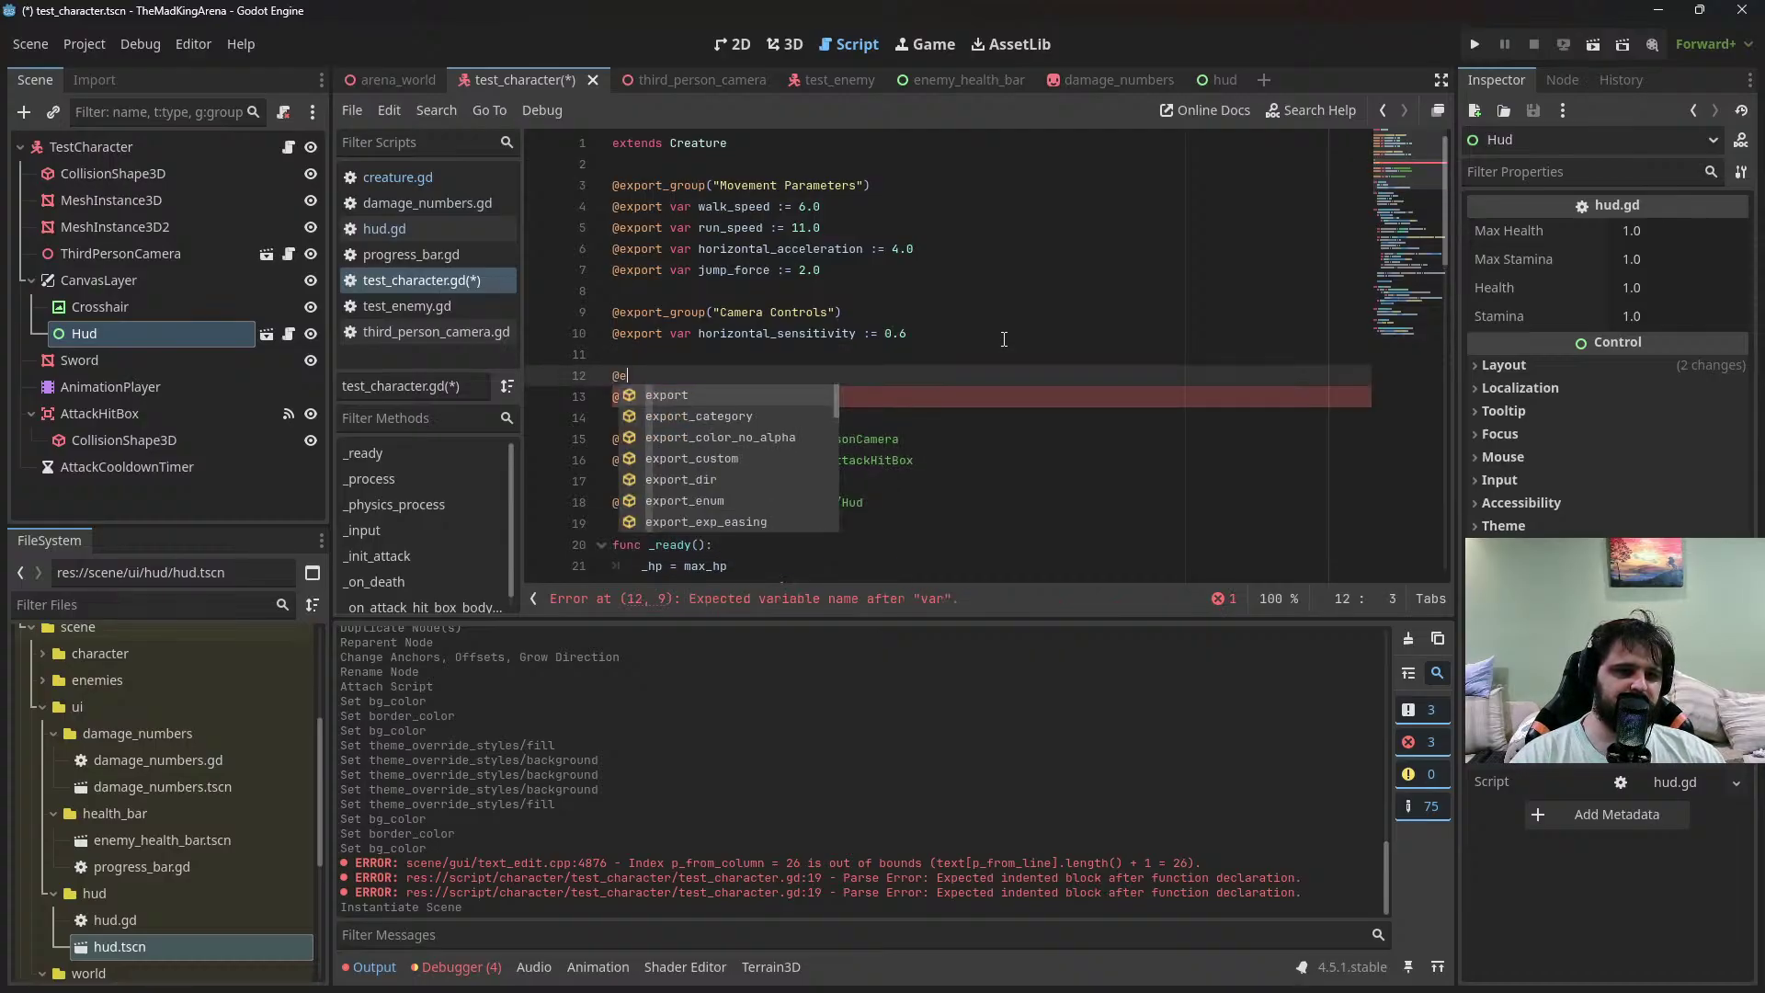
type("_grtoup")
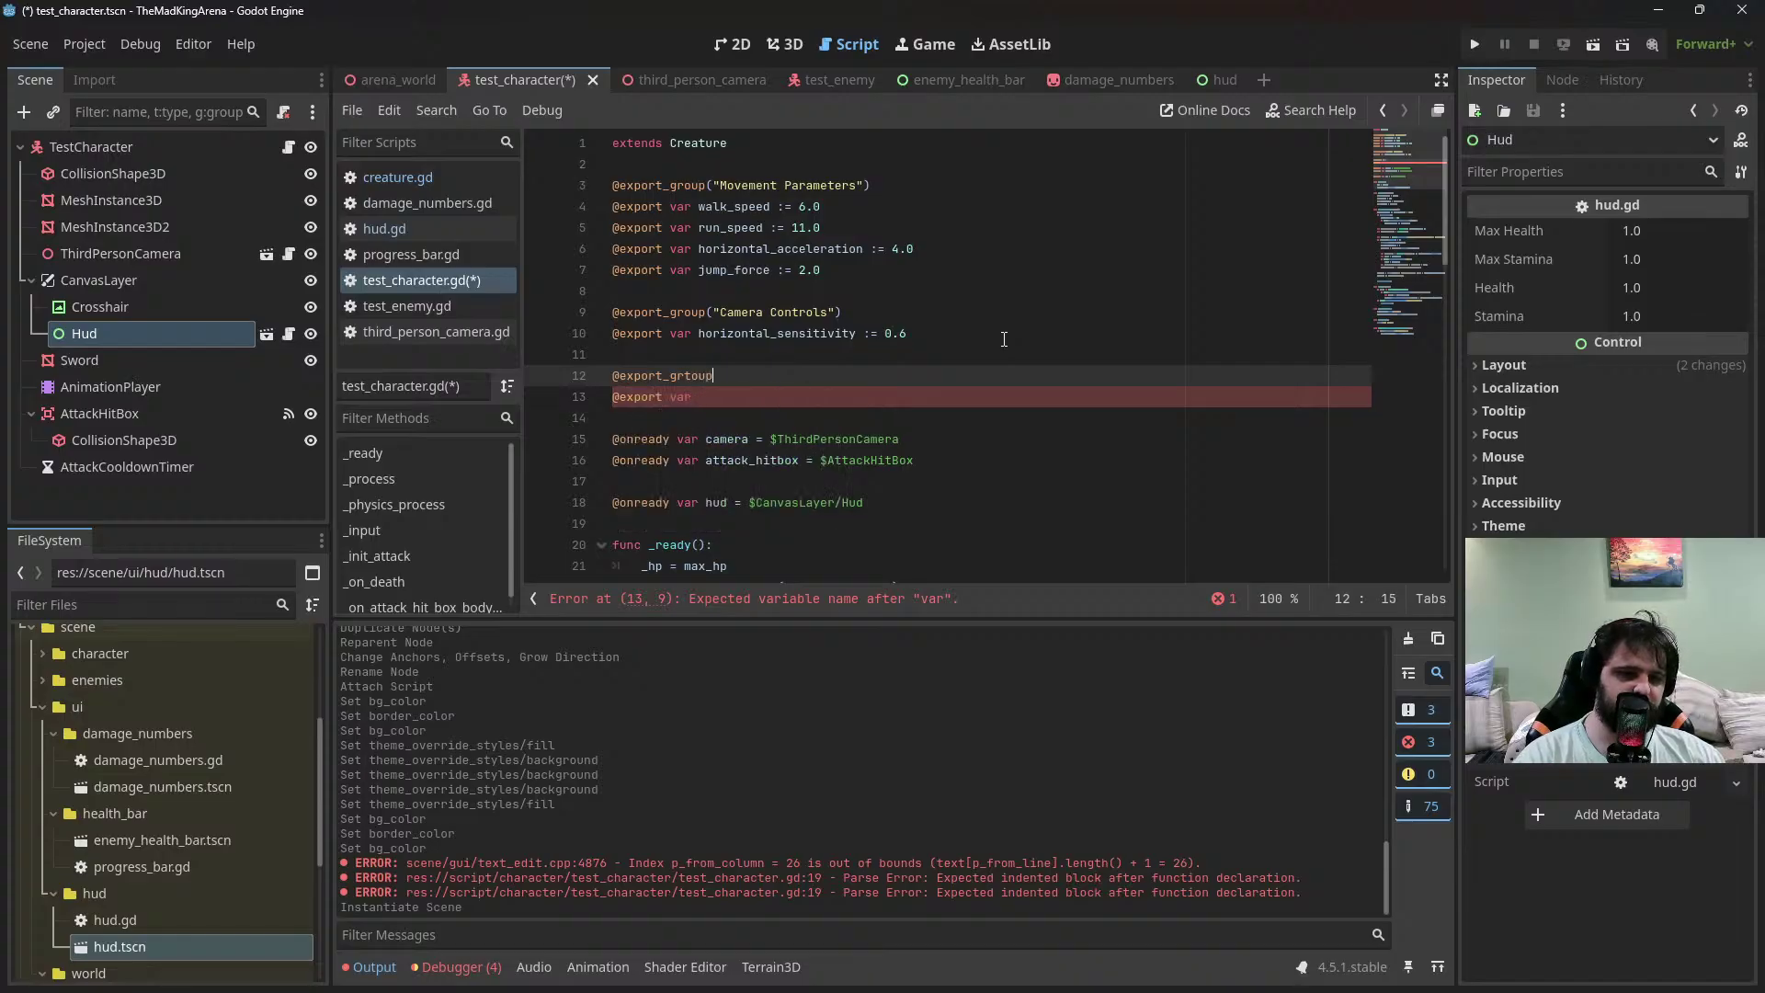
key("BackSpace")
key("BackSpace")
key("BackSpace")
key("BackSpace")
type("oup(")
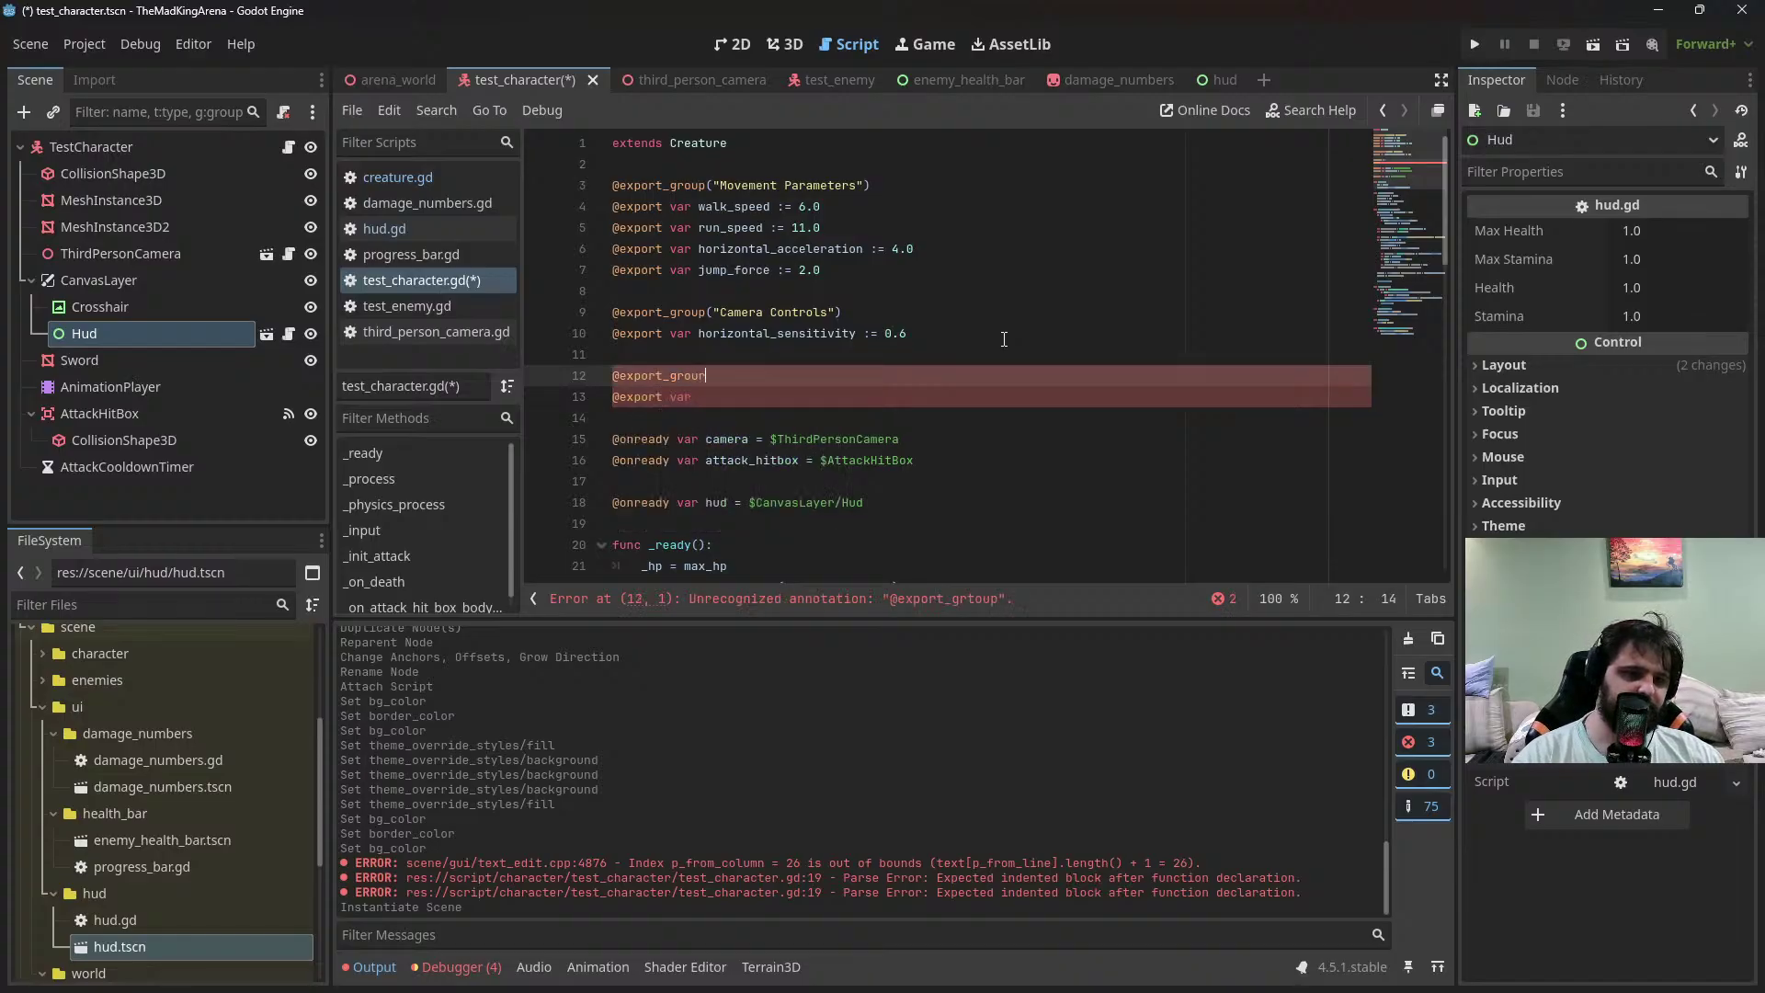
type("\"Stats\"")
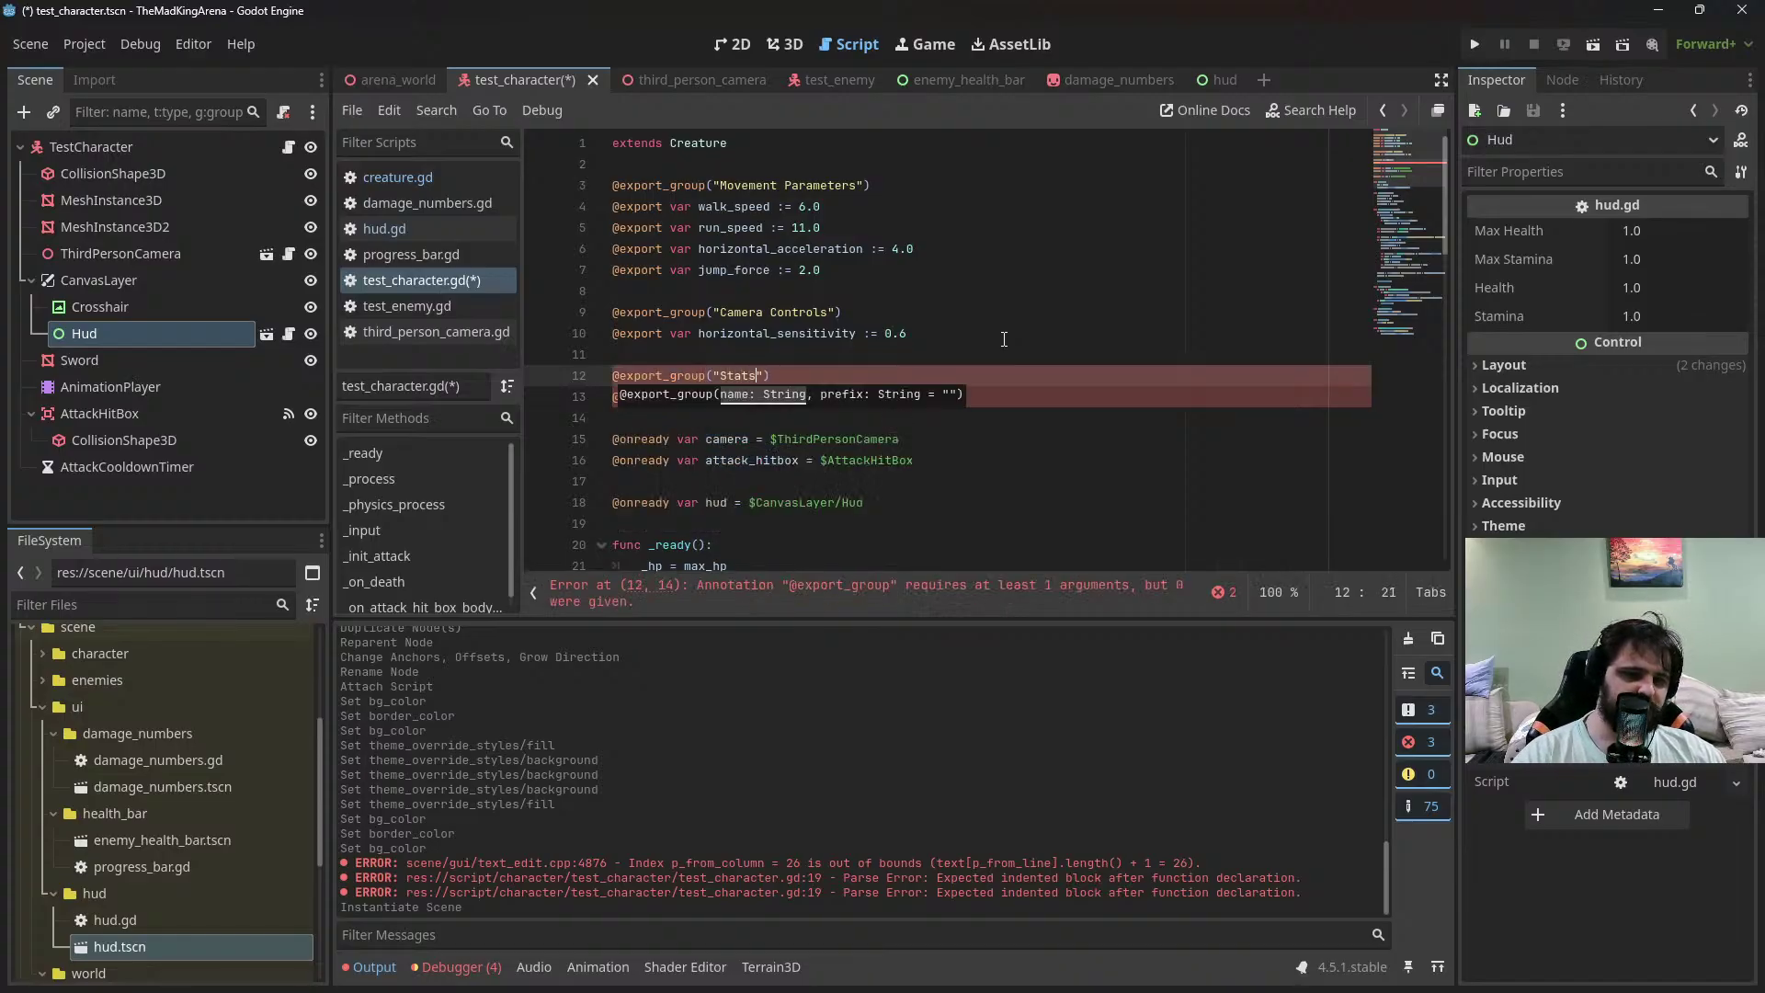
key("Down")
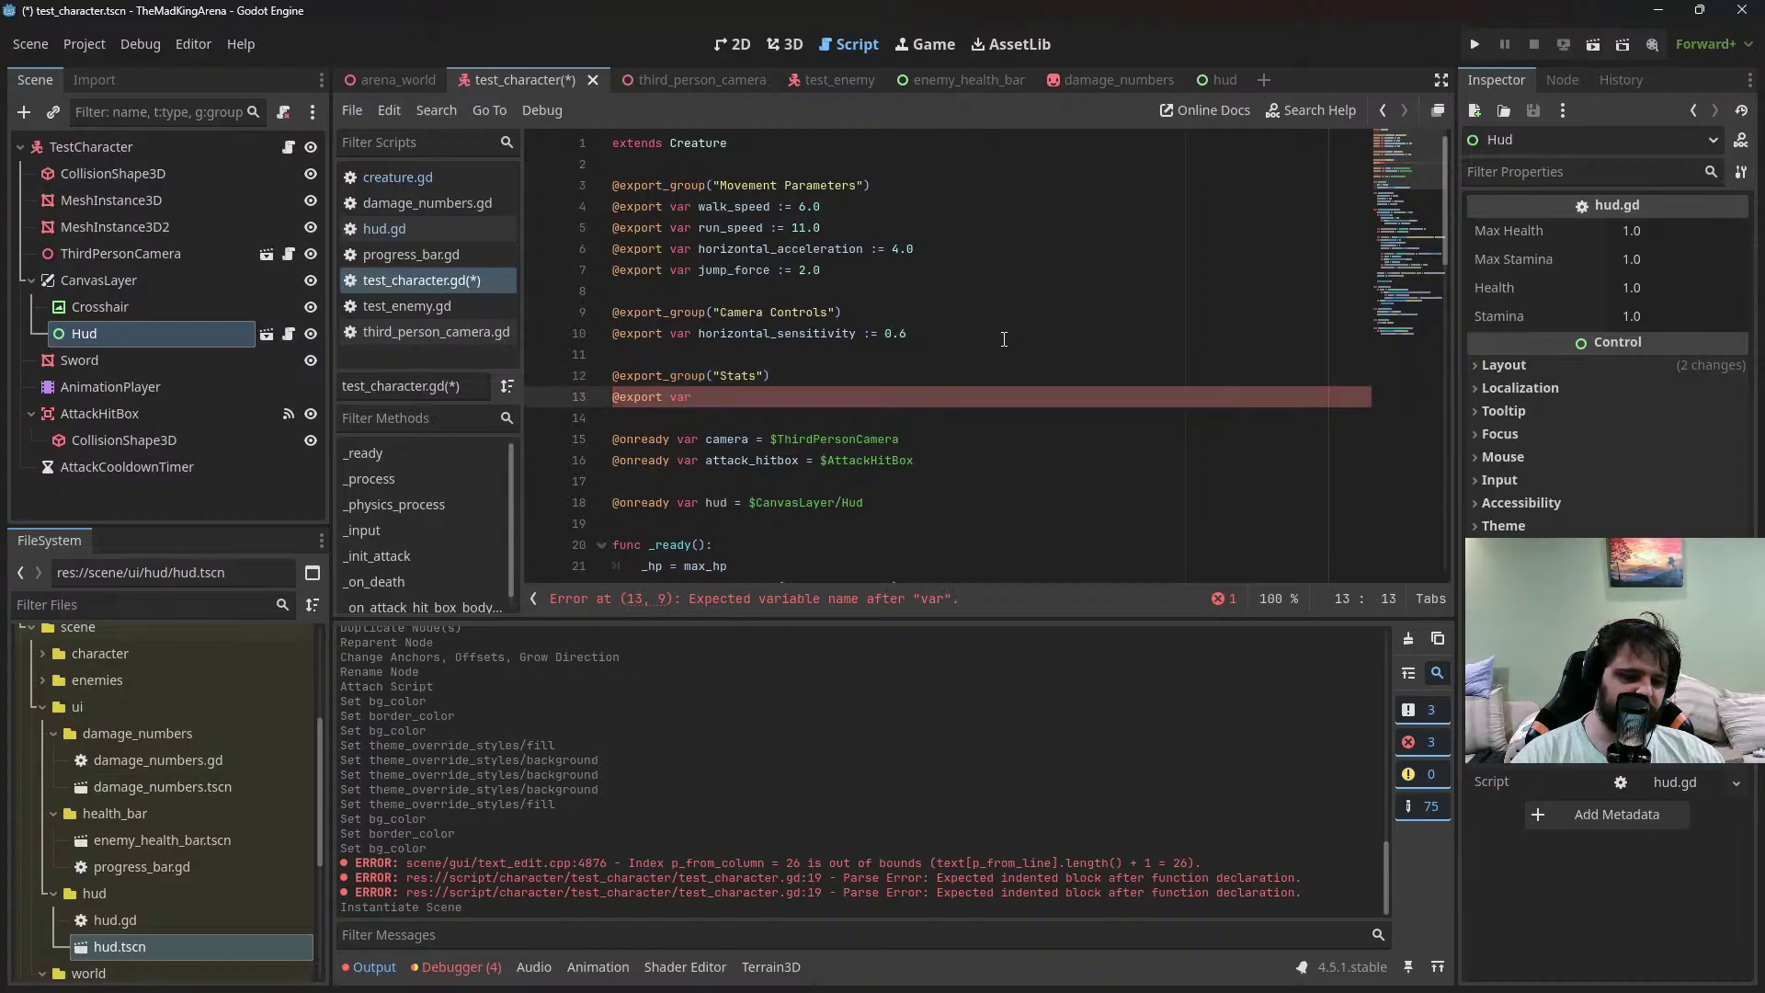
type("max_stamian")
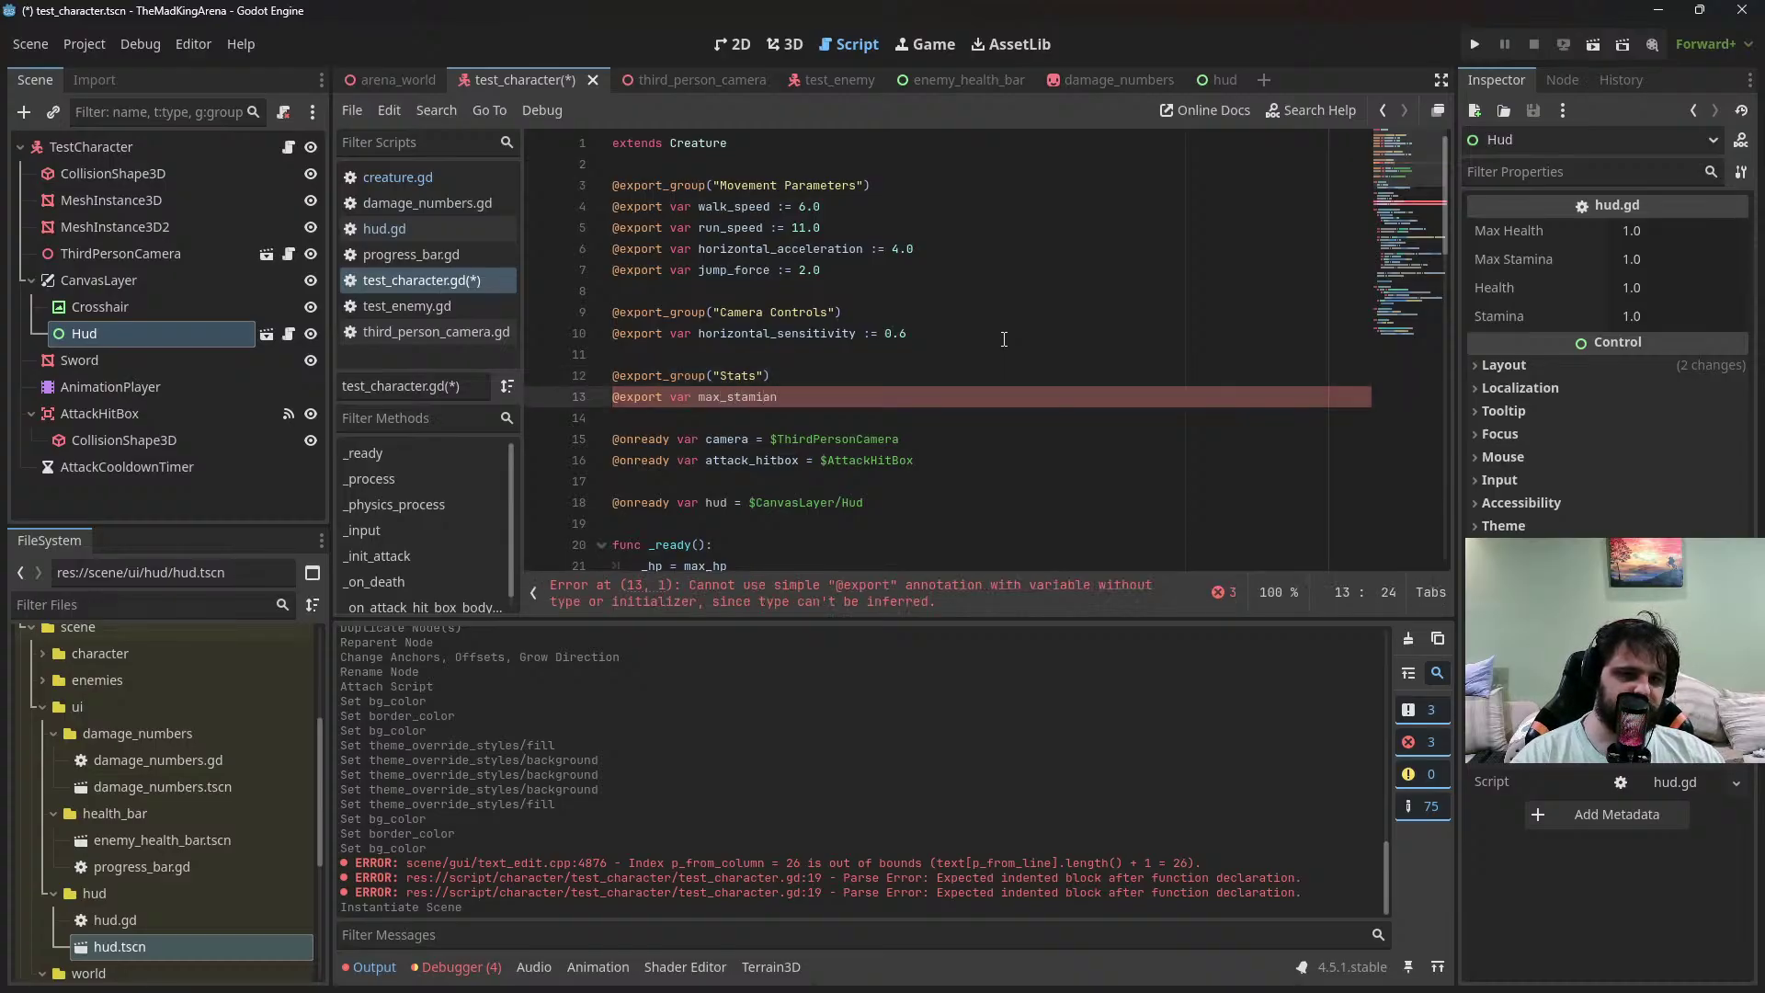
key("BackSpace")
key("BackSpace")
type("na")
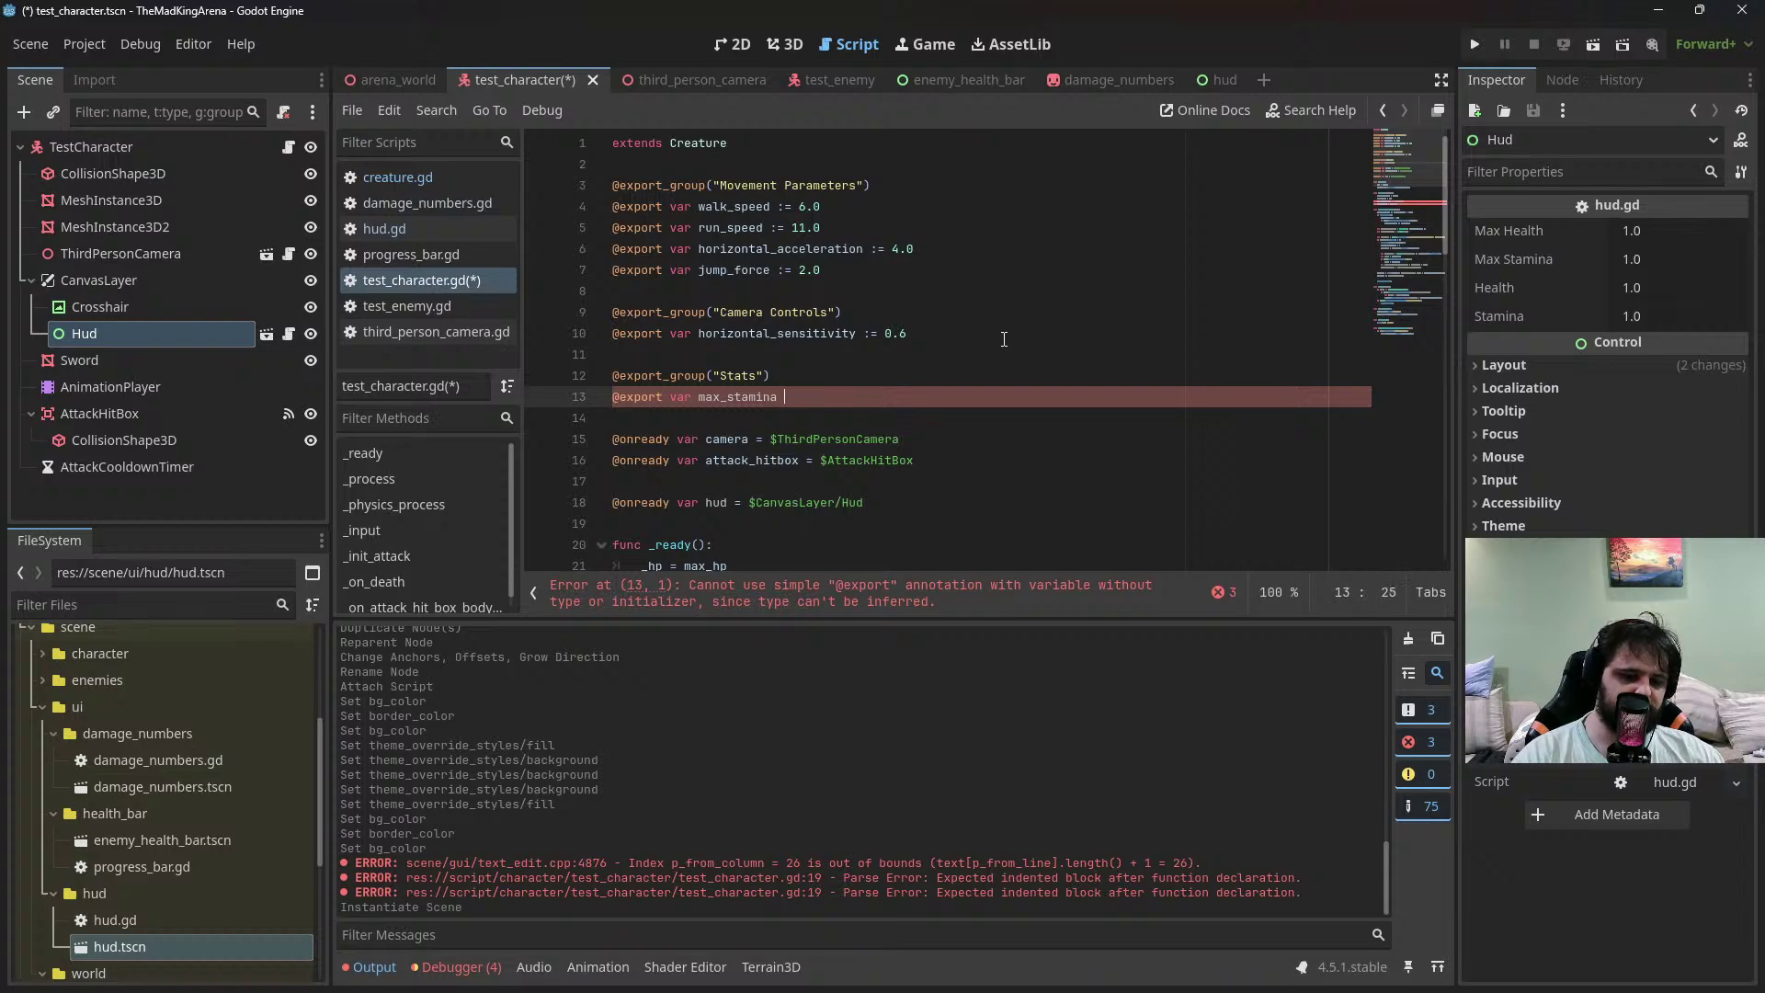
type(":= 10")
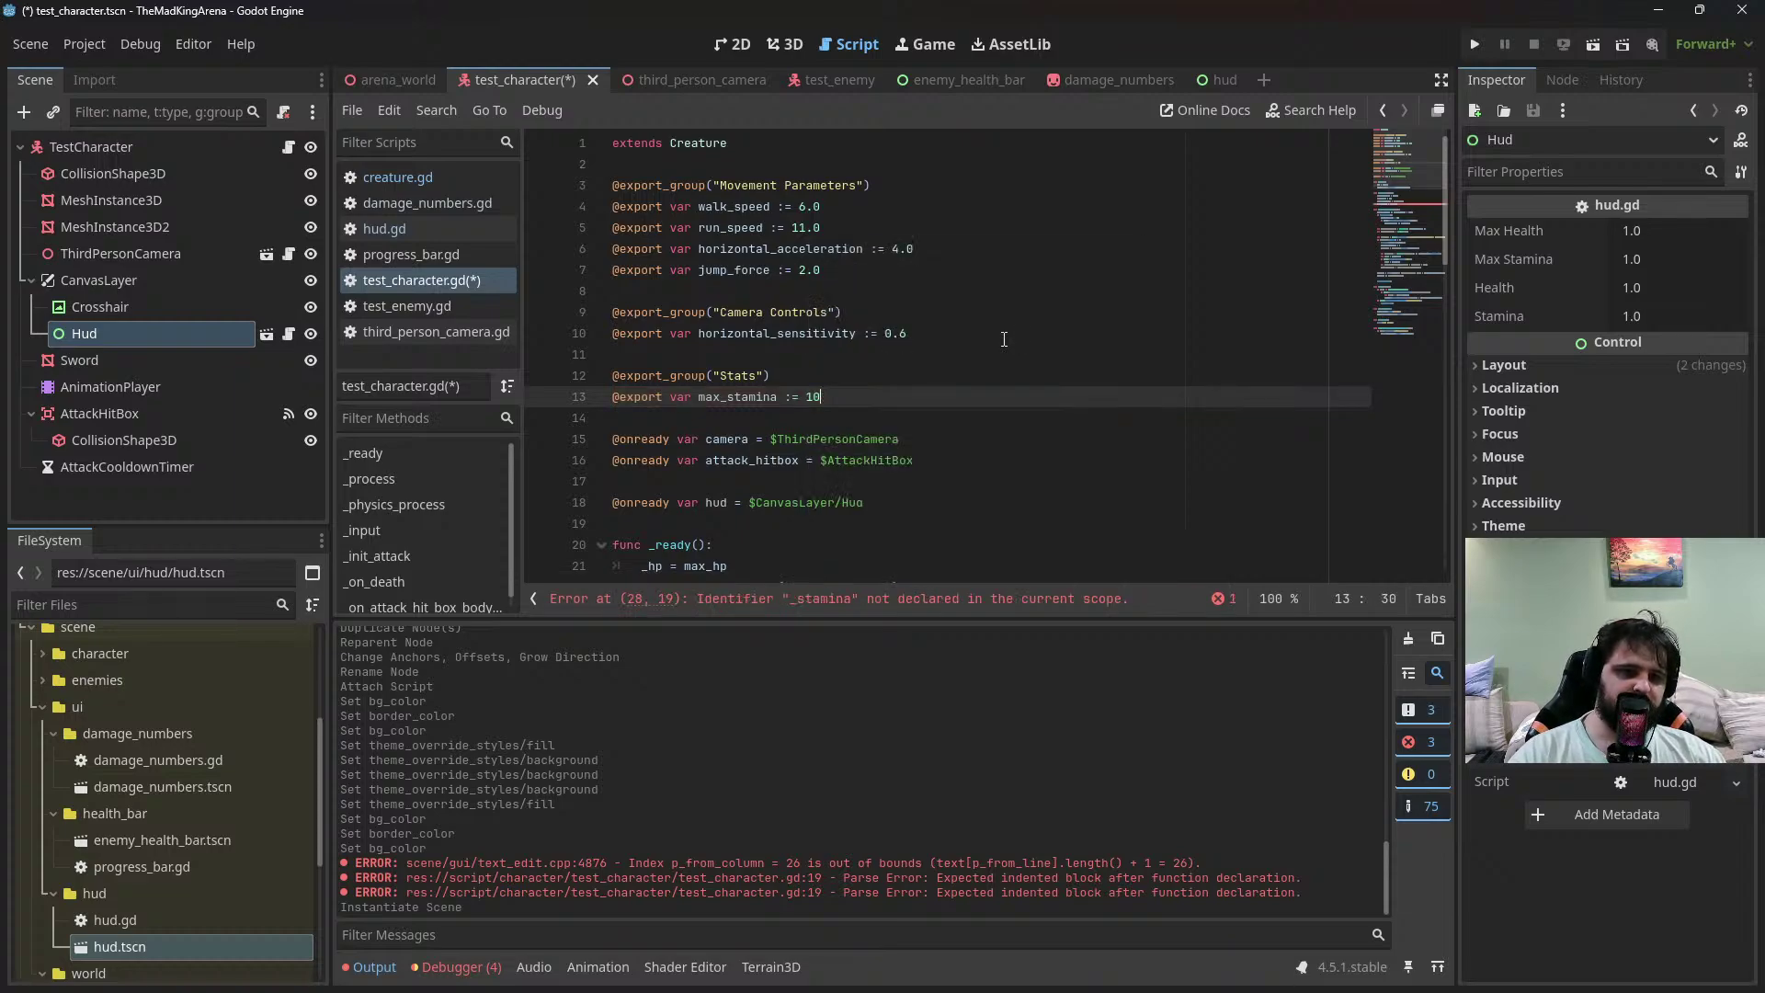
key("Return")
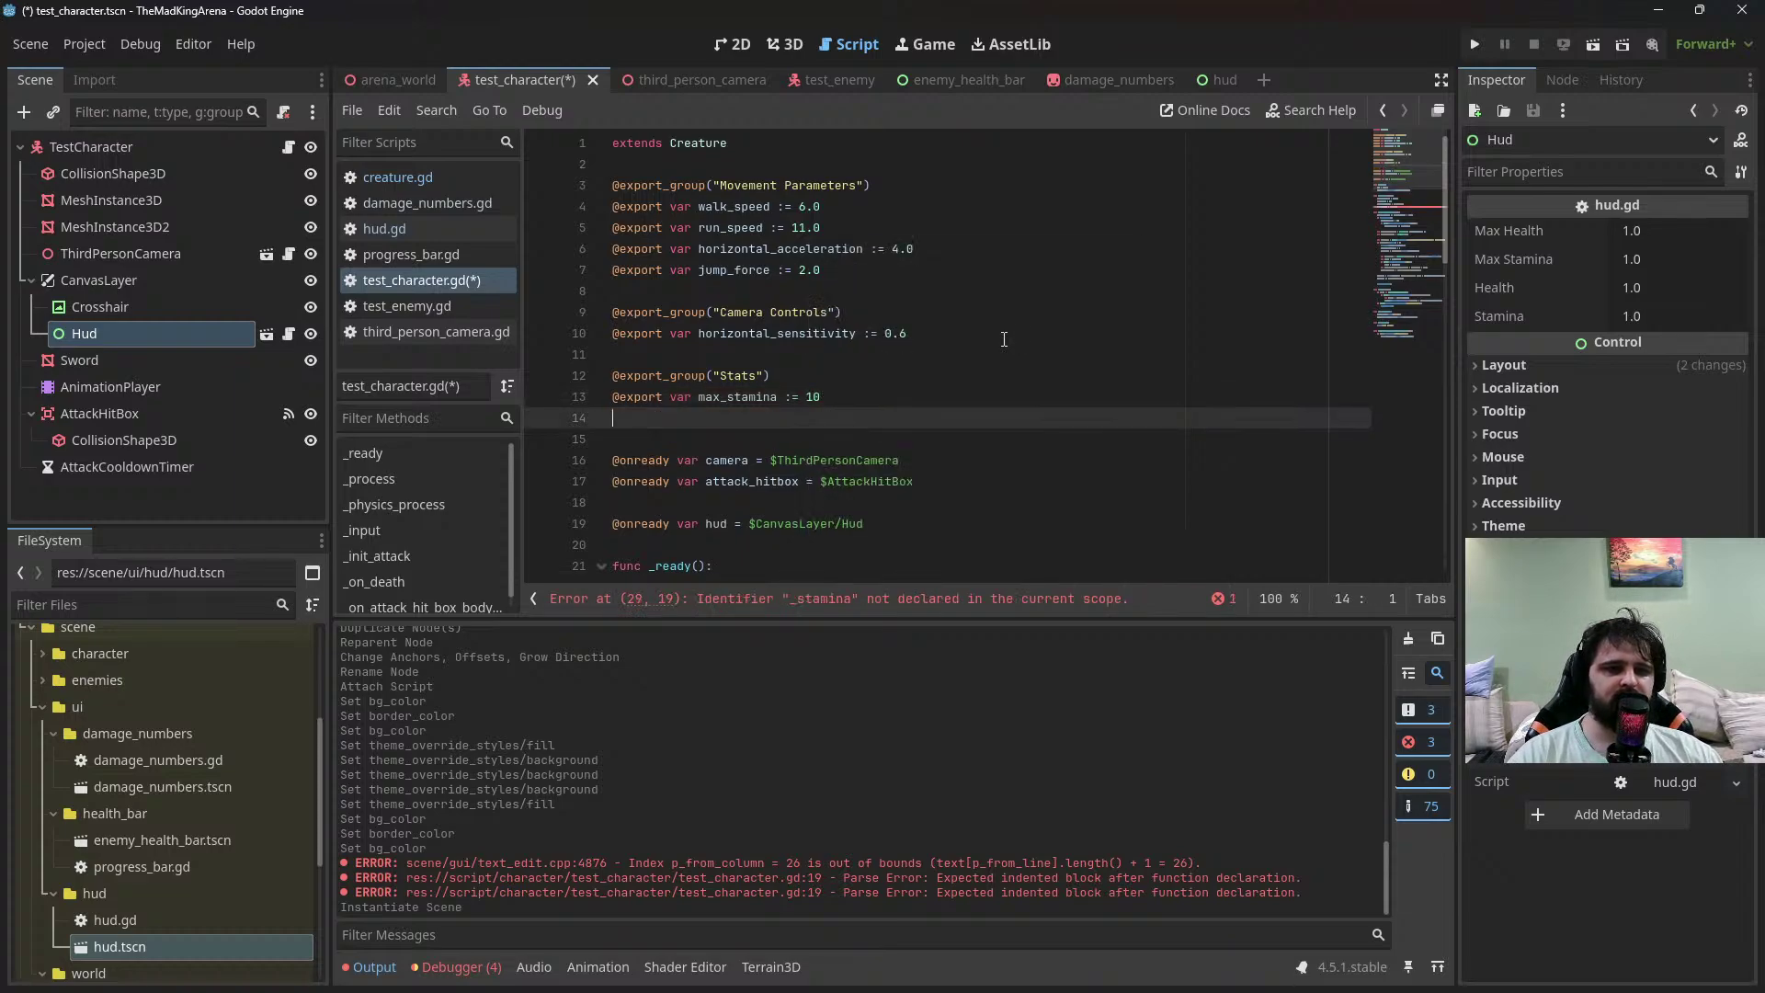
type("@export var")
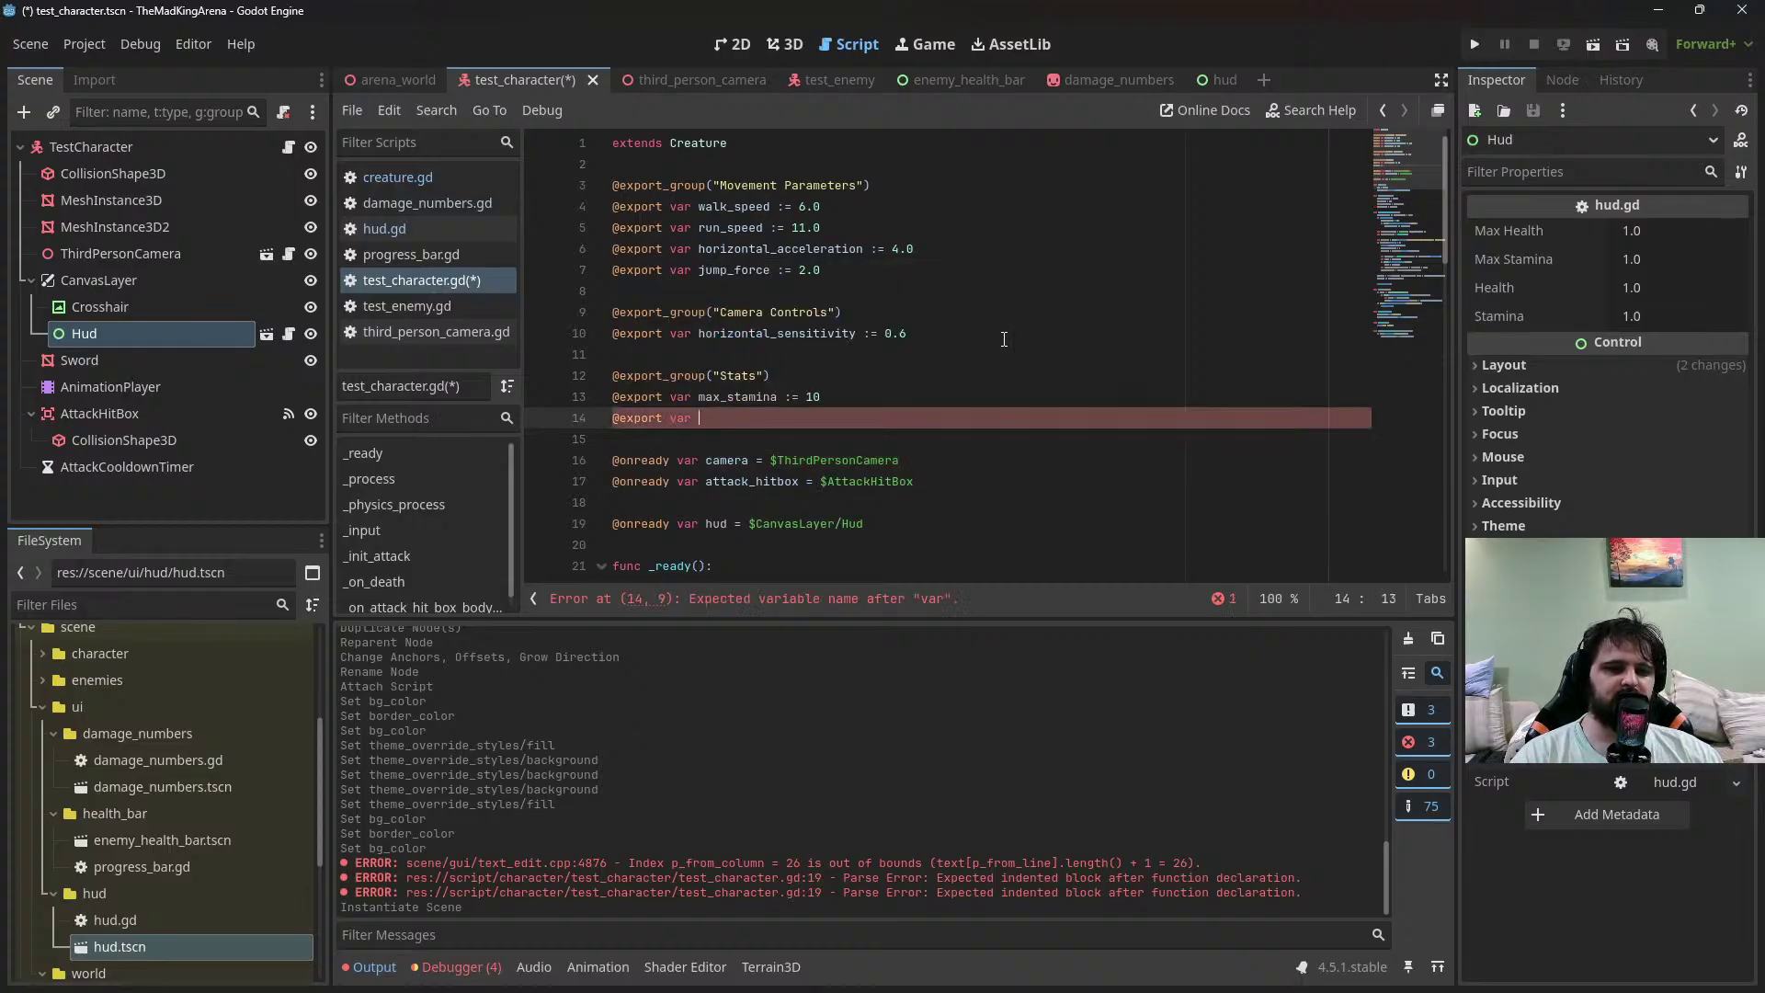
key("ctrl+shift+Left")
key("ctrl+shift+Left")
key("ctrl+shift+Left")
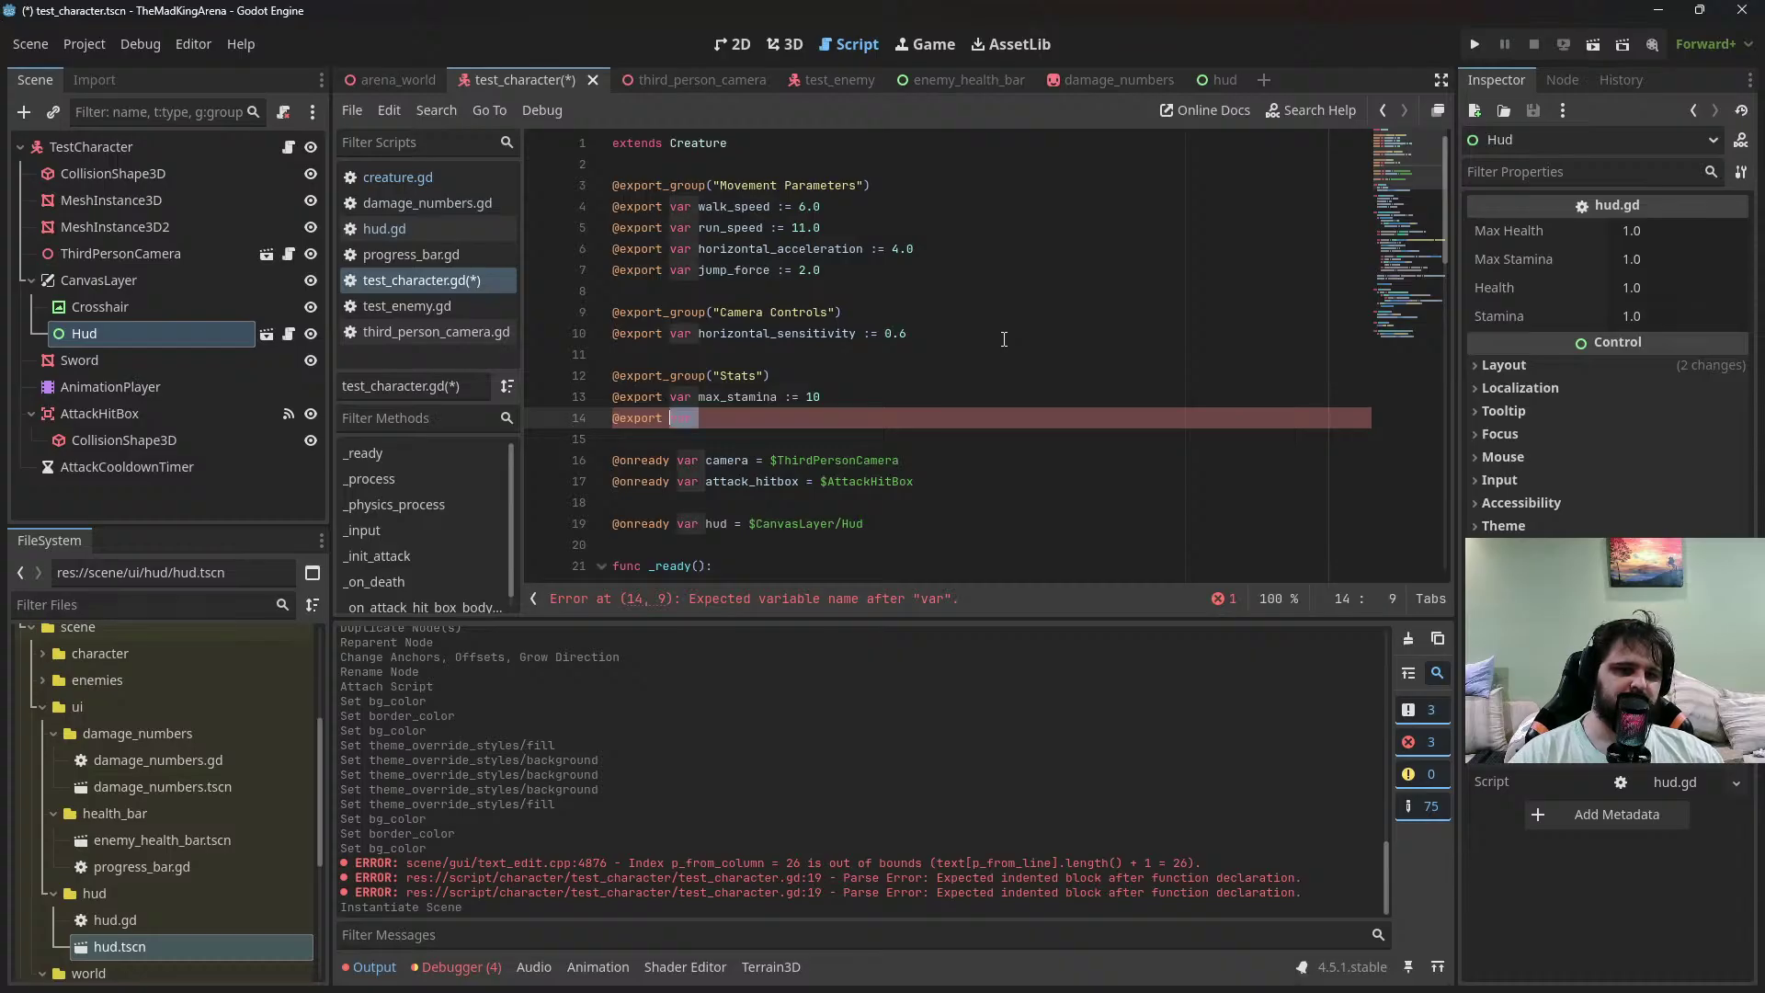
key("BackSpace")
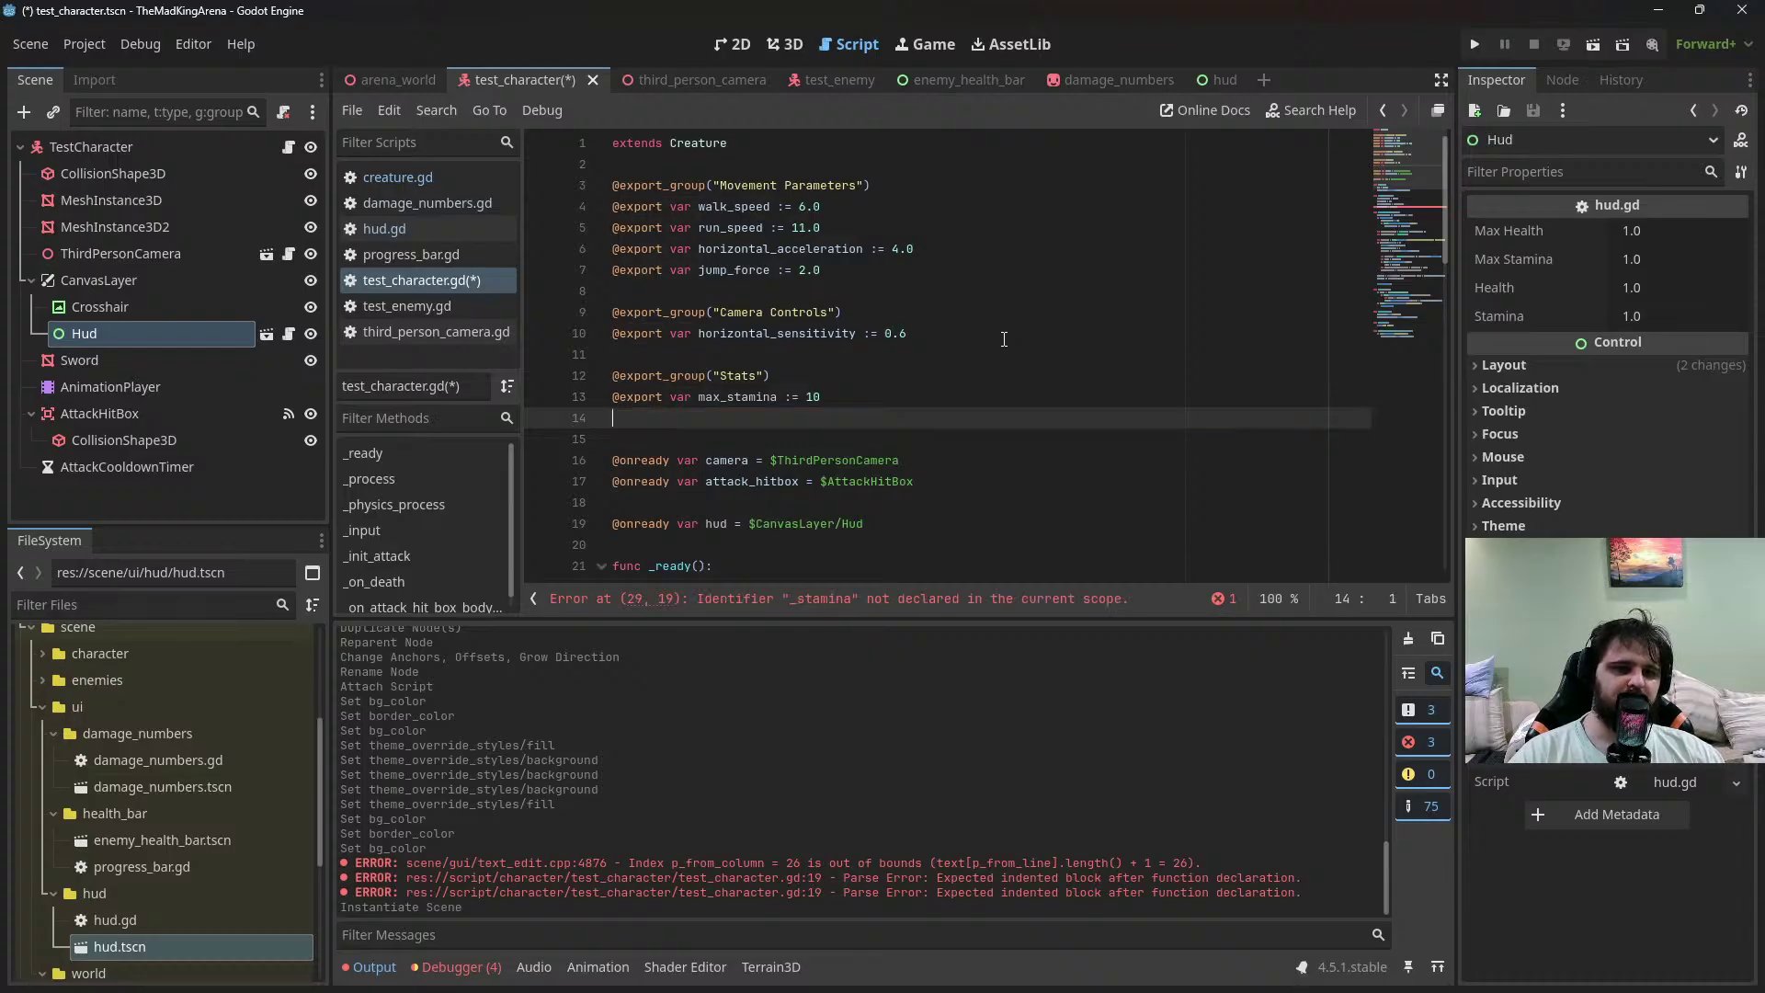
After a blank line below max_stamina, declare var _stamina := 10 and save the scene and script
key("Return")
type("var _staminua")
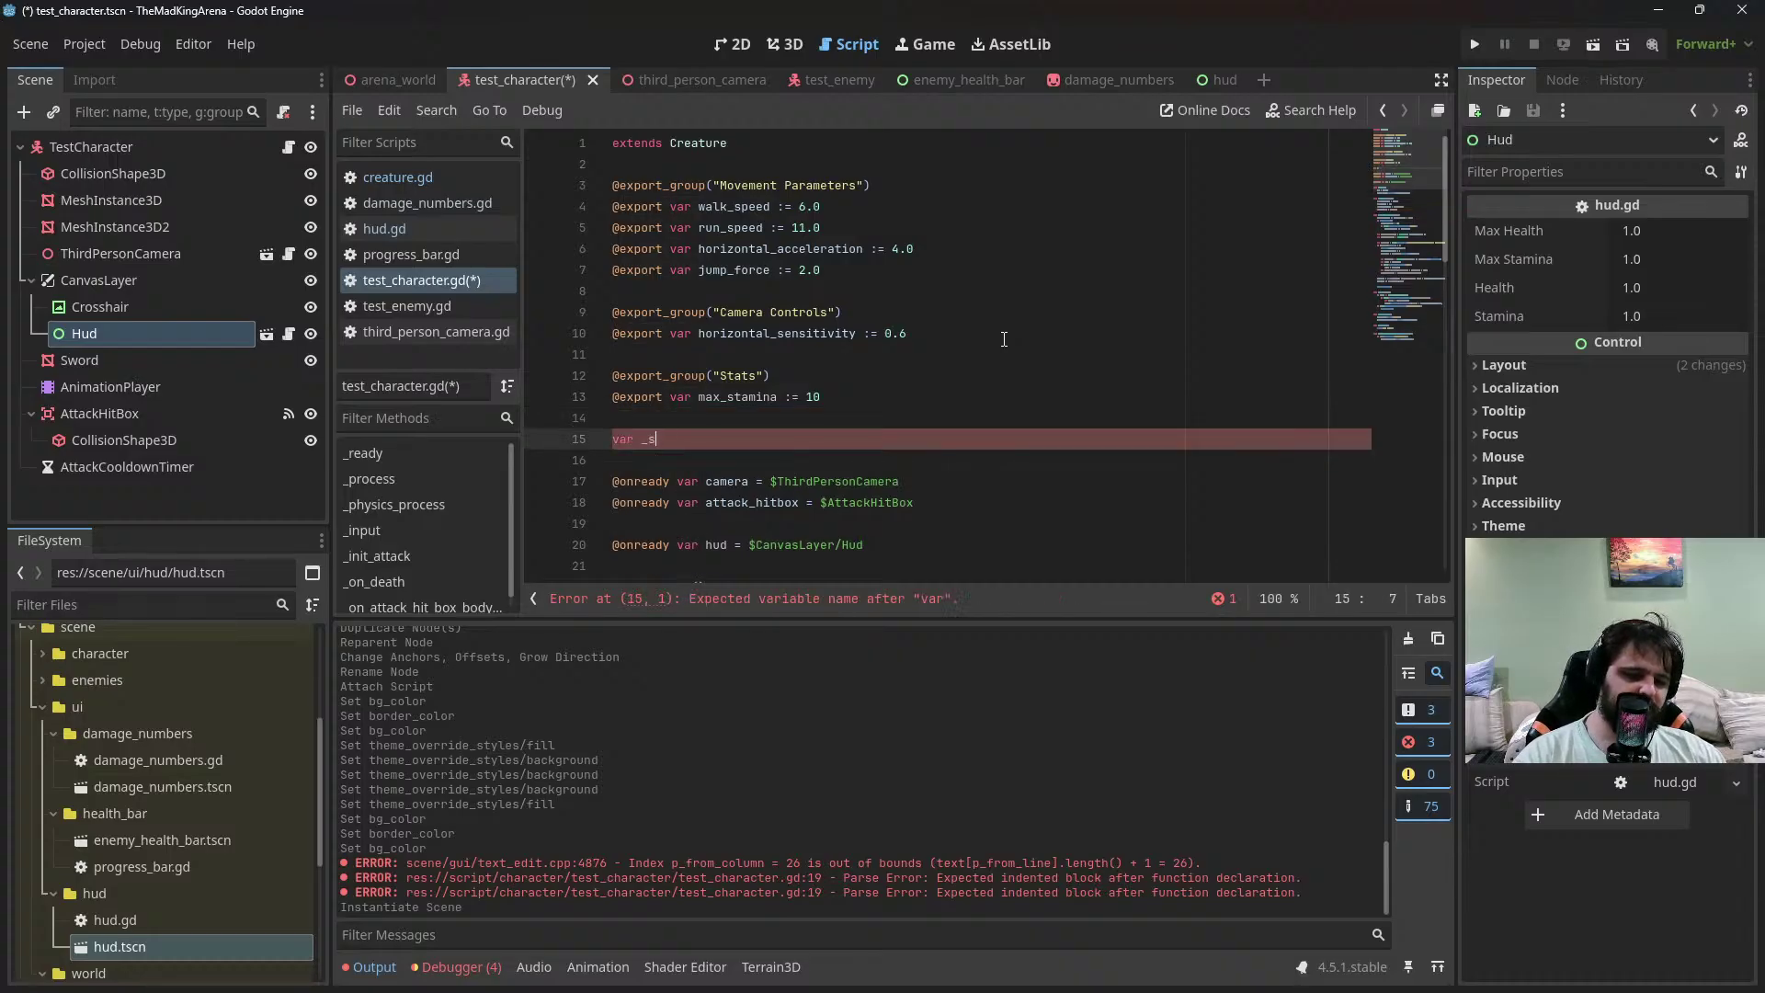
key("BackSpace")
key("BackSpace")
key("BackSpace")
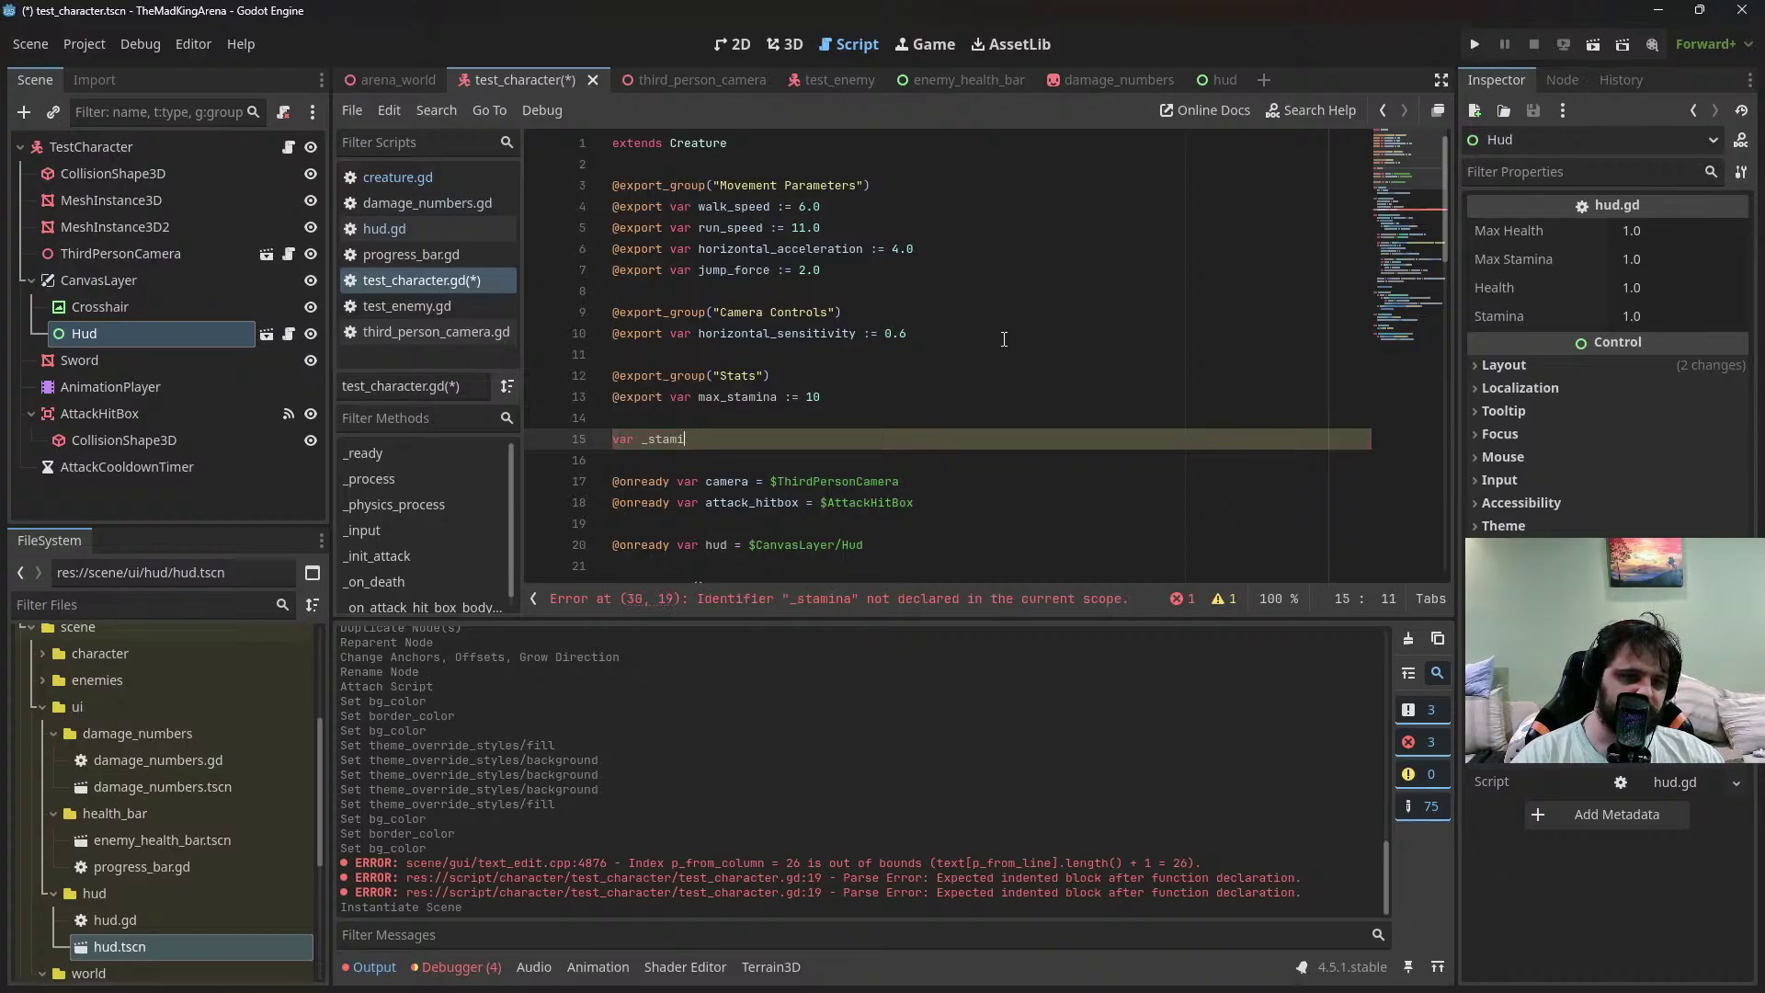
type("na")
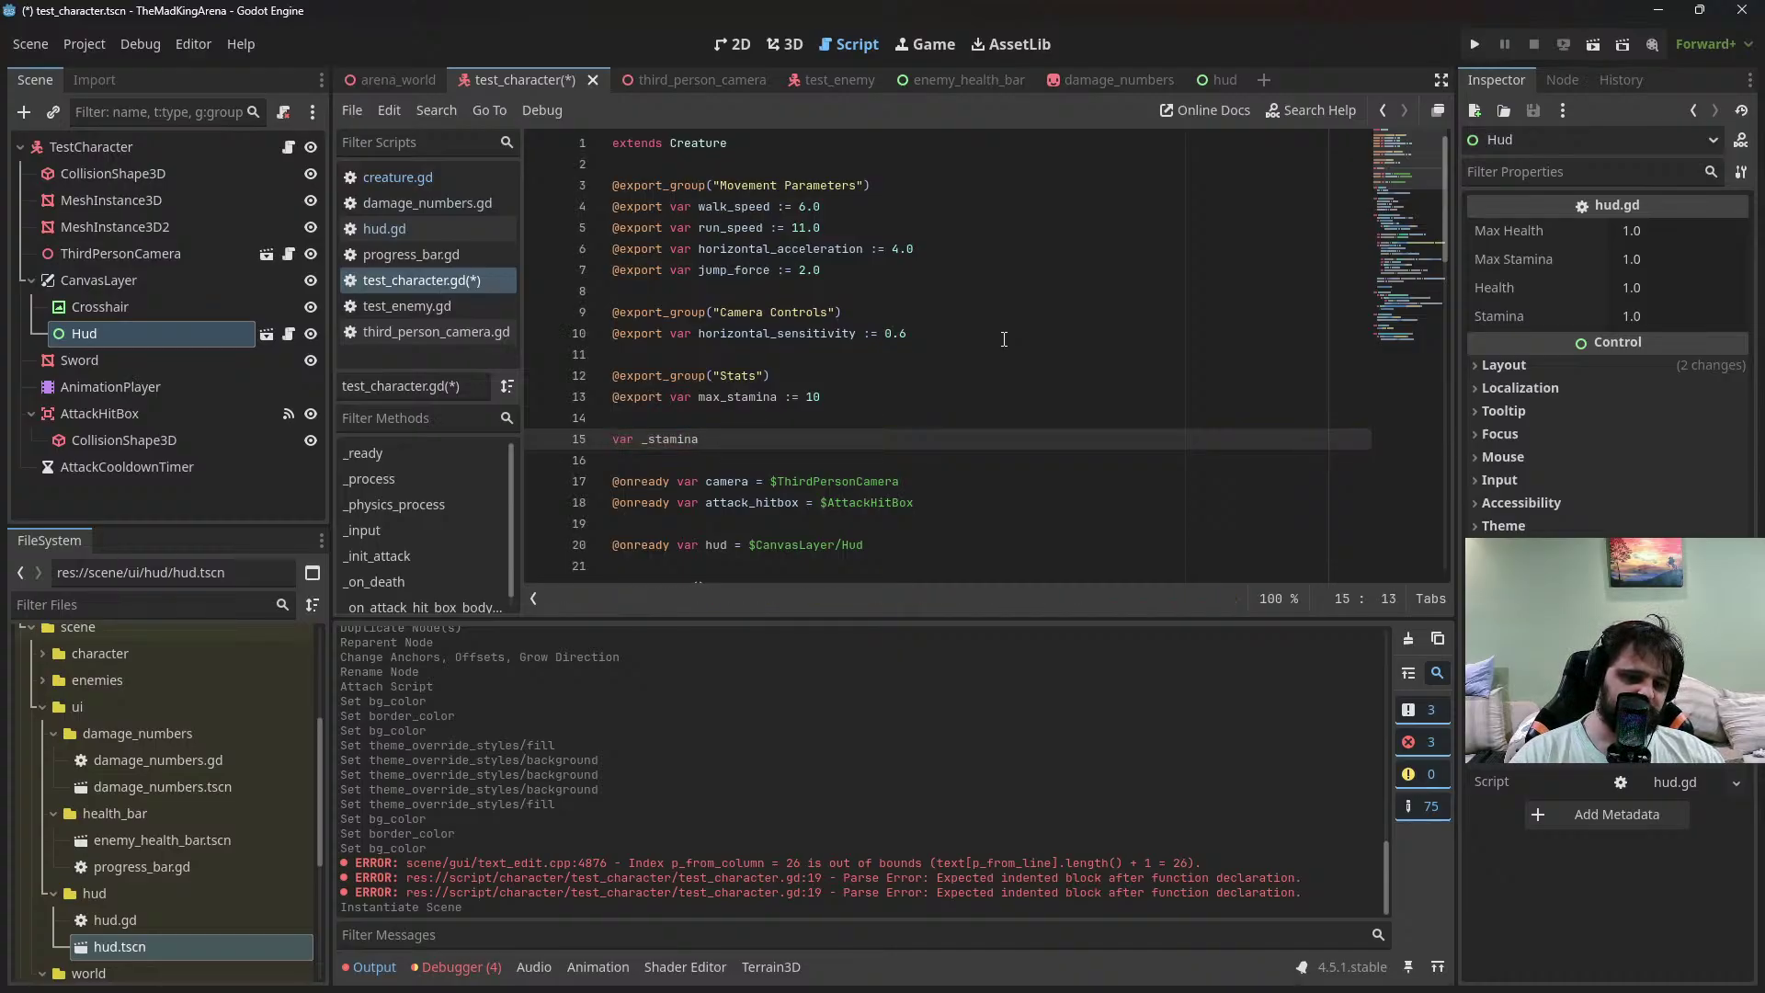
type(" := 10")
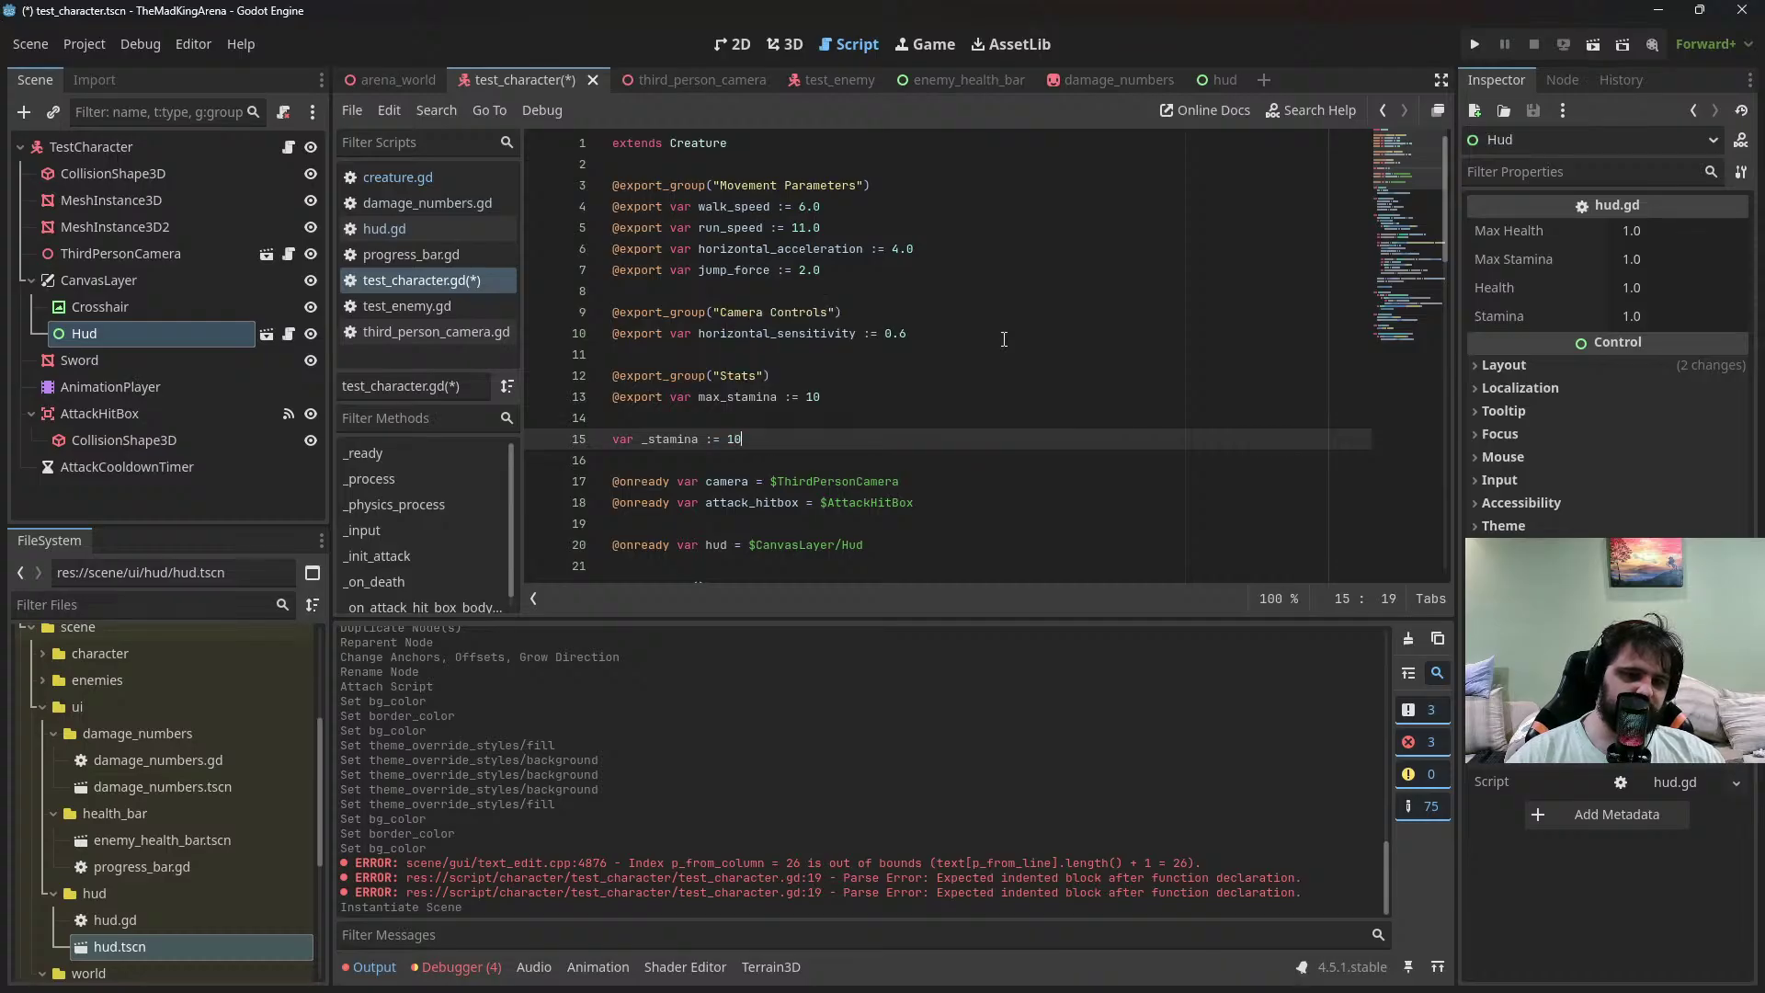
scroll(979, 366, "down", 3)
key("ctrl+s")
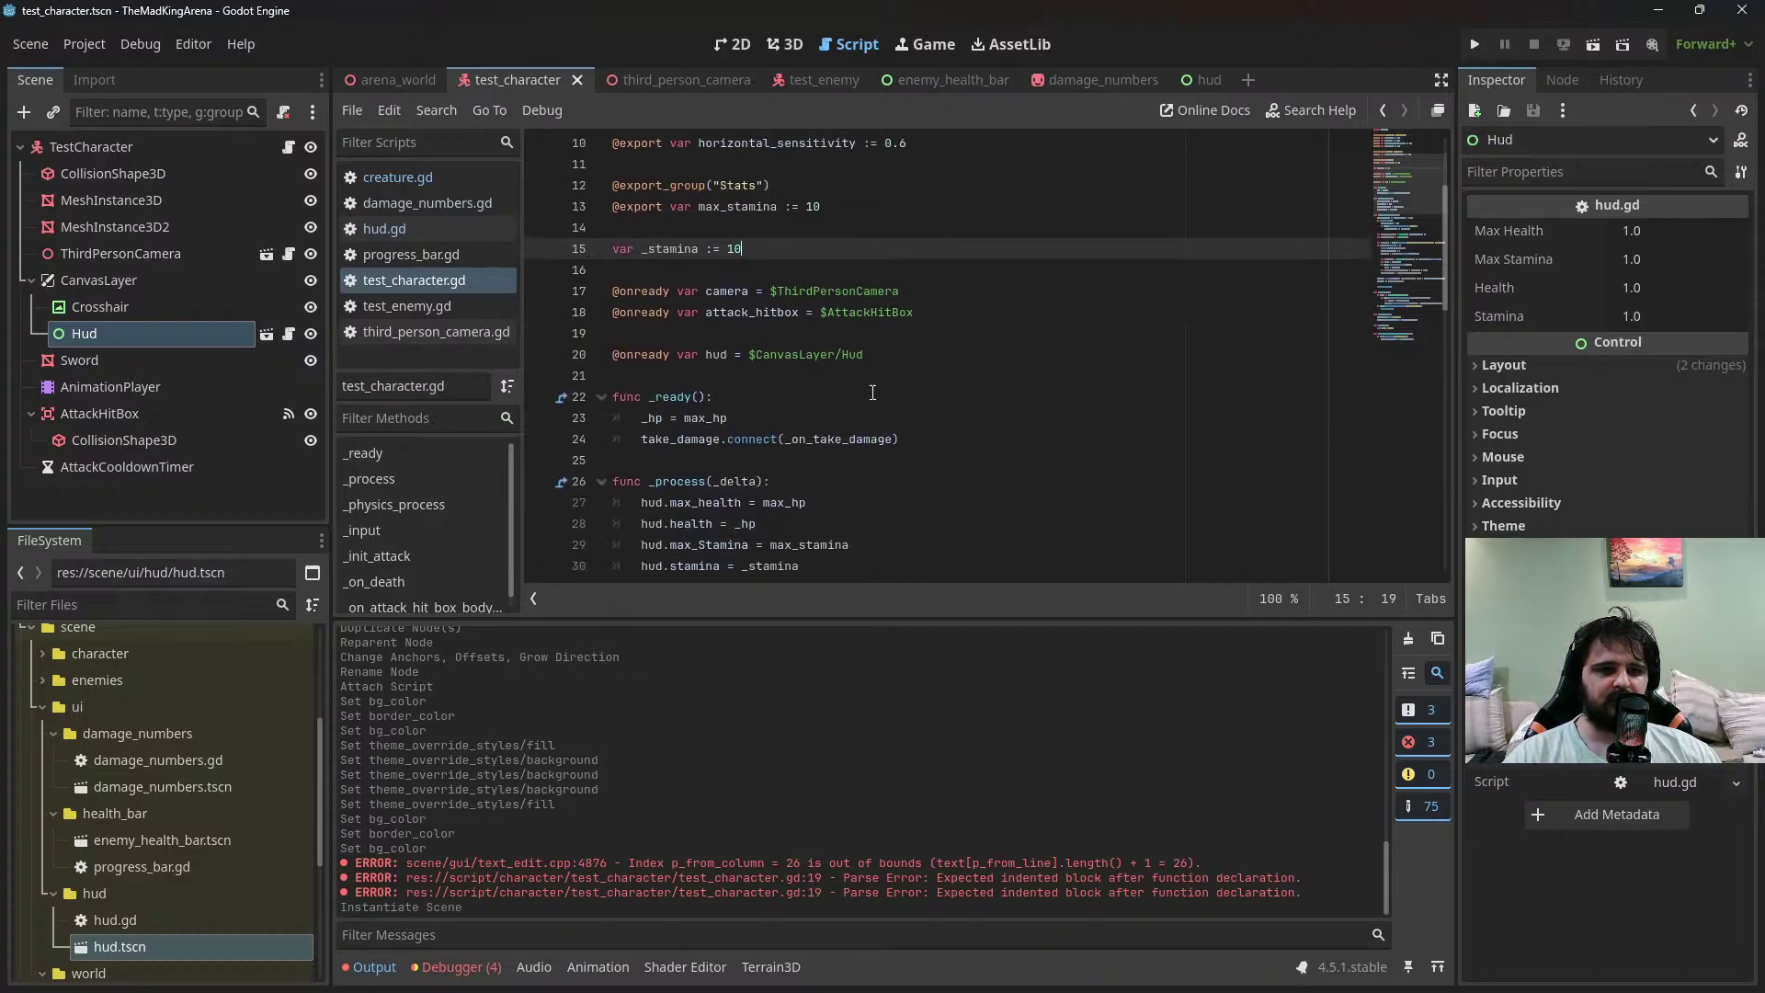
Change the initial values of both _stamina and max_stamina to 10.0 and save the script
scroll(873, 393, "down", 3)
scroll(803, 436, "up", 4)
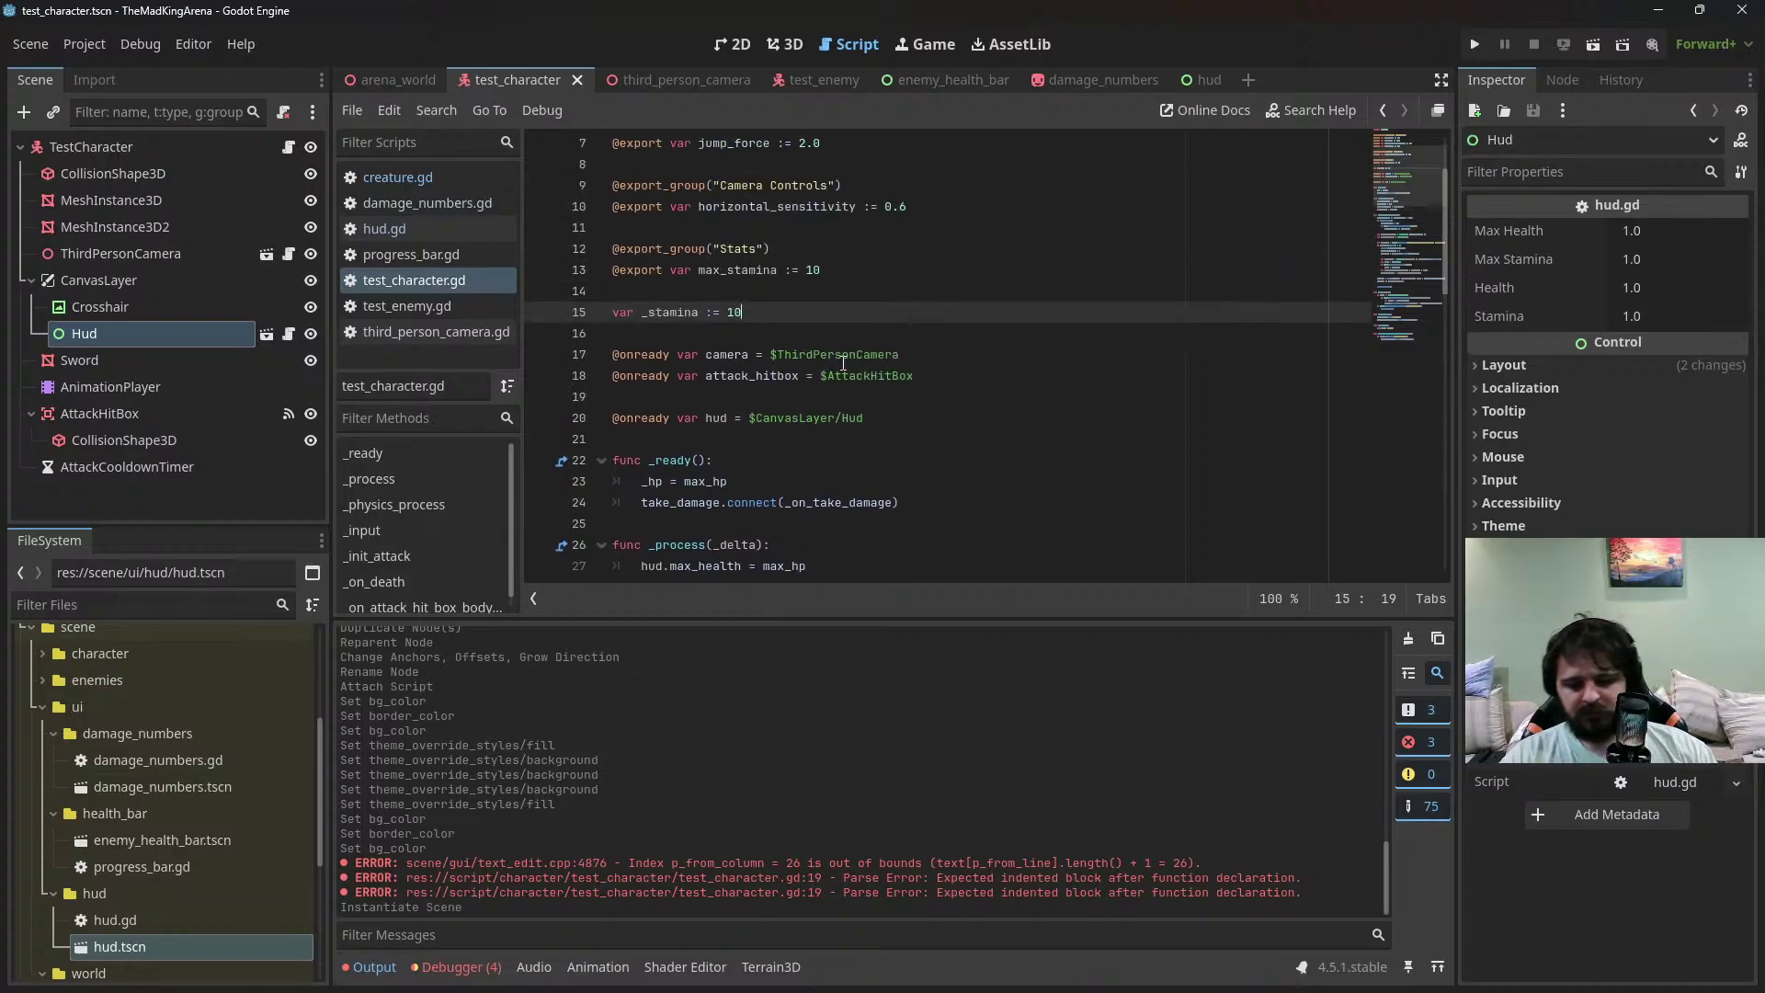
type(".0")
left_click(972, 273)
type(".0")
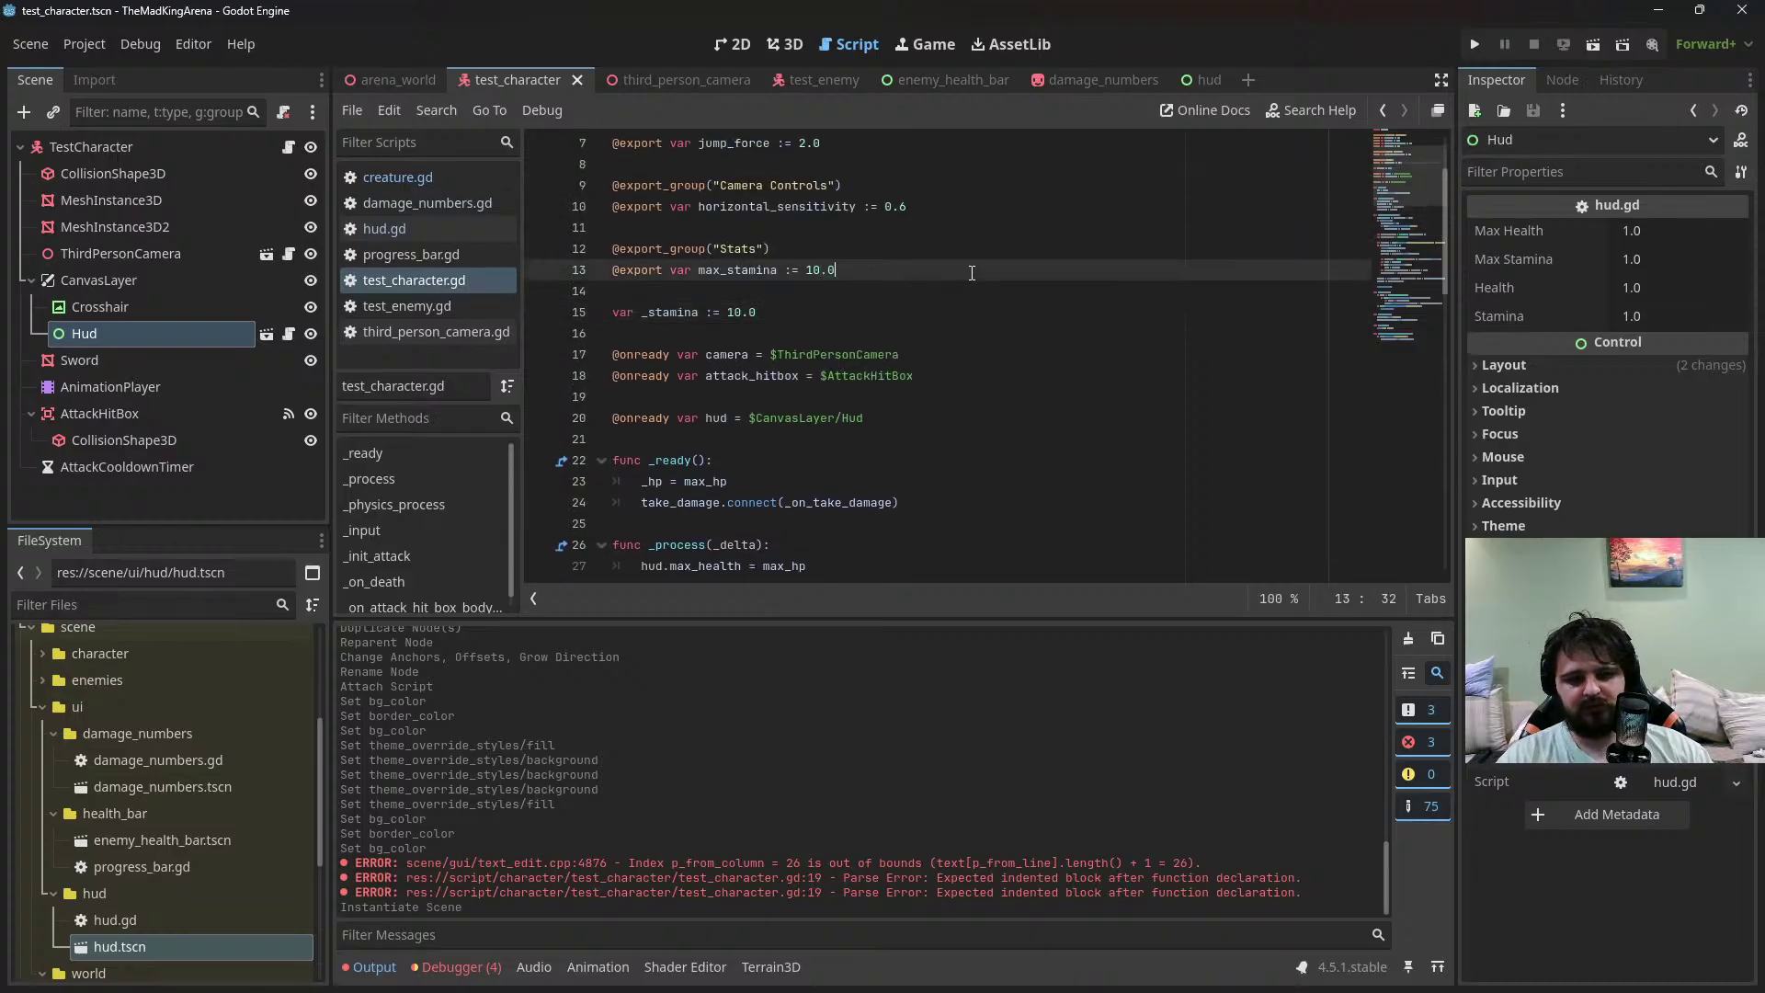
scroll(942, 405, "down", 4)
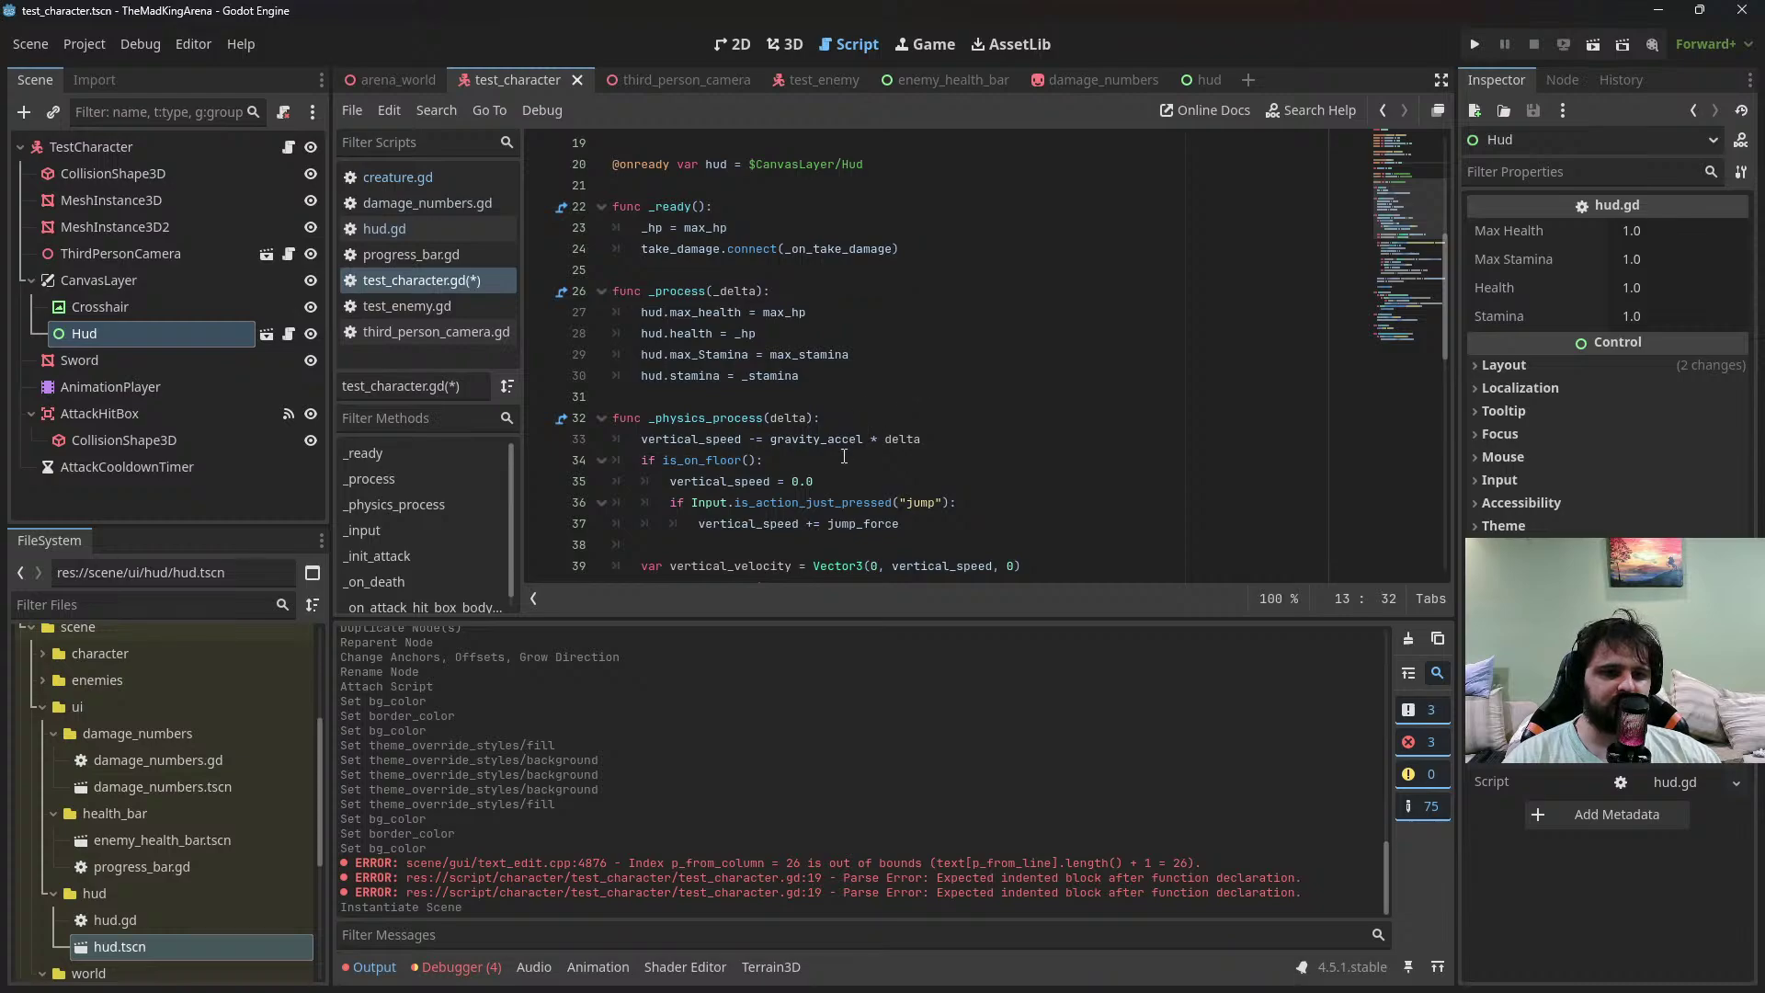
scroll(834, 474, "up", 2)
key("ctrl+s")
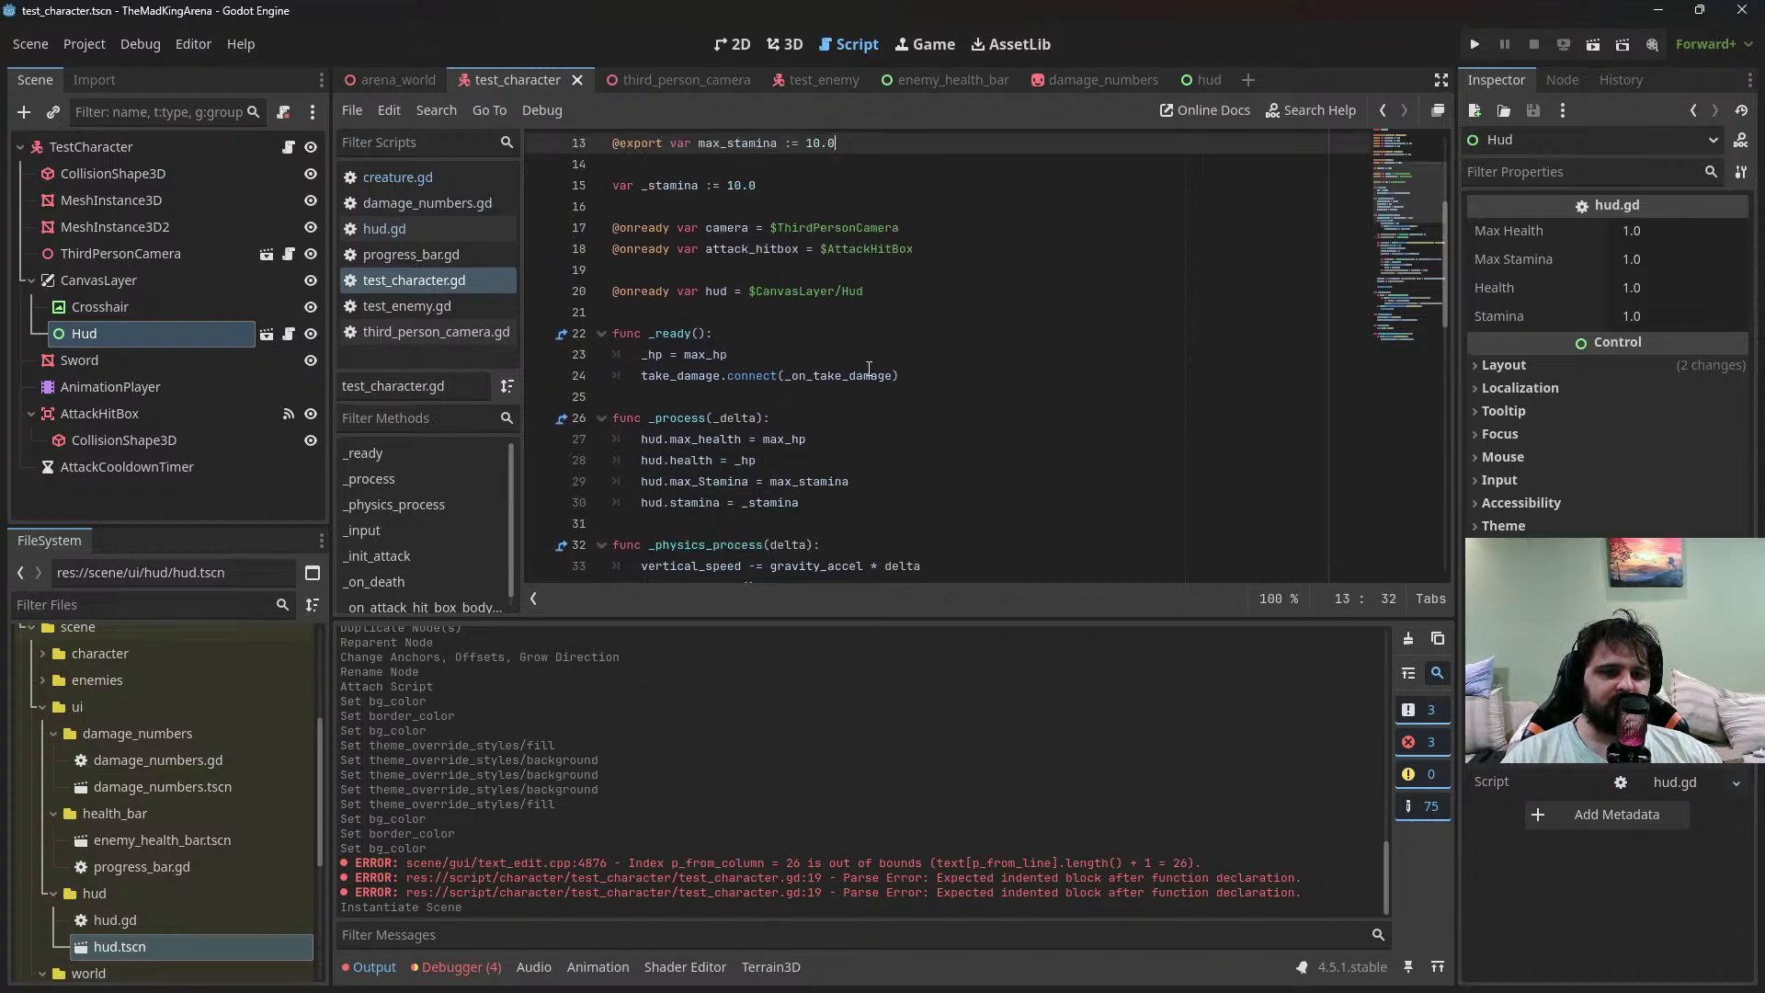
Review the stat declarations and the _process and _physics_process functions in test_character.gd
scroll(806, 338, "up", 2)
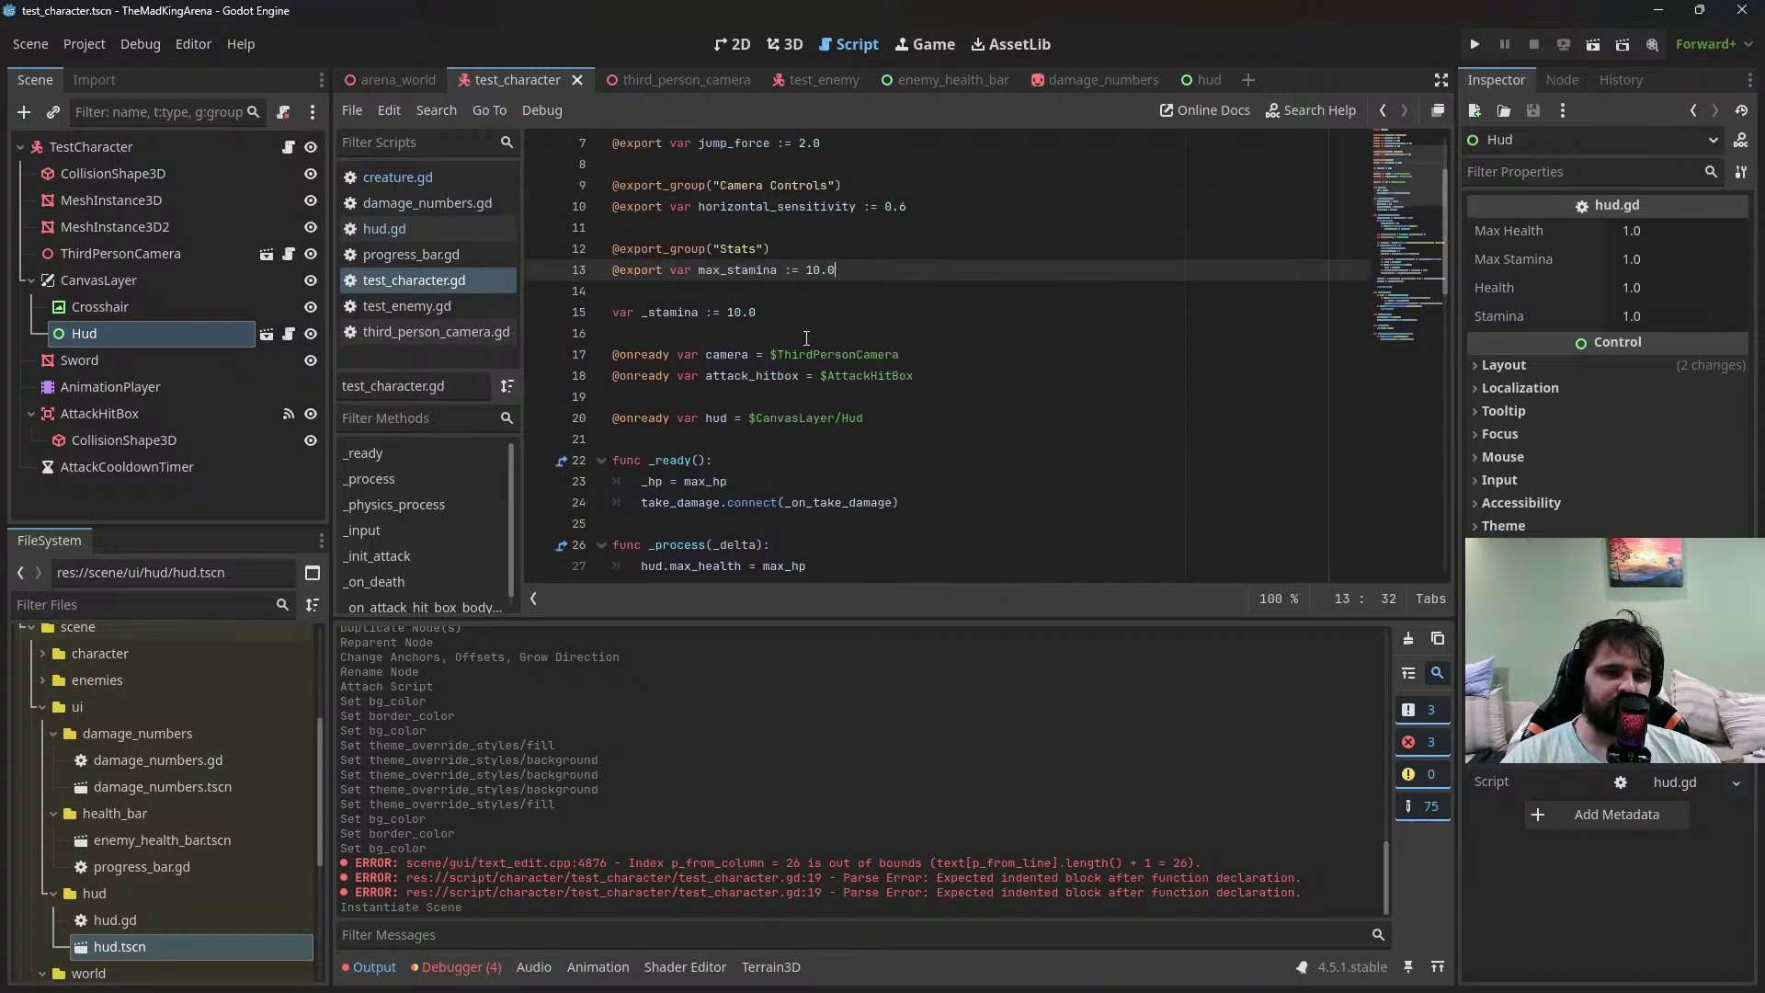
scroll(806, 338, "down", 6)
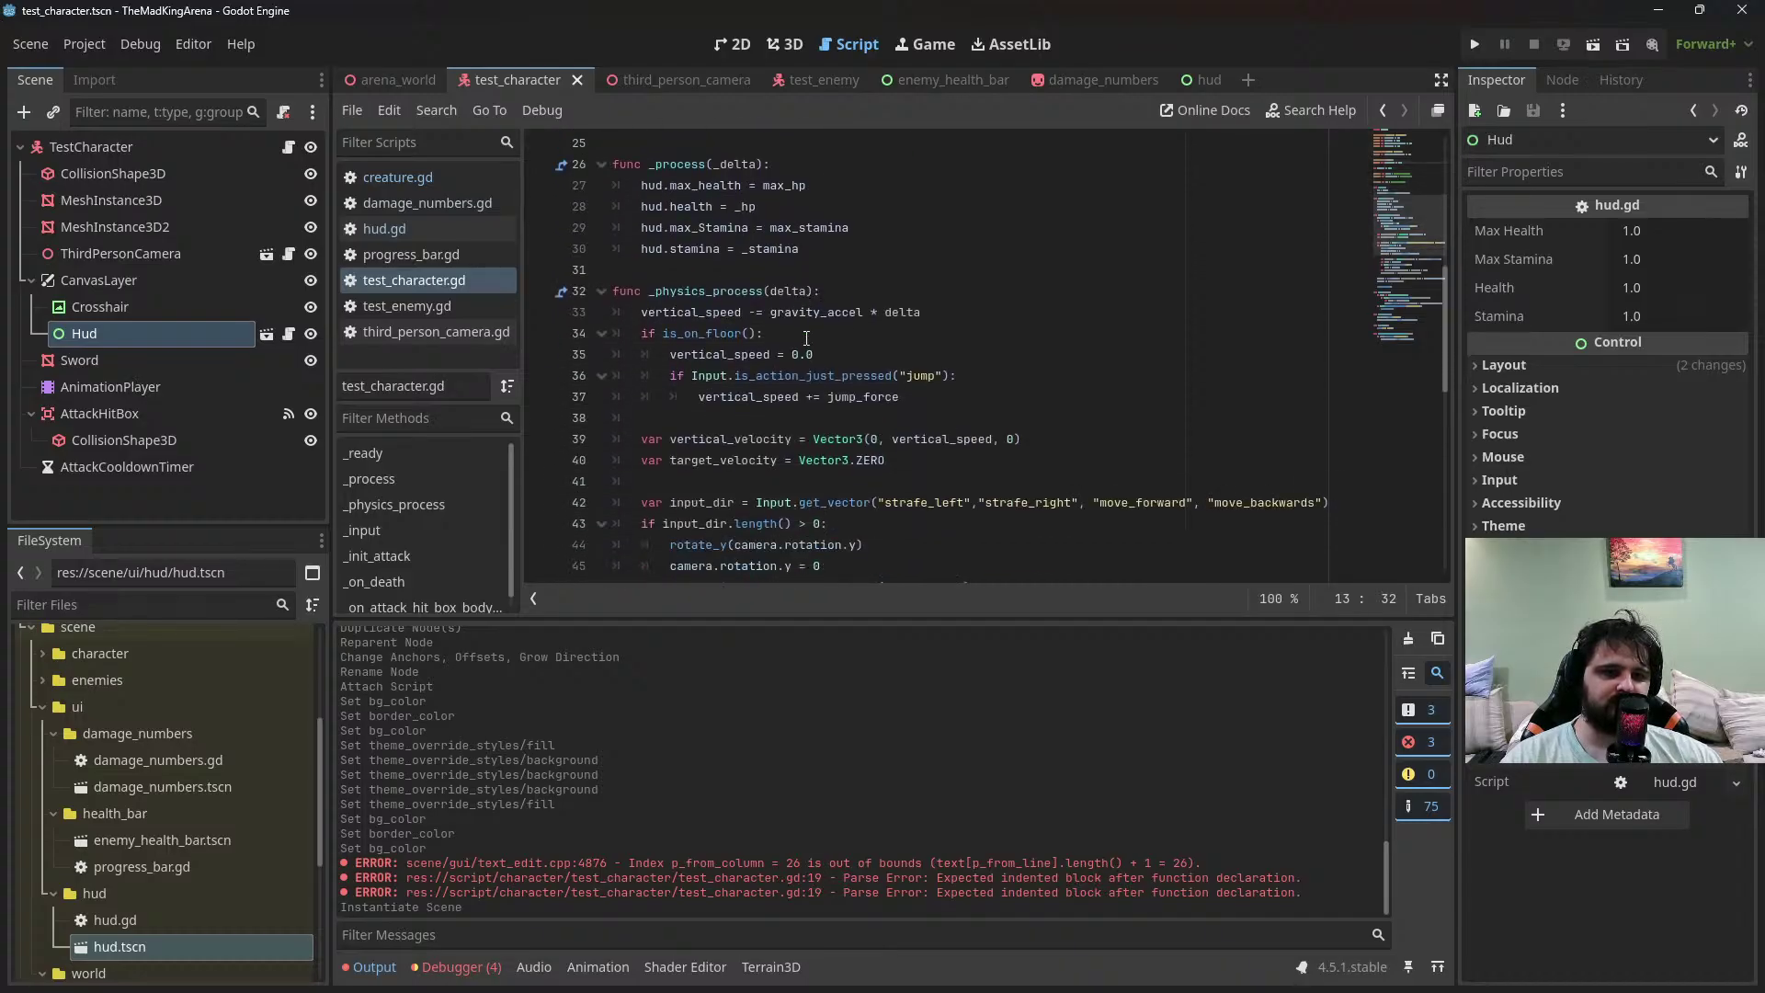
scroll(806, 338, "up", 2)
scroll(807, 338, "up", 2)
scroll(806, 339, "down", 8)
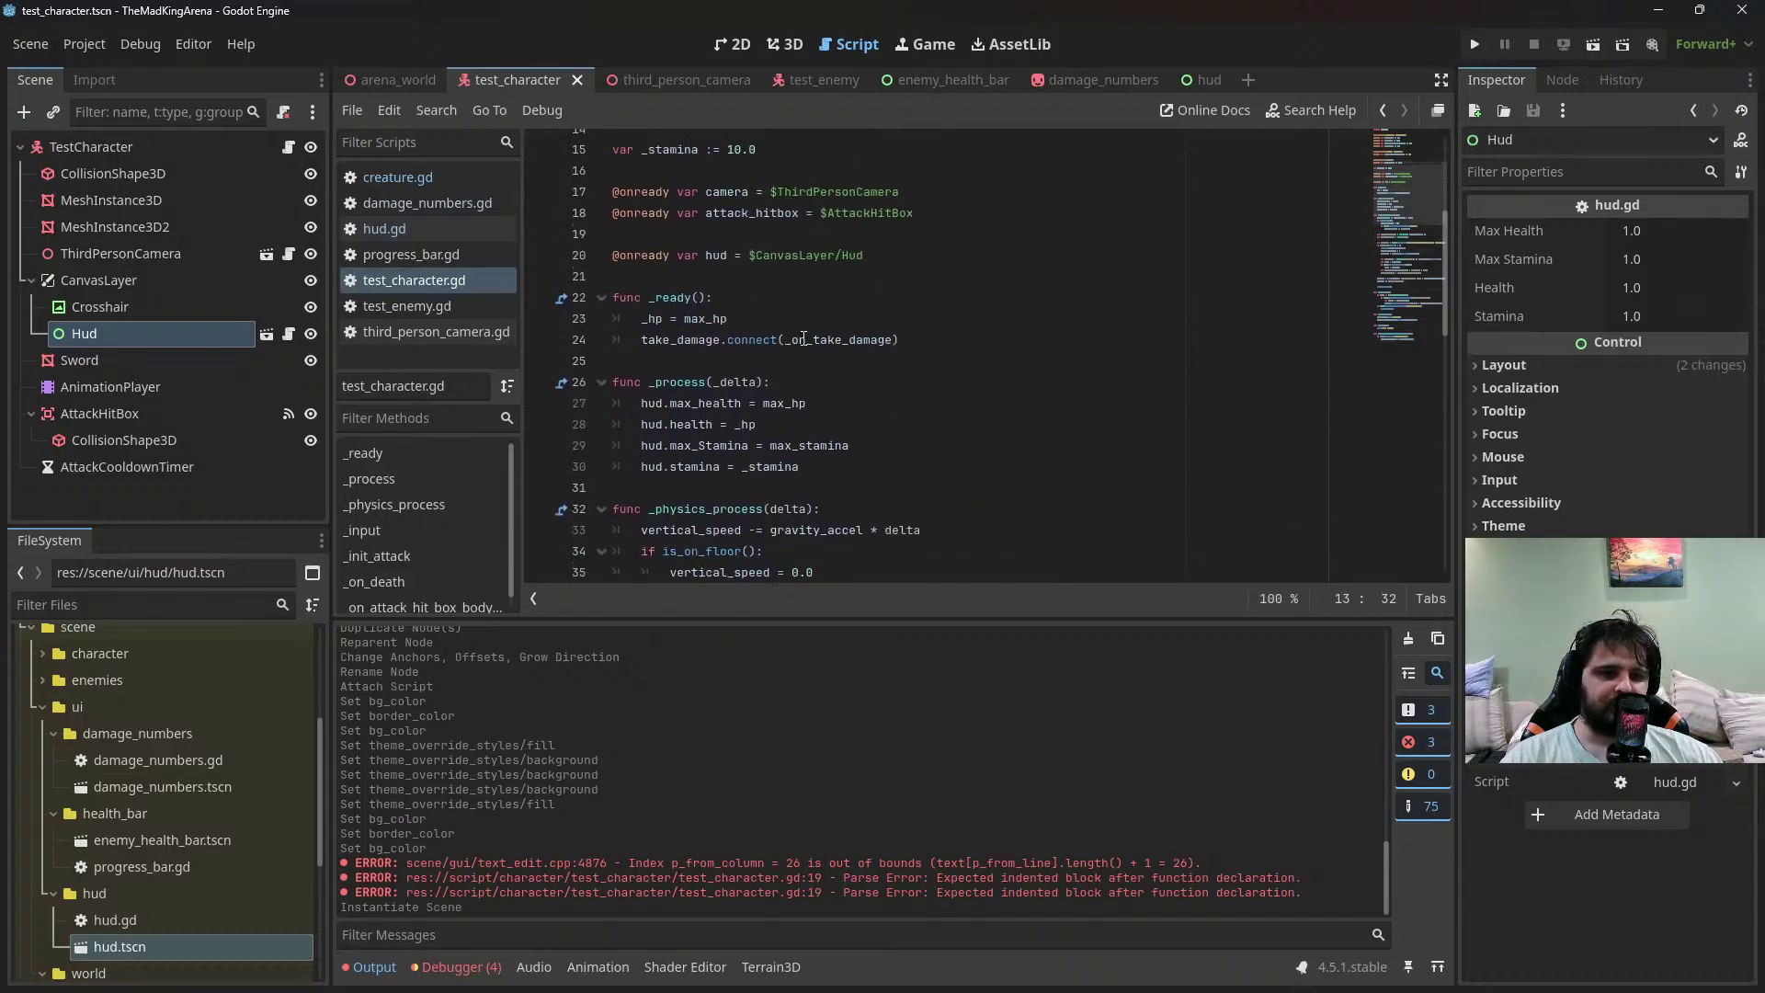
scroll(805, 338, "up", 3)
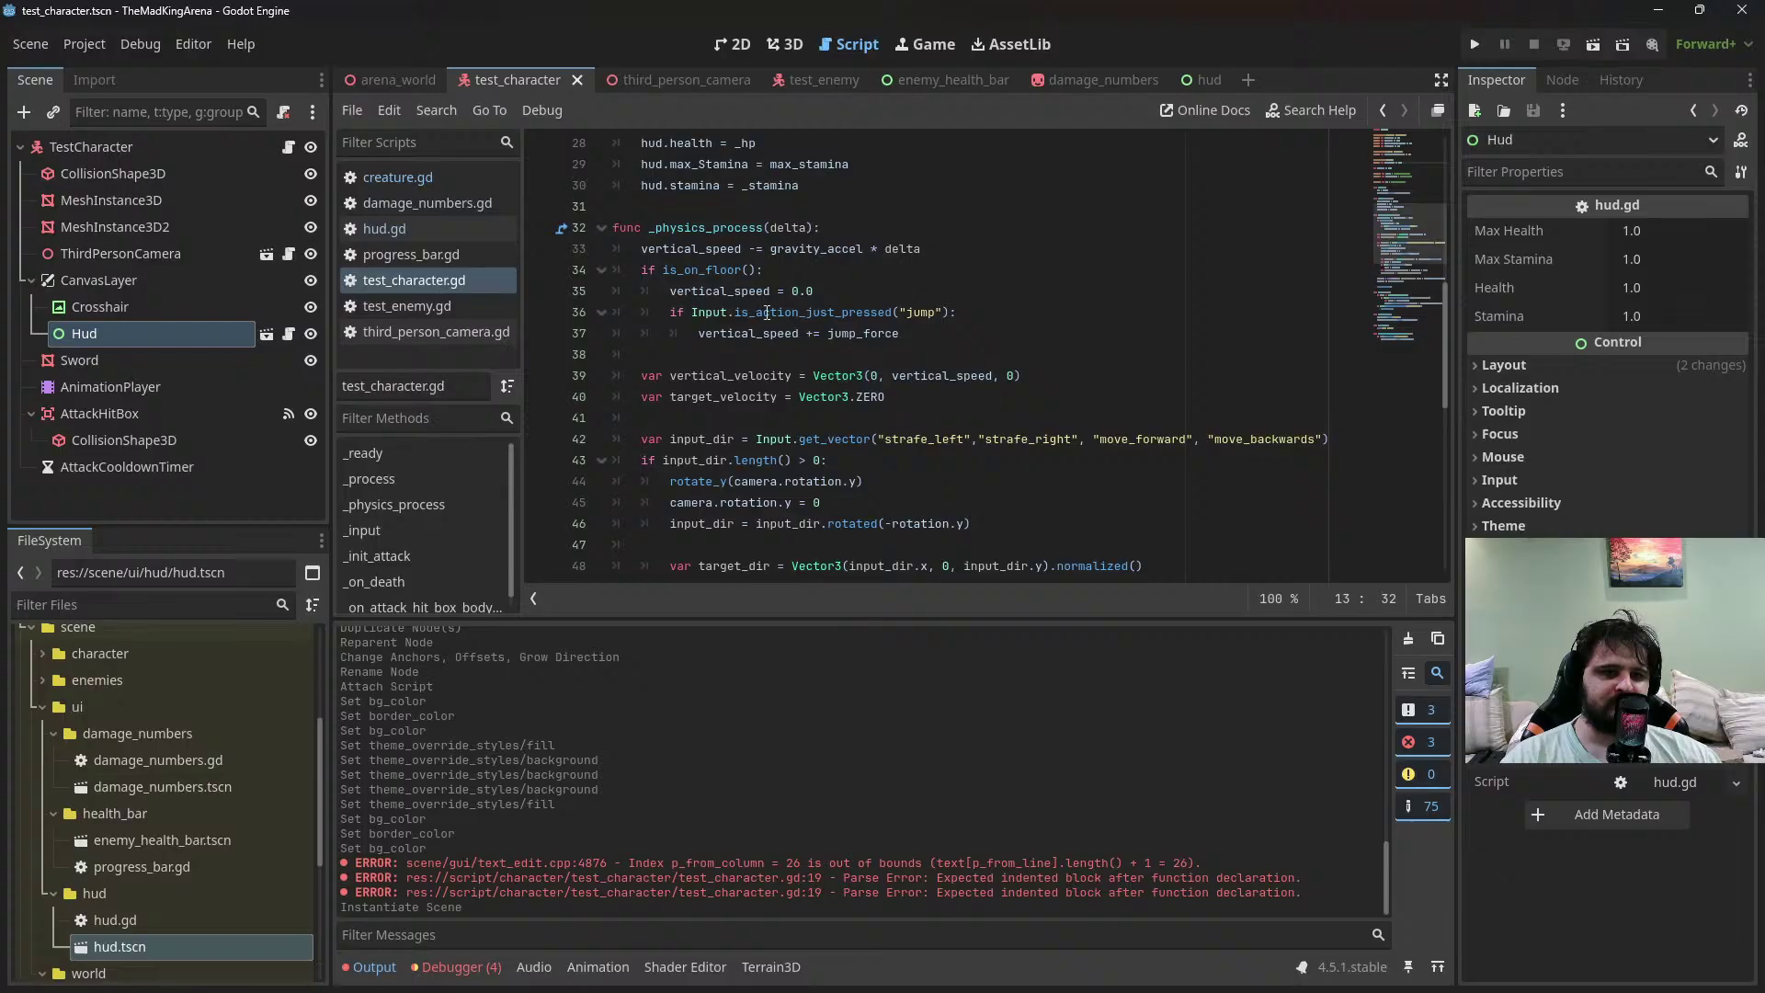
scroll(767, 314, "up", 1)
scroll(755, 326, "up", 6)
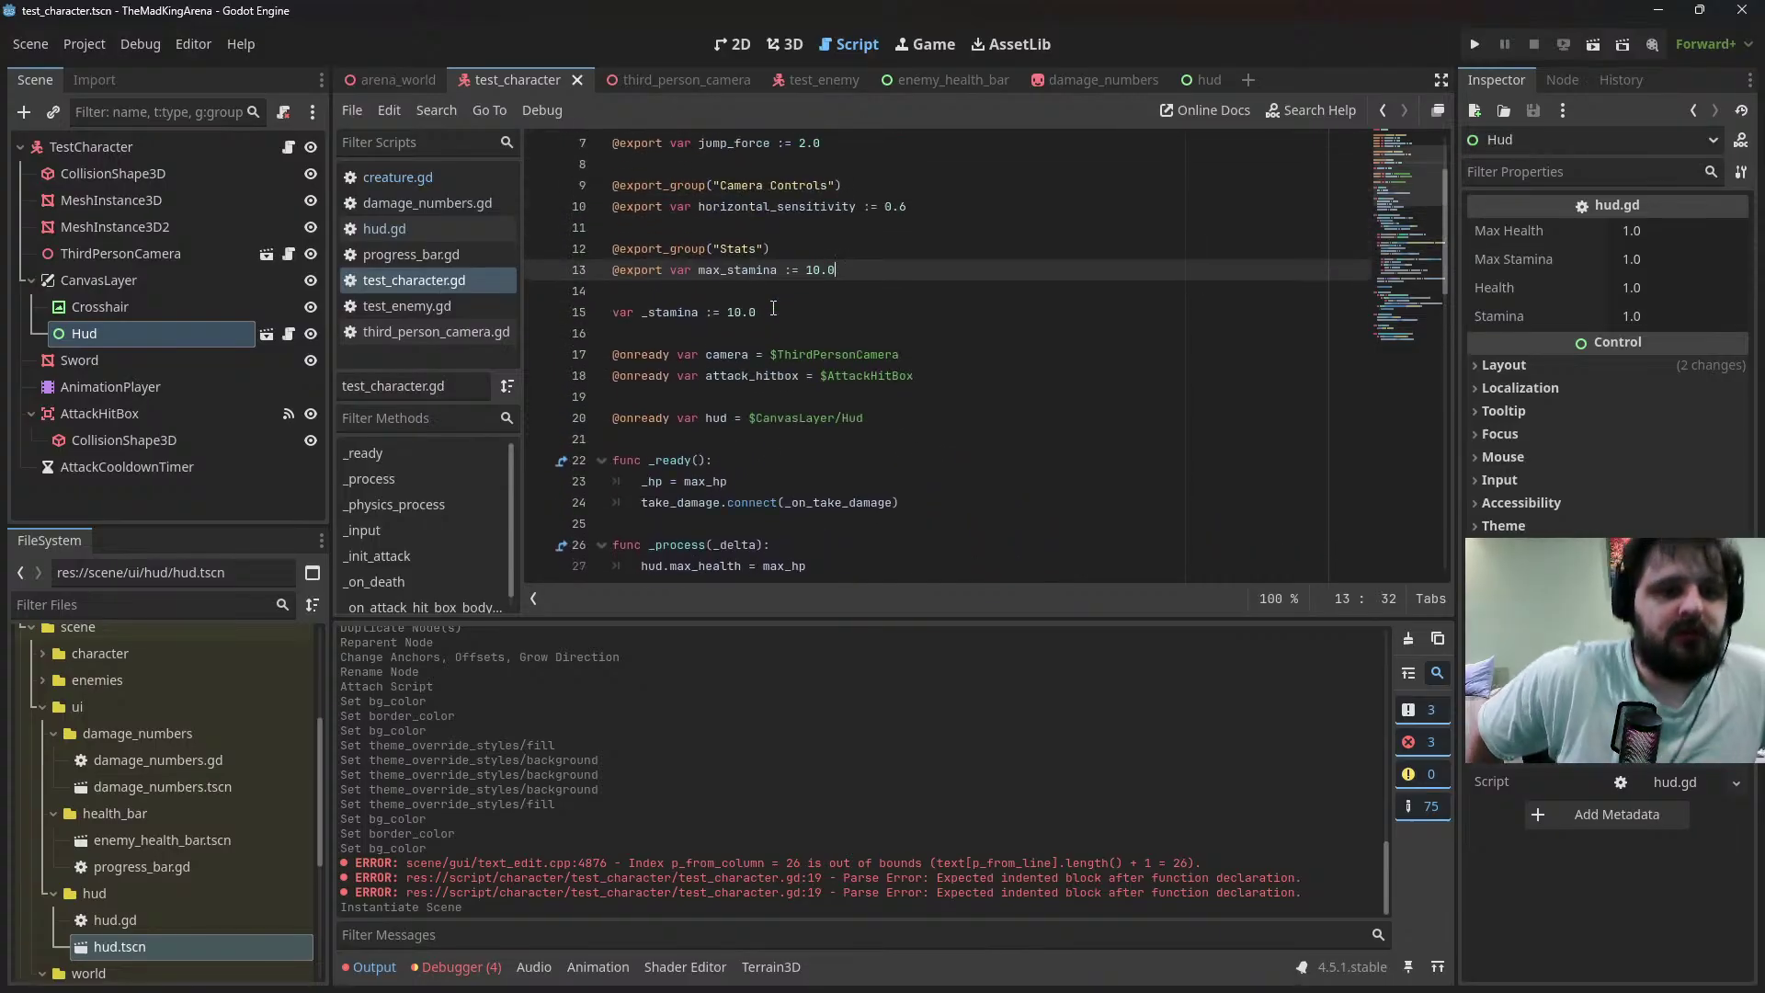
key("Return")
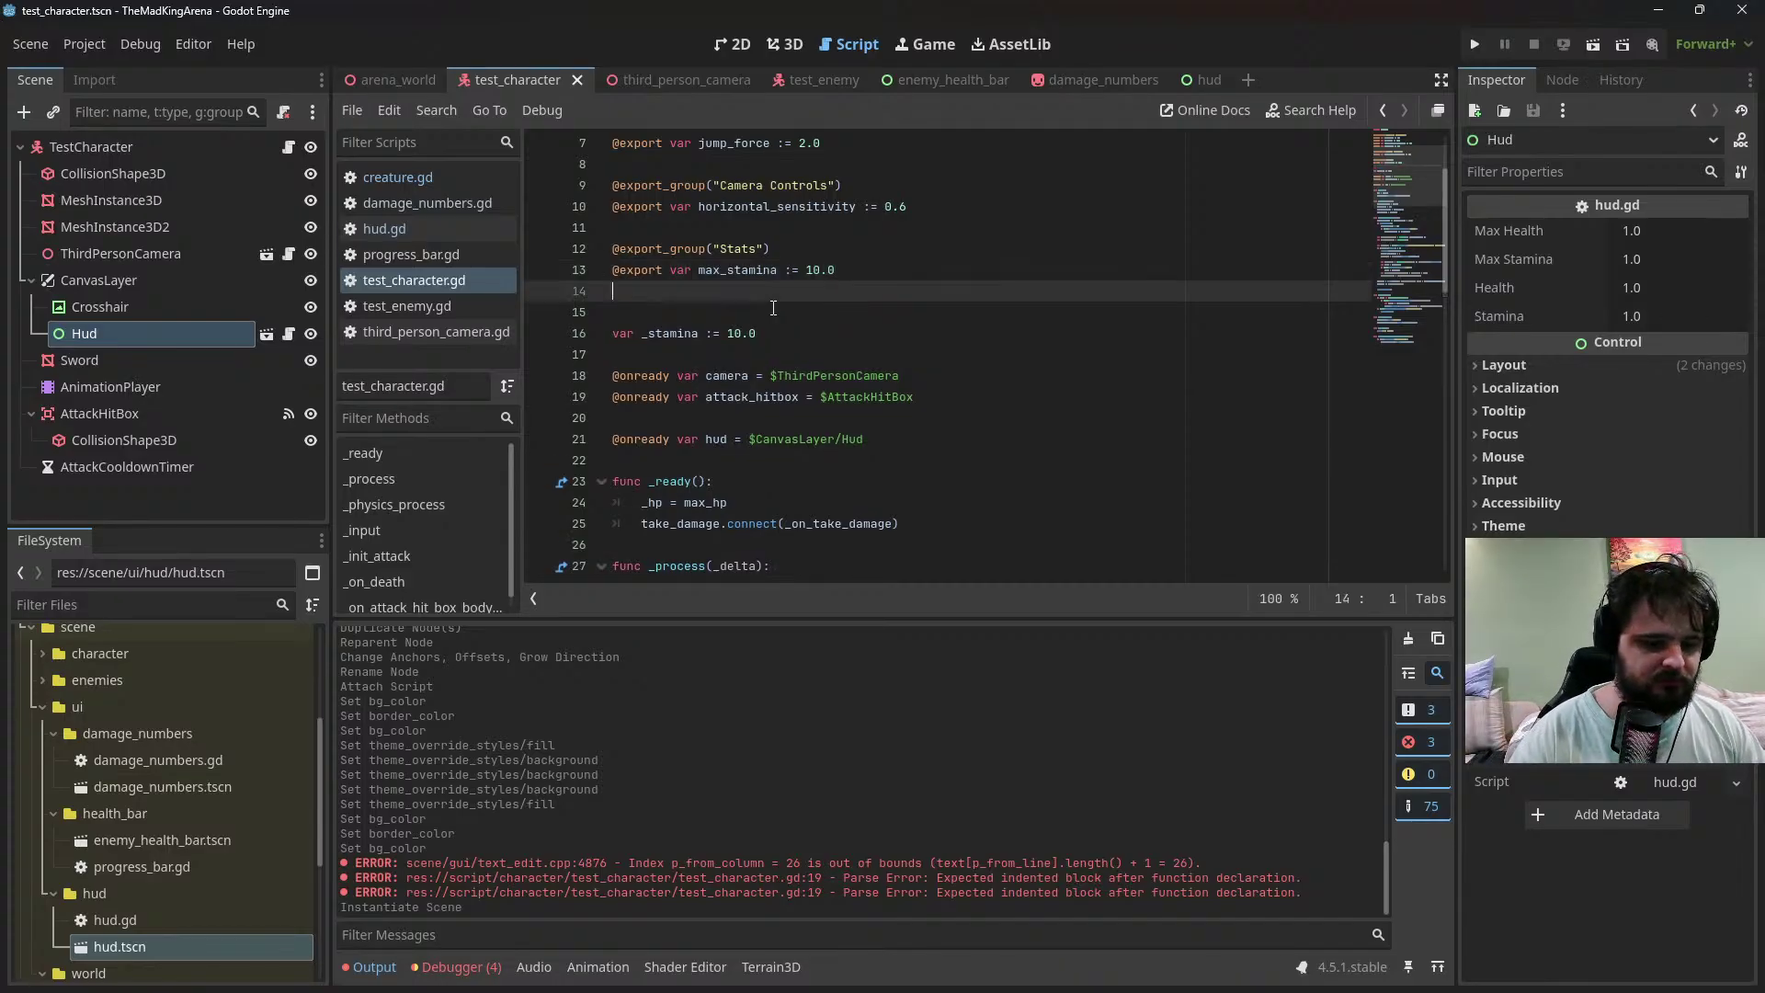
type("var")
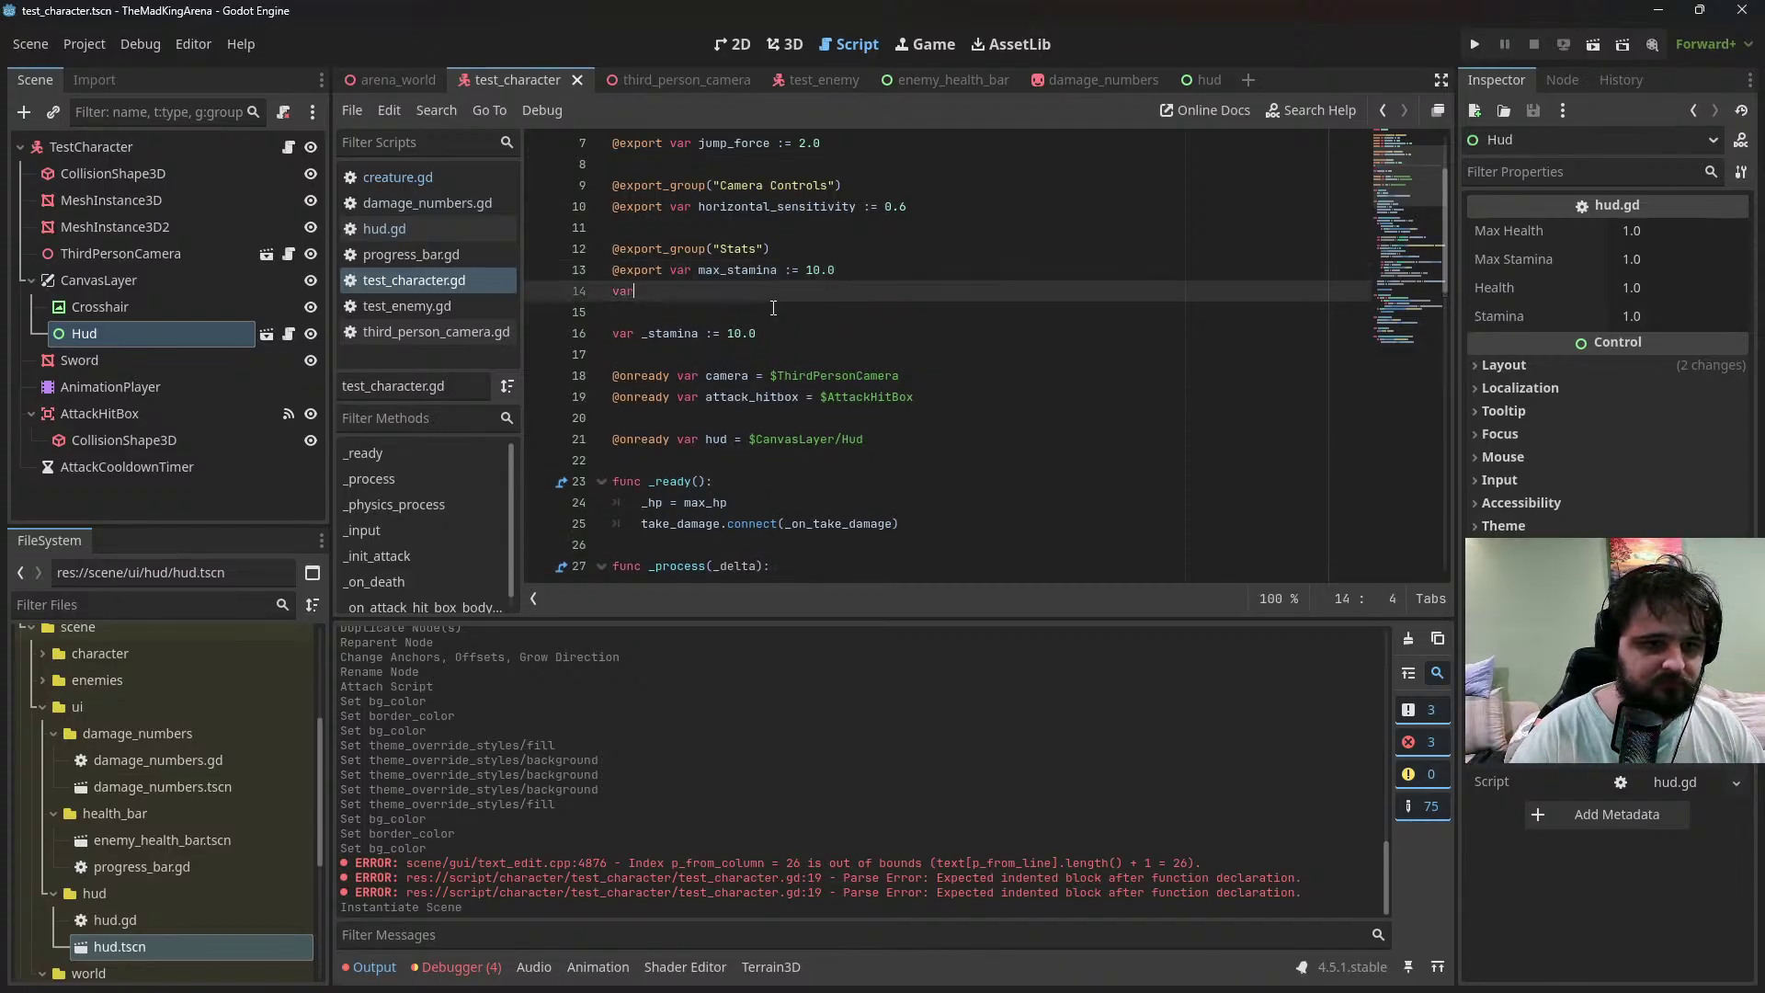
key("Home")
type("@ex")
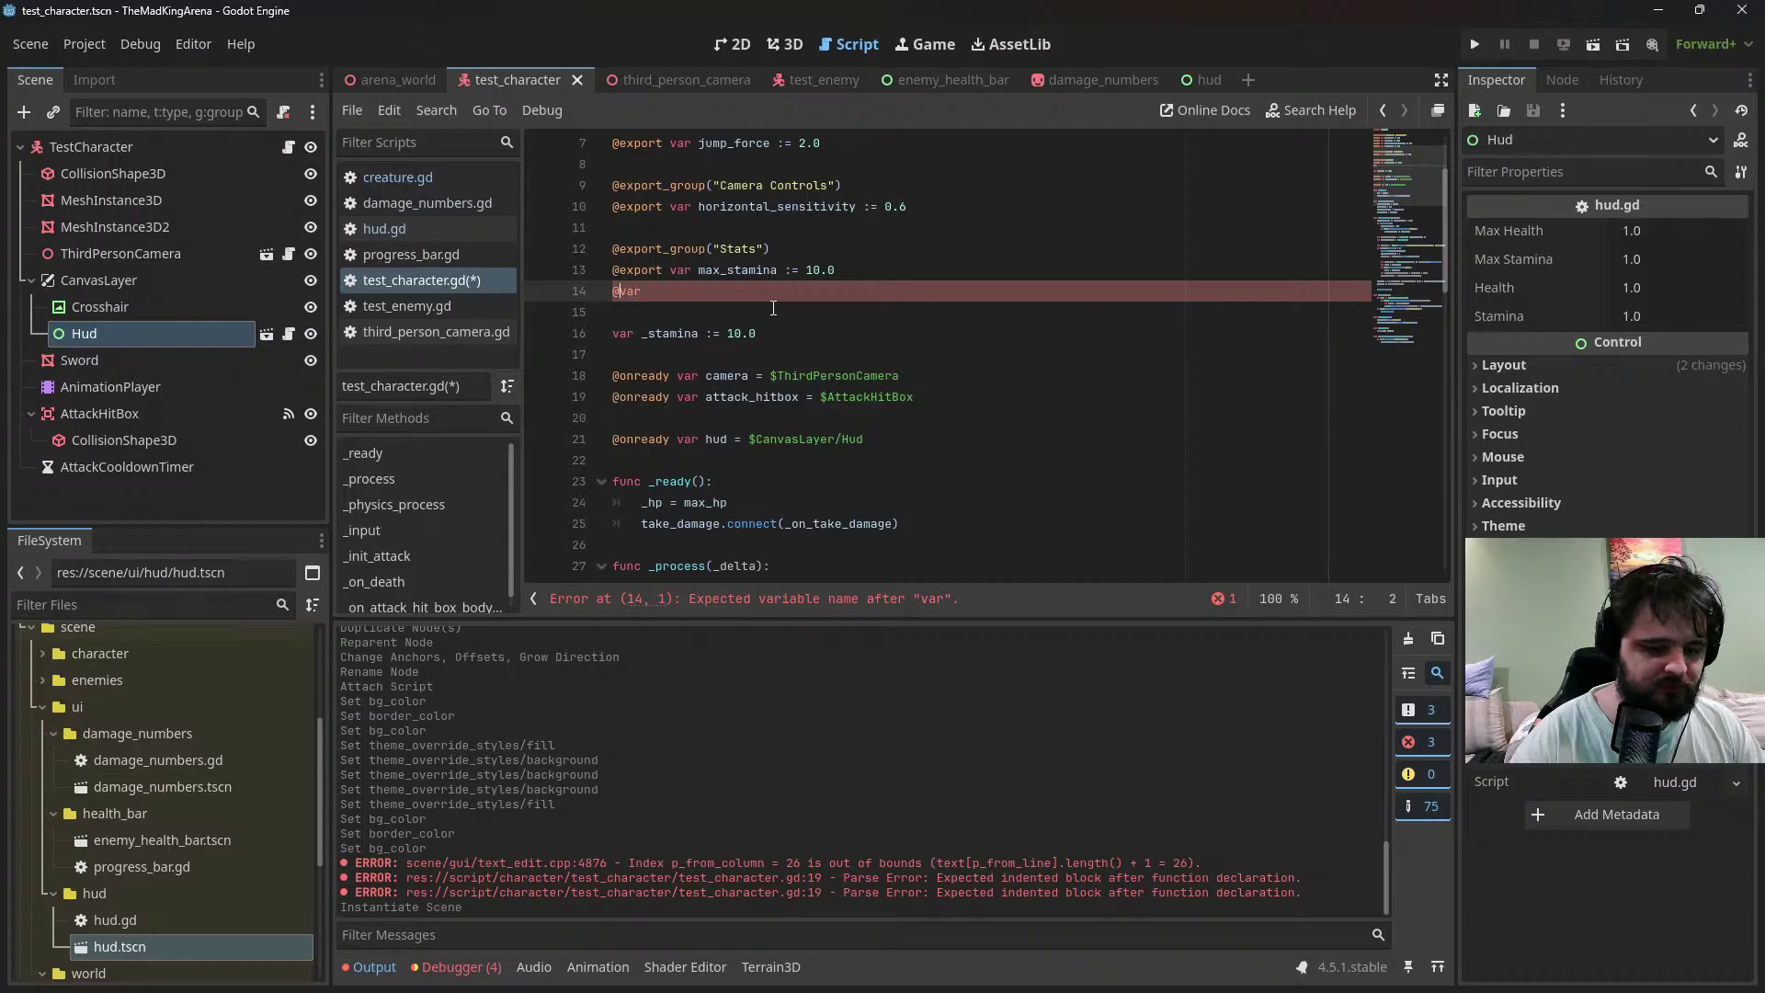
type("port")
key("End")
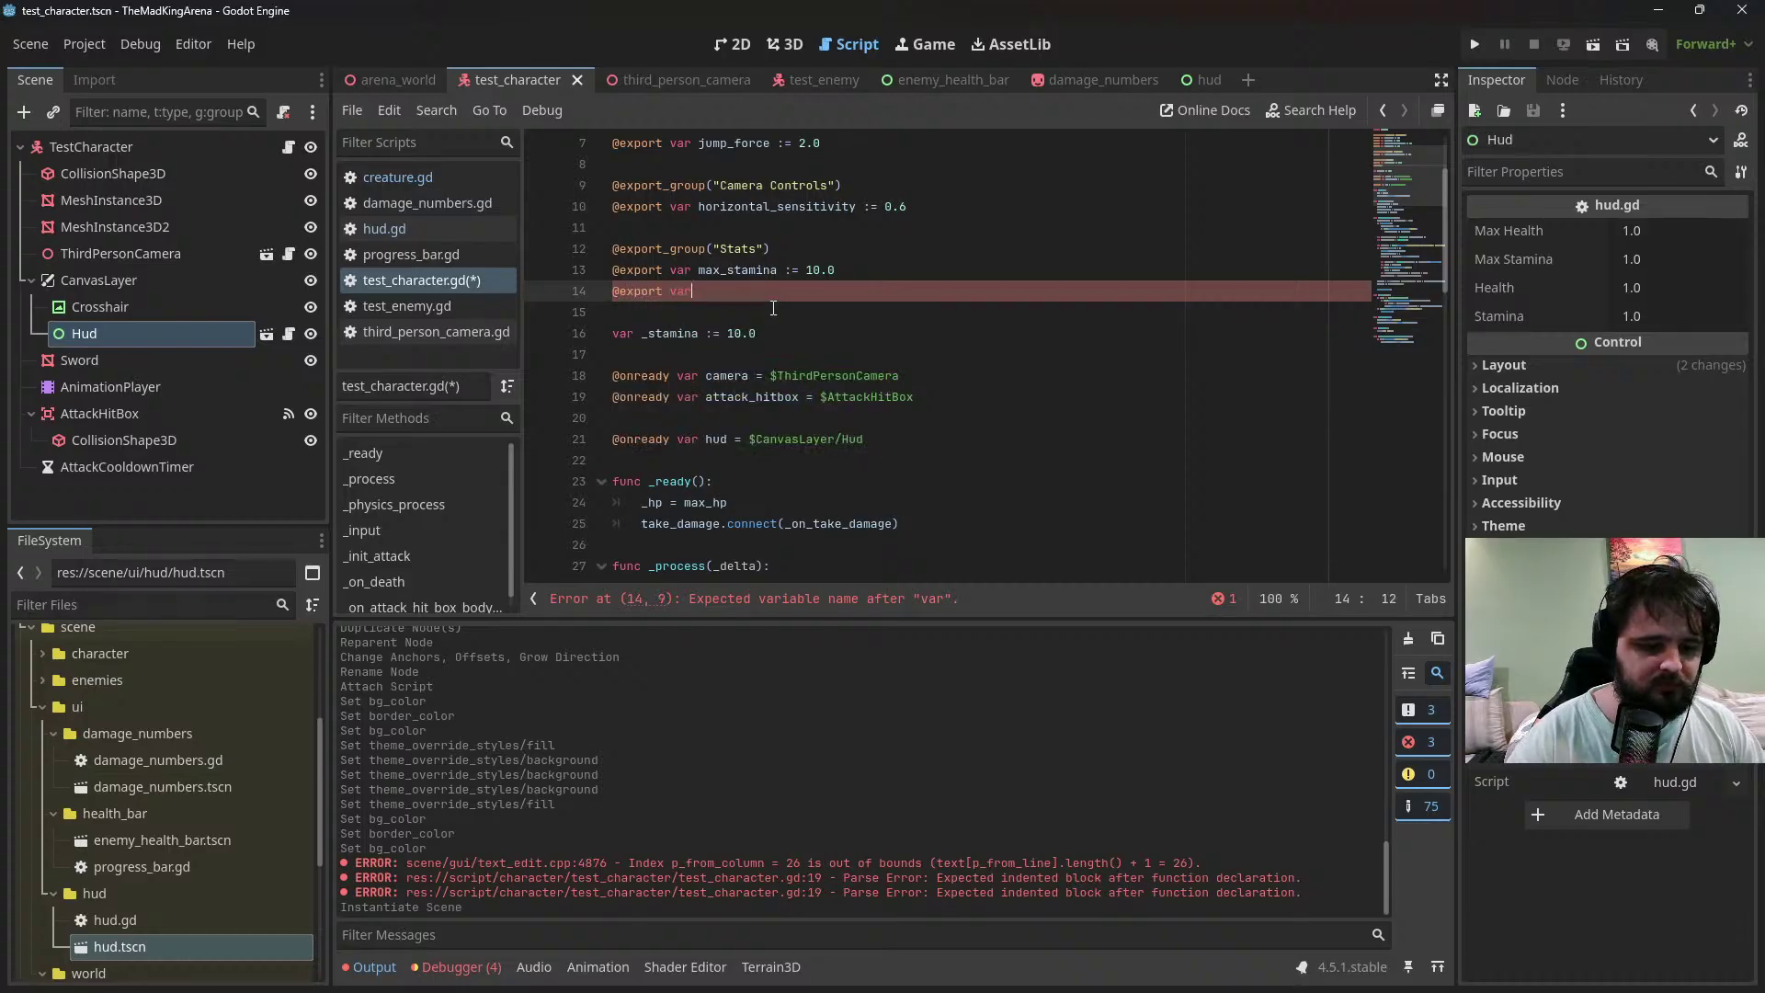
type("stamina_recovery :=")
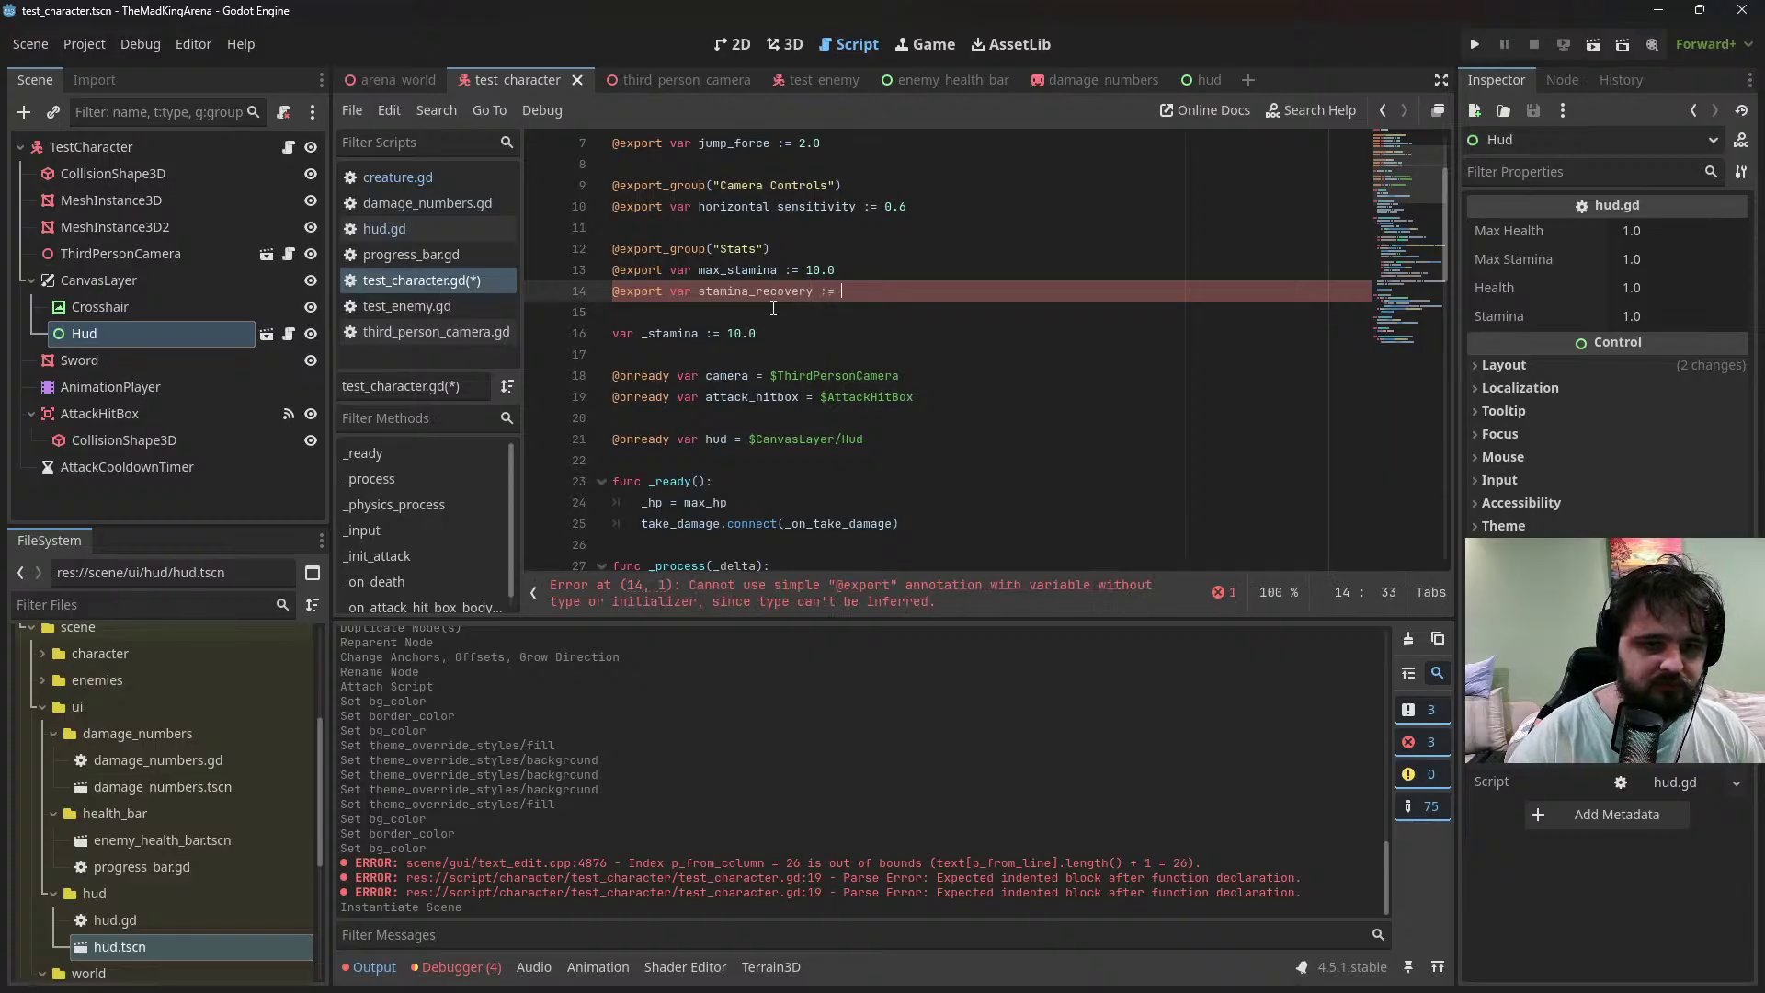
type("1.0")
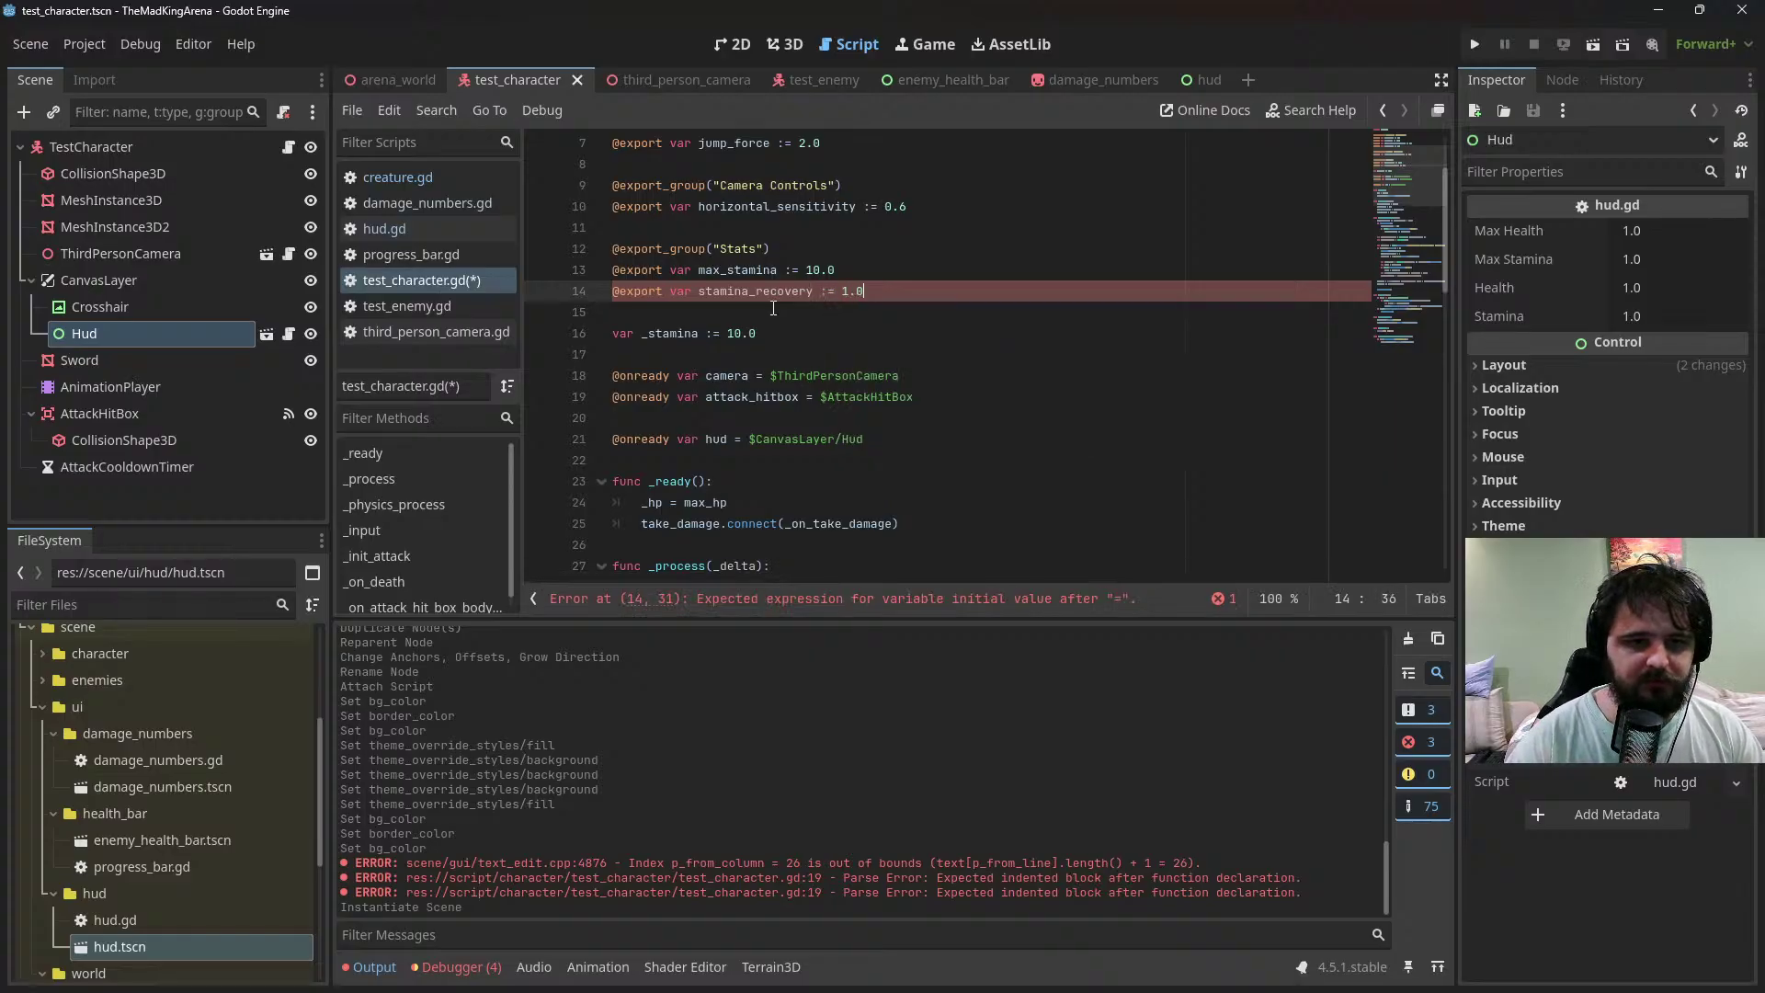
key("BackSpace")
key("BackSpace")
key("BackSpace")
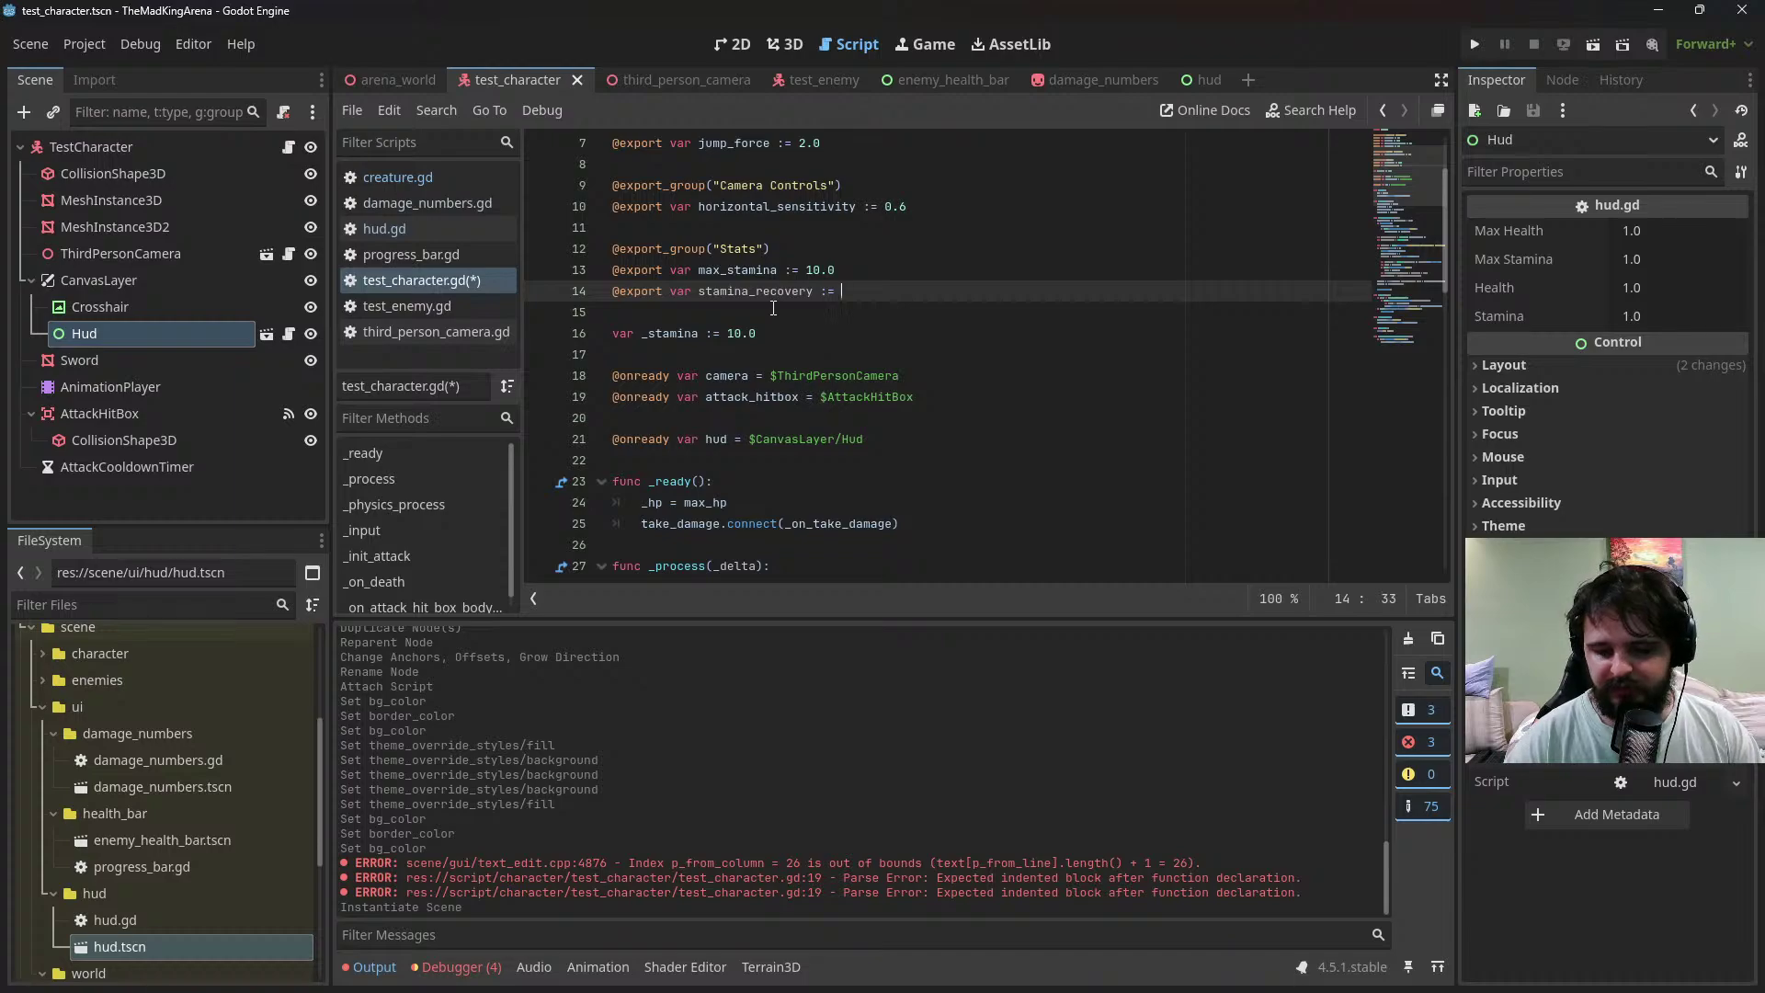
type("3.0")
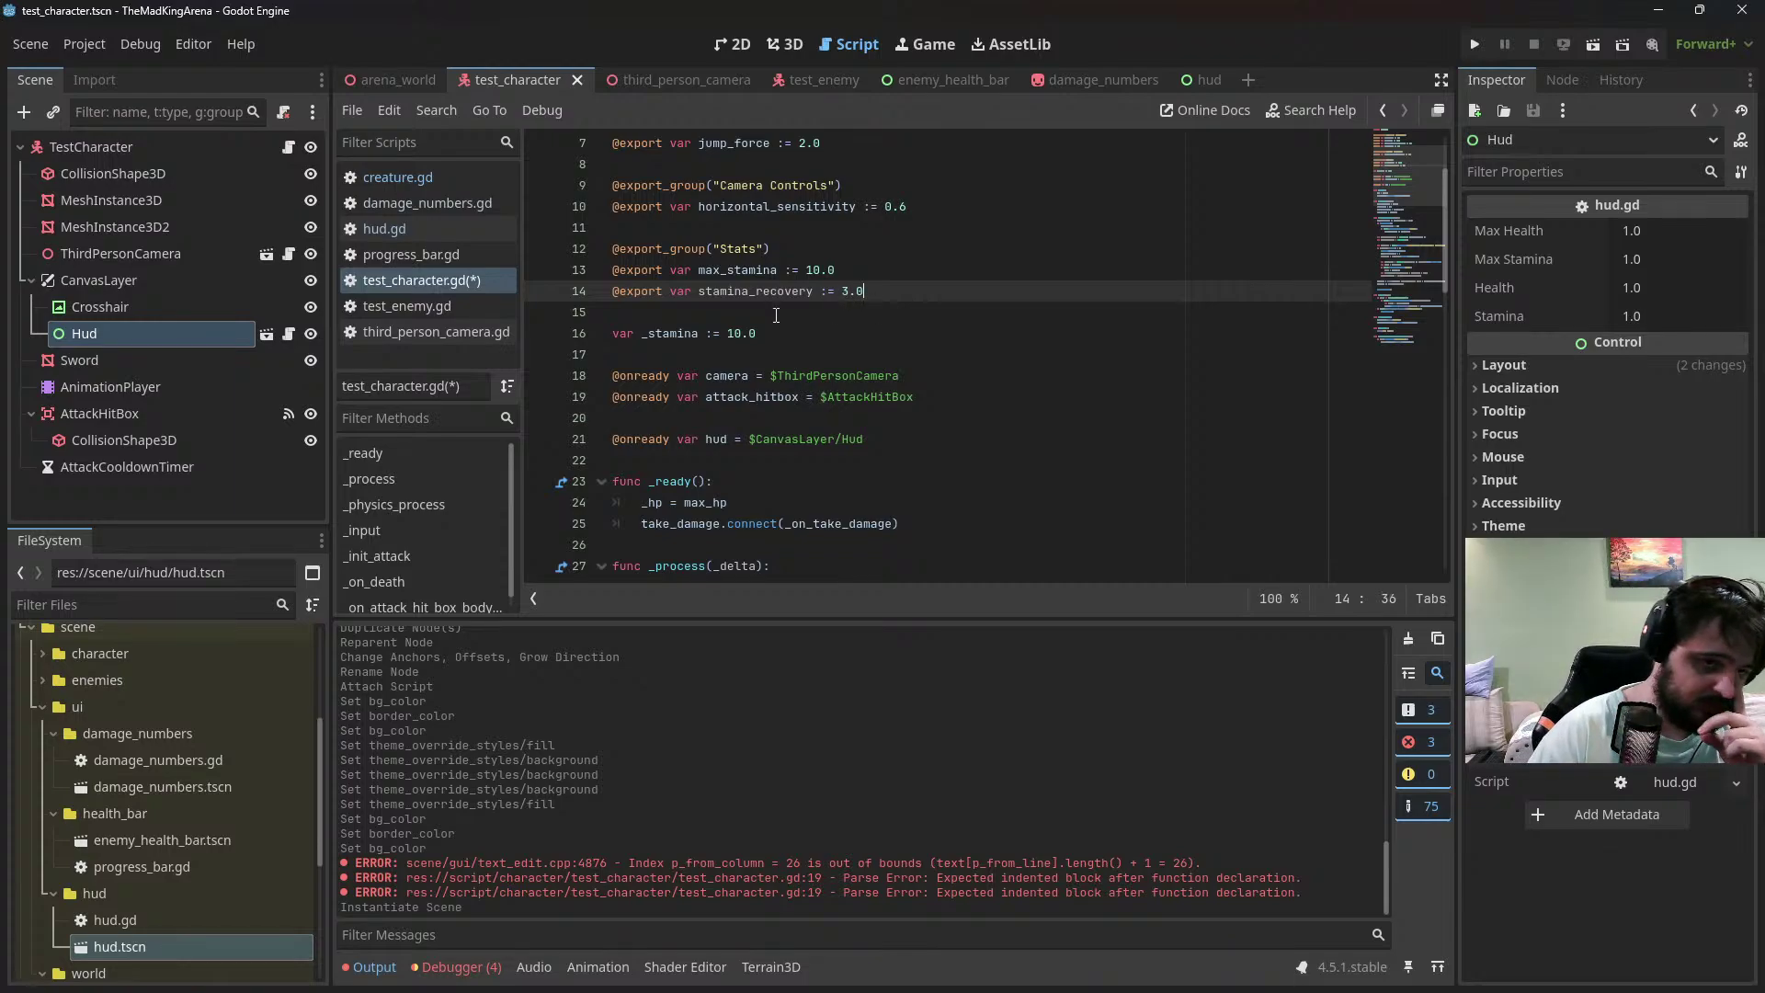
Inside the "run" input check in _physics_process, begin an if stamina condition on a new line above speed = run_speed
scroll(806, 312, "down", 4)
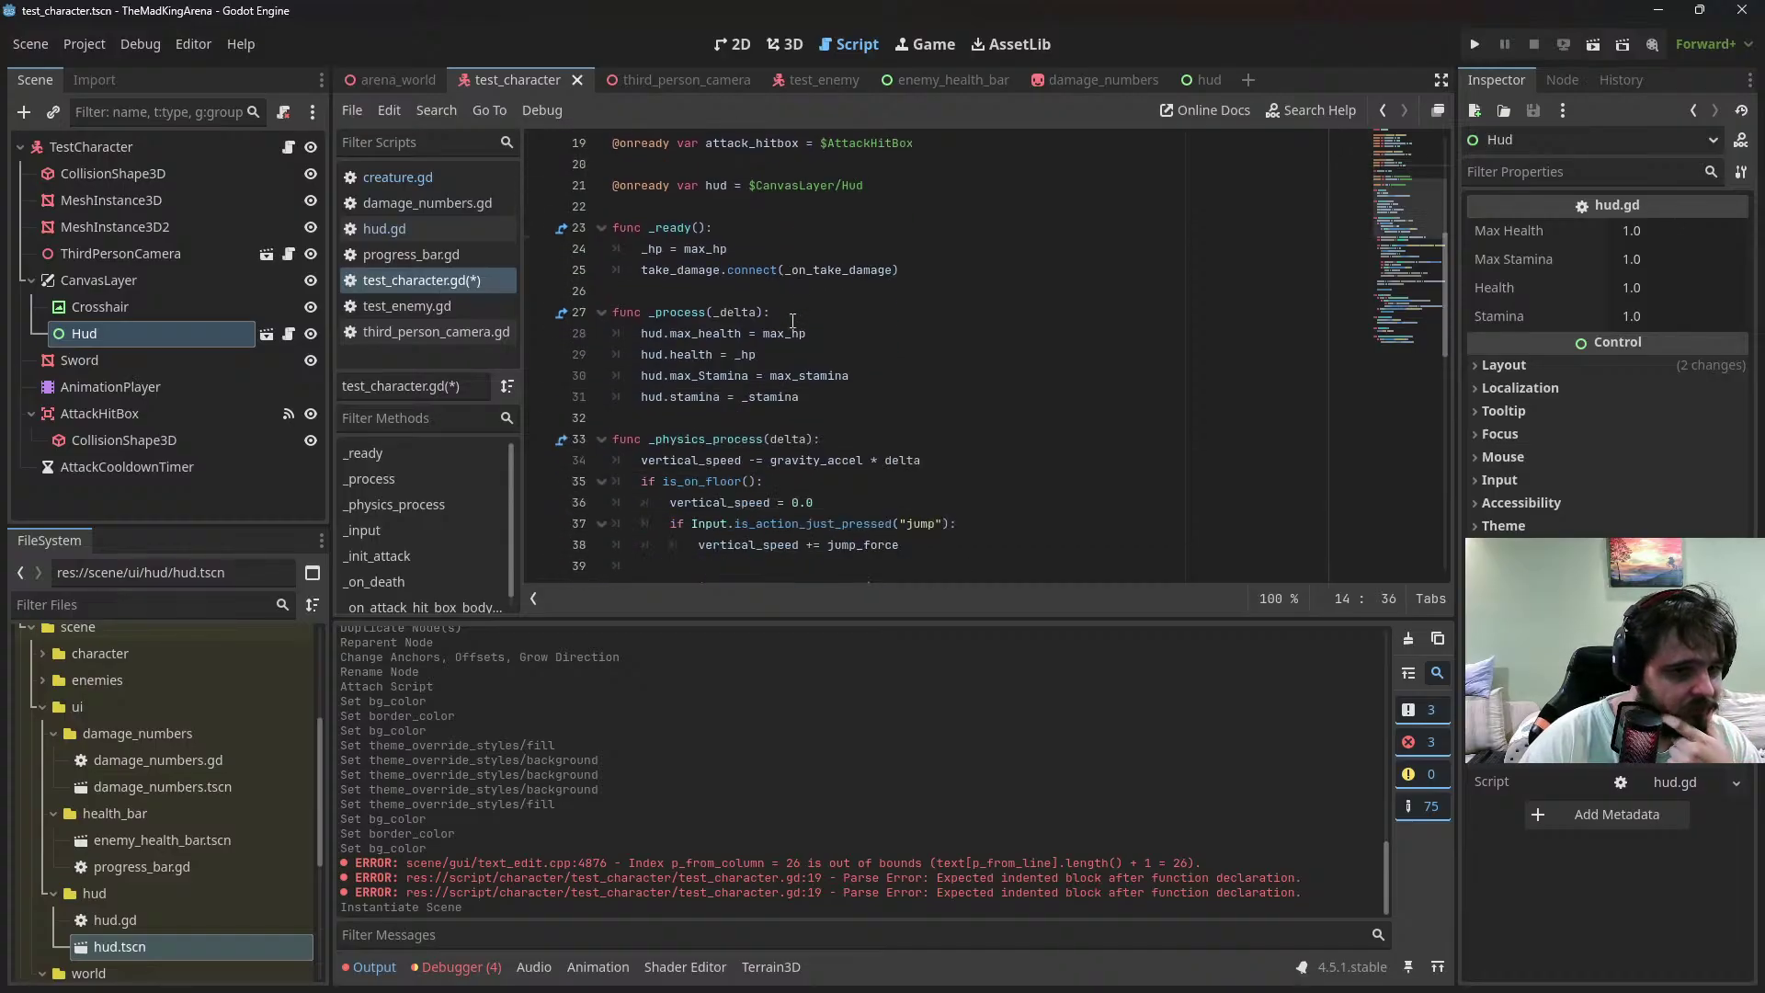
scroll(793, 320, "down", 5)
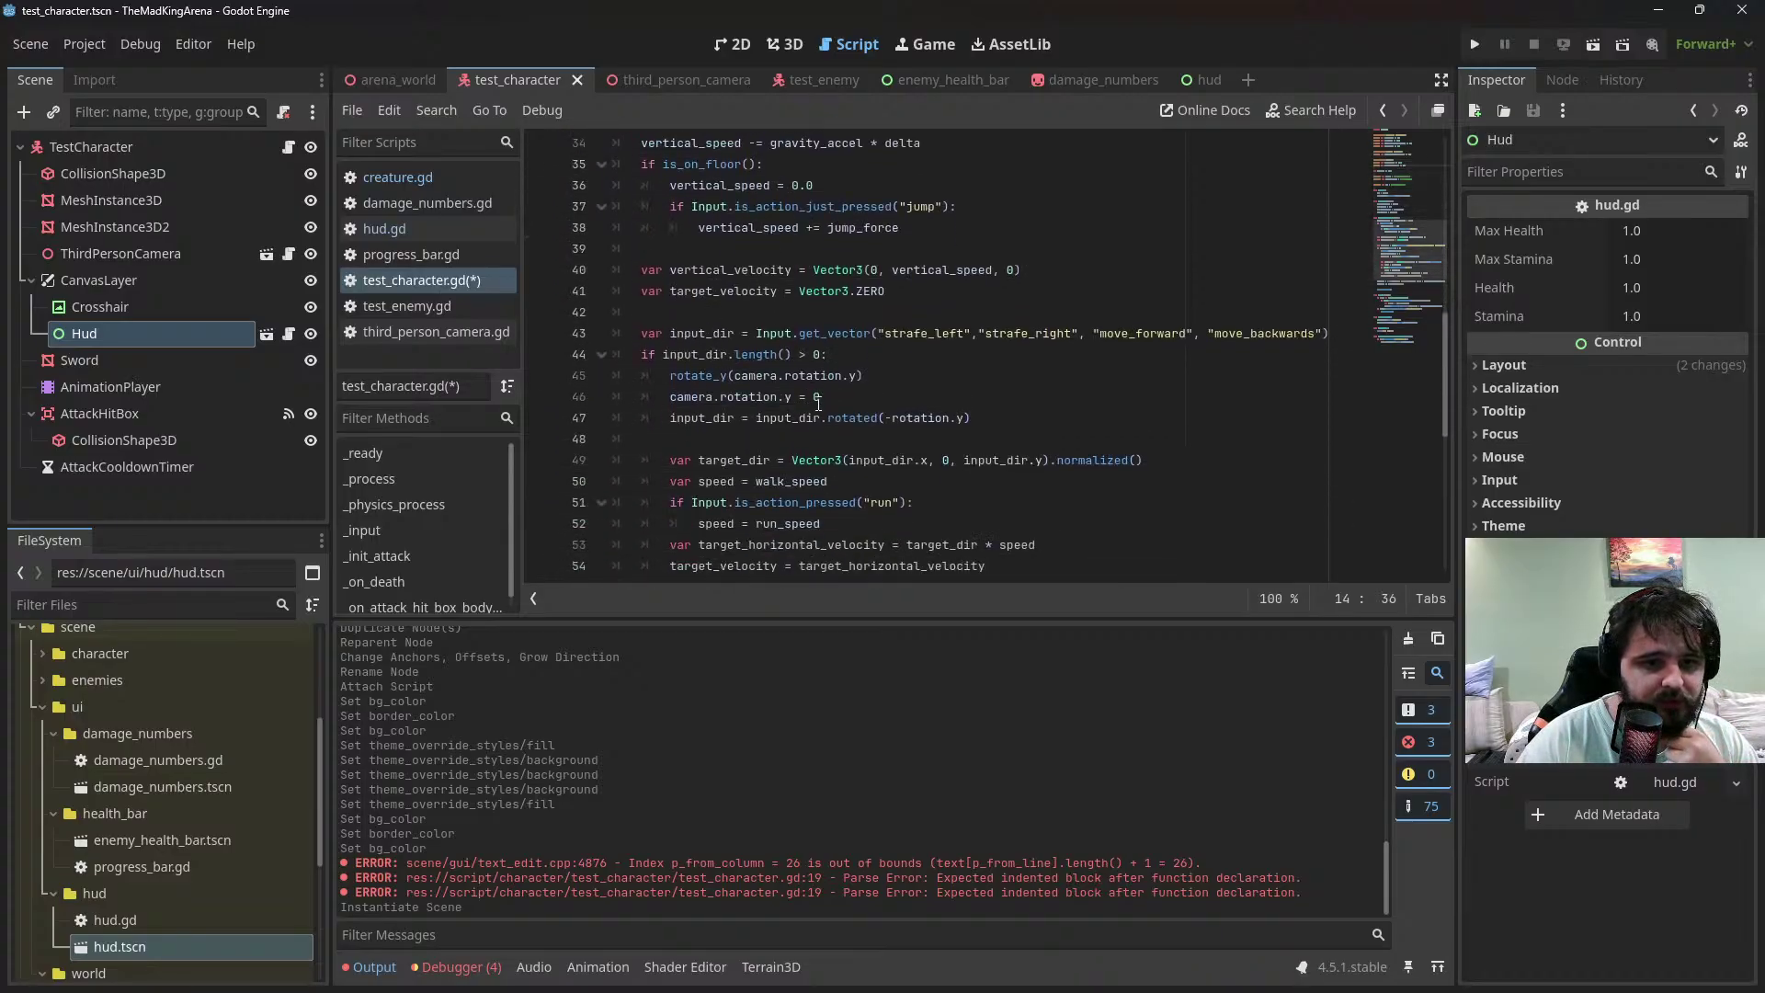
scroll(819, 402, "down", 2)
left_click(888, 403)
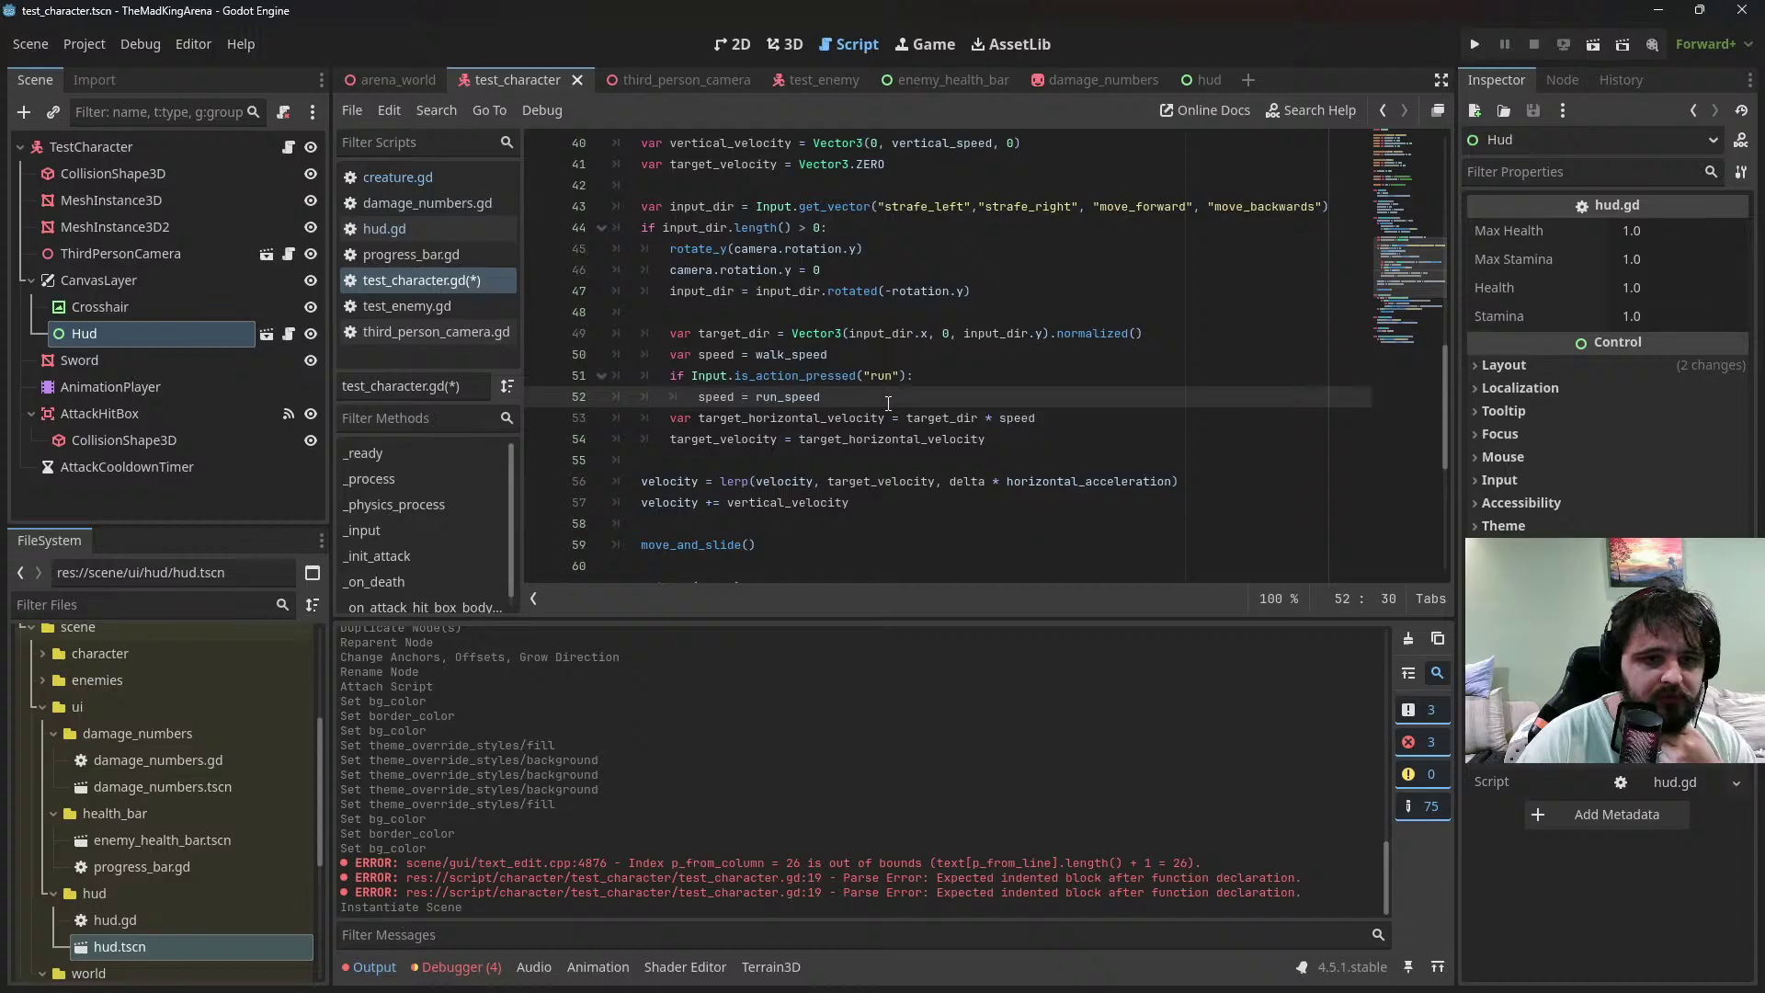
key("Return")
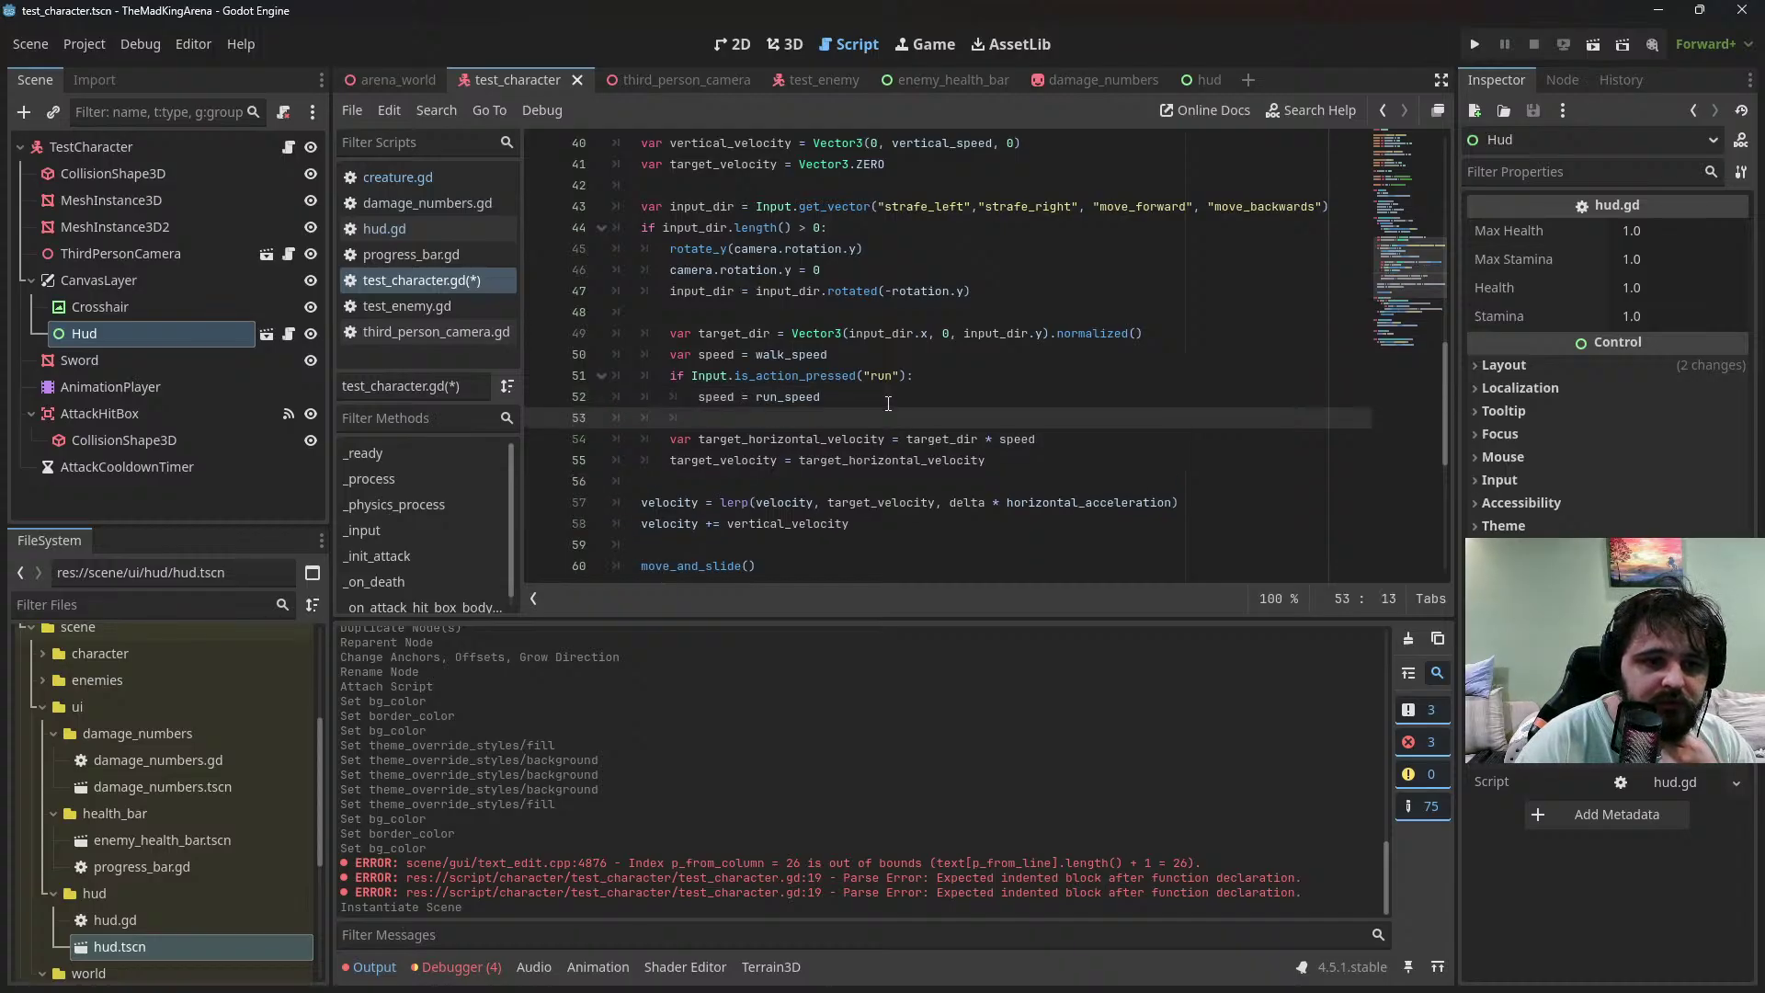
type("stamina")
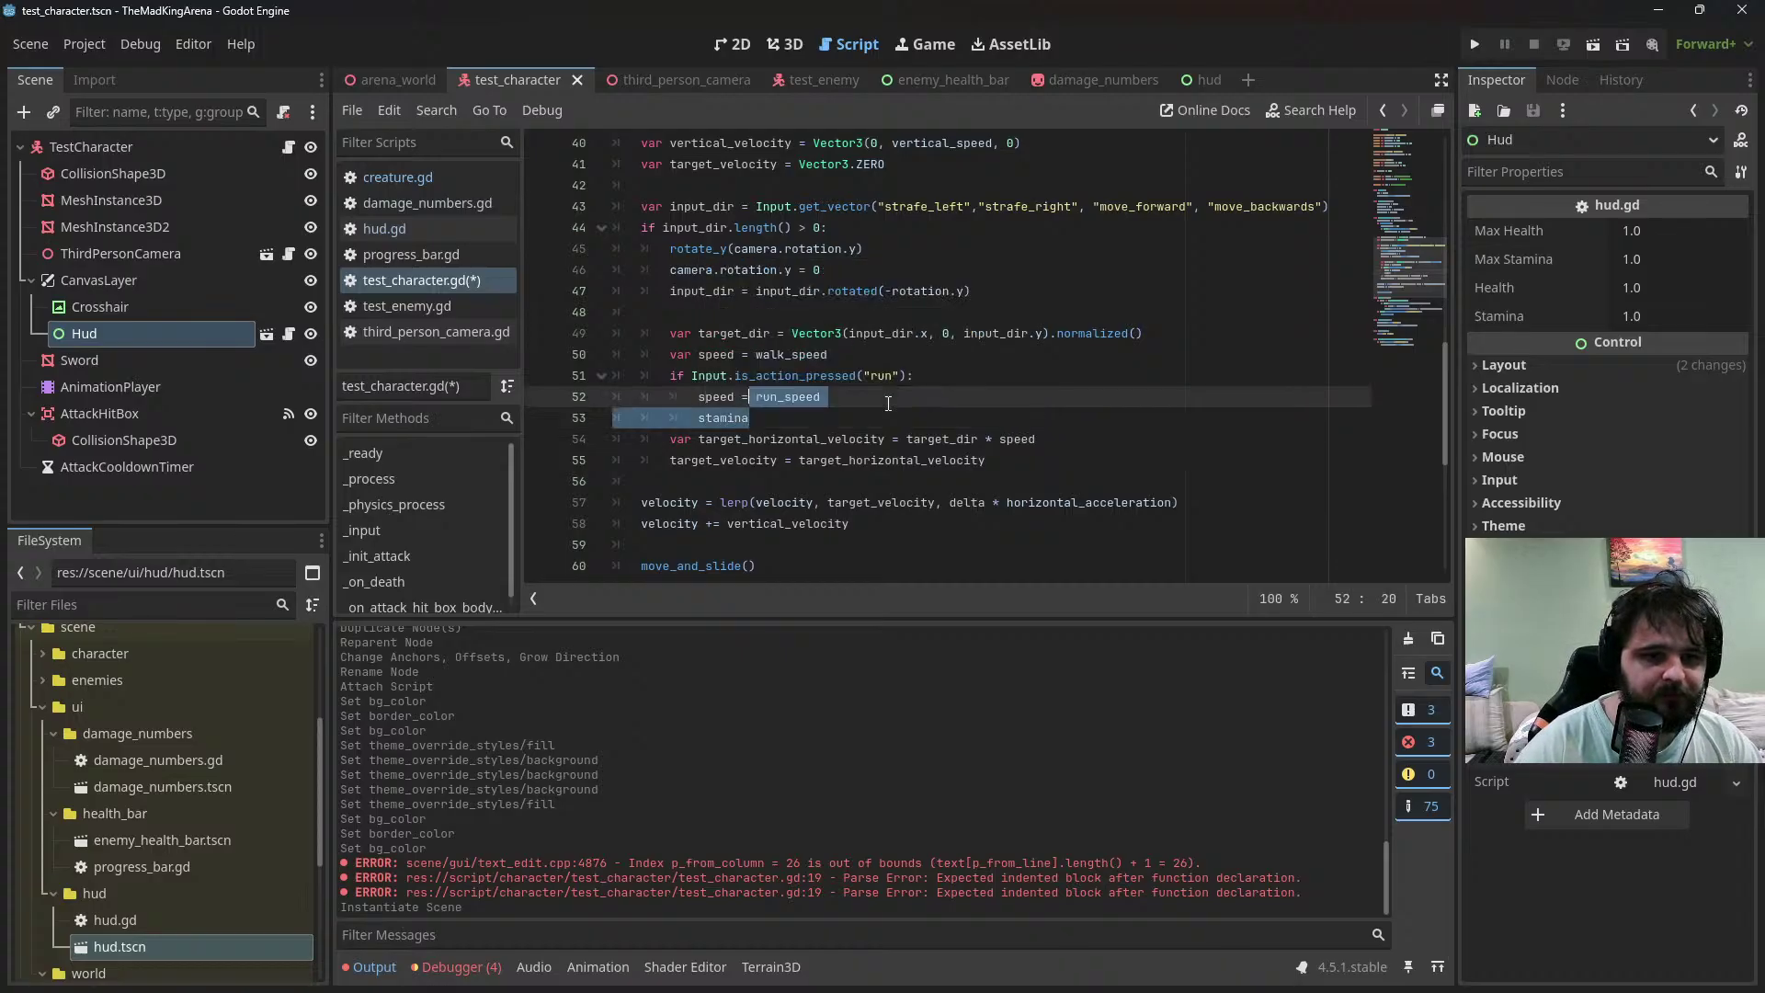
key("ctrl+BackSpace")
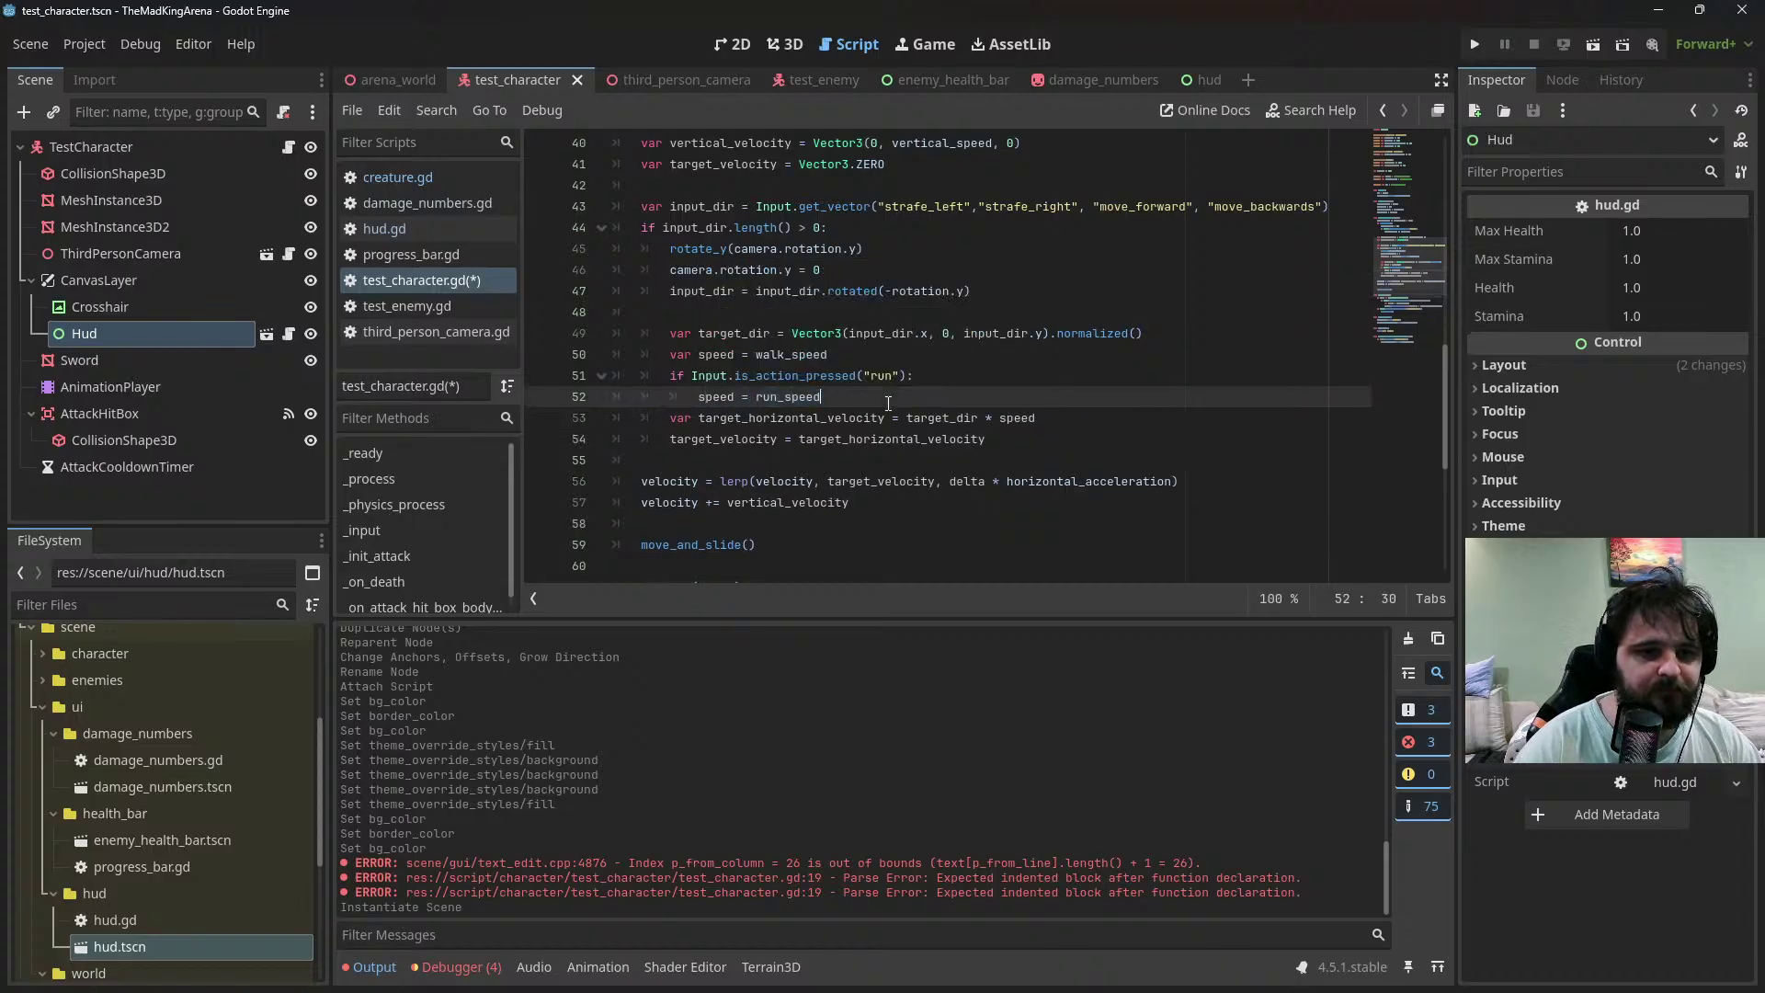
key("alt+Up")
type("if stamina")
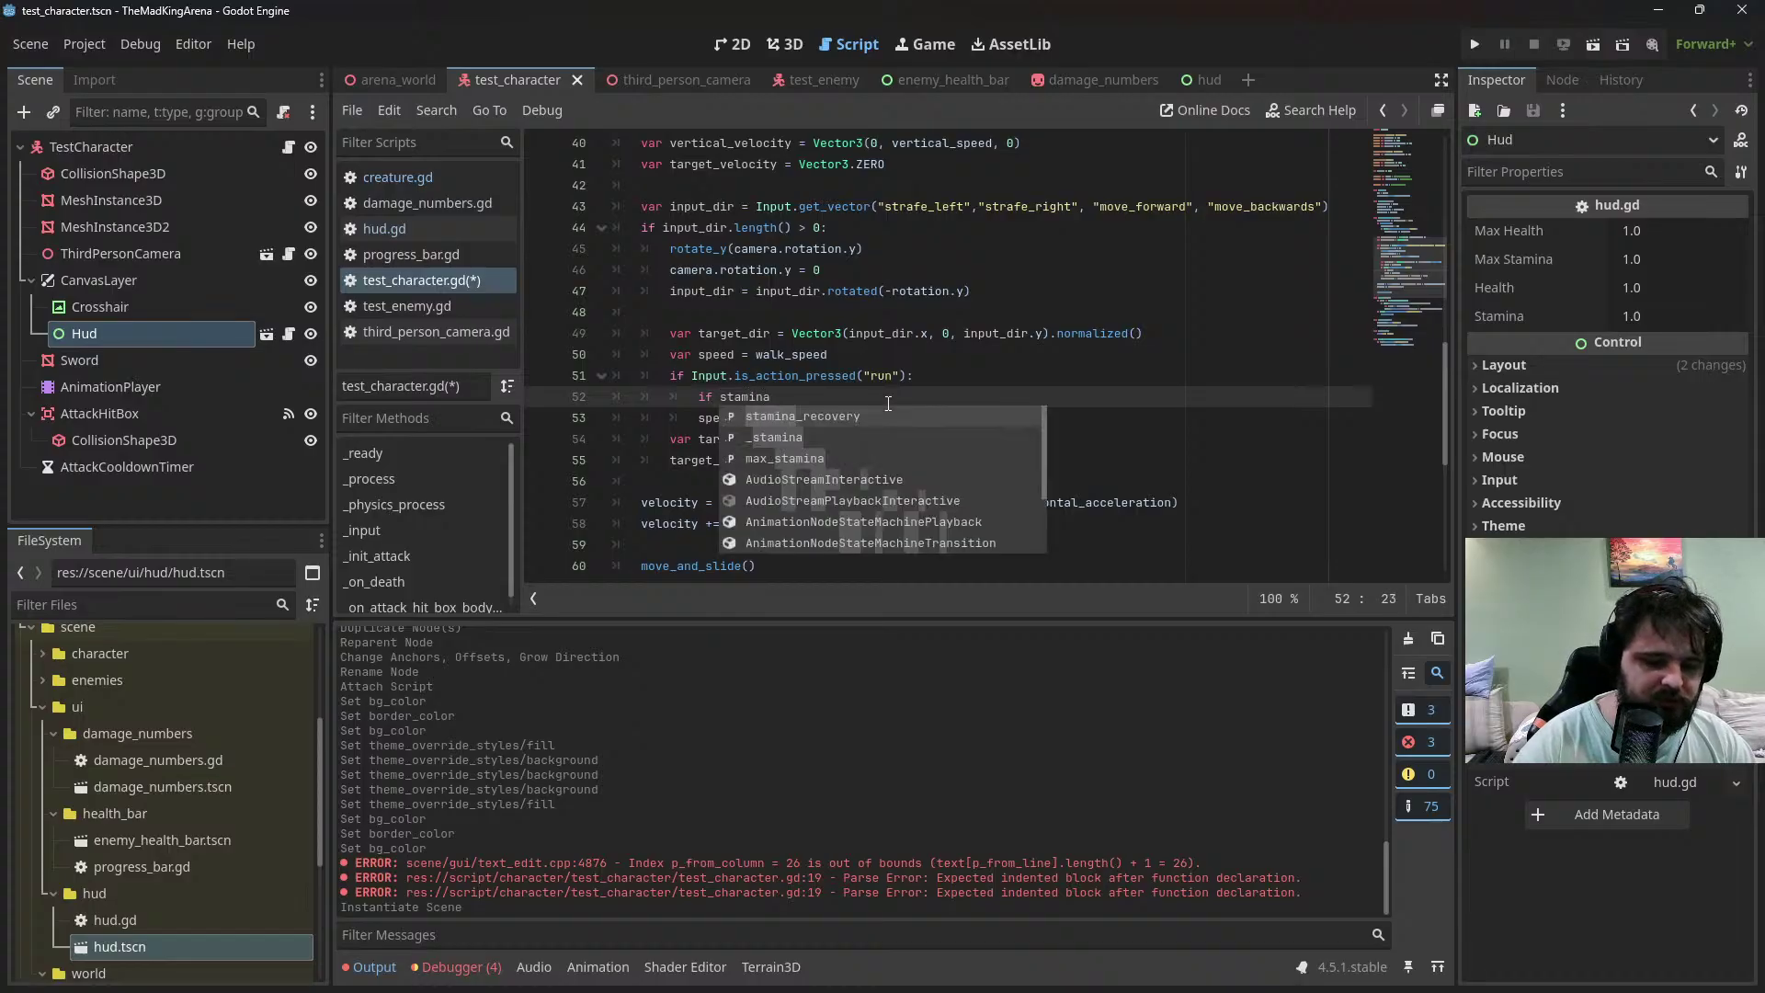
Below the _stamina declaration, add var run_stamina_cost = 1.5 and save the script
scroll(888, 403, "up", 10)
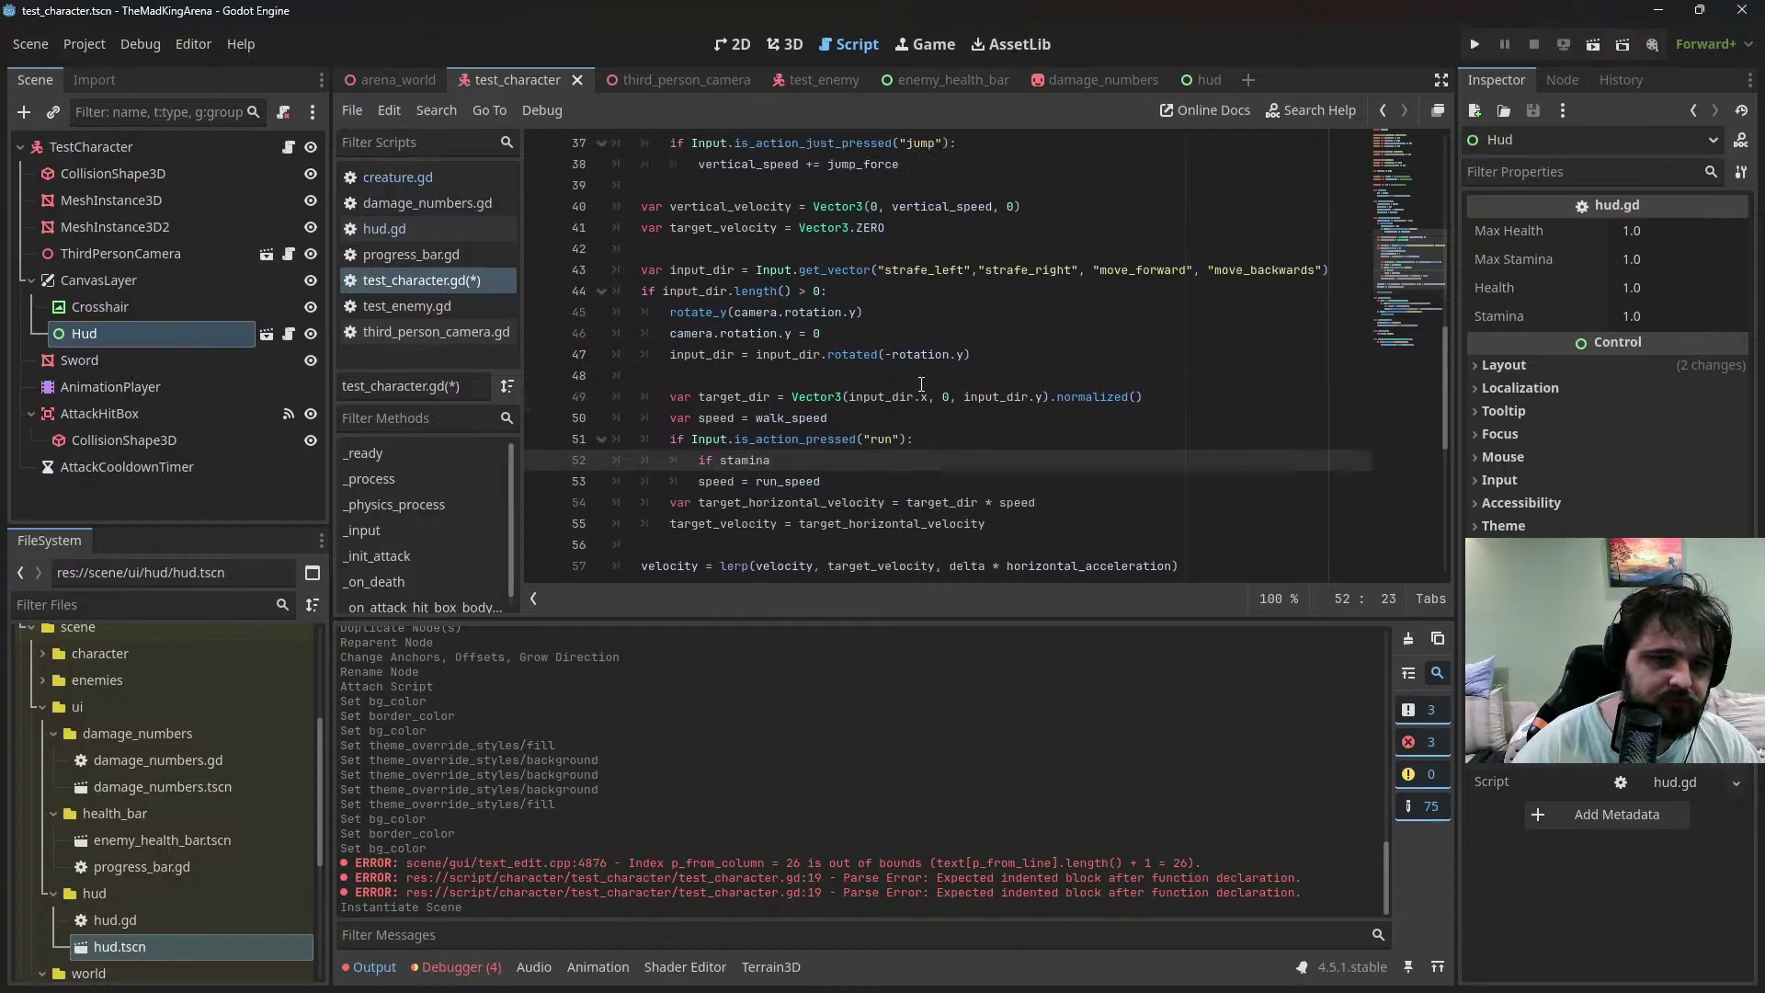
scroll(919, 385, "down", 8)
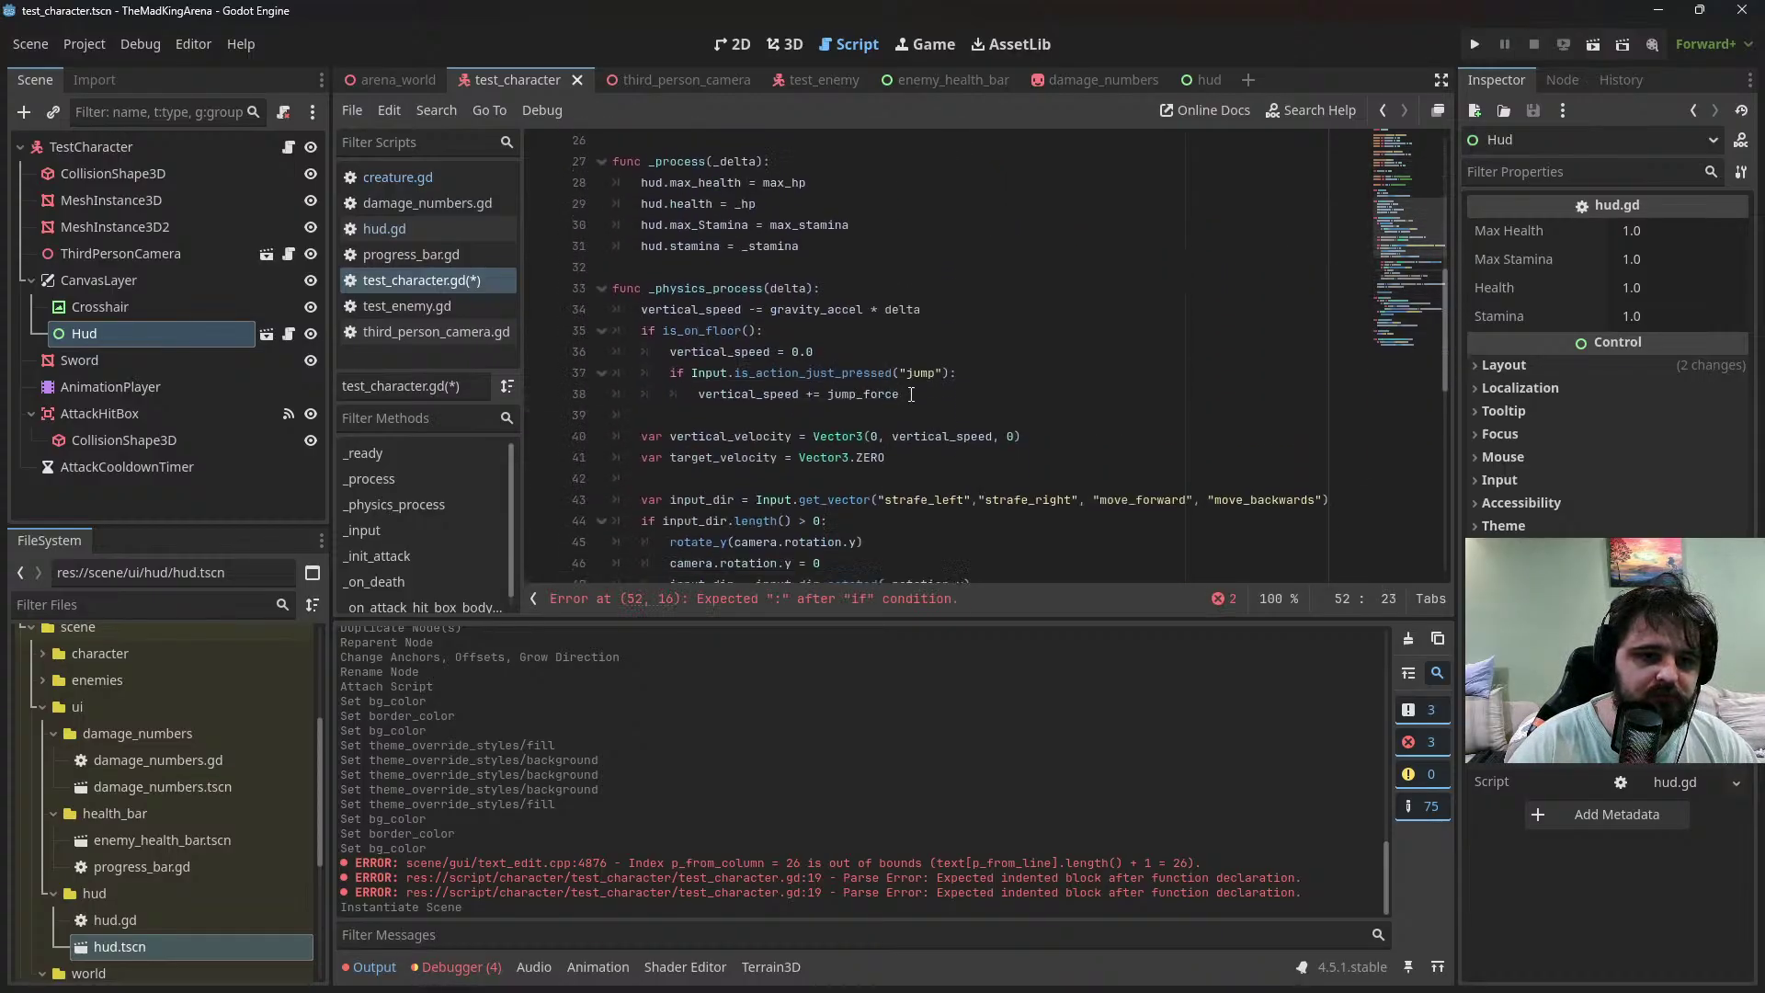
scroll(924, 384, "up", 11)
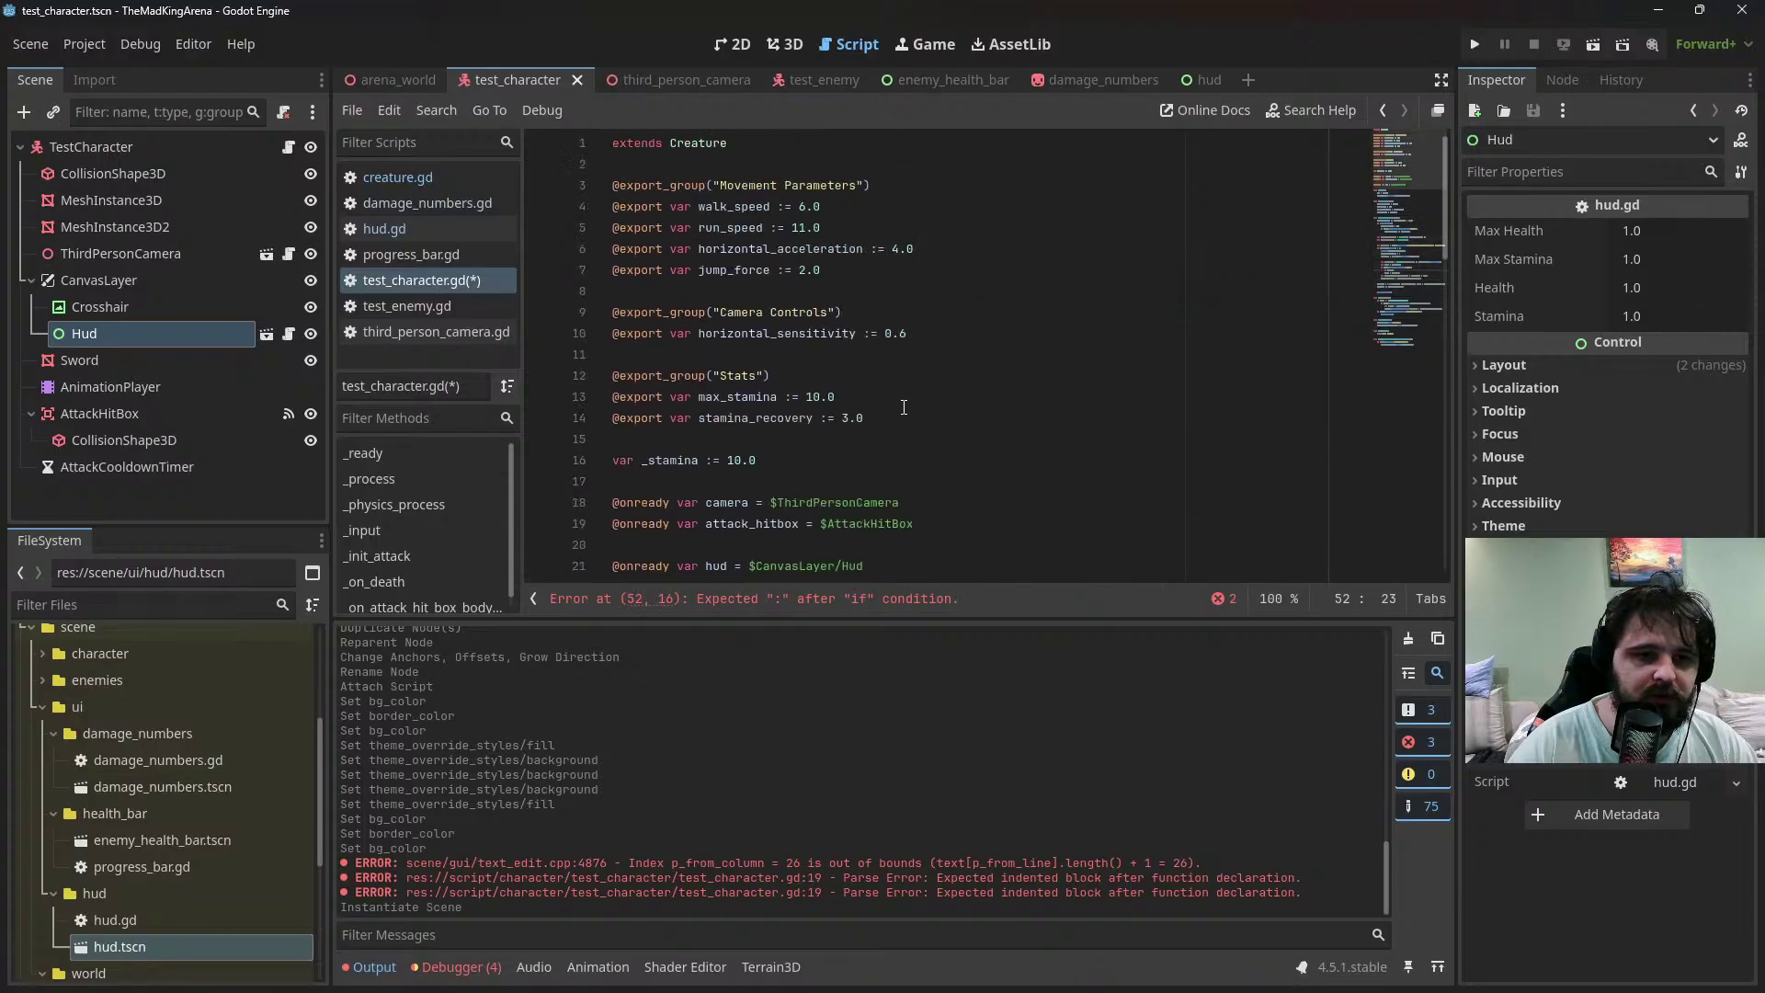
left_click(863, 464)
key("Return")
type("var")
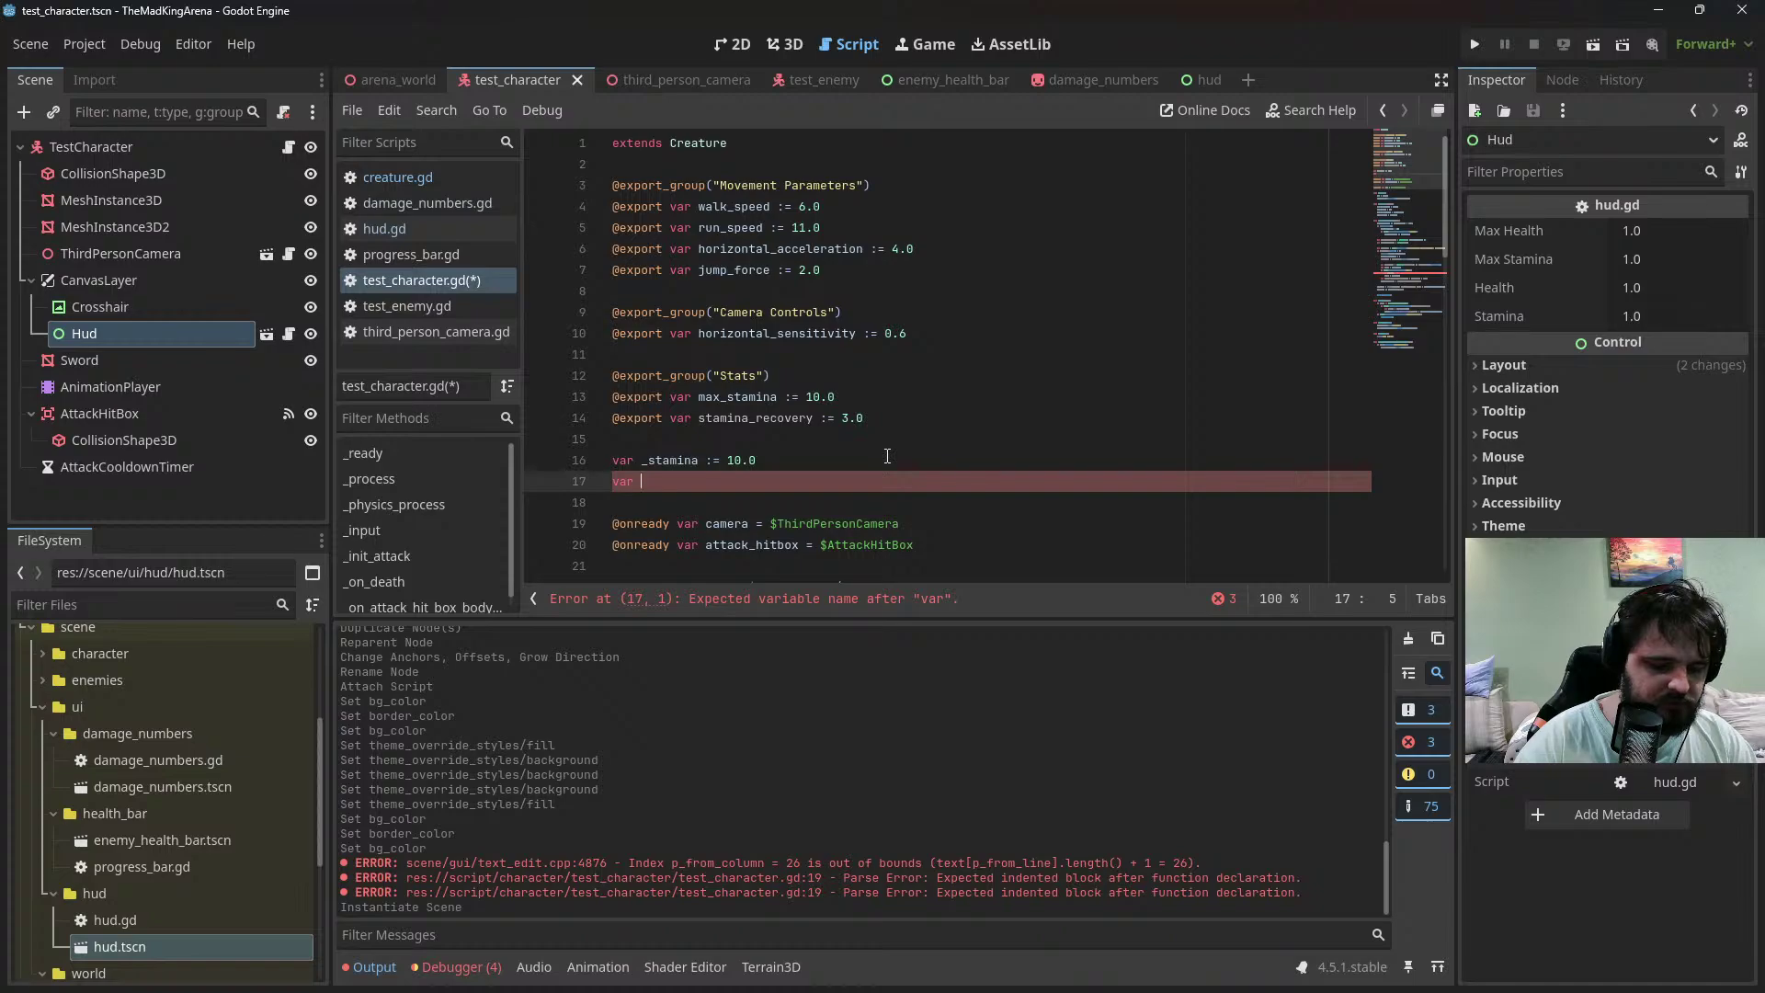
type(" run_stamina_c")
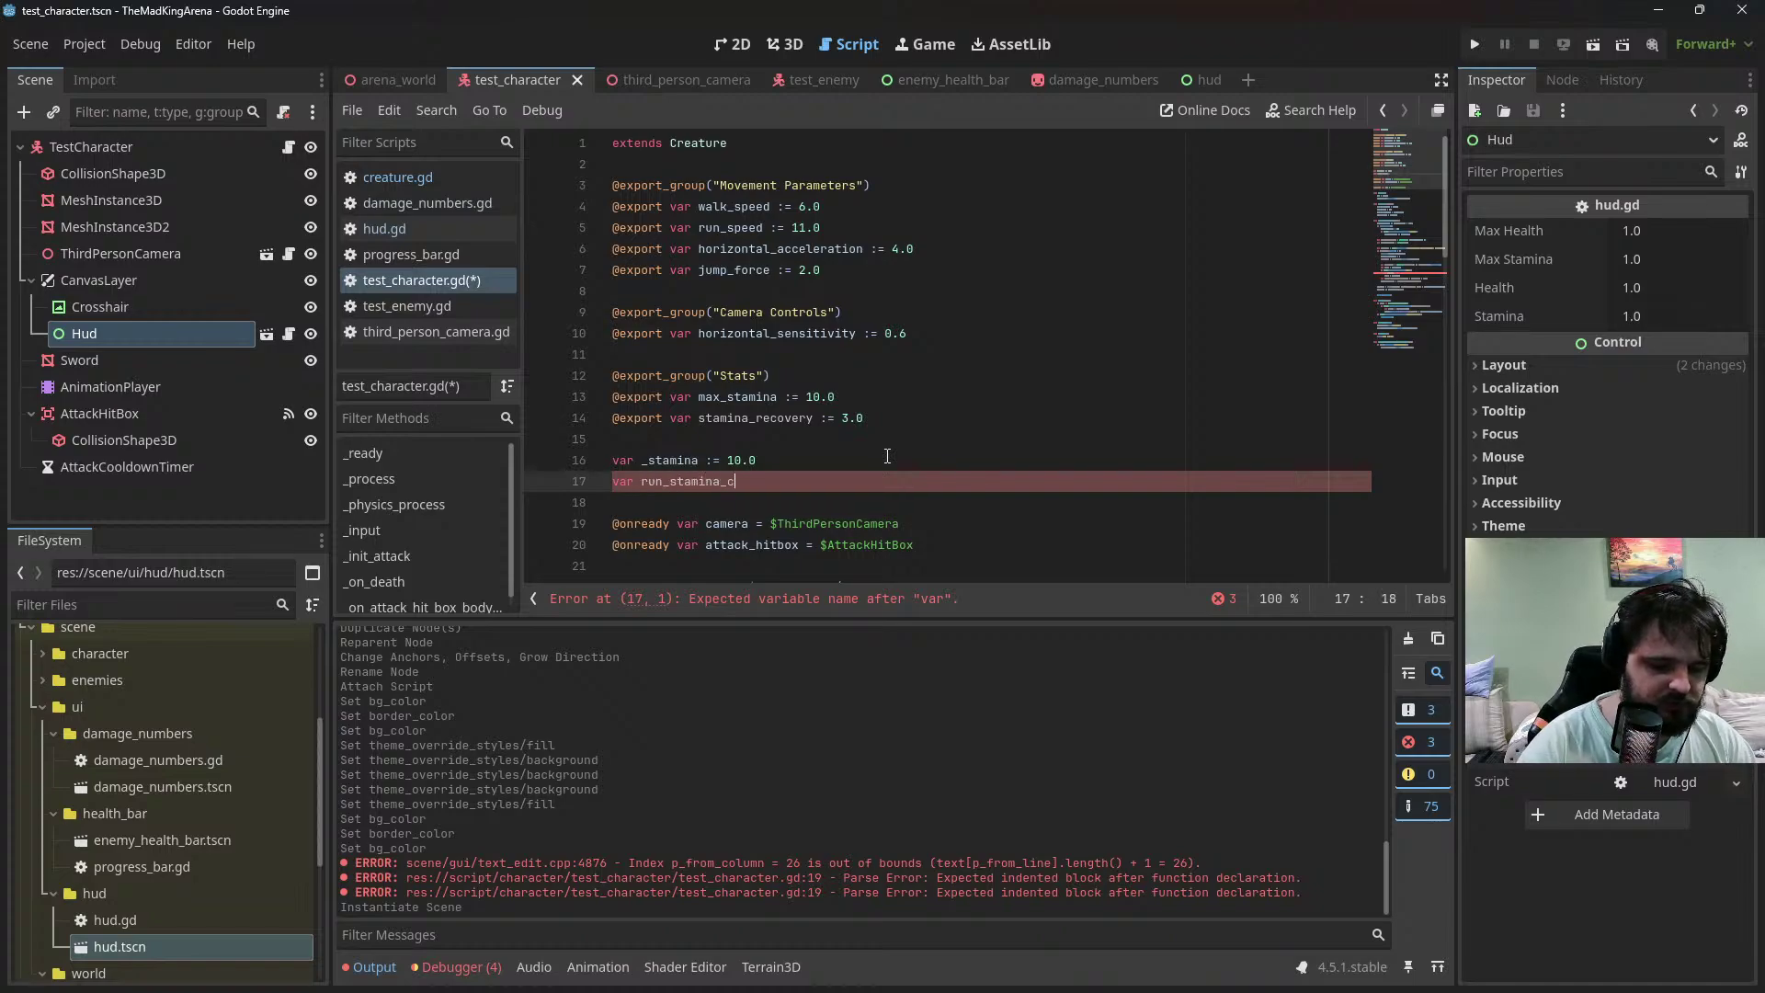
type("ost =")
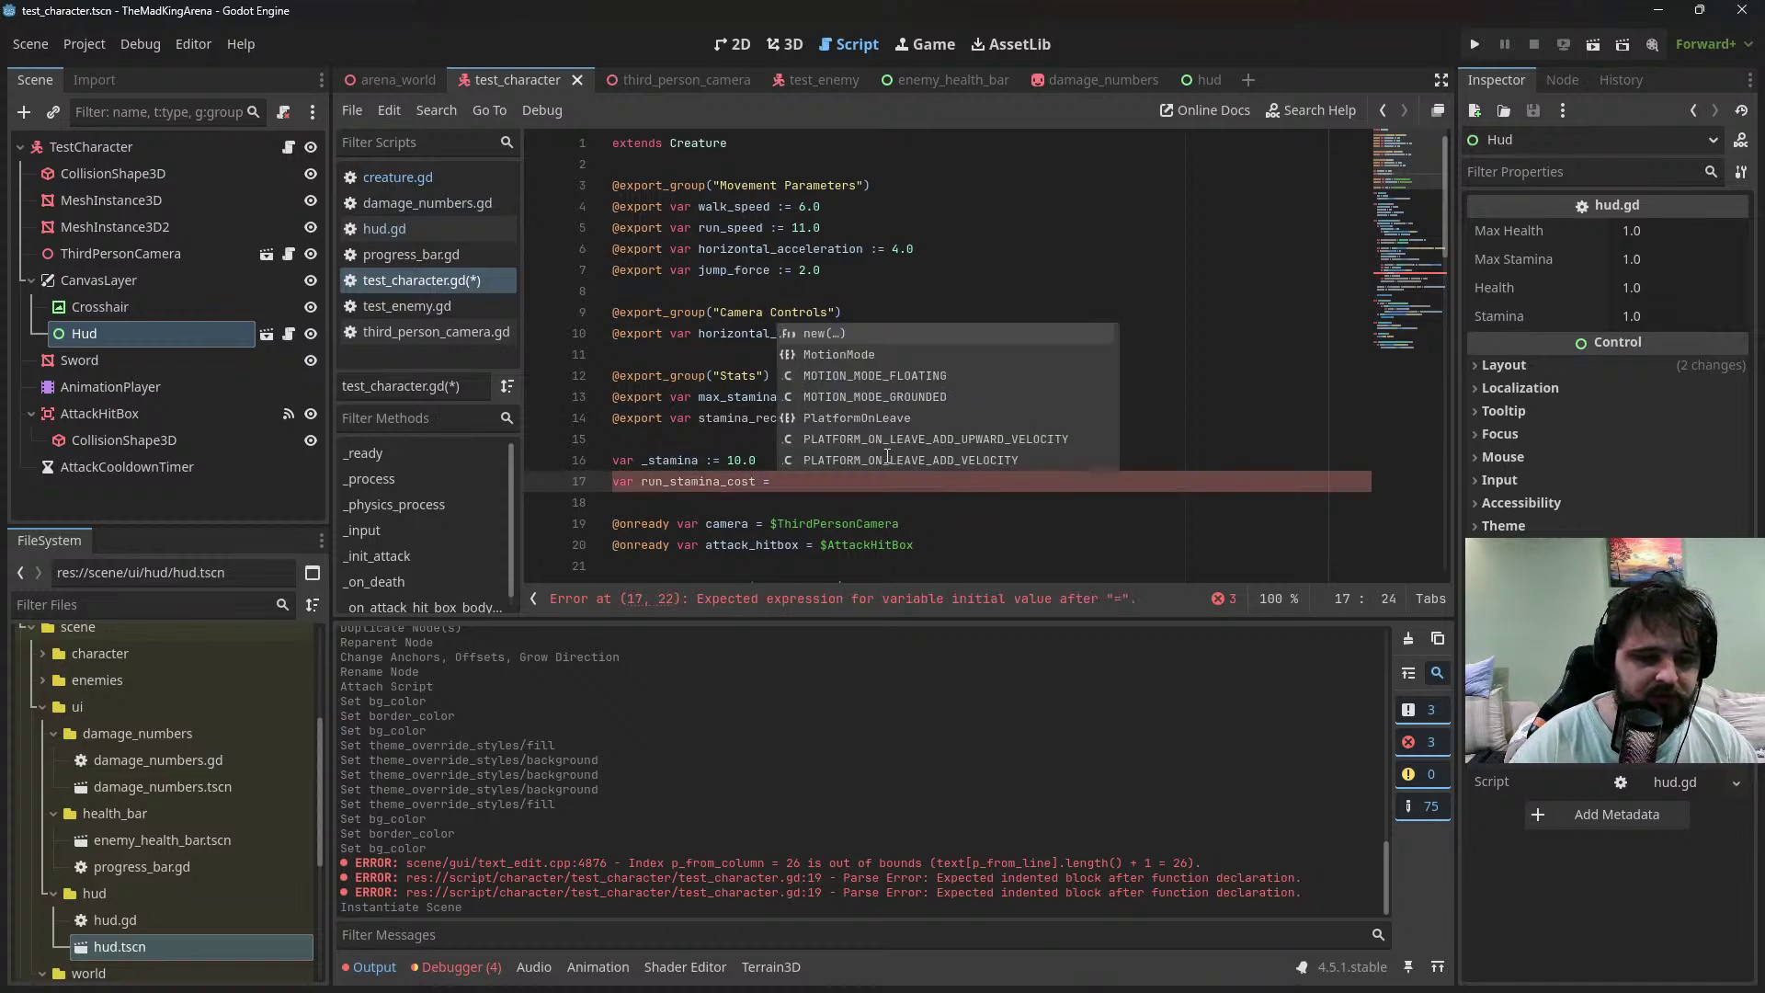
key("Escape")
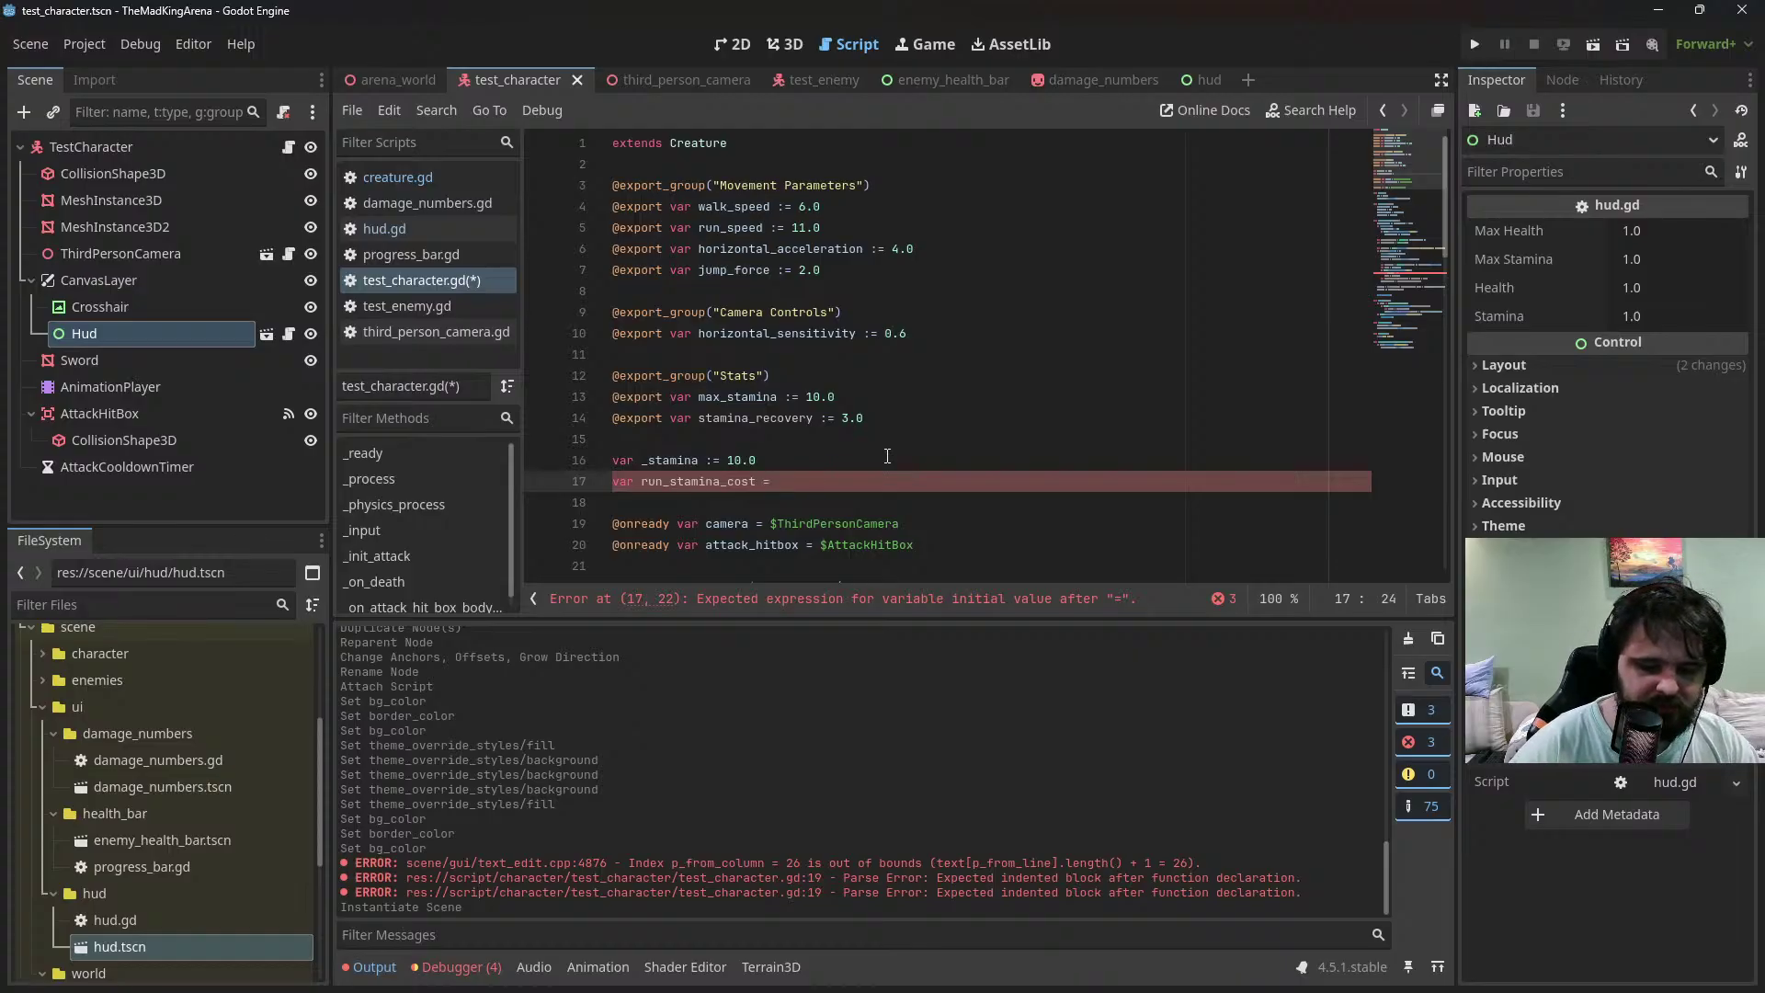
type("1.5")
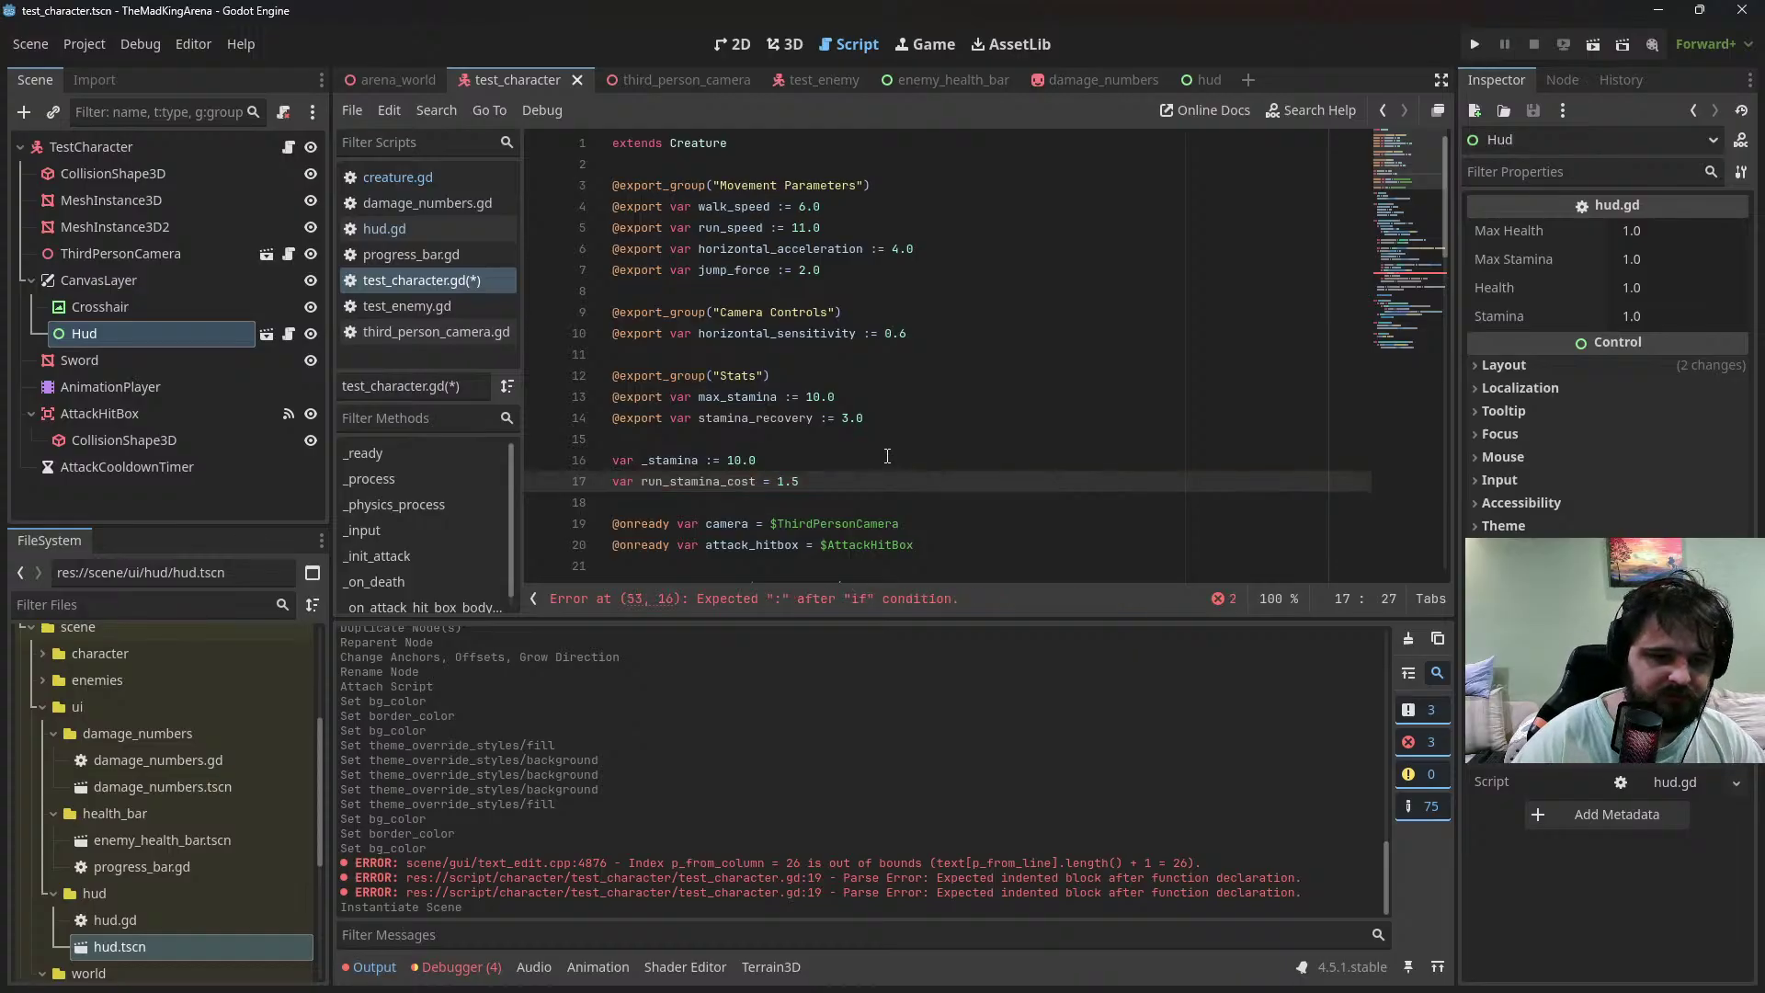
key("ctrl+s")
Complete the unfinished condition inside the "run" input check as if run_stamina_cost * delta >= stamina:
double_click(699, 481)
key("ctrl+c")
scroll(846, 426, "down", 10)
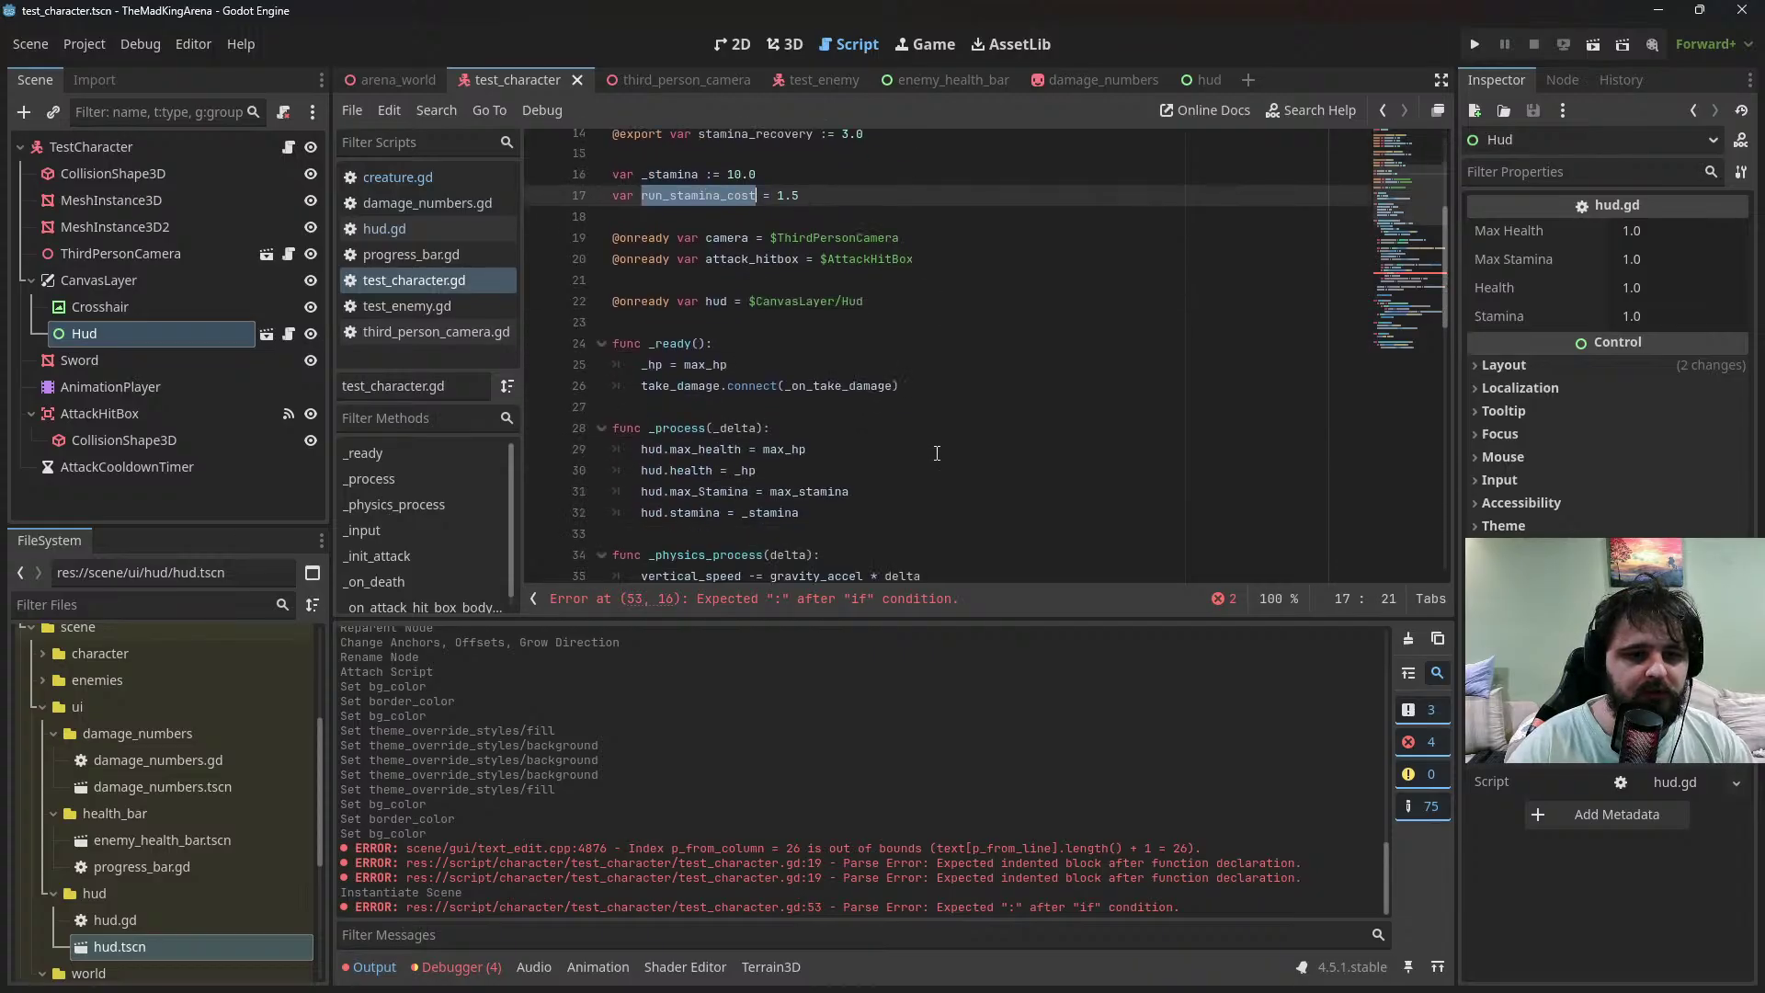
scroll(846, 426, "down", 2)
left_click(971, 479)
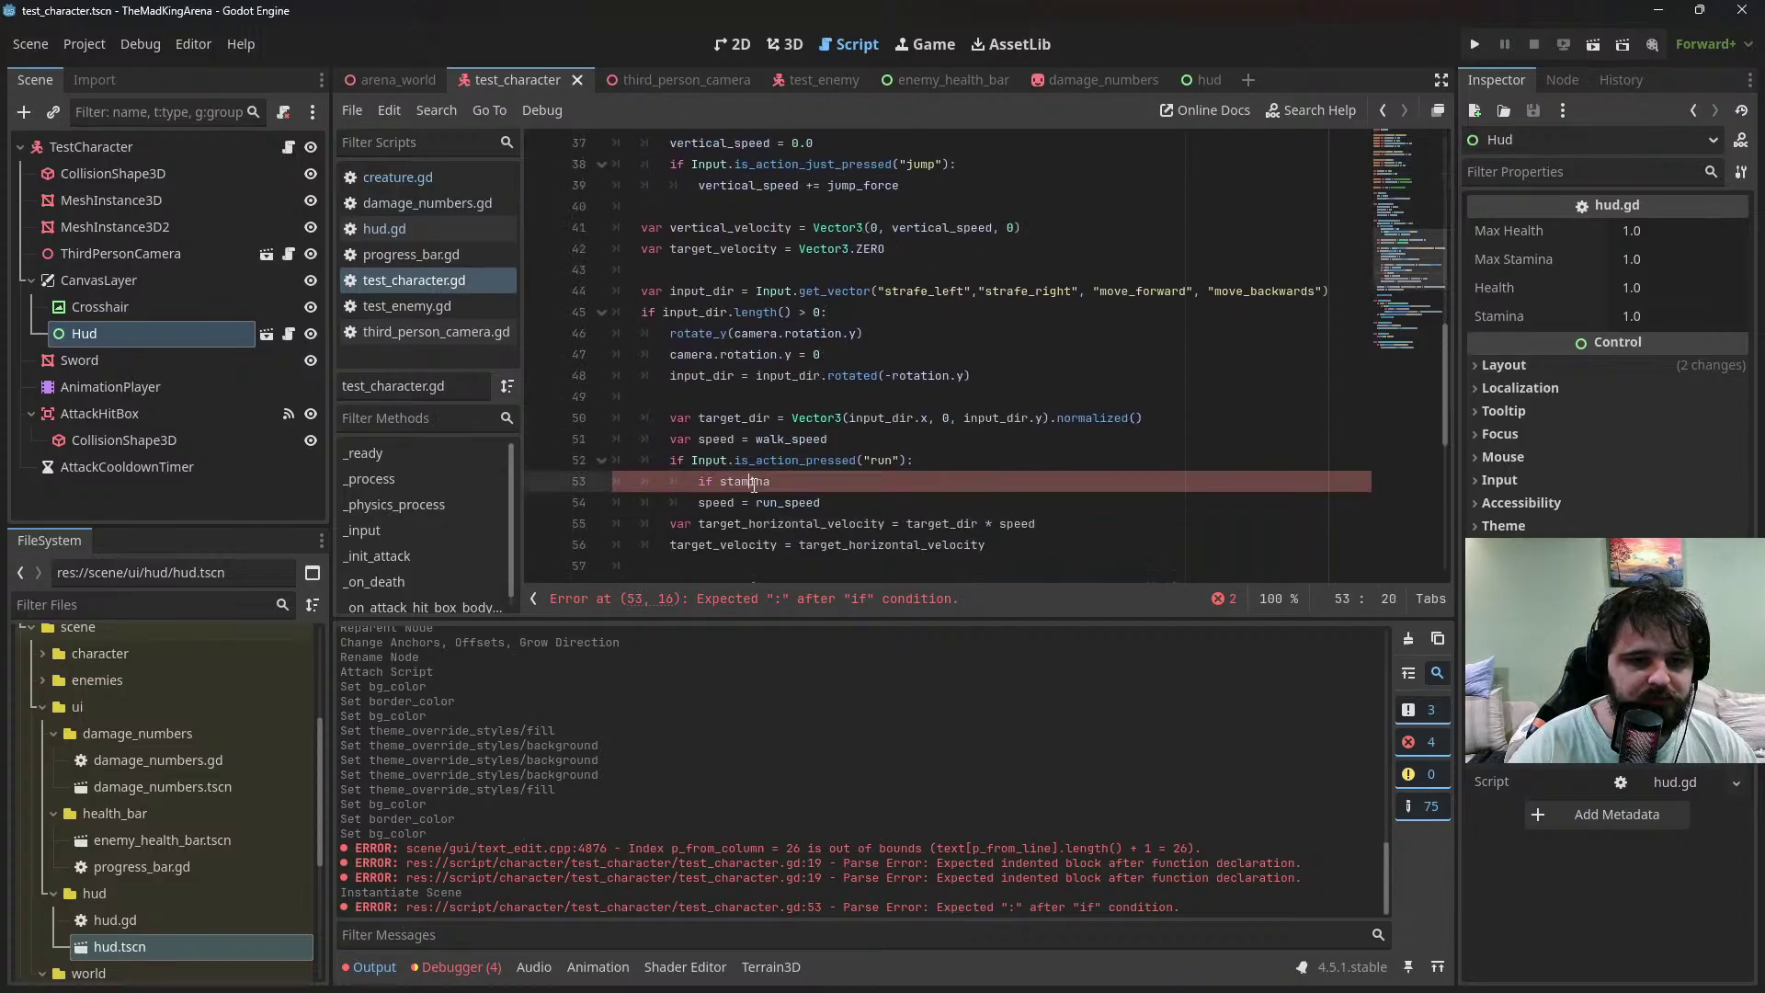
key("ctrl+v")
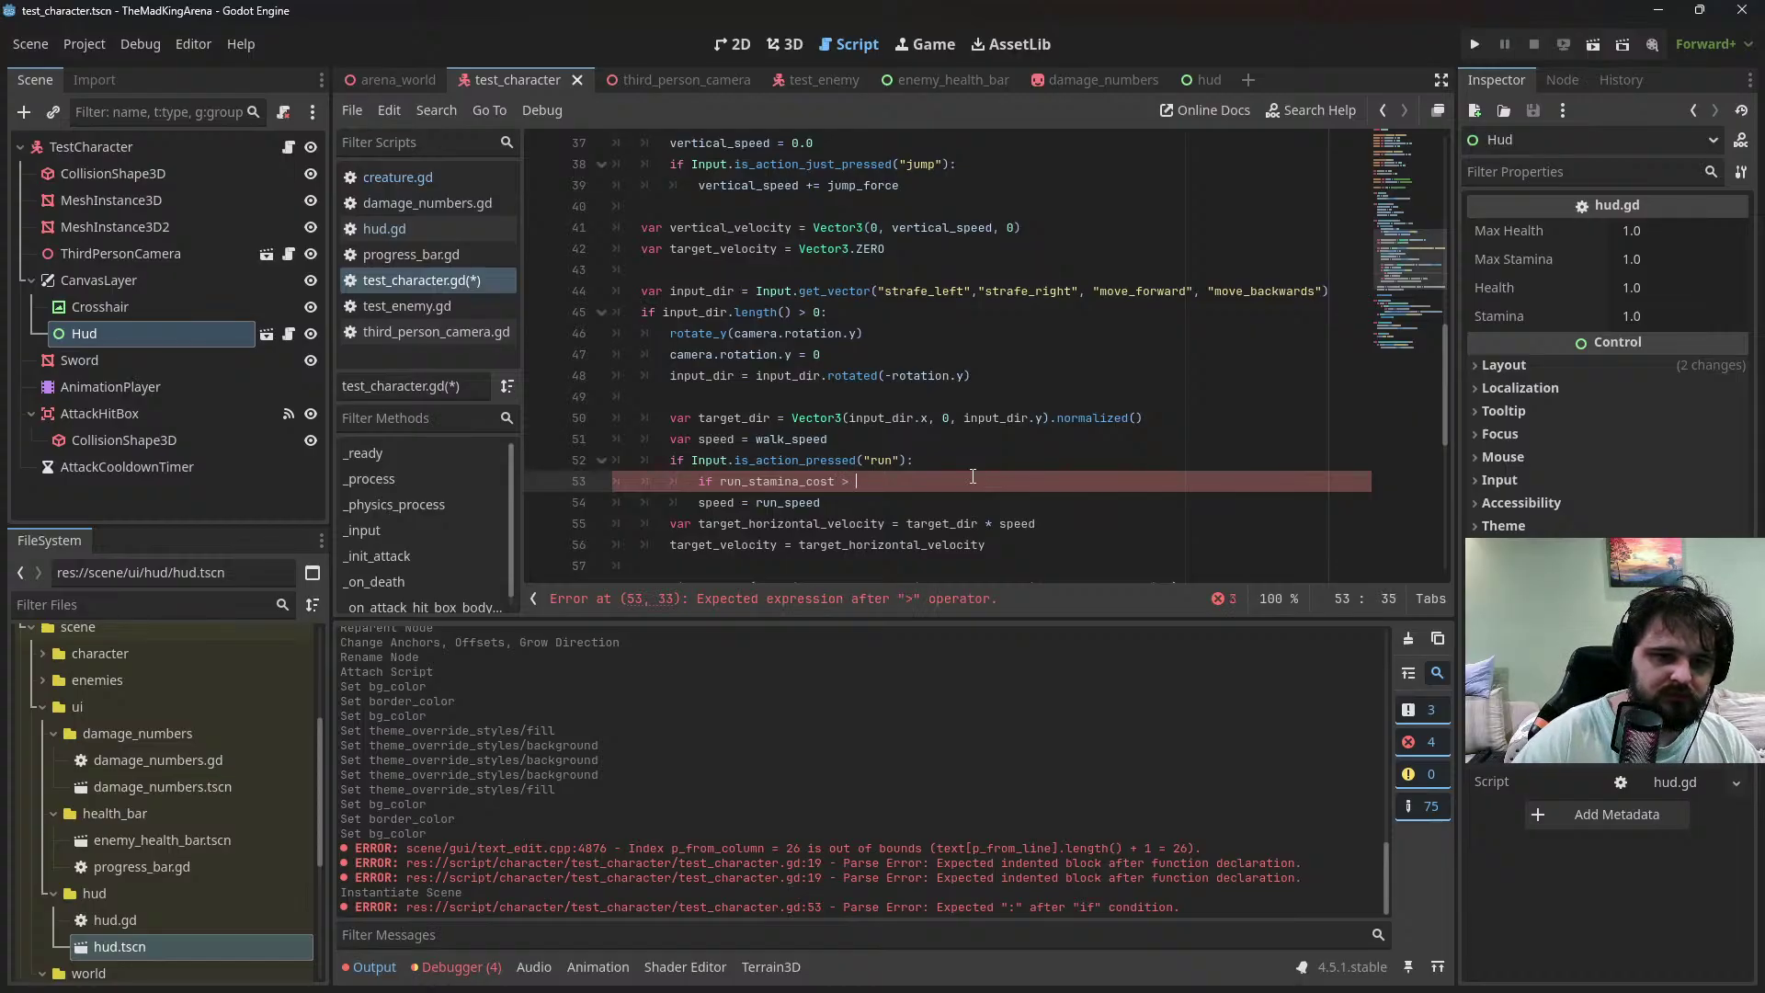
type(">")
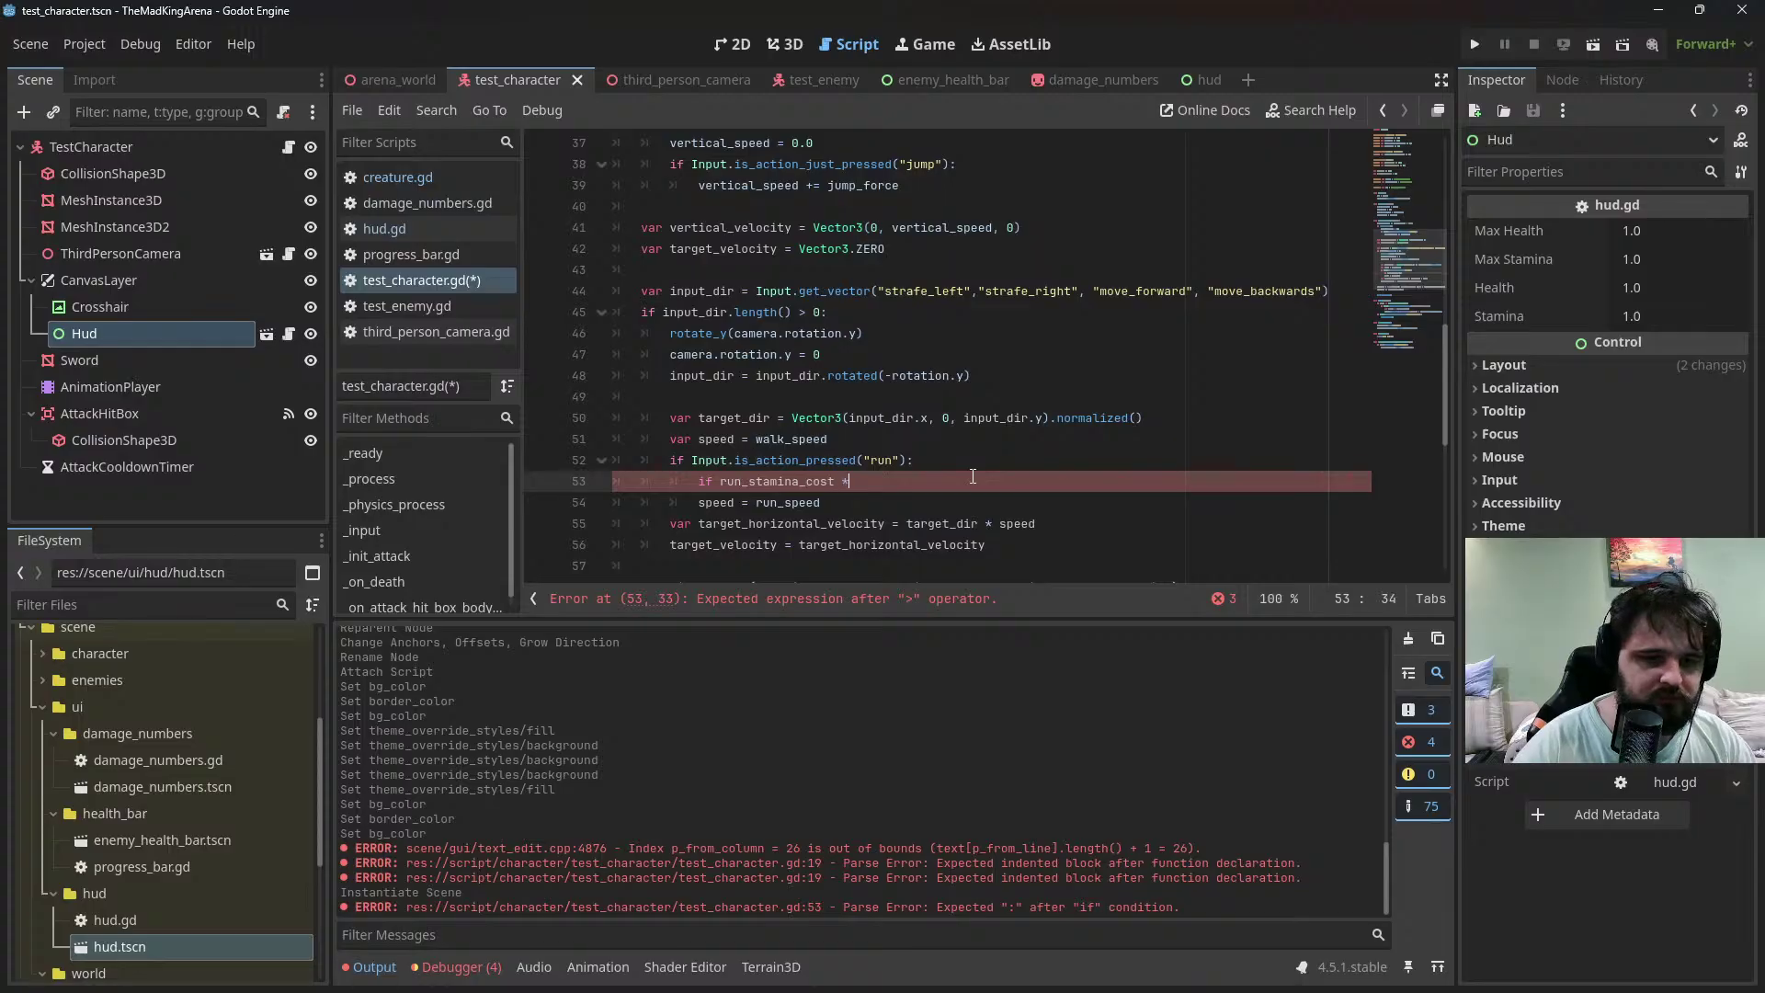
type("delta >")
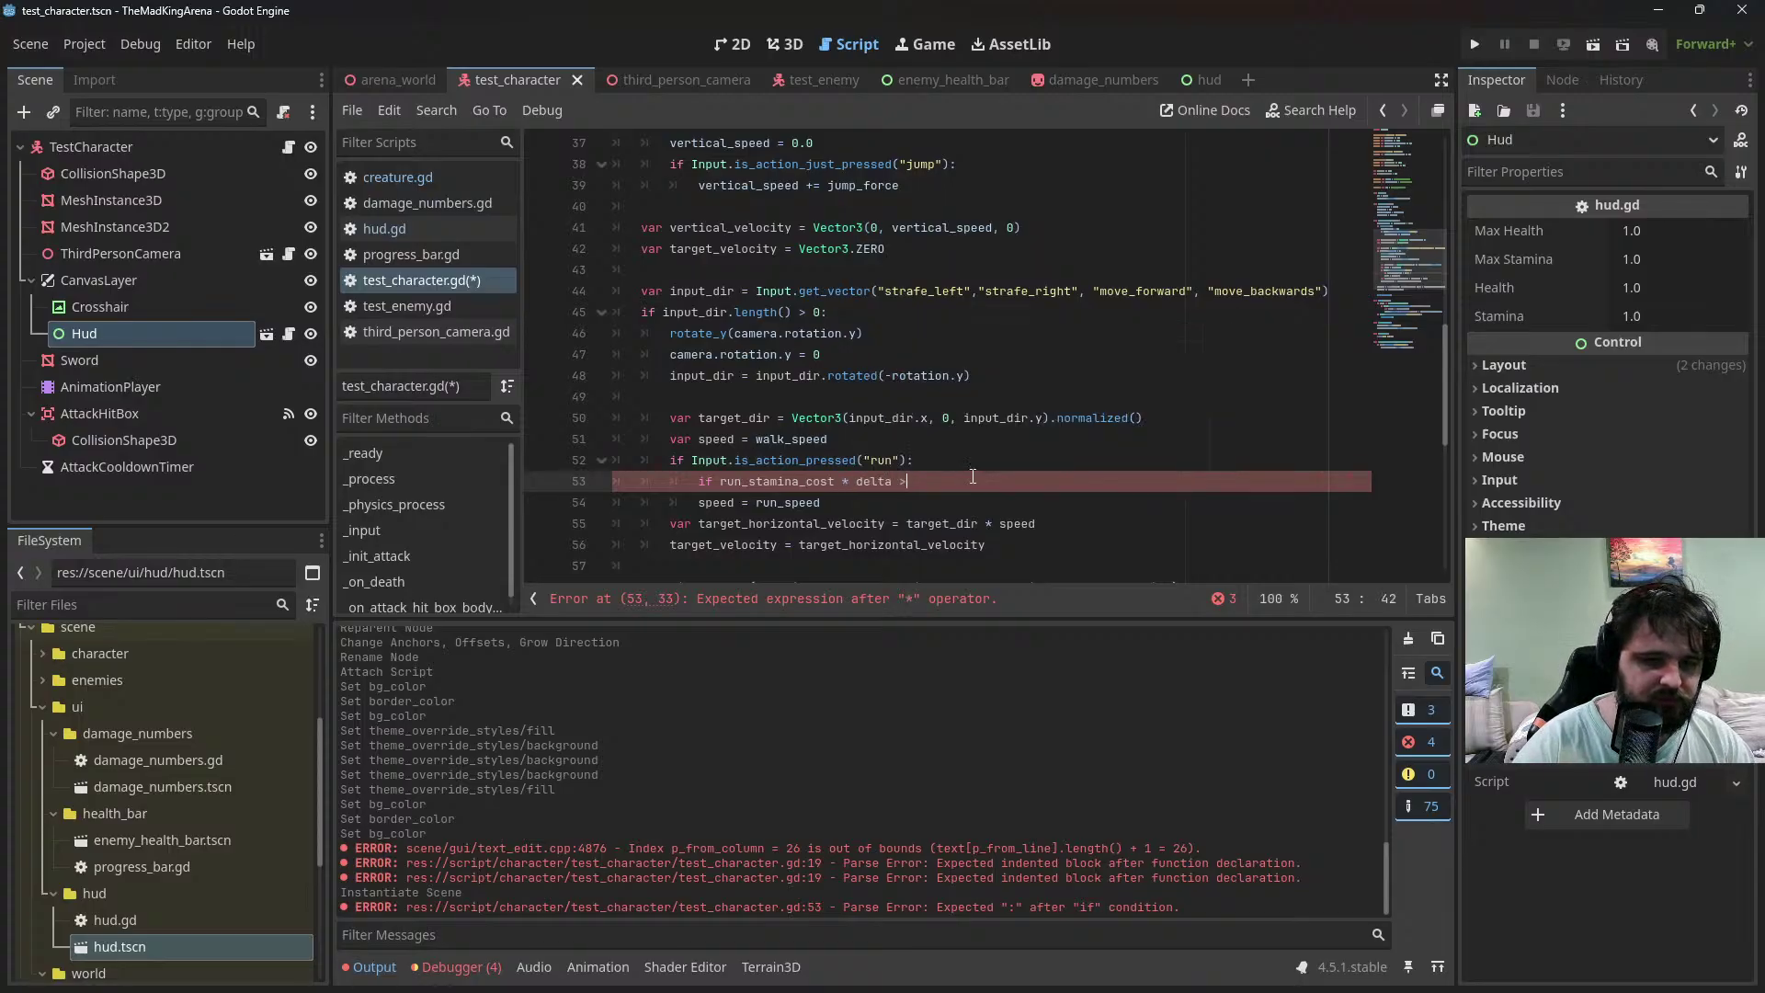
type(" stamina")
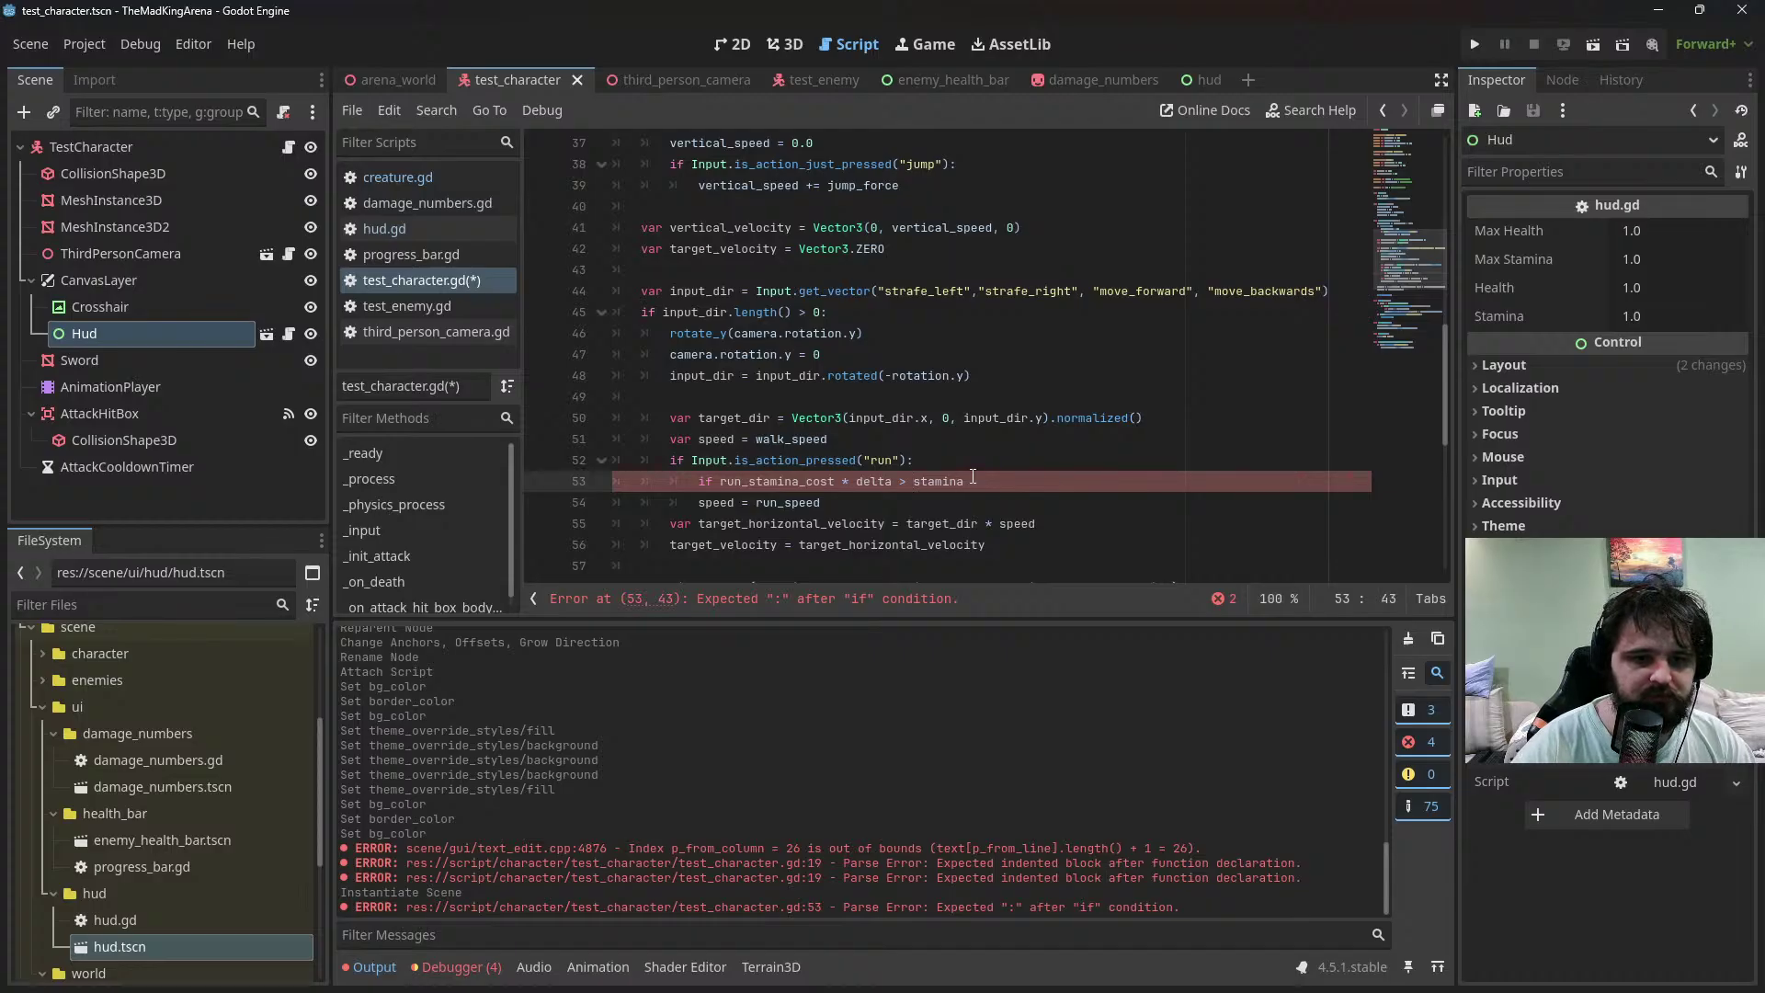
type("=")
key("End")
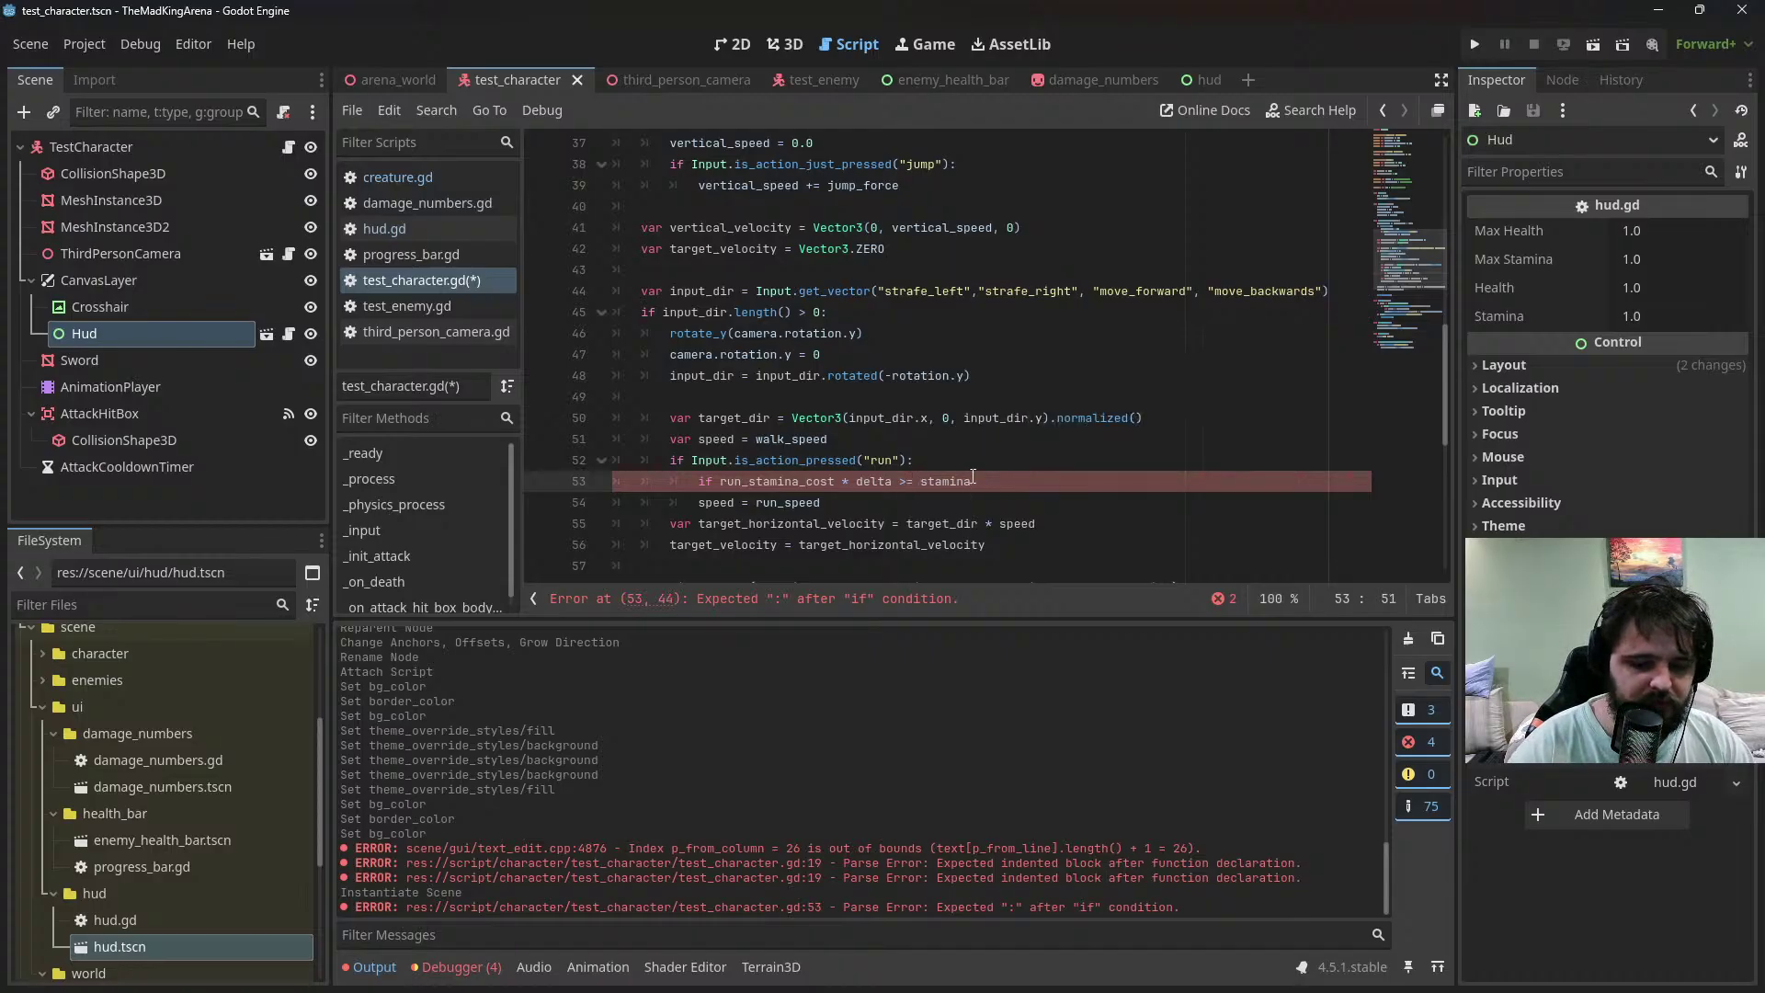
type(":")
key("Return")
Nest the speed = run_speed line inside the new stamina condition, leaving no blank line between them
scroll(920, 477, "down", 1)
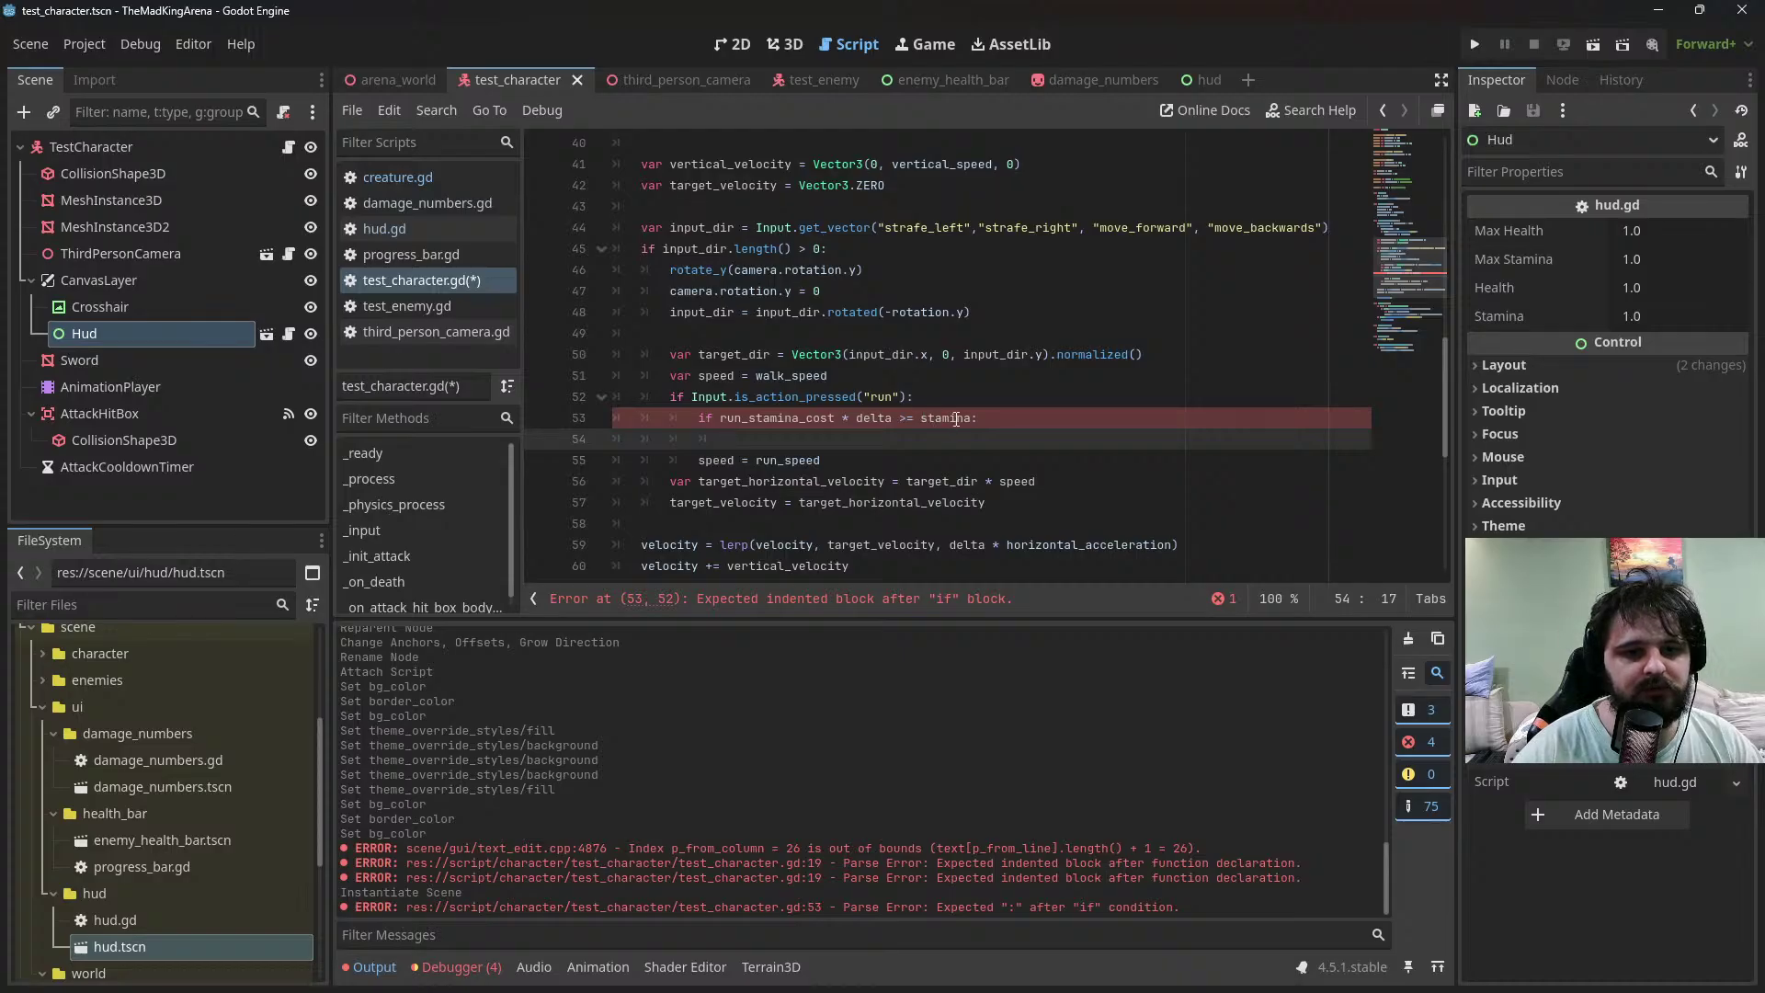
triple_click(850, 457)
left_click_drag(798, 453, 840, 458)
left_click(699, 460)
key("Tab")
left_click_drag(1039, 440, 1045, 428)
key("Down")
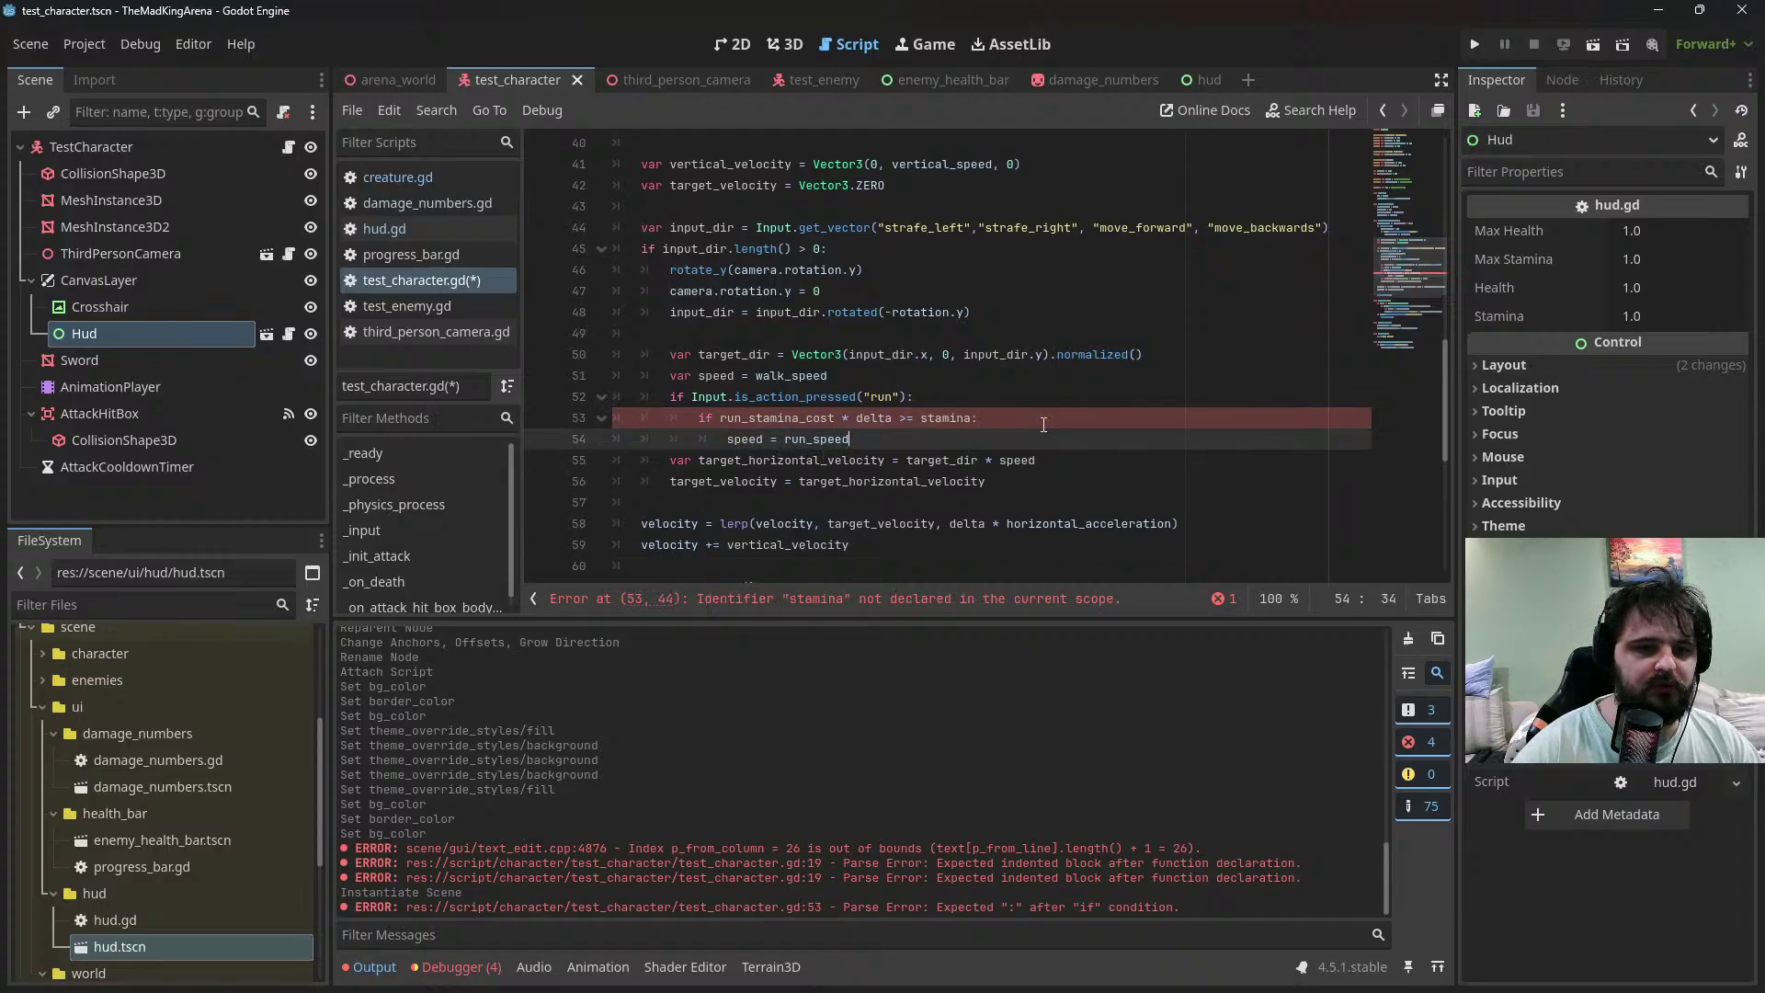
Below speed = run_speed, add stamina = max(0, stamina - run_stamina_cost * delta) at the same indentation
key("alt+Down")
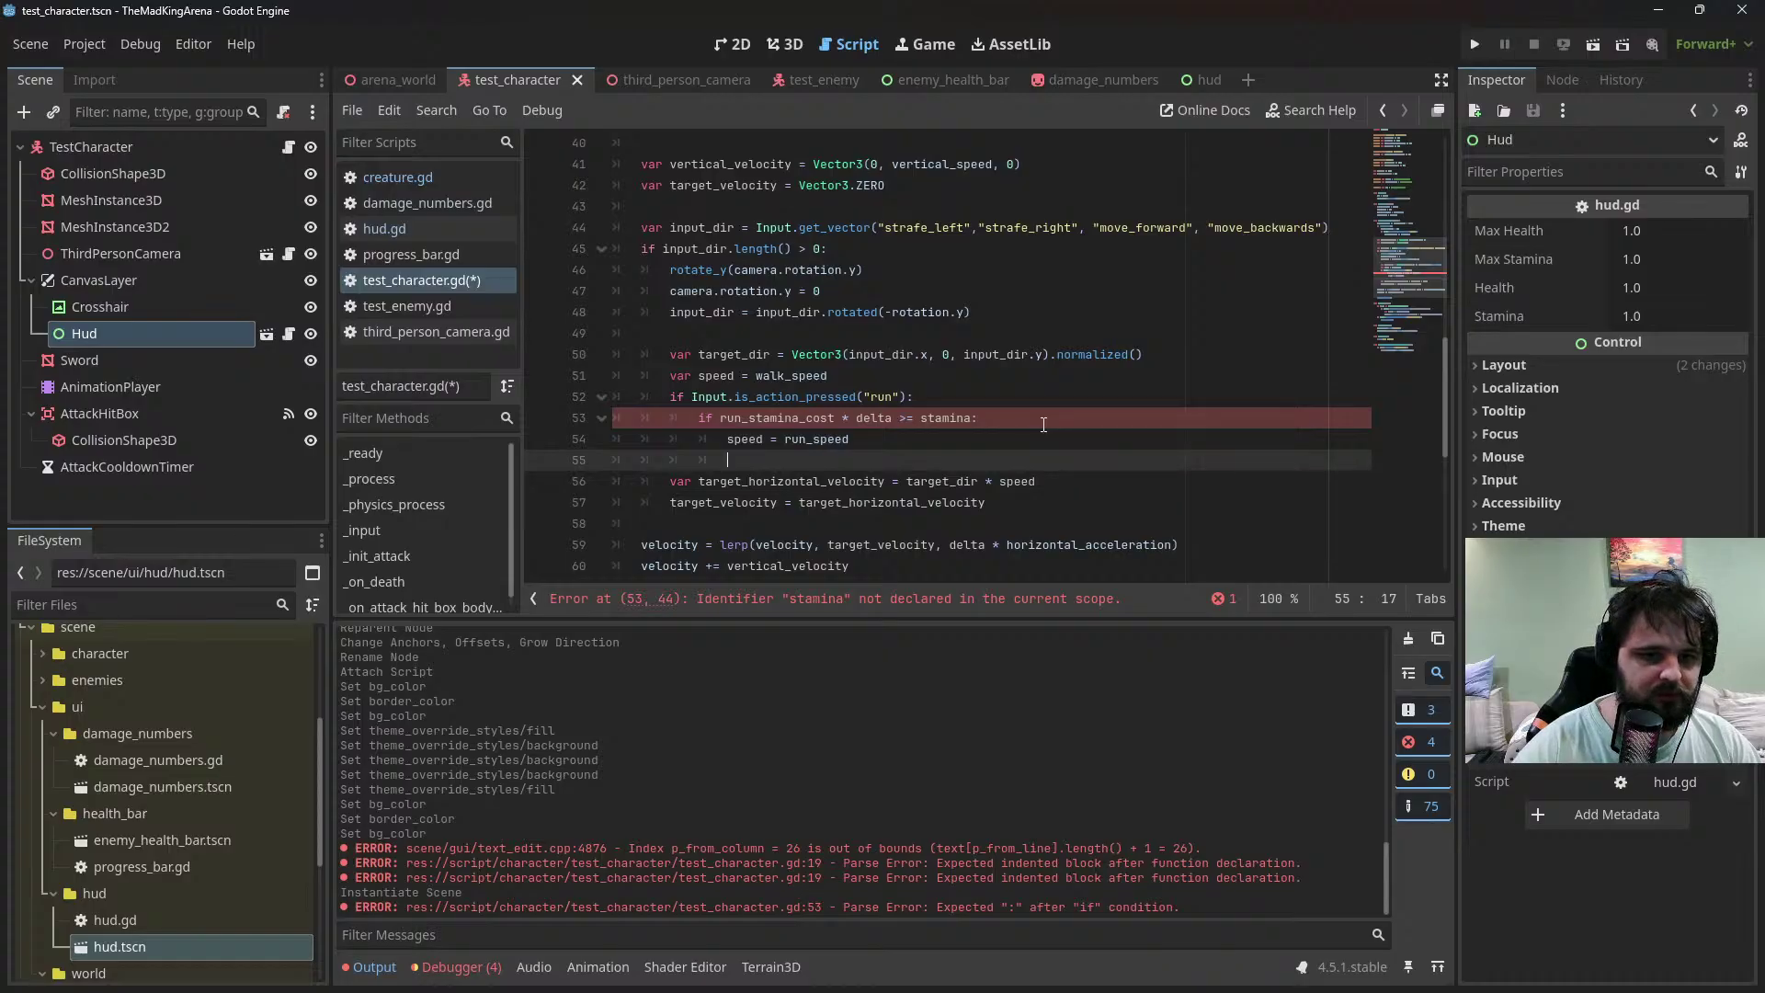
type("stamina")
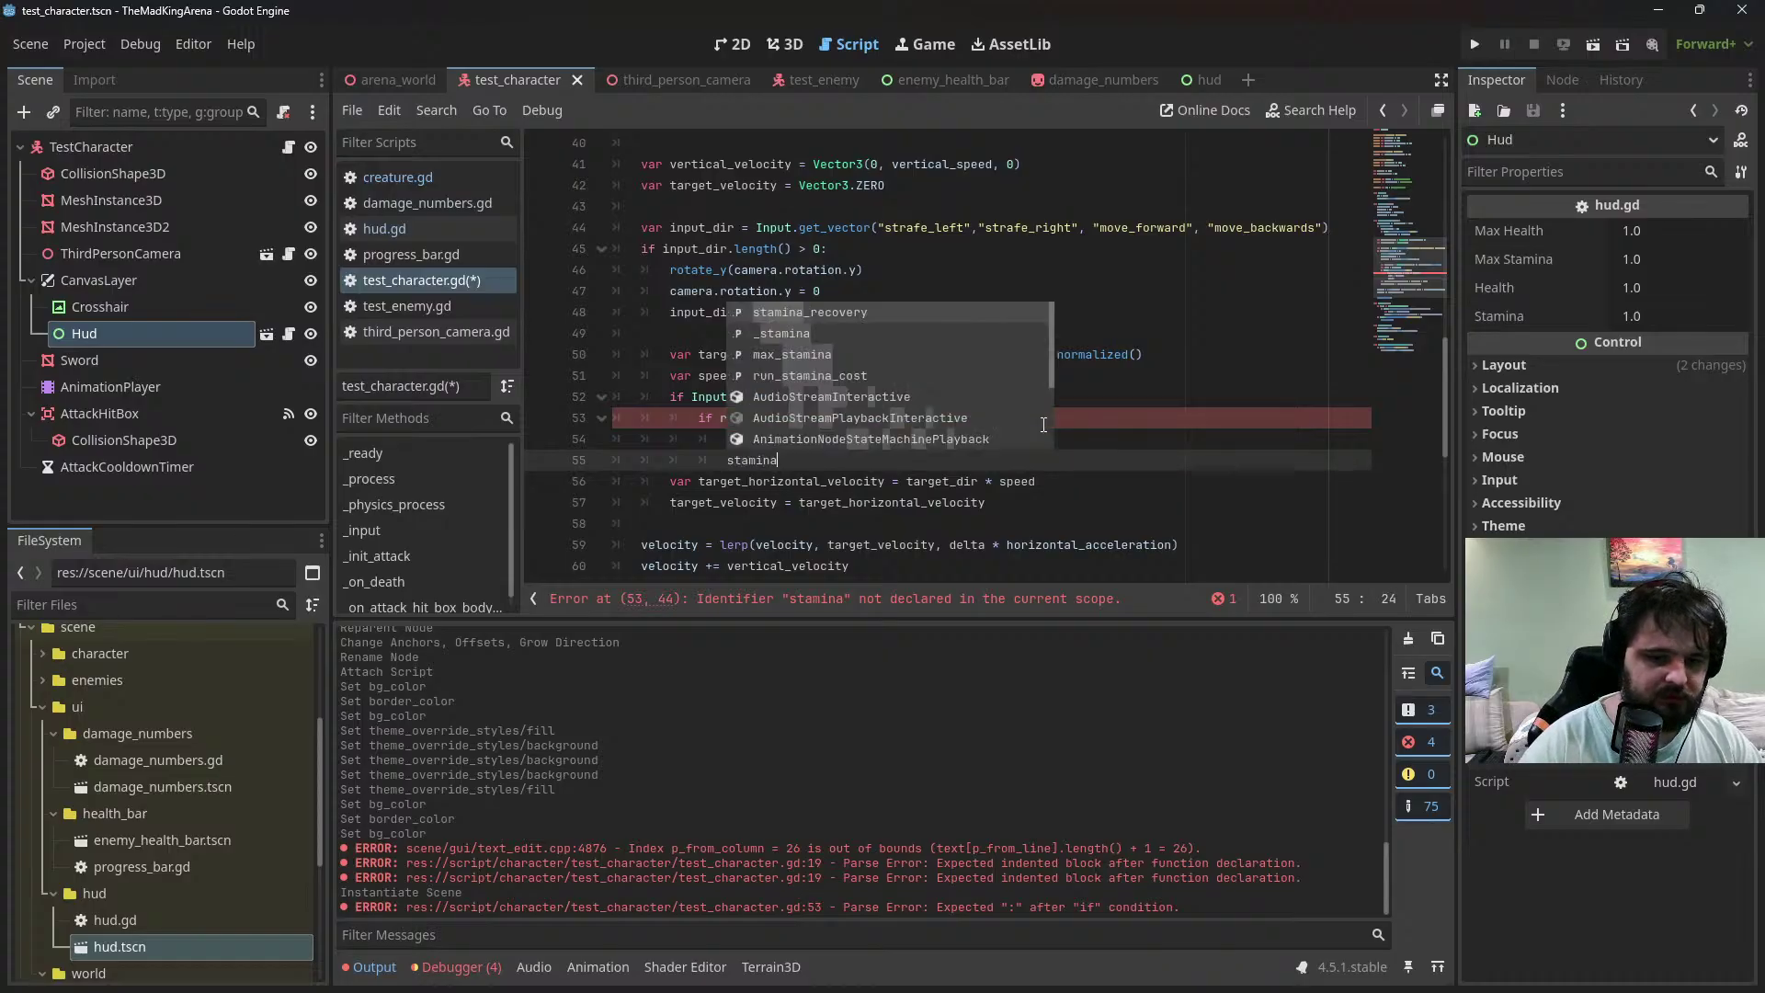
type(" = max")
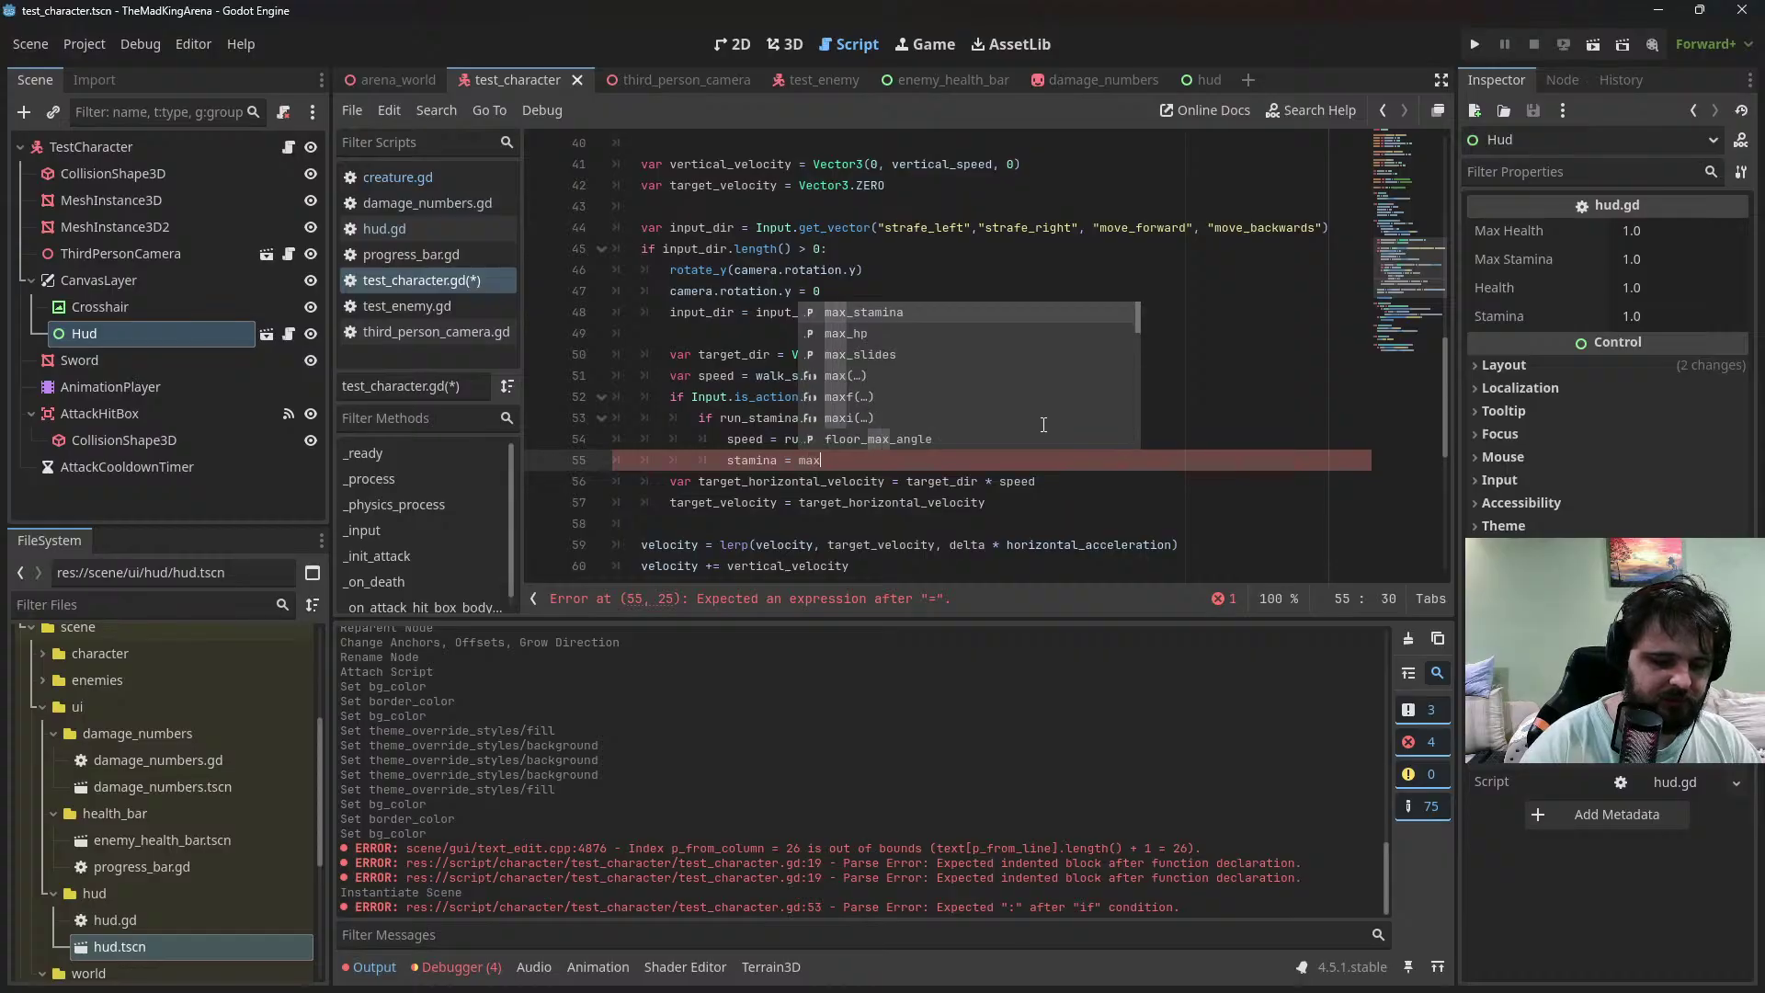
type("(0, stamina -")
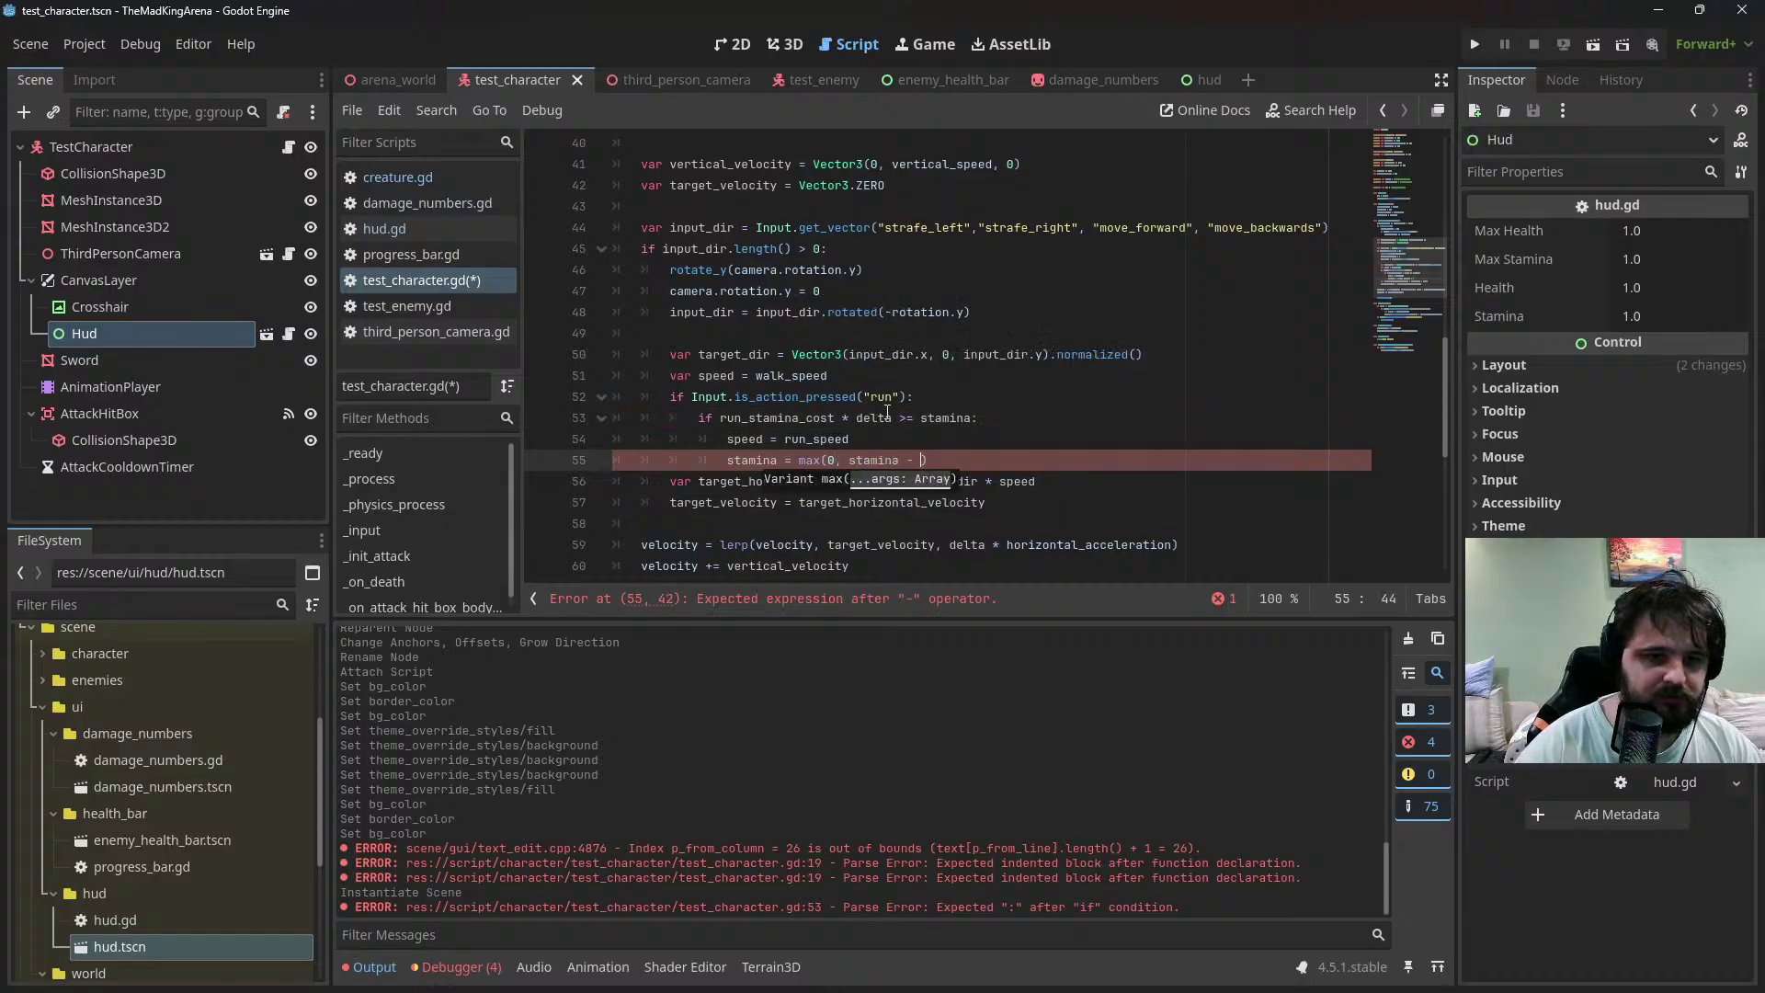
left_click_drag(892, 418, 720, 418)
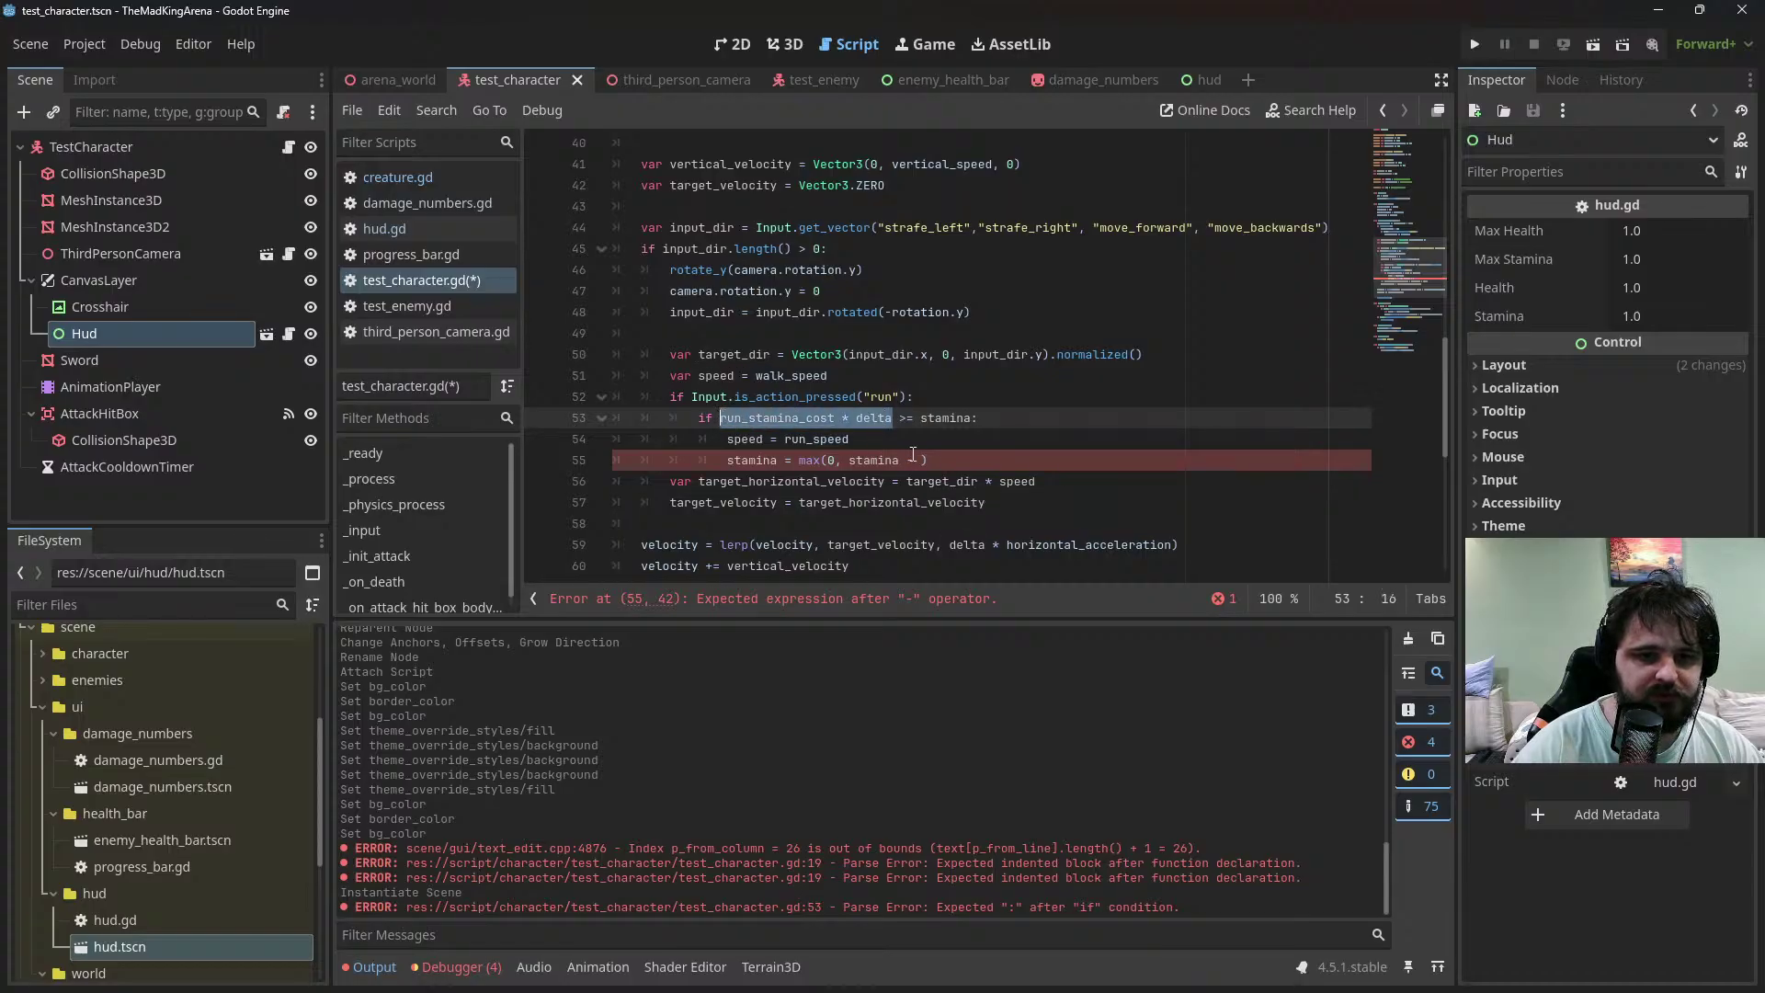
key("ctrl+c")
left_click(913, 458)
key("ctrl+v")
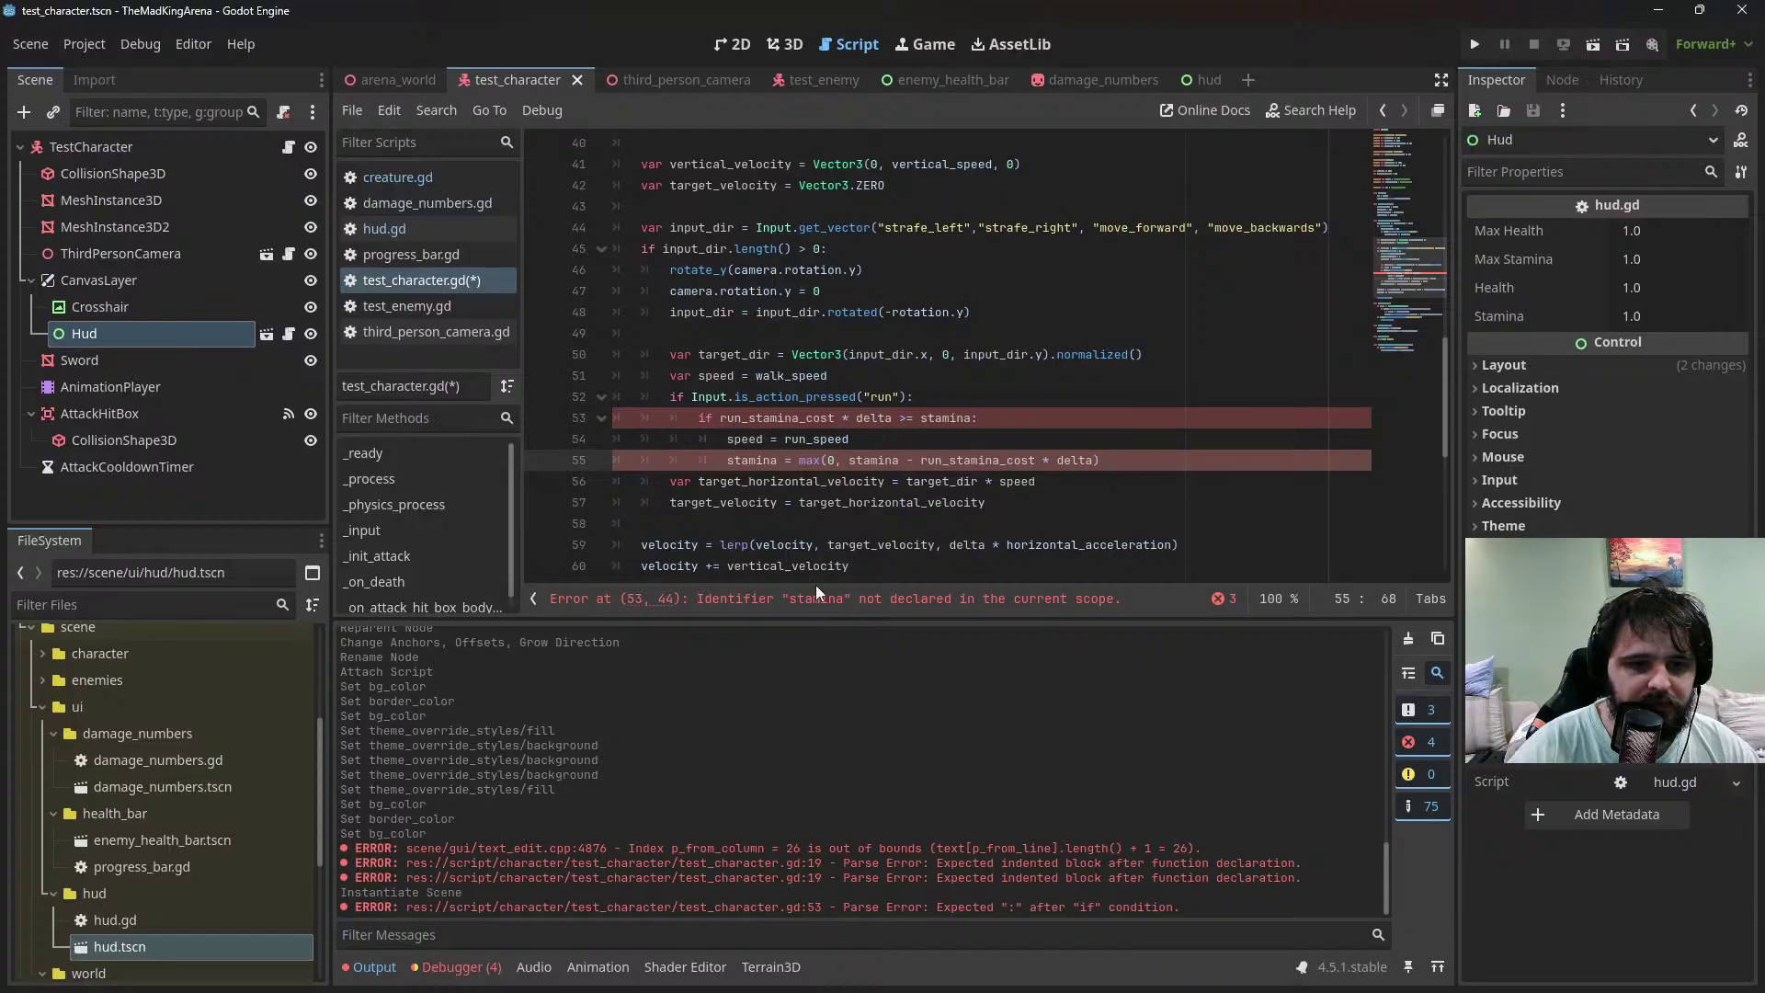
Replace stamina with _stamina in the run condition and in both places of the max() assignment, and save the script
double_click(751, 460)
scroll(788, 485, "up", 3)
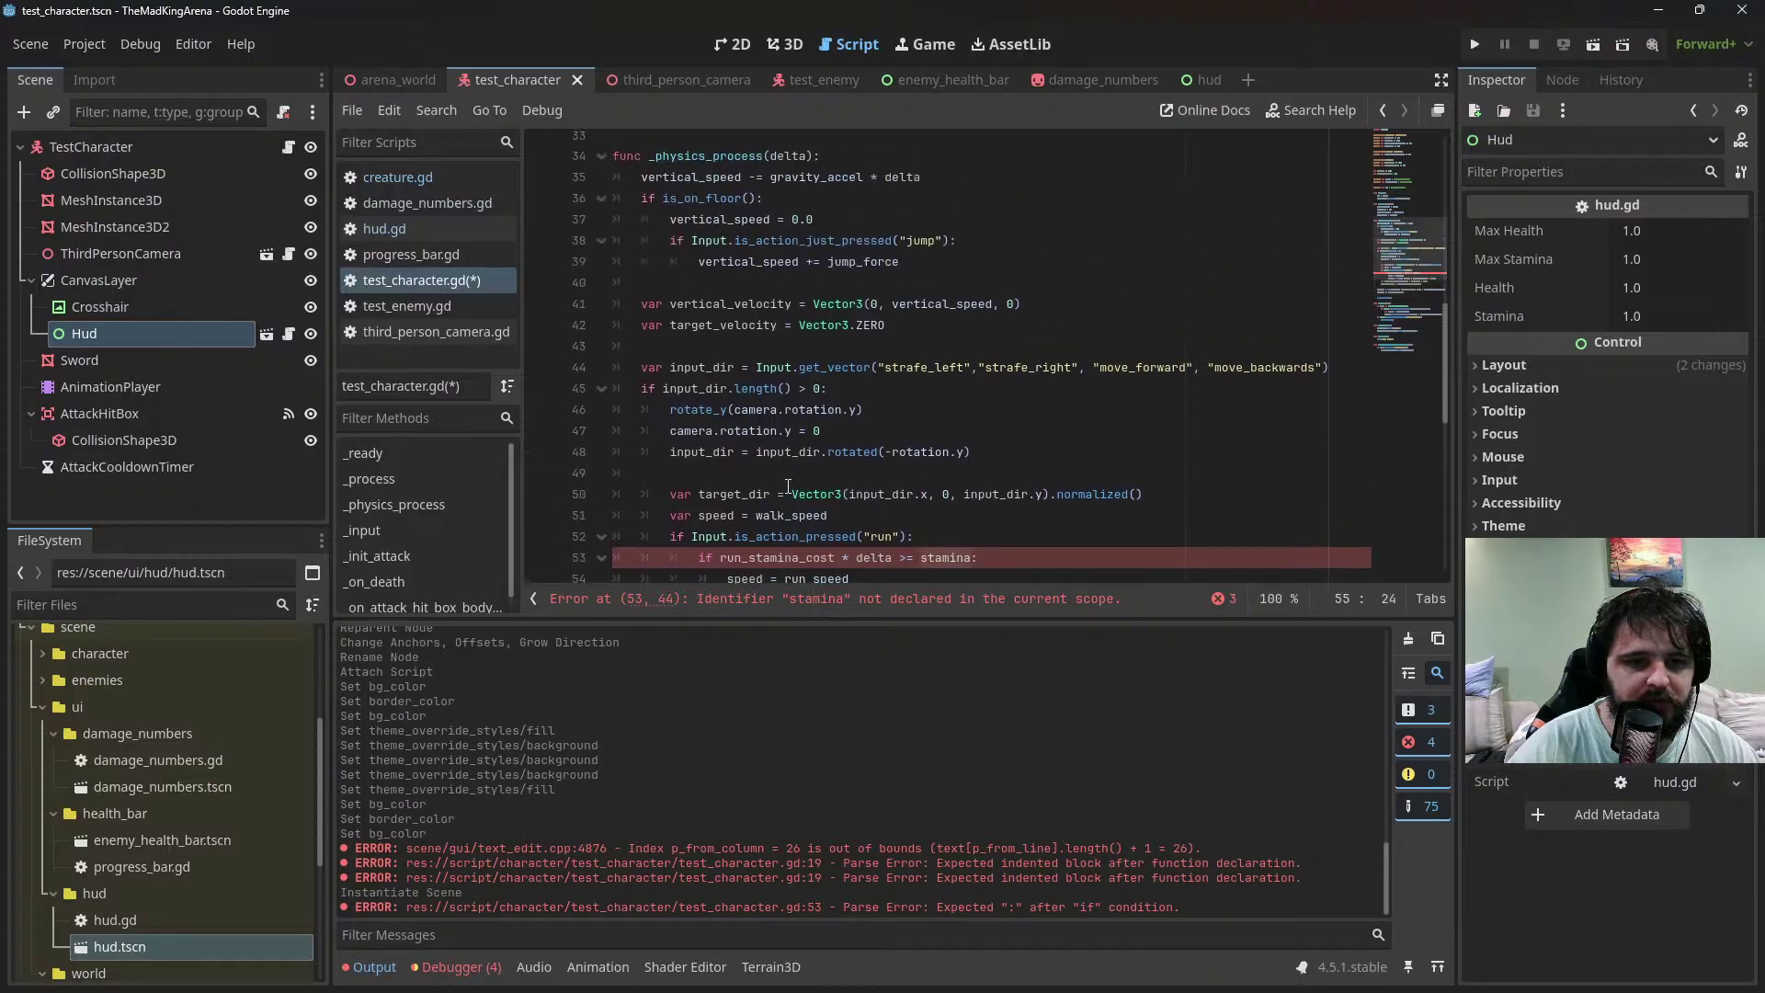
scroll(788, 486, "up", 7)
double_click(676, 270)
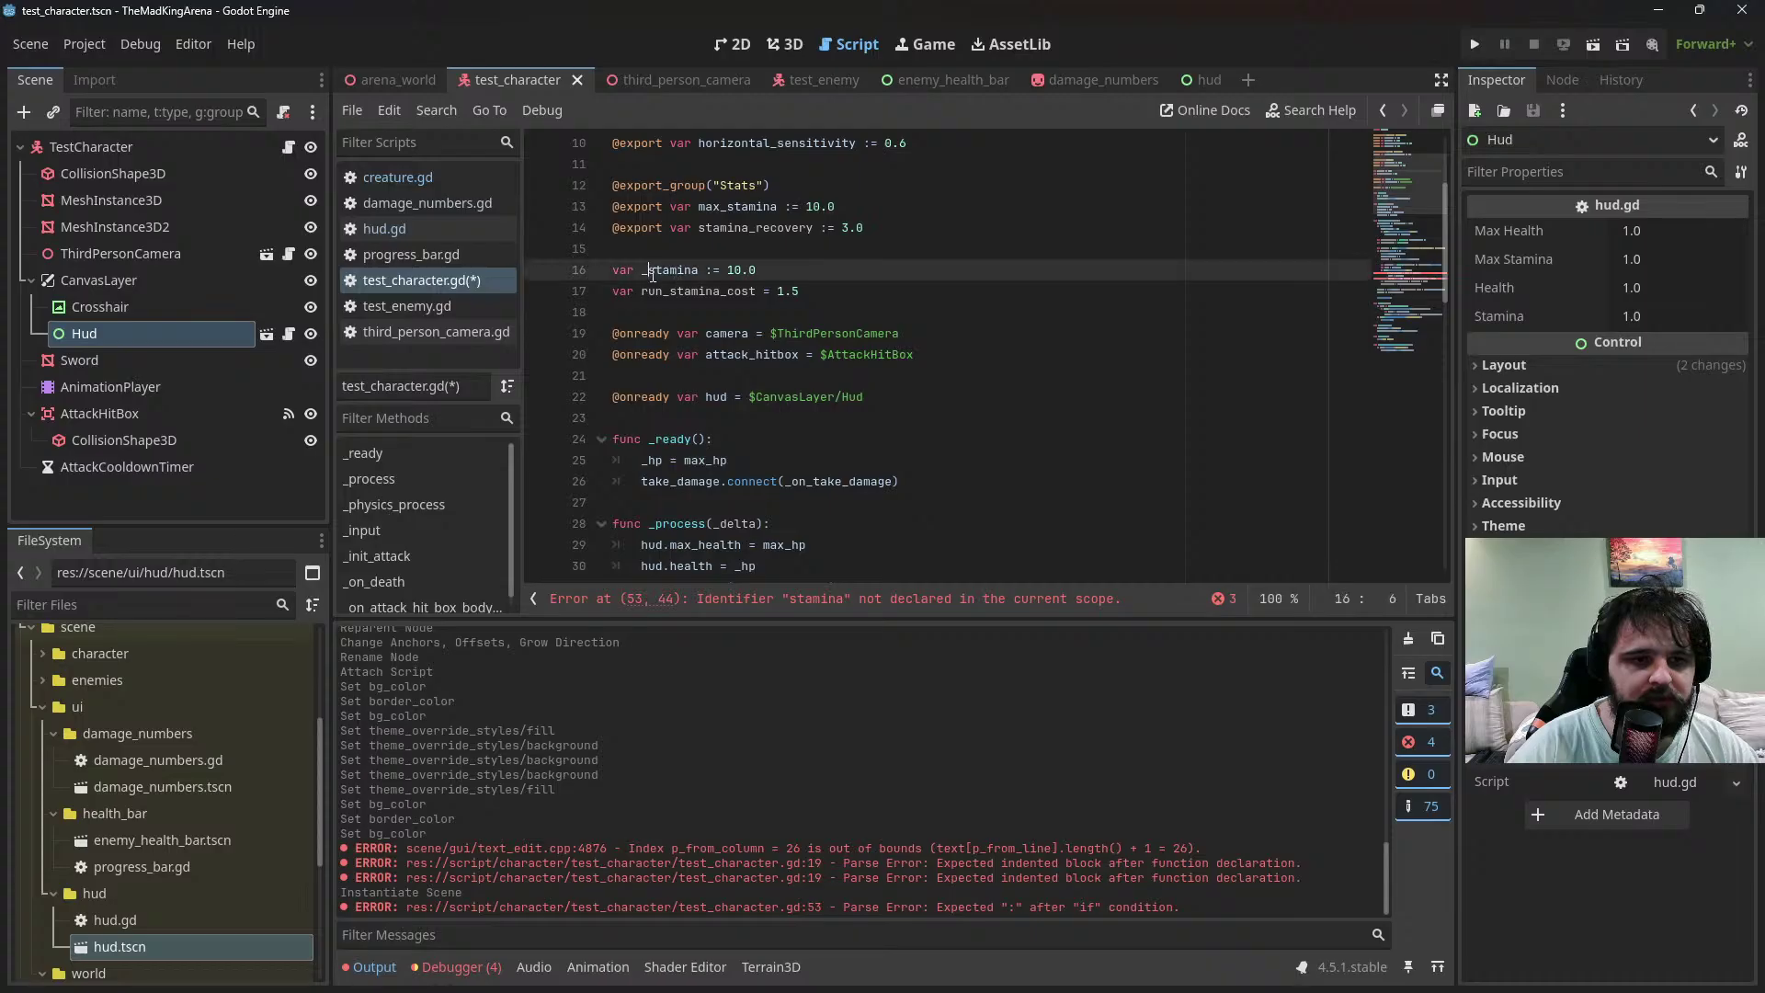
scroll(882, 434, "down", 10)
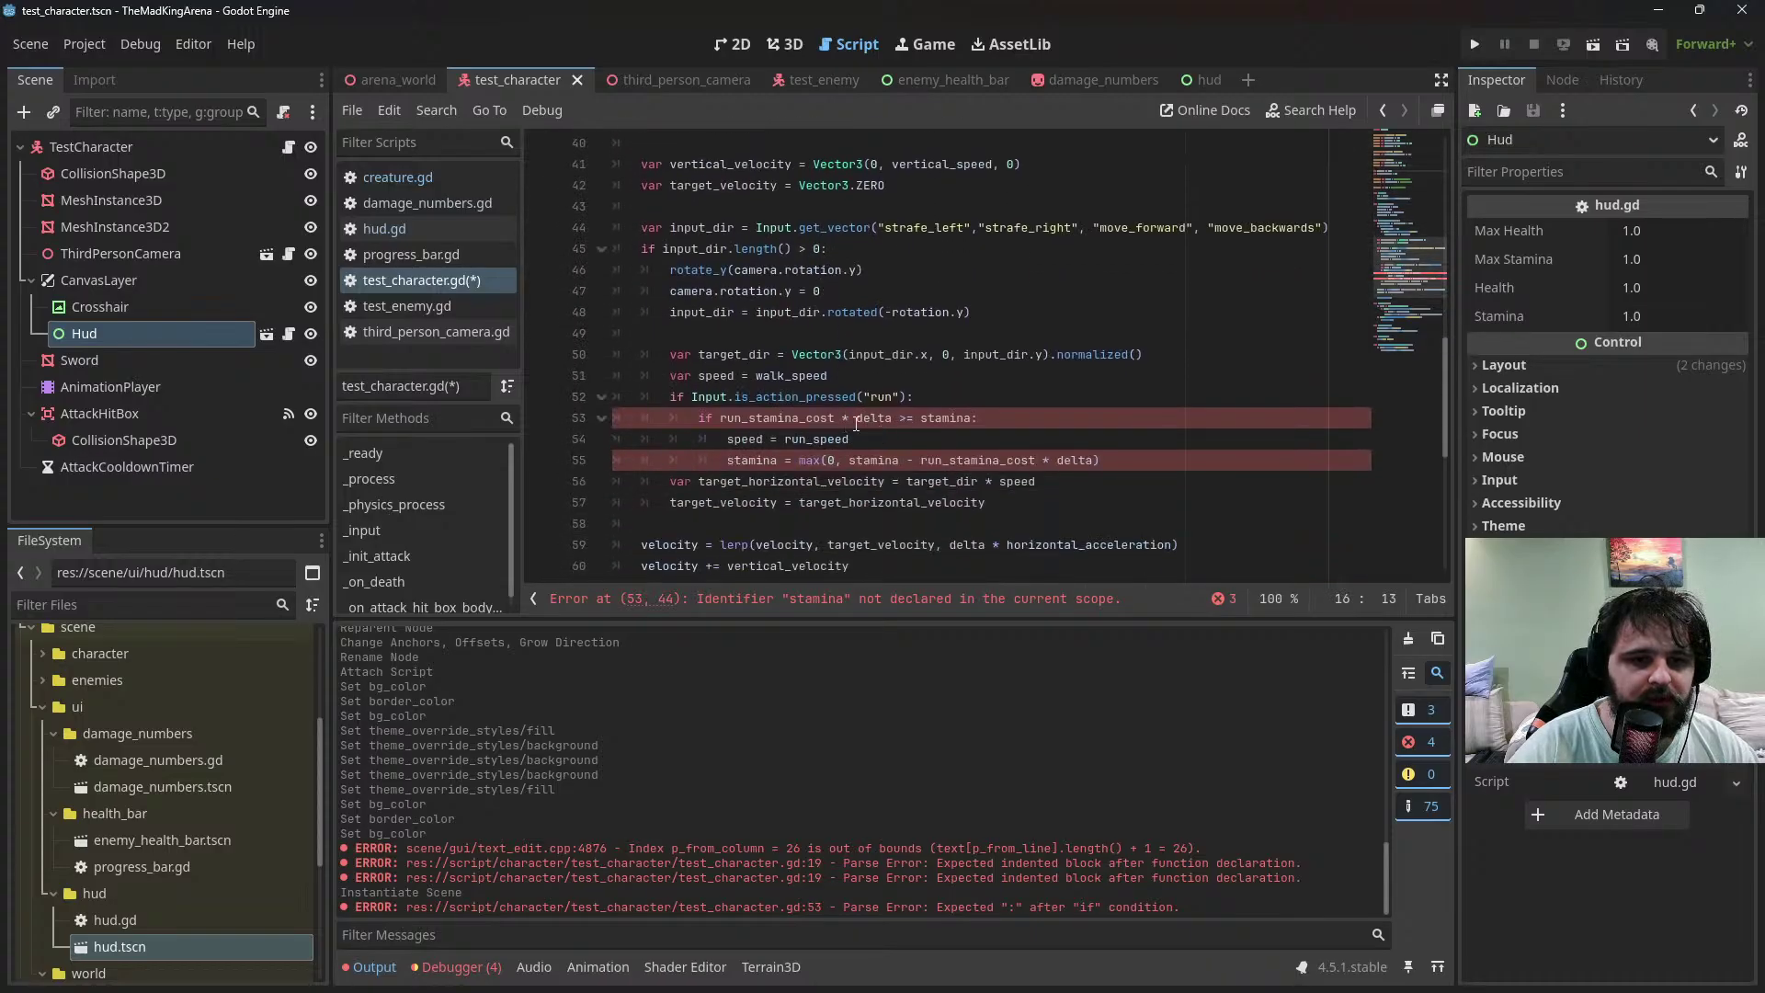
double_click(949, 417)
key("ctrl+v")
double_click(751, 460)
key("ctrl+v")
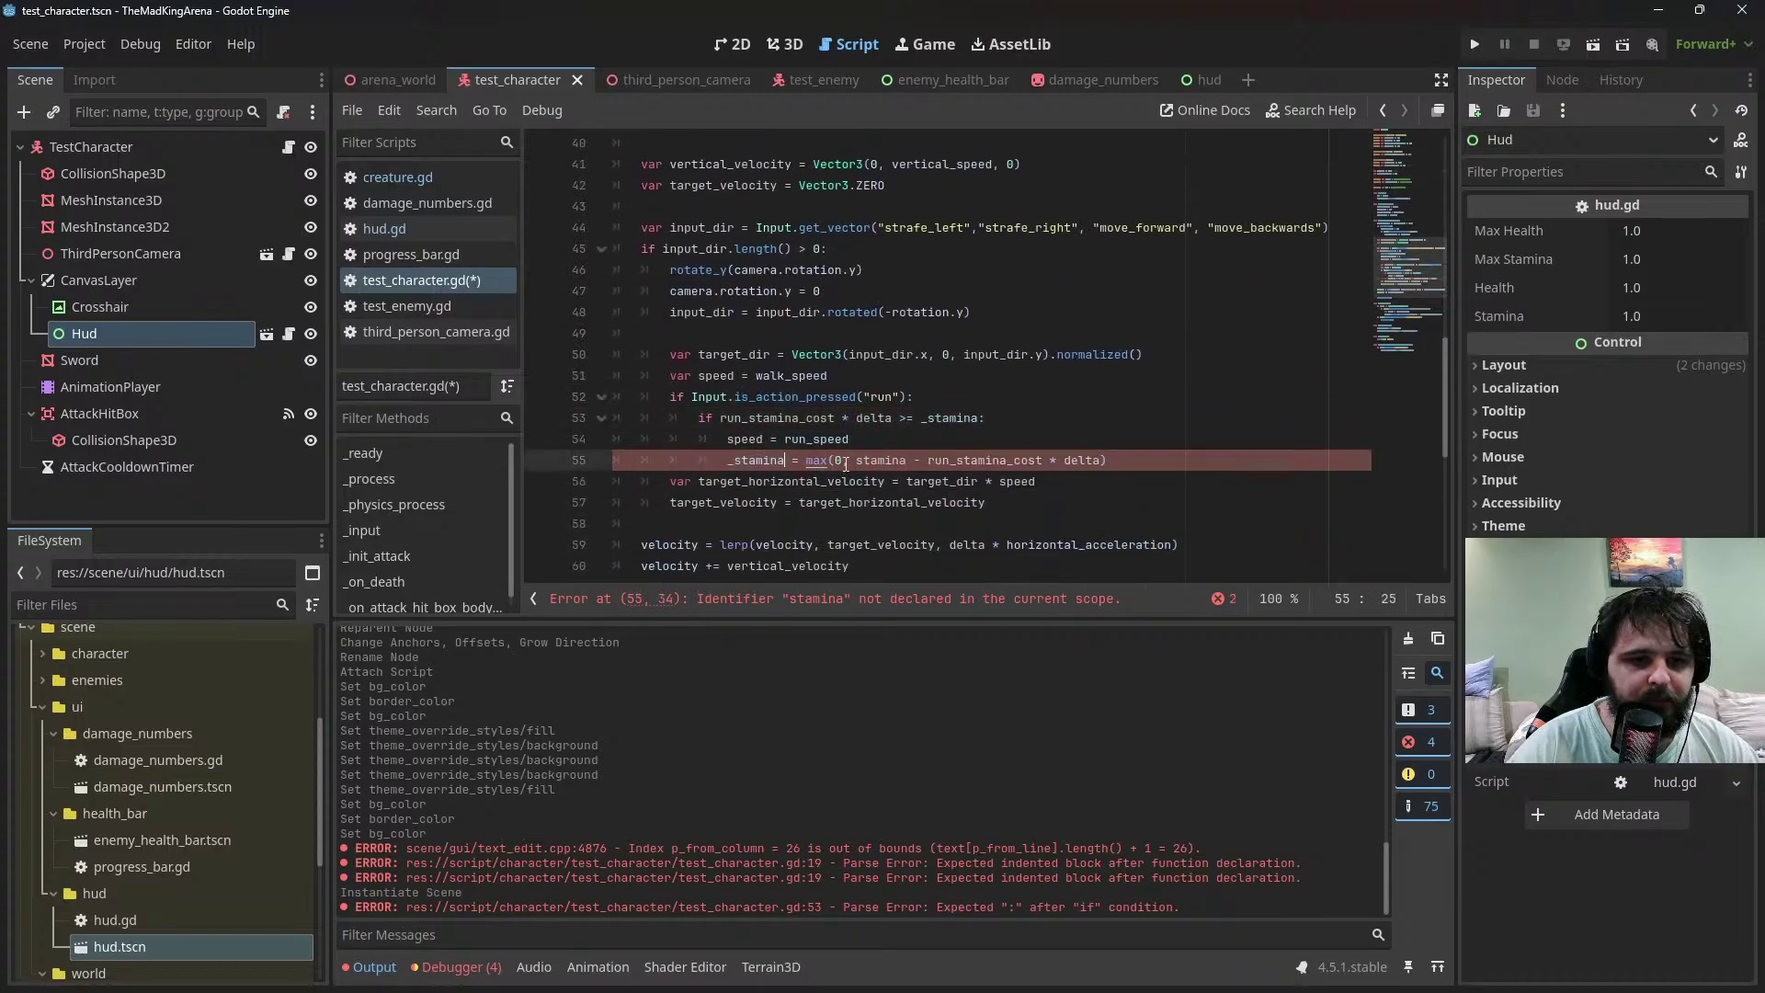
double_click(878, 460)
key("ctrl+v")
key("ctrl+s")
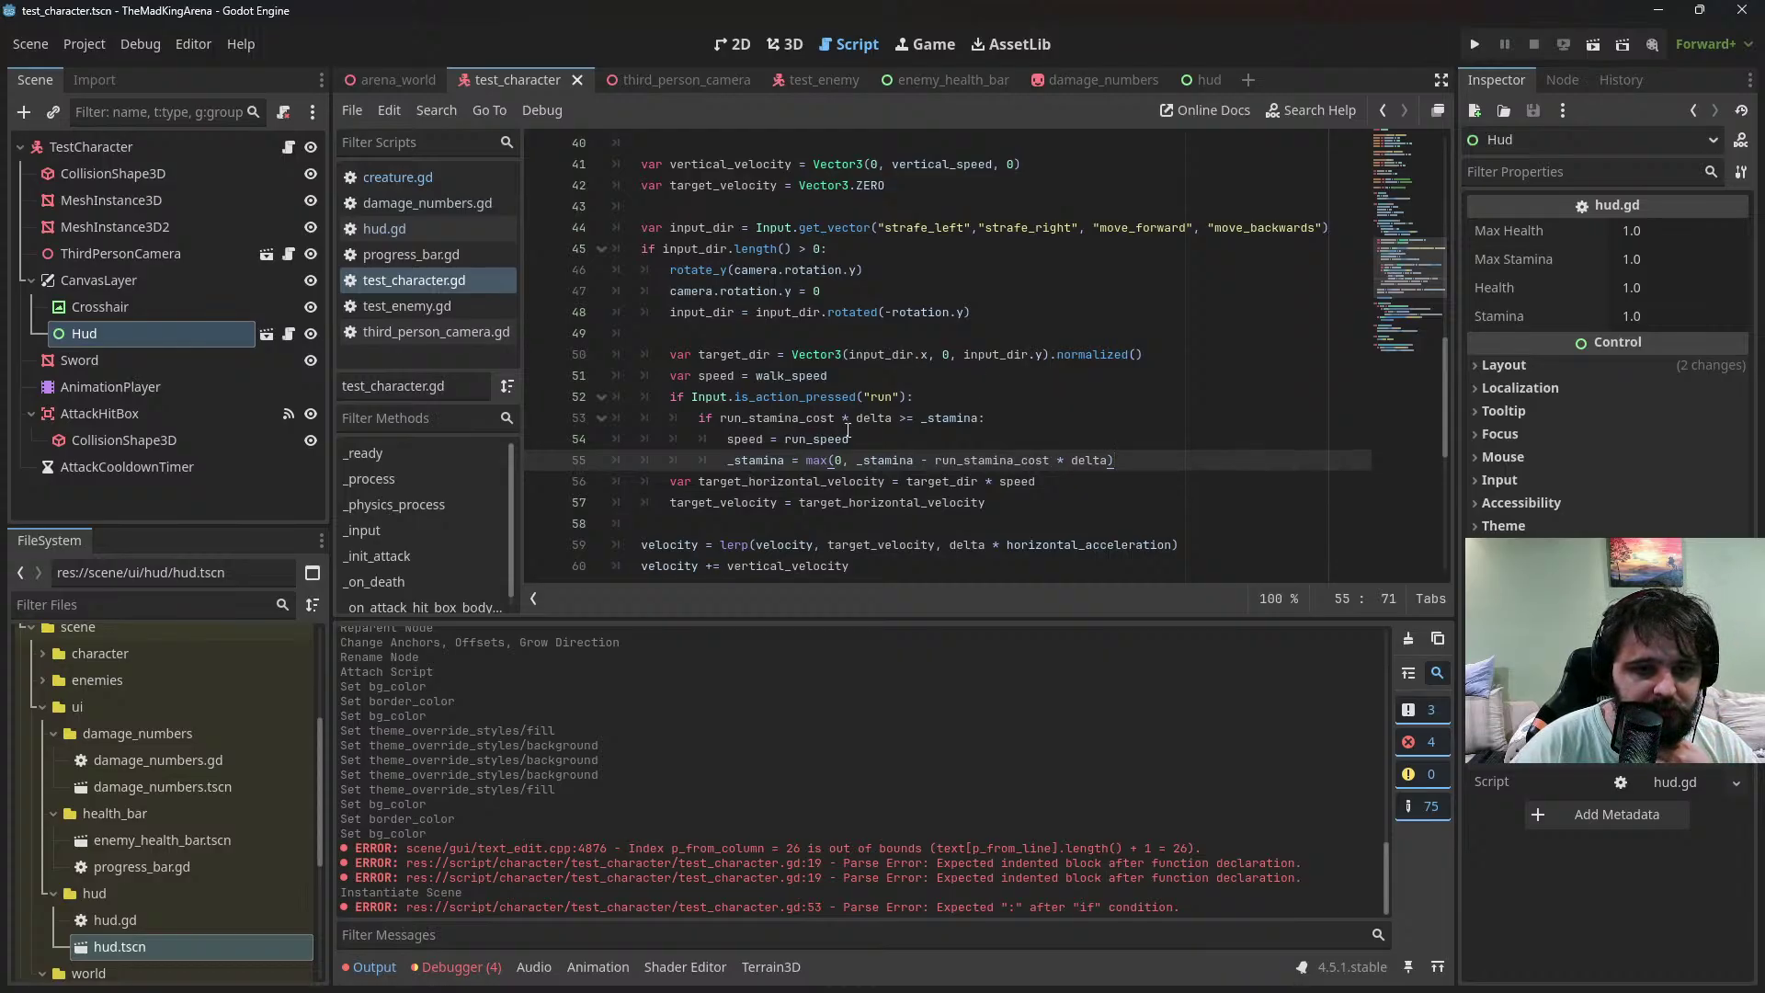
Add an else: branch to the "run" input check and fill it with copies of the speed and _stamina assignments
scroll(848, 429, "up", 3)
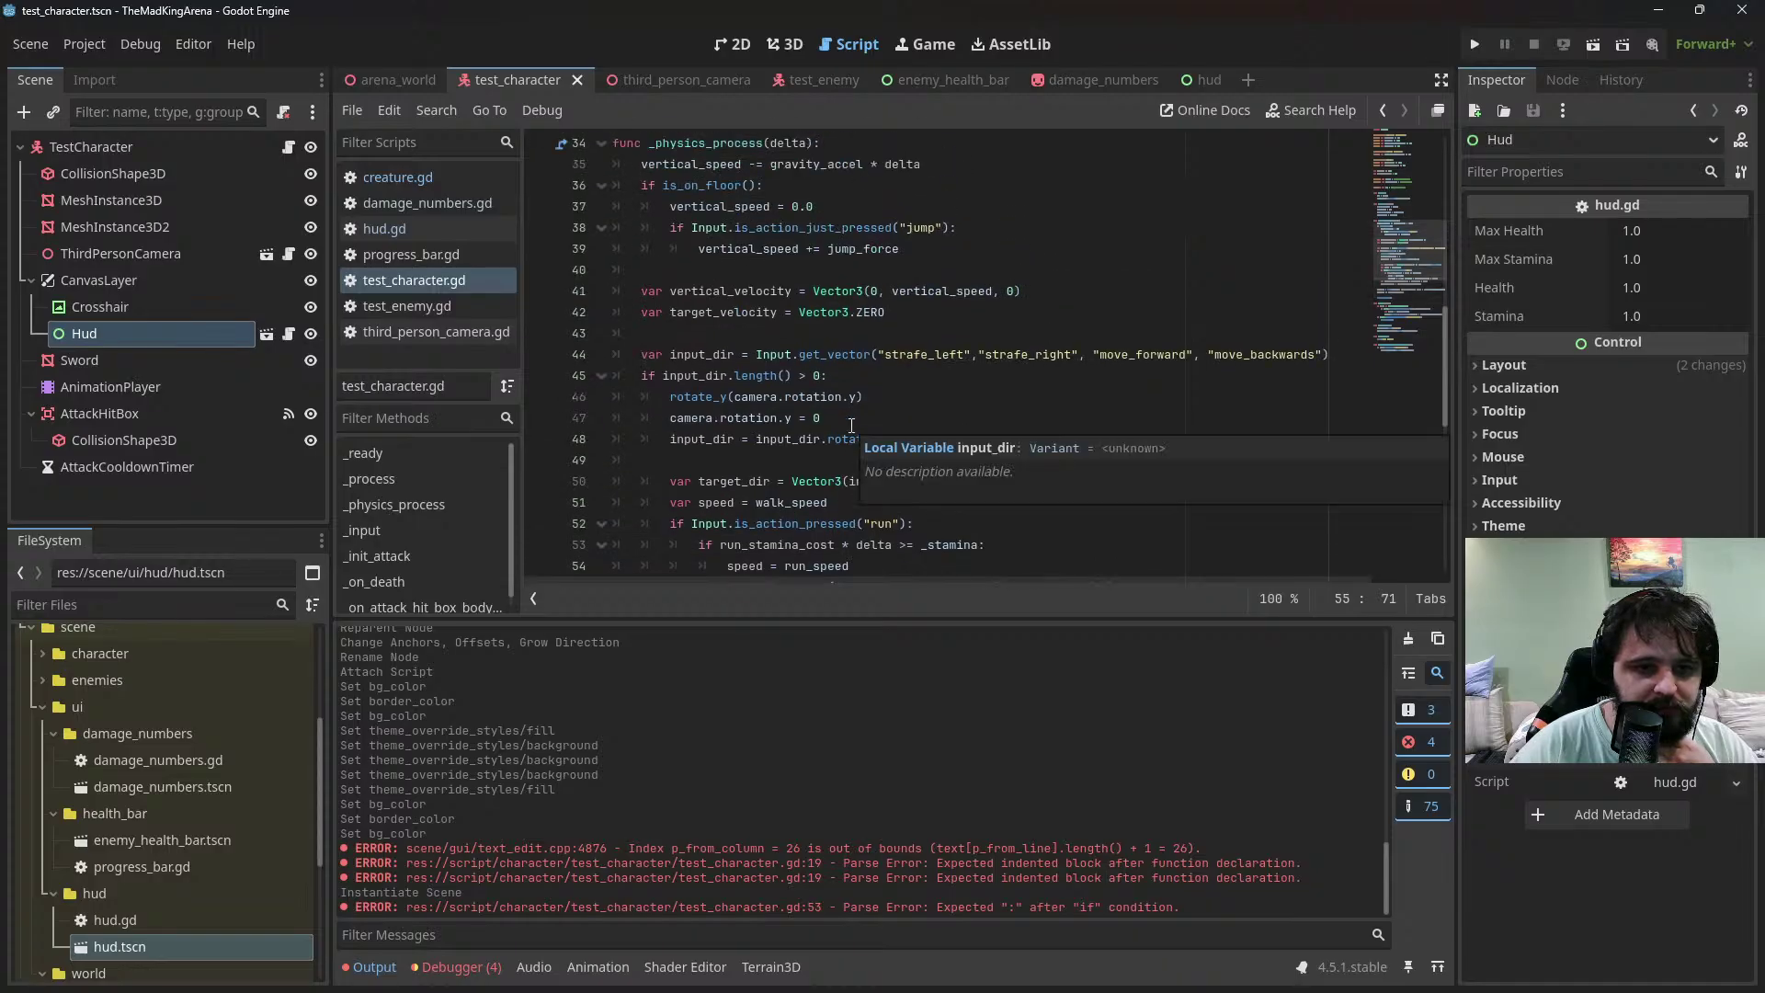
scroll(851, 427, "down", 3)
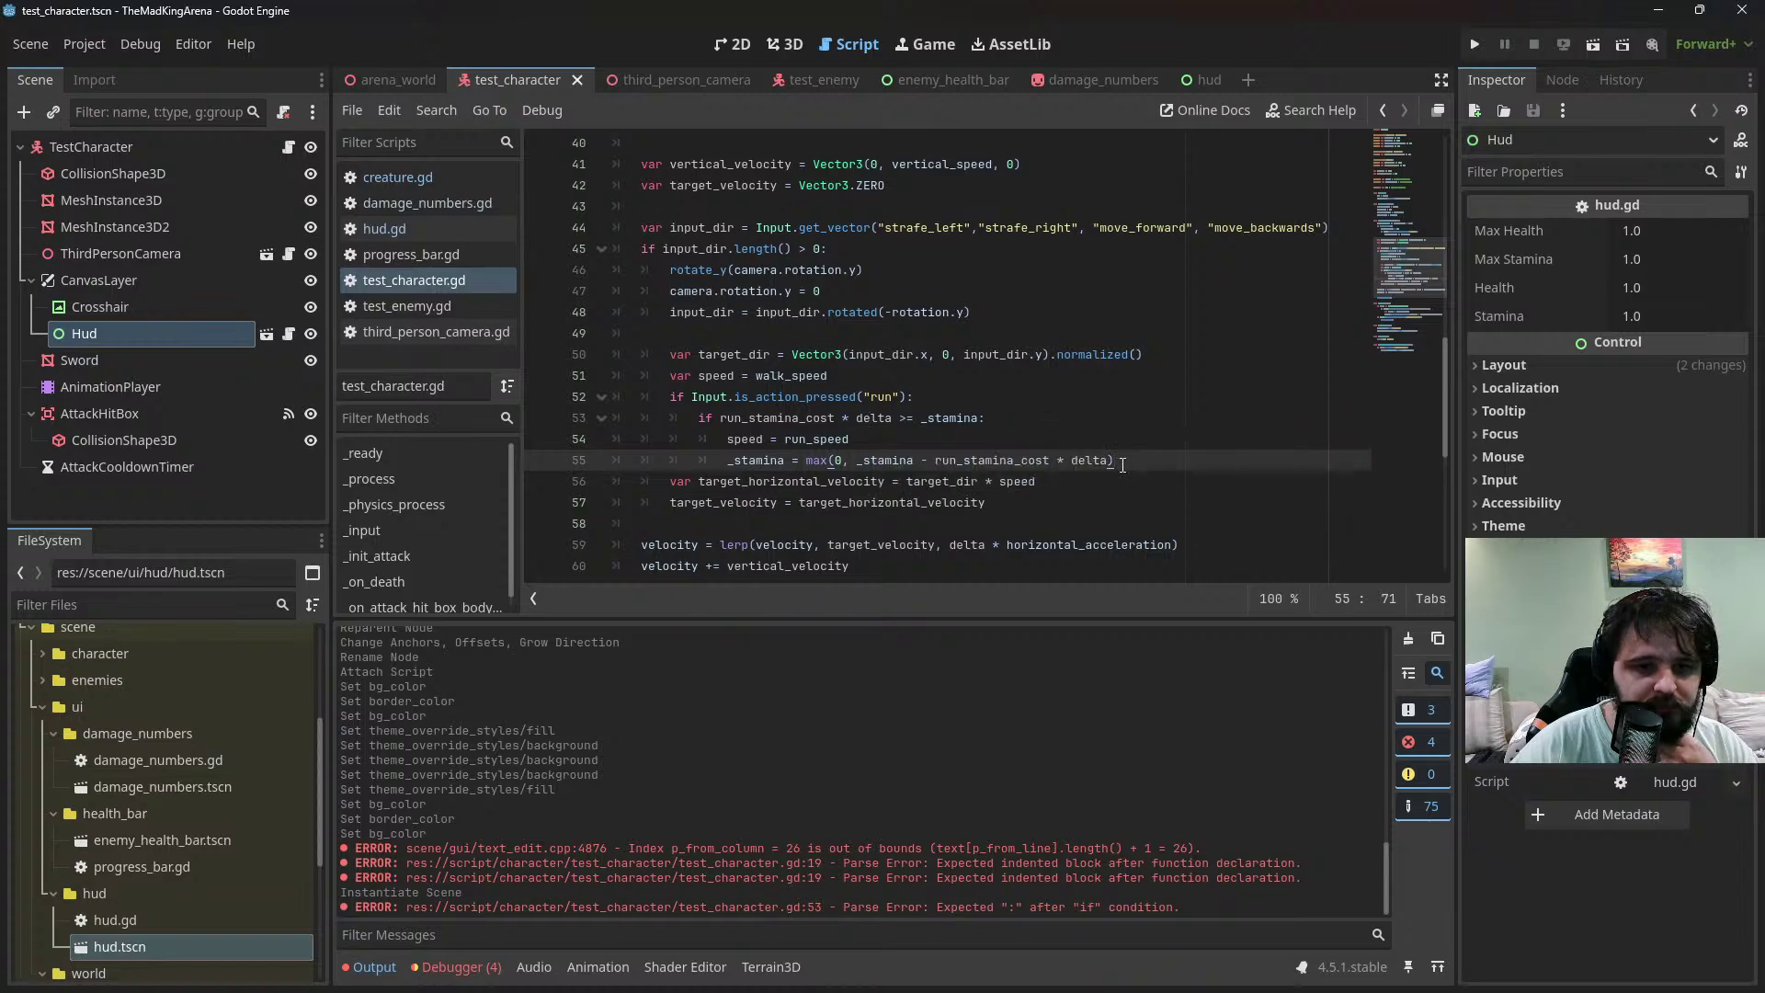
key("Return")
key("BackSpace")
key("BackSpace")
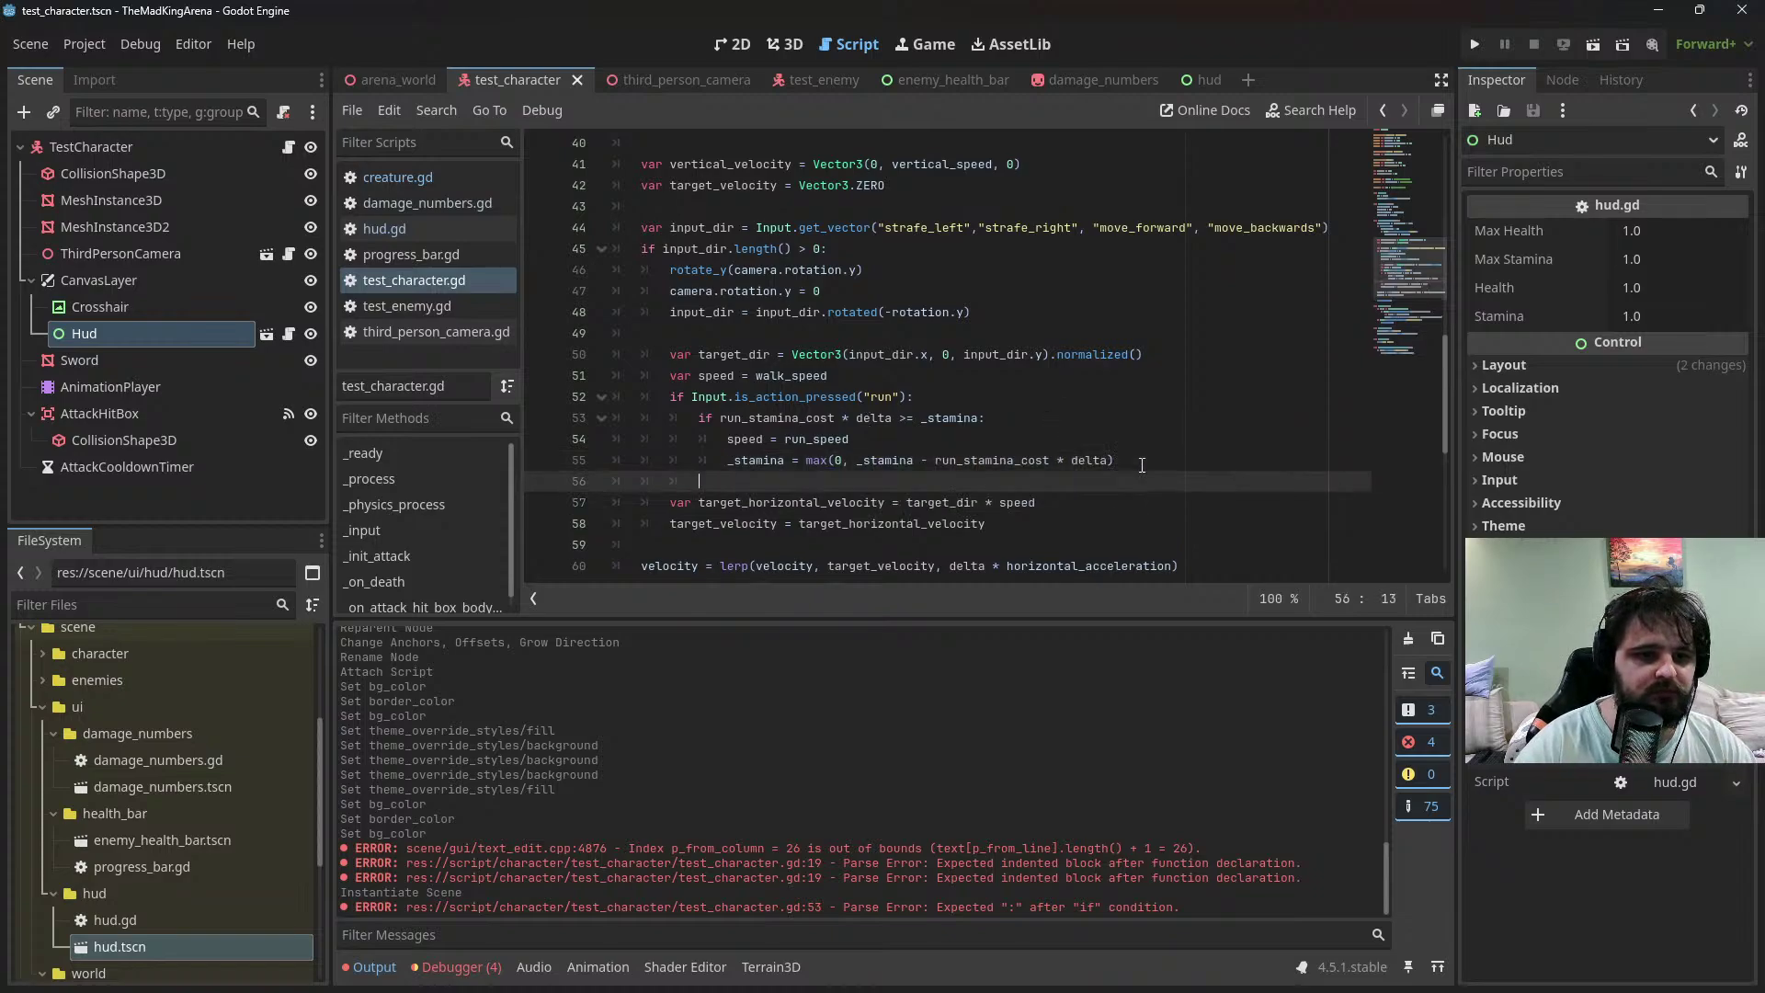
type("else:")
key("Return")
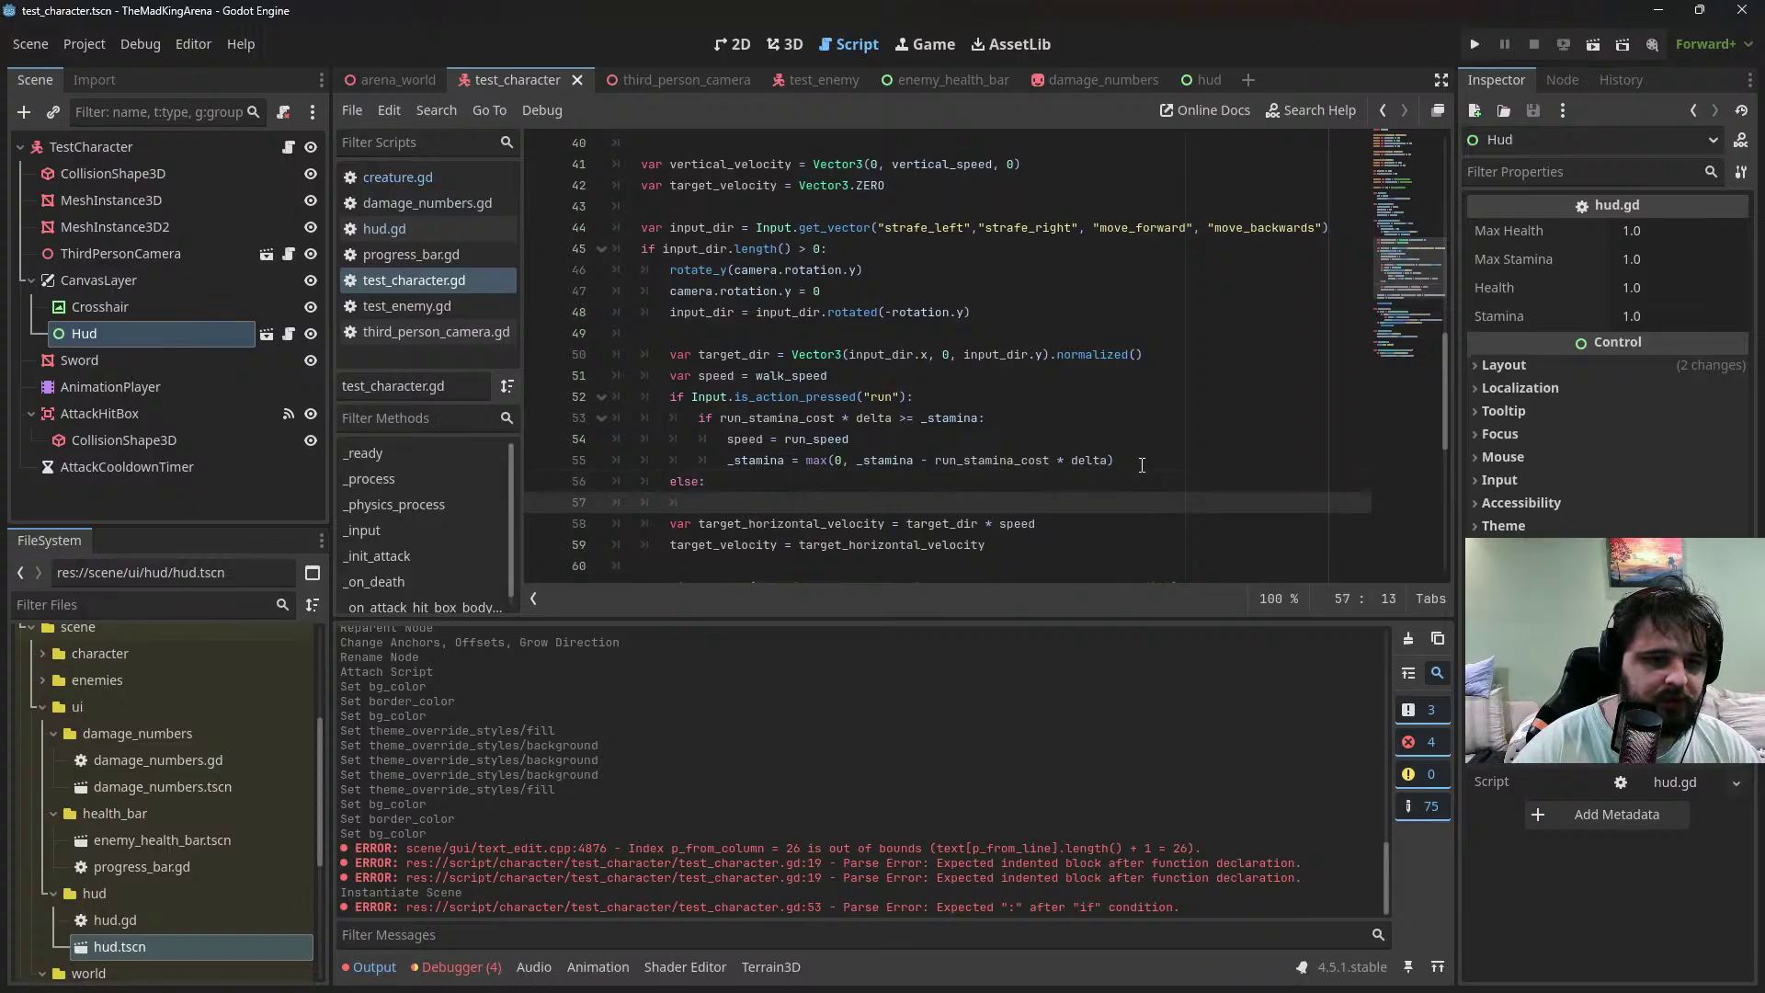
left_click_drag(1011, 502, 853, 483)
key("ctrl+v")
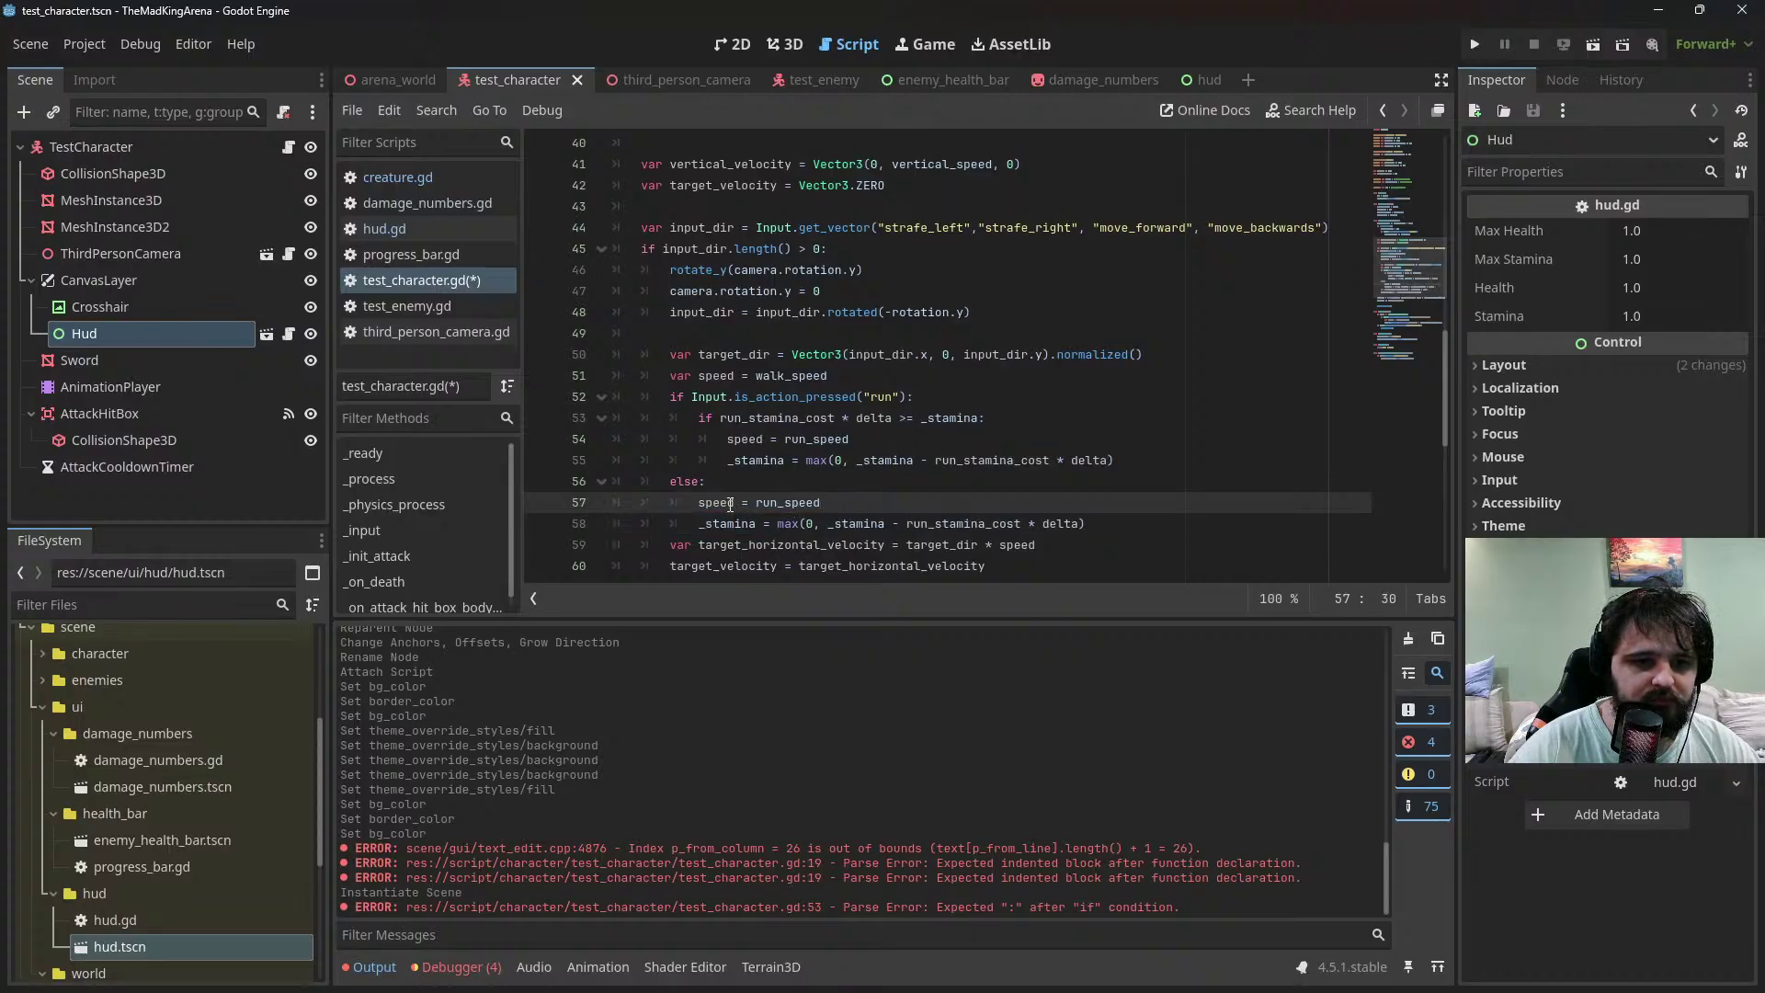
In the else branch, remove the speed line and change the _stamina assignment's max(0, ...) call to min(max_stamina, ...)
double_click(769, 505)
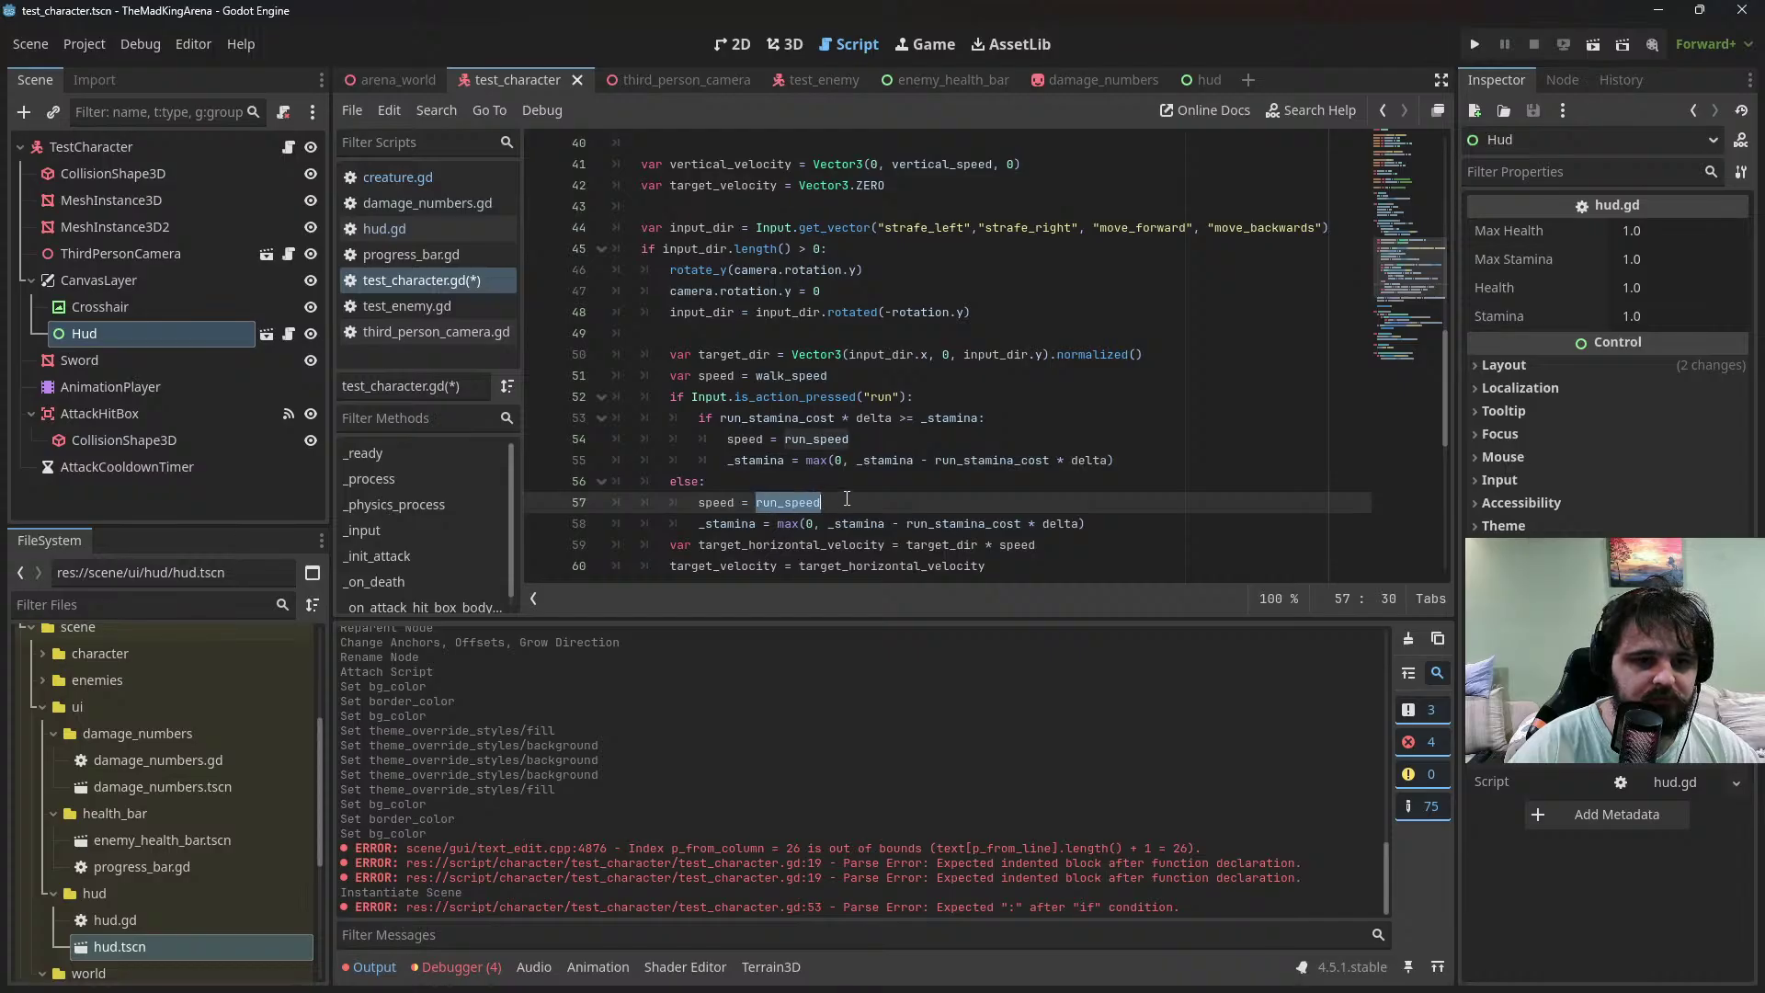
double_click(737, 500)
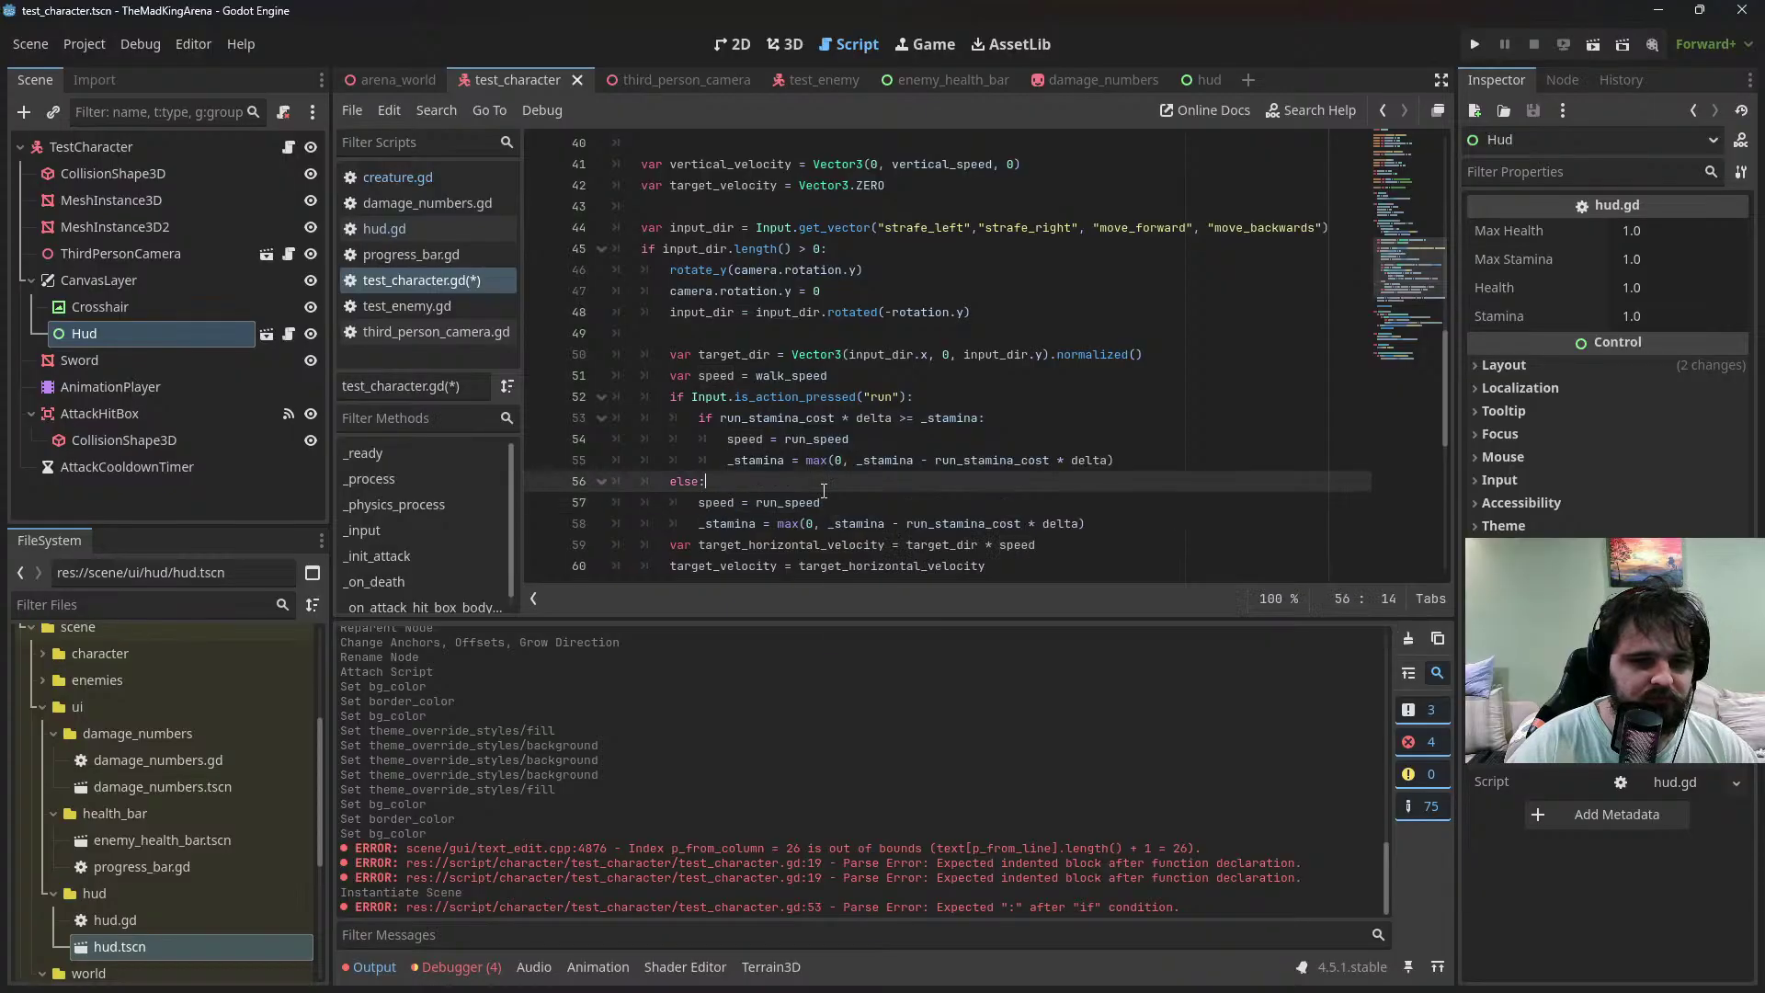
left_click_drag(831, 502, 828, 487)
key("BackSpace")
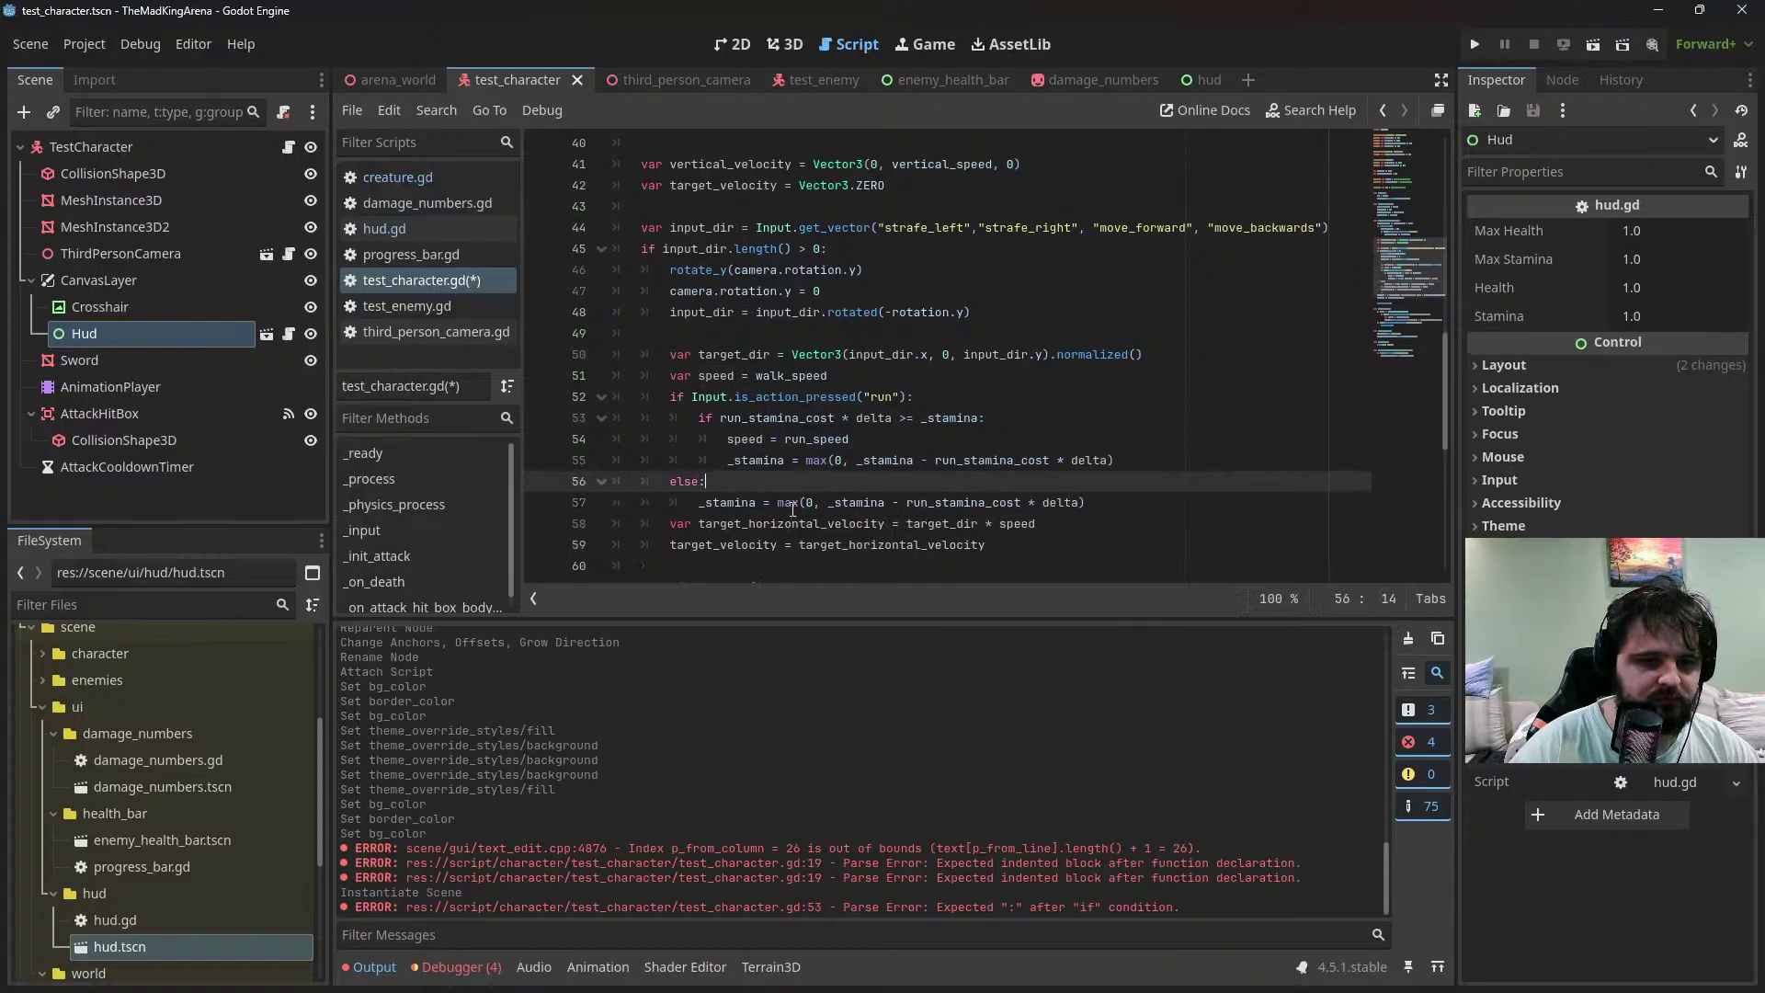
double_click(793, 502)
type("min")
key("Return")
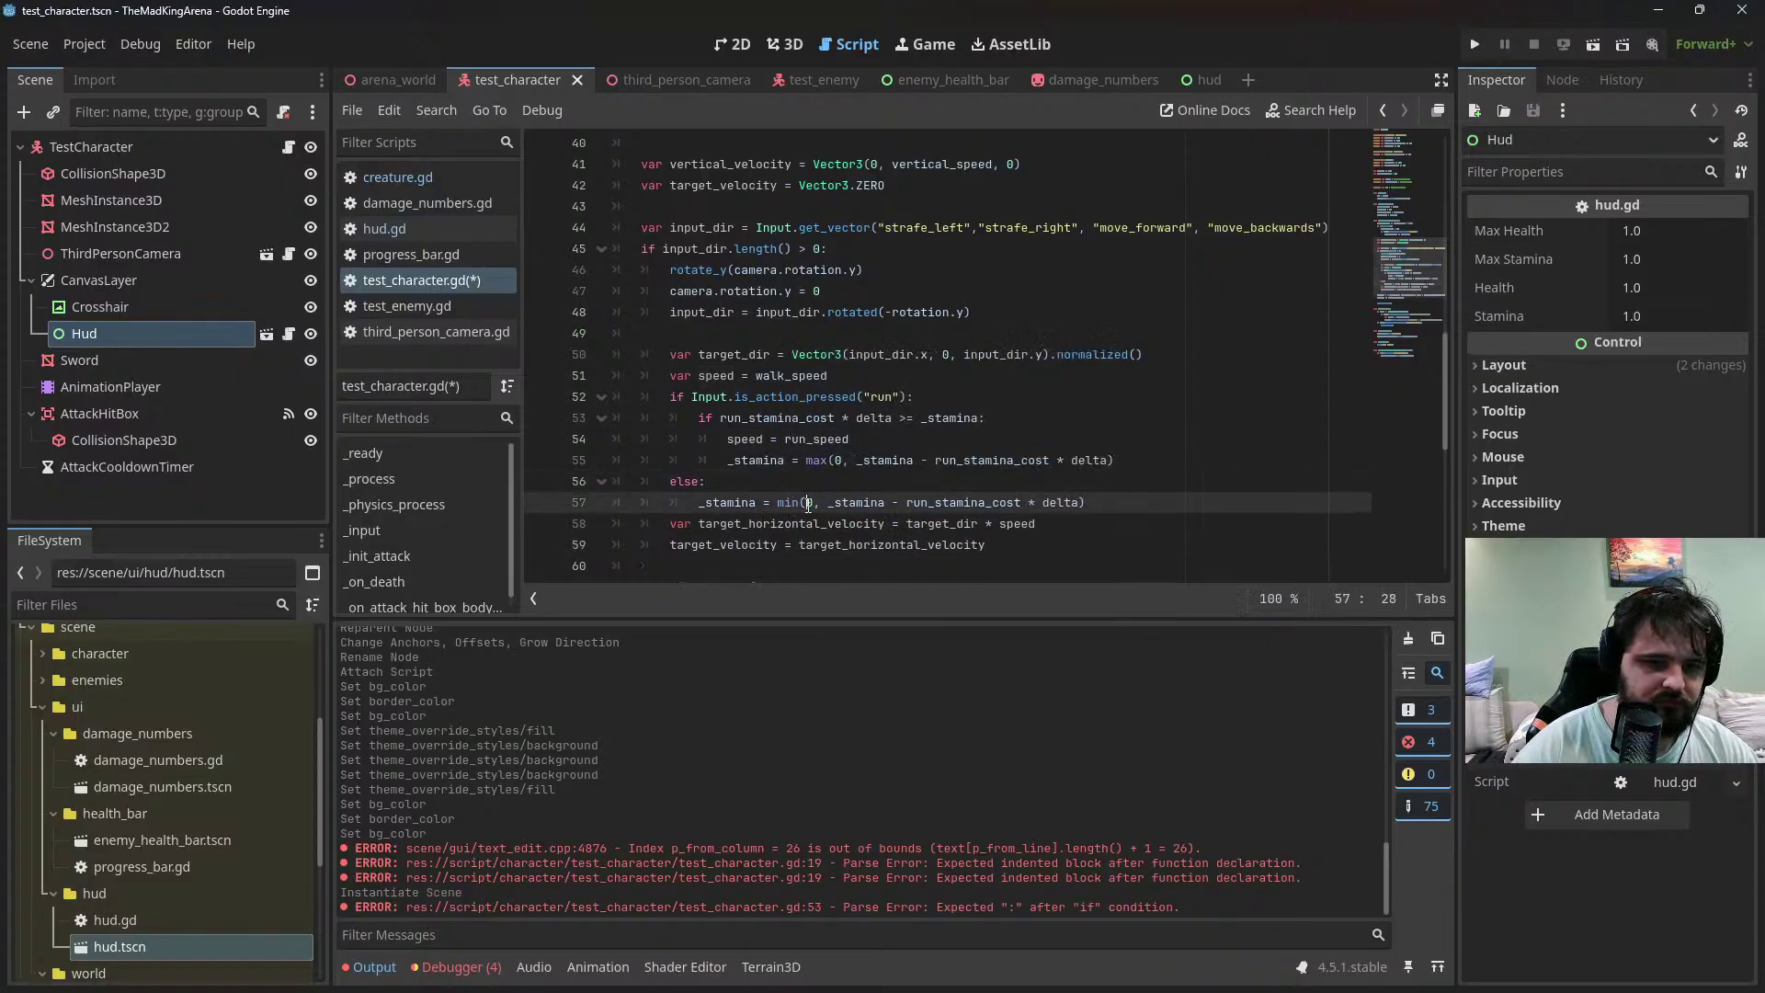
key("Delete")
type("max")
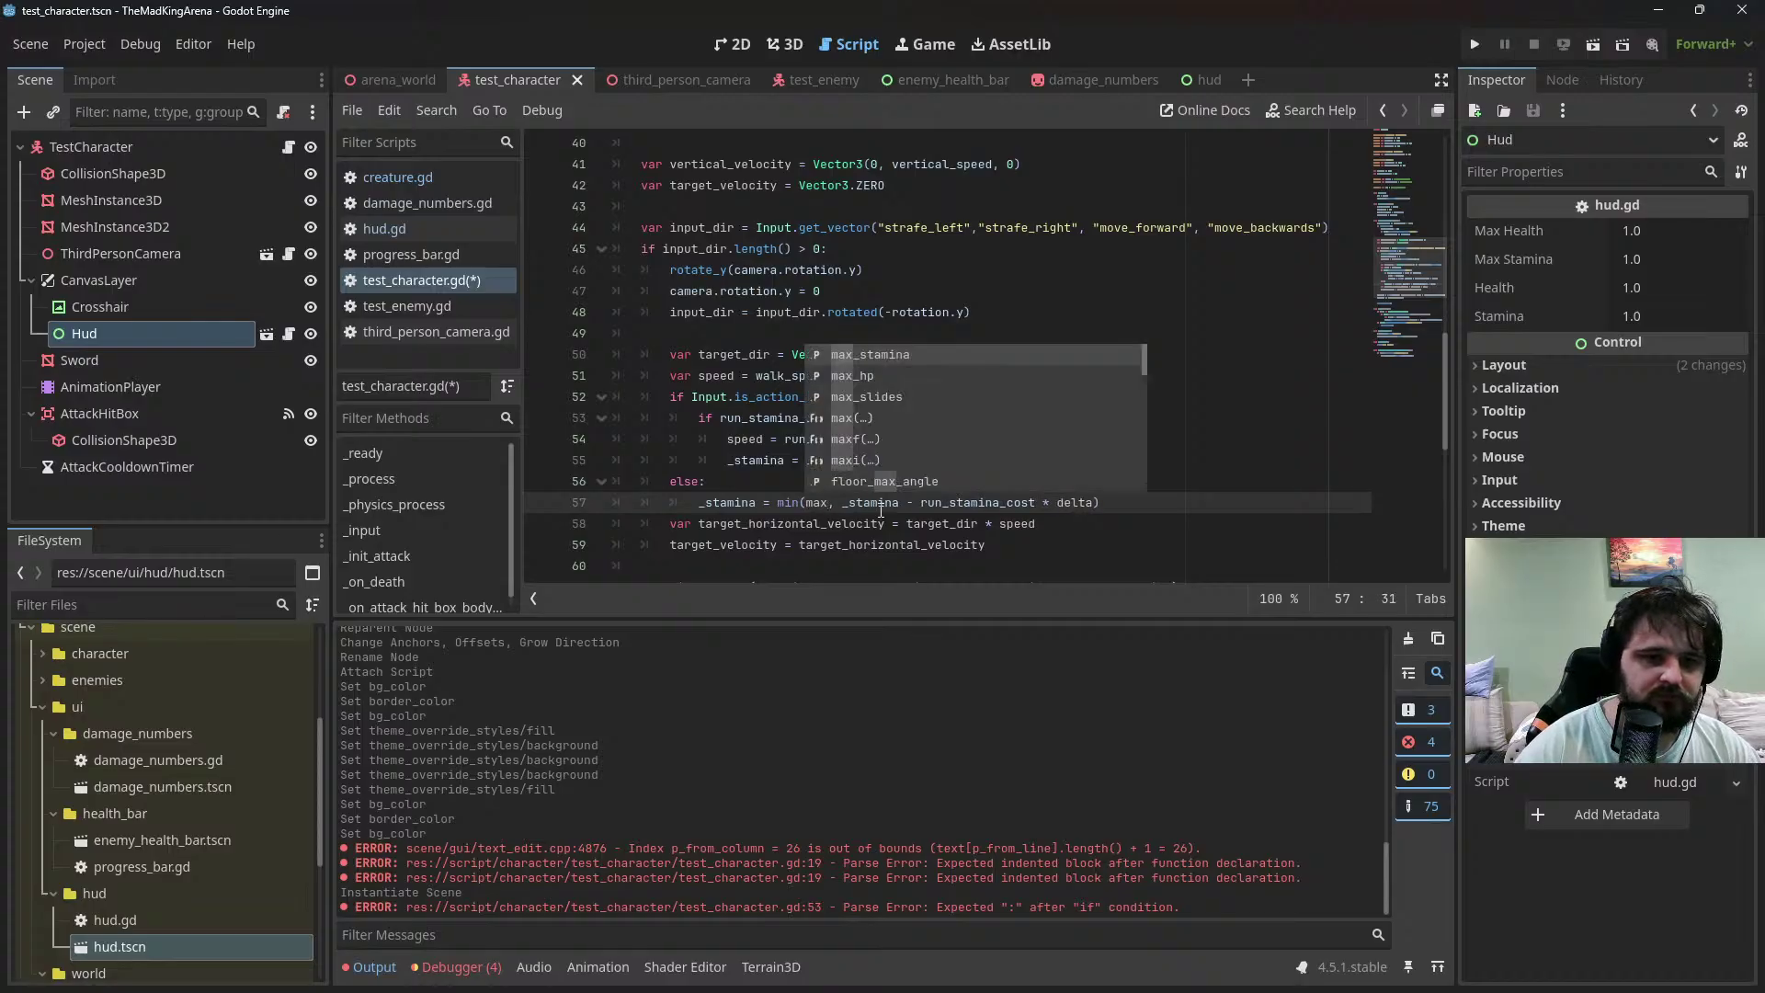
key("Return")
Change the end of the else branch's min() expression to _stamina + stamina_recovery * delta and save the script
double_click(1024, 502)
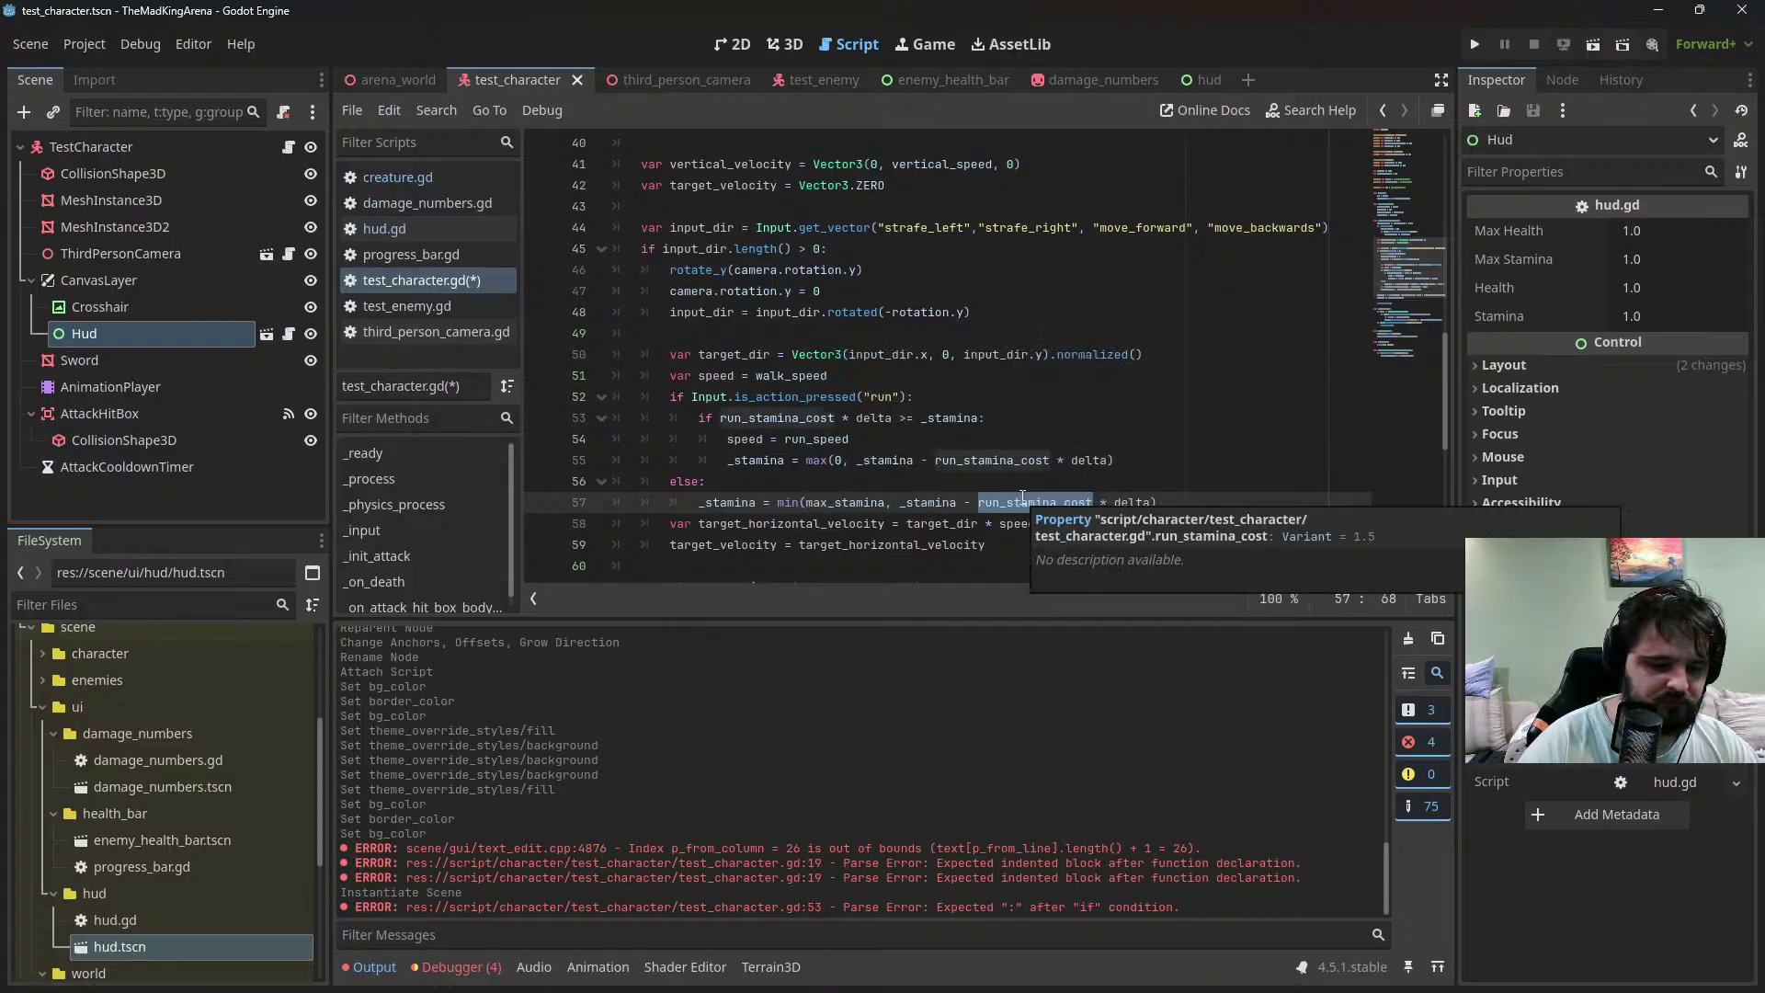
type("stamina")
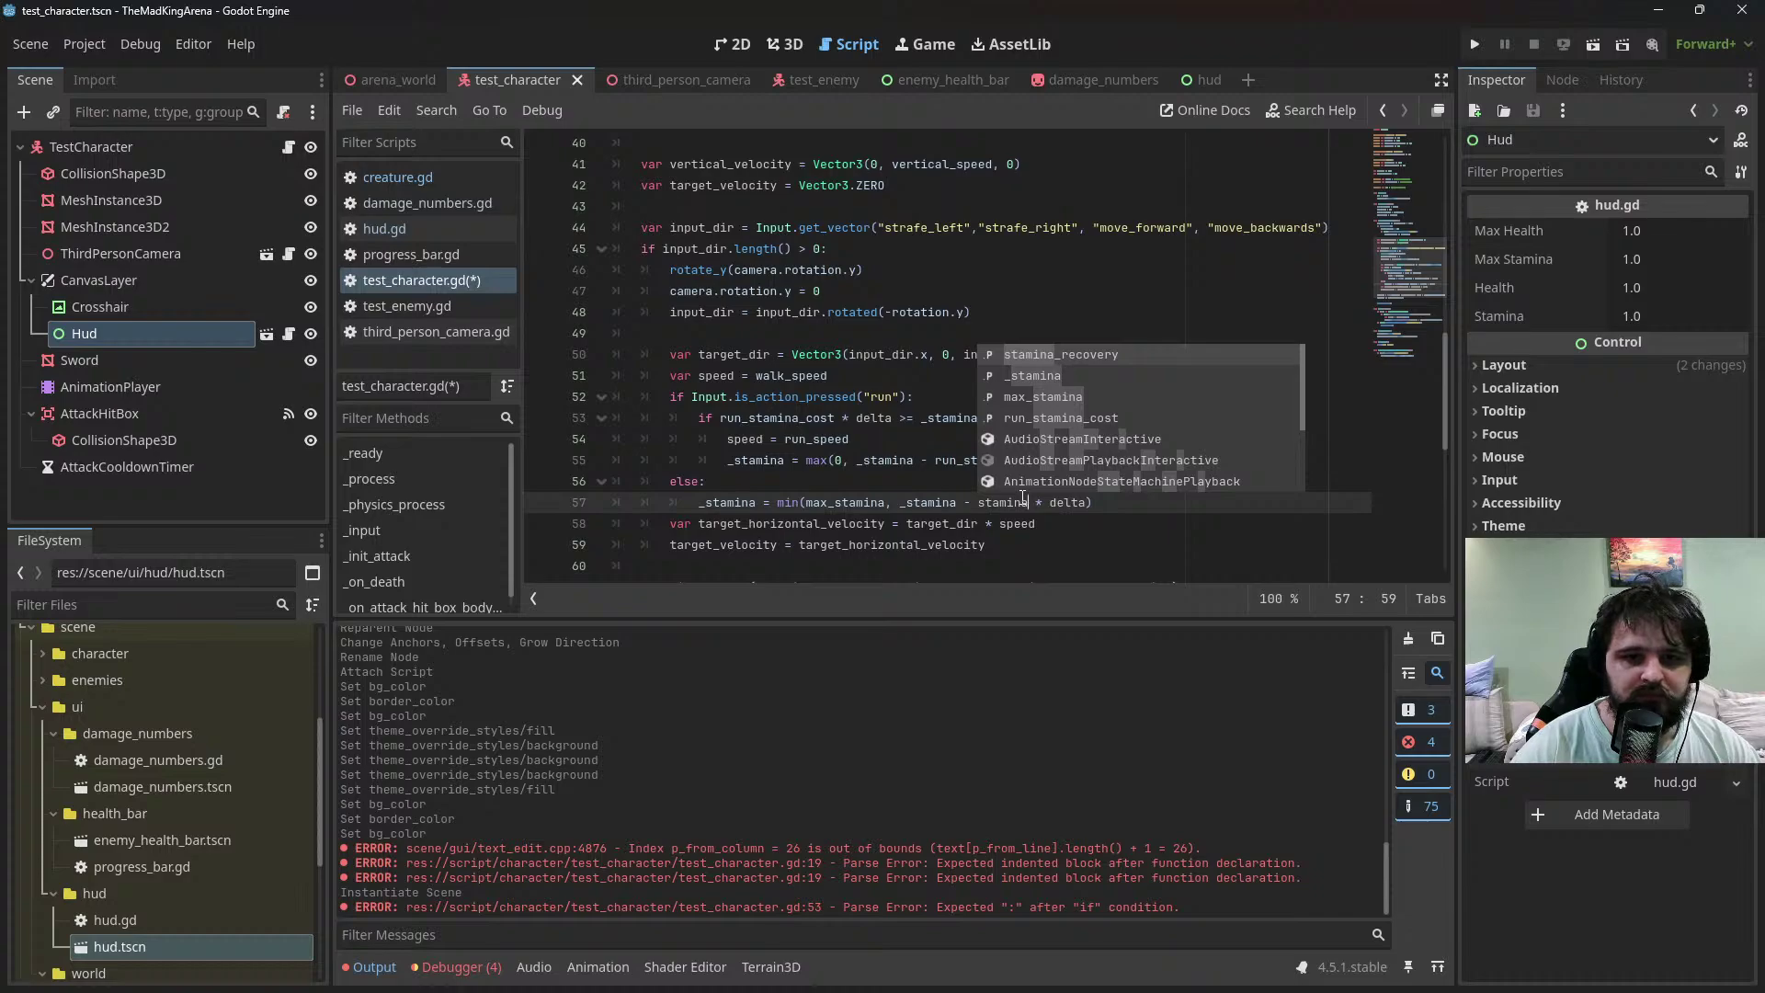
key("Return")
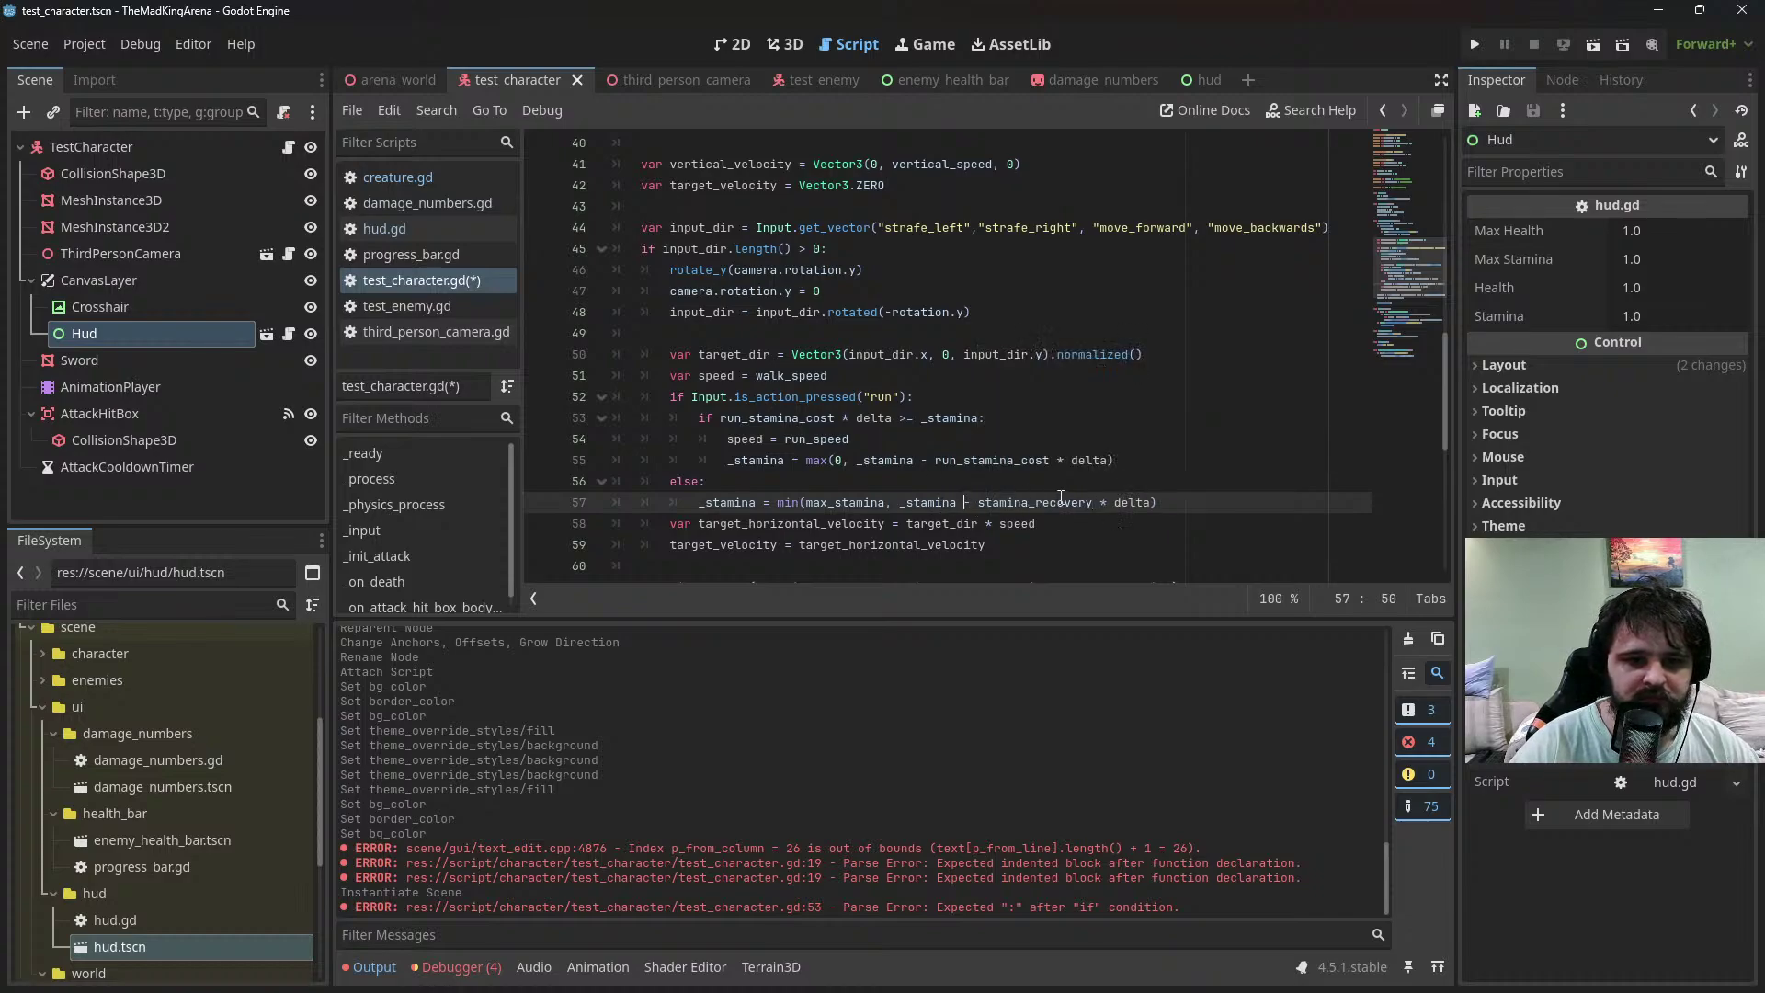
key("Delete")
type("+")
key("End")
key("ctrl+s")
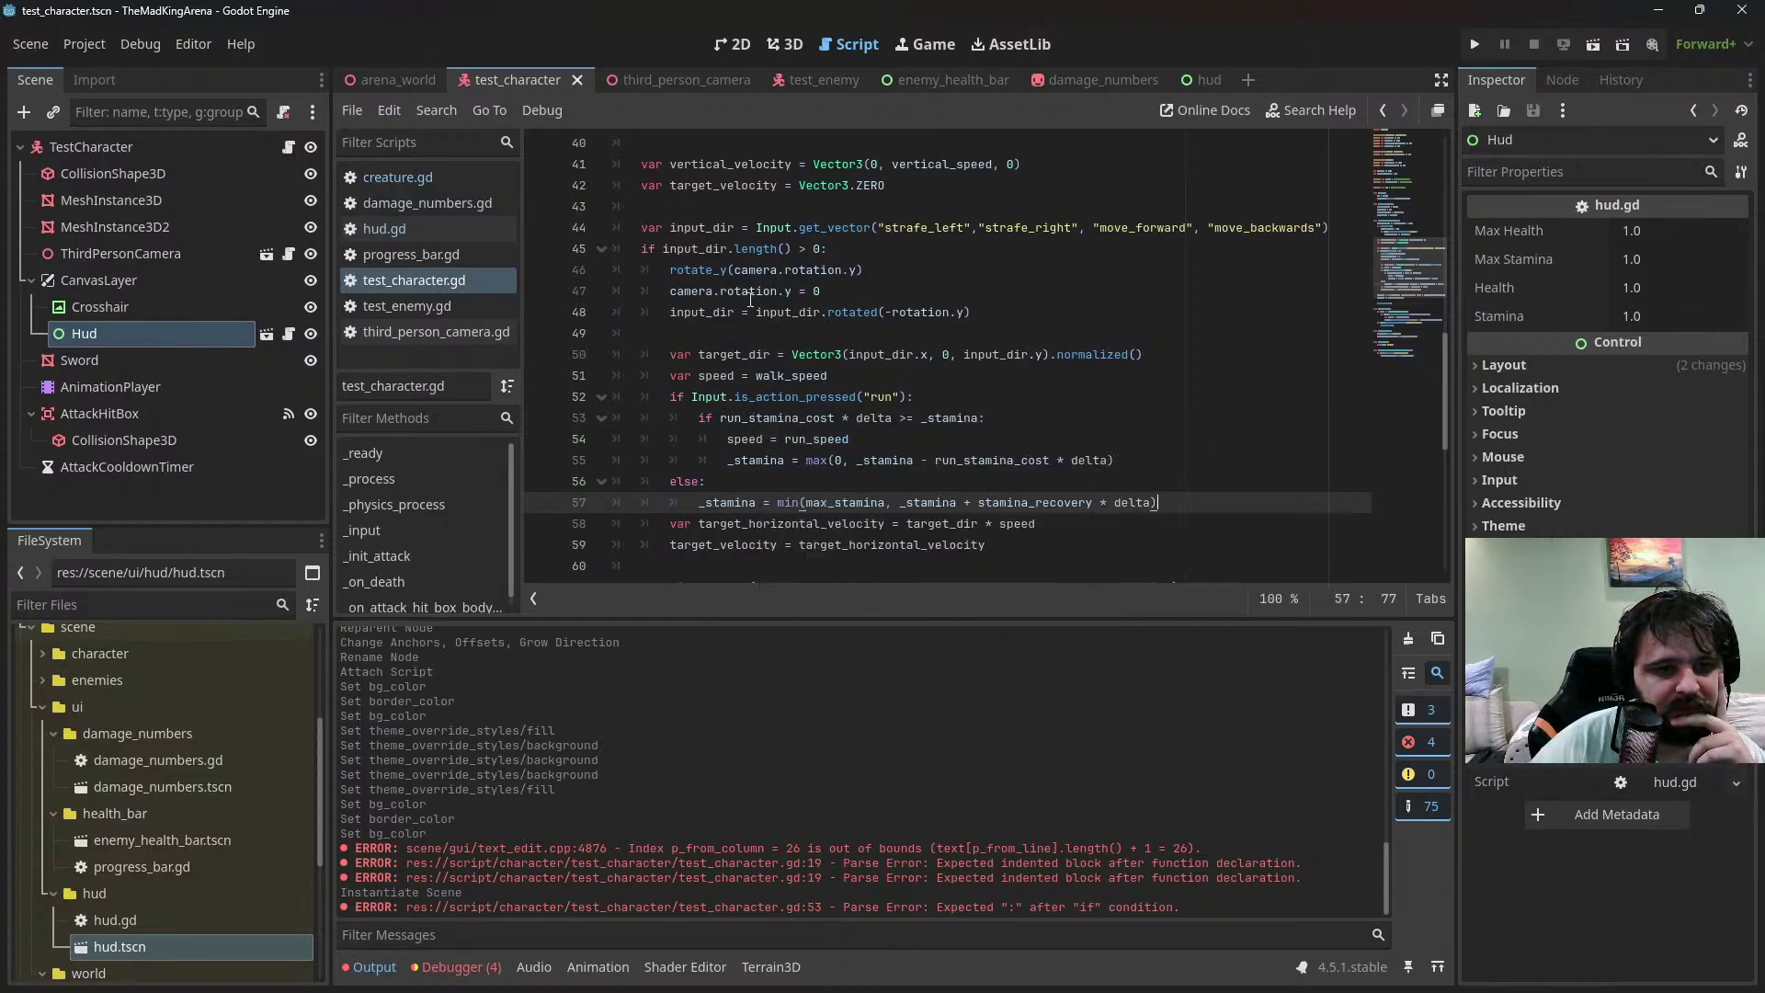
Remove the else branch with its stamina recovery line from the "run" input check
left_click_drag(1186, 503, 1192, 470)
key("BackSpace")
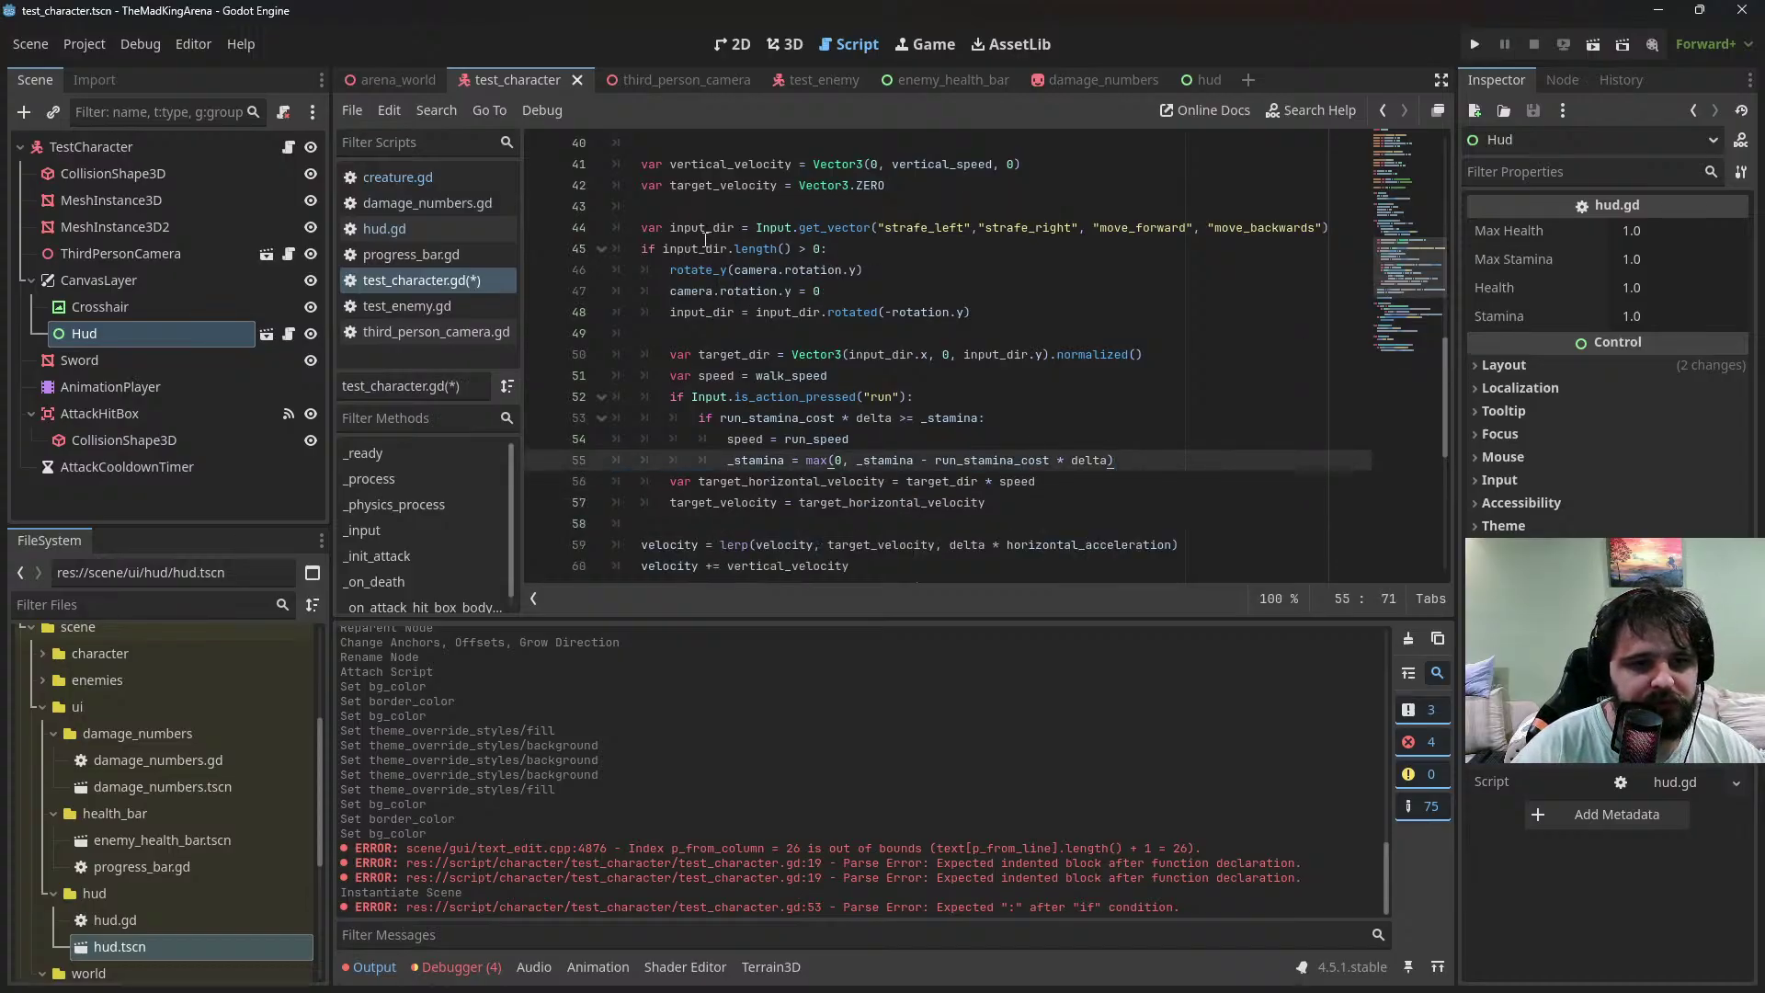
left_click(755, 247)
key("ctrl+shift+Return")
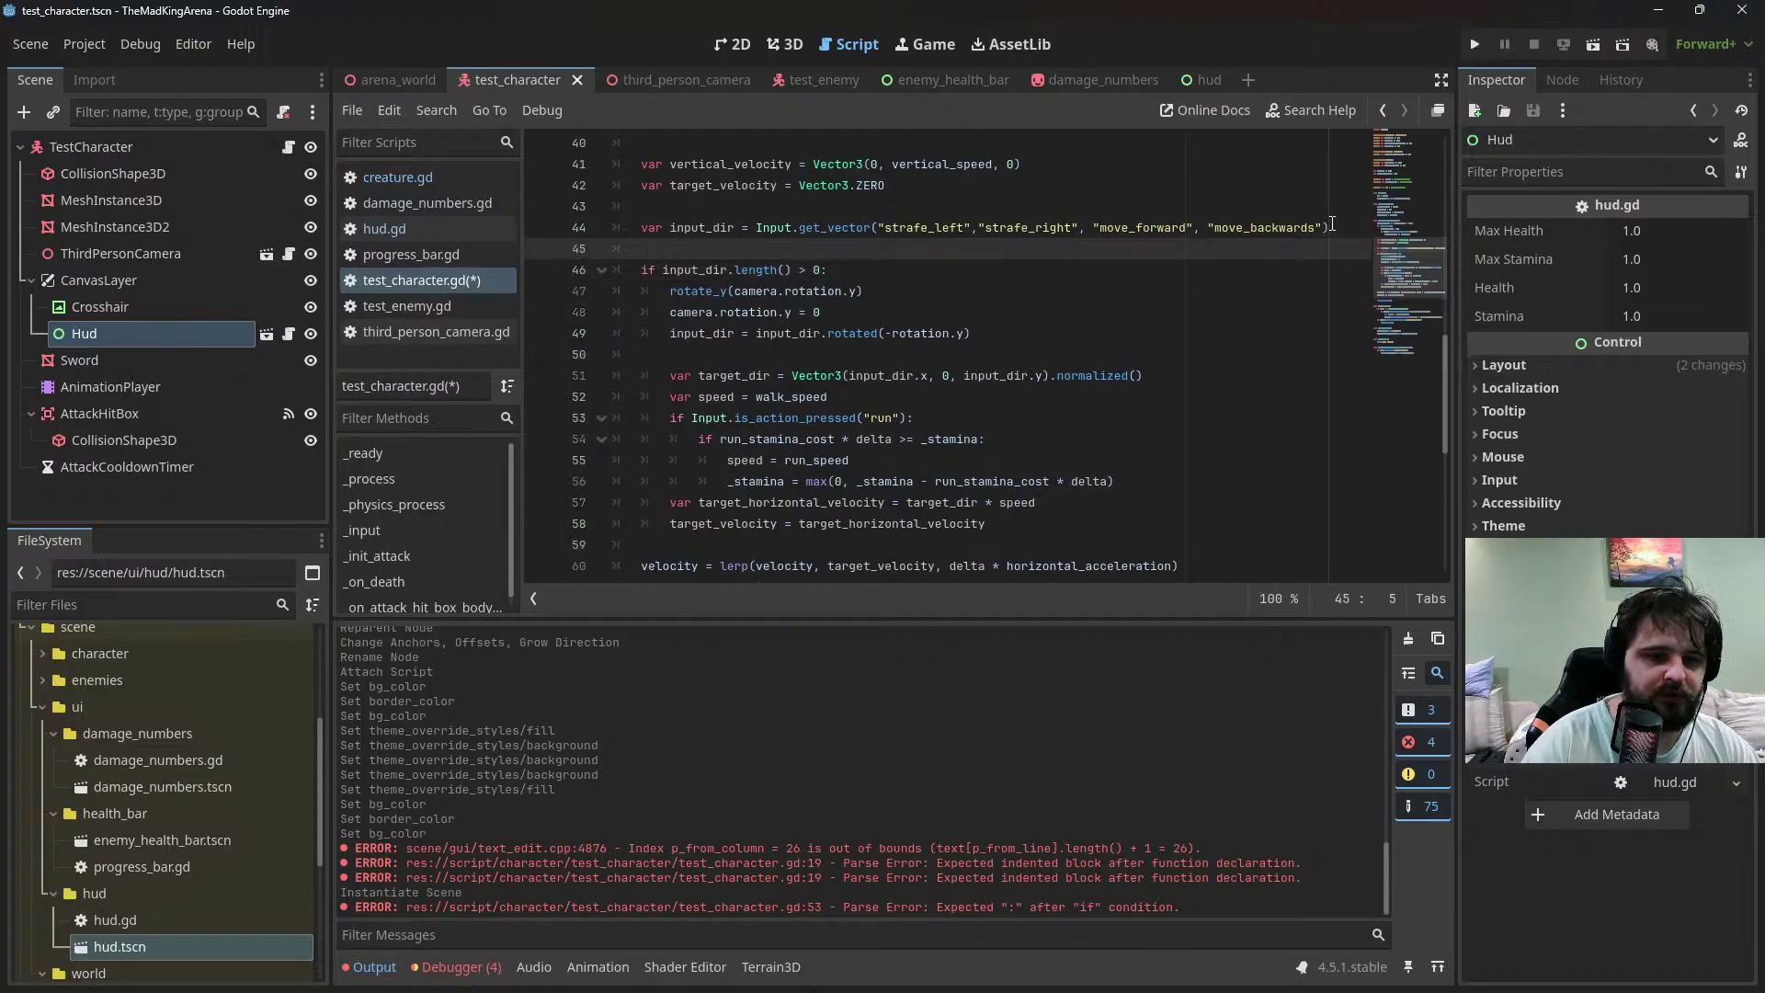
type("var is_r")
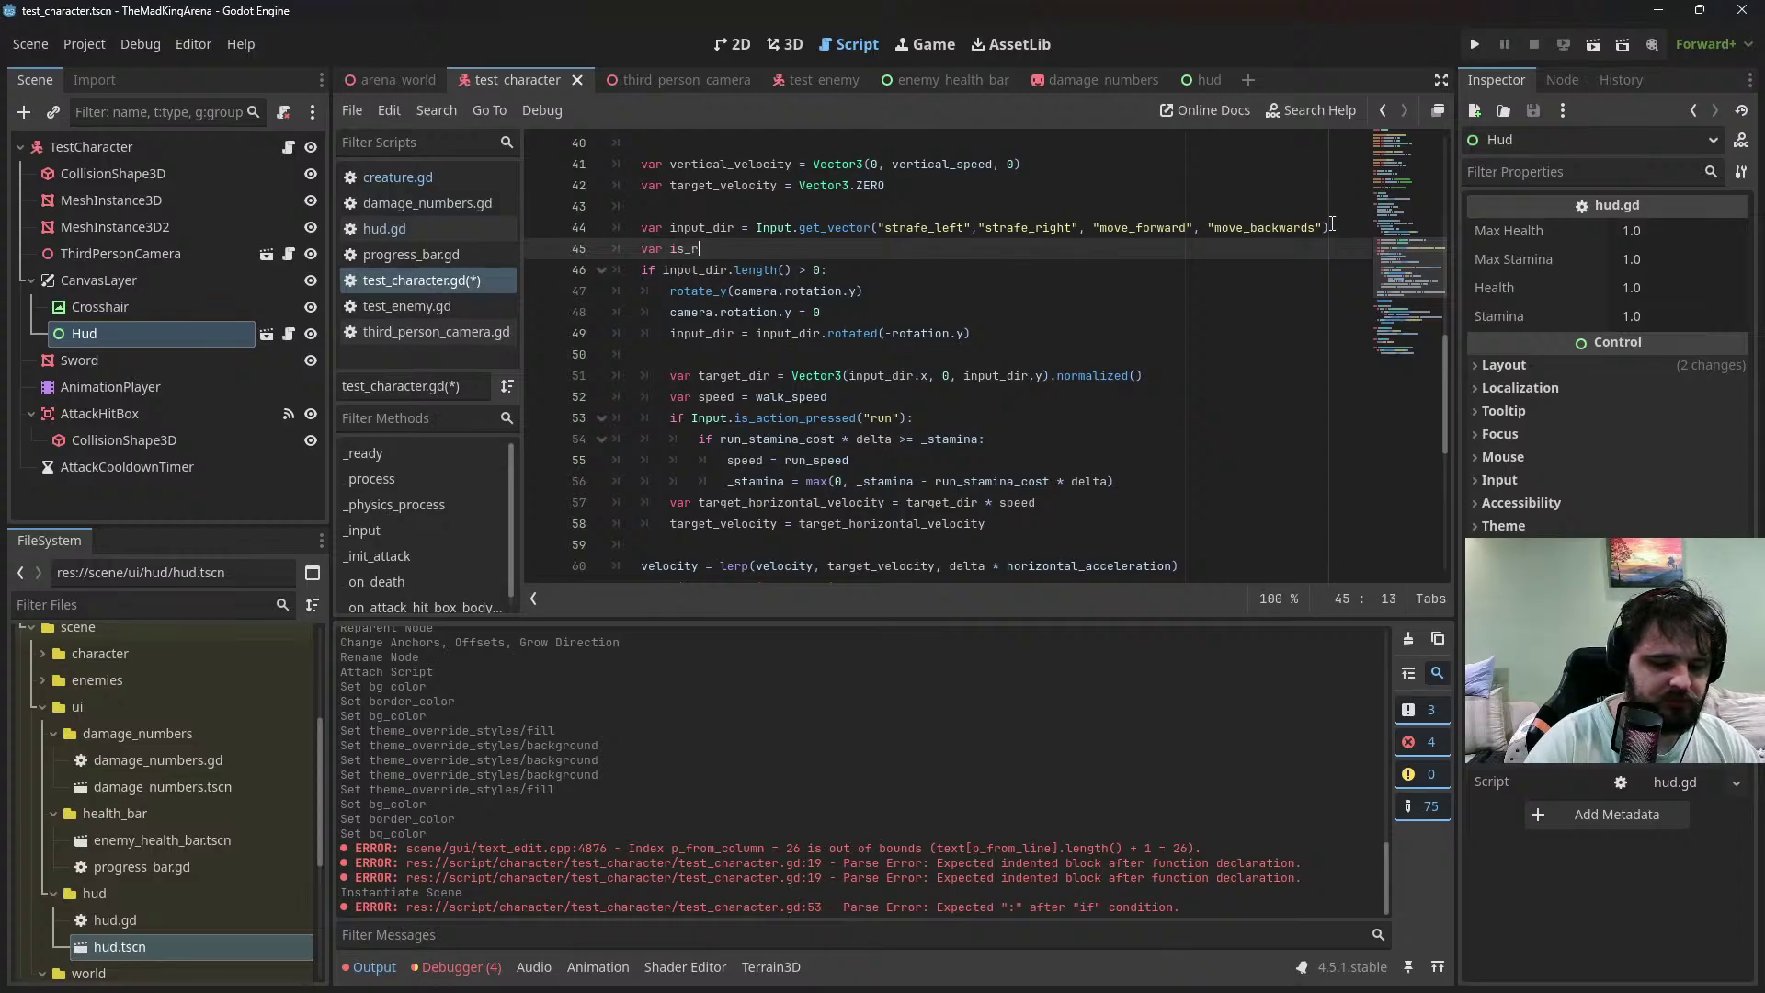
type("unning")
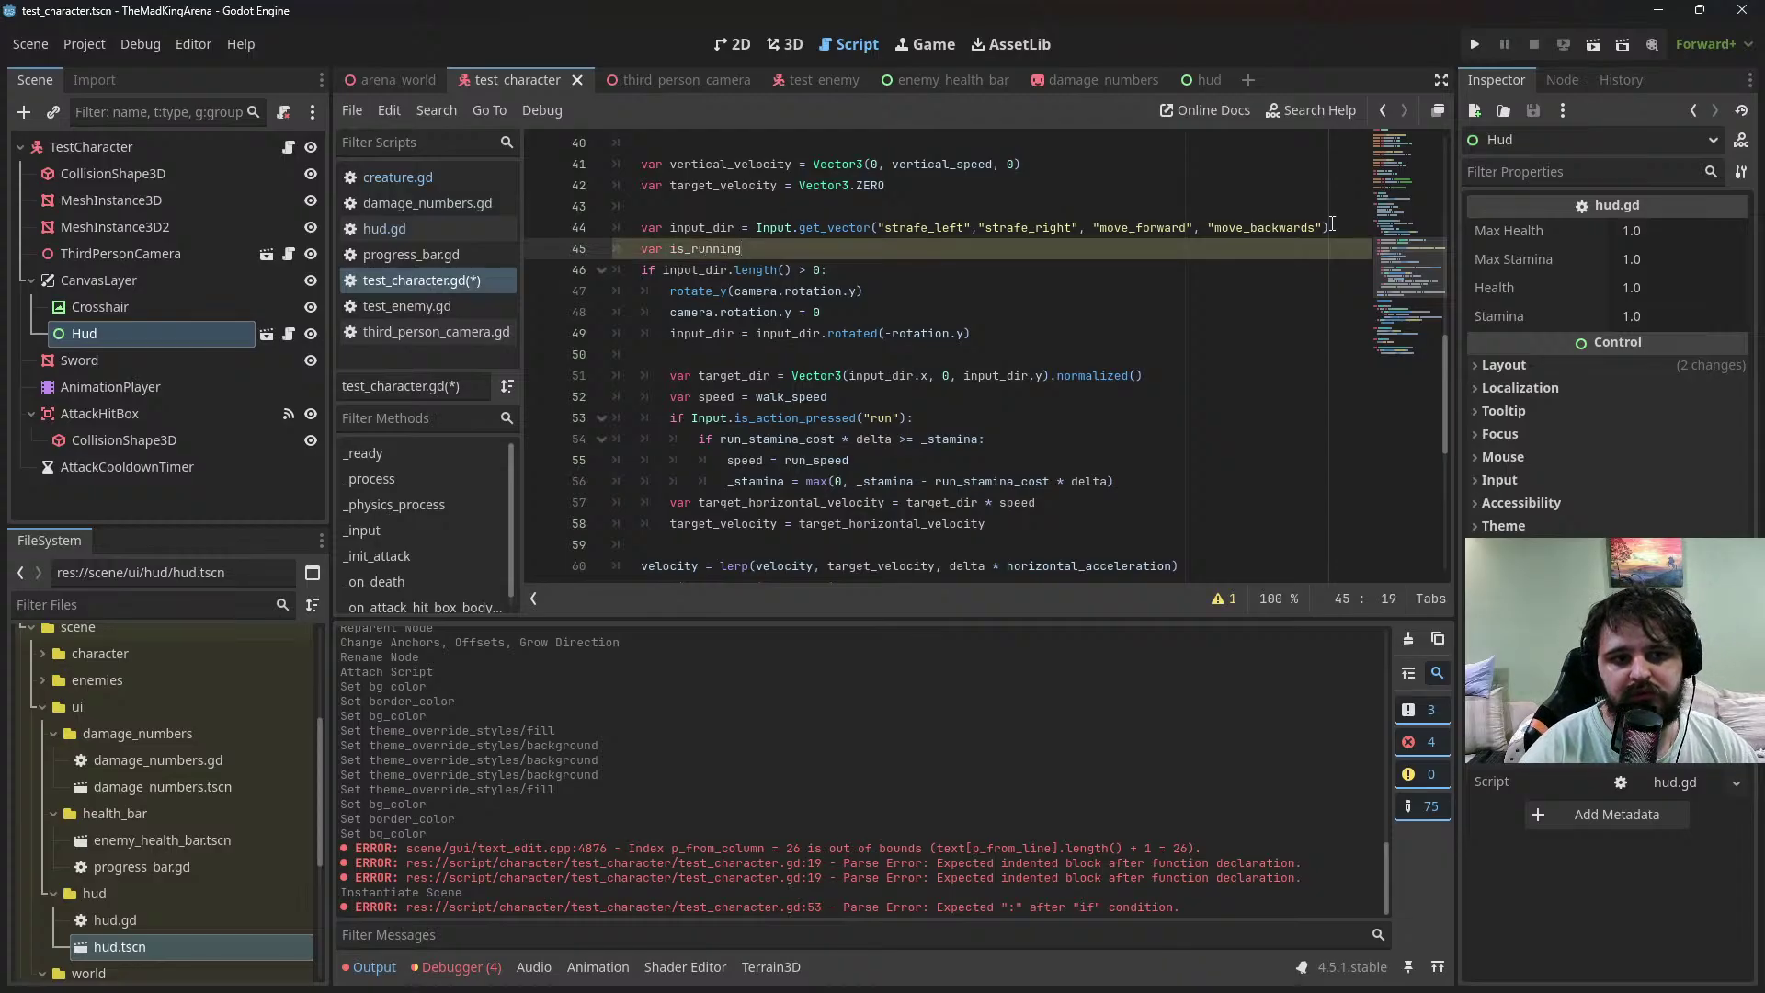
key("ctrl+z")
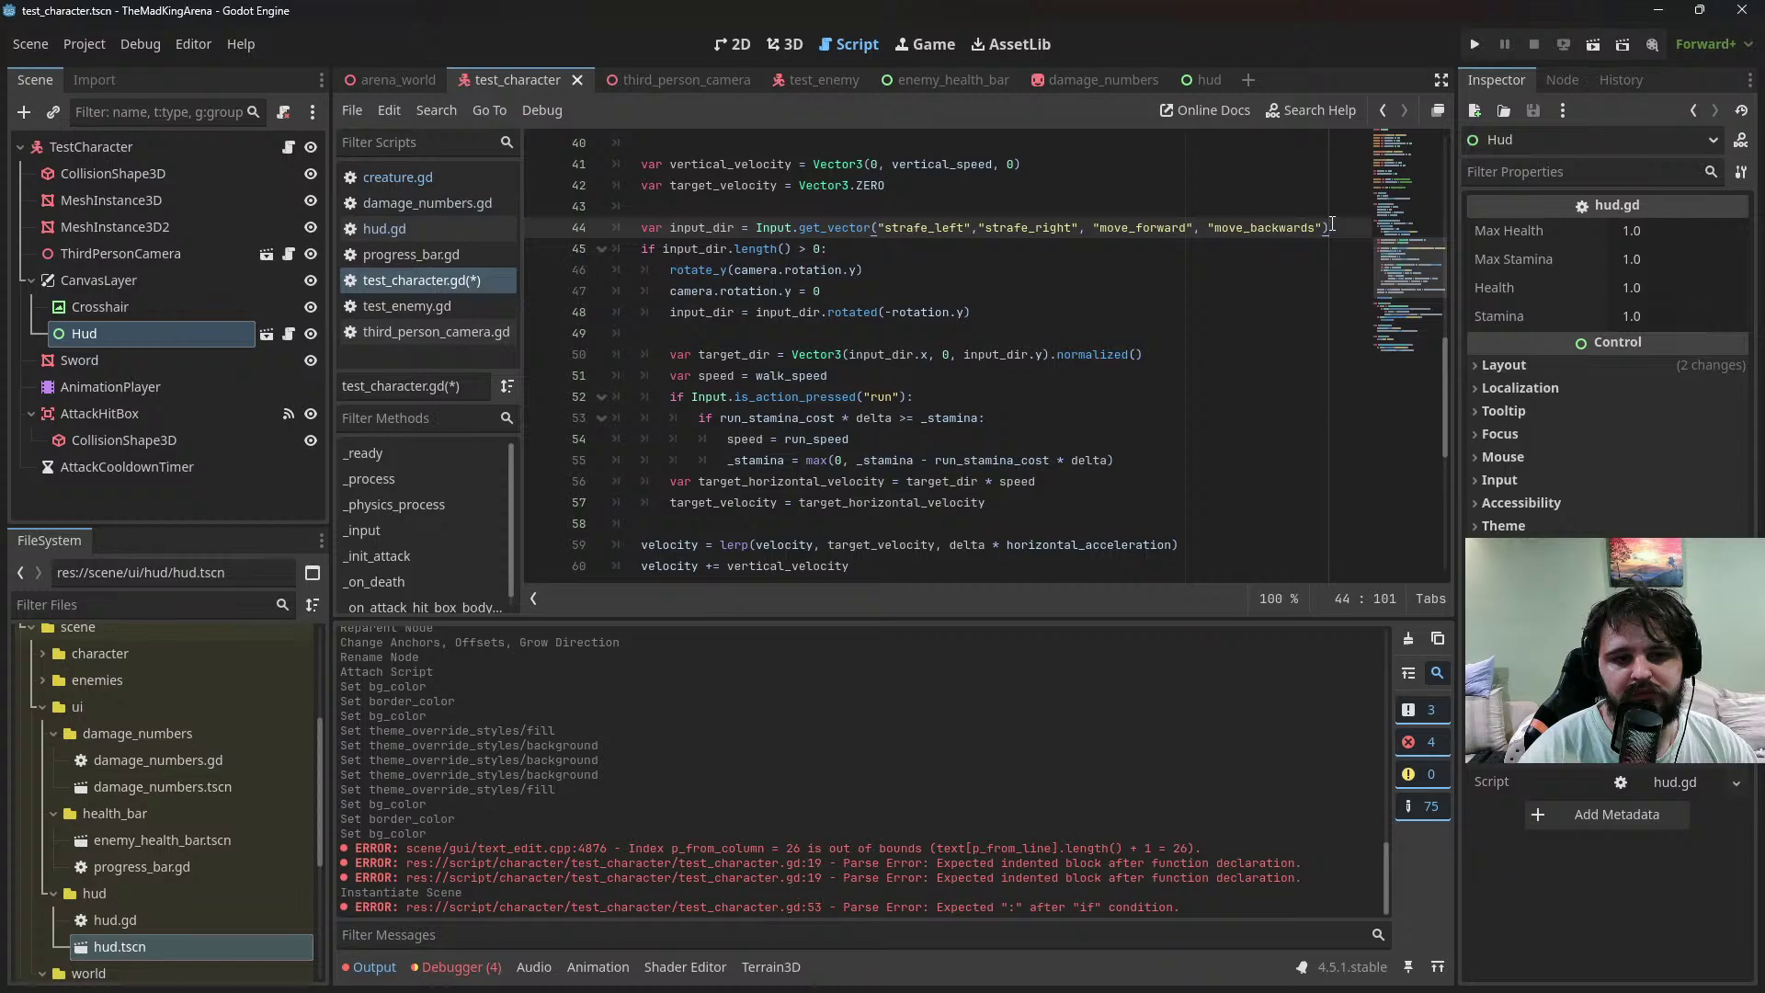
key("Return")
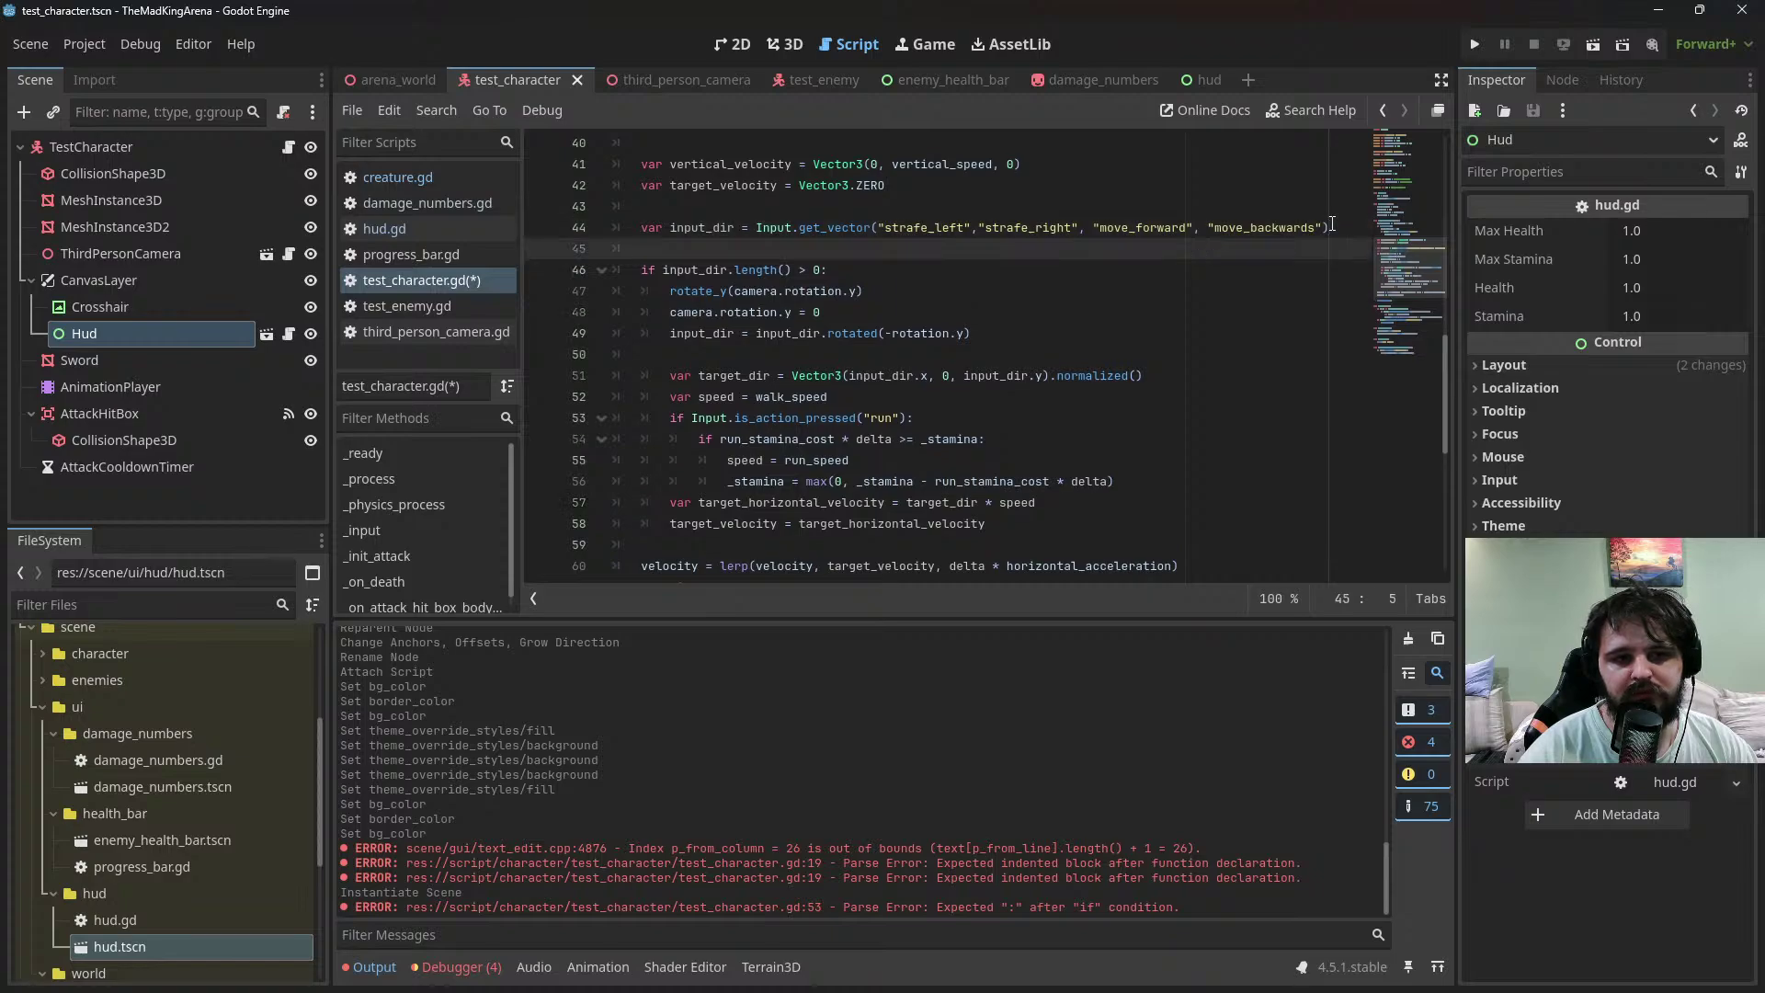
key("BackSpace")
key("BackSpace")
key("Down")
key("Down")
key("Down")
key("Down")
key("Down")
key("Down")
key("Down")
key("Down")
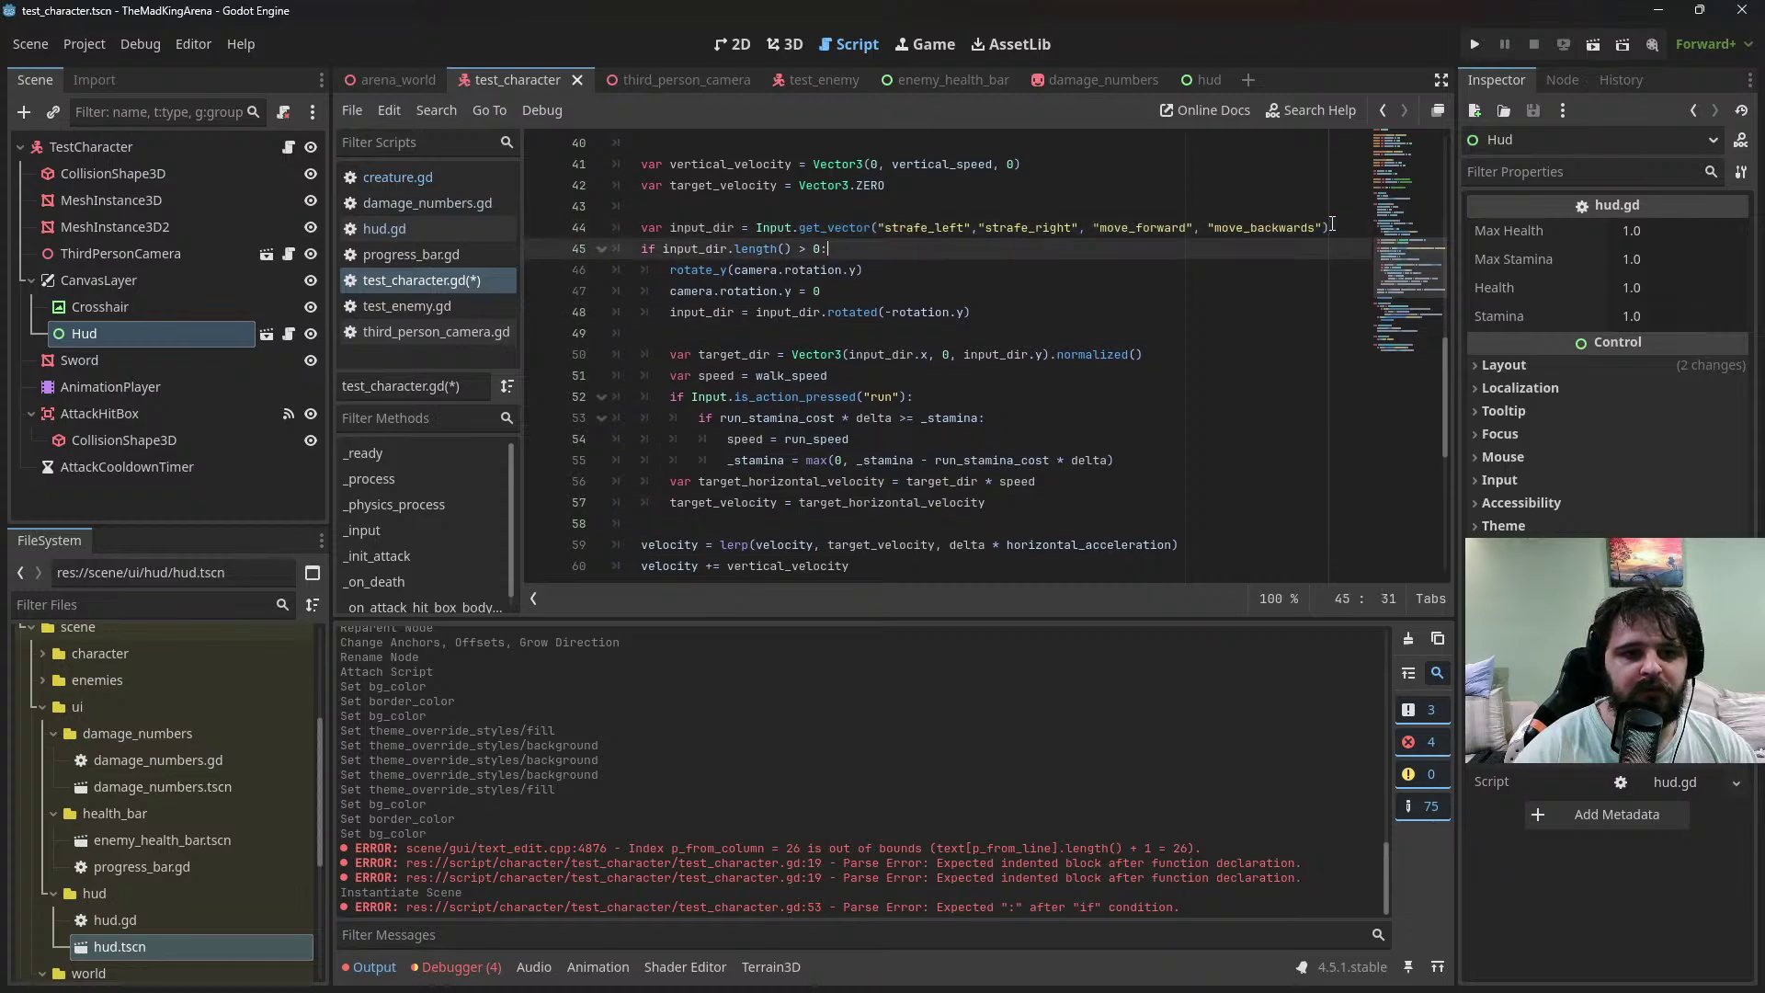
key("Down")
key("Down")
key("Down")
key("Down")
key("Down")
key("Down")
key("Up")
key("End")
key("Return")
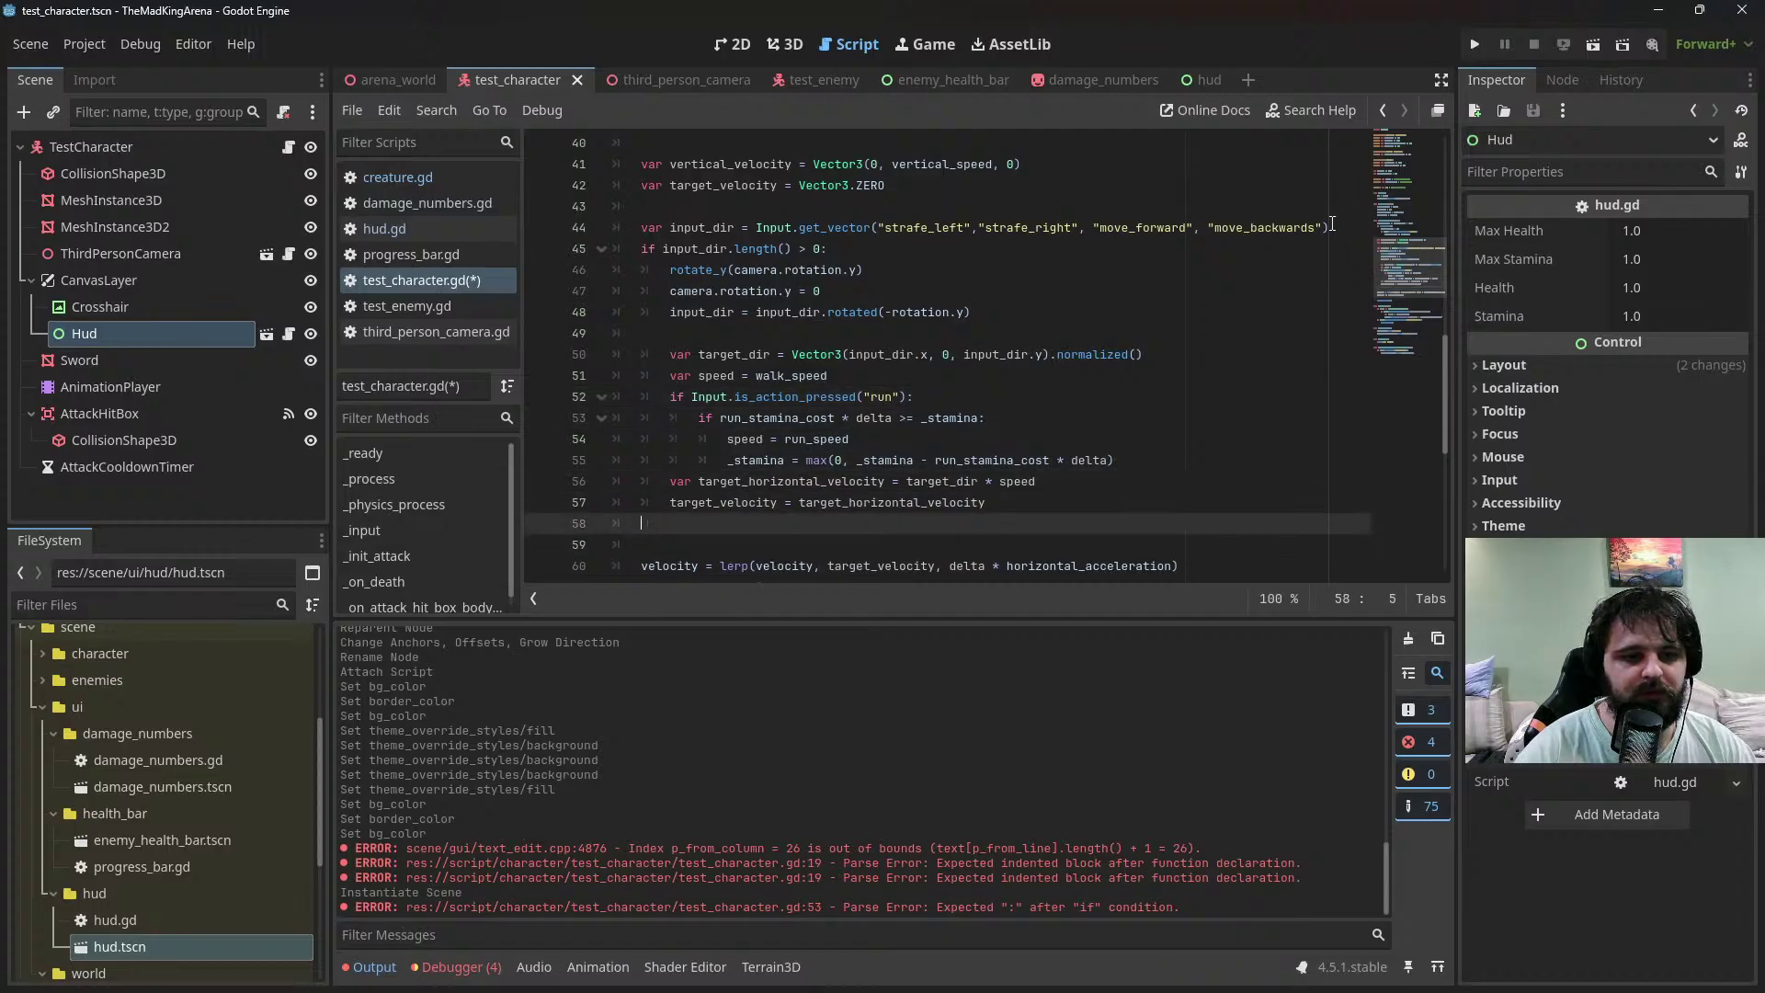
type("if ")
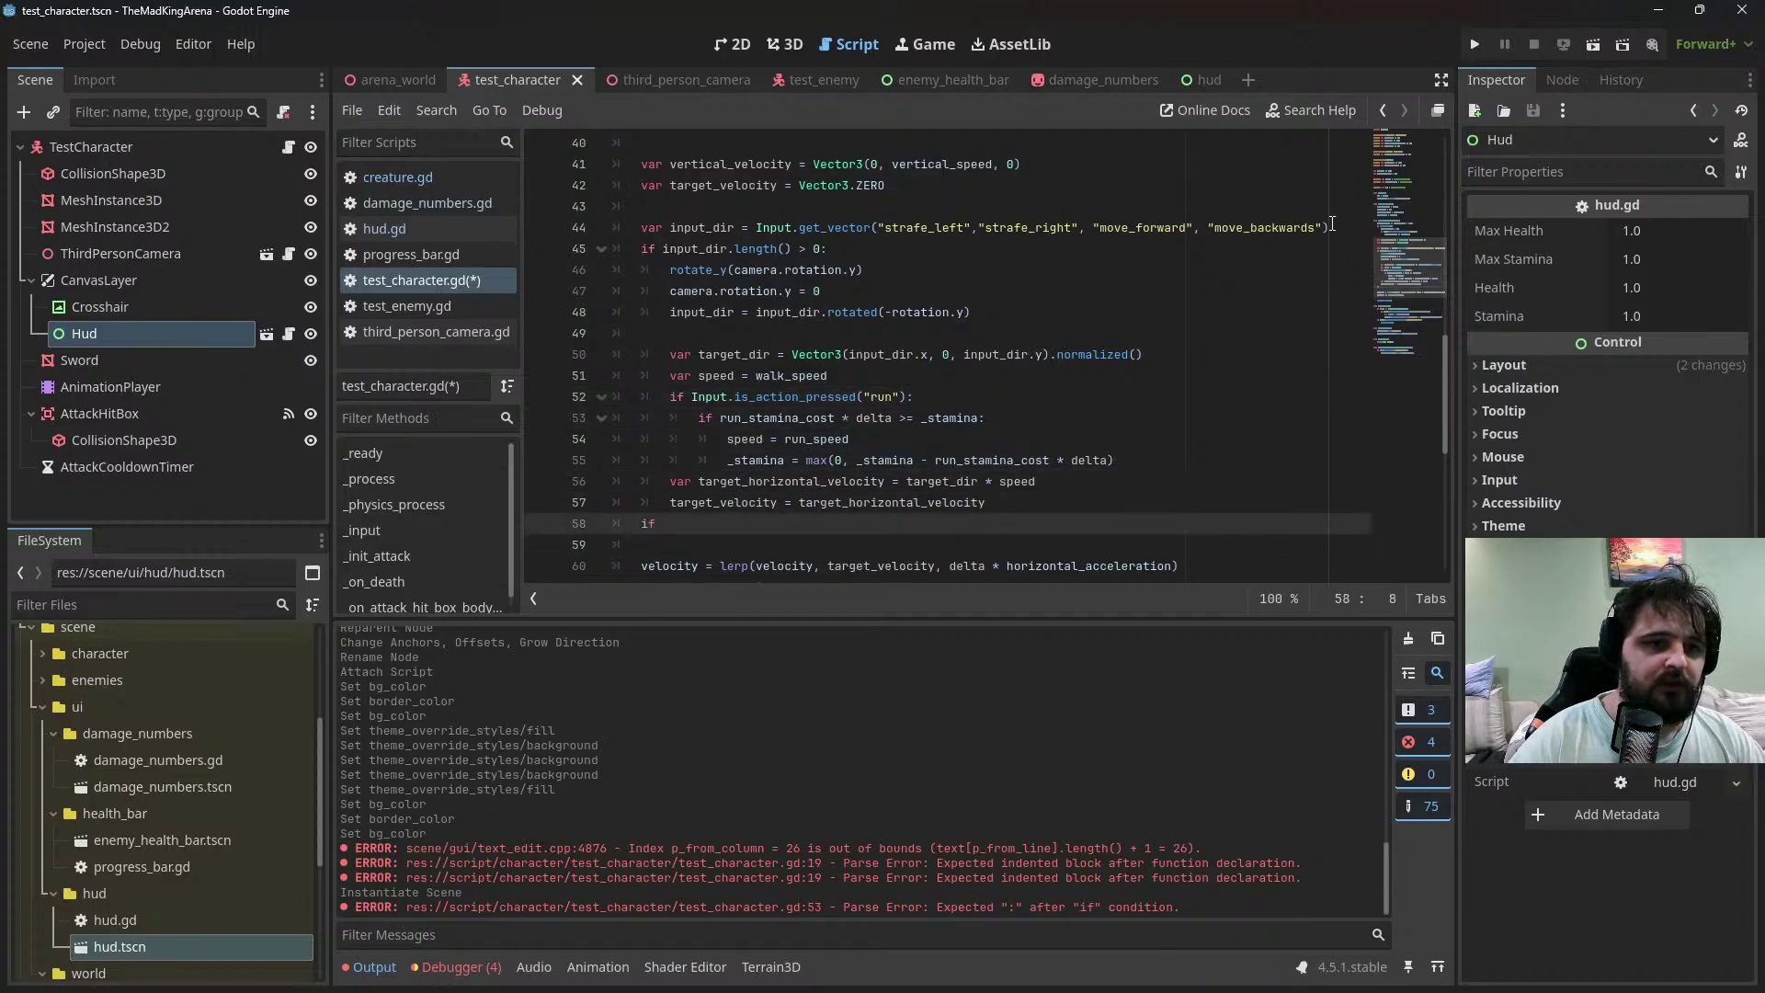
type("else:")
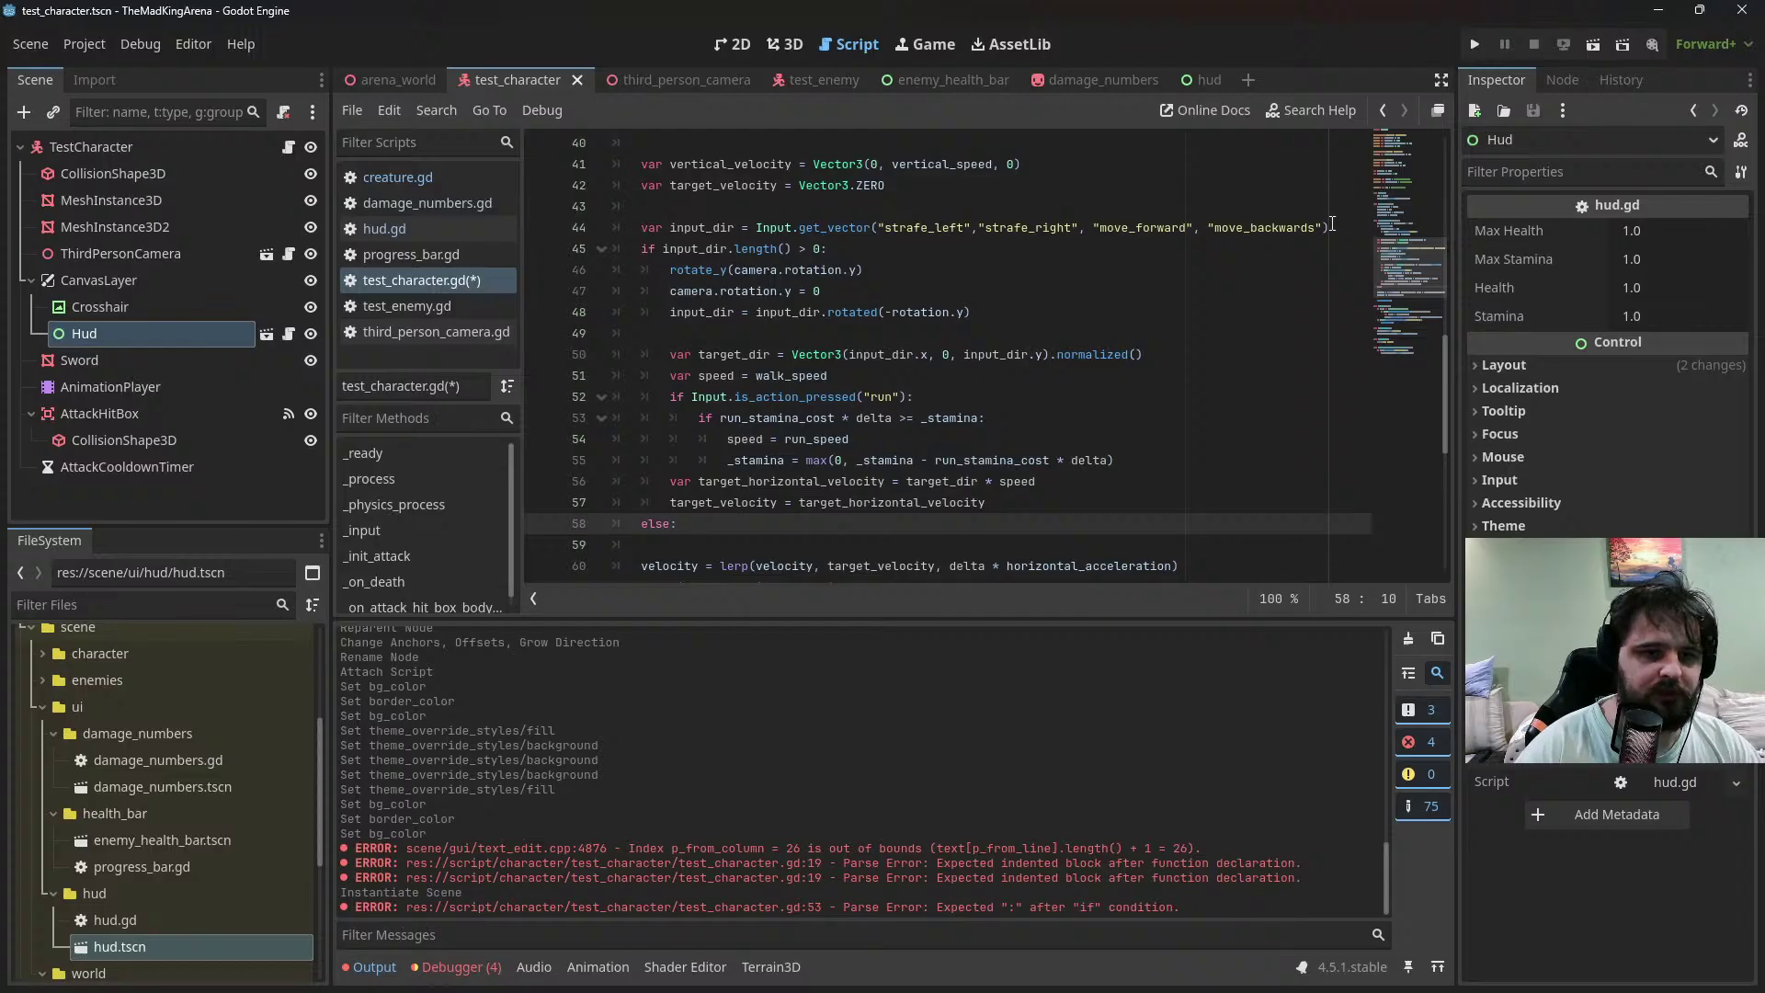
key("Return")
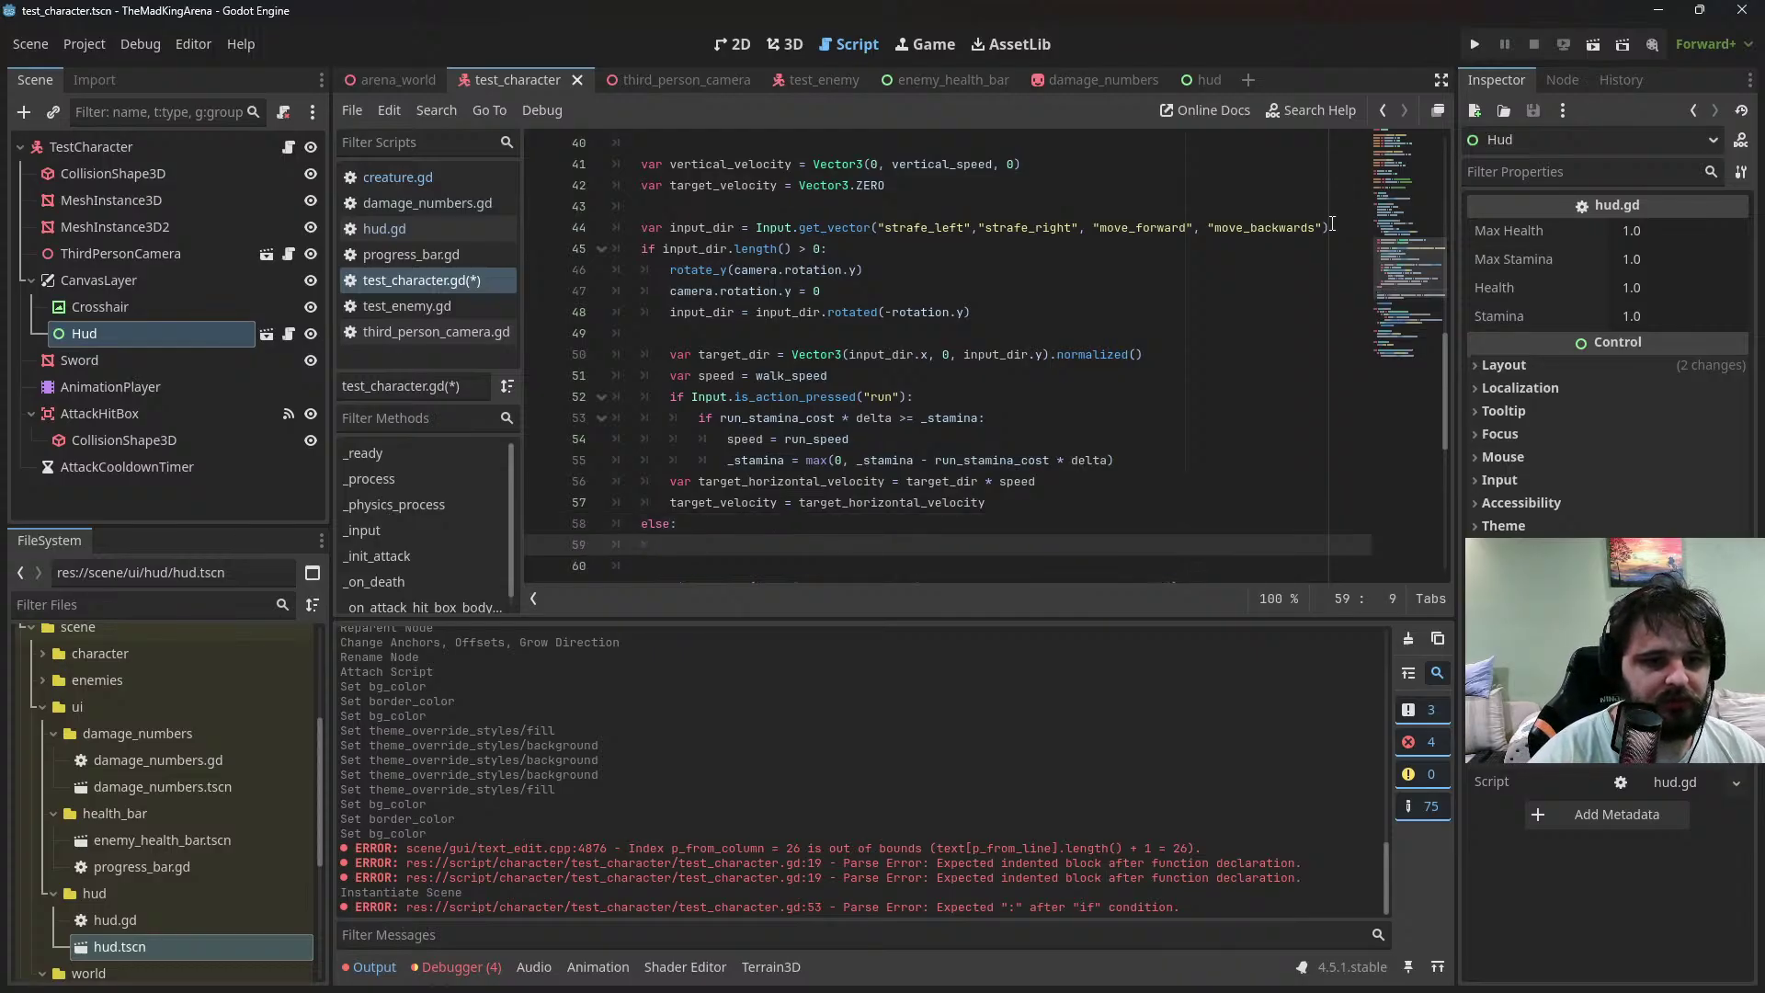
key("shift+Up")
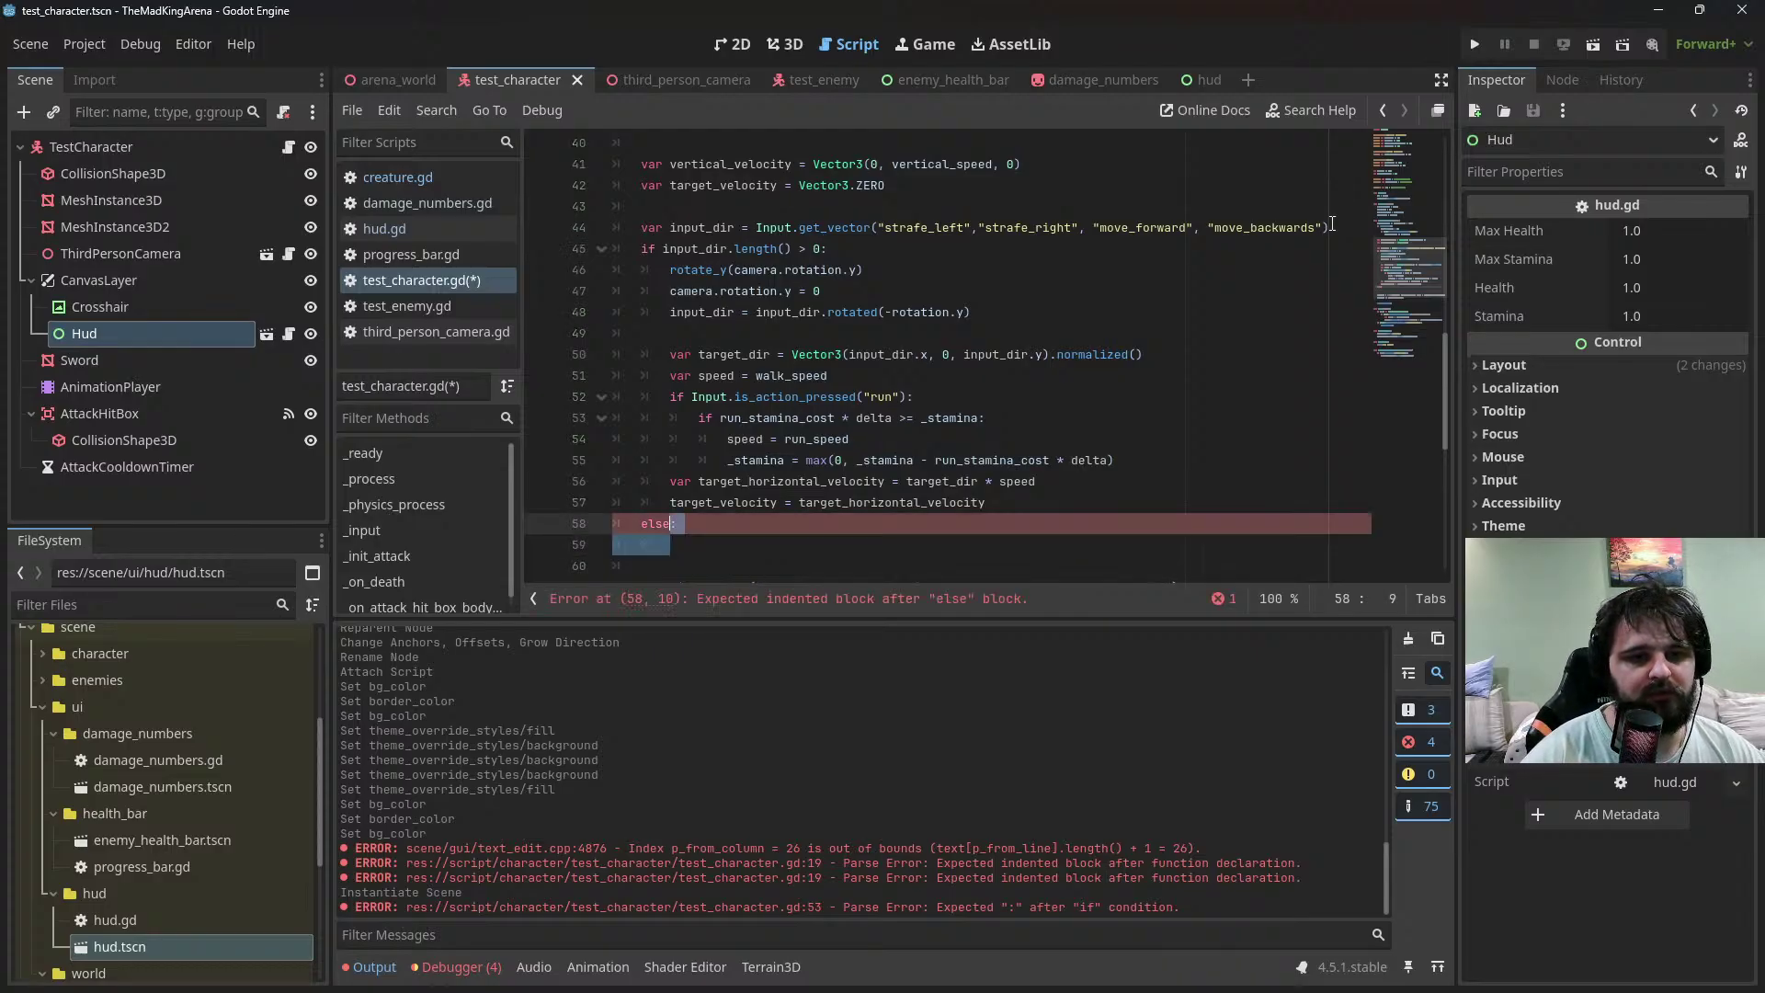
key("shift+Up")
key("shift+End")
key("BackSpace")
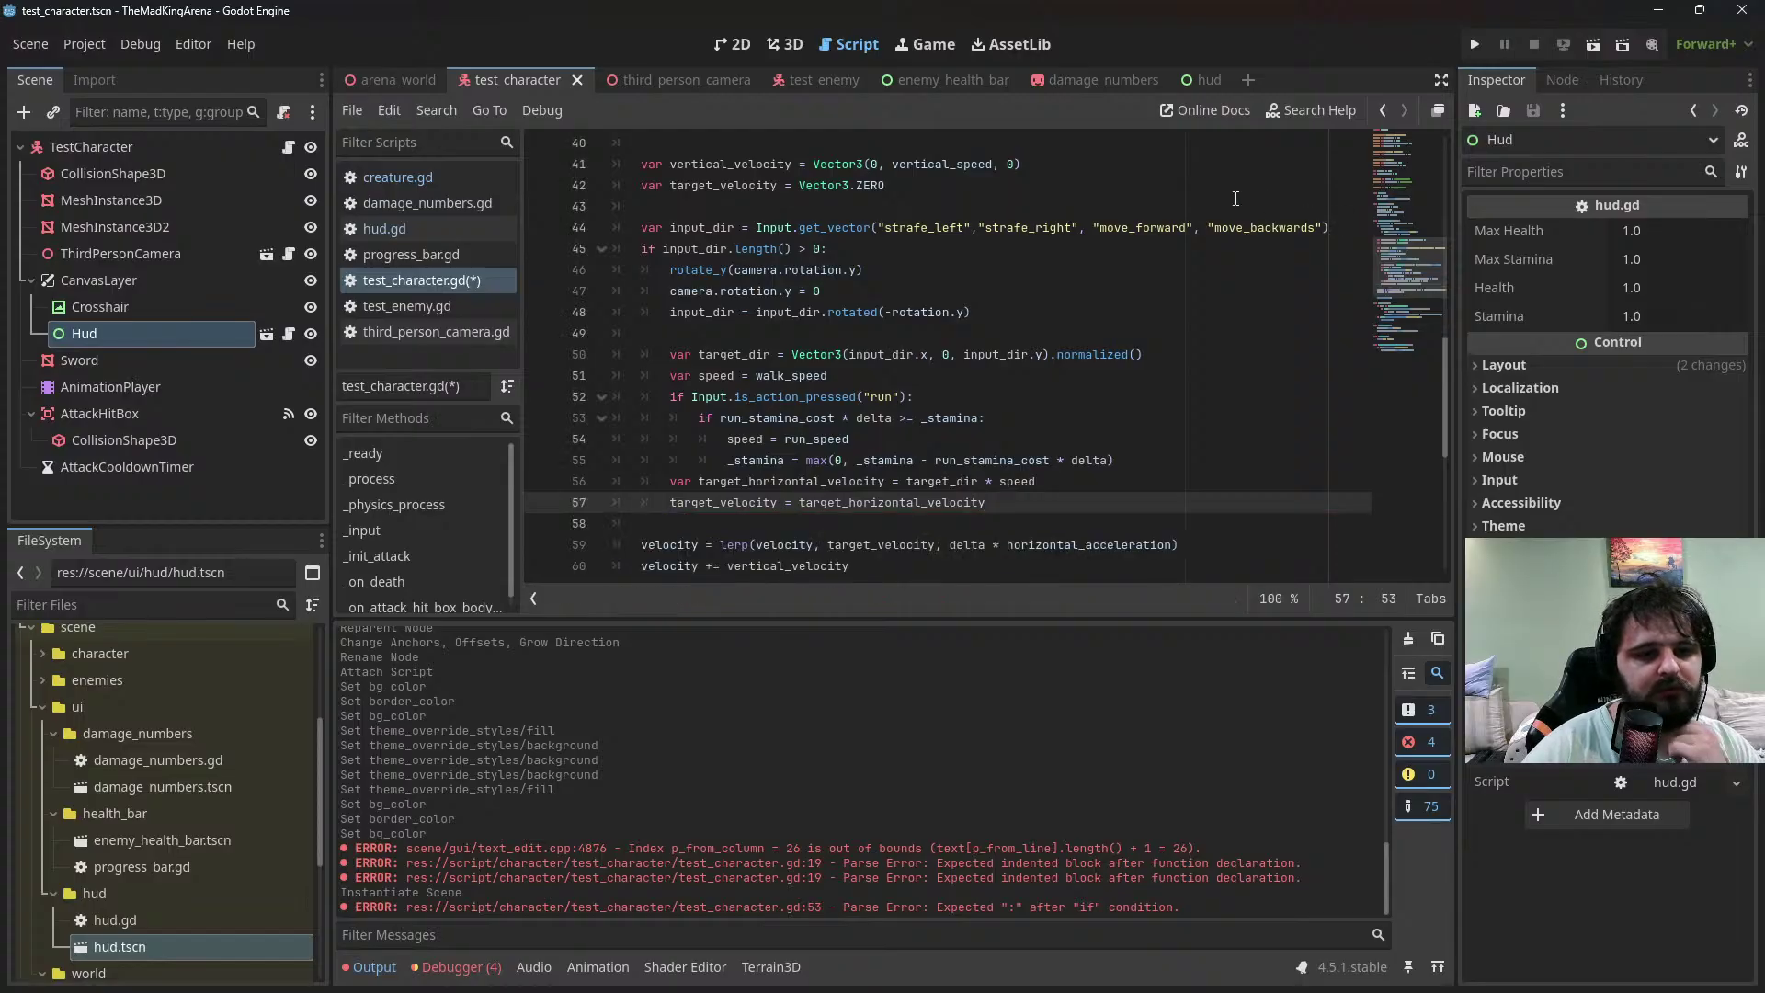
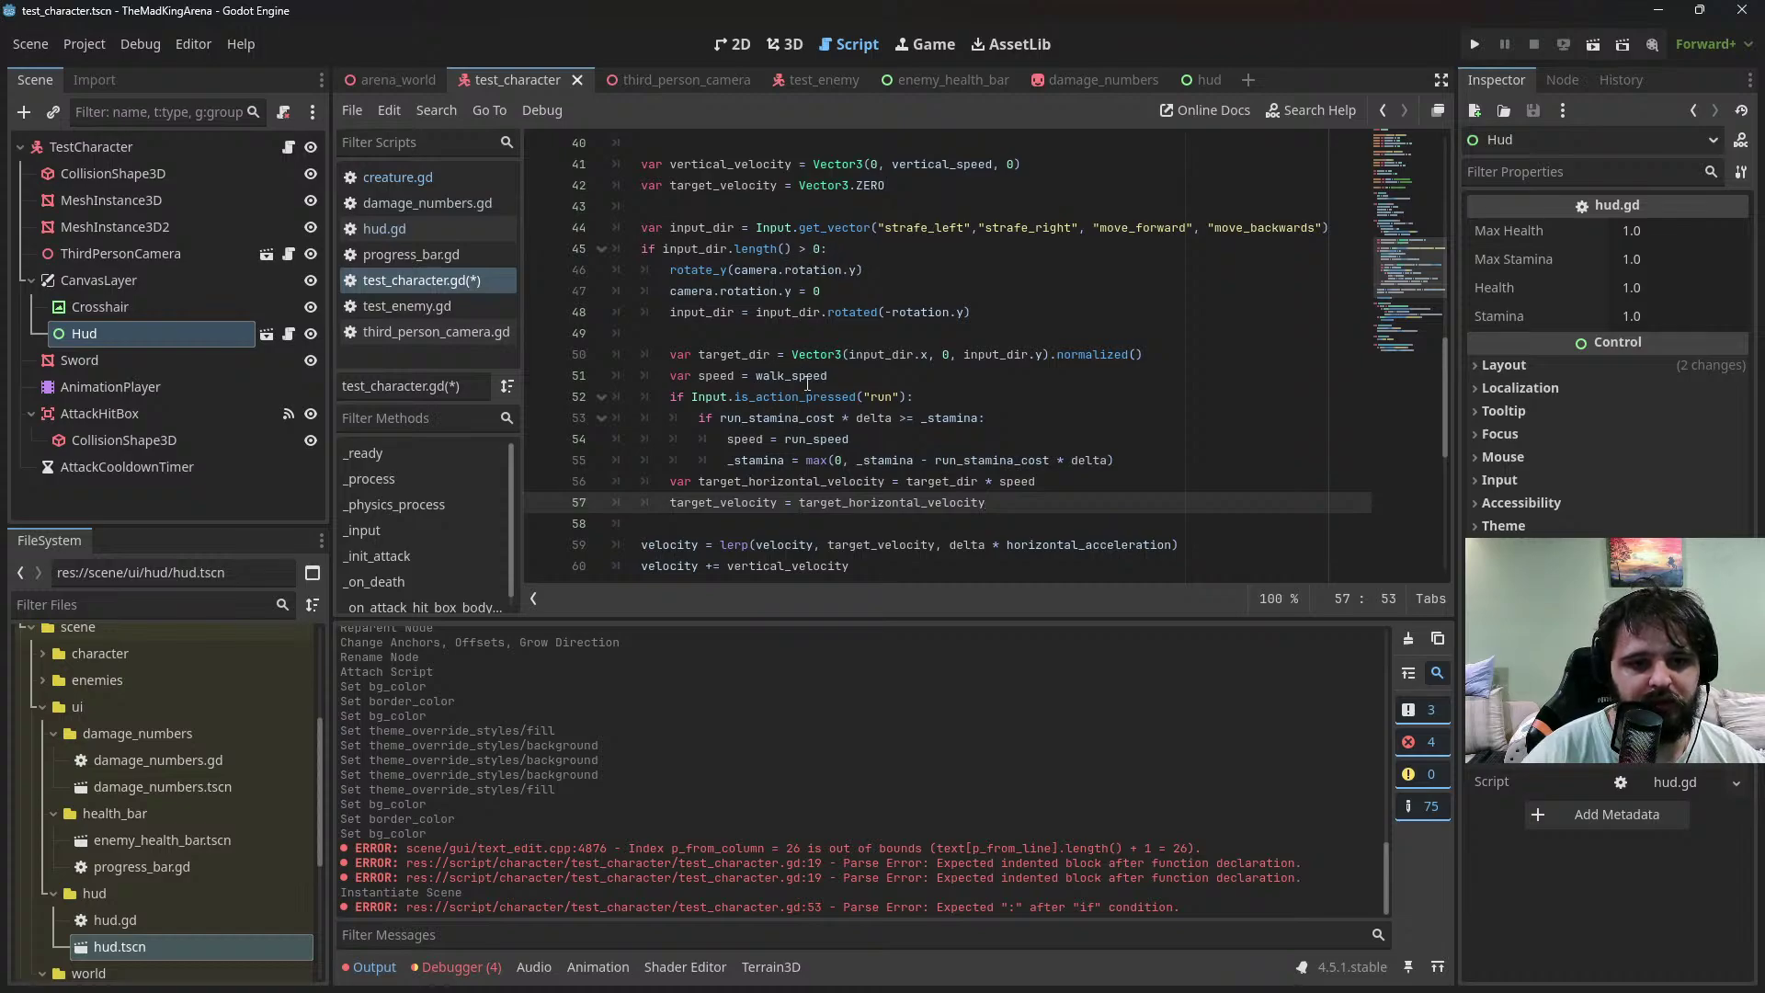
Declare var is_moving = input_dir.length() > 0 below the input_dir line and use is_moving as the movement if condition
mouse_move(823, 404)
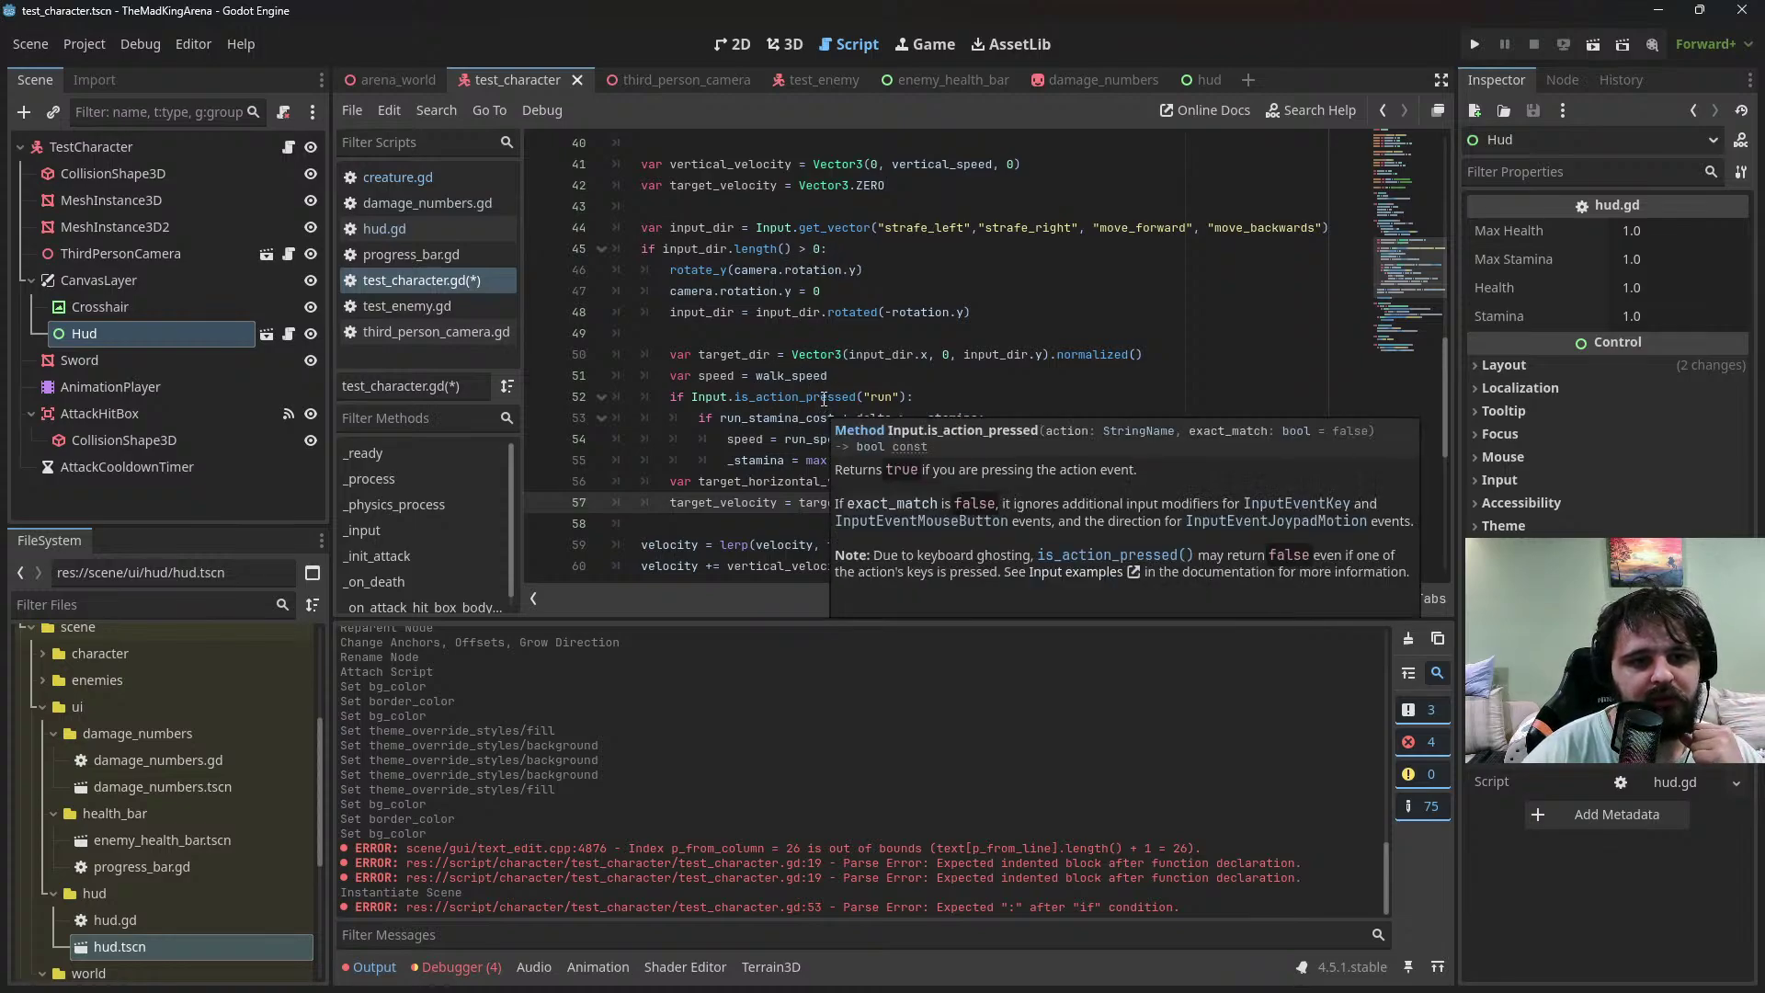
left_click(881, 228)
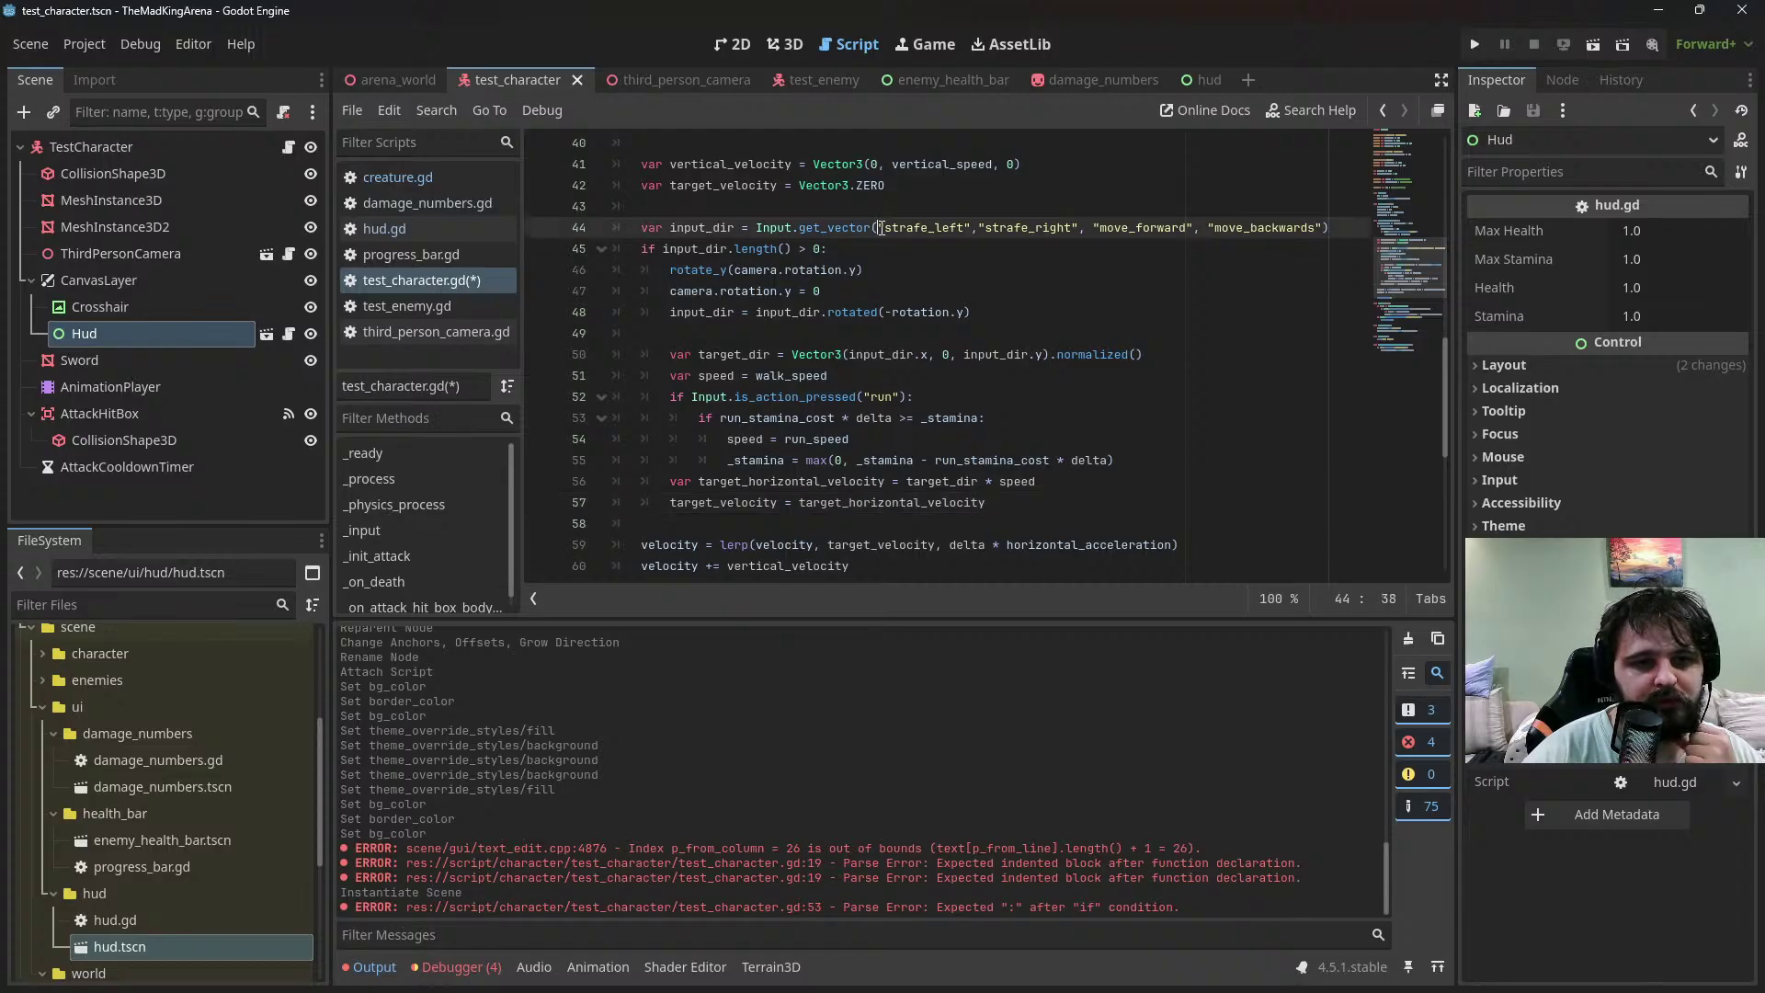
key("End")
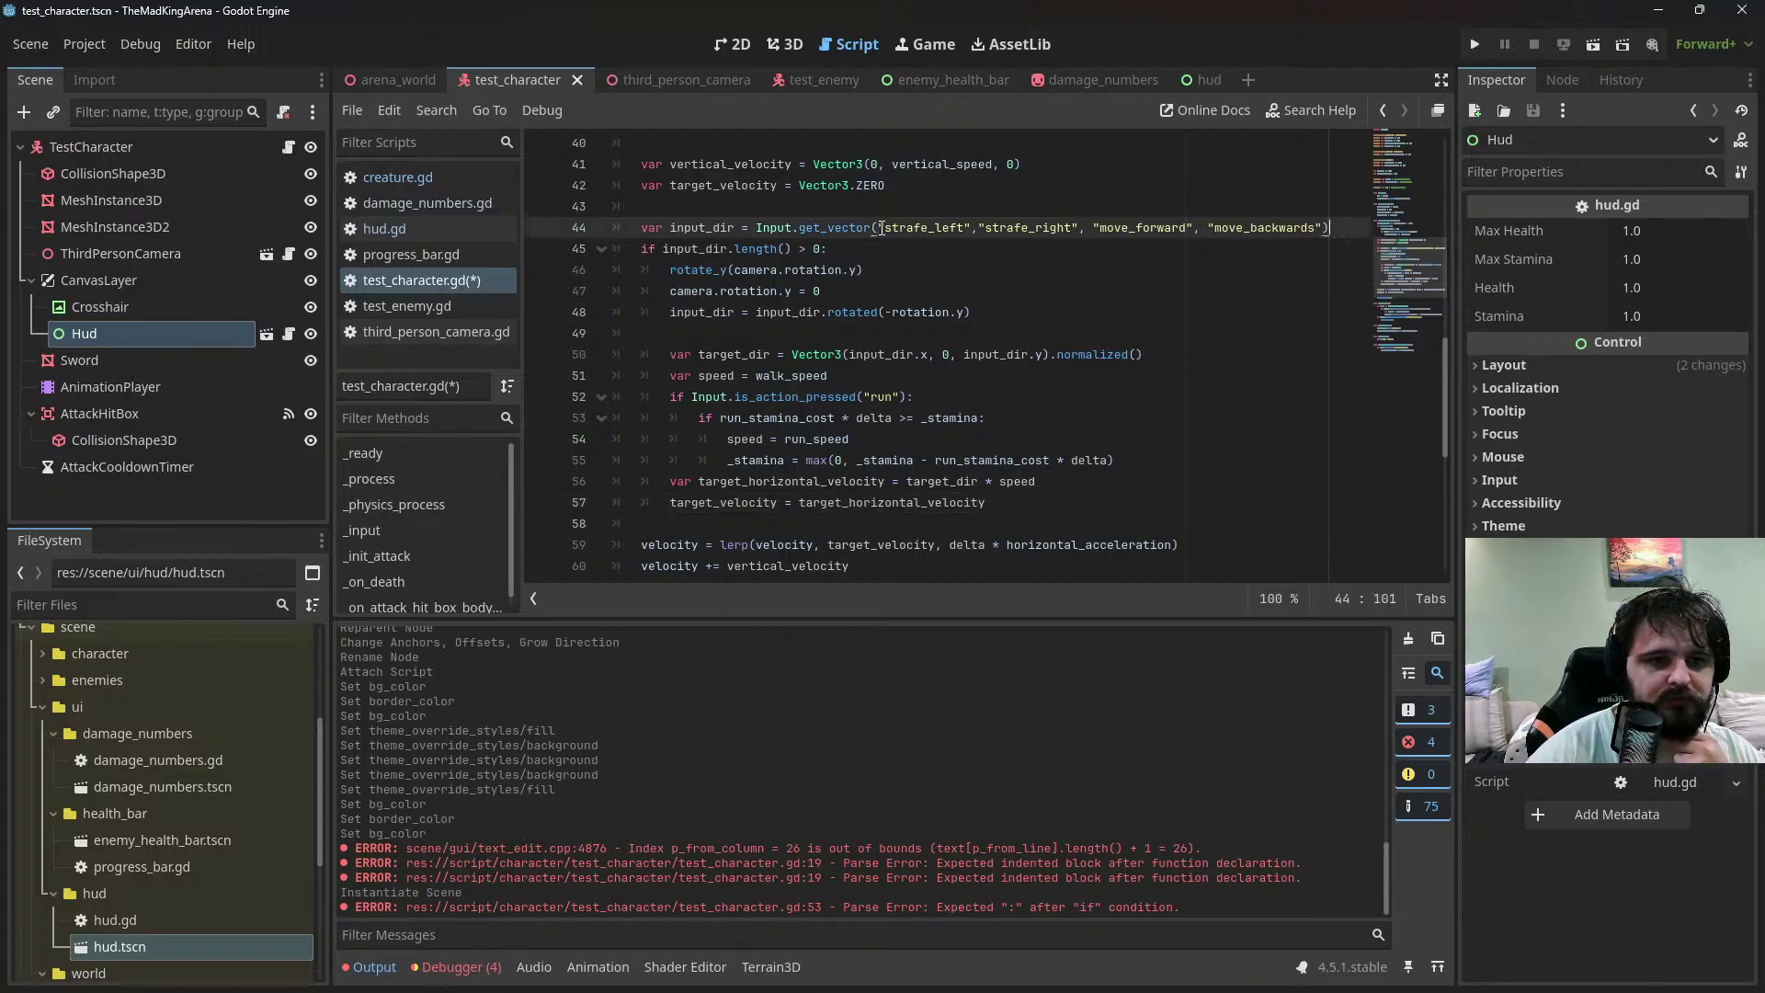
left_click(1056, 499)
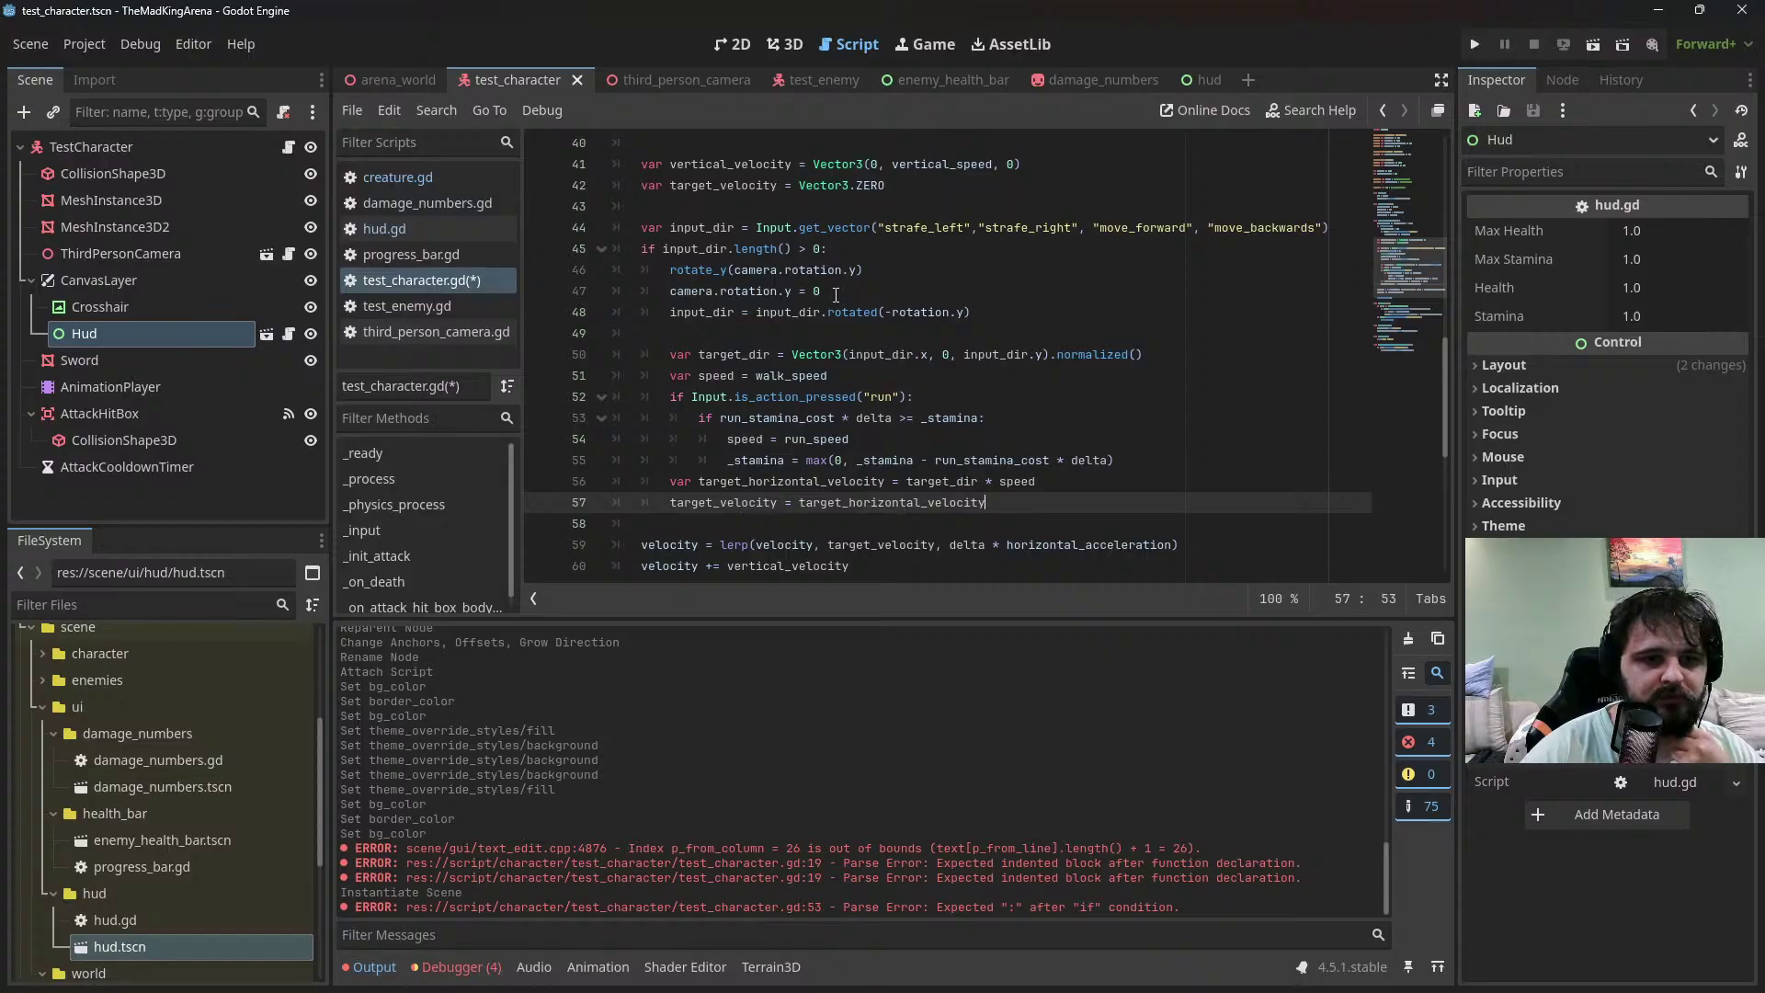
left_click_drag(819, 248, 664, 248)
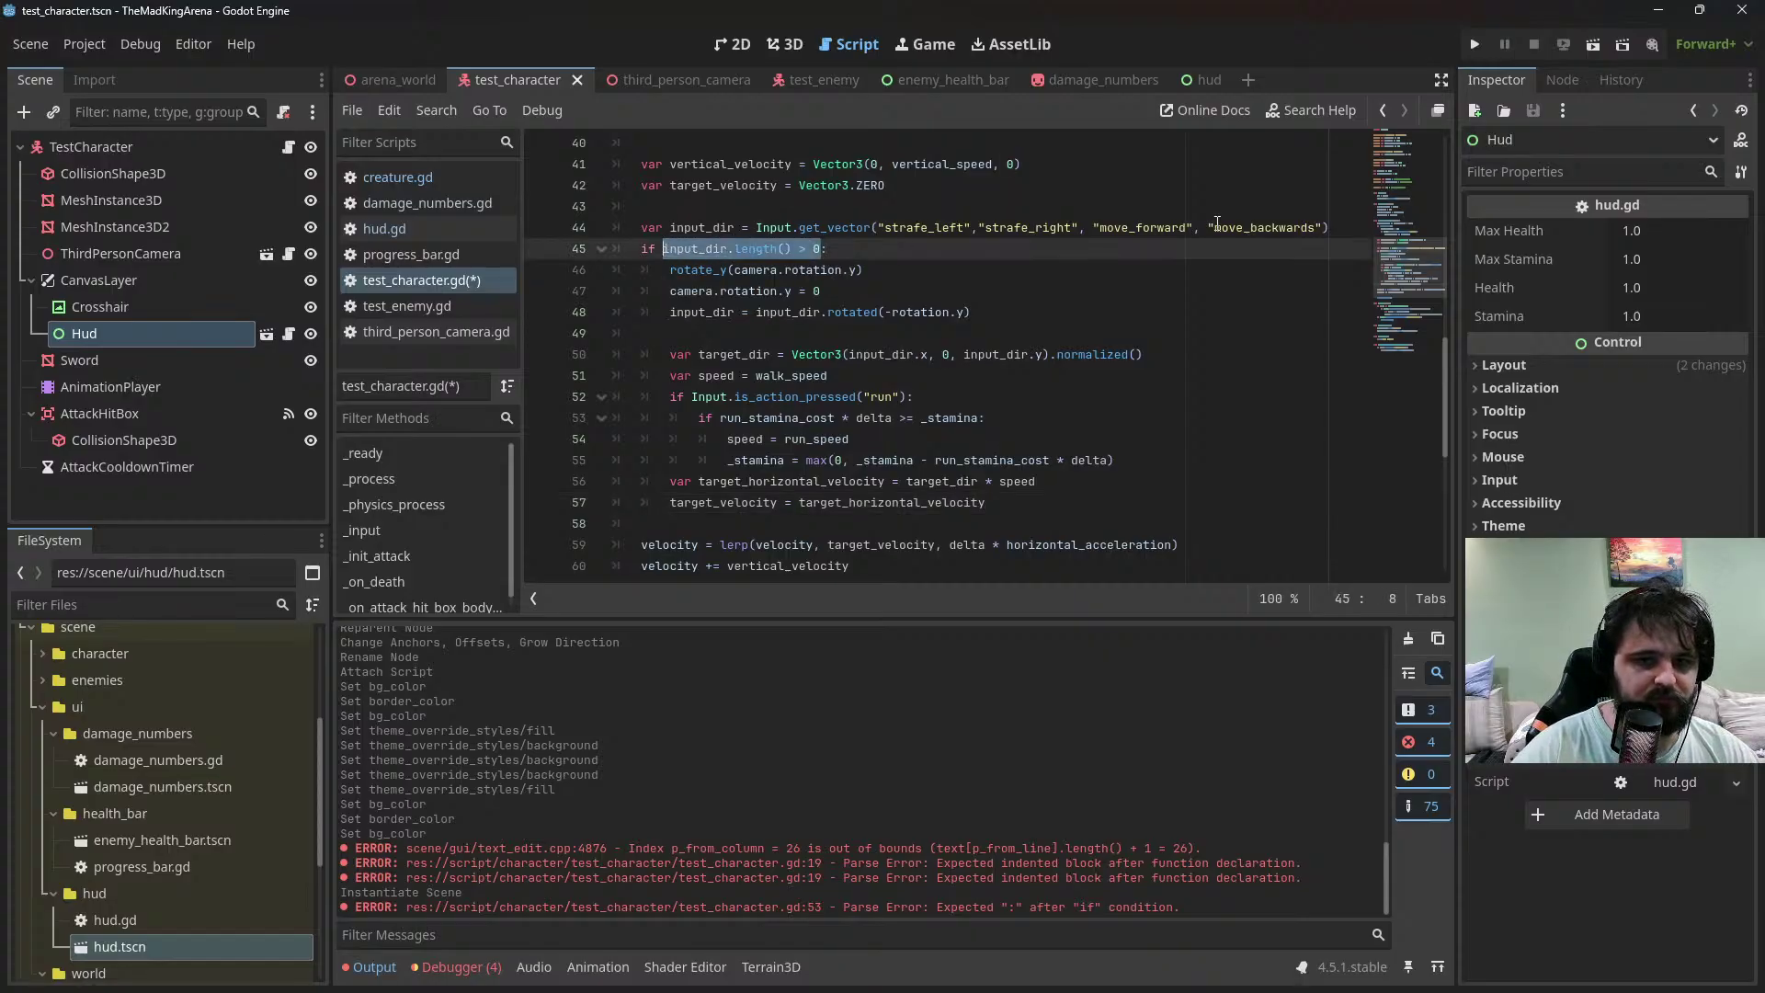
key("Up")
key("End")
key("Return")
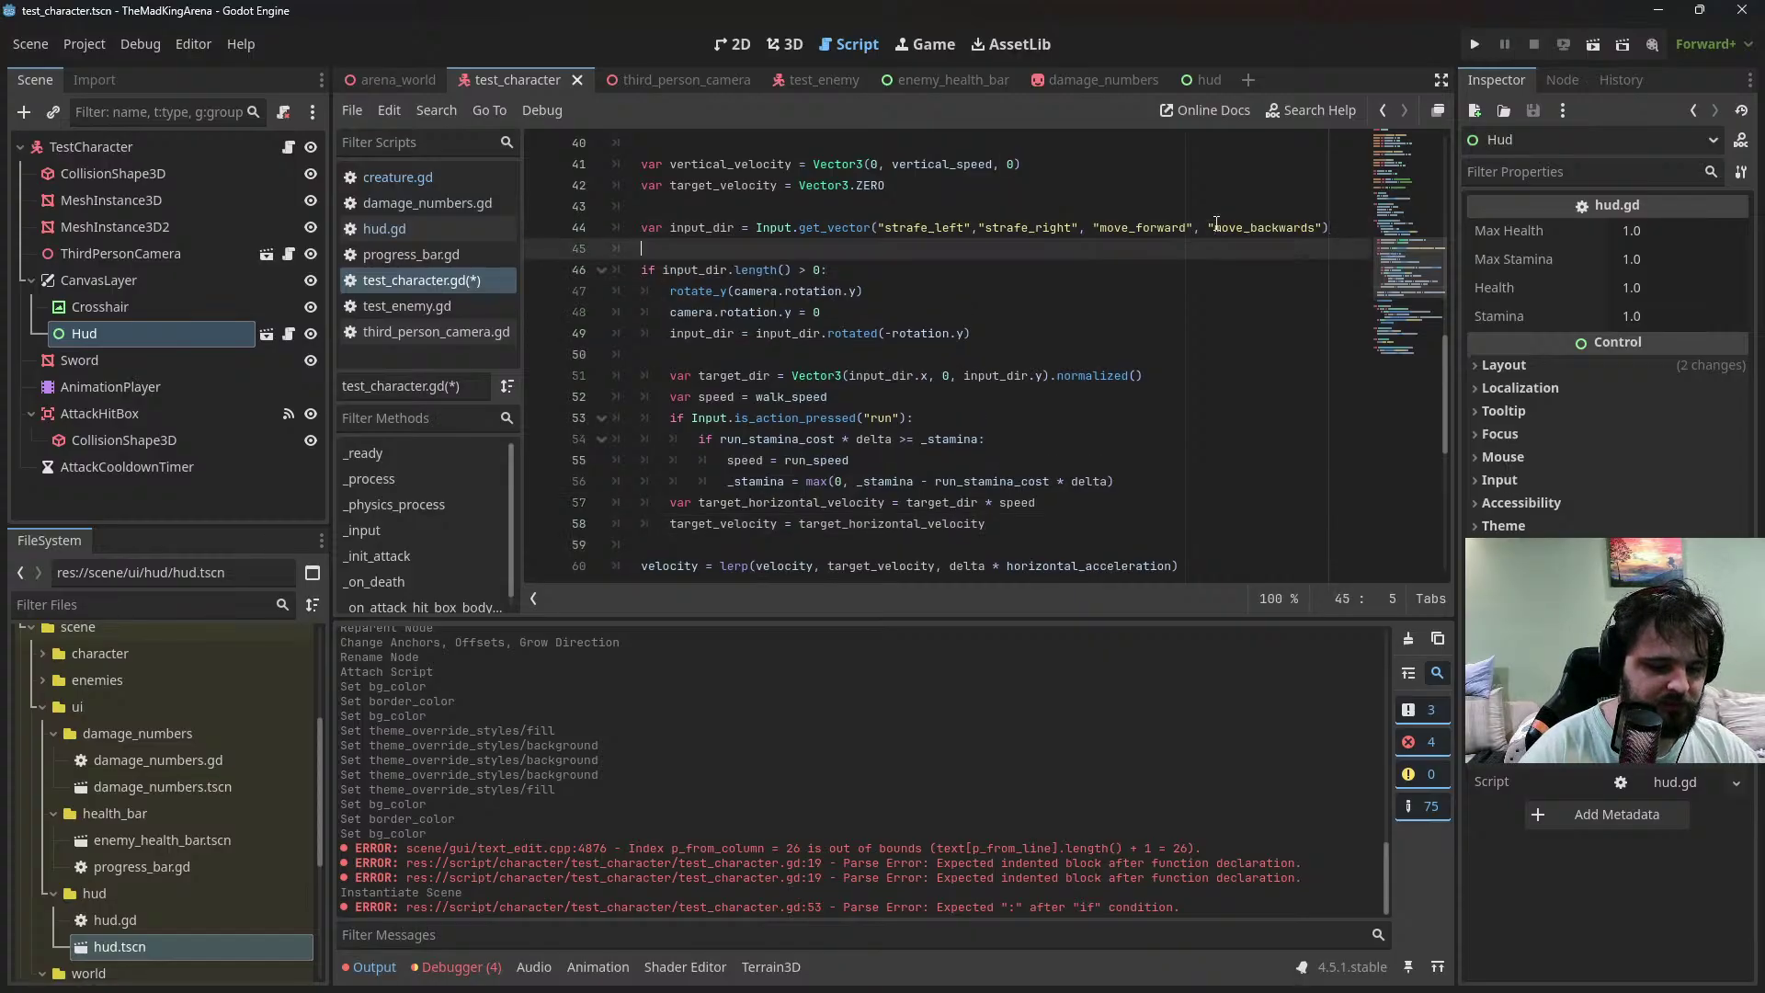
type("var is_mov")
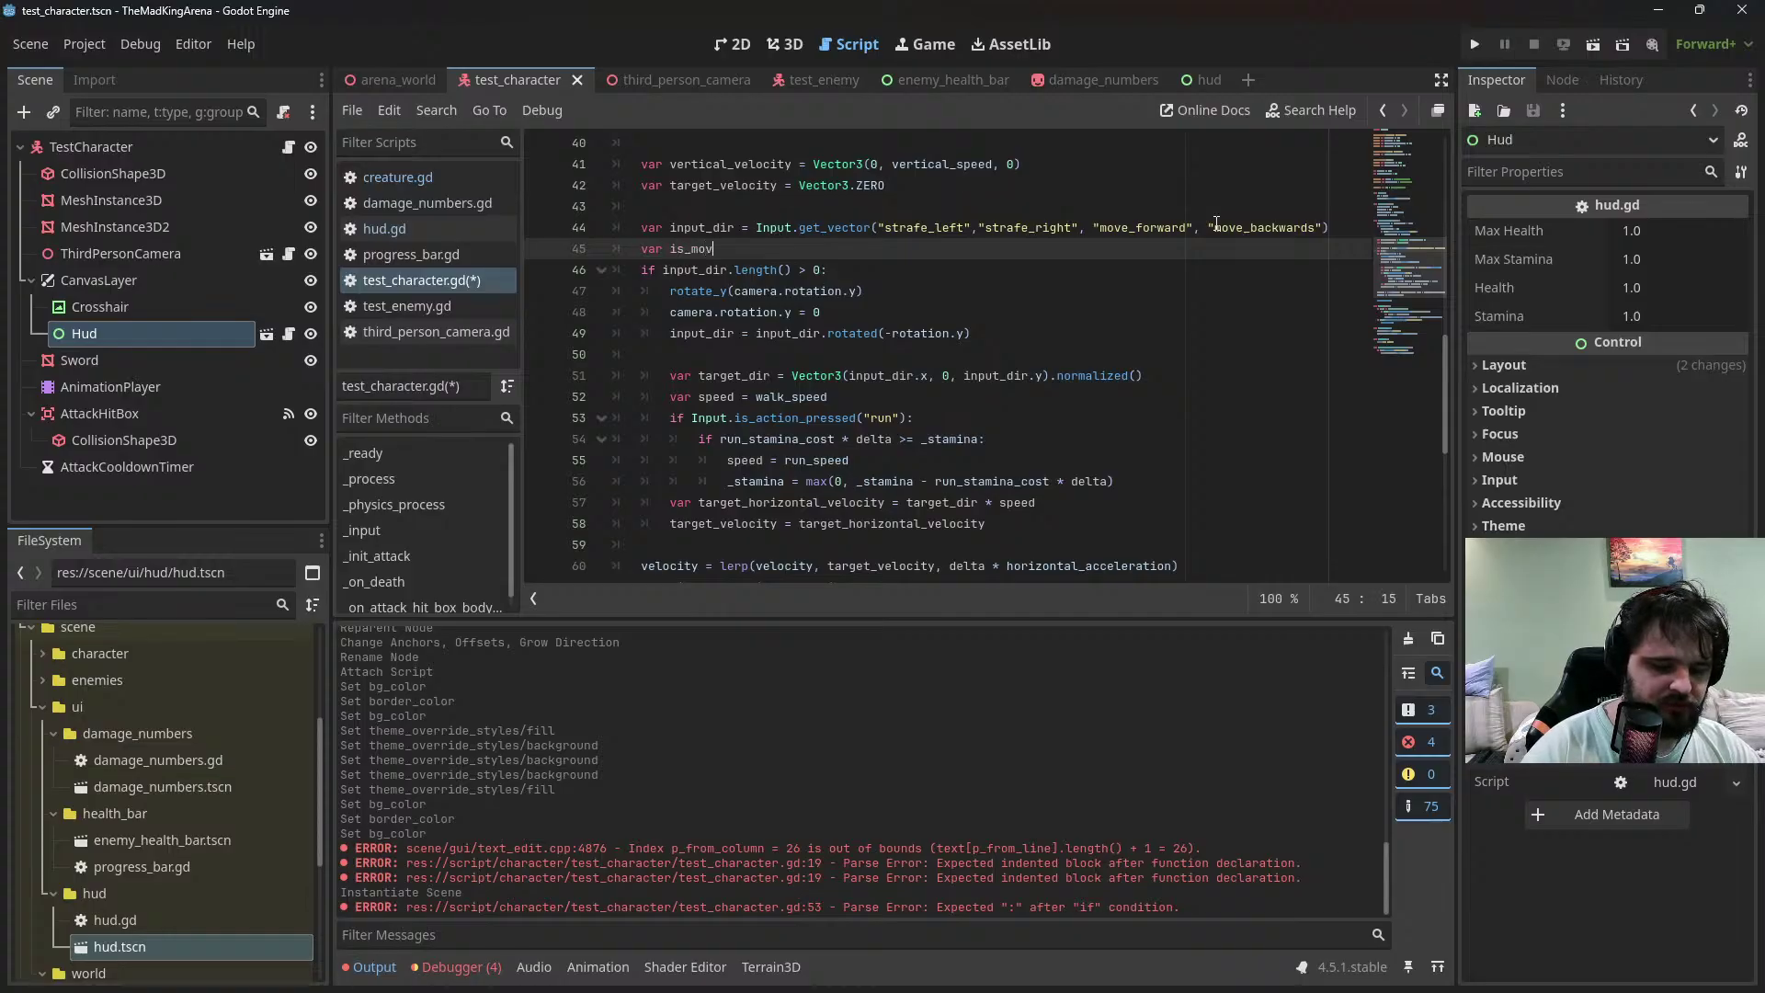
type("ing = input_dir.length() > 0")
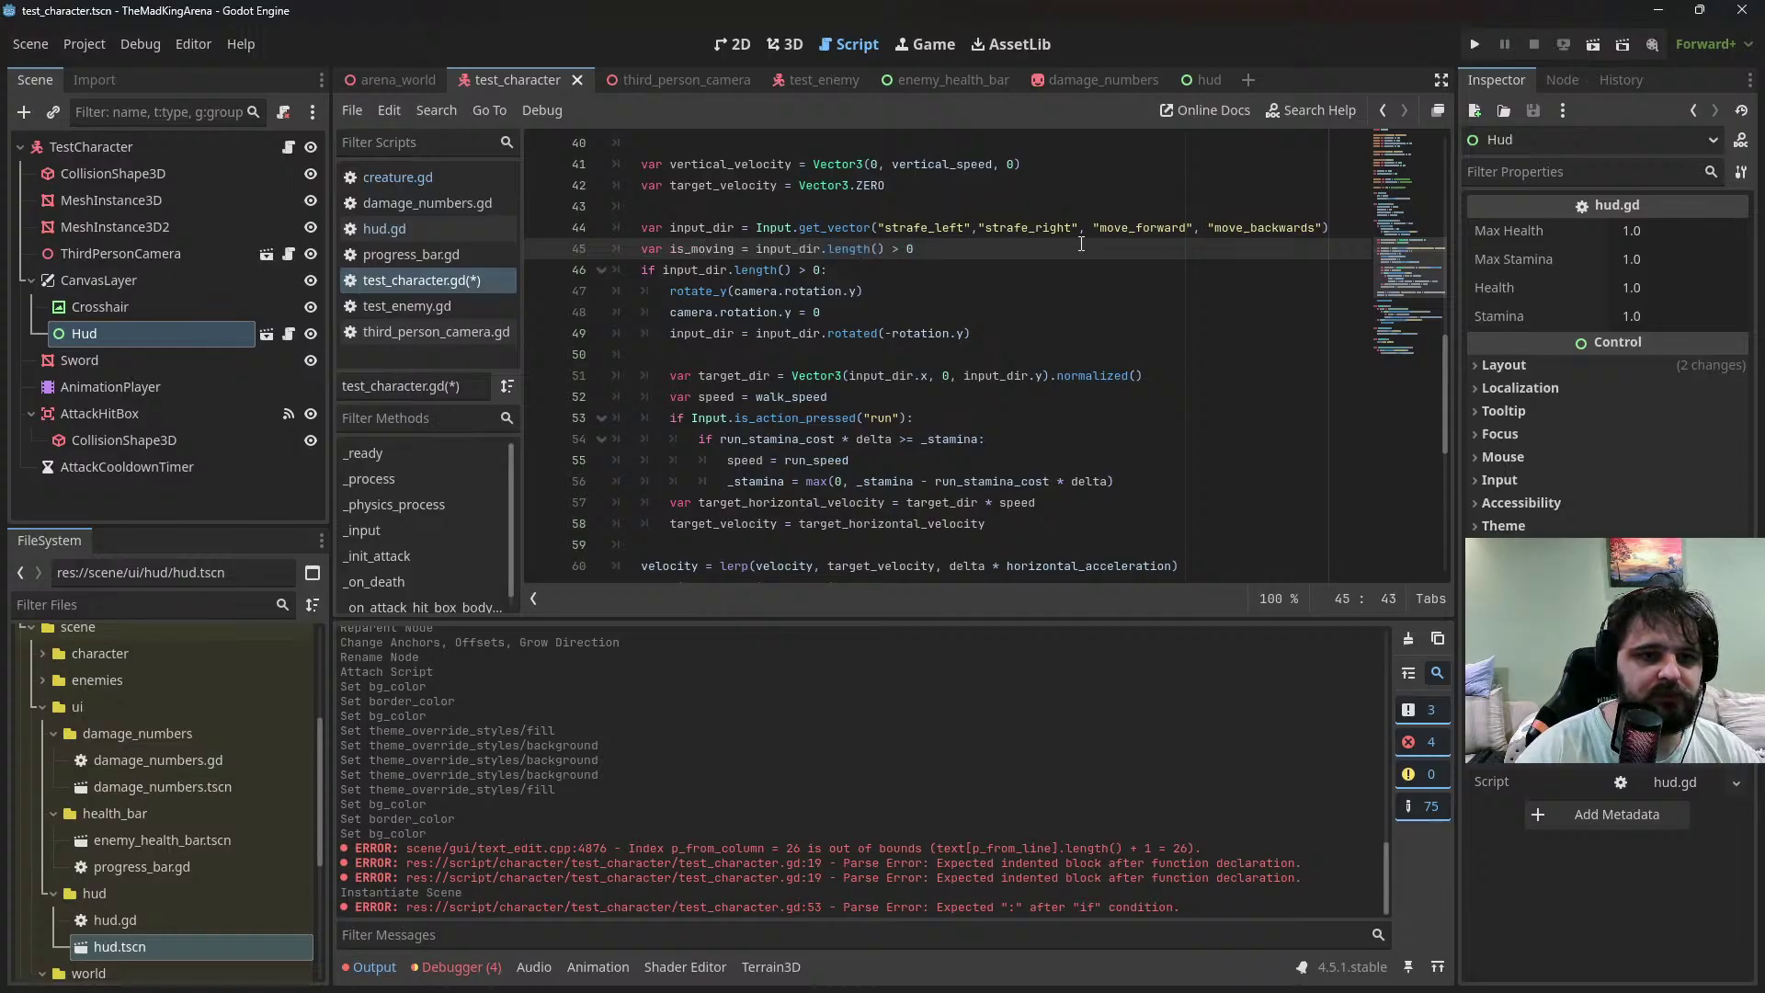
left_click_drag(827, 268, 663, 269)
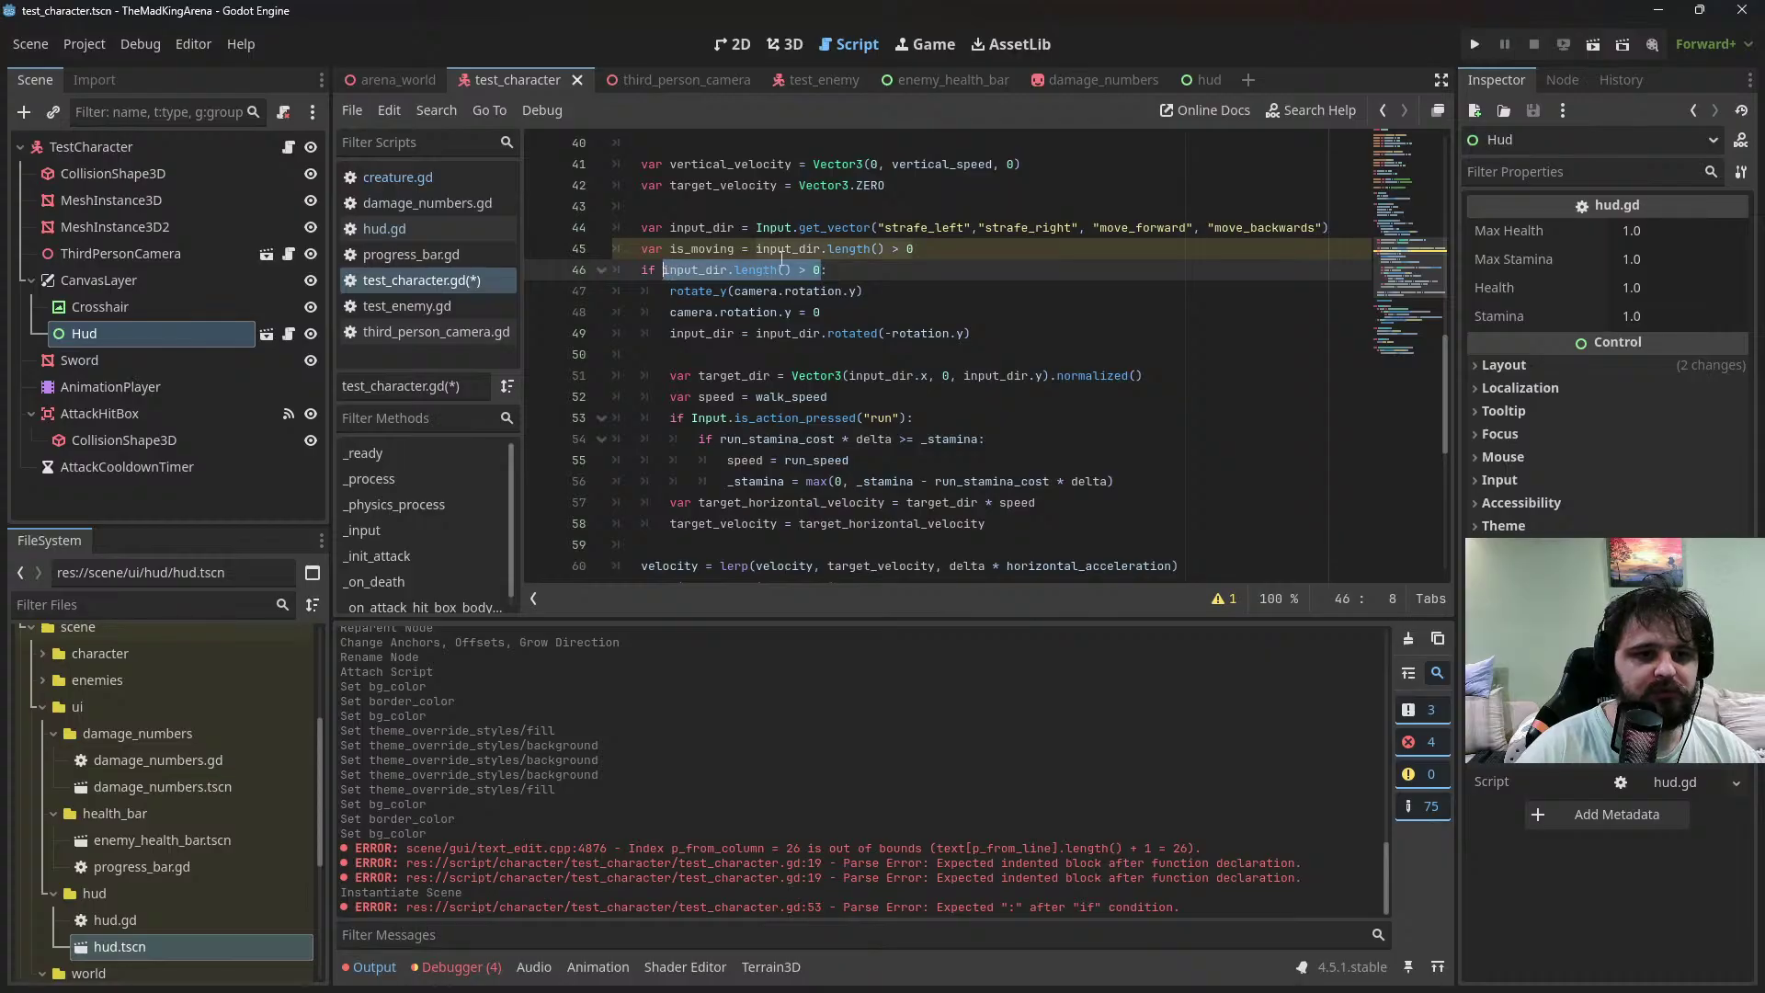
type("is_moving:")
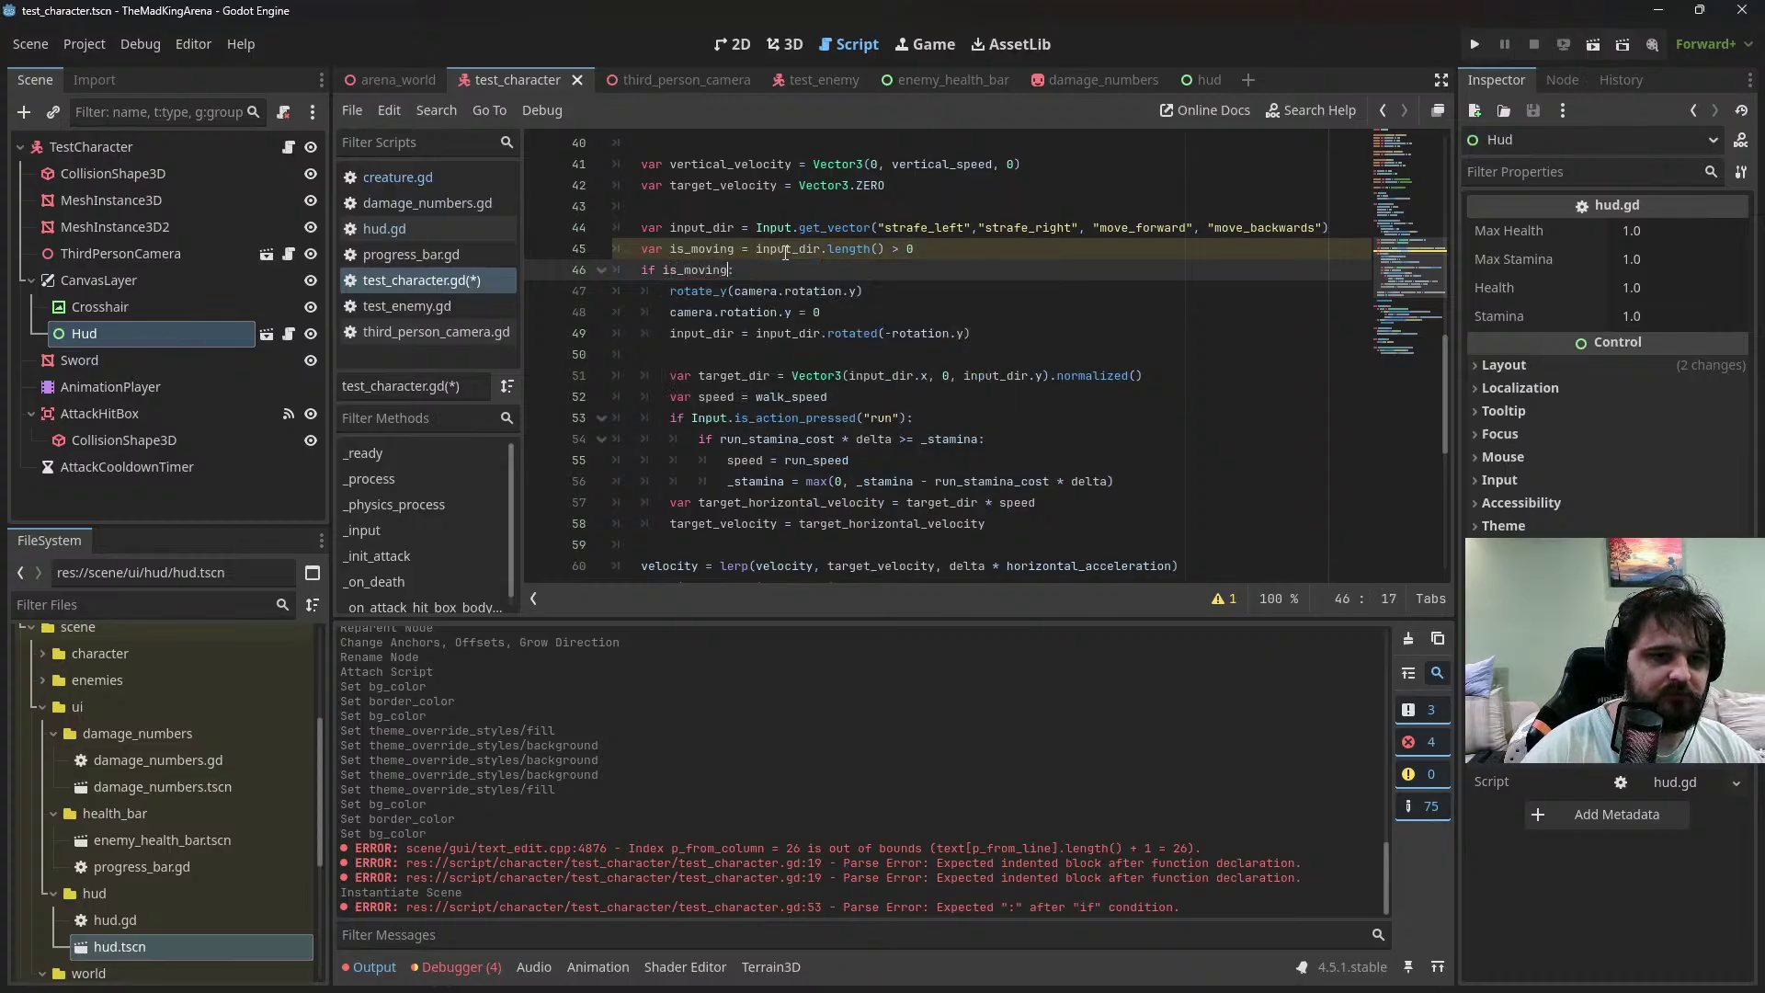
Declare var is_running = Input.is_action_pressed("run") below is_moving and use is_running as the run check's condition
left_click_drag(696, 419, 916, 418)
left_click(958, 244)
key("Return")
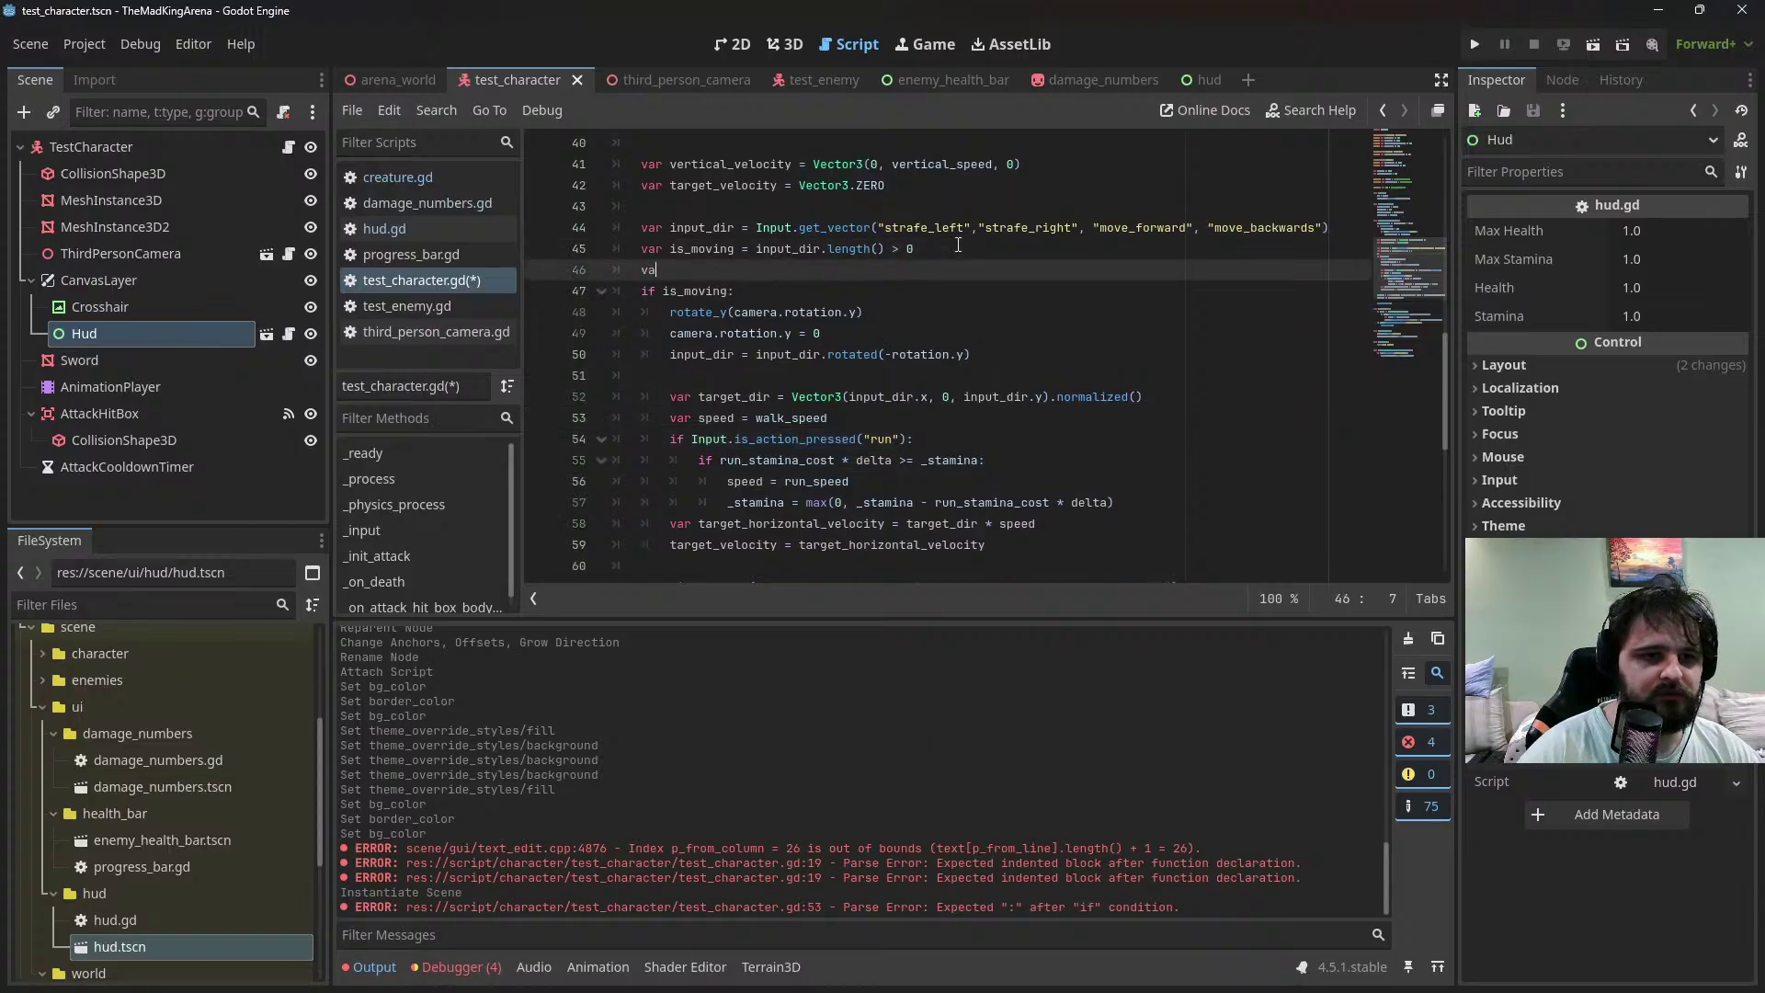
type("var is_running = Input.is_action_pressed(\"run\")")
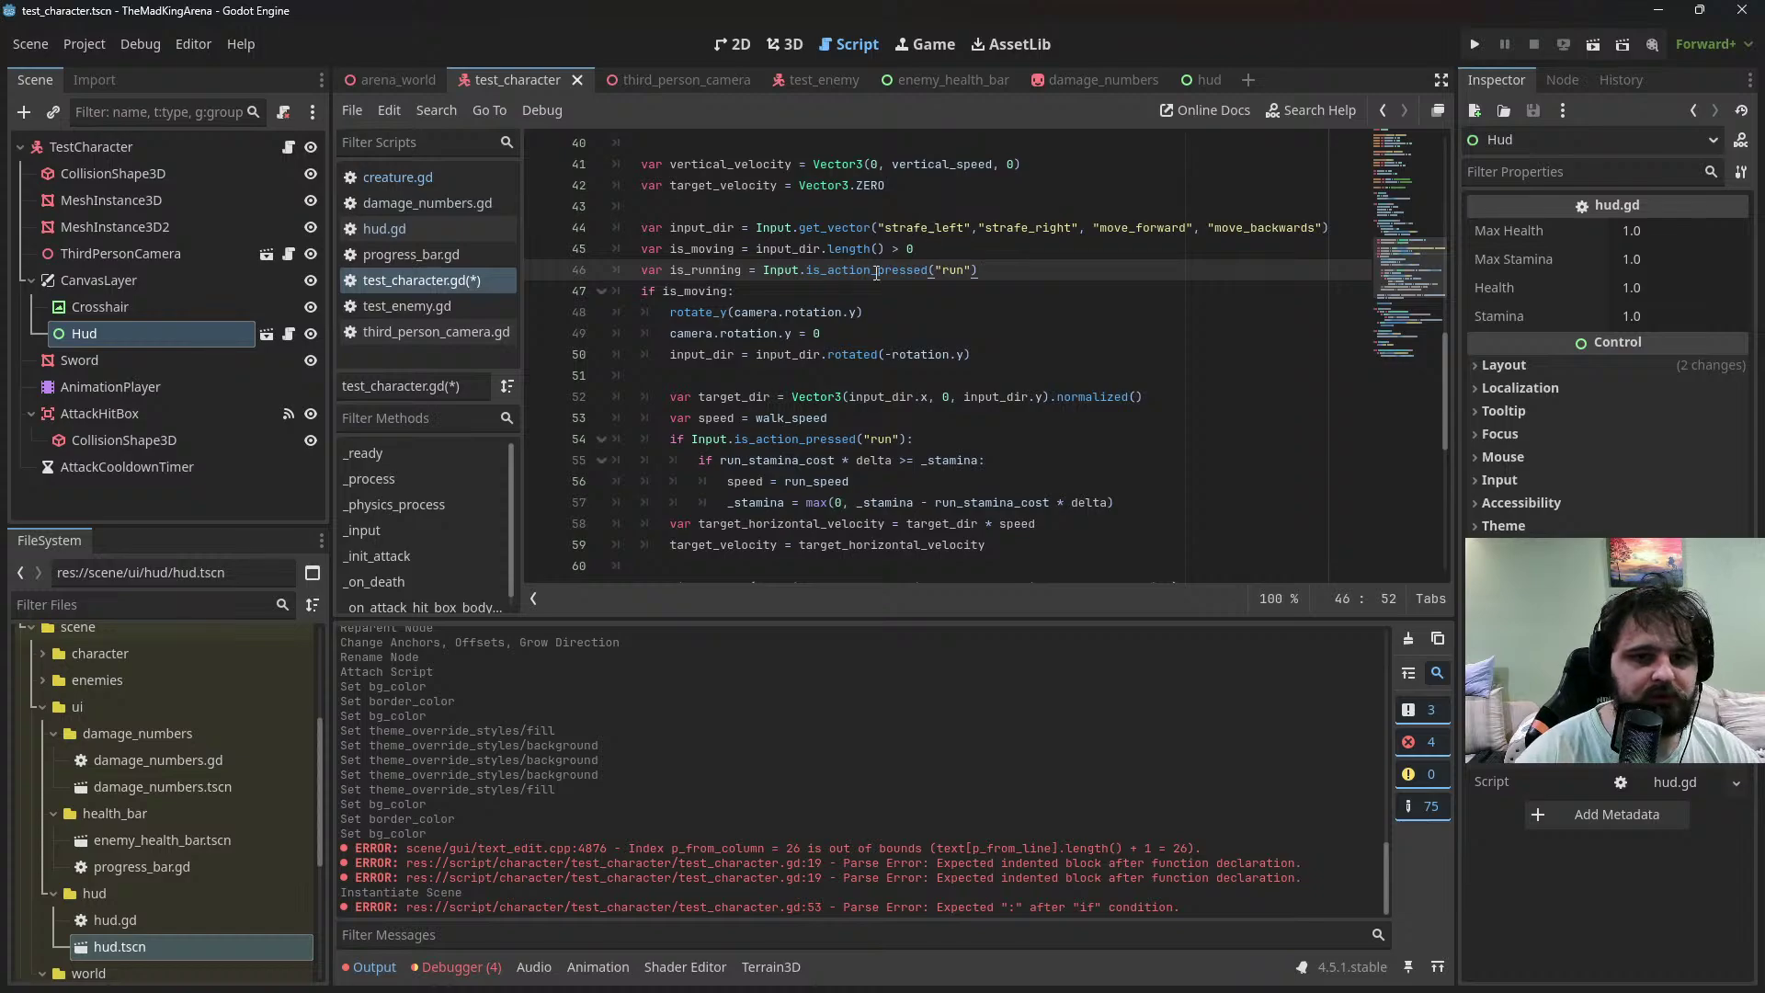
left_click_drag(906, 439, 699, 434)
type("is_running:")
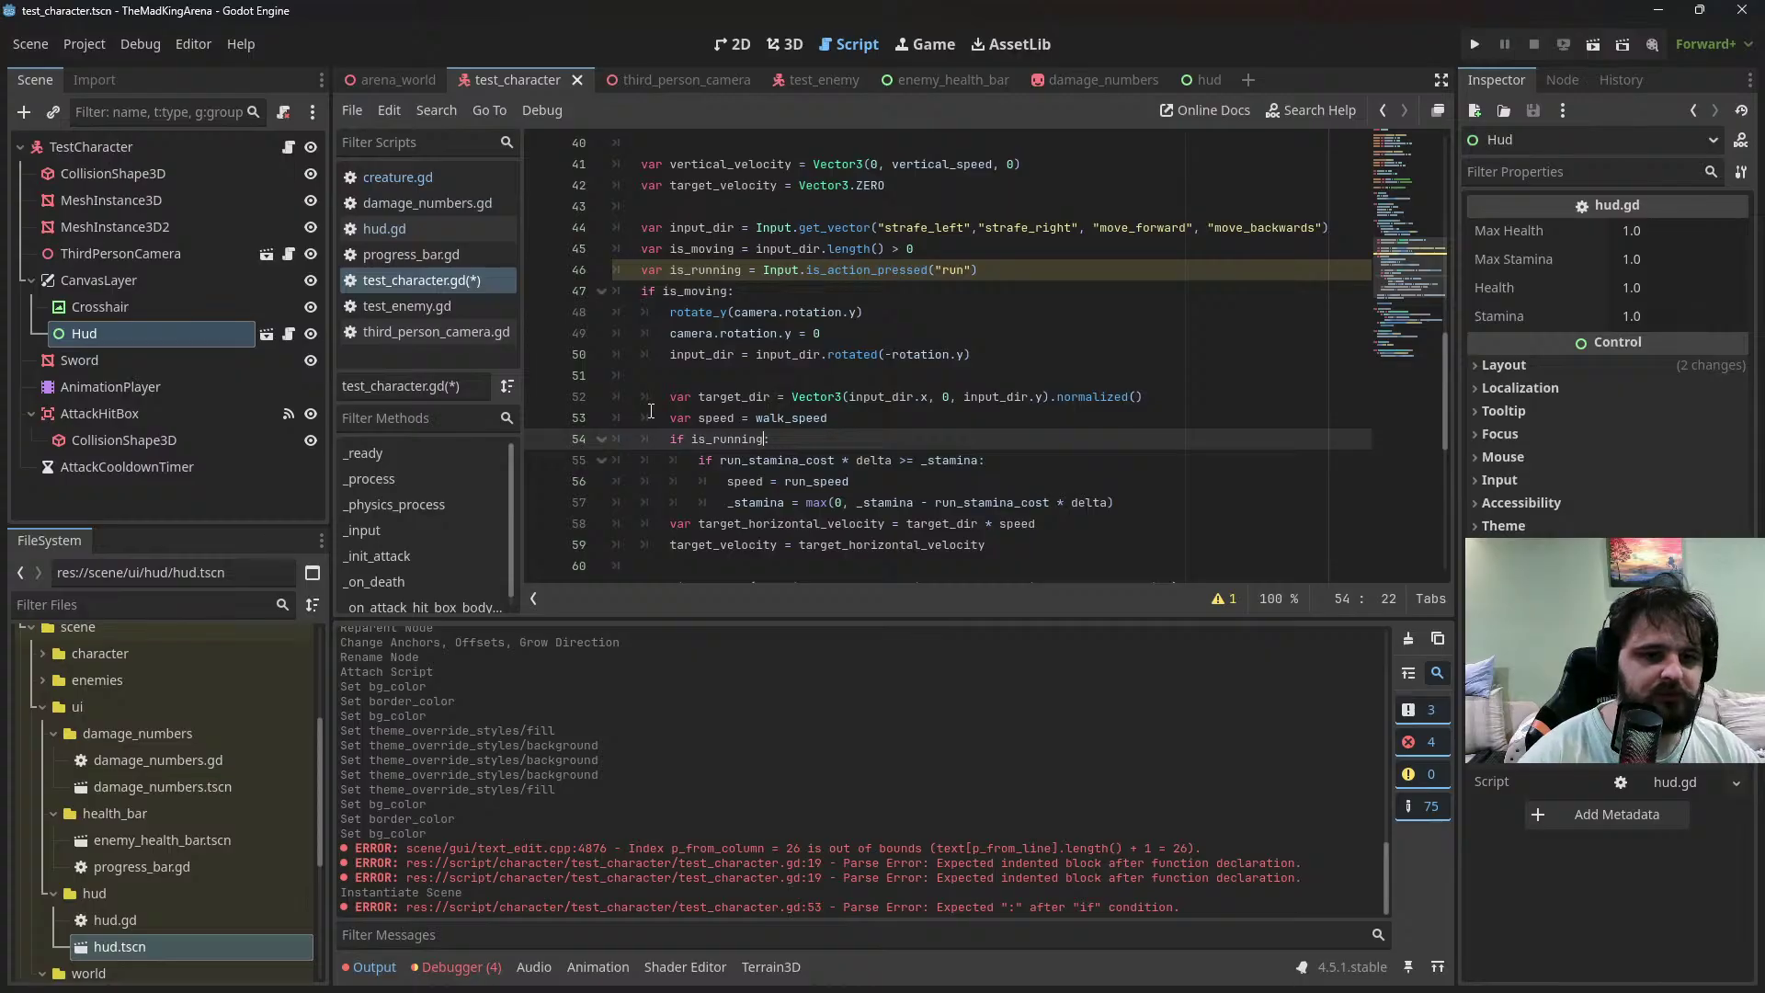
Insert blank lines between the is_running declaration and the if is_moving: block
scroll(860, 456, "down", 1)
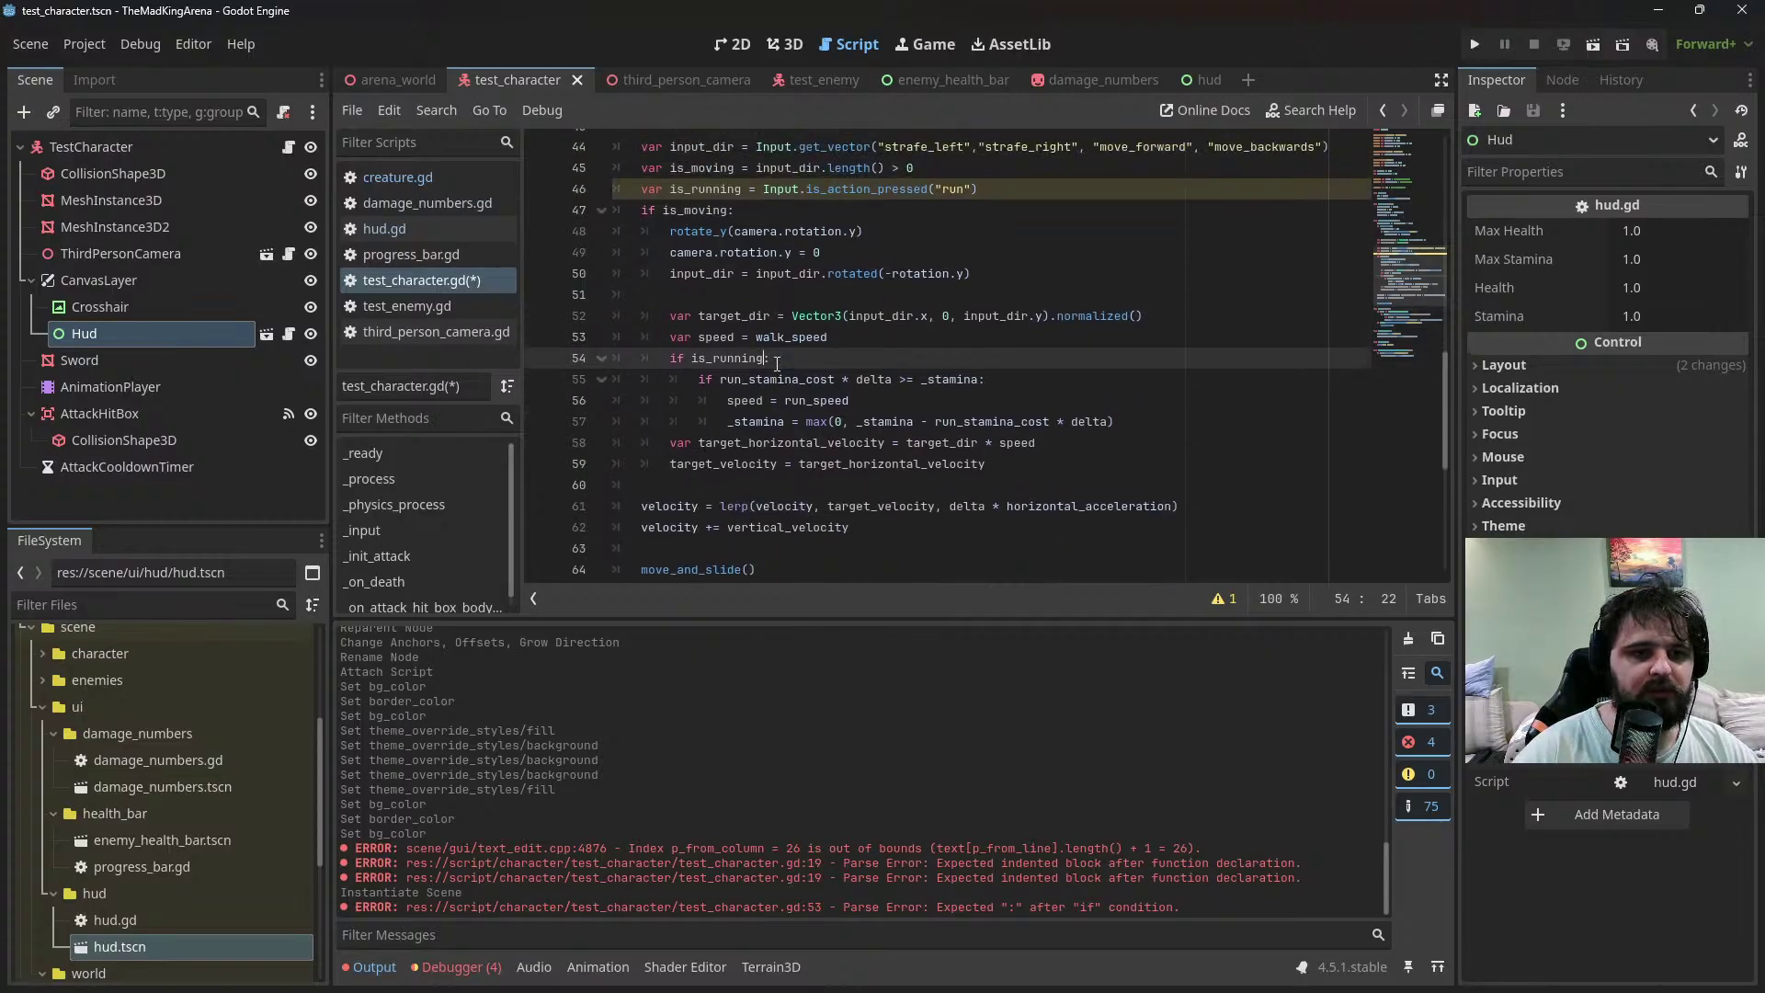
scroll(860, 455, "down", 2)
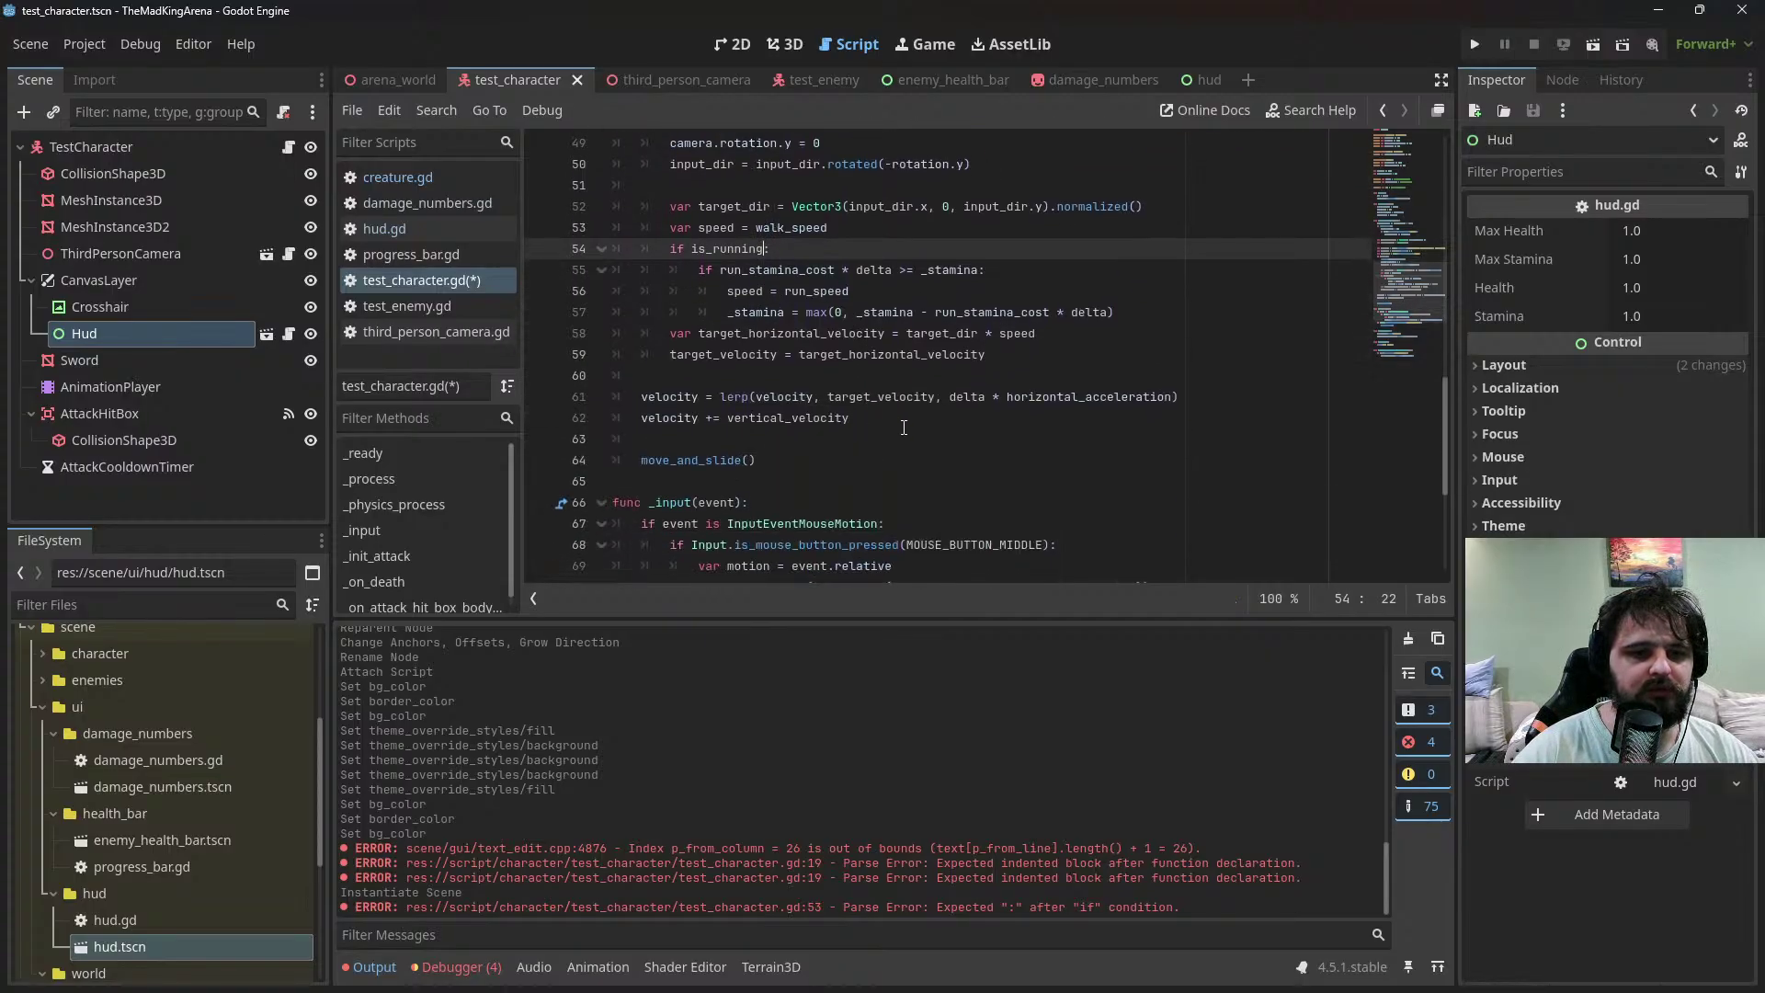
scroll(1012, 432, "up", 1)
left_click(1014, 435)
scroll(767, 317, "up", 1)
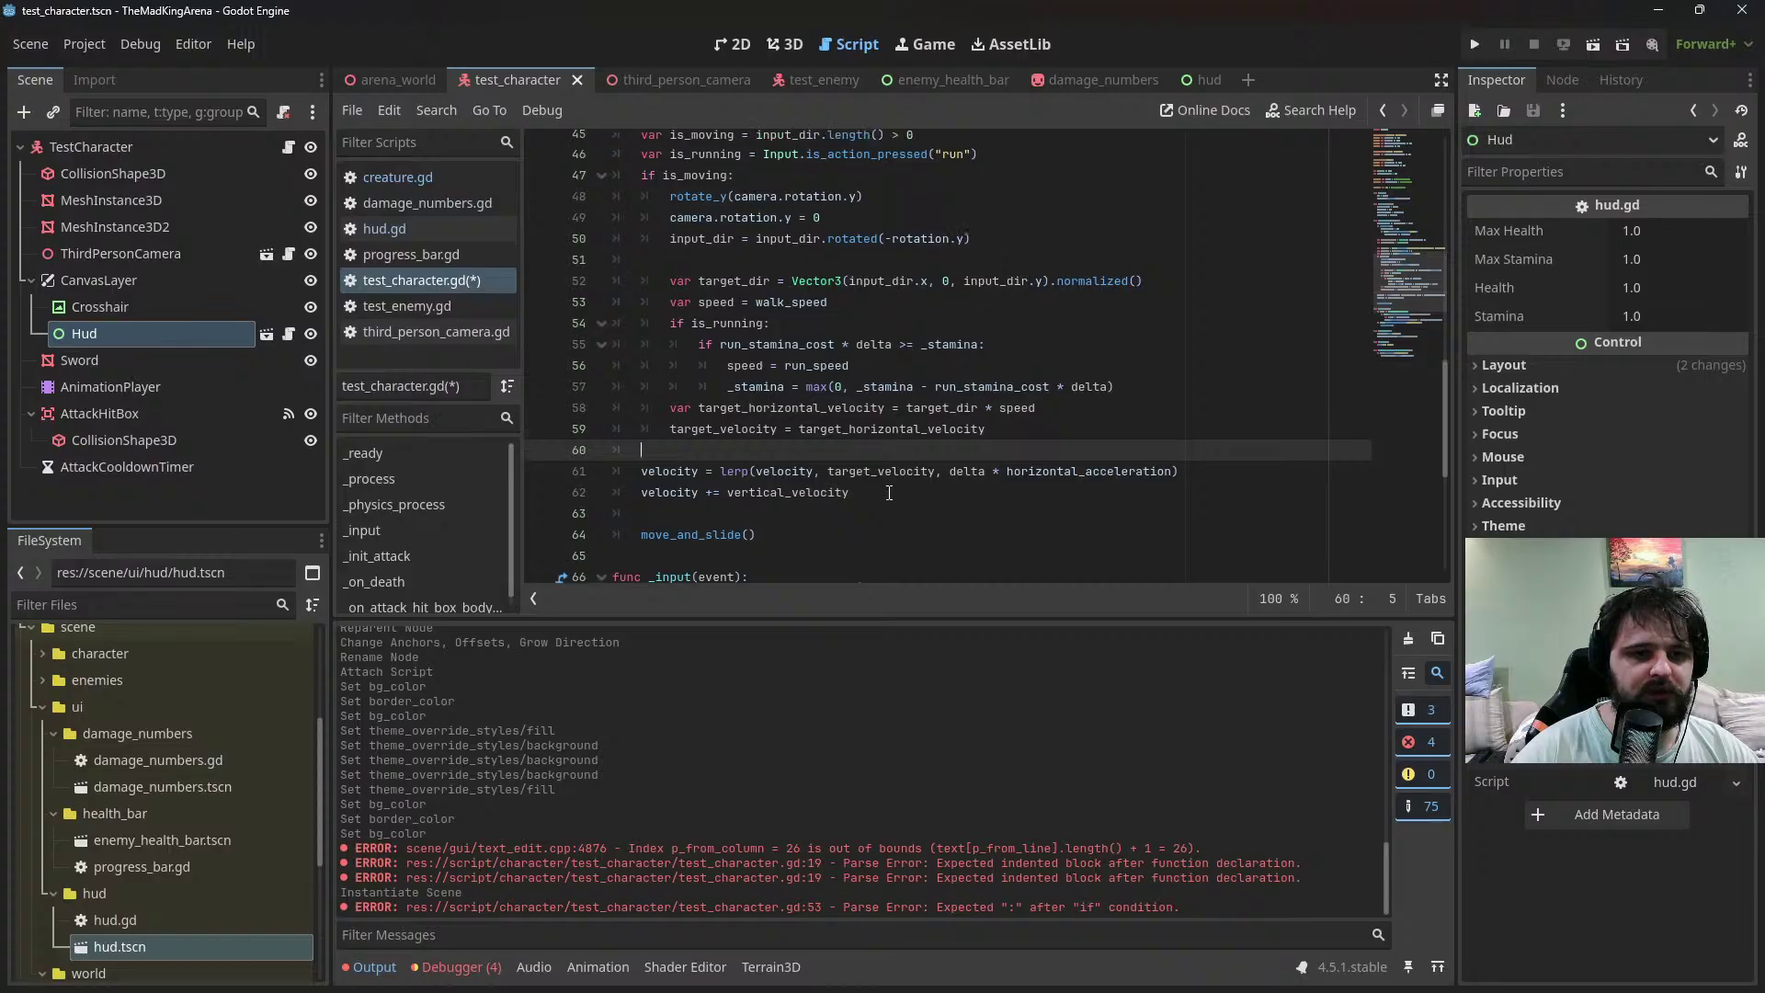
left_click(1027, 217)
key("Return")
key("Return")
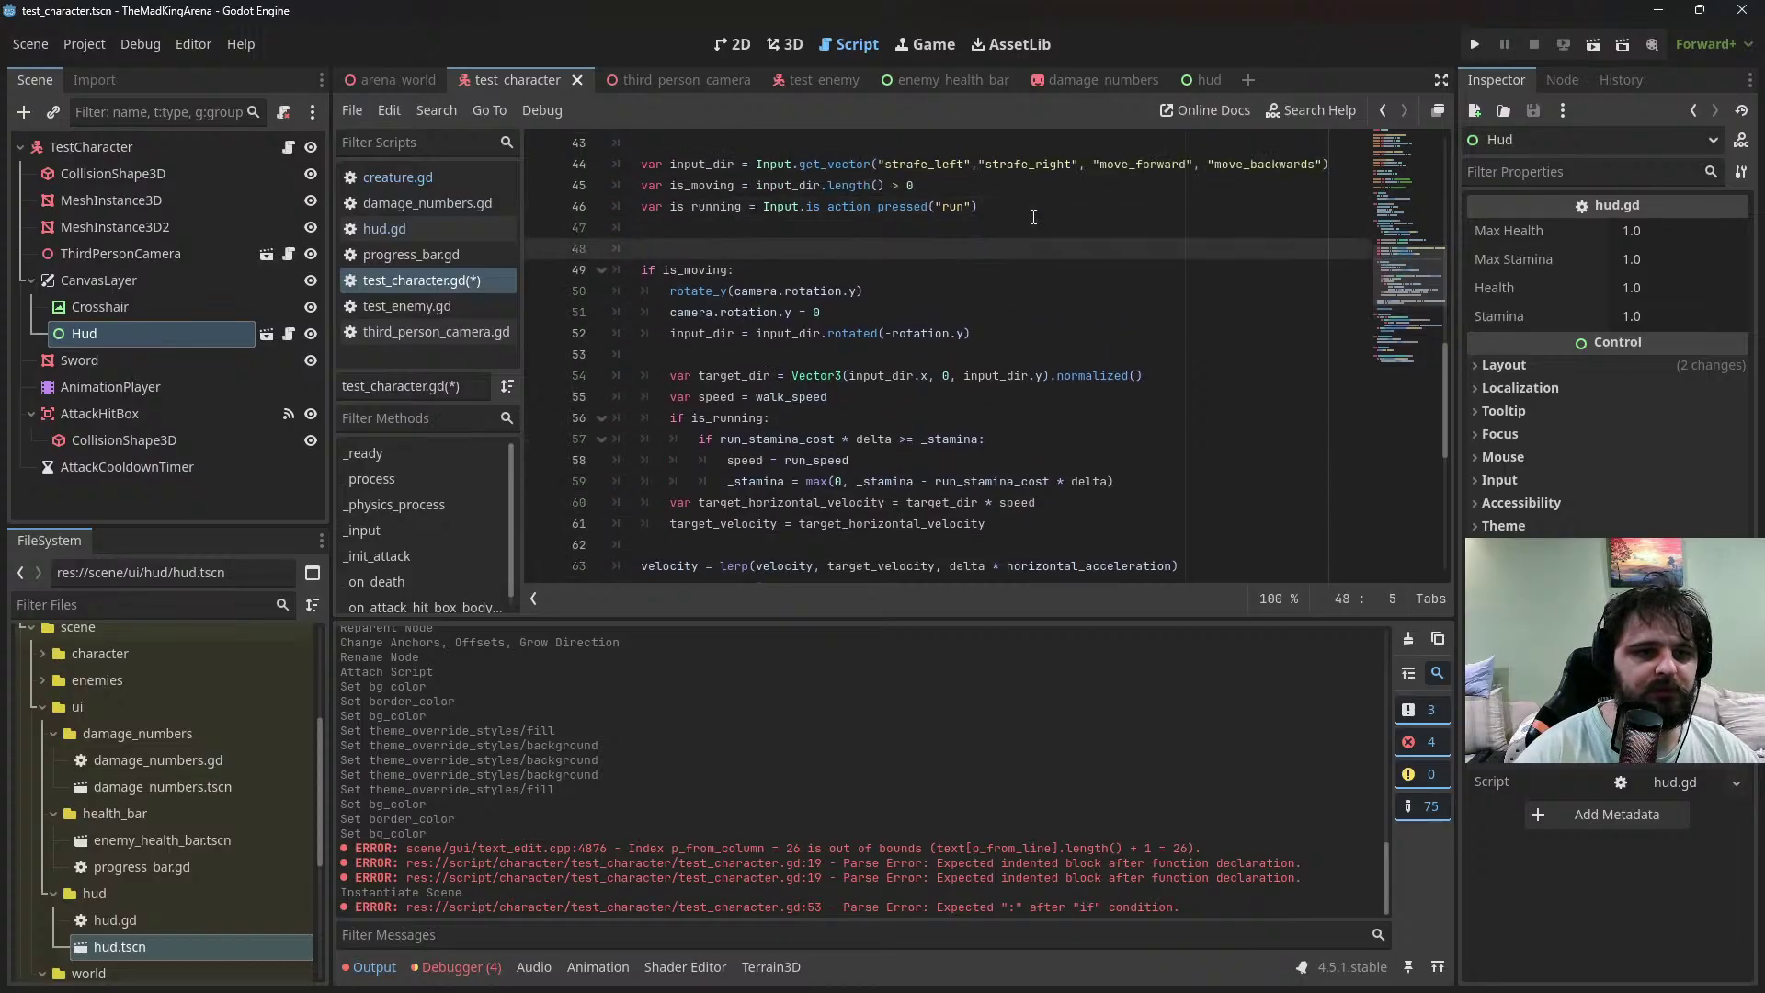
key("Tab")
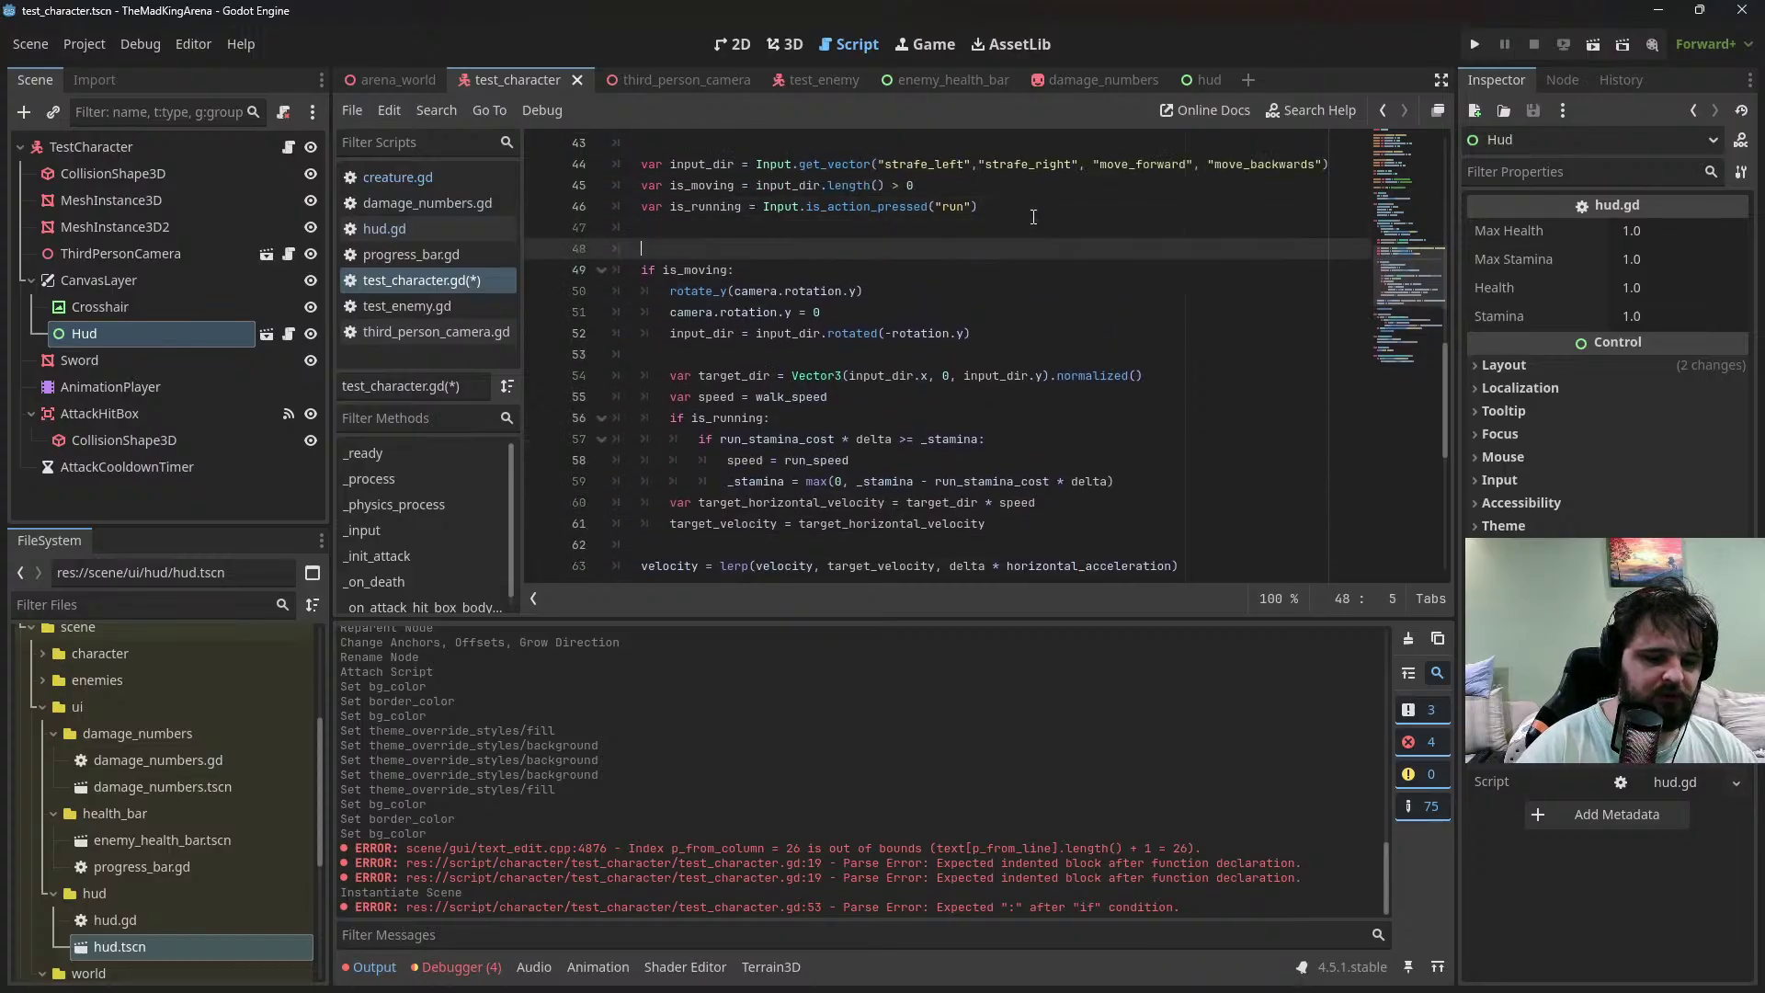
key("Up")
key("Return")
Write the condition if is_moving and not is_running on the blank line below the is_running declaration
type("if")
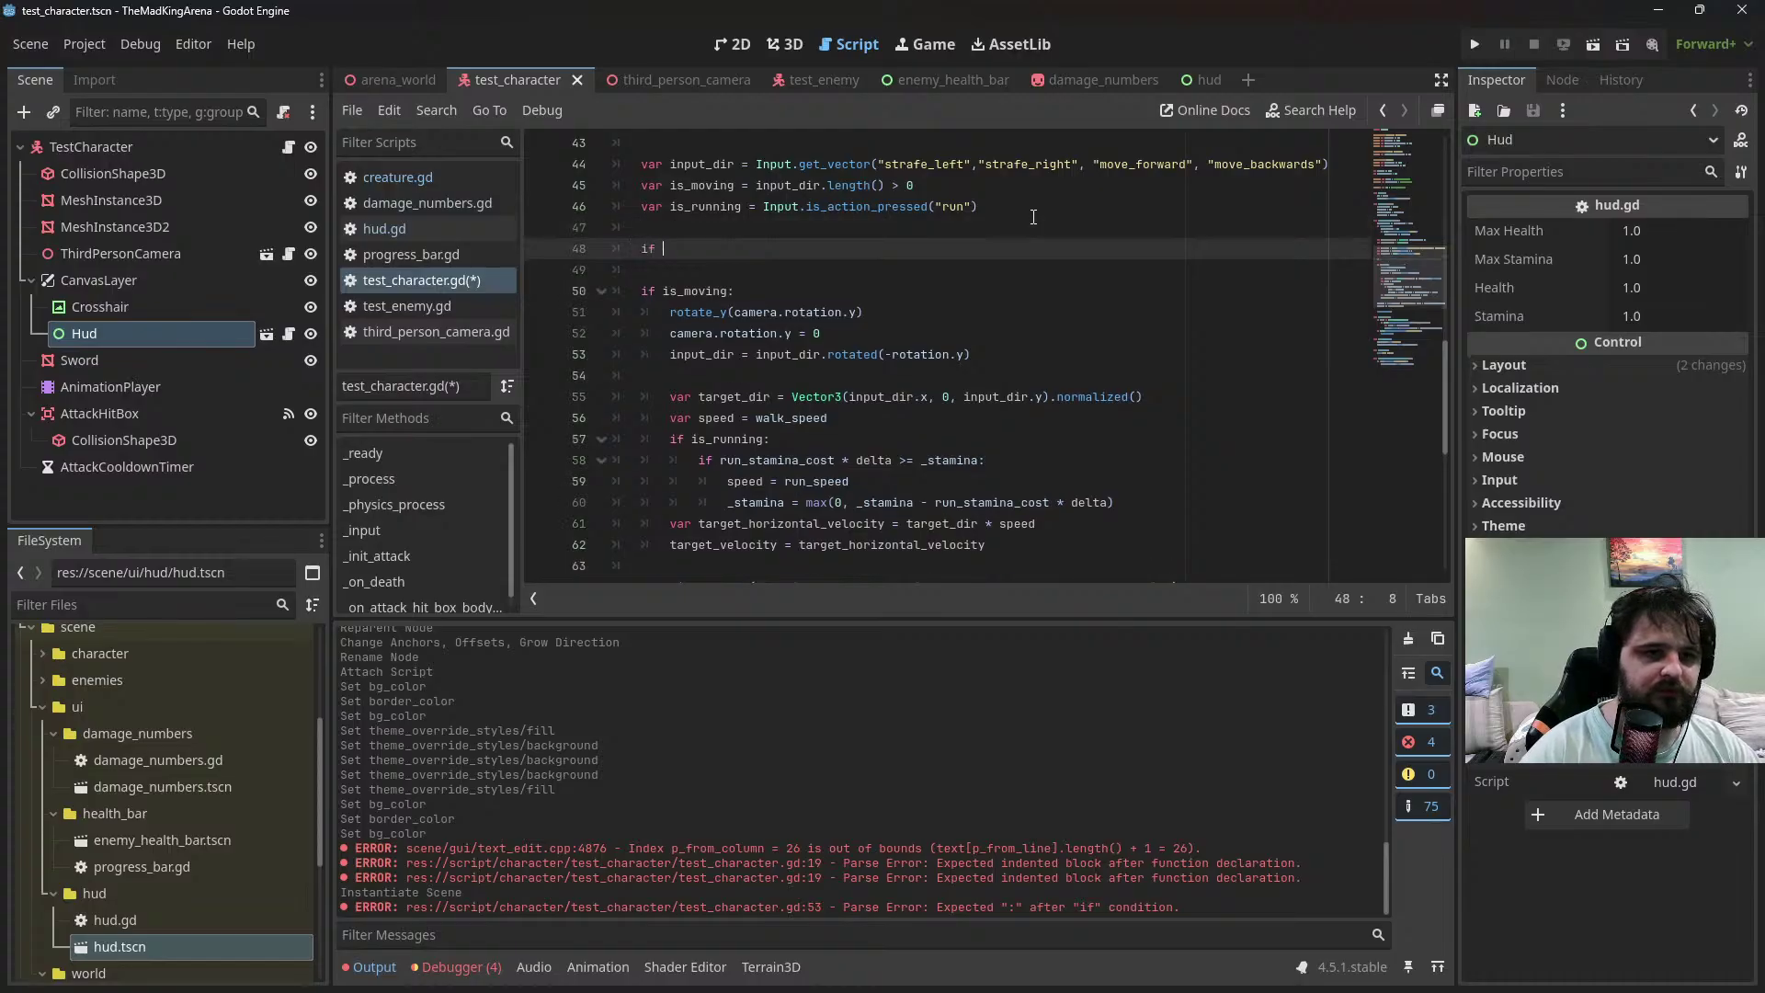
type(" is_moving")
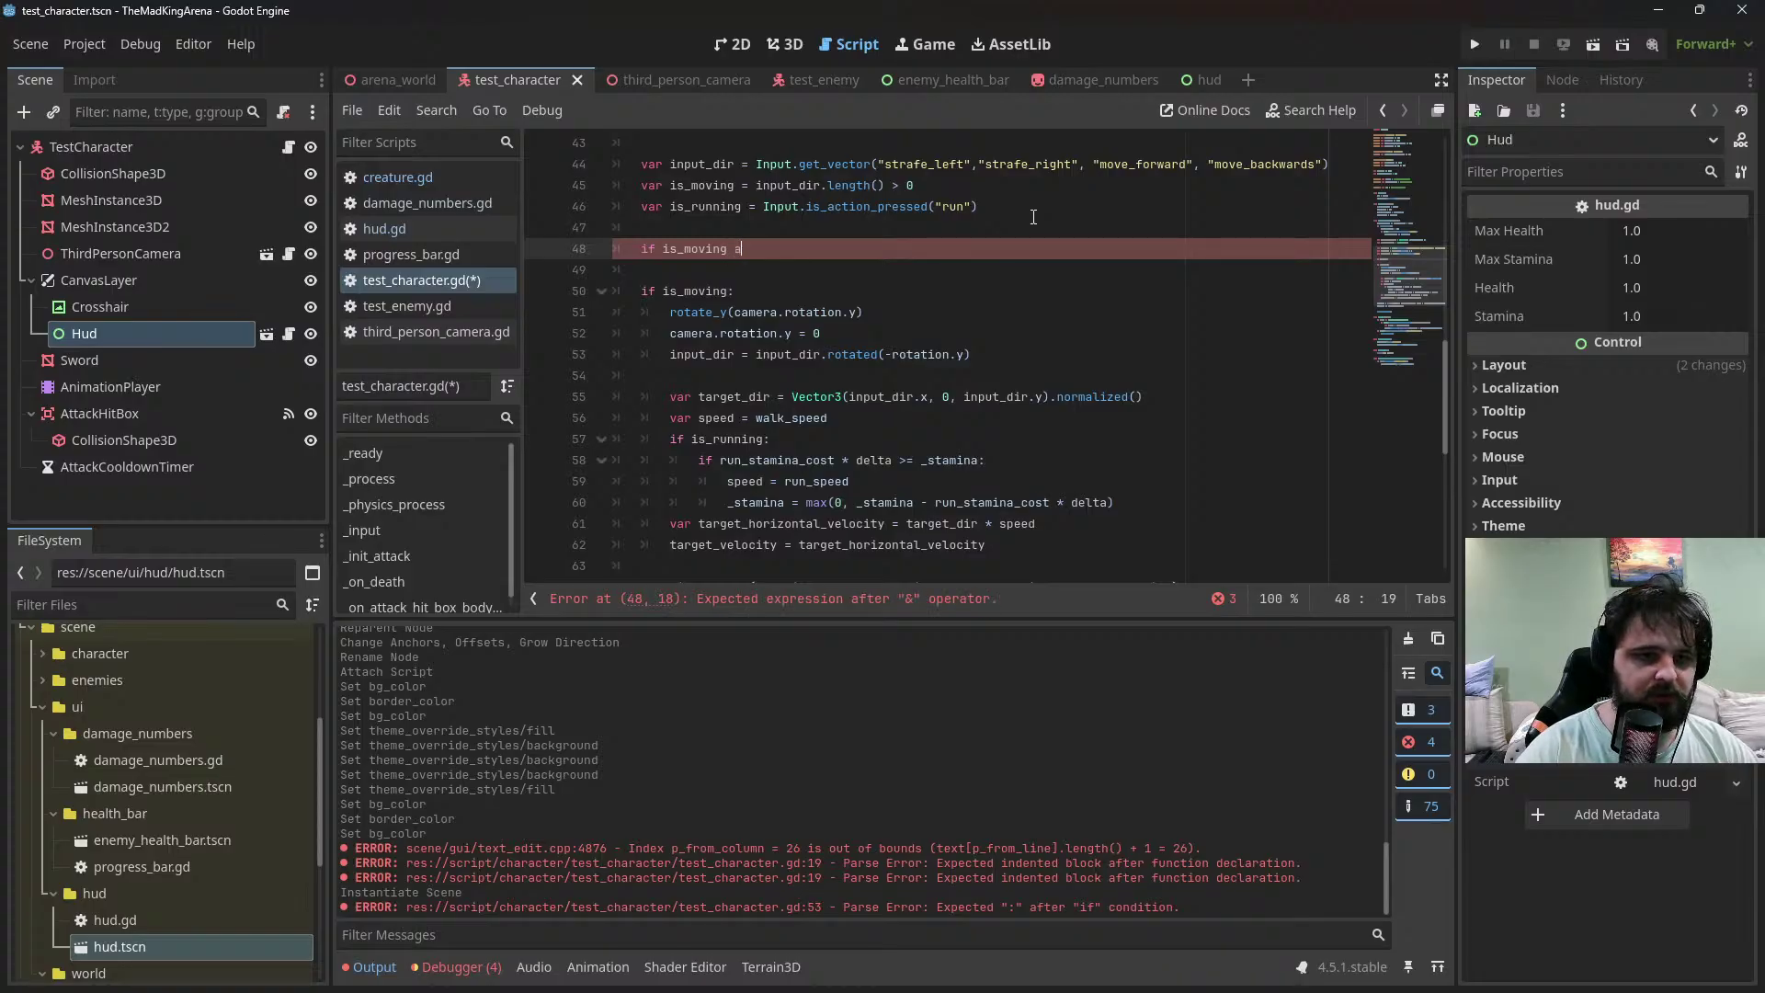
type(" and not ")
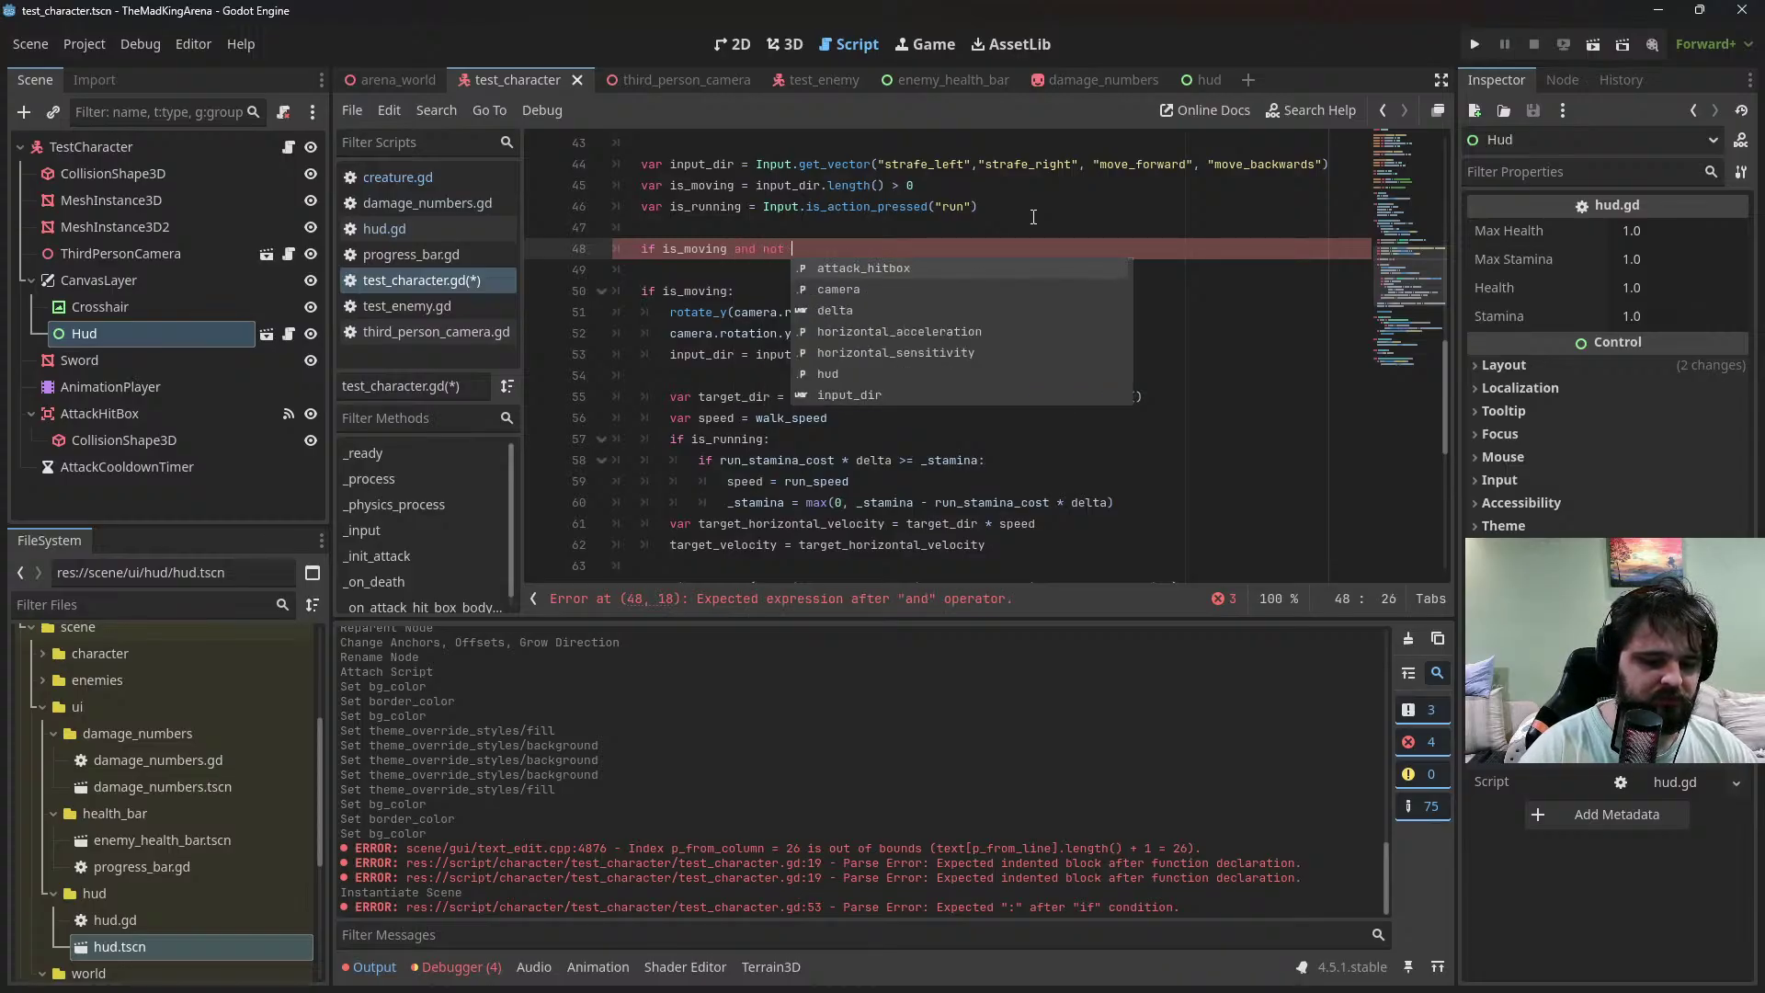
type("is_runni")
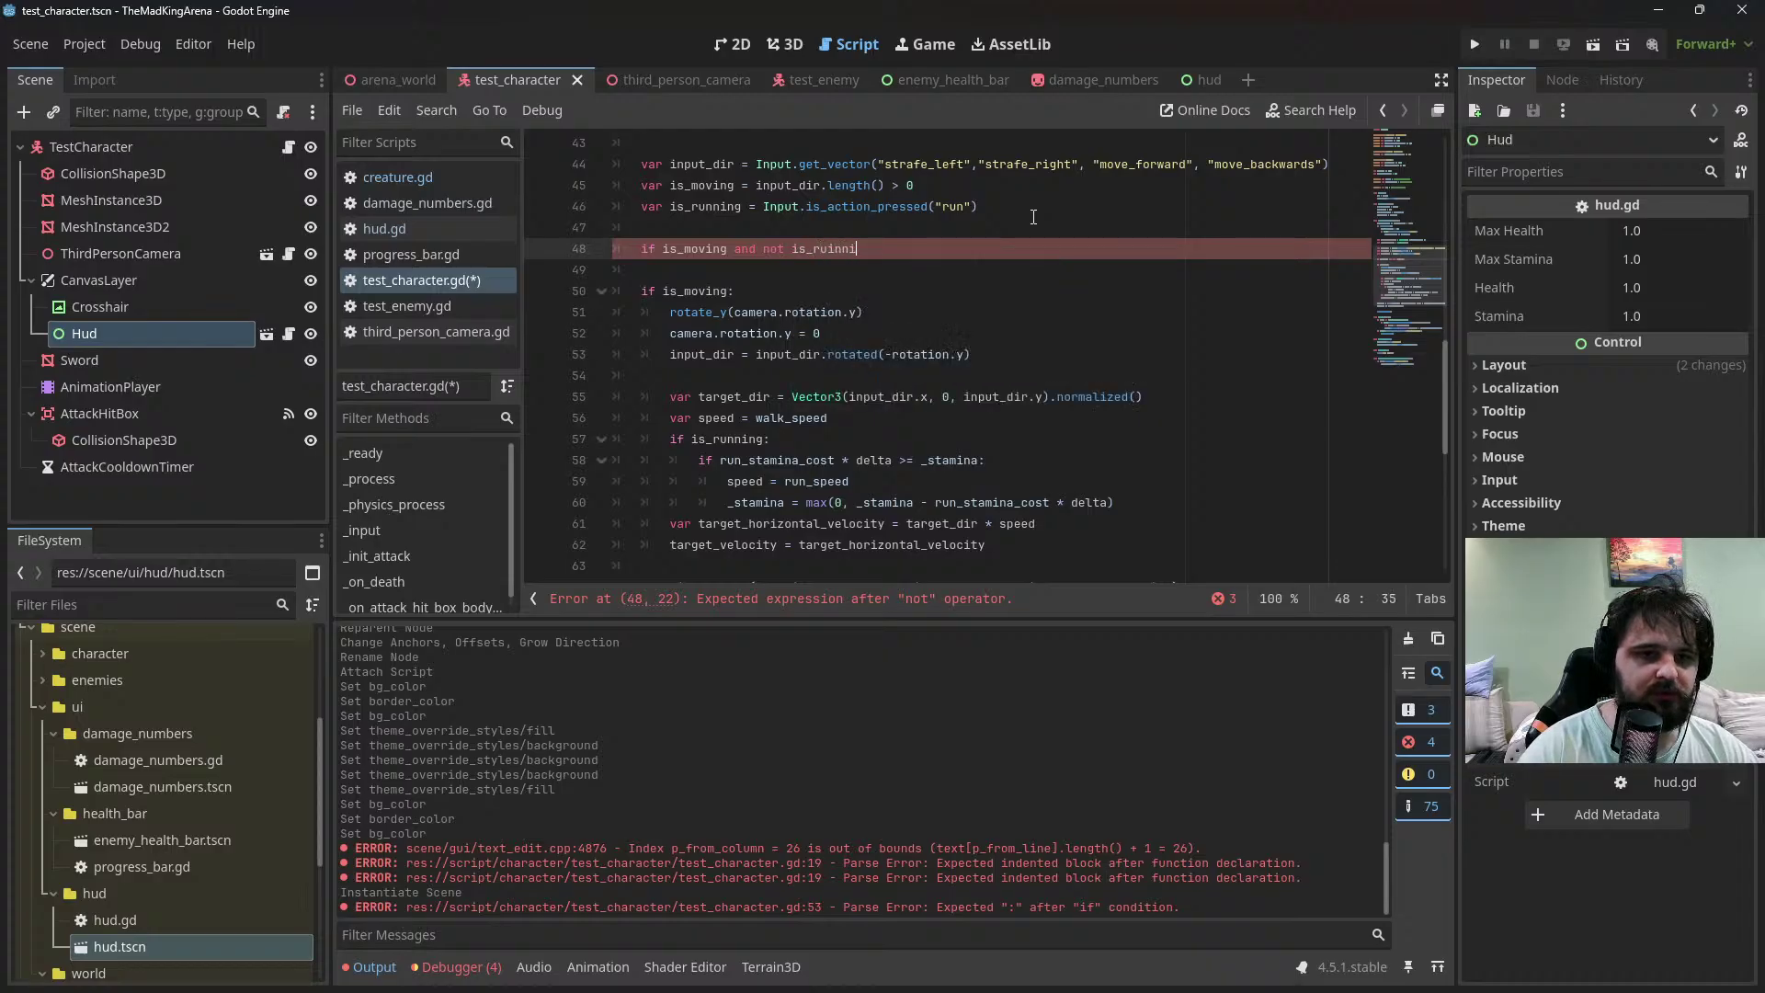
key("BackSpace")
key("BackSpace")
key("BackSpace")
type("nning")
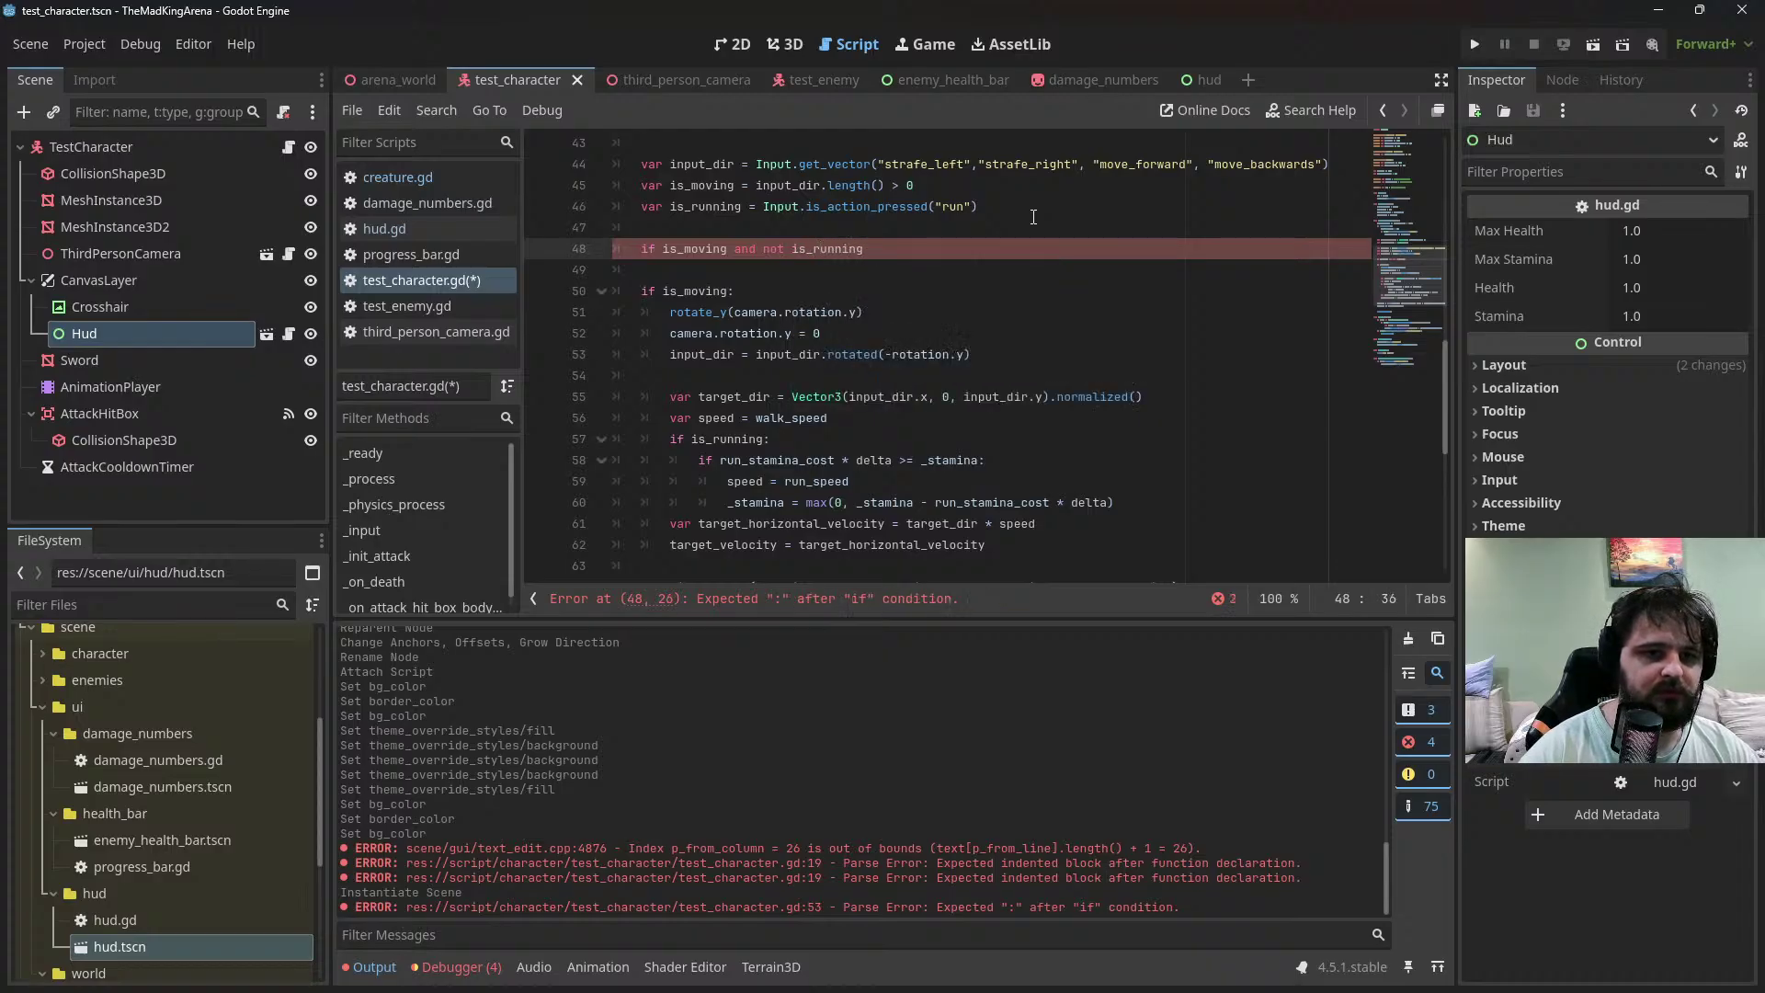
Try to extend the new condition with an or clause that covers the character not moving
type(" or")
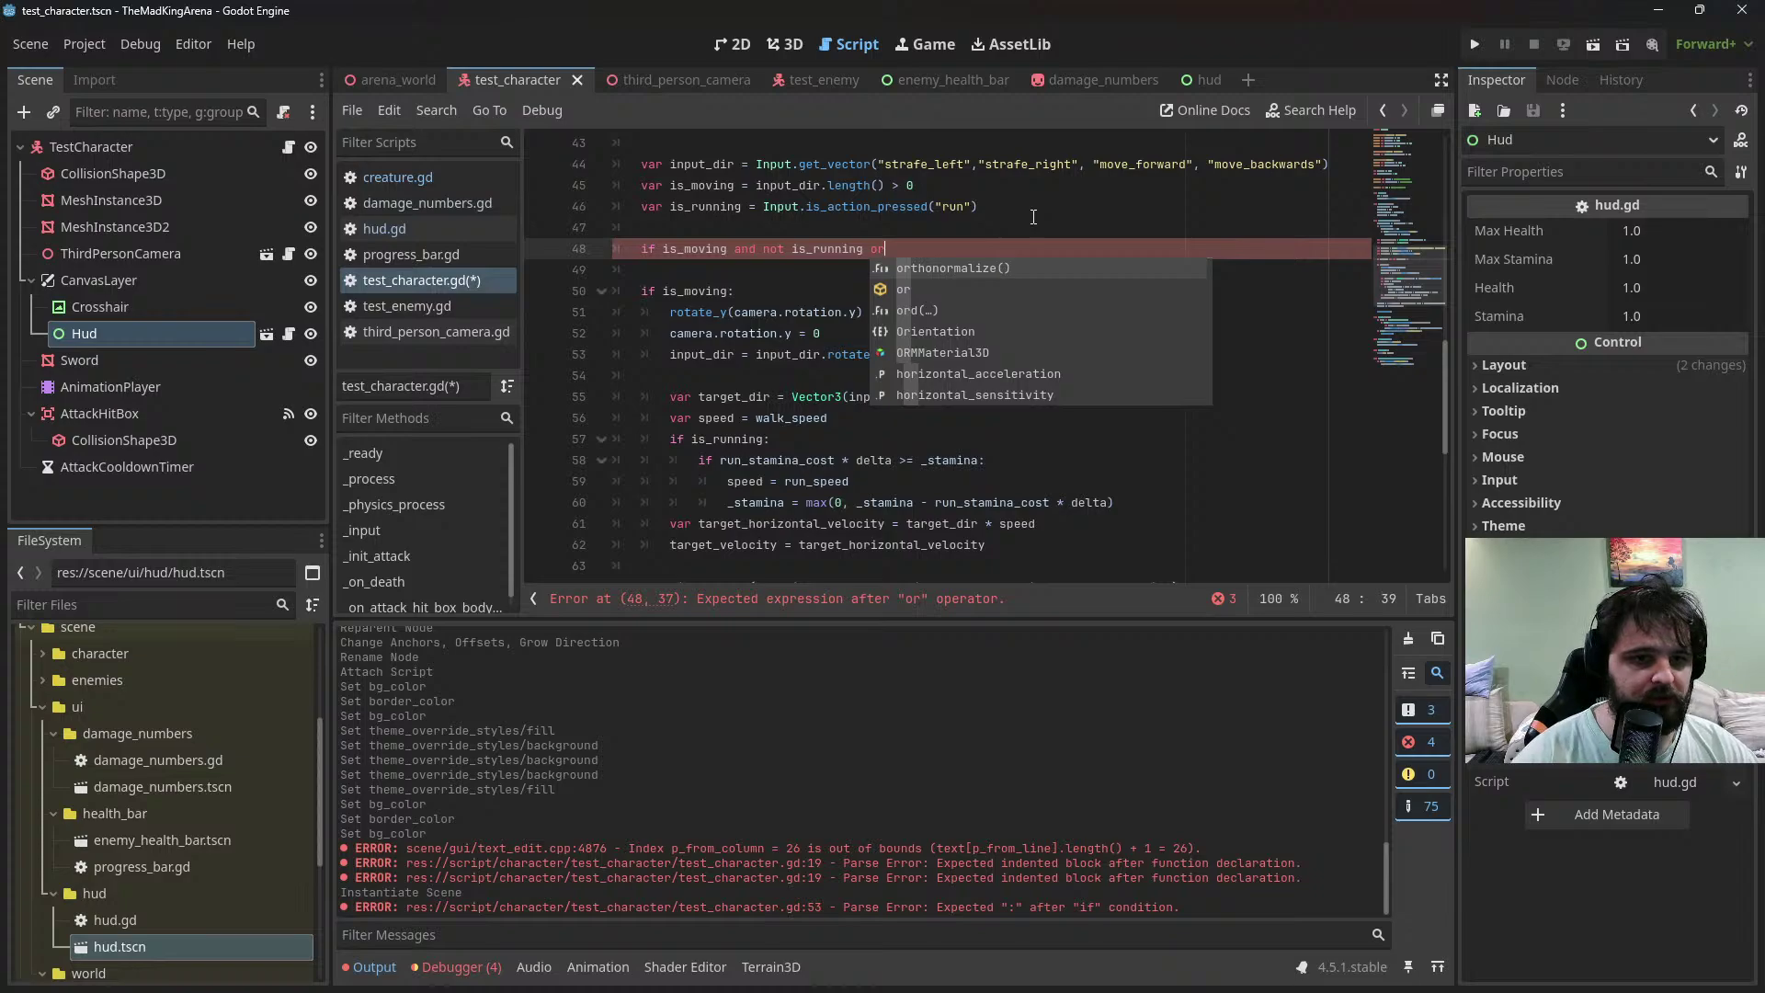
type(" nor is_mobin")
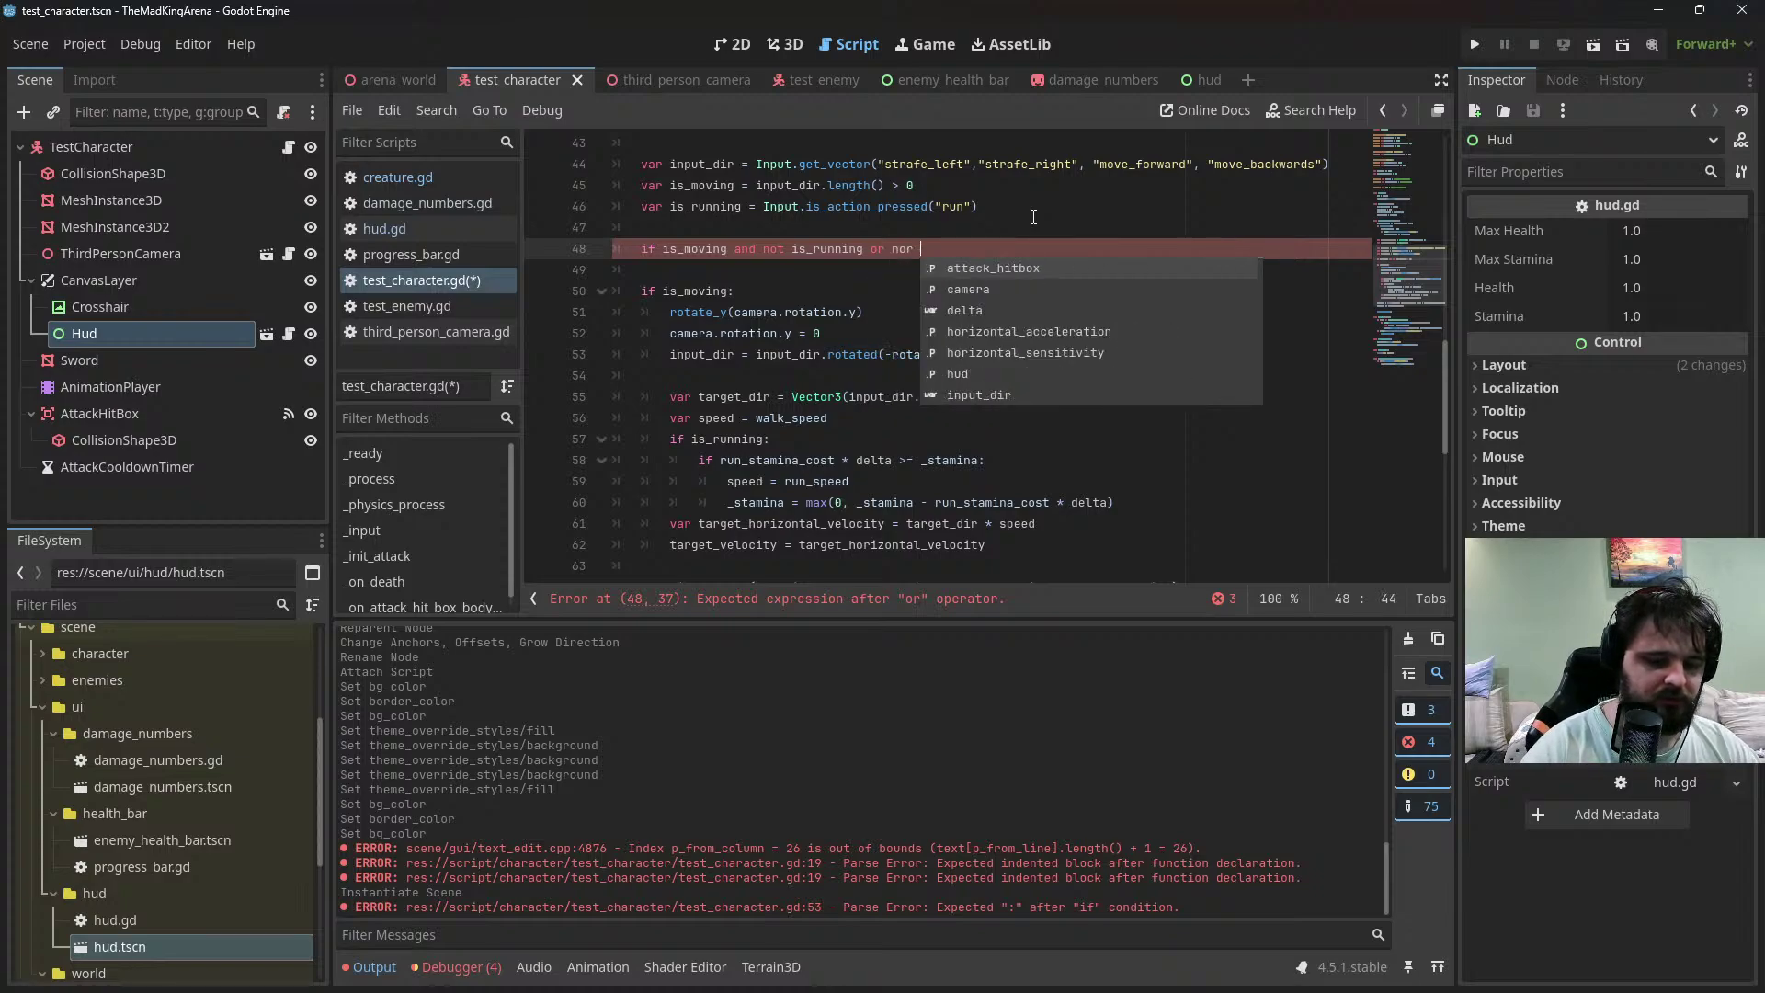
key("BackSpace")
key("BackSpace")
key("BackSpace")
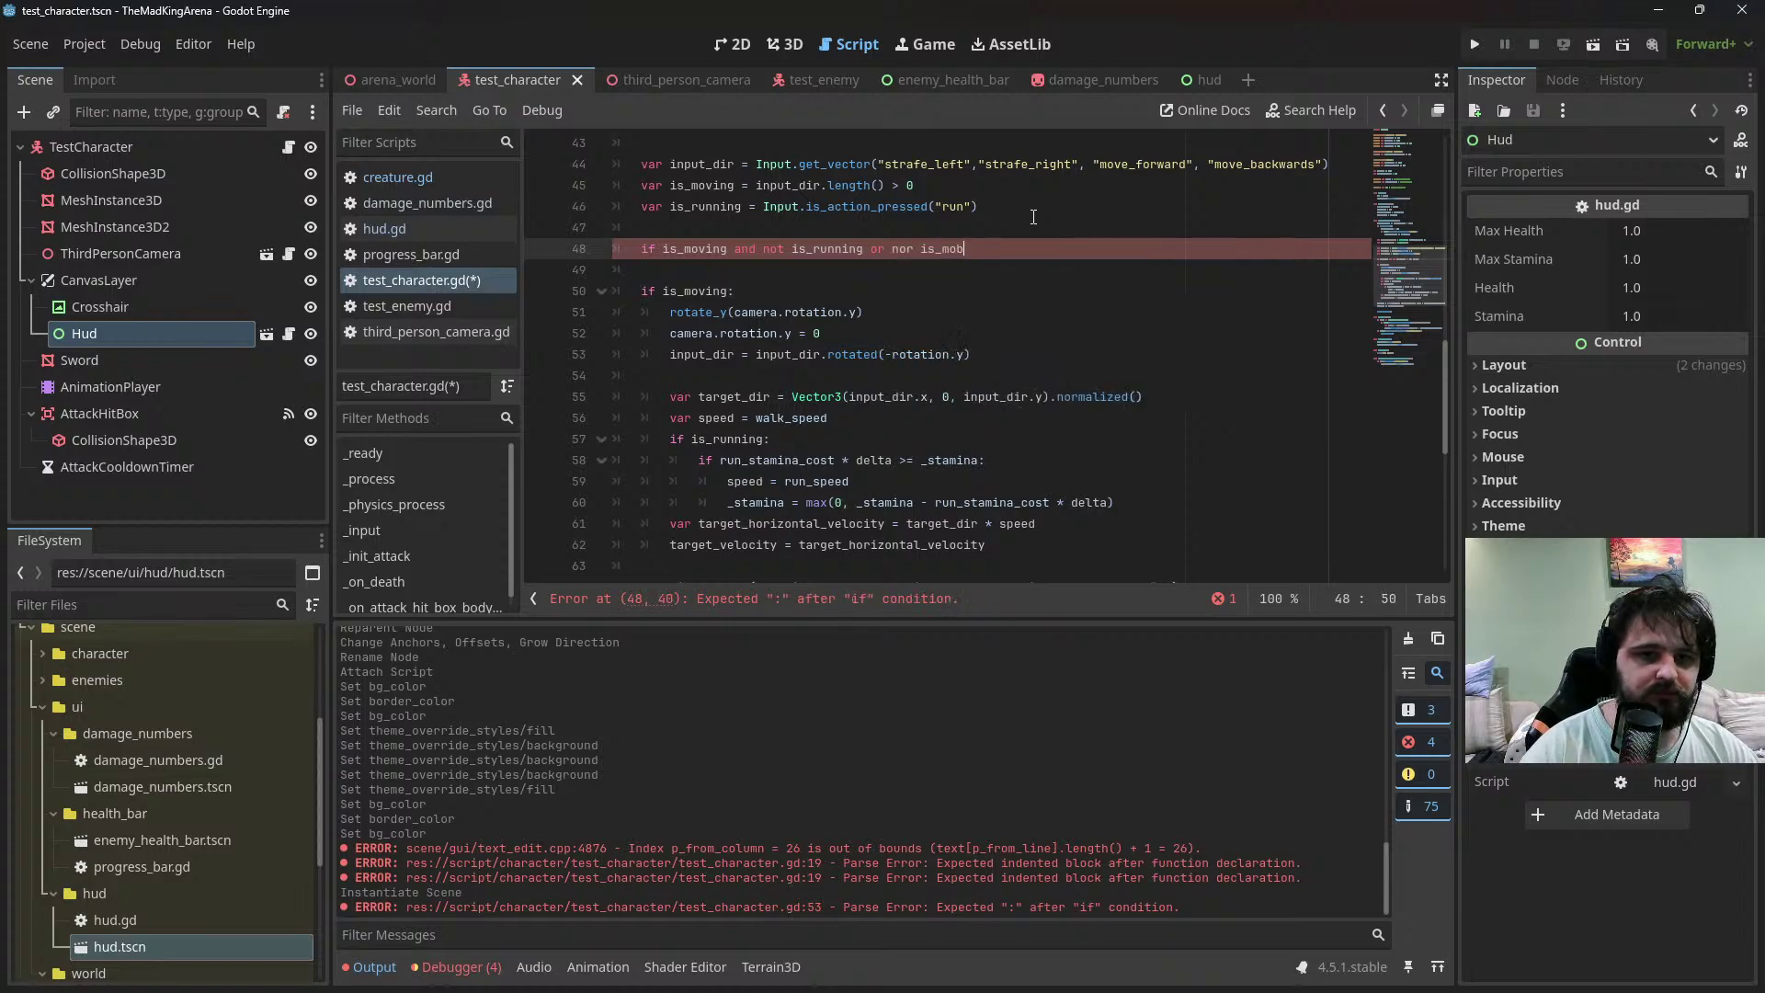
type("ving")
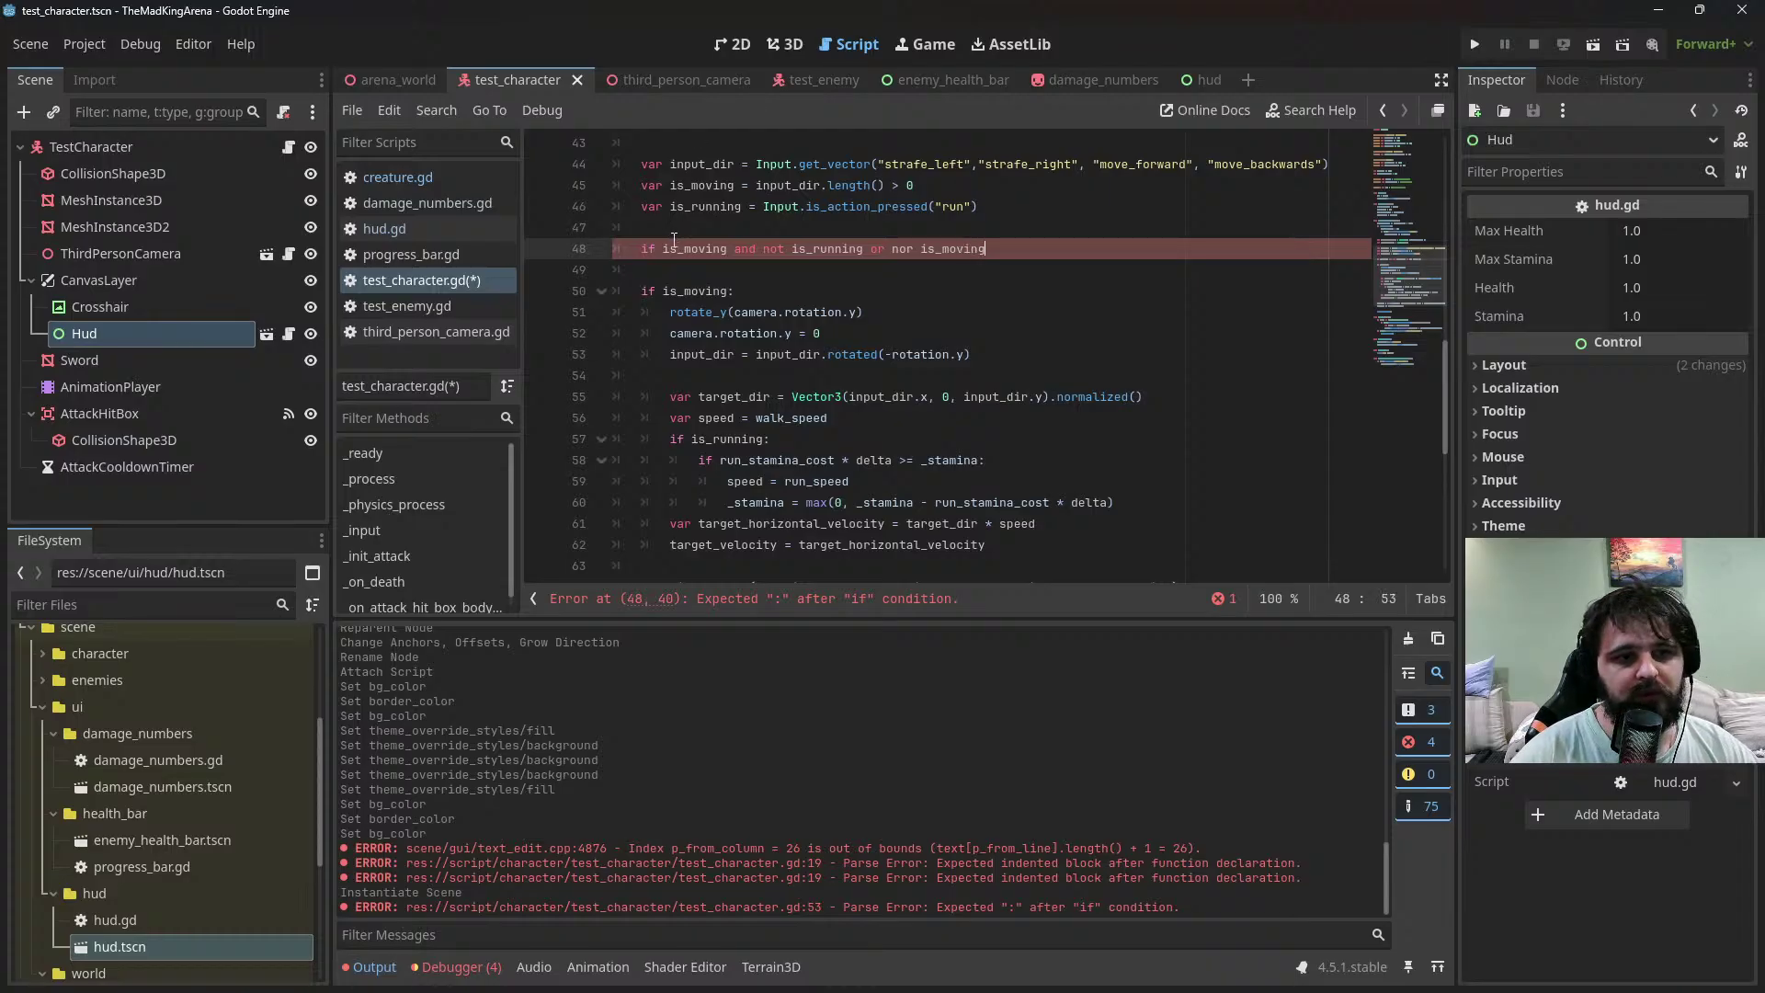
Try the condition as if (is_moving and not is_running) or not is_moving: and start its indented body line
left_click(663, 249)
type("(")
left_click(878, 247)
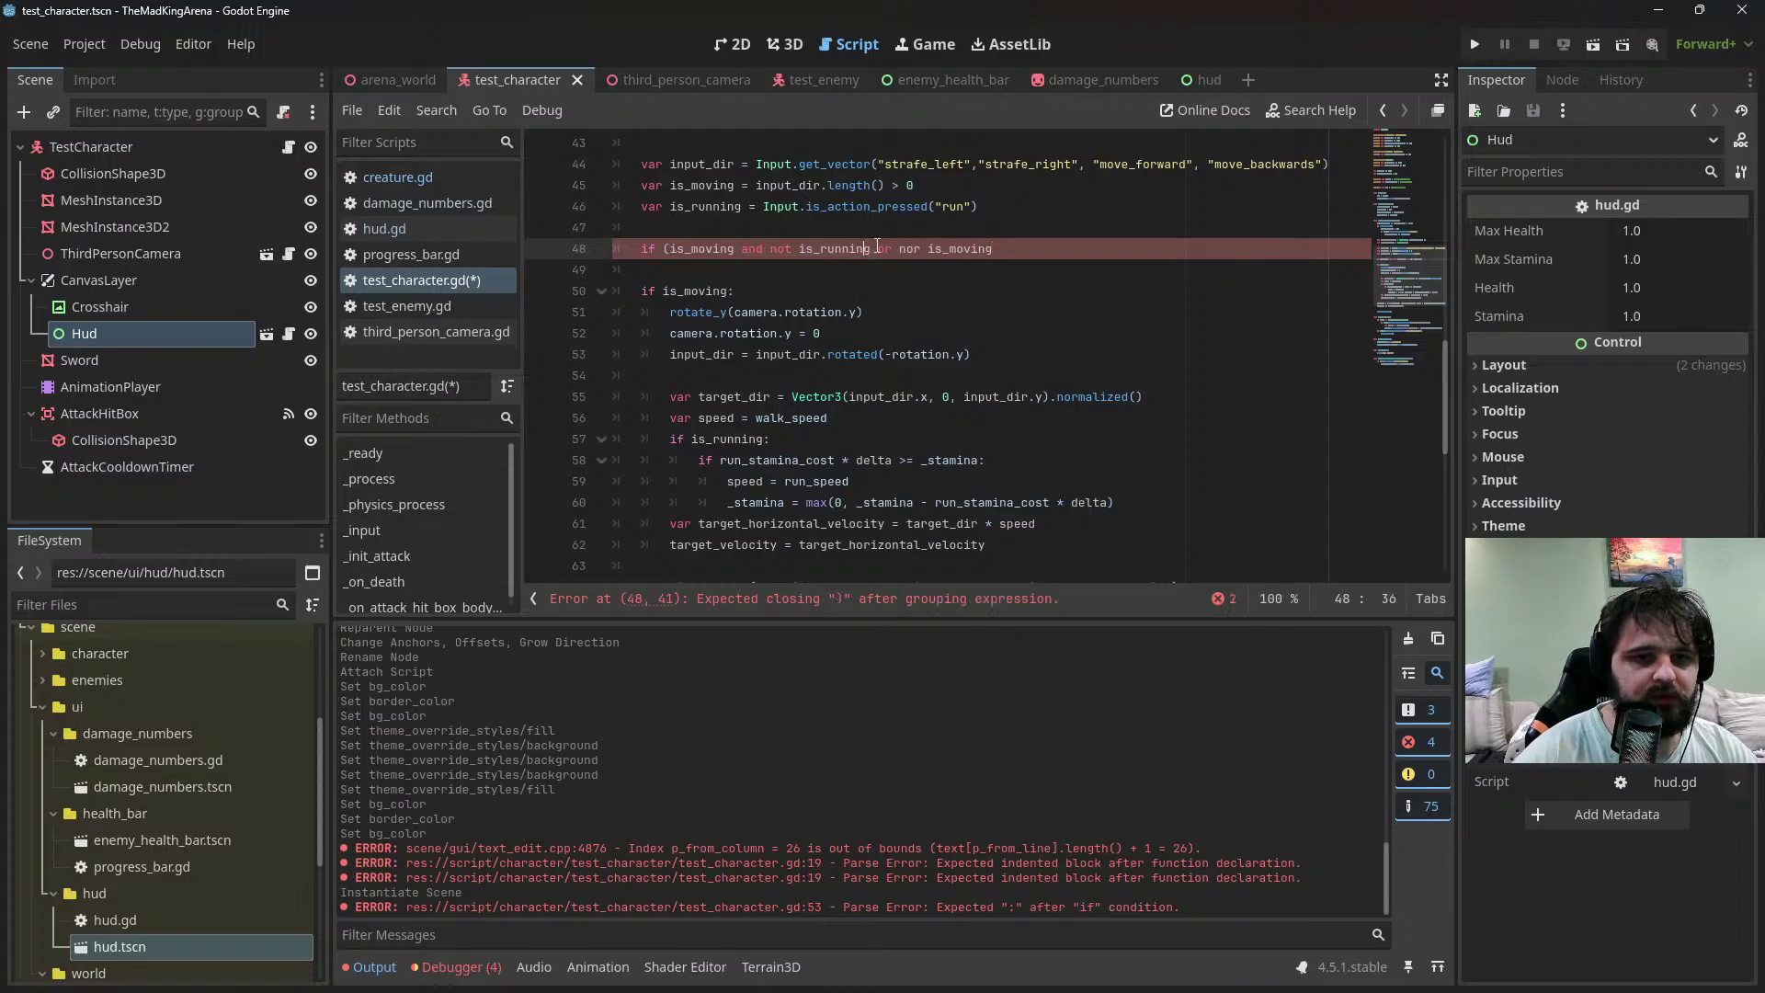
key("Right")
type(")")
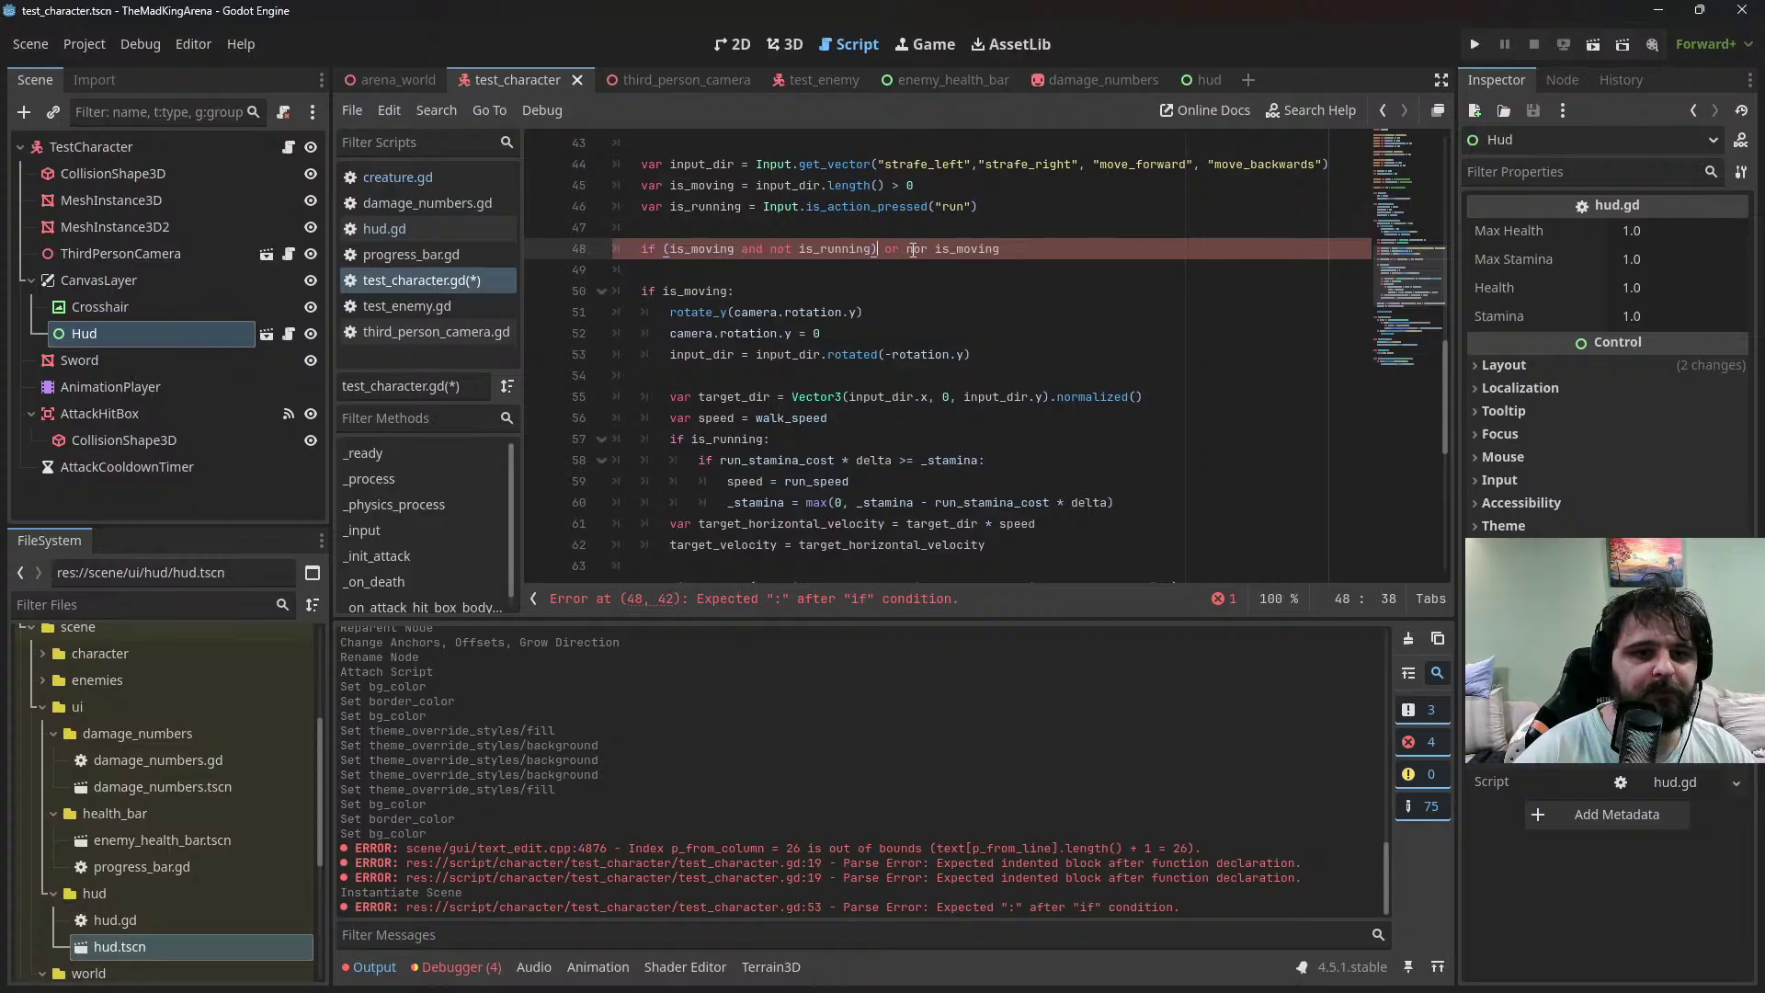
left_click(919, 250)
key("Delete")
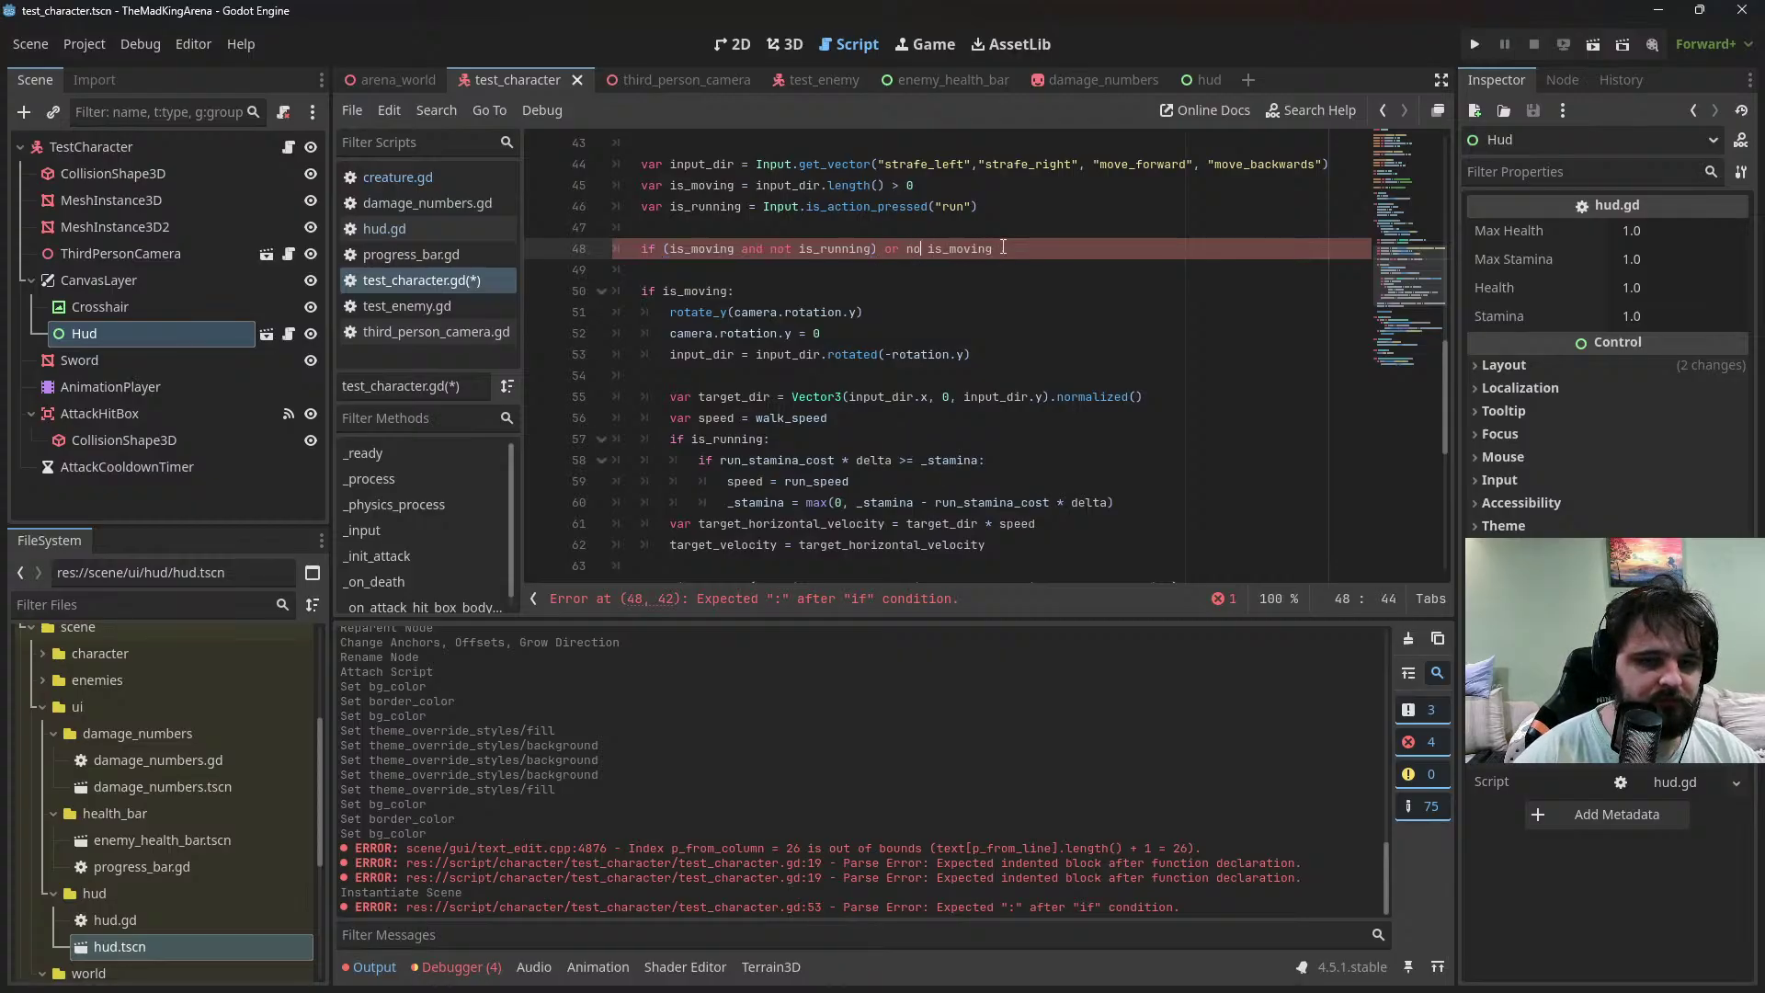
type("t")
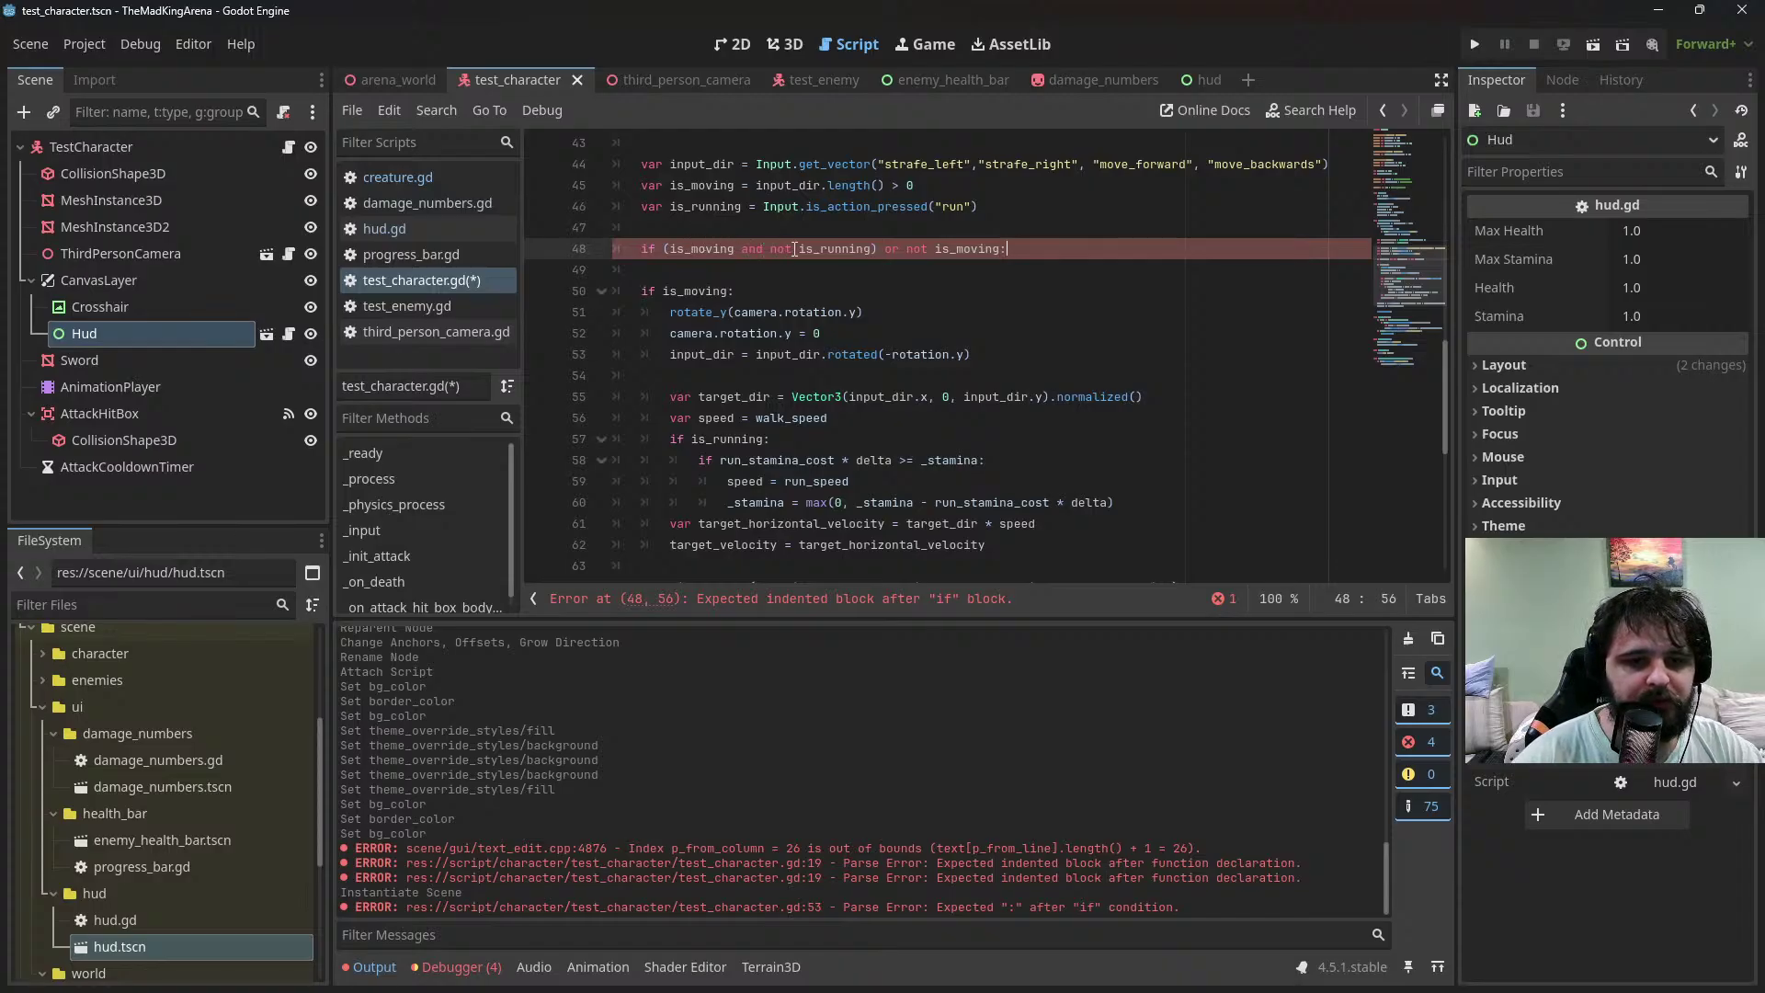
key("Return")
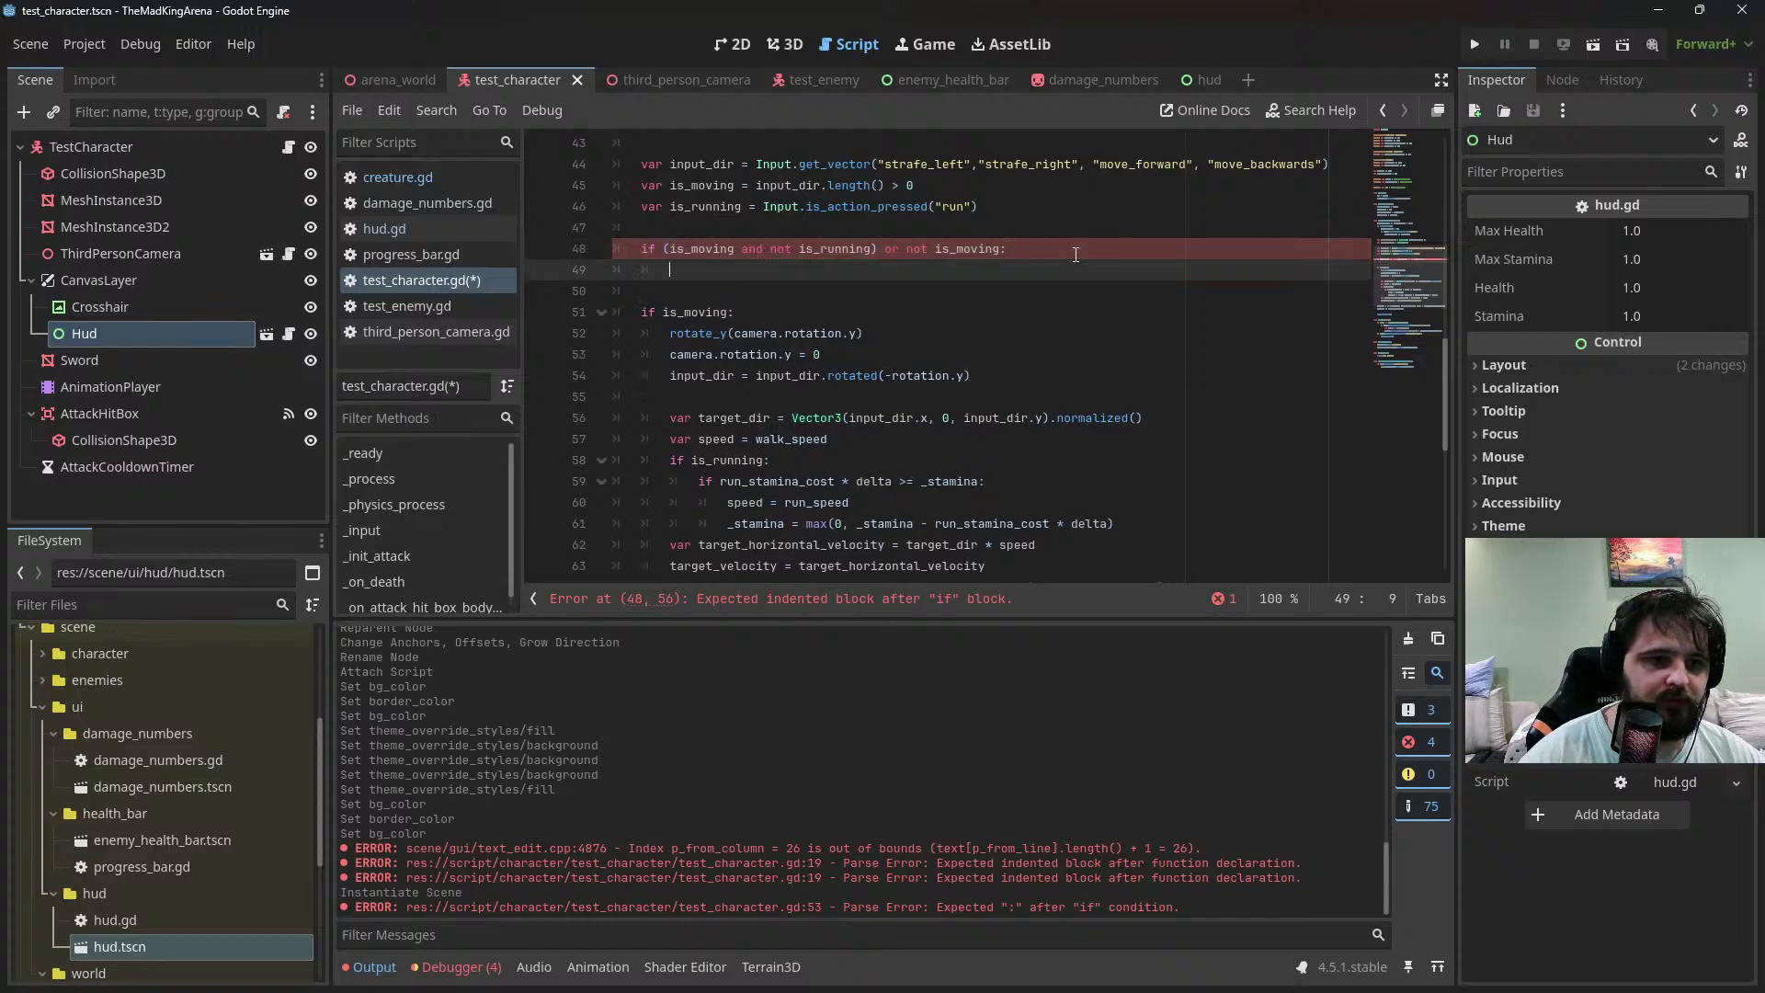
Remove the or clause and the parentheses so the line reads if is_moving and not is_running: with an empty body line beneath
scroll(1076, 326, "up", 2)
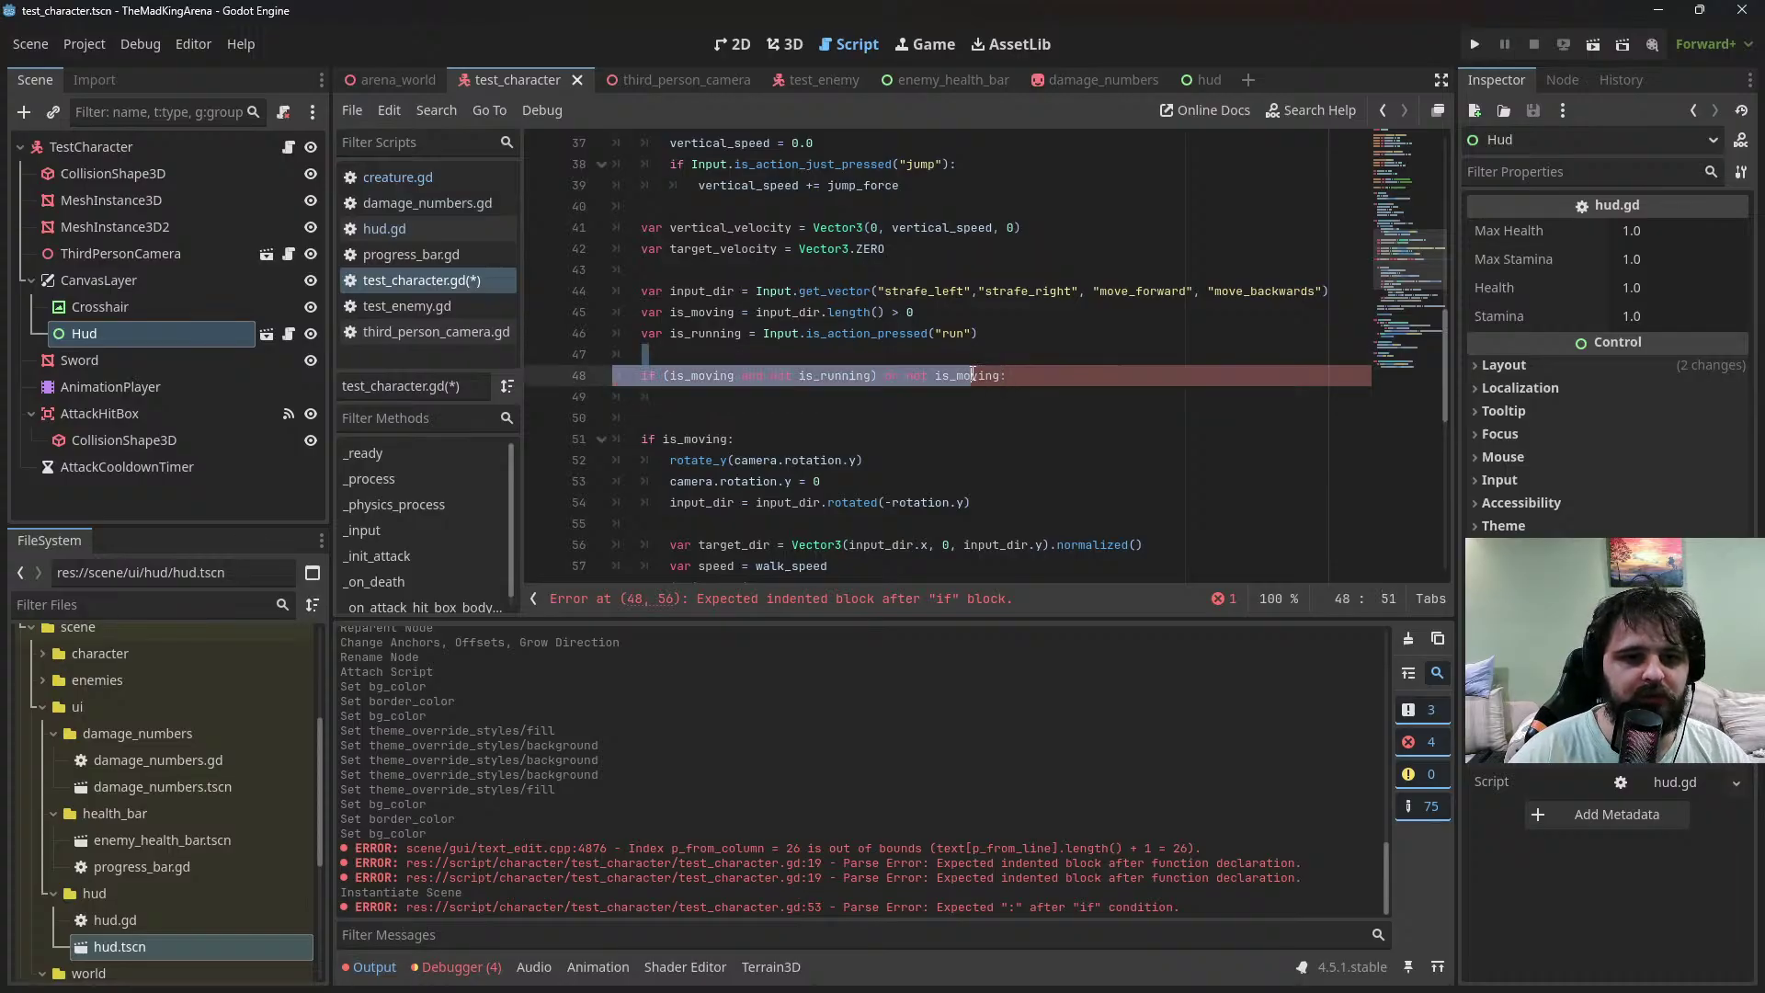
left_click_drag(1088, 379, 886, 375)
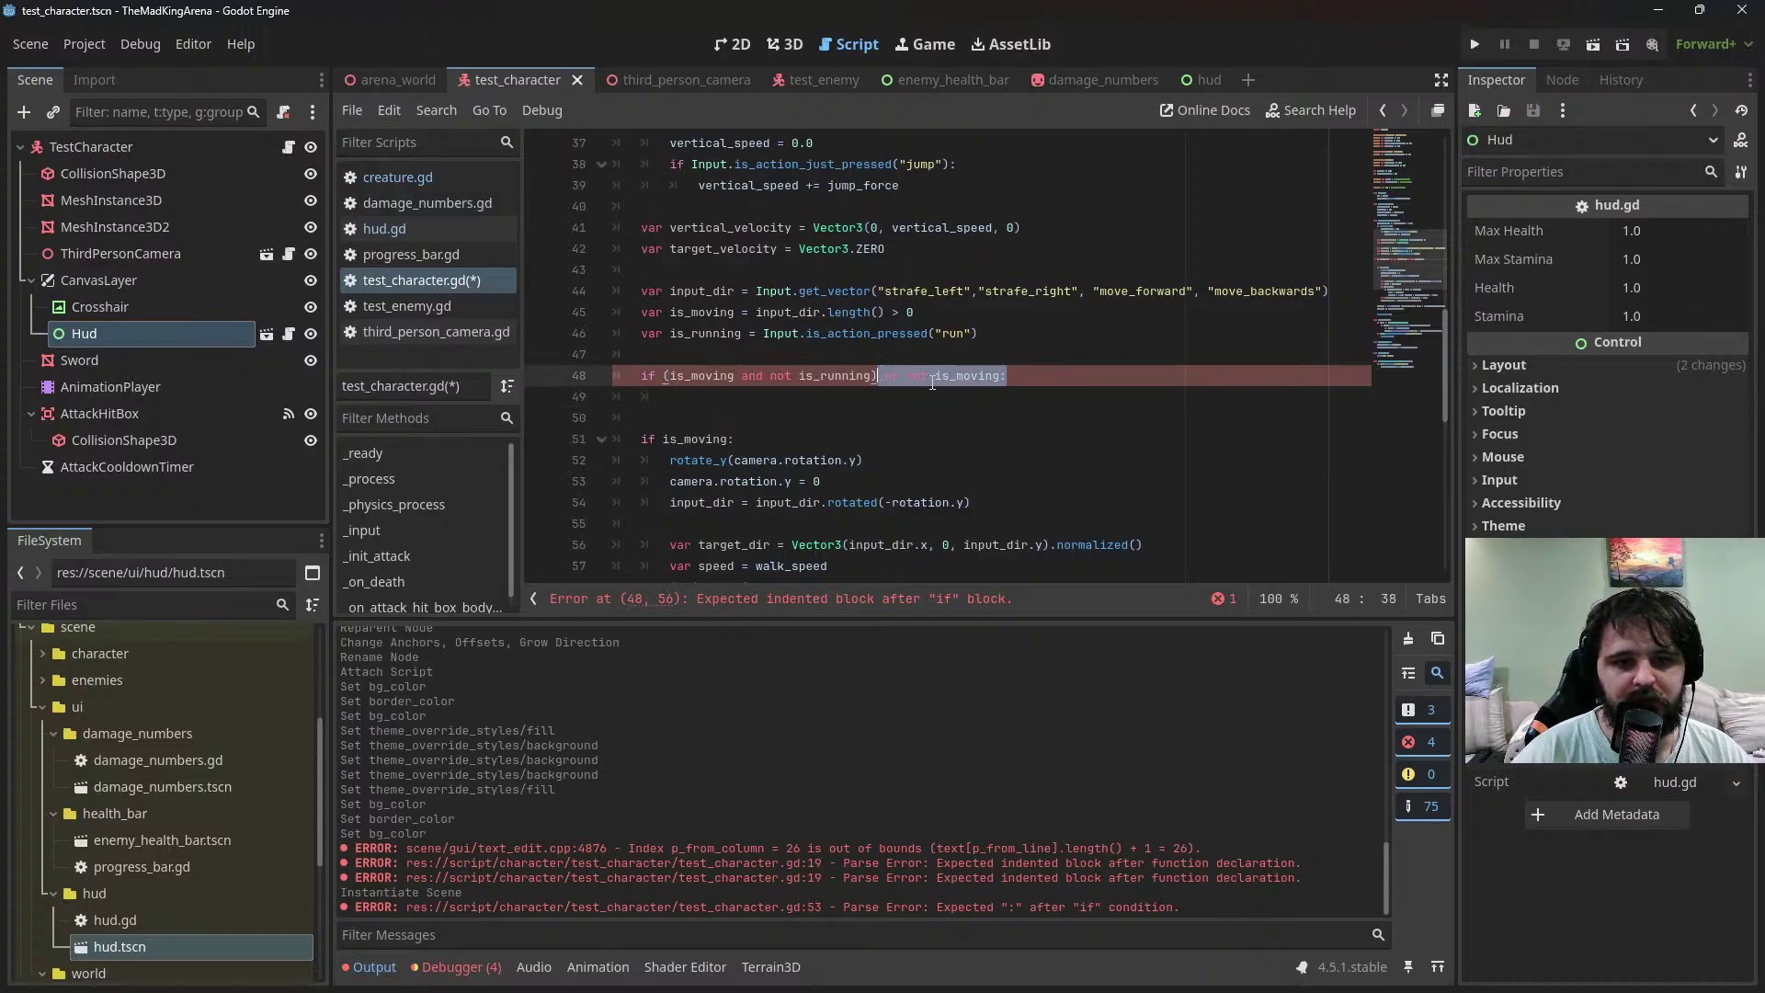
key("BackSpace")
key("BackSpace")
left_click(664, 377)
key("BackSpace")
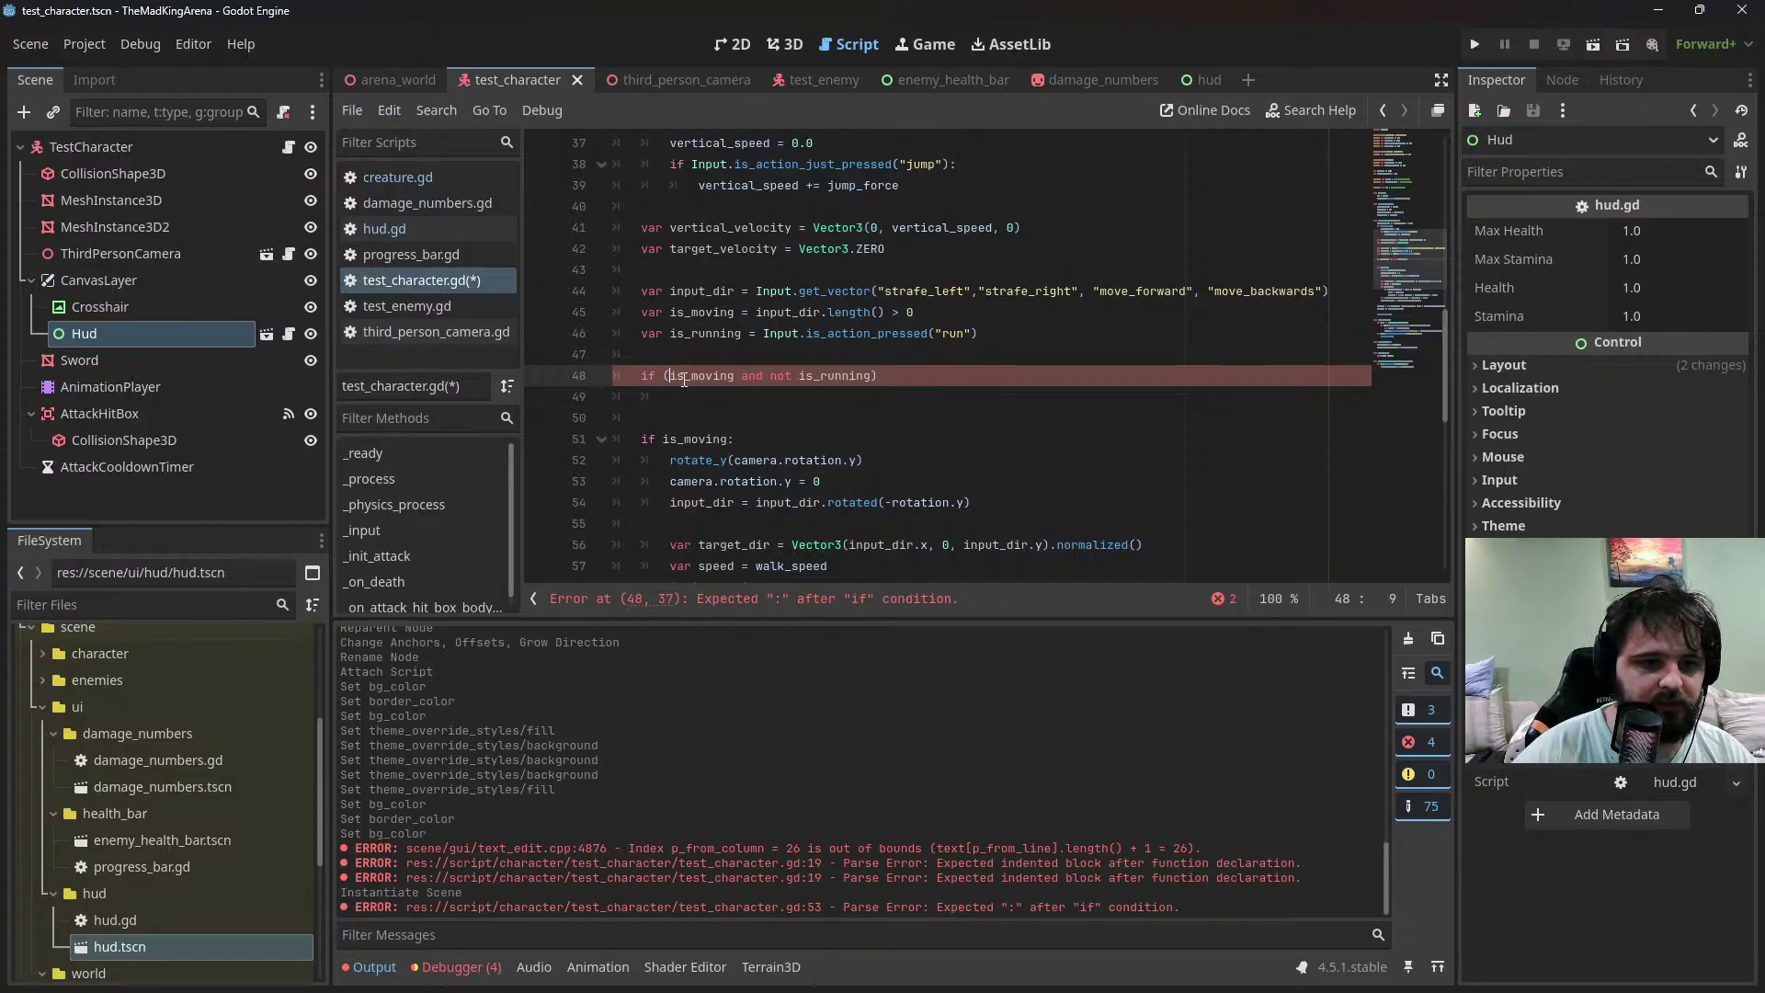
key("End")
key("BackSpace")
type(":")
key("Return")
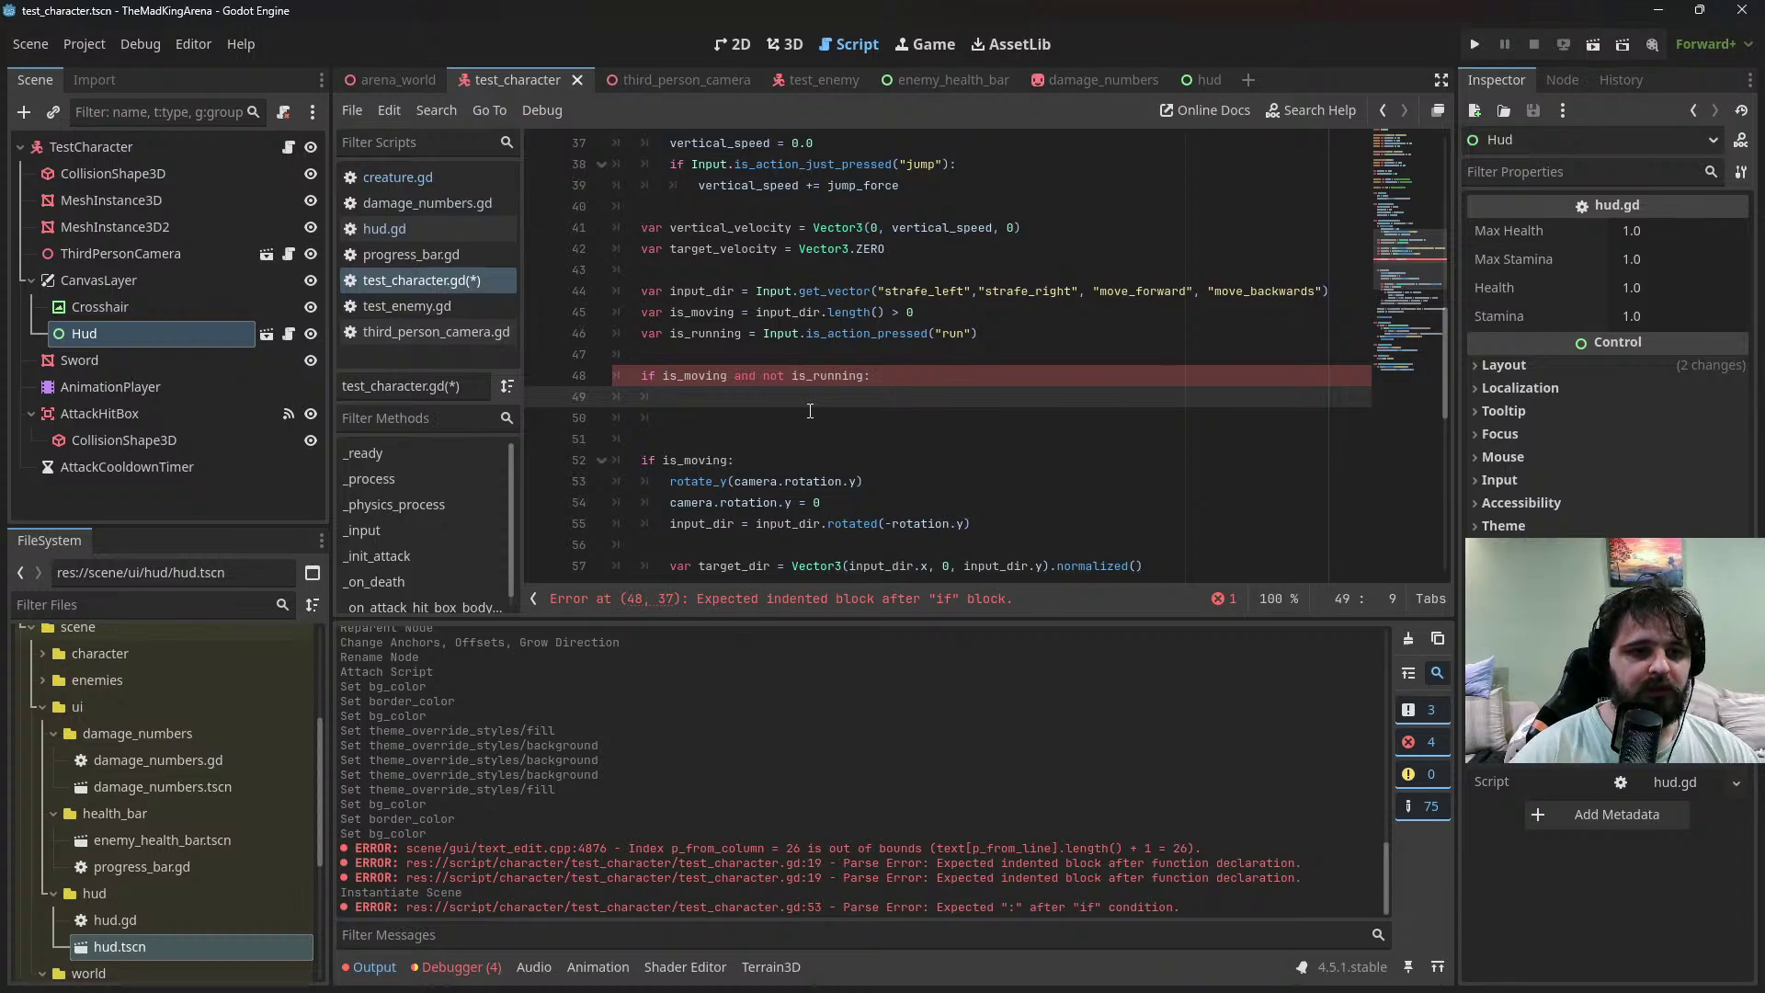
key("Delete")
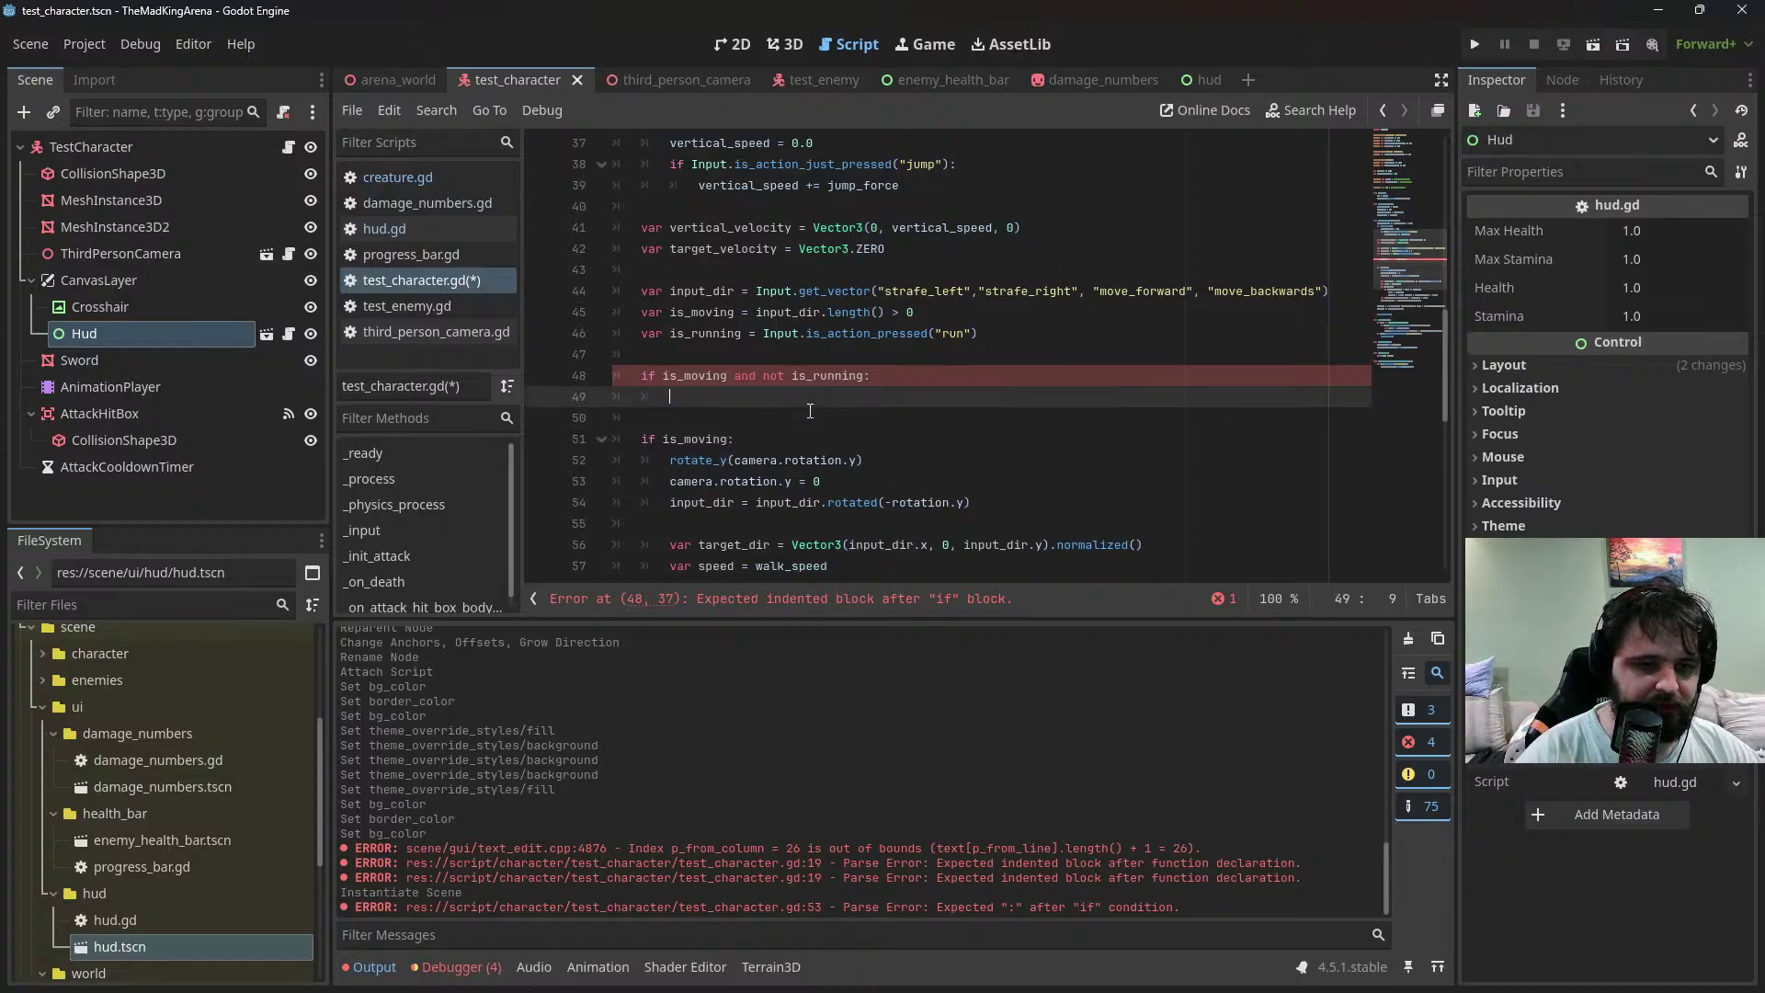
Assign _stamina from a min() call inside the if is_moving and not is_running: block
type("_stamina")
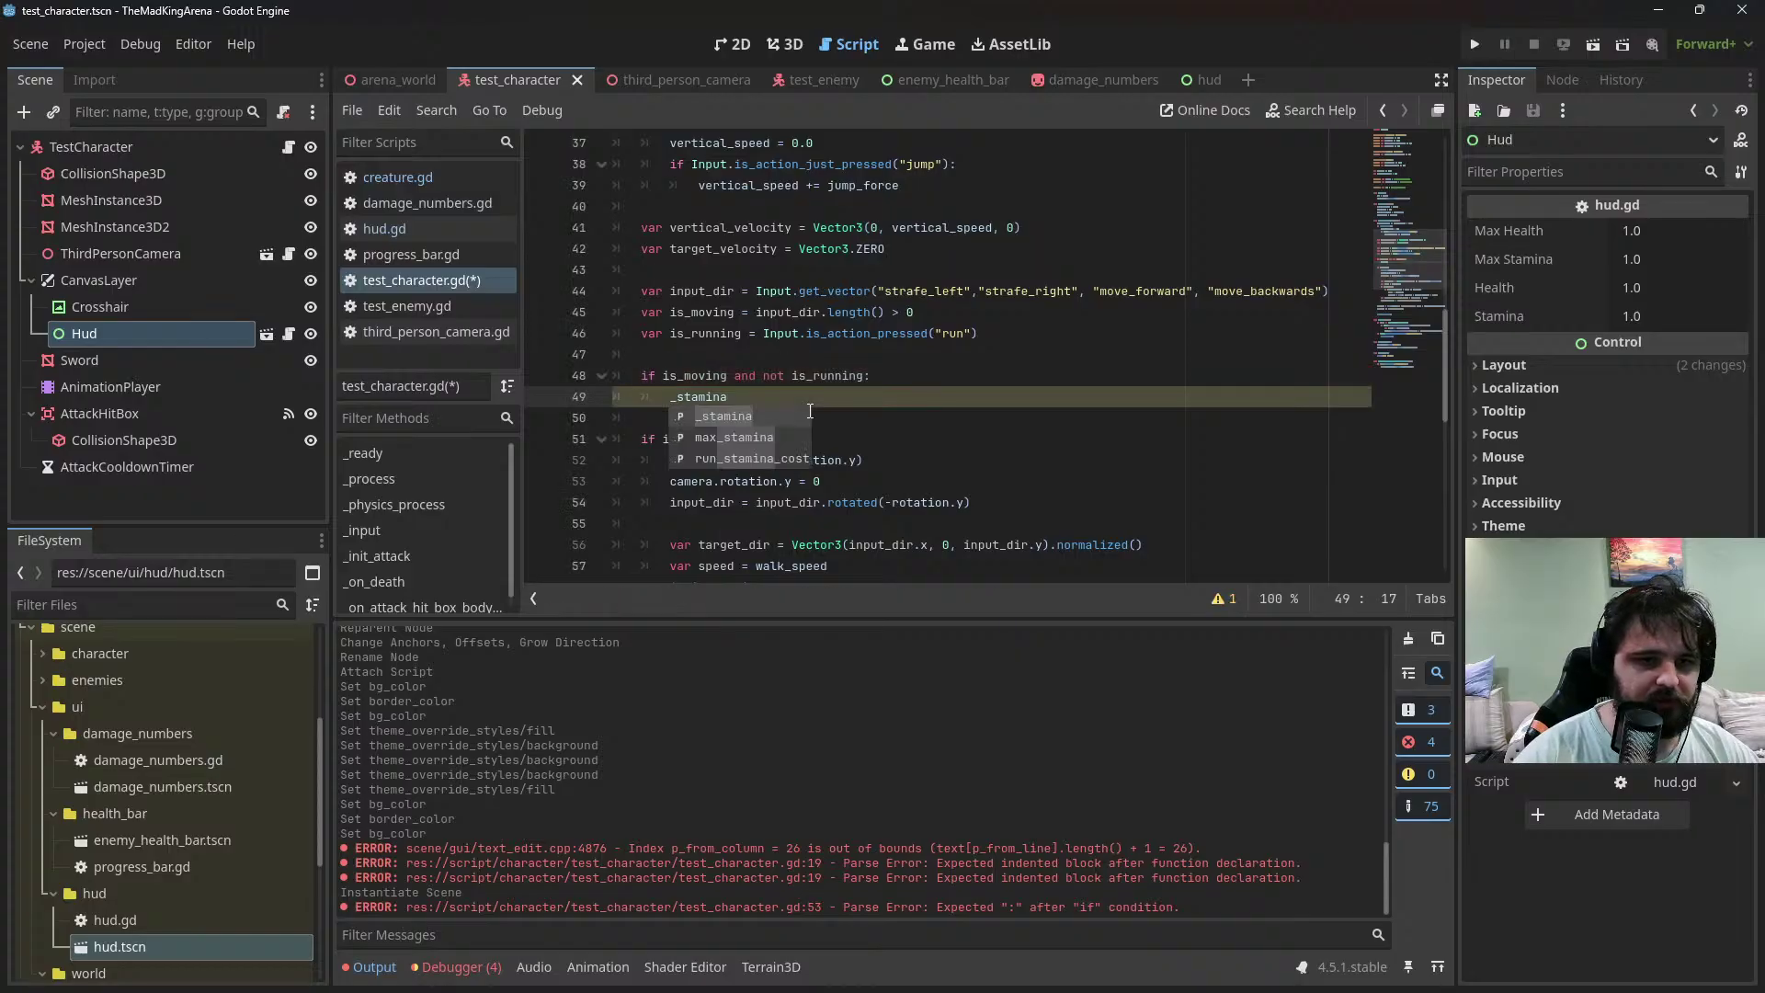
type(" = ")
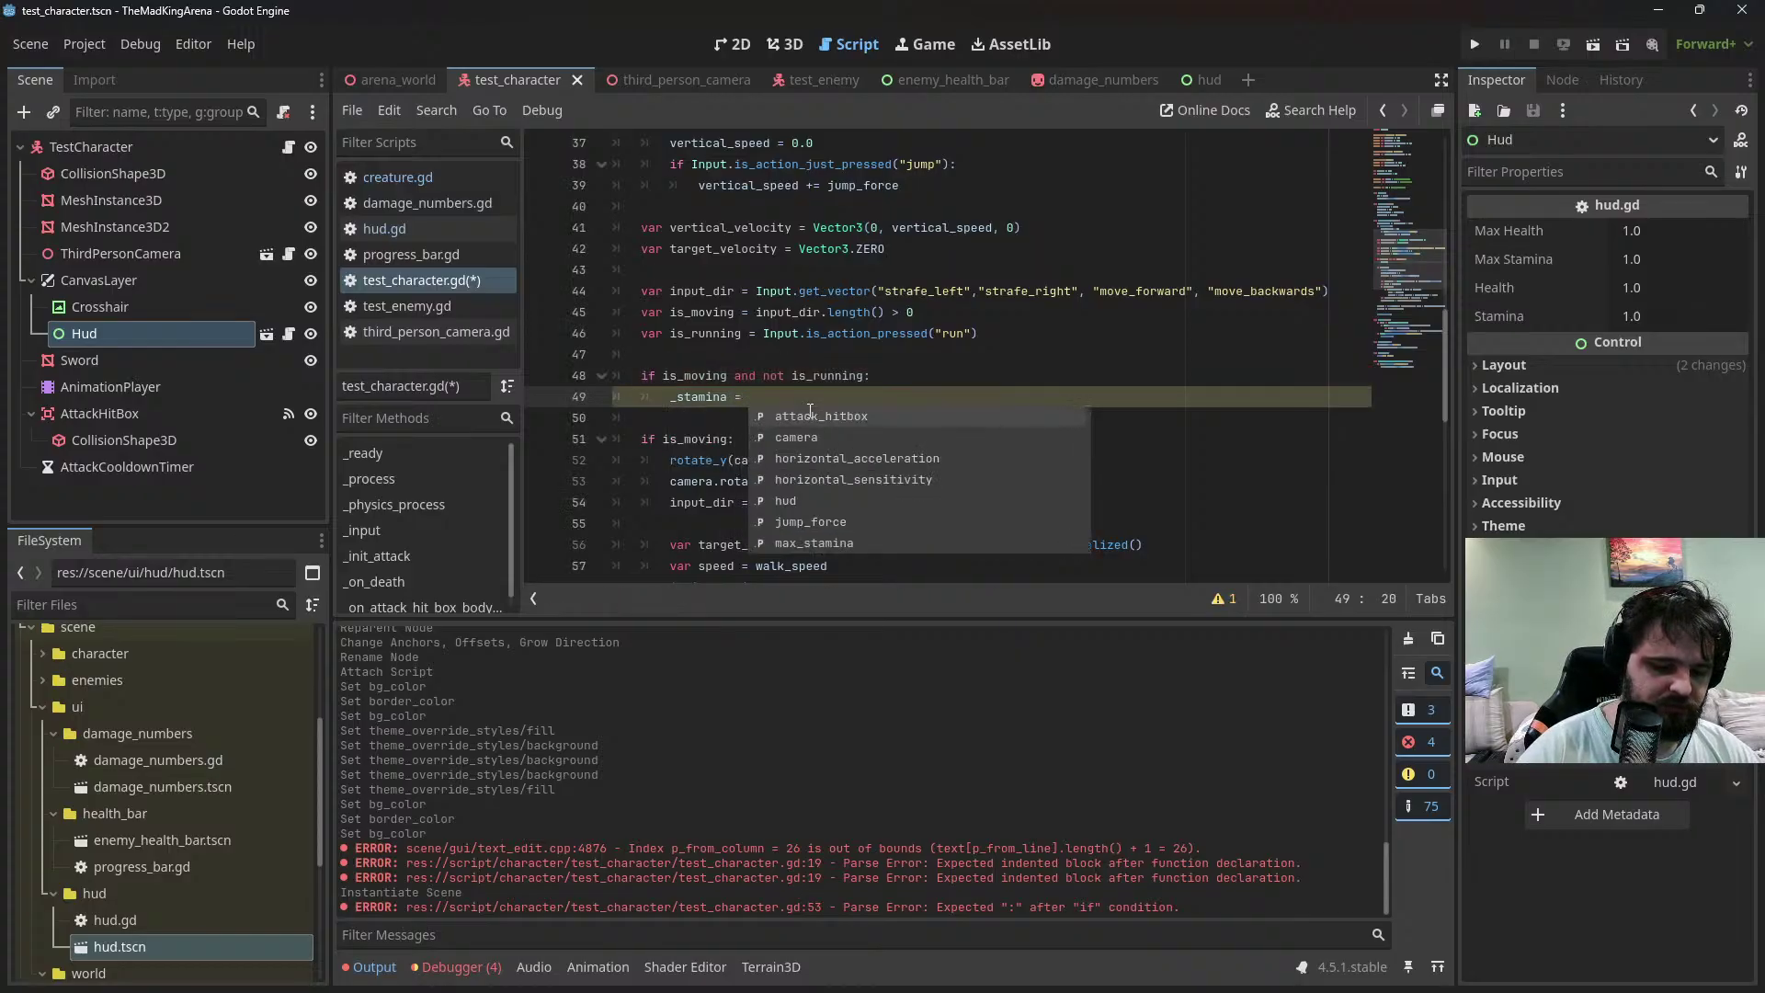
type("max")
key("BackSpace")
key("BackSpace")
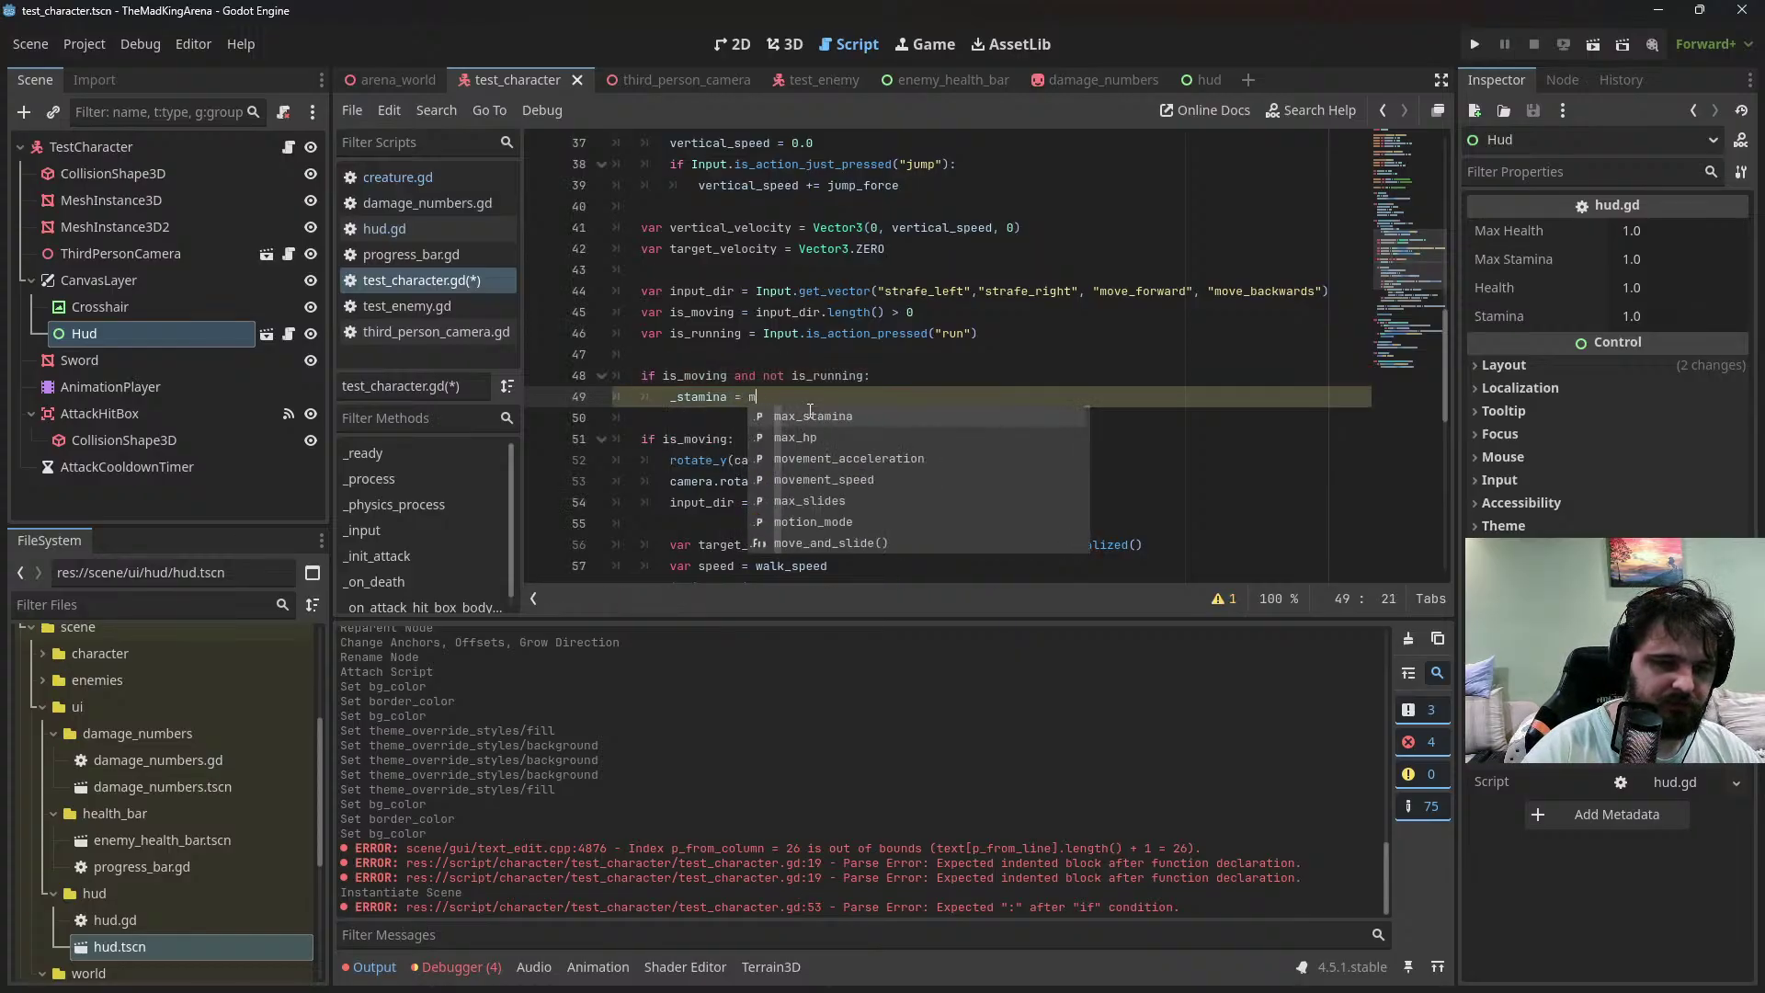
type("in(")
key("Return")
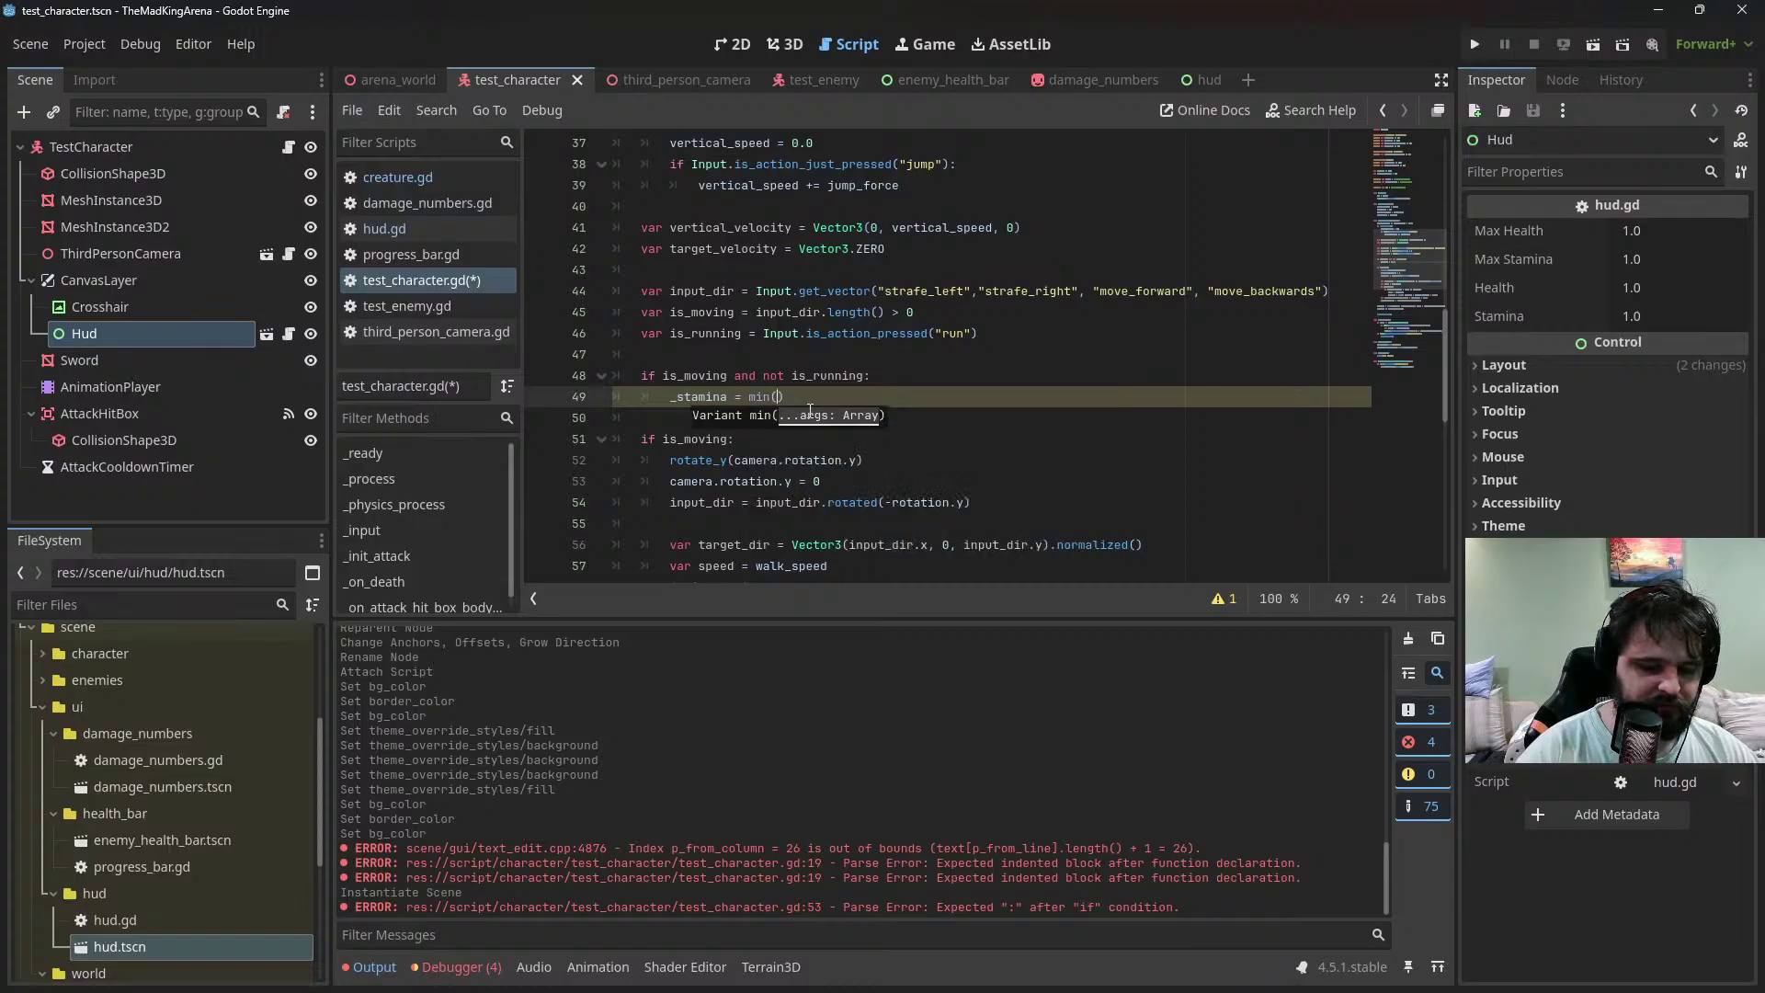
Fill the min() call with the arguments max_stamina and _stamina + stamina_recovery * delta
type("max_stamina, ")
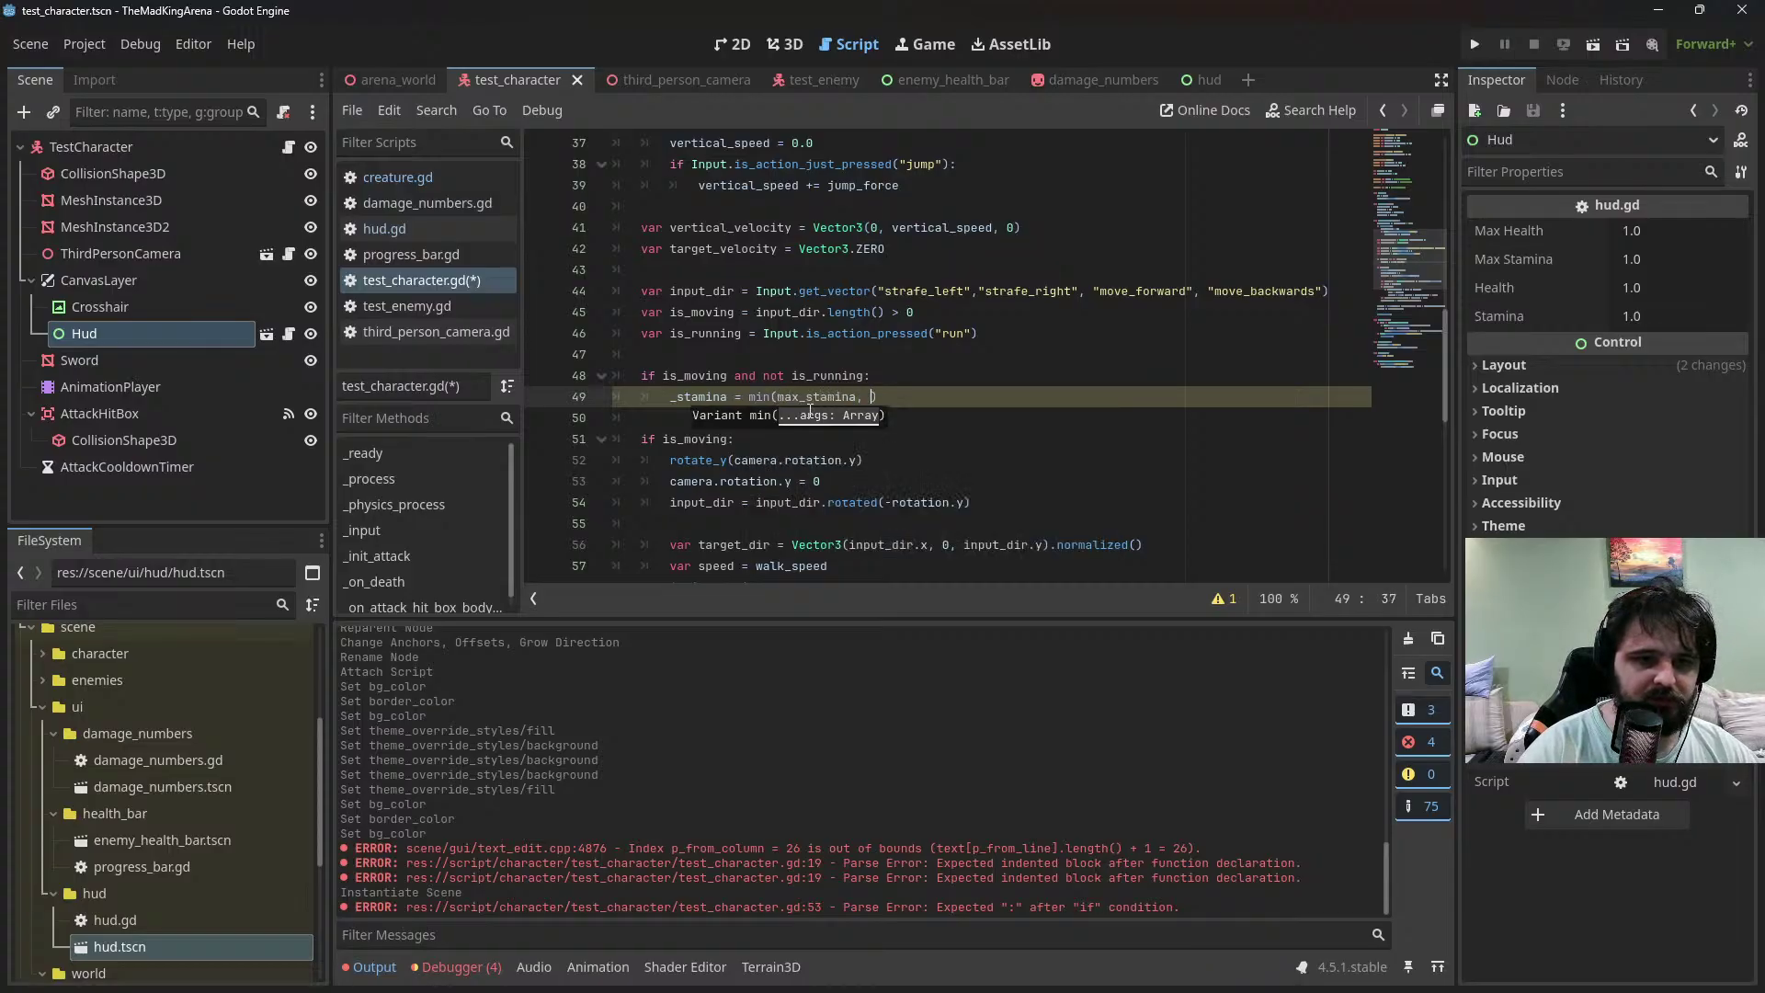
type("_stamina,")
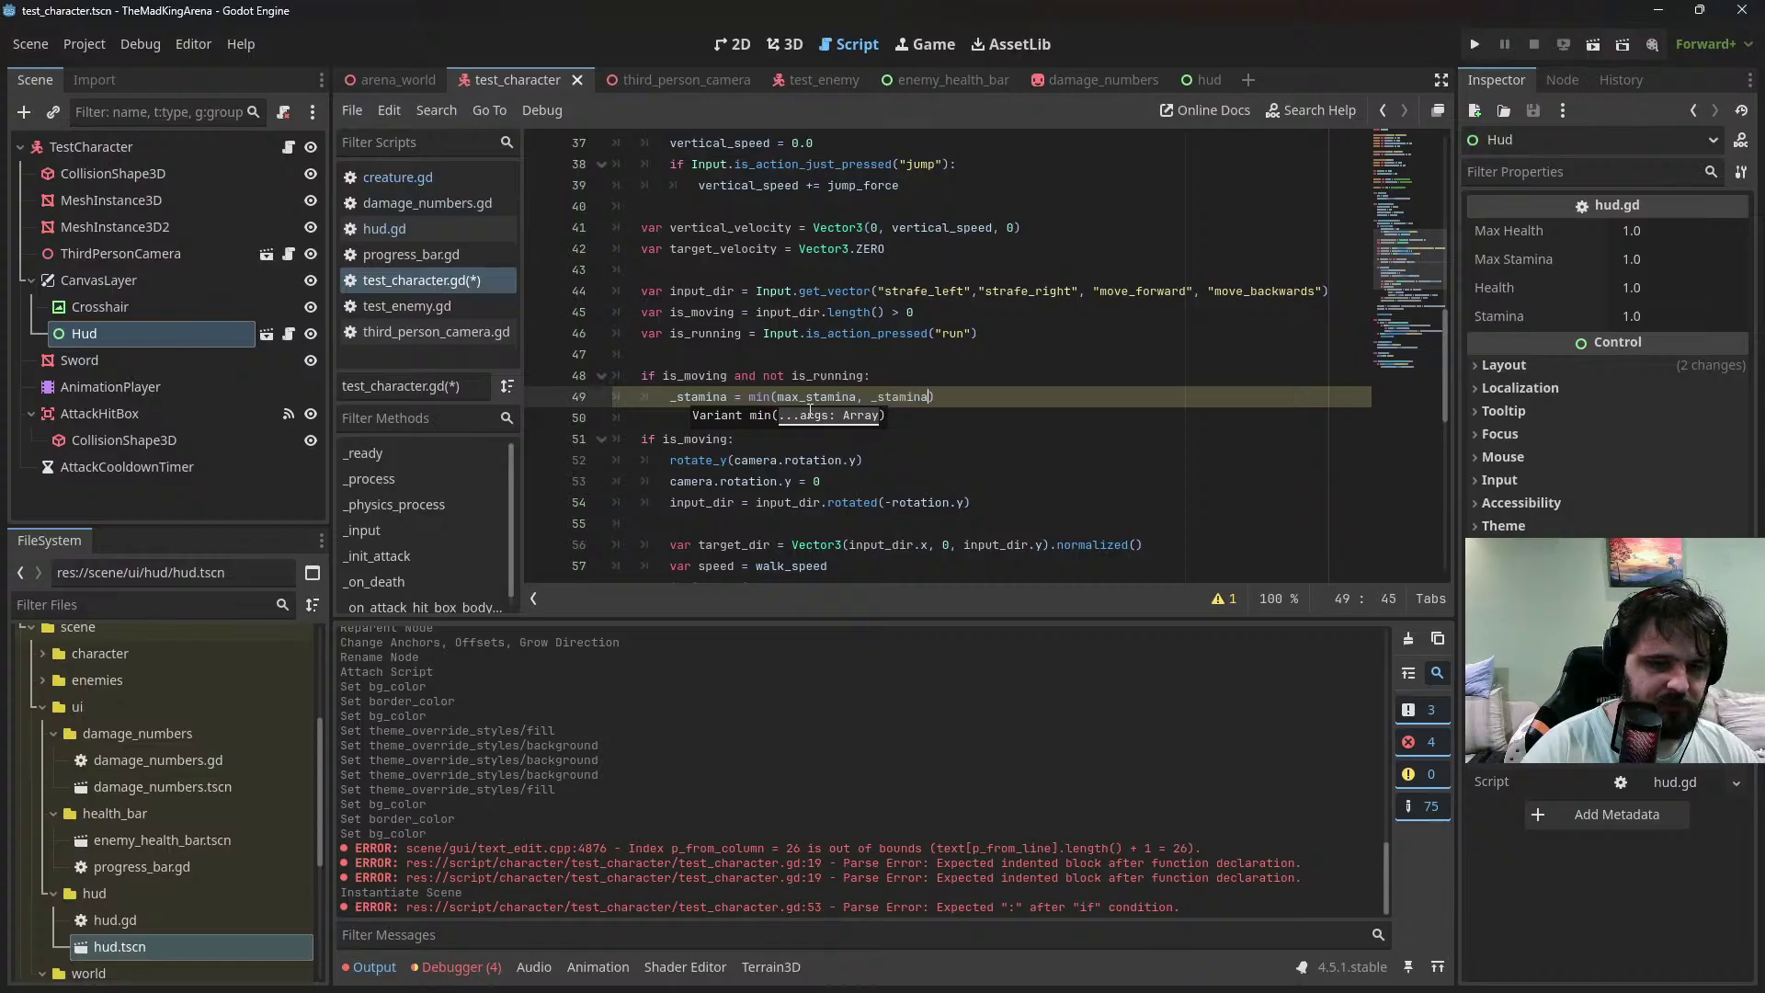
type("+ ")
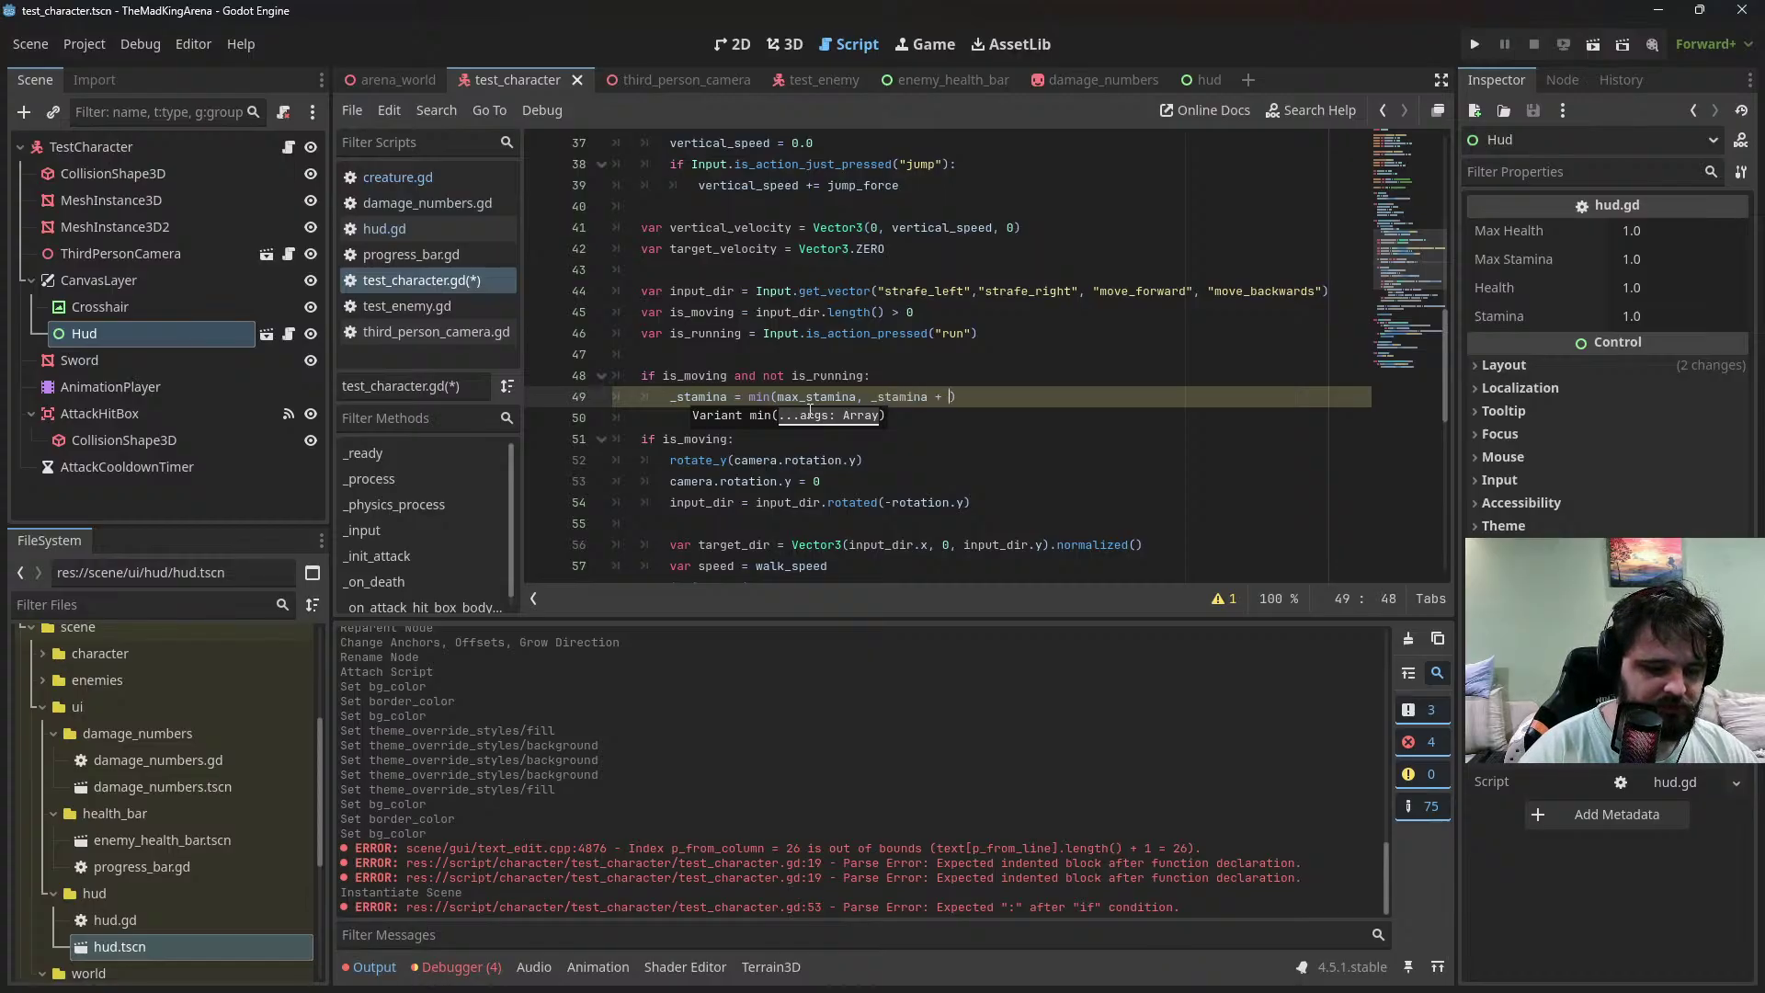
type("stamina")
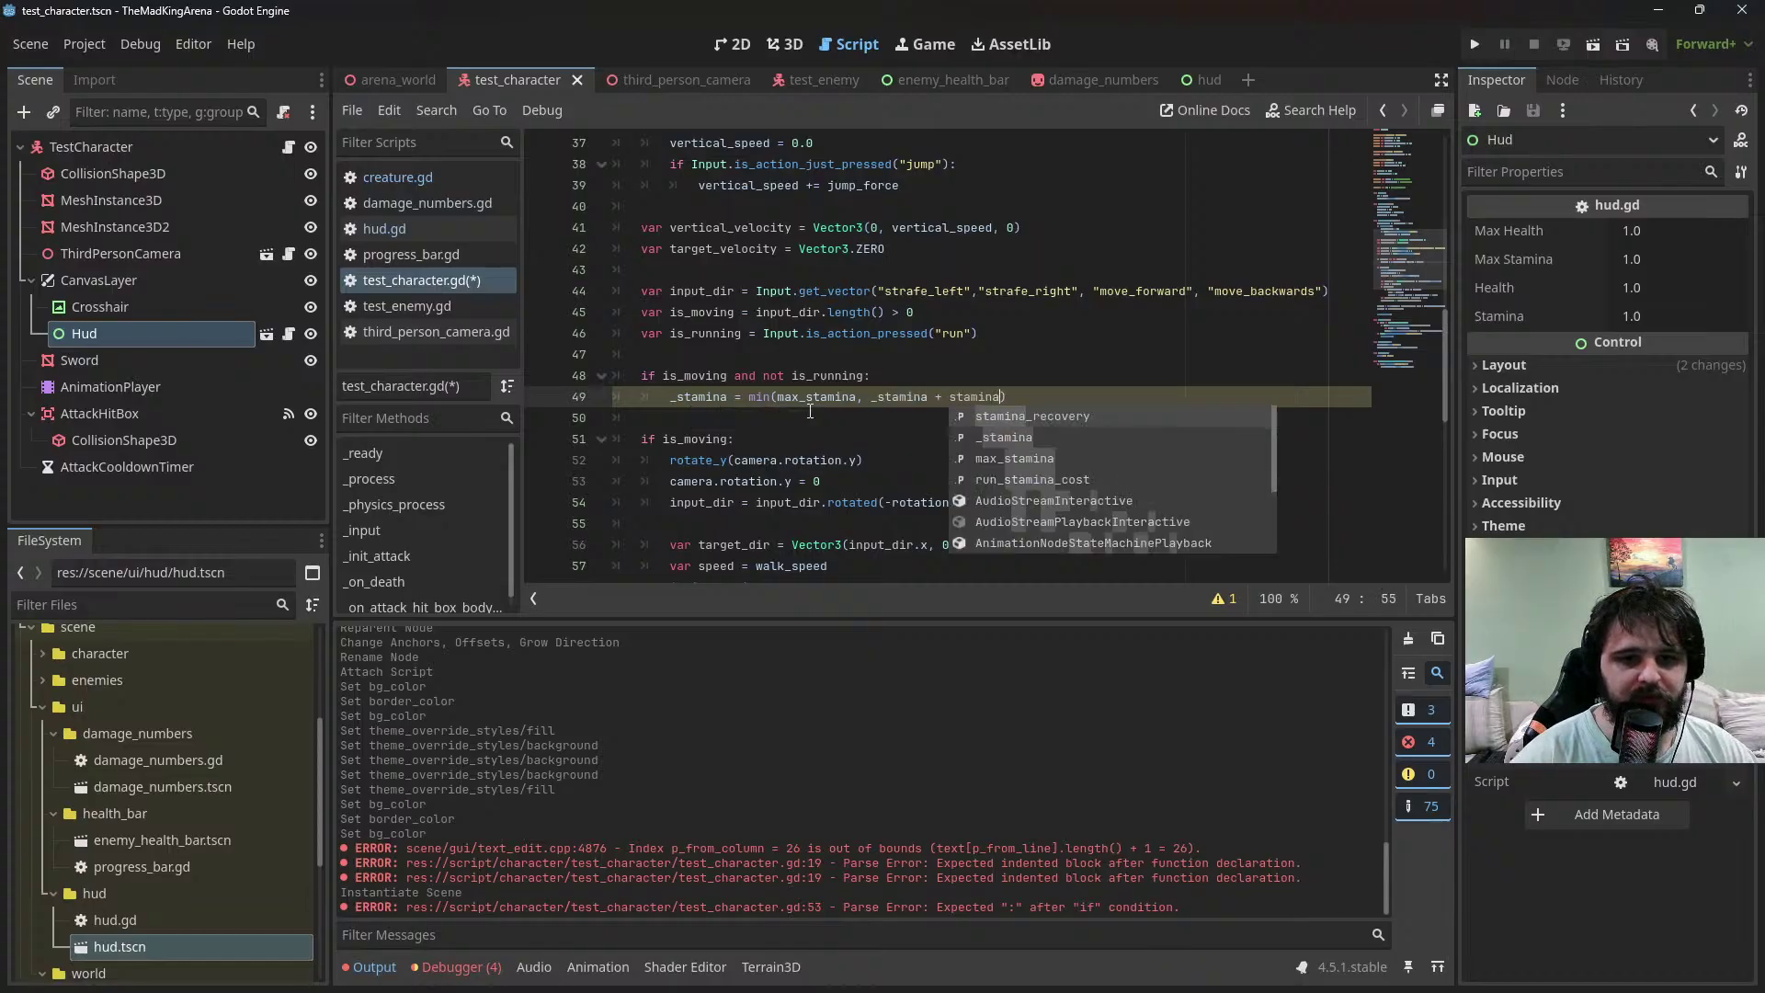
key("Return")
type("* ")
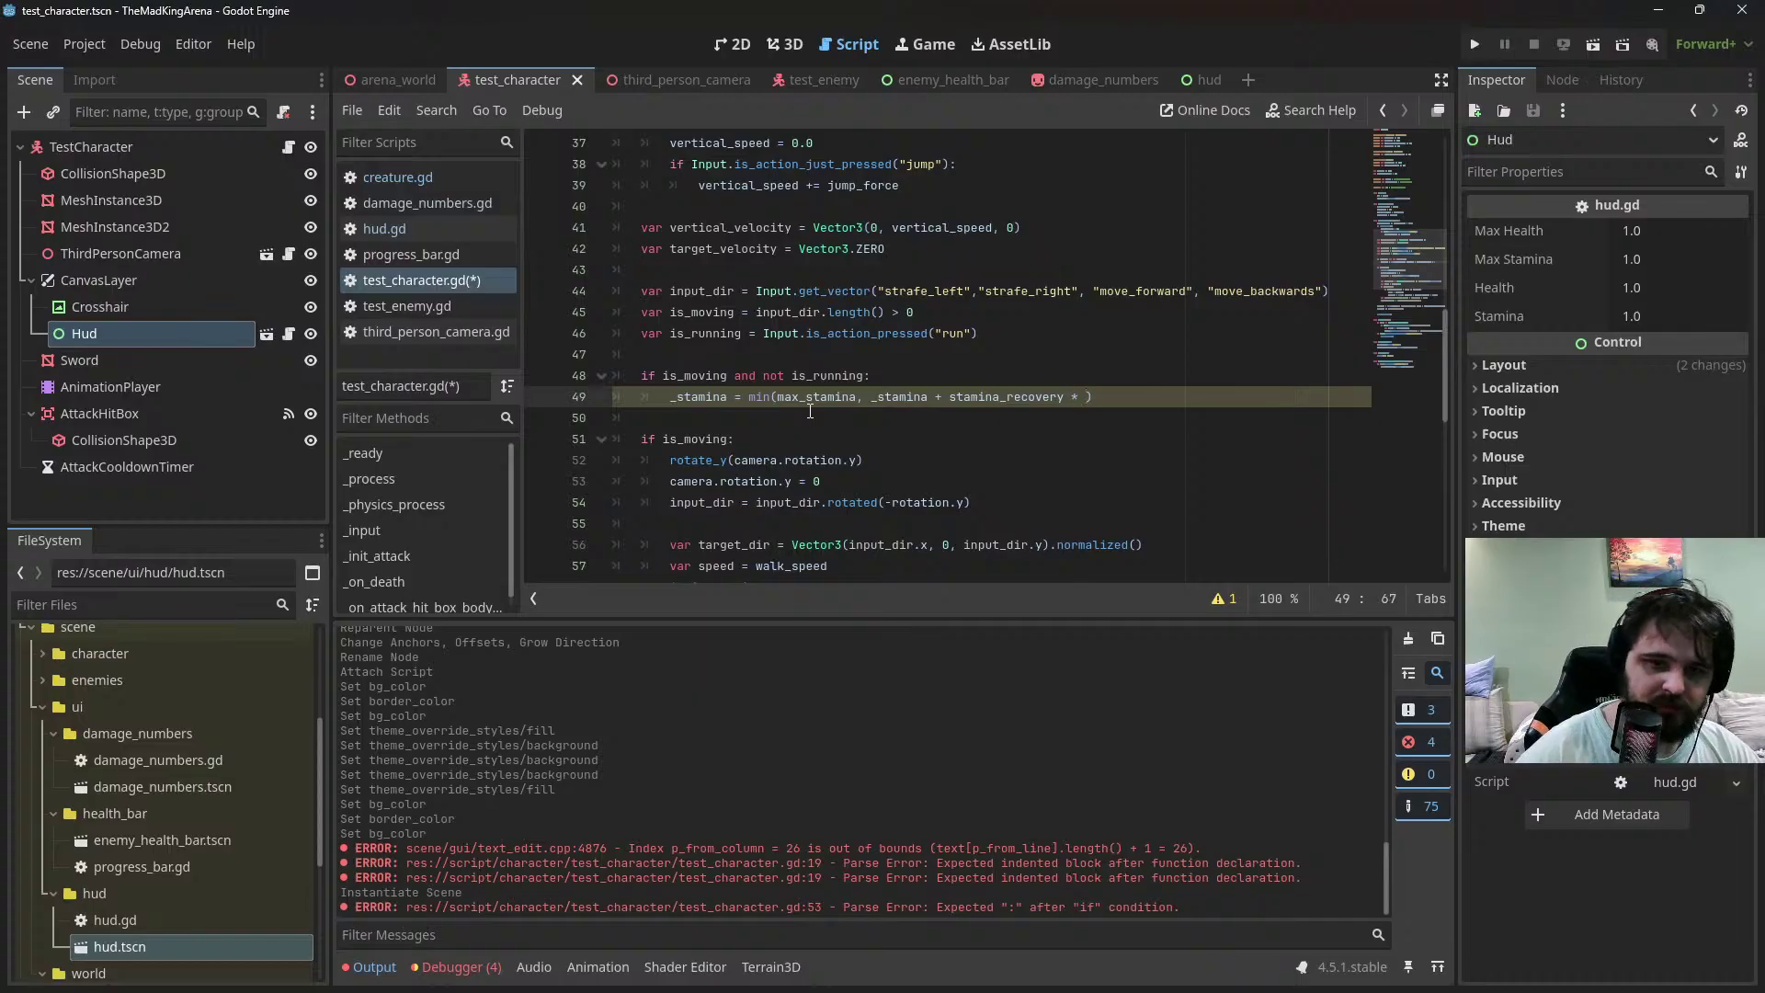
type("1")
key("BackSpace")
key("BackSpace")
key("BackSpace")
key("BackSpace")
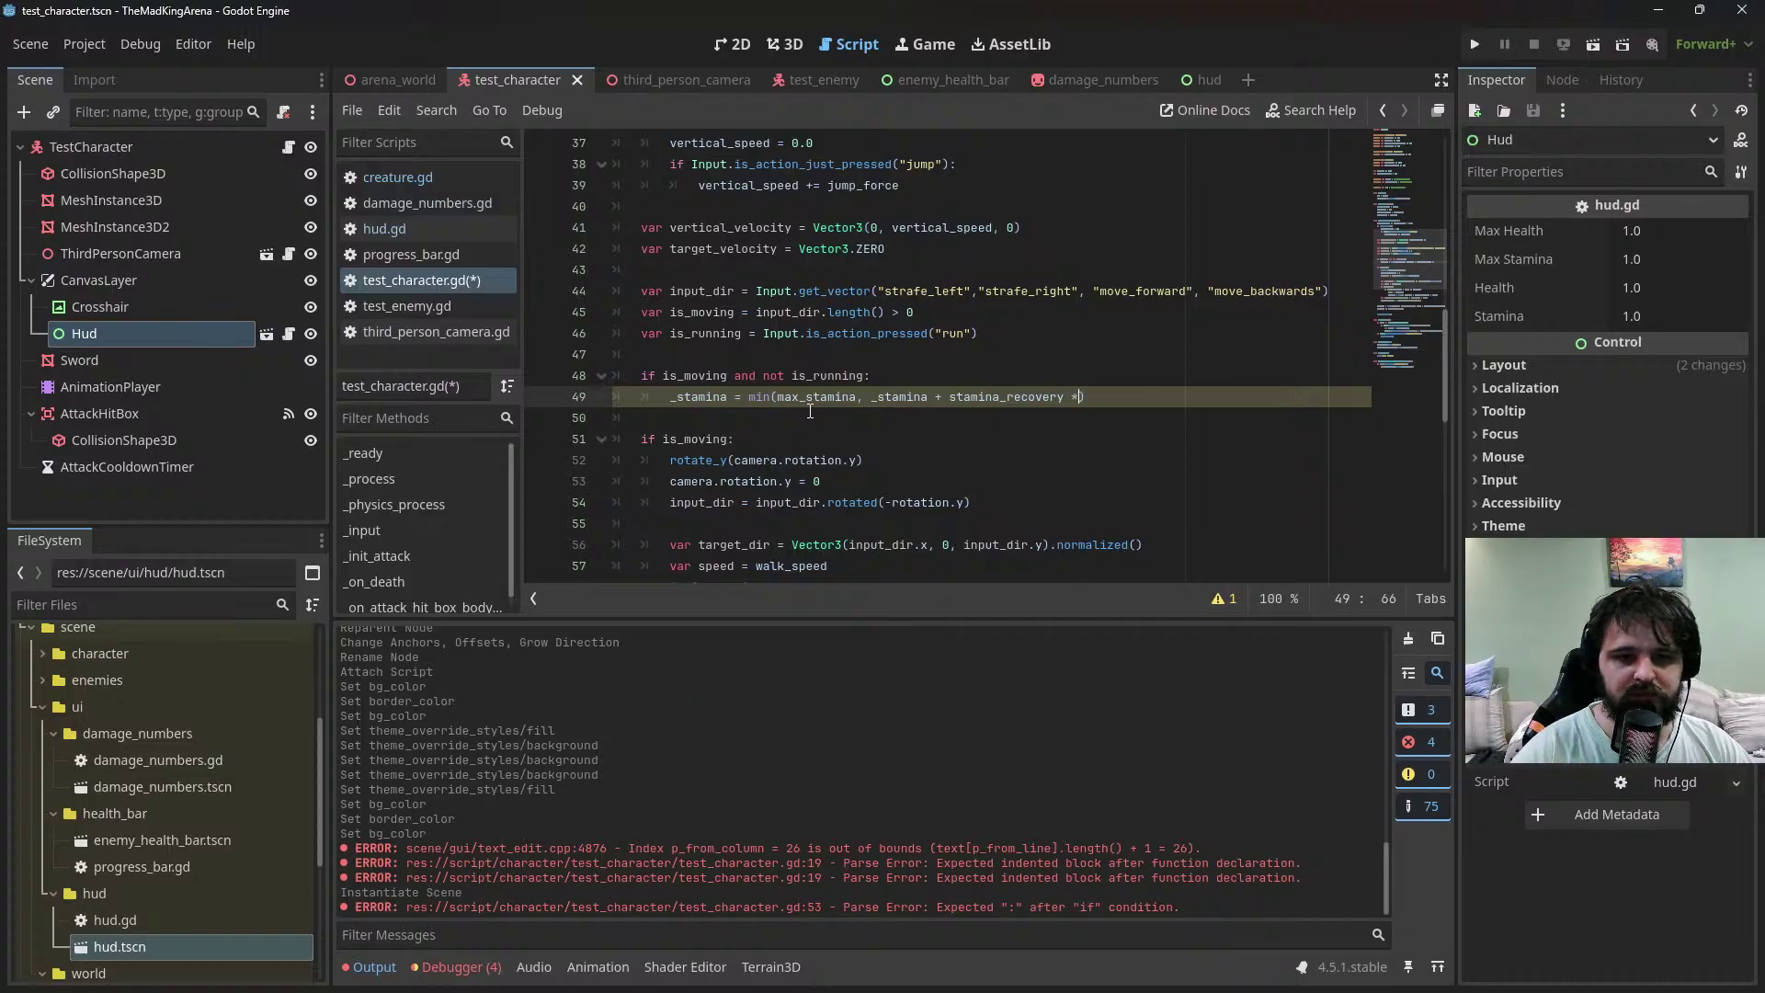
type("* delta")
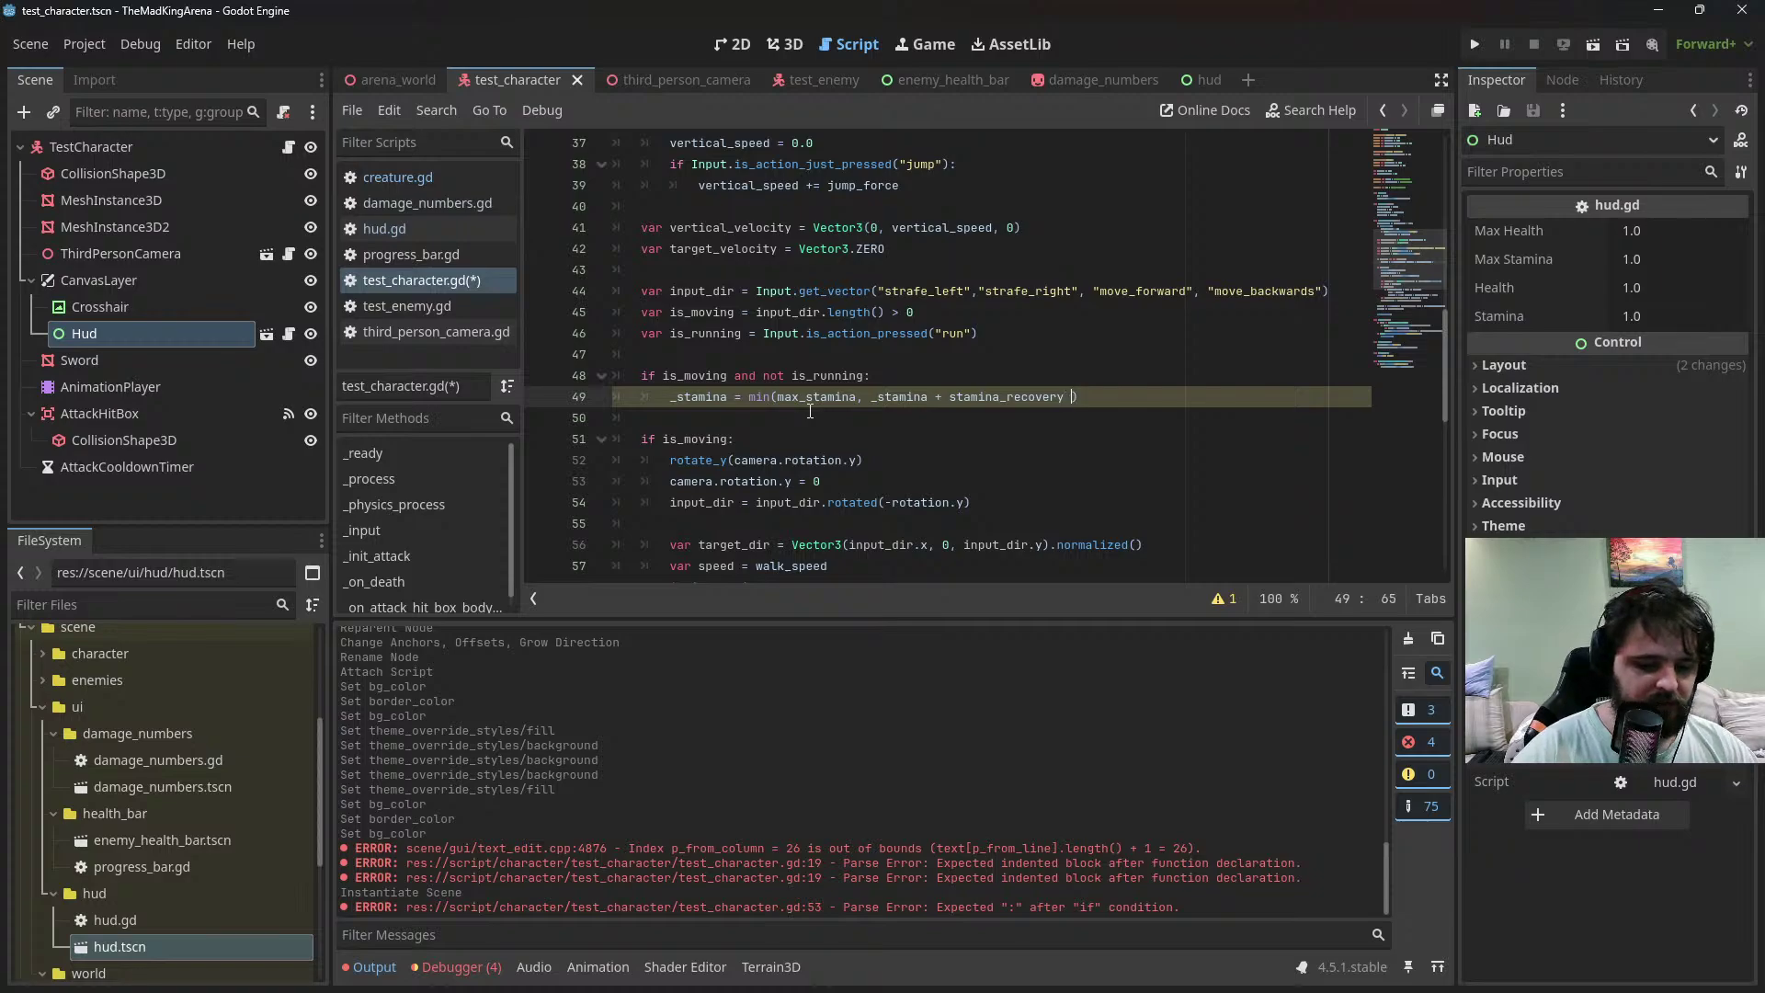
Close the min() call and add an elif not is_moving: branch with an empty body line beneath it
type(")")
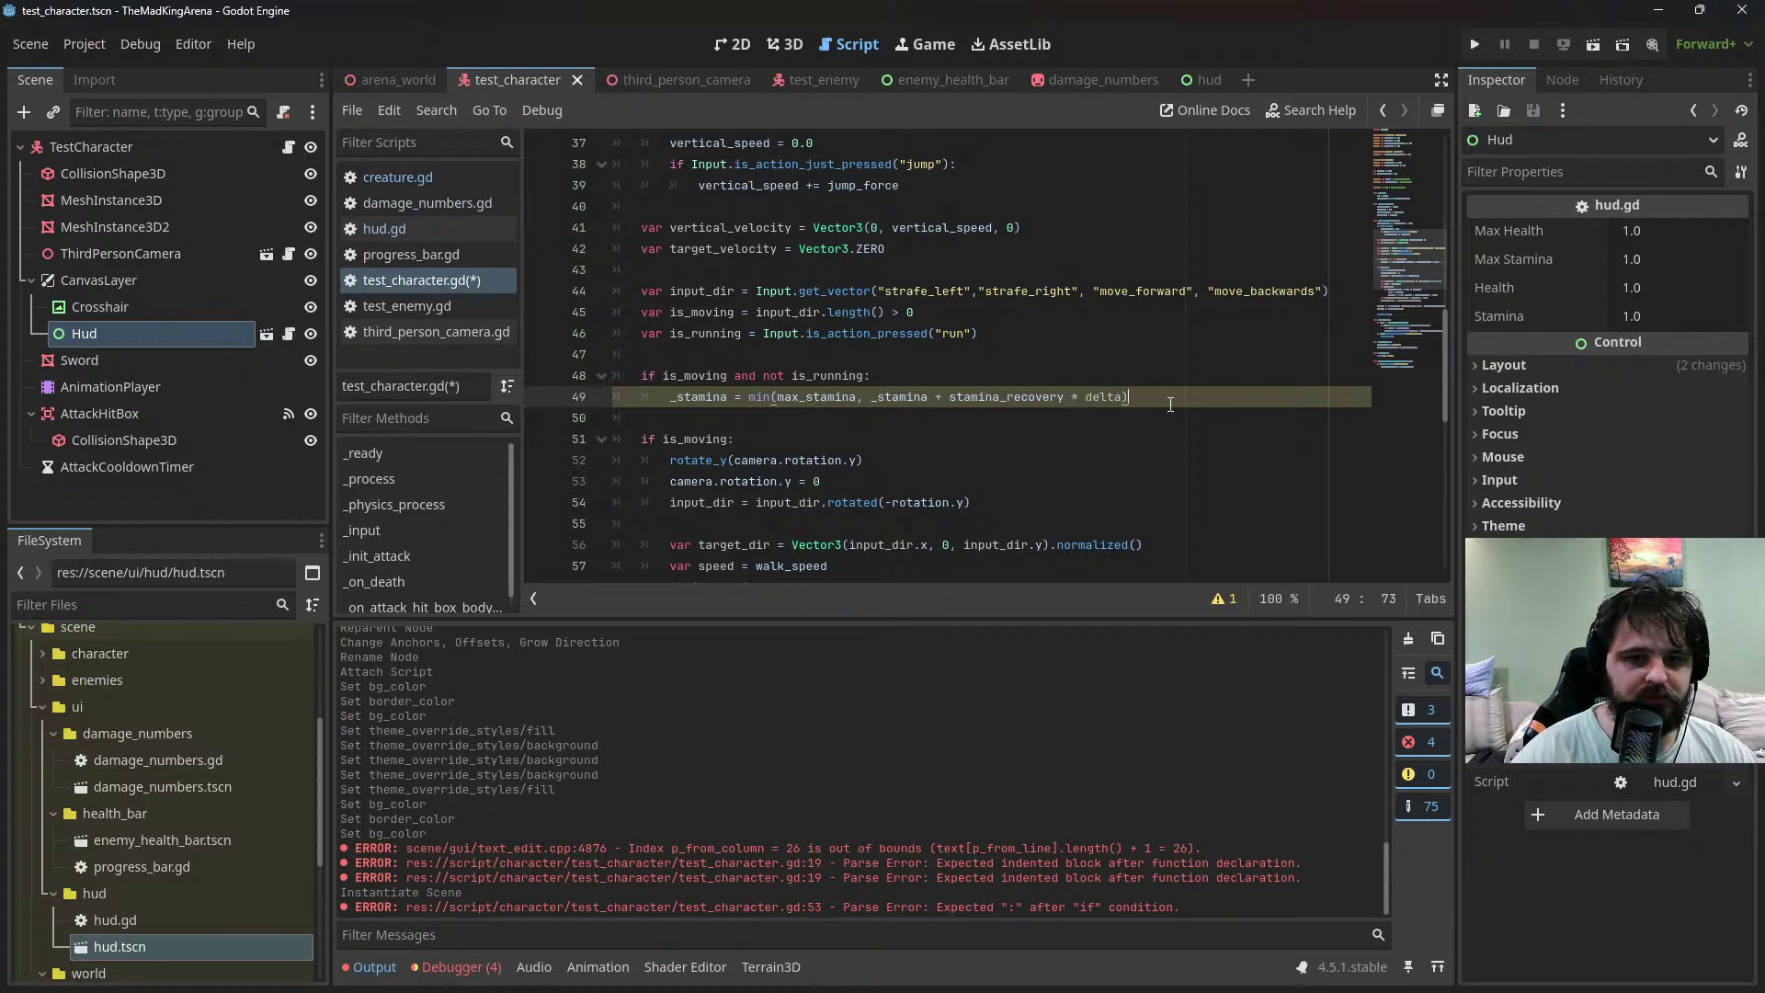
key("Return")
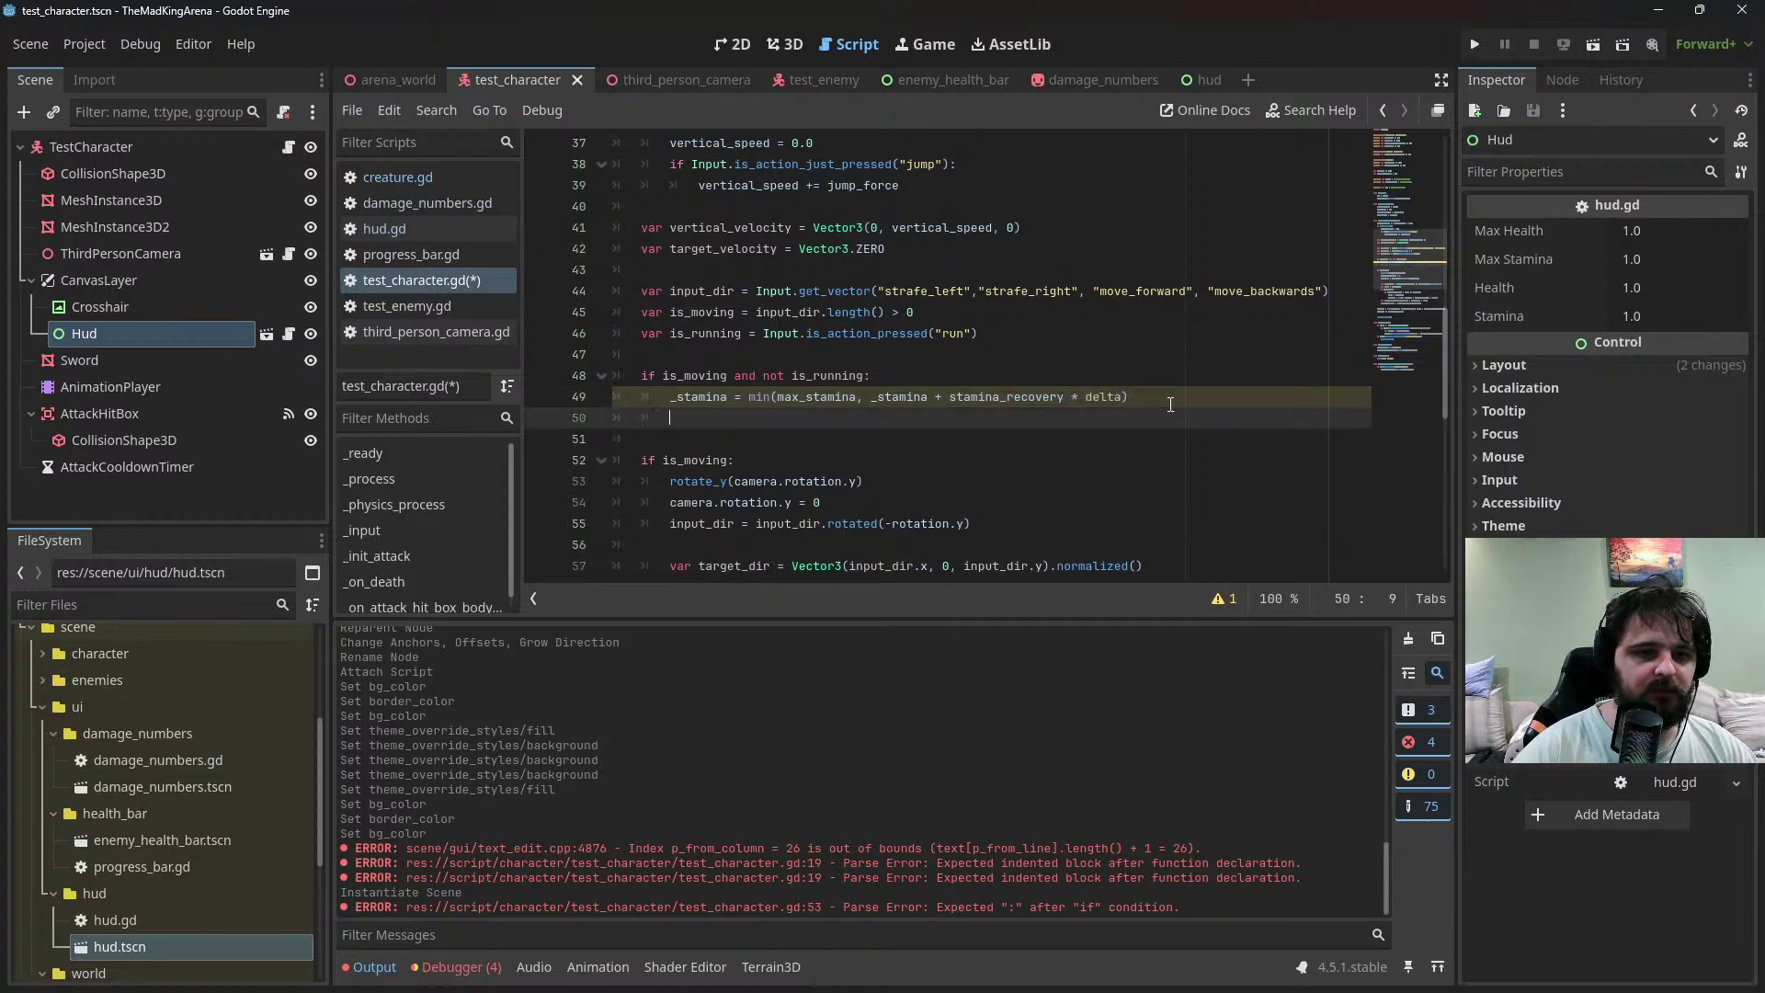
type("elif ")
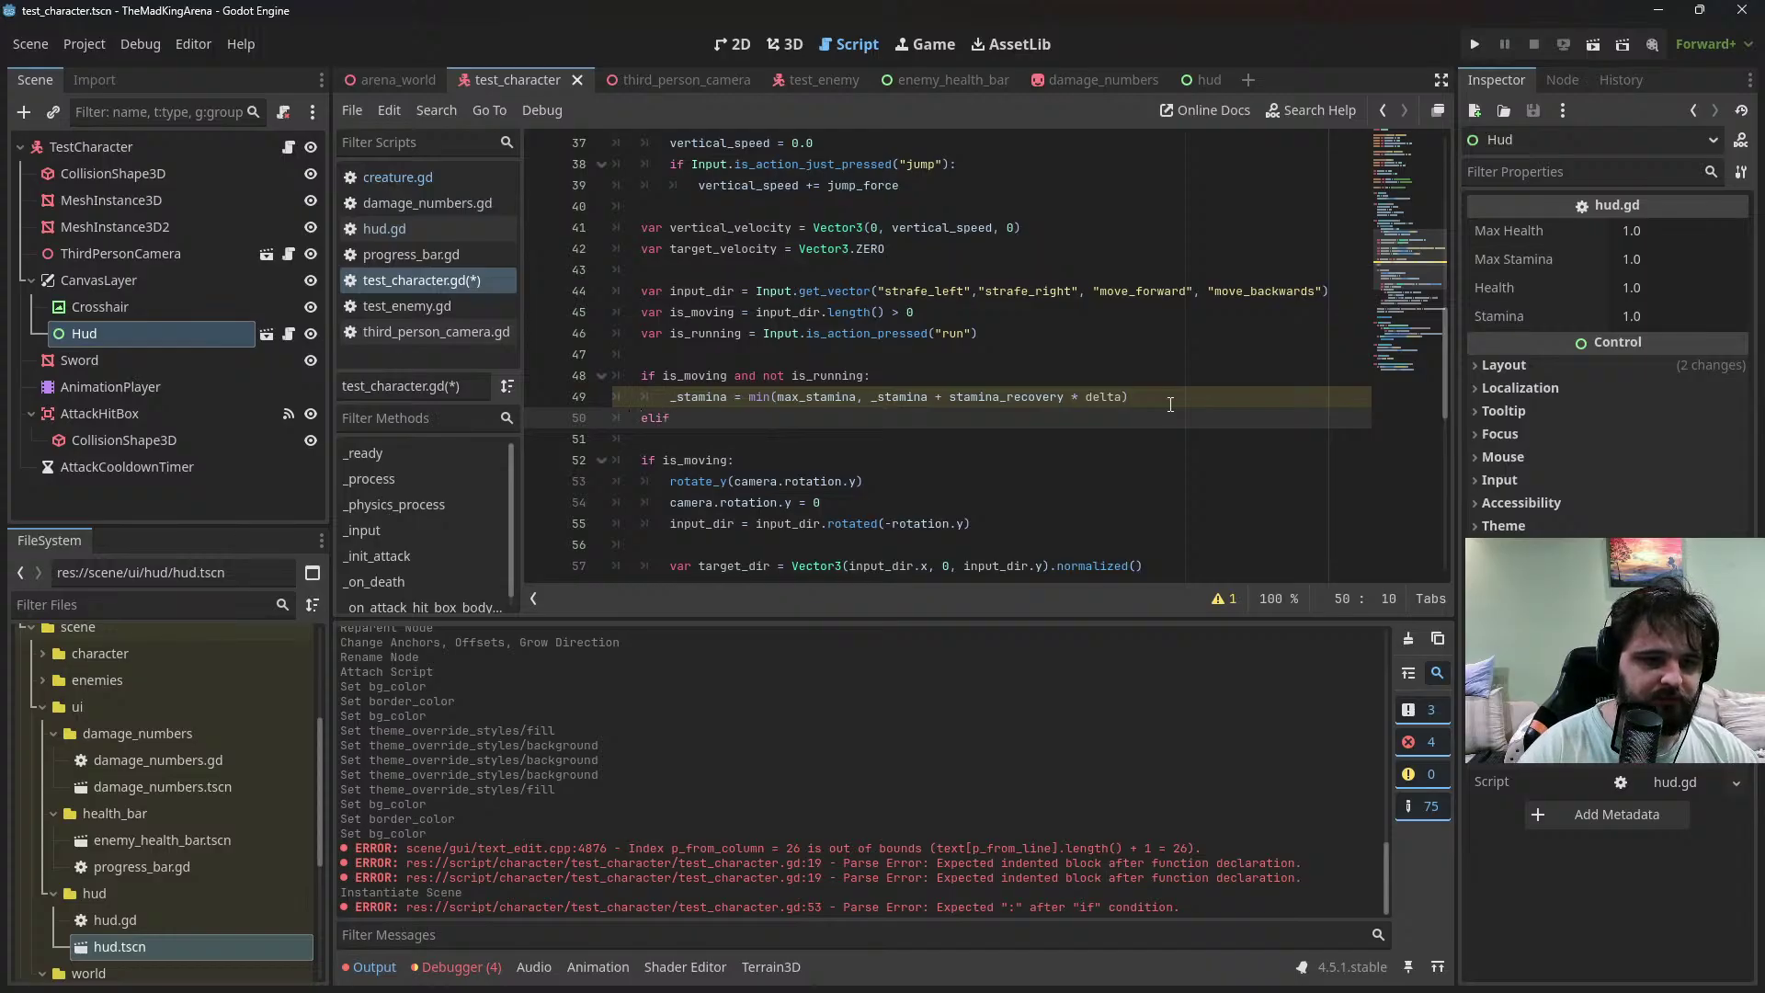
type("no")
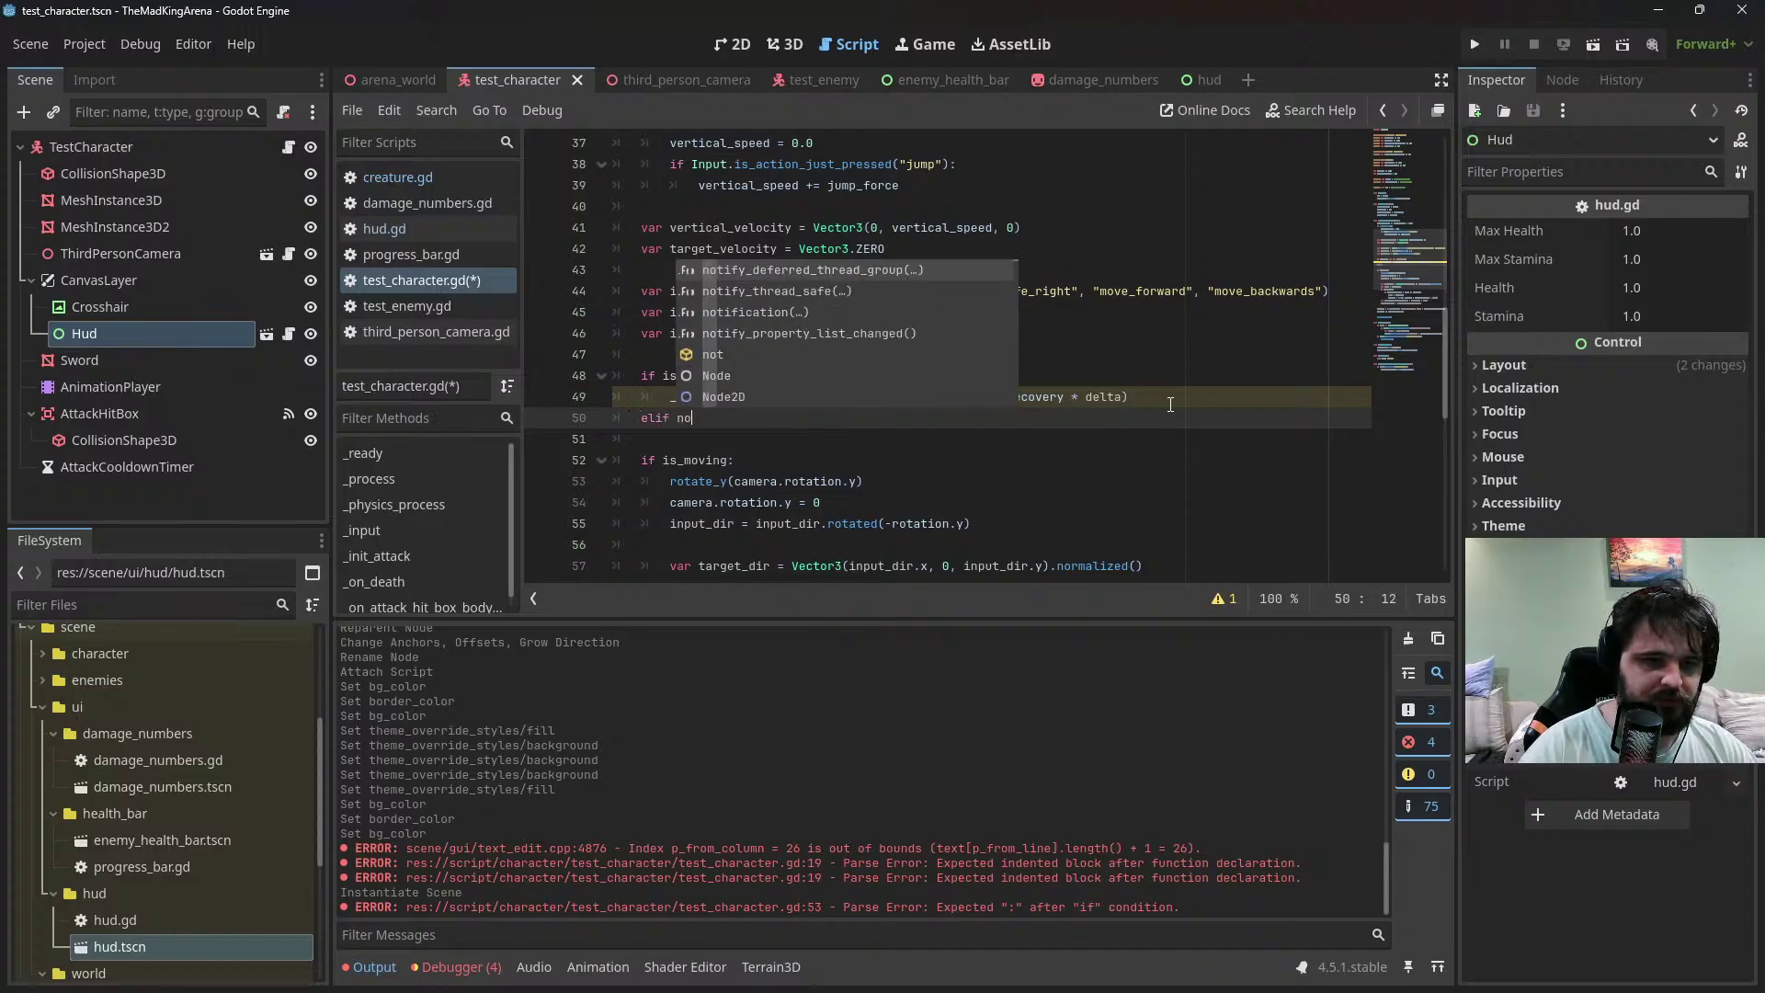
type("t is")
key("BackSpace")
key("BackSpace")
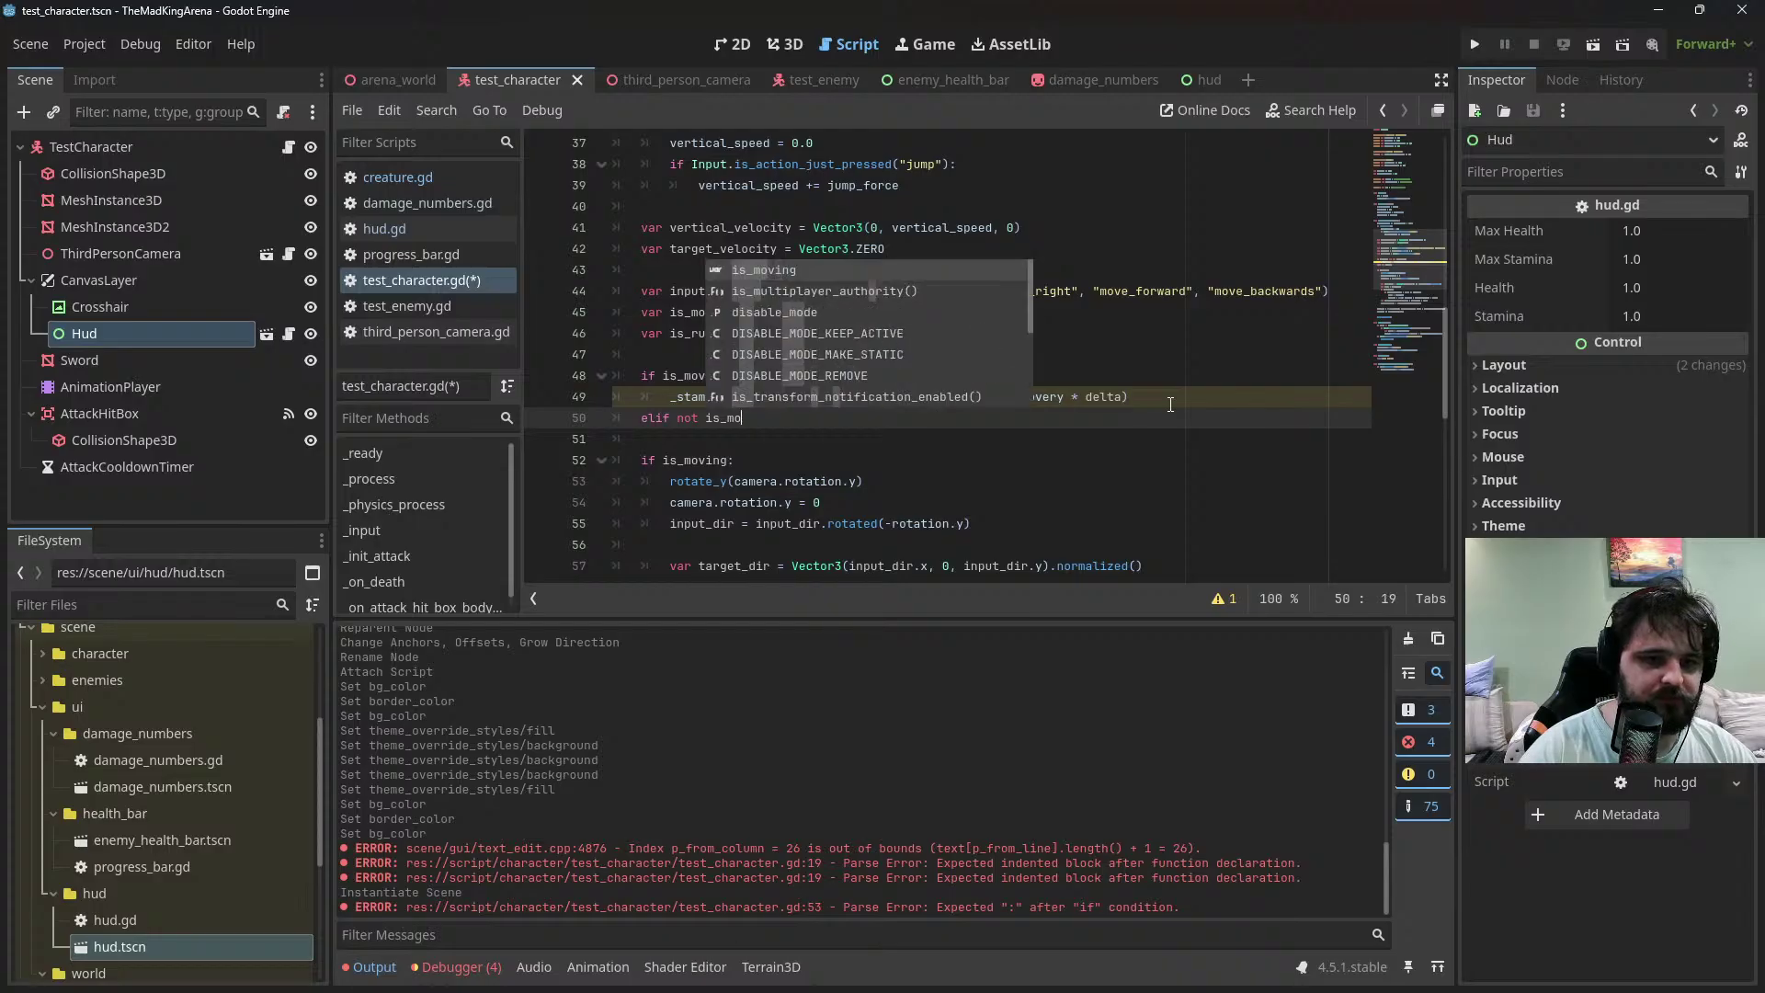
type("ving")
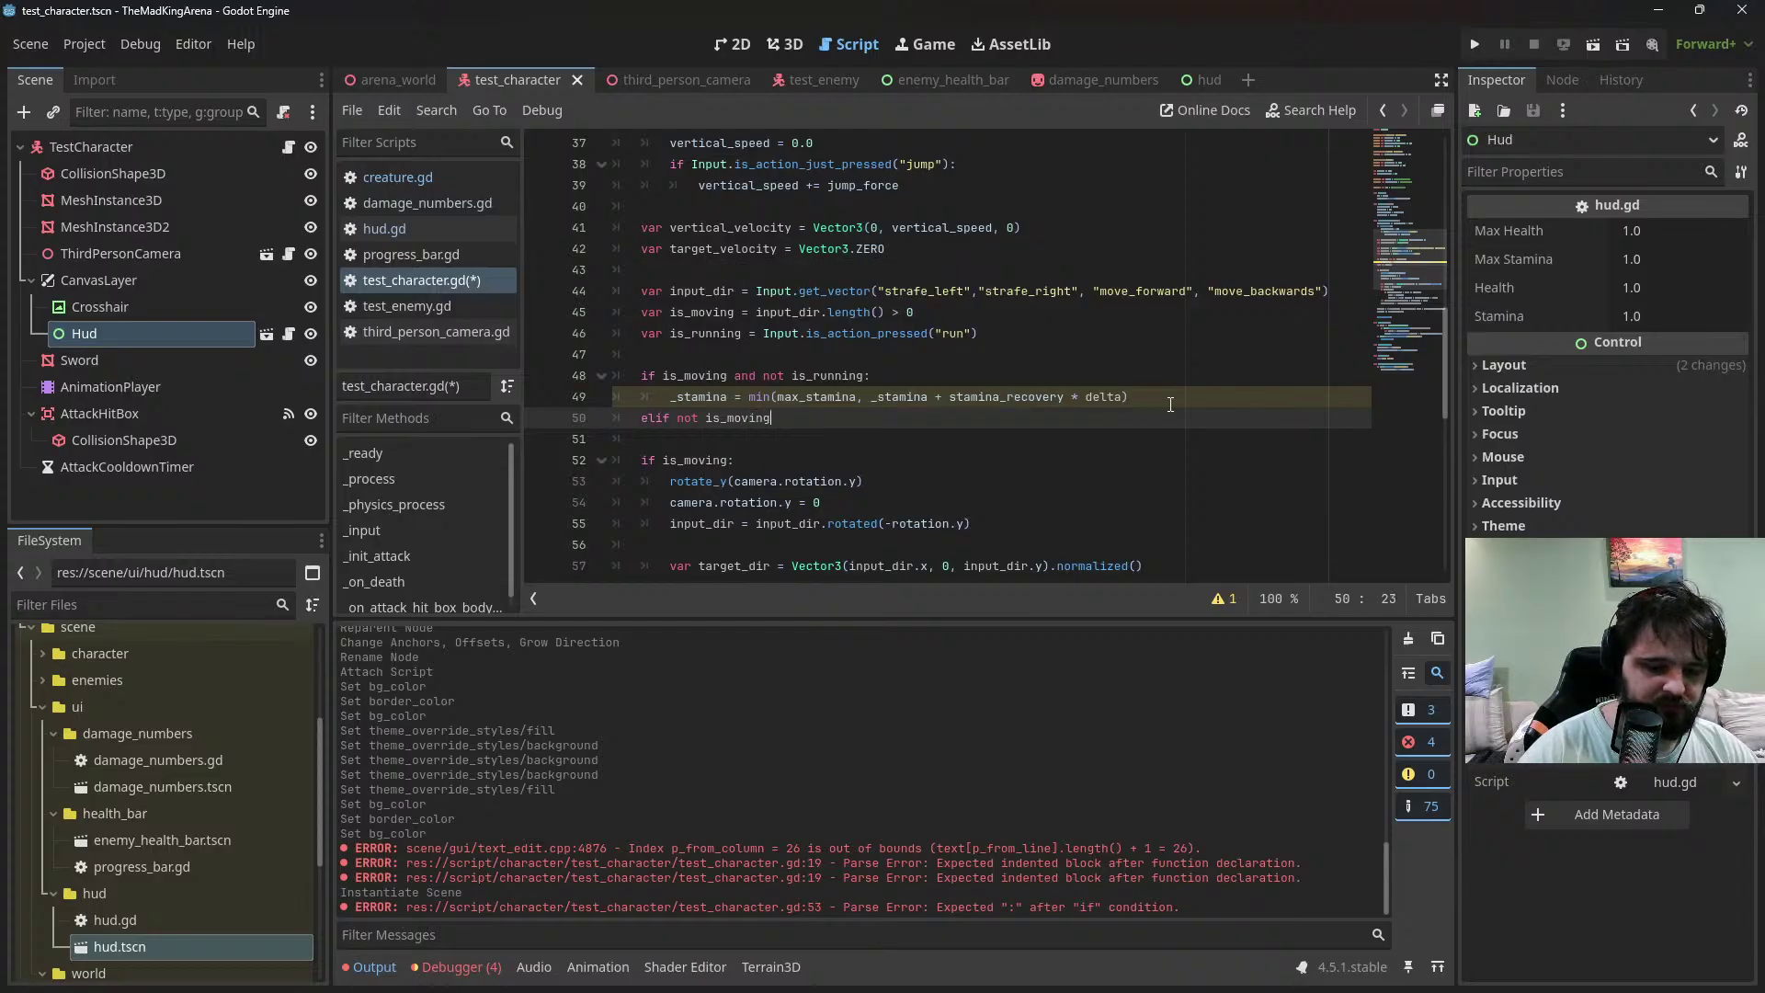
type(":")
key("Return")
Copy the _stamina recovery line into the elif branch, multiply its recovery term by 1.5, and save the script
left_click_drag(1160, 396, 1163, 384)
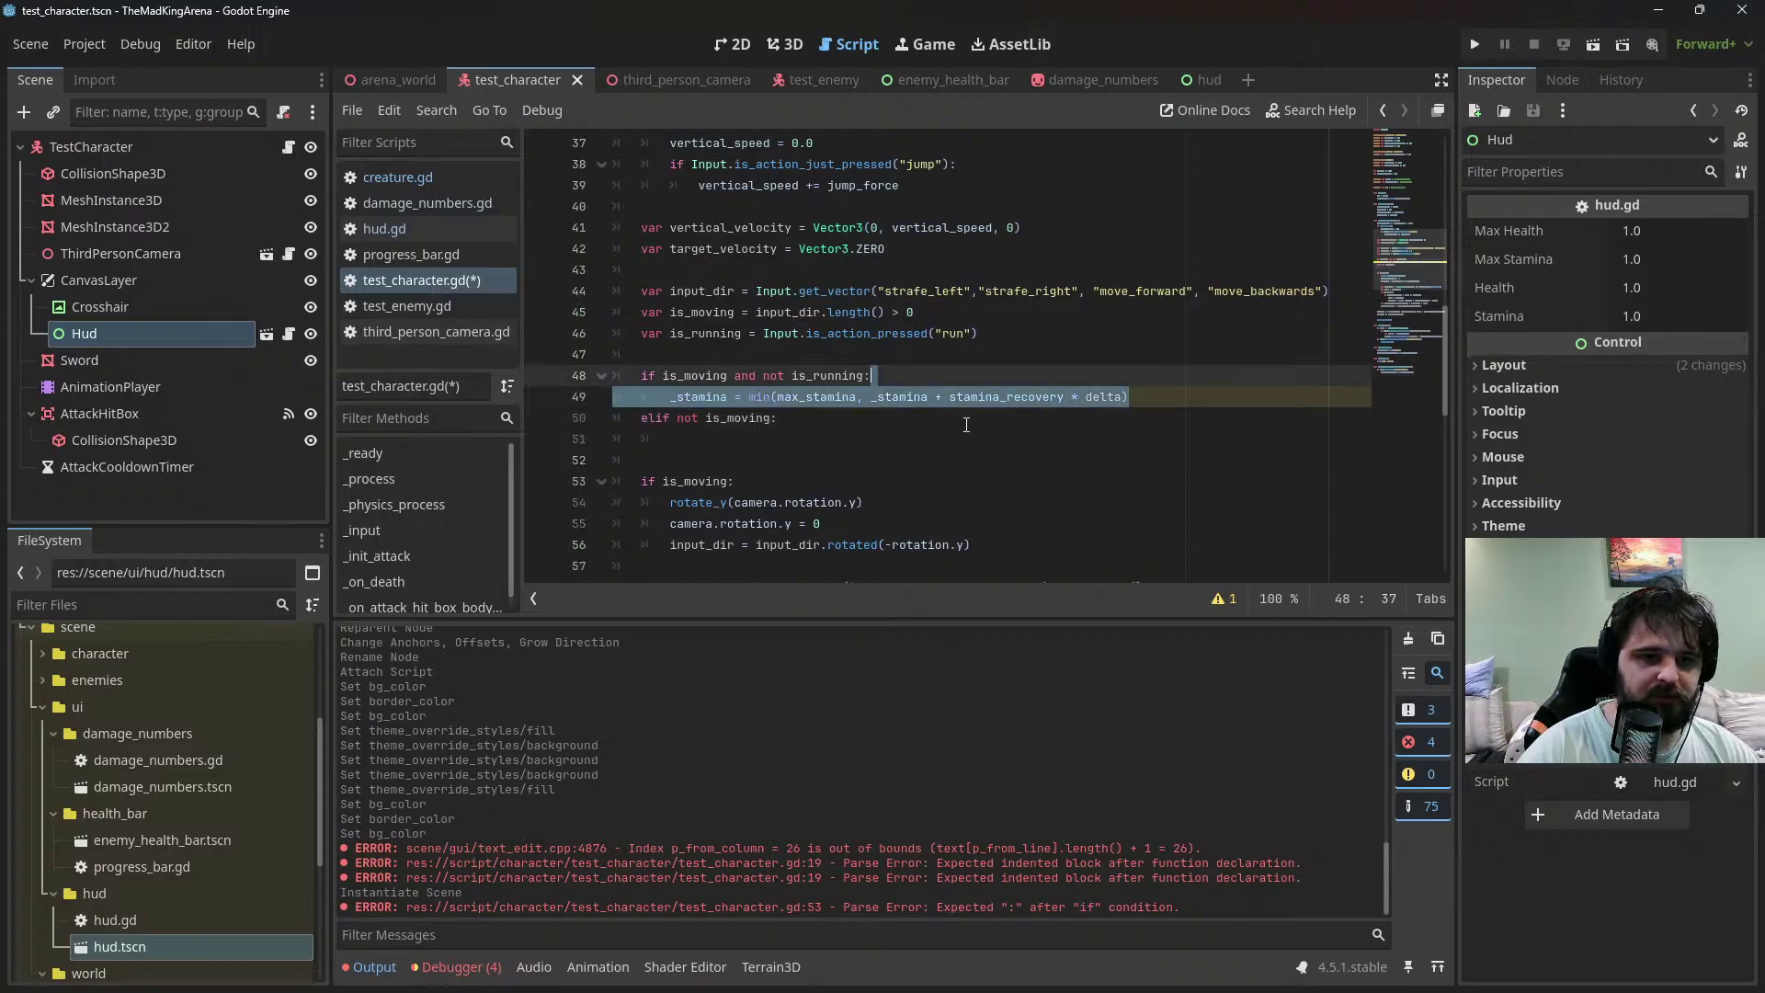
key("ctrl+c")
left_click(1160, 439)
key("ctrl+v")
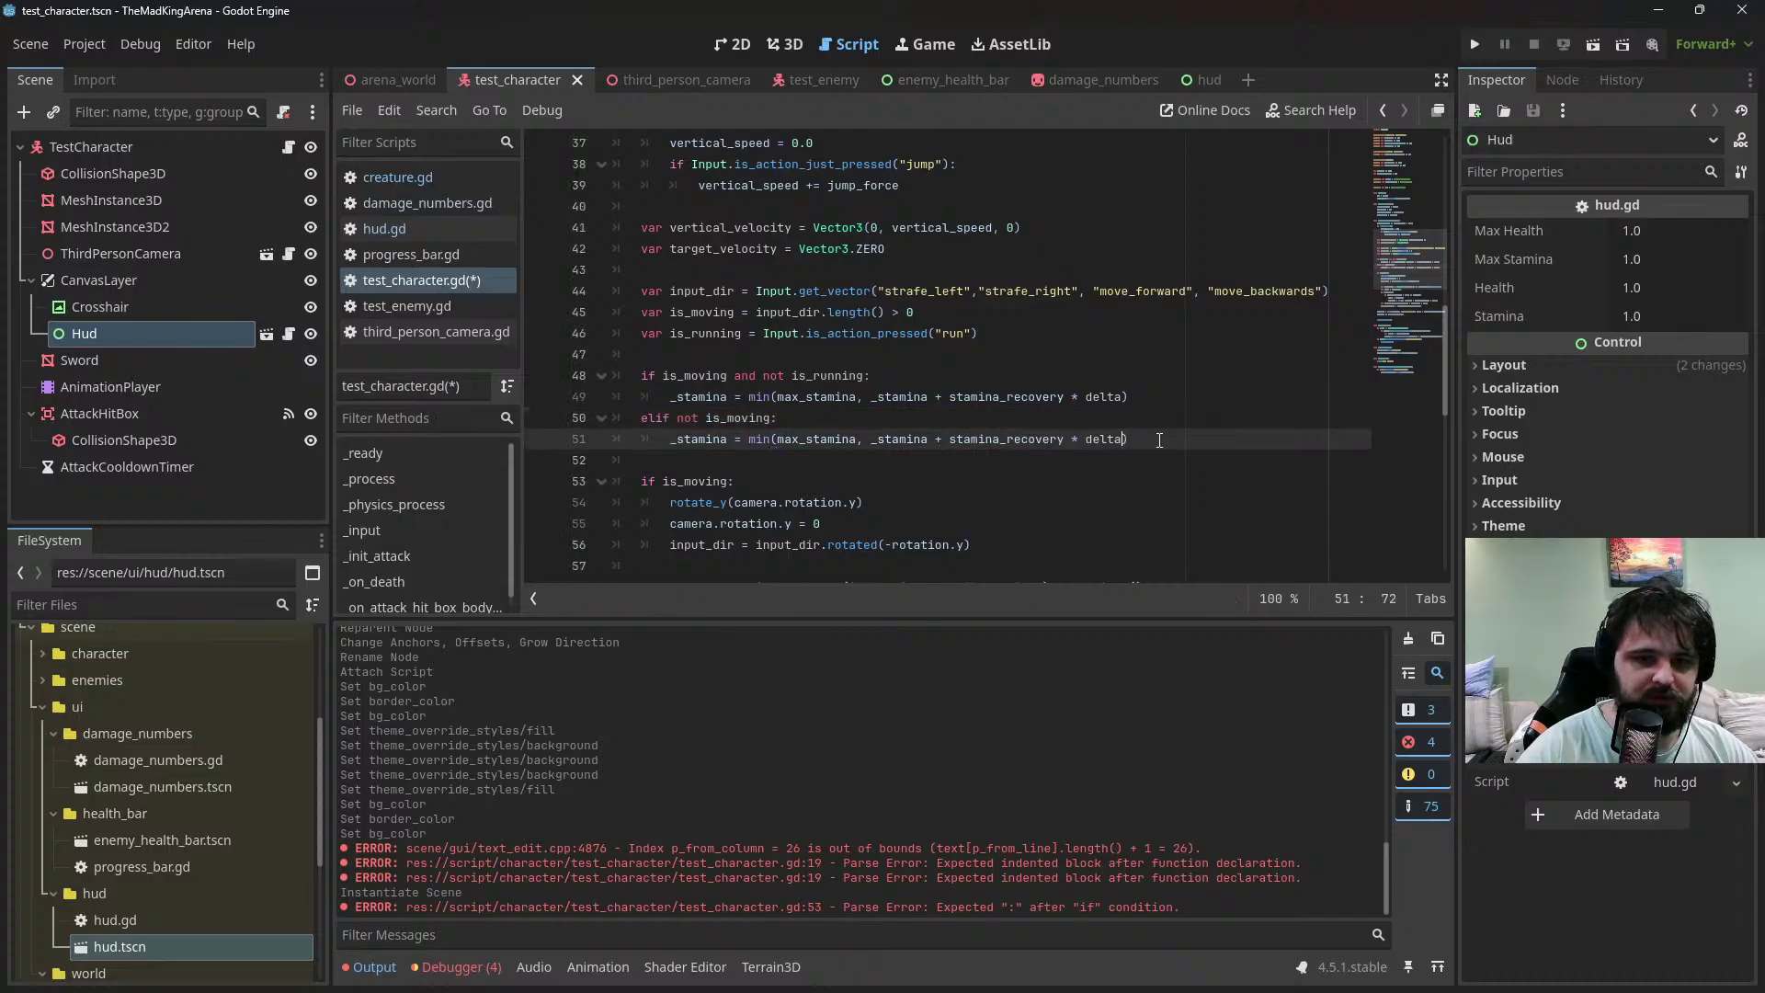
type("* 1.5)")
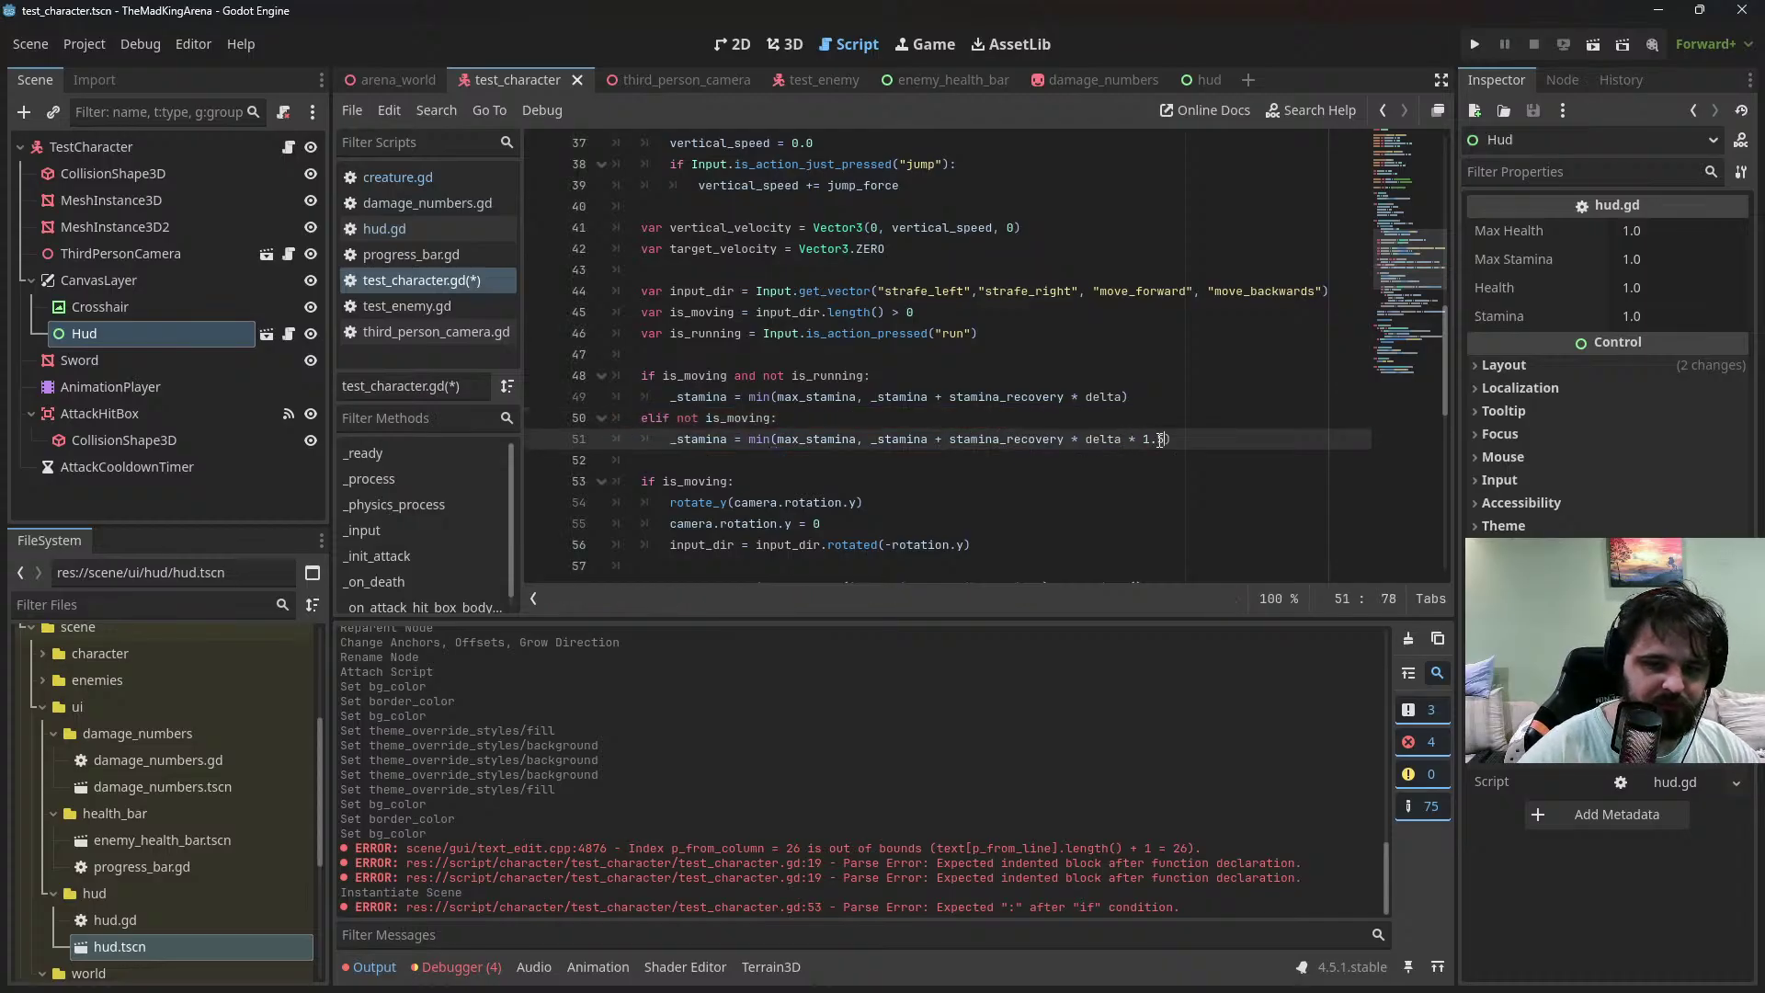
key("ctrl+s")
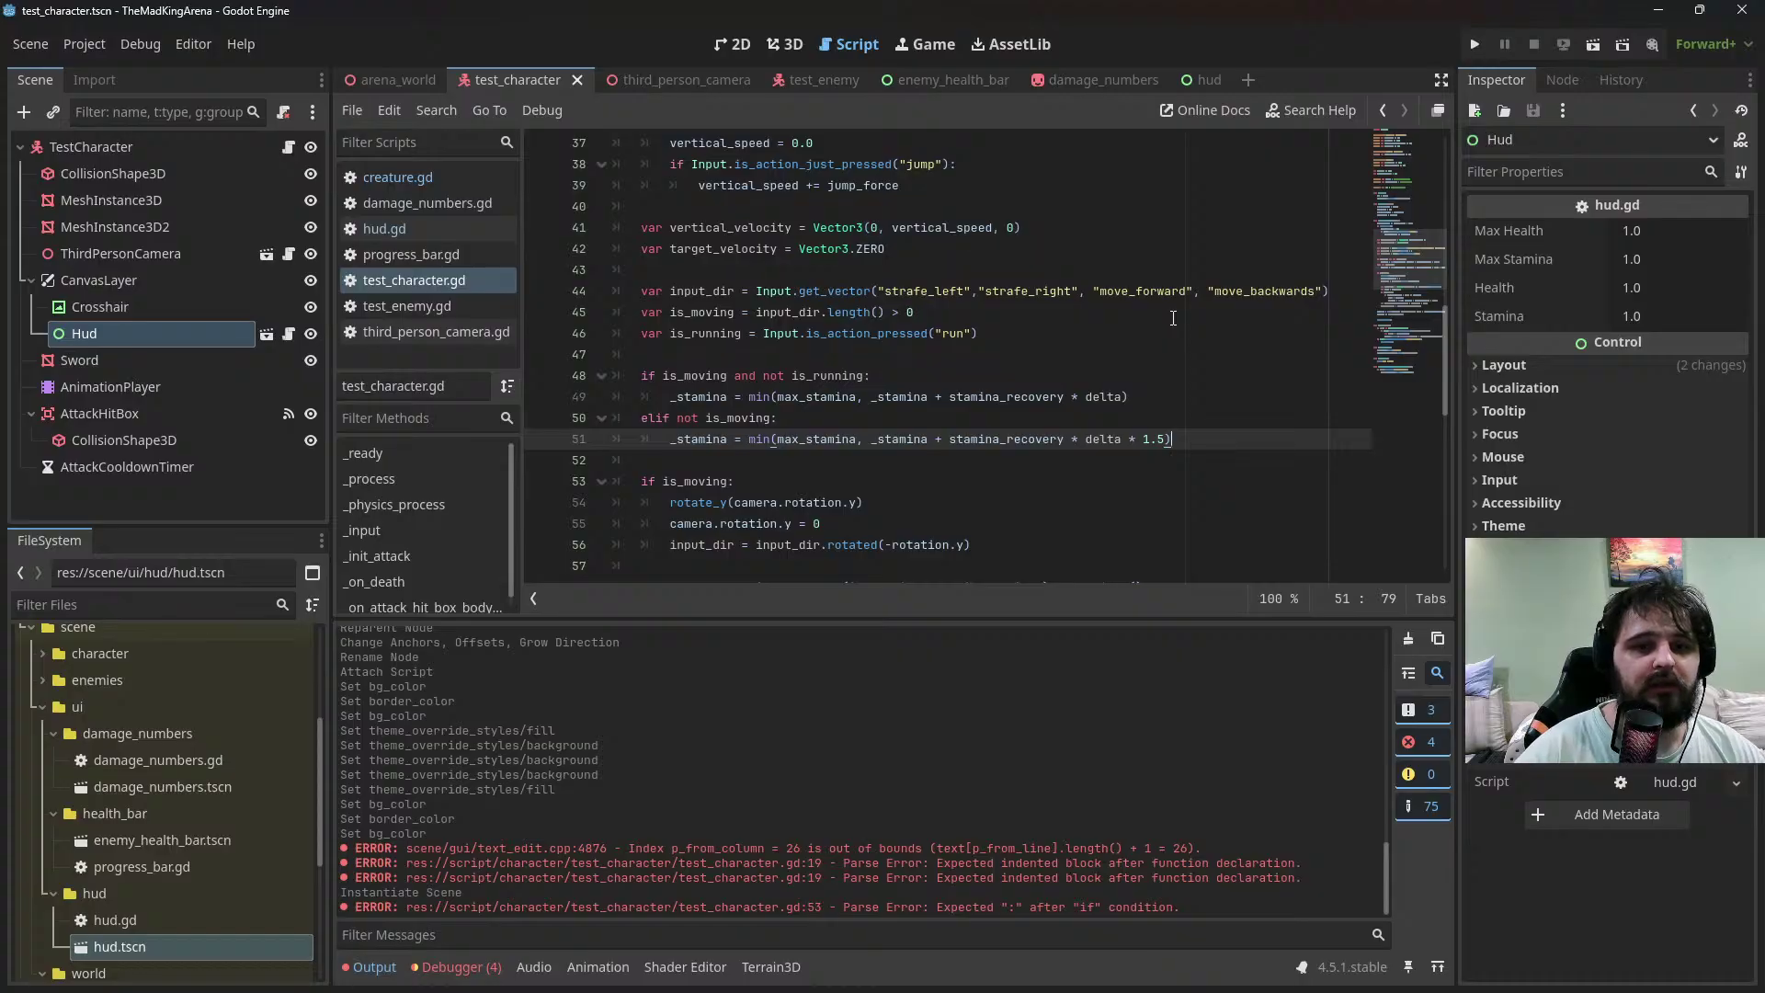
Review test_character.gd, checking the stamina variables, the recovery branches and the running cost code
scroll(919, 386, "down", 2)
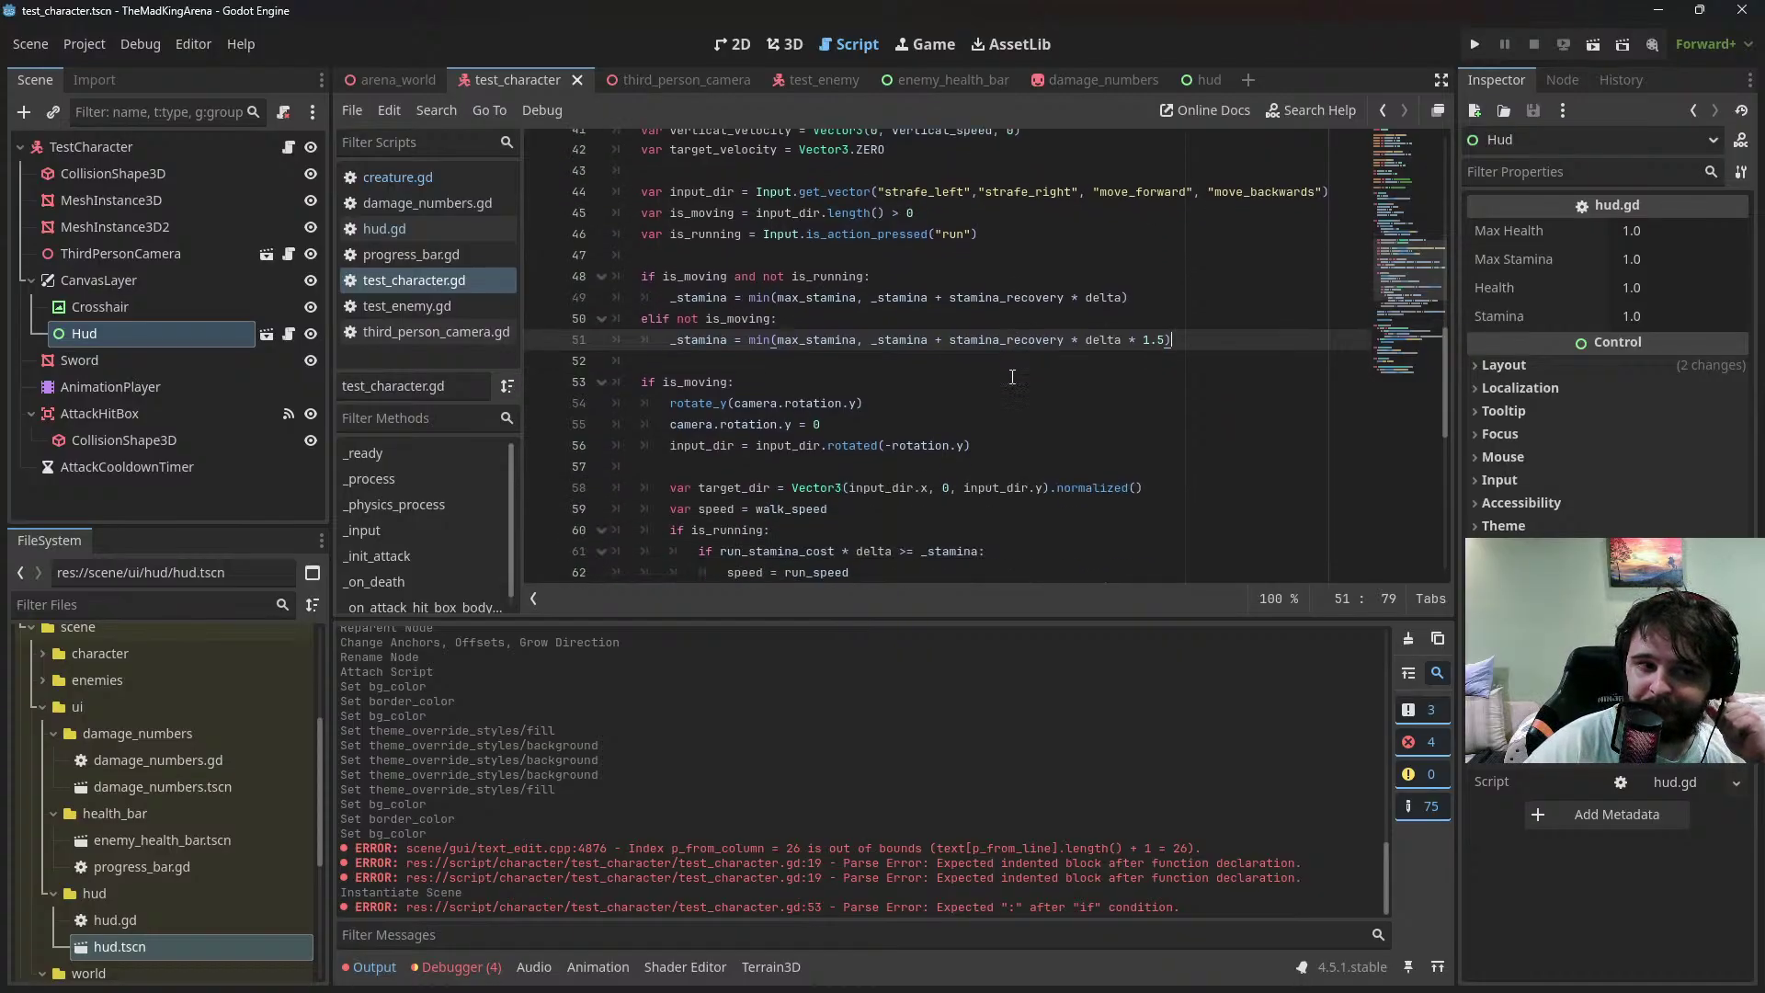
scroll(828, 315, "up", 5)
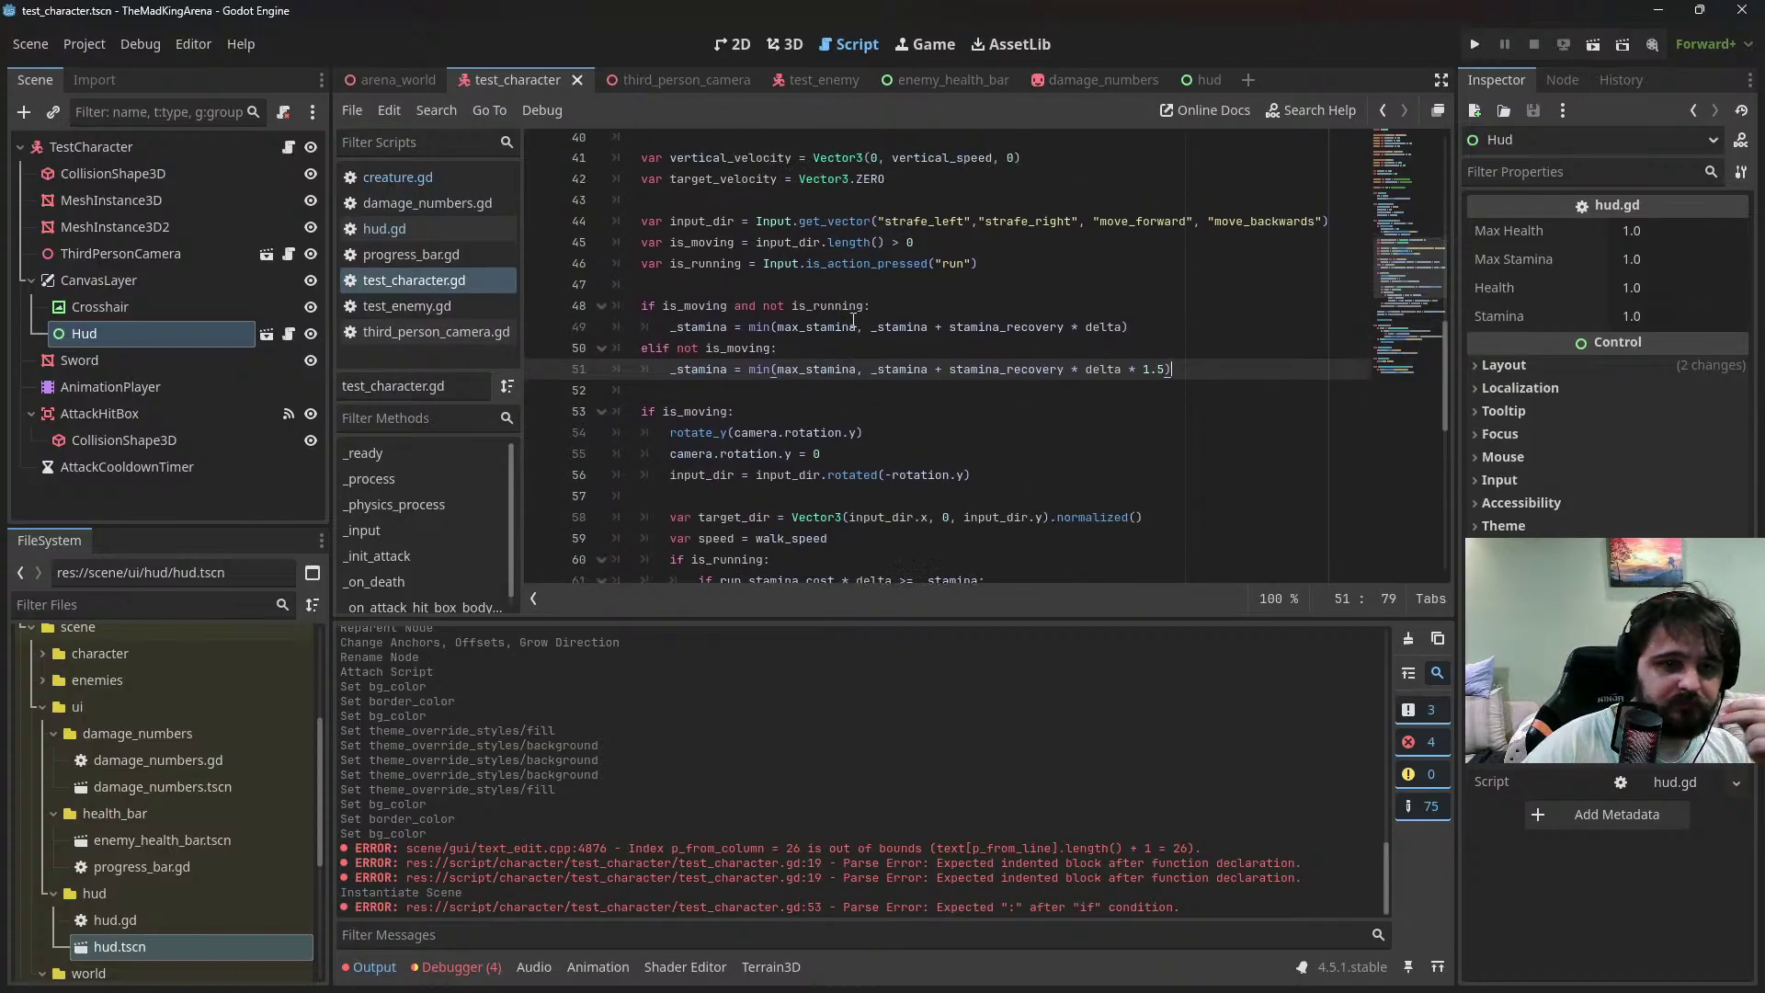
scroll(884, 279, "up", 2)
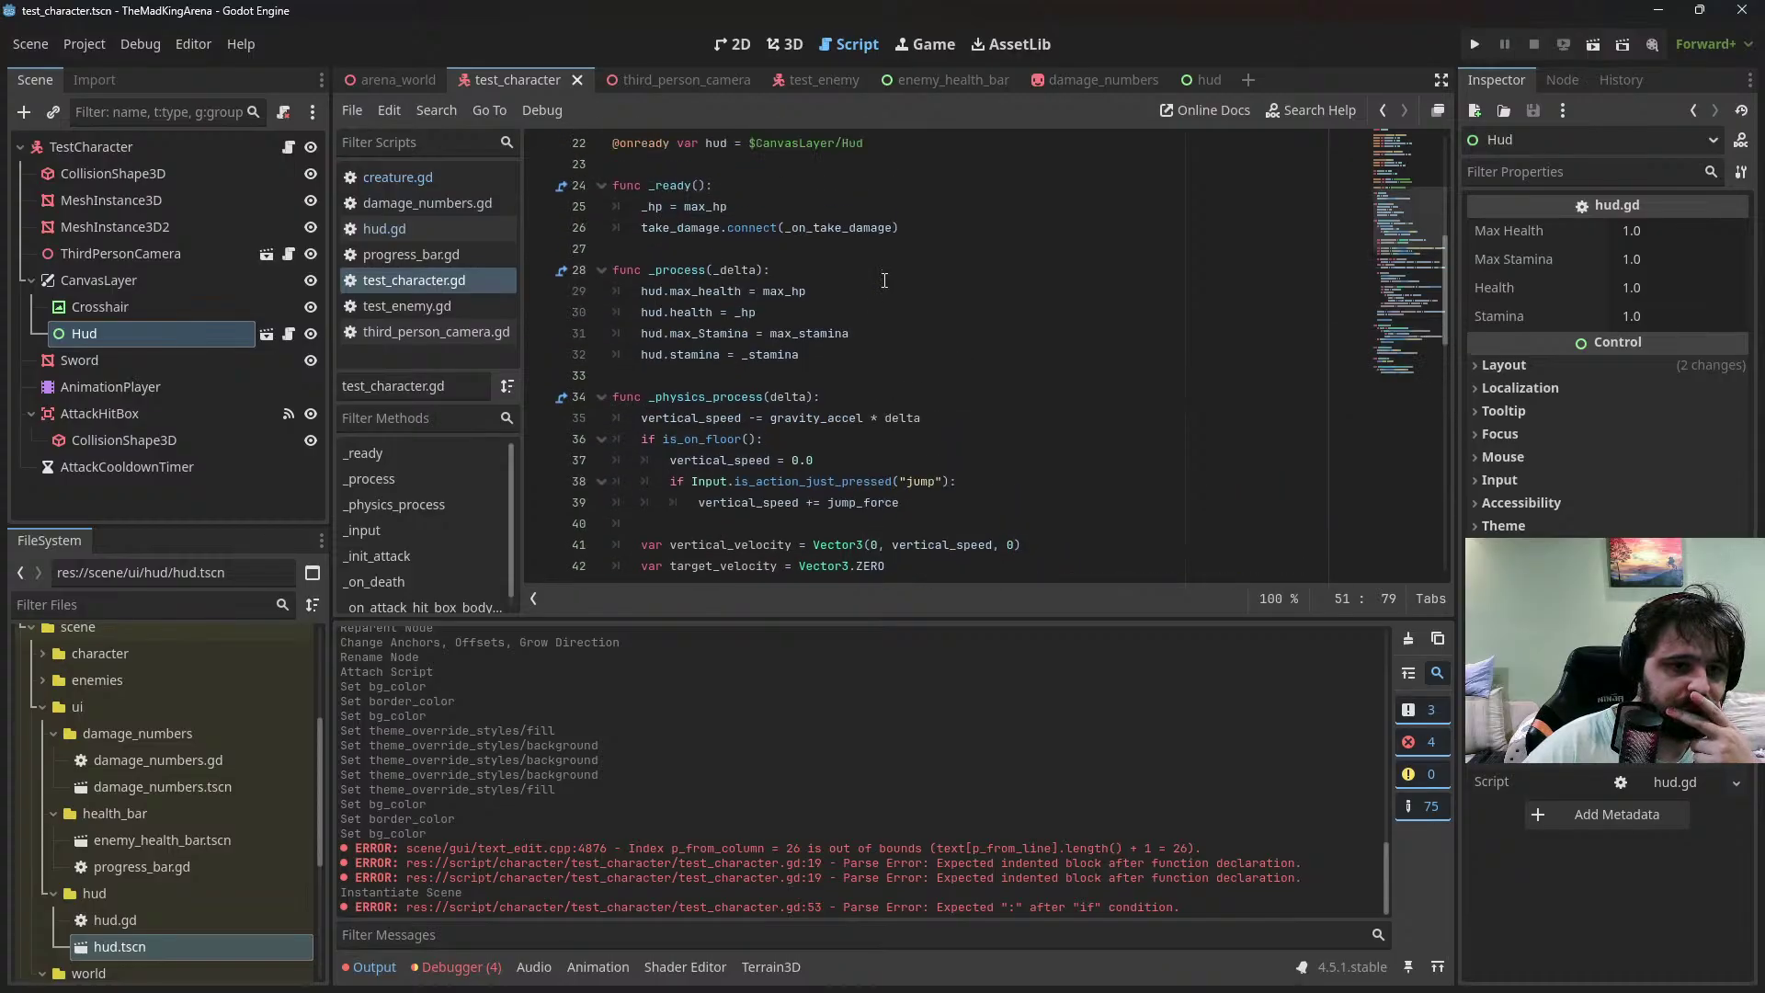
scroll(880, 279, "down", 7)
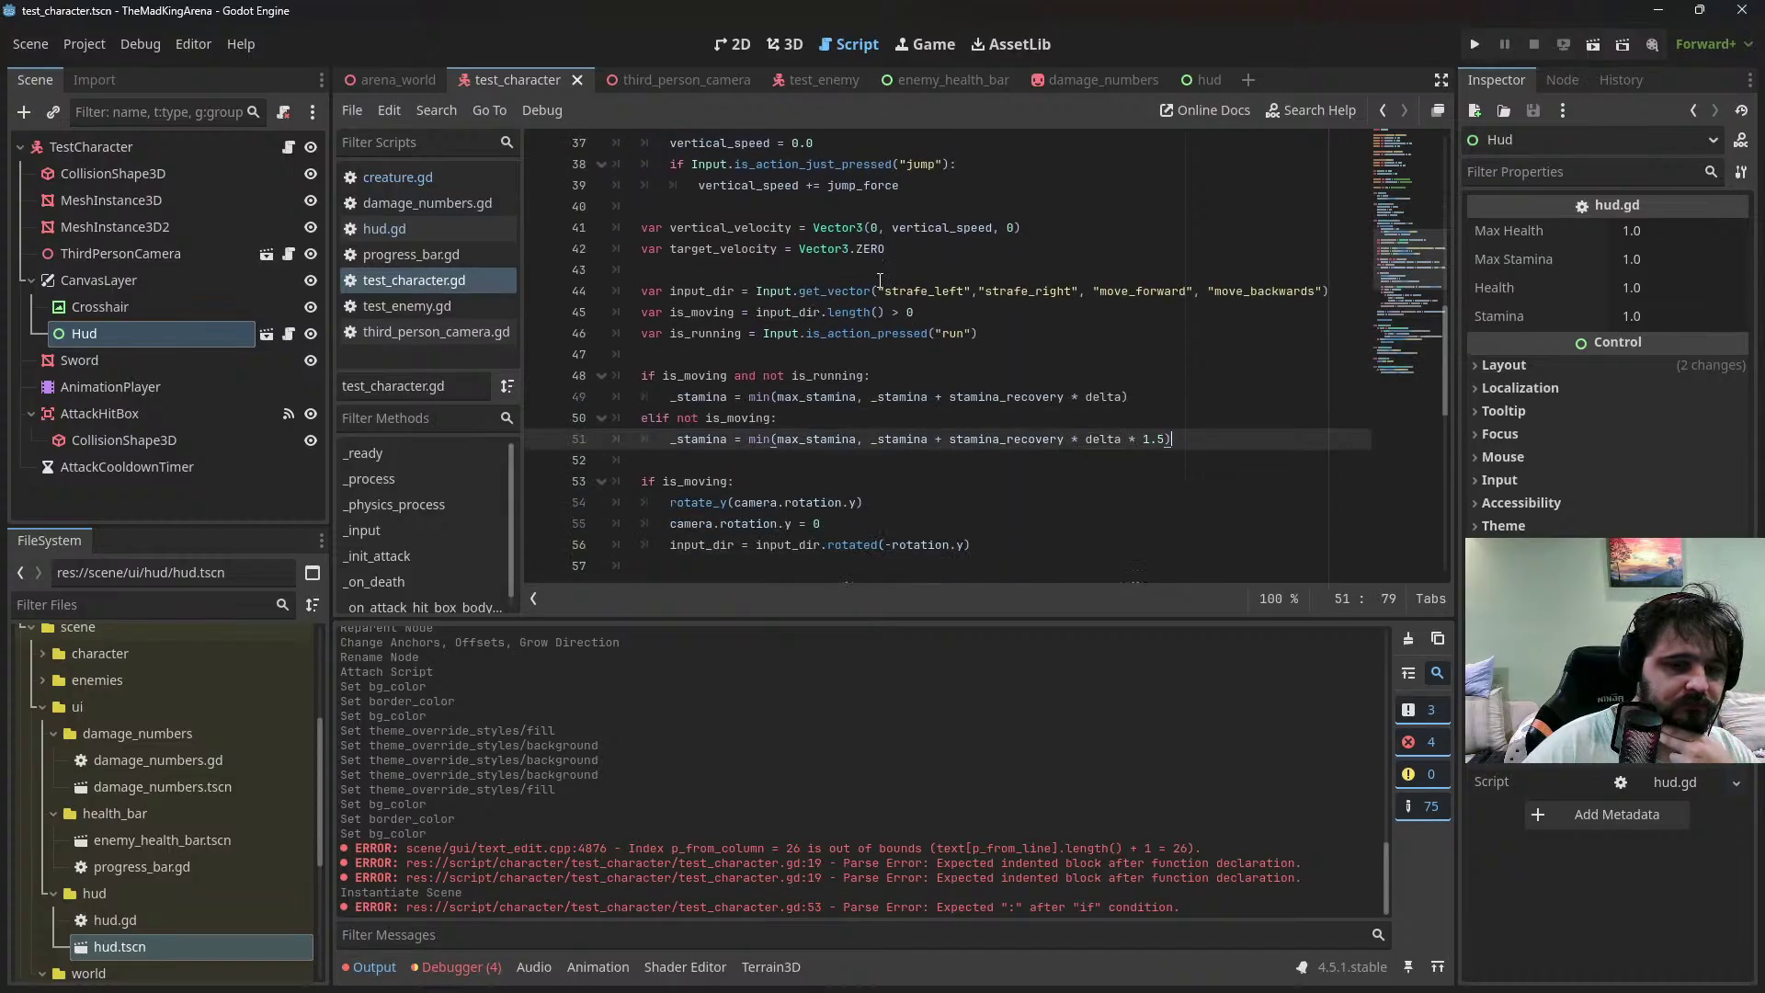
scroll(880, 279, "up", 4)
scroll(880, 280, "down", 4)
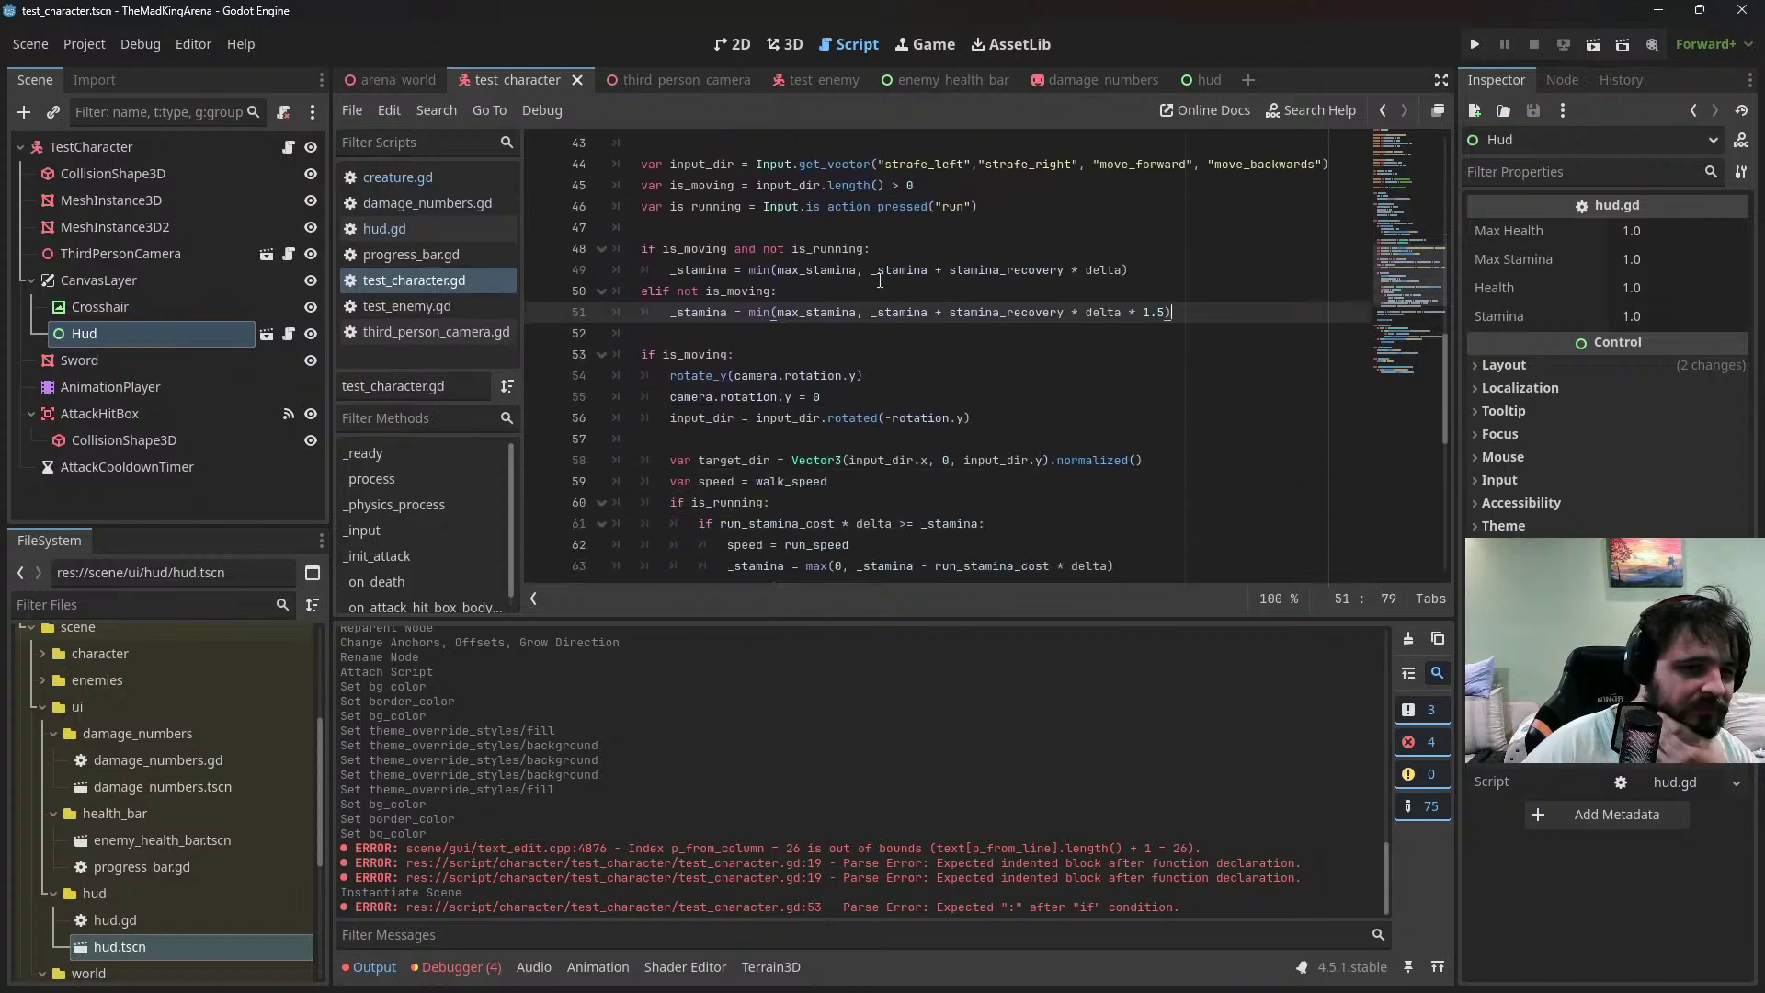
scroll(880, 280, "up", 13)
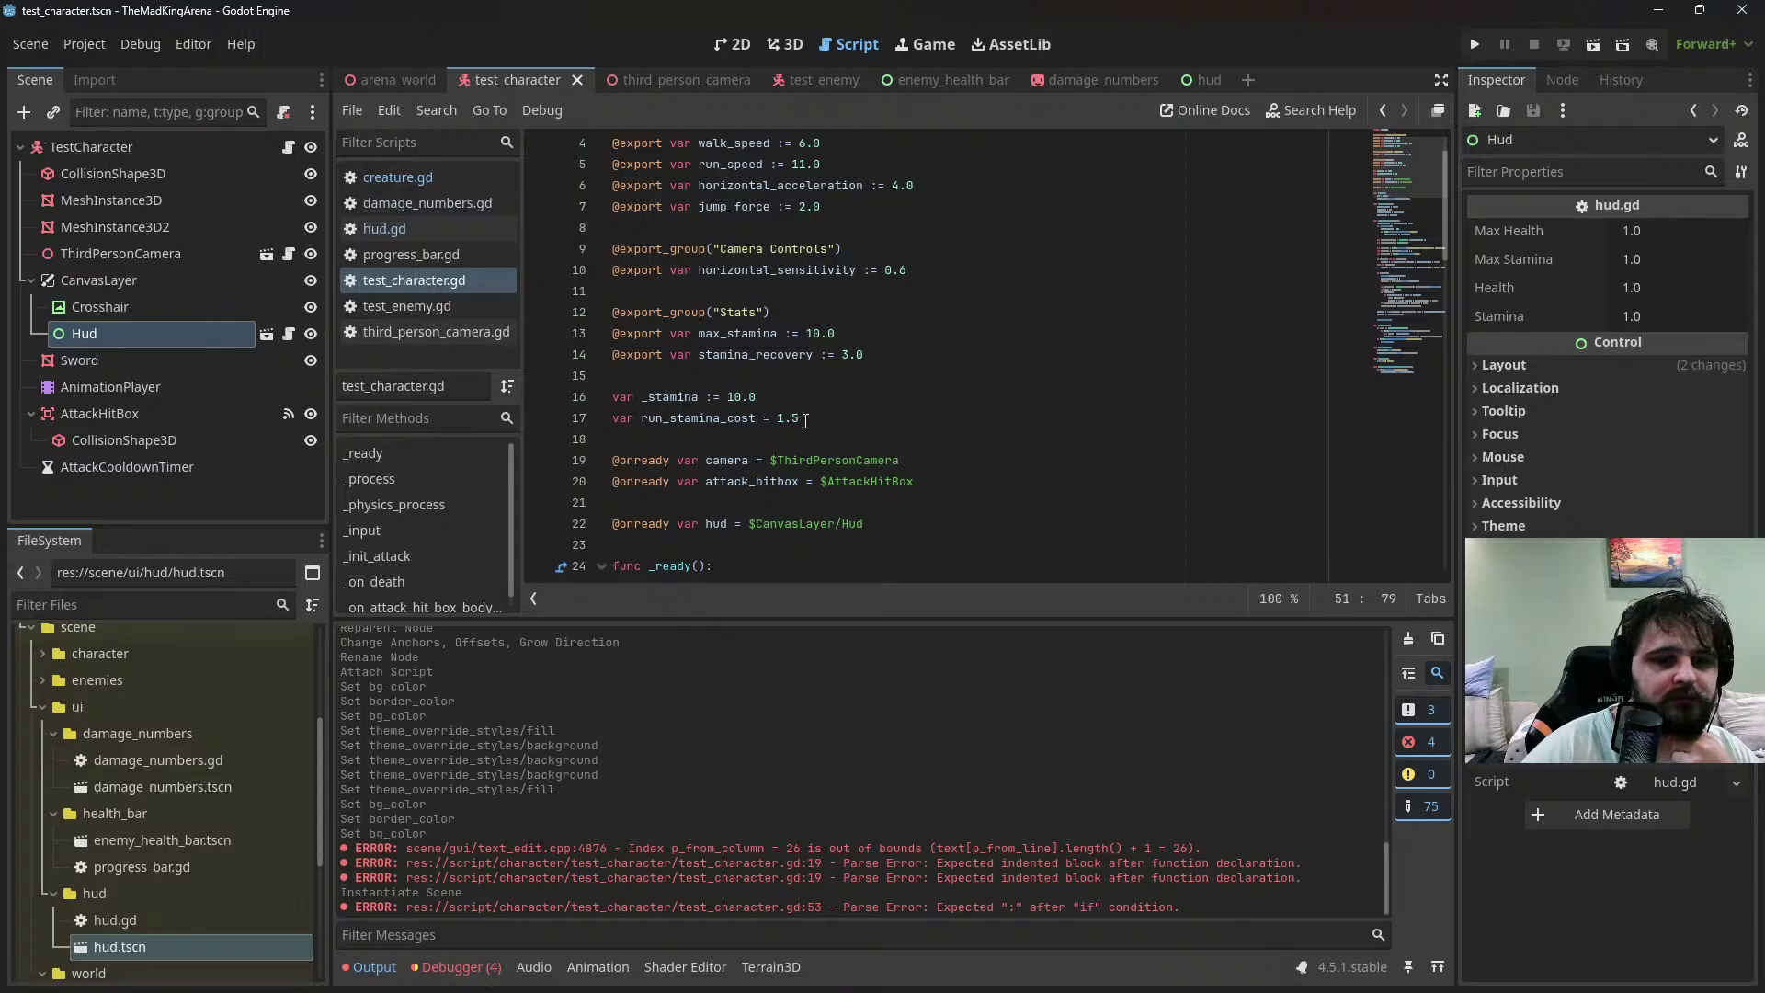
scroll(800, 422, "down", 12)
scroll(926, 382, "down", 3)
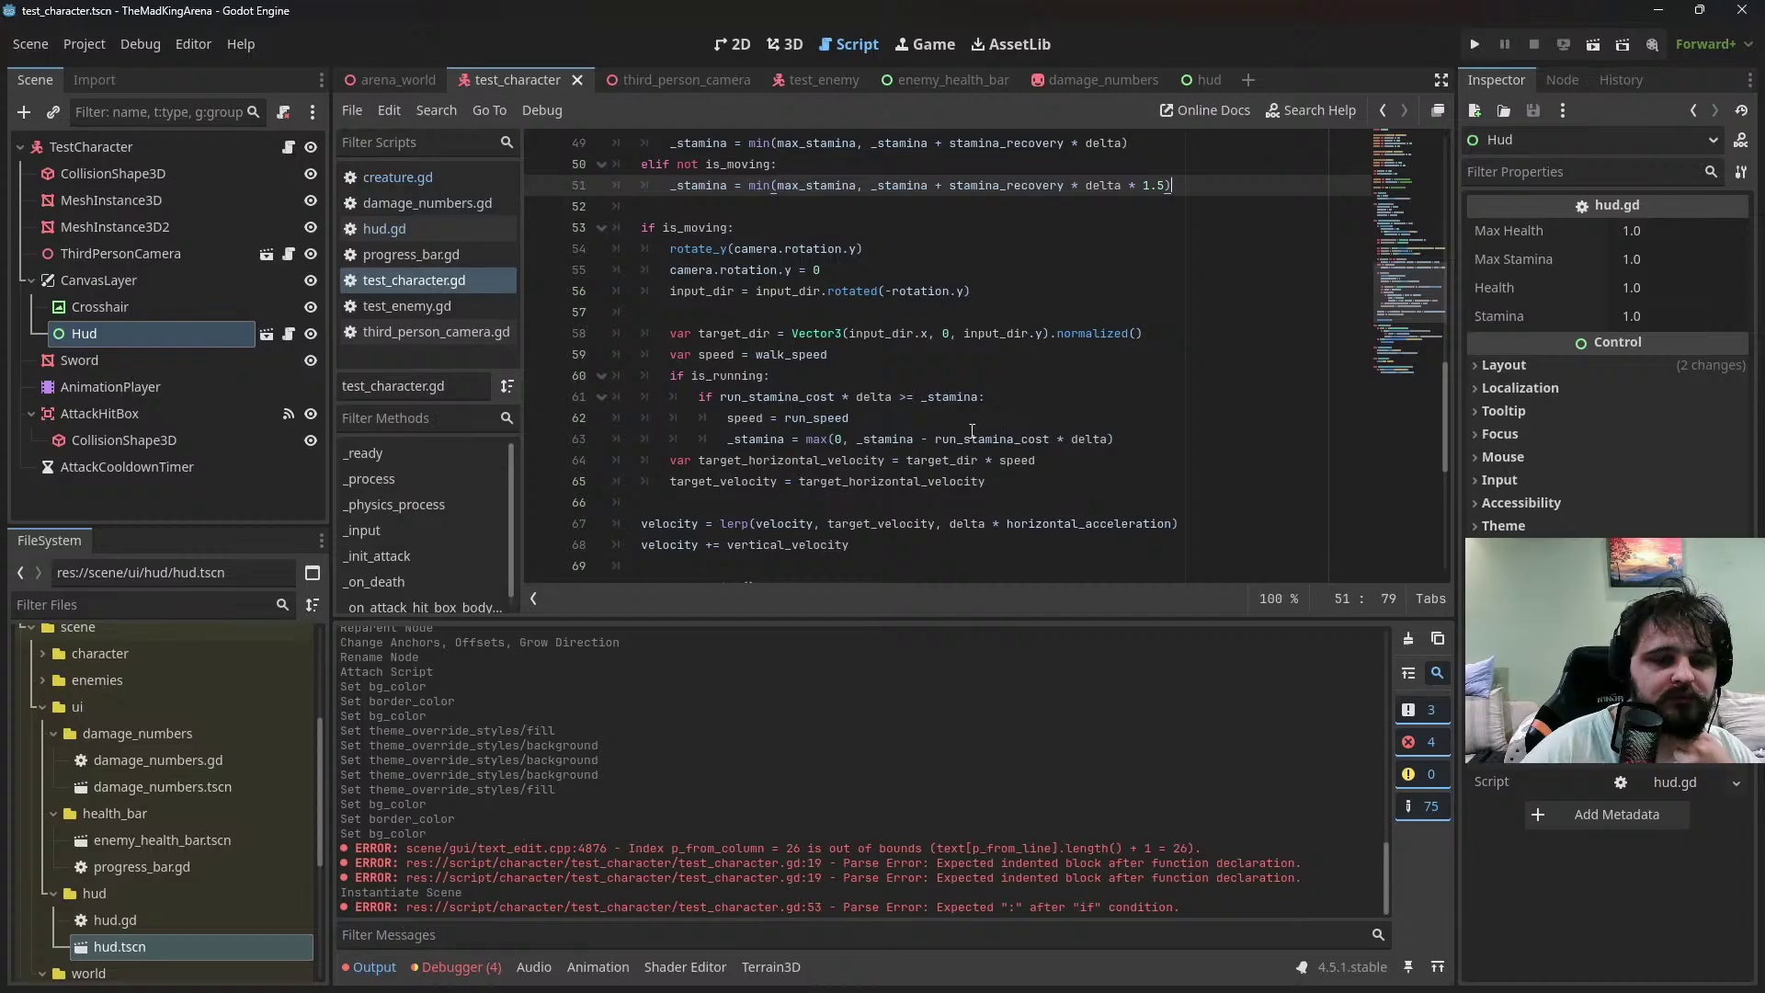
scroll(972, 431, "up", 2)
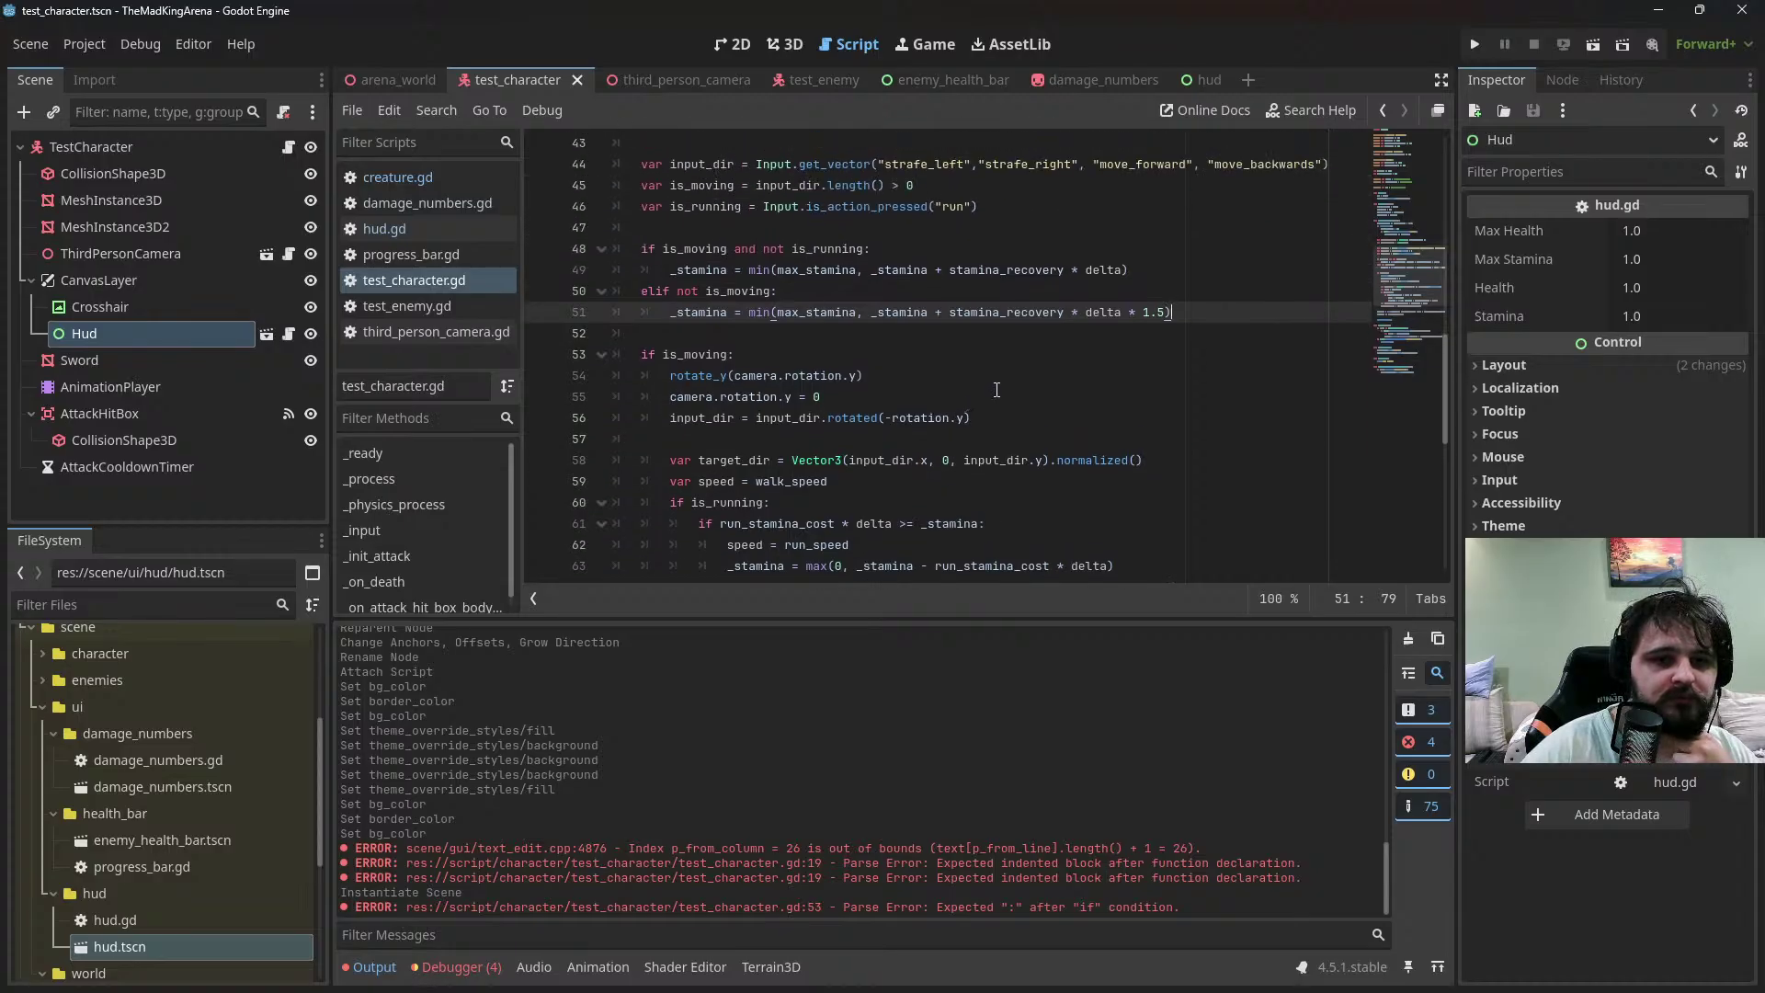
Test-run the character scene, correcting the HUD property name in _process to hud.max_stamina, and close the game window
left_click(1622, 46)
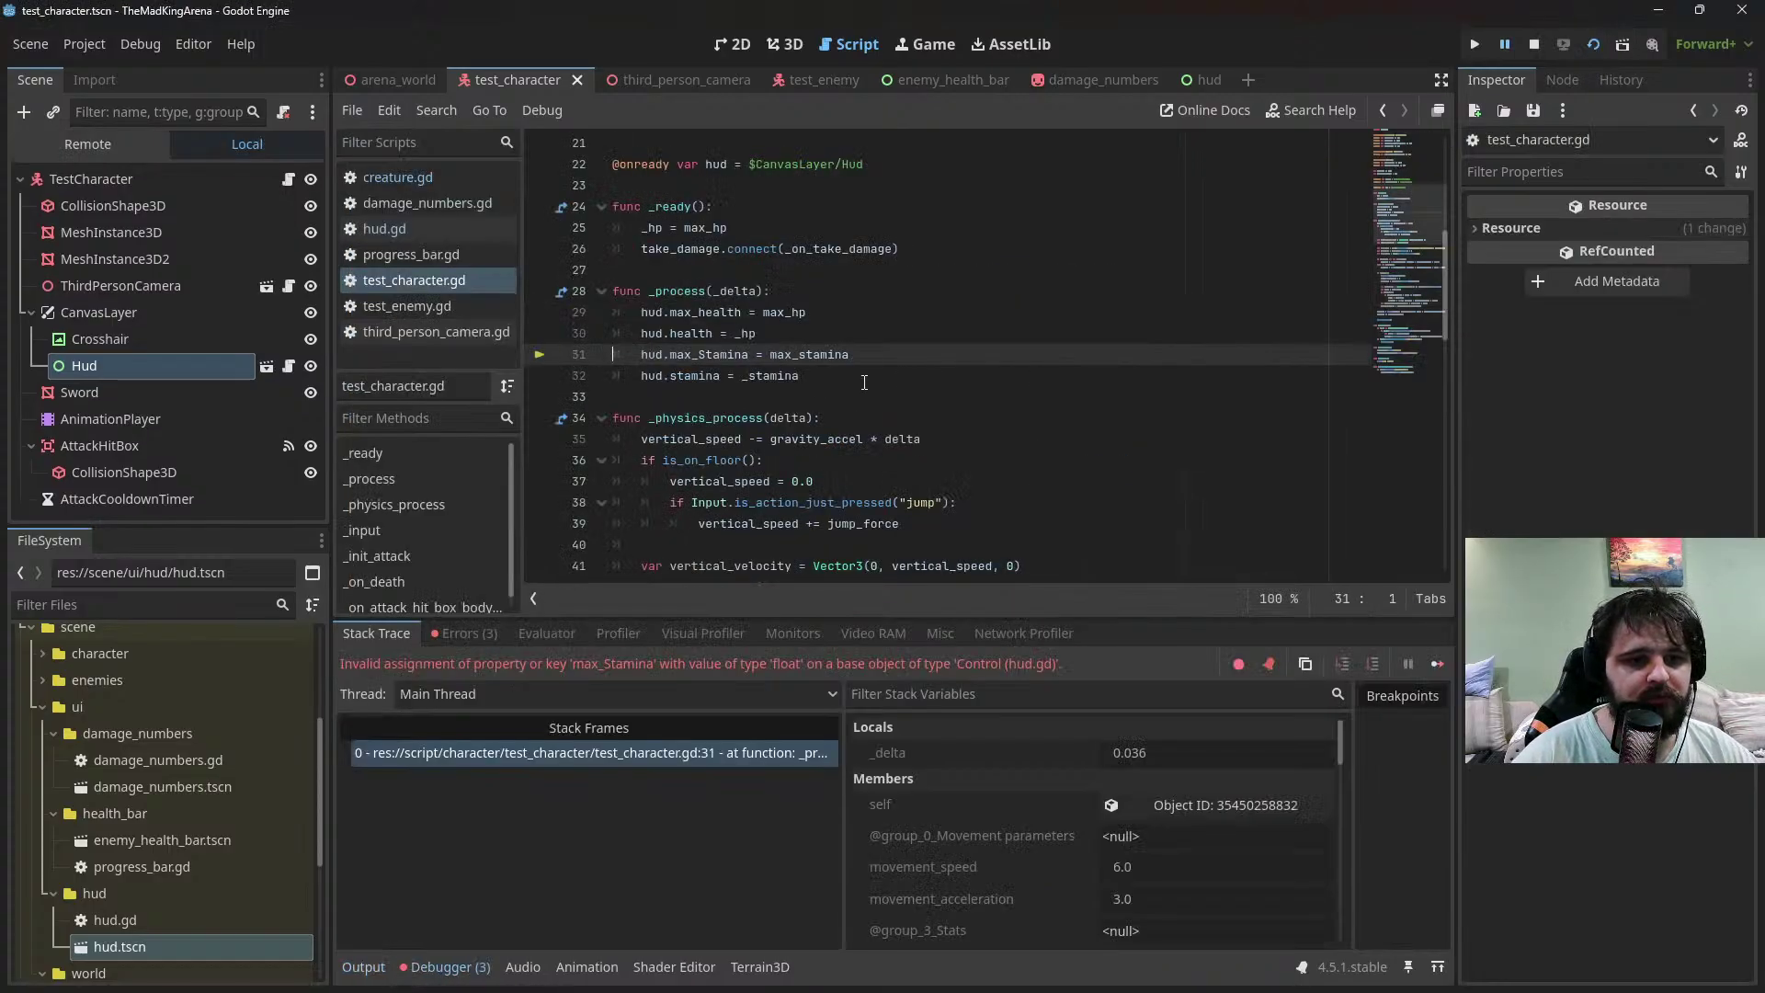
double_click(789, 357)
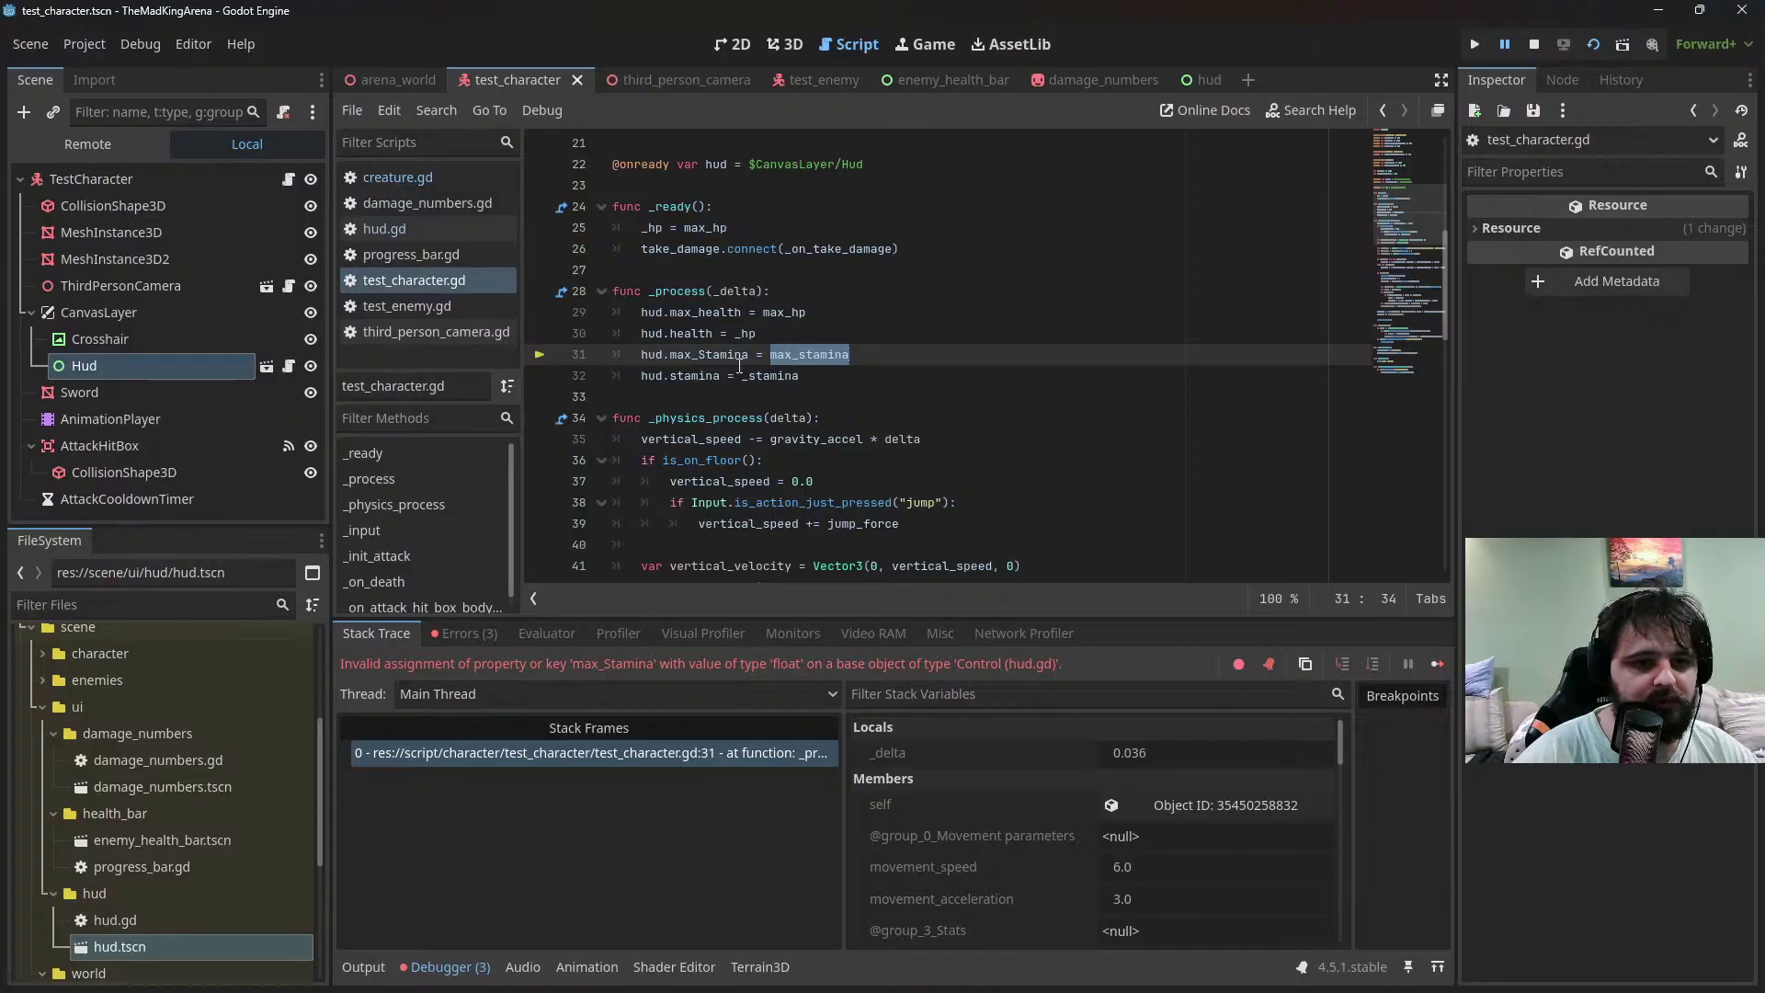
left_click(708, 355)
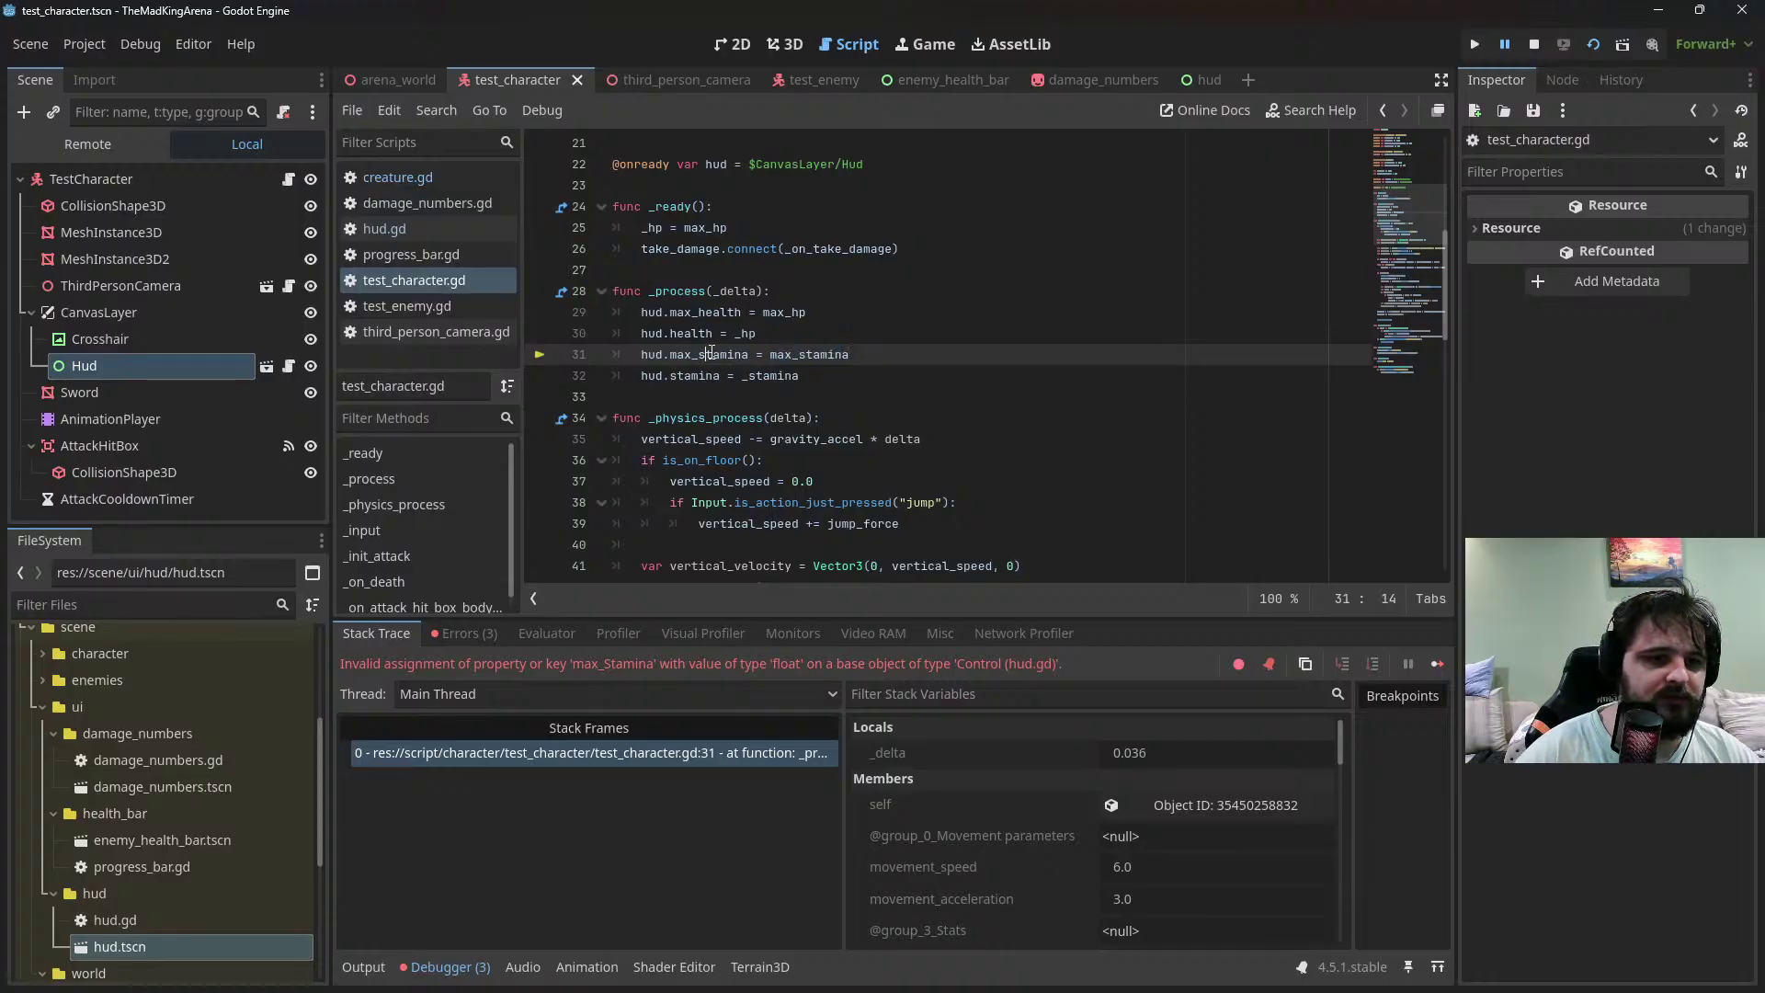
left_click(1596, 46)
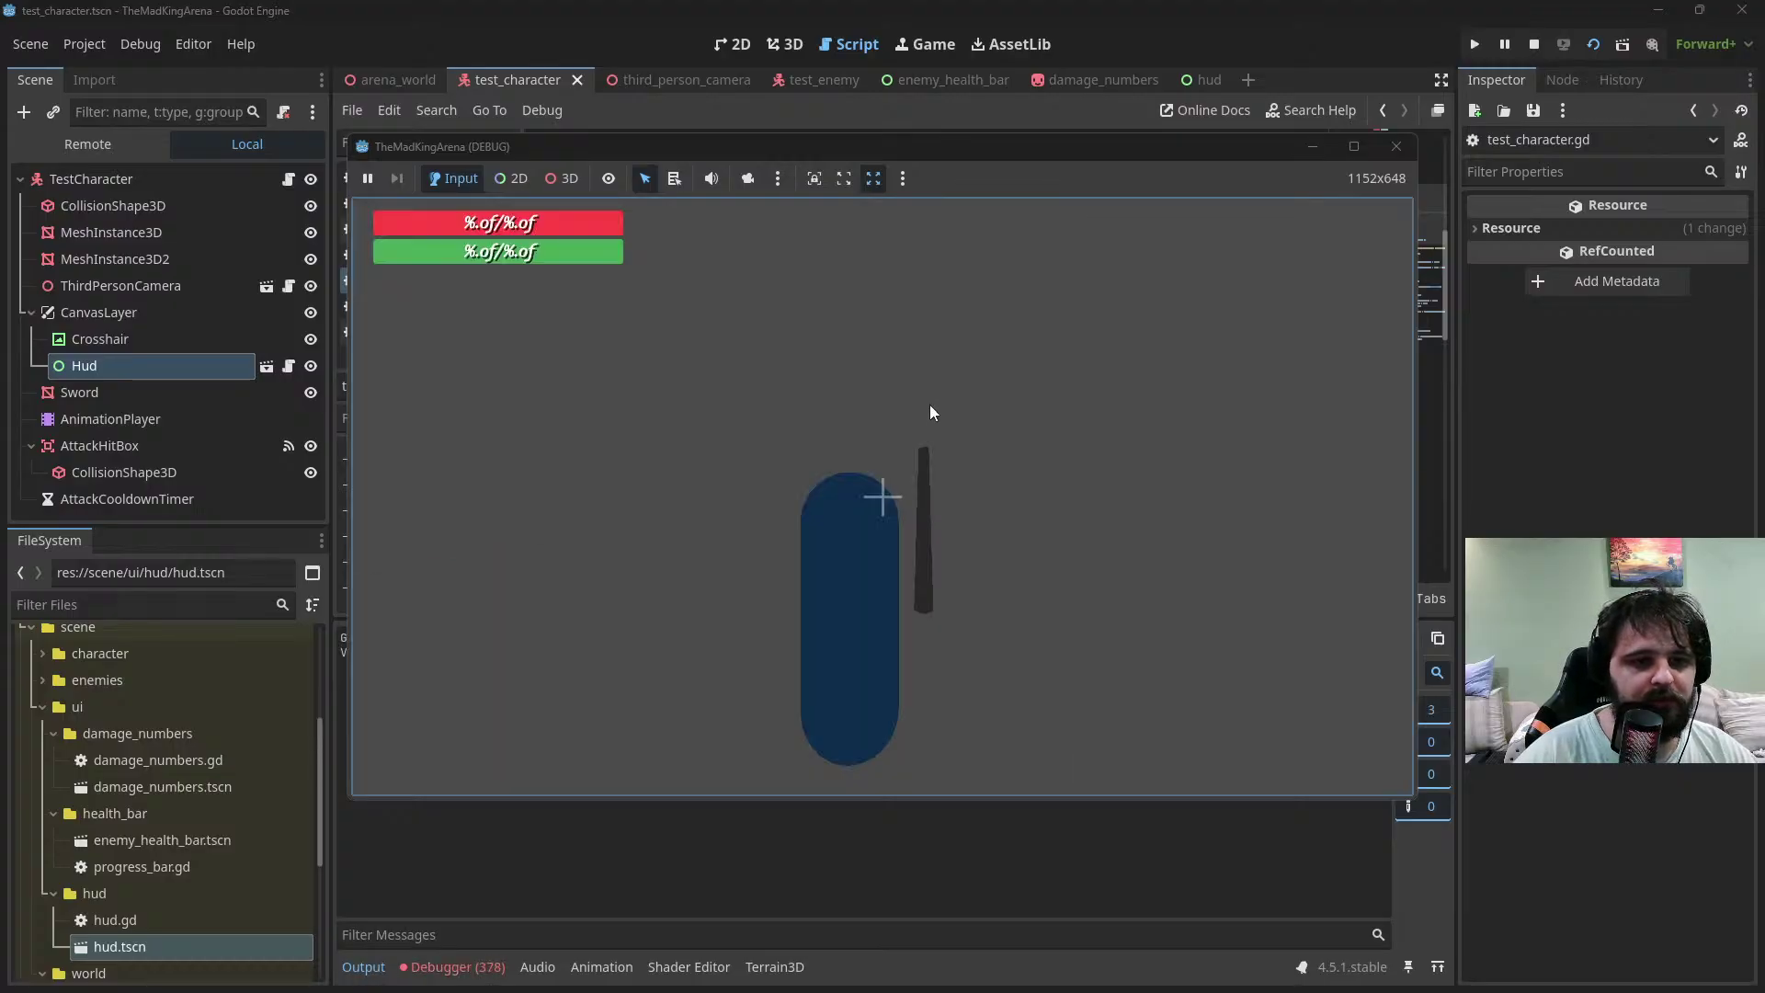
left_click(1397, 147)
Switch to the arena_world scene, test-run it to check the HUD bars, and close the game window
left_click(412, 86)
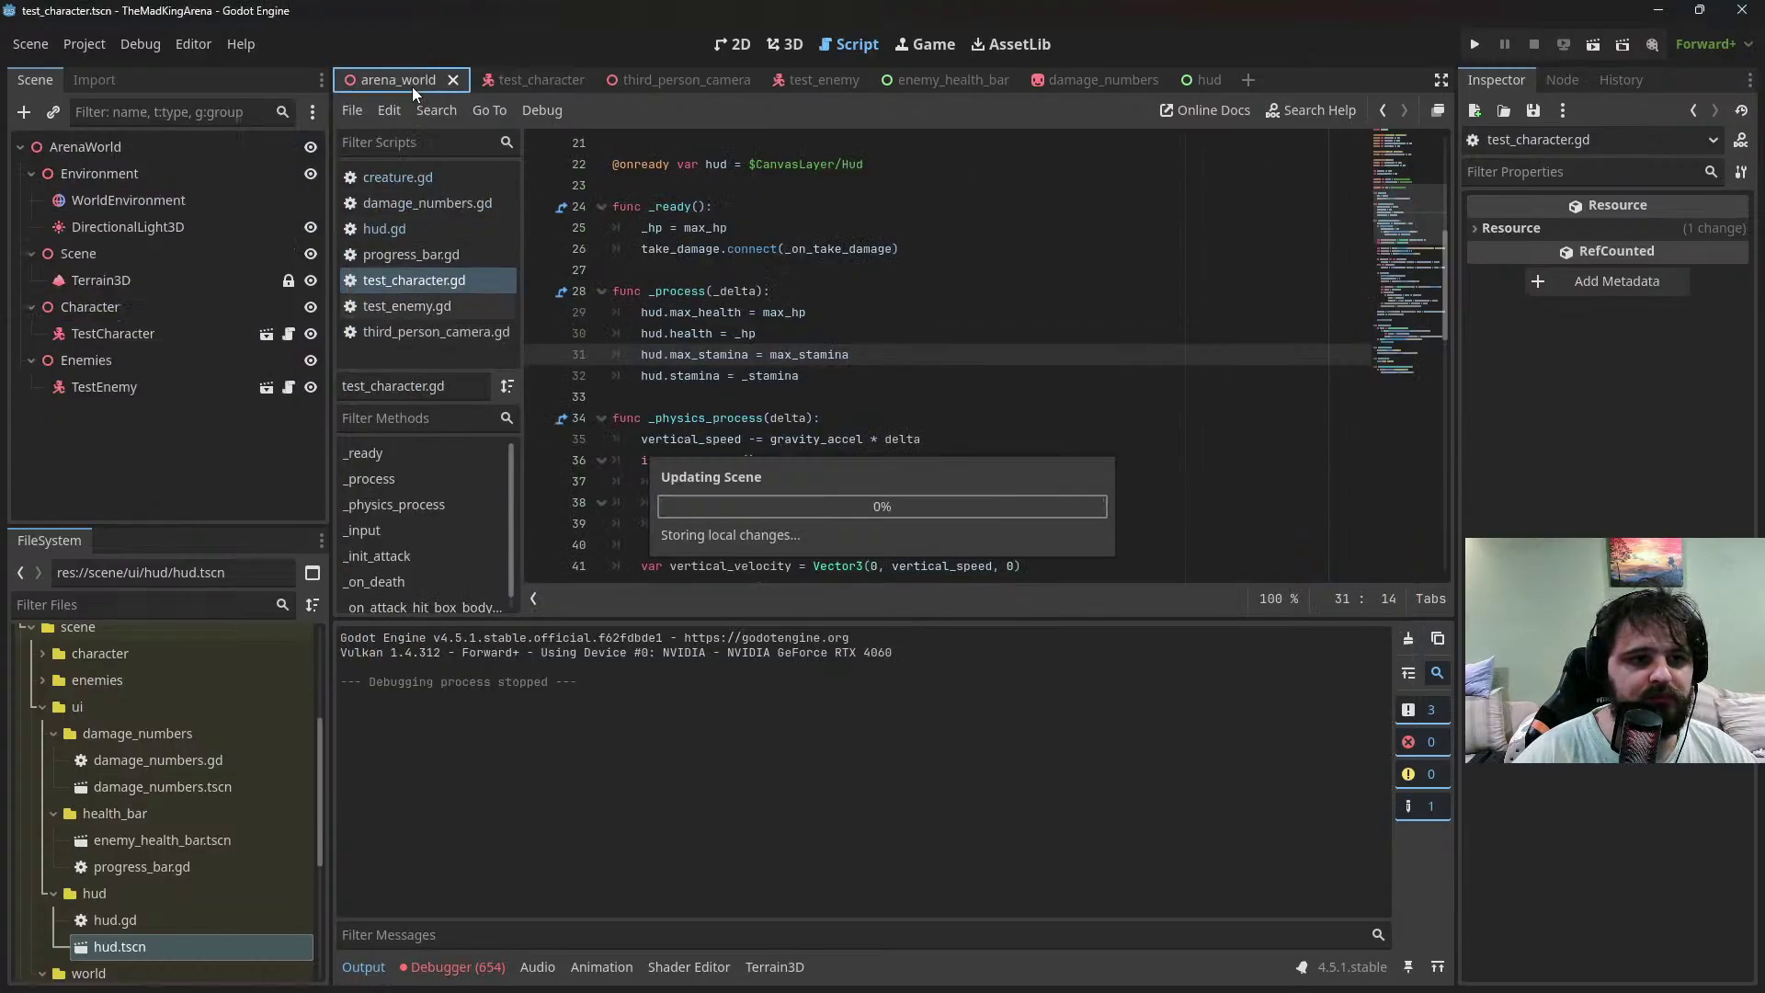
left_click(1596, 46)
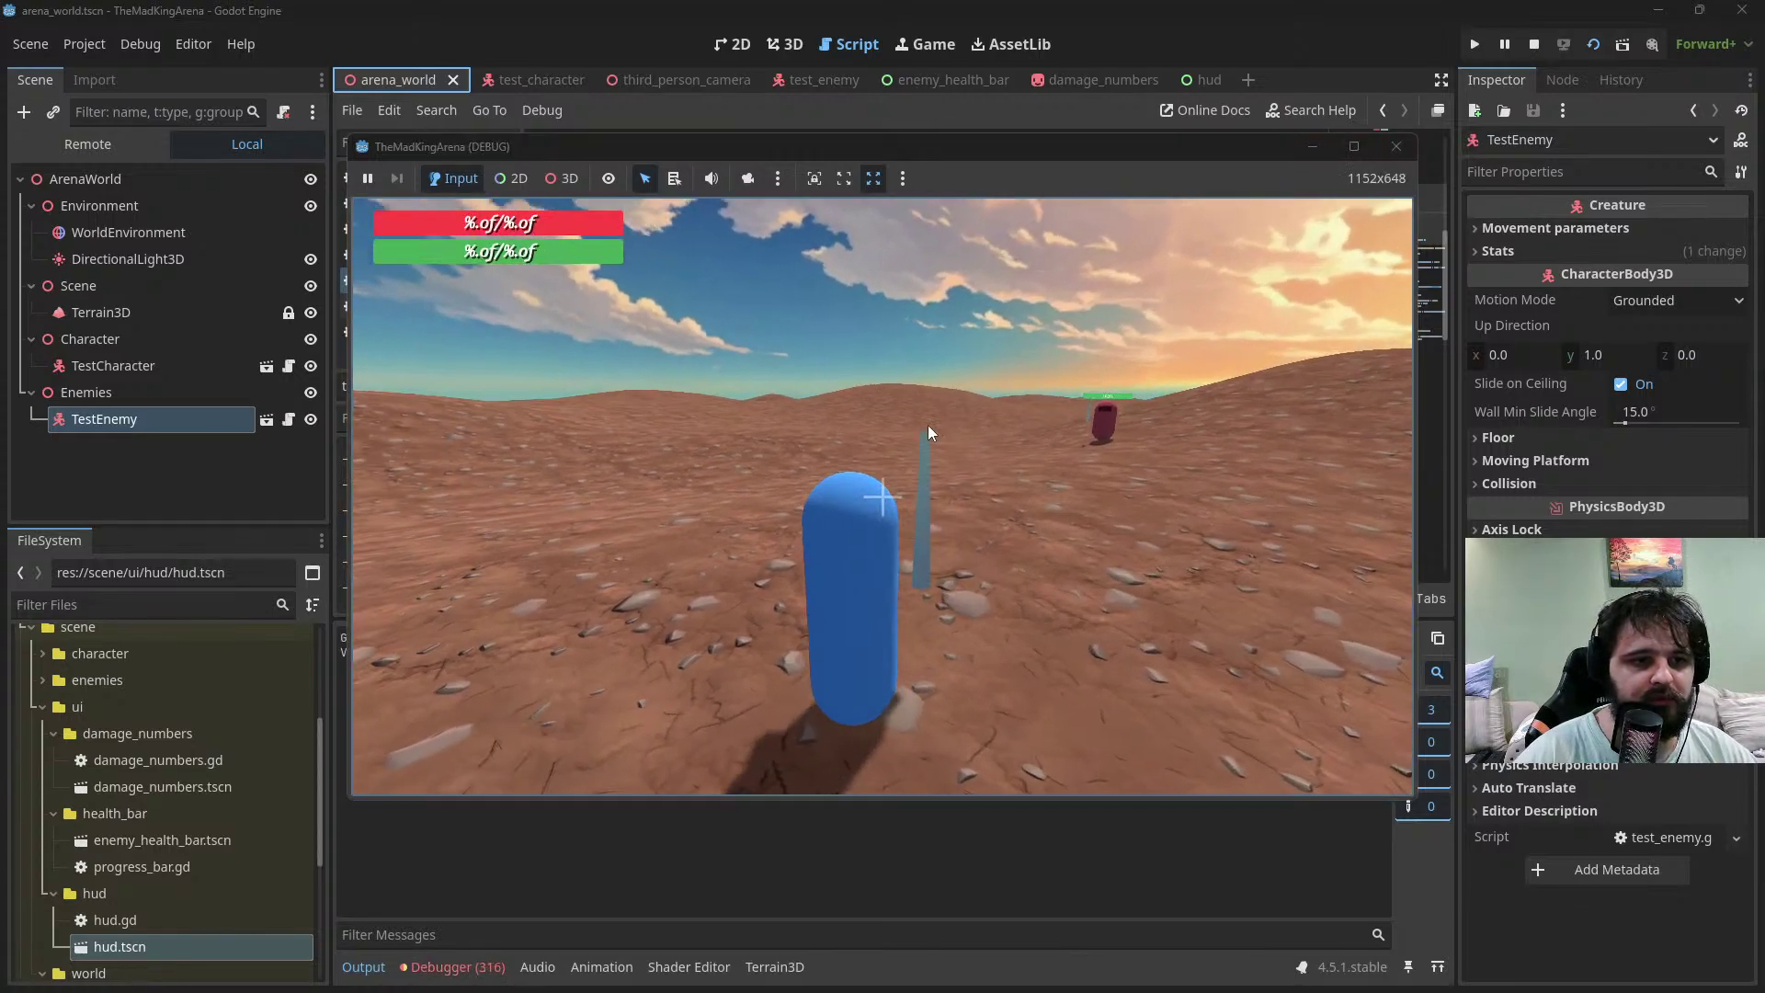
left_click(1397, 147)
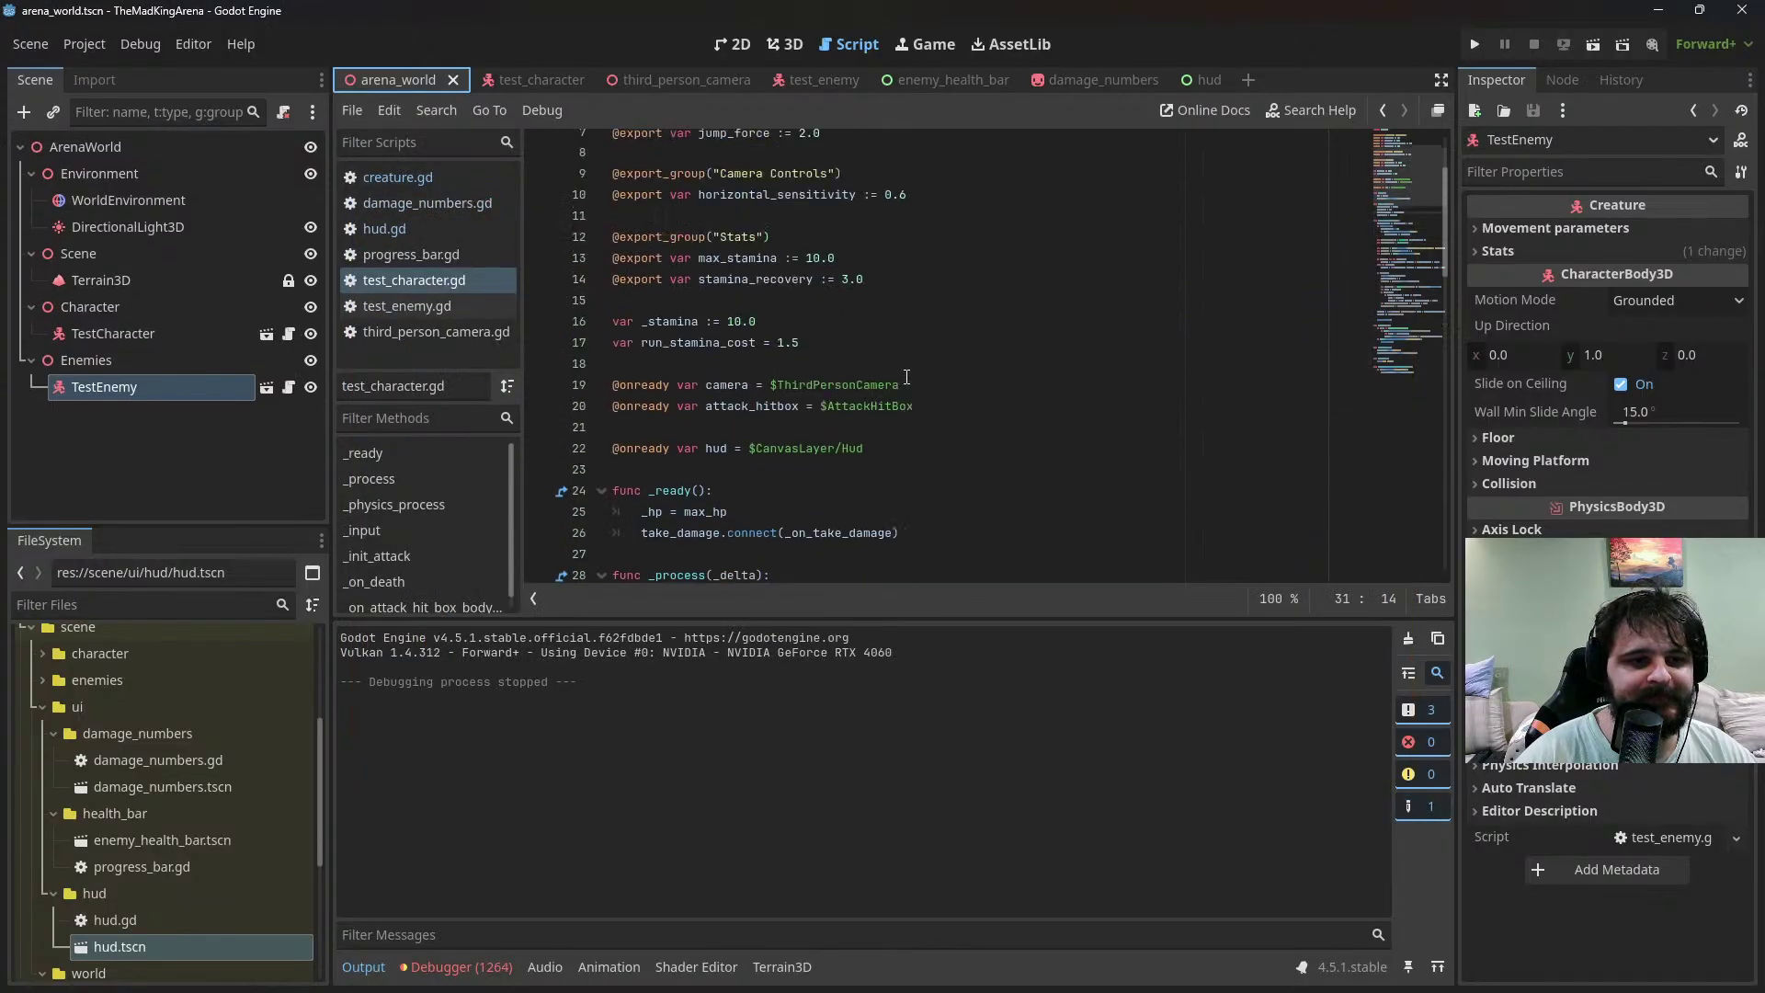
Check the stamina variables and HUD assignments in test_character.gd, and test-run the arena scene once more
scroll(906, 377, "down", 6)
scroll(900, 346, "up", 3)
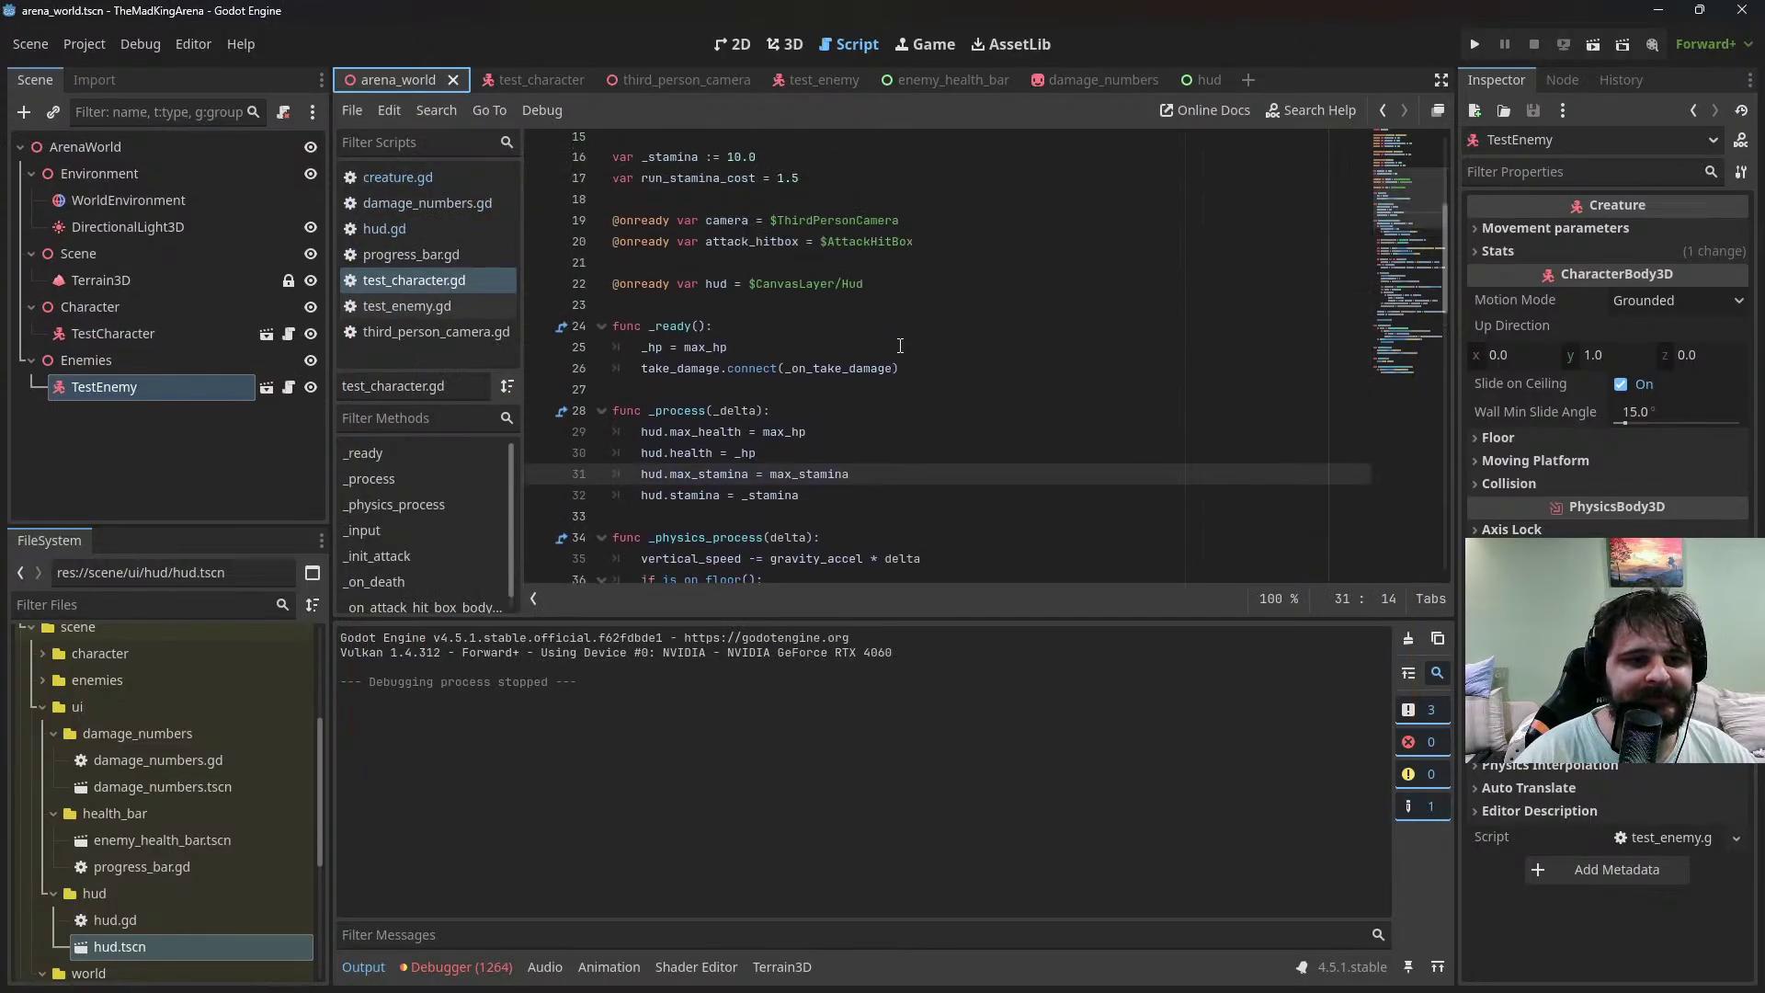
scroll(901, 346, "up", 1)
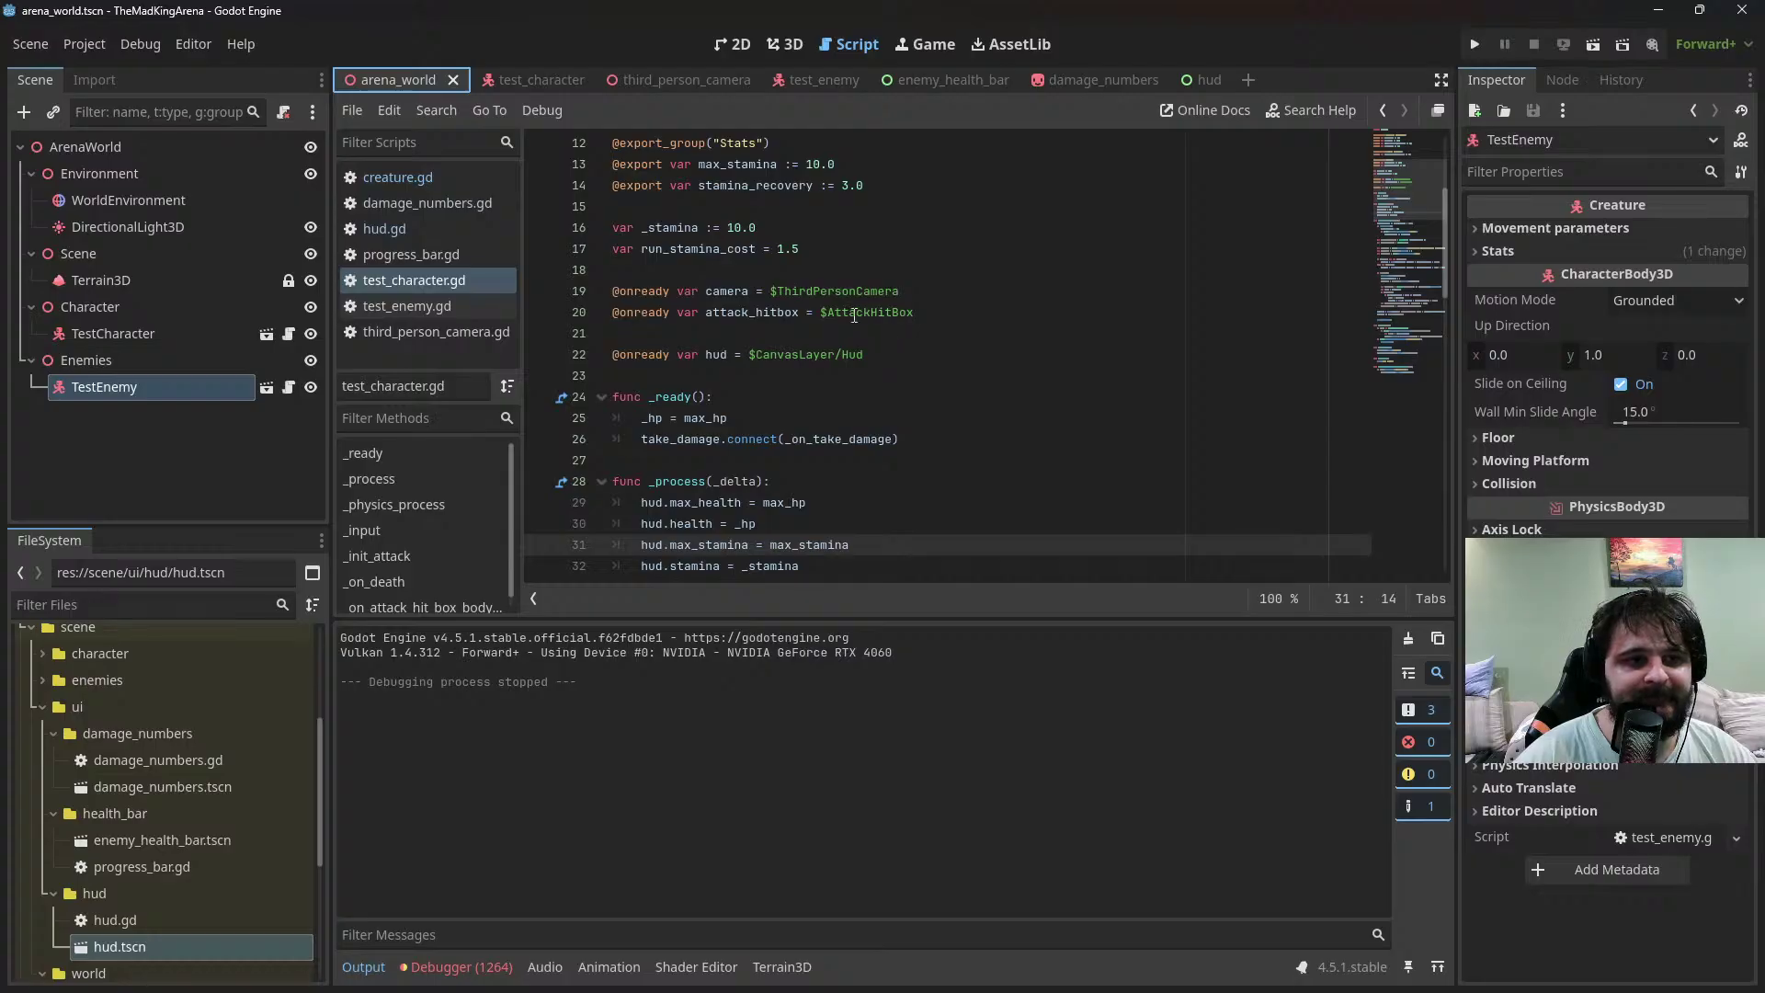
left_click(1585, 46)
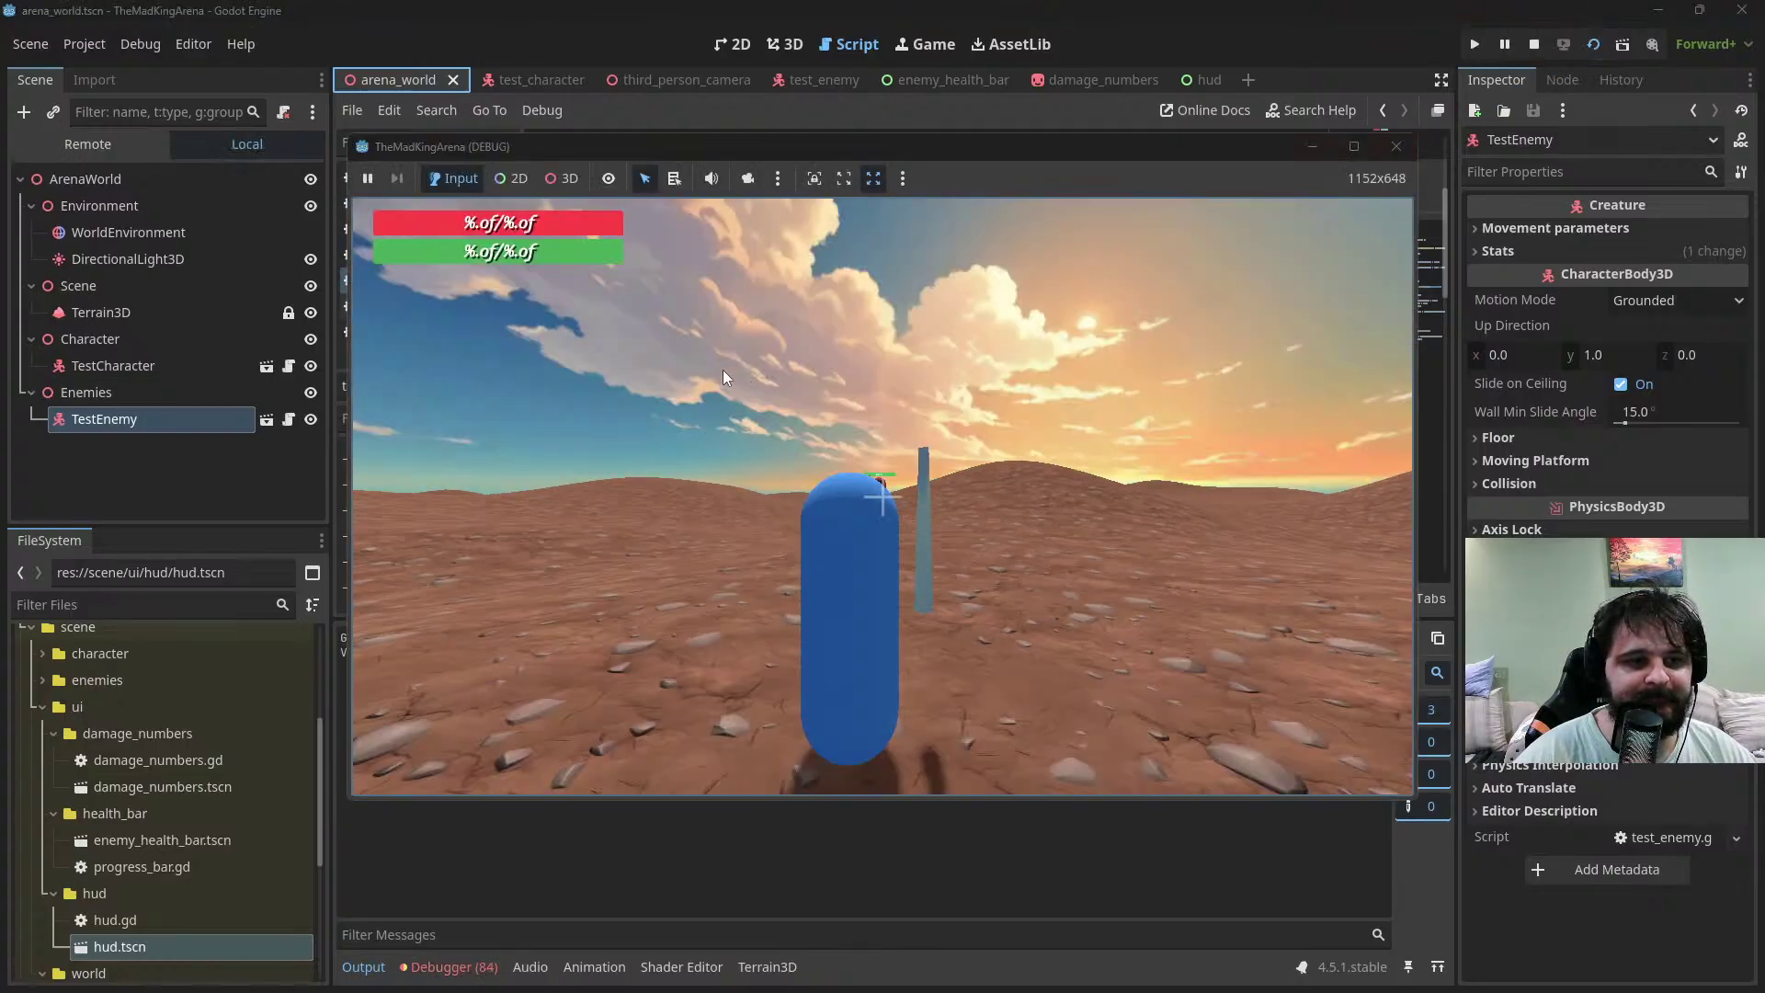
left_click(1397, 146)
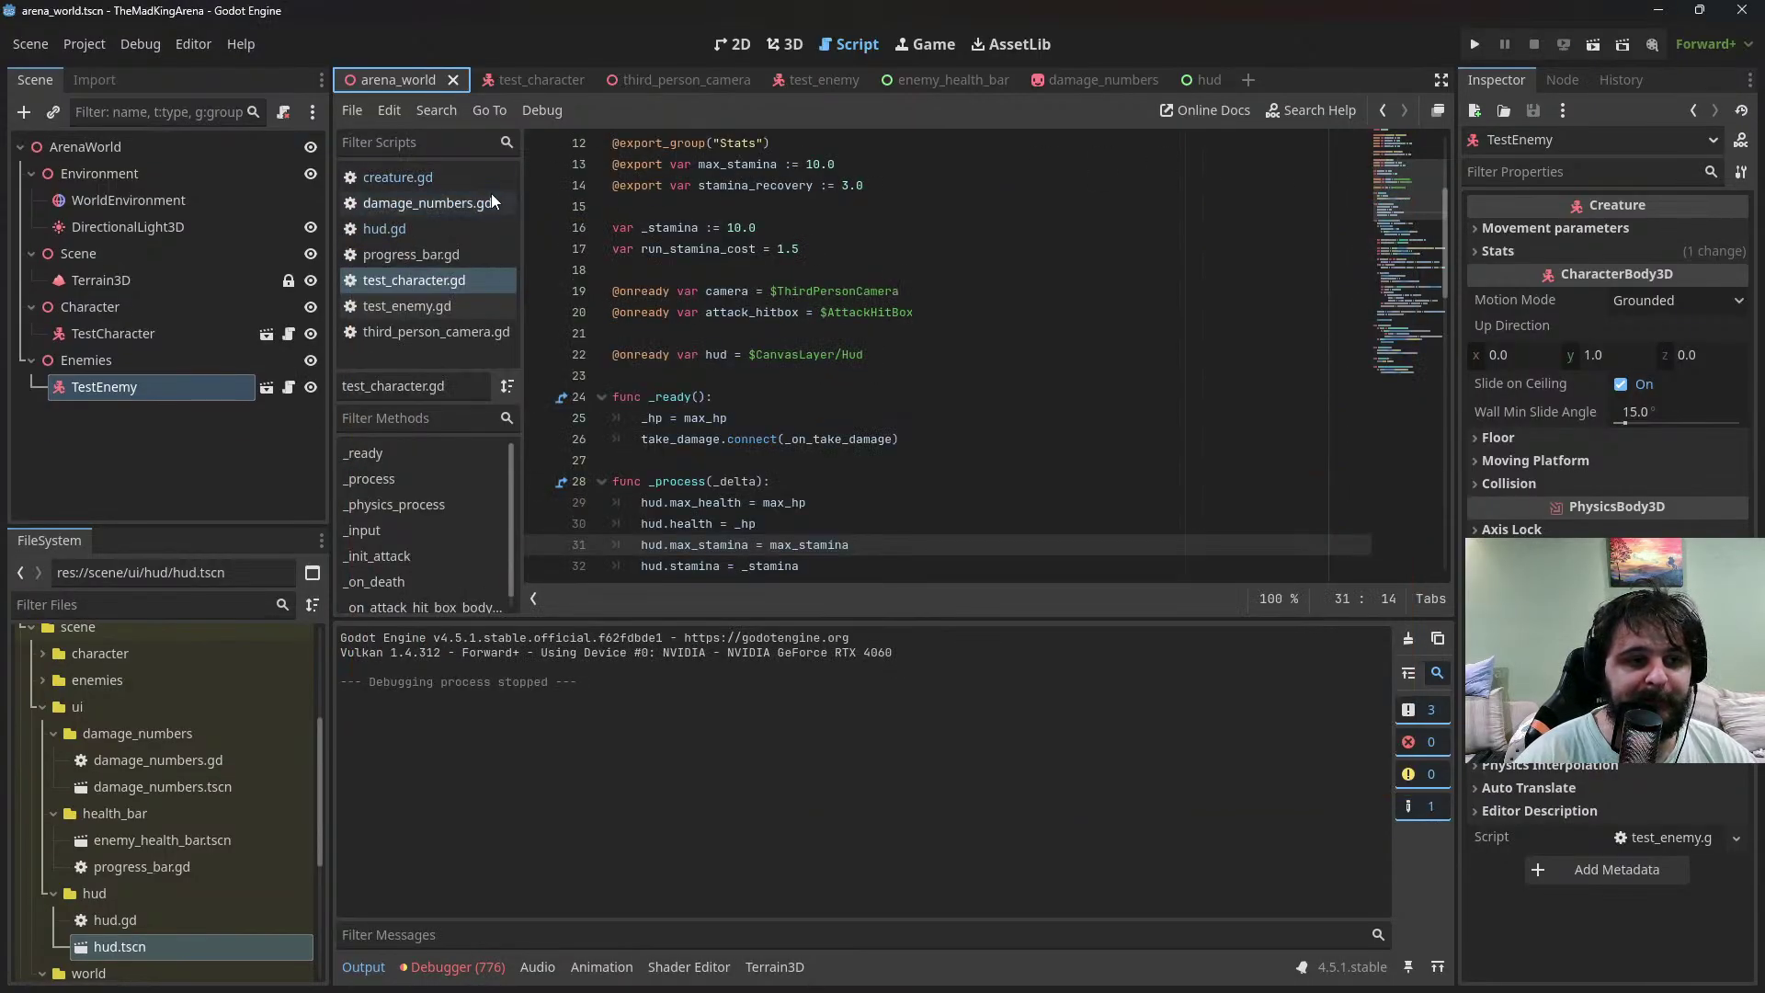
In hud.gd, change the health label's format arguments to the array [health, max_health]
left_click(456, 228)
scroll(815, 393, "down", 1)
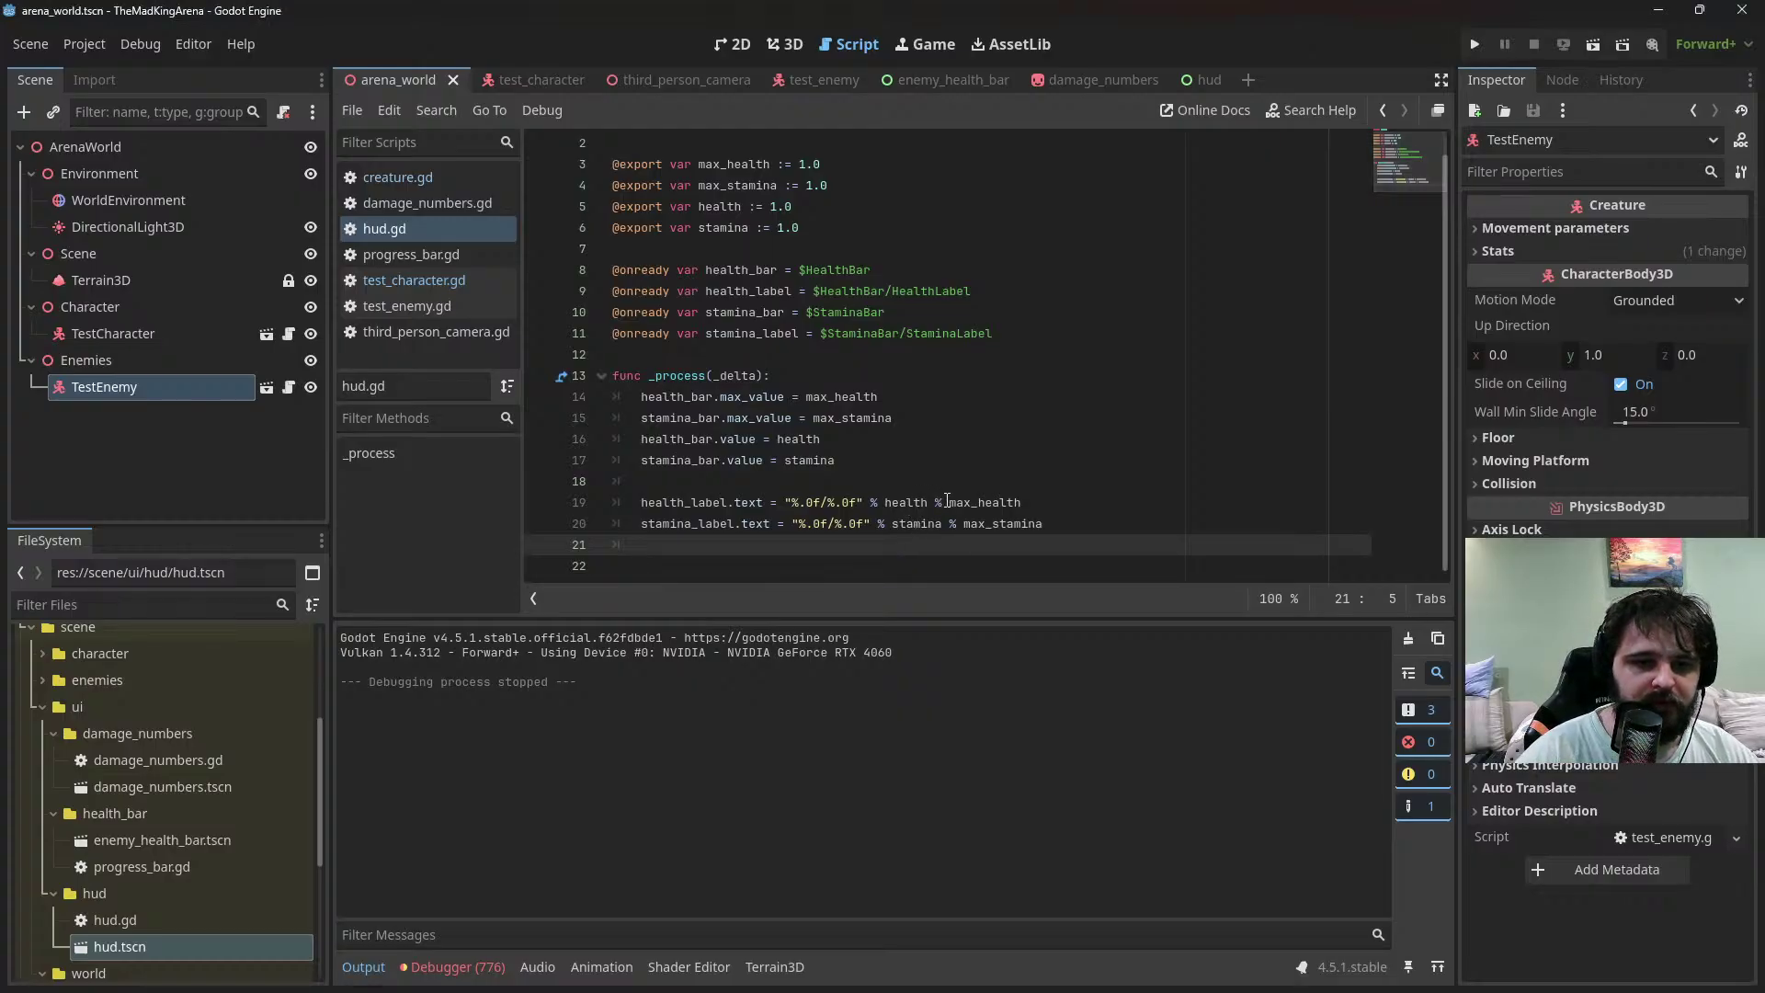
left_click(1018, 502)
key("ctrl+Left")
key("BackSpace")
key("BackSpace")
type(",")
key("ctrl+Left")
key("ctrl+Left")
type("[")
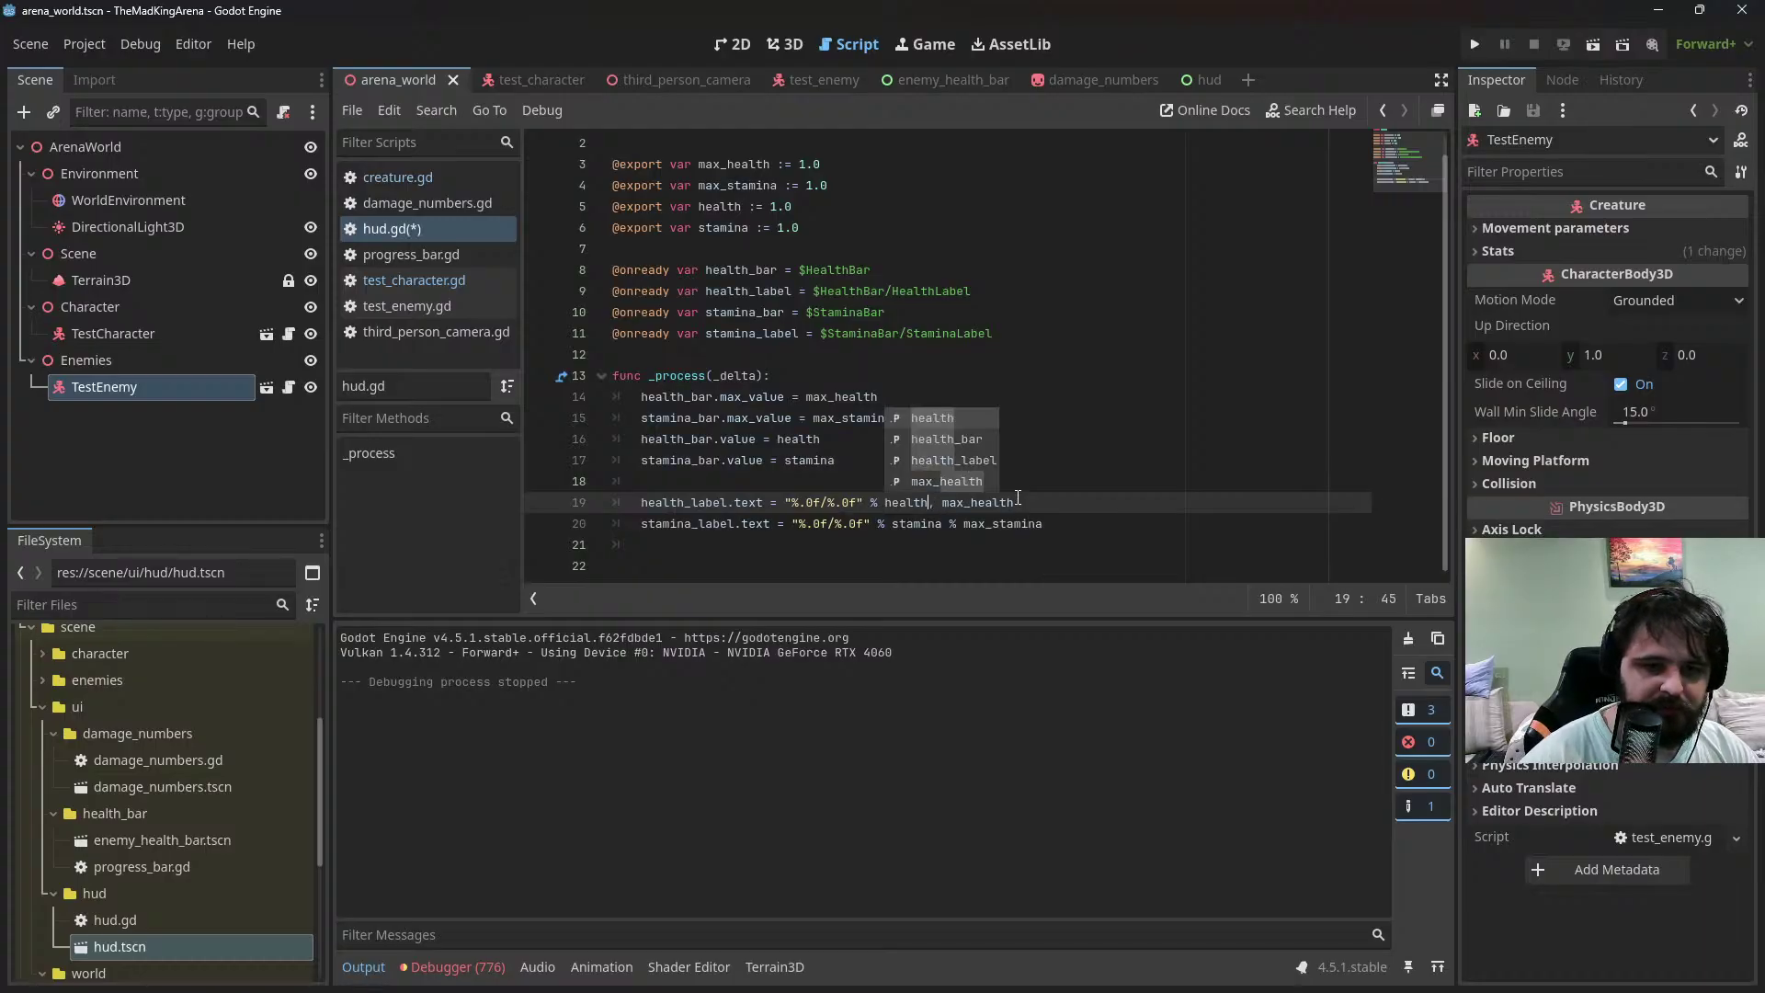
key("Escape")
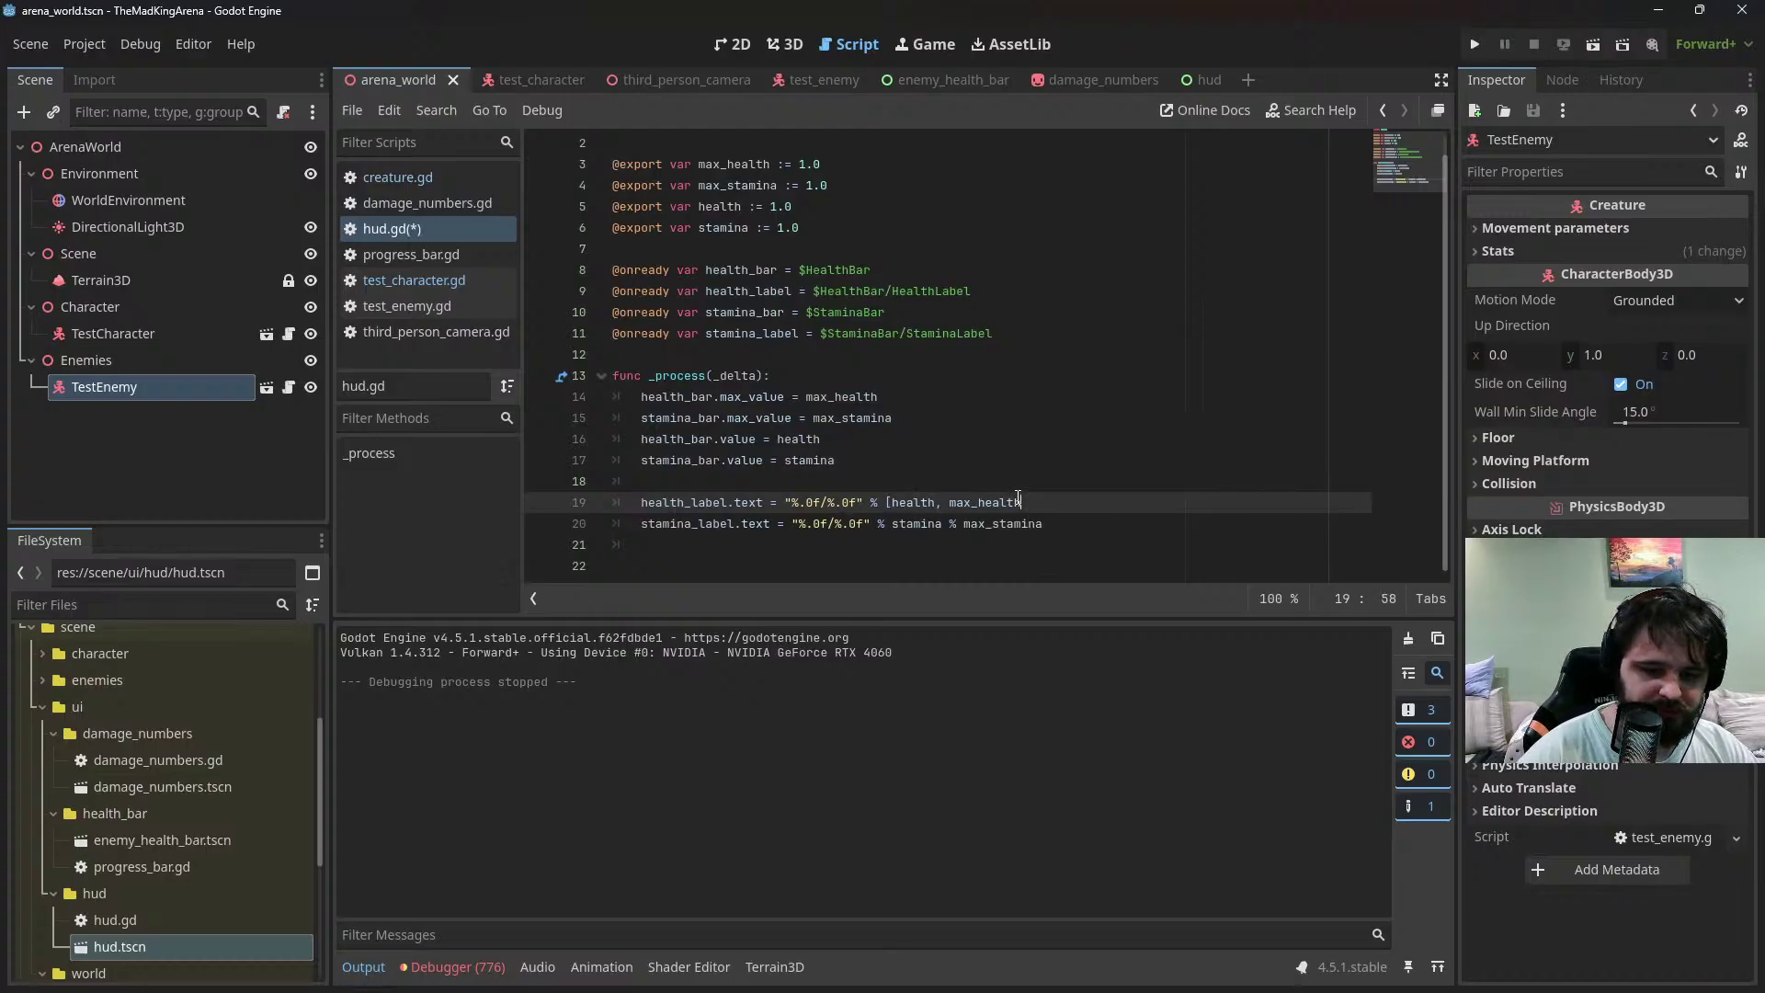
type("]")
Change the stamina label's format arguments to the array [stamina, max_stamina] and save hud.gd
left_click(886, 523)
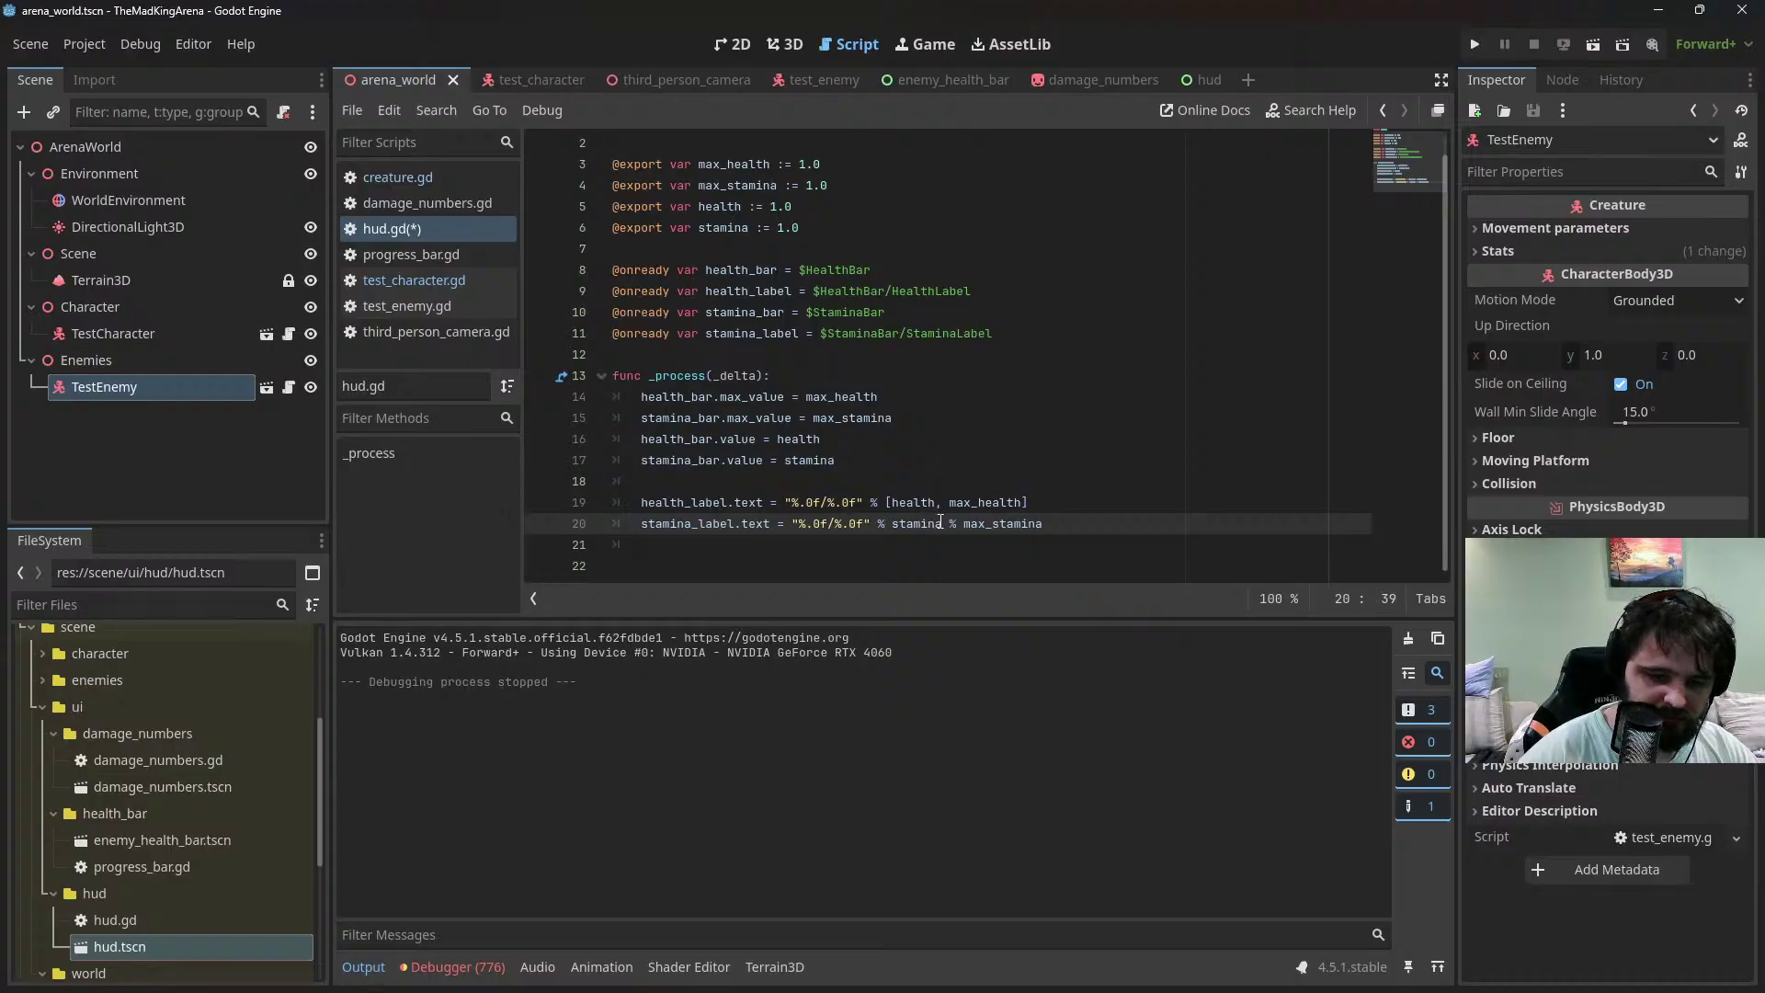
key("Right")
type("[")
left_click(963, 521)
key("BackSpace")
key("BackSpace")
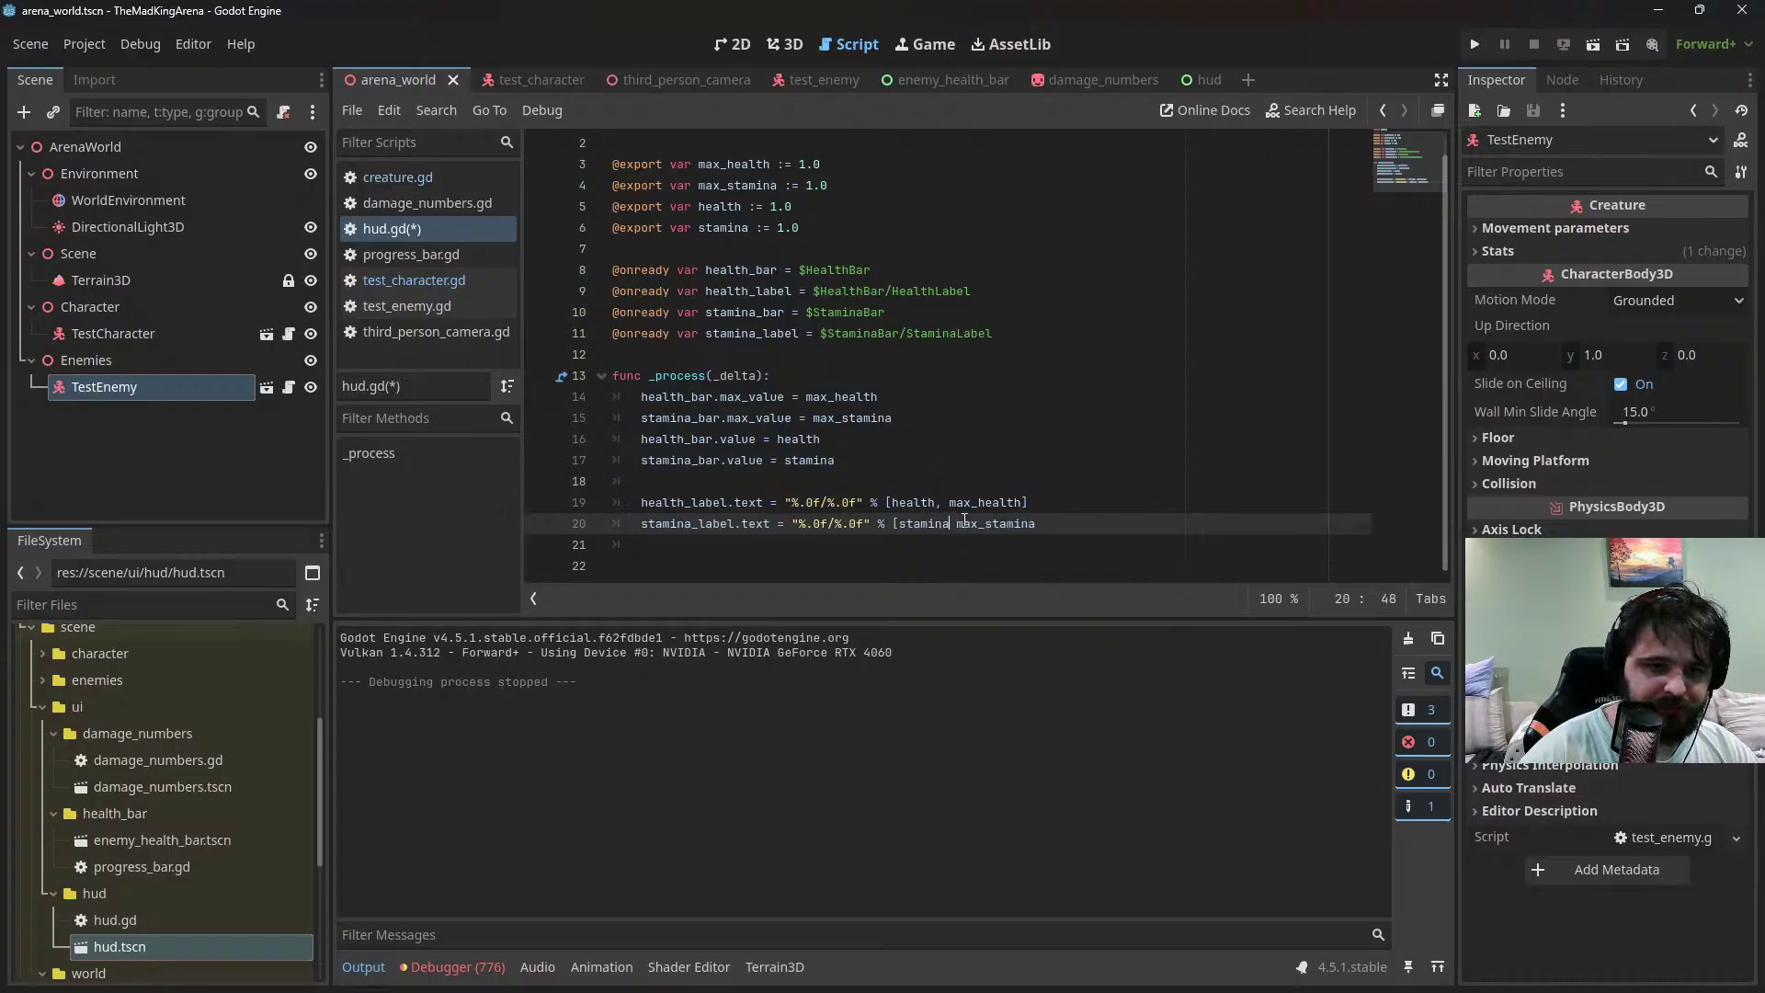
type(",")
key("End")
type("]")
key("ctrl+s")
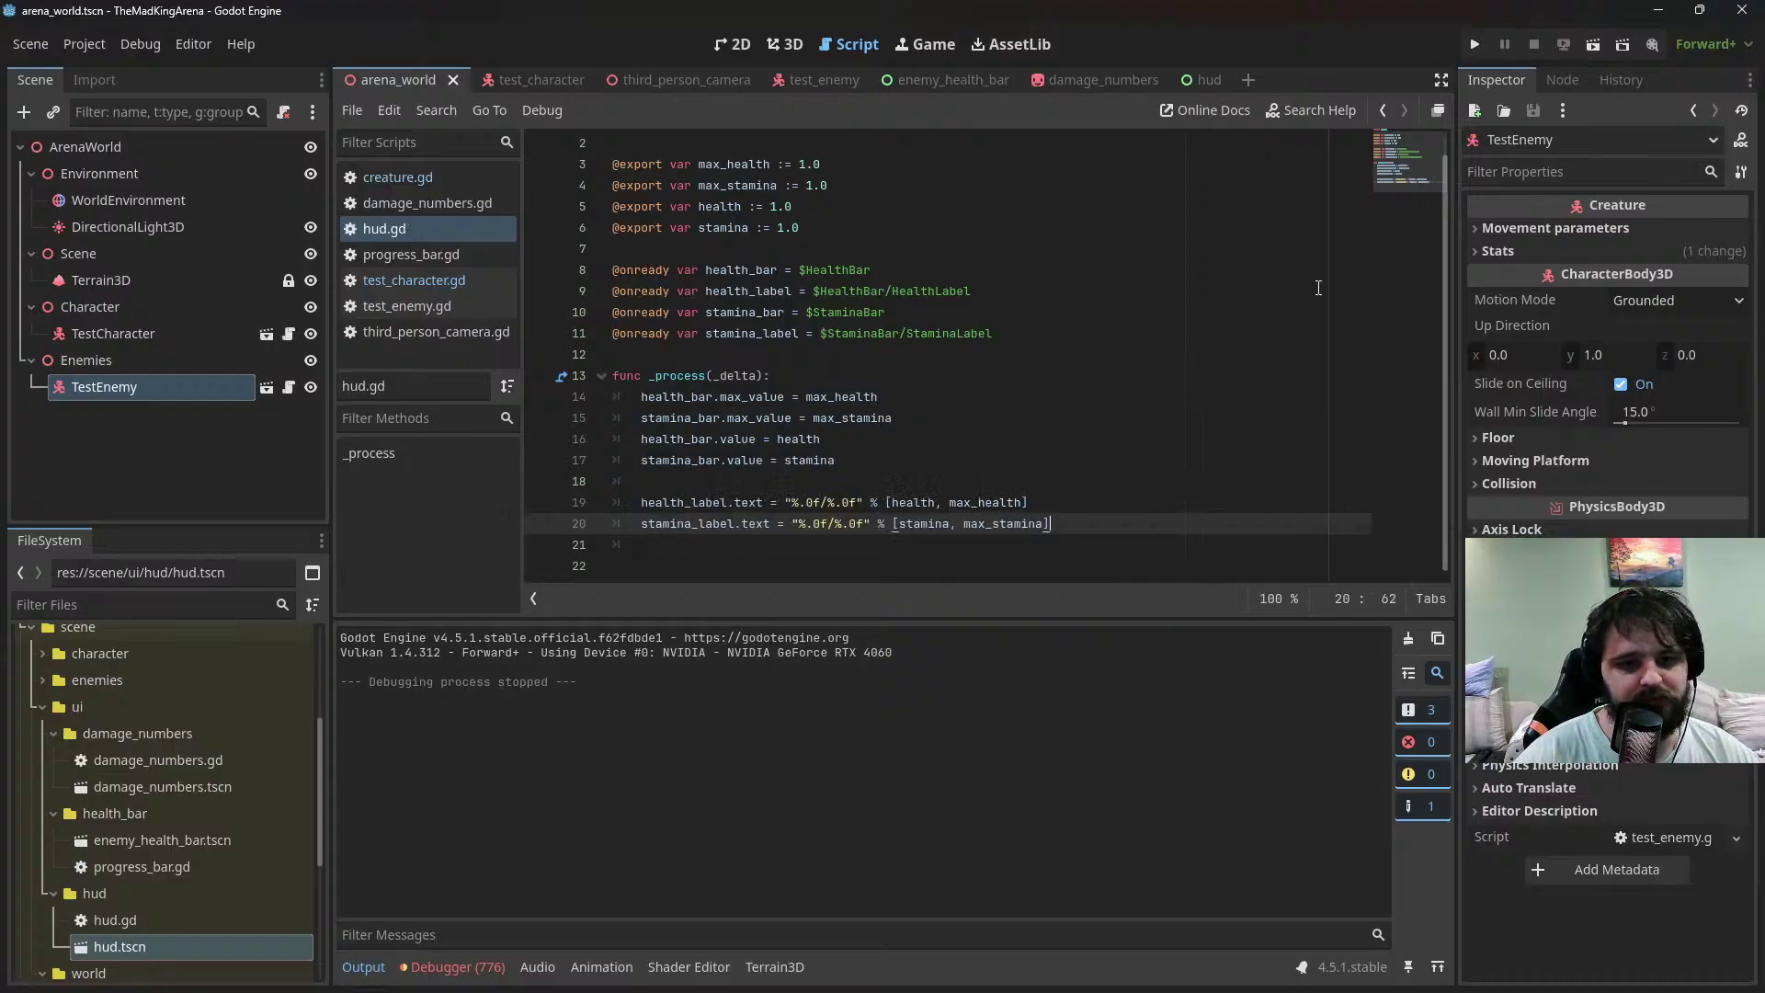
Run the current scene, test the character's movement and the fight with the enemy, and stop the game
left_click(1594, 45)
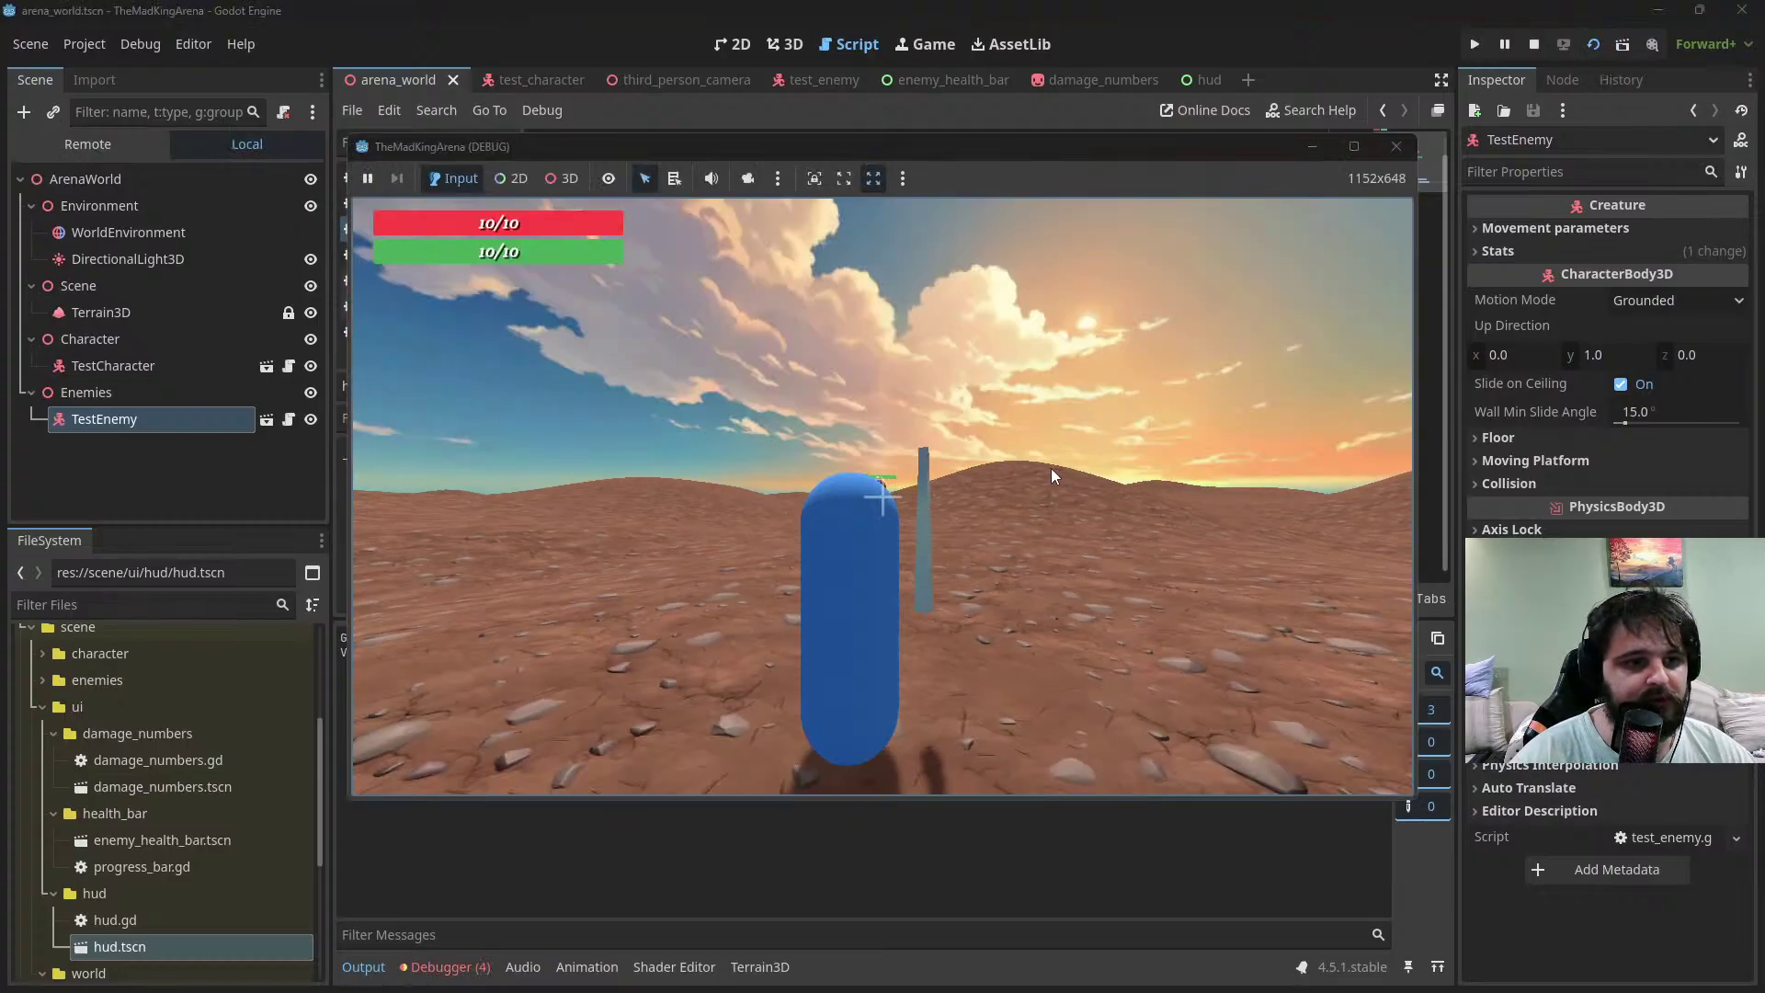
left_click(1022, 472)
key("s")
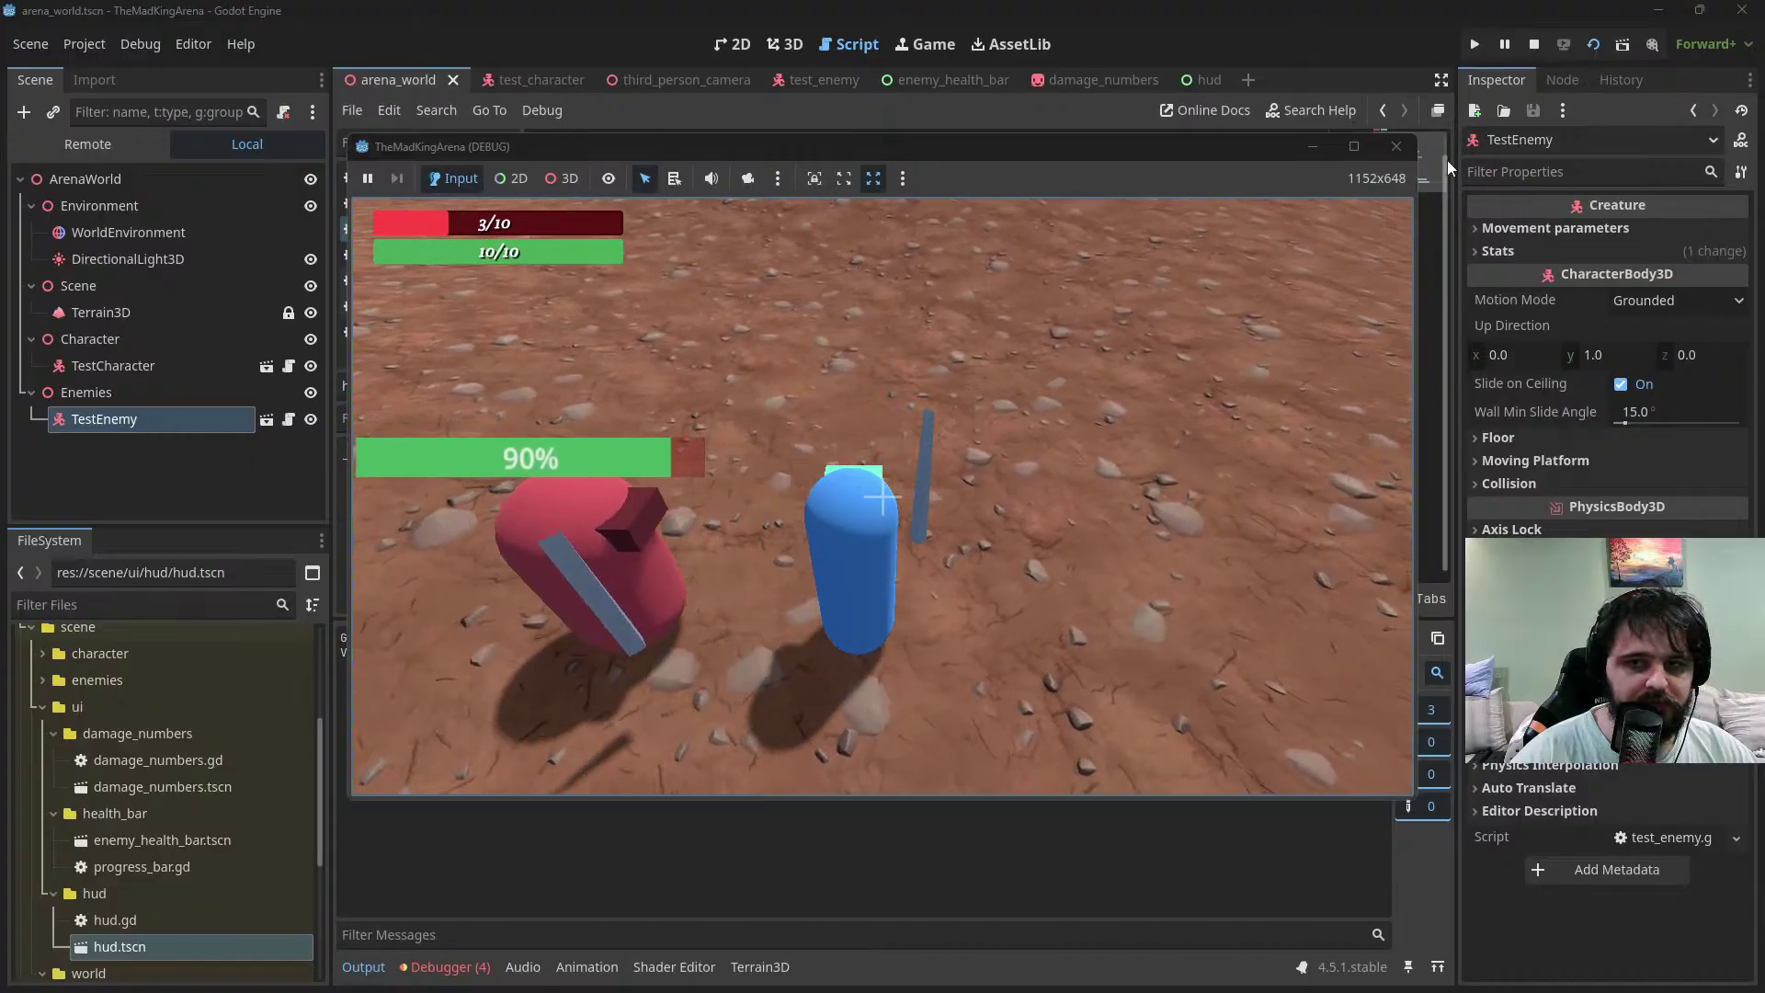
left_click(1534, 44)
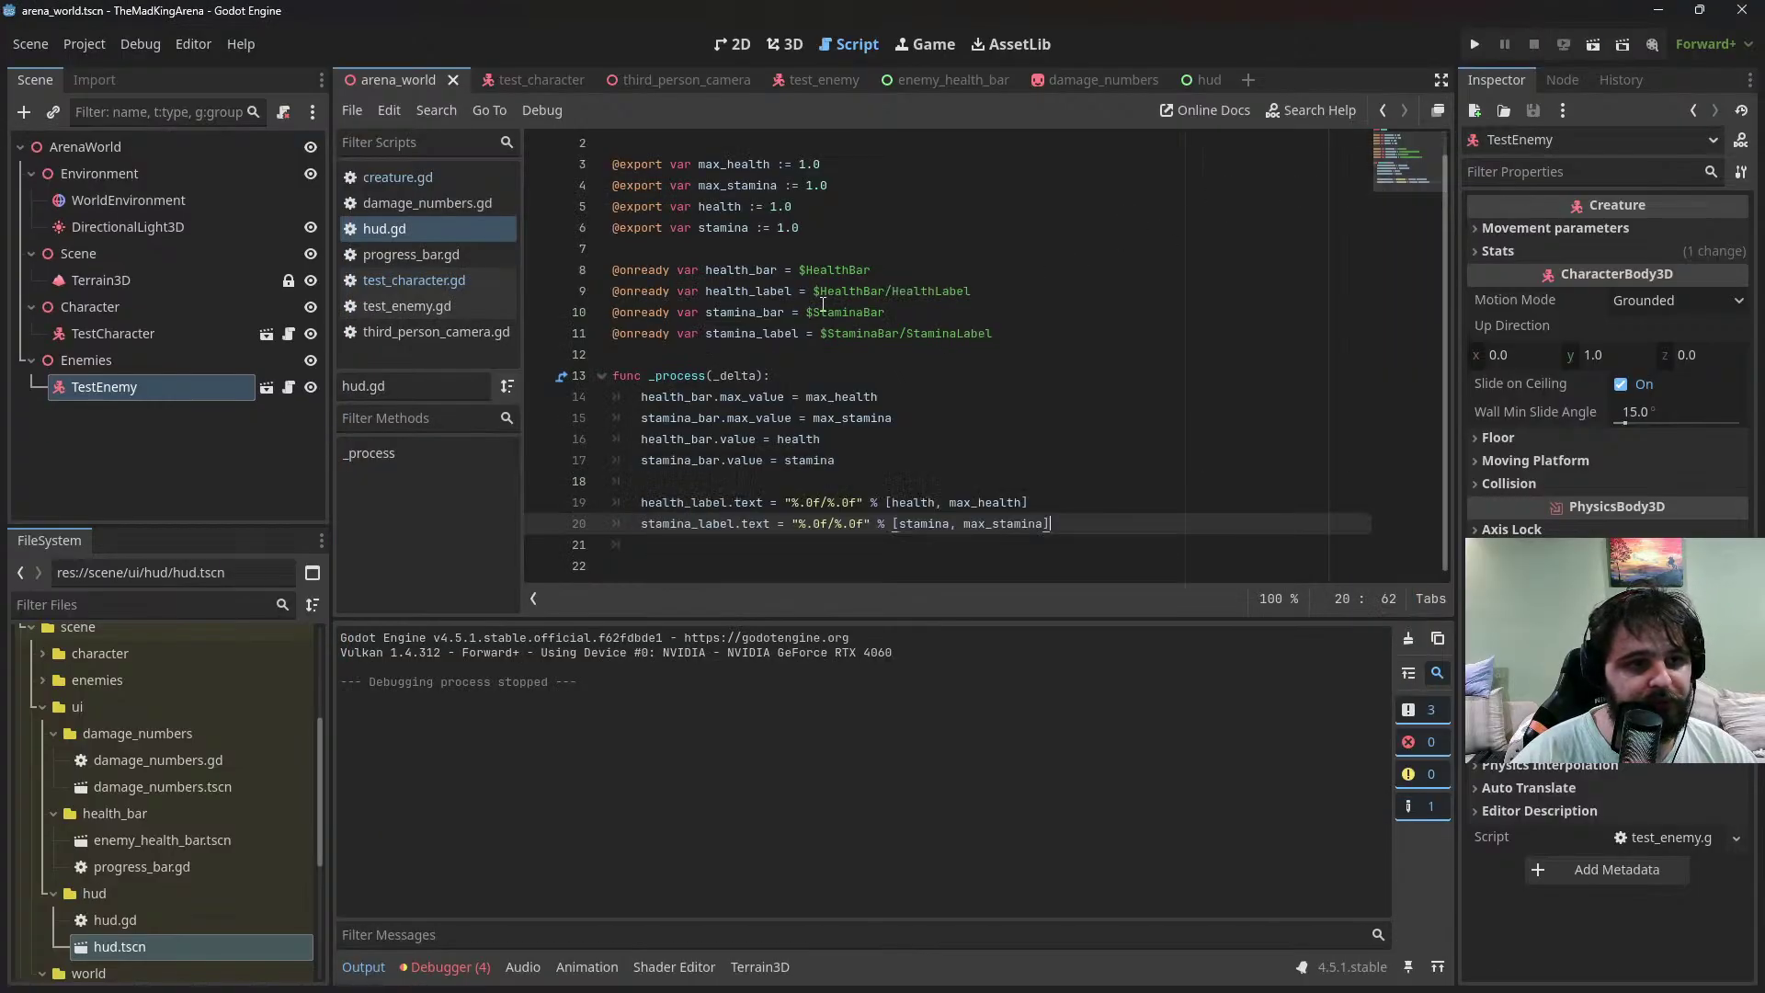
In test_character.gd, declare a running_cost variable in the is_running block, moving the expression run_stamina_cost * delta into it from the condition below
left_click(455, 281)
scroll(653, 334, "down", 11)
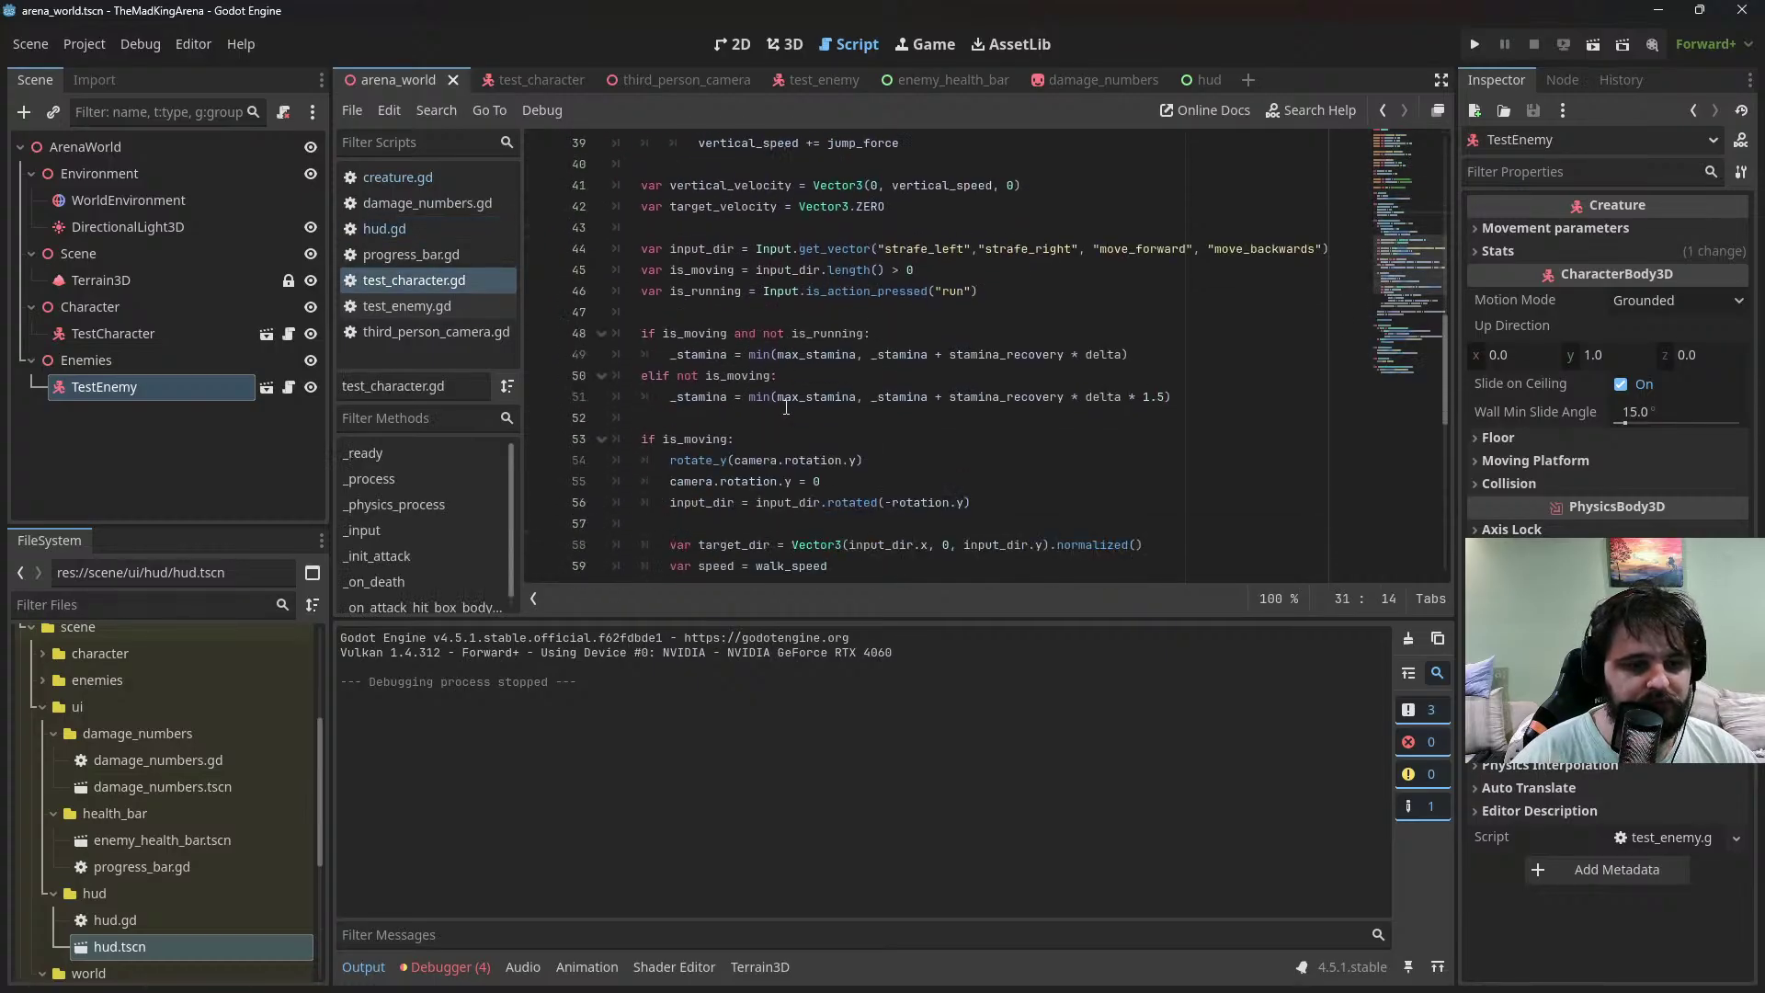
scroll(786, 407, "down", 2)
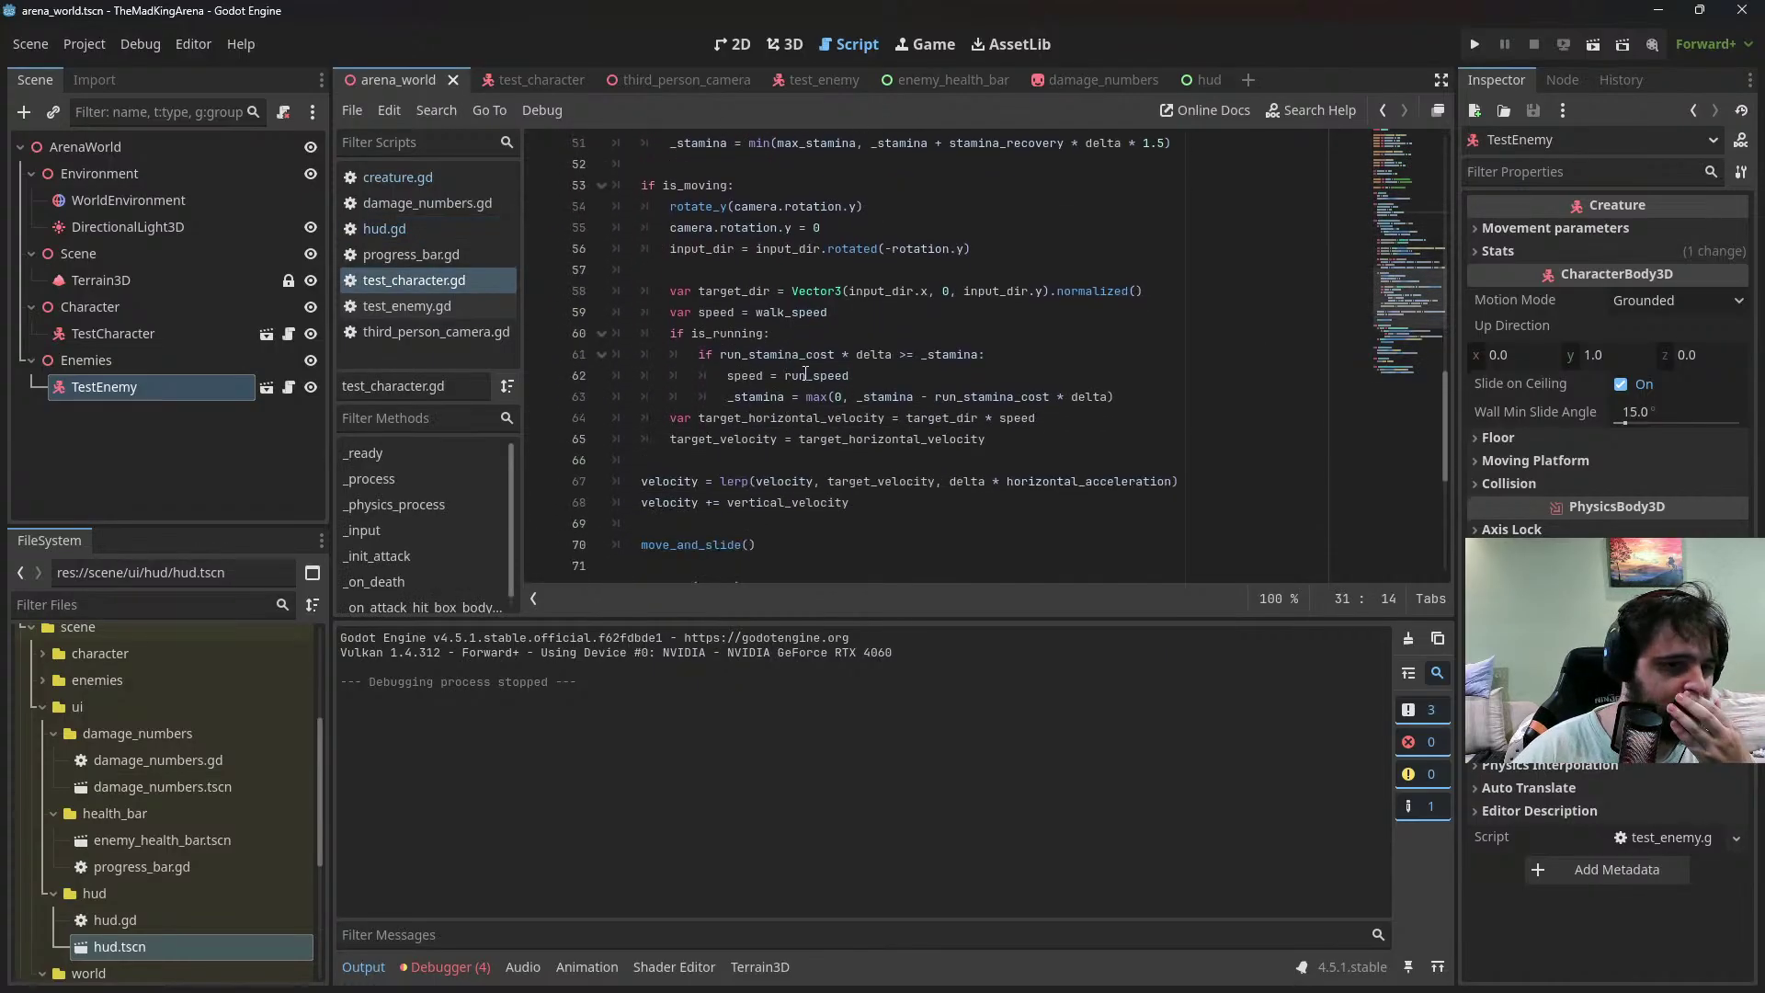
double_click(832, 354)
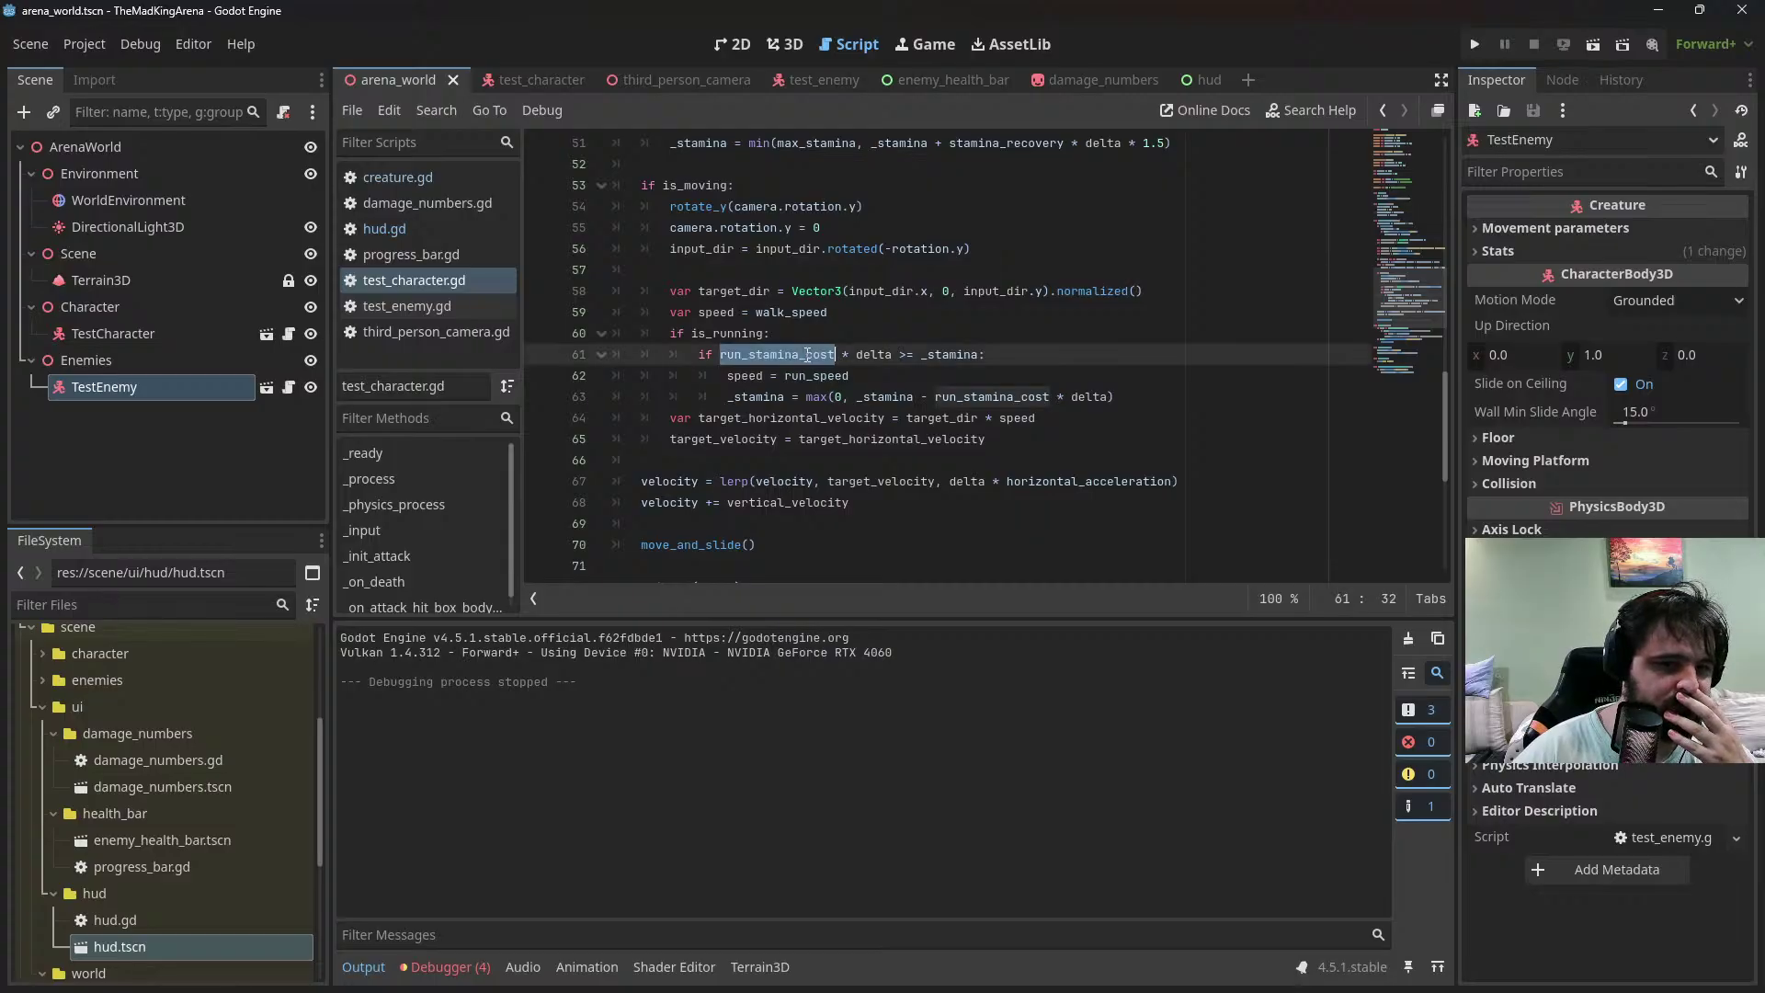
left_click(861, 339)
key("Return")
type("va")
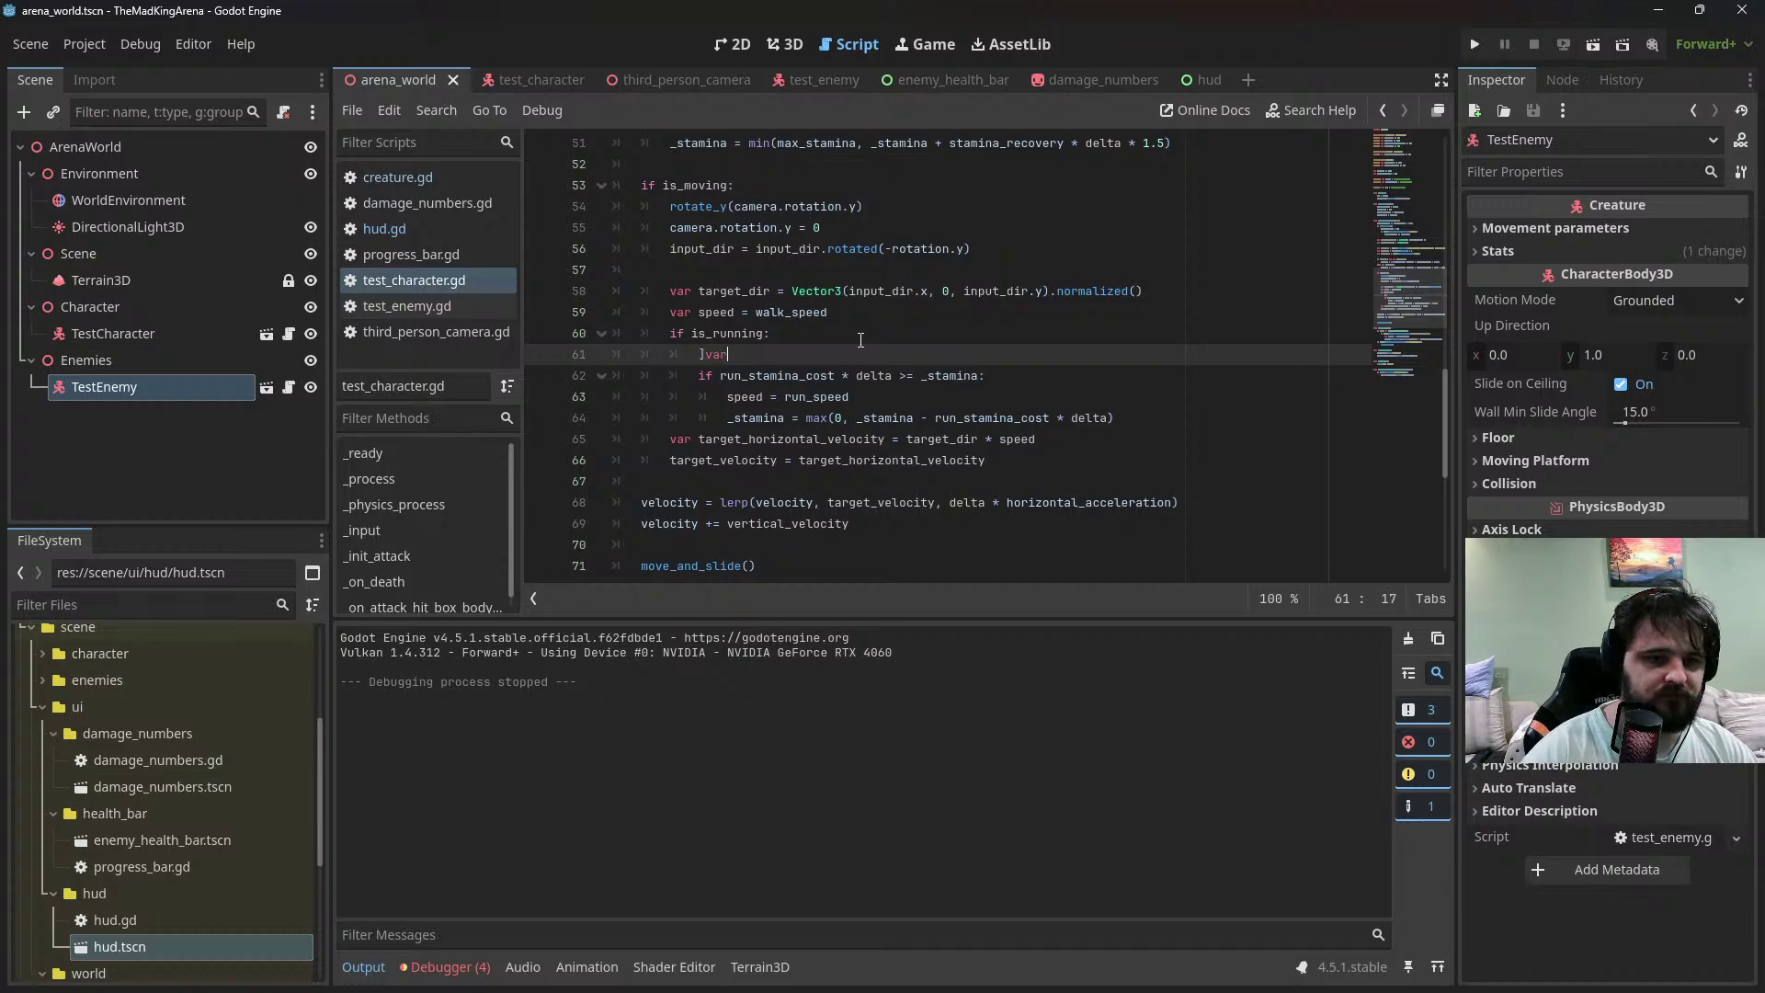
type("r")
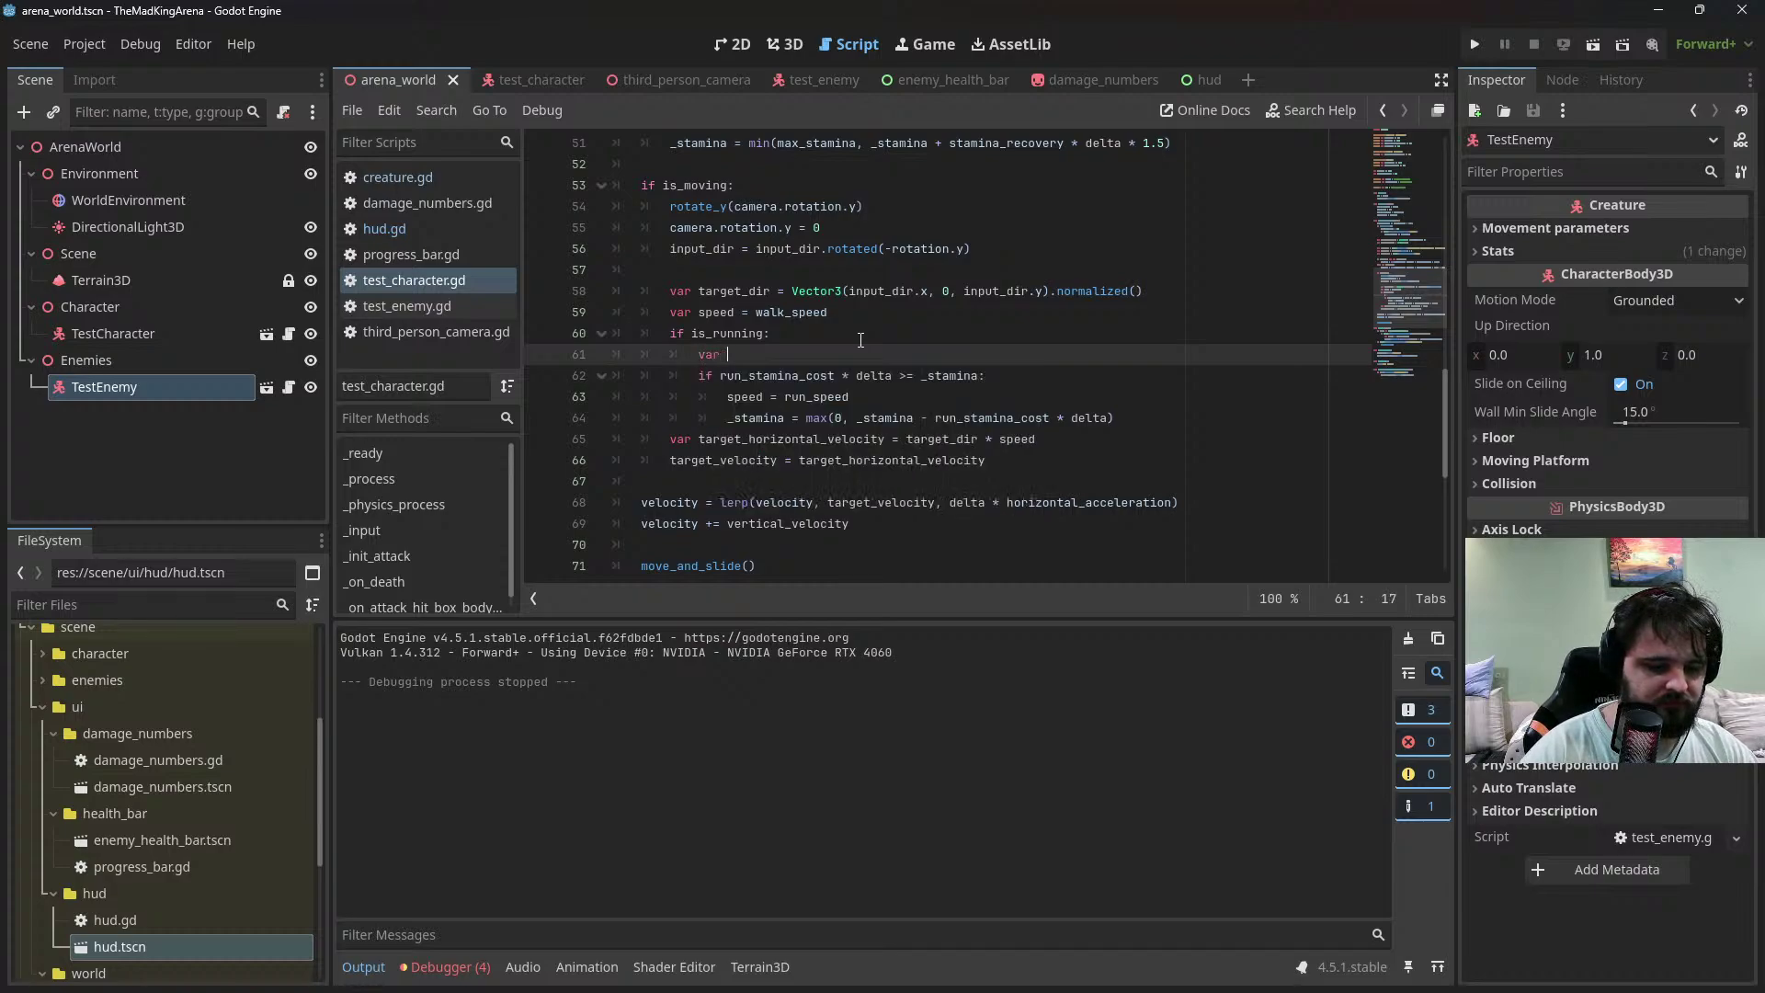
type(" running ")
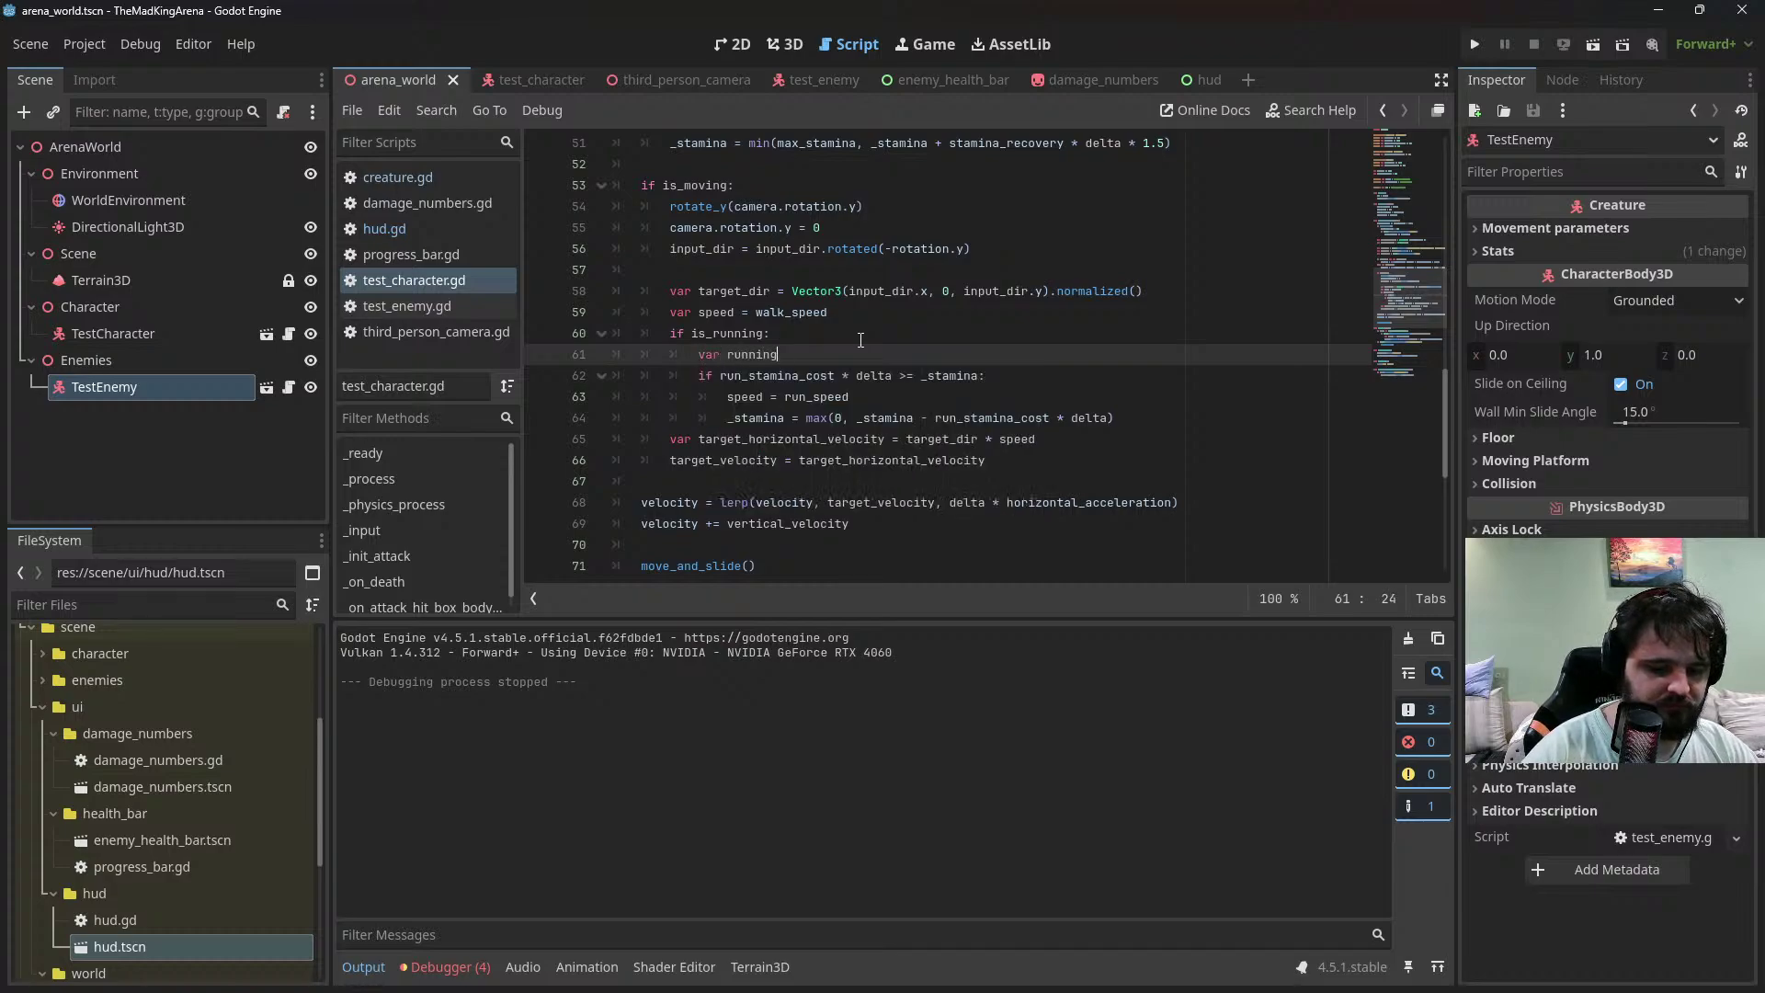
type("_cost =")
key("Escape")
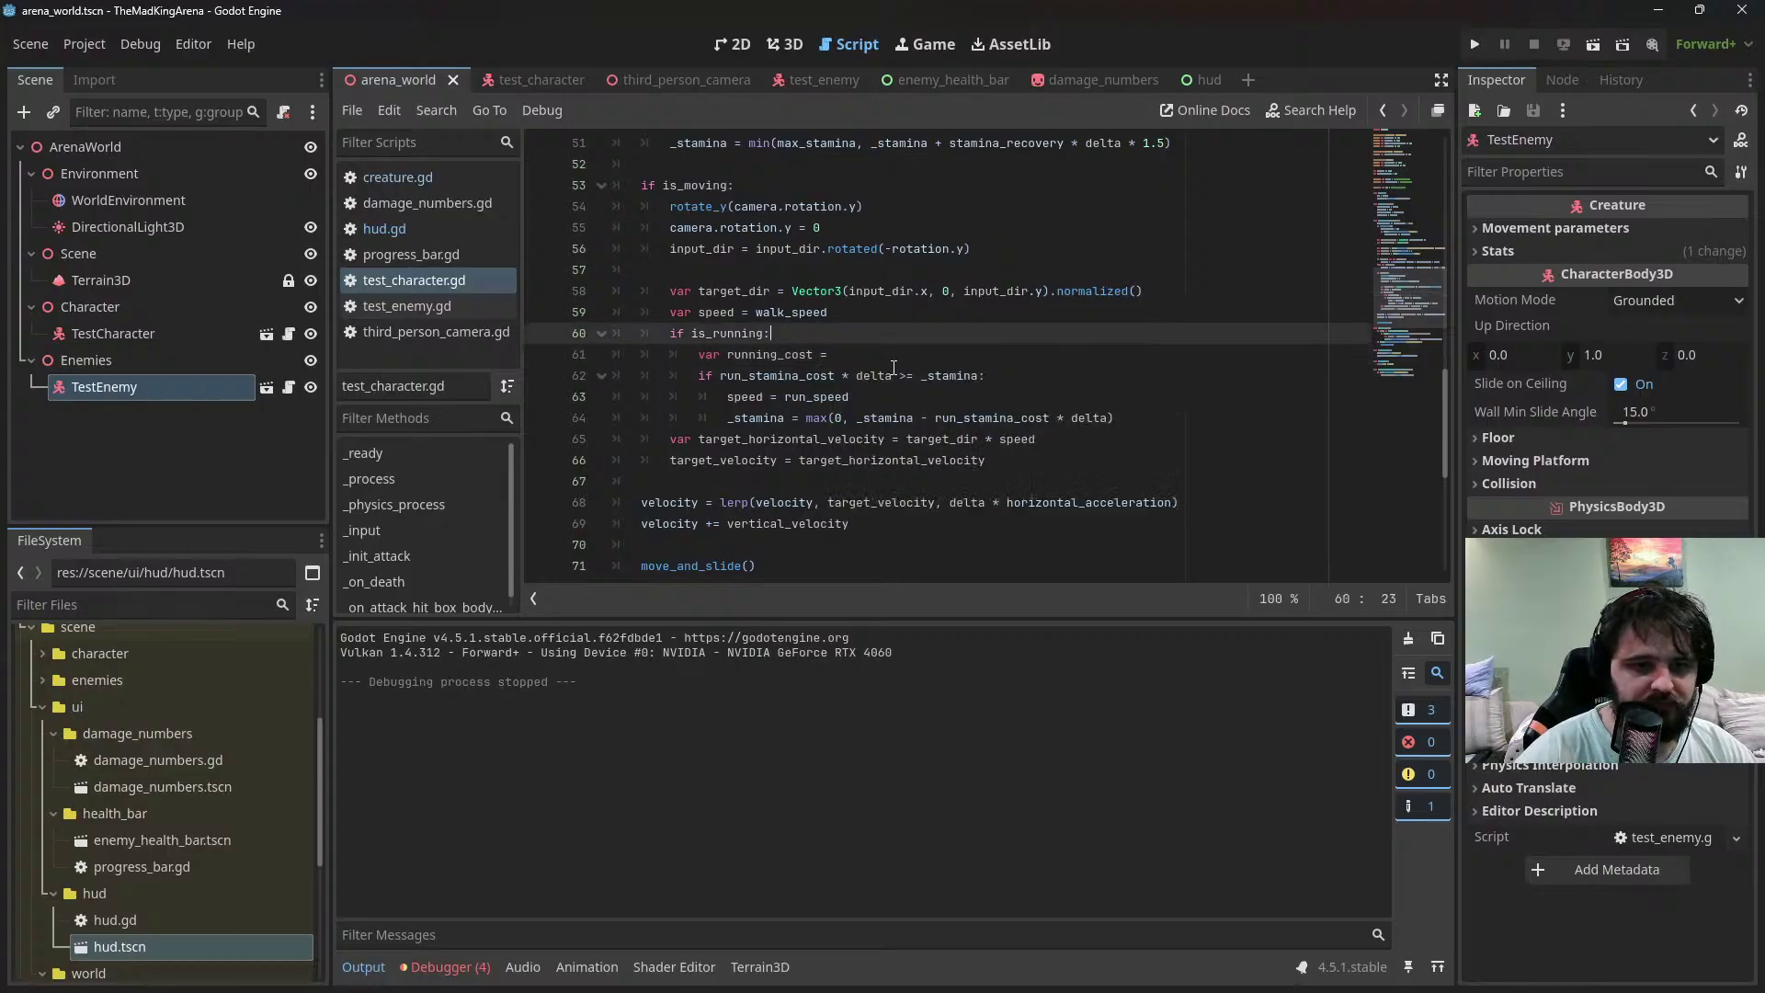
mouse_move(892, 376)
left_mouse_down()
mouse_move(728, 375)
mouse_move(862, 357)
left_mouse_up()
Complete the stamina condition under the new variable so that it compares running_cost with _stamina
left_click(721, 375)
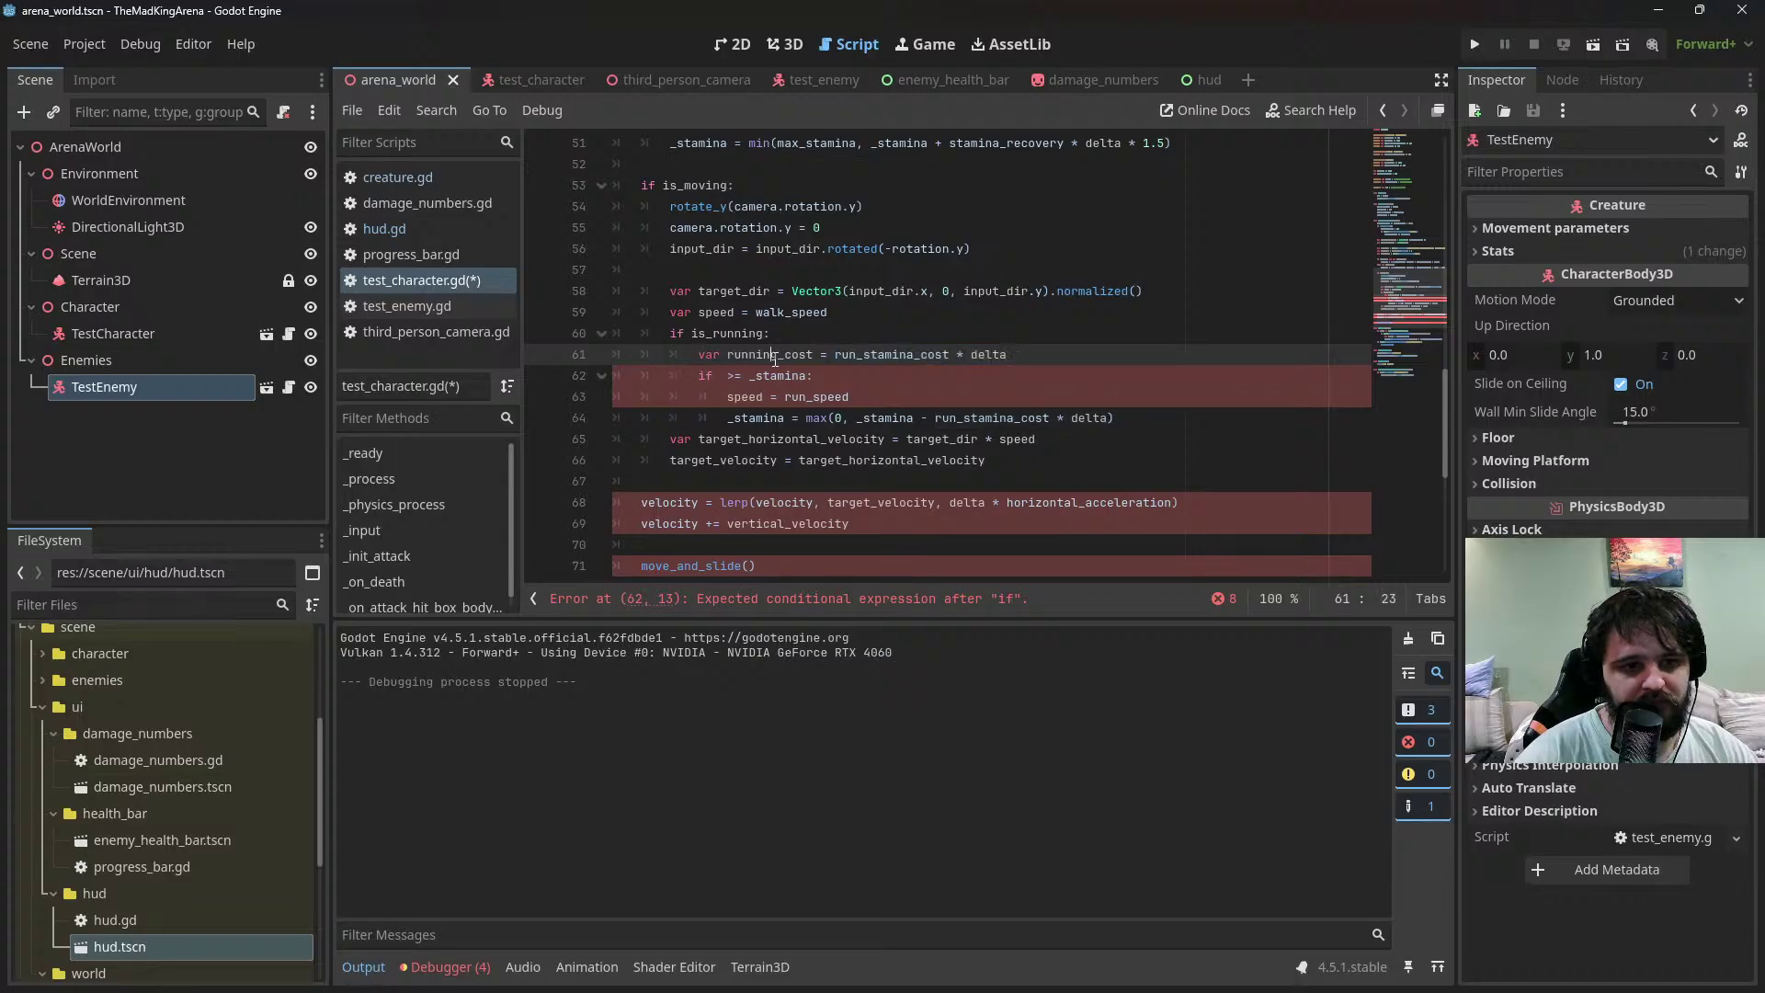
type("v")
key("BackSpace")
type("running_cost")
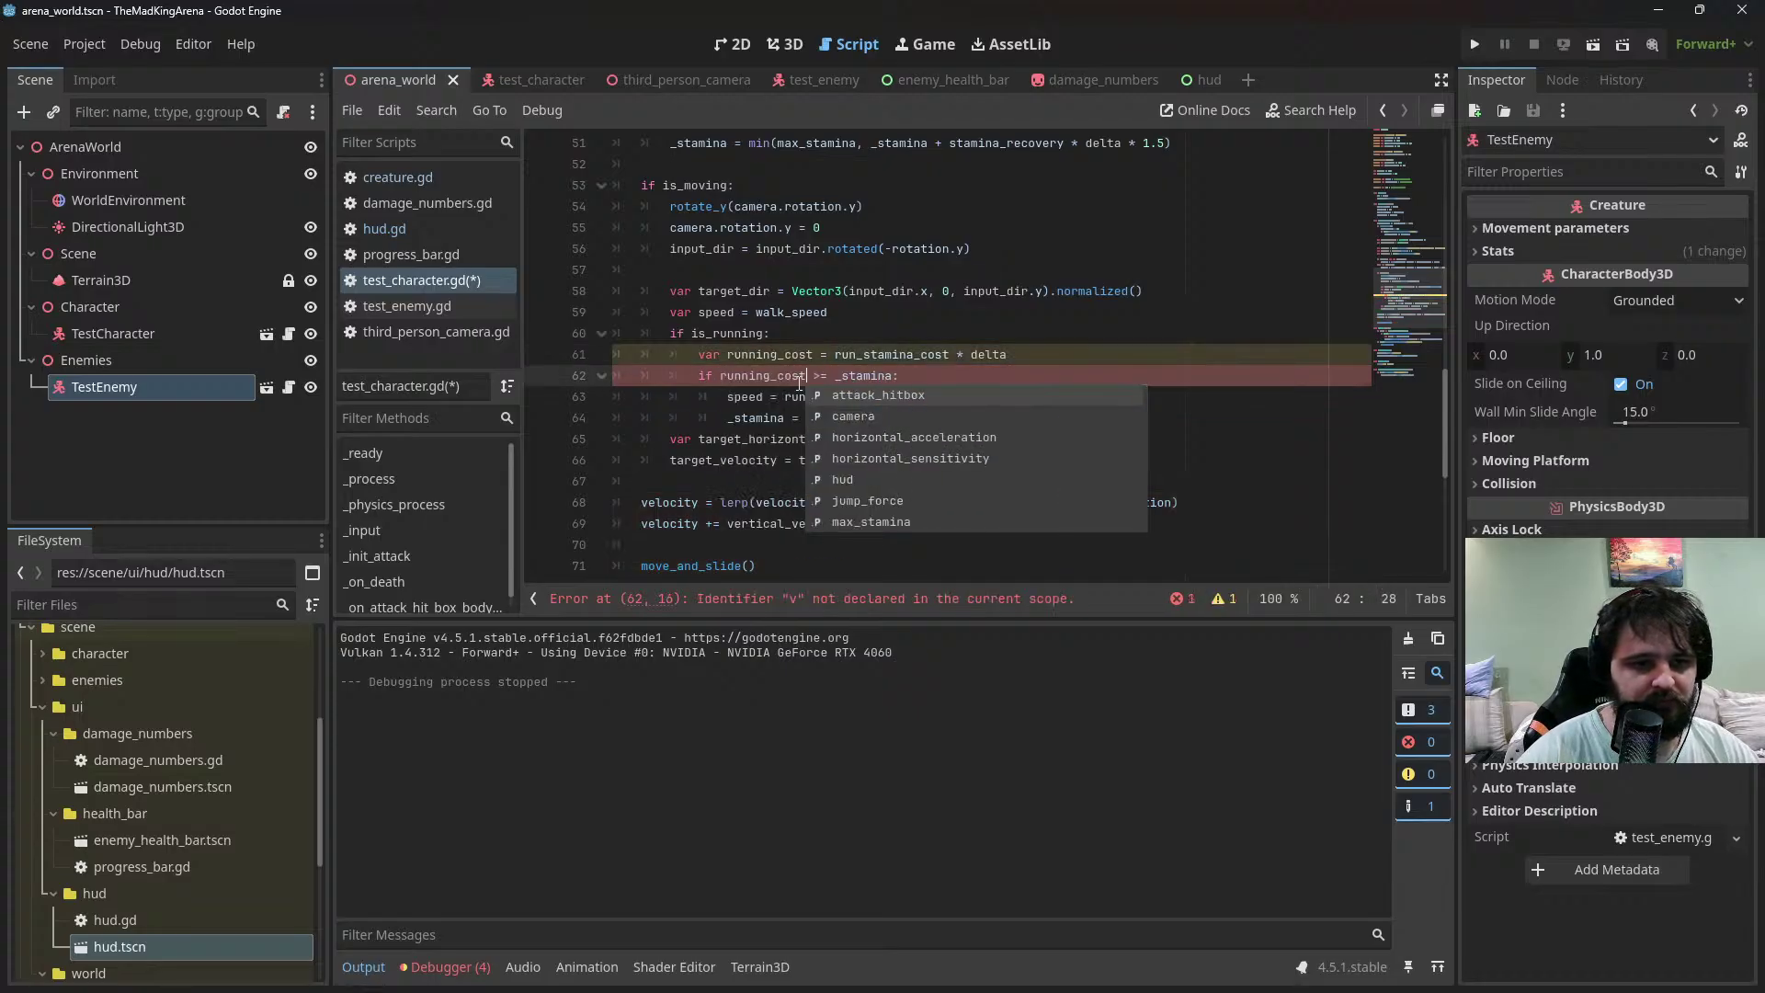
left_click(1018, 371)
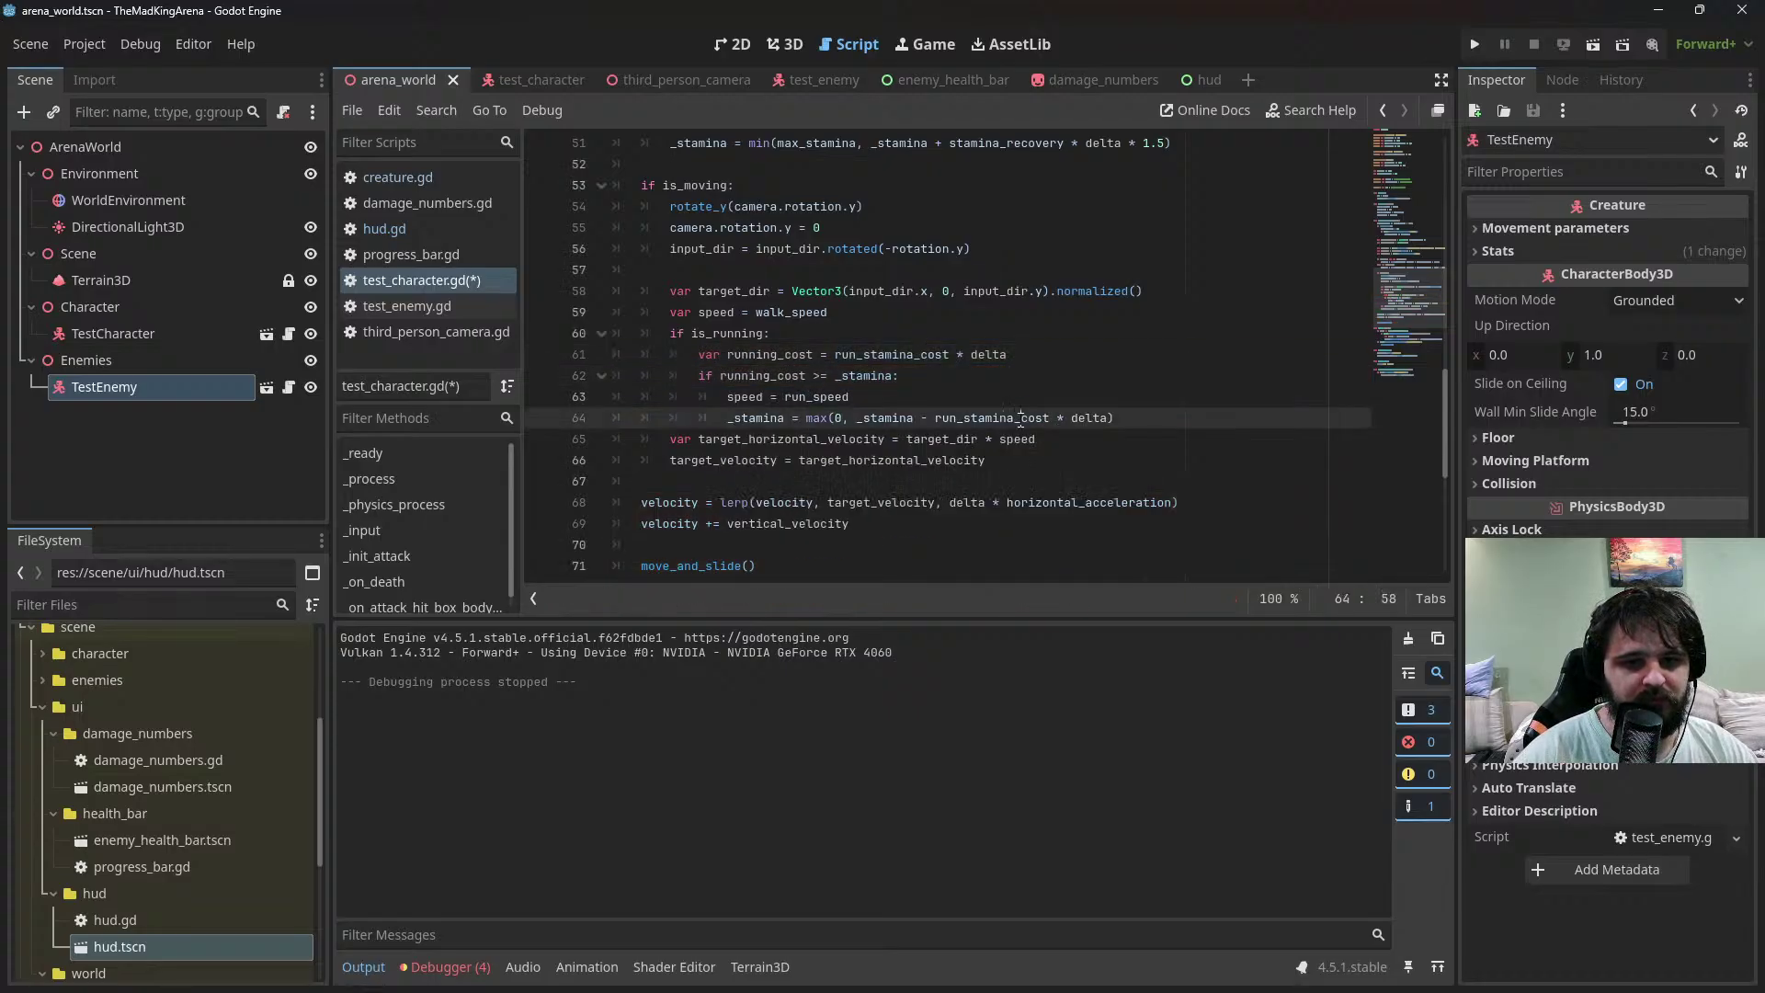
Replace run_stamina_cost * delta with running_cost in the line that reduces _stamina, and save the script
double_click(993, 418)
type("running_cost")
double_click(1067, 418)
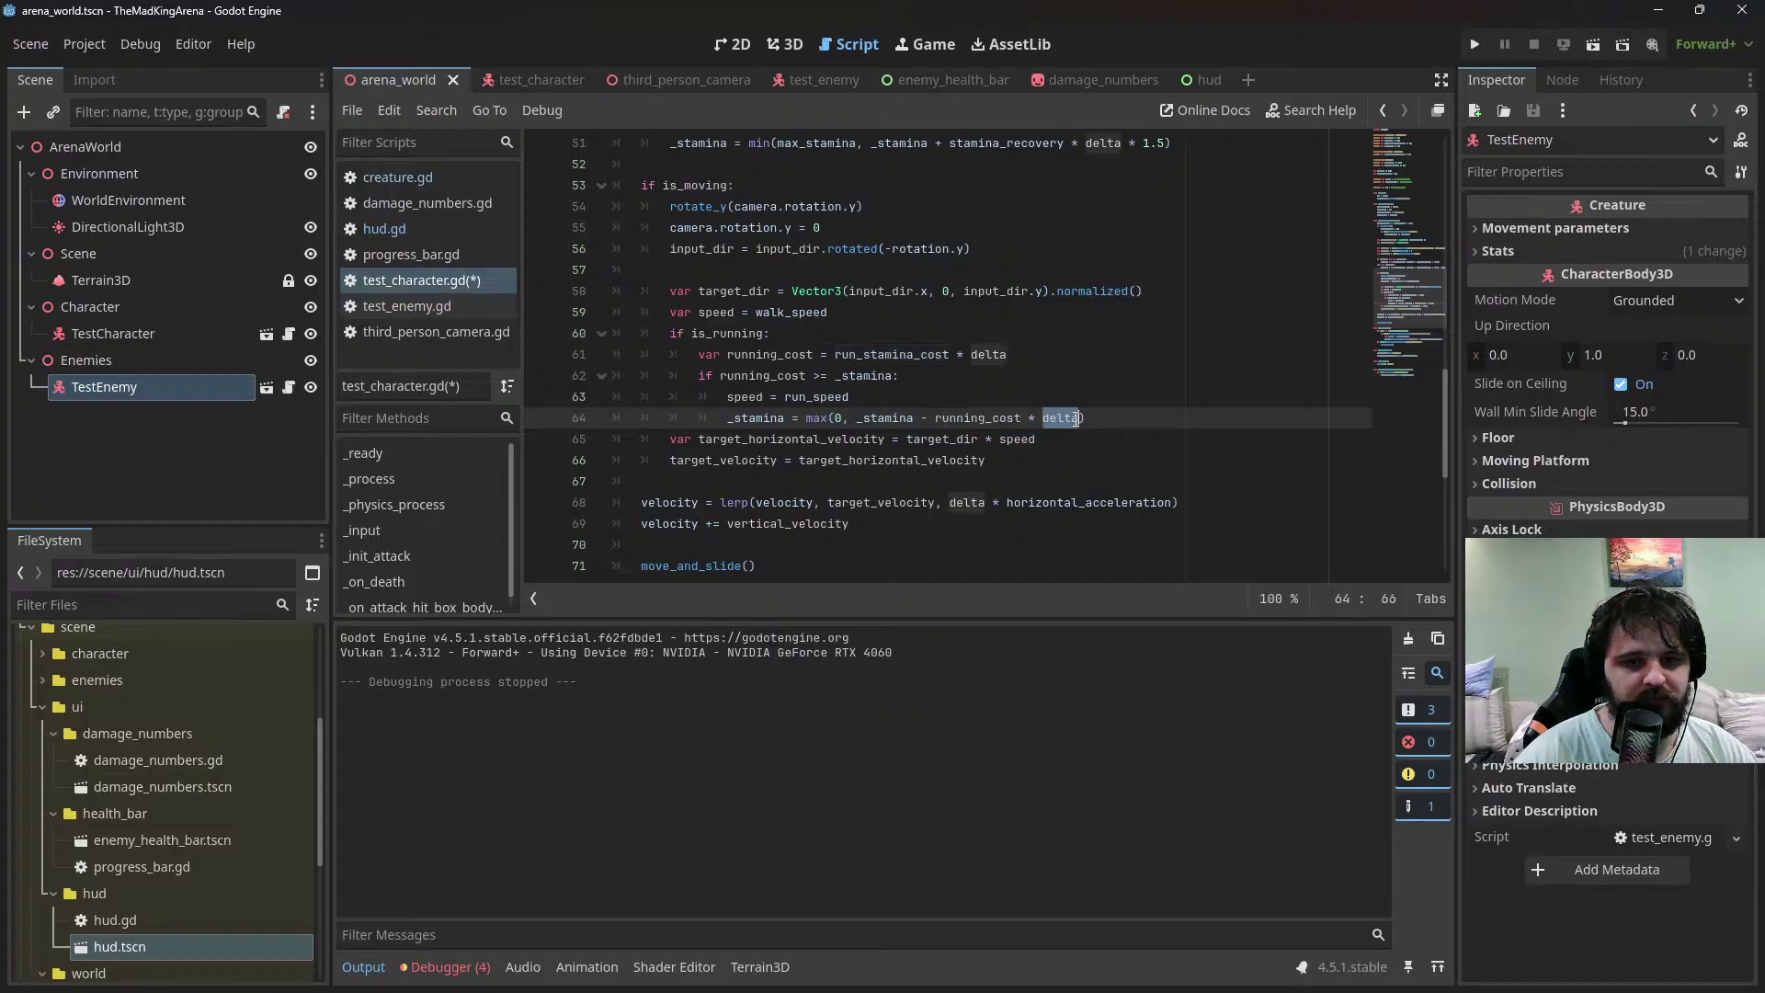
key("BackSpace")
key("BackSpace")
key("BackSpace")
key("BackSpace")
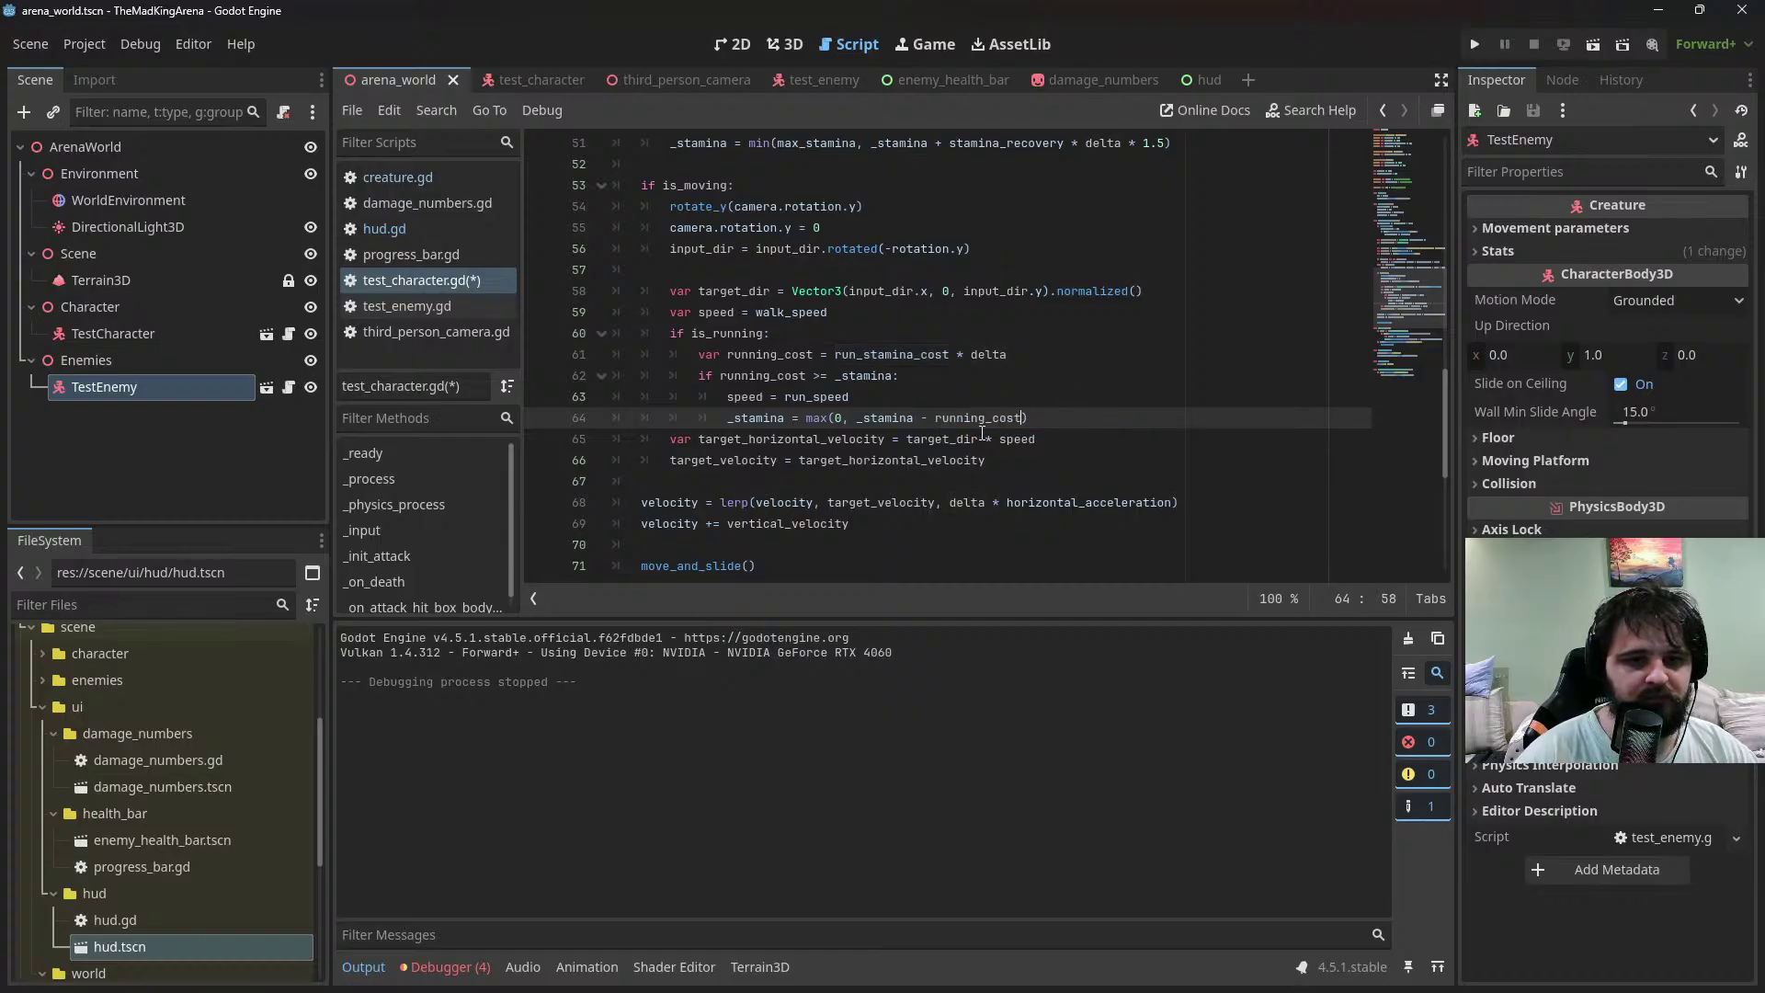
key("ctrl+s")
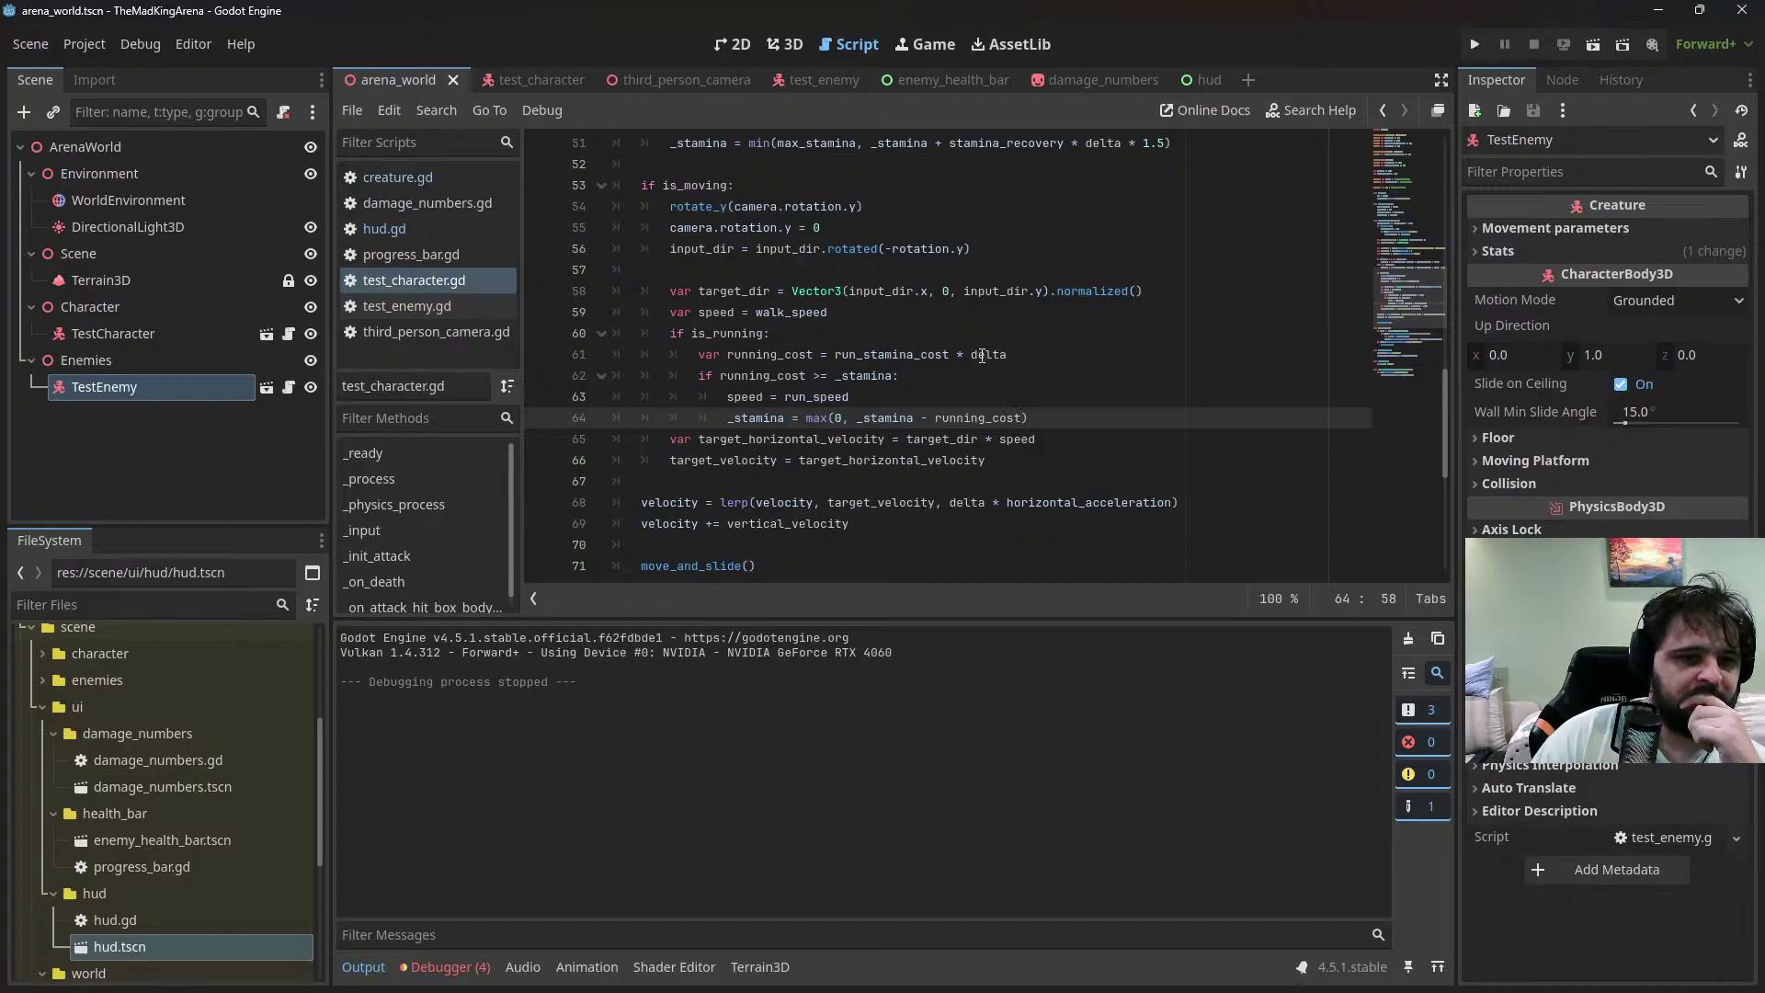
Review the uses of _stamina and is_running, and remove the blank line above the target_dir declaration
double_click(889, 417)
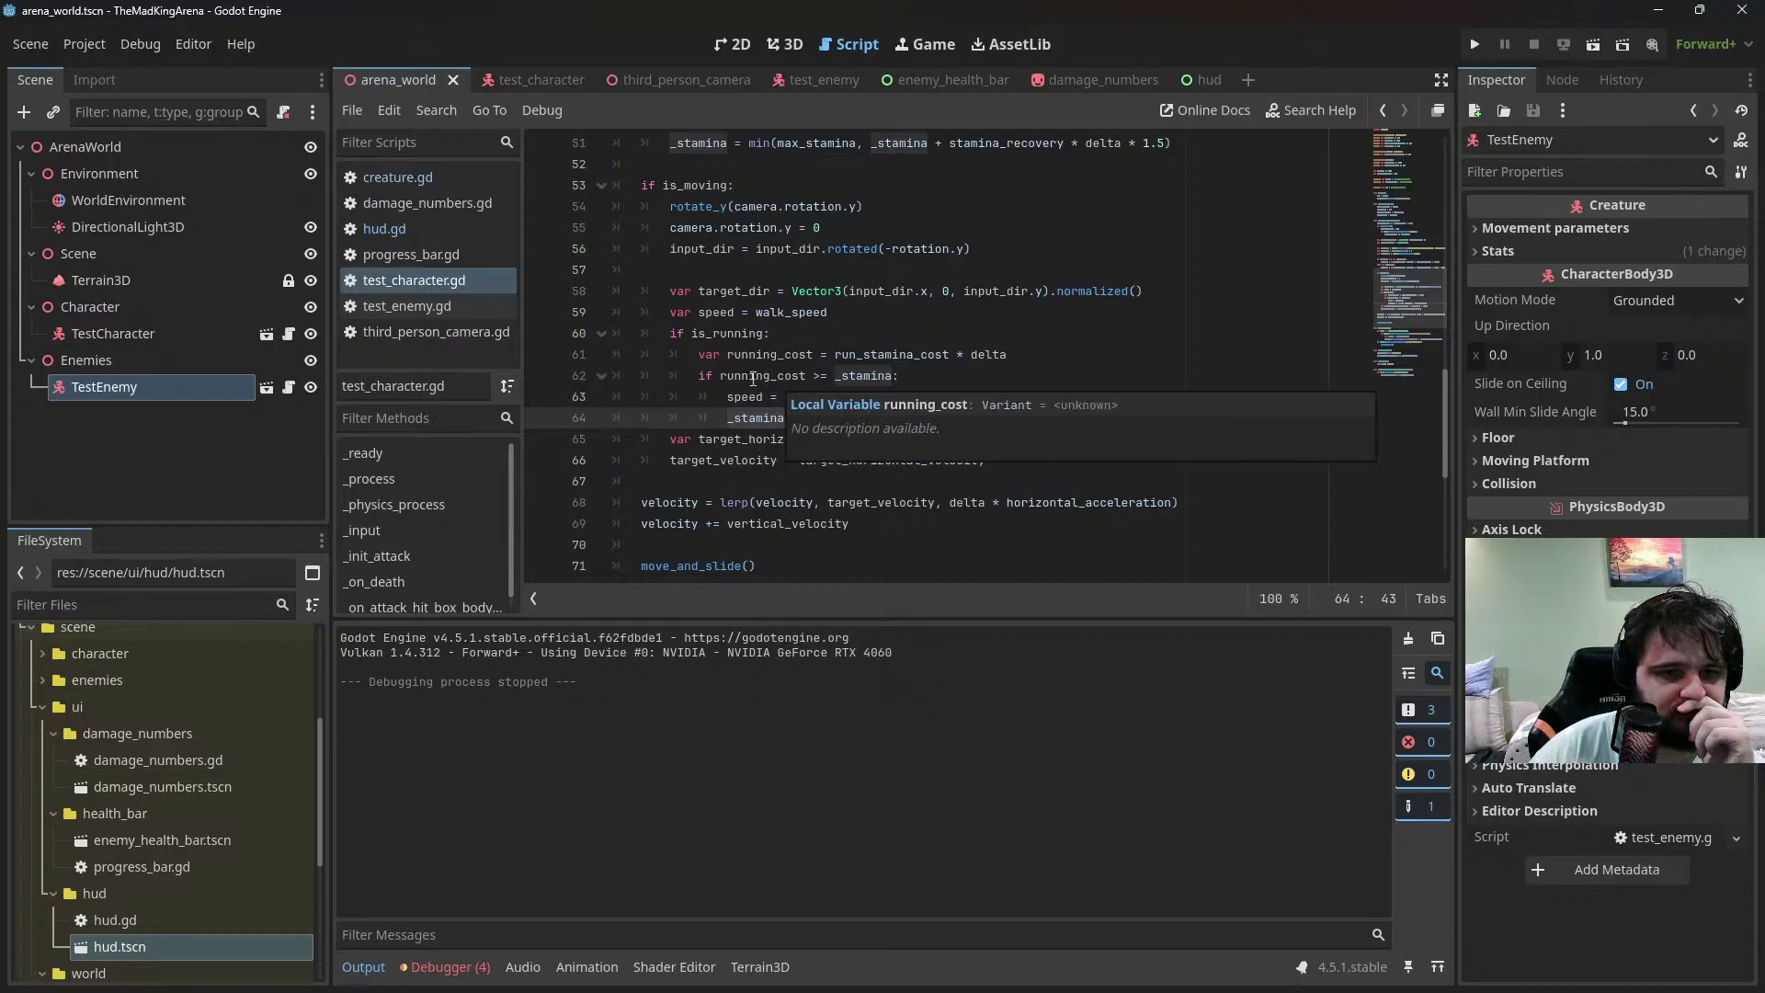
double_click(741, 334)
scroll(800, 350, "up", 1)
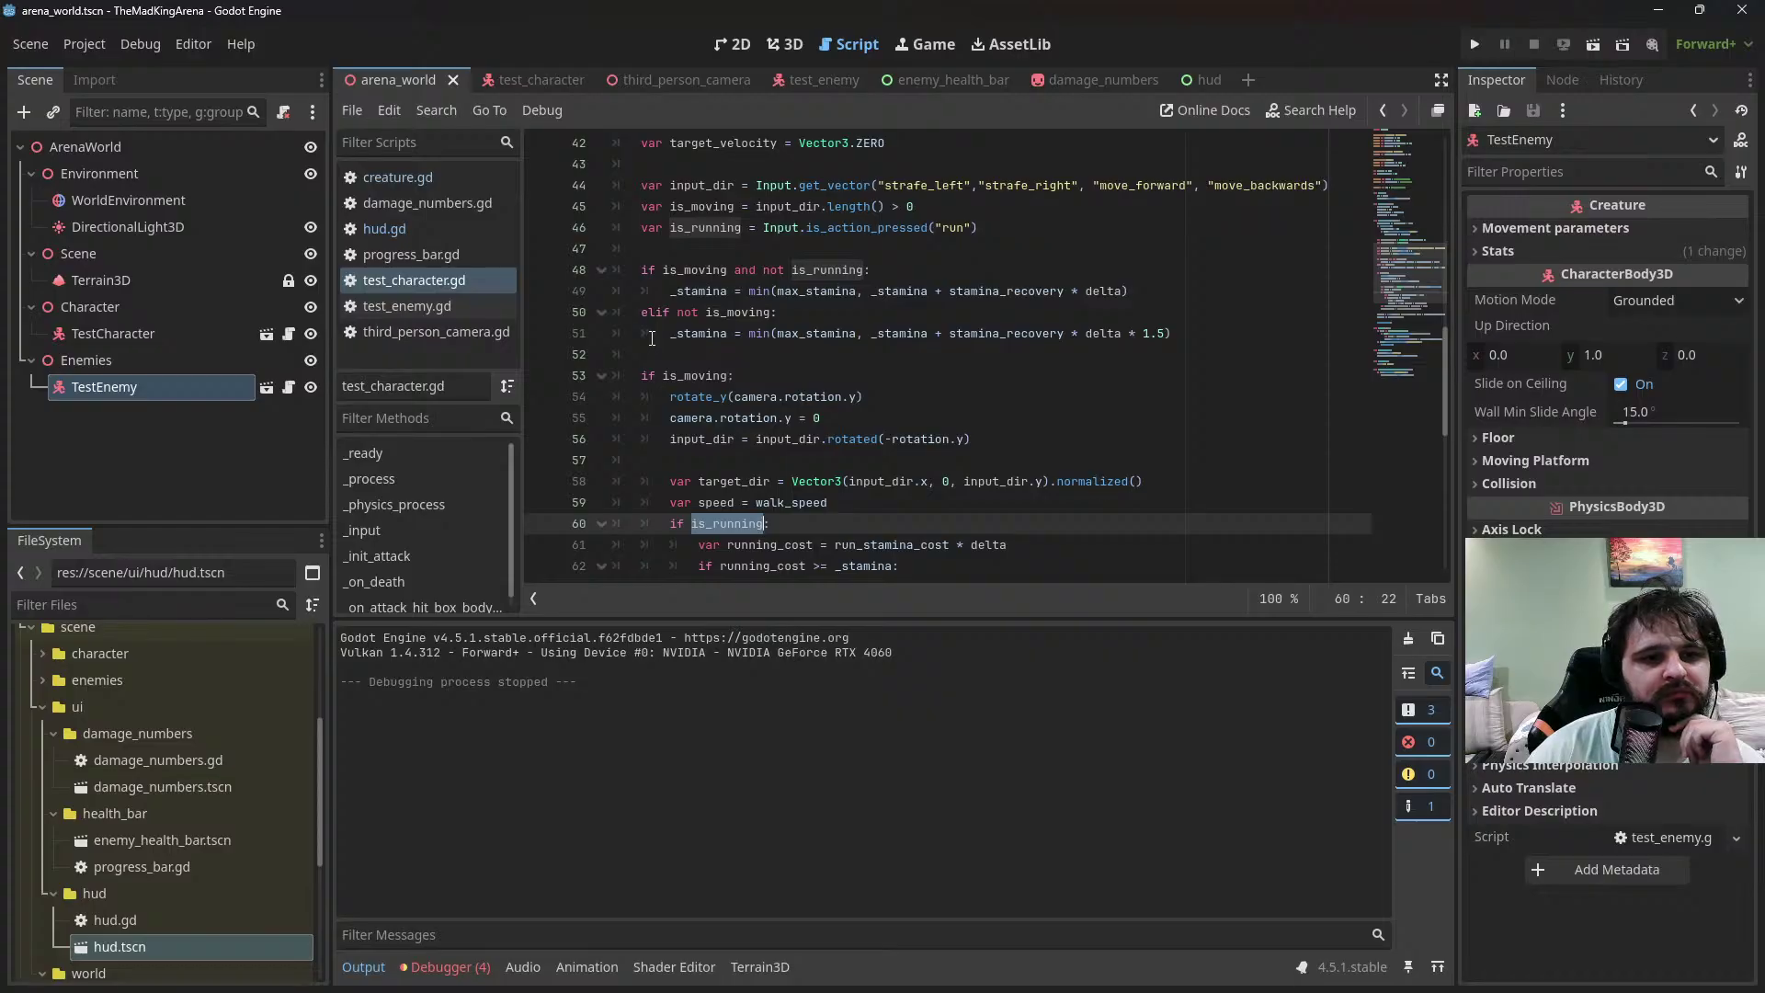
scroll(673, 333, "down", 1)
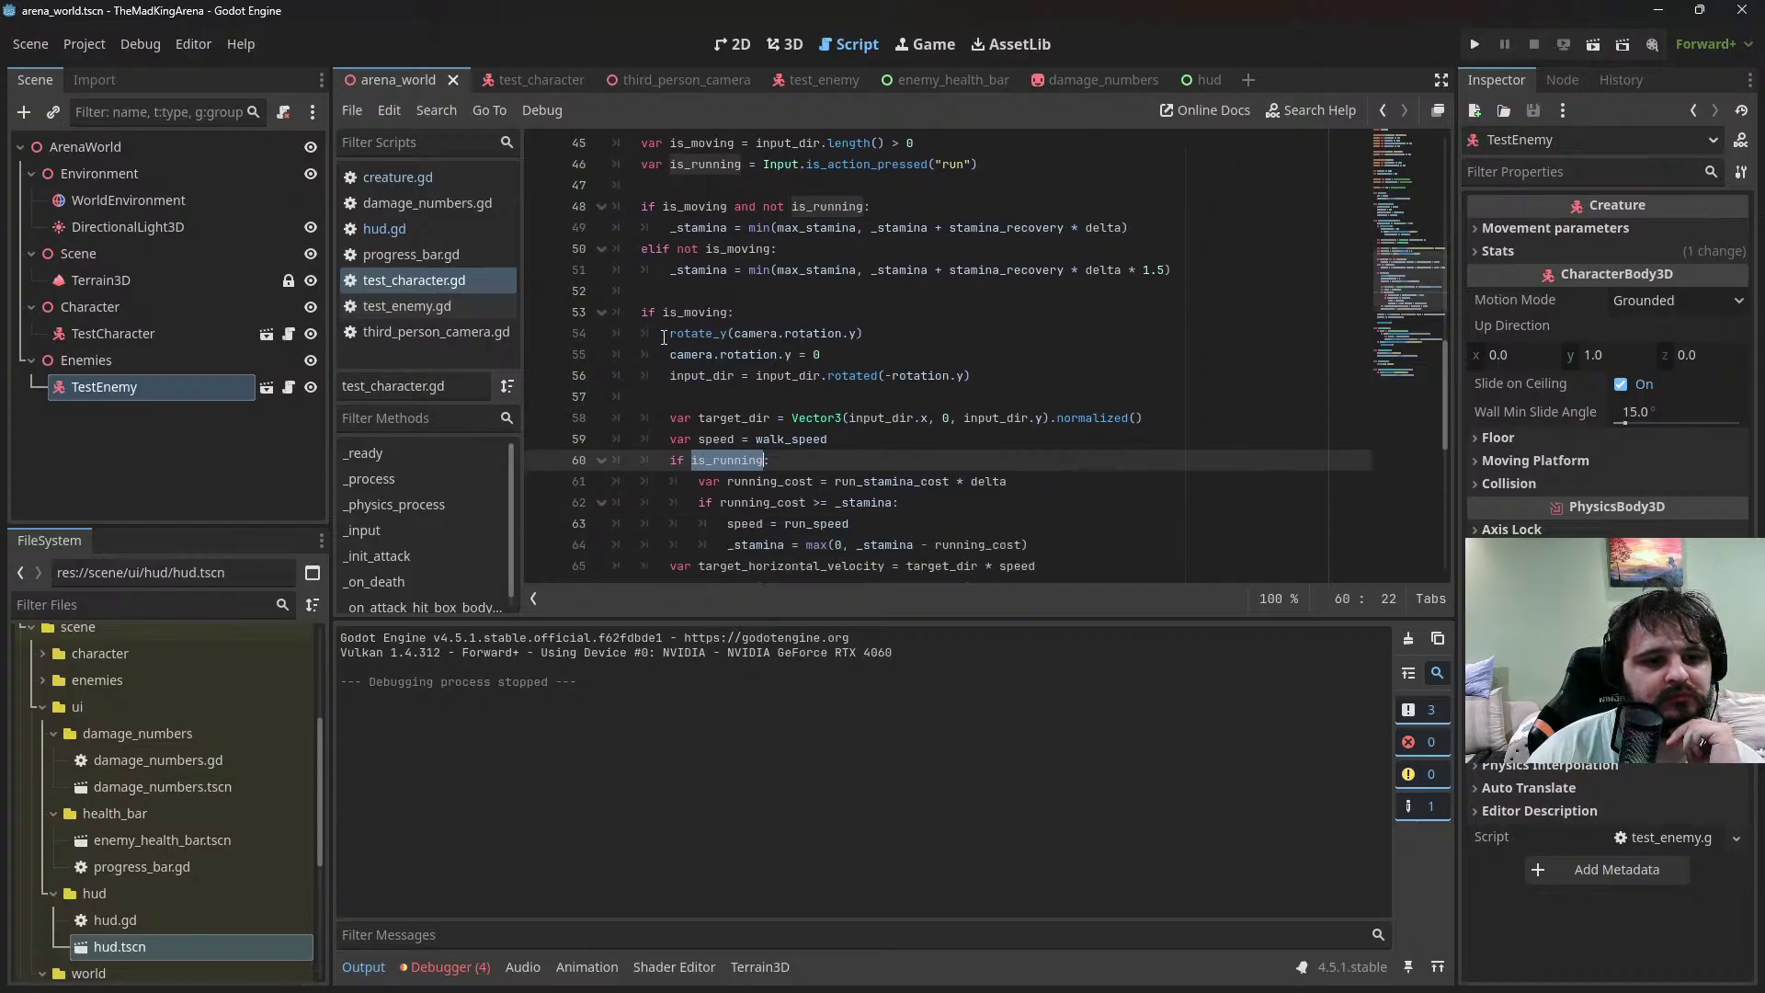
scroll(664, 337, "down", 2)
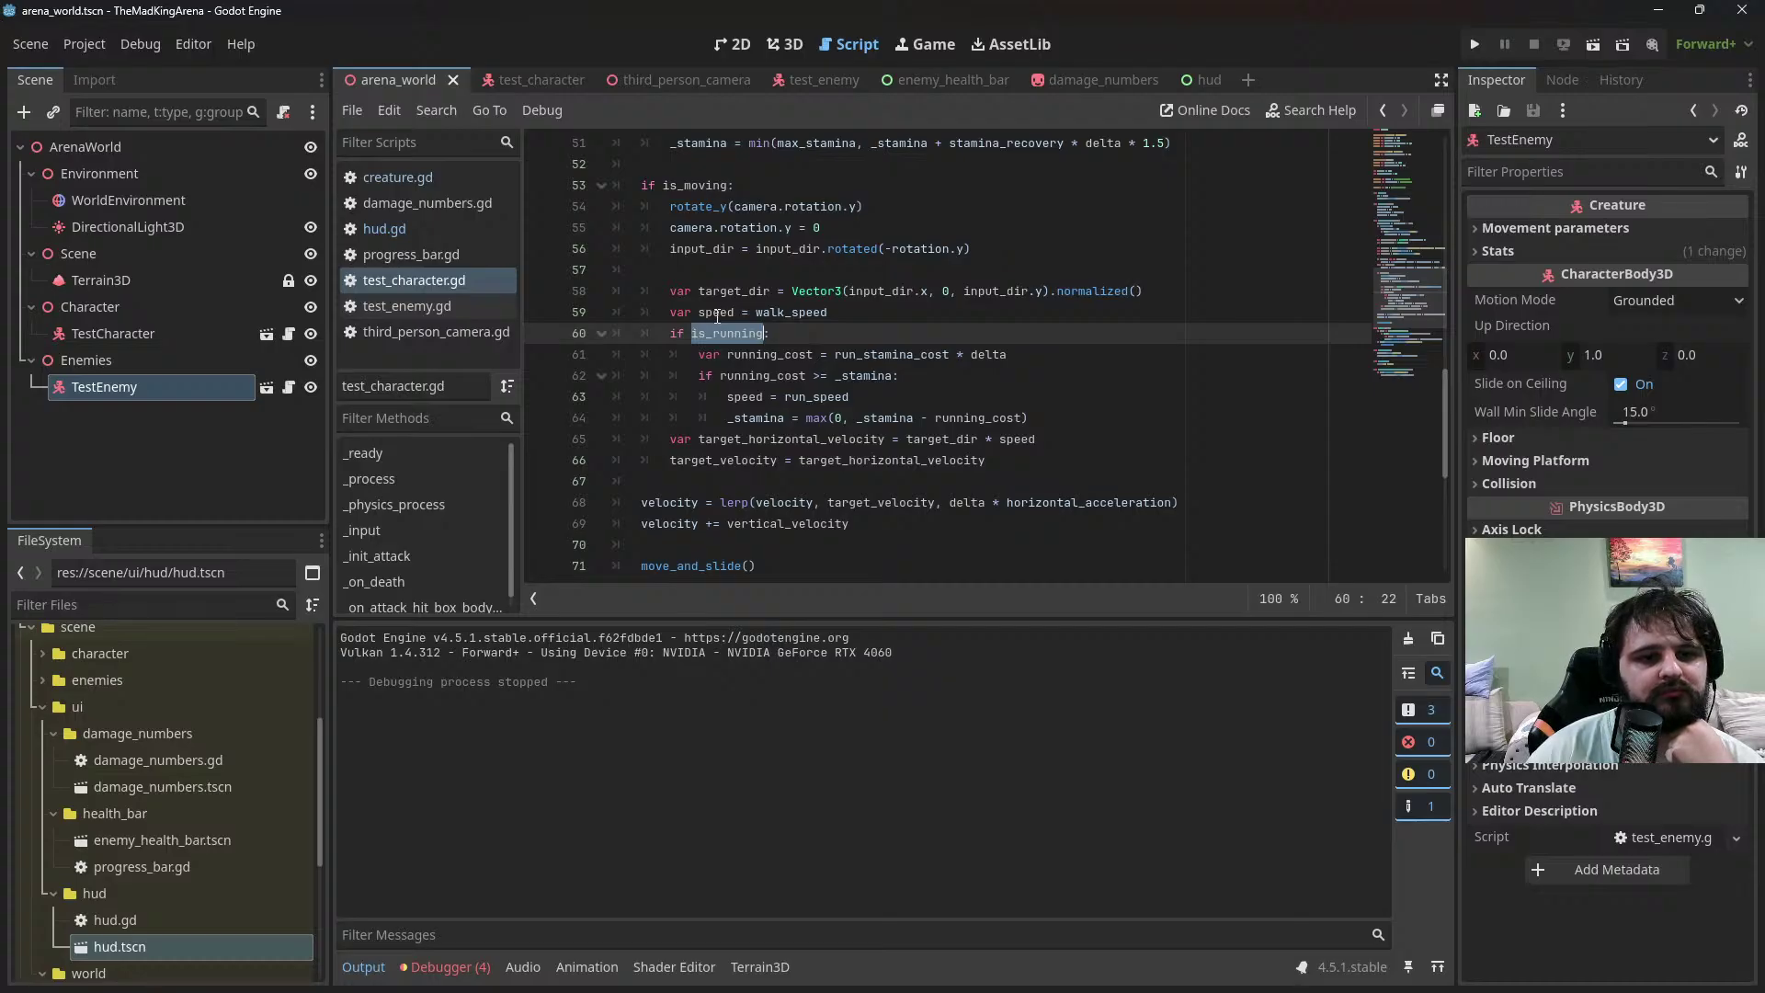
left_click_drag(1087, 269, 1087, 257)
key("BackSpace")
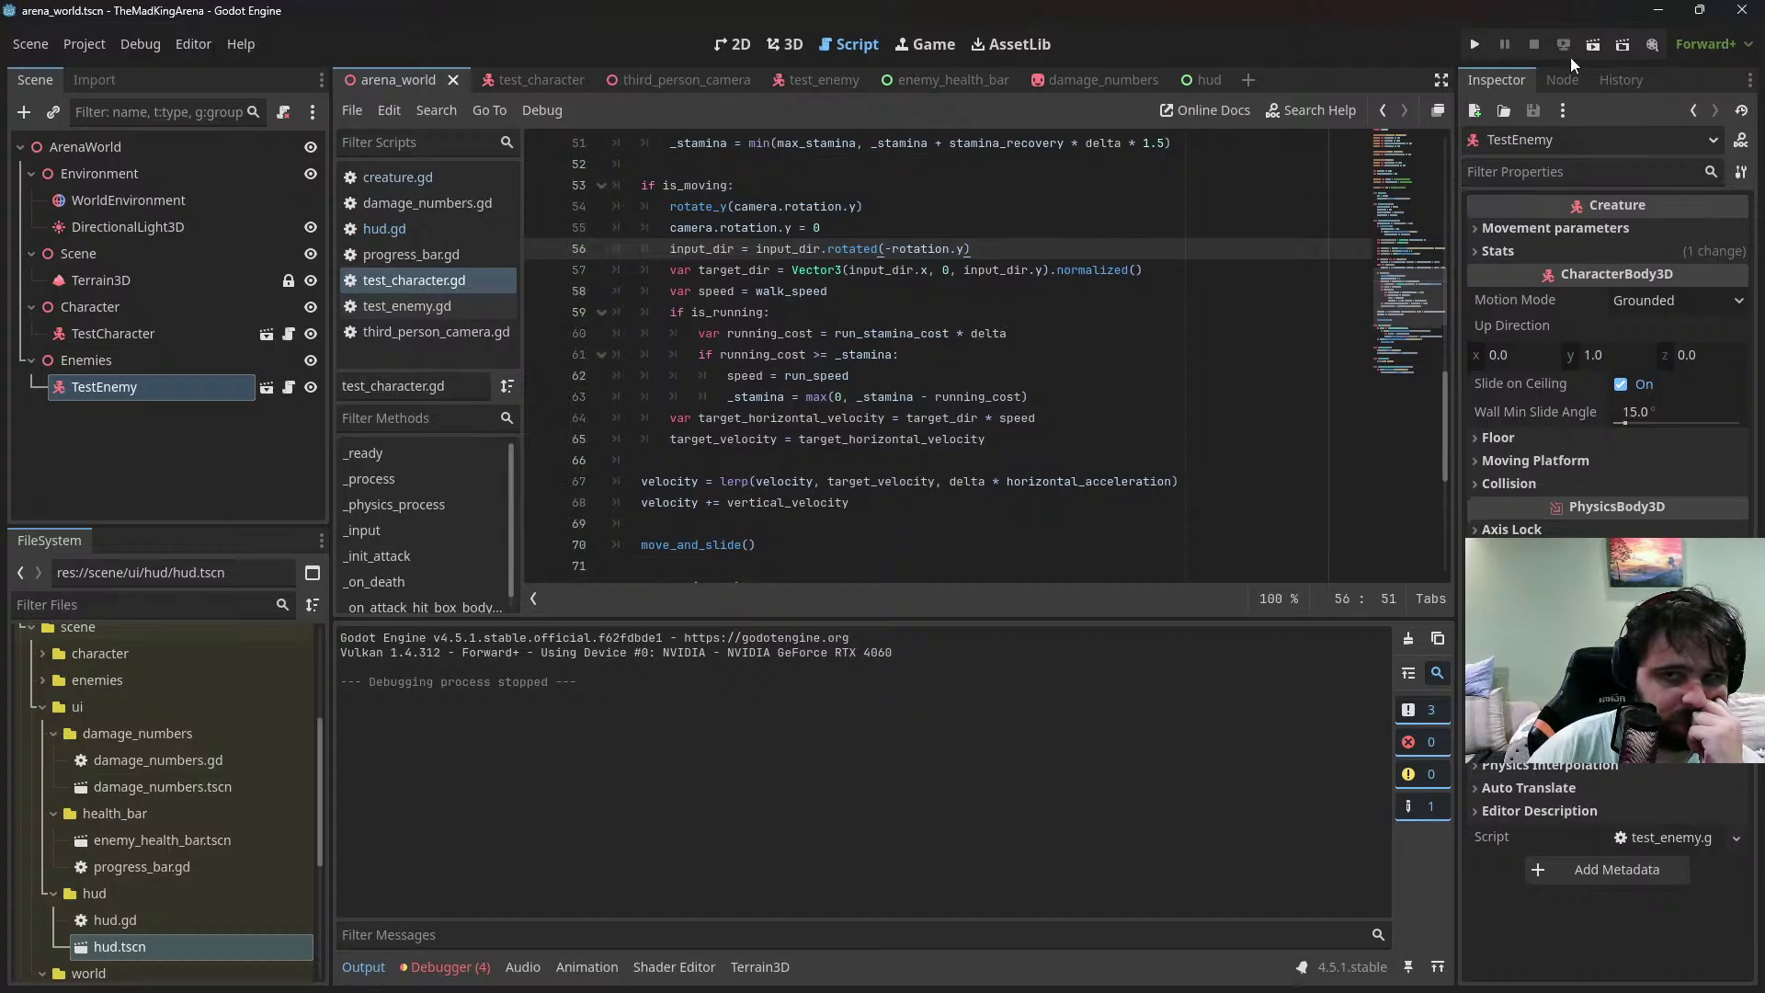
Test-run the scene briefly, and change the comparison between running_cost and _stamina to <=
left_click(1594, 44)
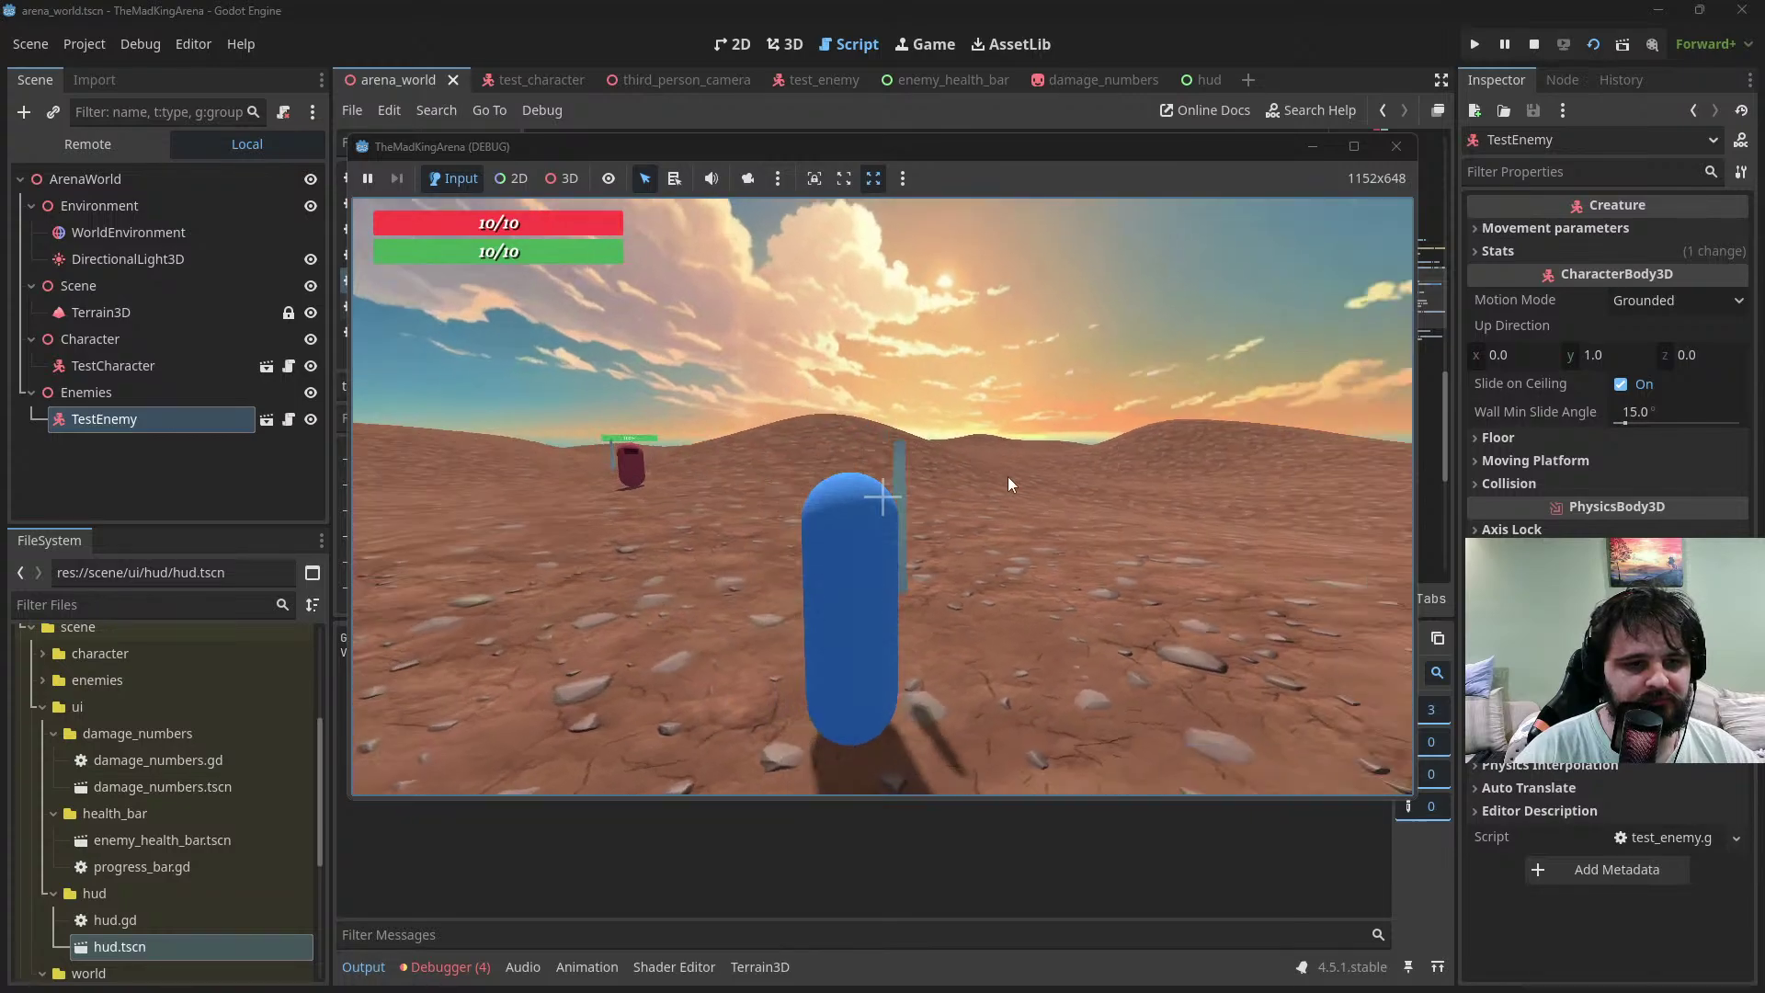
left_click(1536, 44)
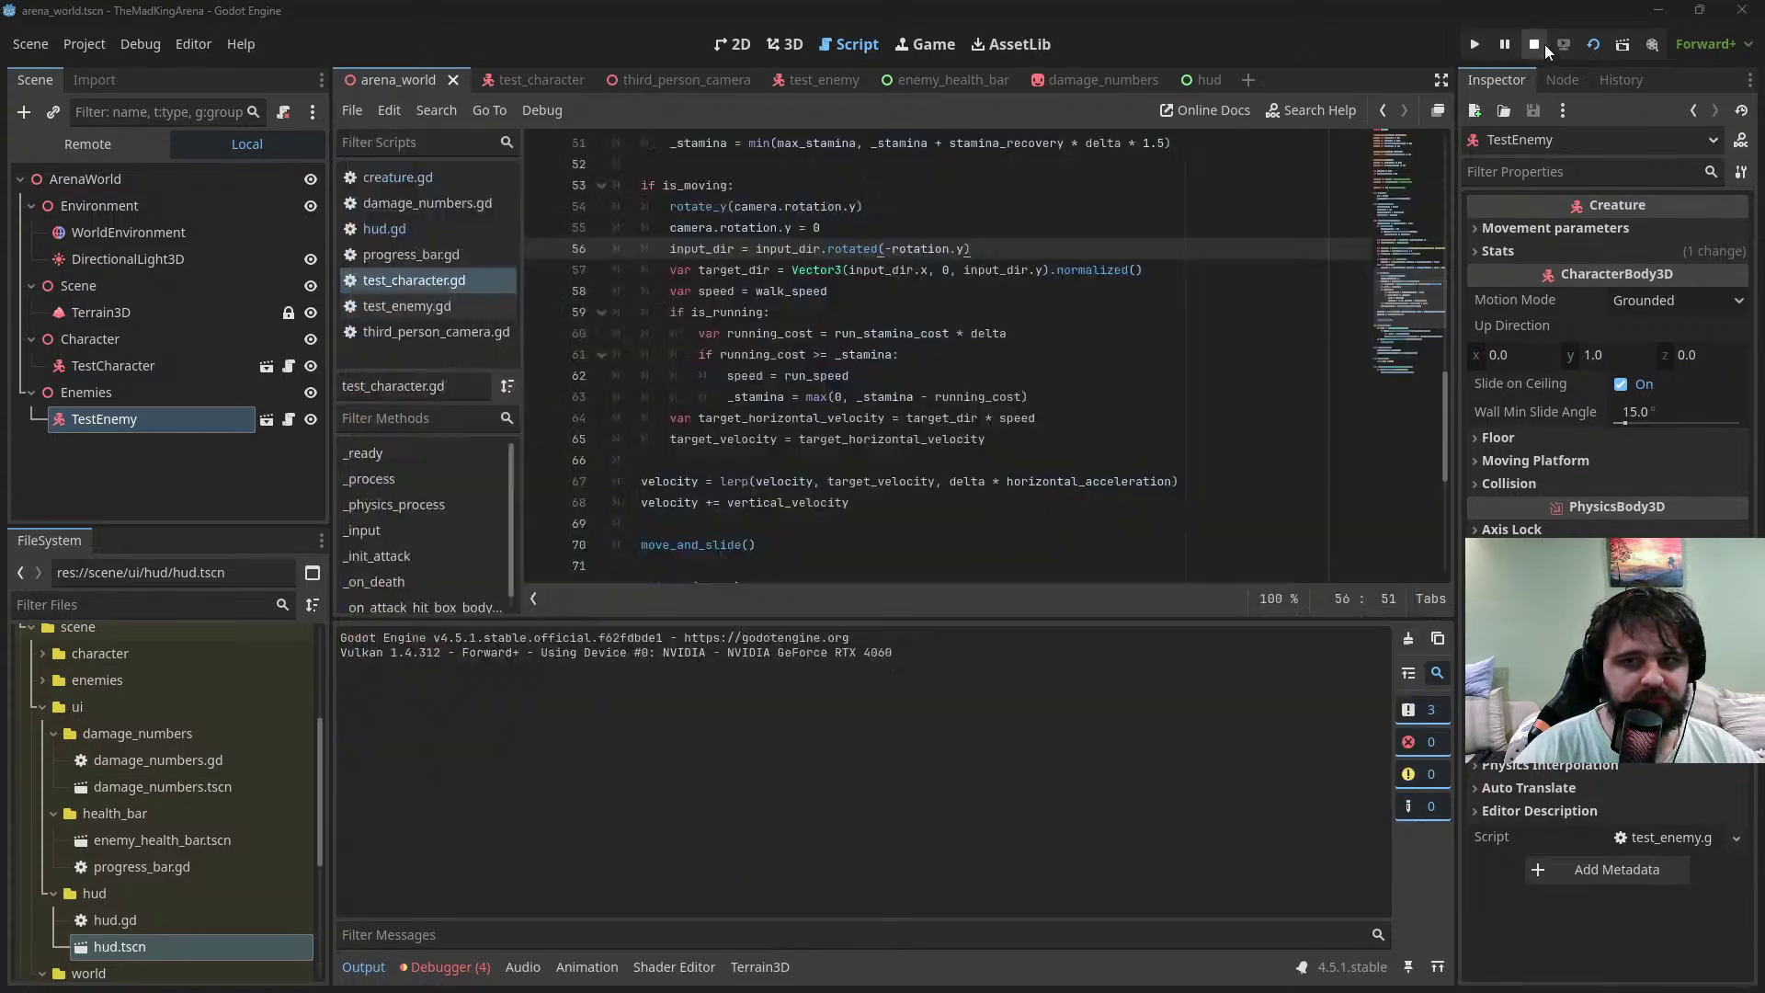
double_click(780, 356)
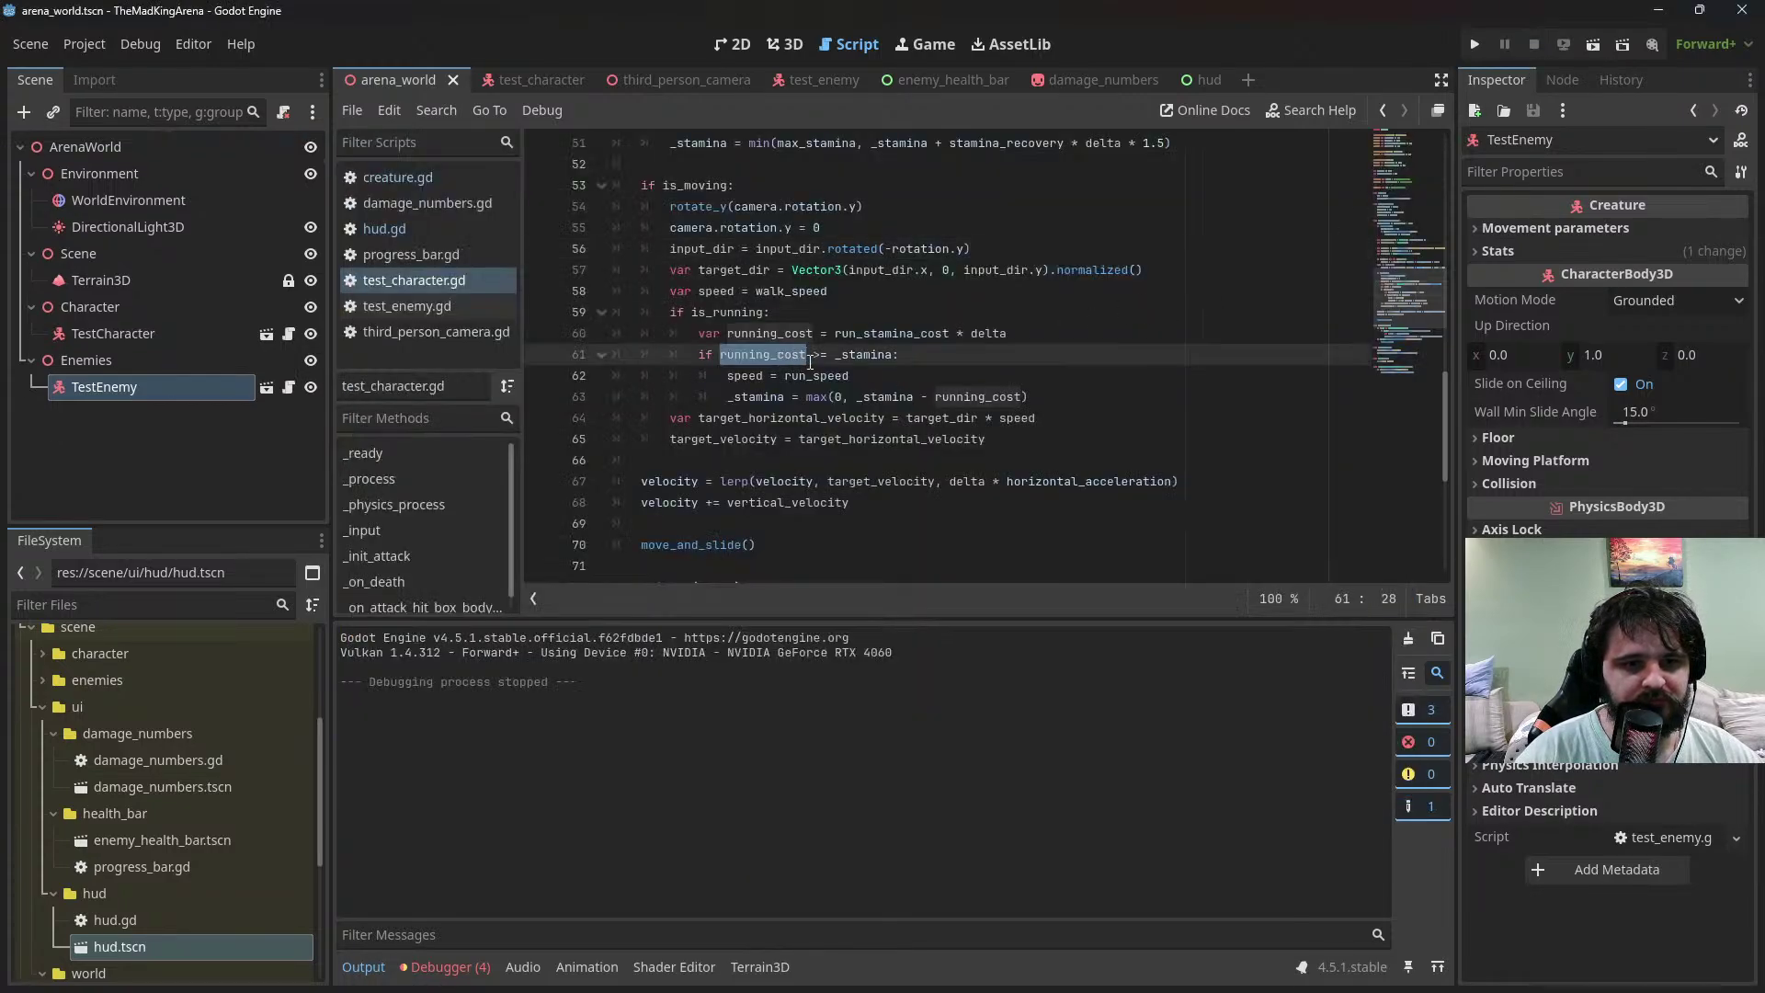
left_click_drag(828, 360, 818, 361)
type("<=")
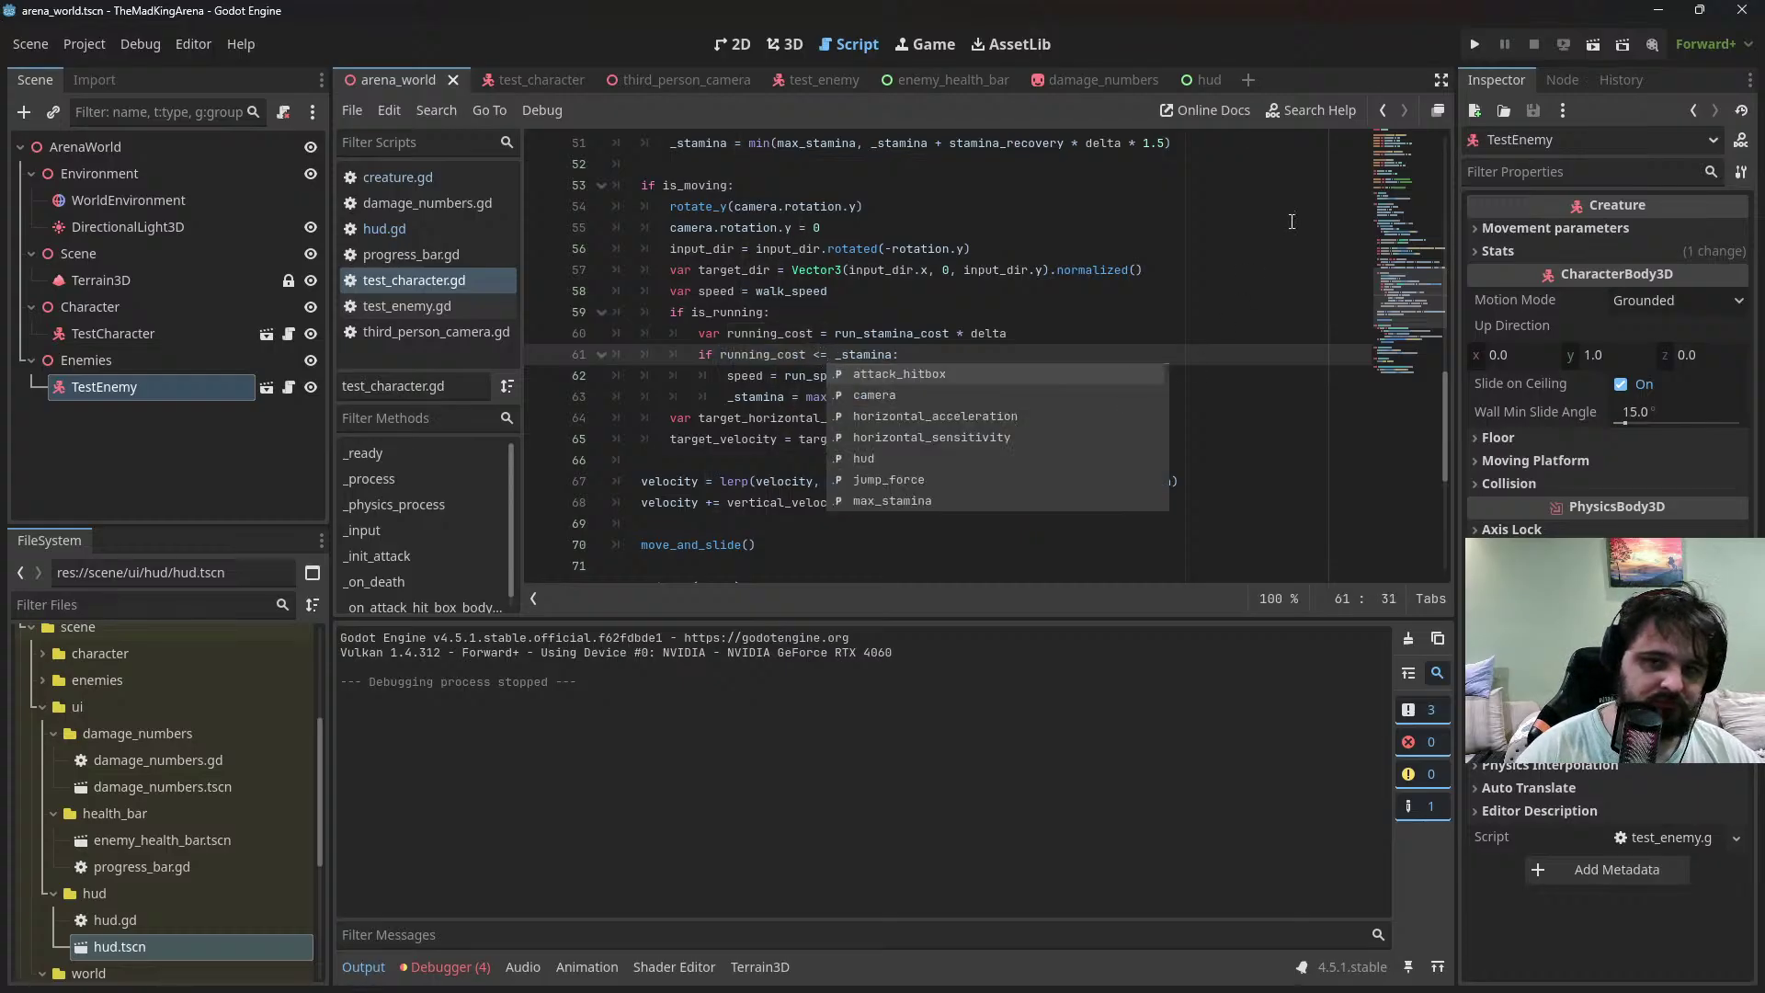
Run the current scene and sprint the character around the arena to check how stamina drains and recovers
left_click(1592, 45)
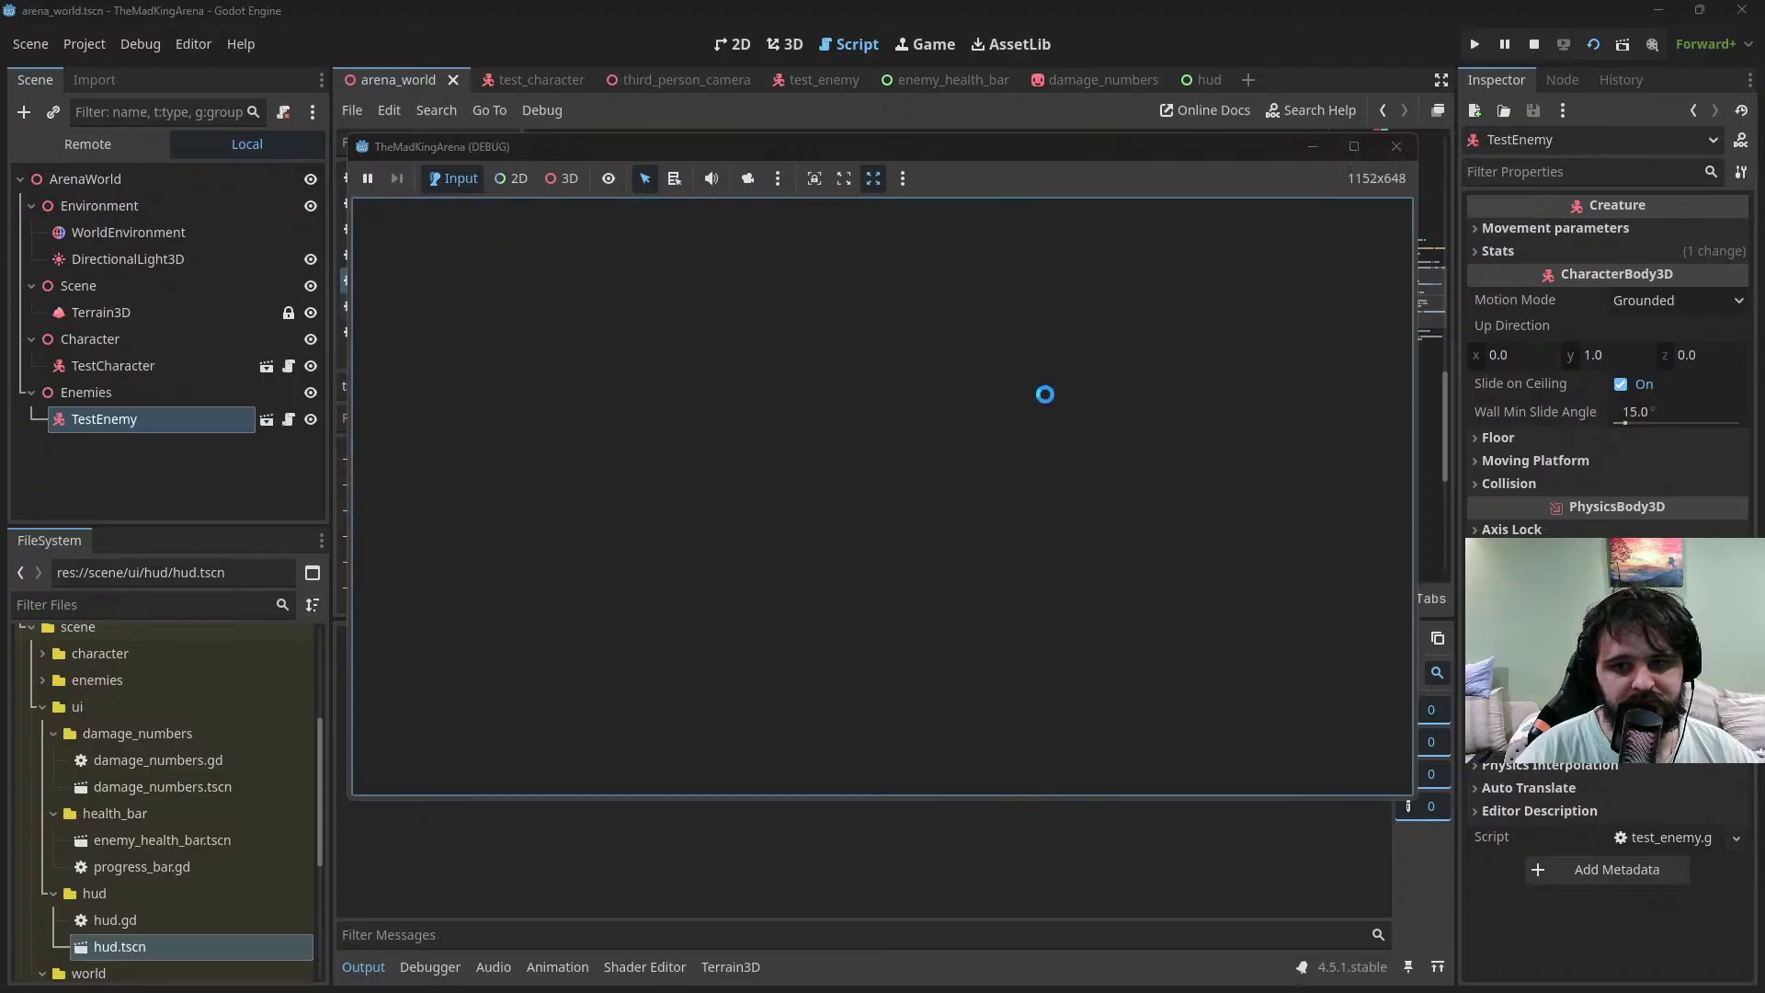
key("shift+w")
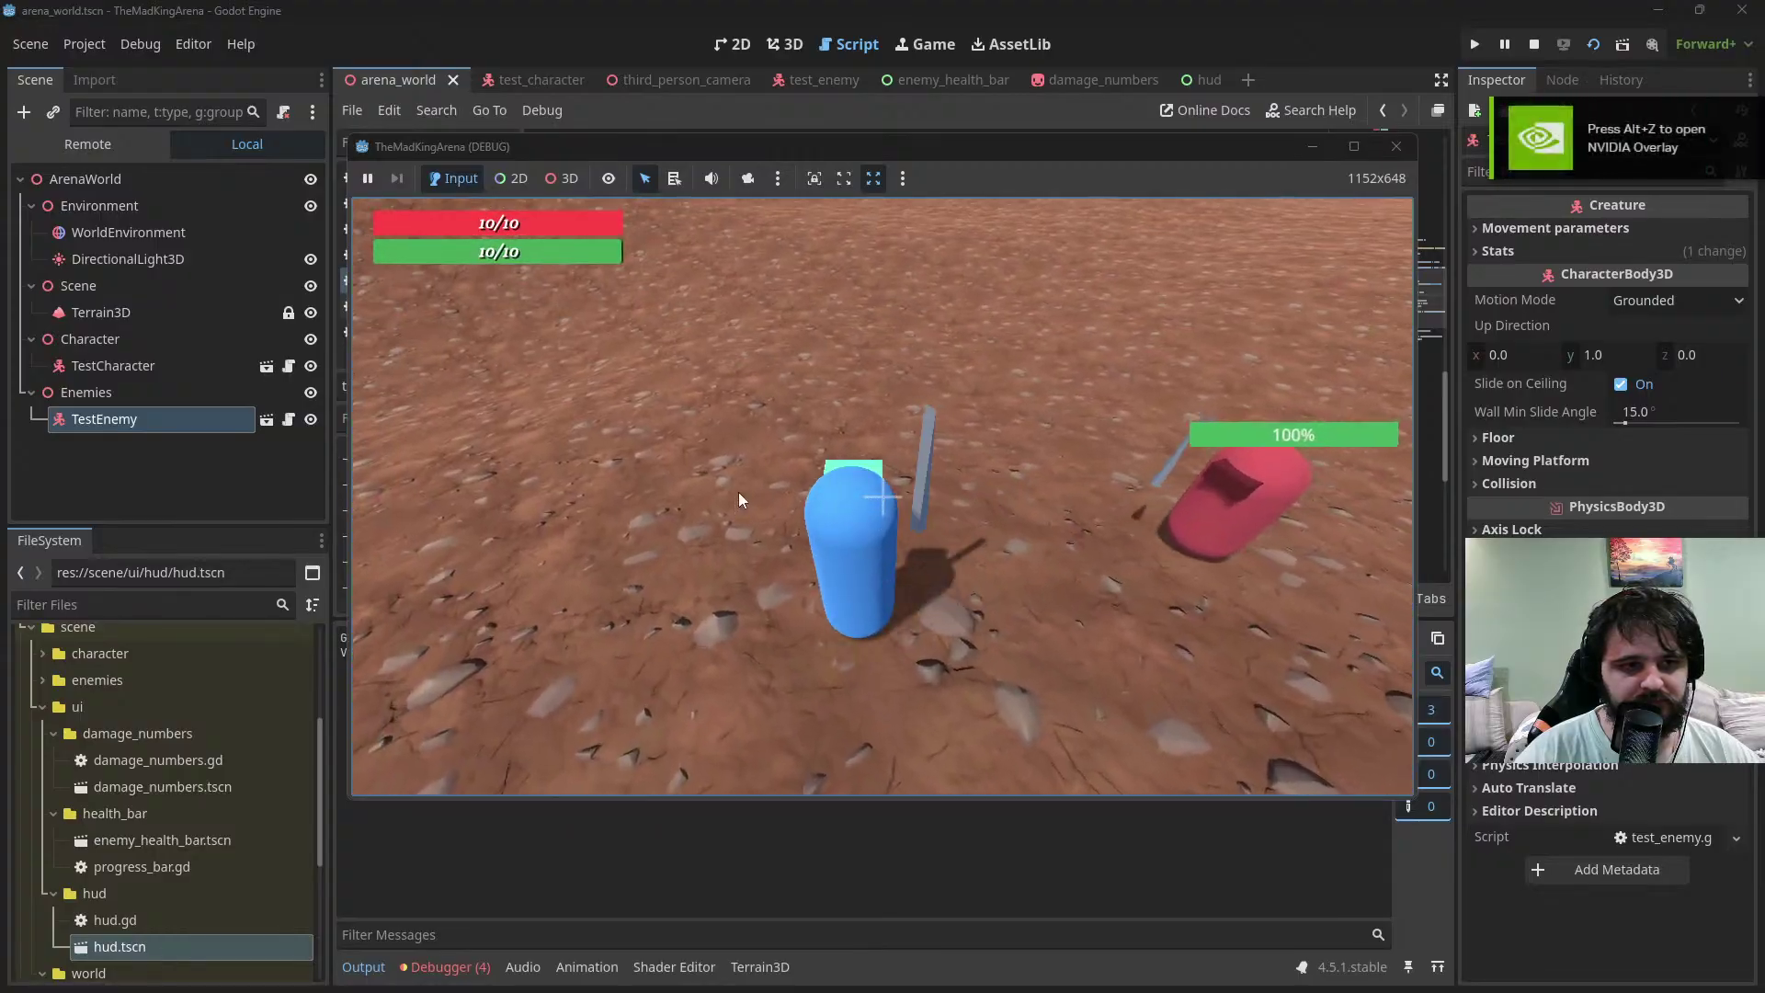
key("shift+w")
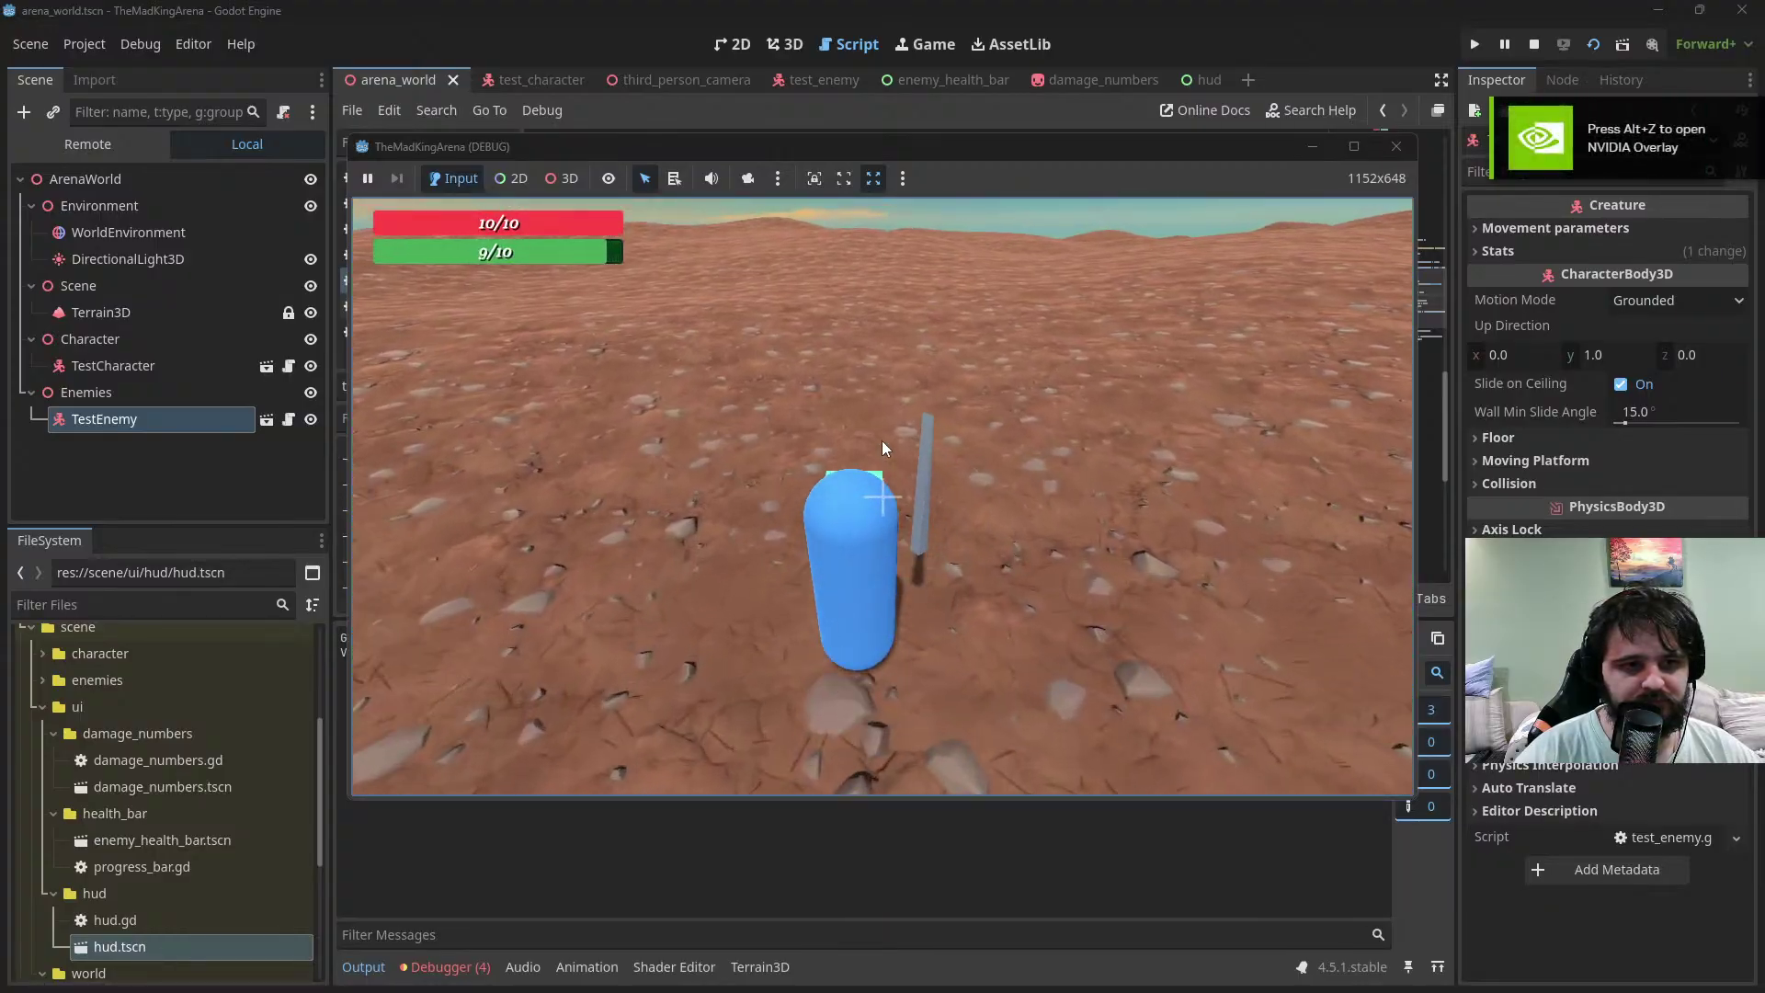
key("shift+w")
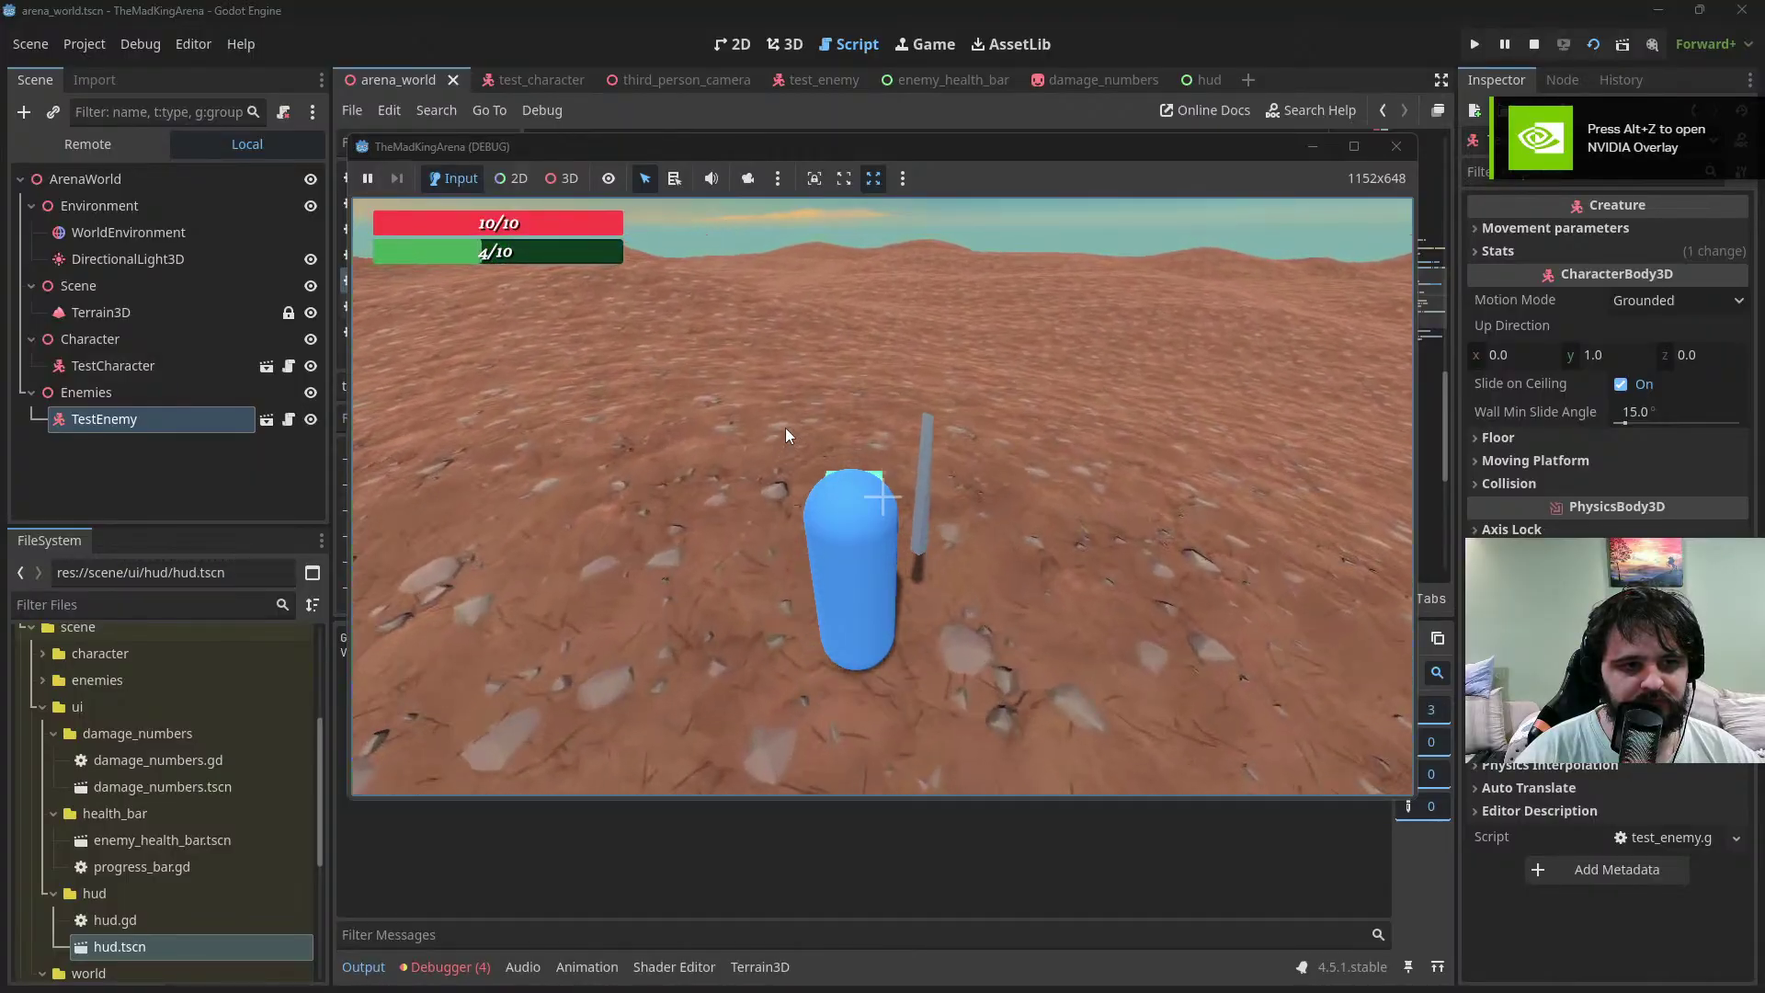
key("shift+w")
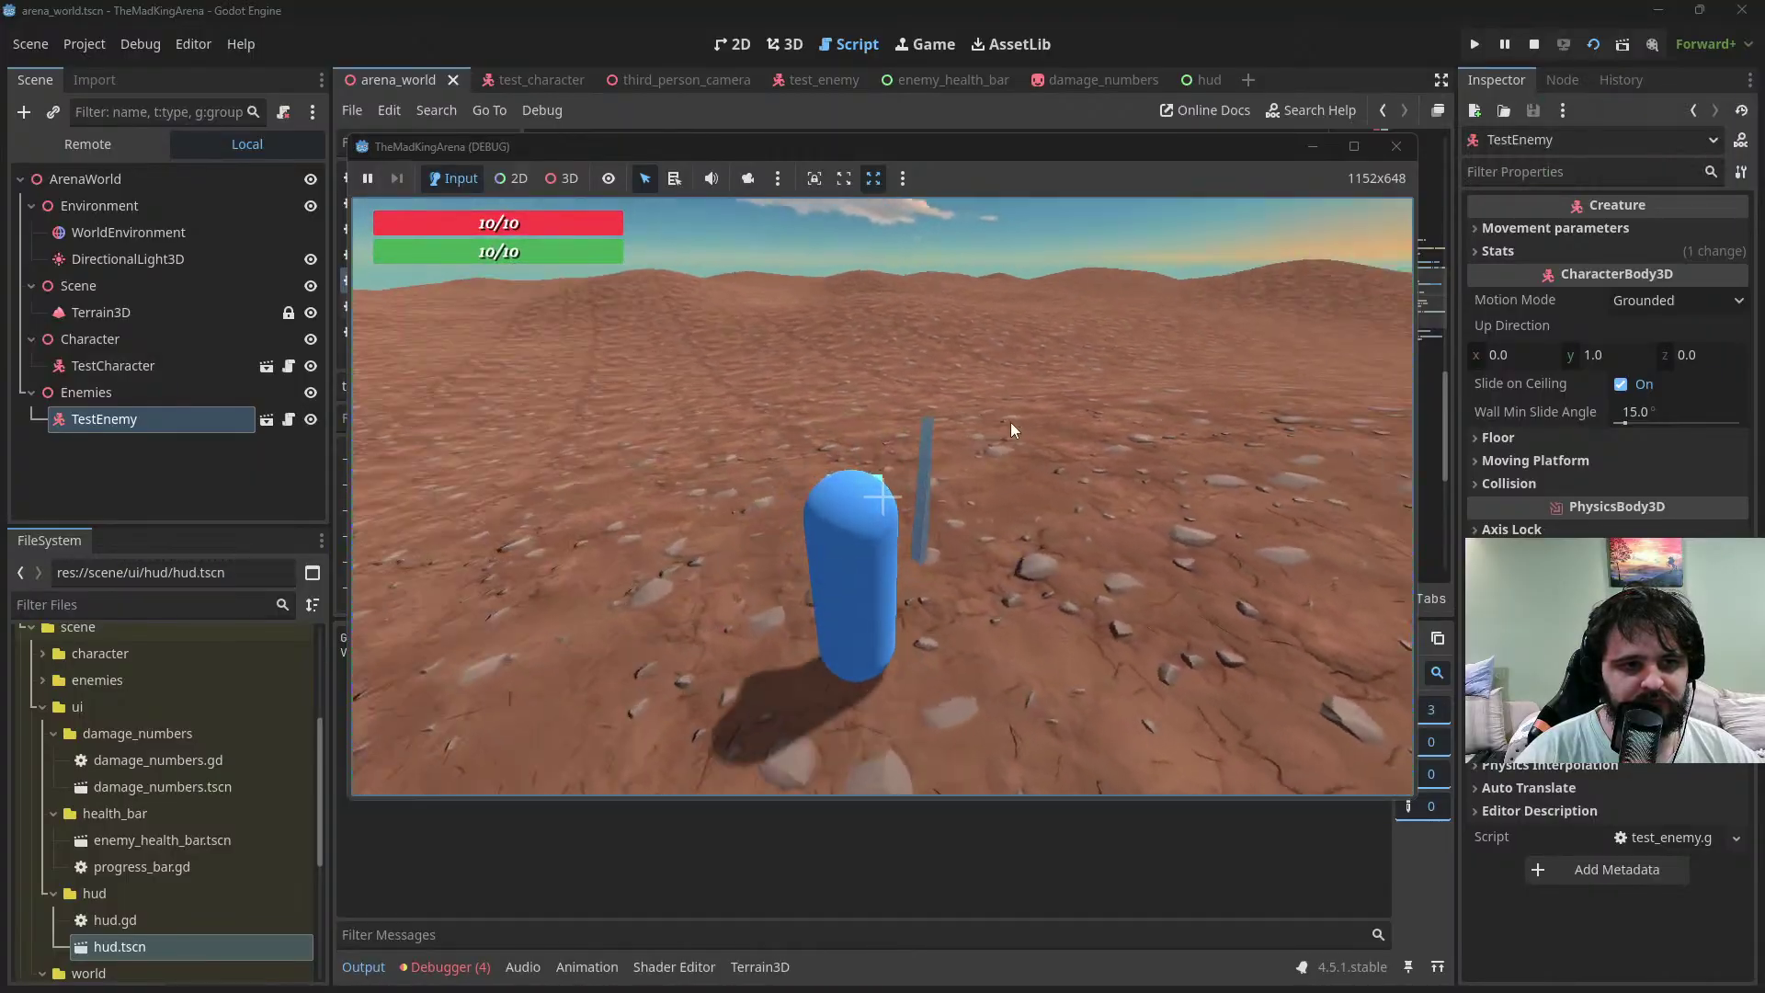
key("shift+w")
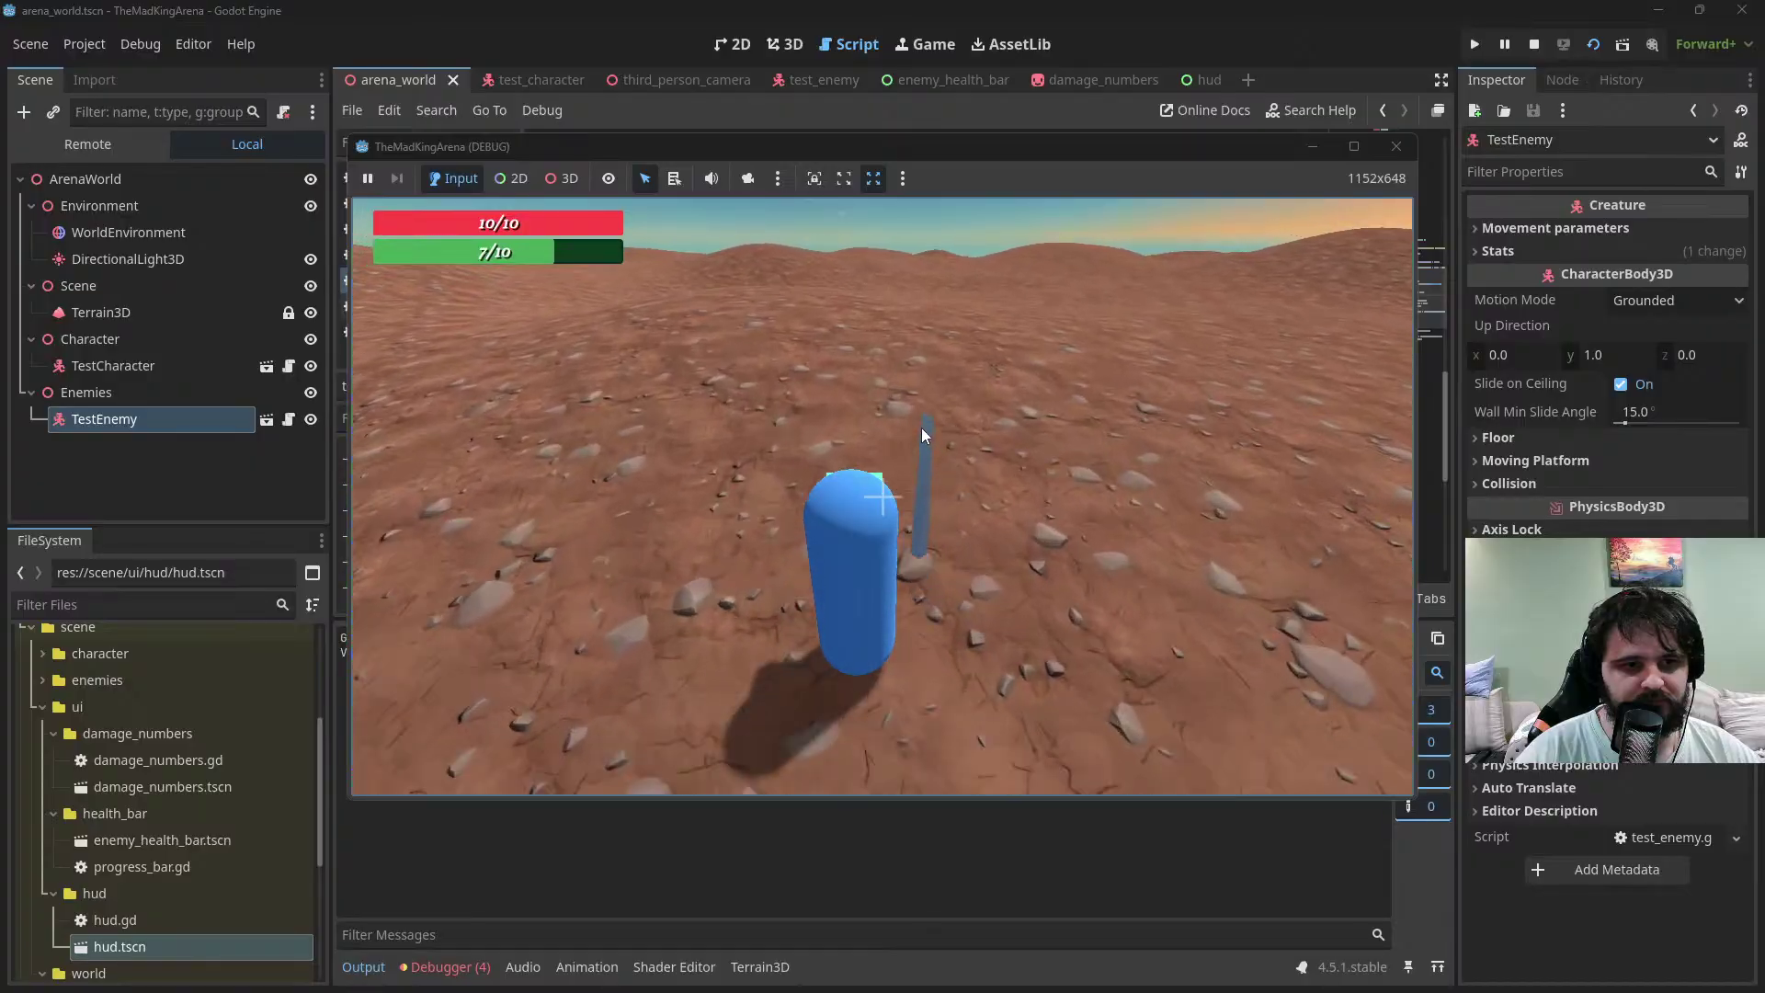
key("shift+w")
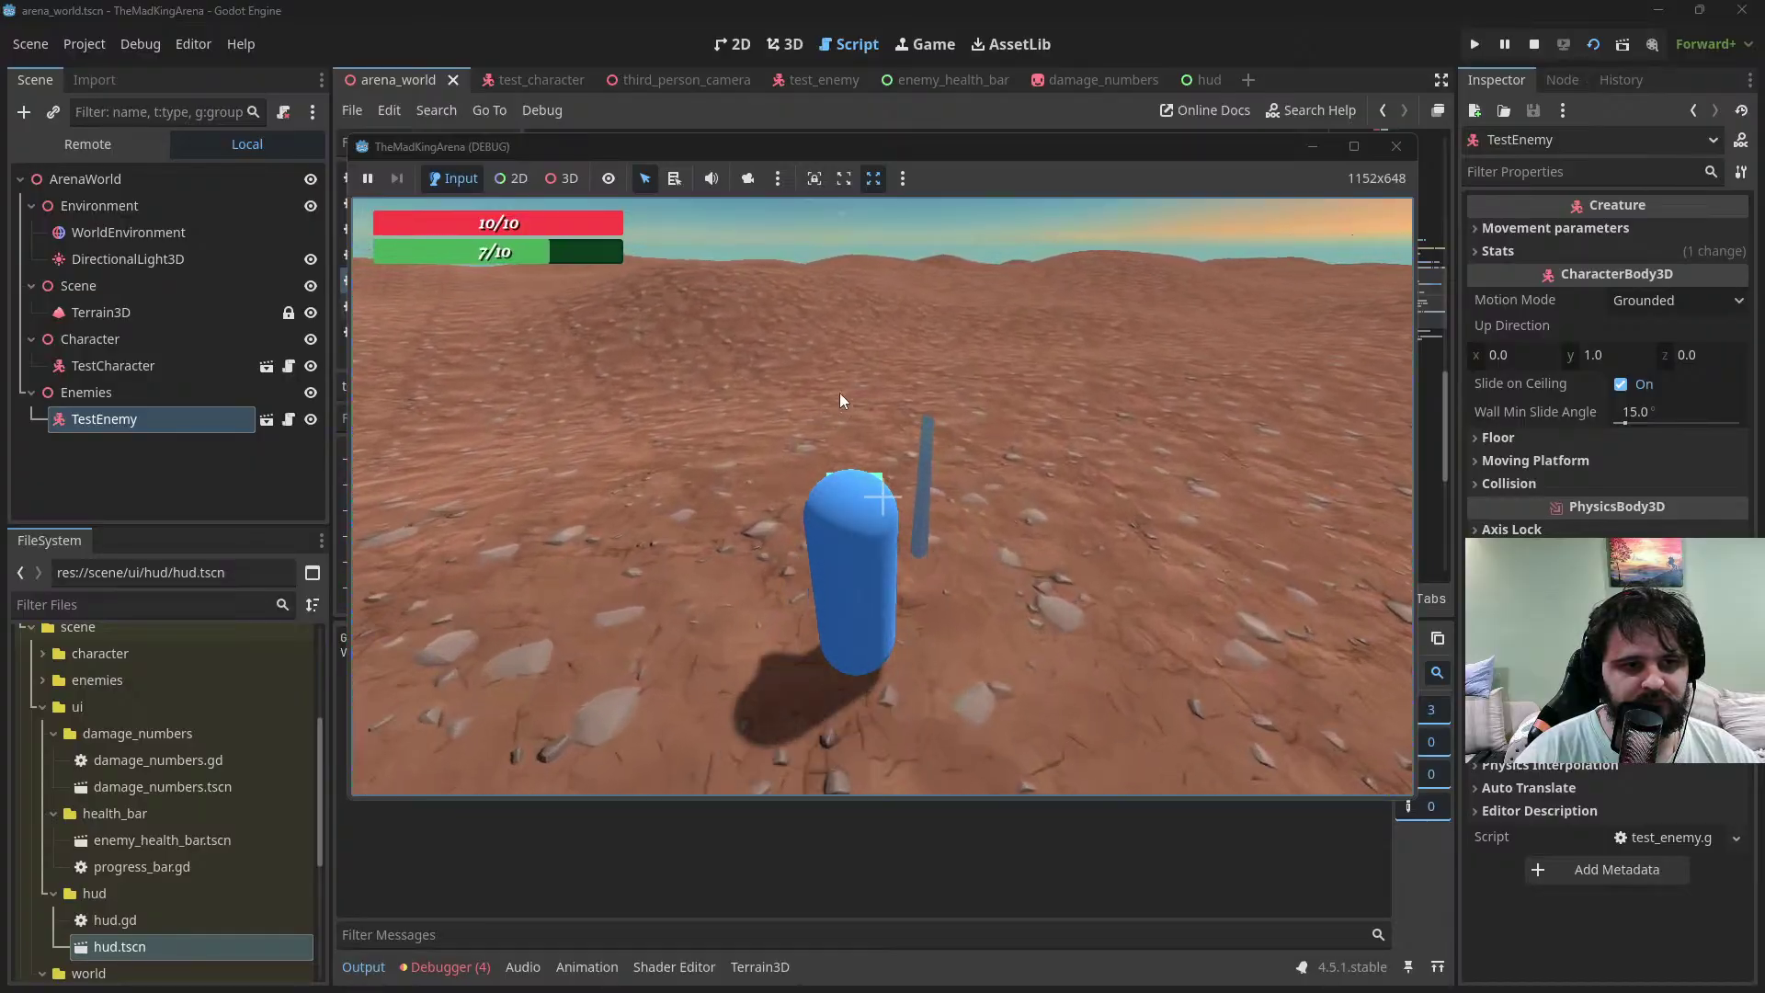
key("shift+w")
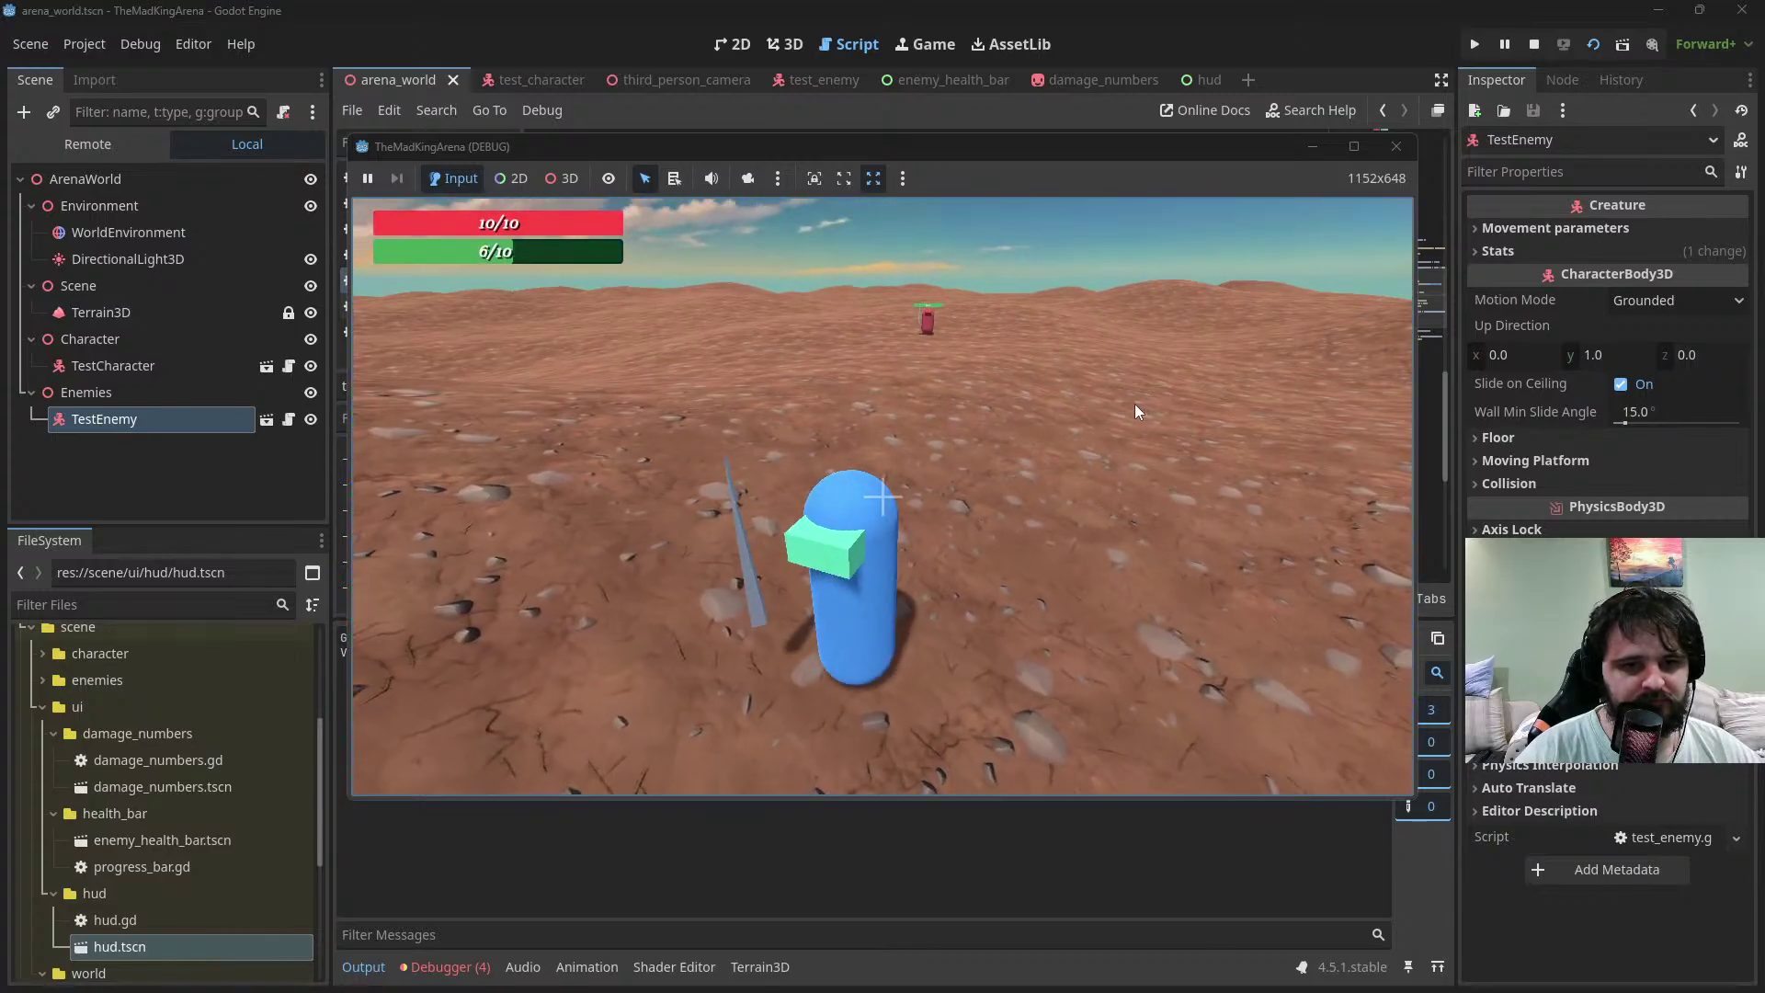
Walk the character up to the enemy, attack it repeatedly to check combat with the stamina bar, and stop the game
key("w")
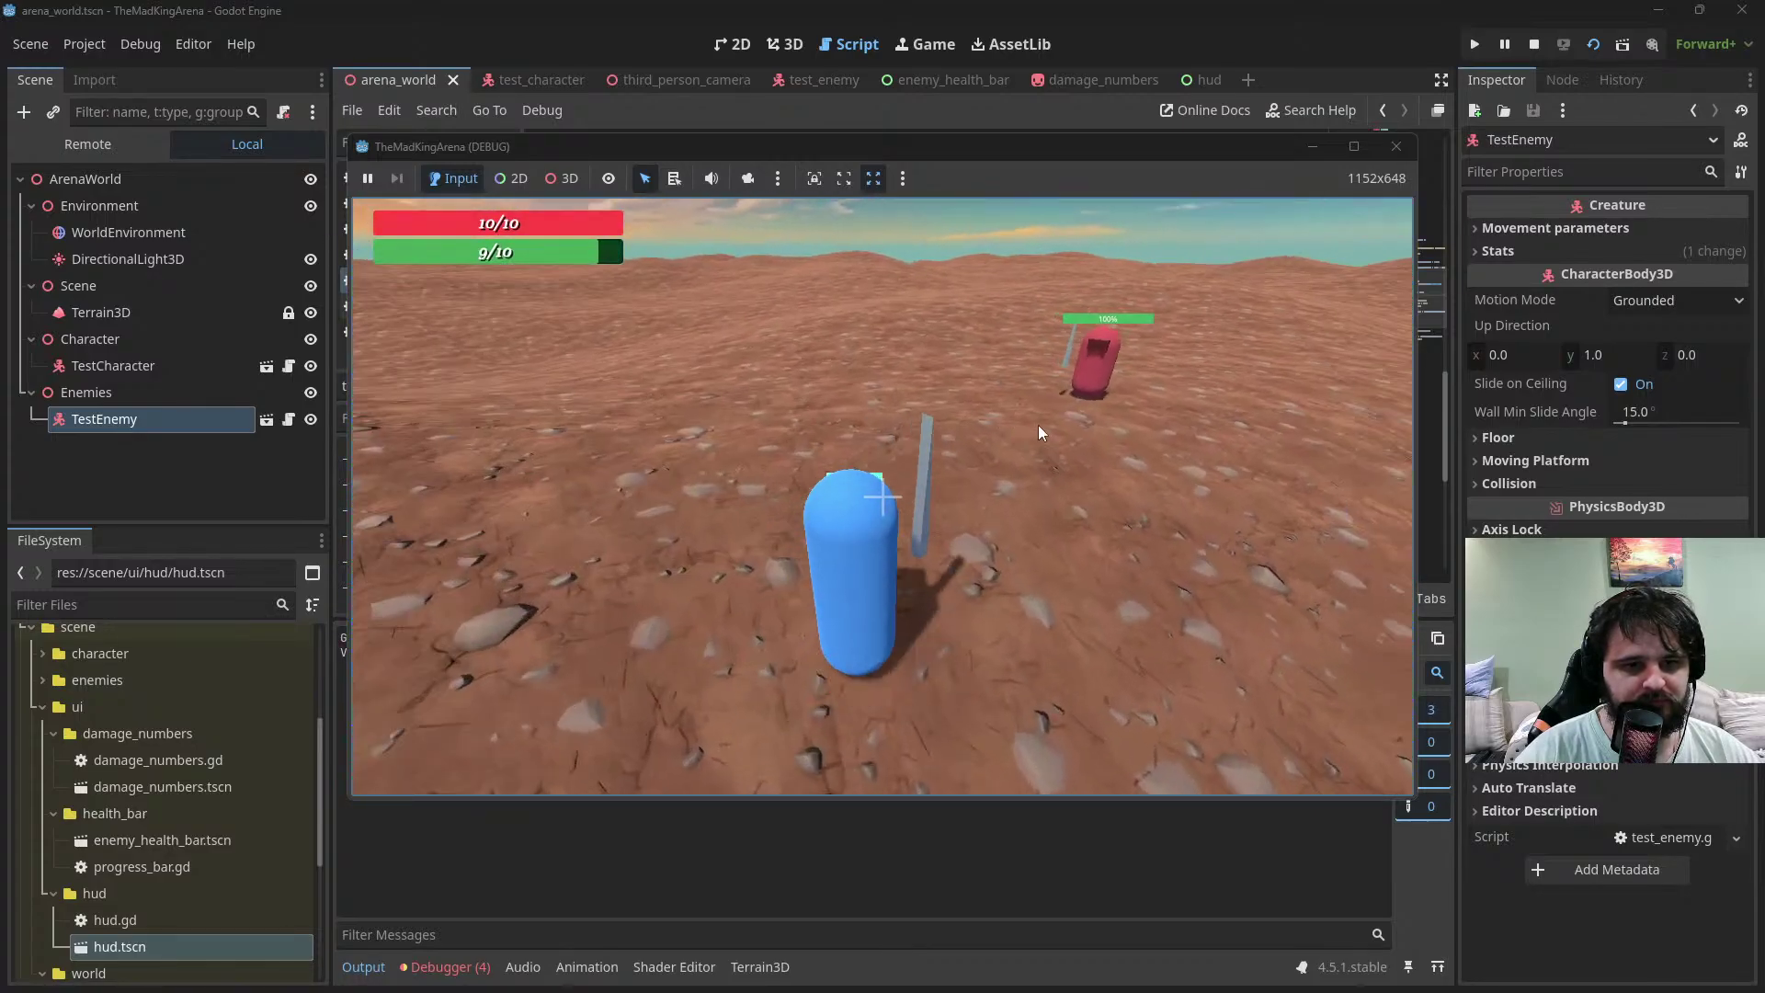
left_click(1098, 430)
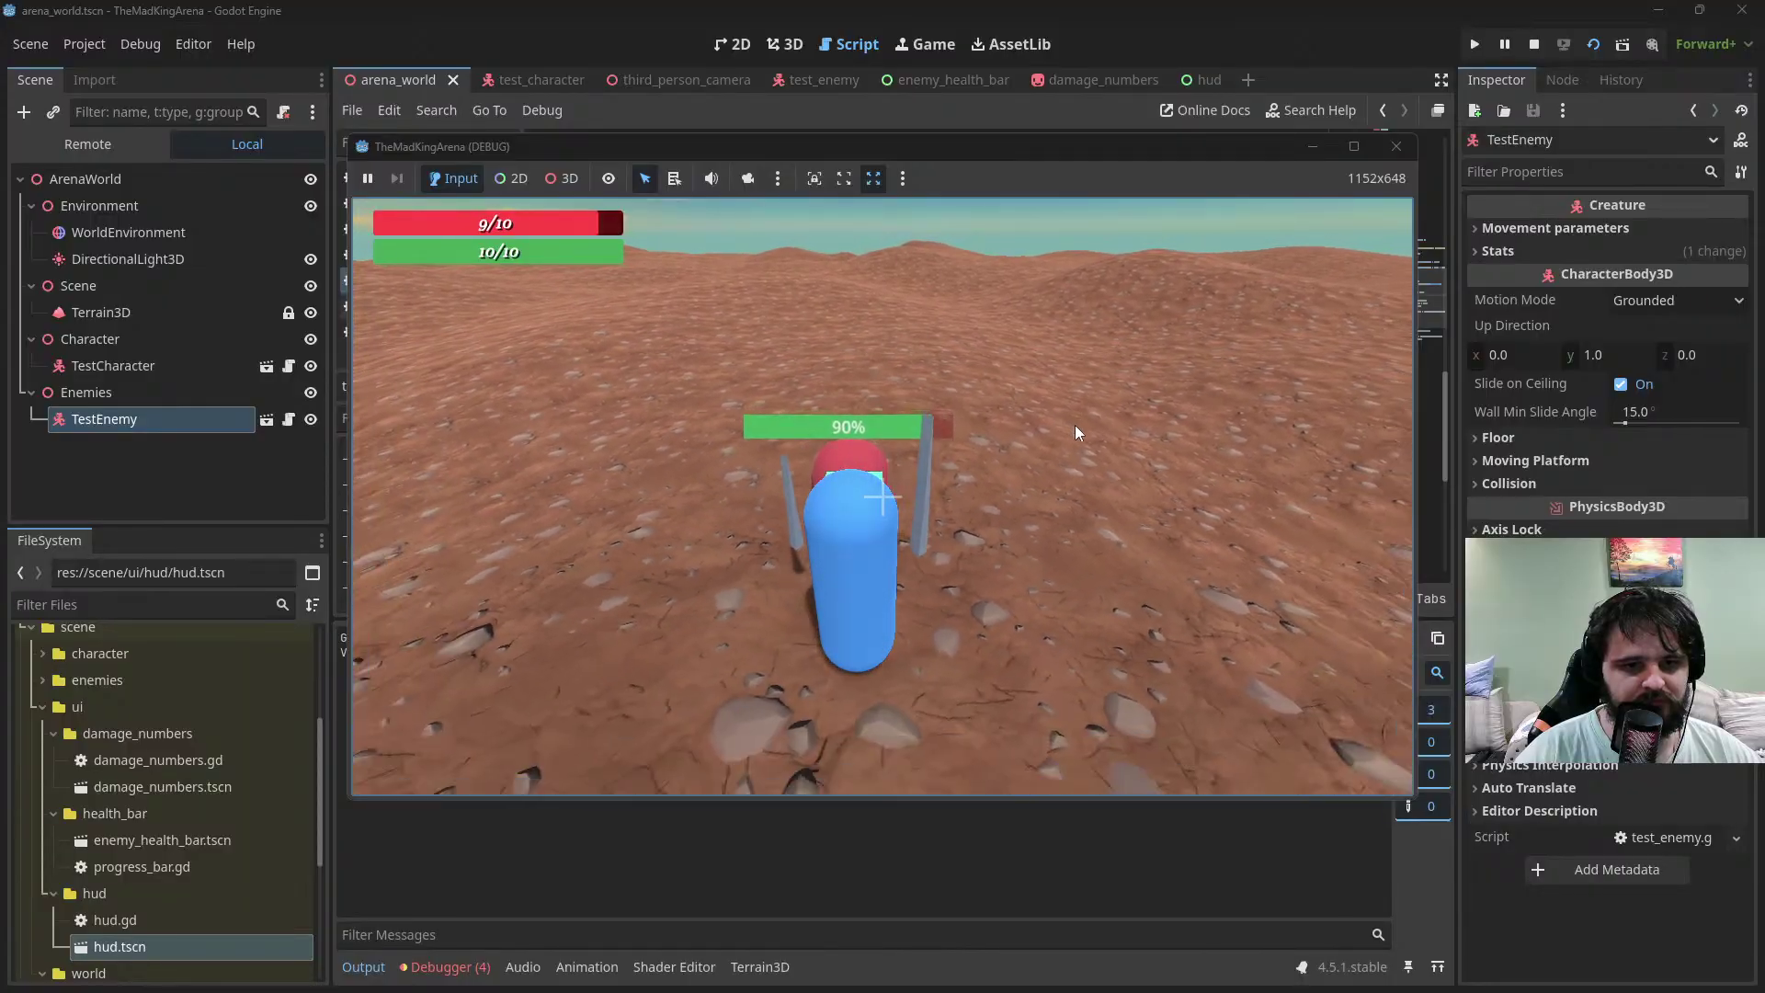
left_click(1074, 433)
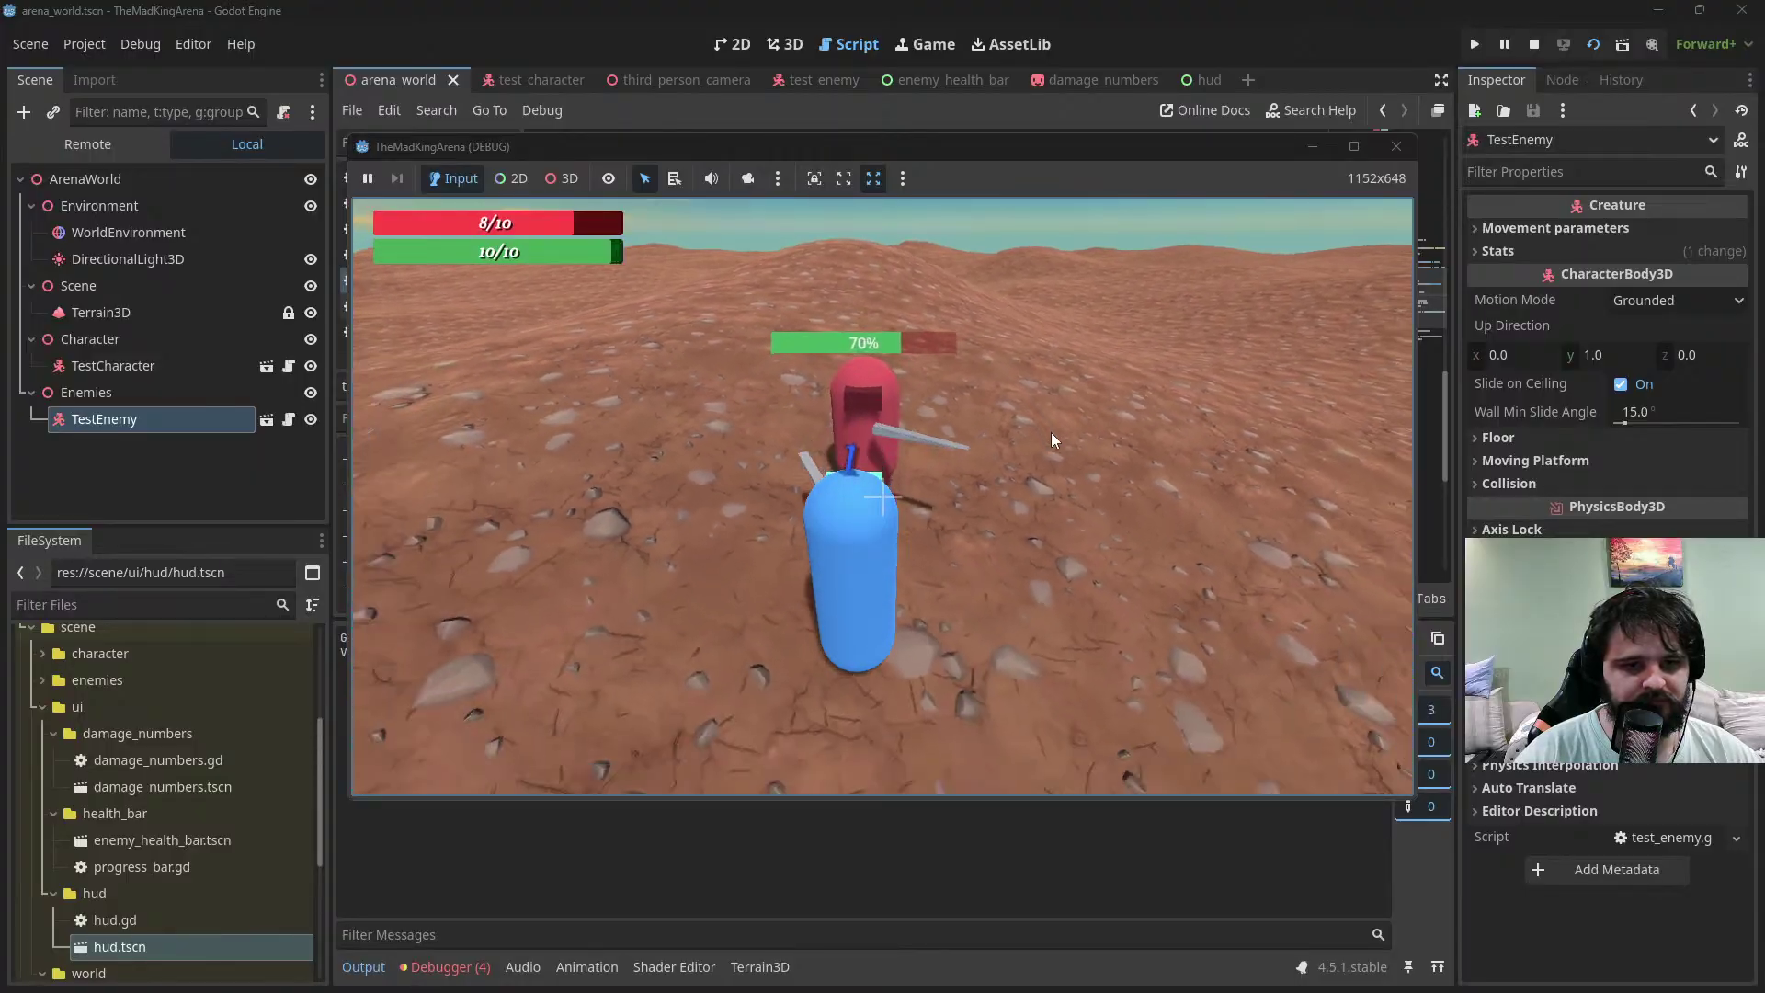
left_click(1051, 432)
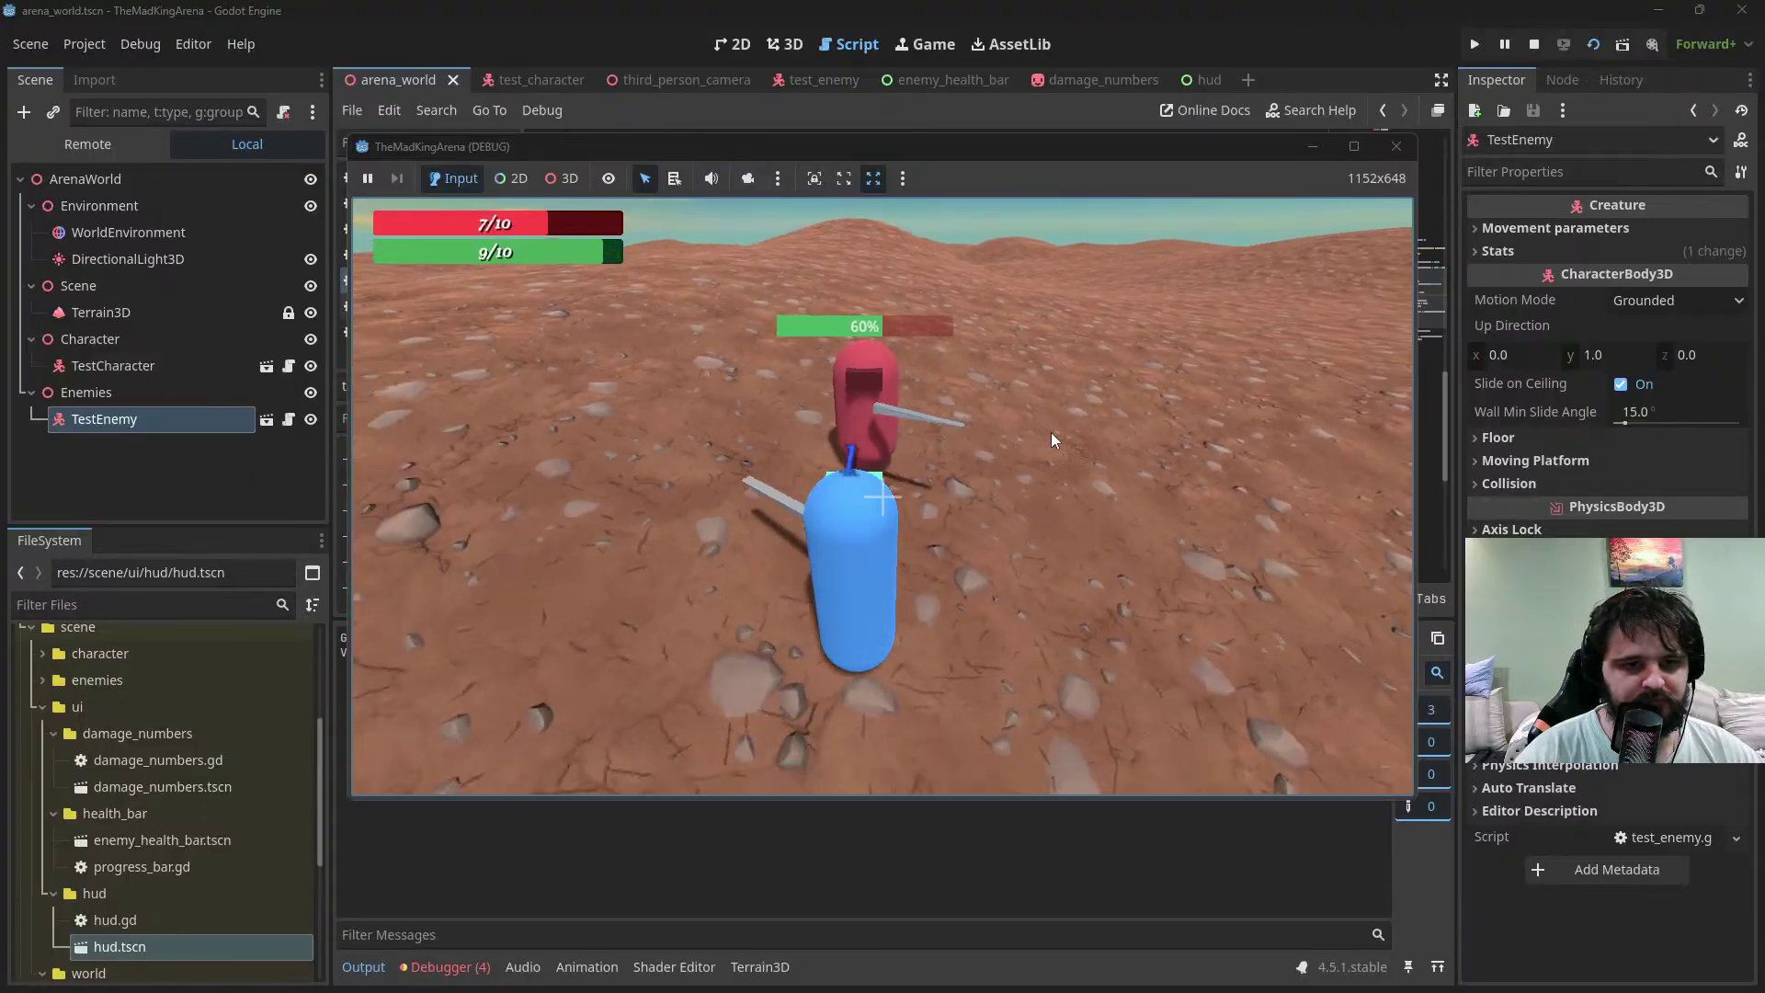
left_click(1051, 432)
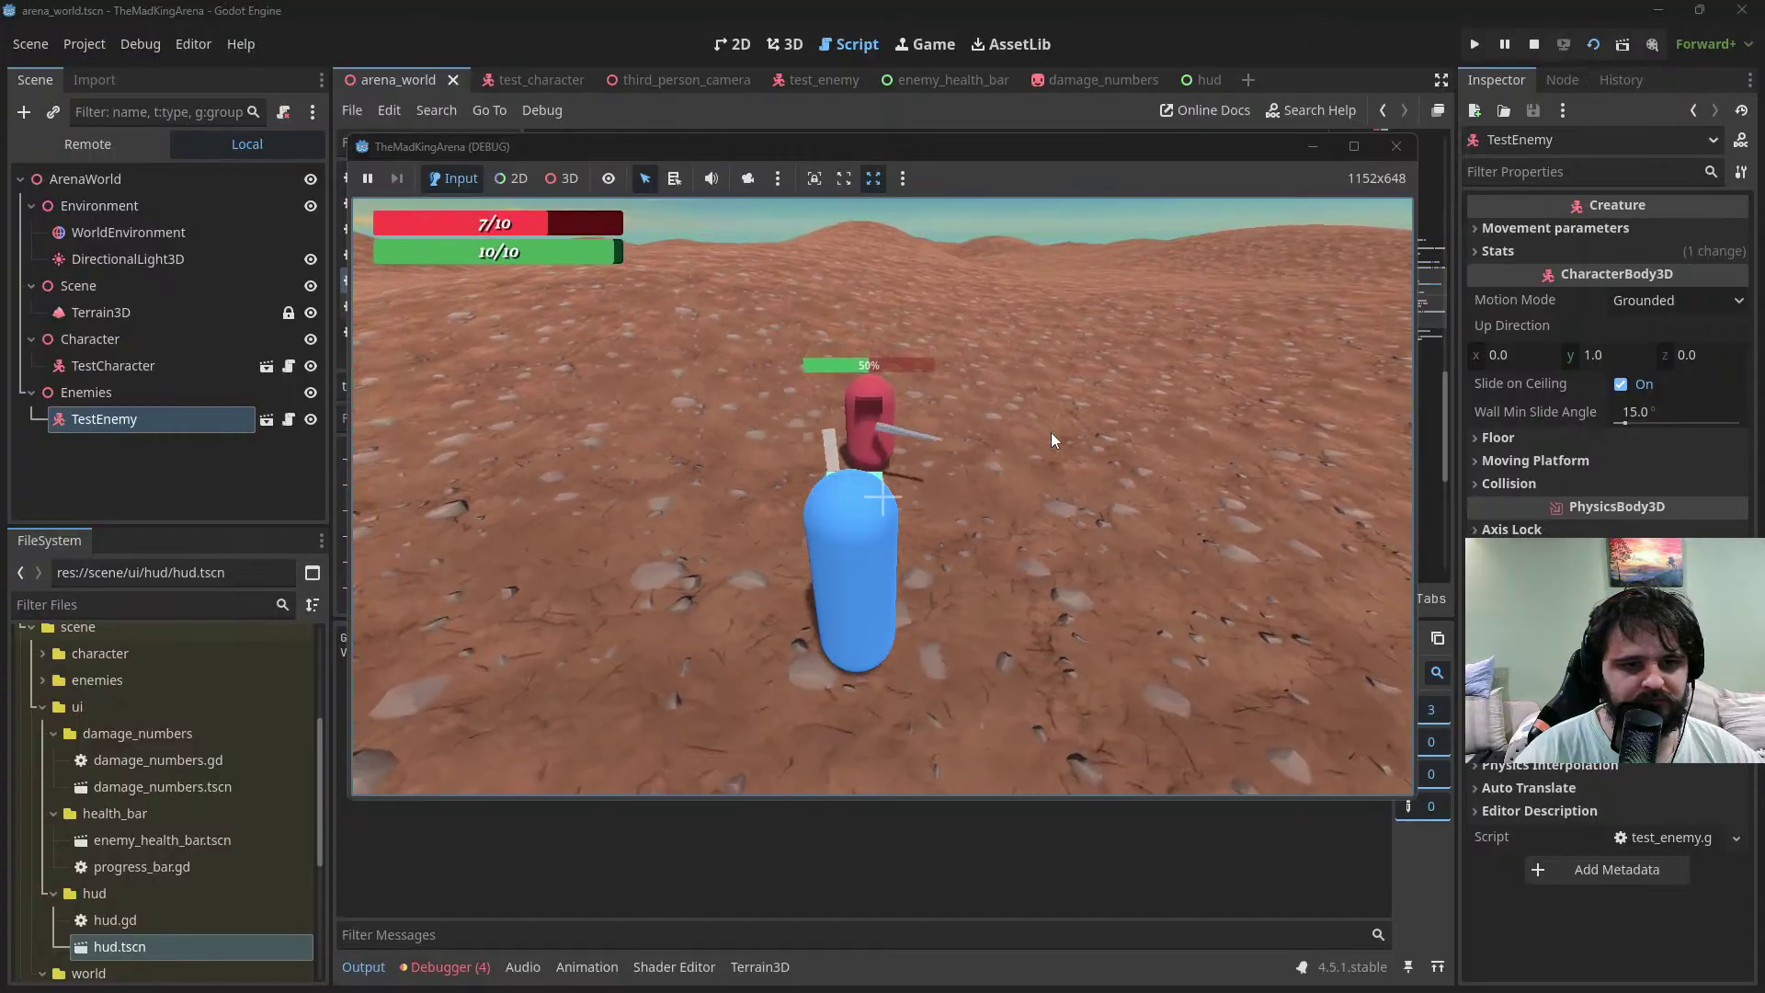
left_click(1046, 434)
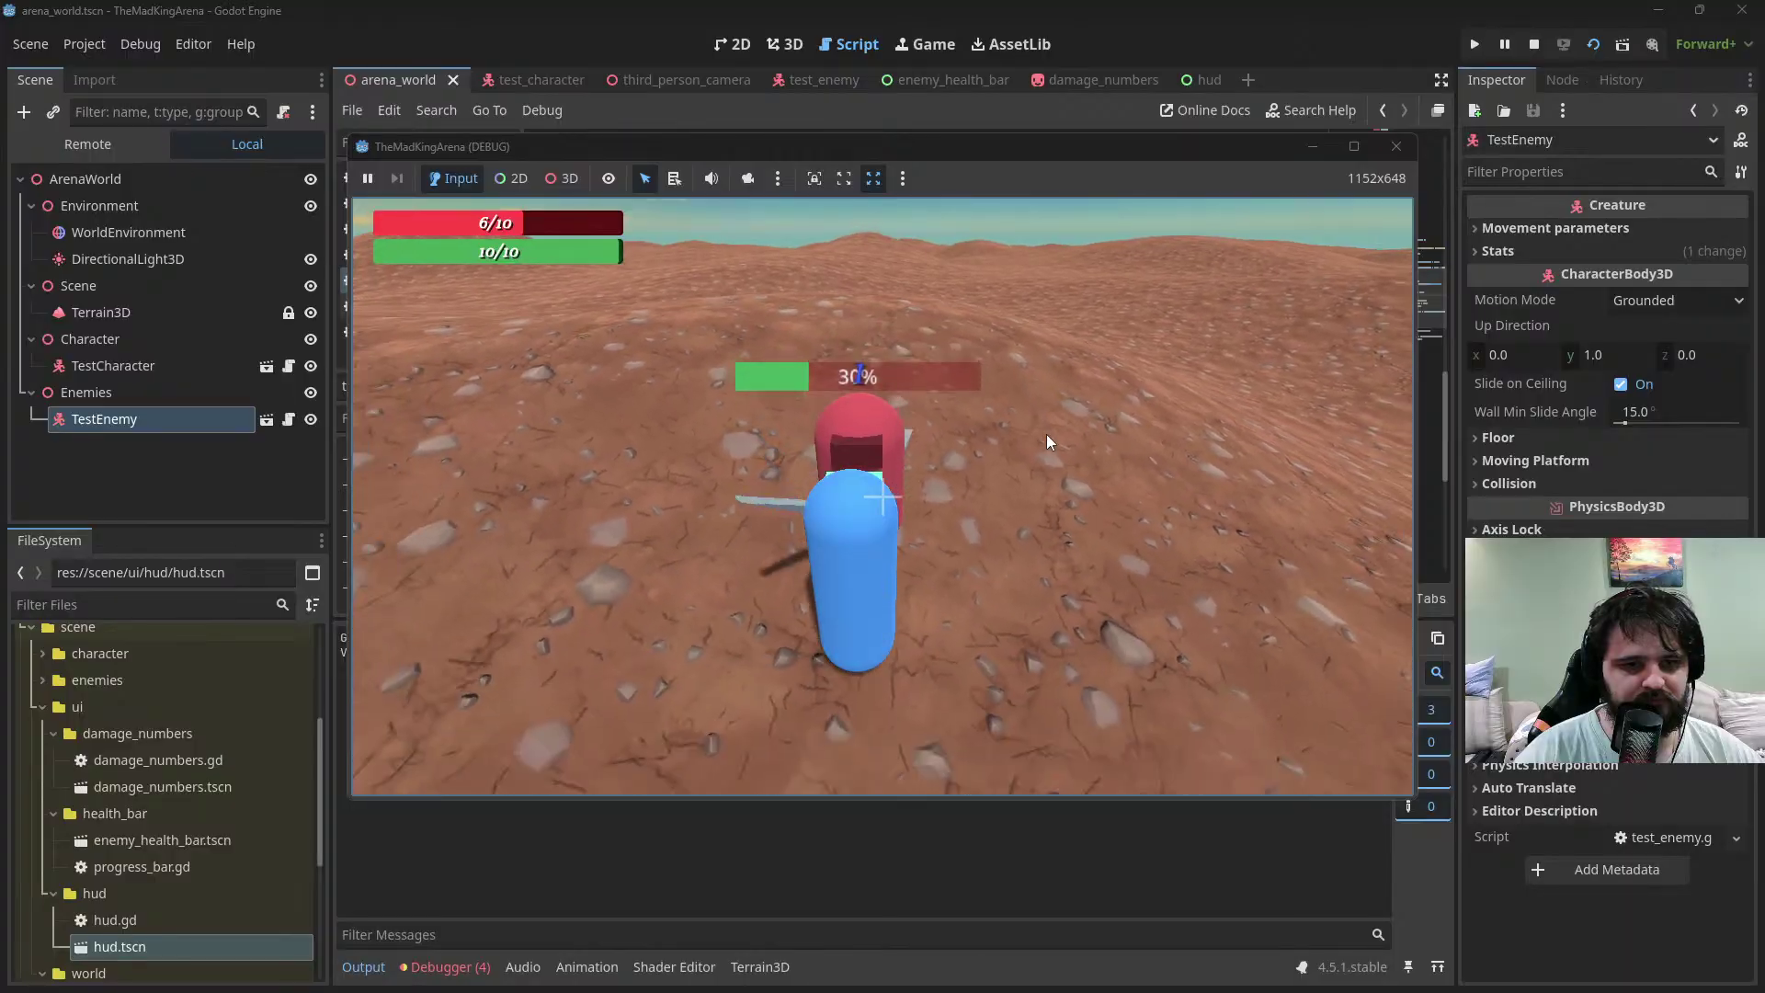
left_click(1047, 434)
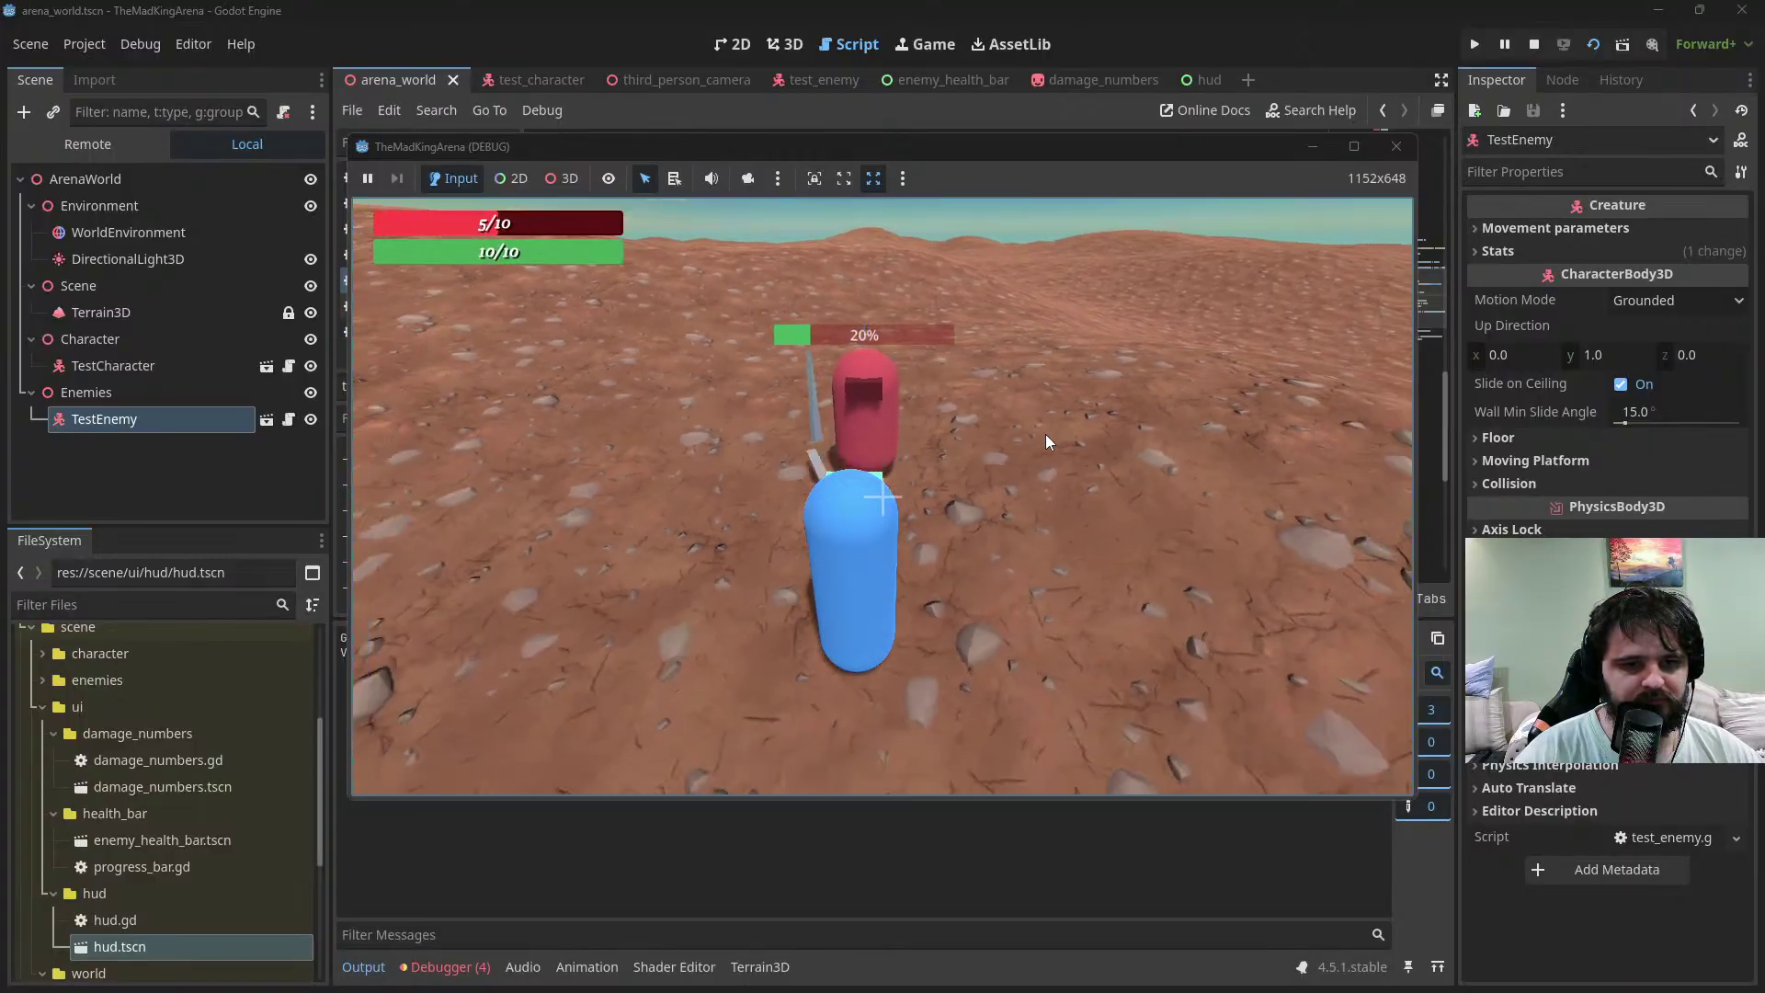
left_click(1045, 434)
left_click(1045, 434)
left_click(1045, 434)
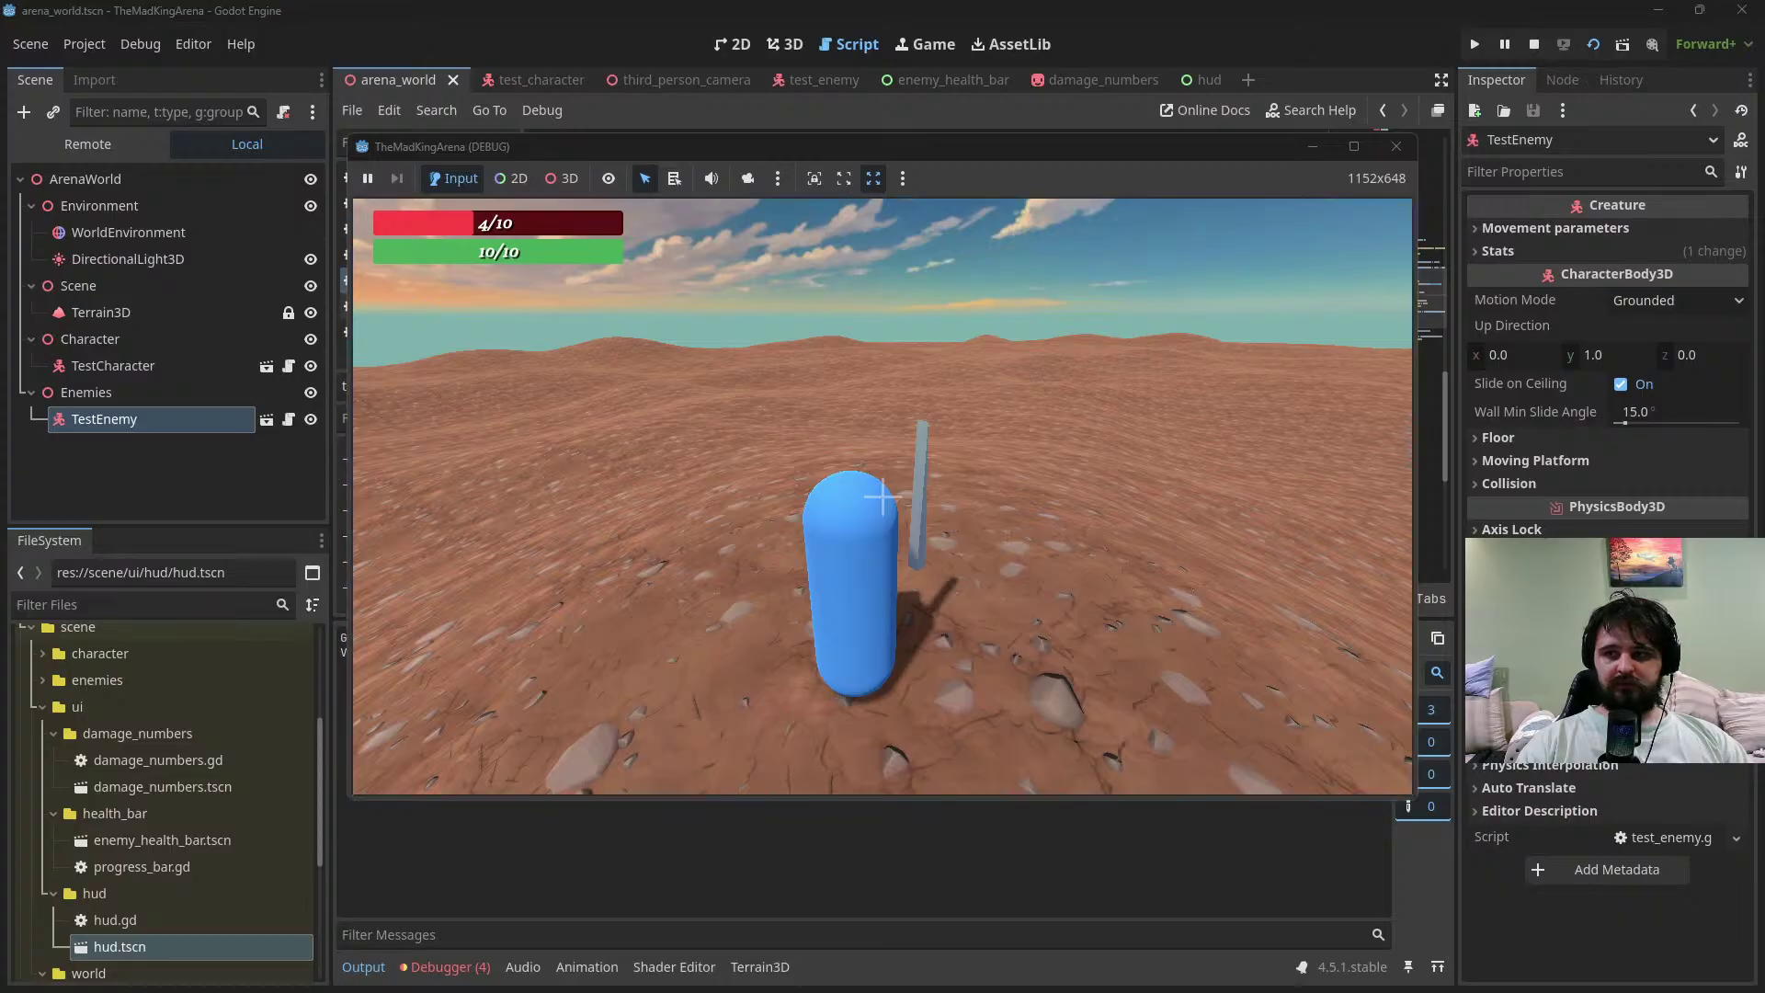
left_click(1114, 382)
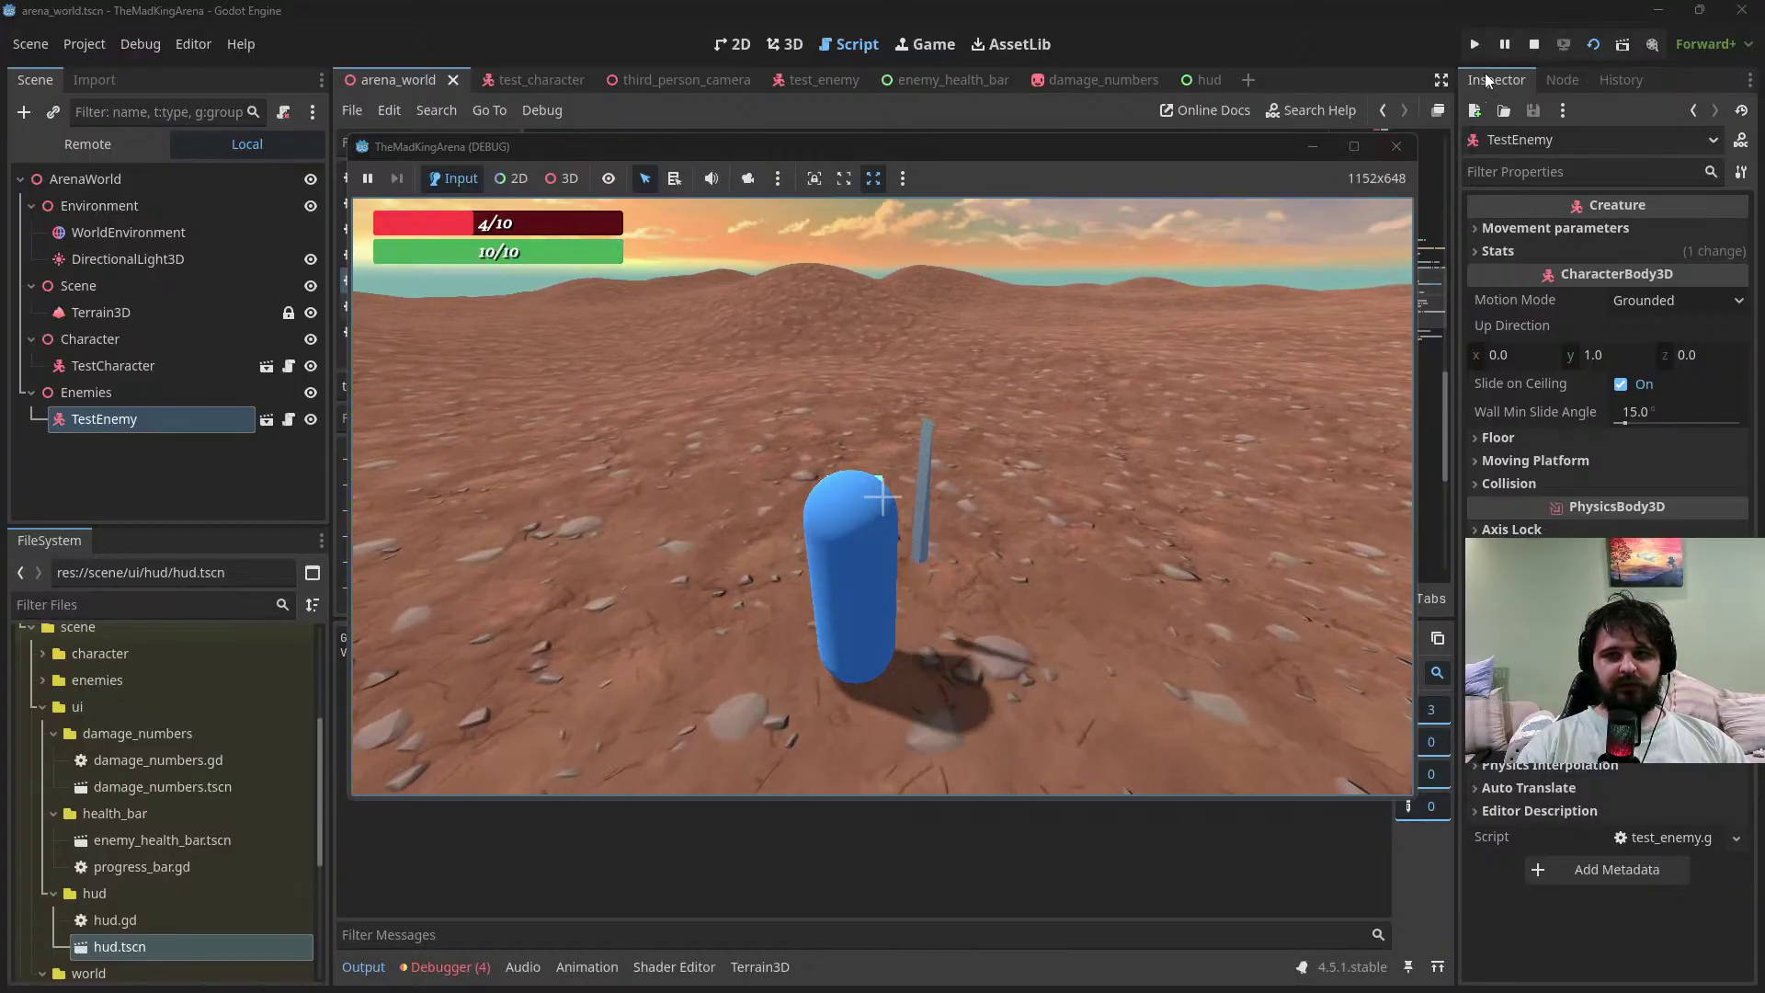
left_click(1534, 46)
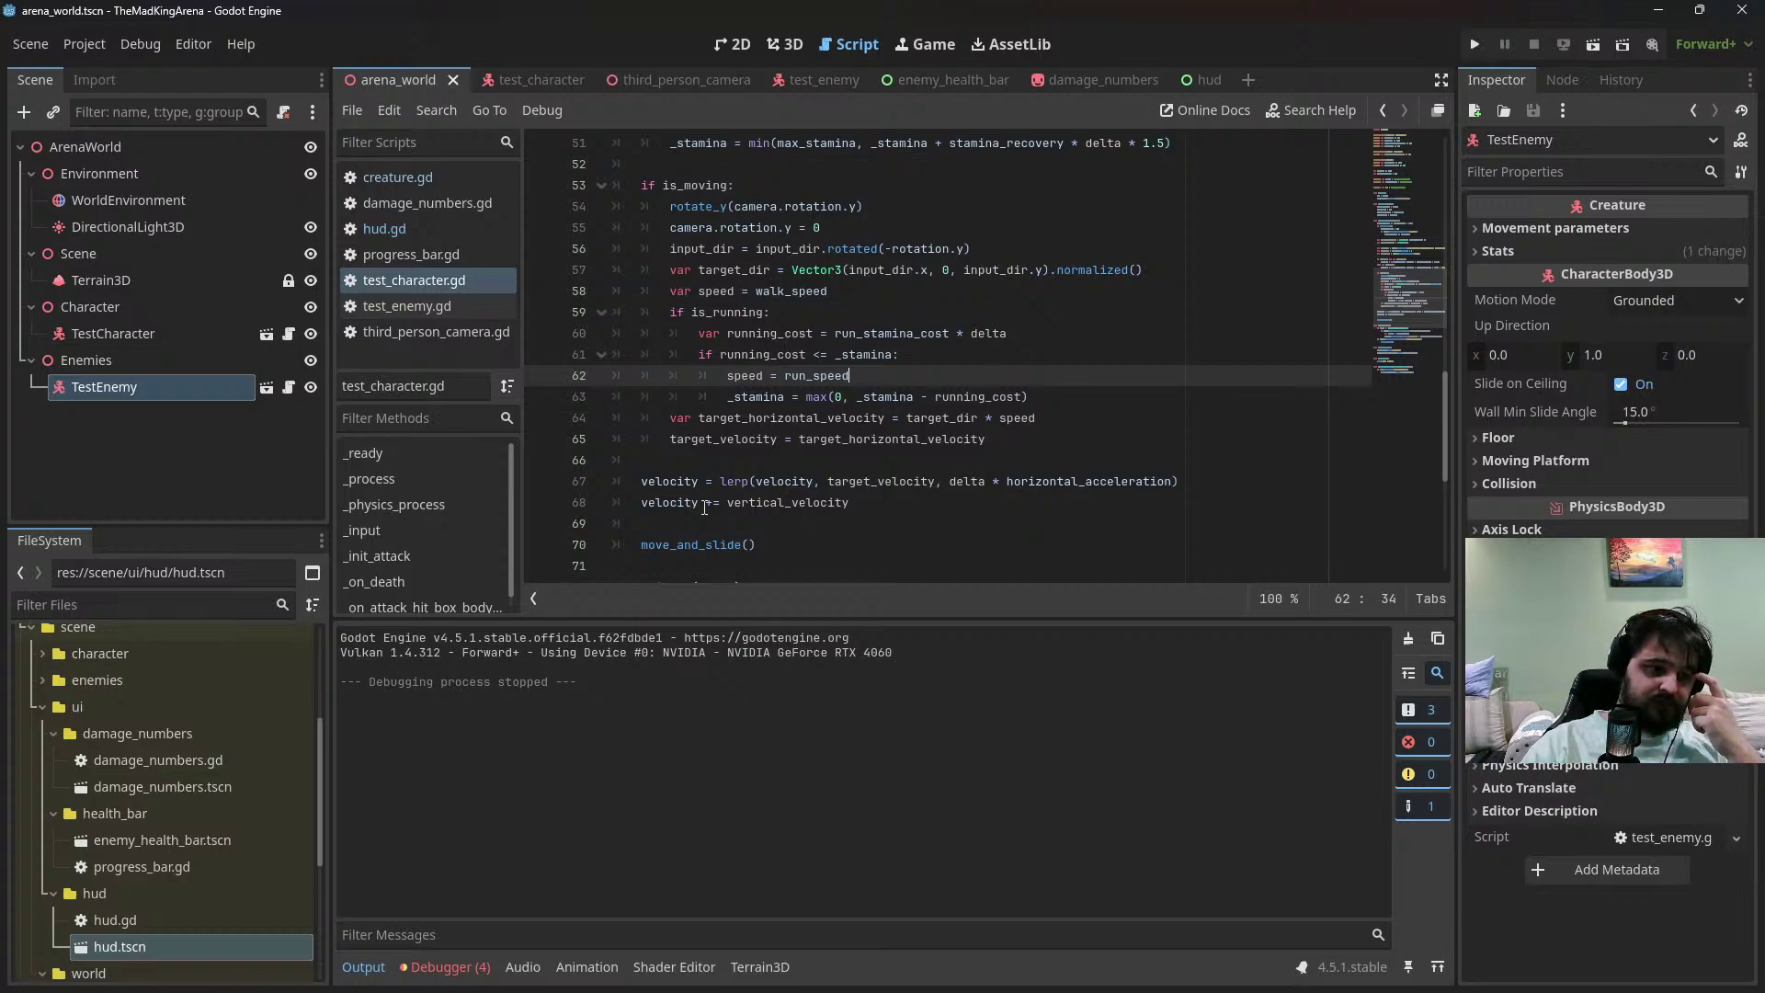
Collapse the subfolders of scene/ui and create a folder named main_manu inside ui
left_click(43, 707)
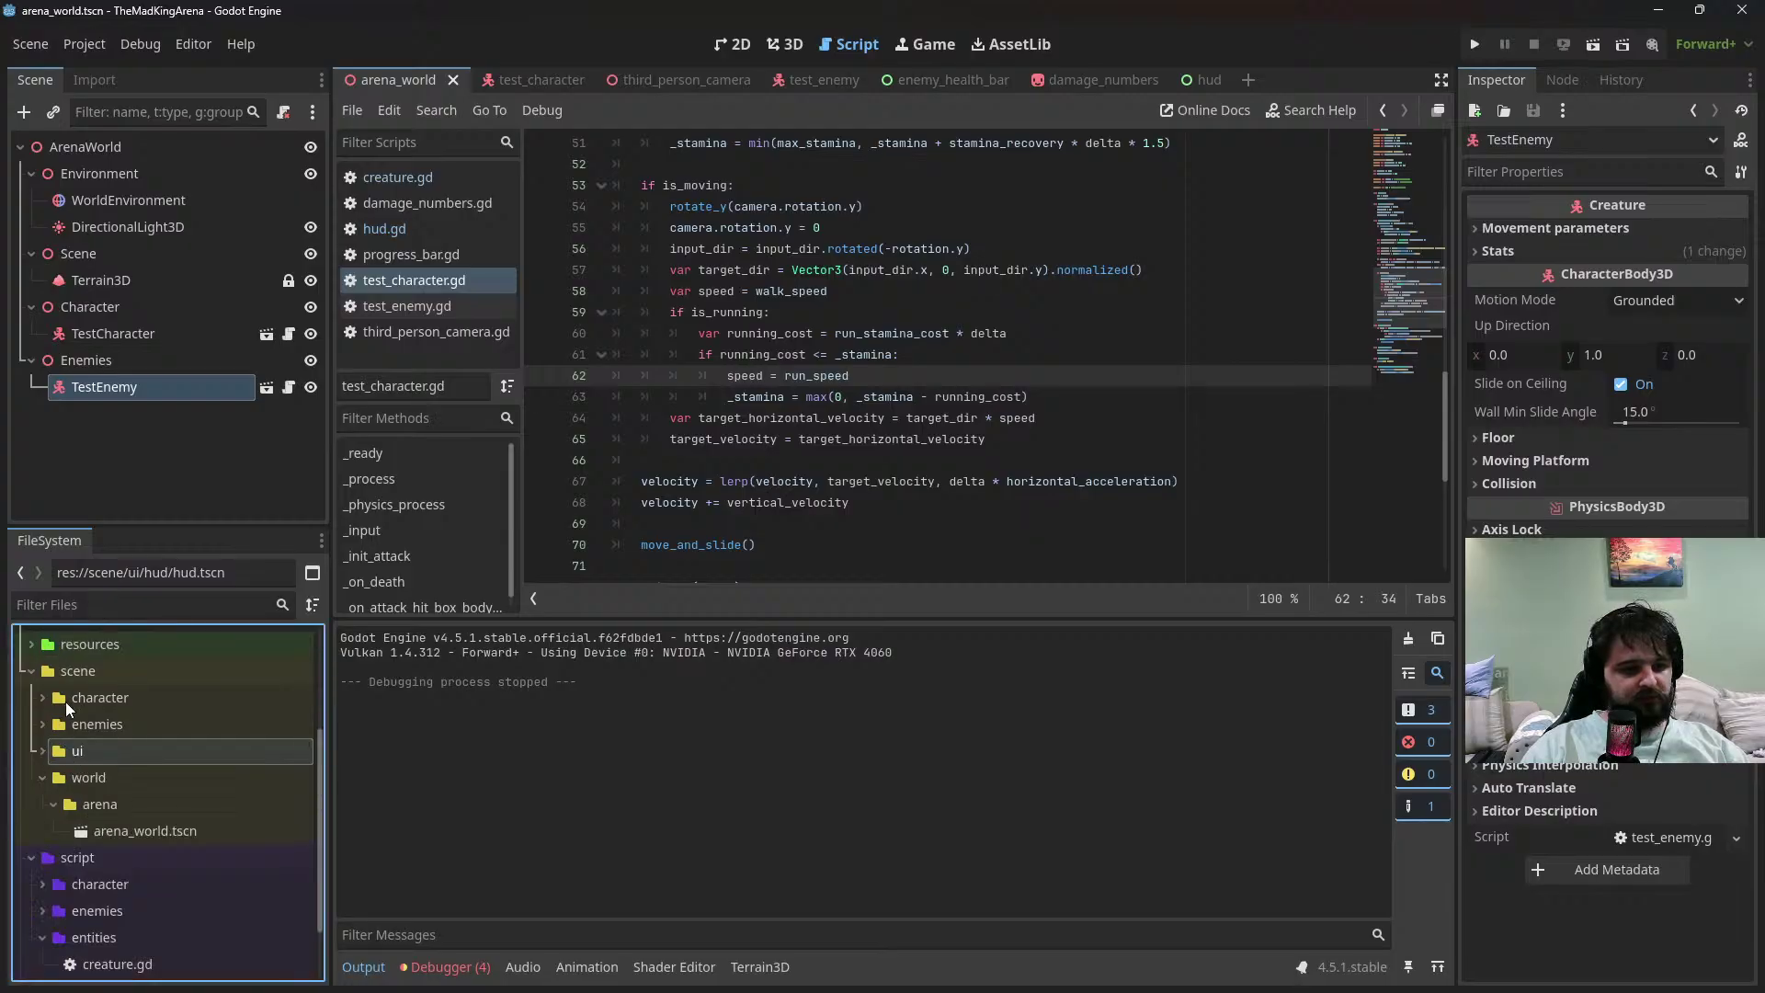
left_click(43, 752)
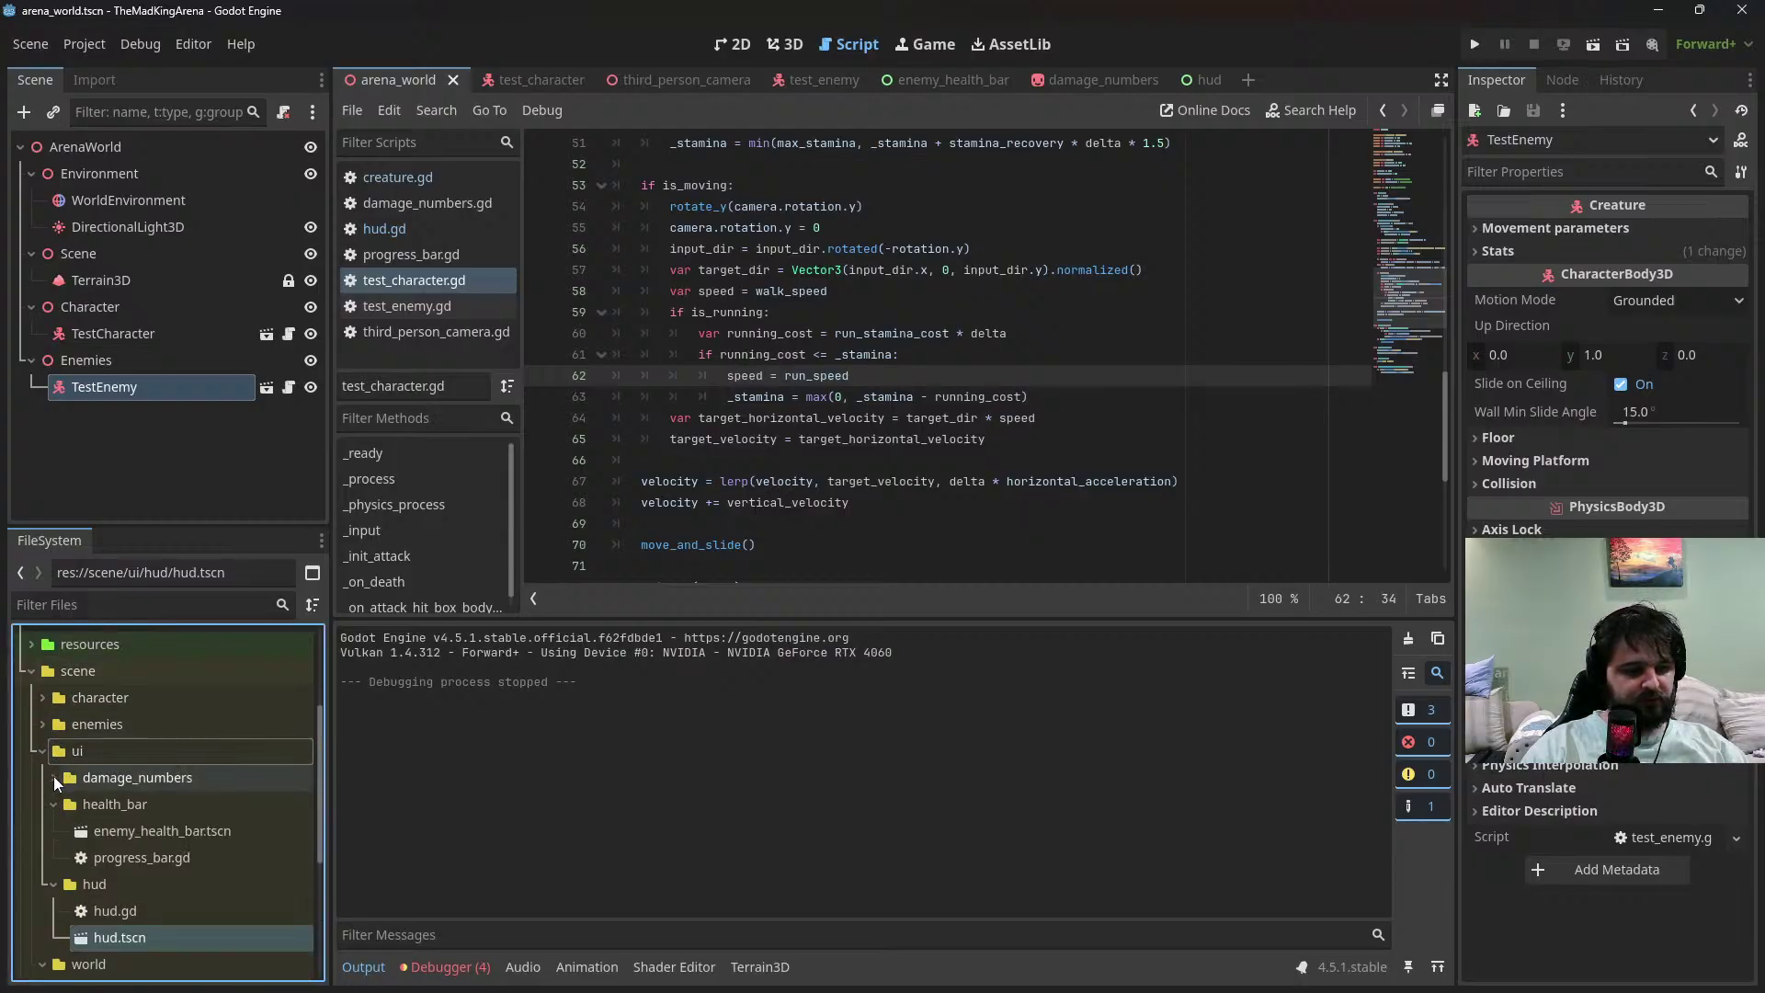
left_click(54, 805)
left_click(54, 830)
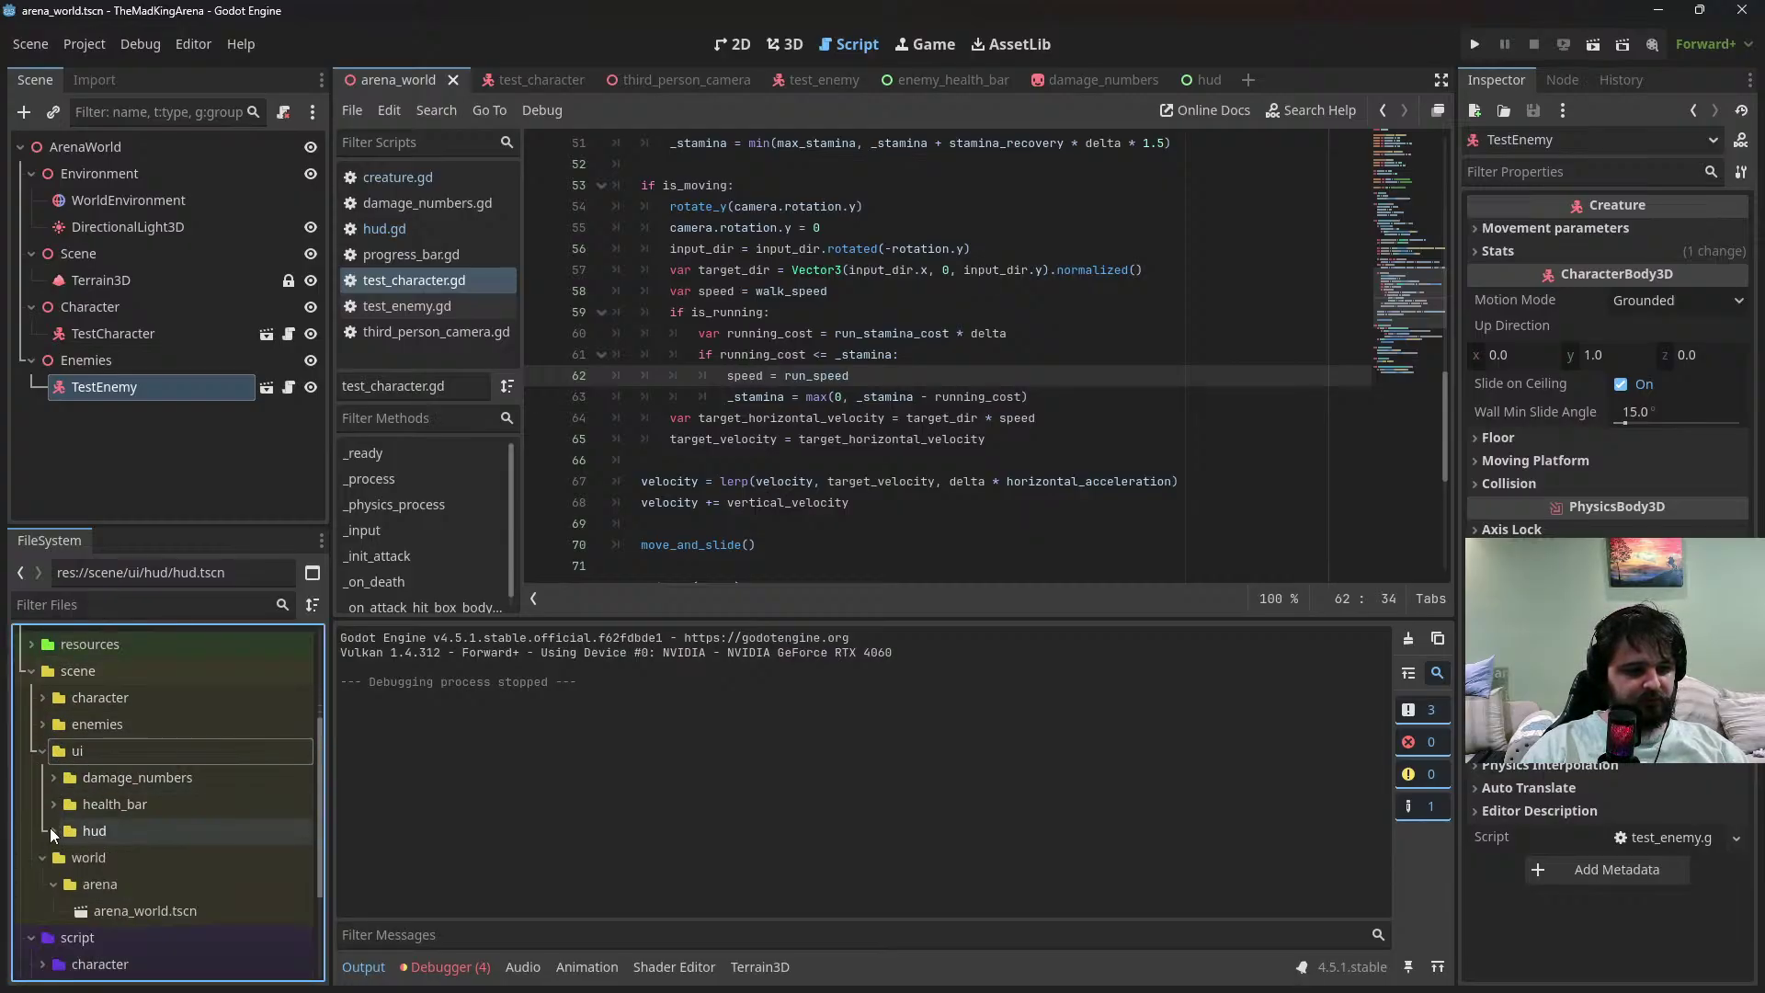
right_click(78, 759)
mouse_move(184, 603)
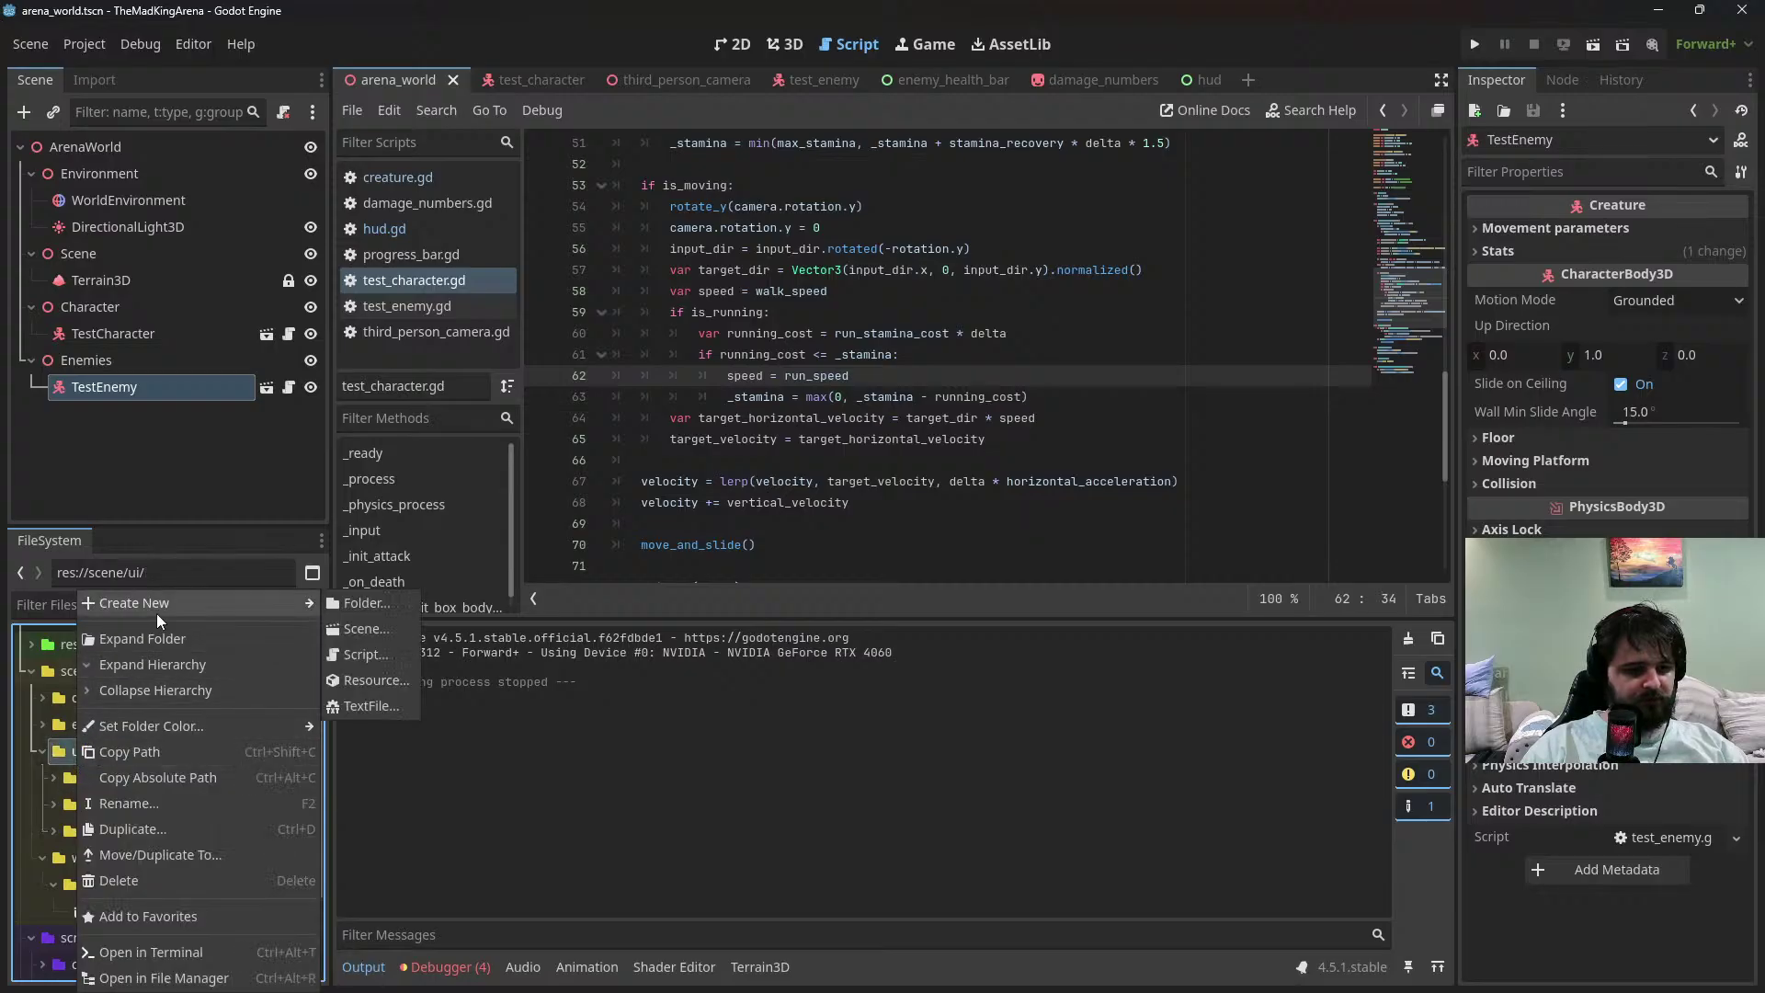
left_click(358, 605)
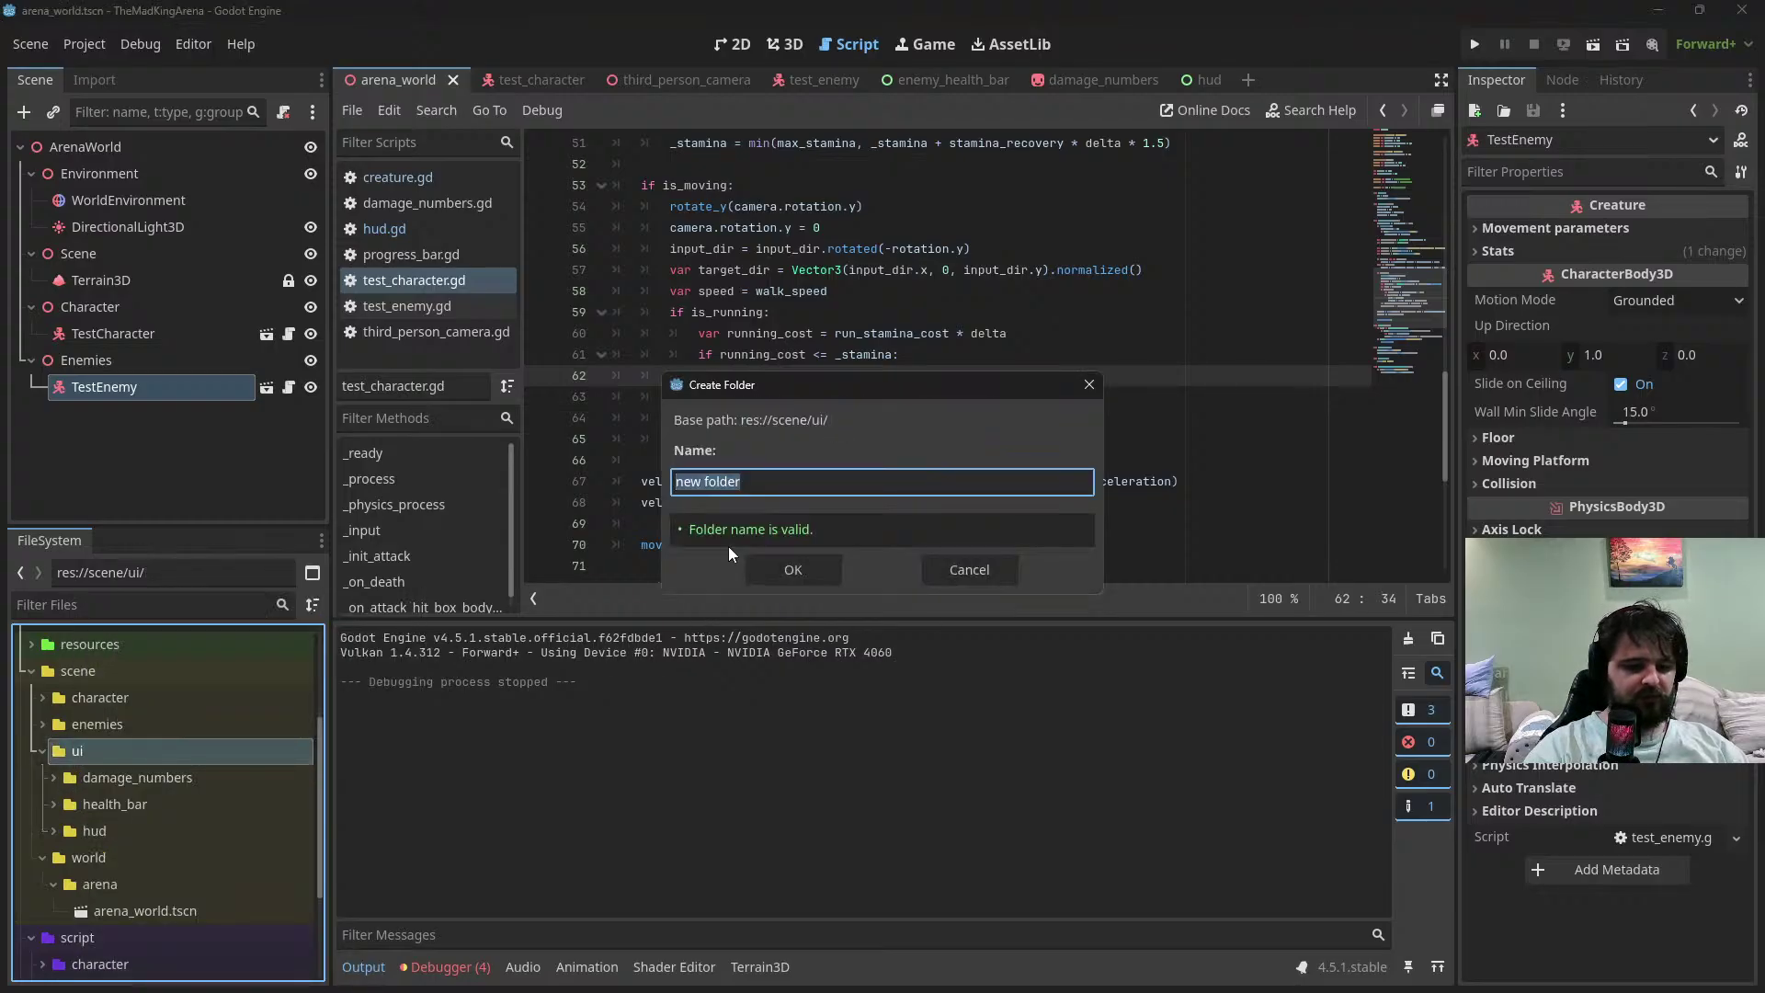
type("main_manu")
key("Return")
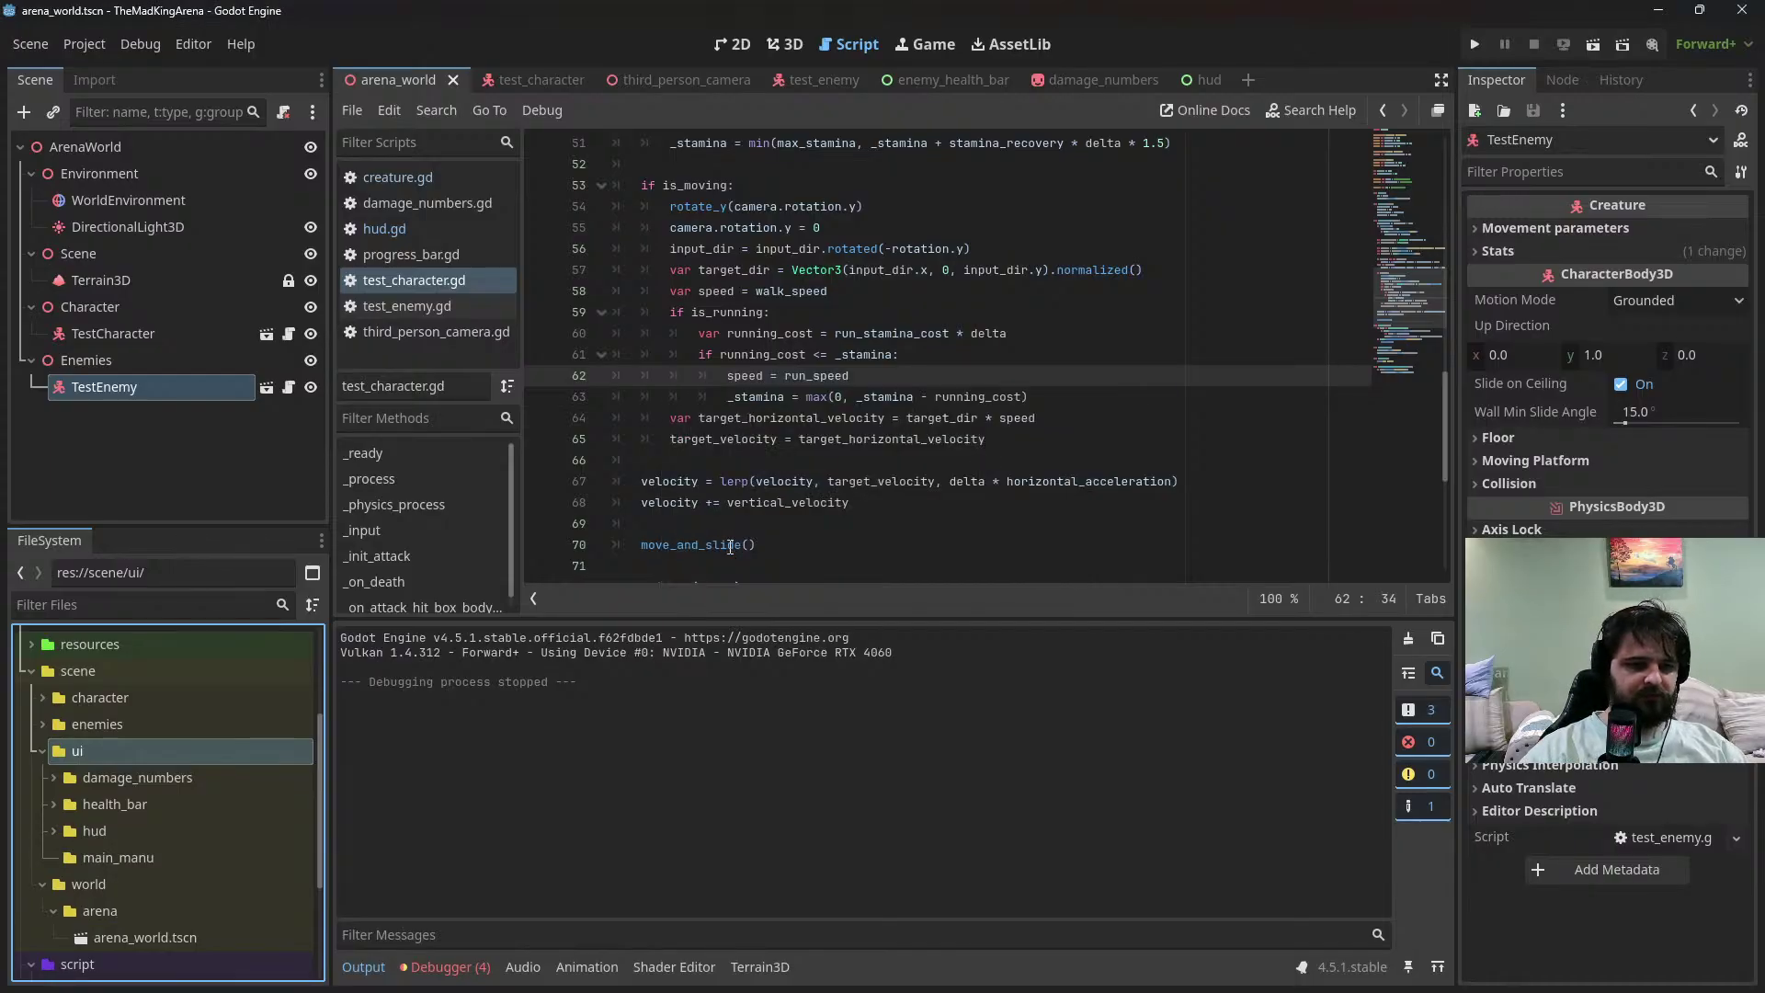
Correct the new folder's name from main_manu to main_menu
left_click(278, 858)
key("F2")
key("Left")
key("Left")
key("Left")
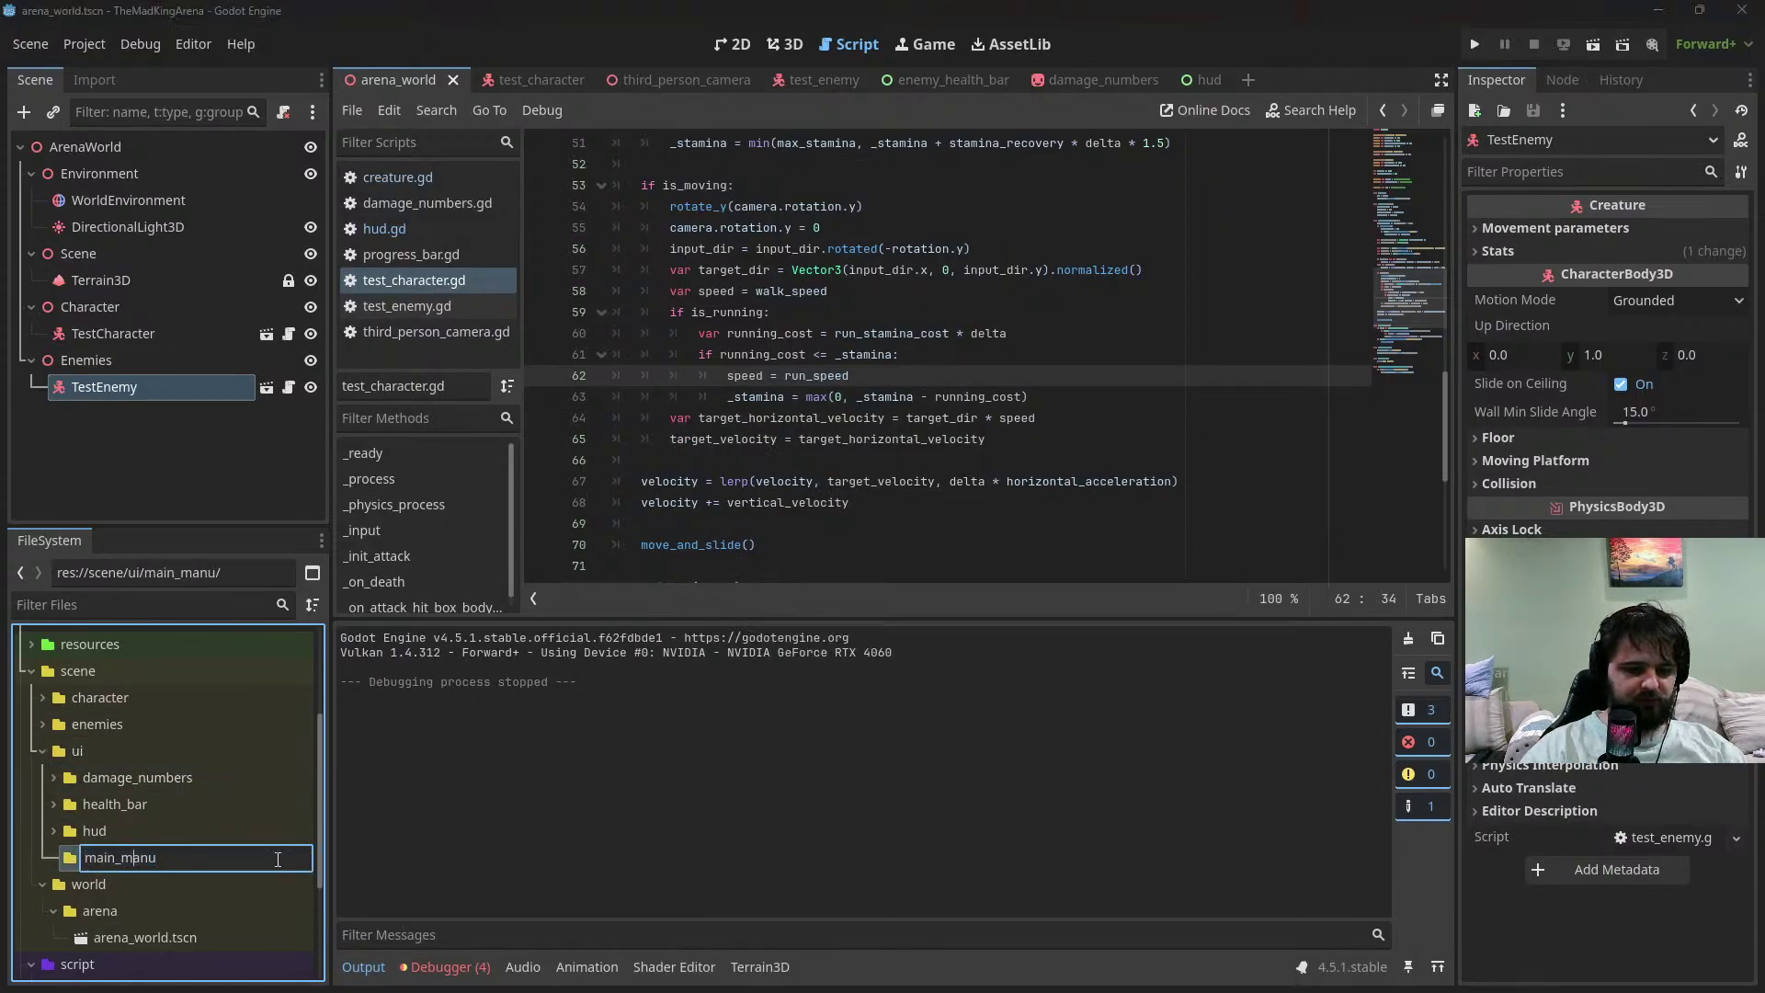
key("Return")
Create a scene named main_menu with a User Interface root in the main_menu folder
right_click(144, 858)
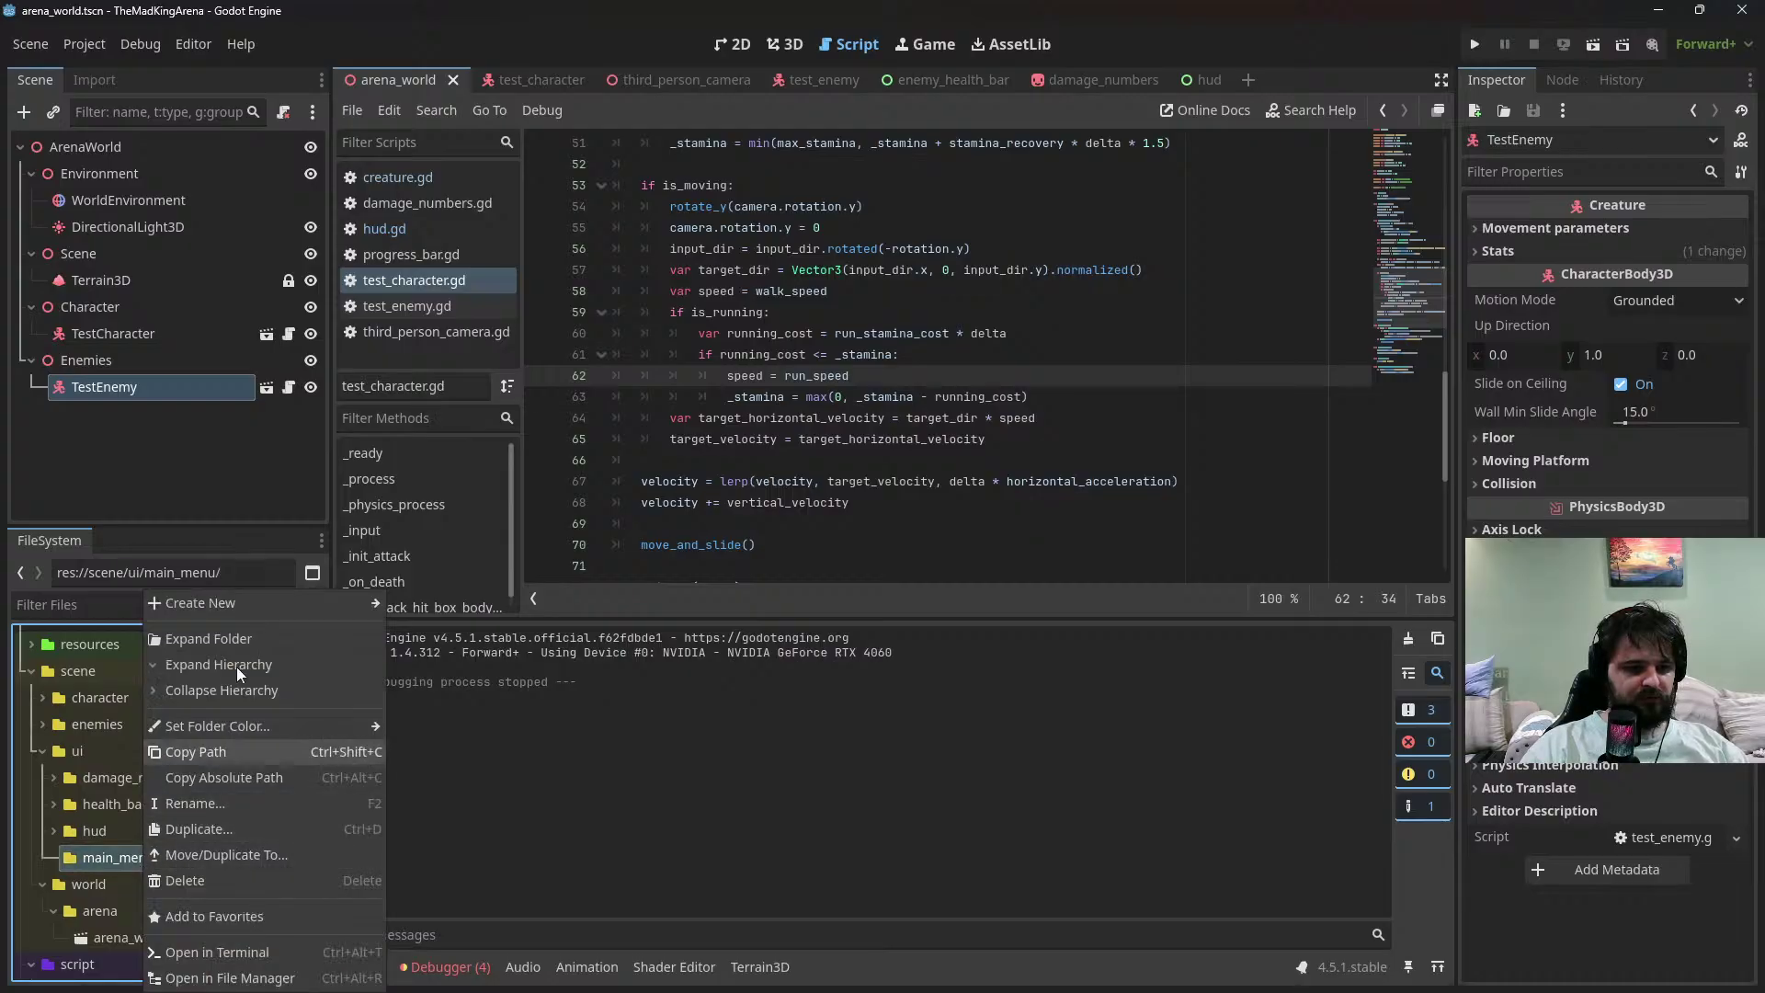
mouse_move(259, 608)
left_click(425, 628)
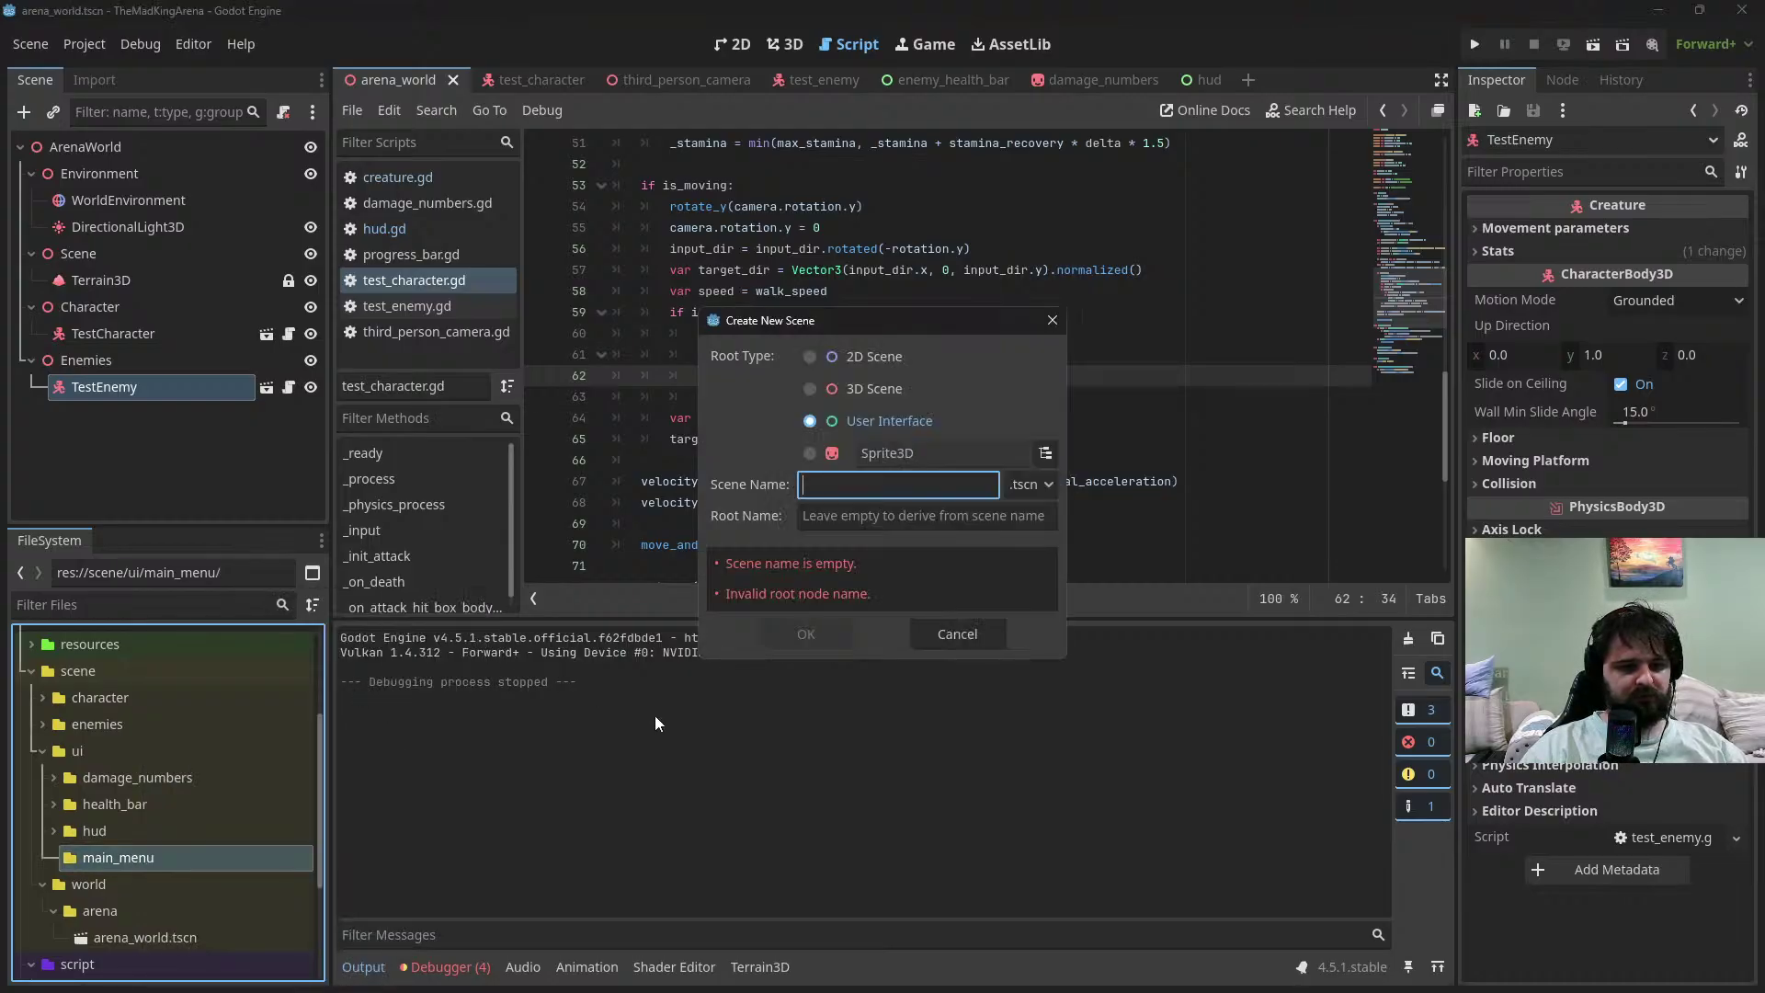
type("menu")
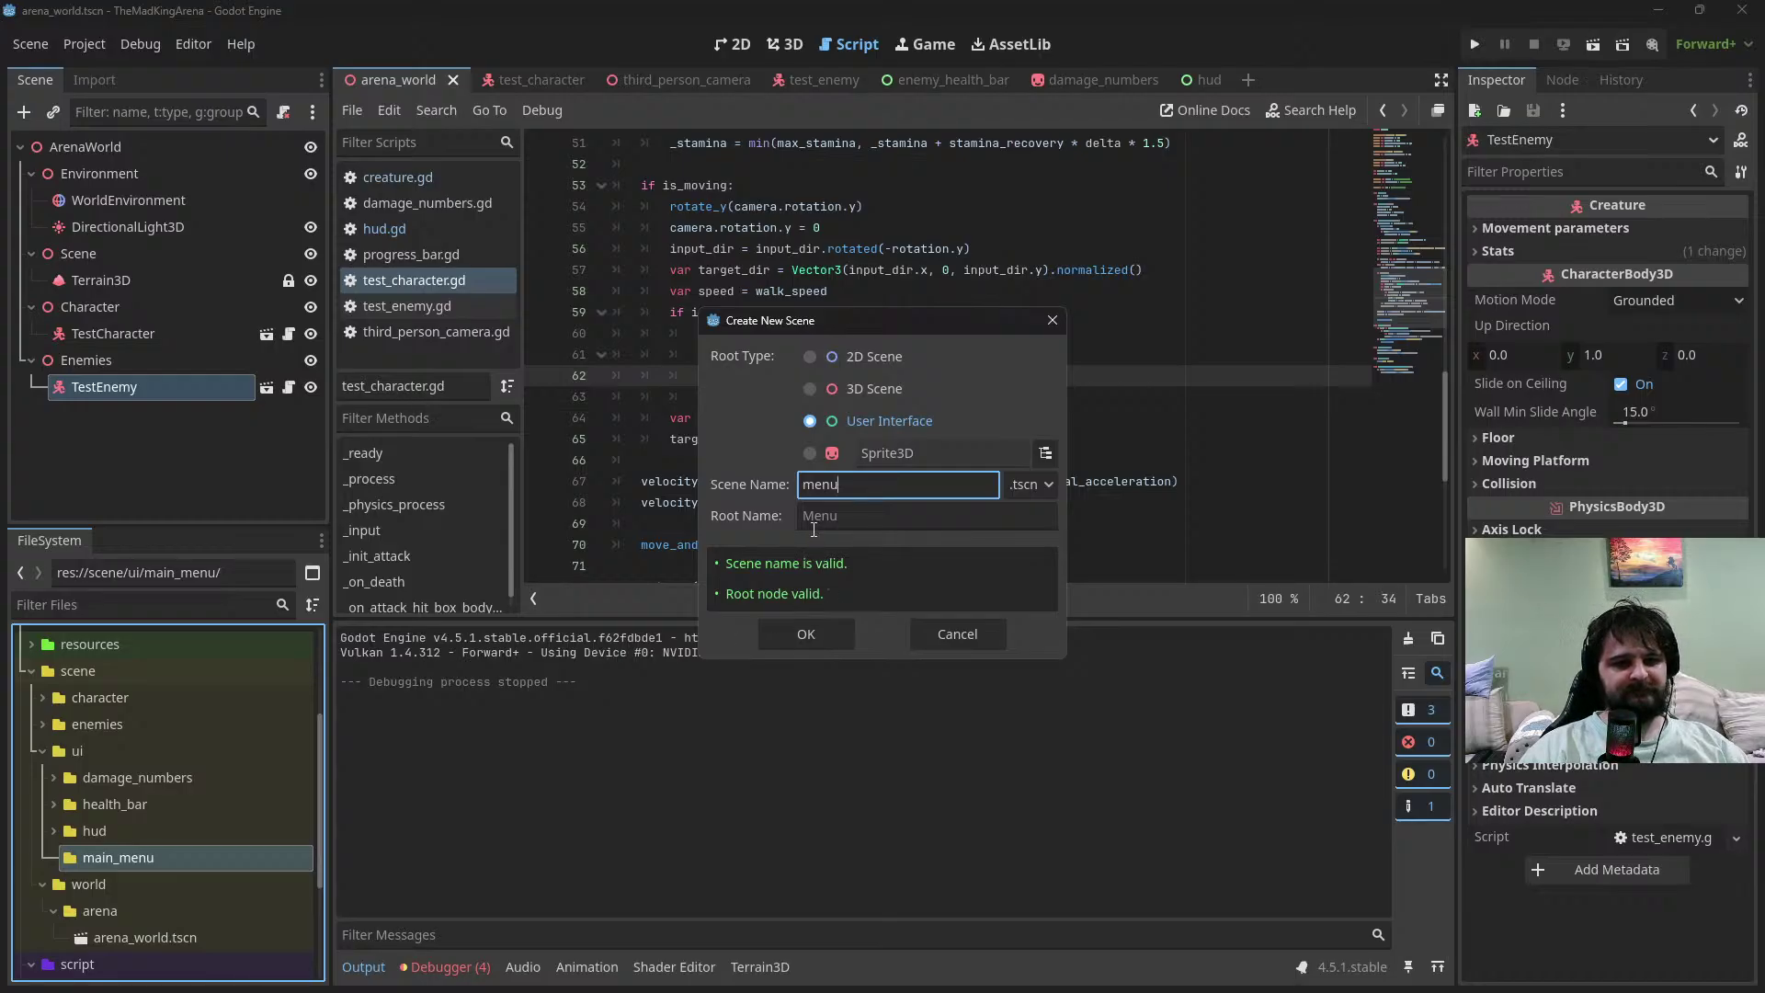
left_click(850, 395)
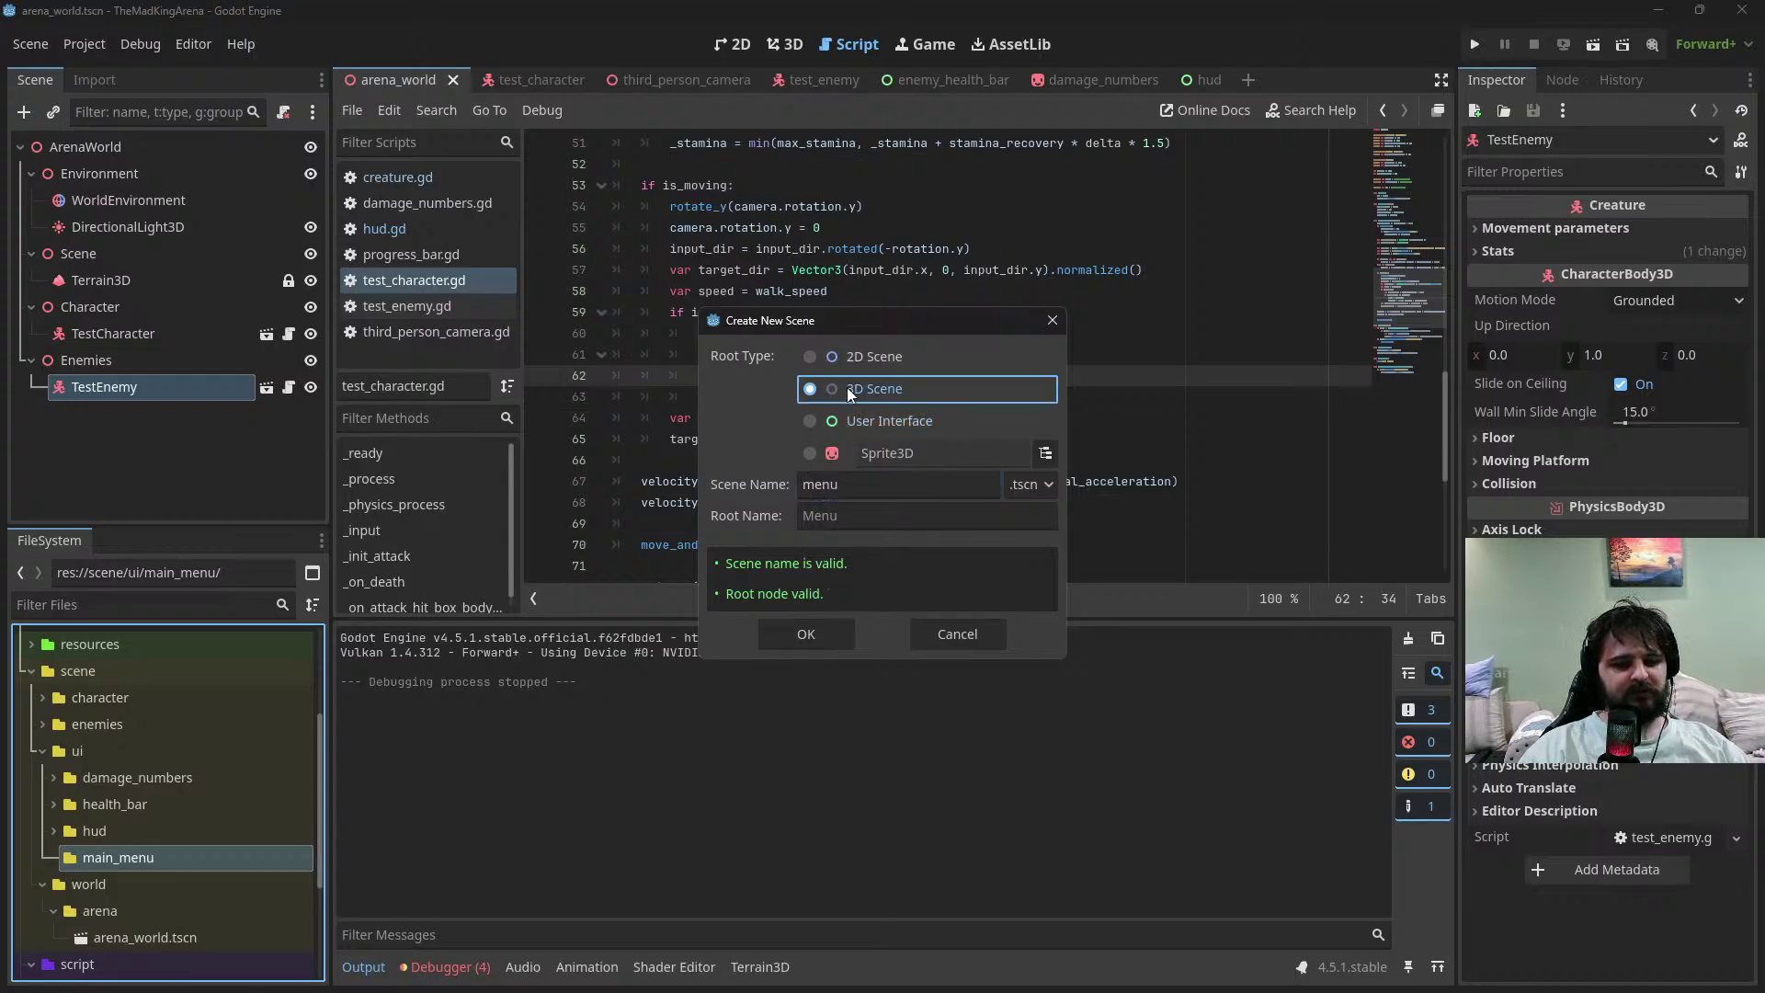
left_click(849, 421)
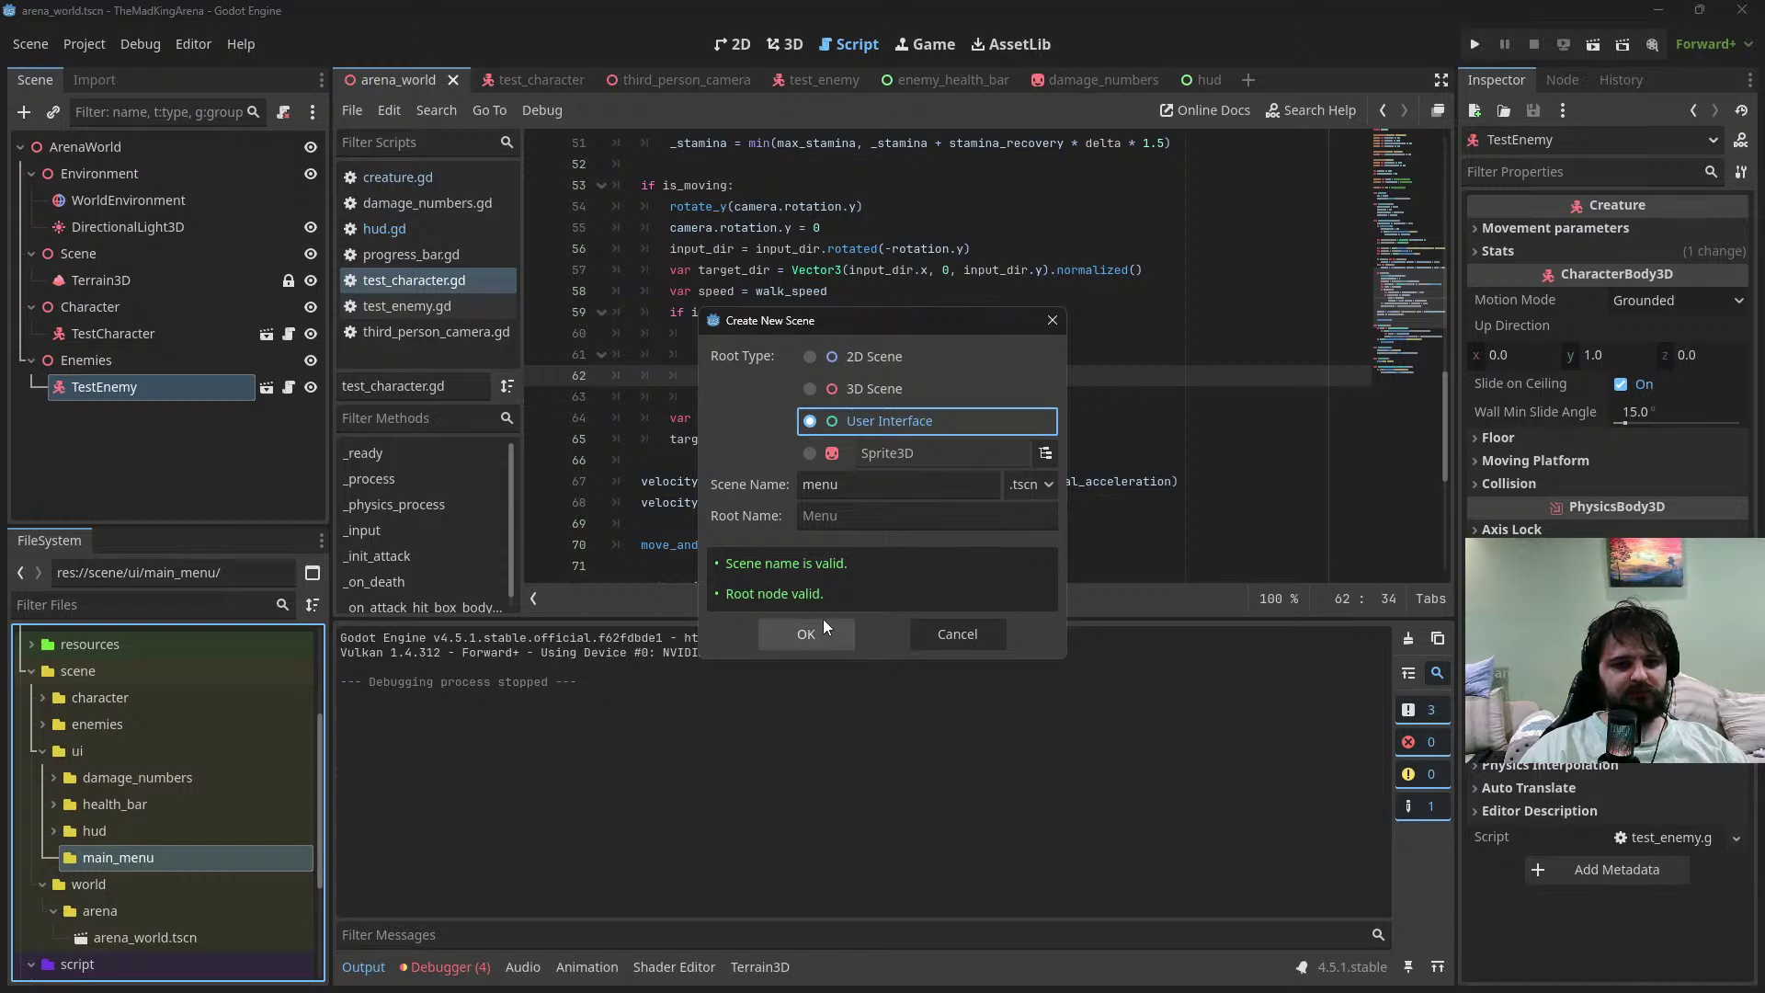
key("Tab")
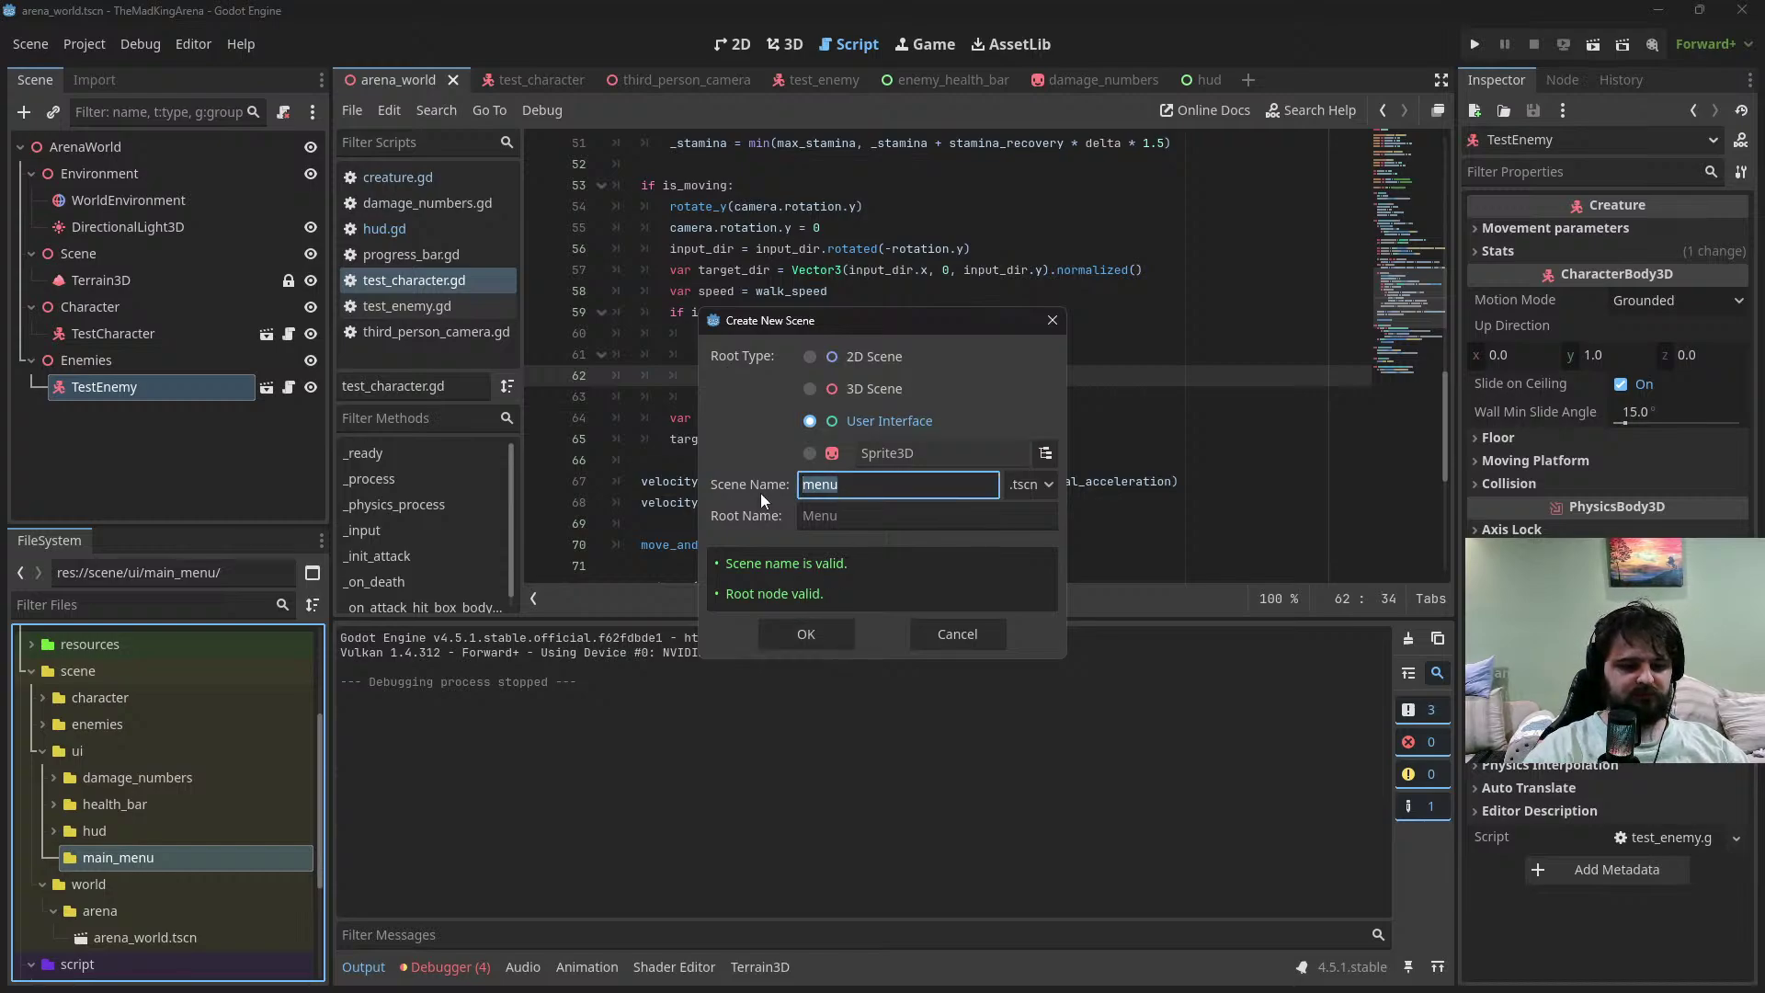
type("main_men")
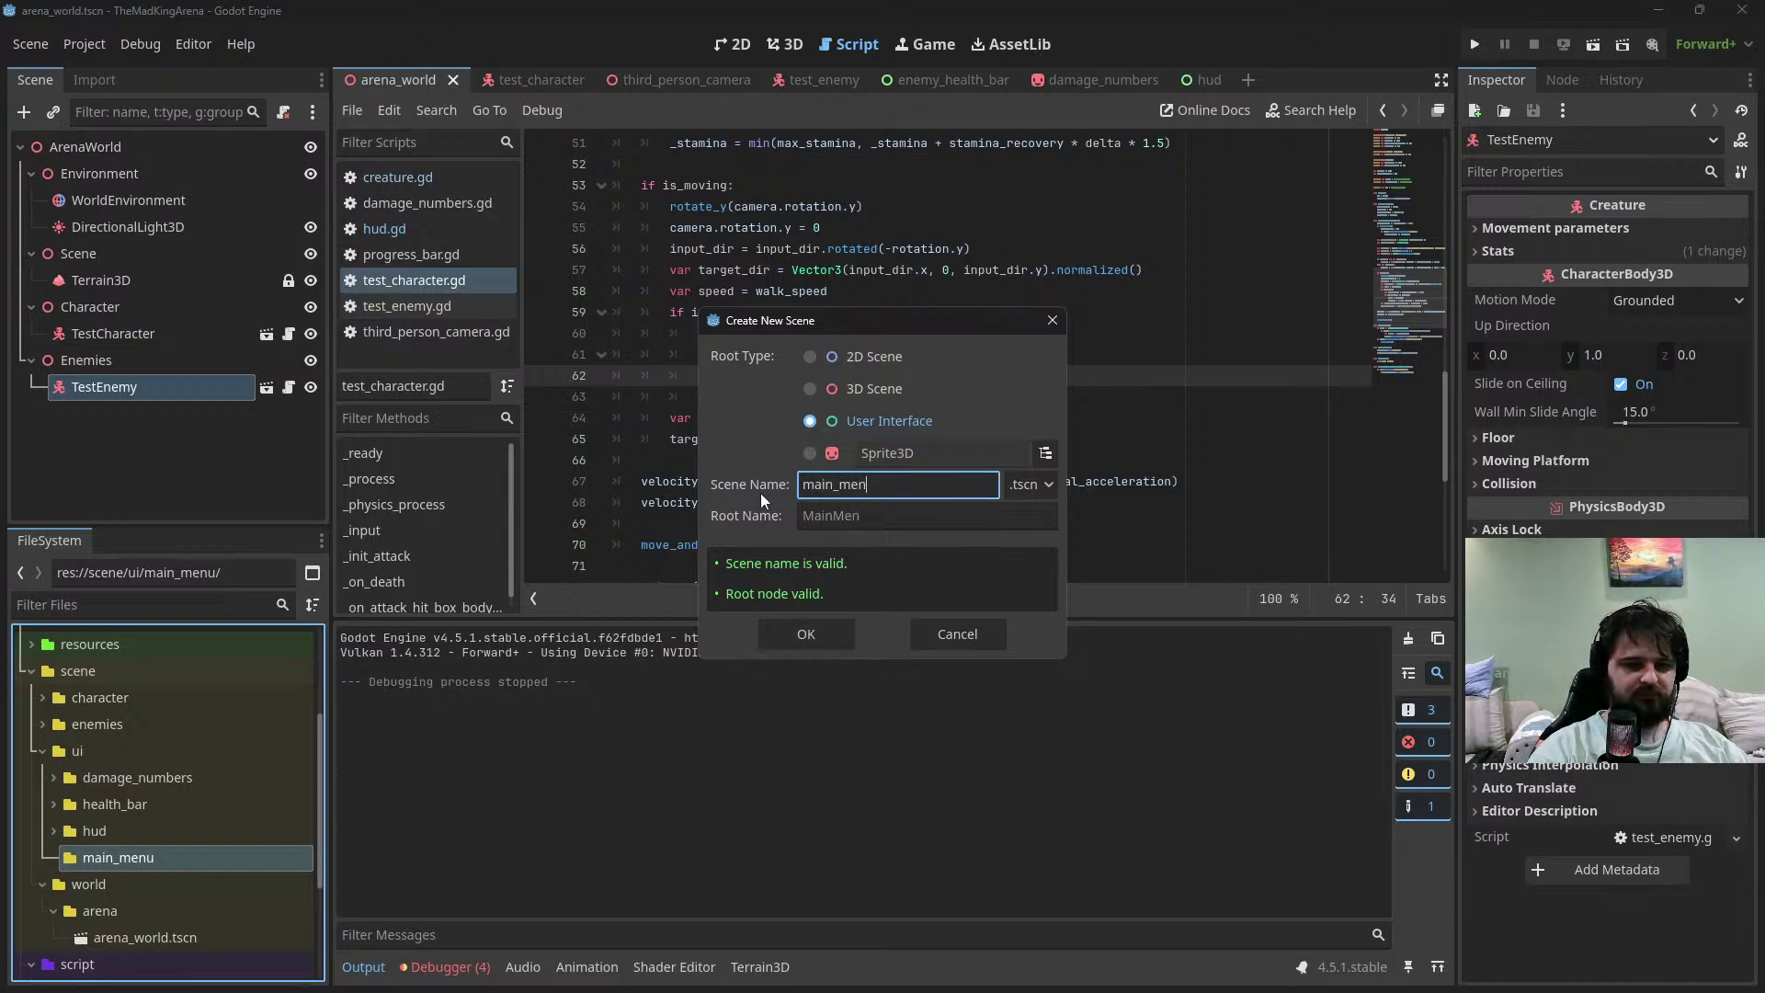
type("u")
left_click(805, 635)
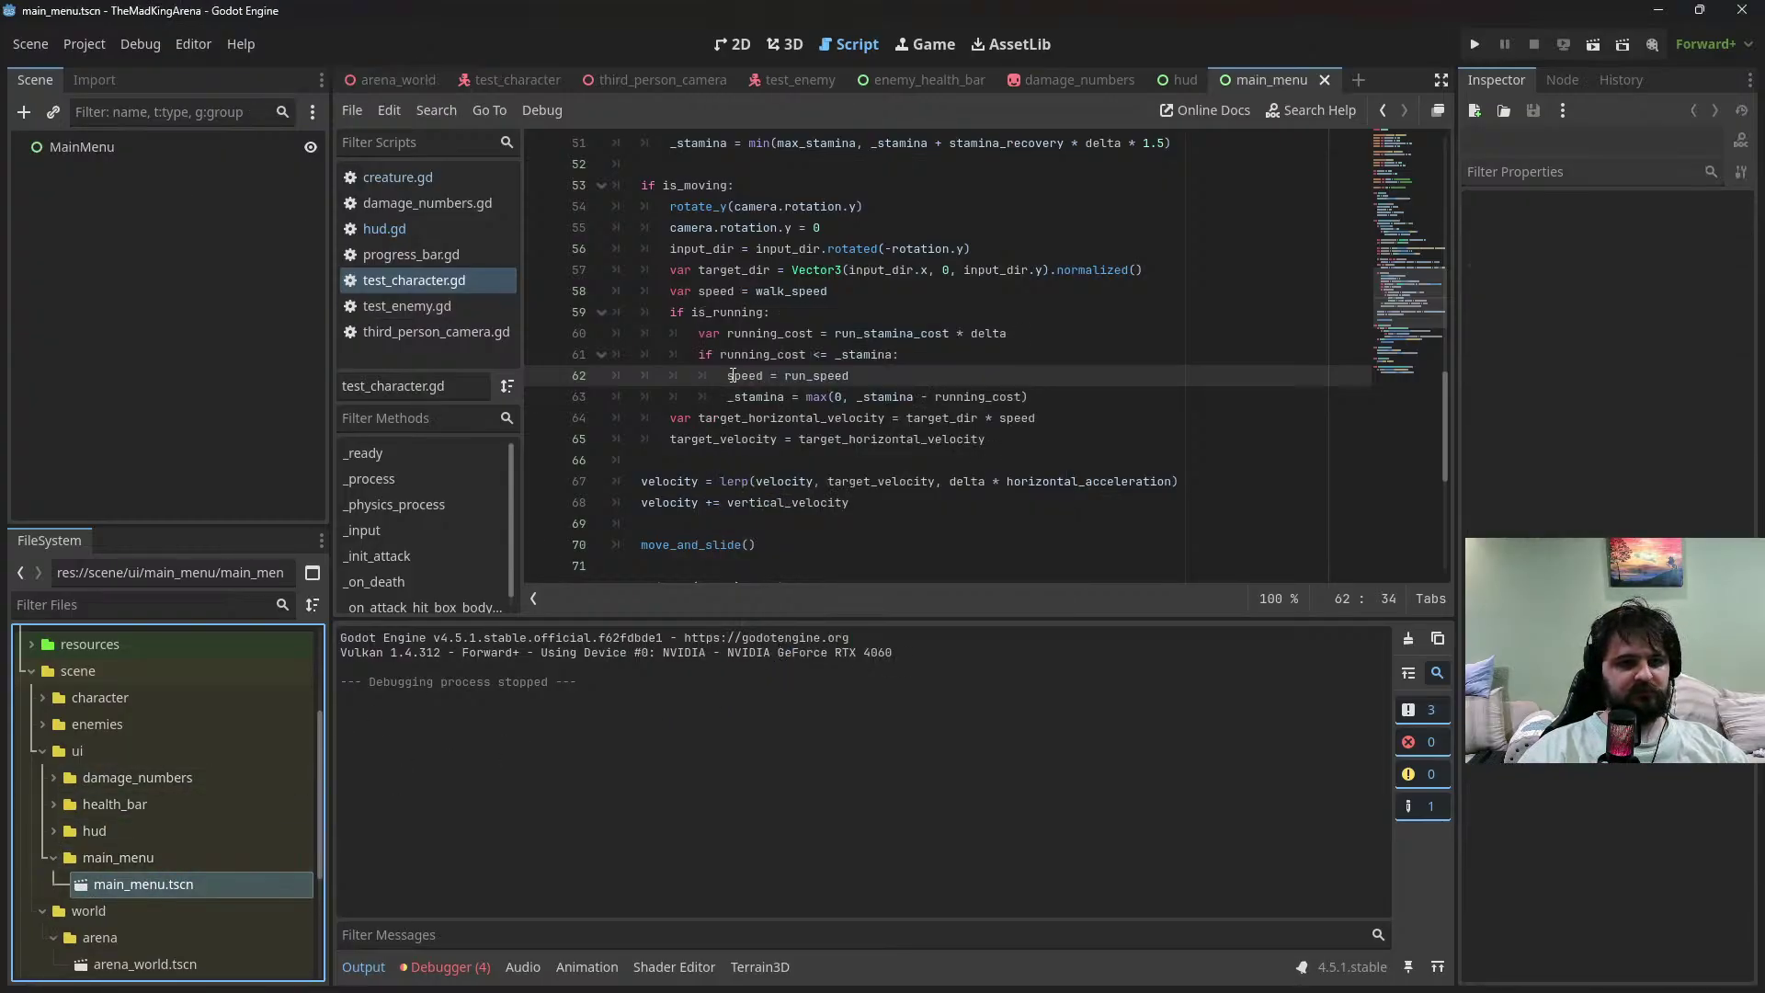
Show the main_menu scene in the 2D workspace
left_click(732, 44)
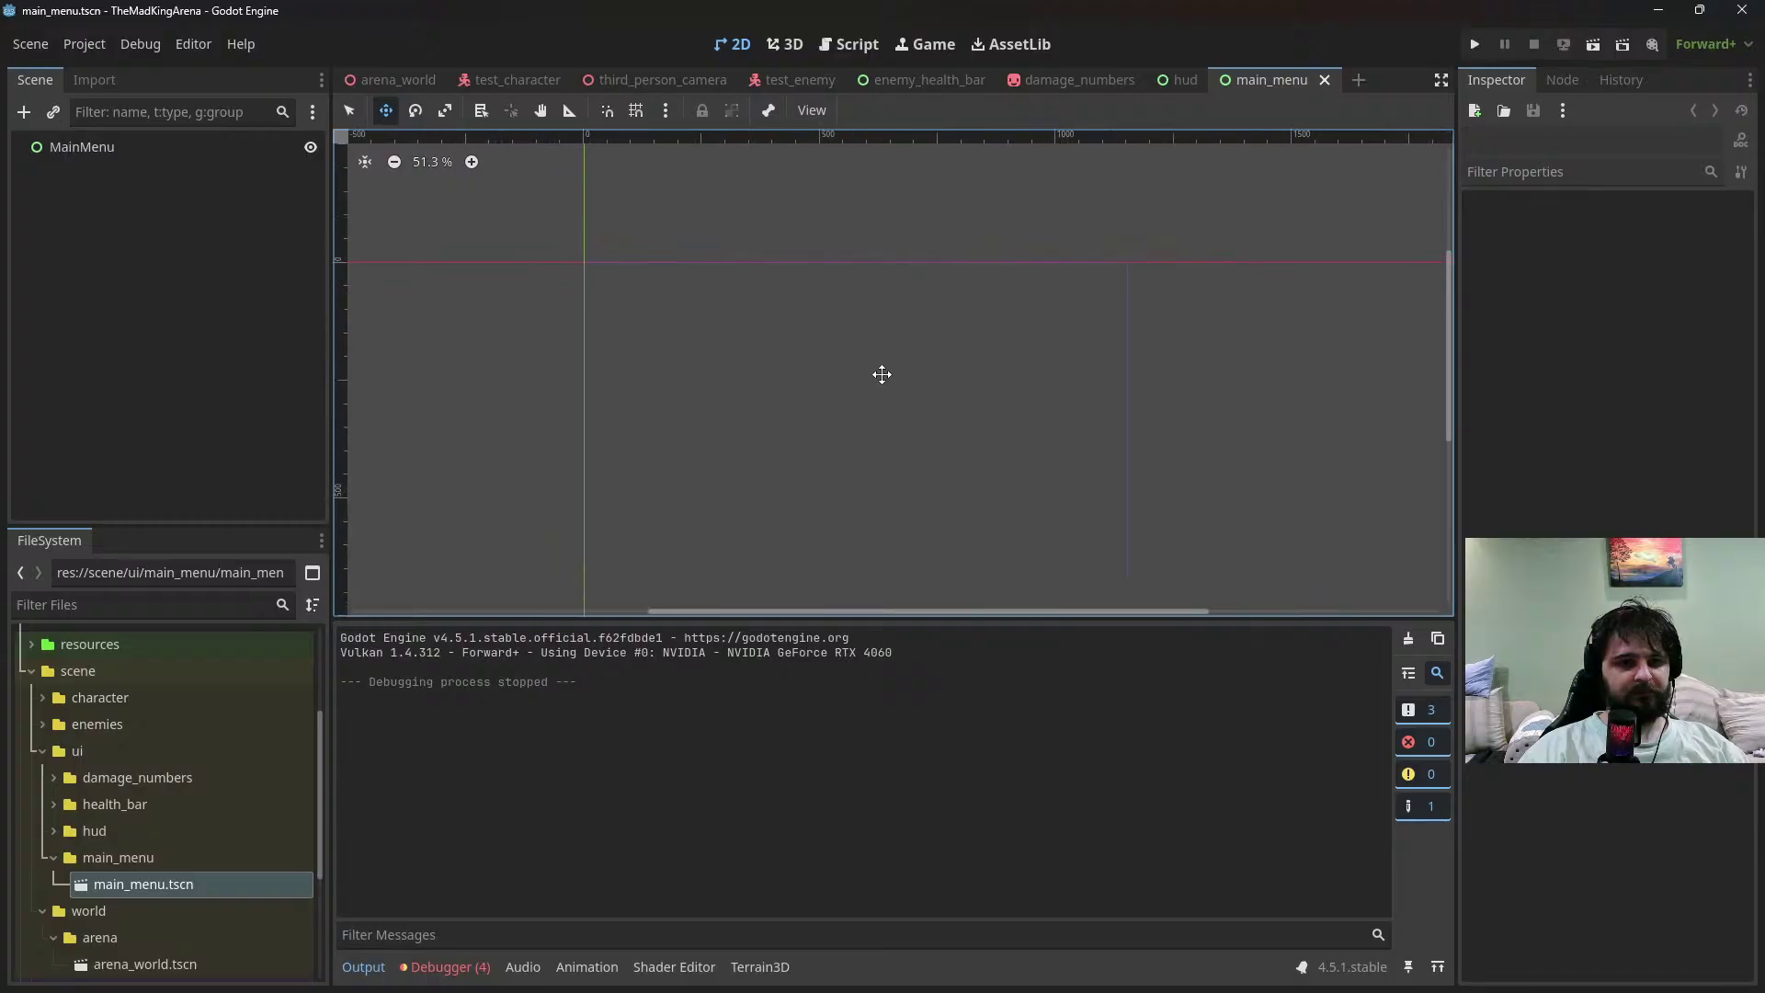
scroll(882, 374, "up", 2)
middle_click_drag(881, 374, 796, 307)
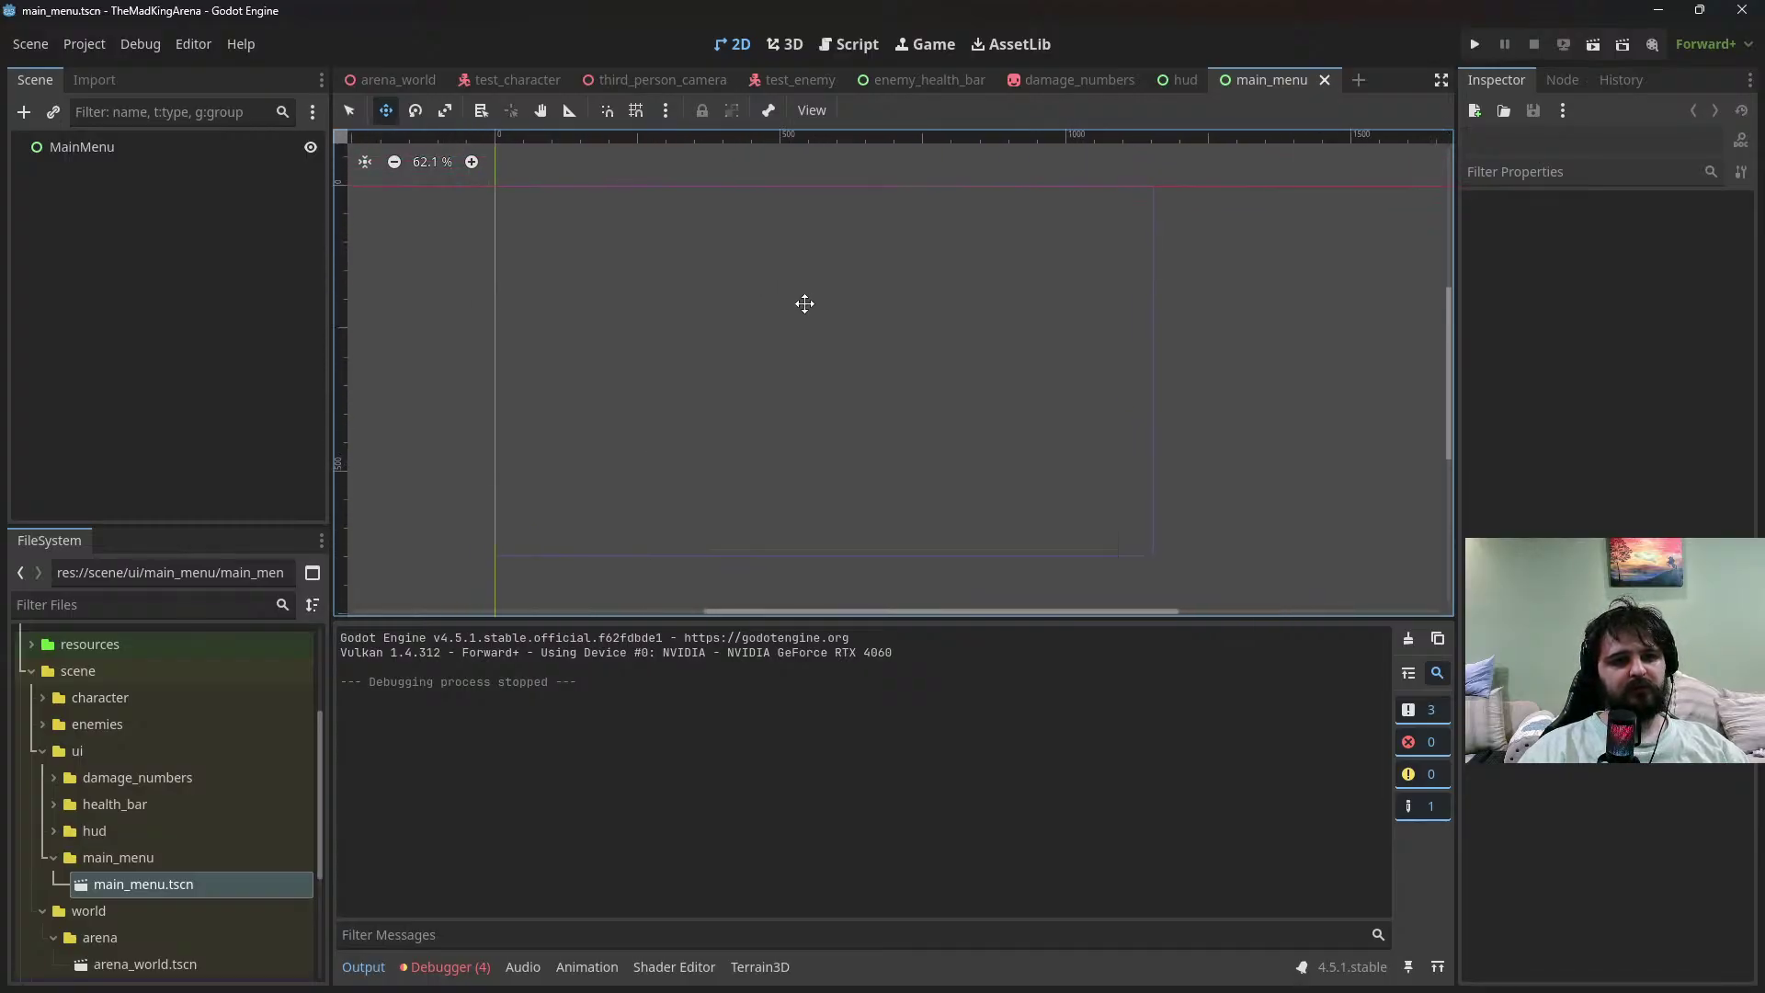
Apply the Full Rect anchor preset to the MainMenu root node and save the scene
left_click(127, 148)
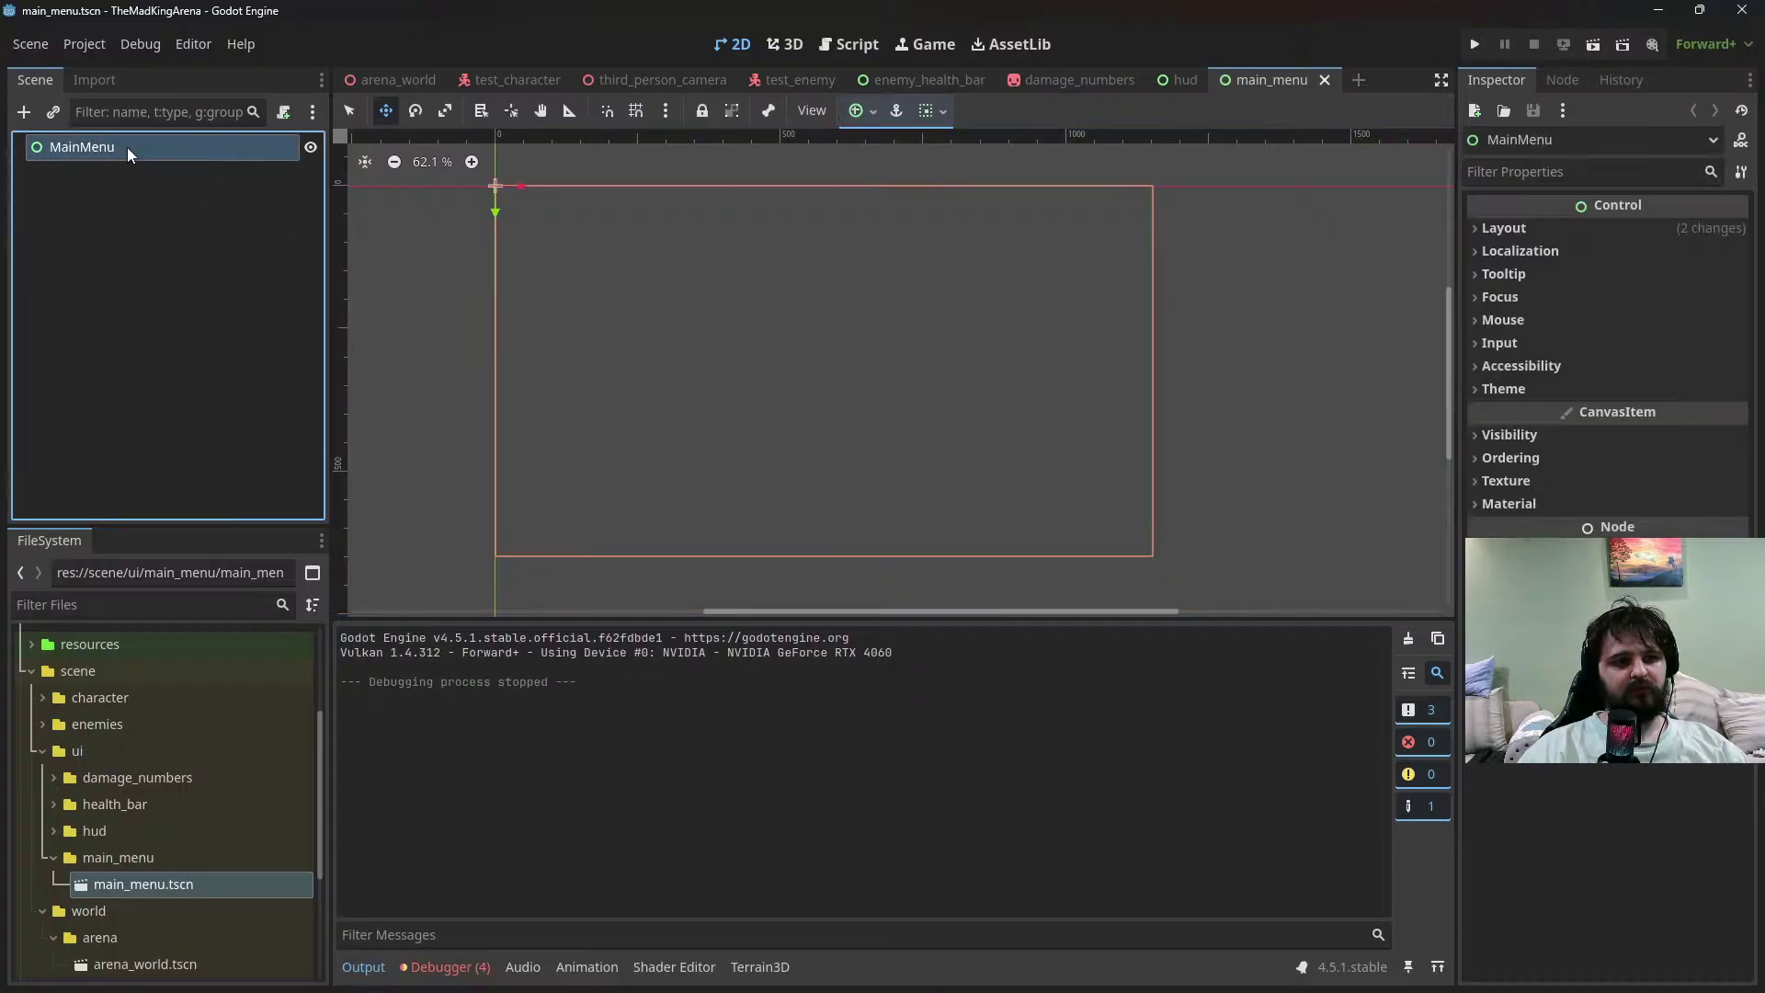
right_click(127, 147)
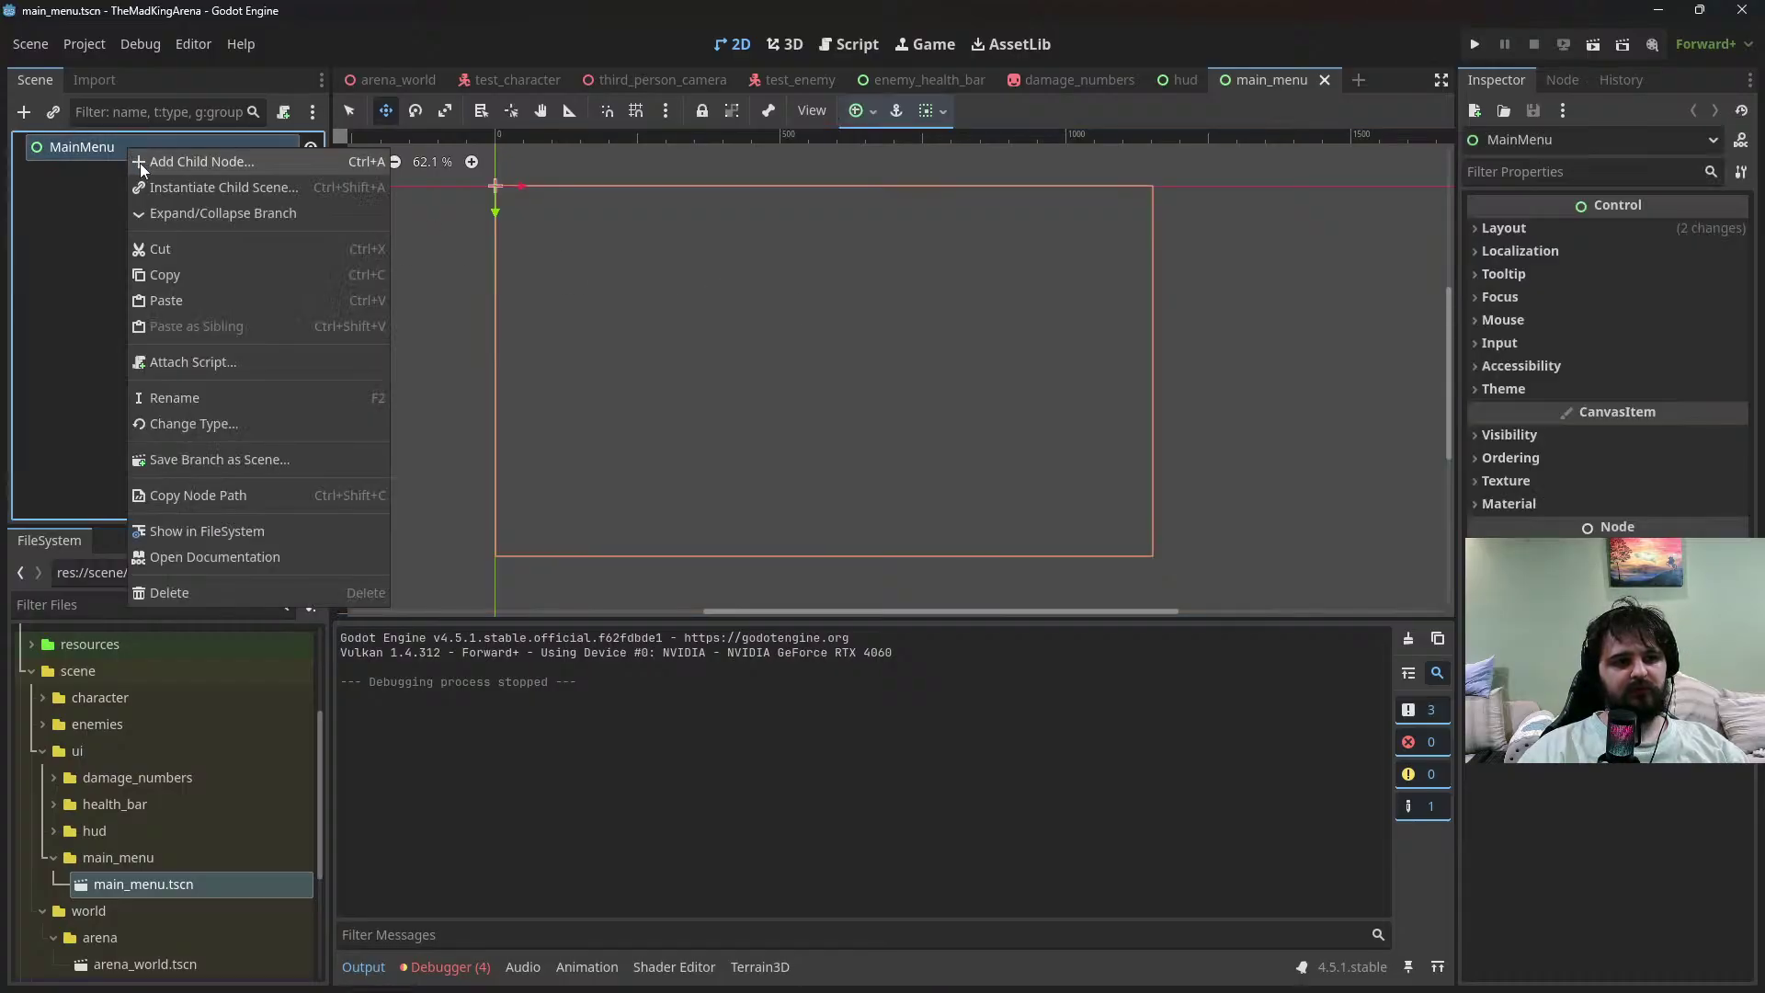
left_click(950, 305)
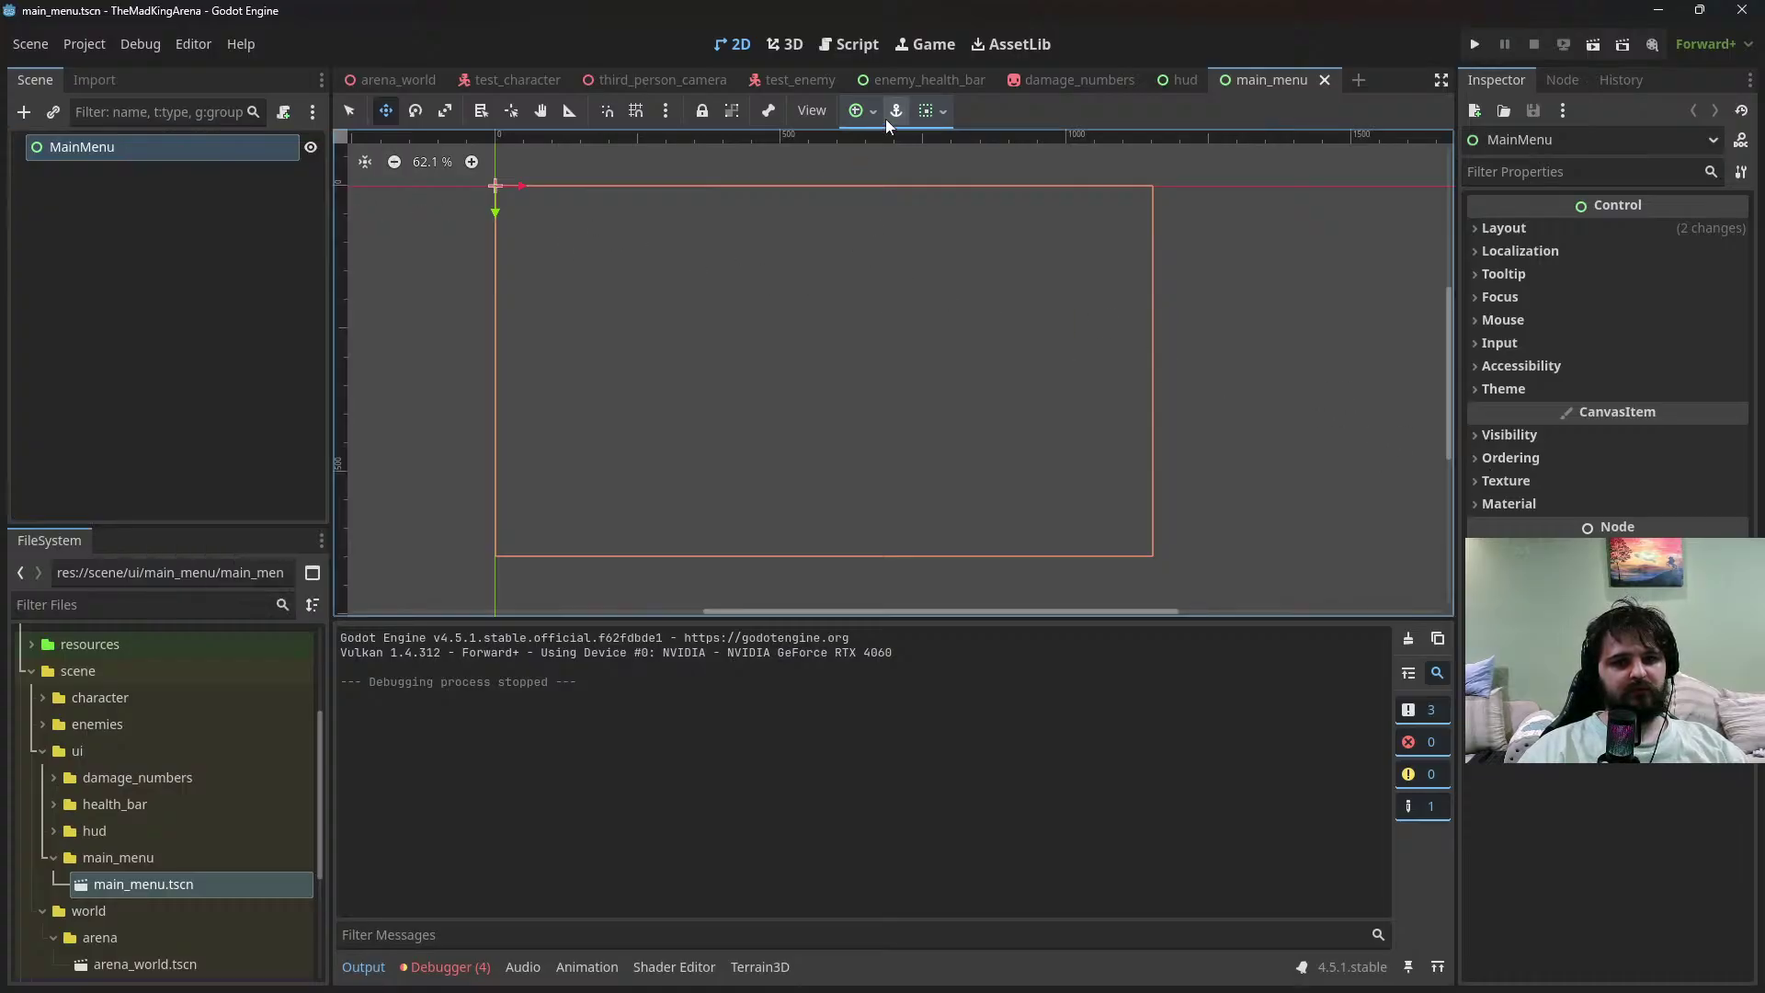
left_click(897, 111)
left_click(969, 280)
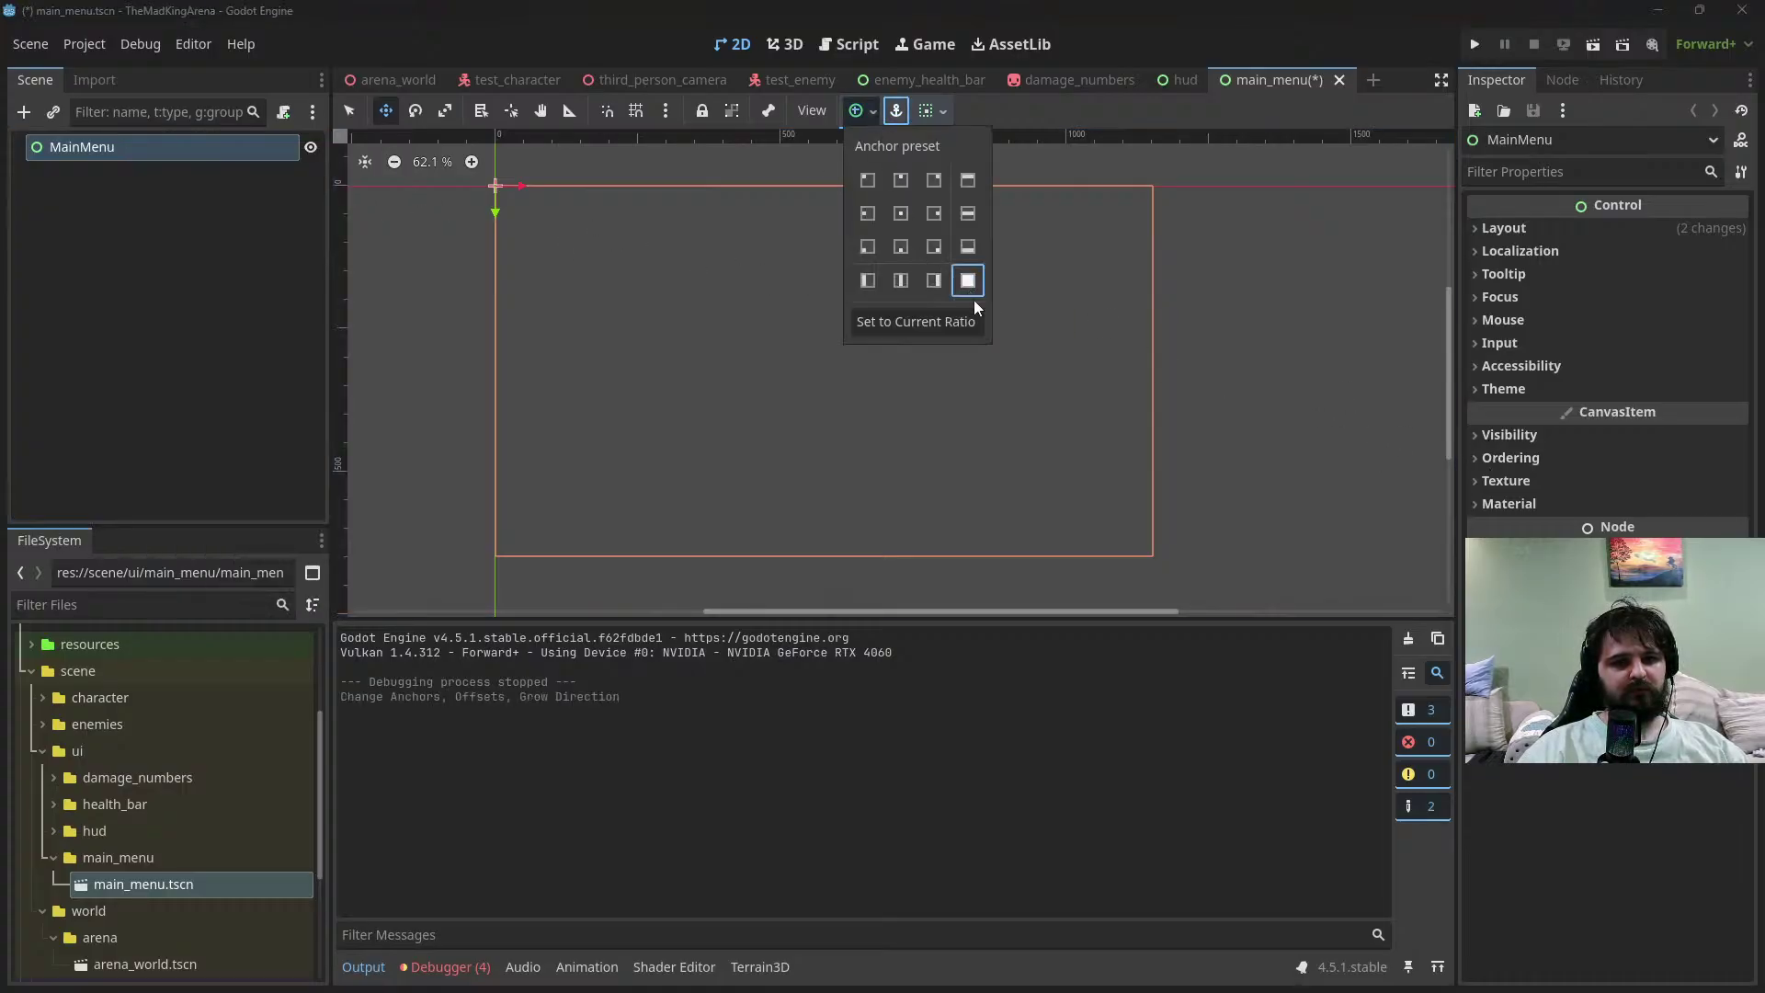
left_click(1056, 299)
left_click(896, 111)
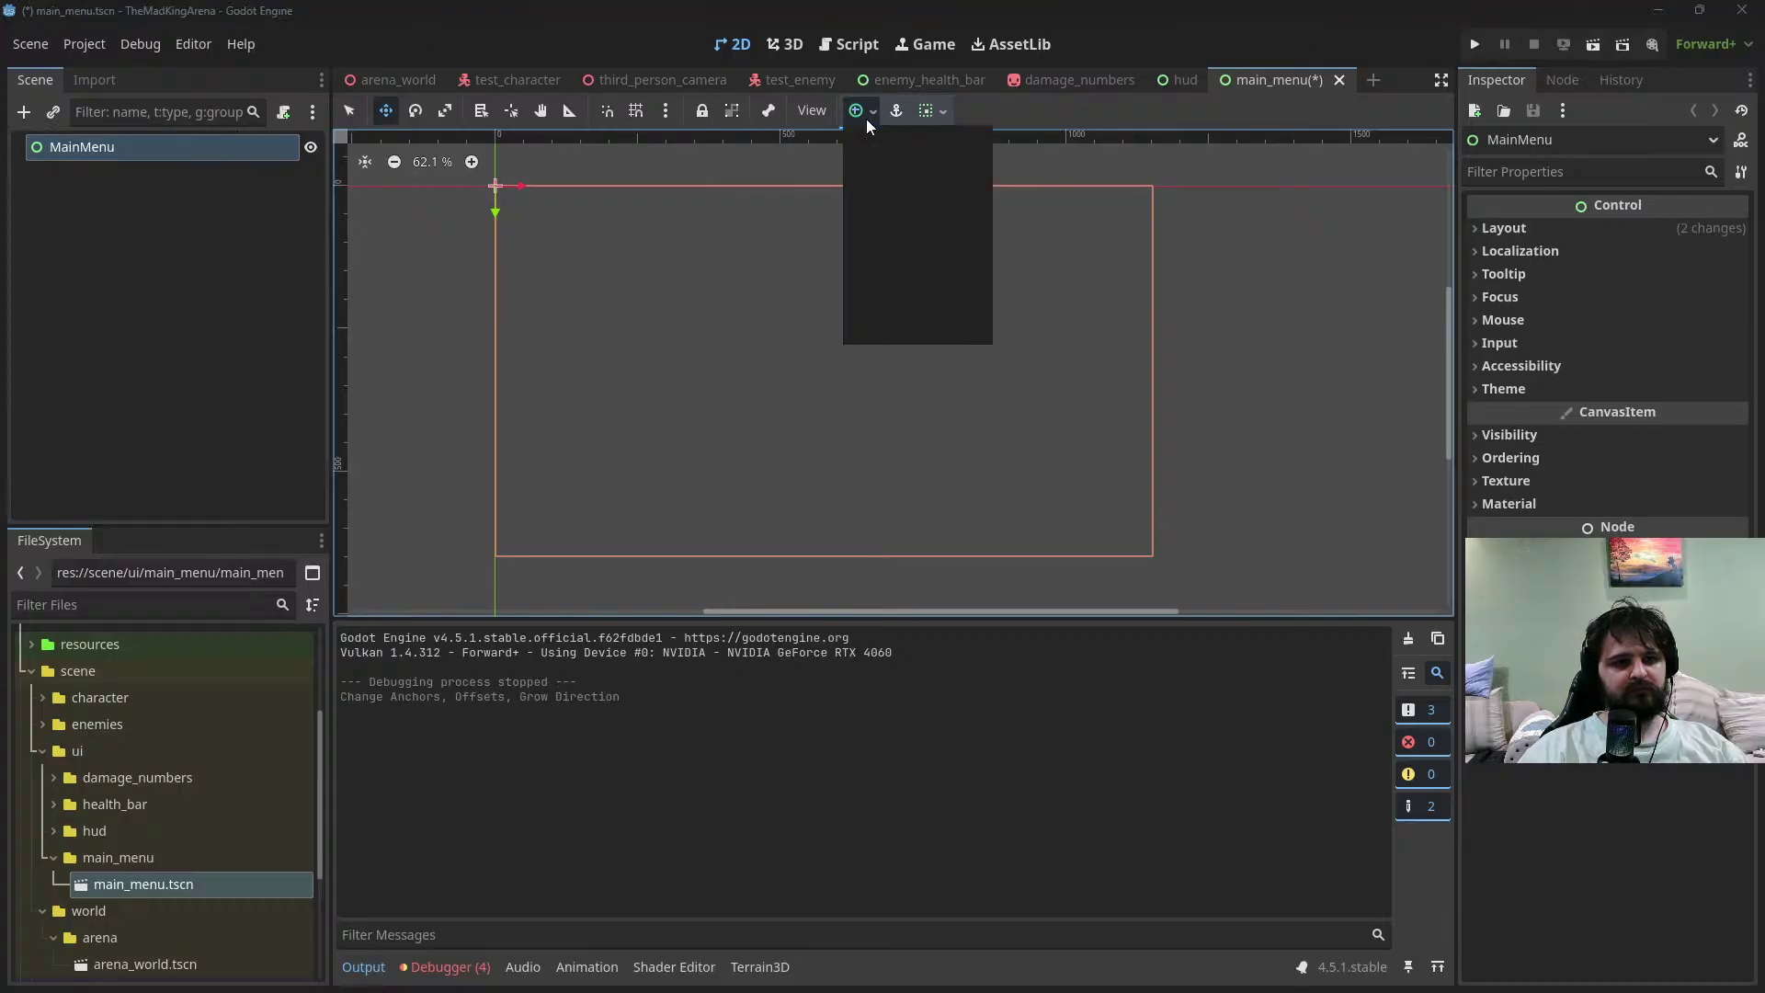
left_click(970, 291)
left_click(1101, 306)
key("ctrl+s")
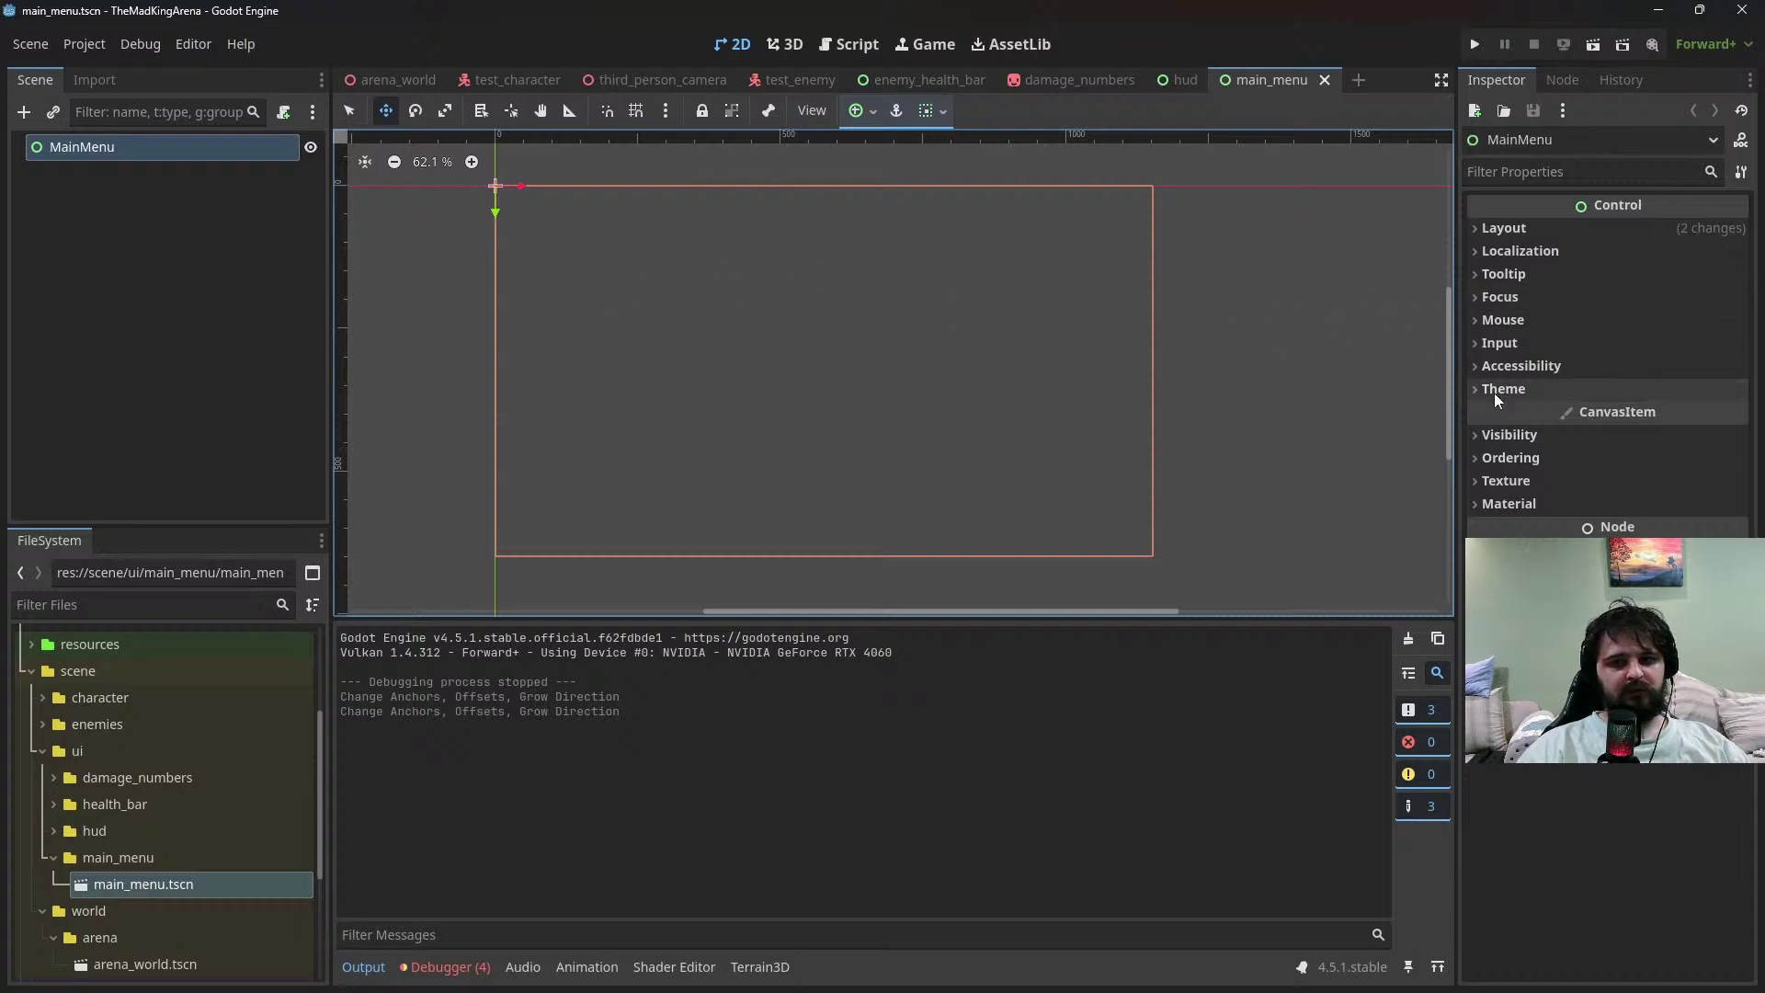
Check the Layout and Transform properties of the MainMenu node
left_click(1494, 228)
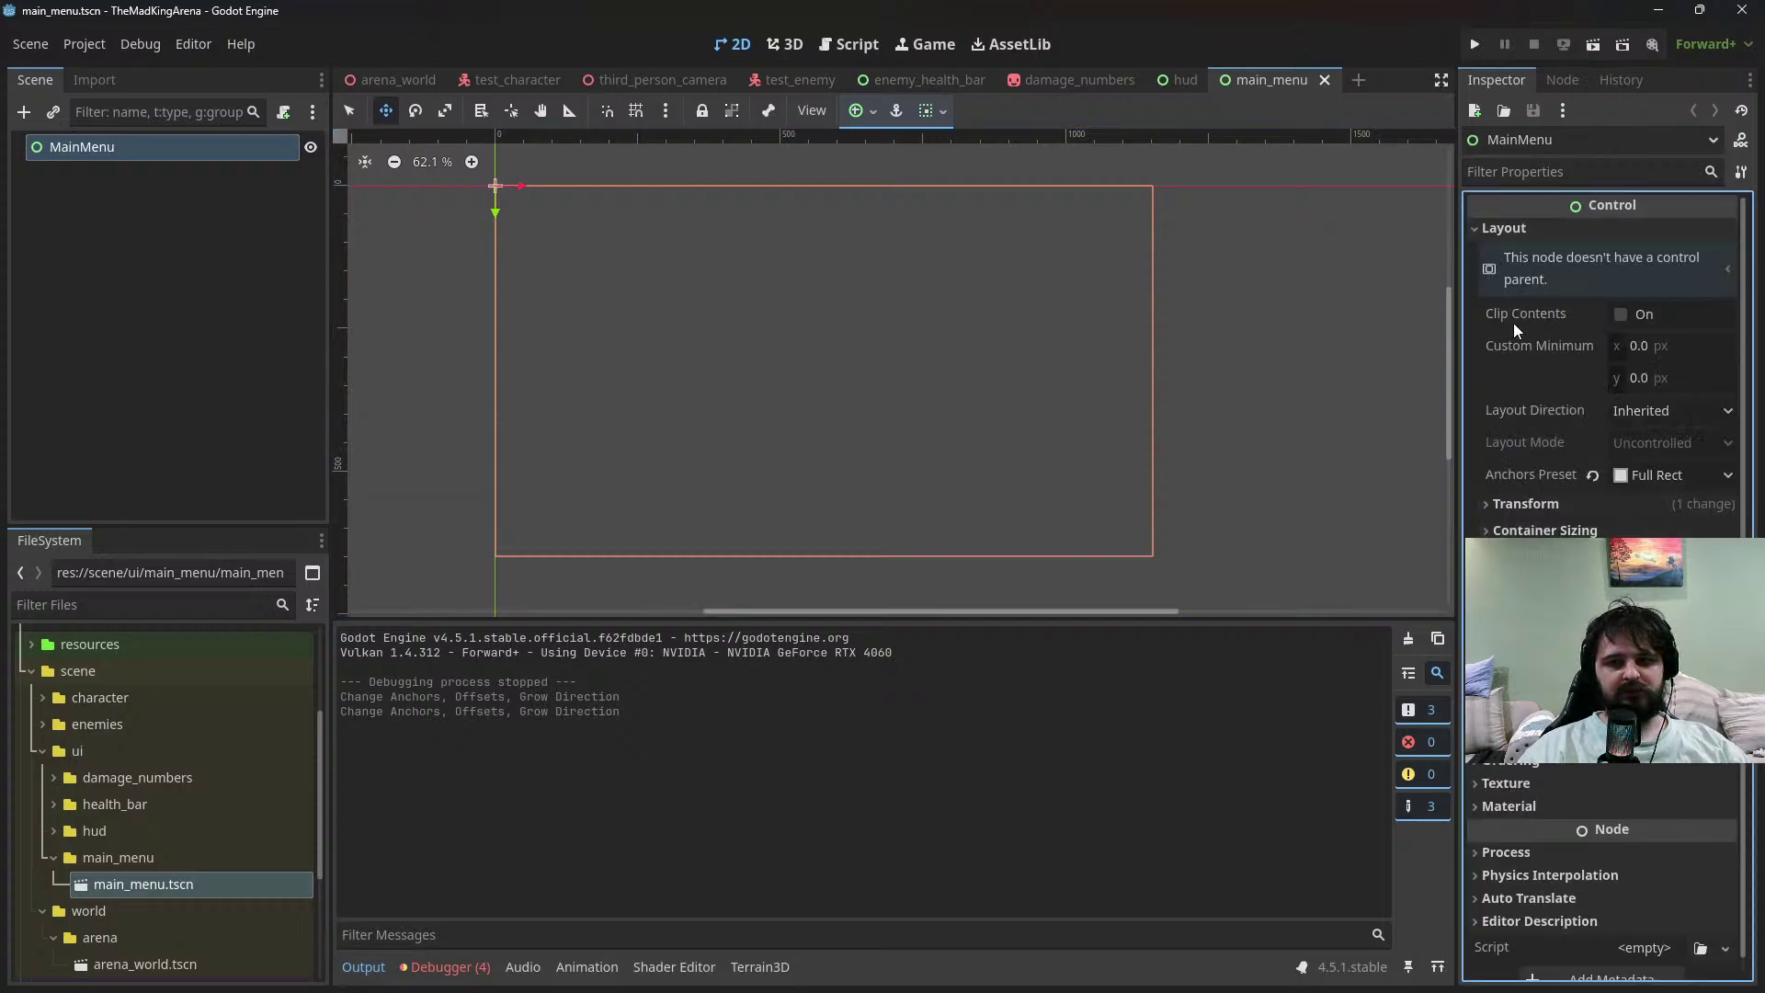
left_click(1519, 504)
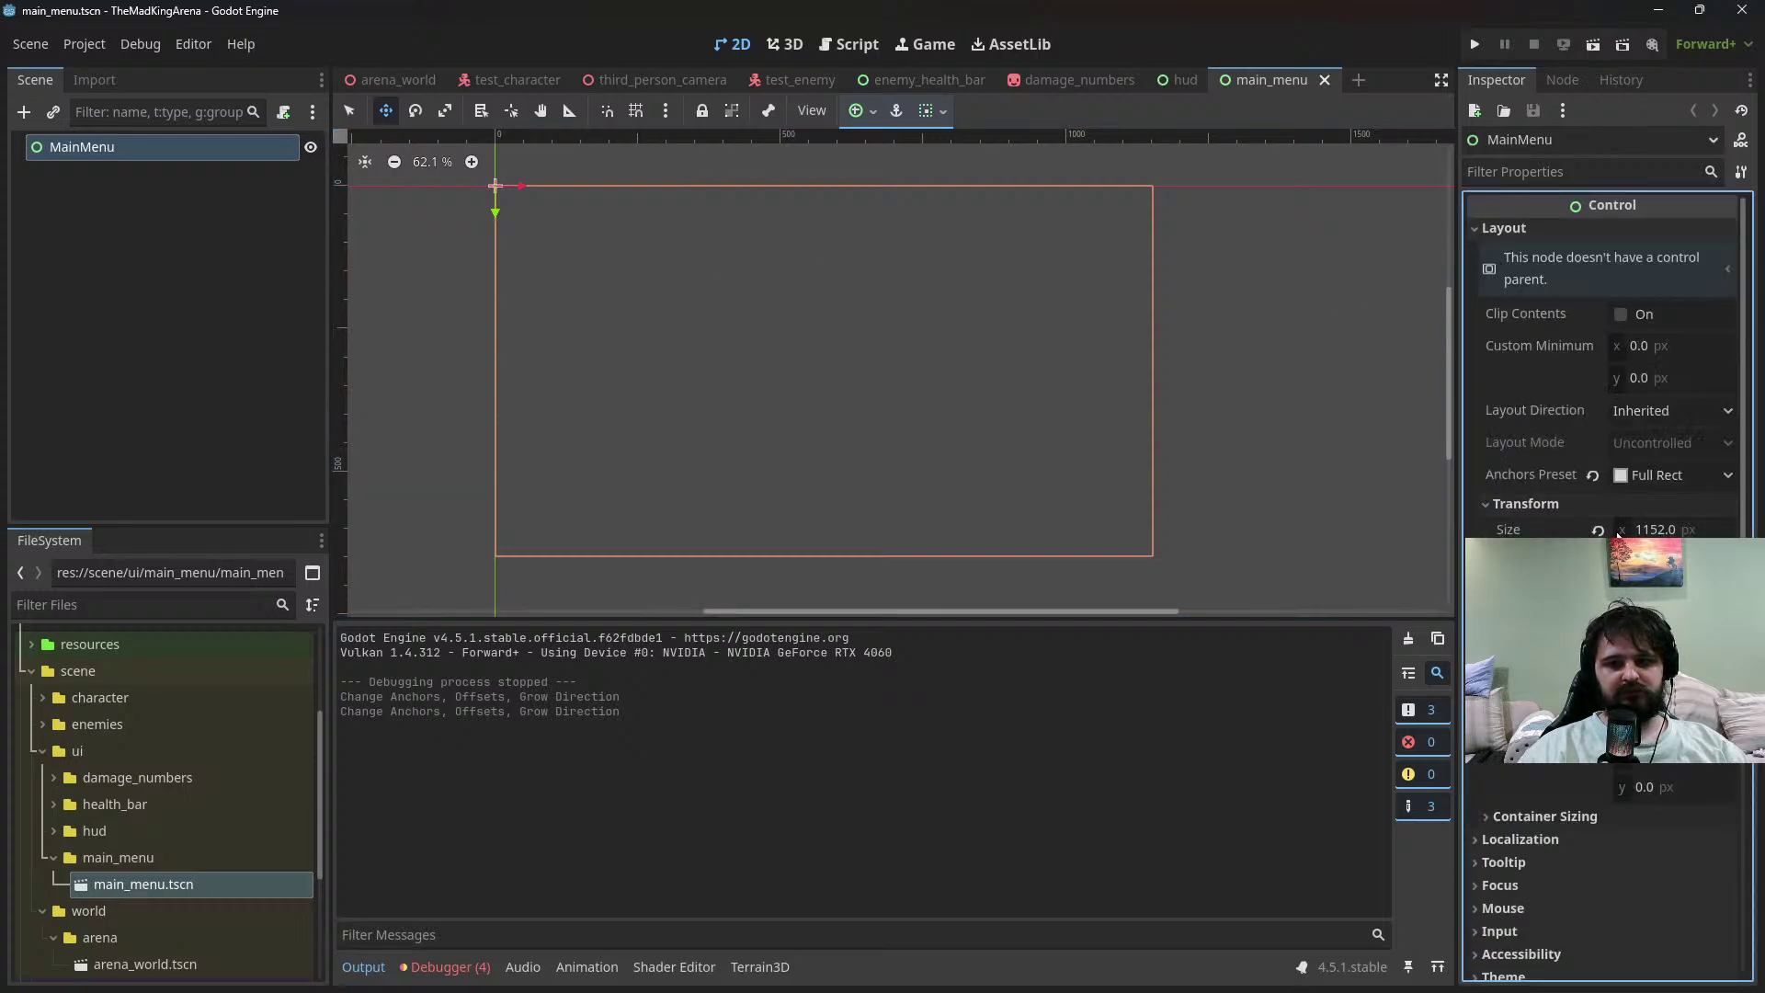
left_click(1526, 504)
left_click(1502, 228)
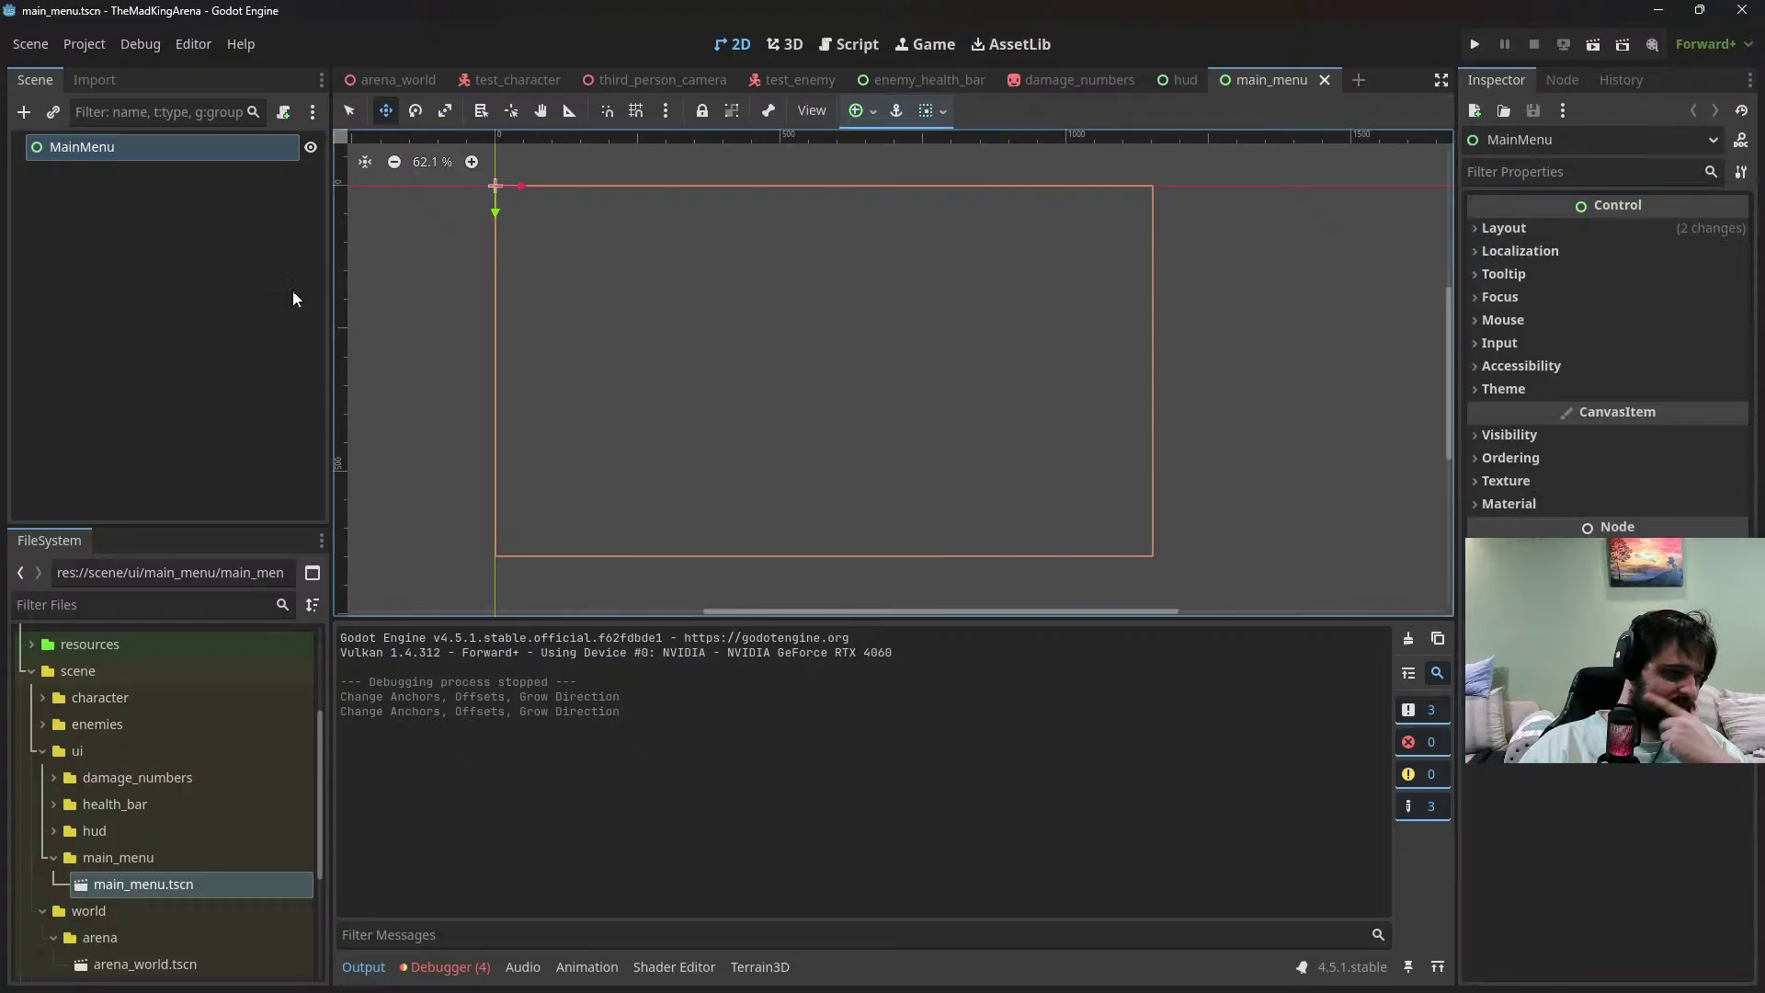
Add a TextureRect node as a child of MainMenu
right_click(135, 156)
left_click(169, 170)
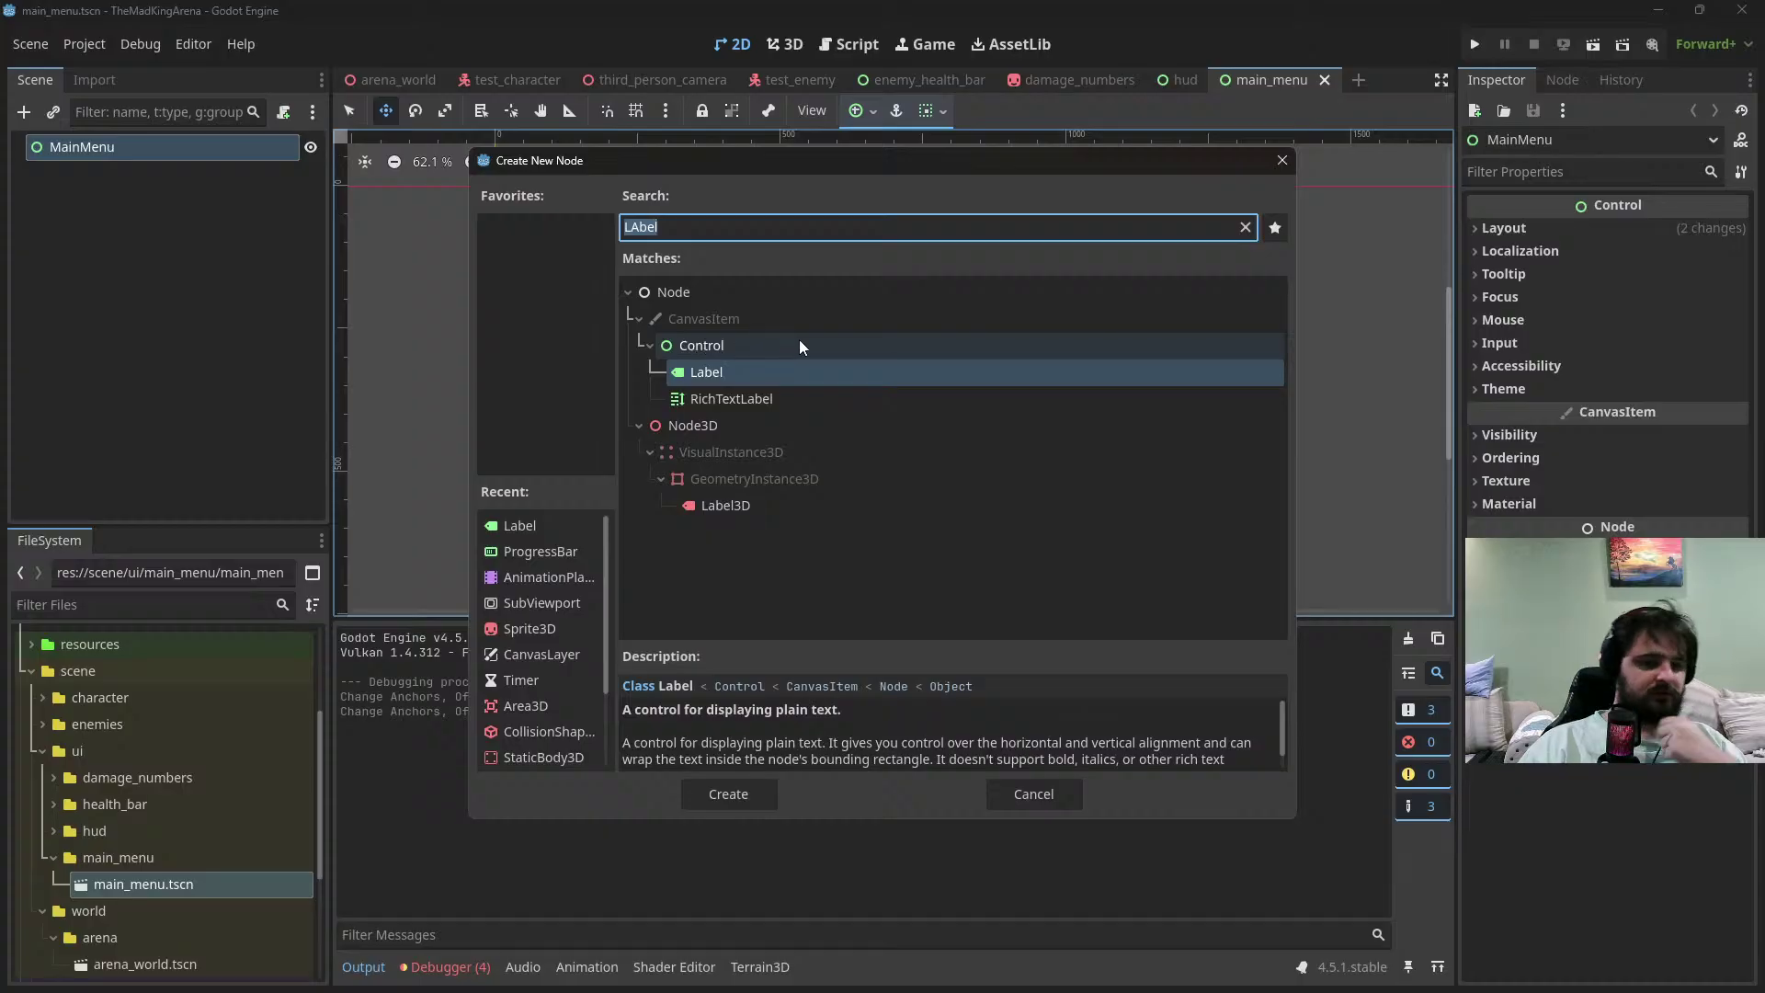
type("tex")
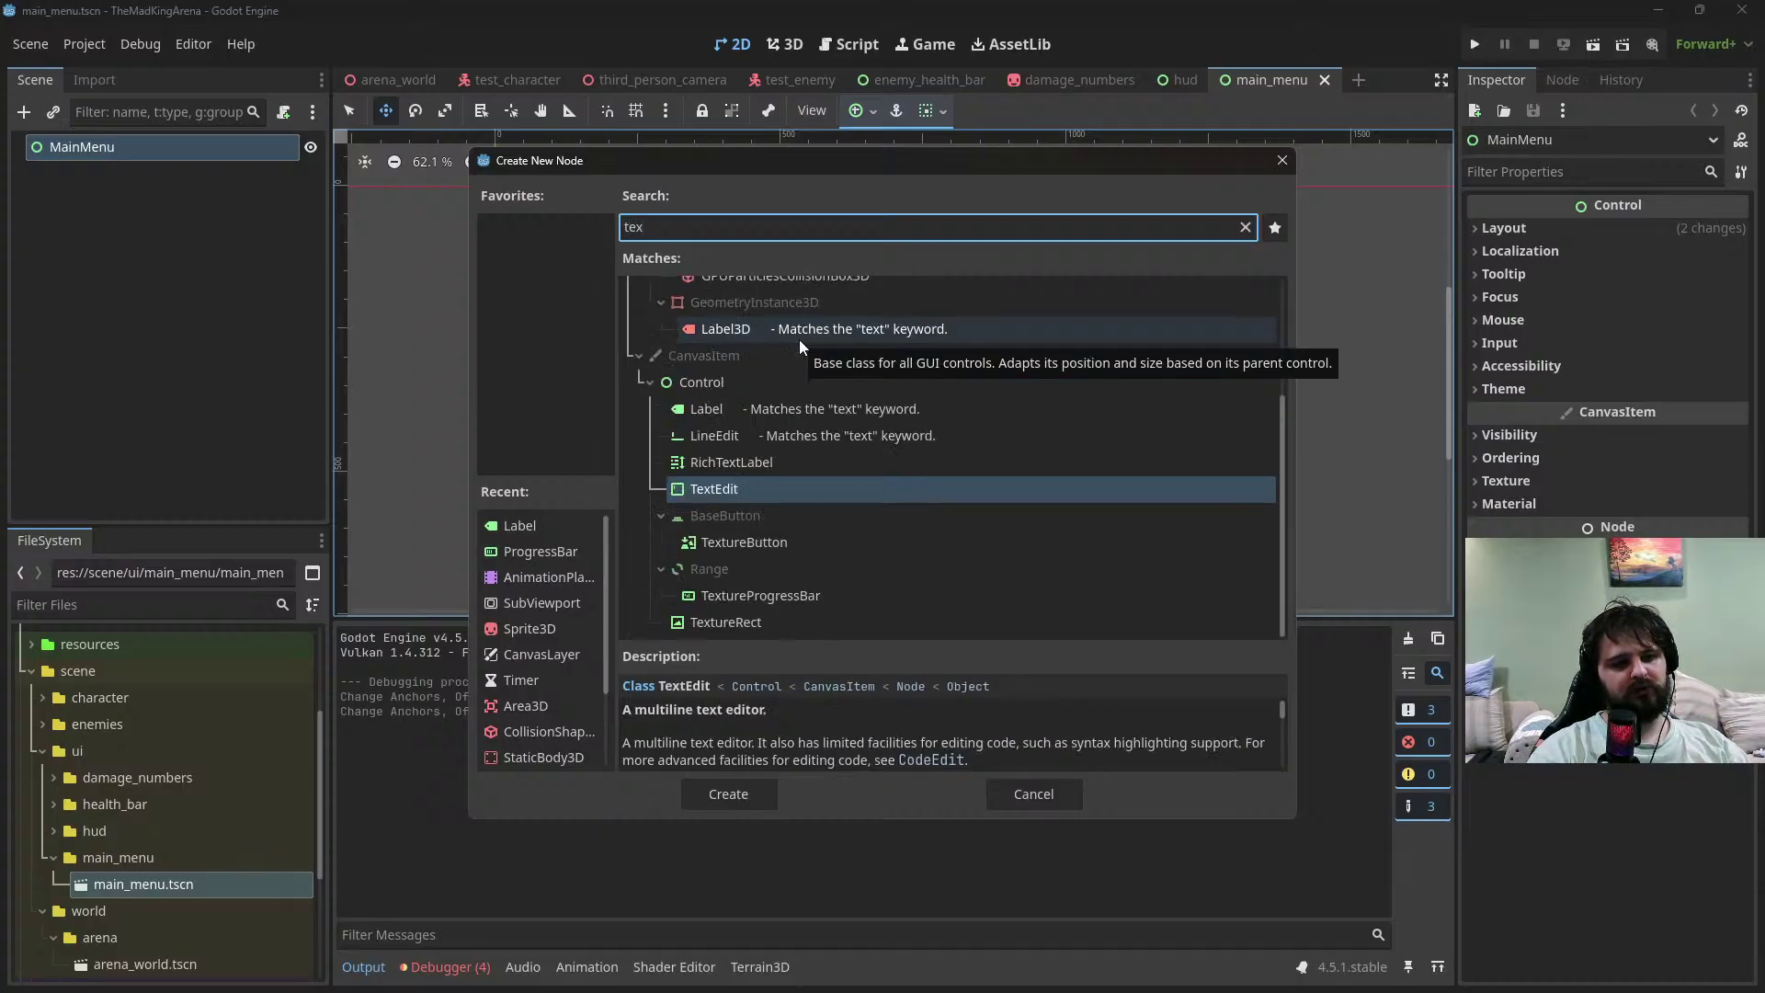
type("tur")
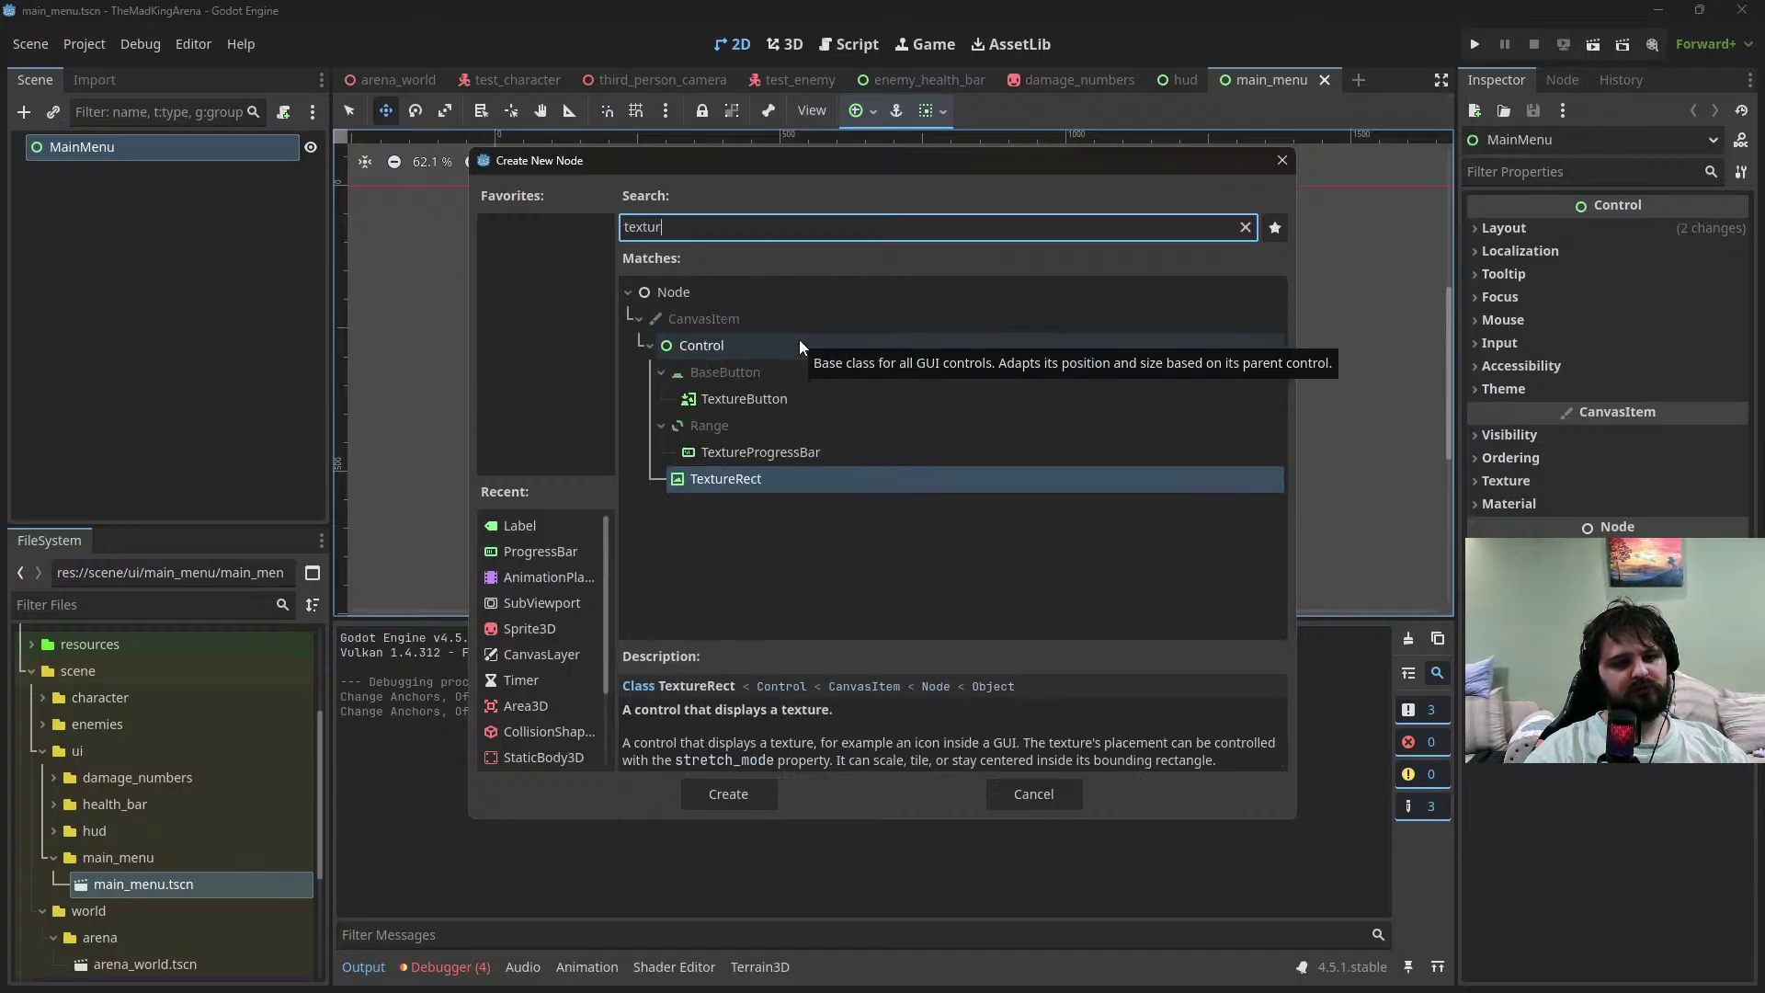
double_click(723, 480)
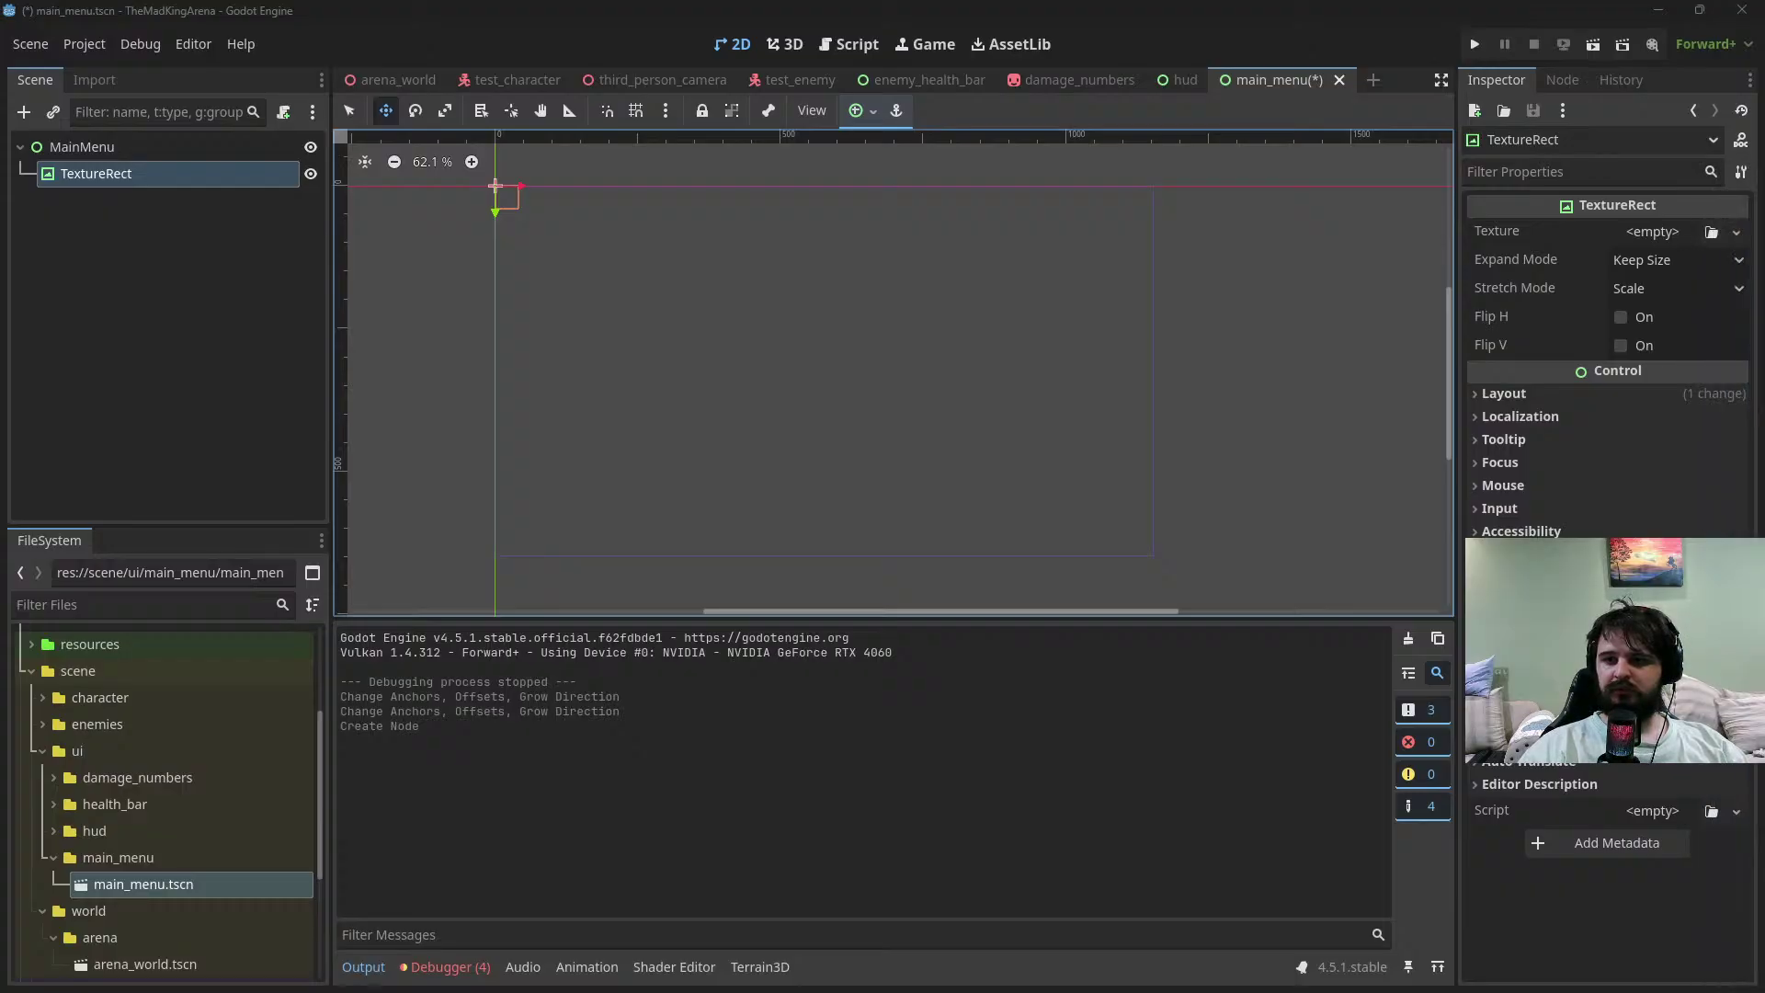
Switch to the NightCafe studio page in the browser and show the chat list beside the image creation settings
left_click_drag(1764, 147, 763, 2)
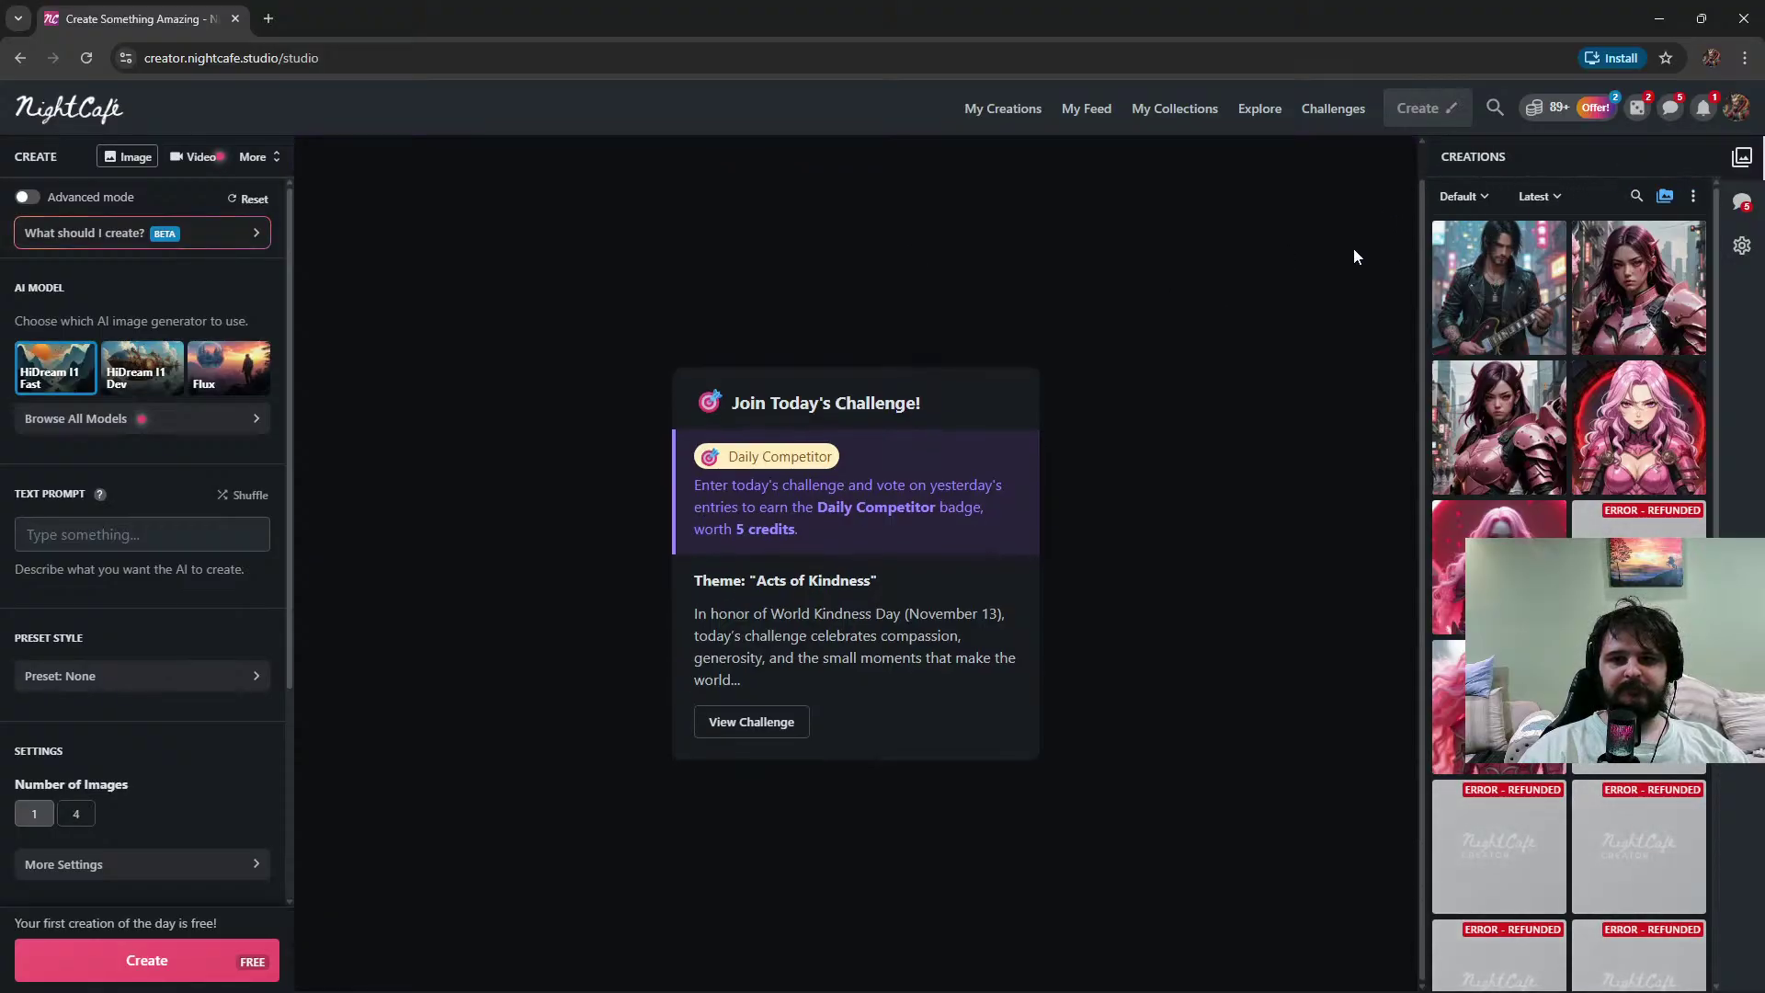
left_click(1741, 203)
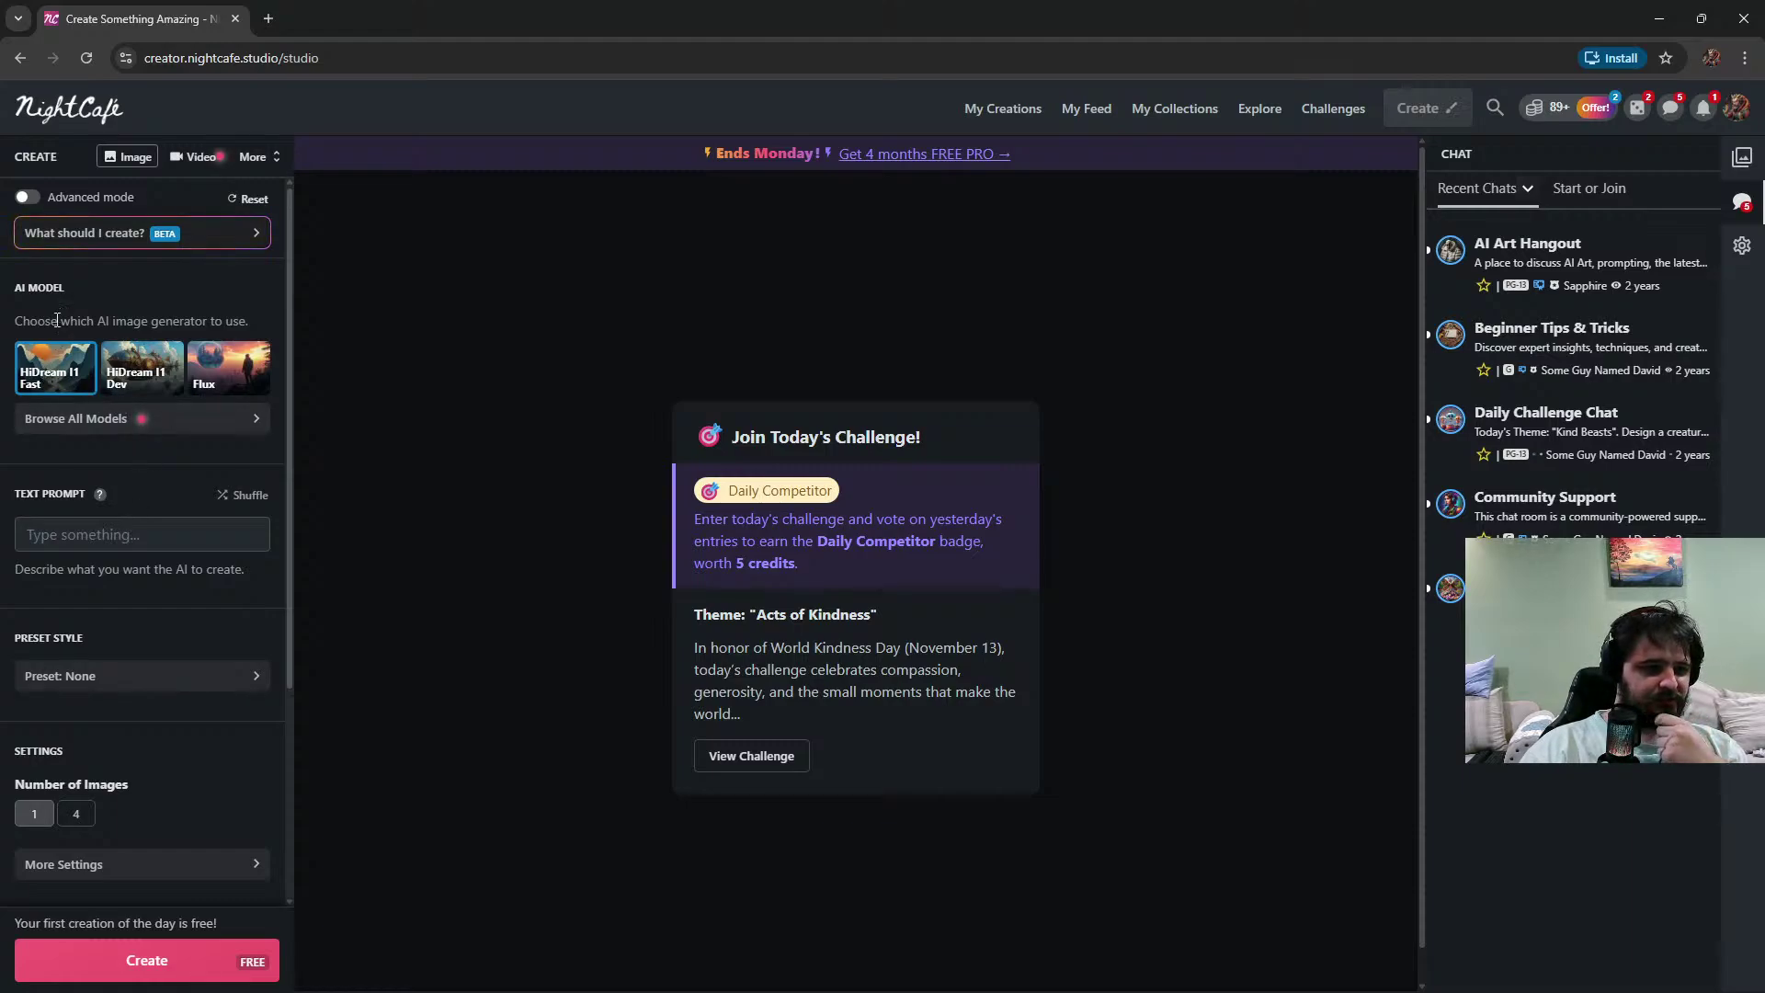
scroll(113, 577, "down", 3)
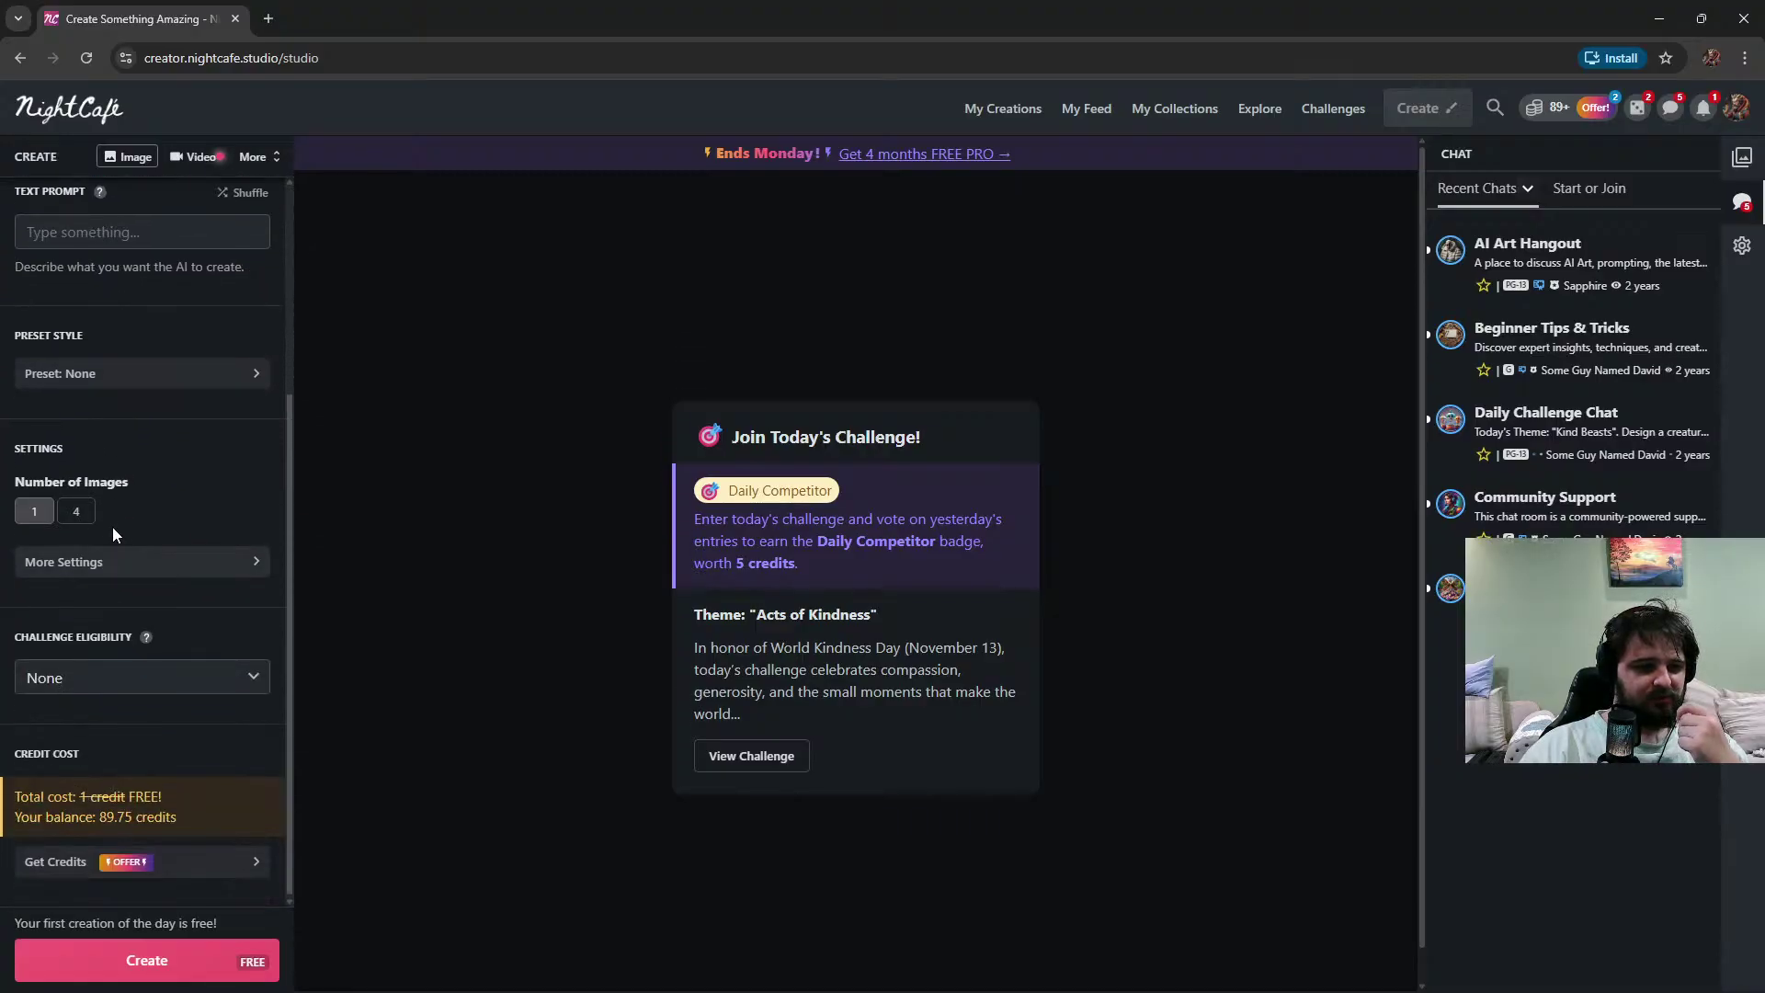
scroll(112, 522, "up", 3)
scroll(112, 515, "up", 1)
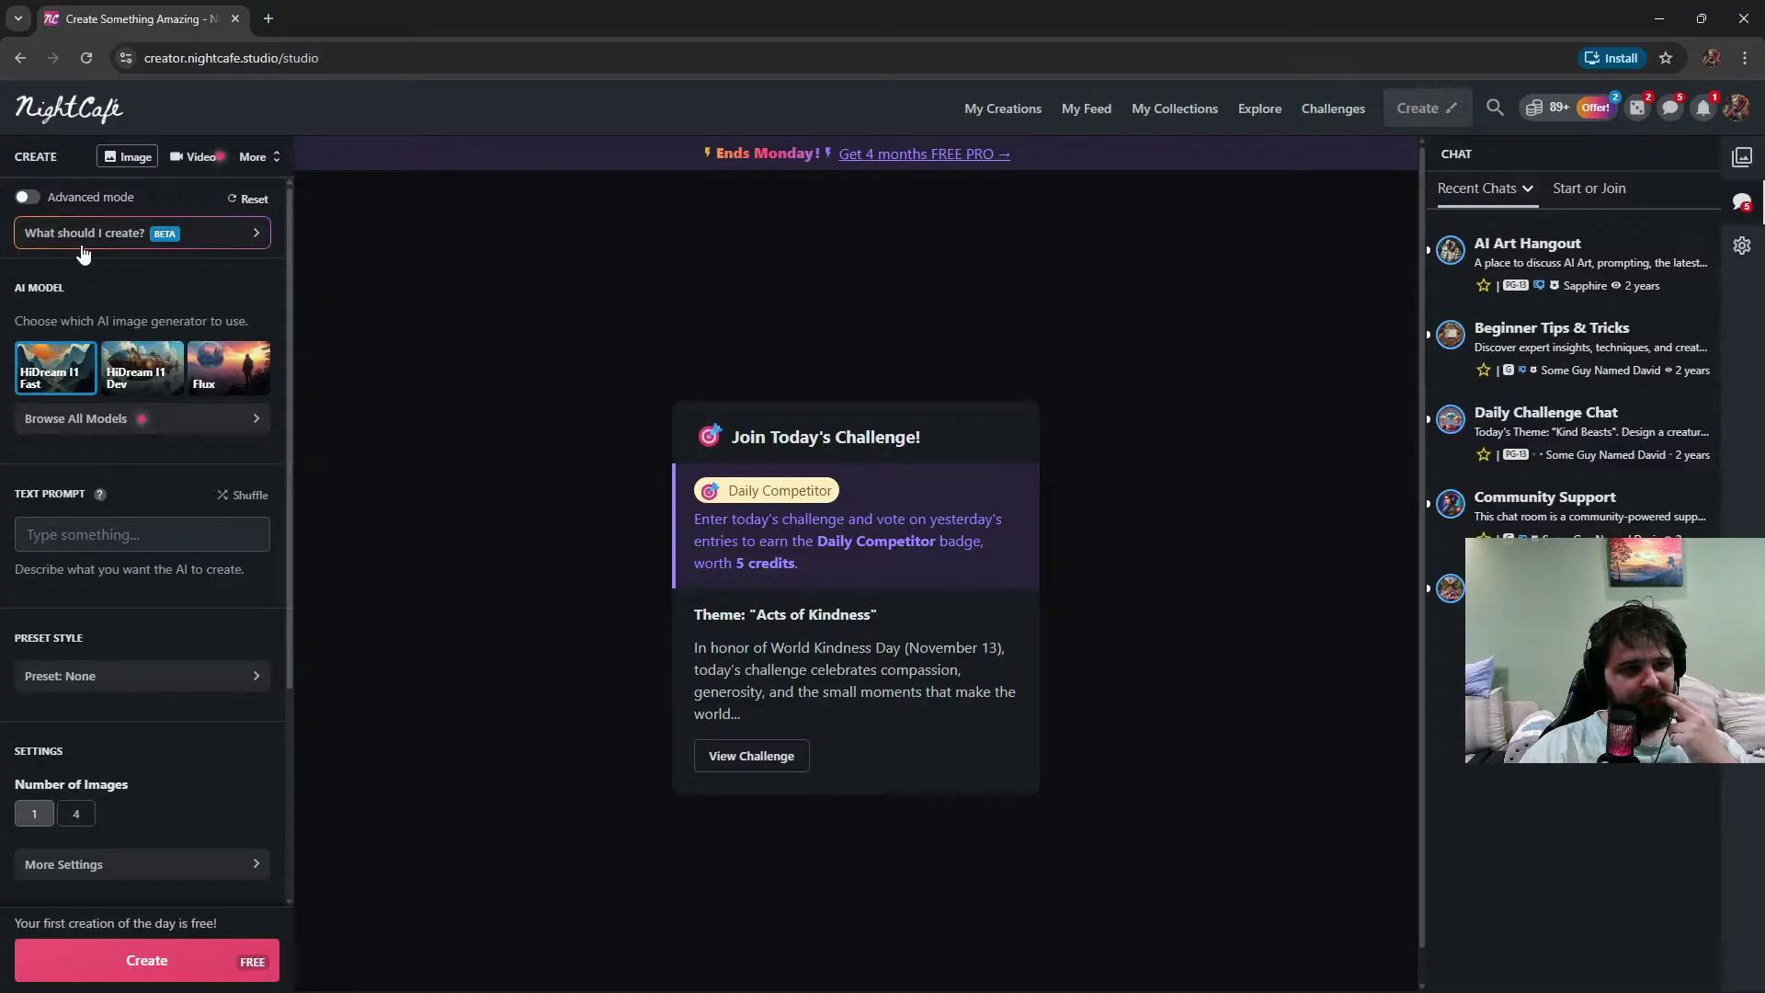
Choose Dreamshaper XL Lightning as the AI model for the image
left_click(105, 418)
left_click(953, 832)
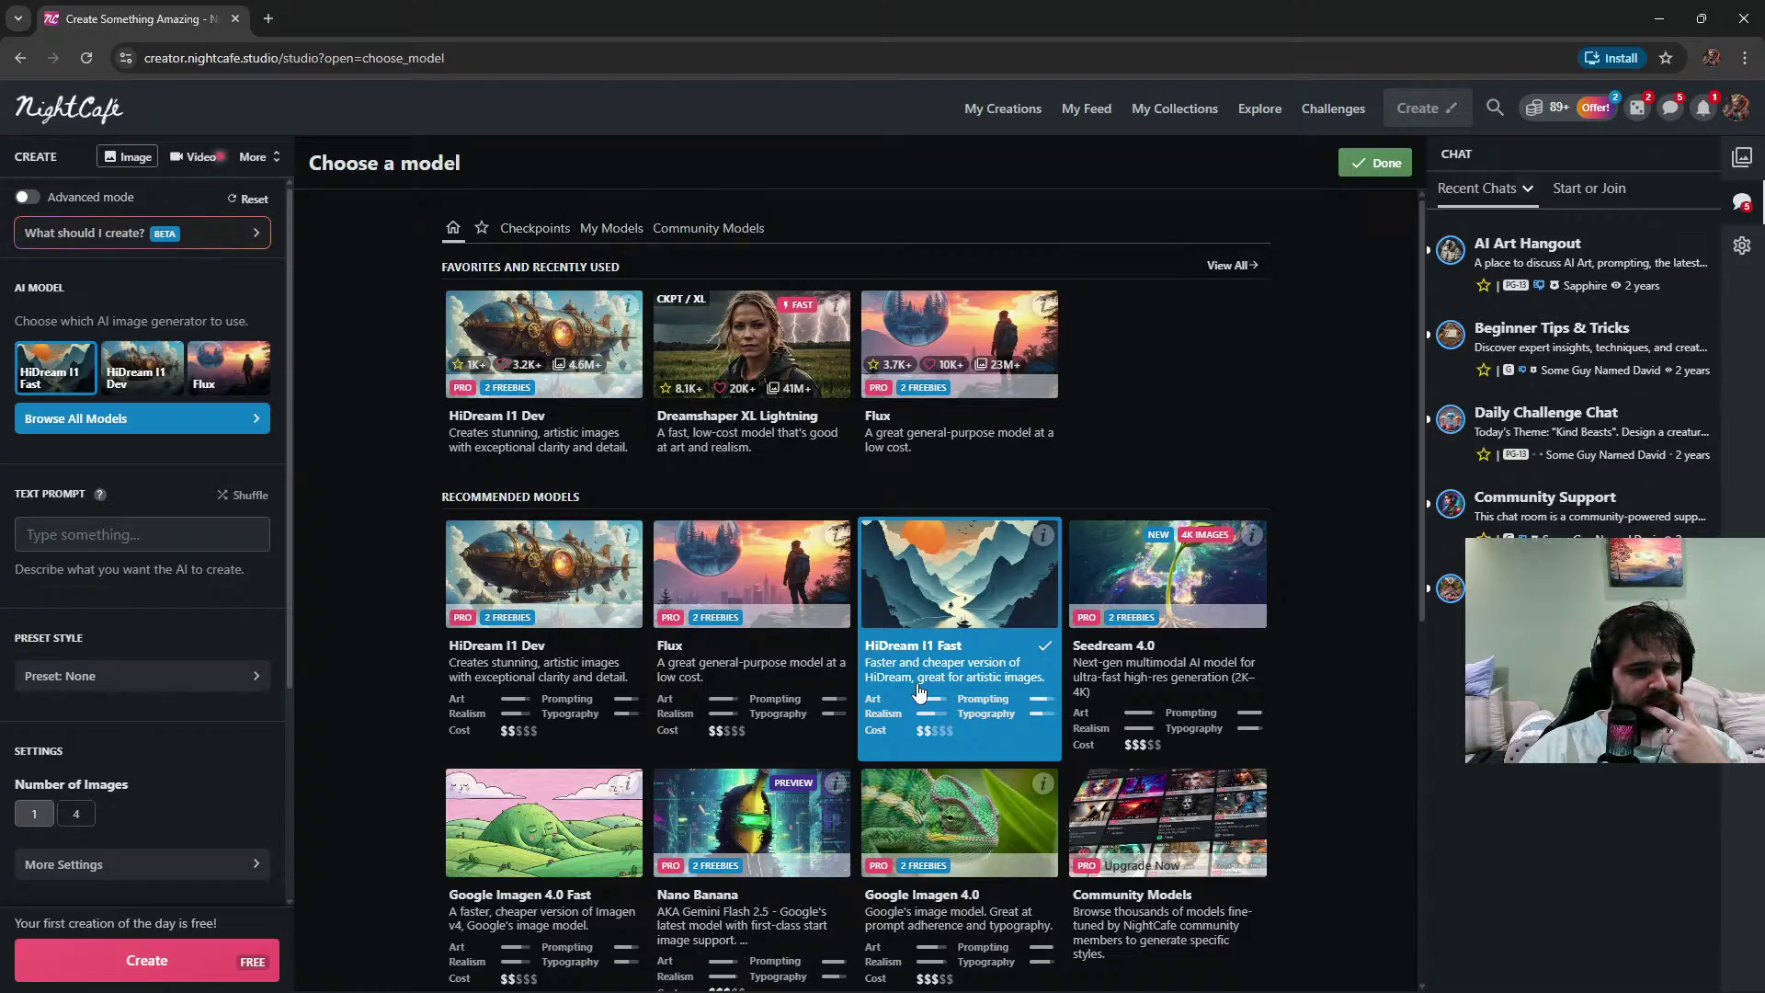
left_click(770, 453)
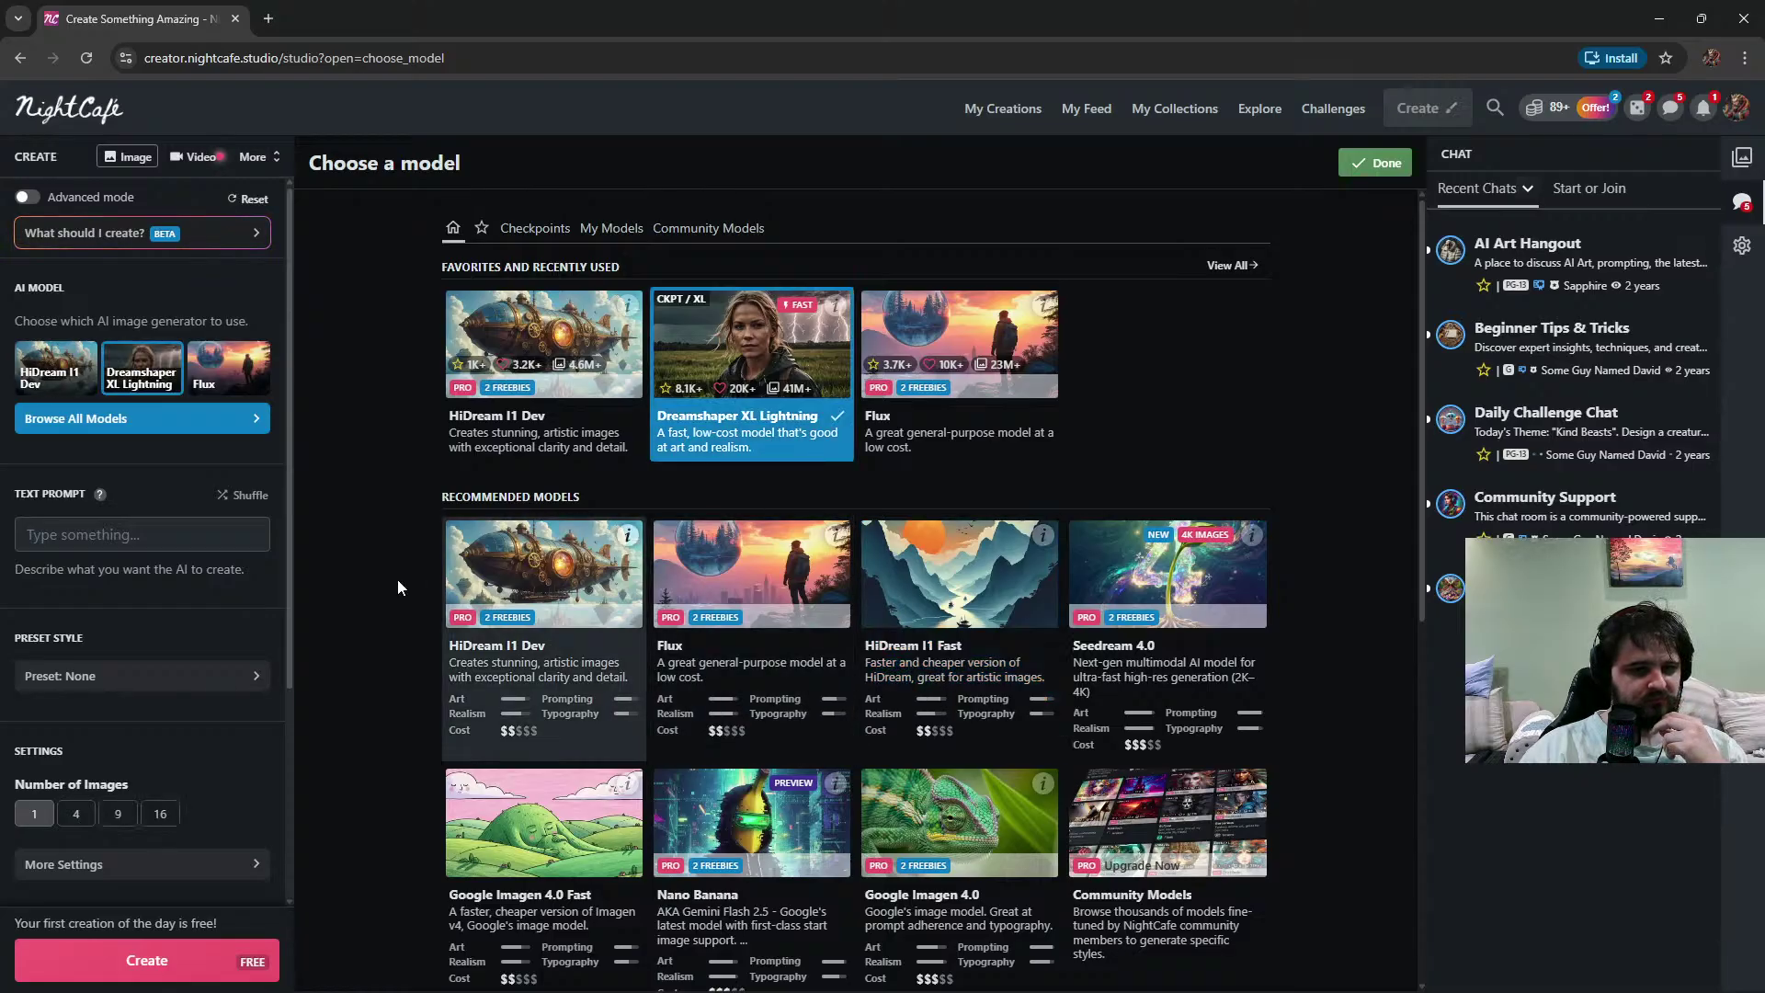
Enter the text prompt "Colosseum in a fantasy world with wizards and an angry king"
left_click(188, 547)
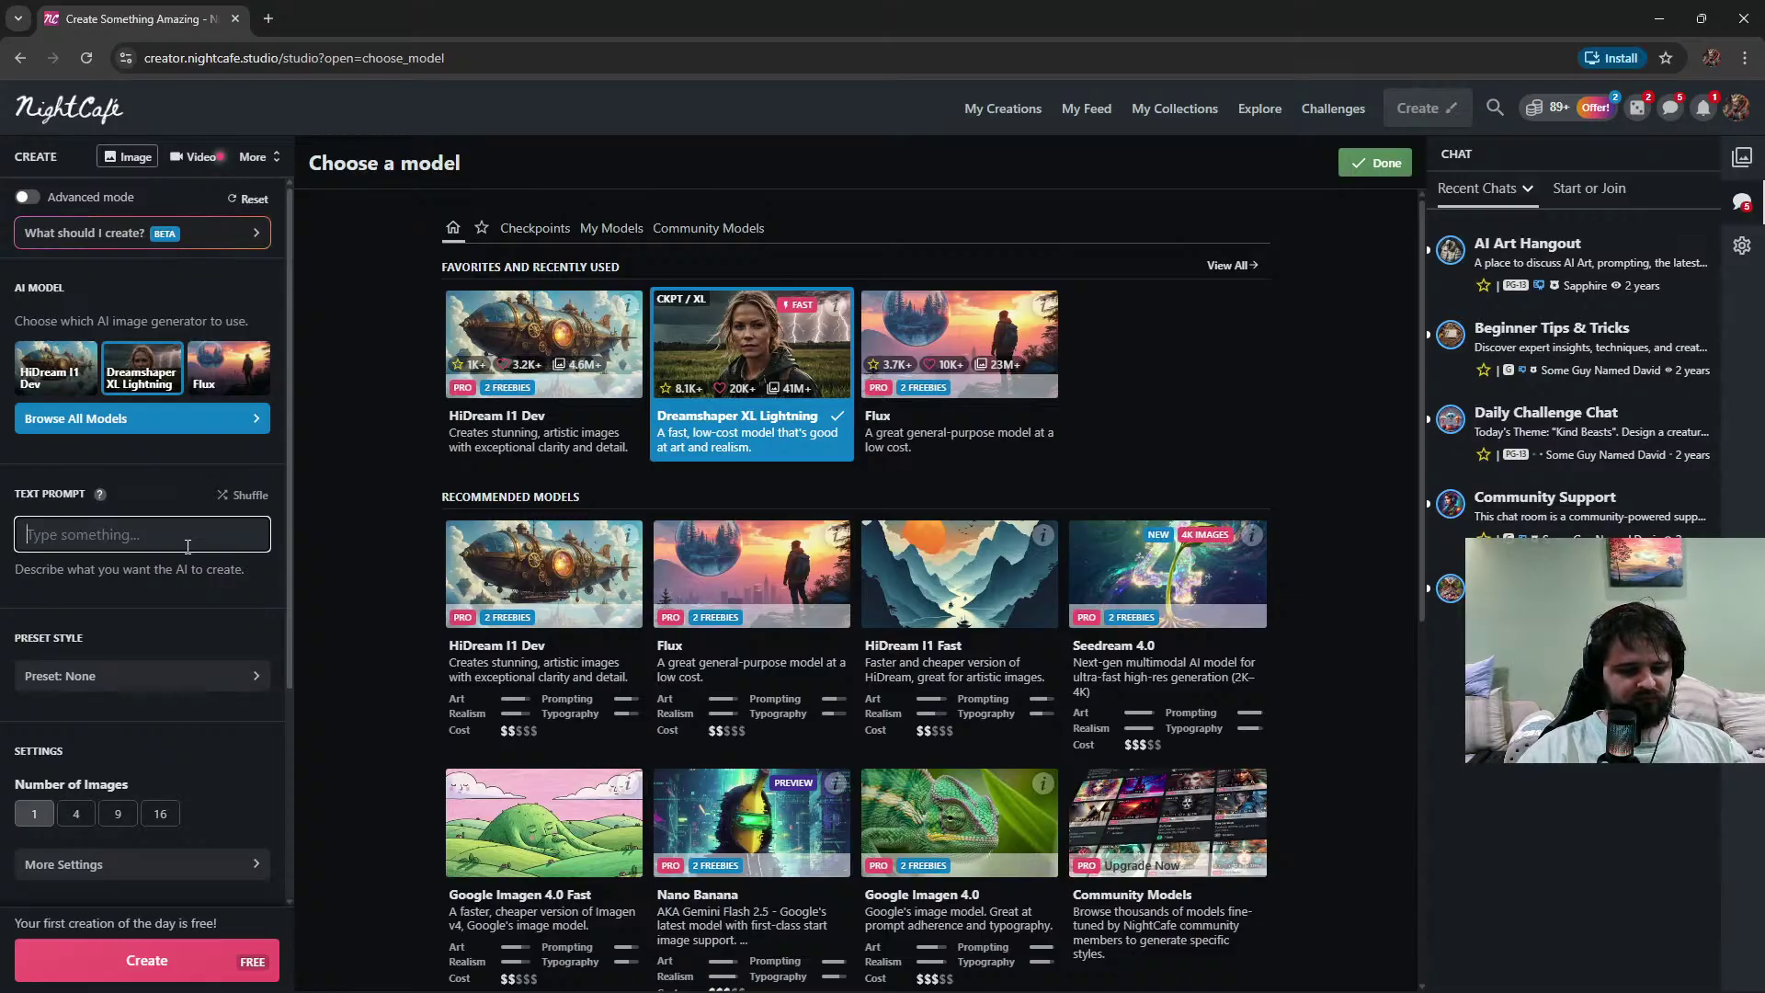
type("Co")
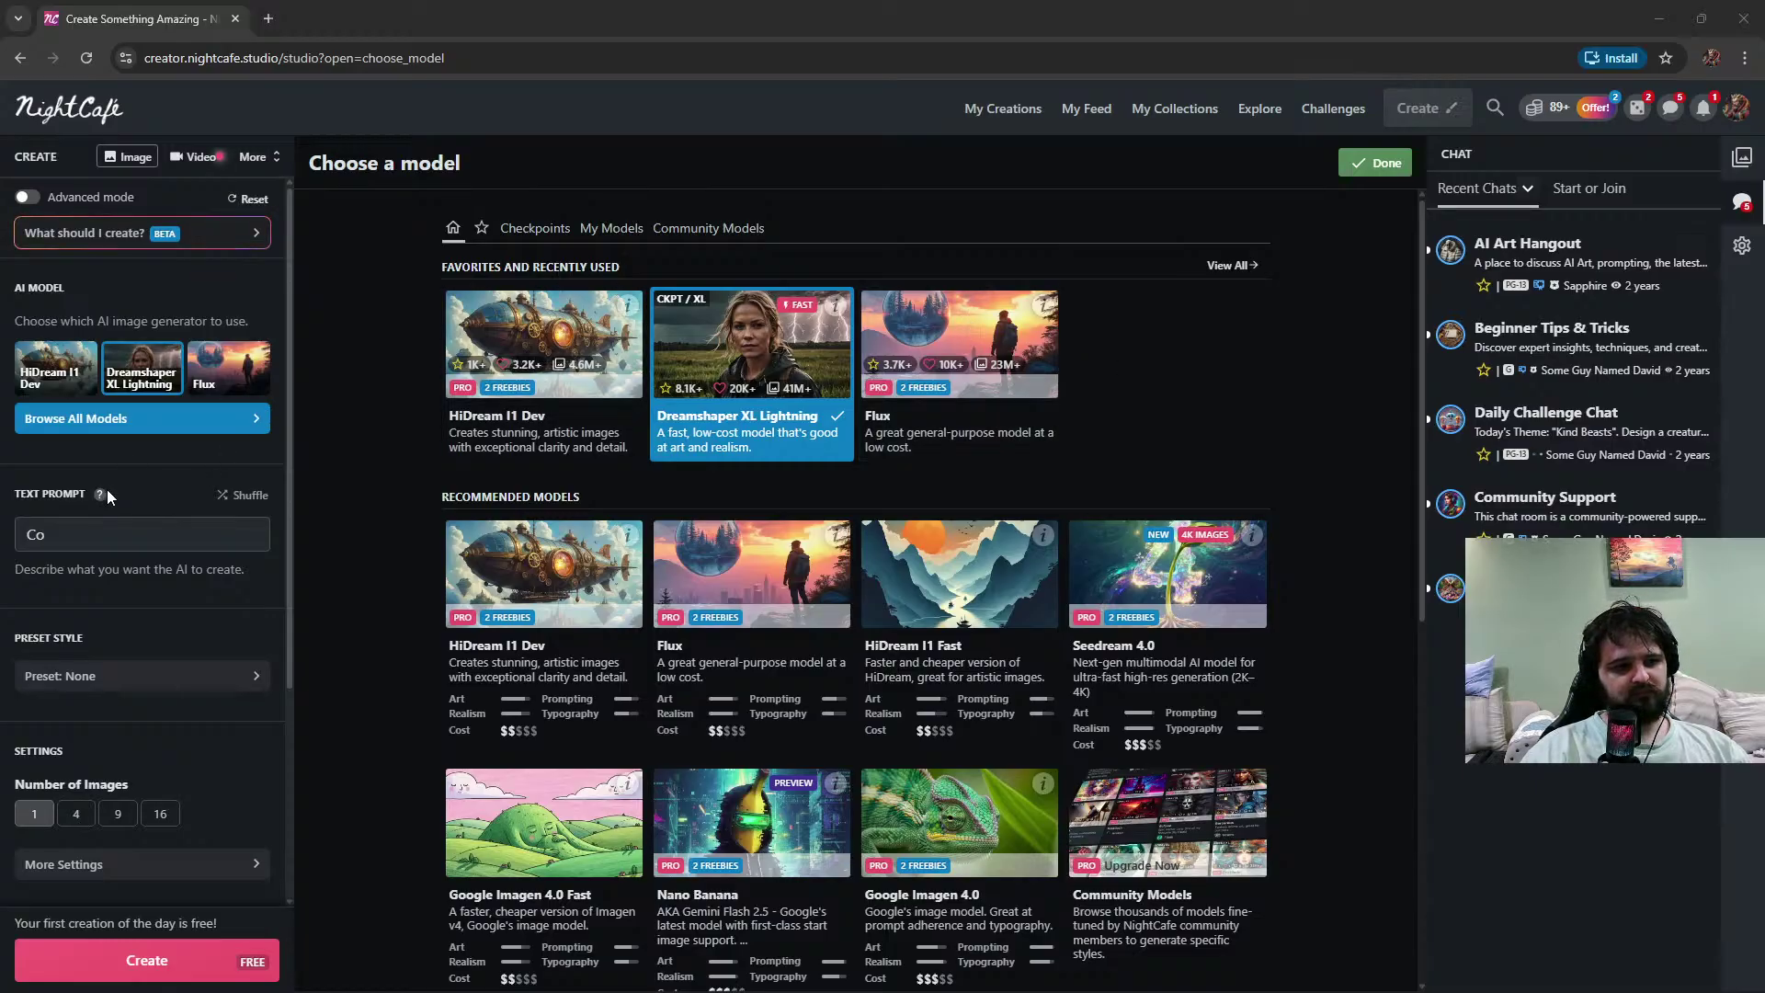
left_click(269, 537)
type("losseum")
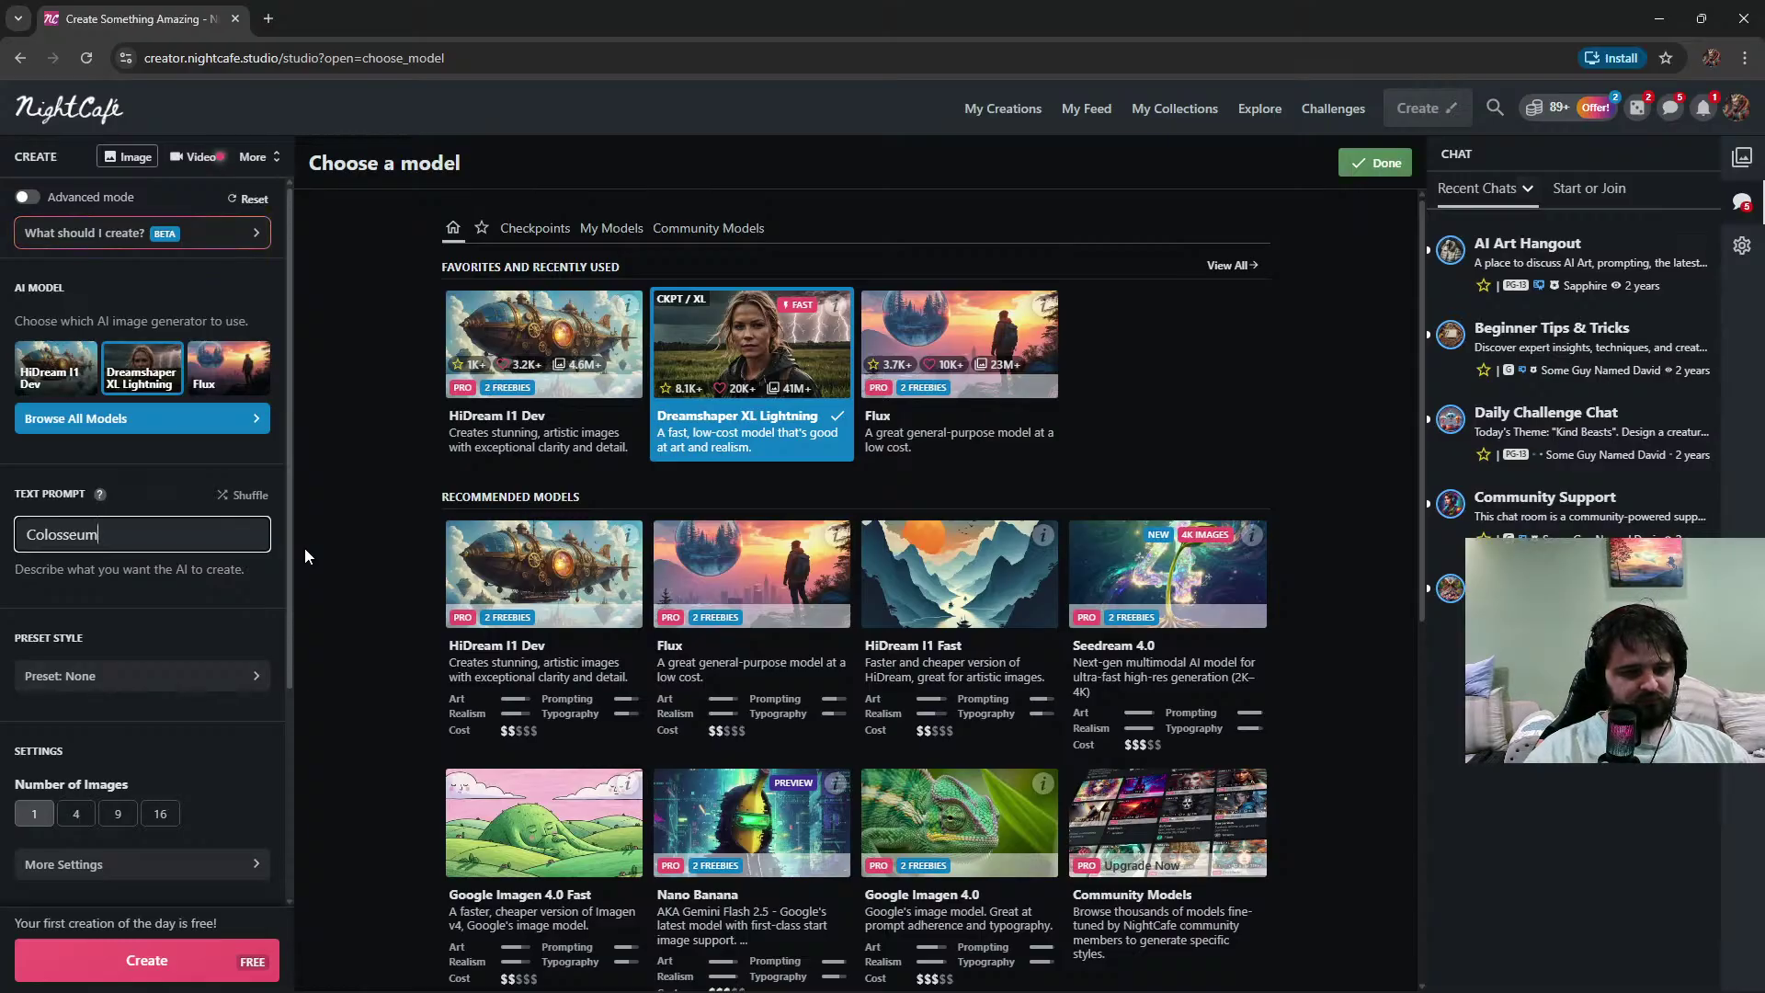
type(" in a fantasy")
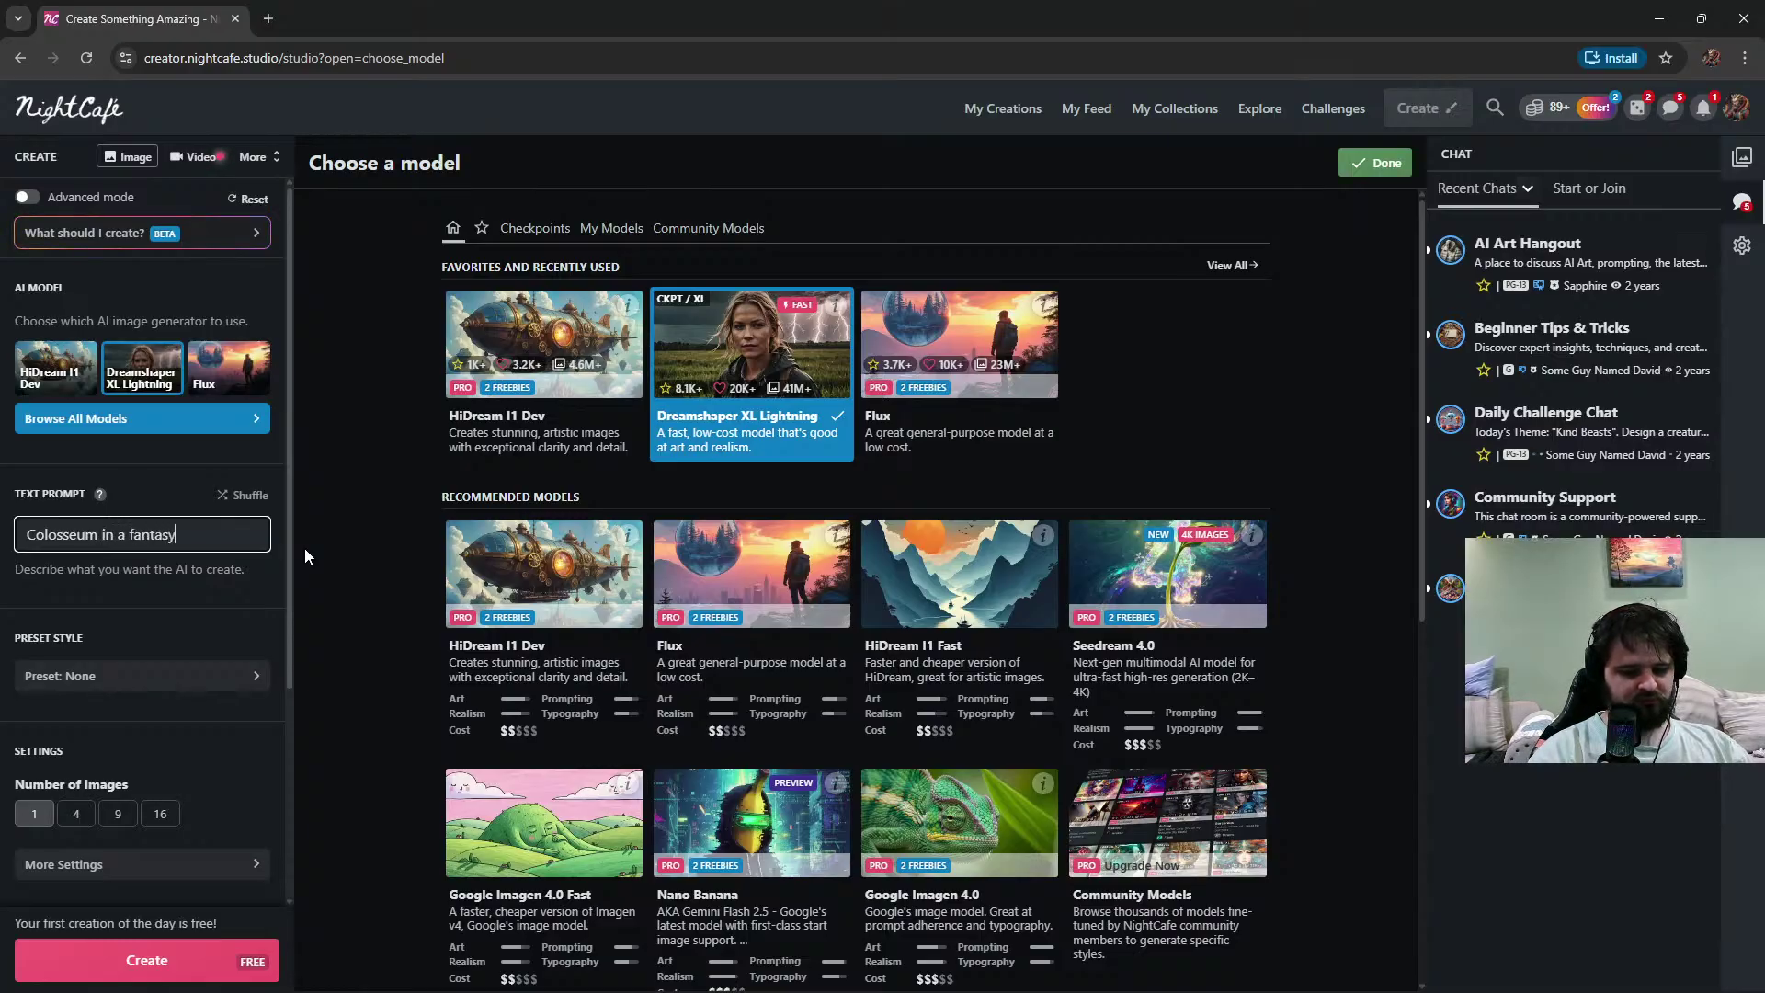
type(" world wi")
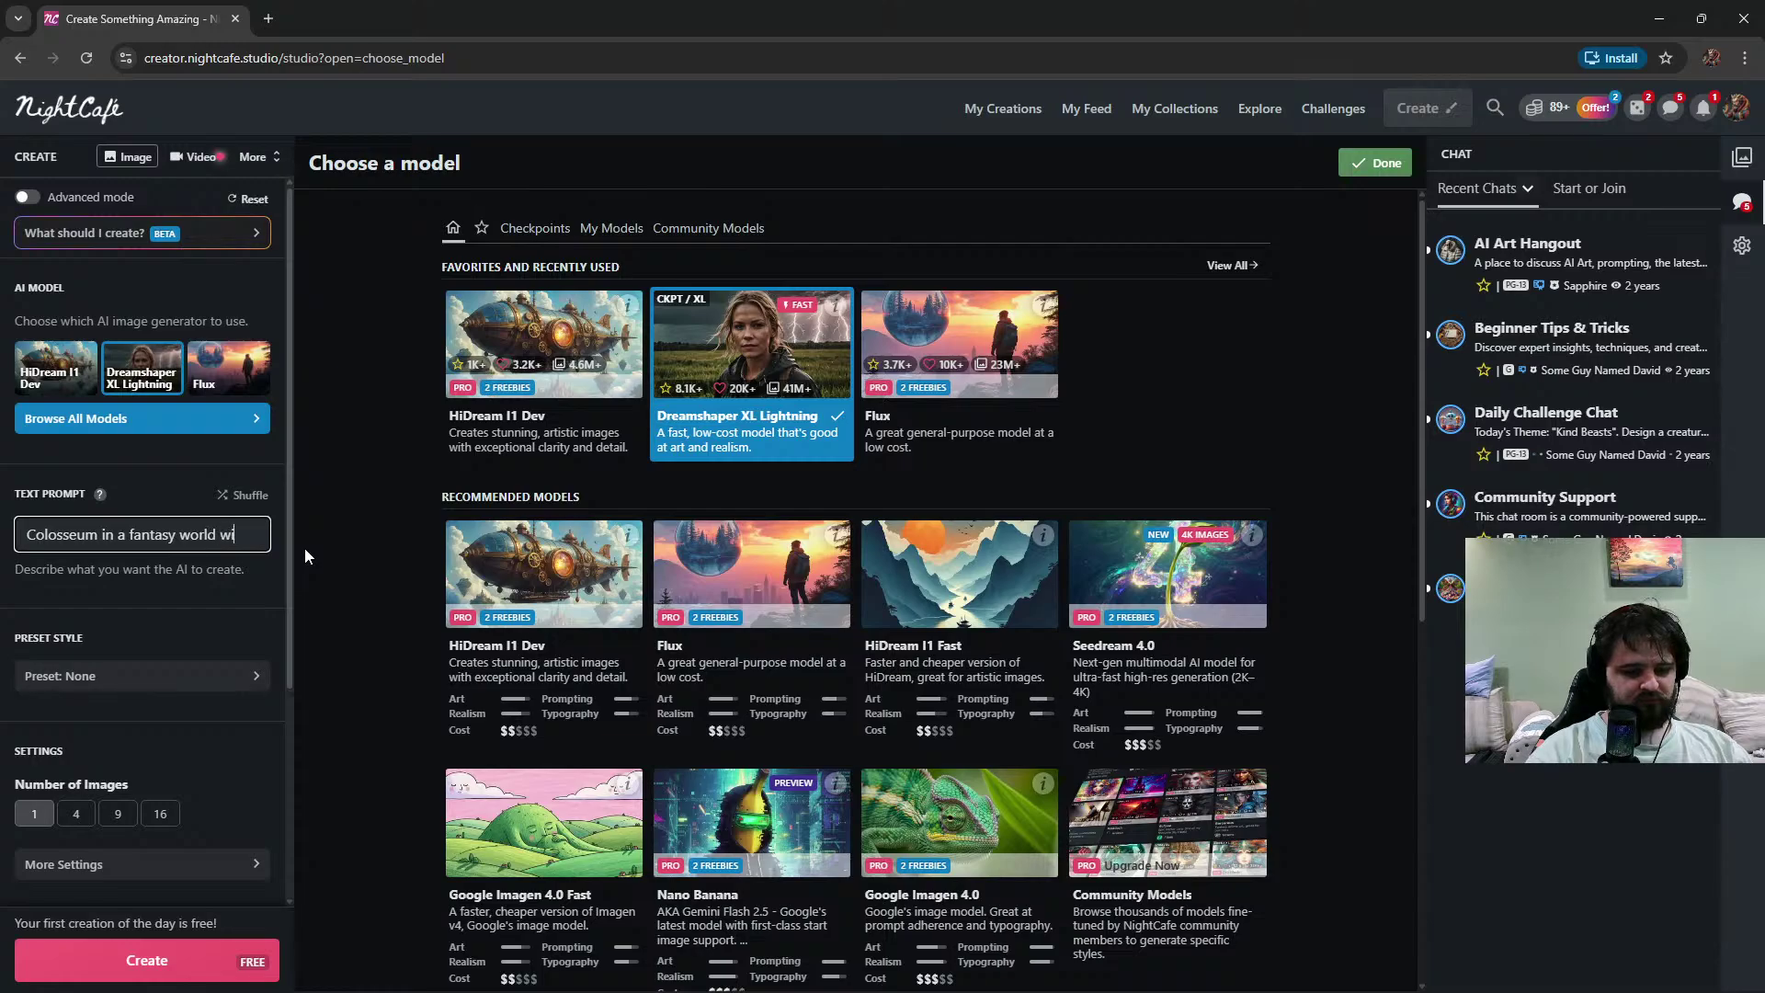
type("th wizar")
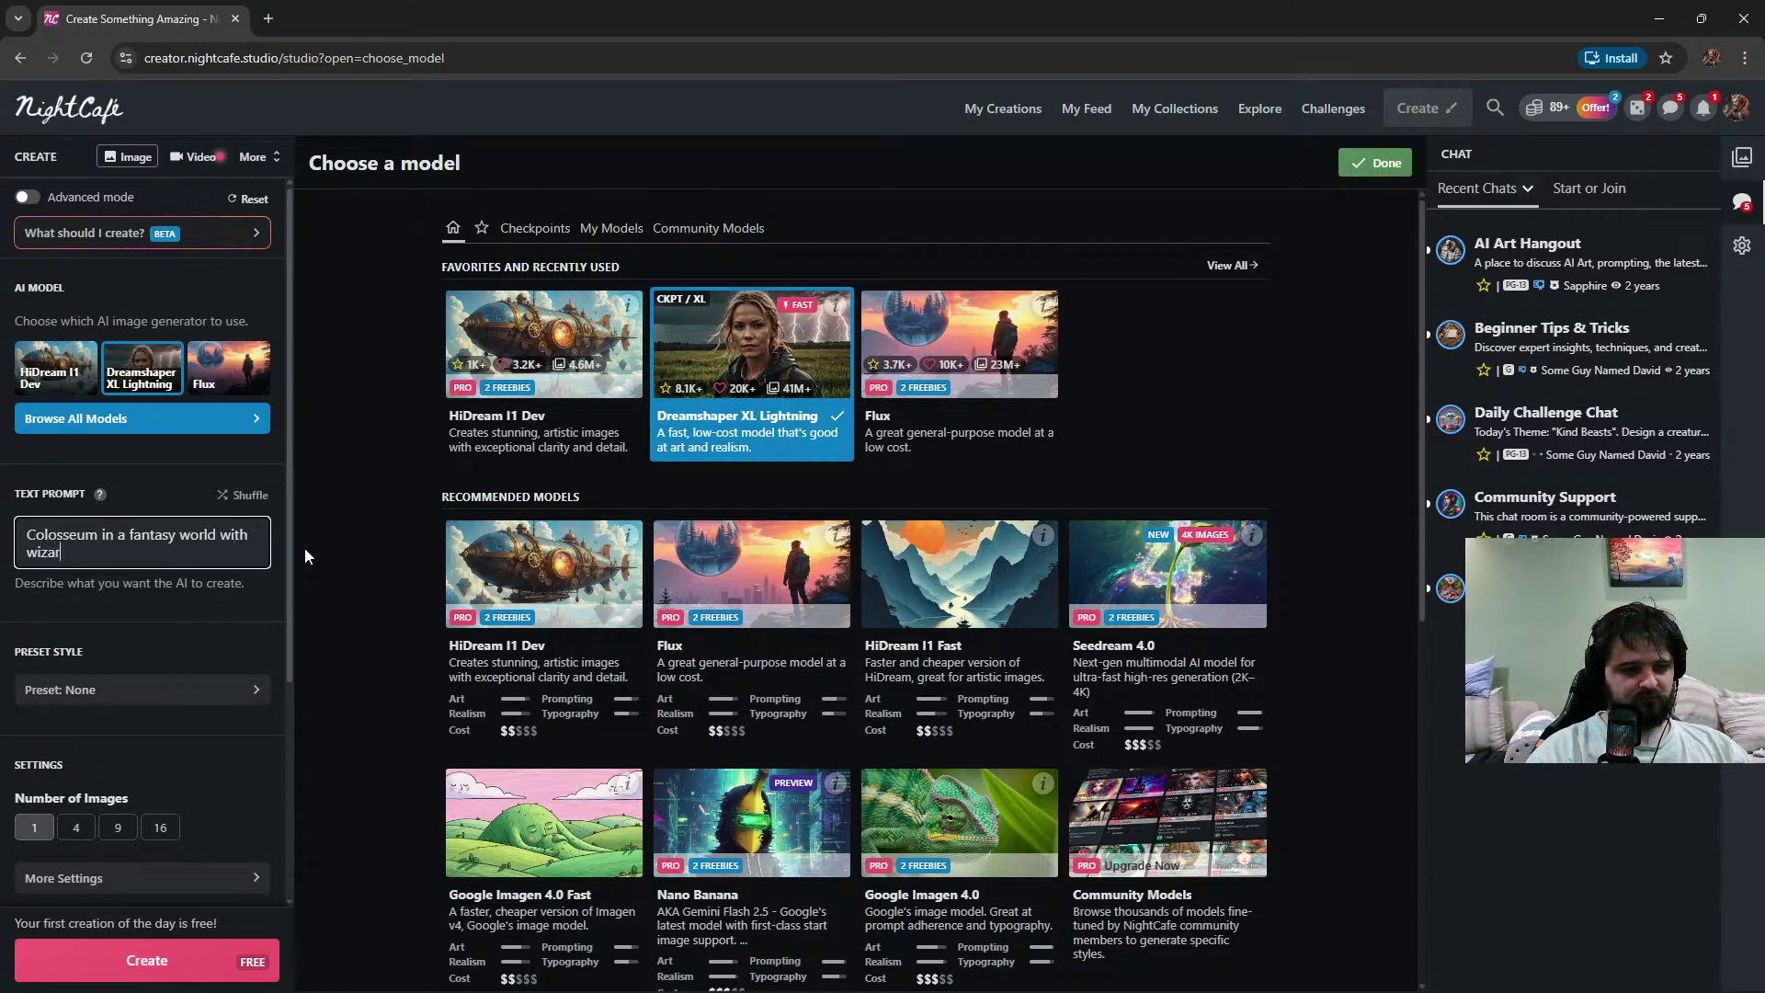
type("ds and an")
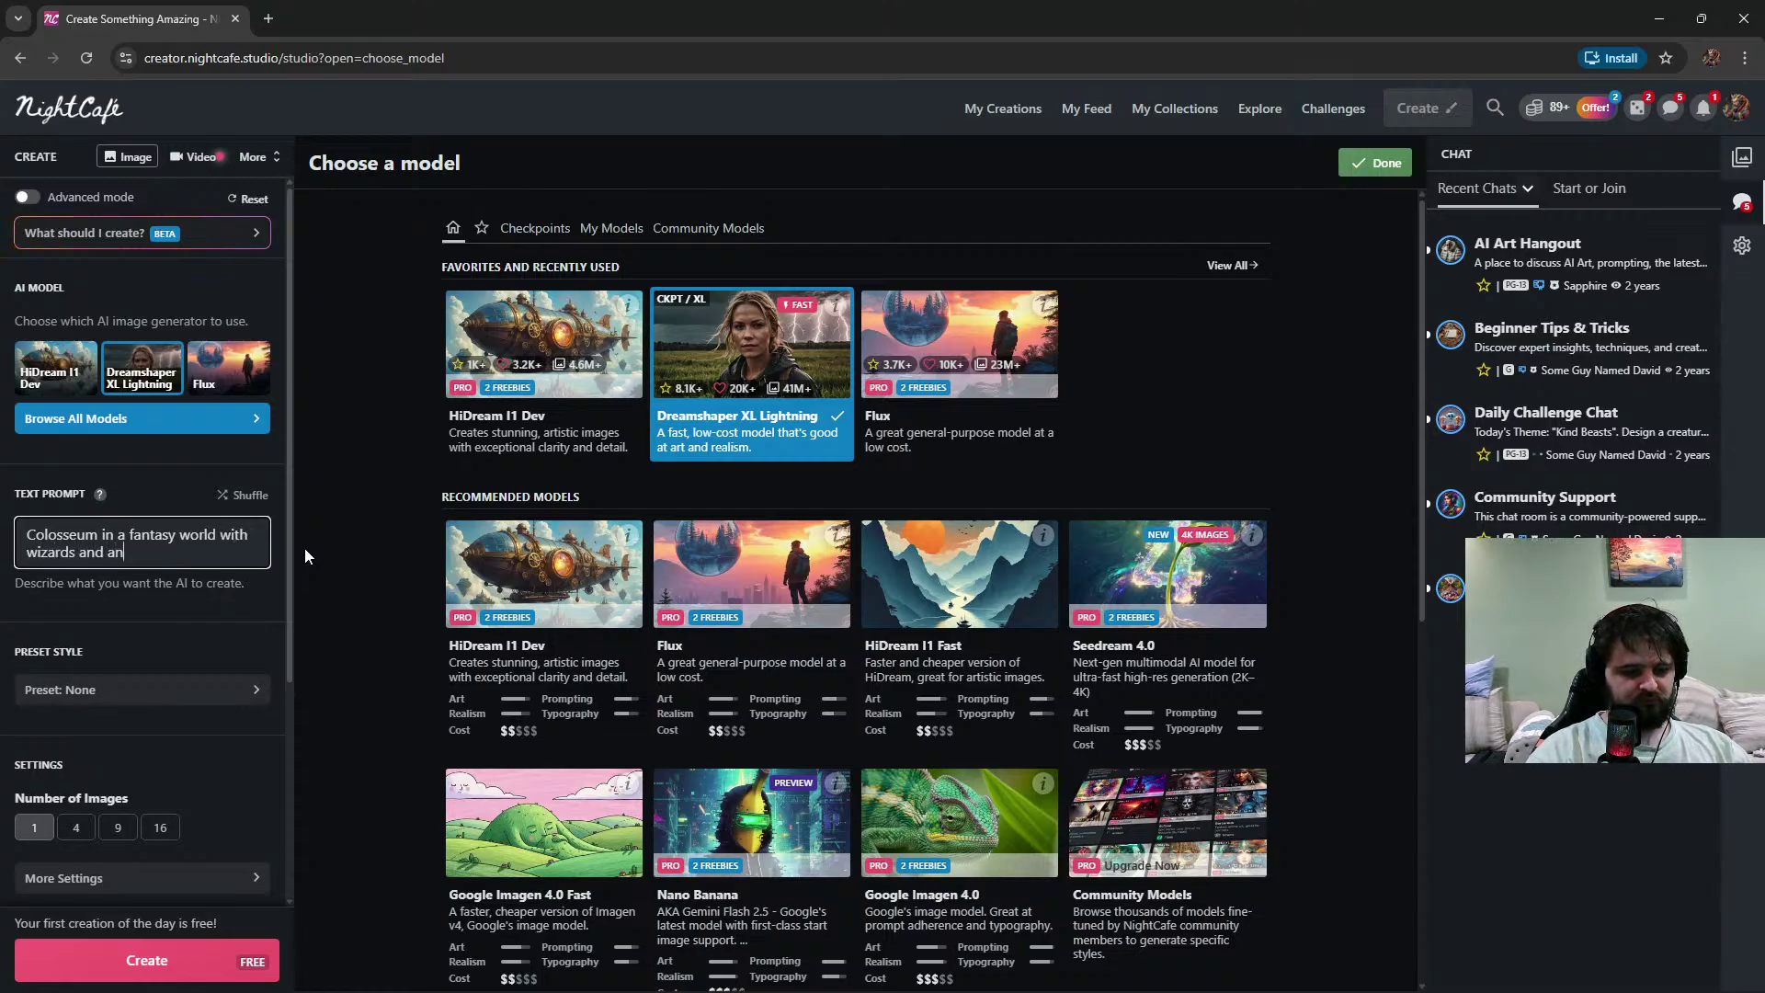
type(" angry ")
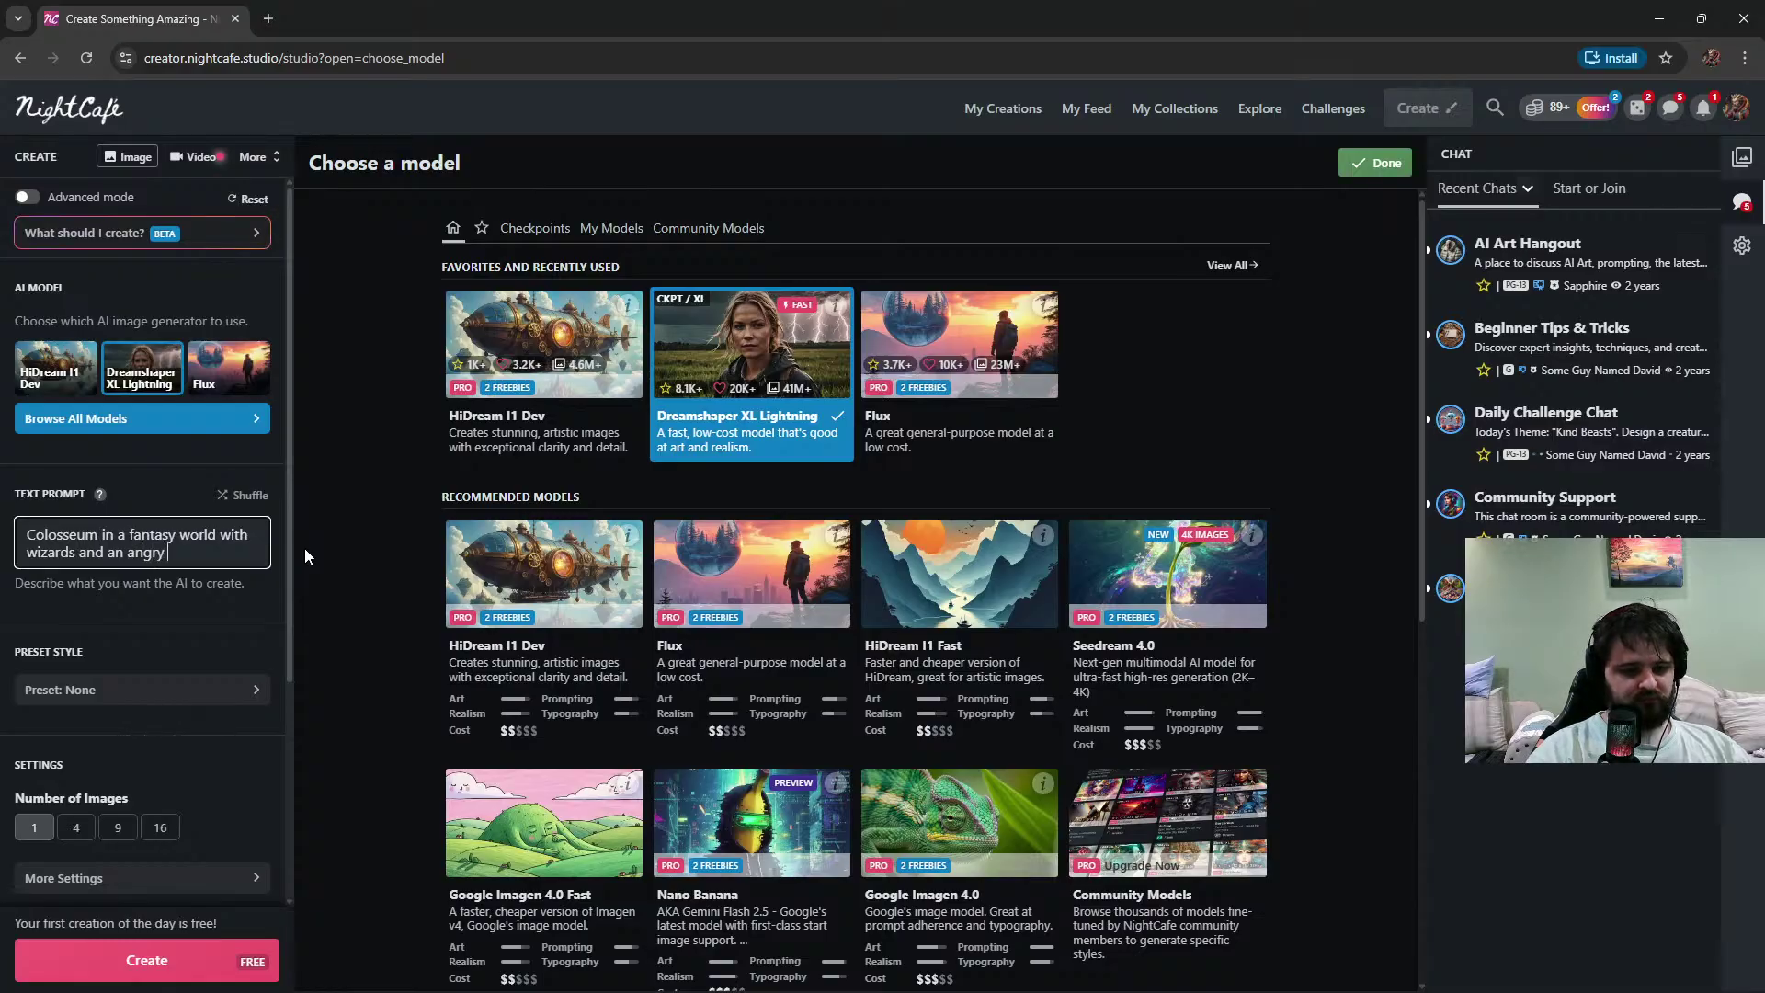
type("ki")
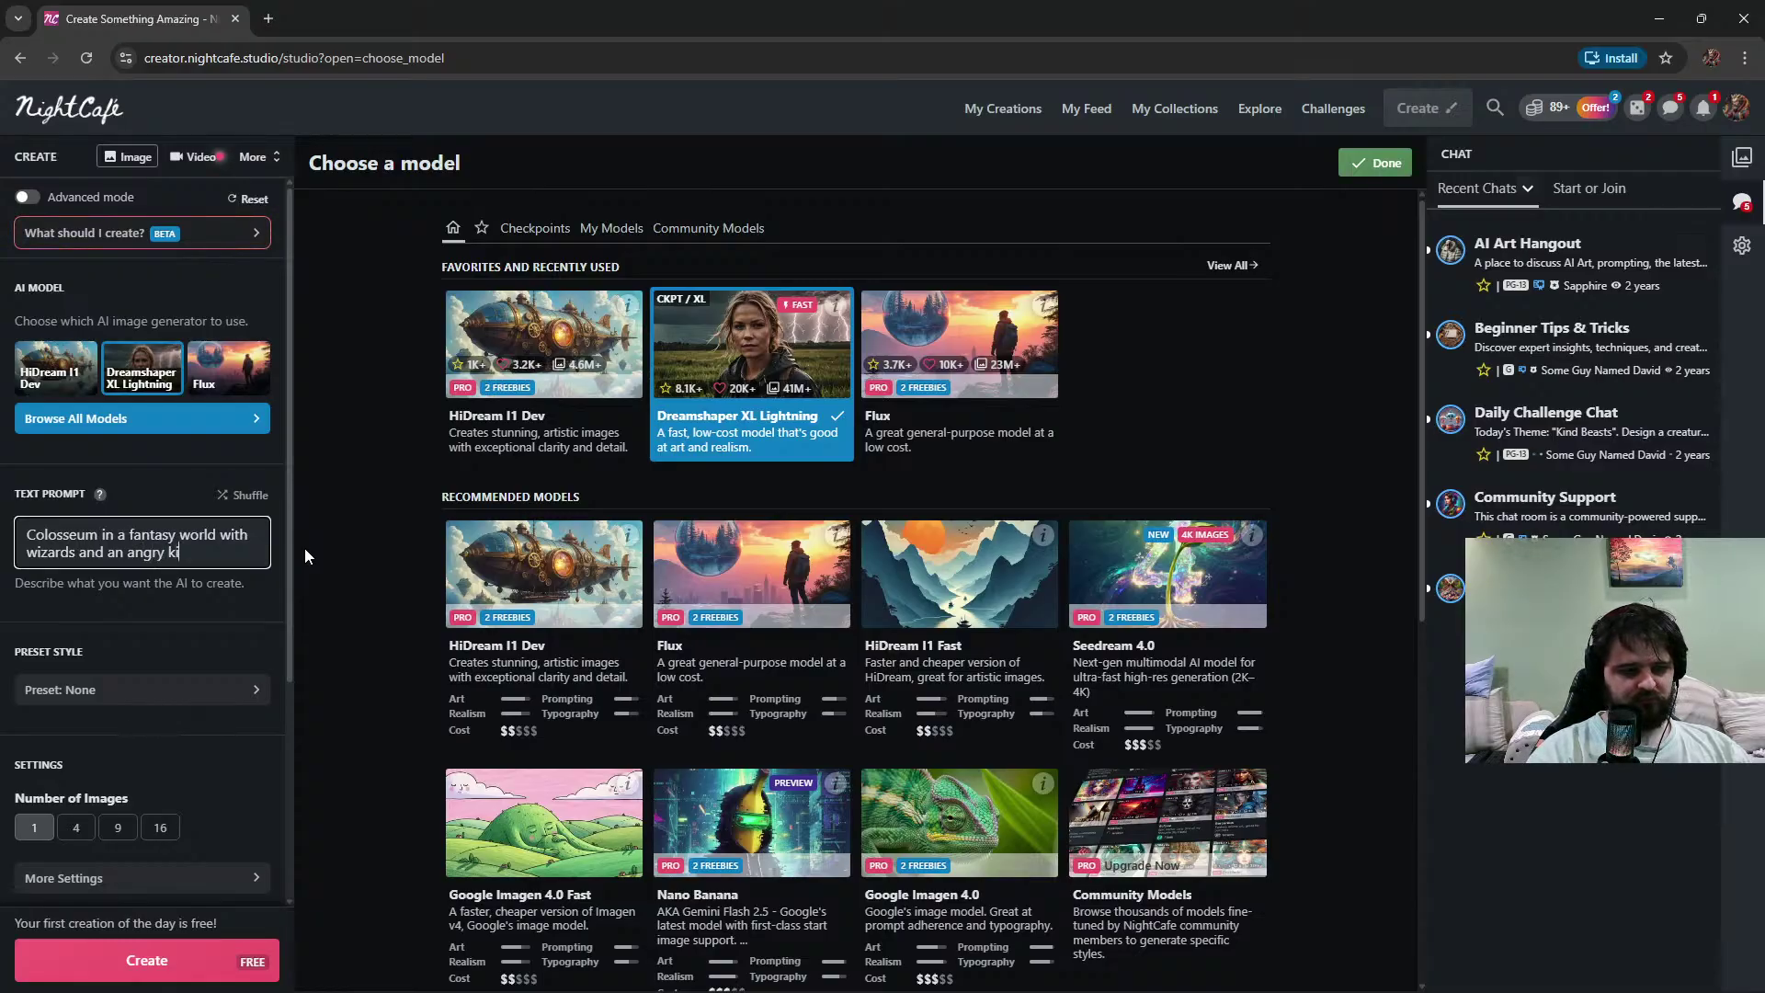
type("ng")
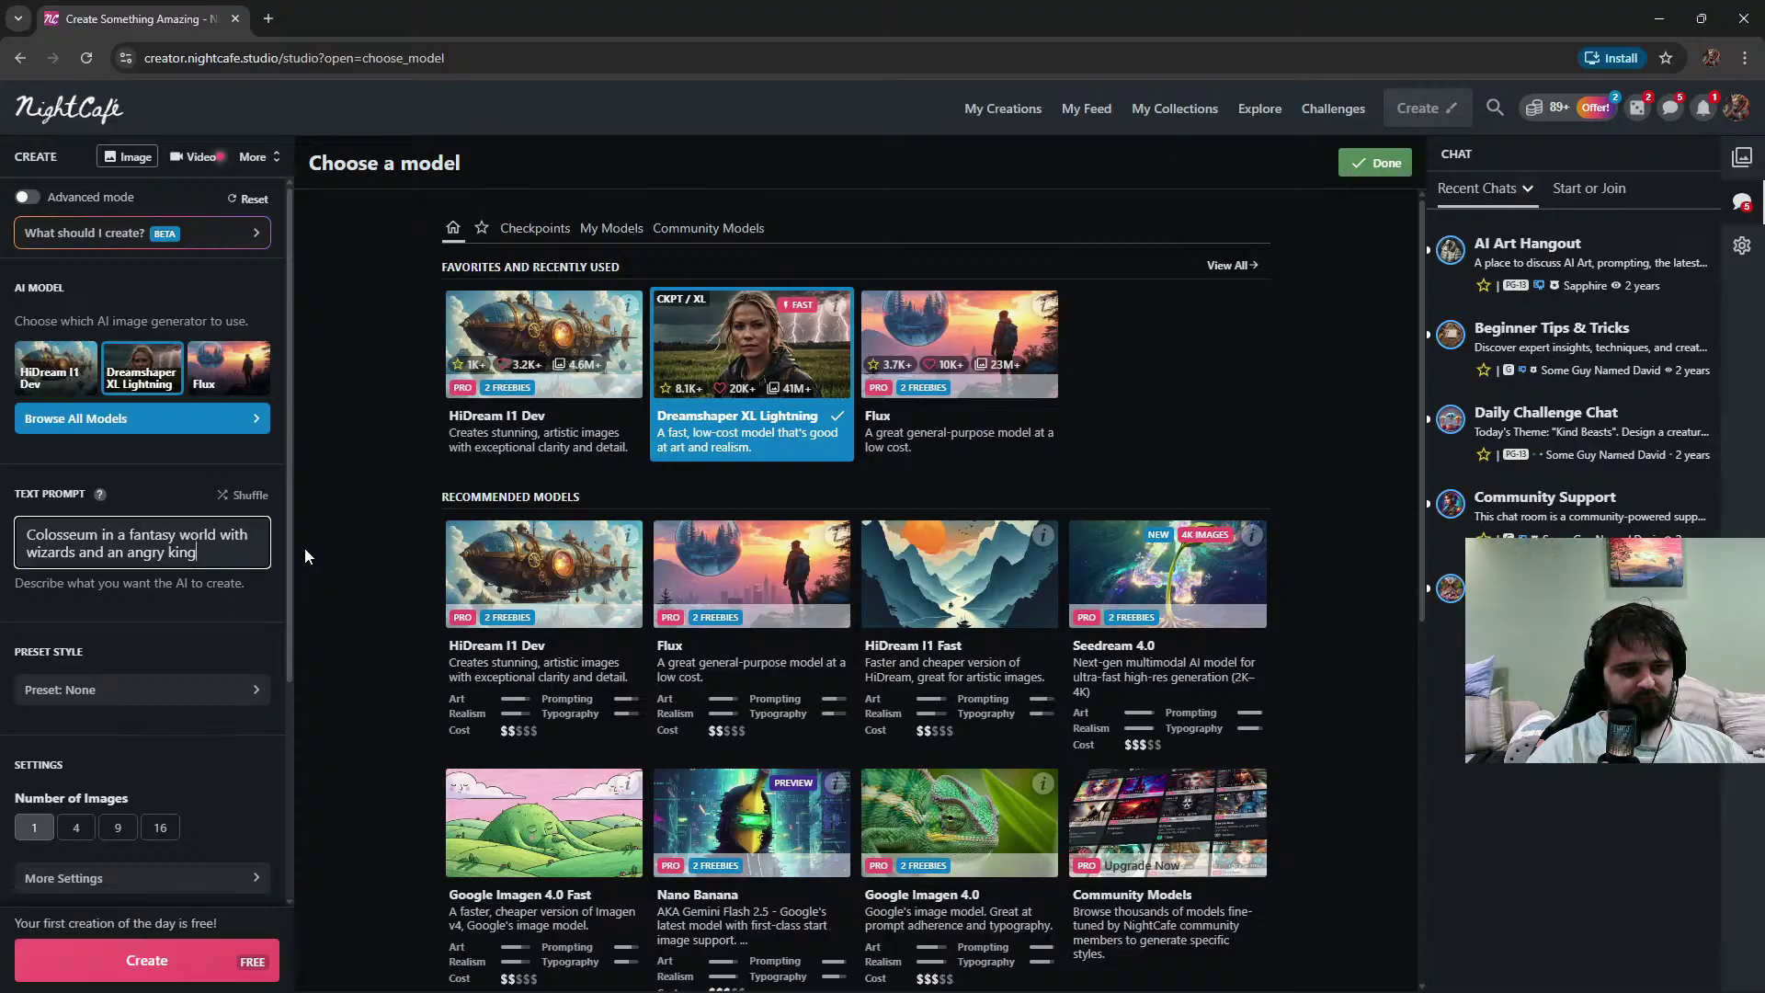
Set the image's preset style to 2.5D Anime
scroll(186, 605, "down", 3)
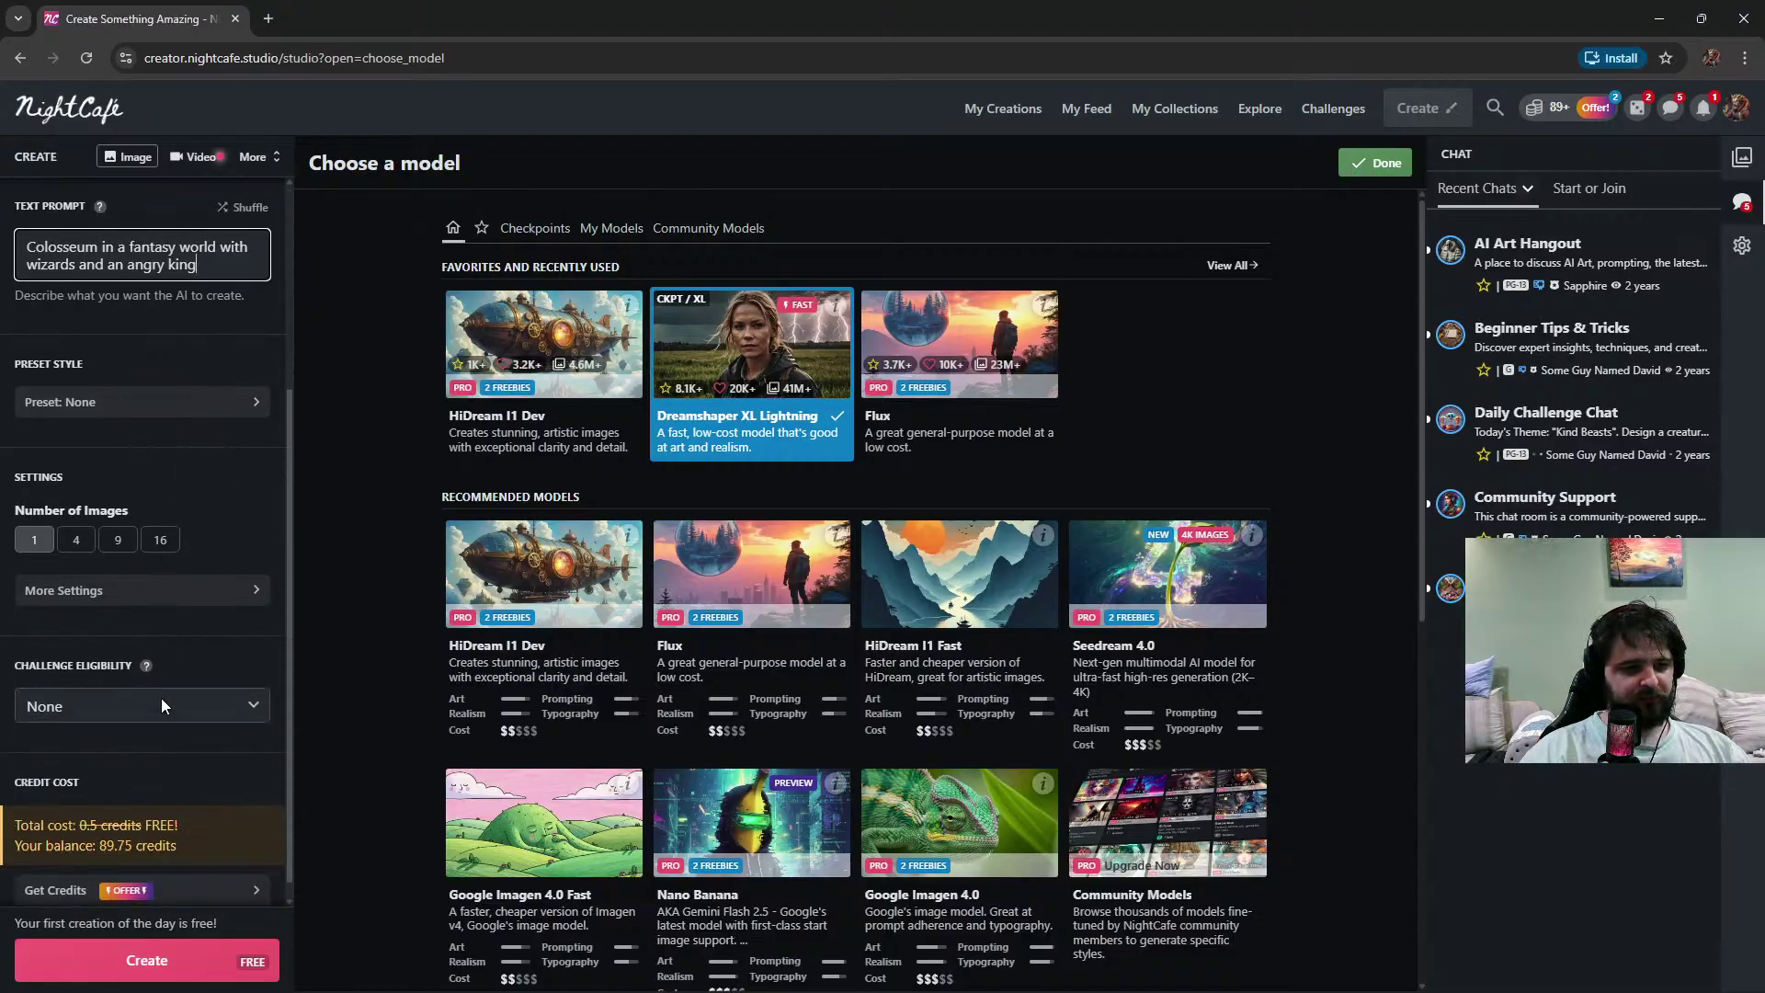
scroll(163, 598, "up", 2)
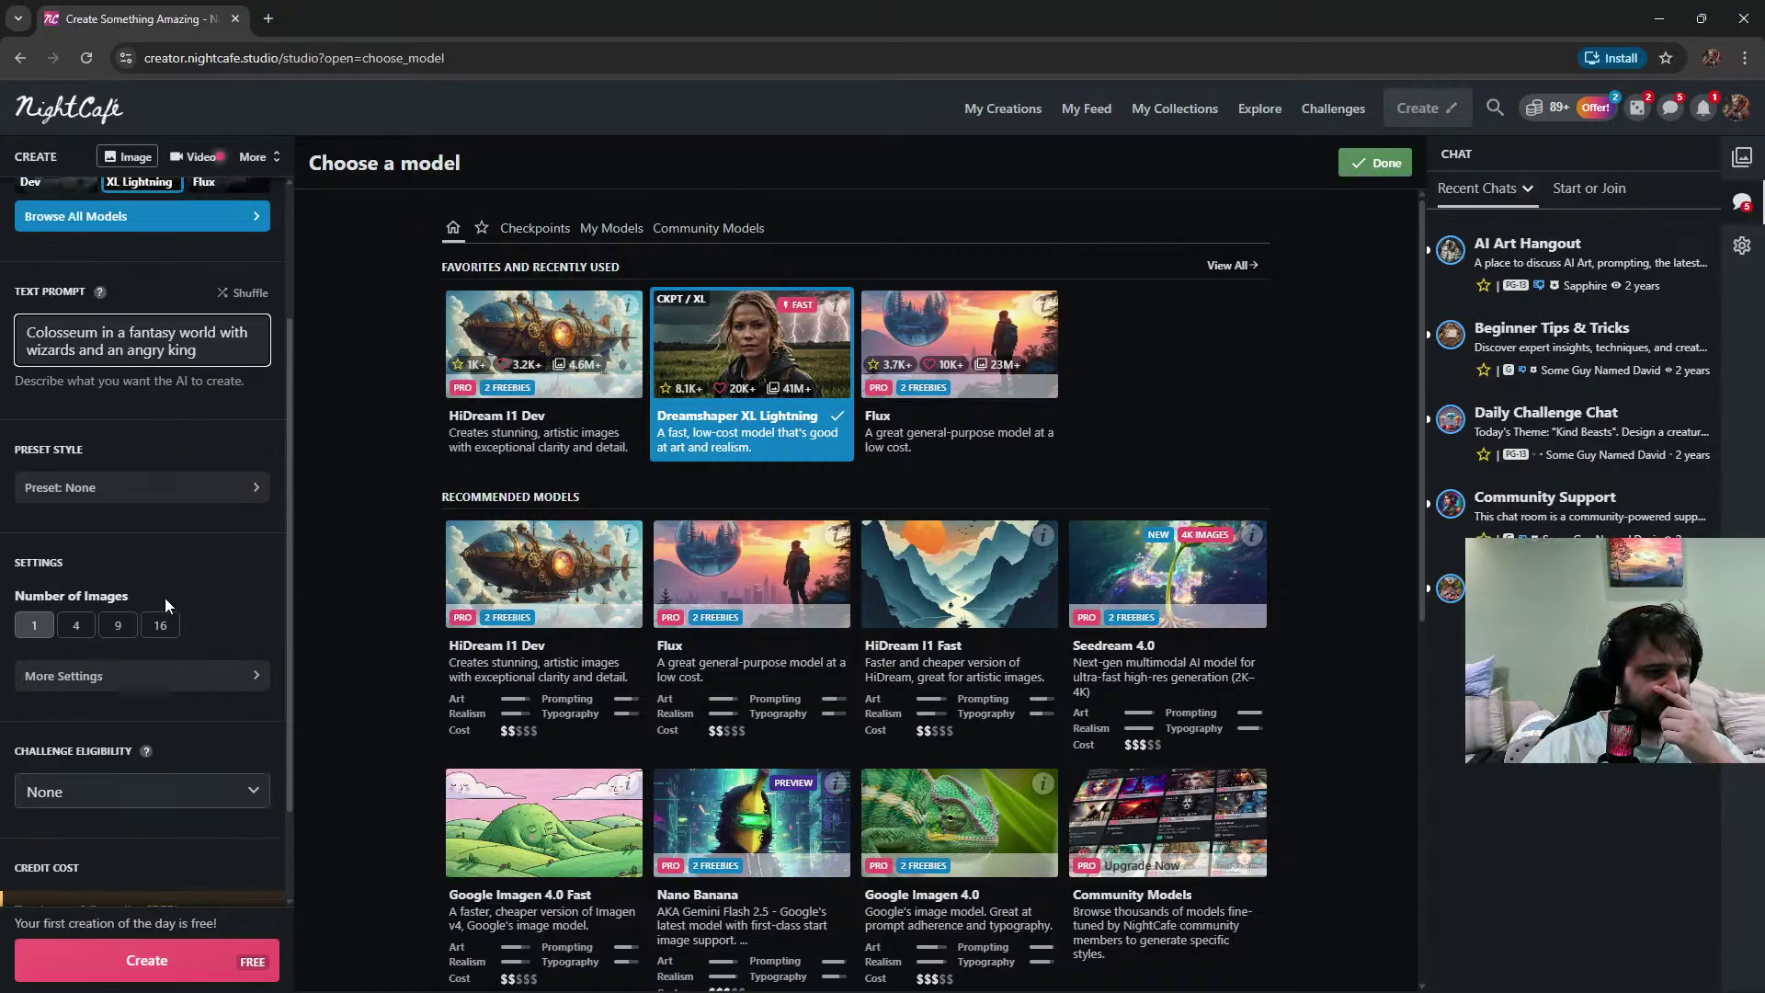
scroll(152, 596, "up", 2)
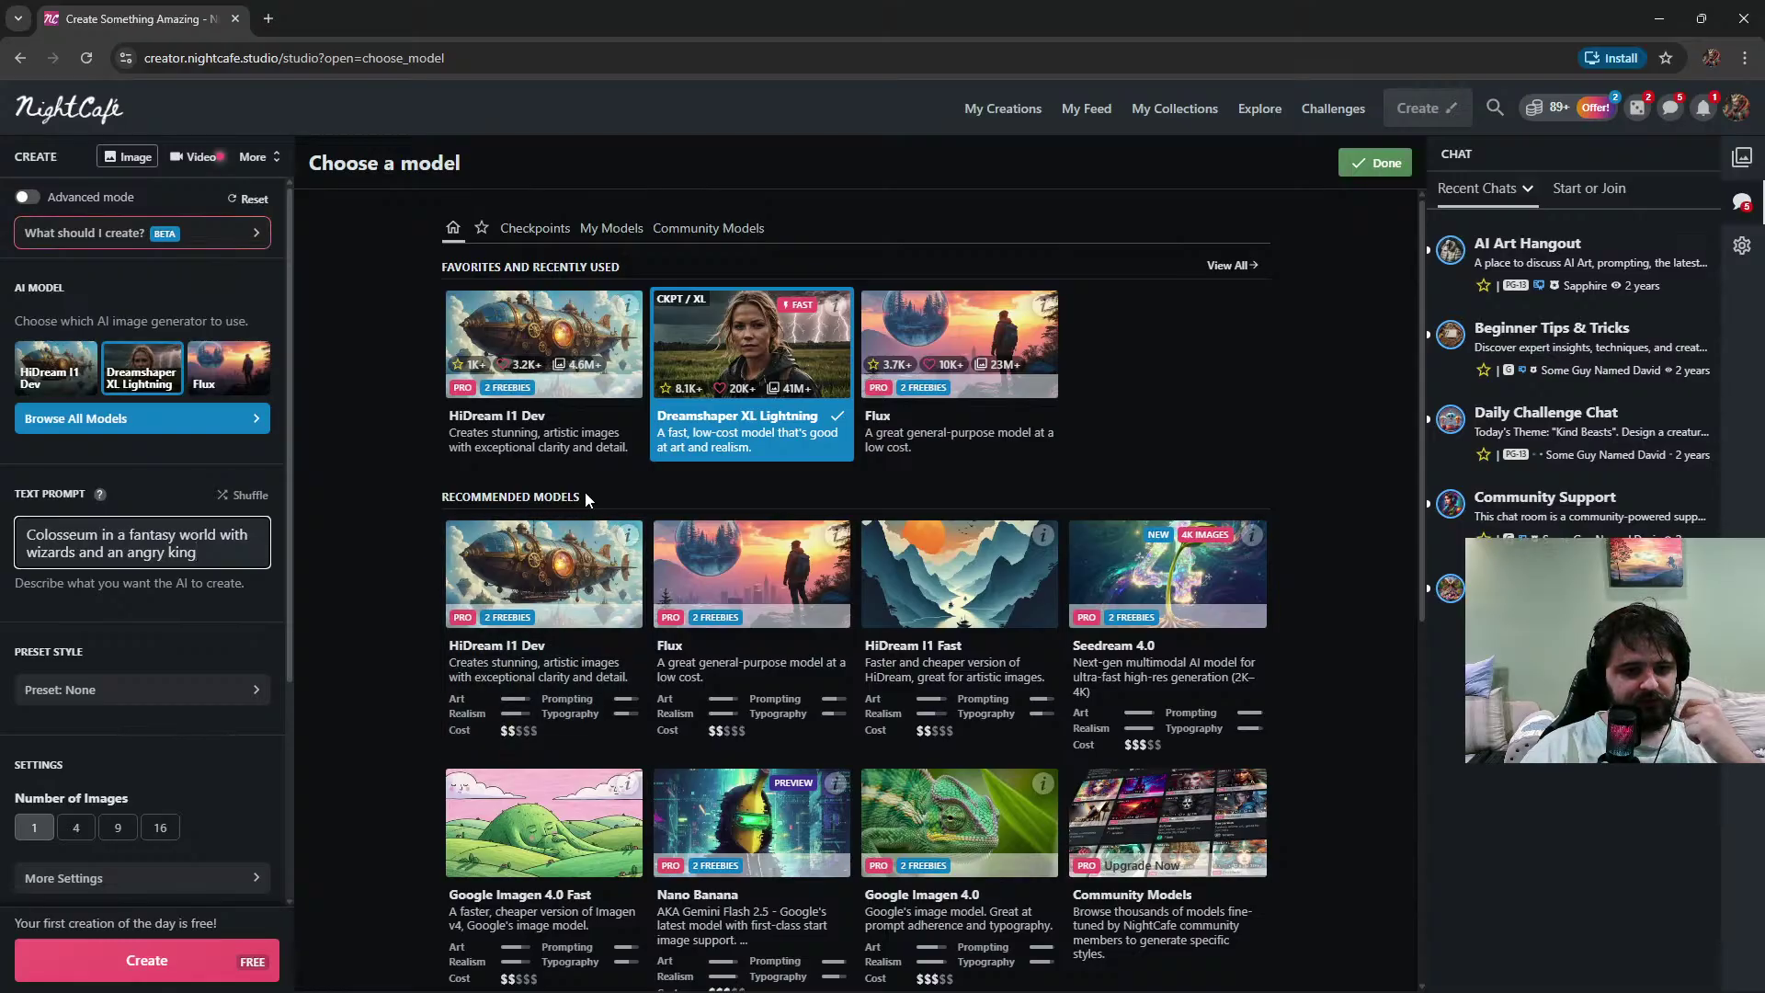
scroll(157, 605, "down", 2)
scroll(158, 605, "up", 2)
left_click(204, 696)
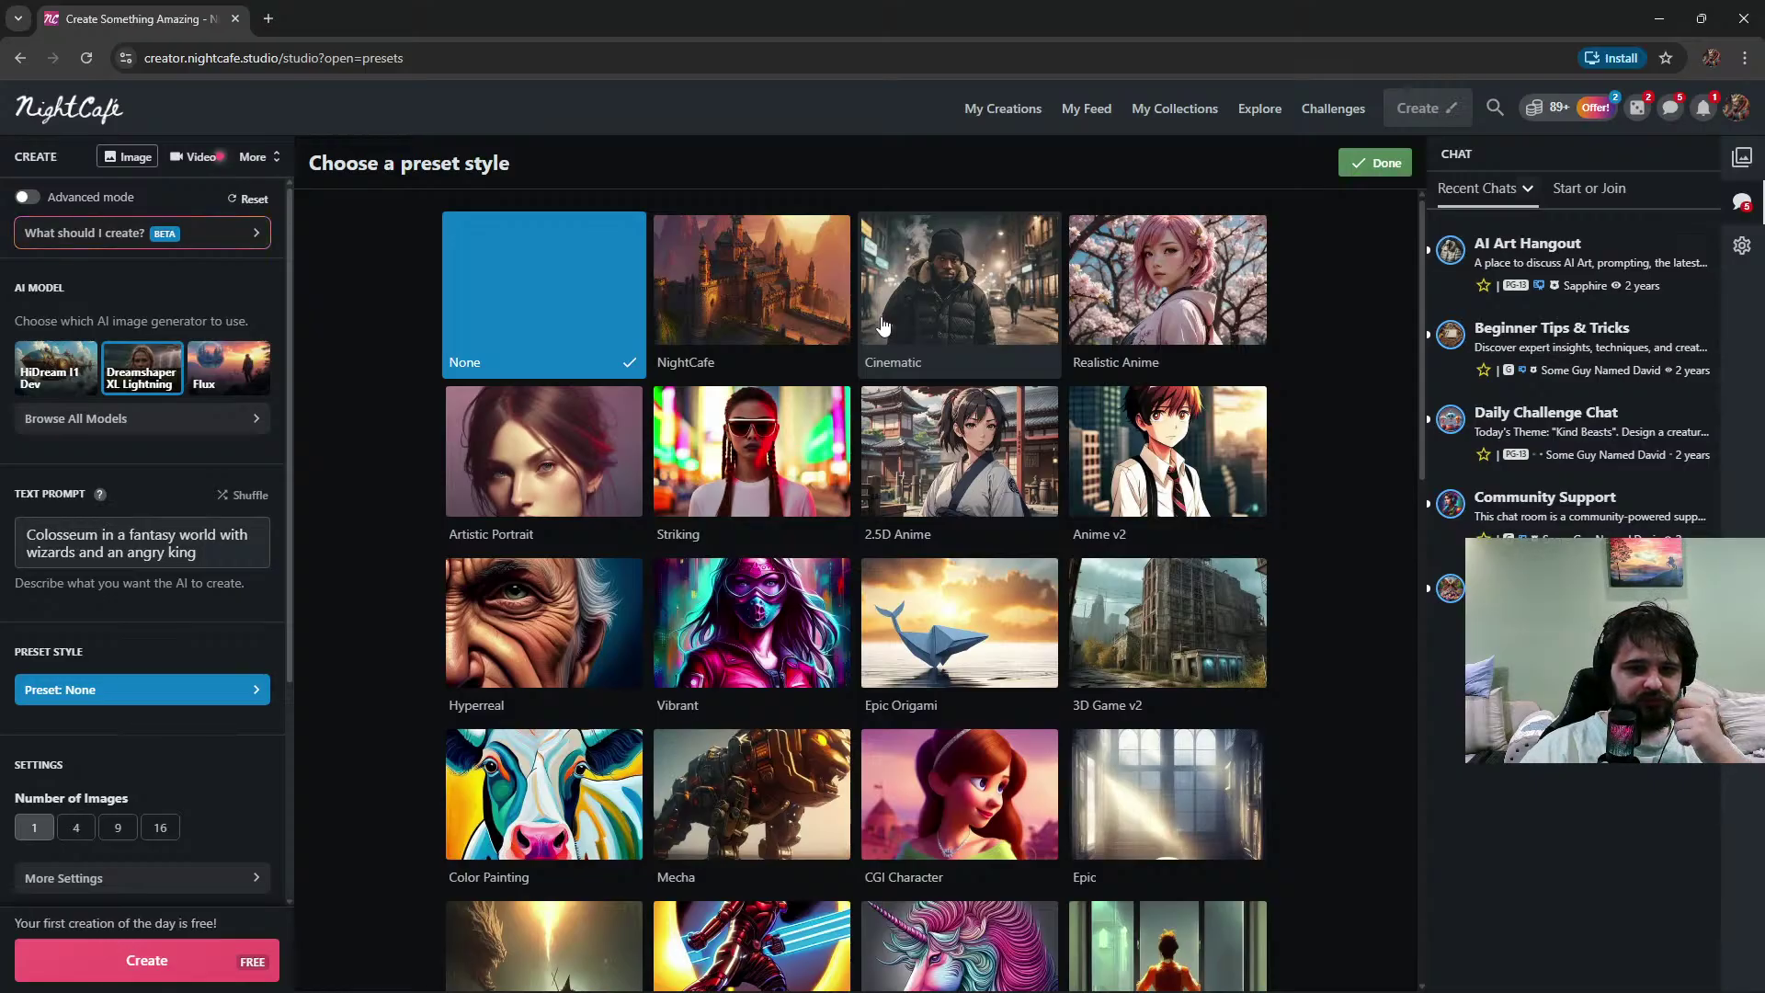
left_click(985, 449)
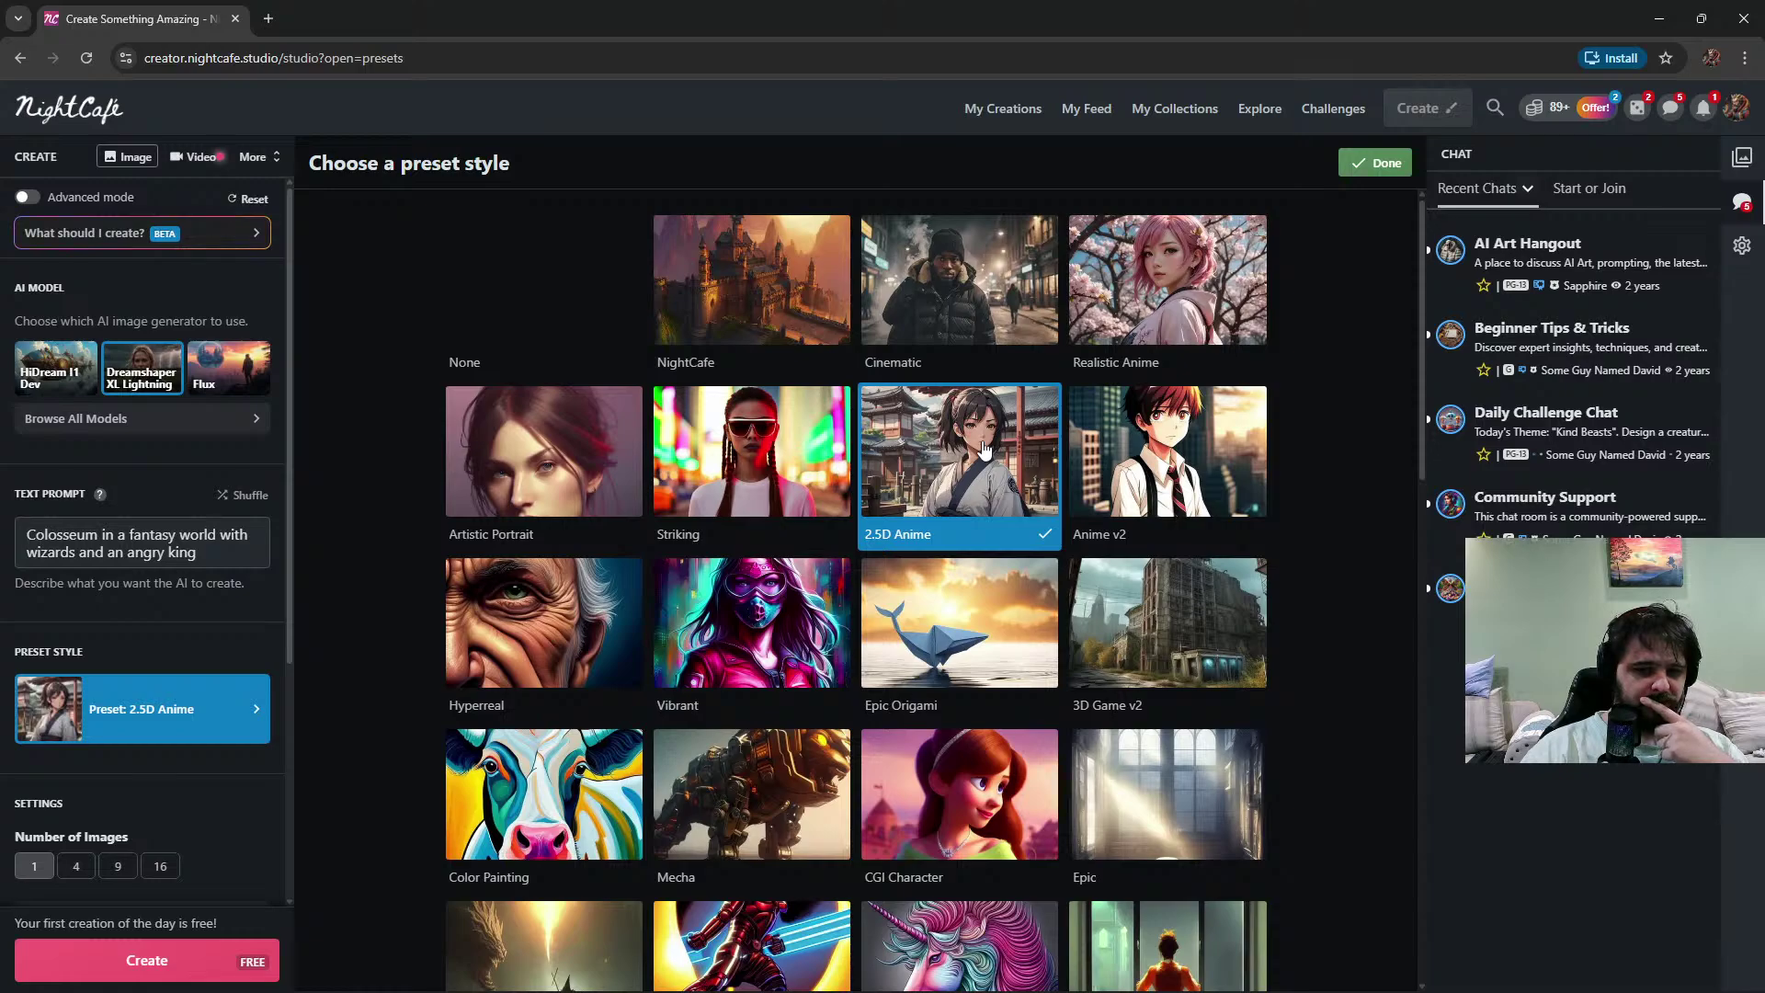
scroll(985, 449, "down", 5)
scroll(985, 449, "up", 5)
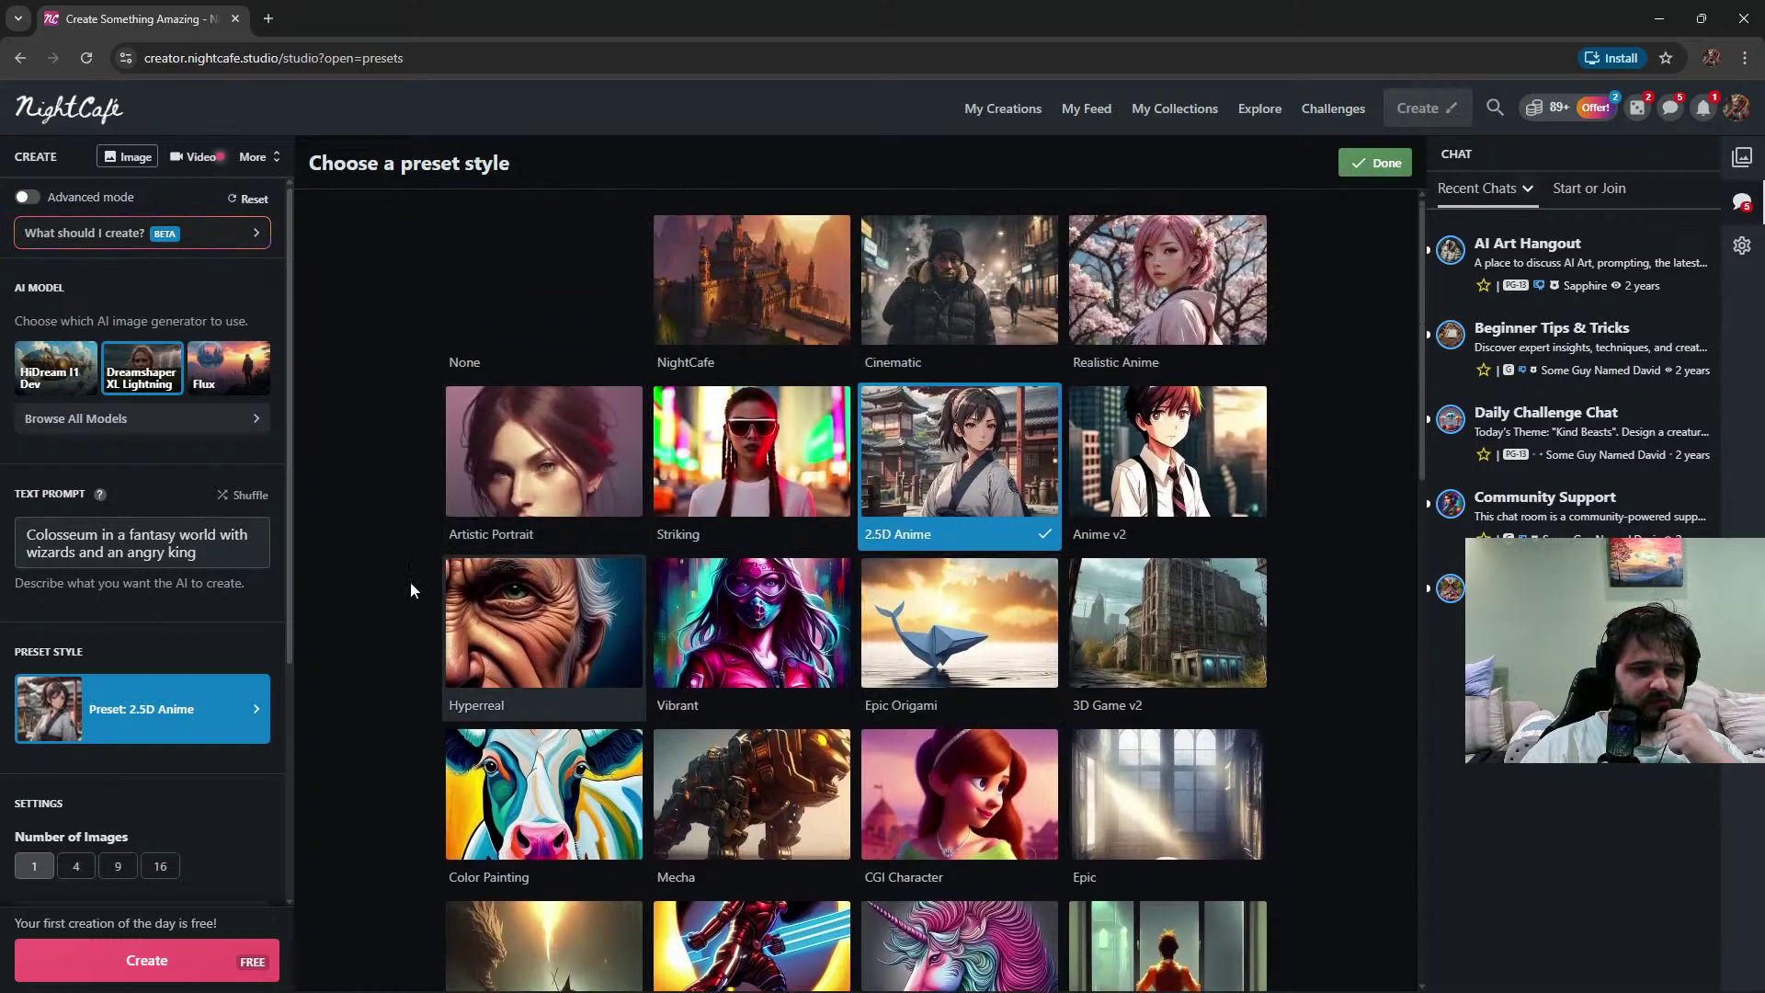
Set the image's aspect ratio to 16:9 and its runtime to Long
scroll(262, 607, "down", 3)
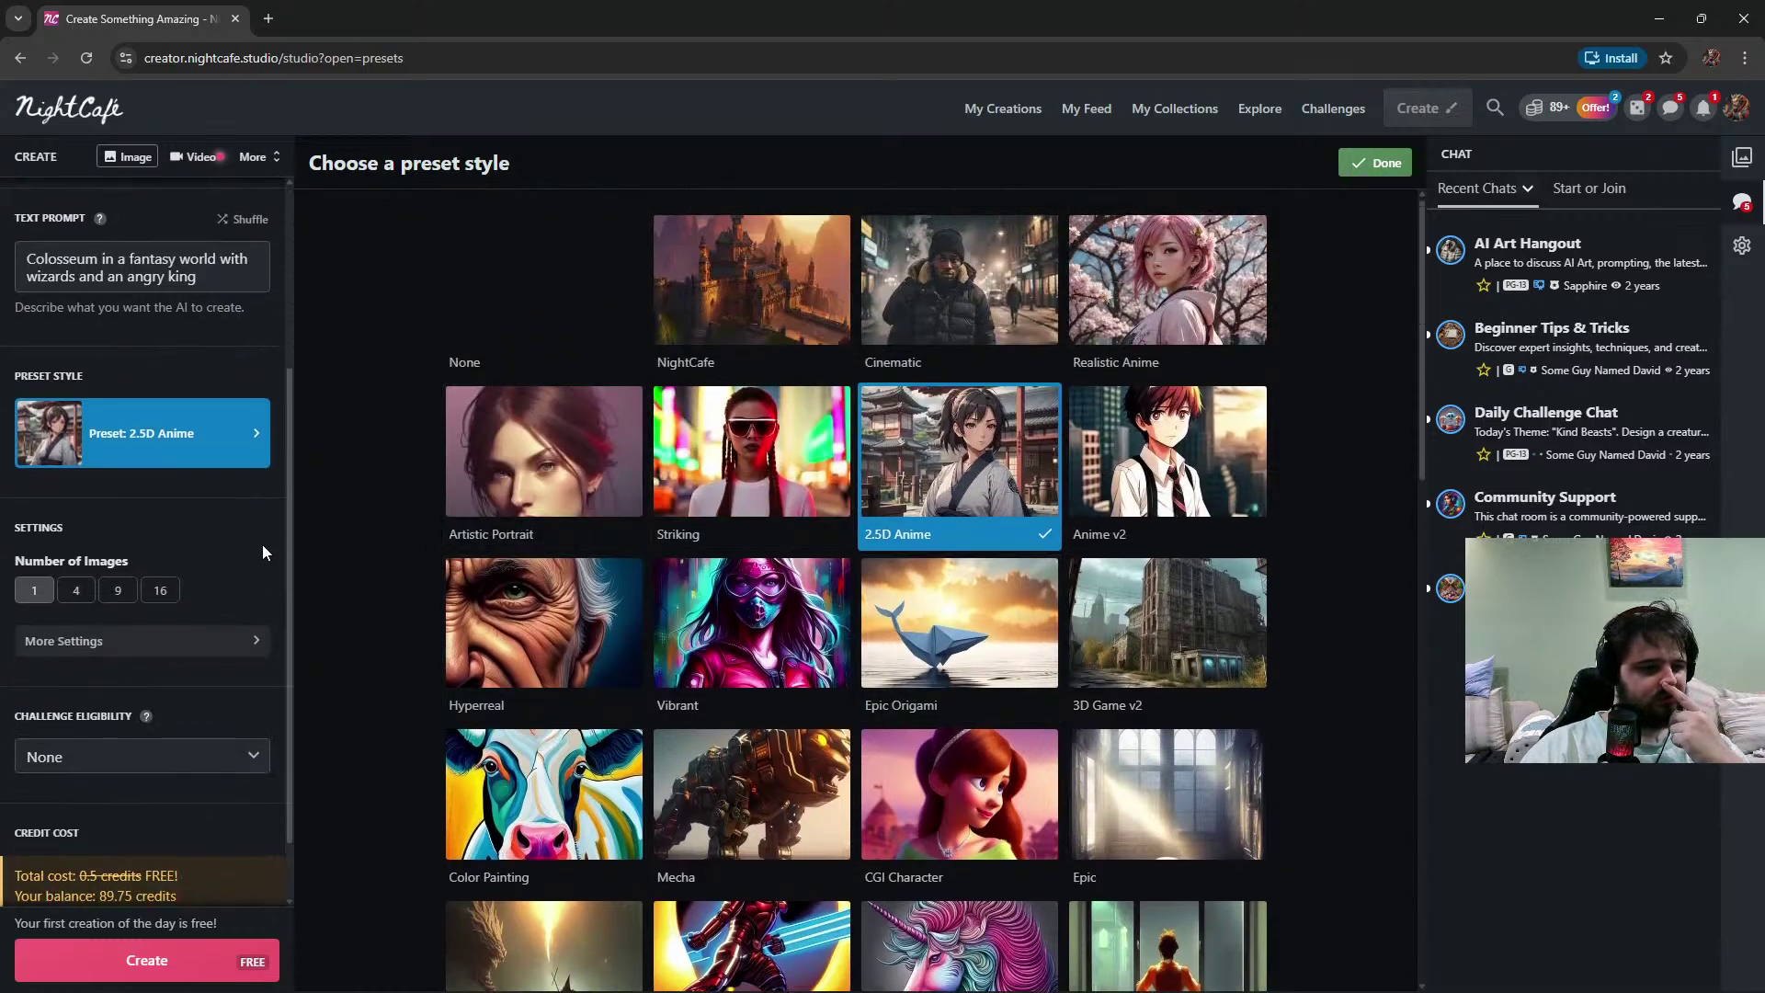
scroll(262, 544, "down", 1)
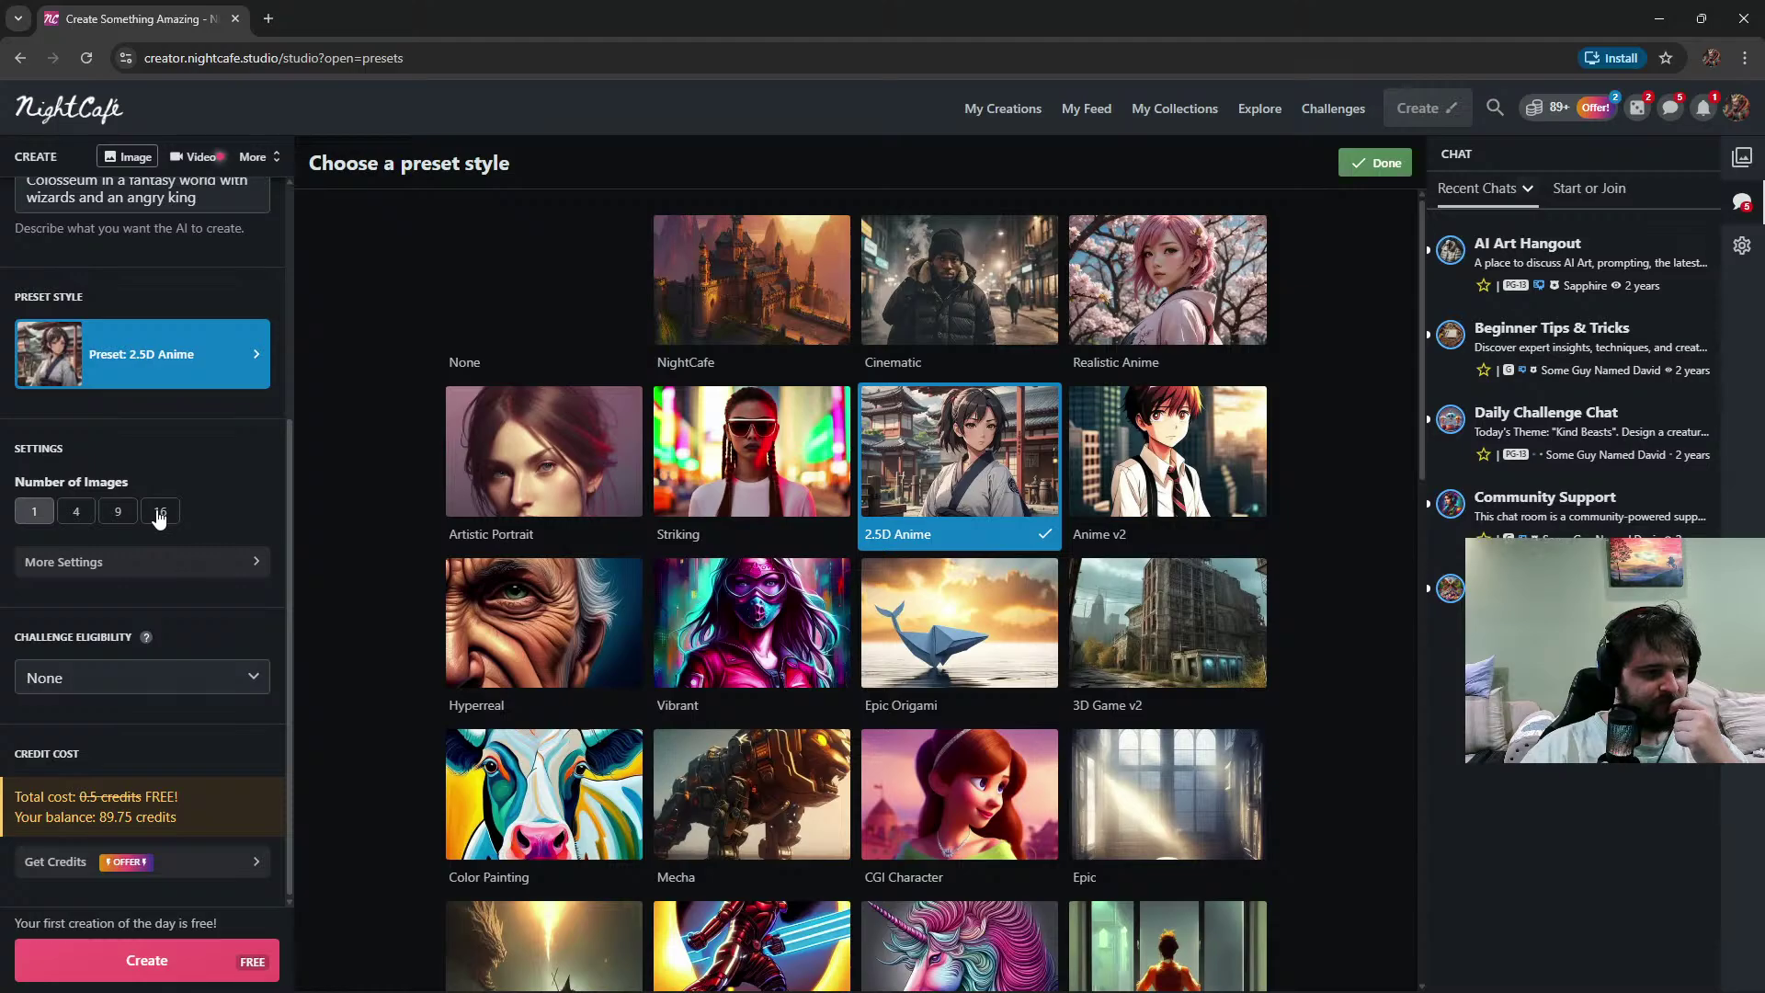
left_click(218, 575)
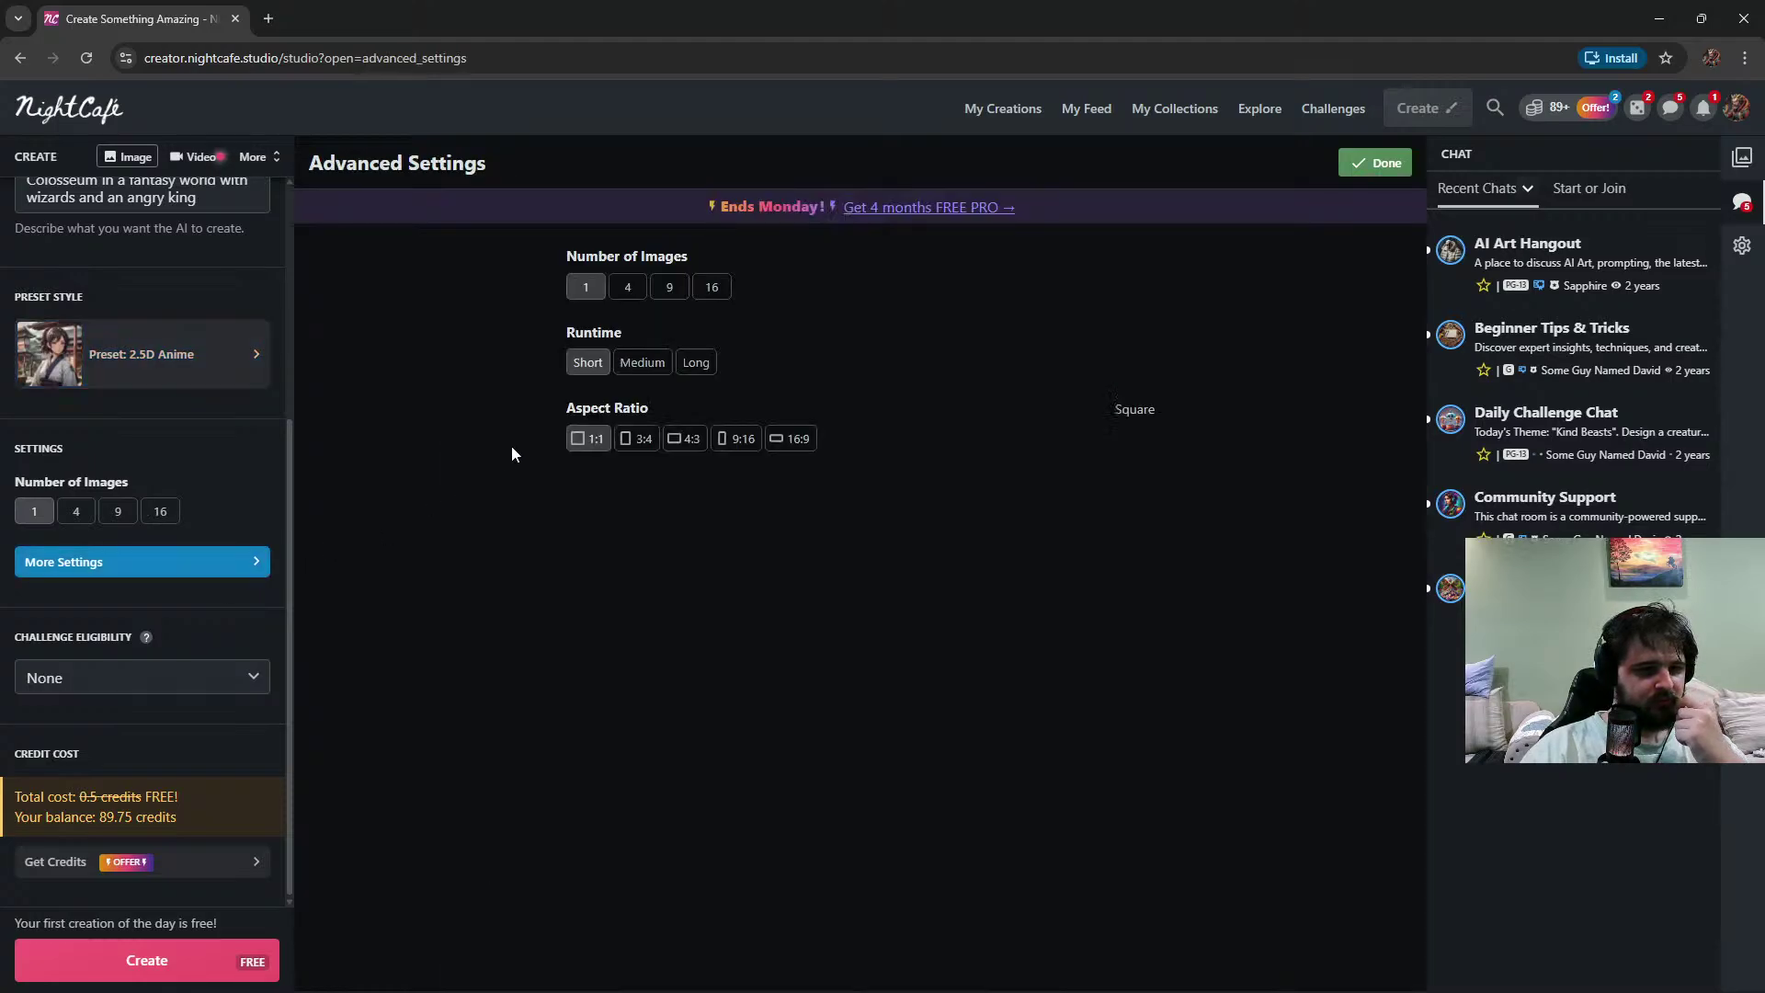
left_click(779, 440)
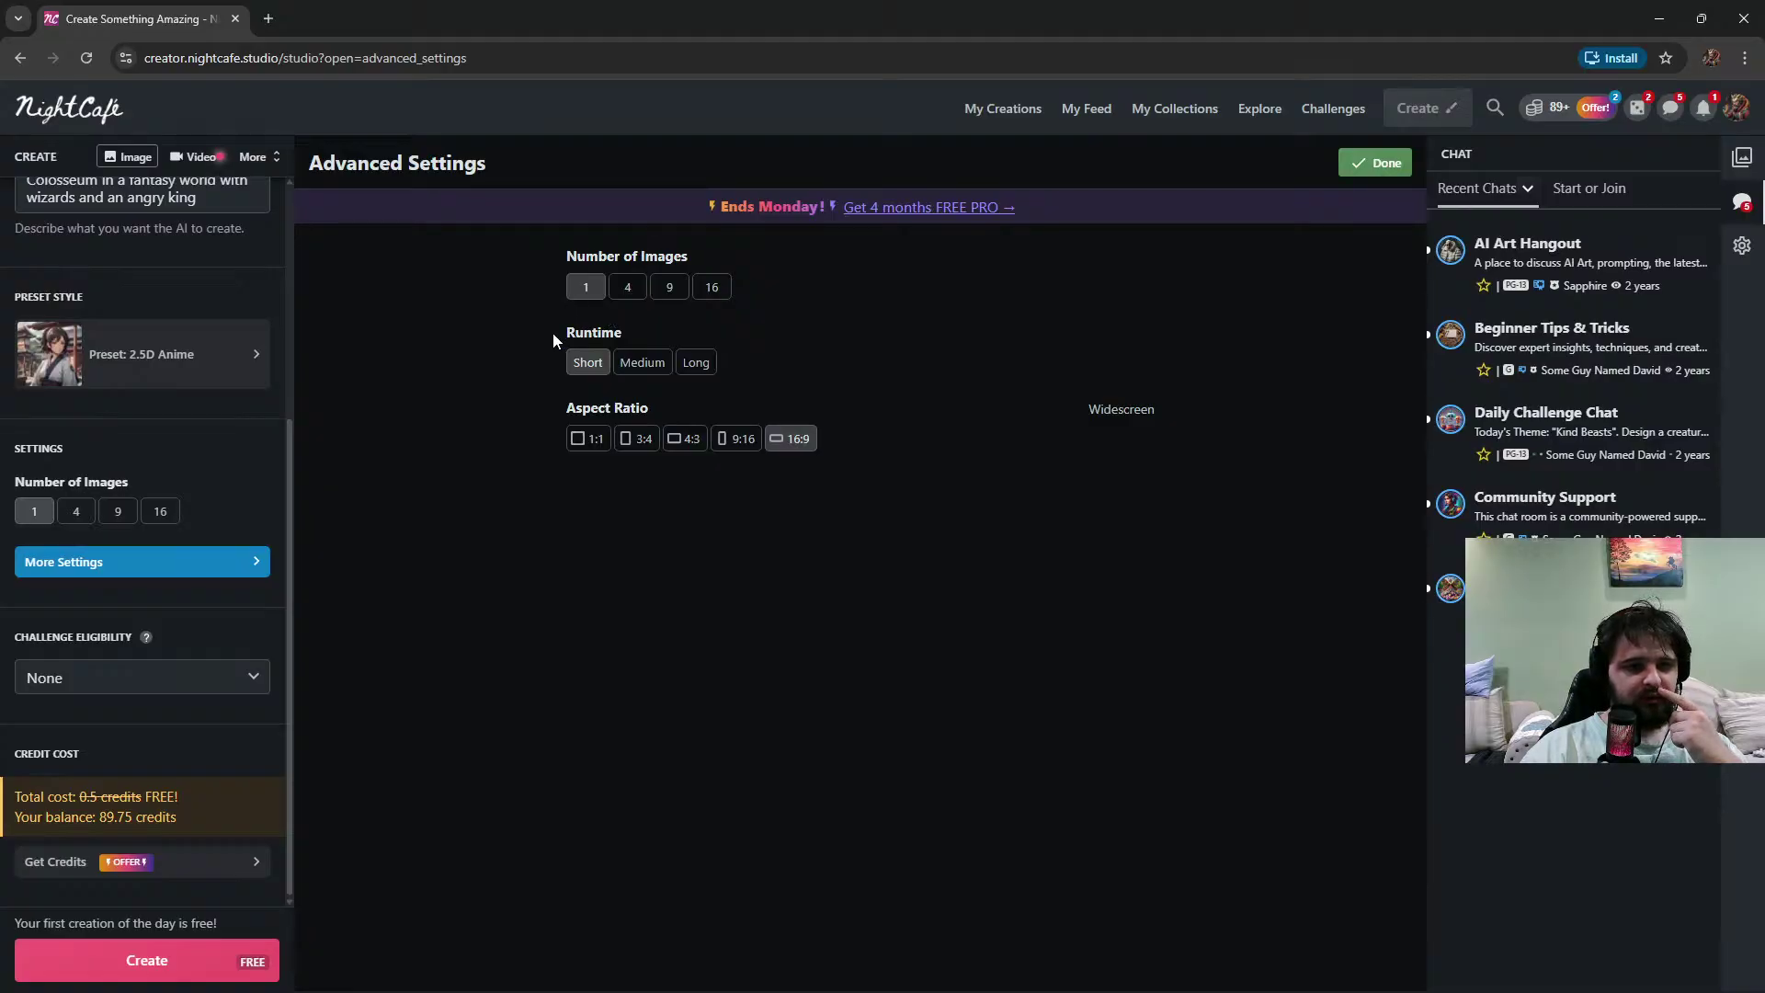
left_click(643, 363)
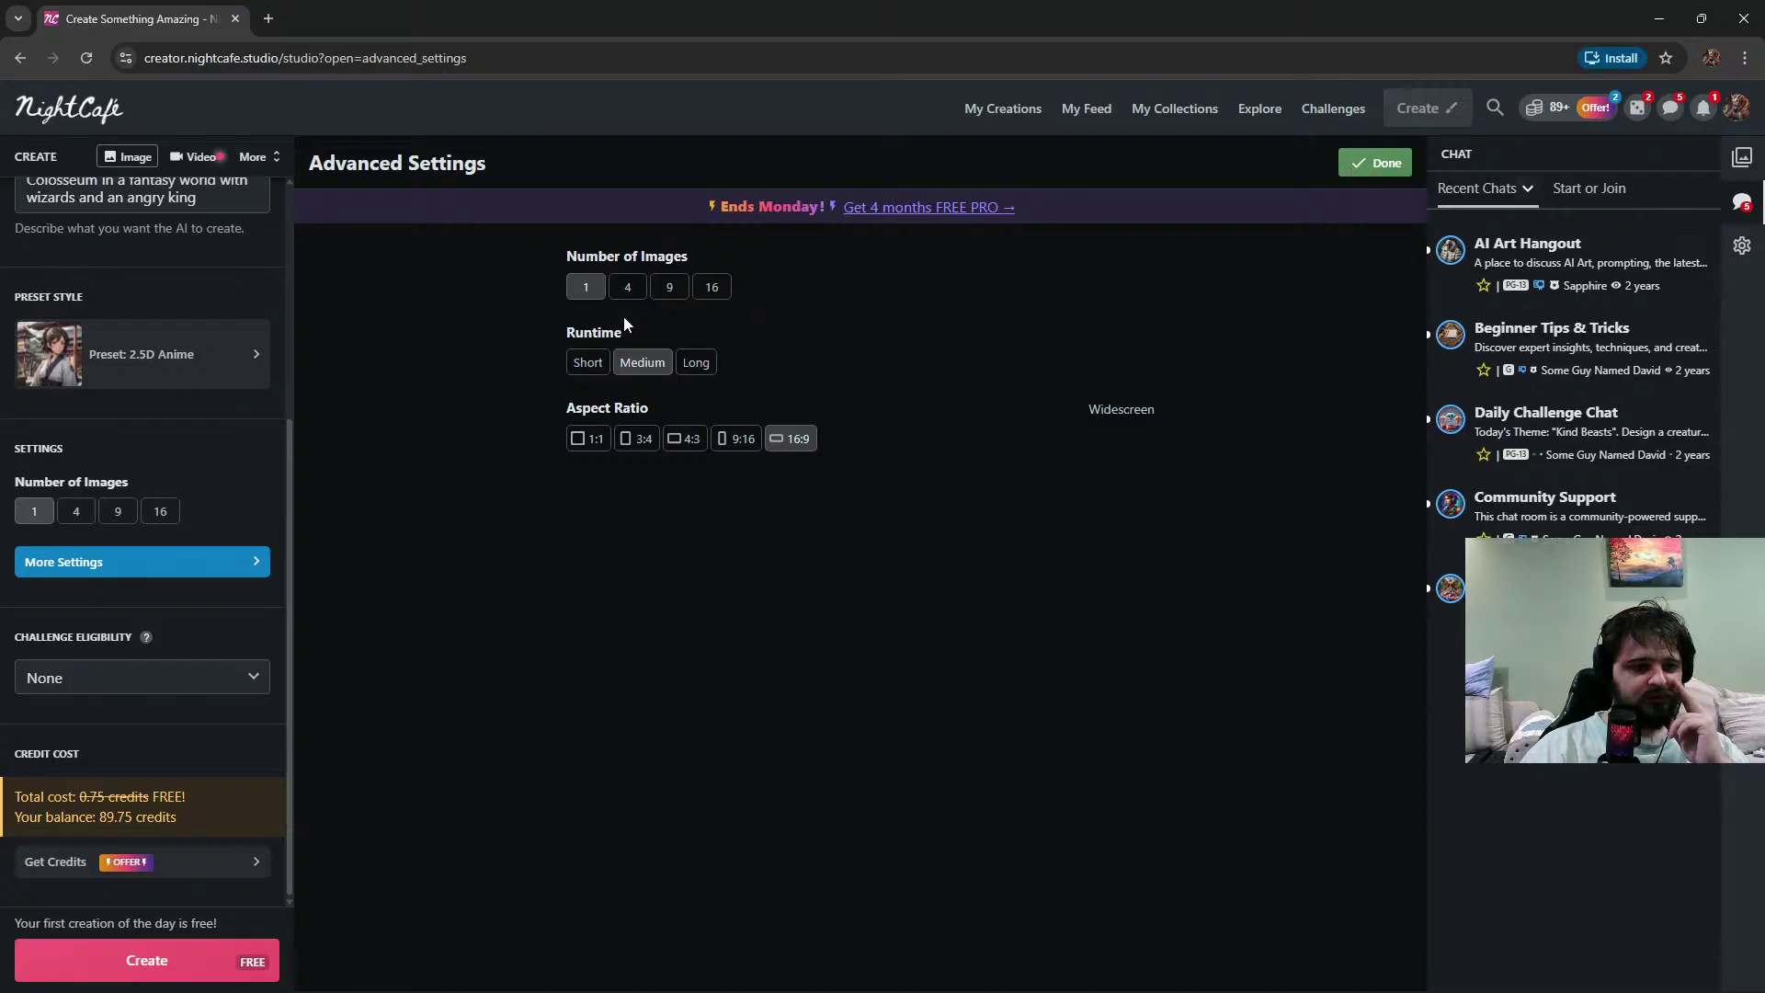
left_click(685, 362)
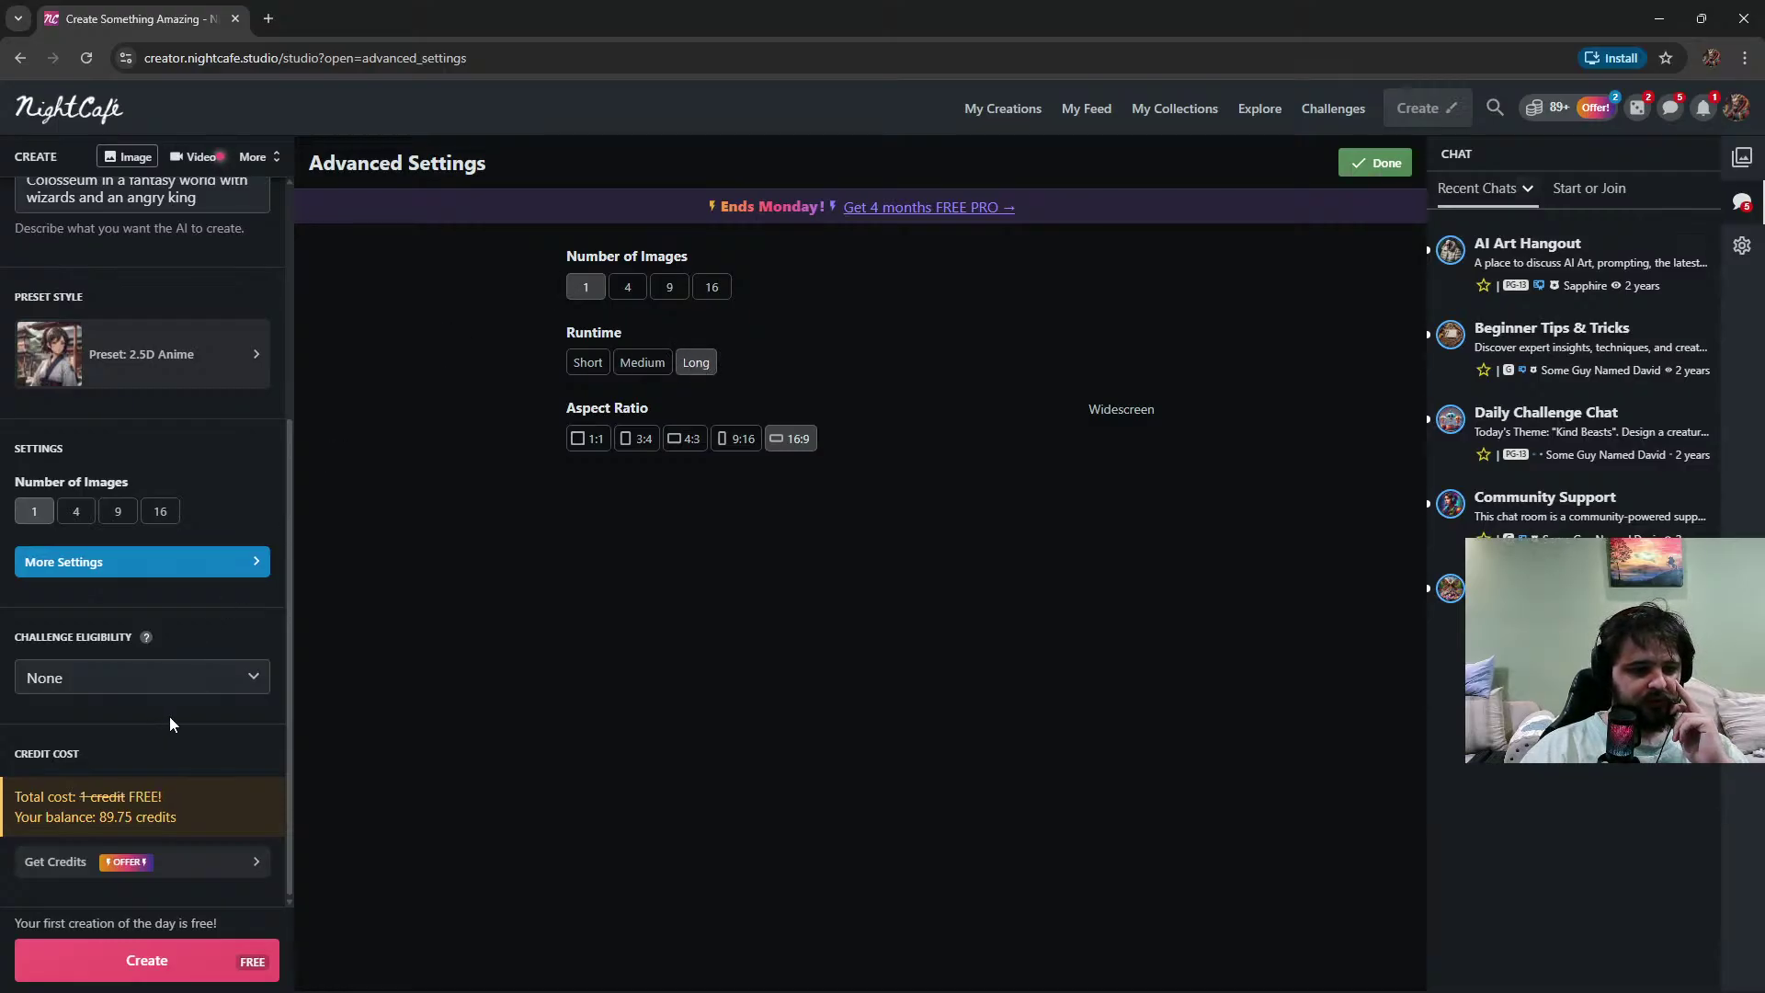
Review the creation settings and generate the colosseum image with the wizards and angry king
scroll(199, 747, "up", 3)
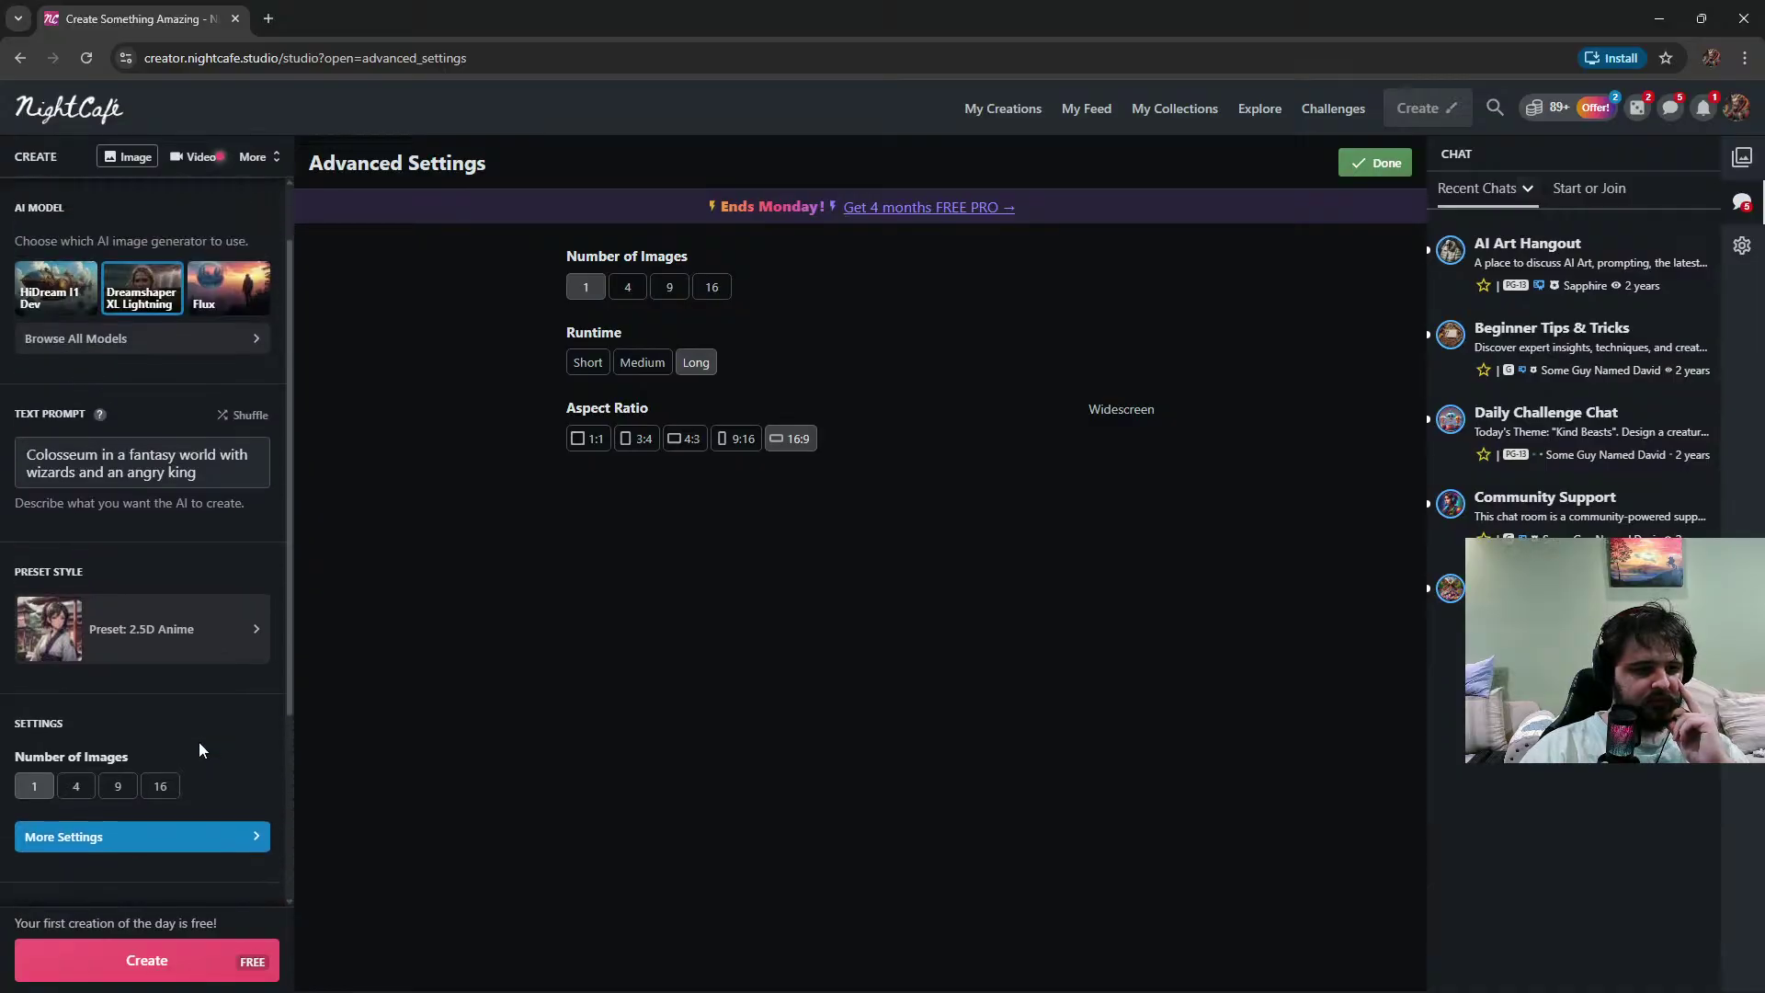
scroll(199, 742, "down", 1)
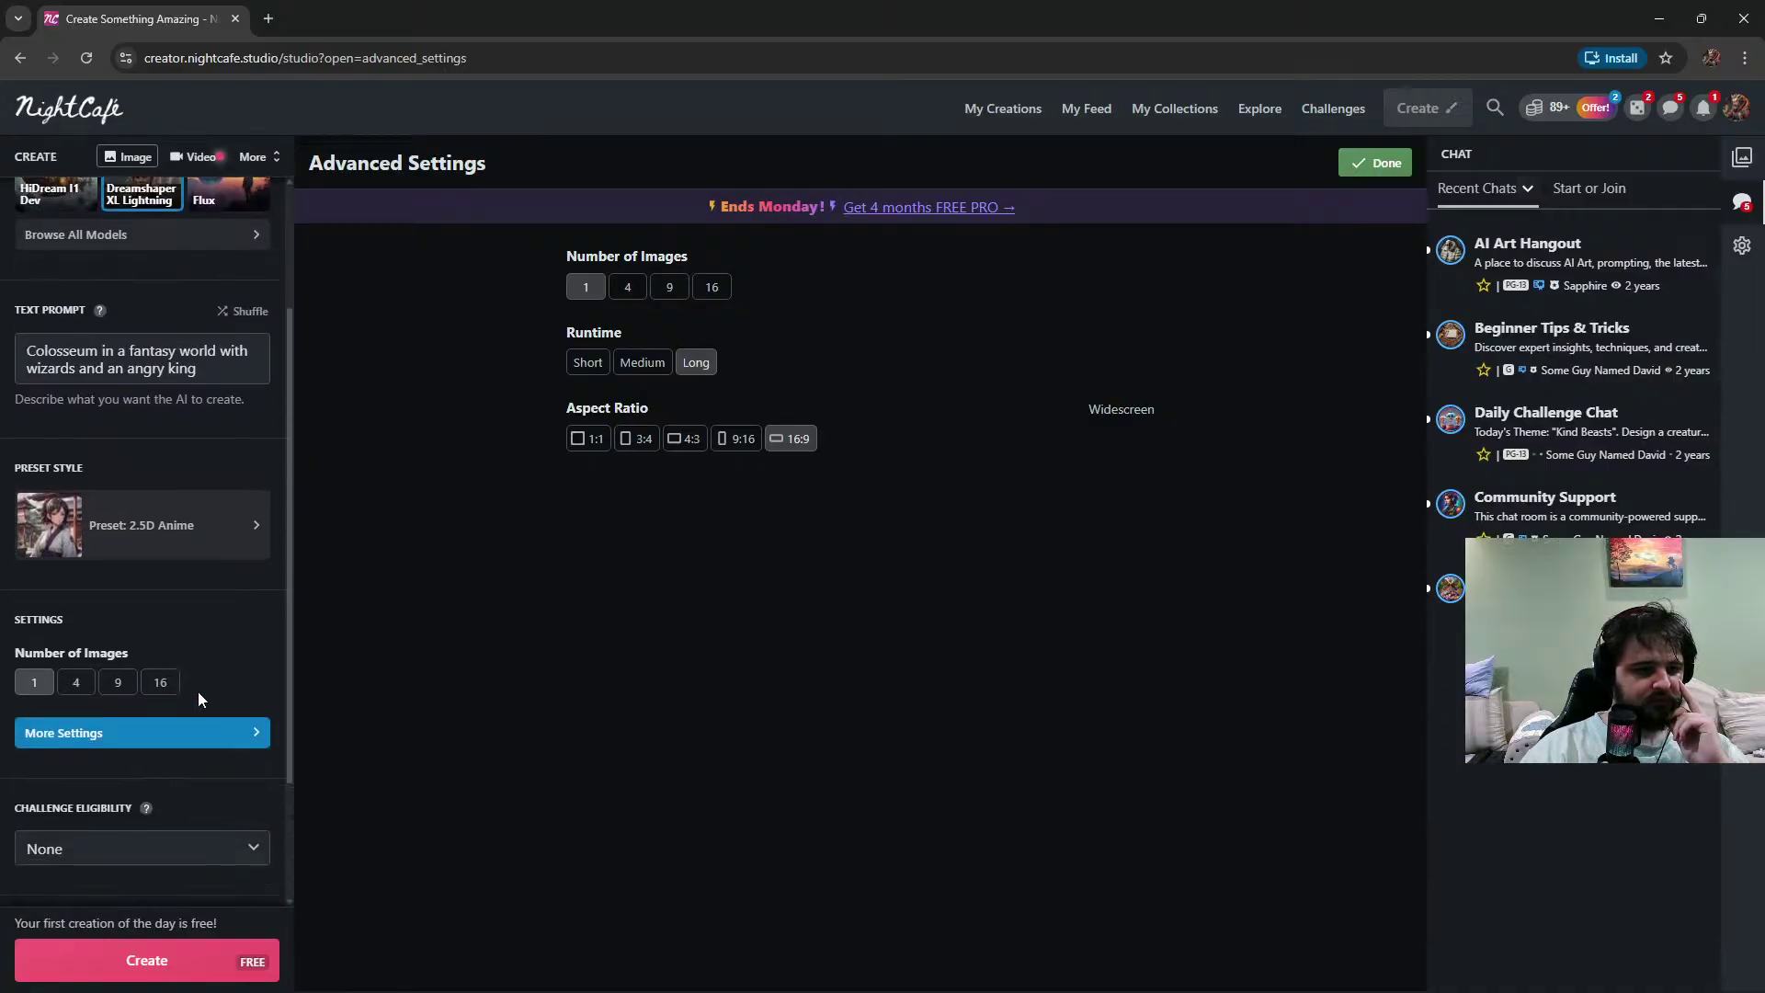
scroll(197, 691, "up", 1)
scroll(196, 691, "down", 1)
scroll(197, 692, "up", 2)
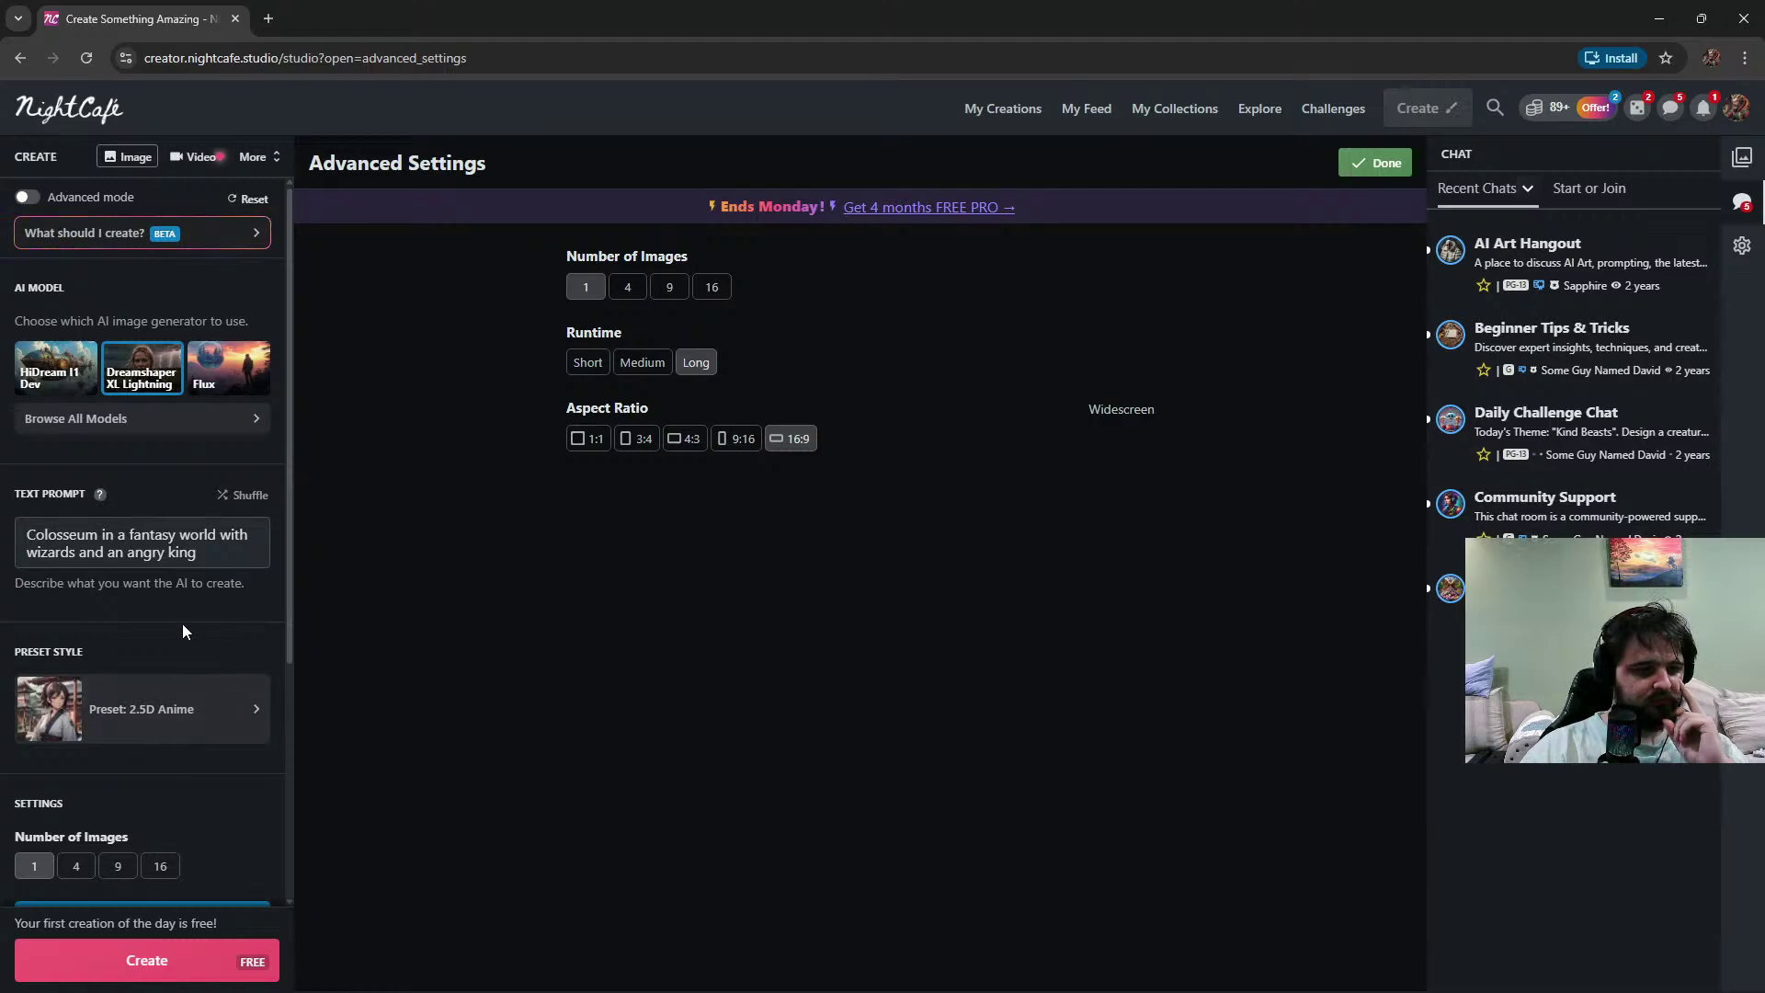
left_click(221, 952)
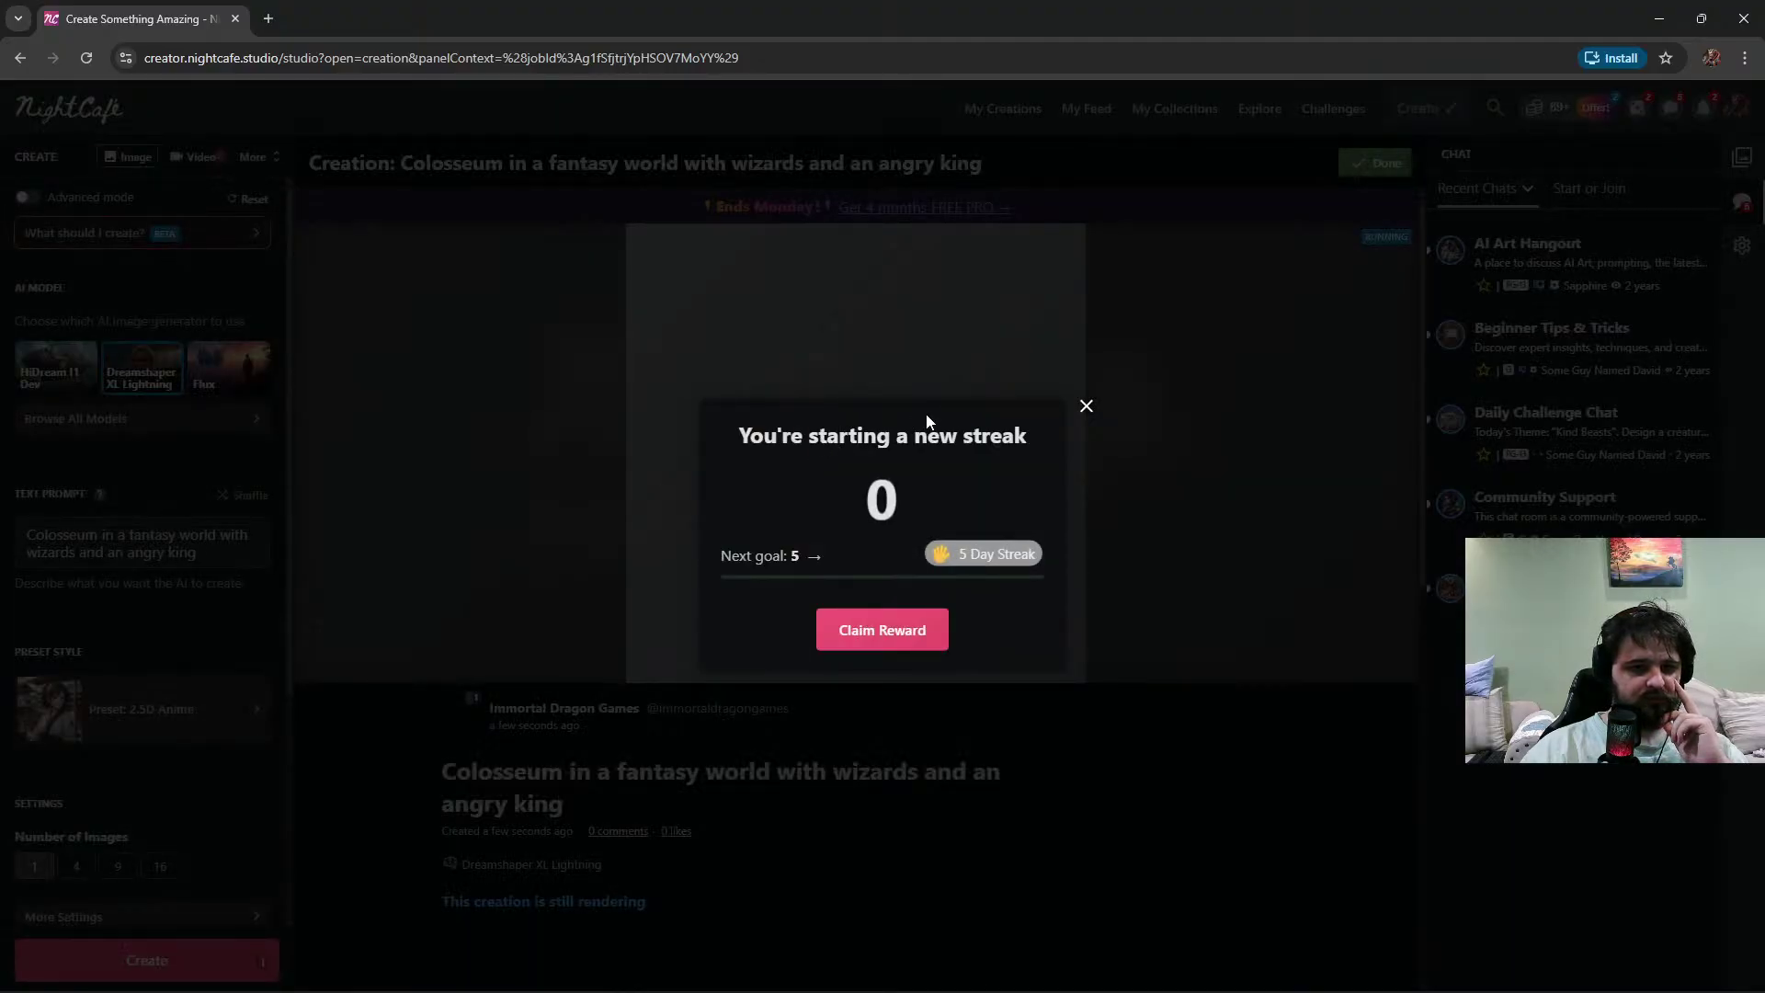
Claim the daily streak reward, close its dialog, and generate a second image from the same prompt
left_click(874, 631)
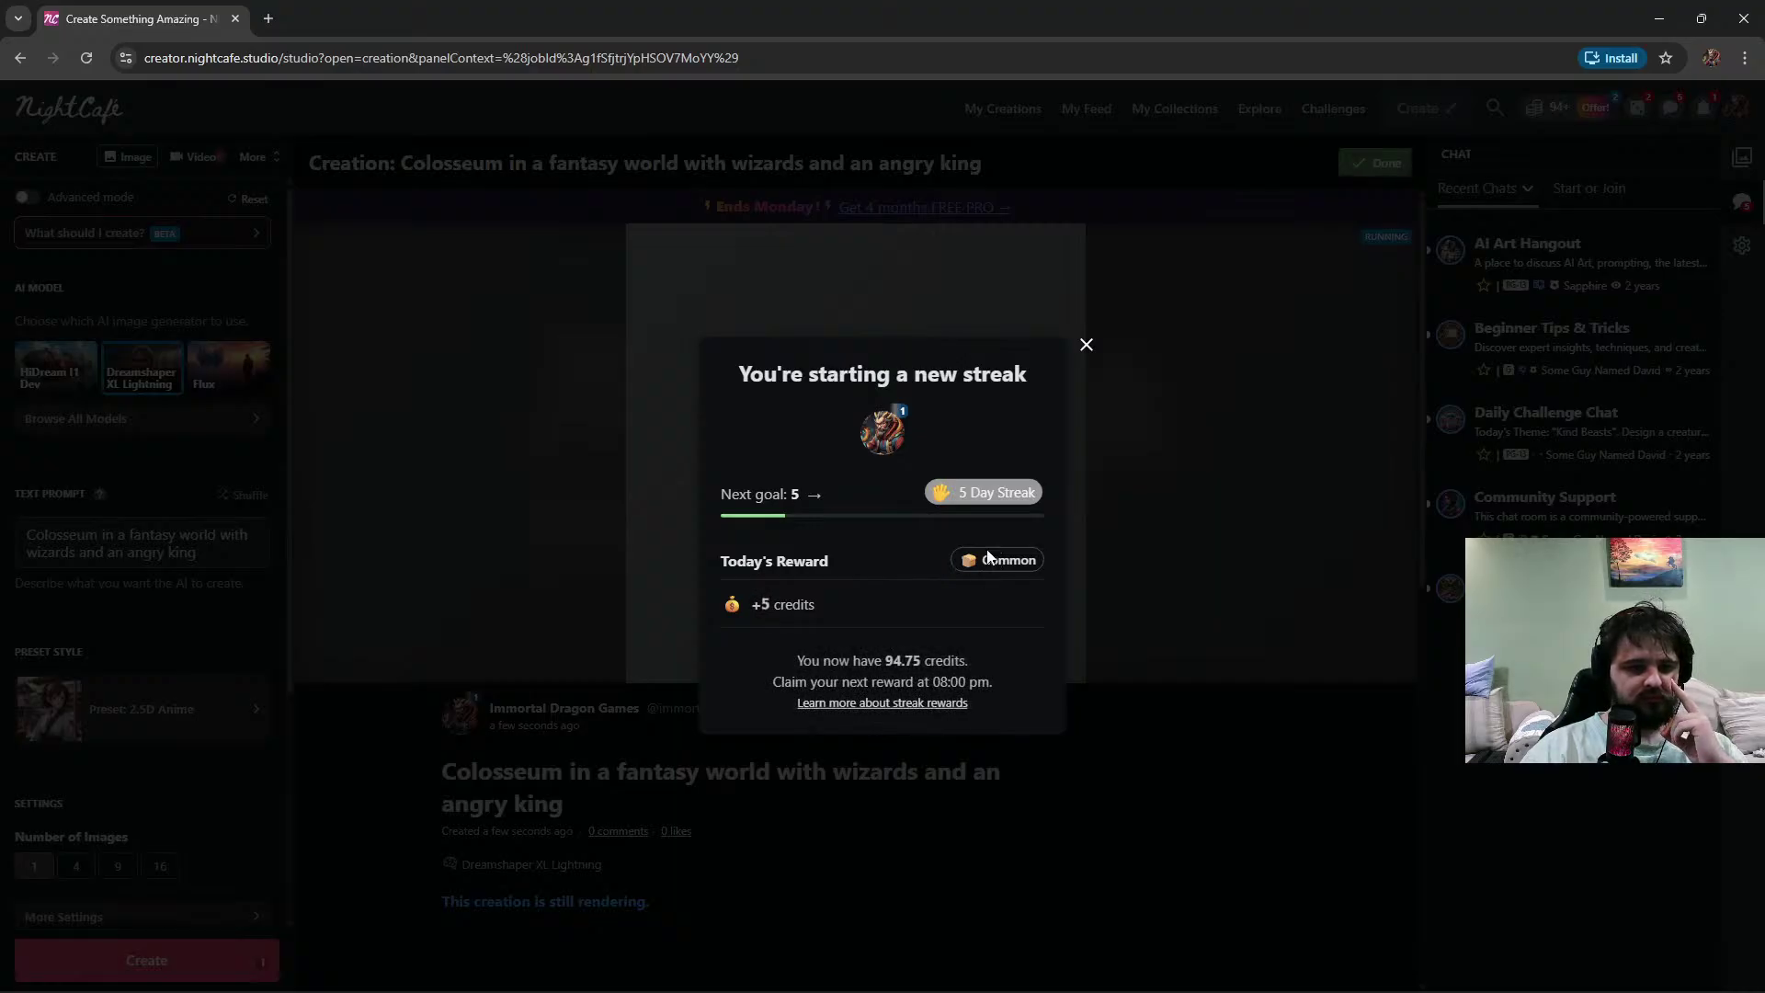
left_click(1085, 346)
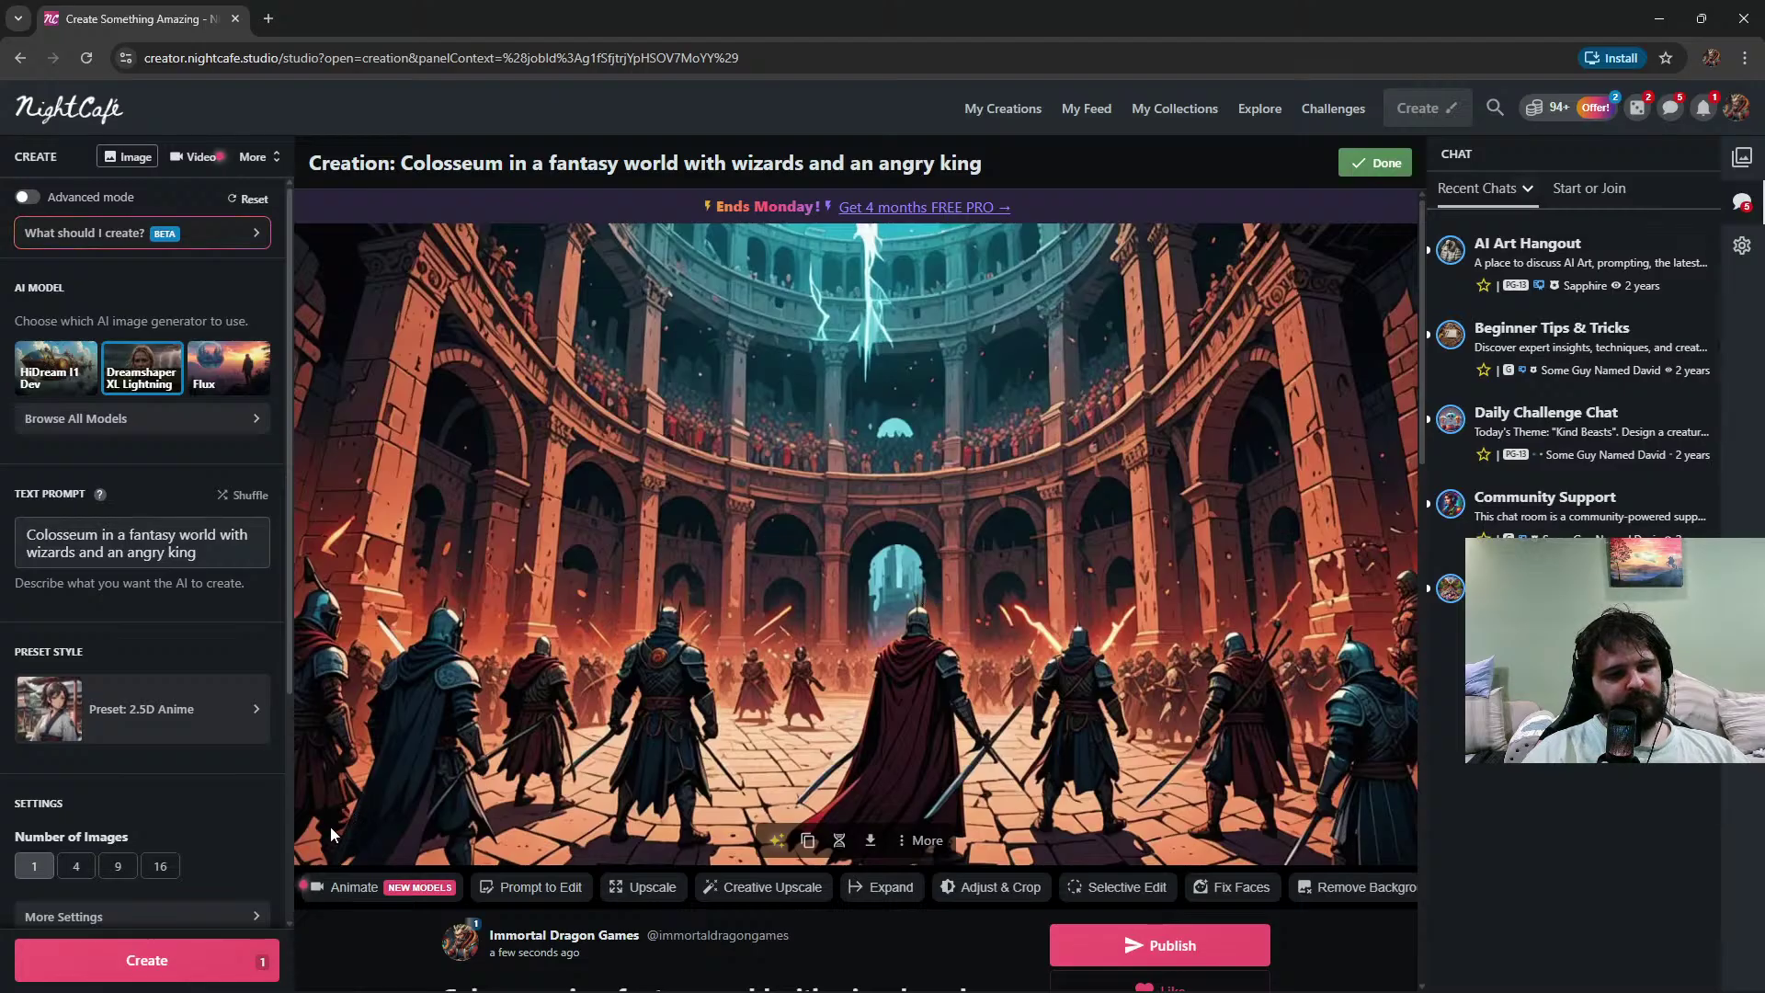
left_click(241, 962)
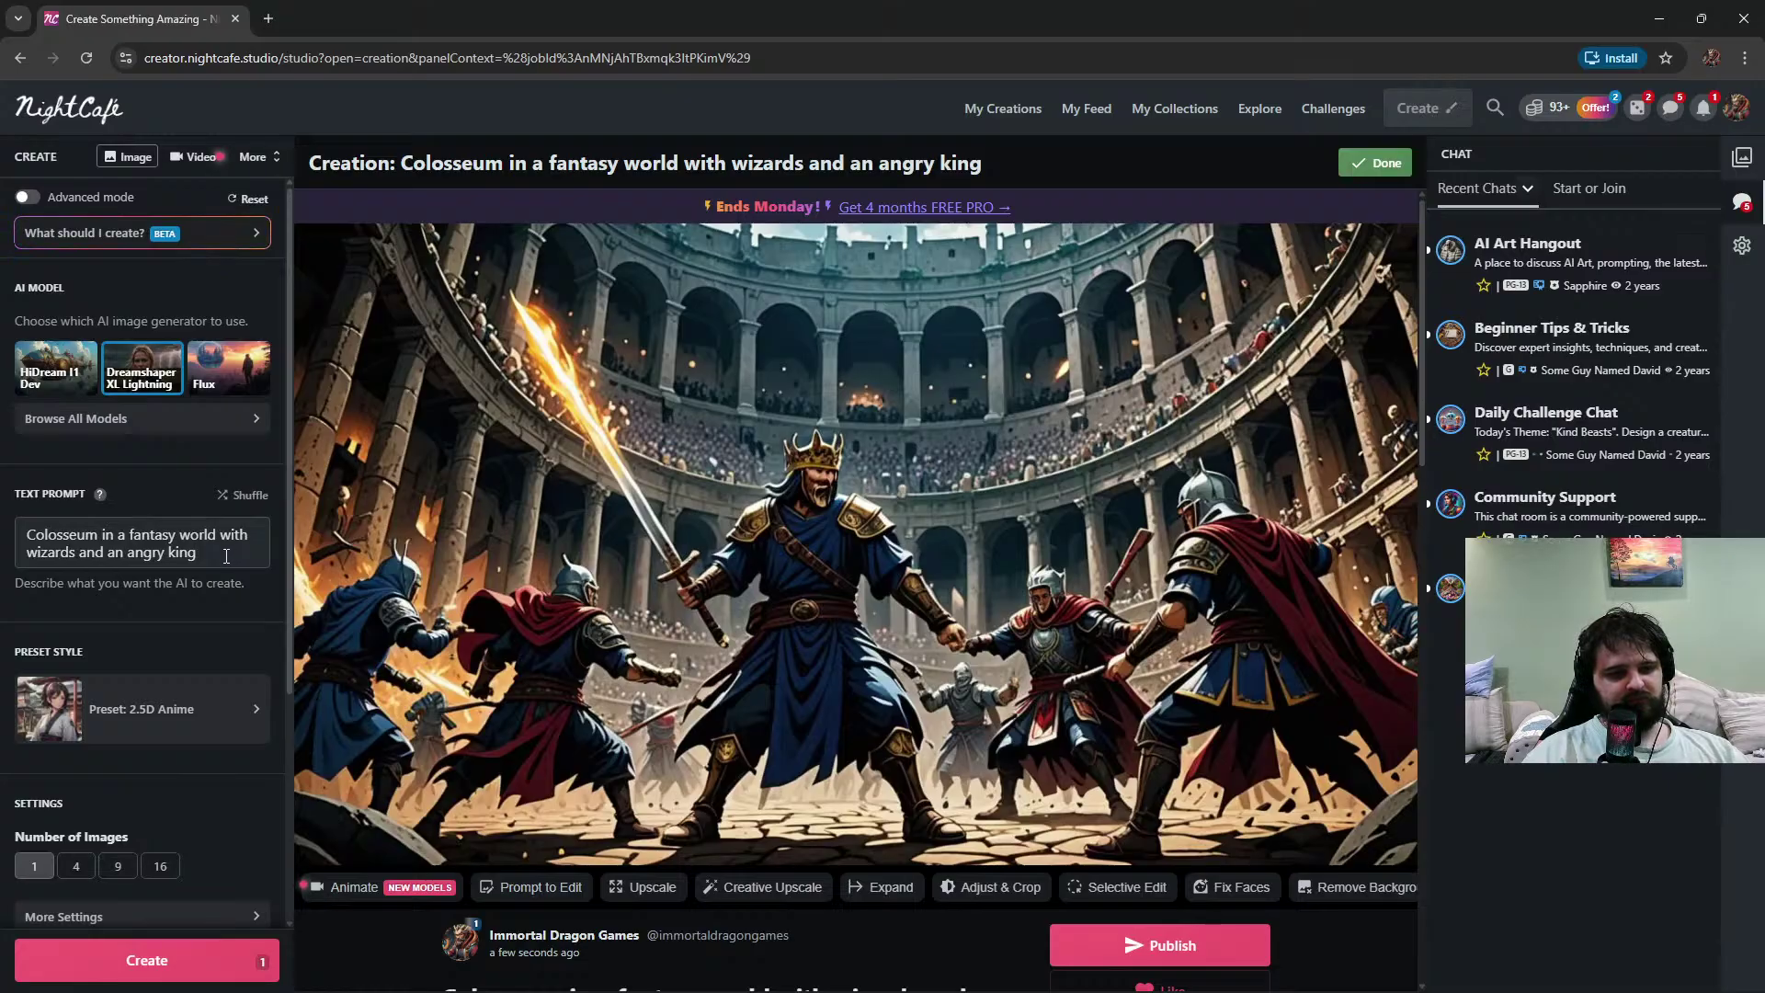
Replace the text prompt with "Angry king shouting at a fantasy colosseum"
left_click_drag(227, 556, 2, 493)
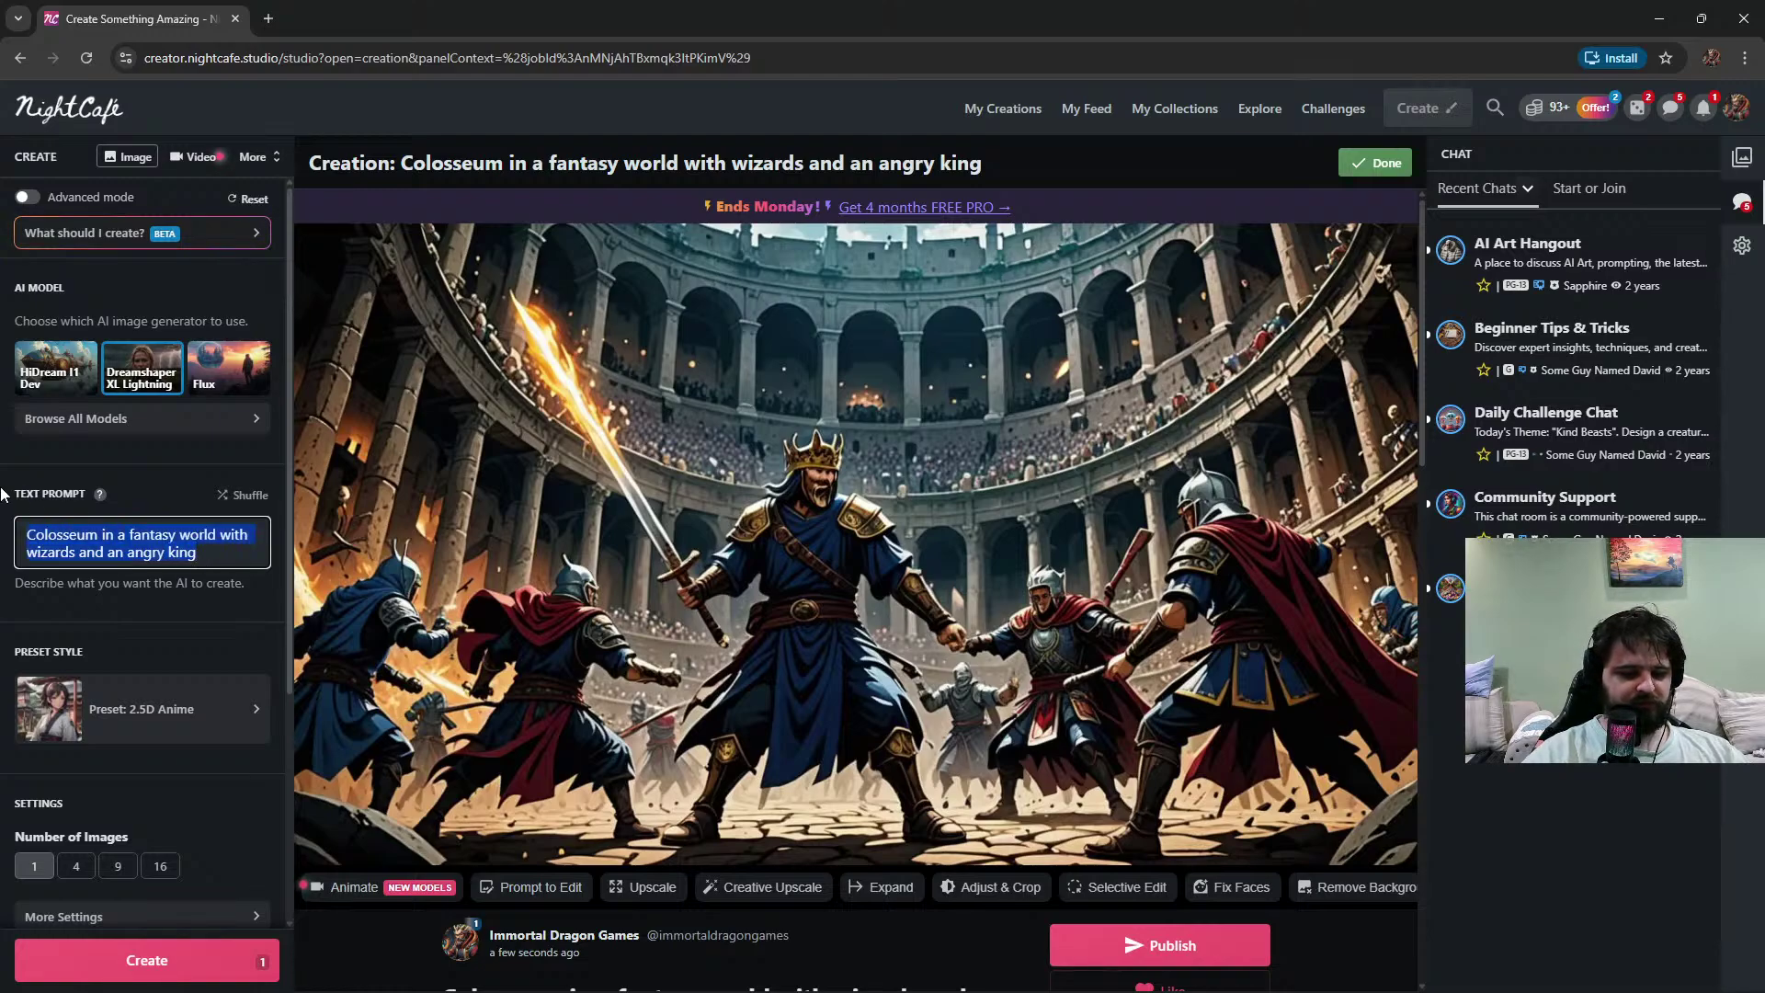
type("Angr")
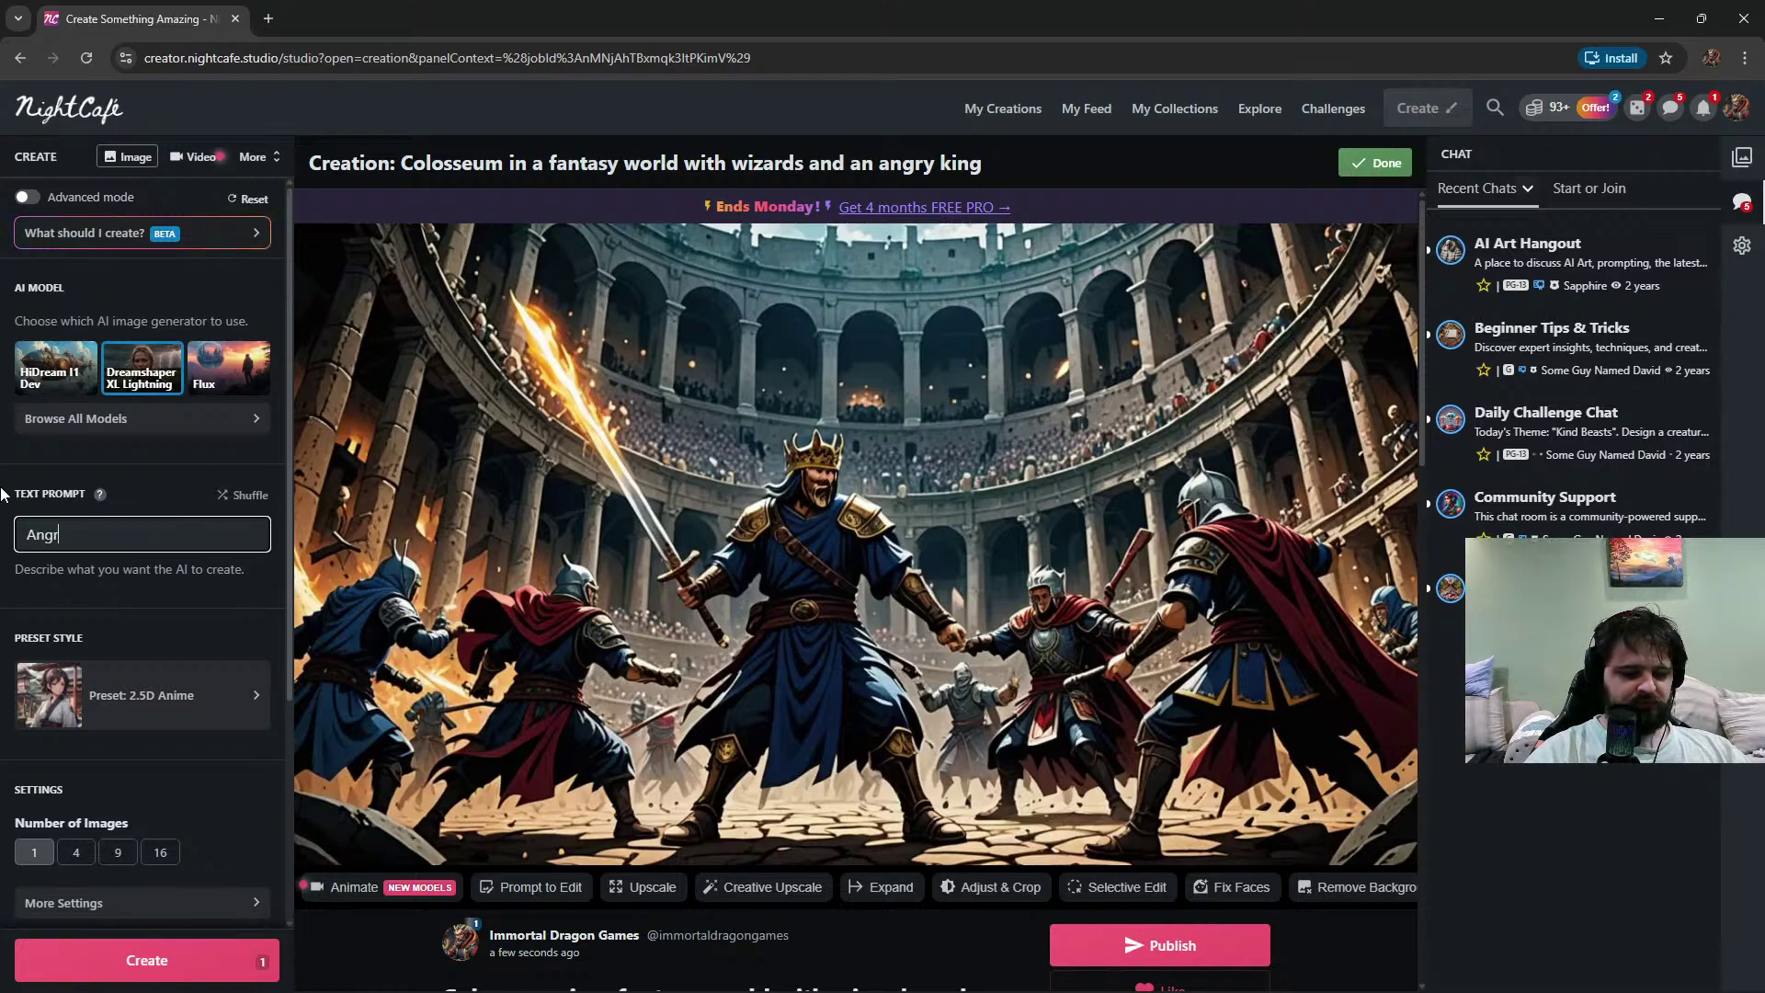
type("y king sho")
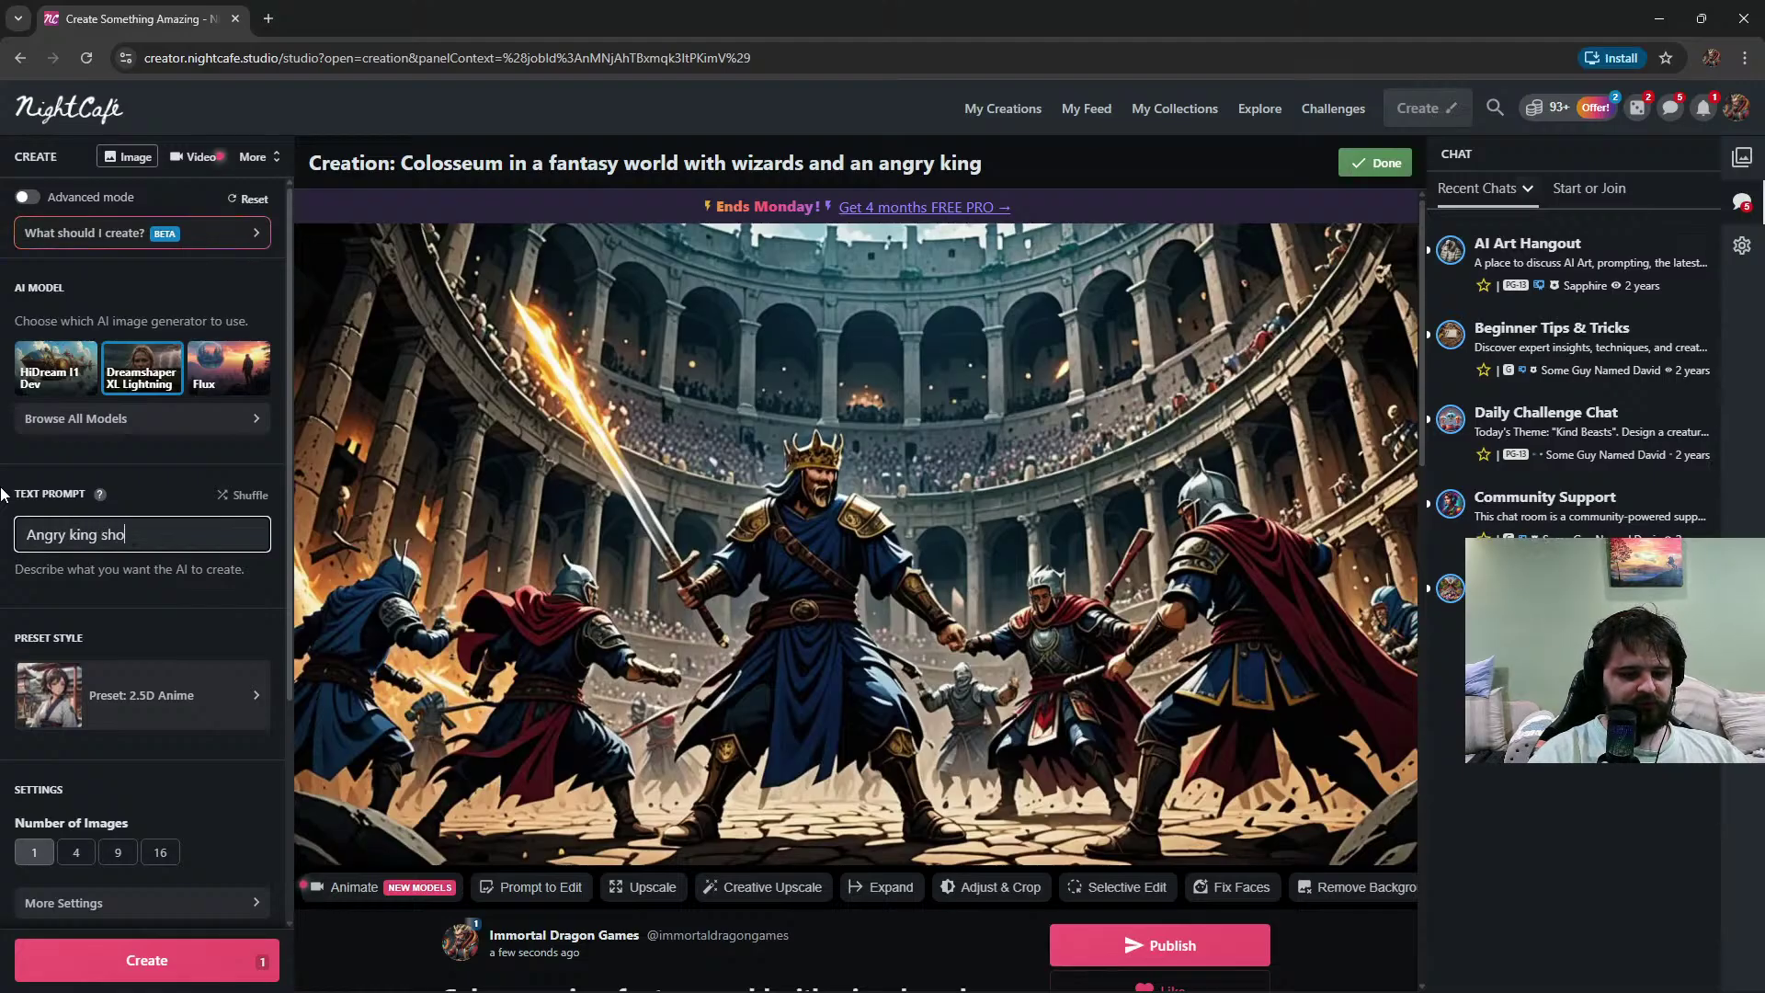
type("uting a")
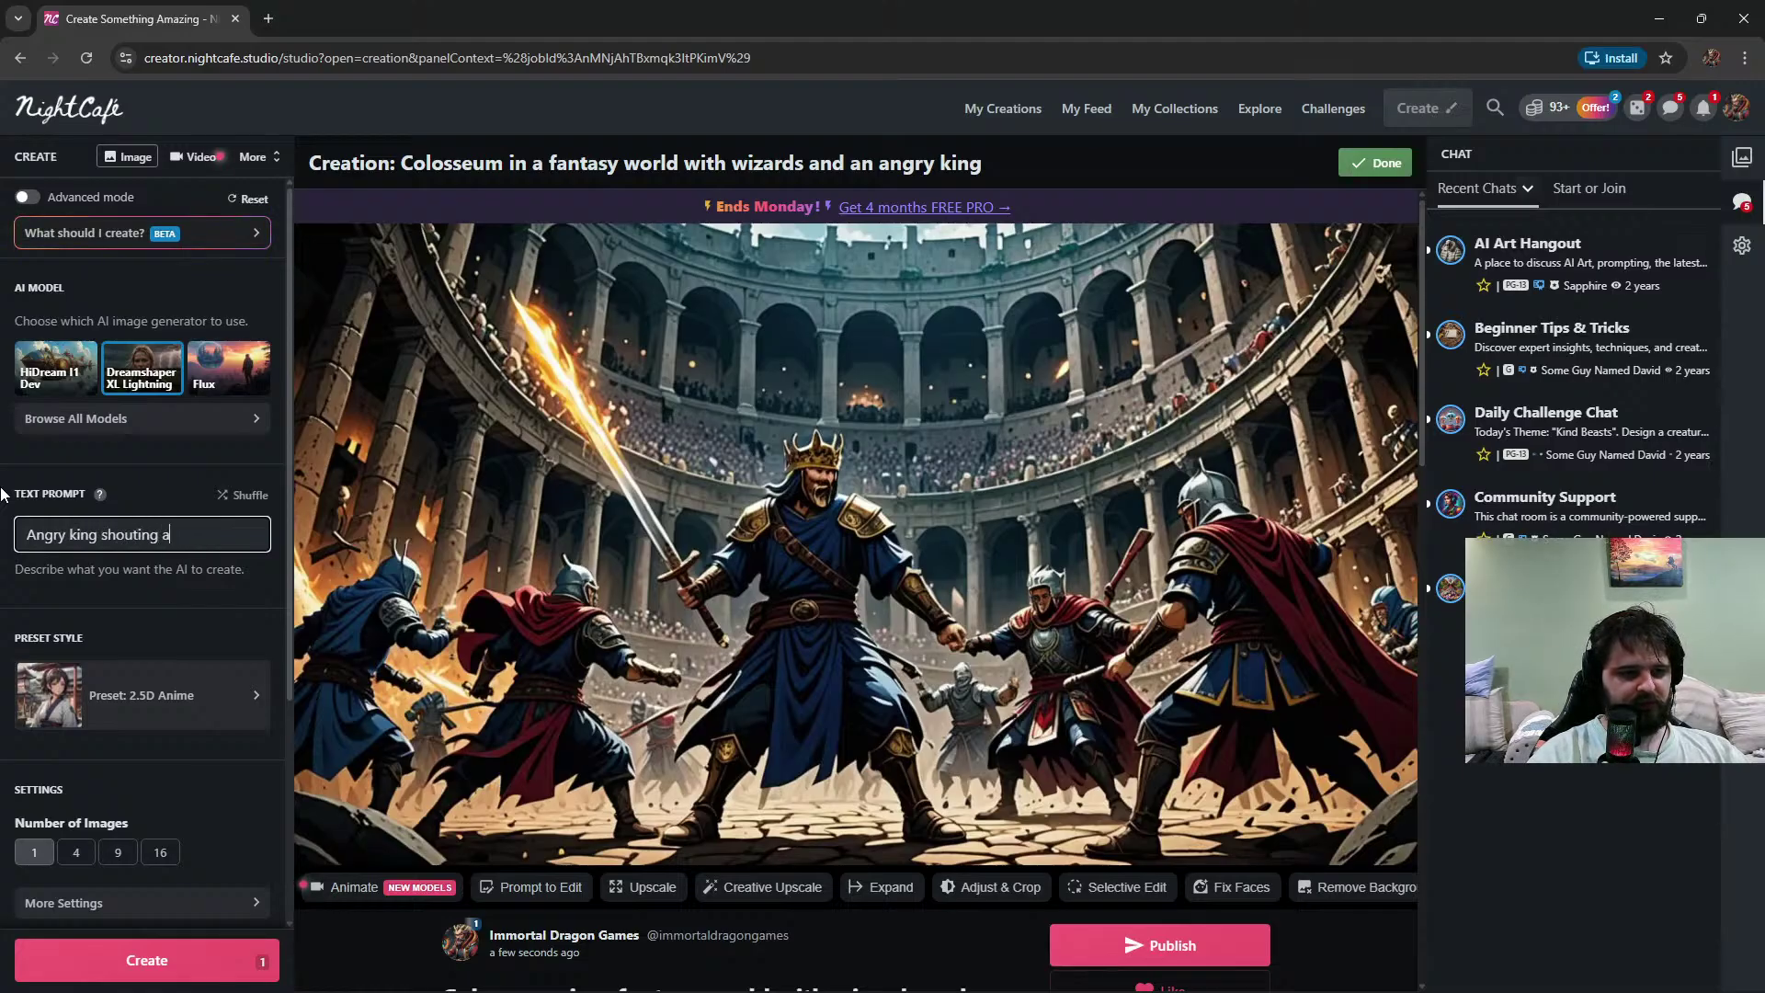
type("t a coloss")
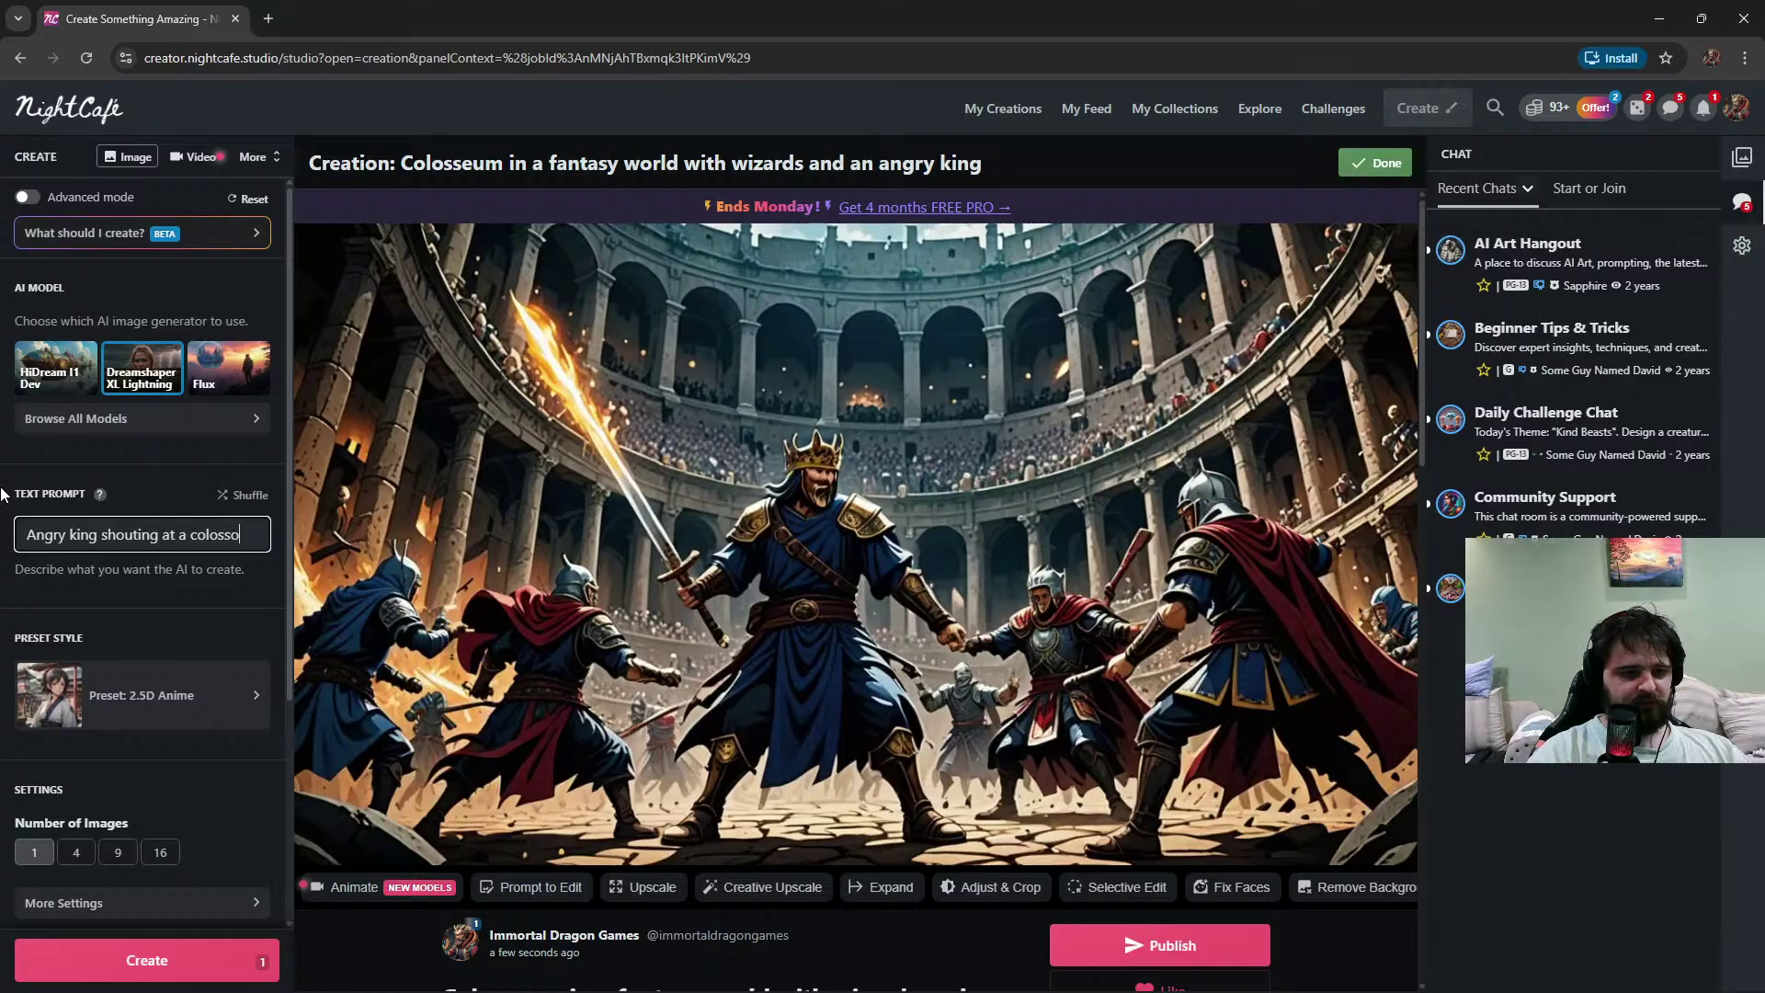
type("eum")
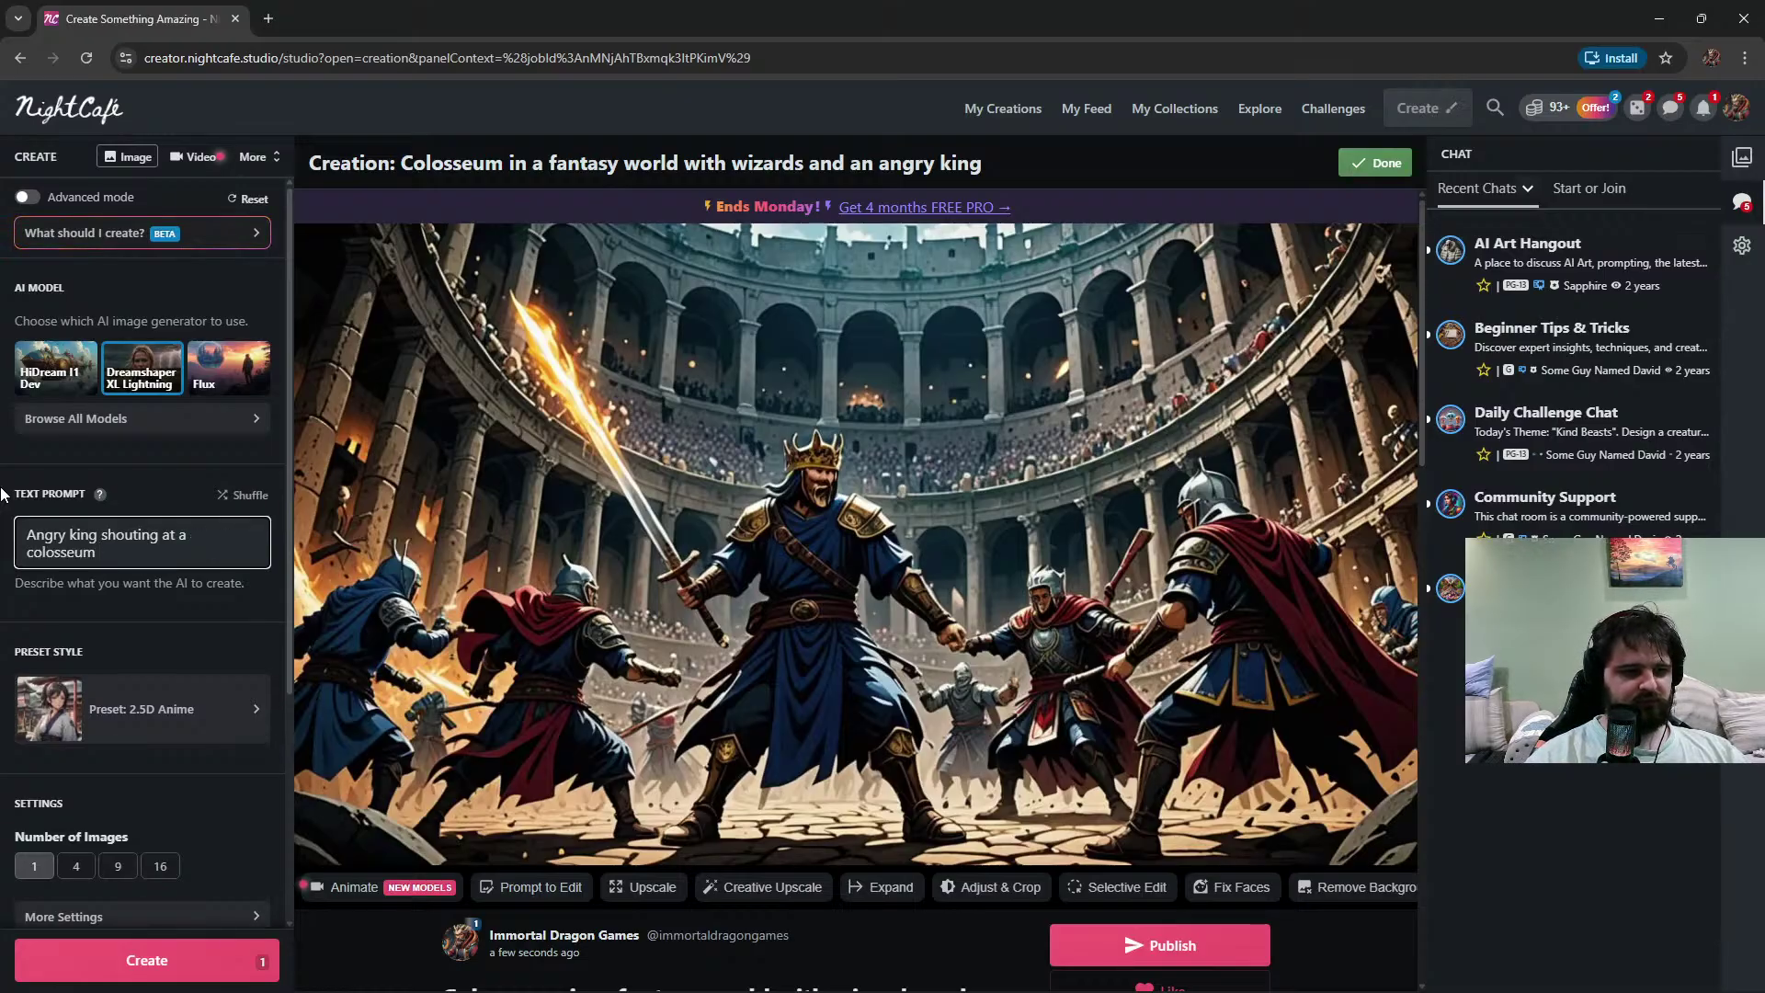
type("fantasy")
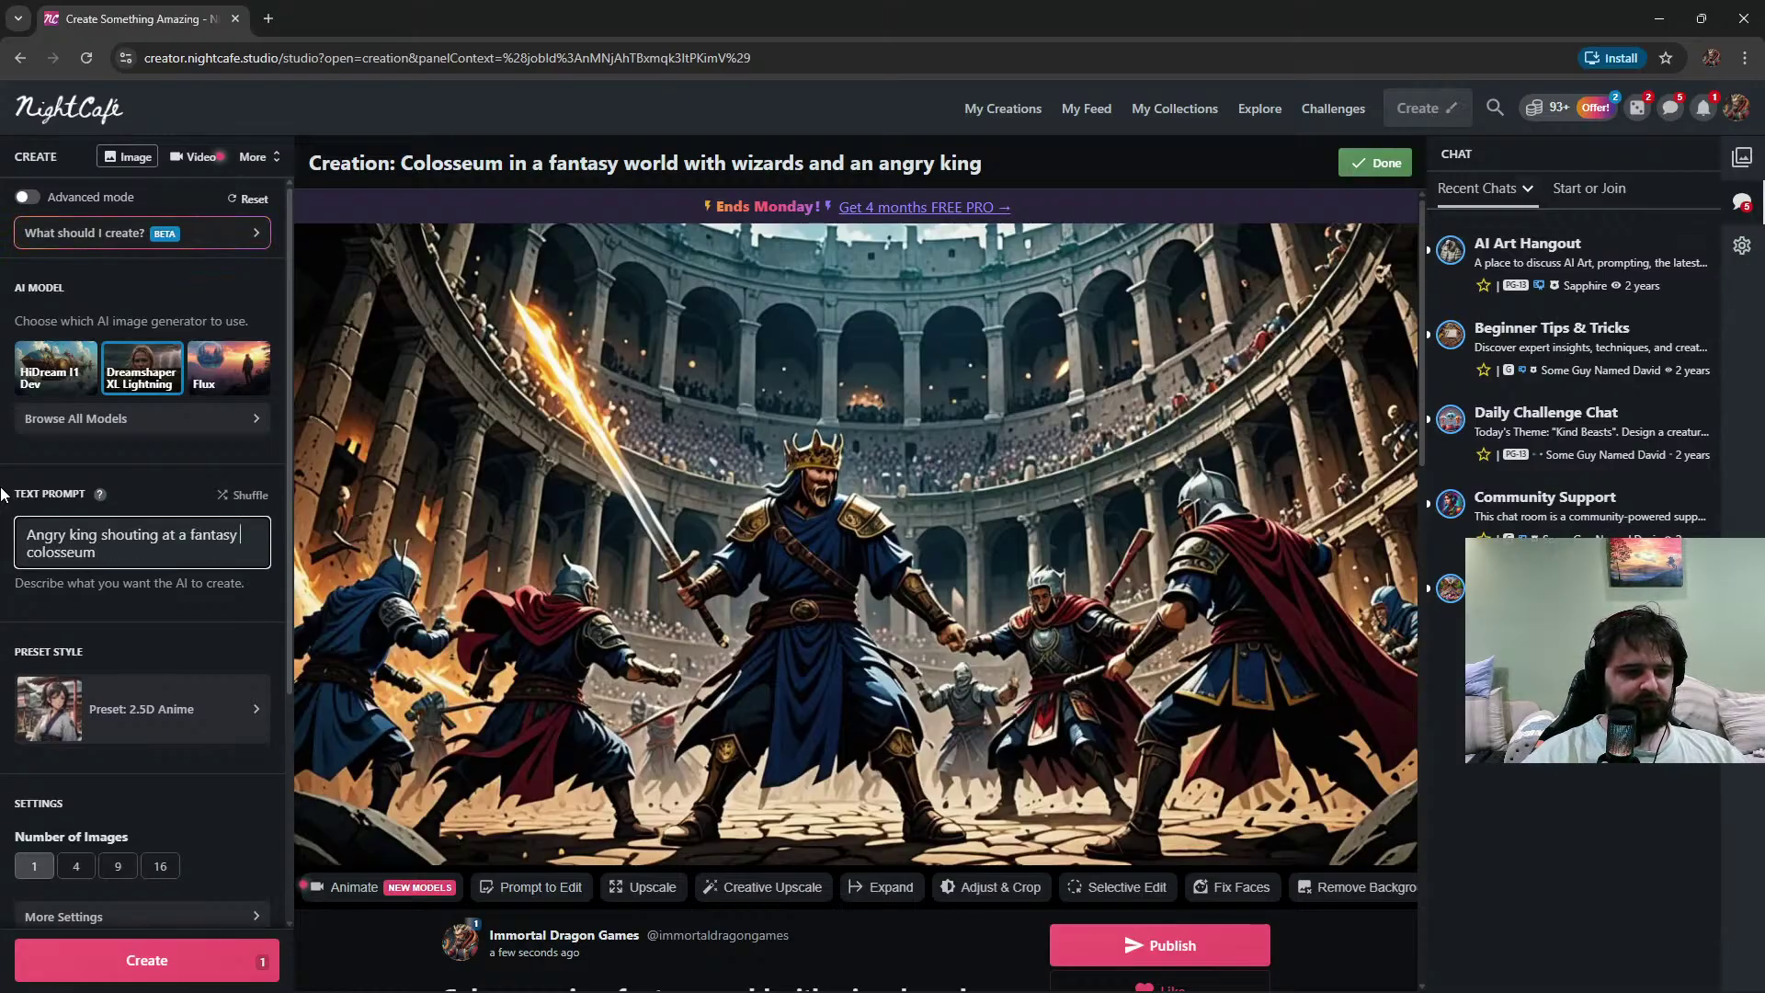
Extend the prompt with "and wizards summoning creatures to fight a champion with a confident smug" and generate the image
key("End")
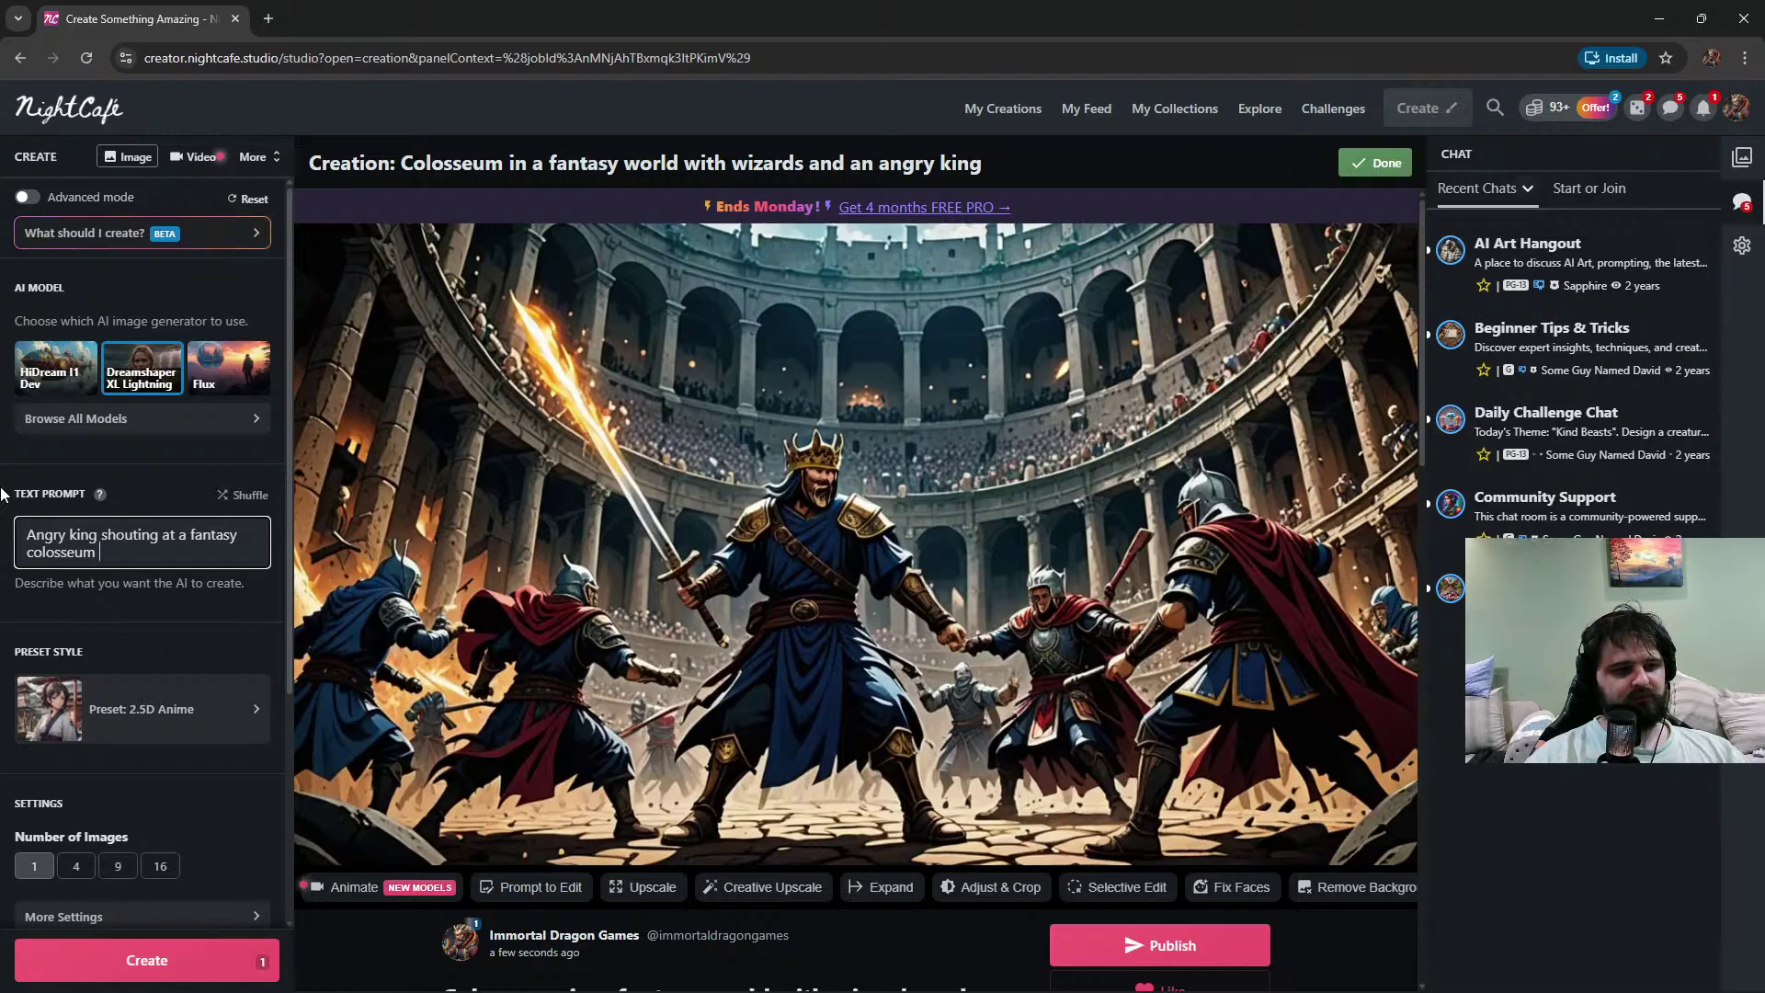
type("and wi")
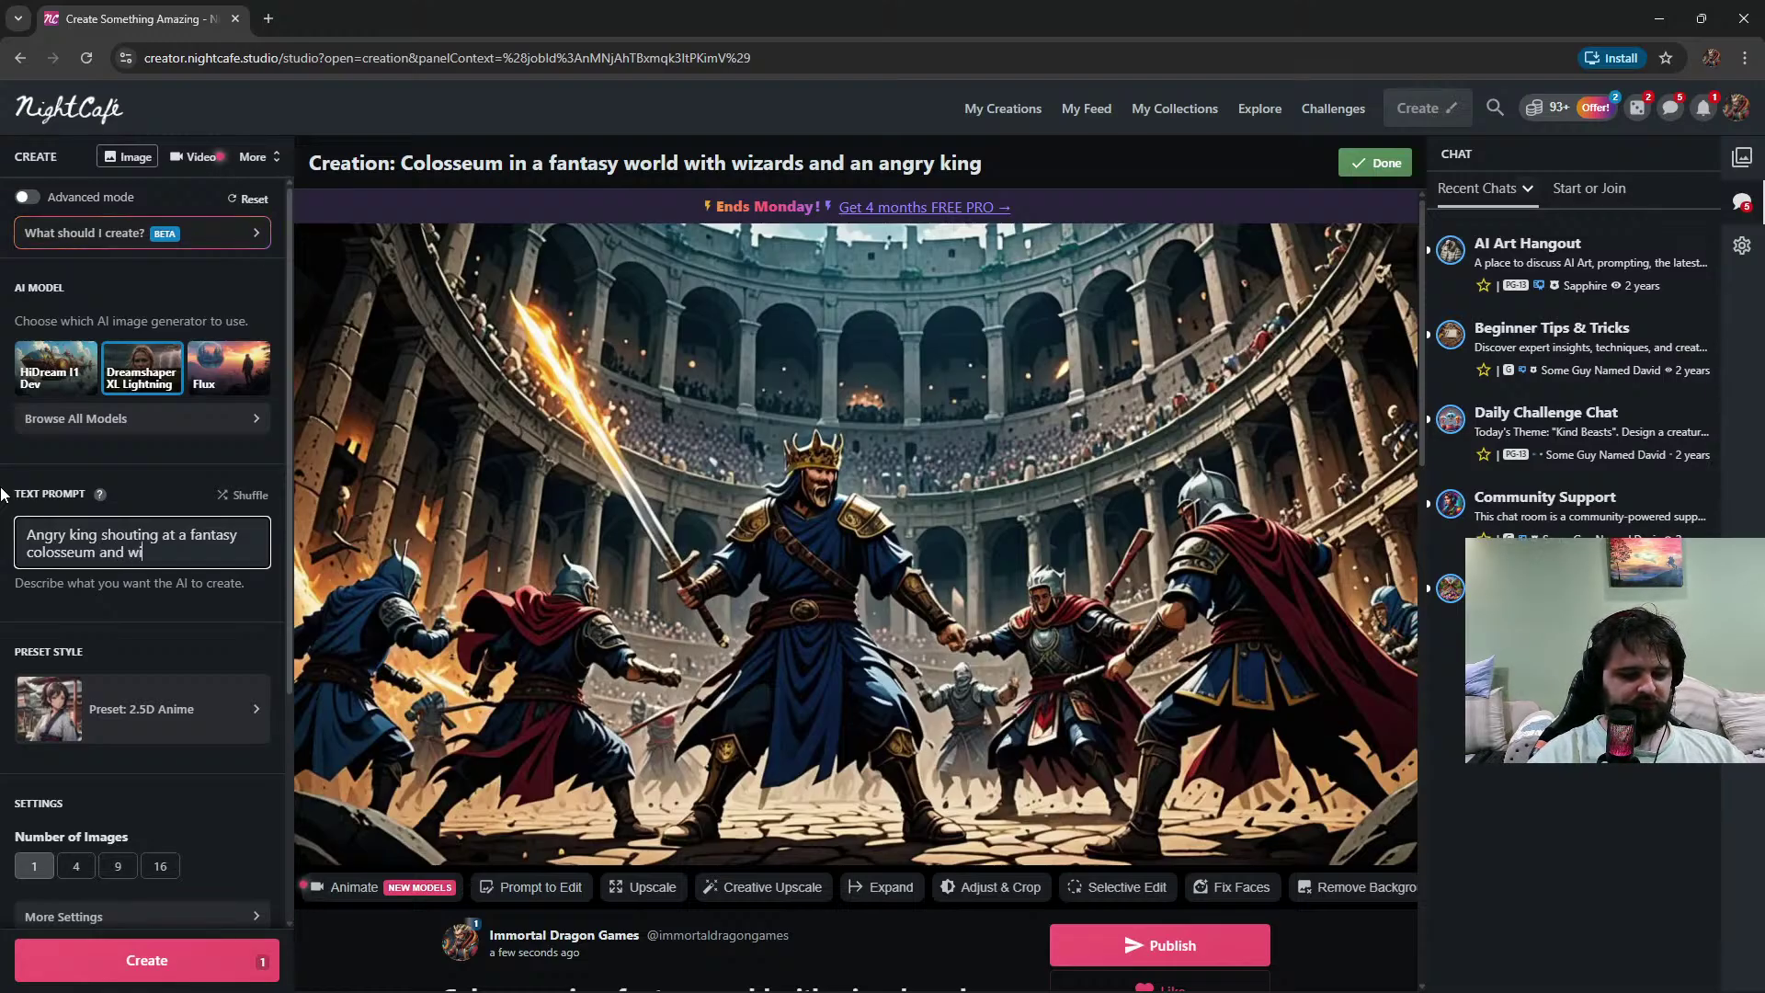
type("zards summo")
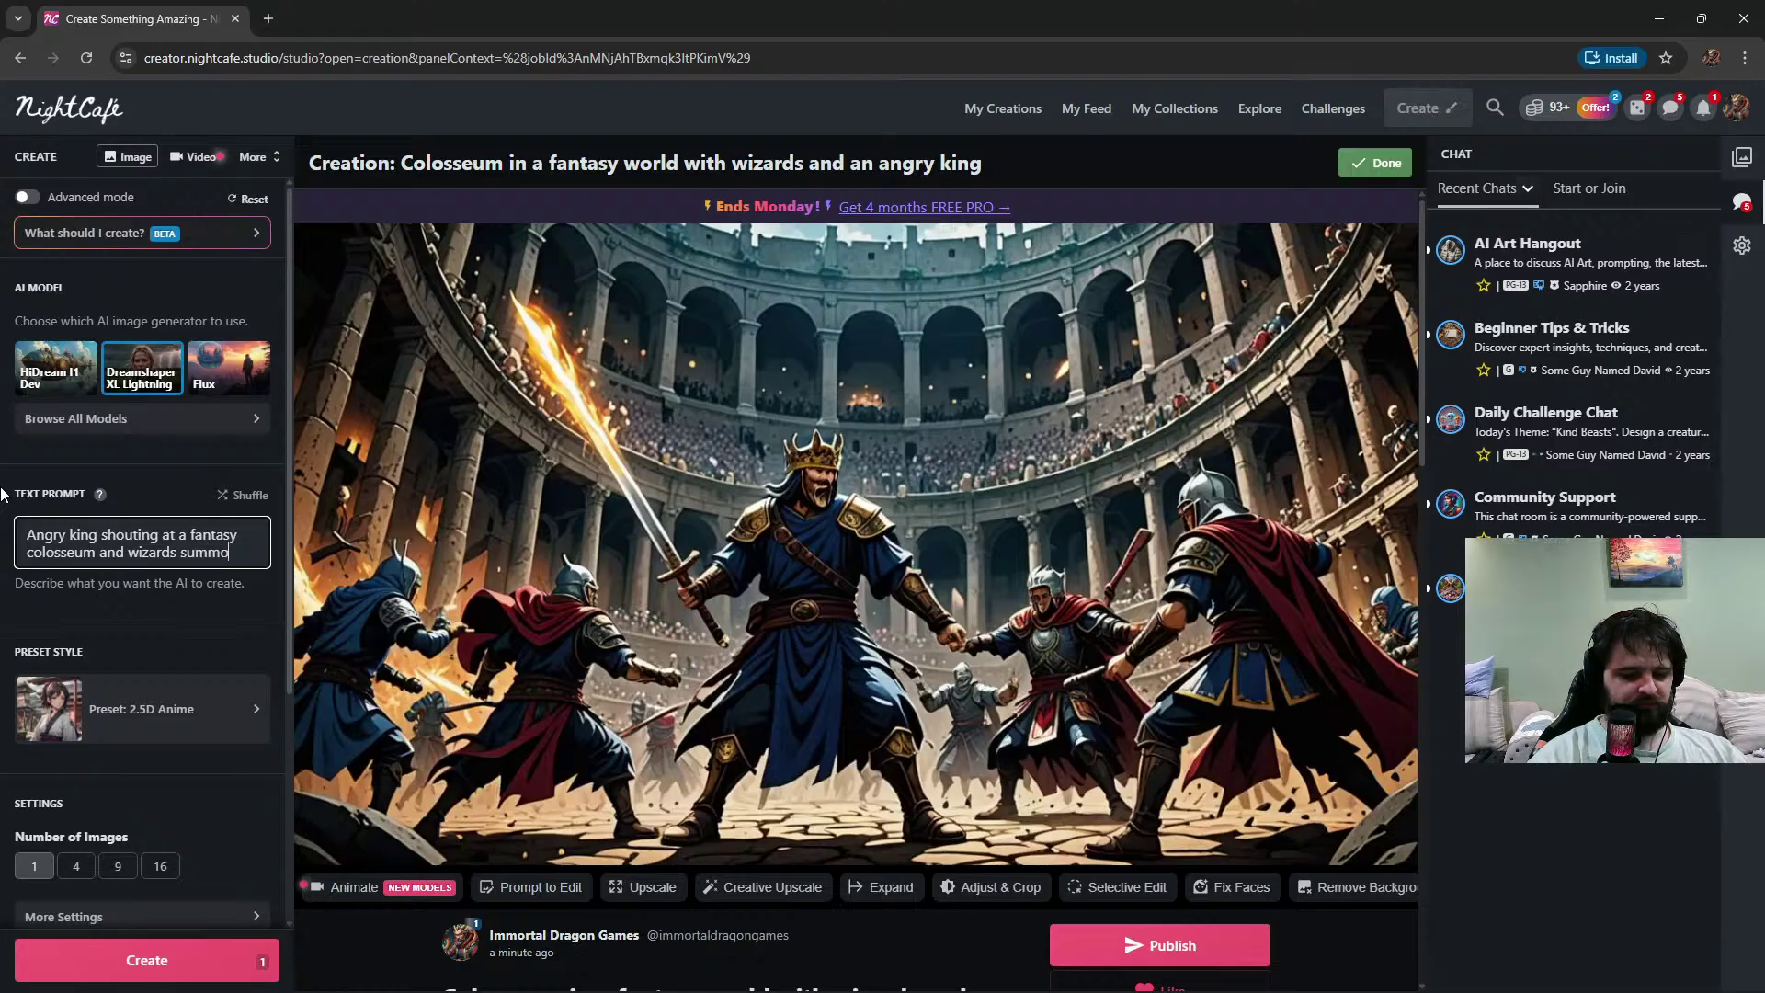
type("ni")
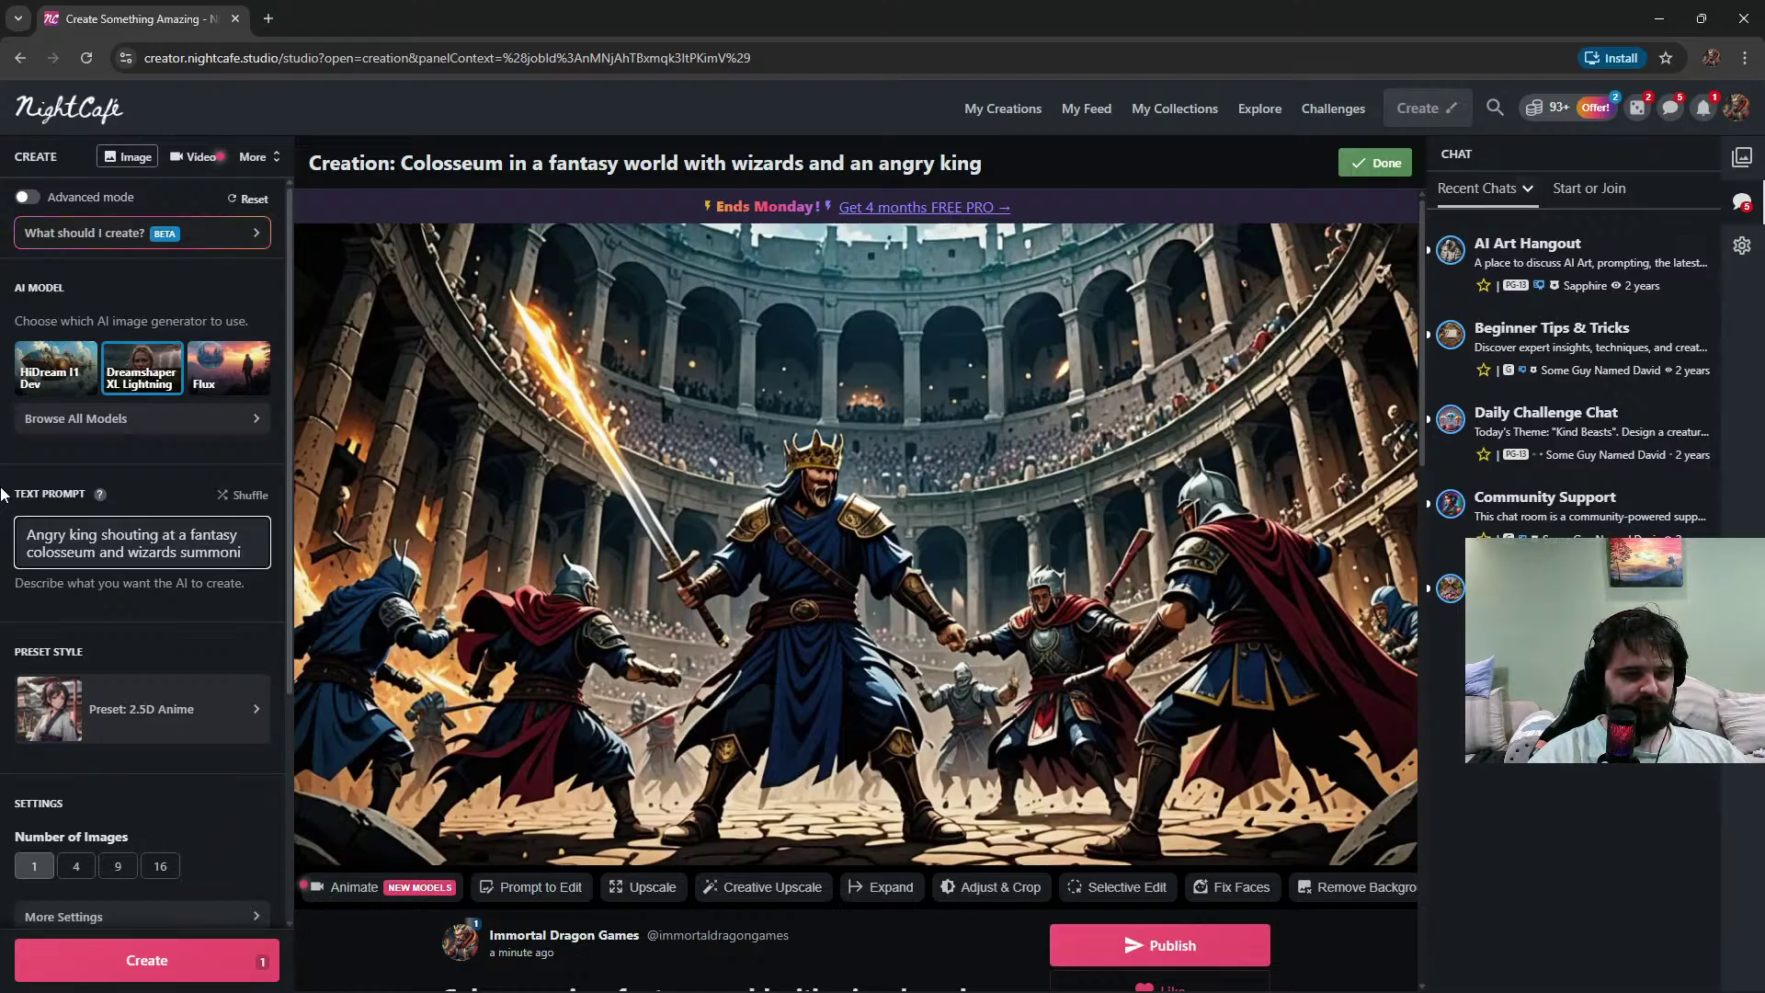
type("ng creatures to fi")
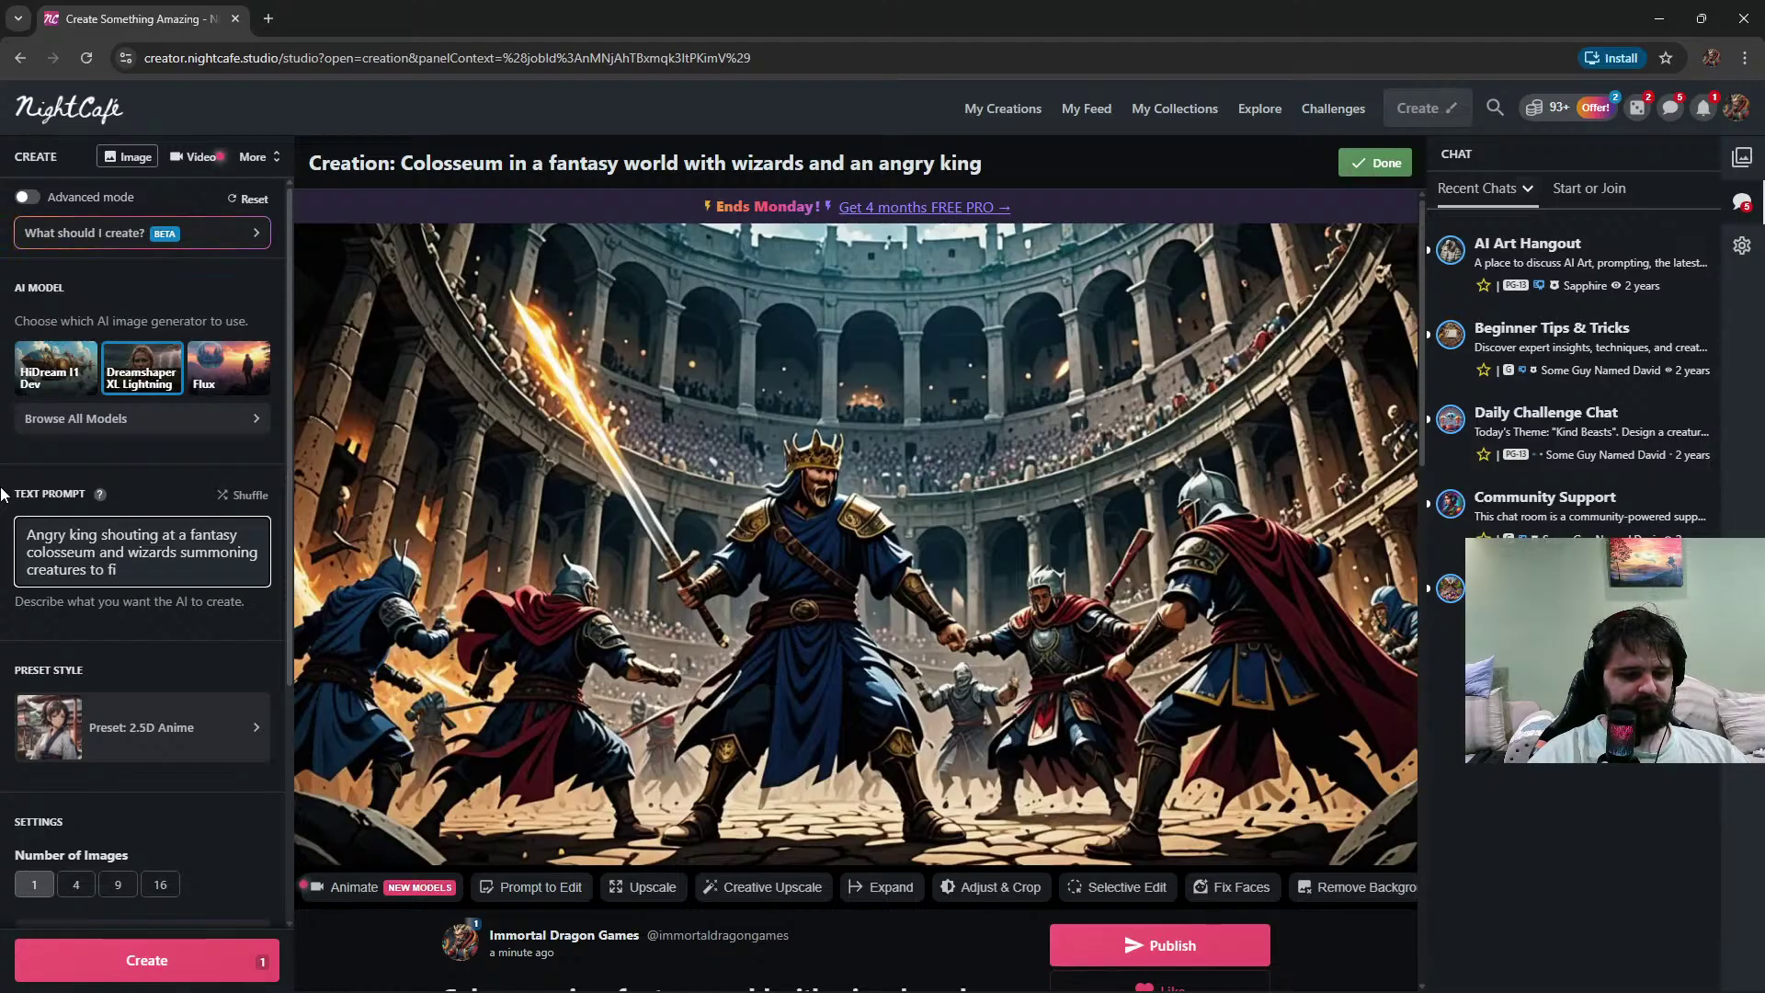
type("ght a ")
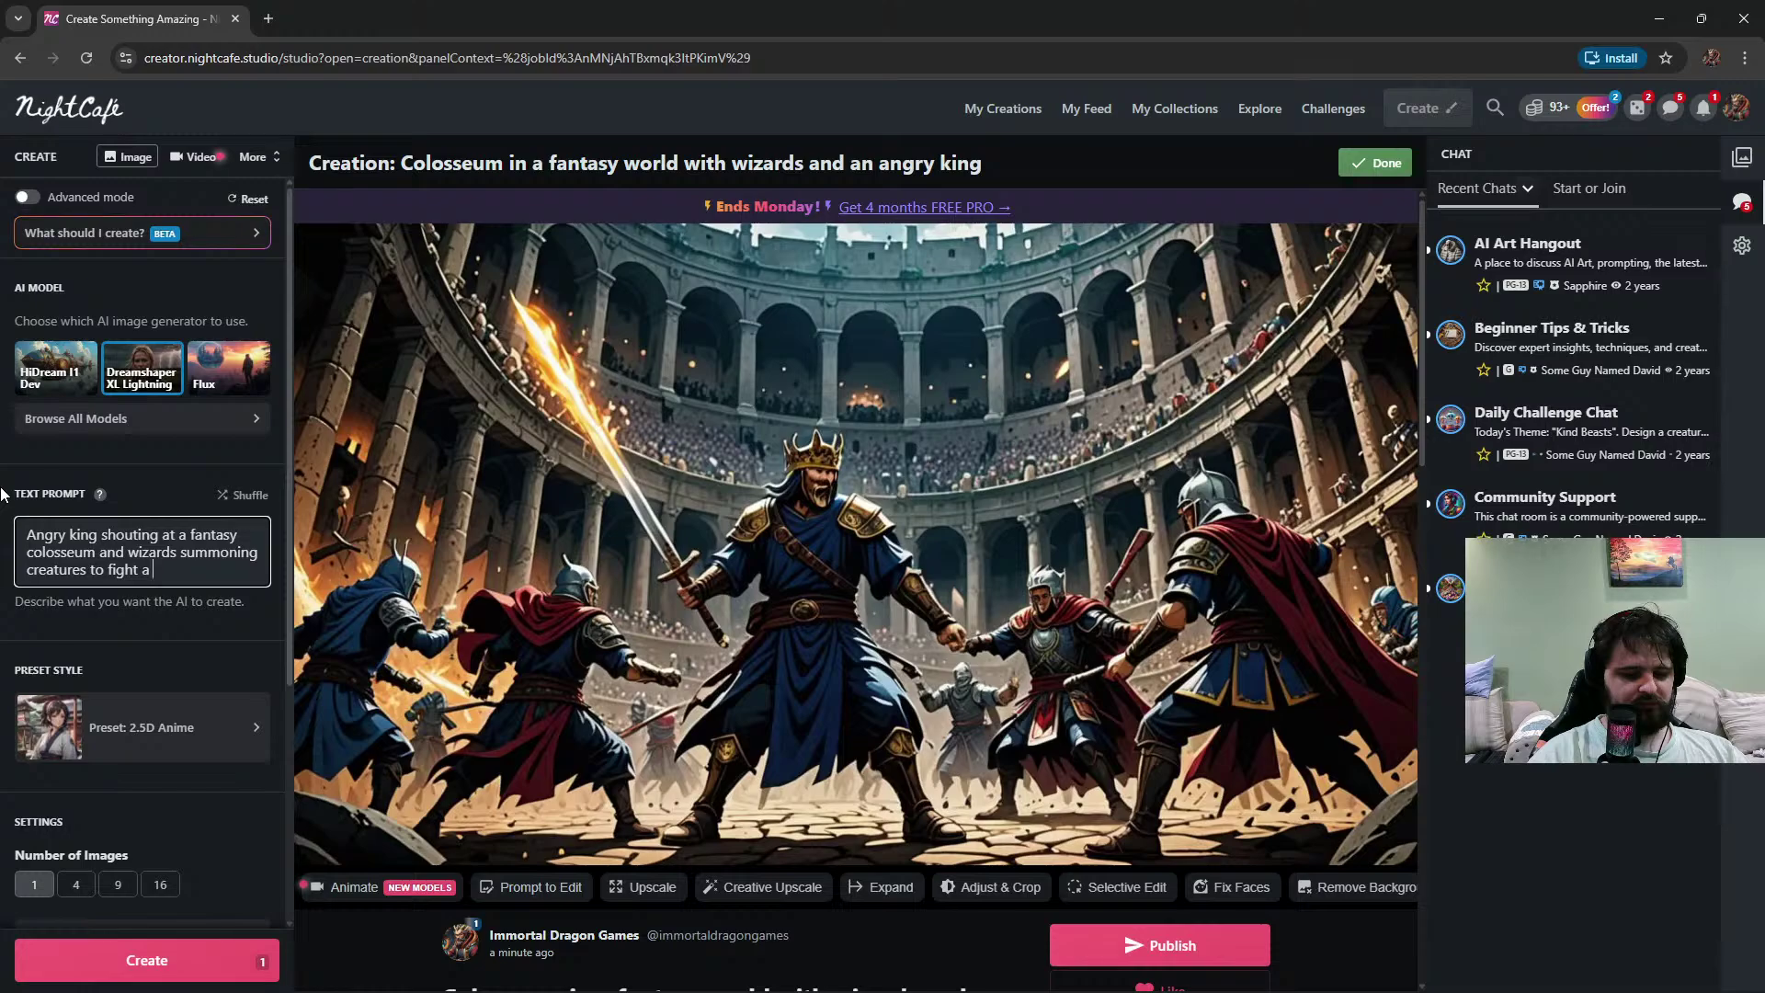
type("champti")
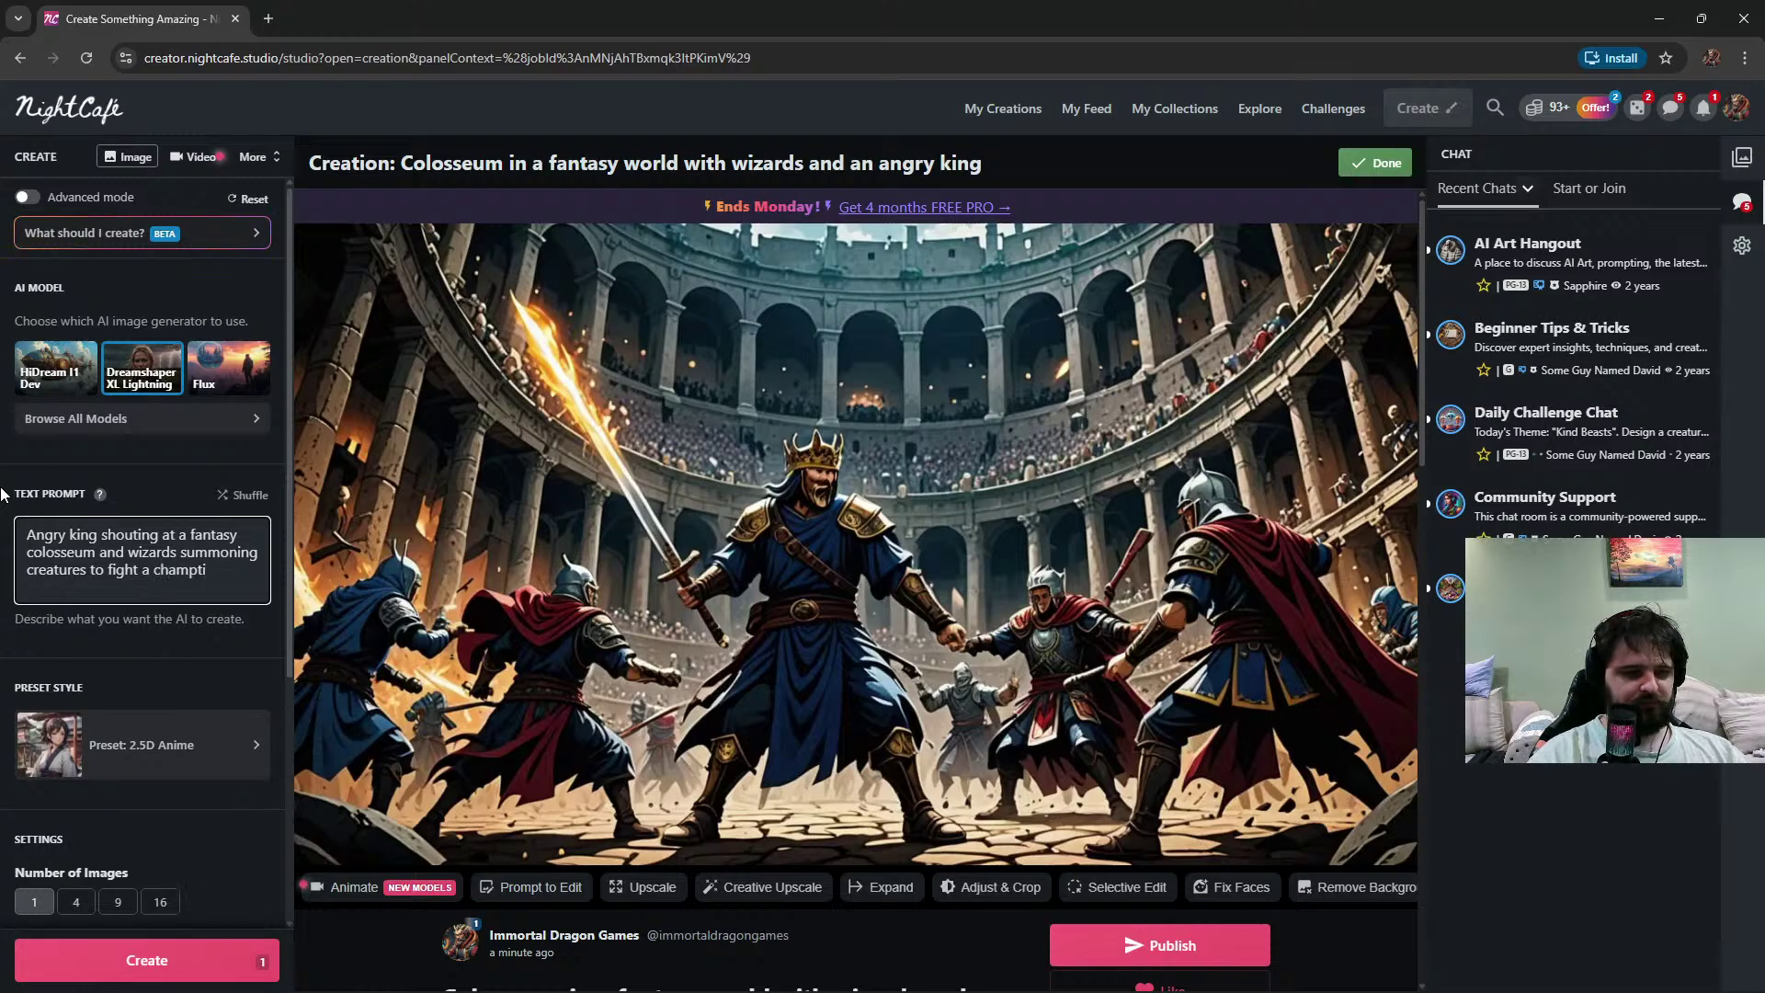
type("i")
key("BackSpace")
key("BackSpace")
type("ion ")
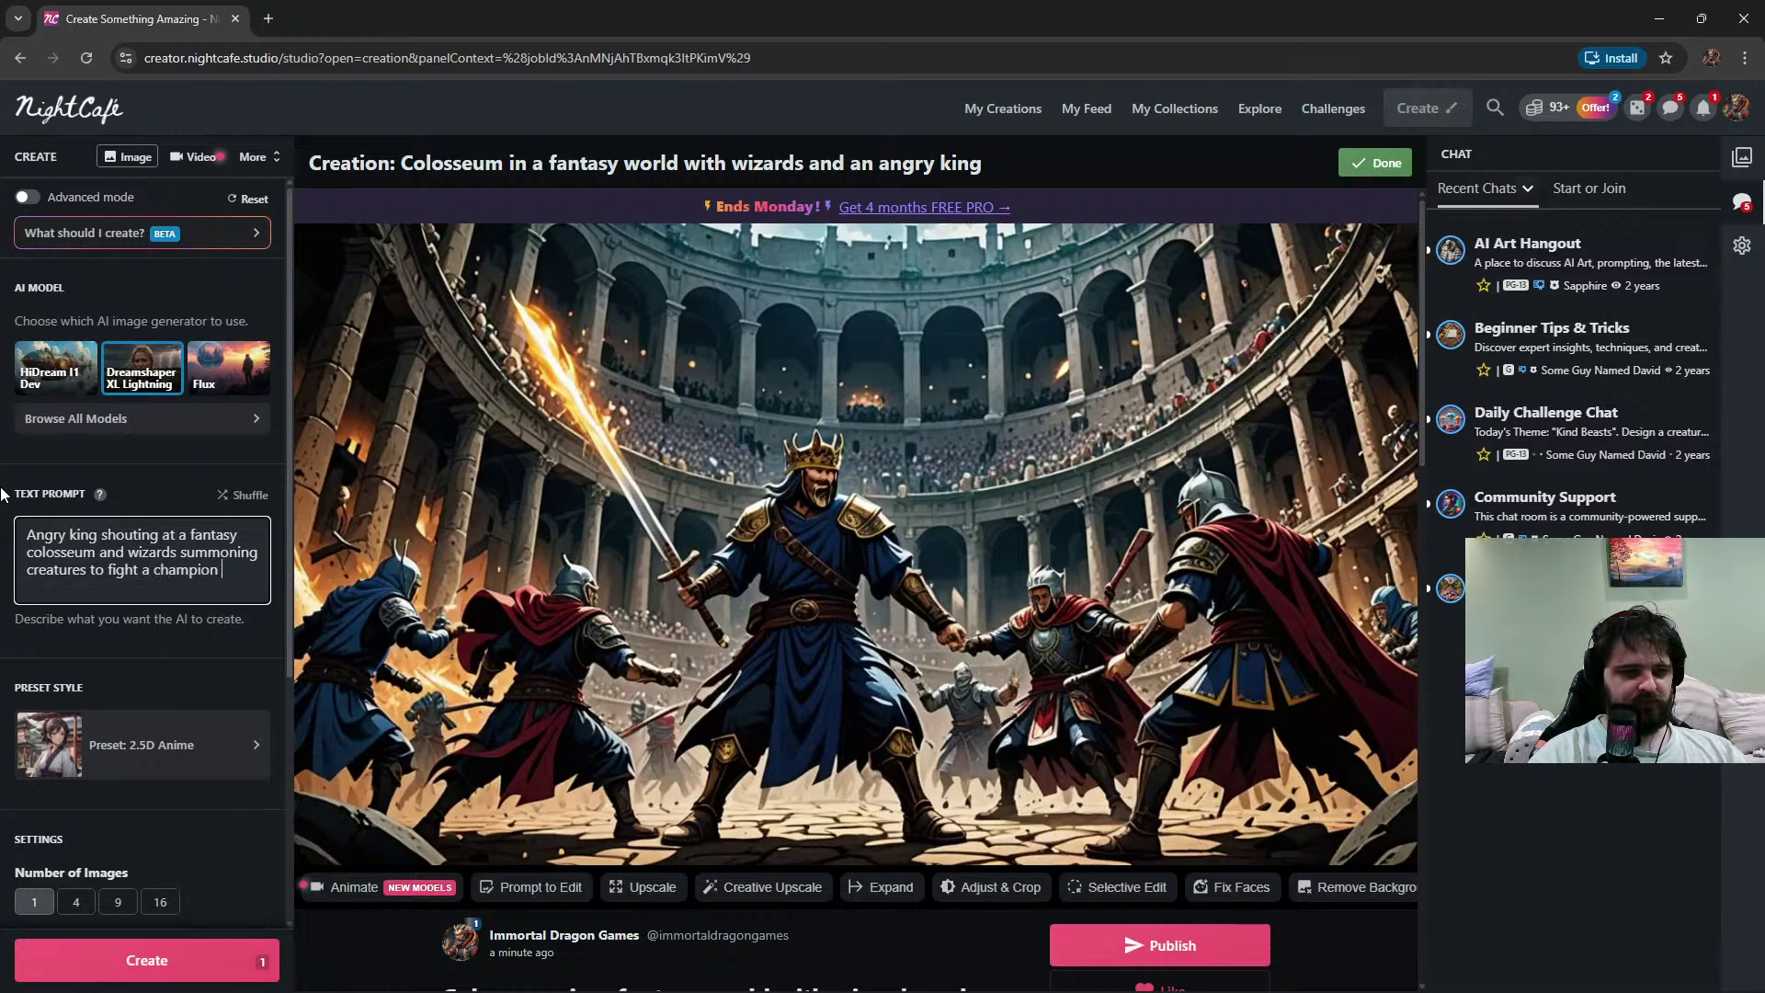
type("with a confidenf")
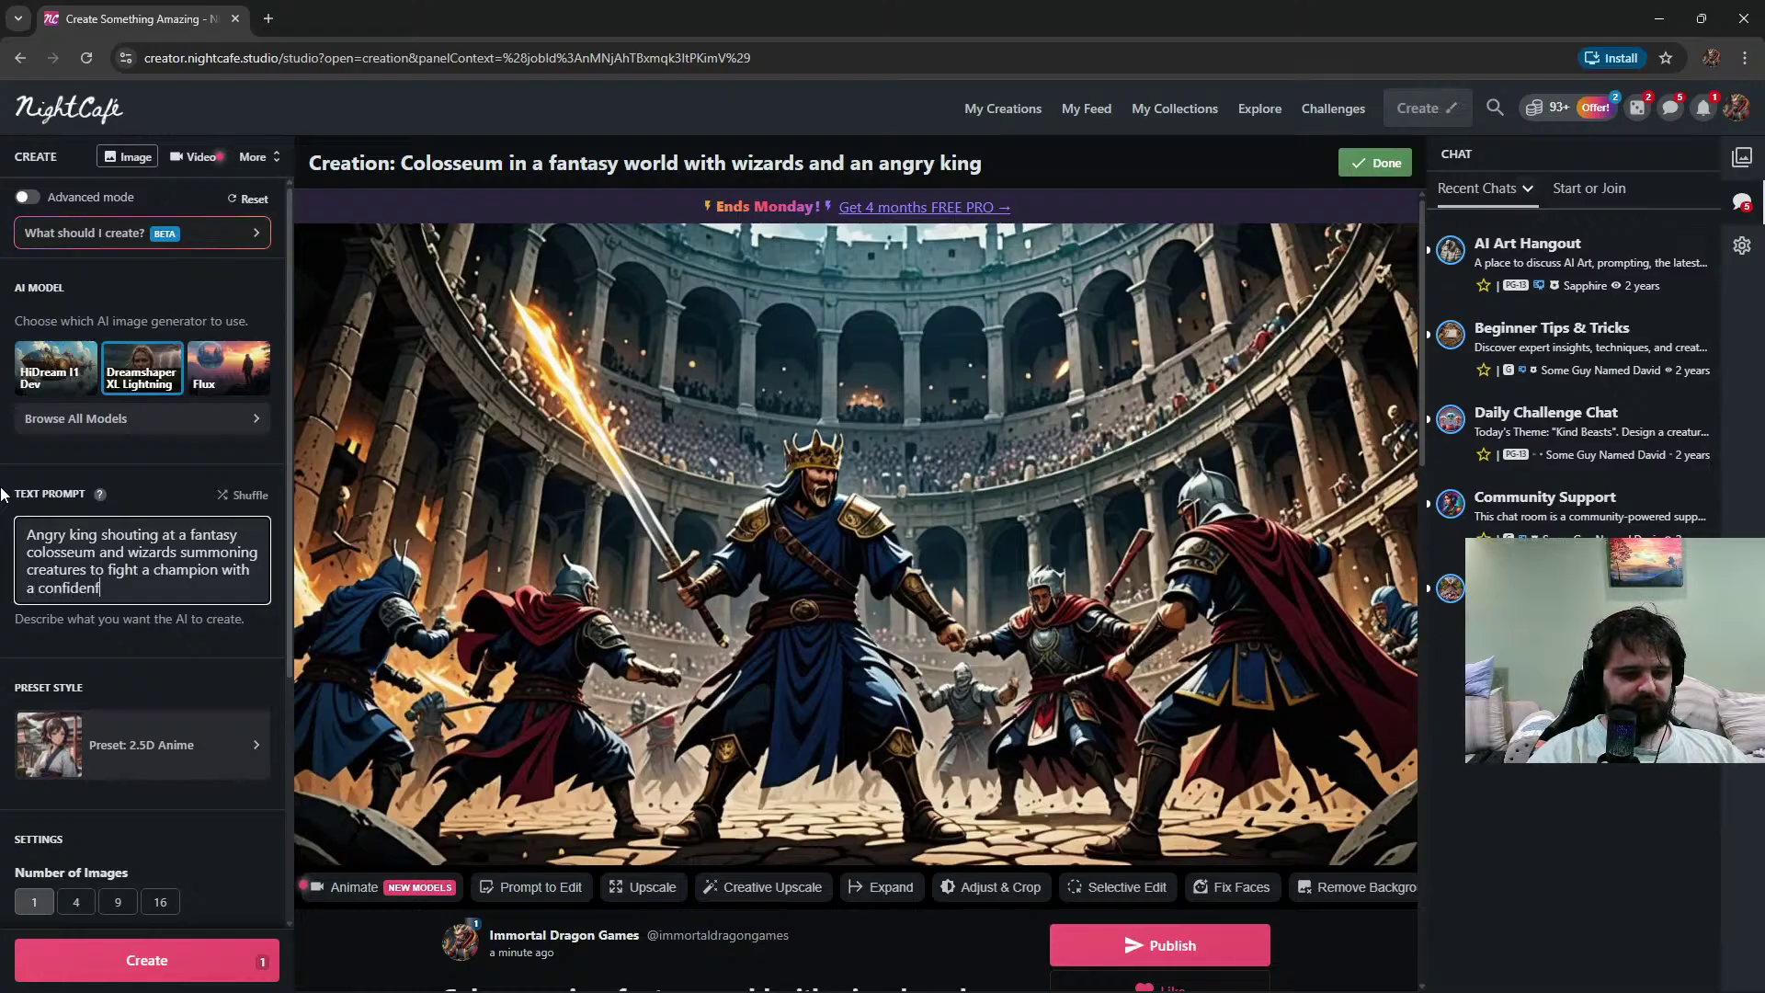
key("BackSpace")
type("t smug")
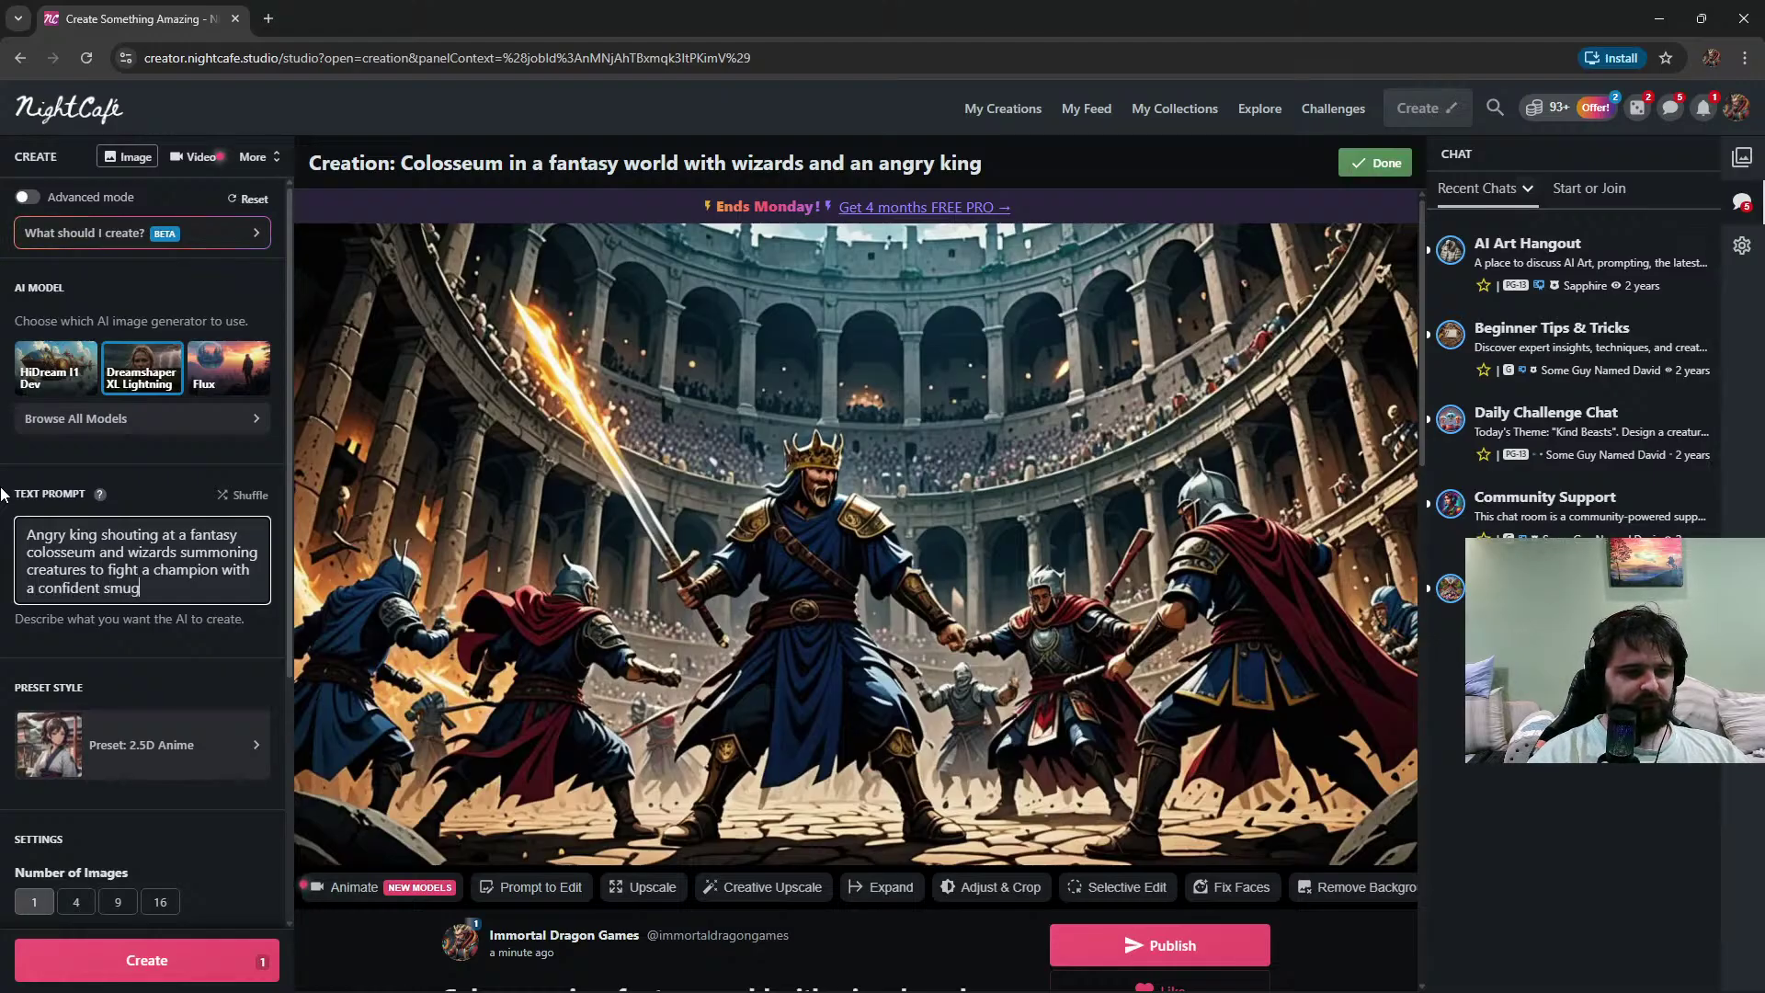
left_click(138, 958)
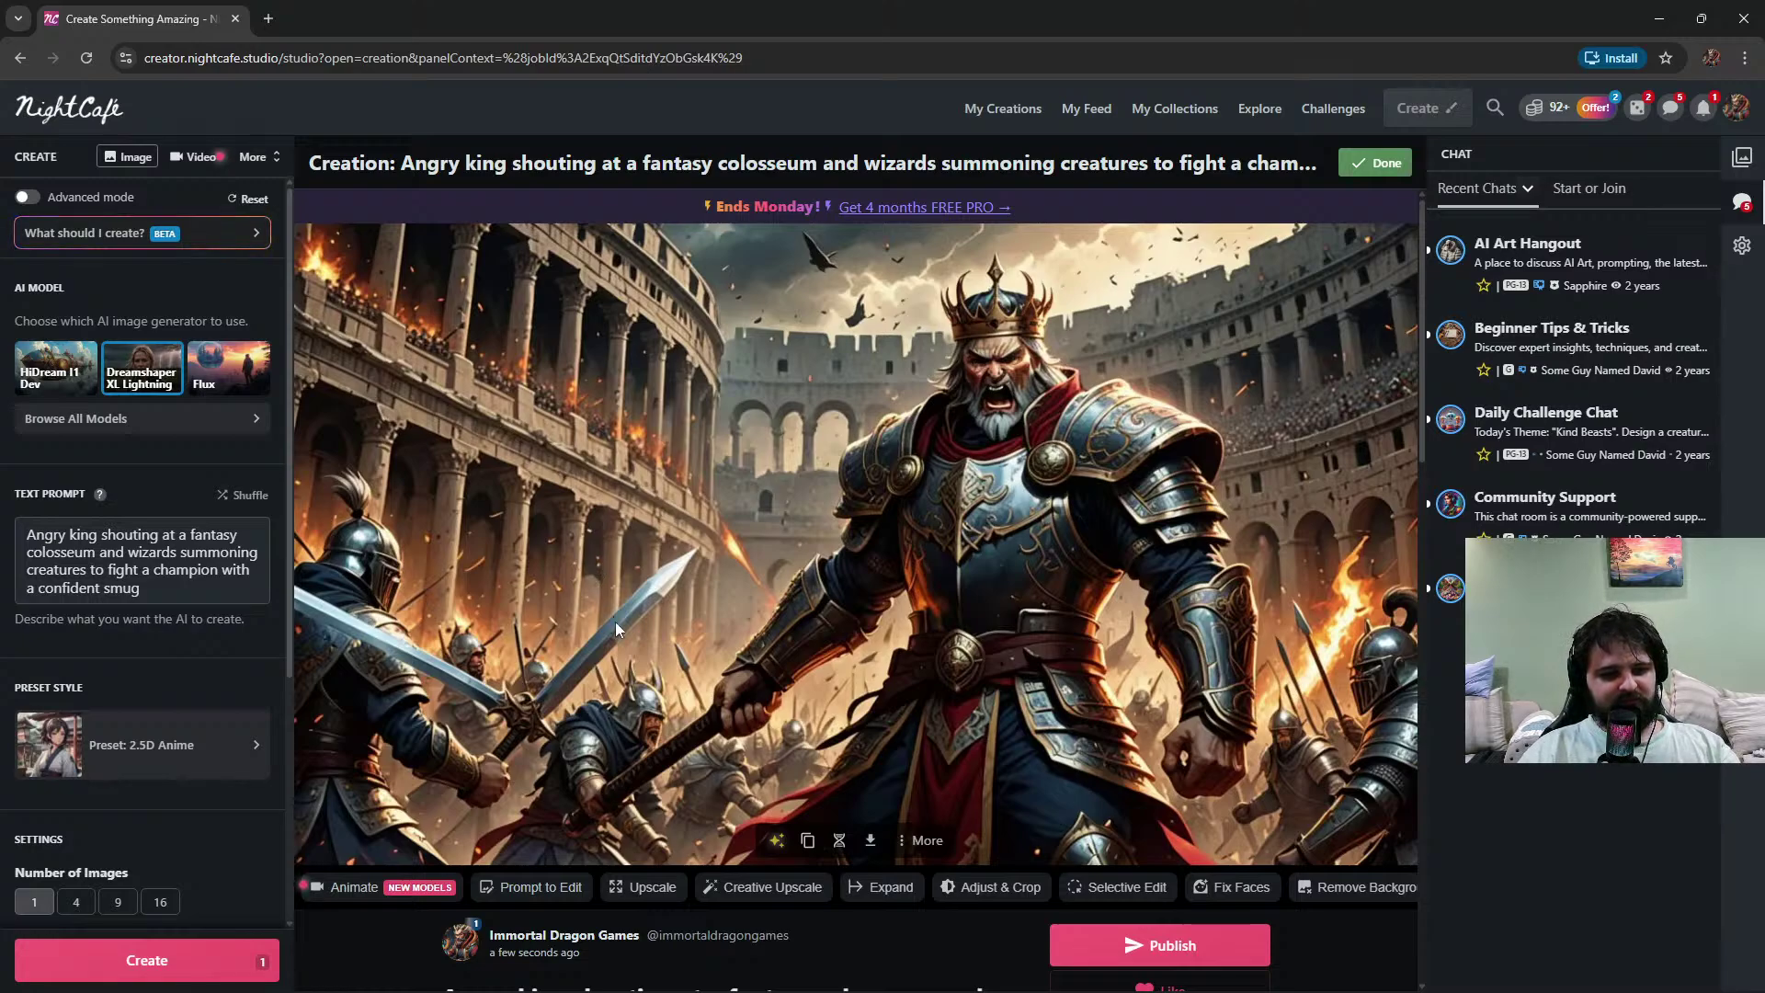
Check the advanced settings and generate another image from the angry king prompt
scroll(636, 717, "down", 2)
scroll(178, 851, "down", 1)
scroll(179, 857, "down", 3)
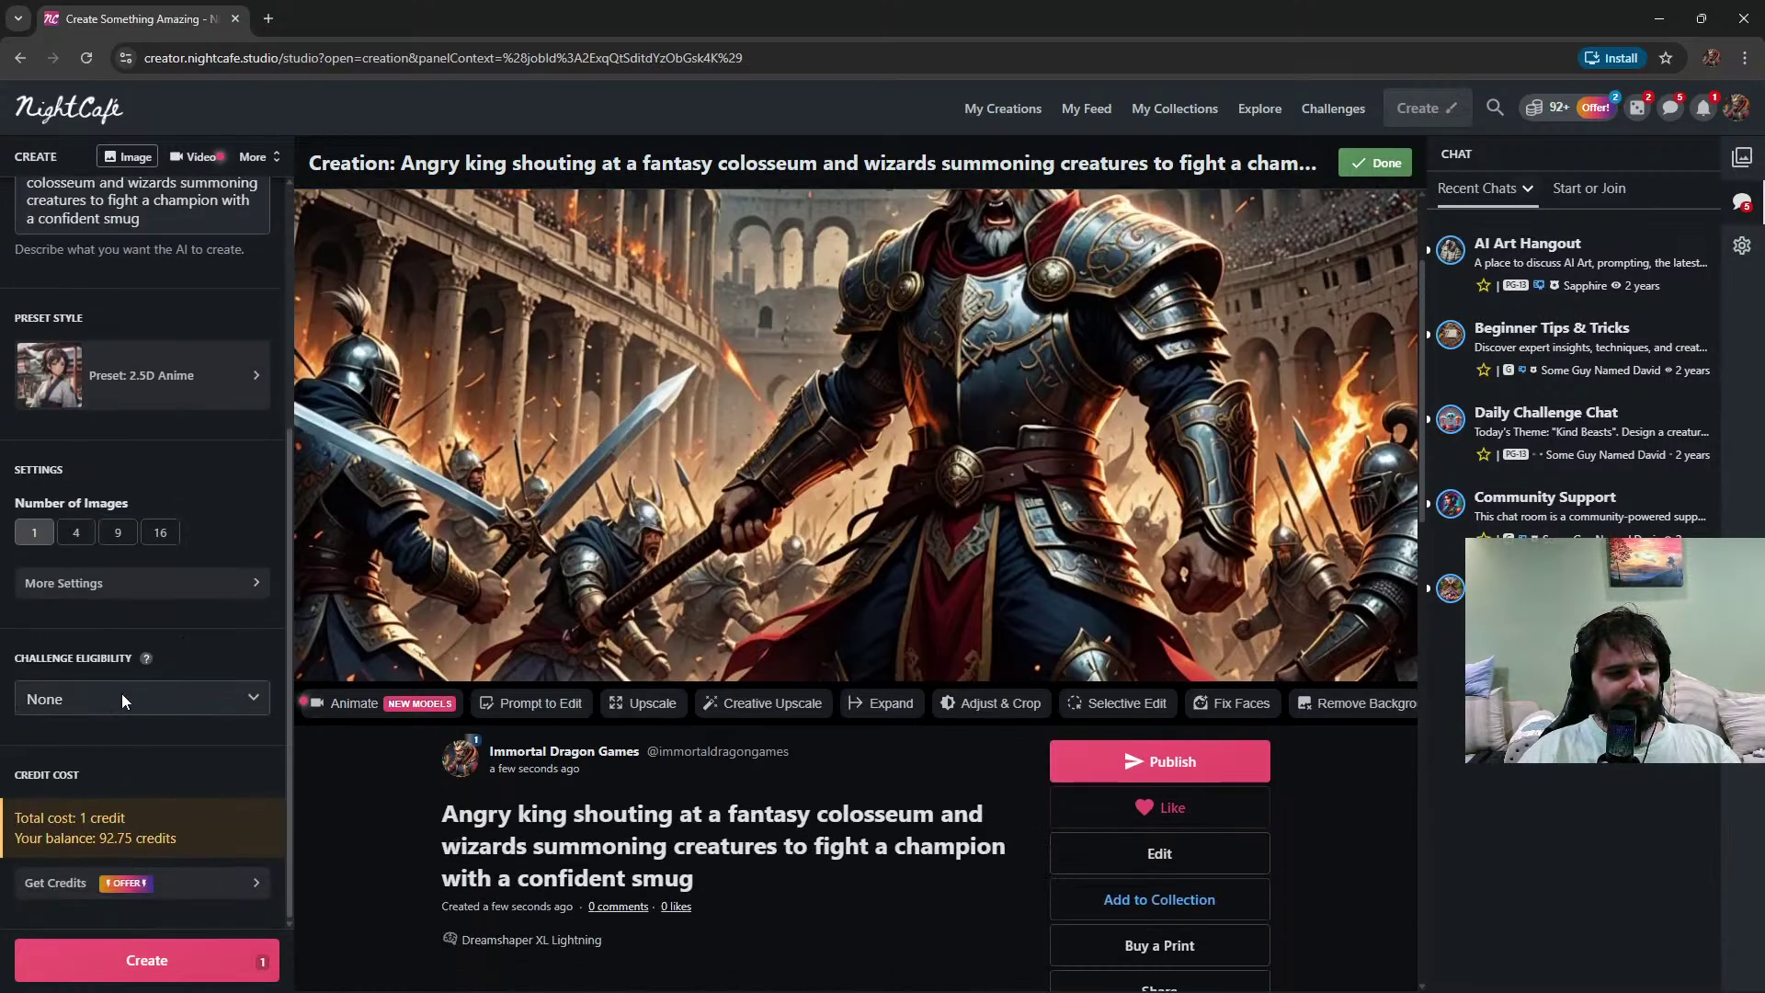
left_click(221, 584)
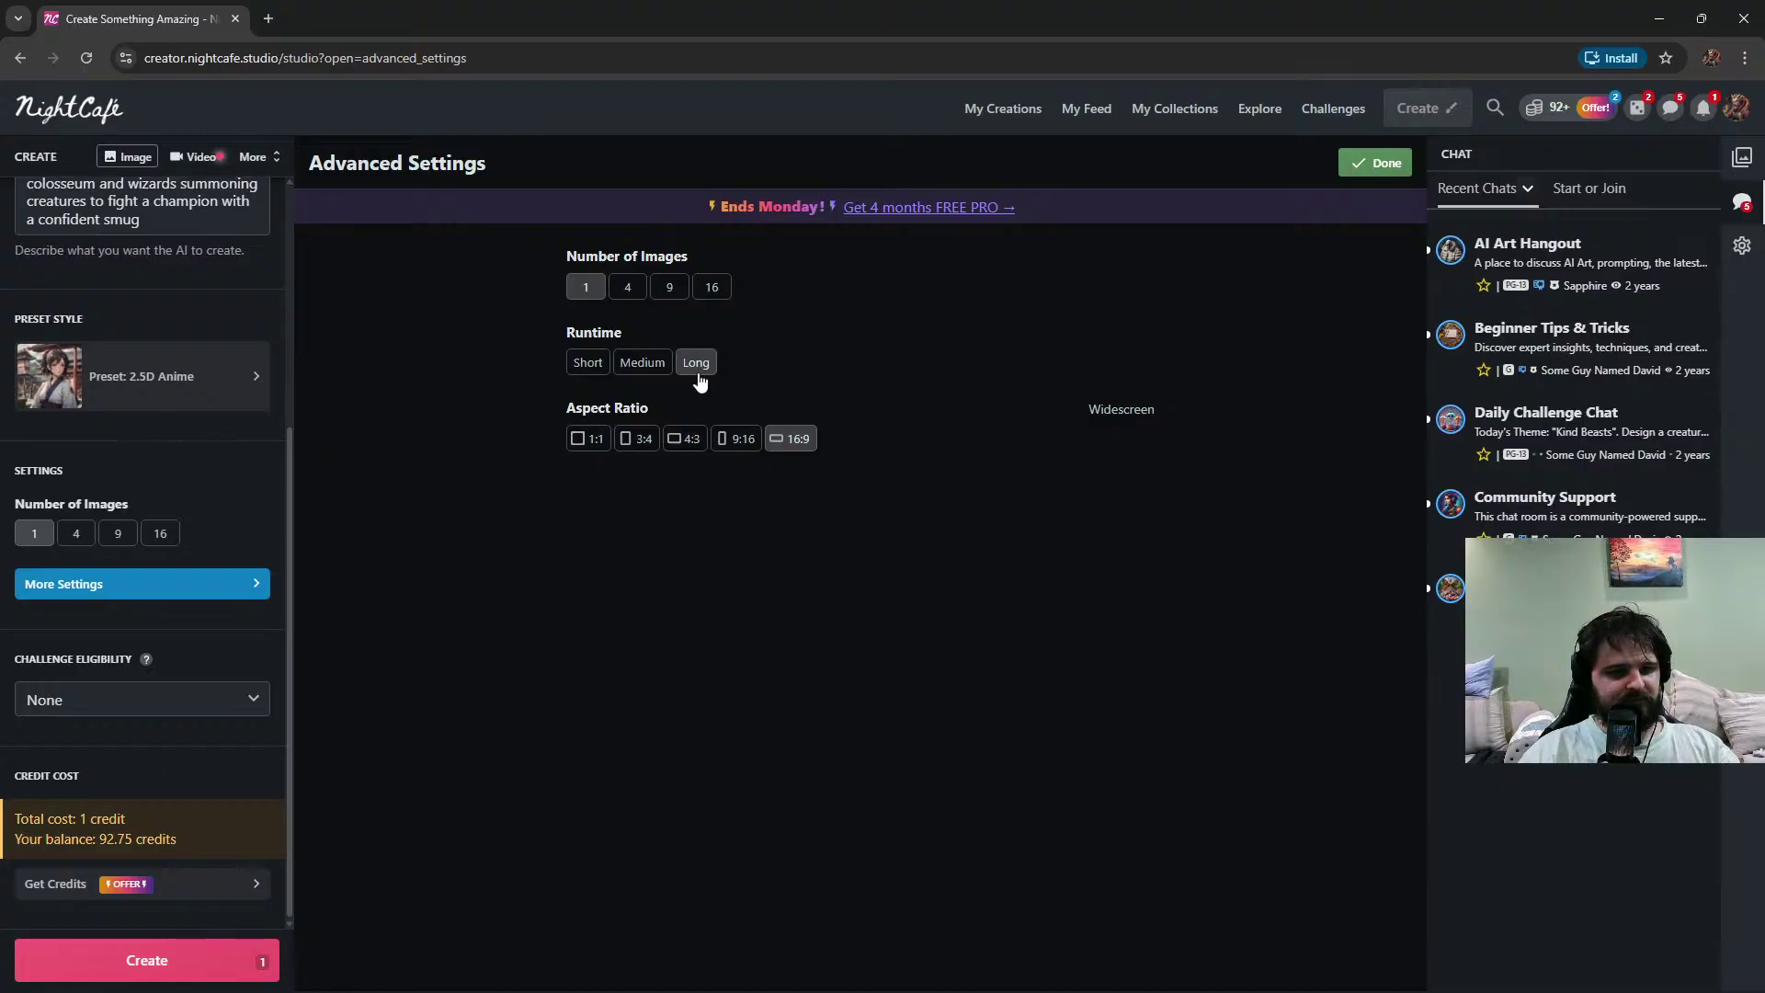
left_click(191, 954)
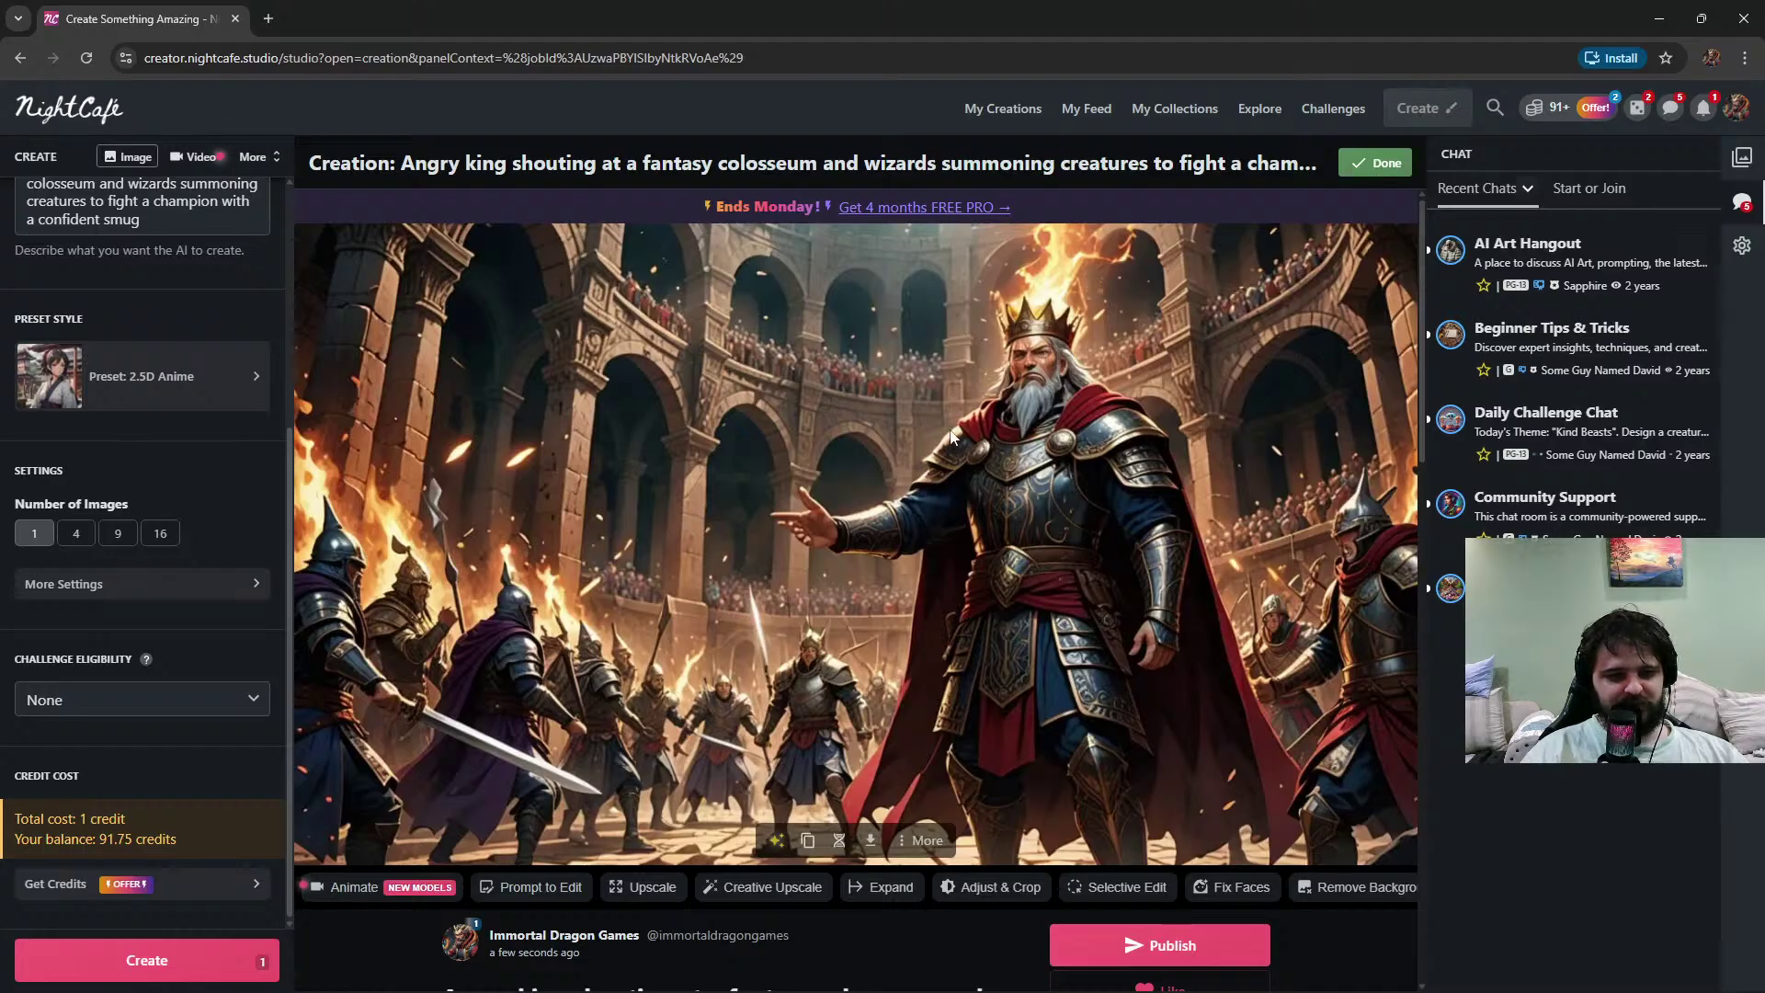
Download the generated king image, show it in the Downloads folder, and return to the Godot editor
left_click(869, 841)
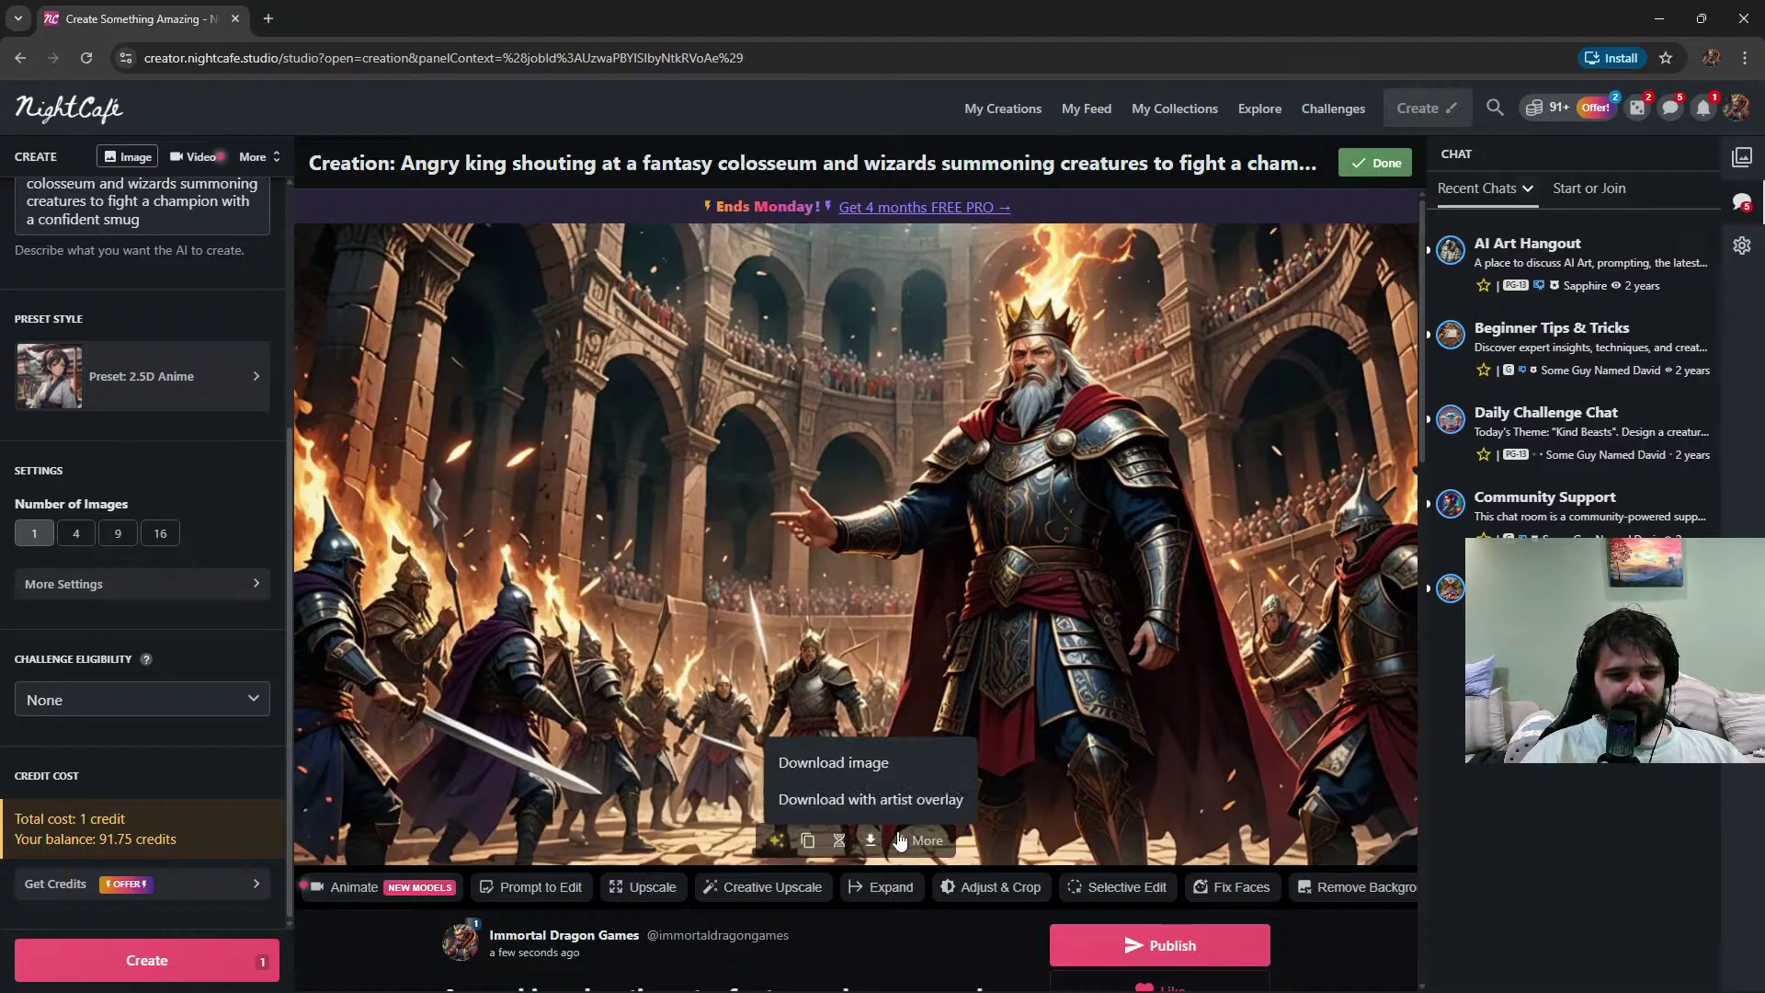
left_click(838, 759)
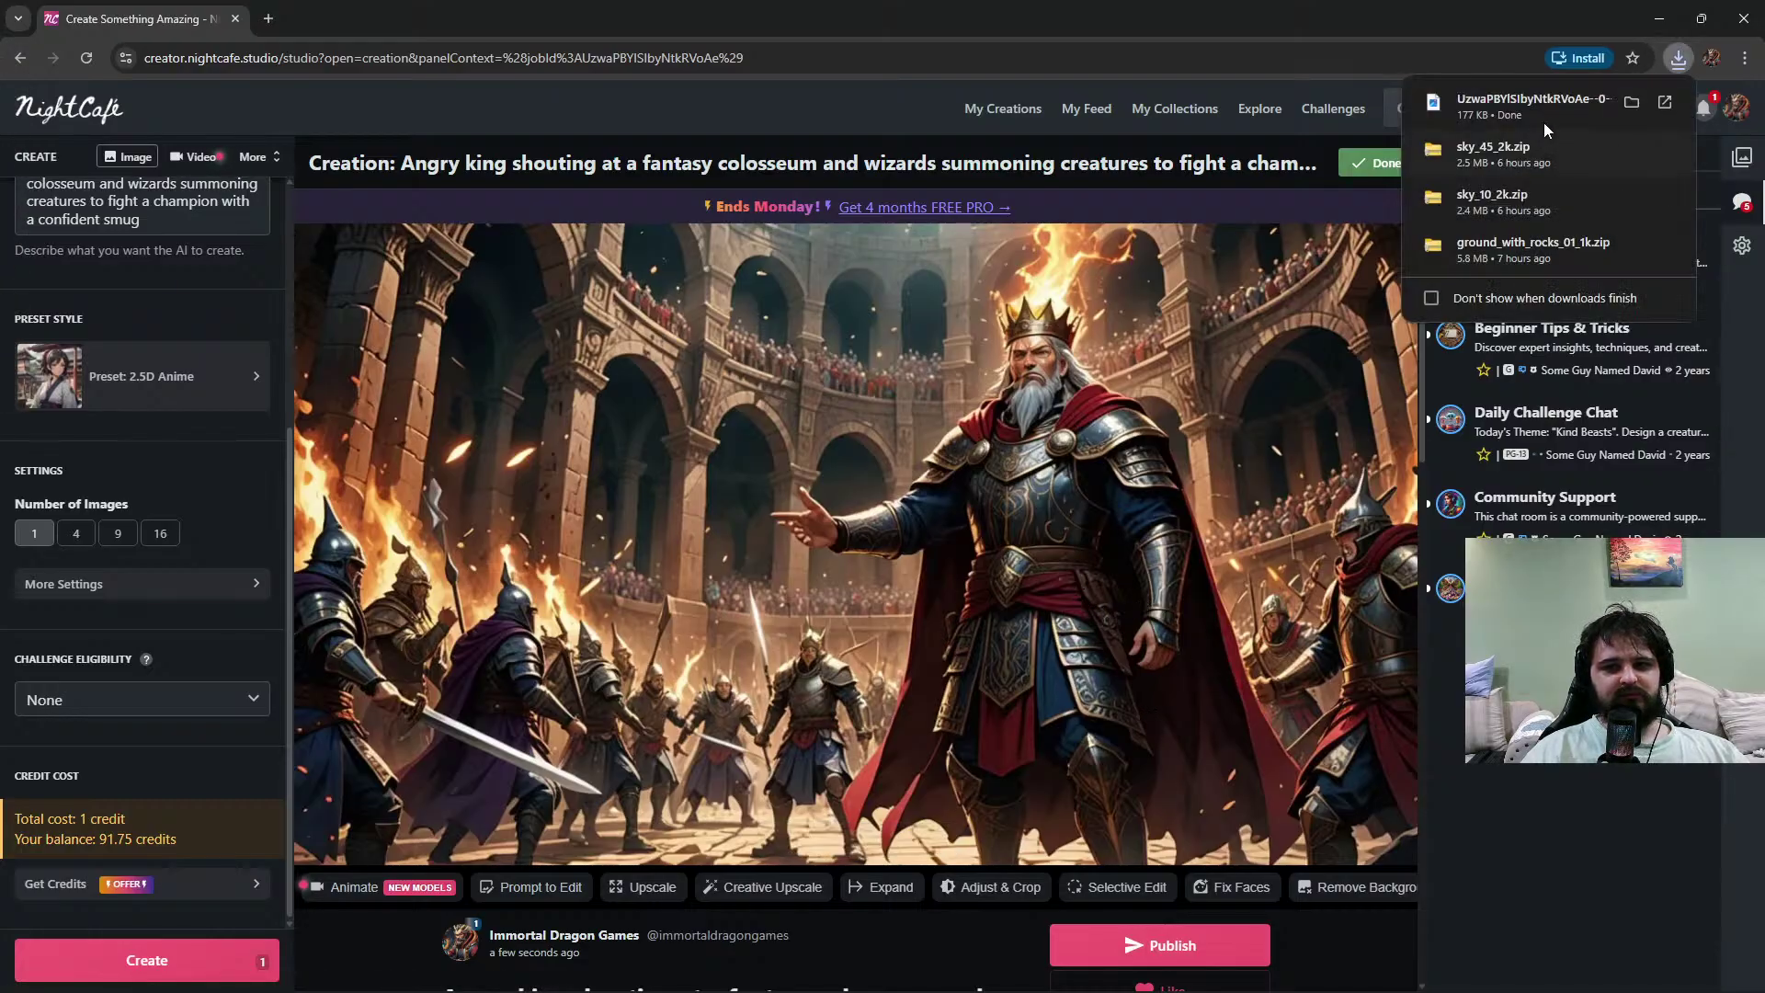
left_click(1631, 101)
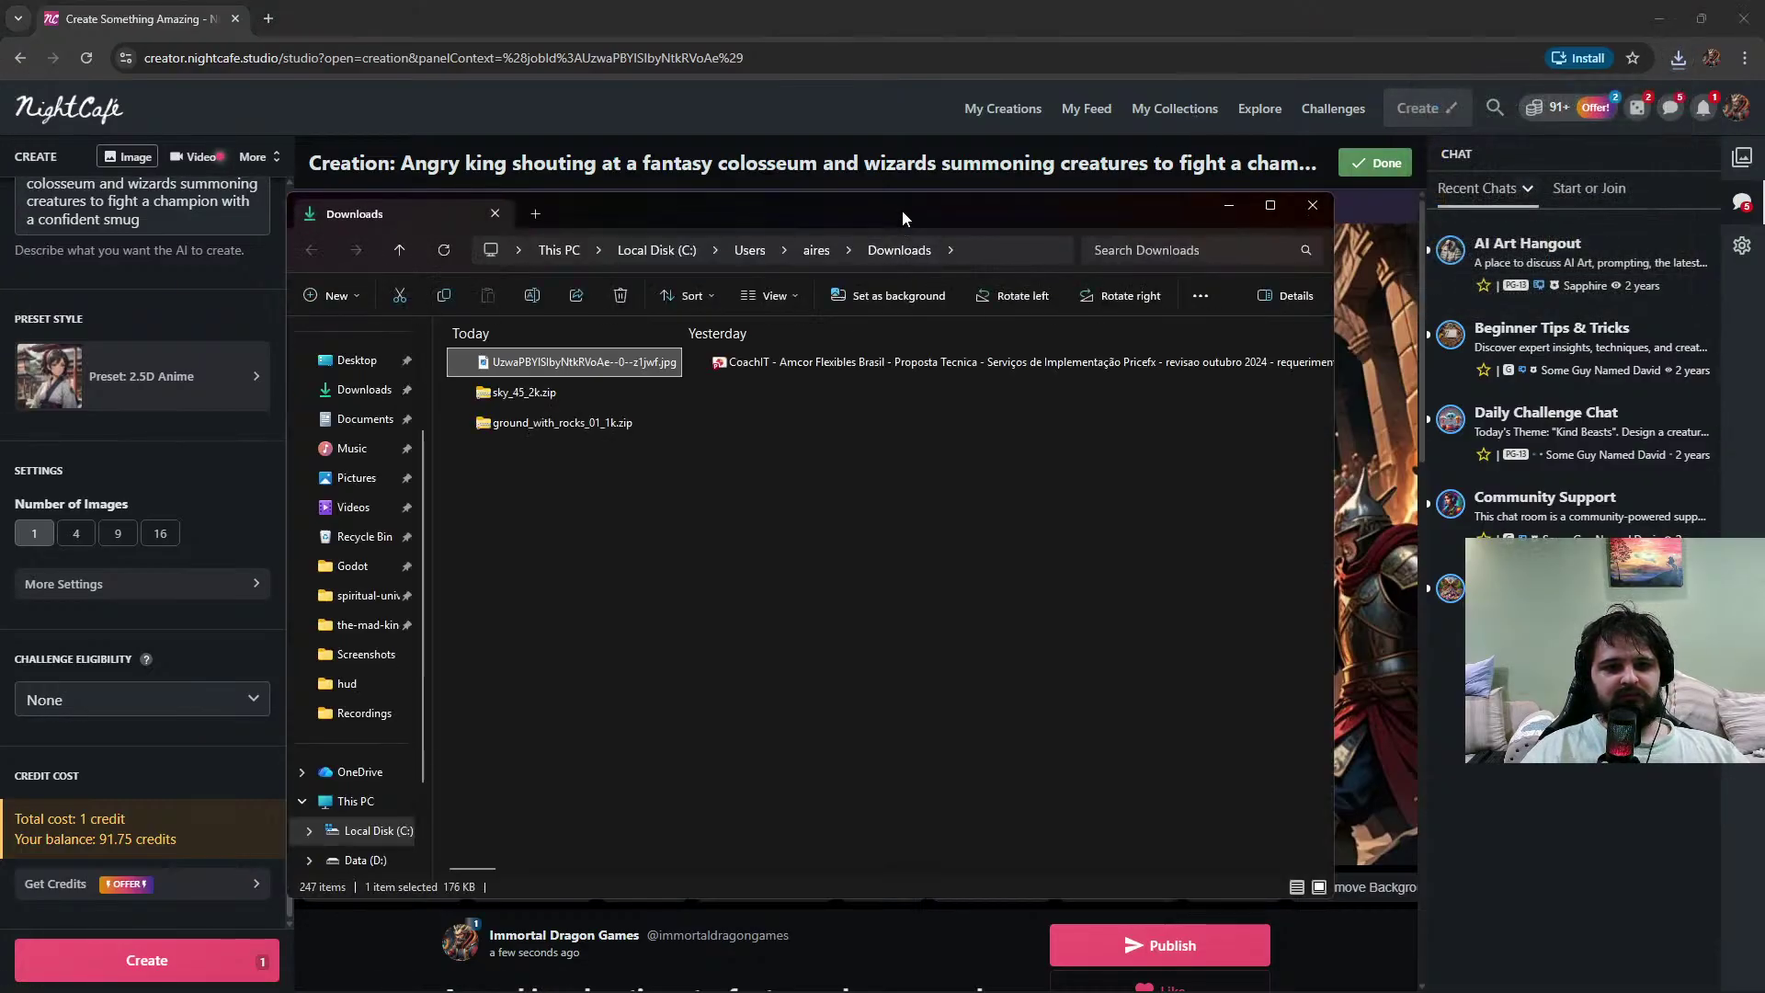
left_click(905, 184)
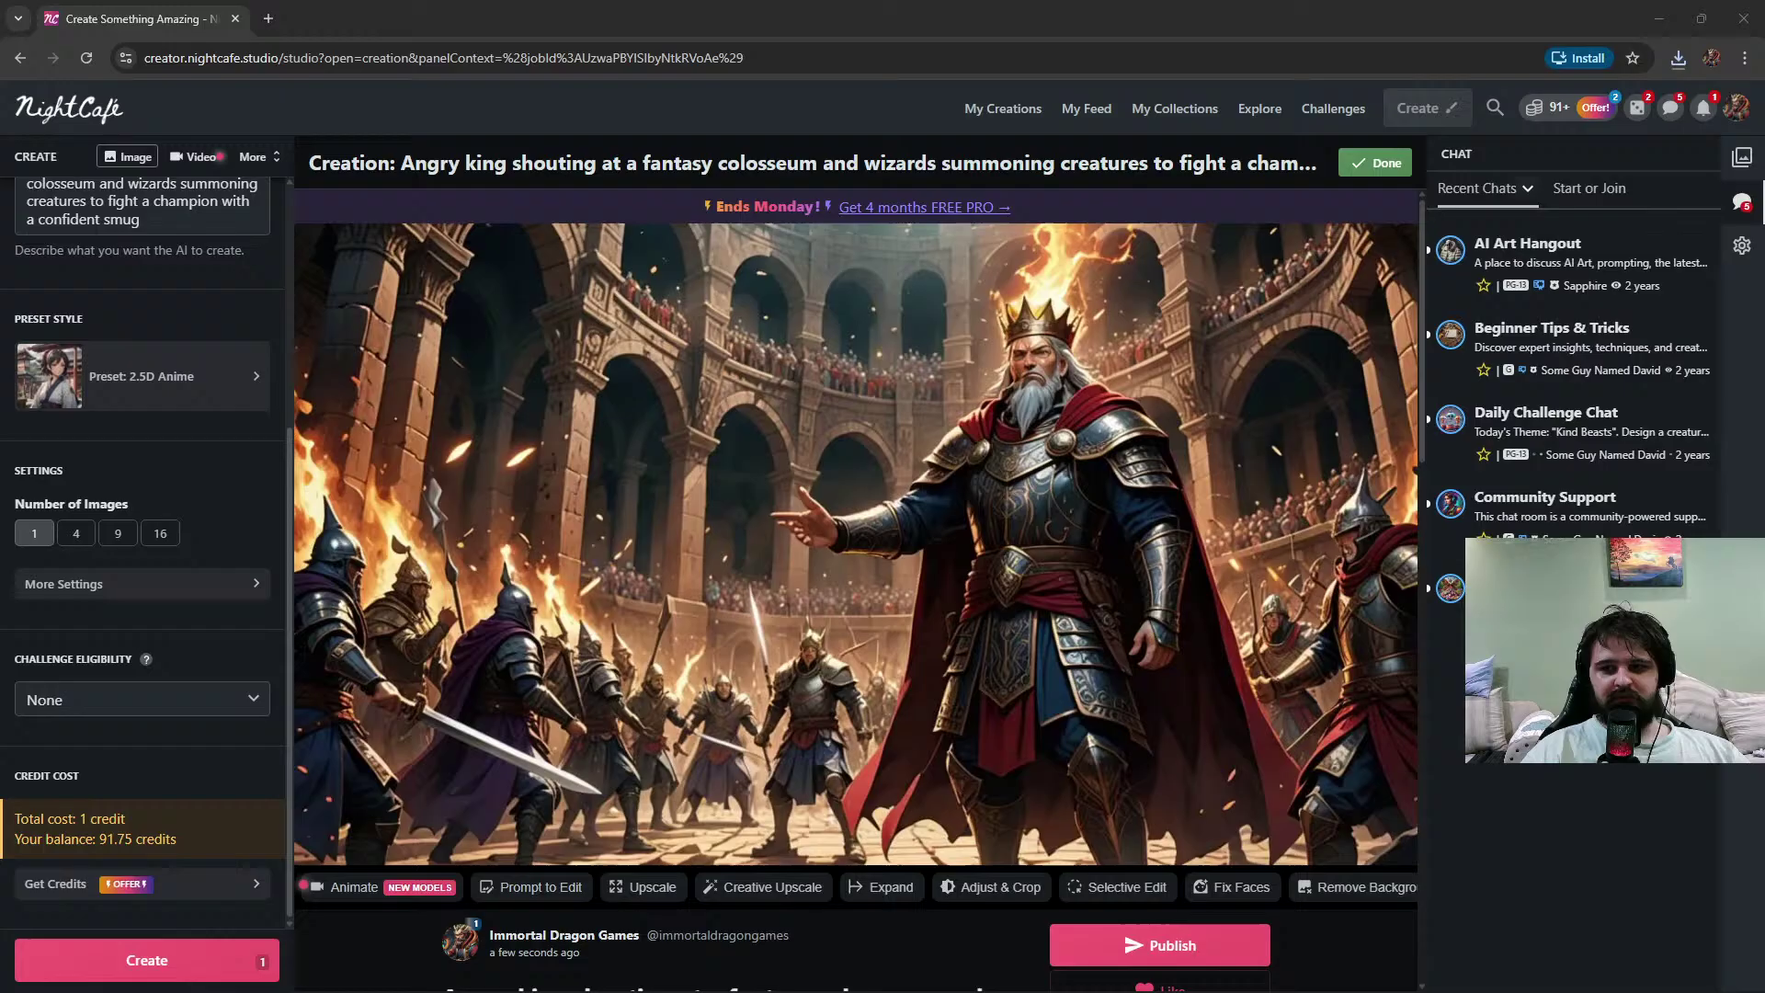
left_click(1742, 18)
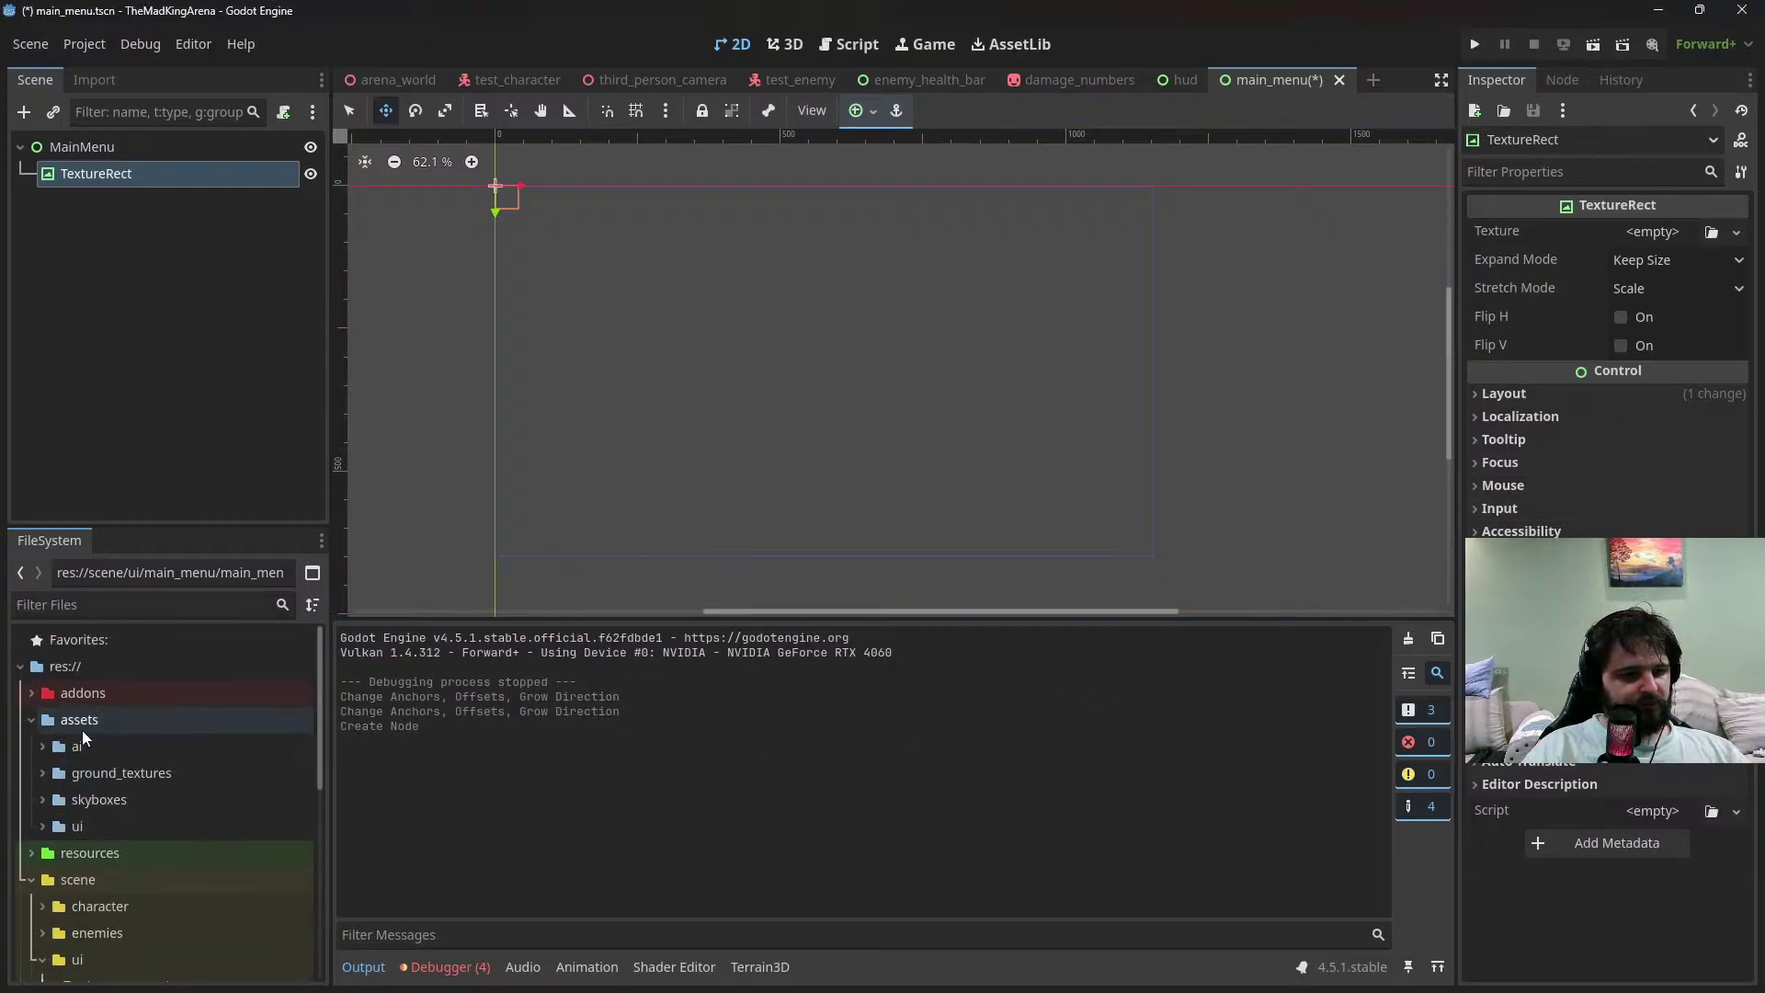
Assign background_image.jpg from assets/ai/menu_background as the TextureRect's texture
left_click(42, 745)
left_click(54, 772)
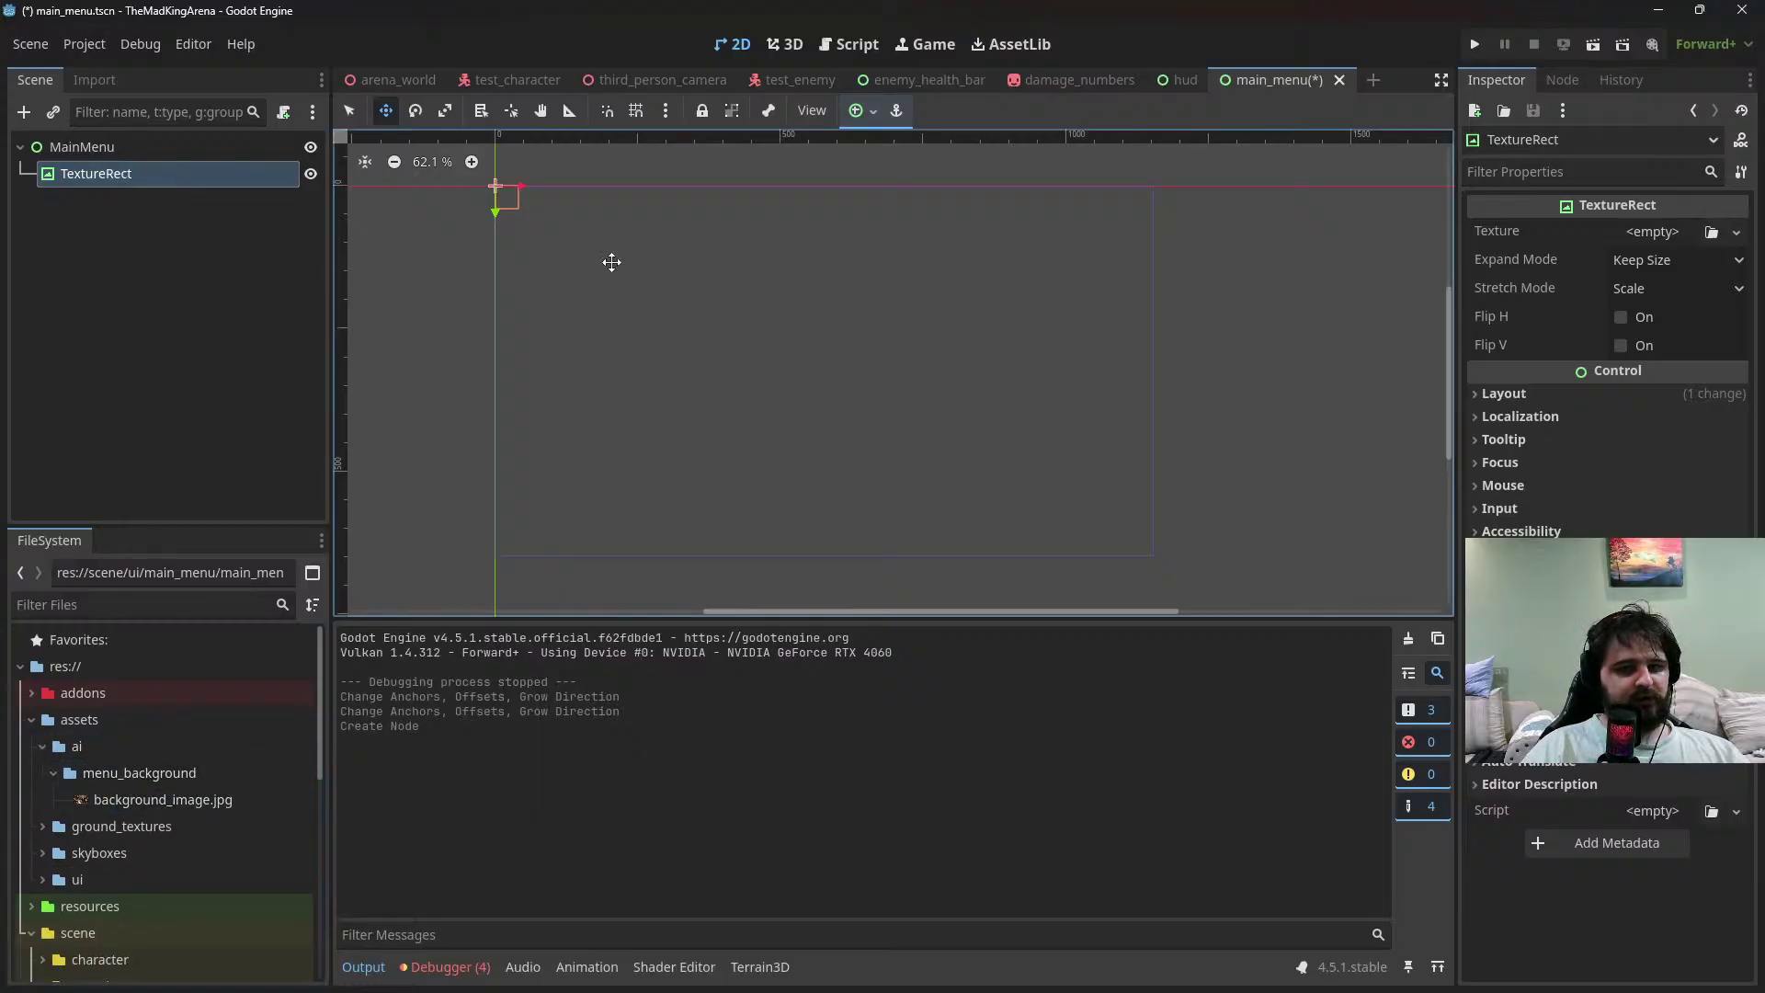
left_click_drag(164, 800, 1646, 231)
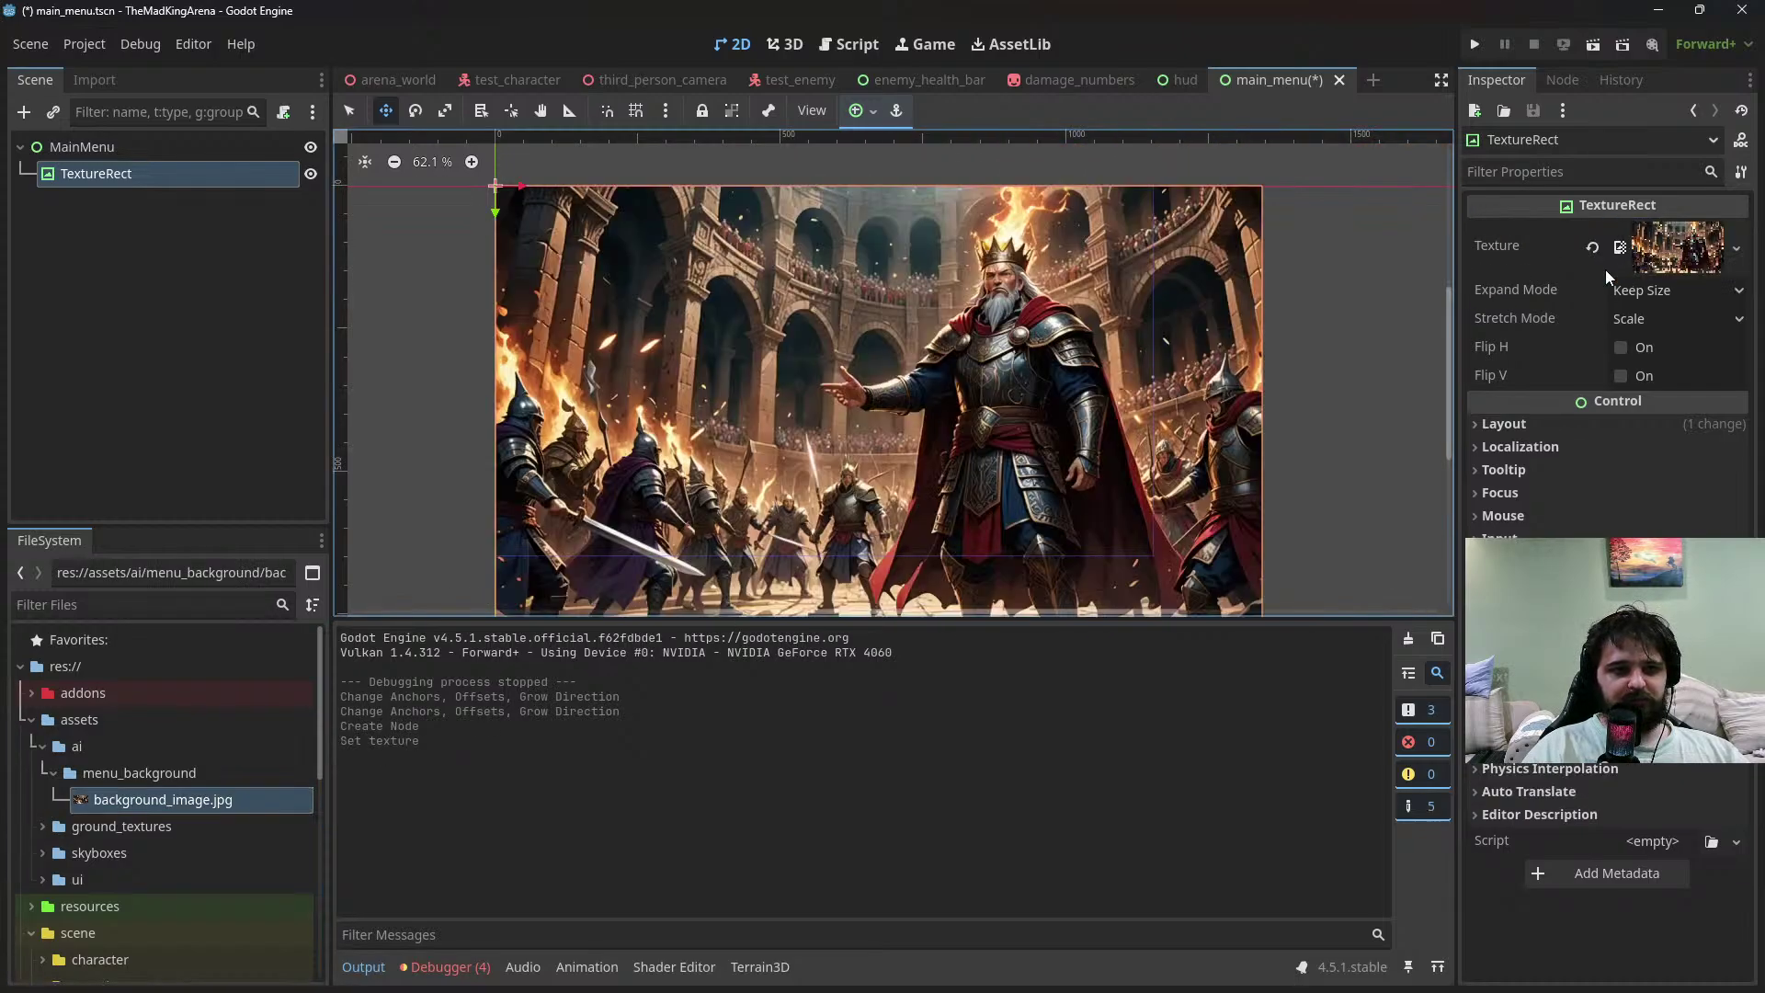
Apply the full-rect anchor preset to the TextureRect and set its expand mode to Ignore Size, keeping the Scale stretch mode
left_click(869, 111)
left_click(965, 279)
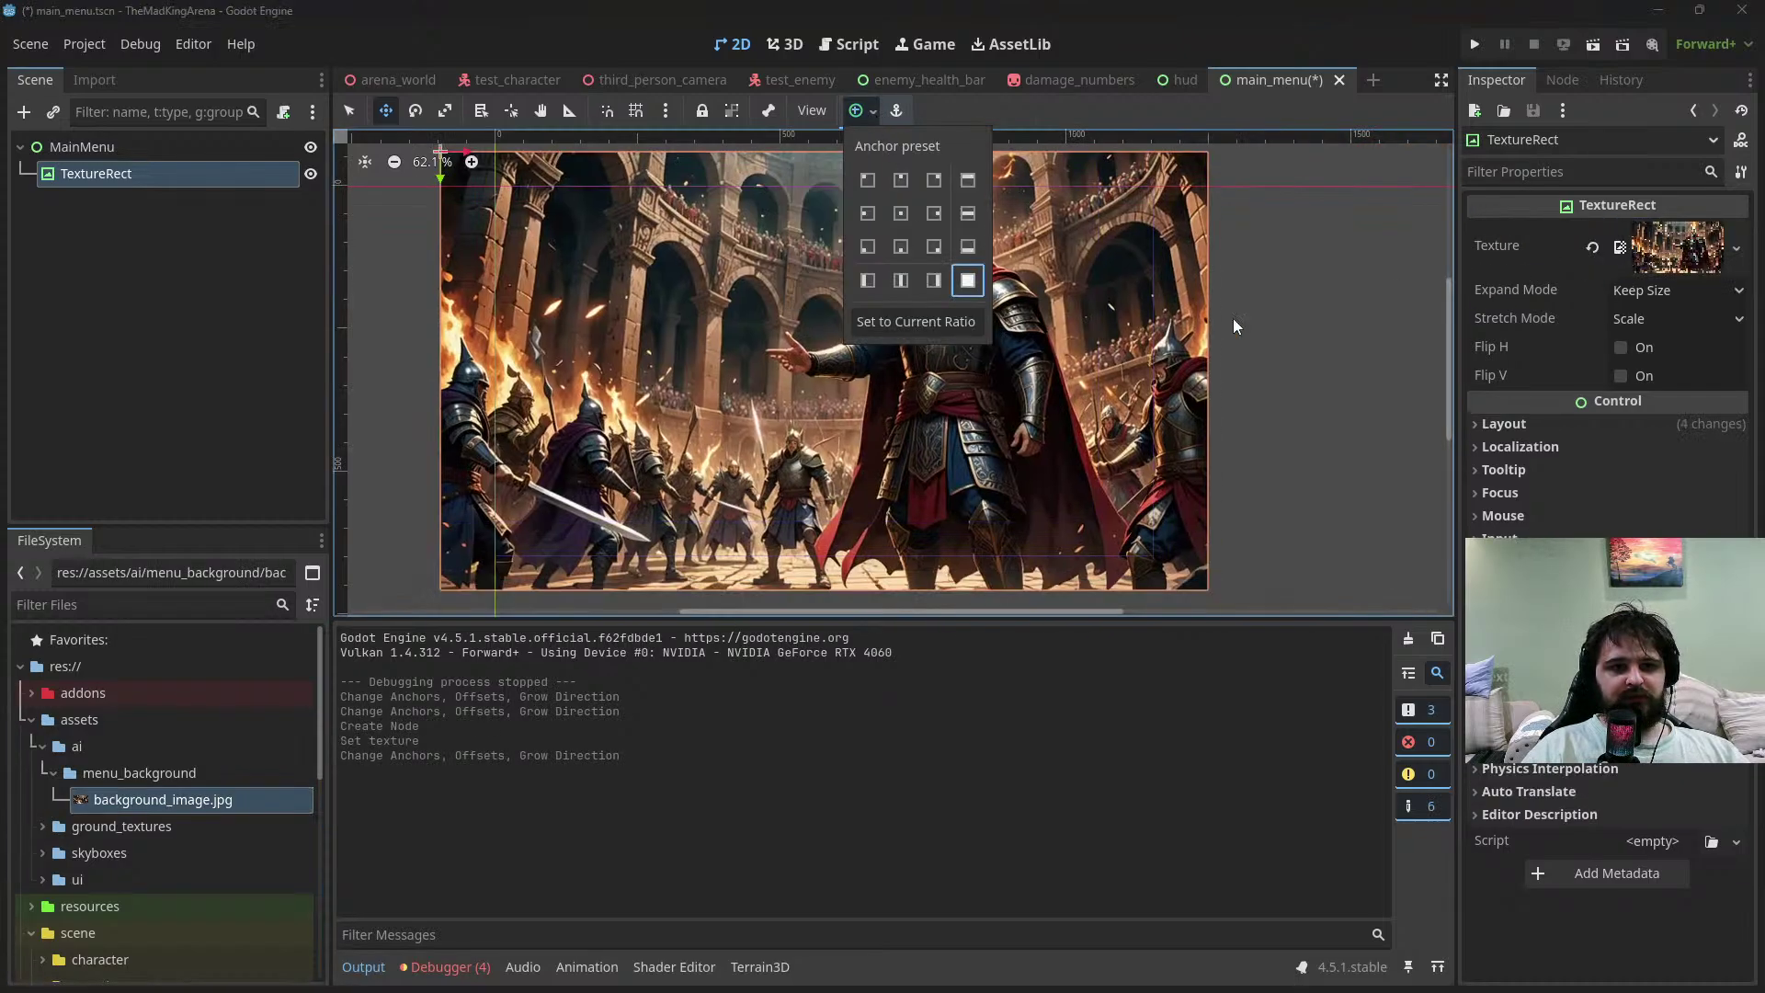
left_click(1680, 291)
left_click(1680, 291)
left_click(1646, 346)
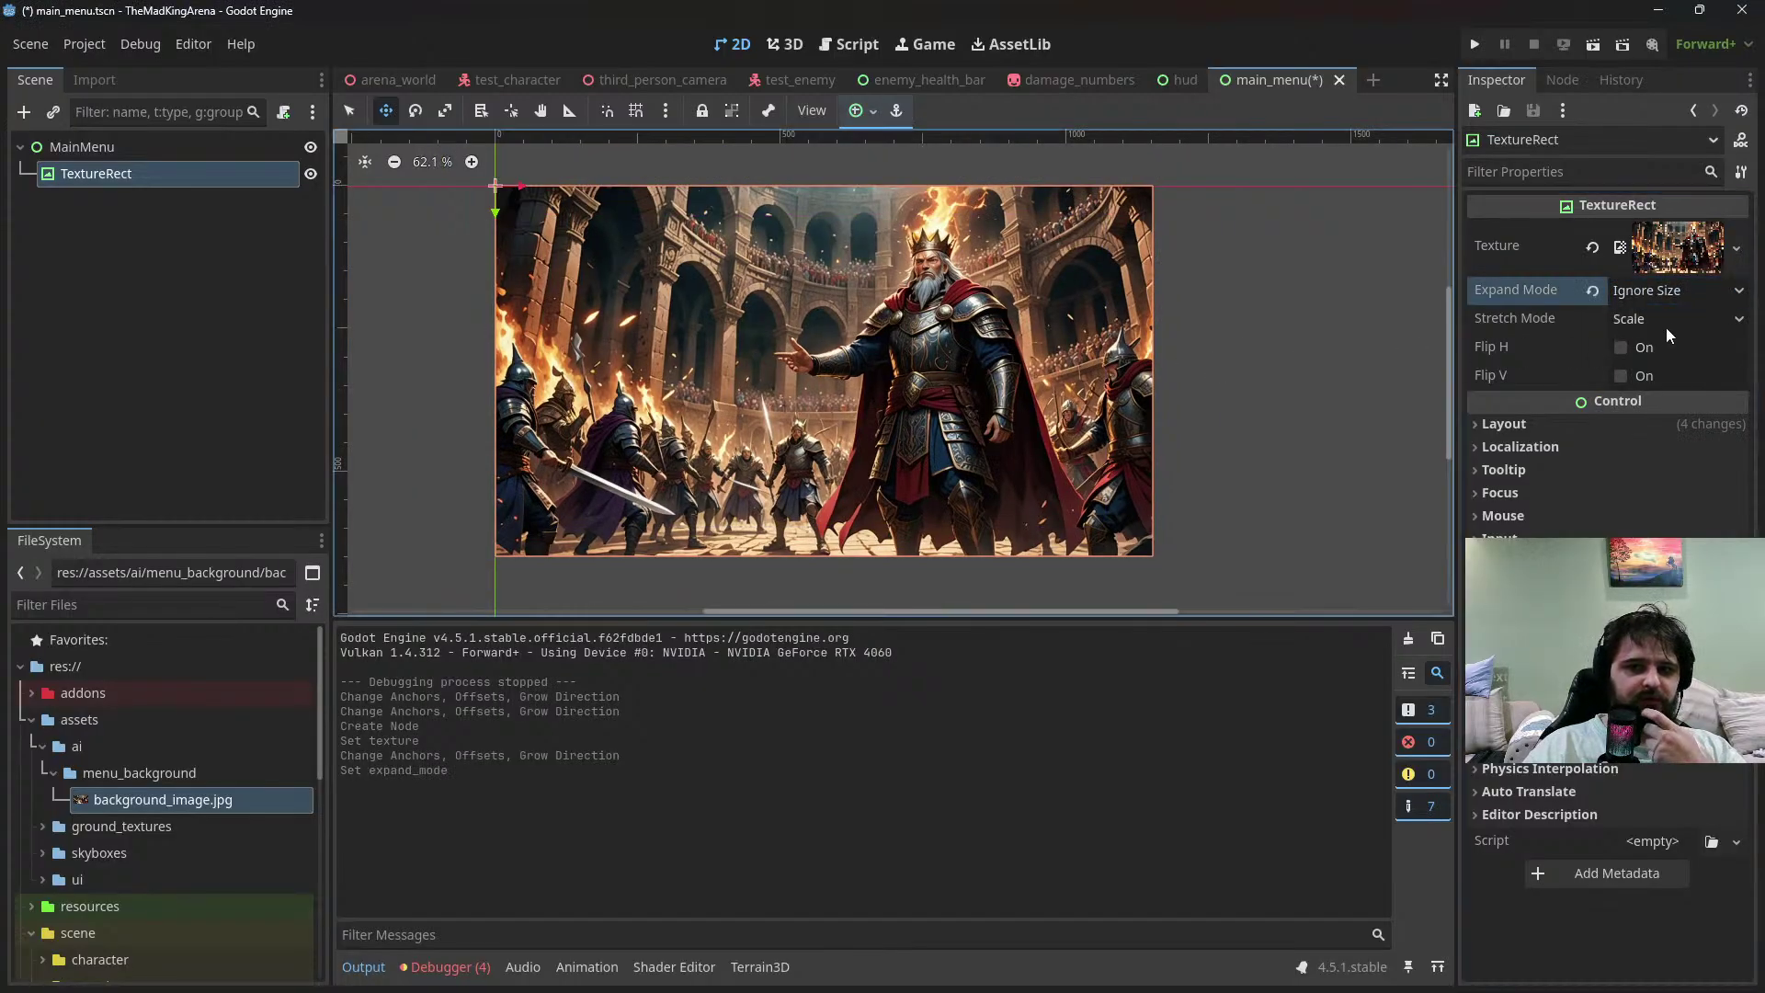
left_click(1673, 320)
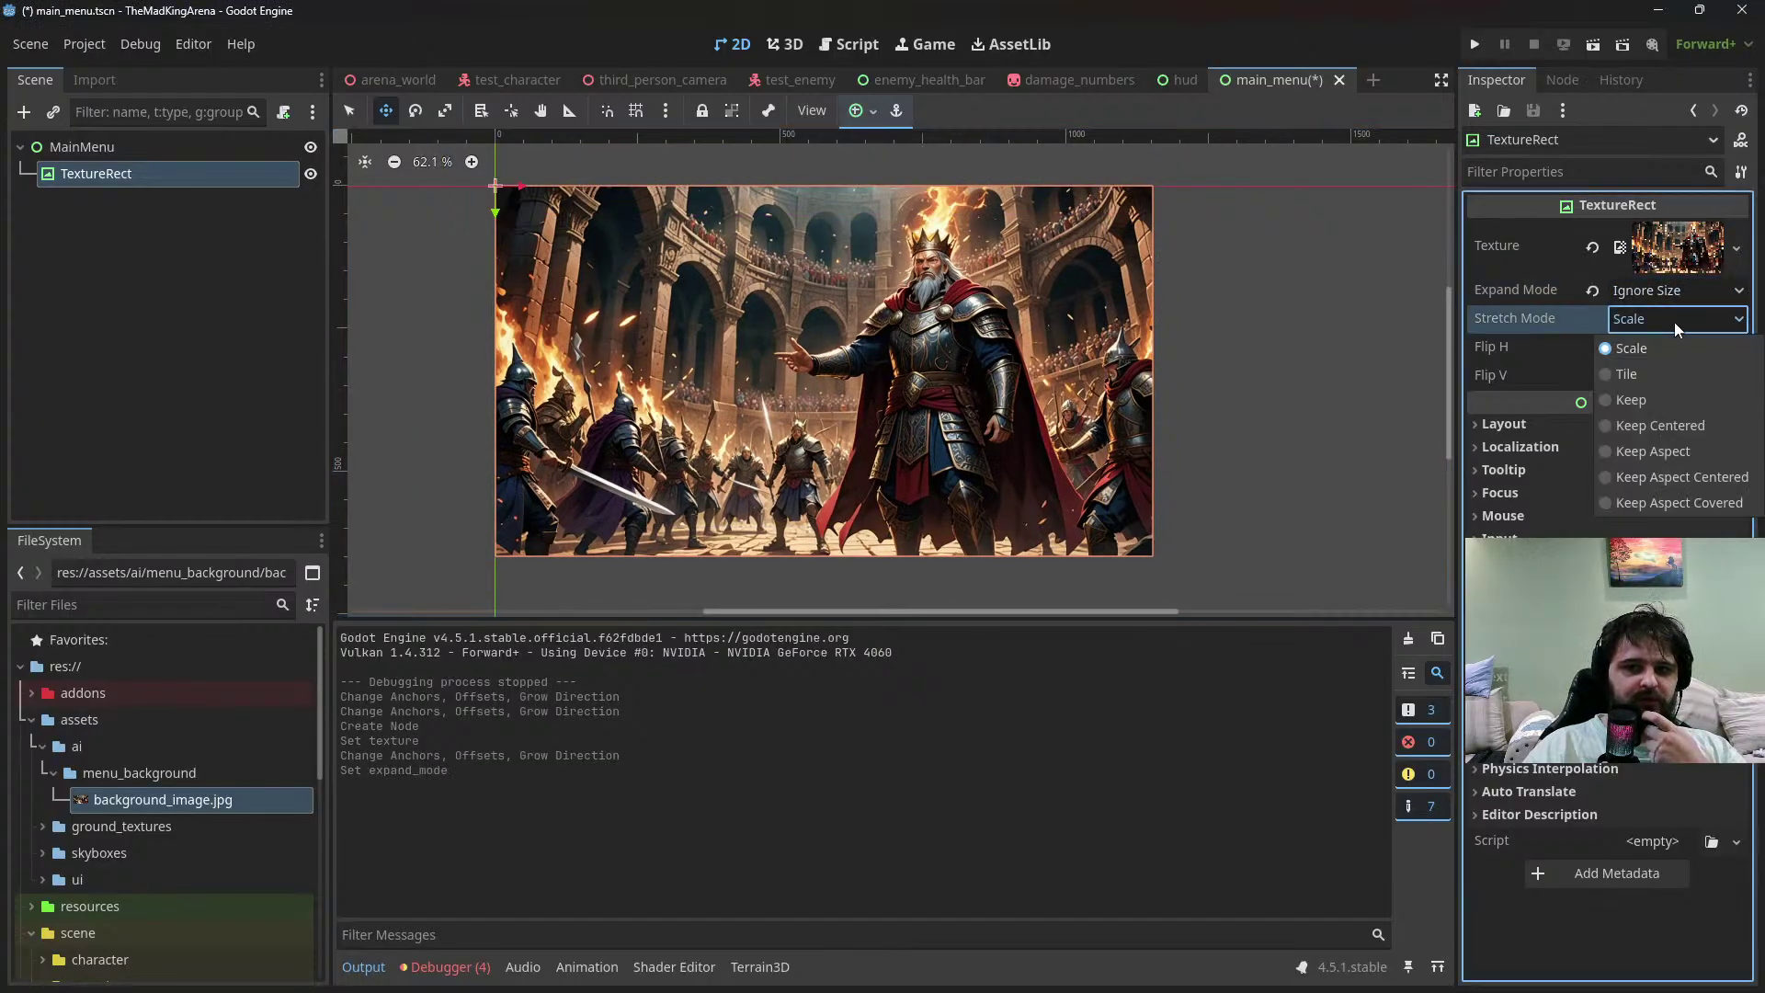
left_click(1541, 322)
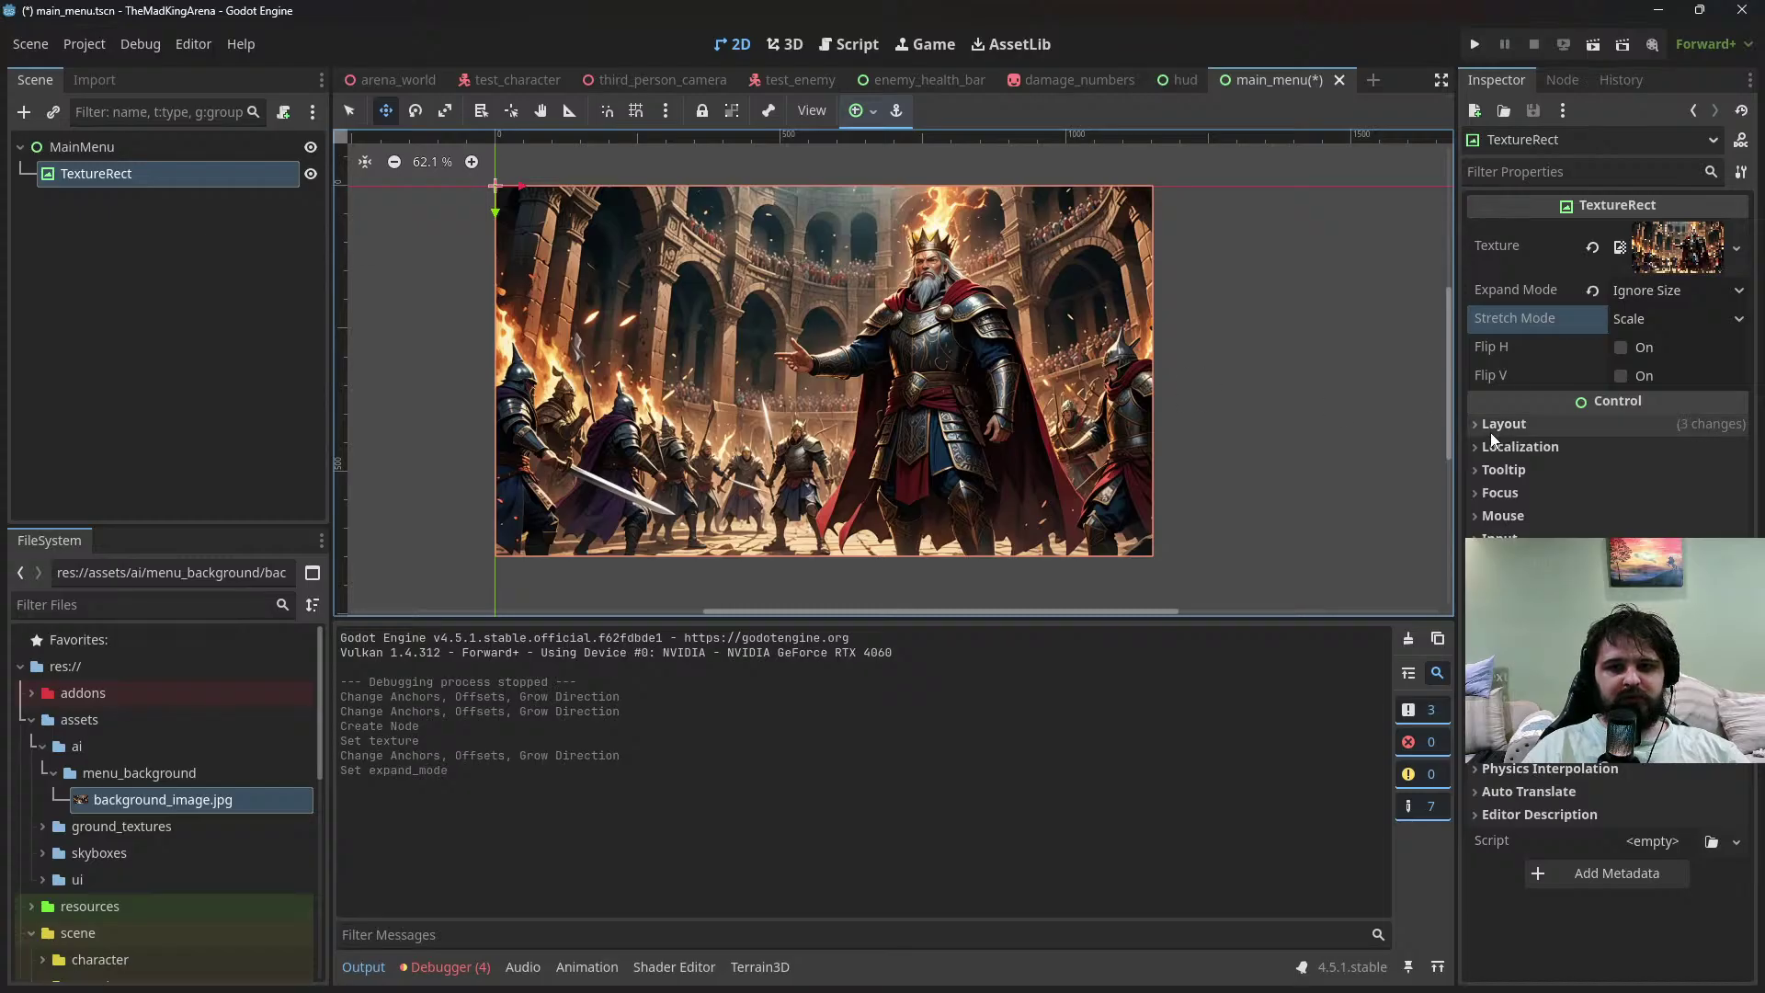
Darken the TextureRect by setting its modulate color to grey RGB 165, 165, 165, and save the scene
left_click(1522, 631)
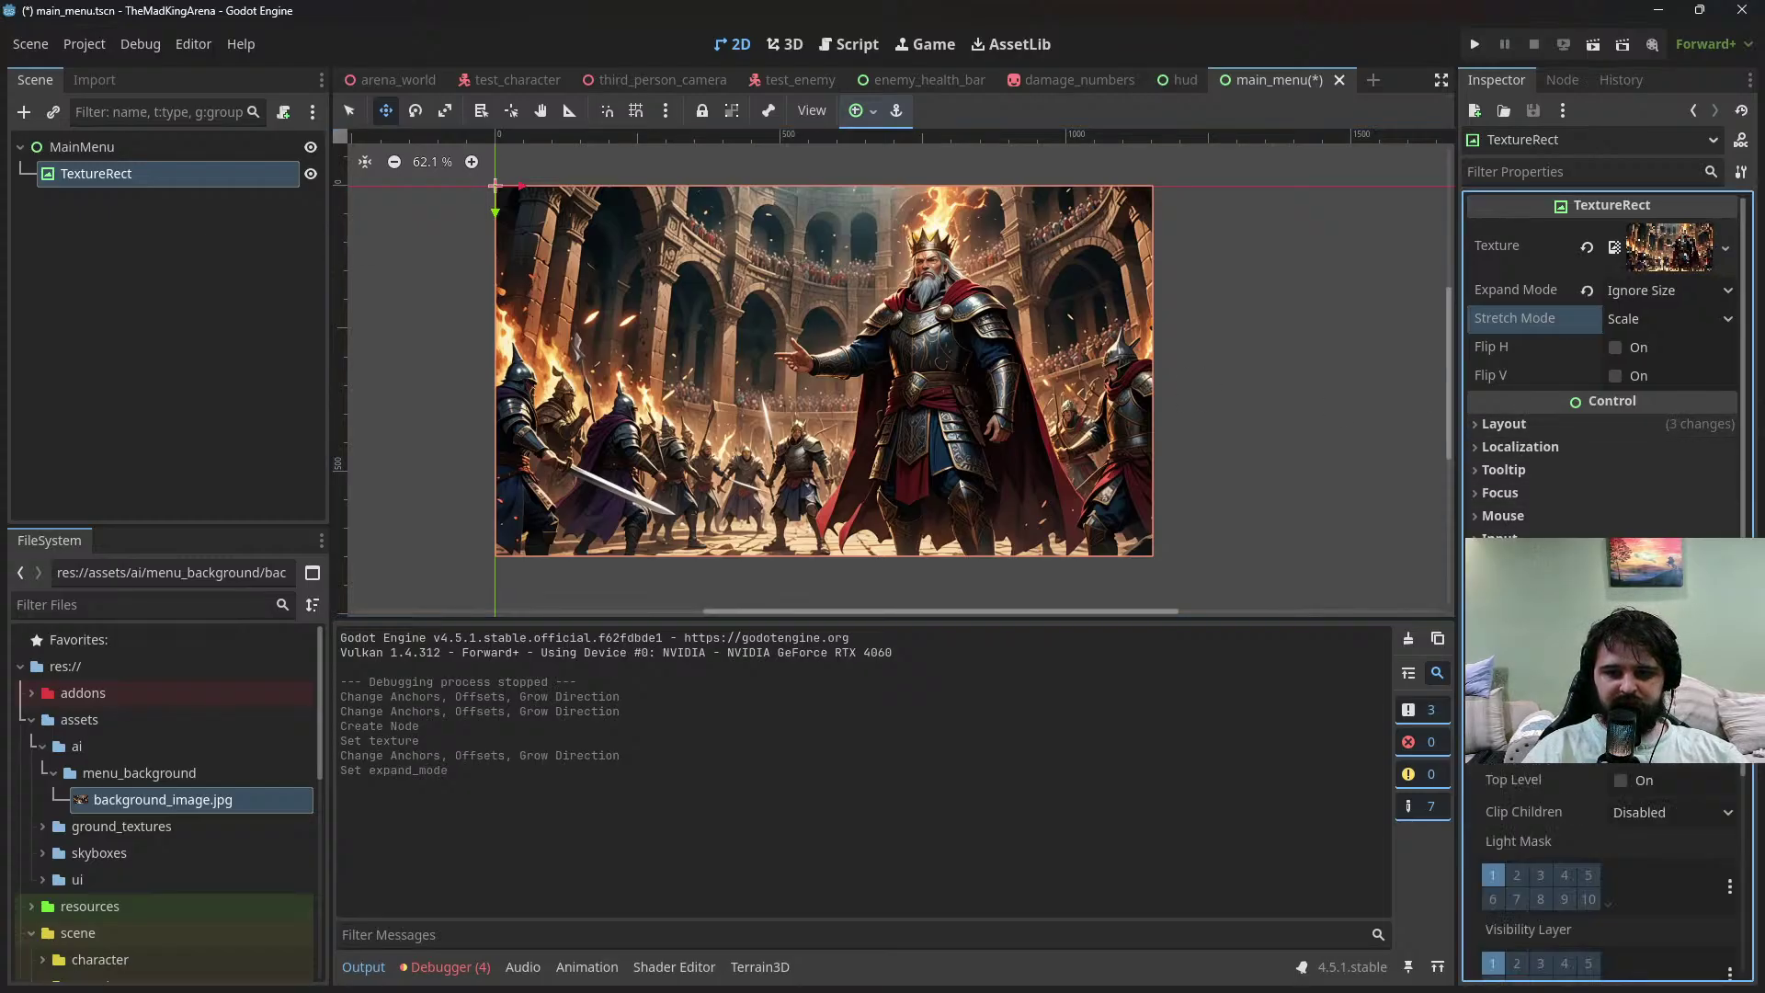
left_click(1669, 719)
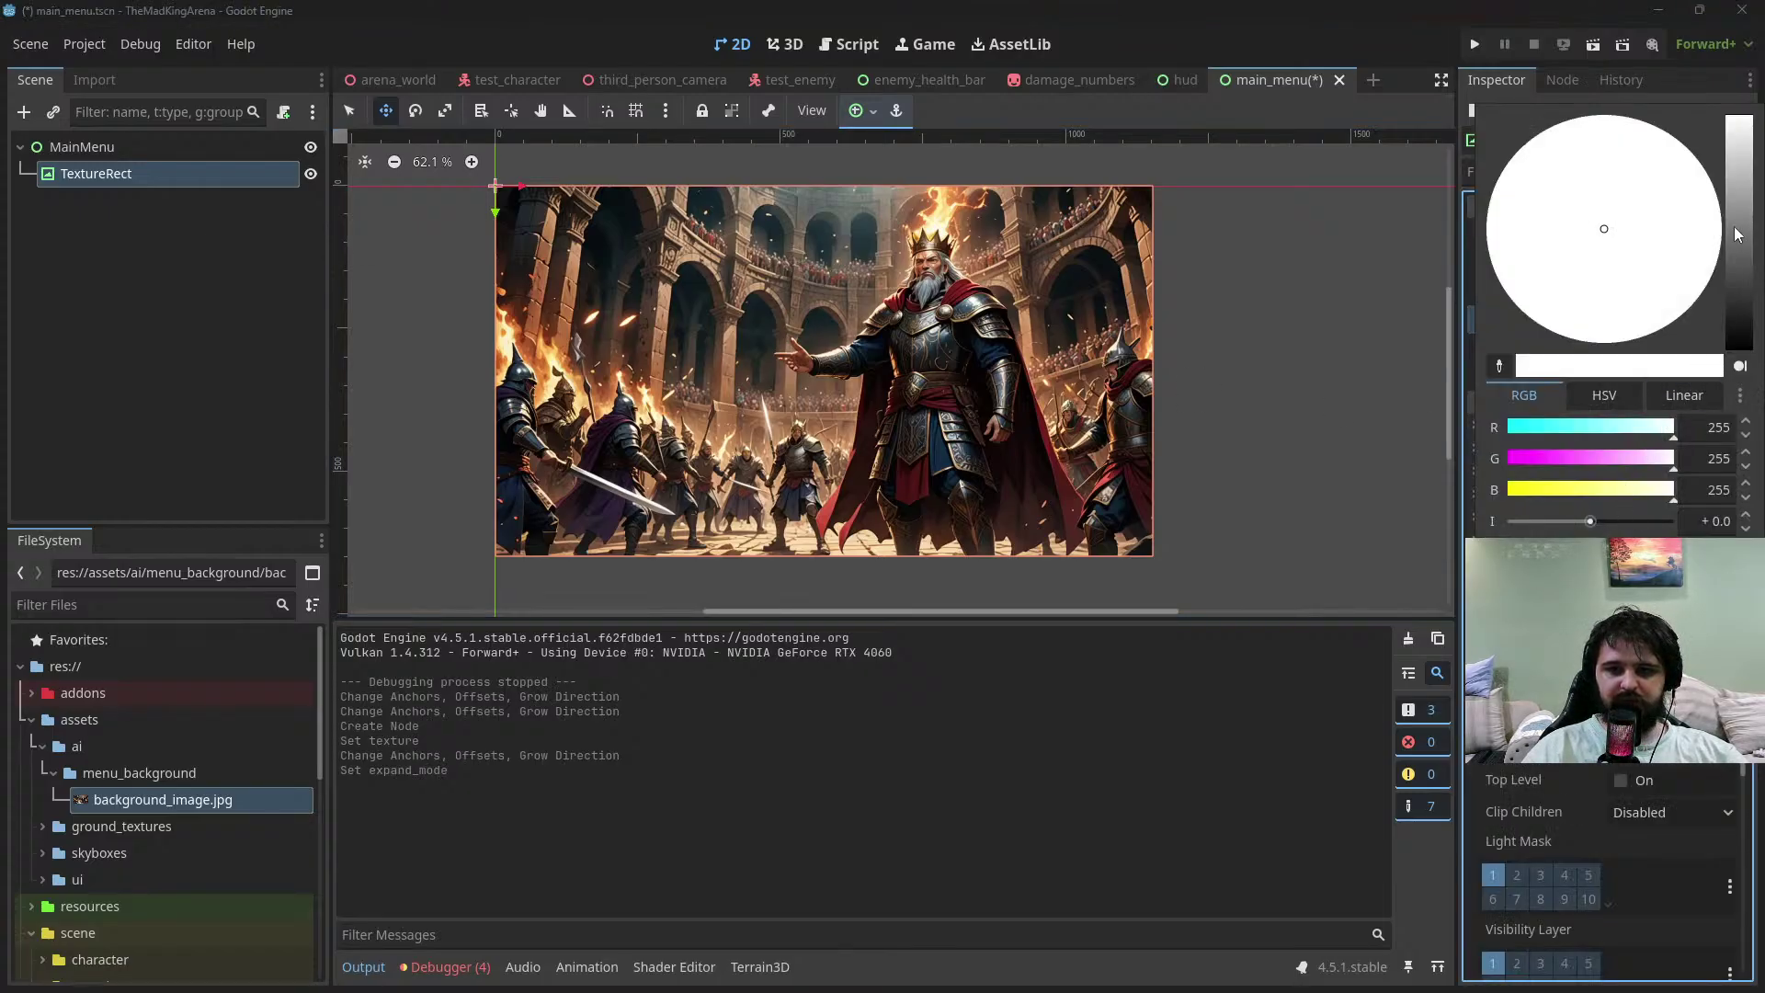
left_click_drag(1746, 138, 1745, 198)
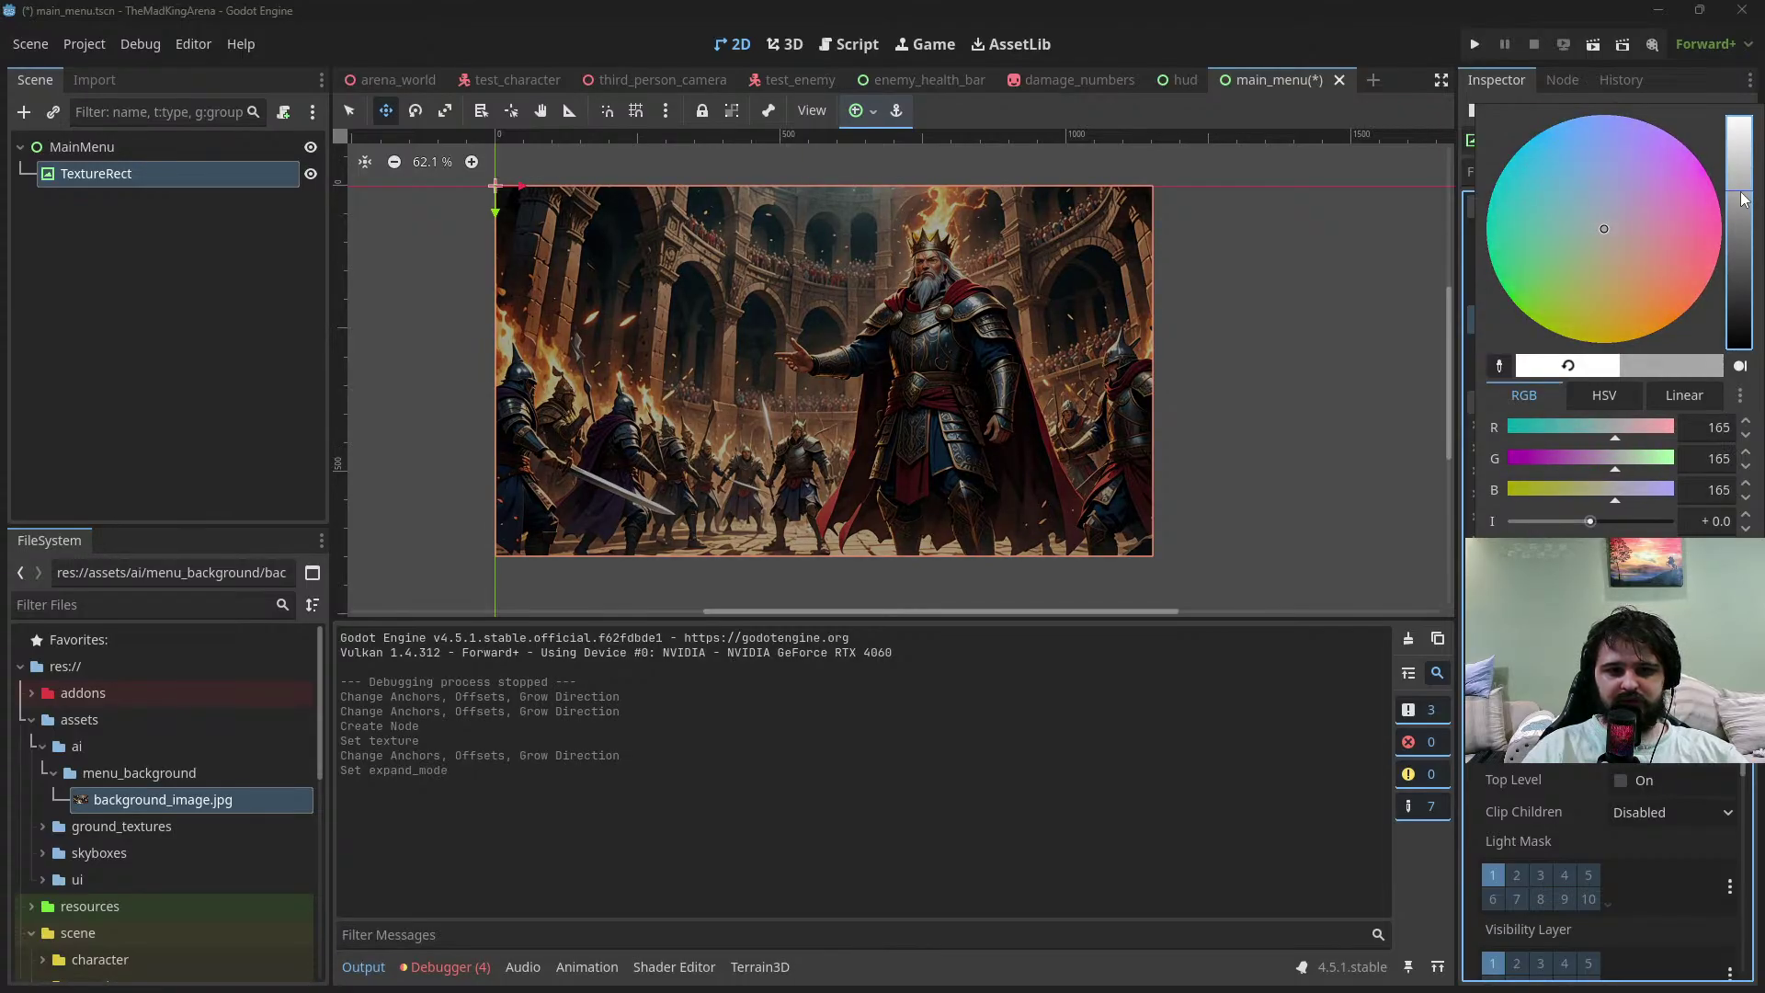
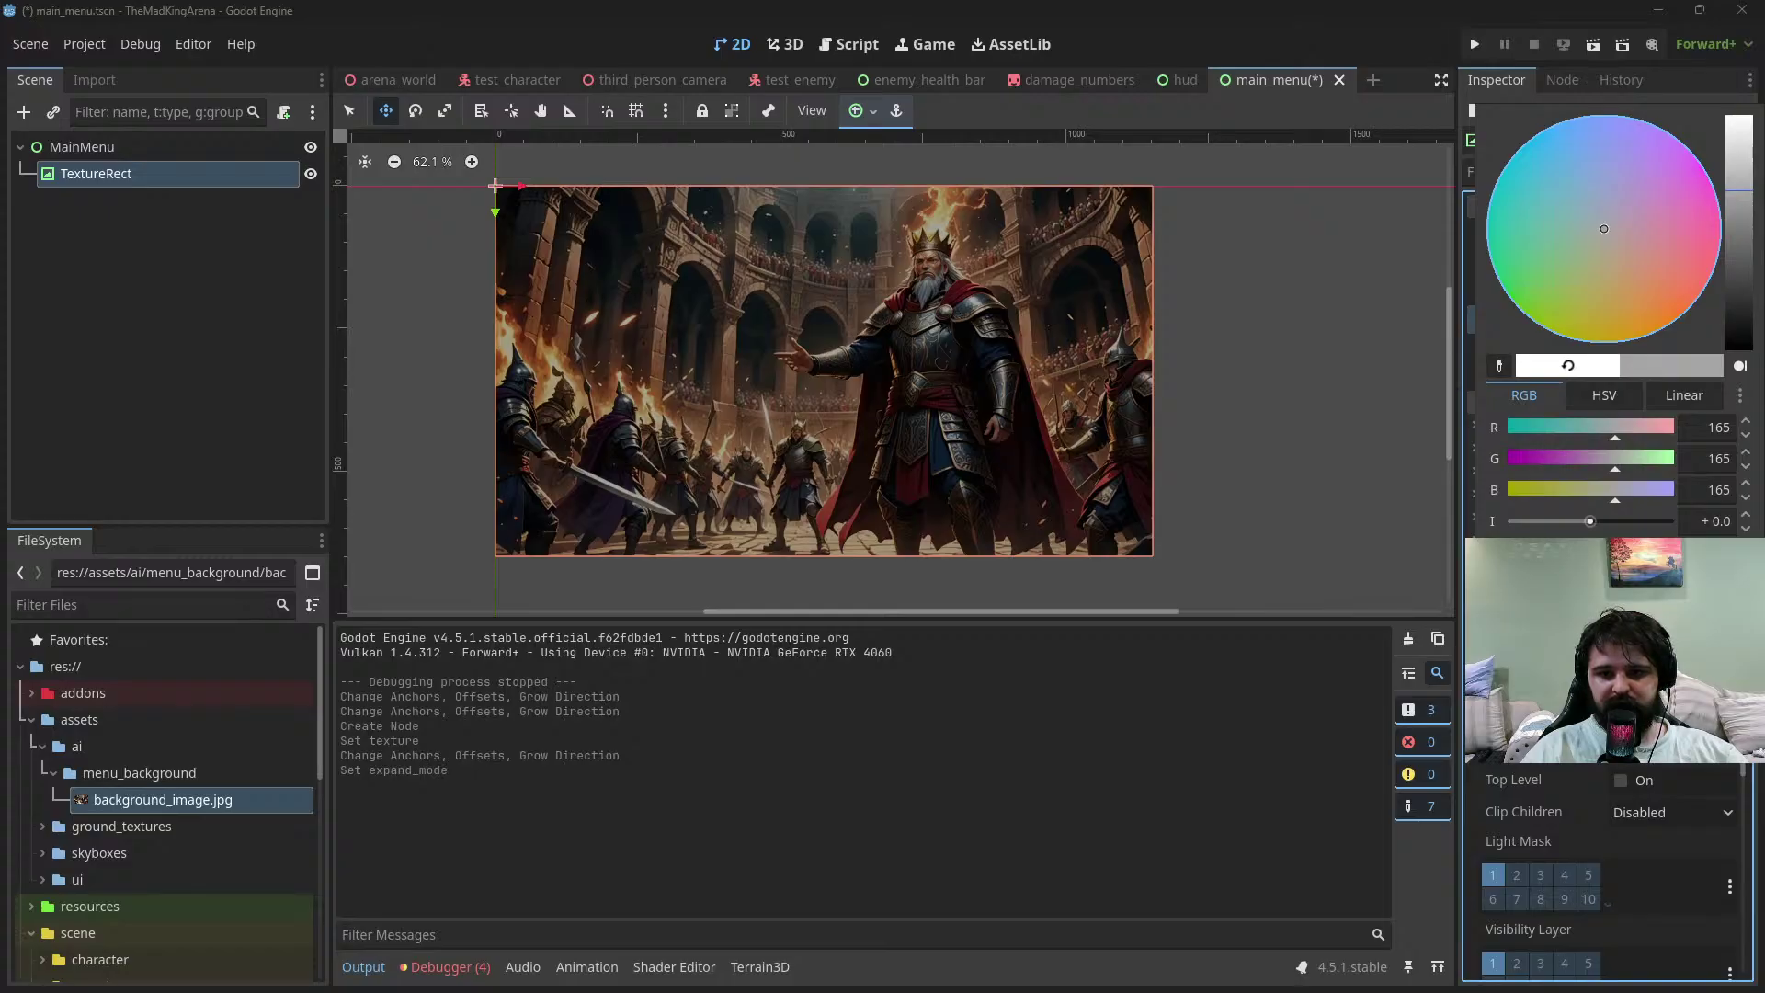
left_click(1142, 543)
key("ctrl+s")
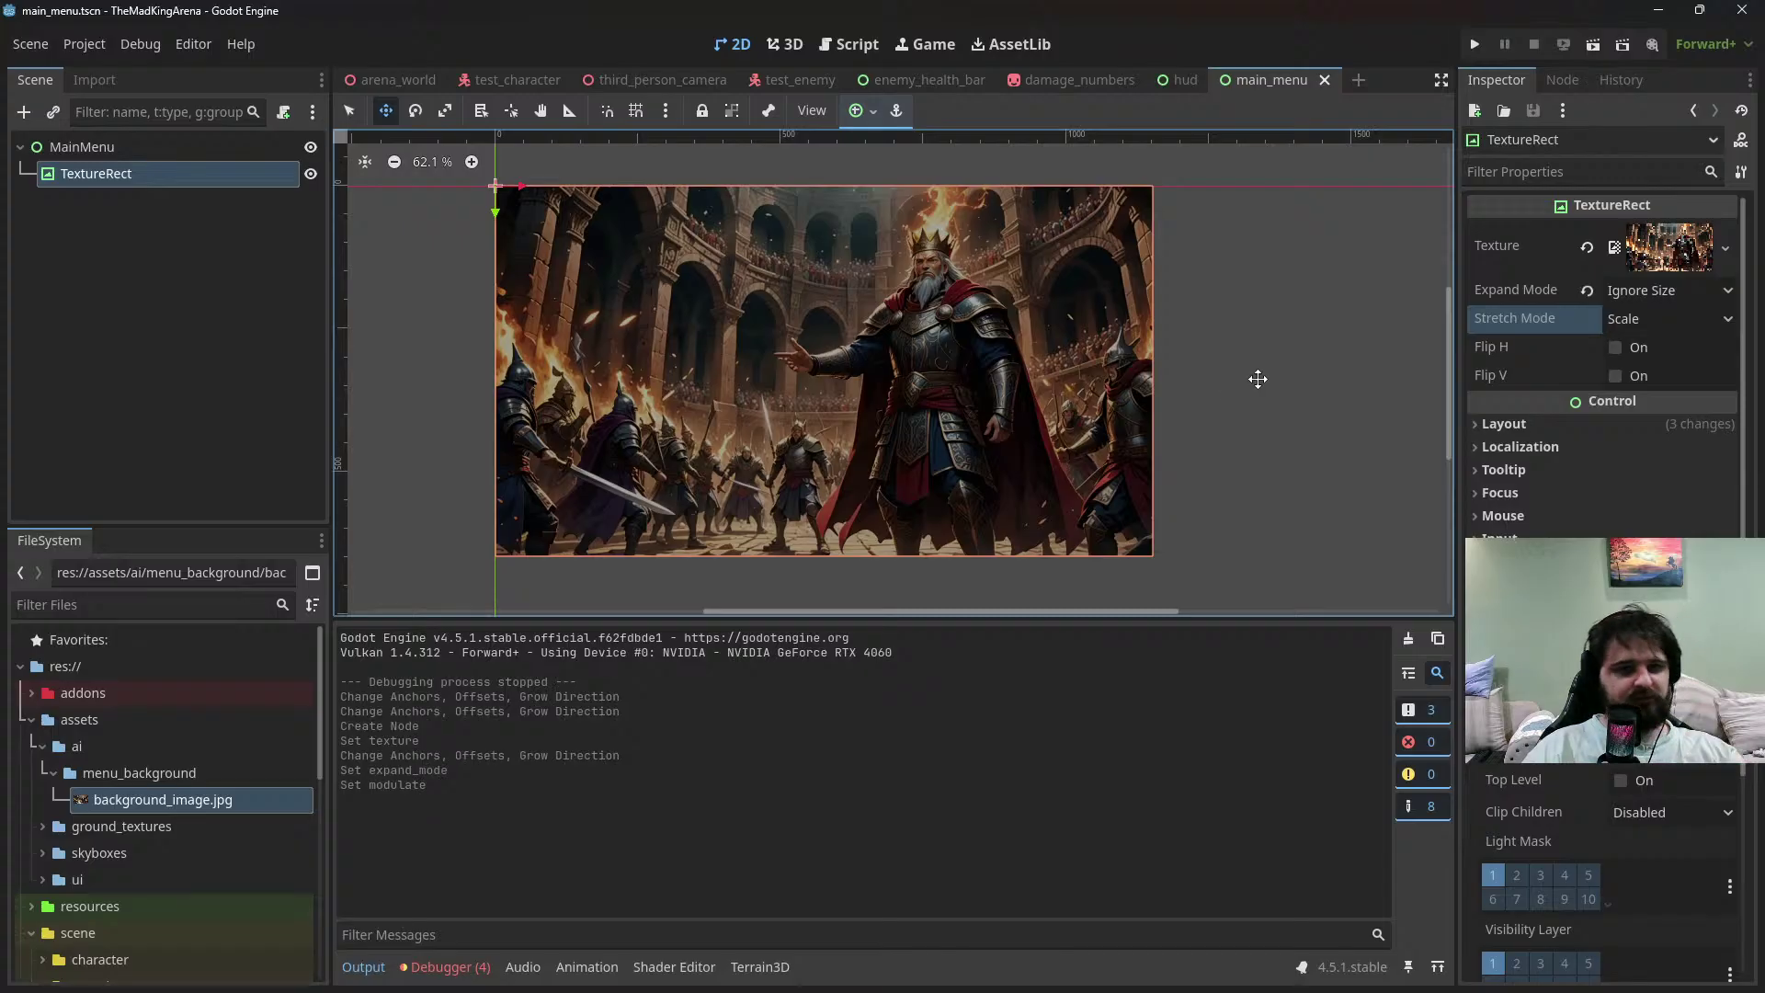
Add a Label as a child of MainMenu and set its text to "The Mad king Arena"
right_click(74, 149)
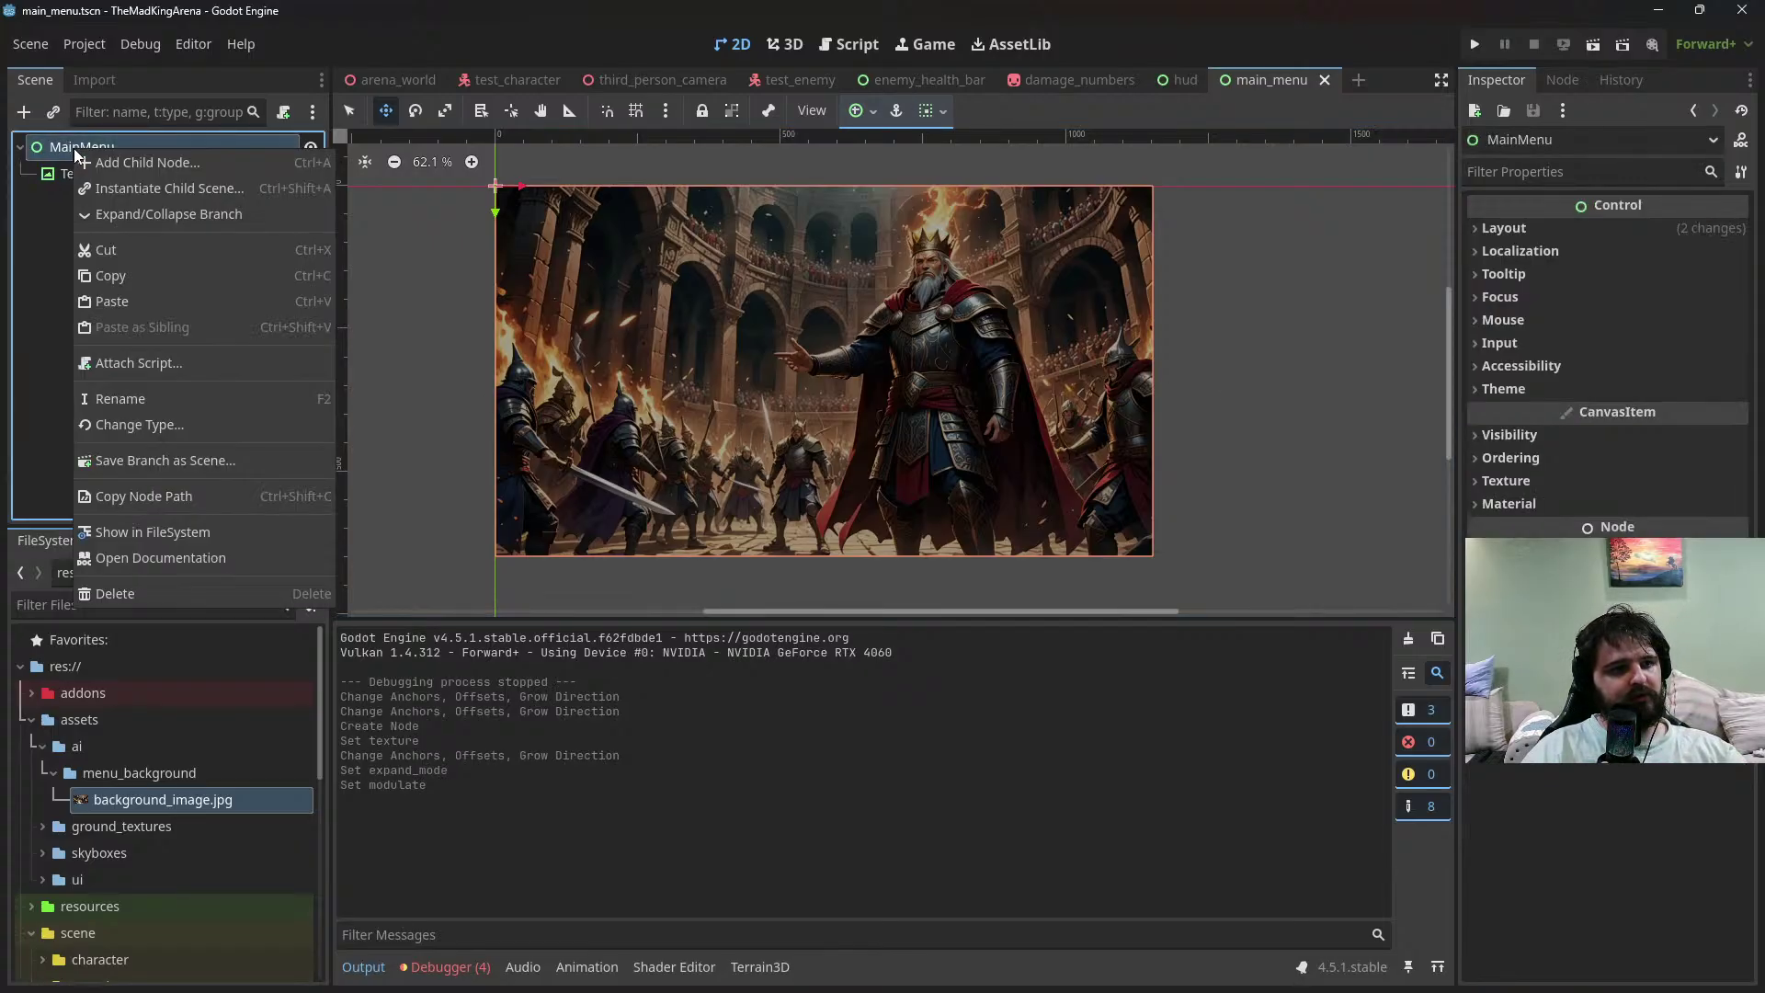
left_click(135, 170)
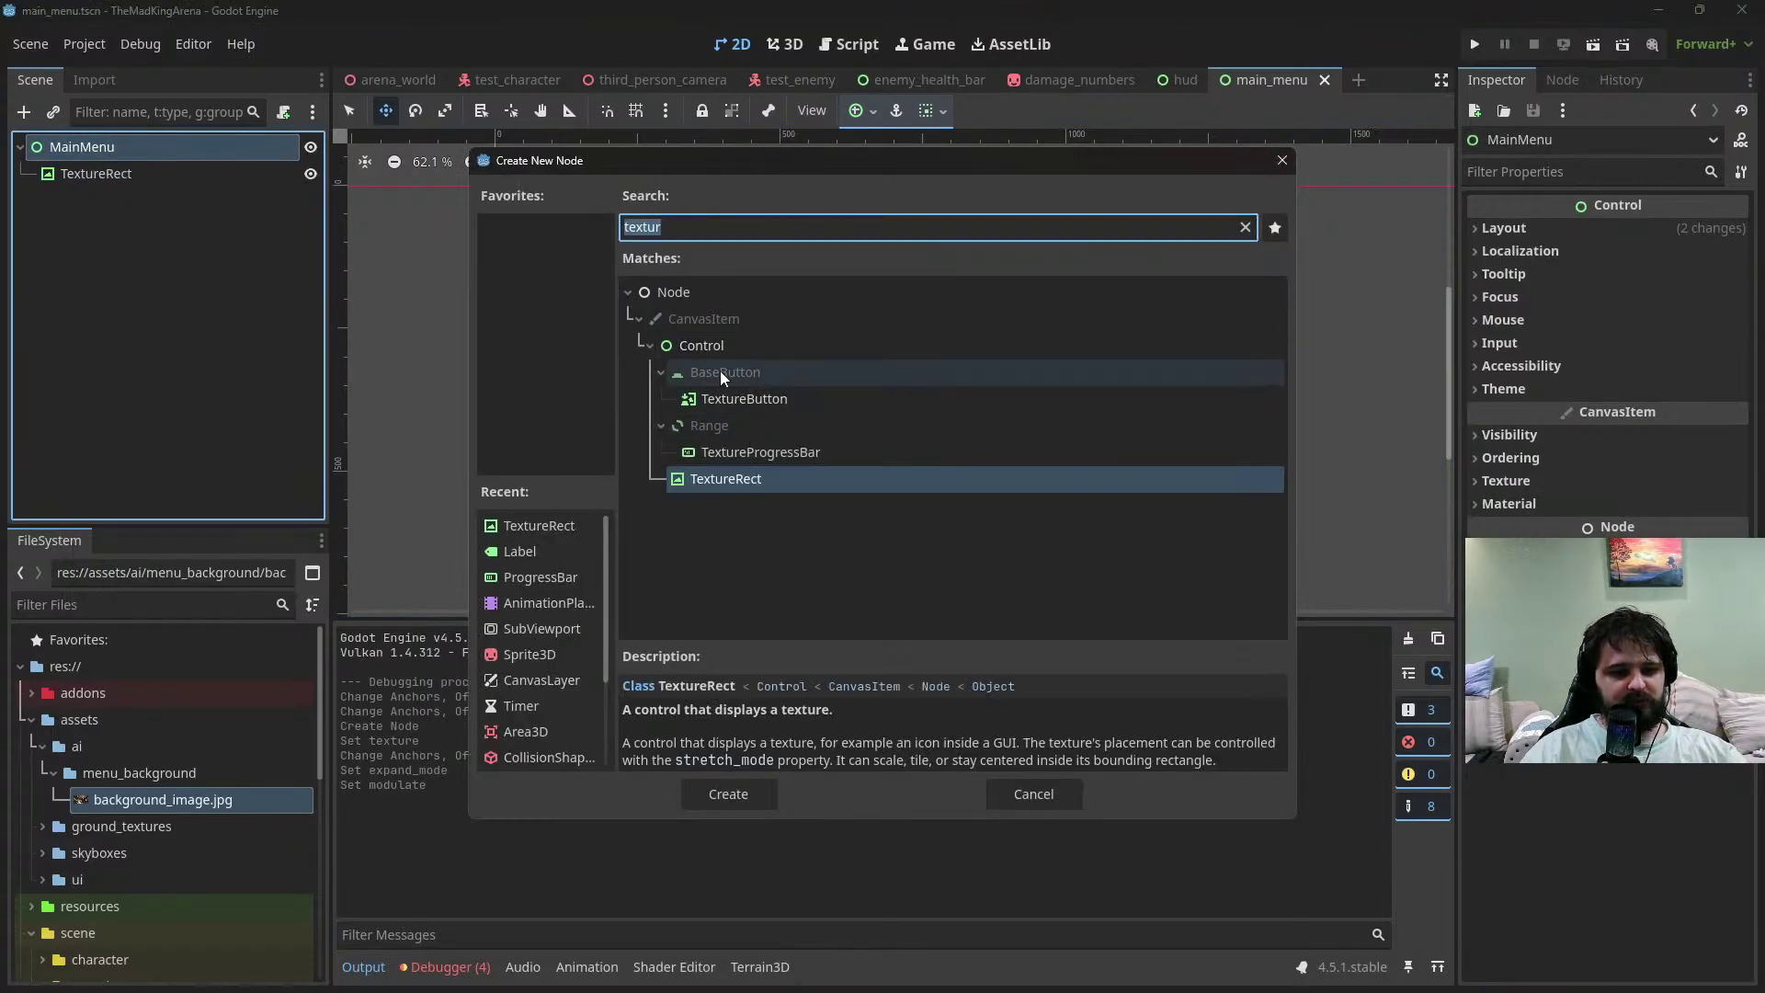
type("Label")
key("Return")
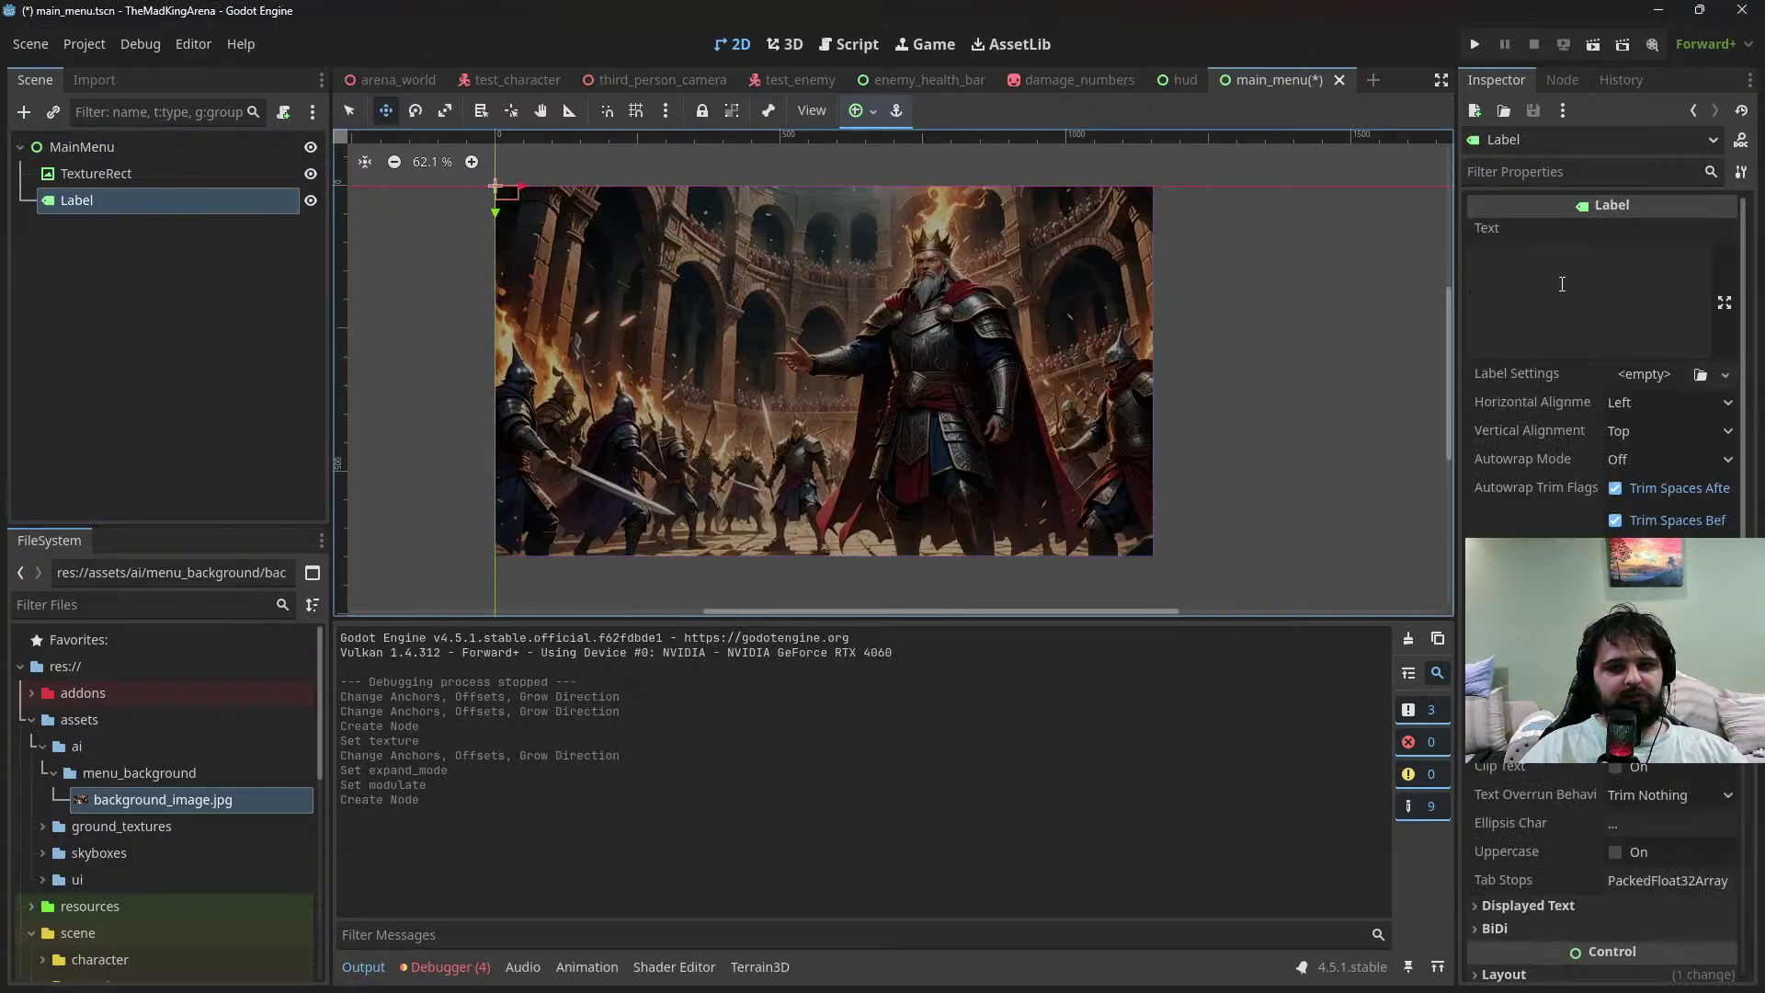
left_click(1557, 285)
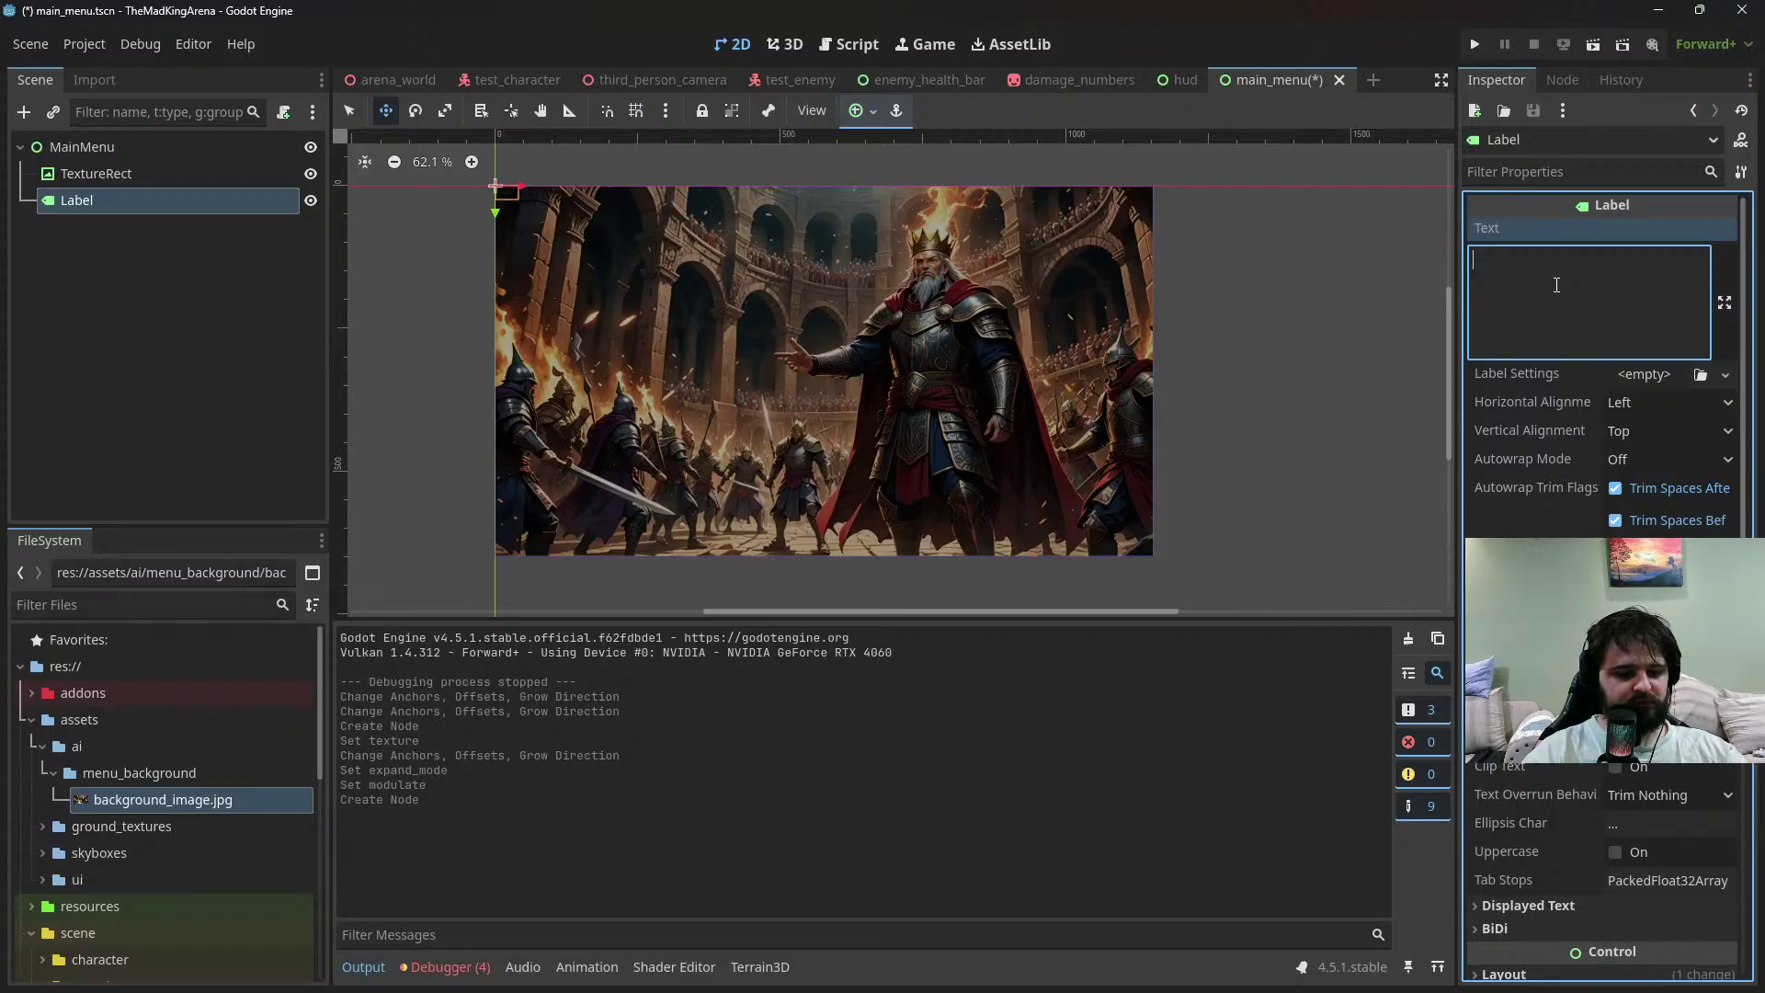
type("The Mad ")
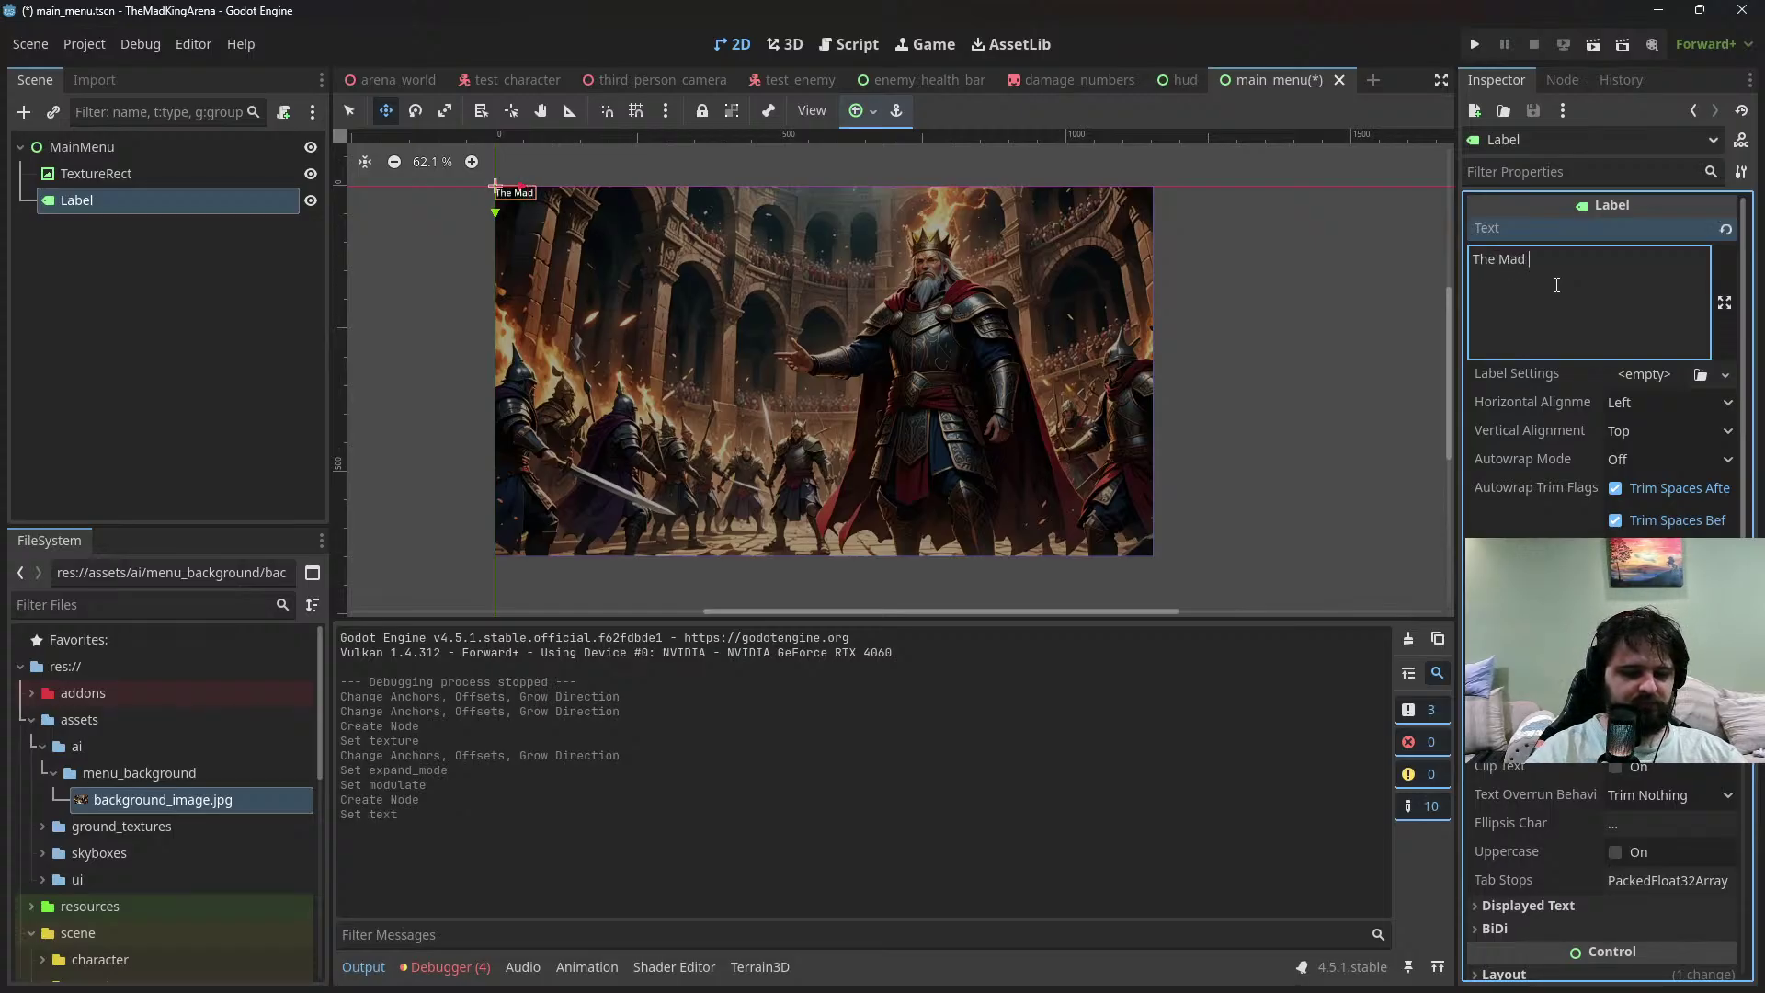
type("king Arena")
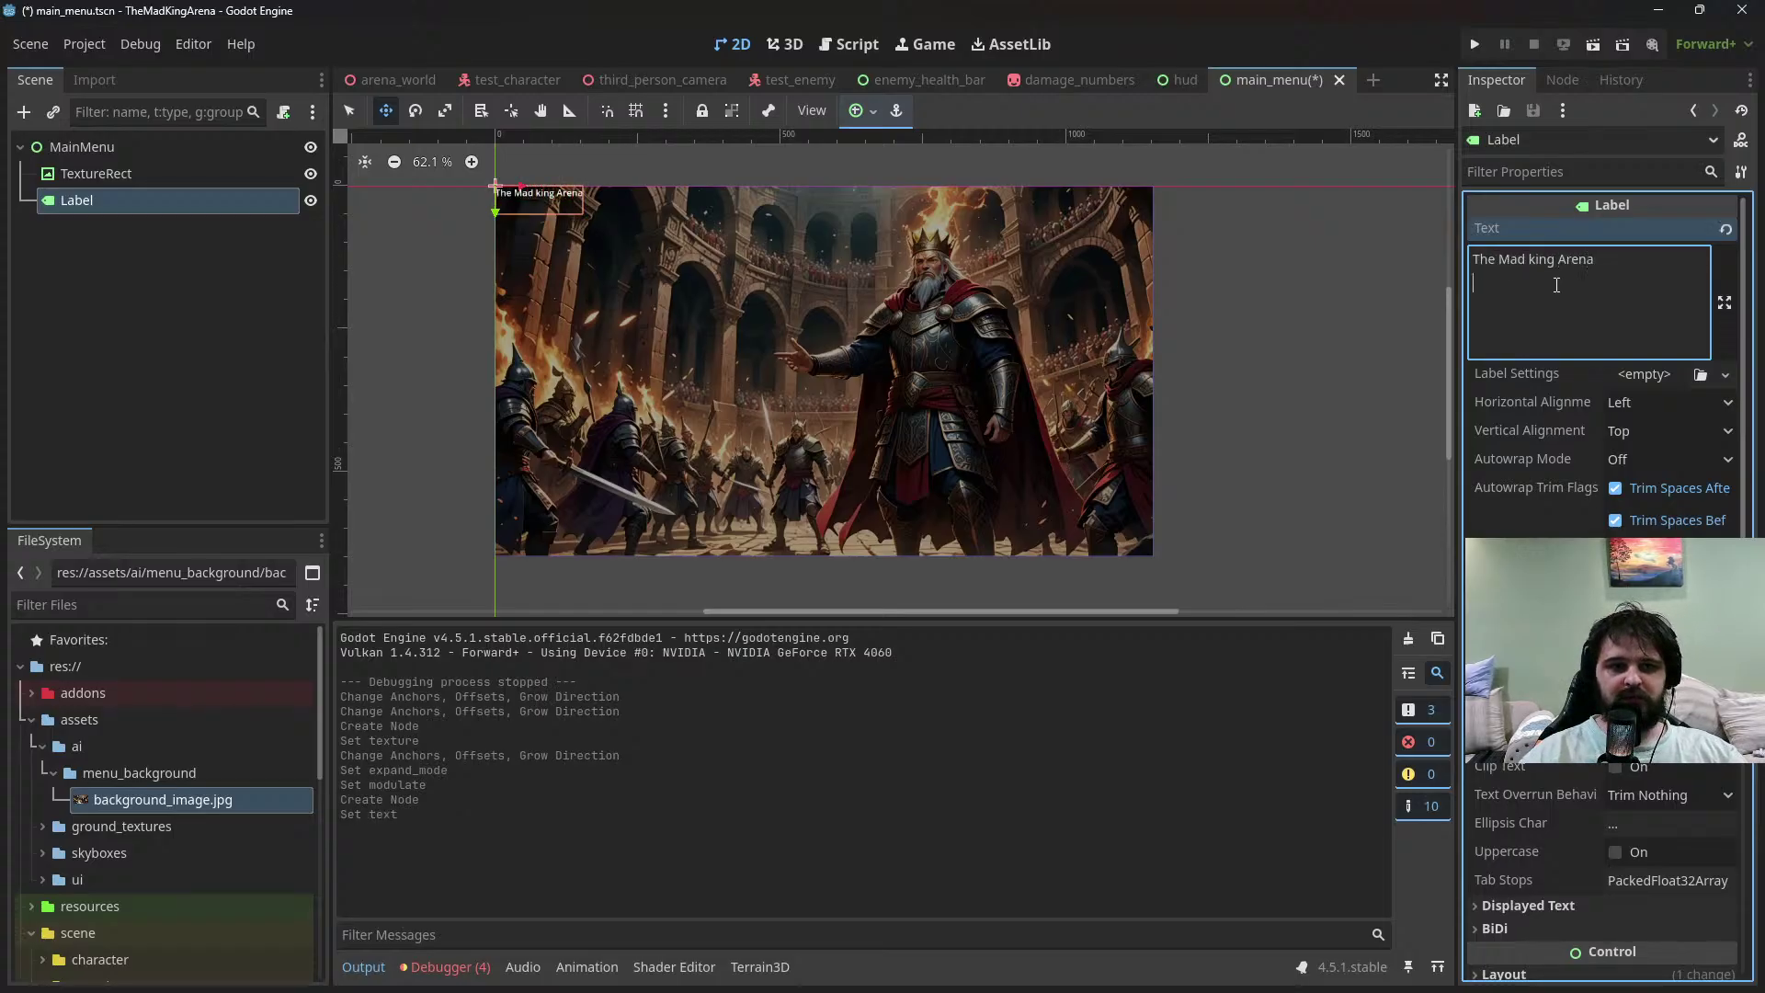
Create new LabelSettings for the title label and give them a new SystemFont
left_click(1646, 374)
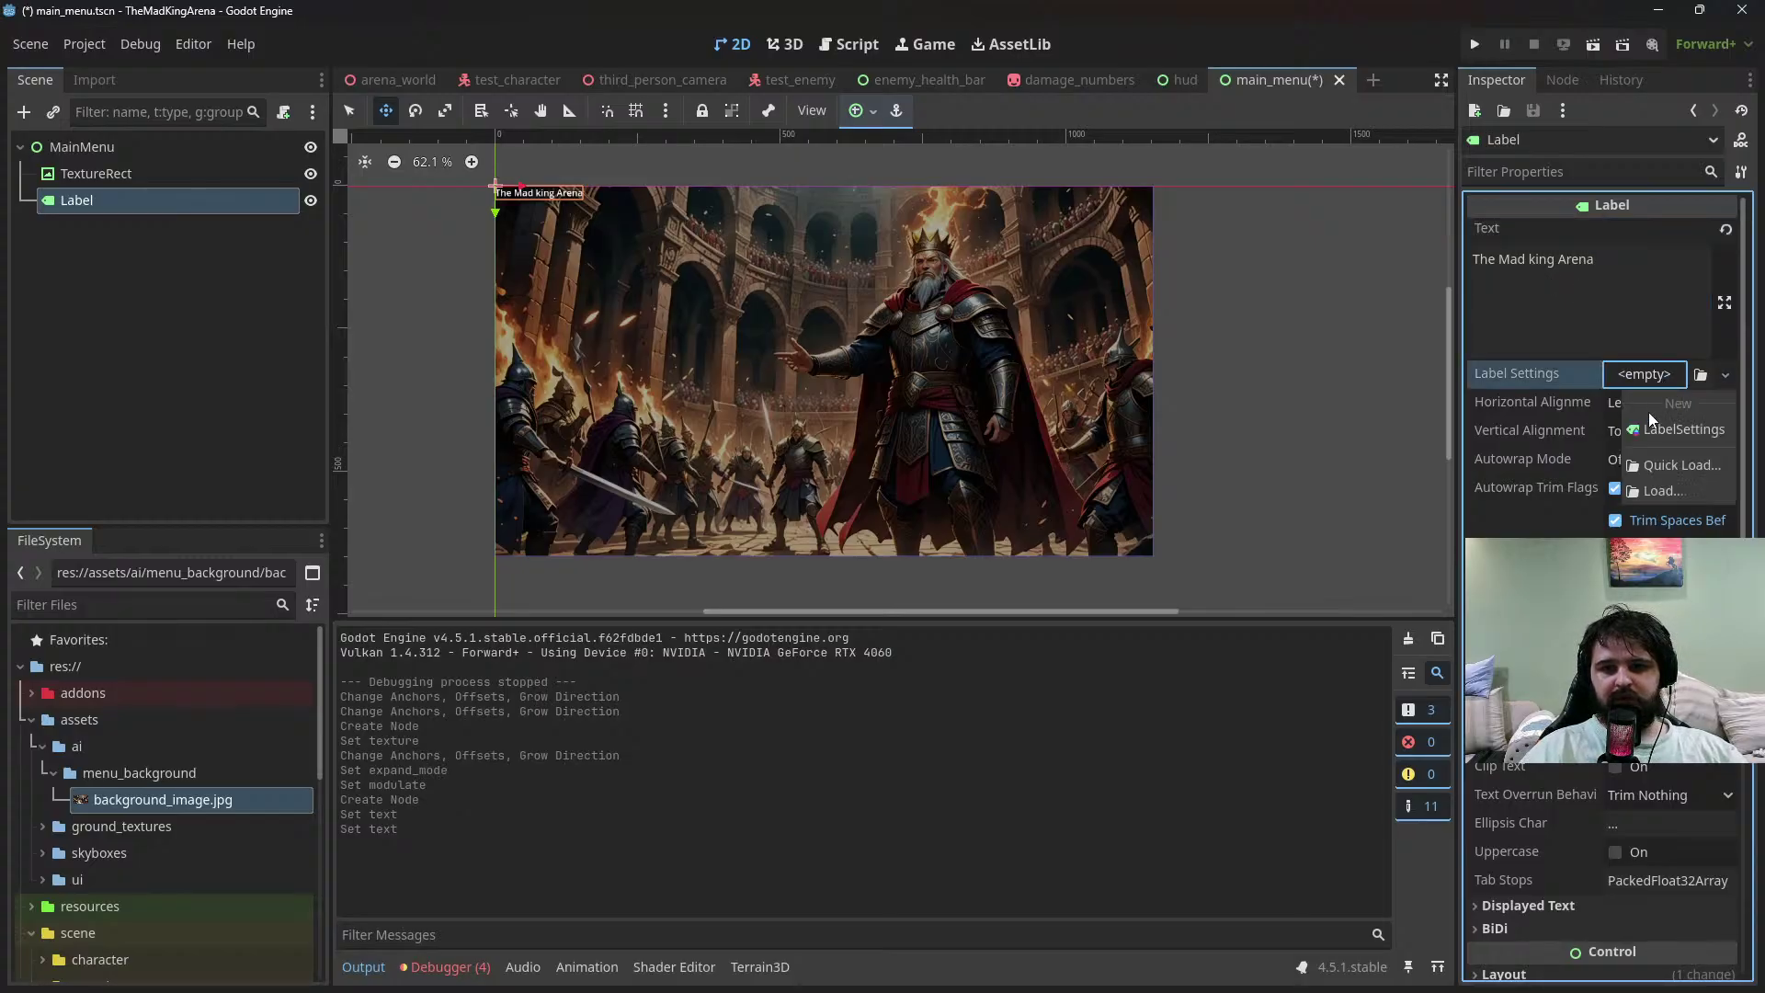
left_click(1660, 405)
left_click(1659, 382)
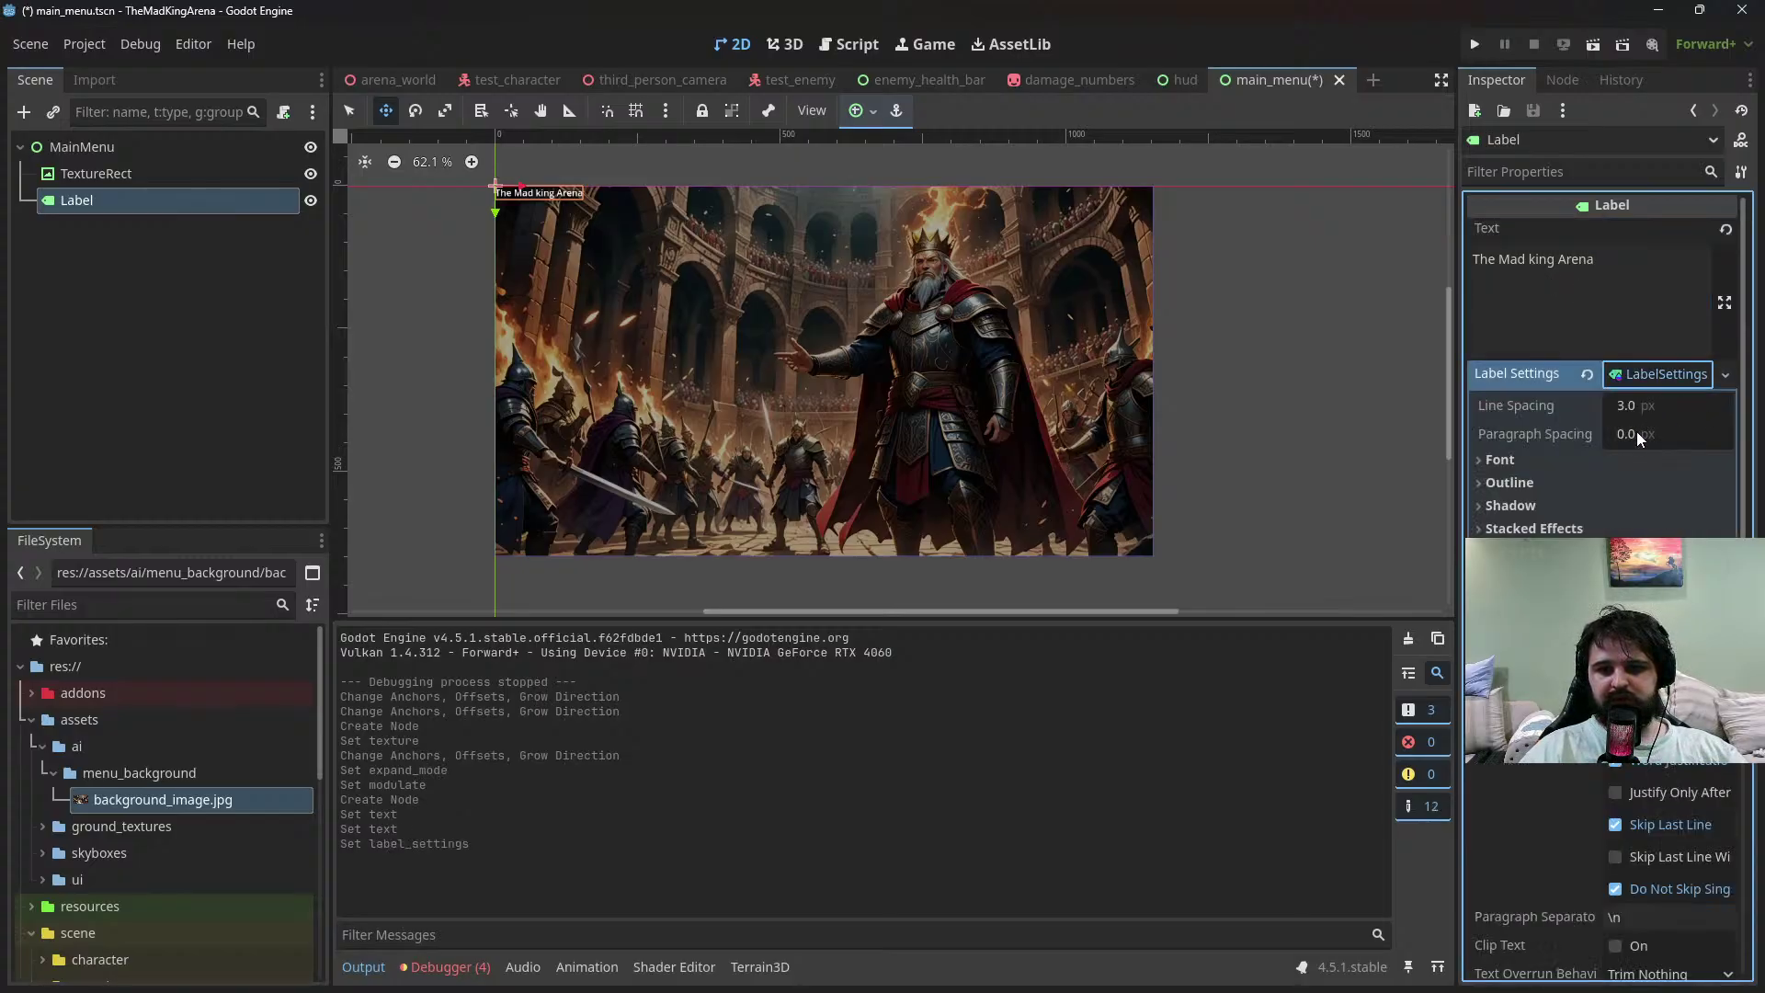
left_click(1541, 458)
left_click(1646, 487)
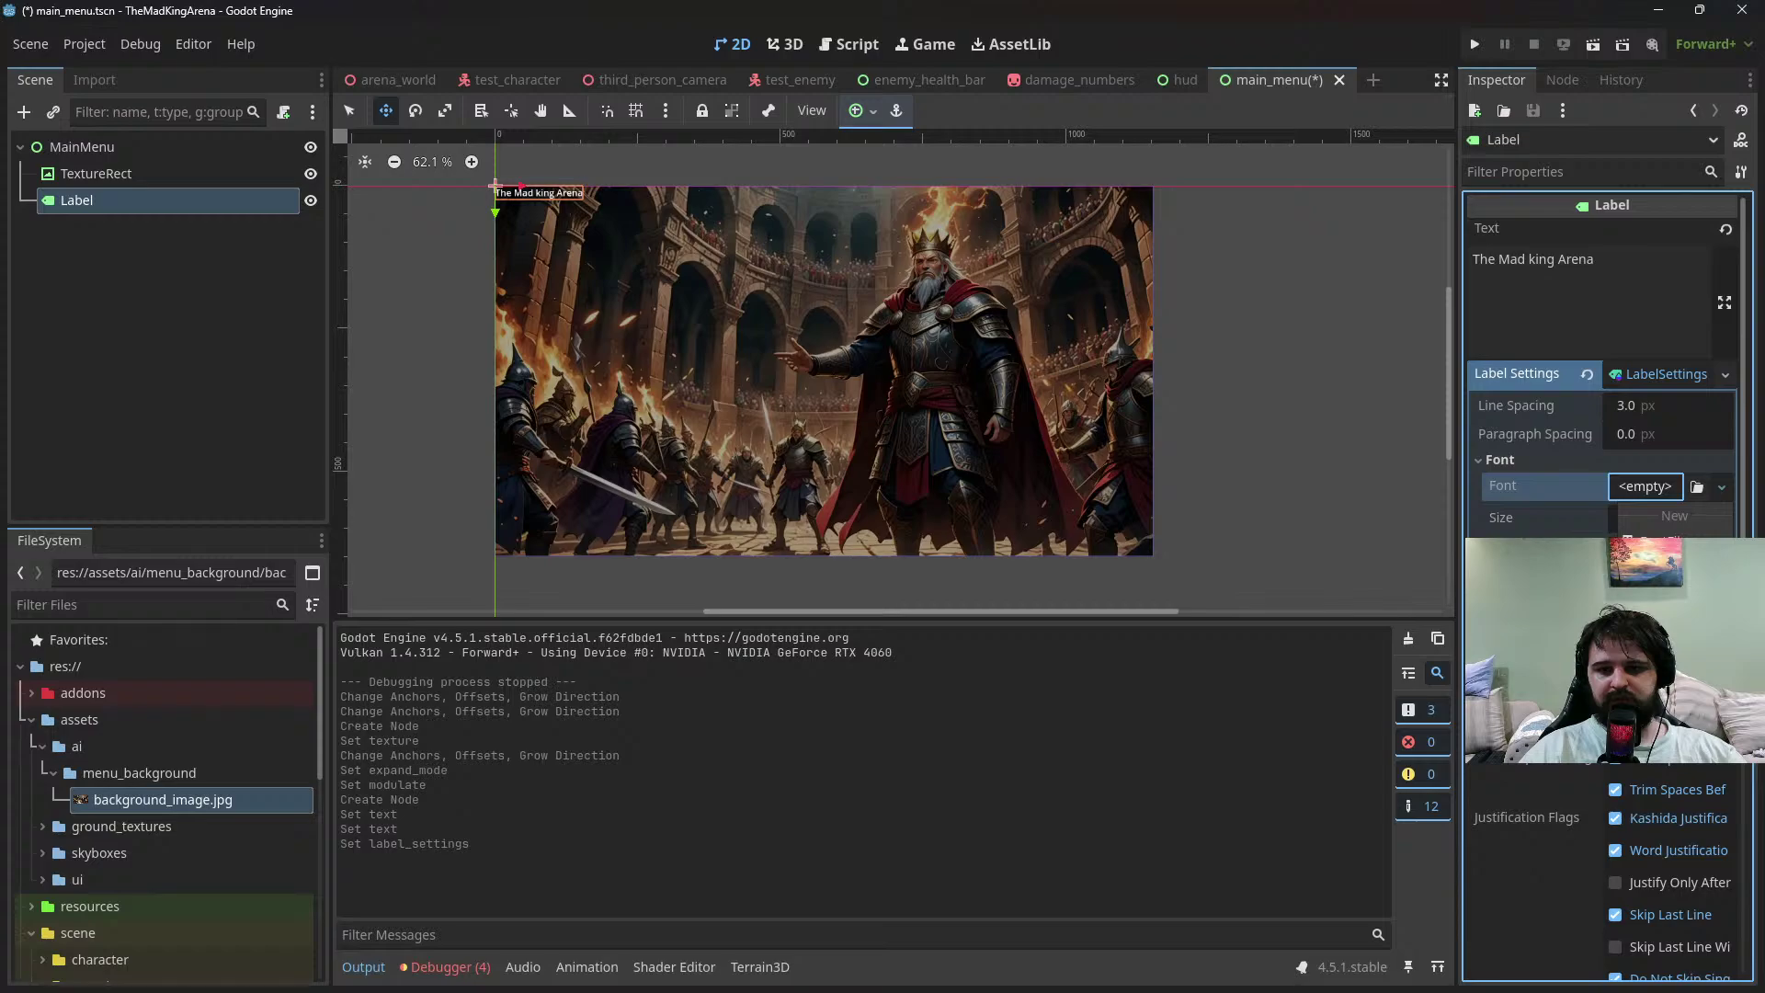
left_click(1563, 562)
Set the system font's name to French Script MT
scroll(1563, 874, "down", 5)
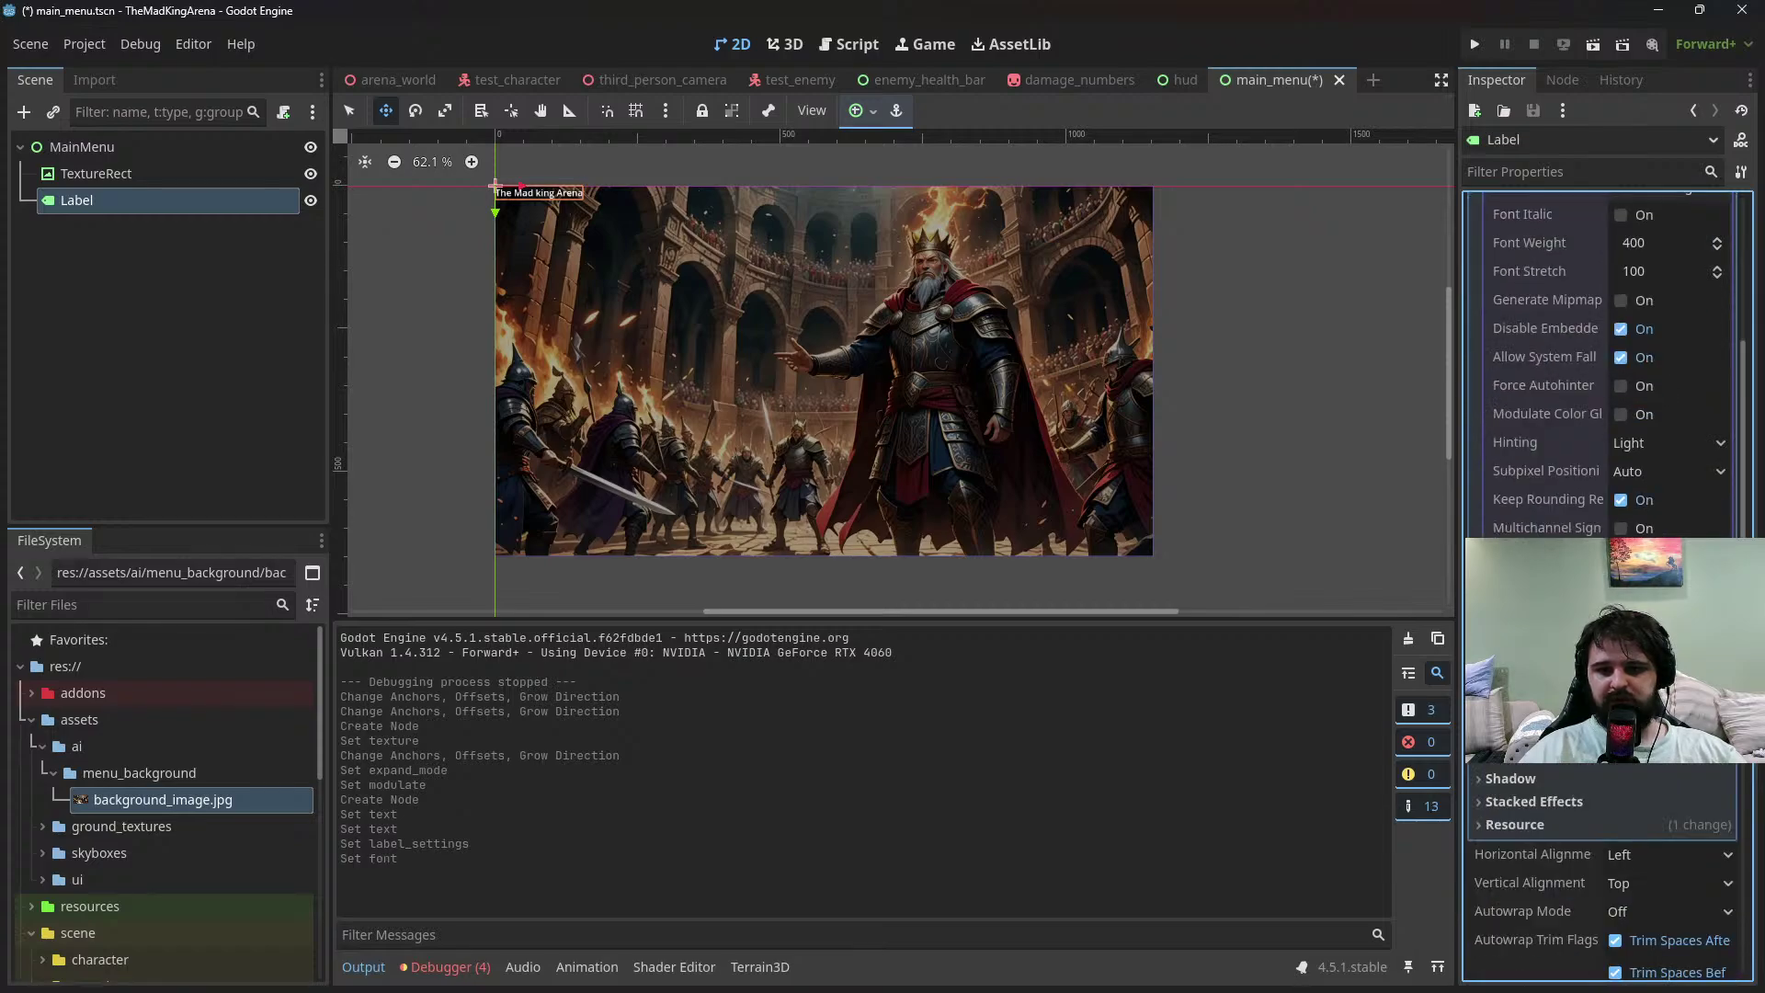
scroll(1618, 460, "up", 5)
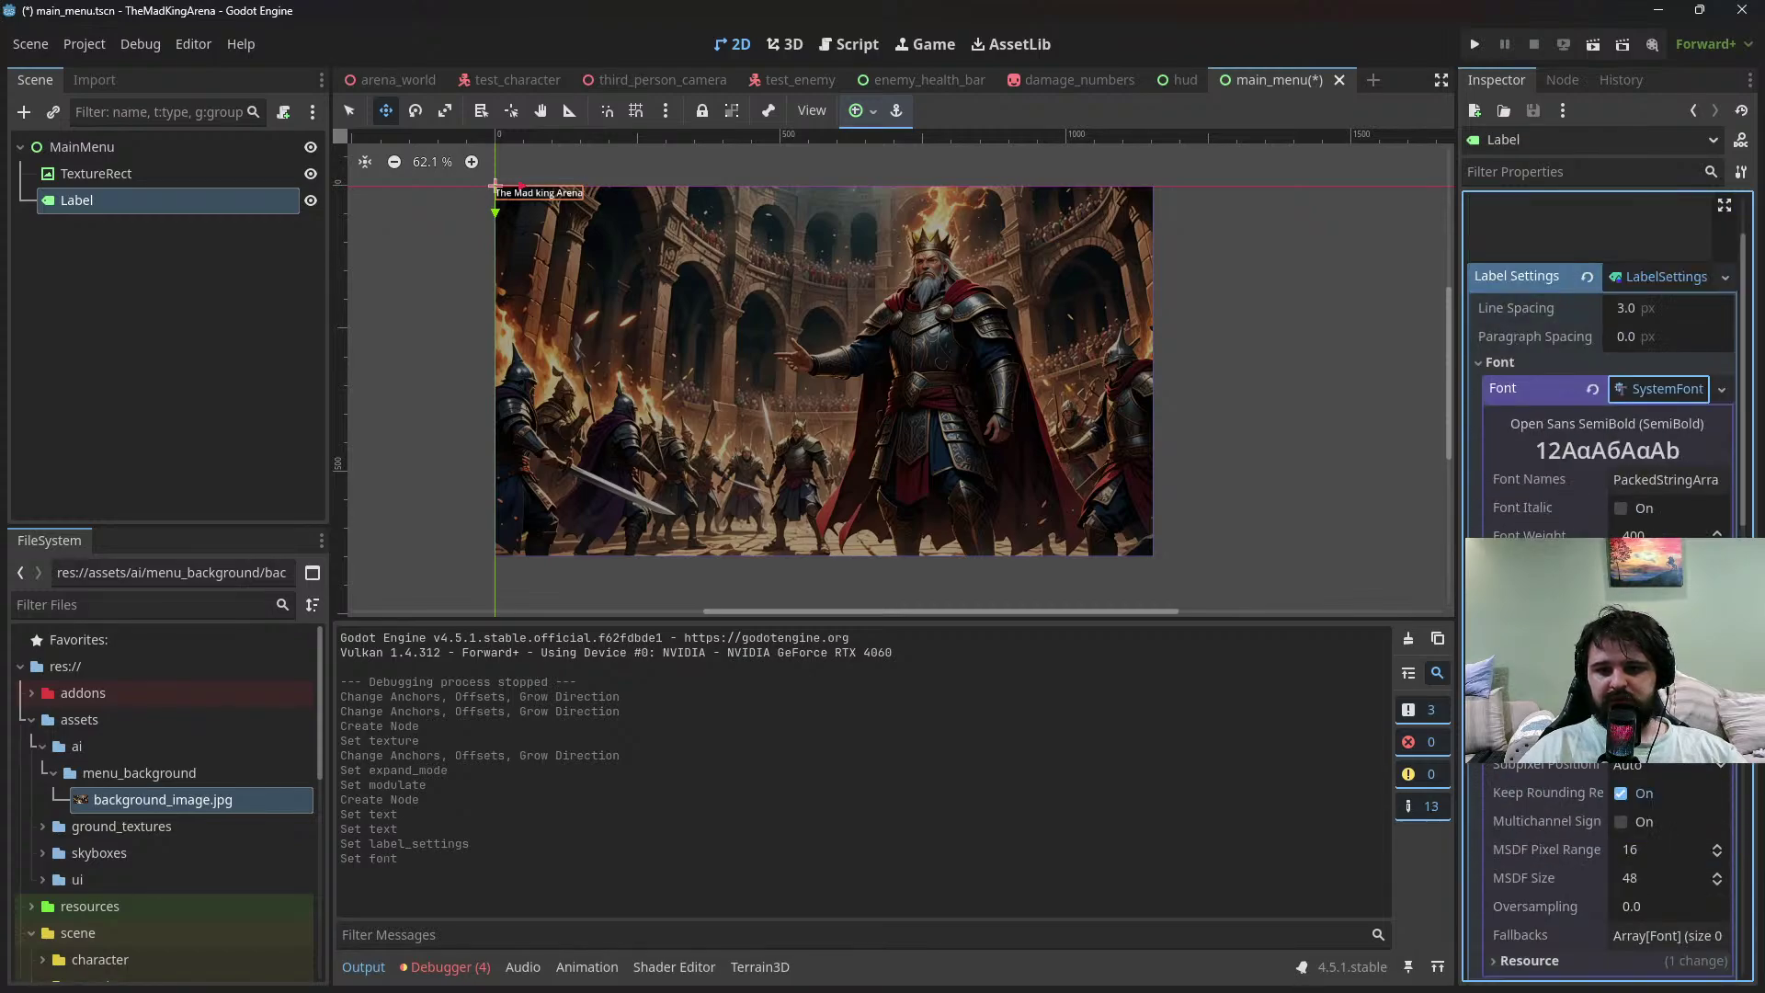
left_click(1635, 484)
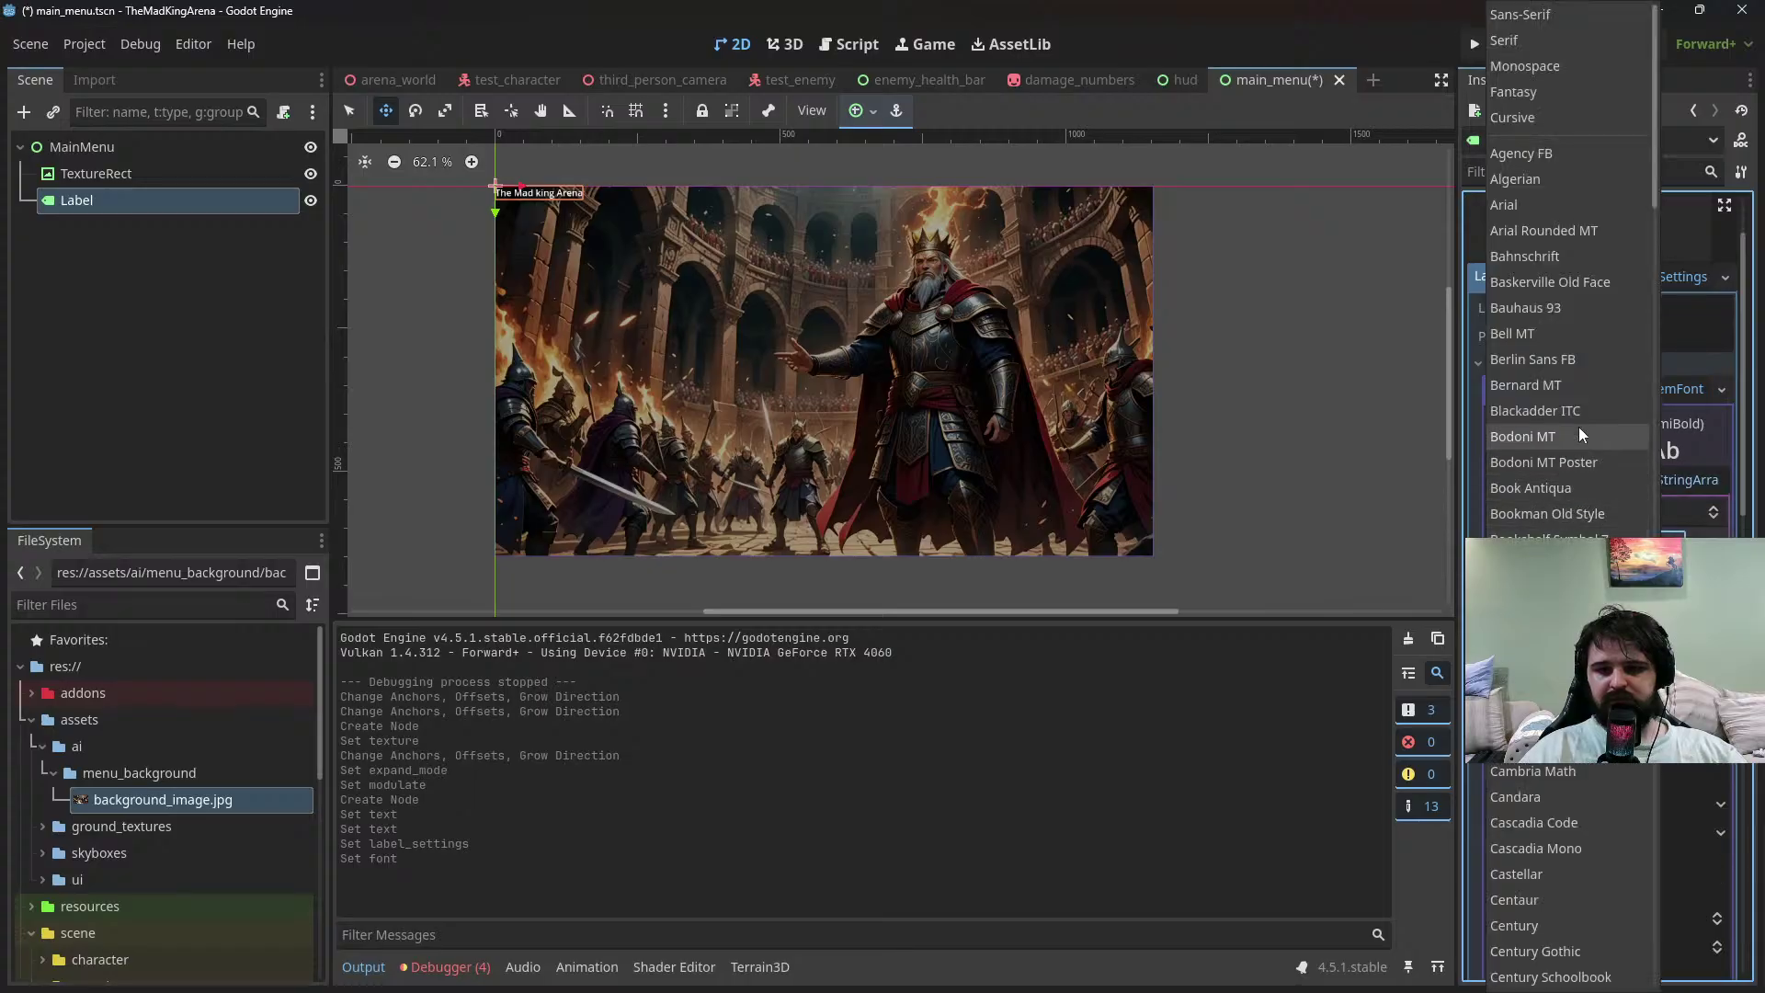
scroll(1552, 477, "down", 5)
scroll(1550, 492, "down", 3)
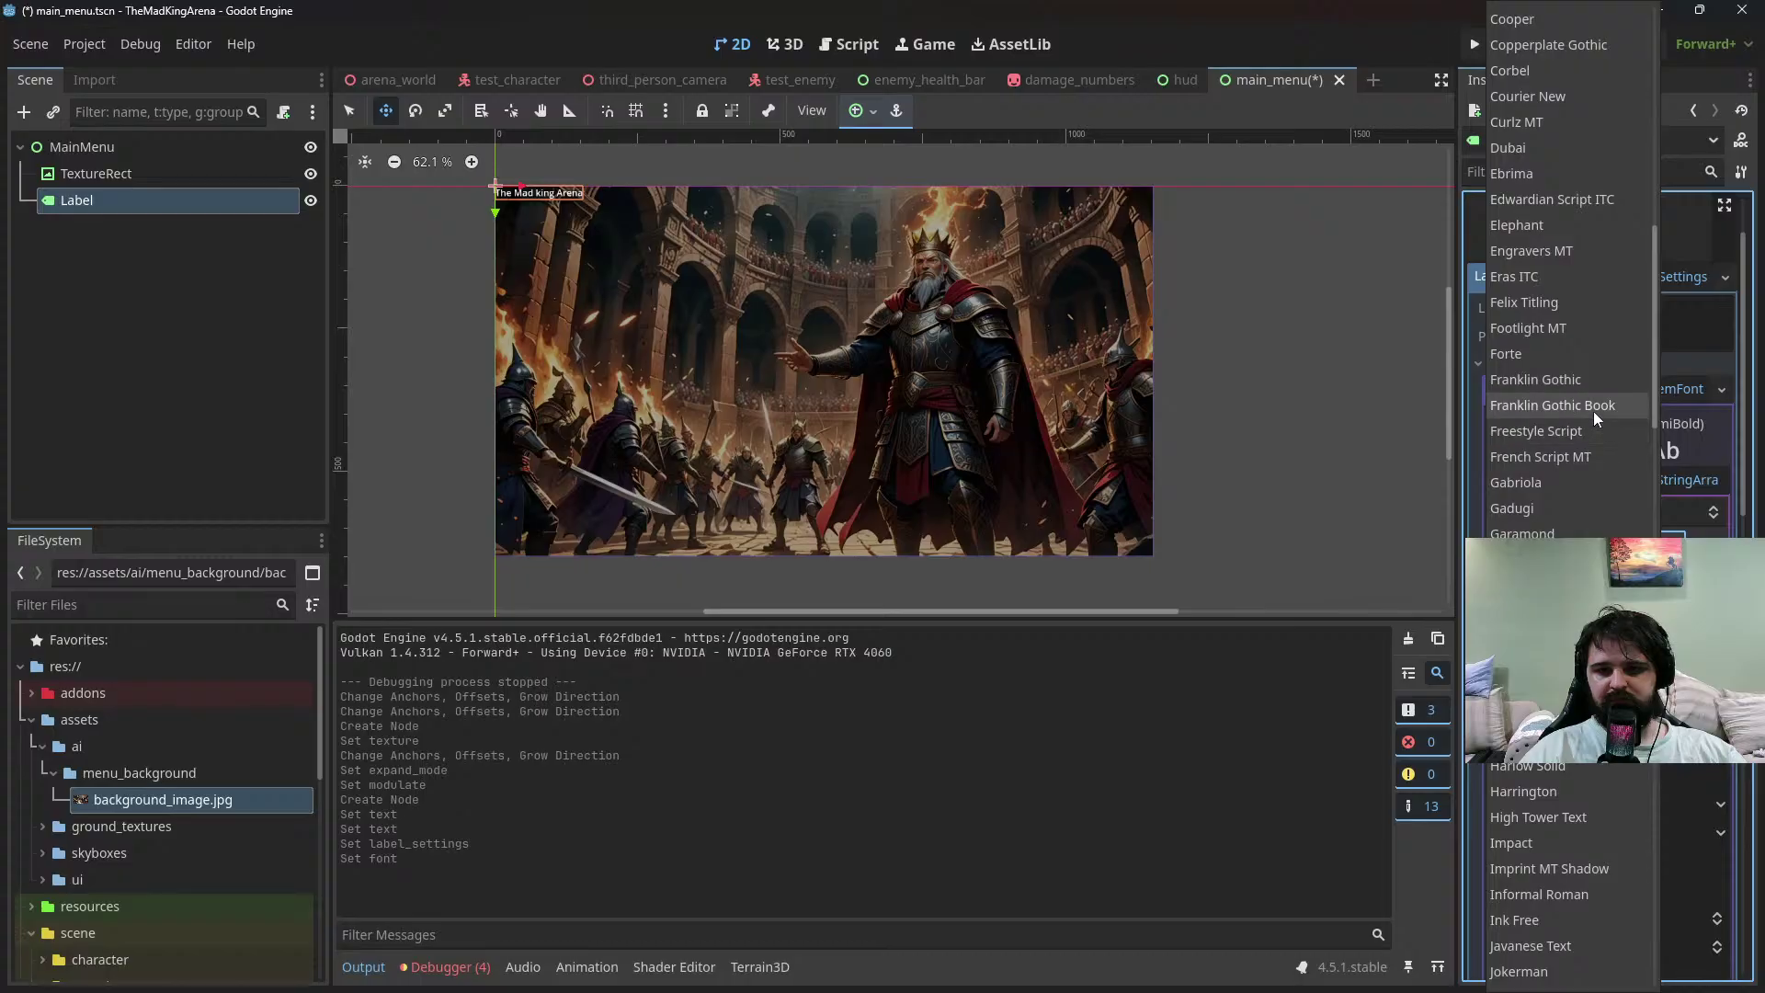
left_click(1586, 458)
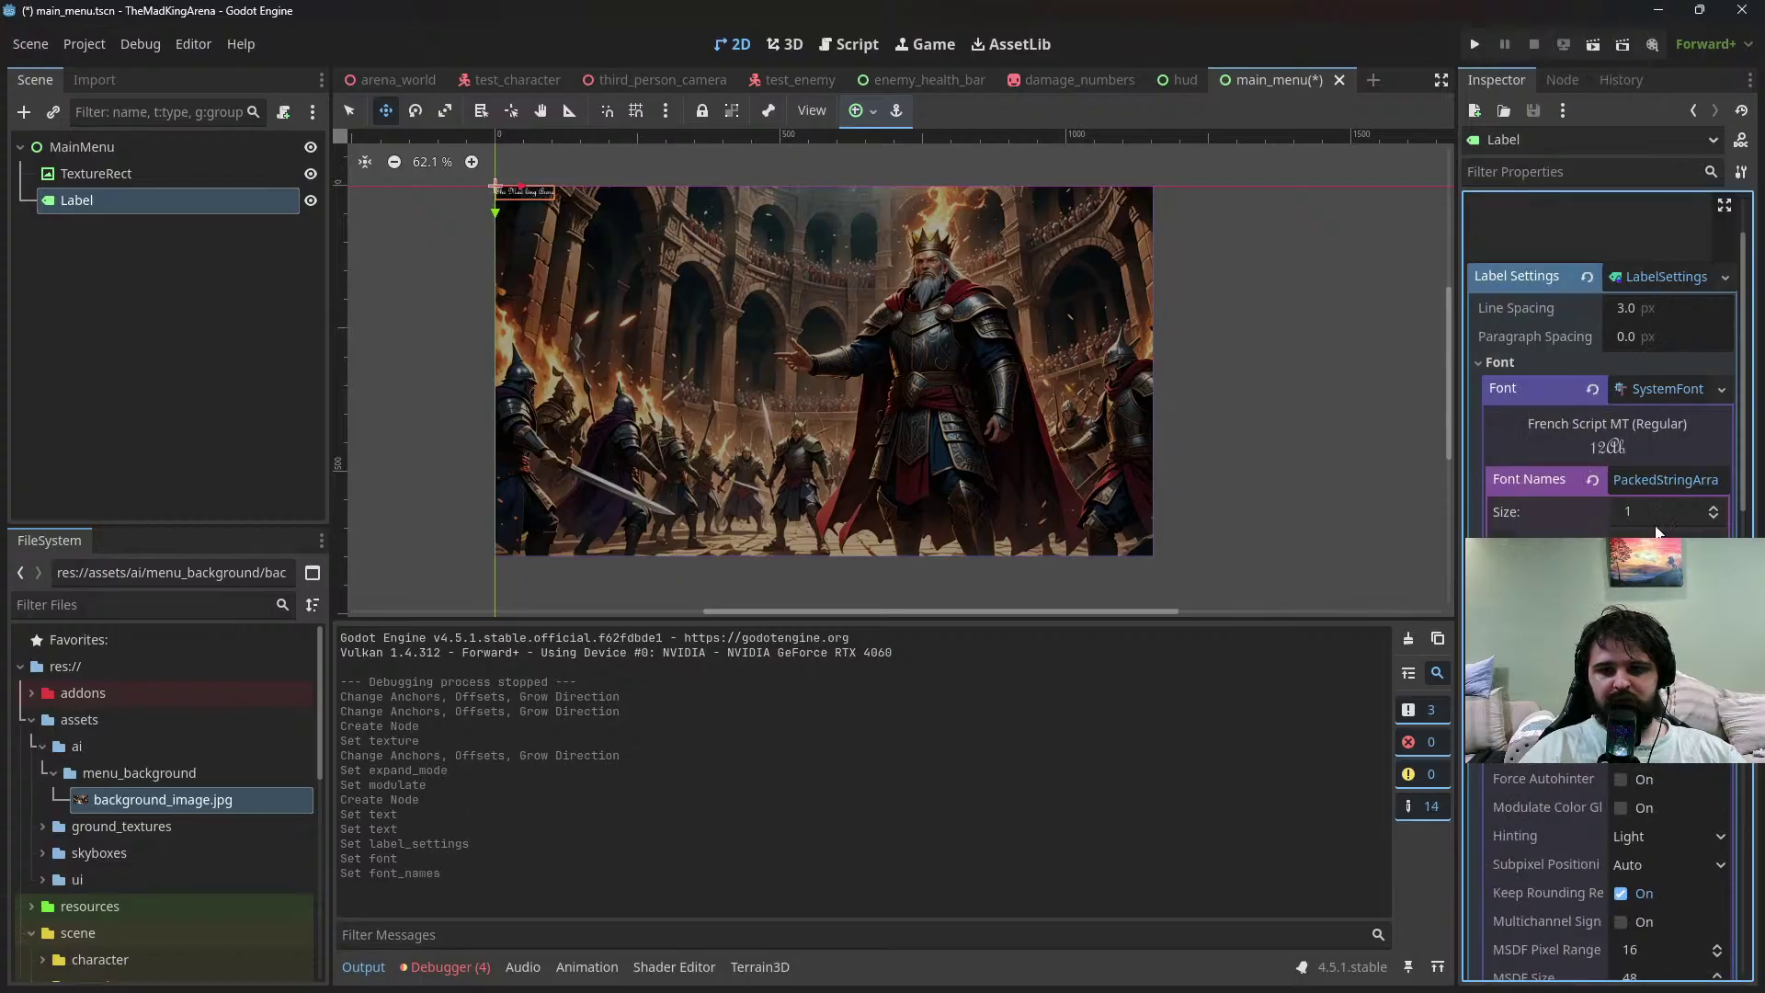
Set the font size in the title's label settings to 100 px
left_click(1664, 388)
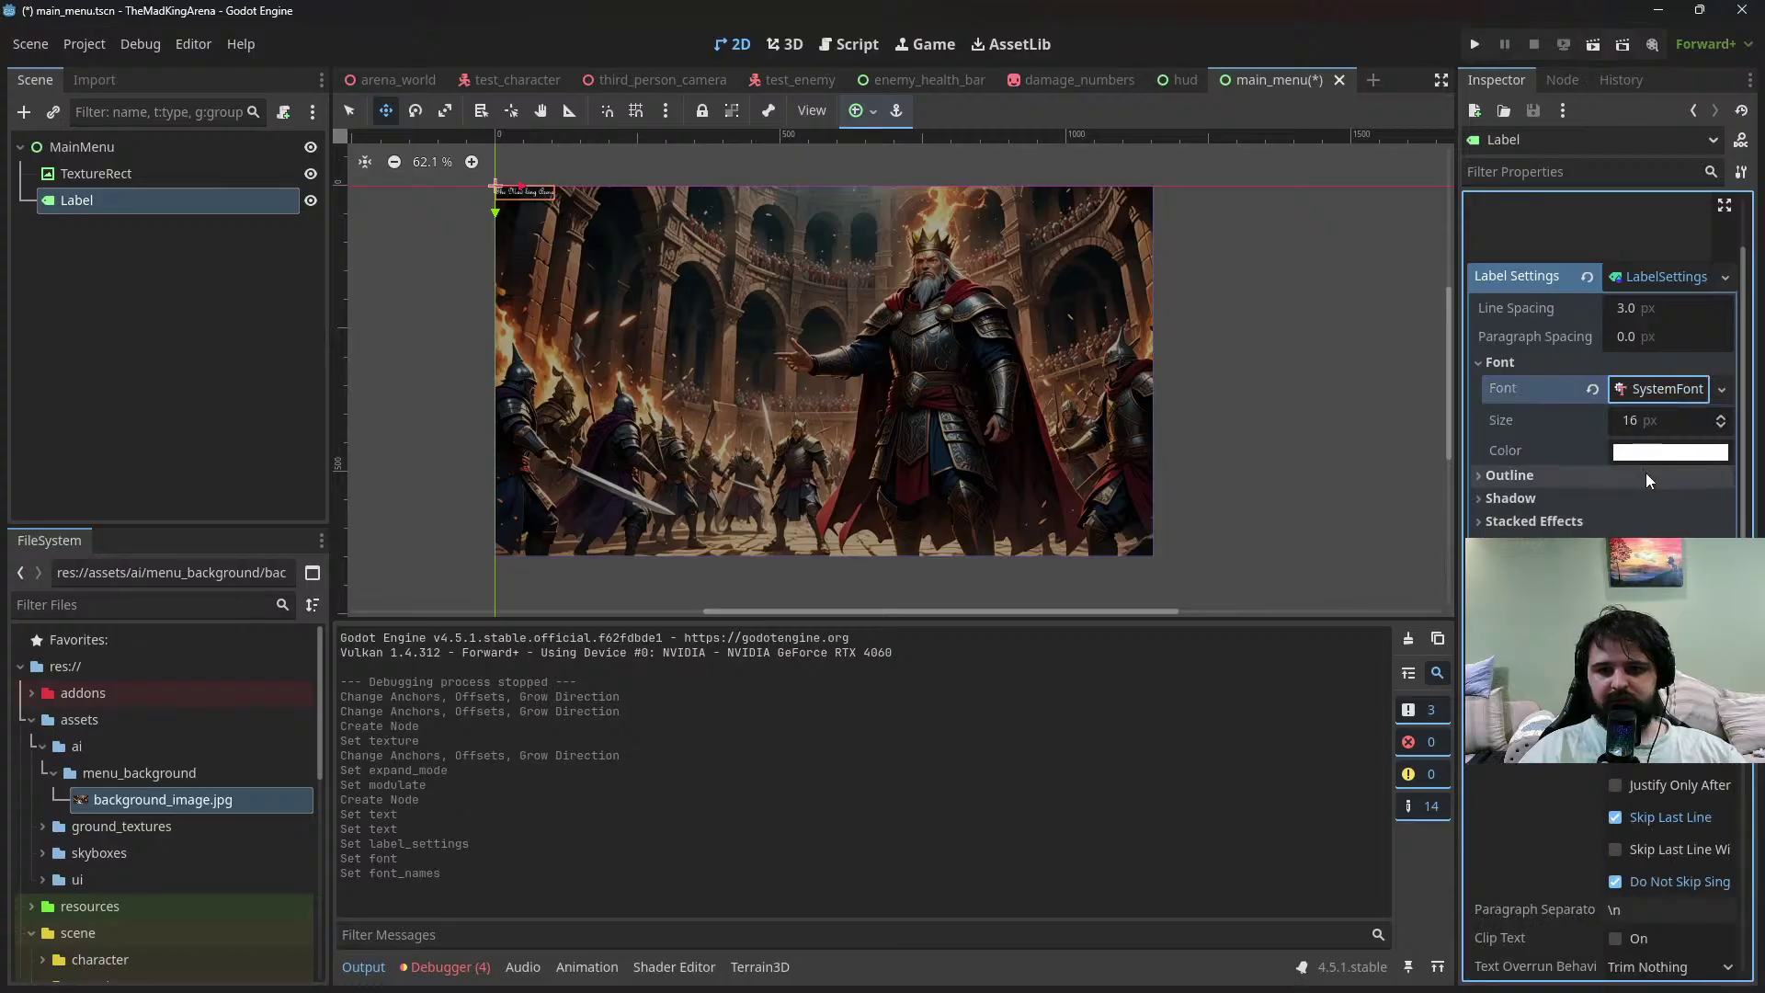
left_click(1649, 423)
key("BackSpace")
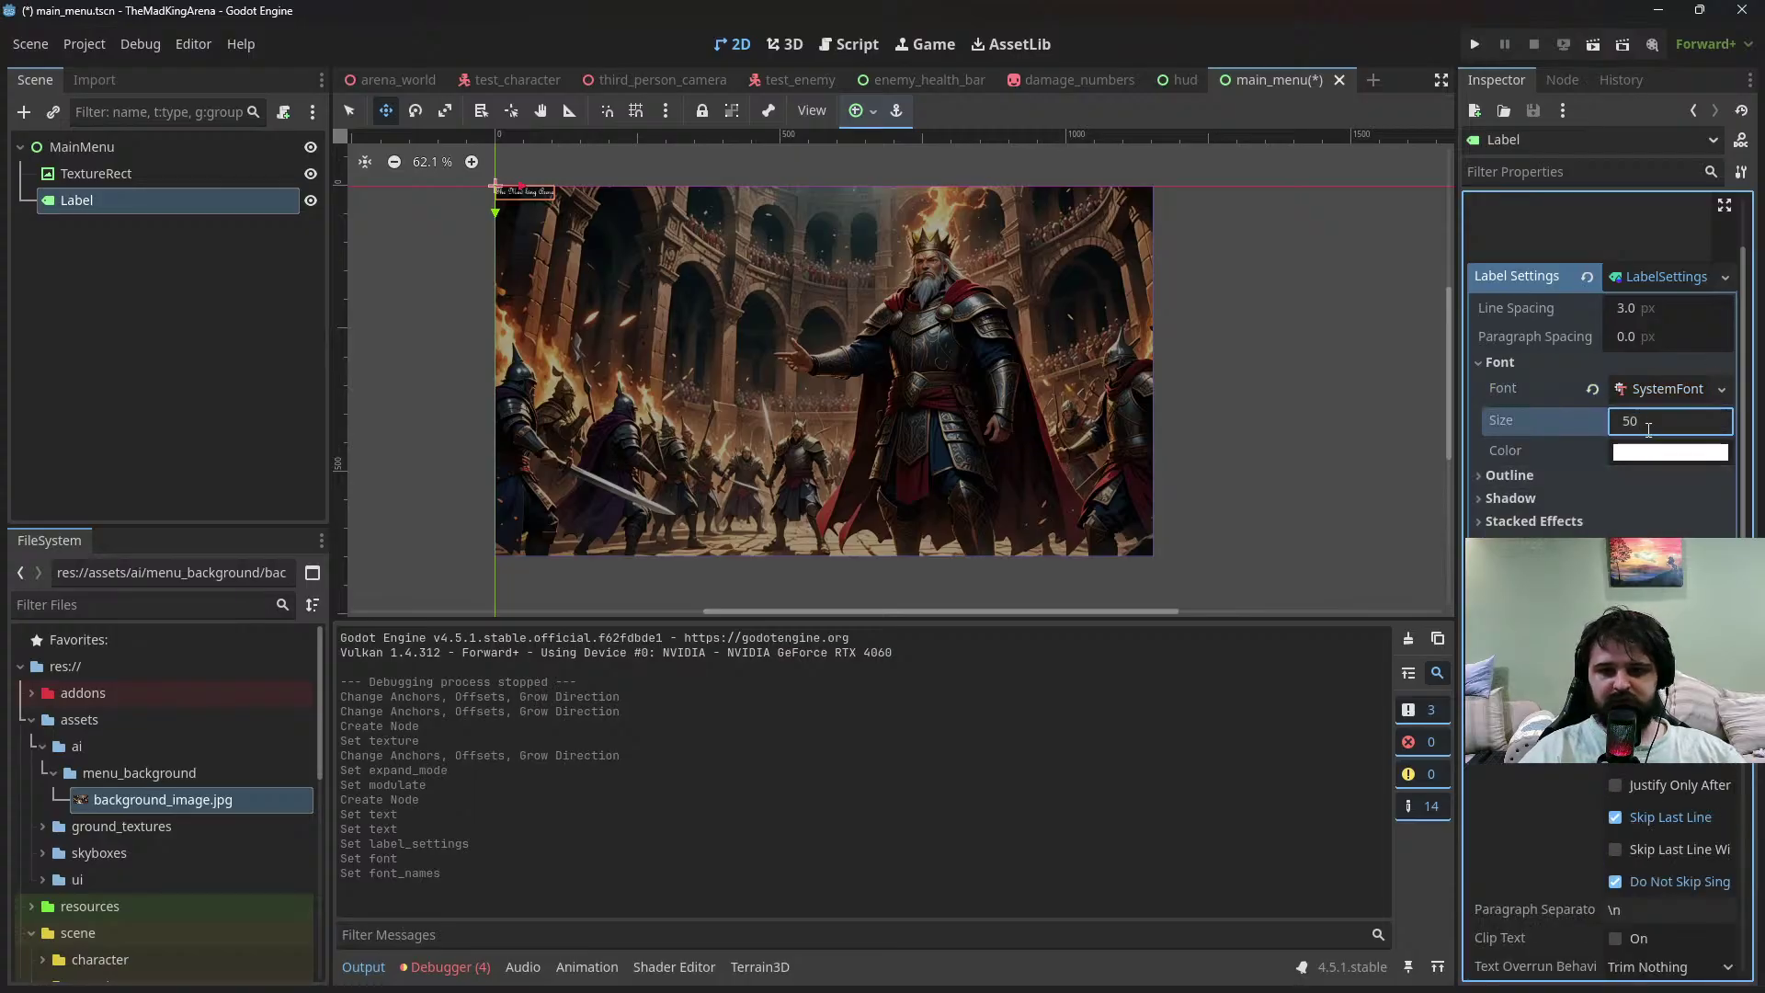
type("100")
key("Return")
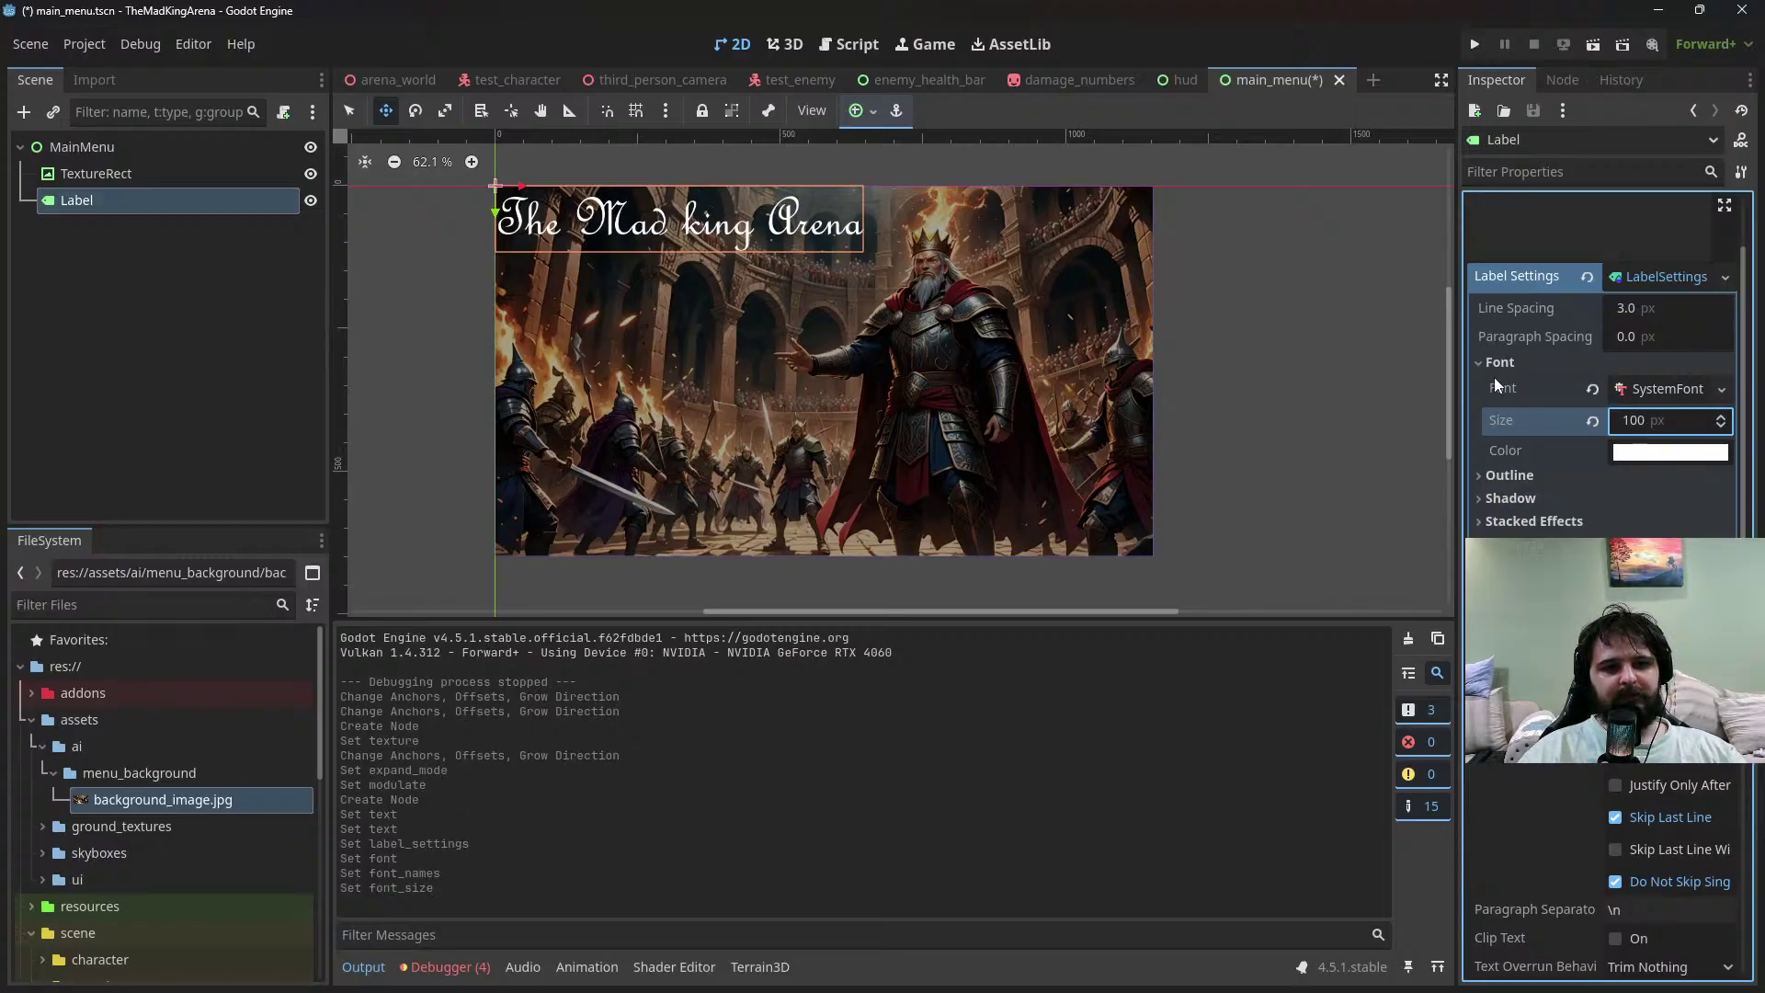
Capitalize "King" in the label's text so it reads "The Mad King Arena"
scroll(1583, 233, "up", 2)
left_click(1531, 259)
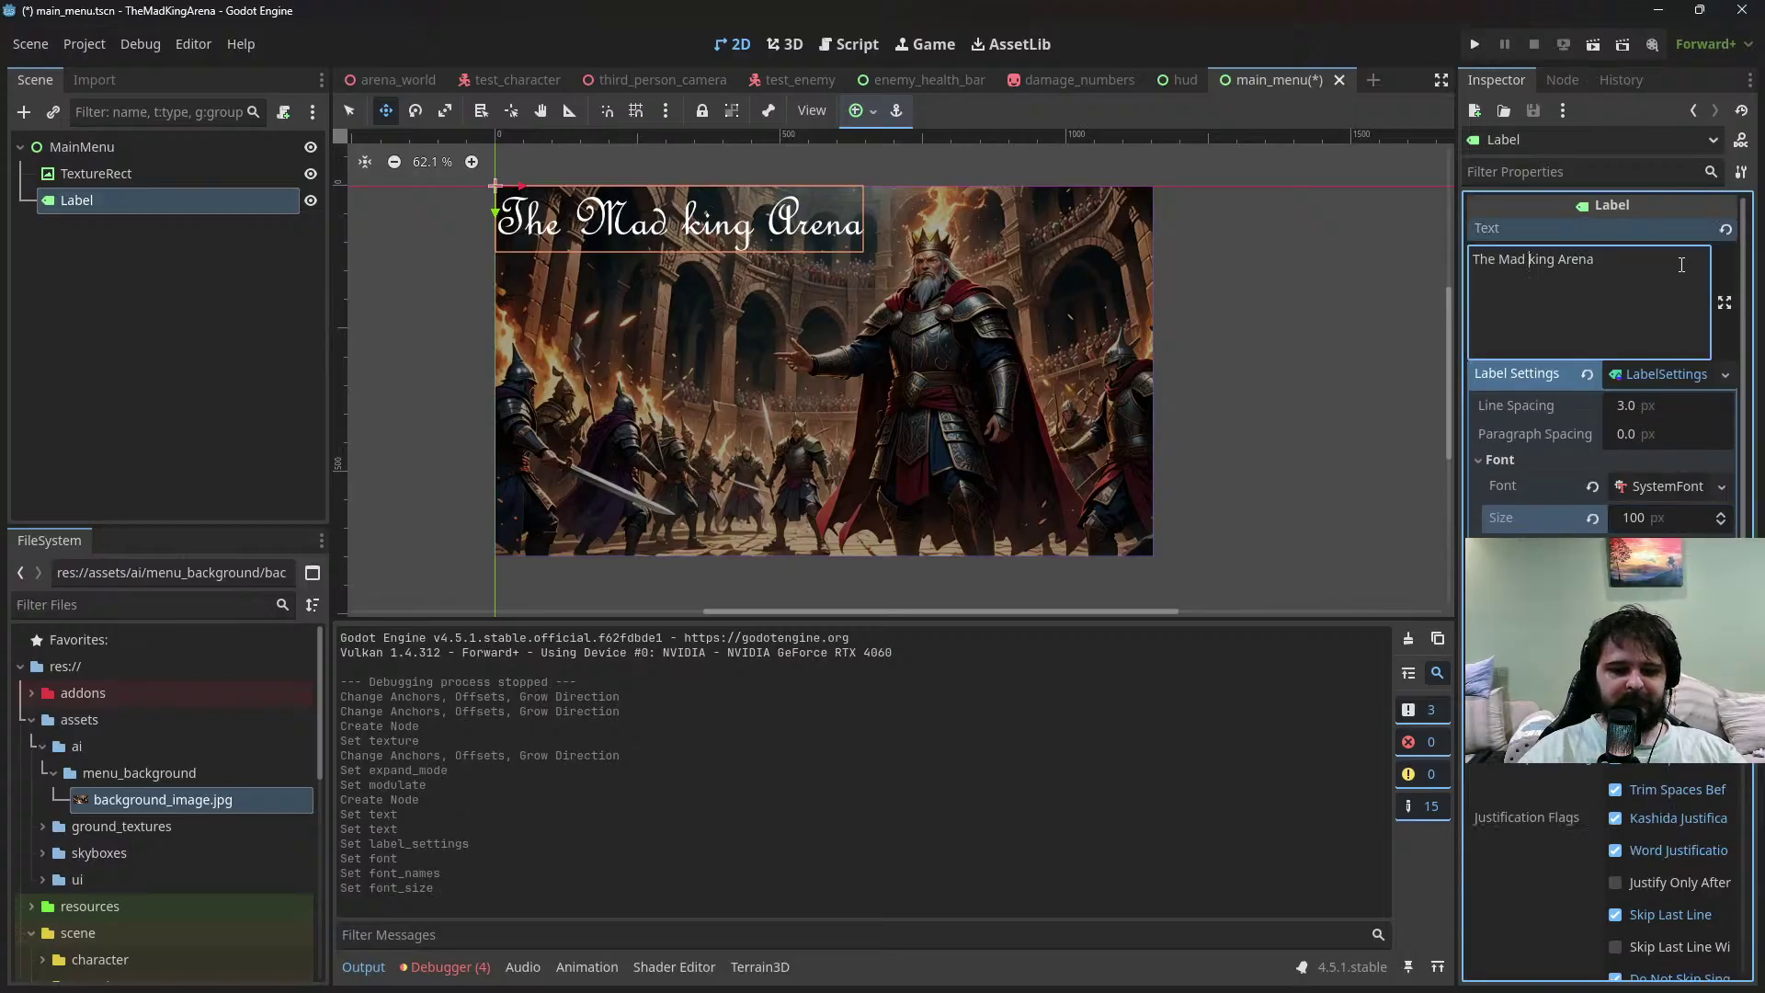
key("BackSpace")
type("K")
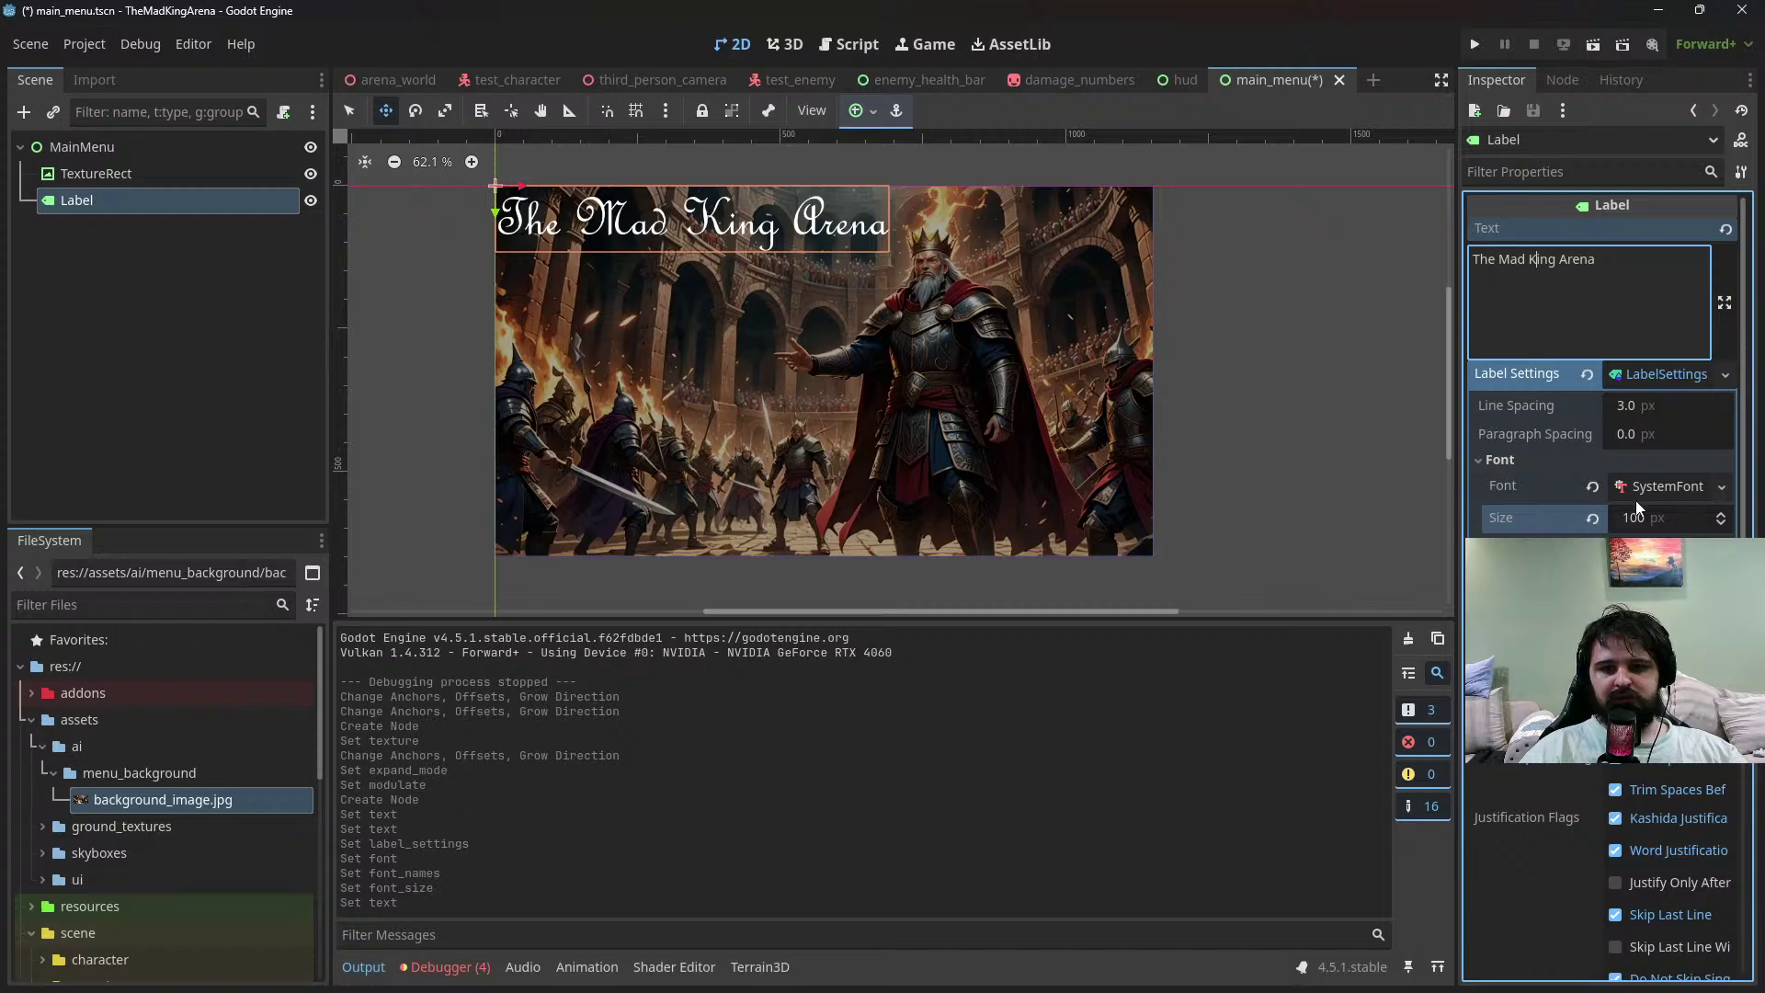
Set the font weight of the title's French Script MT system font to 800
left_click(1655, 485)
scroll(1584, 438, "up", 1)
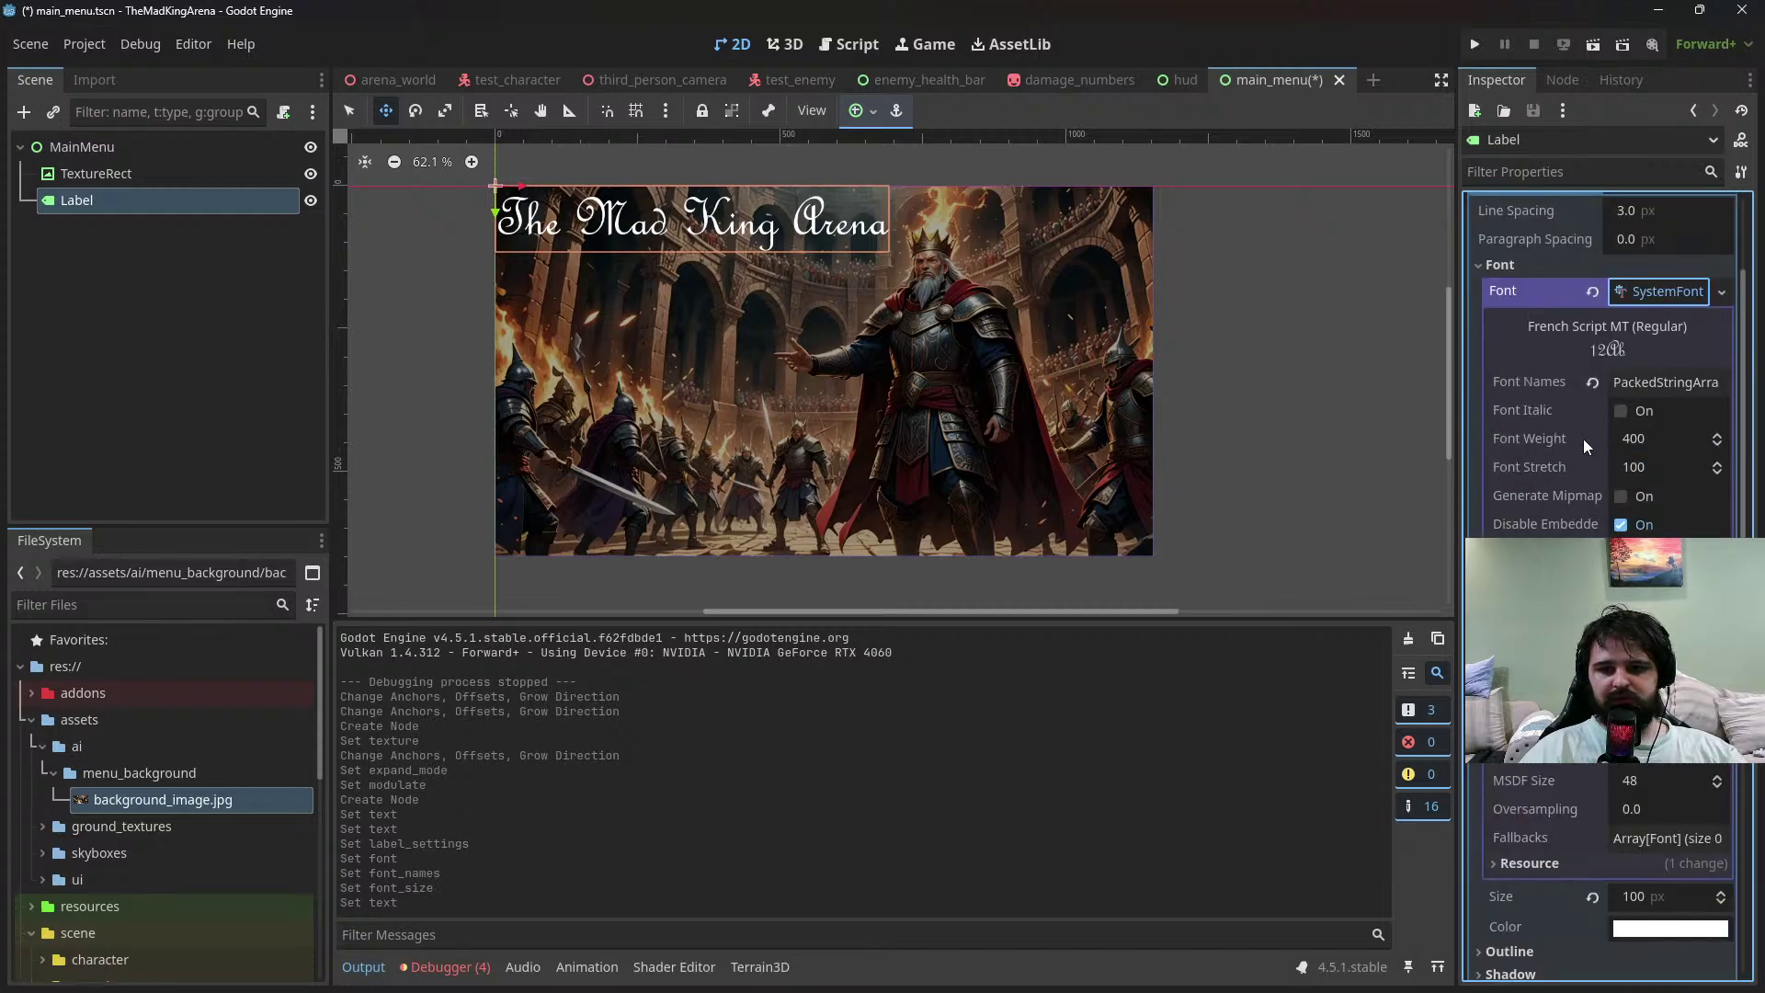
left_click(1664, 440)
type("800")
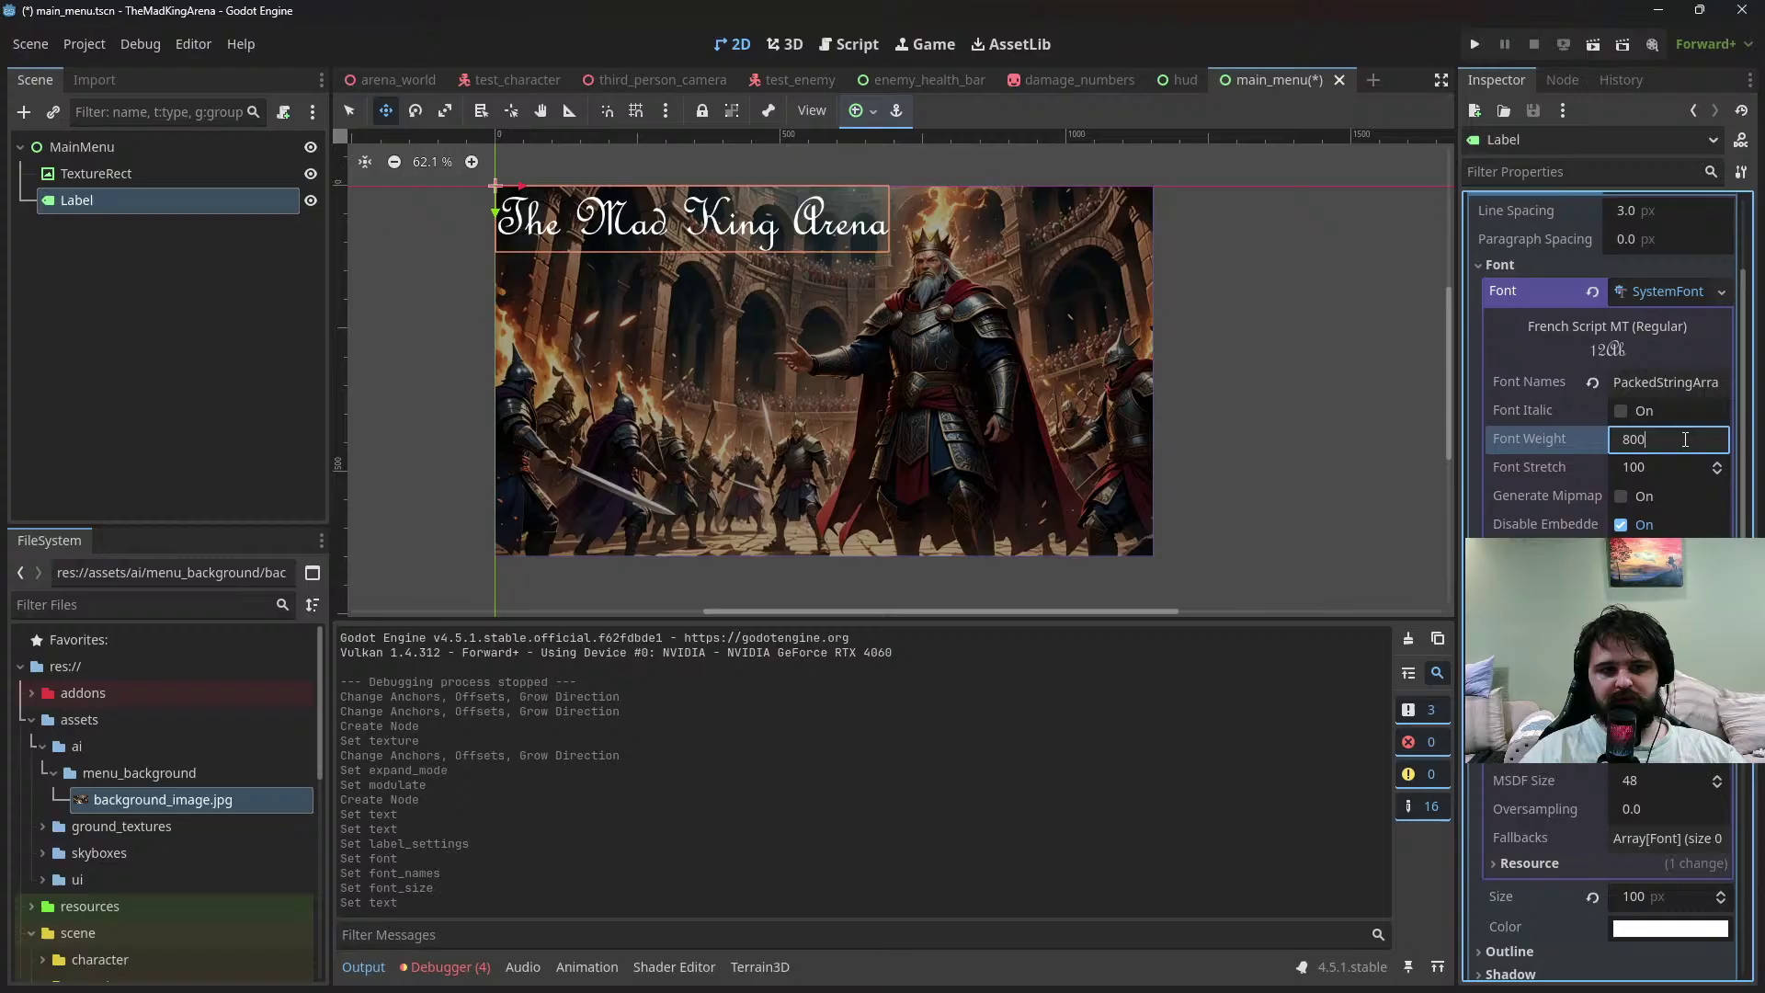
key("Return")
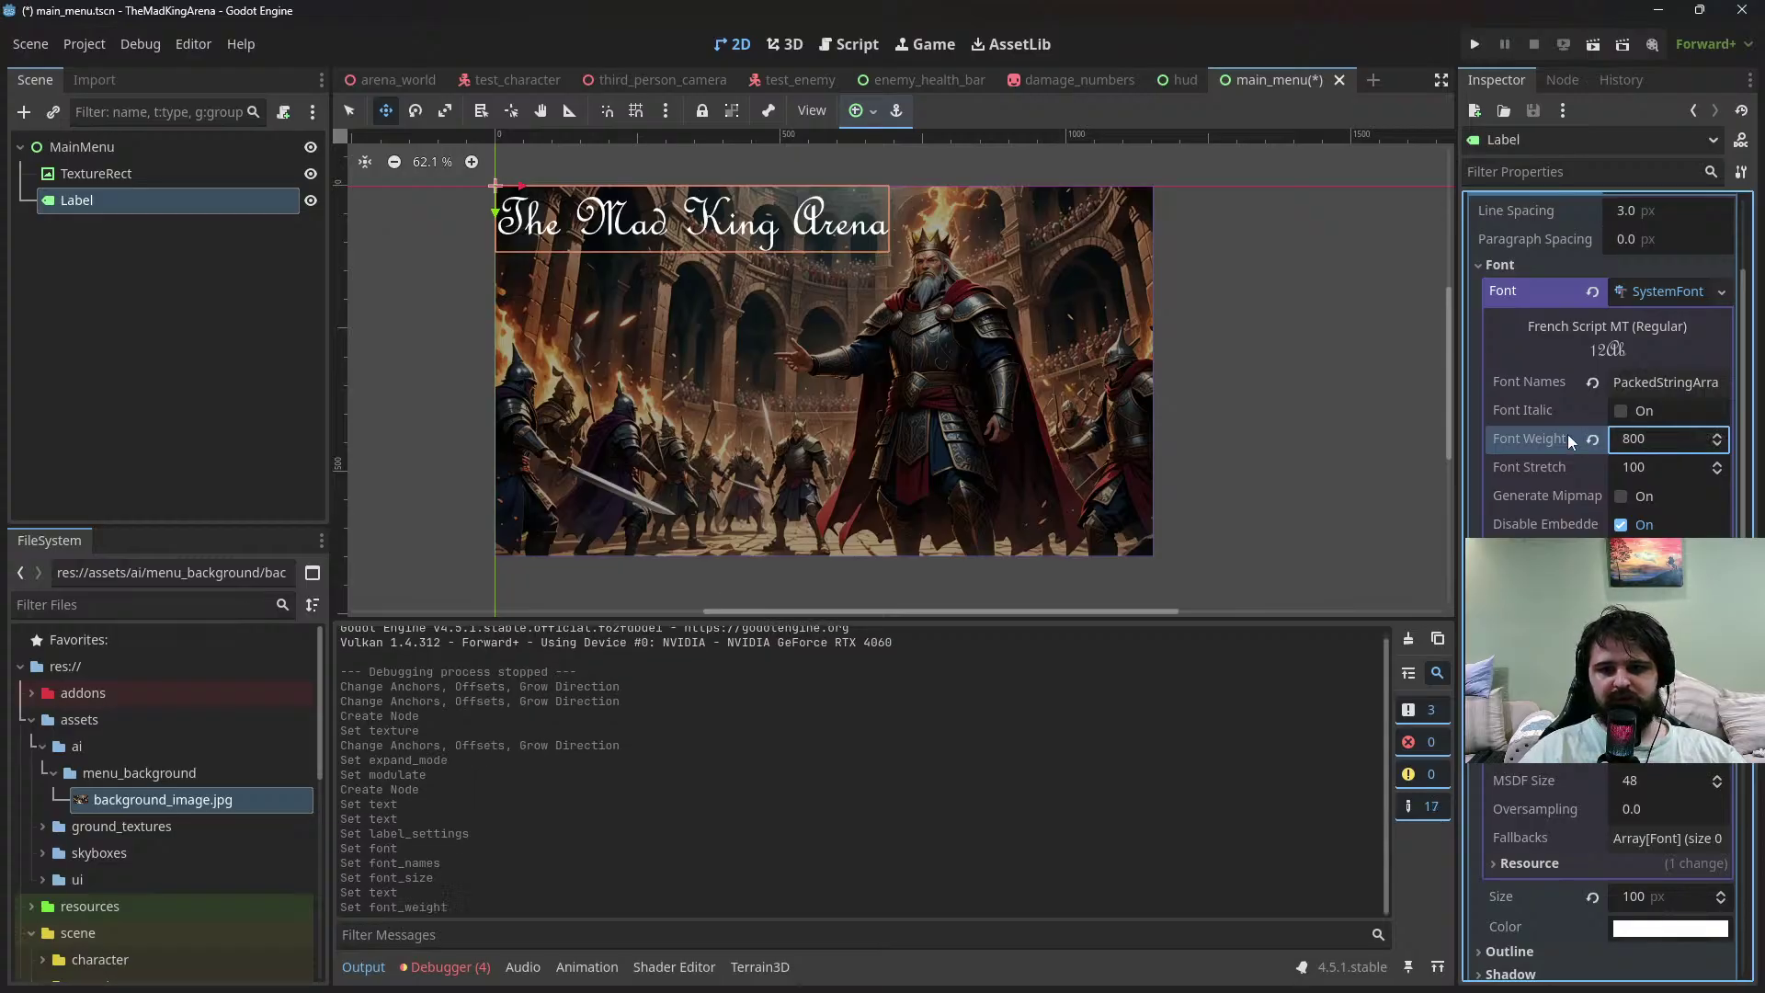
mouse_move(1577, 447)
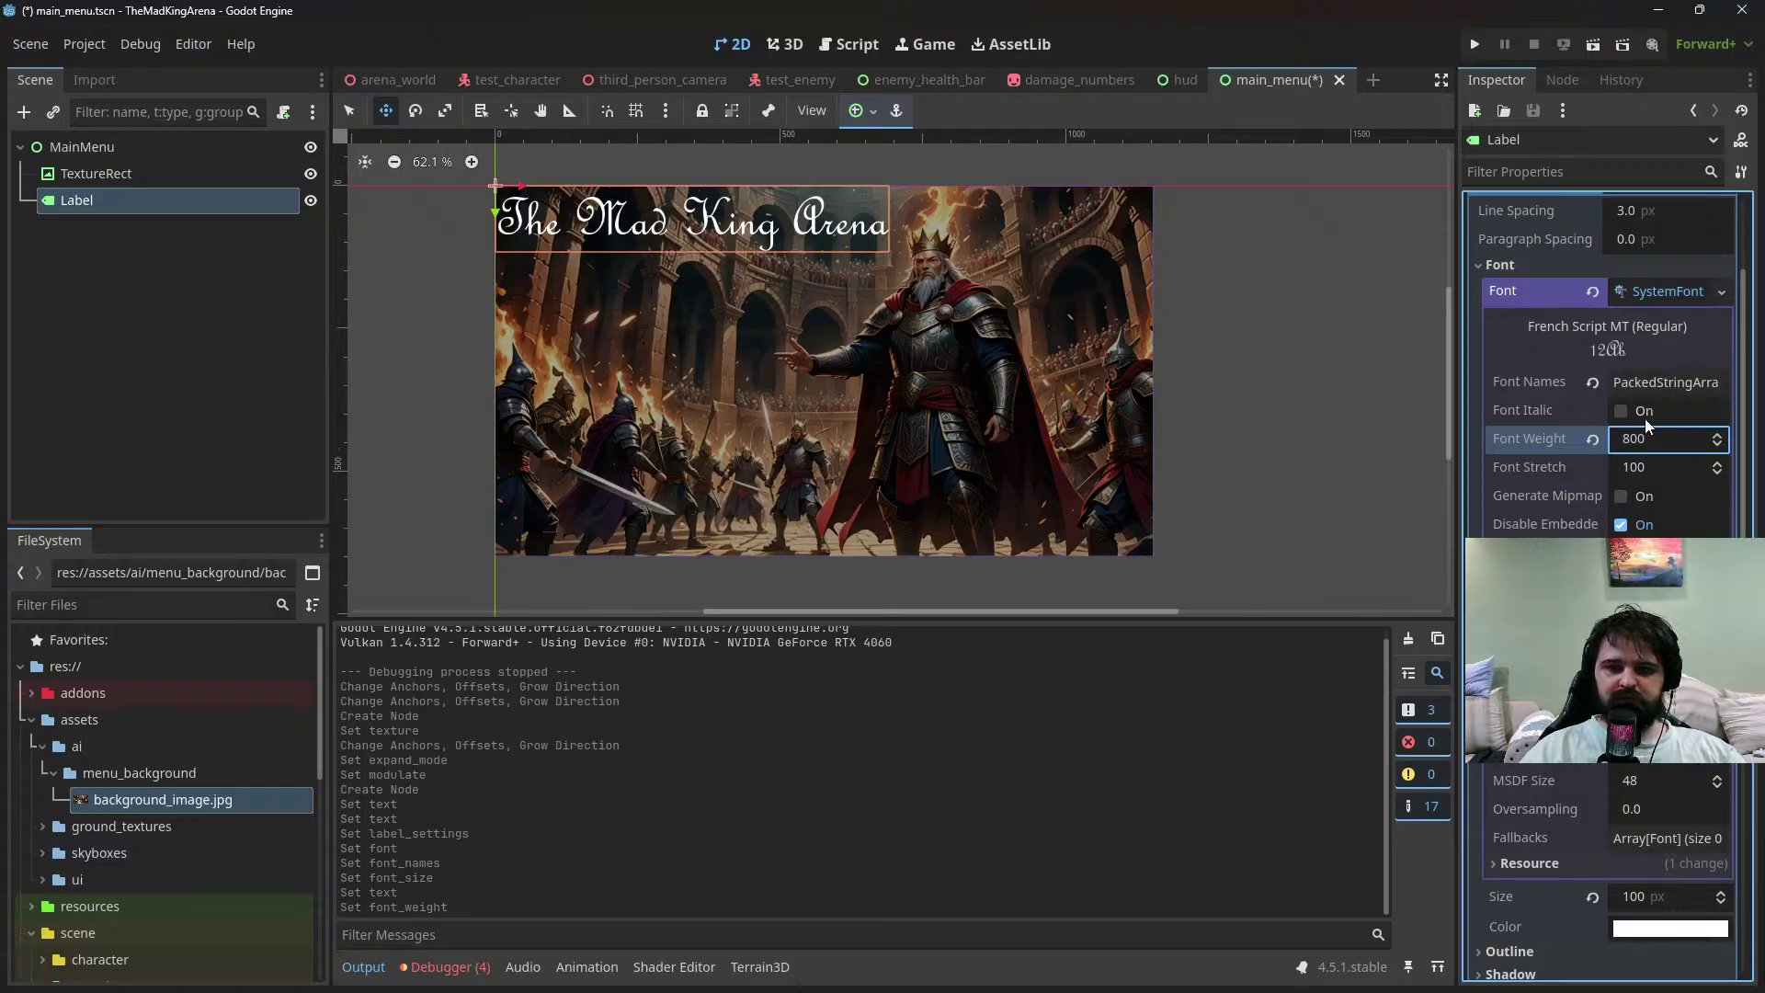
left_click(1664, 382)
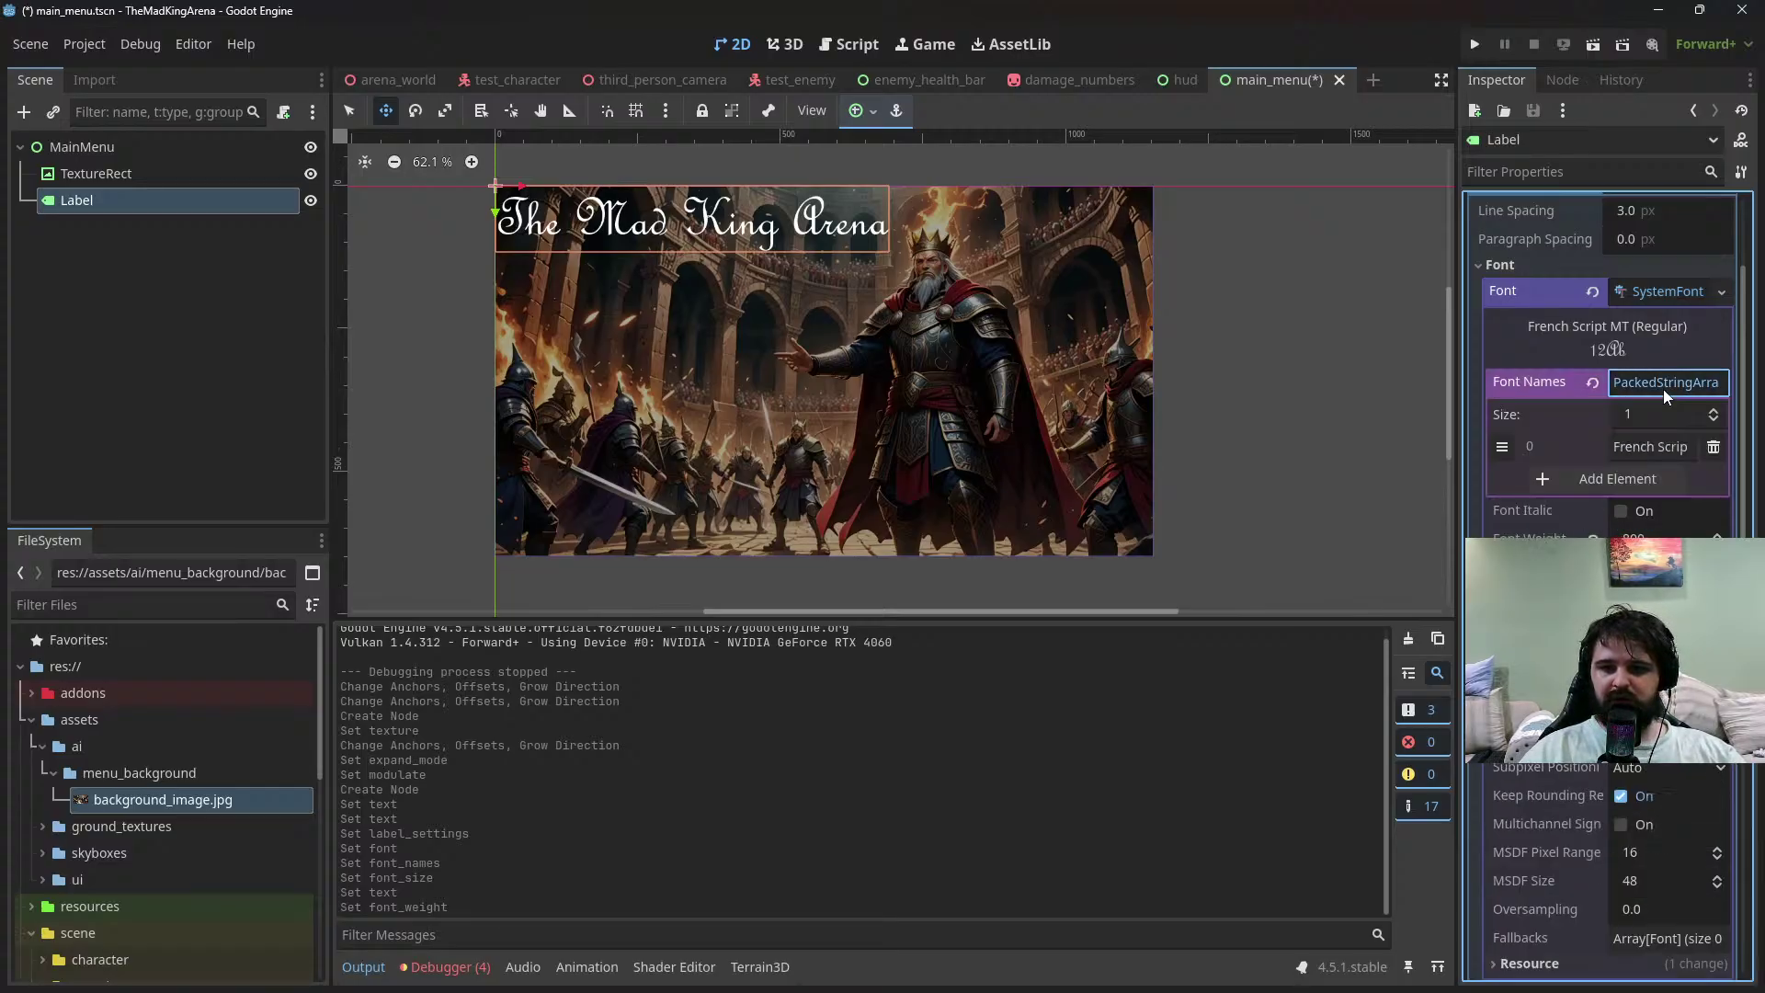
left_click(1663, 388)
left_click(1666, 293)
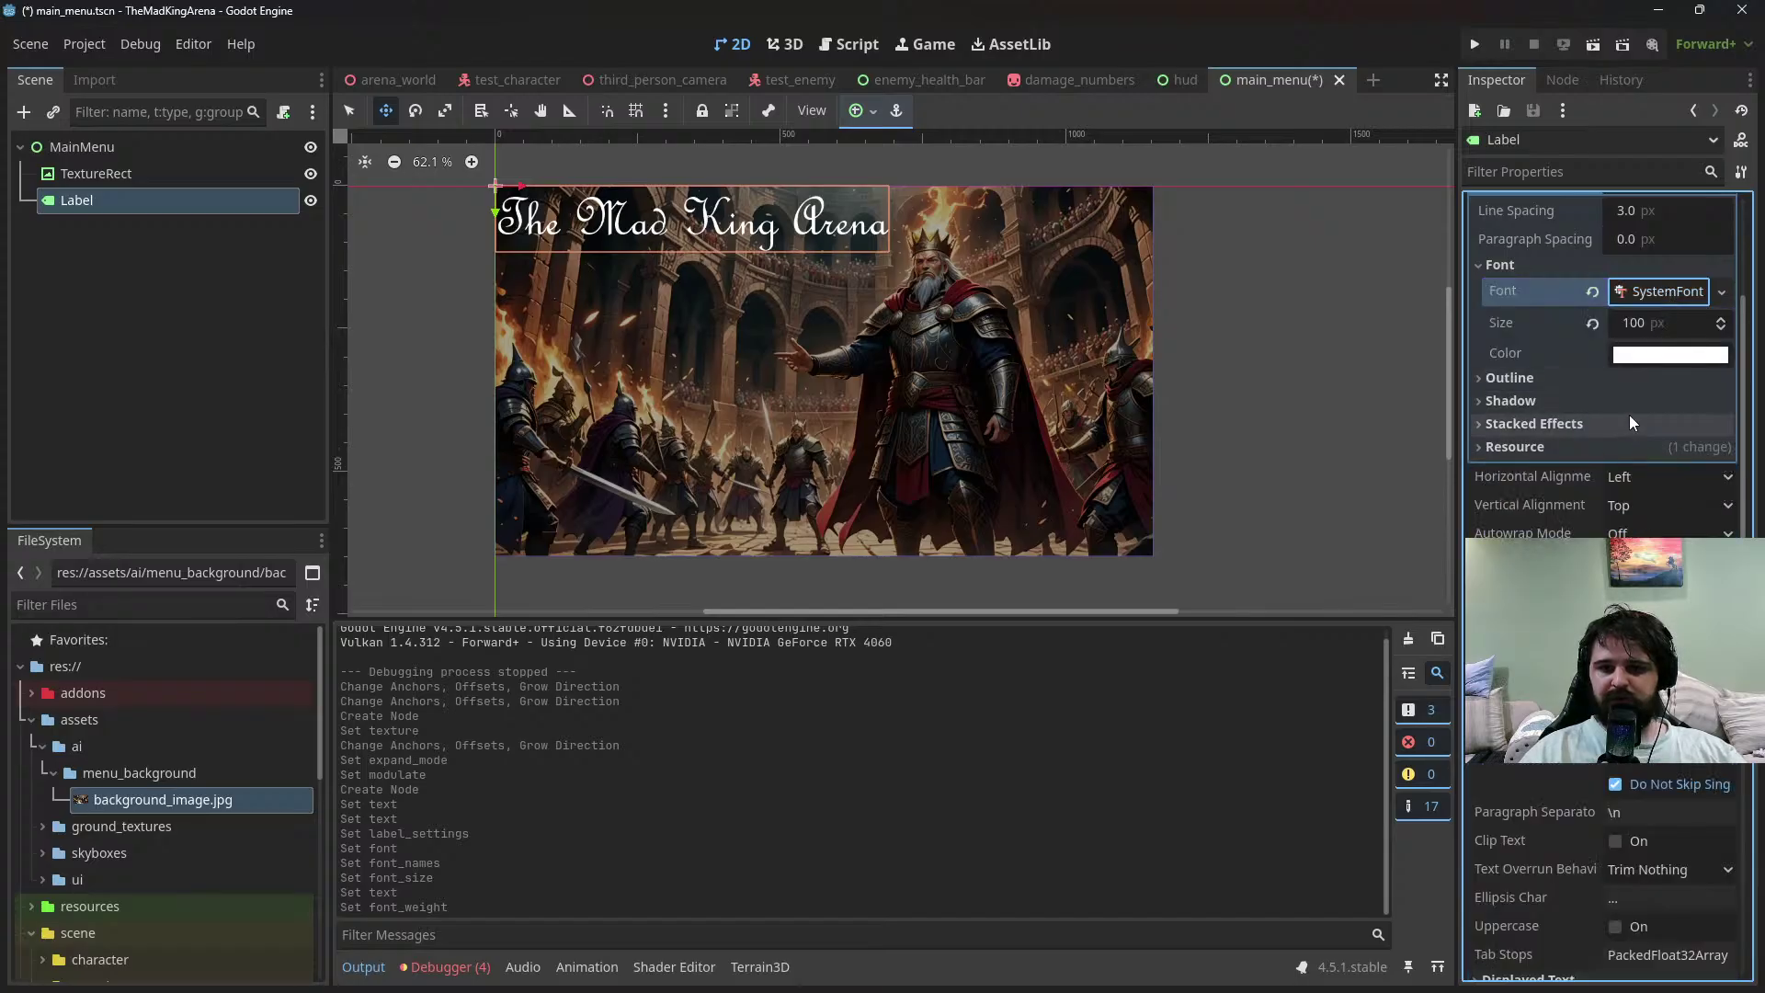
Give the title's label settings an outline size of 30 px
left_click(1646, 383)
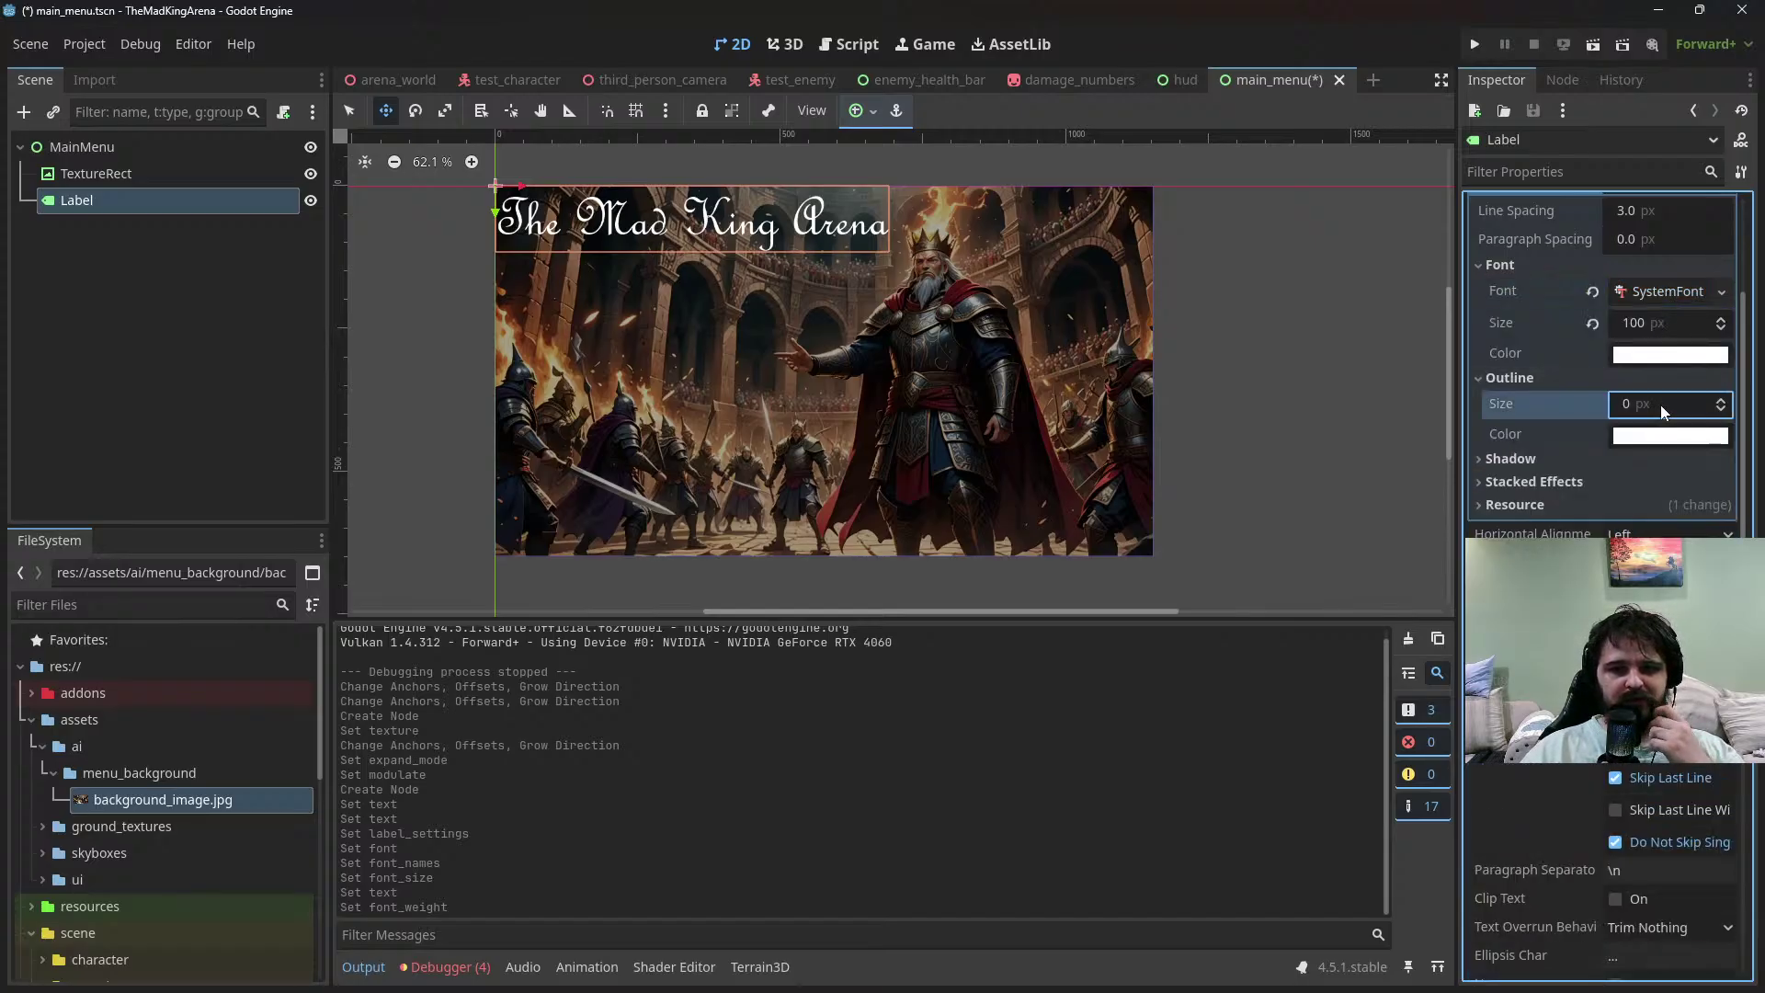
left_click(1662, 405)
type("30")
key("Return")
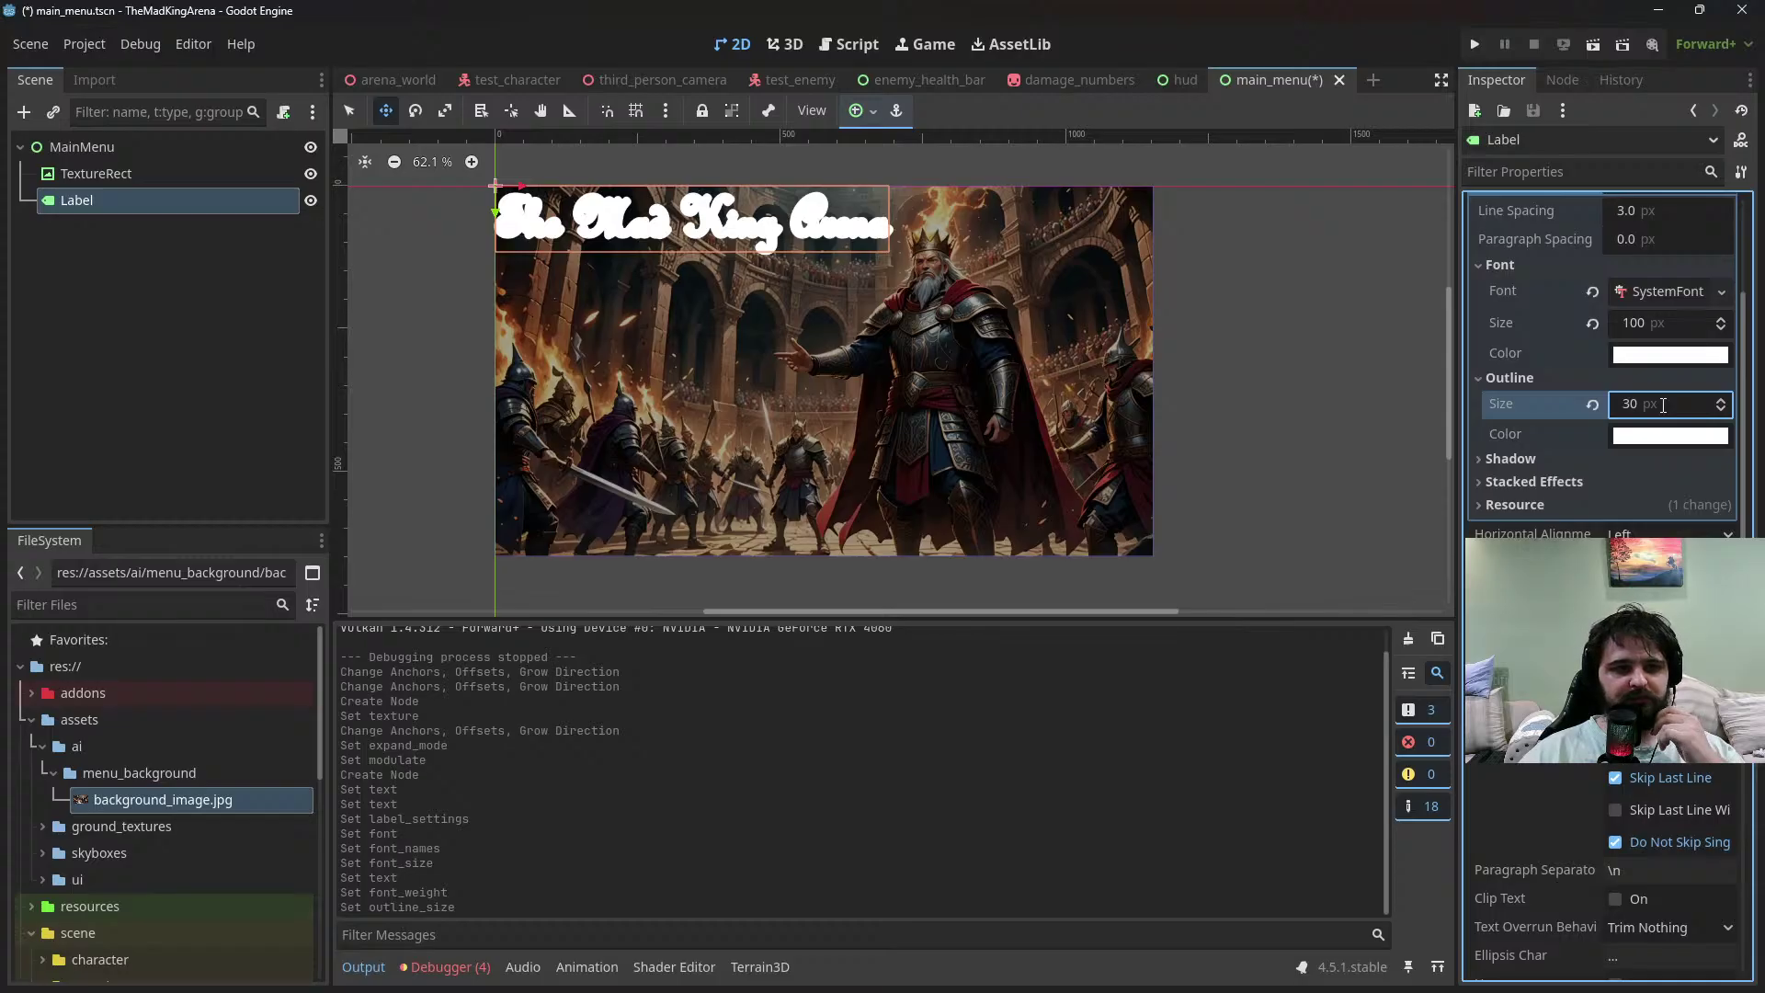
left_click(1674, 410)
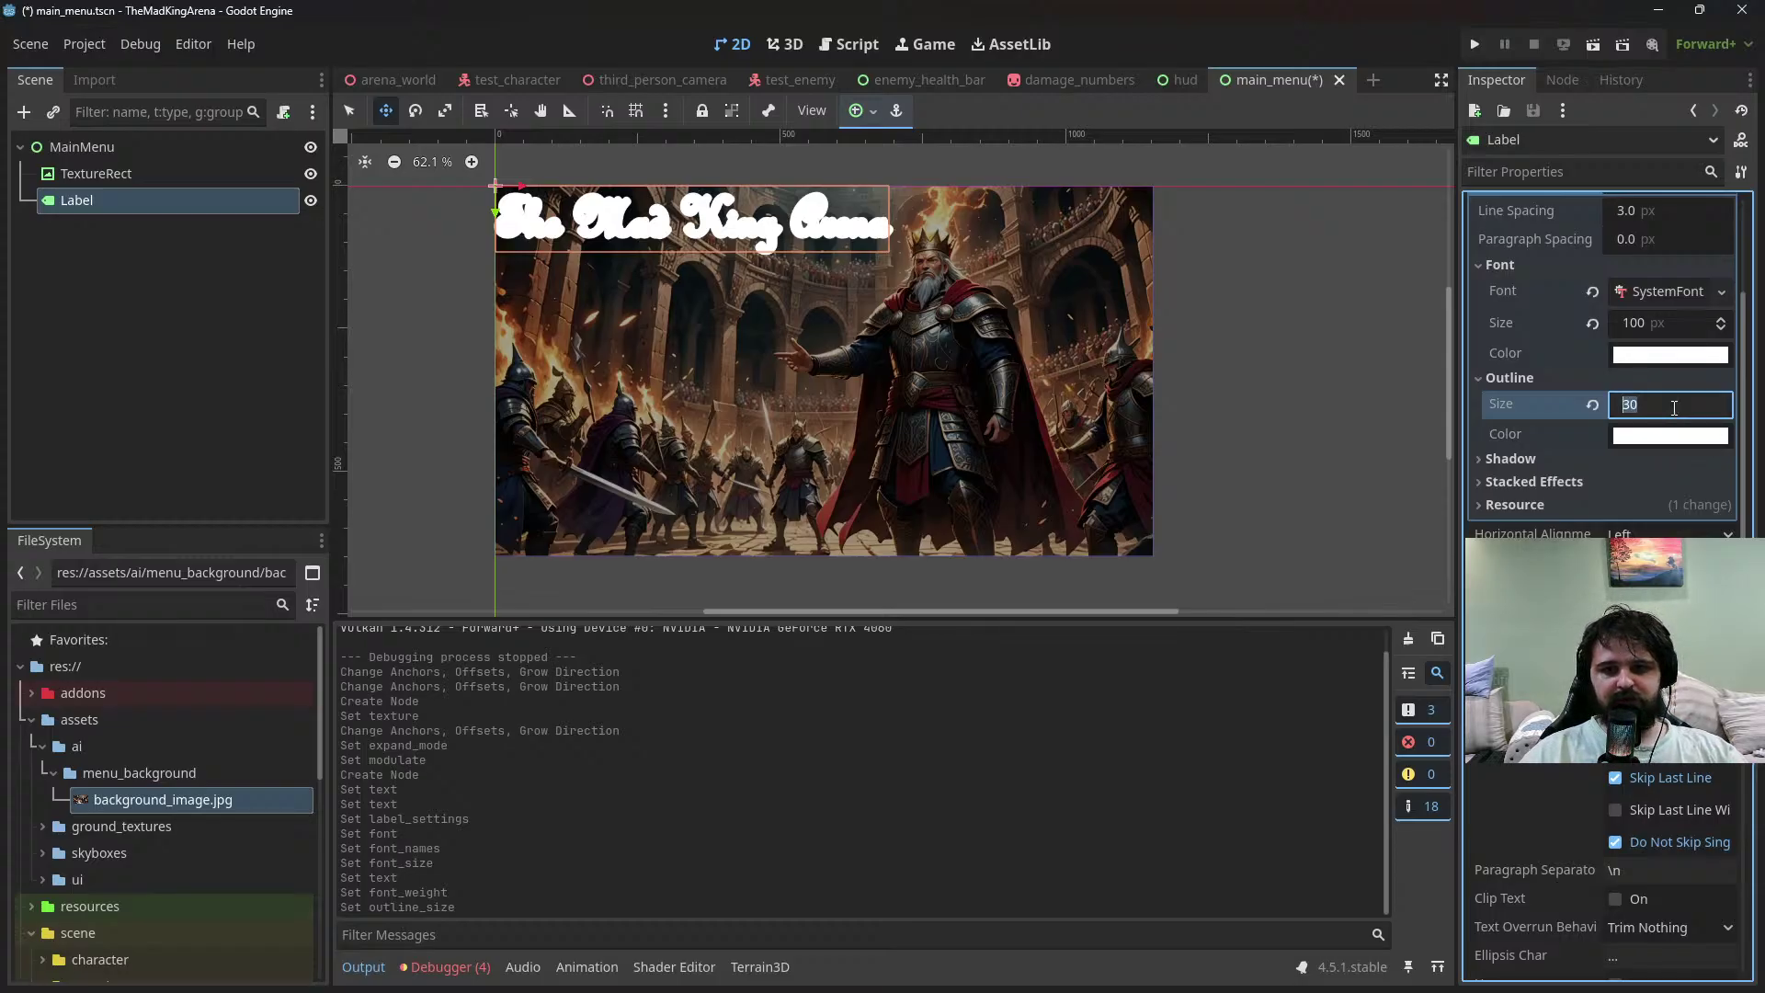
Set the title's font size to 120 px
left_click(1661, 324)
type("120")
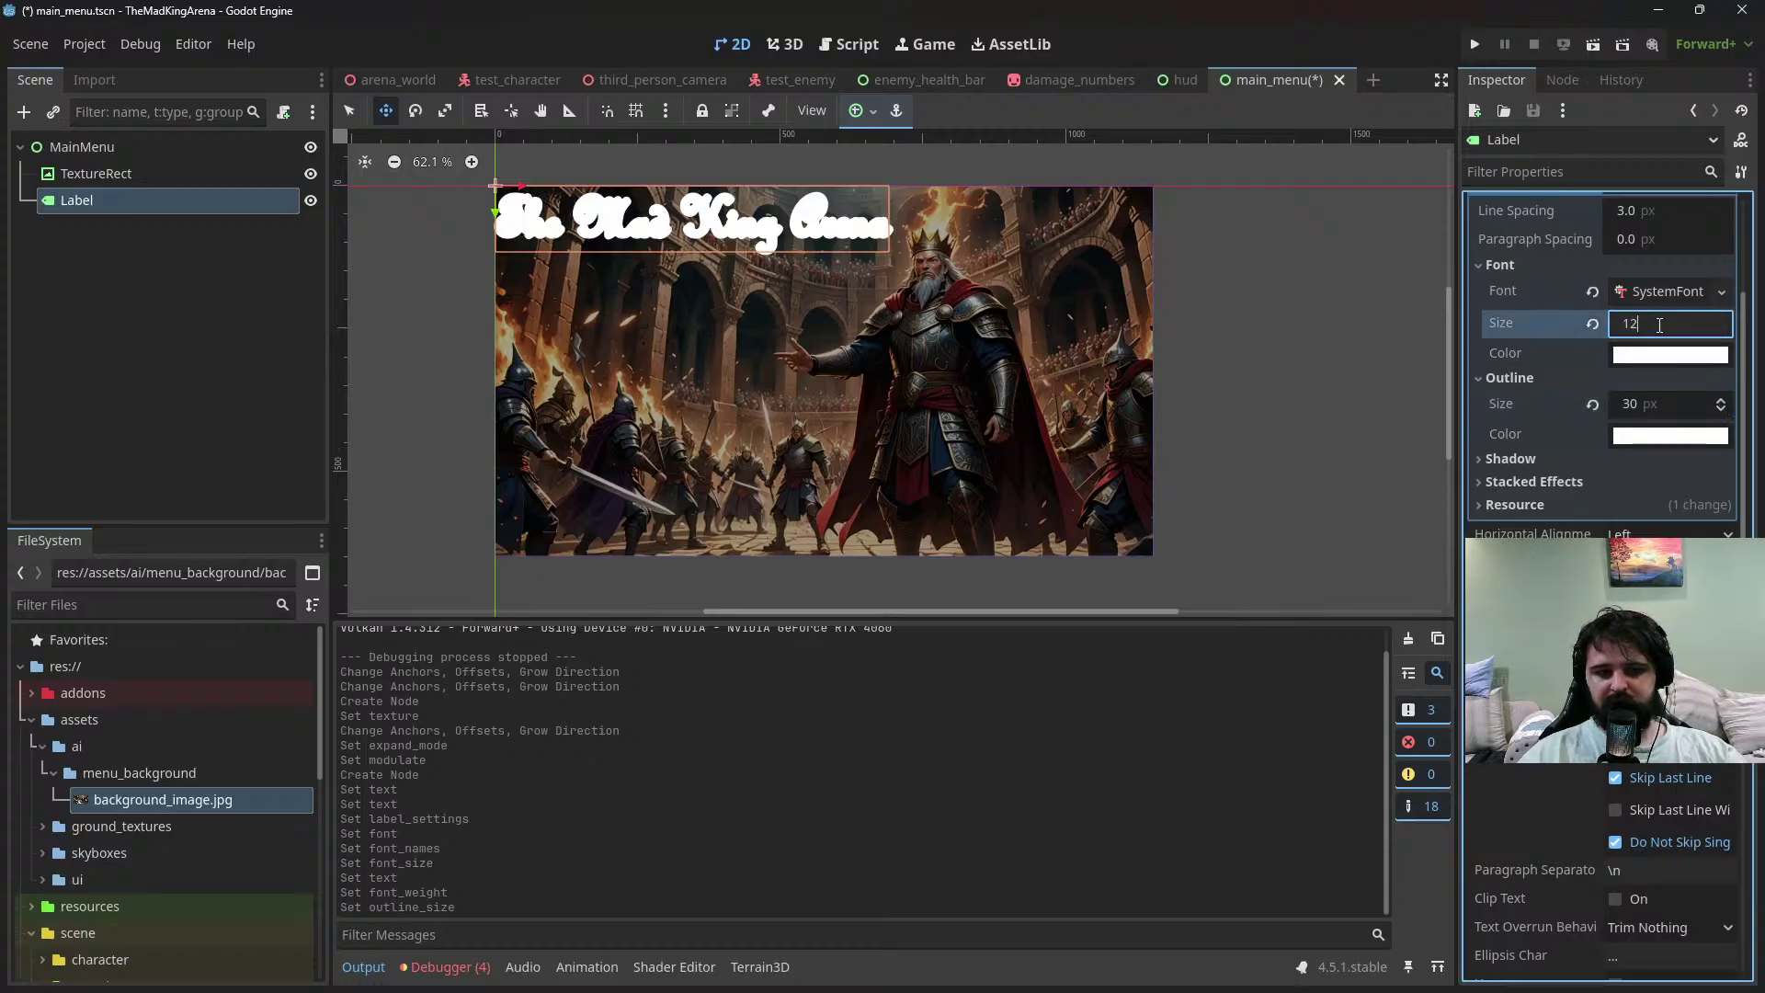
key("Return")
Break the title text onto a second line before "King" and set its horizontal alignment to Center
scroll(1661, 324, "up", 3)
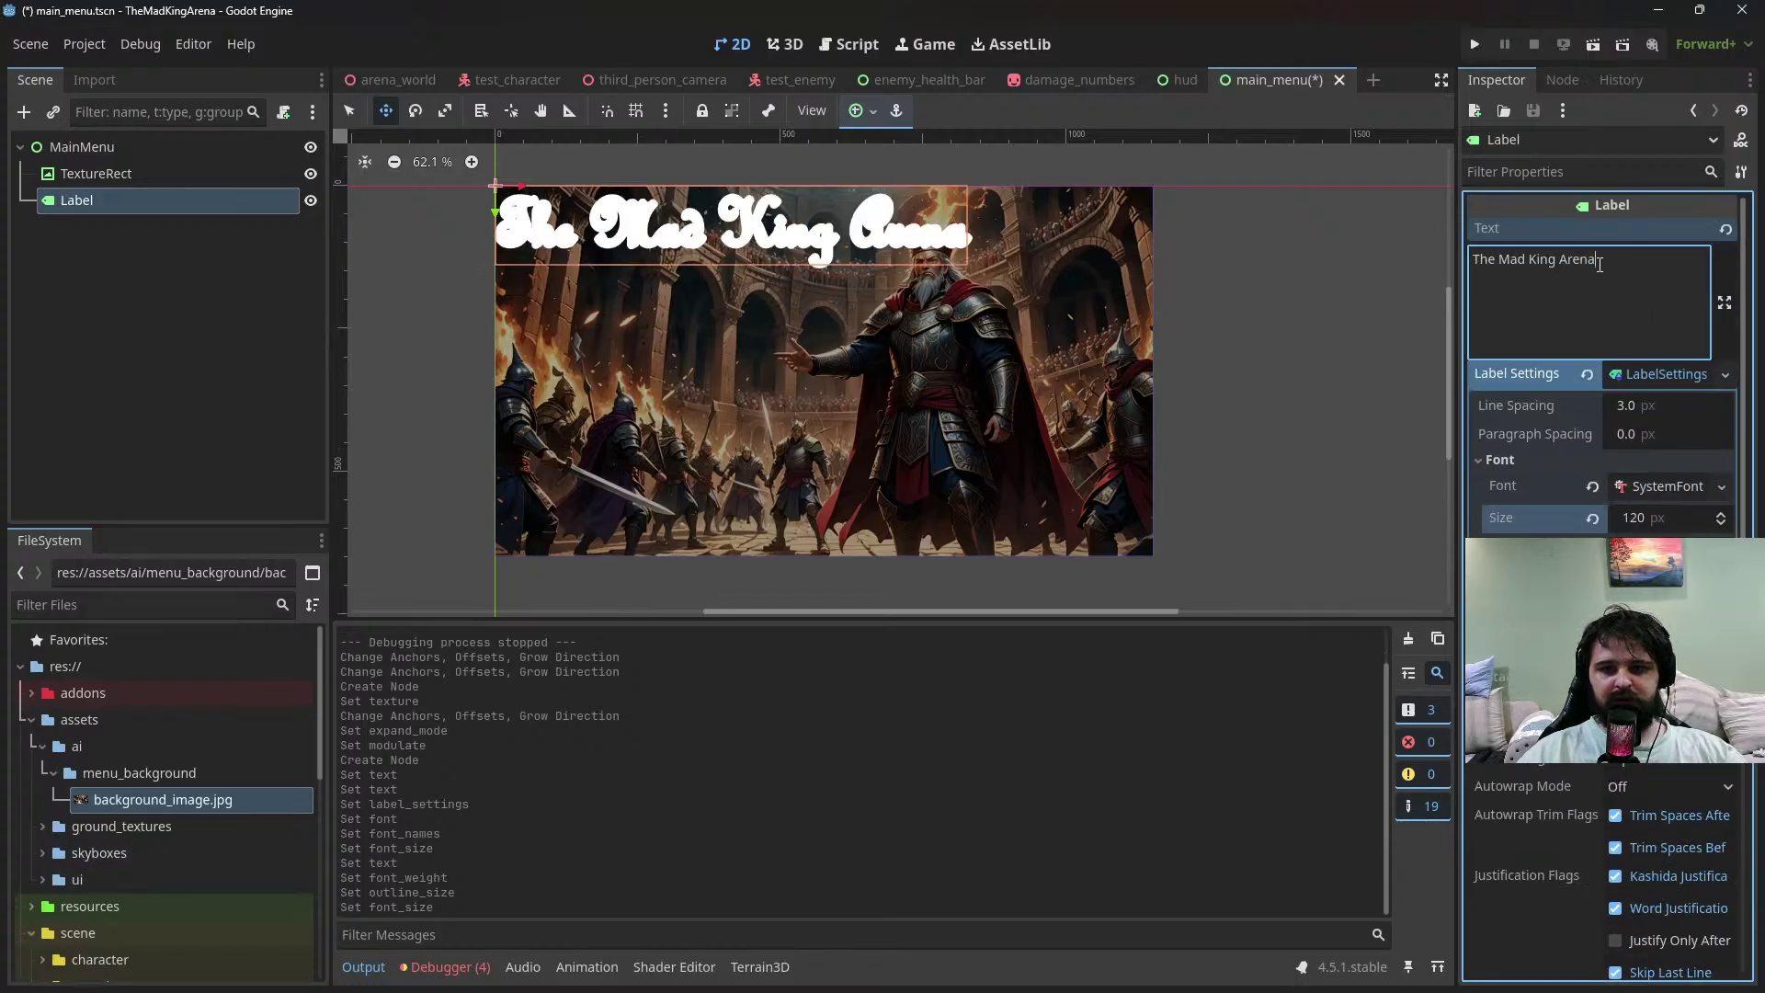
key("BackSpace")
key("Return")
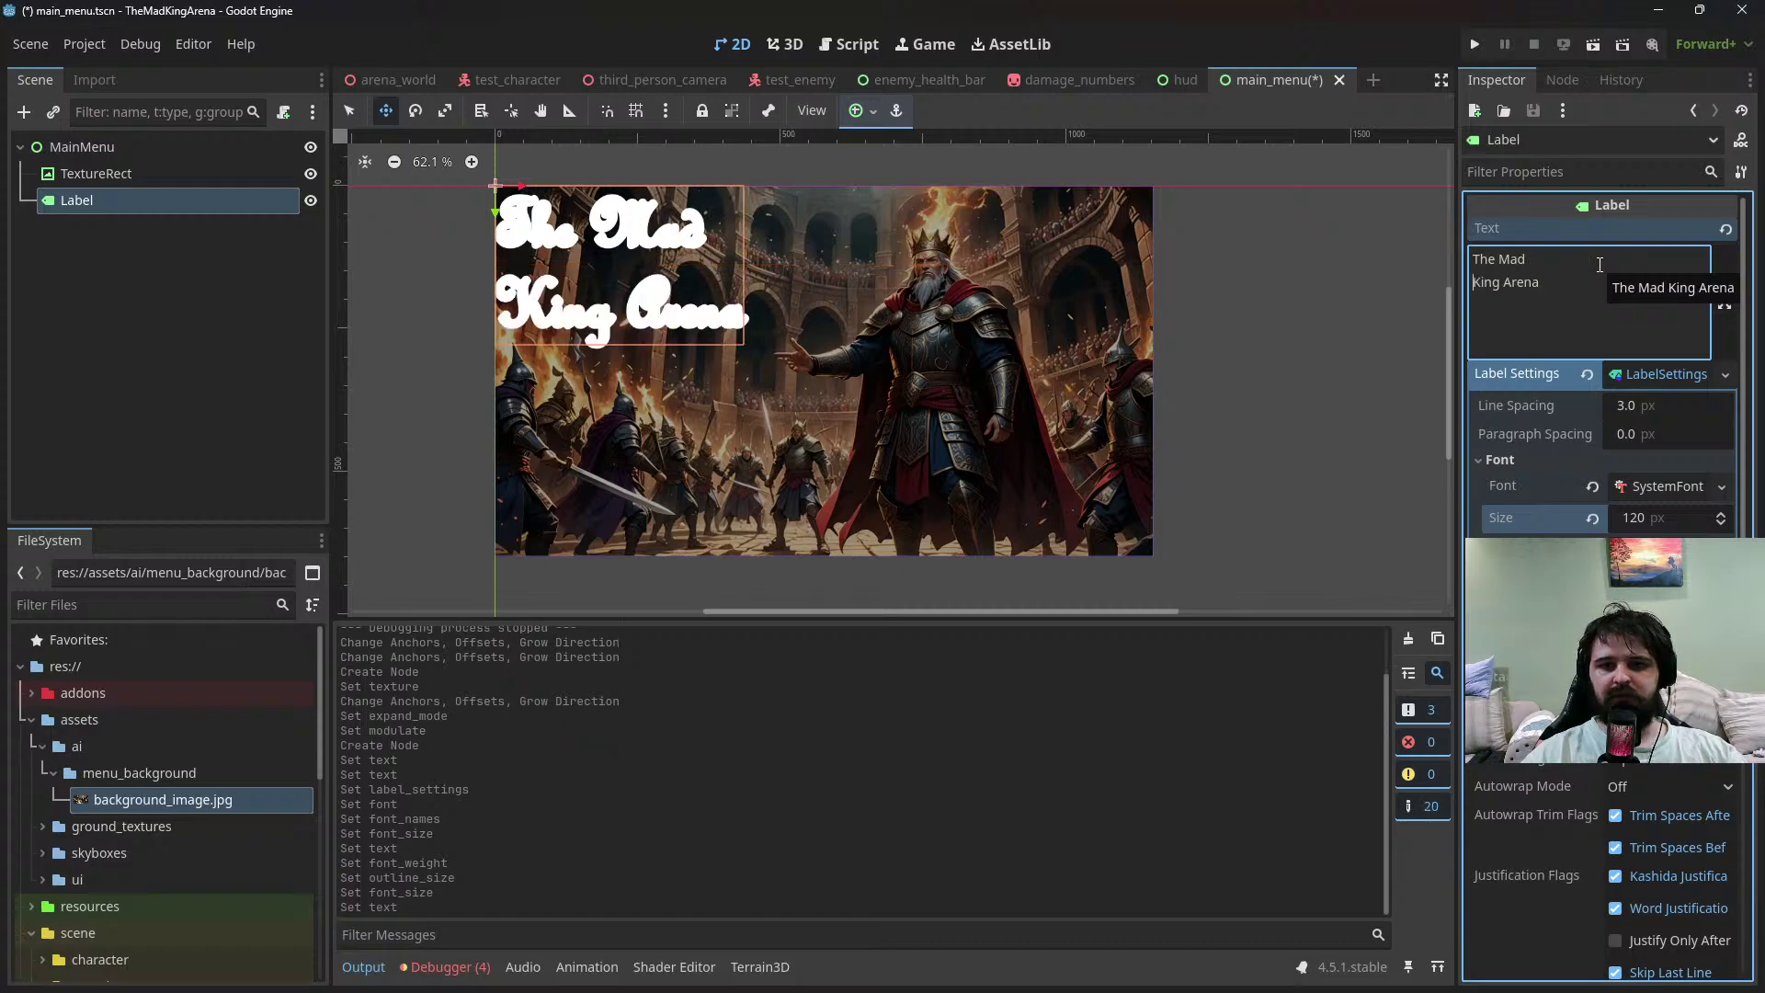
scroll(1600, 265, "down", 3)
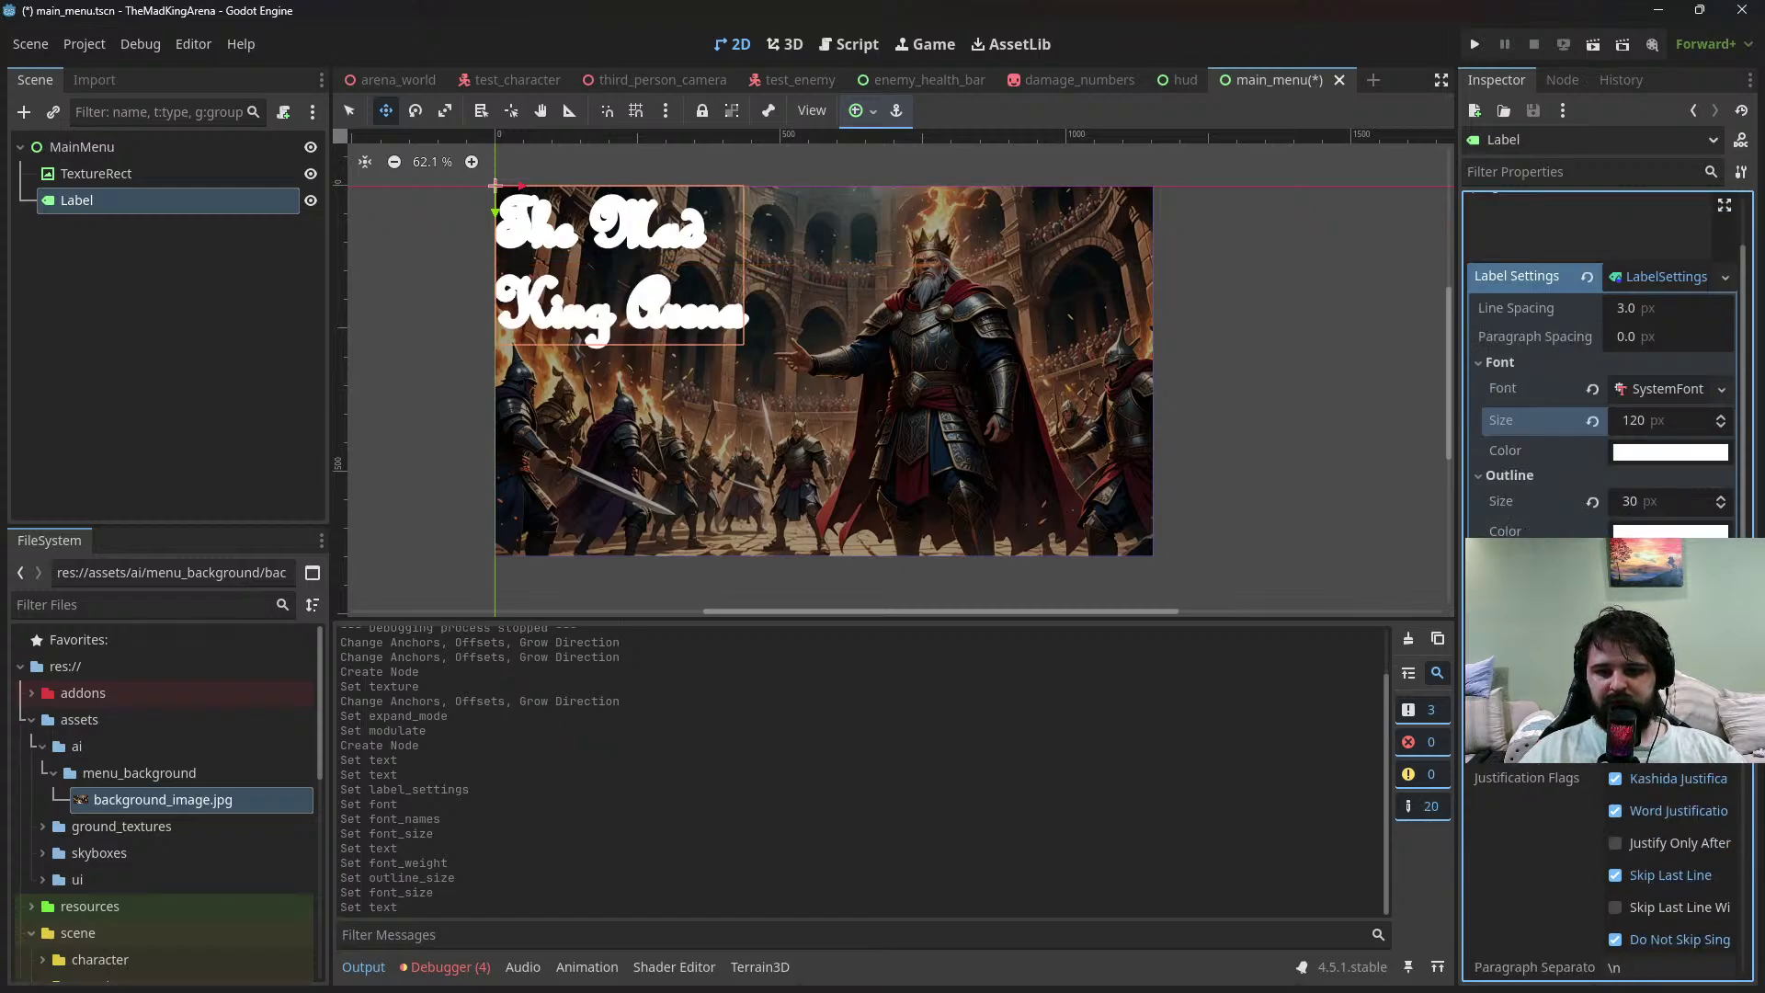
left_click(1666, 679)
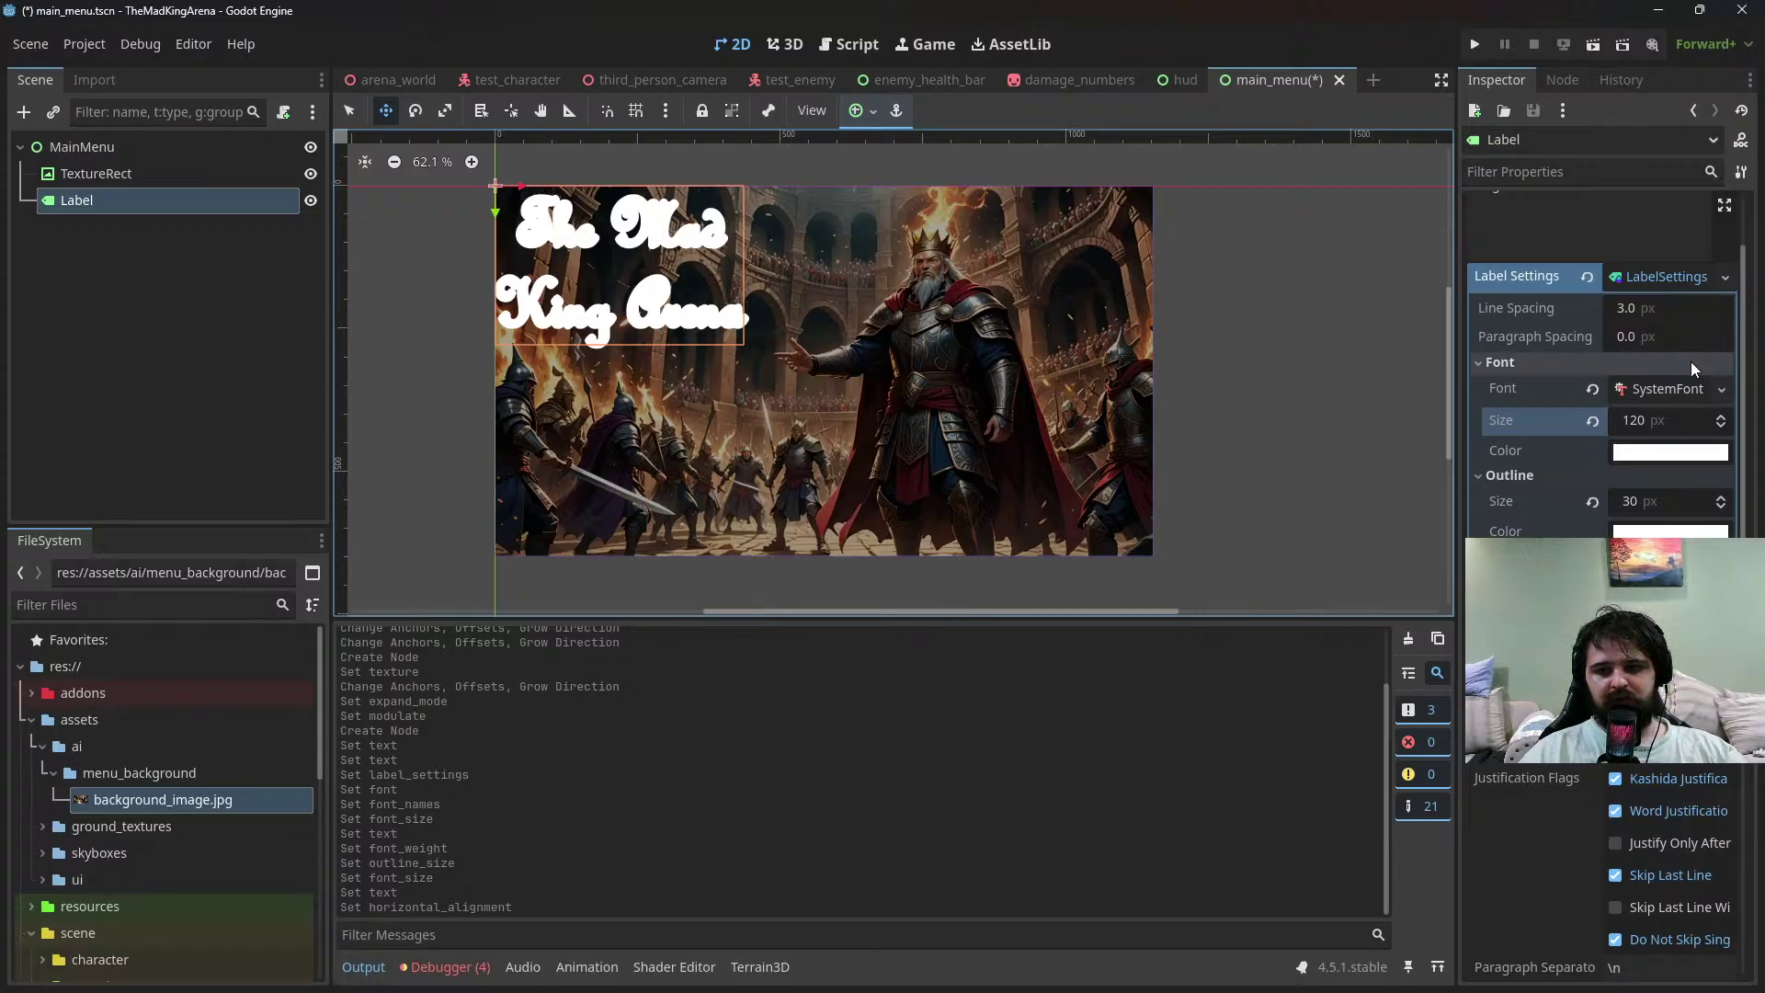
Move the title's line break so that "The Mad King" is on the first line and "Arena" on the second
scroll(1573, 262, "up", 3)
left_click(1573, 262)
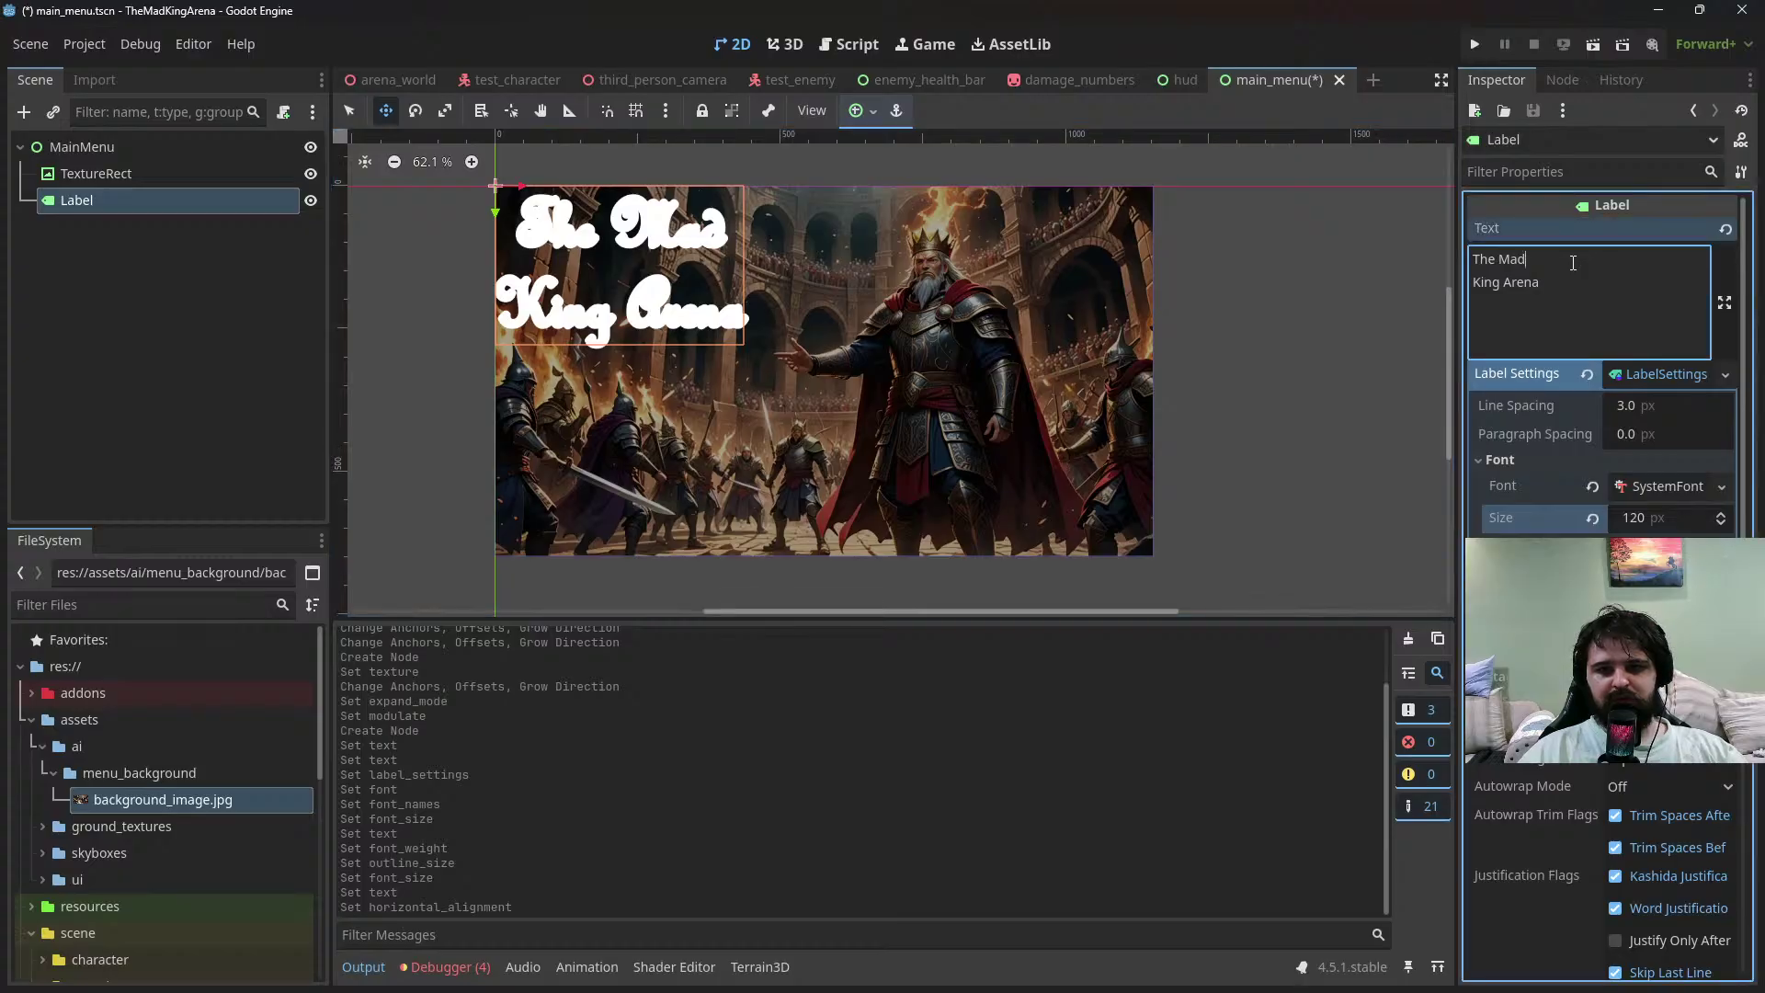
key("Delete")
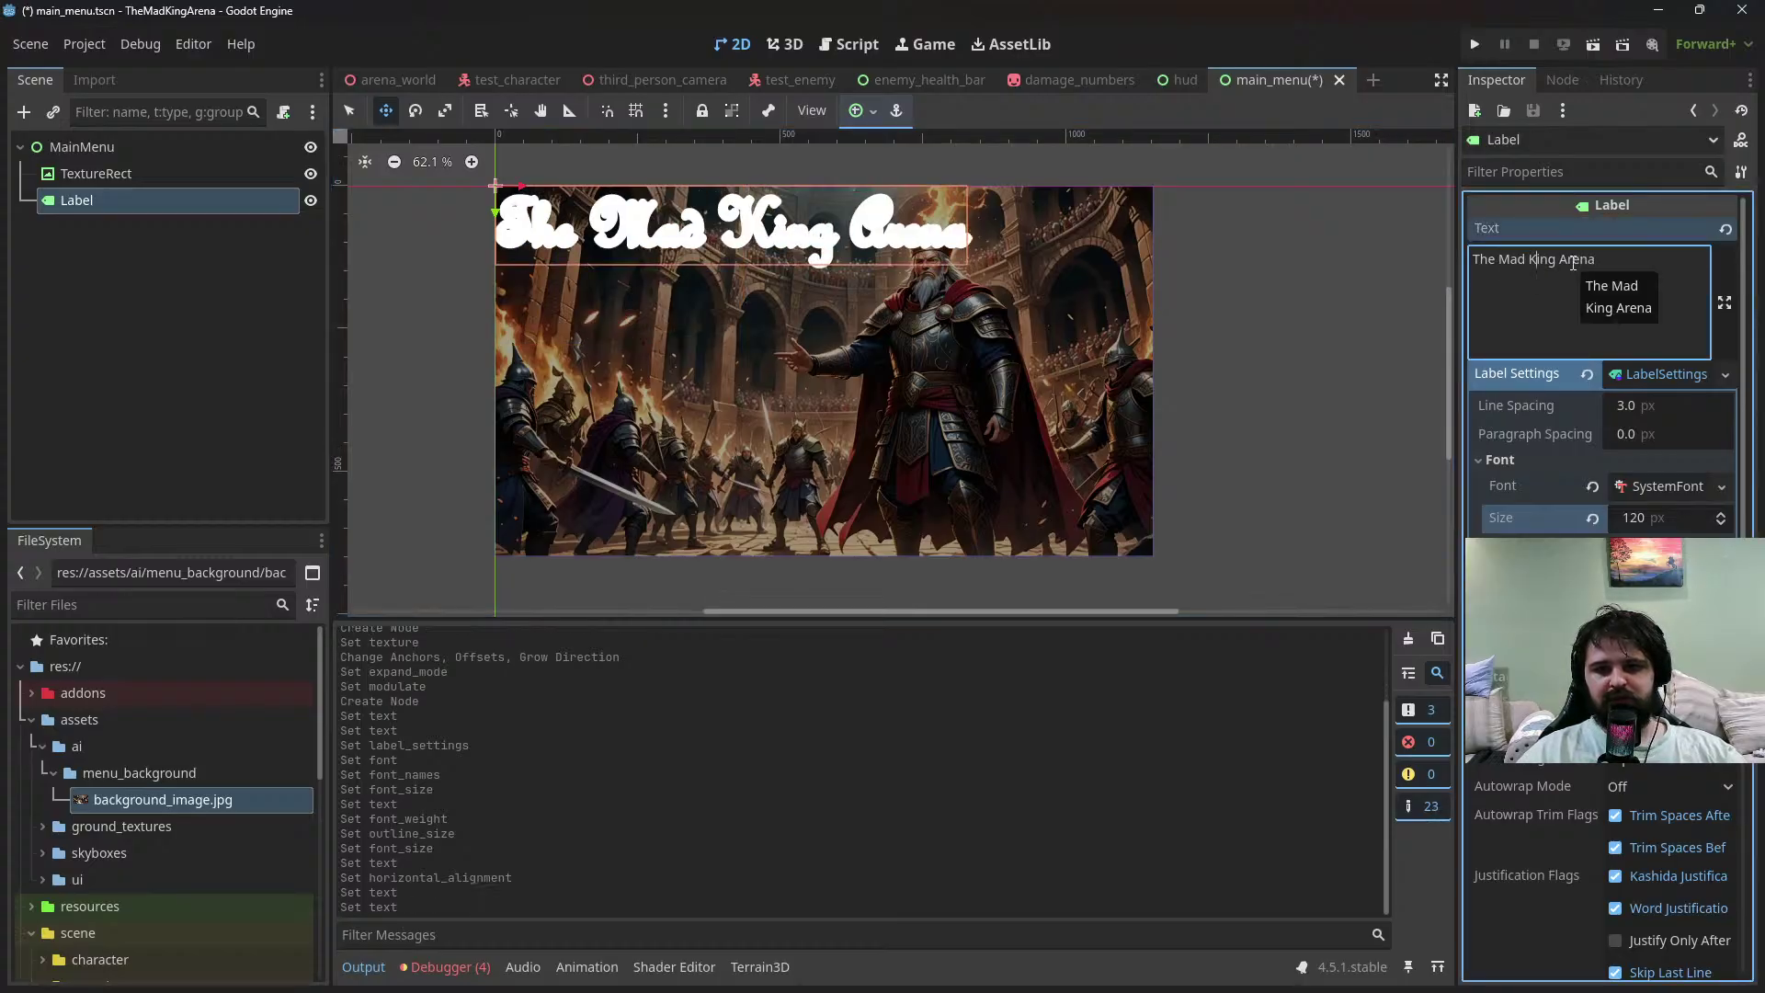
key("Delete")
key("Return")
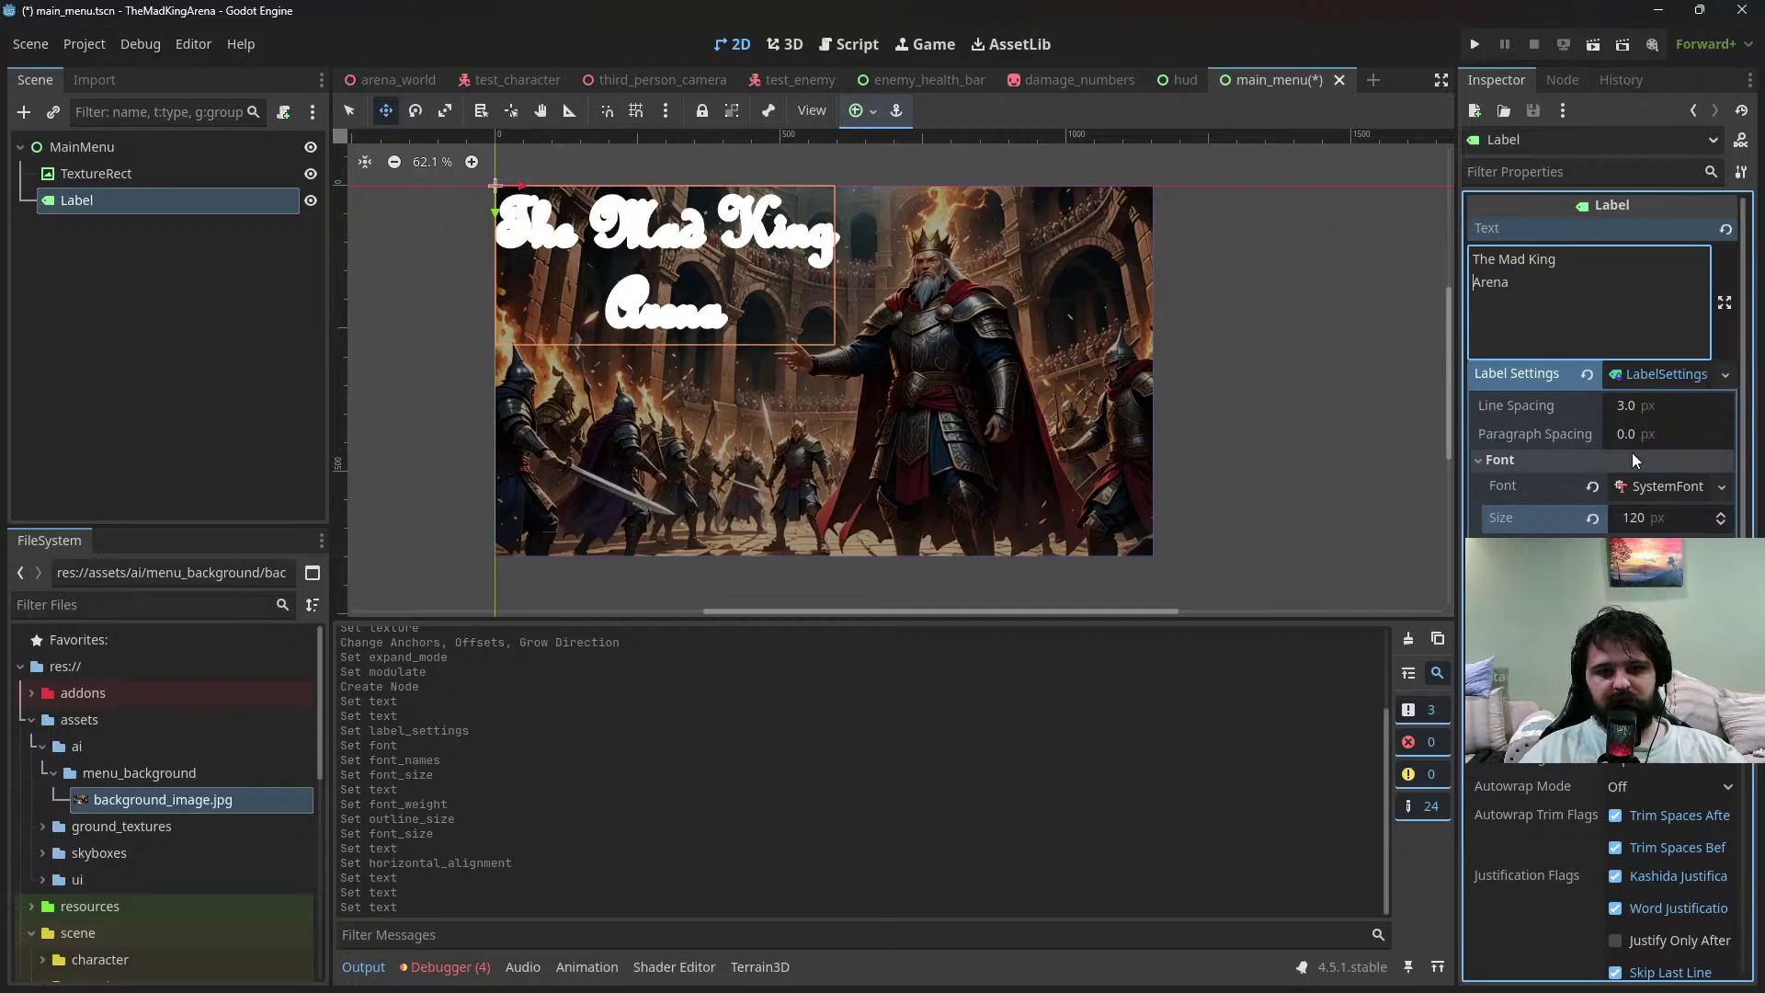
Set the title's outline color to dark blue 0e0e5a
left_click(1670, 633)
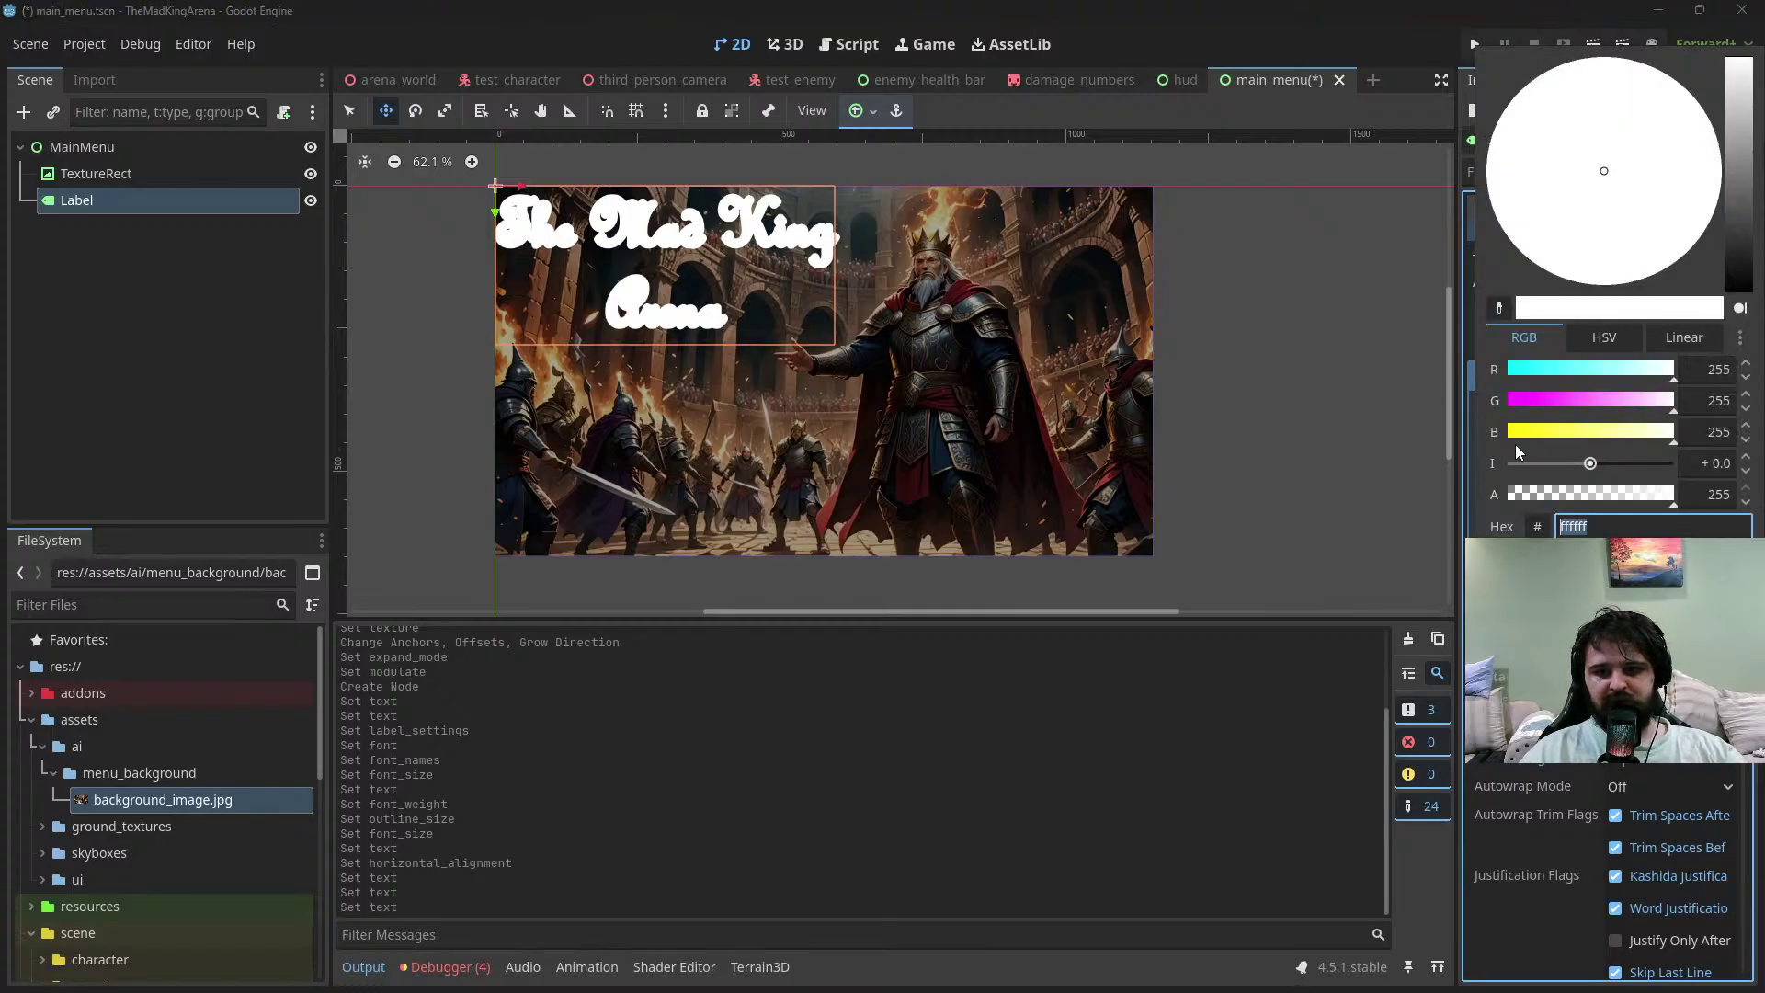
left_click_drag(1752, 208, 1746, 283)
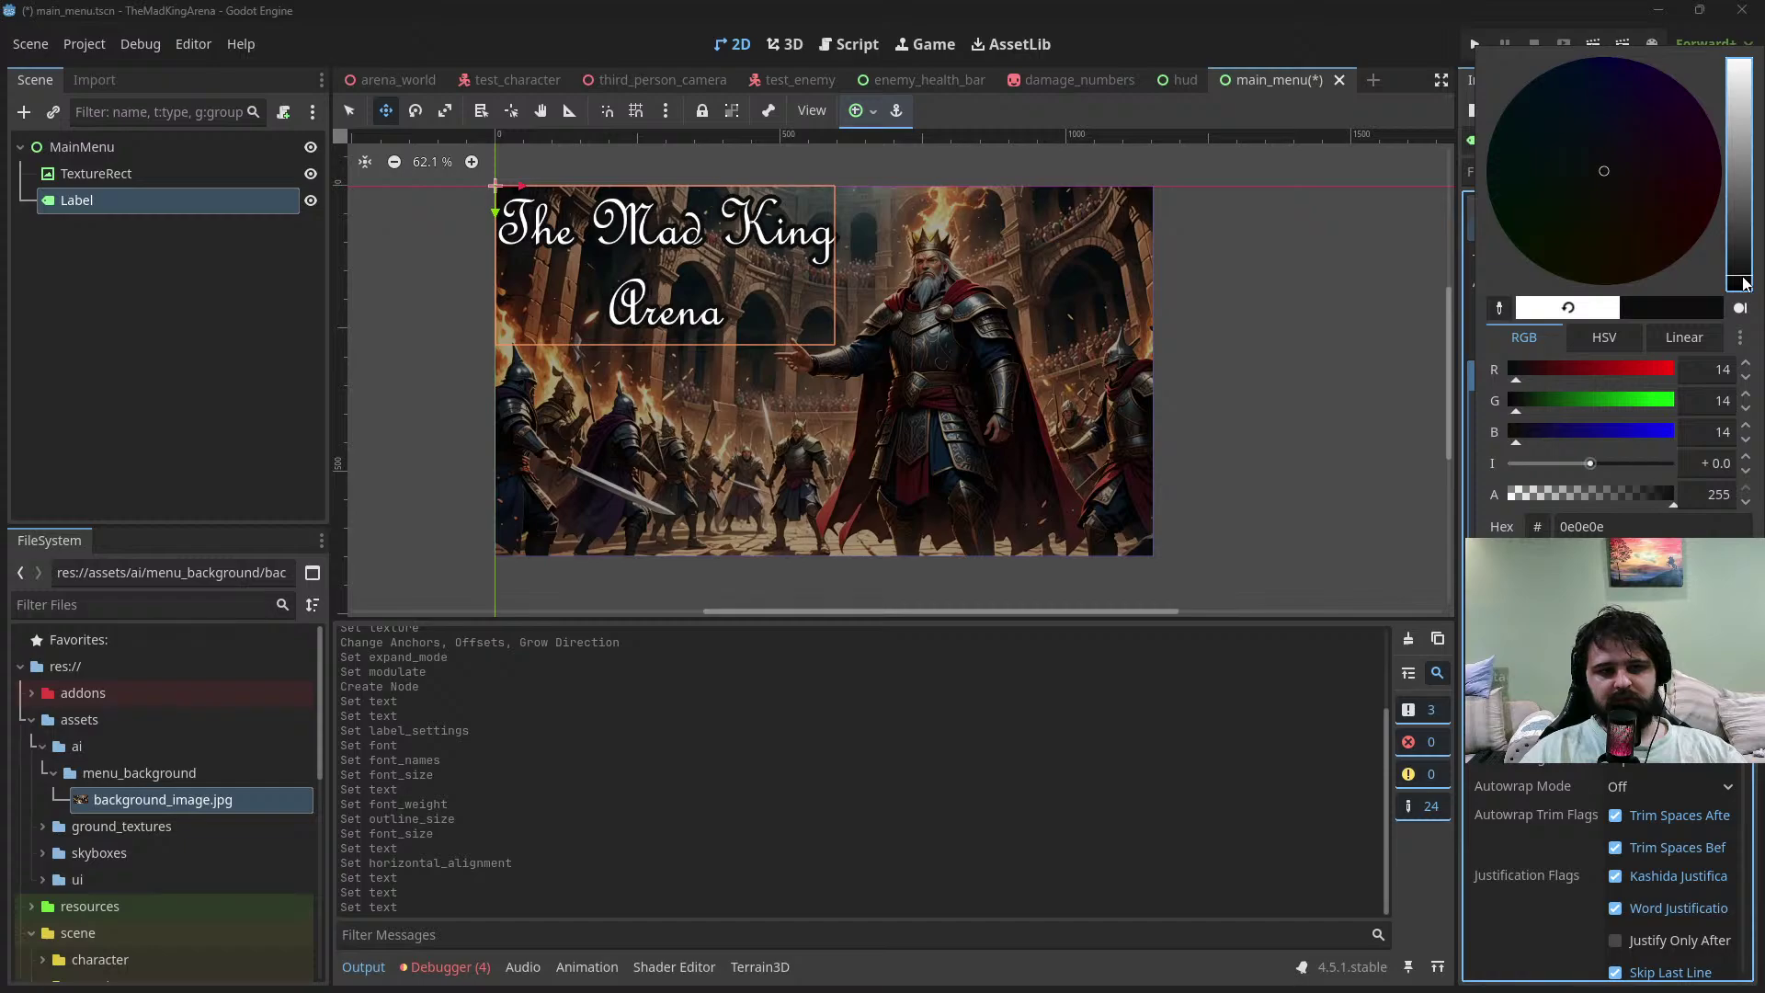
mouse_move(1538, 432)
left_mouse_down()
mouse_move(1589, 432)
mouse_move(1567, 438)
left_mouse_up()
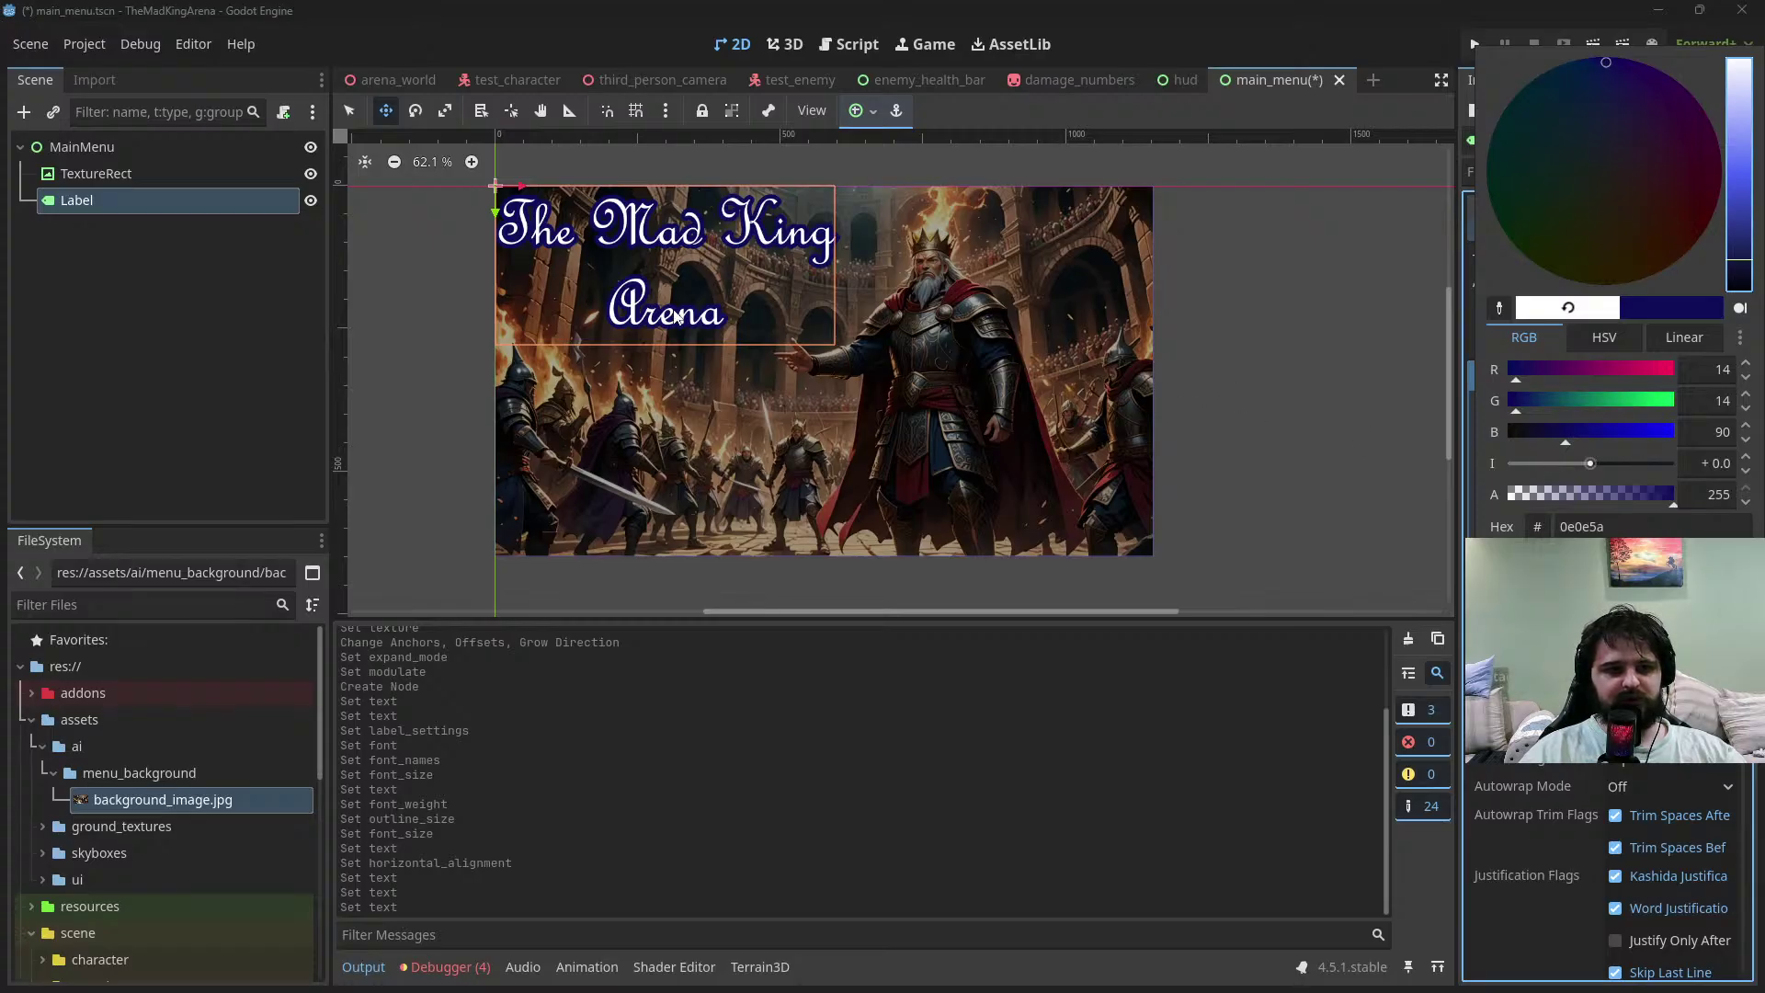
left_click(1466, 495)
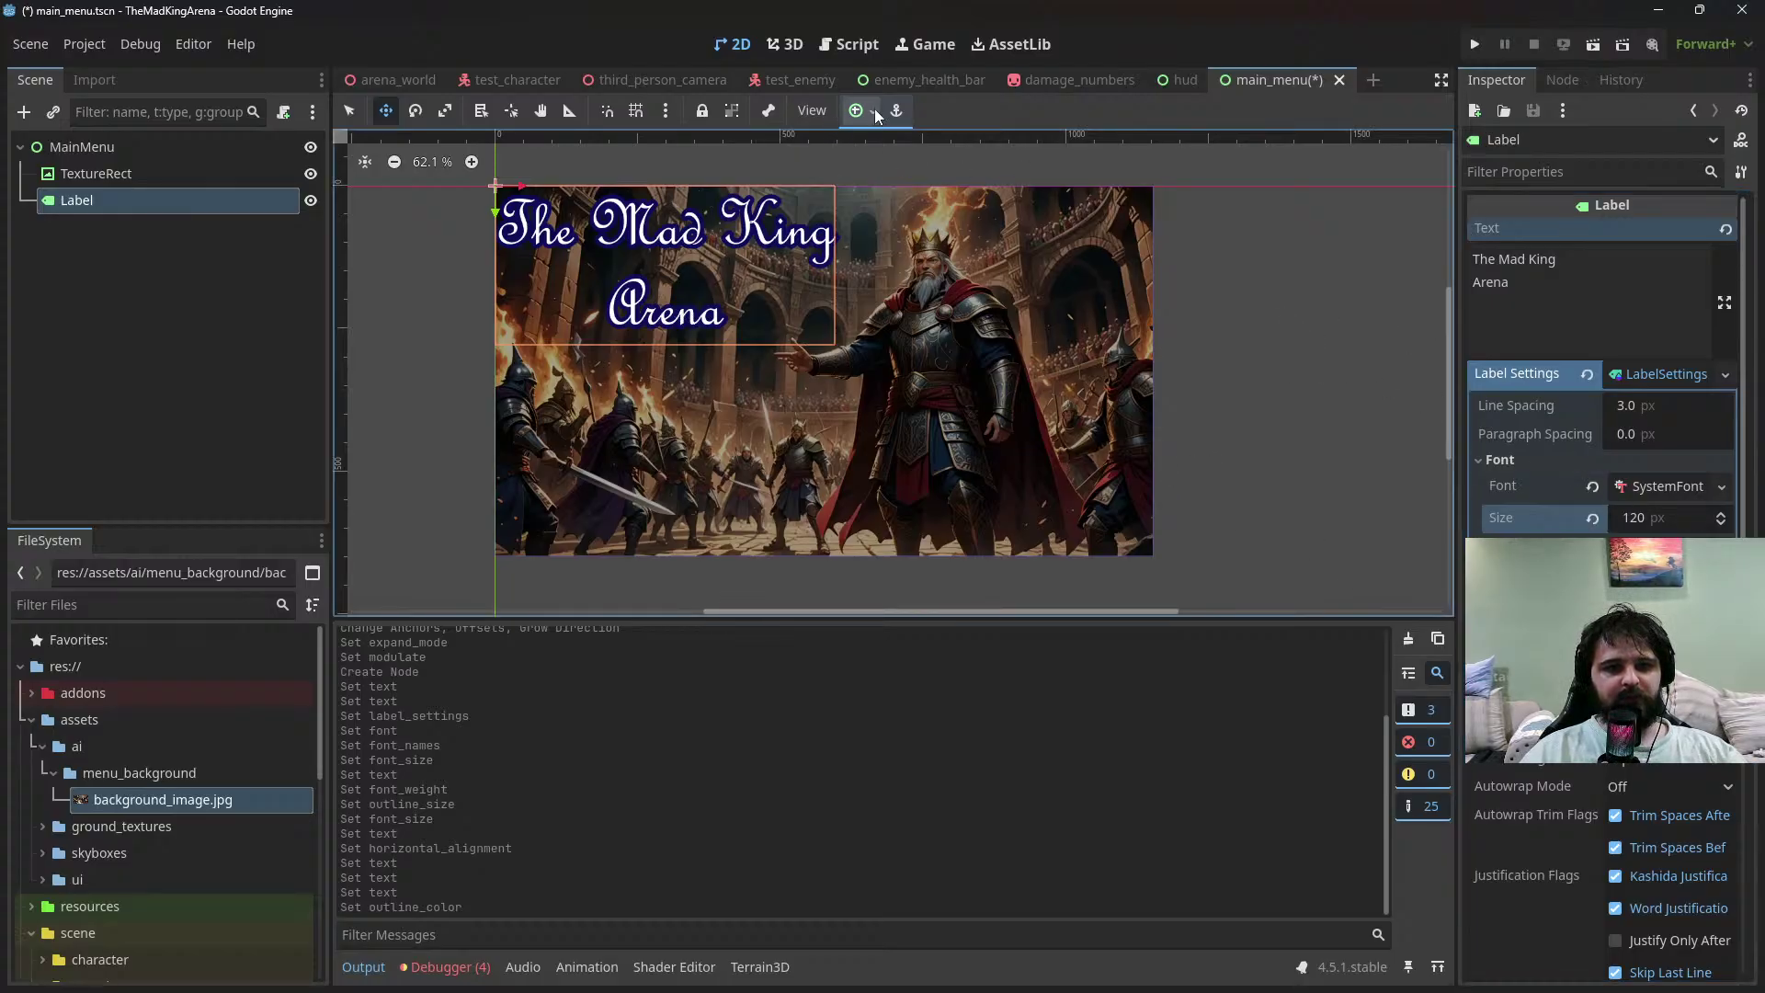
Change the title's outline color to a neutral dark grey by reducing its blue and adjusting the brightness
scroll(1600, 690, "up", 2)
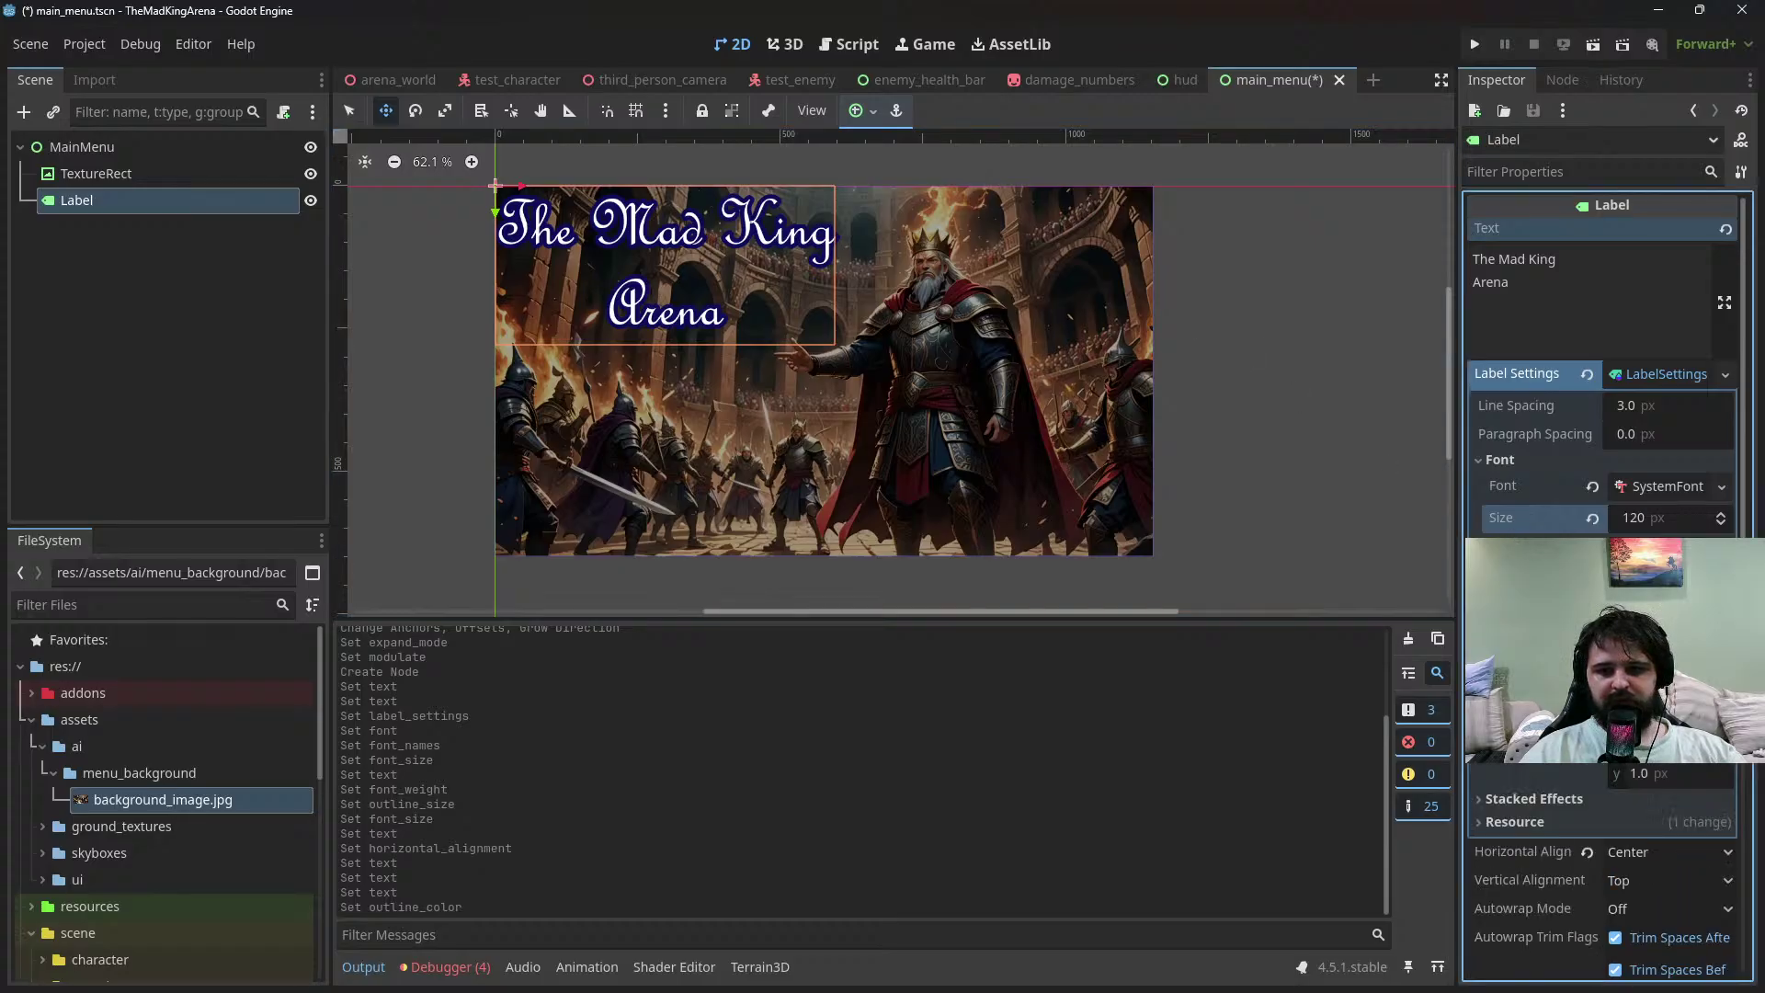
left_click(1669, 551)
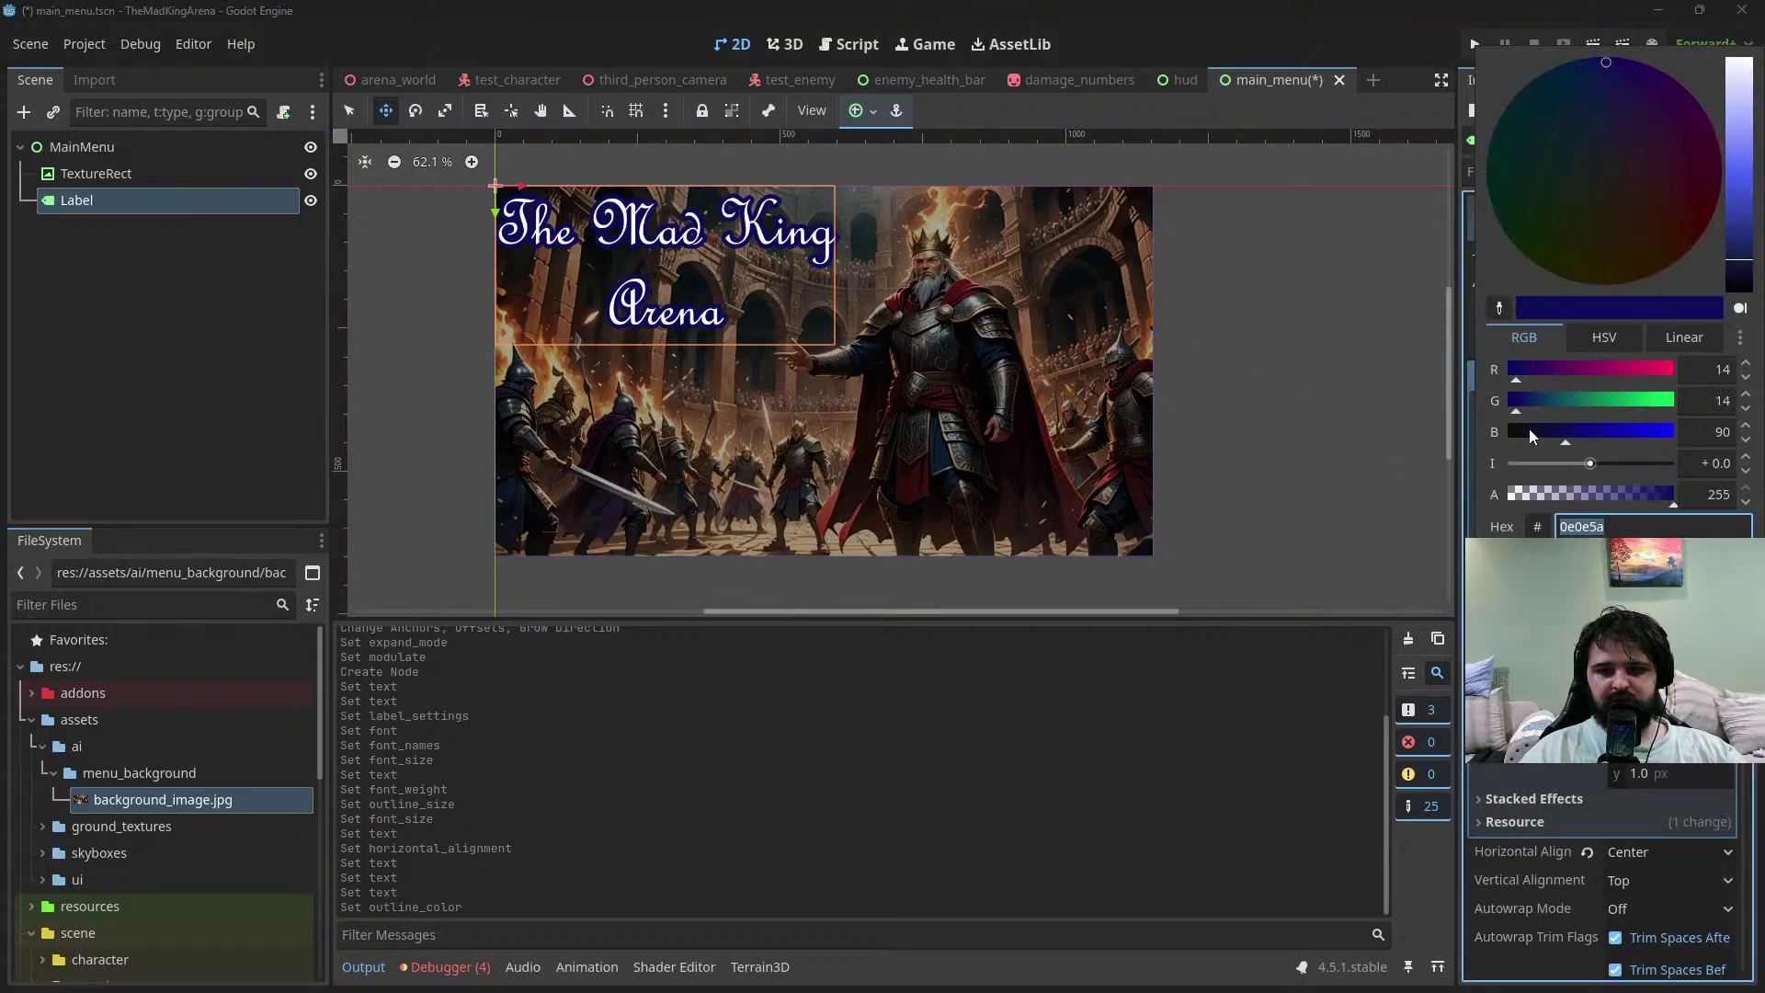
left_click_drag(1530, 429, 1542, 434)
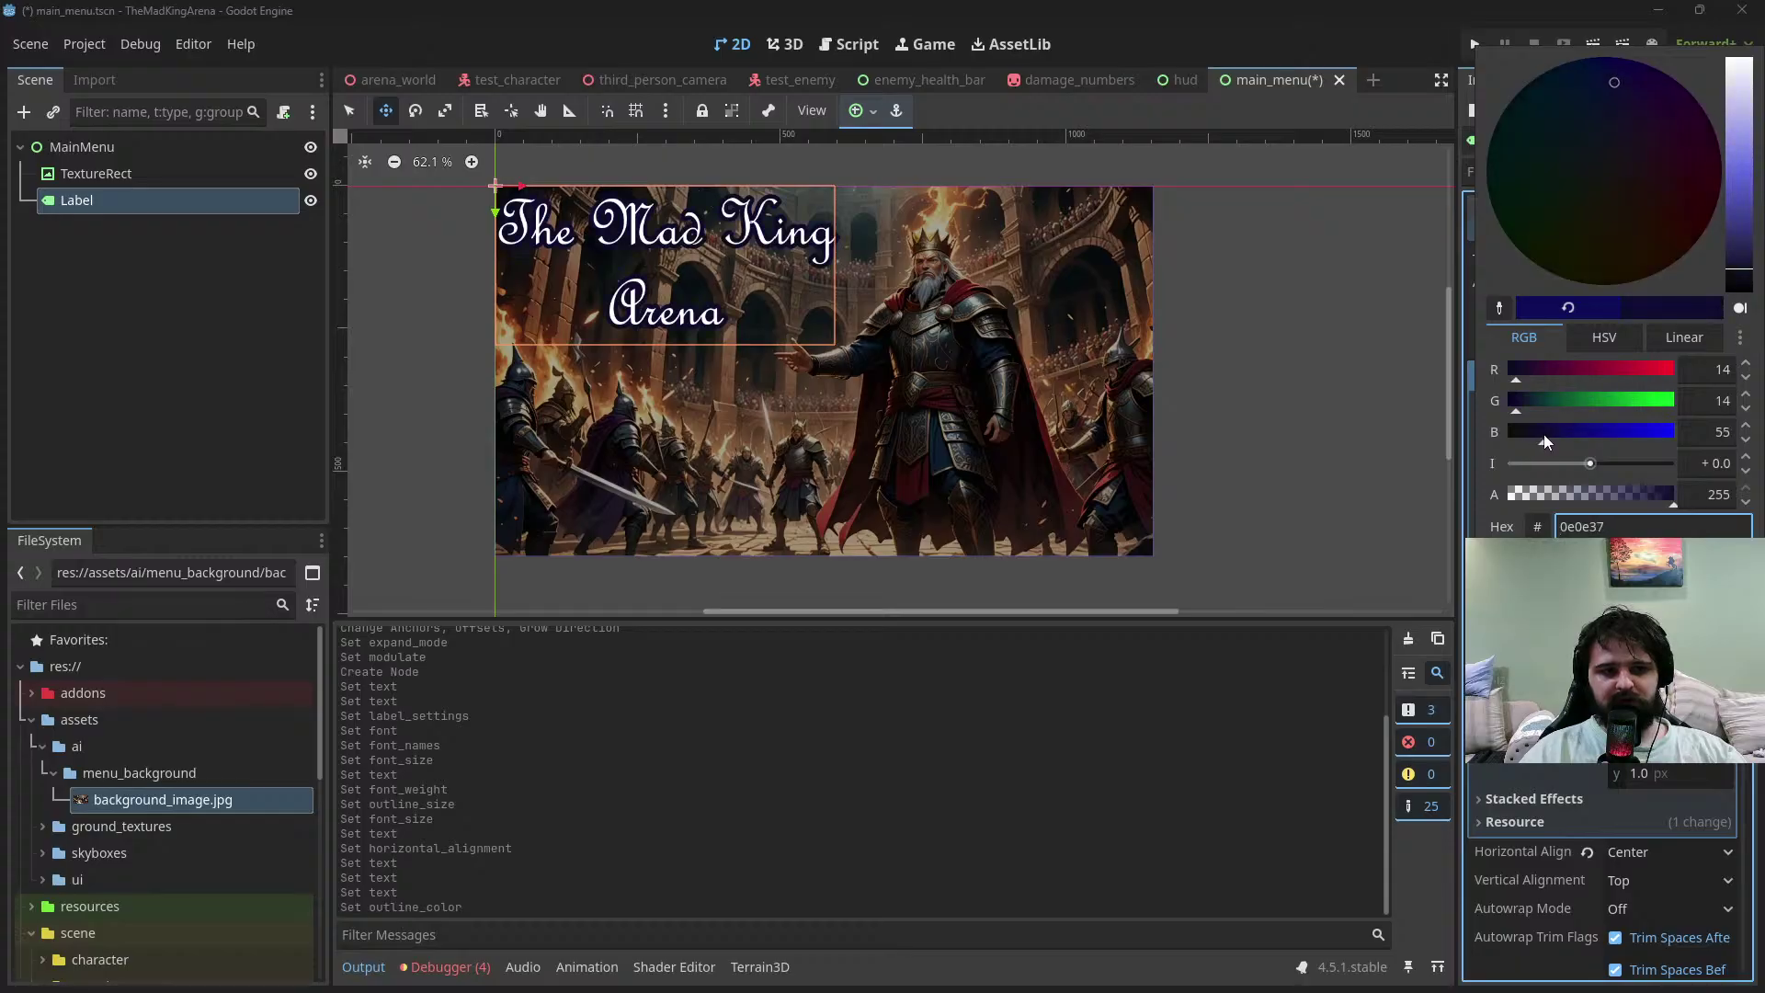
mouse_move(1526, 426)
left_mouse_down()
mouse_move(1466, 397)
mouse_move(1501, 377)
mouse_move(1506, 400)
left_mouse_up()
mouse_move(1741, 280)
left_mouse_down()
mouse_move(1742, 221)
mouse_move(1743, 266)
mouse_move(1747, 252)
left_mouse_up()
Set the size of the title's shadow and give it a vertical offset of 5 px
left_click(1605, 686)
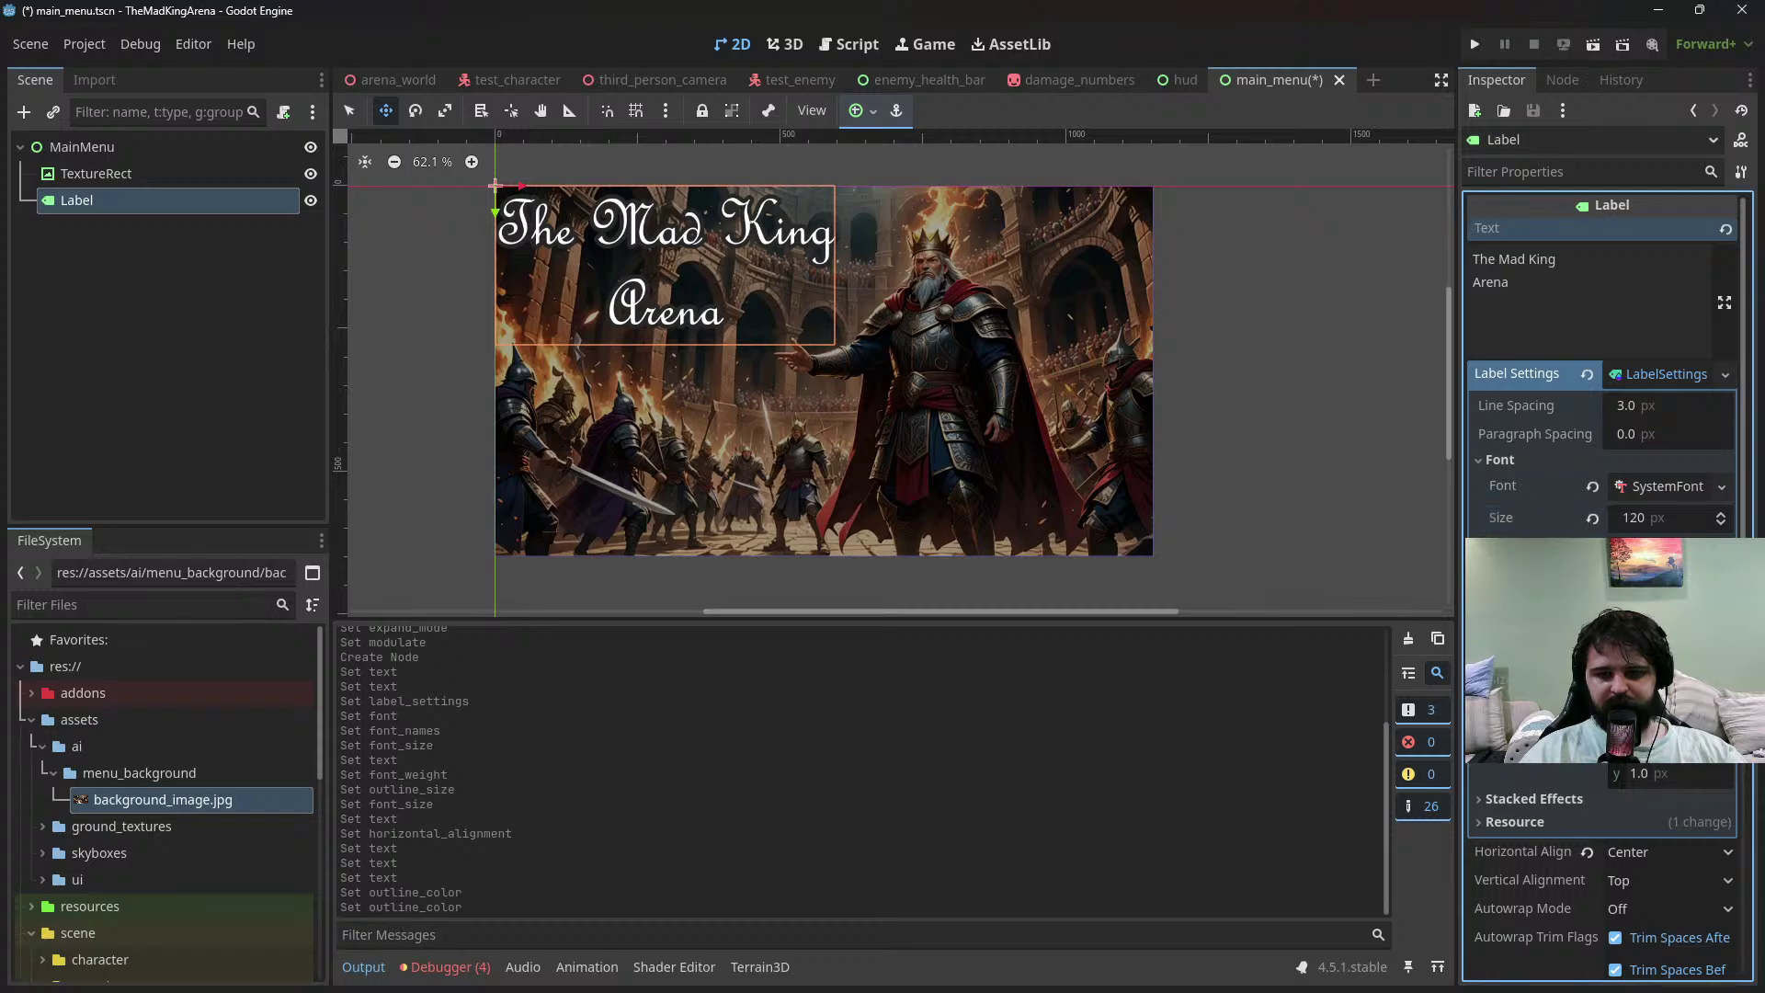
key("Return")
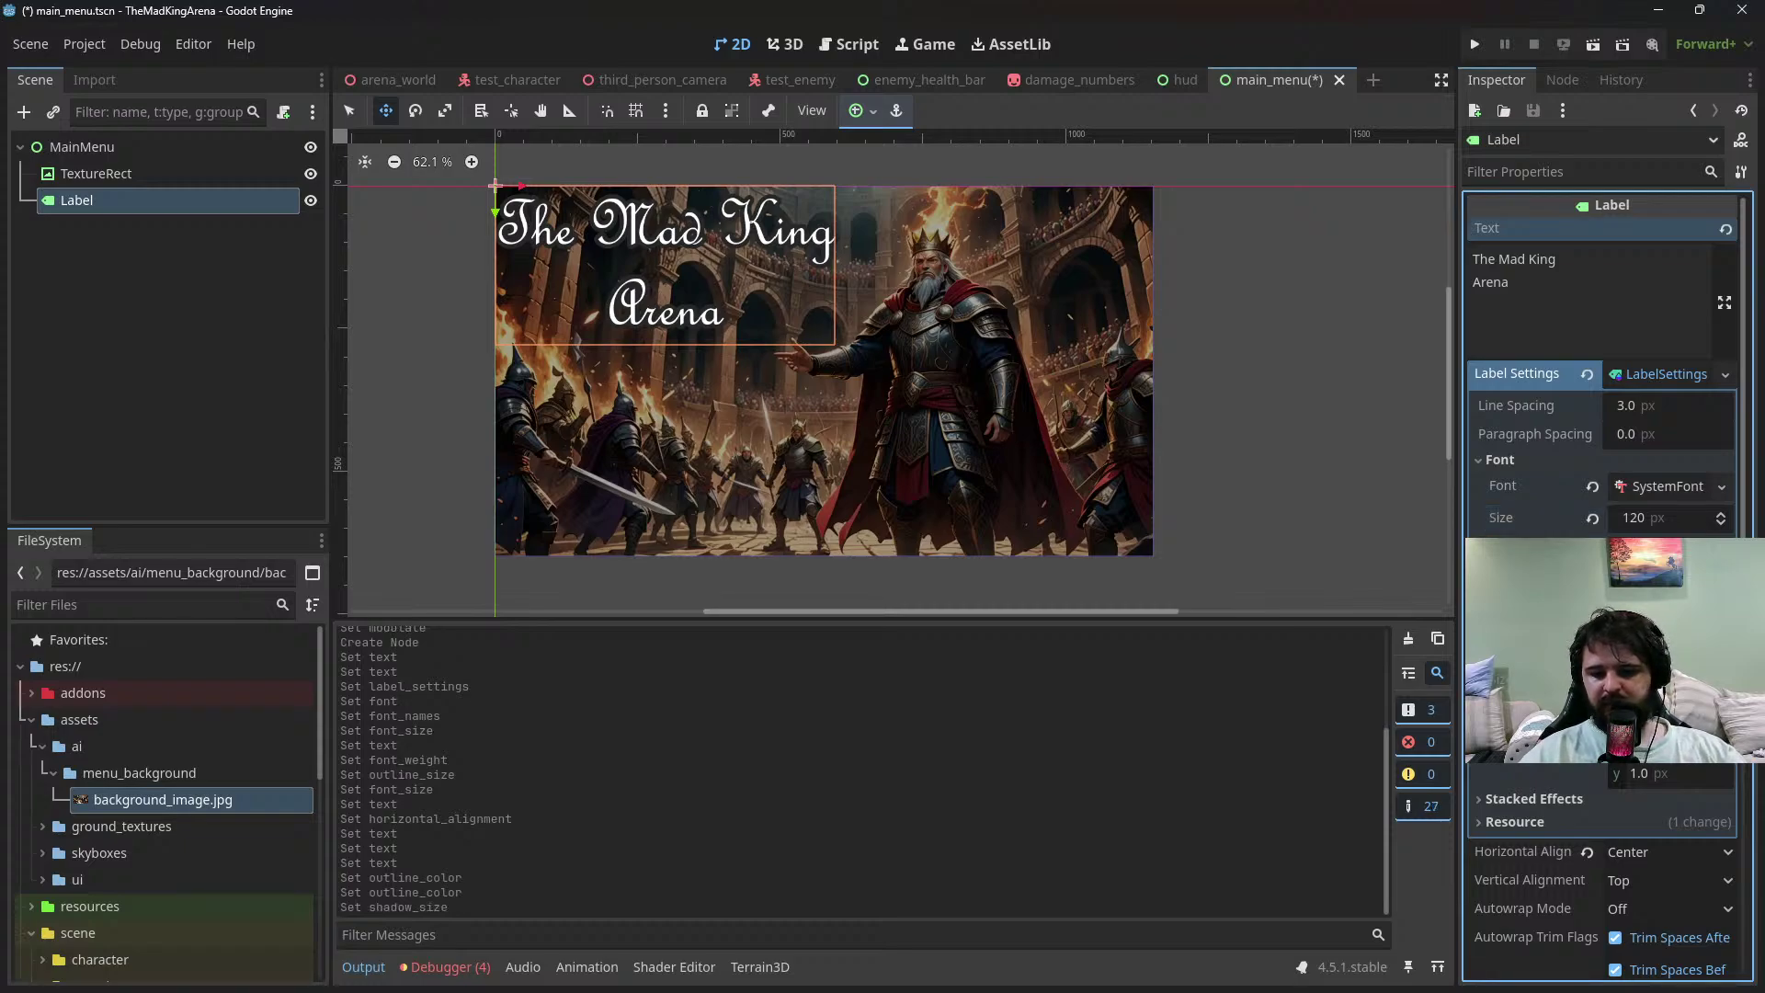
key("Tab")
type("5")
key("Tab")
key("Return")
key("Escape")
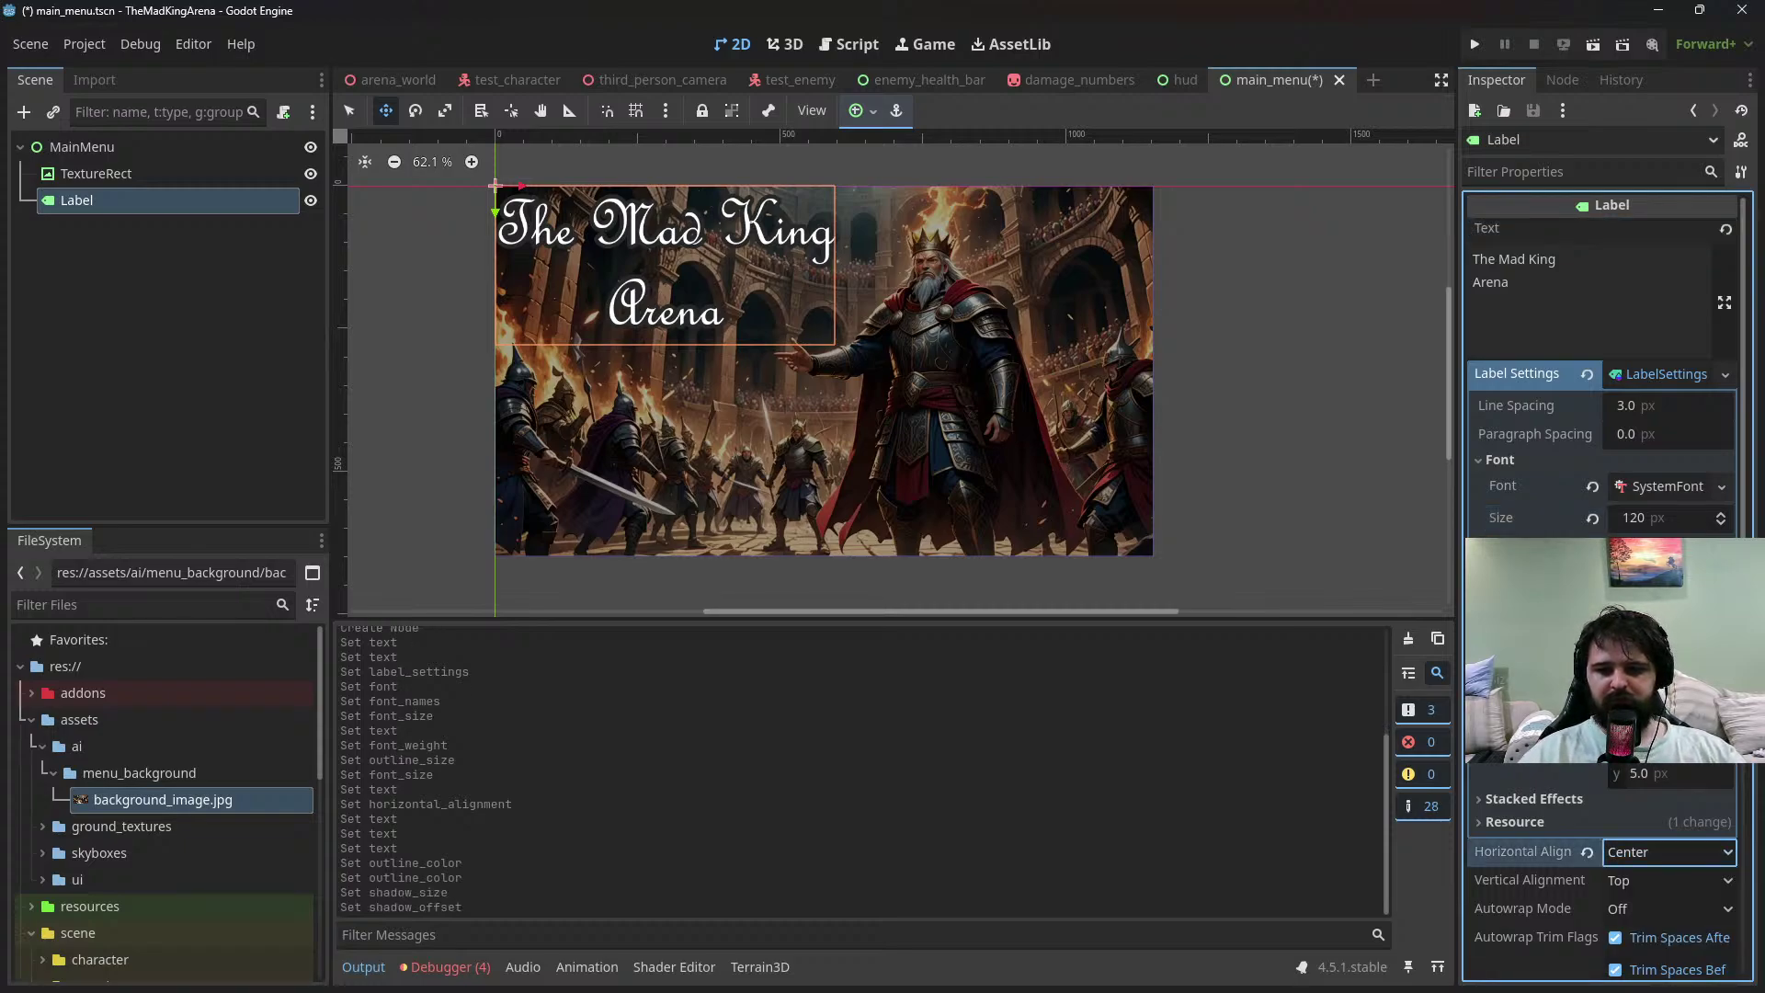
Raise the opacity of the title's black shadow color
left_click(1669, 713)
left_click_drag(1509, 545, 1639, 544)
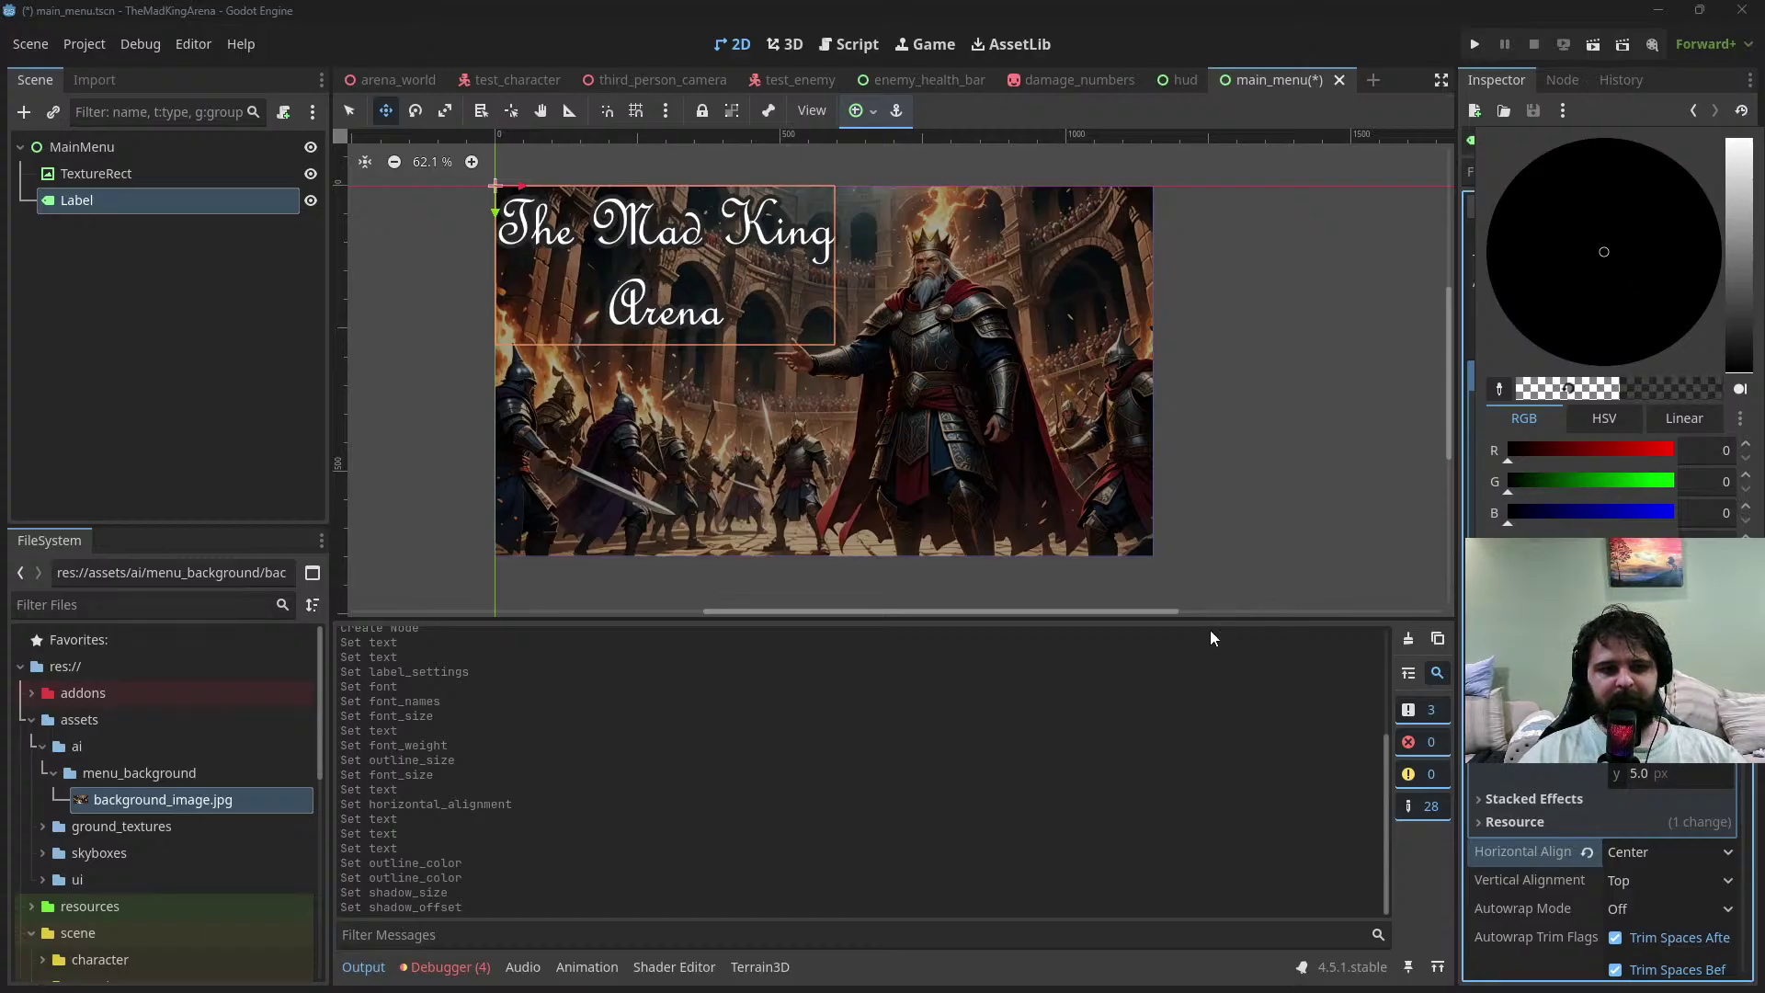
left_click(1292, 498)
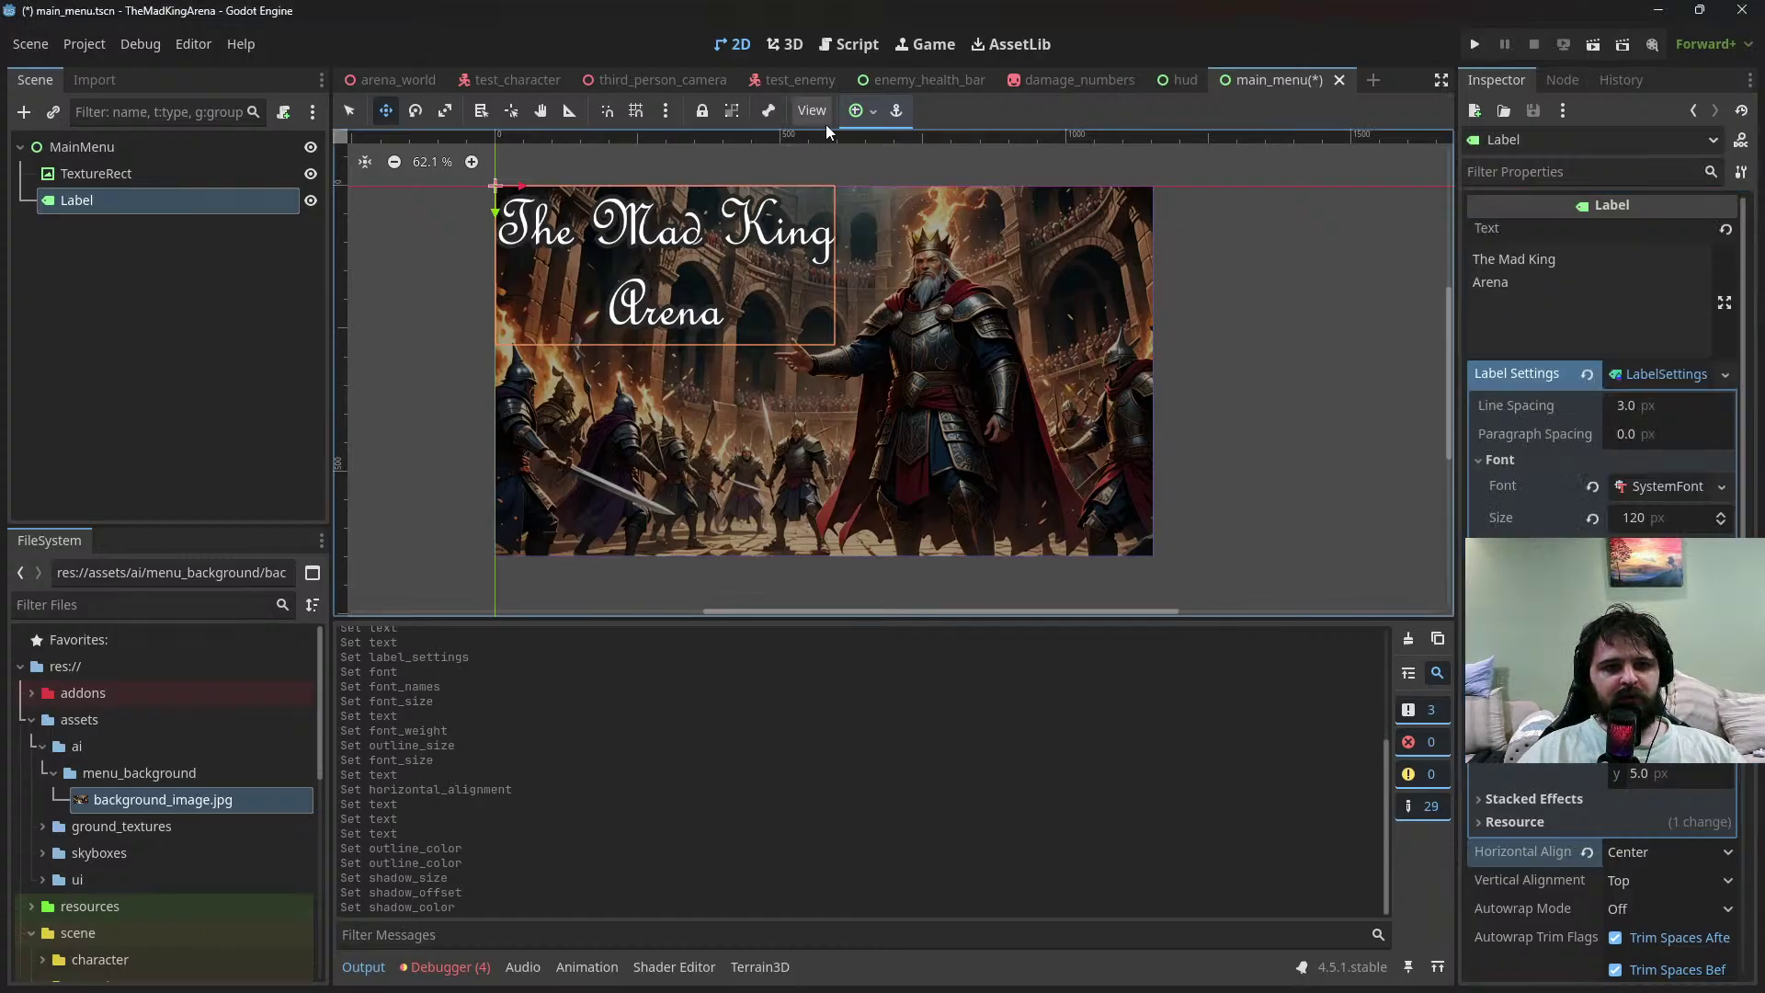
Anchor the title label to the top center of the menu
left_click(859, 111)
left_click(902, 184)
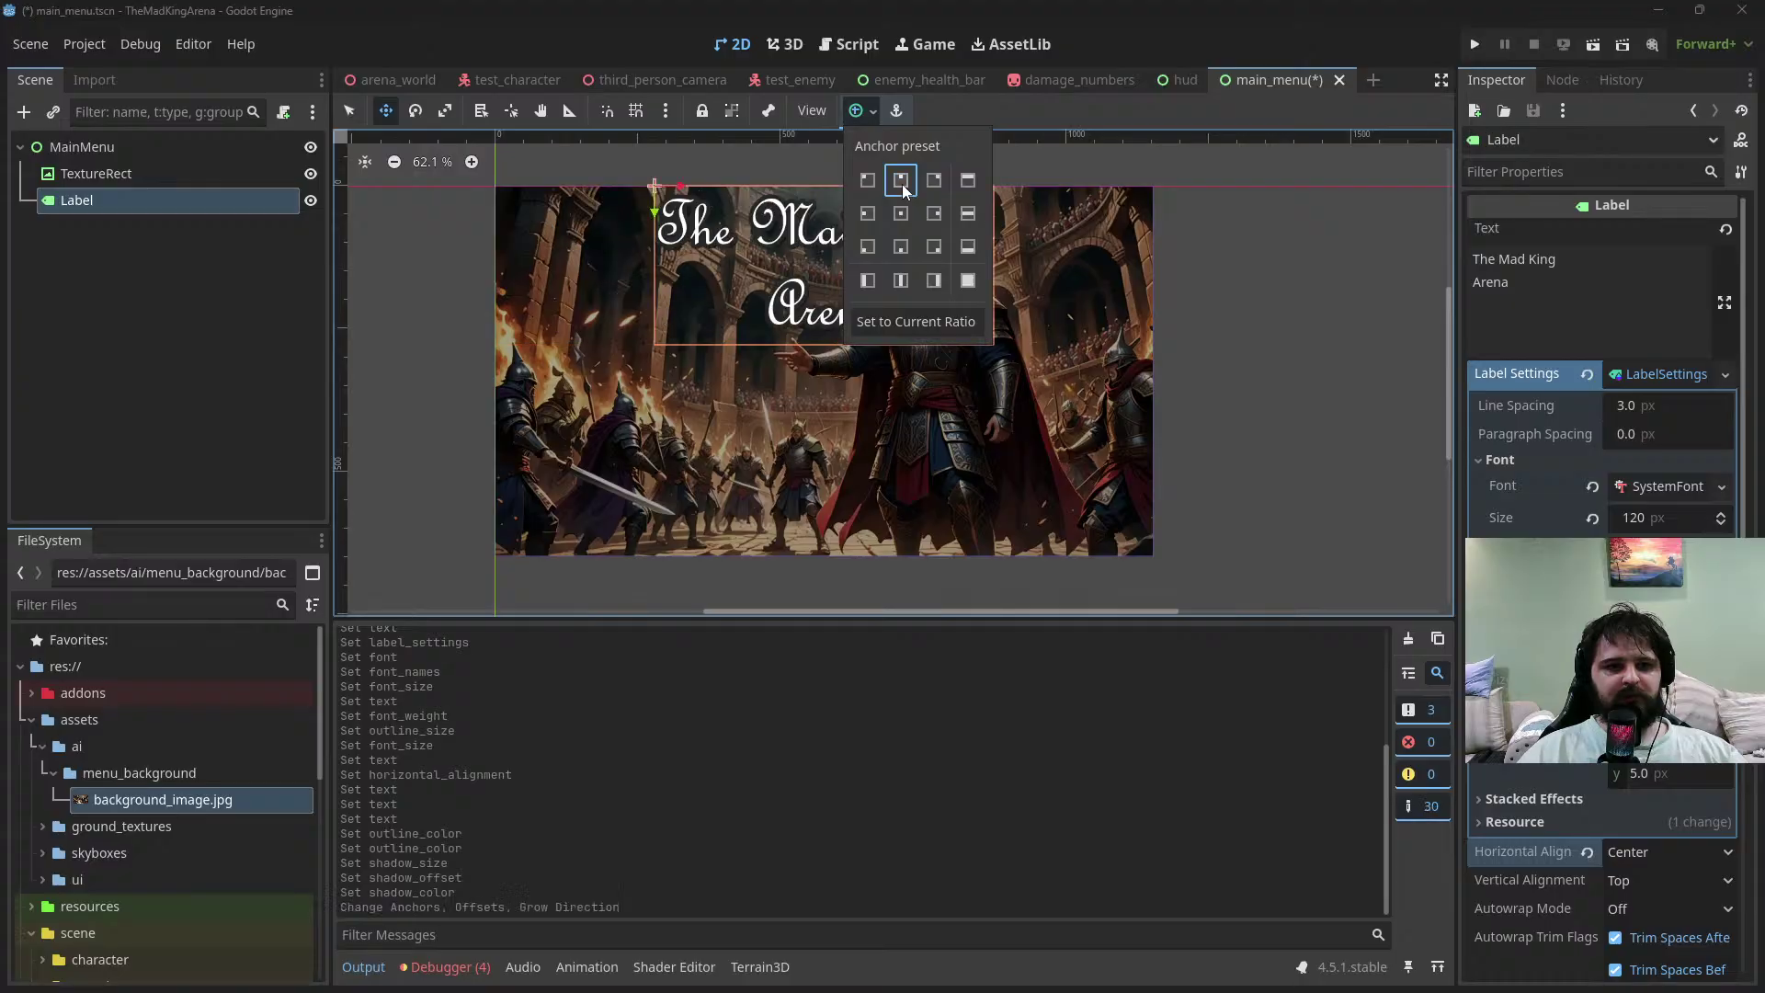
left_click(1053, 233)
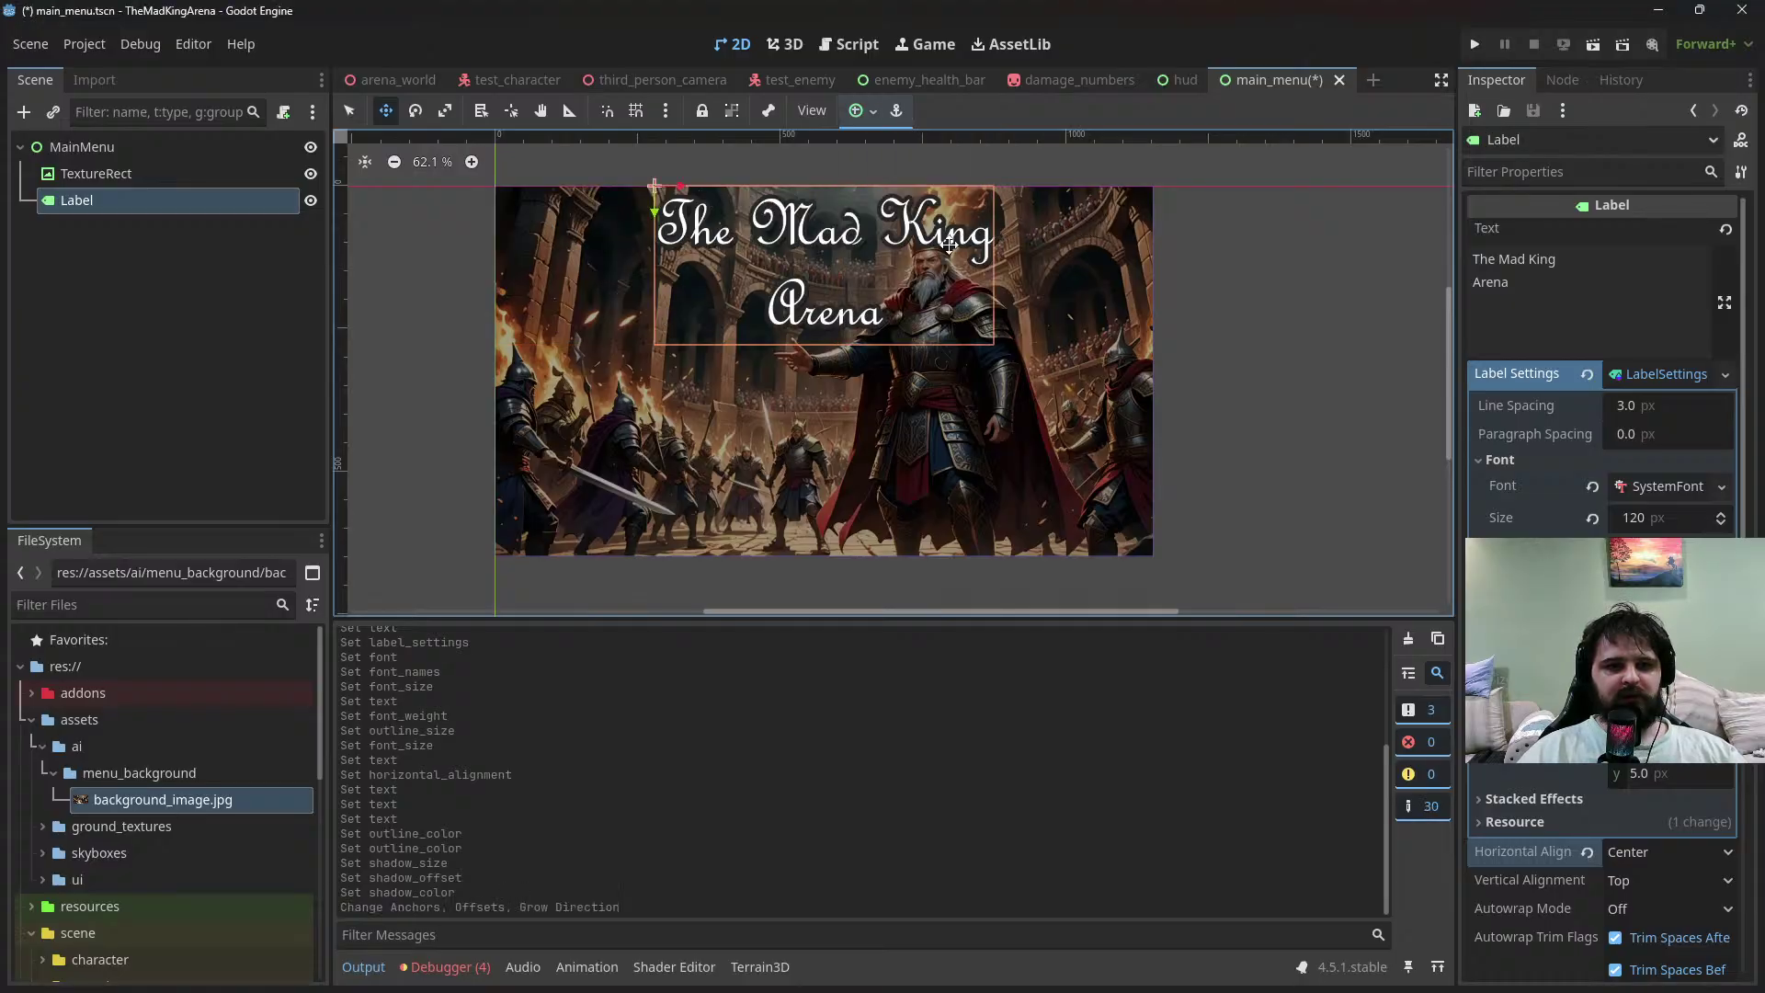
left_click_drag(654, 210, 658, 228)
left_click(701, 228)
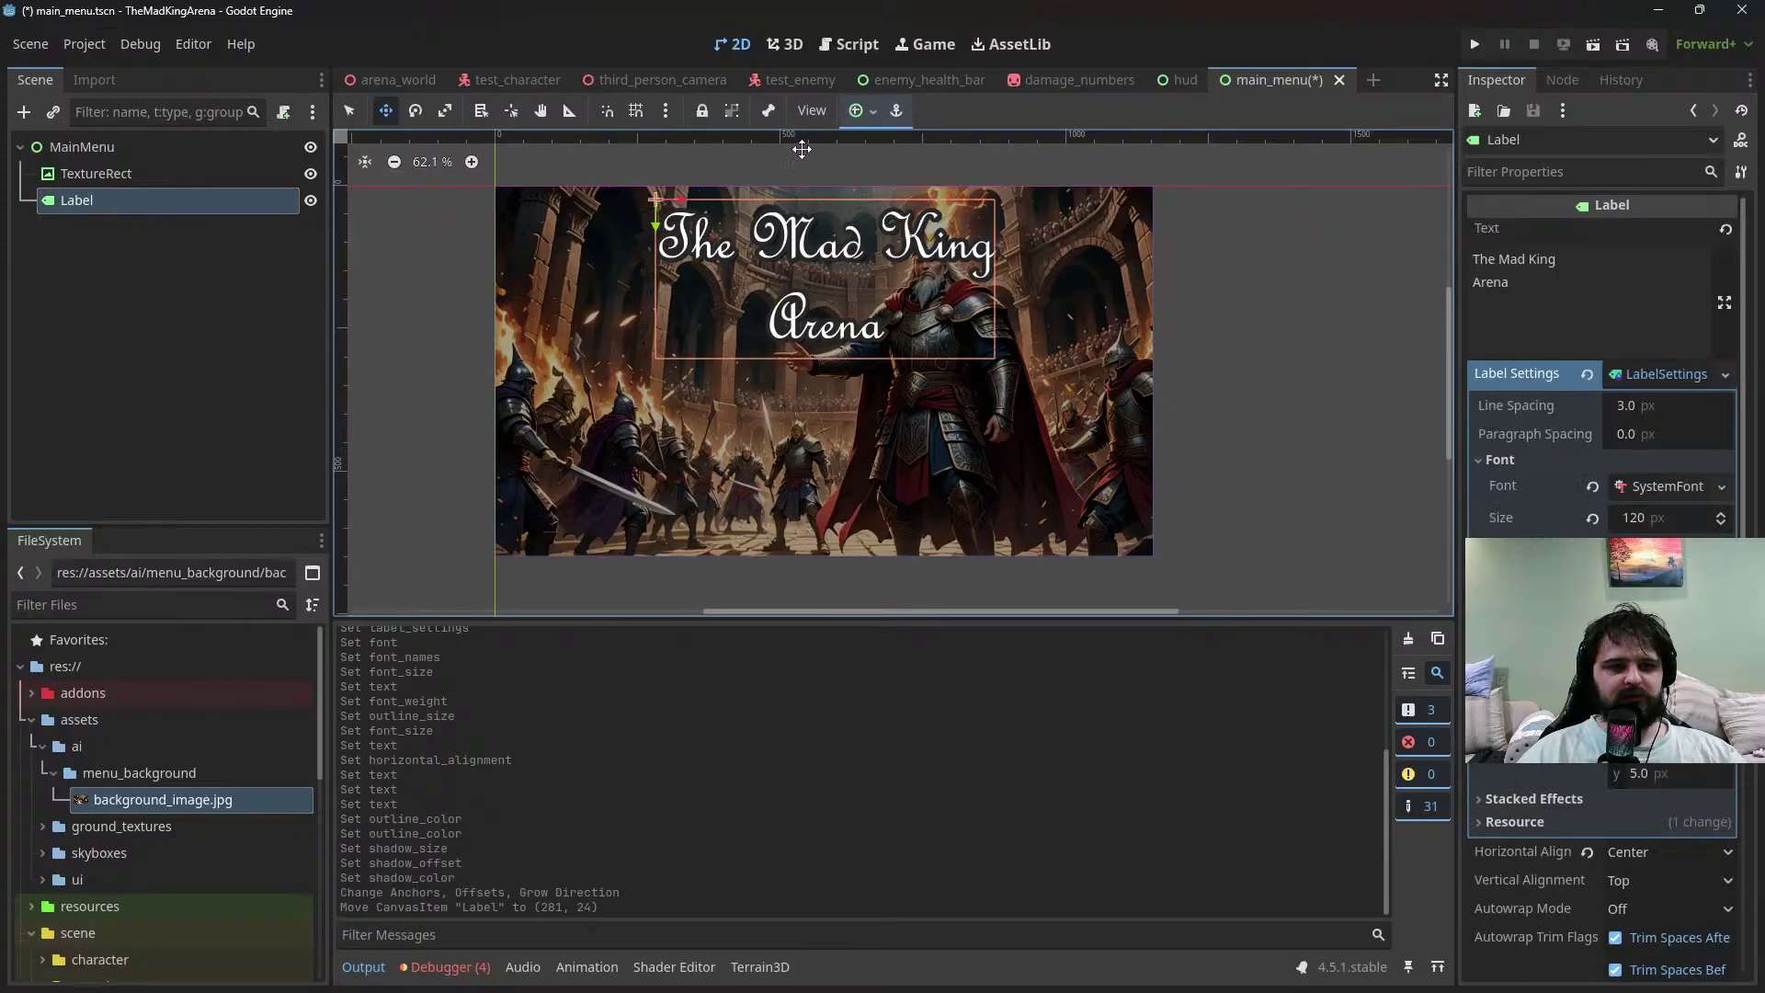
left_click(860, 111)
left_click(899, 182)
Move the title label down from the menu's top edge to about position (279, 65)
left_click(654, 210)
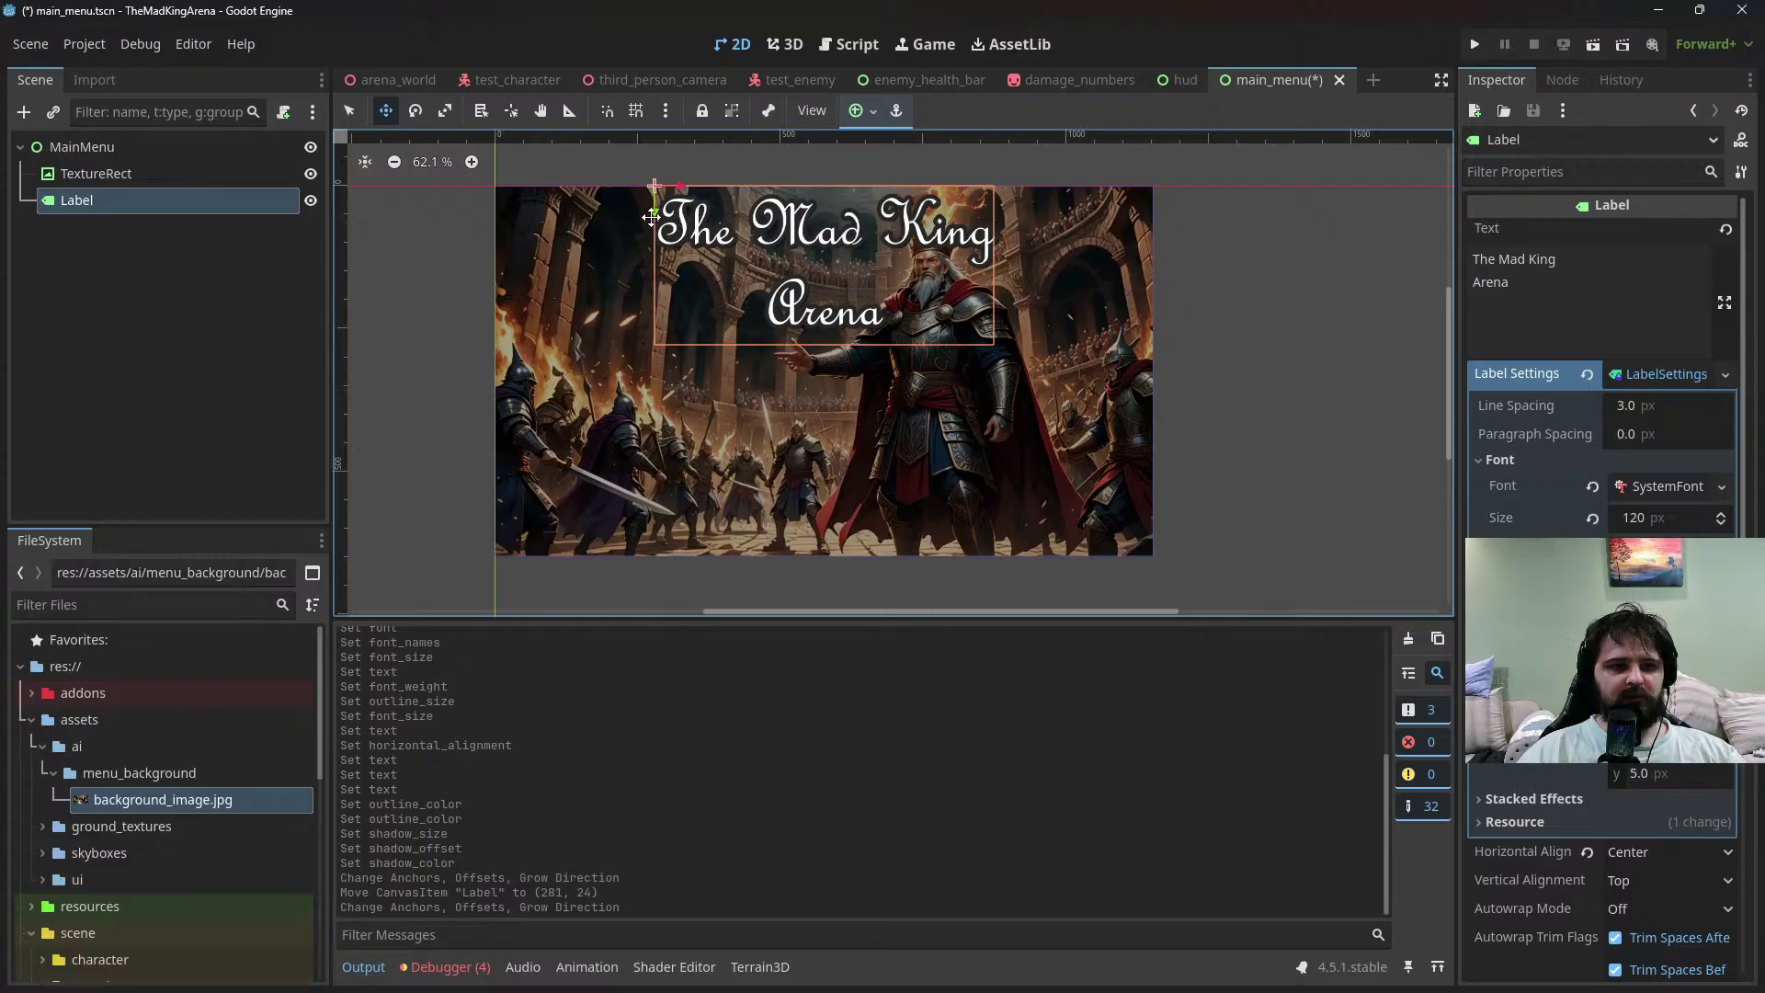
scroll(654, 211, "up", 4)
left_click_drag(658, 186, 659, 251)
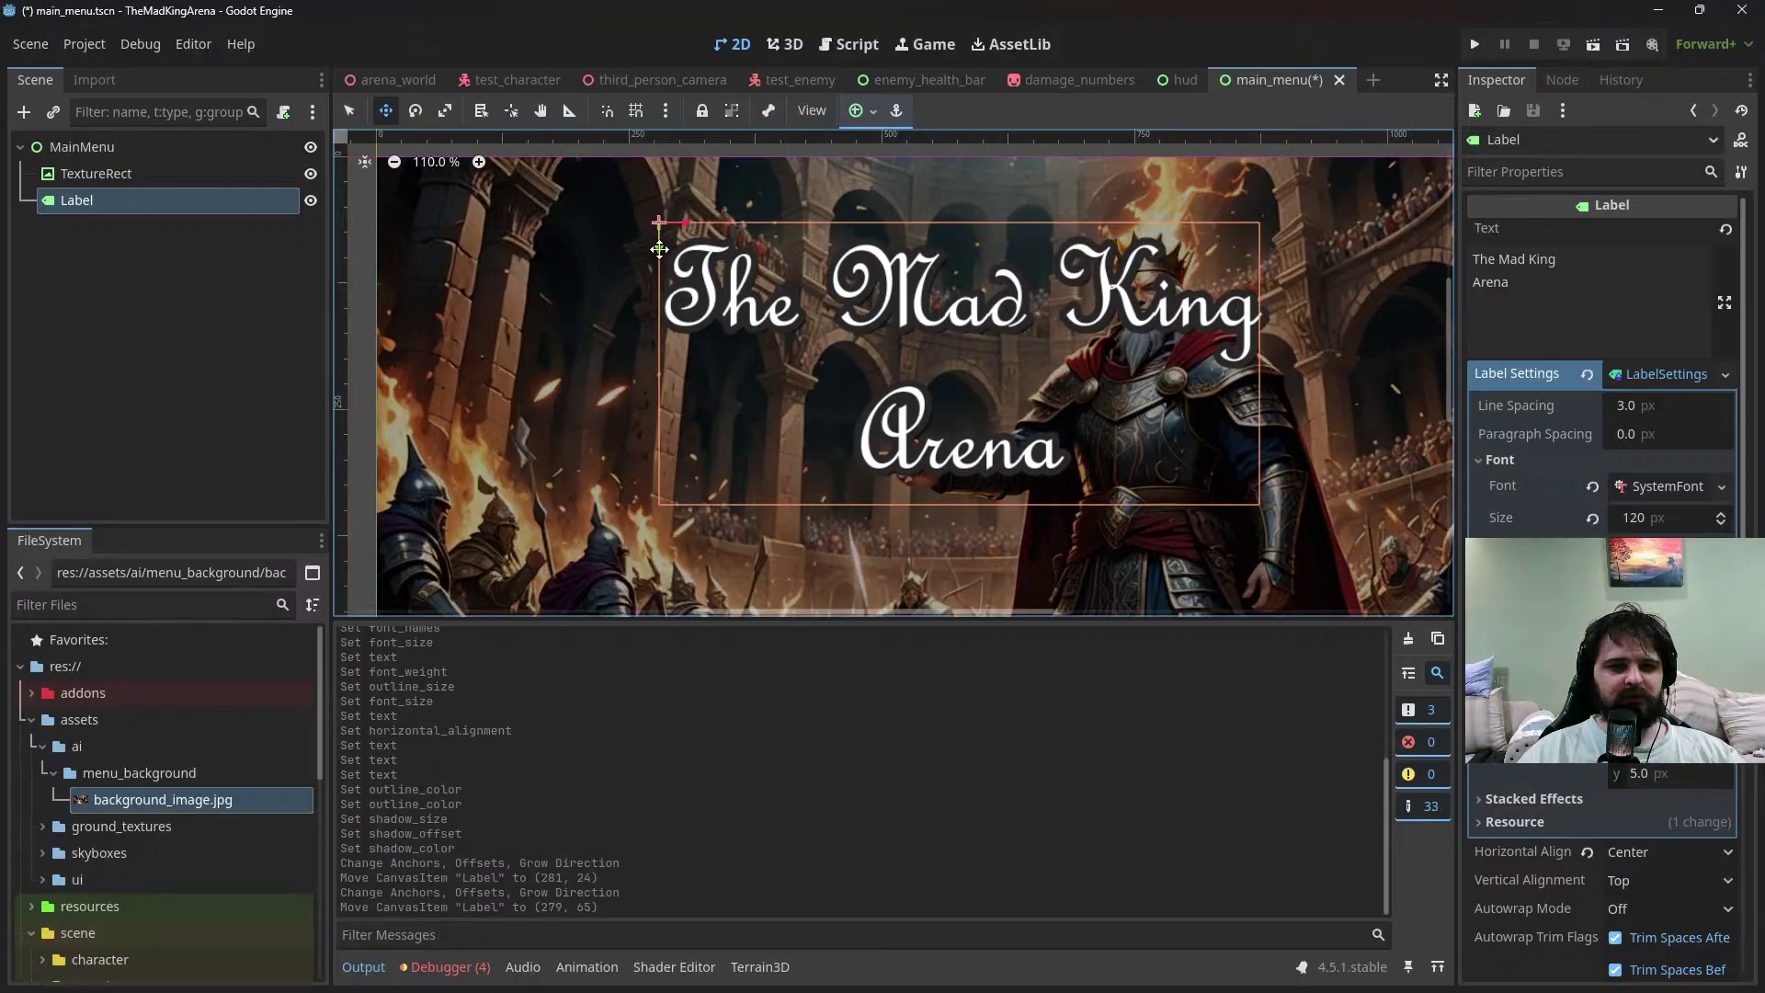
scroll(659, 250, "down", 4)
scroll(659, 250, "down", 2)
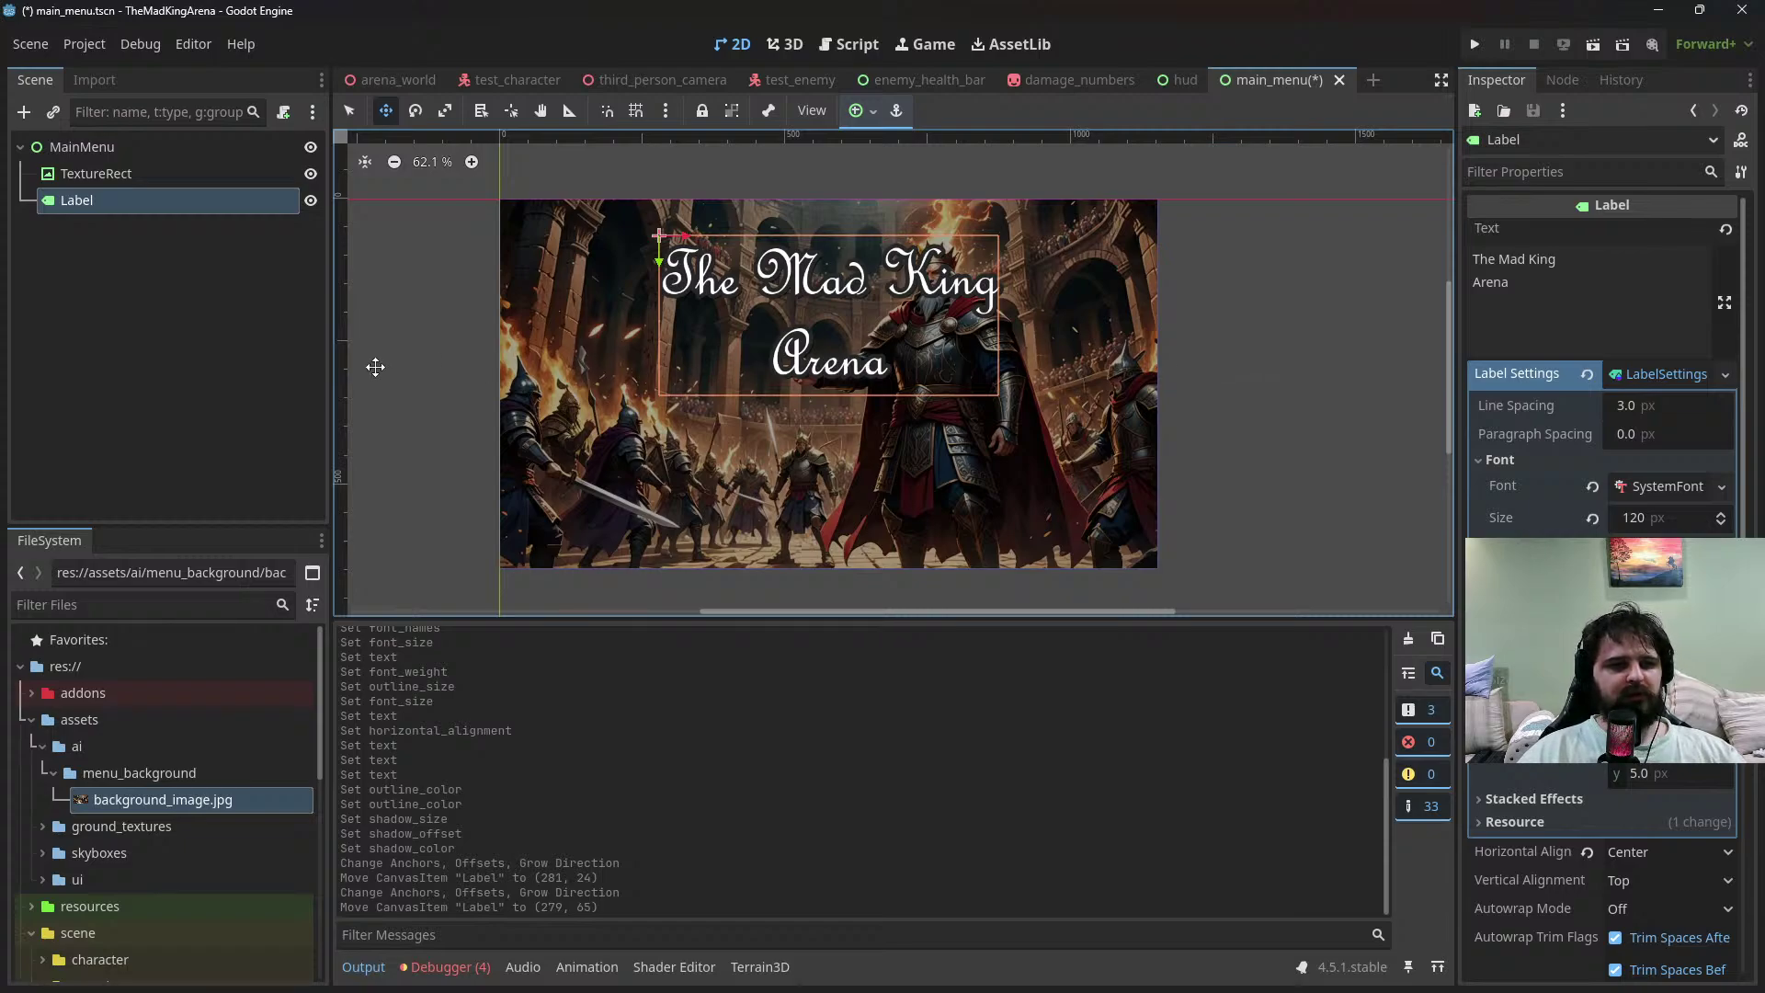
Add a VBoxContainer under MainMenu and move it to about position (52, 448) in the lower-left area of the menu
right_click(96, 153)
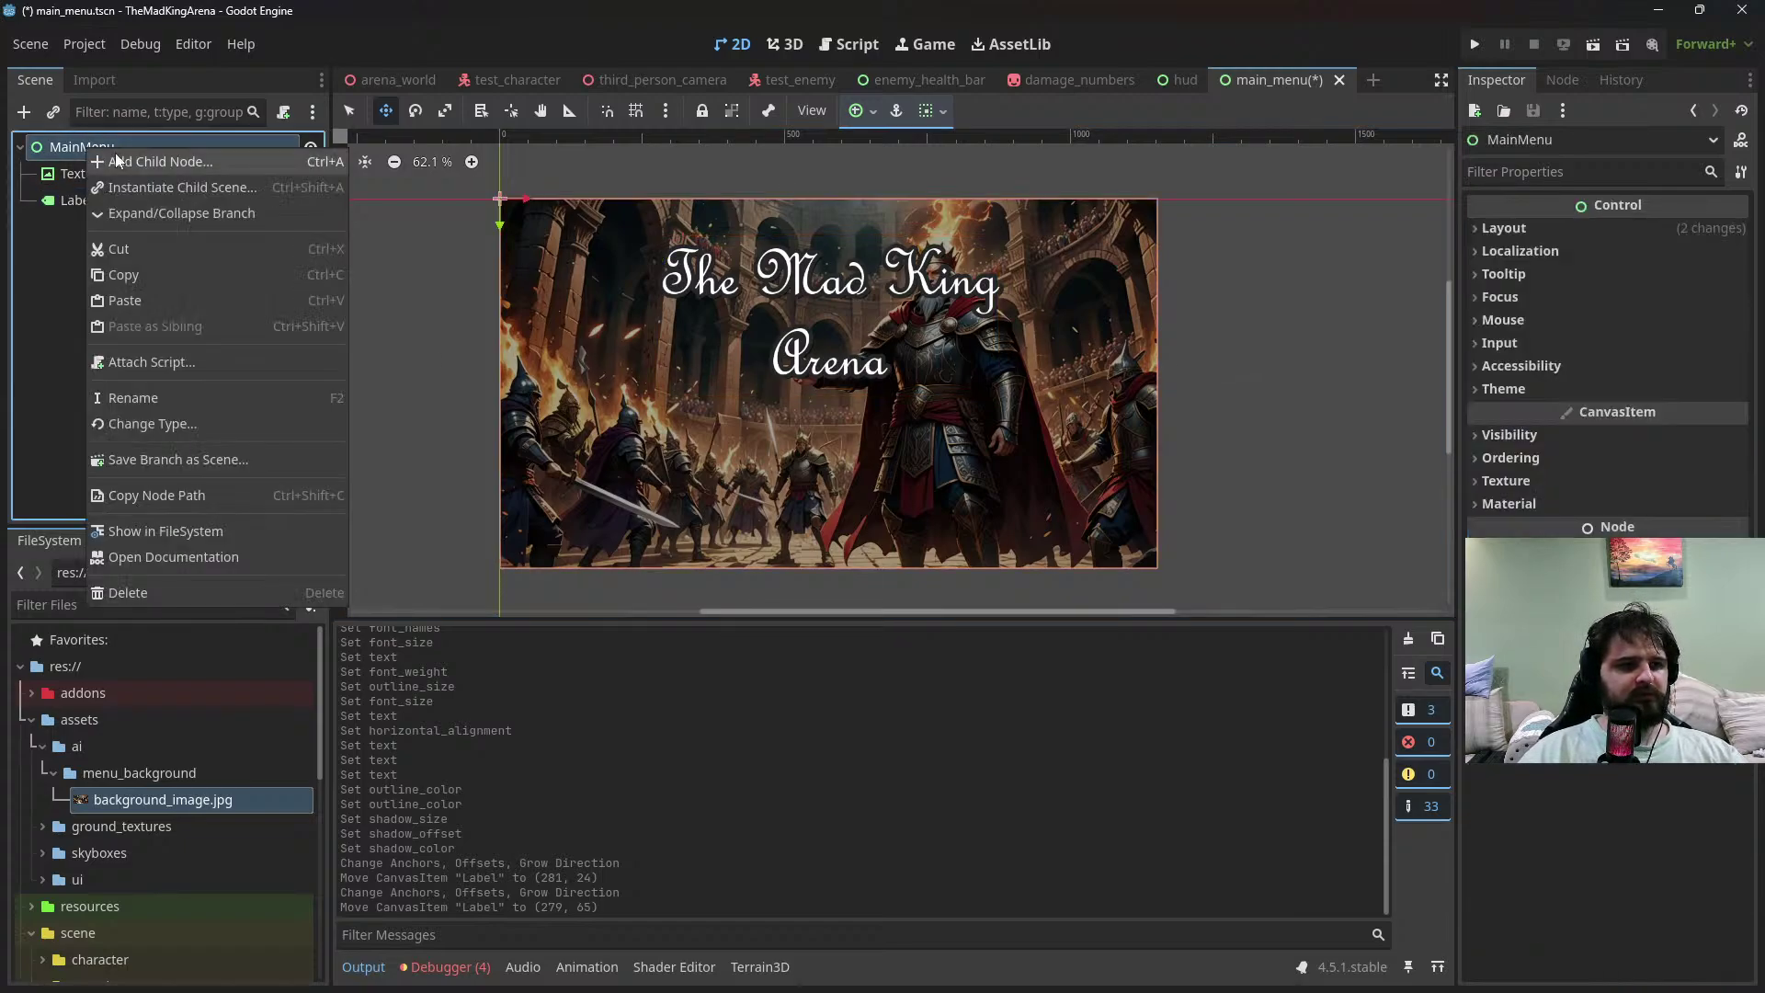
left_click(170, 160)
type("box")
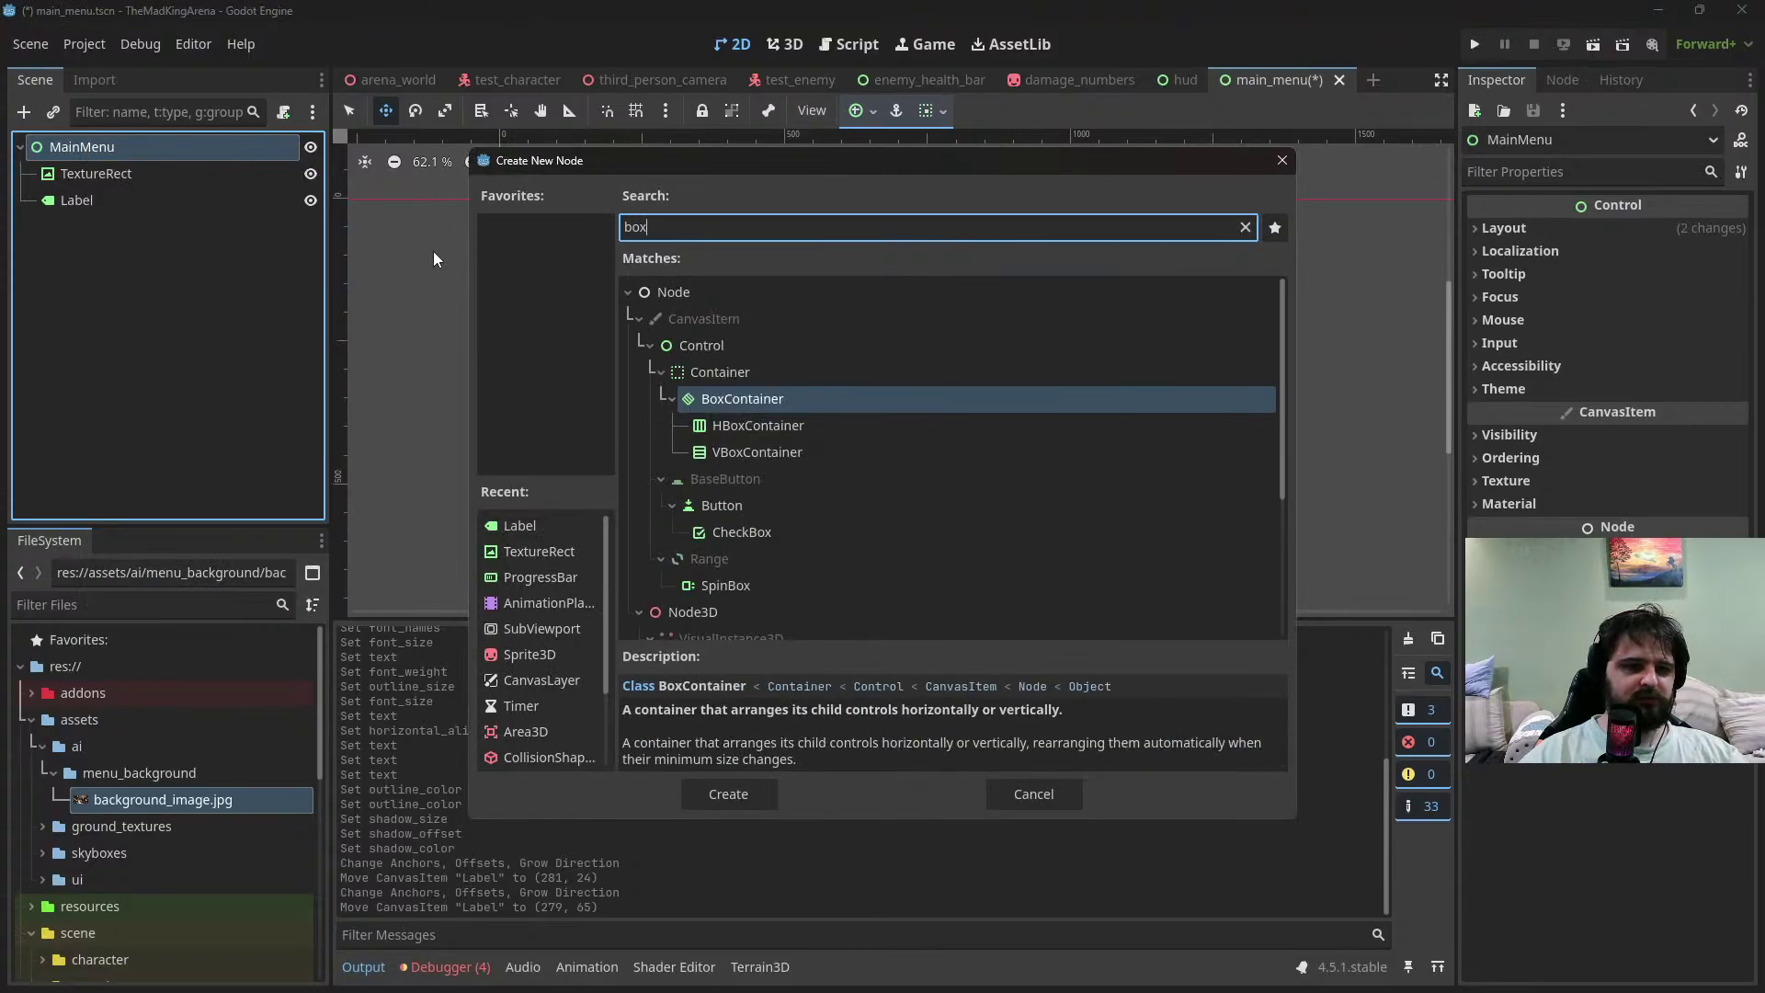
double_click(756, 451)
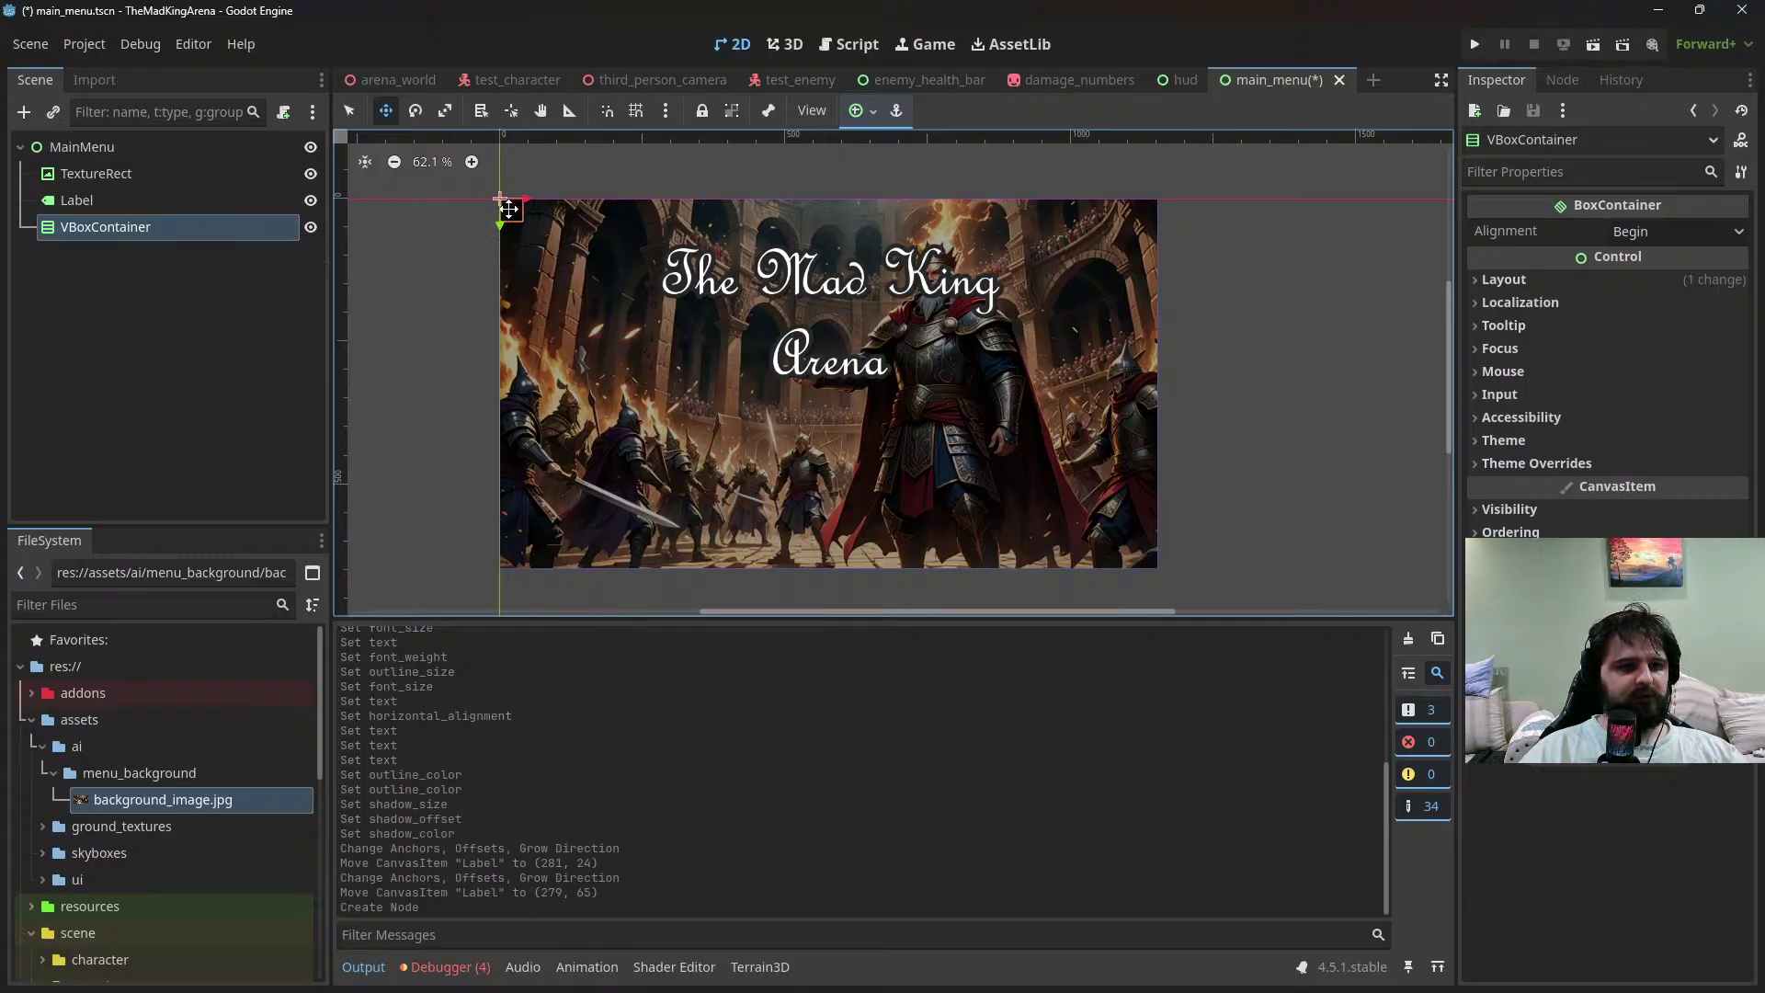
left_click_drag(510, 211, 538, 464)
Add a Button inside the VBoxContainer and set its text to "New Game"
right_click(171, 235)
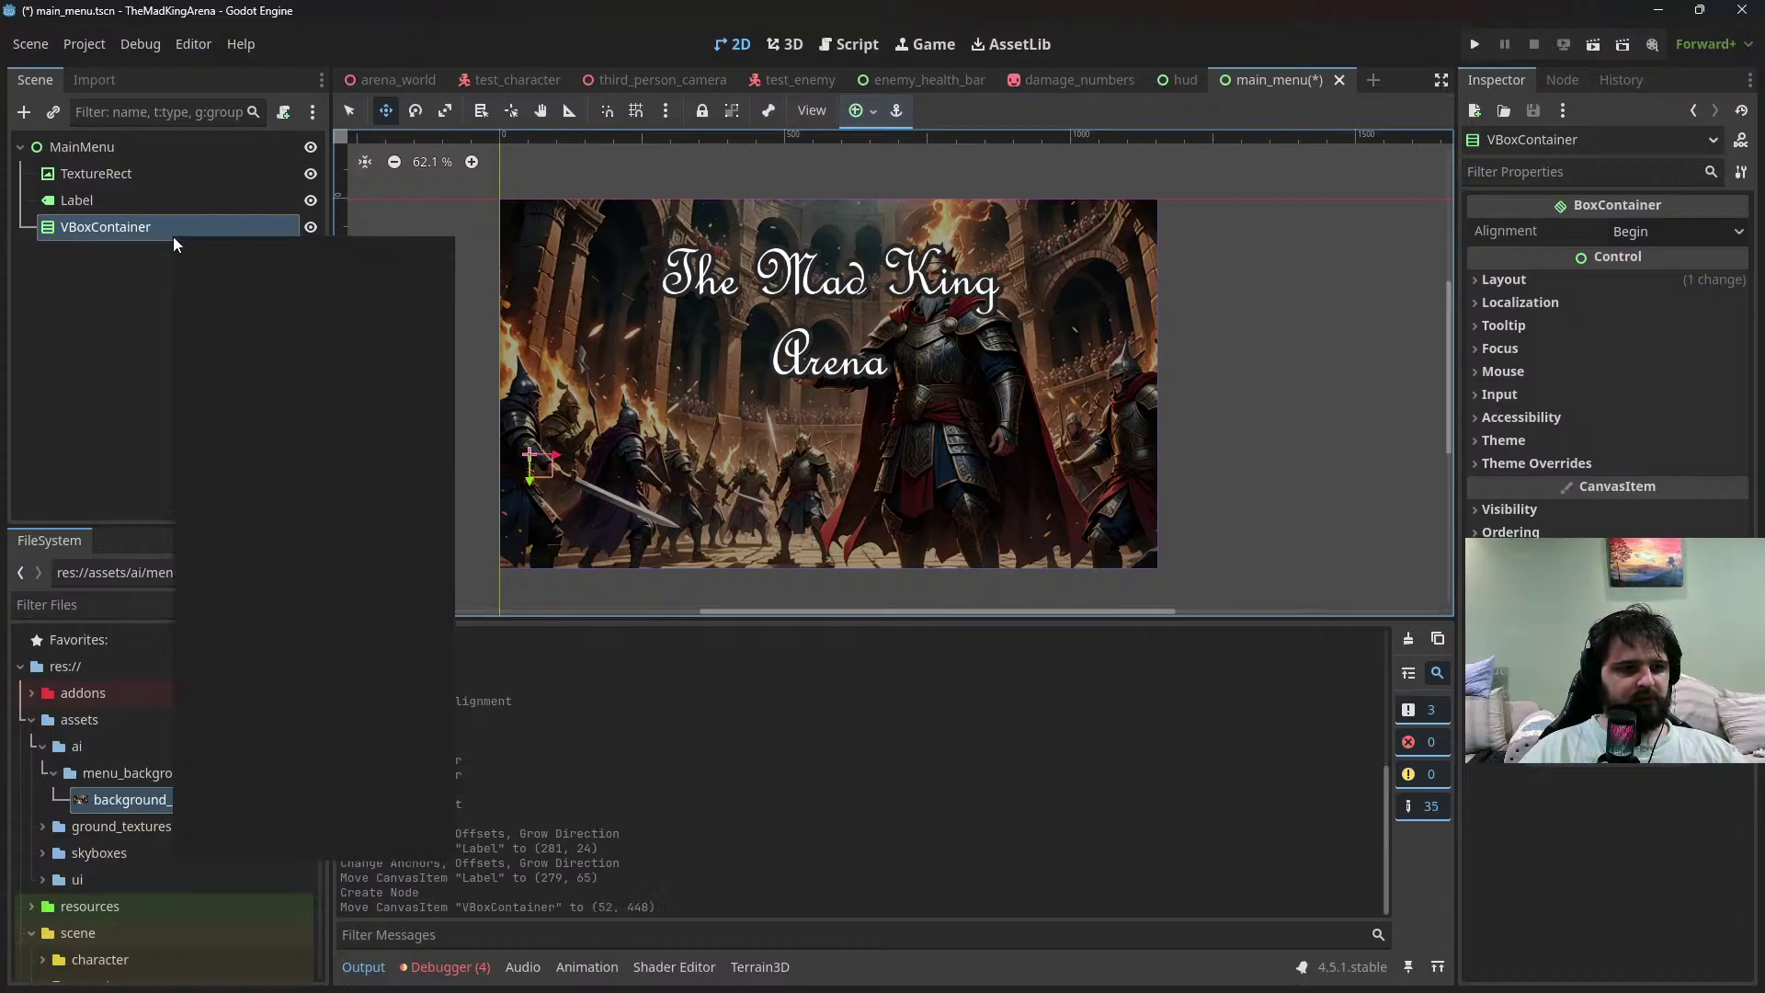
left_click(239, 252)
type("Button")
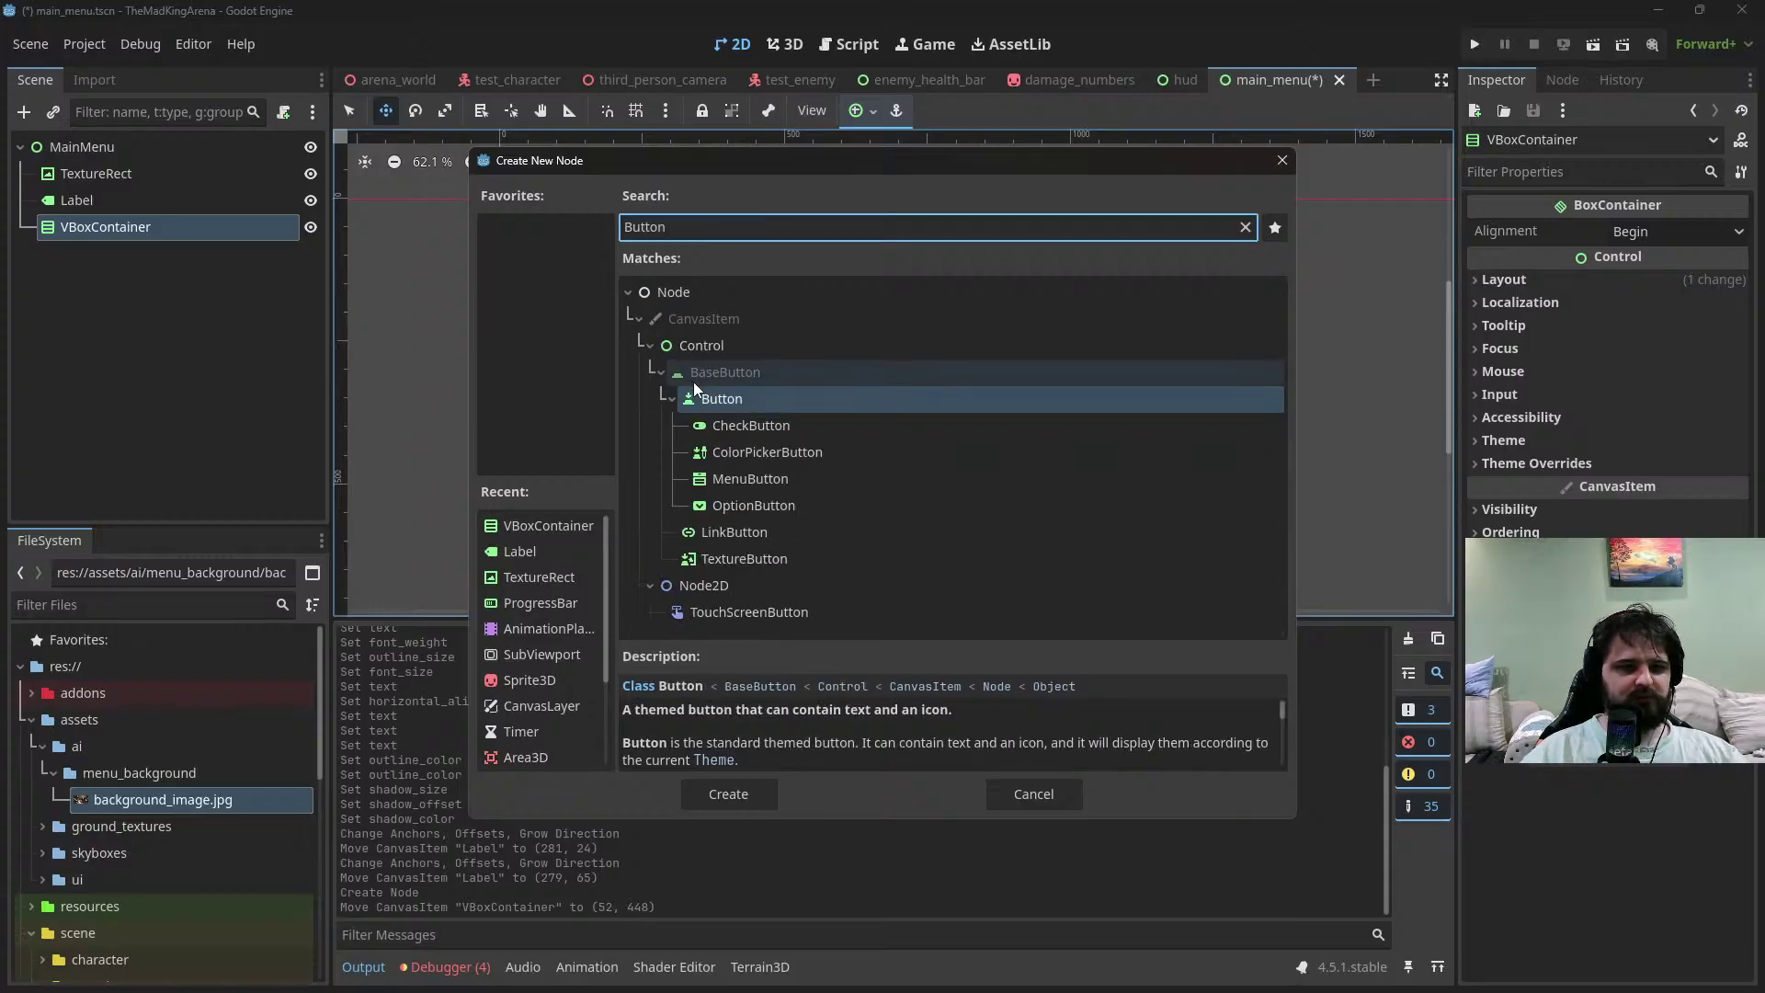
key("Return")
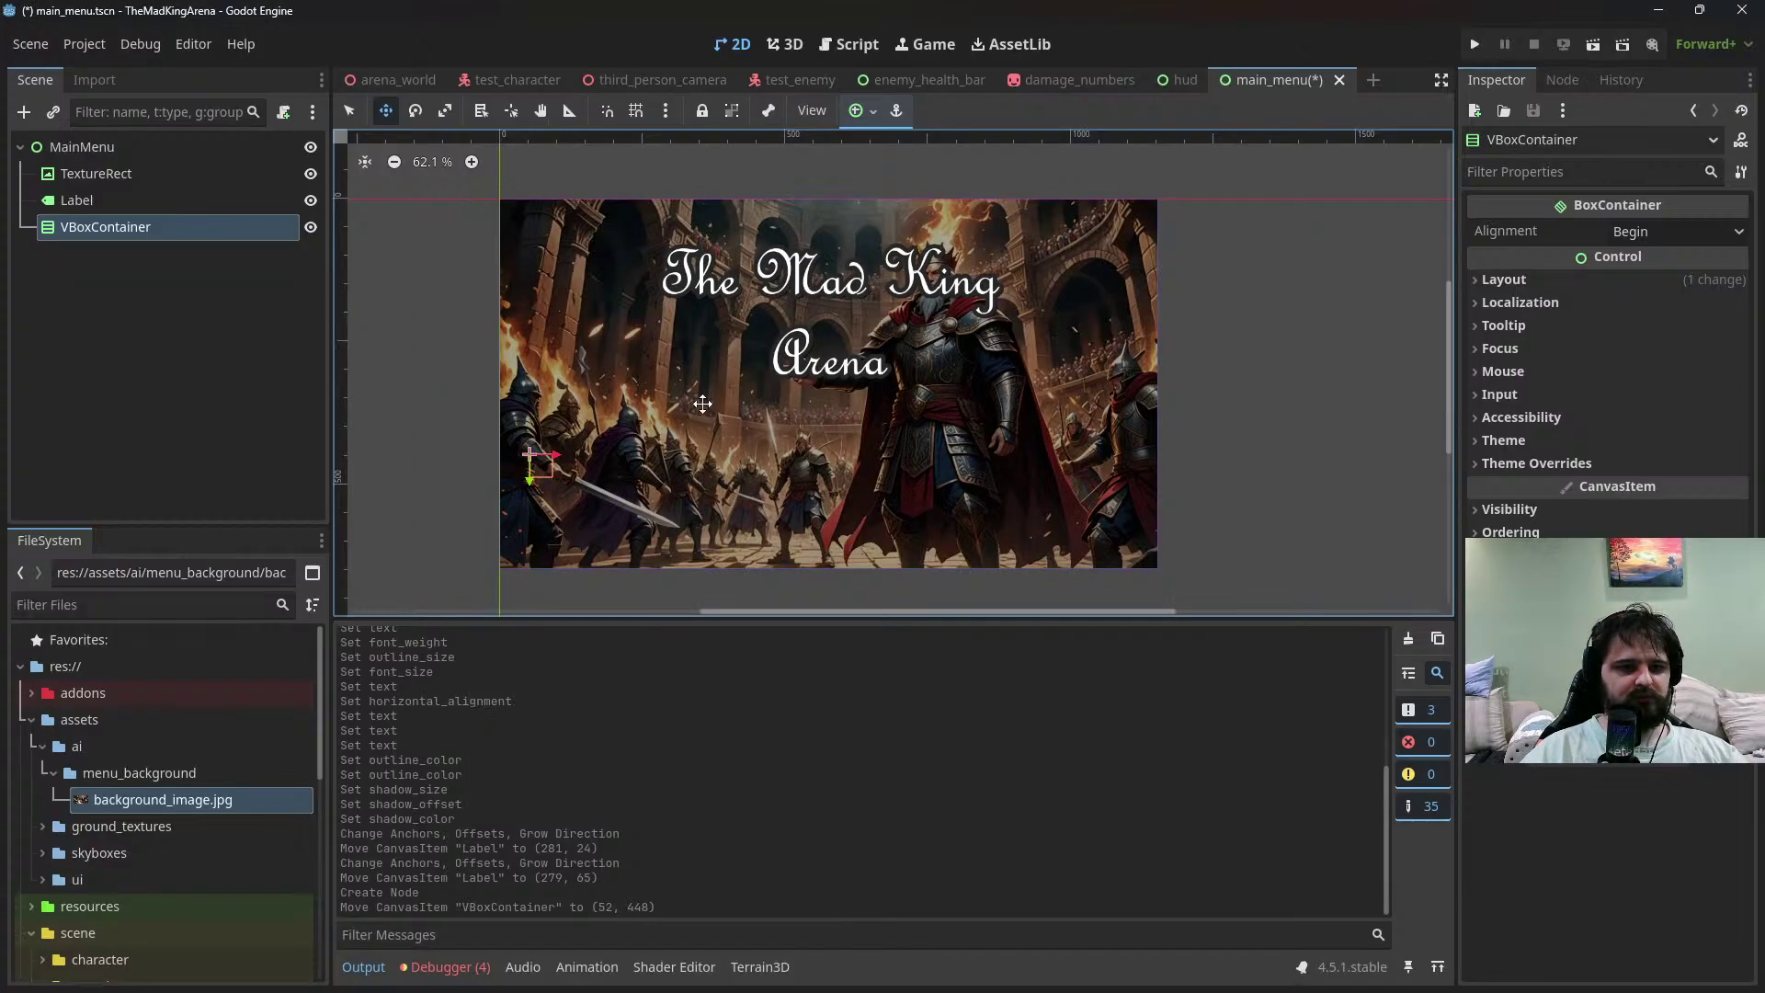
left_click(1565, 321)
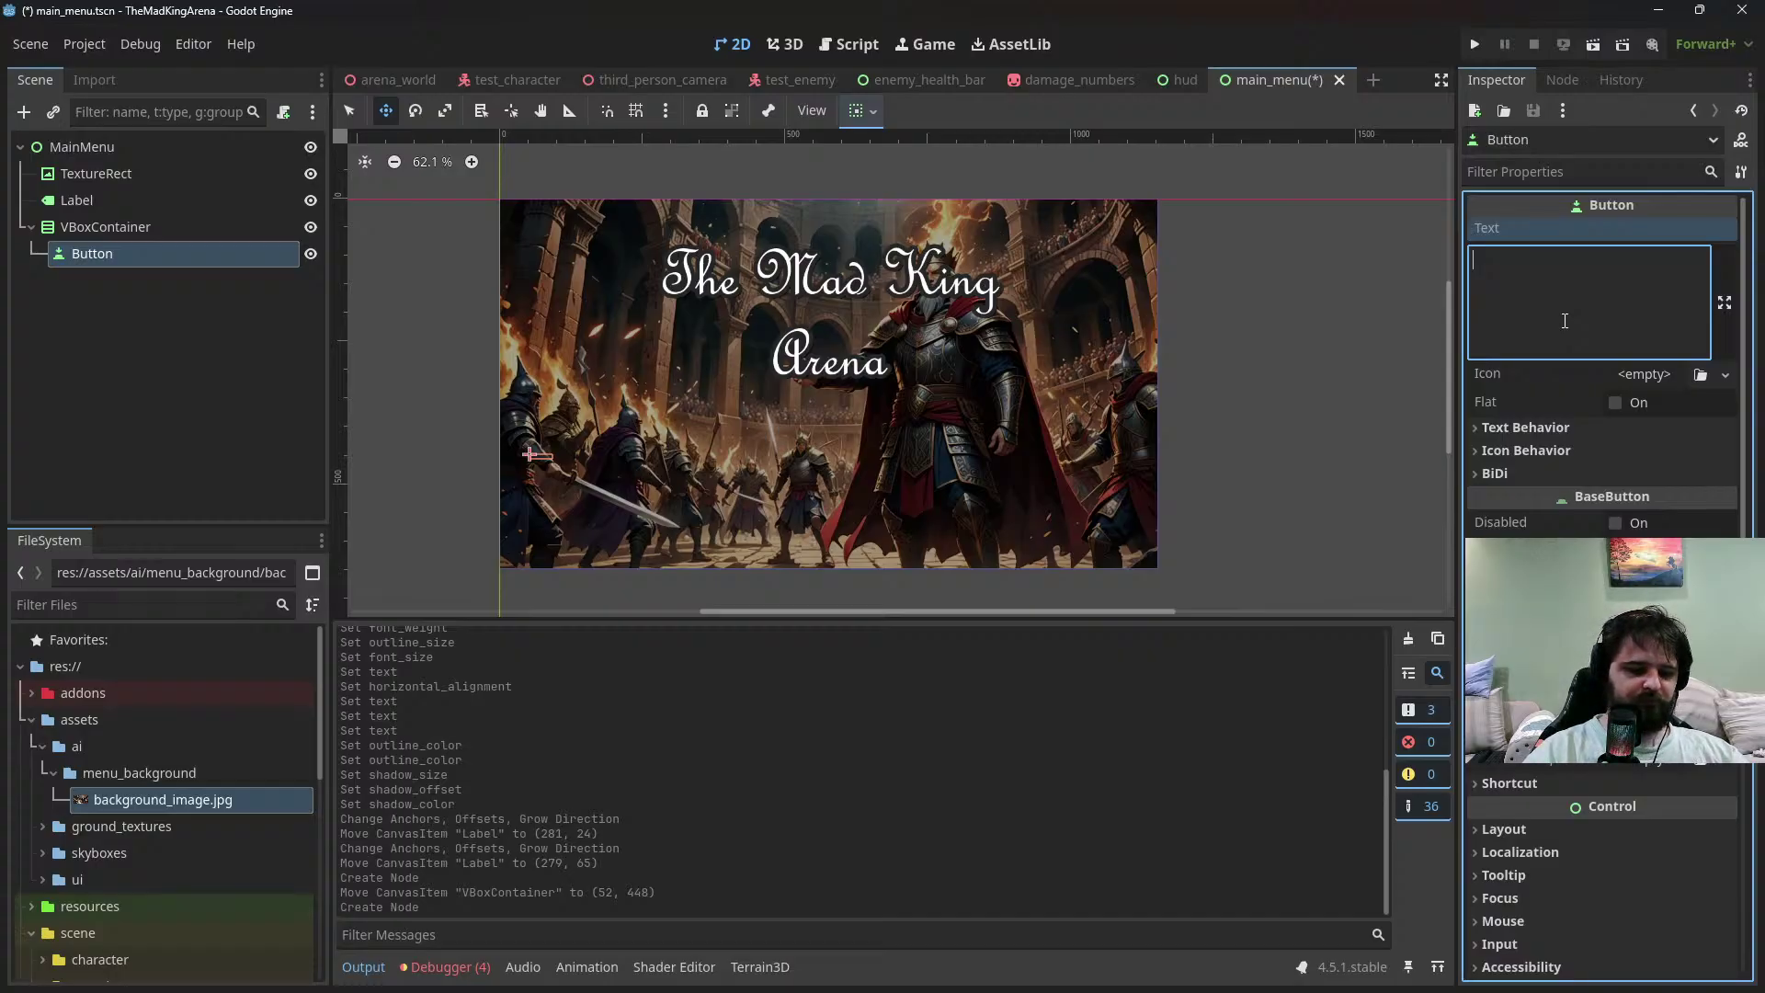
type("New Game")
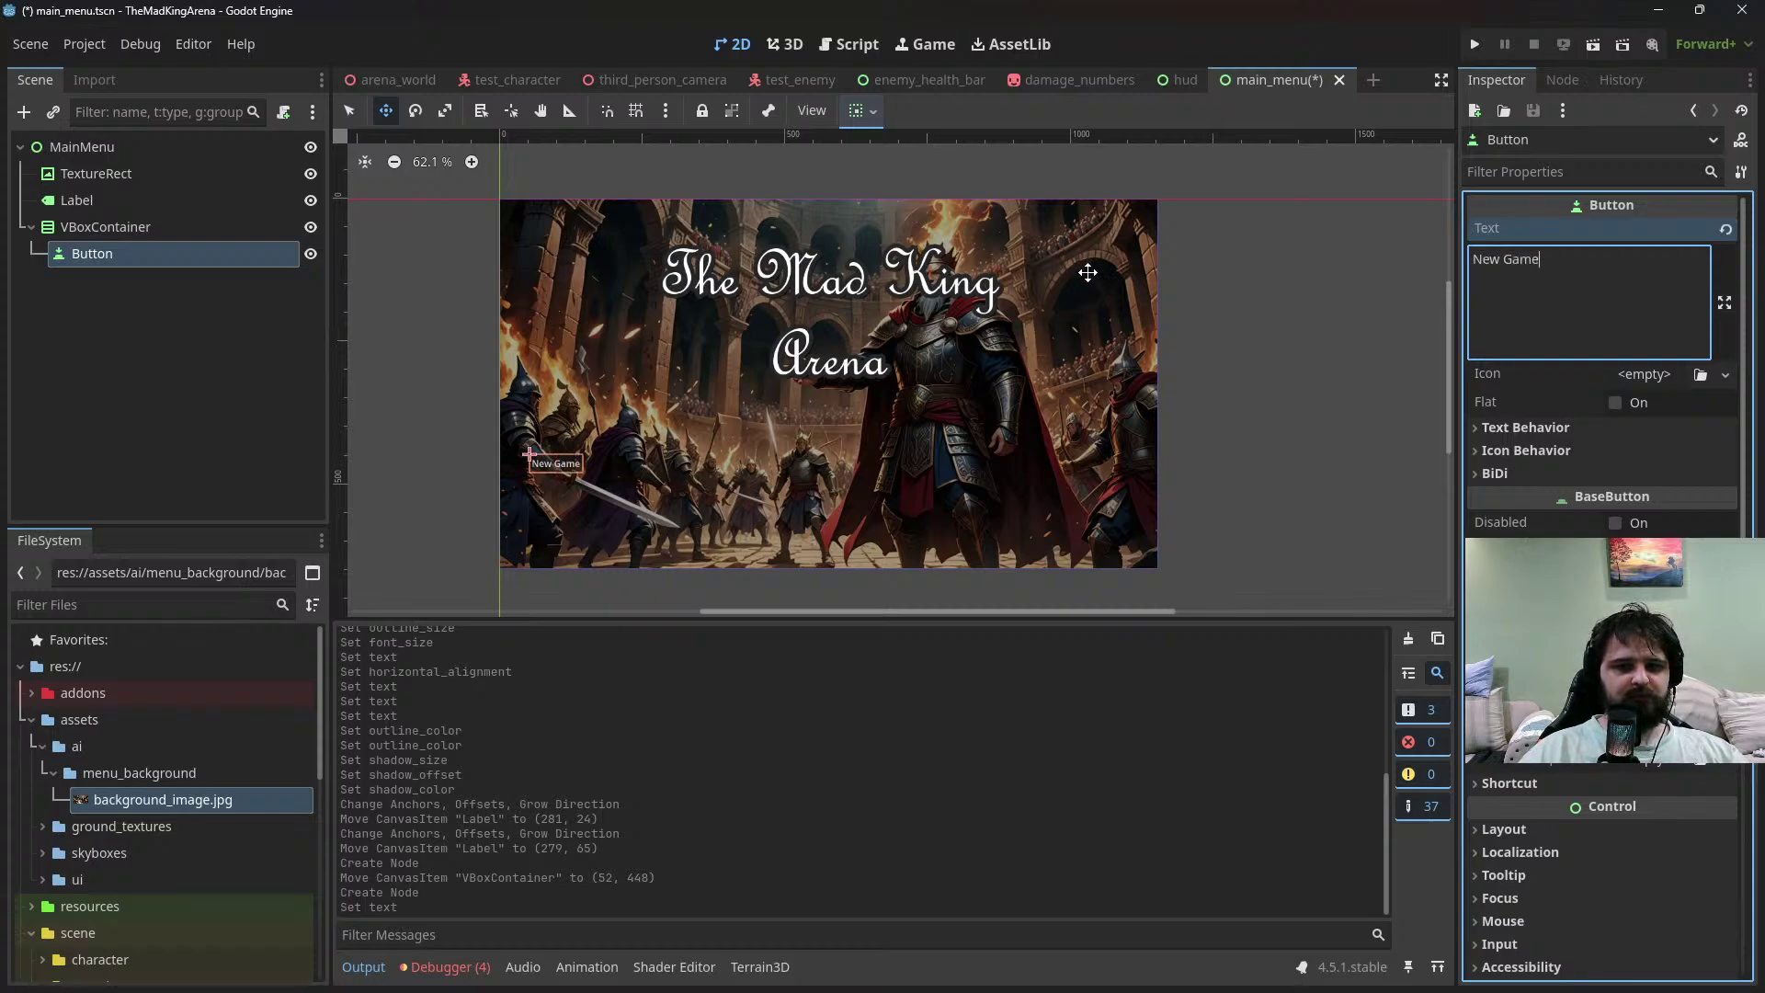
Widen the VBoxContainer that holds the New Game button through its layout size
left_click(125, 230)
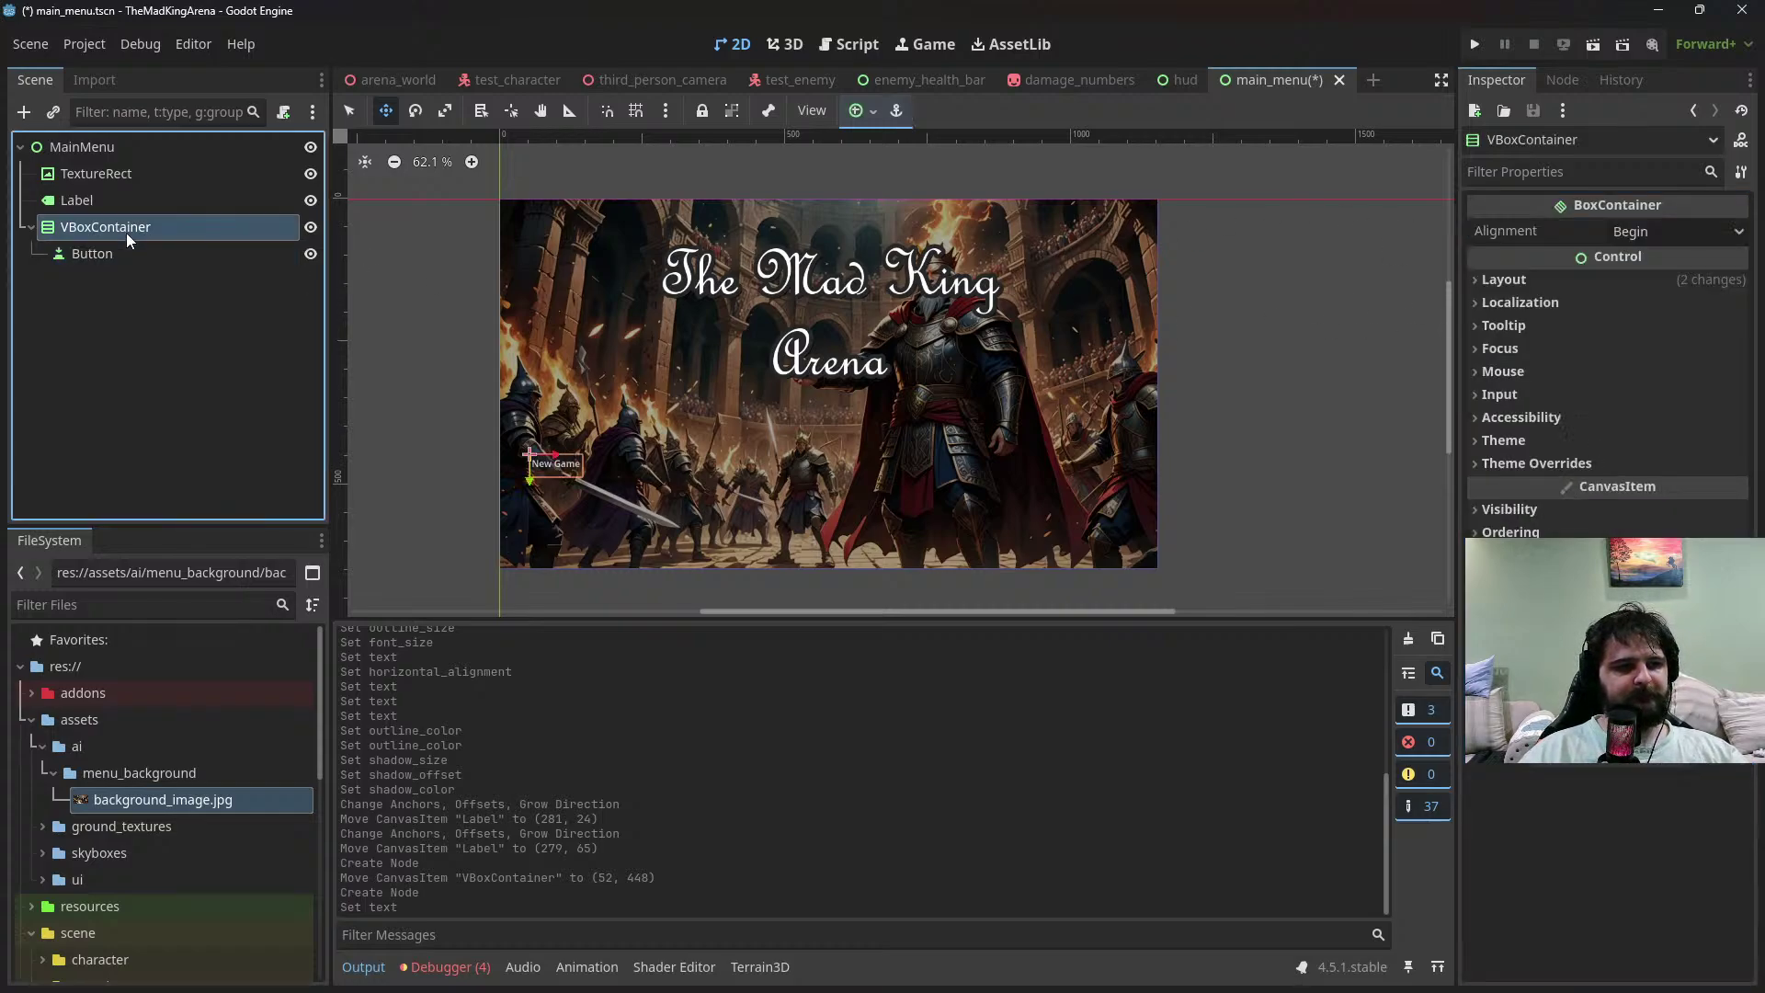
key("Down")
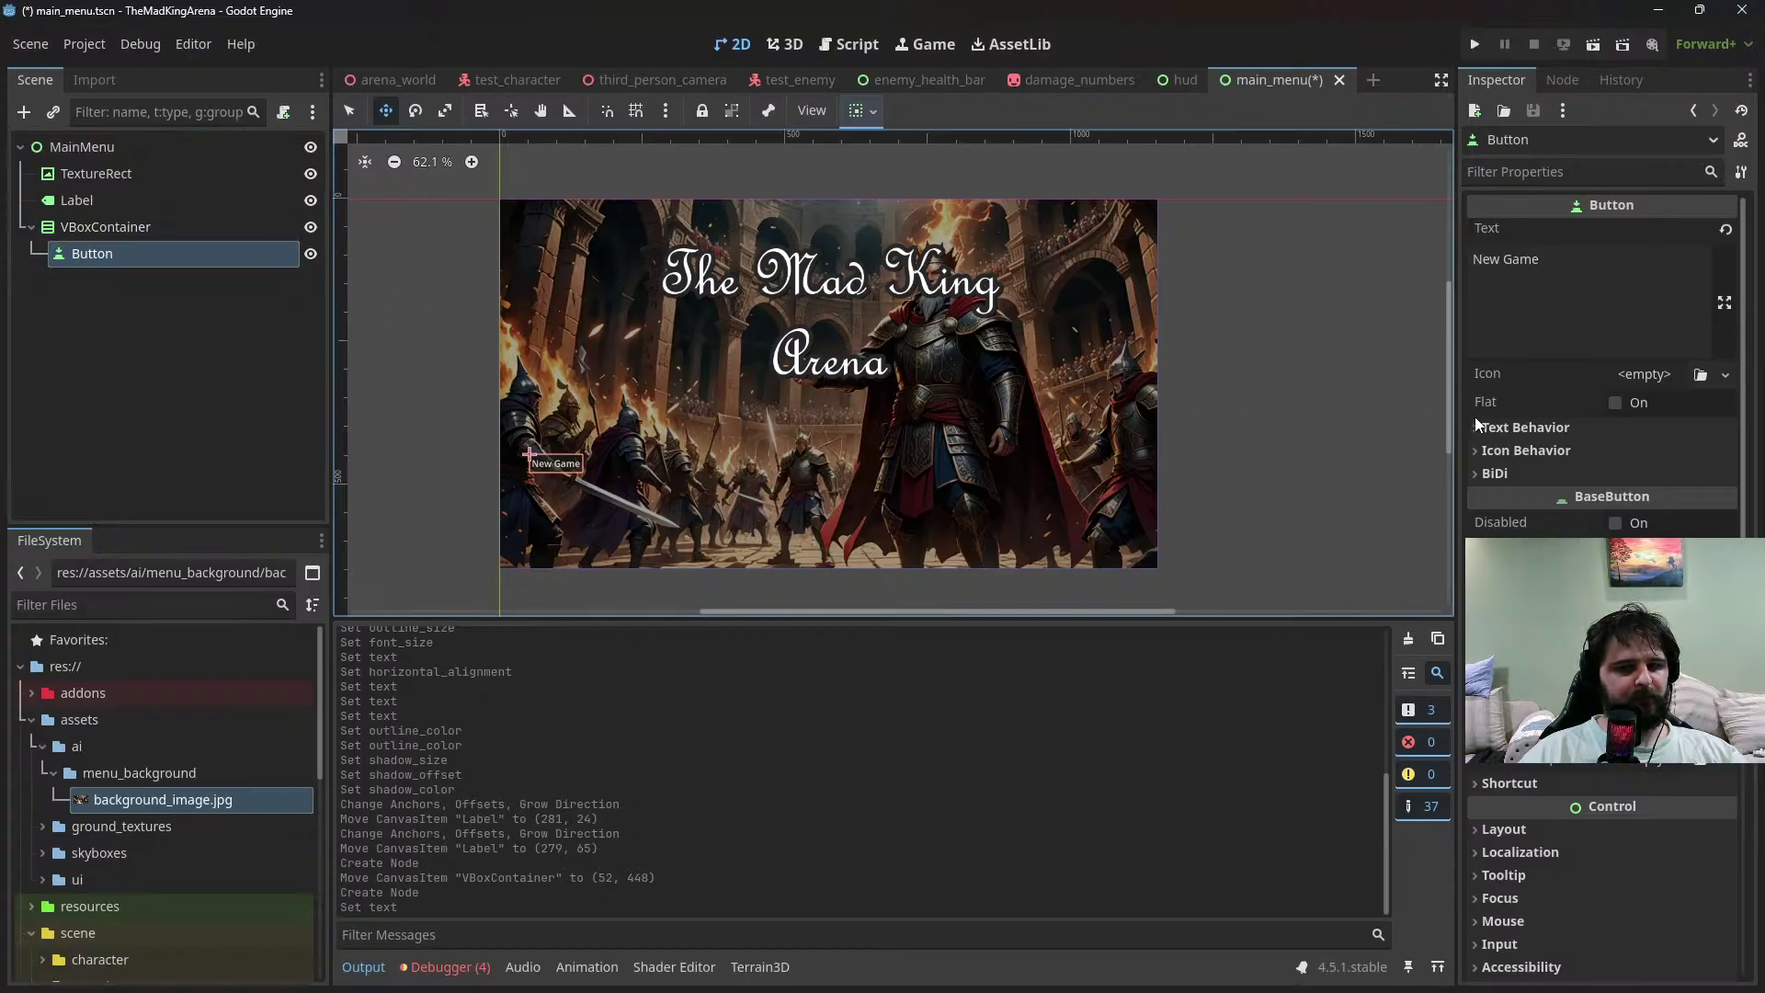
left_click(158, 231)
left_click(136, 256)
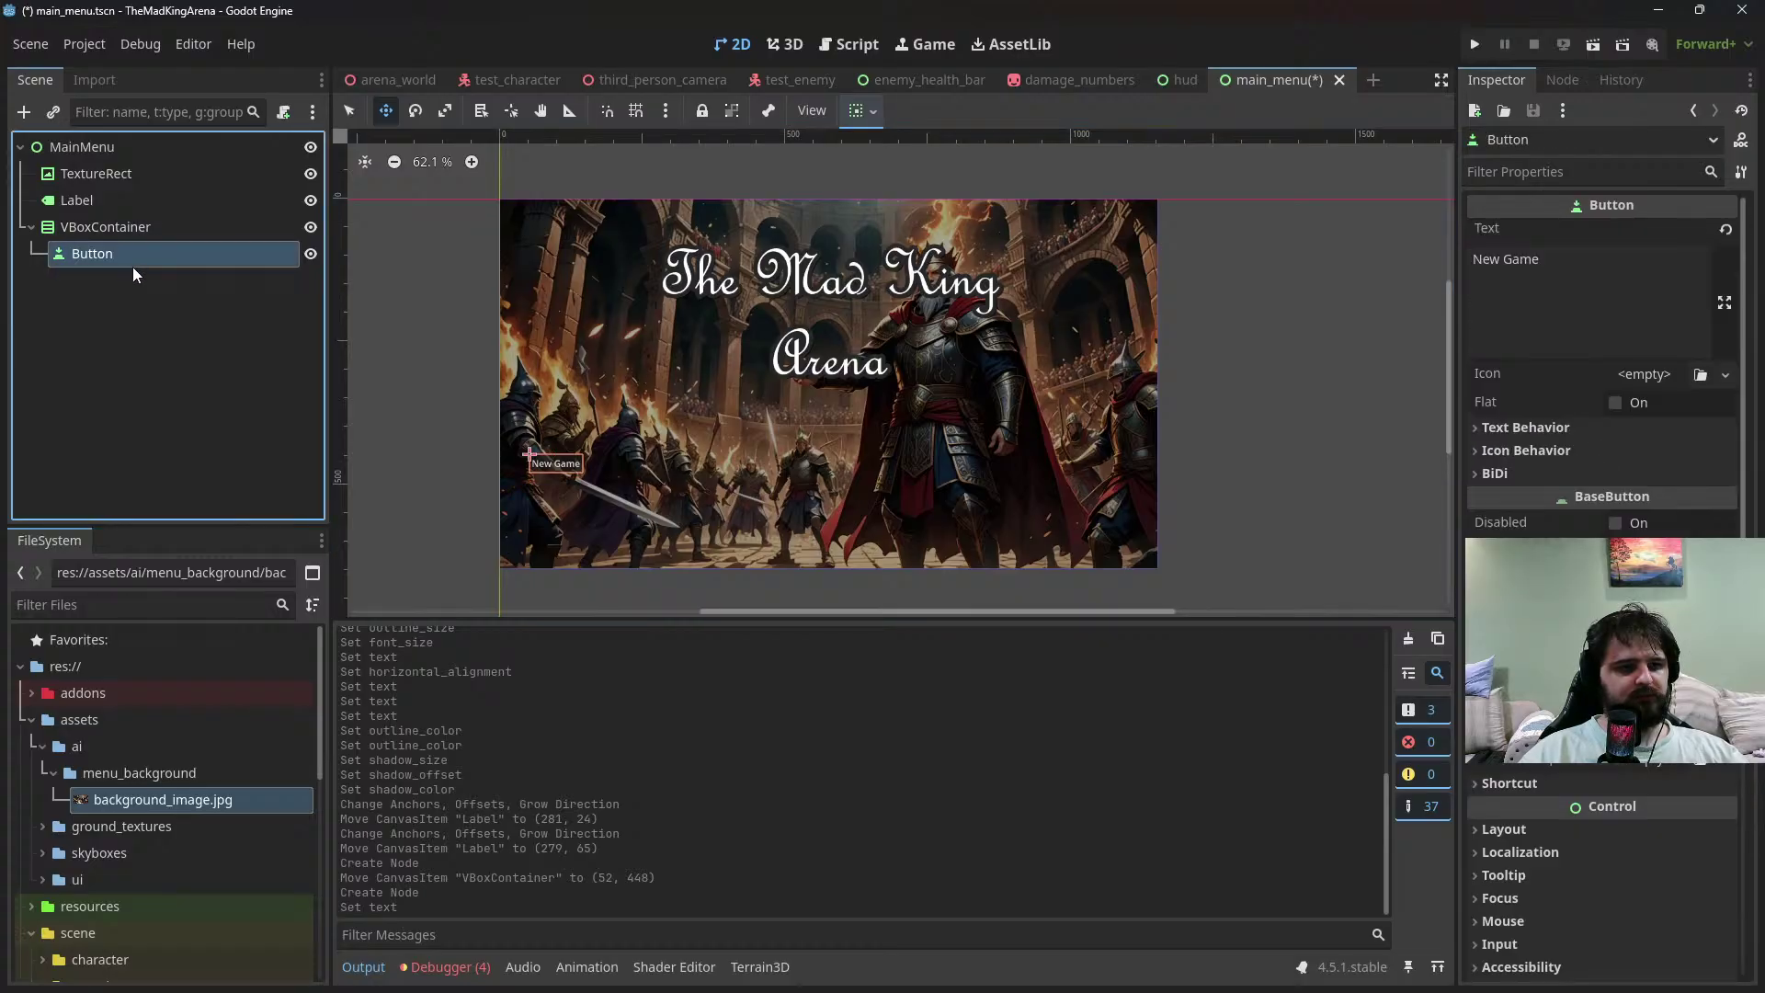
left_click(138, 228)
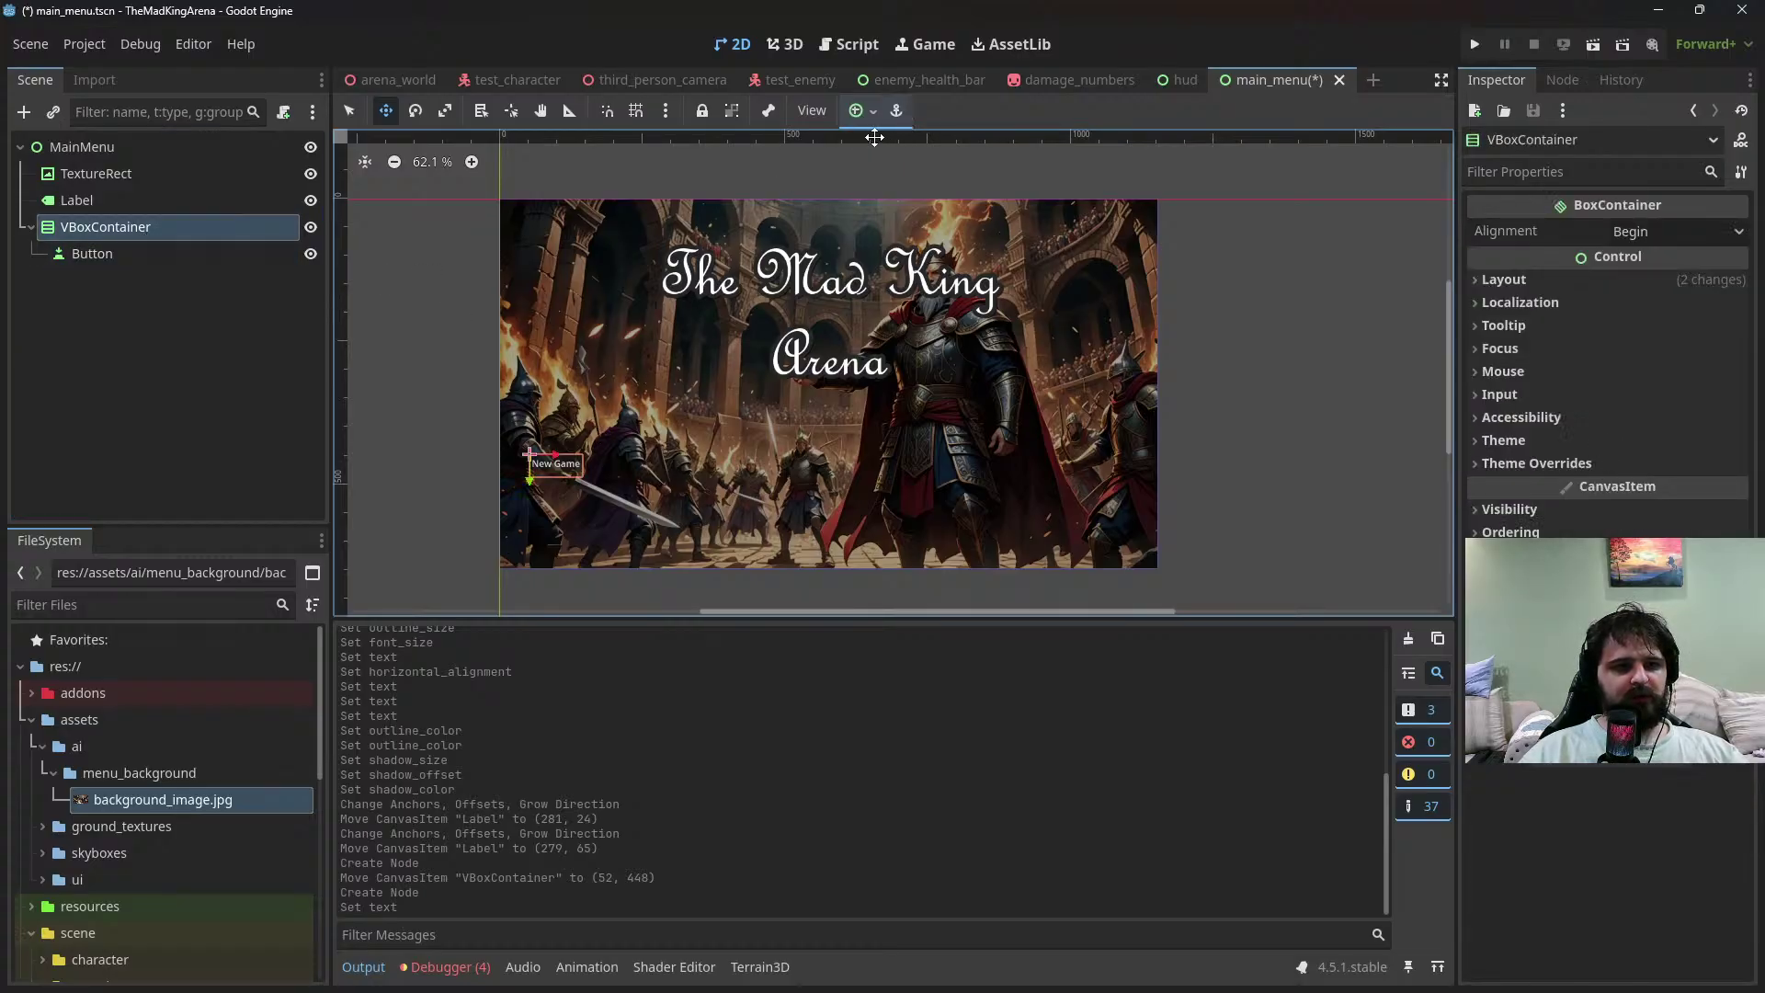
left_click(1480, 279)
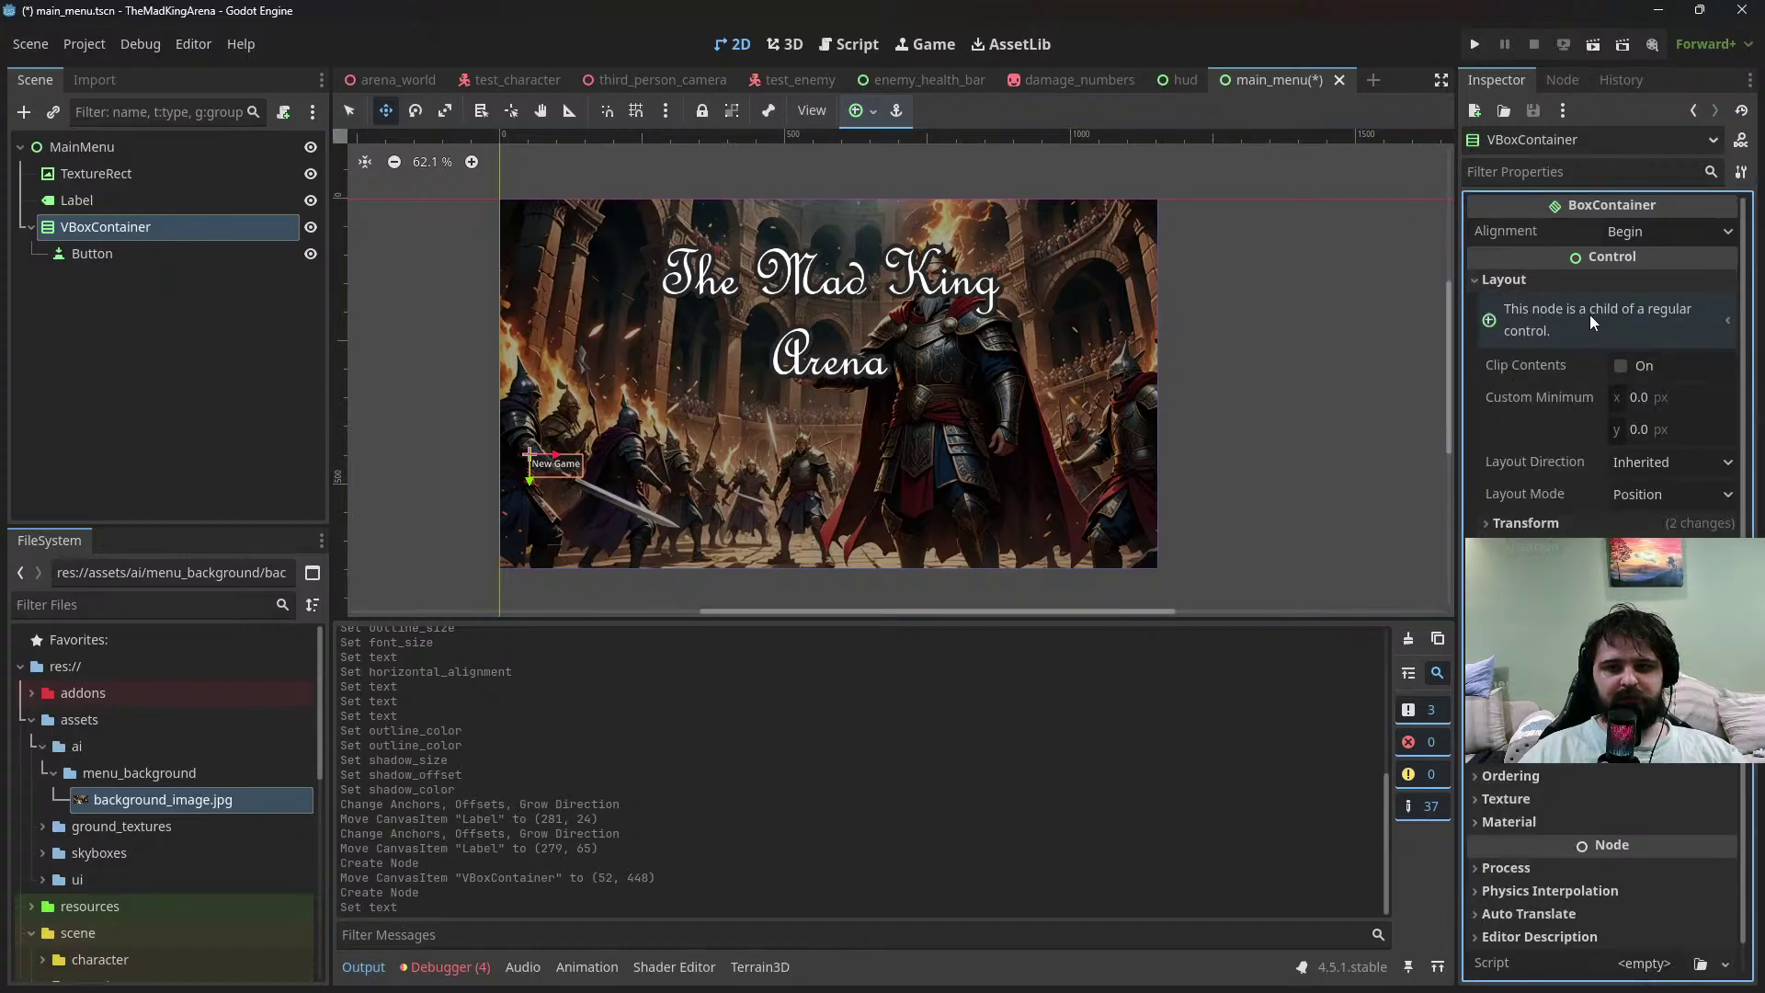
left_click(1512, 329)
left_click(1503, 287)
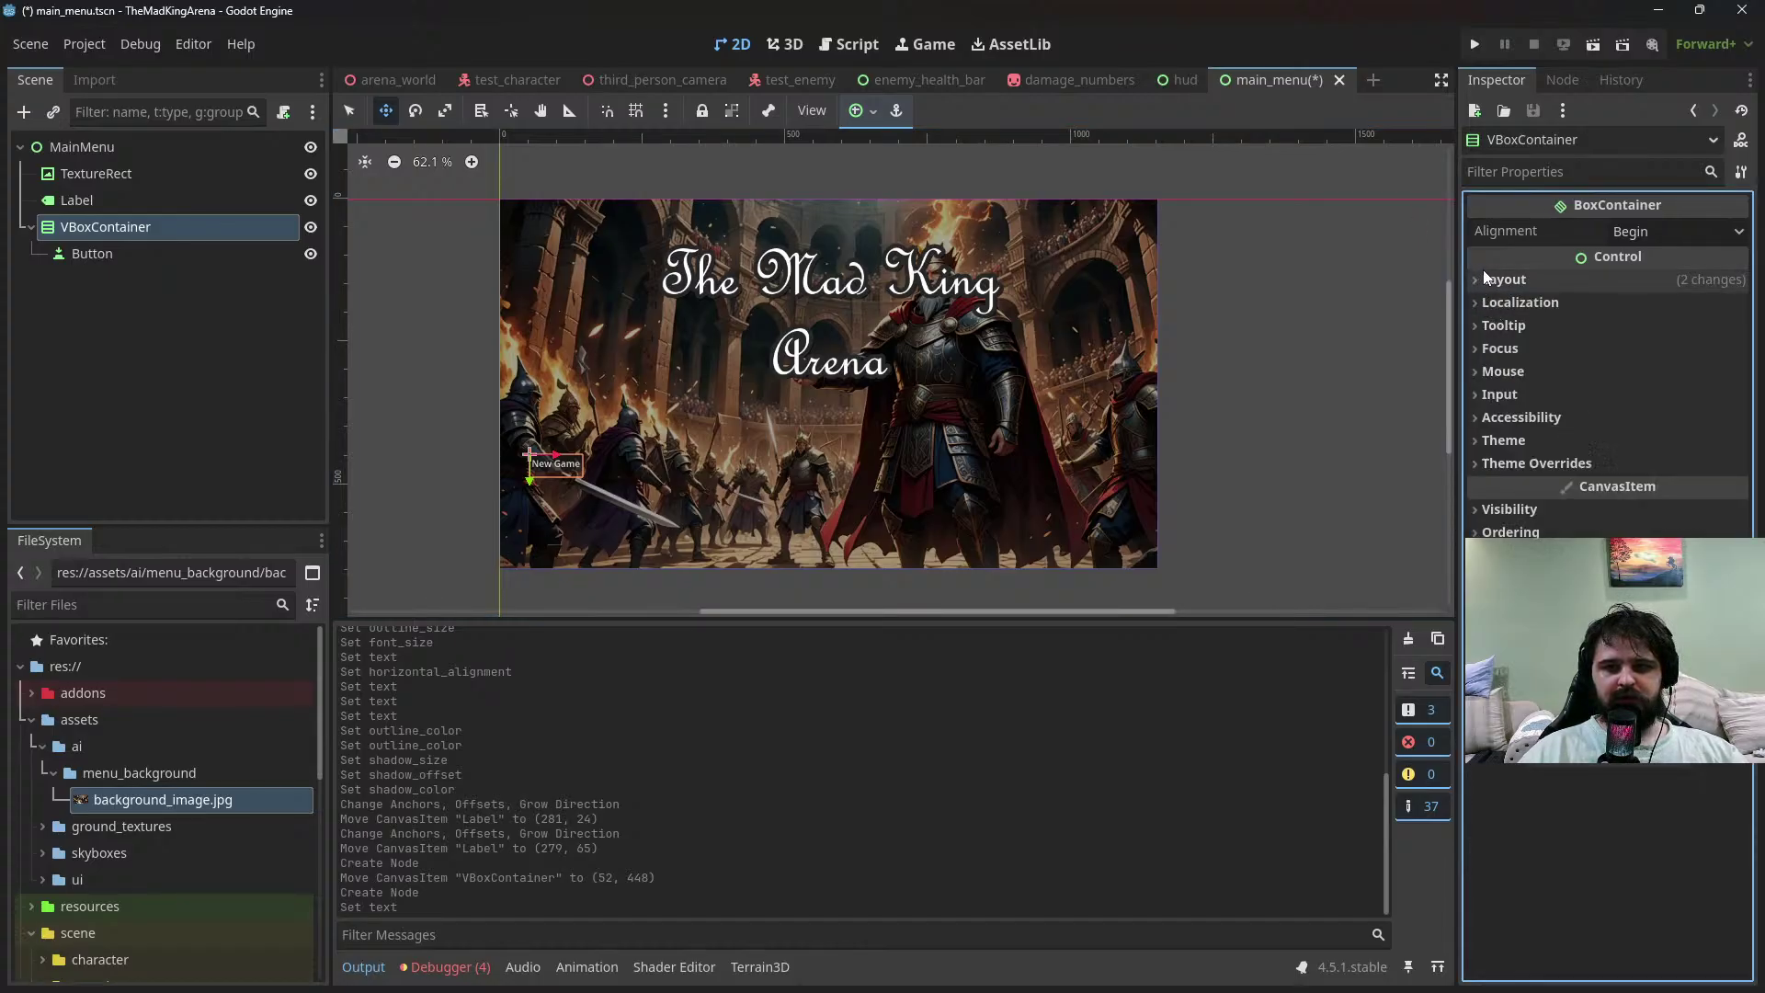
left_click(1504, 276)
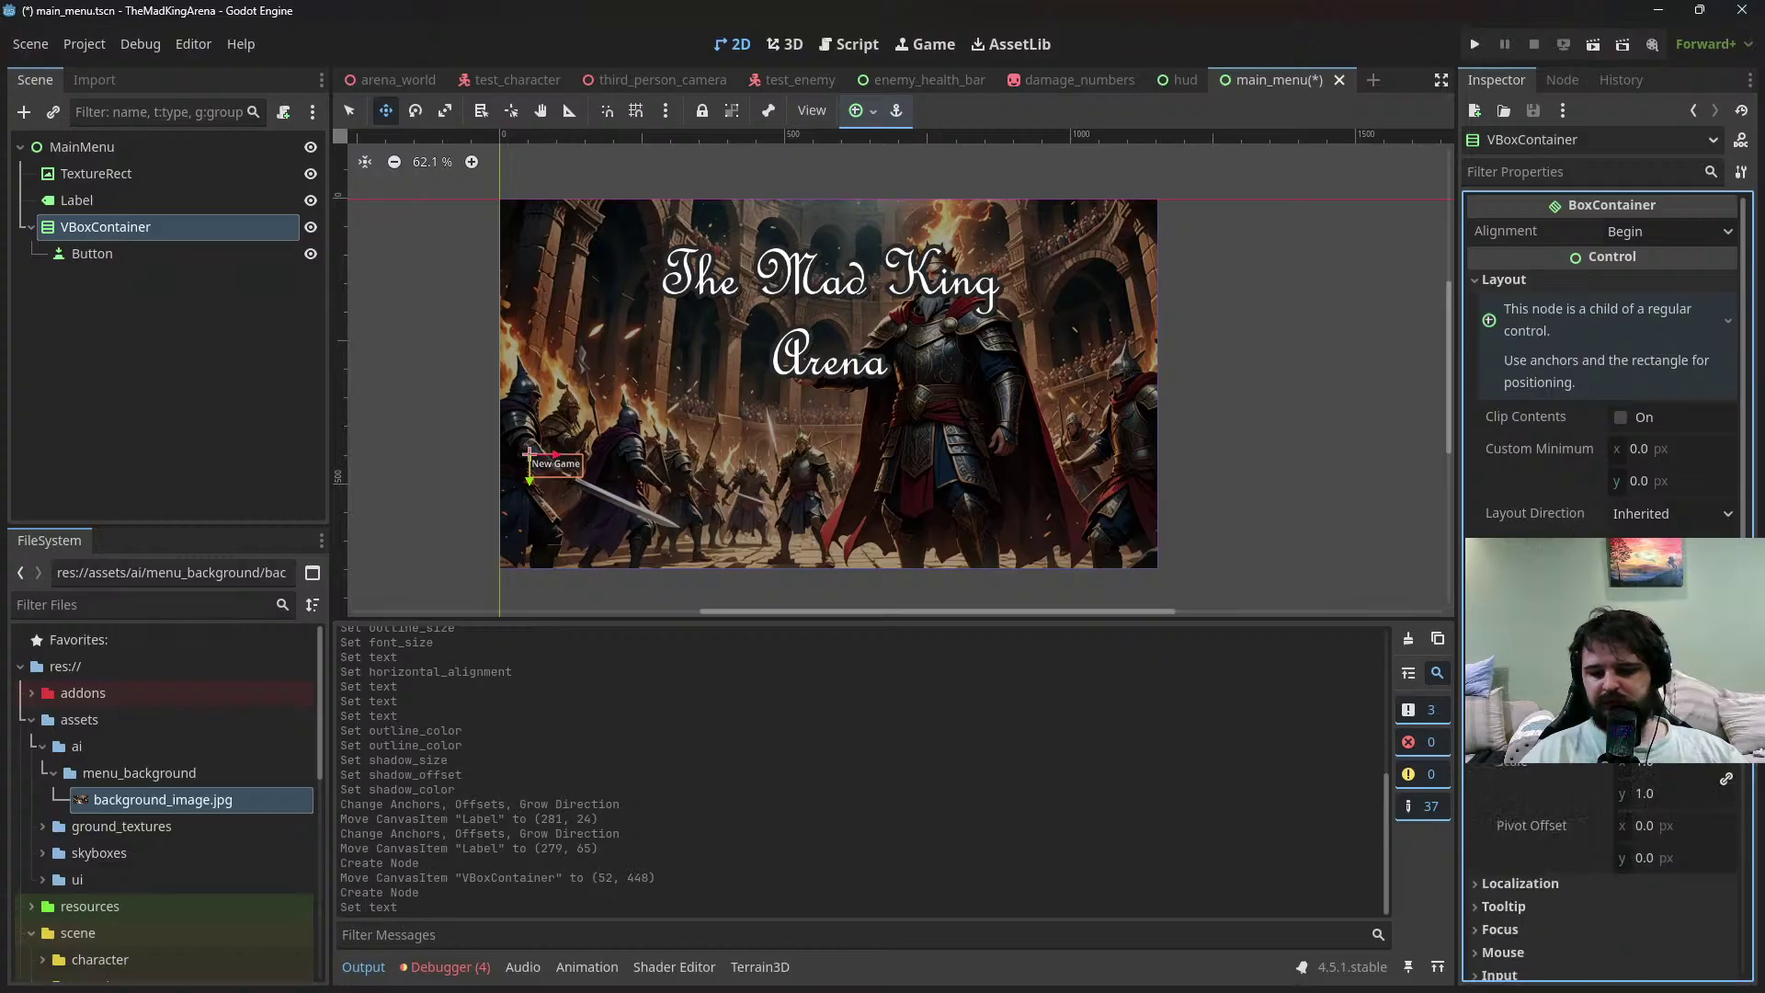
key("Return")
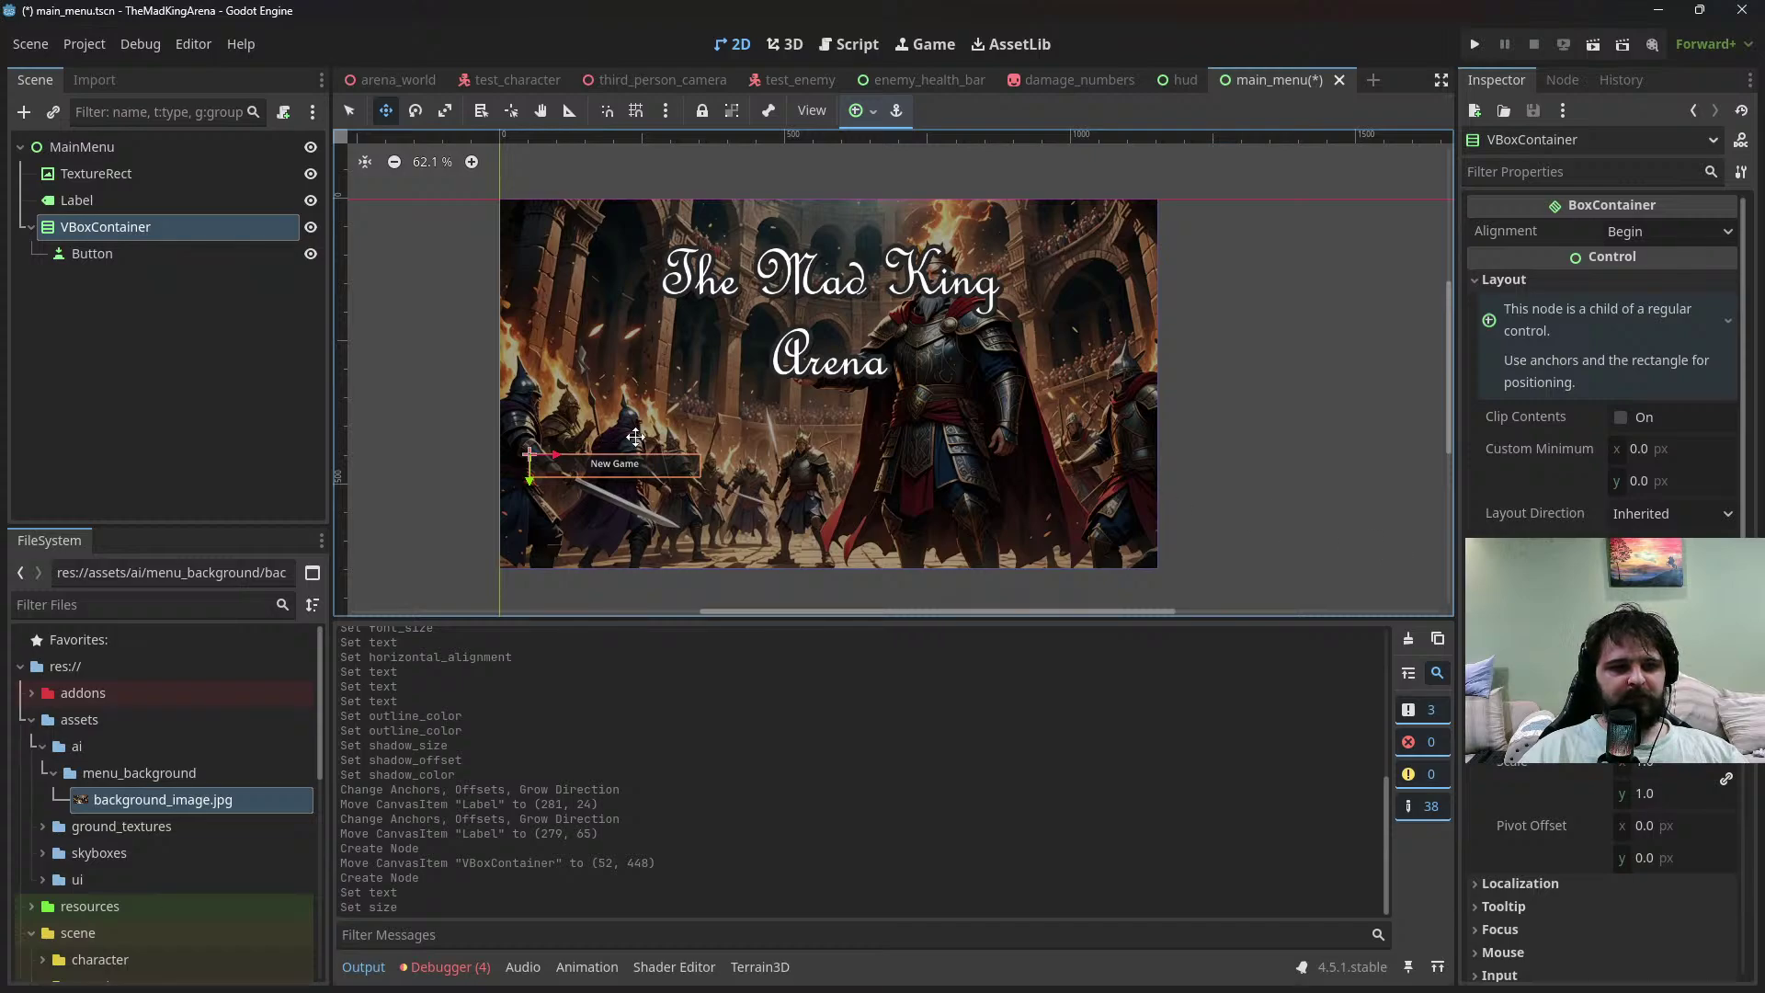
Examine the New Game button's icon, text behavior and theme override properties for styling options
left_click(167, 257)
left_click(1646, 374)
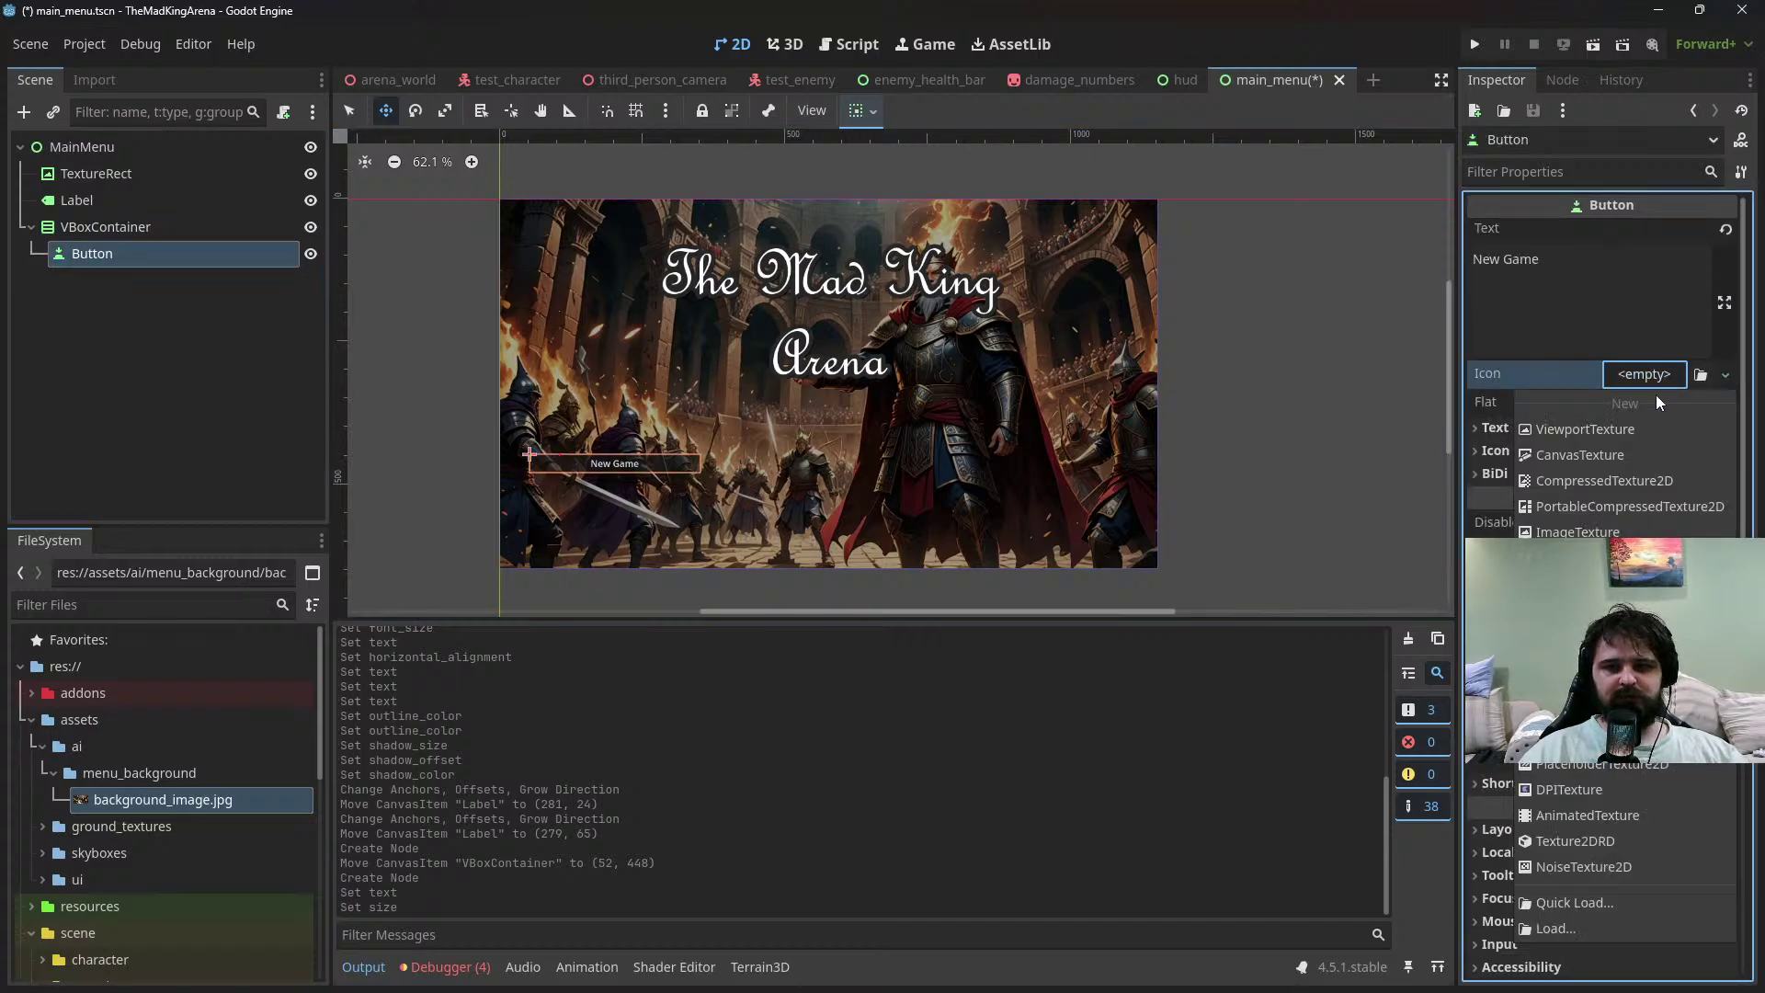
left_click(1604, 377)
left_click(1539, 428)
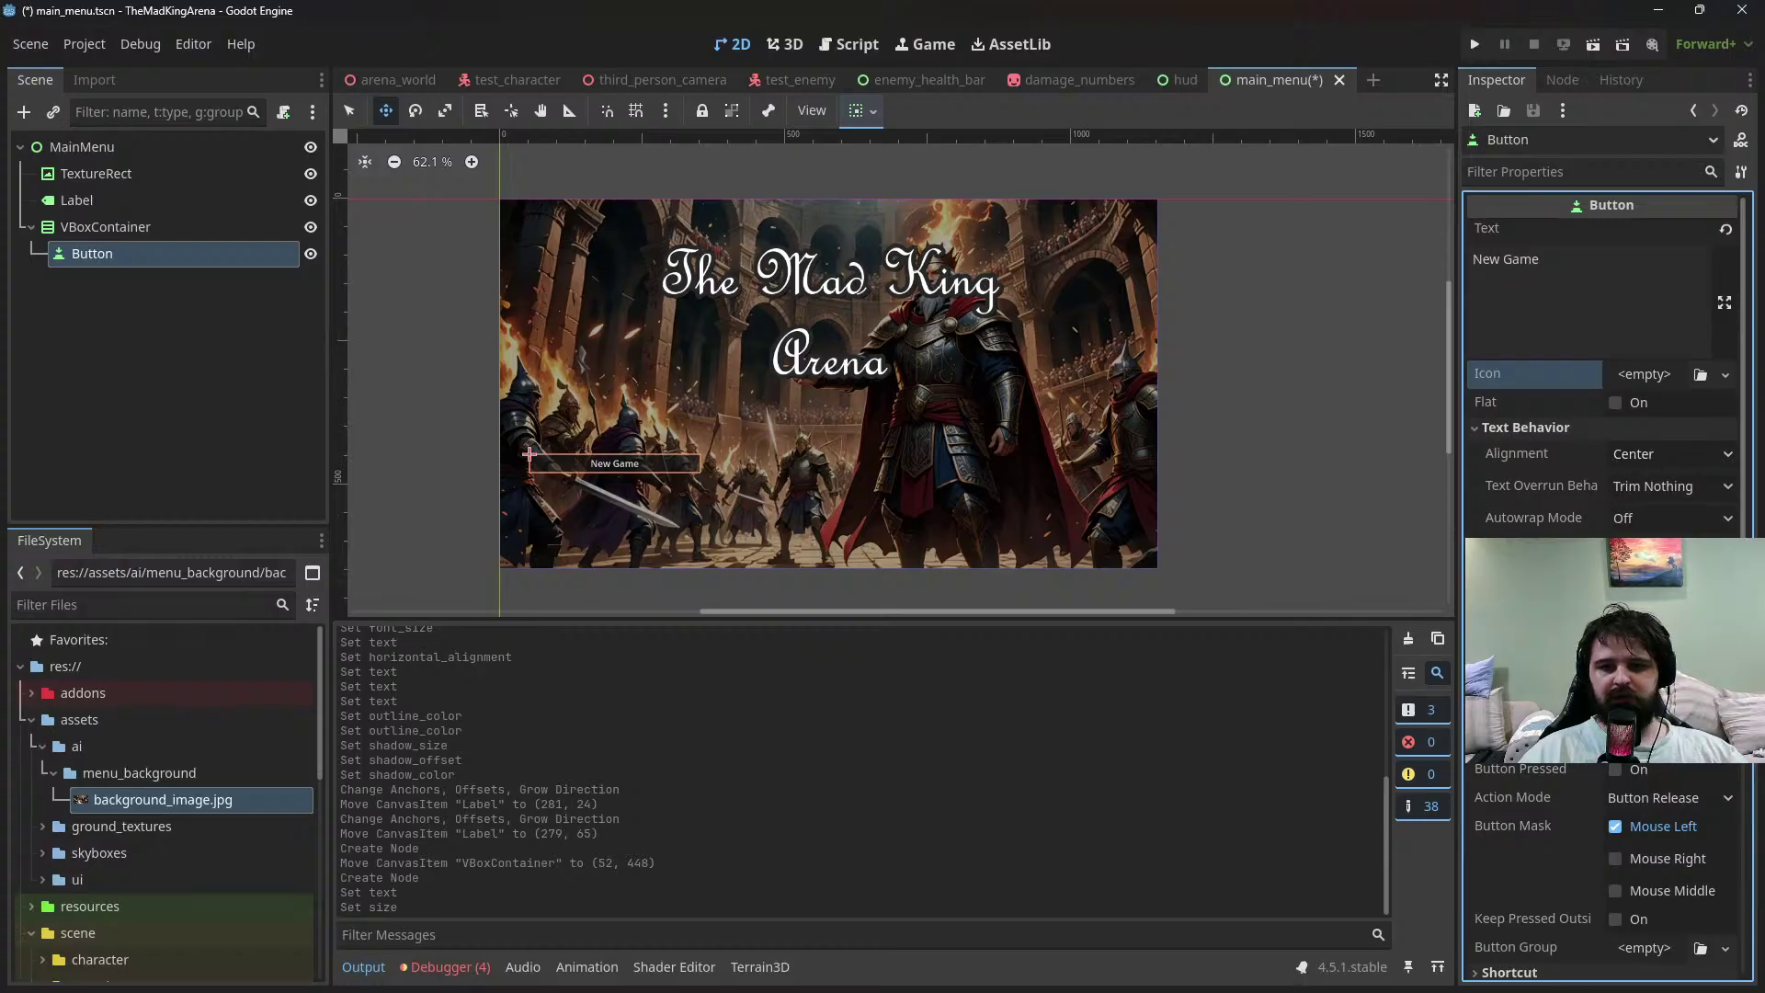
left_click(1584, 313)
left_click(1544, 428)
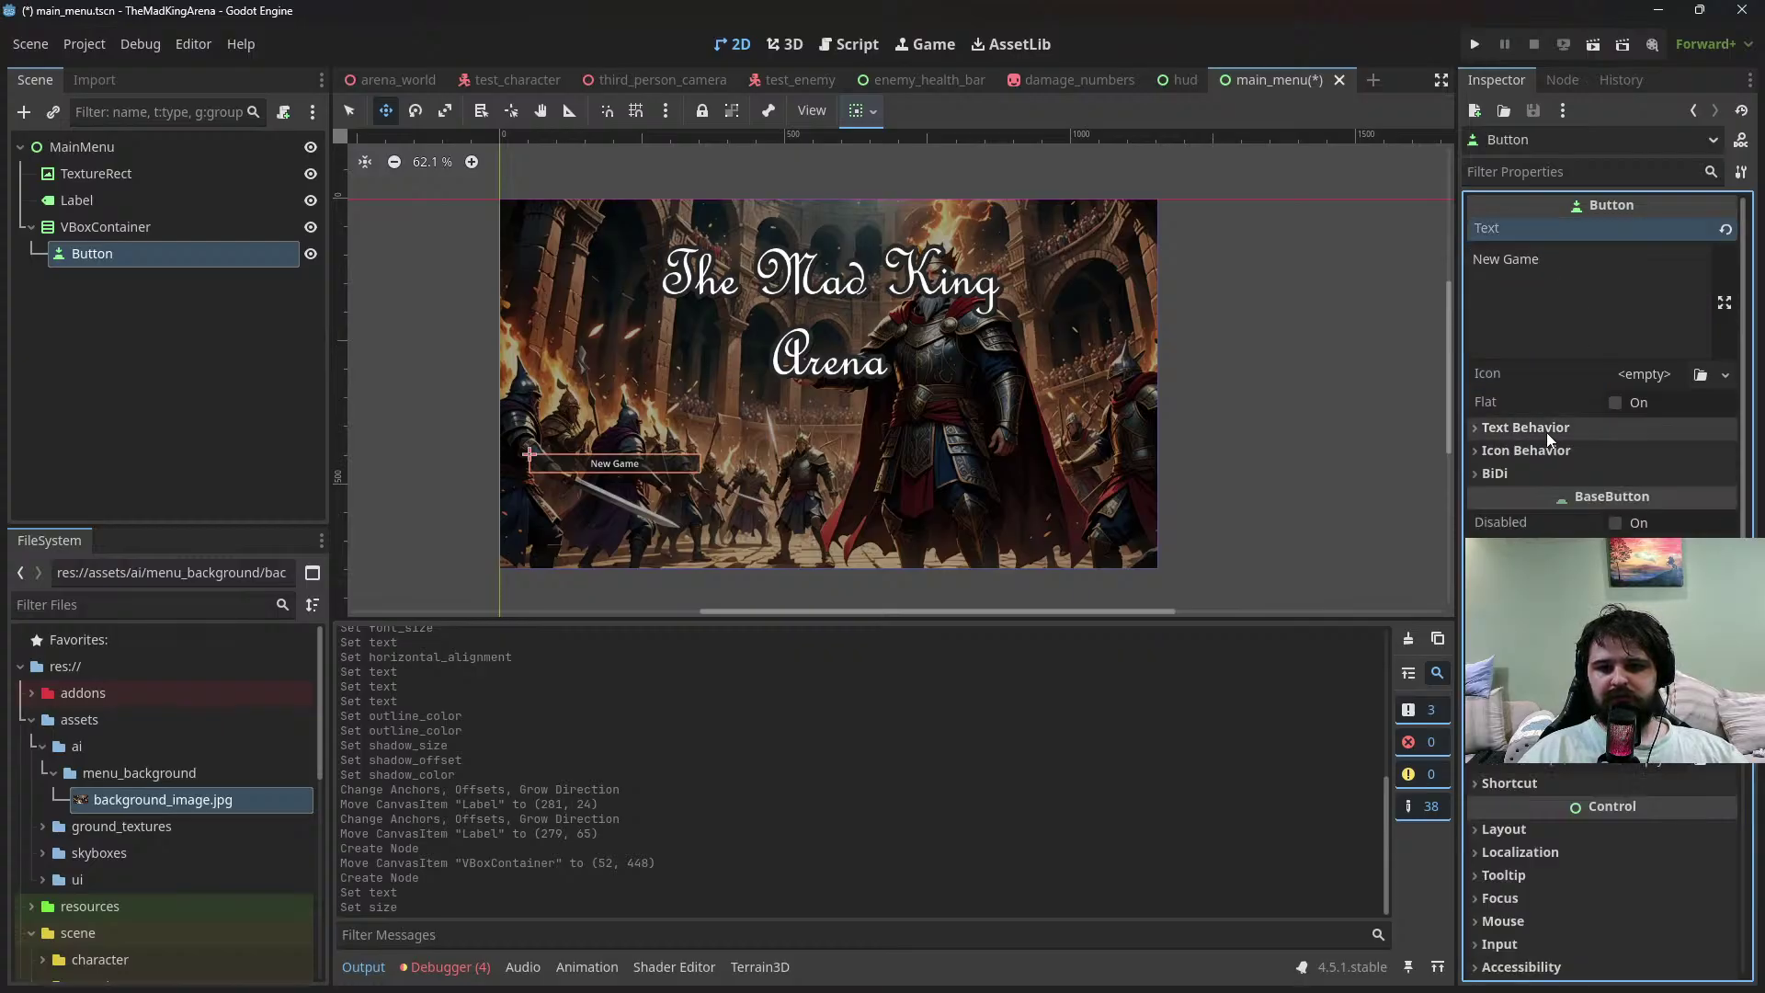
scroll(1505, 790, "down", 4)
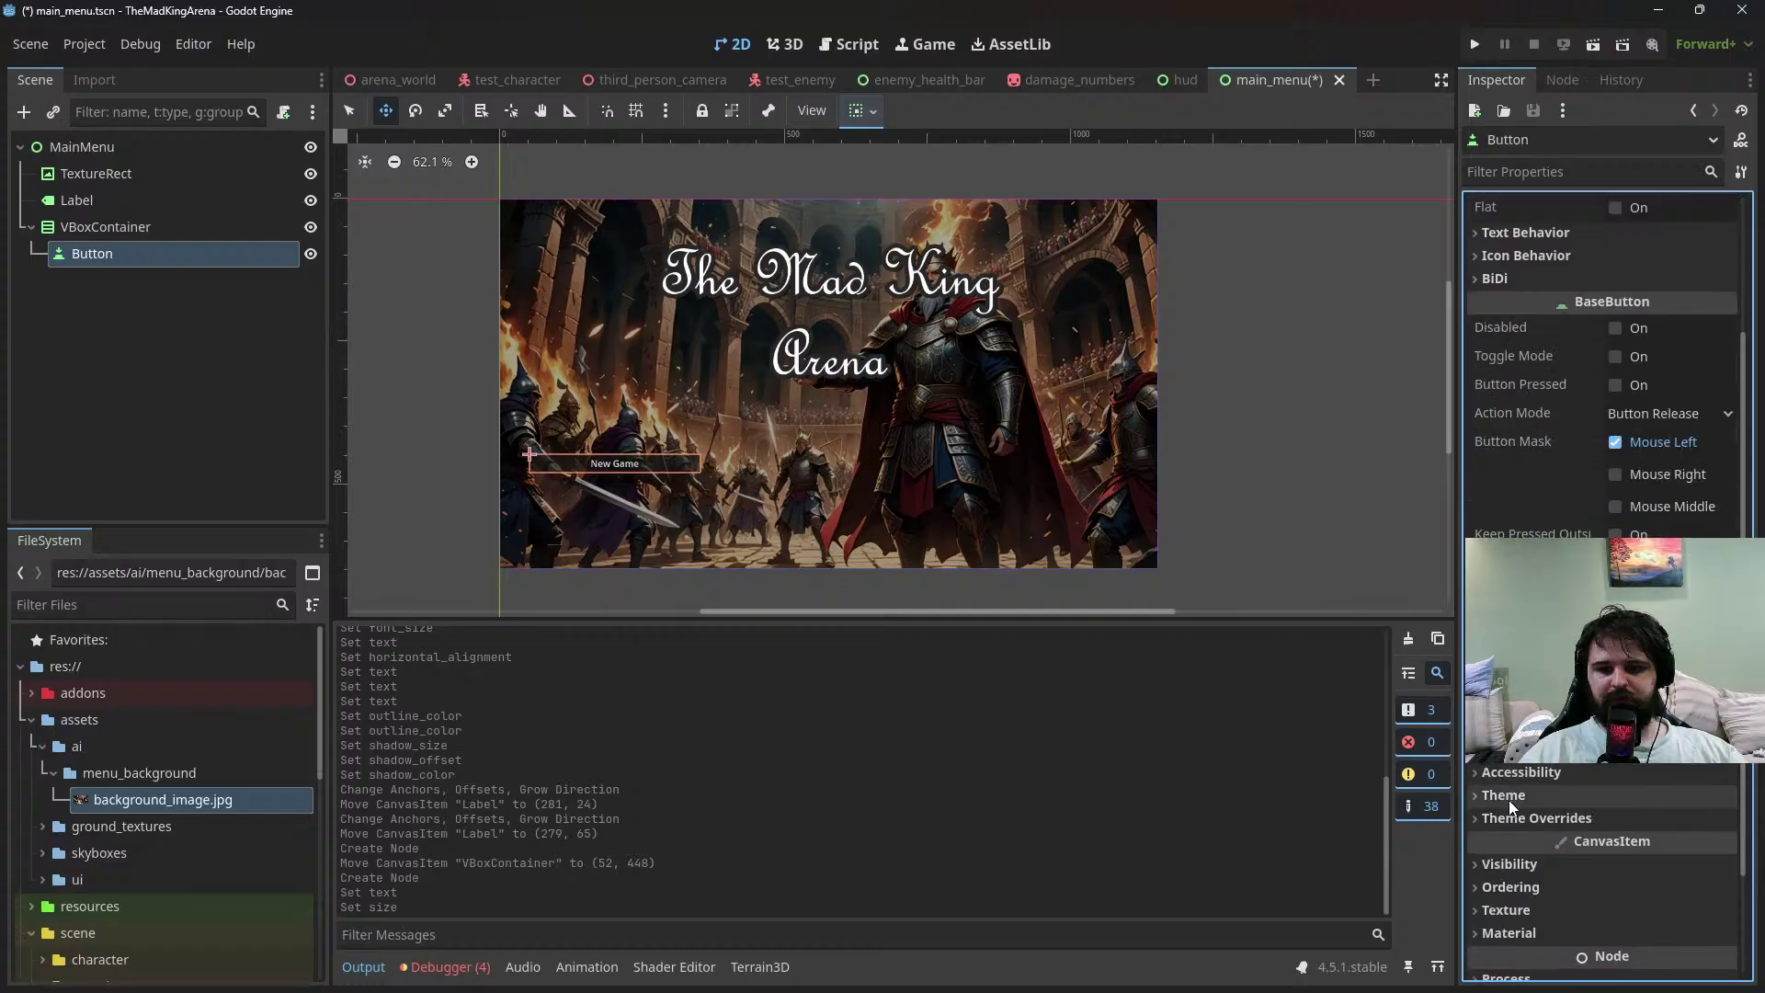
left_click(1487, 818)
scroll(1489, 816, "down", 5)
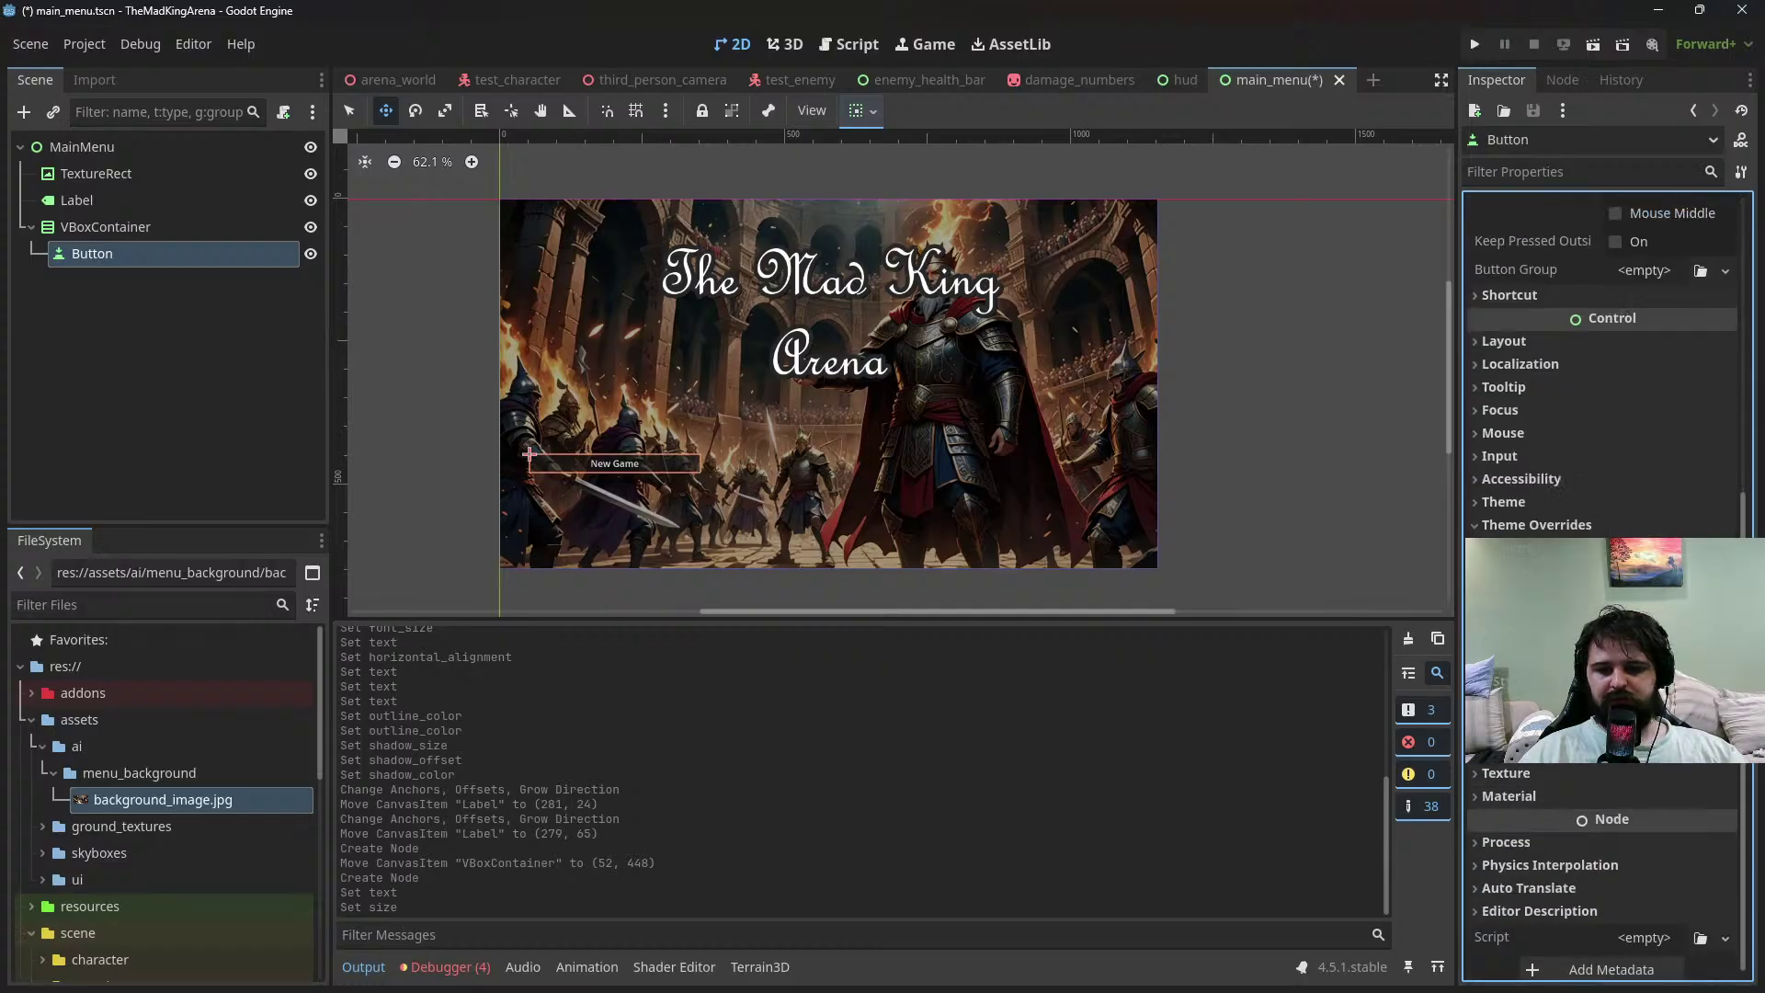
scroll(1605, 368, "up", 3)
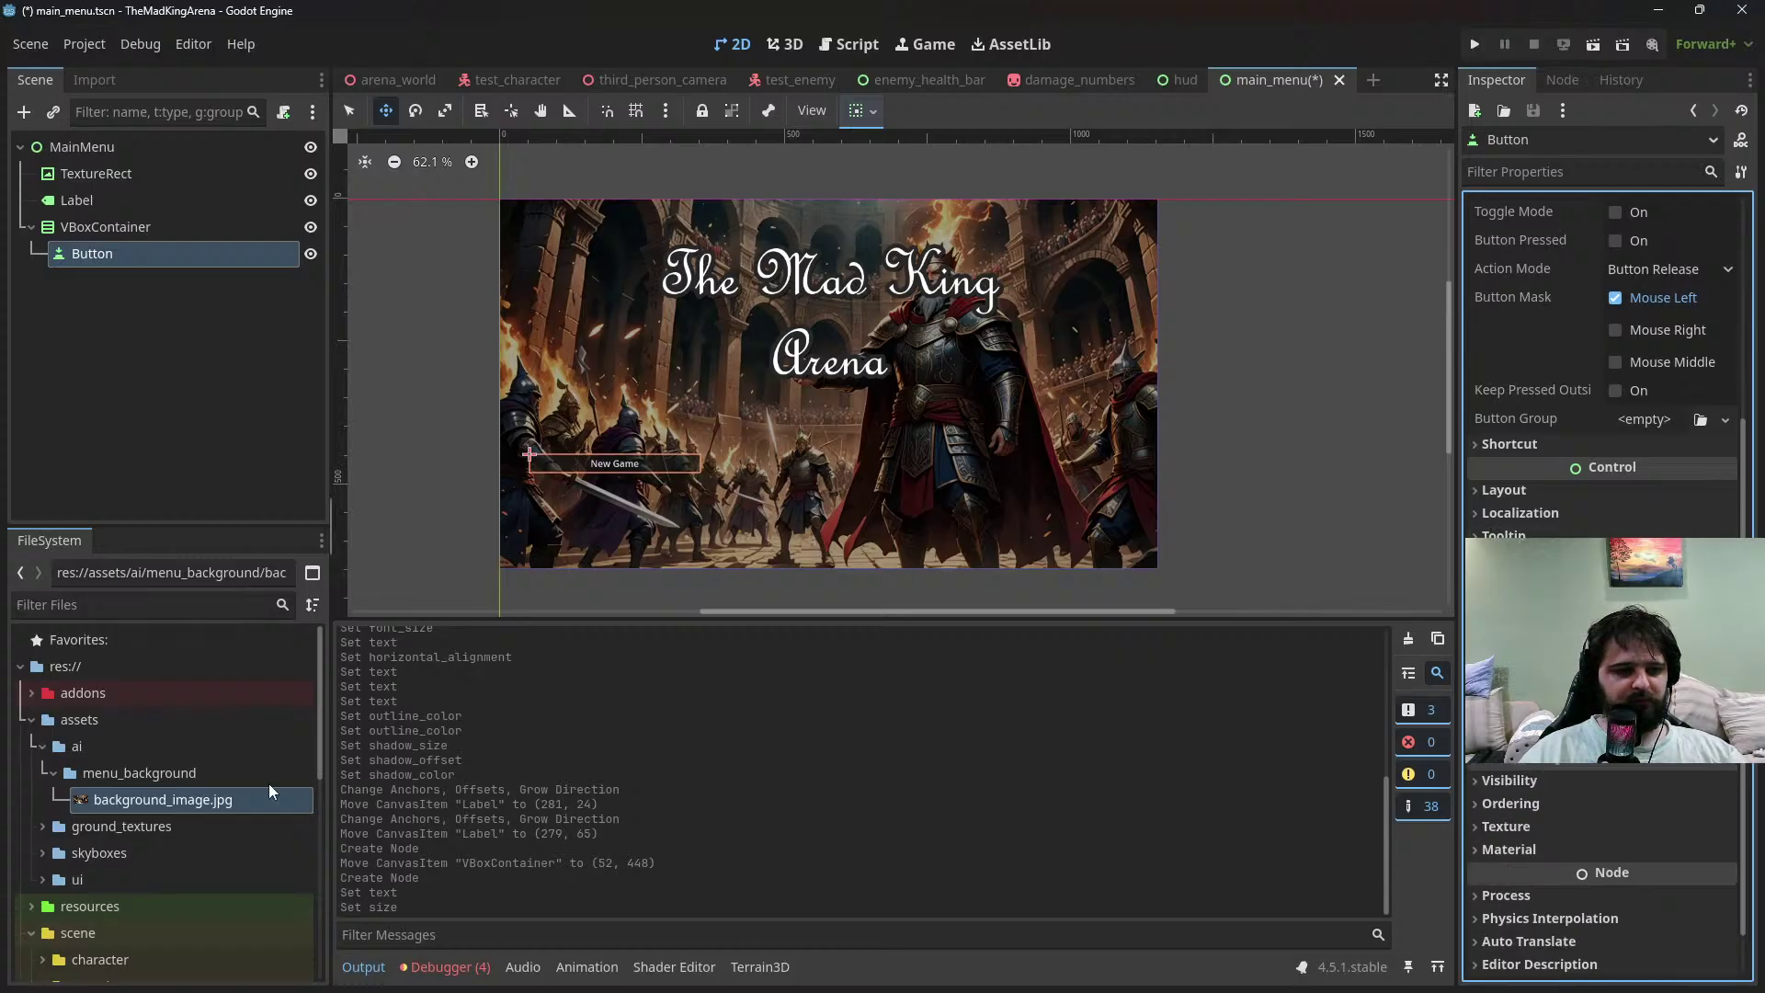
Create a folder named "themes" inside the project's resources folder
scroll(269, 783, "down", 5)
scroll(135, 779, "up", 2)
left_click(30, 757)
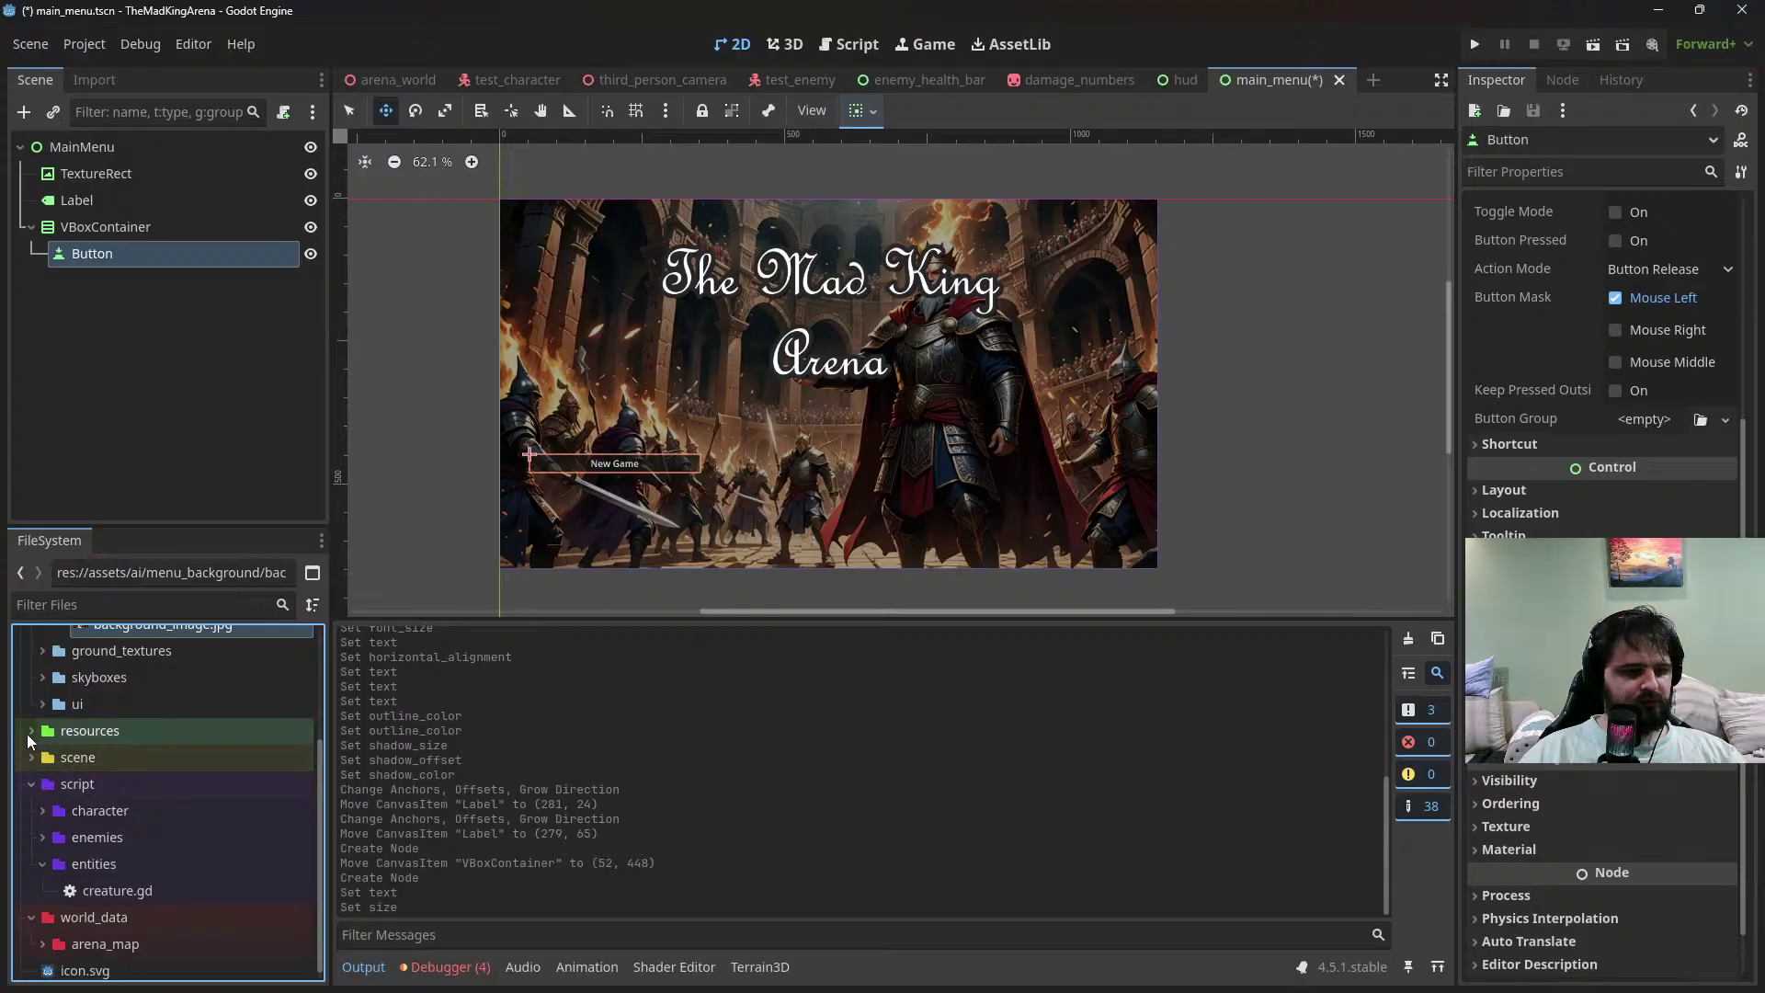
left_click(31, 730)
right_click(87, 730)
mouse_move(303, 603)
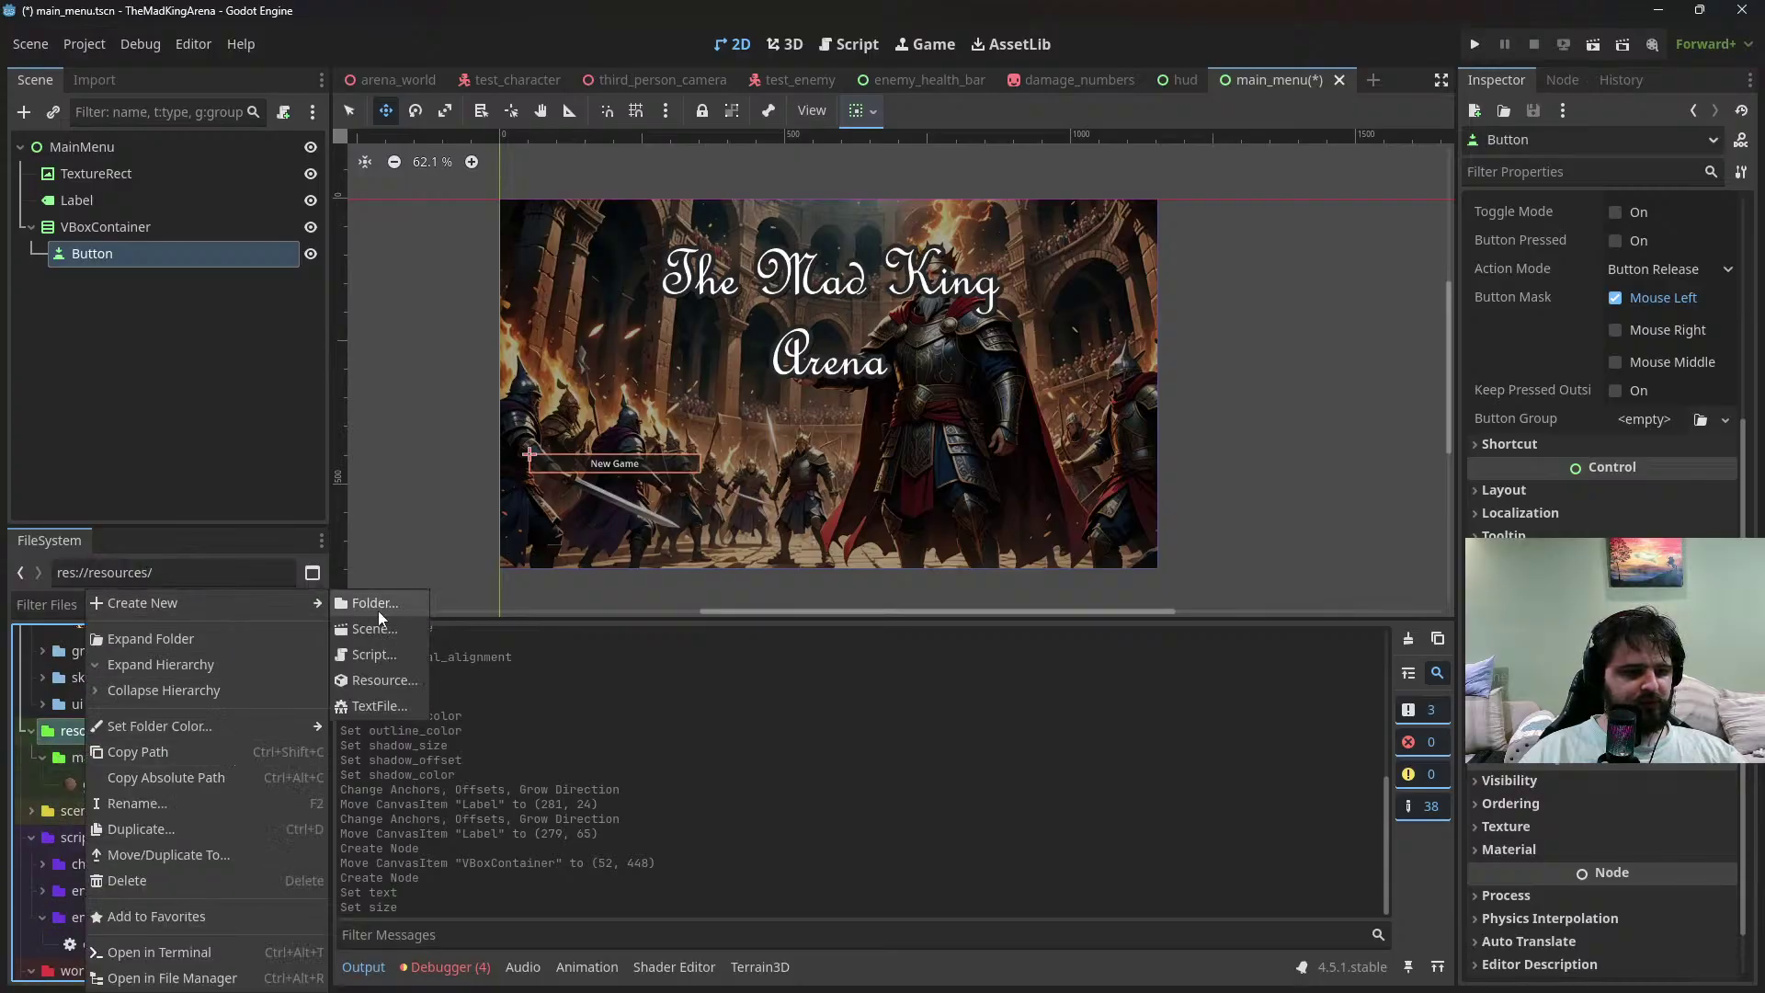
left_click(397, 607)
type("themes")
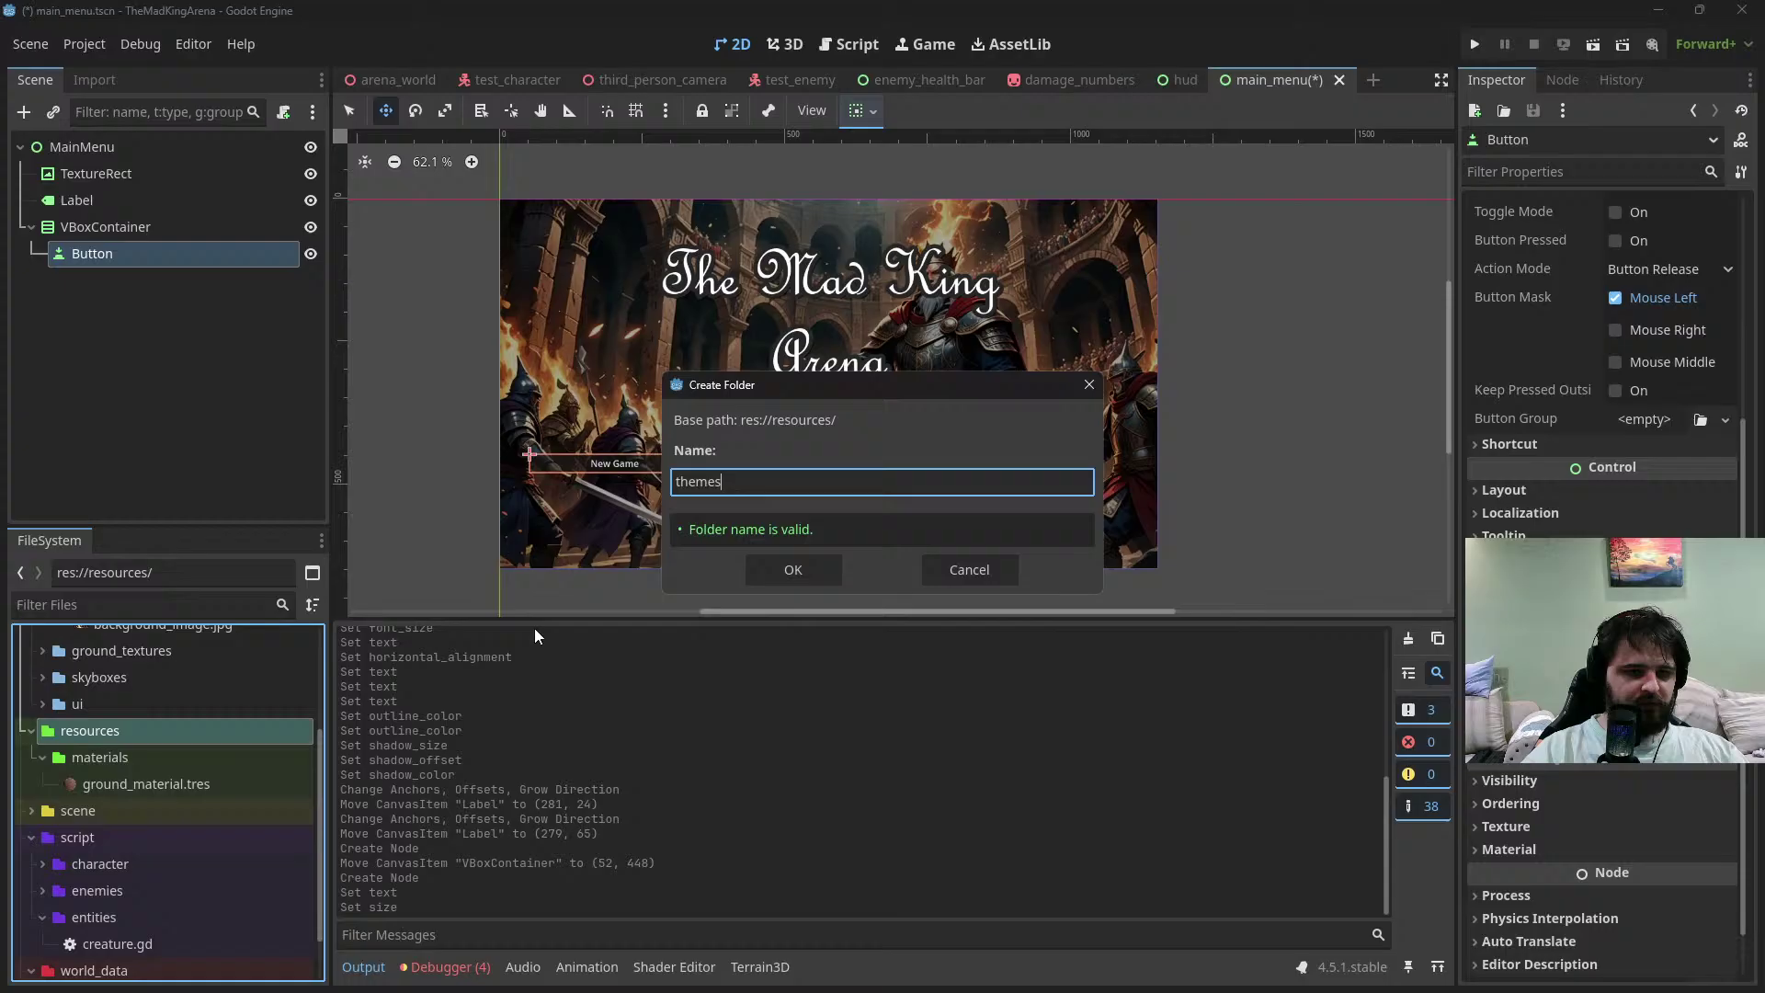
key("Return")
right_click(80, 813)
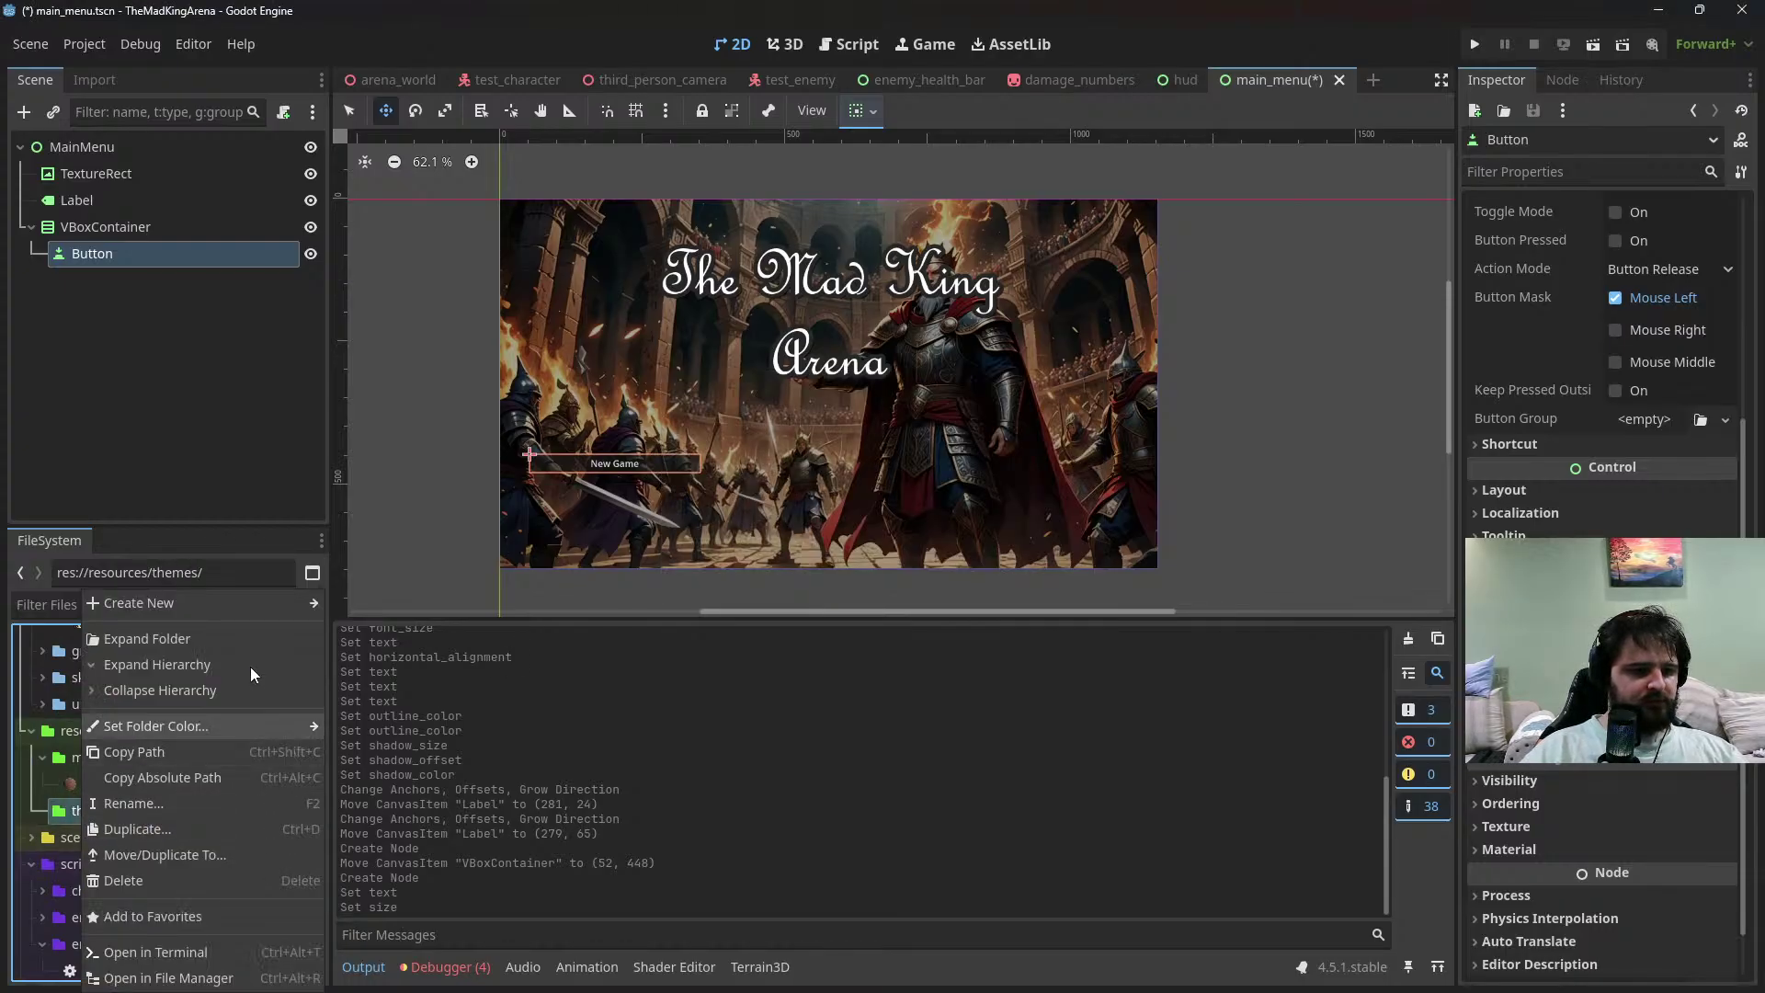
mouse_move(237, 603)
key("Escape")
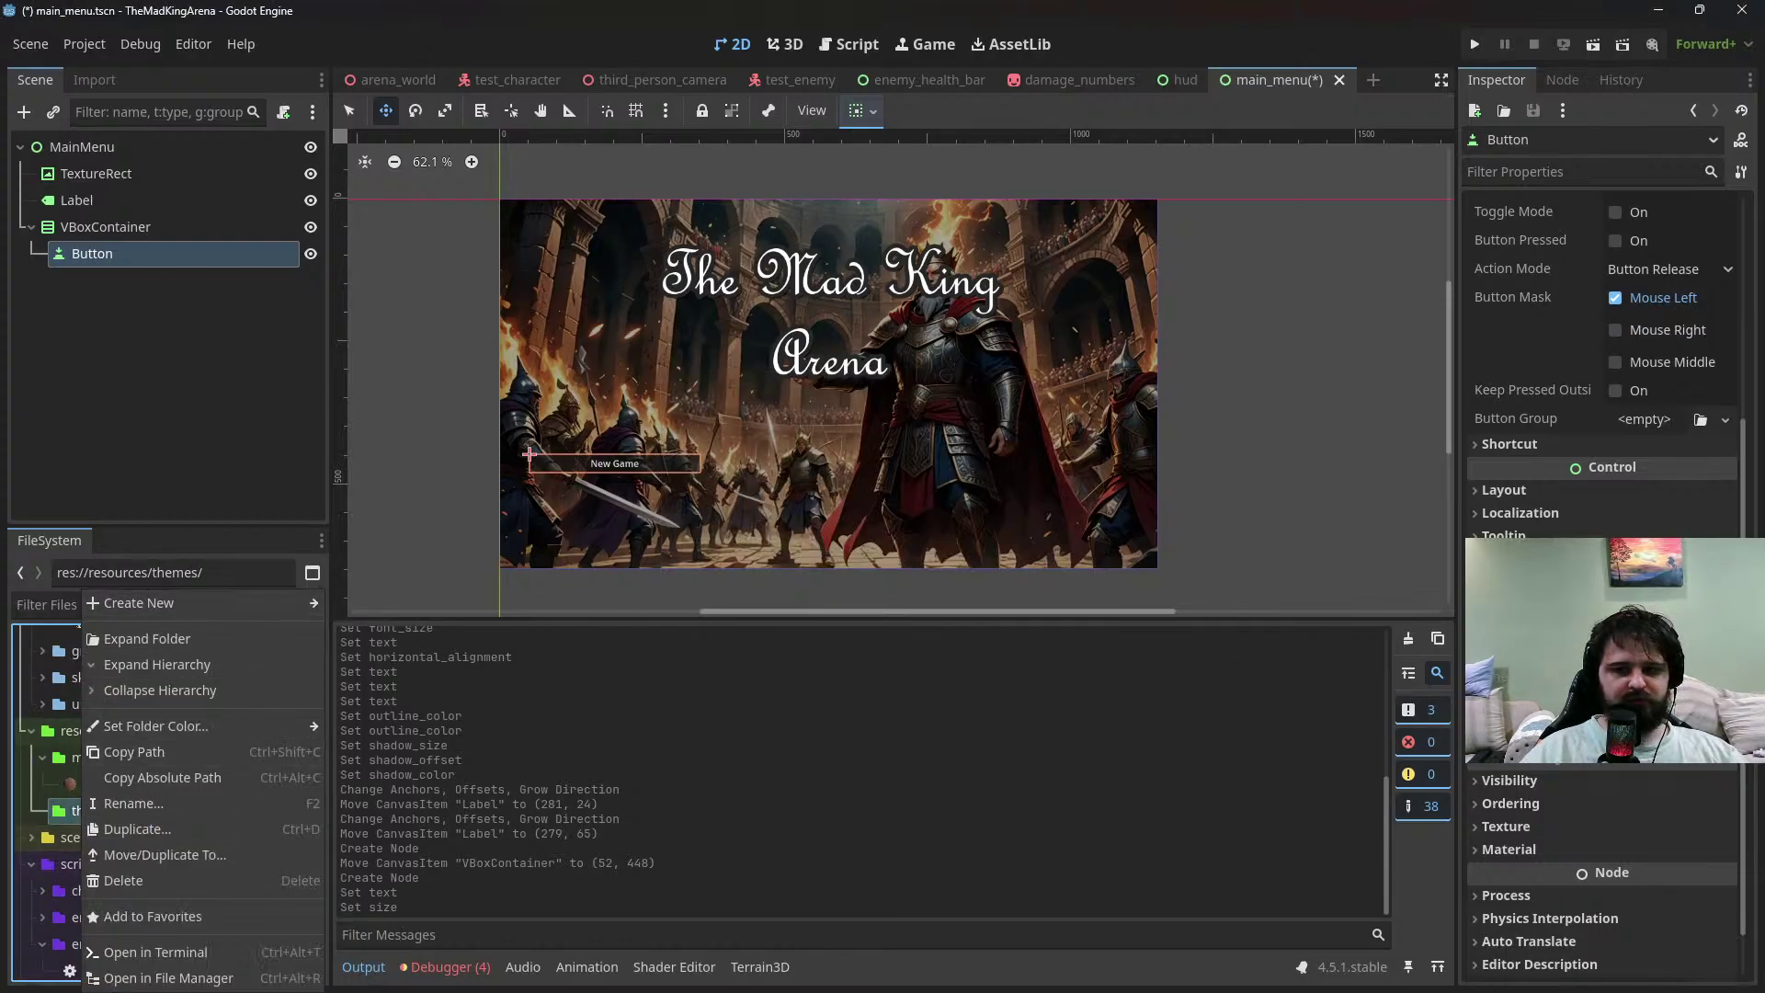
key("Escape")
Assign a new Theme to the New Game button and save it as main_menu_buttons.tres in res://resources/themes
left_click(1655, 703)
left_click(1673, 733)
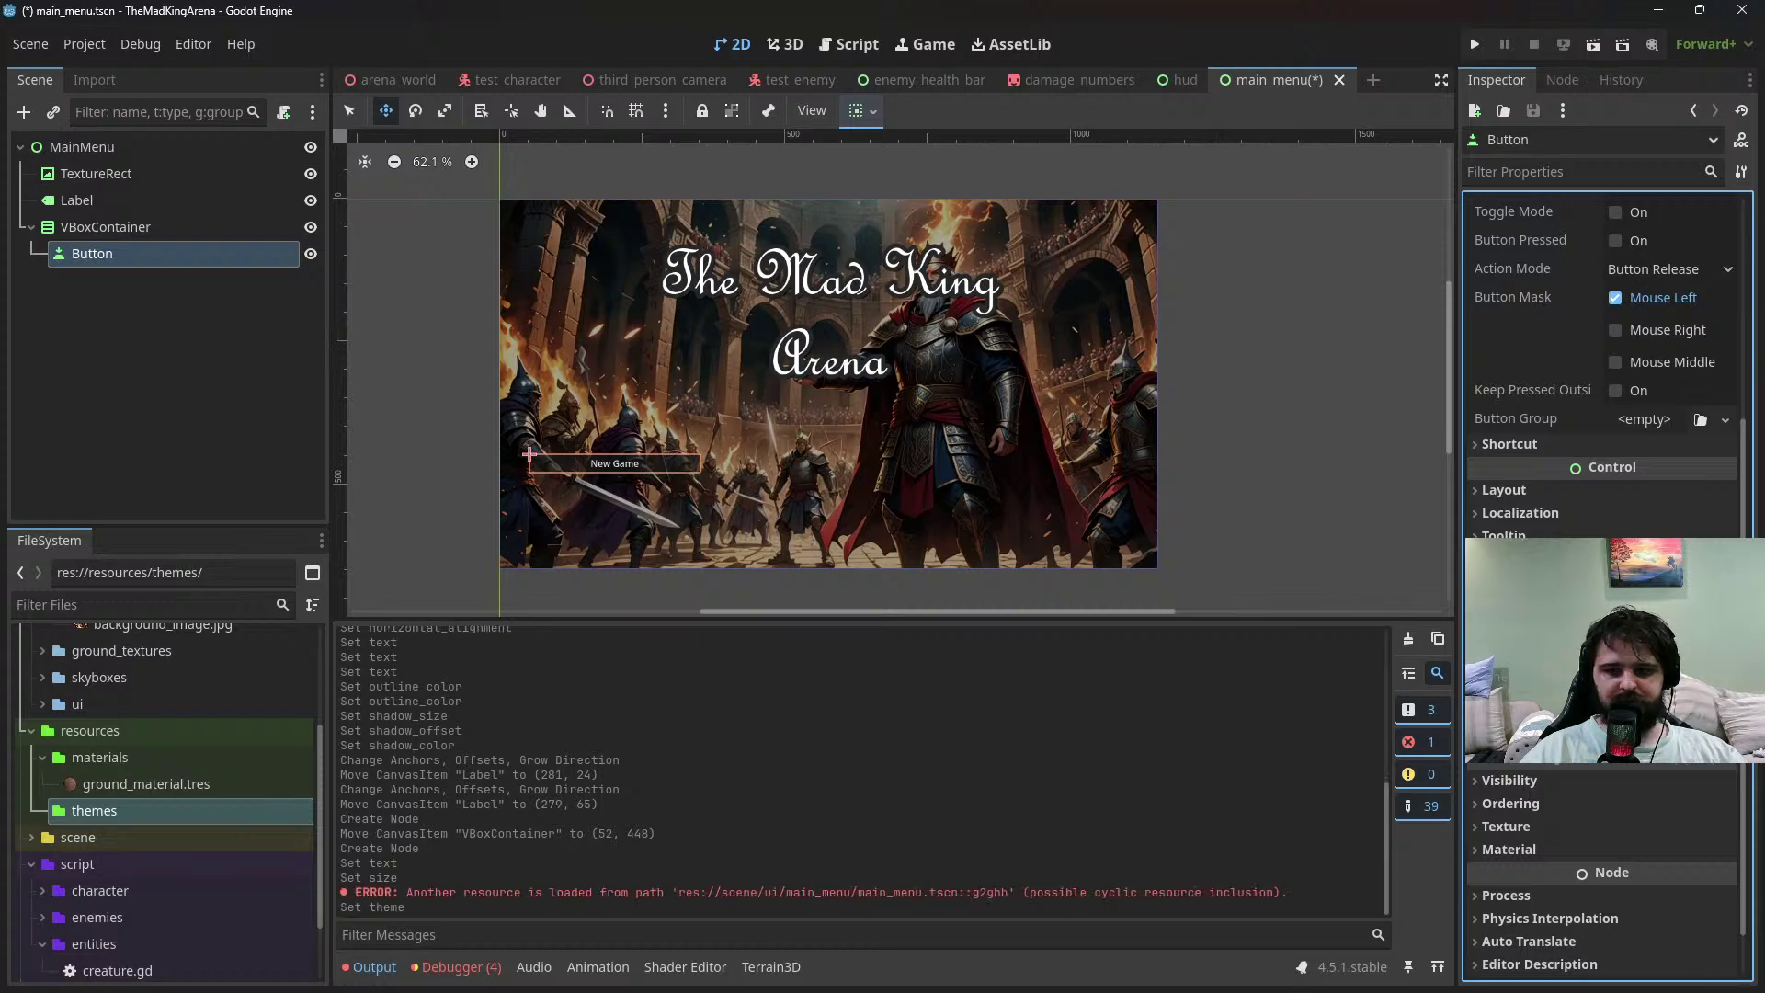
left_click(1727, 747)
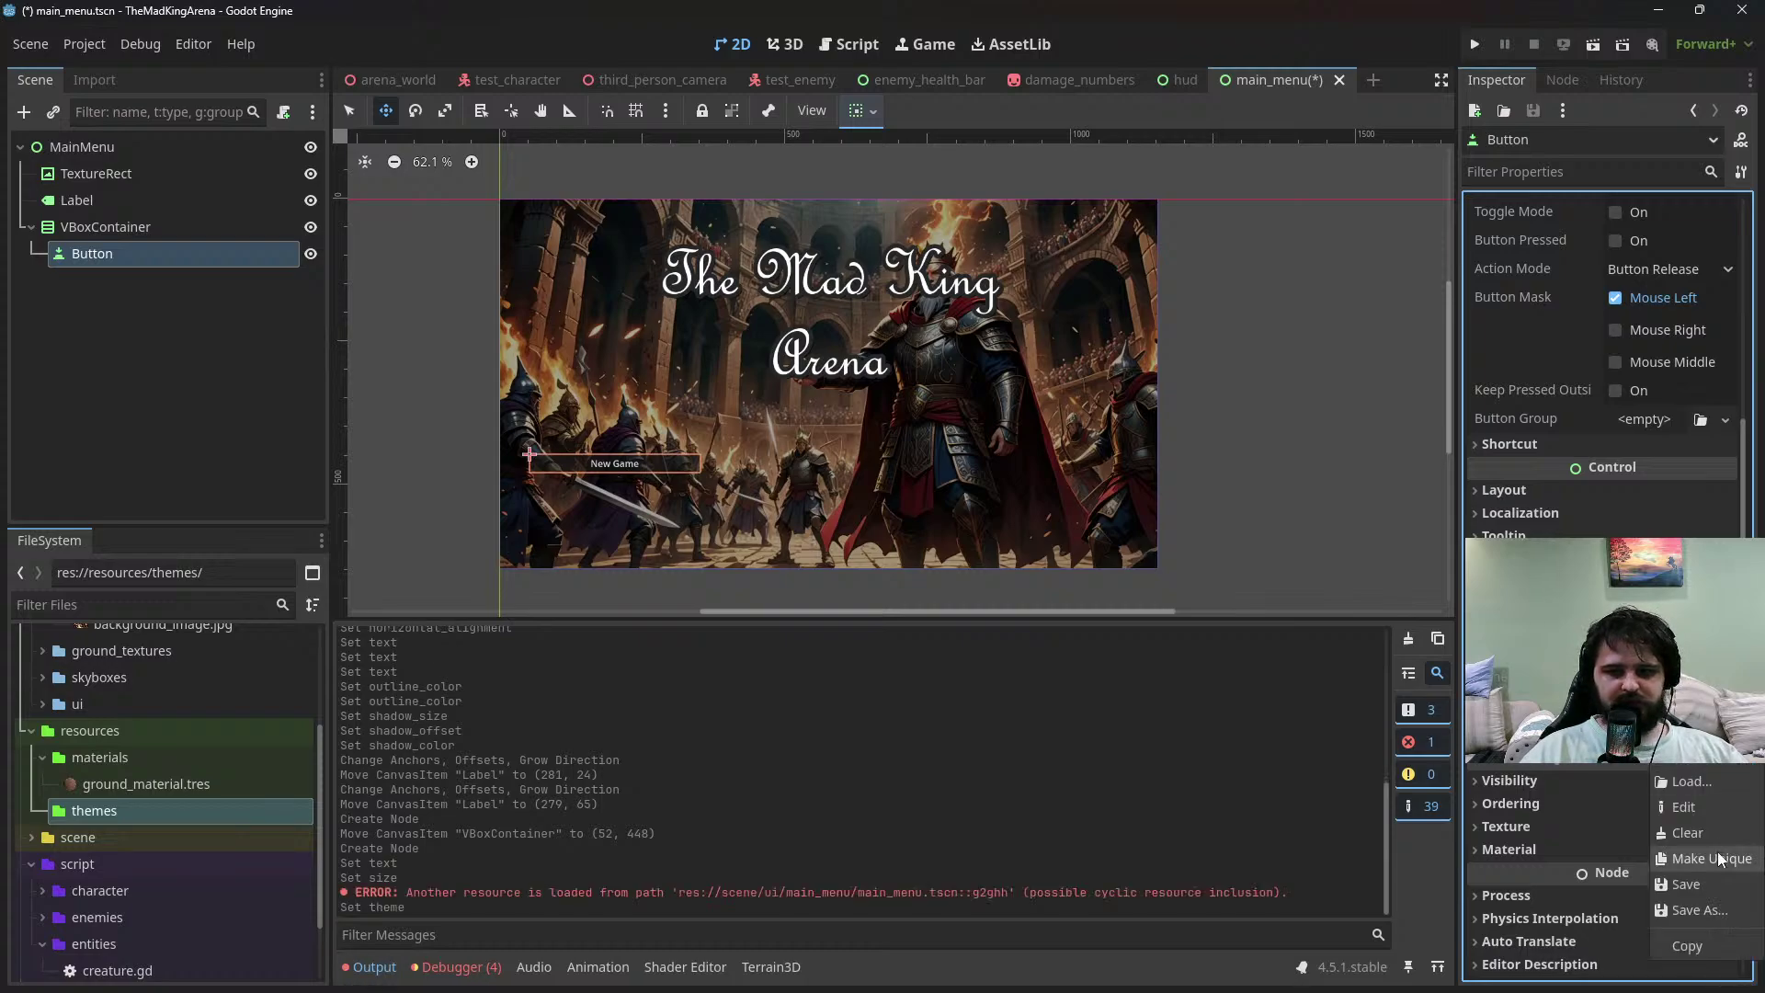
left_click(1708, 885)
double_click(786, 291)
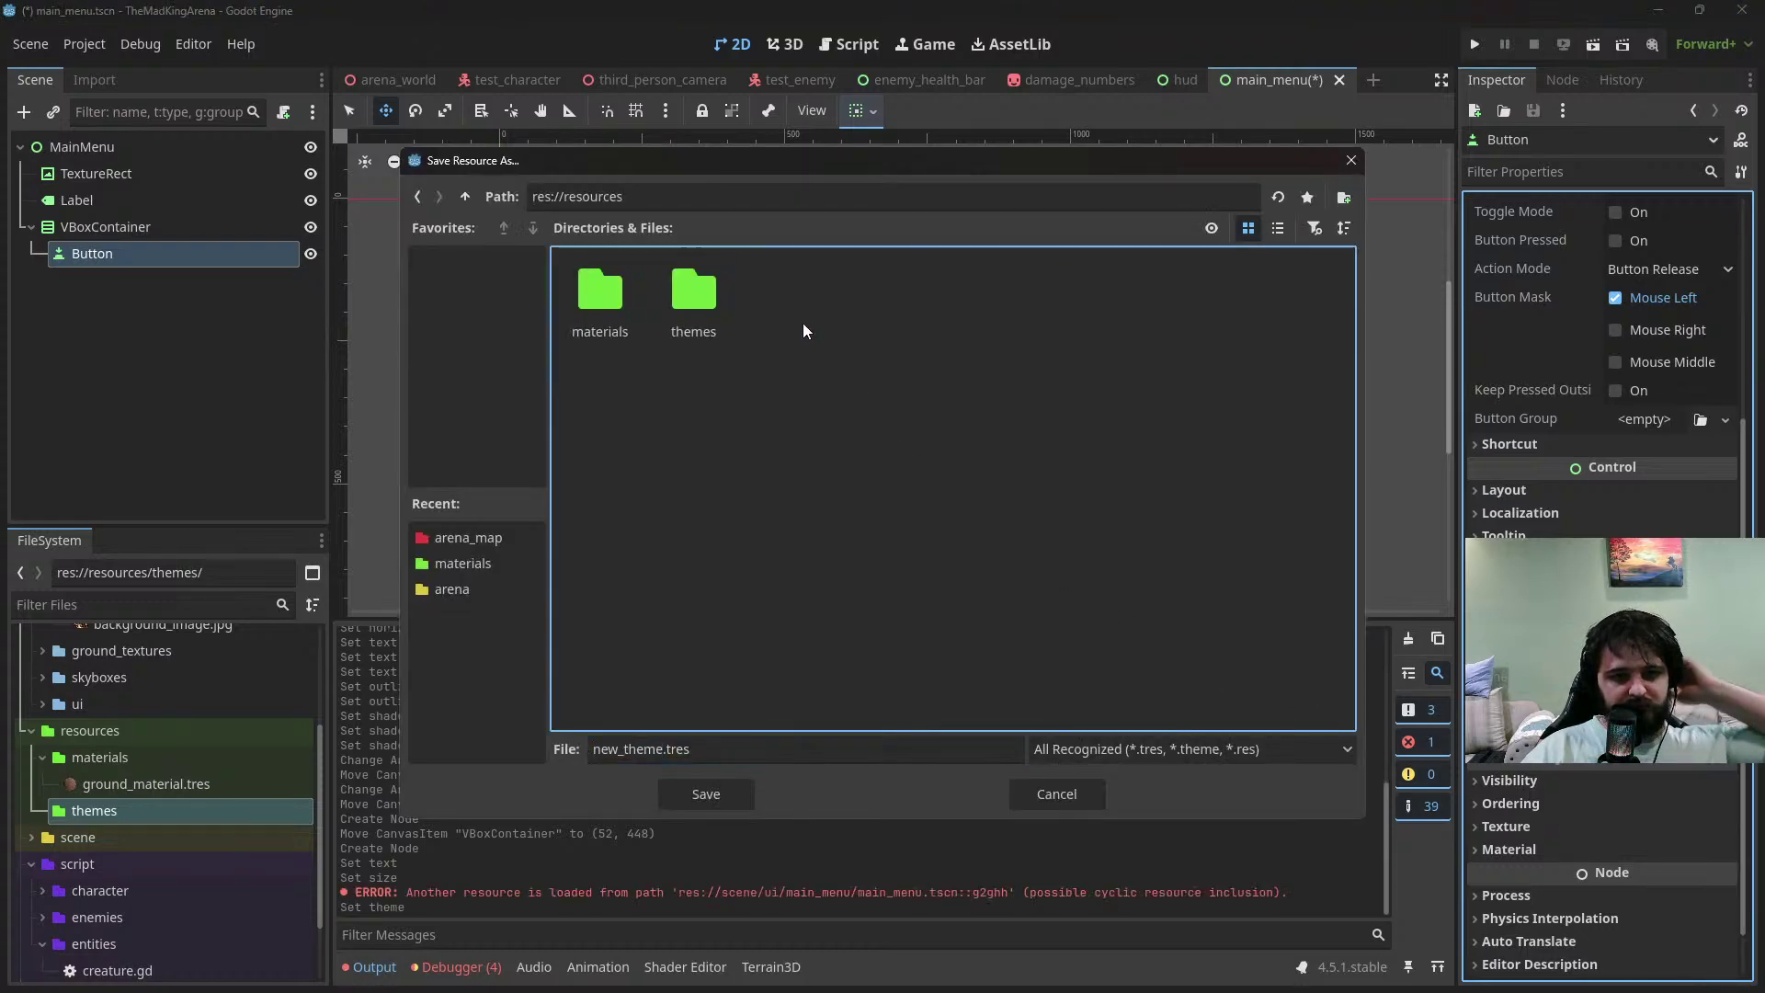
double_click(693, 290)
double_click(653, 748)
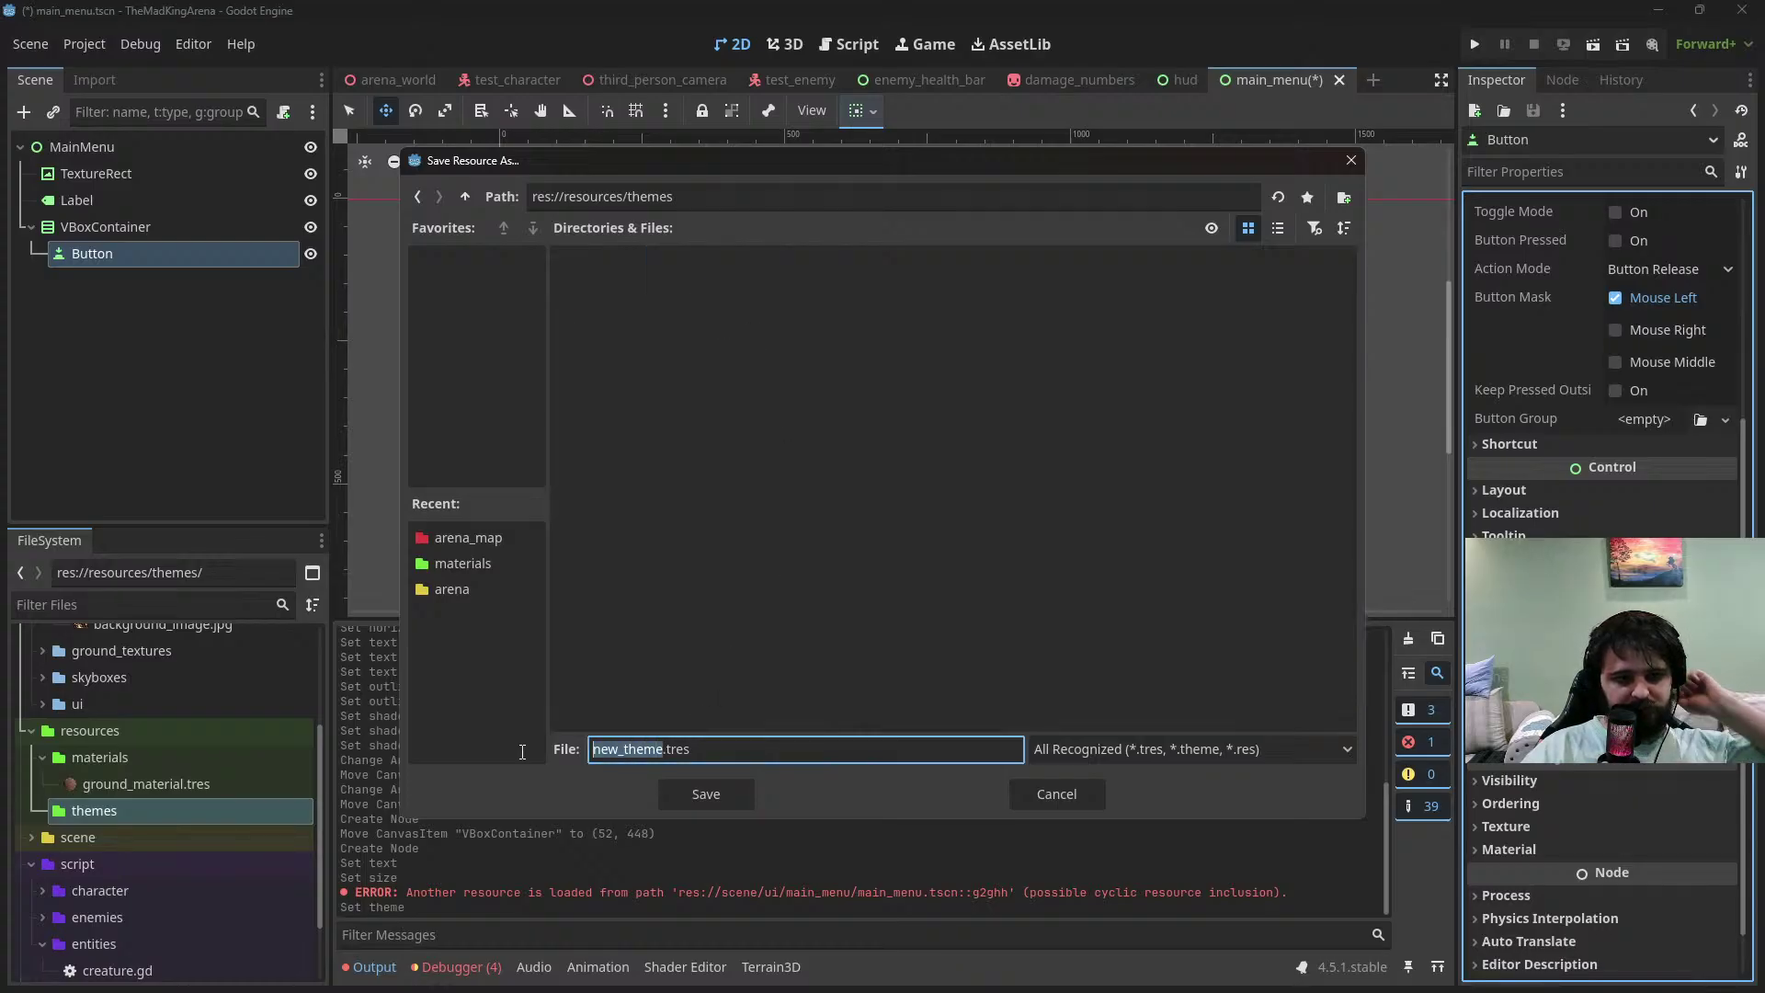
type("main_")
type("menu_buttons")
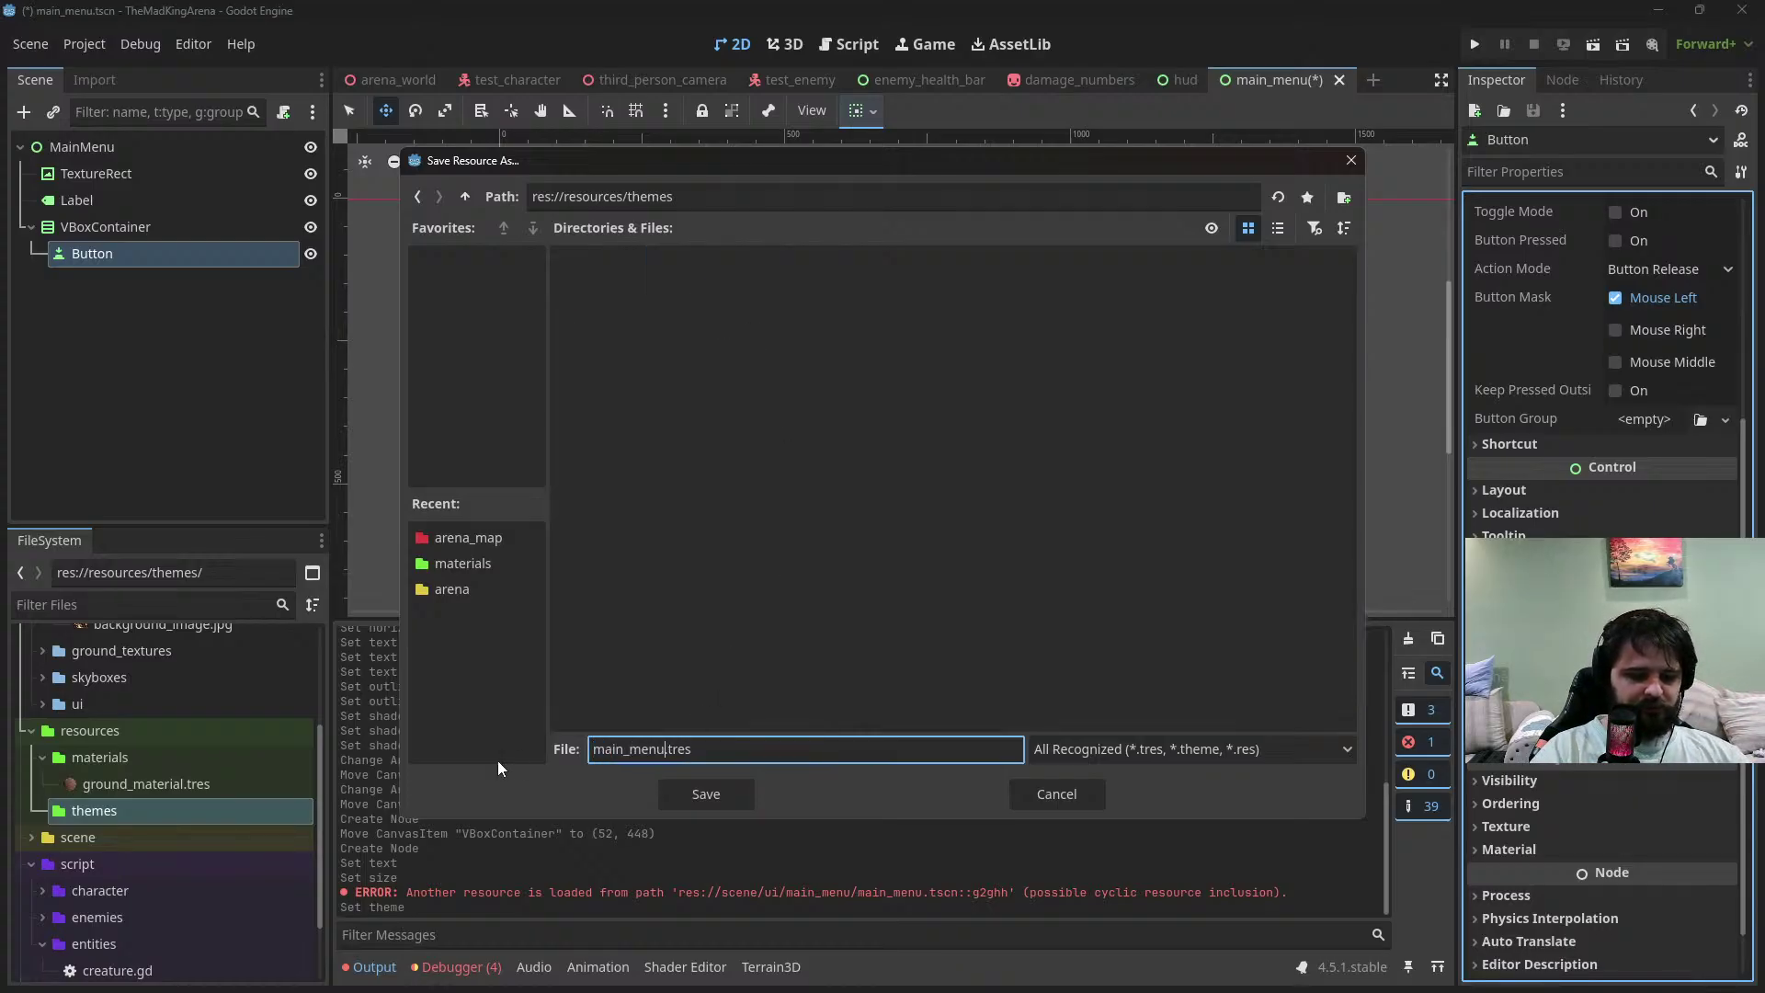
key("Return")
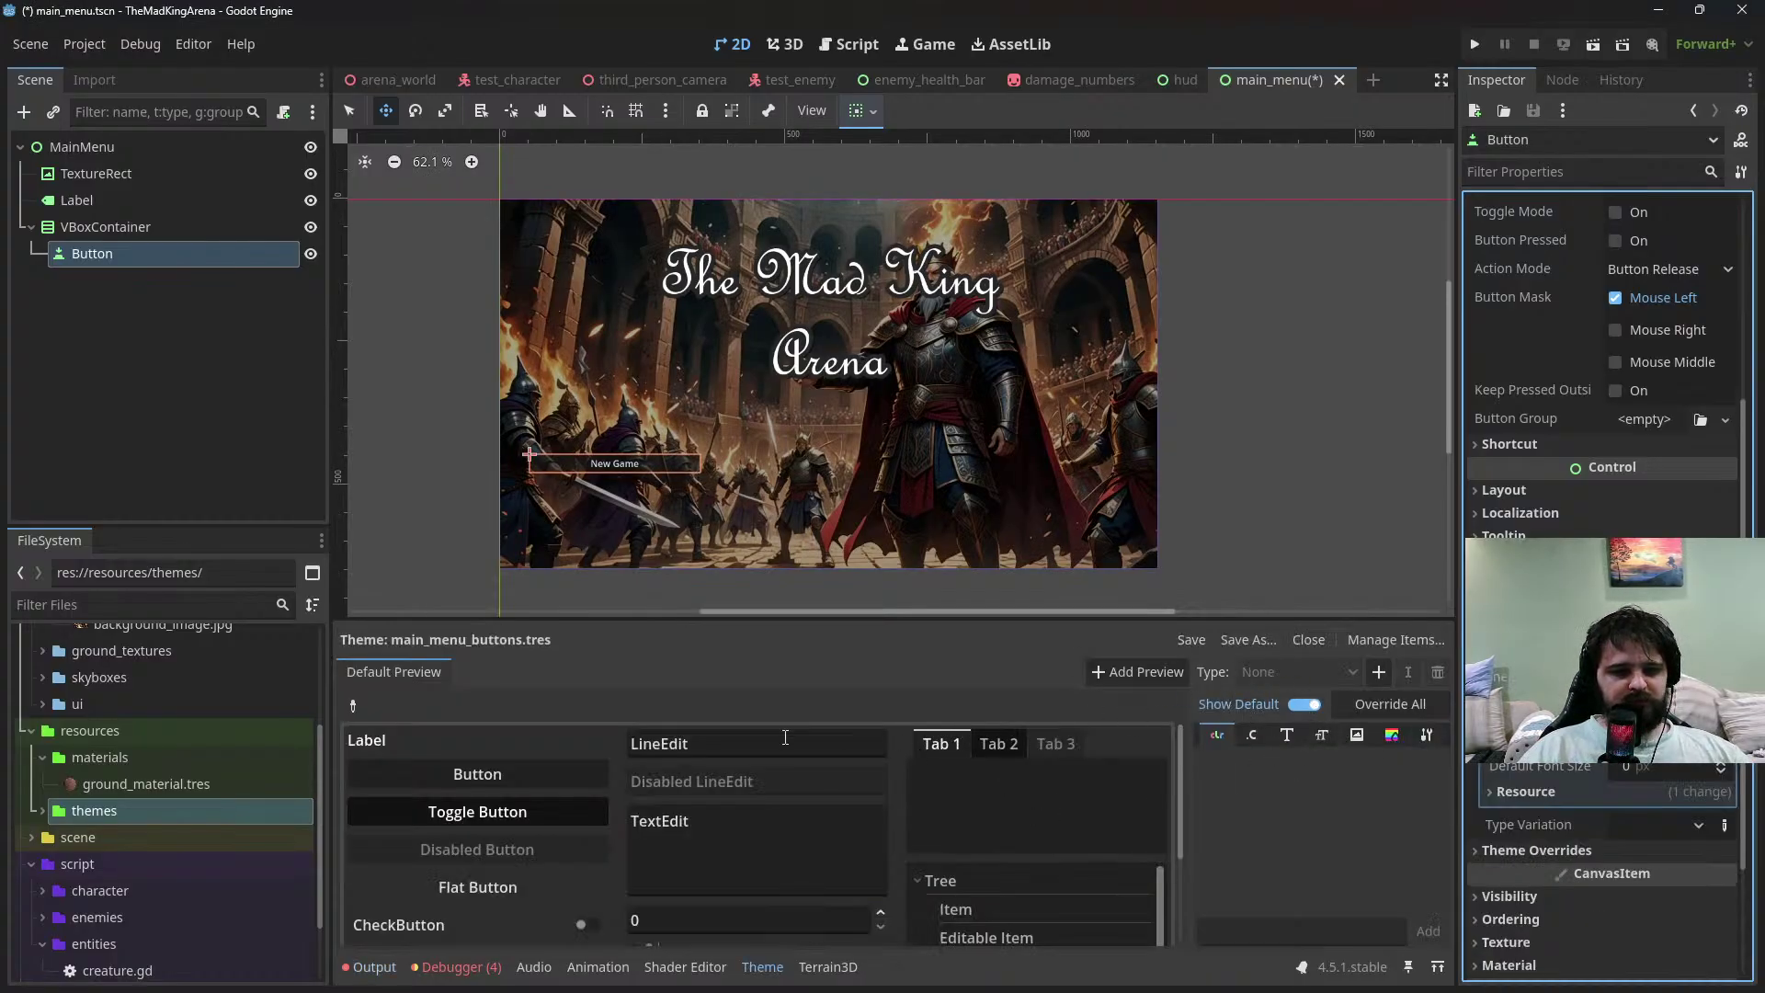
Add the Button item type to the main_menu_buttons theme
left_click(498, 777)
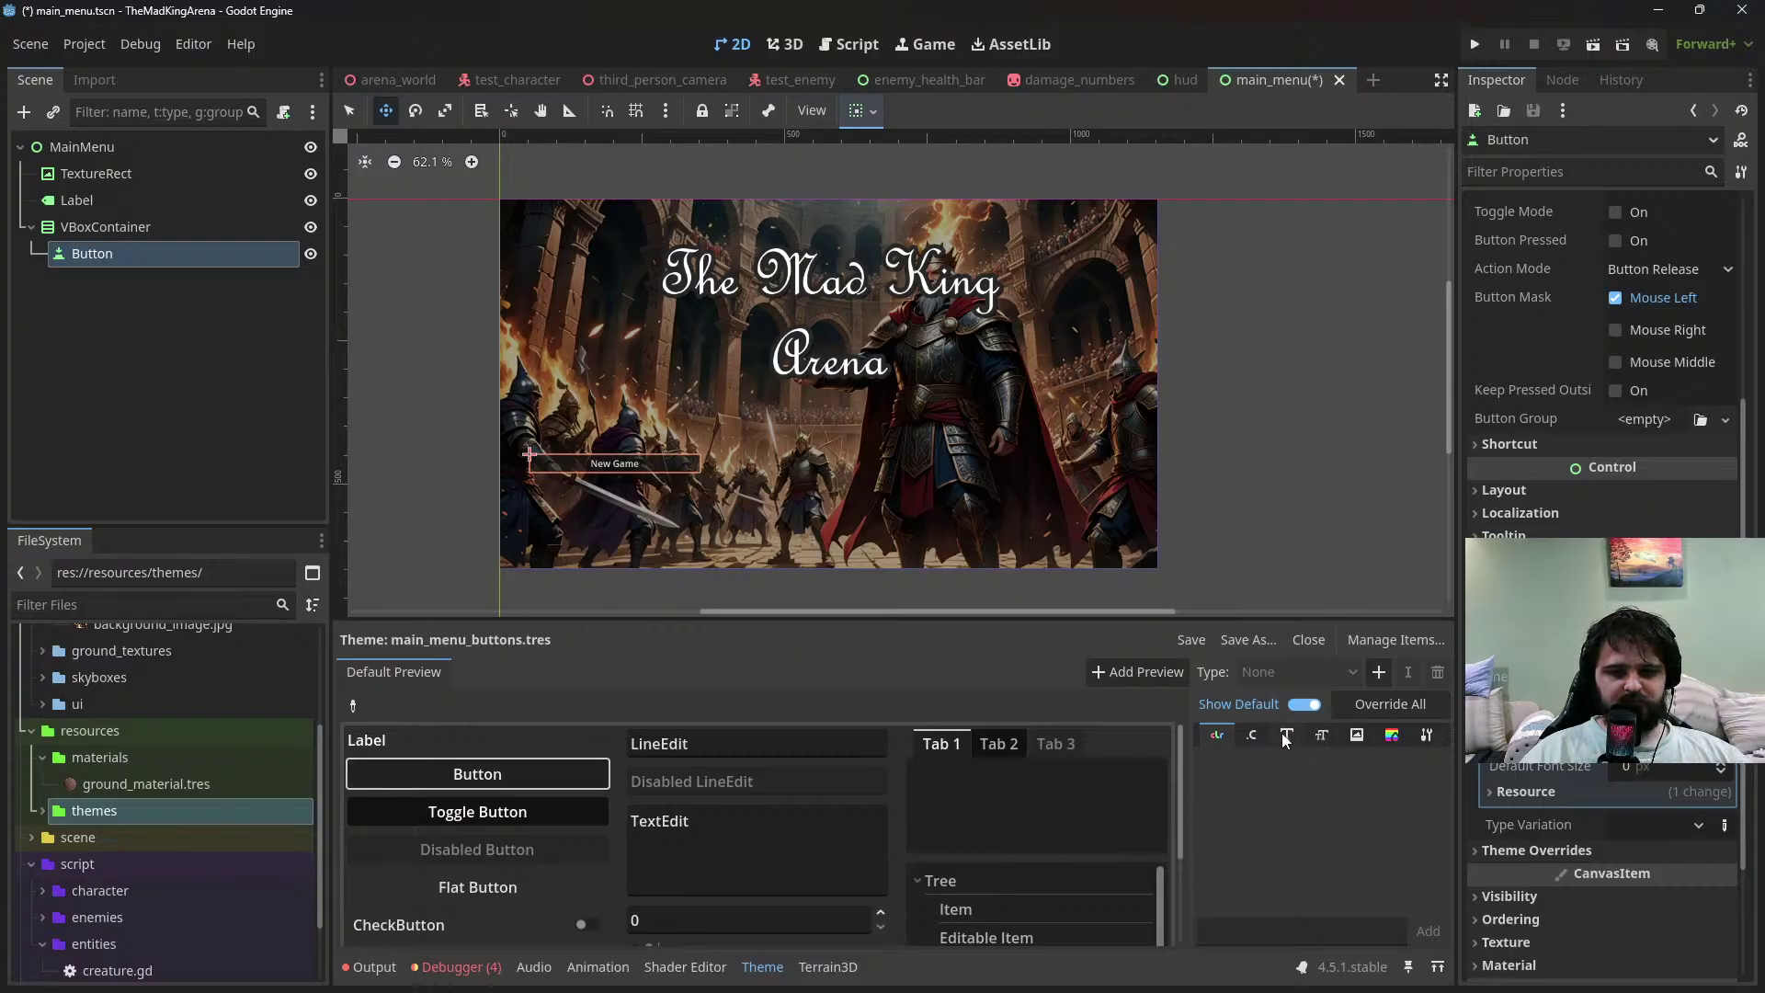
left_click(1286, 735)
left_click(1420, 735)
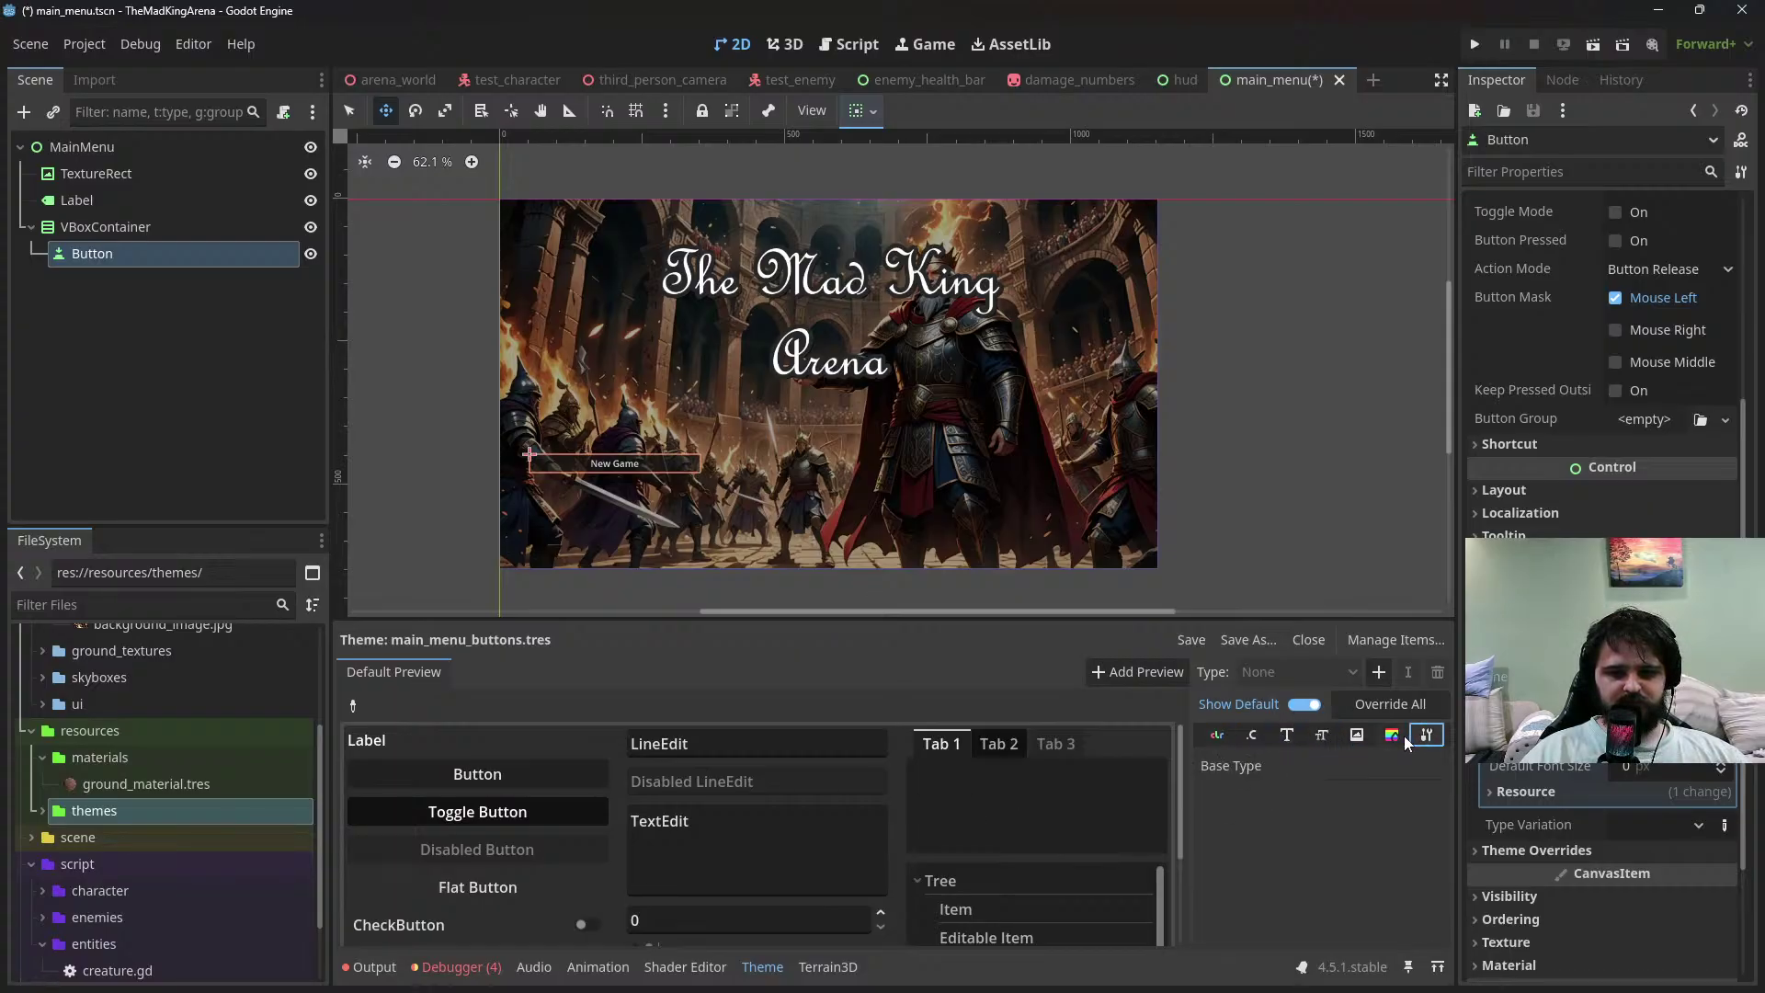
left_click(1380, 672)
type("button")
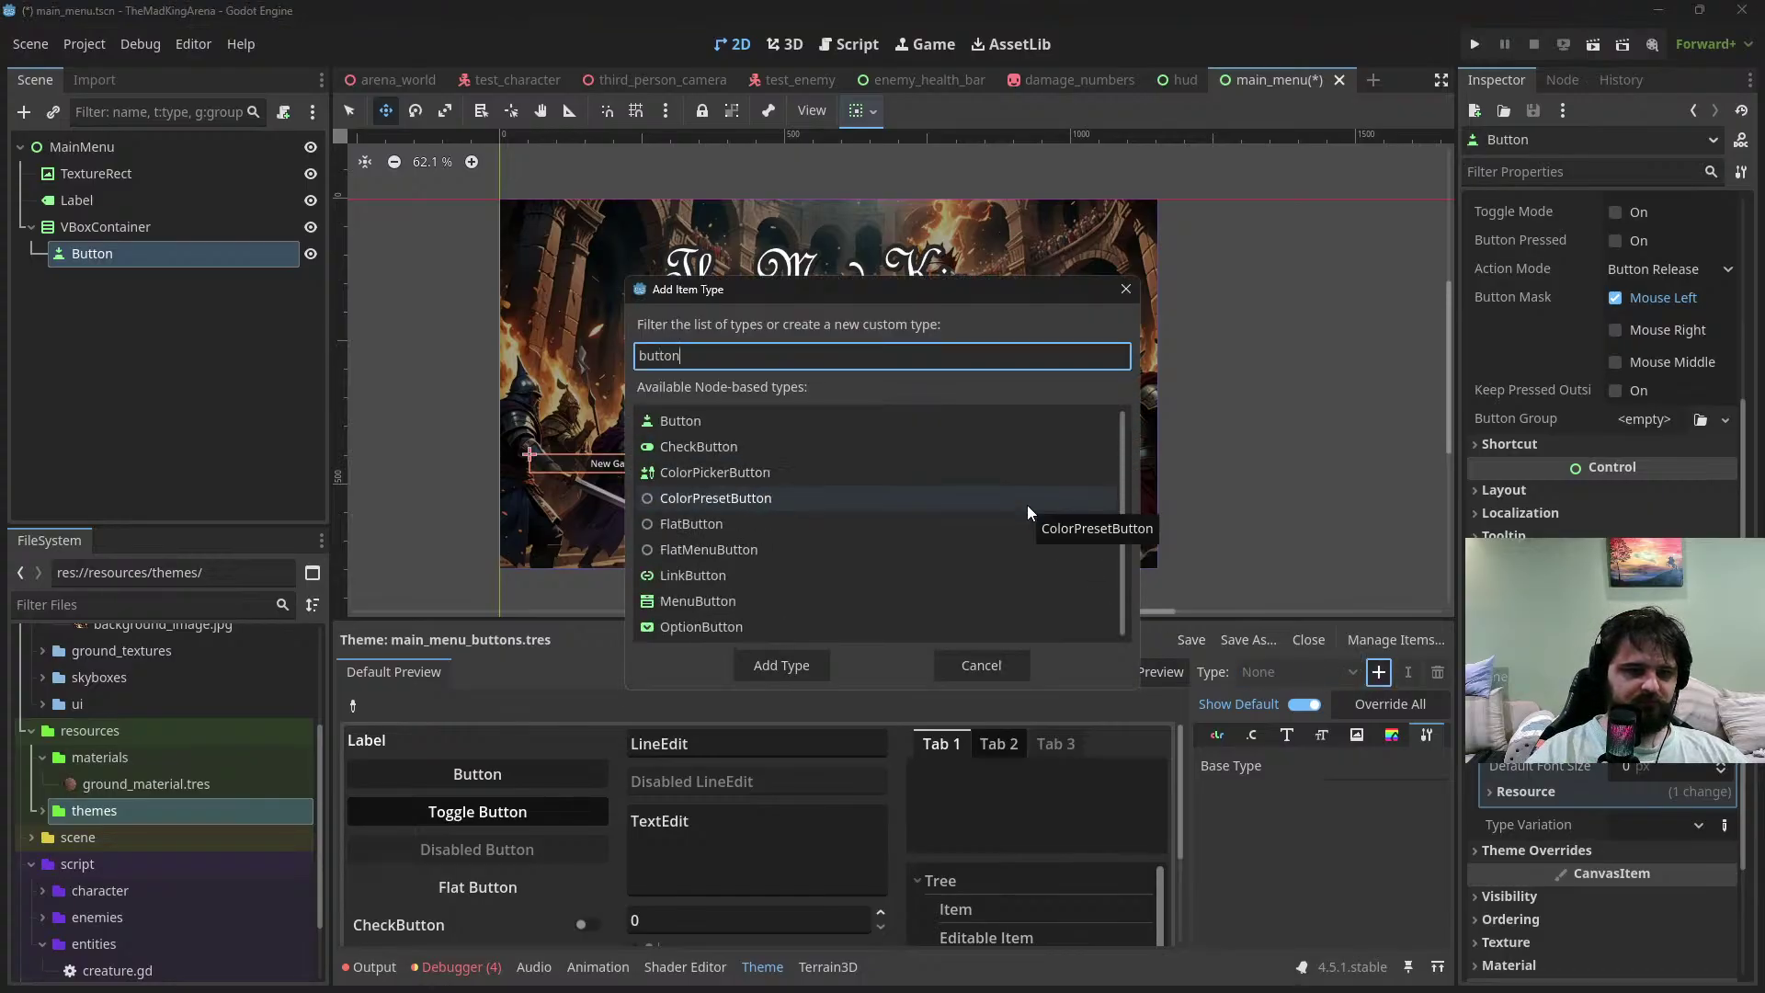
double_click(681, 420)
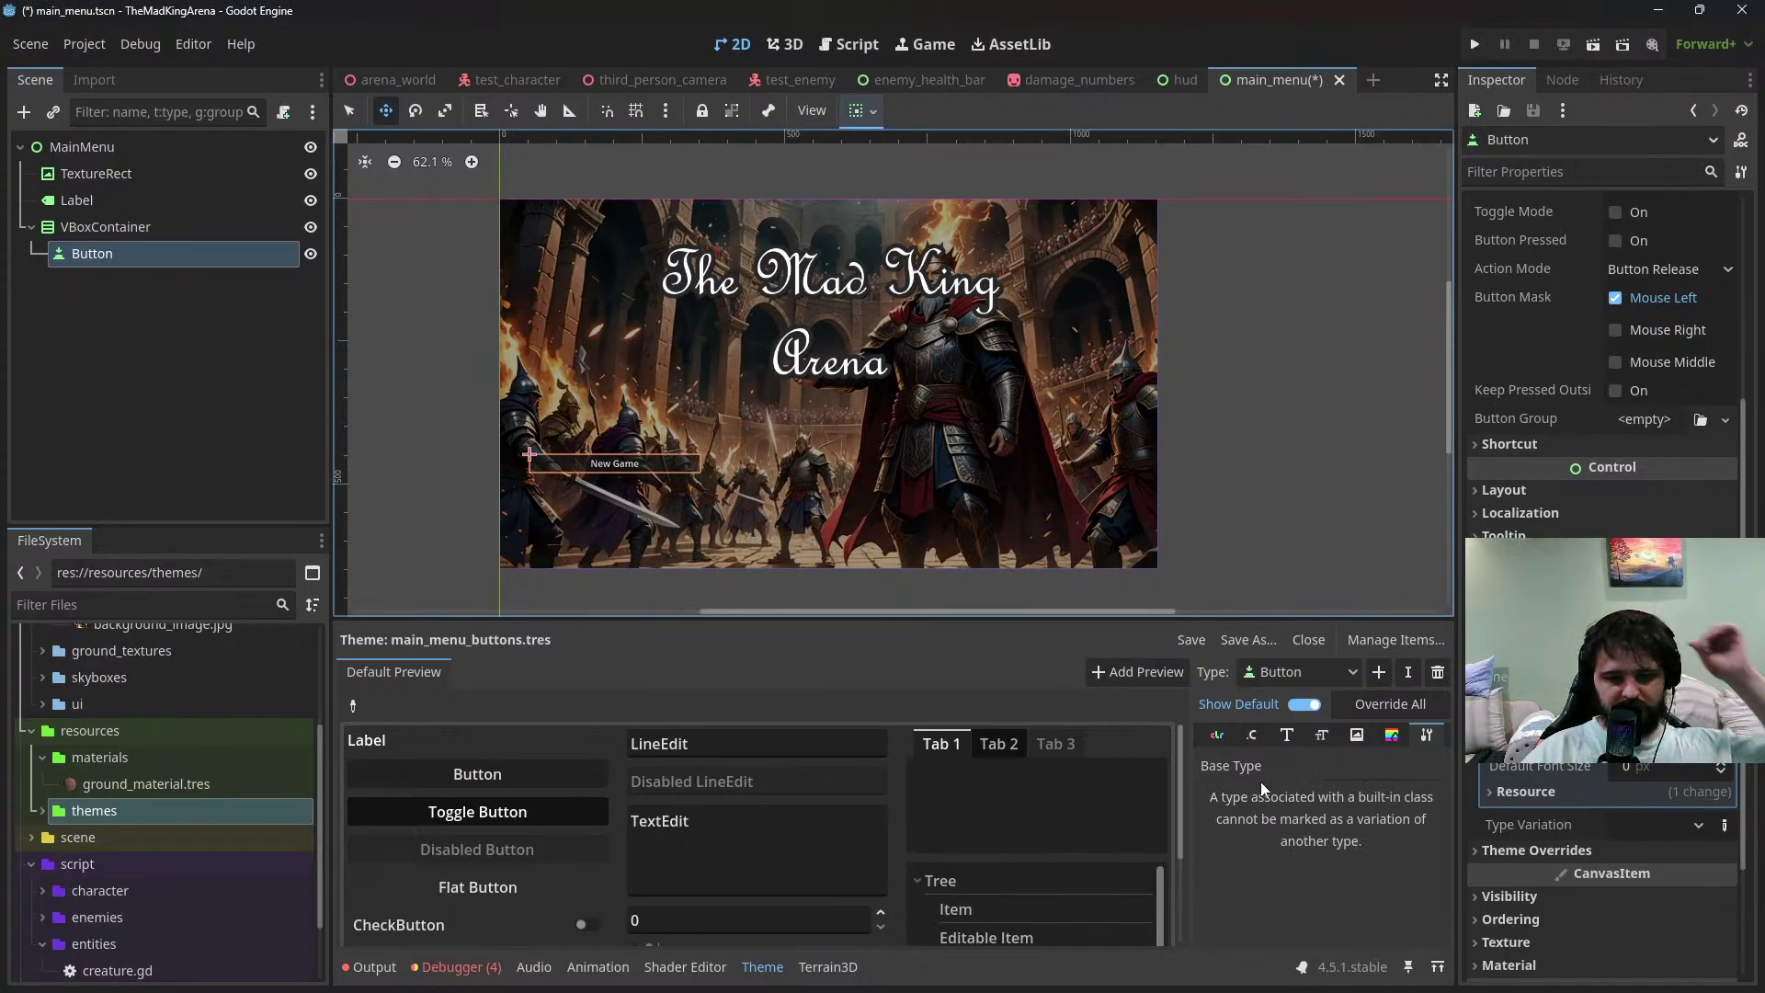
Override the theme's Button font with a new SystemFont and open its properties
left_click(1286, 735)
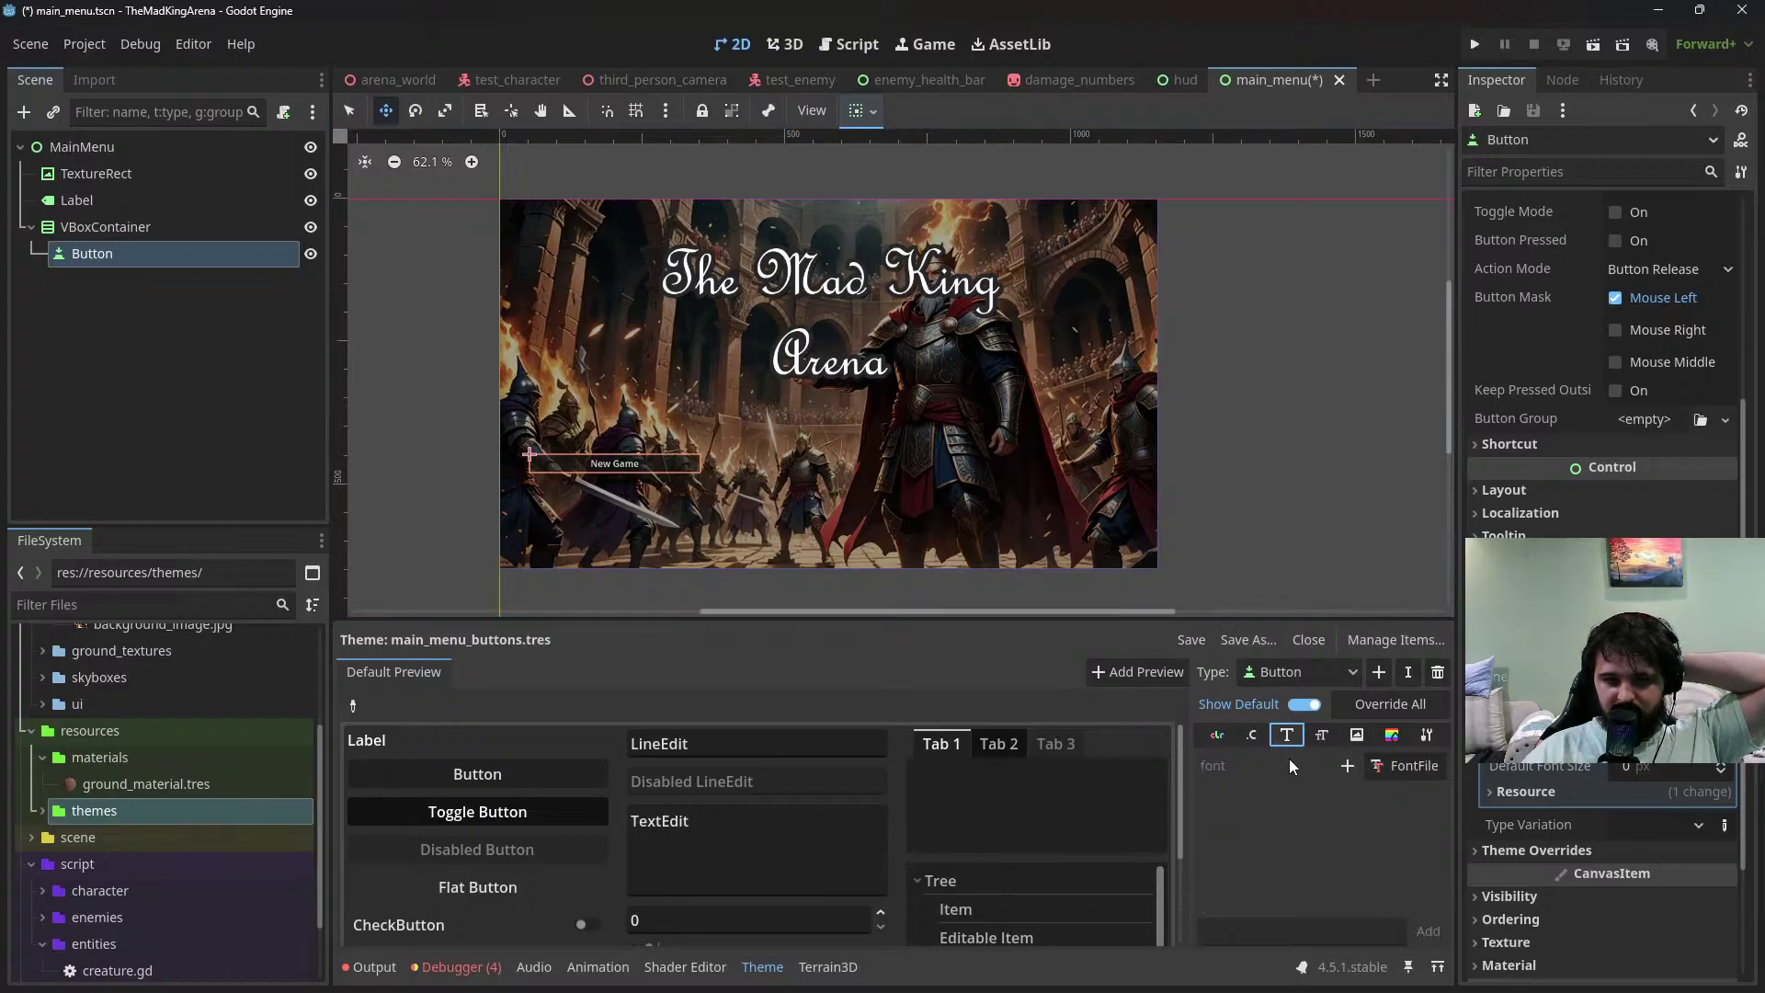
left_click(1348, 767)
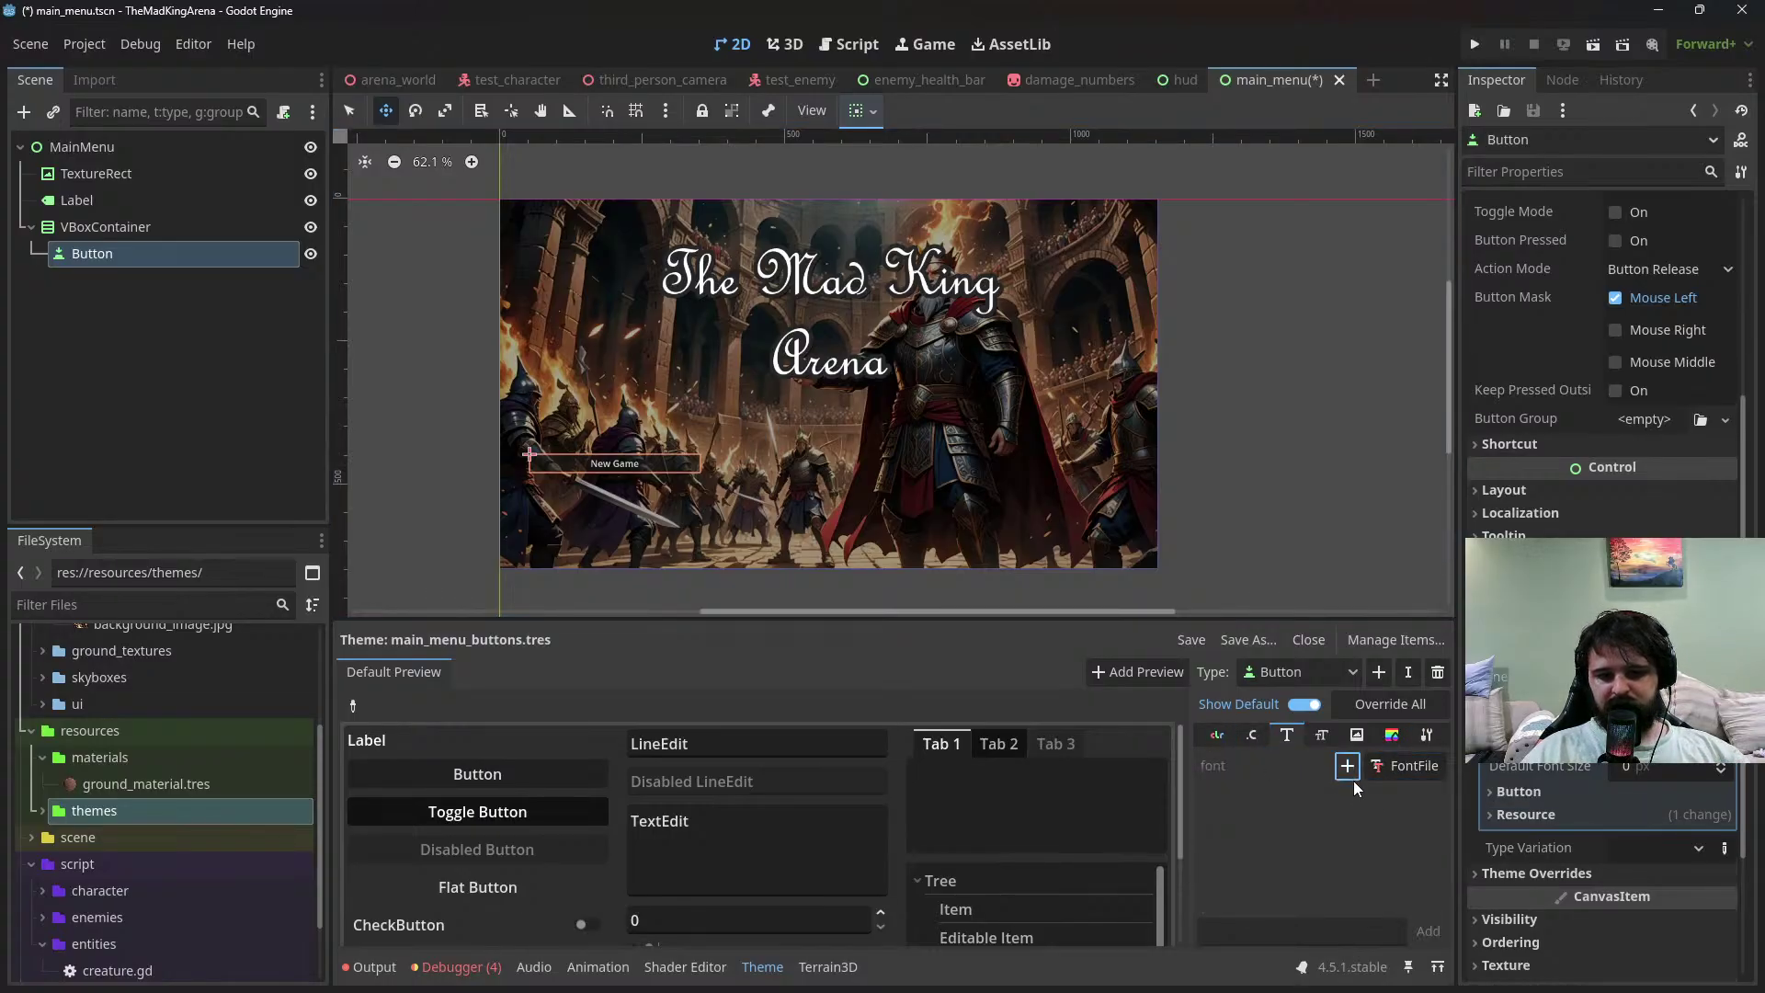
left_click(1379, 770)
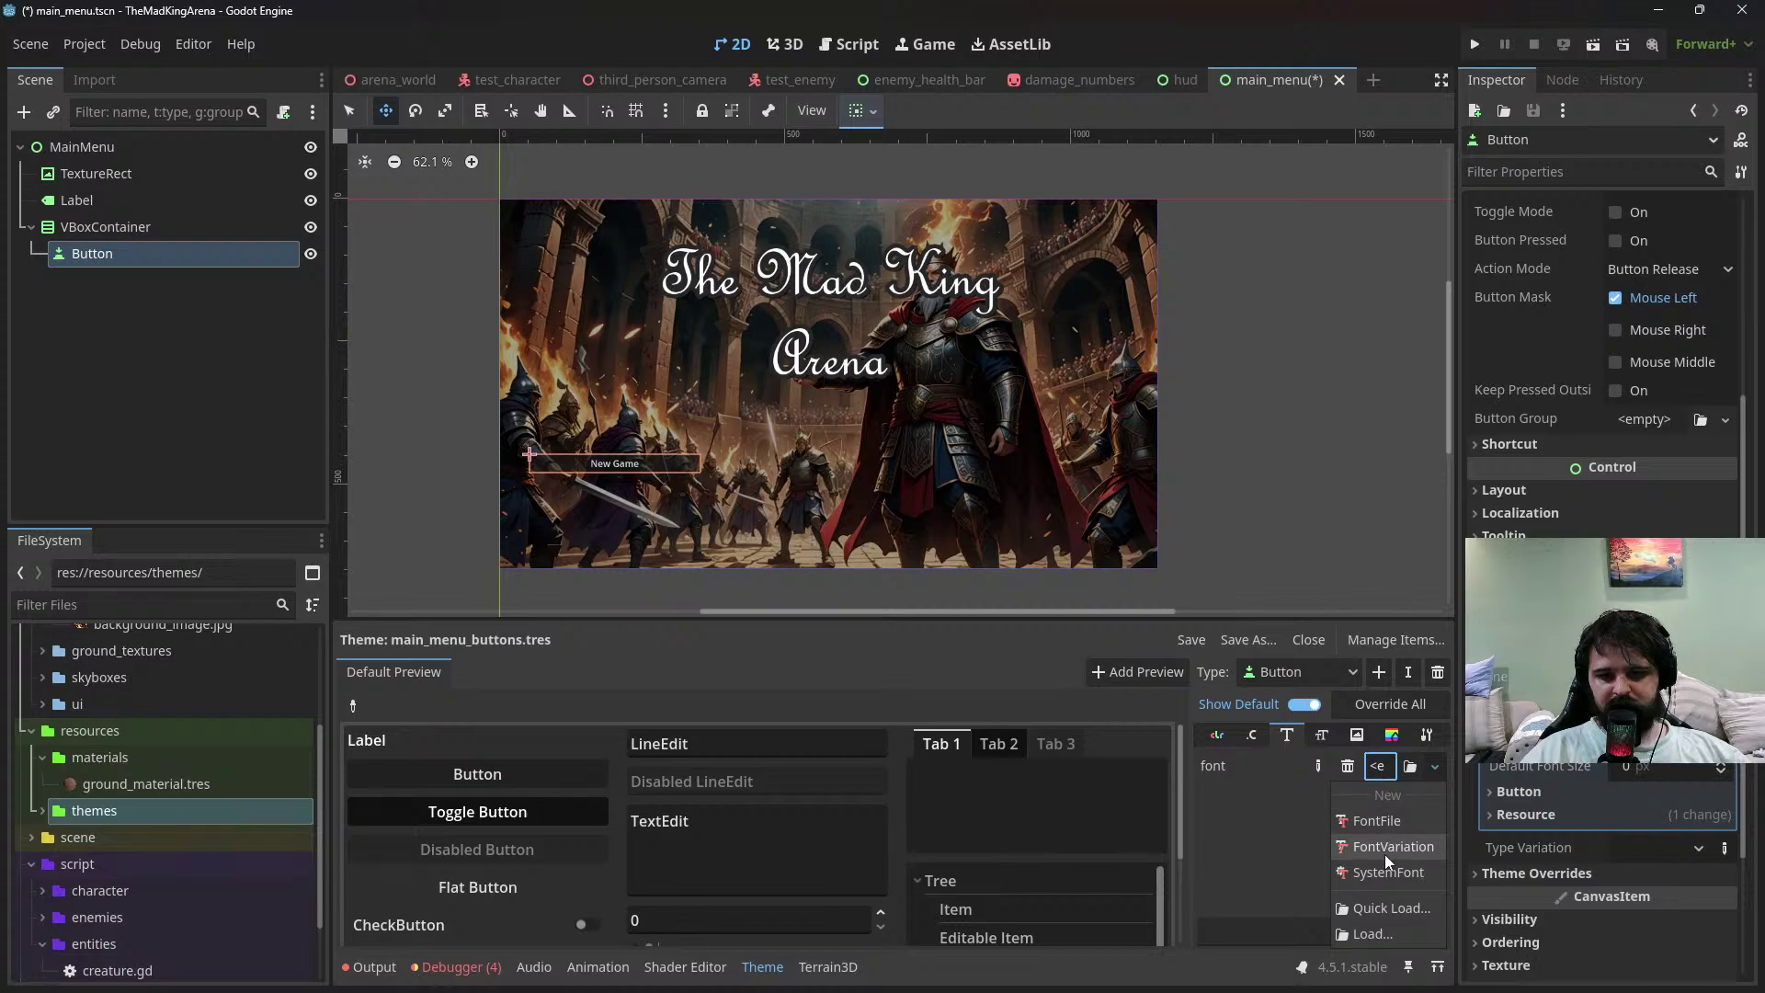
left_click(1384, 854)
left_click(1389, 770)
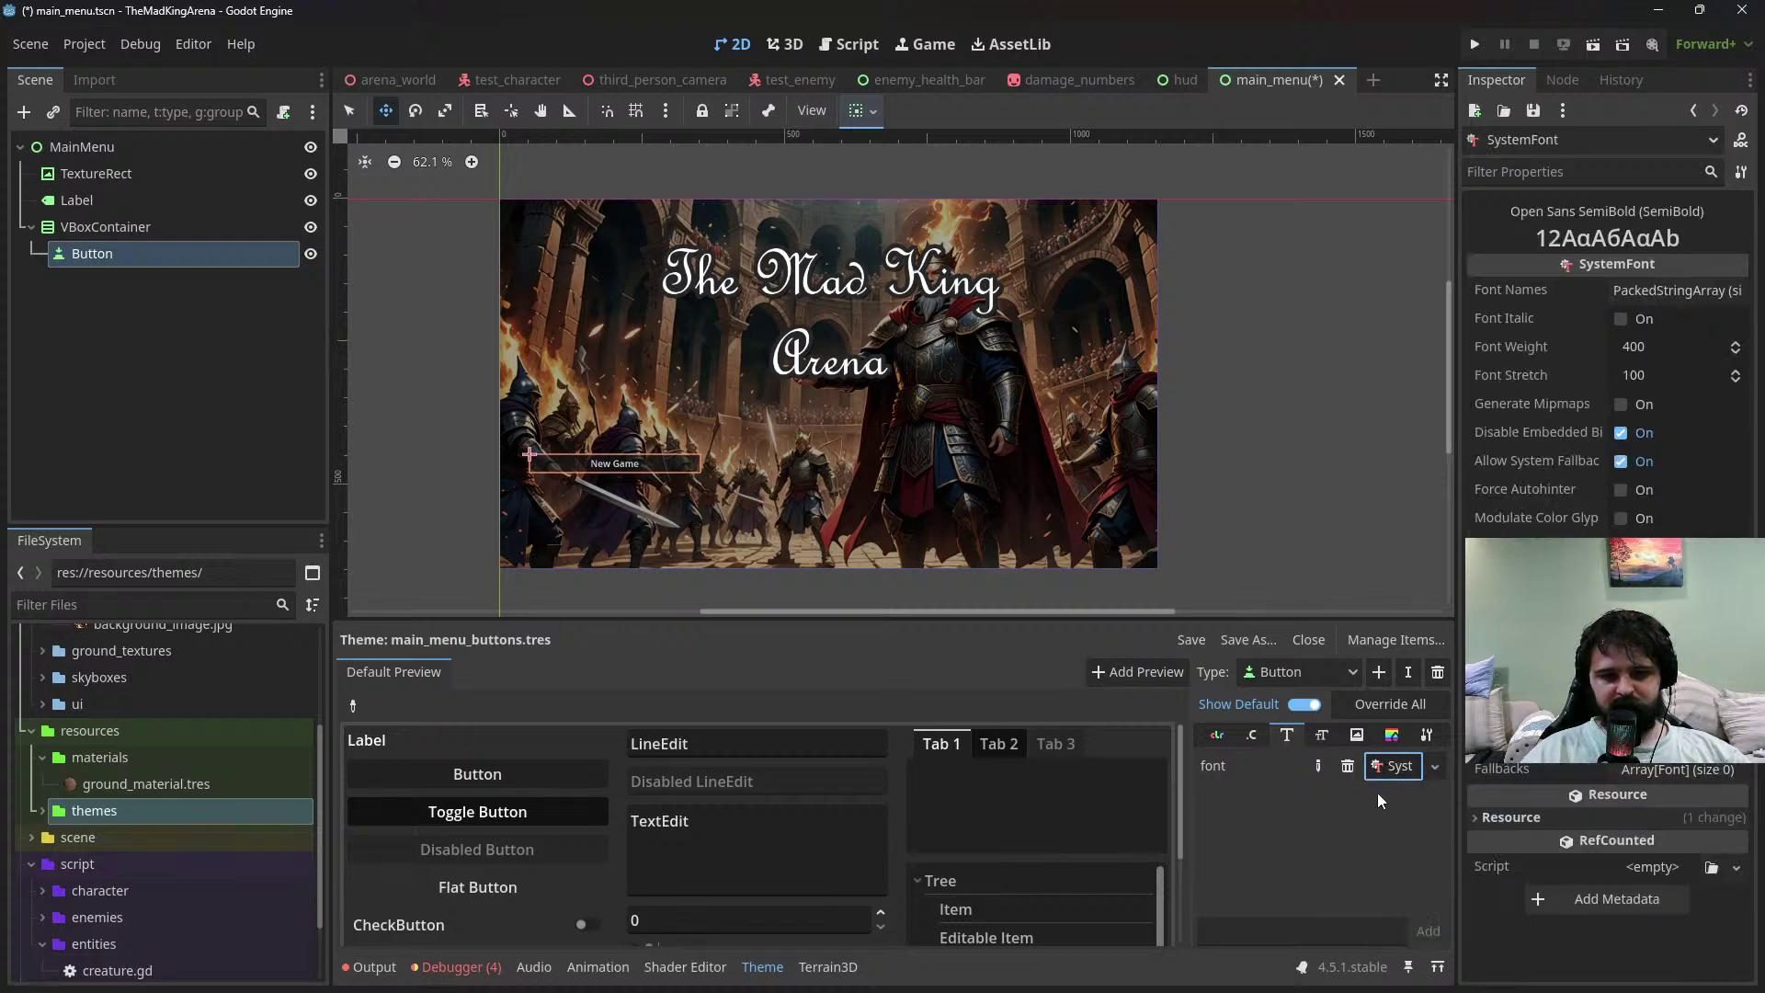
Add Castellar as the SystemFont's font name and check its other font properties
left_click(1672, 303)
left_click(1637, 354)
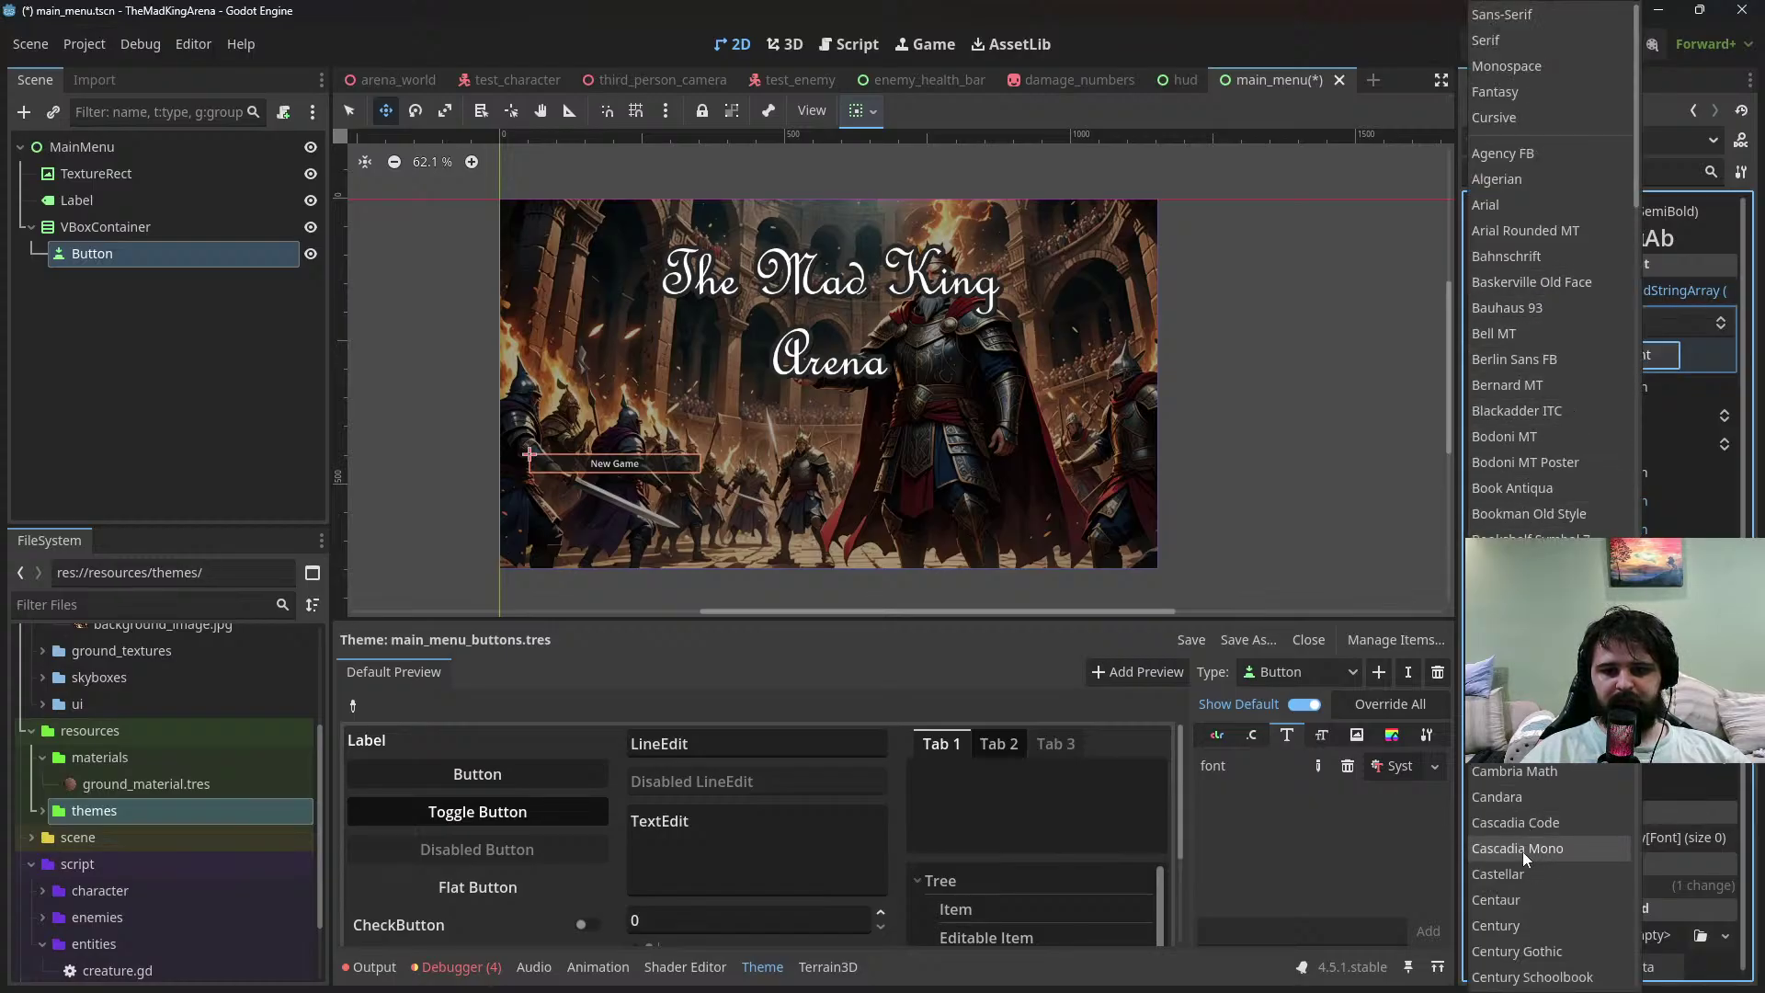
scroll(1523, 853, "down", 2)
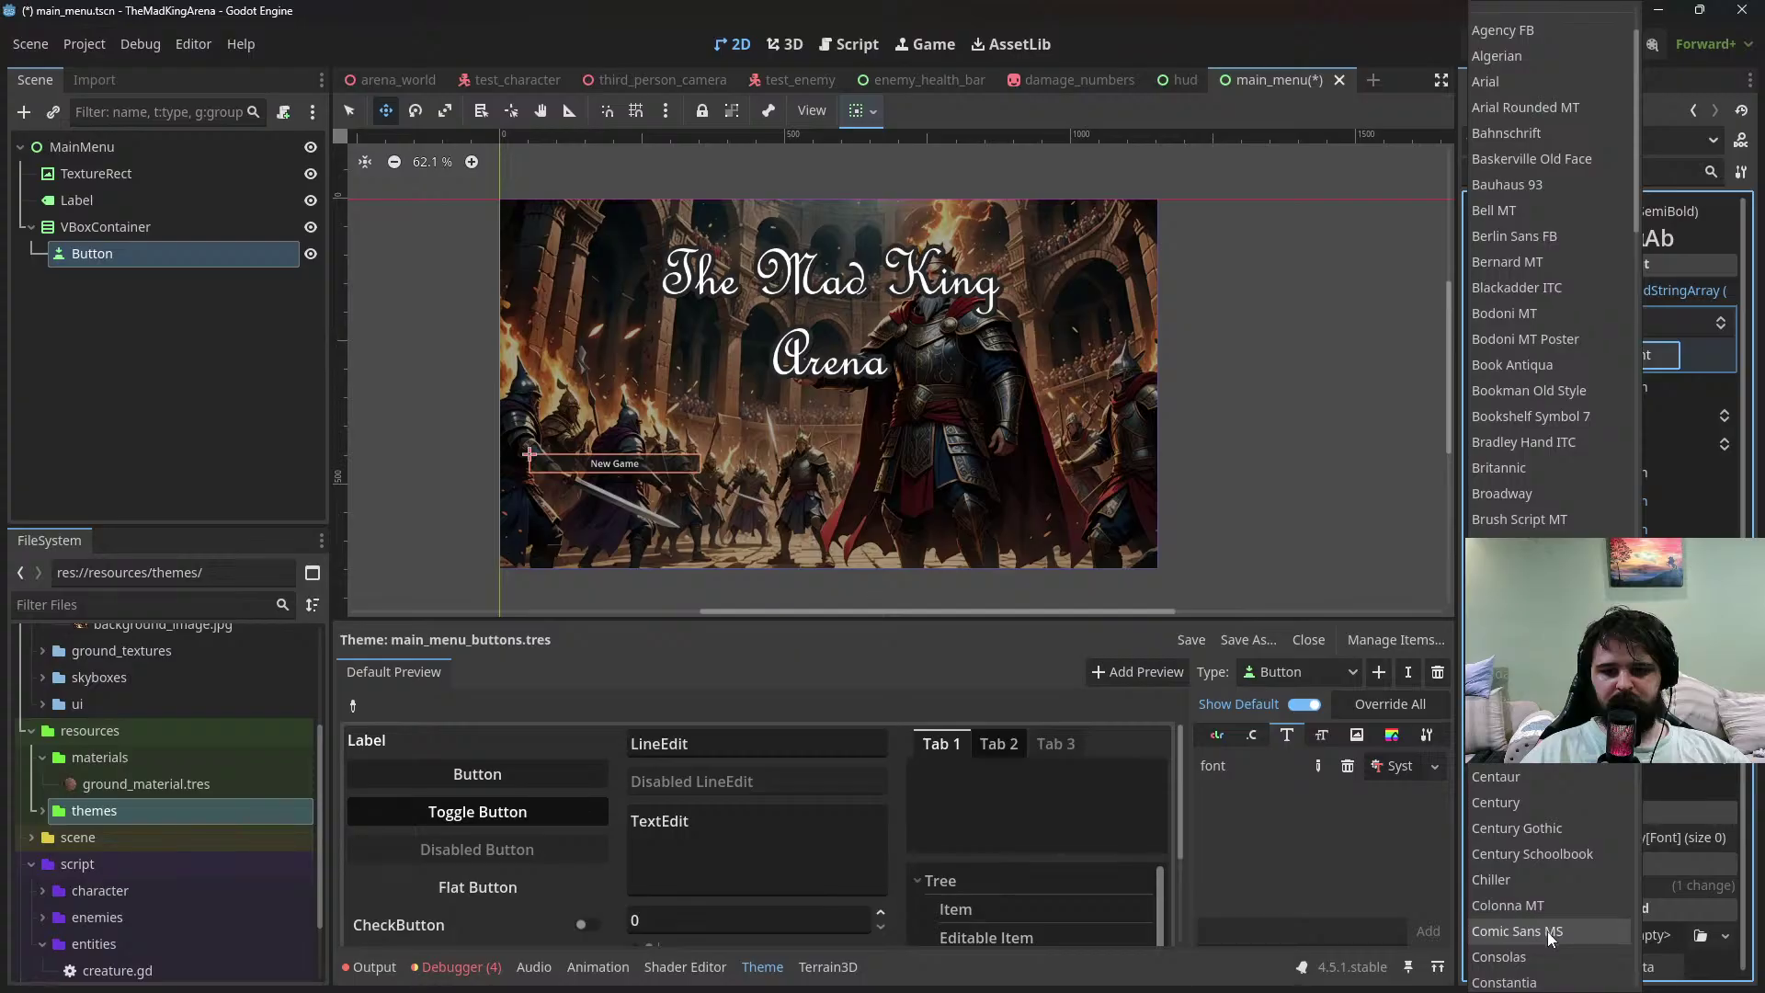
scroll(1541, 906, "down", 3)
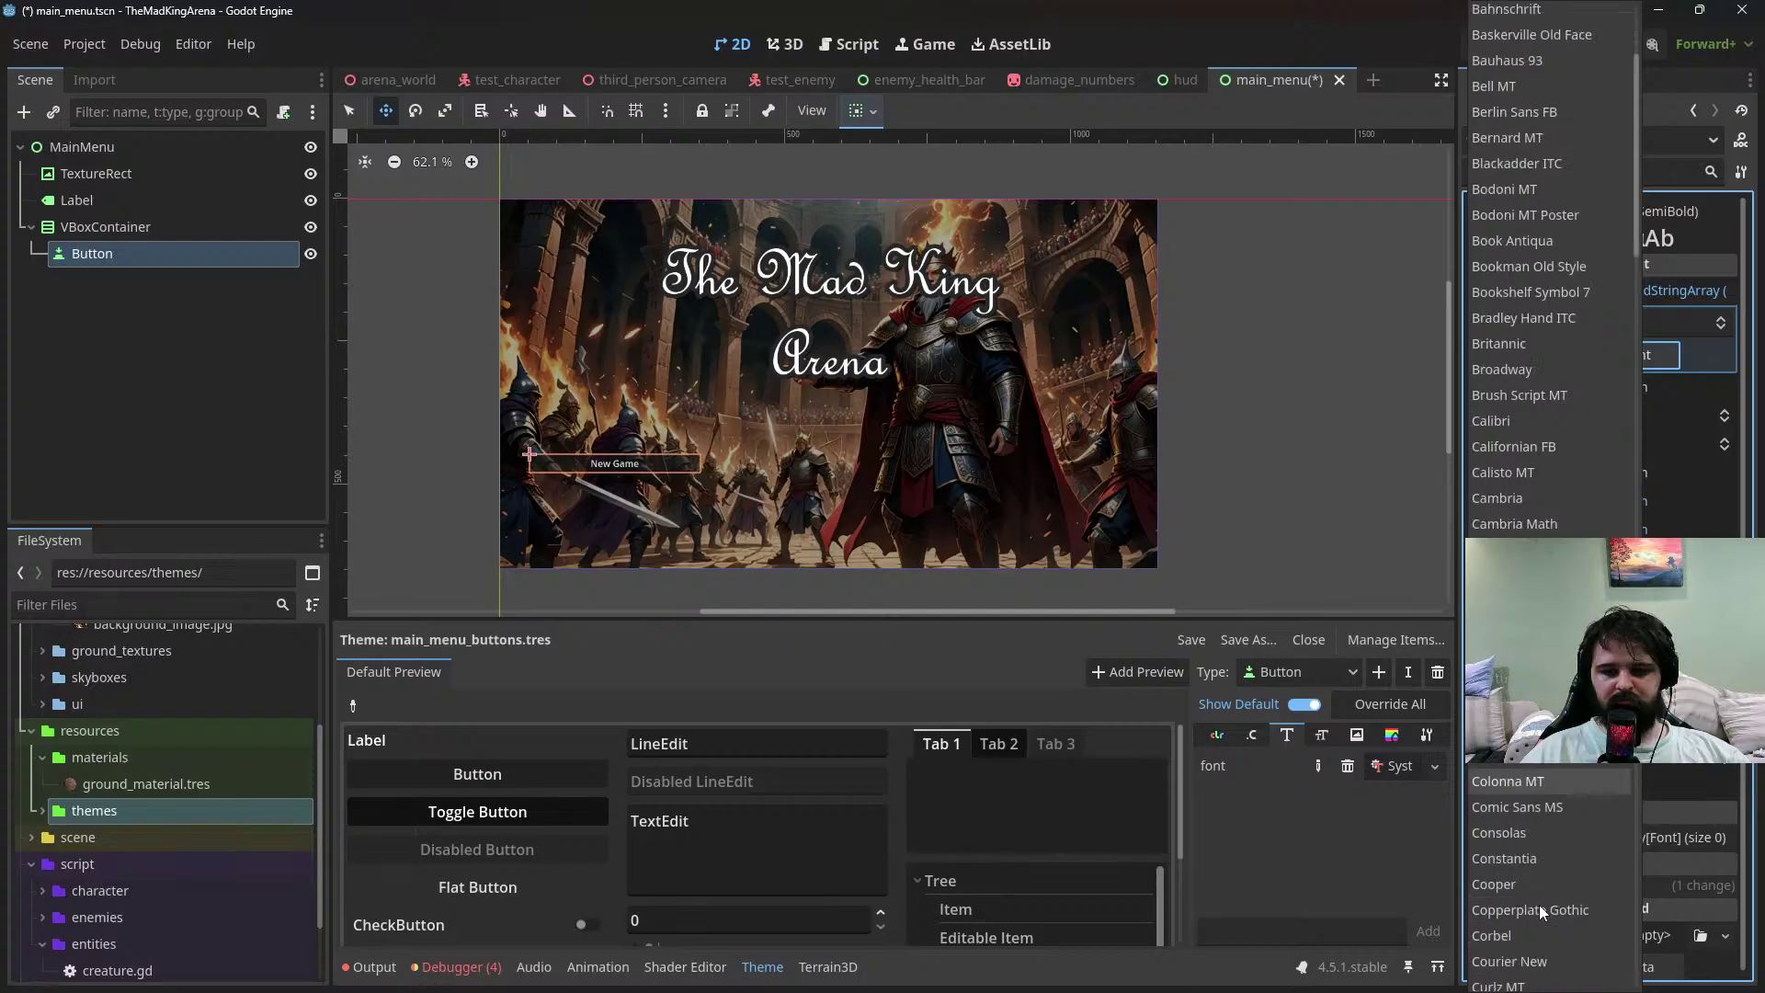
scroll(1535, 864, "up", 3)
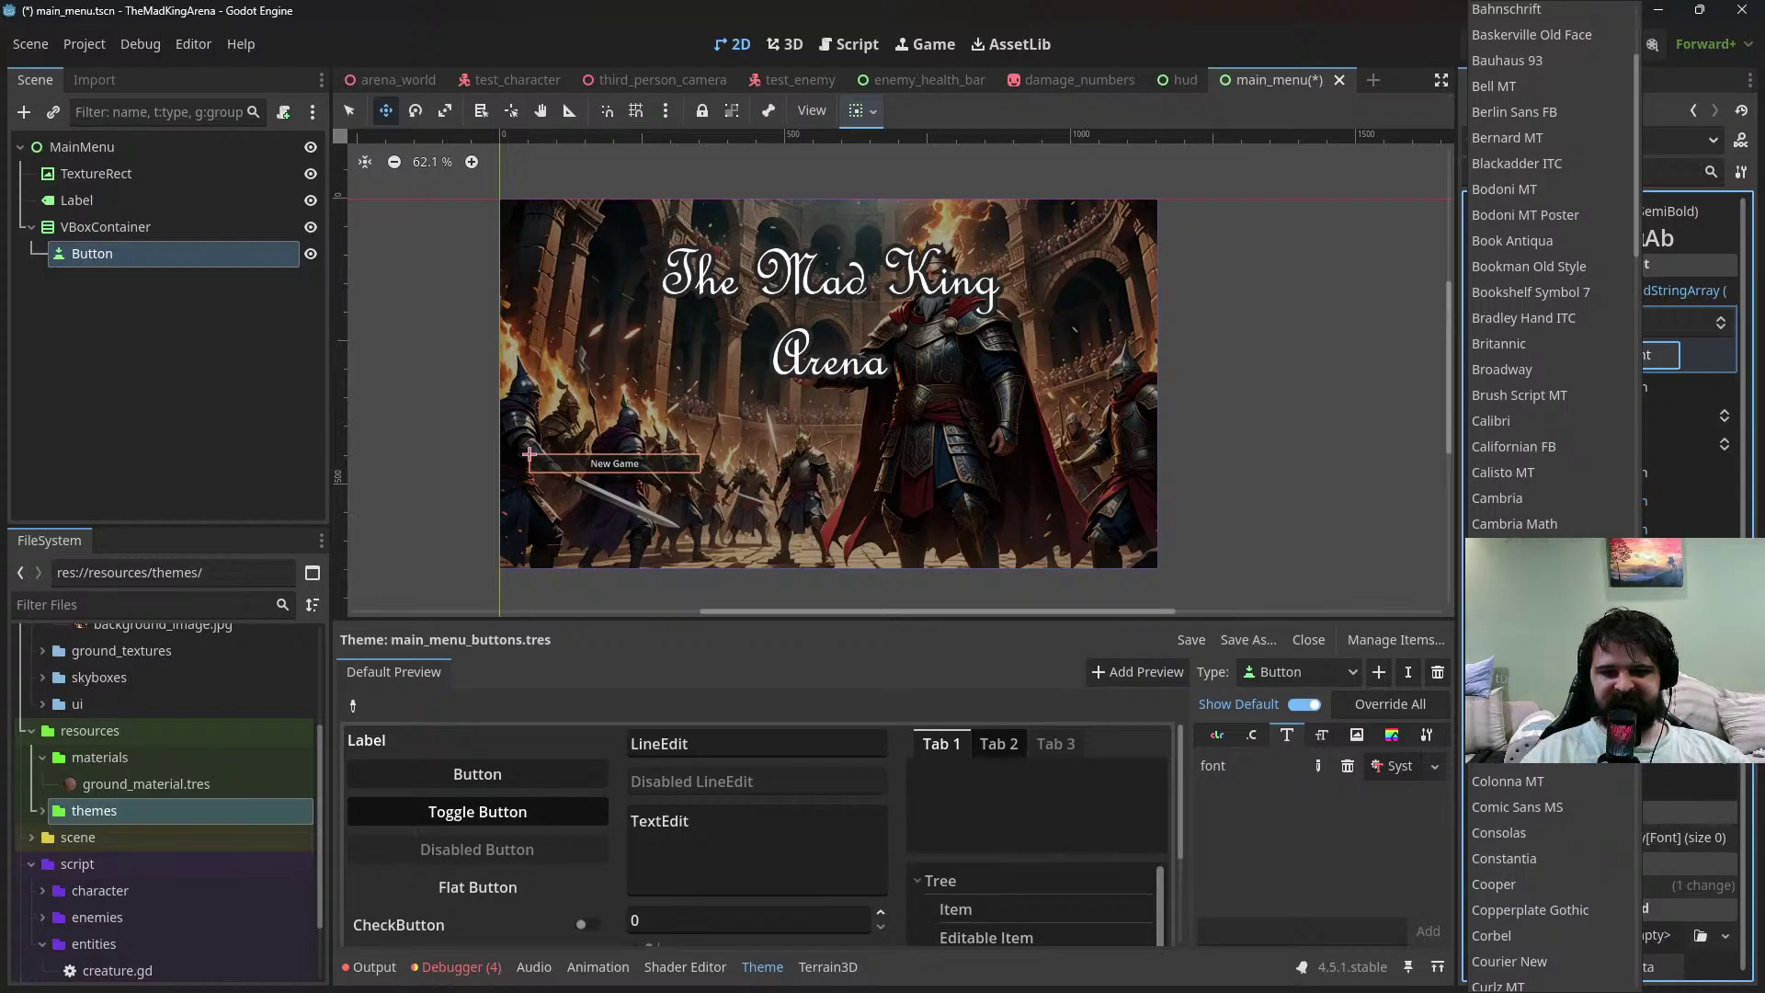
left_click(1517, 626)
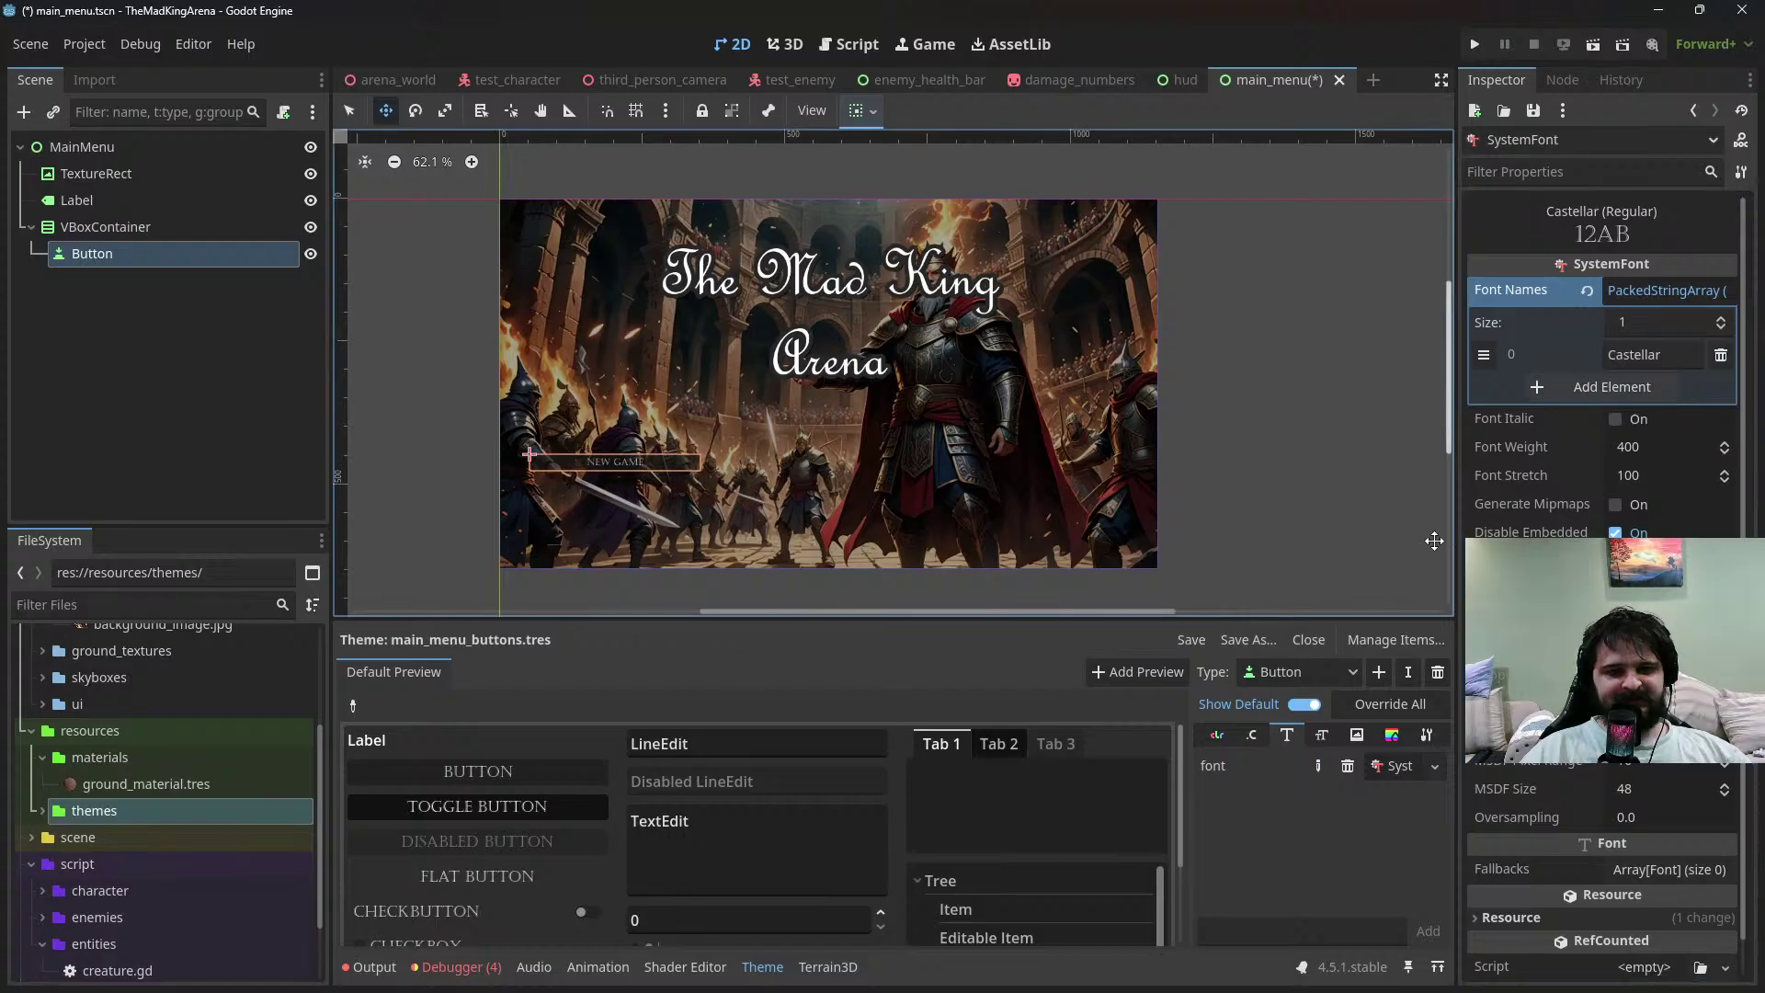
left_click(1378, 775)
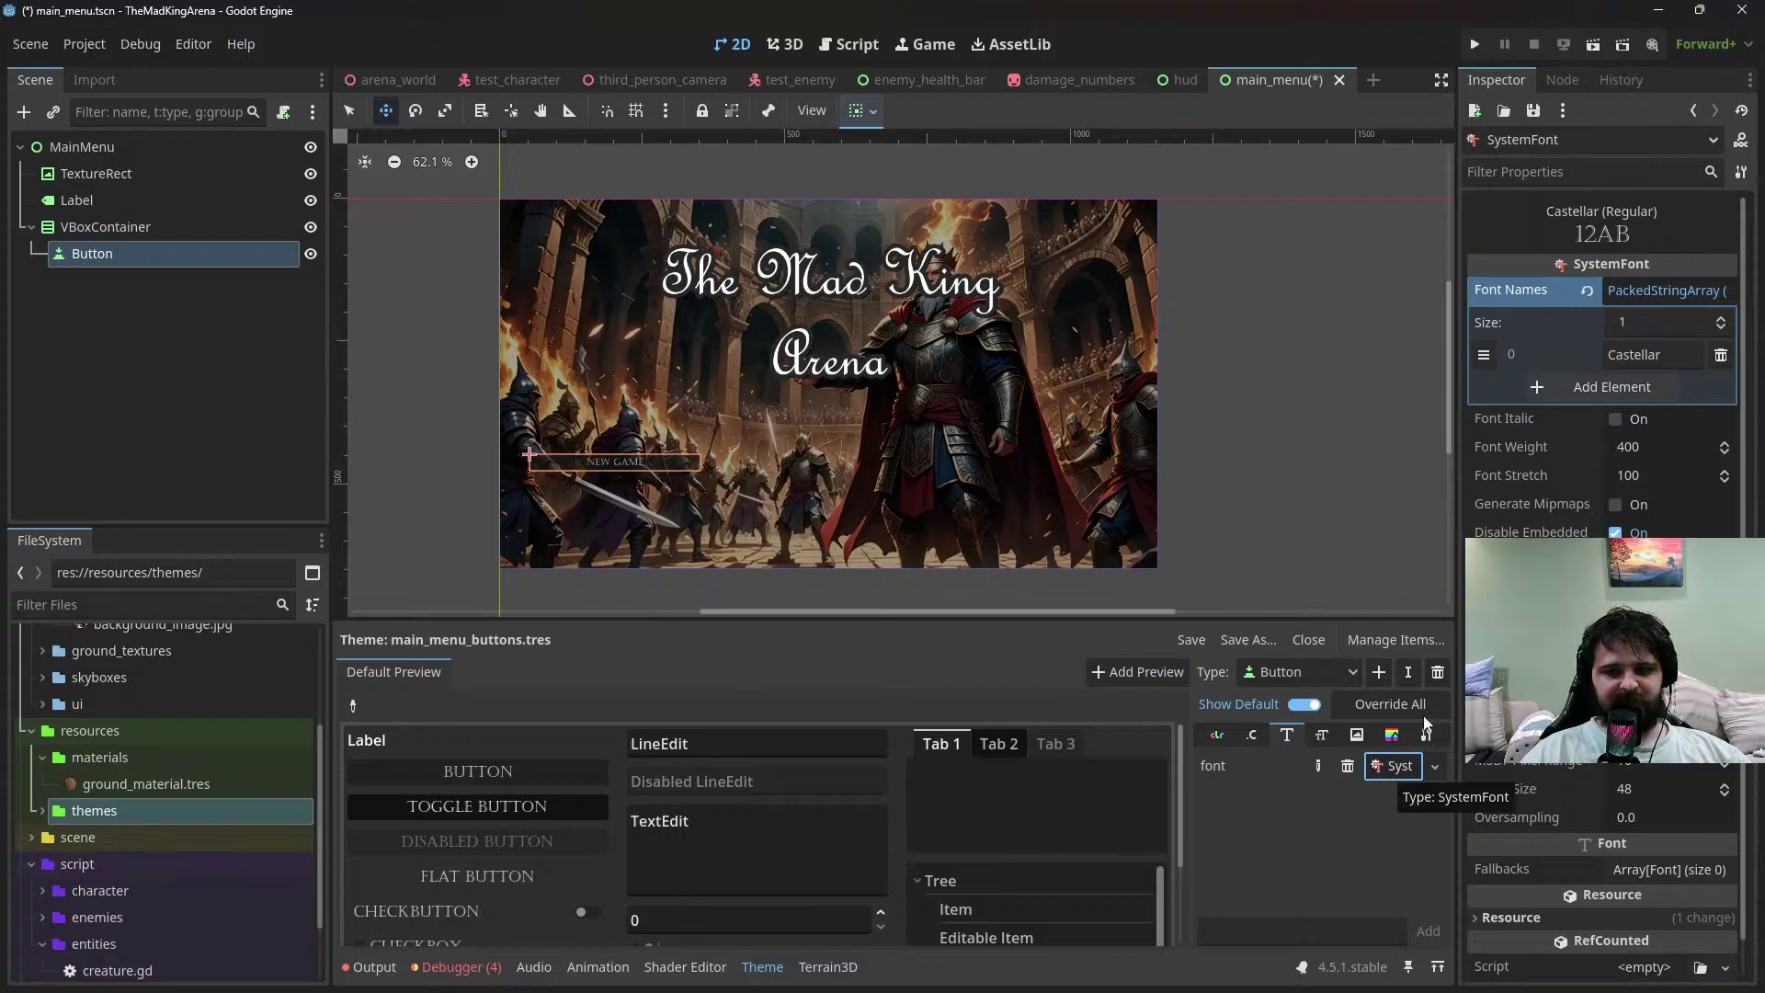
scroll(1527, 469, "down", 1)
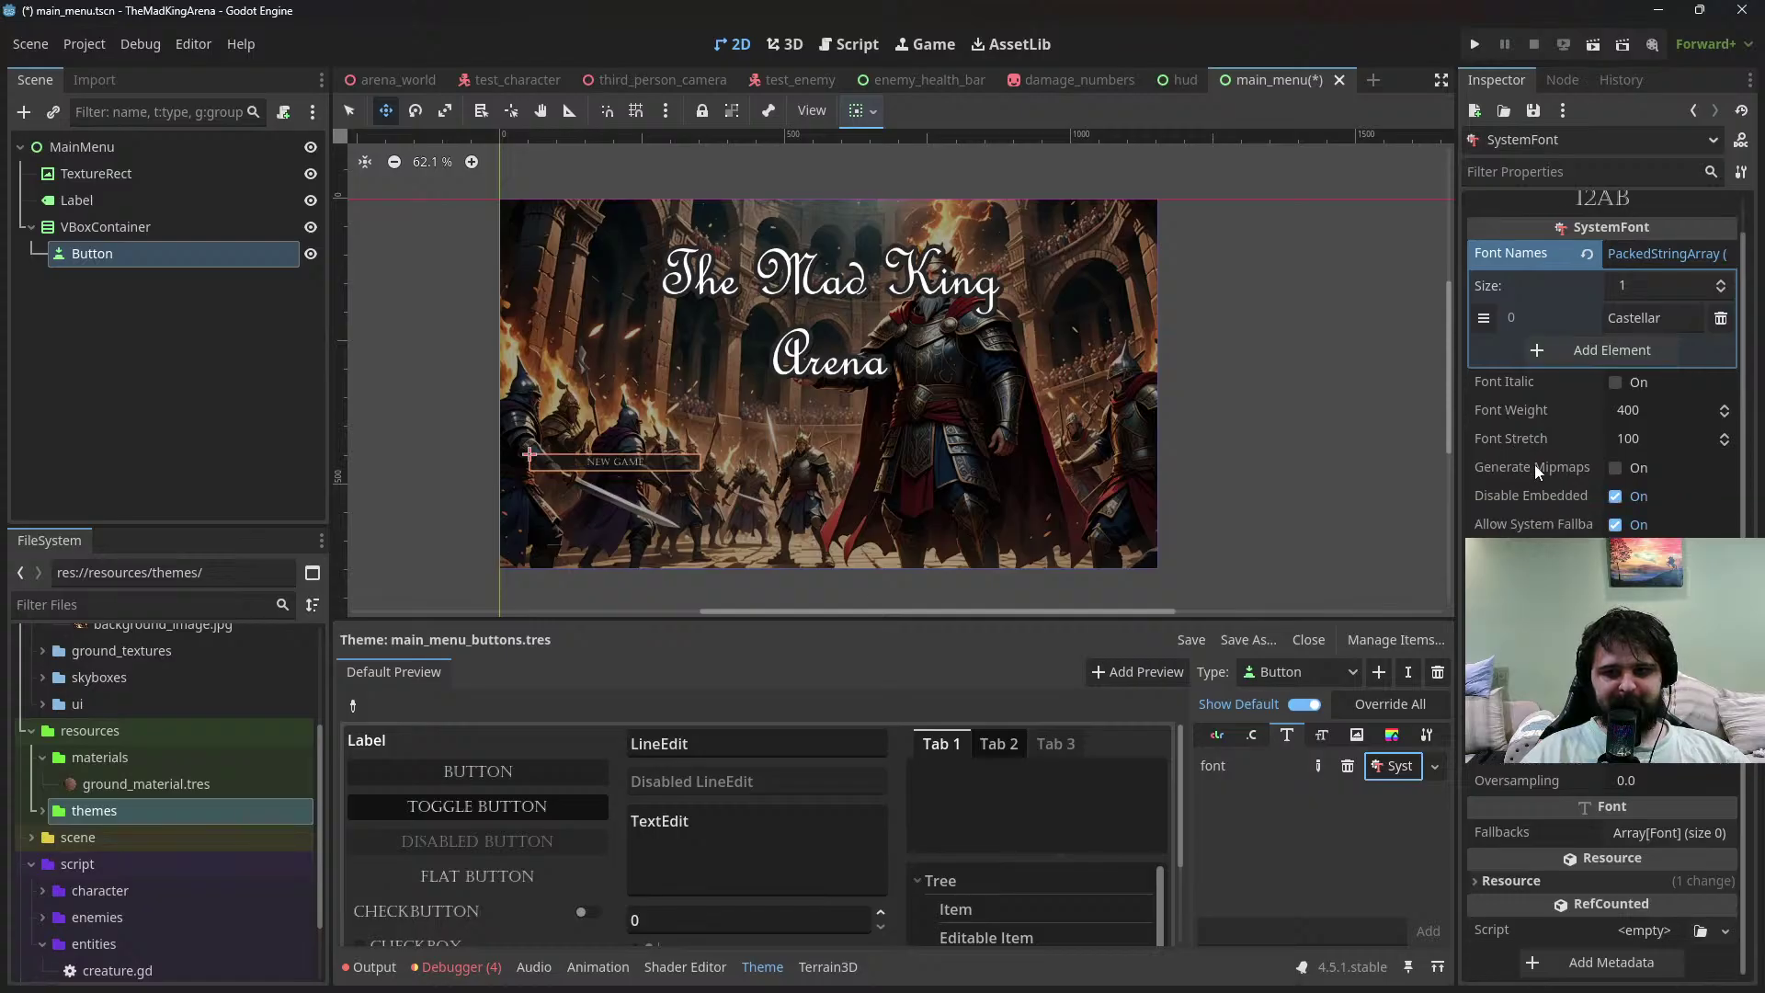
scroll(1534, 469, "up", 1)
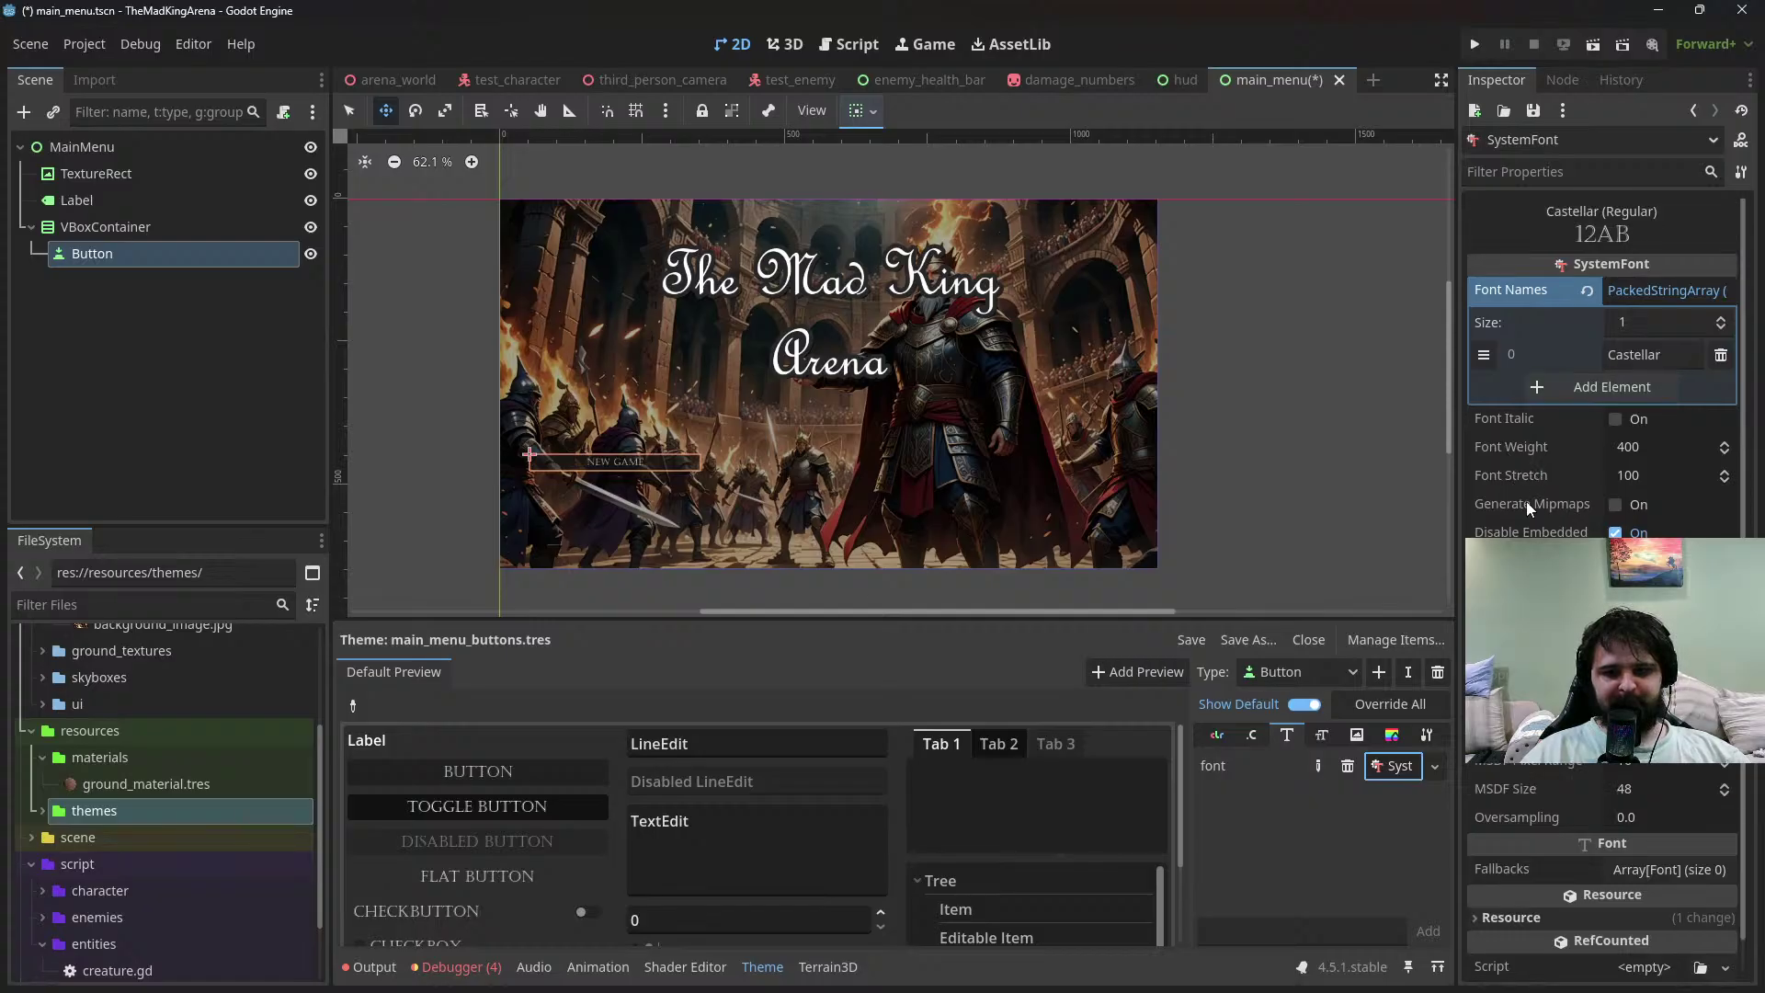
Override the Button type's font_size in the theme and set it to 25
left_click(1322, 735)
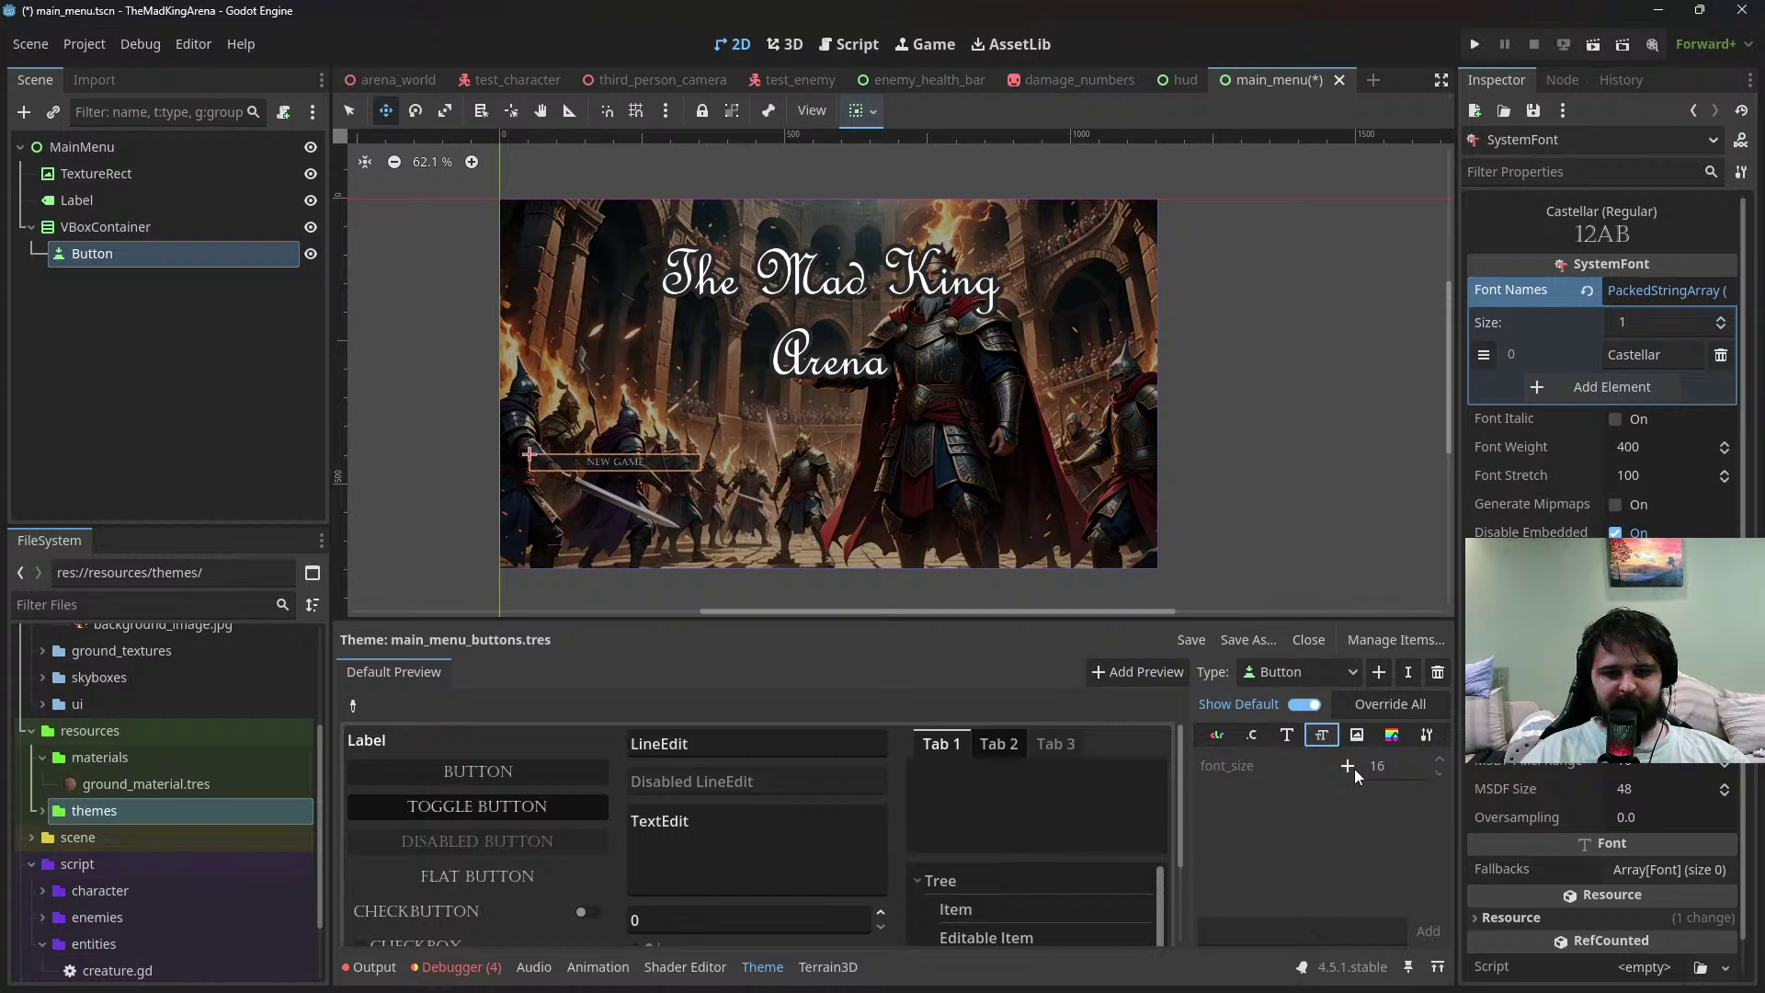
left_click(1348, 767)
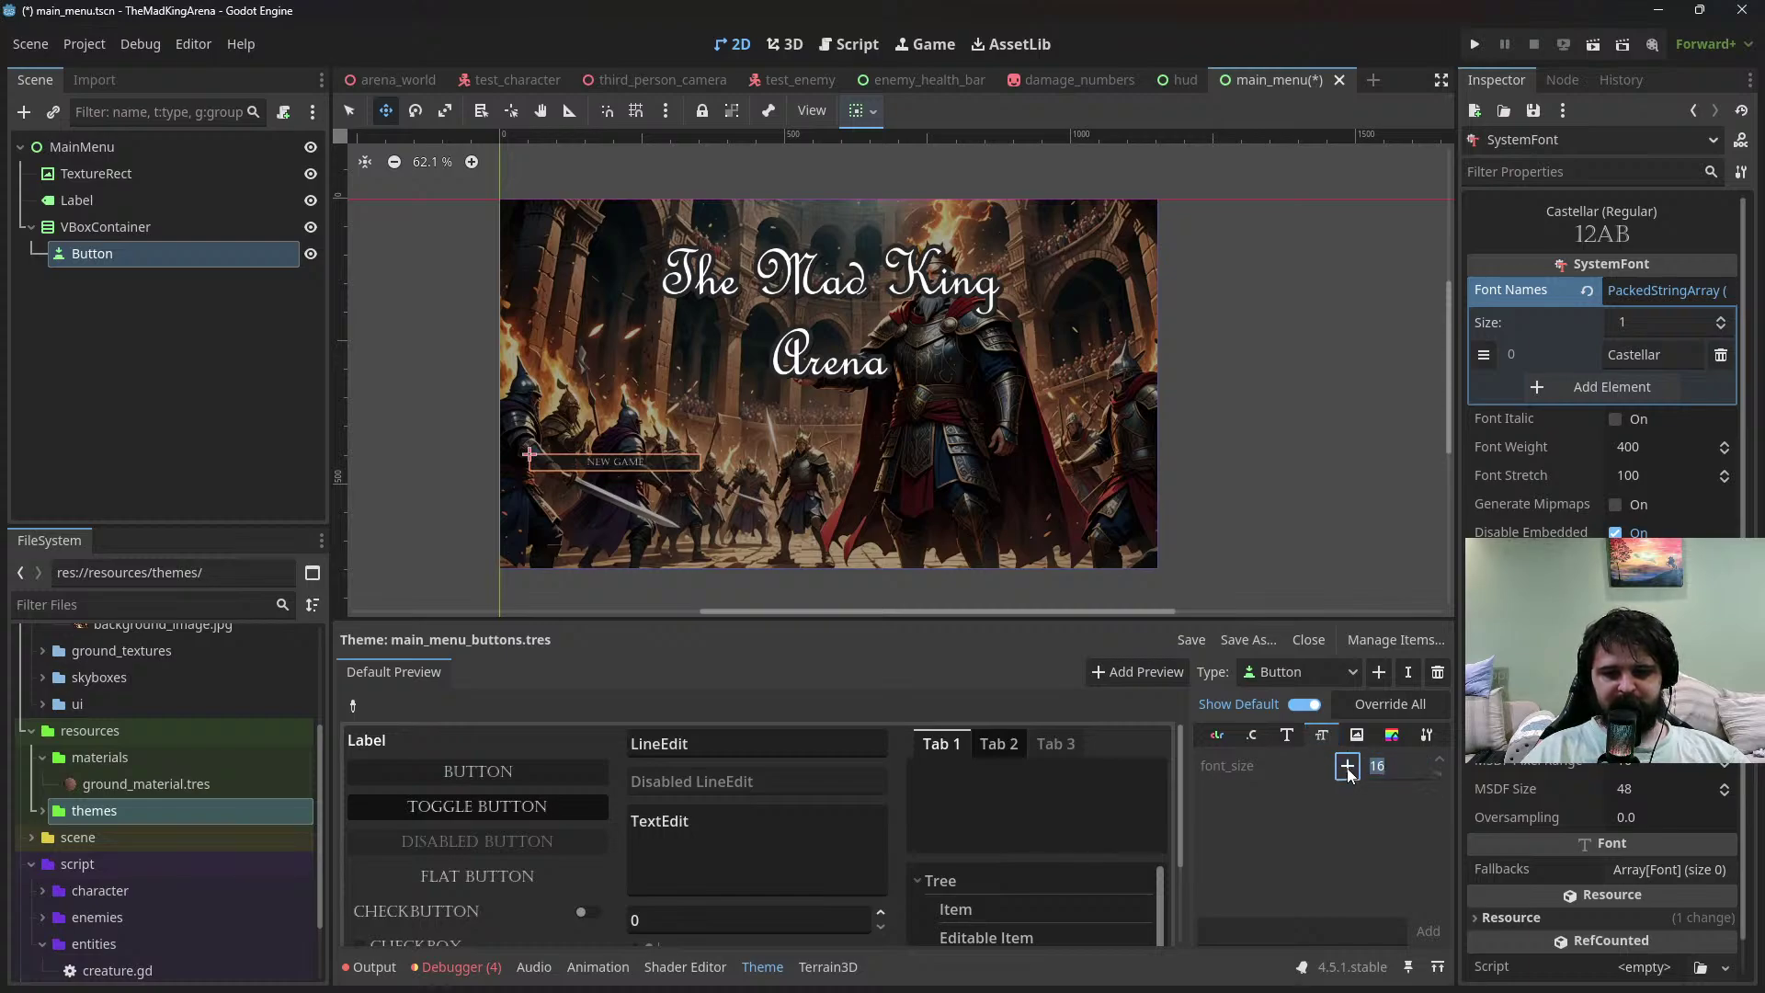
left_click(1391, 767)
key("BackSpace")
key("BackSpace")
type("25")
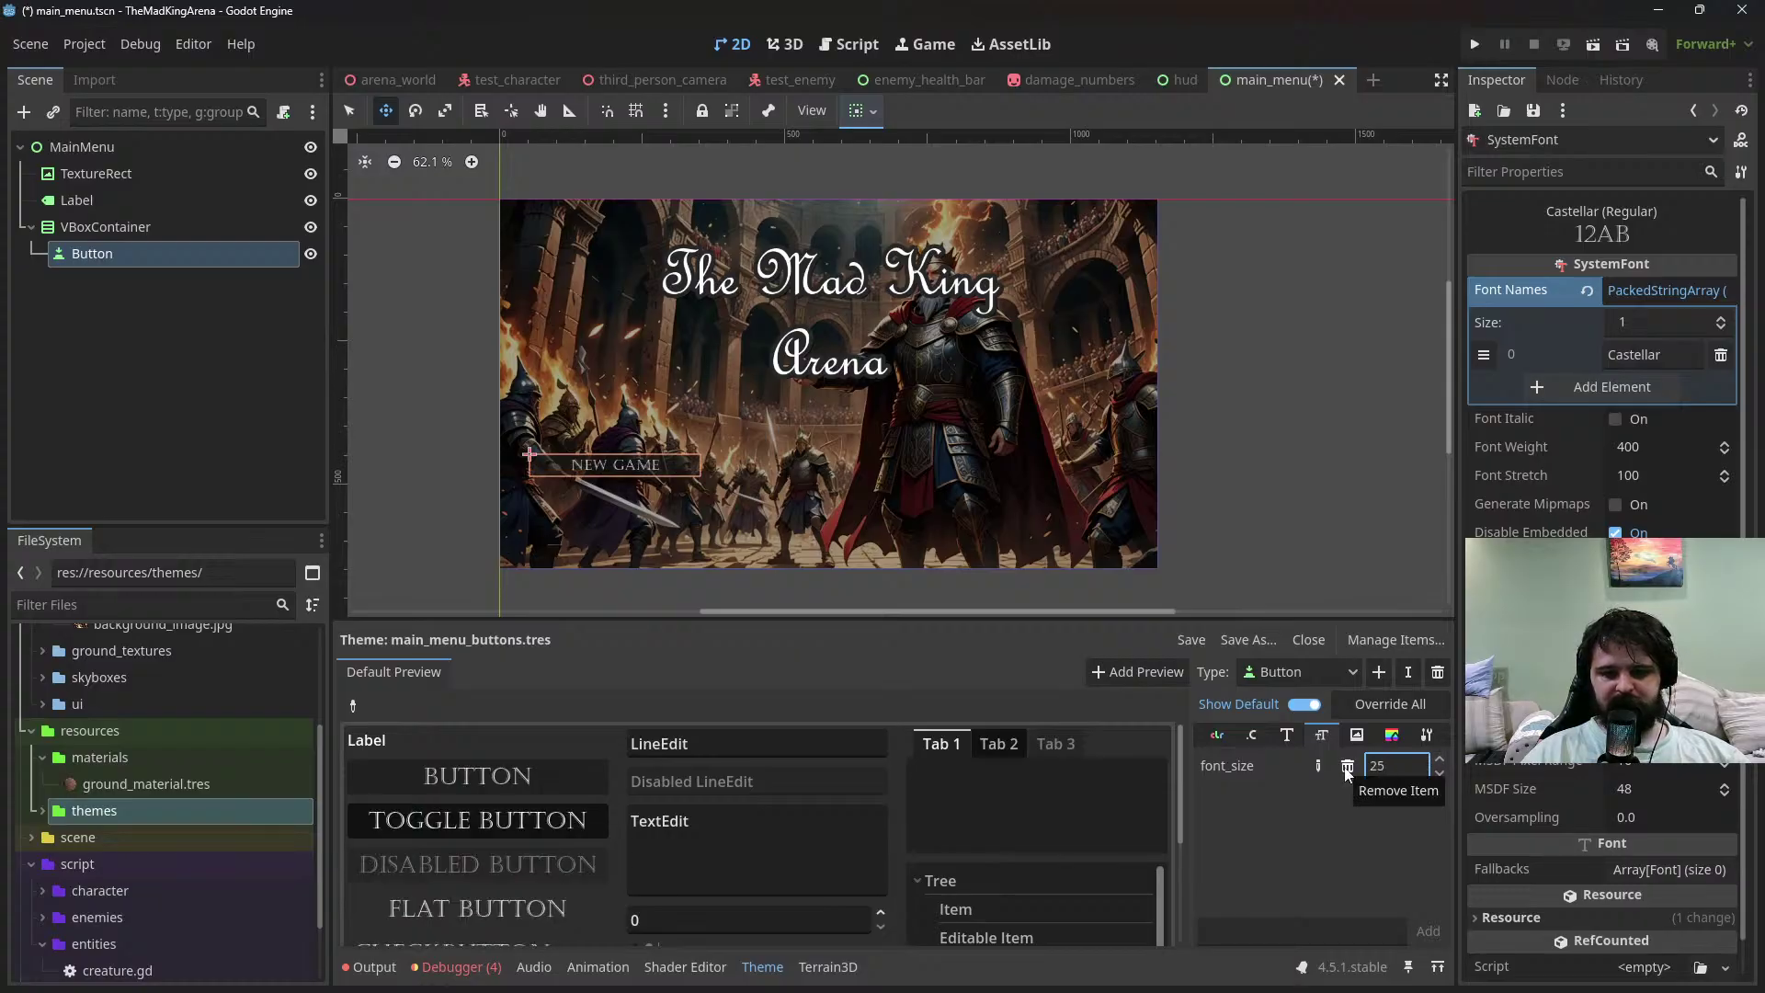
key("Return")
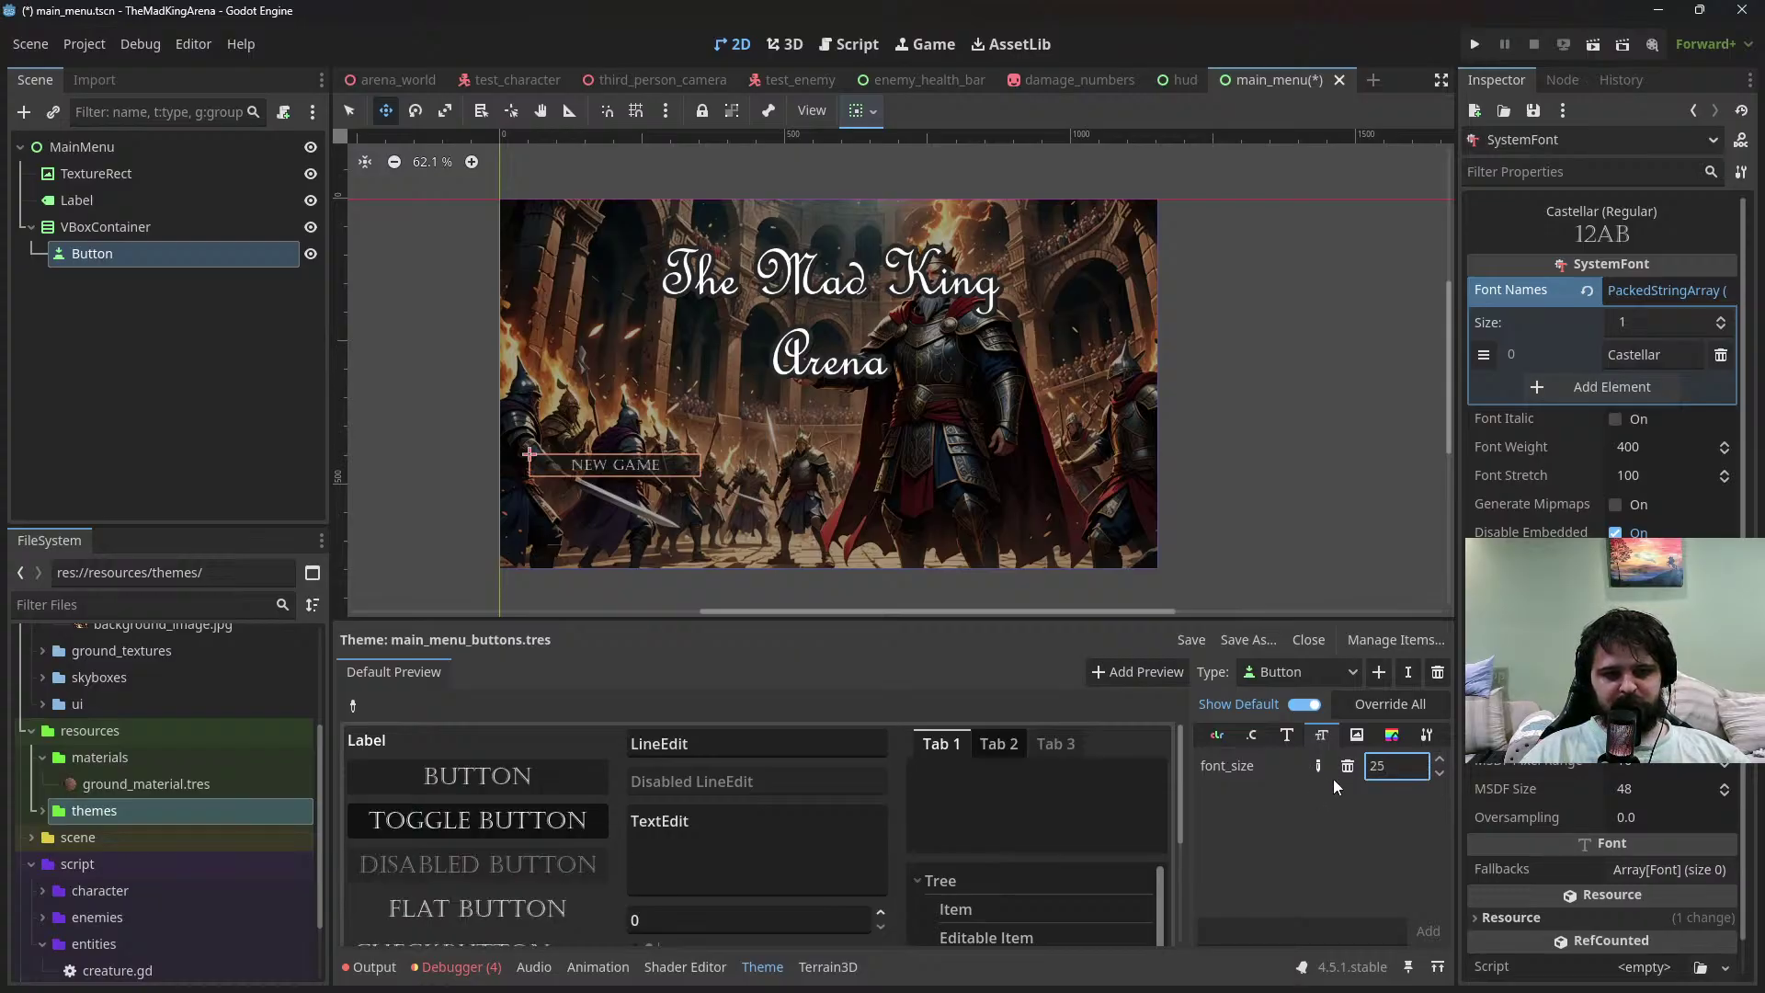
Review the Button type's other theme items, then override its outline_size constant with a value of 3
left_click(1357, 735)
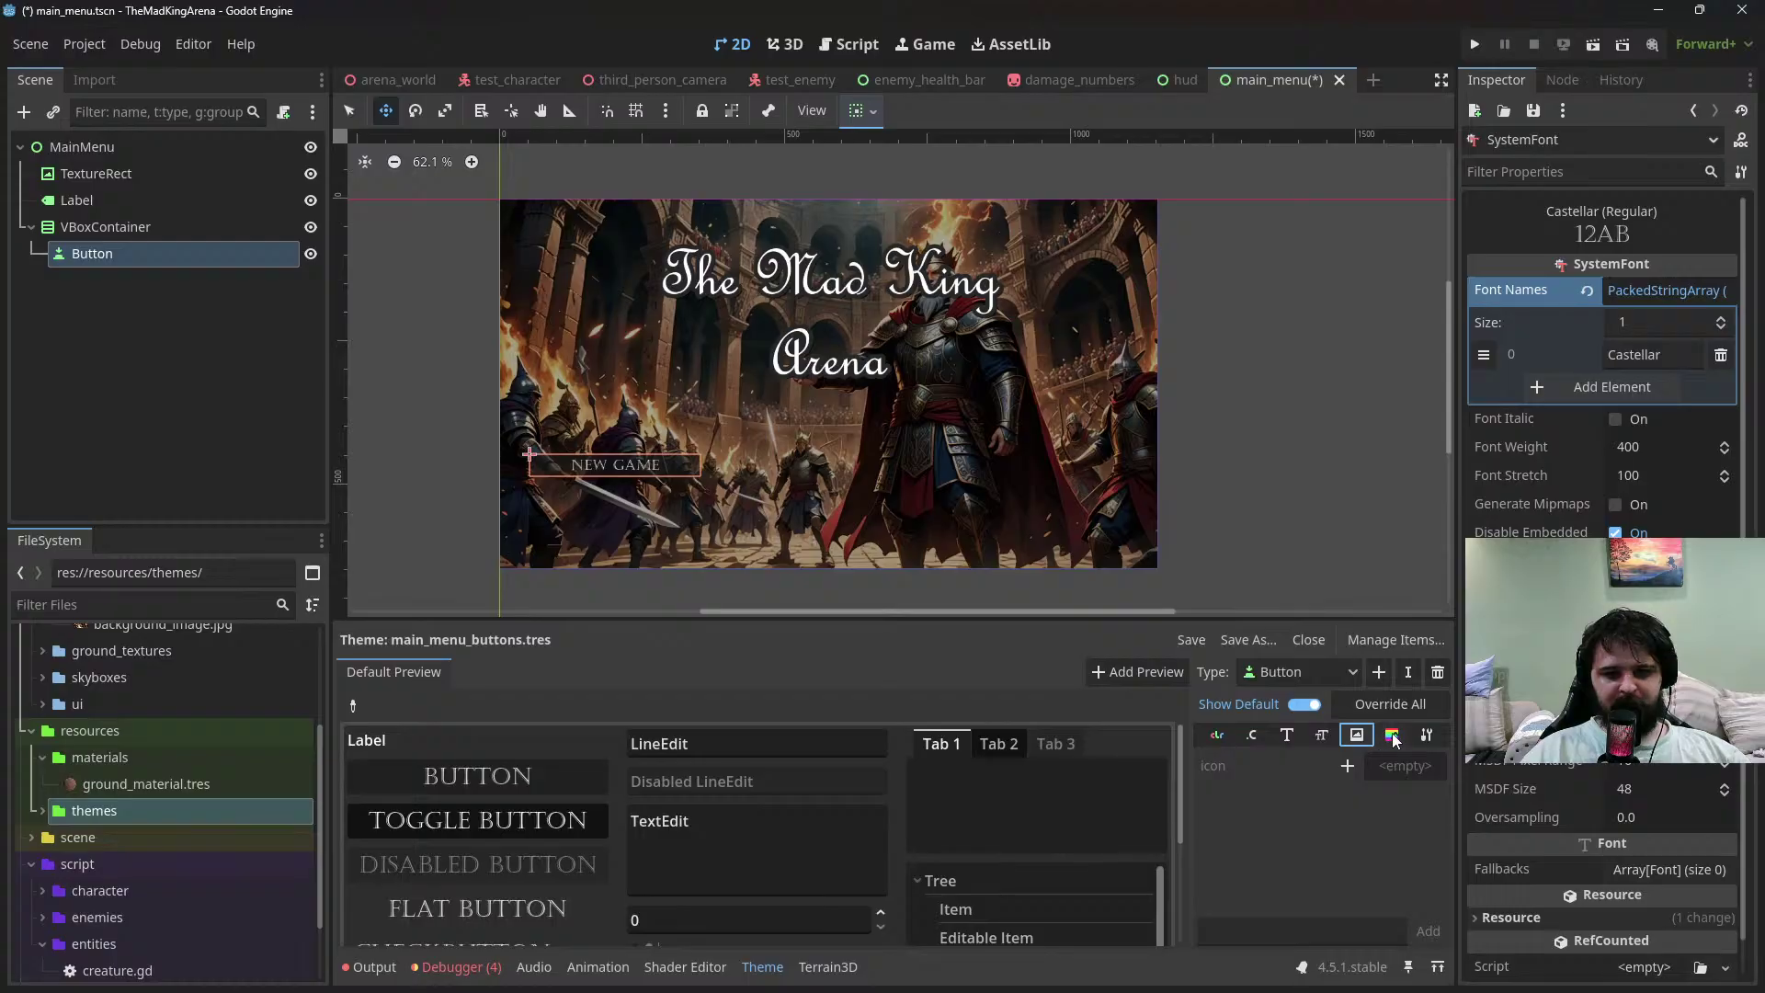
left_click(1392, 735)
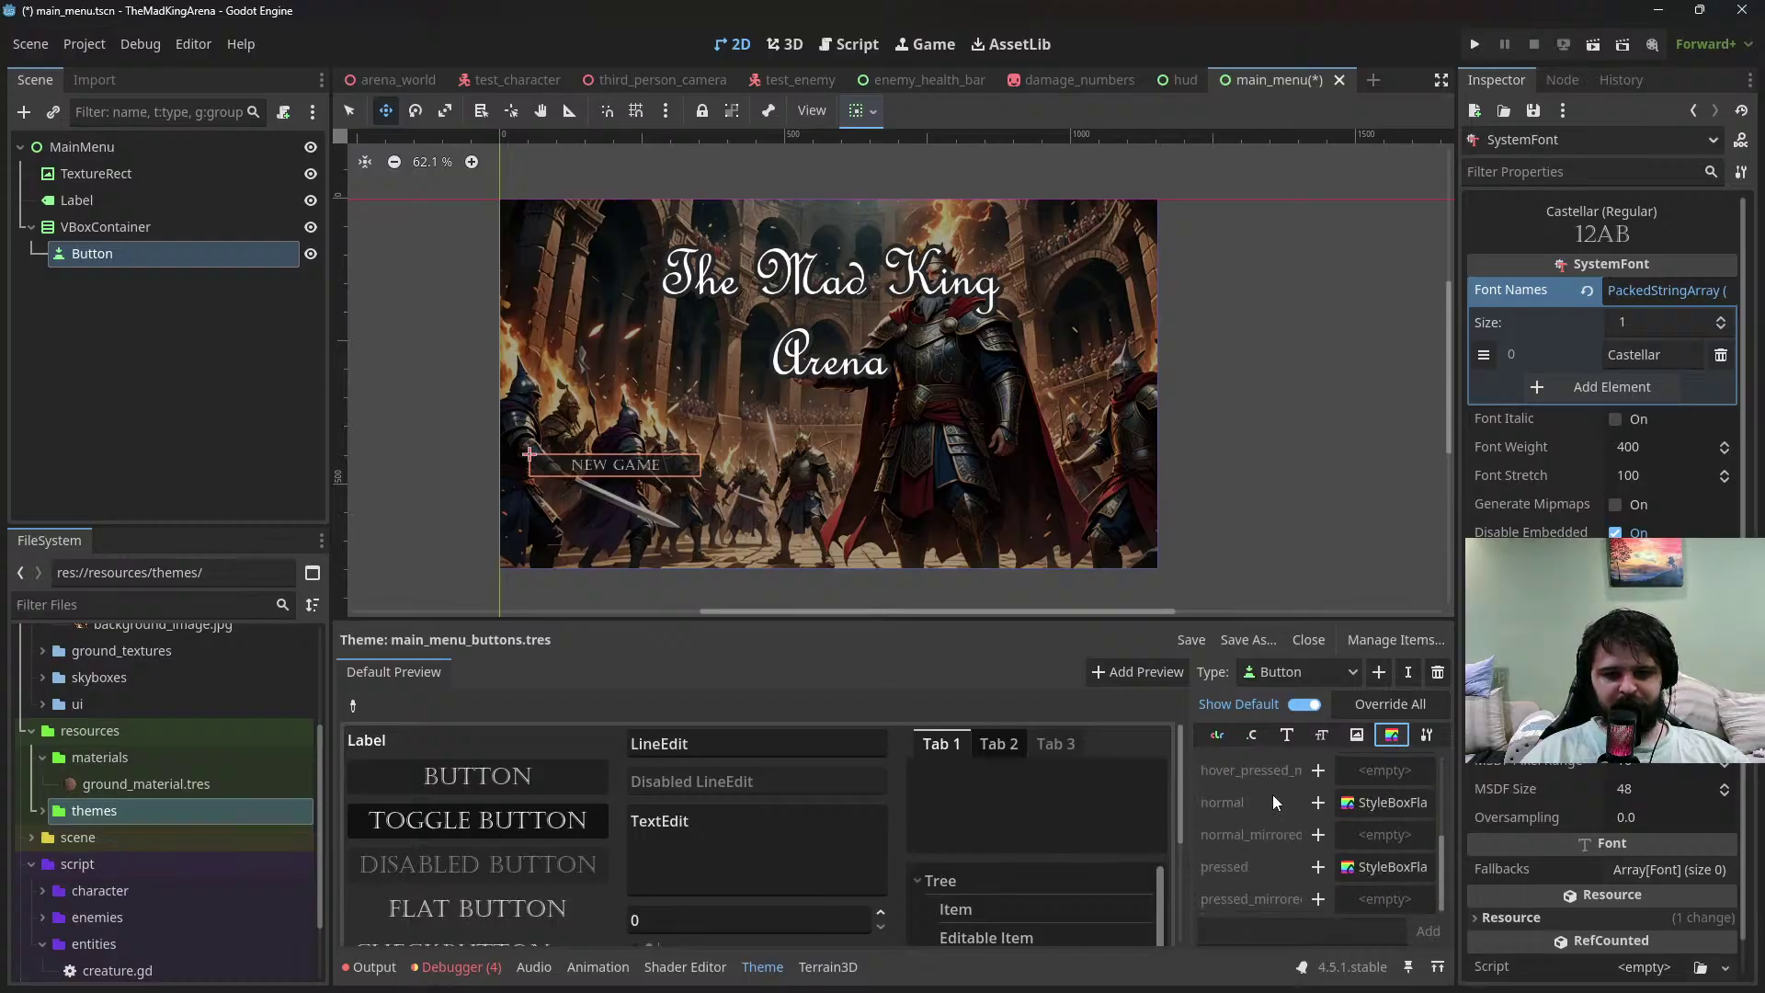
left_click(1420, 737)
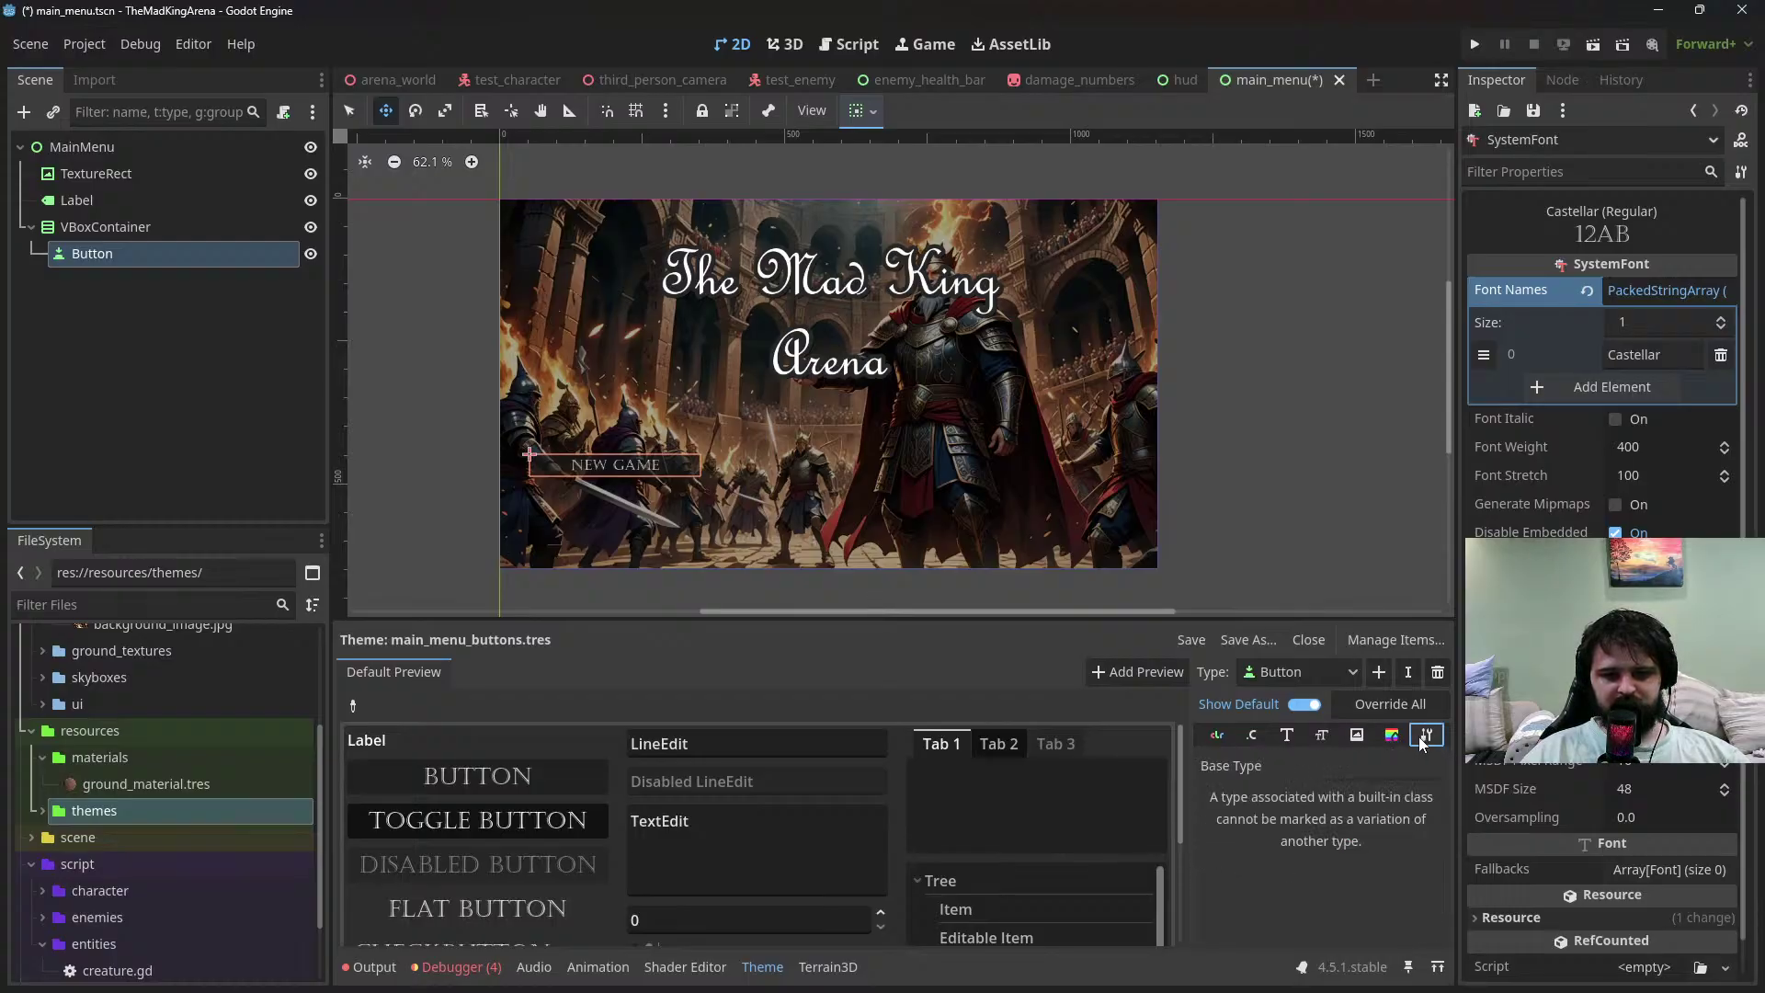
left_click(1218, 737)
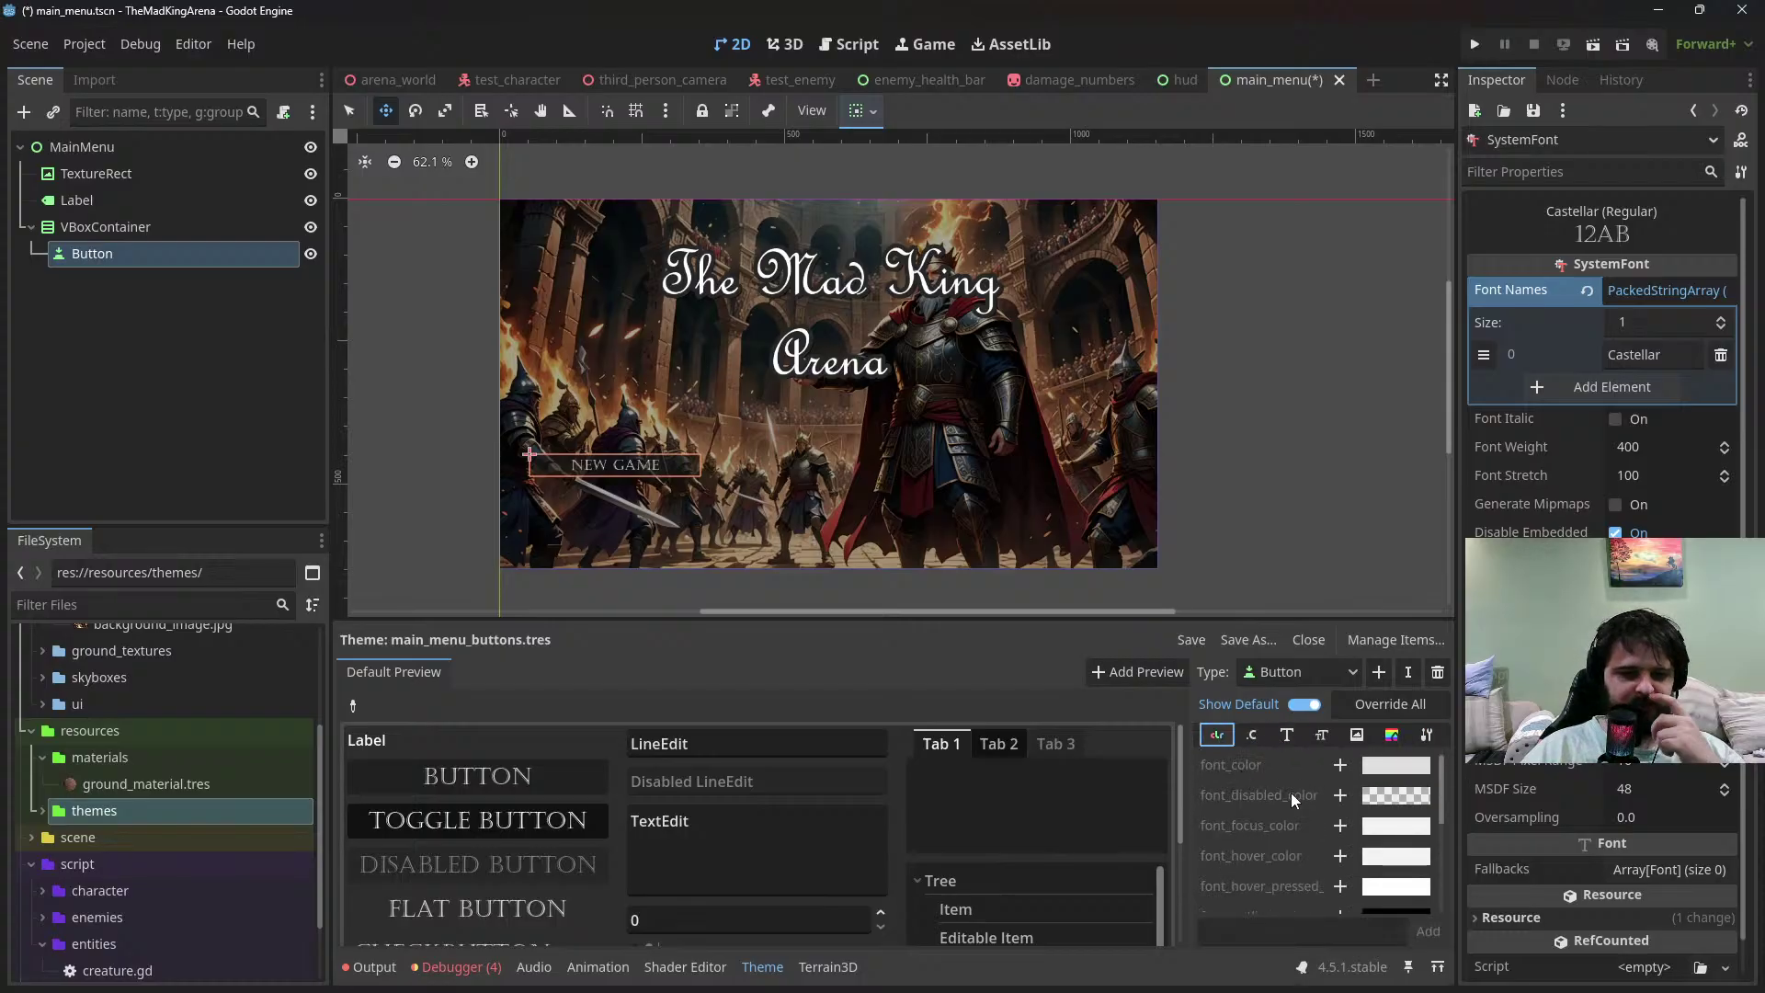
scroll(1289, 796, "down", 4)
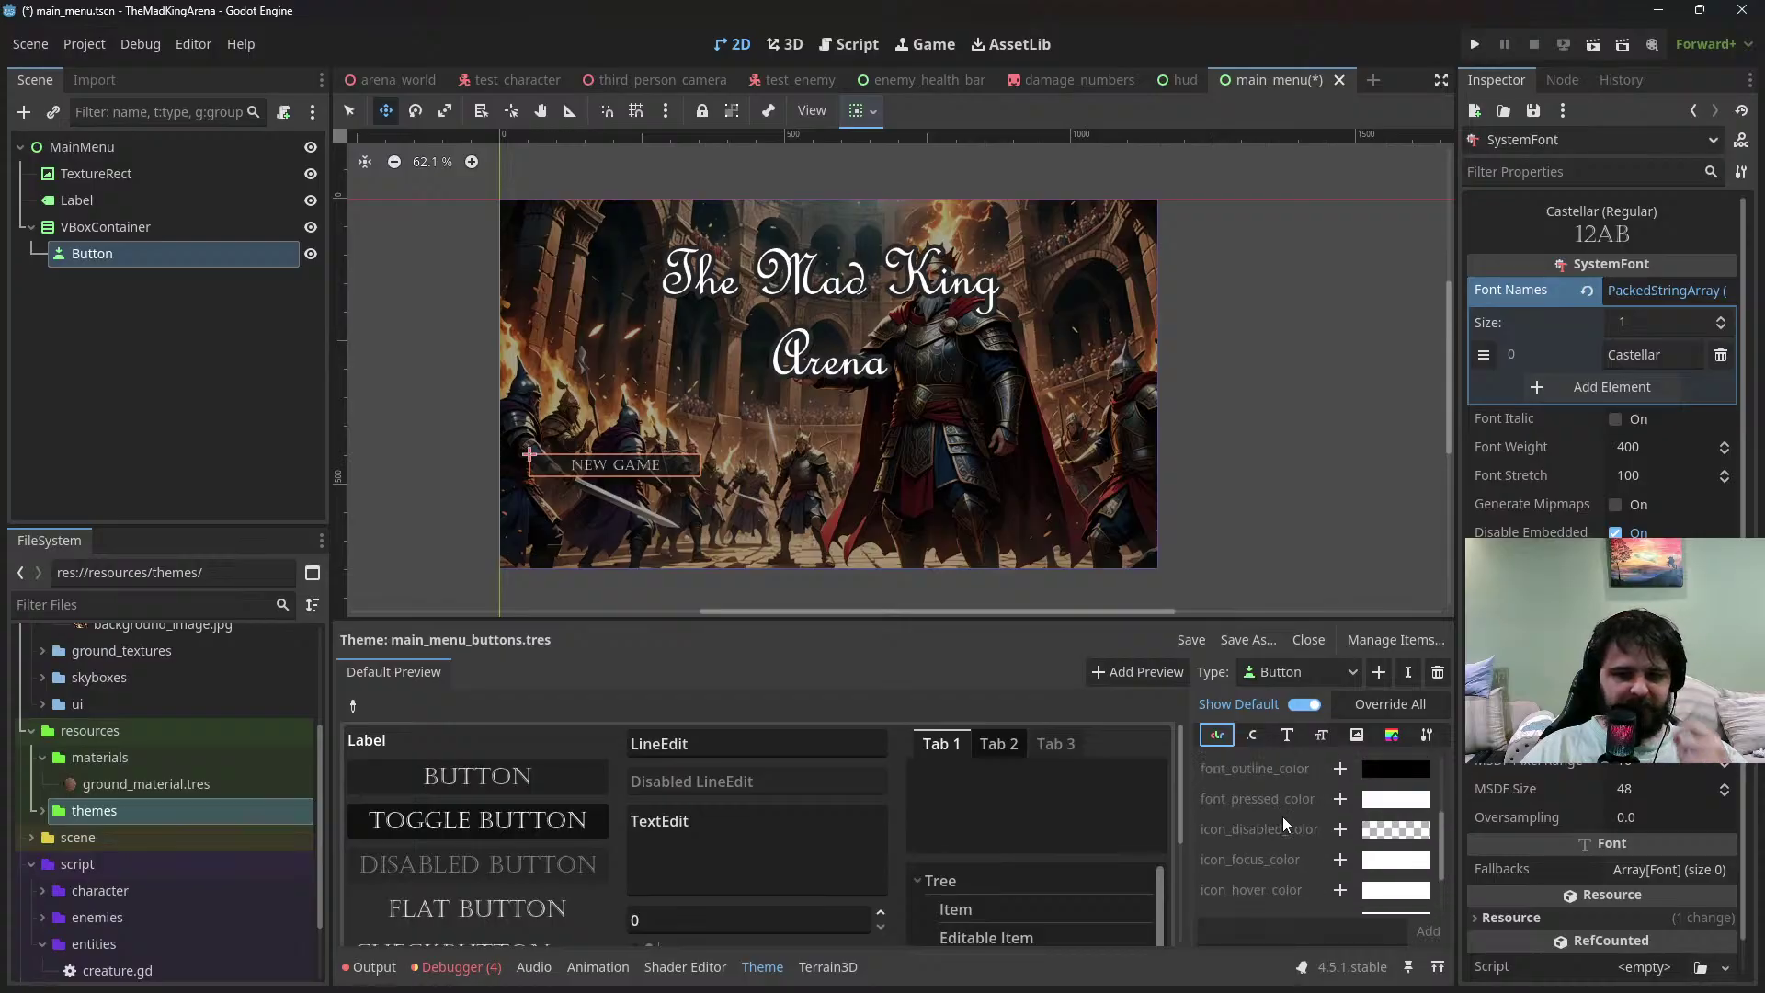
left_click(1252, 736)
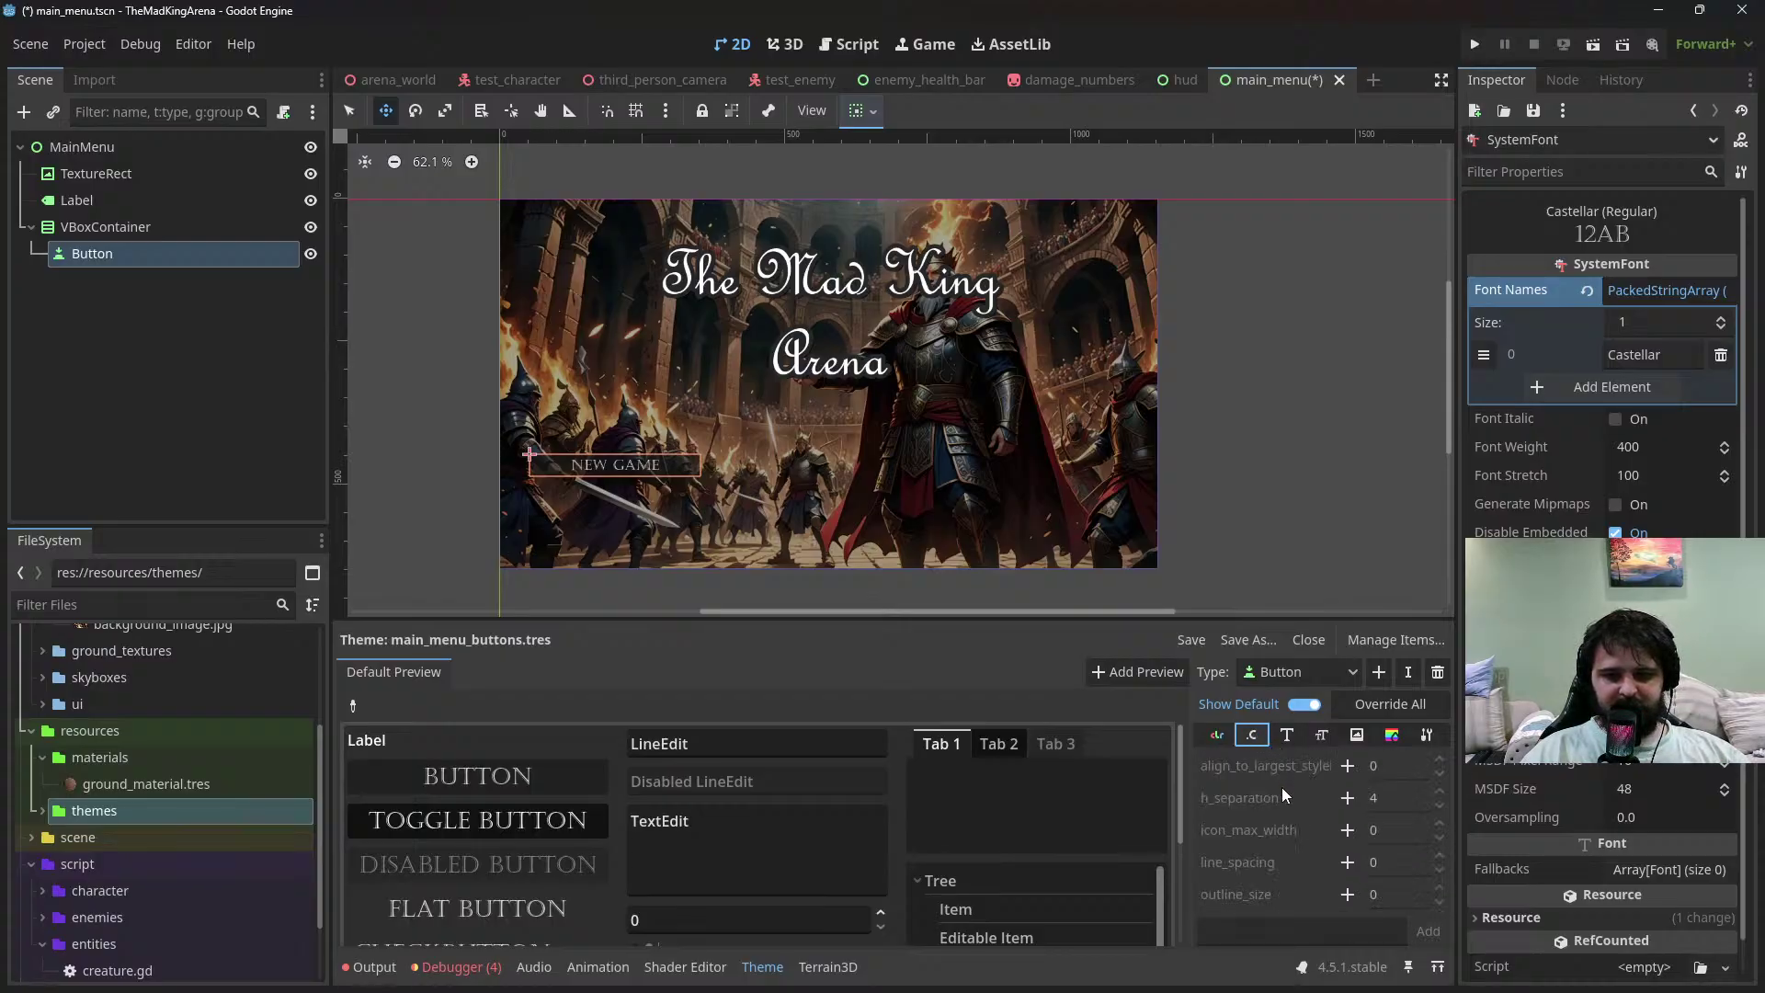
left_click(1350, 894)
left_click(1381, 894)
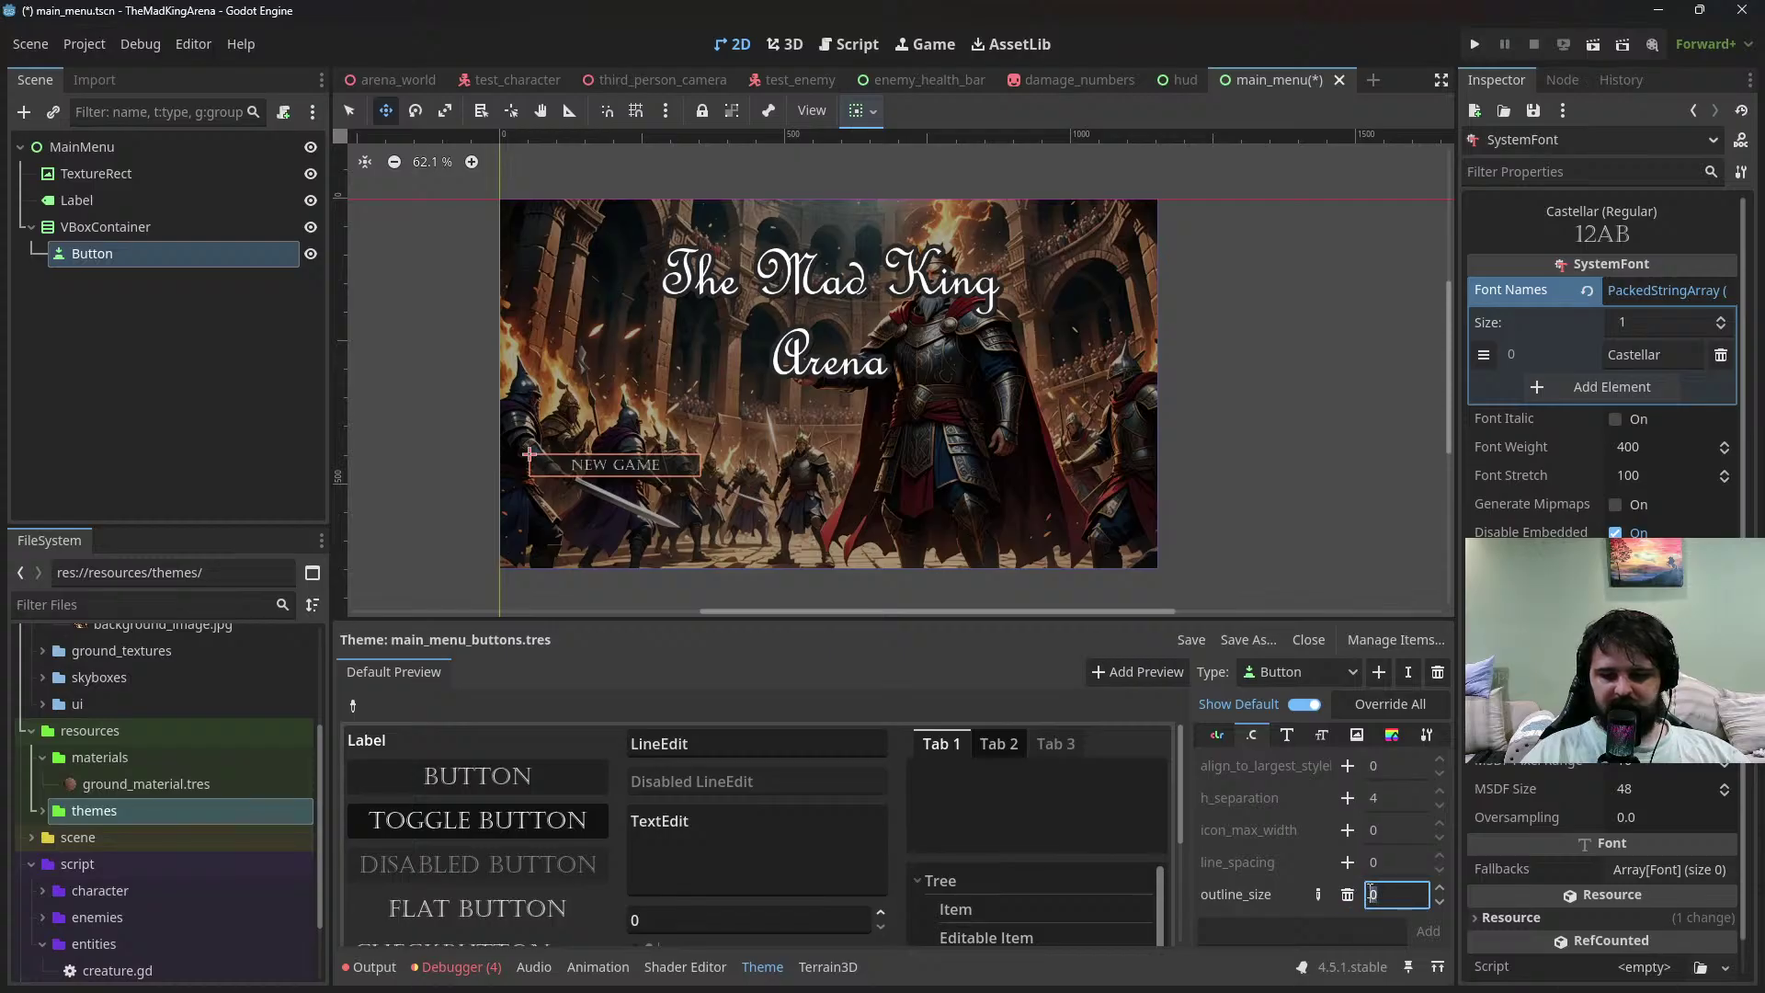
type("2")
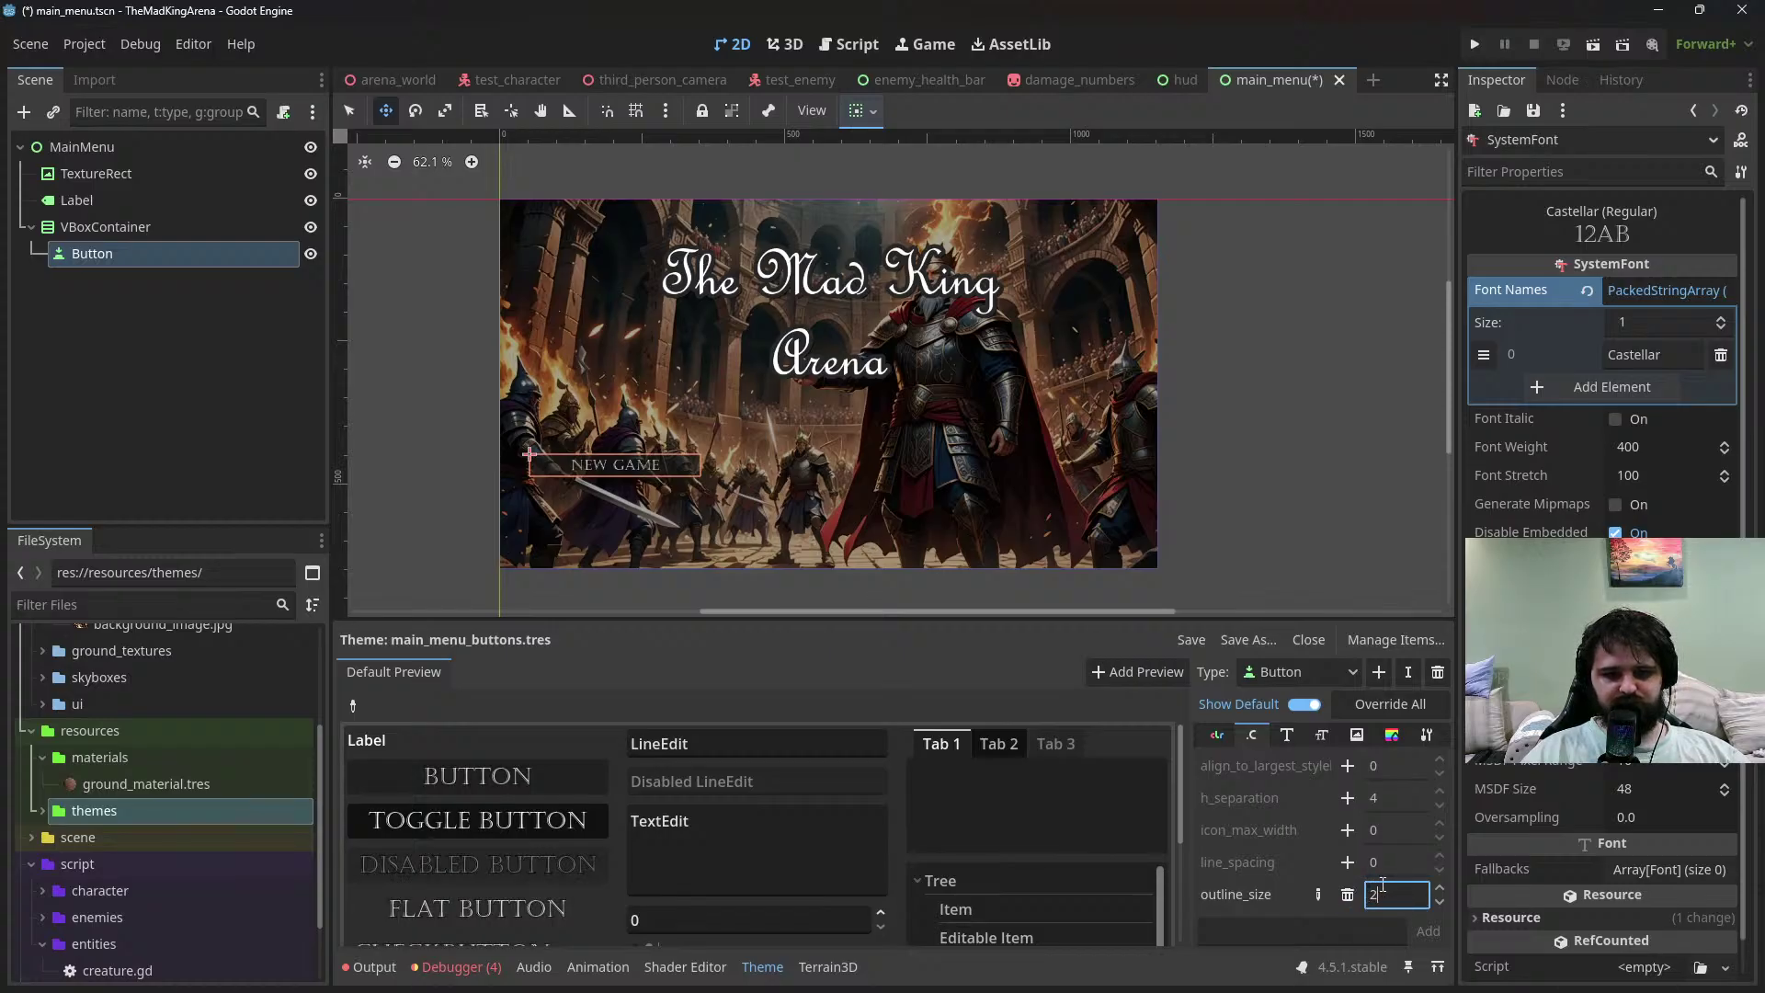
type("3")
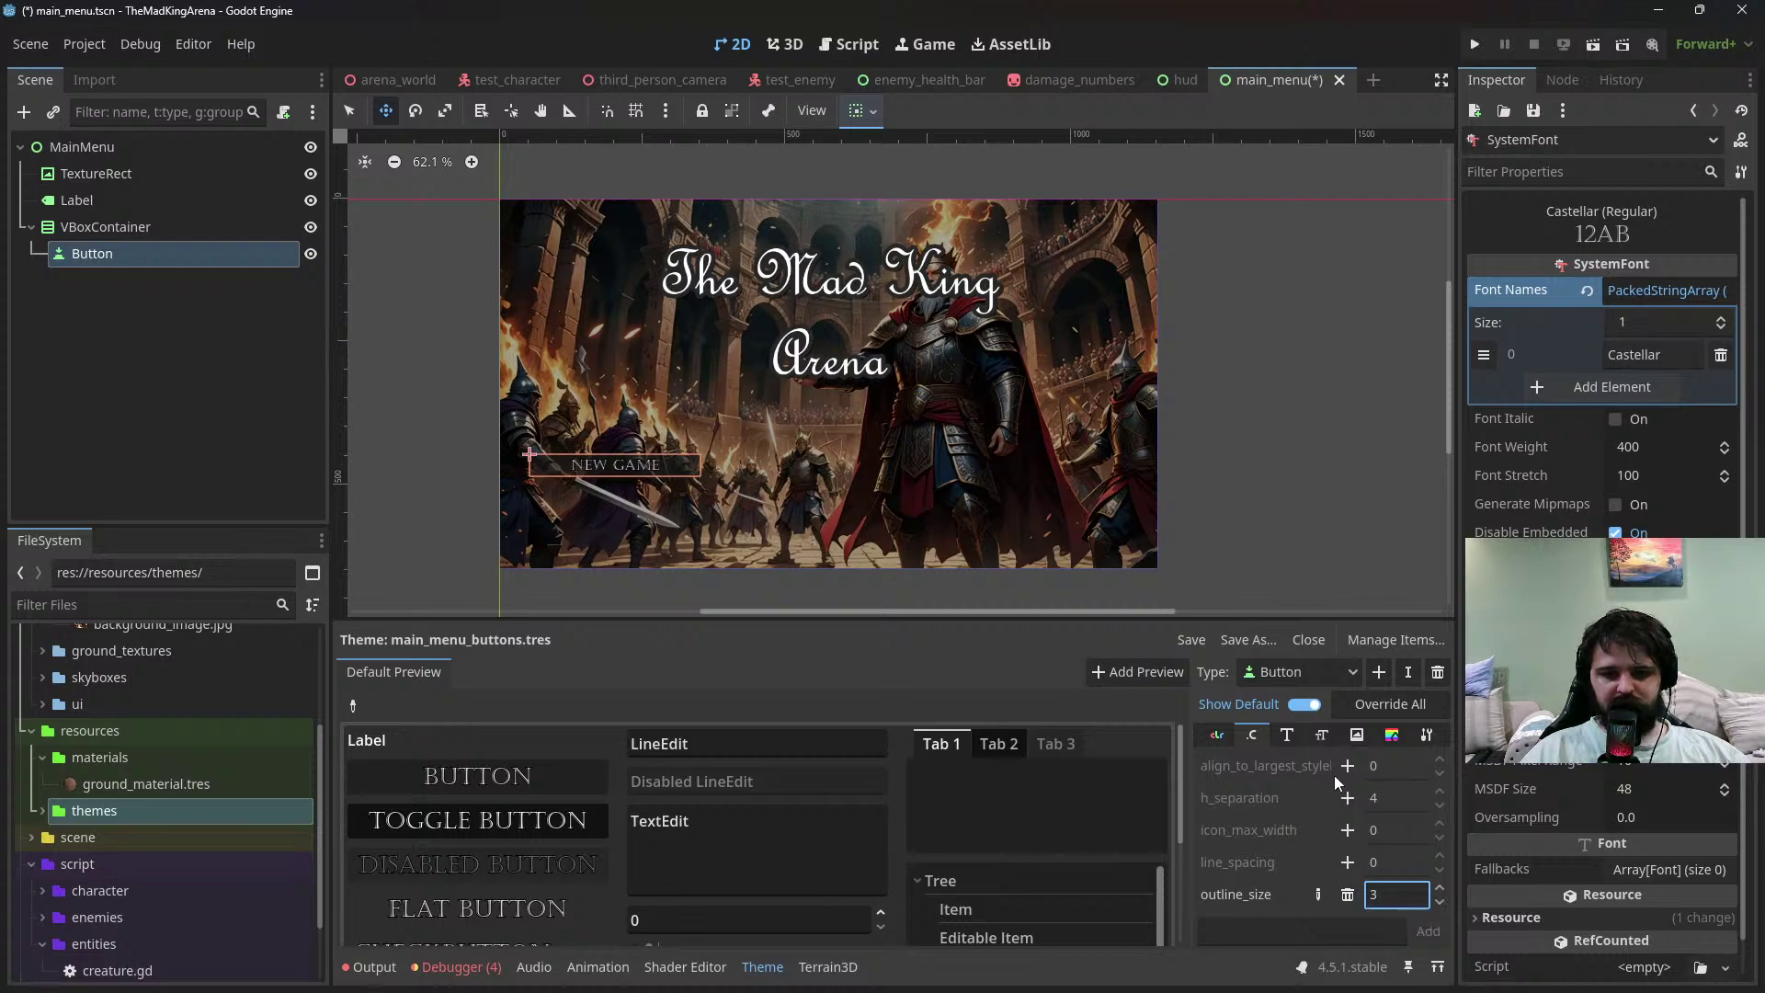
Inspect the New Game text's outline up close and set the Button type's outline_size to 5
left_click(1218, 734)
scroll(1316, 843, "down", 2)
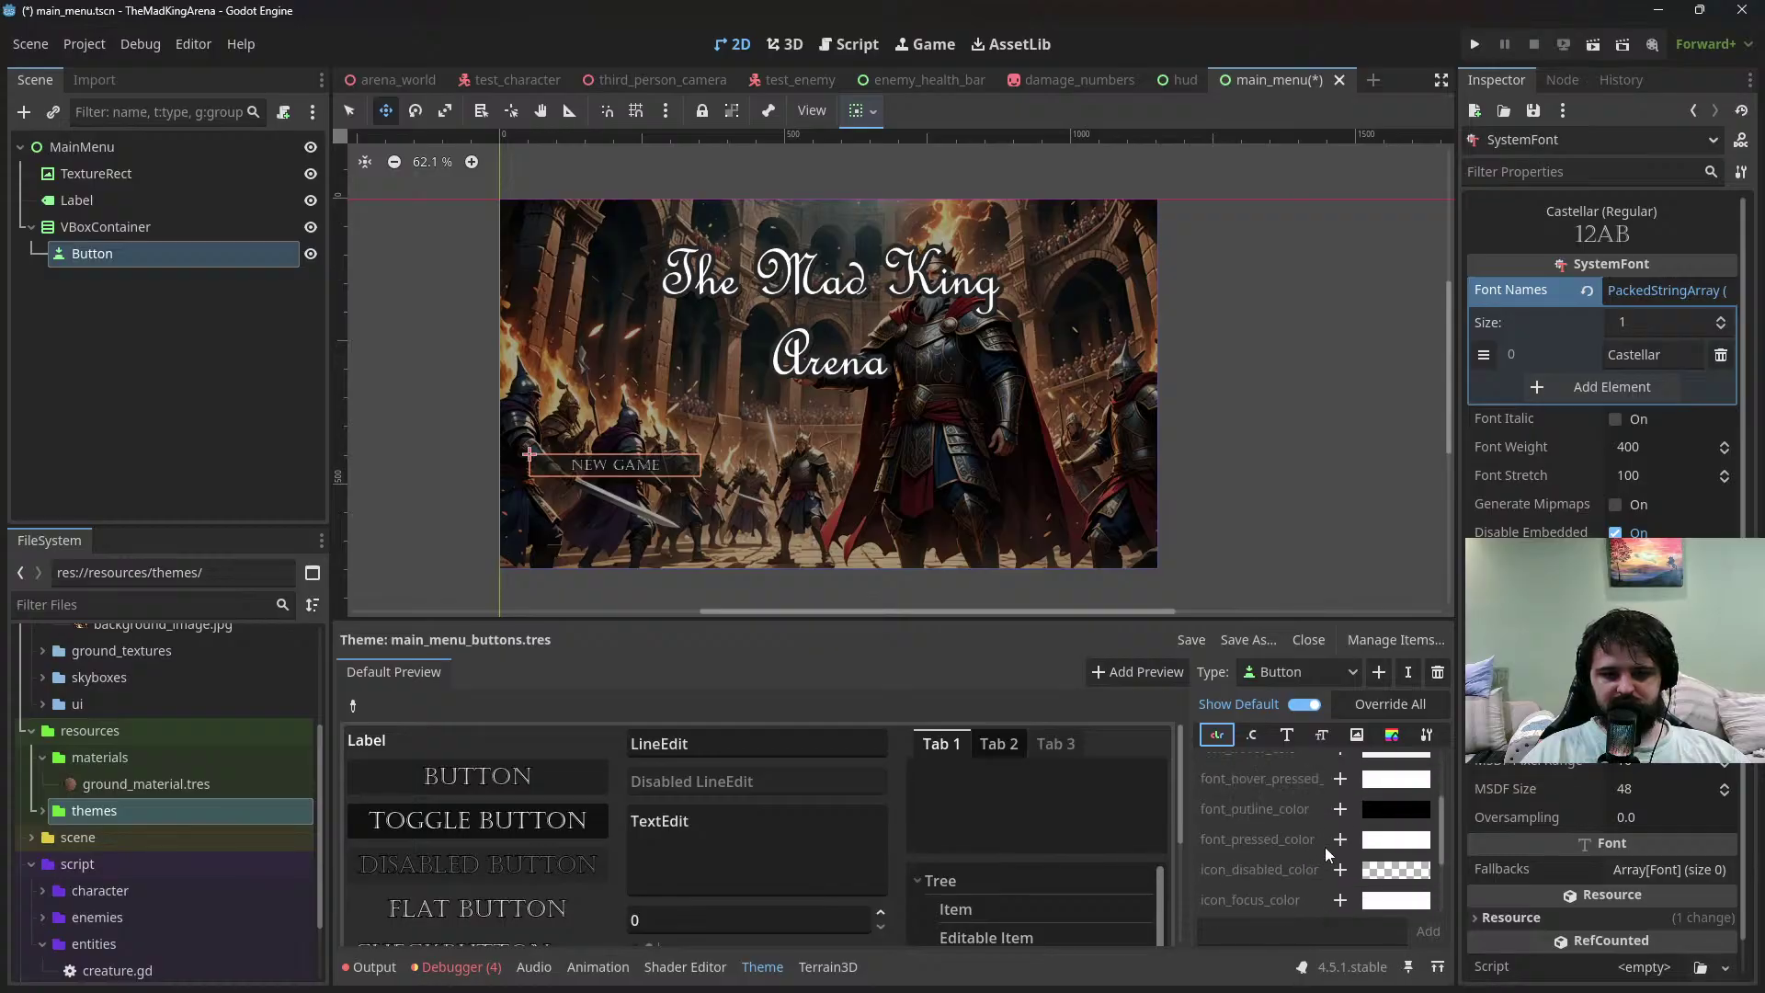
scroll(690, 473, "up", 9)
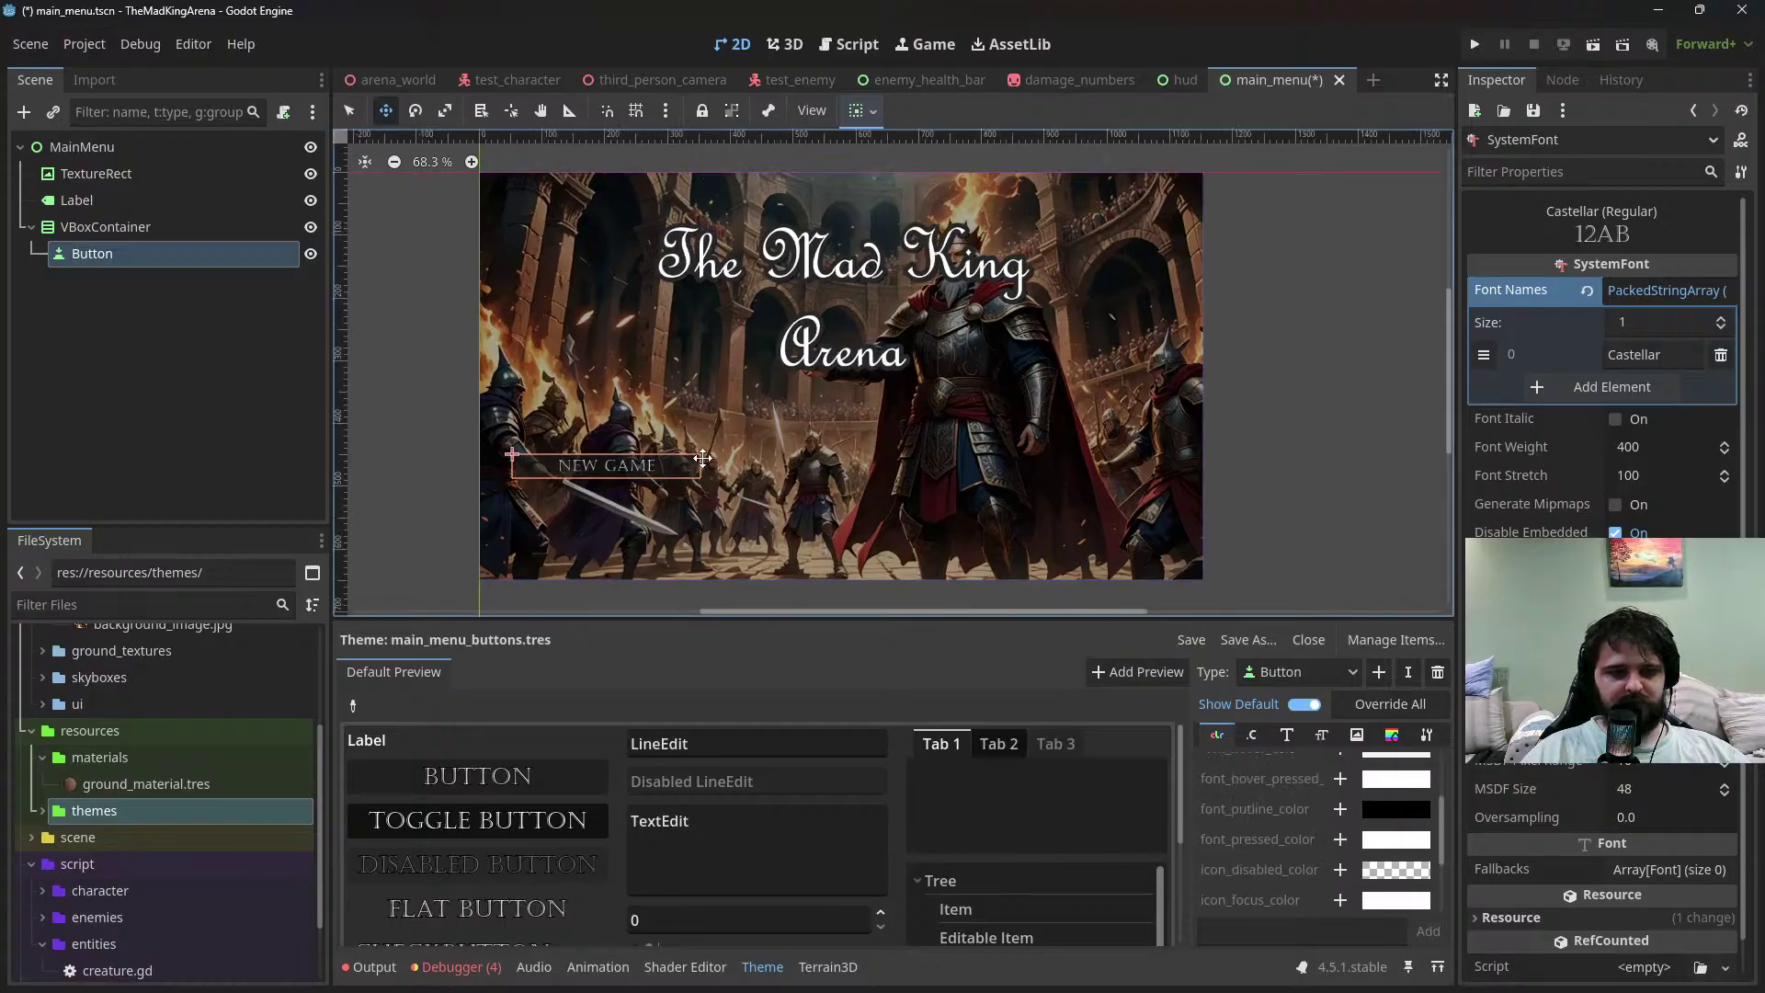
scroll(674, 491, "down", 2)
middle_click_drag(650, 477, 1057, 460)
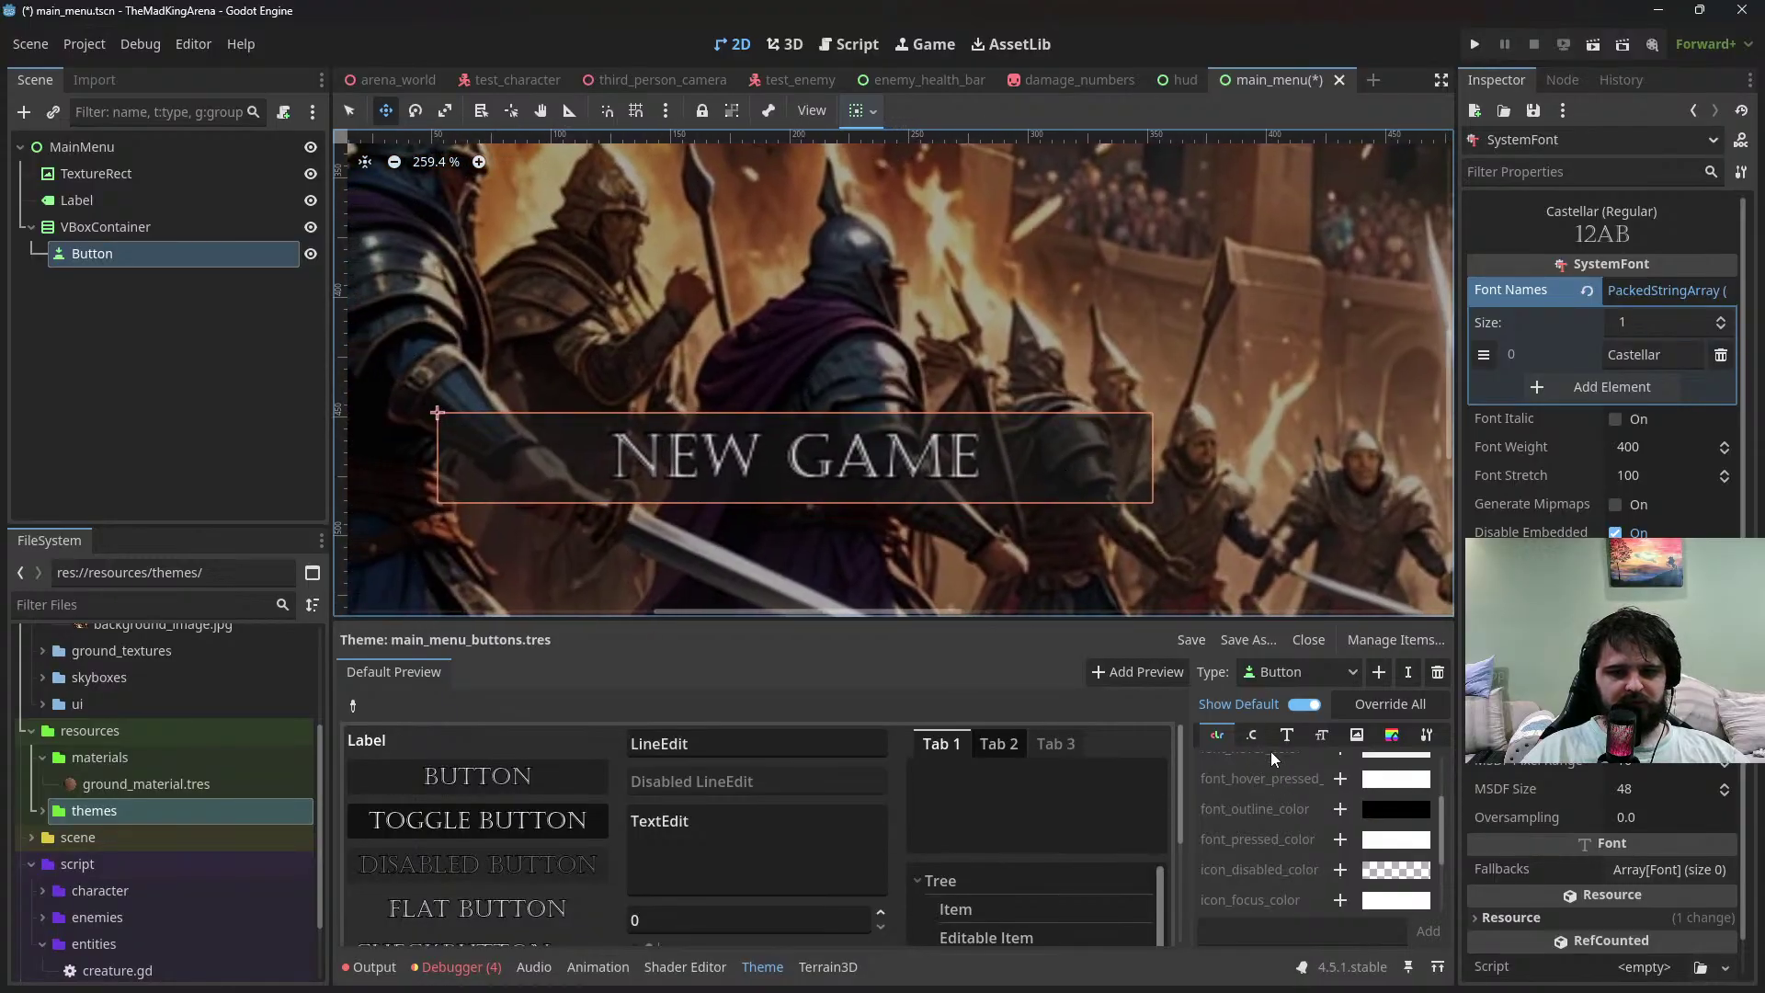
left_click(1251, 735)
double_click(1380, 895)
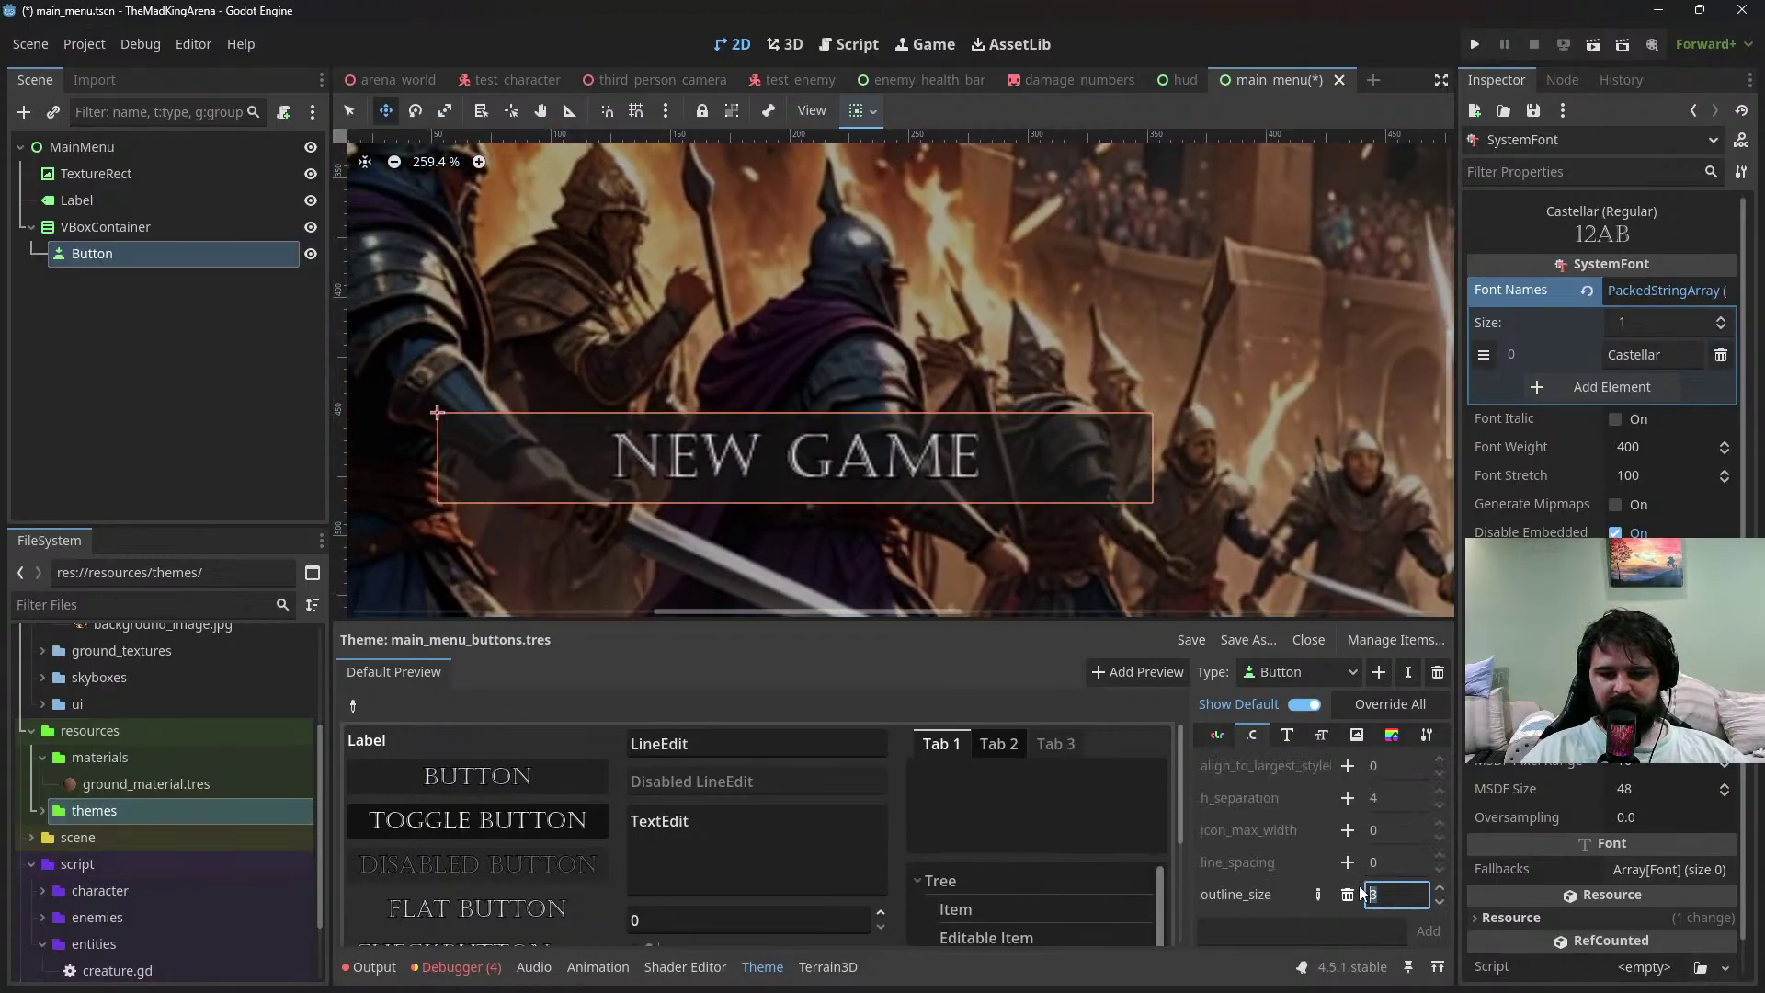
type("5")
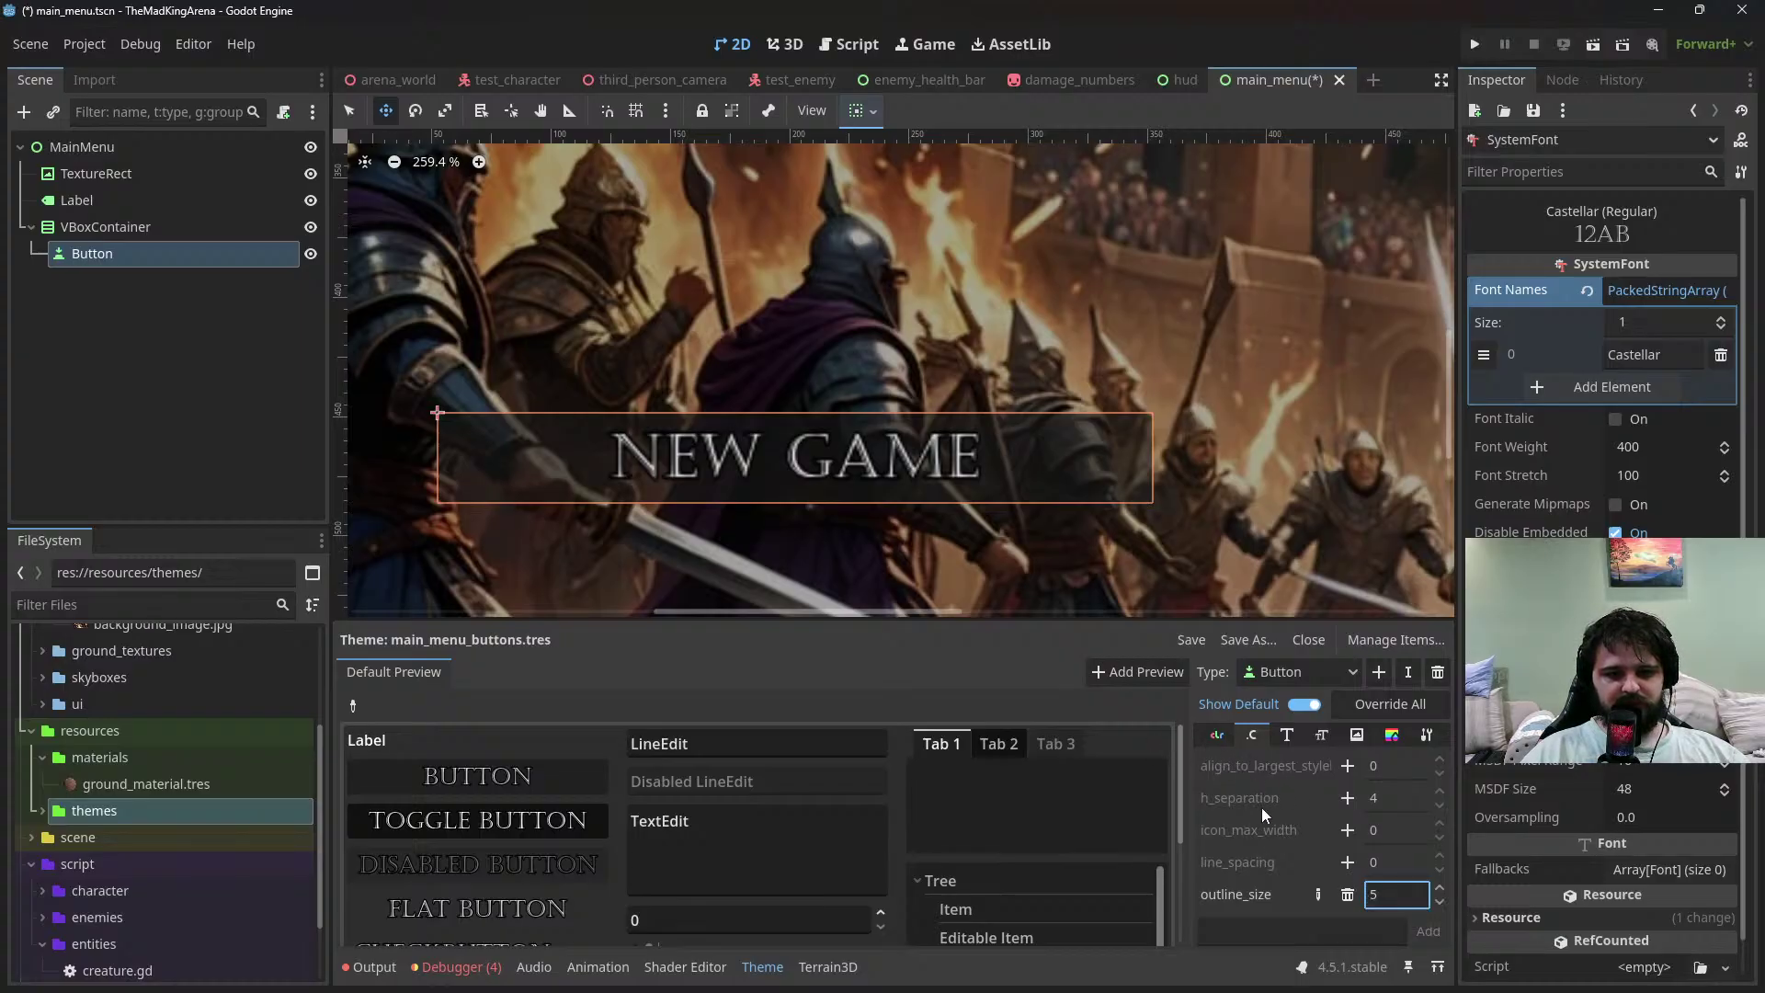
left_click(1286, 736)
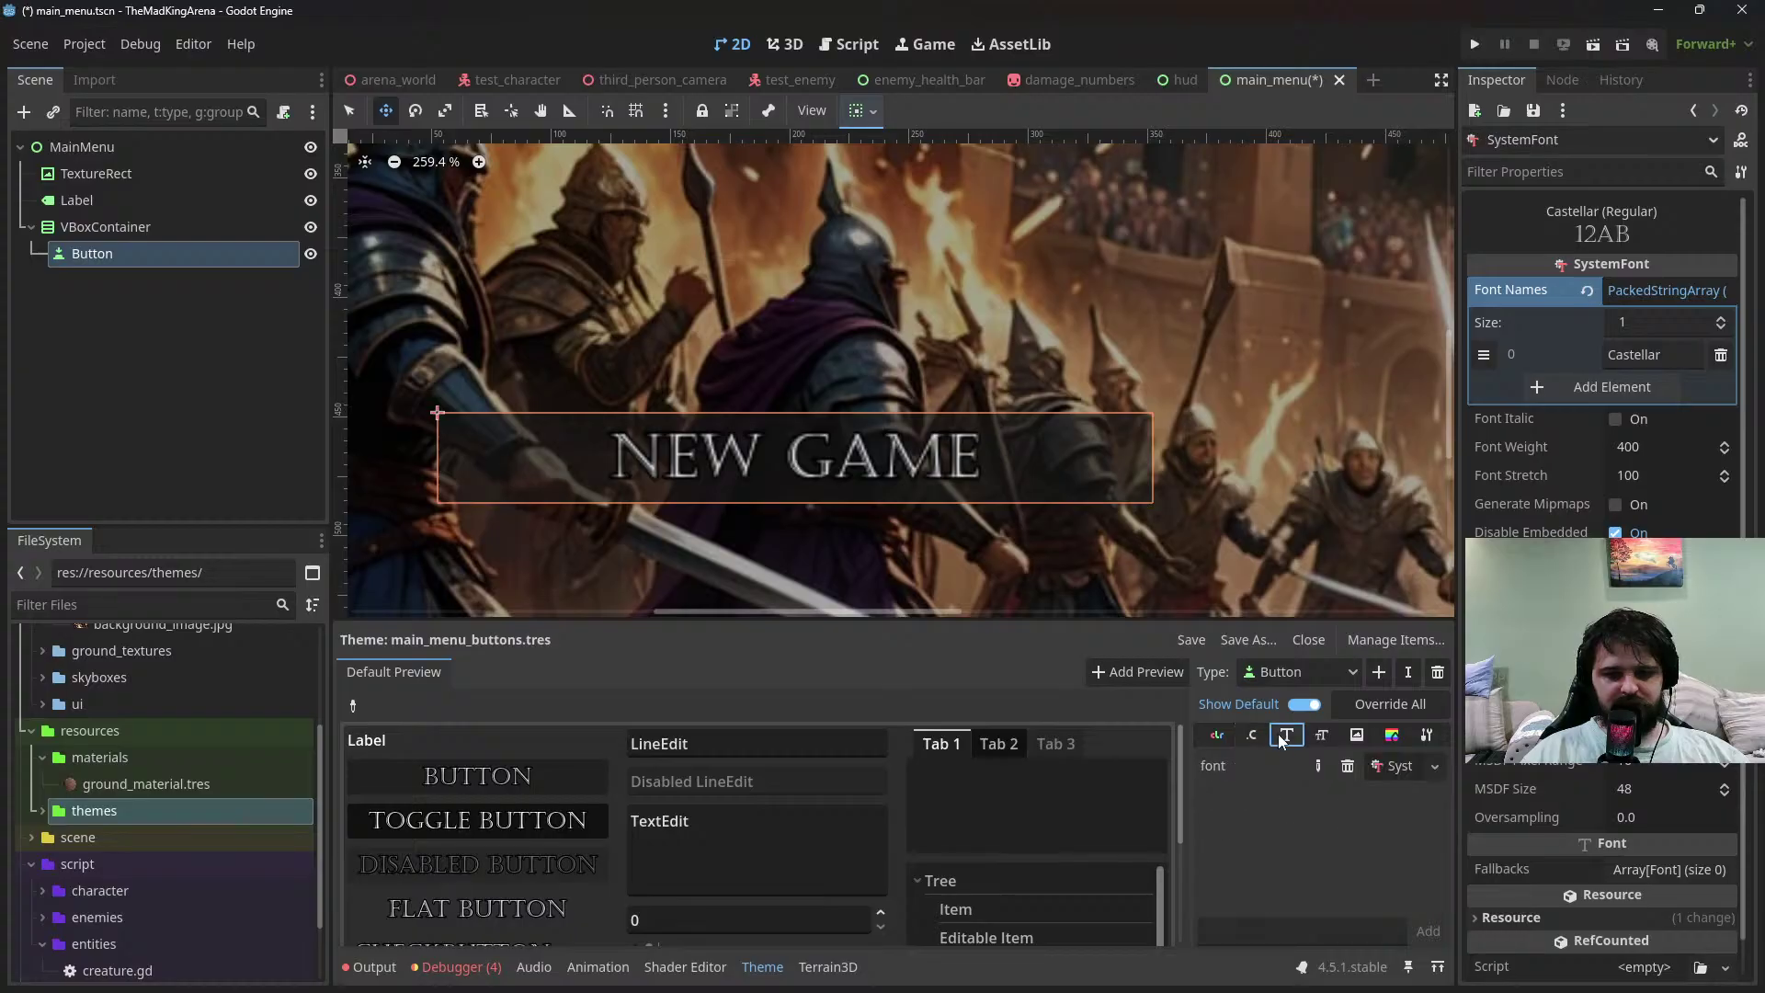
Review the Button type's font size, icon, stylebox and variation items, and look through its font and icon colour items
left_click(1324, 736)
left_click(1356, 735)
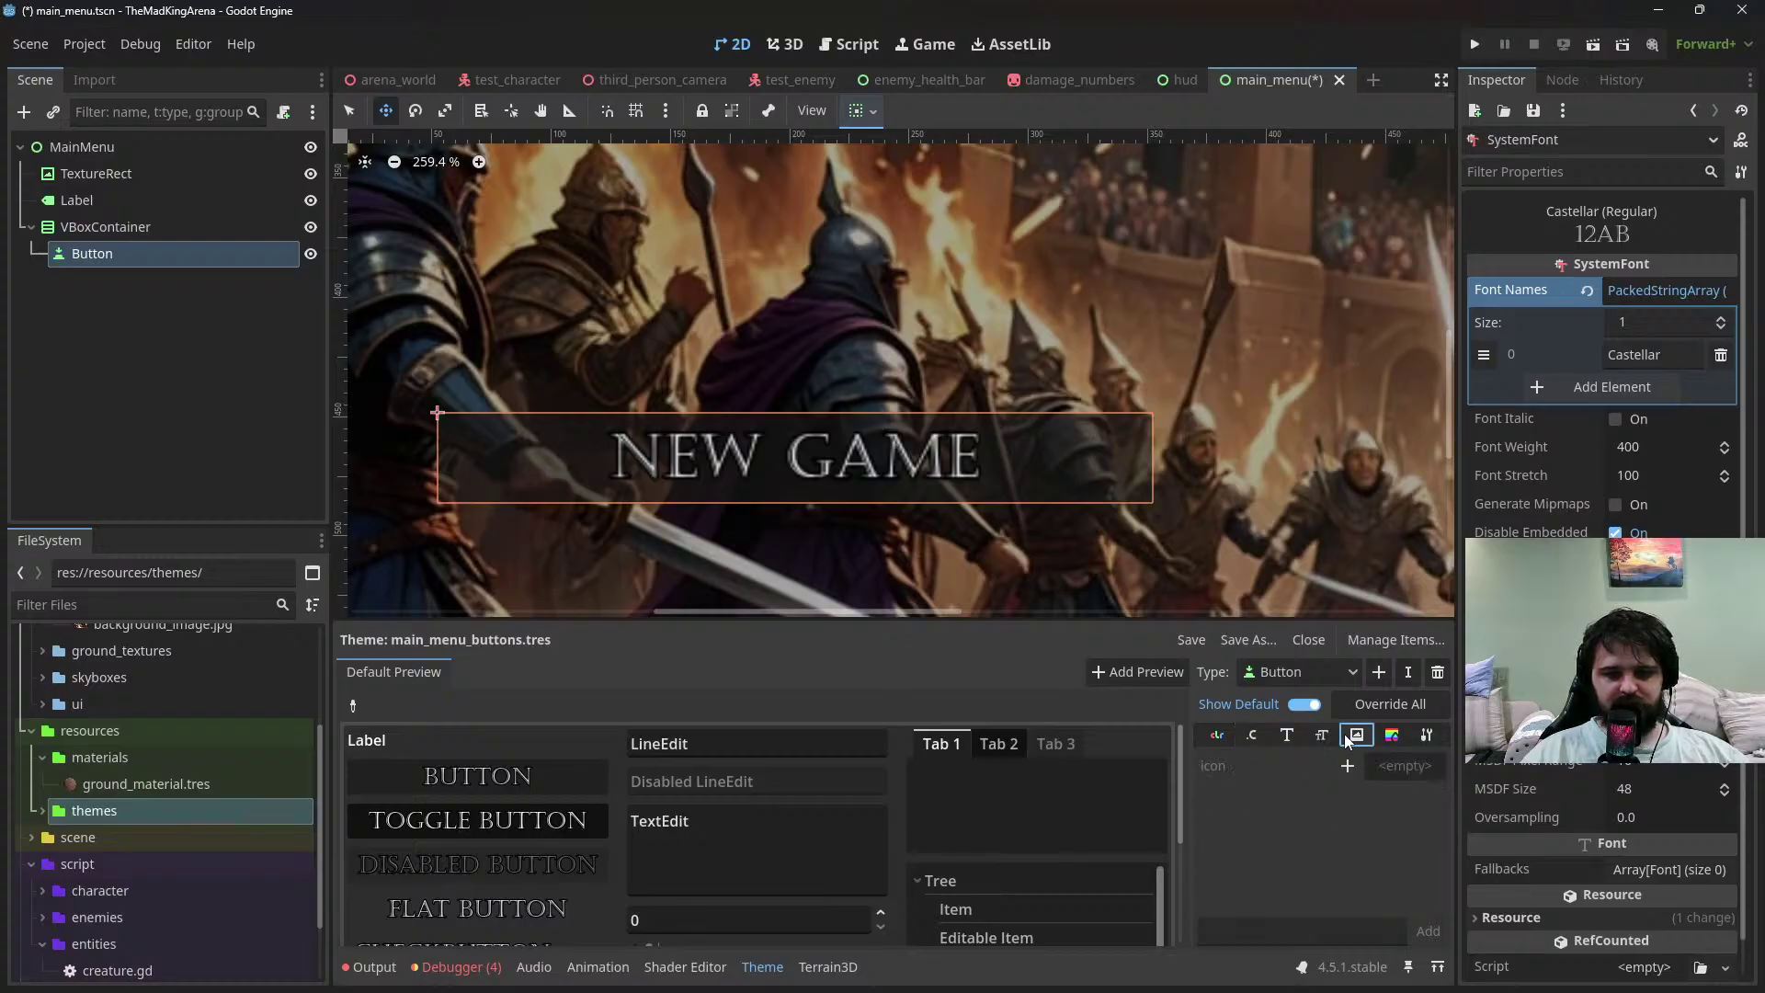
left_click(1390, 736)
scroll(1282, 803, "down", 2)
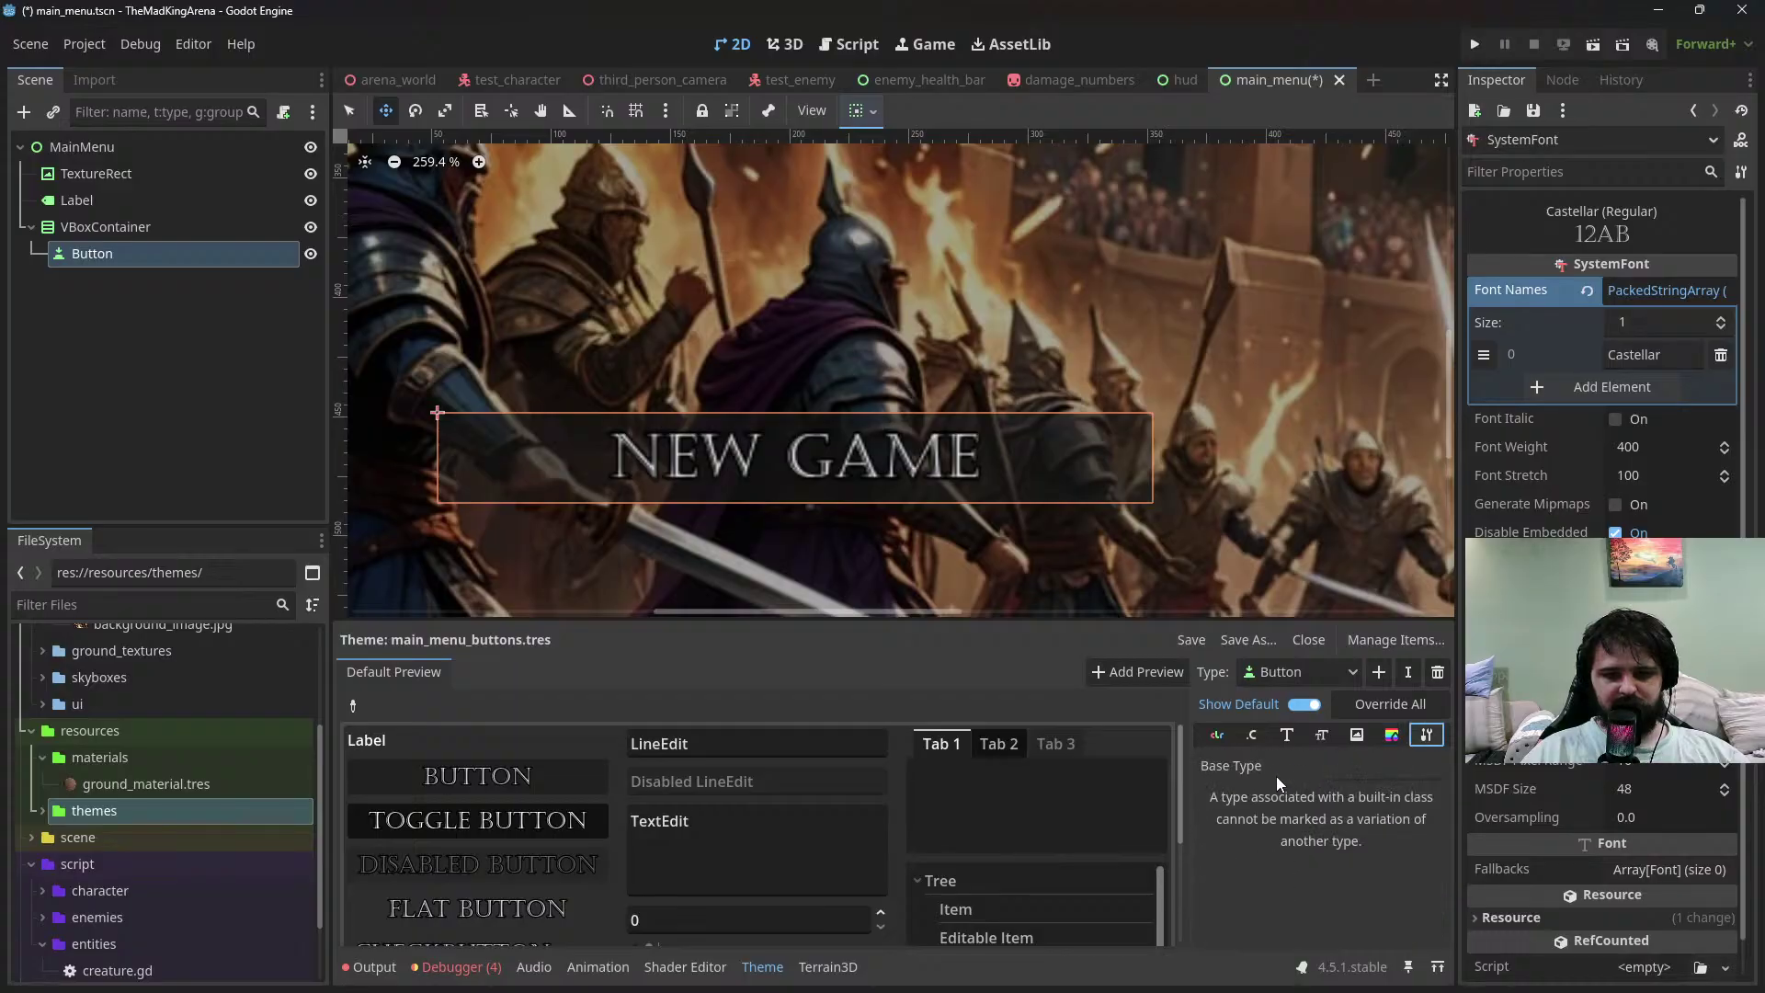
left_click(1219, 735)
scroll(1265, 806, "down", 1)
scroll(1265, 809, "down", 5)
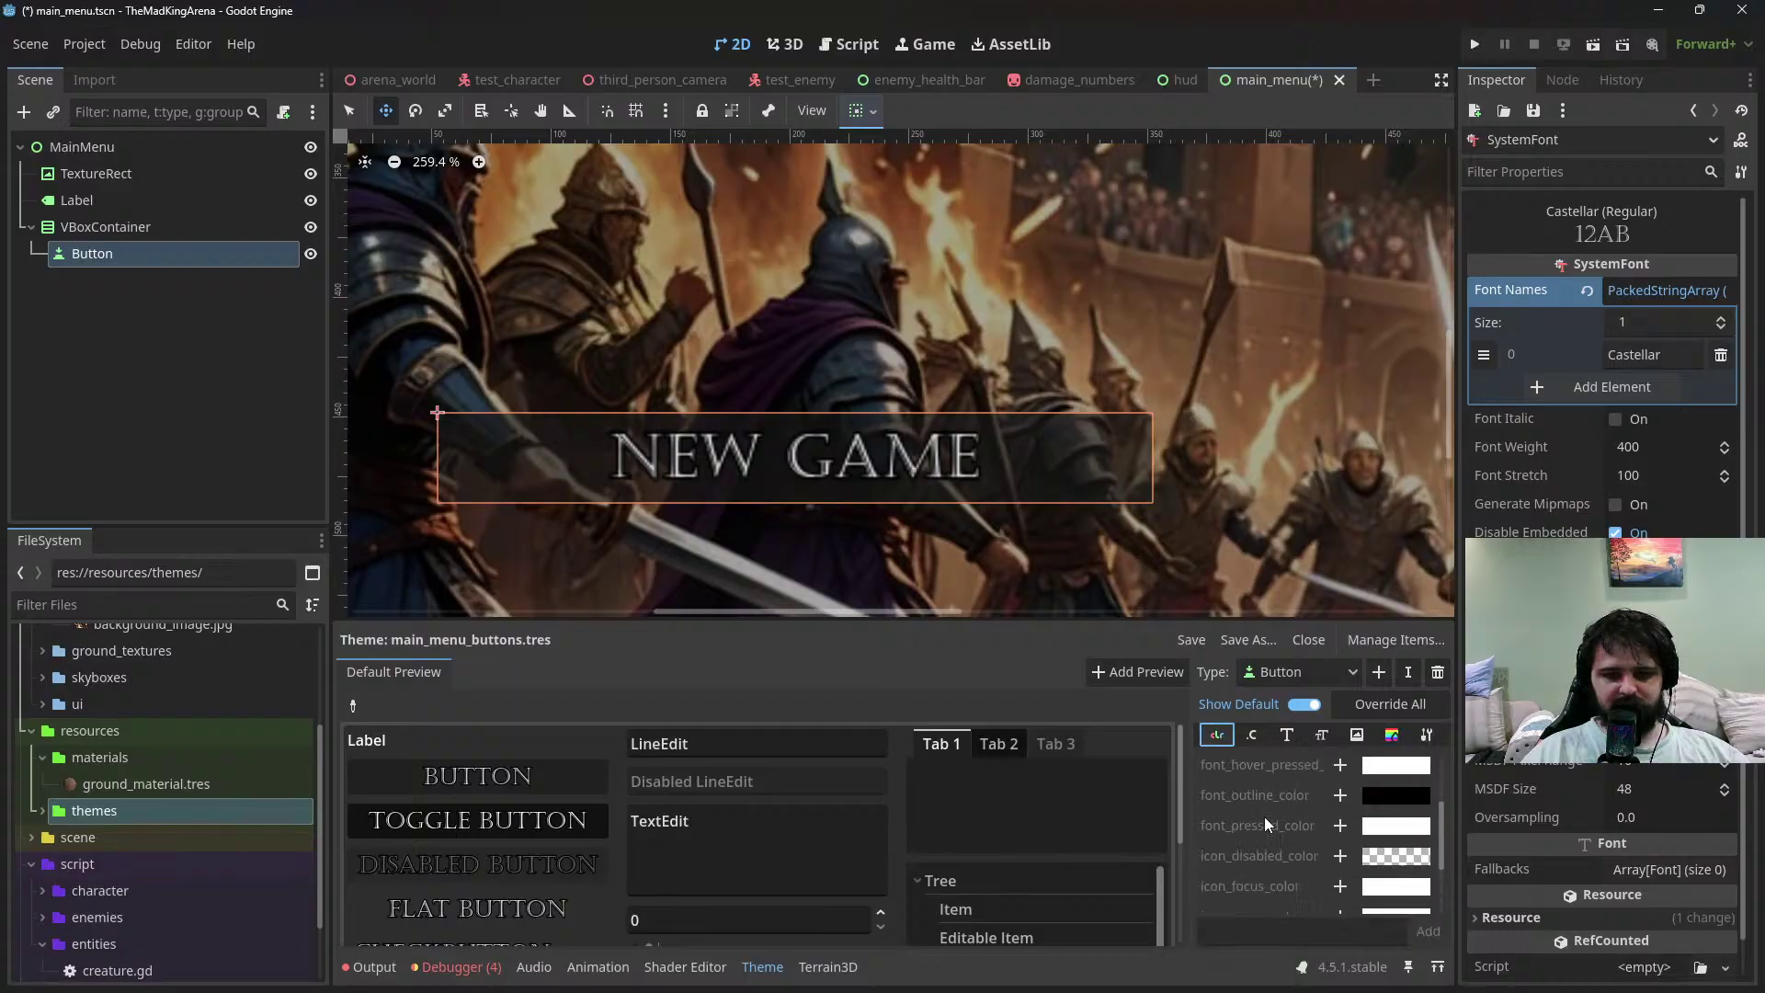
scroll(1265, 816, "up", 3)
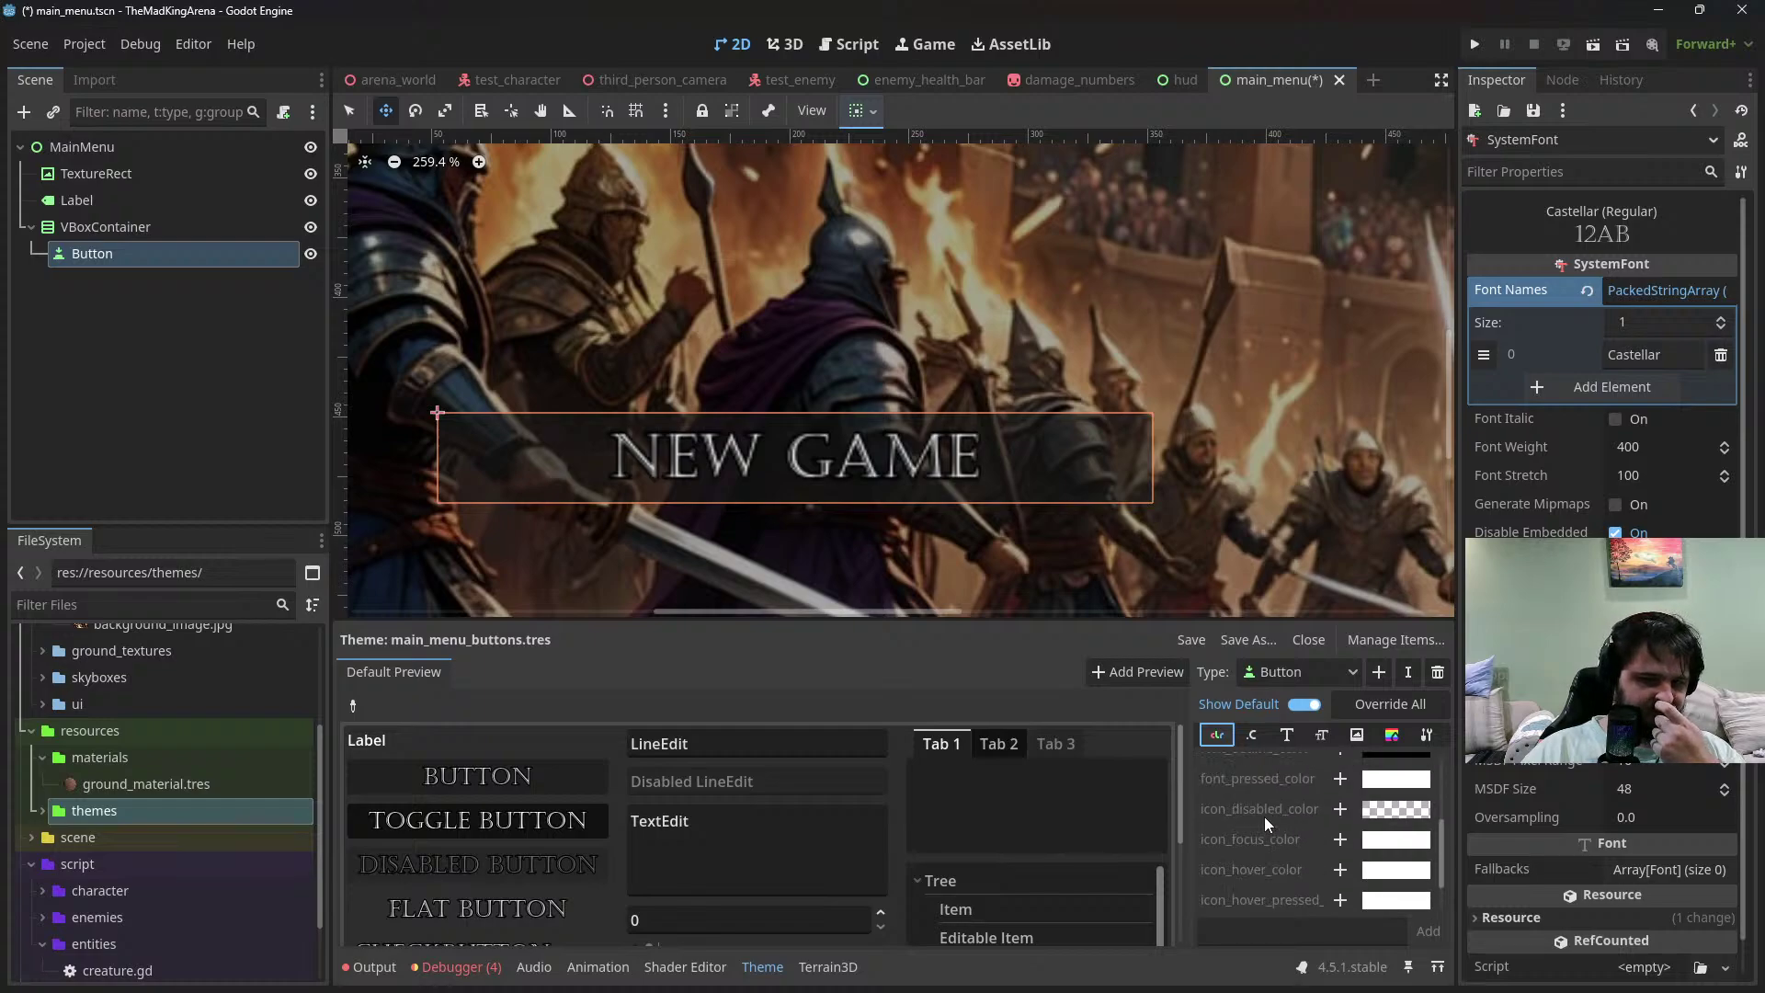
scroll(1269, 802, "up", 4)
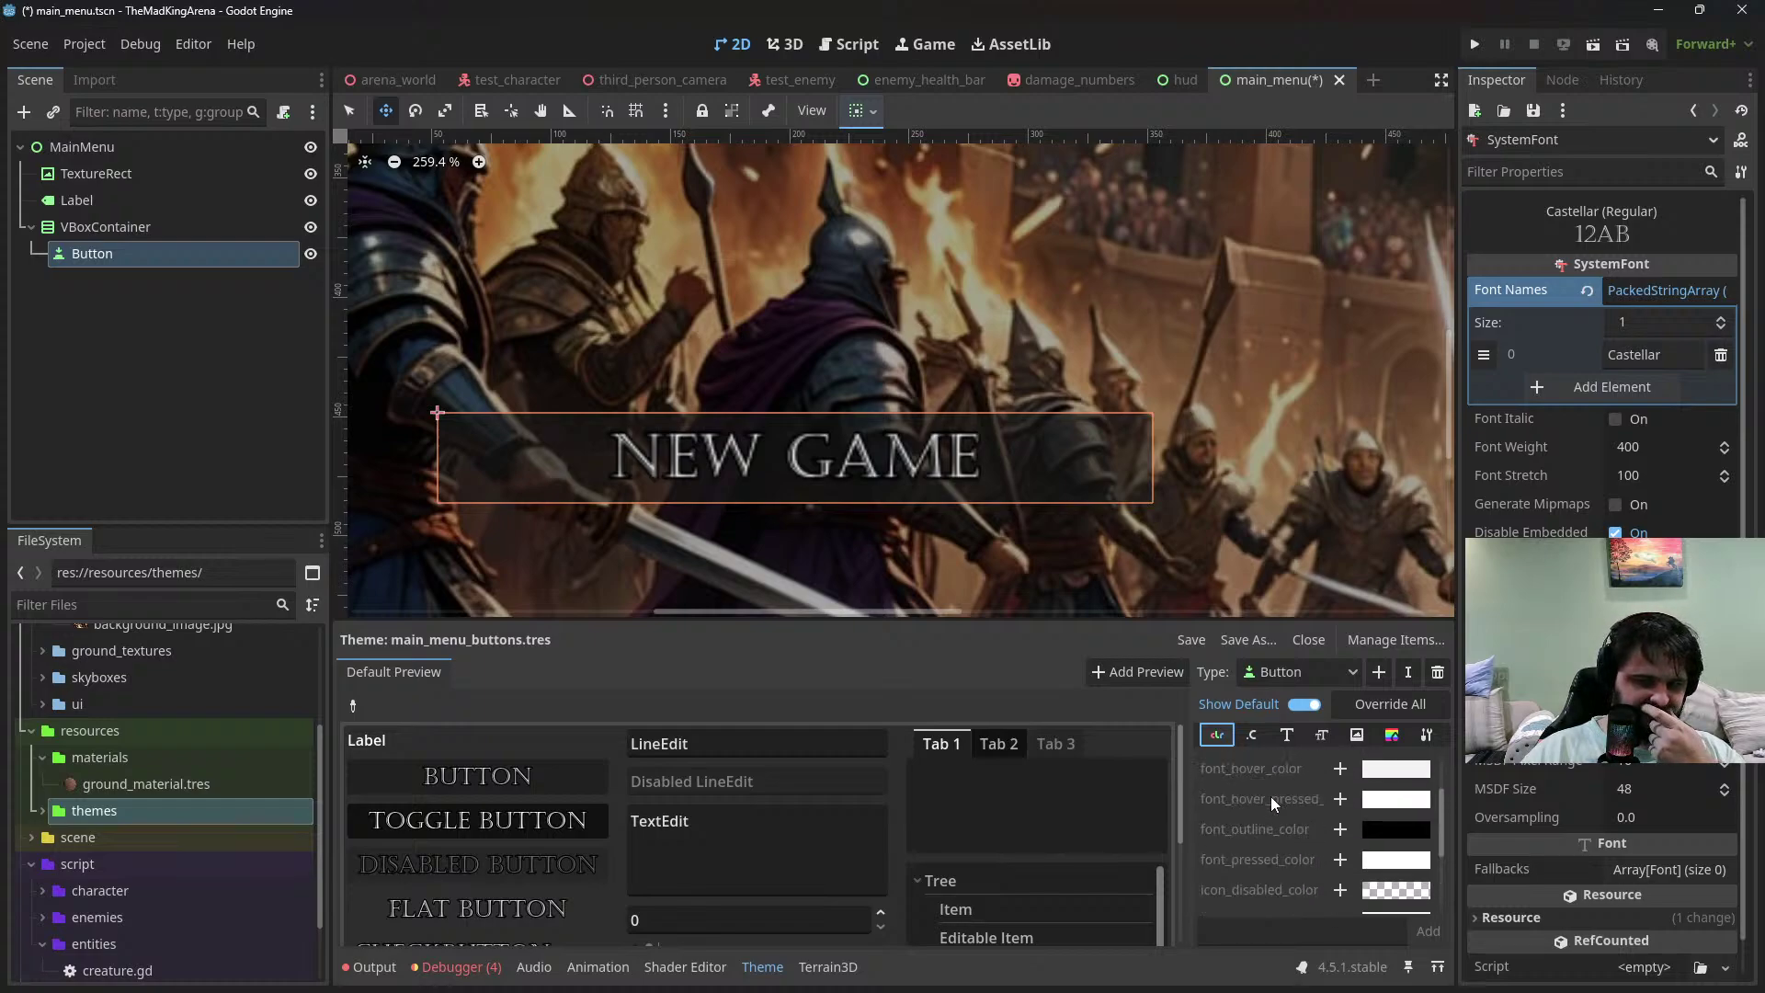
scroll(1272, 802, "down", 3)
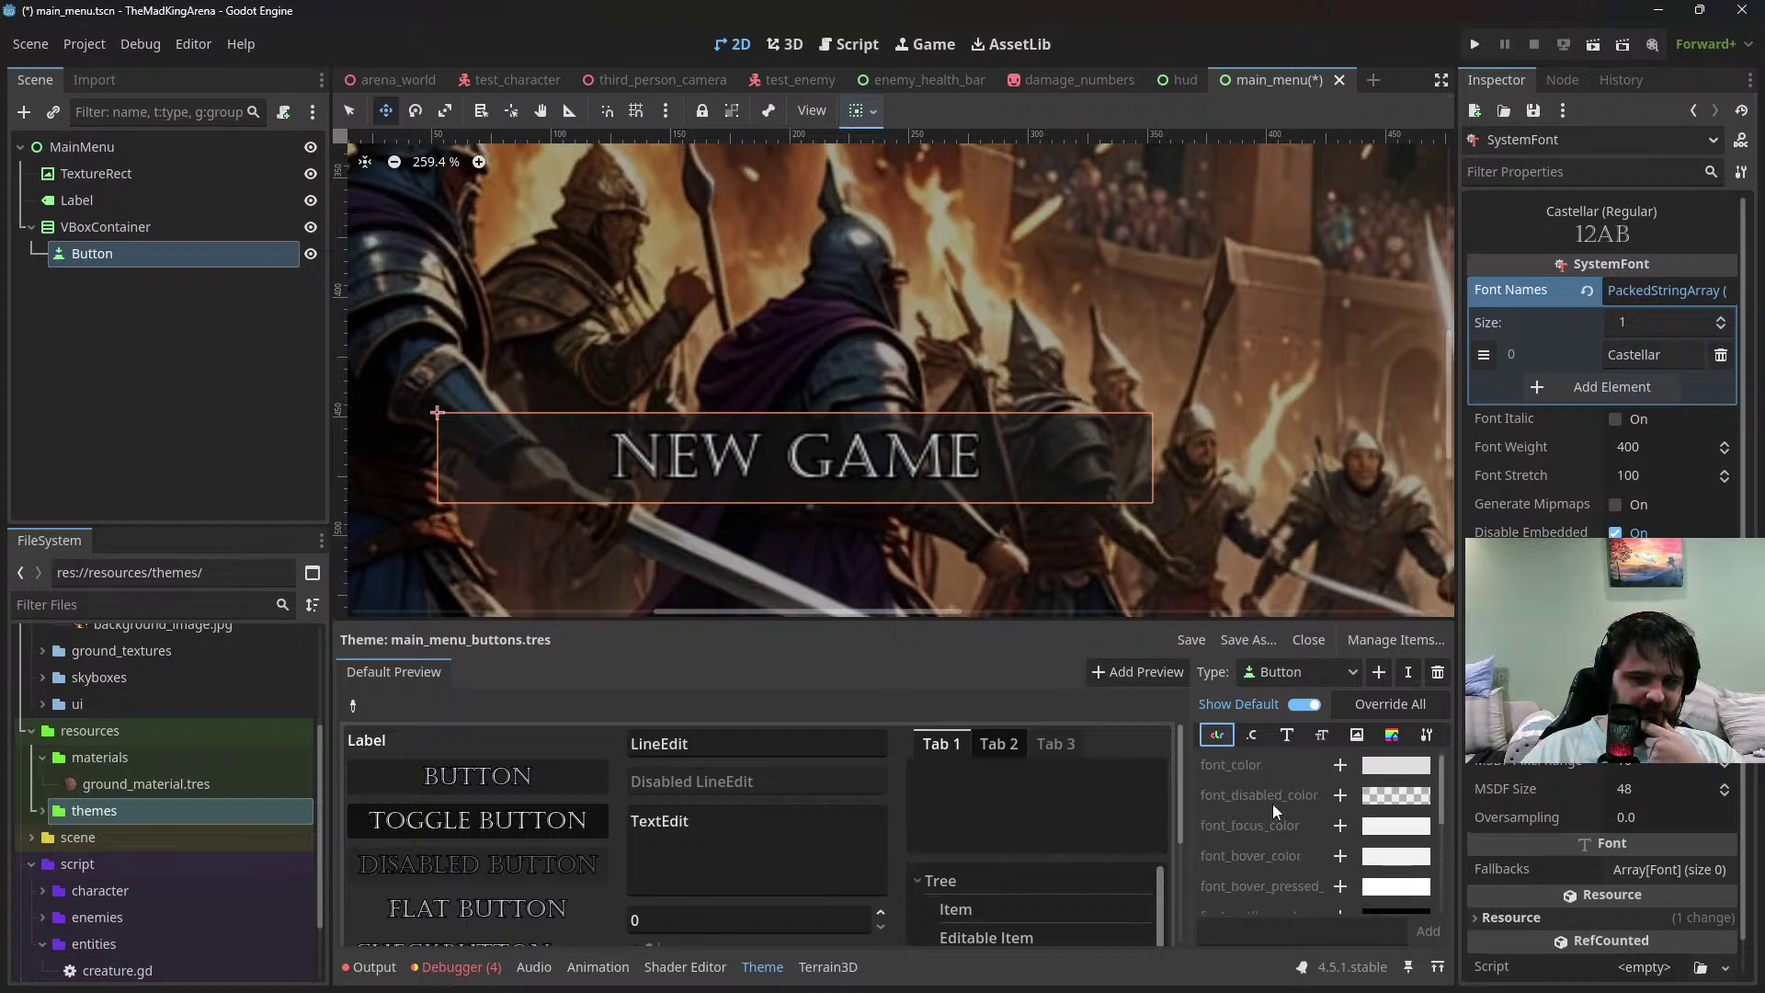
scroll(1272, 803, "down", 5)
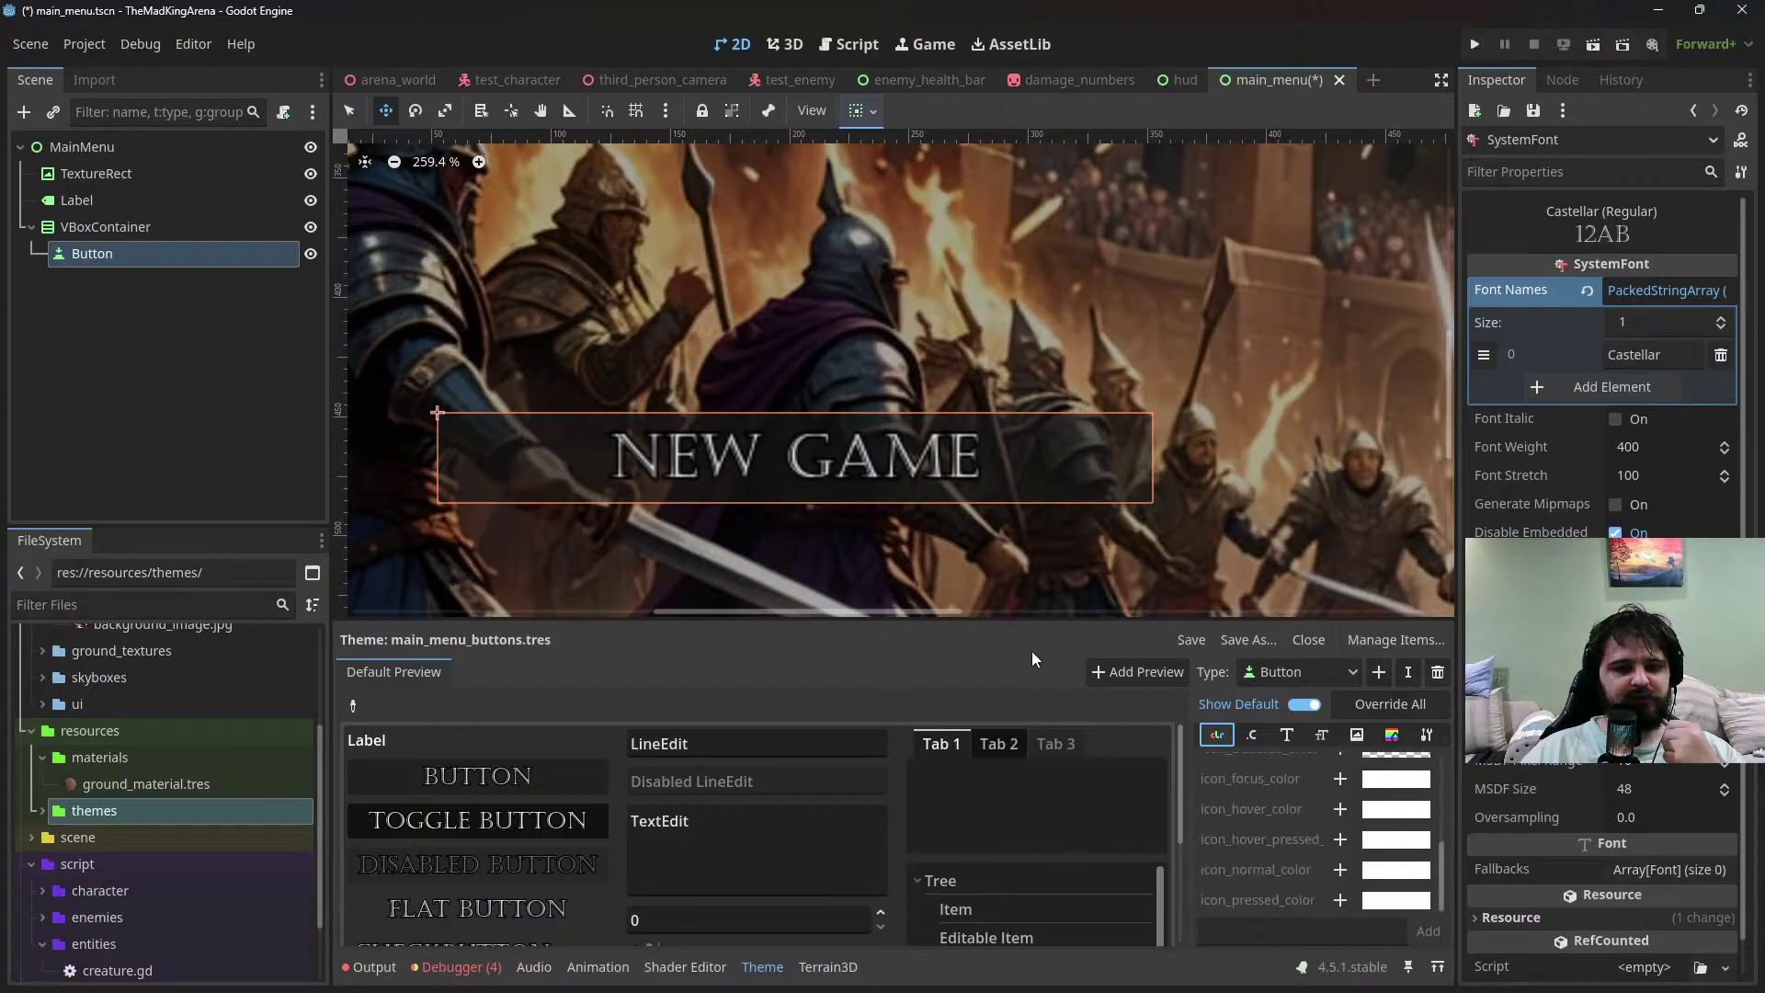
scroll(1278, 781, "up", 8)
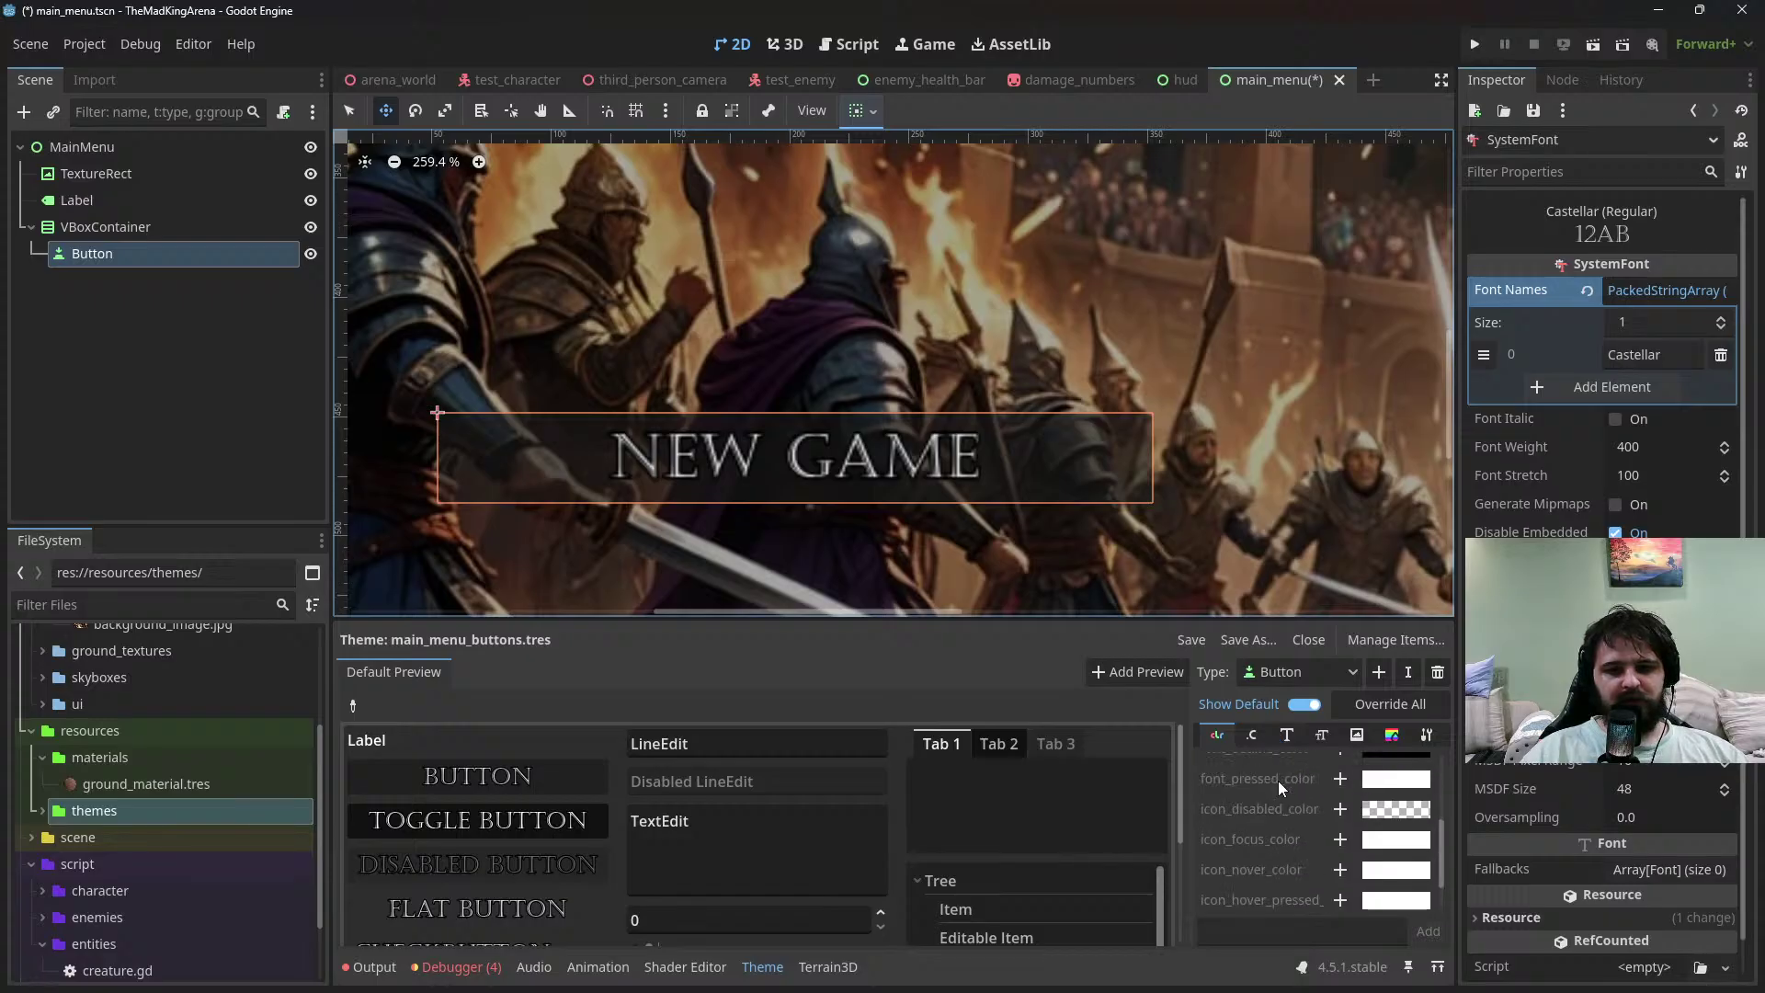
scroll(1278, 764, "down", 1)
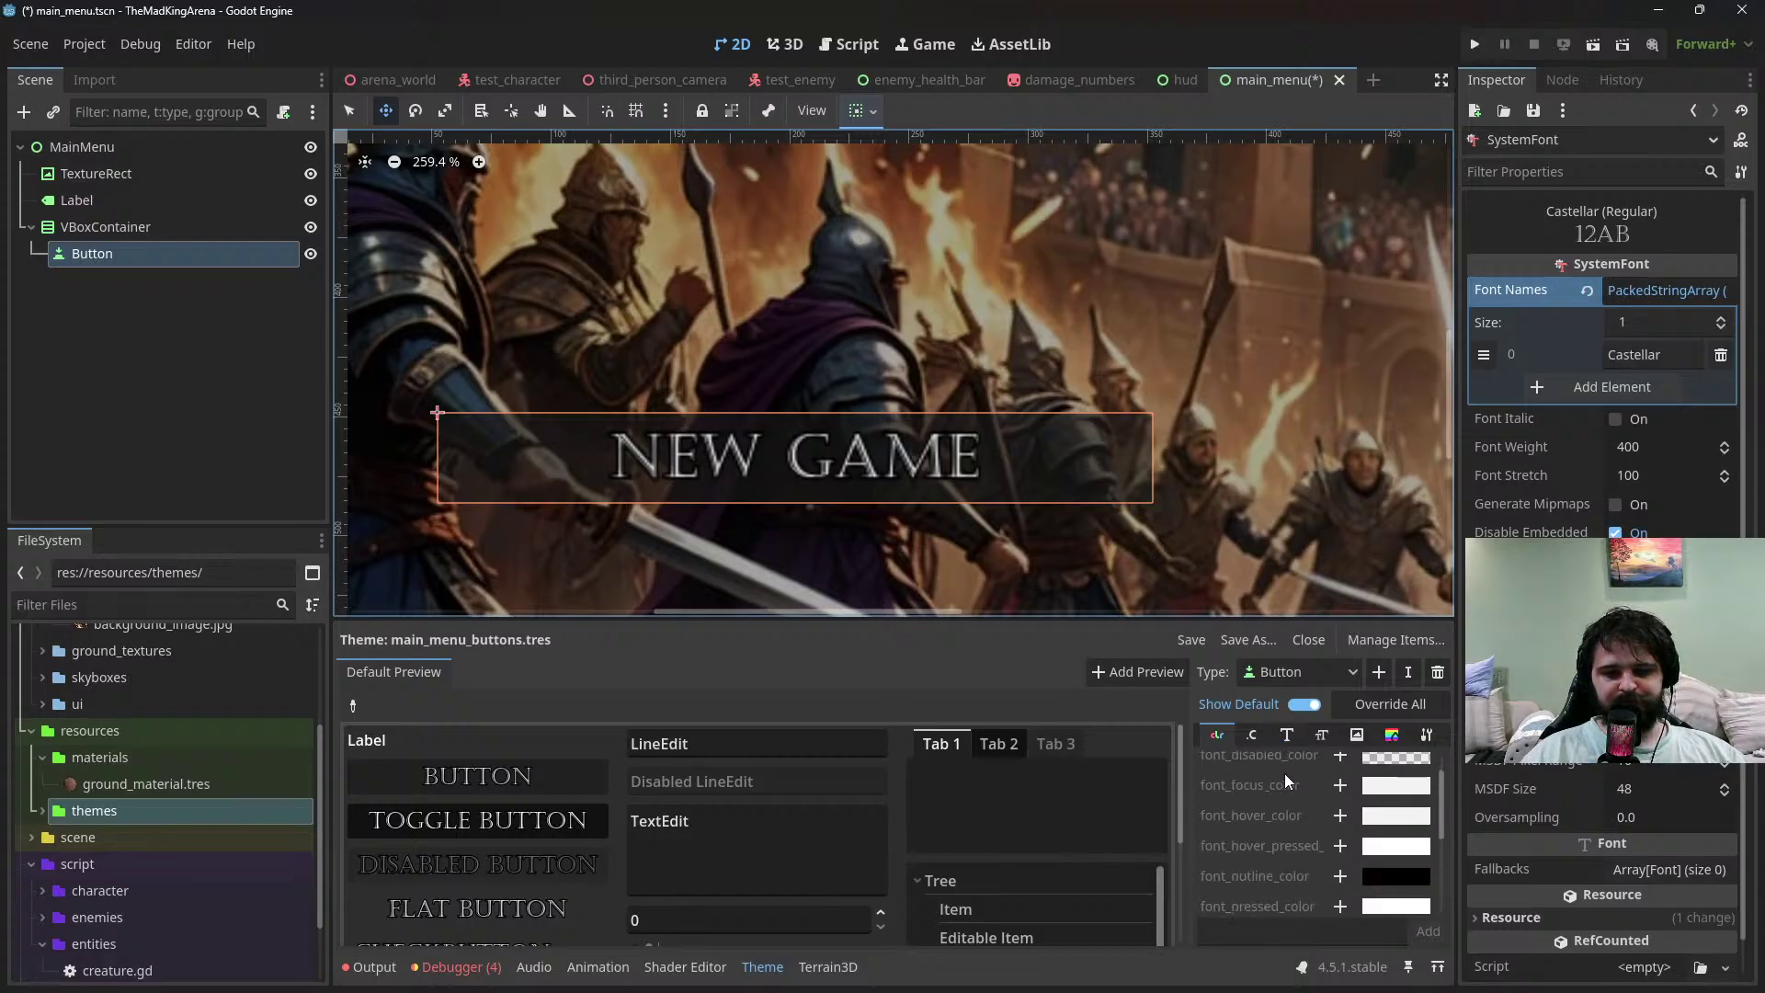
Try a Font Weight of 600 on the Button theme's Castellar SystemFont, and settle on 700
left_click(1287, 734)
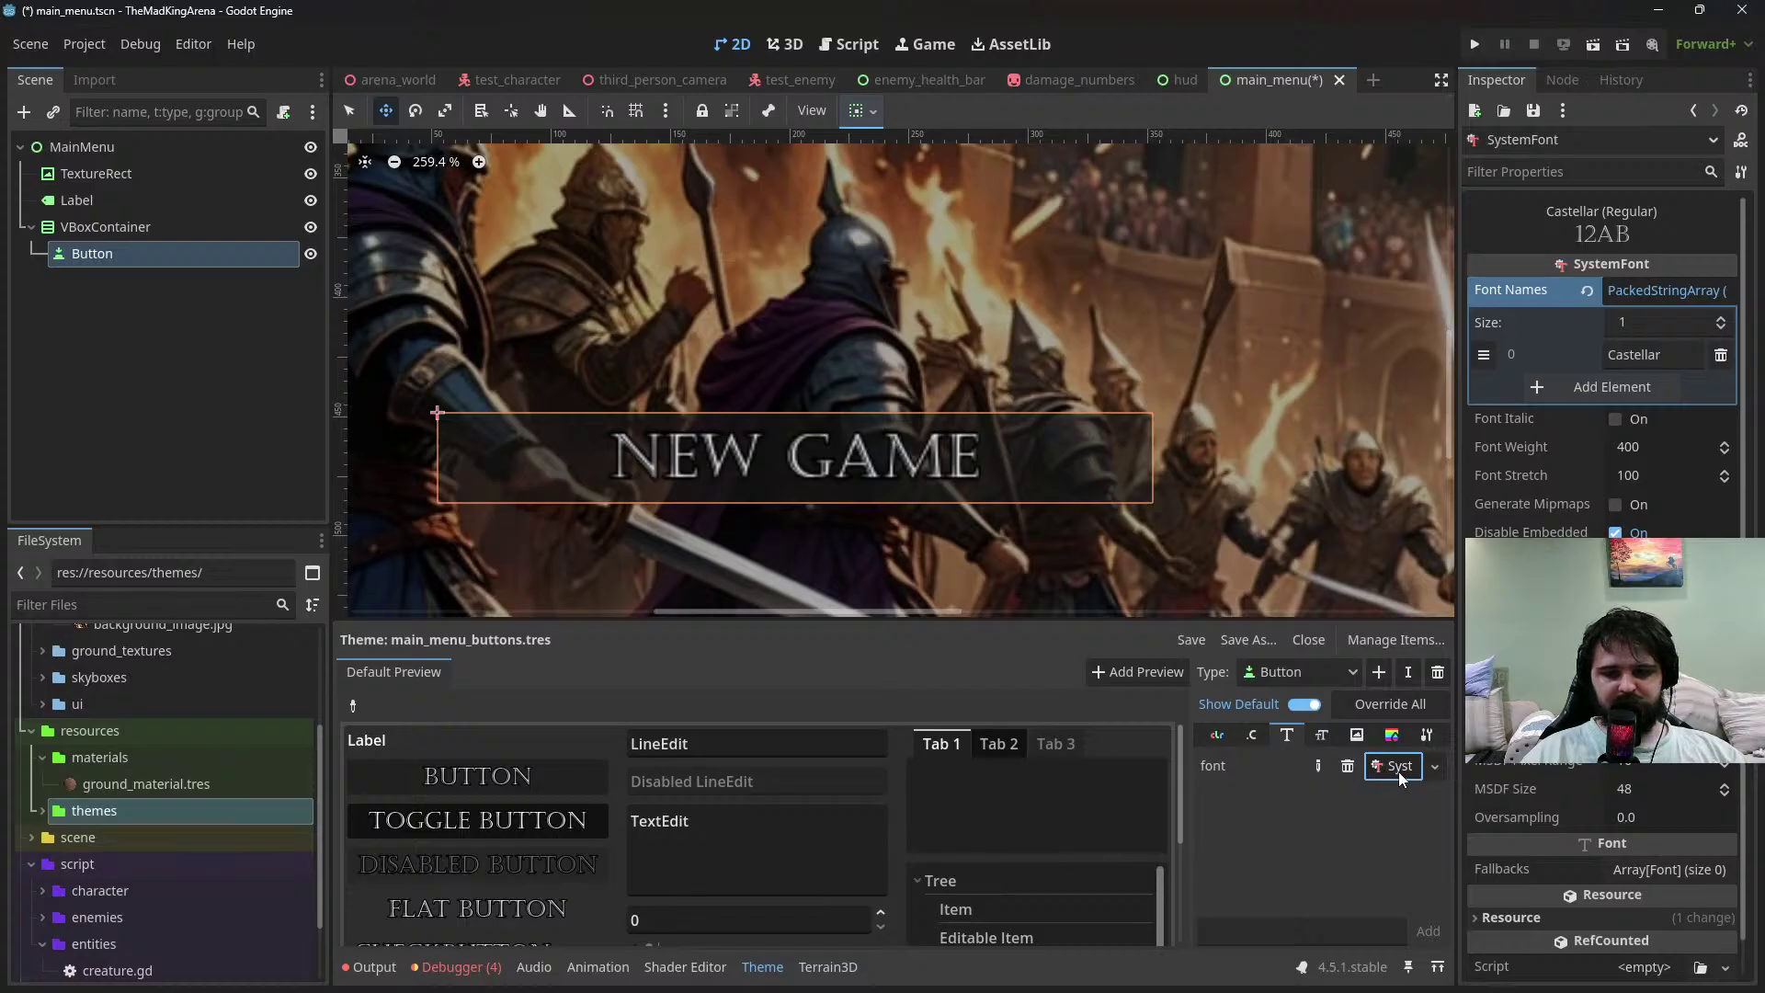
left_click(1726, 445)
left_click(1695, 450)
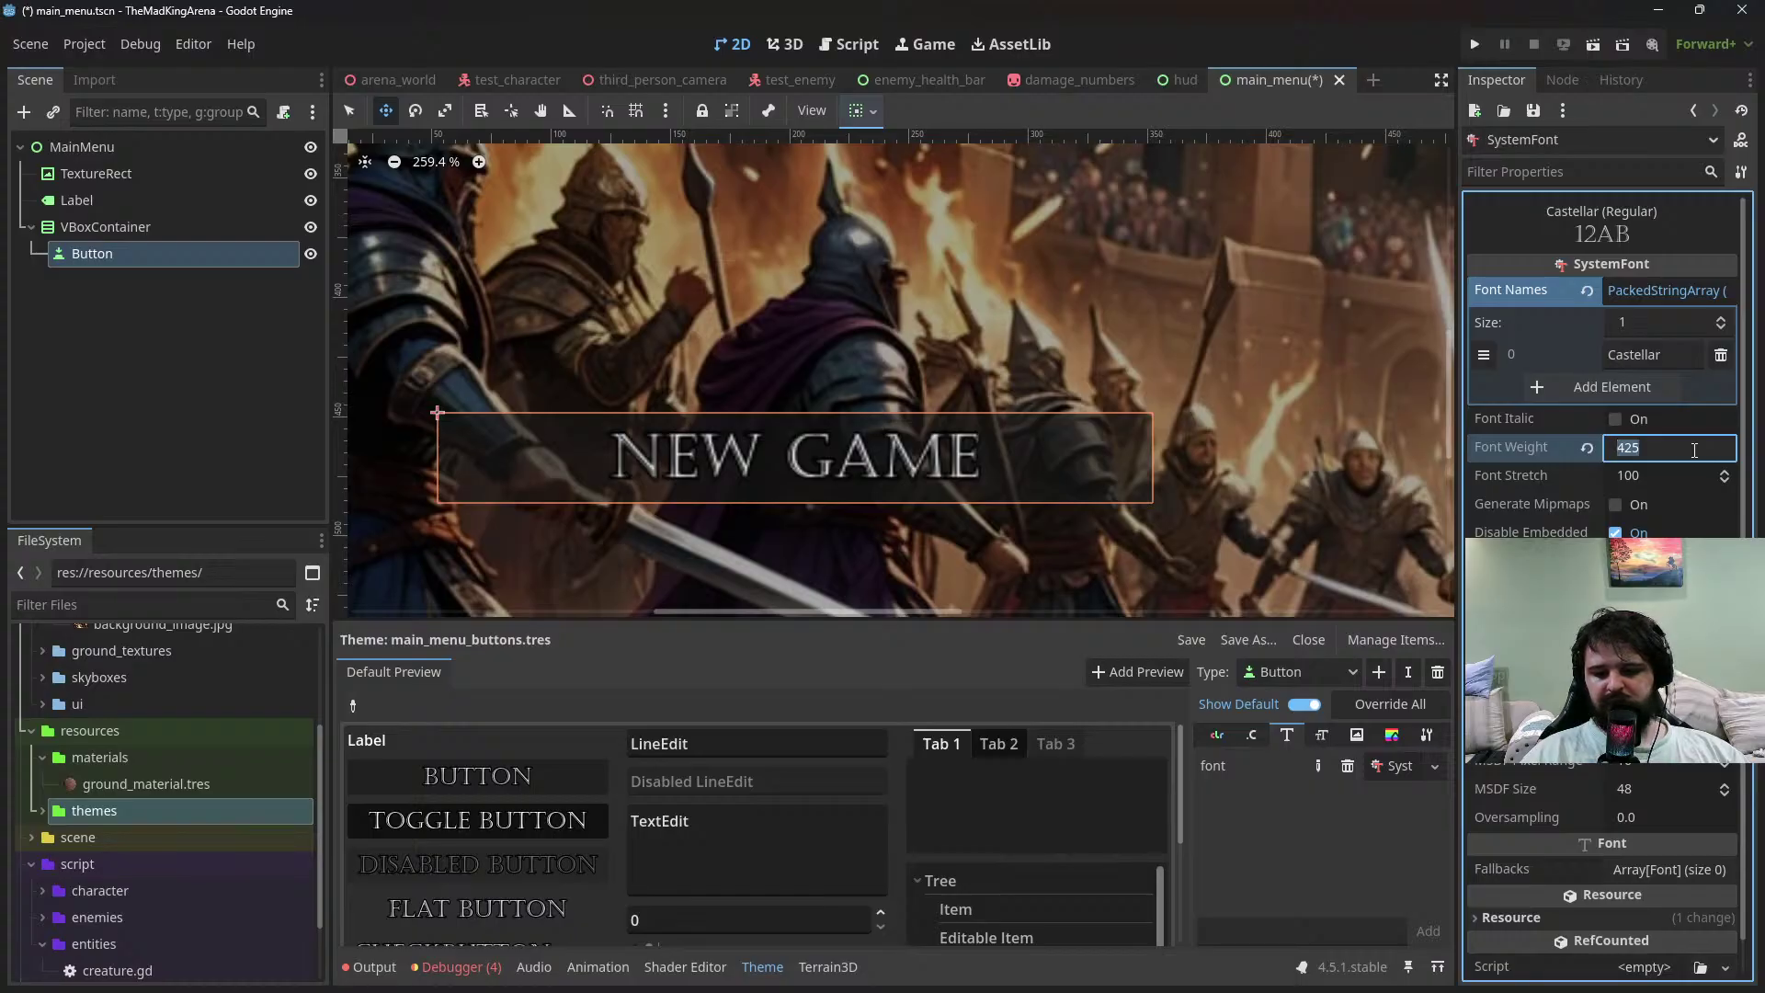
type("600")
key("Return")
left_click(1695, 450)
type("700")
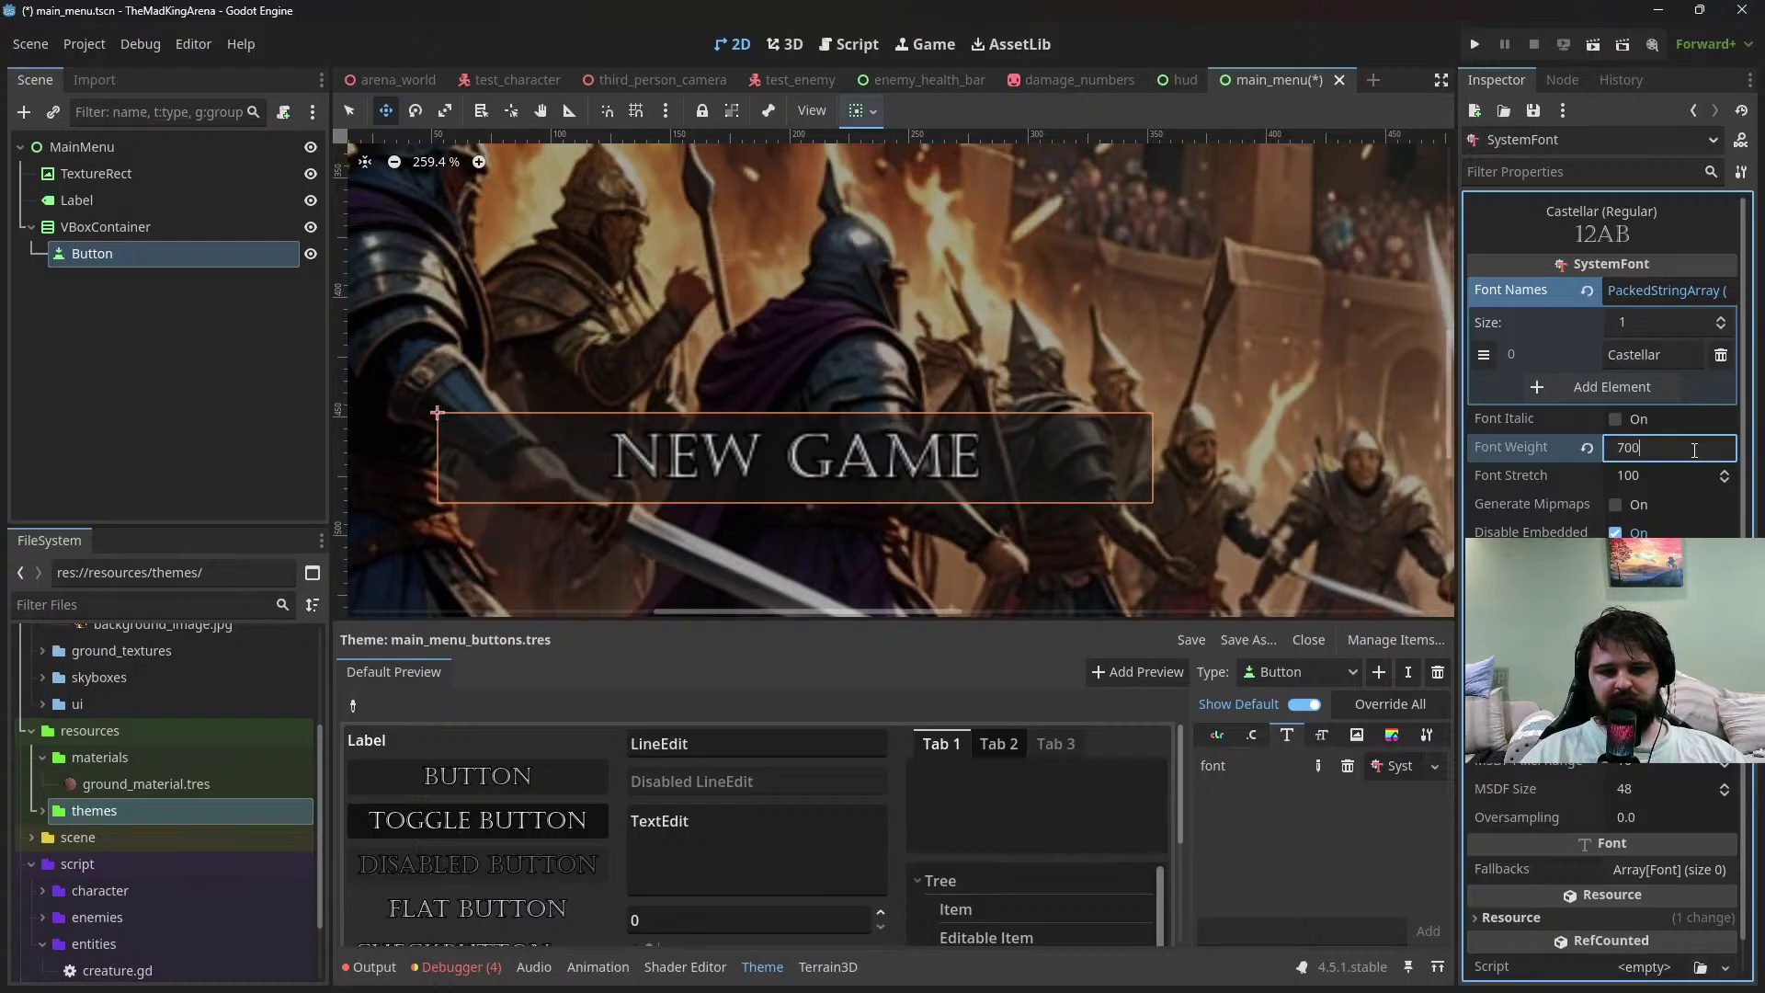
key("Return")
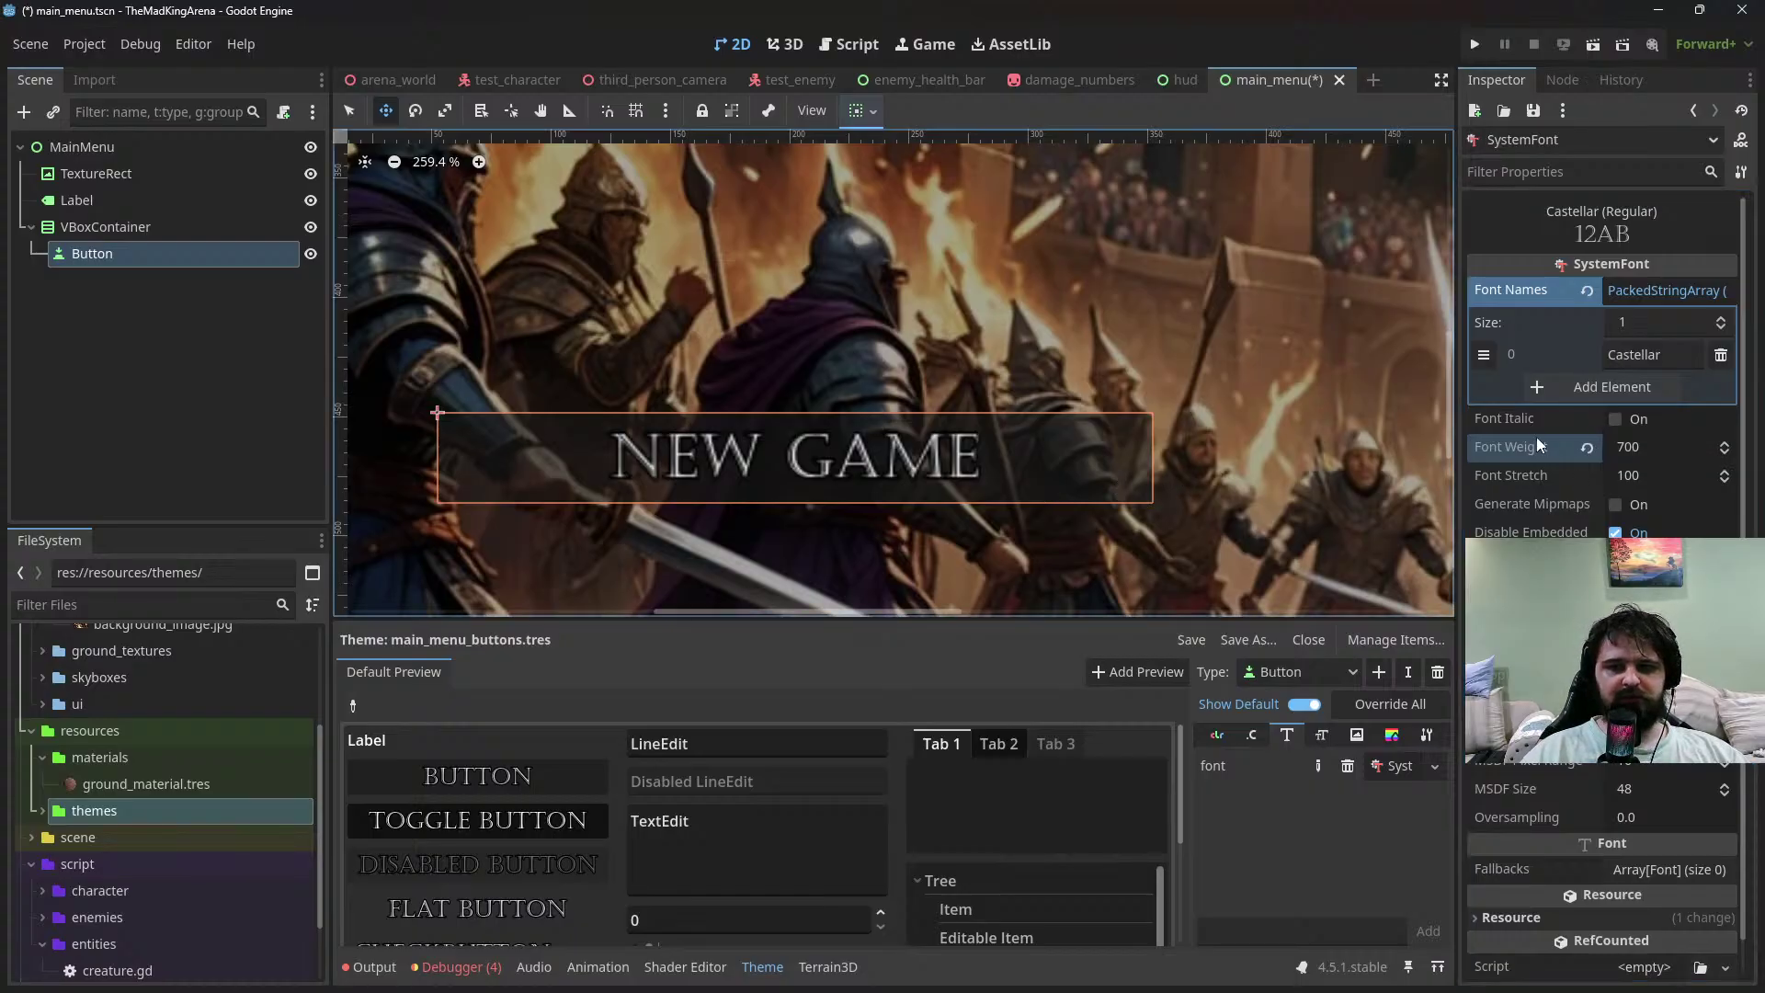
Set the Button type's font_size in the theme to 30 and save the main menu scene
left_click(1321, 735)
left_click(1373, 765)
type("30")
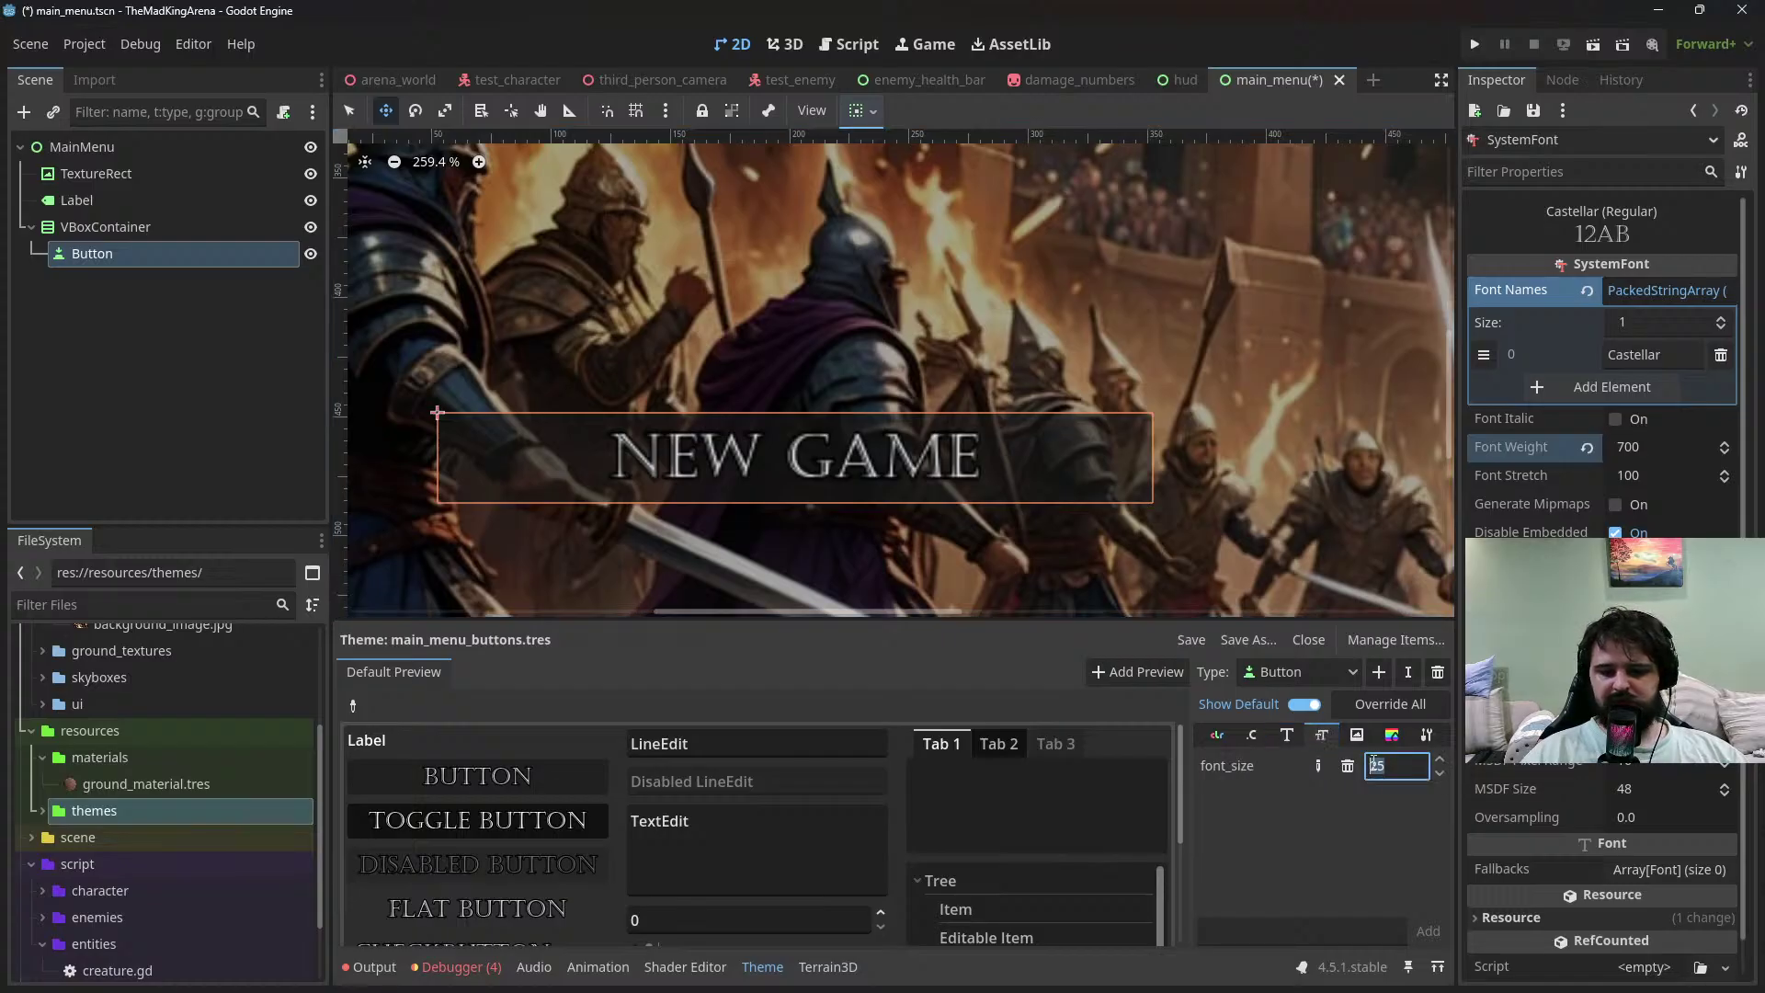
key("Return")
scroll(985, 444, "down", 6)
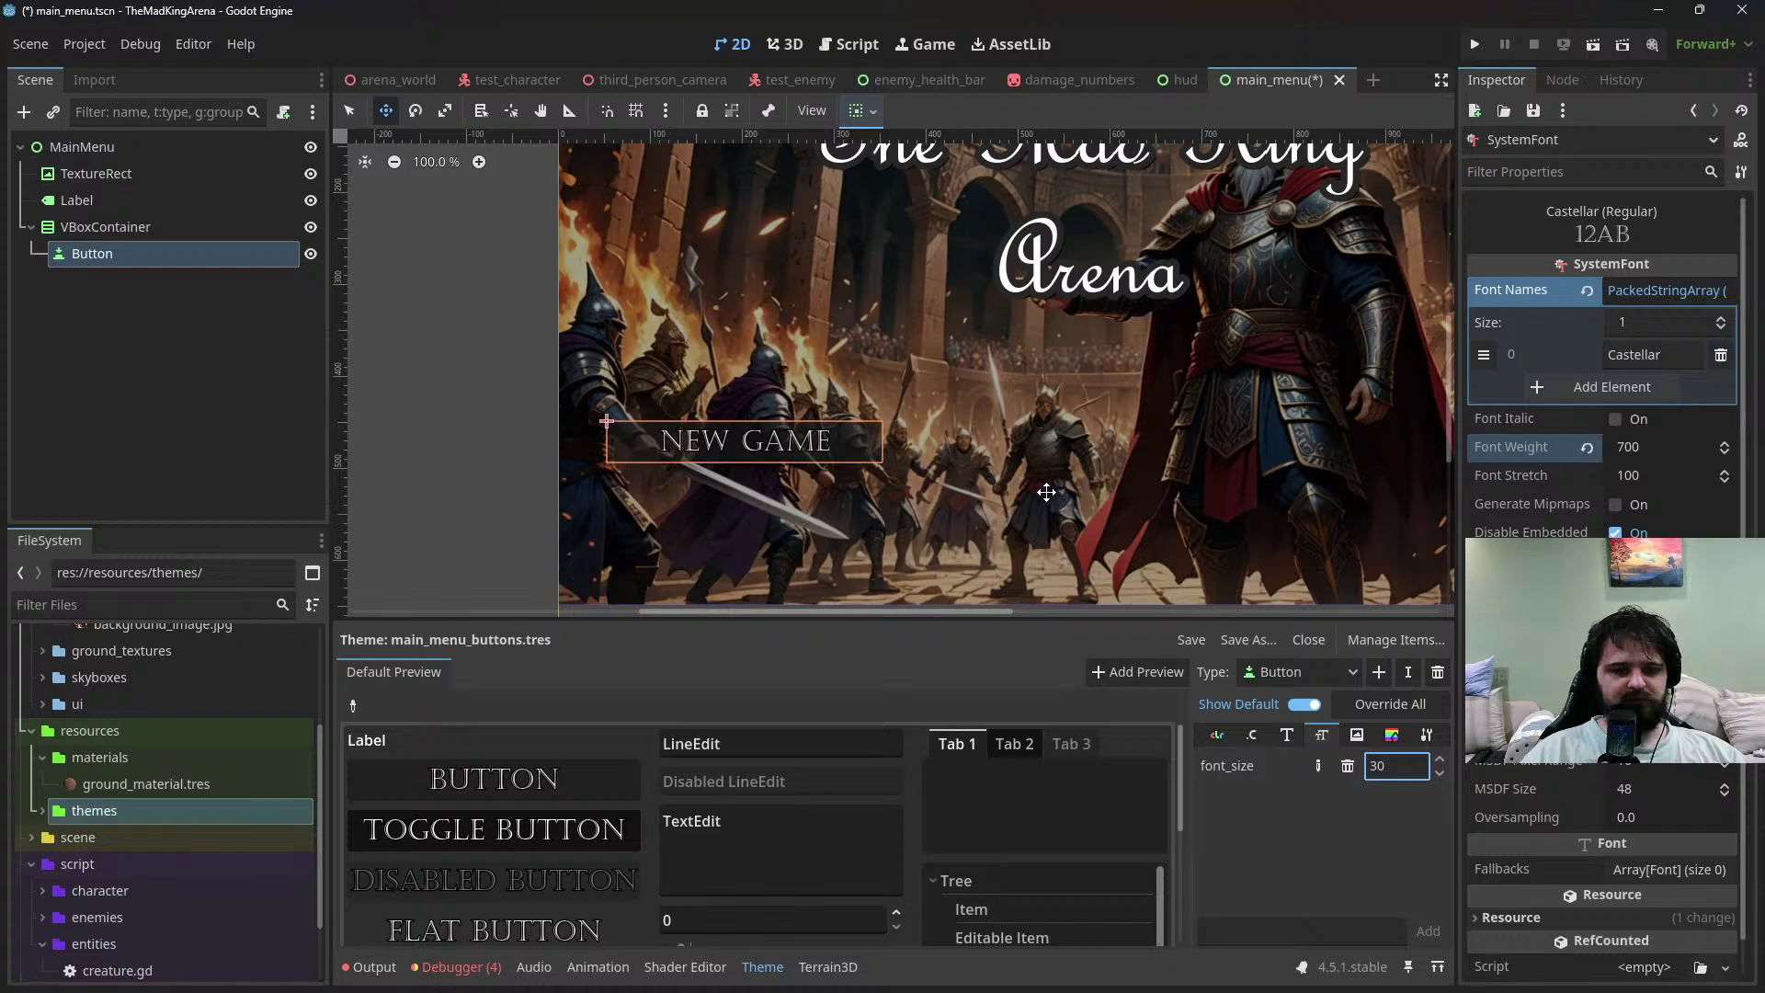
scroll(1025, 464, "down", 2)
middle_click_drag(1029, 467, 941, 485)
key("ctrl+s")
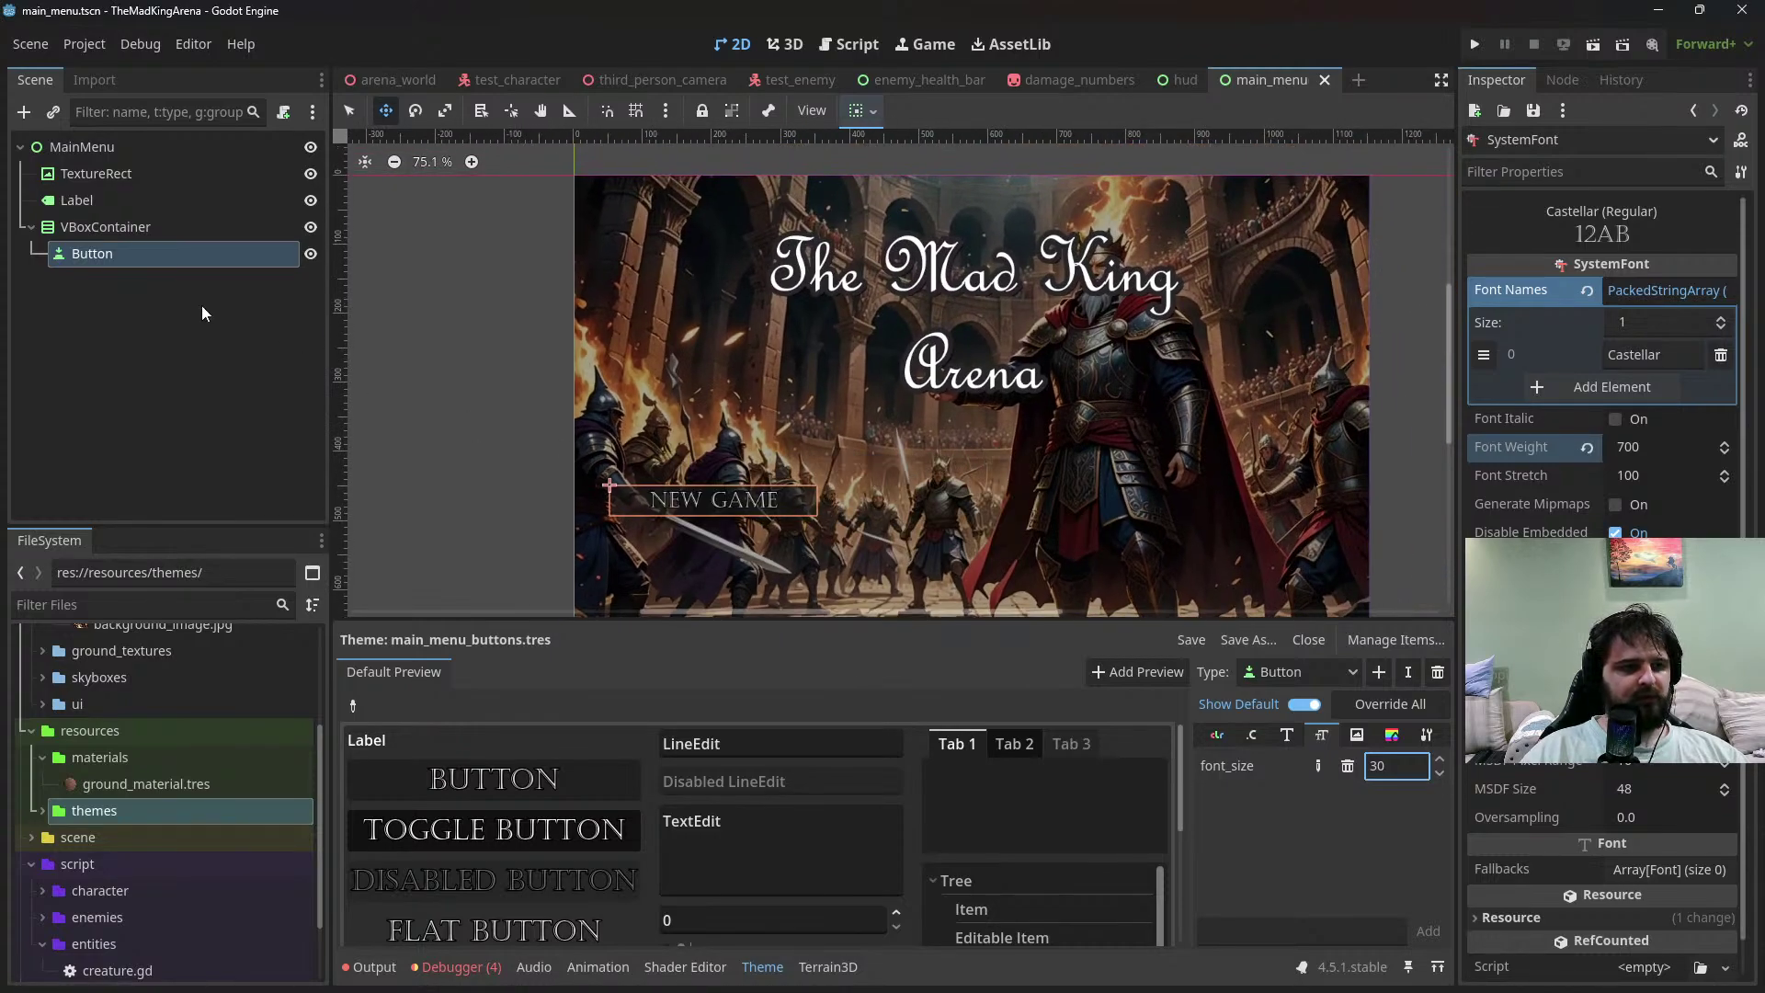
Rename the Button node under VBoxContainer to New Game Button
double_click(98, 252)
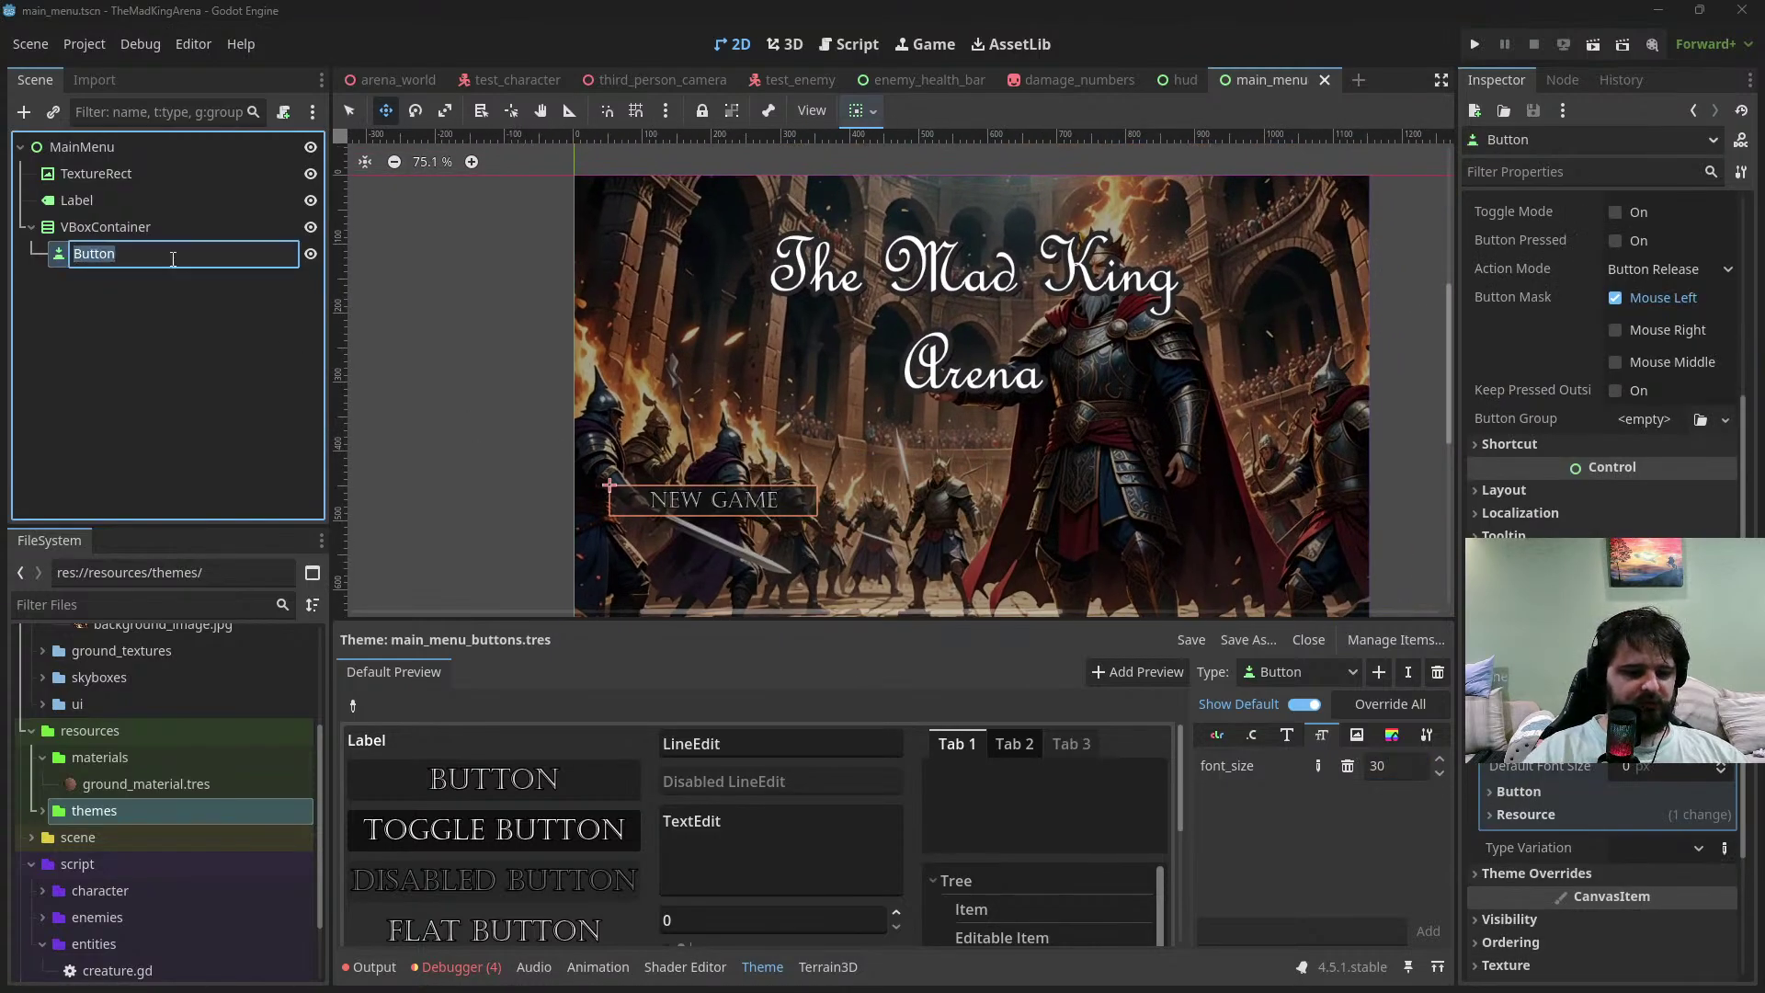
type("New Game")
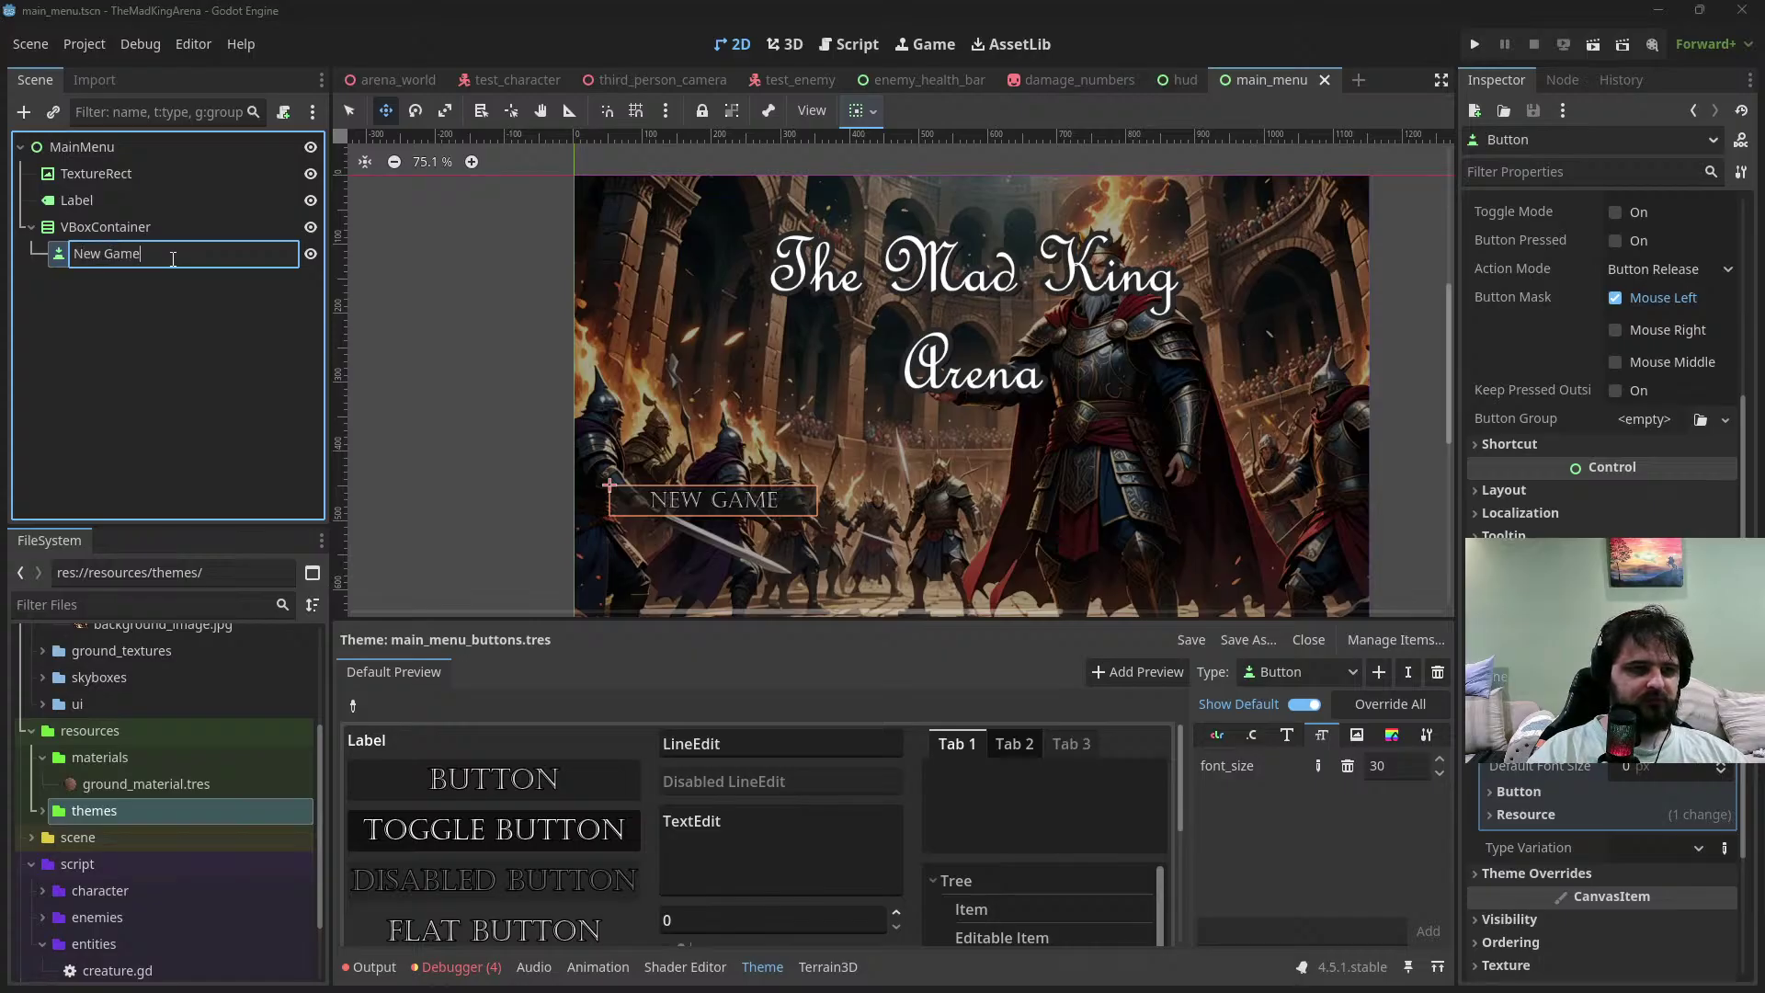
type(" Button")
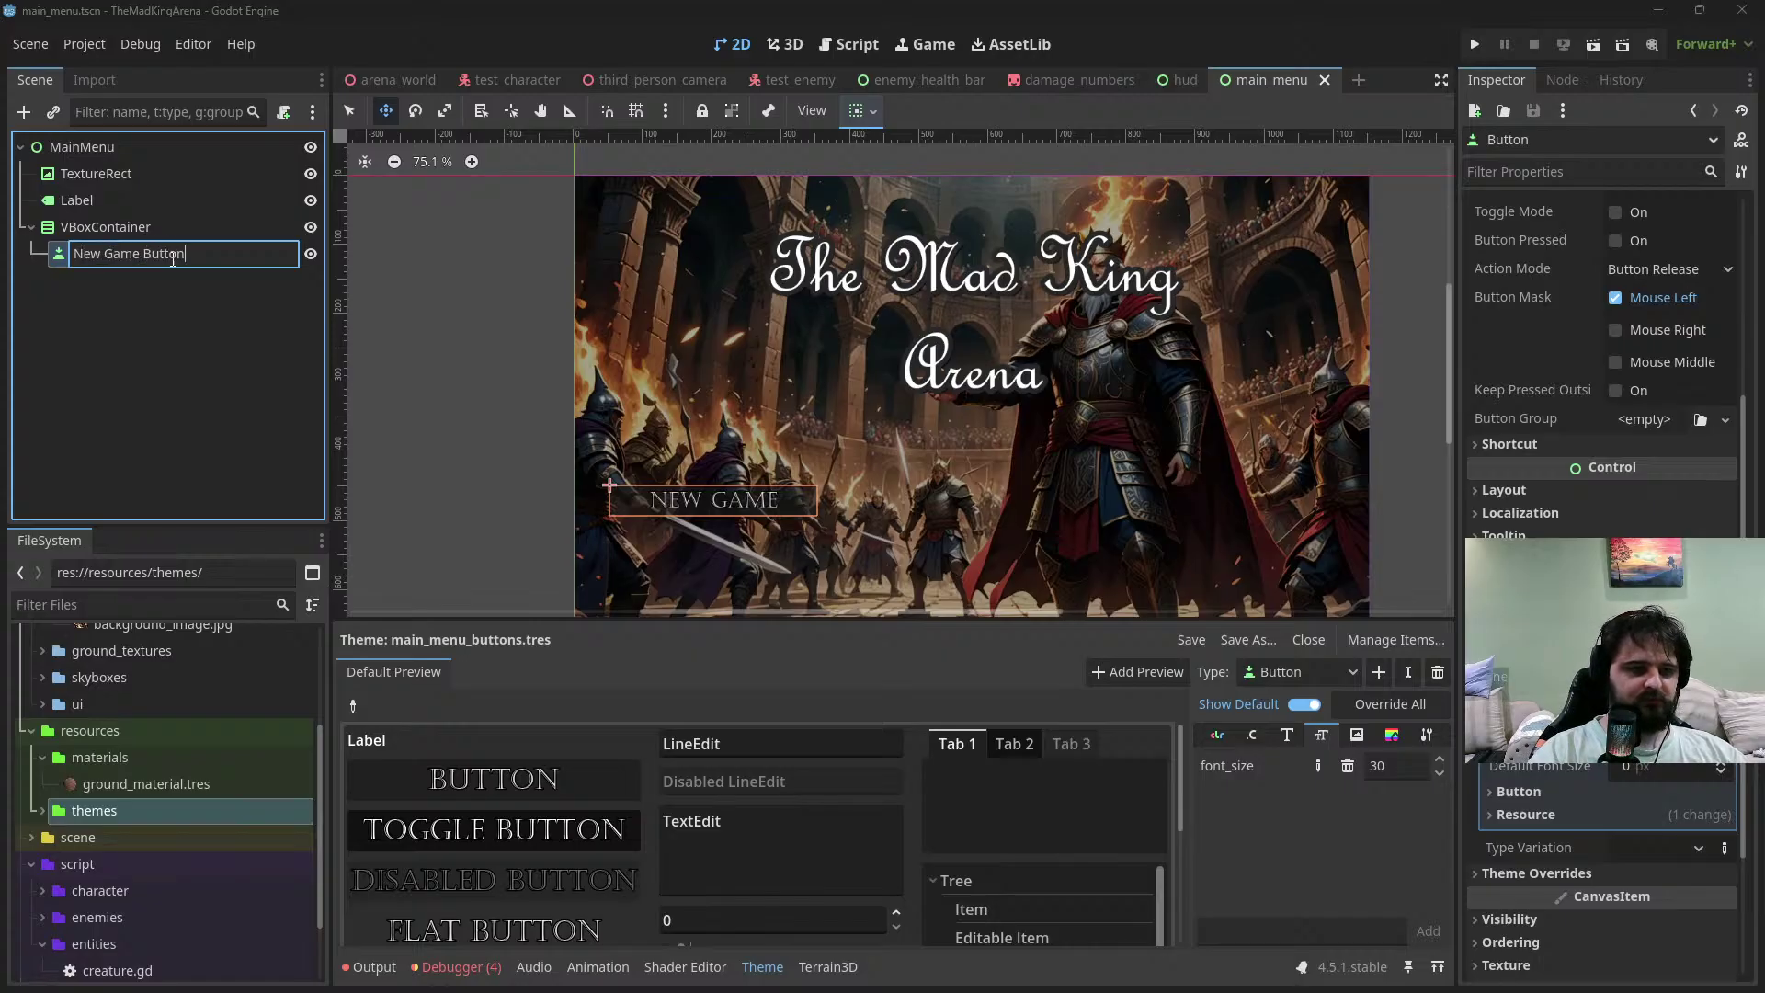
key("Return")
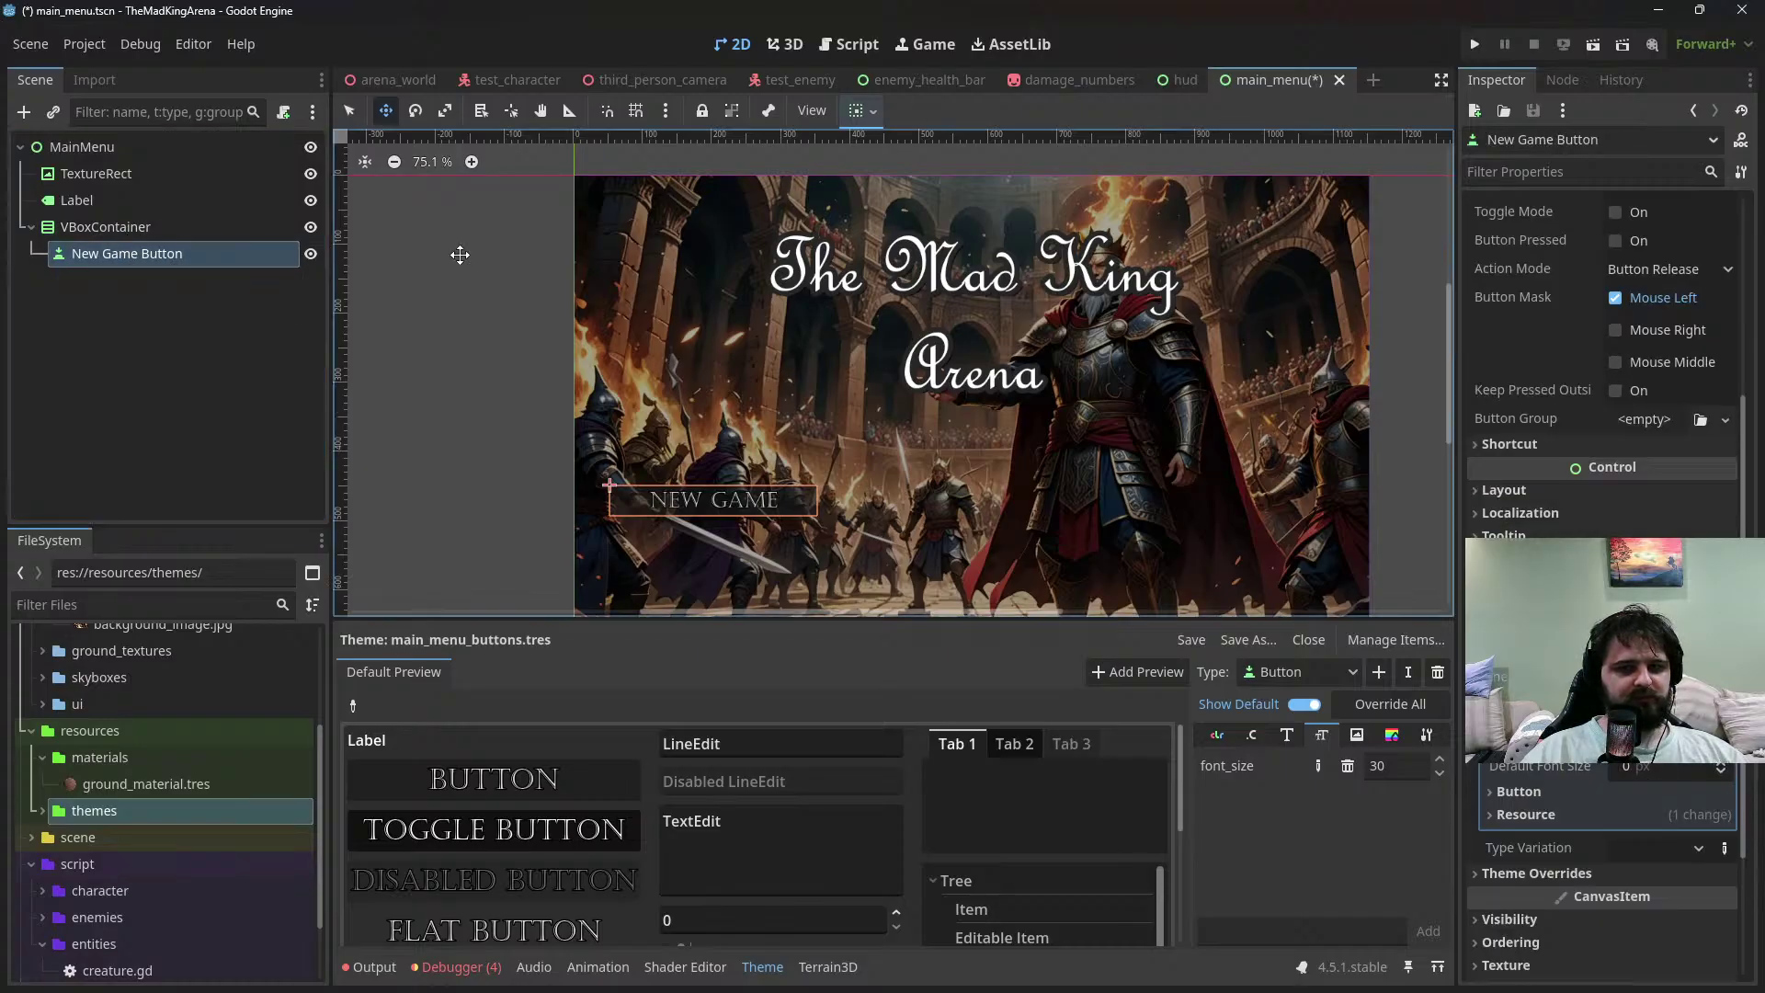
Change the menu button's text to "Battle!"
scroll(1557, 383, "up", 5)
left_click_drag(1549, 260, 1464, 263)
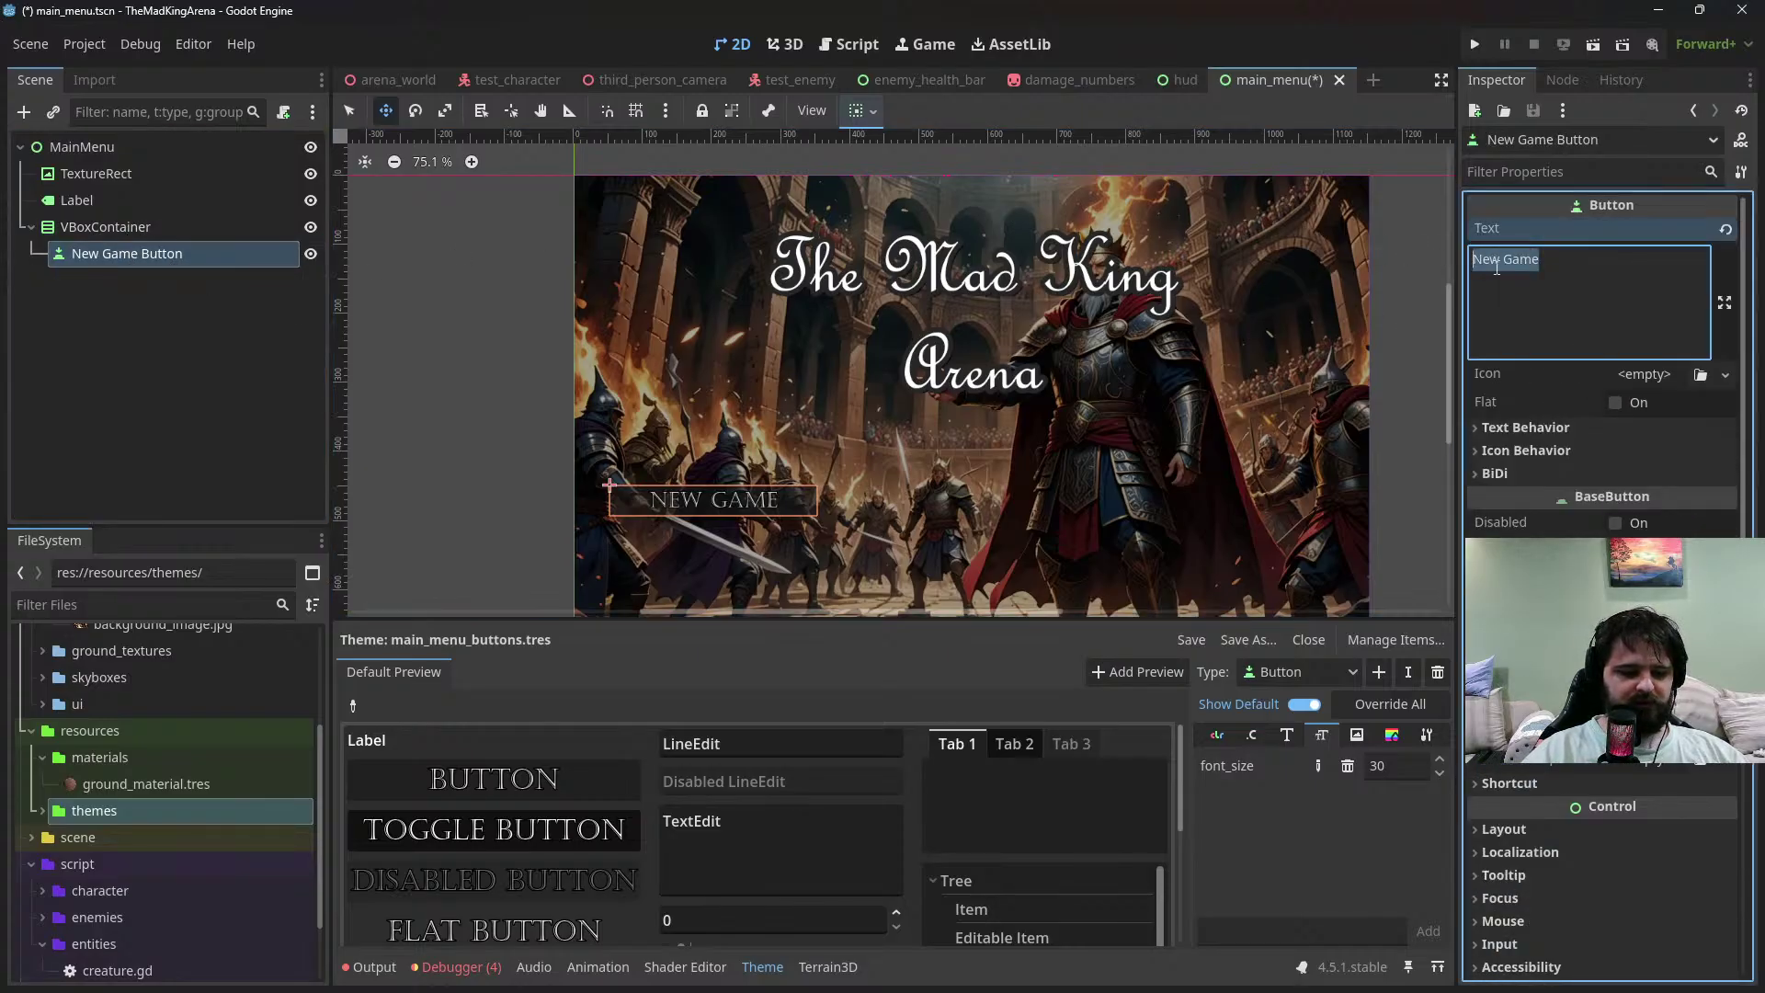
type("Battle")
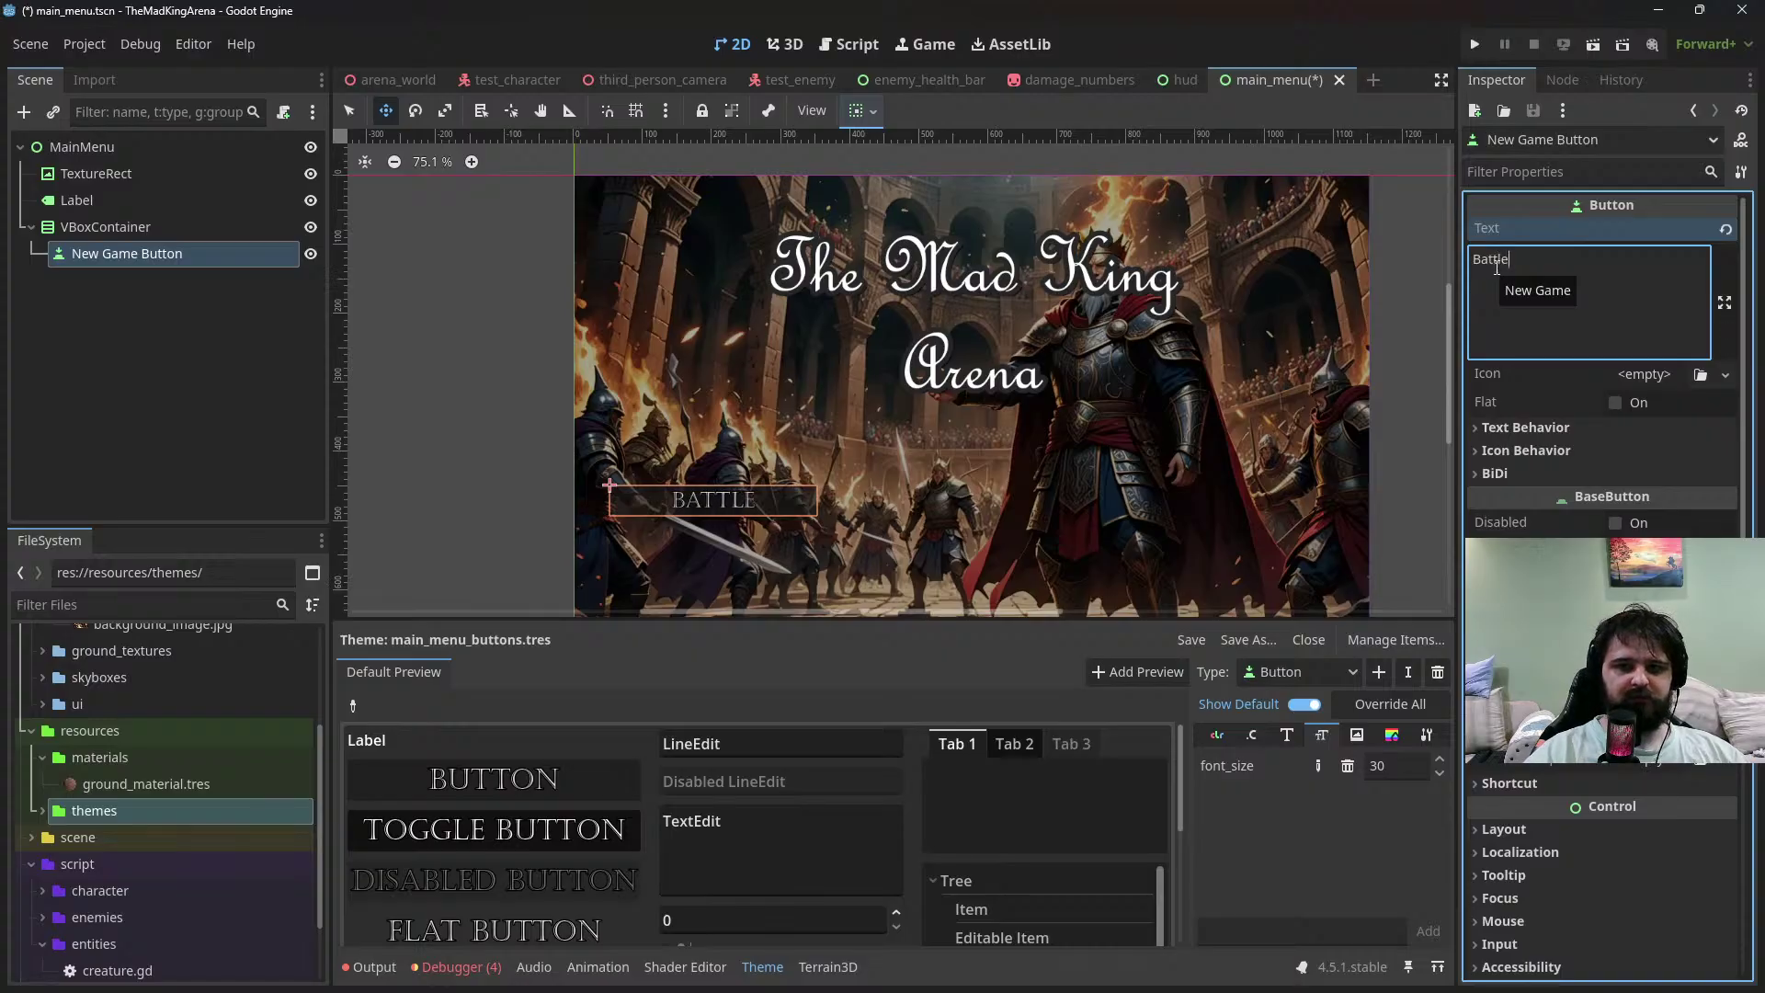
type("!")
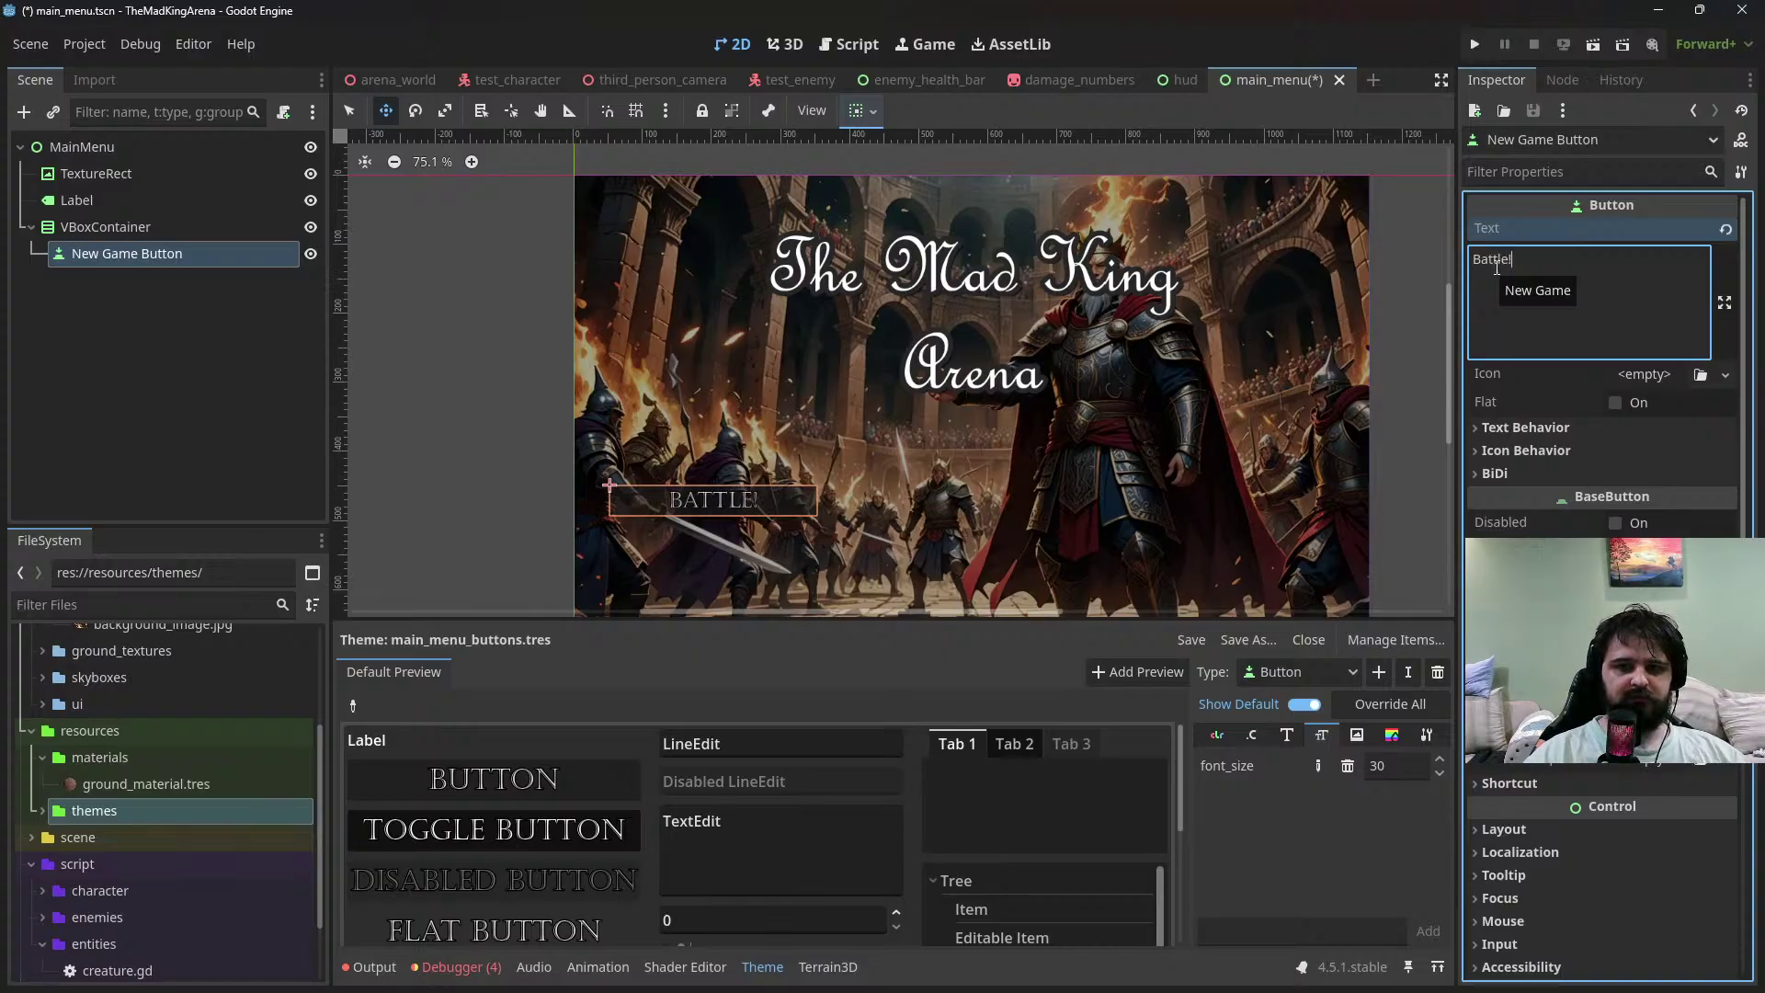
left_click(193, 341)
Rename the button node under VBoxContainer to BattleButton
left_click(200, 261)
left_click(200, 261)
type("Bat")
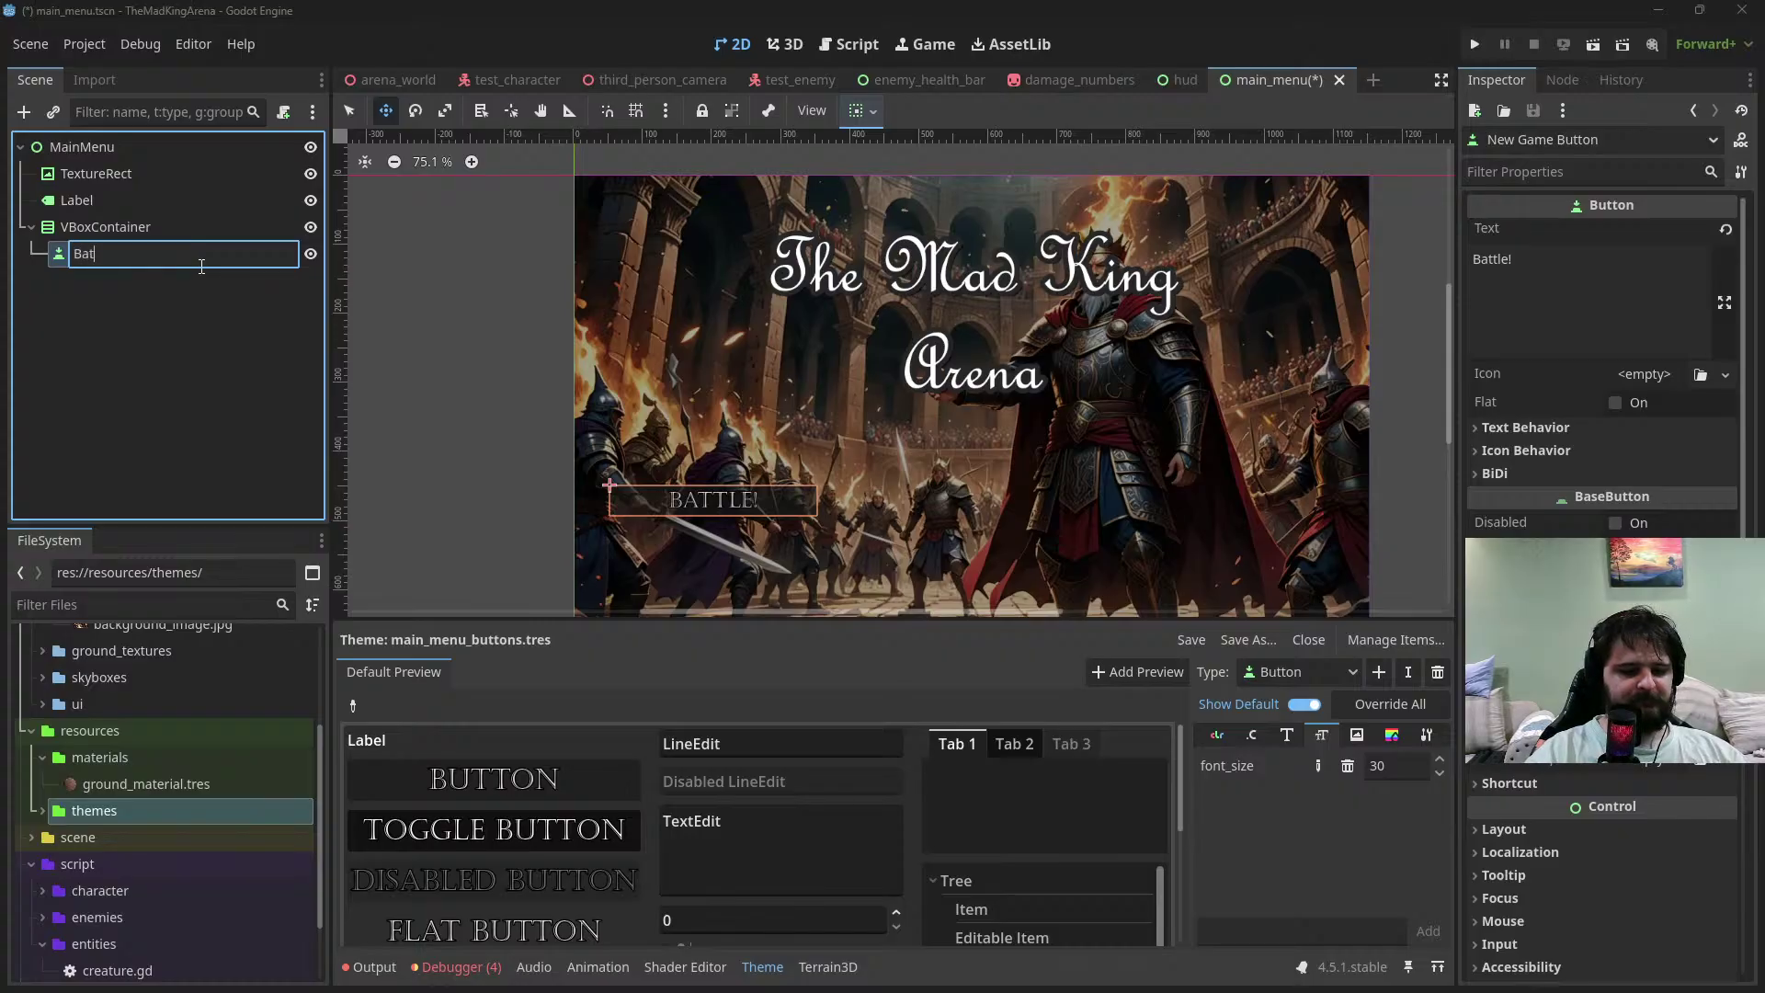
type("tle")
key("Return")
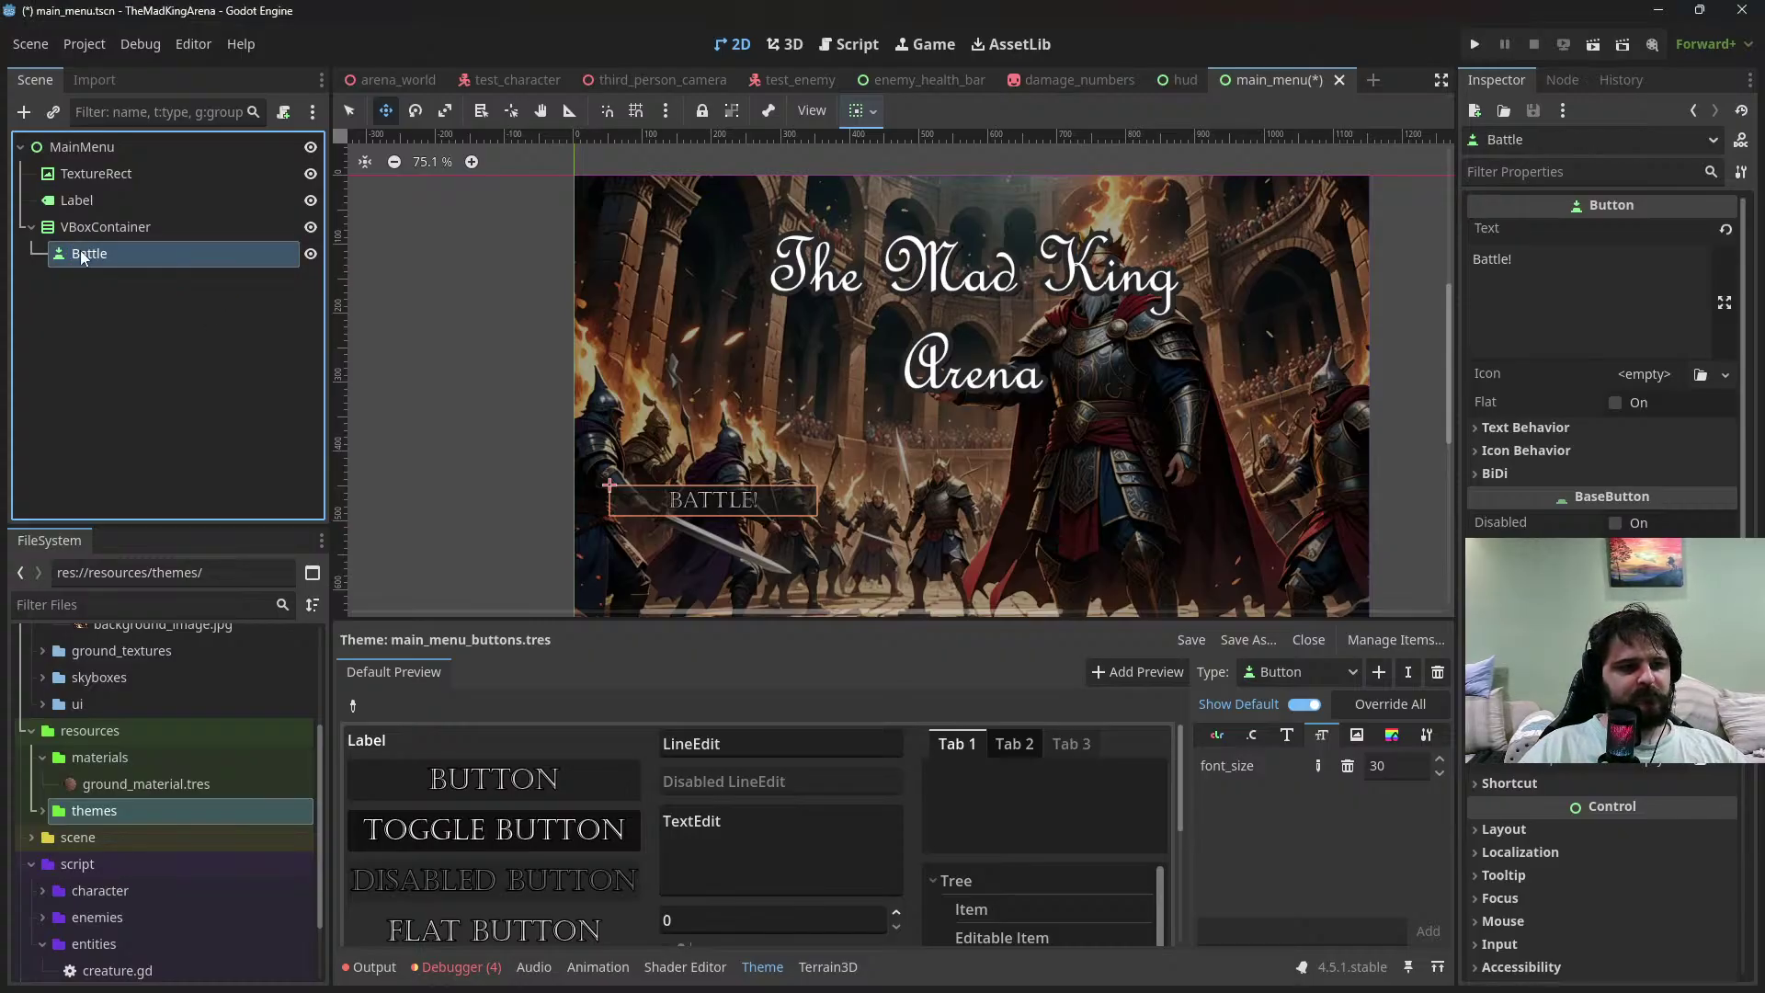
left_click(127, 252)
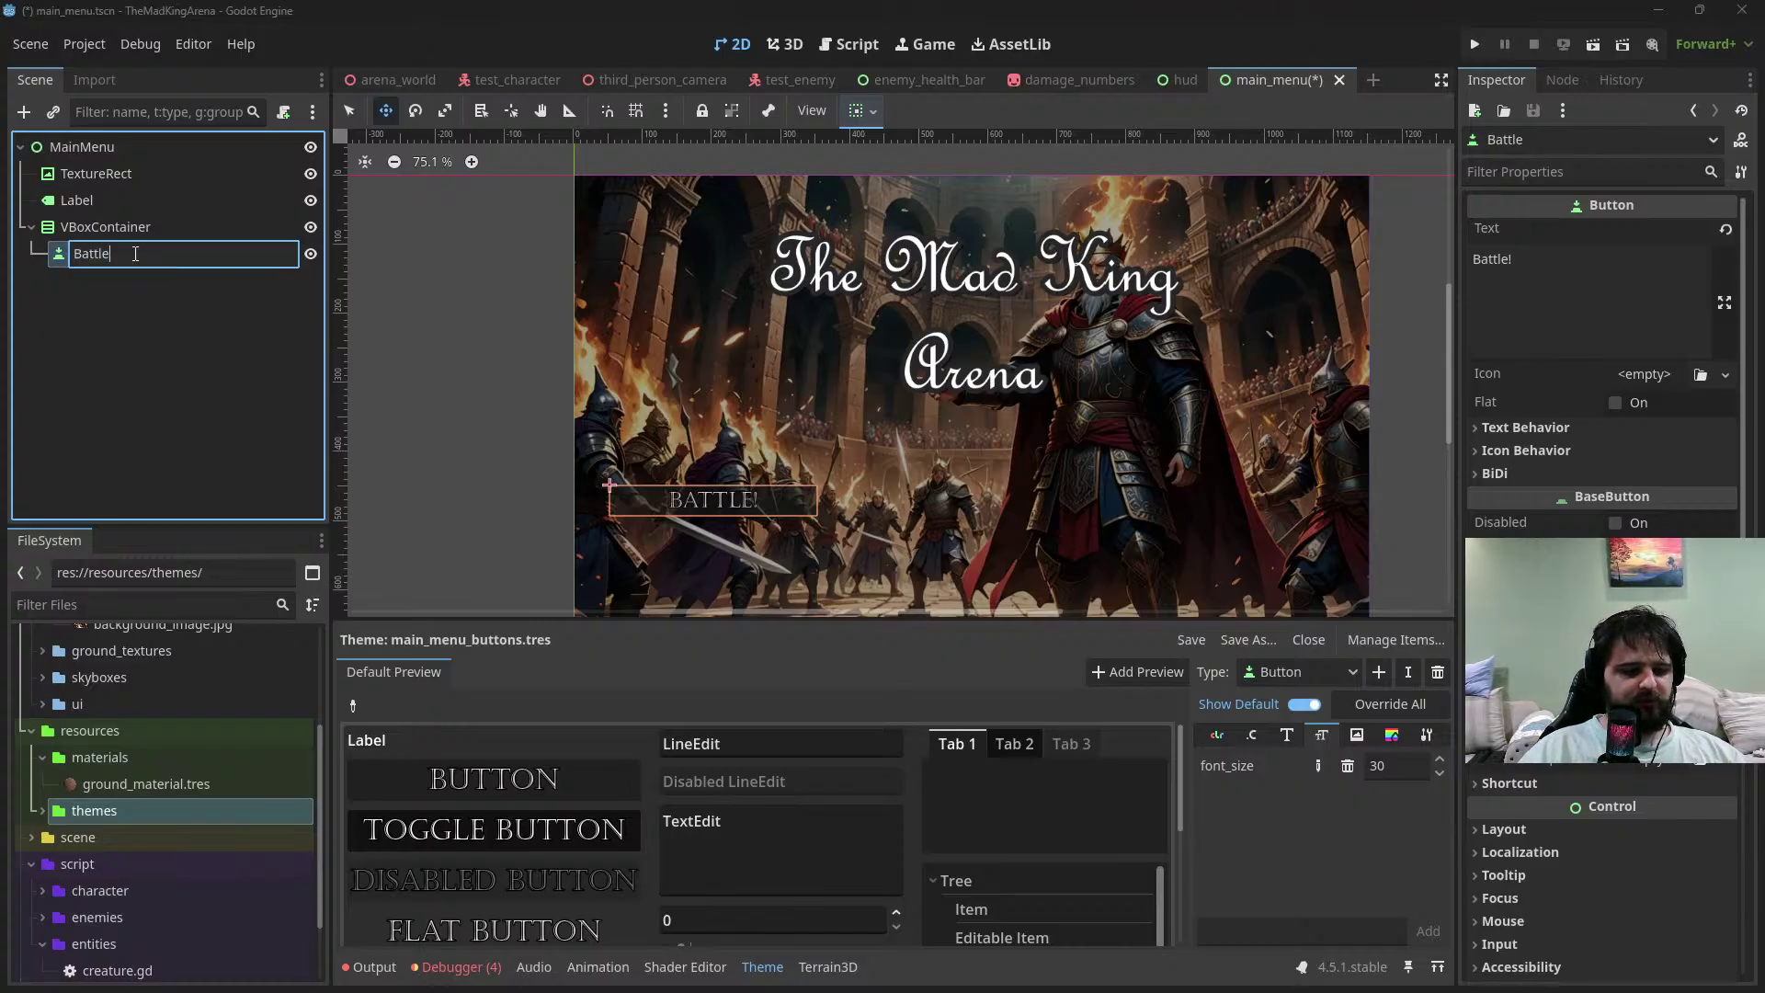
type("Button")
key("Return")
Duplicate the BattleButton node and rename the copy UpgradesButton
key("ctrl+d")
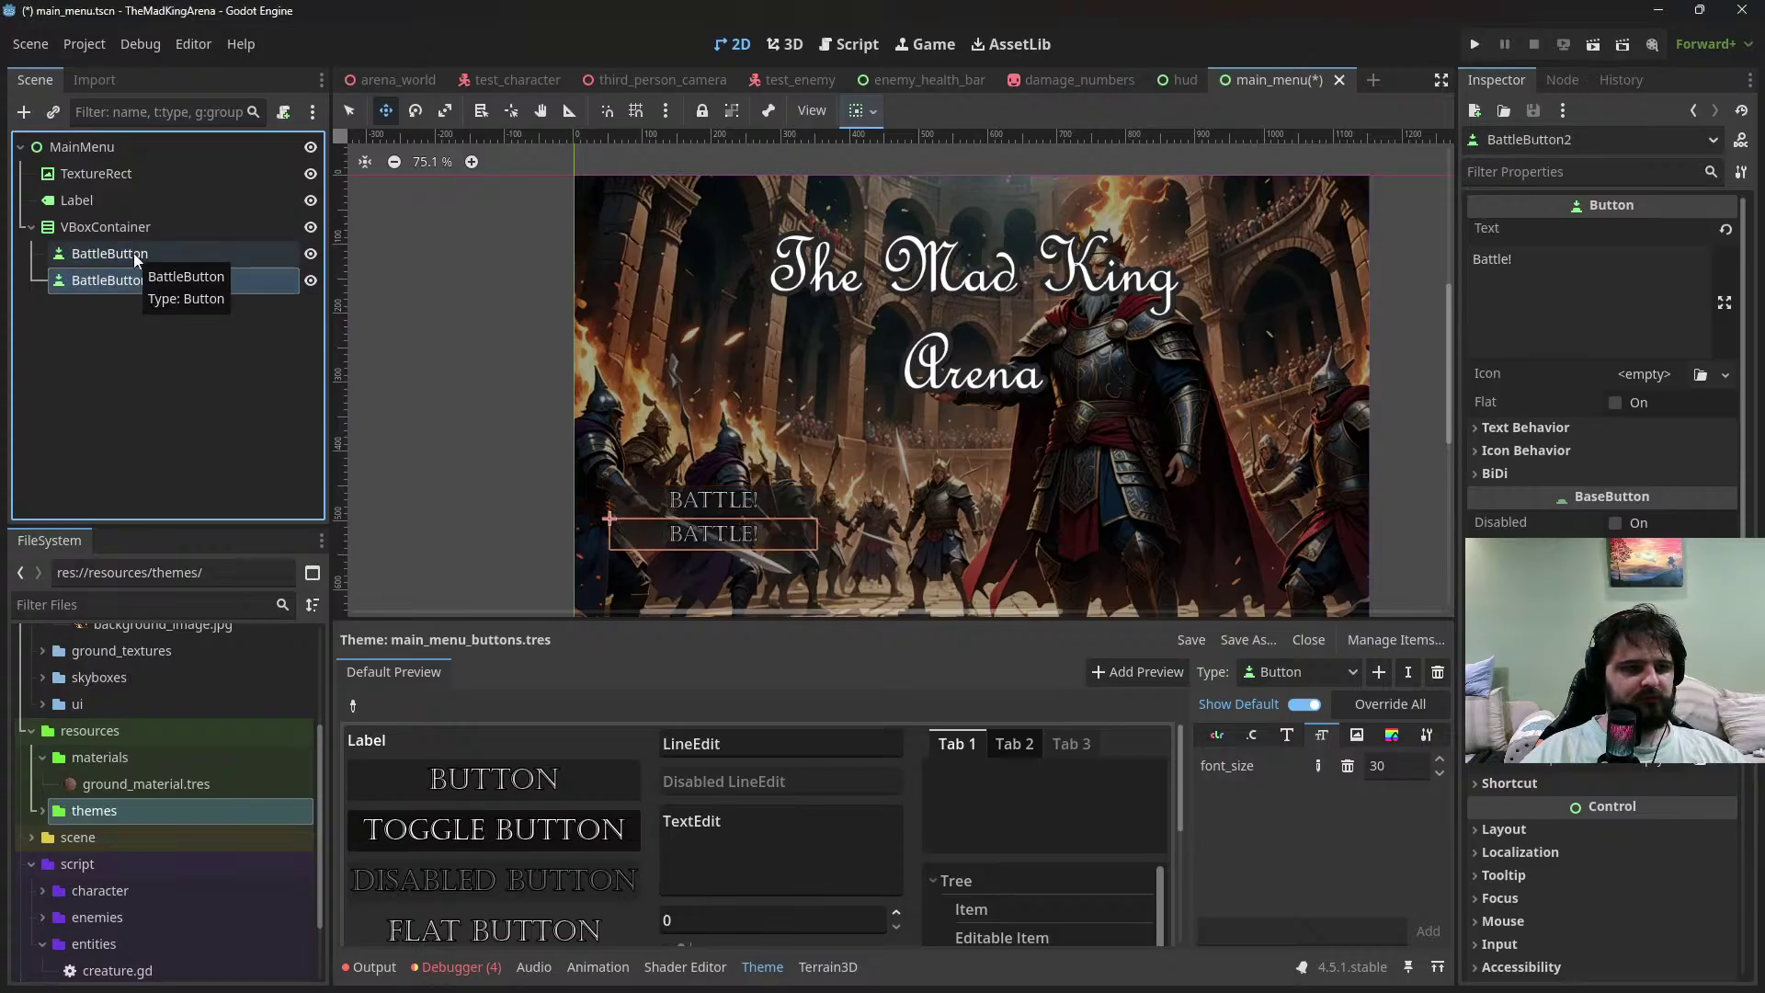
left_click(201, 285)
type("U")
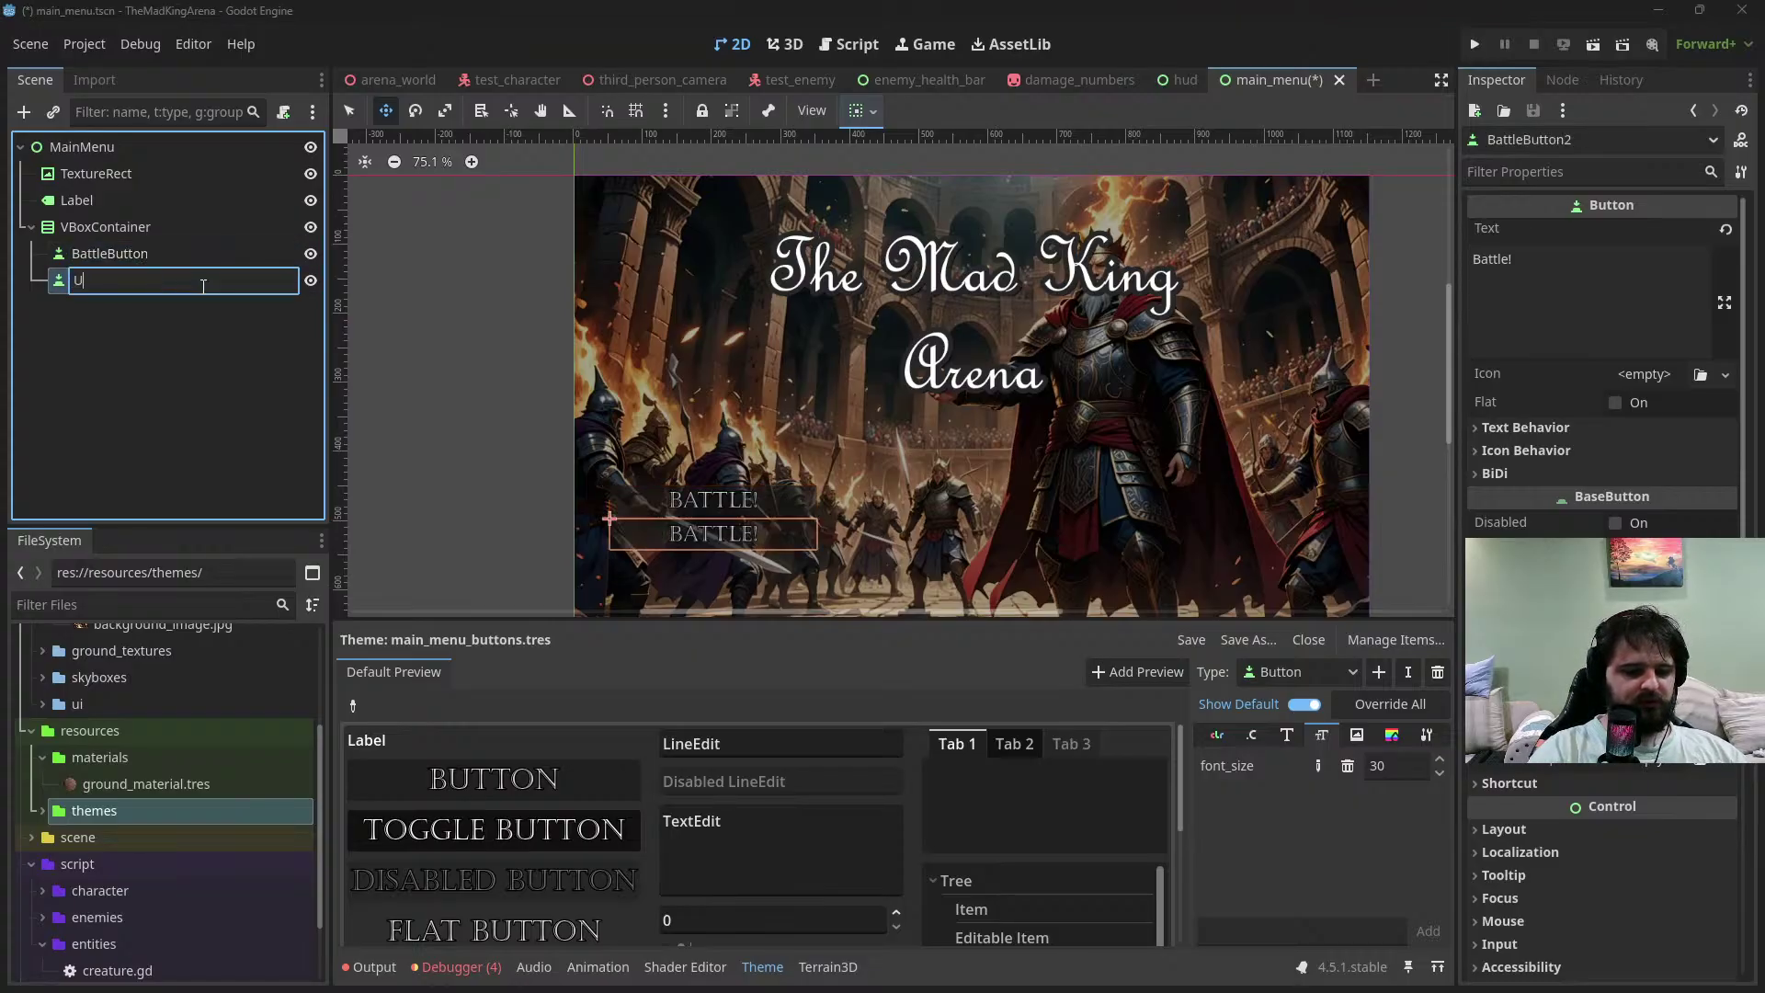
type("pgrade")
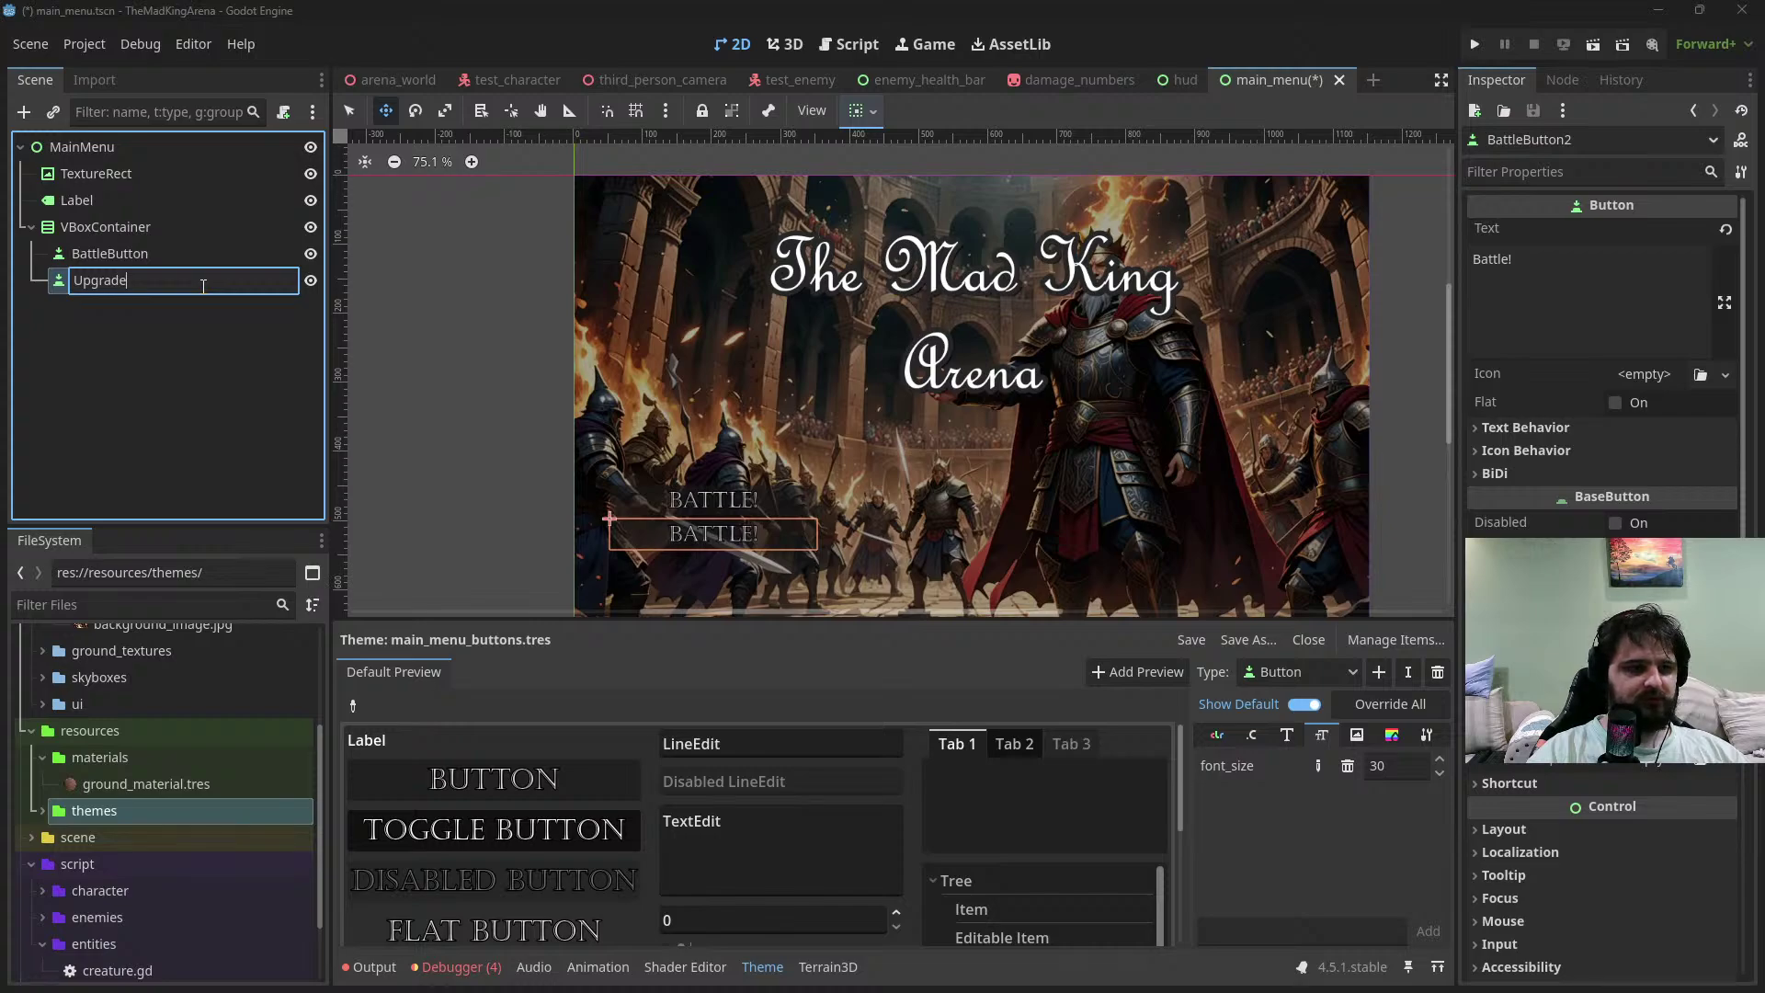
type("sButton")
key("Return")
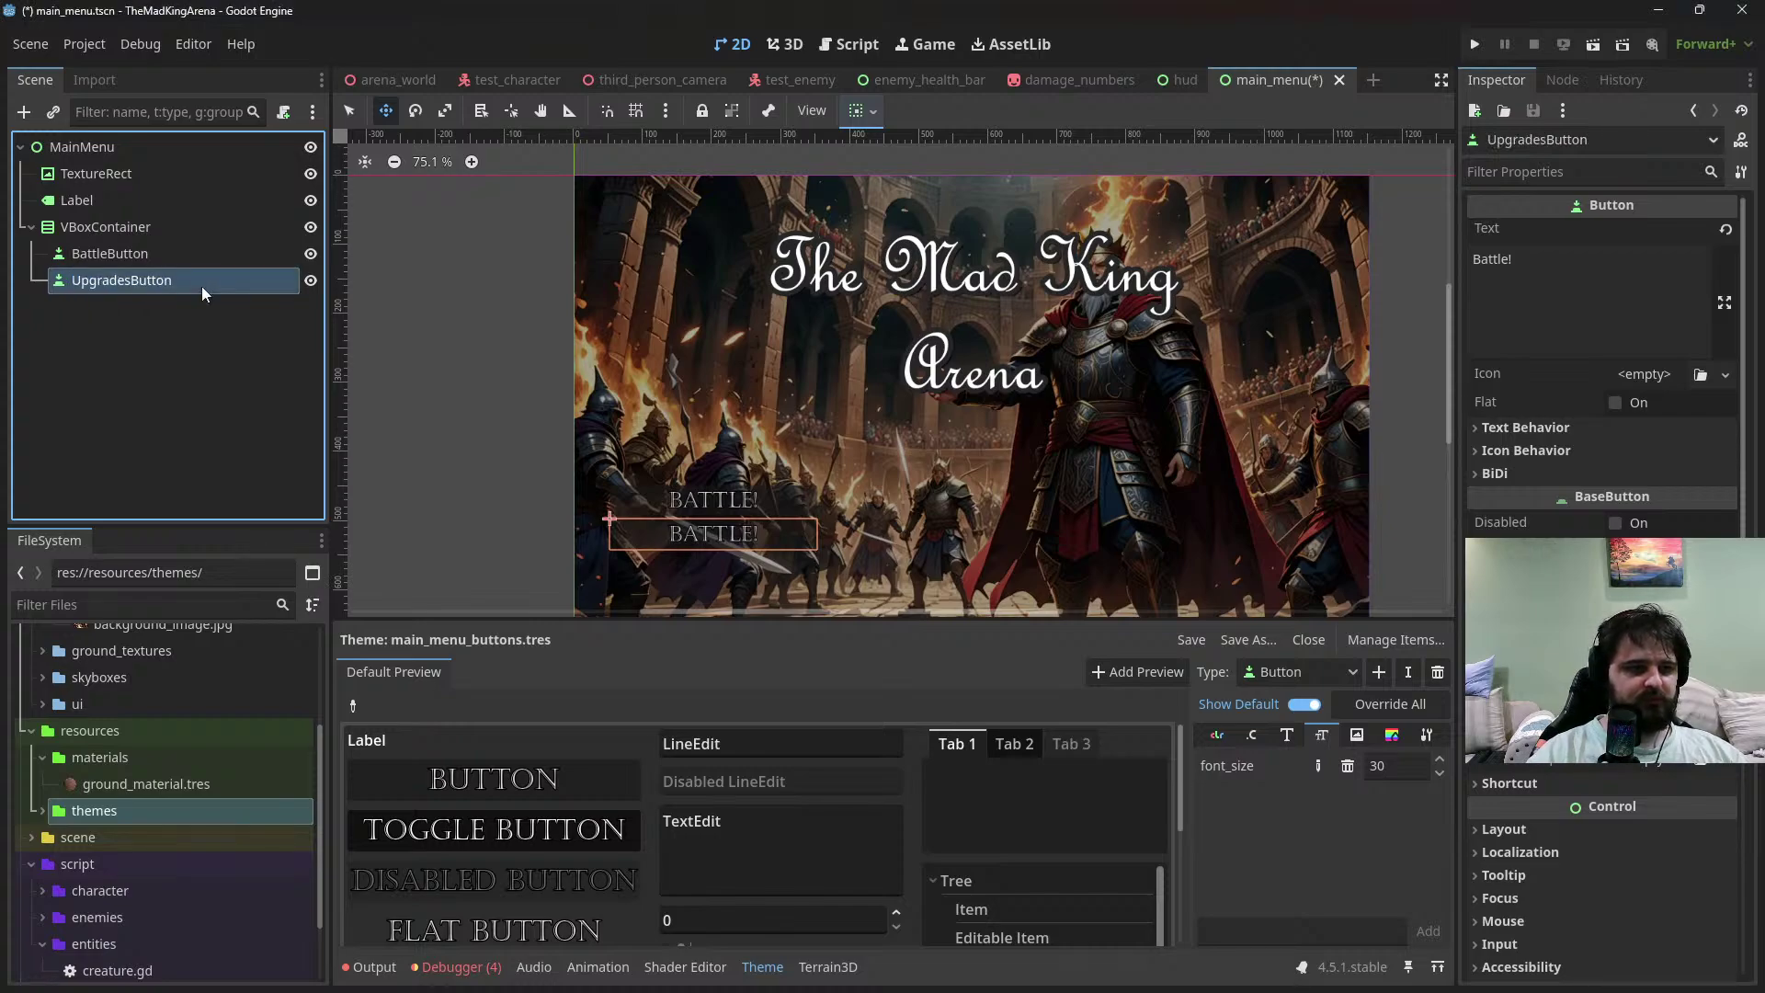
Duplicate the UpgradesButton node and rename the copy HighScoresButton
key("ctrl+d")
left_click(143, 307)
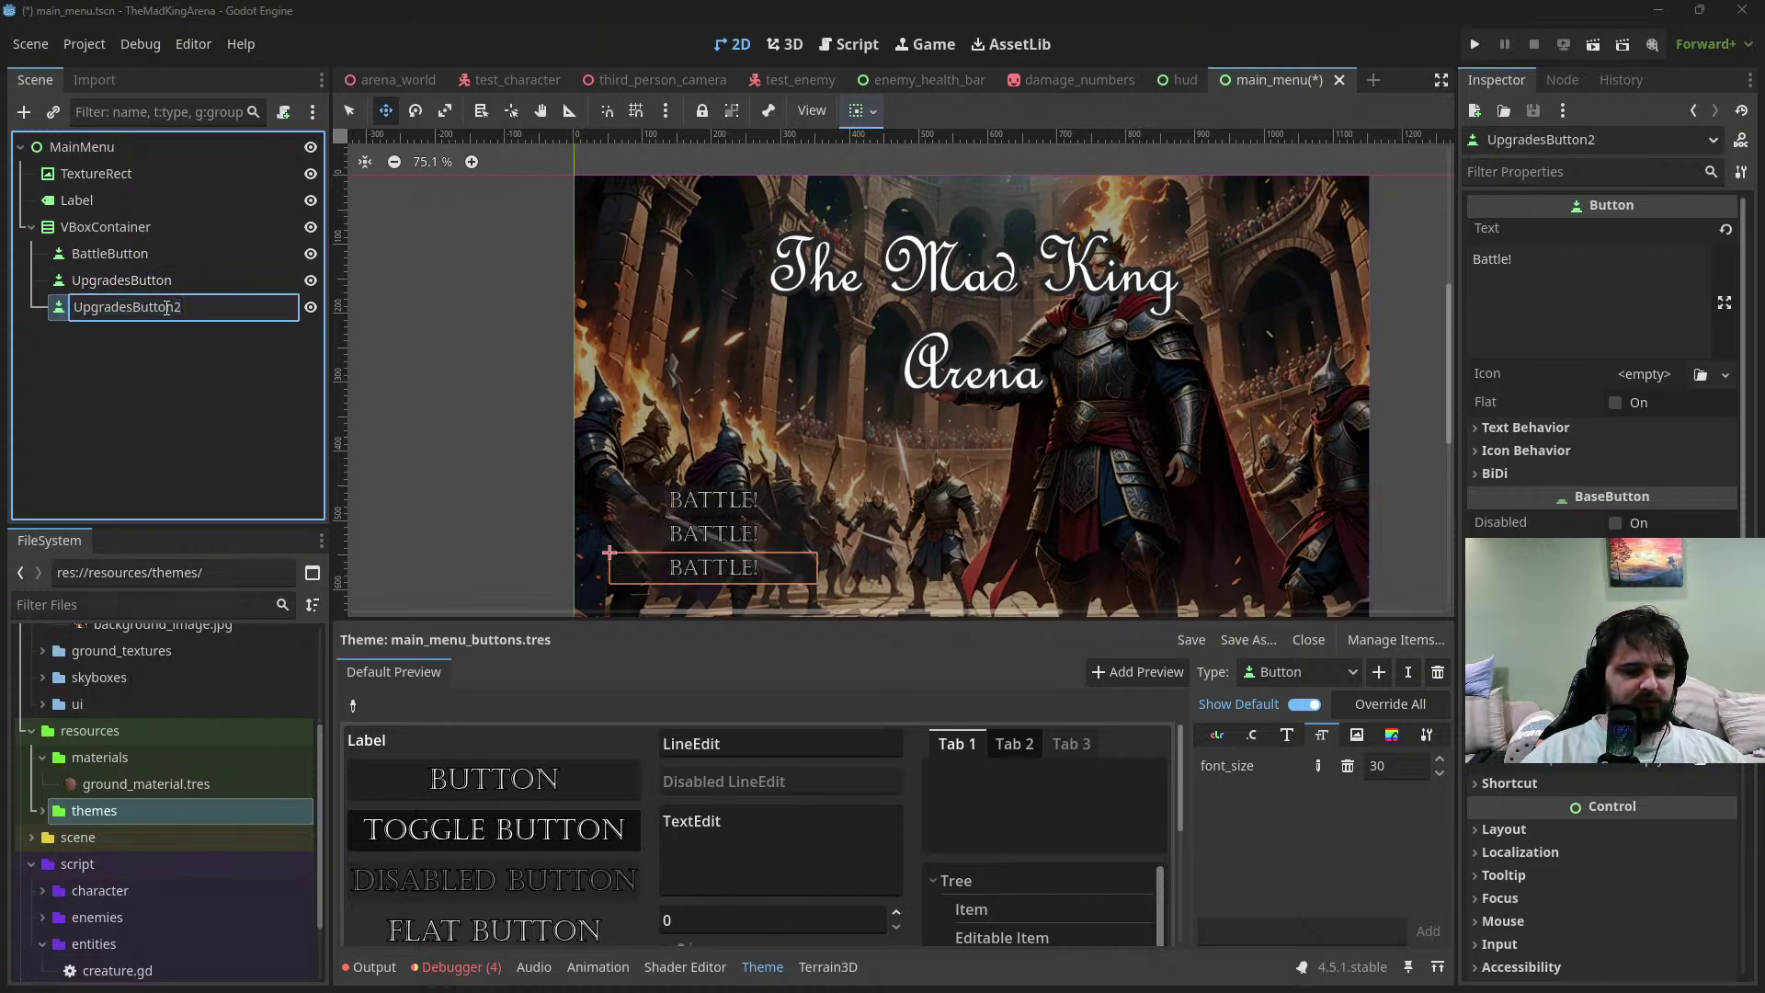
double_click(167, 307)
type("HighSc")
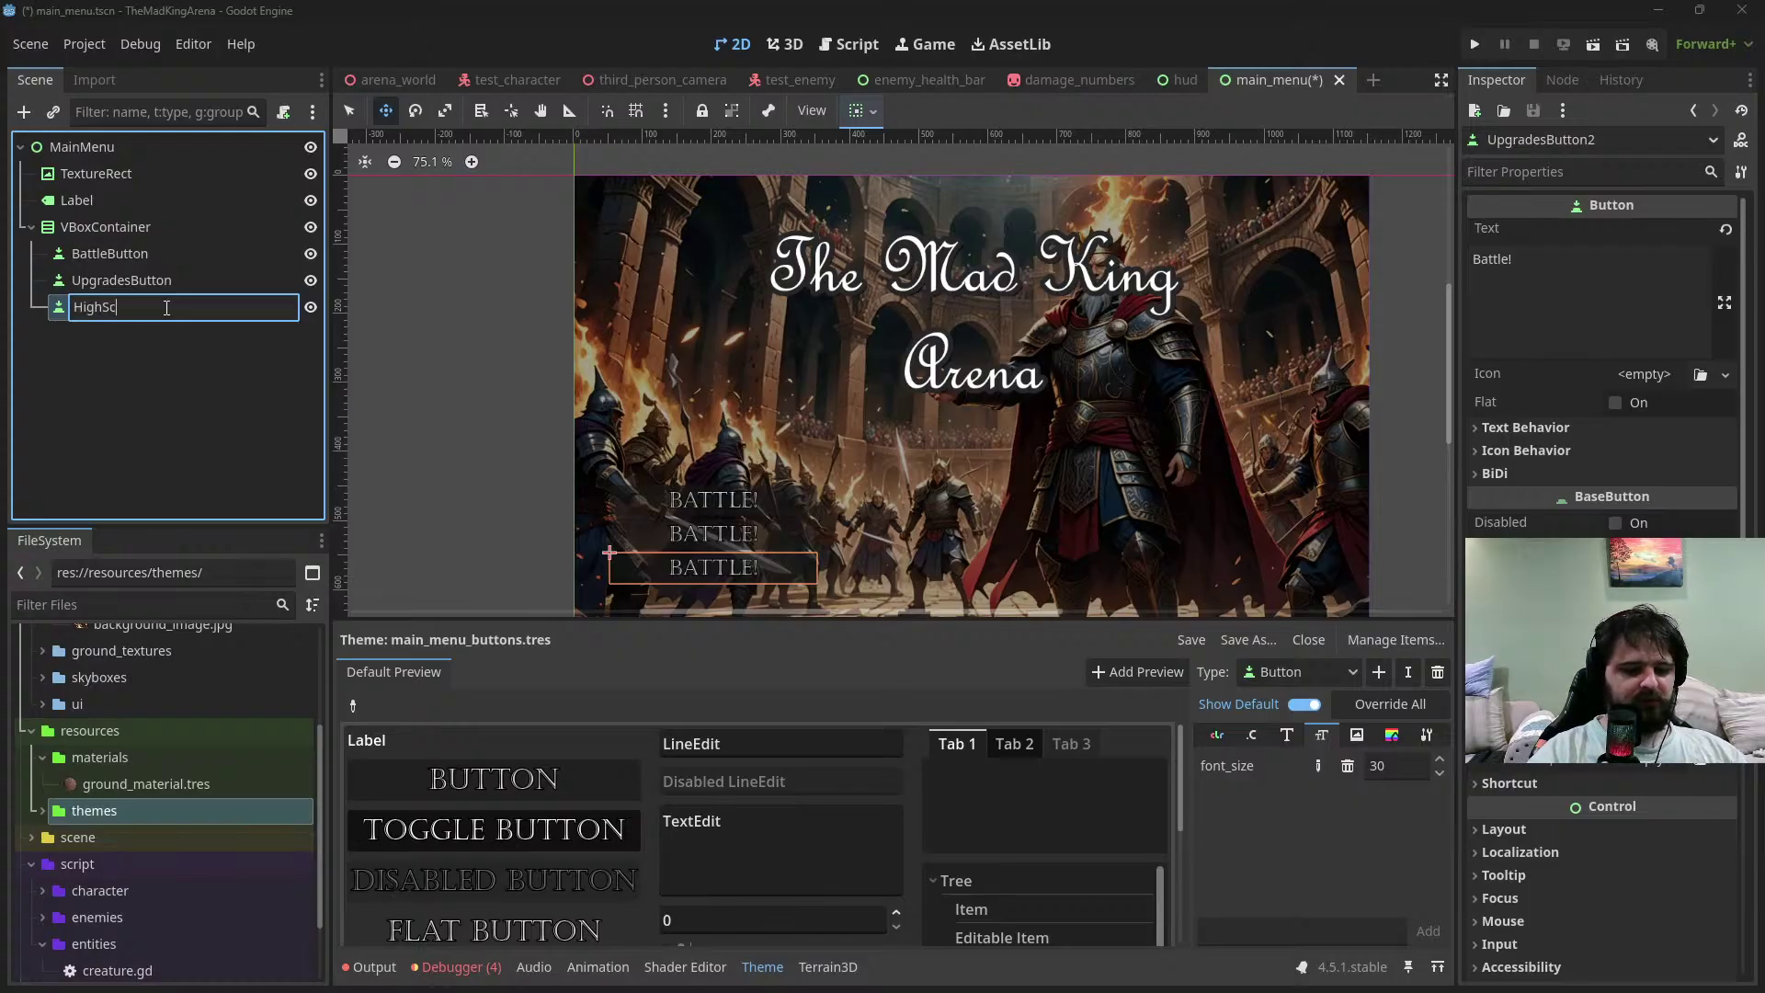
type("ores")
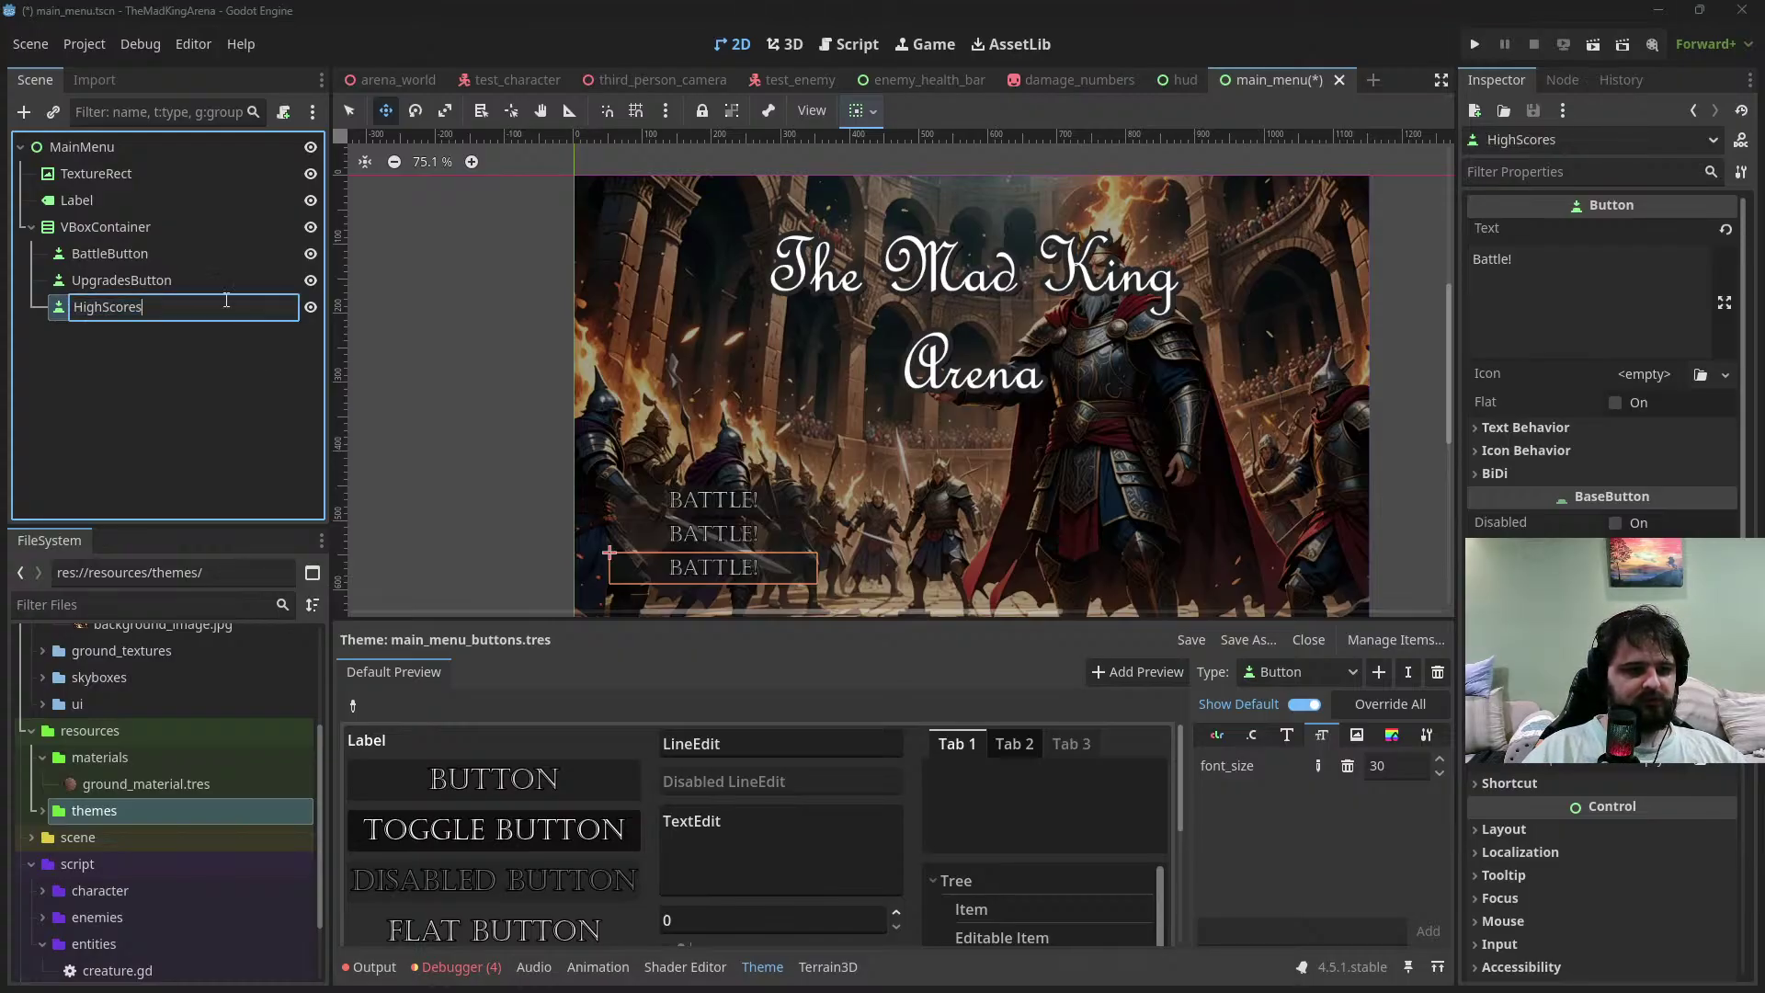
type("Button")
key("Return")
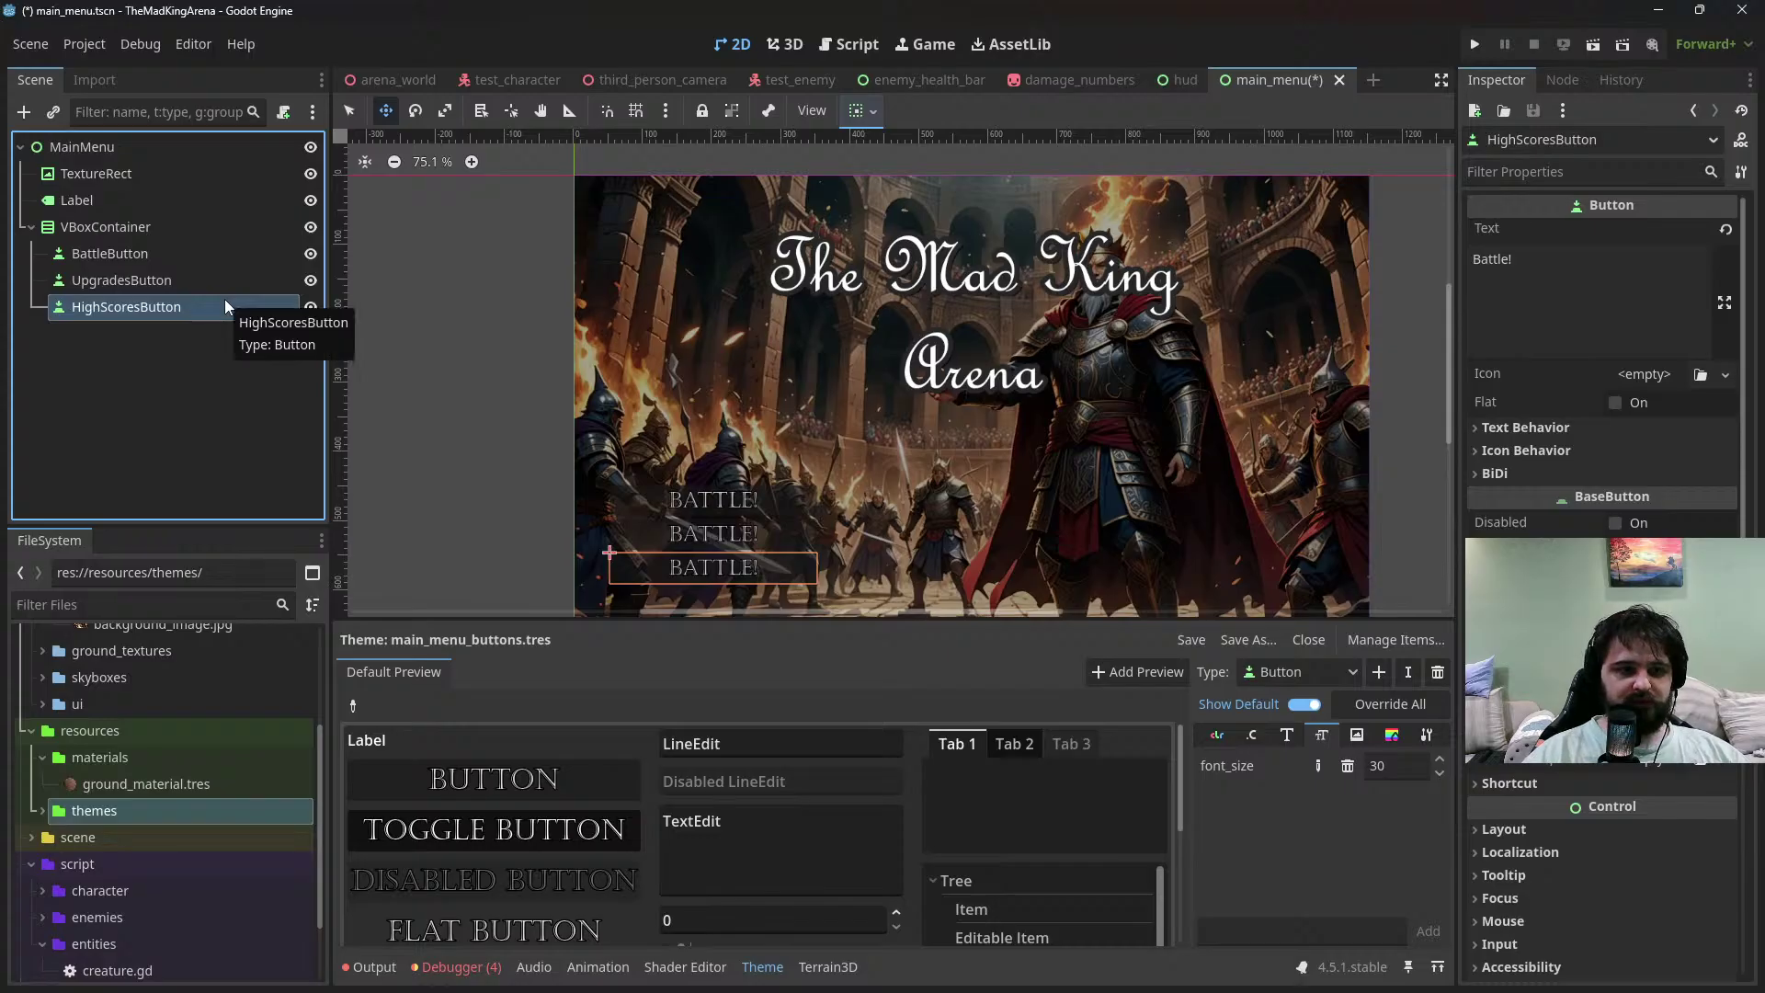
Duplicate the HighScoresButton node and rename the copy SettingsButton
key("ctrl+d")
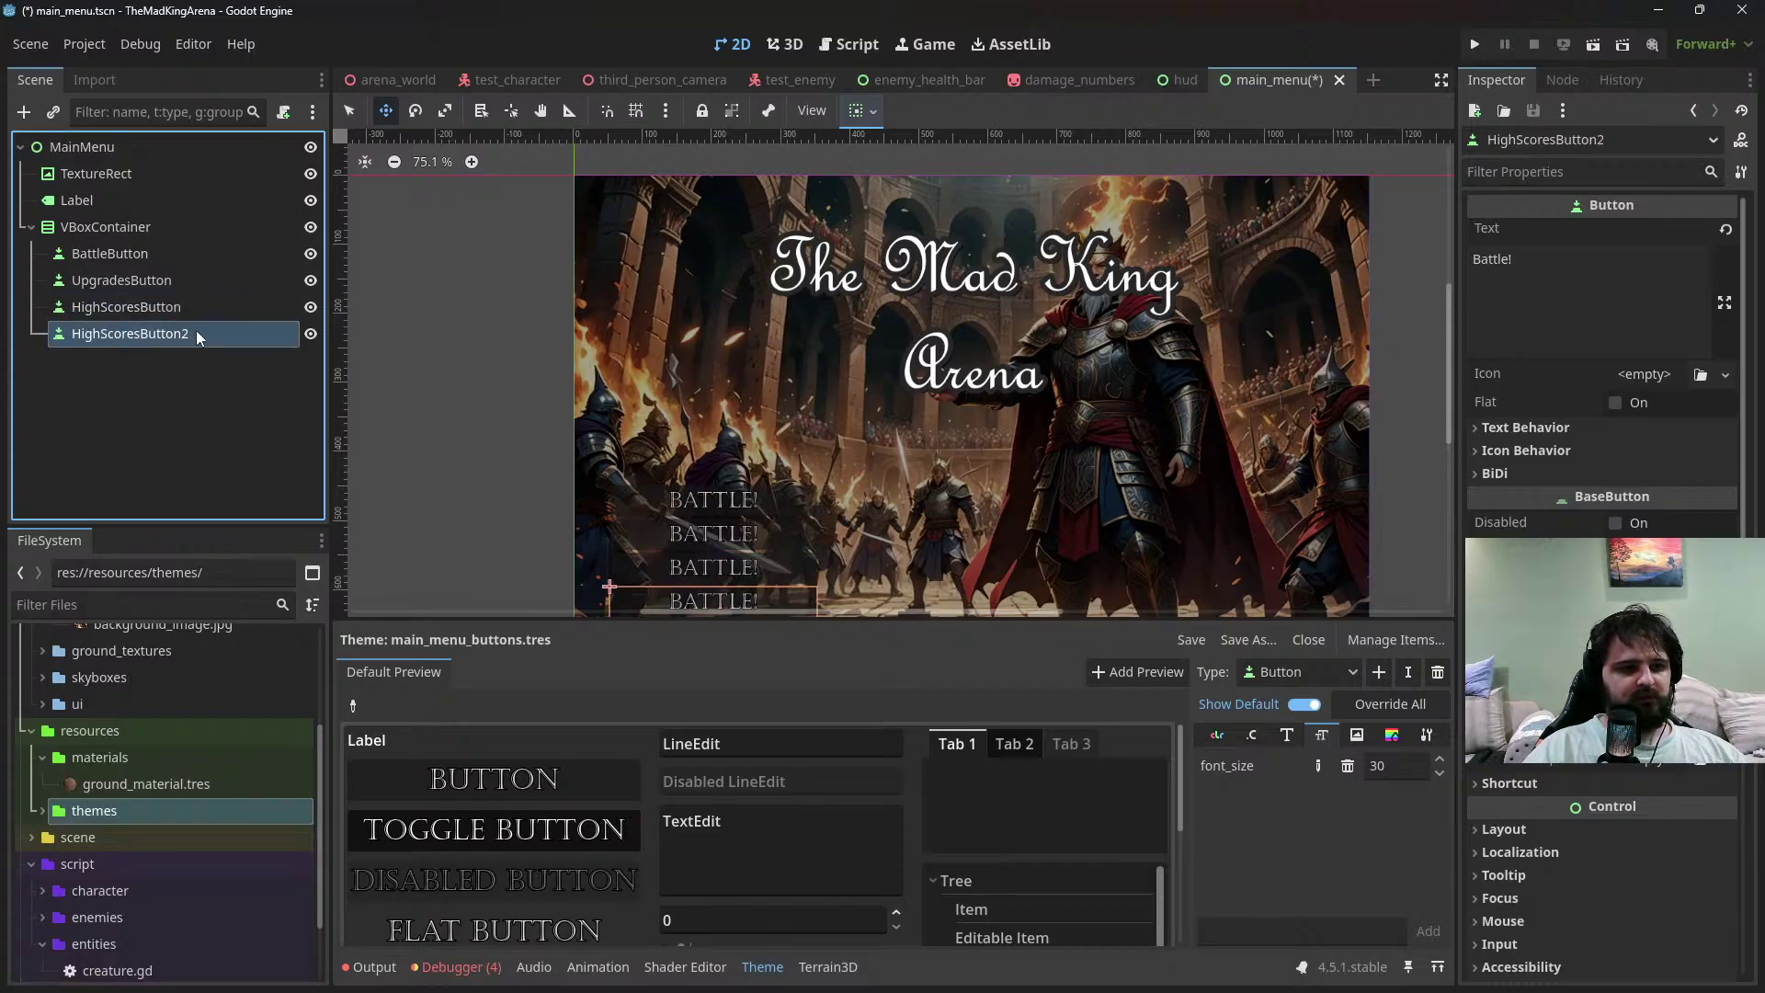
double_click(196, 333)
key("ctrl+a")
type("Sett")
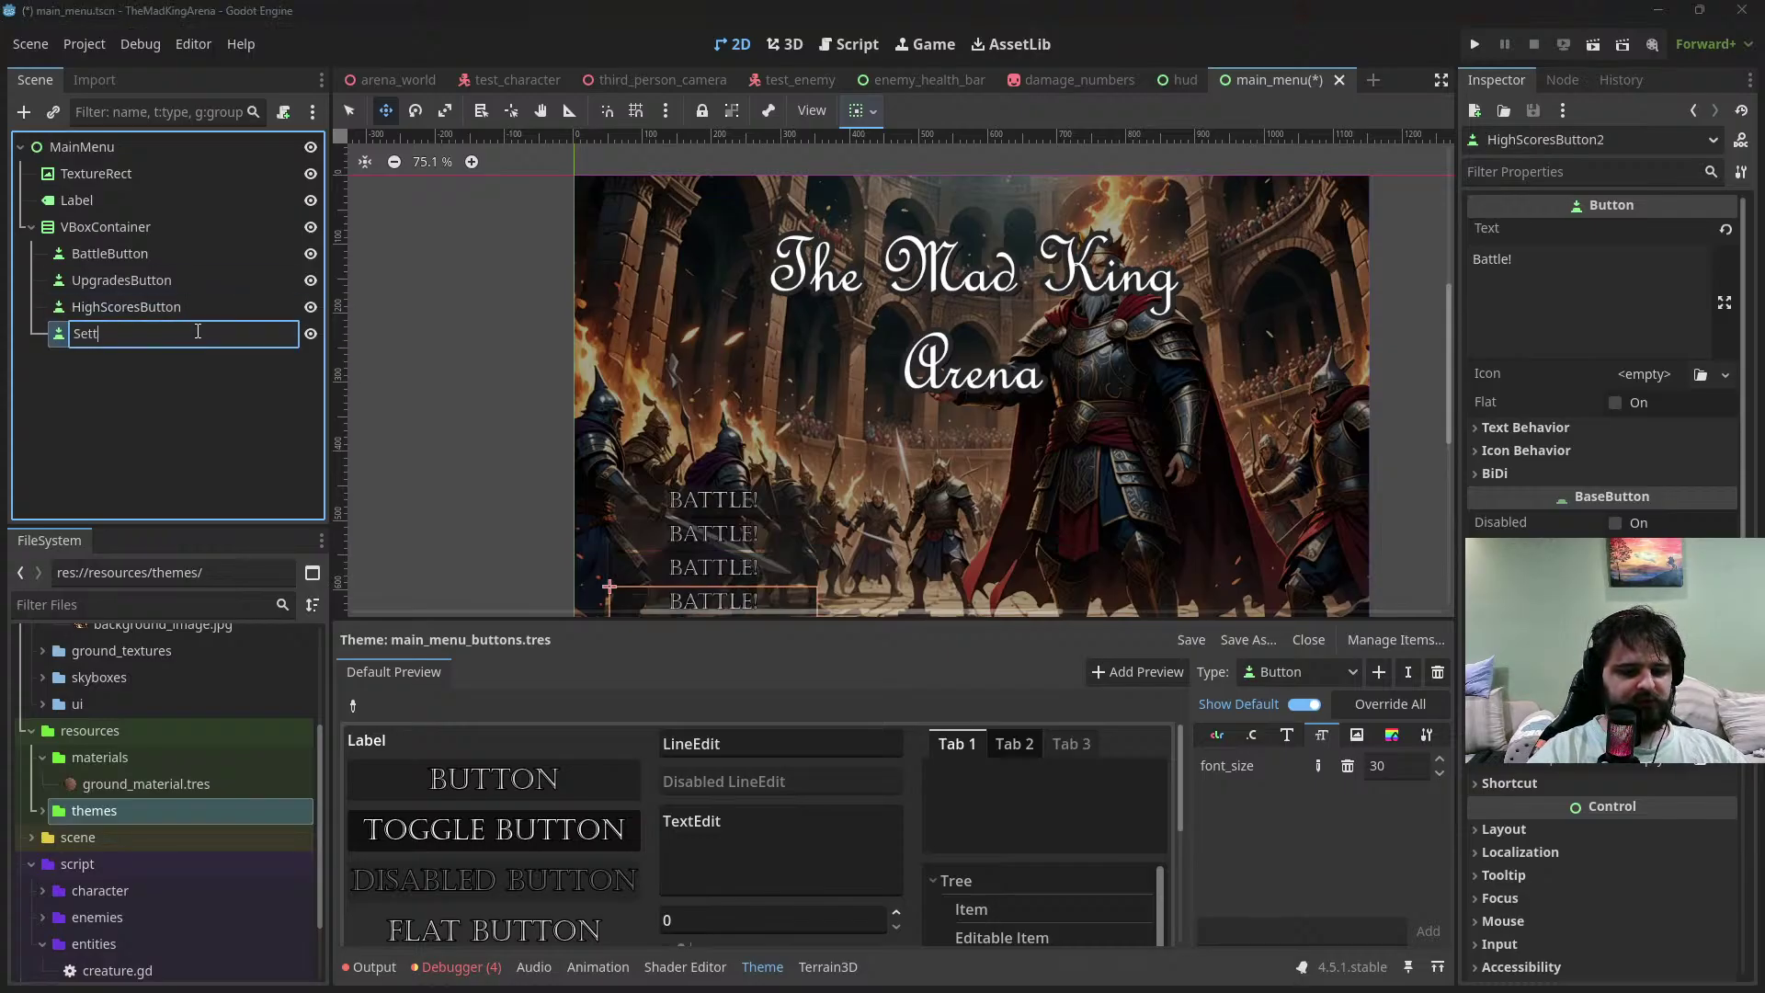
type("ingsButton")
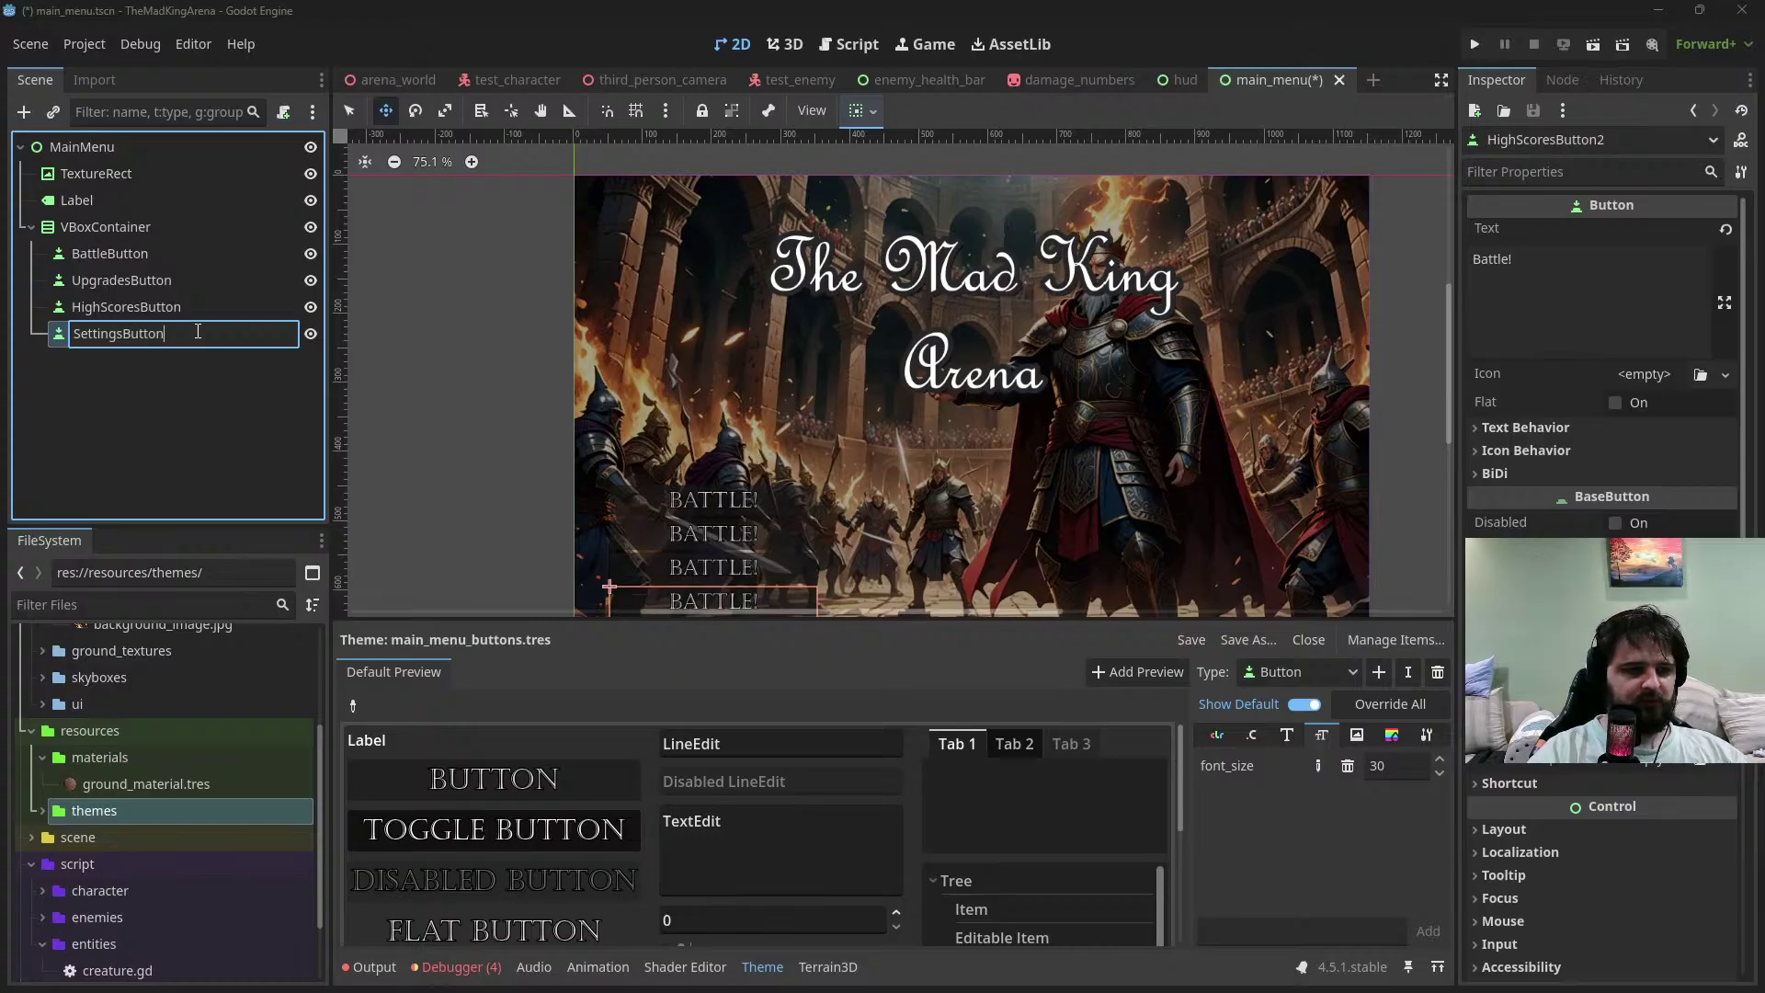
key("Return")
Duplicate the SettingsButton node and rename the copy QuitButton
key("ctrl+d")
double_click(166, 360)
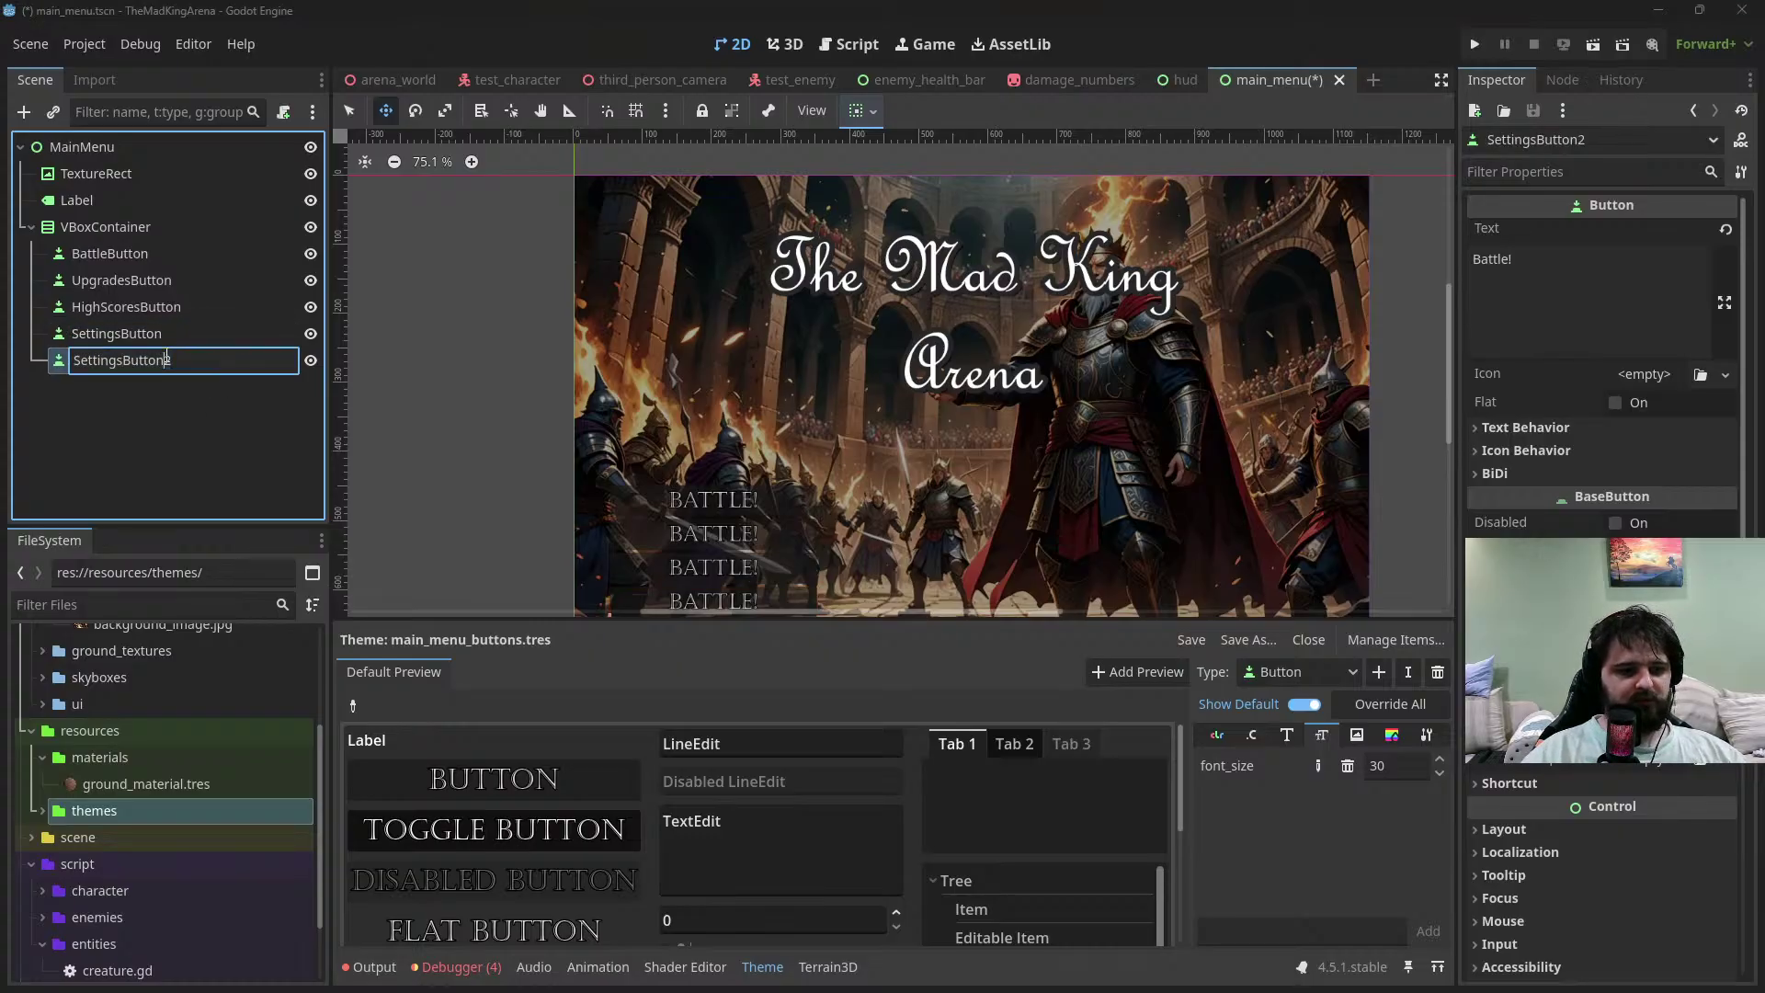
type("Q")
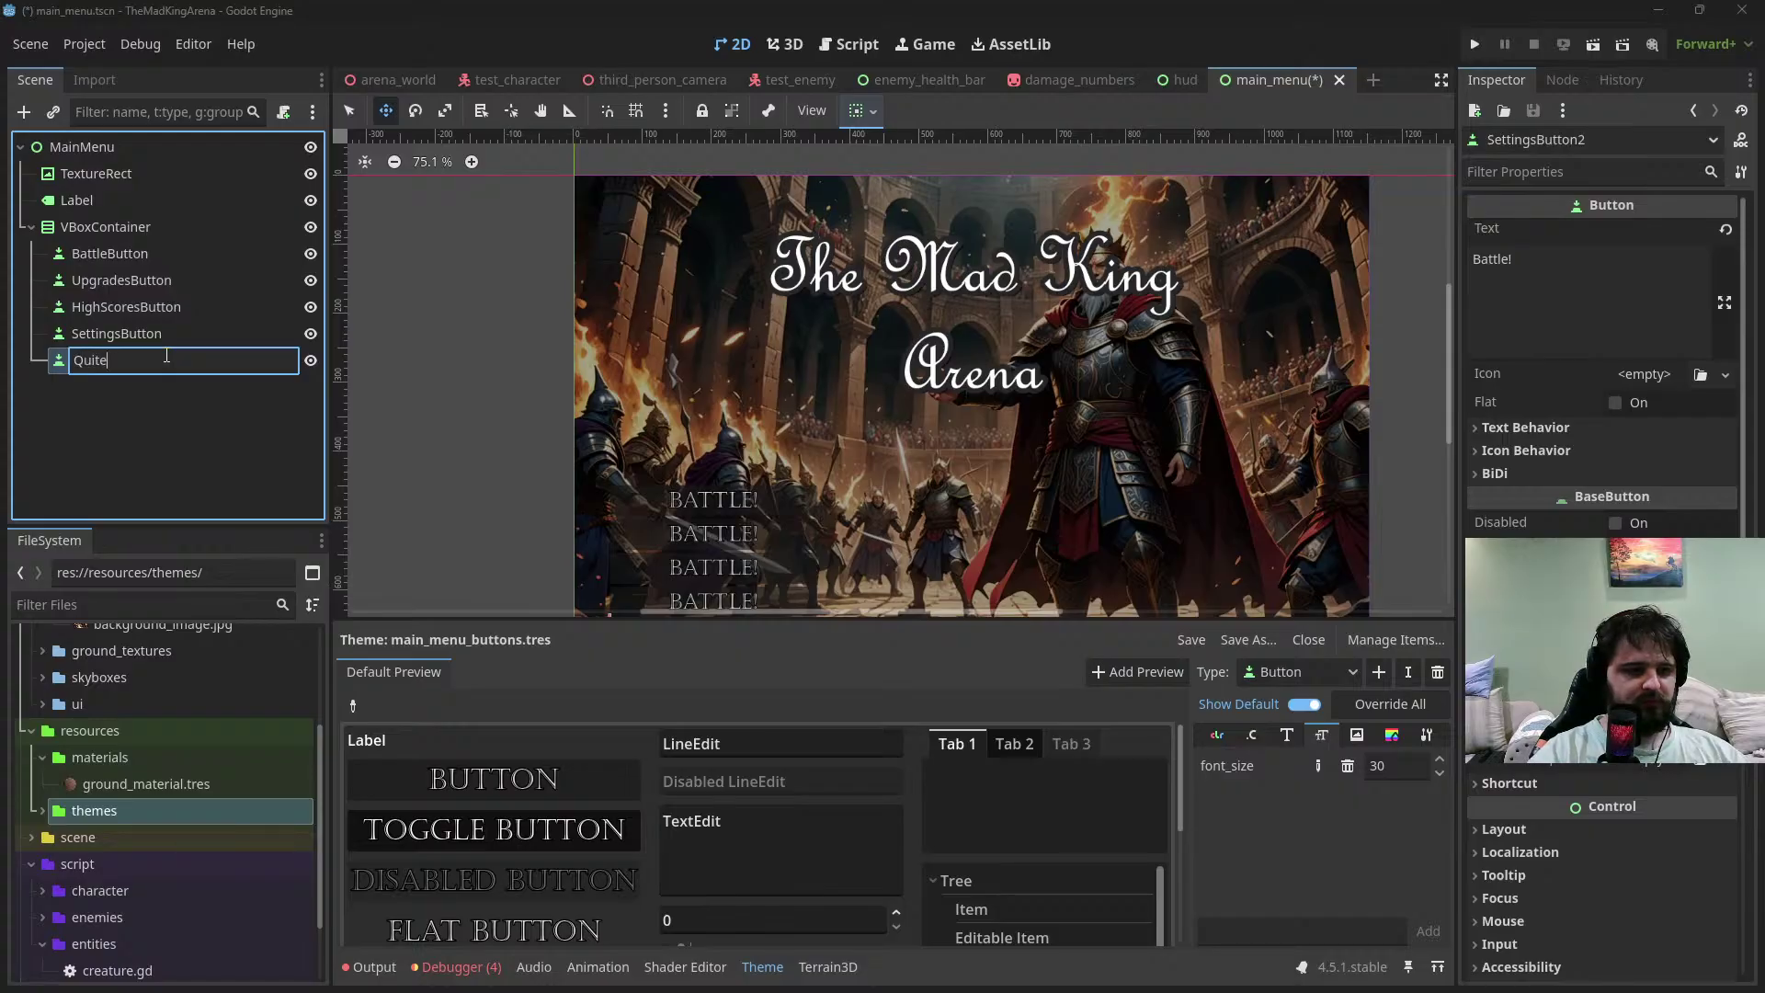
type("uitButton")
key("Return")
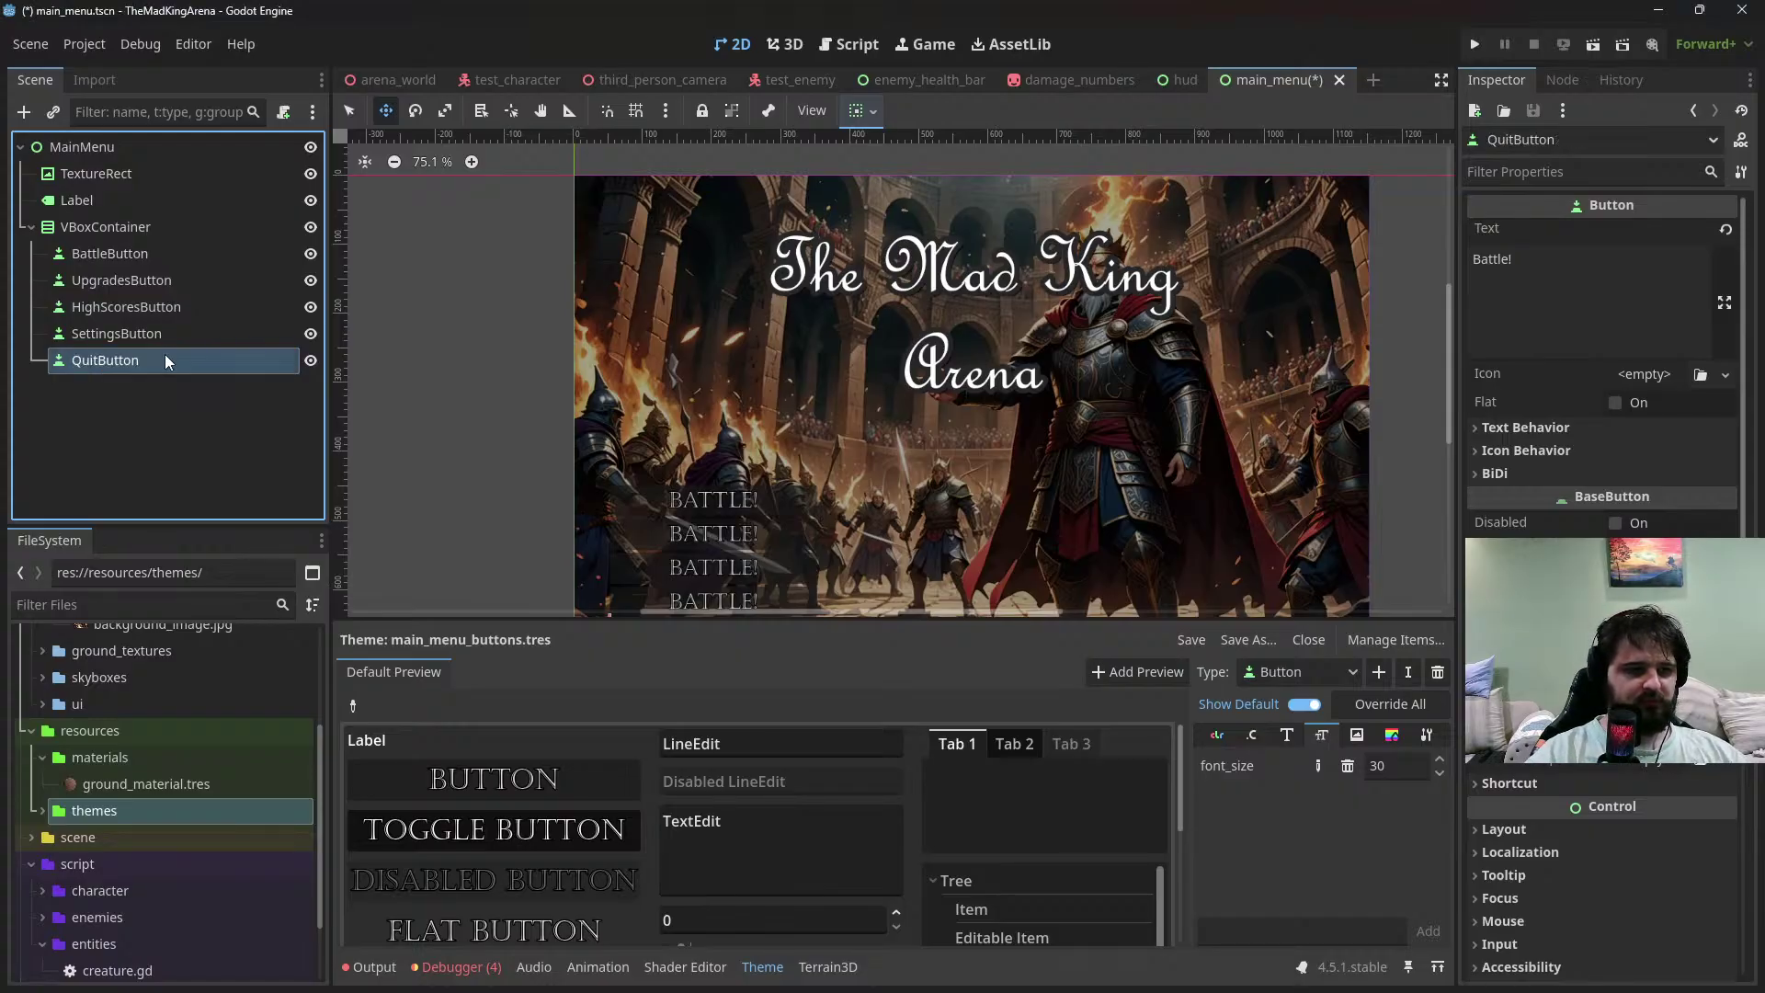
Move the VBoxContainer straight up so all five menu buttons fit within the background image
left_click(114, 228)
scroll(614, 485, "down", 2)
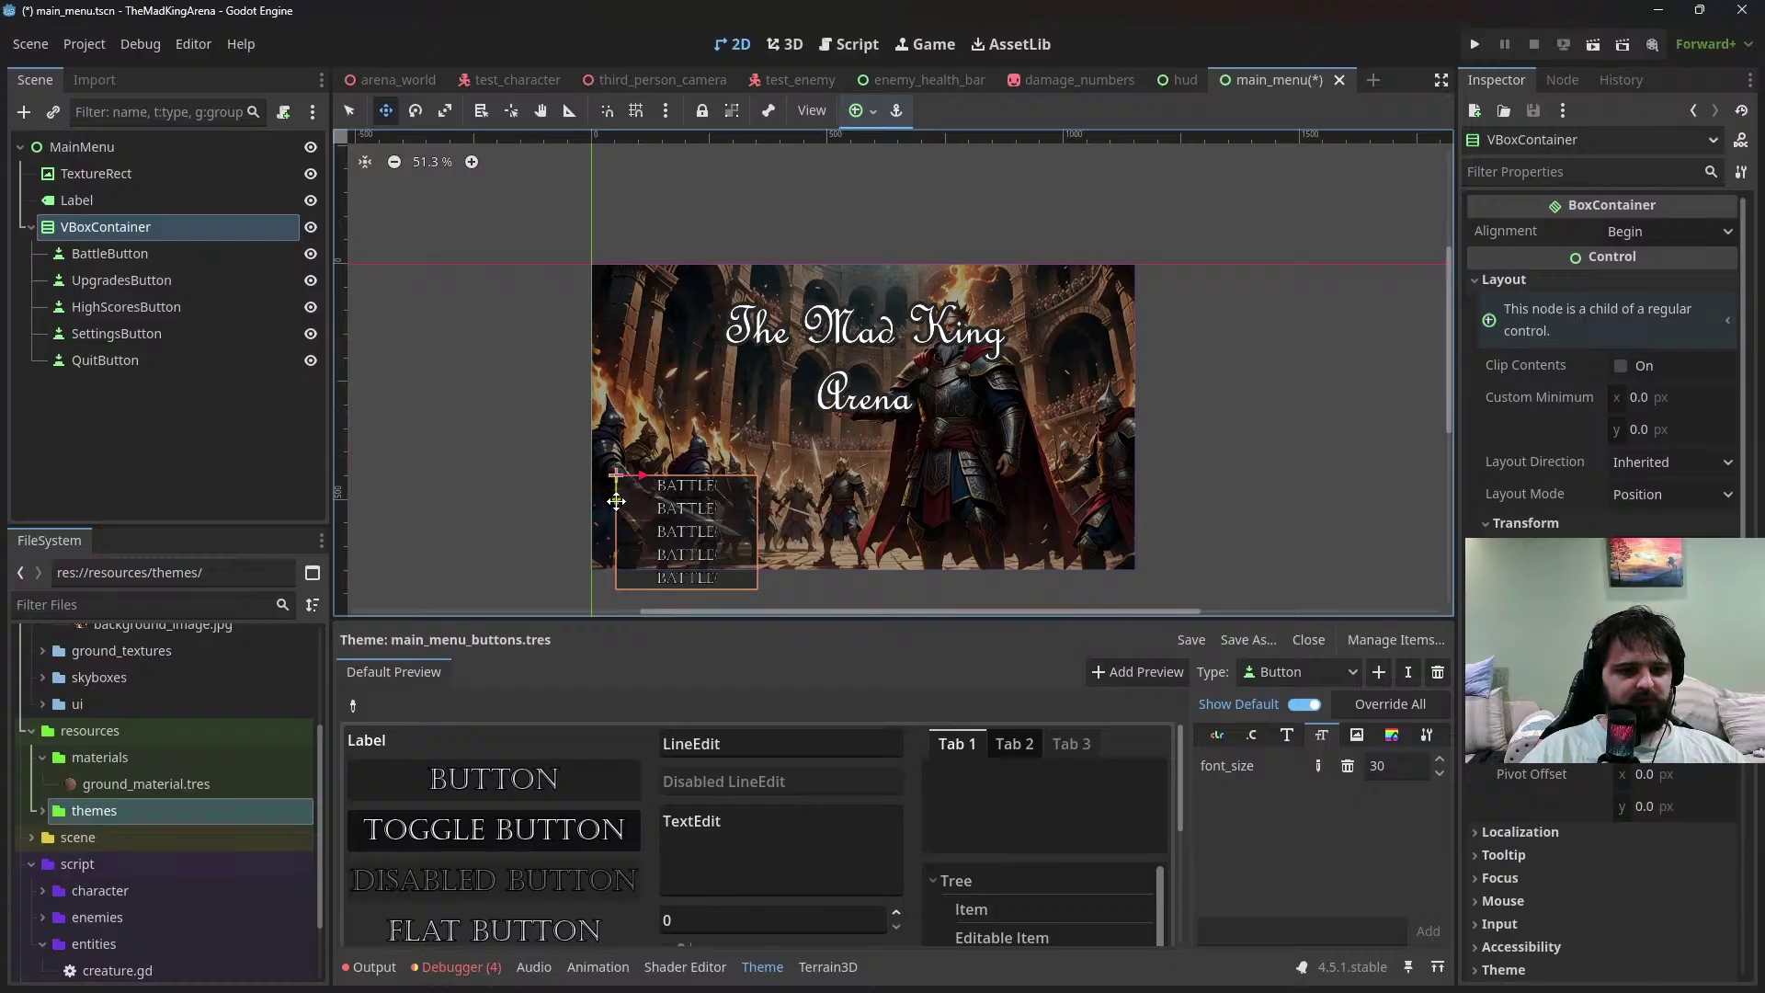
left_click_drag(616, 492, 617, 462)
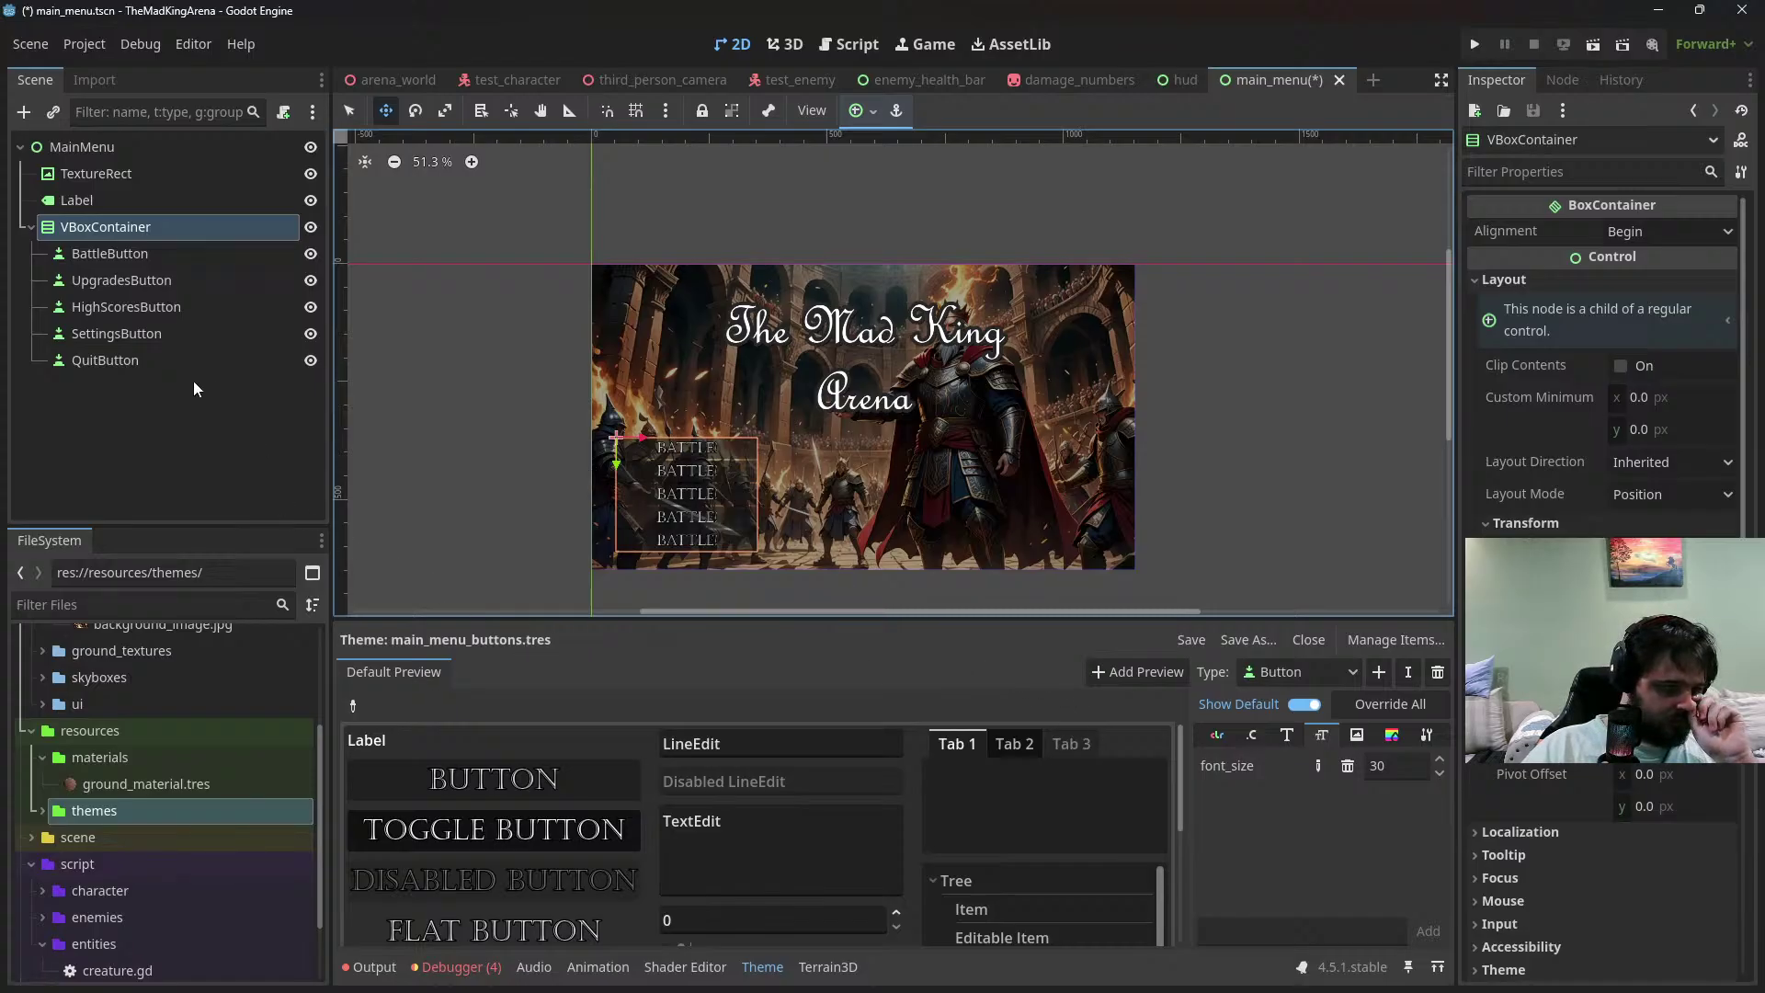
Override the Button type's normal style in the main_menu_buttons theme with a new StyleBoxFlat
left_click(118, 256)
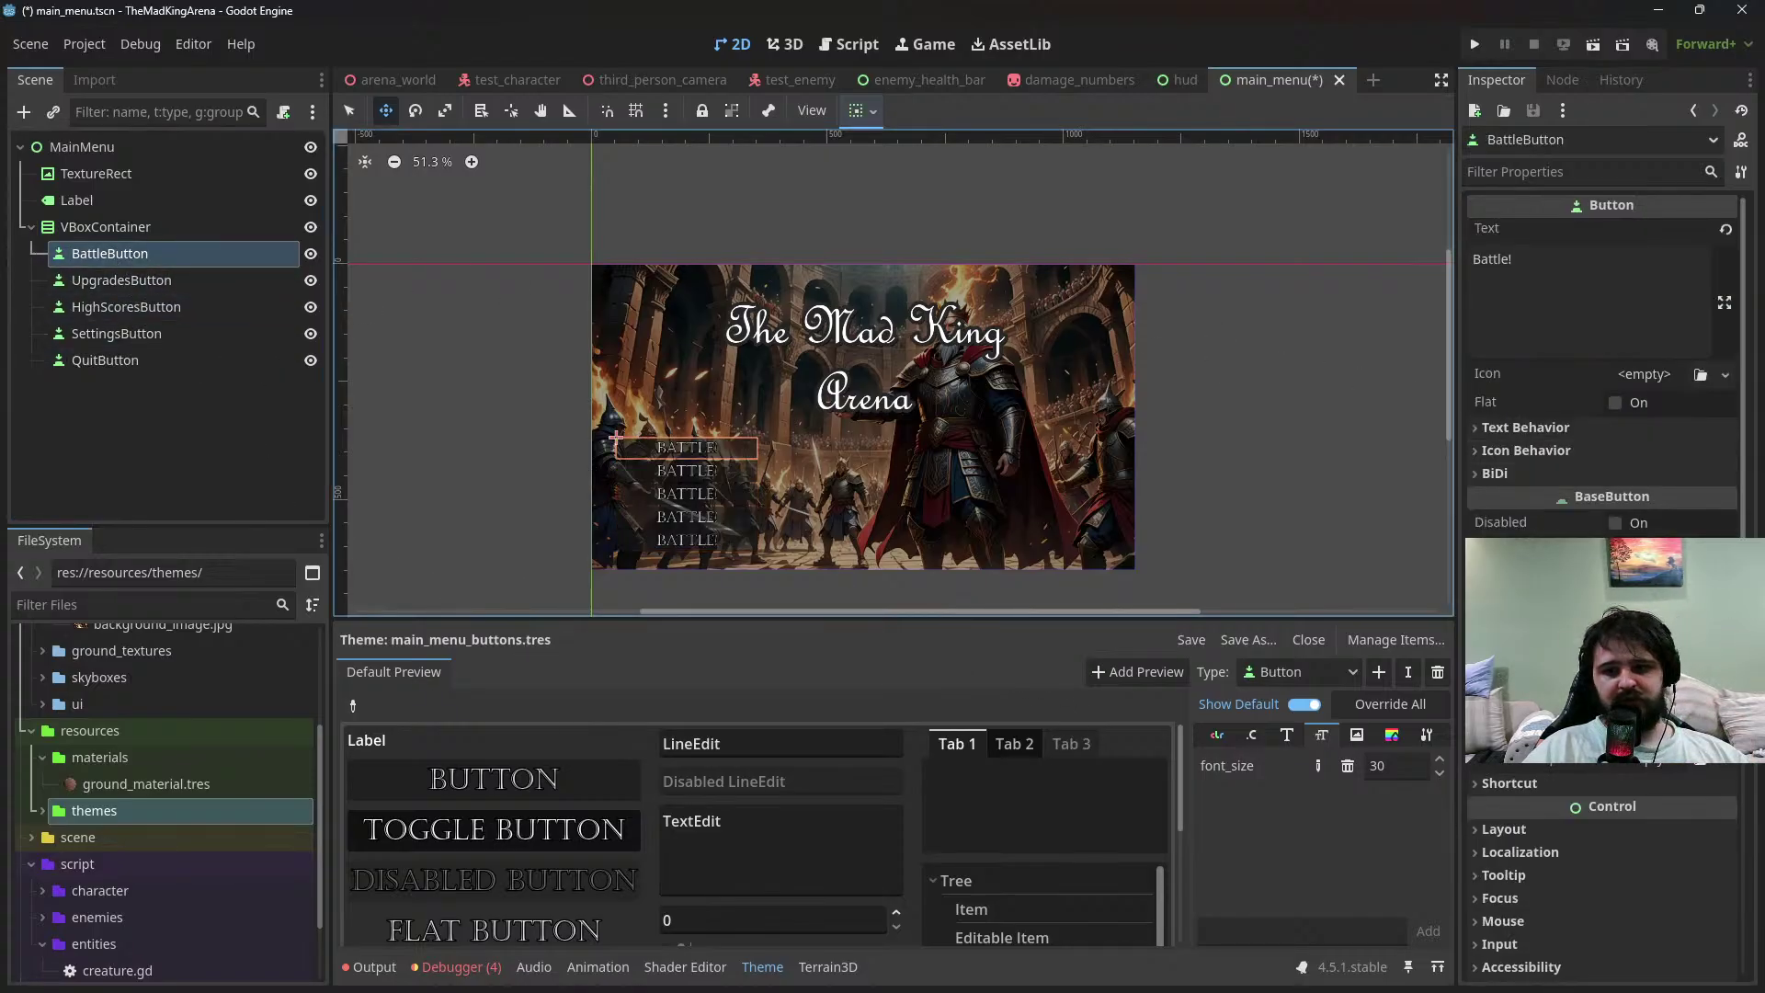
scroll(1593, 426, "down", 3)
scroll(1600, 414, "down", 3)
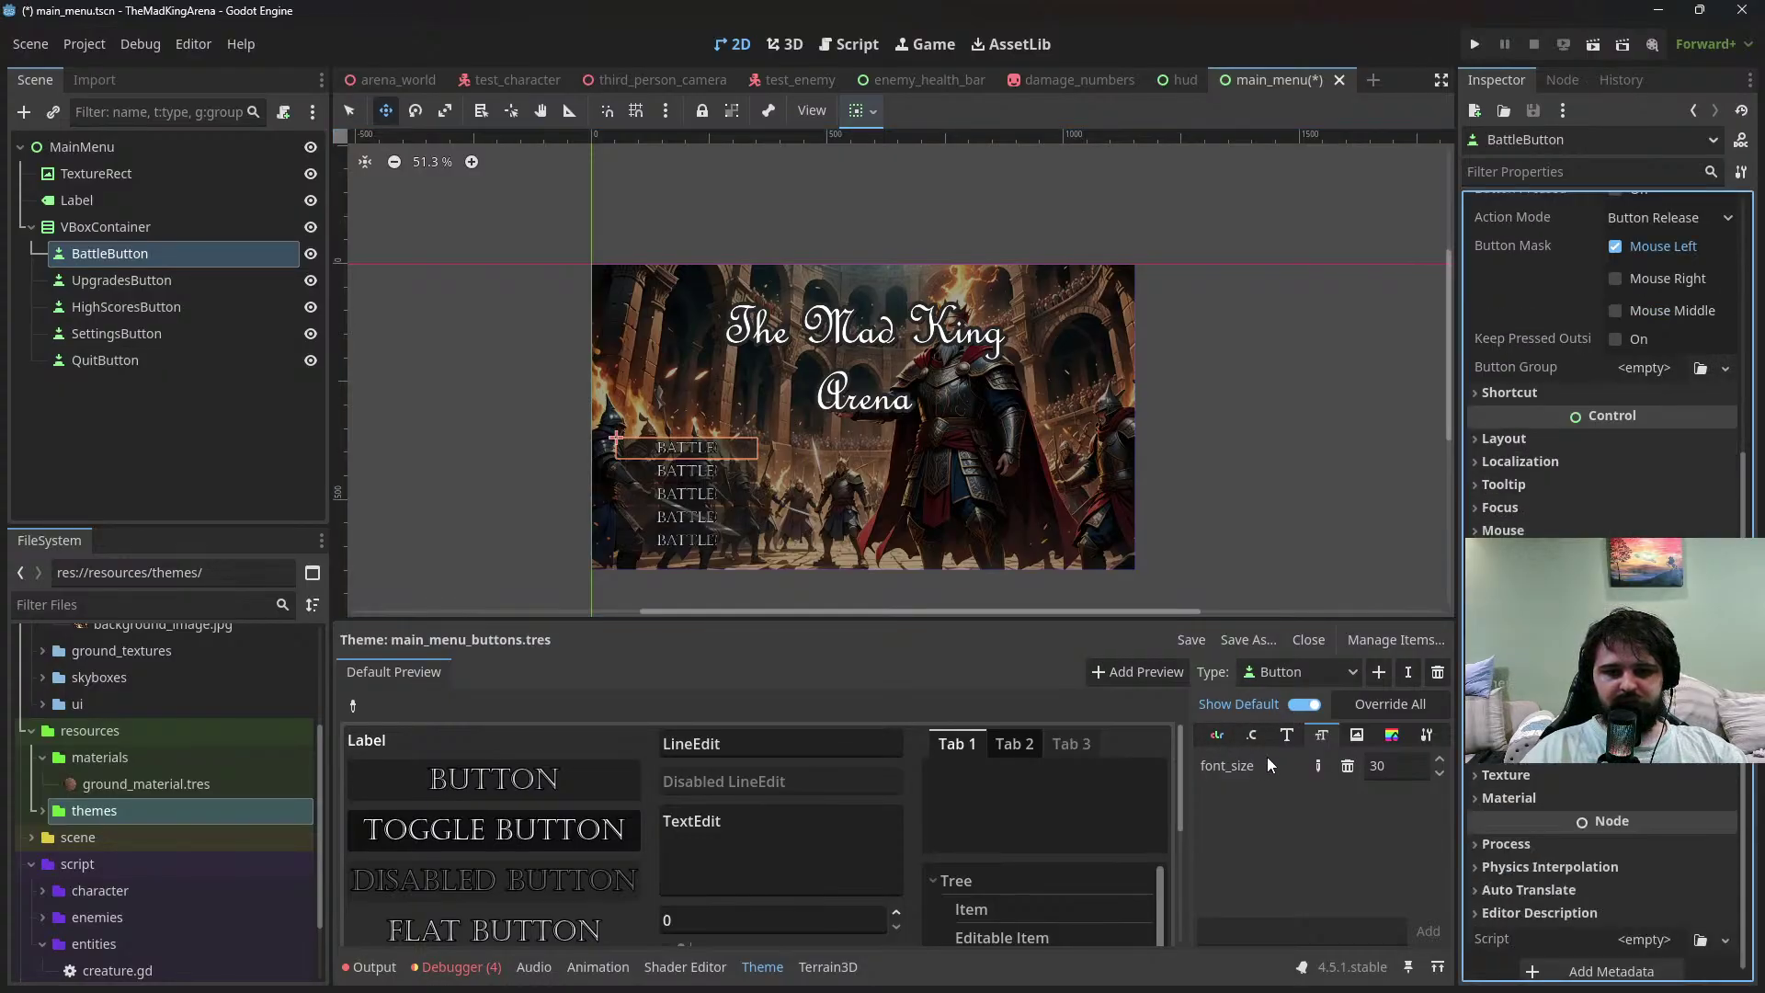
left_click(1391, 735)
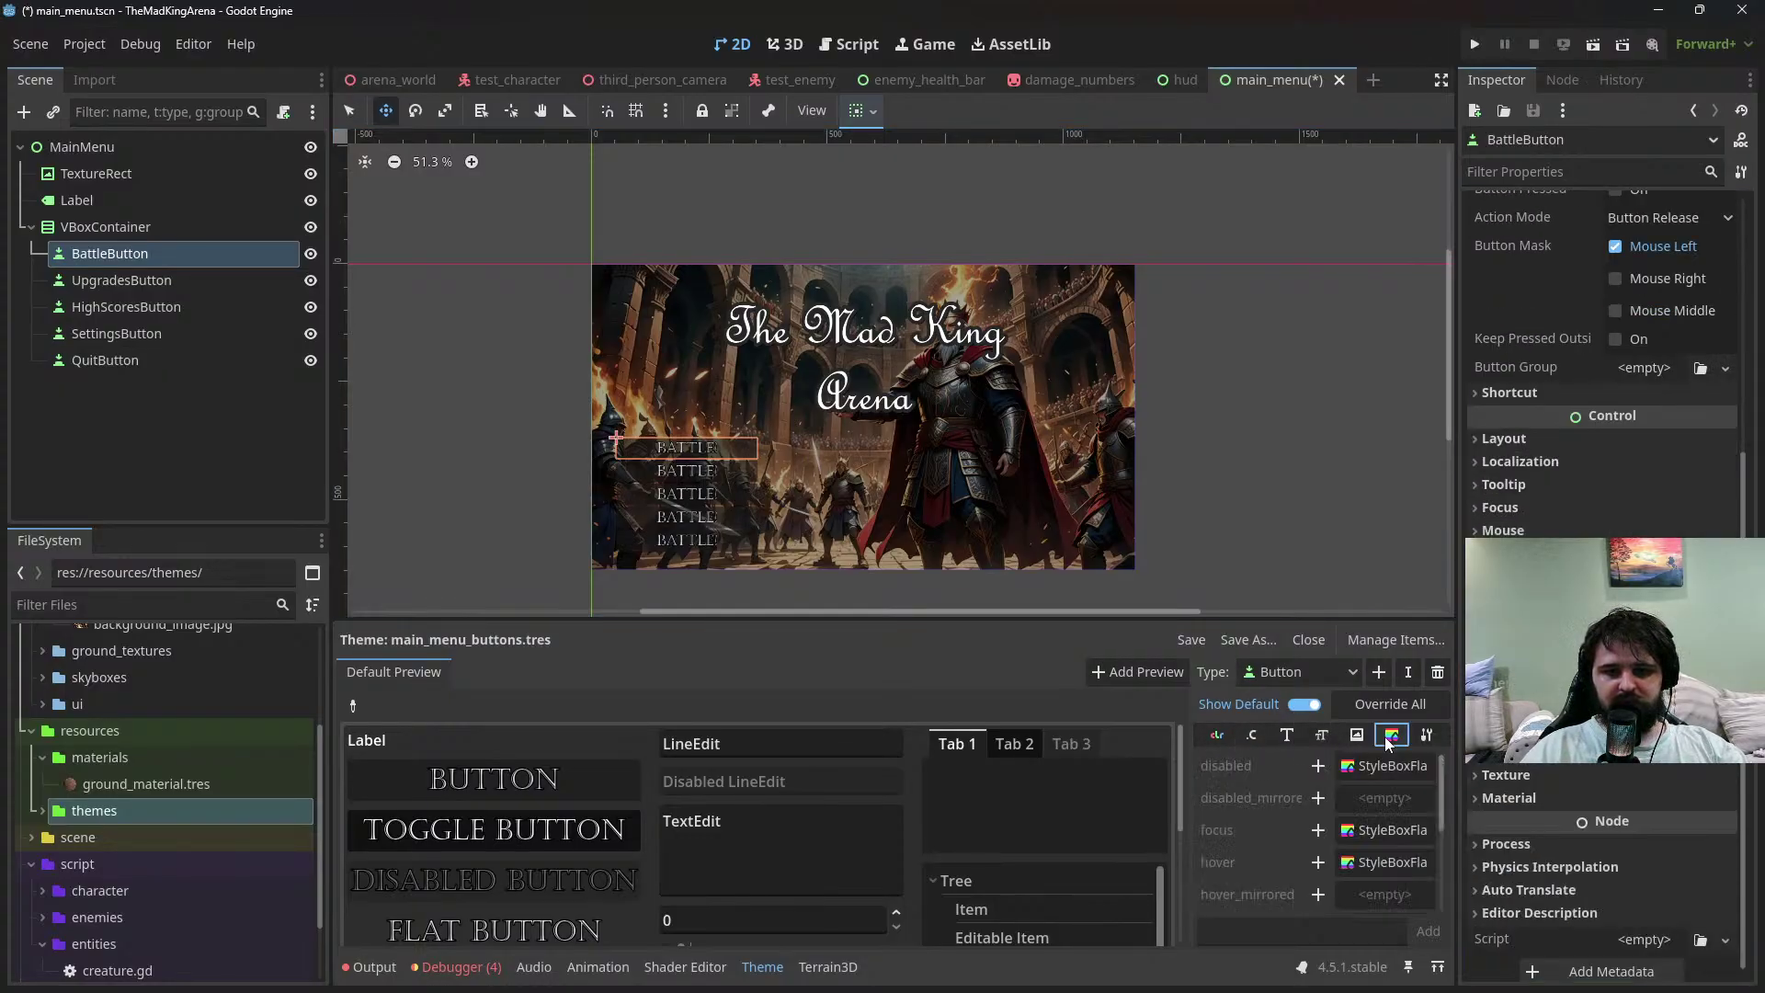
scroll(1359, 842, "down", 5)
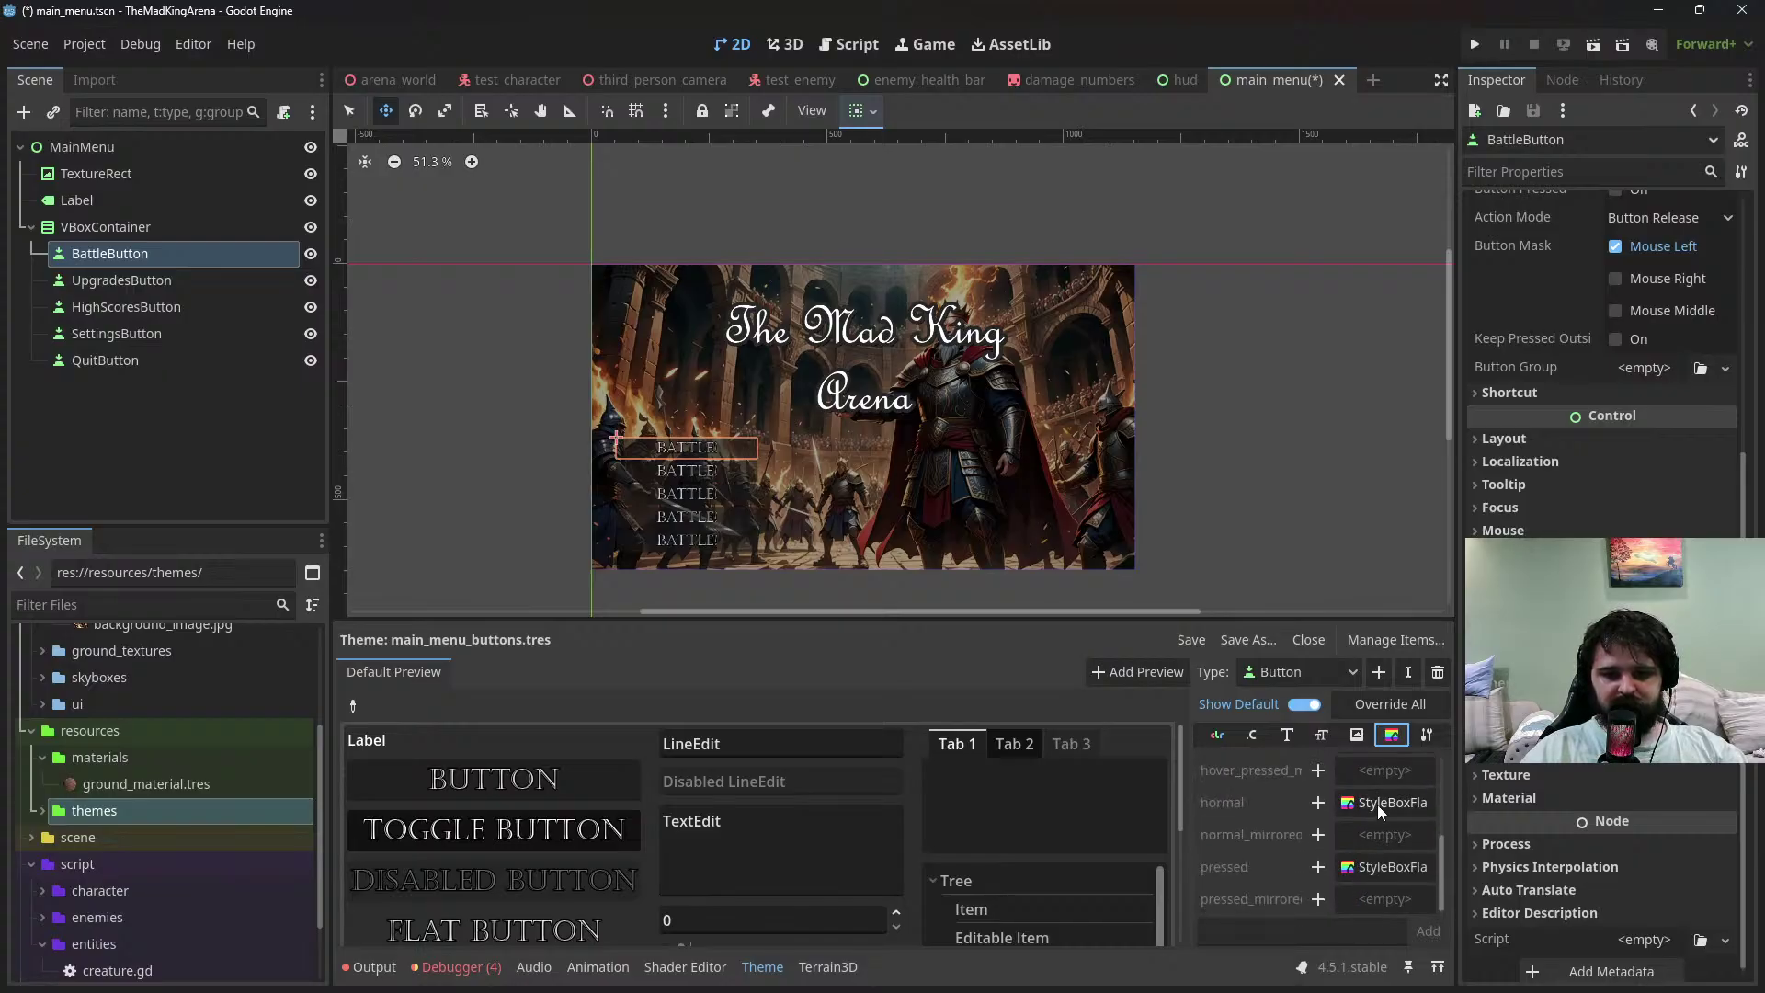
left_click(1319, 804)
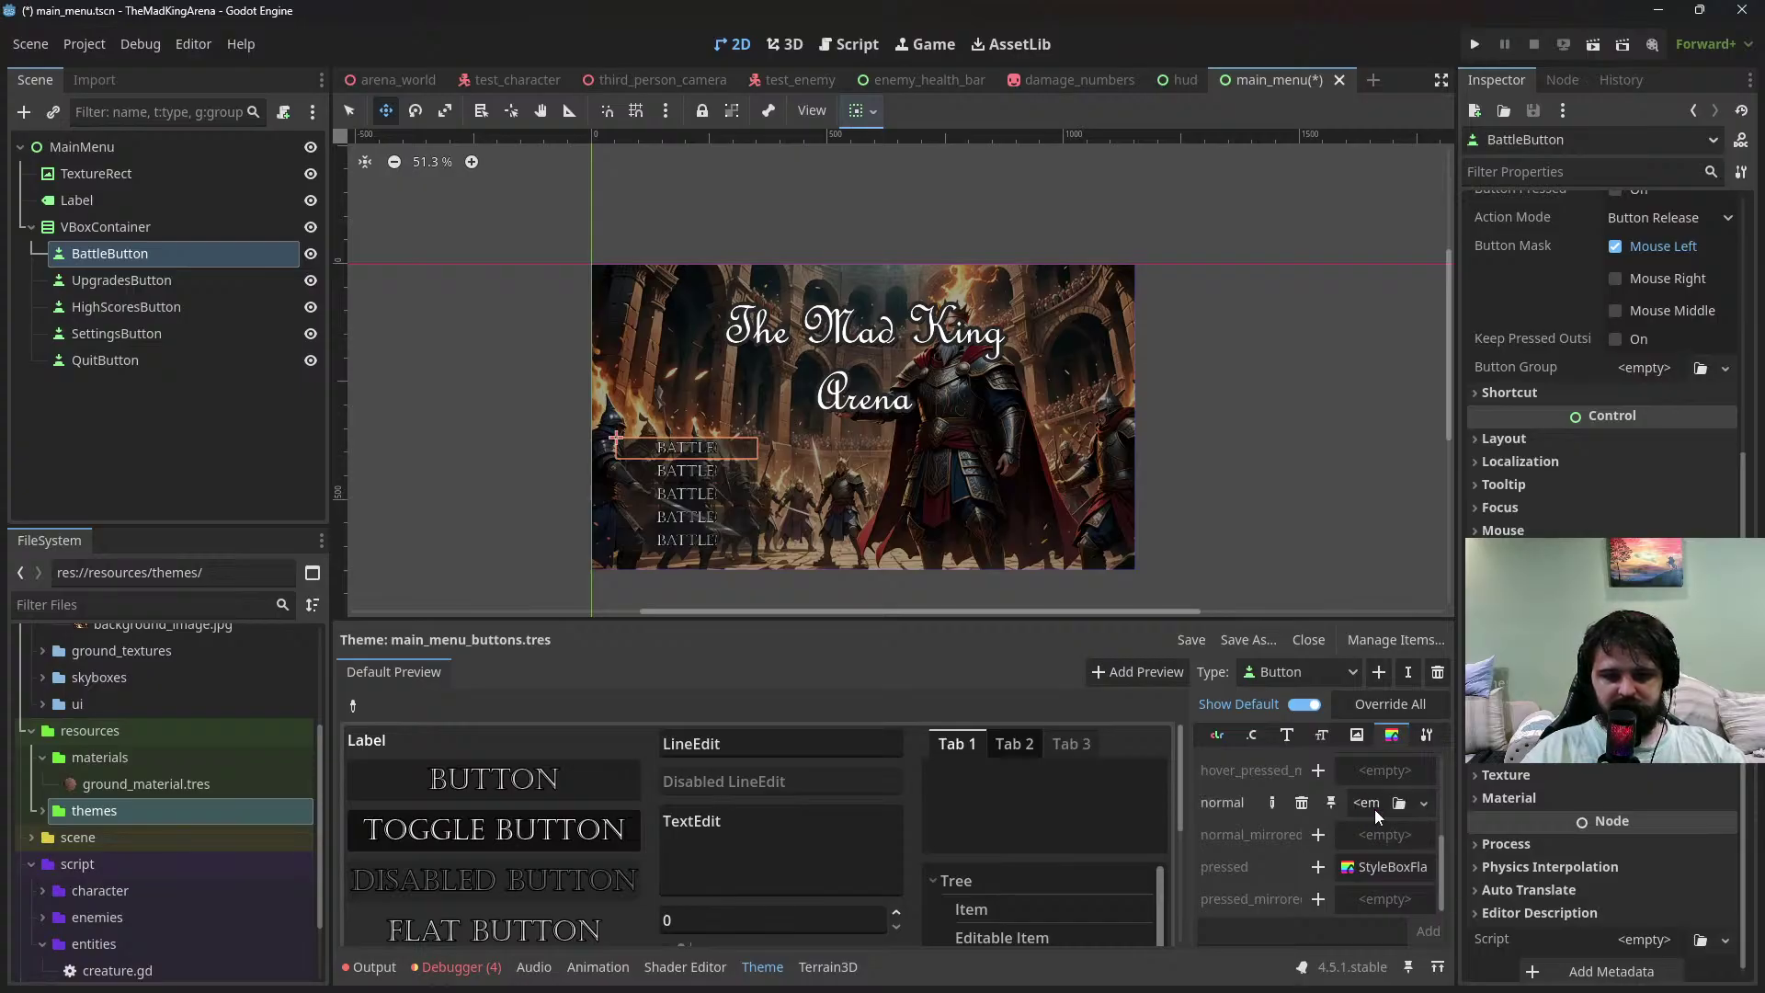
left_click(1370, 804)
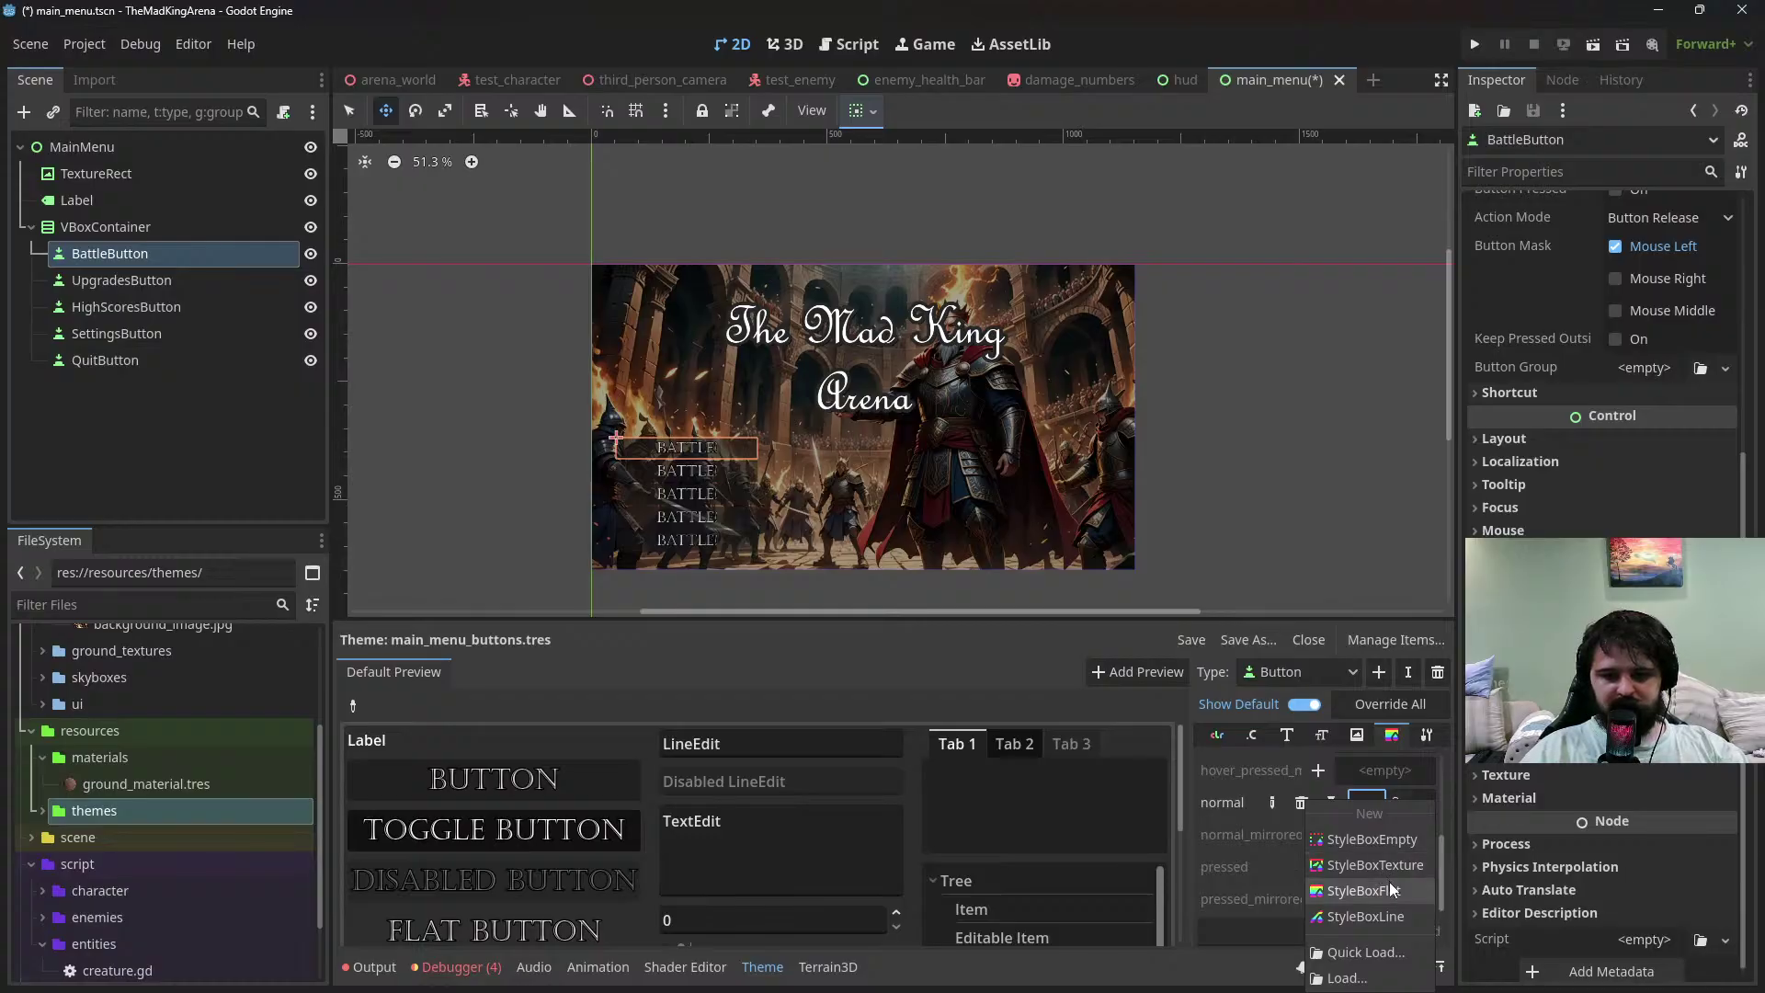
left_click(1393, 892)
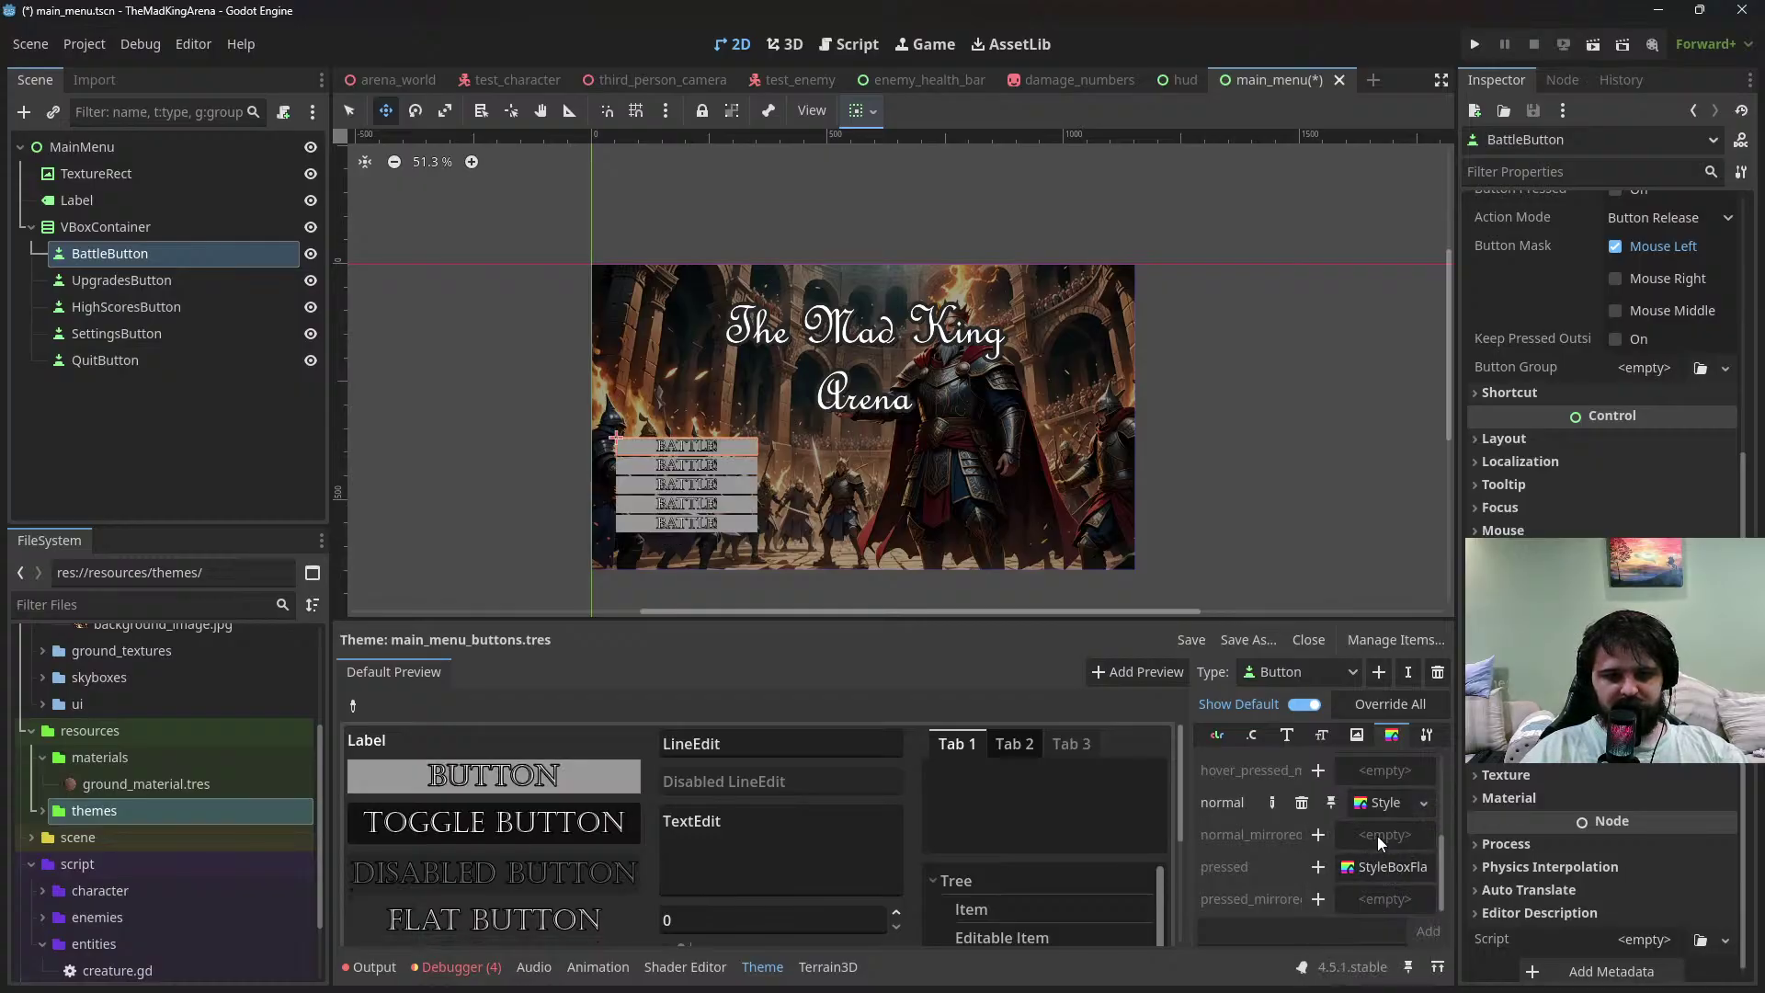
Set the normal StyleBoxFlat's background colour to a semi-transparent brown, hex 866853d1
left_click(1379, 808)
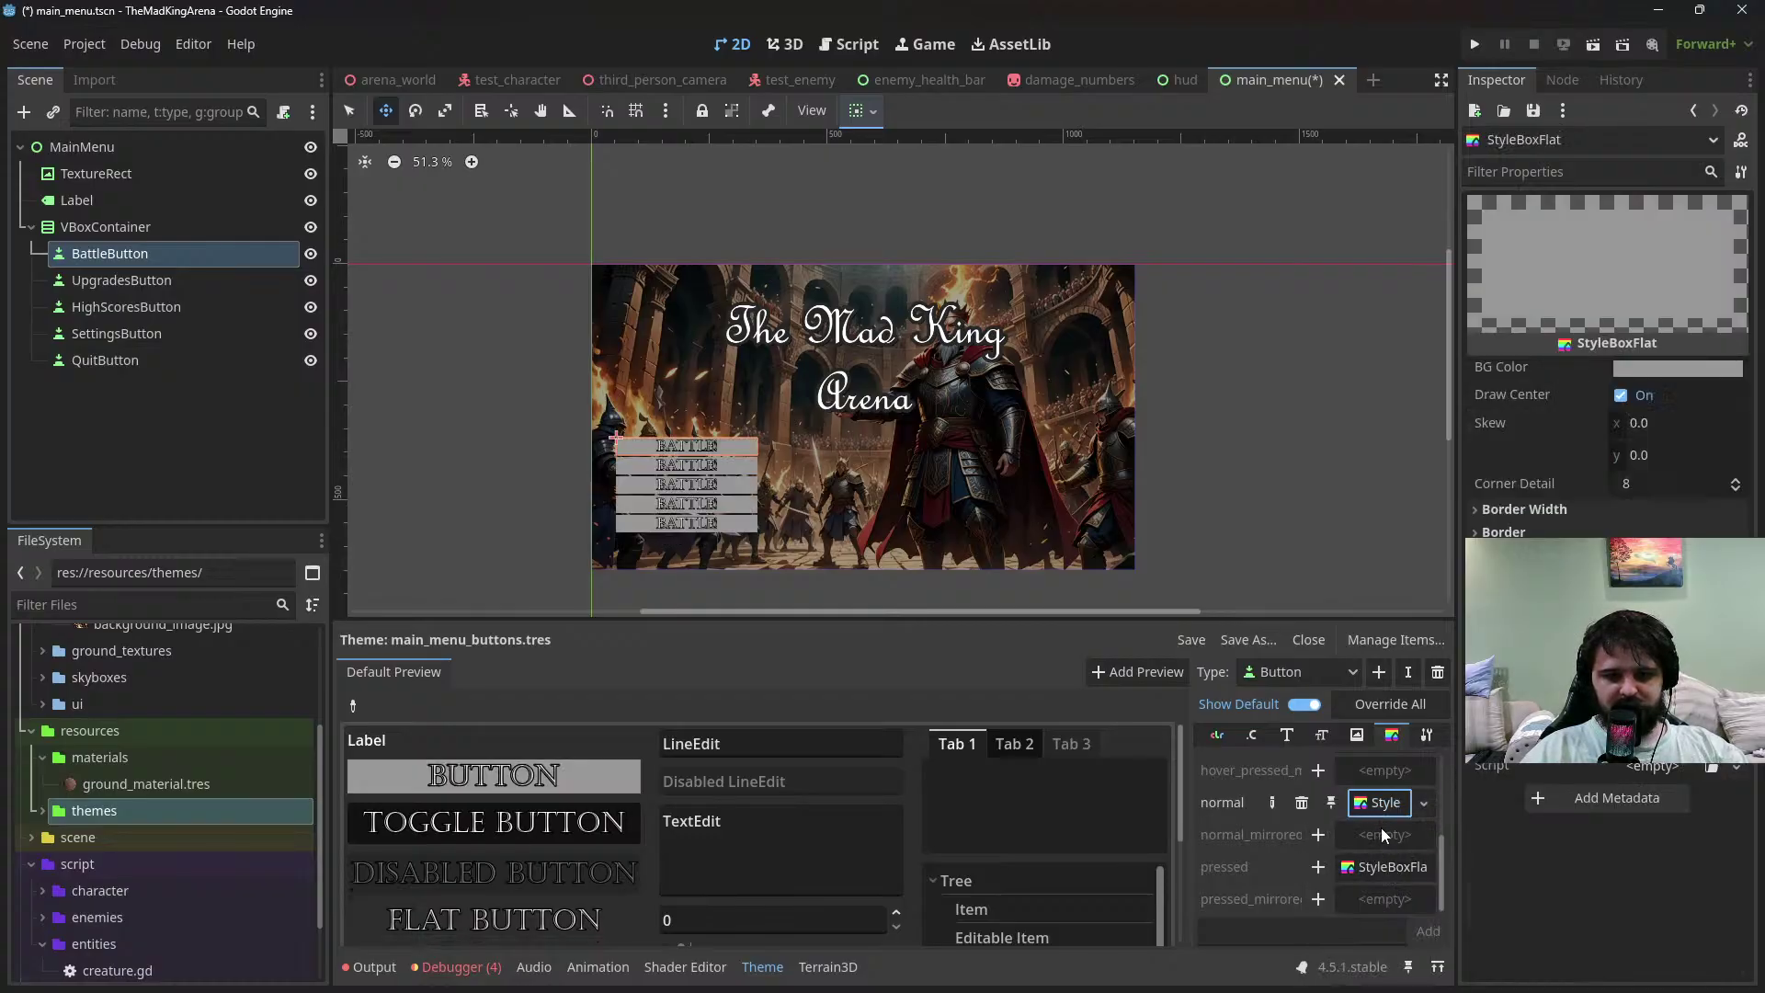
left_click(1652, 373)
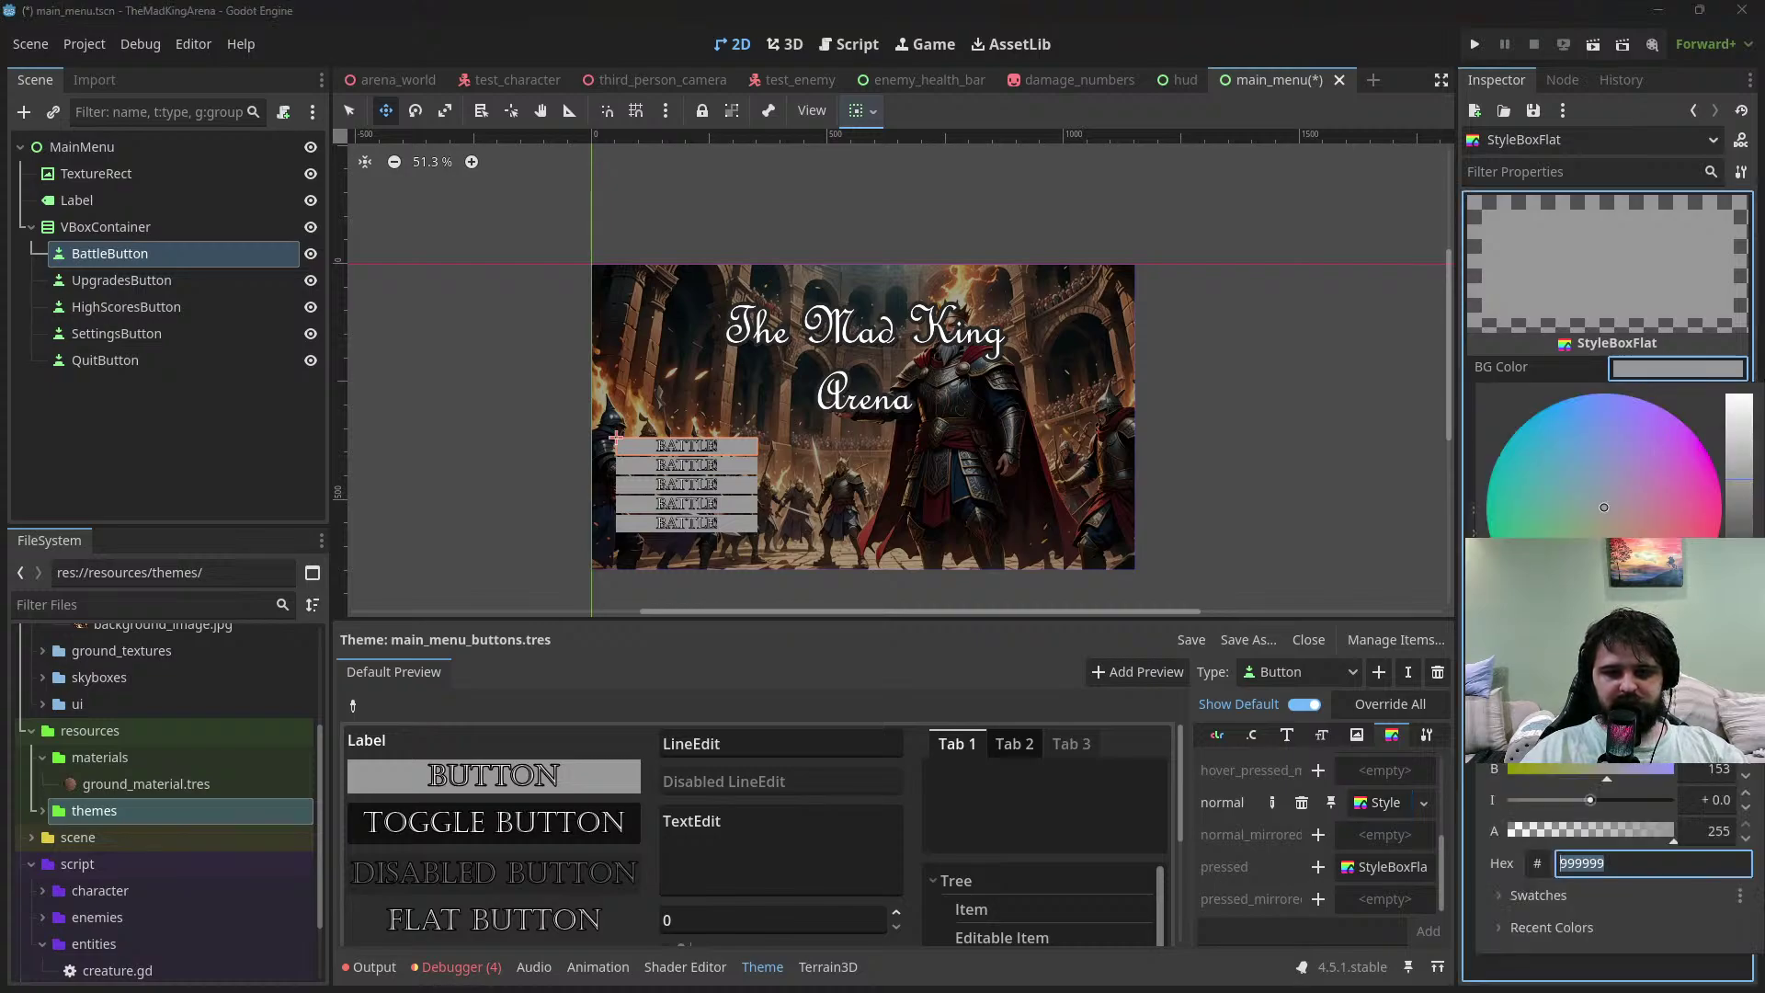
left_click(1615, 831)
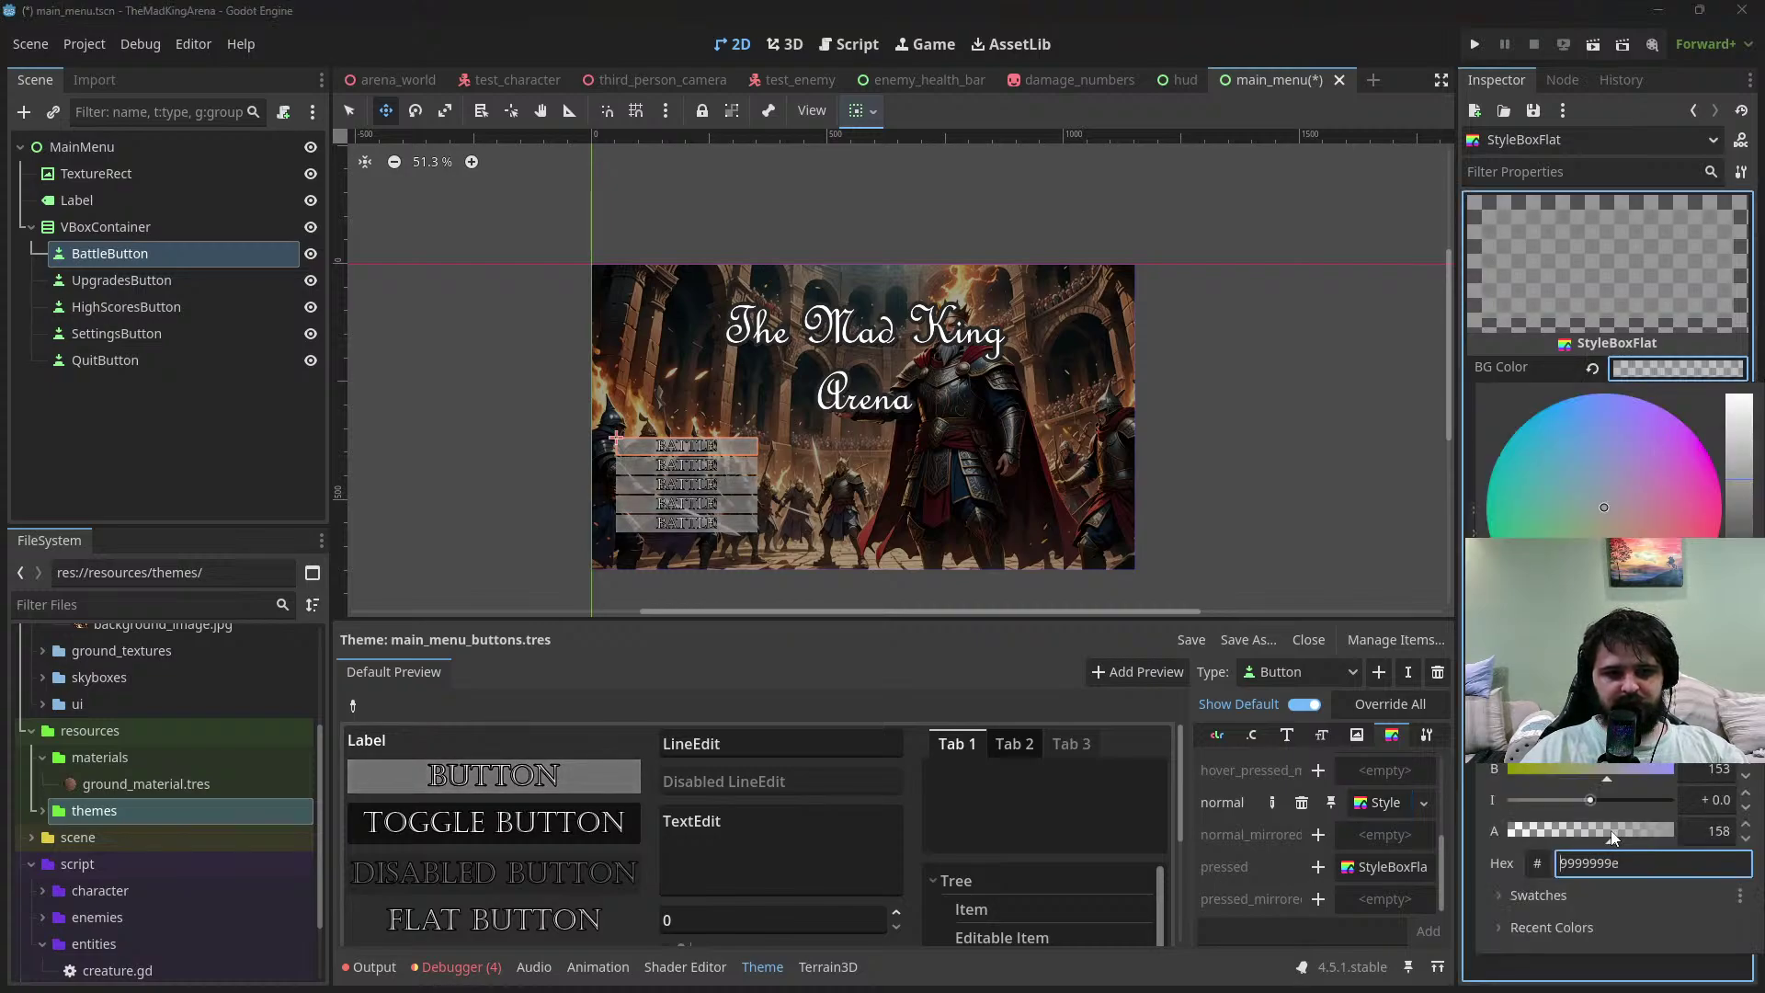
left_click_drag(1614, 835, 1600, 832)
mouse_move(1731, 515)
left_mouse_down()
mouse_move(1733, 545)
mouse_move(1748, 526)
left_mouse_up()
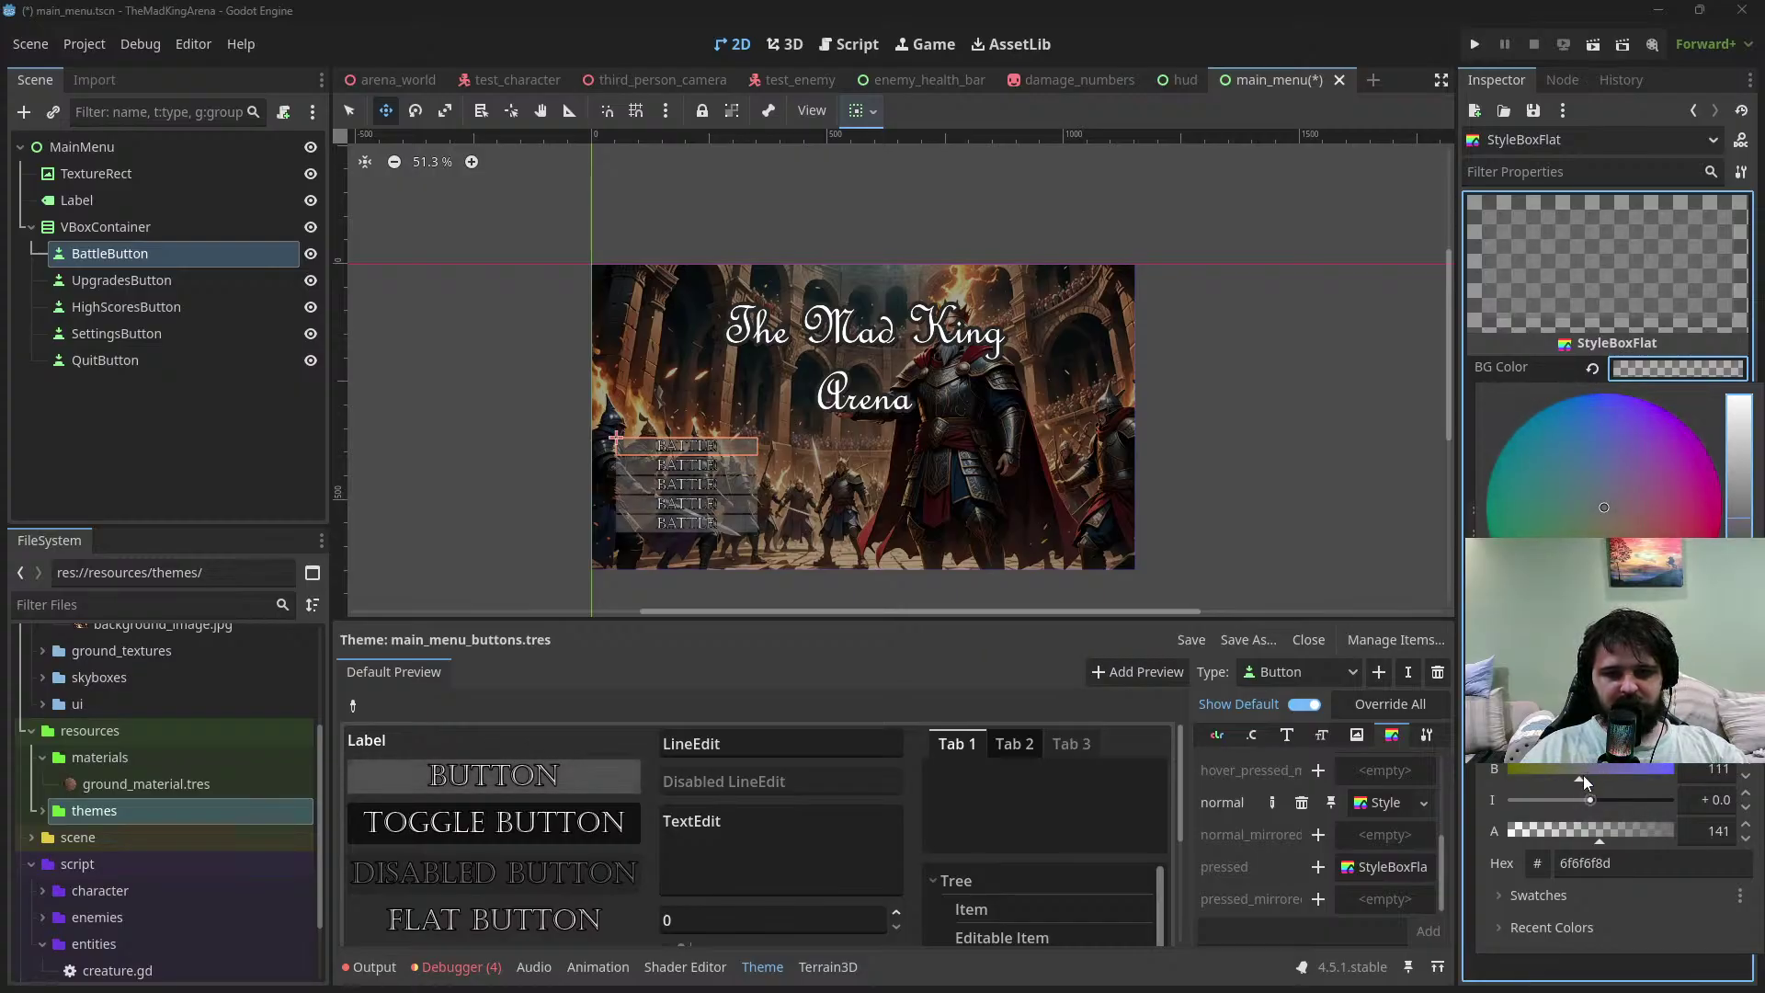
mouse_move(1584, 775)
left_mouse_down()
mouse_move(1604, 771)
mouse_move(1565, 776)
left_mouse_up()
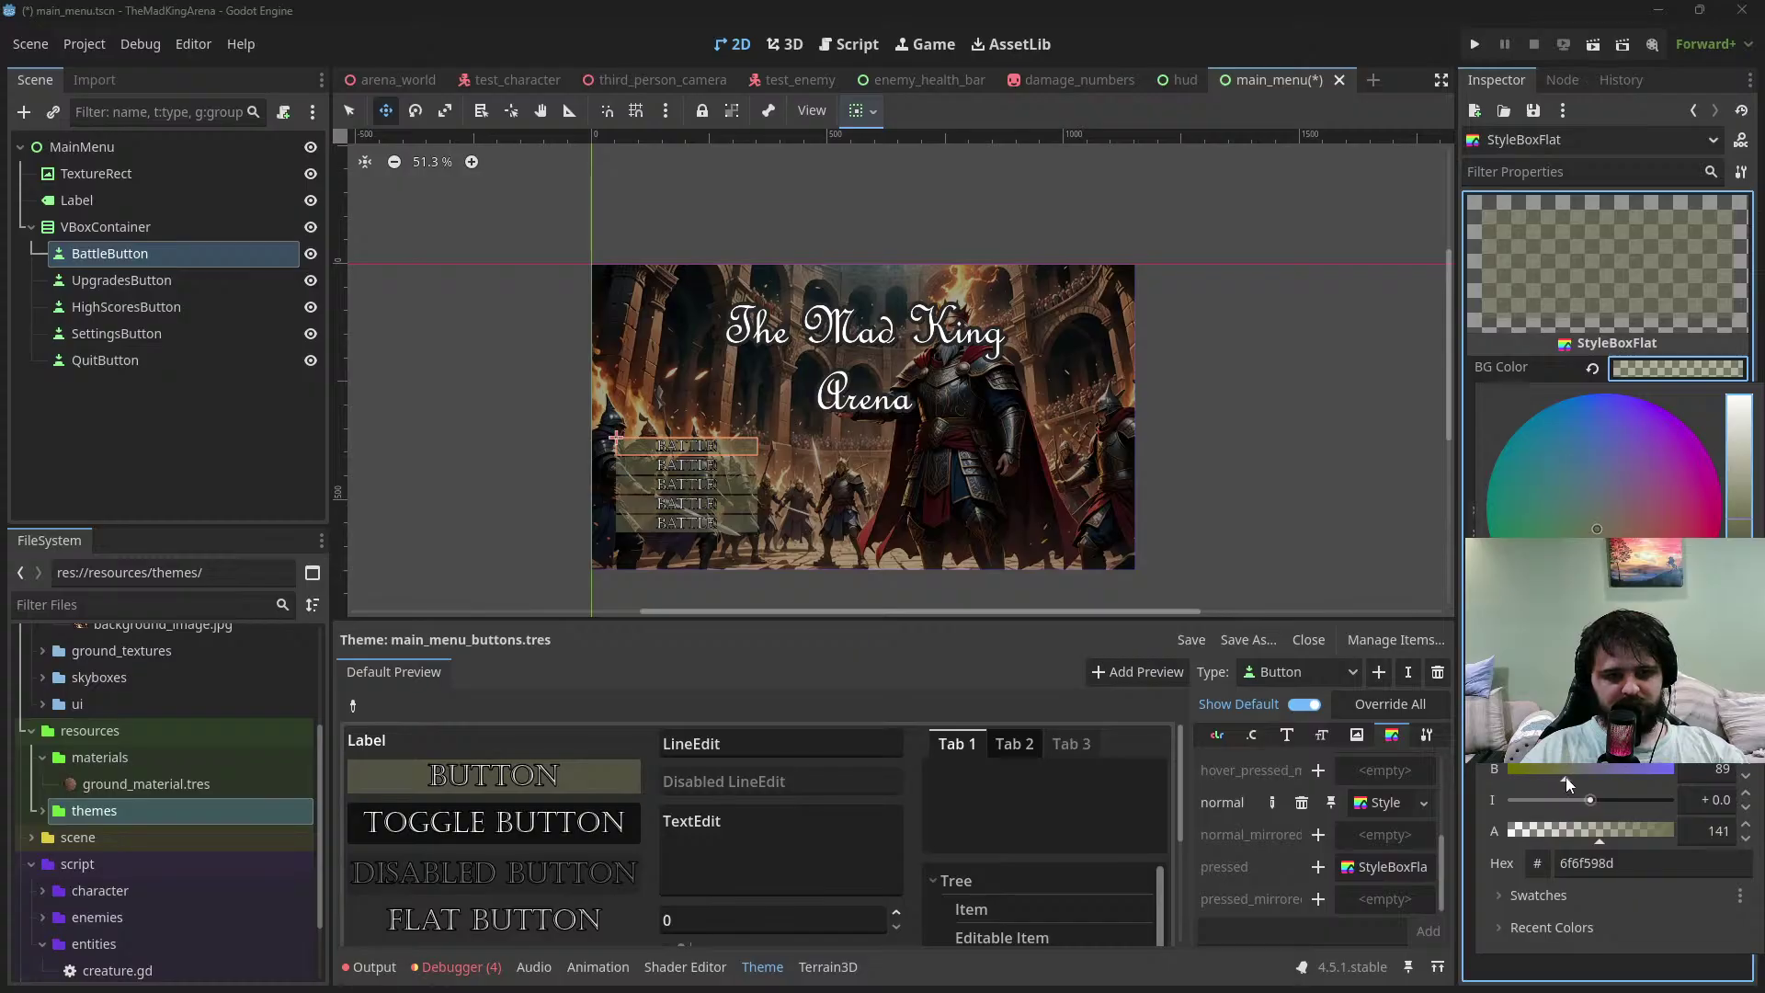
left_click_drag(1579, 706, 1599, 706)
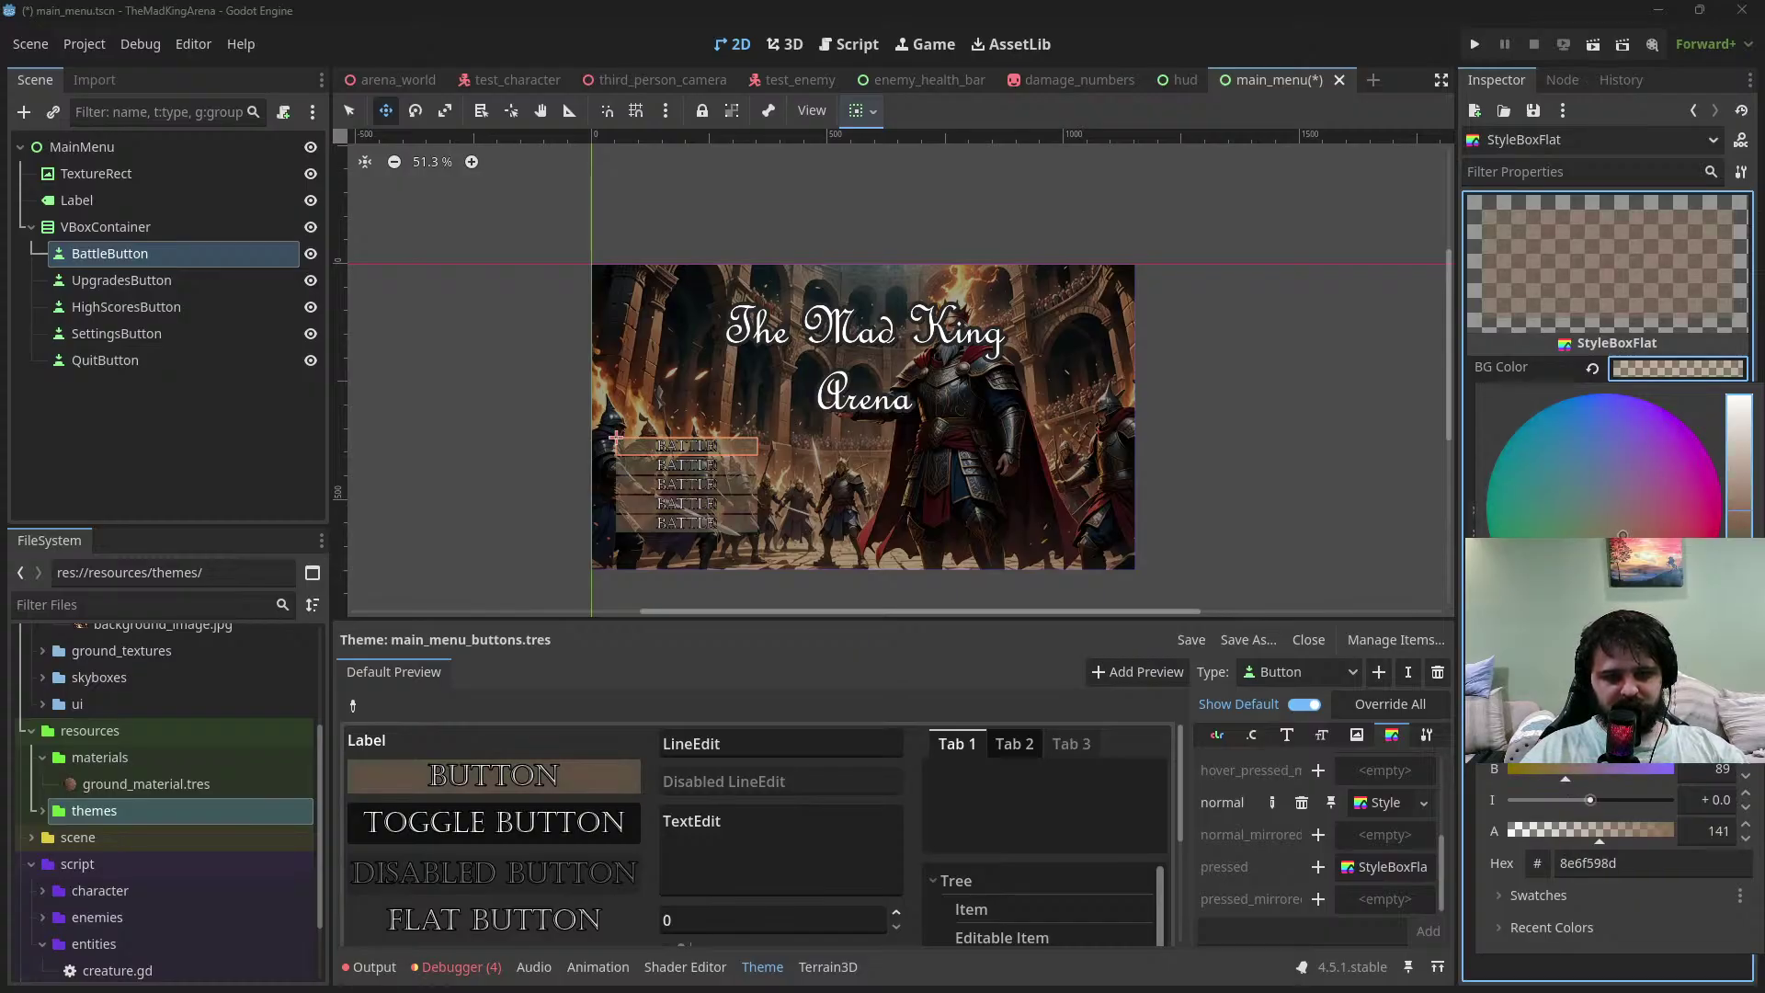
left_click_drag(1742, 538, 1744, 525)
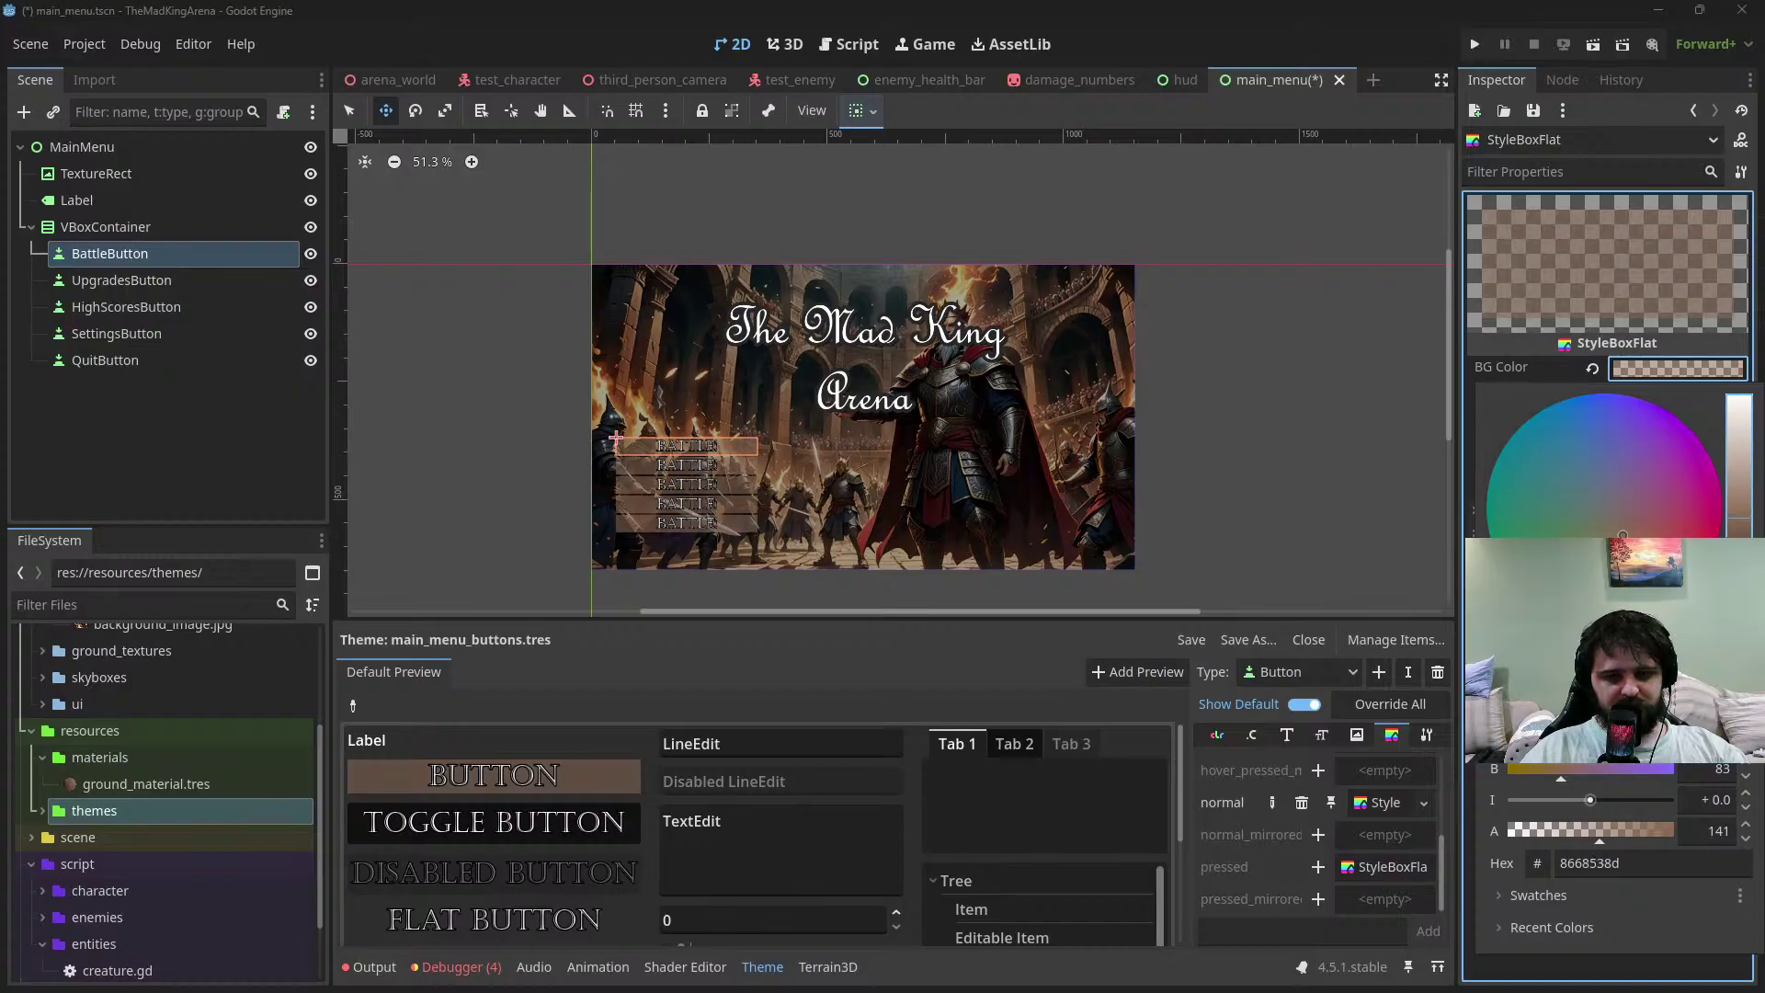
left_click_drag(1620, 830, 1644, 825)
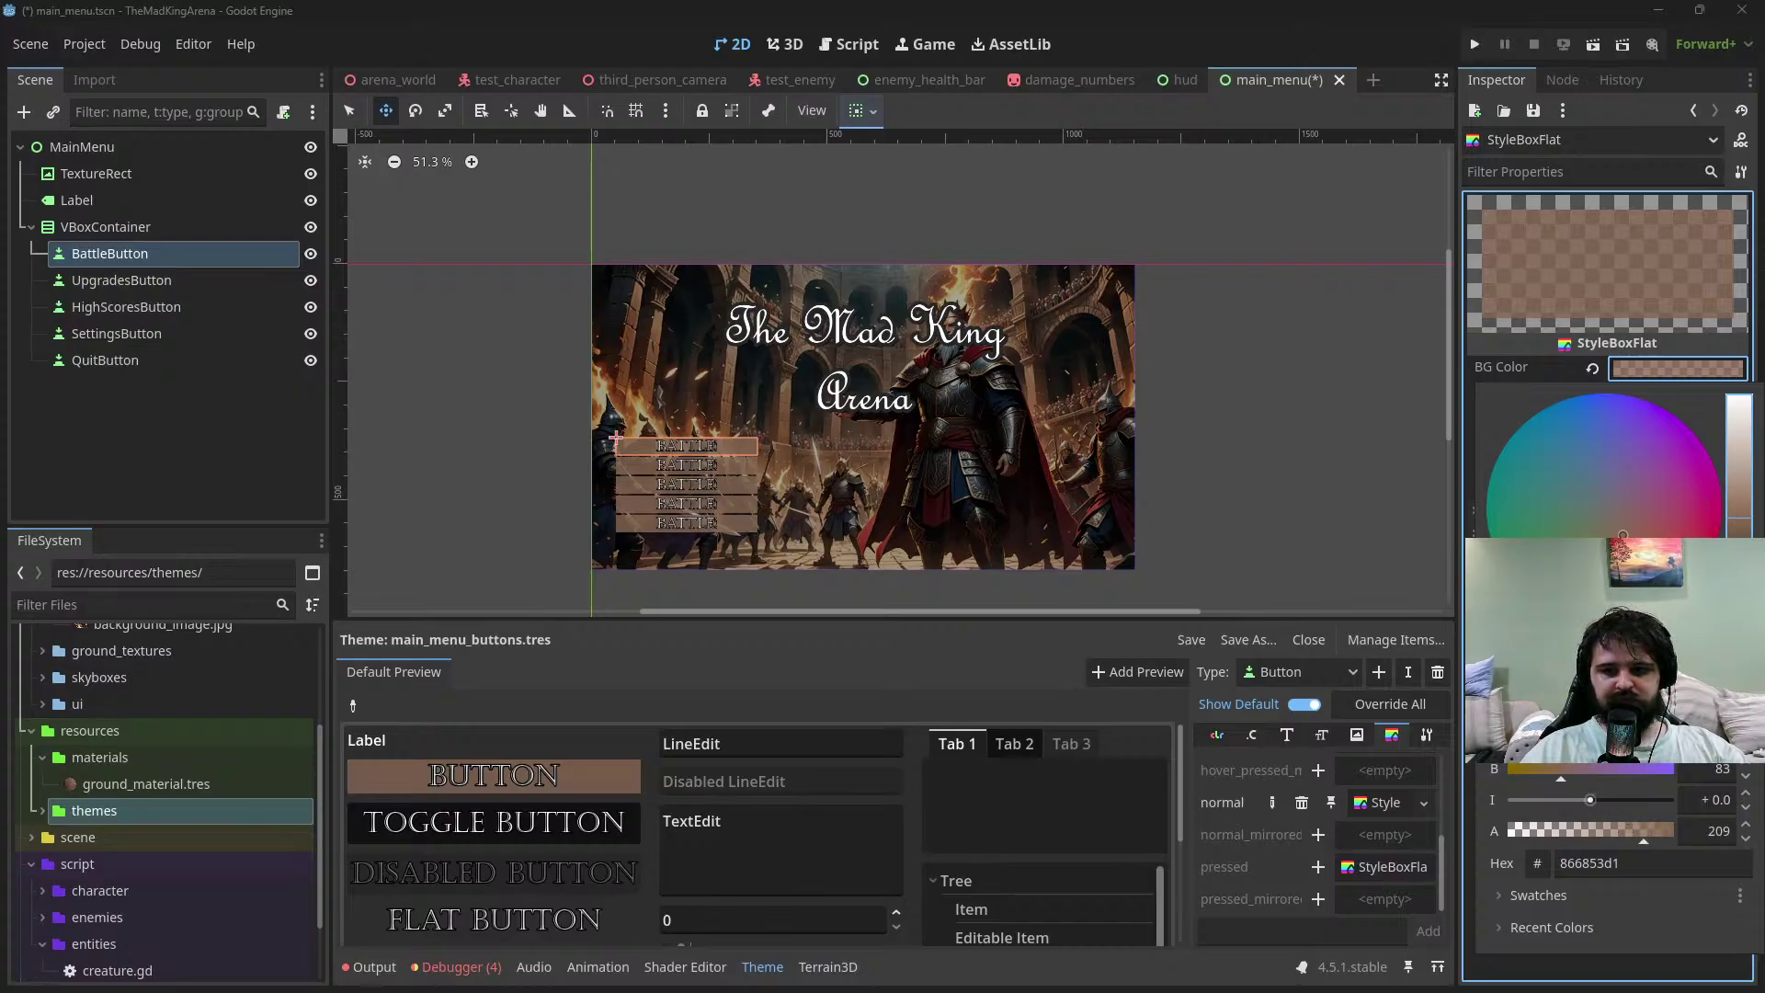
left_click(1663, 367)
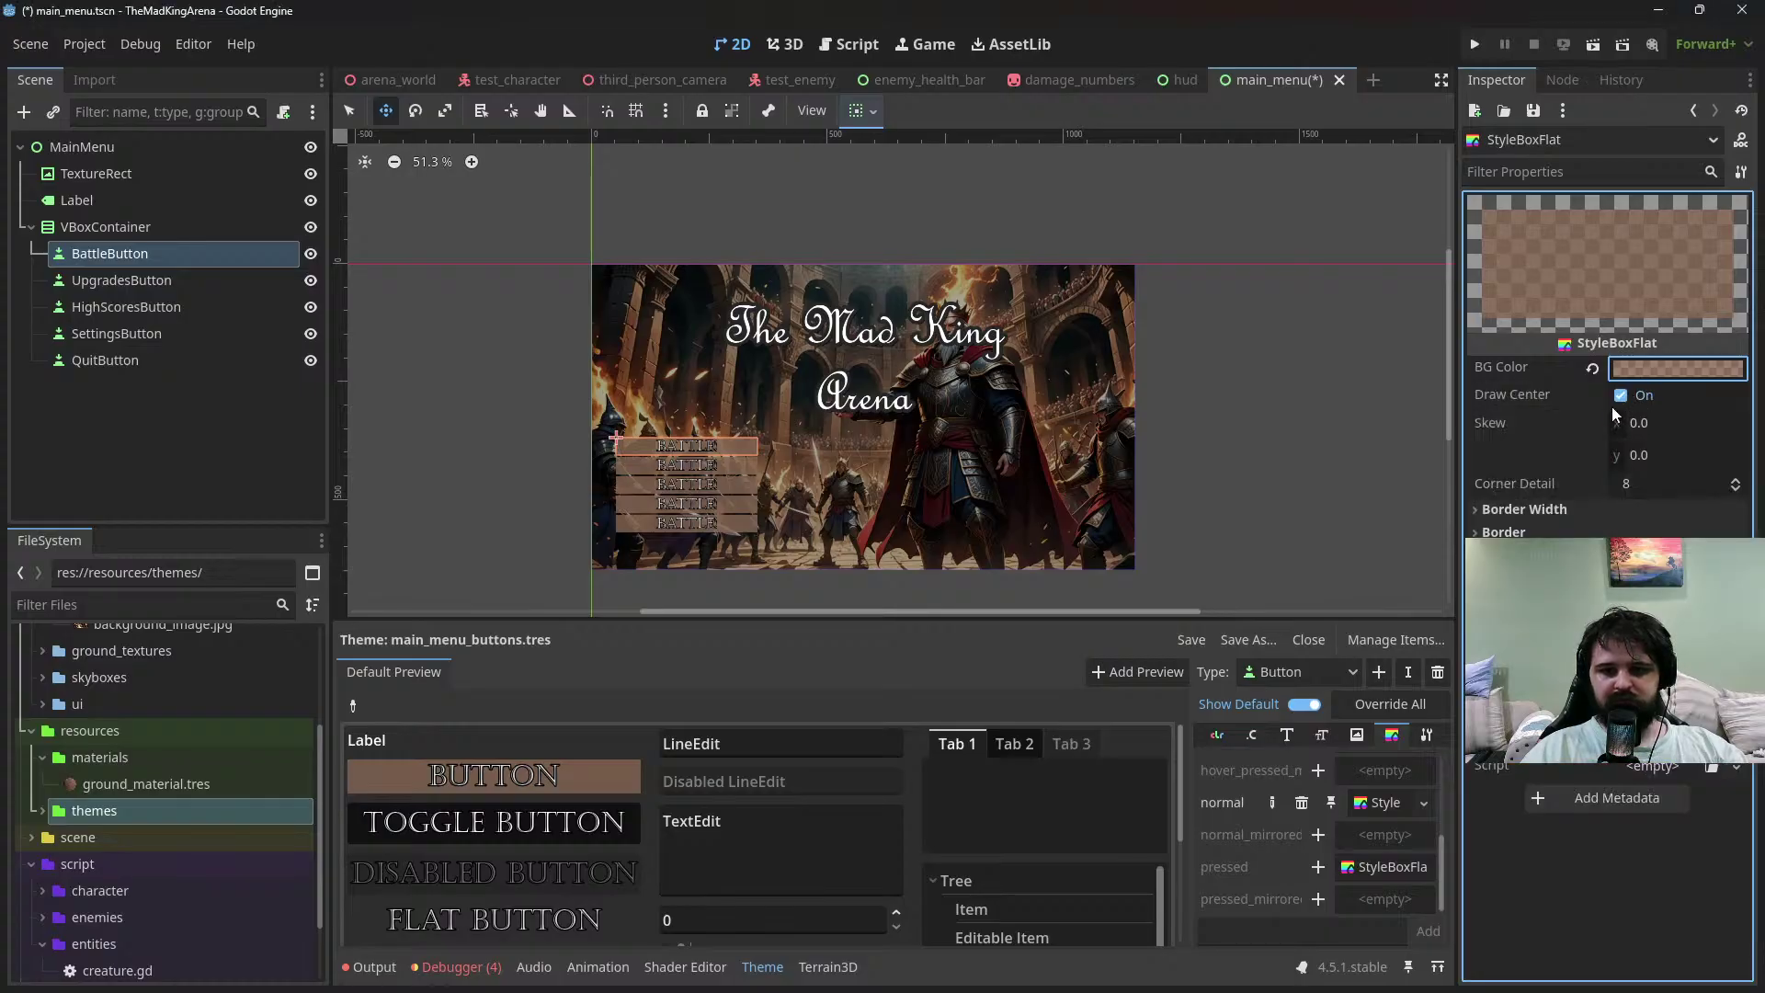
Set the border width of the normal StyleBoxFlat to 2 px on all sides
left_click(1477, 510)
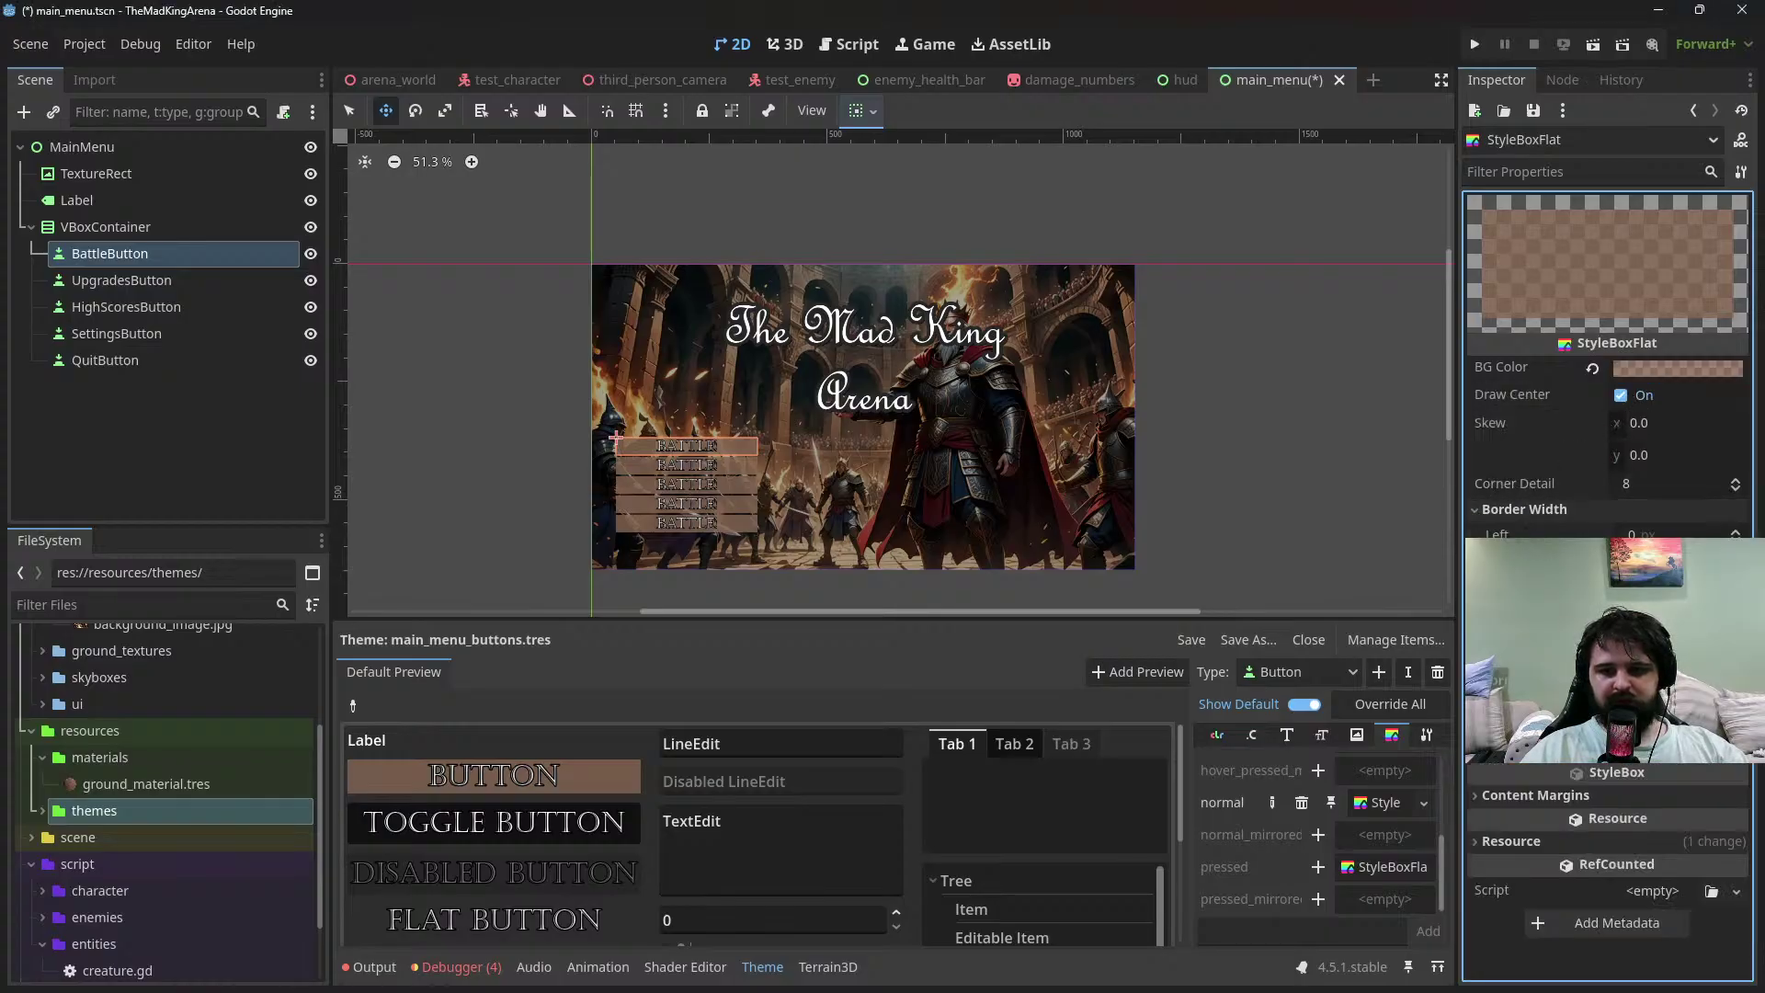
left_click(1657, 535)
type("2")
key("Return")
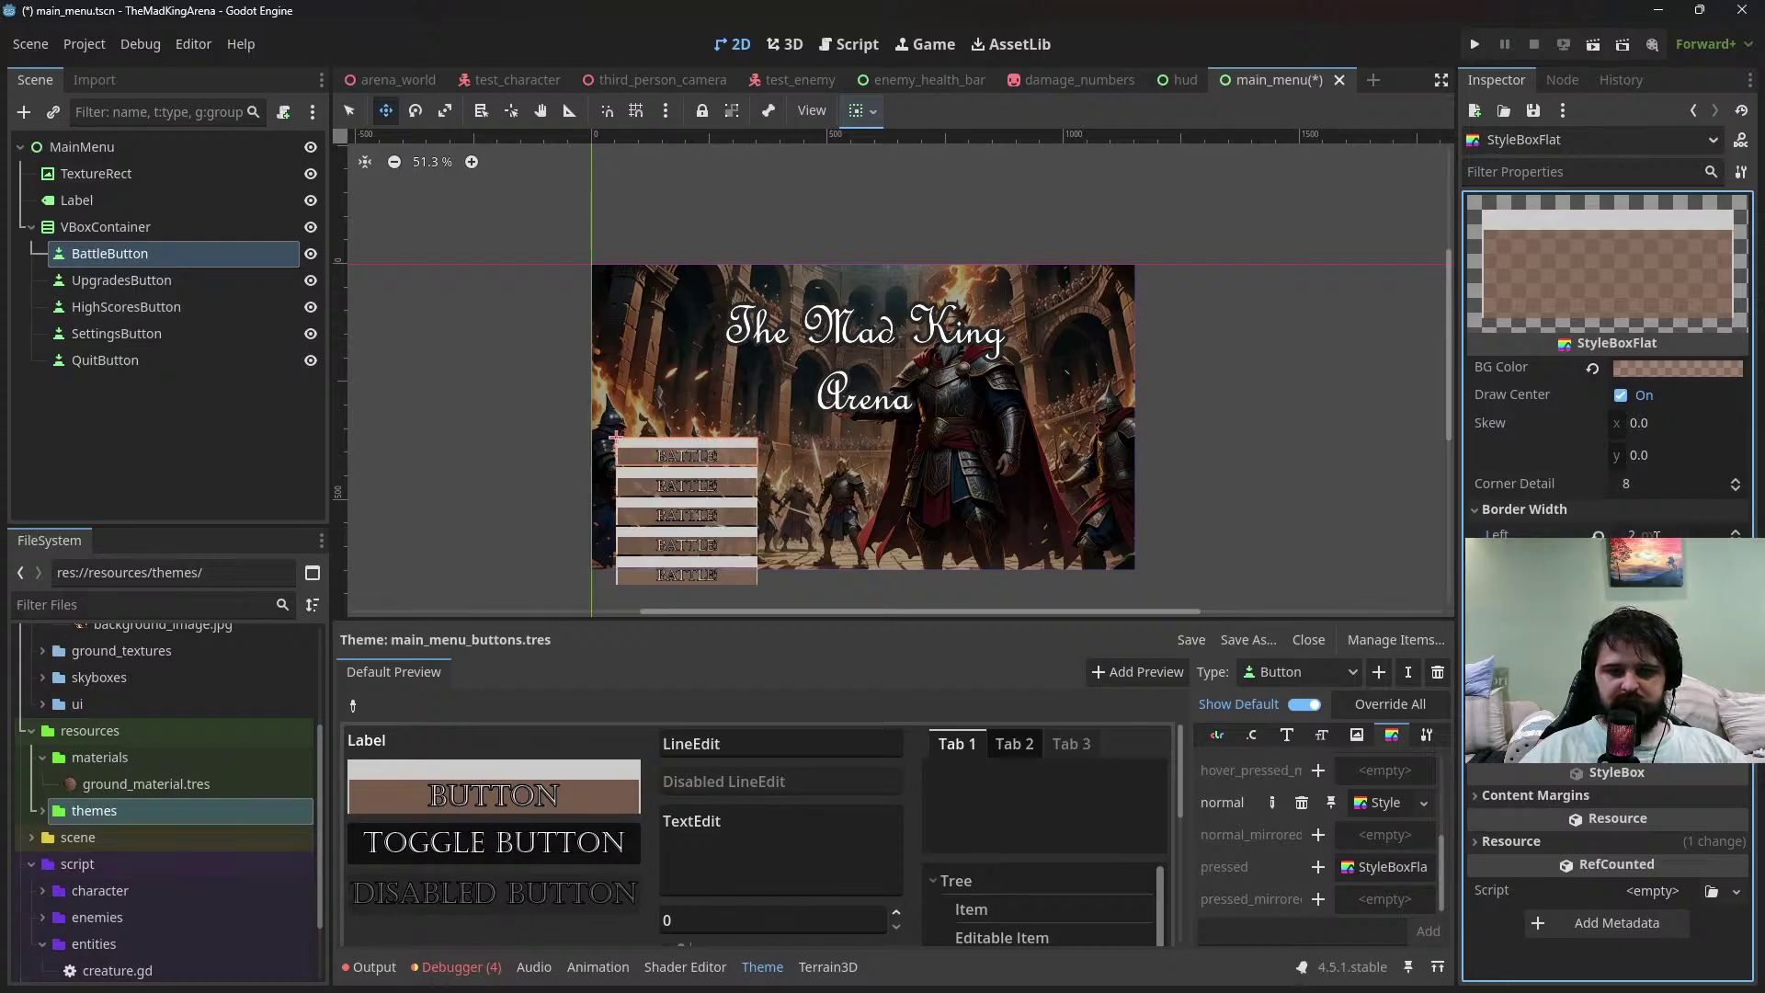
type("2")
key("Return")
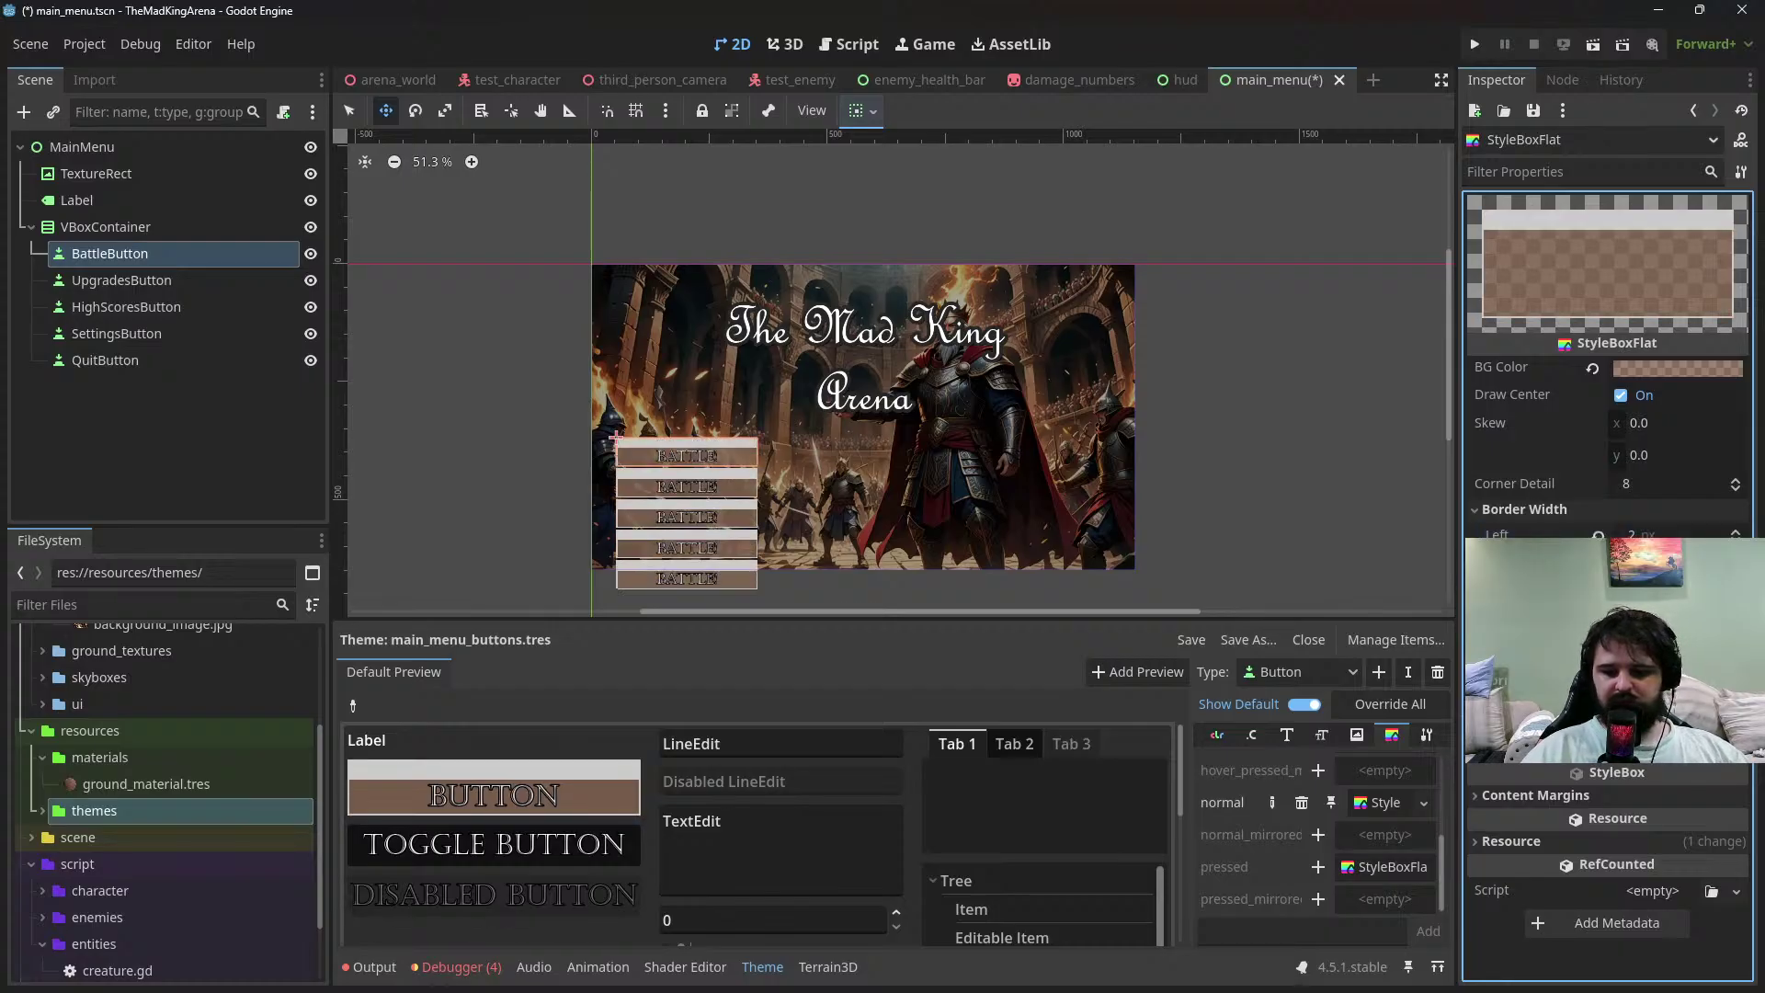
type("2")
key("Return")
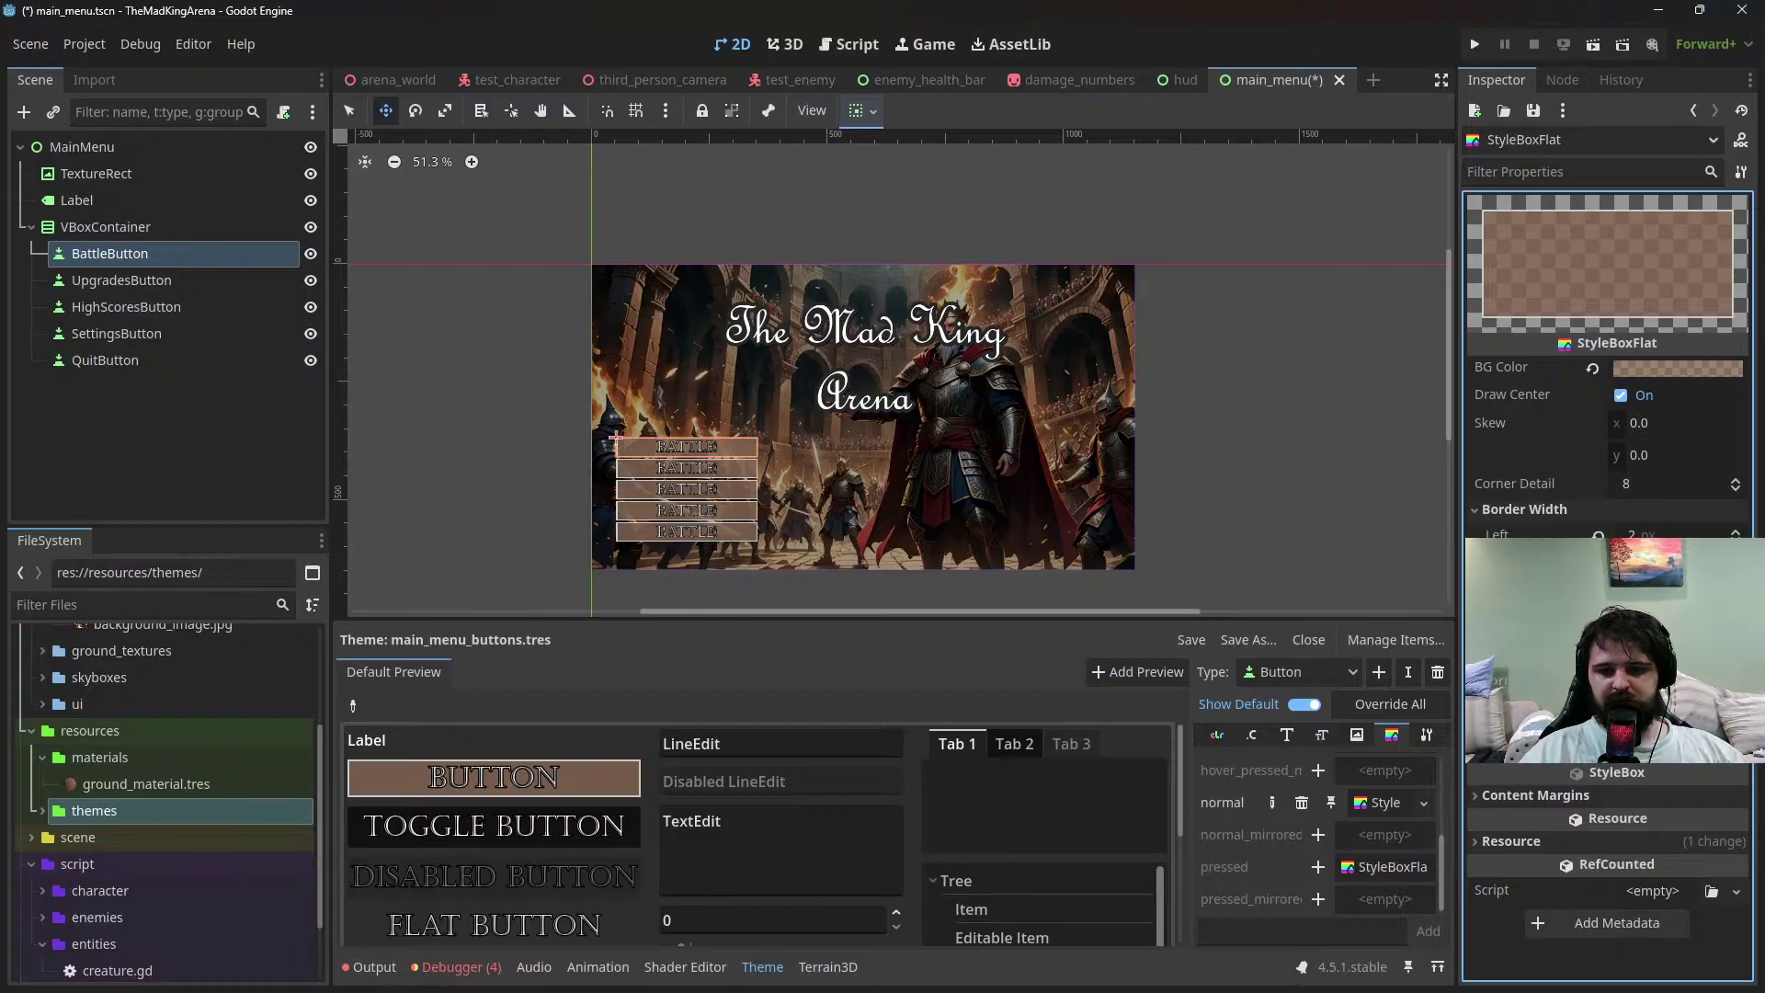
Set the border width of the normal StyleBoxFlat to 3 px on all sides
left_click(1660, 535)
type("3")
key("Tab")
type("3")
key("Tab")
type("3")
key("Return")
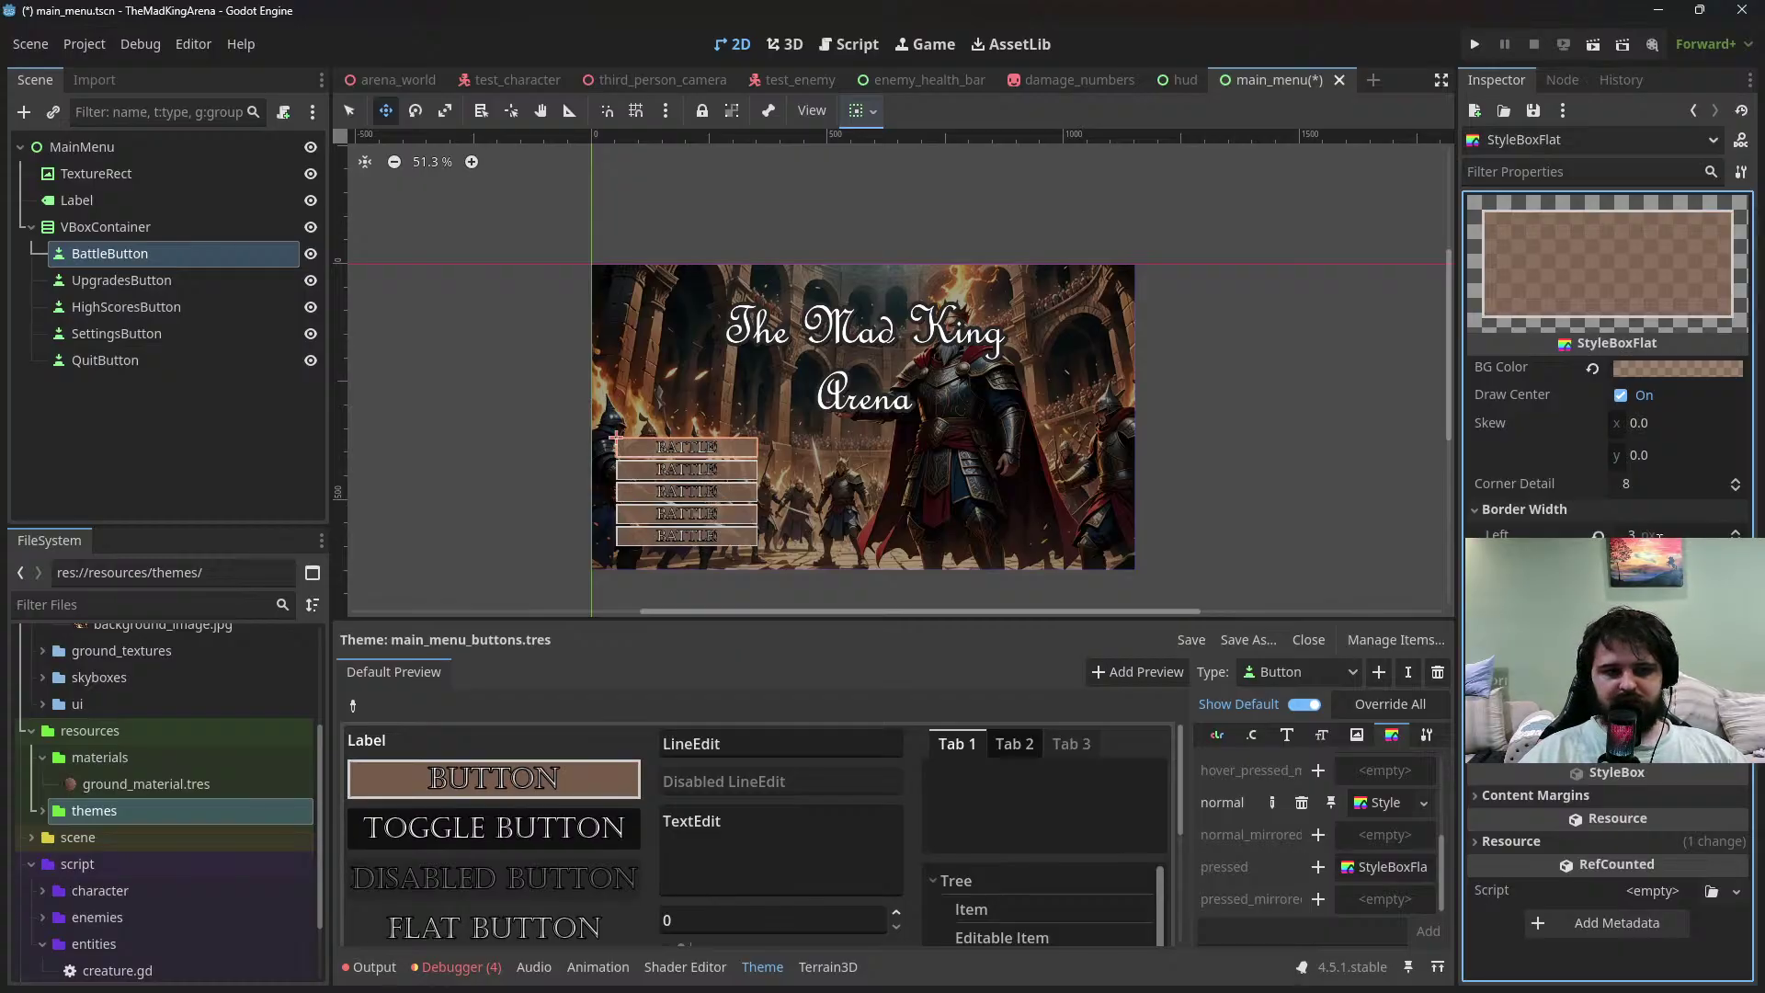
Set the border colour of the normal StyleBoxFlat to a semi-transparent dark brown, RGB 52, 25, 3
left_click(1581, 658)
left_click(1670, 685)
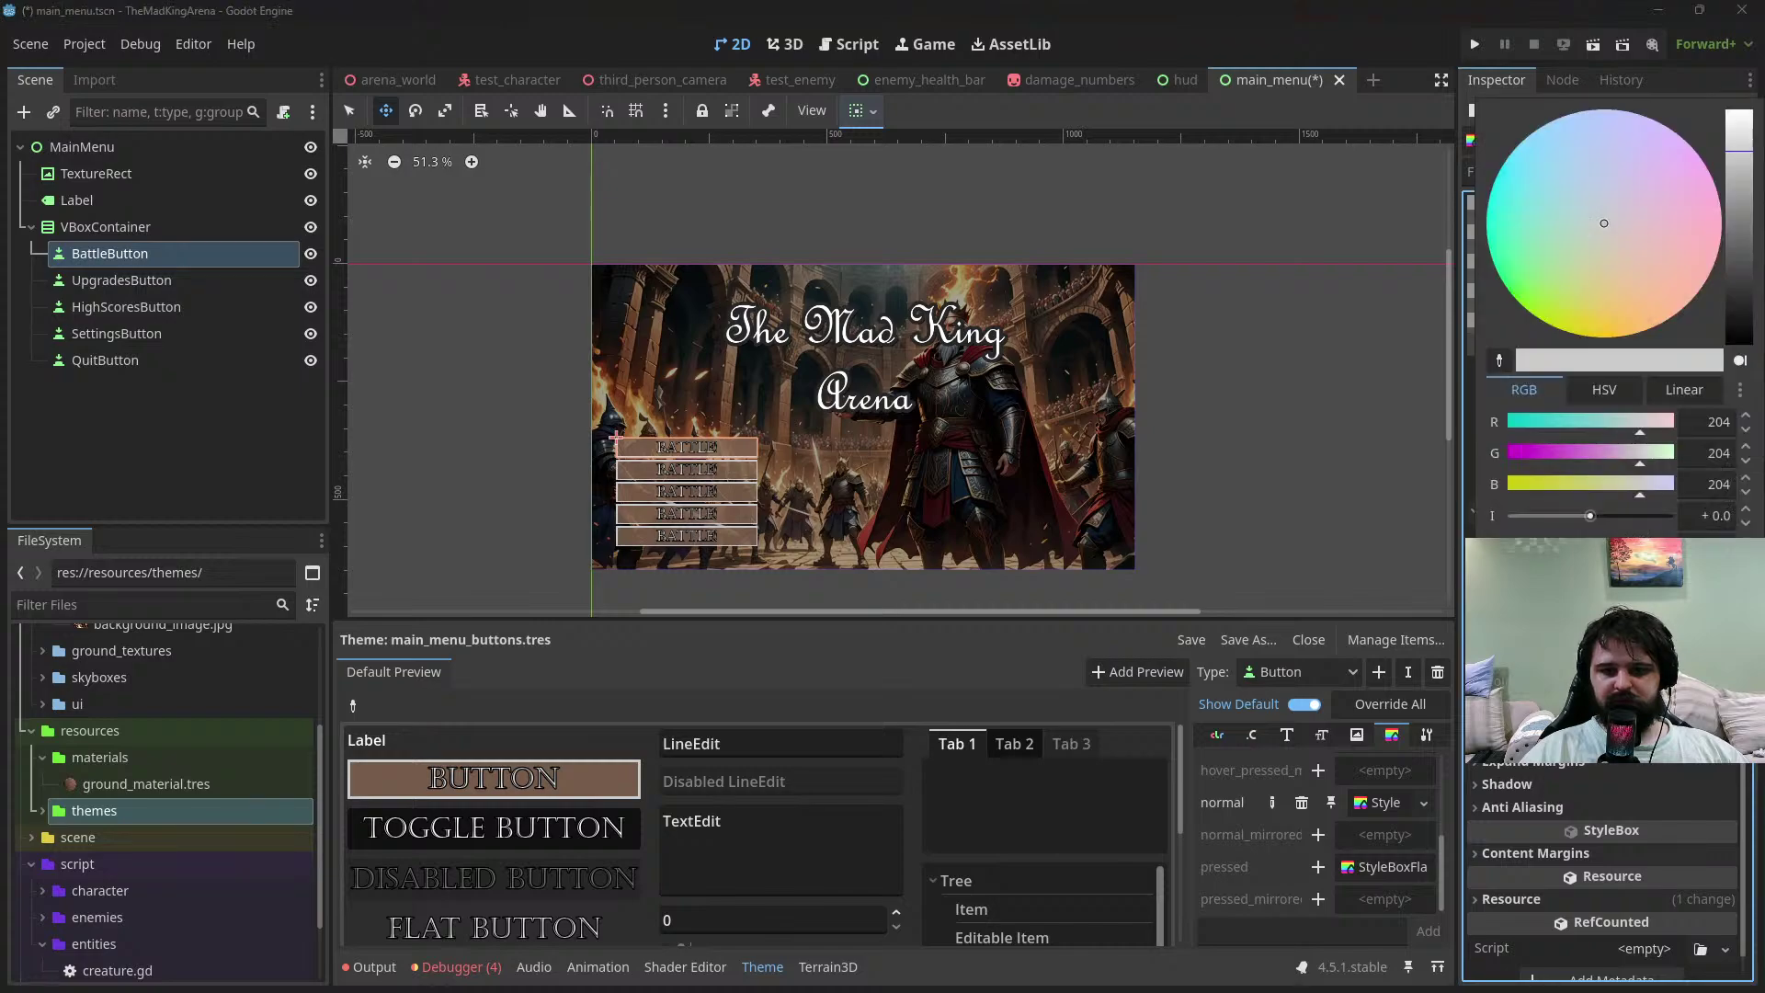
left_click_drag(1600, 537, 1508, 547)
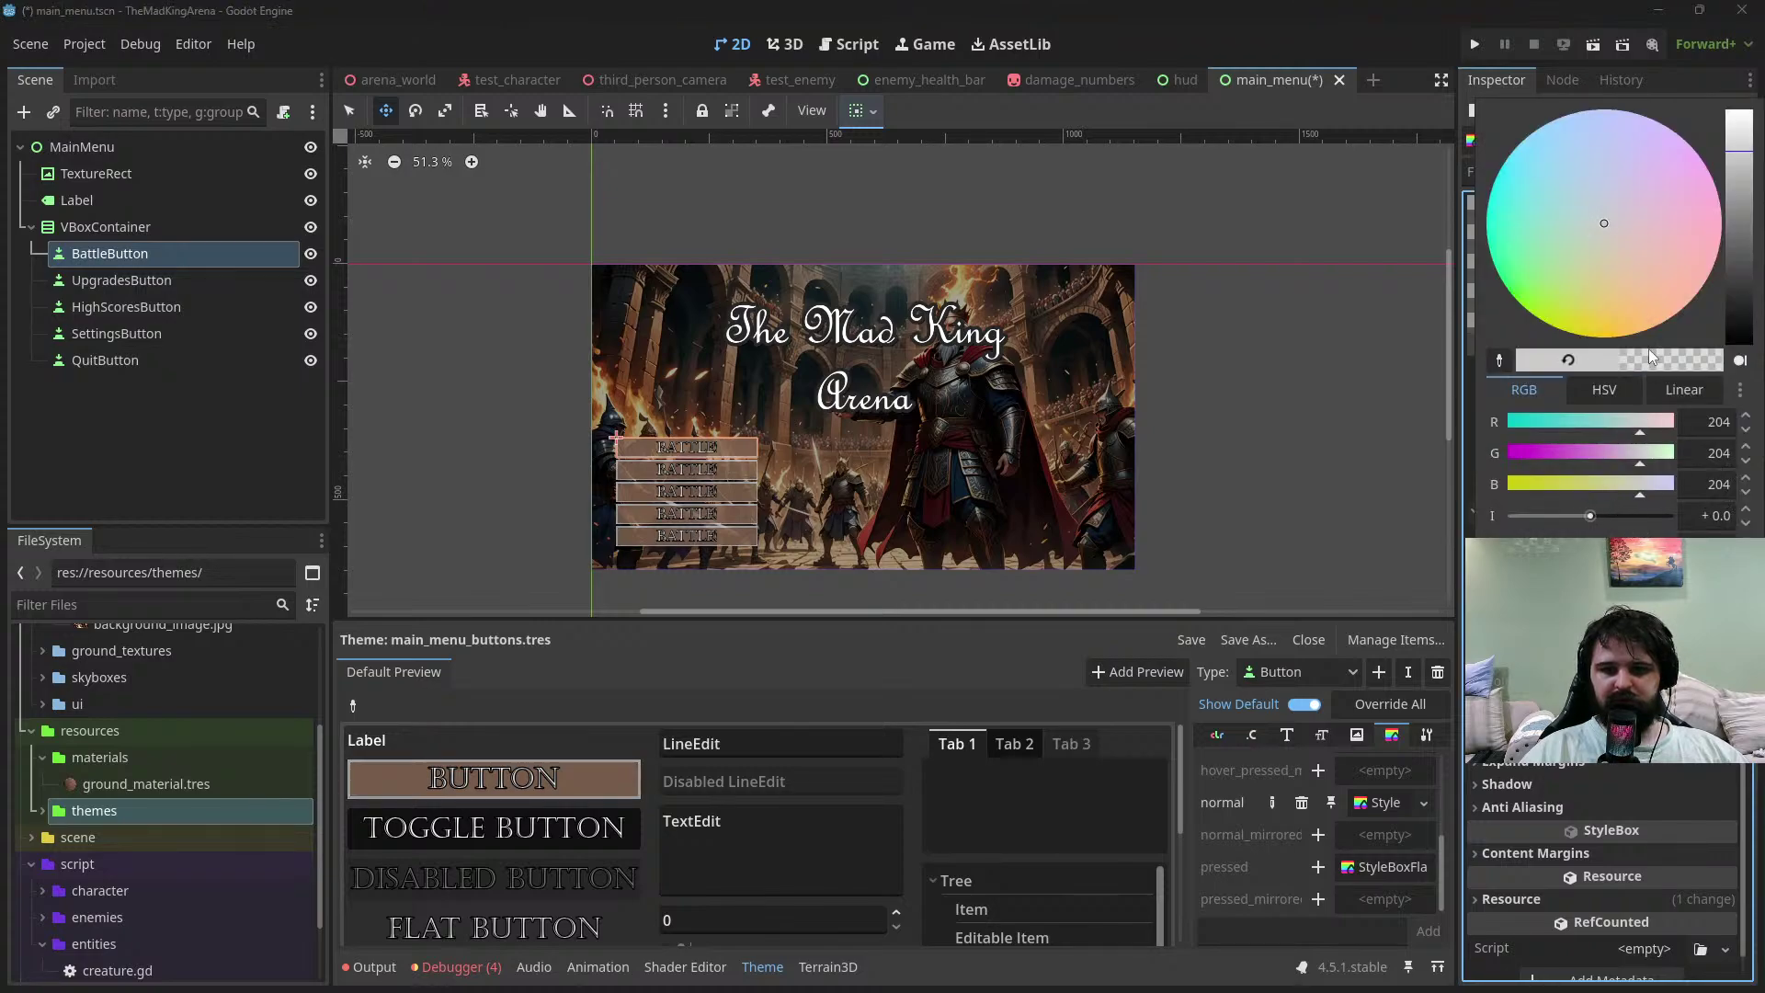
left_click(1657, 305)
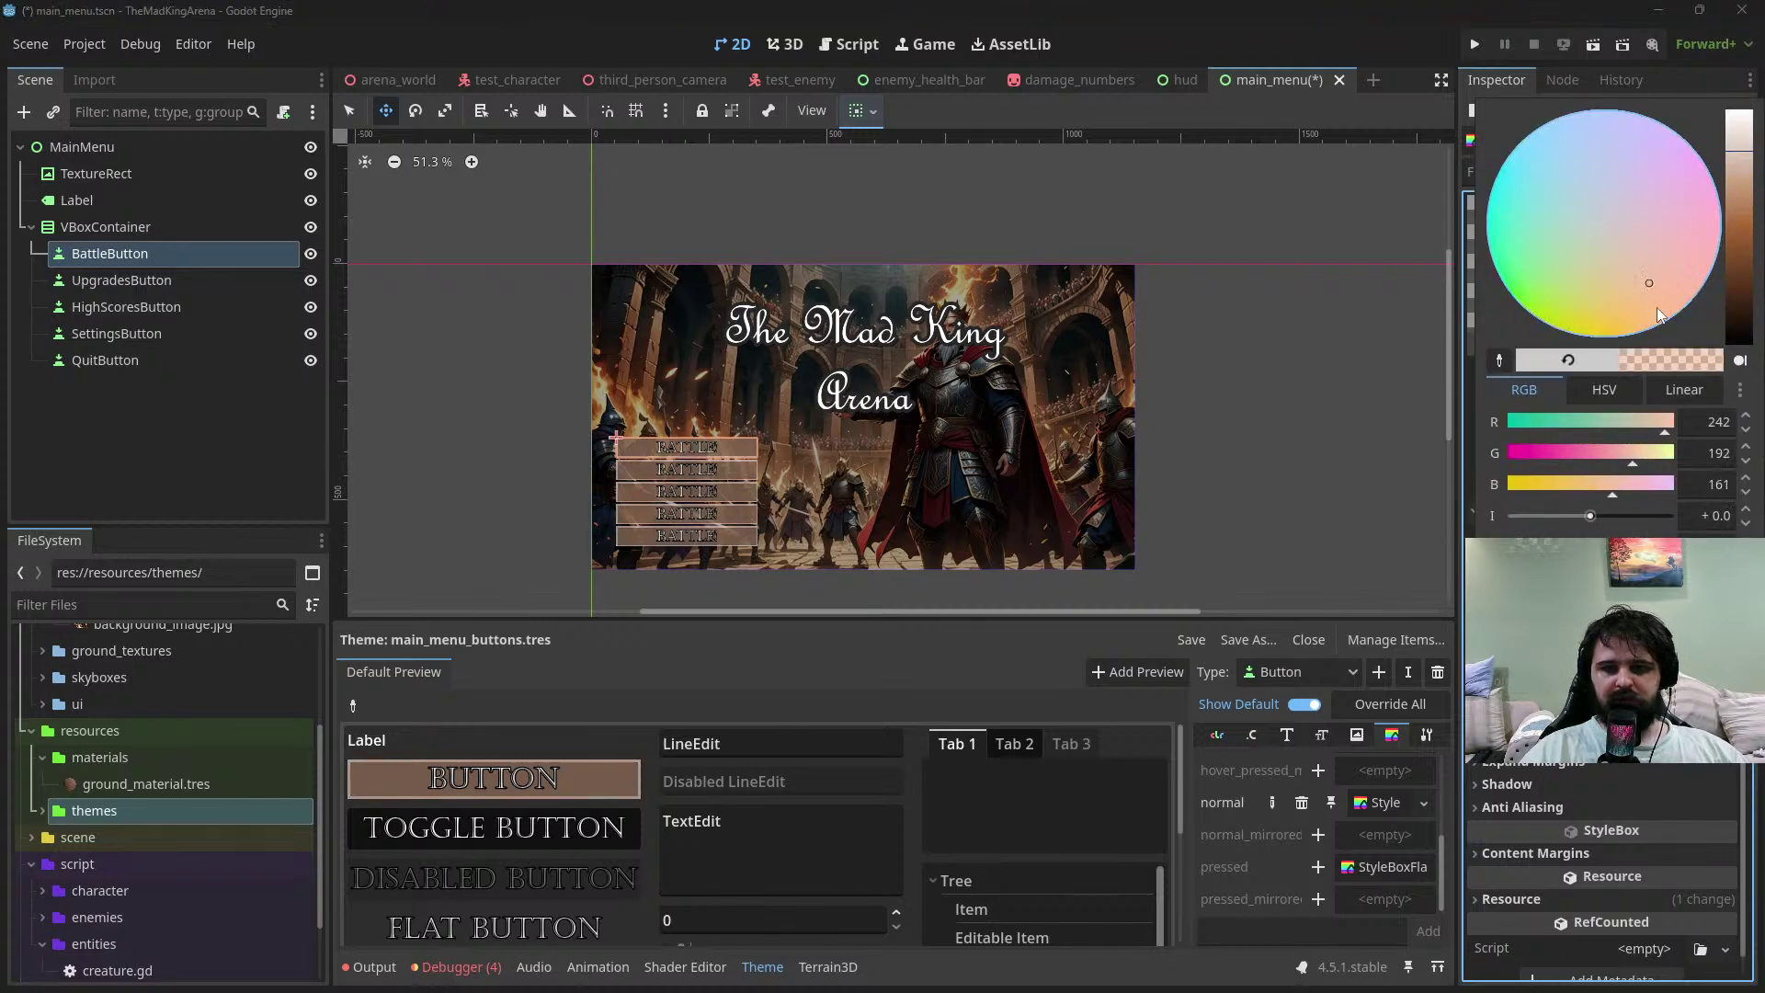
left_click(1747, 313)
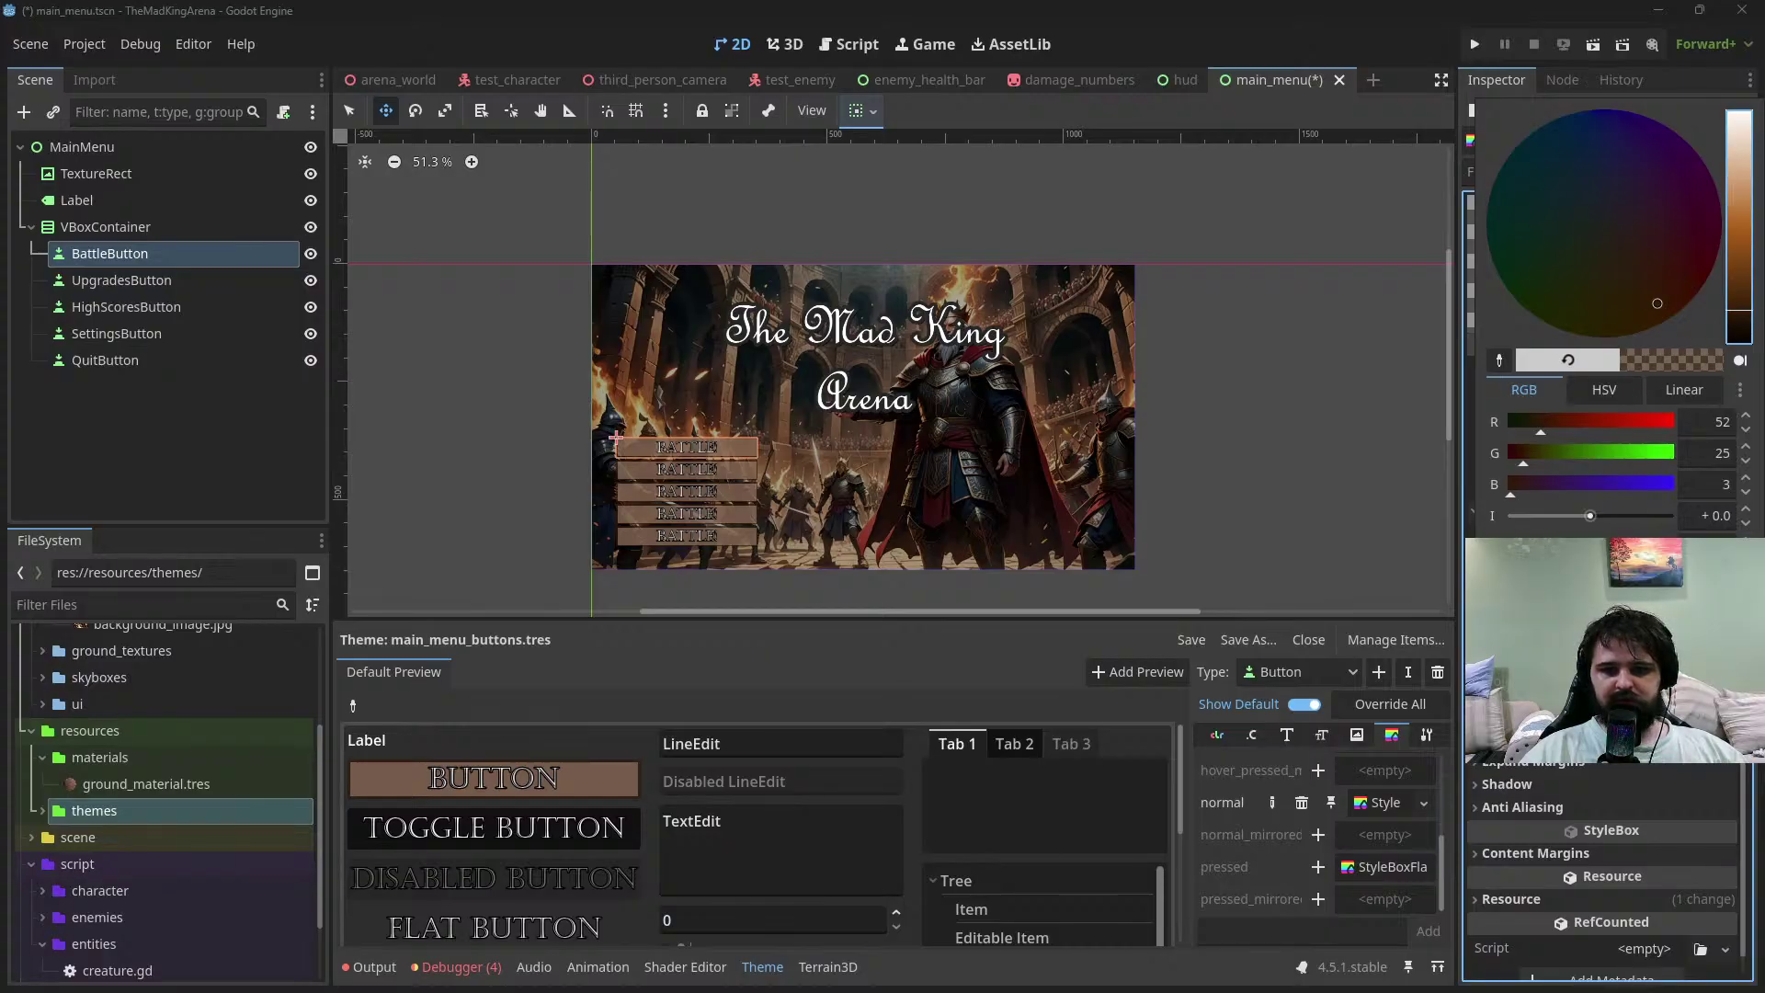
key("Escape")
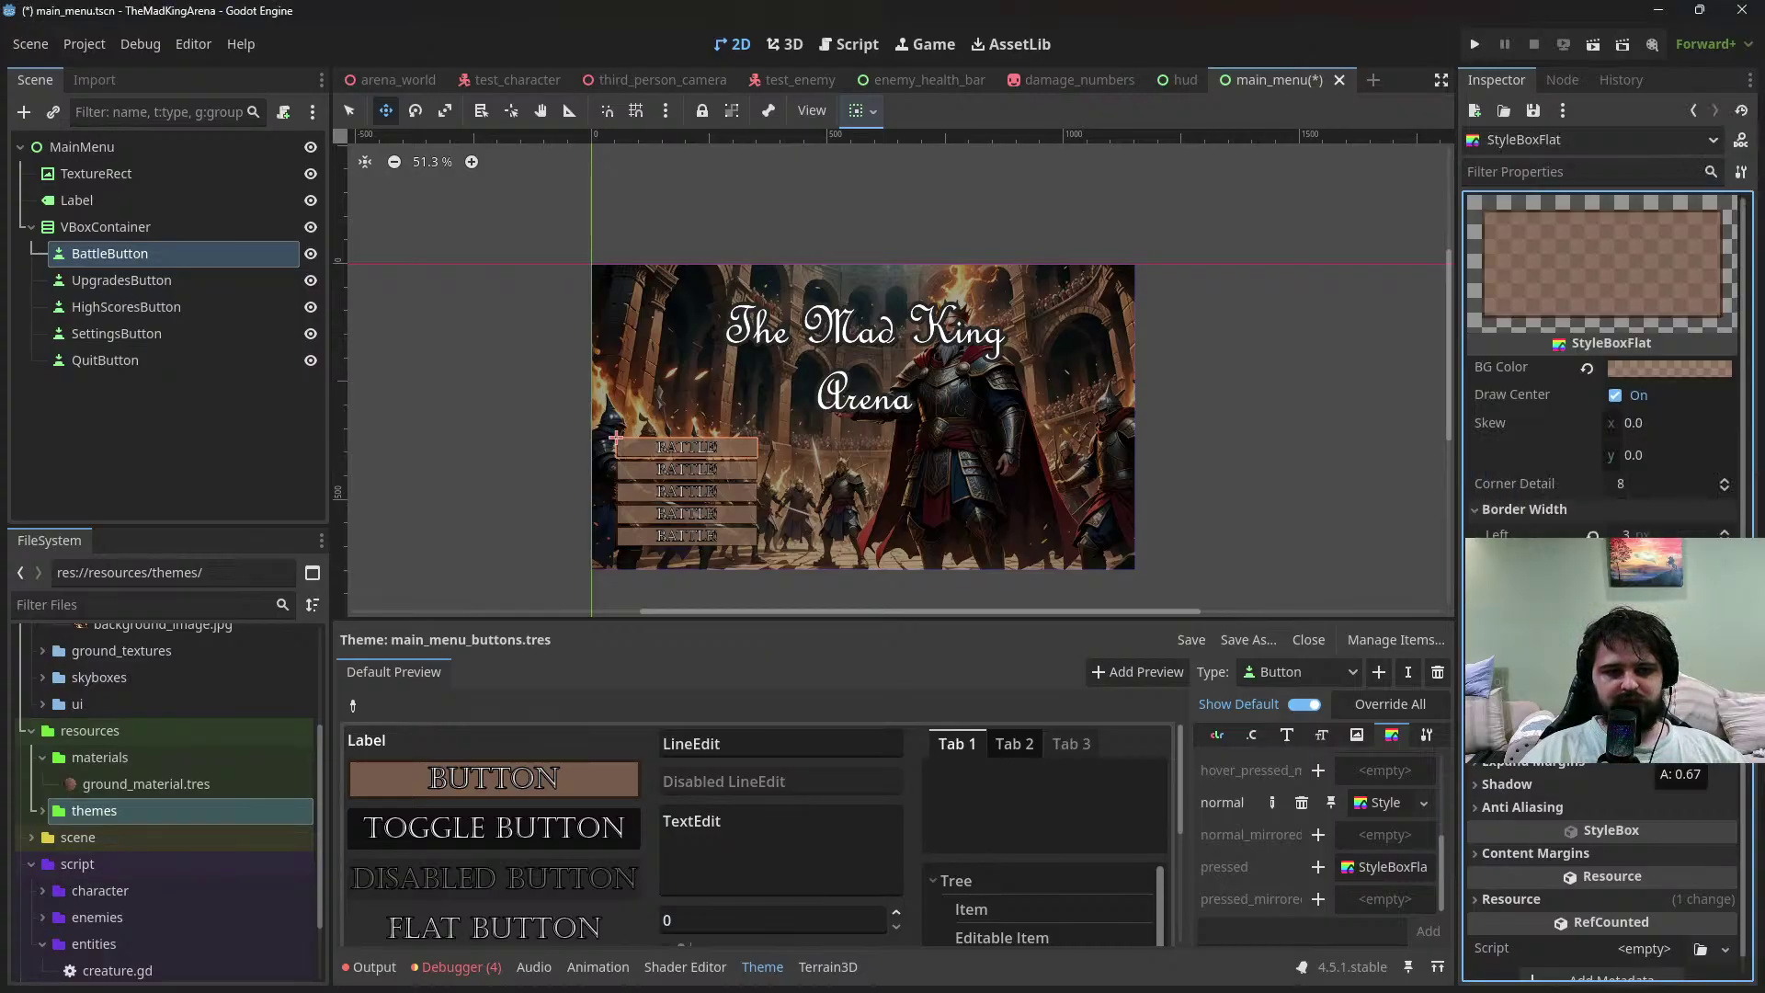
left_click(1650, 671)
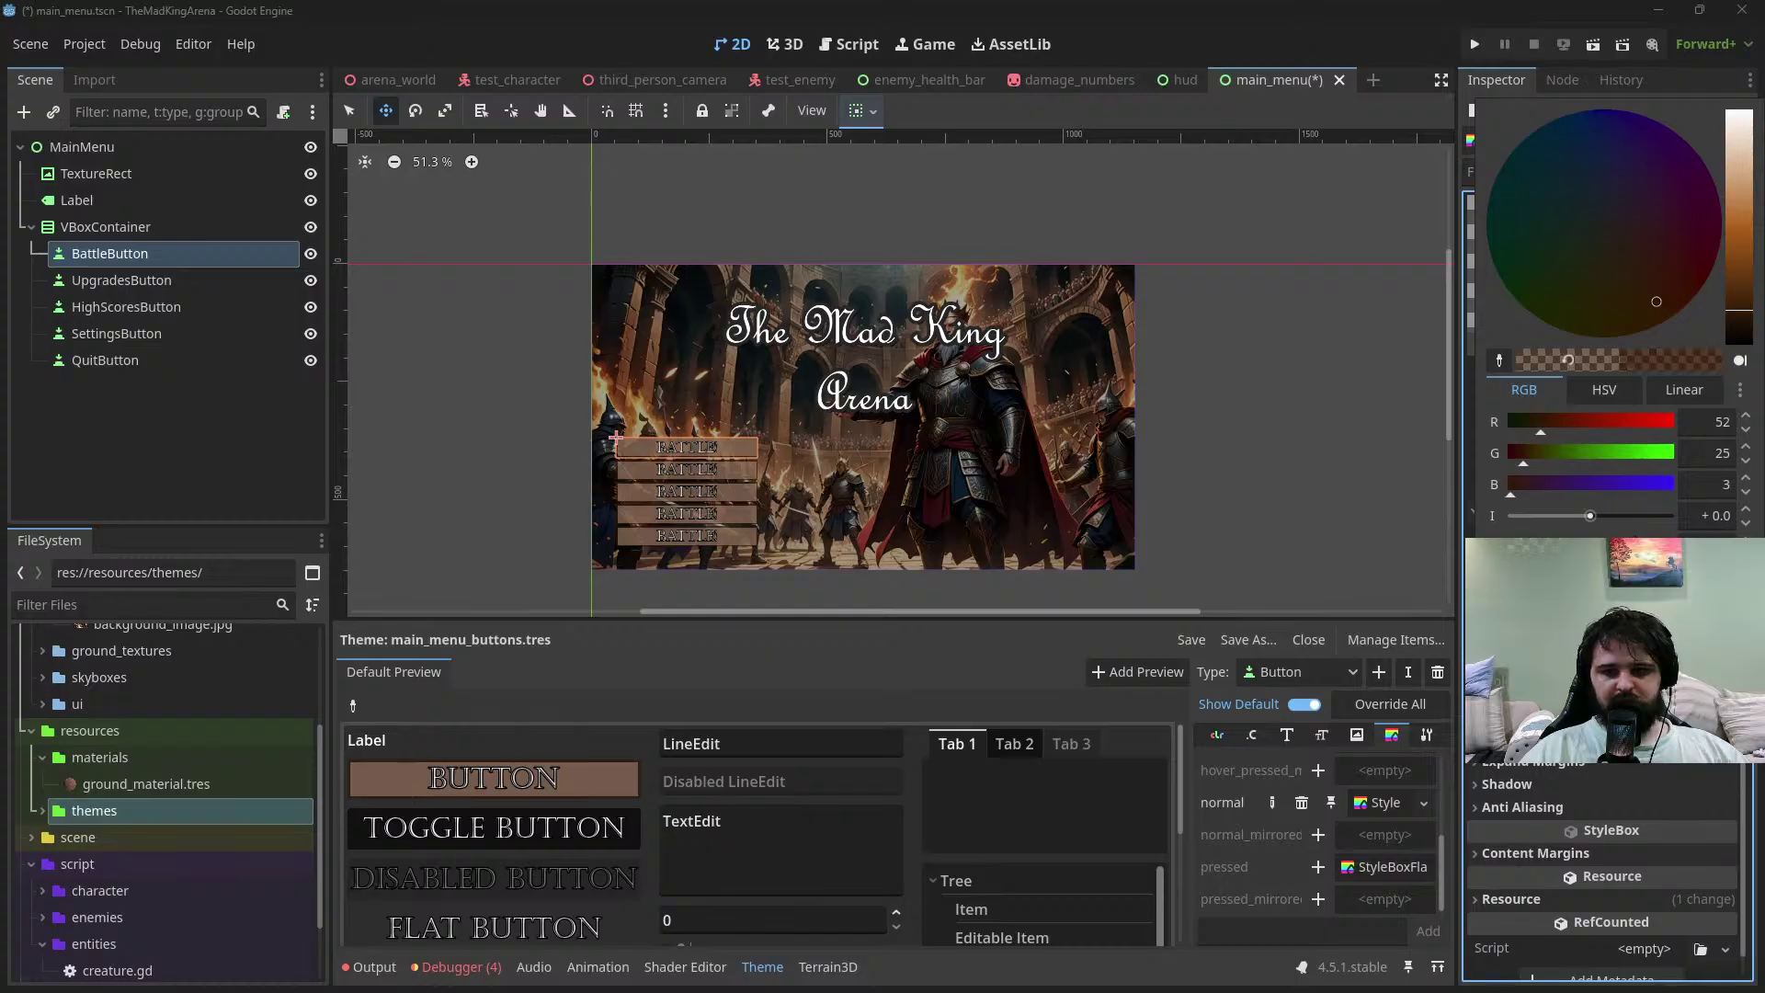
key("Escape")
Set the corner radius of the normal StyleBoxFlat to 15 px on all four corners
scroll(685, 482, "up", 5)
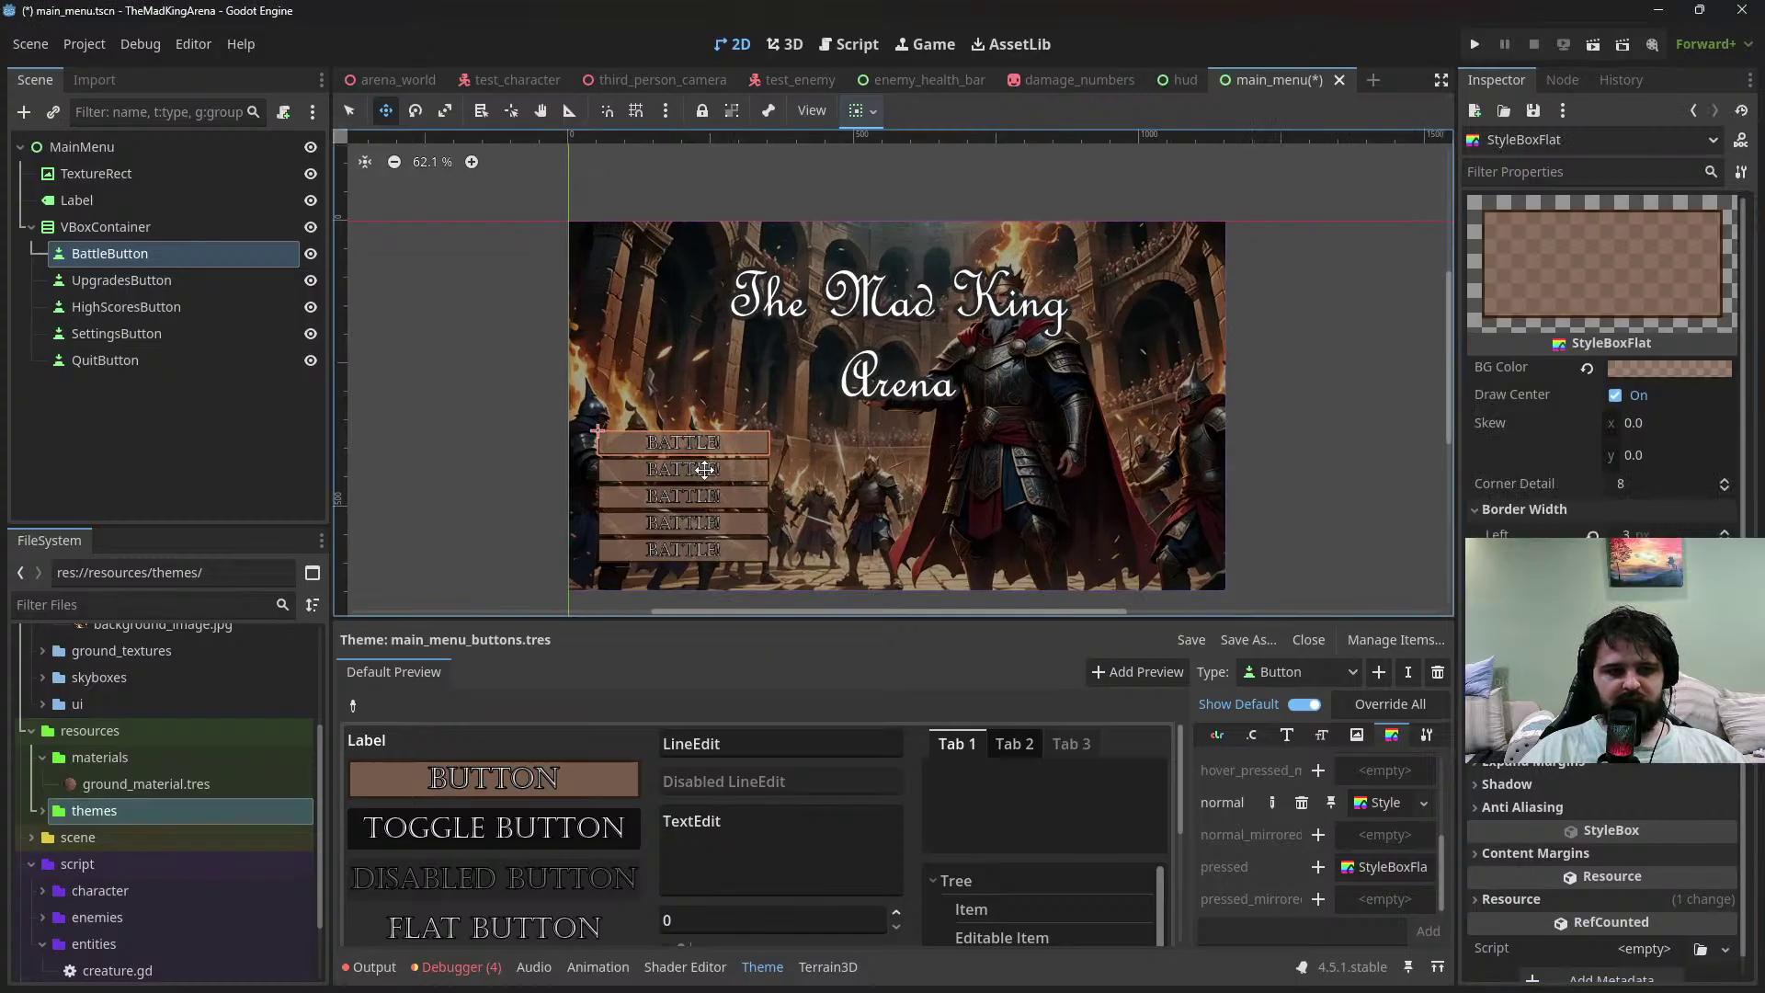
middle_click_drag(976, 450, 1073, 394)
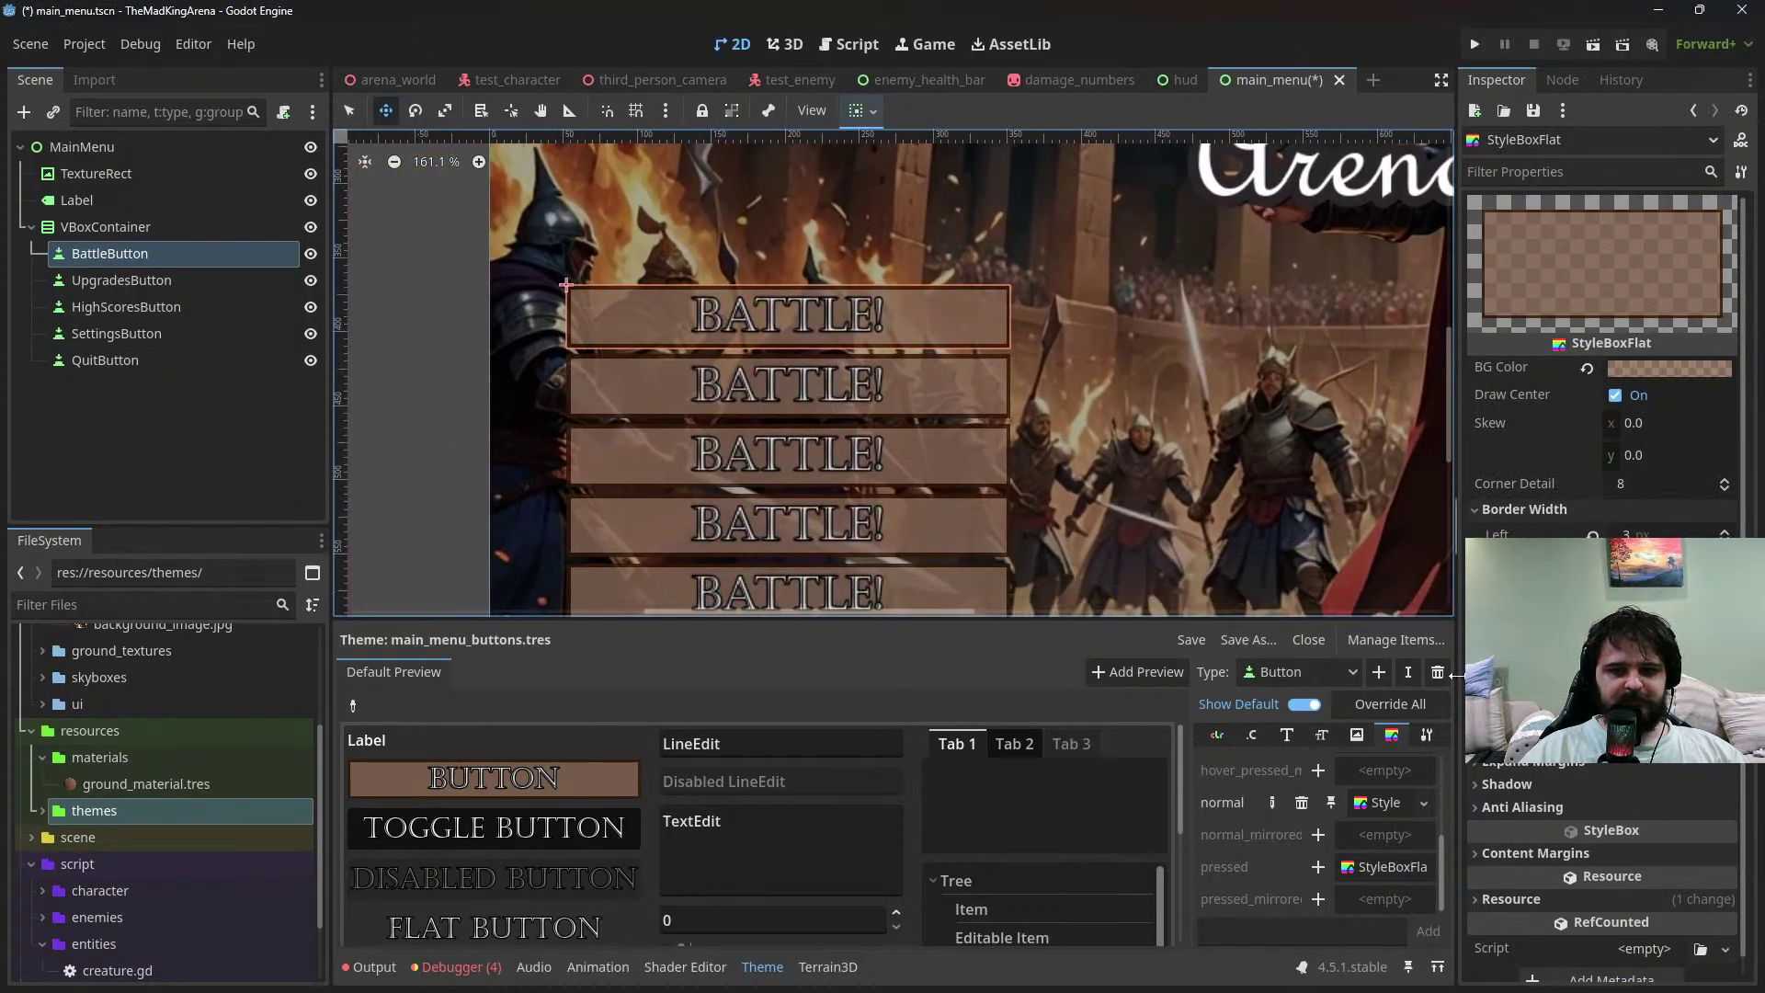
left_click(1563, 745)
left_click(1653, 763)
type("1")
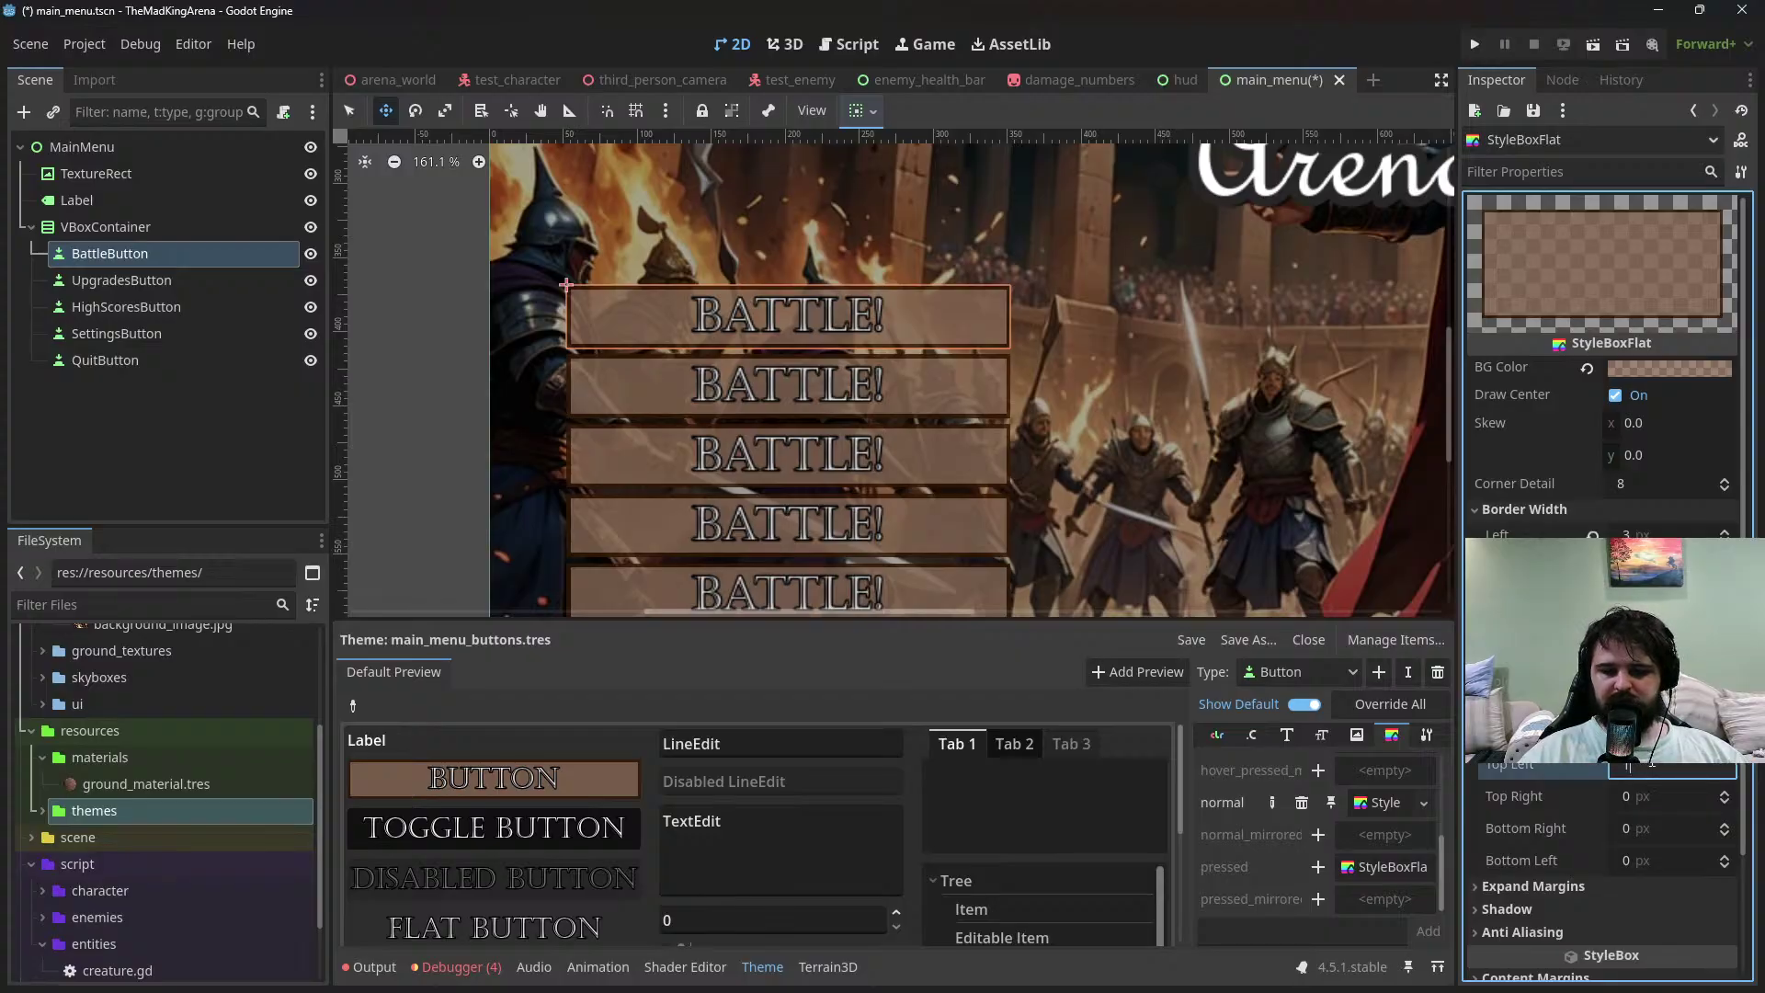
type("5")
key("Tab")
type("15")
key("Tab")
type("15")
key("Tab")
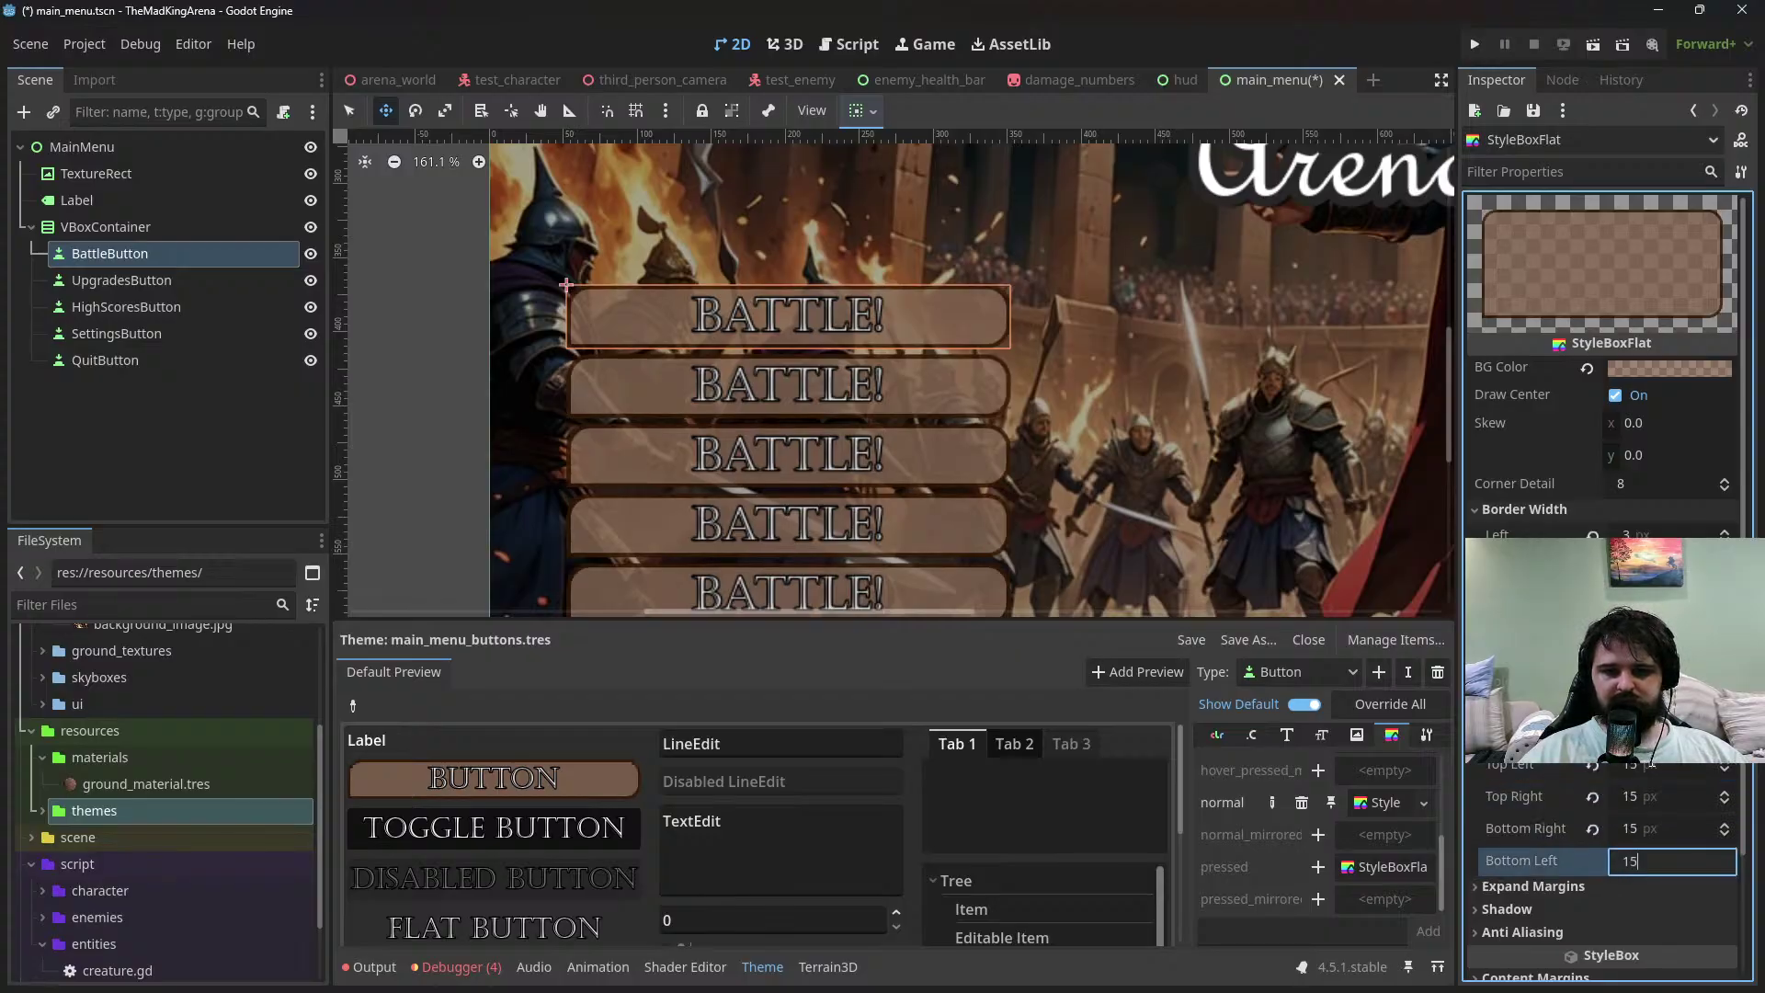
type("15")
key("Return")
Replace the UpgradesButton's text with "Upgrades"
scroll(1118, 438, "down", 4)
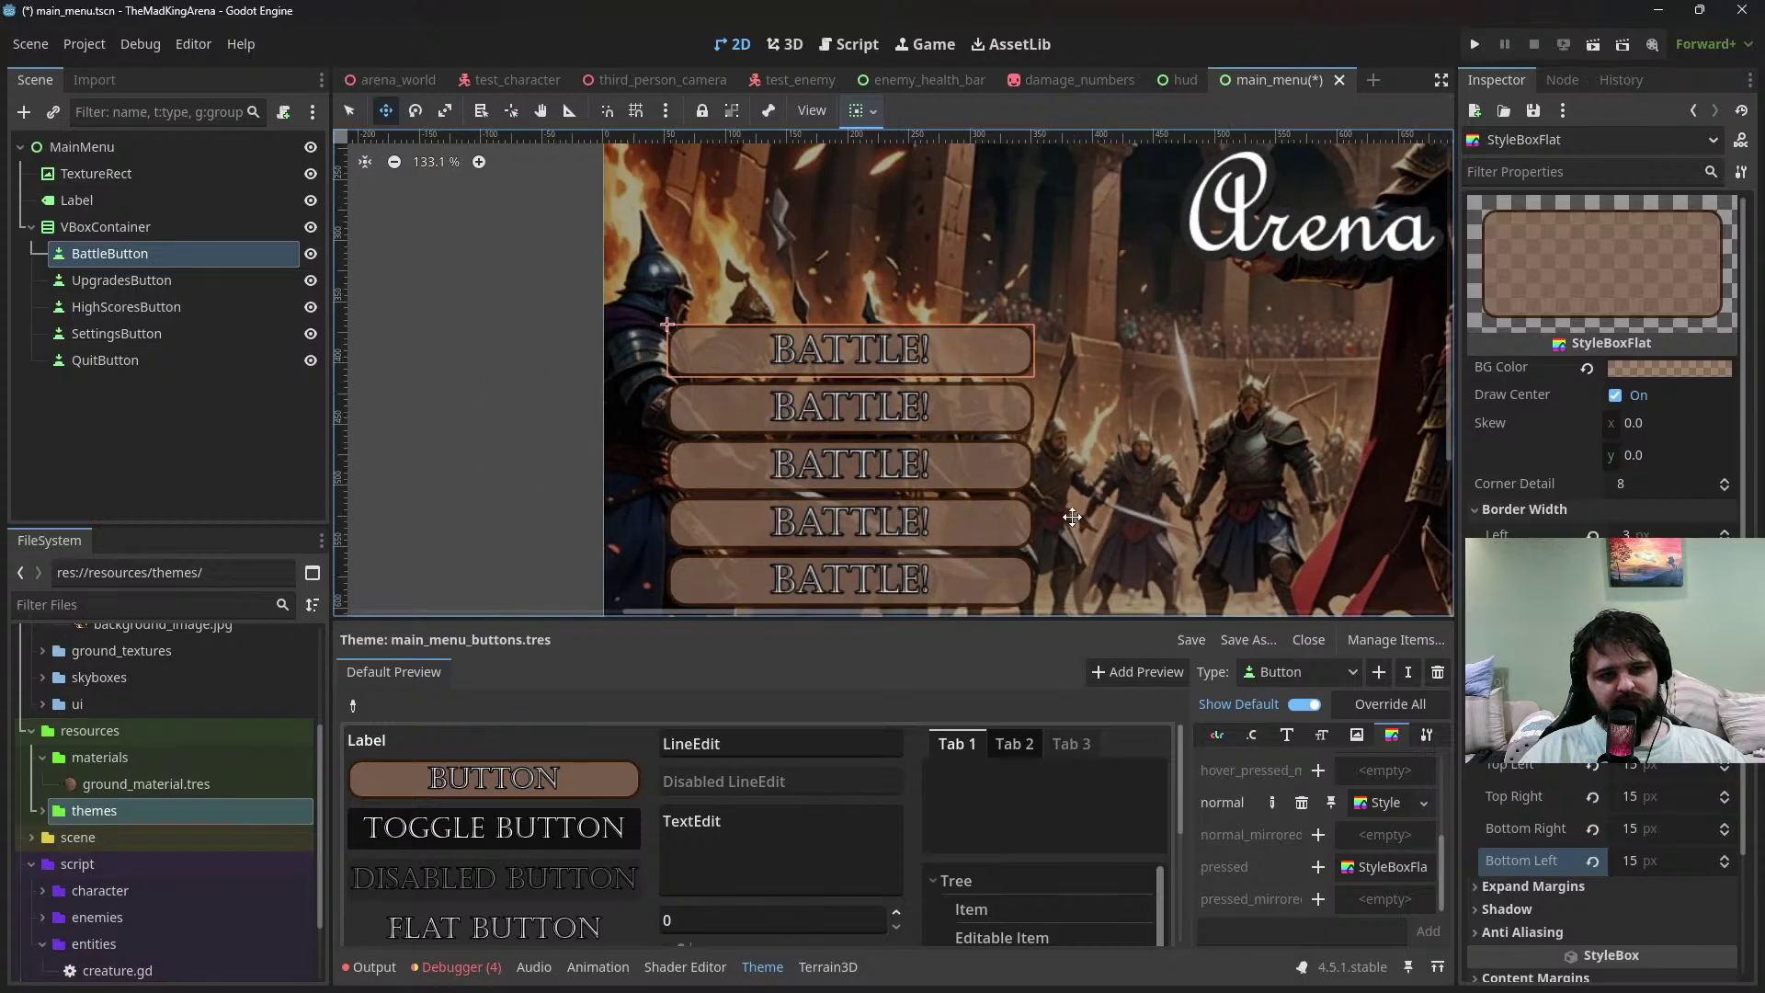
middle_click_drag(1119, 437, 1005, 444)
left_click(184, 280)
left_click(1596, 266)
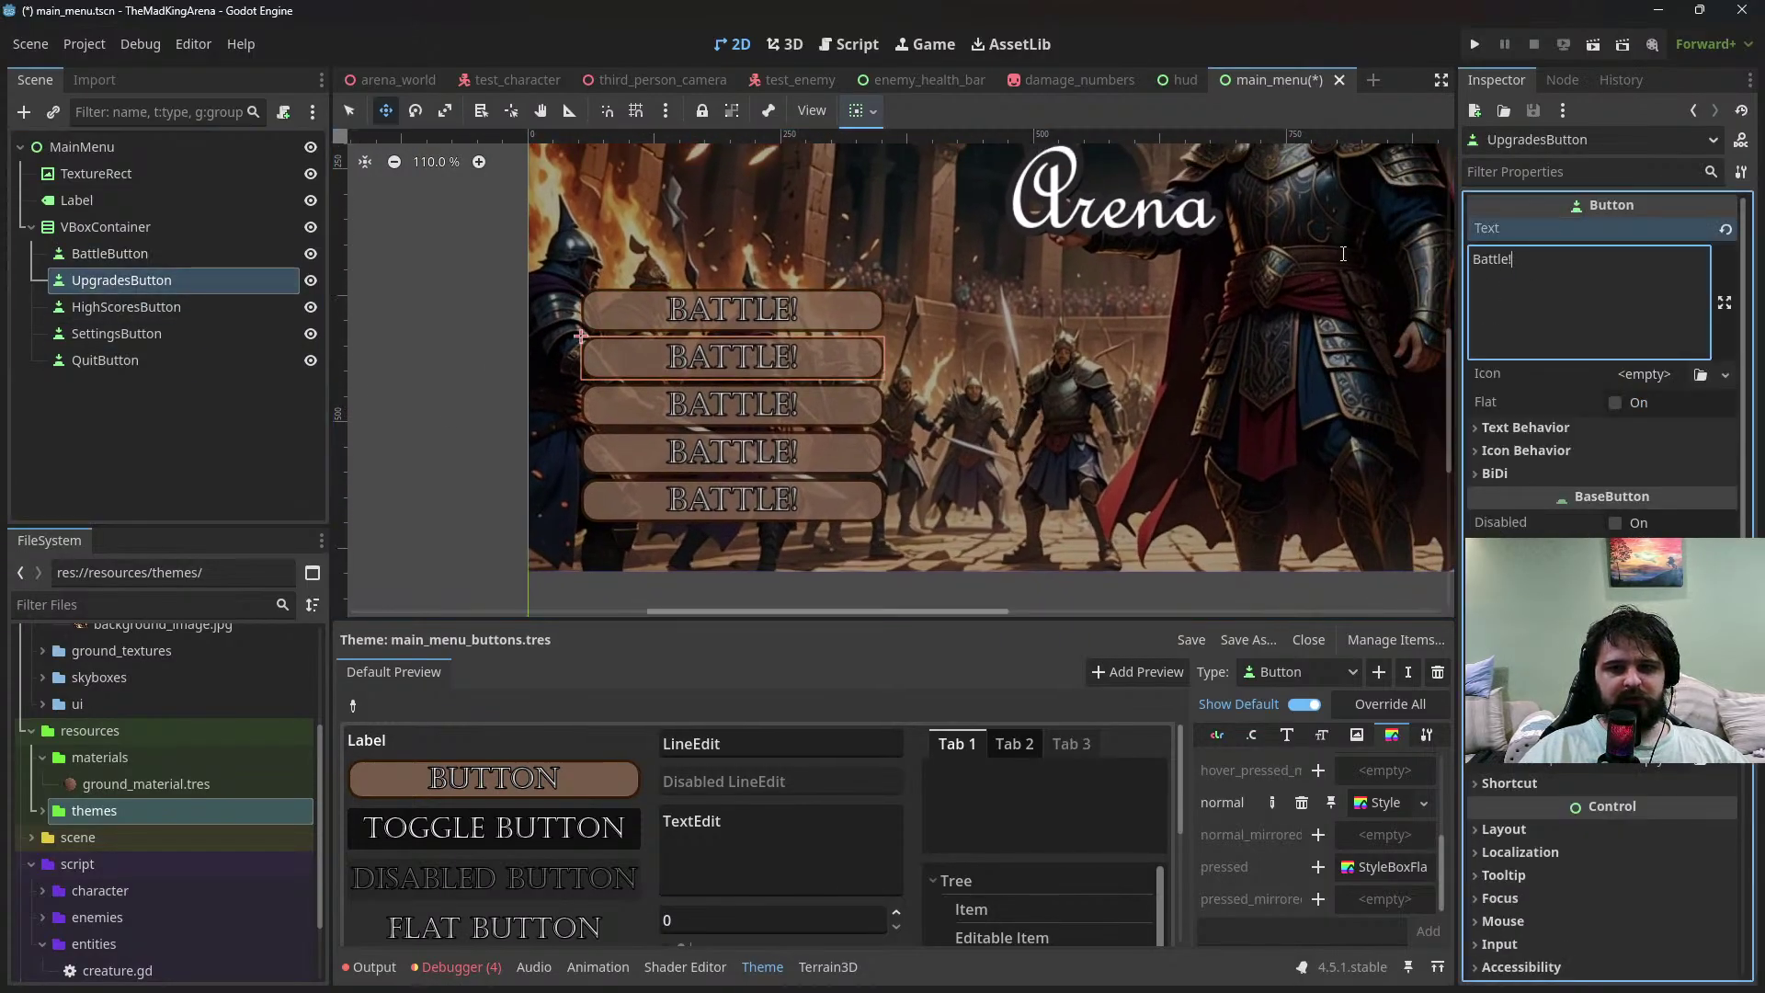
key("ctrl+a")
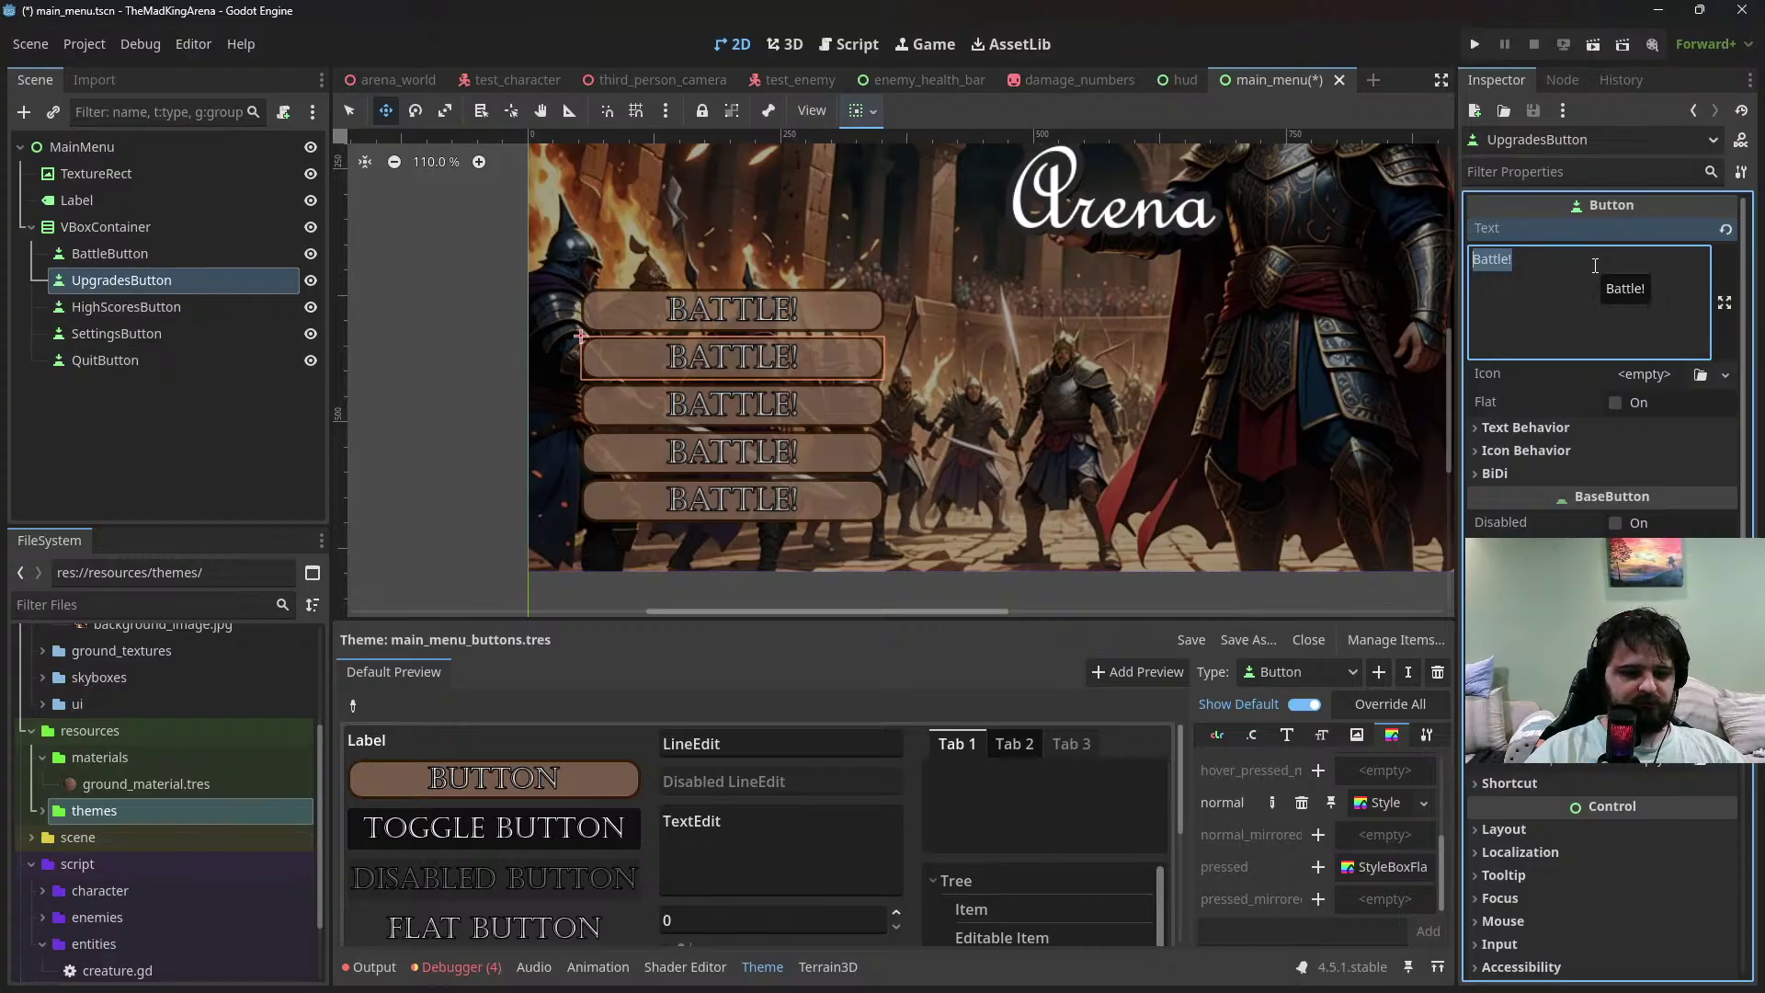
type("Upgrades")
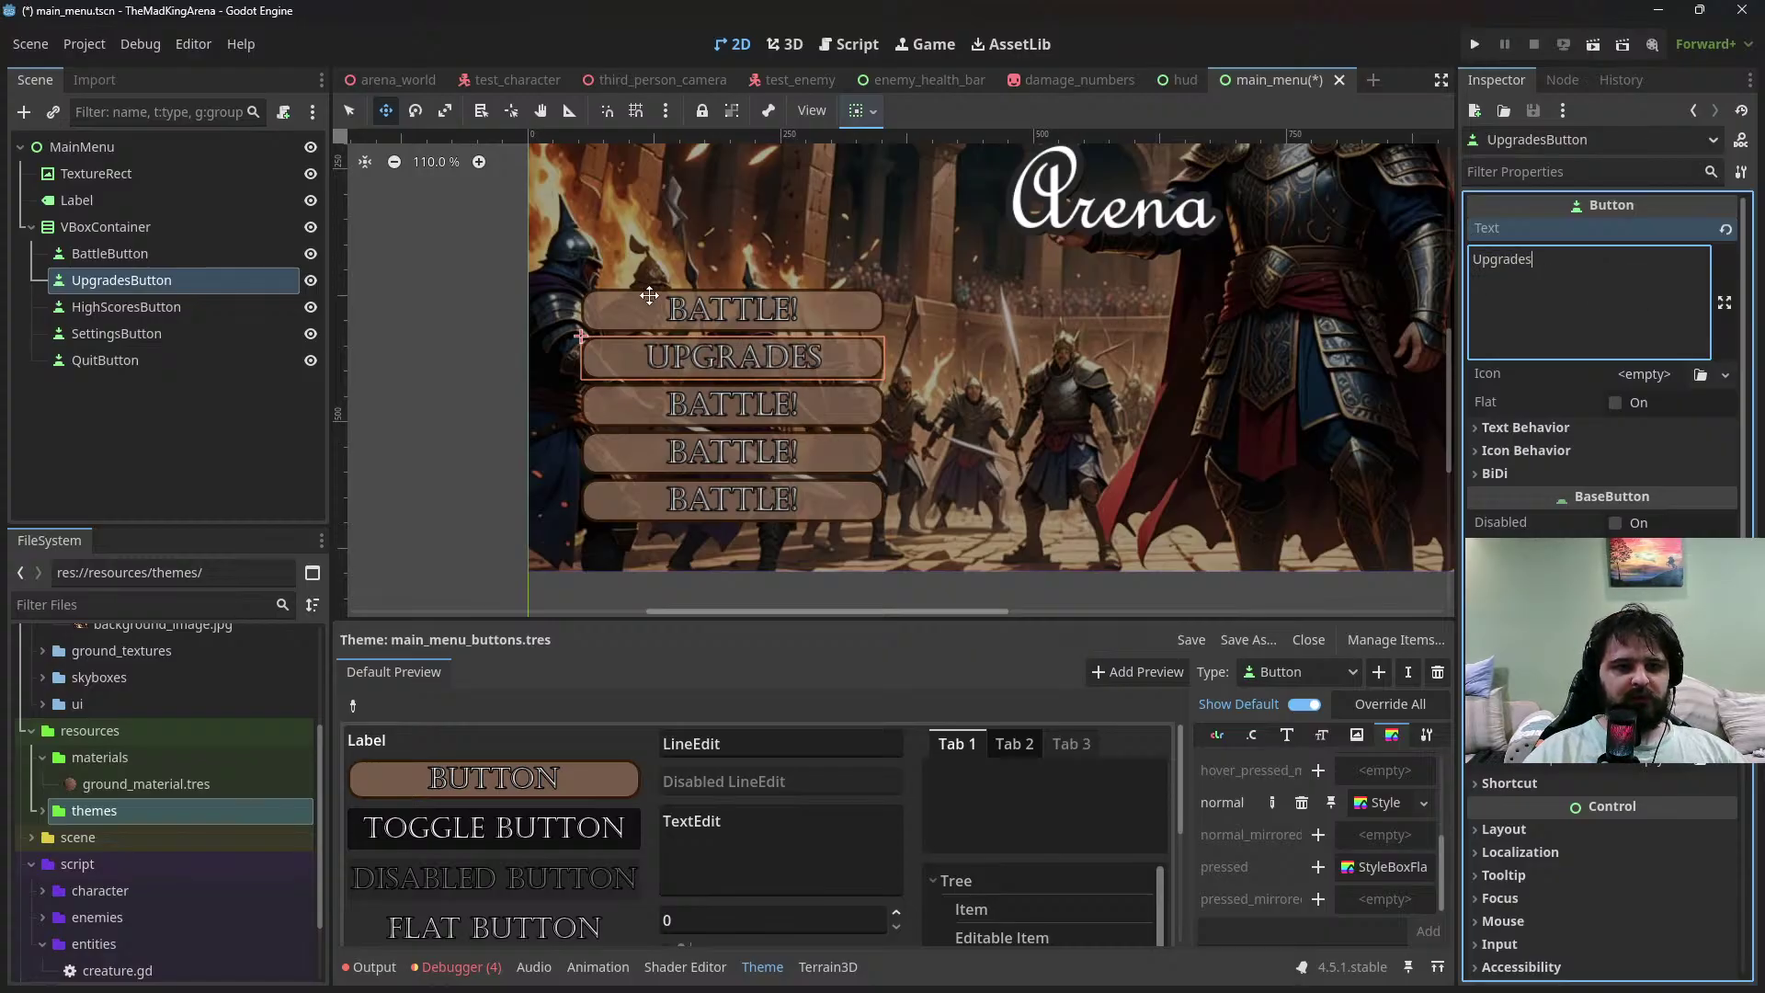
Replace the HighScoresButton's text with "High Scores" followed by a line break
left_click(184, 307)
left_click(1544, 262)
key("ctrl+a")
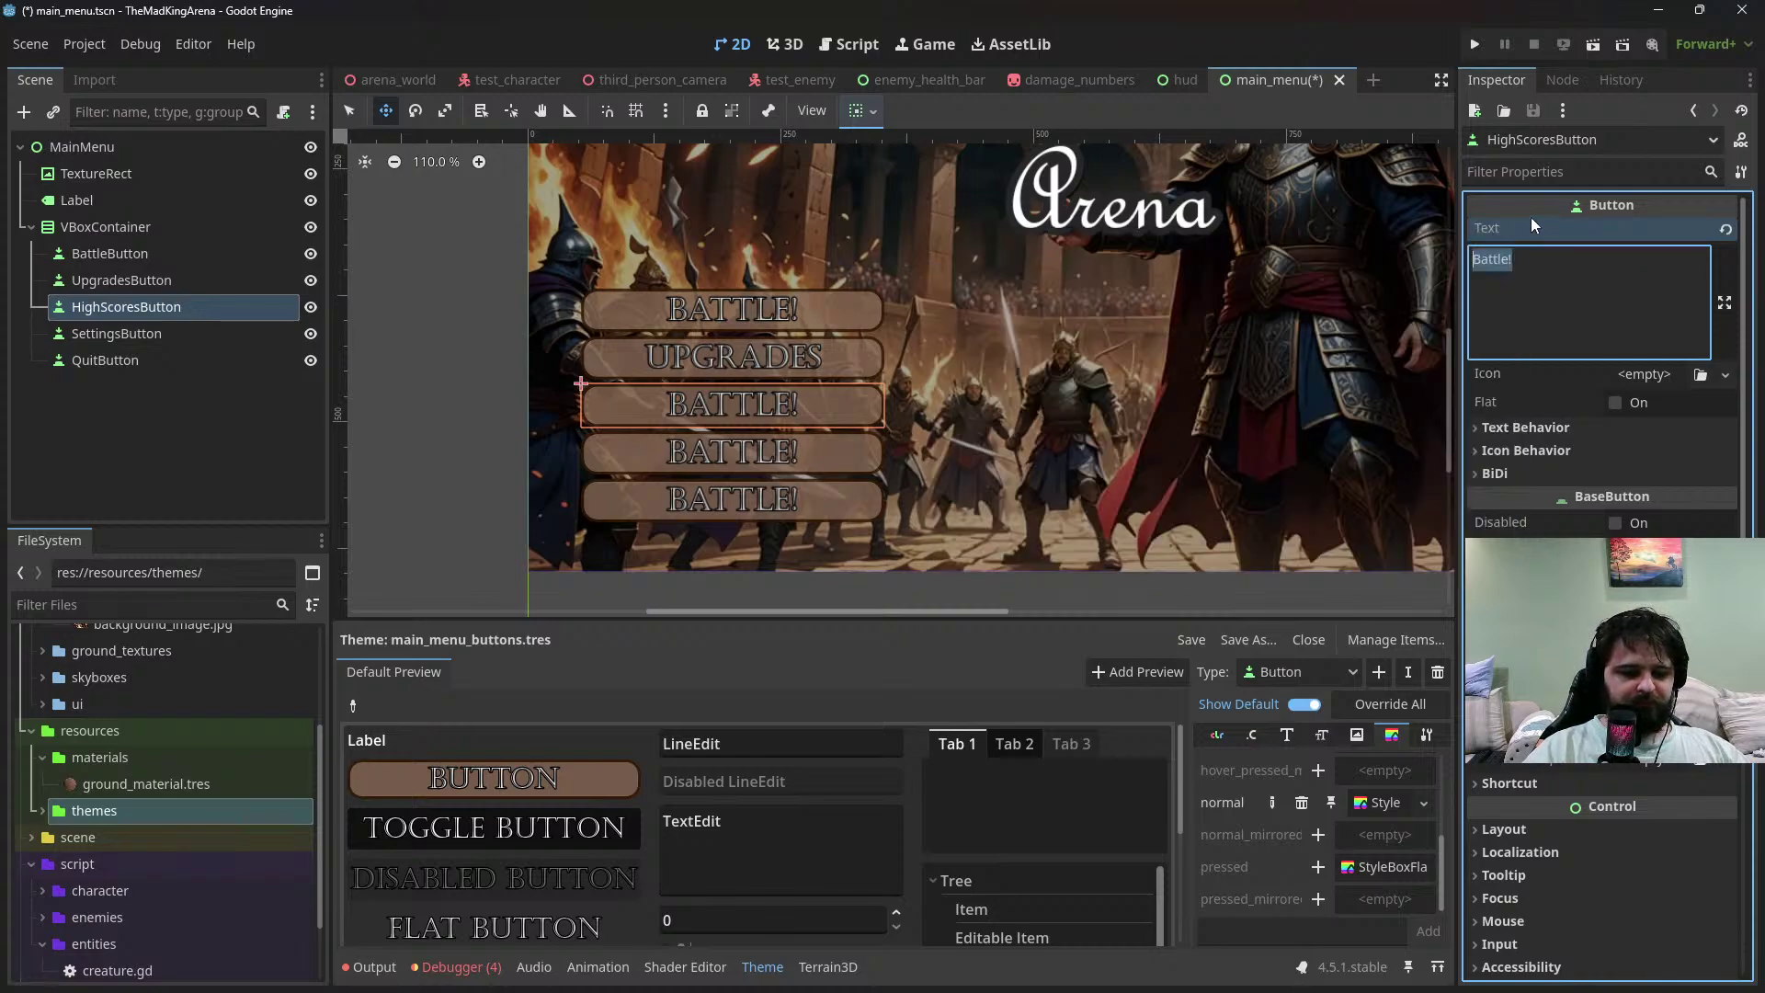
type("High Scoes")
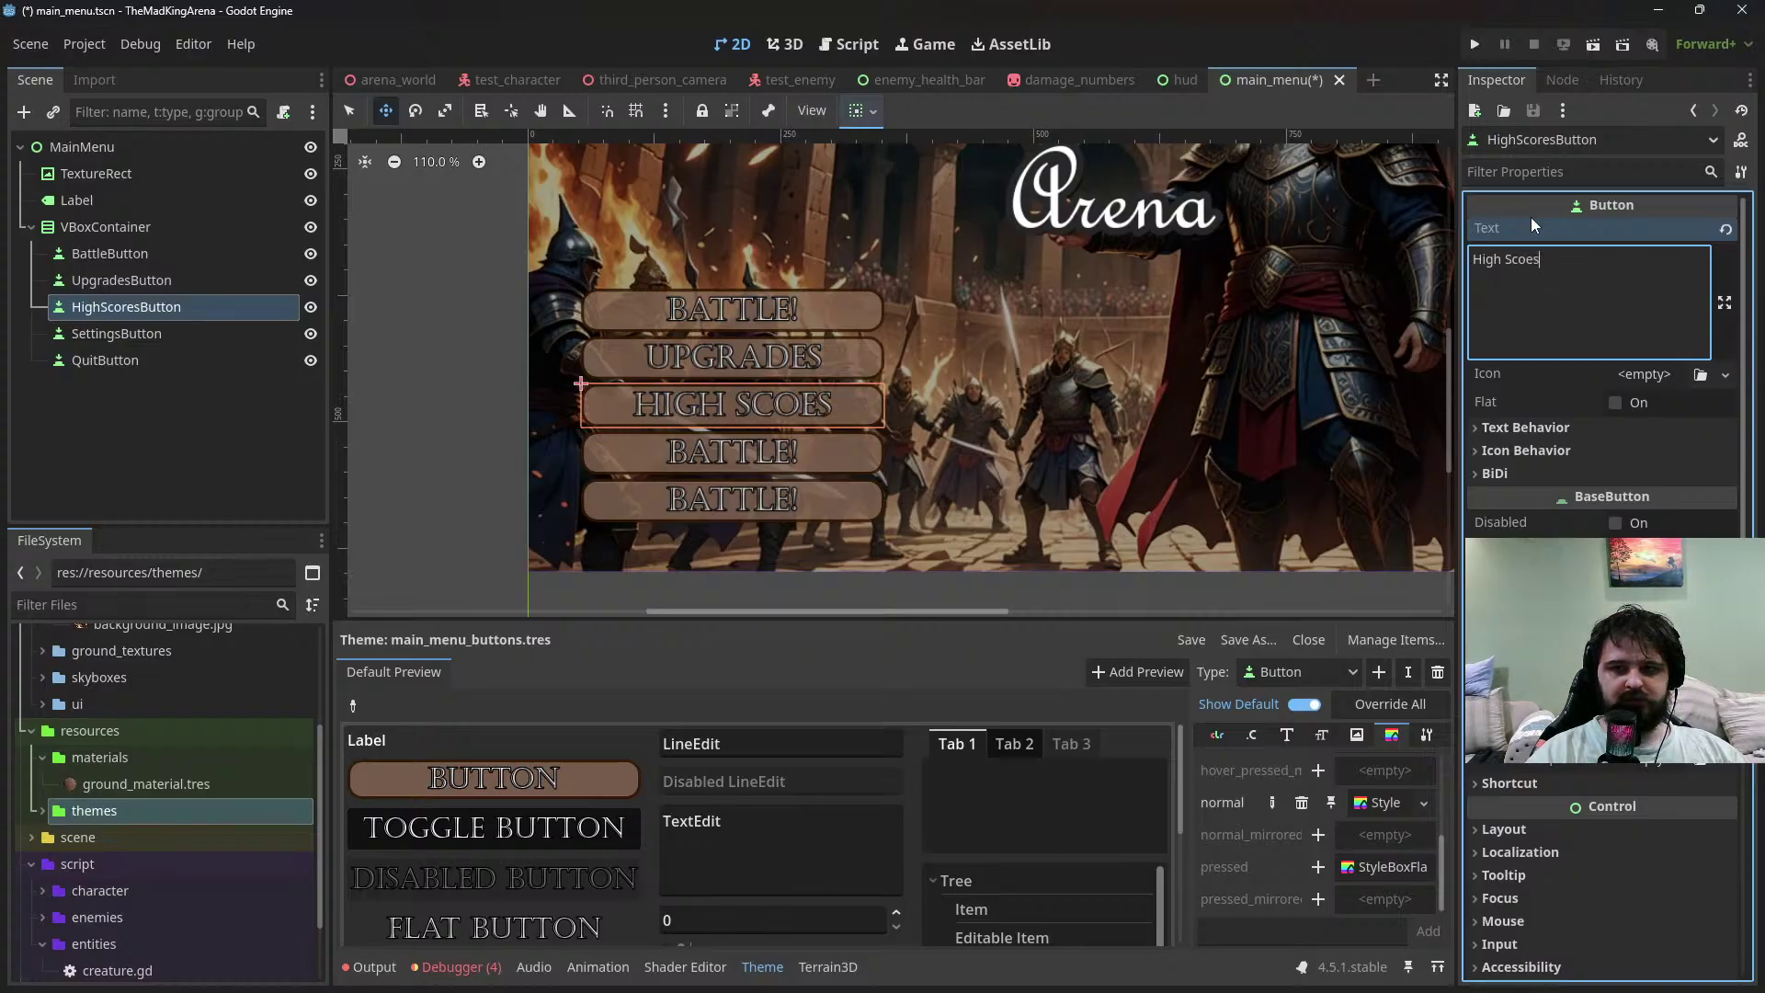
key("BackSpace")
key("BackSpace")
type("res")
key("Return")
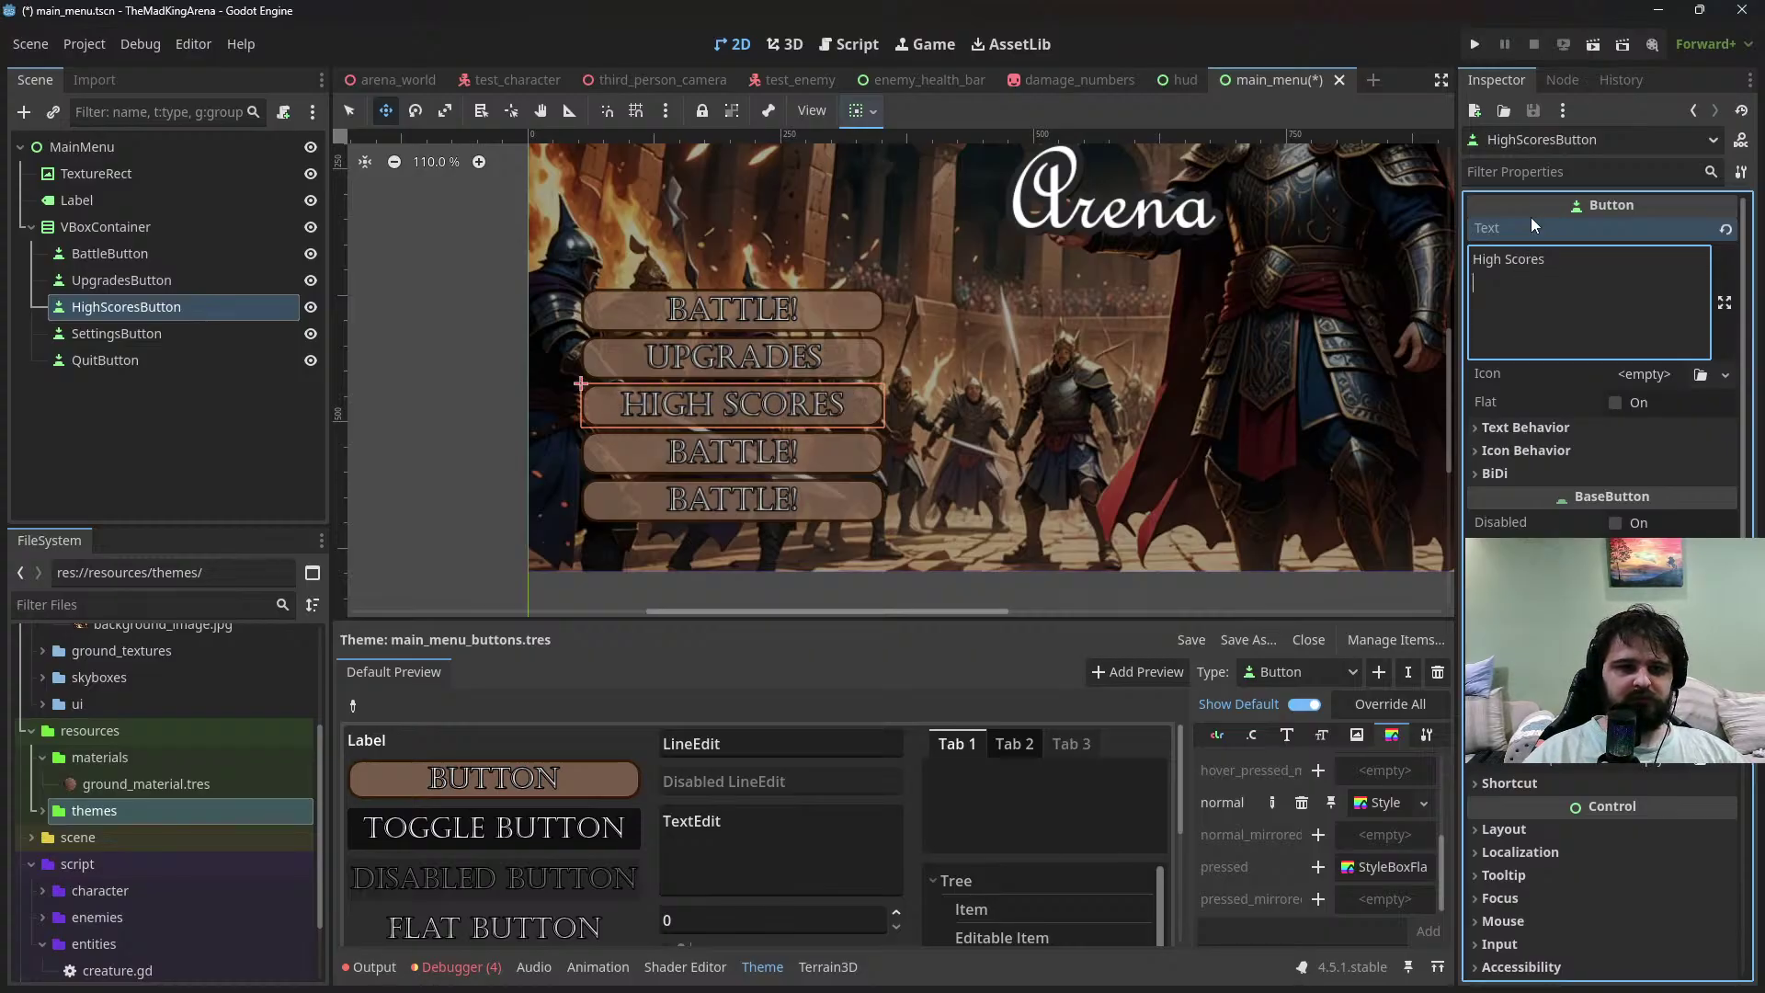
Replace the SettingsButton's text with "Settings"
left_click(201, 335)
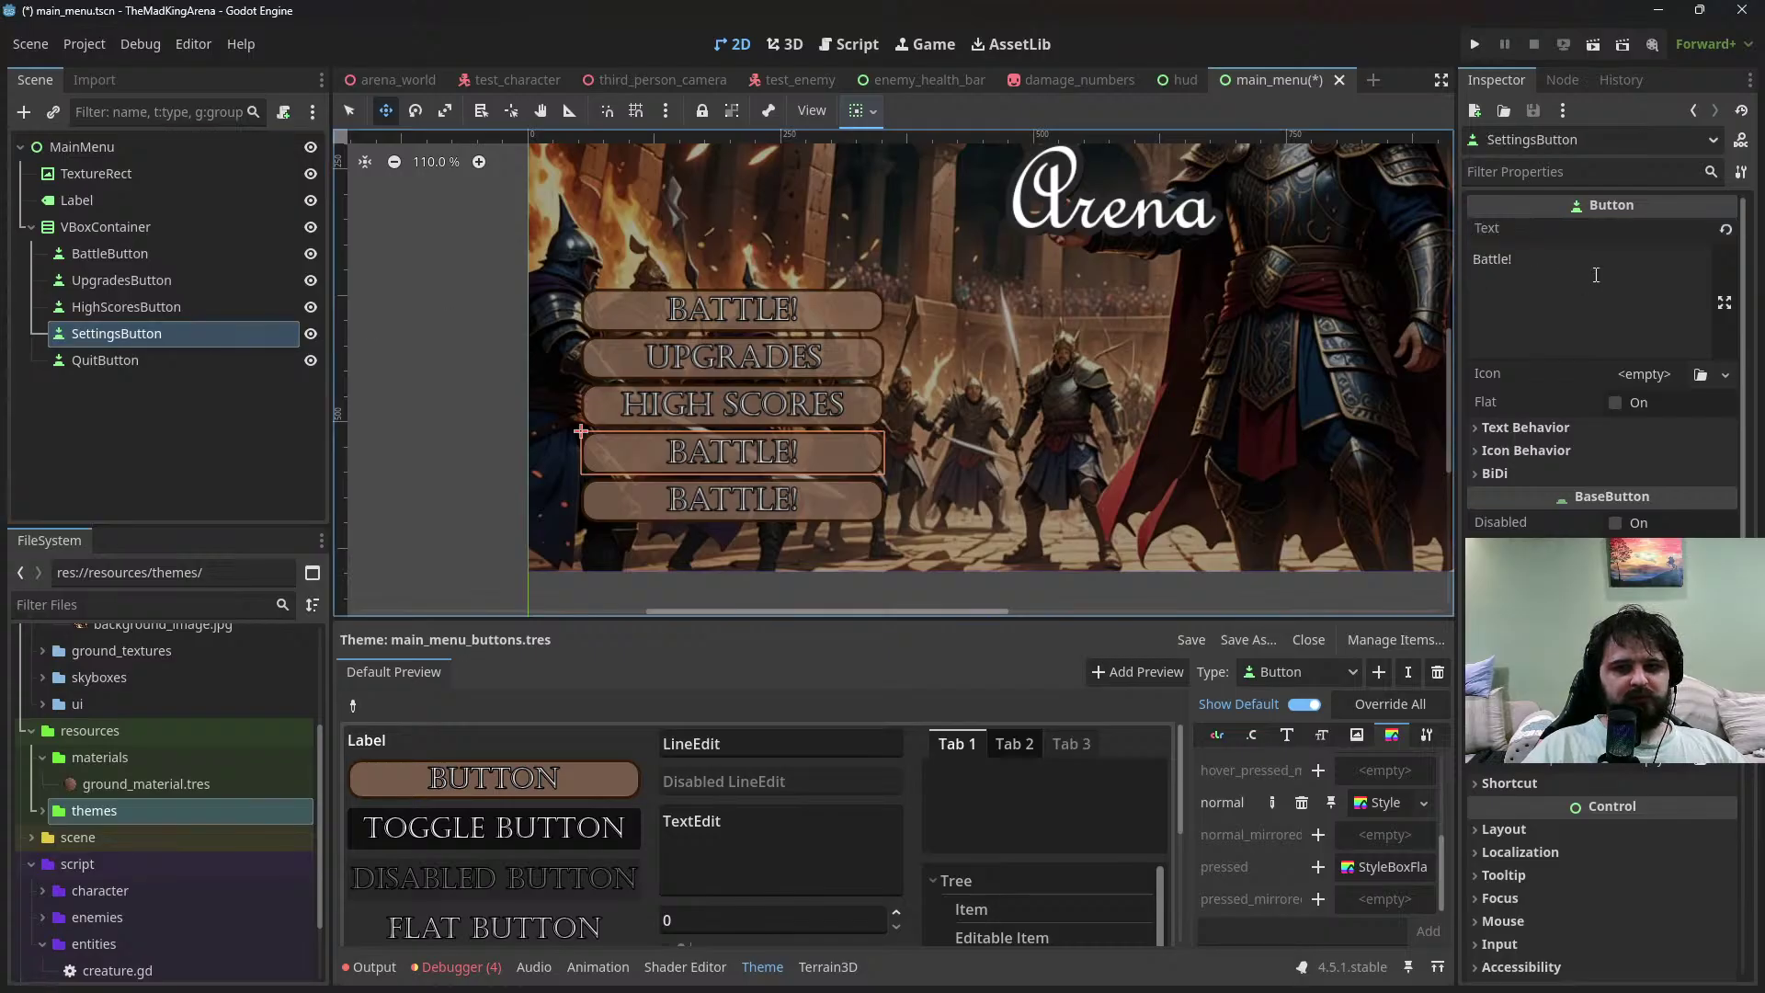
triple_click(1482, 257)
key("BackSpace")
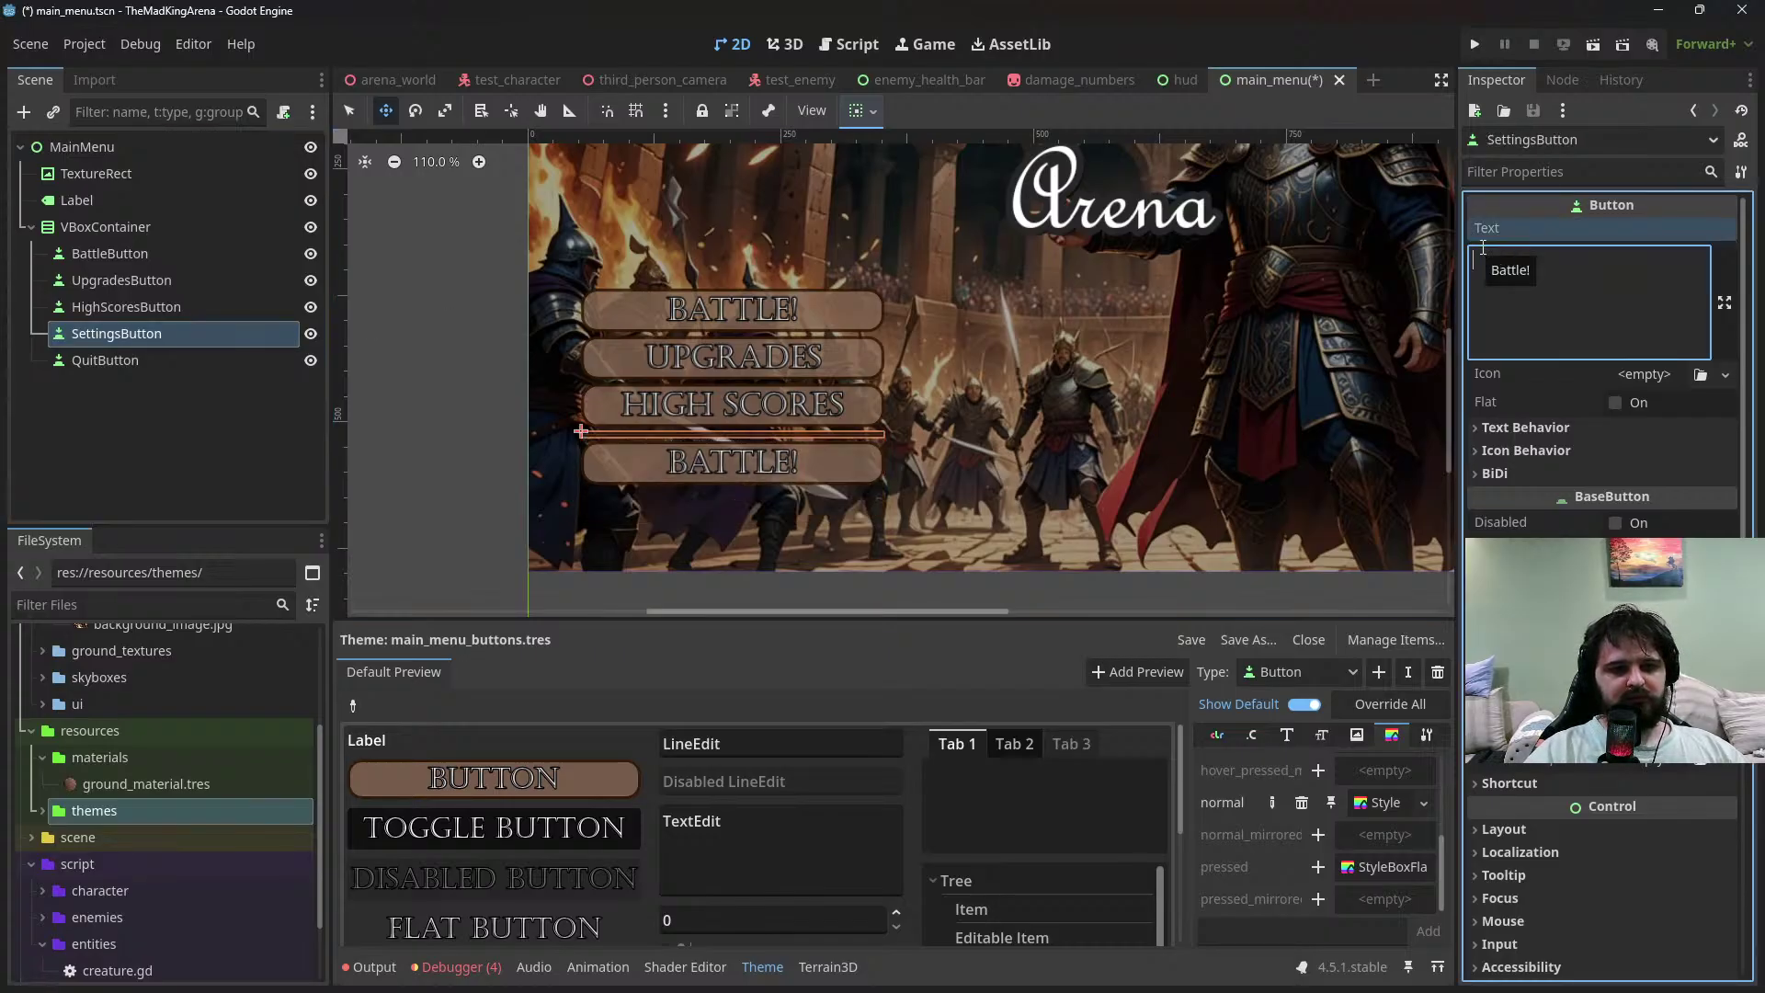
type("Se")
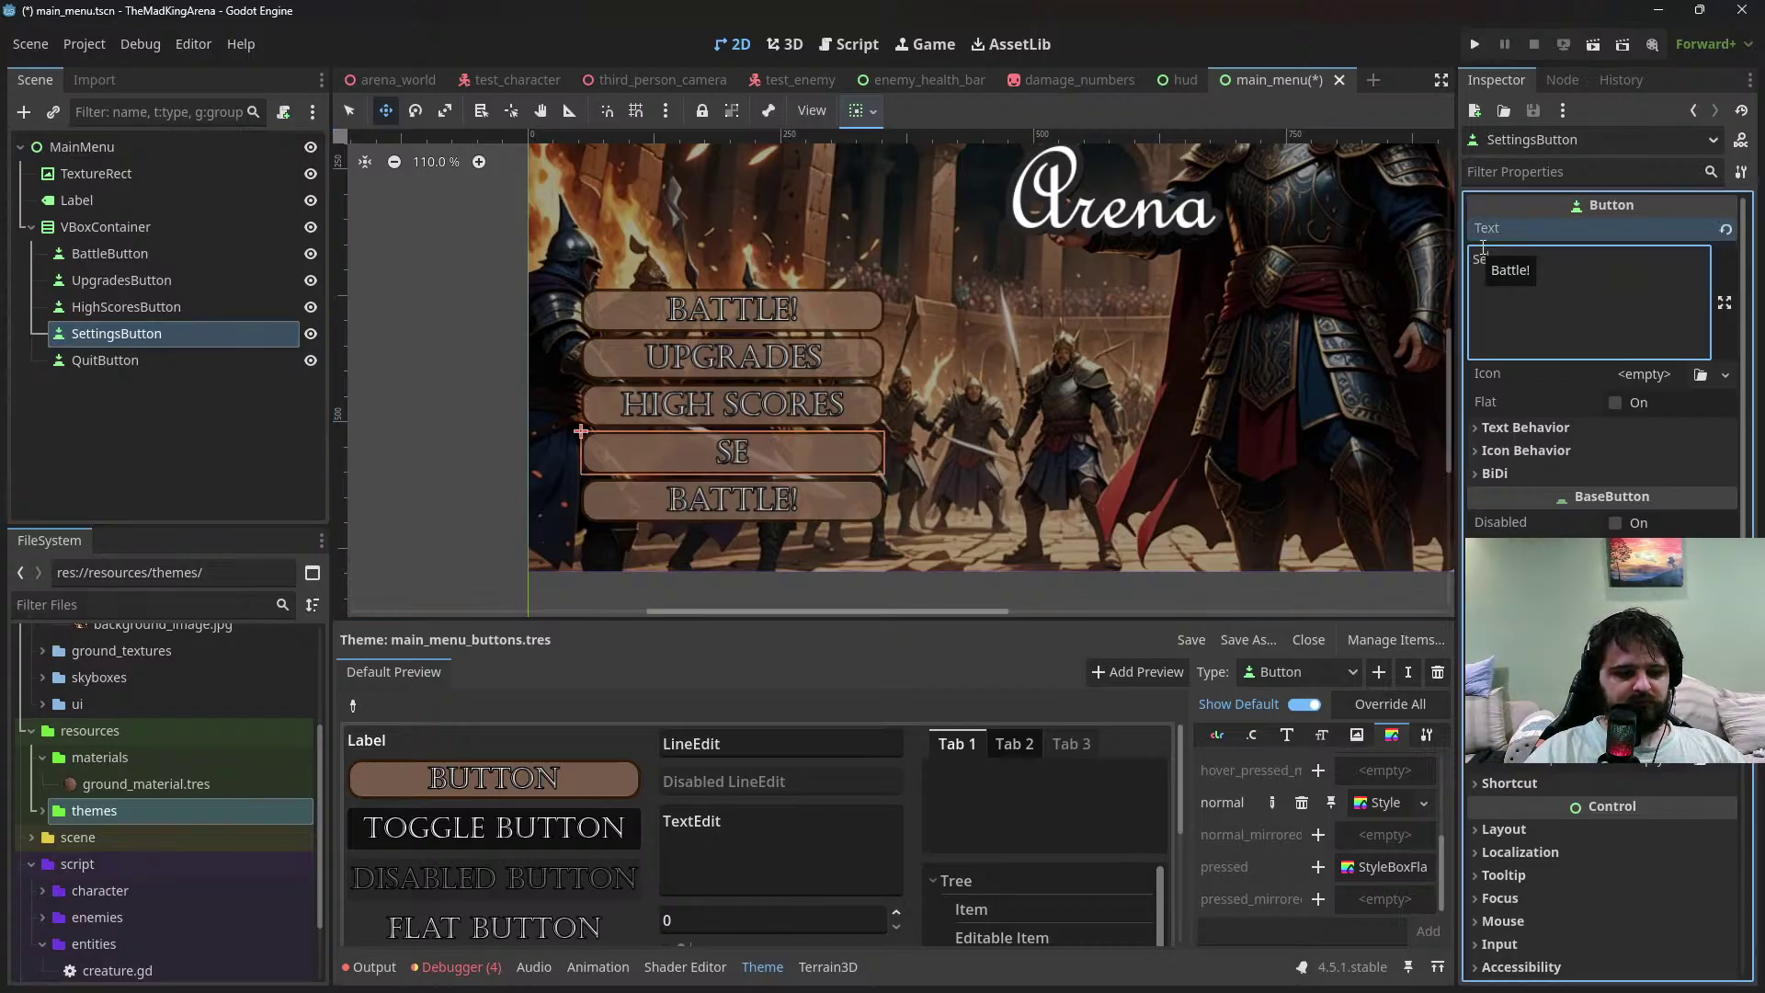
type("ttings")
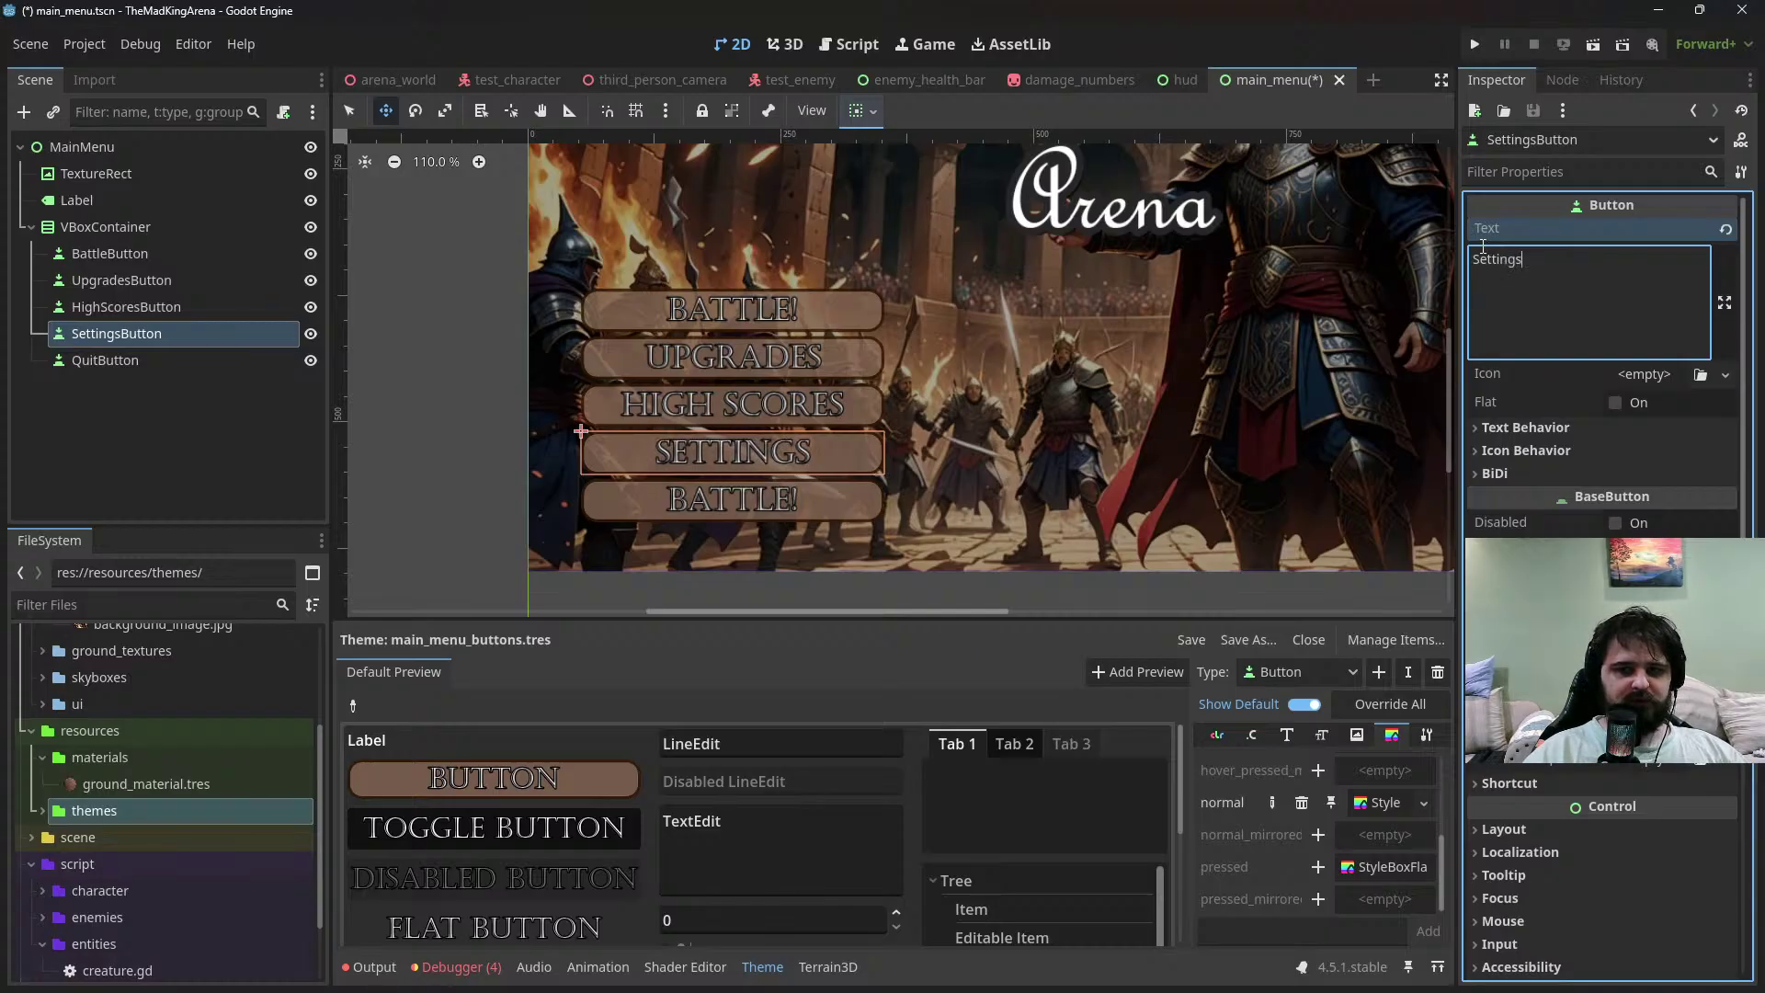
Replace the QuitButton's text with "Quit" and save the main_menu scene
left_click(212, 362)
left_click(1519, 332)
key("ctrl+a")
key("BackSpace")
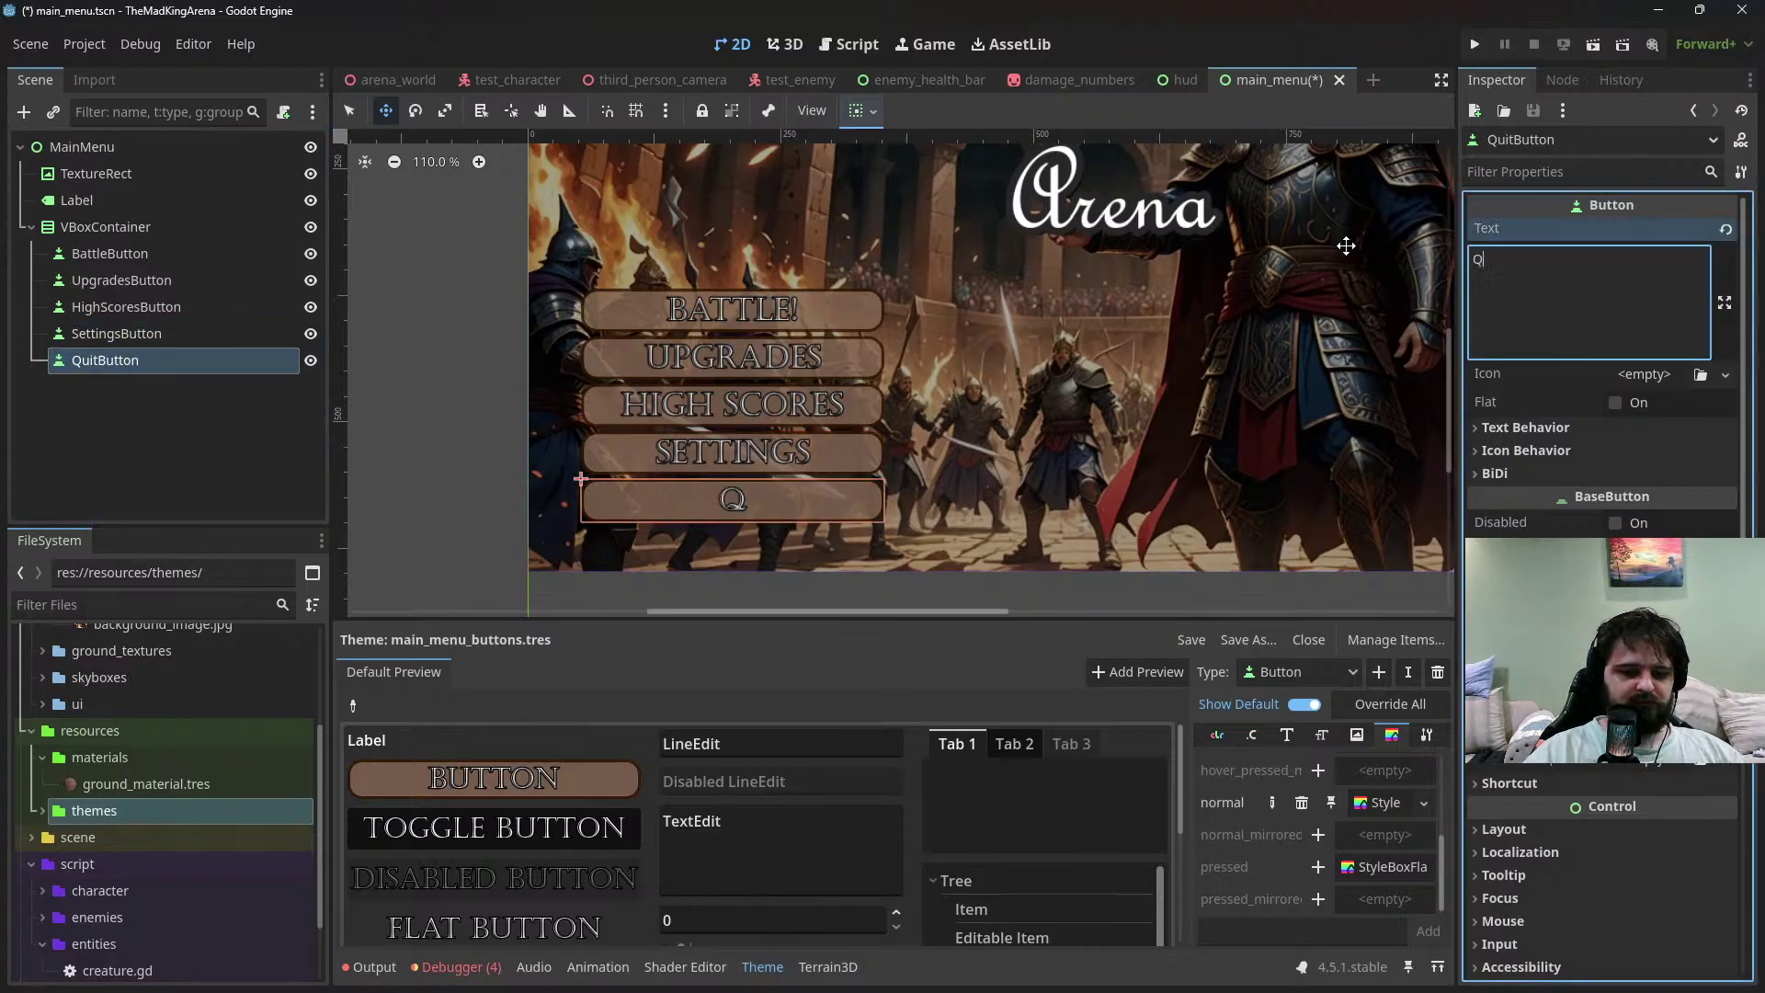
type("Quit")
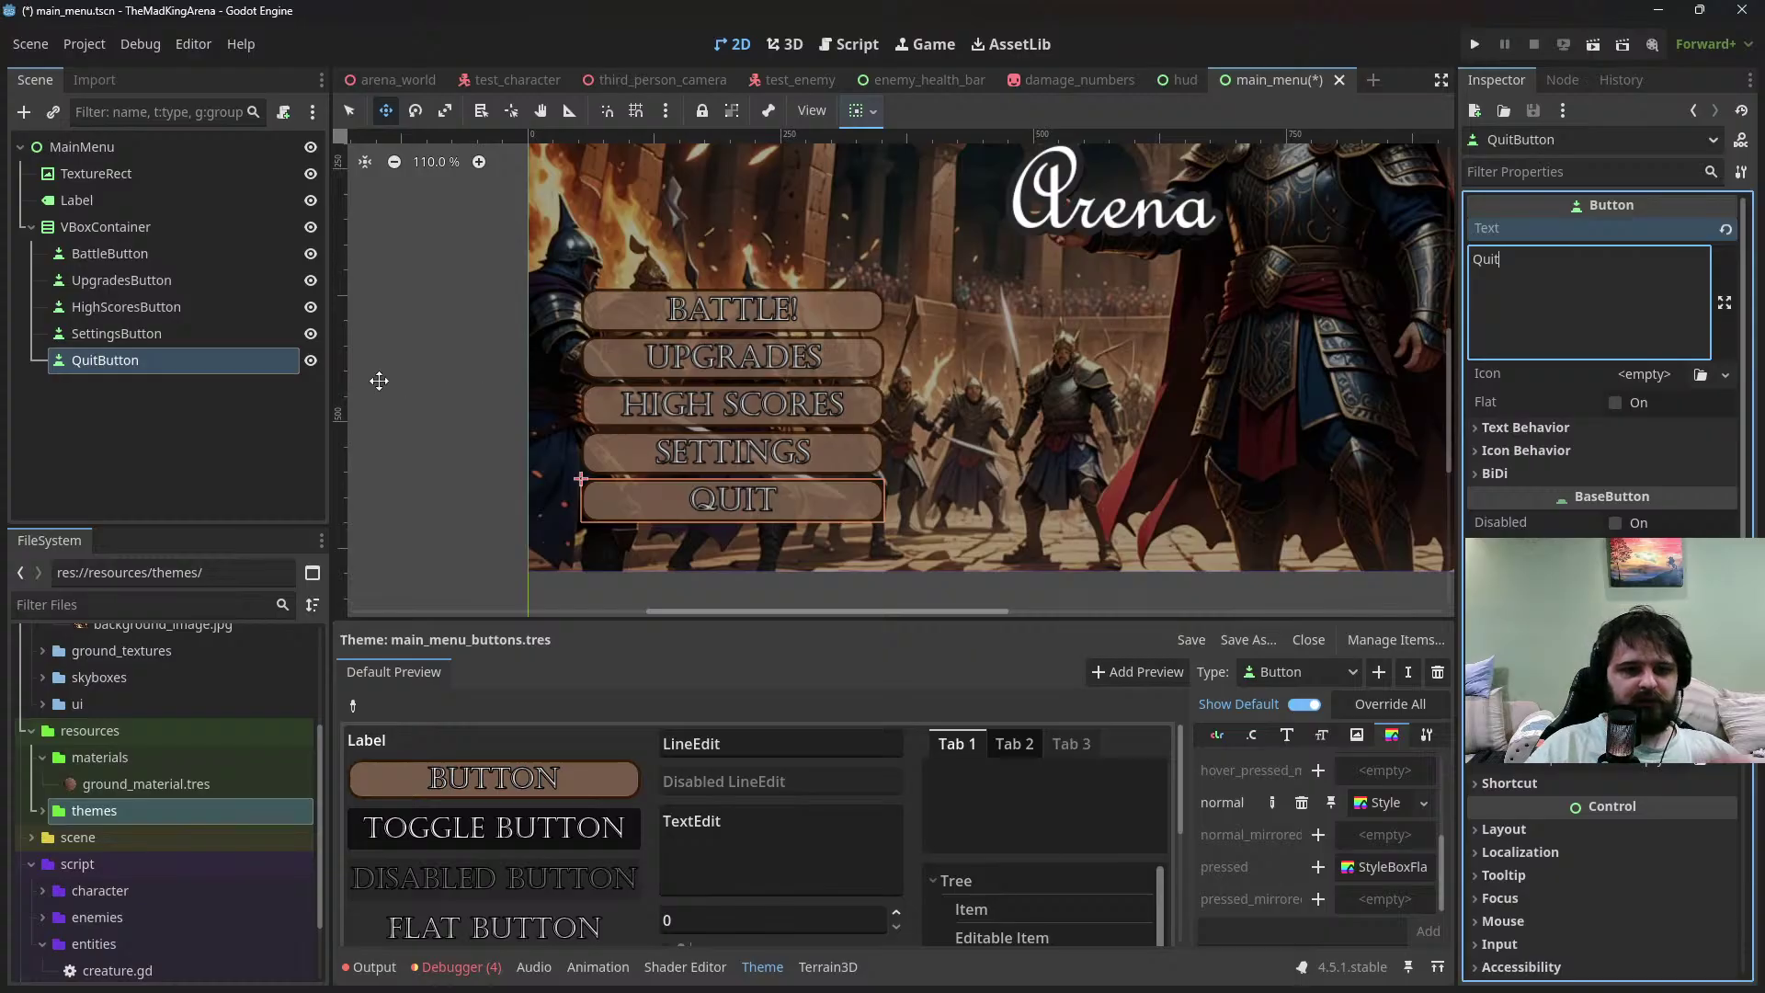
scroll(423, 383, "down", 4)
scroll(828, 418, "up", 1)
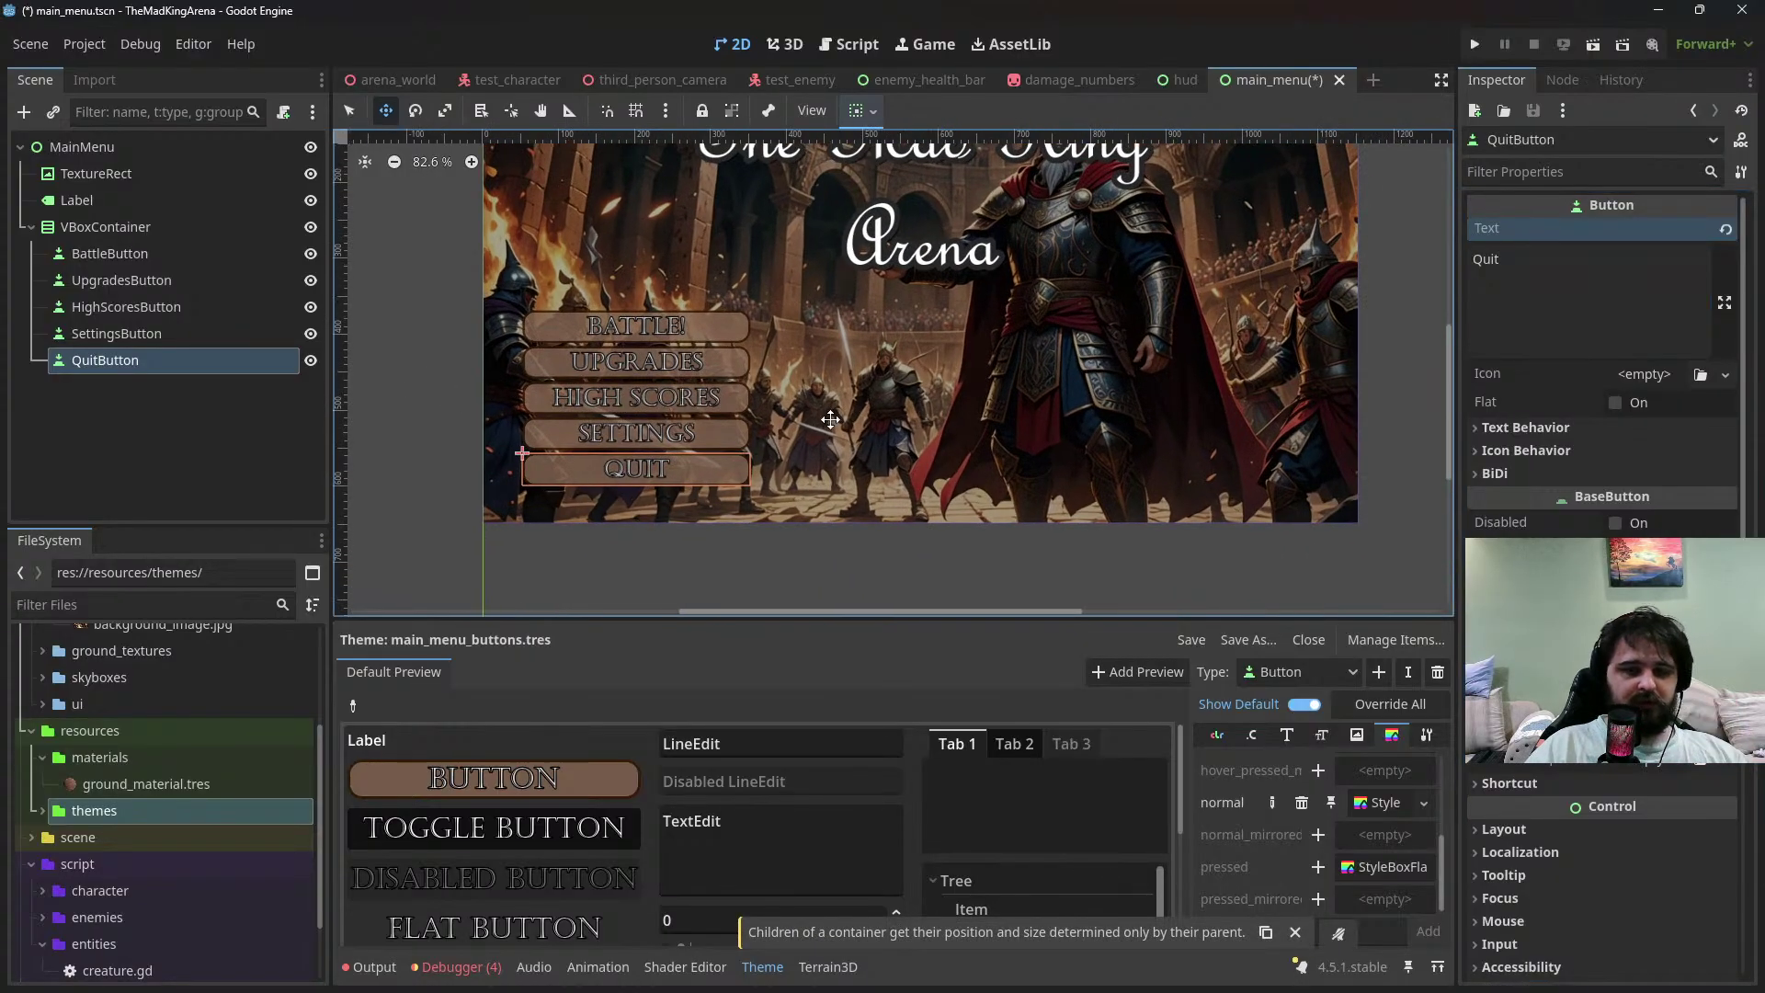
scroll(817, 423, "up", 2, "ctrl")
middle_click_drag(817, 423, 910, 423)
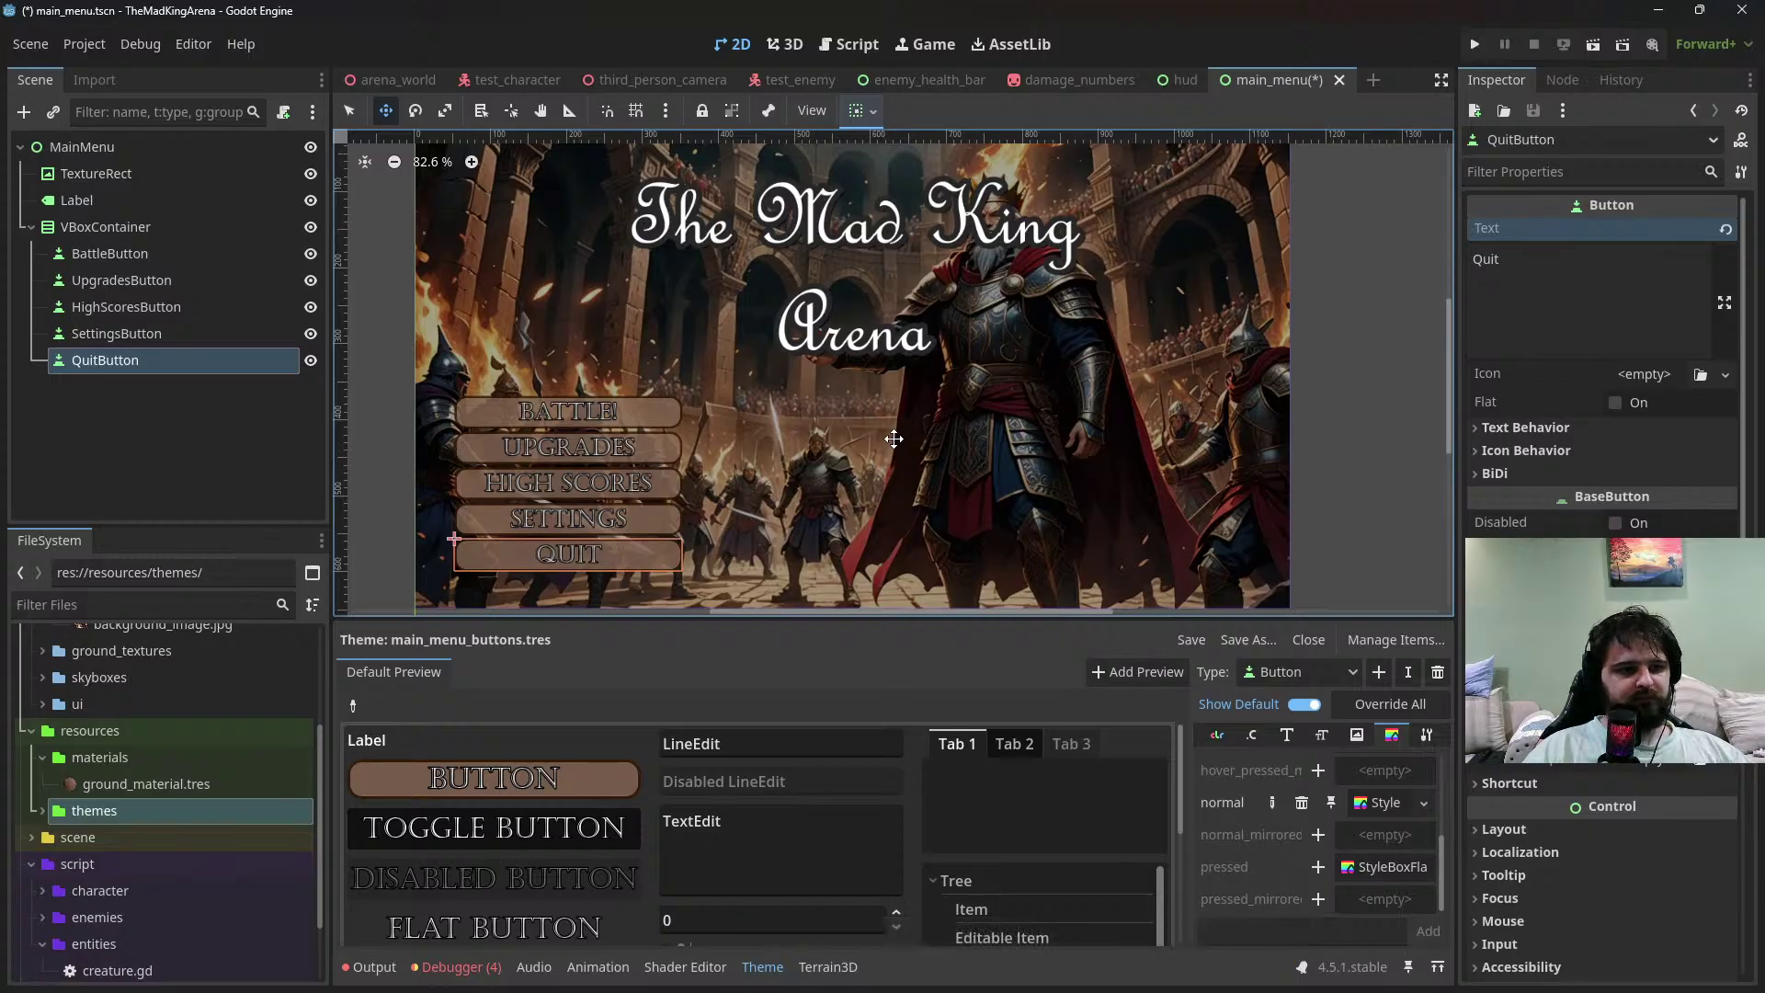
key("ctrl+s")
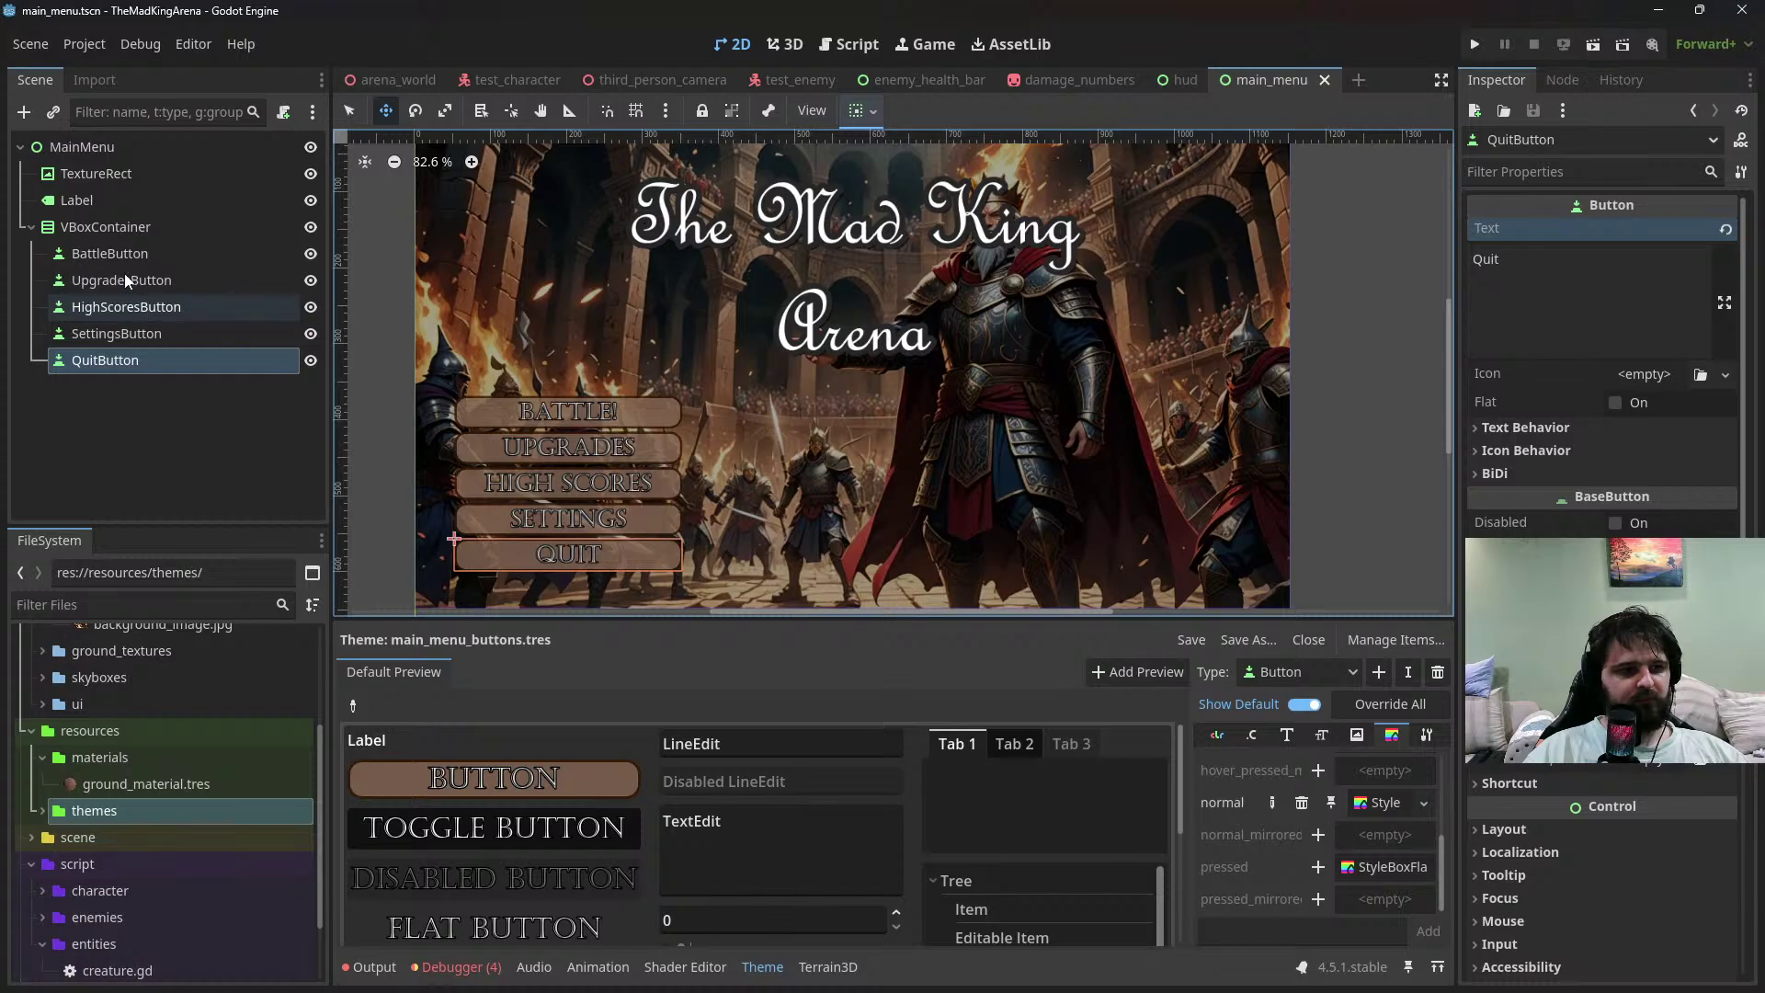
left_click(92, 200)
right_click(85, 195)
left_click(144, 245)
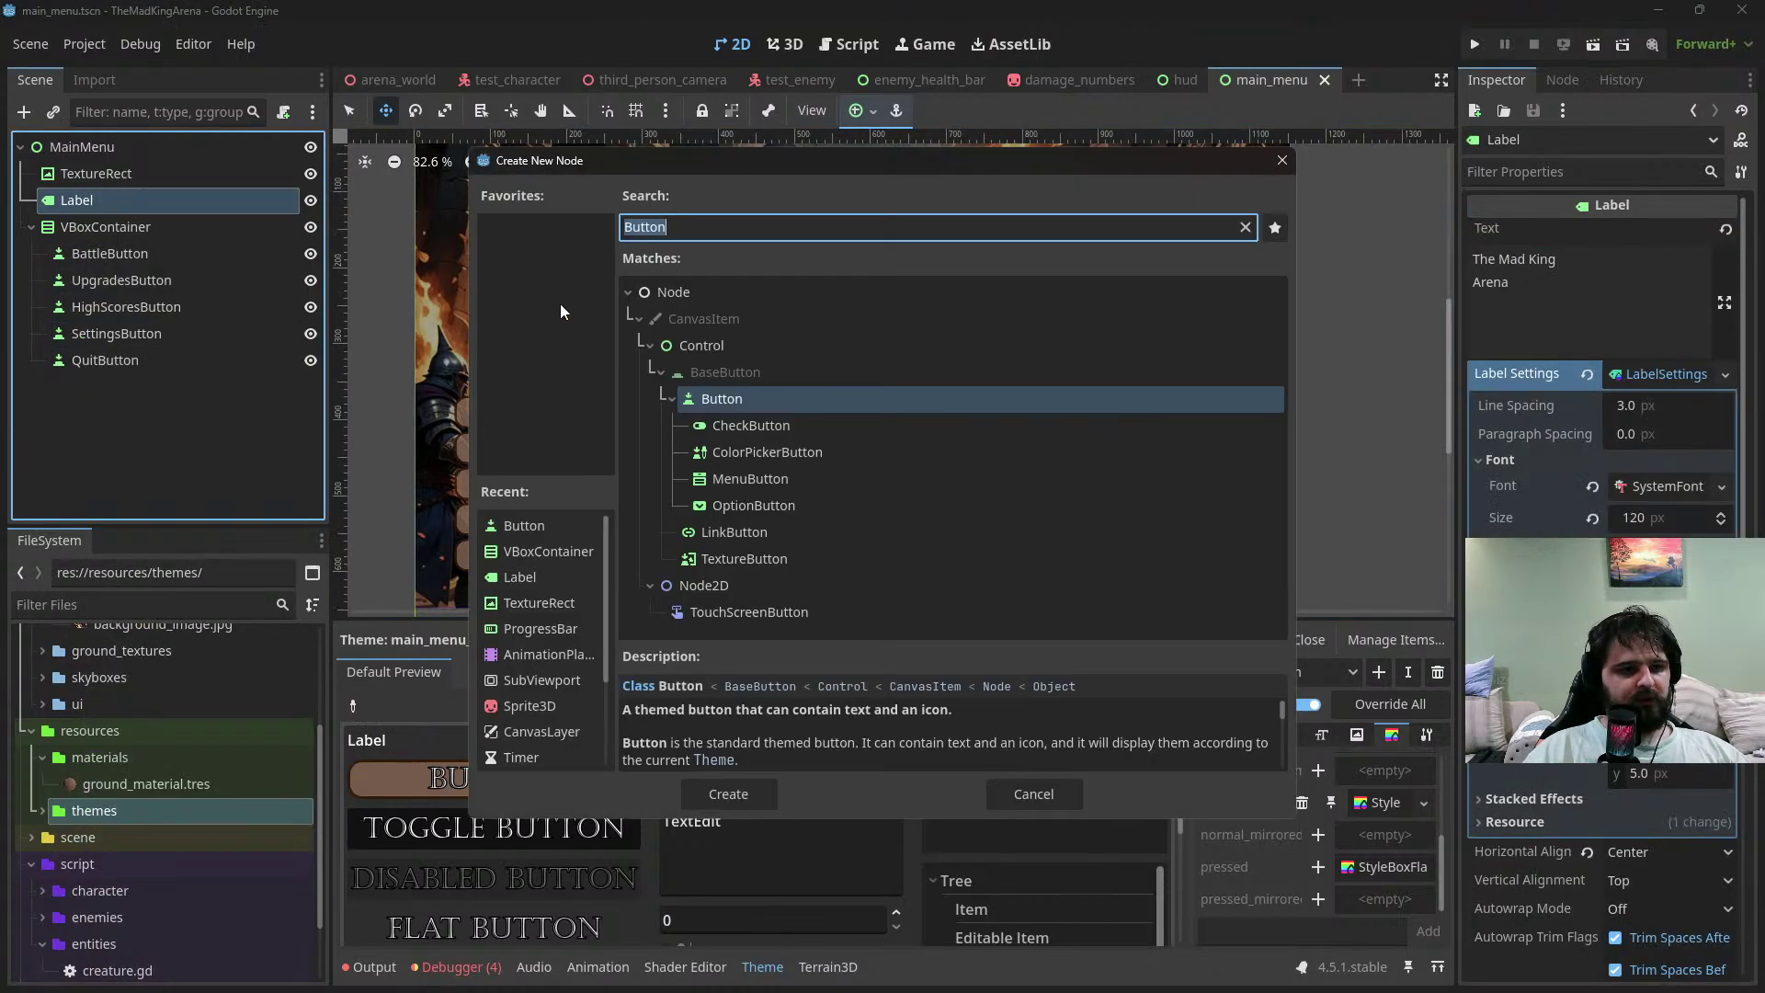
key("Escape")
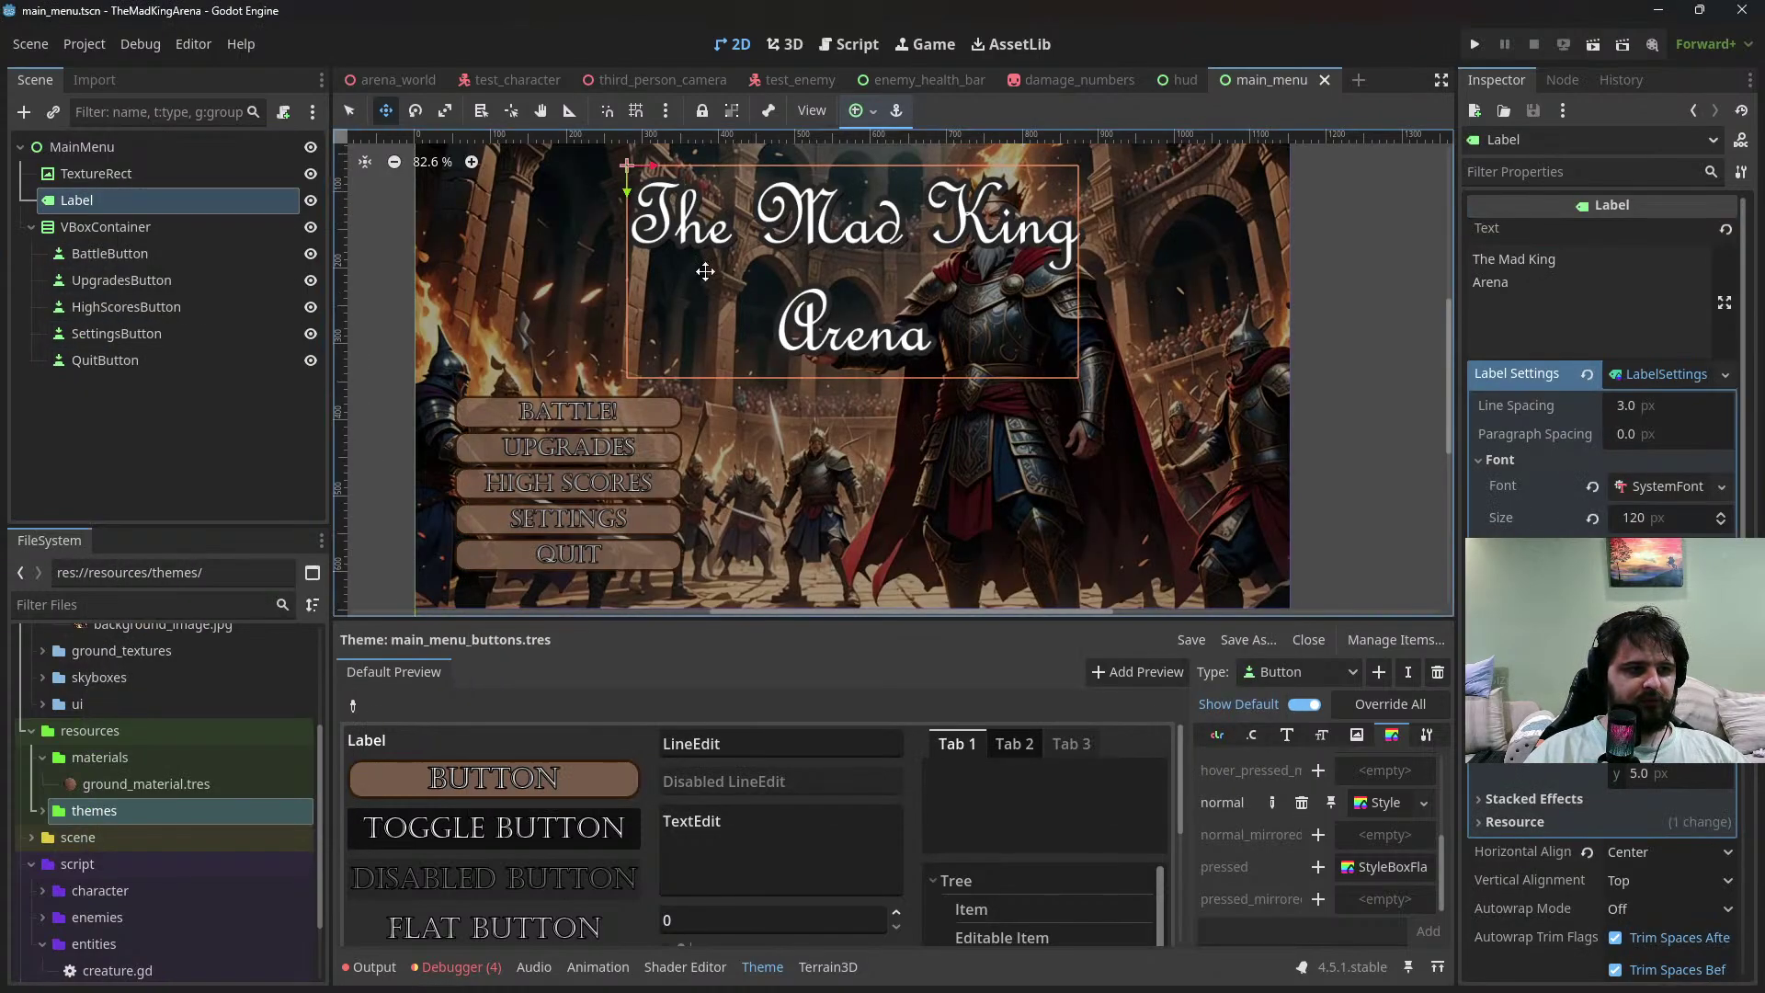
left_click(32, 226)
left_click(65, 145)
right_click(64, 146)
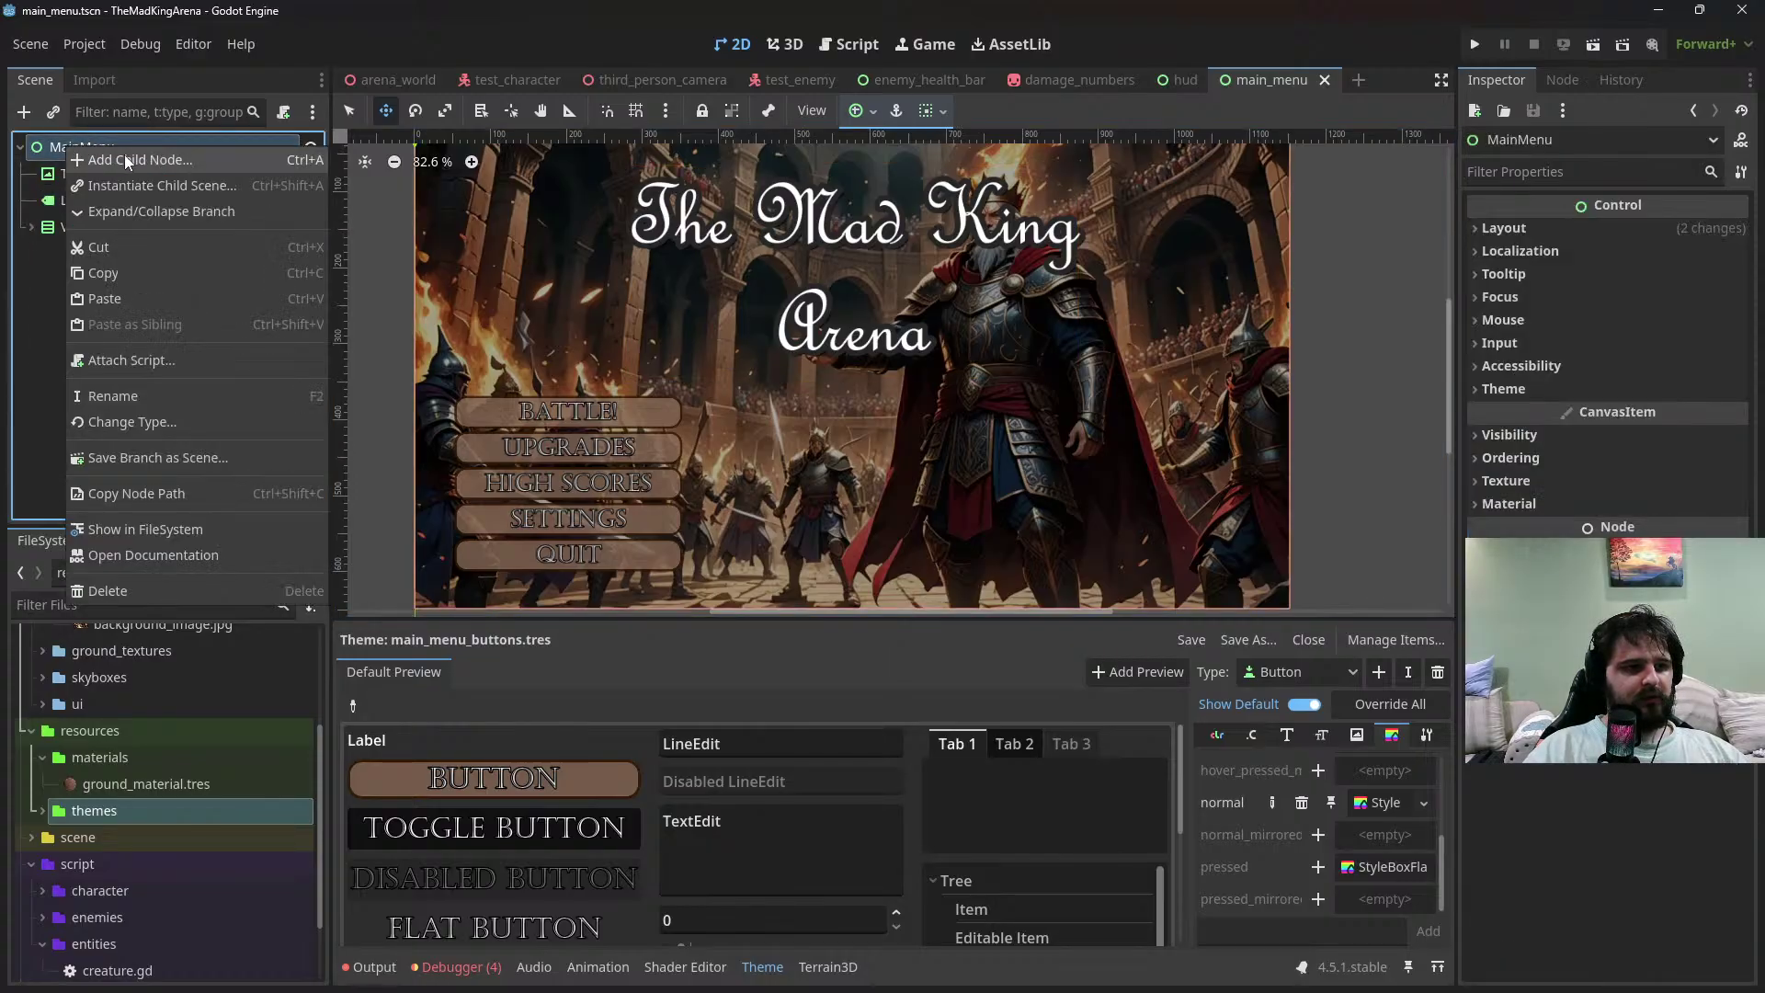
left_click(36, 206)
Rename the Label node that holds the game title as TitleLabel
left_click(80, 200)
key("F2")
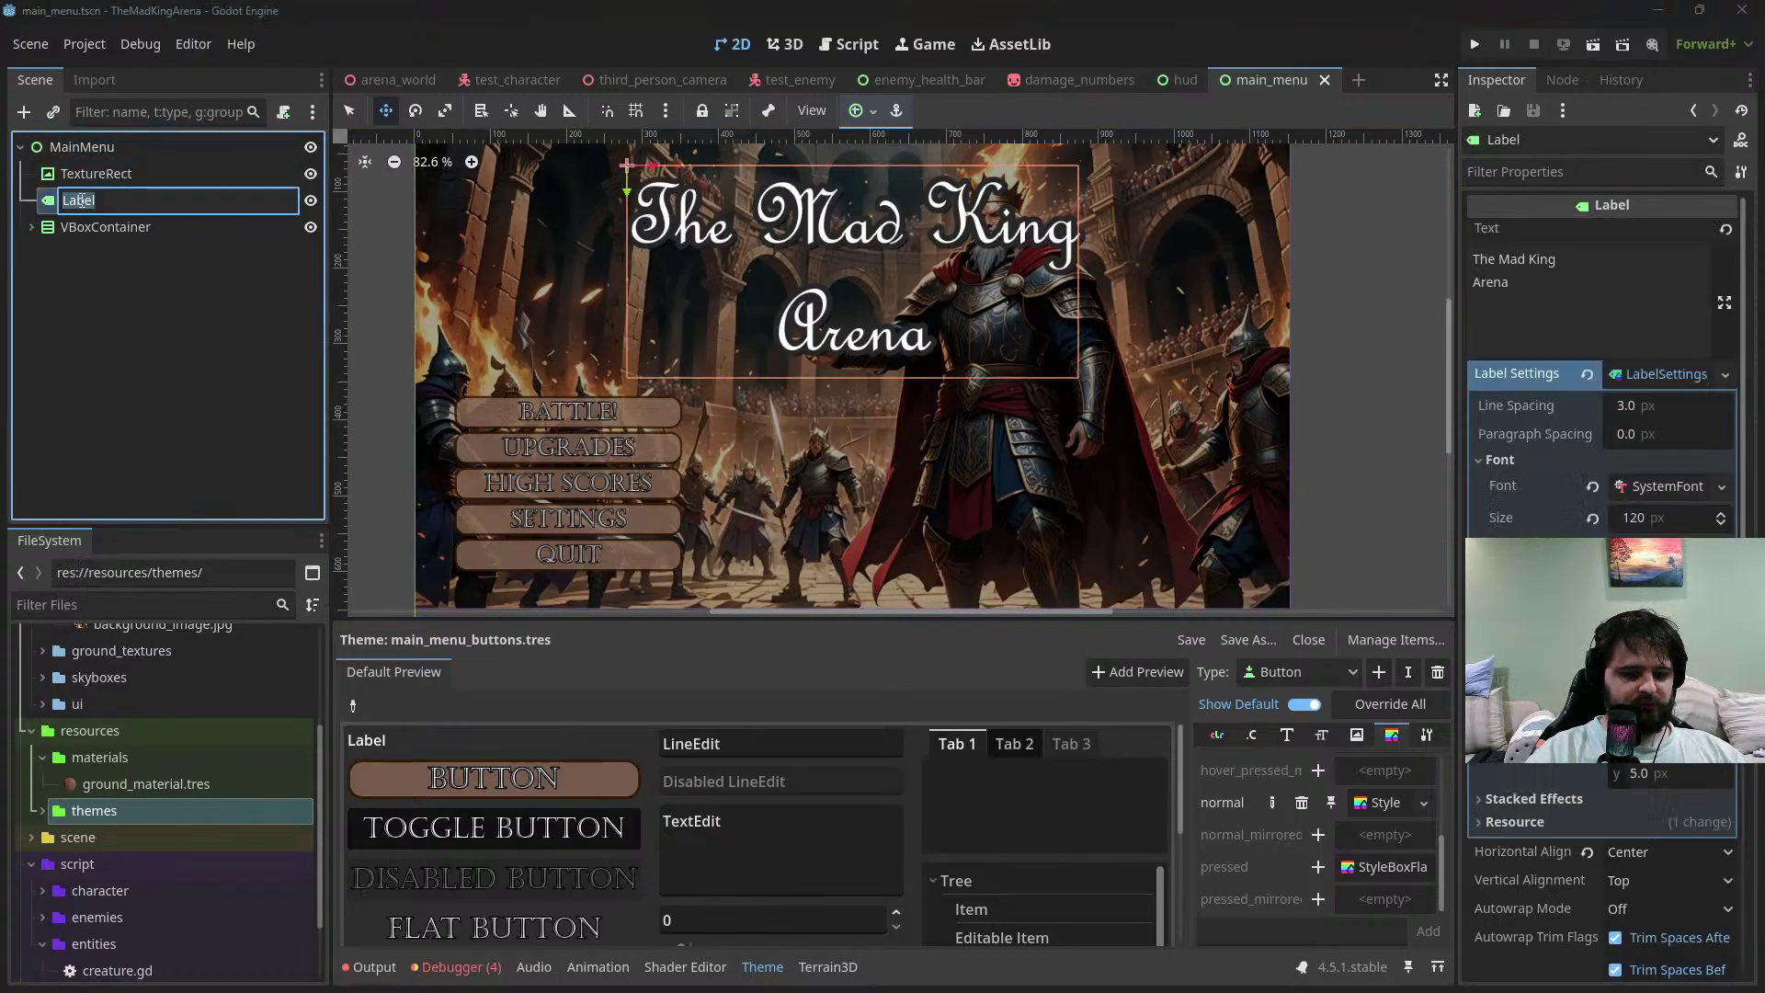
type("TitleLabel")
key("Return")
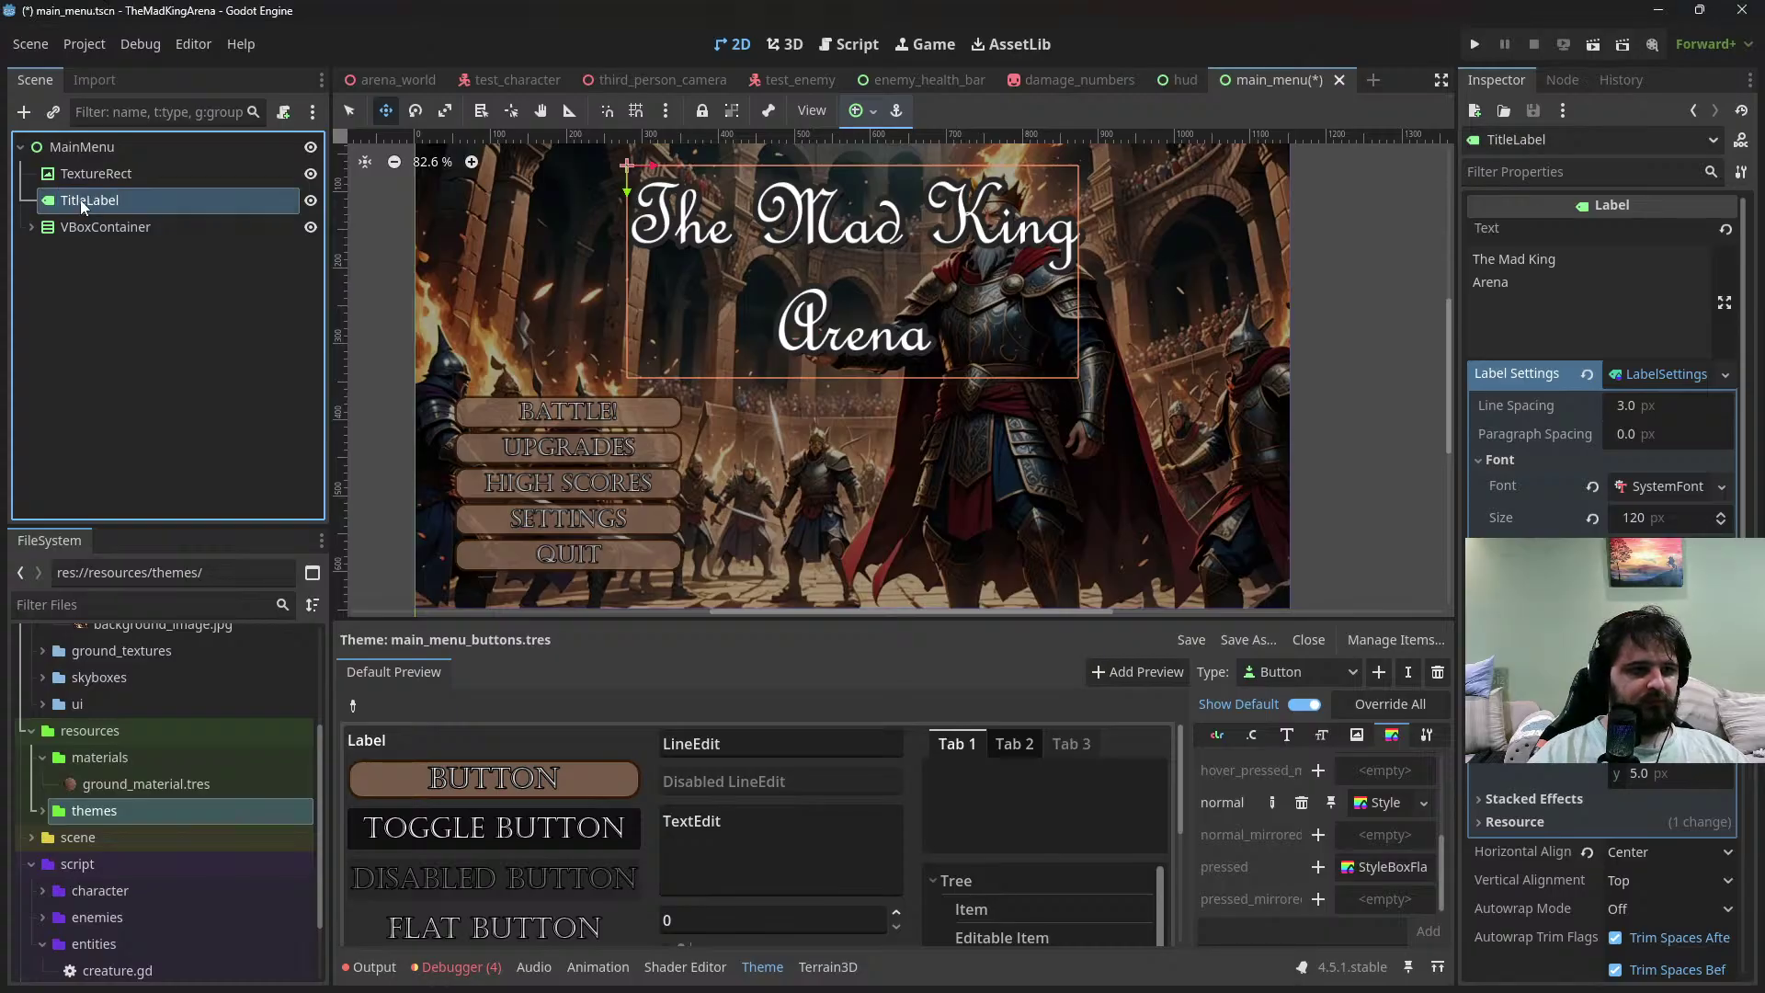
Rename the TextureRect node that holds the colosseum image as Background
left_click(87, 171)
key("F2")
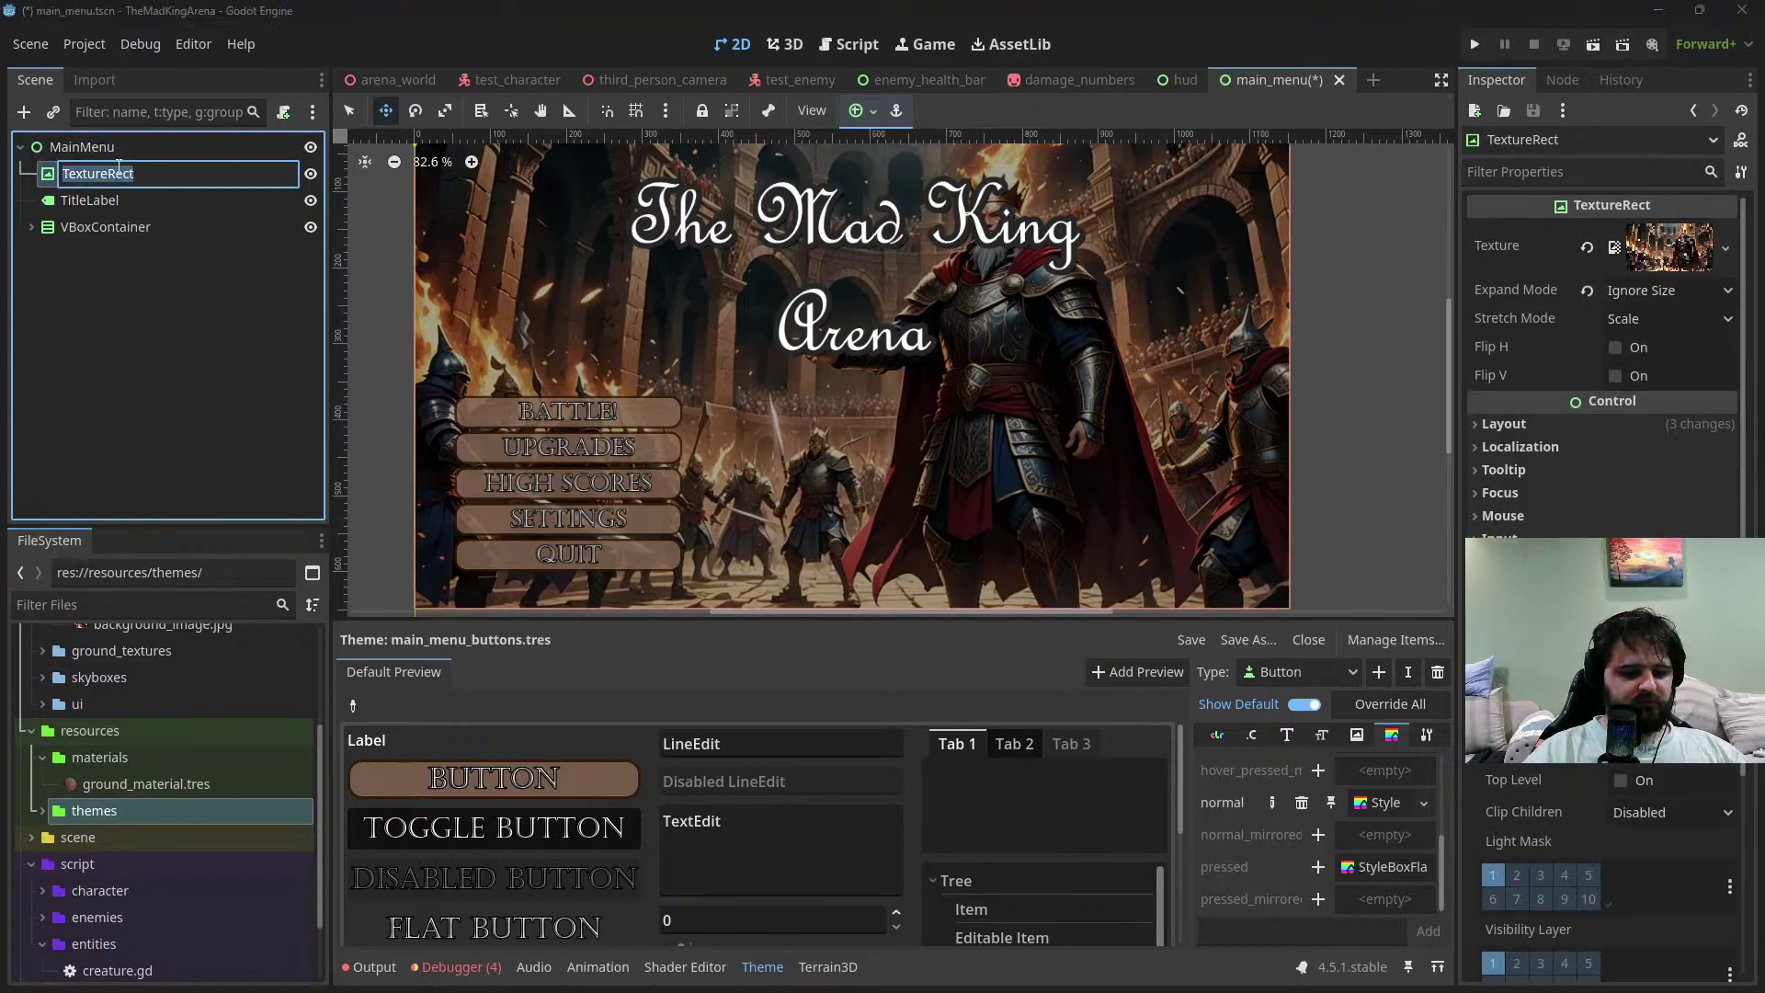
type("Background")
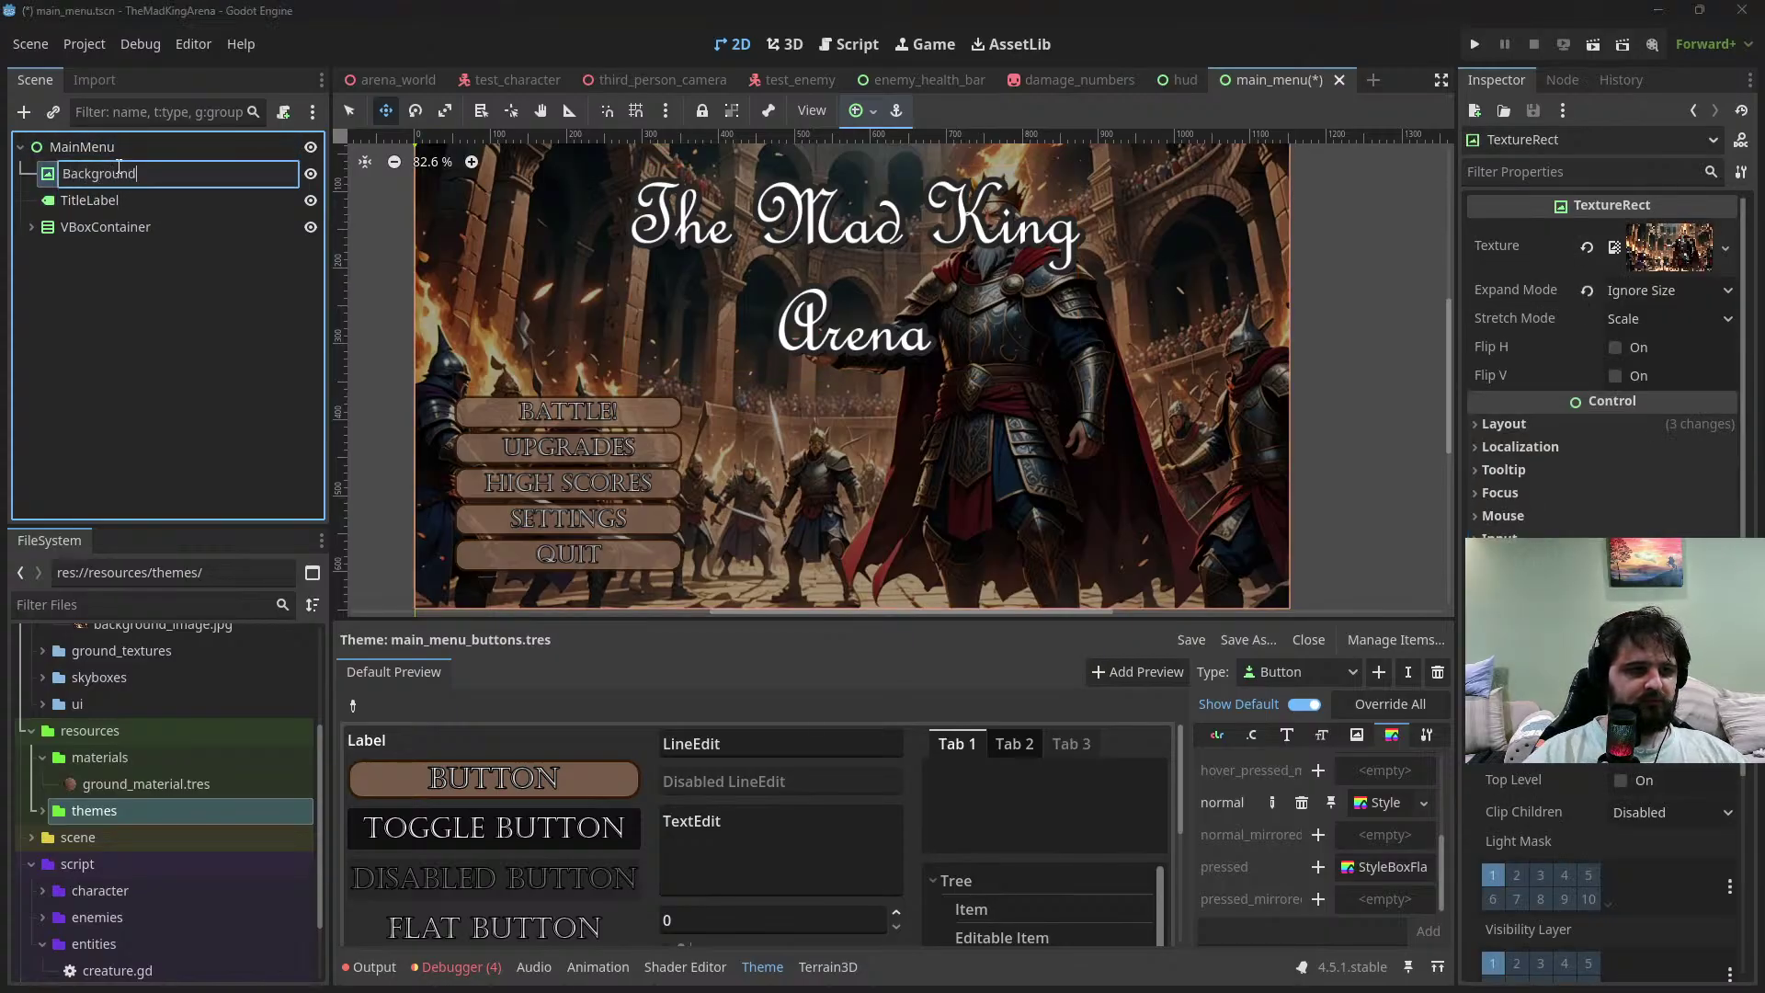
key("Return")
Add a Label node as a child of MainMenu and start its text with "Person"
right_click(133, 148)
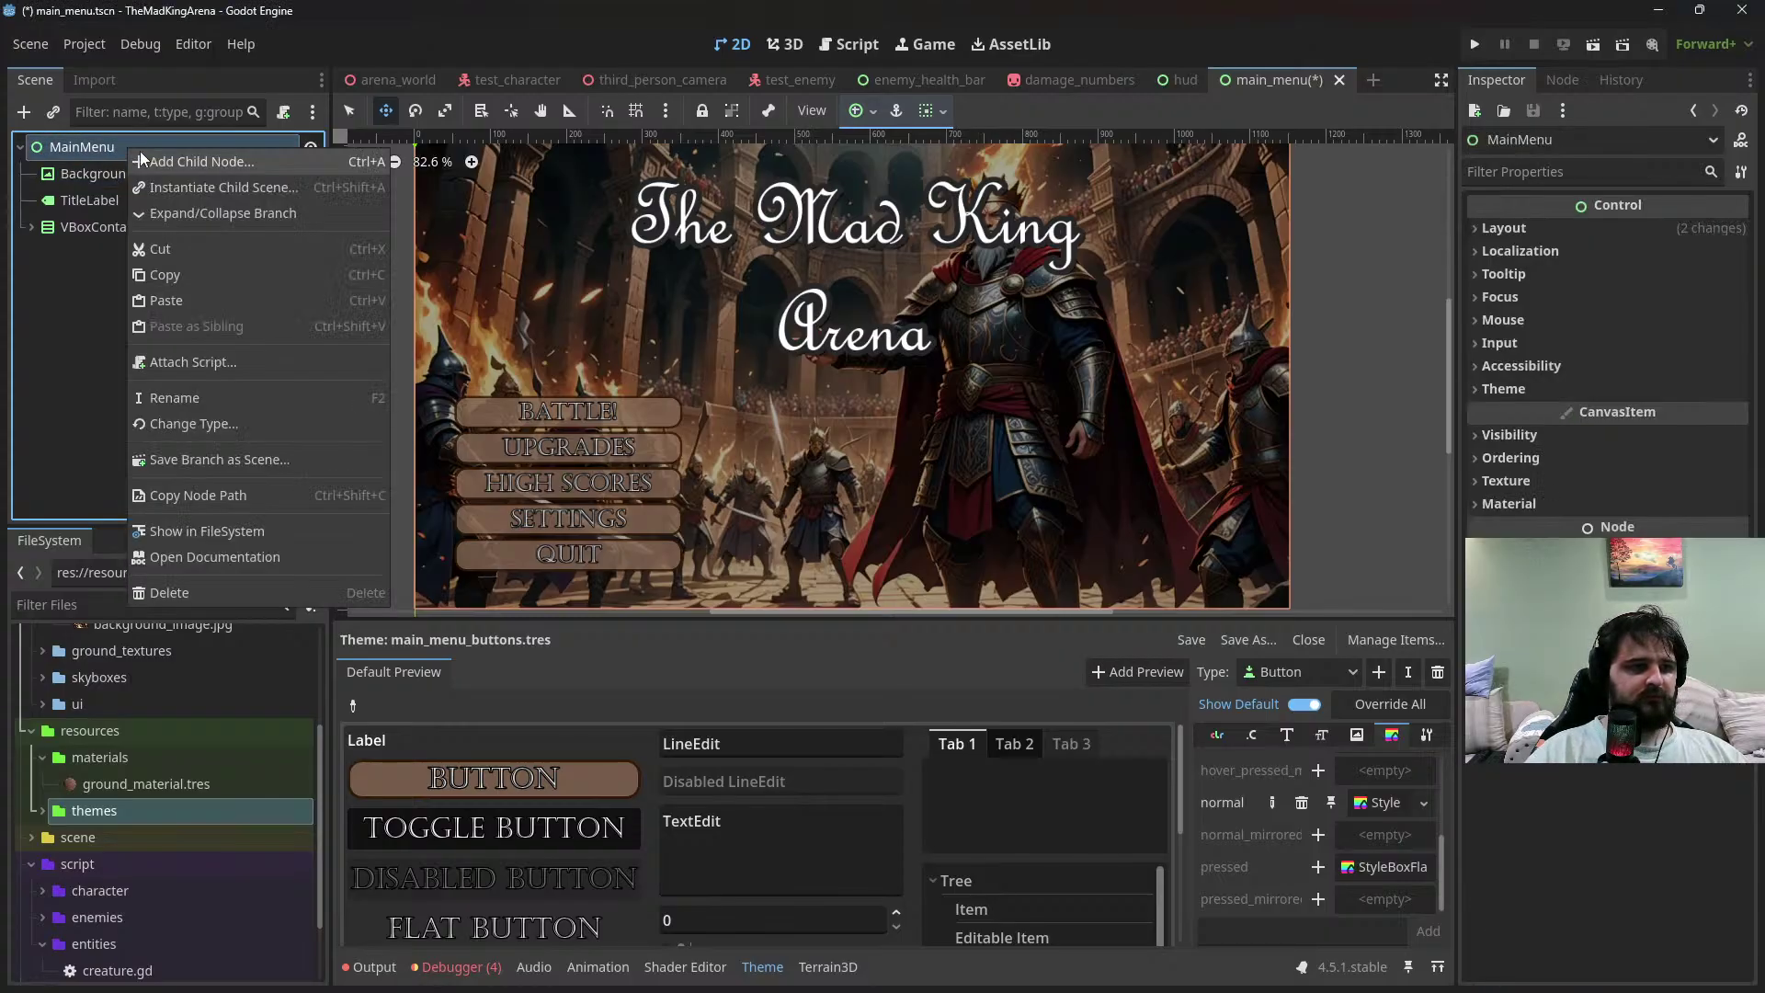
left_click(184, 161)
type("Label")
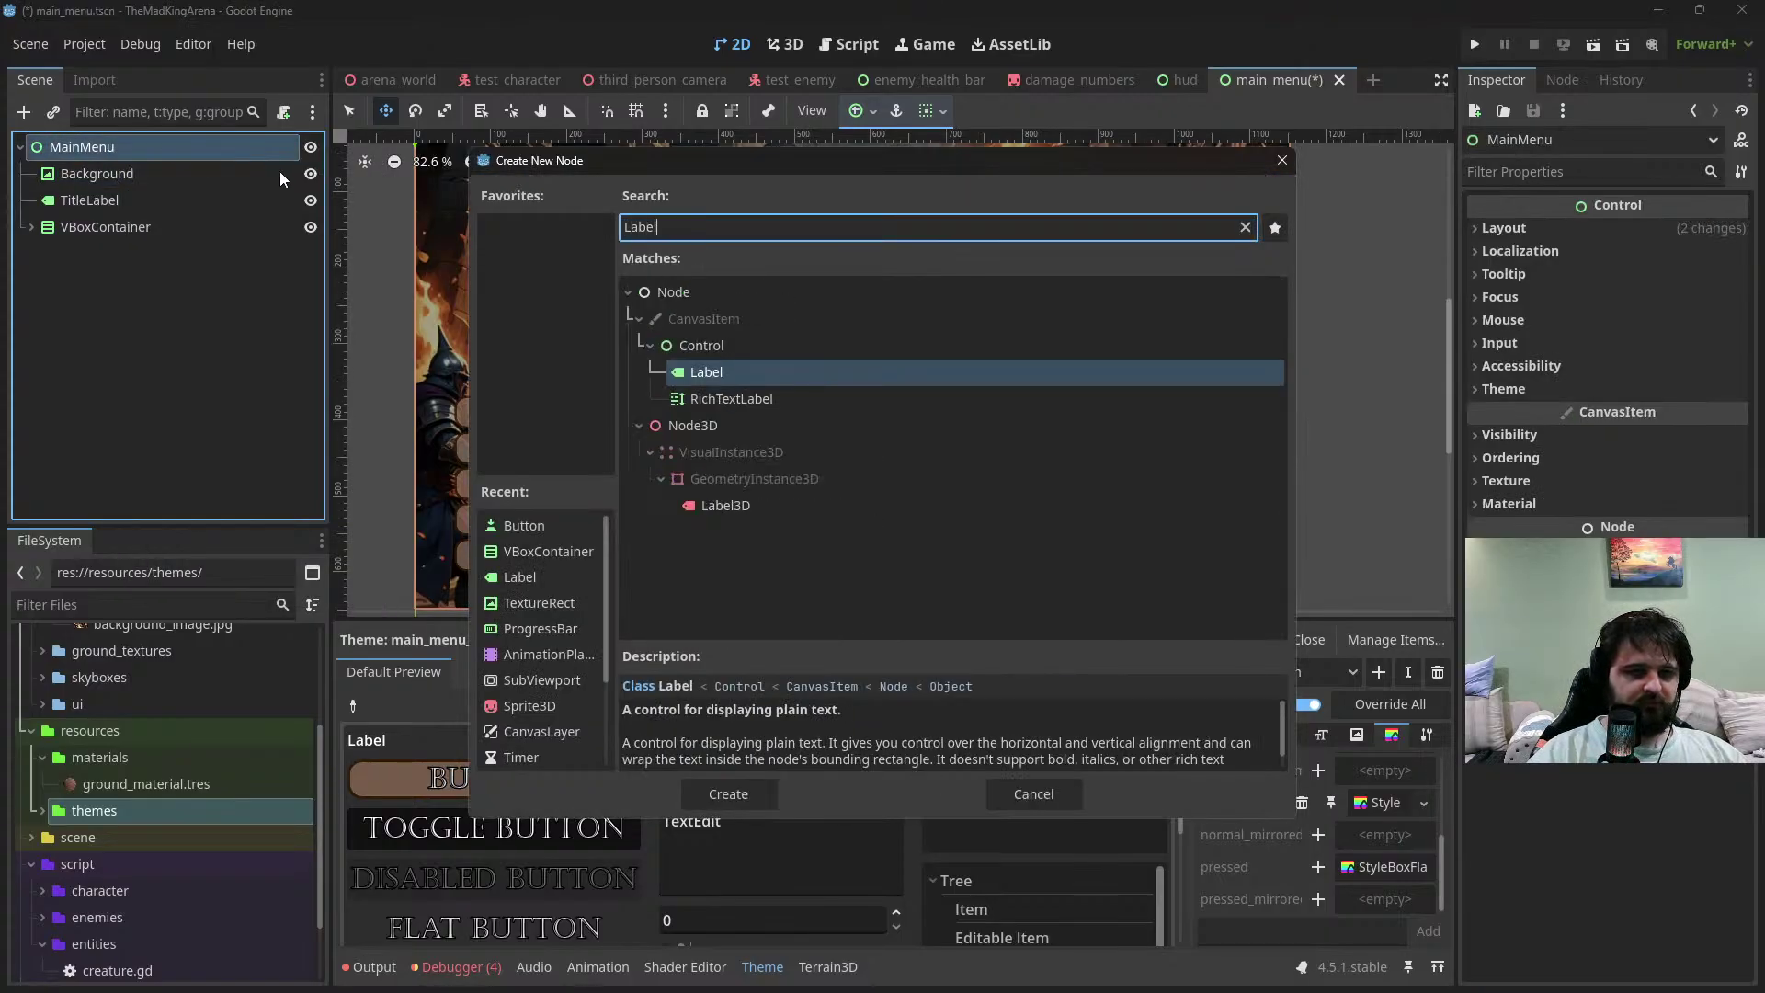
key("Return")
left_click(1625, 283)
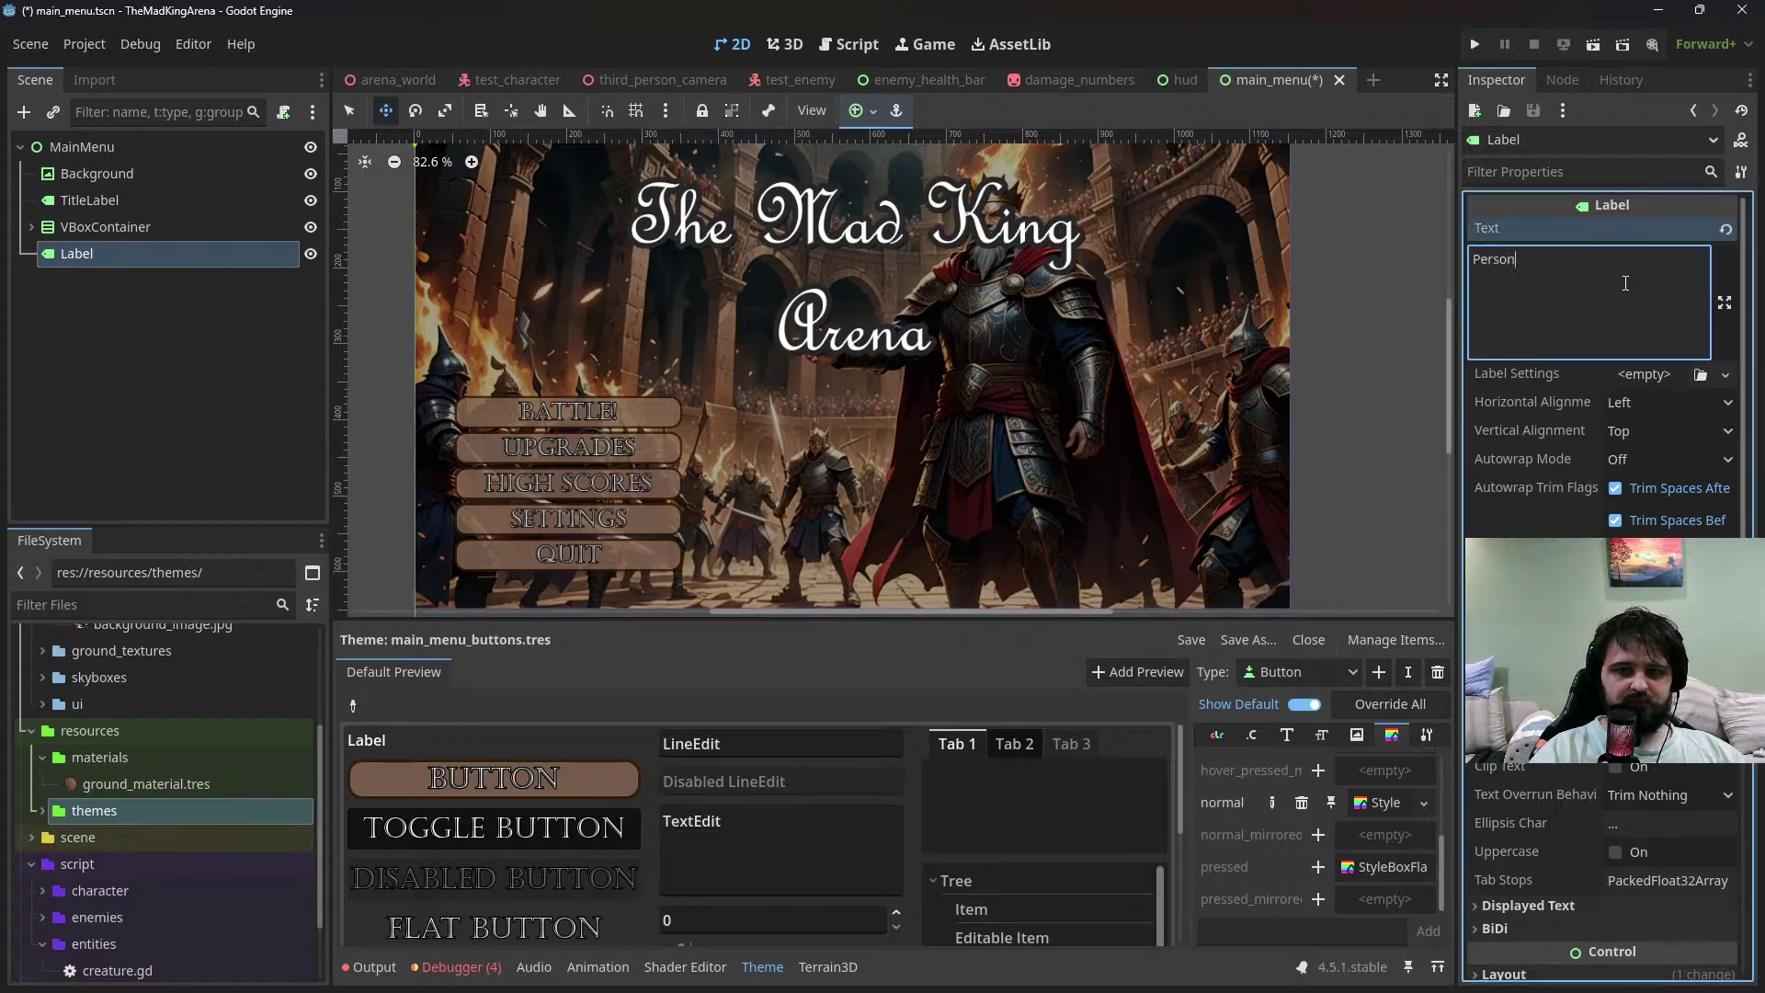
Set the new label's text to "Personal Best:" and anchor it with the Bottom Right preset
type("Personal Best")
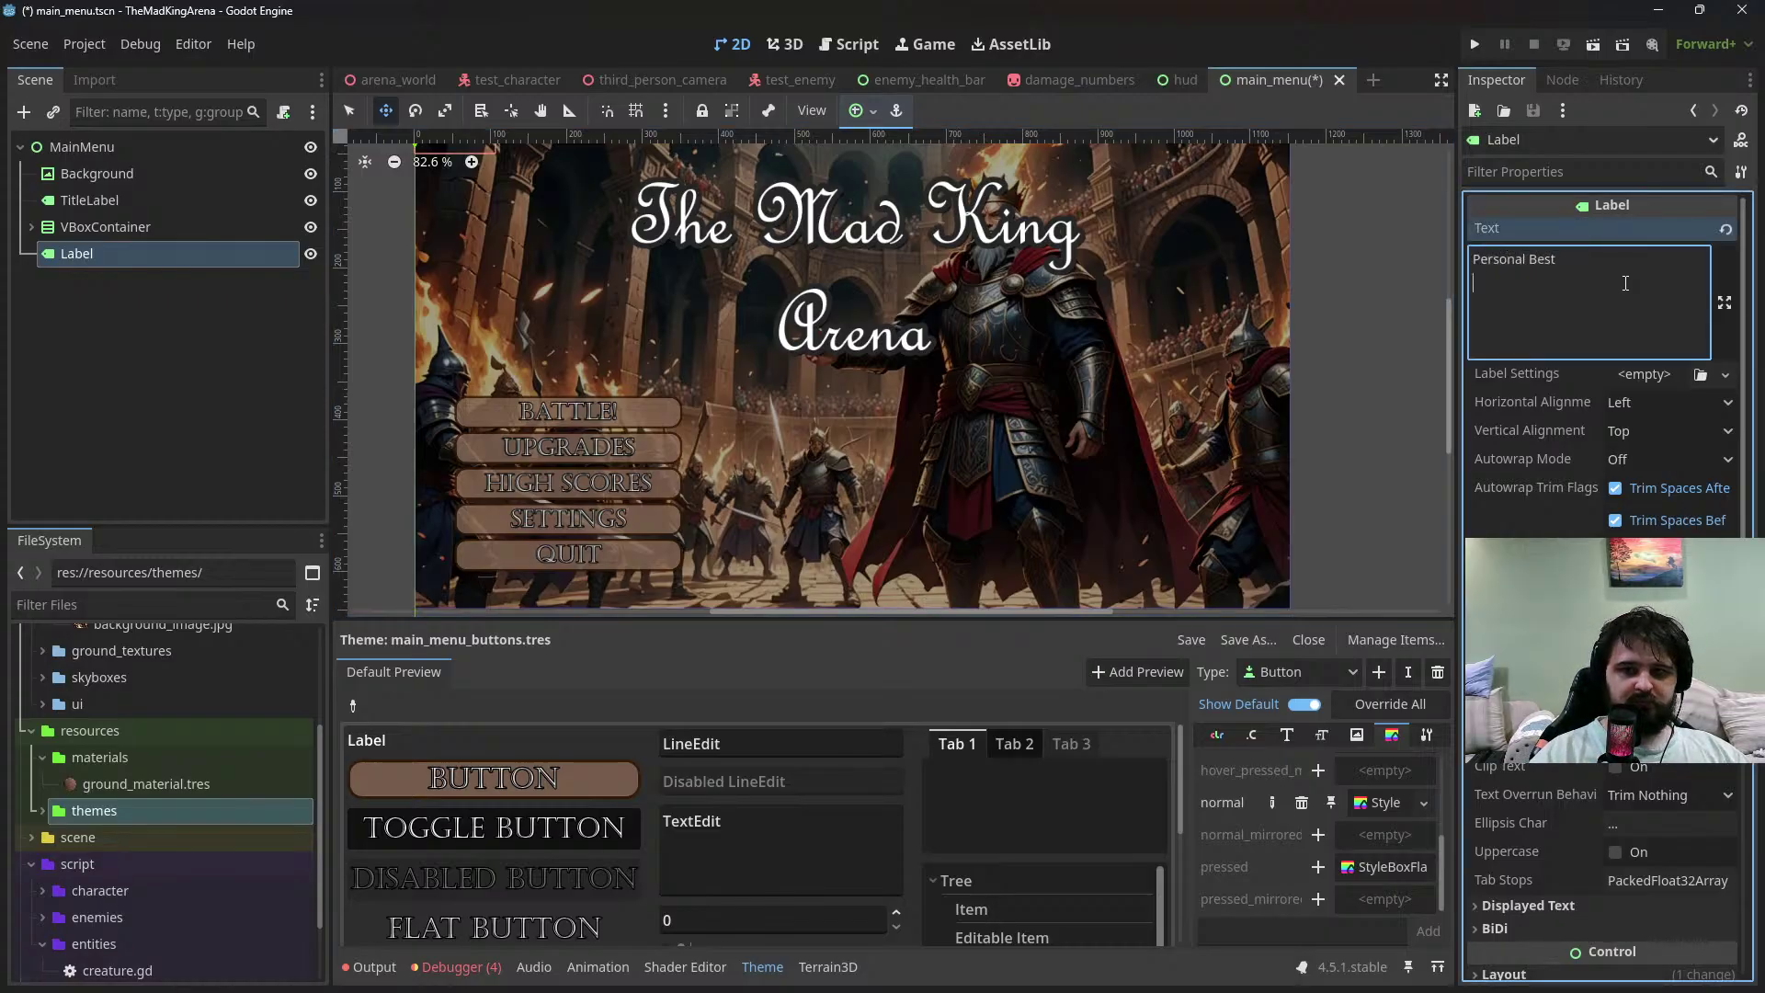
type(":")
key("BackSpace")
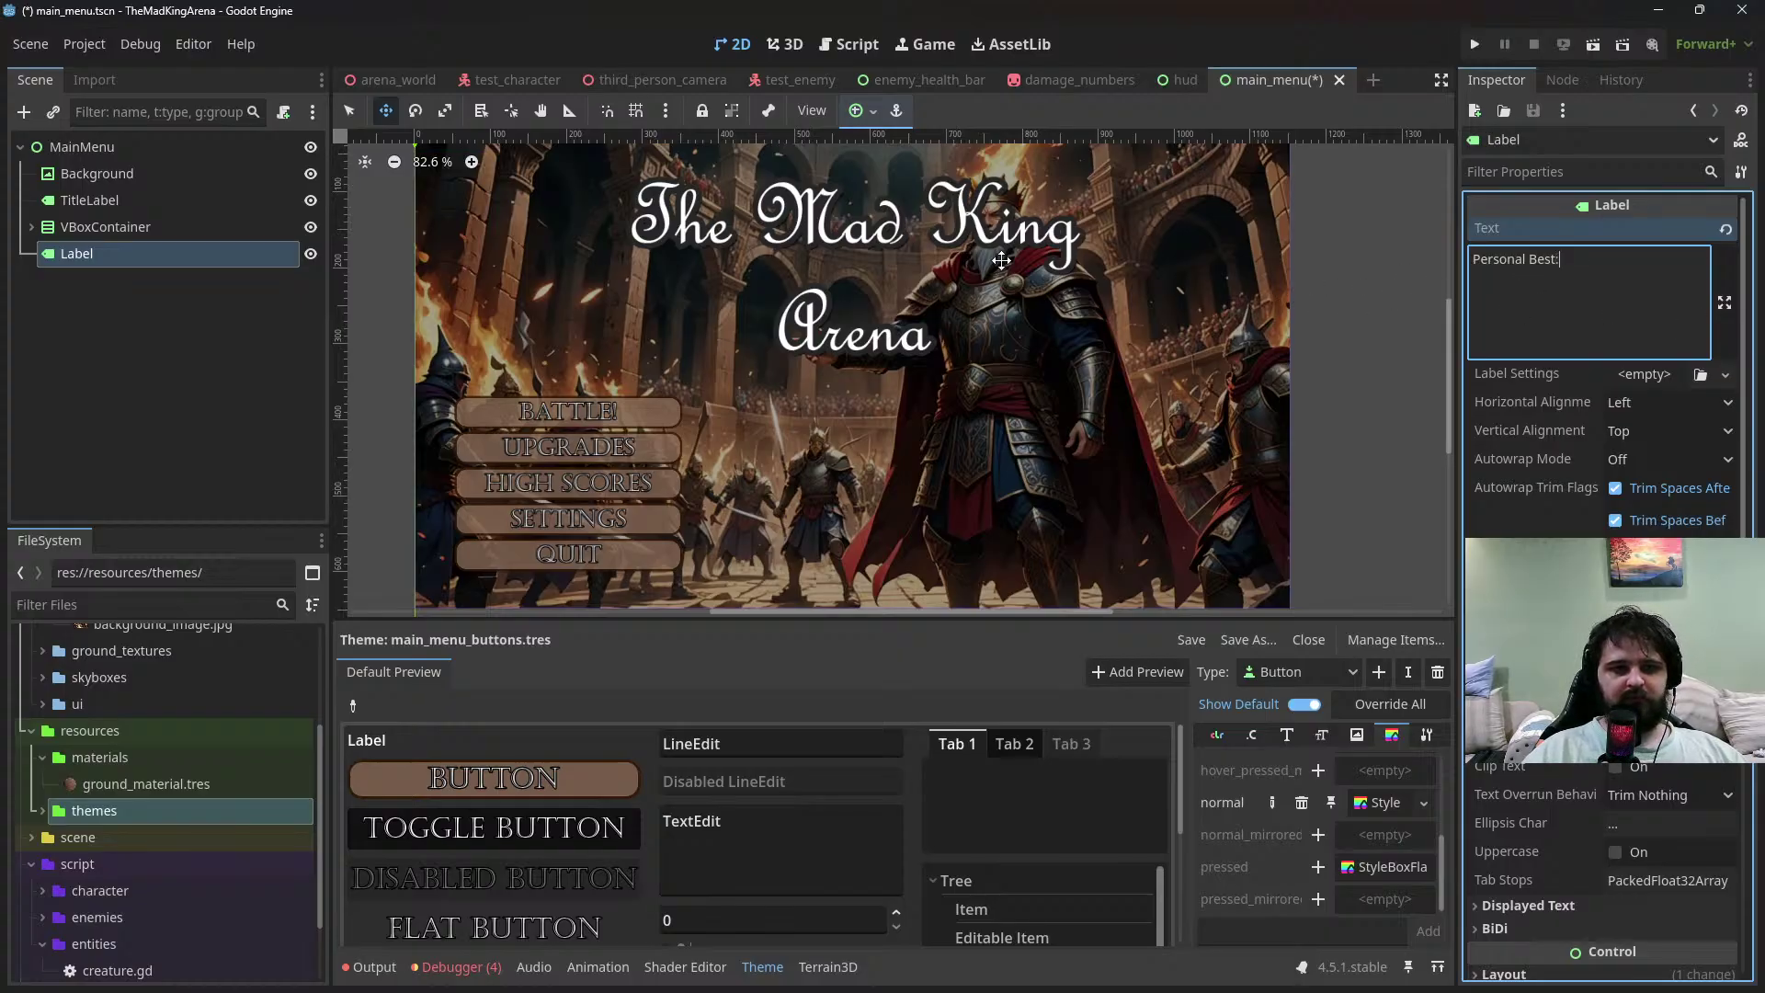
left_click(860, 111)
left_click(931, 251)
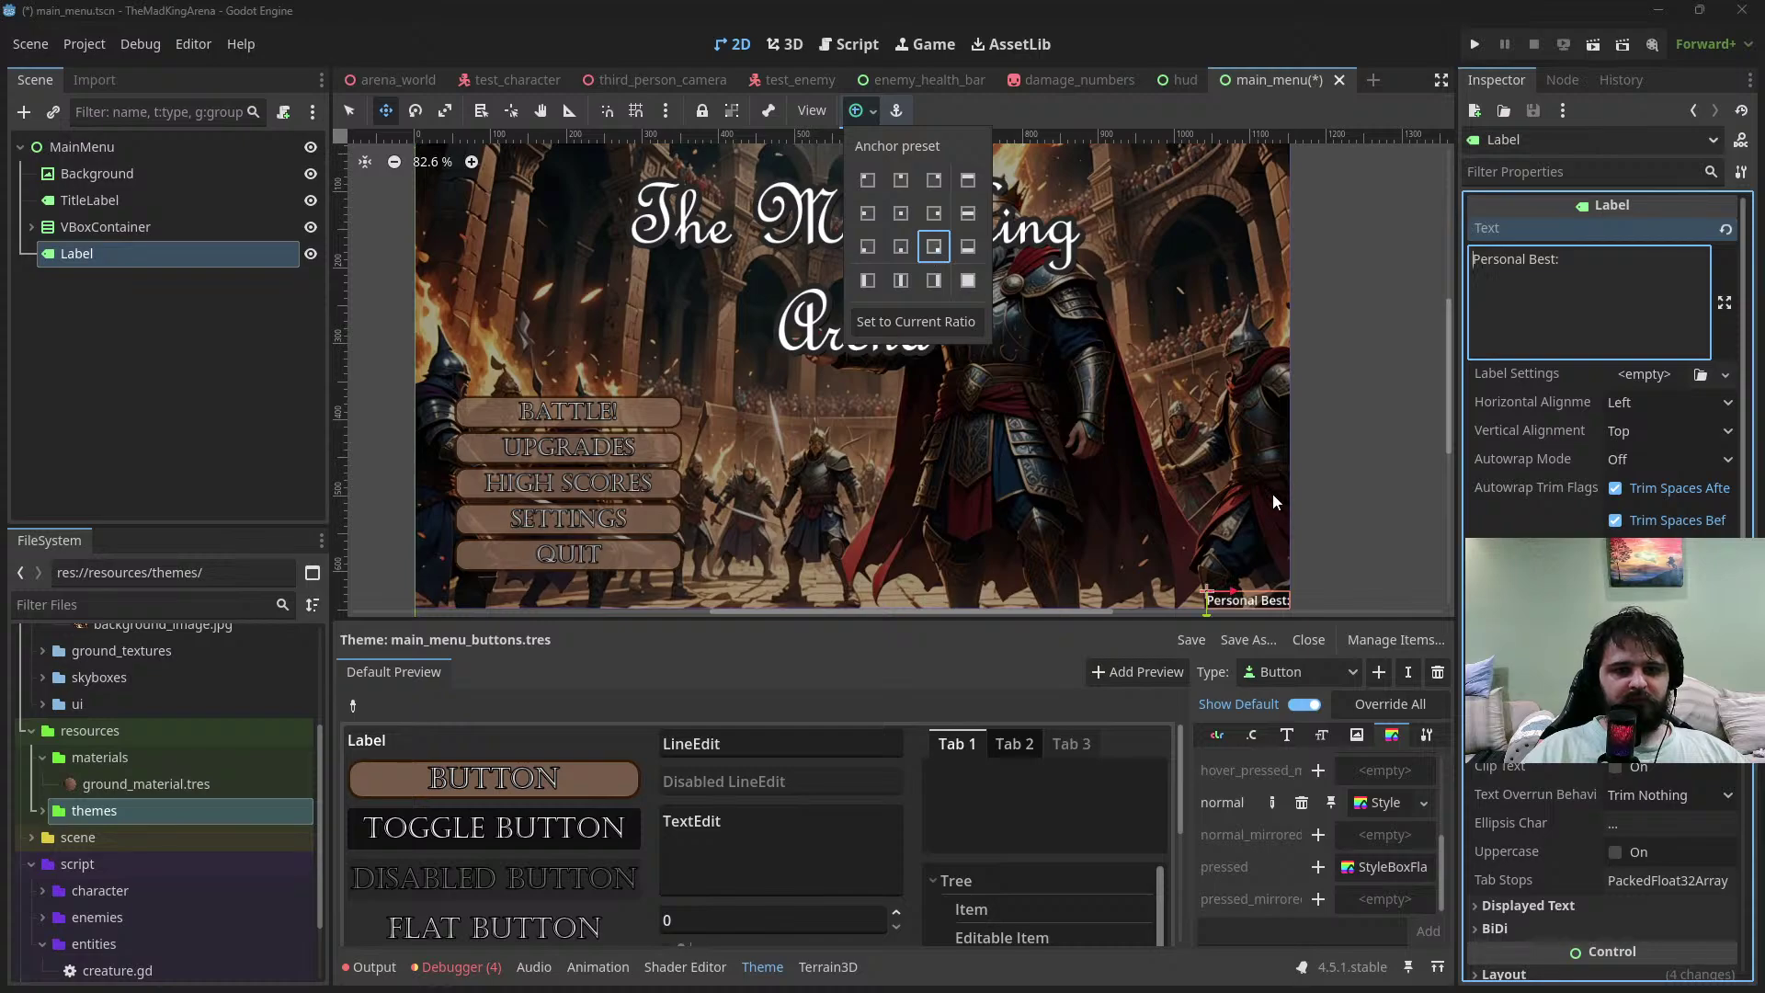
Create new LabelSettings for the label and set its font size to 25 px
left_click(1646, 394)
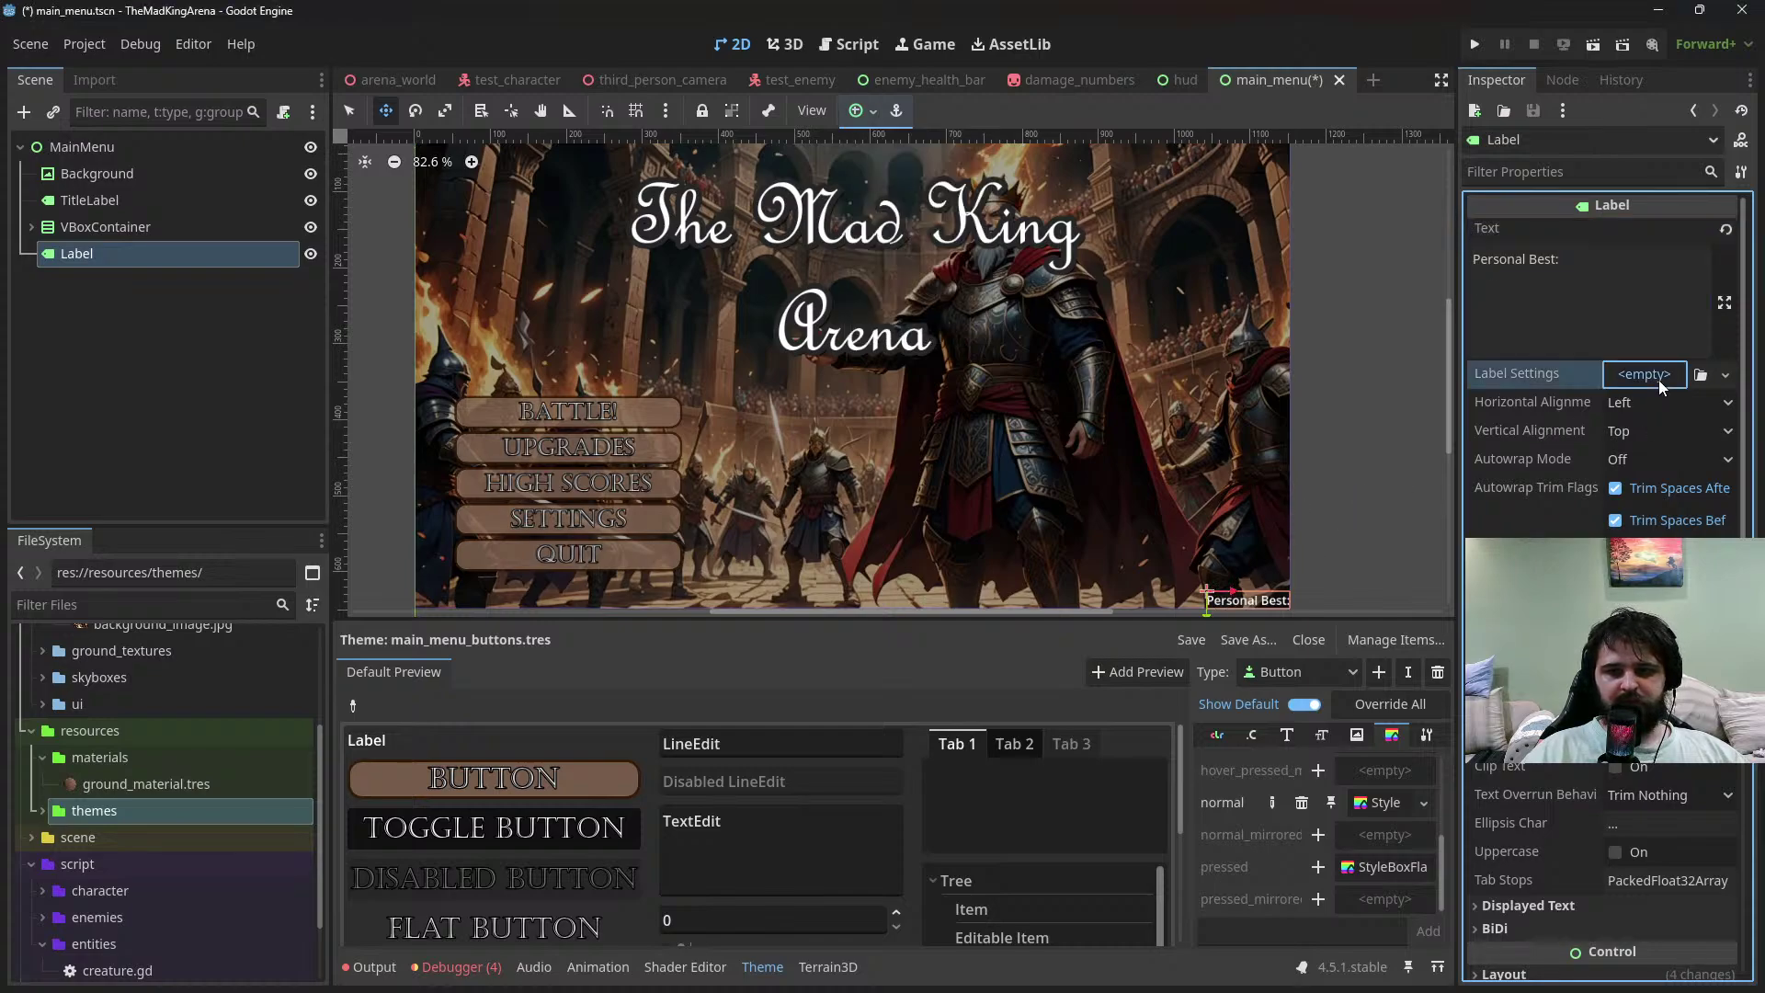
left_click(1659, 377)
left_click(1651, 410)
left_click(1653, 377)
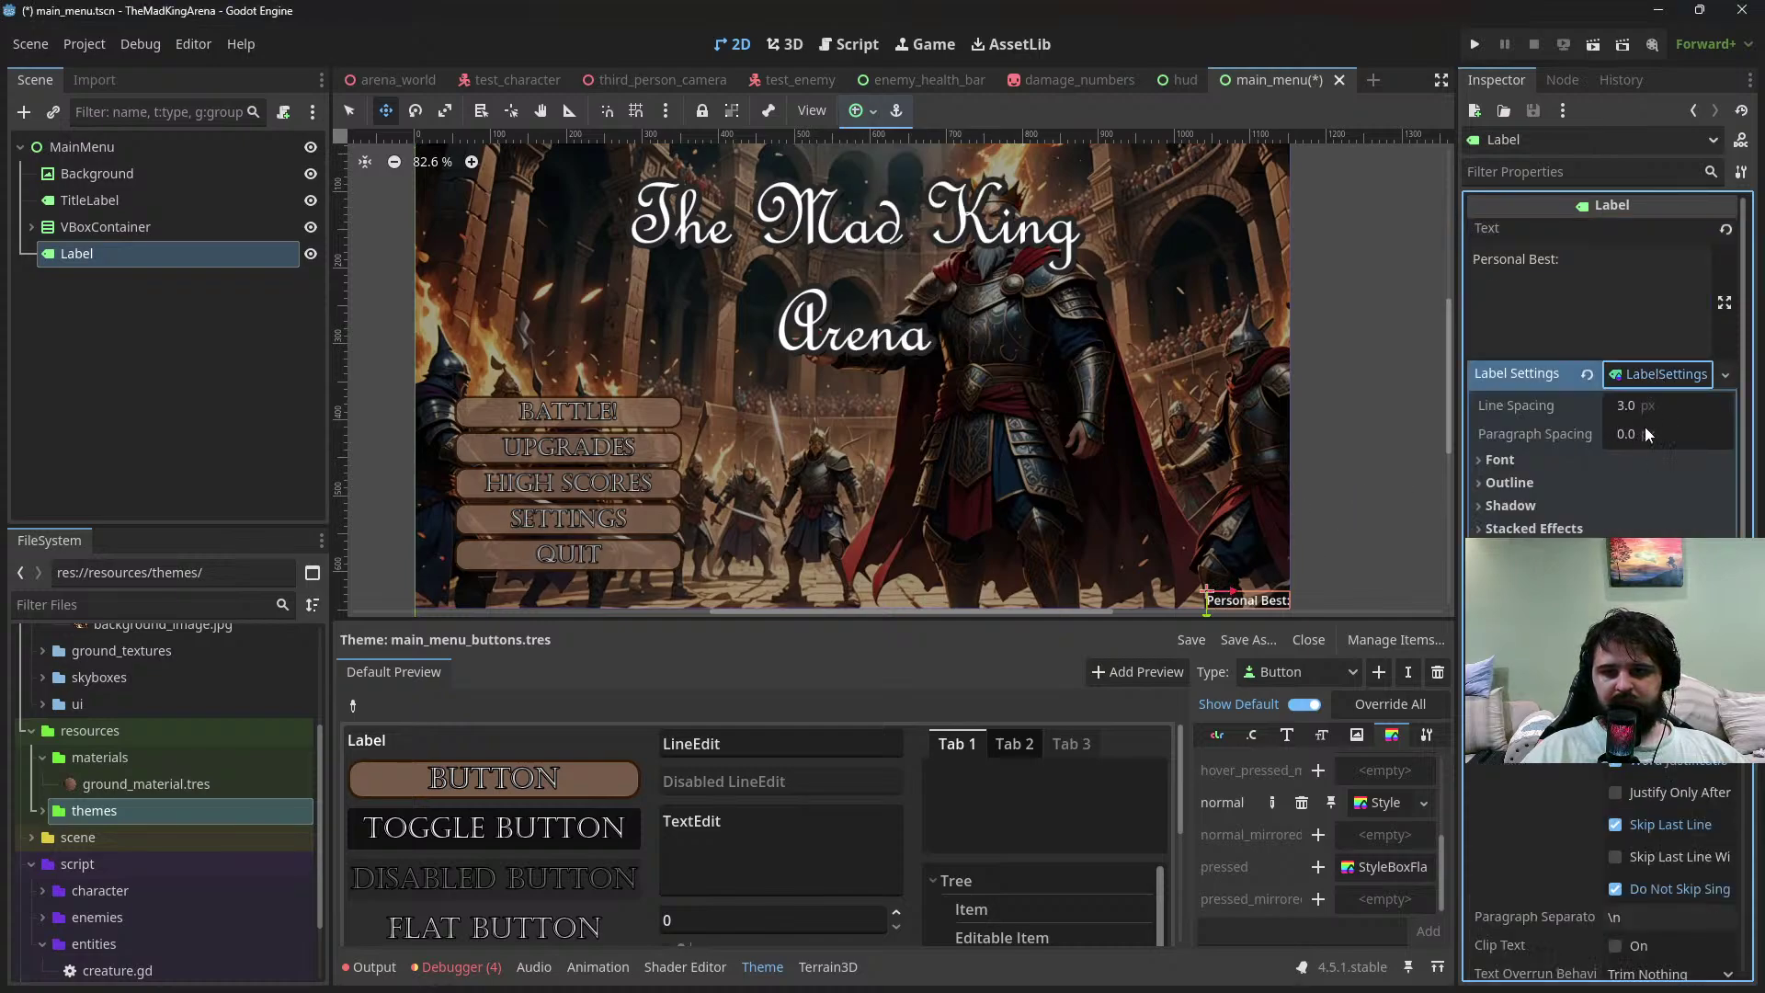
left_click(1521, 451)
left_click(1689, 520)
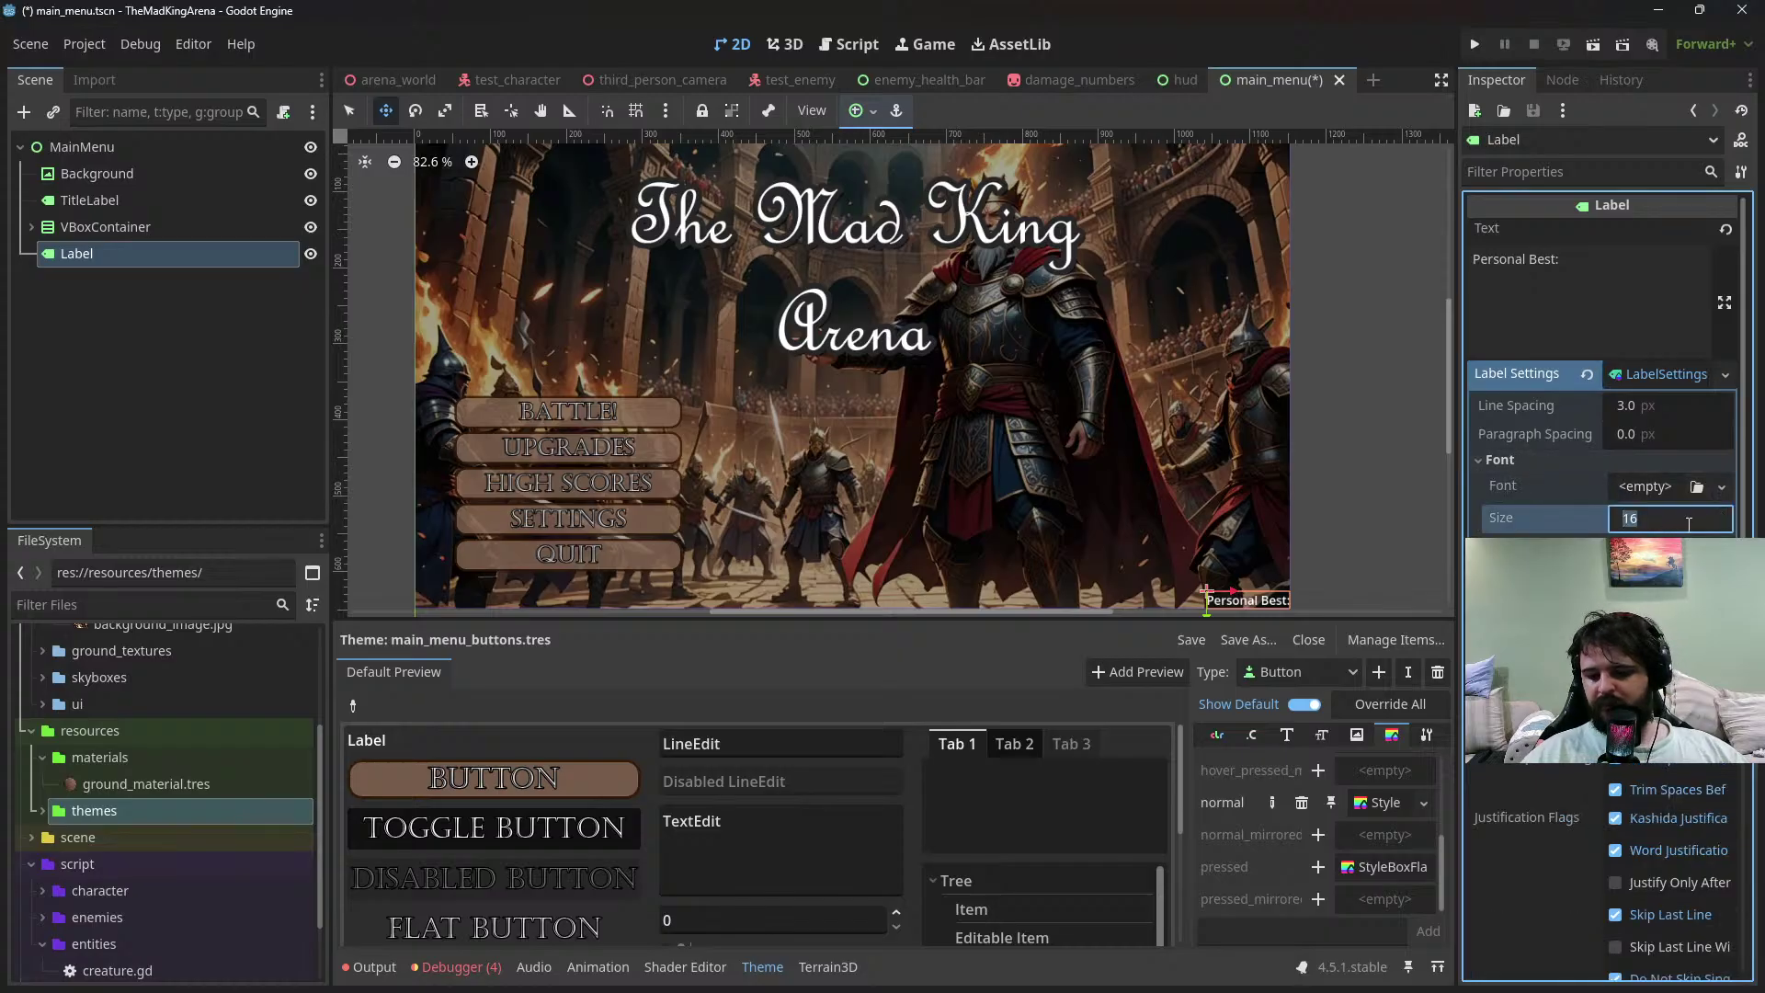
type("25")
key("Return")
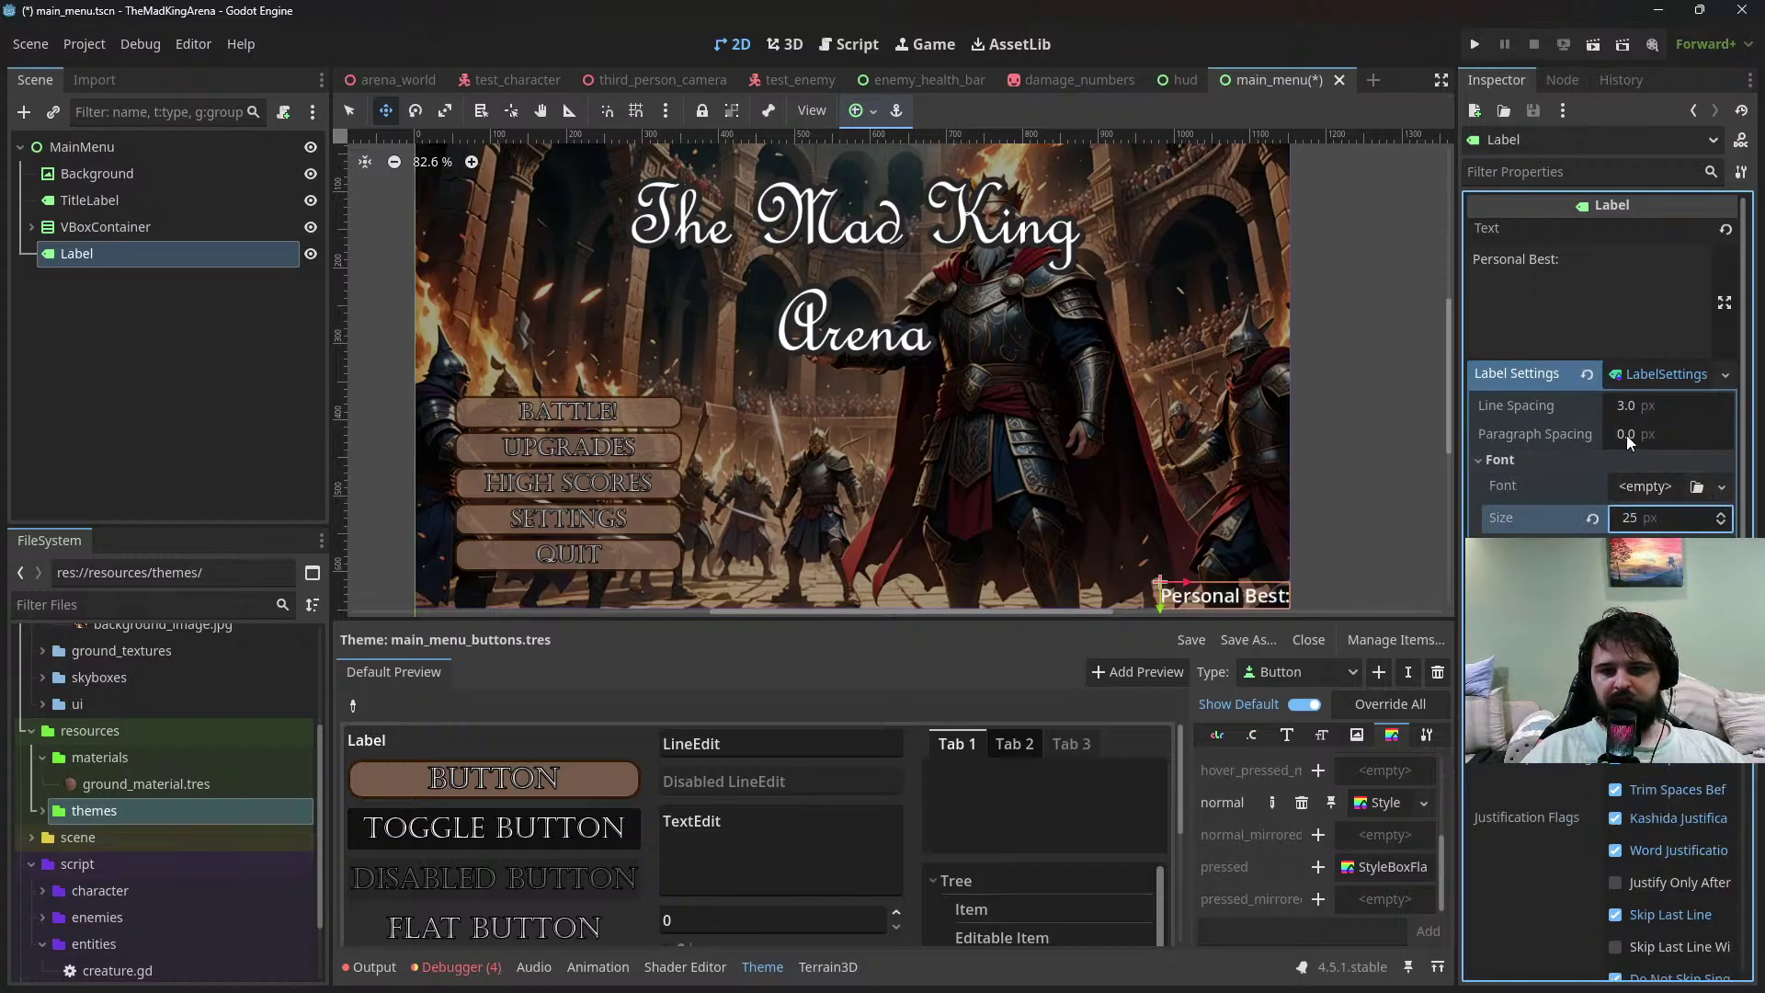
Give the label text a black (000000) outline with a size of 5
left_click(1519, 571)
left_click(1661, 599)
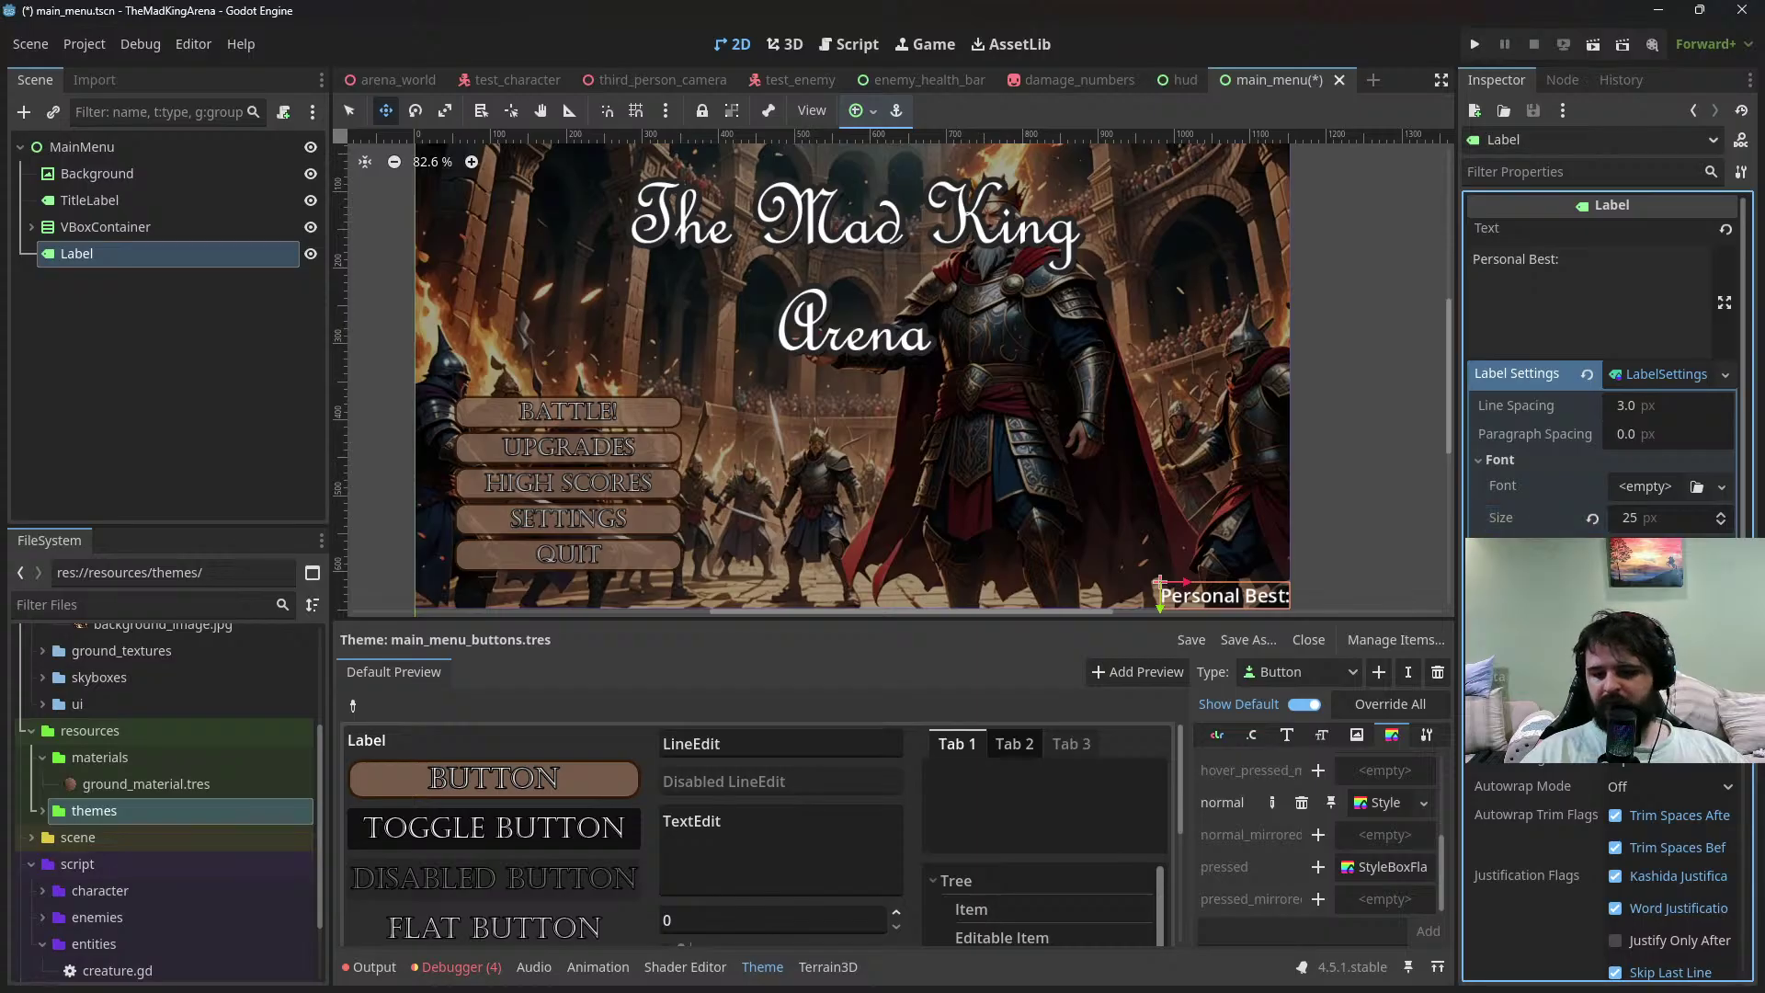
type("5")
key("Return")
left_click(1660, 629)
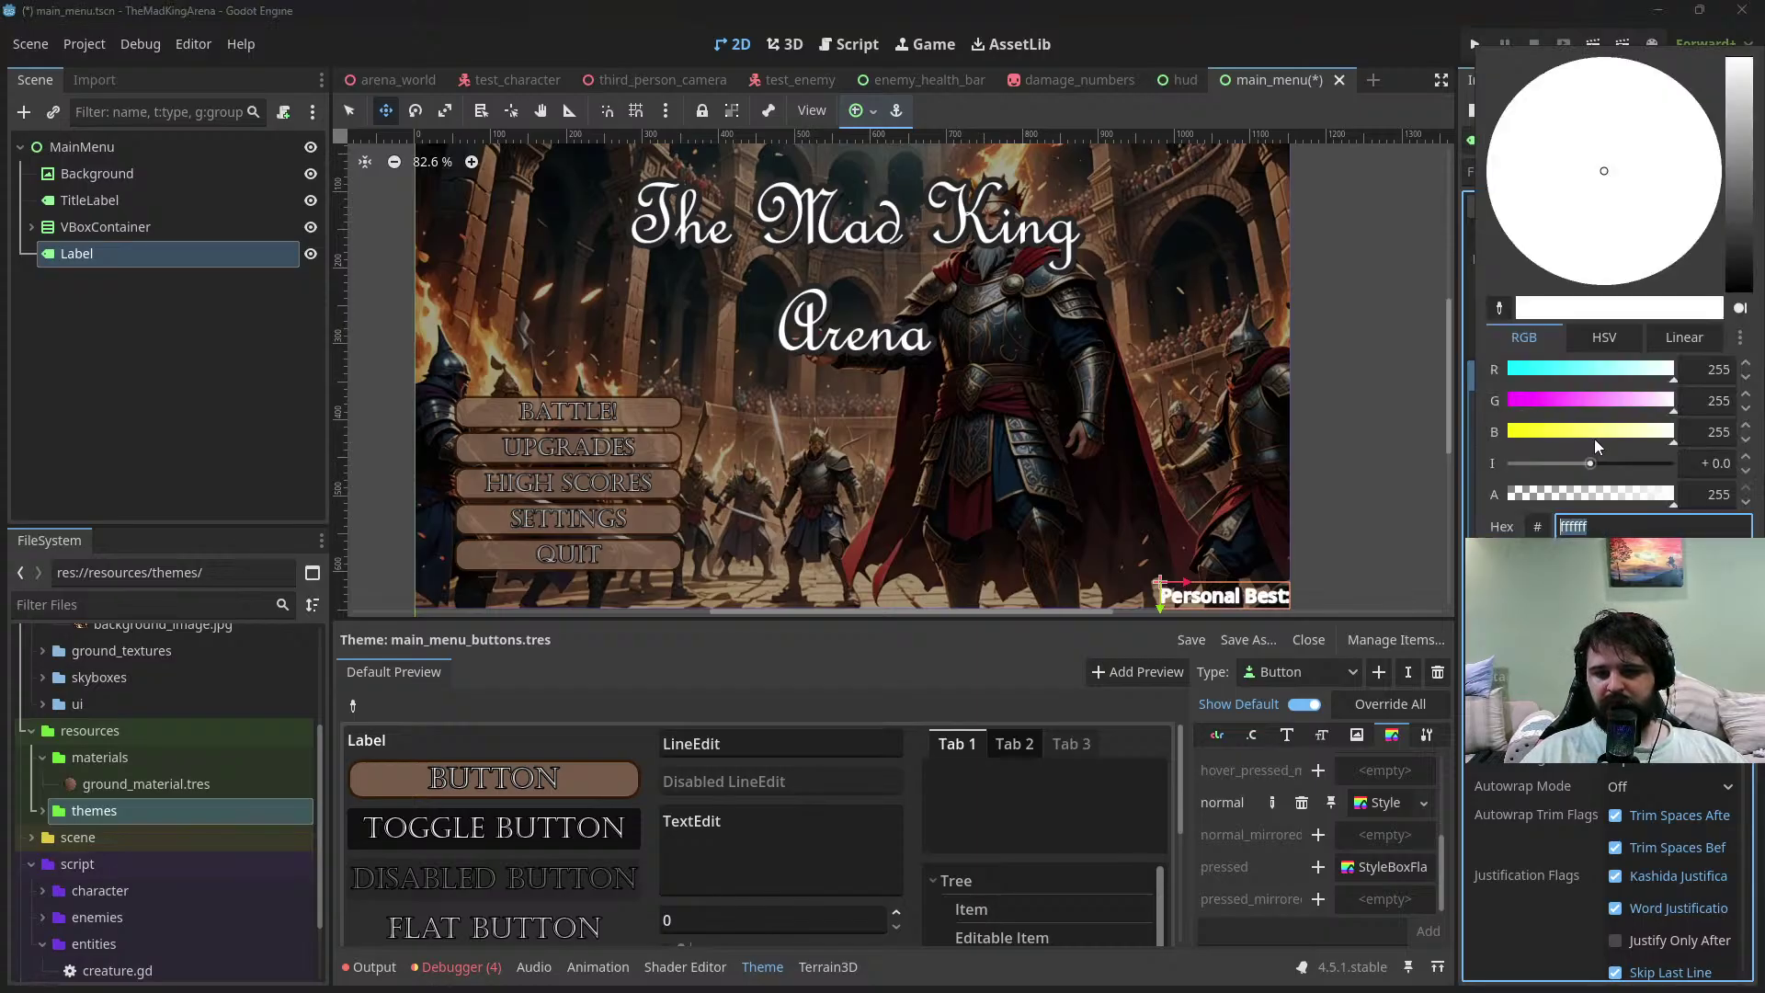
left_click_drag(1735, 205, 1761, 453)
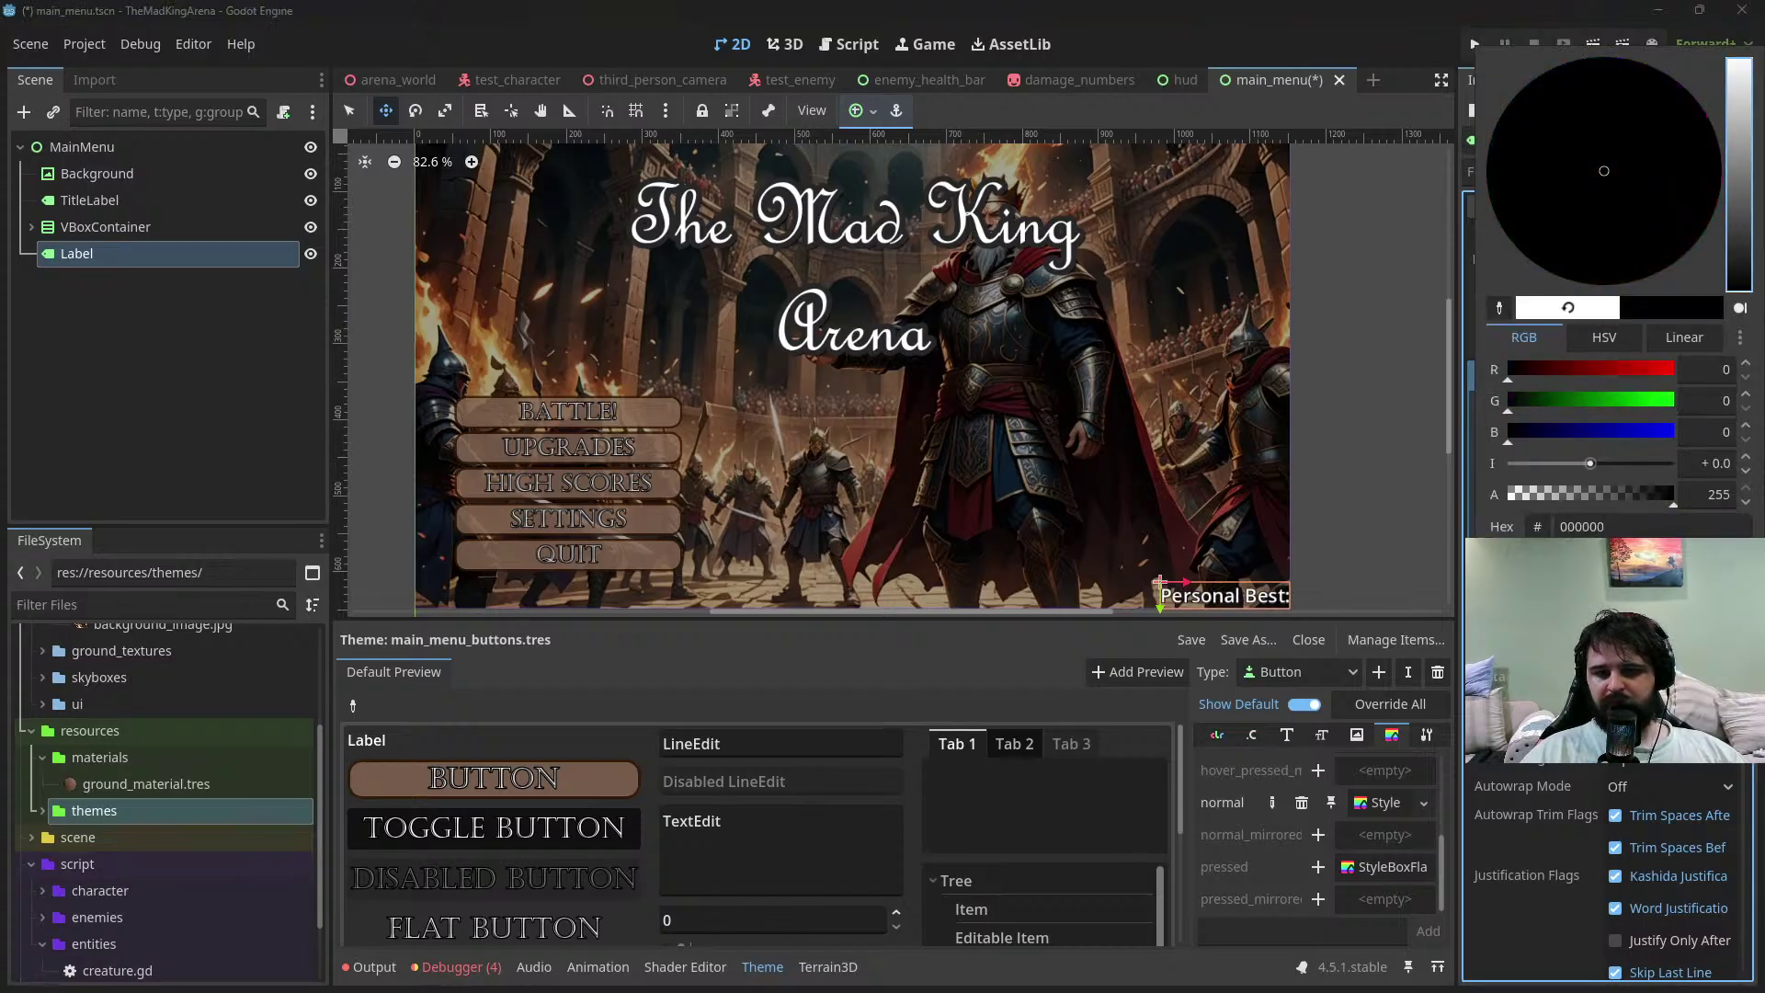
Set the Y offset of the label's shadow to 3
left_click(1519, 654)
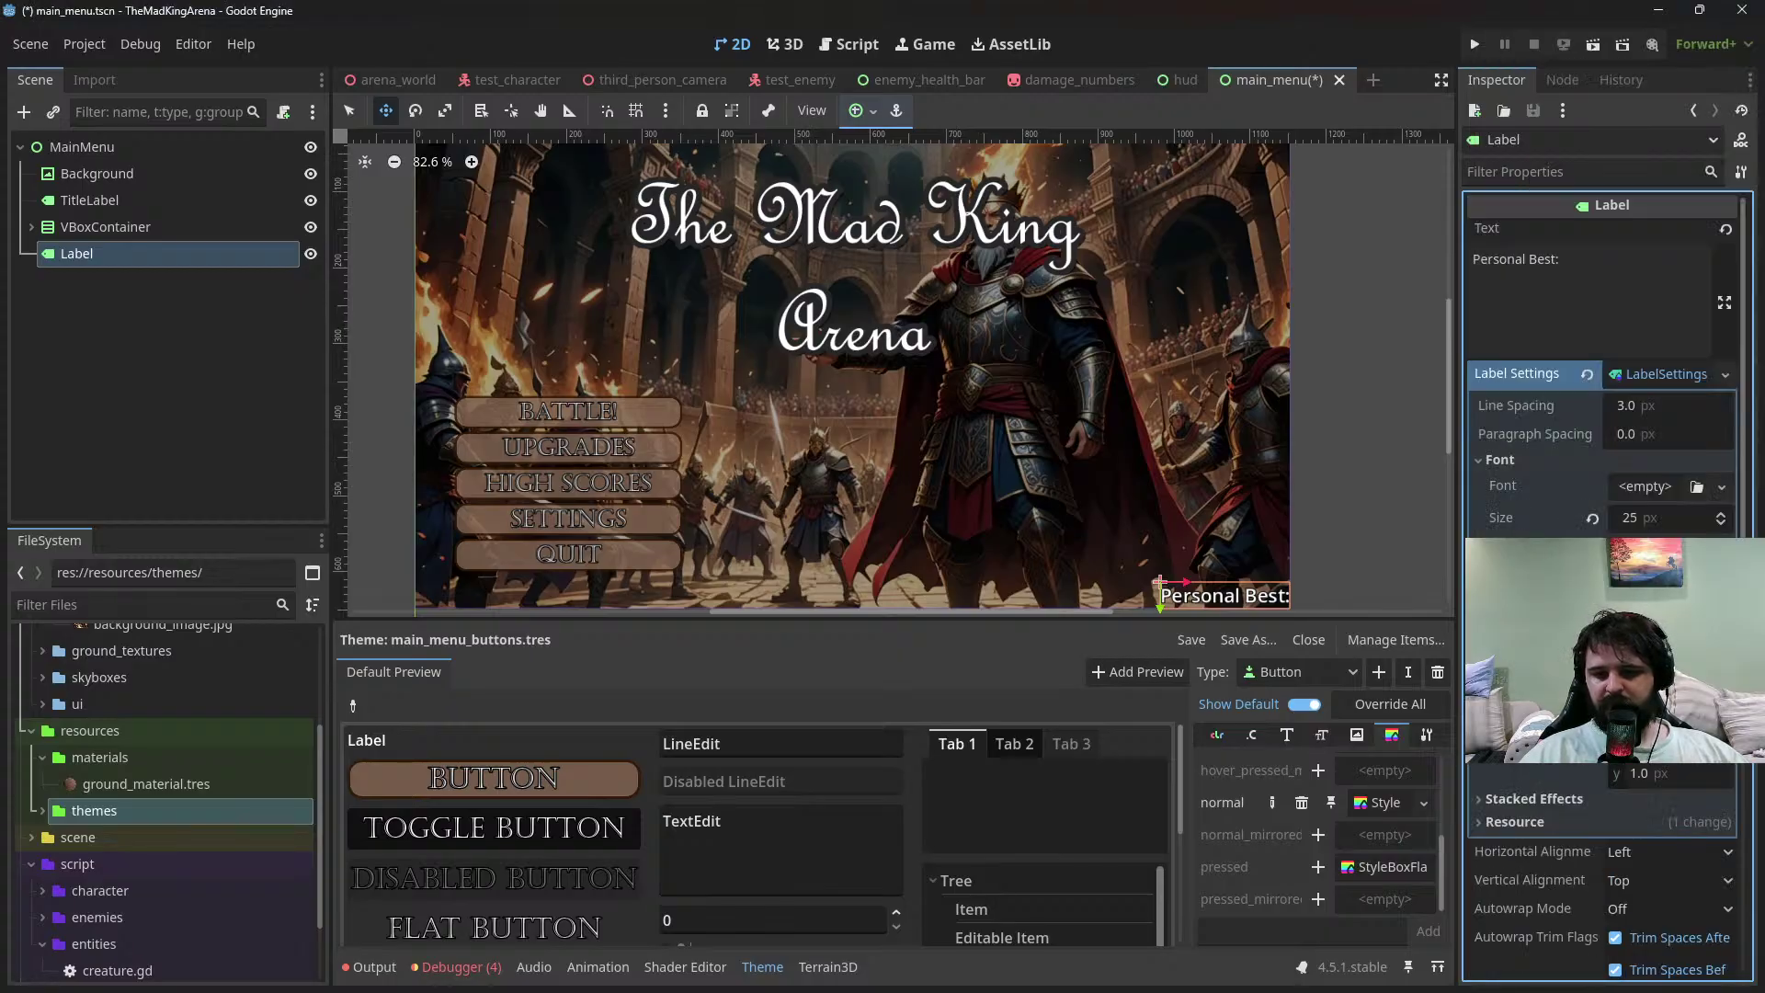
left_click(1646, 853)
left_click(1646, 854)
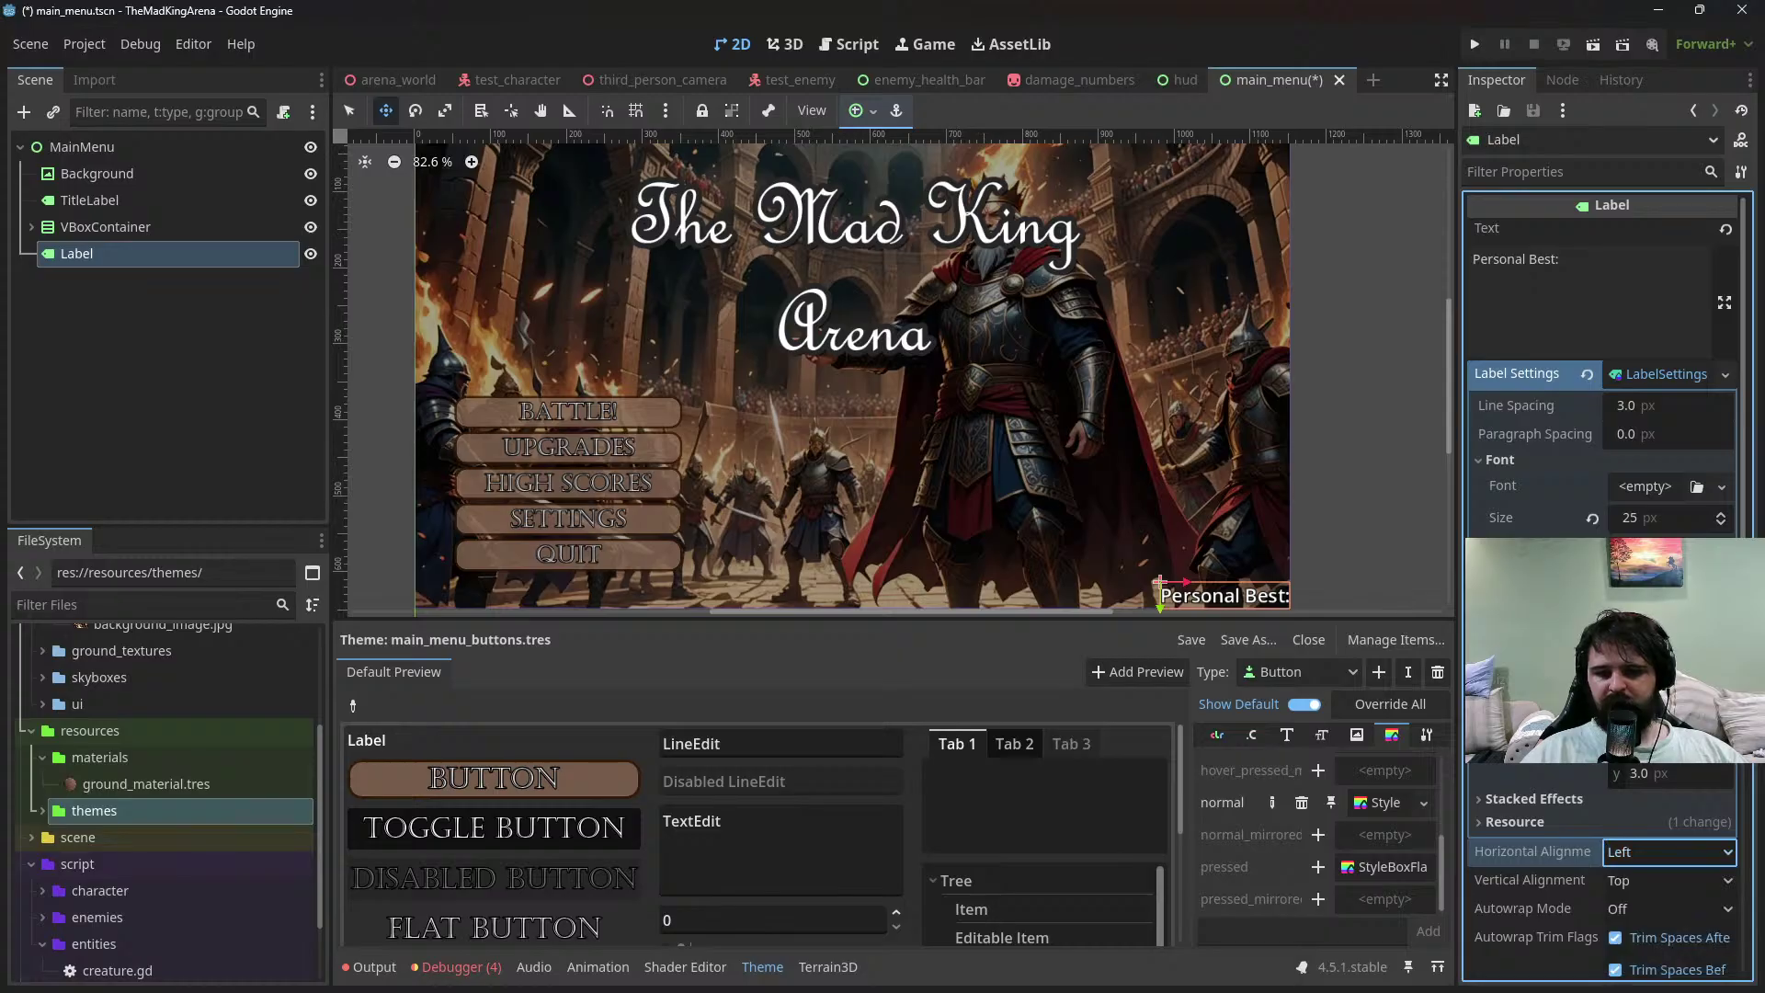
left_click(1646, 855)
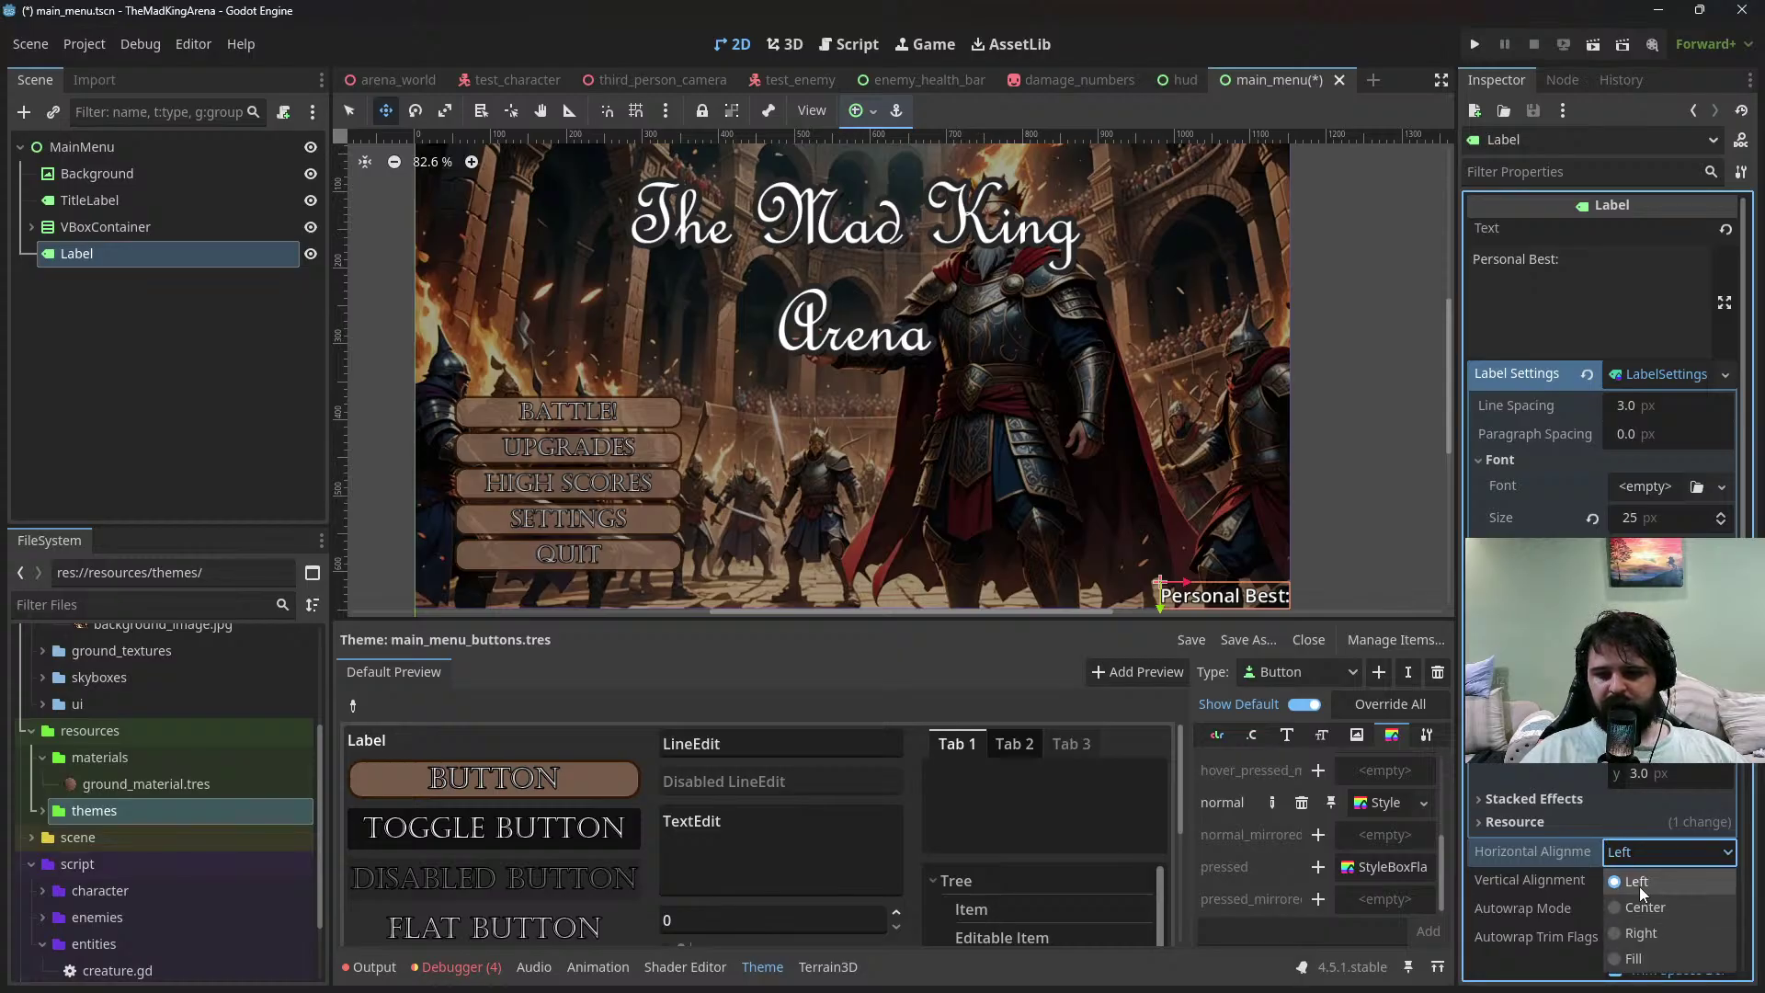
left_click(1321, 733)
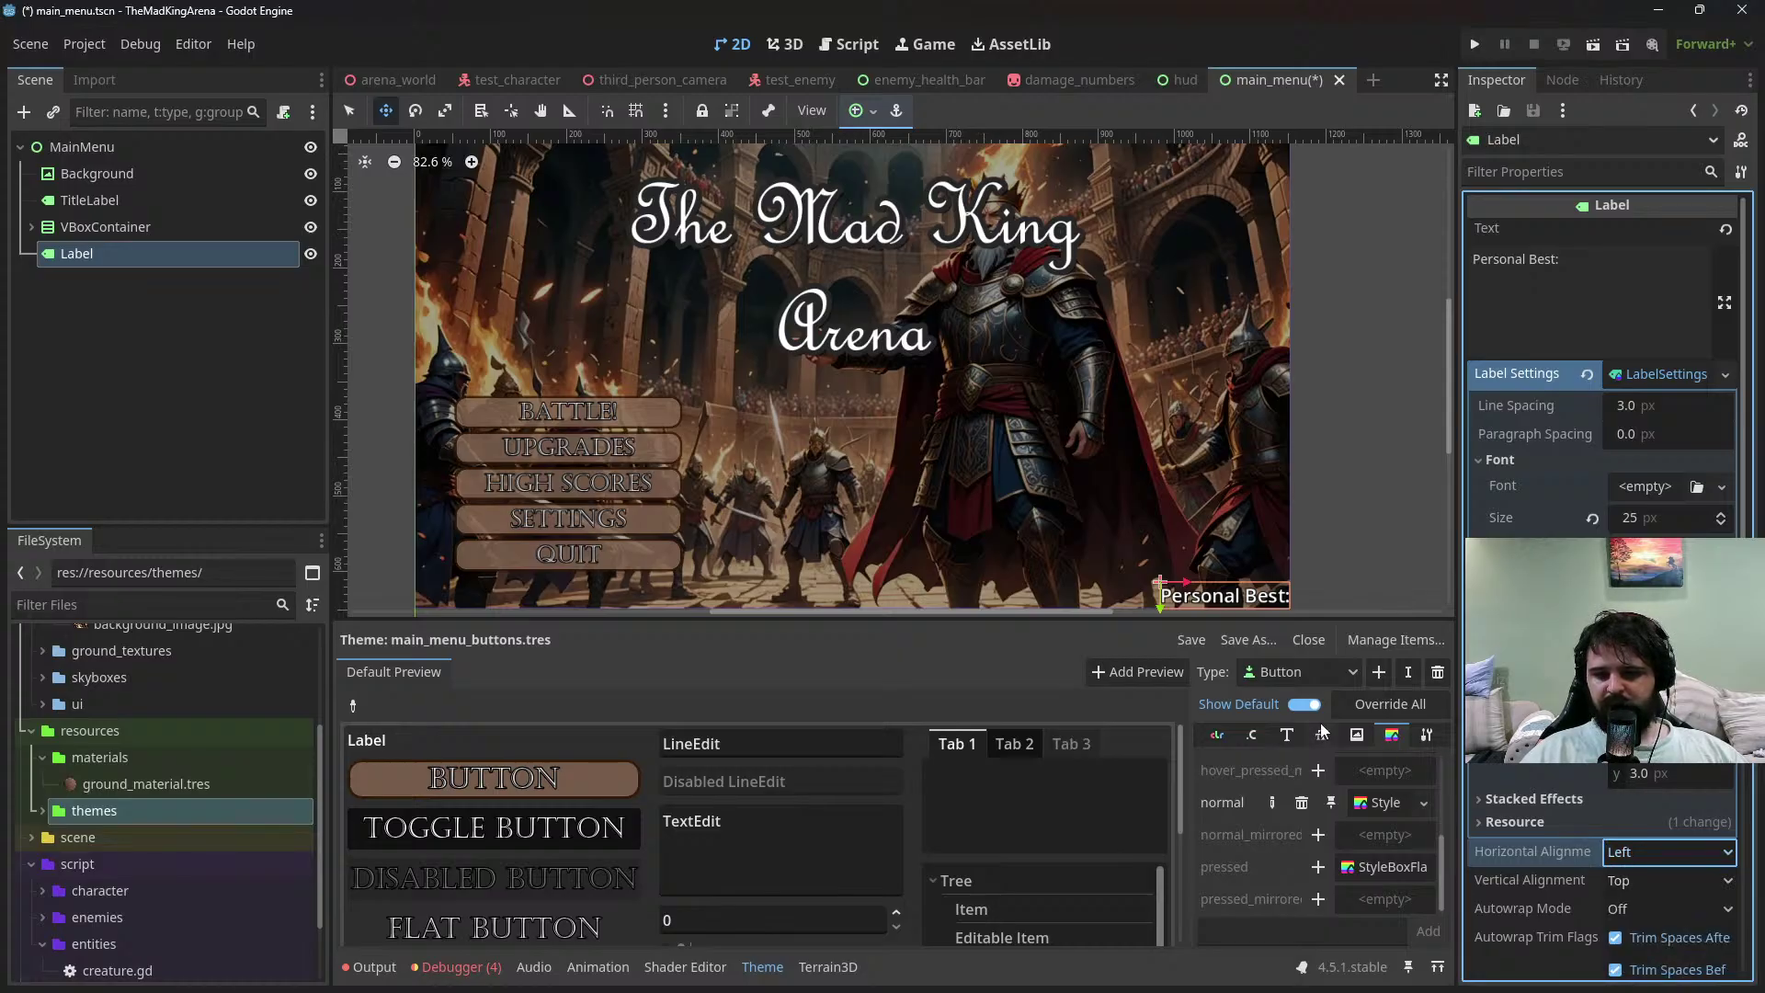
left_click(1618, 266)
type("10000")
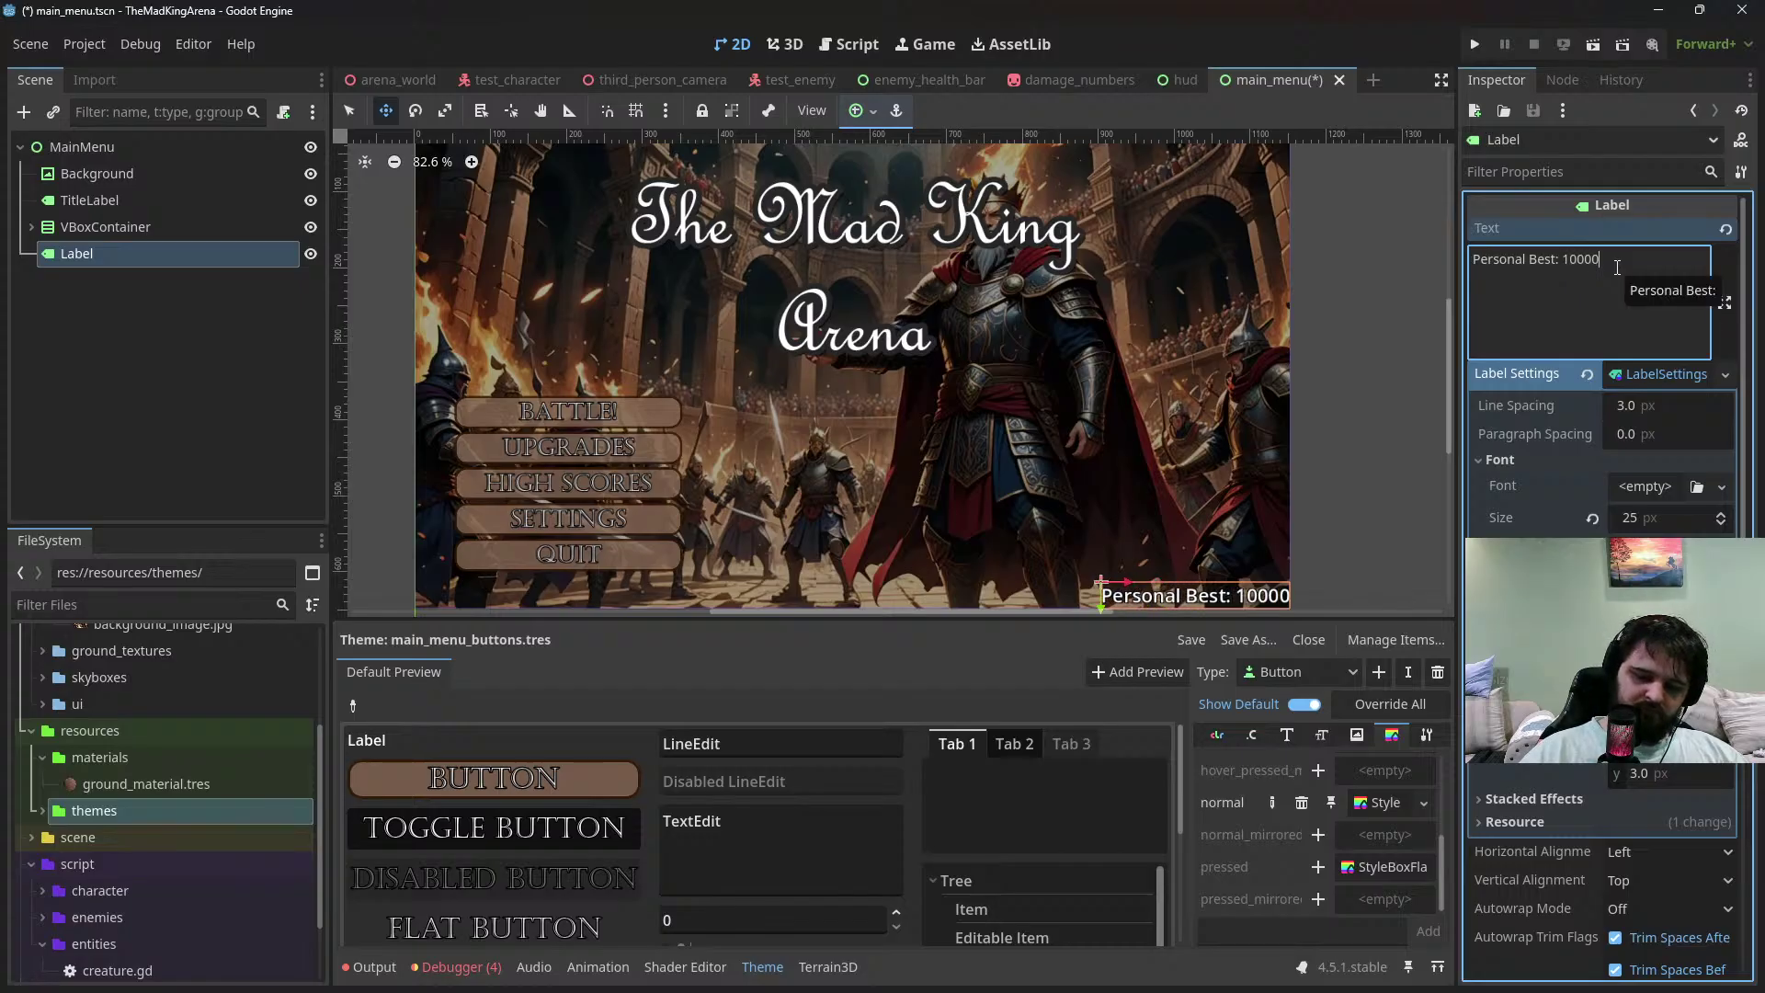
type("00000")
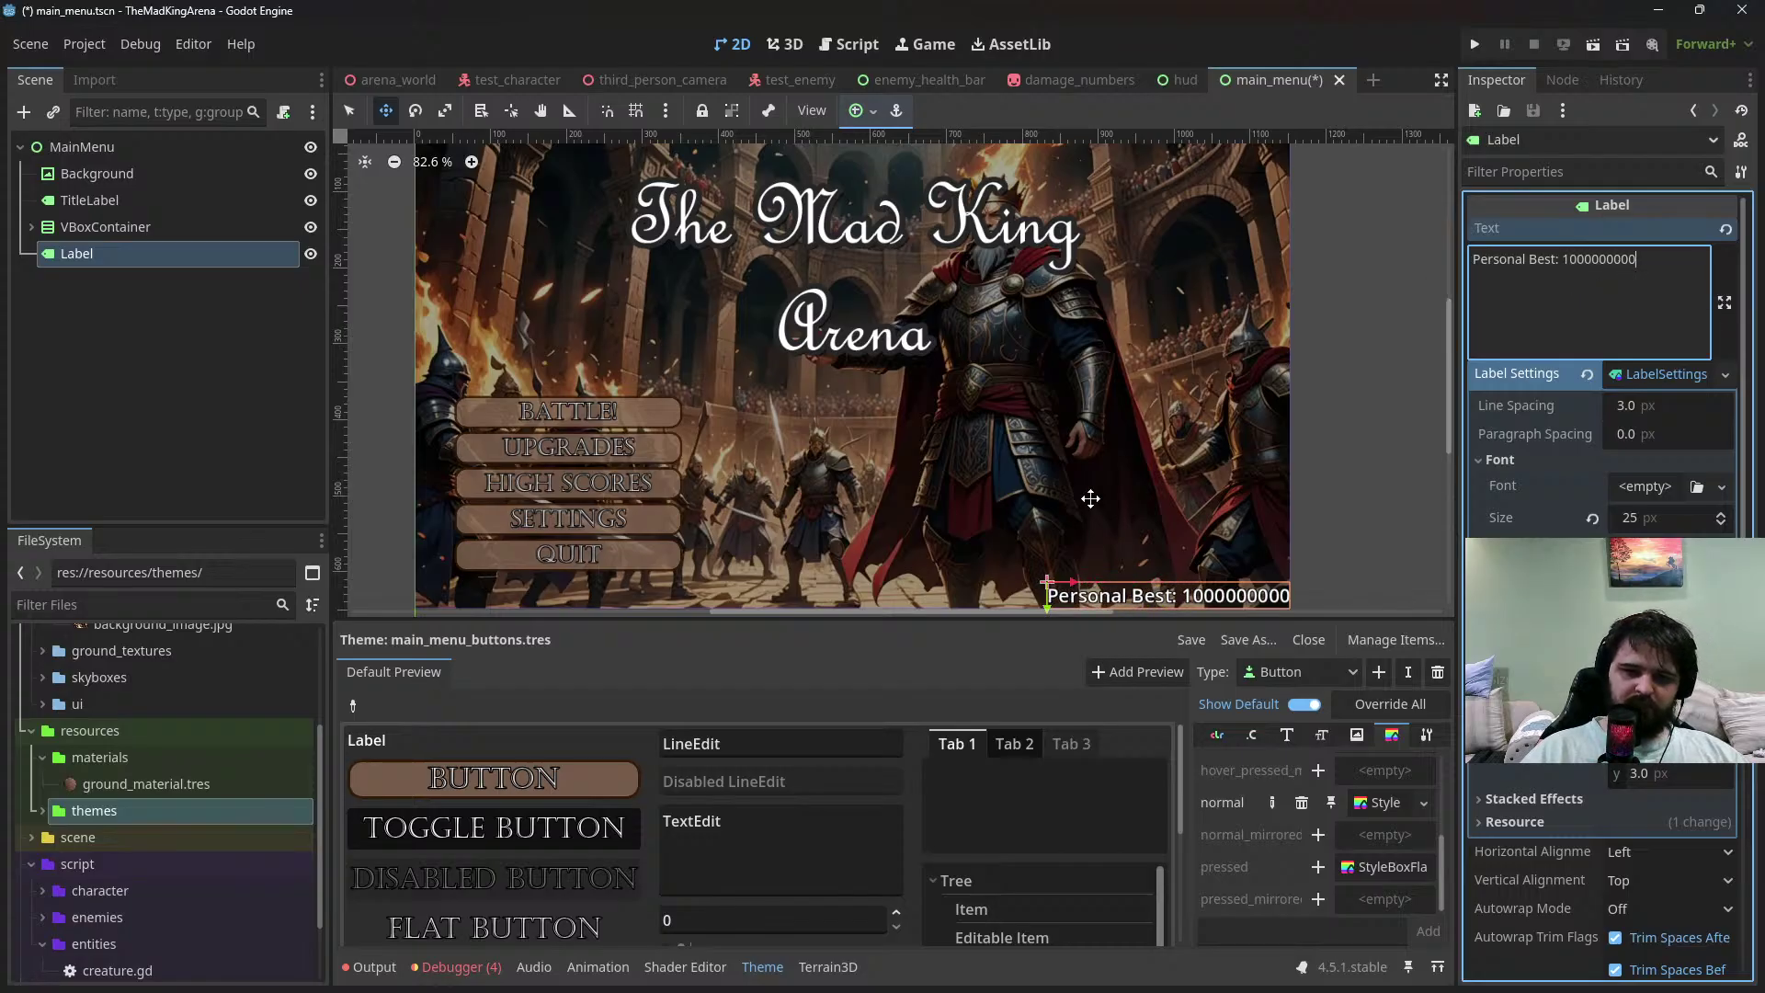
left_click_drag(1048, 602, 969, 534)
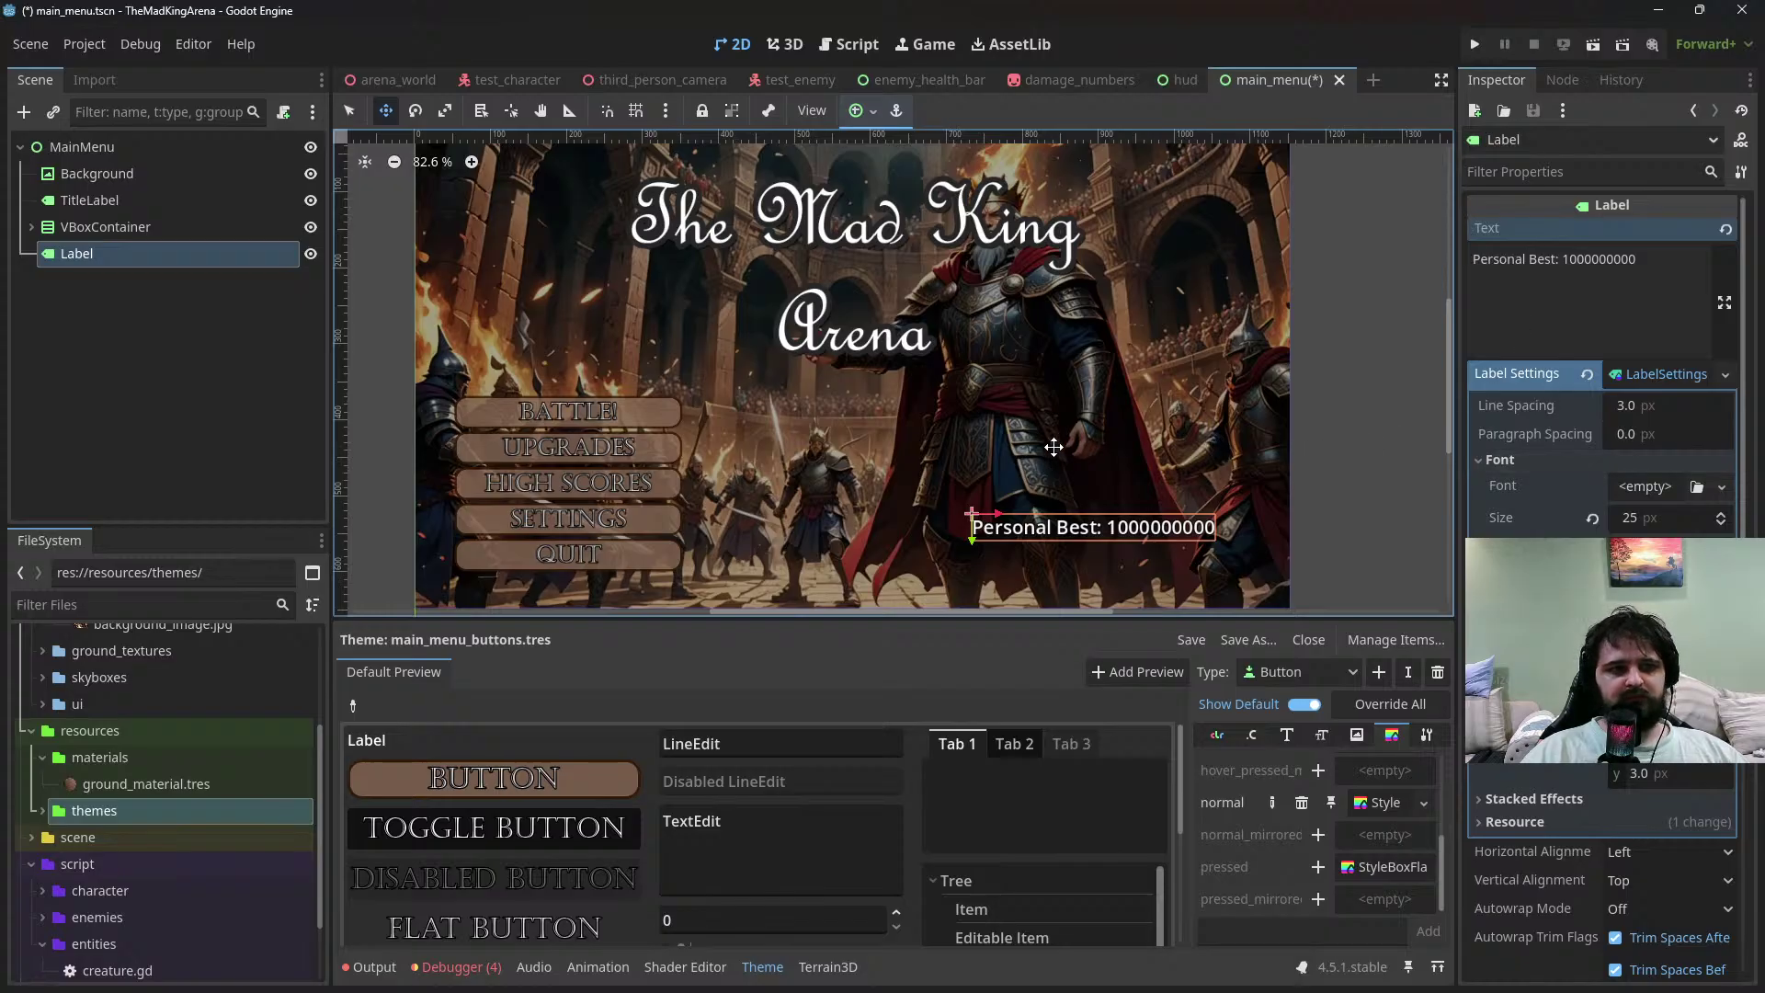
key("ctrl+s")
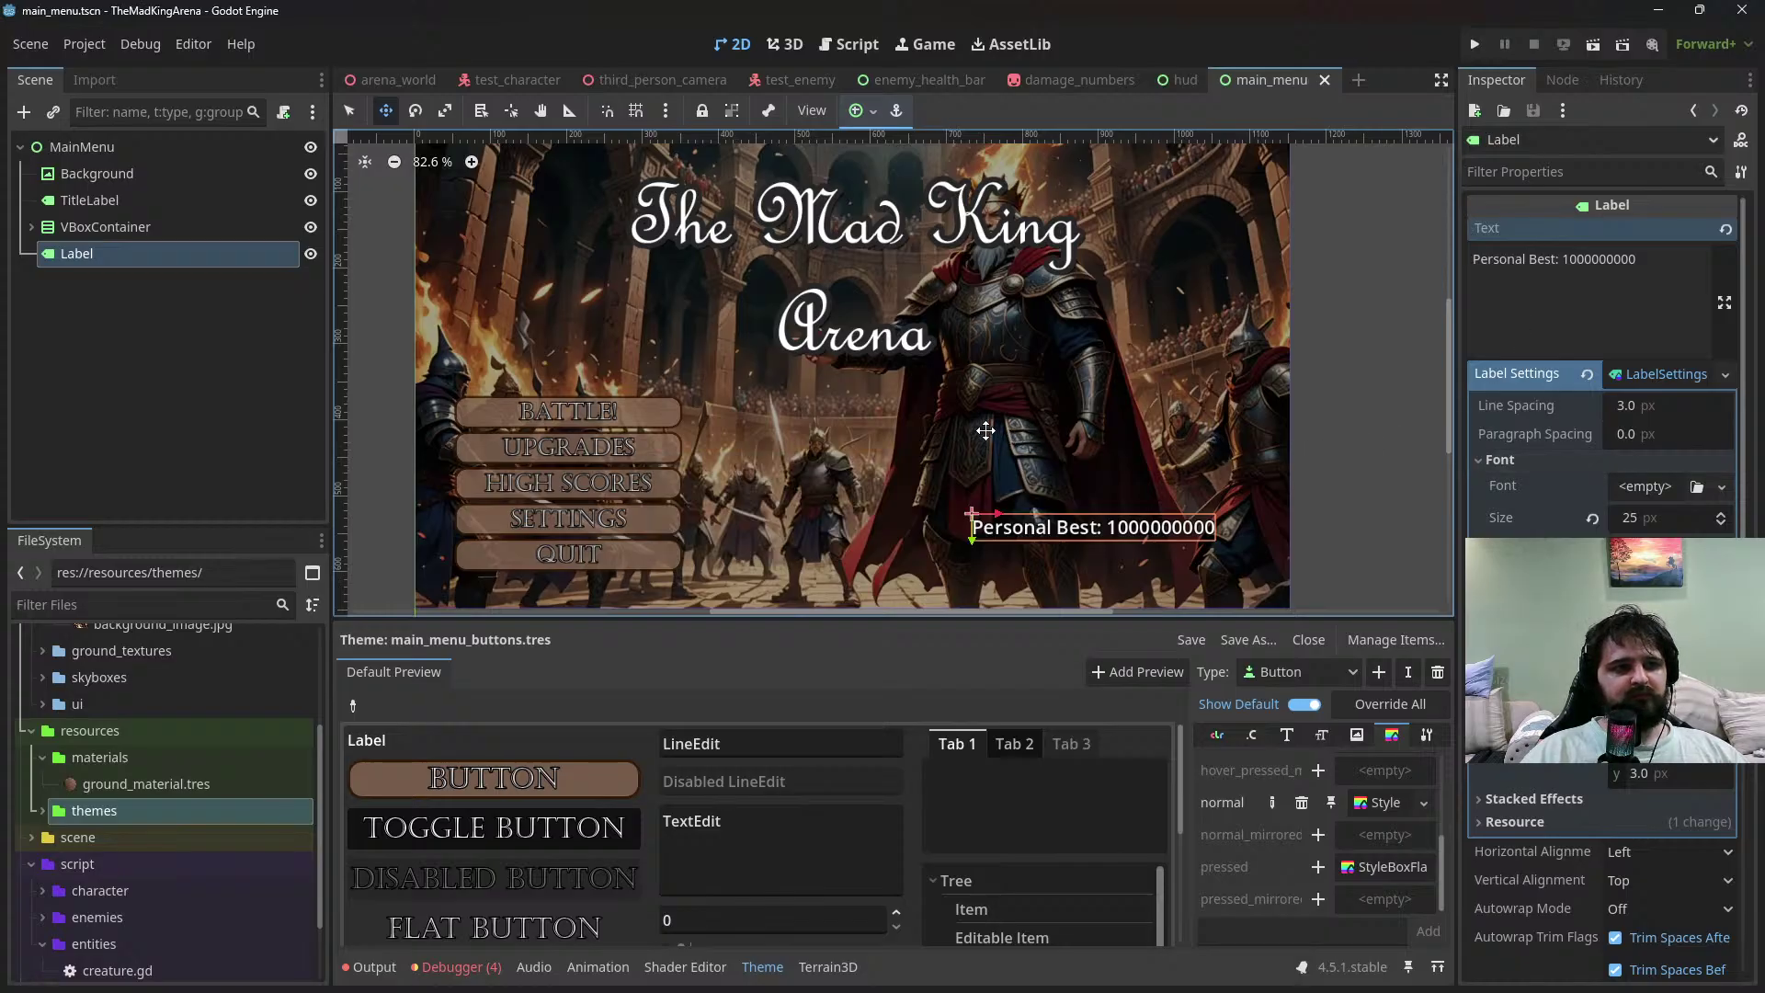
Rename the Label node to PersonalBestLabel
double_click(173, 263)
type("Personal")
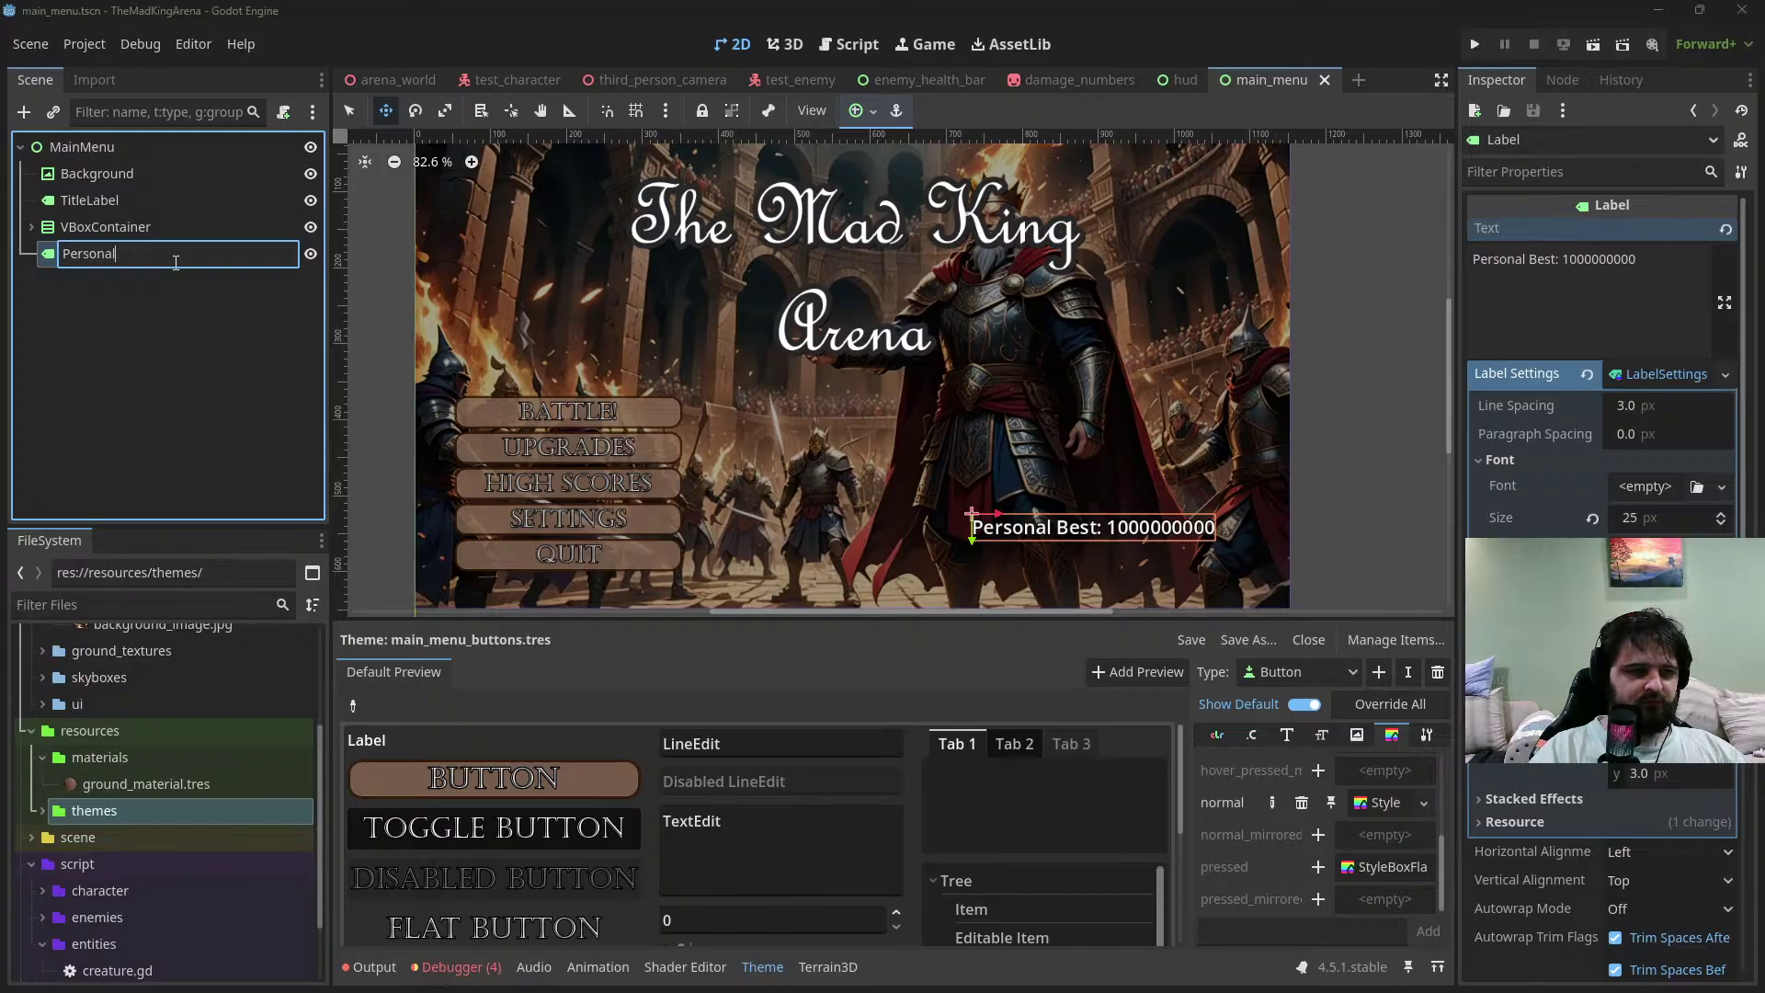
type(" B")
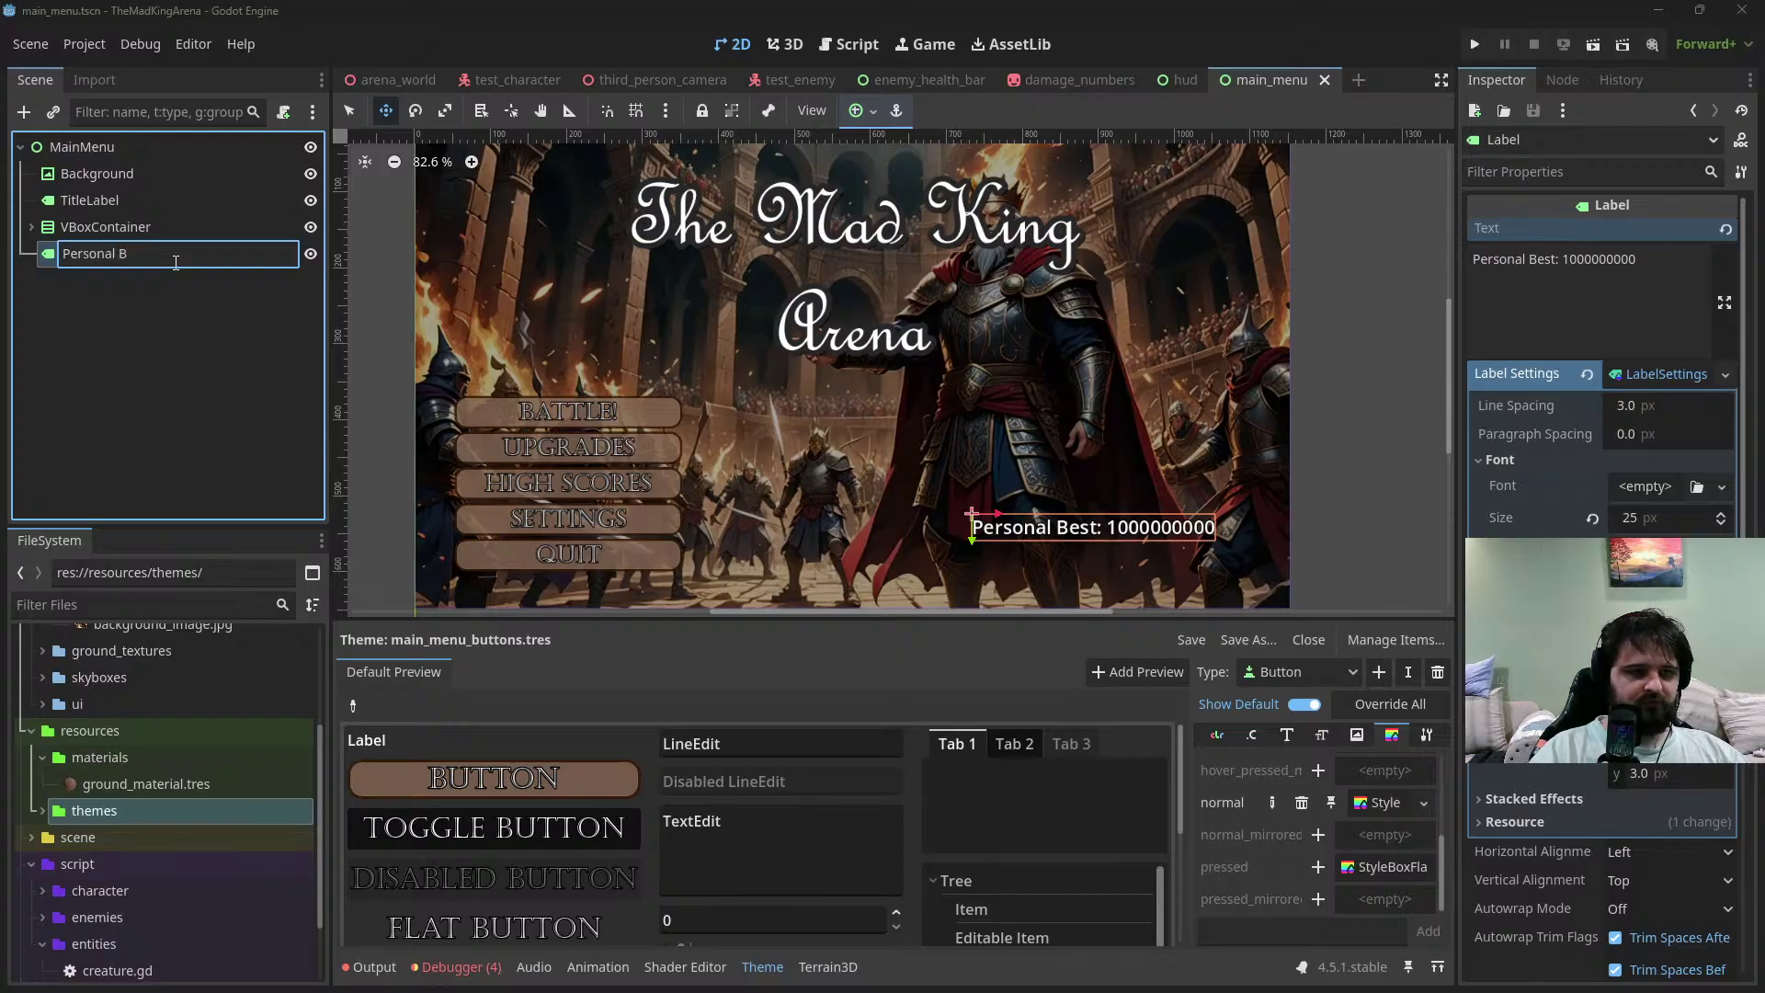
type("eBestLabel")
key("Return")
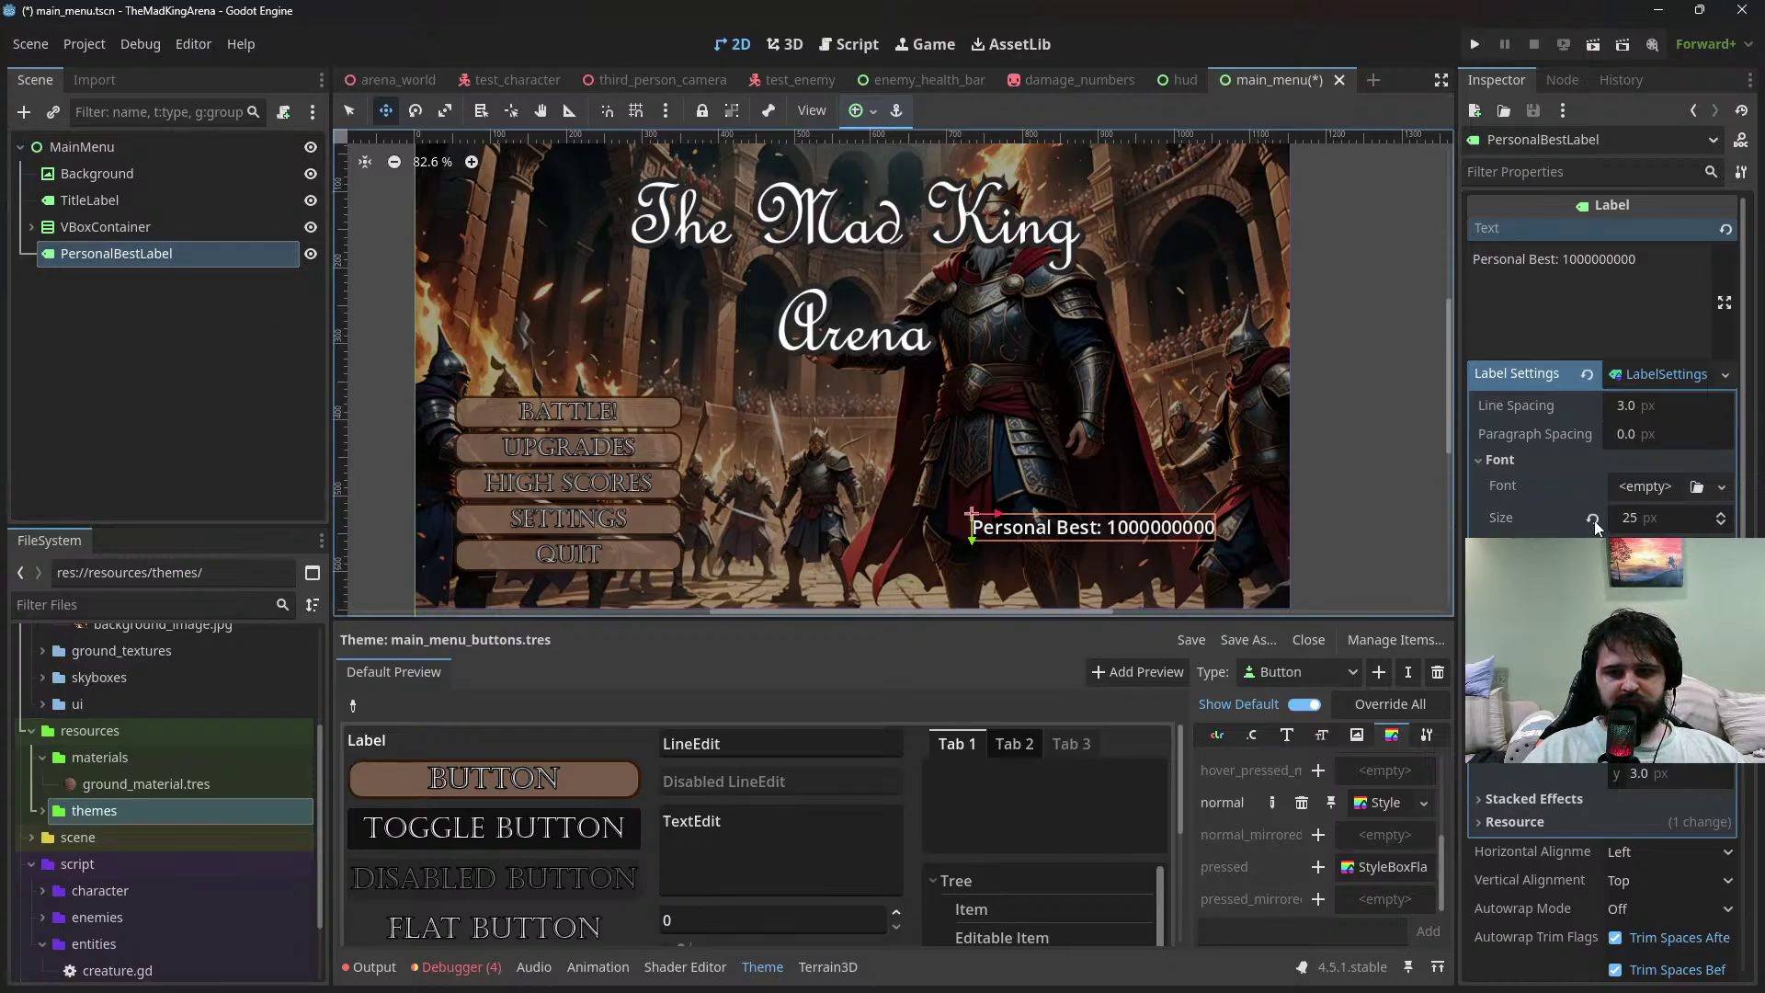
Set the PersonalBestLabel font size to 40 px, move it closer to the scene's lower-right corner, and save the scene
left_click(1649, 515)
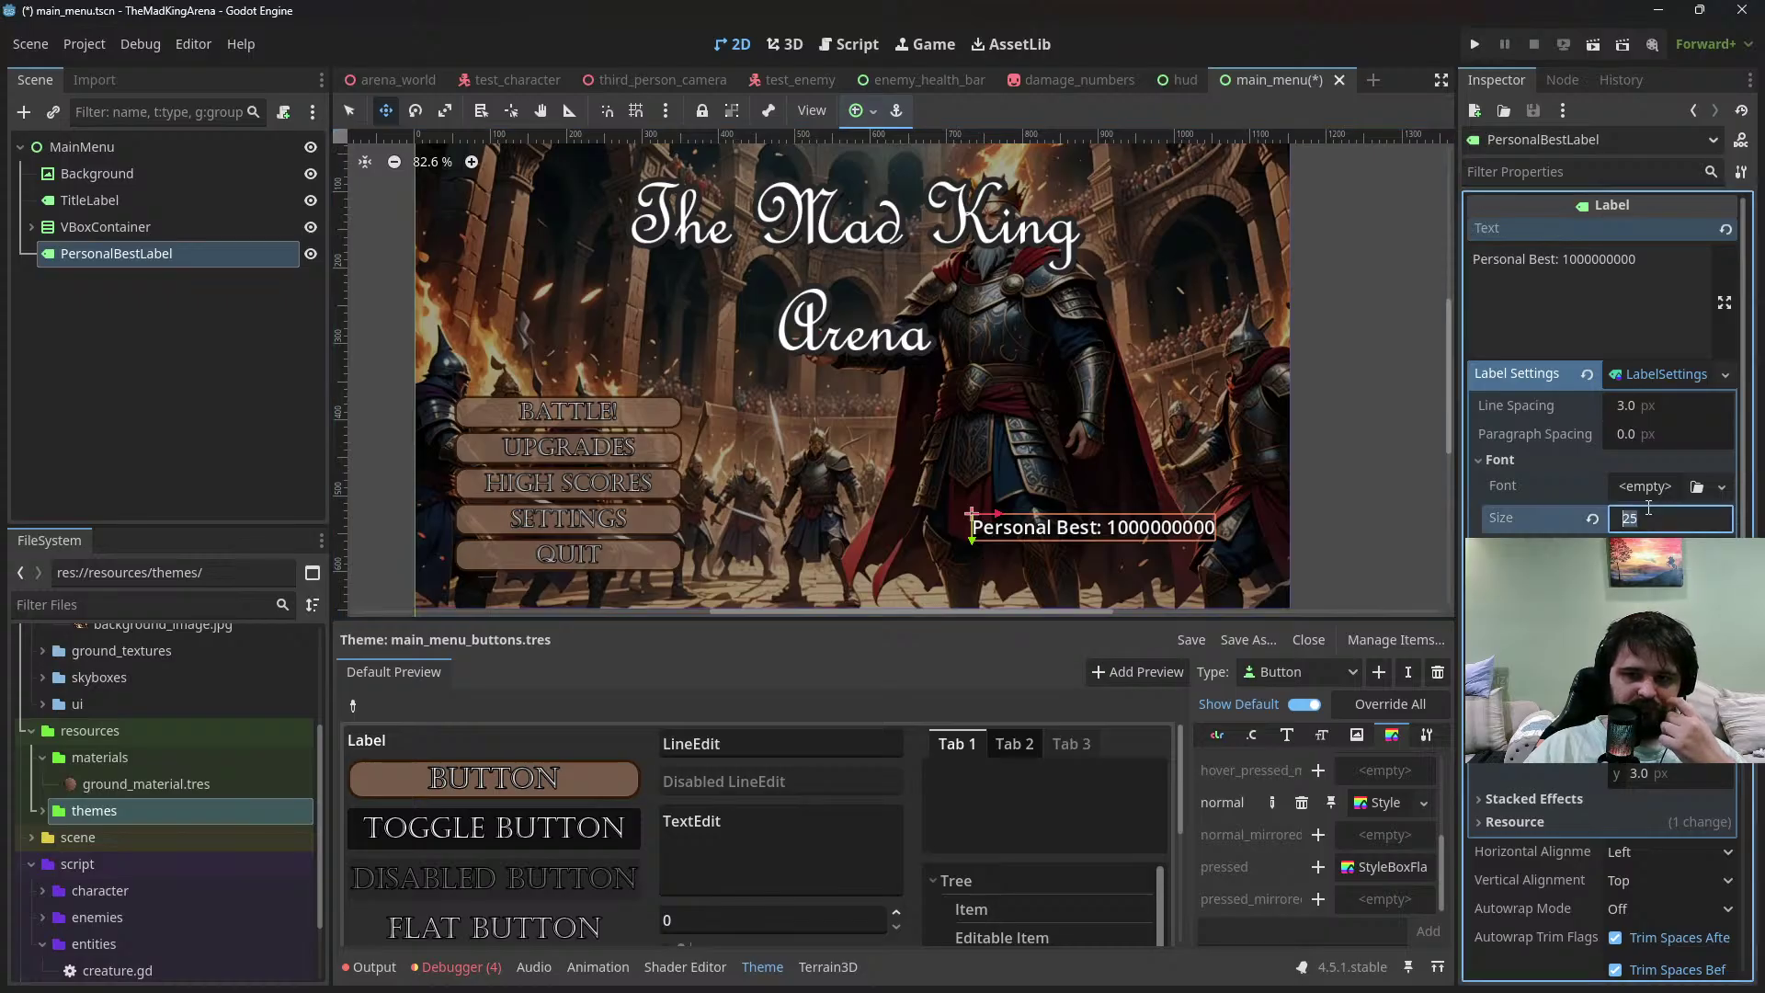
type("40")
key("Return")
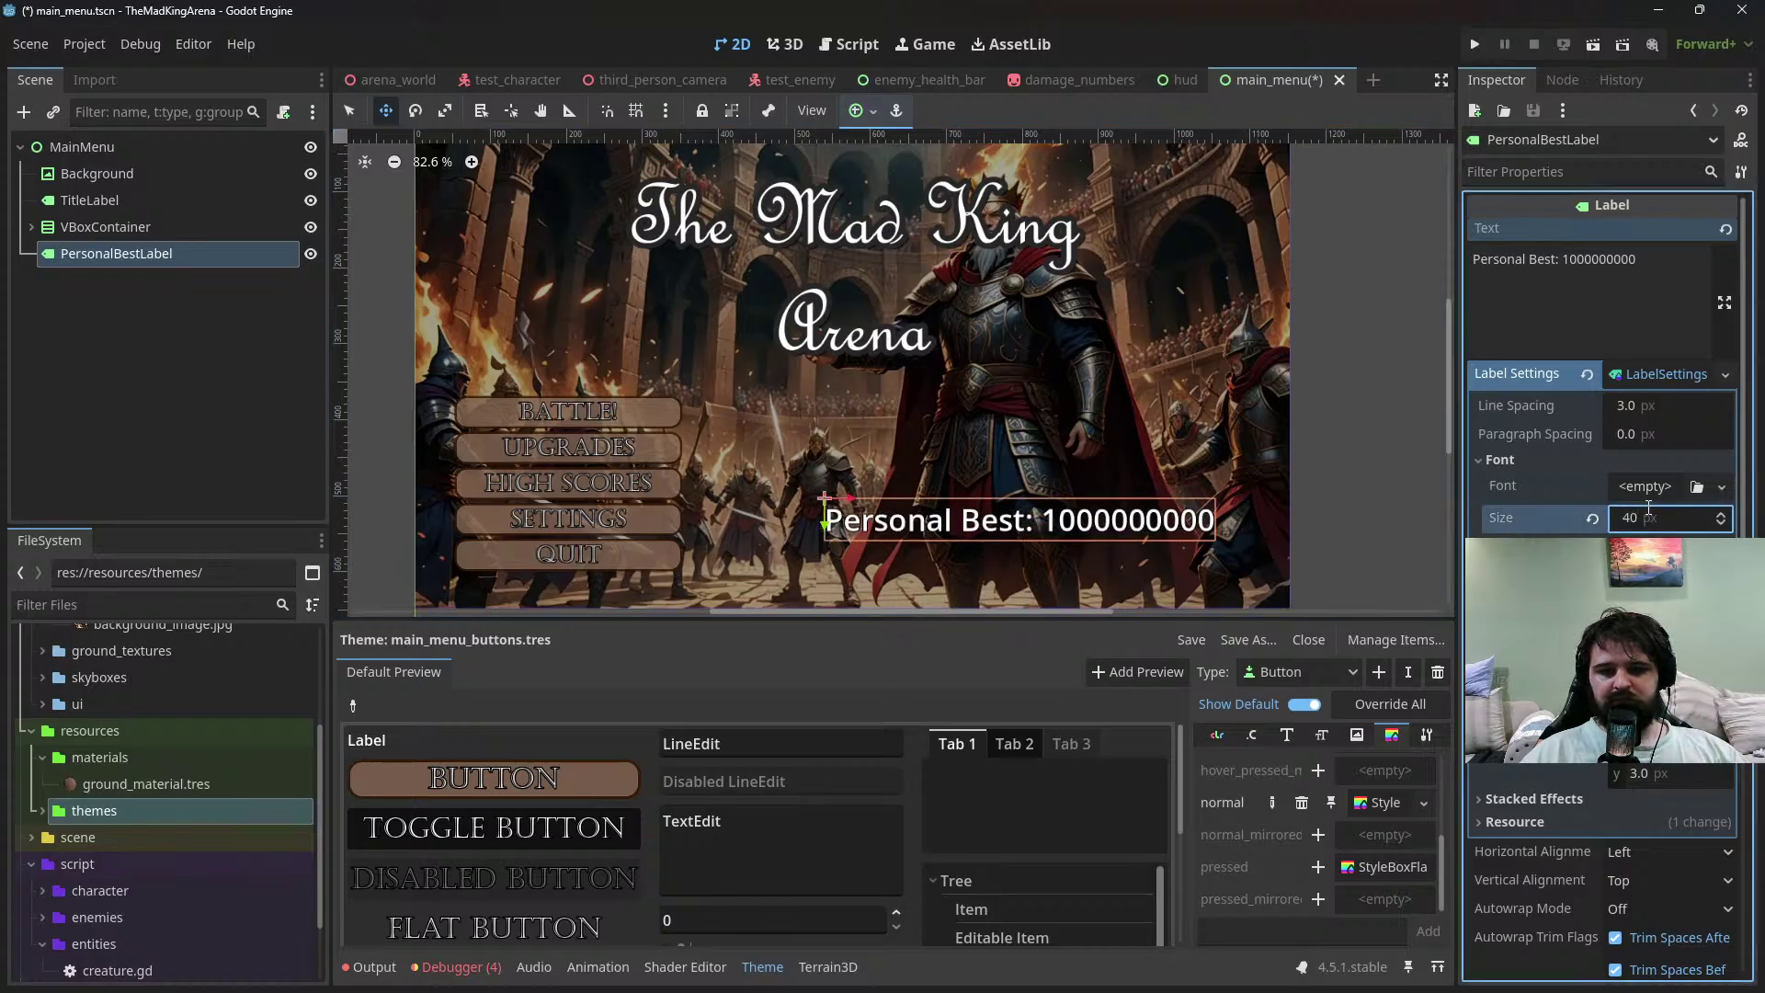
left_click_drag(1051, 512, 1101, 567)
key("ctrl+s")
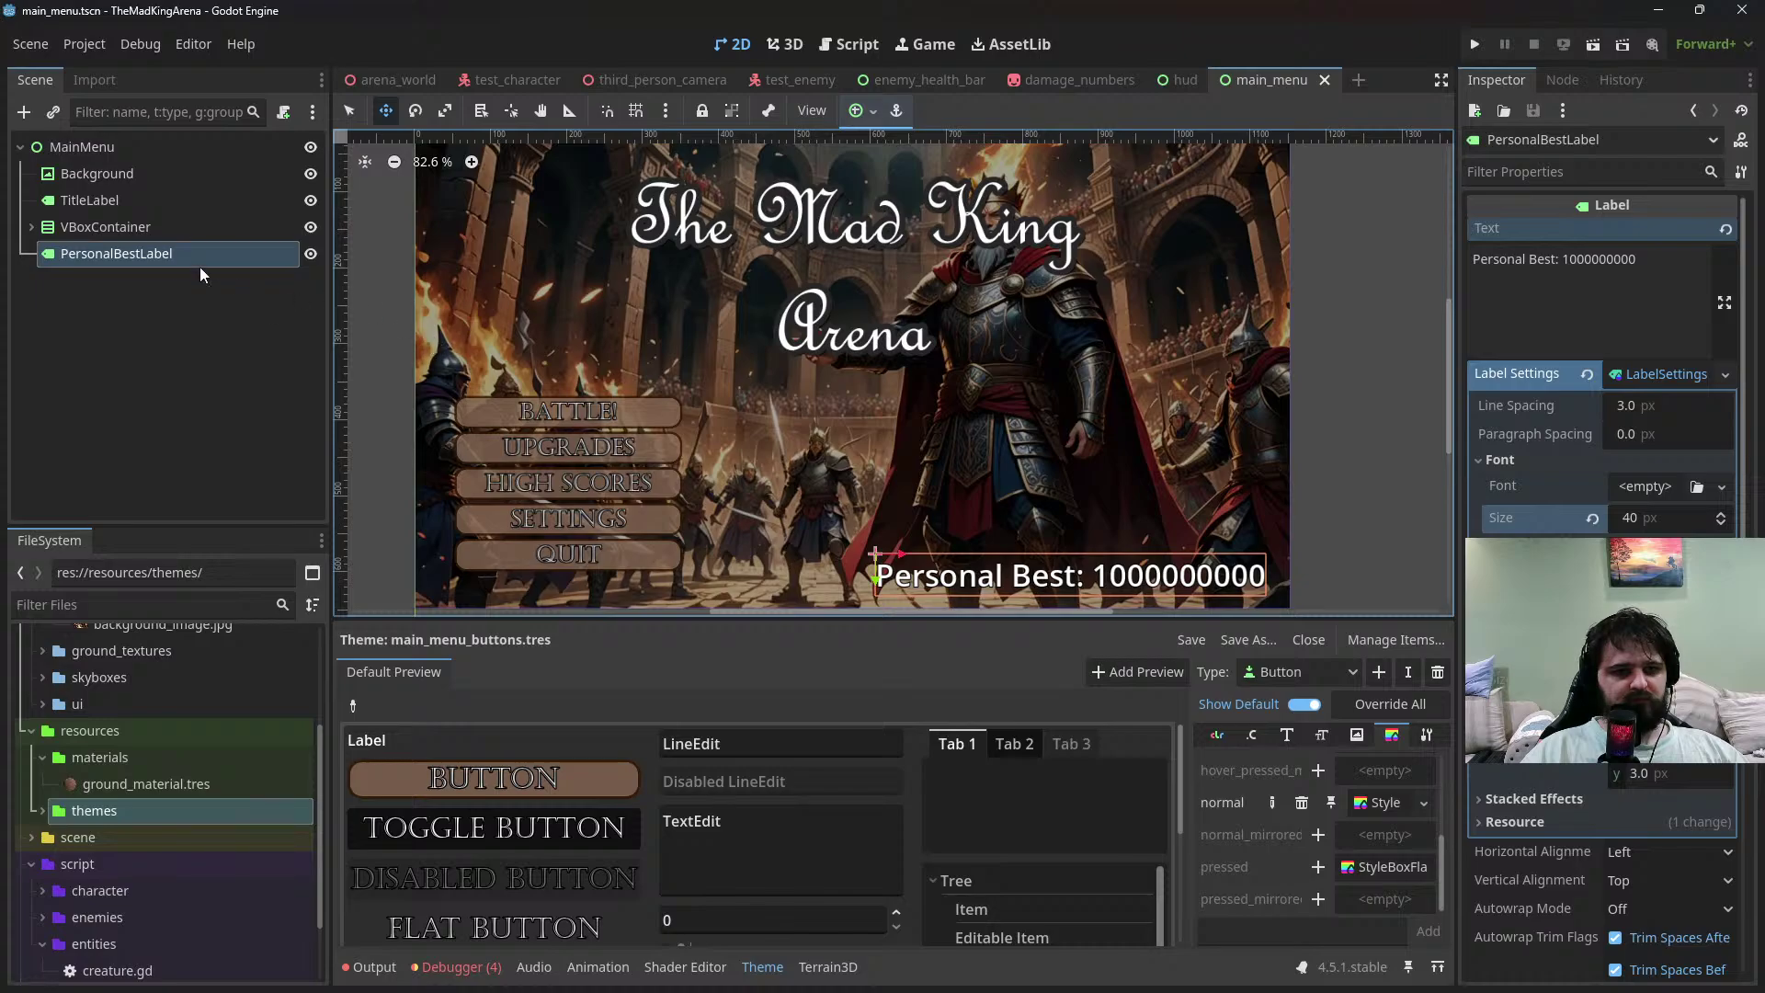
Copy the PersonalBestLabel node and paste a duplicate of it into the scene
left_click(138, 228)
left_click(140, 256)
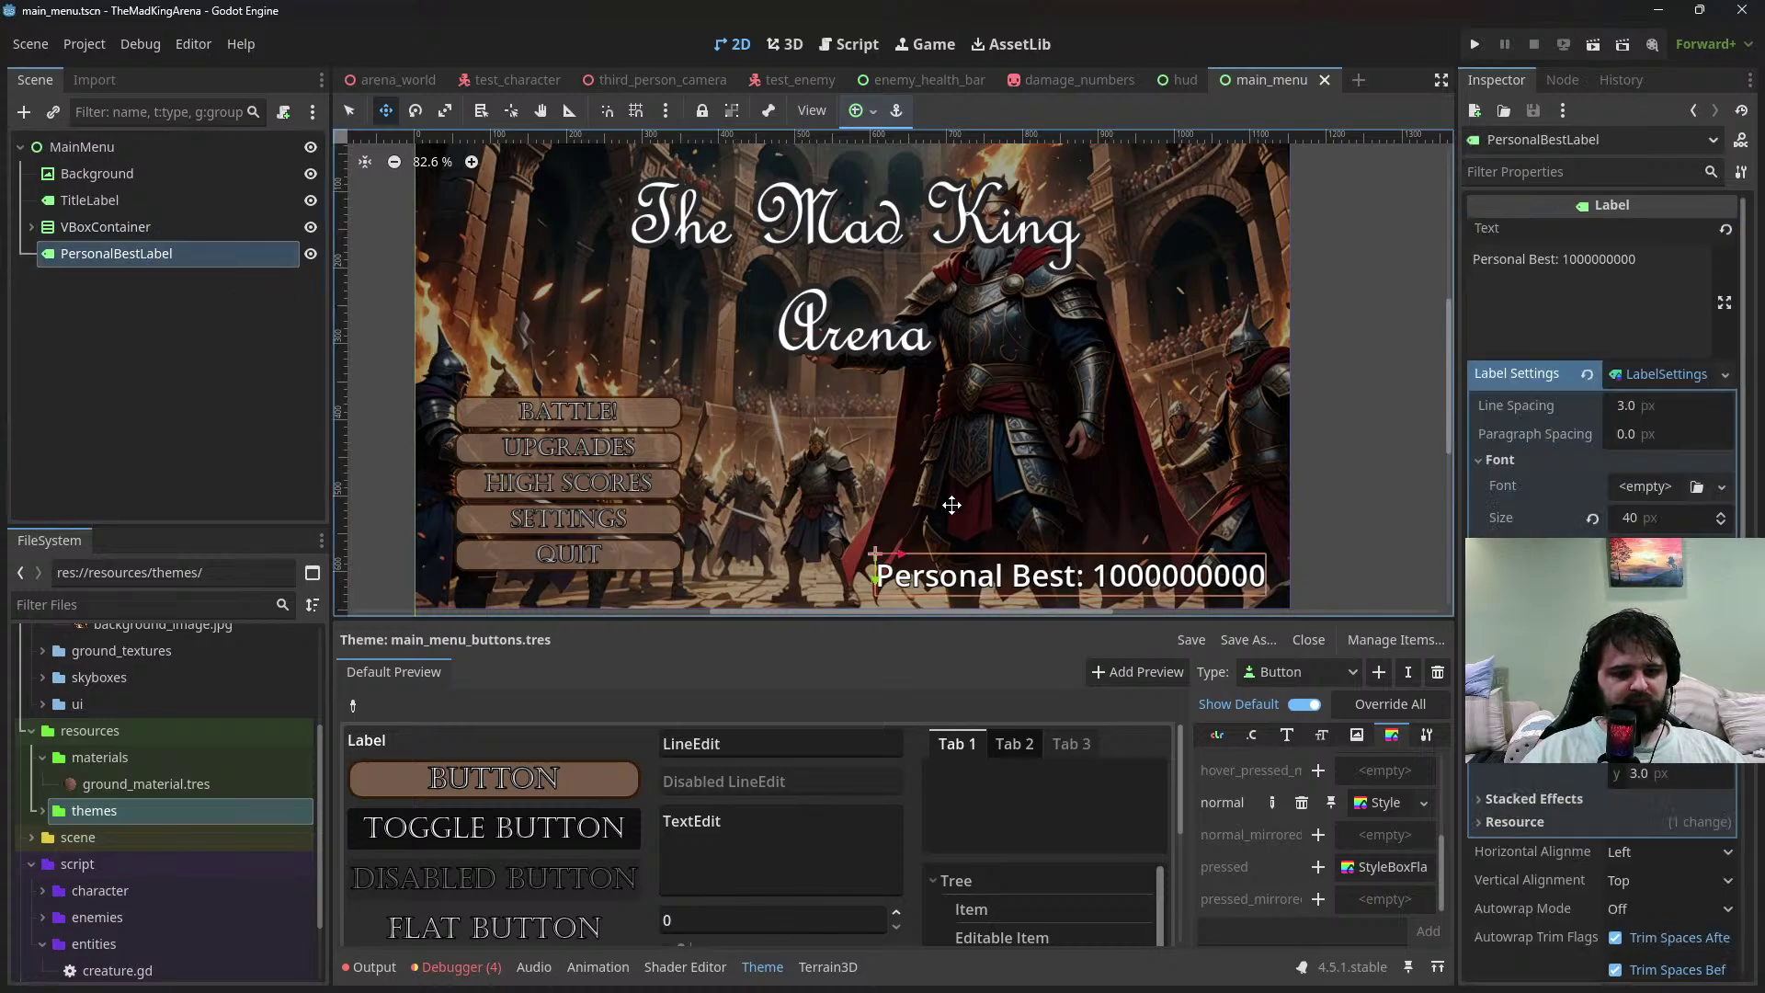
key("ctrl+c")
key("ctrl+v")
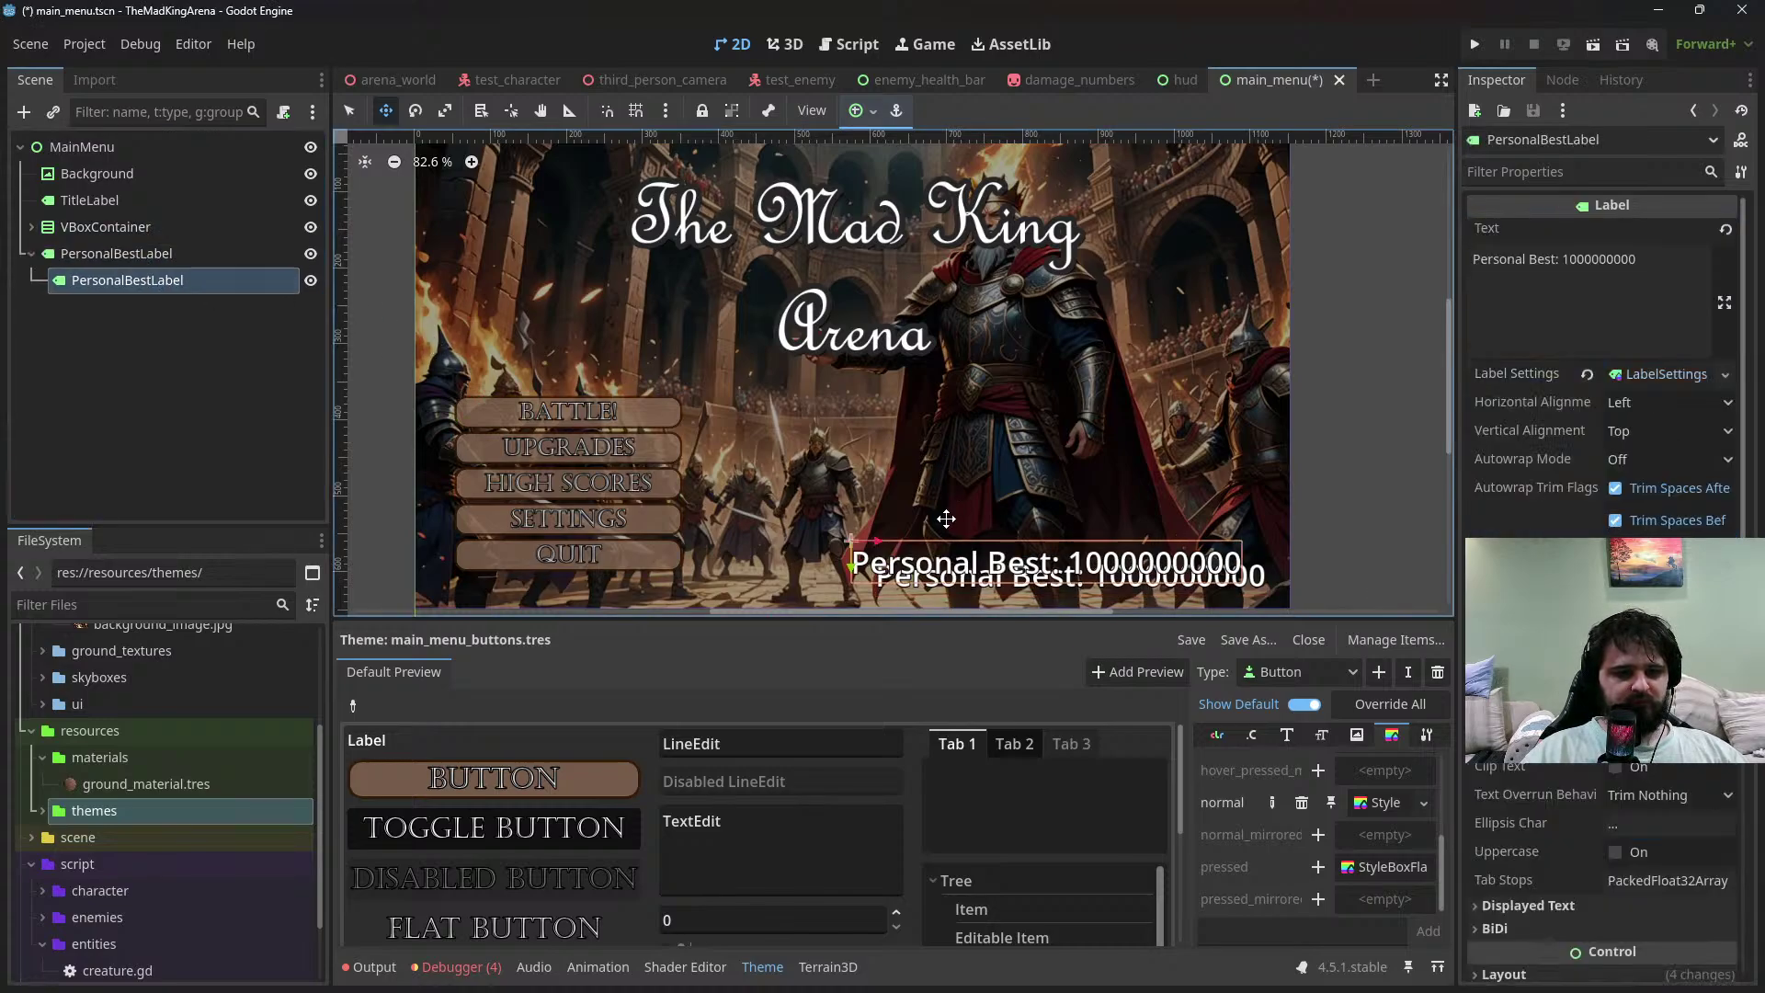
Make the duplicated label a direct child of MainMenu and place it just above the original label, aligned with it
left_click_drag(855, 568, 888, 531)
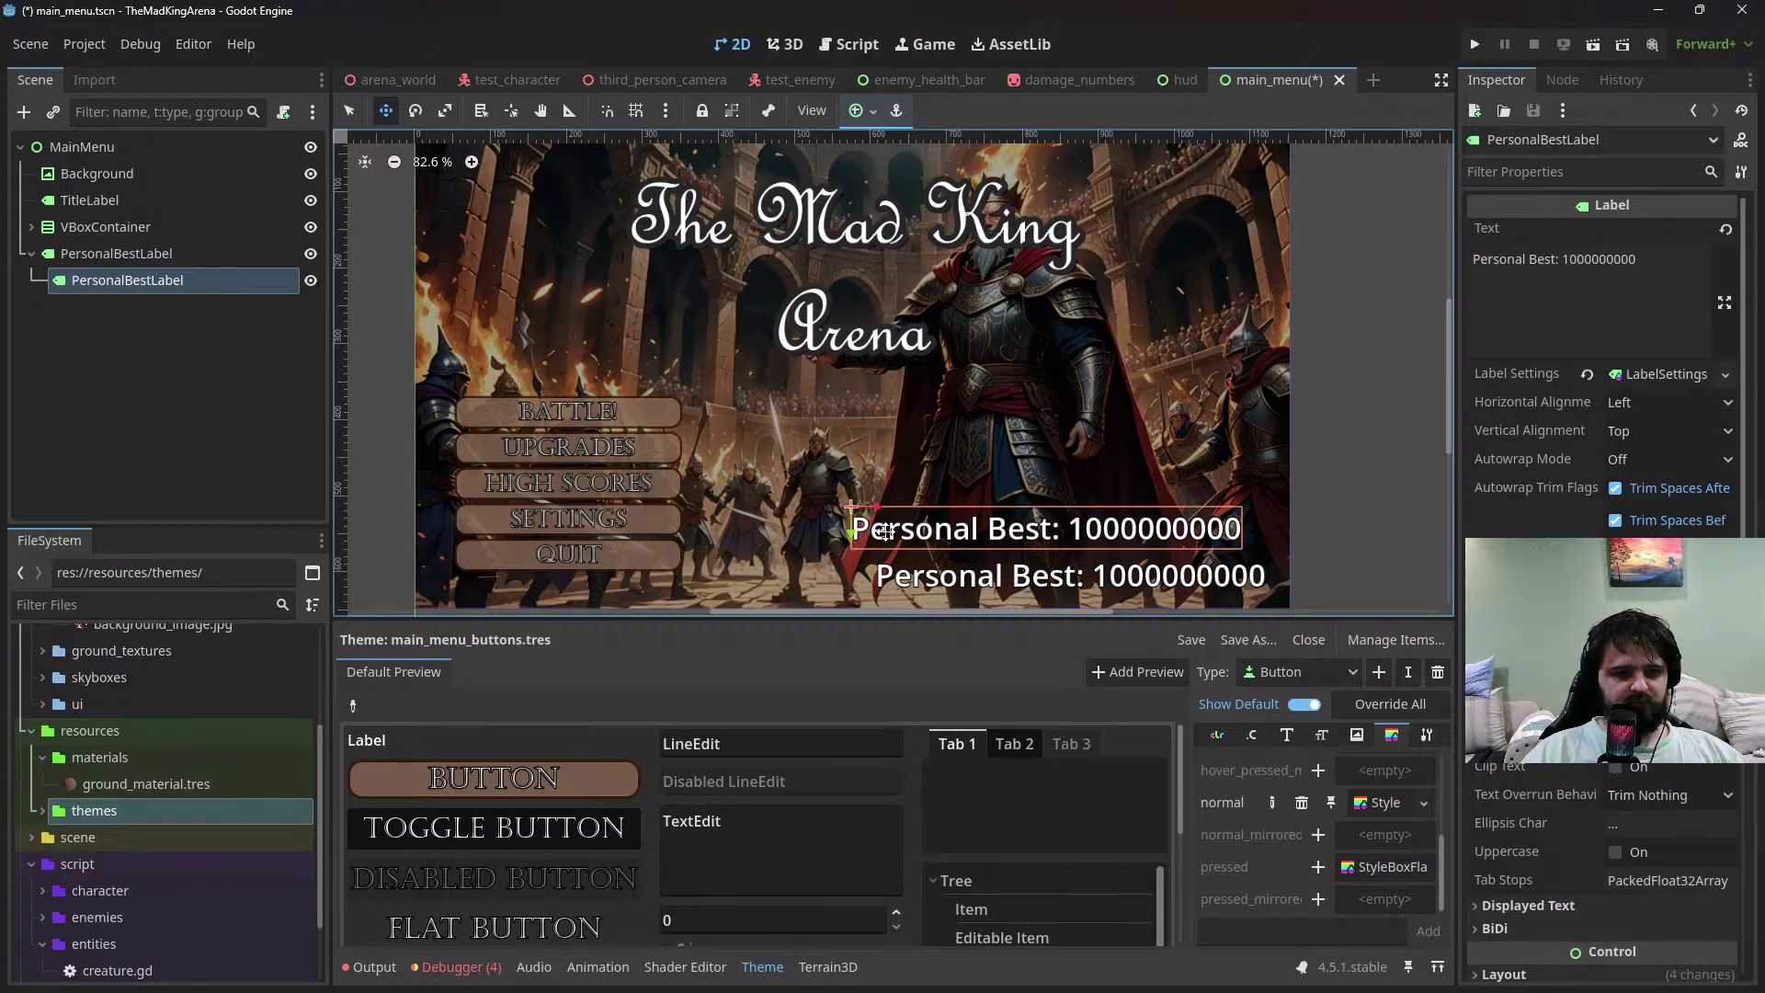
key("ctrl+z")
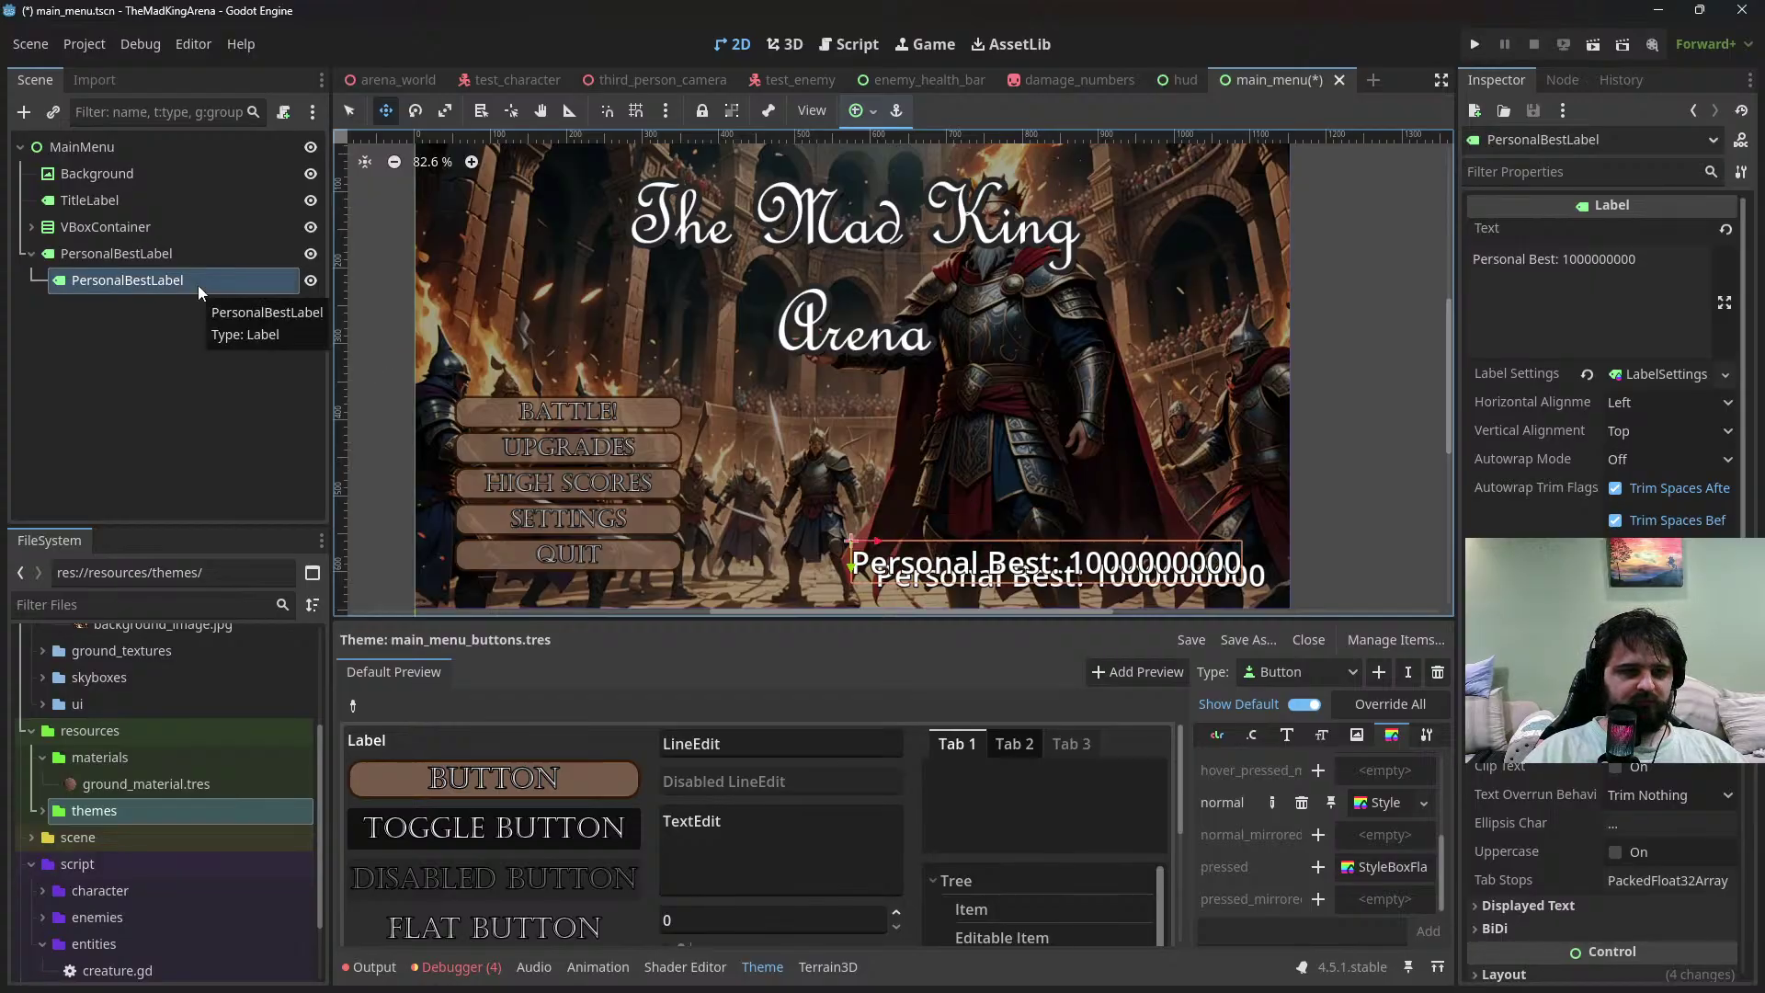
left_click_drag(213, 285, 213, 254)
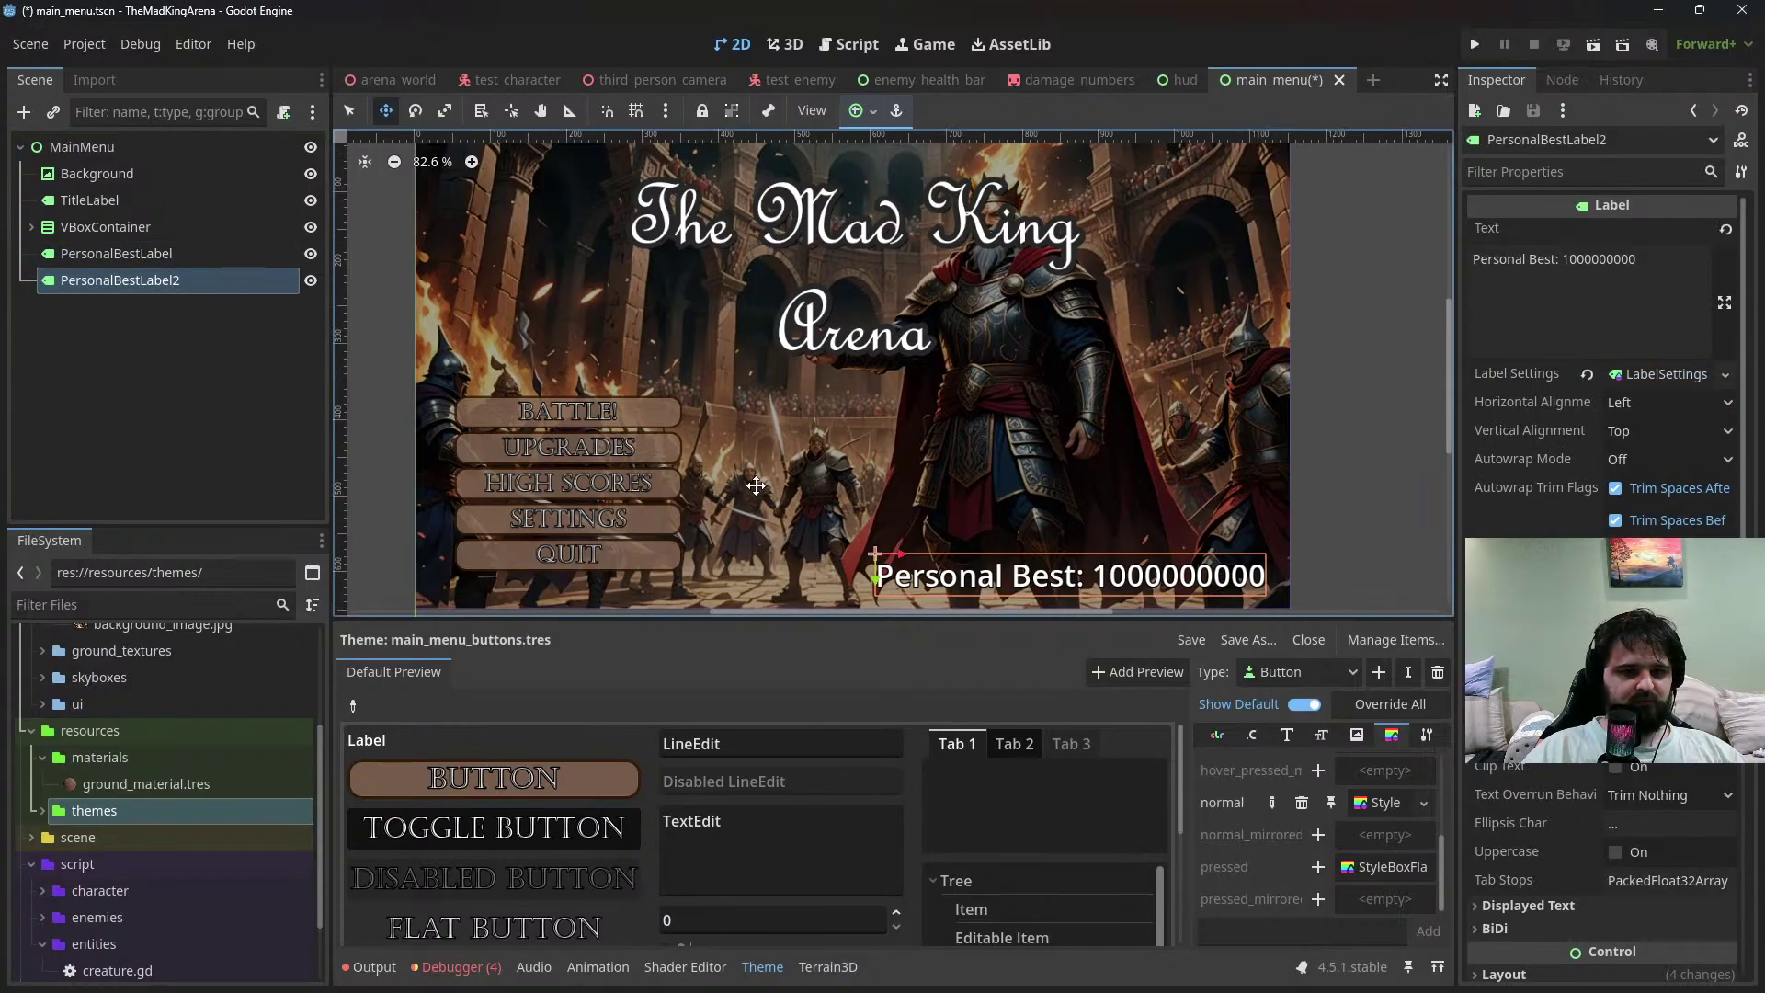
left_click_drag(874, 578, 875, 536)
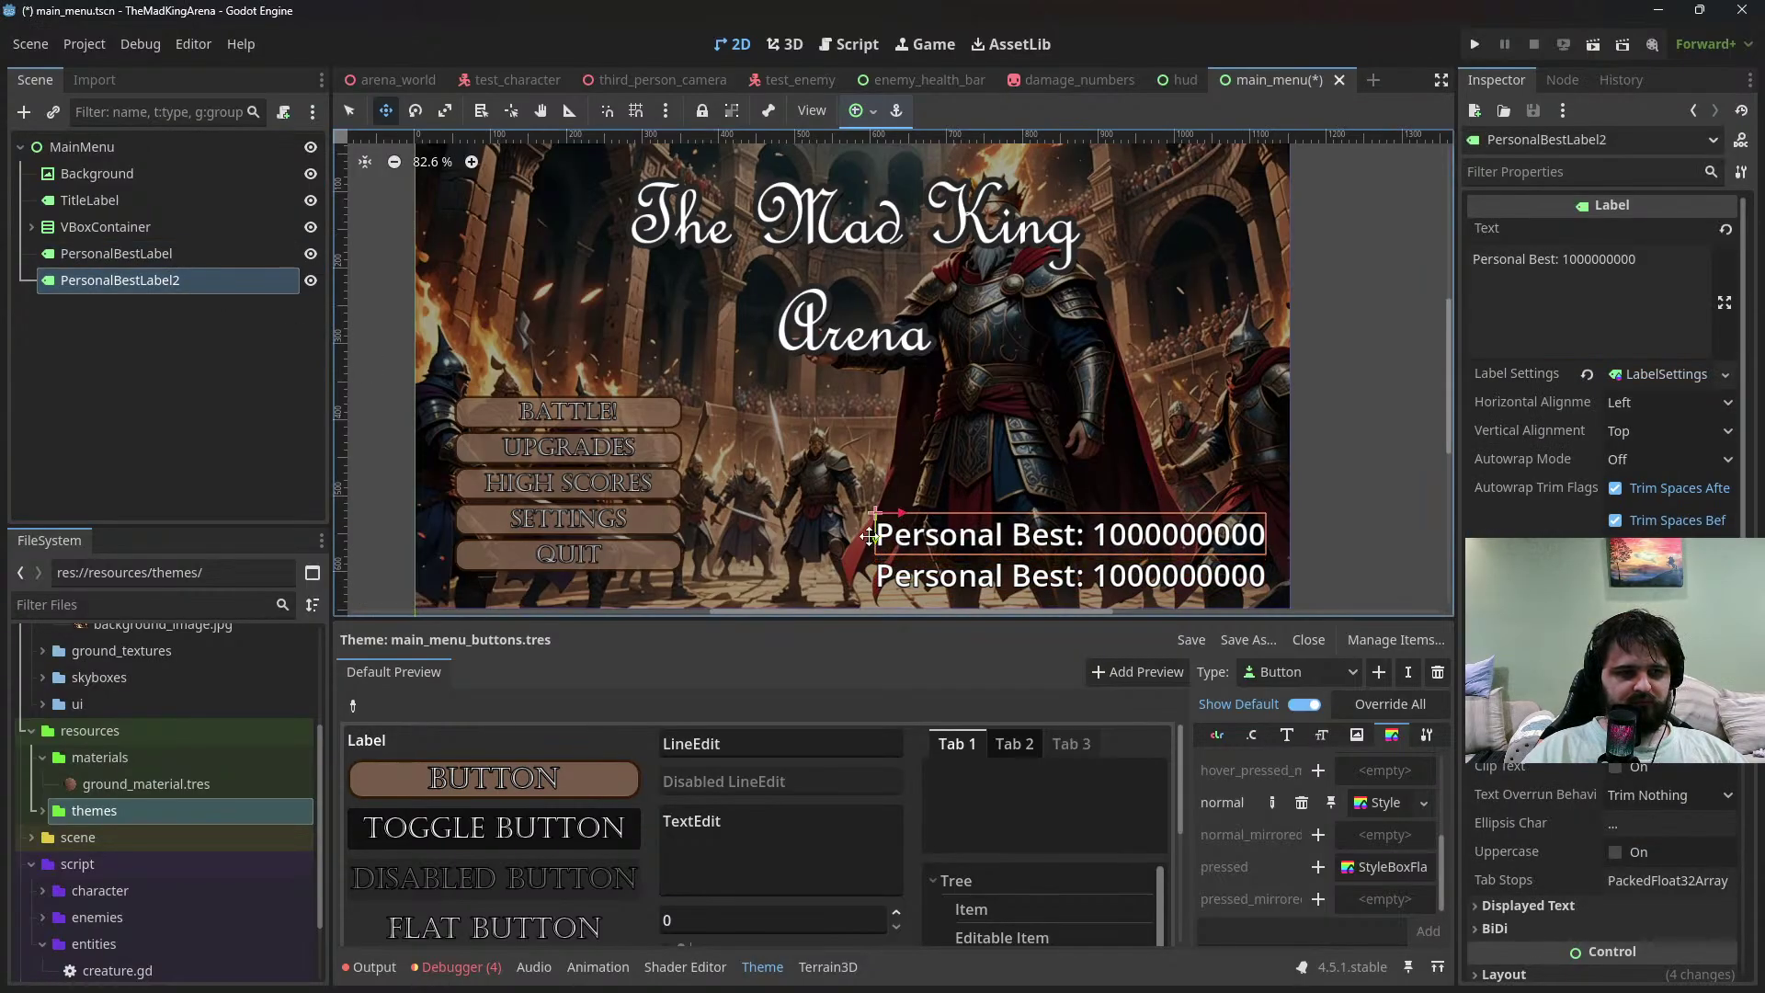
Rename the duplicated label node to HighestScoreLabel
double_click(151, 254)
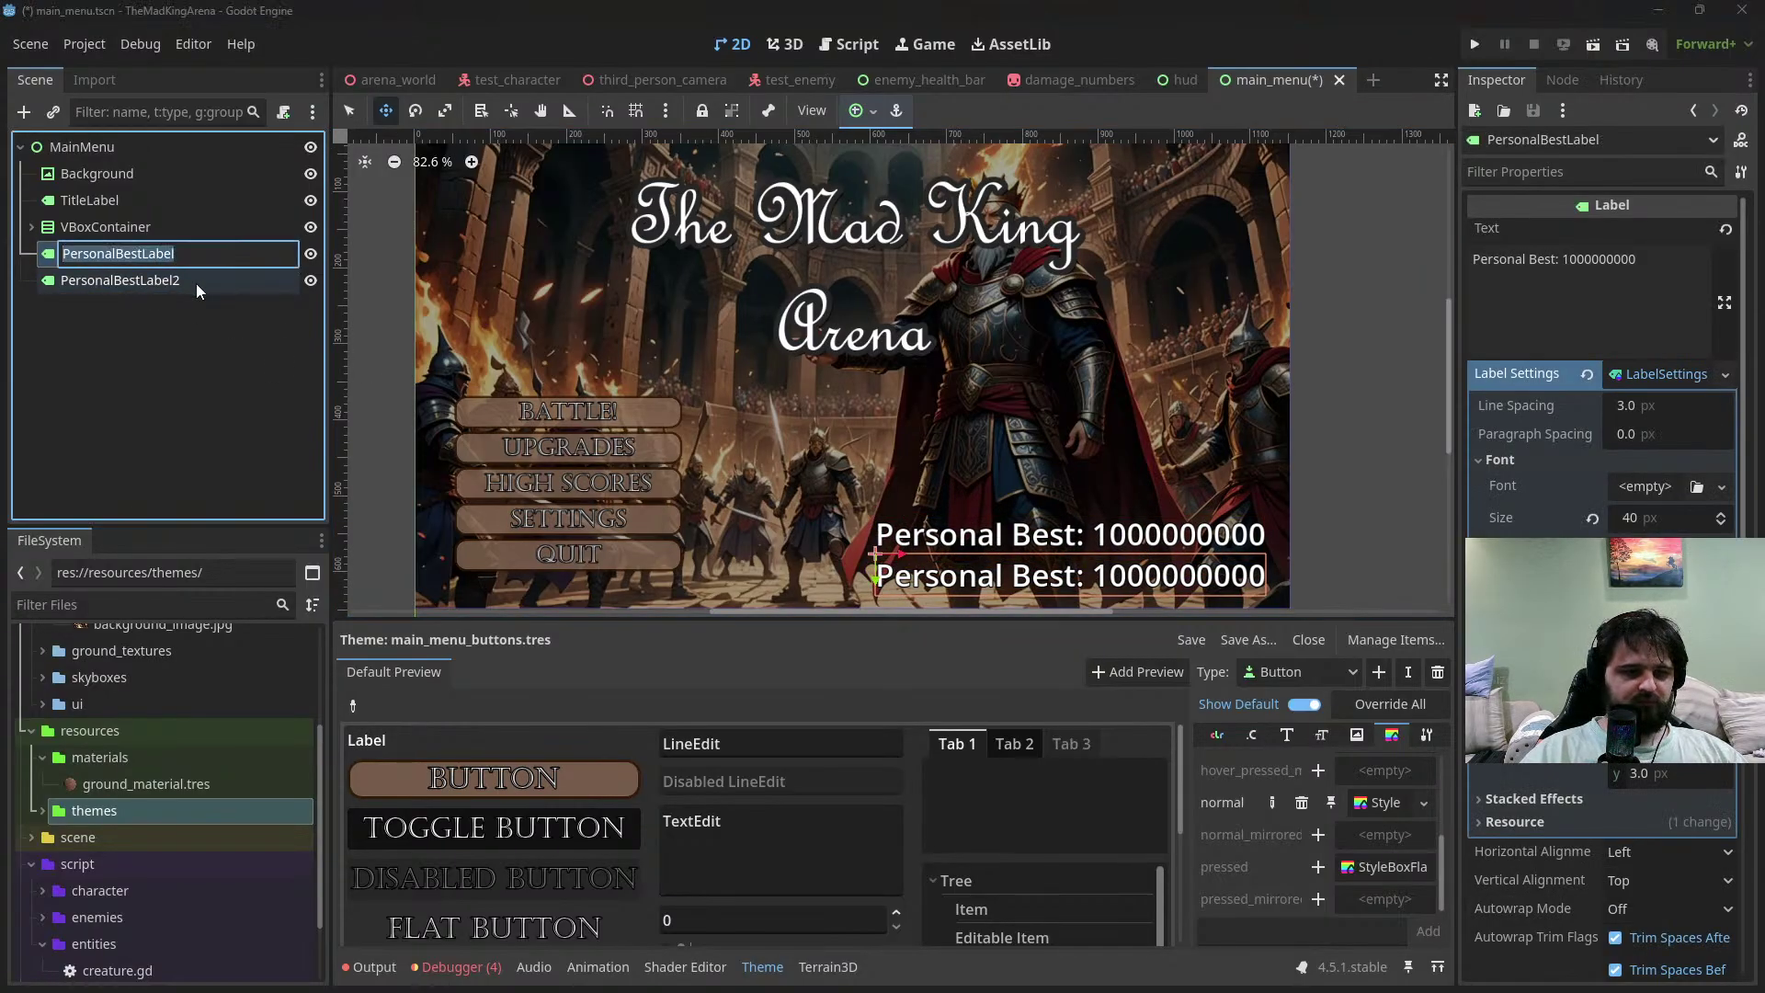
key("Escape")
left_click(182, 285)
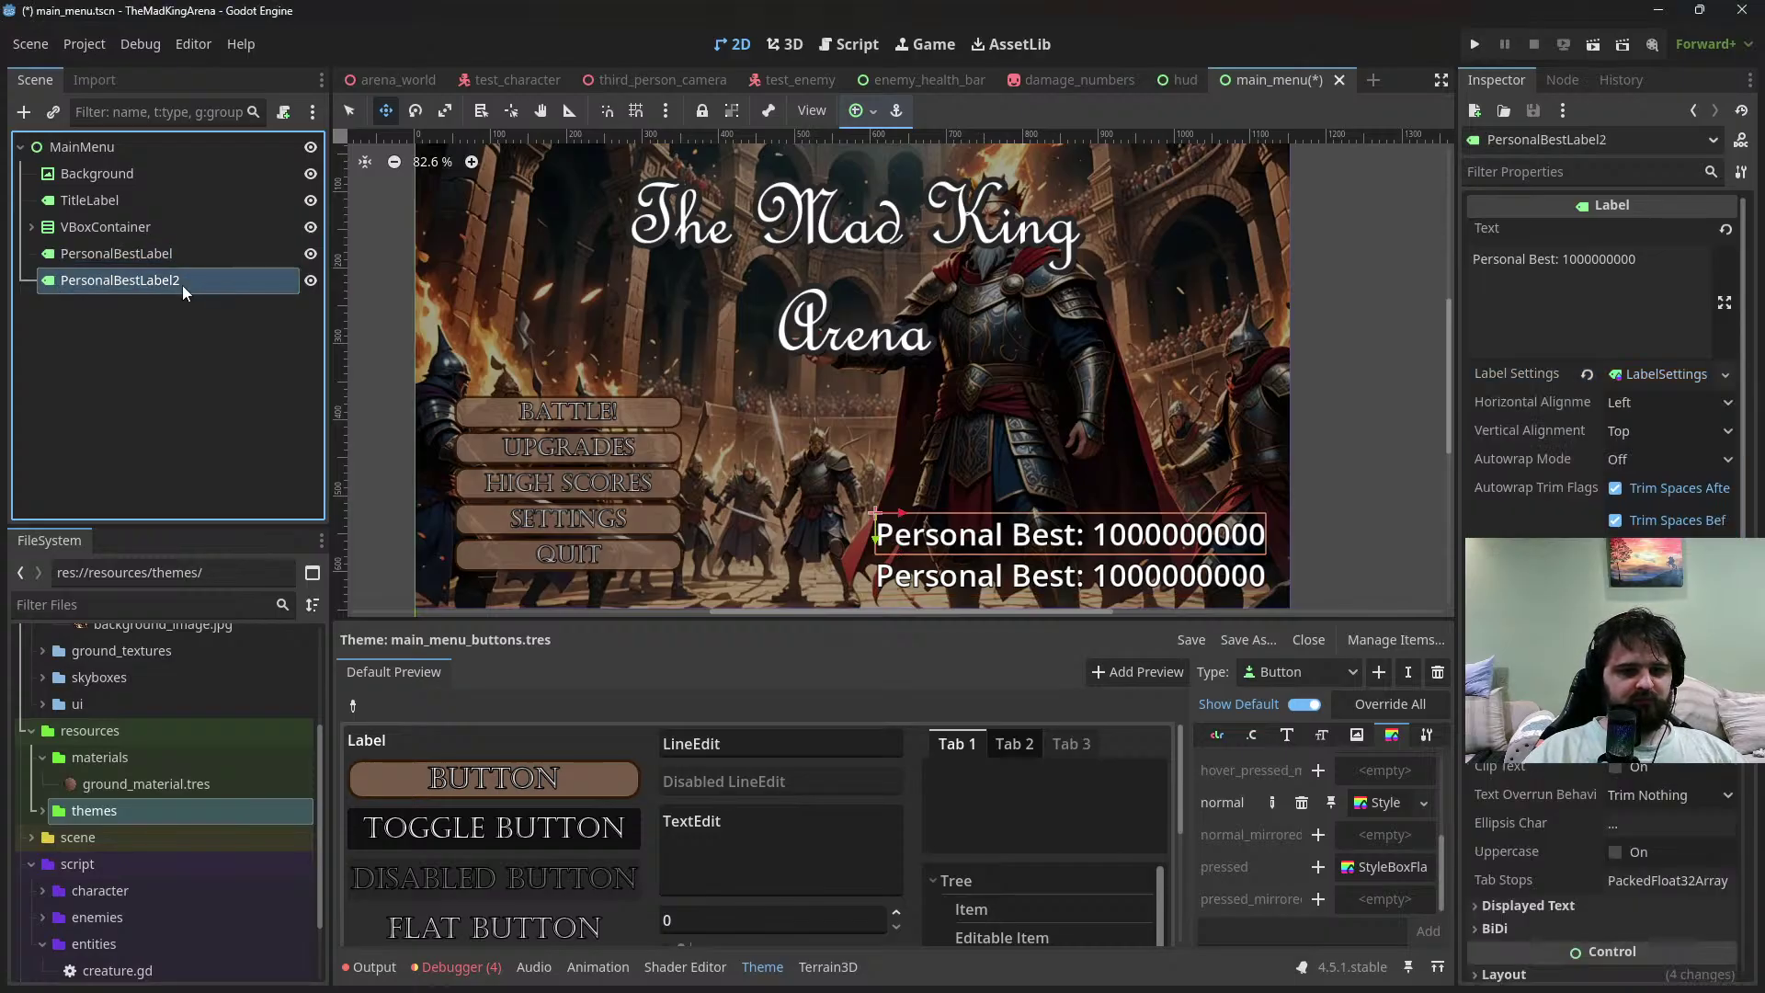
left_click(182, 285)
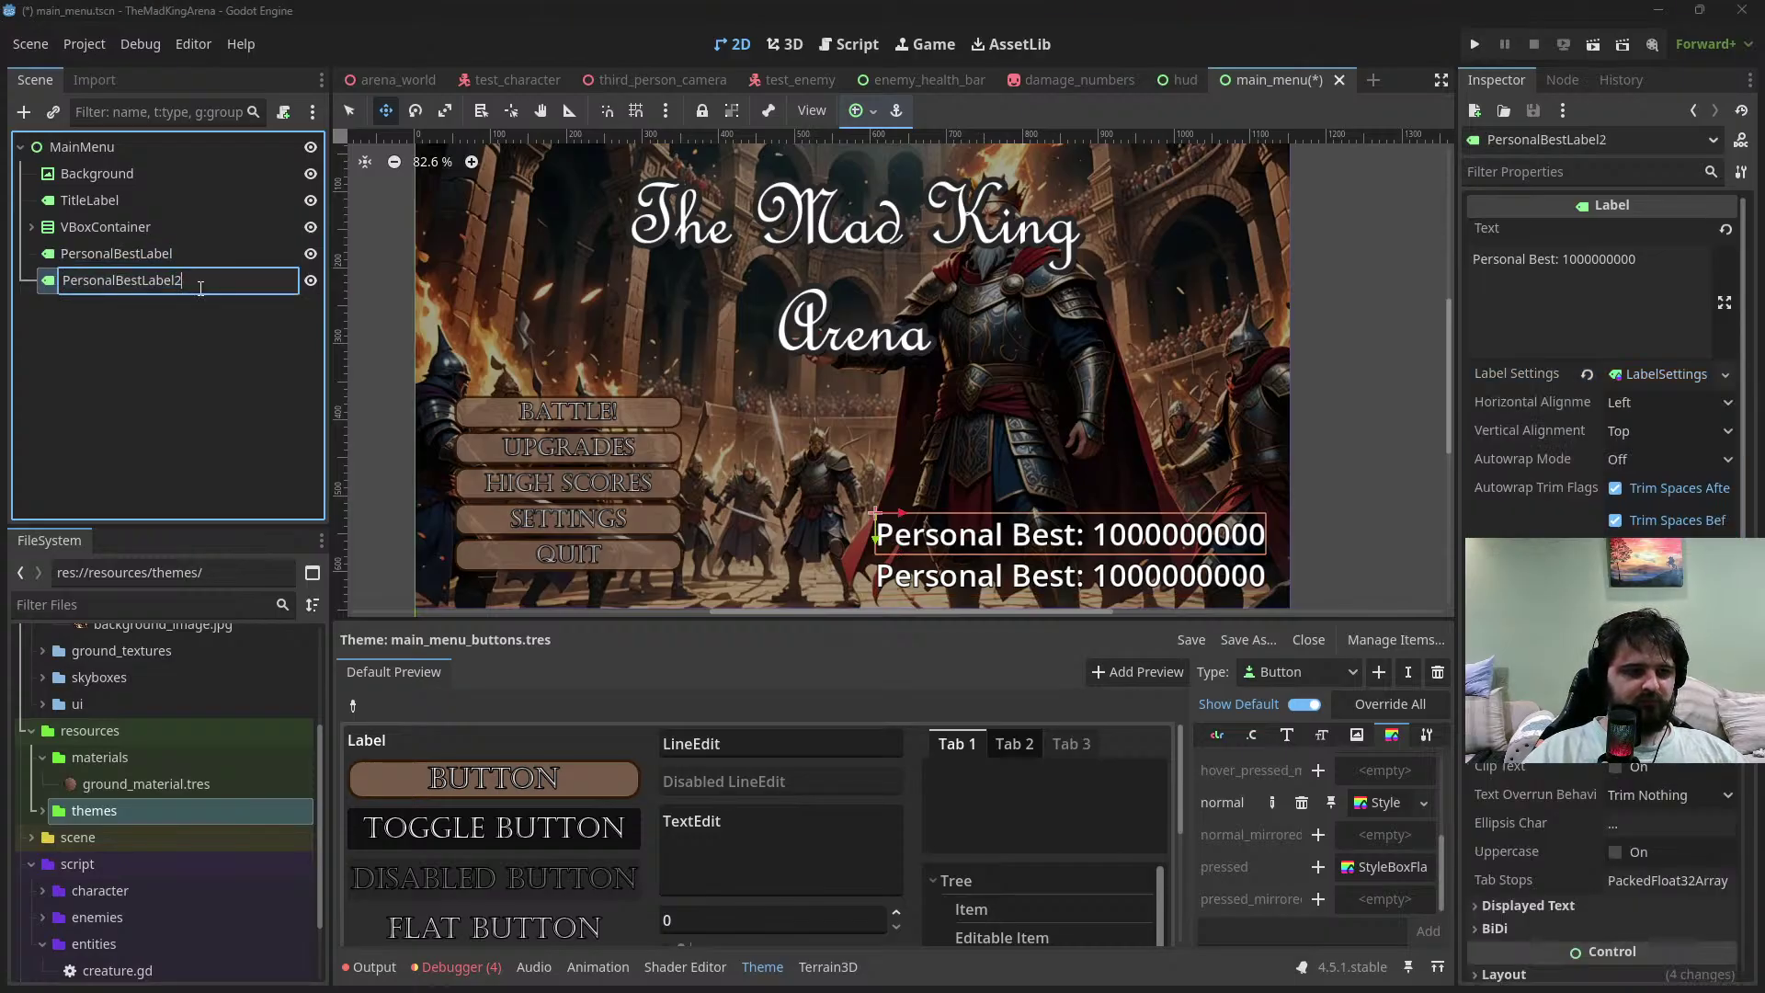
key("ctrl+a")
type("HighestSc")
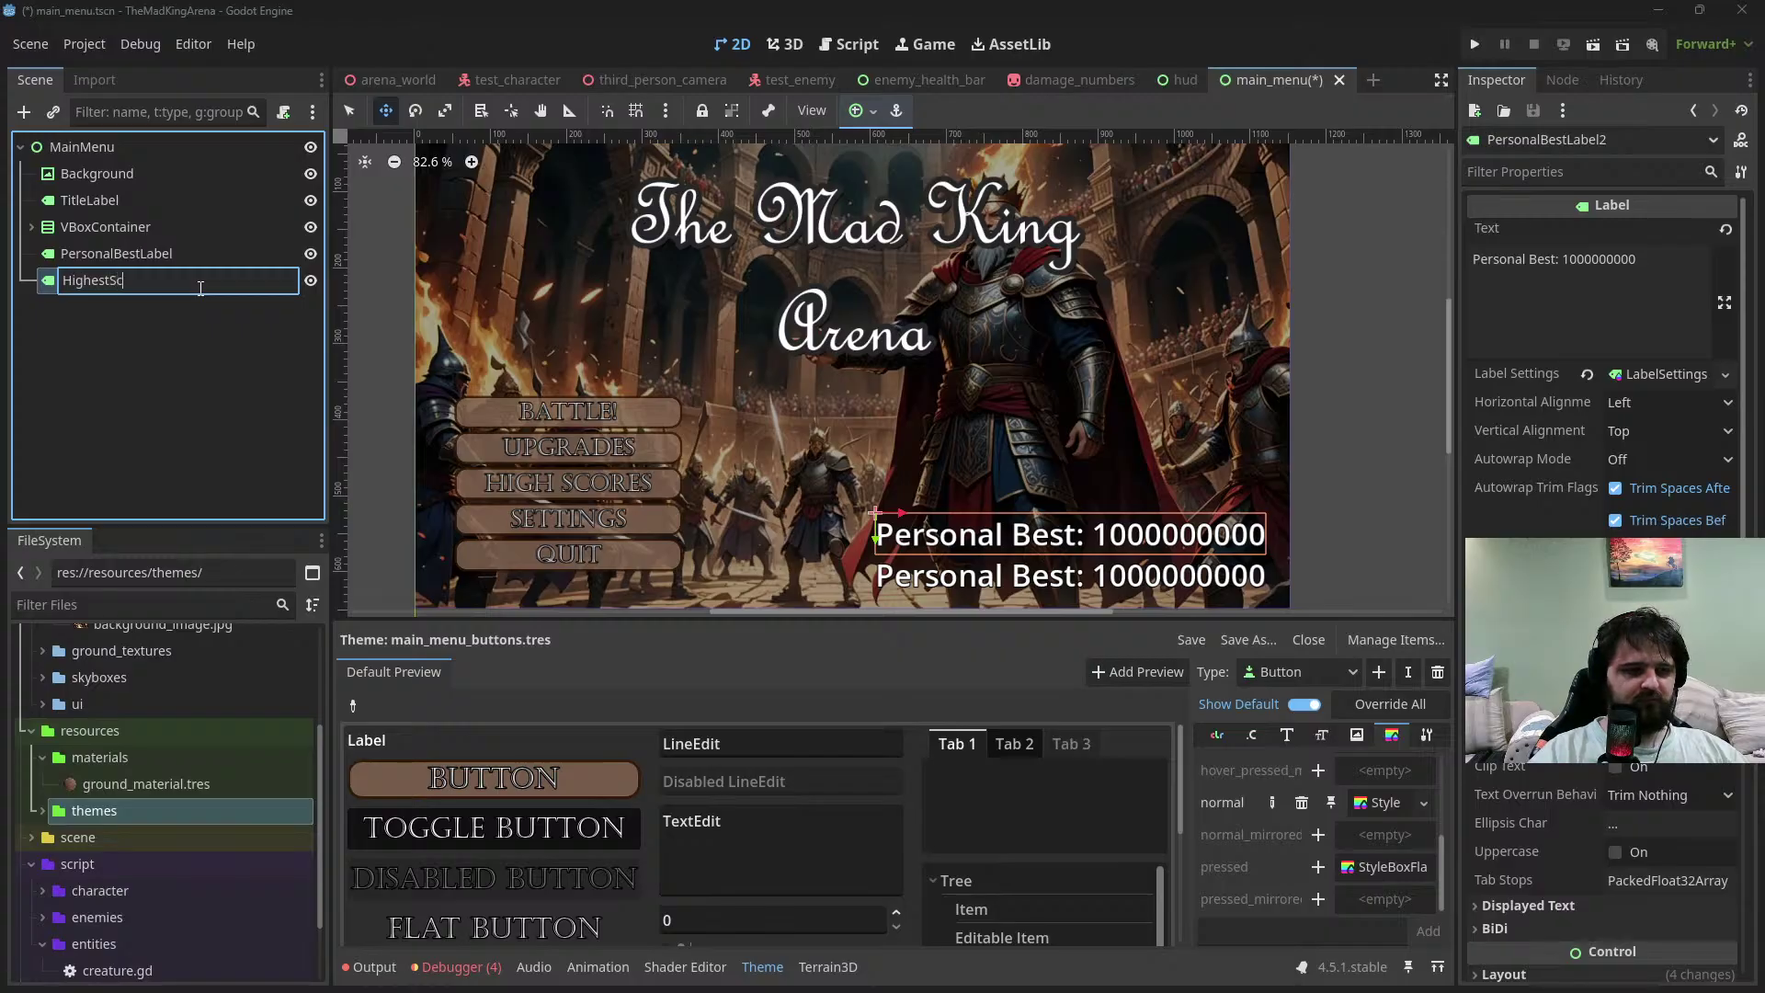
type("oreLabel")
key("Return")
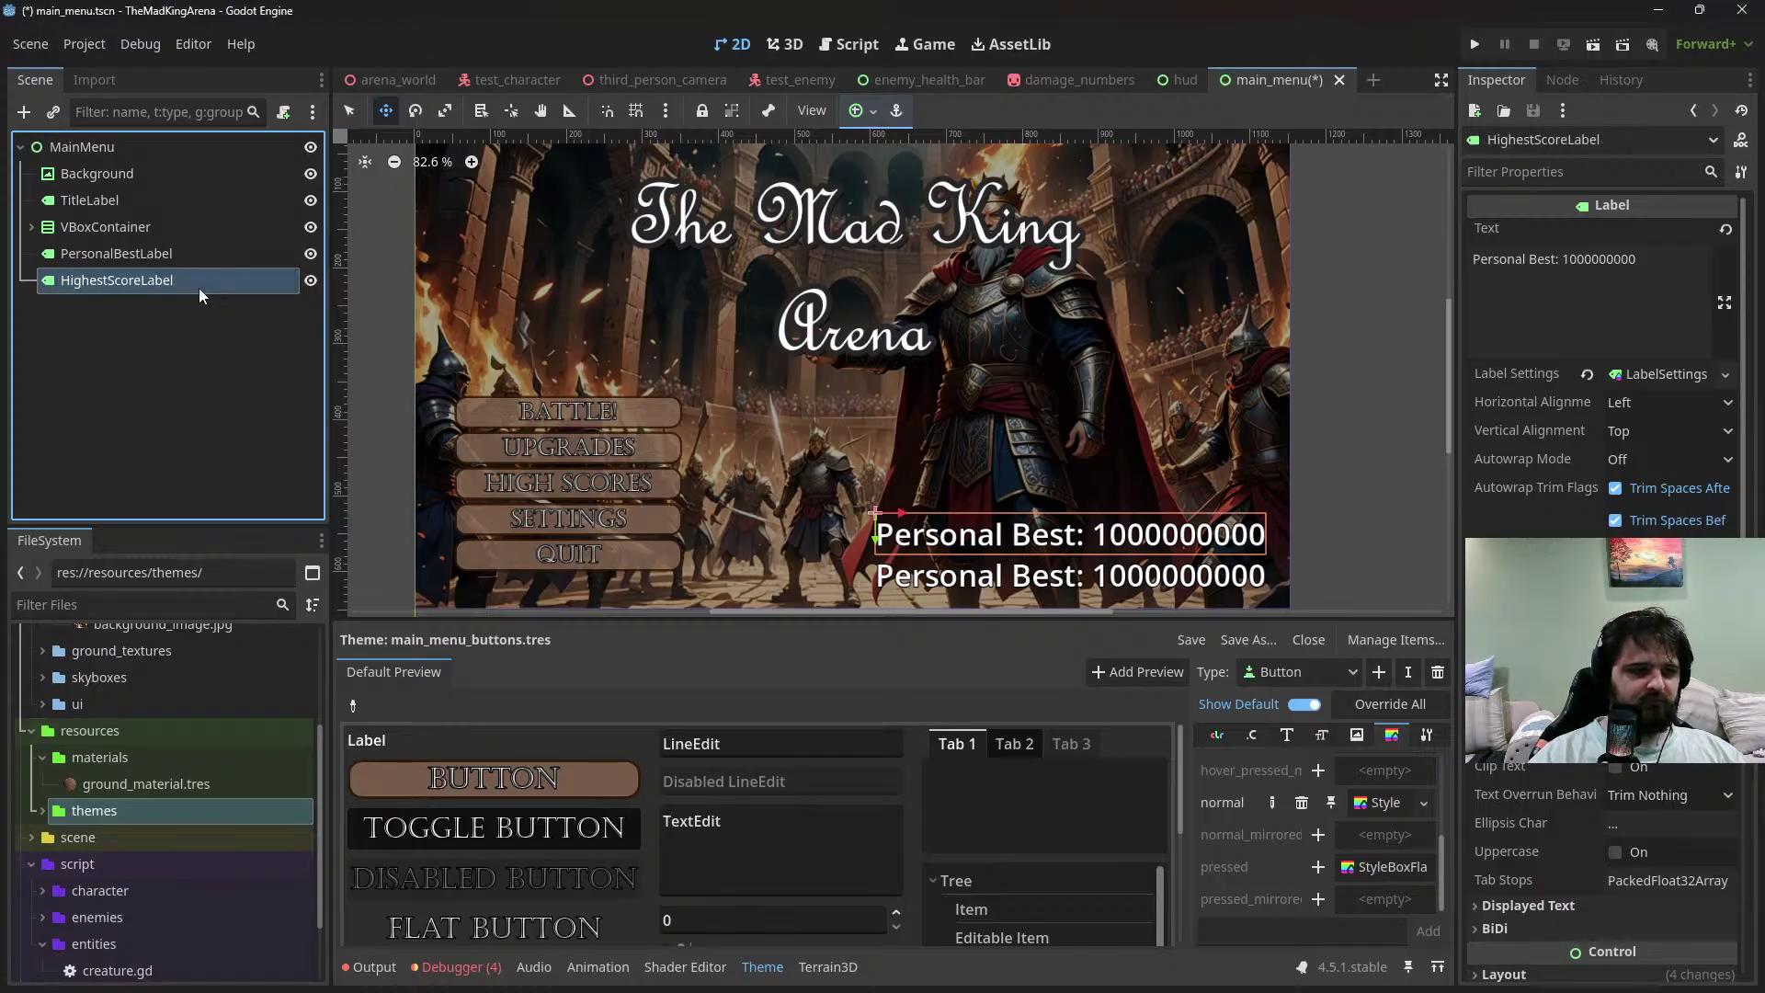
key("ctrl+Up")
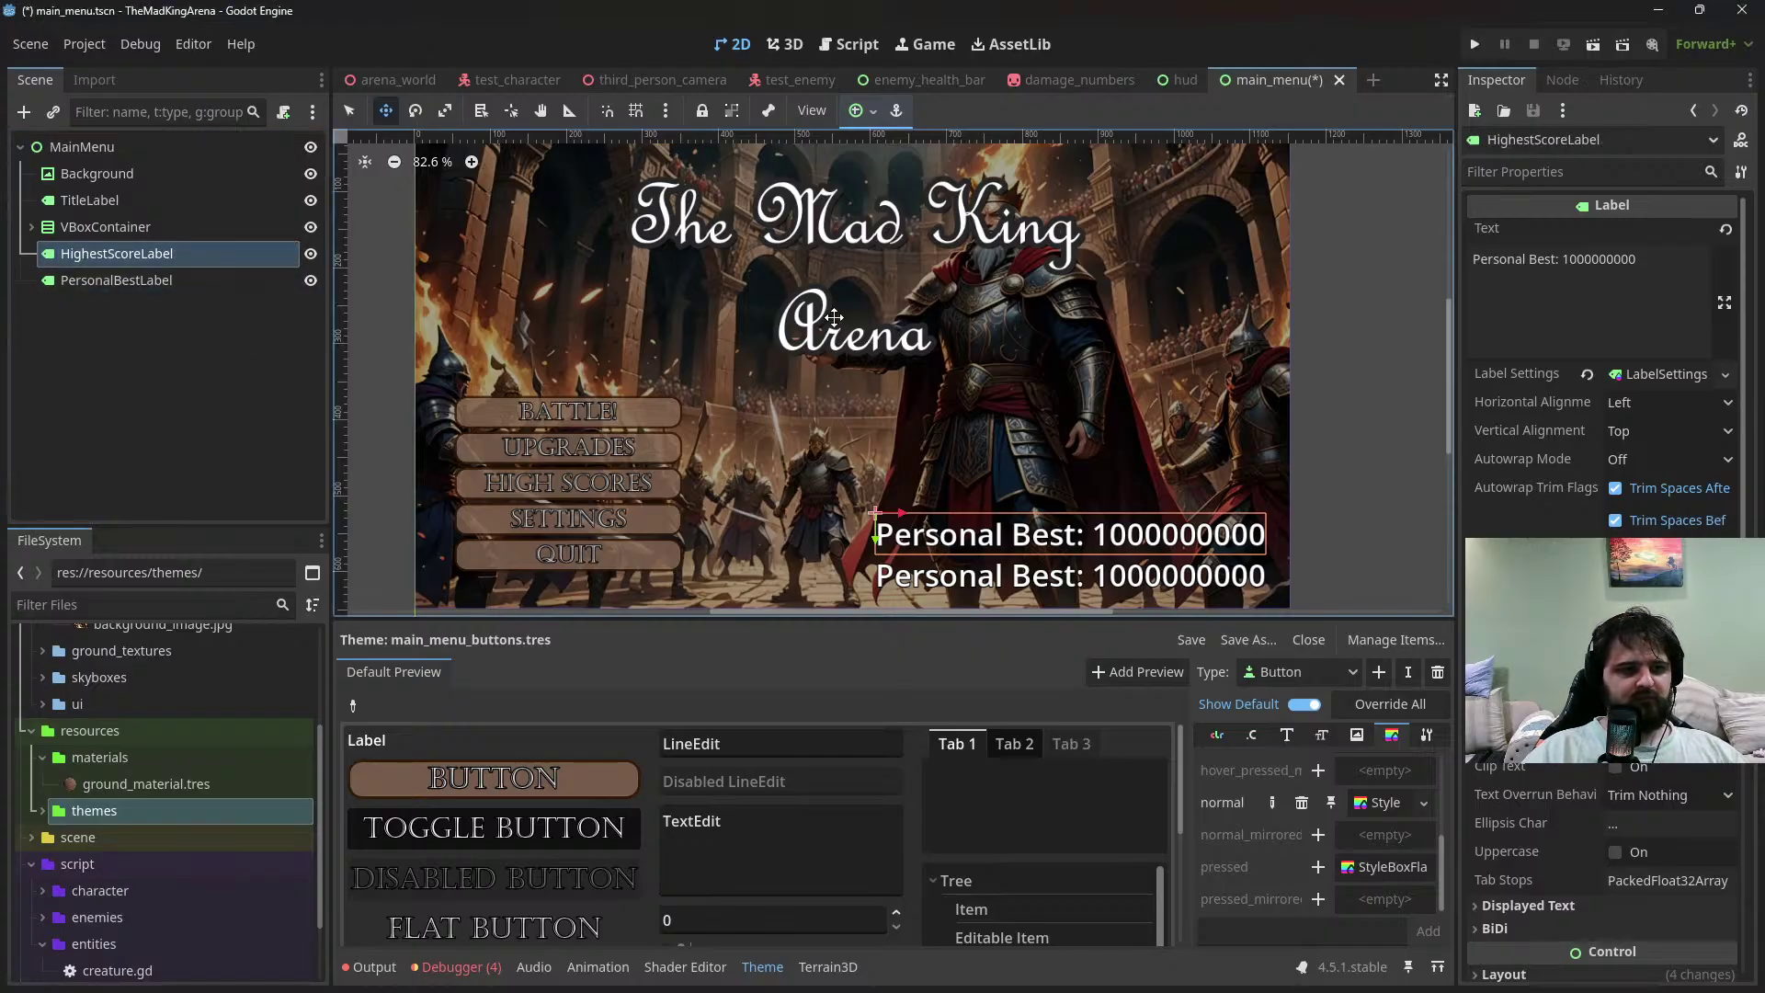
key("ctrl+s")
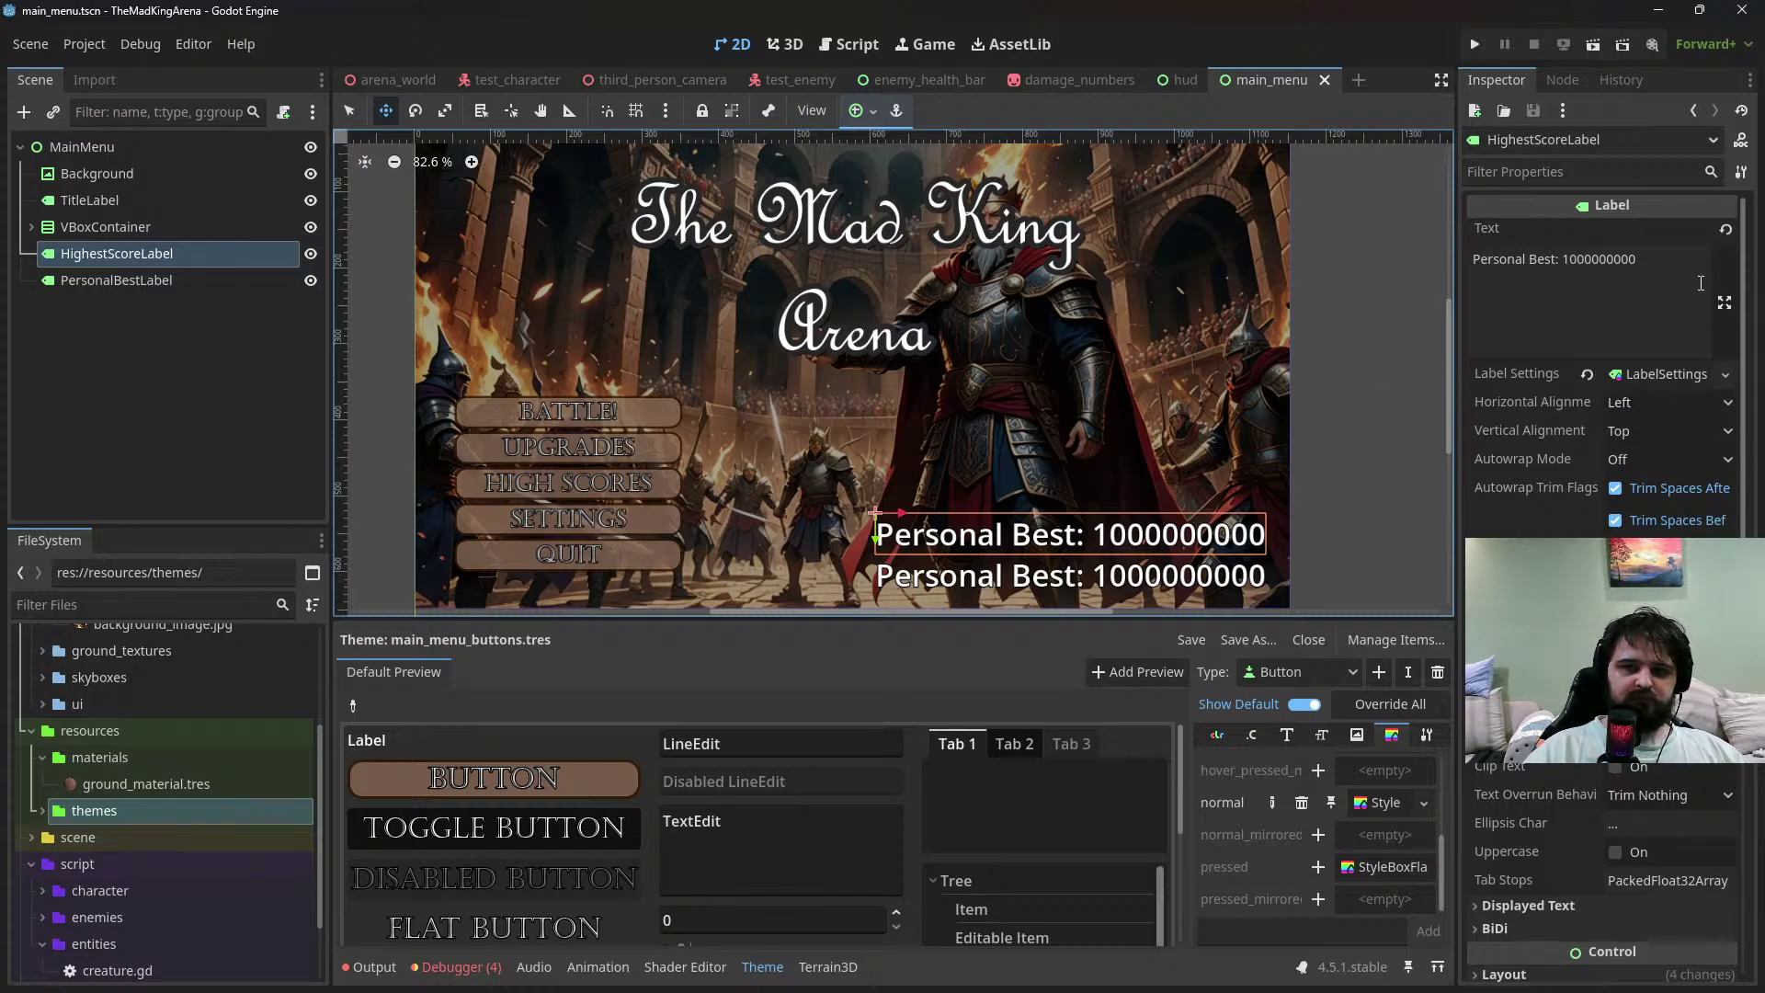
left_click_drag(1700, 283, 1362, 272)
type("Highest")
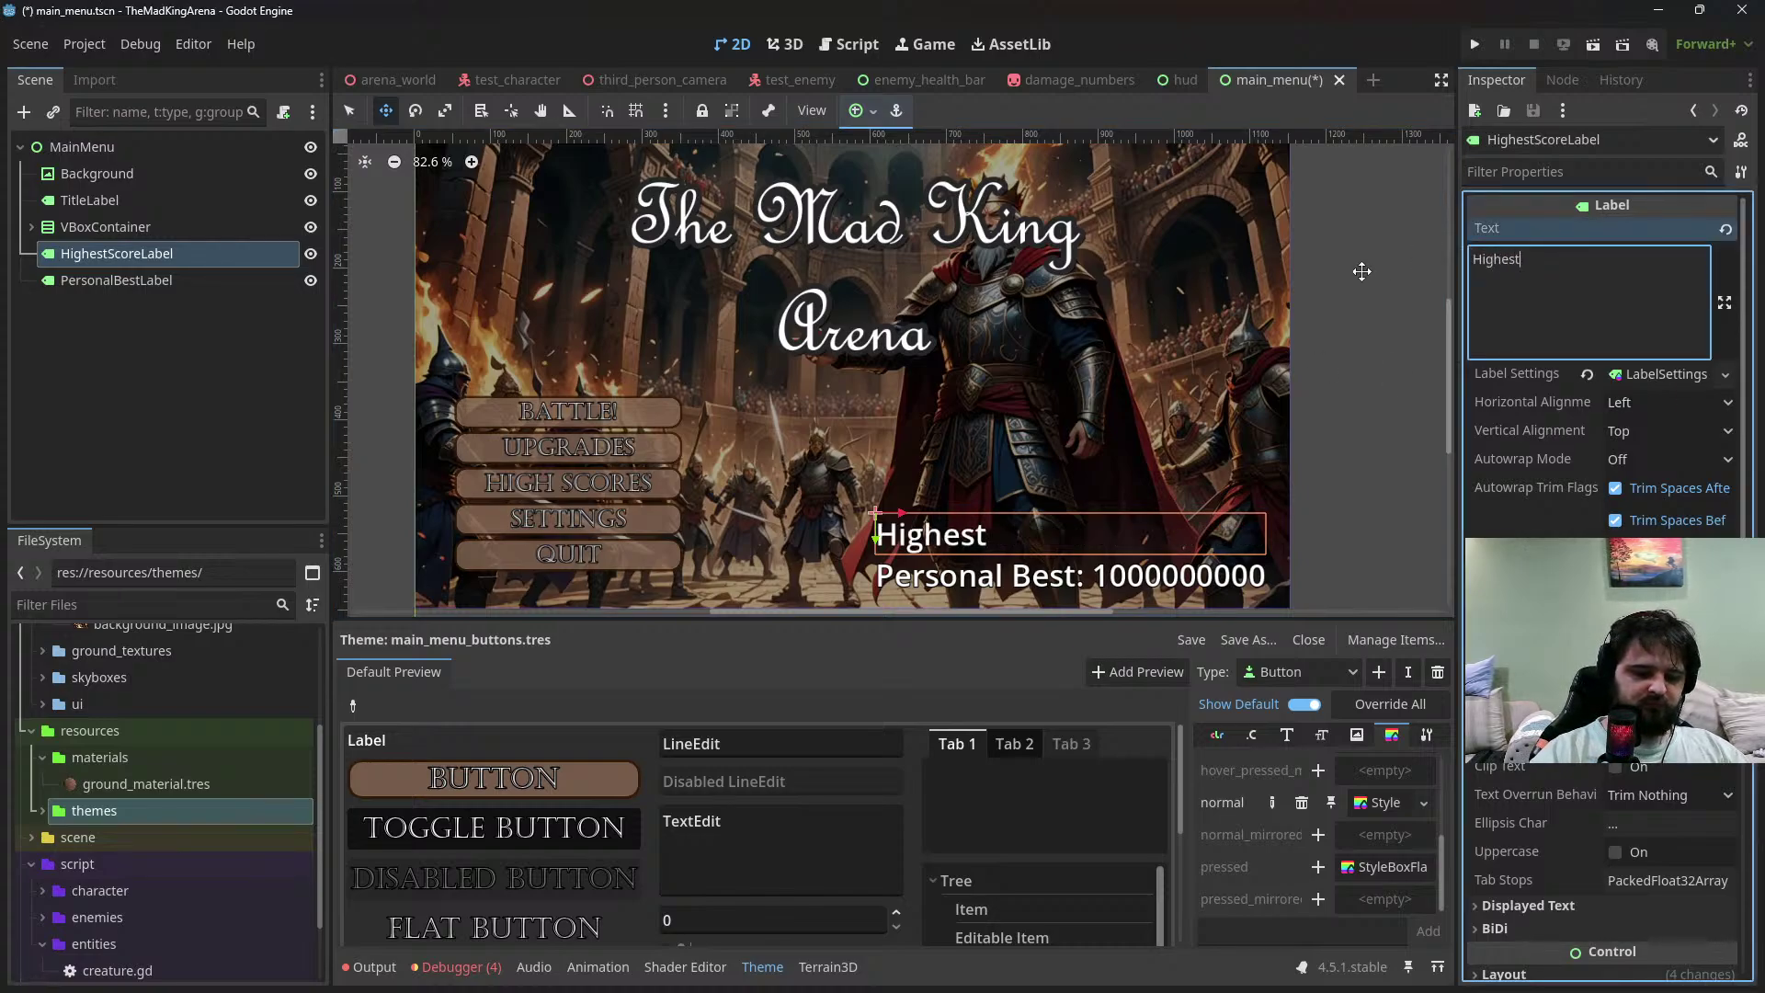
type("Scro")
key("BackSpace")
key("BackSpace")
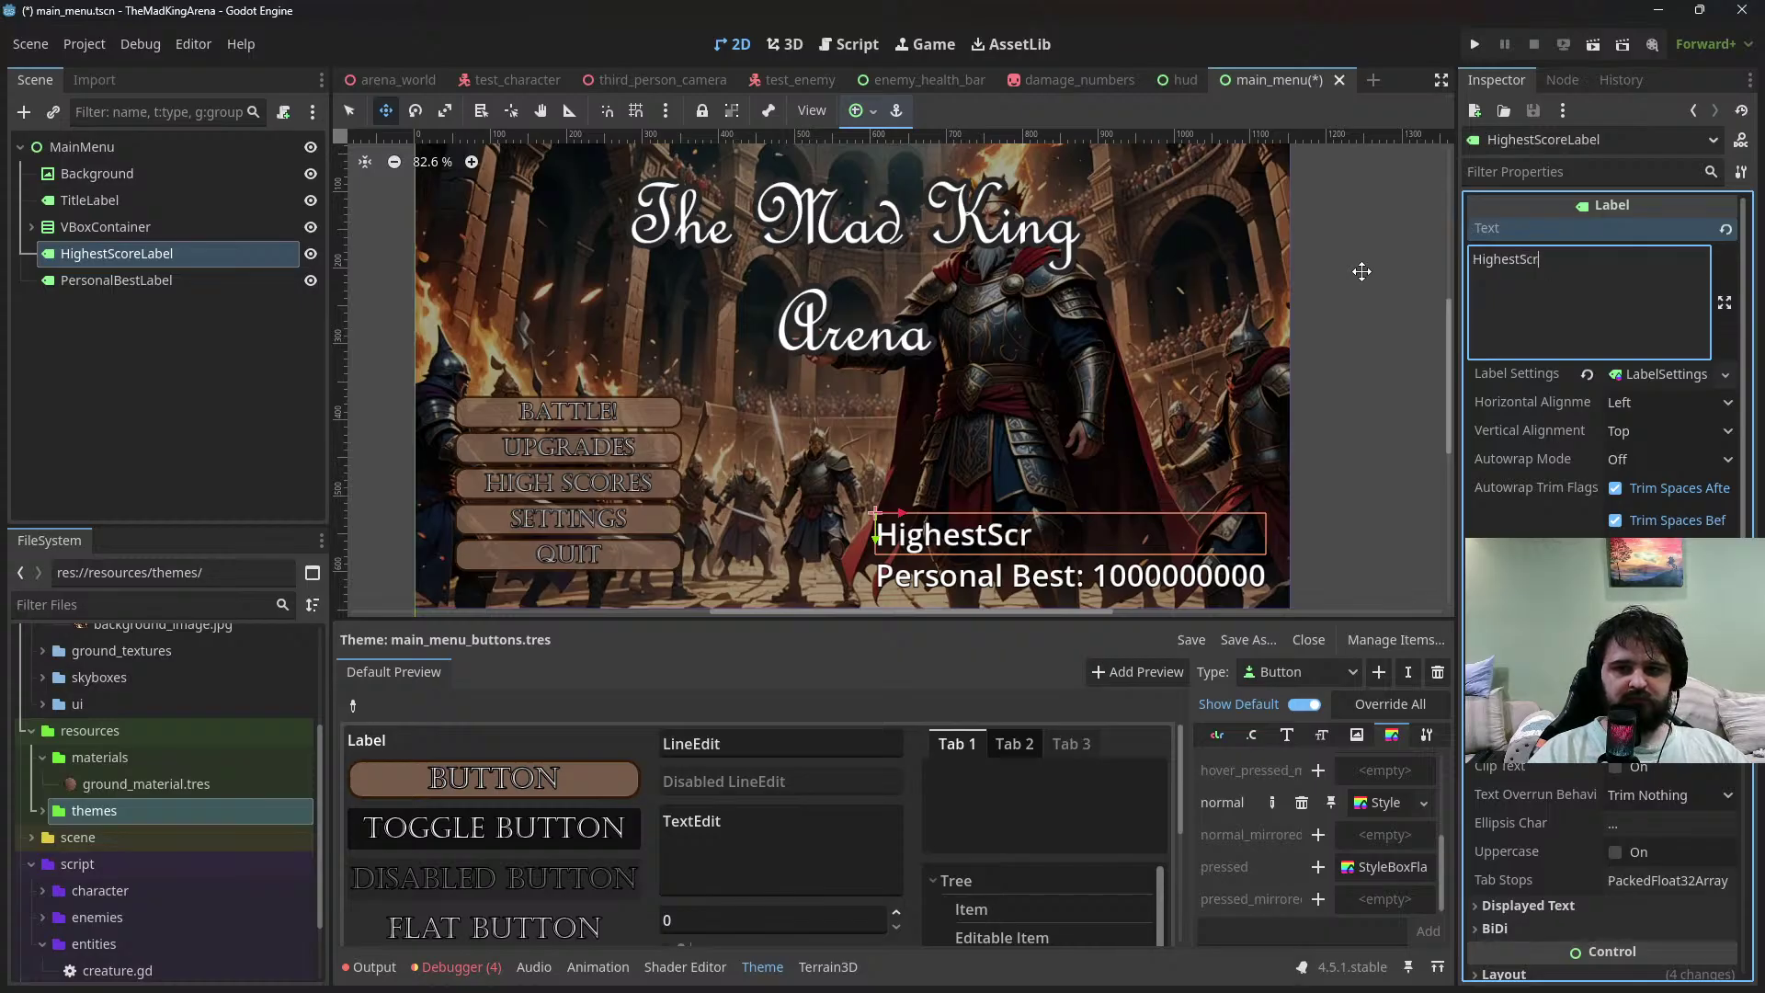
type("ore: ")
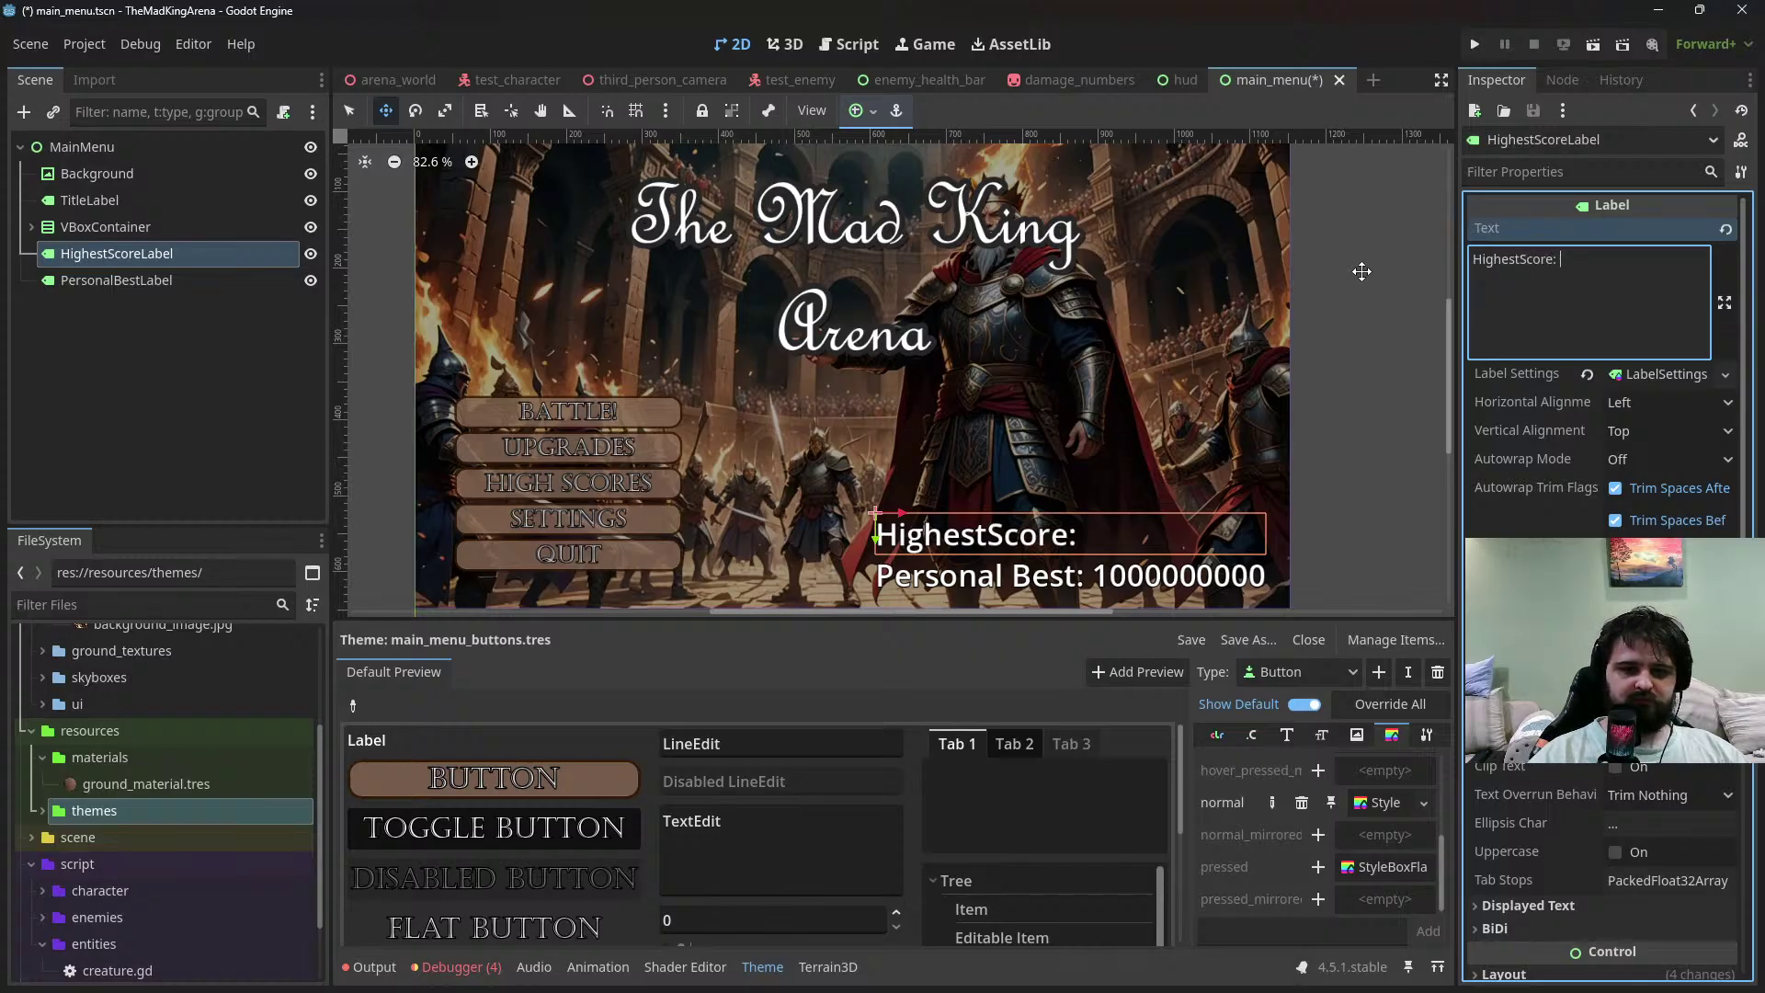
type("1000000000")
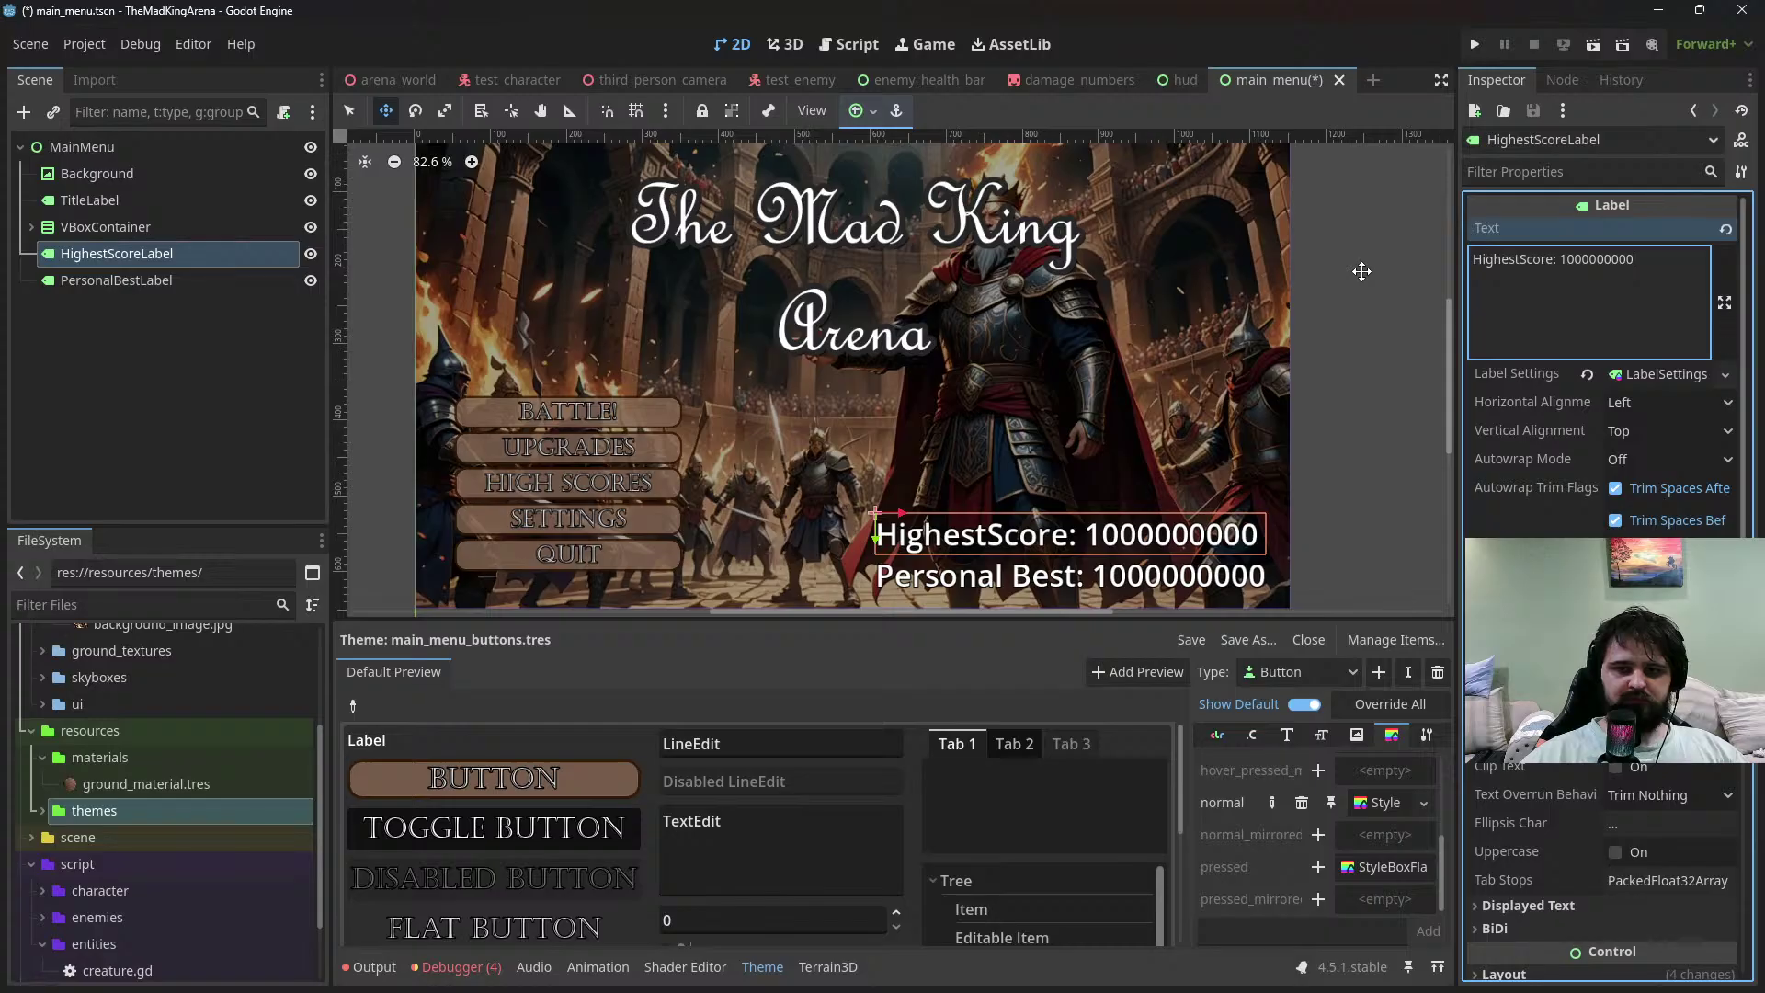
key("Return")
key("BackSpace")
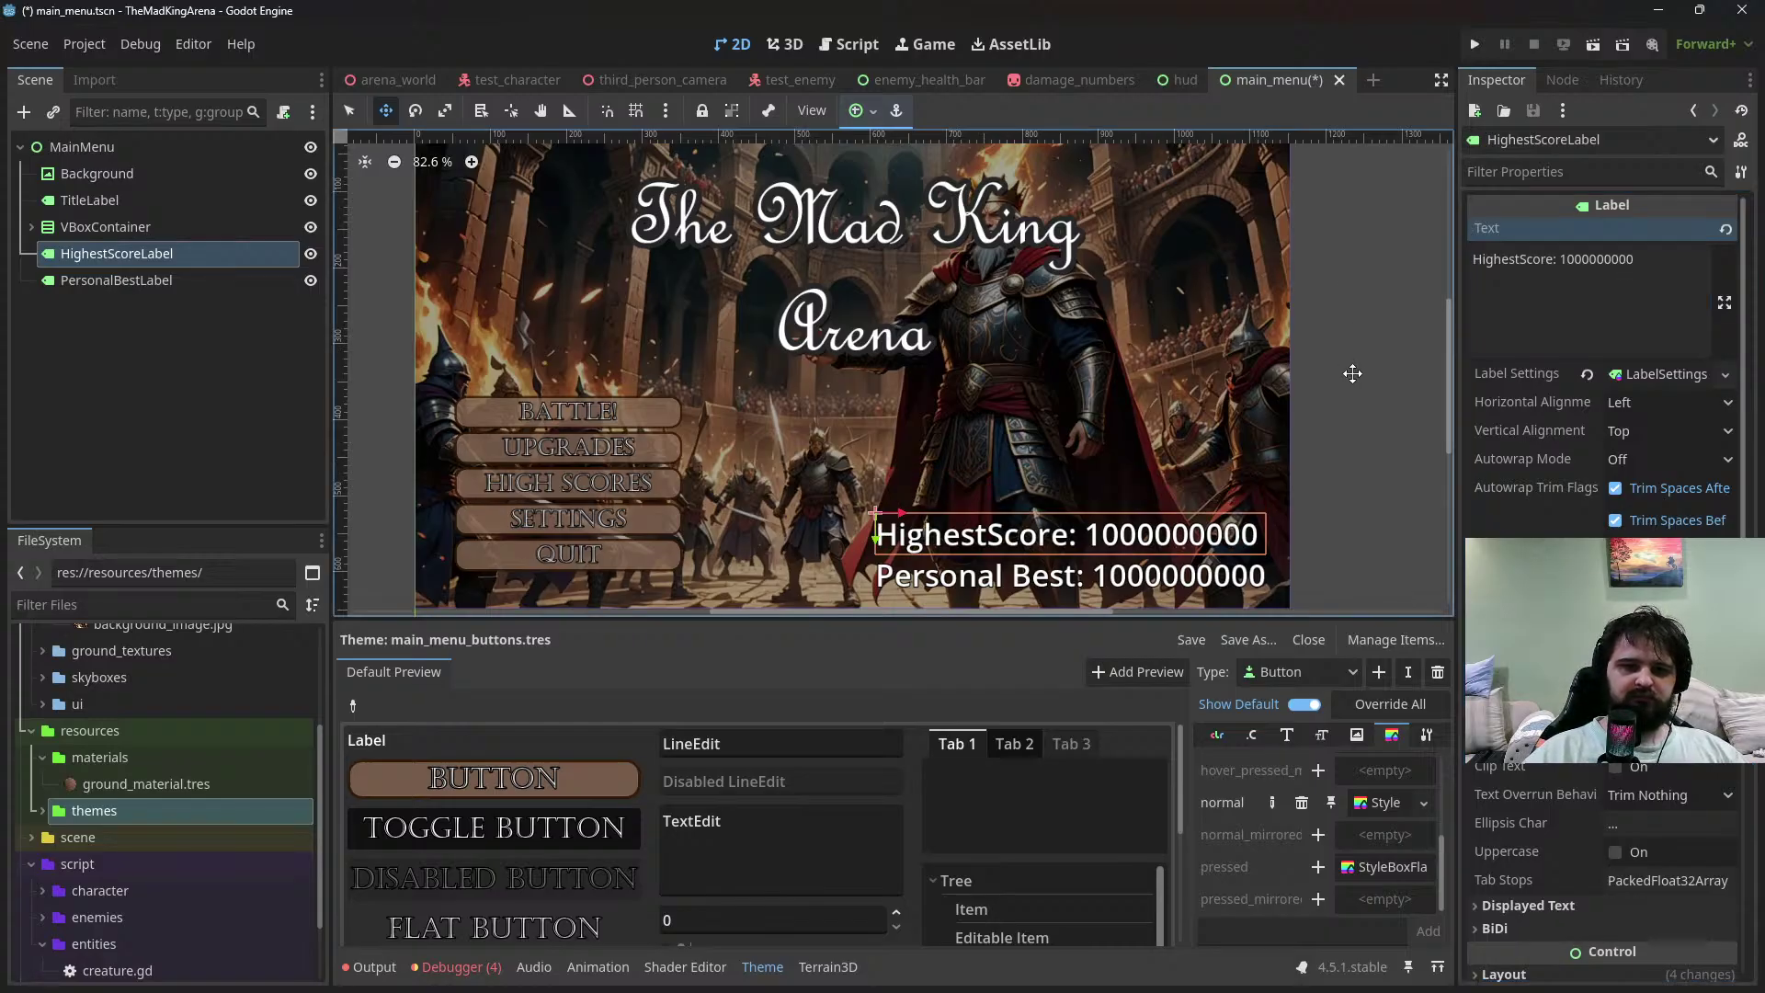
key("ctrl+s")
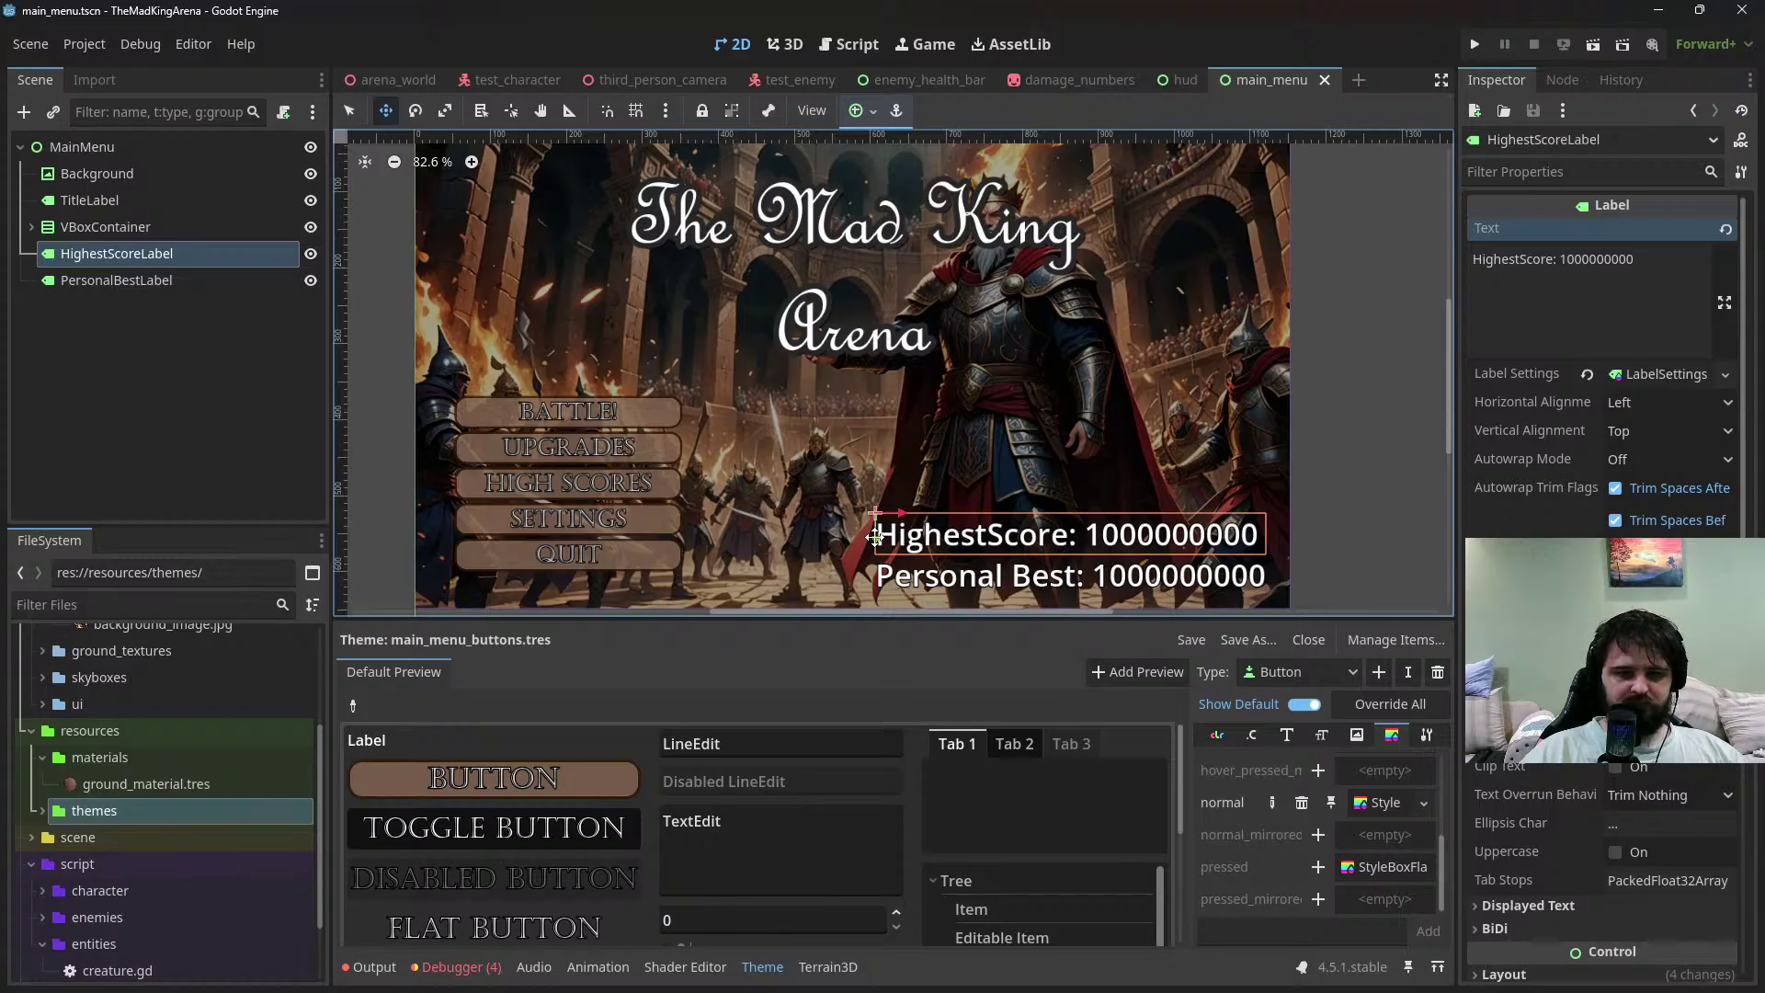
Nudge HighestScoreLabel and PersonalBestLabel up by about 8 px each and save the scene
left_click_drag(875, 537, 874, 532)
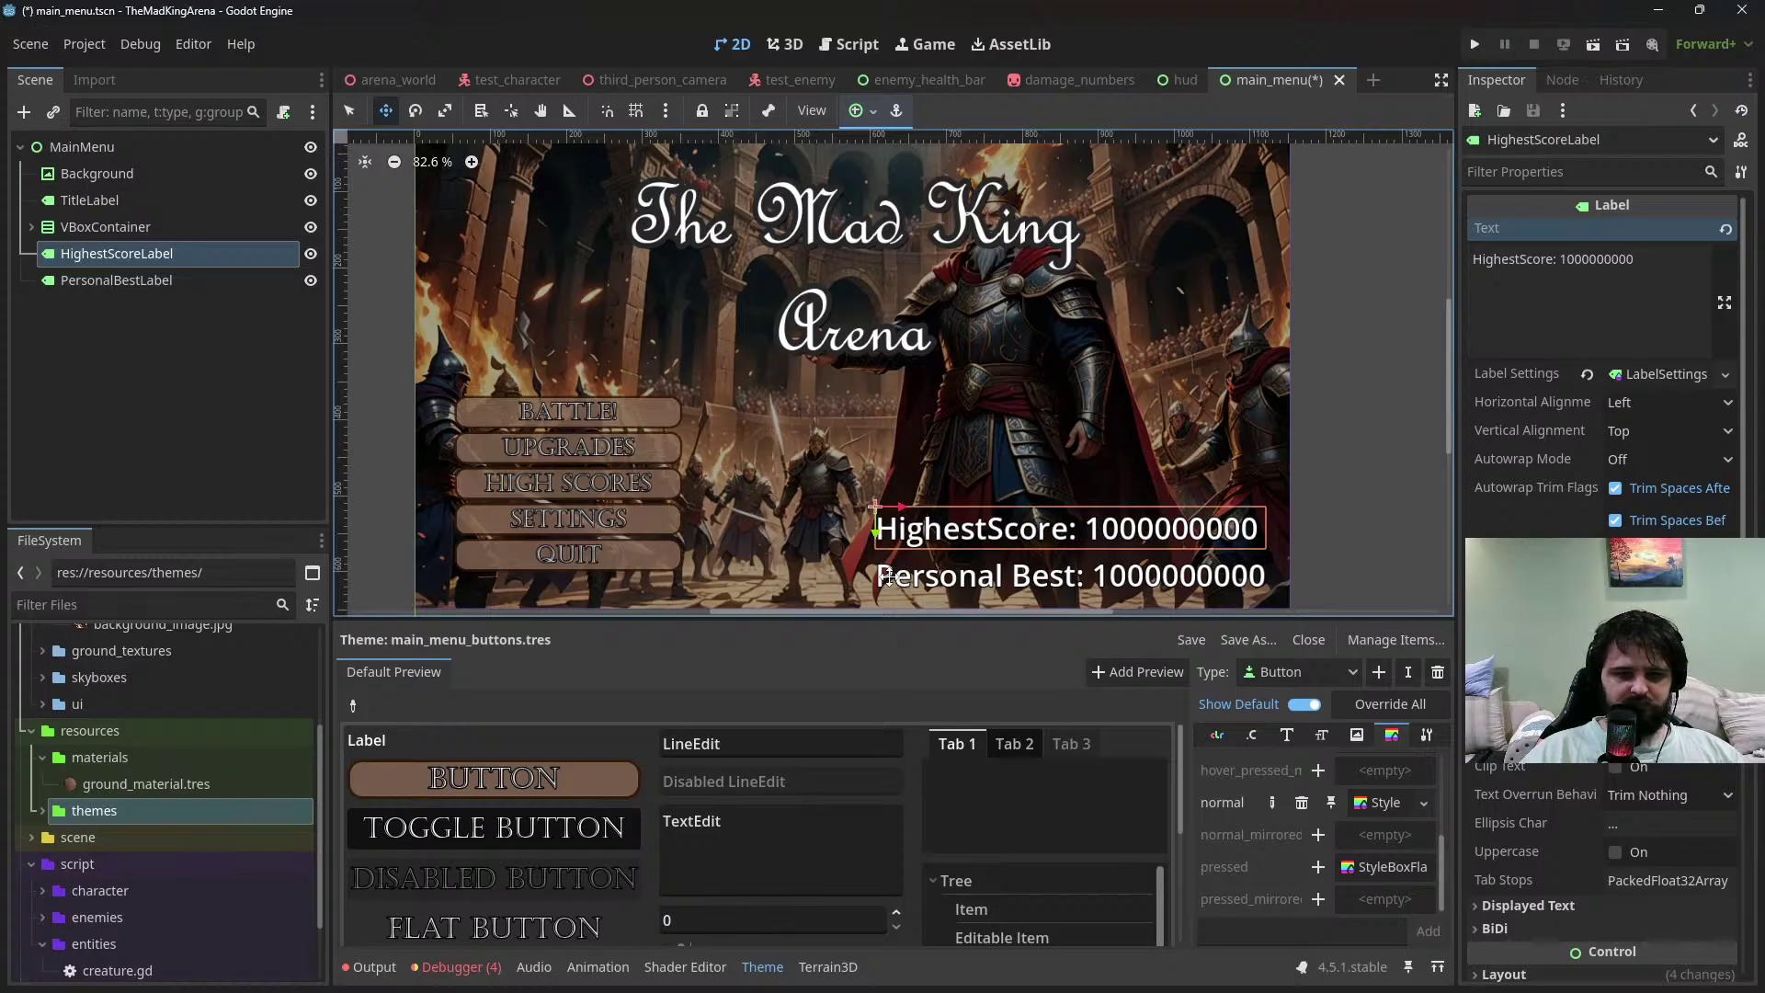
left_click(163, 287)
left_click_drag(880, 580, 880, 573)
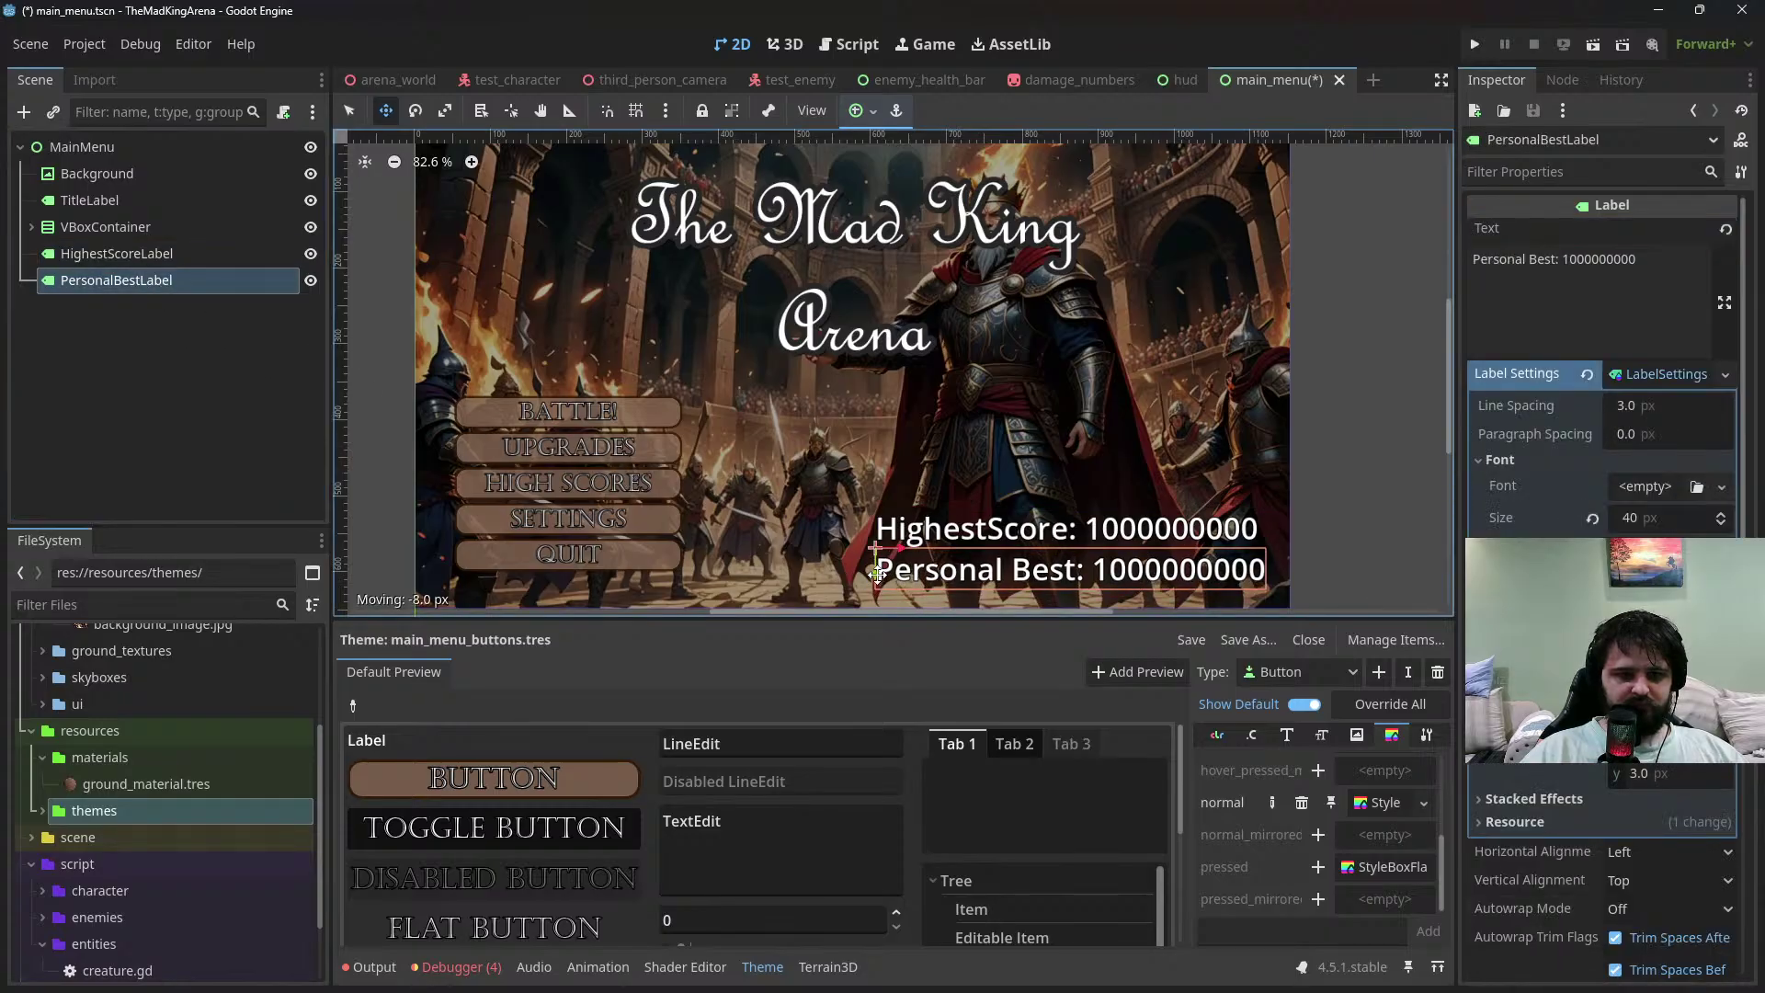
key("ctrl+s")
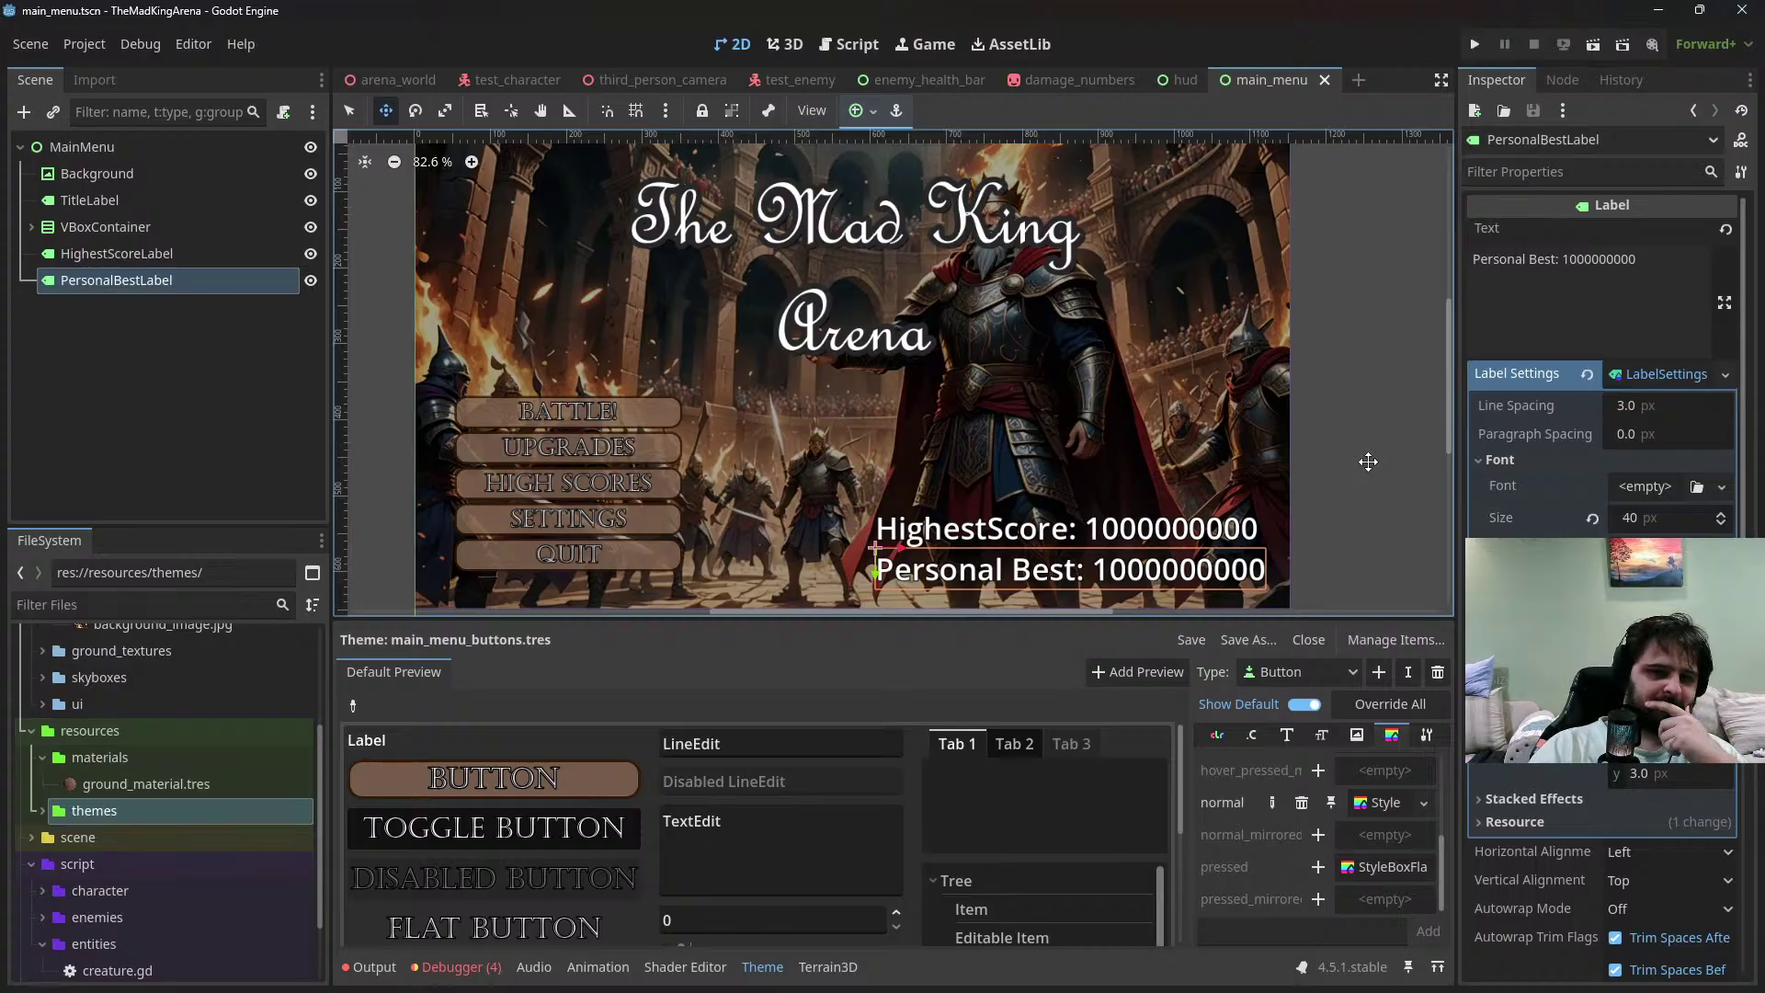
Move PersonalBestLabel slightly down to widen the gap below HighestScoreLabel
scroll(980, 509, "up", 4)
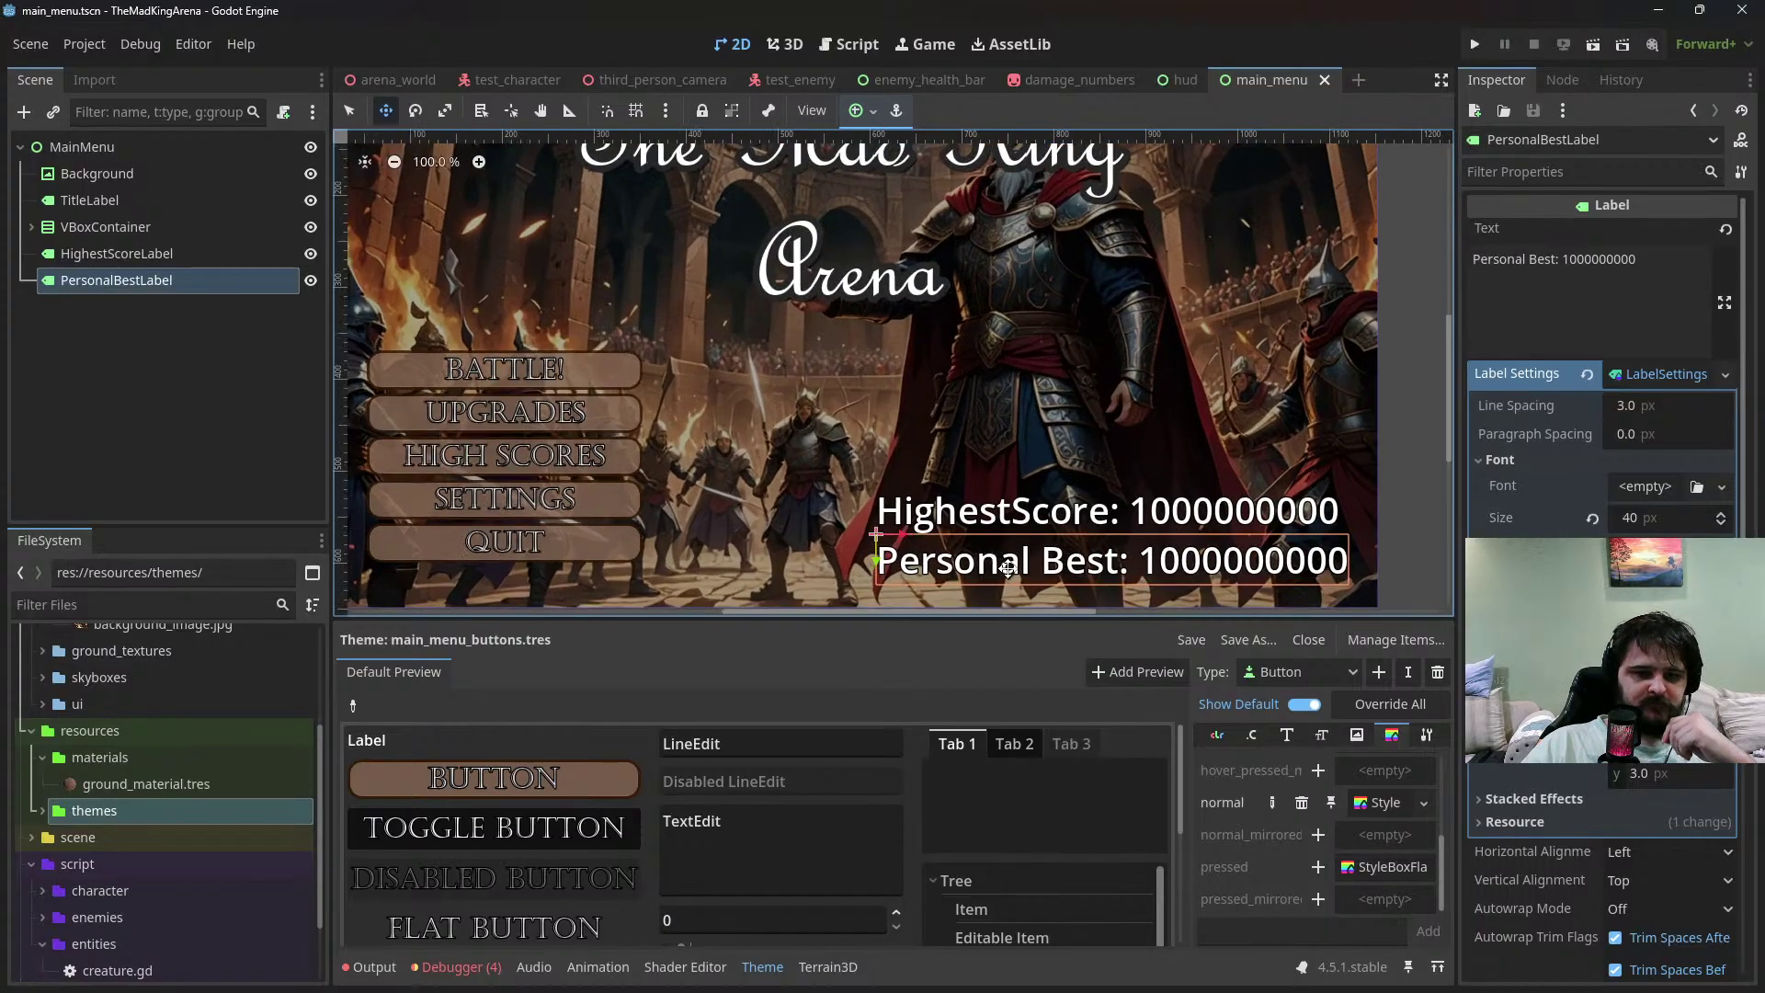
left_click(428, 163)
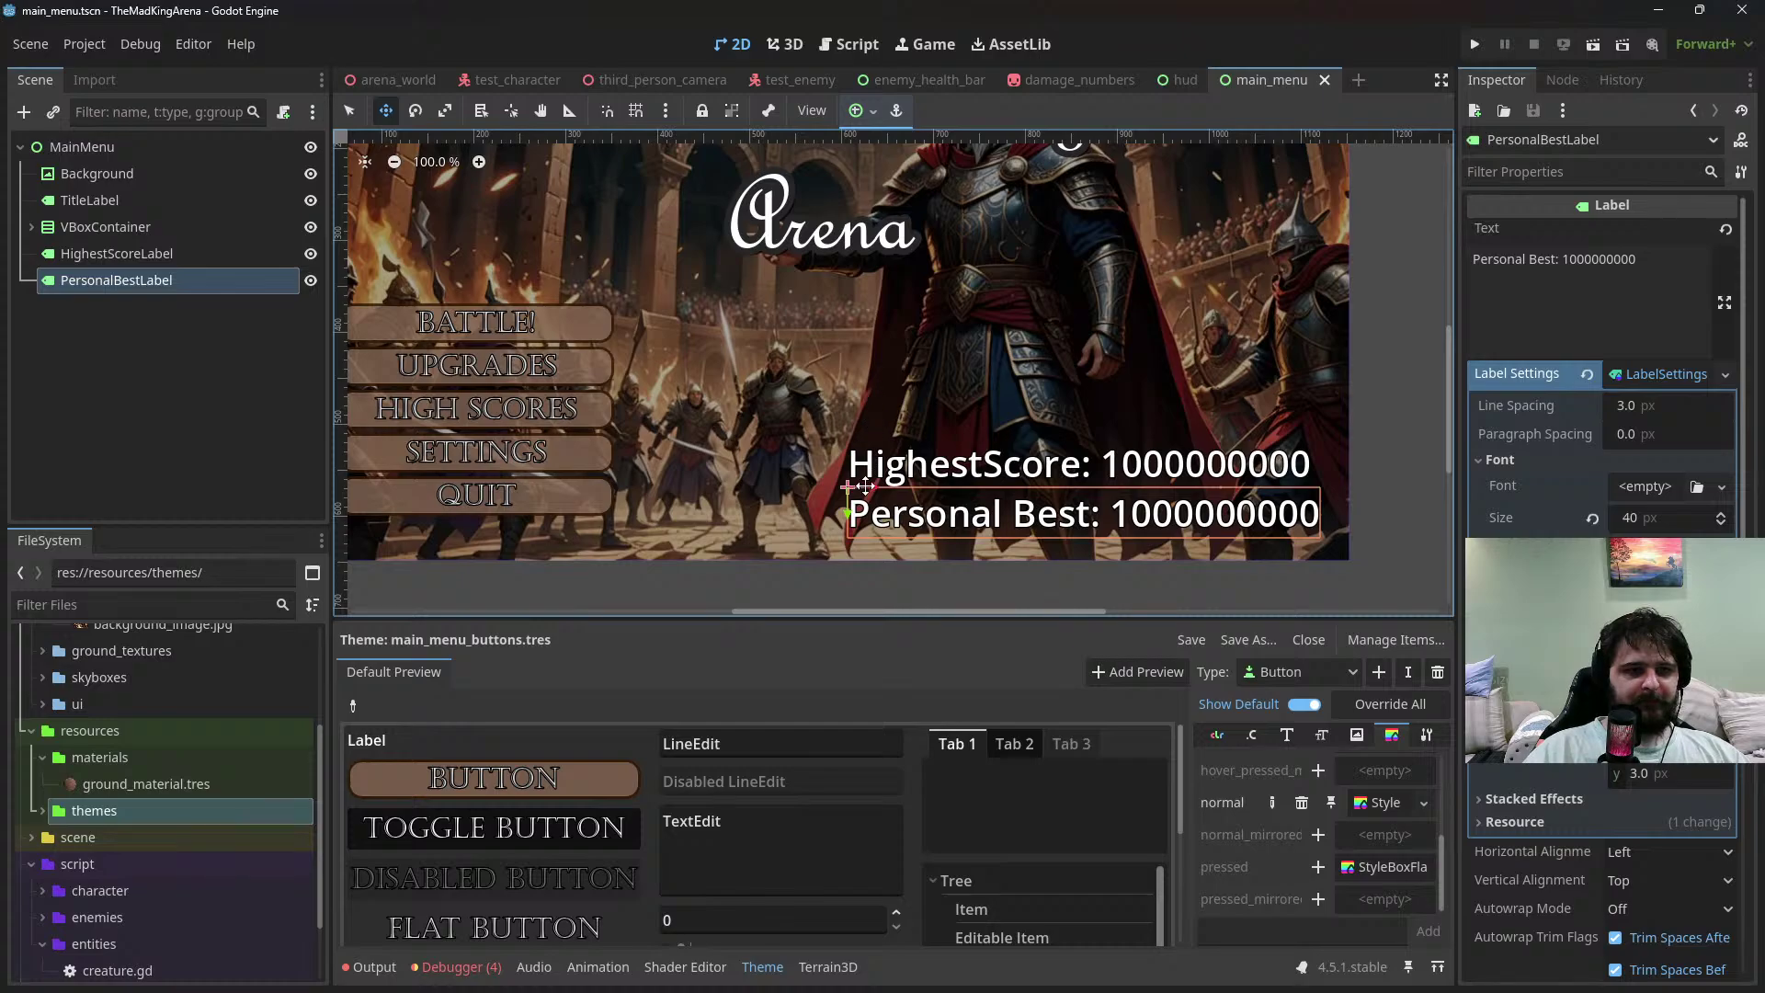
left_click_drag(847, 513, 847, 521)
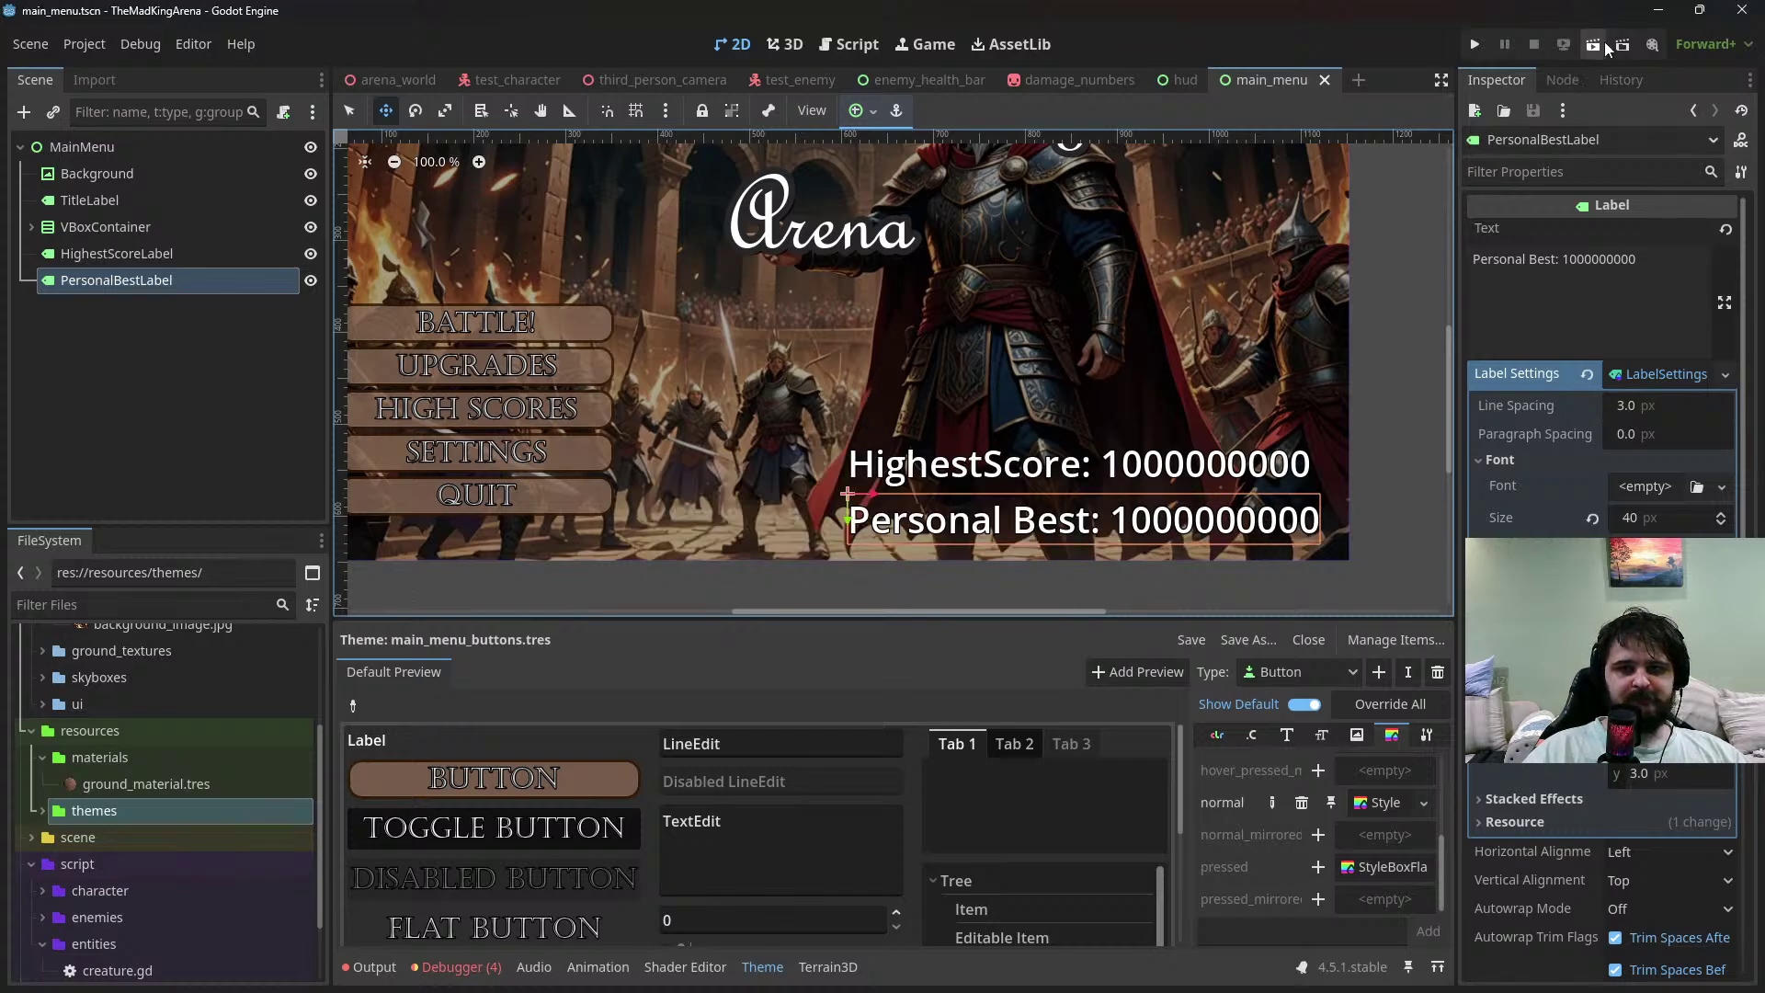
Run the current scene, check the menu layout in a maximized game window, and stop the run
left_click(1601, 43)
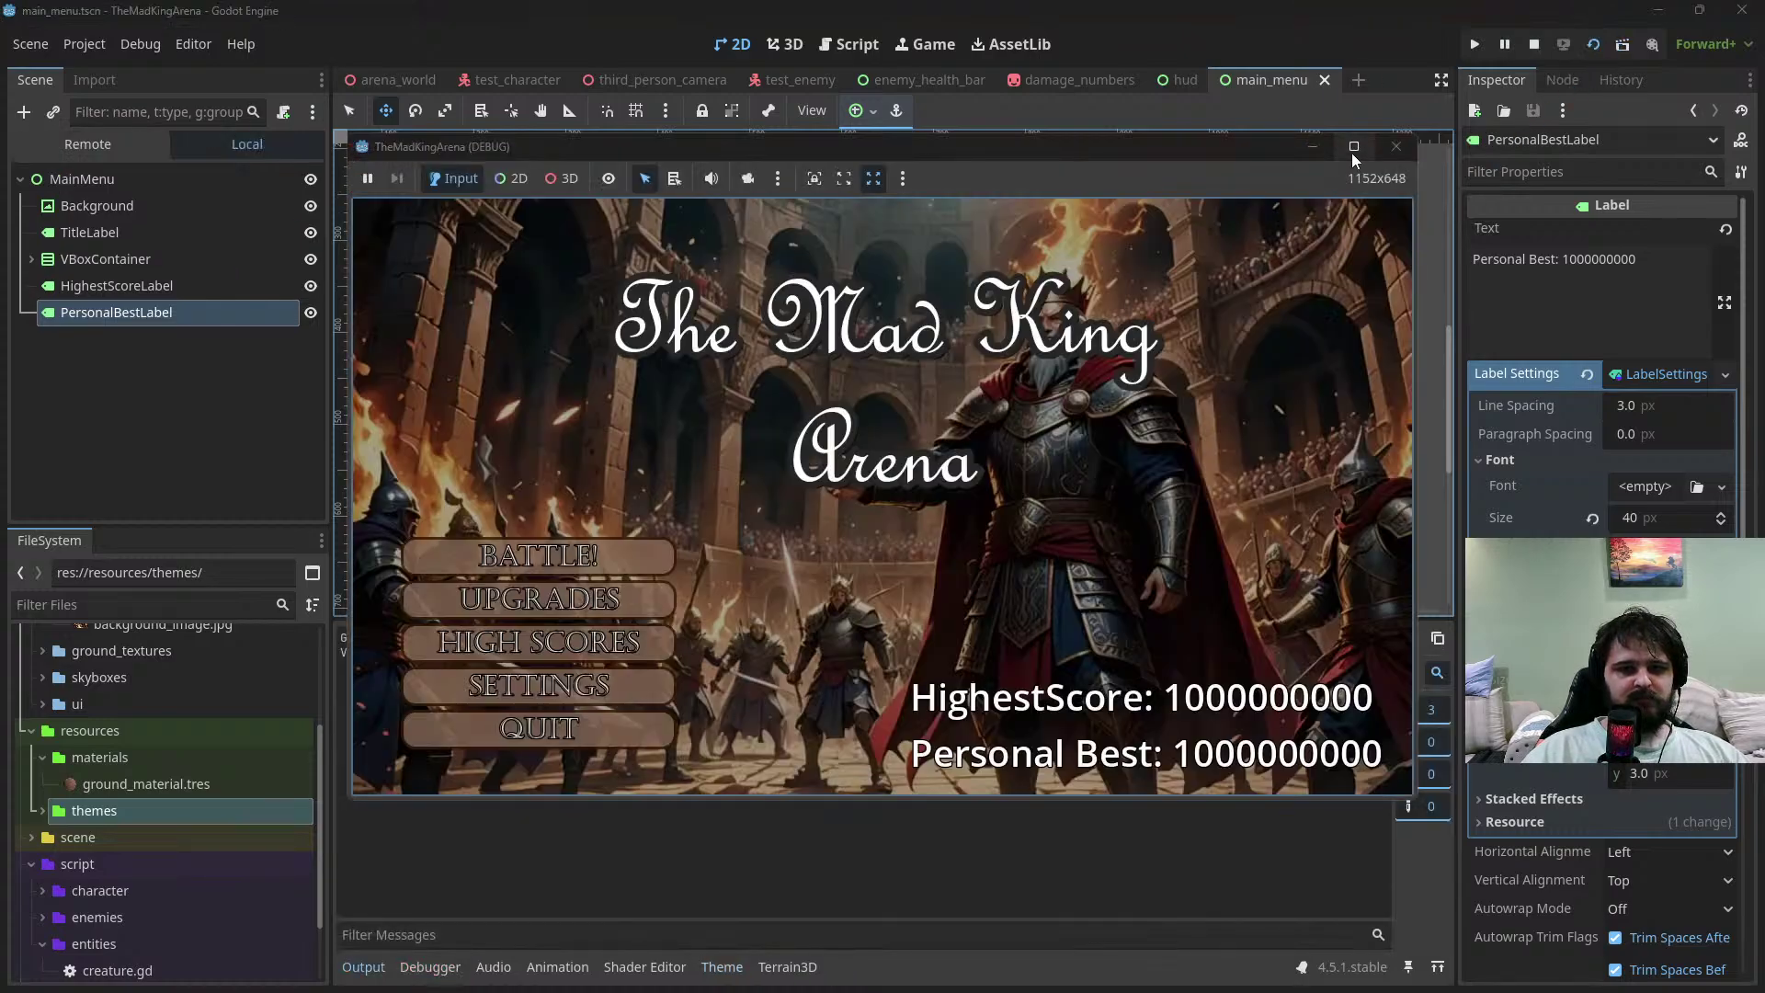
left_click(1353, 150)
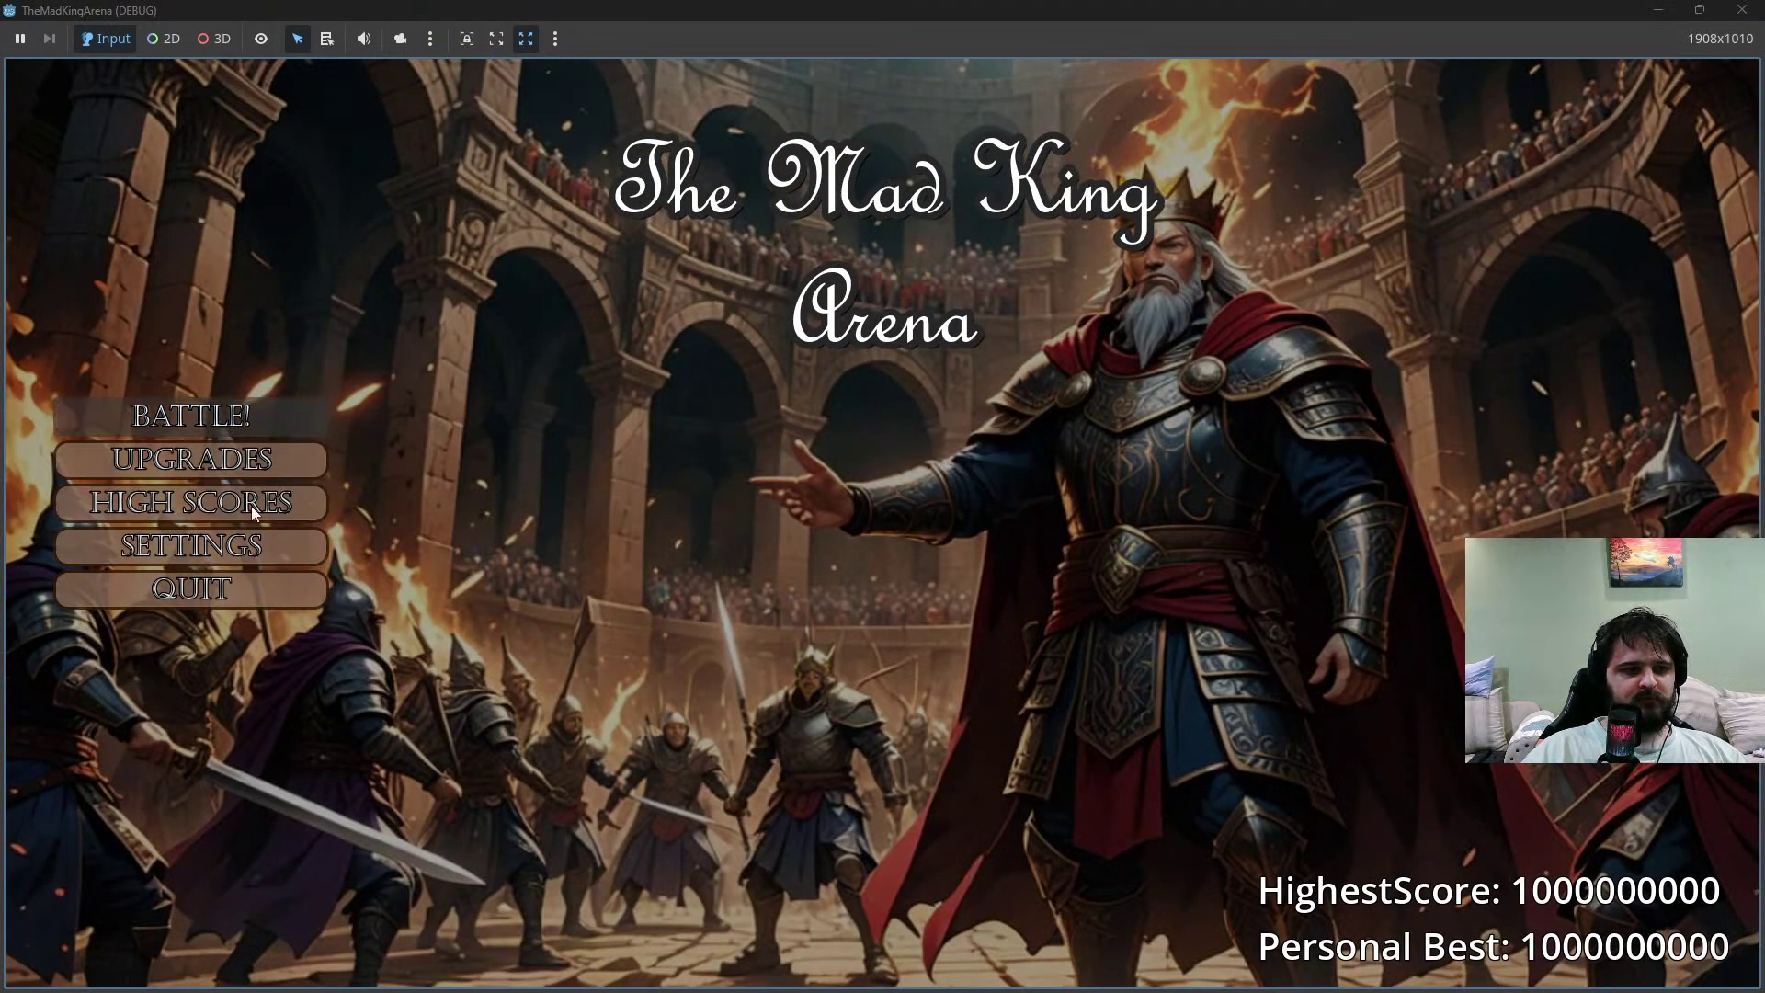
key("F8")
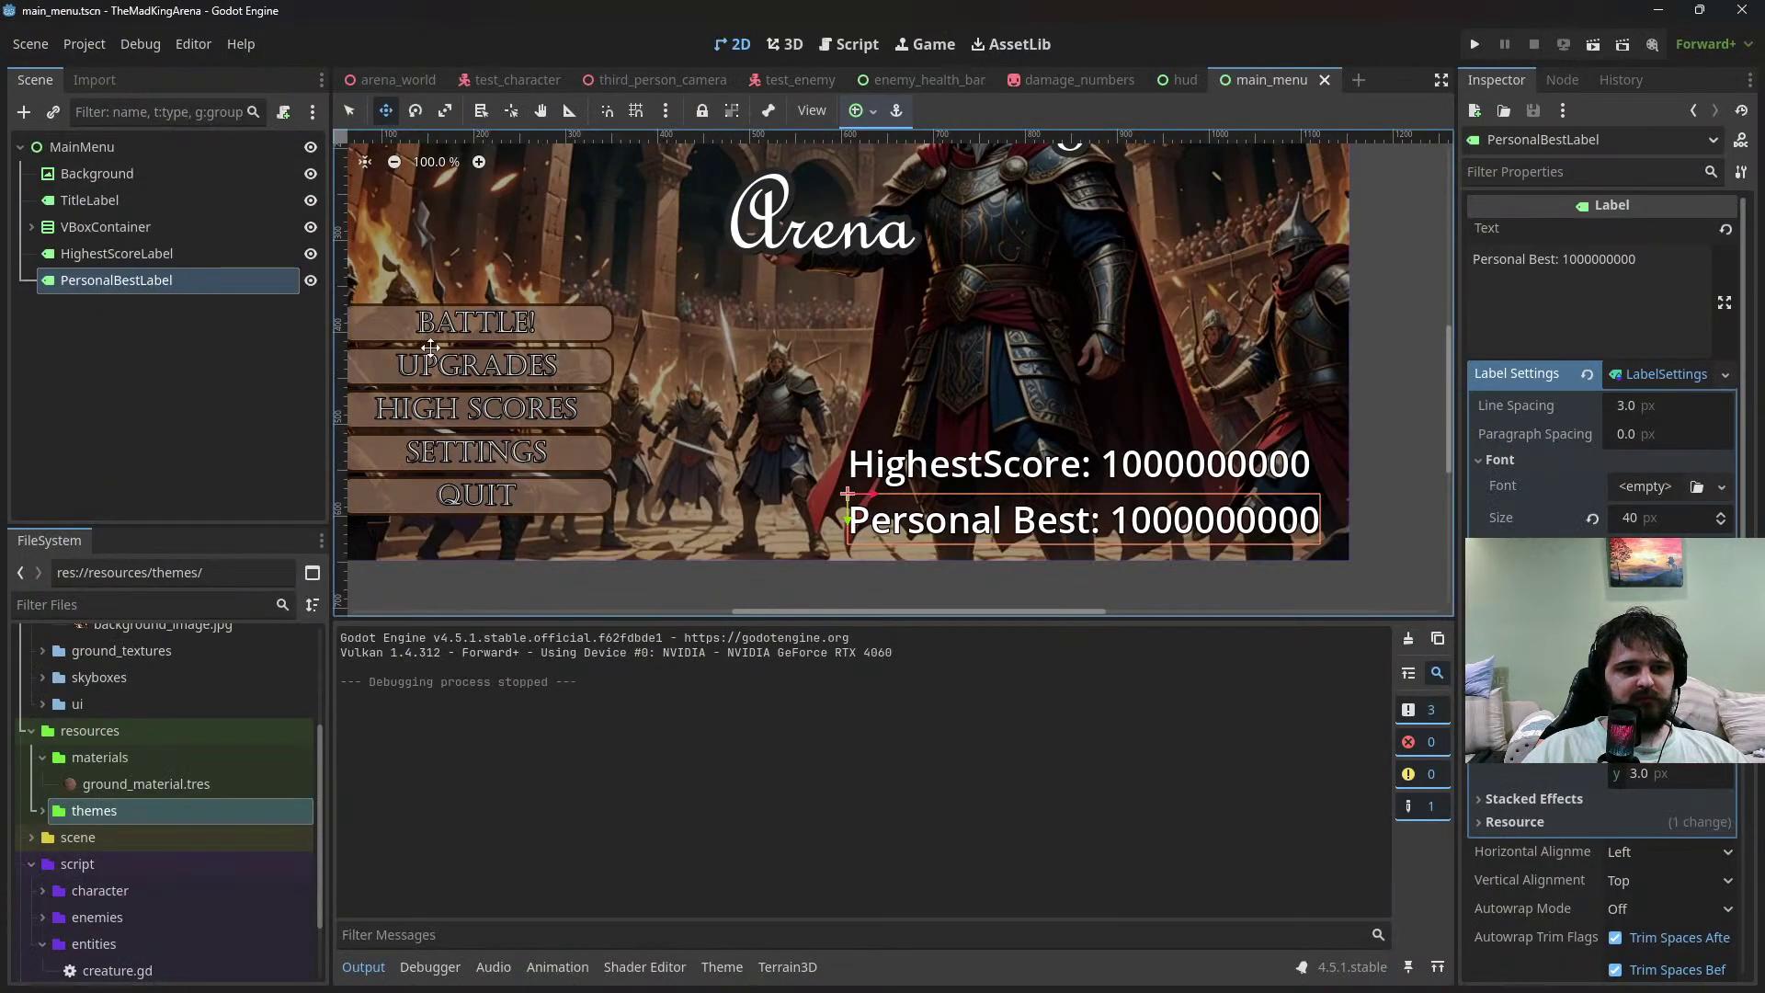
Anchor the menu buttons' VBoxContainer to the Bottom Left preset and reposition it at about (81, 336)
left_click(430, 348)
left_click(865, 112)
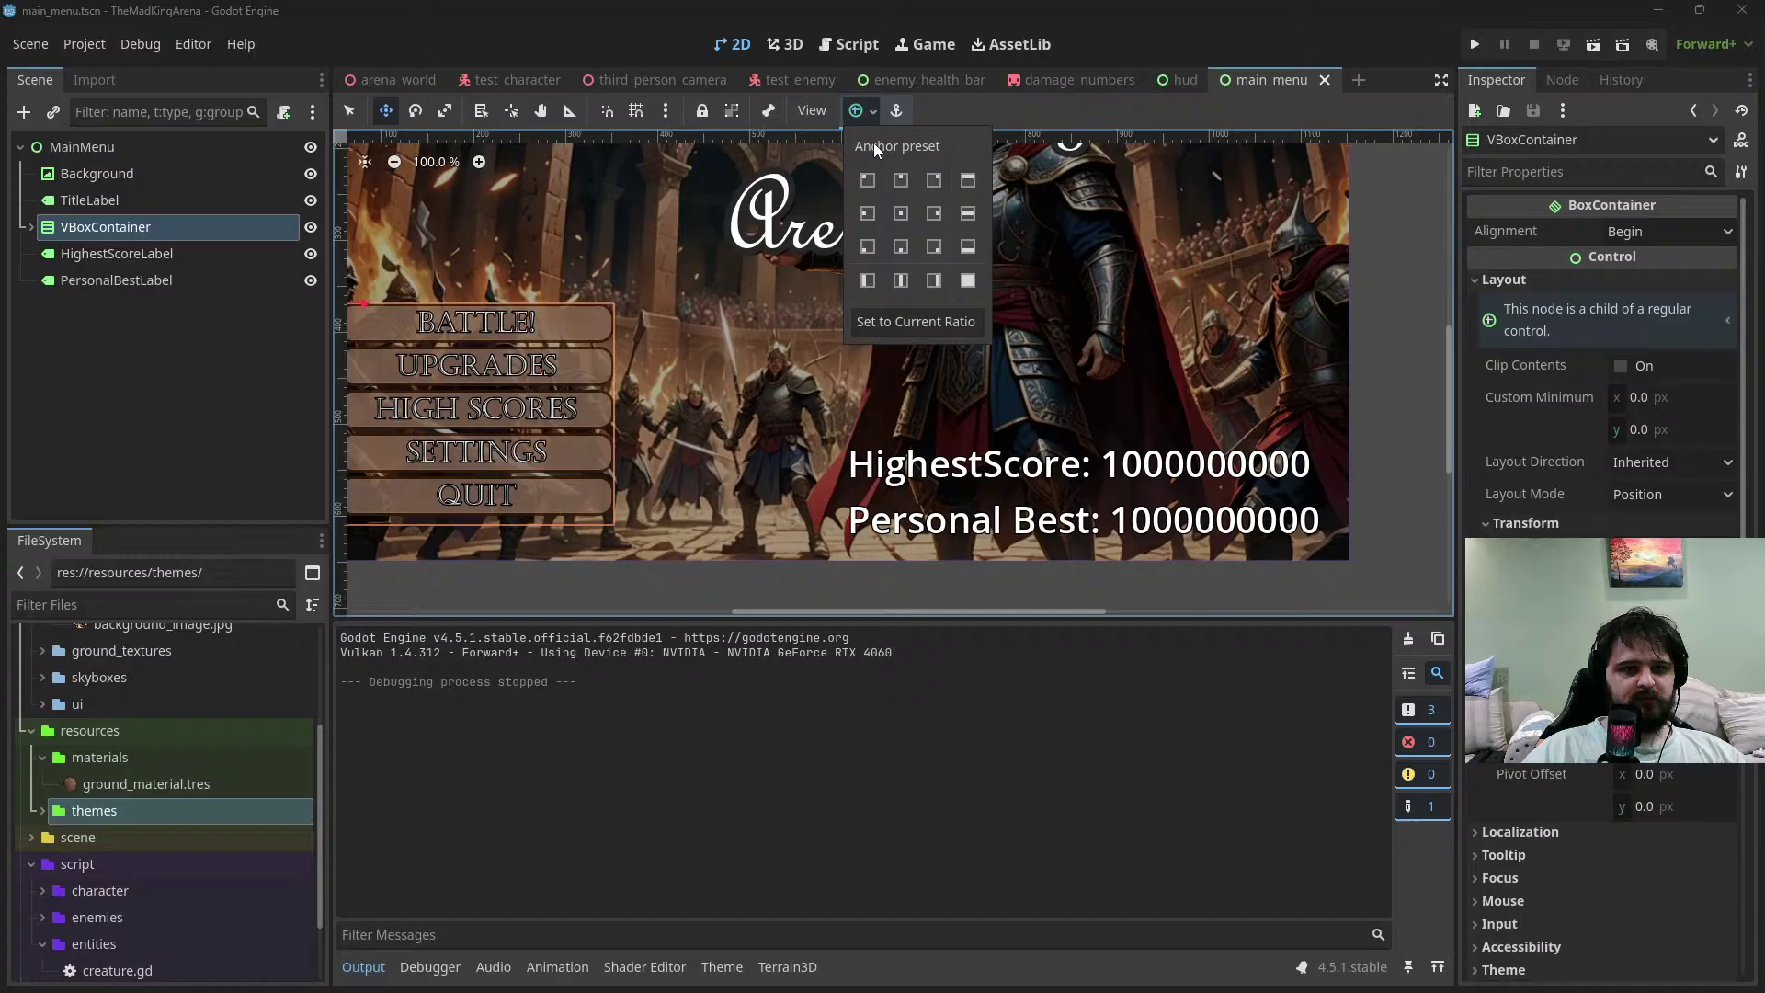
left_click(868, 279)
left_click(487, 310)
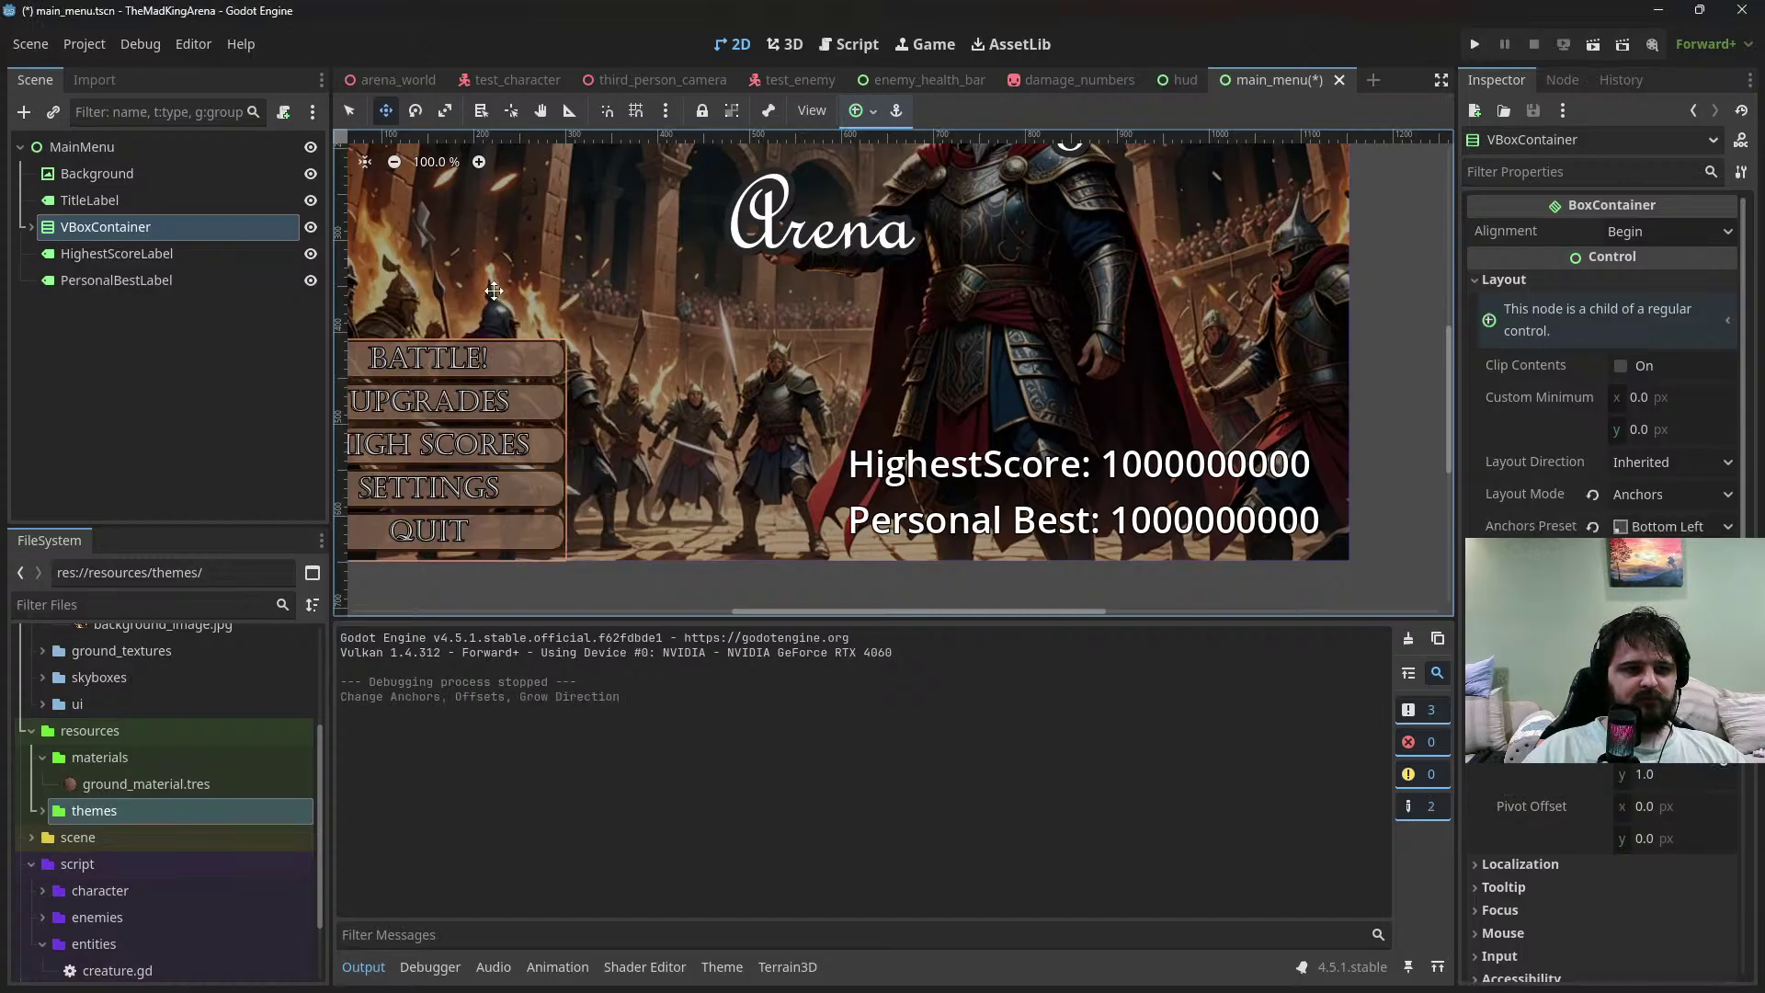
scroll(493, 291, "left", 5)
left_click_drag(563, 311, 661, 227)
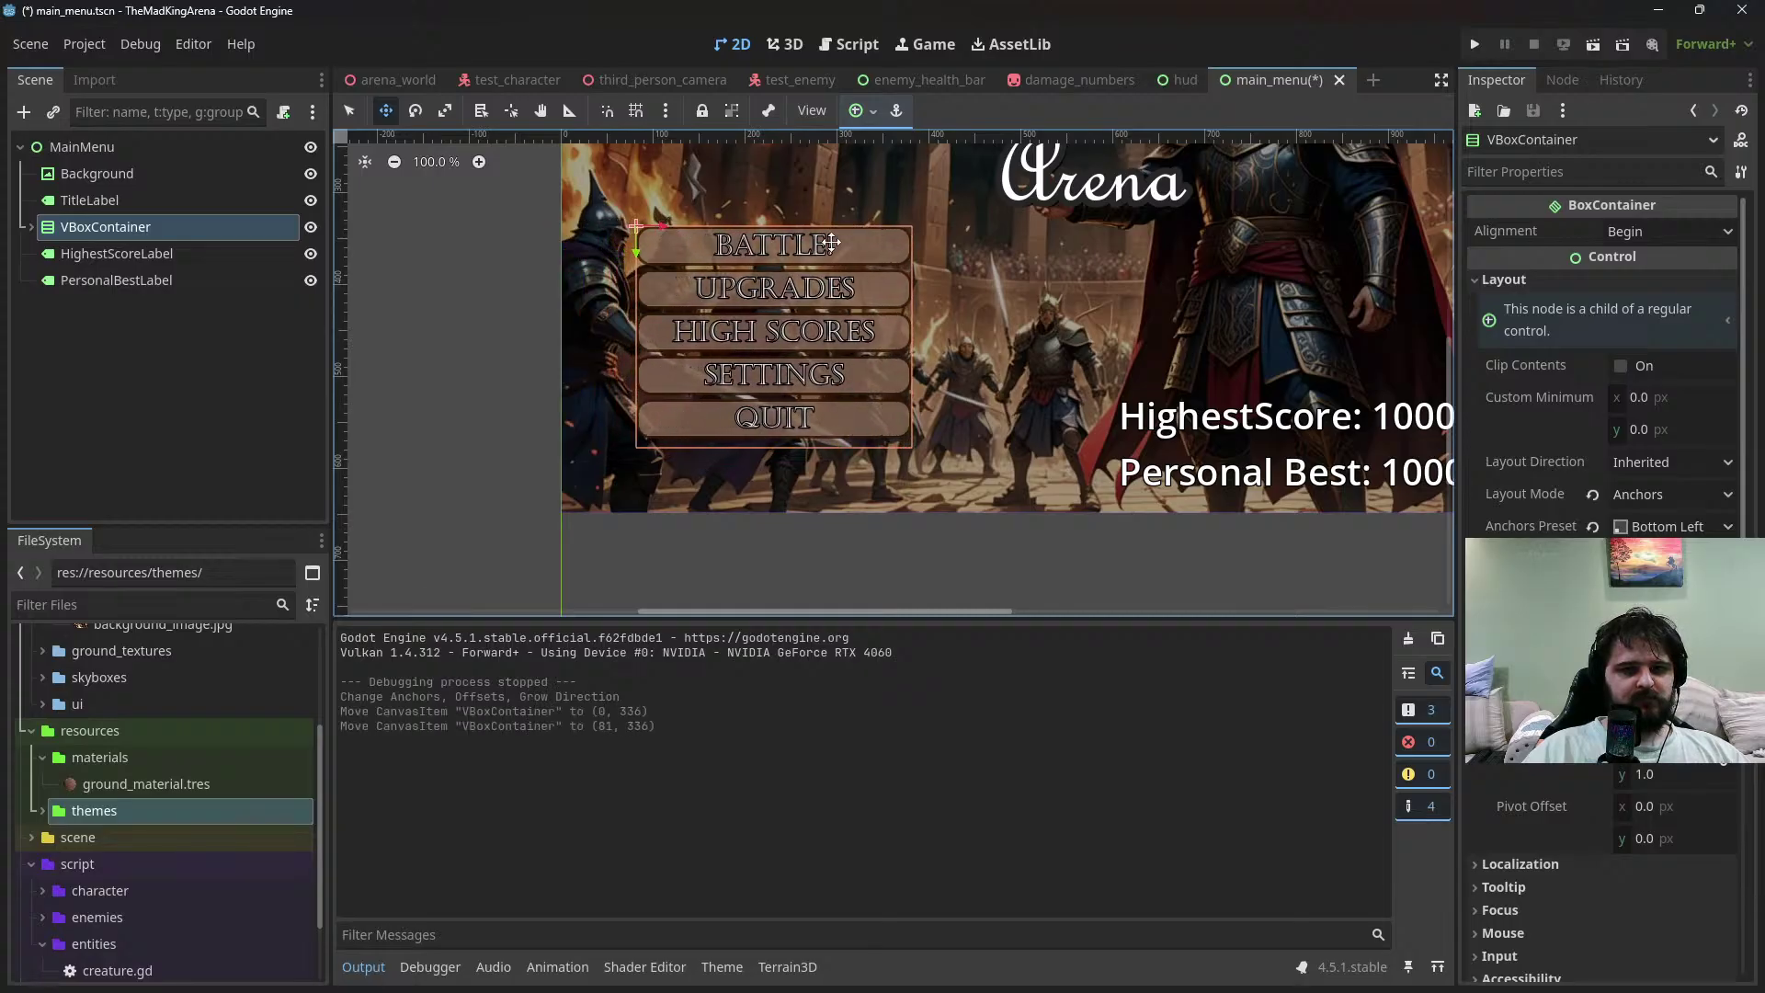
Run the project, compare the menu layout at fixed size and stretched to the window, and stop the run
key("F5")
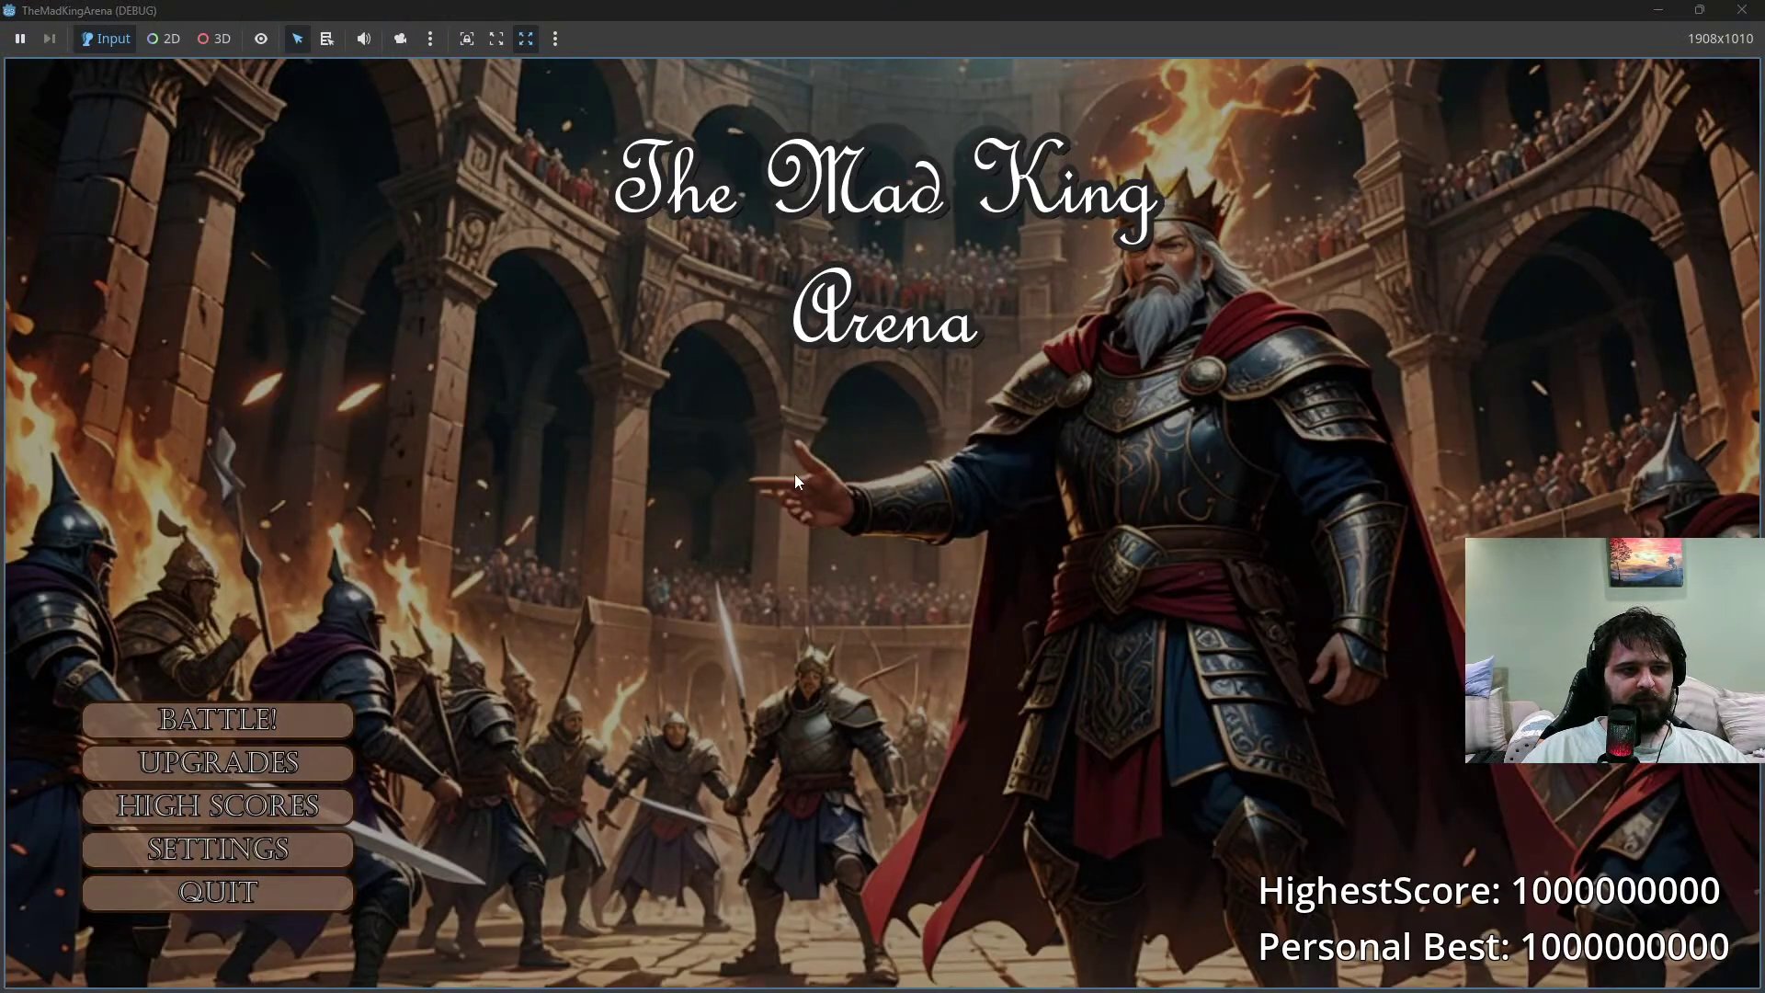
left_click(467, 39)
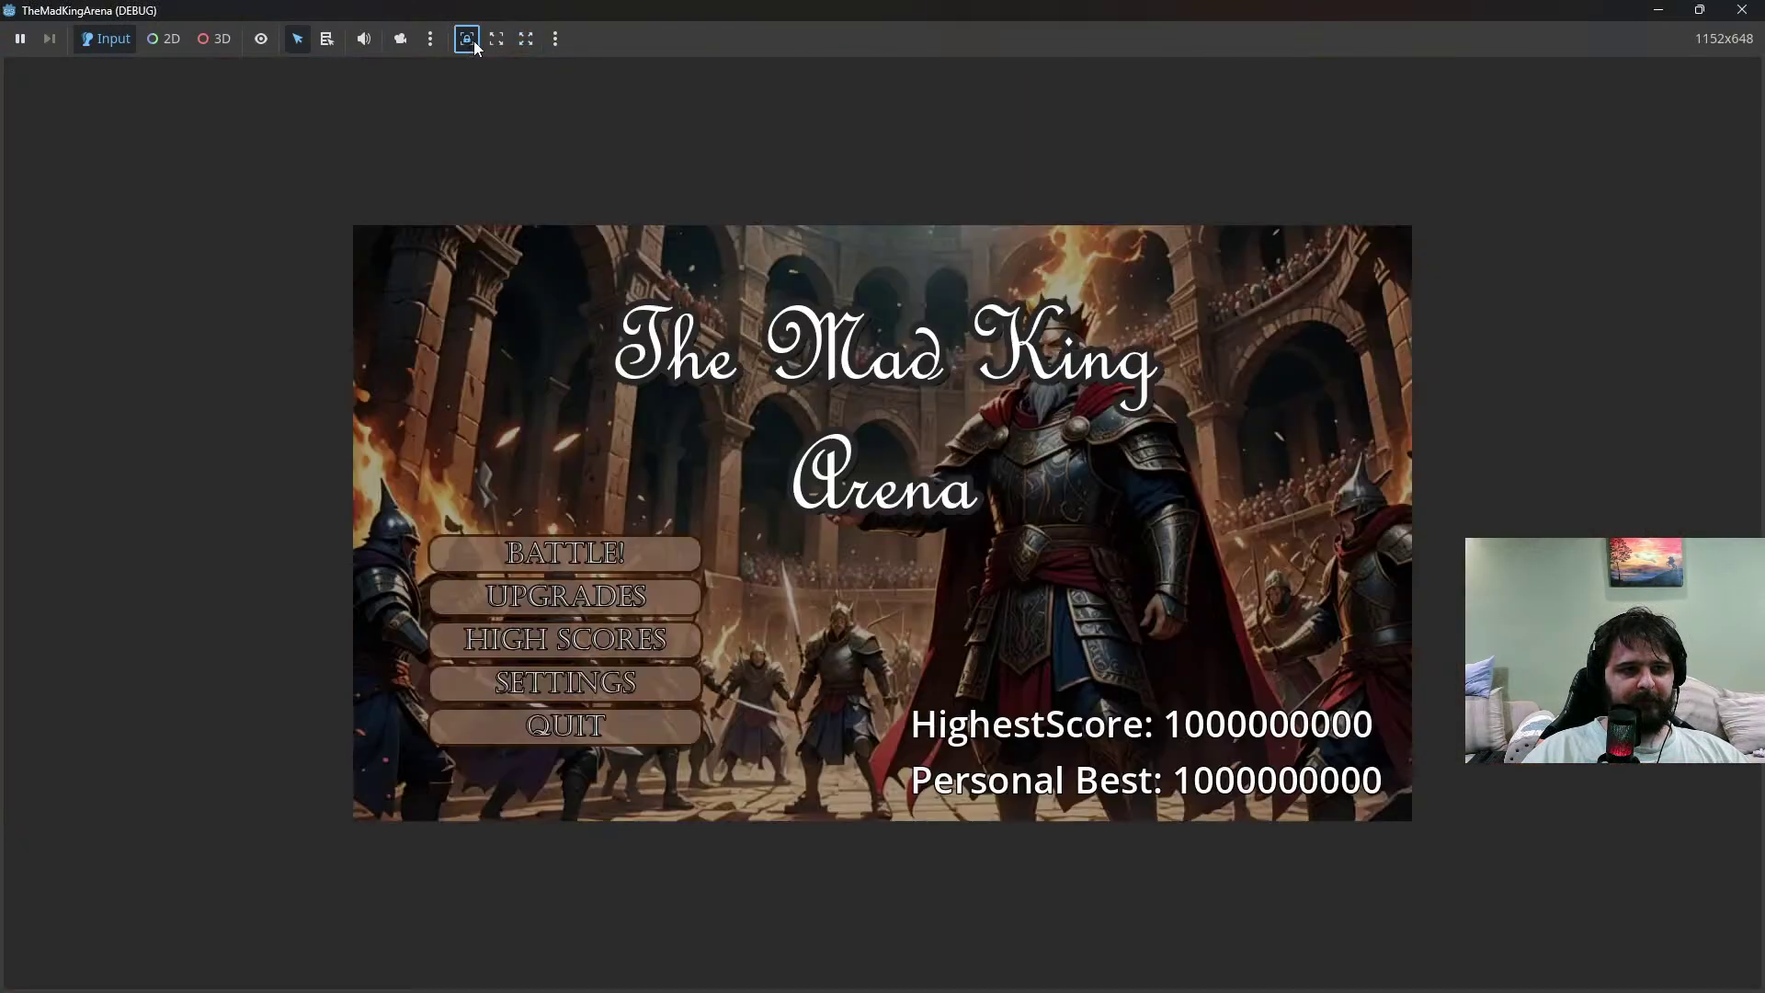
left_click(526, 39)
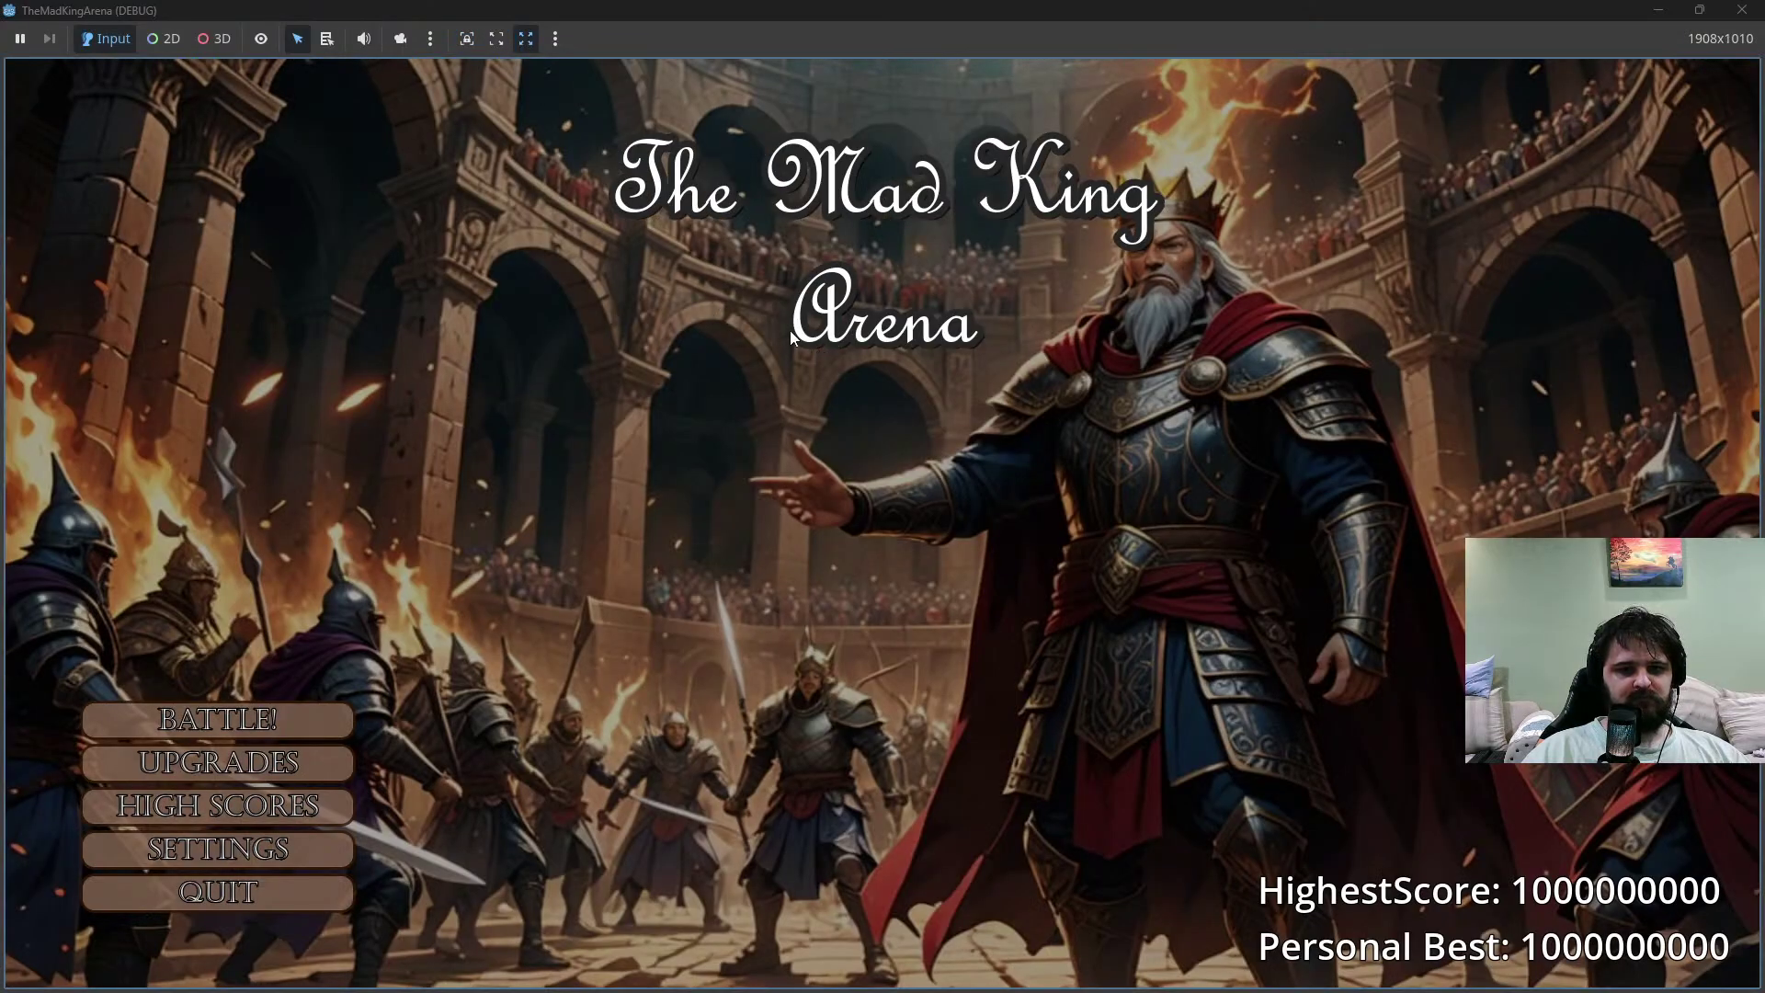
left_click(467, 39)
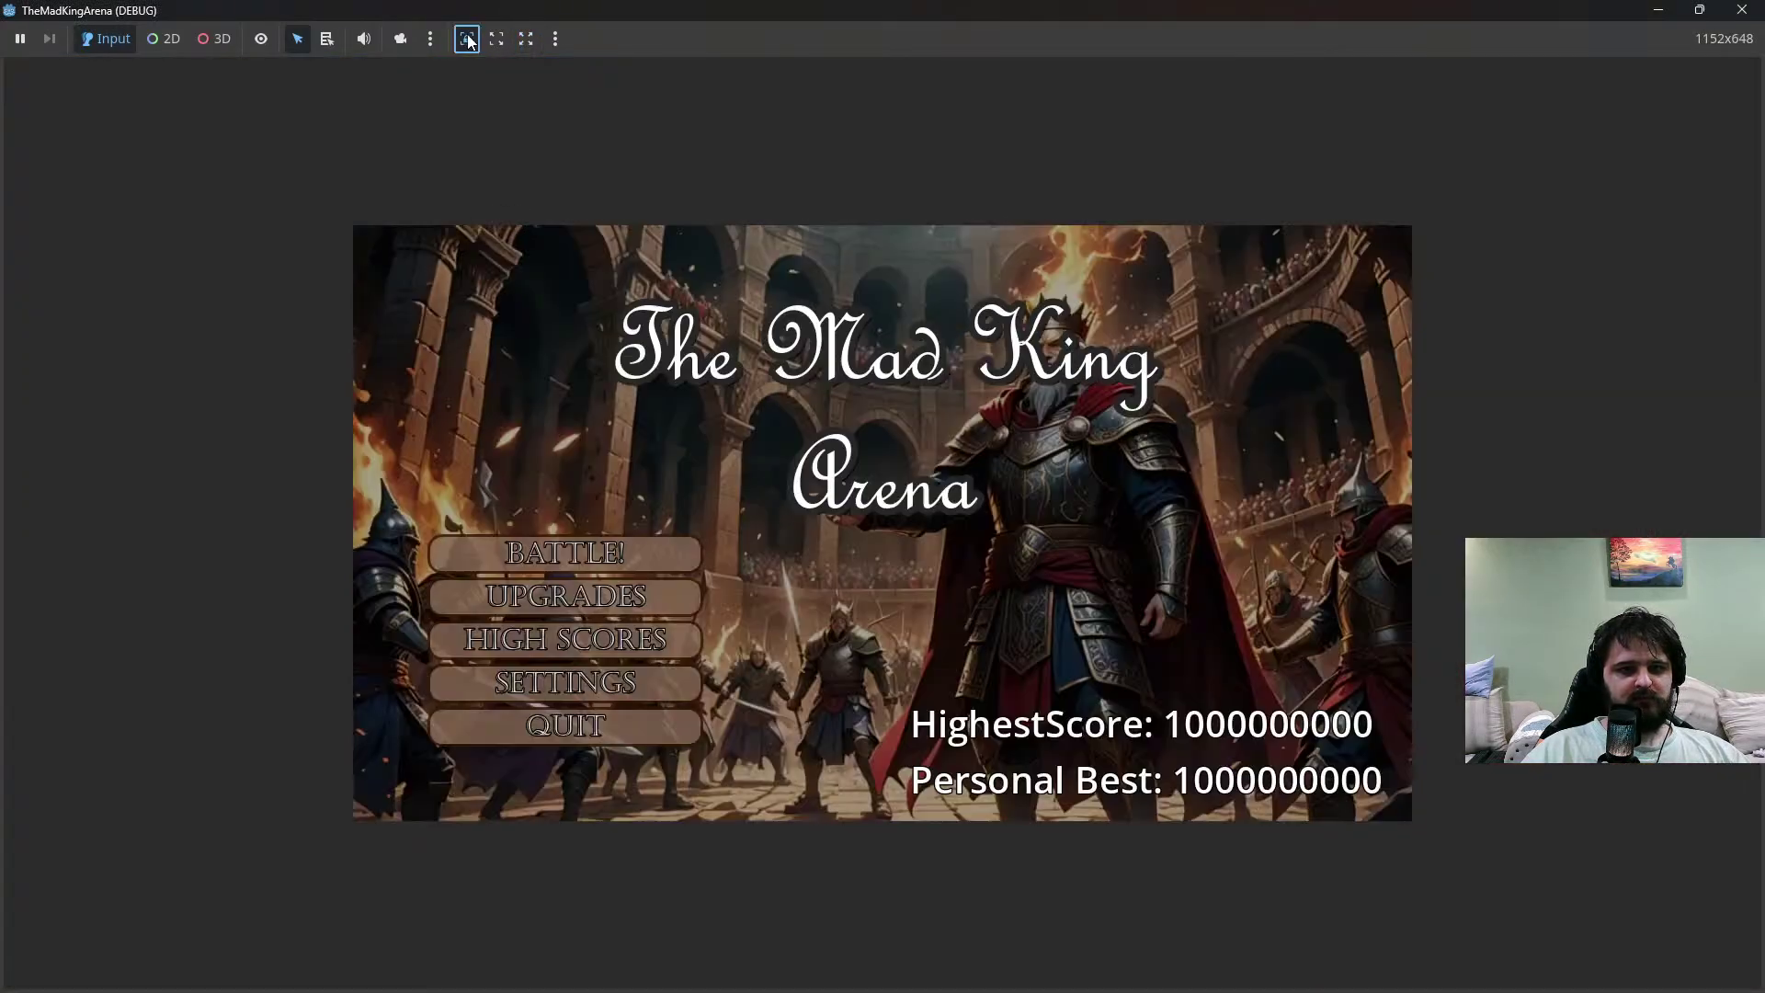
left_click(526, 38)
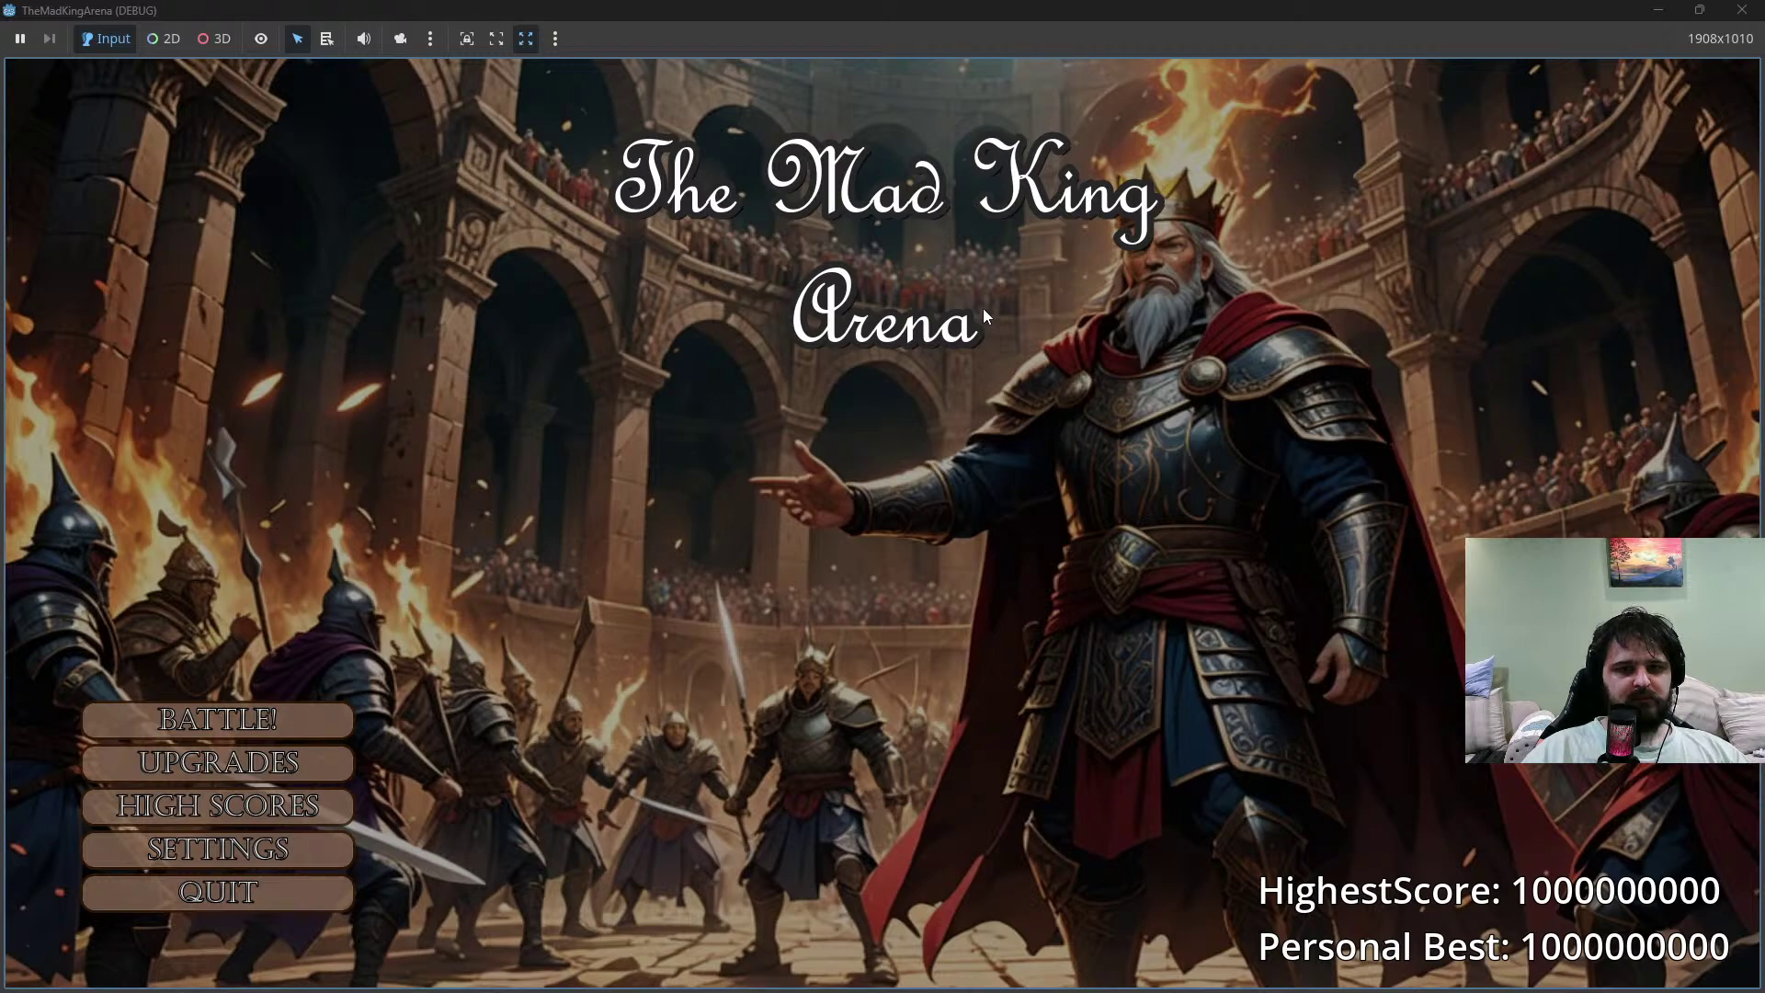
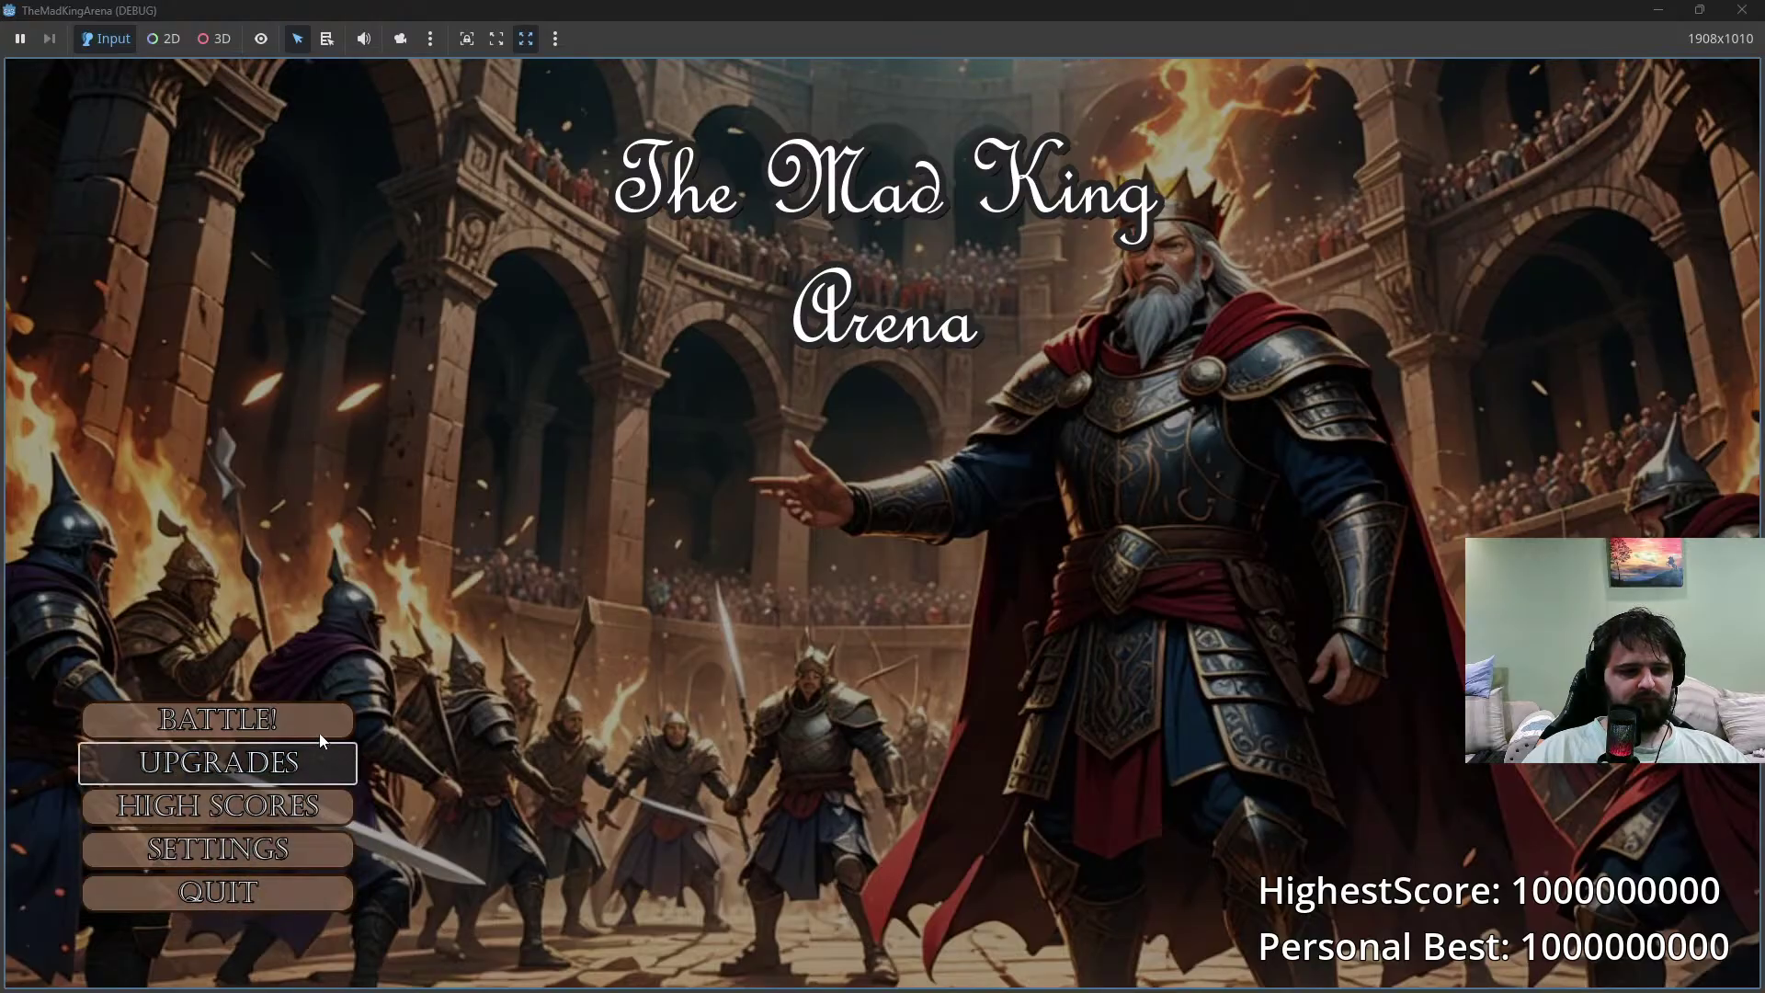
key("F8")
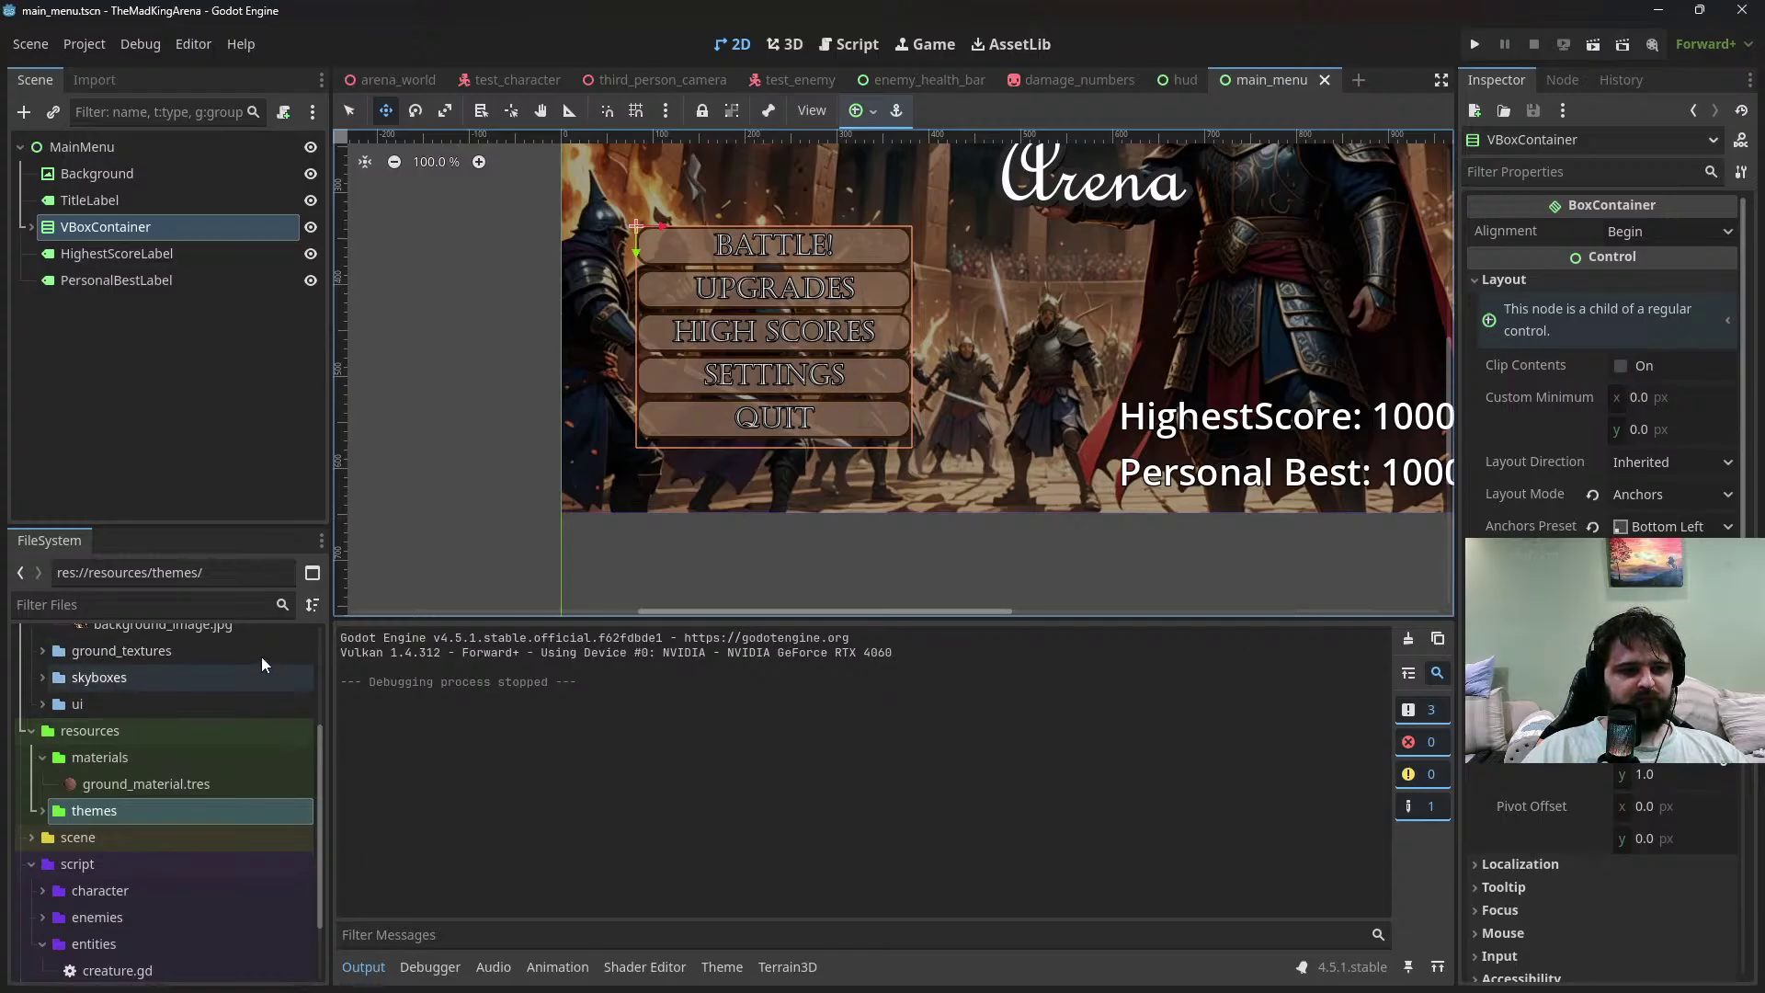
Open the main_menu_buttons.tres theme and copy the Button type's normal style box
left_click(43, 812)
double_click(120, 837)
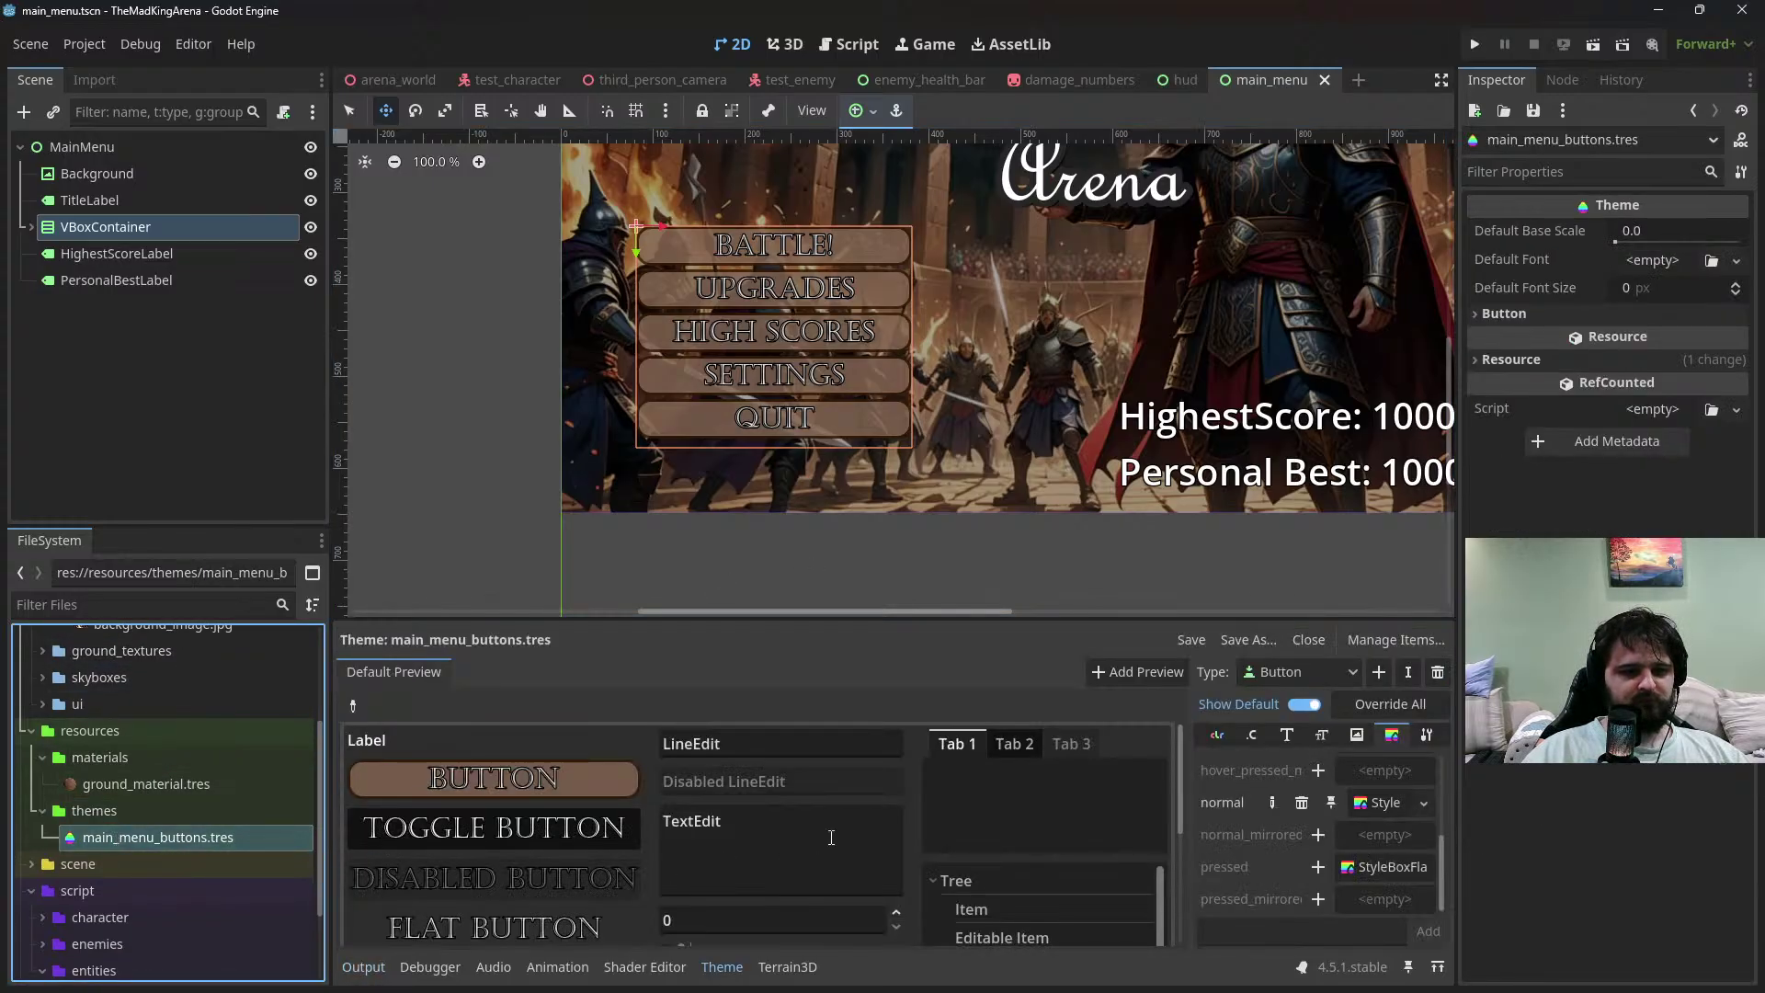
left_click(1378, 808)
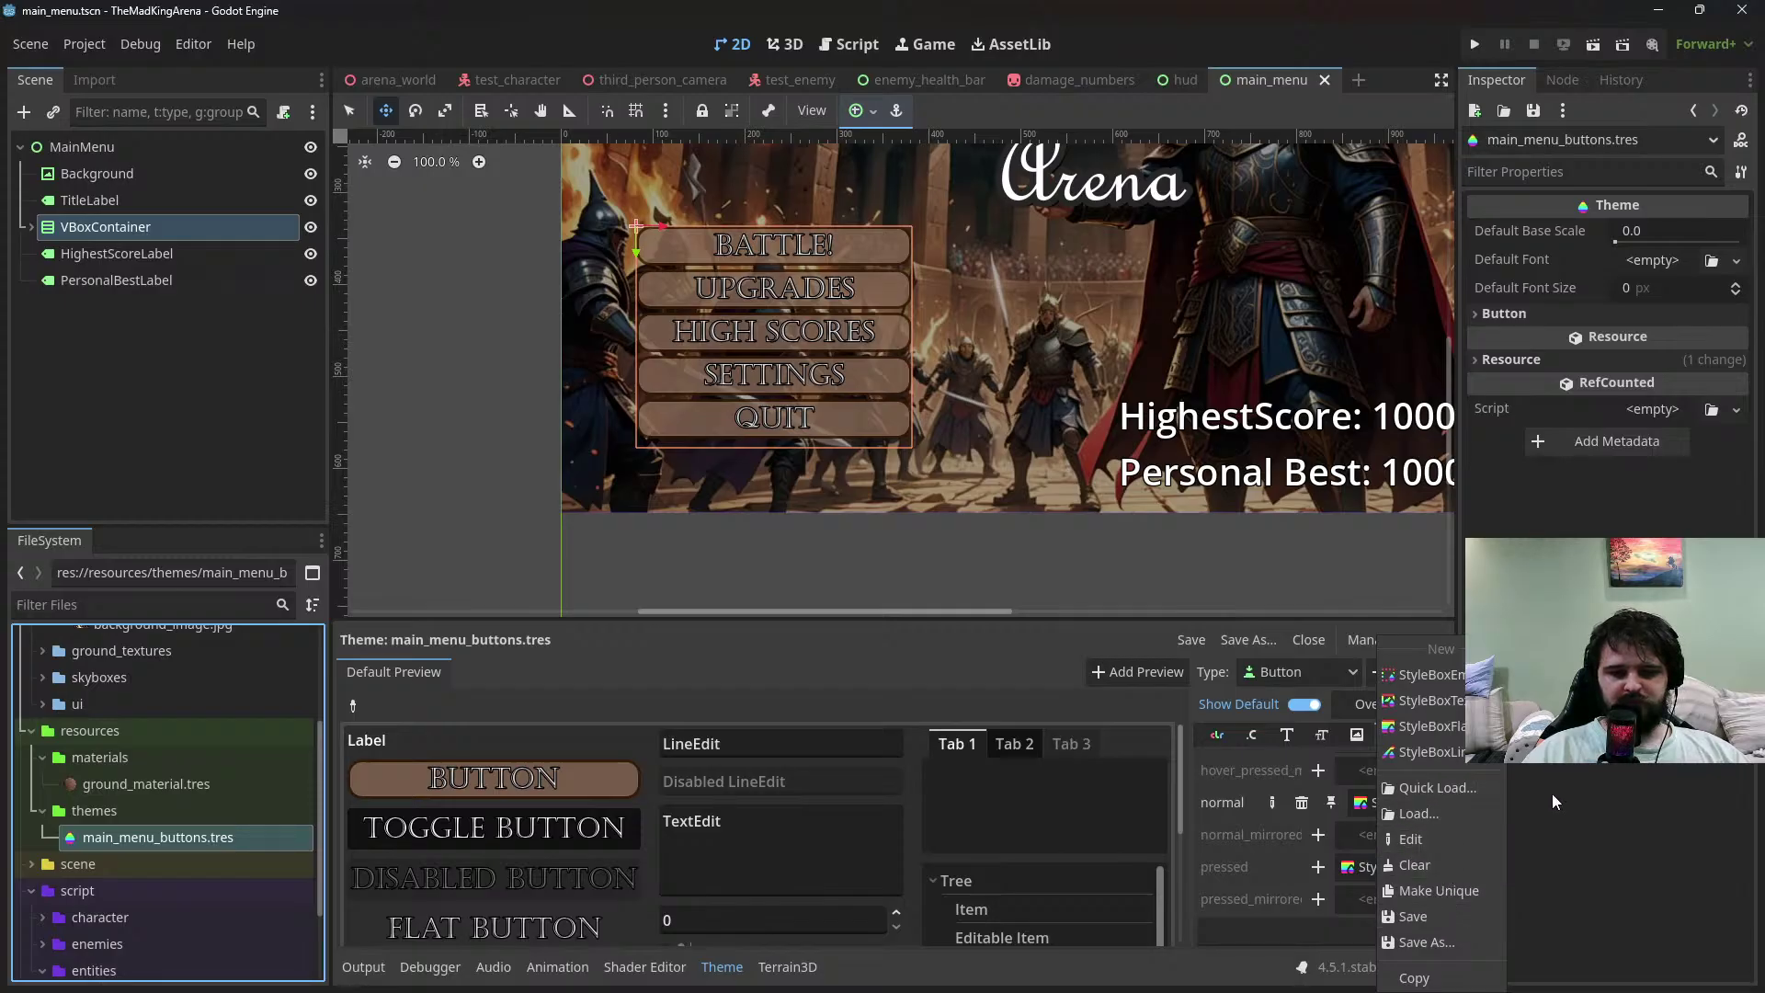
right_click(1390, 868)
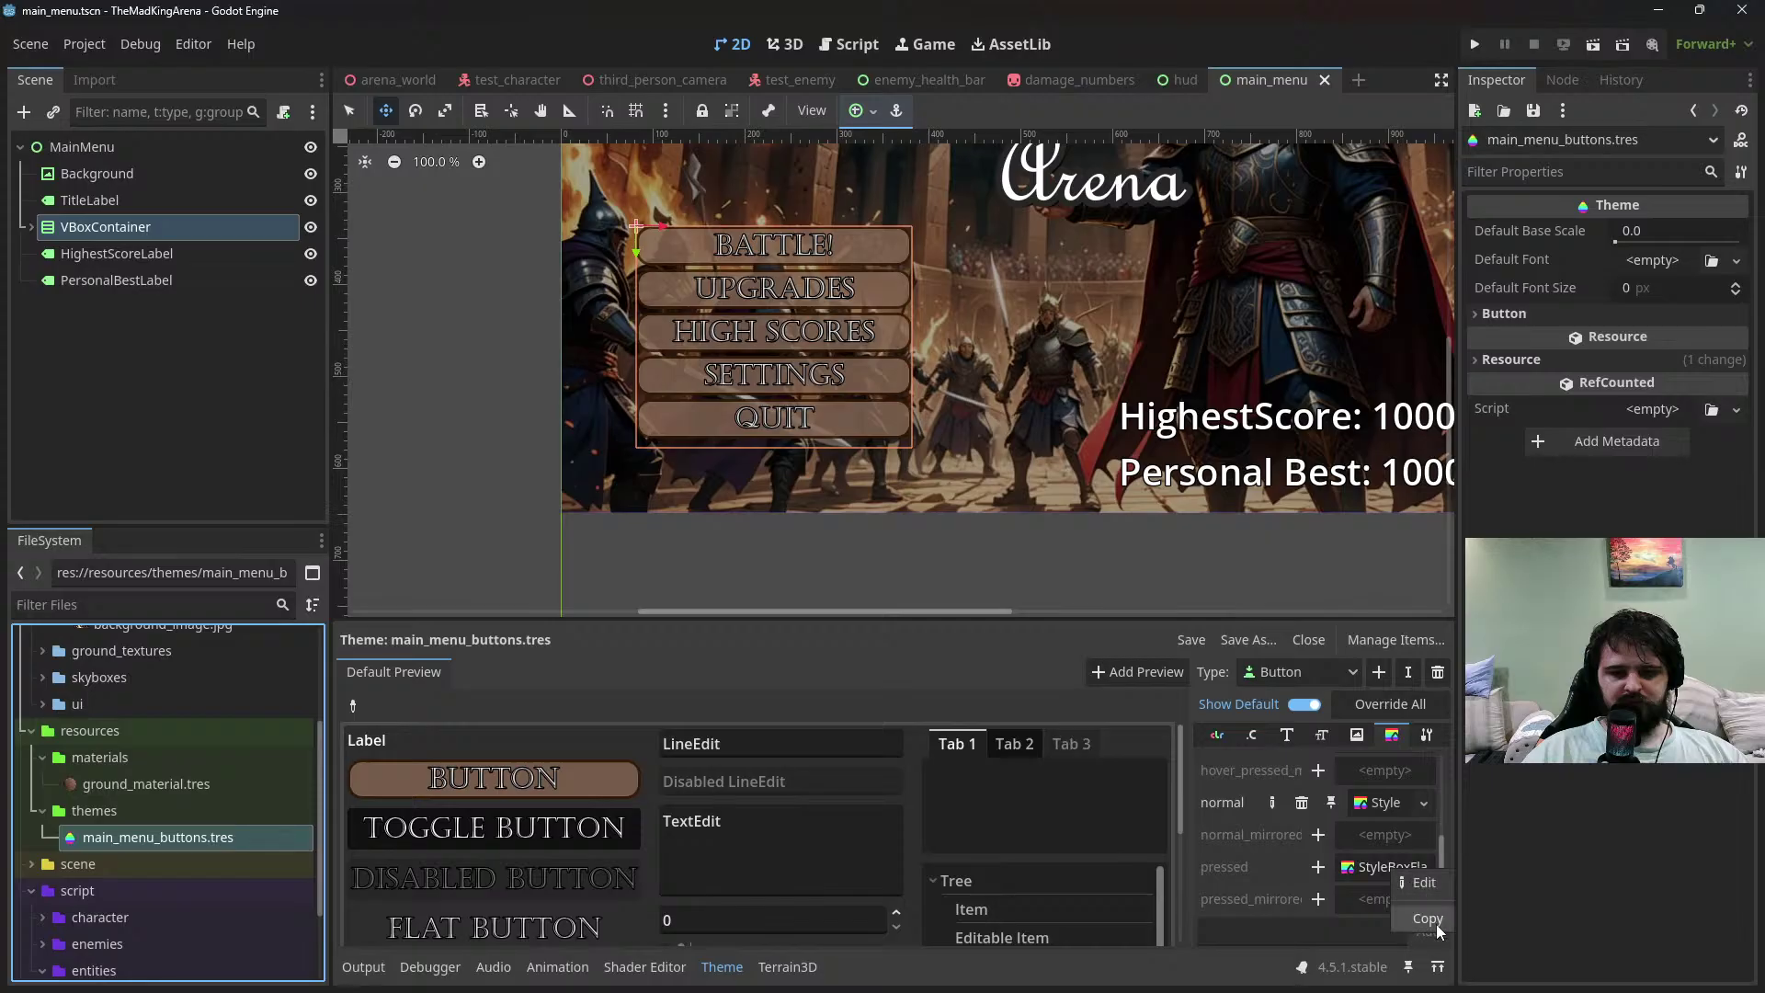
right_click(1352, 868)
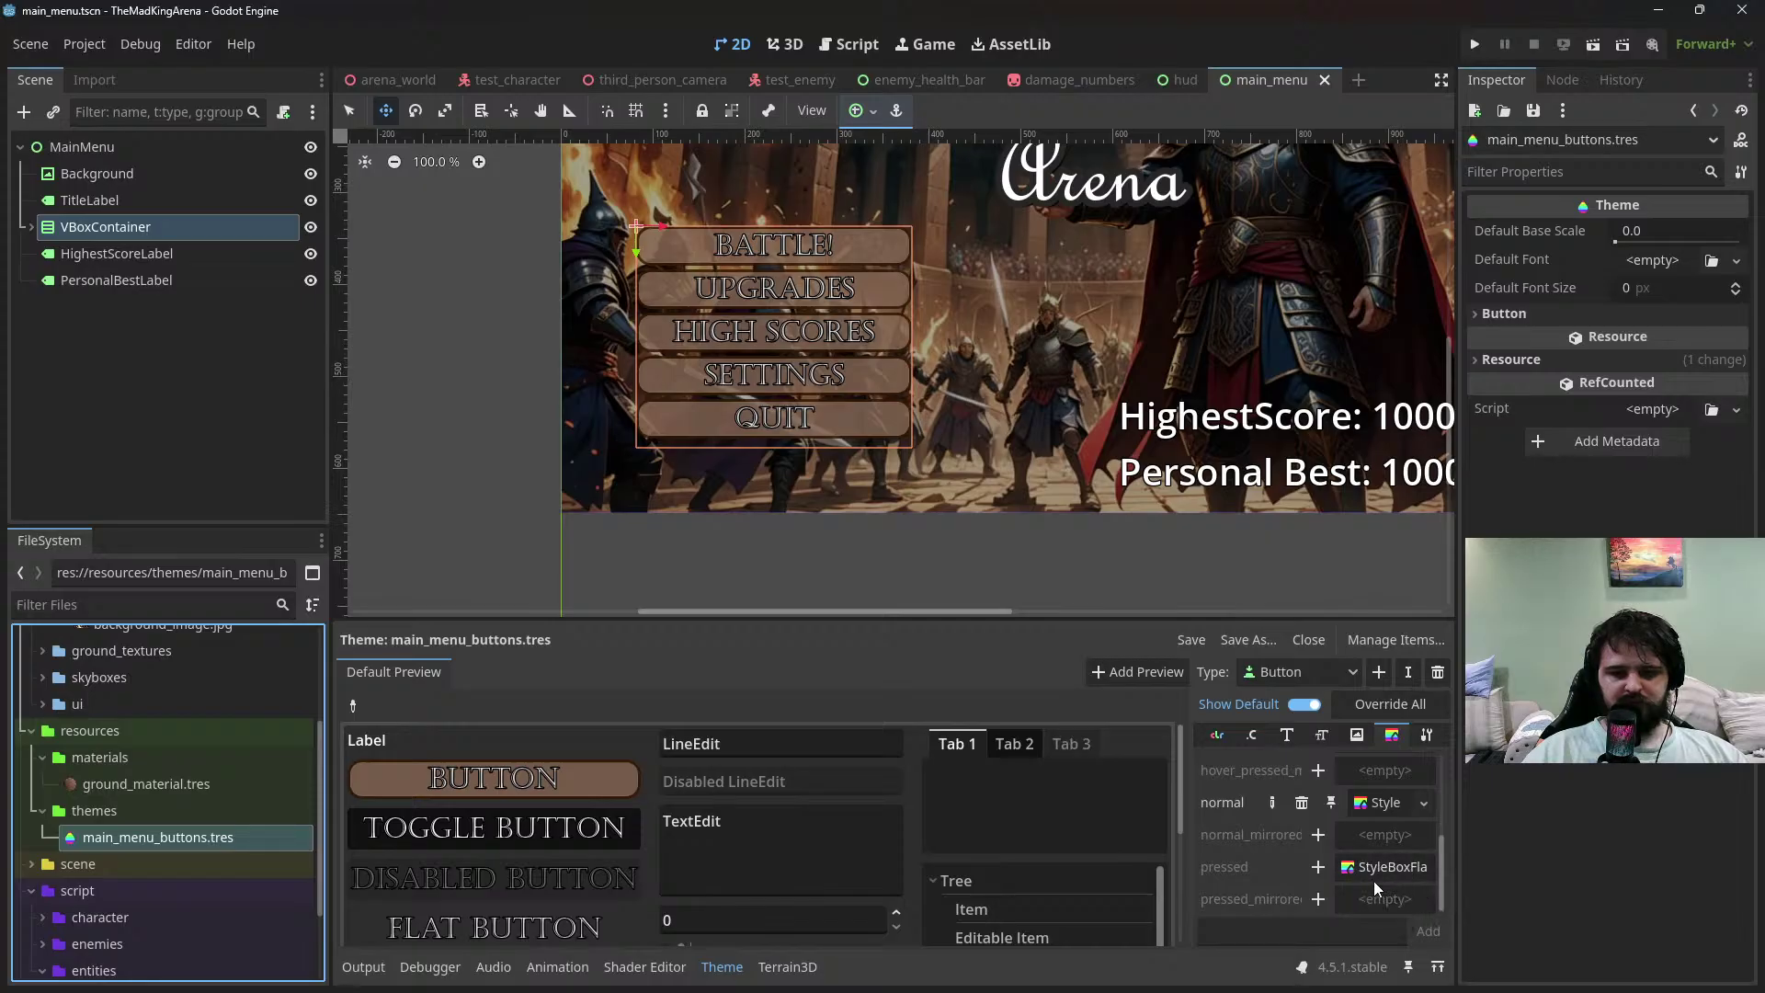
Try using a shared paste of the normal style box as the Button's pressed style, and remove that override
left_click(1319, 868)
left_click(1374, 870)
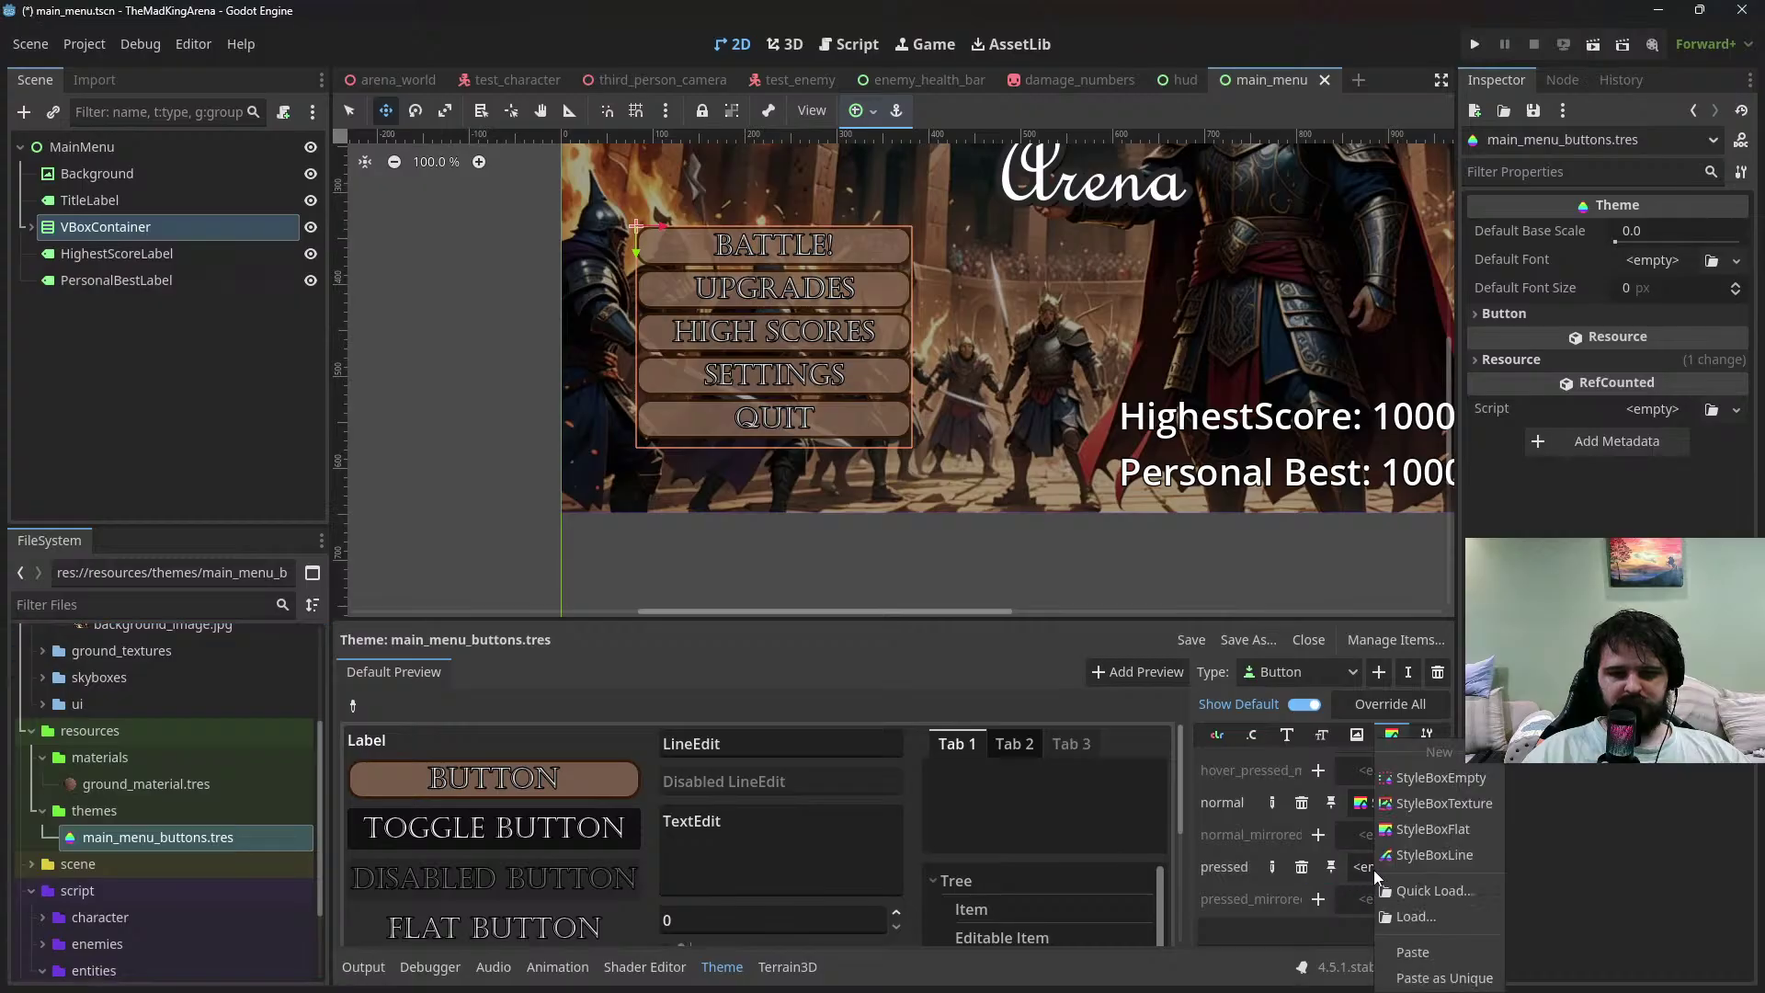
left_click(1414, 952)
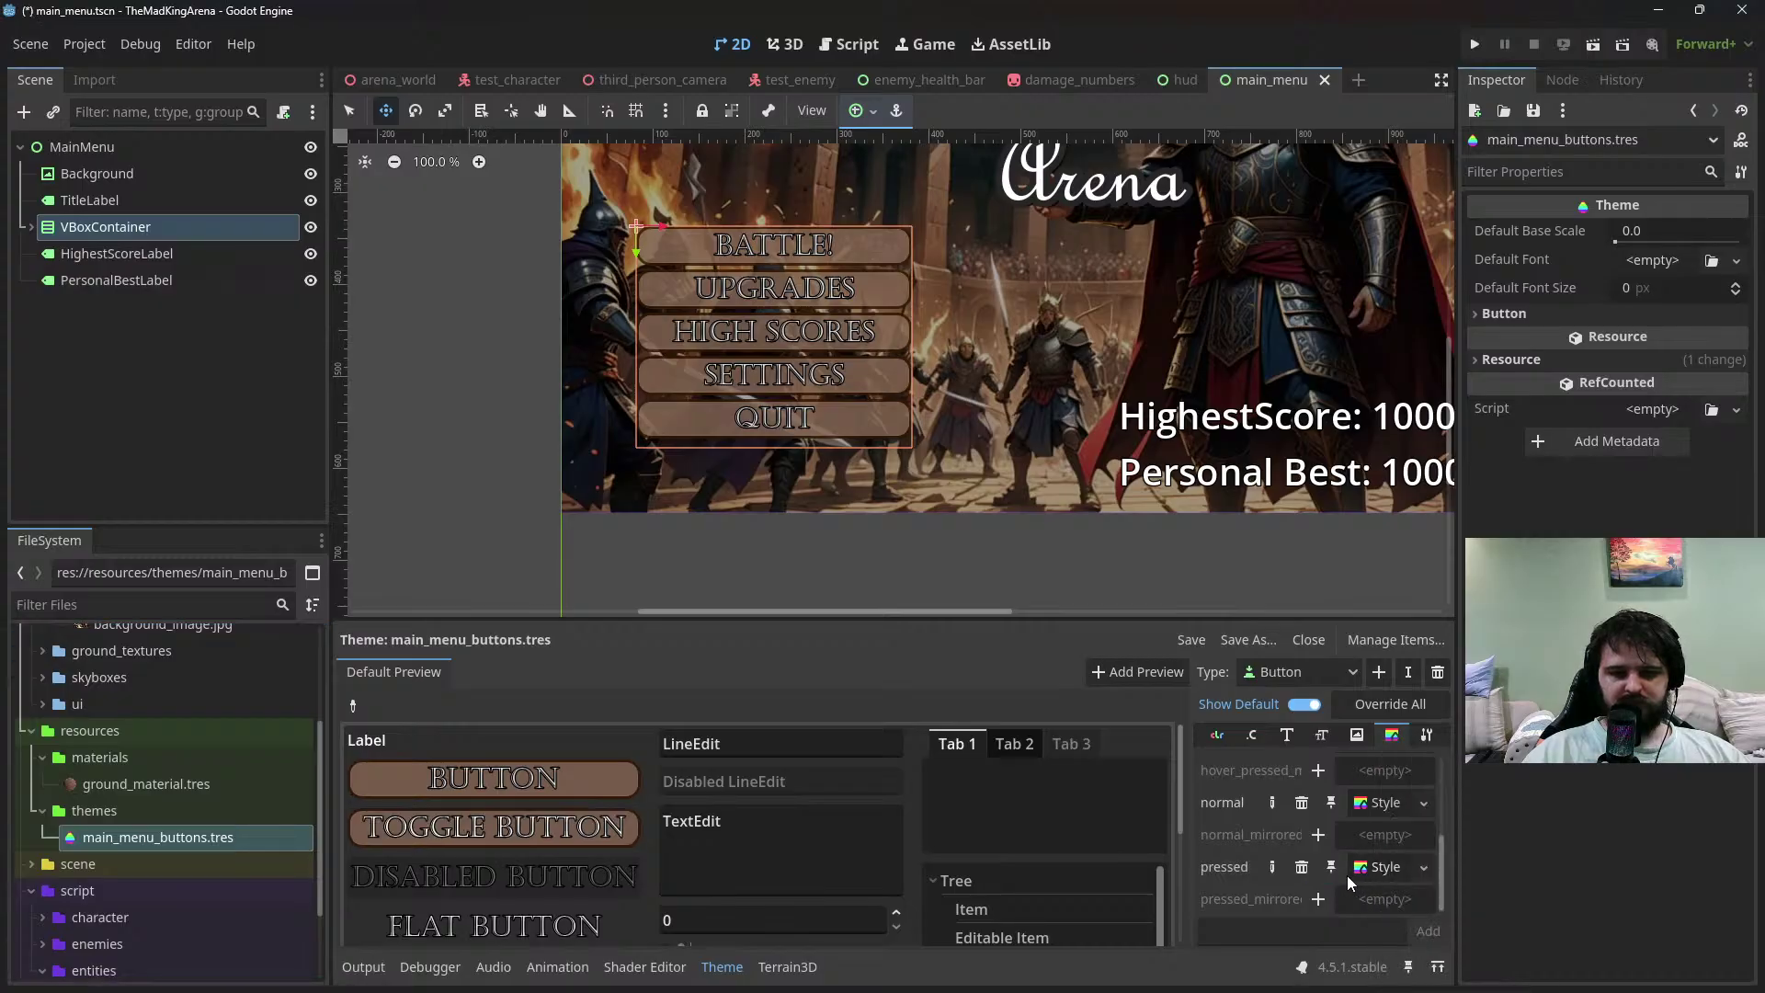
left_click(1311, 868)
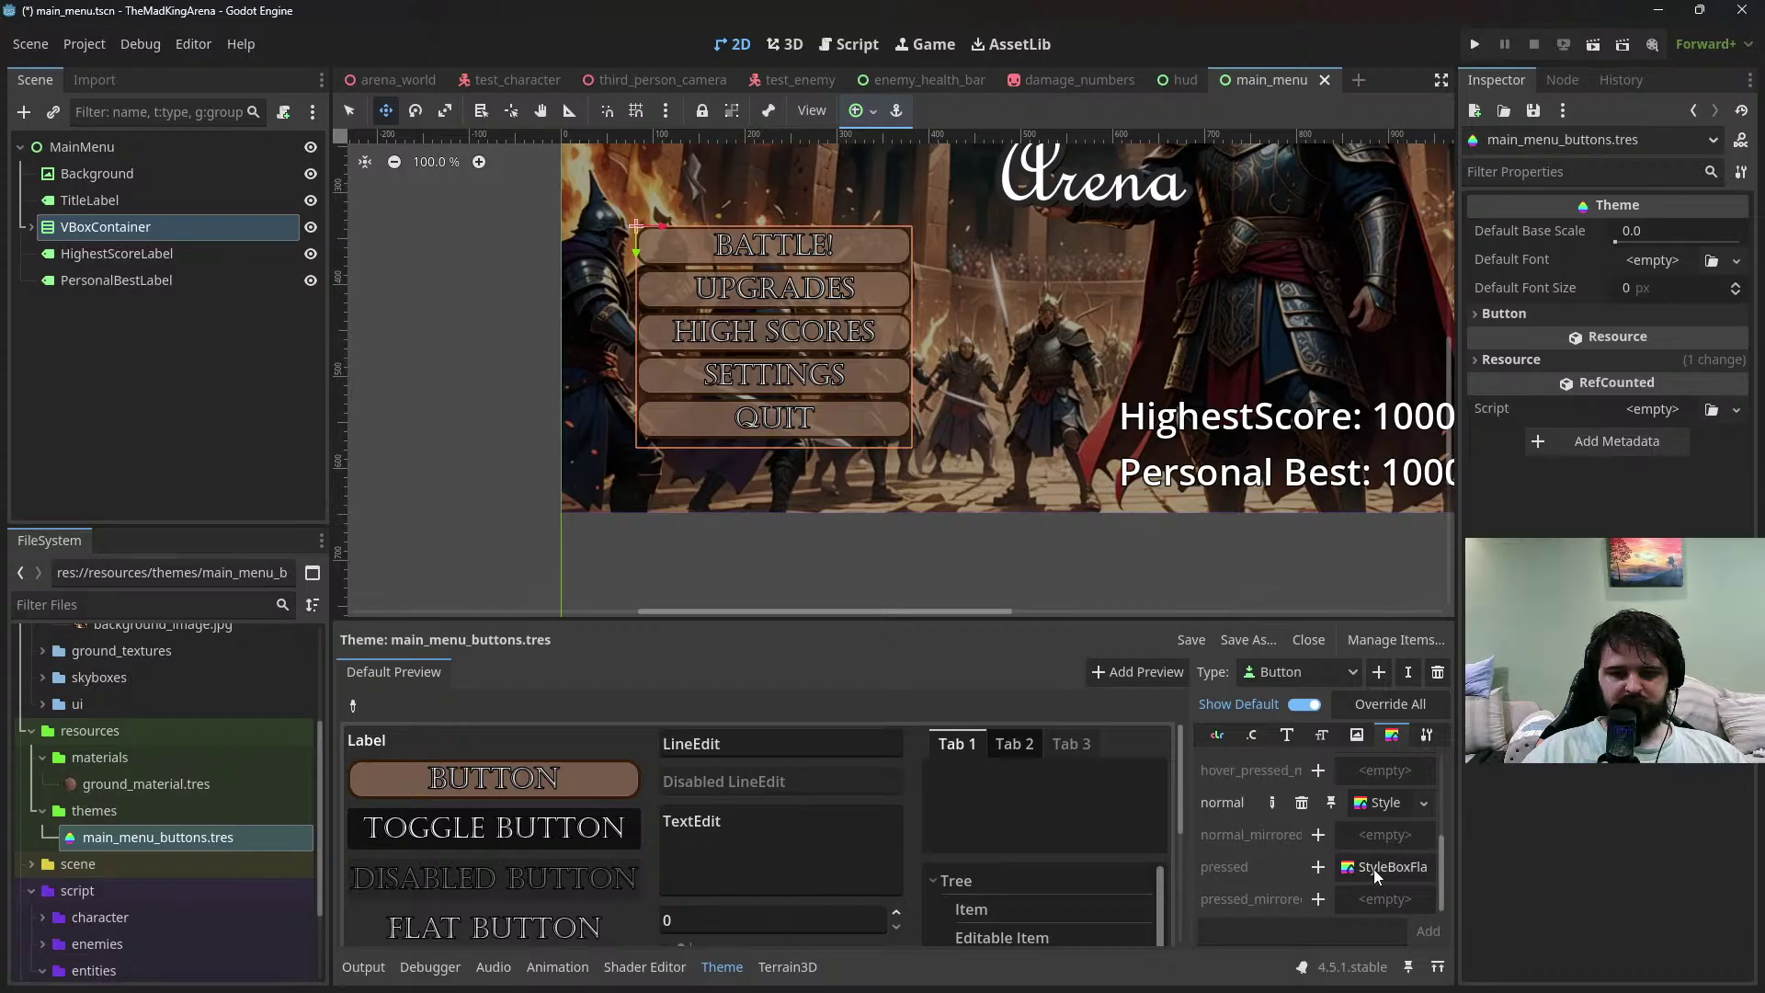
Add an override for the Button's pressed style and paste the copied normal StyleBoxFlat into it as a unique resource
right_click(1374, 871)
left_click(1326, 869)
left_click(1318, 869)
left_click(1366, 872)
left_click(1437, 978)
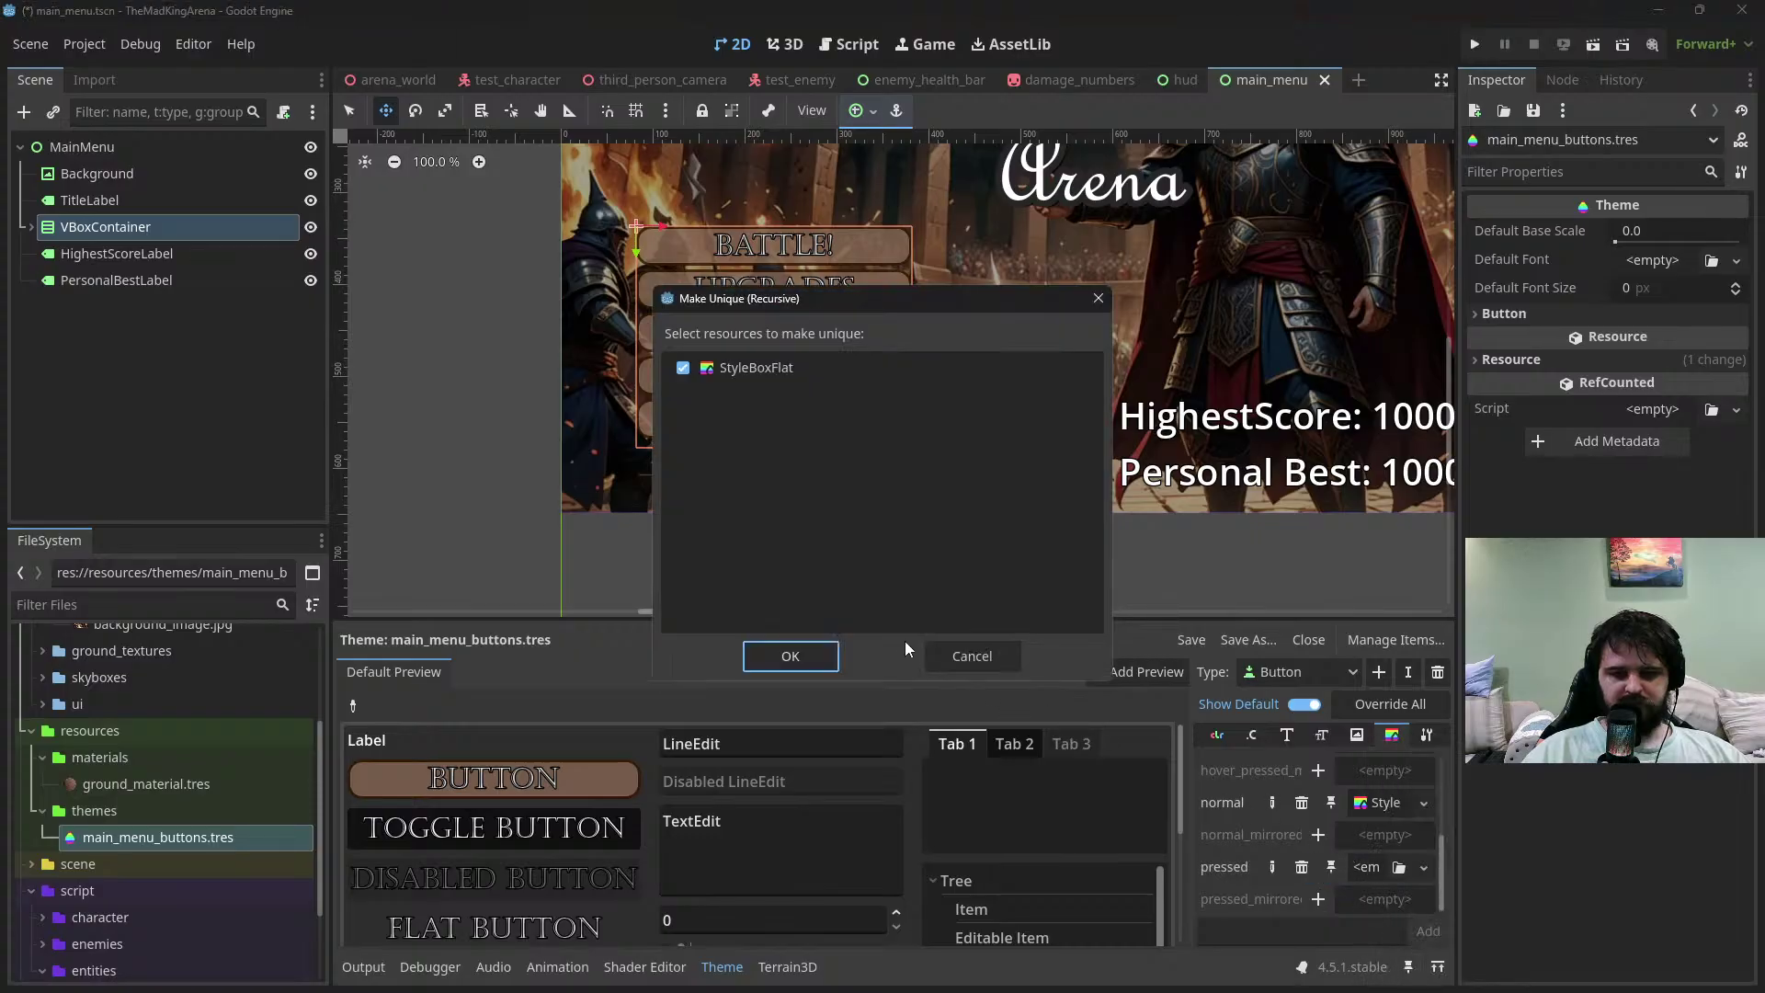
left_click(825, 657)
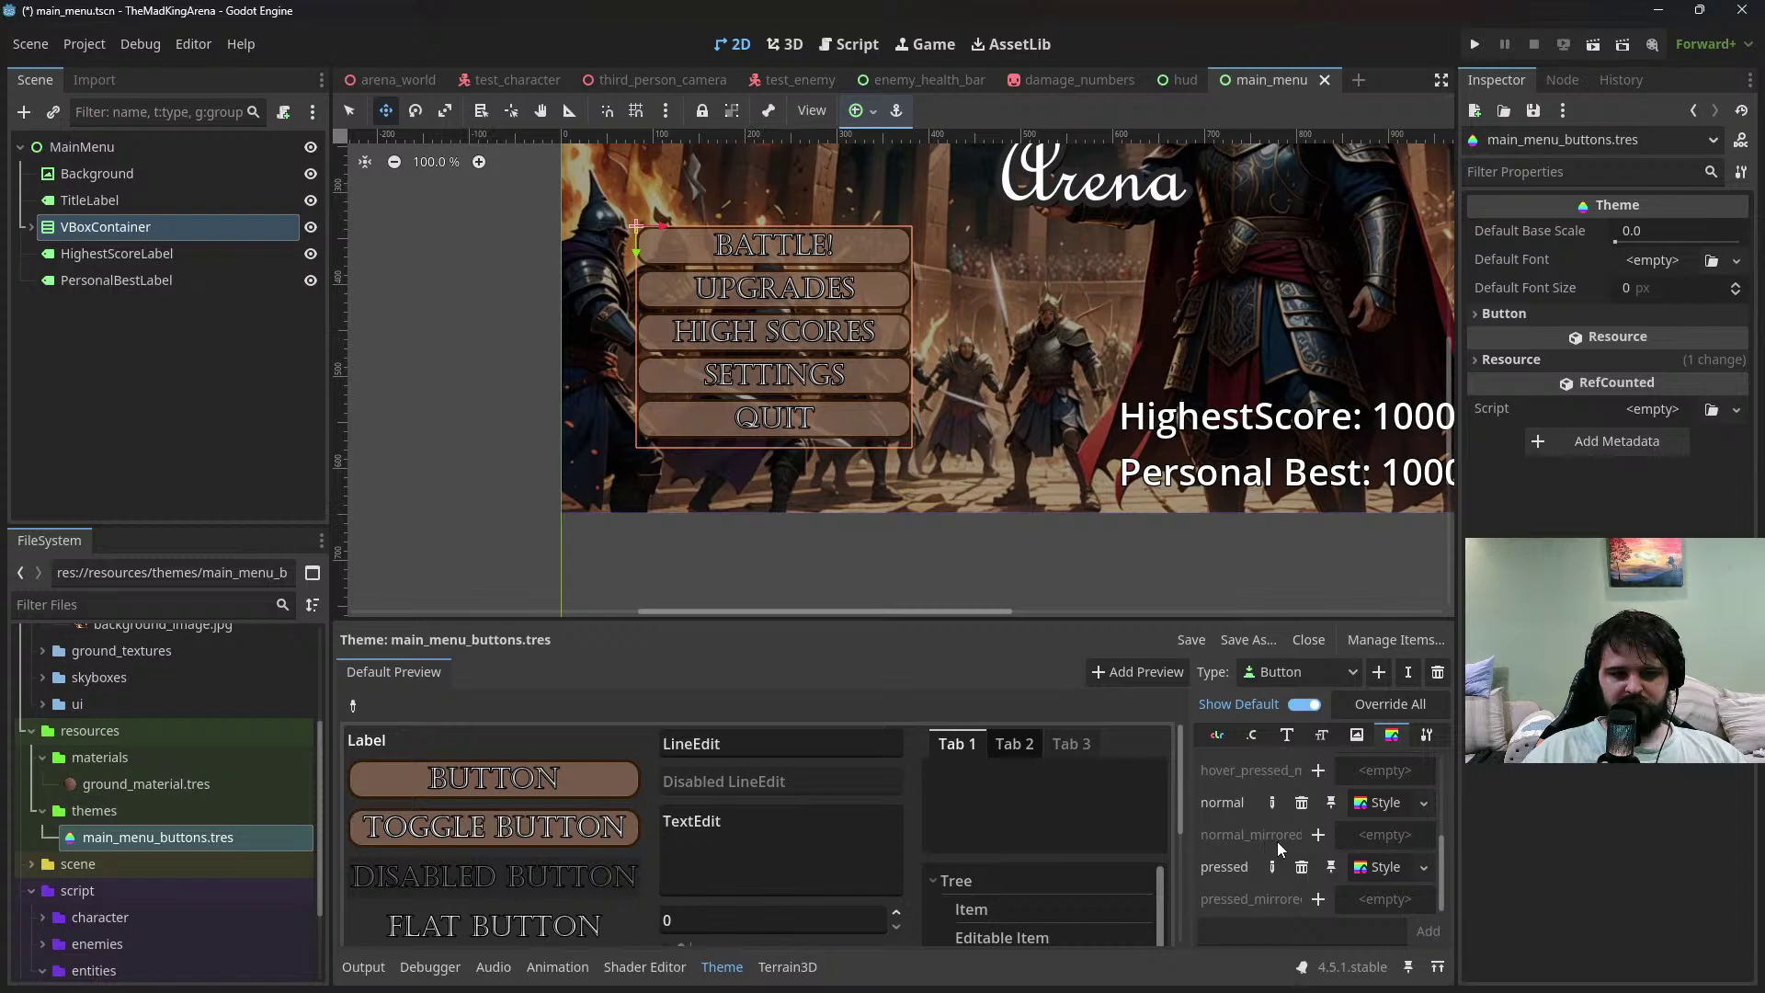
Override the Button's hover style with a unique paste of the copied normal StyleBoxFlat
scroll(1314, 868, "up", 5)
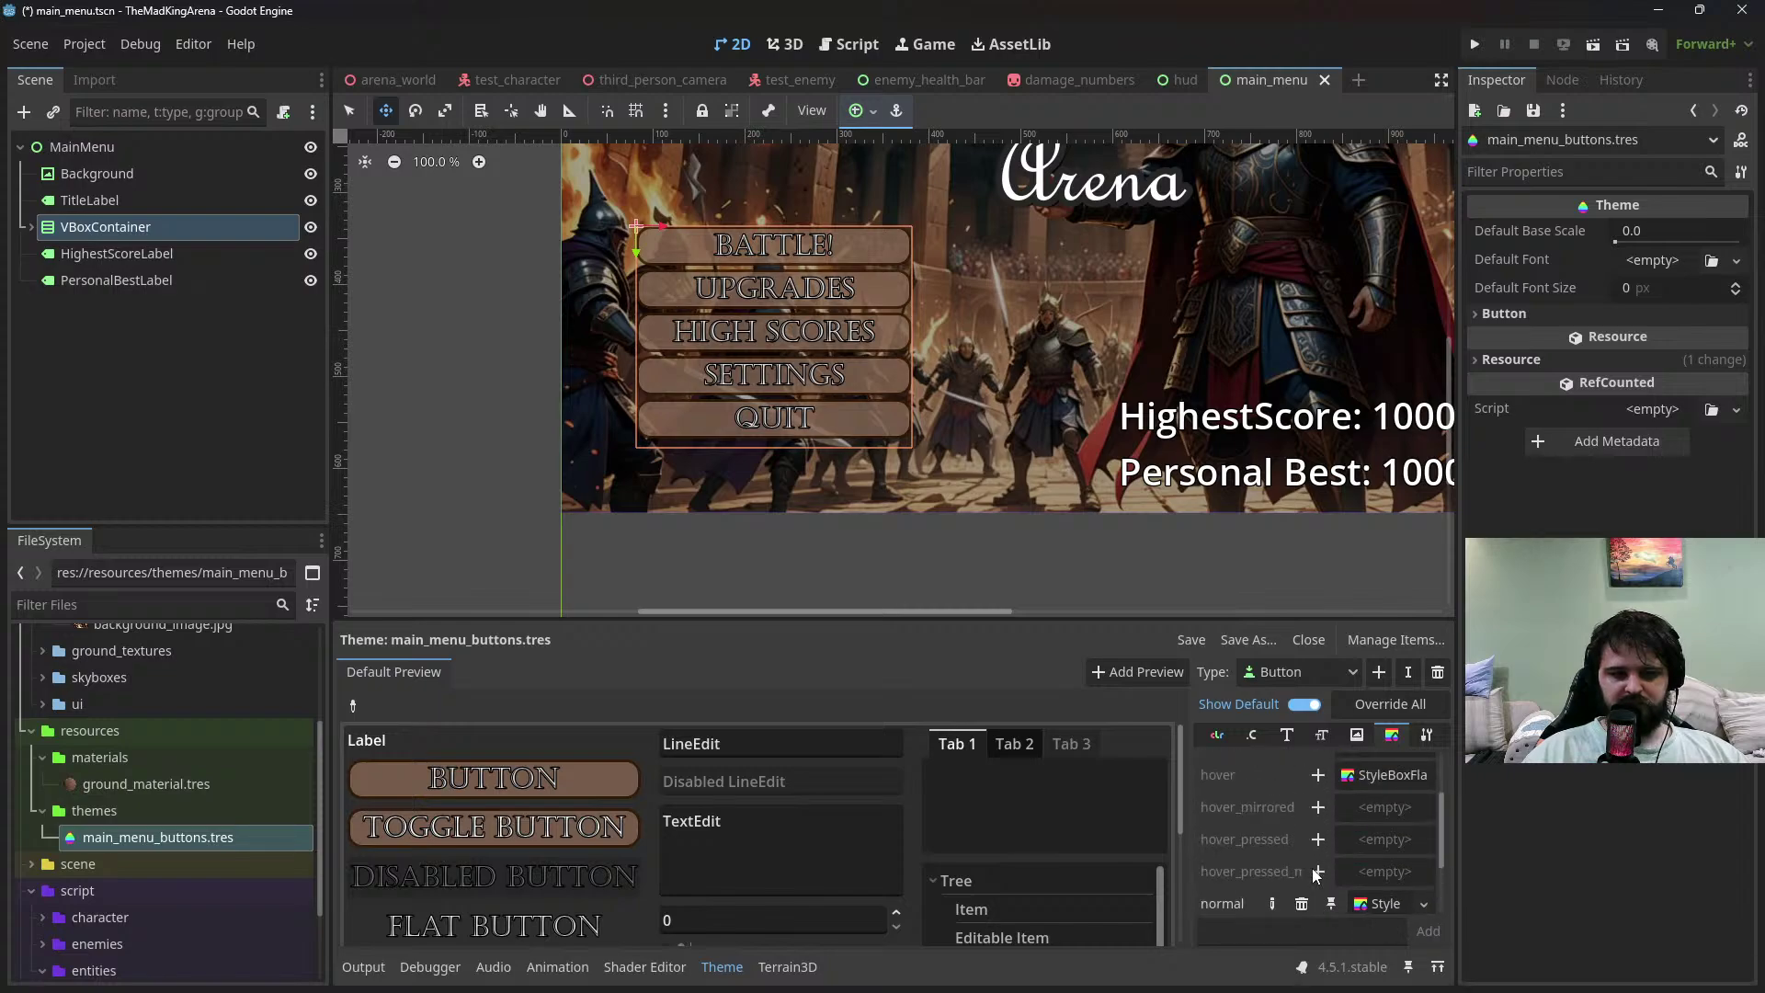
scroll(1313, 865, "up", 3)
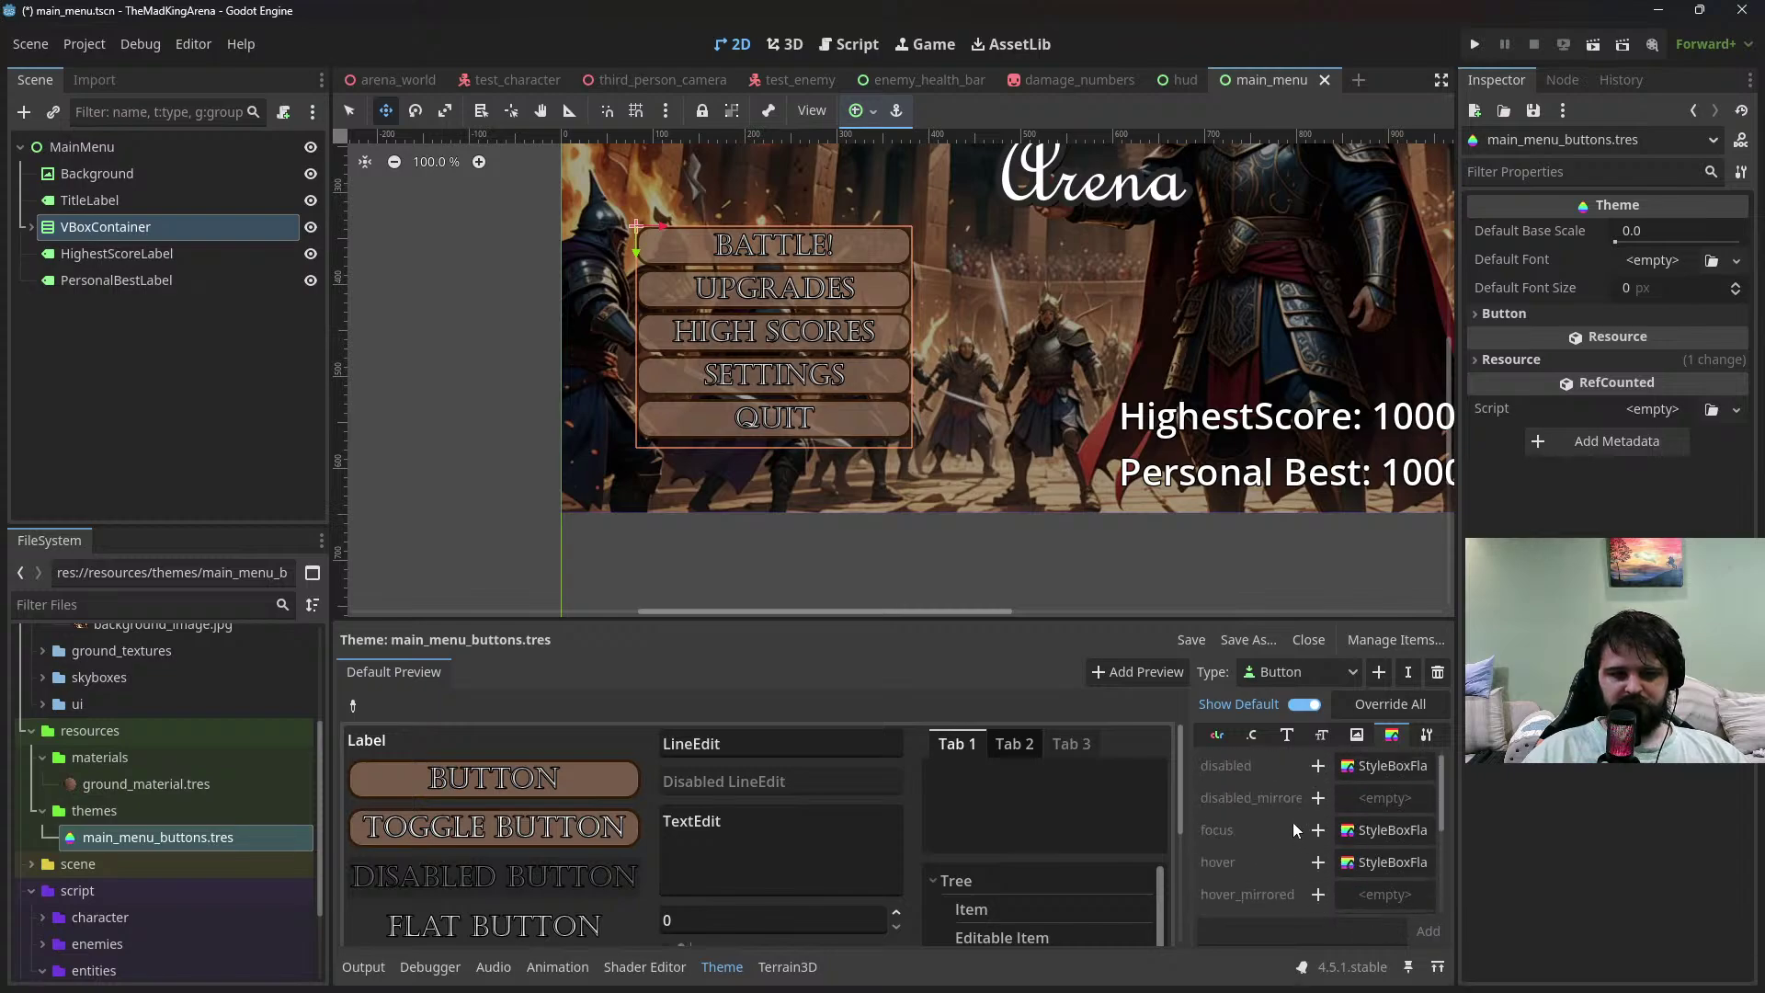
left_click(1319, 865)
left_click(1366, 863)
left_click(1434, 977)
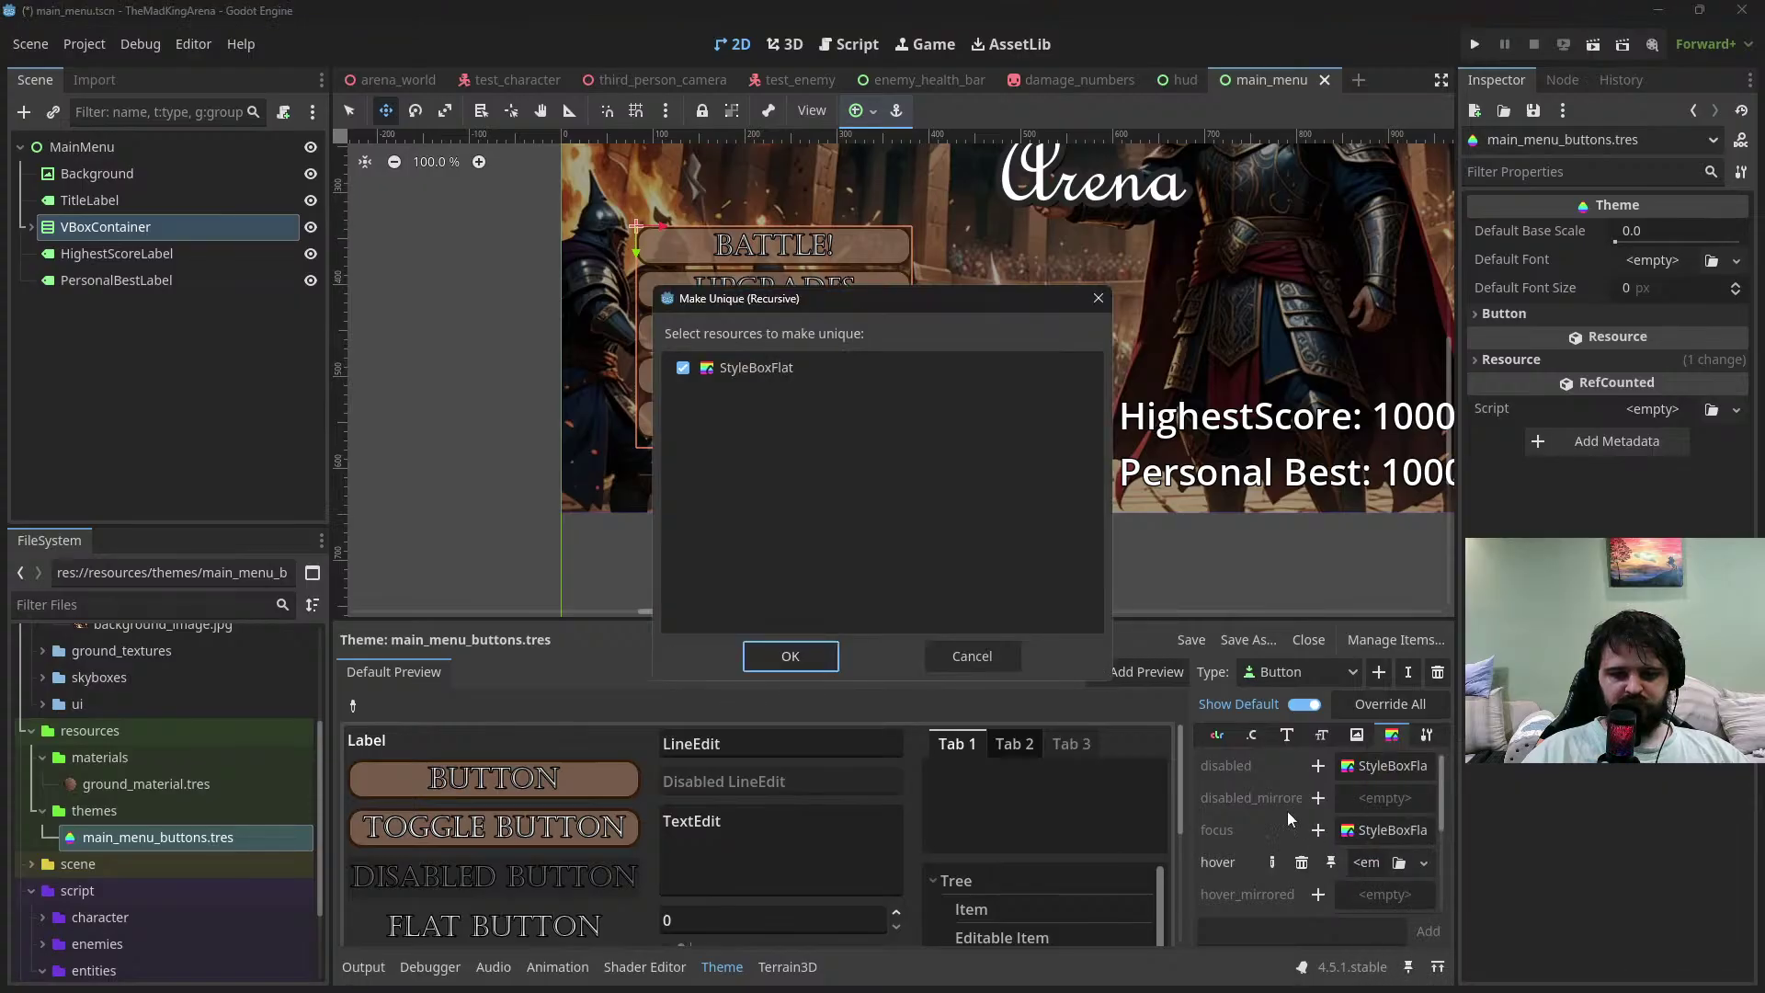
left_click(791, 655)
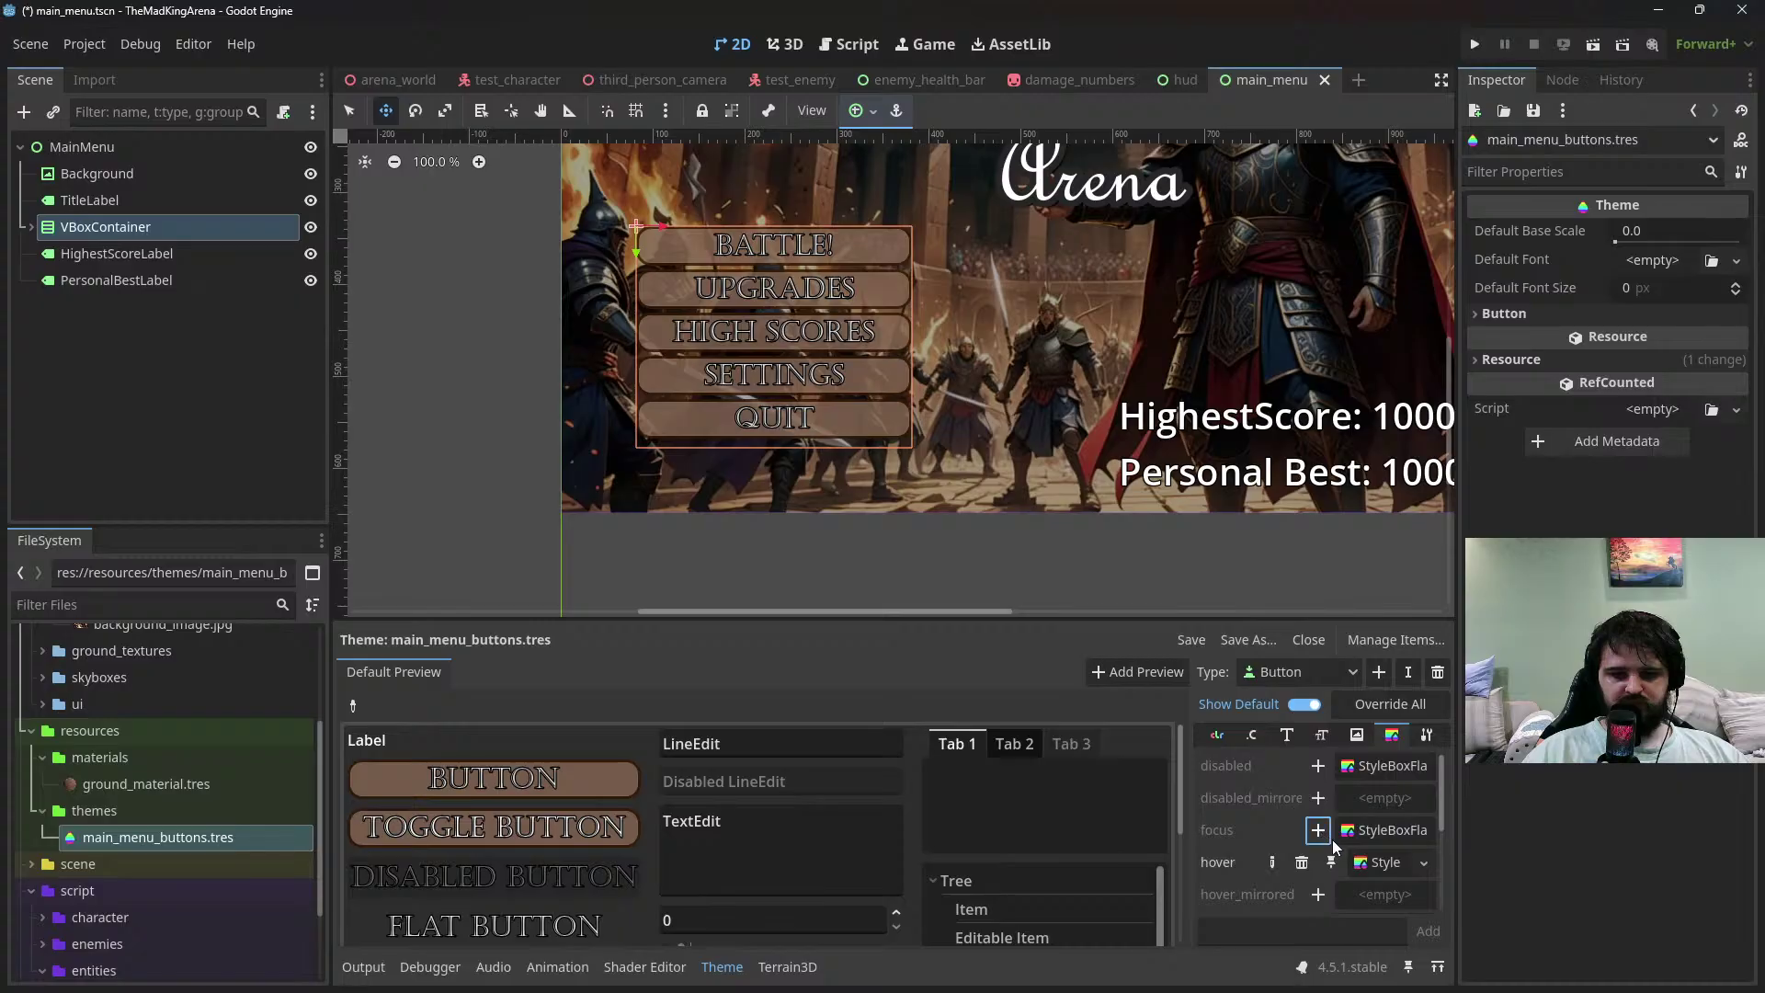
Override the Button's focus and disabled styles with unique pastes of the copied normal StyleBoxFlat
left_click(1320, 831)
left_click(1366, 830)
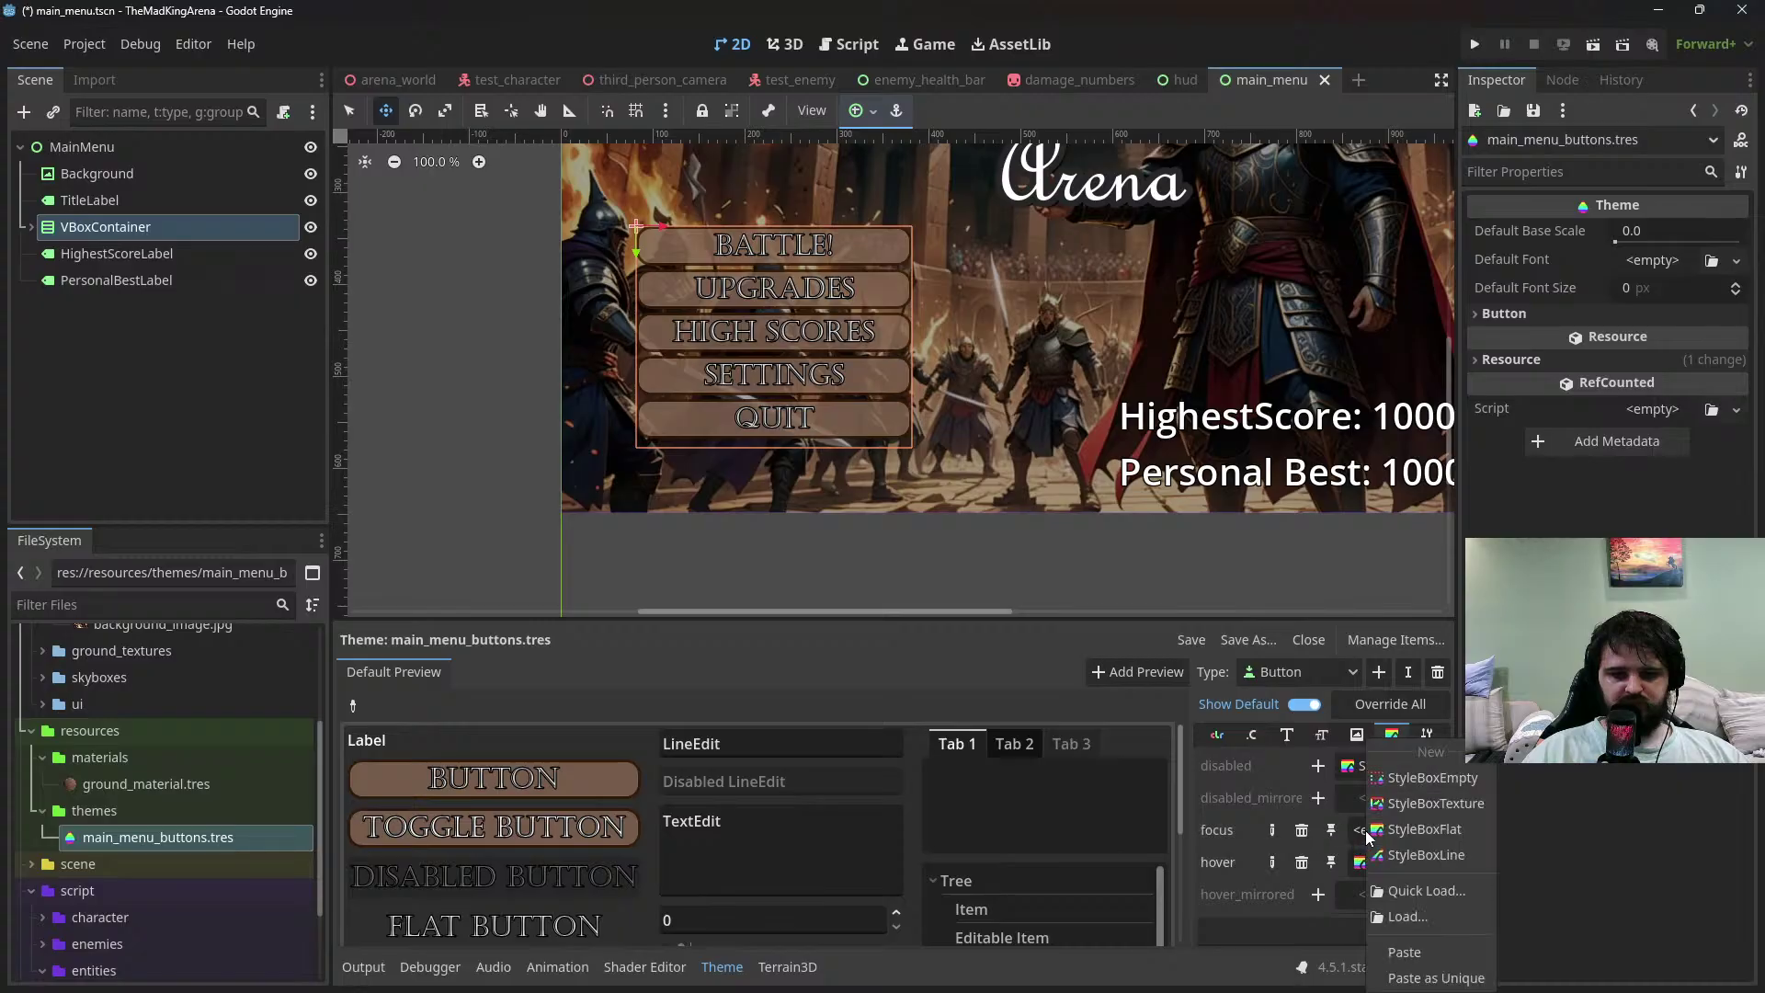
left_click(1434, 977)
left_click(813, 658)
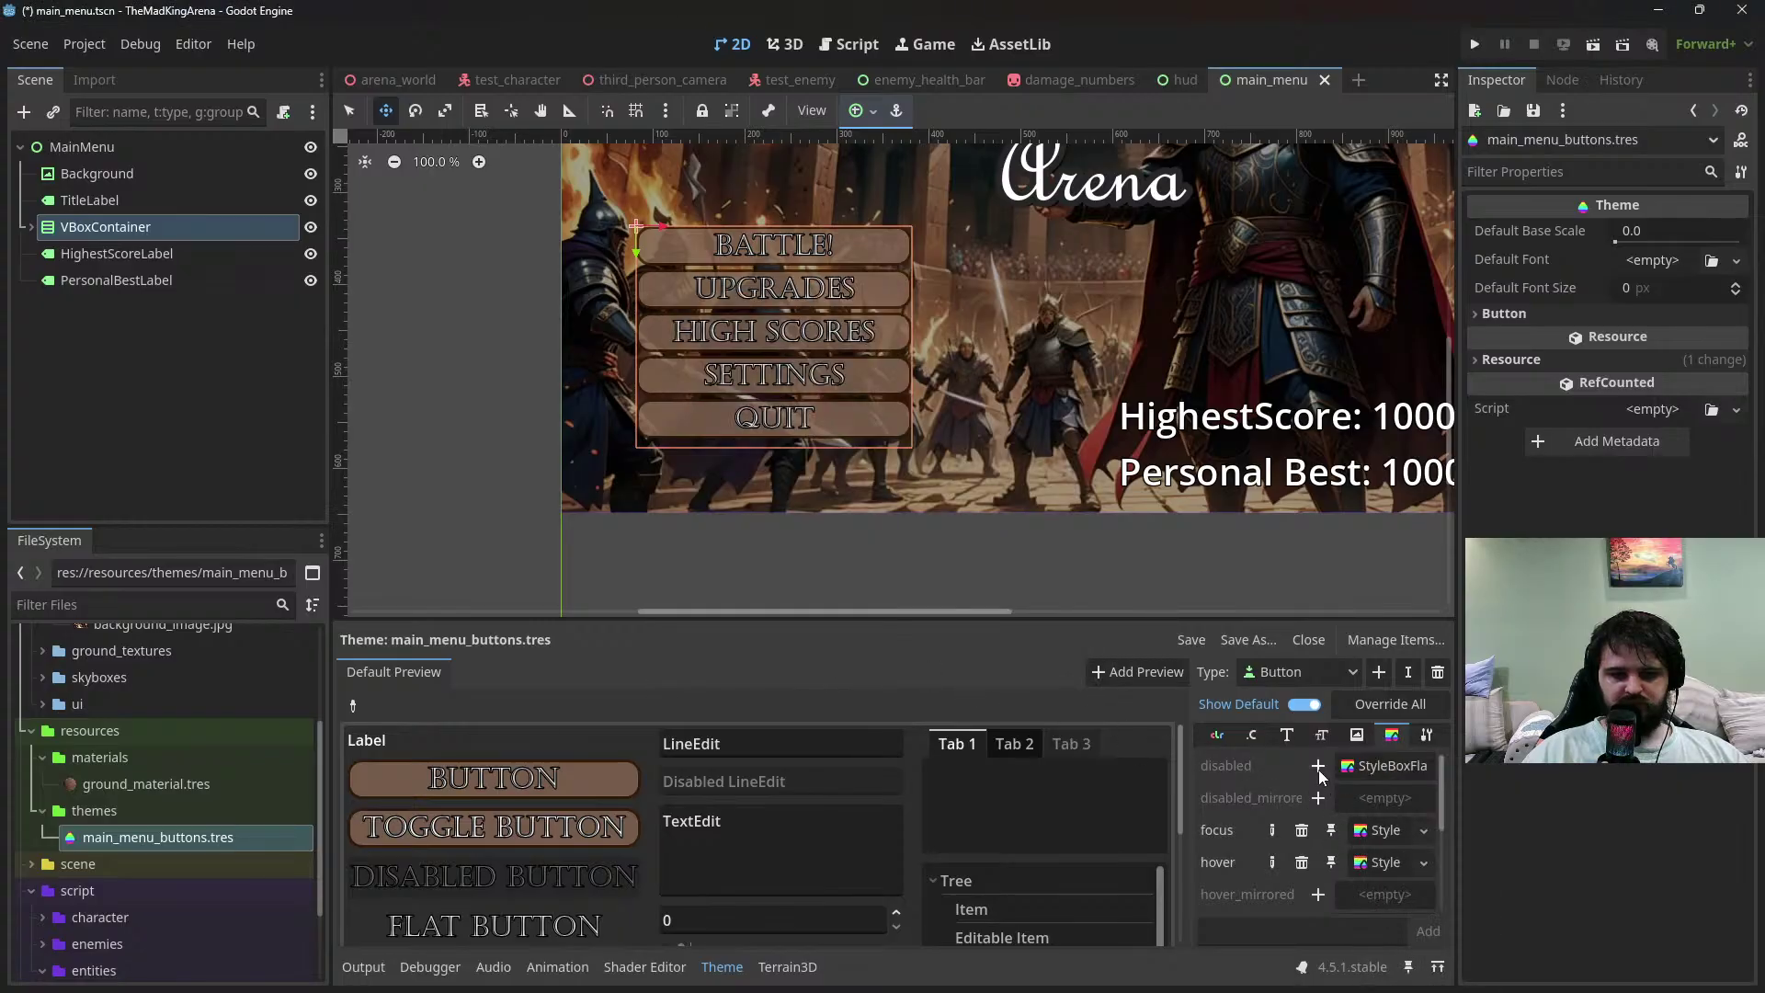
left_click(1319, 767)
left_click(1368, 769)
left_click(1435, 977)
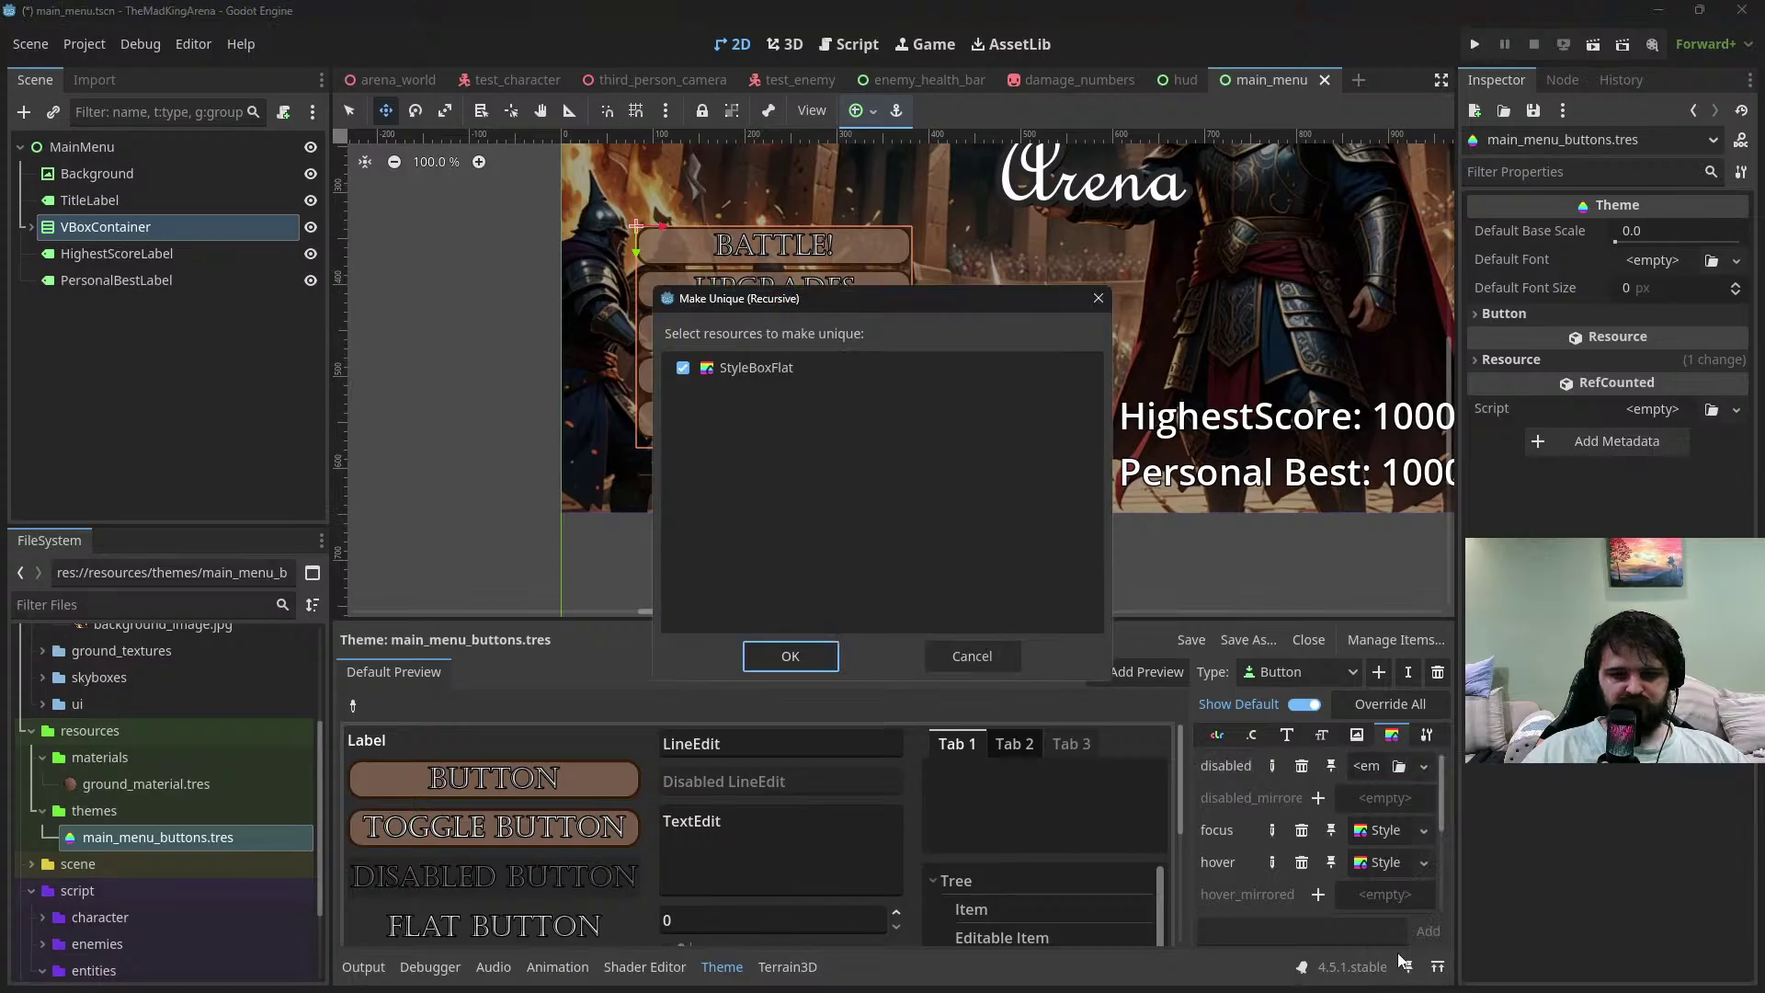
left_click(806, 656)
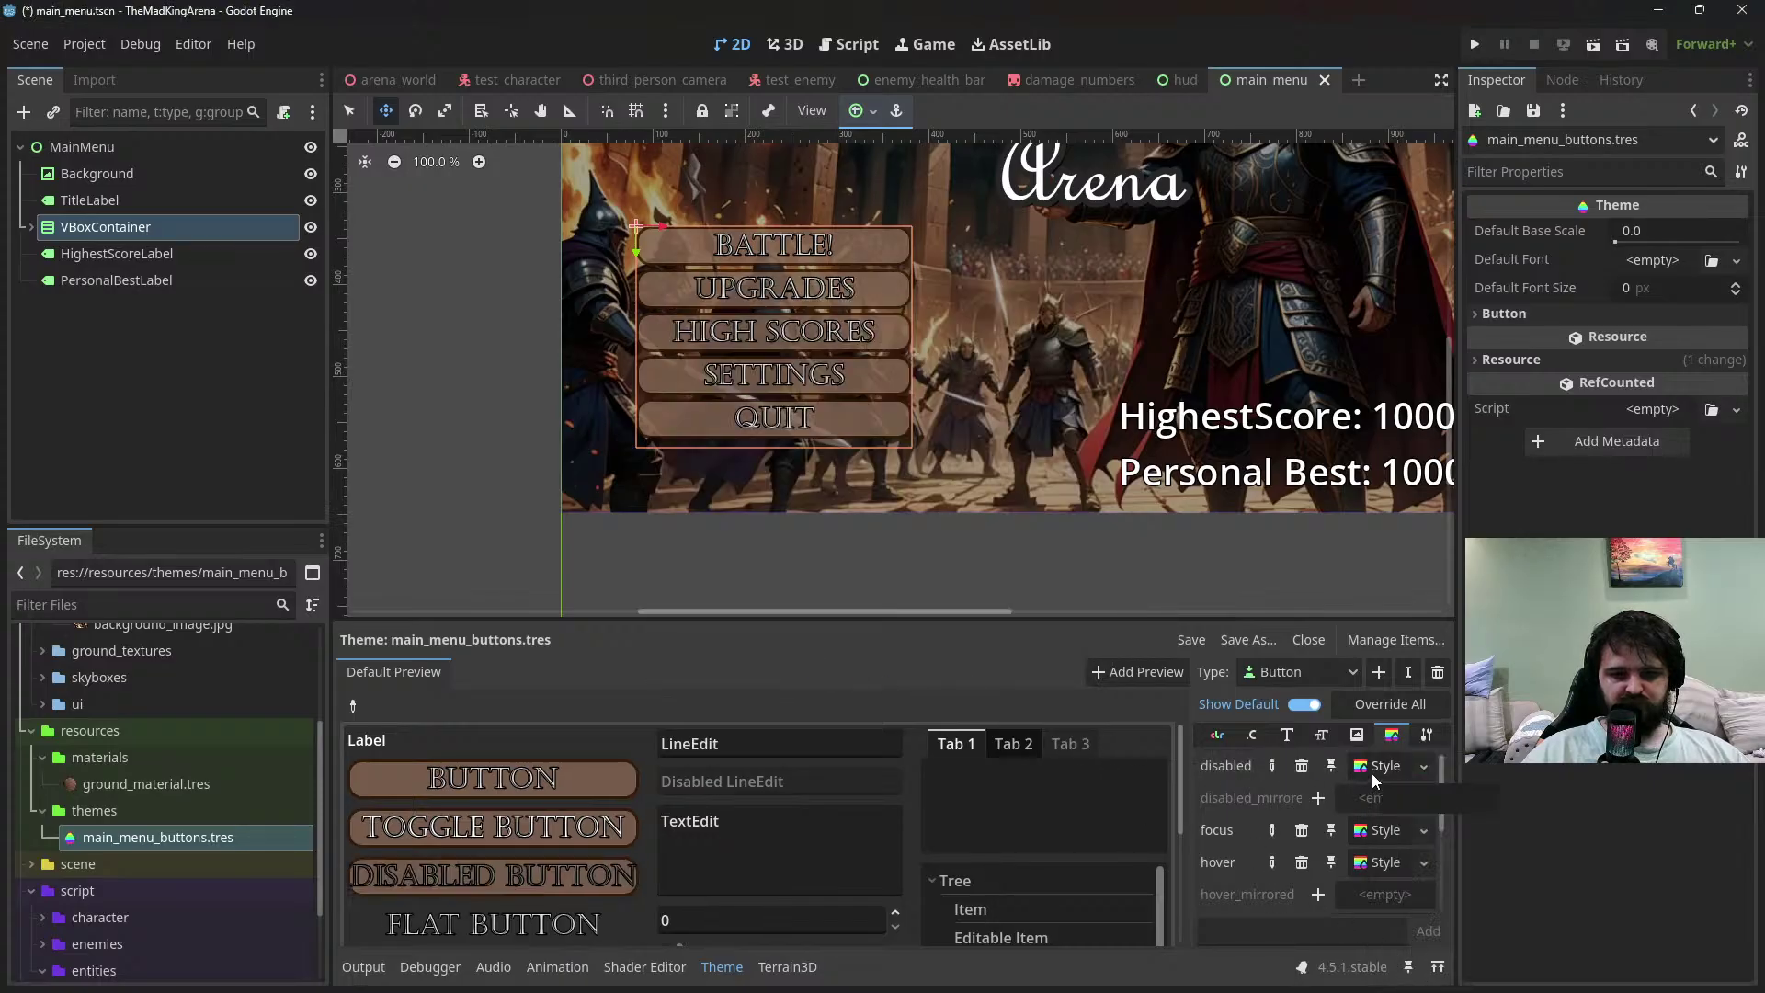
Make the pressed style box's background color fully opaque by setting its hex value to 866853
scroll(1306, 804, "down", 3)
scroll(1305, 803, "down", 1)
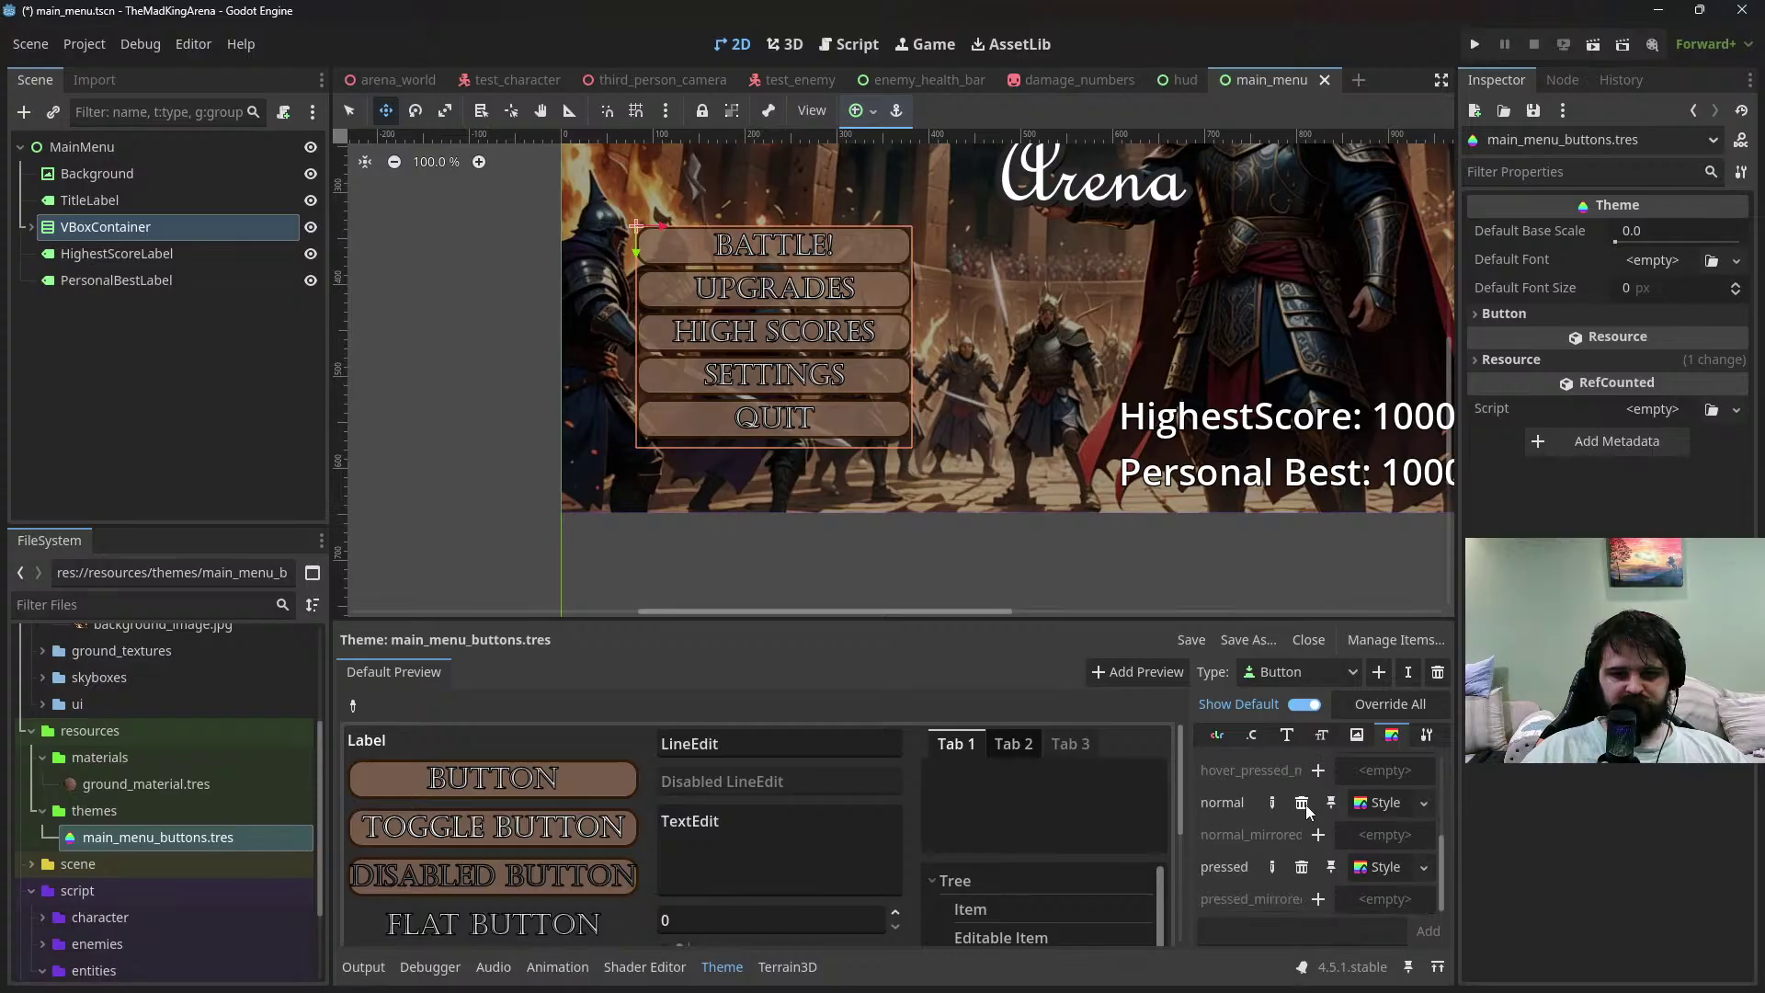
left_click(1378, 873)
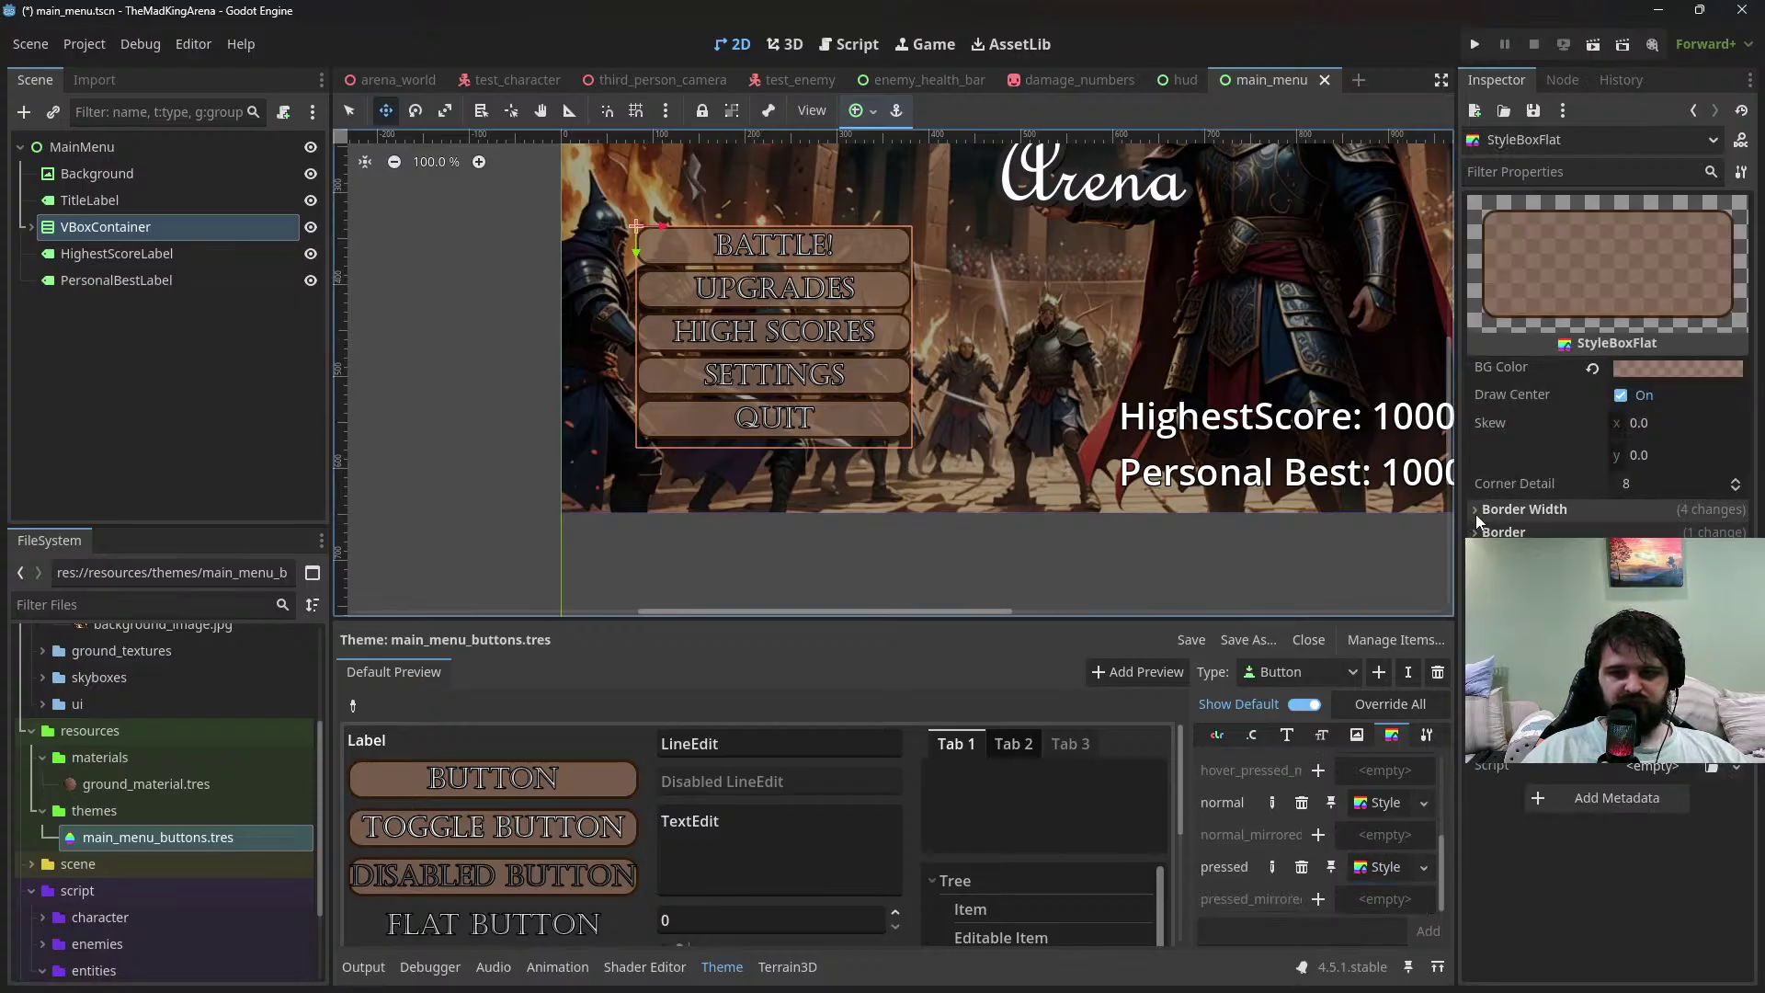
left_click(1643, 370)
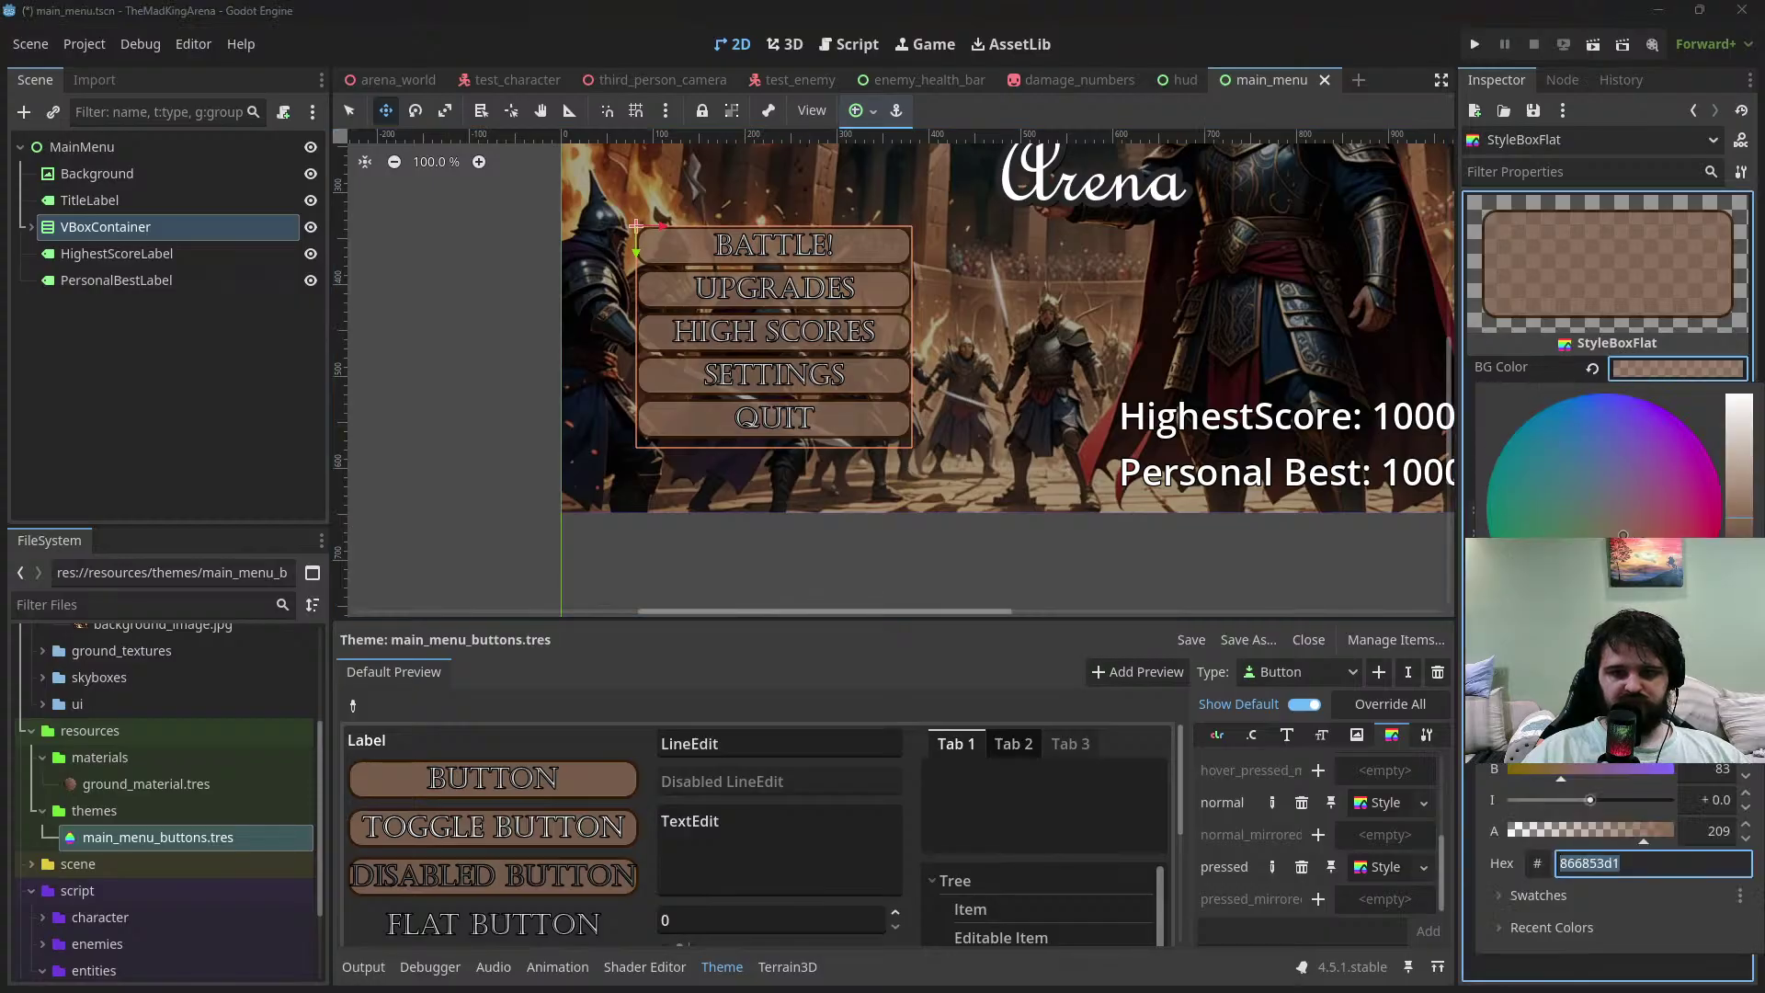
key("End")
key("BackSpace")
key("BackSpace")
key("Return")
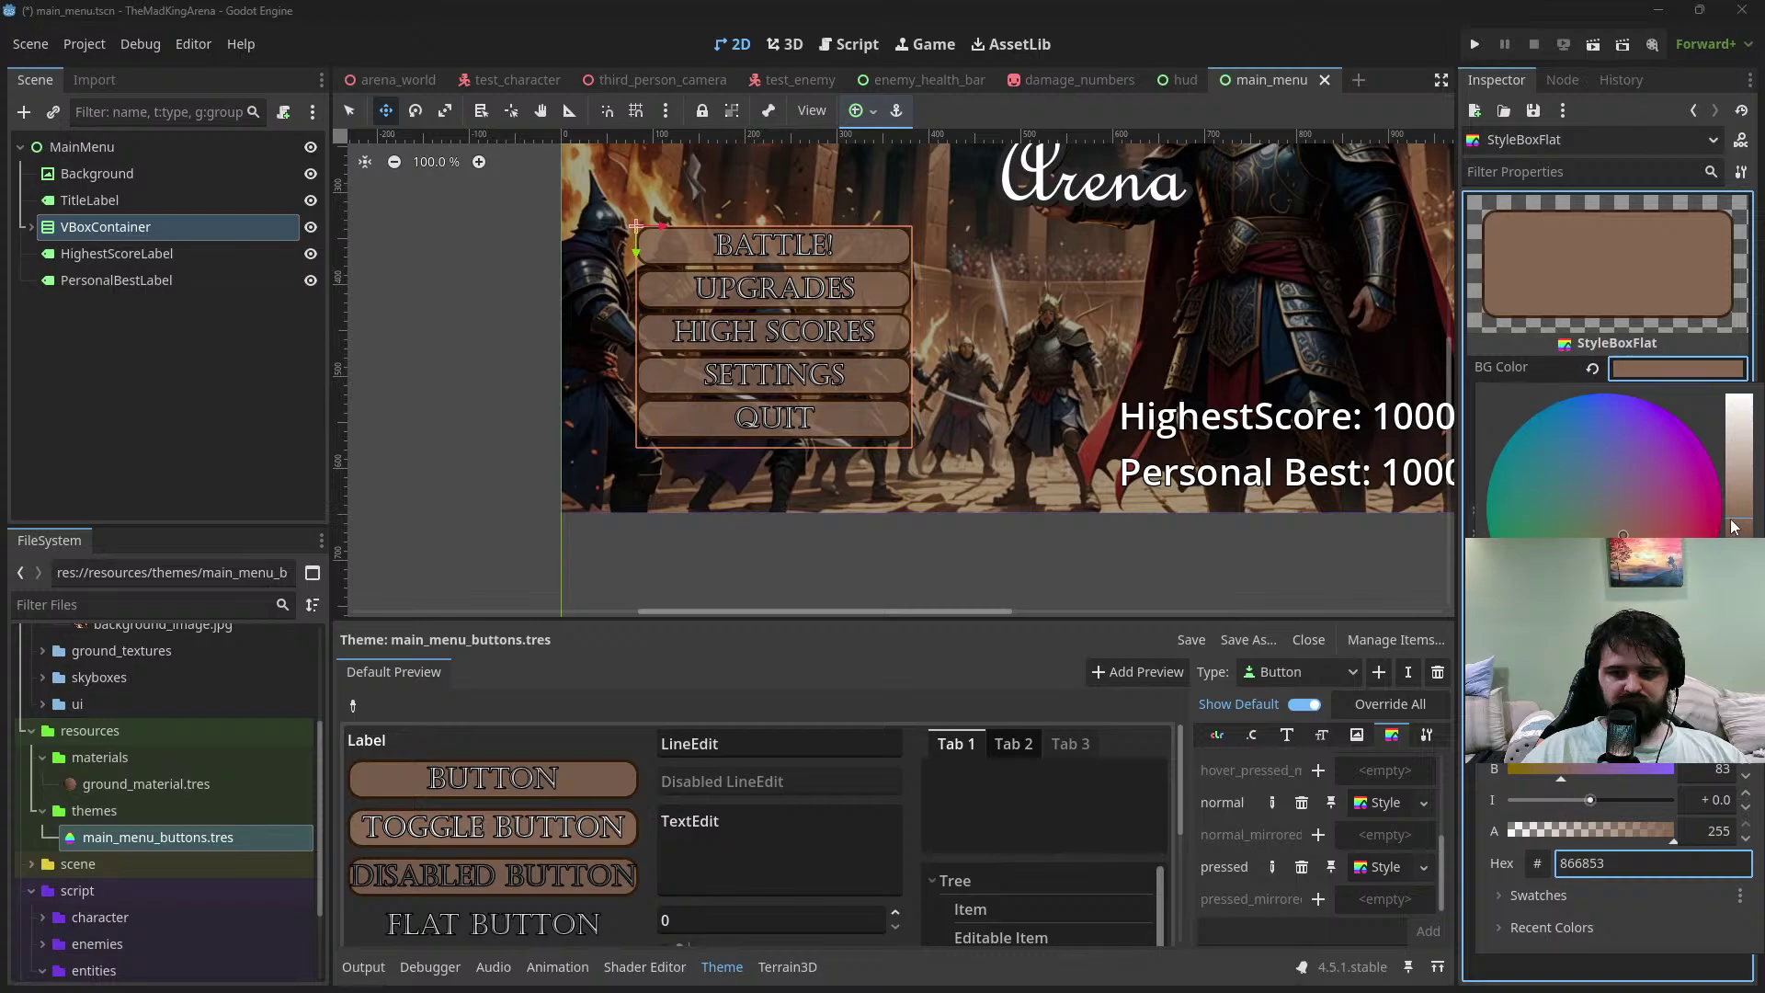
Change the pressed style box's background to a bright orange, d58a41, and save the scene
left_click_drag(1733, 526, 1738, 506)
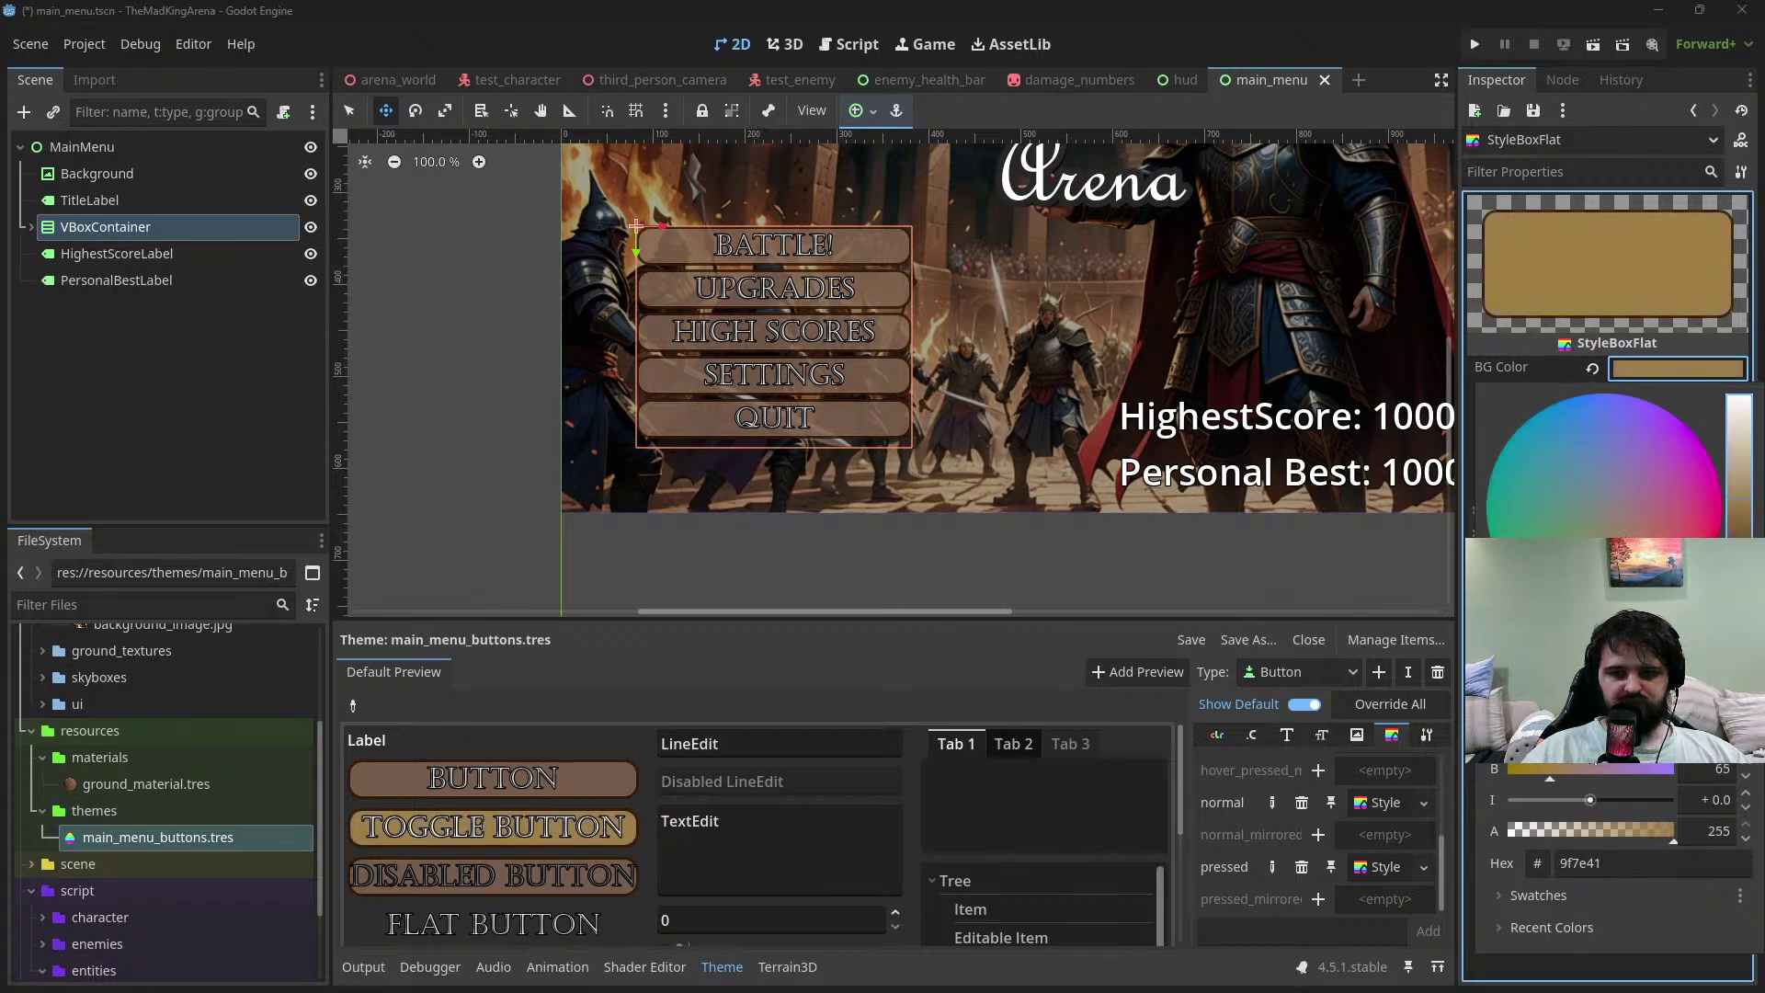
left_click_drag(1590, 737, 1632, 705)
left_click_drag(1637, 706, 1643, 706)
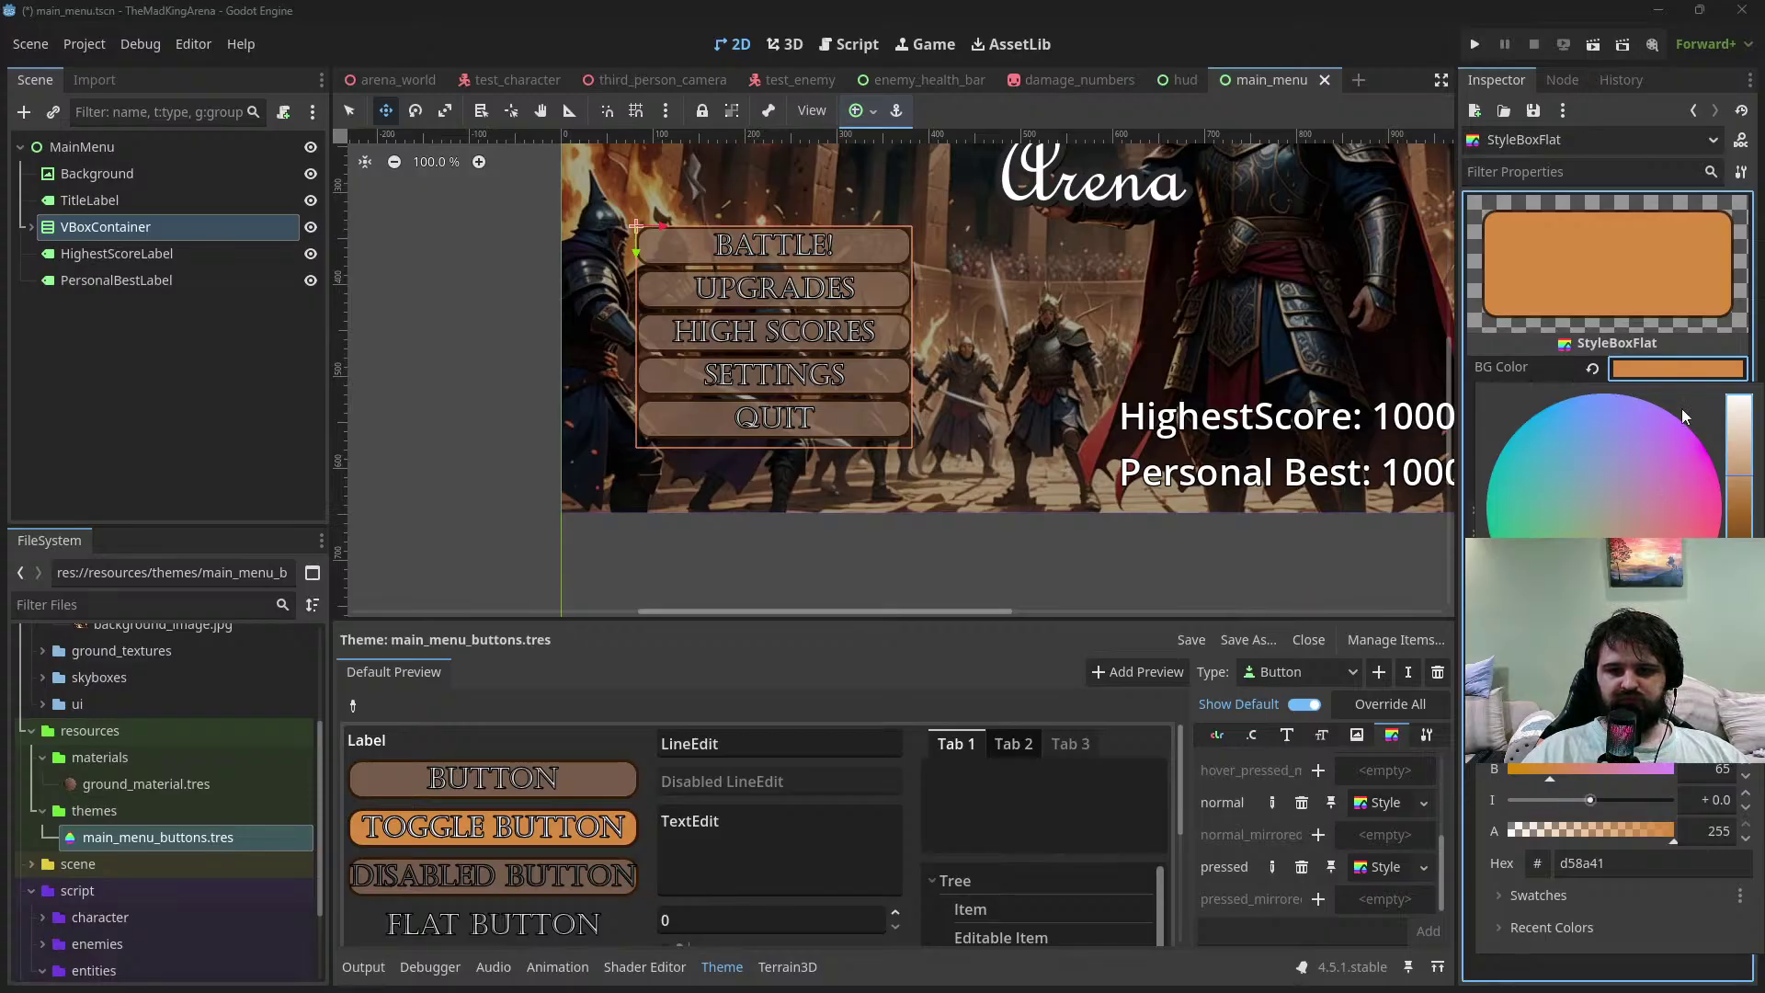
key("Escape")
key("ctrl+s")
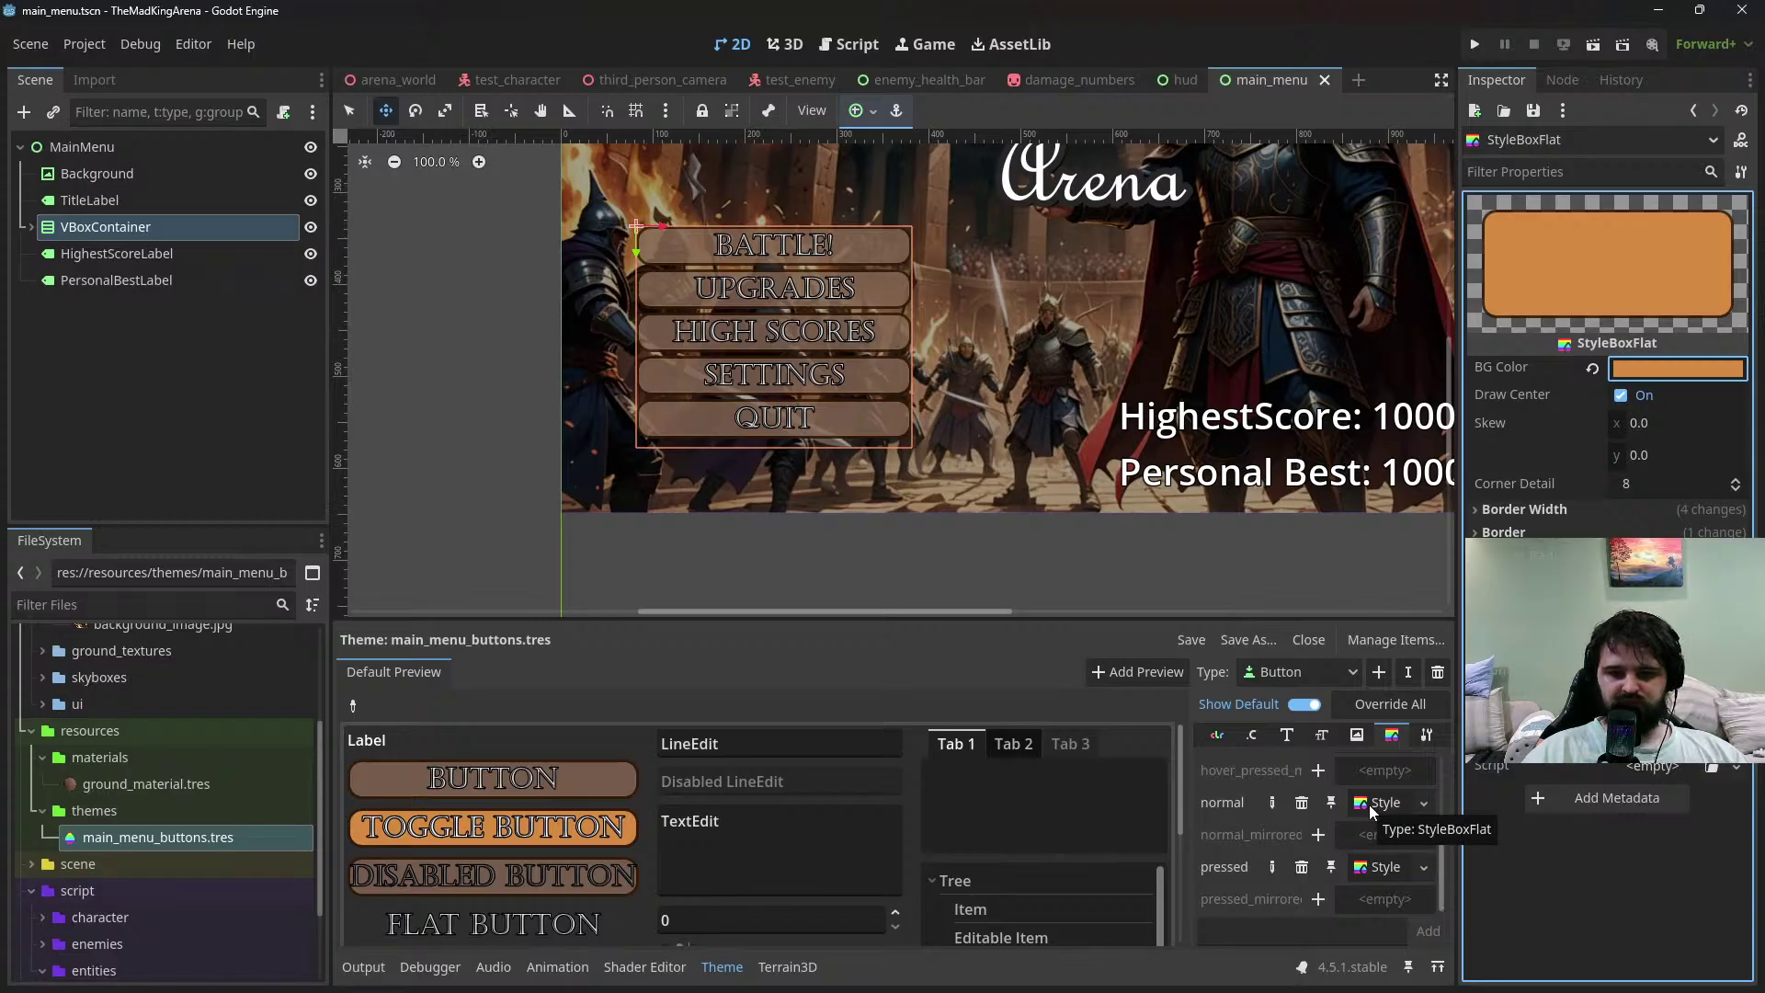
Set the hover style box's background to a fully opaque darker brown, about 6d5441
scroll(1372, 800, "up", 2)
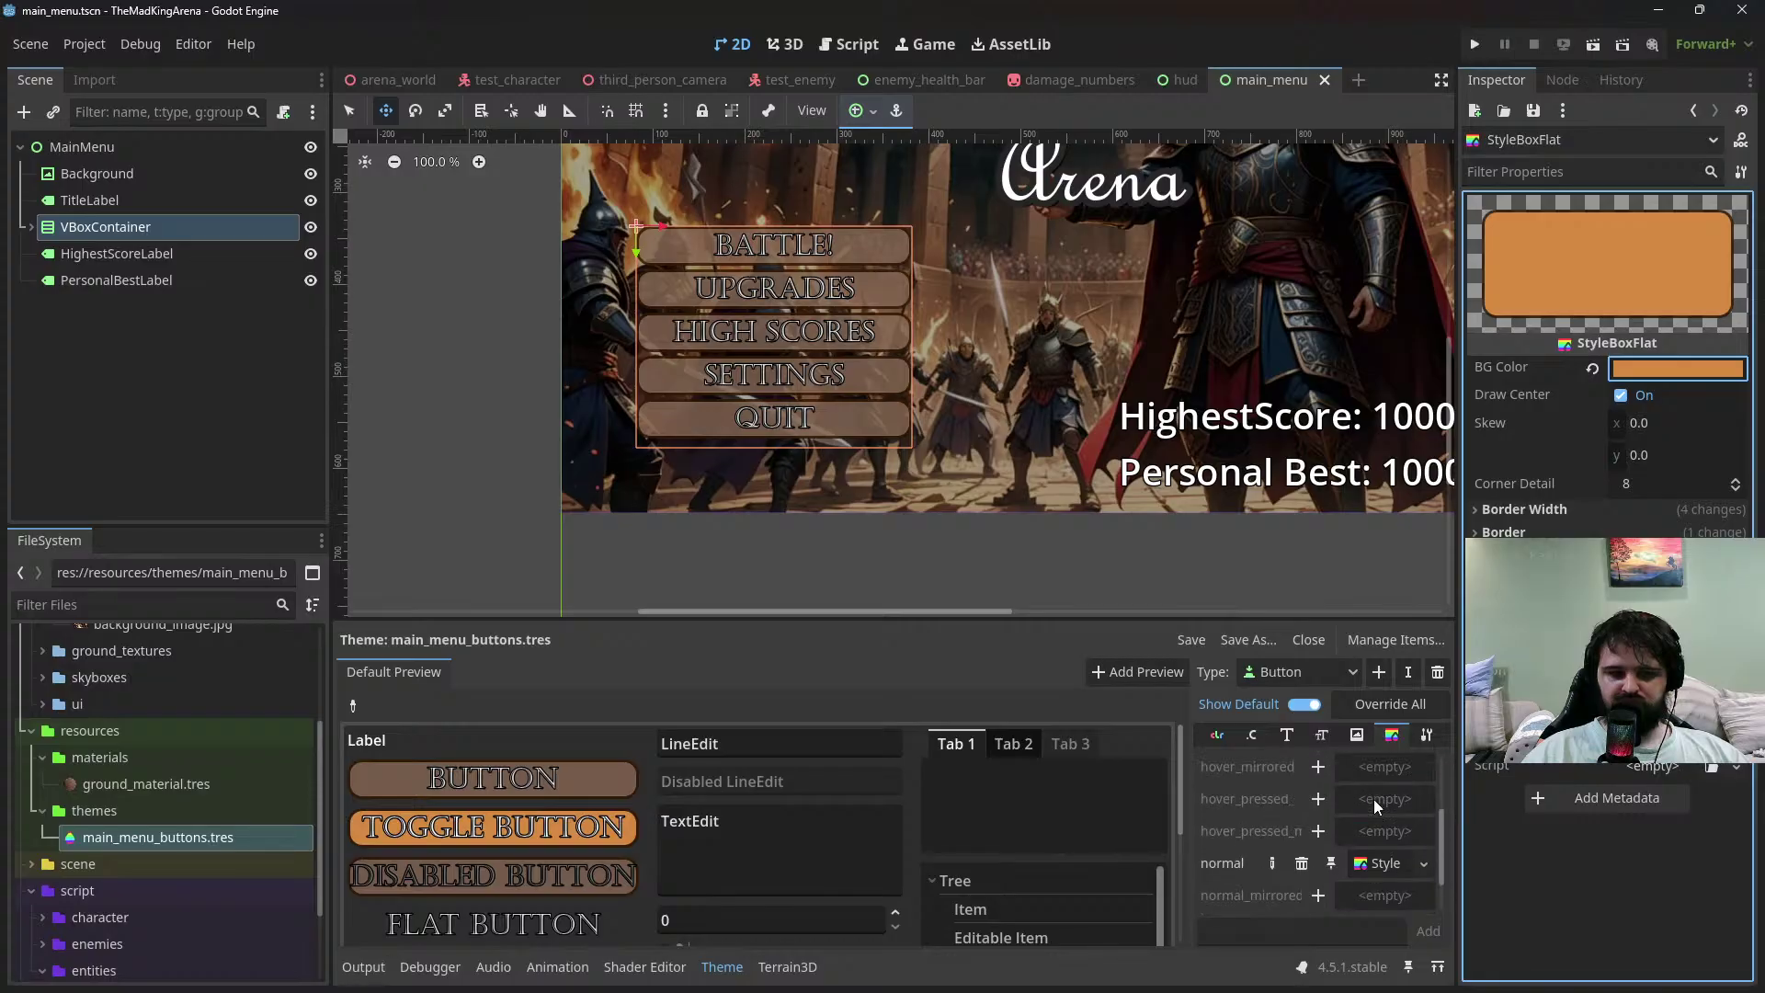
scroll(1374, 798, "up", 3)
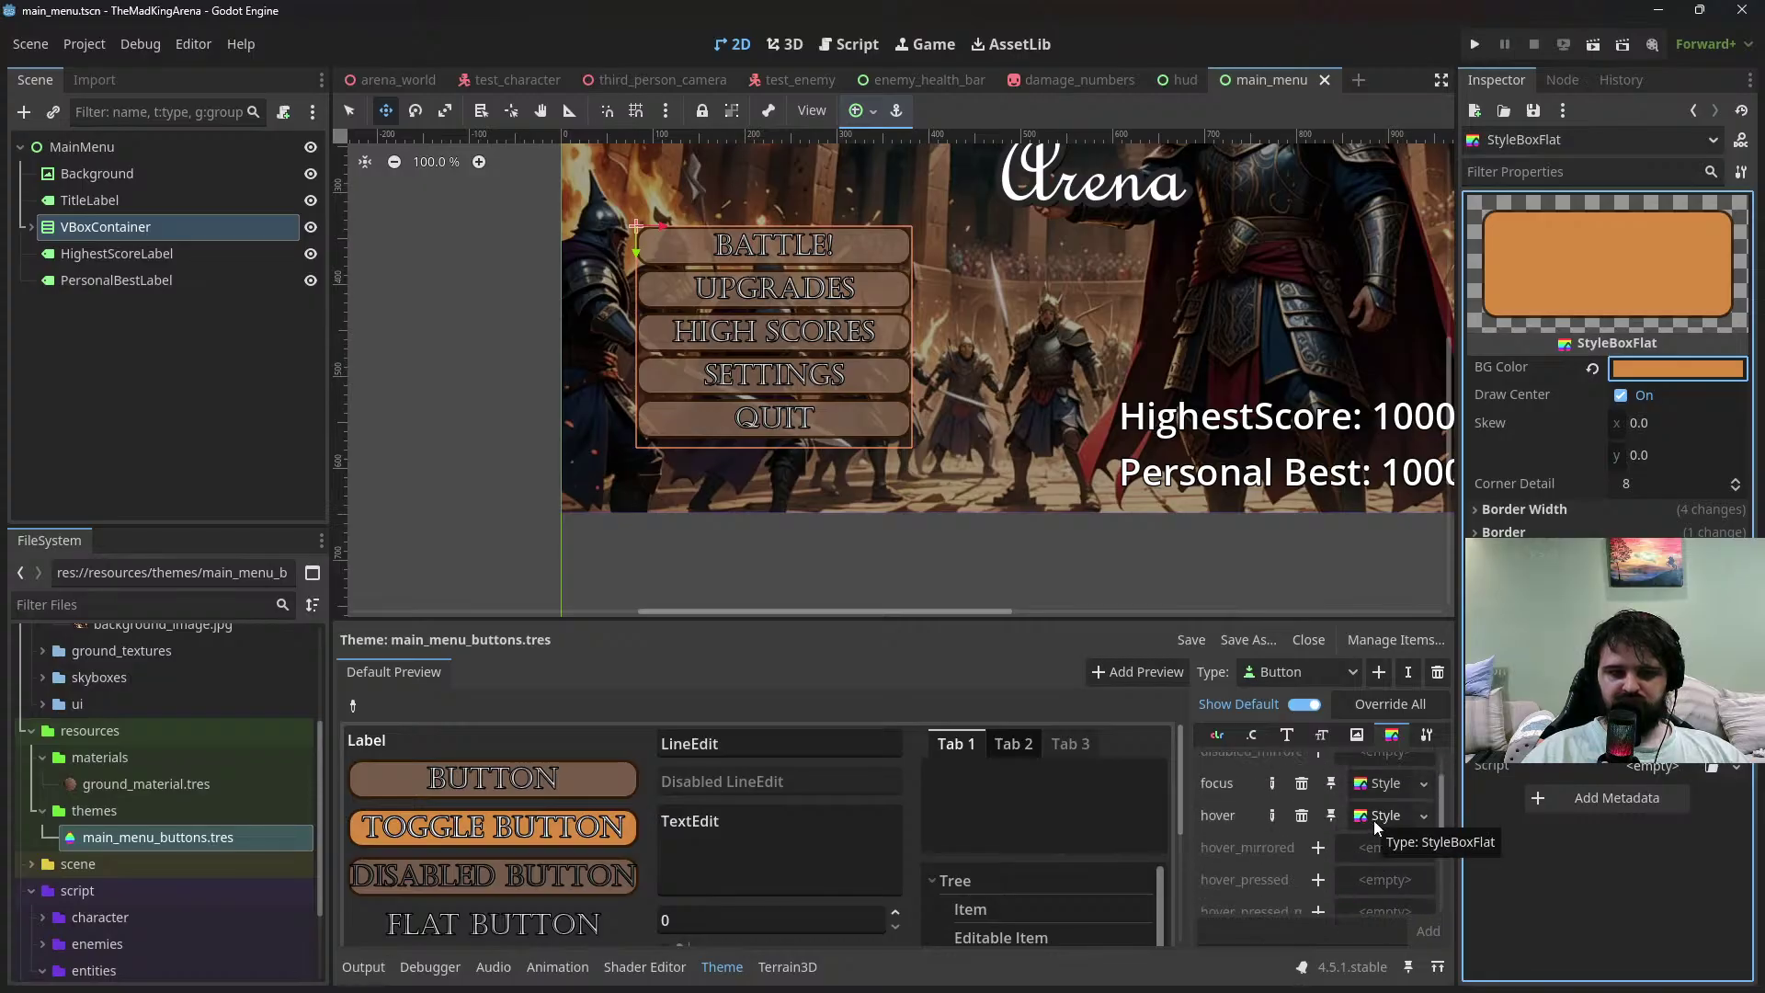
left_click(1381, 817)
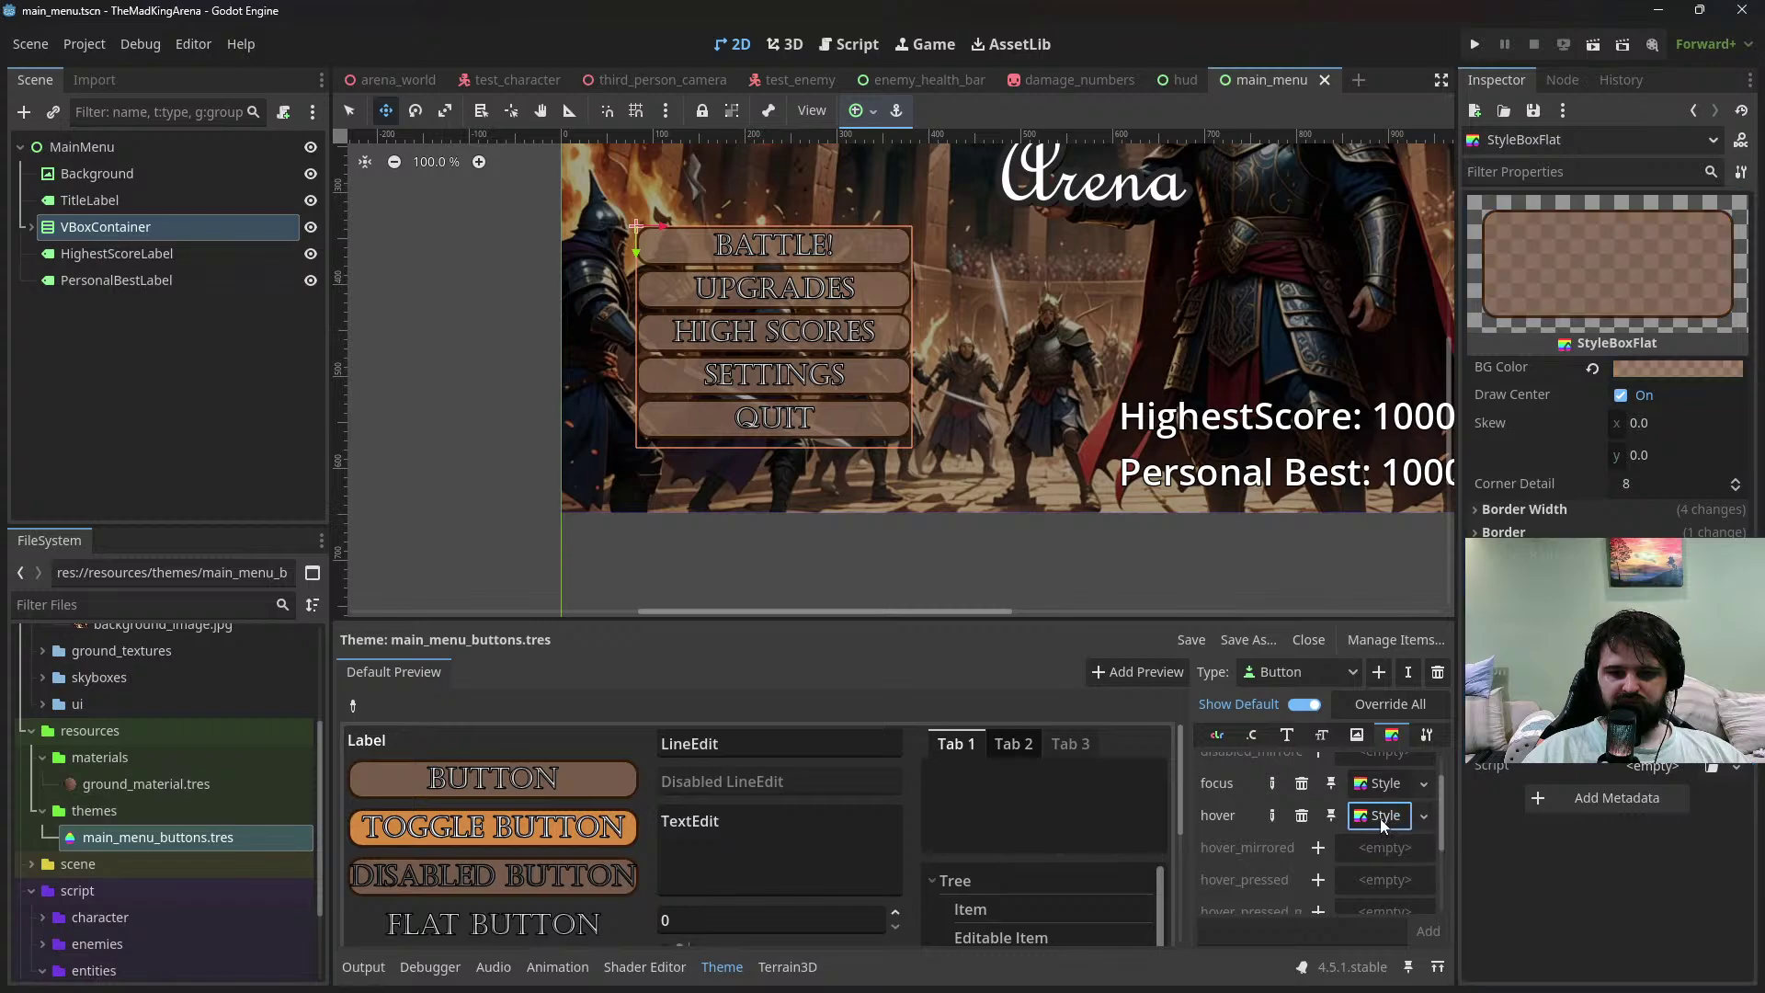
left_click(1678, 368)
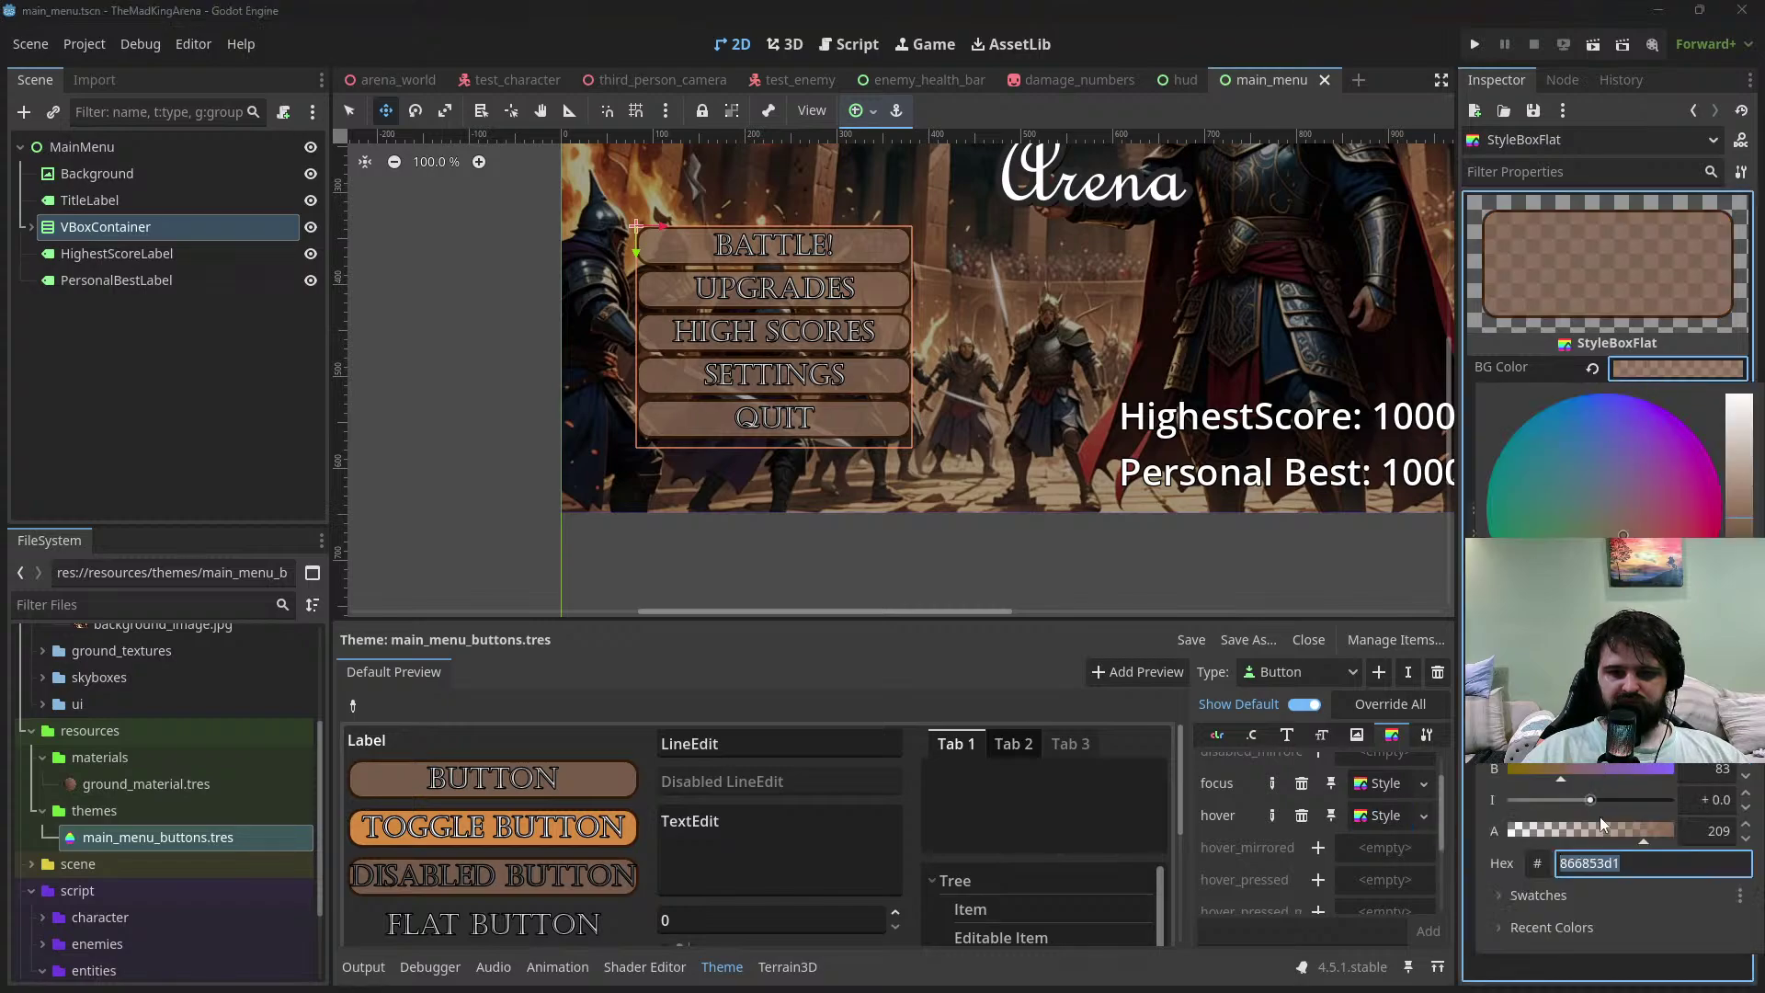
left_click_drag(1601, 824, 1663, 828)
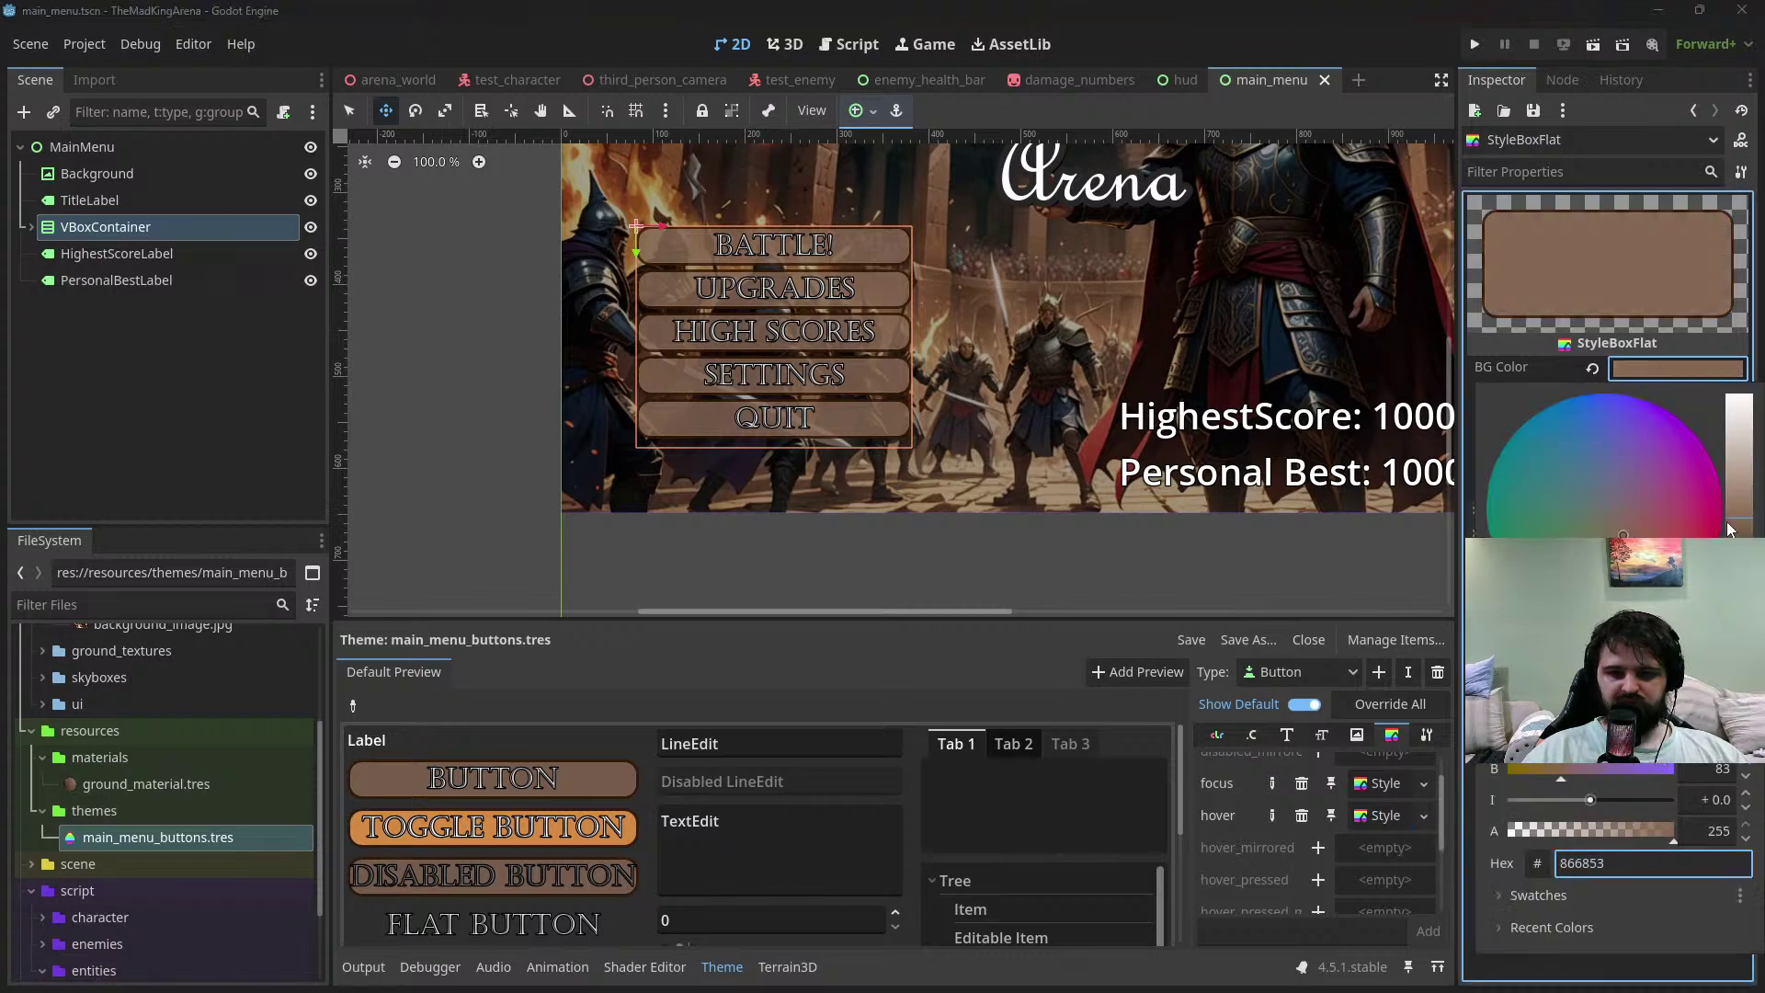
left_click_drag(1737, 519, 1737, 547)
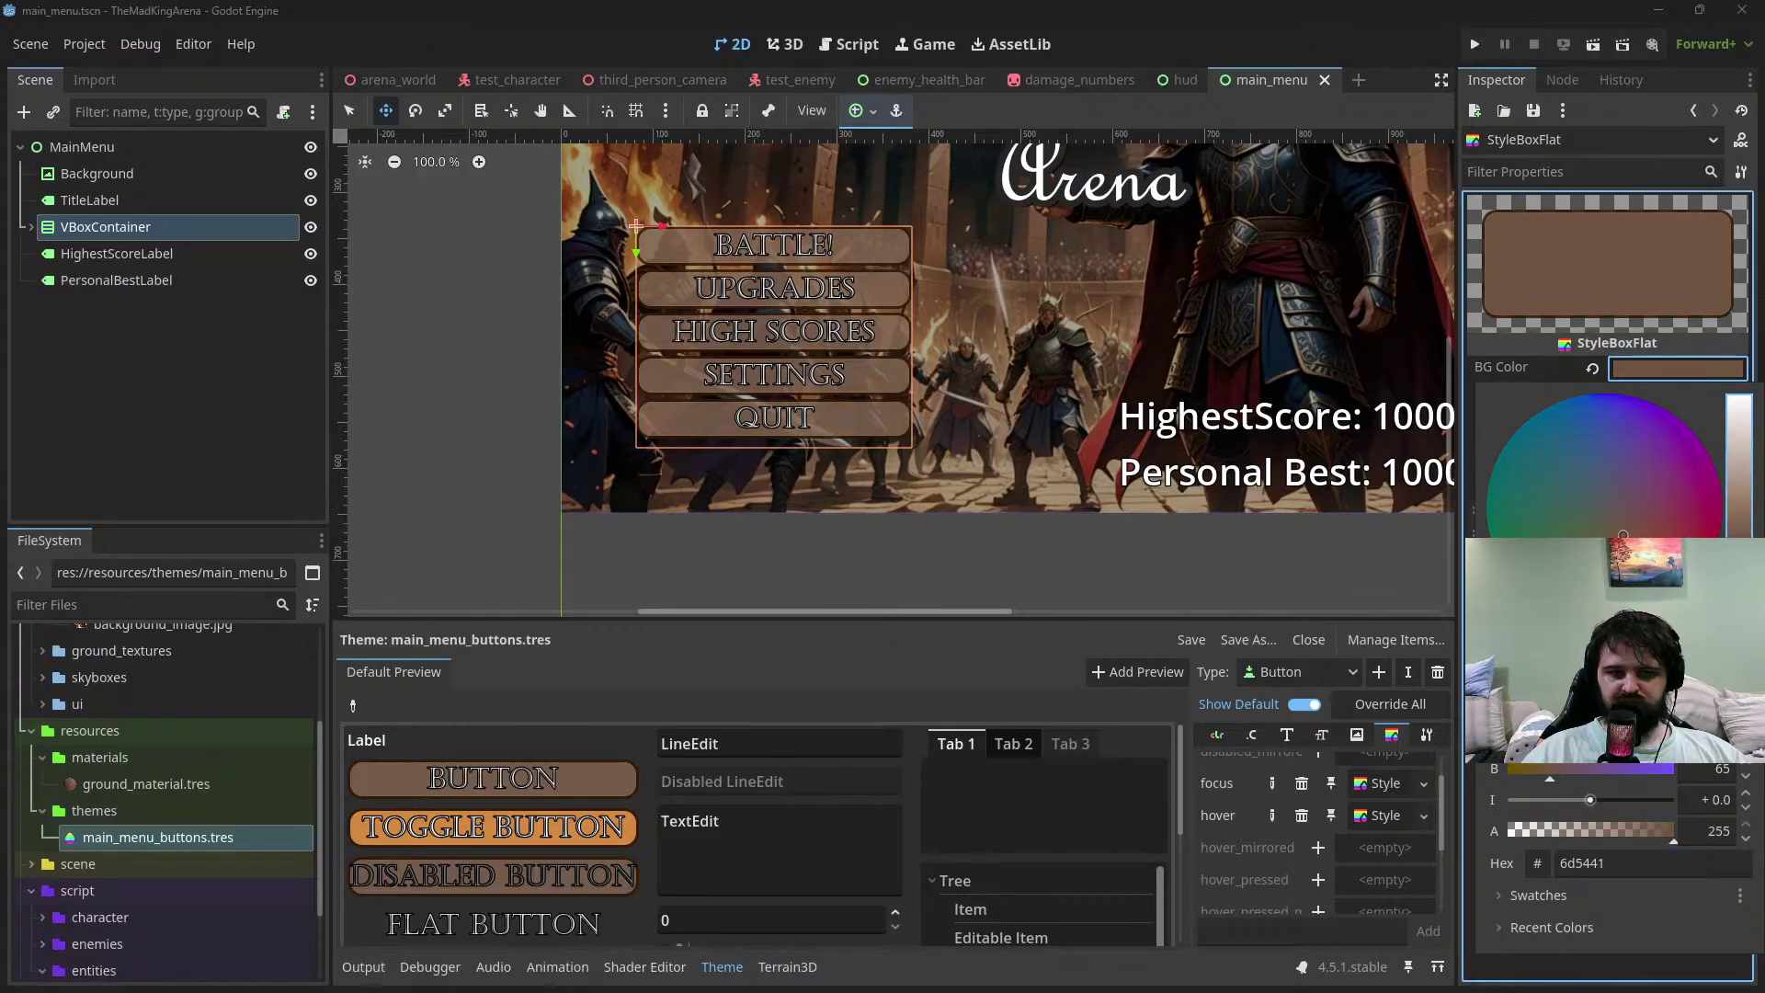
left_click(1232, 812)
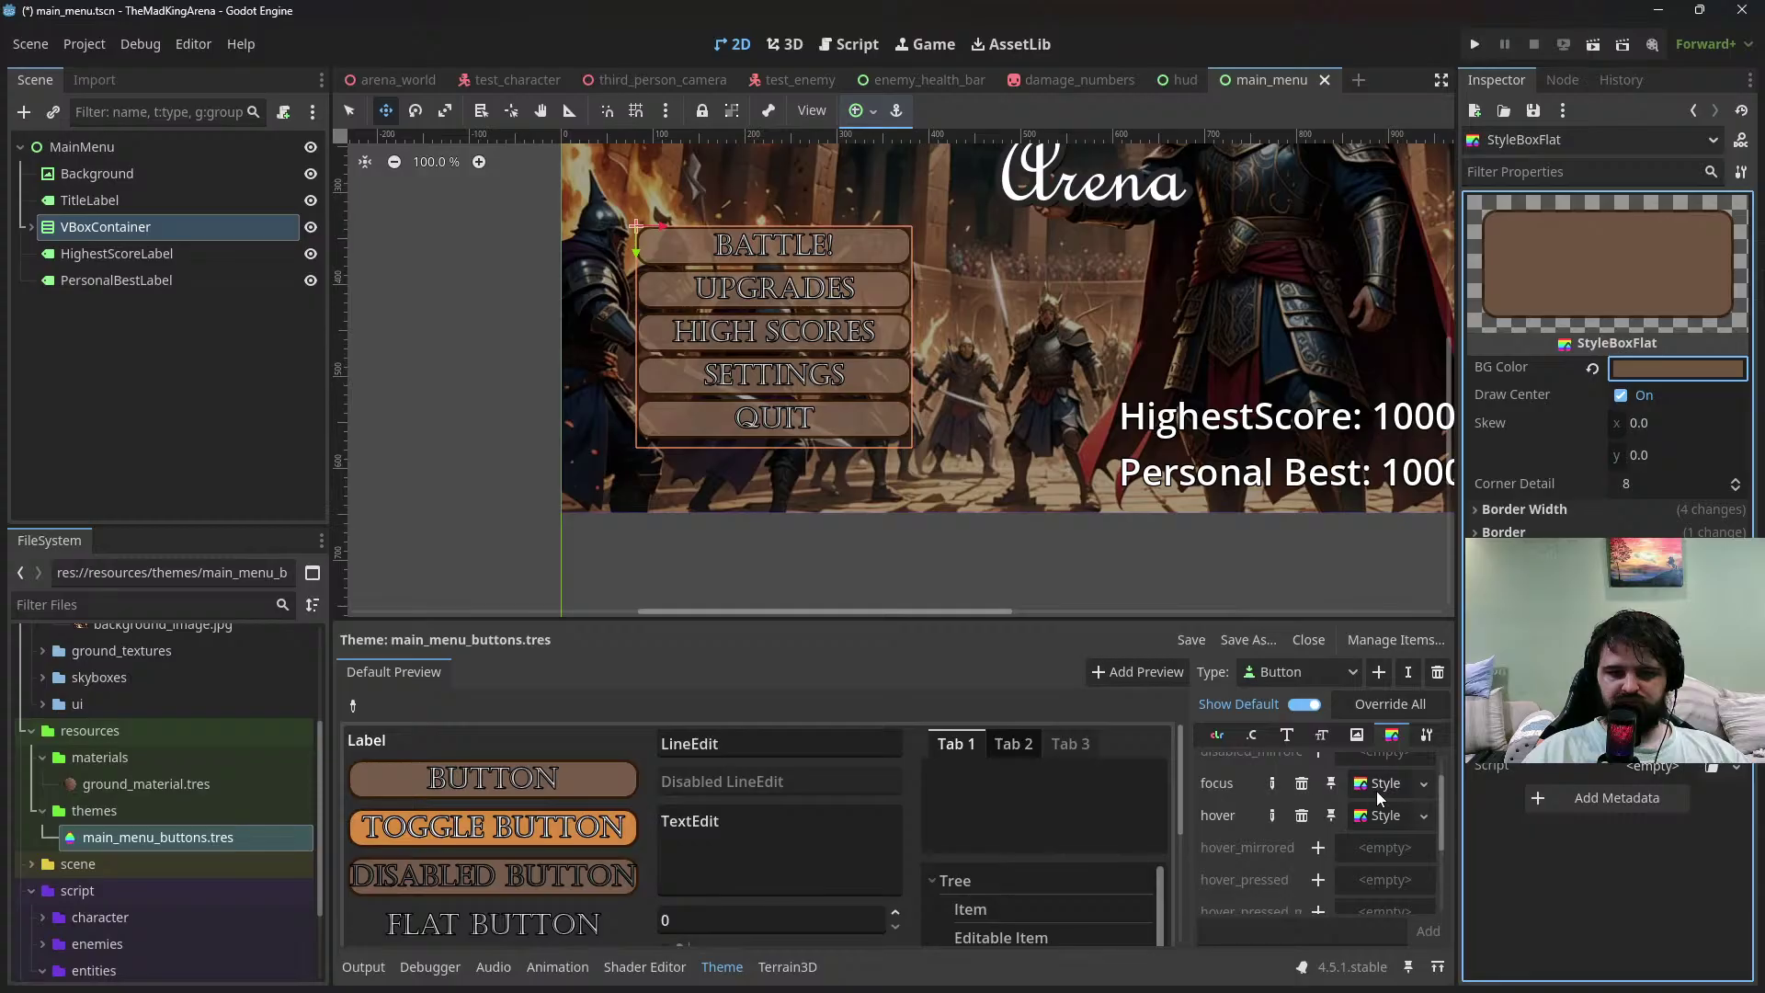
Set the disabled style box's background to a pale semi-transparent grey-beige, aea499d1
scroll(1377, 786, "up", 1)
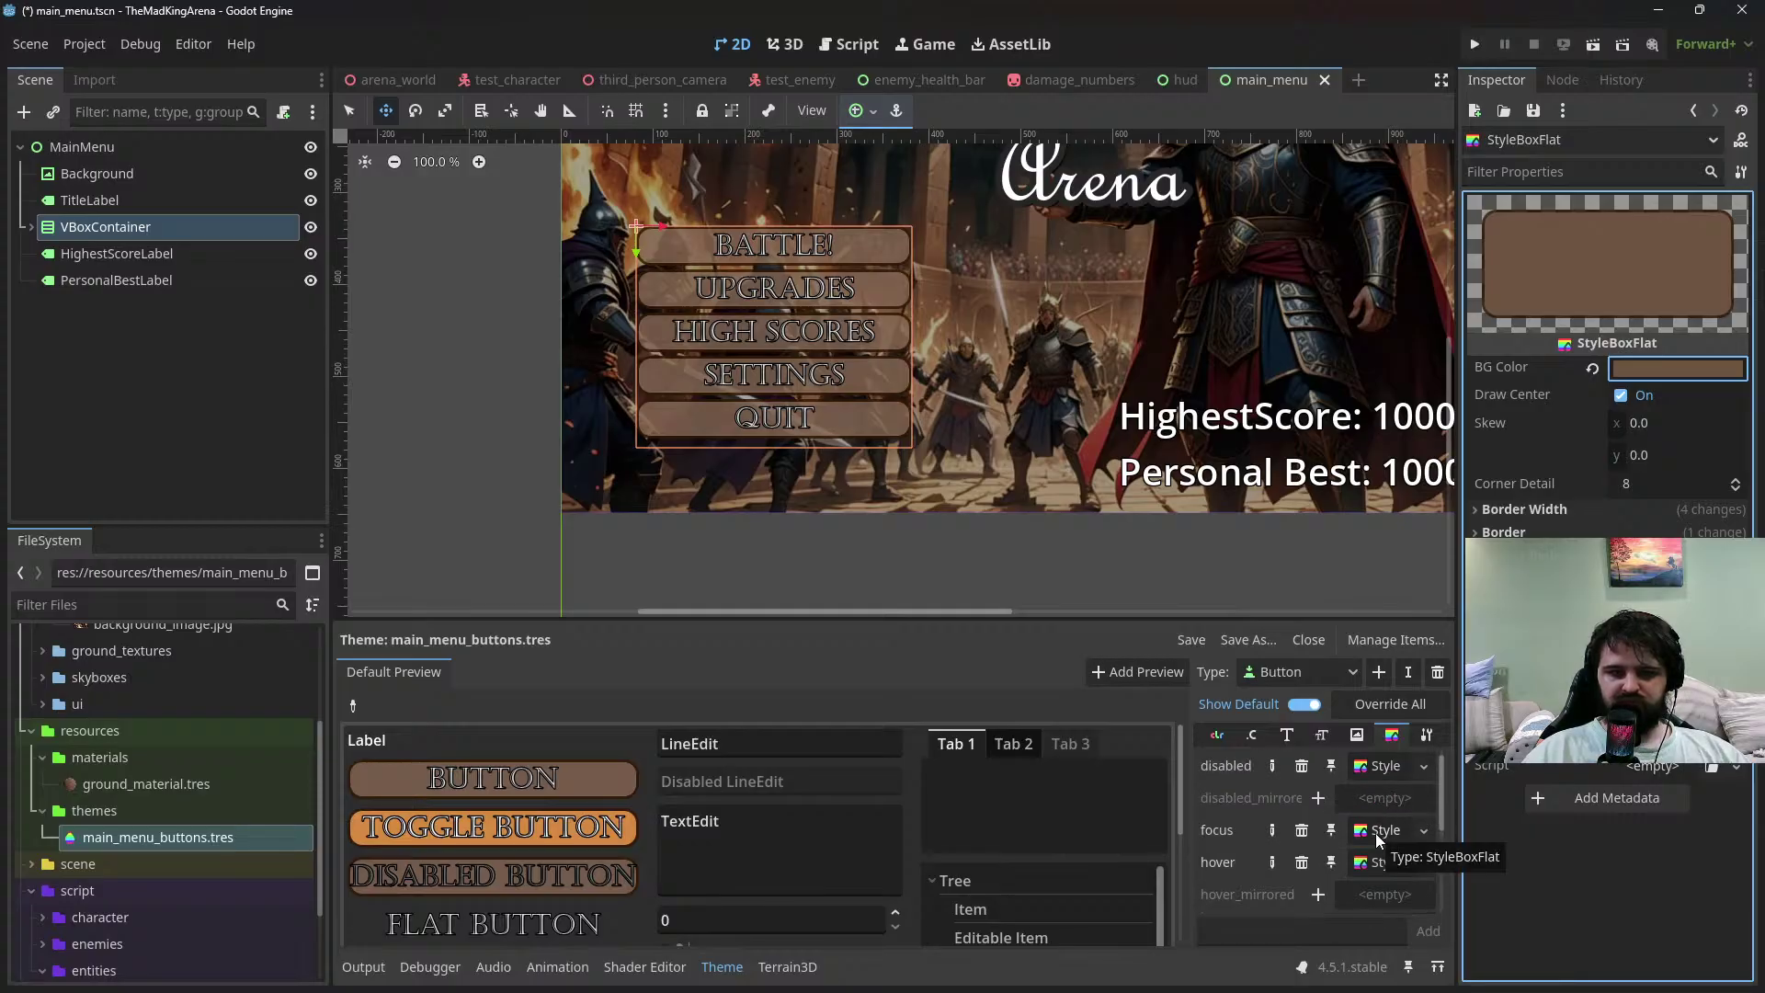
left_click(1384, 767)
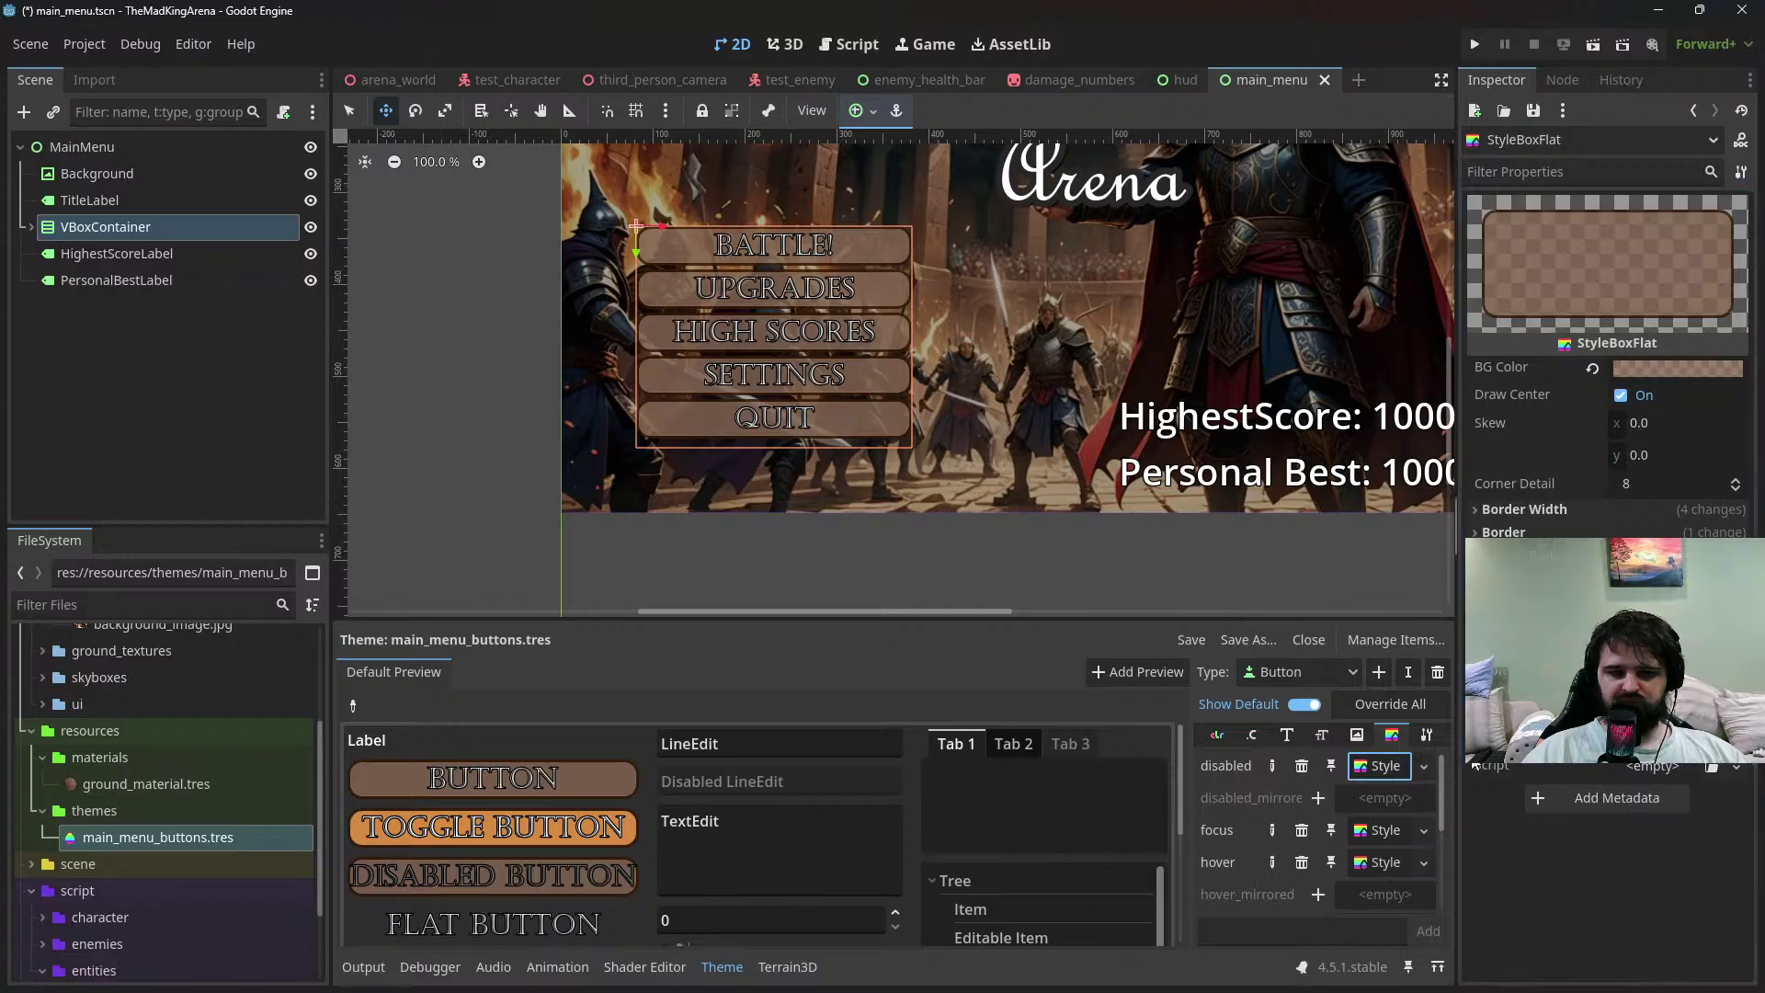
left_click(1675, 372)
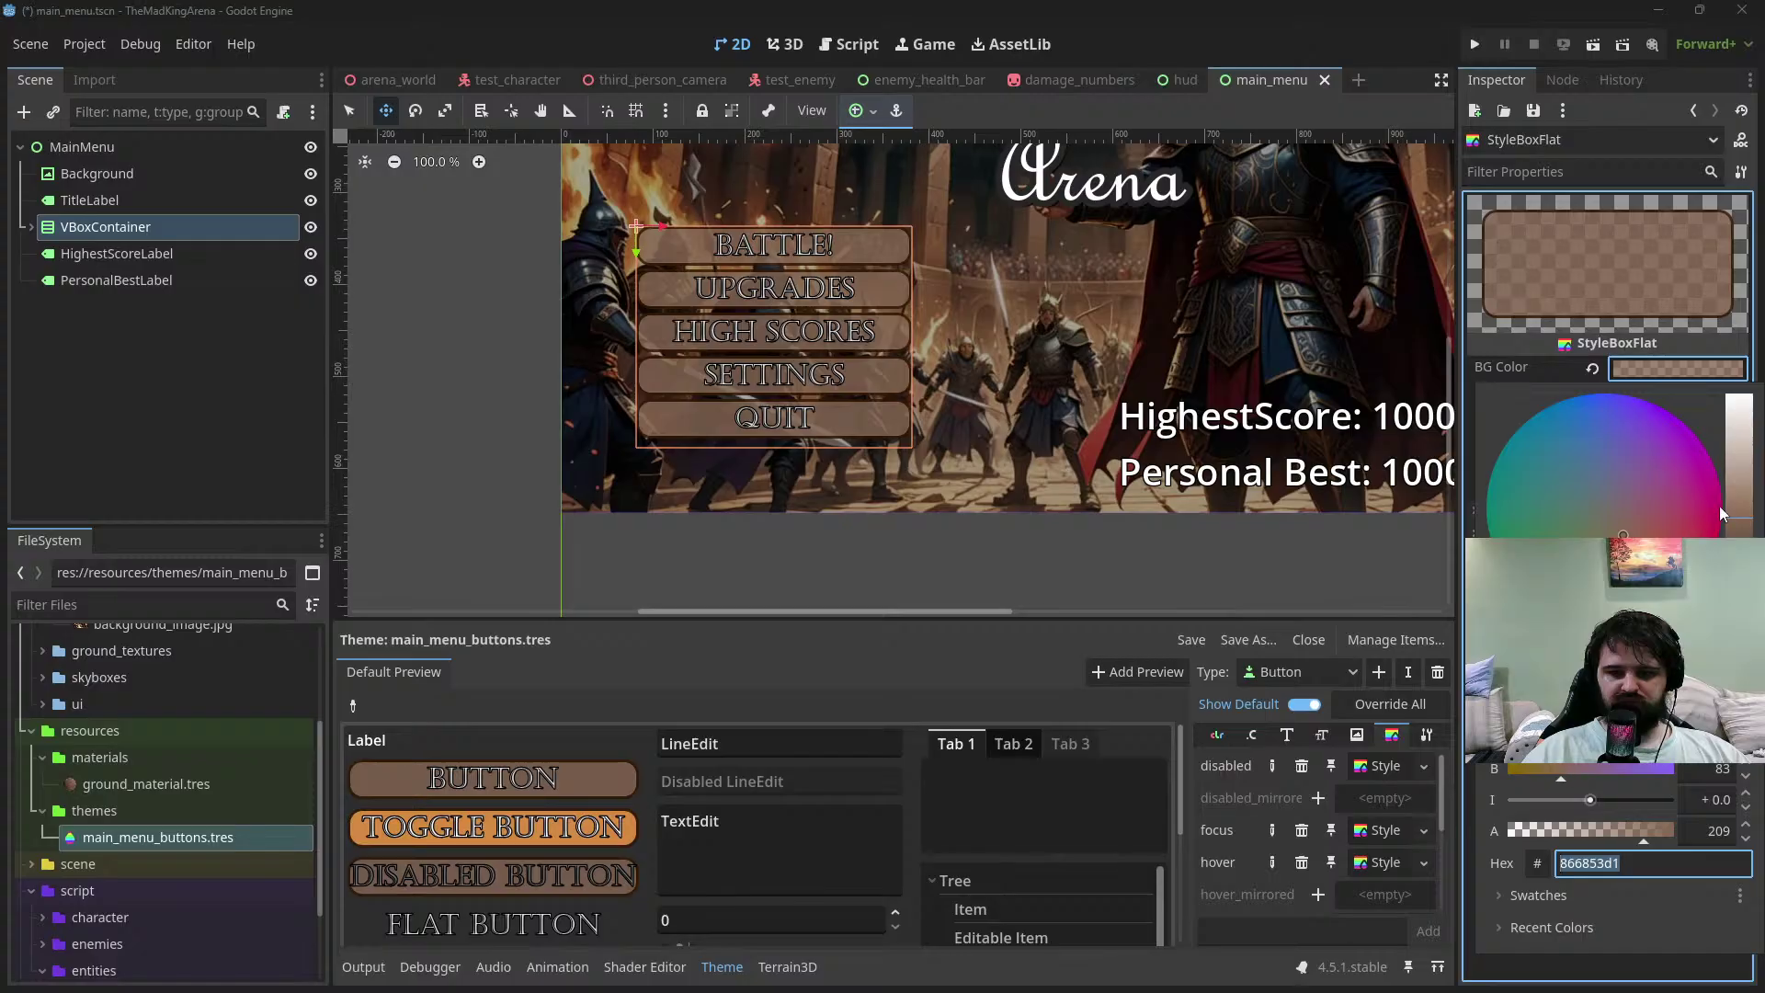
left_click_drag(1739, 513, 1742, 398)
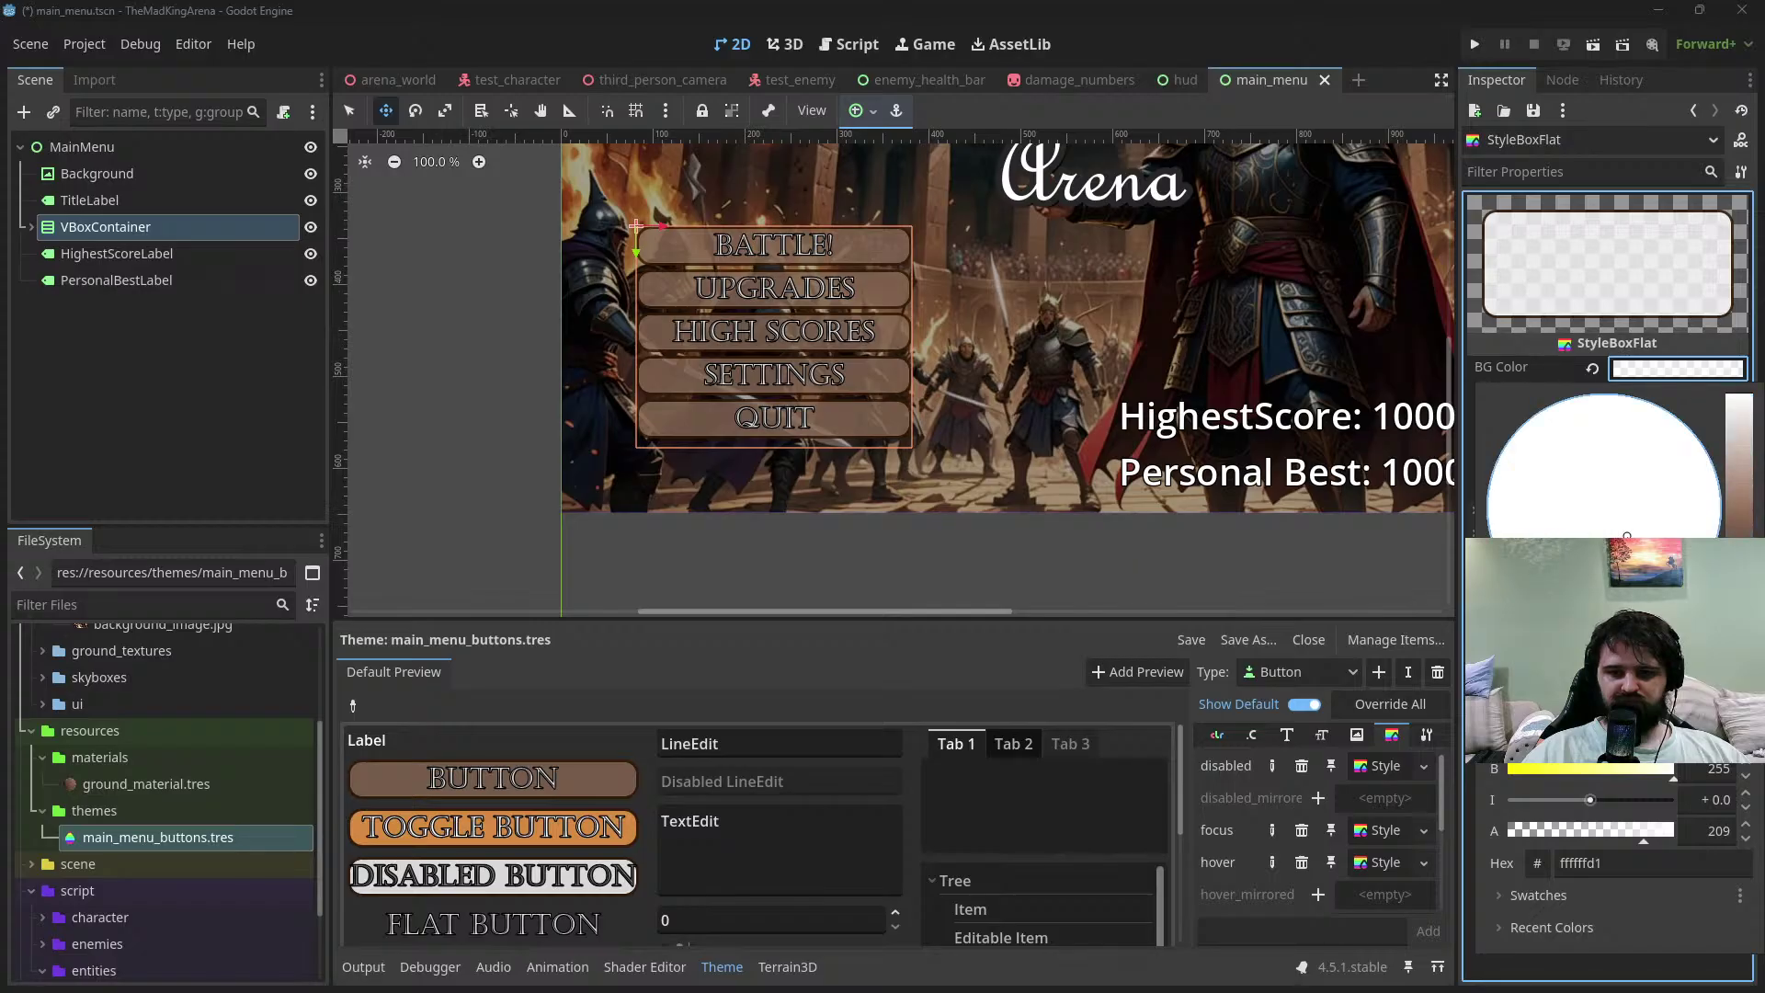
left_click(1747, 492)
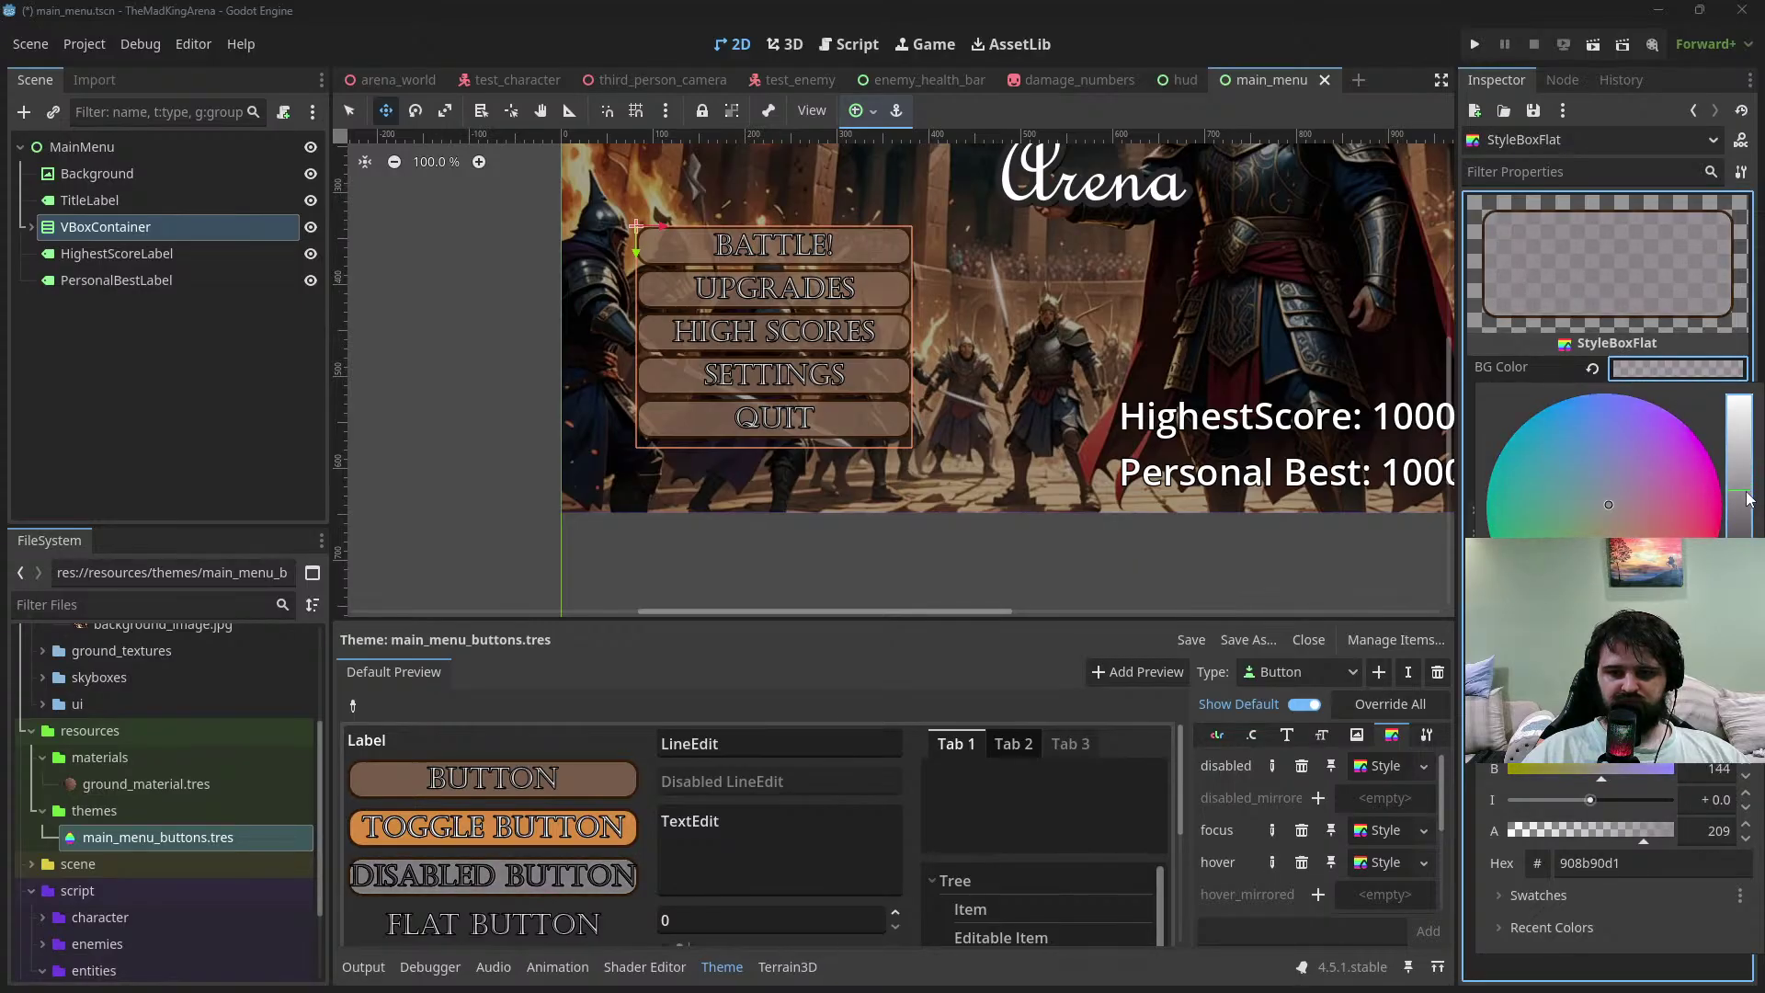
left_click_drag(1748, 497, 1748, 506)
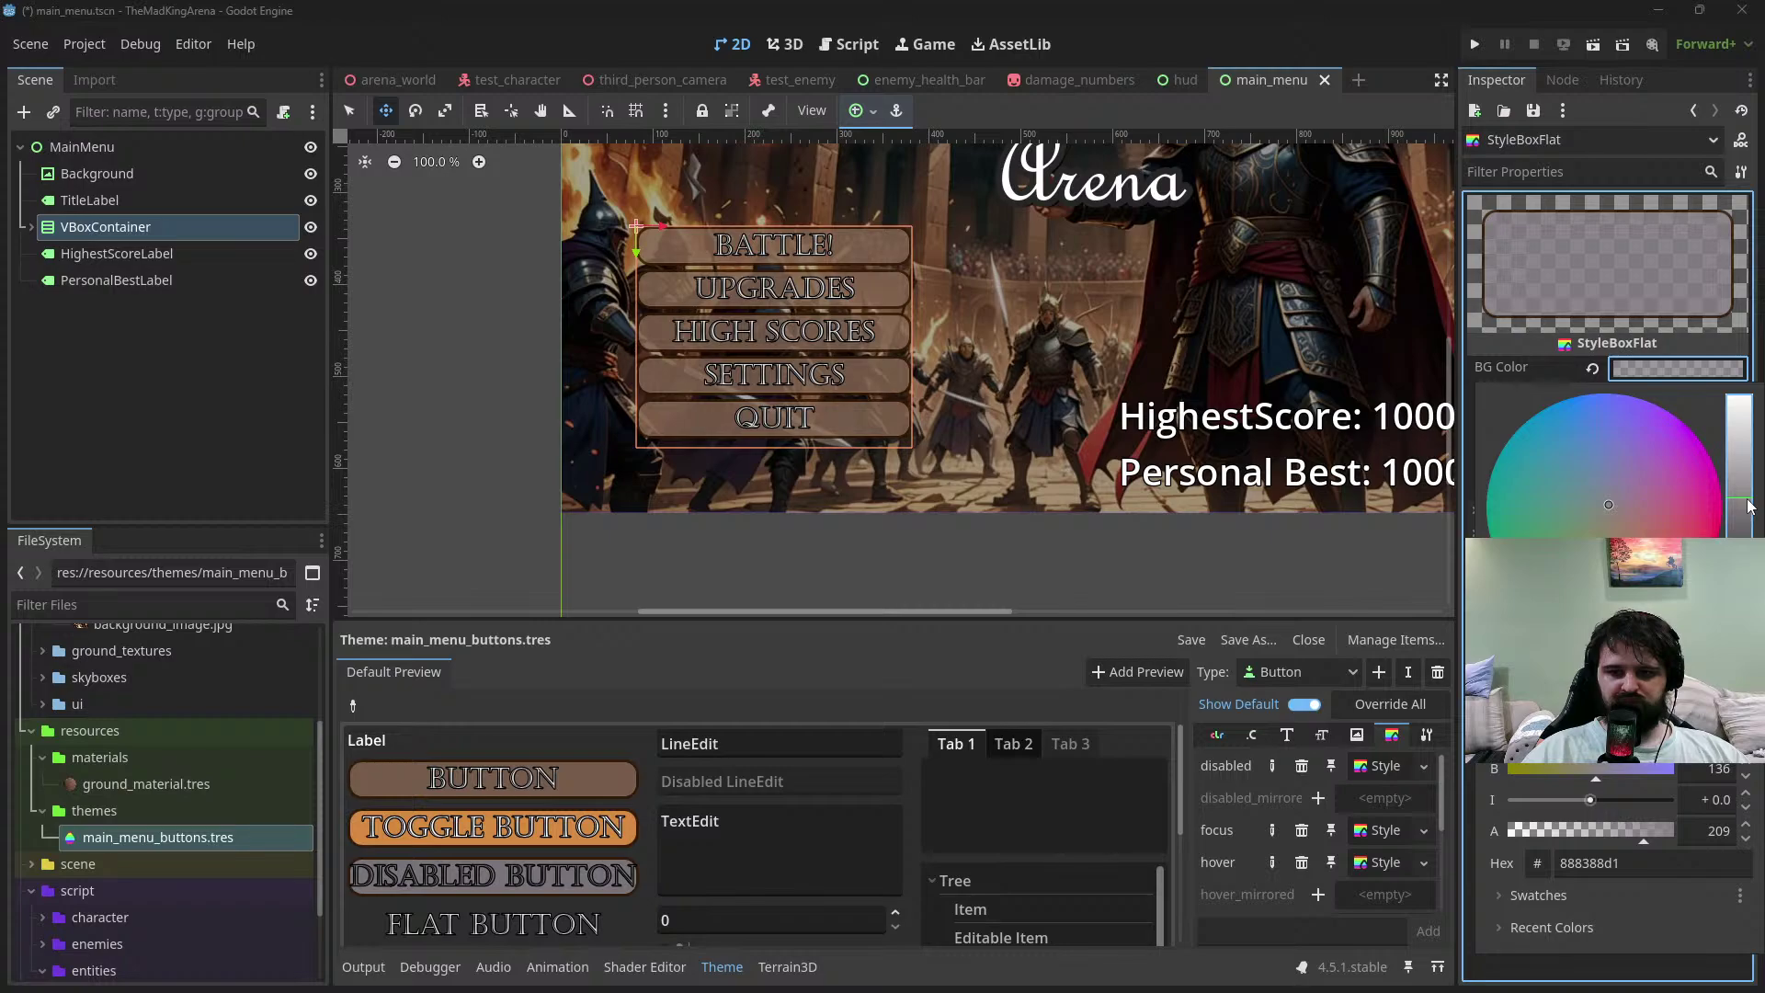
left_click_drag(1615, 516, 1615, 522)
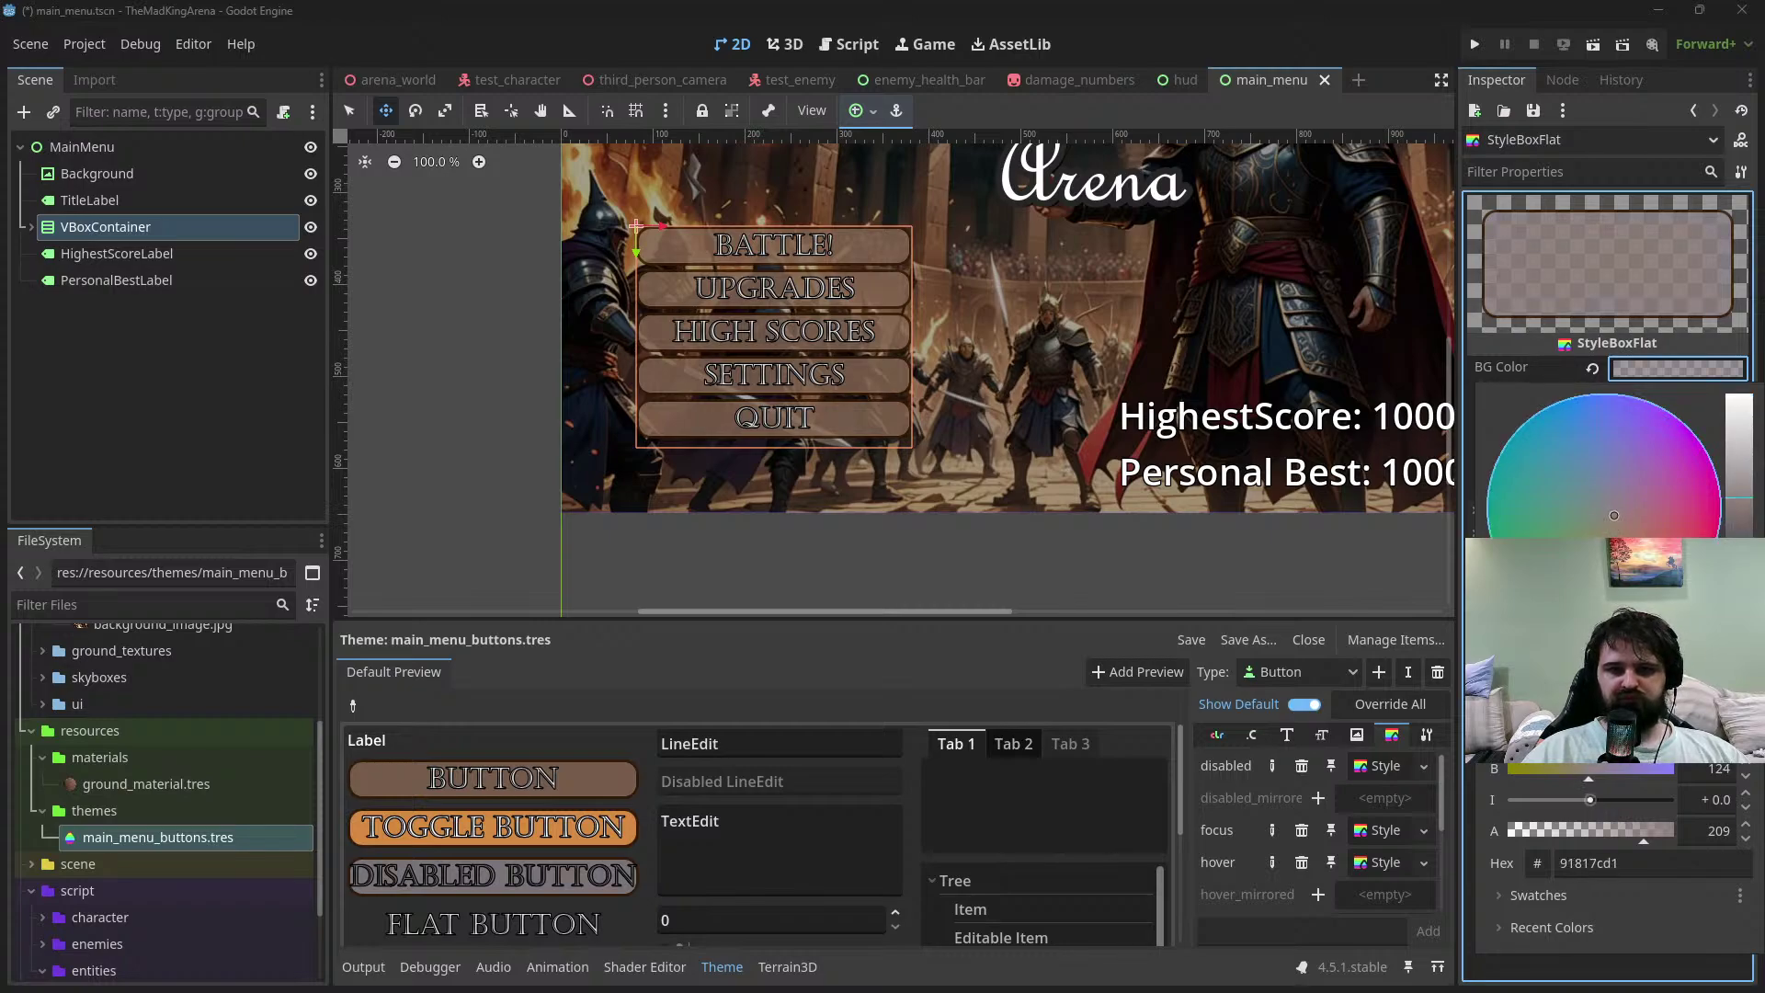
left_click_drag(1609, 512, 1608, 521)
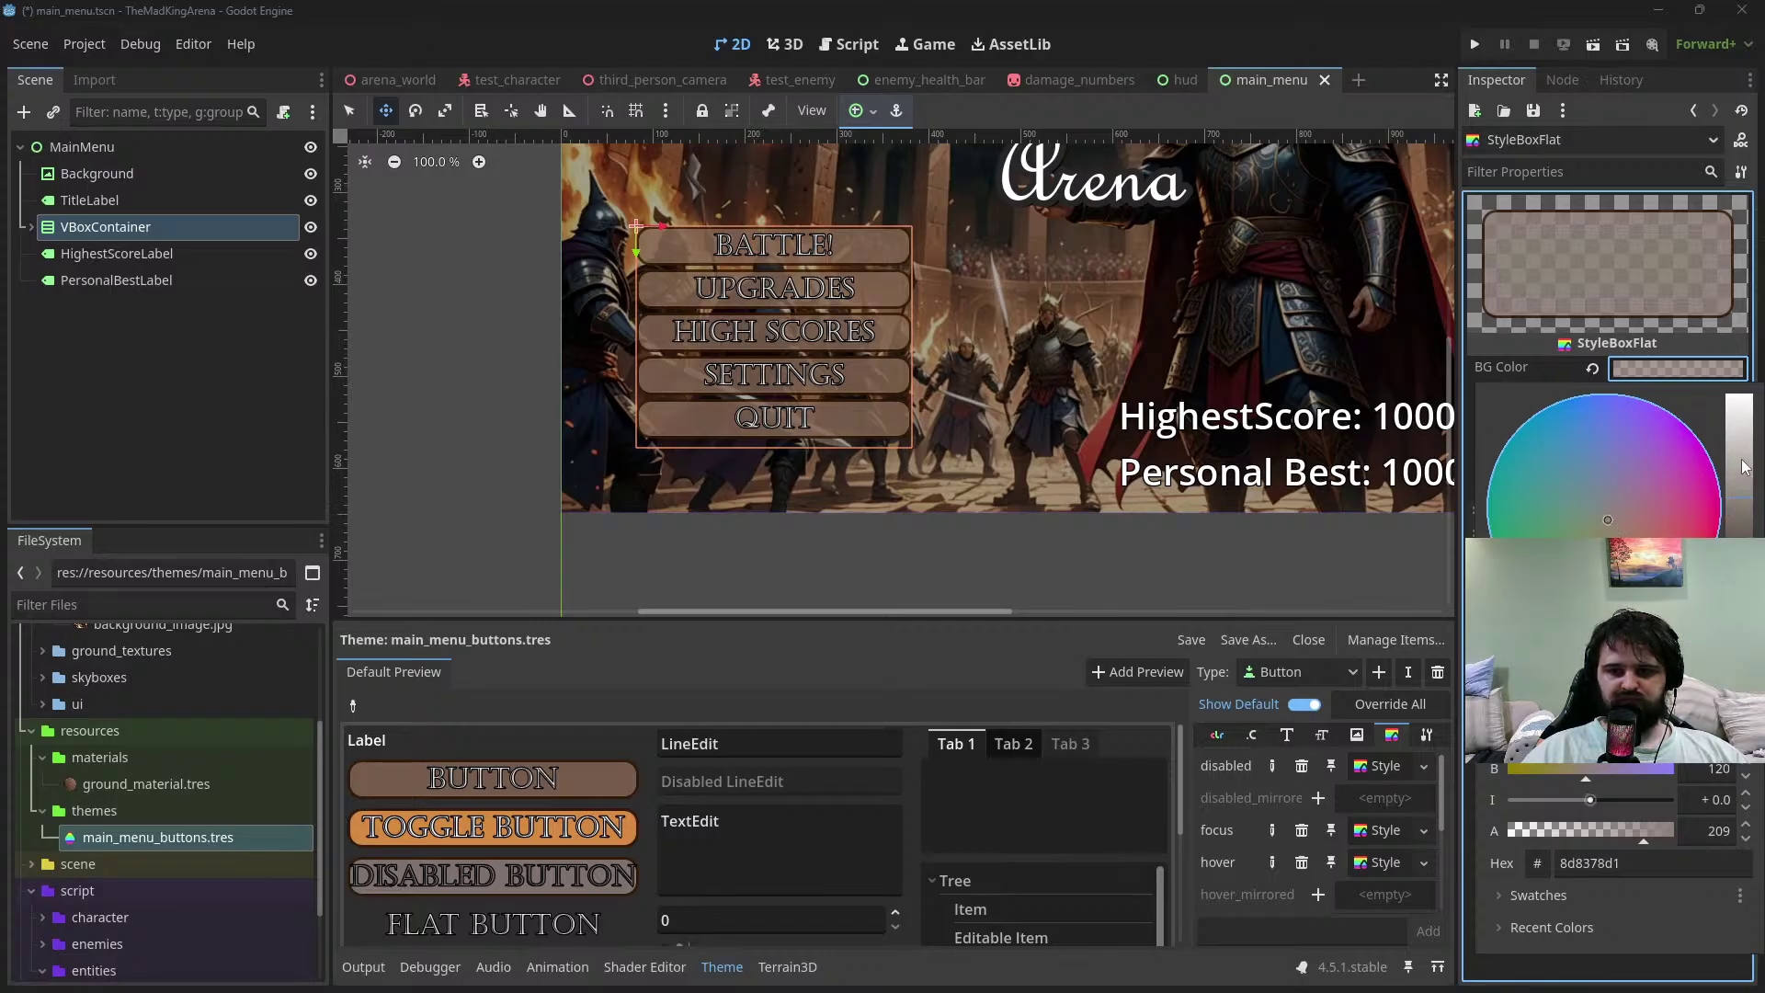
left_click_drag(1748, 467, 1746, 475)
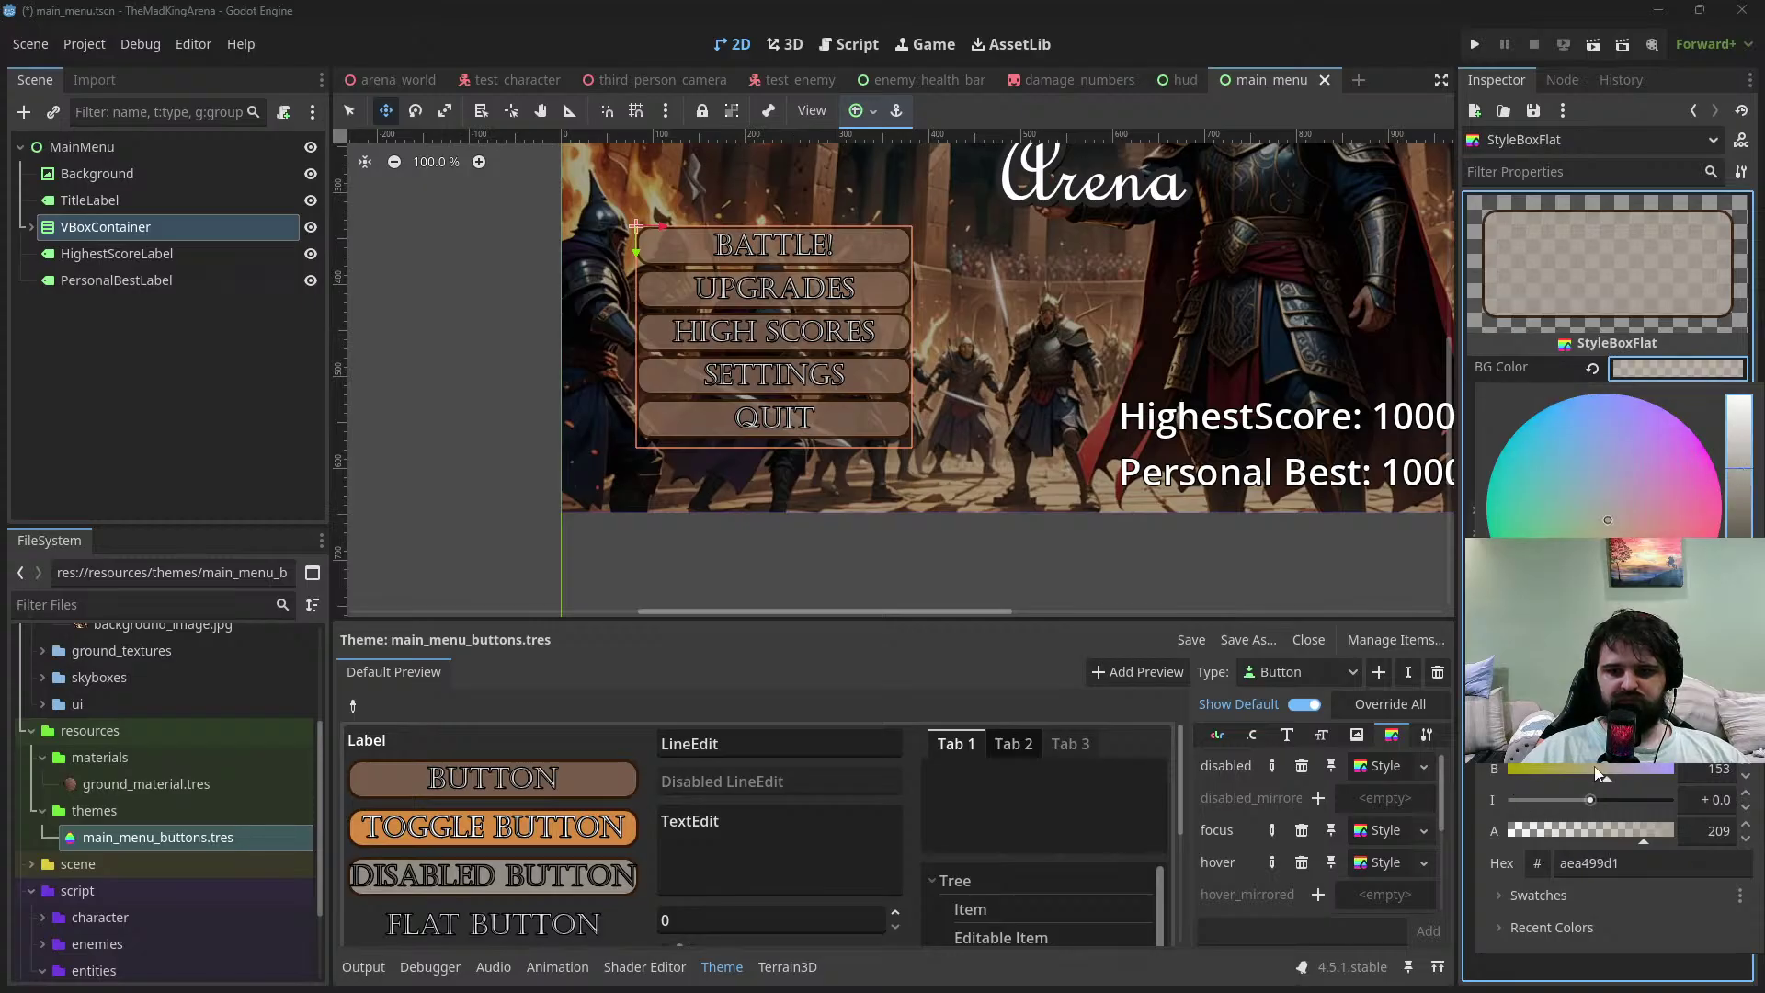
left_click(1685, 383)
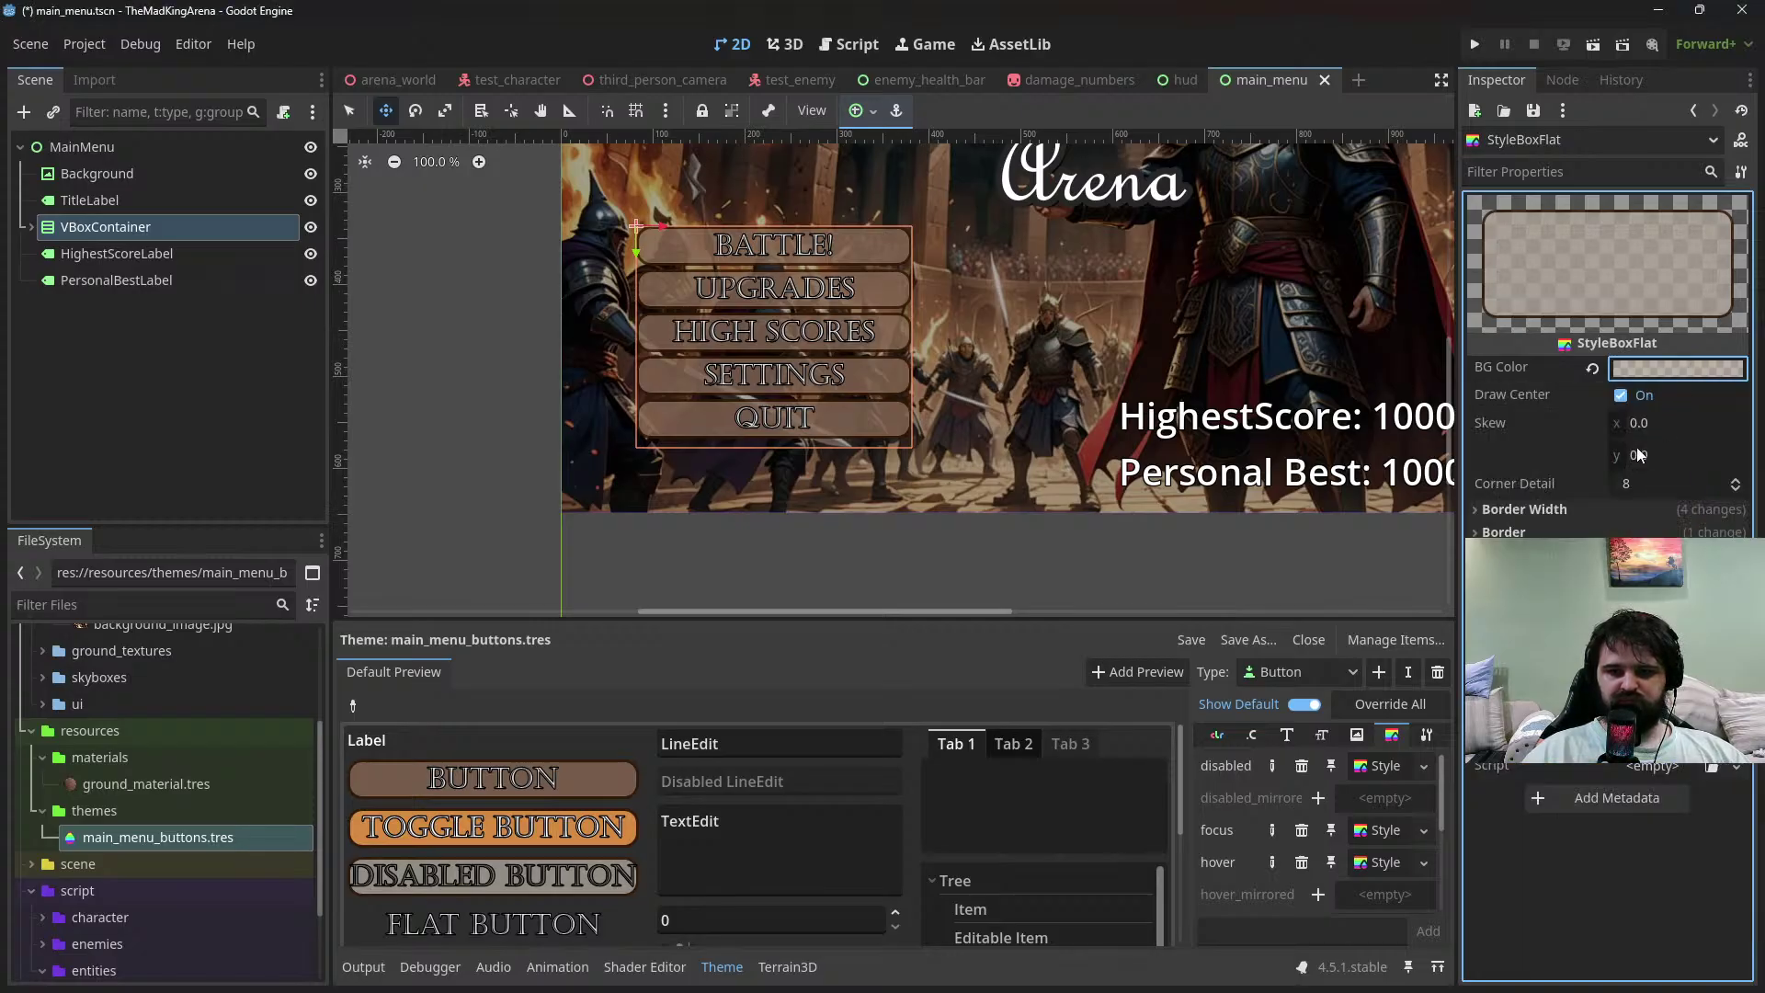
Change the disabled style box's border color to a more neutral dark tone and save the scene
left_click(1678, 556)
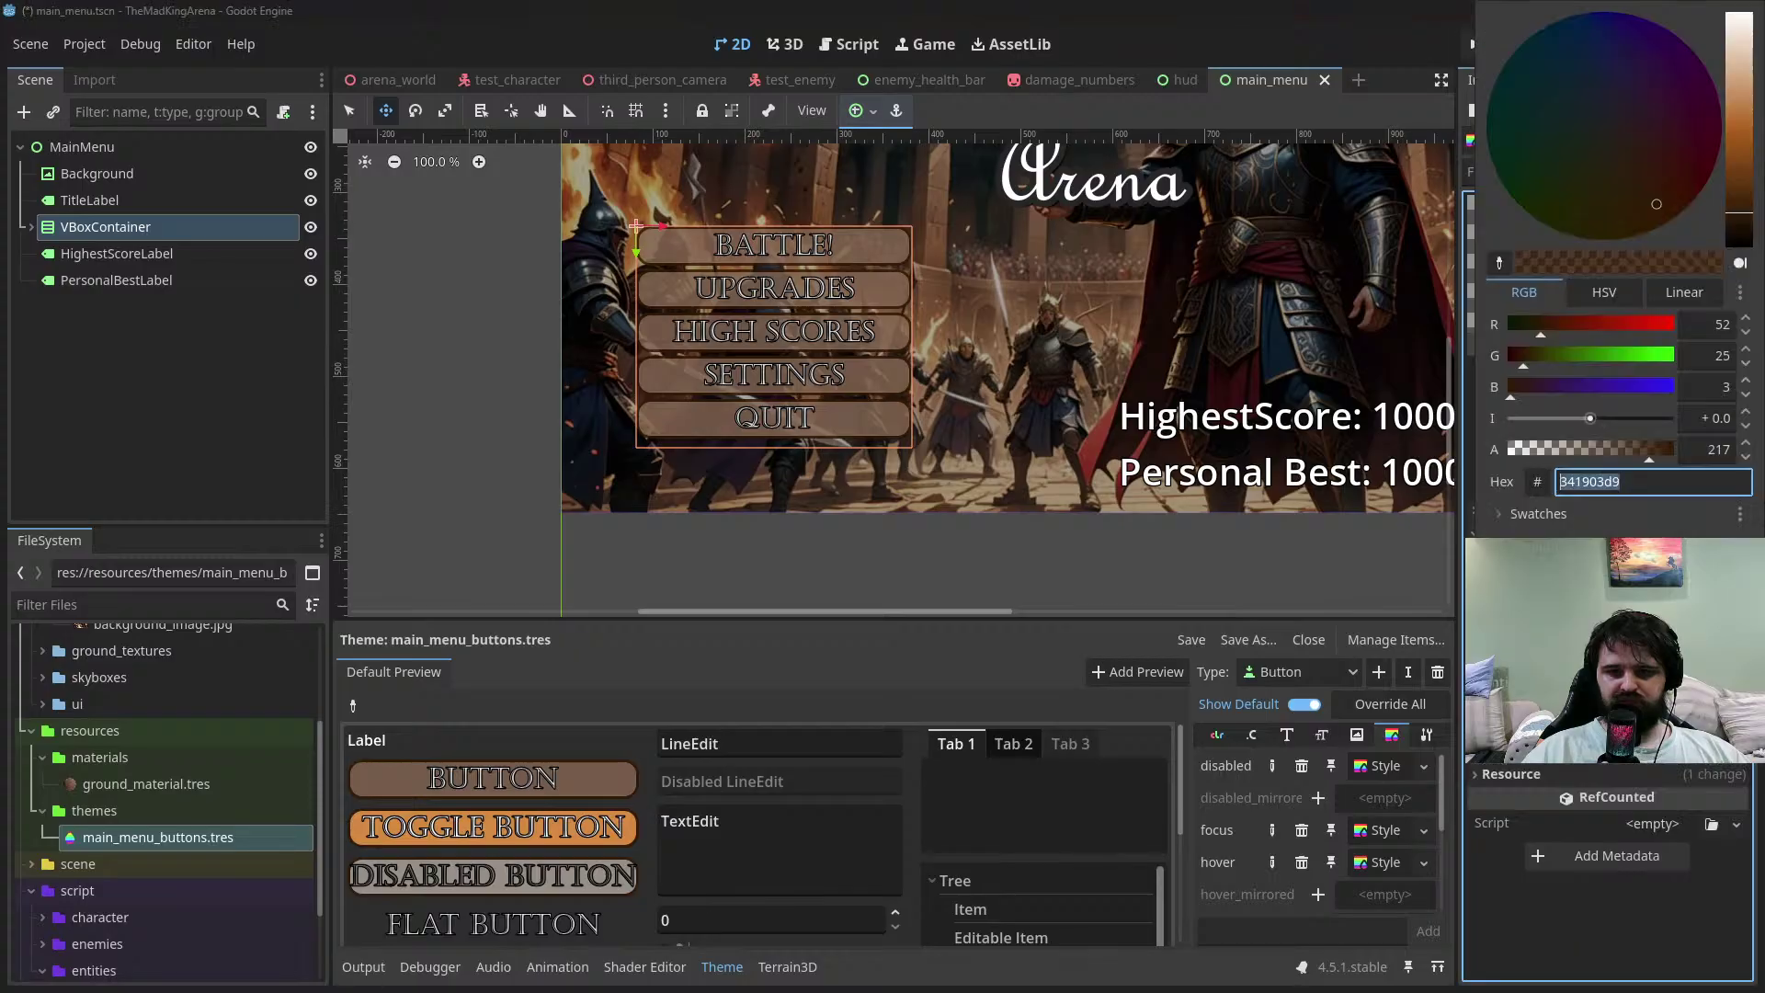
left_click_drag(1672, 214, 1605, 135)
left_click(1522, 597)
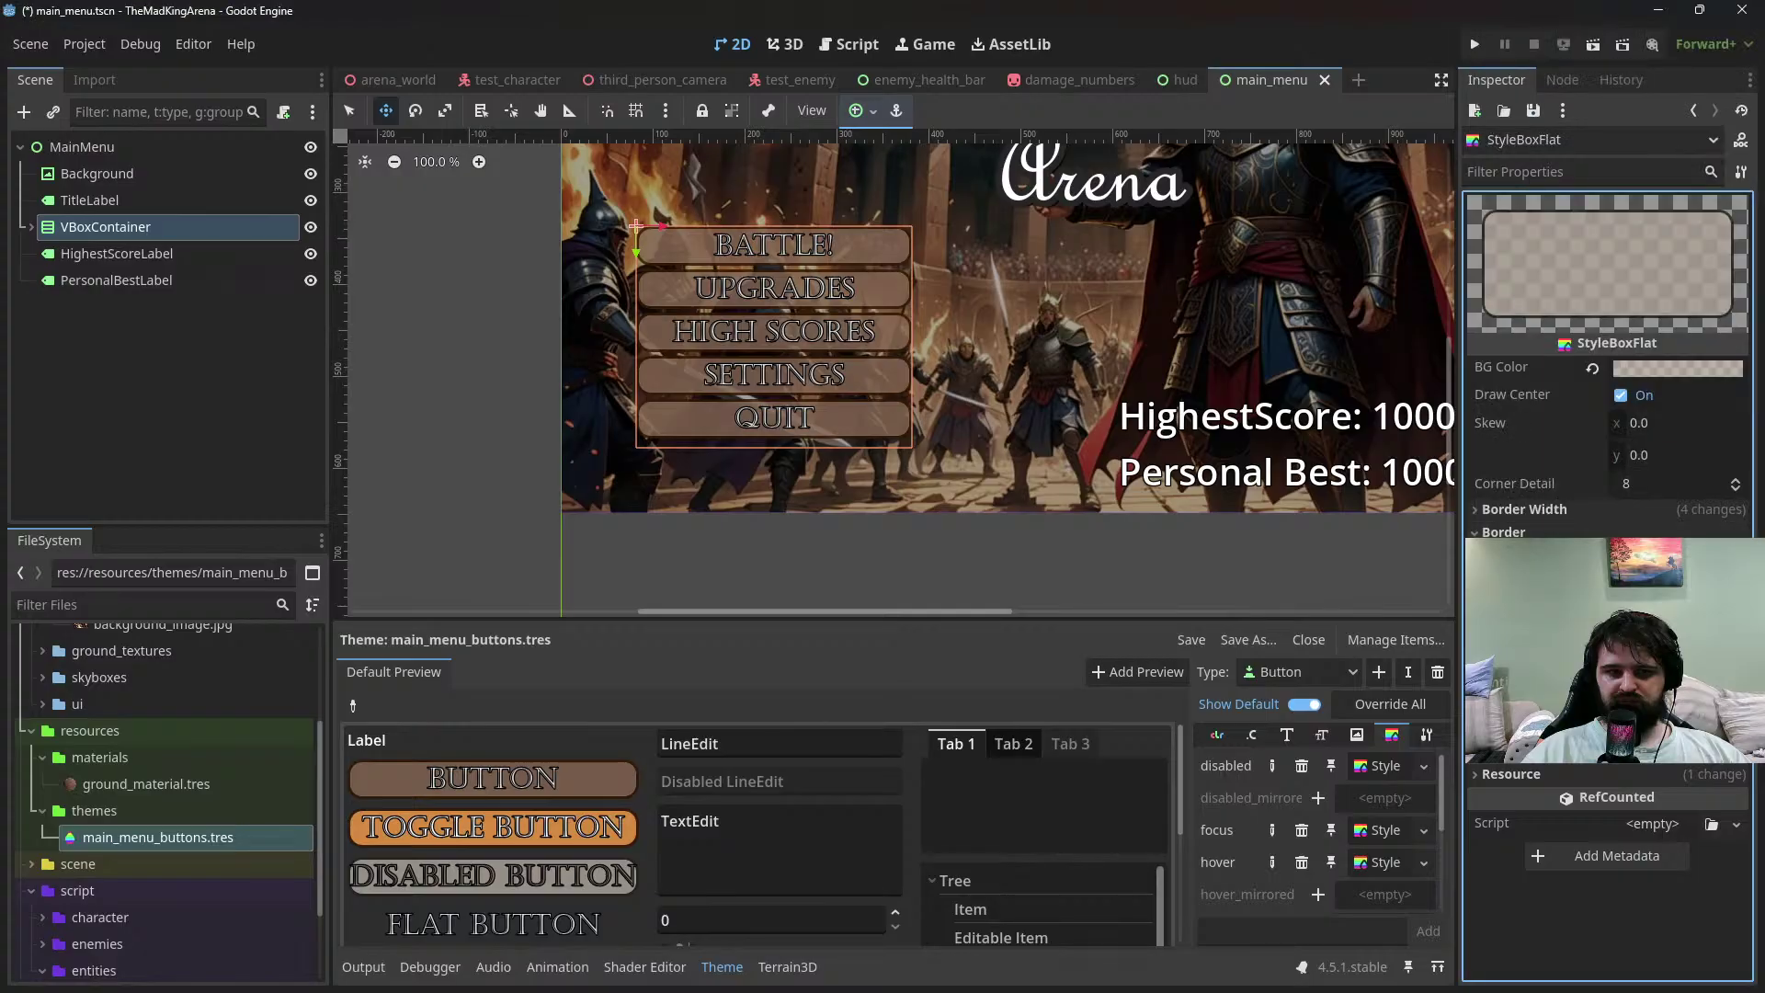
key("ctrl+s")
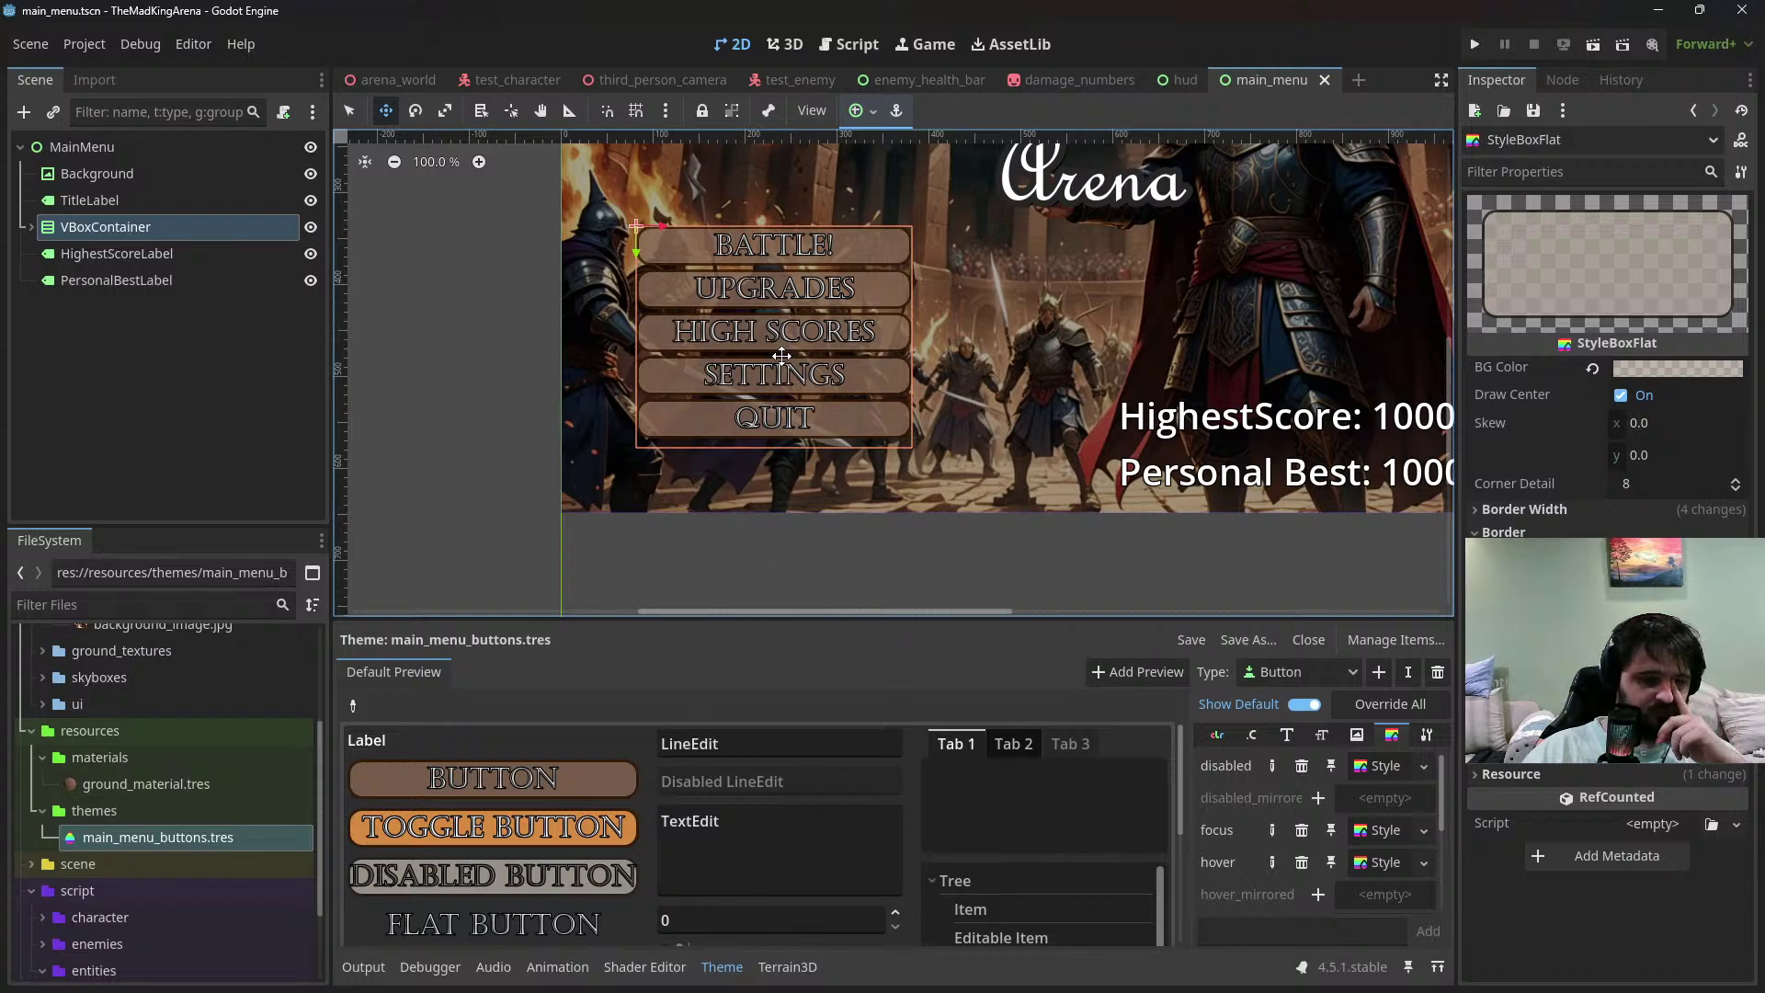
Open the focus style box and examine its border width, corner and expand margin settings
left_click(1380, 832)
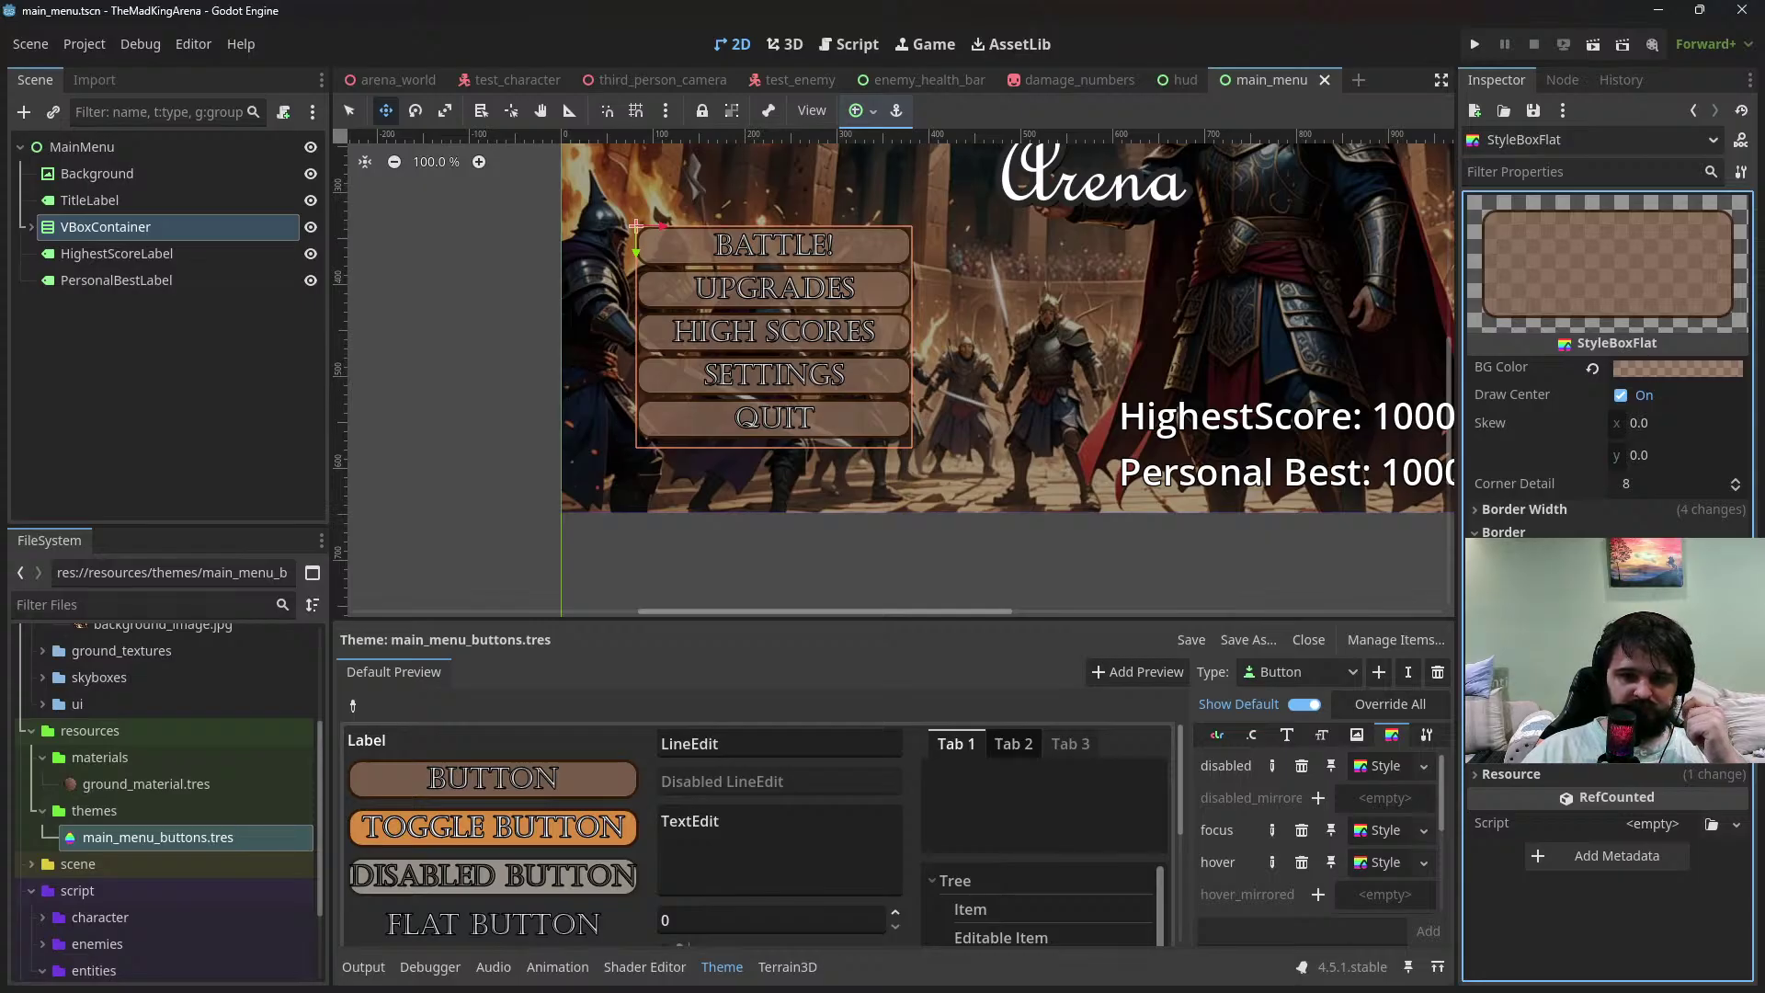
left_click(1525, 508)
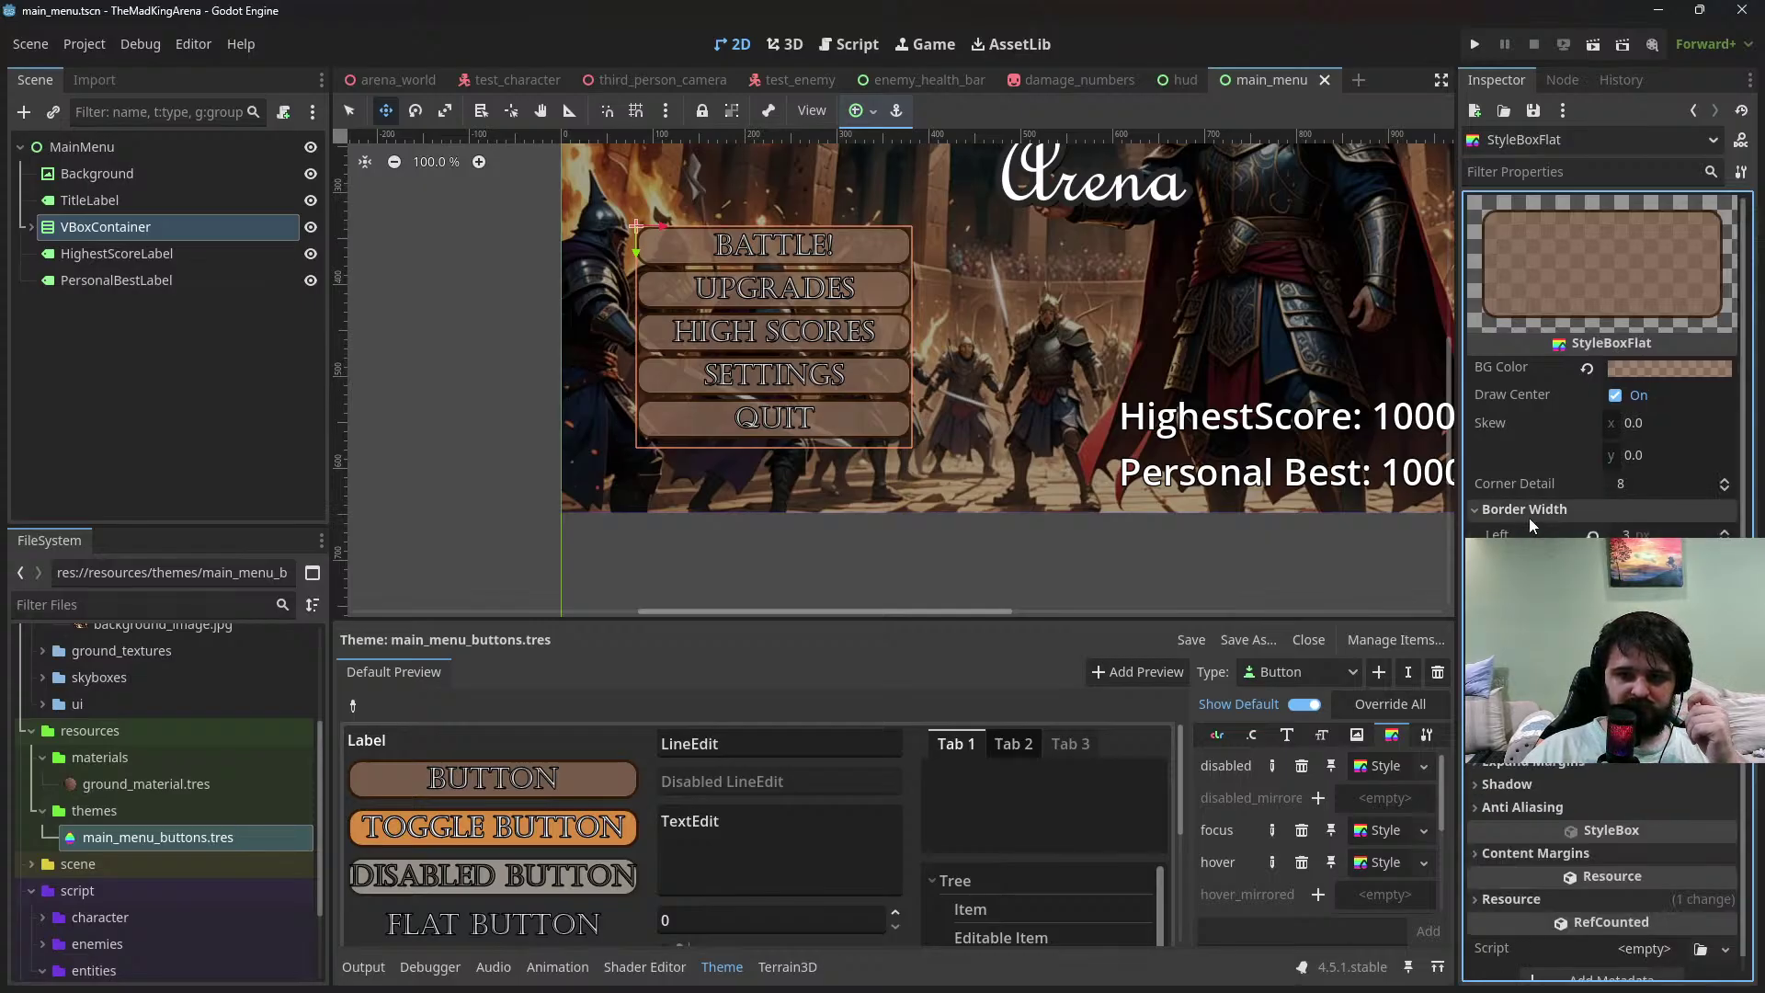
left_click(1644, 534)
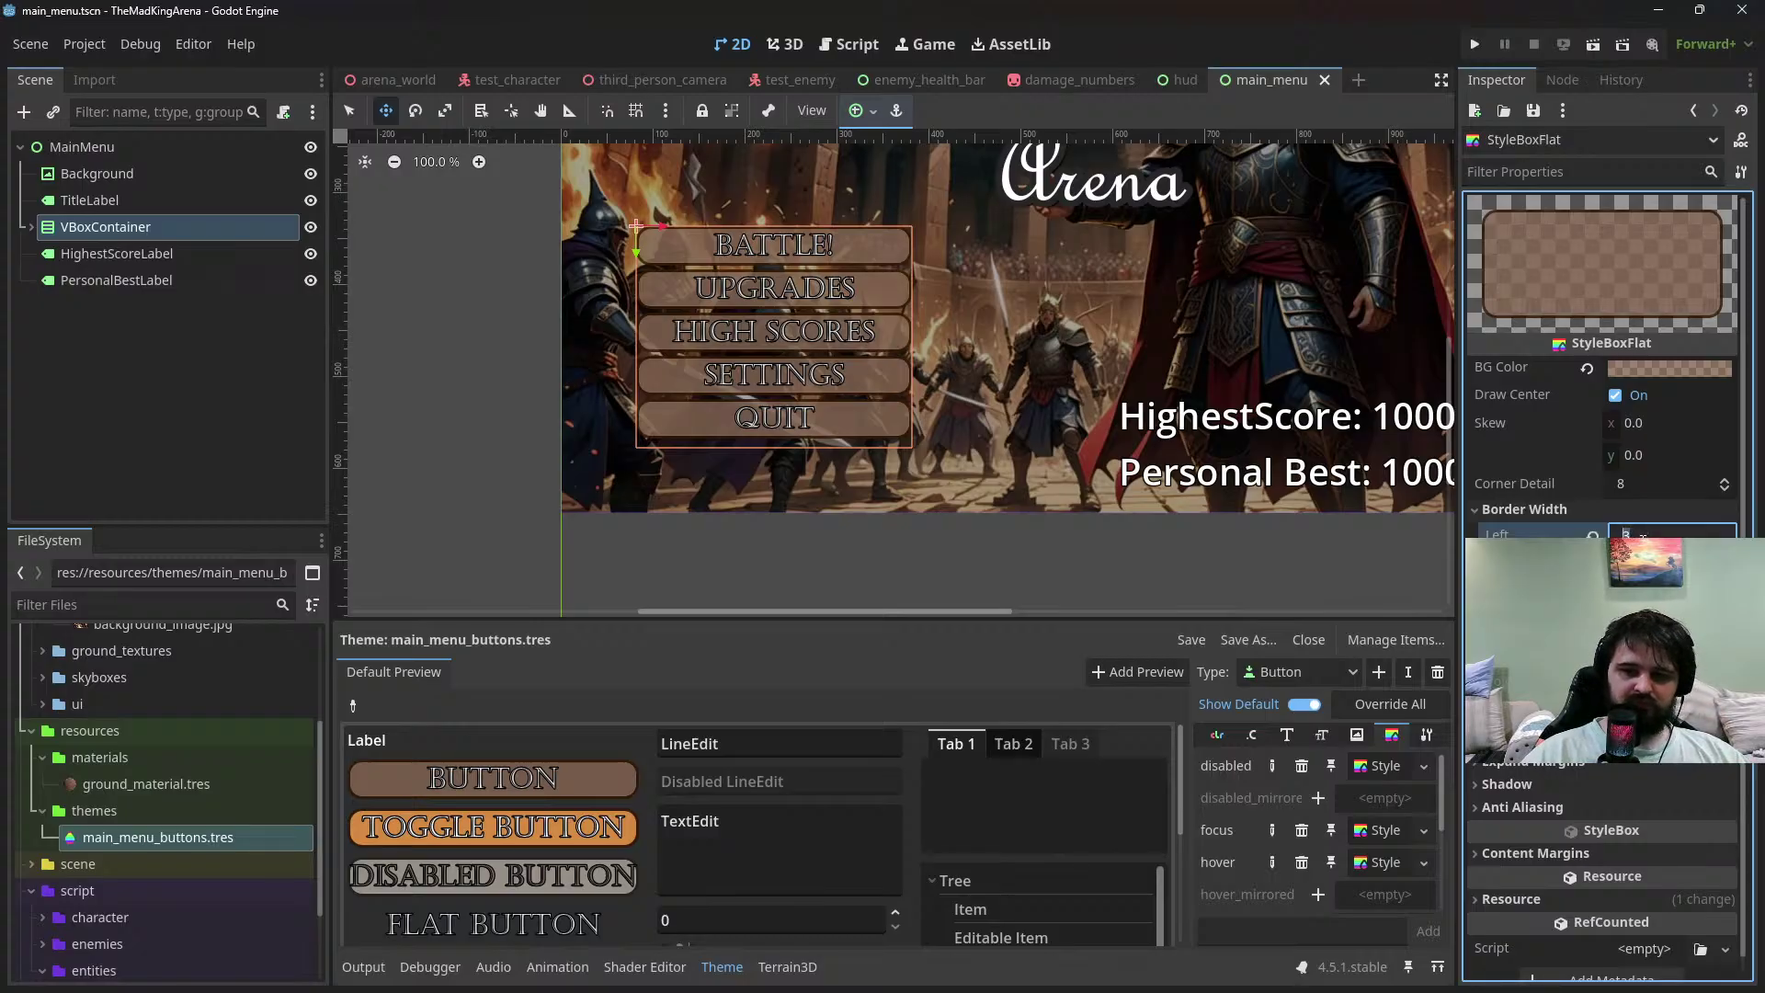
left_click(1524, 509)
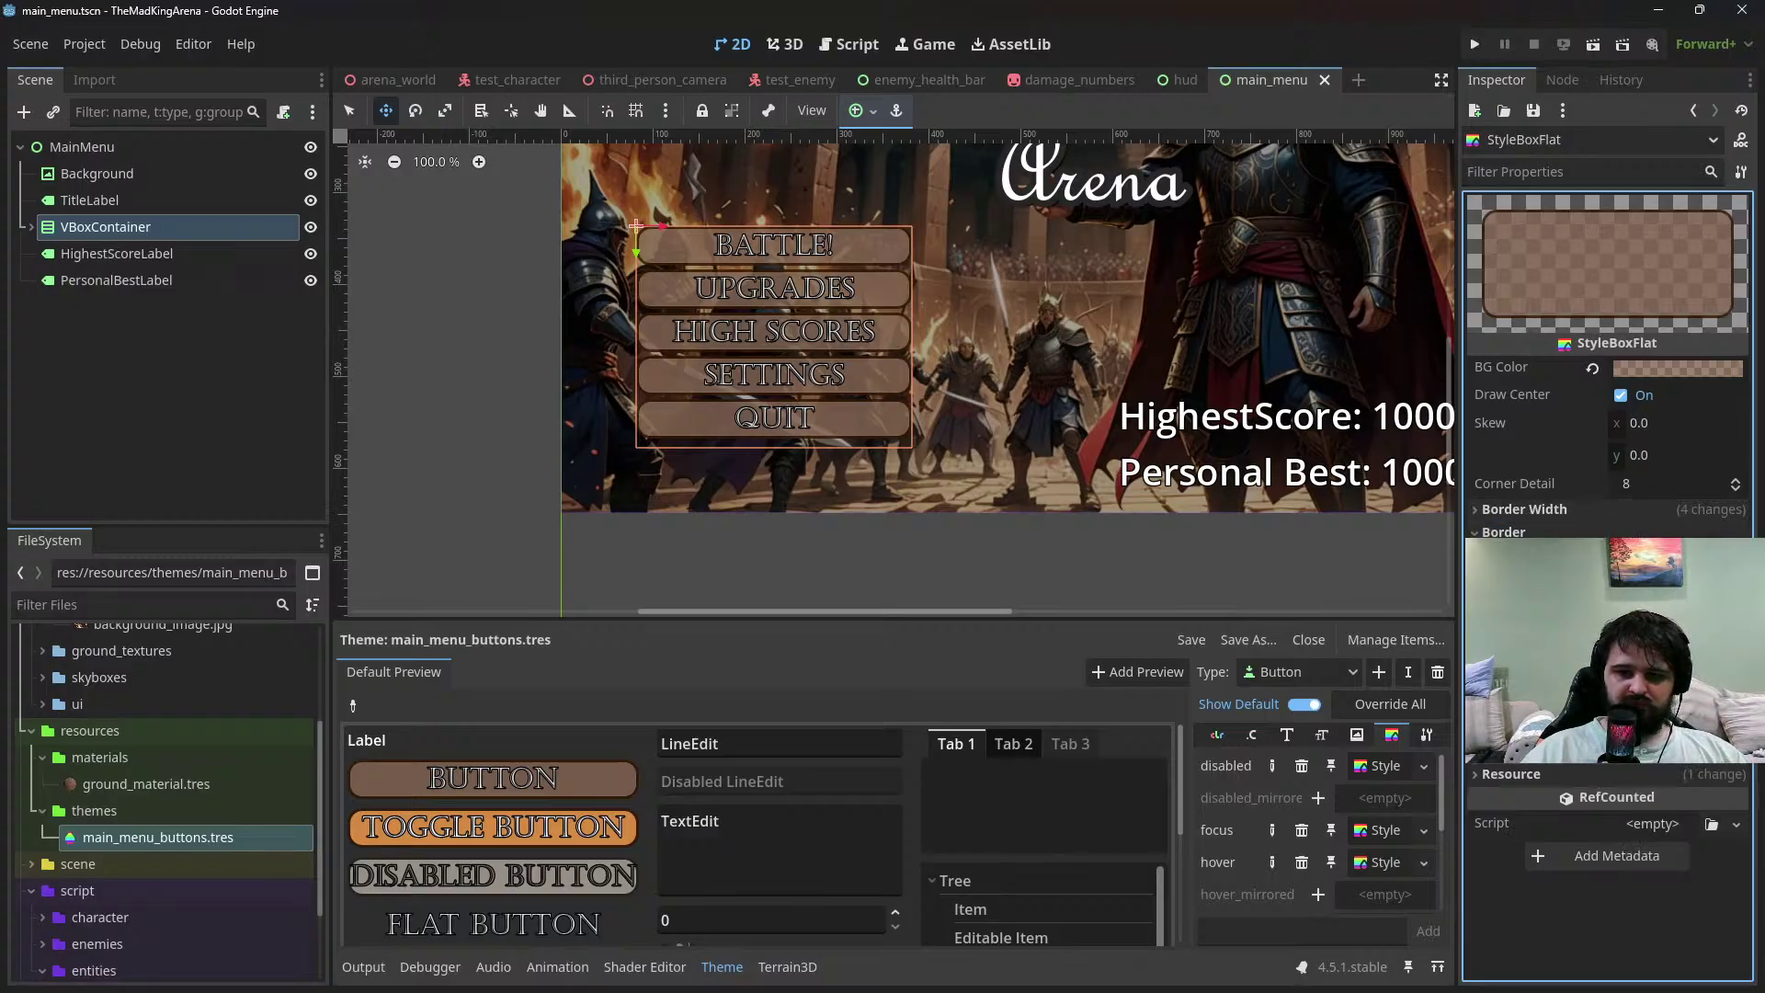
left_click(1525, 613)
left_click(1524, 613)
left_click(1525, 637)
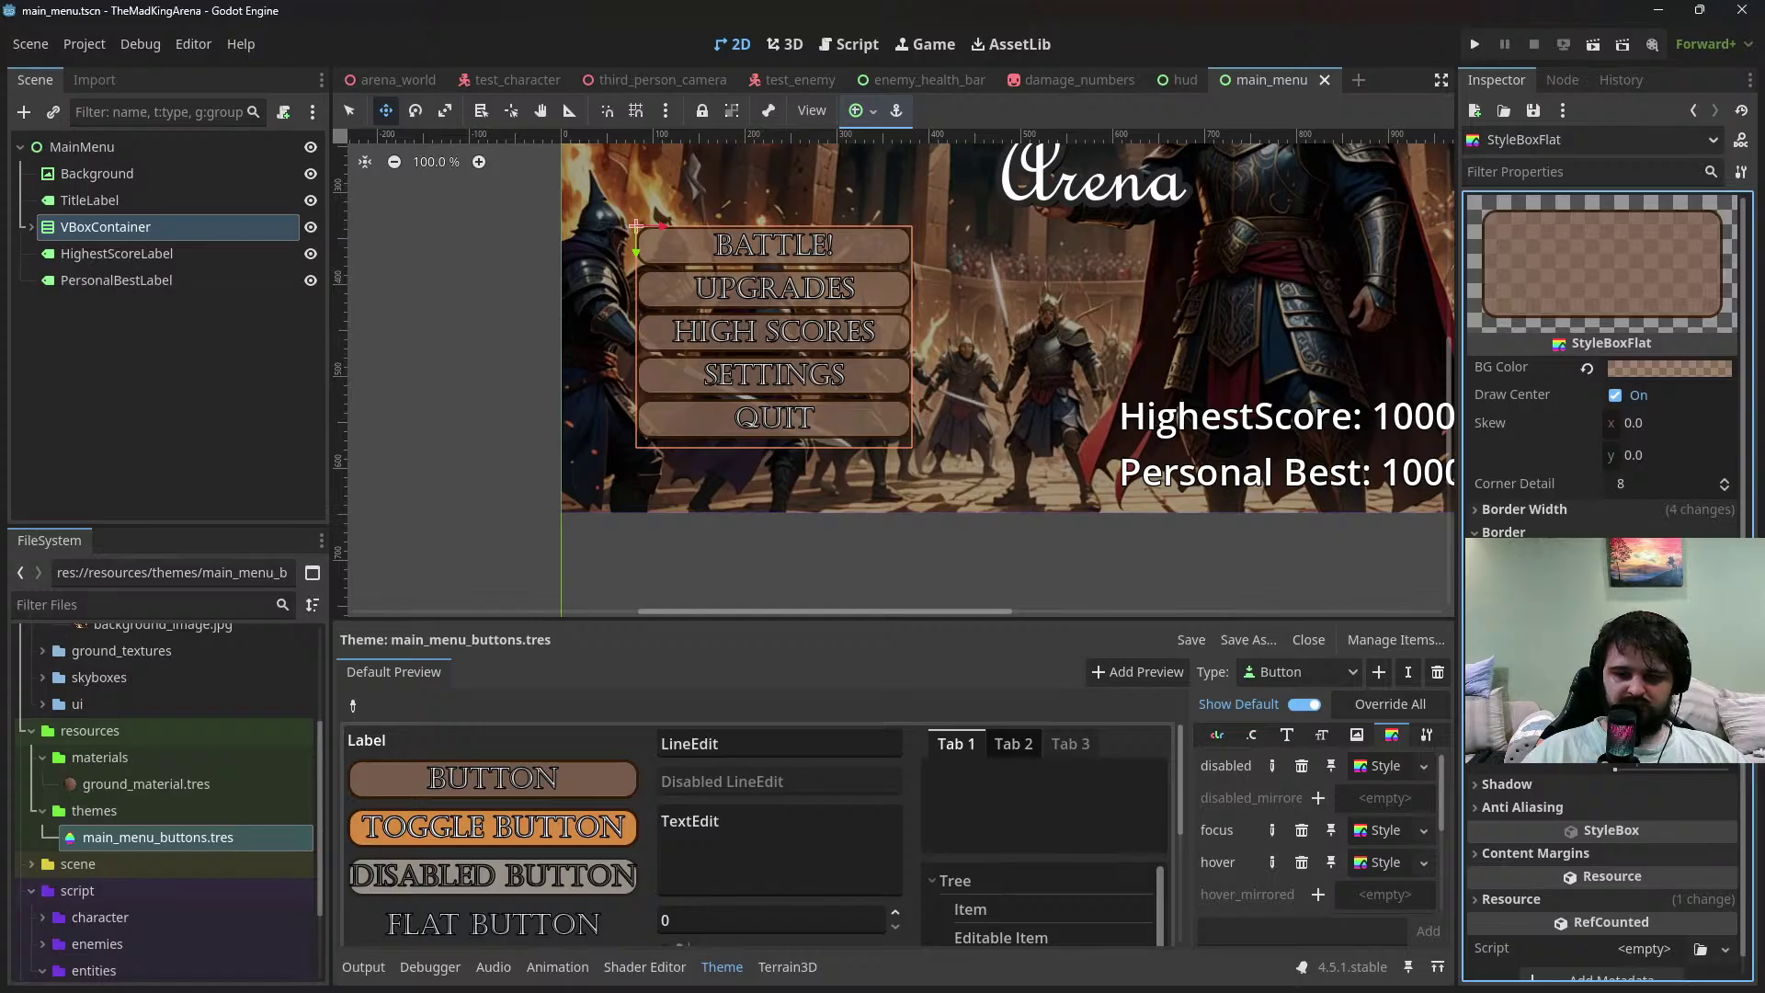
left_click(1525, 636)
left_click(1525, 659)
left_click(1525, 660)
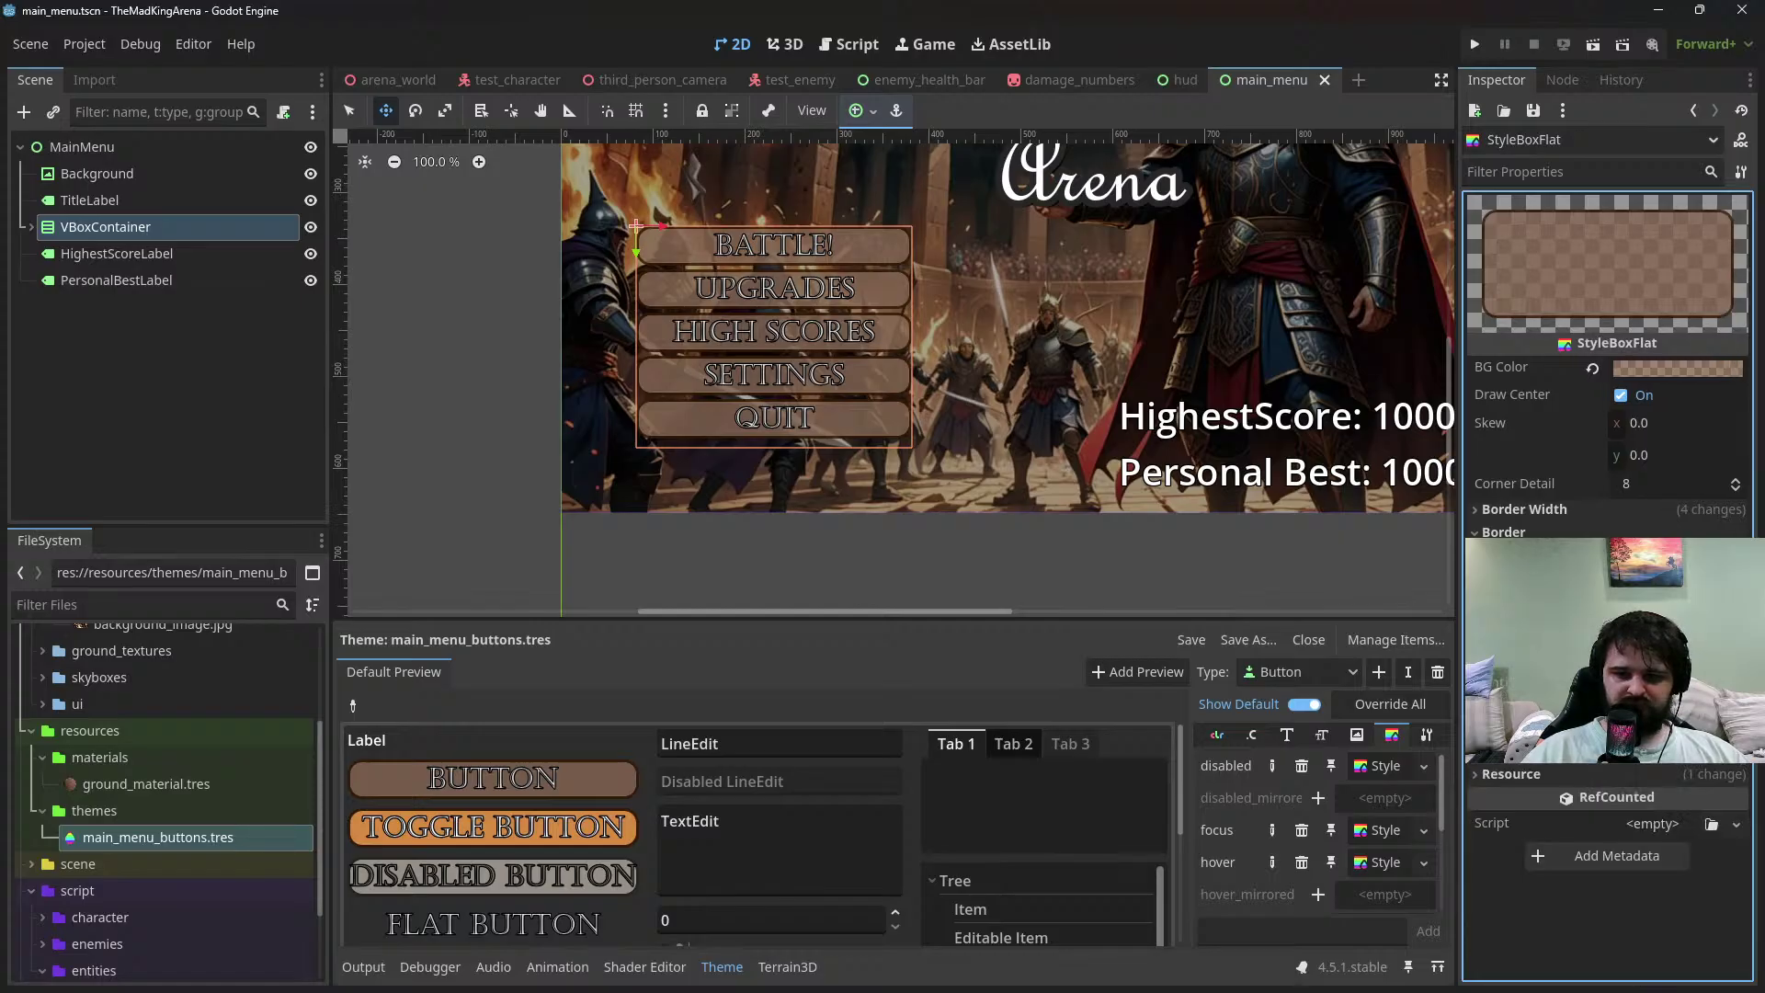
left_click(1524, 637)
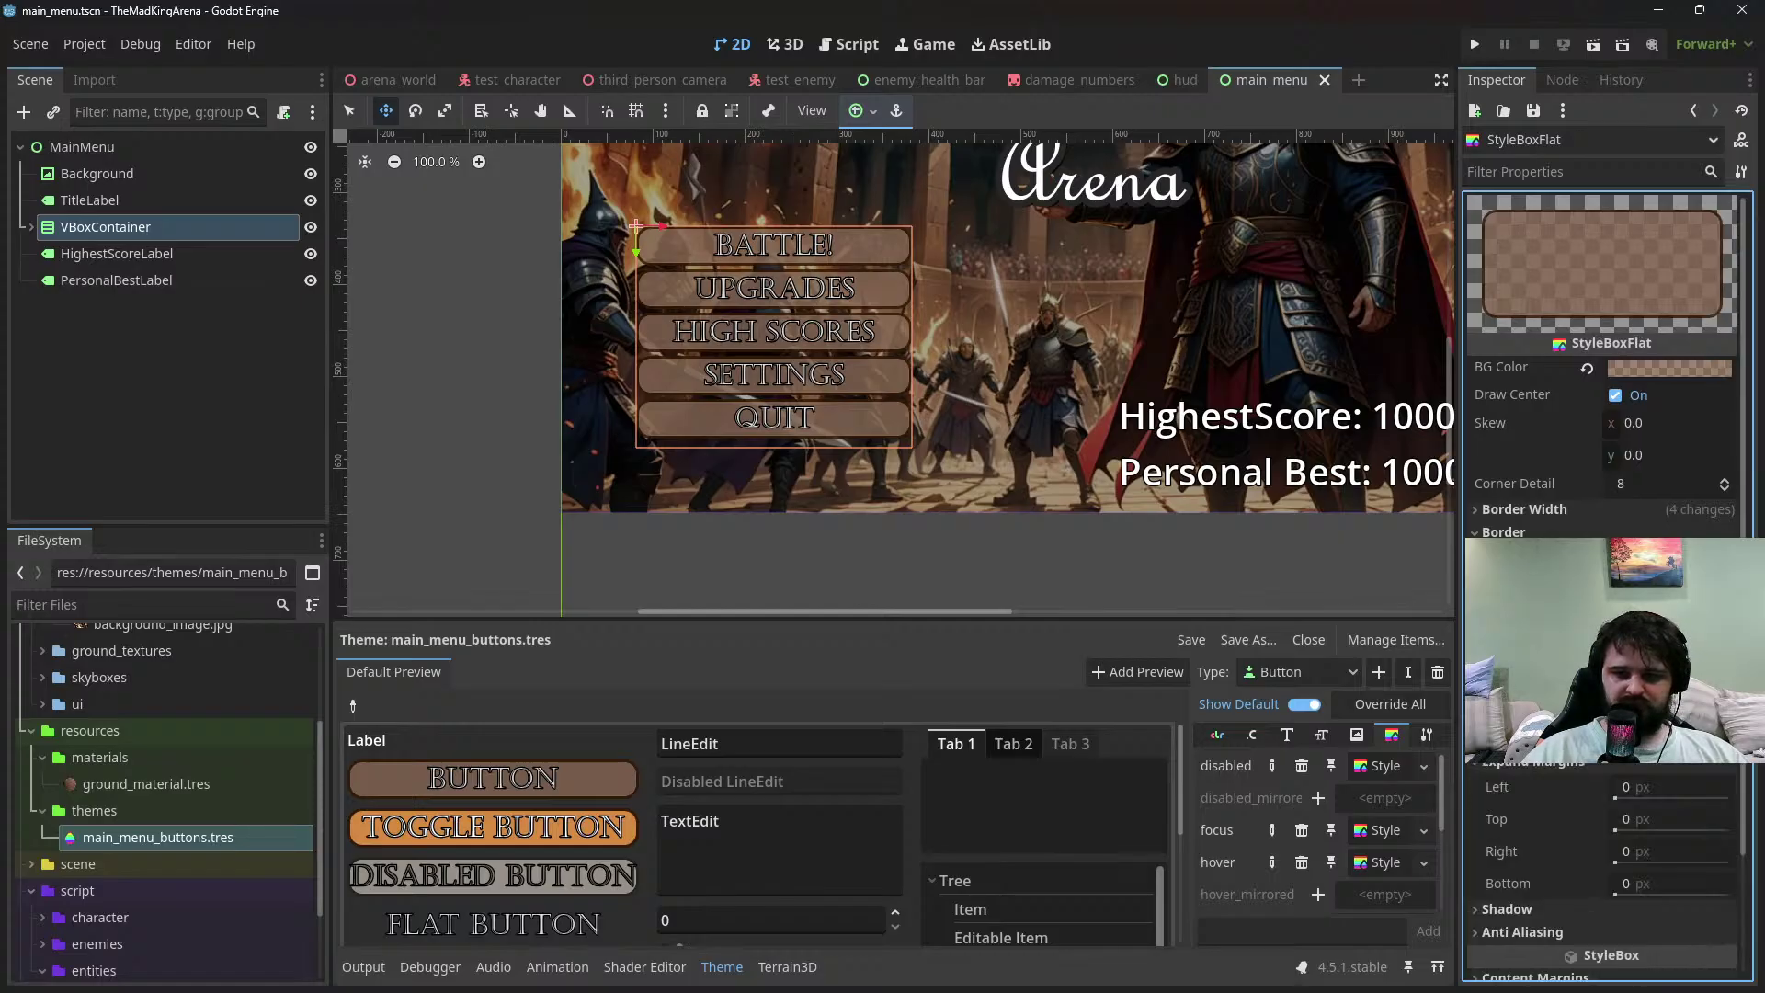
left_click(1597, 755)
left_click(1564, 614)
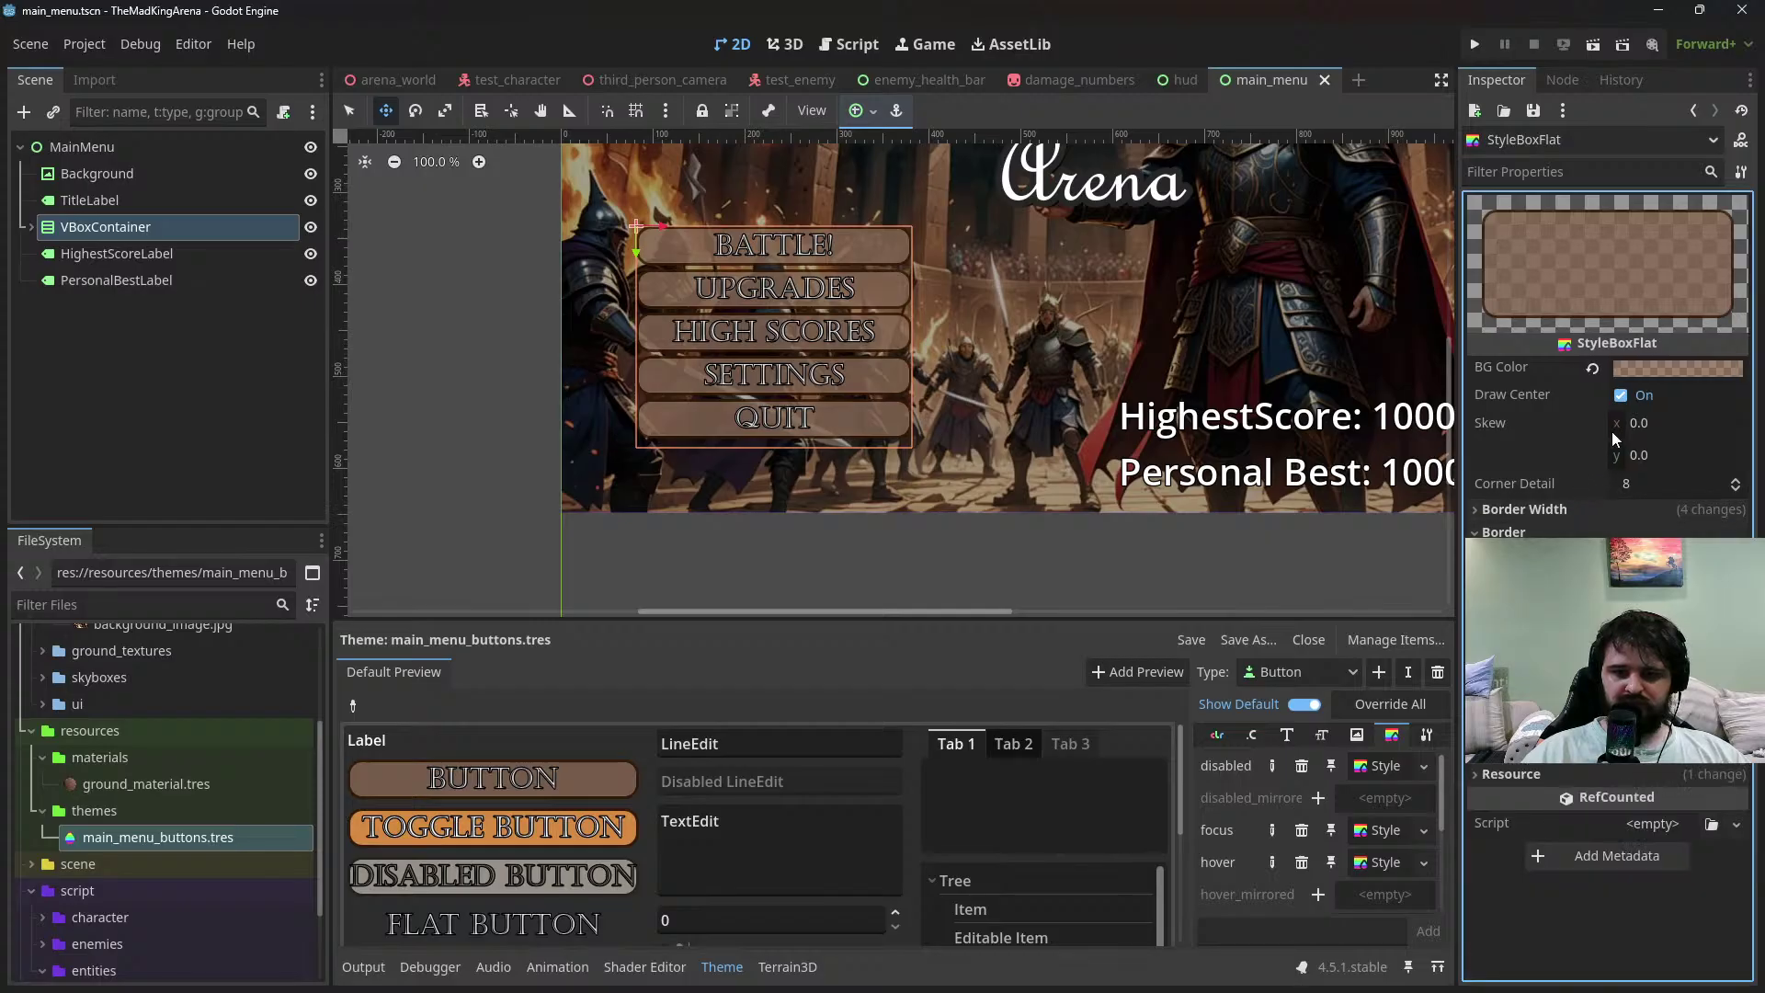
Set the focus style box's background to a semi-transparent muted red
left_click(1668, 368)
left_click_drag(1636, 493, 1651, 532)
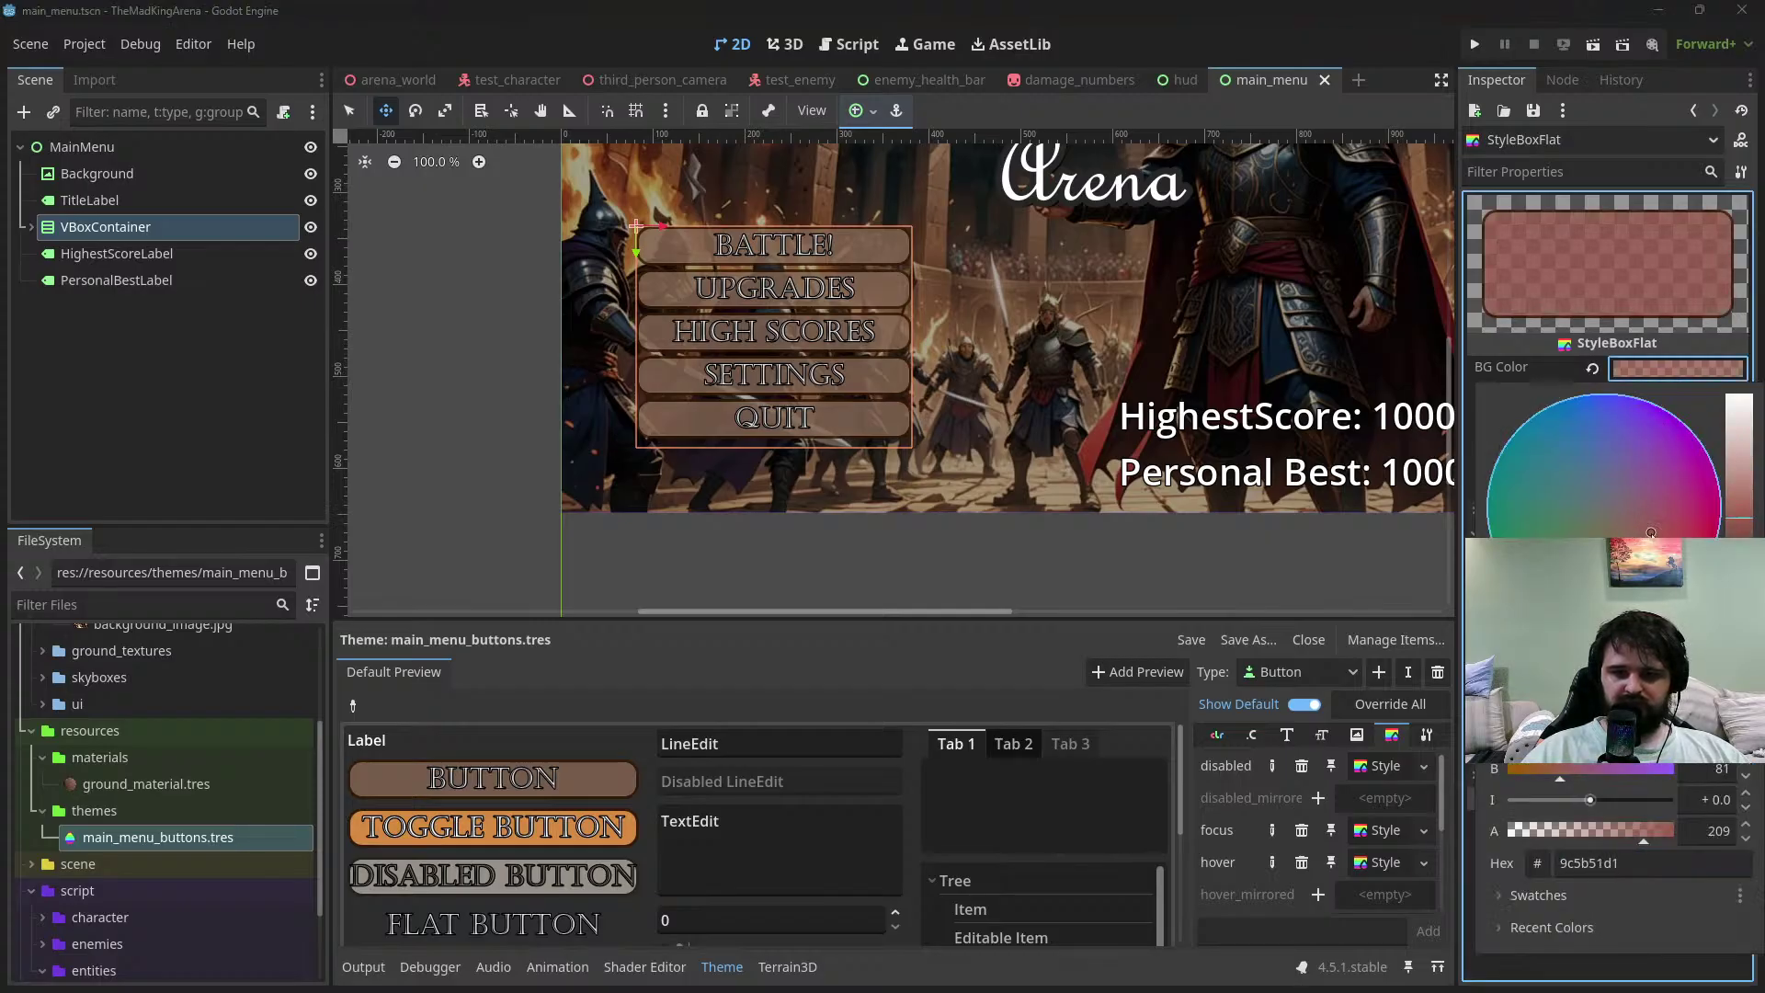
left_click(1572, 366)
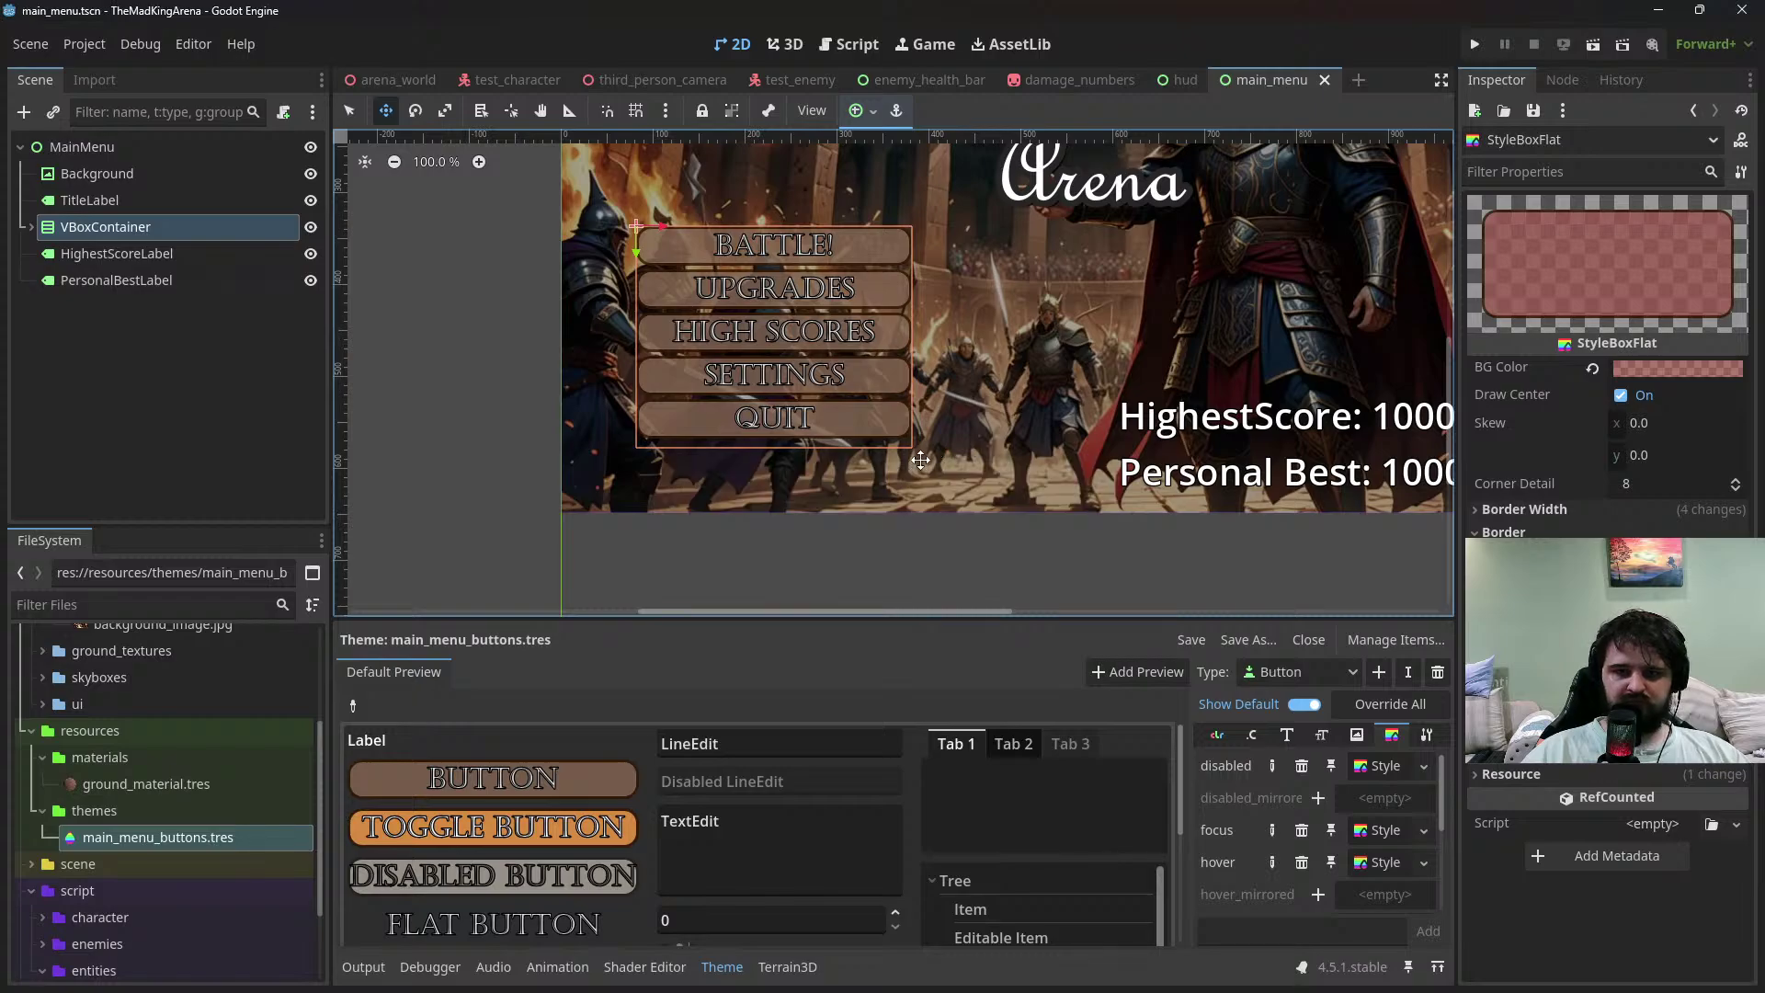
Run the main menu scene, cycle keyboard focus through all the menu buttons to check the focus style, and close the game
left_click(1594, 44)
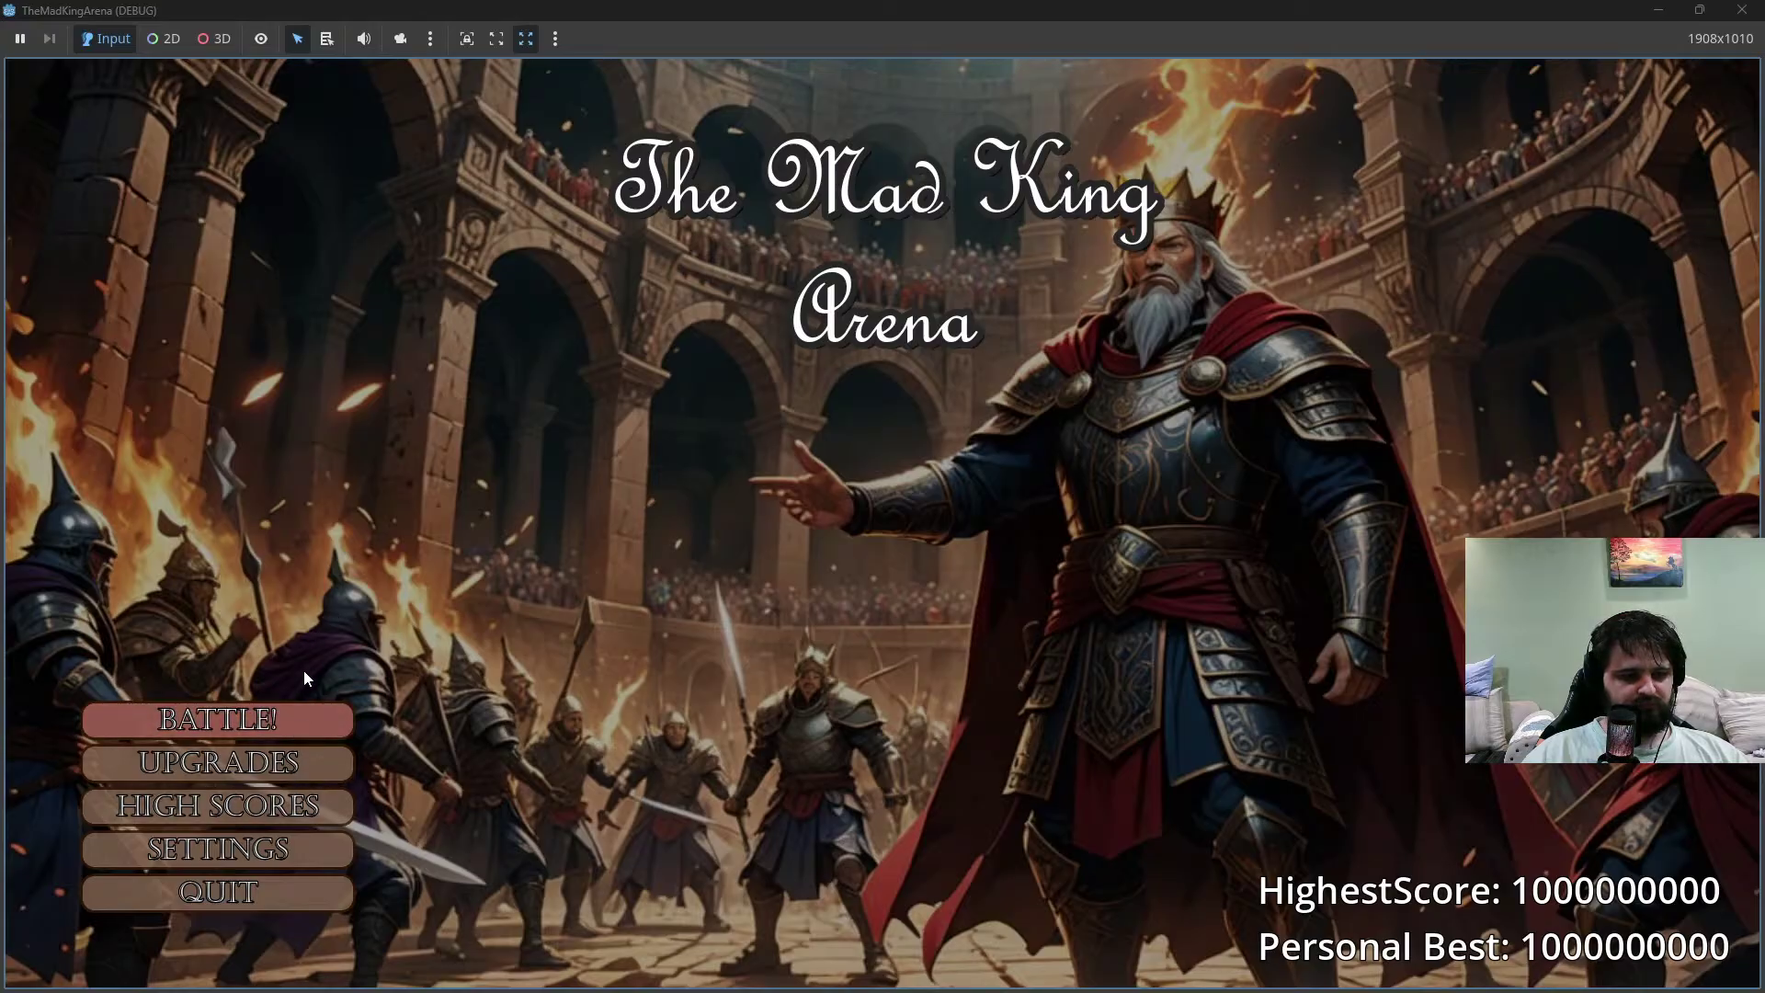
key("Tab")
key("Tab")
key("Tab")
key("Tab")
key("Tab")
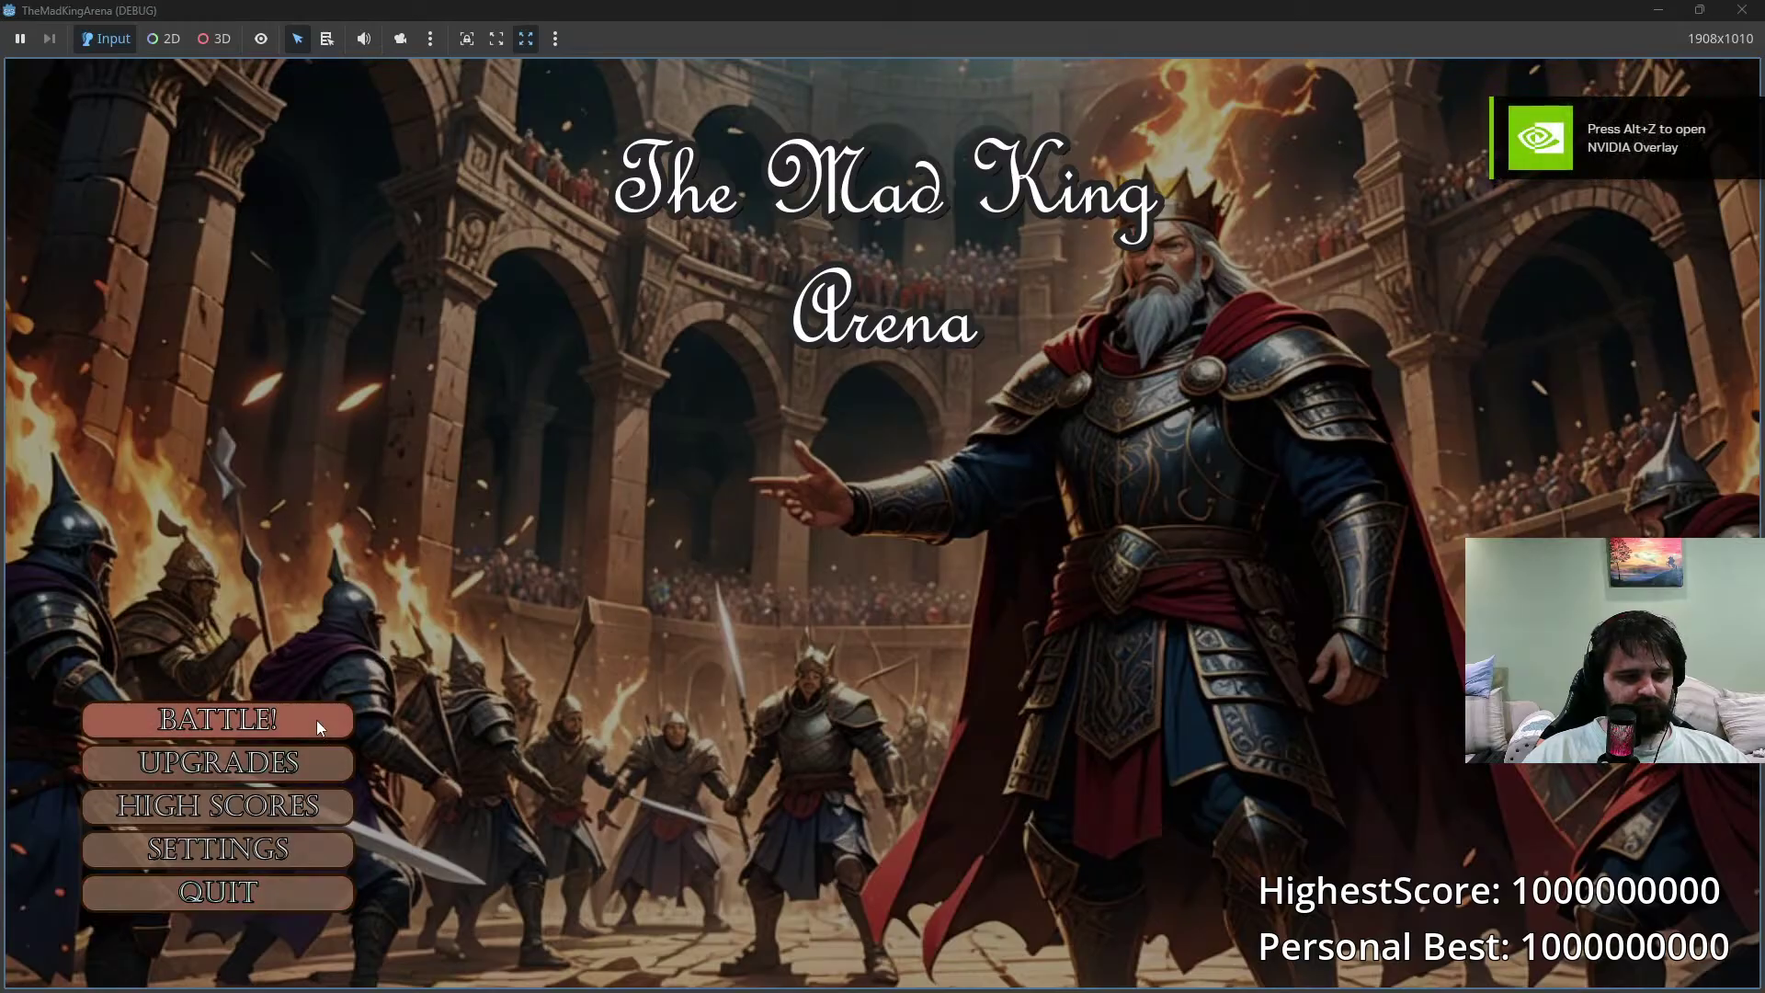
key("Tab")
key("Tab")
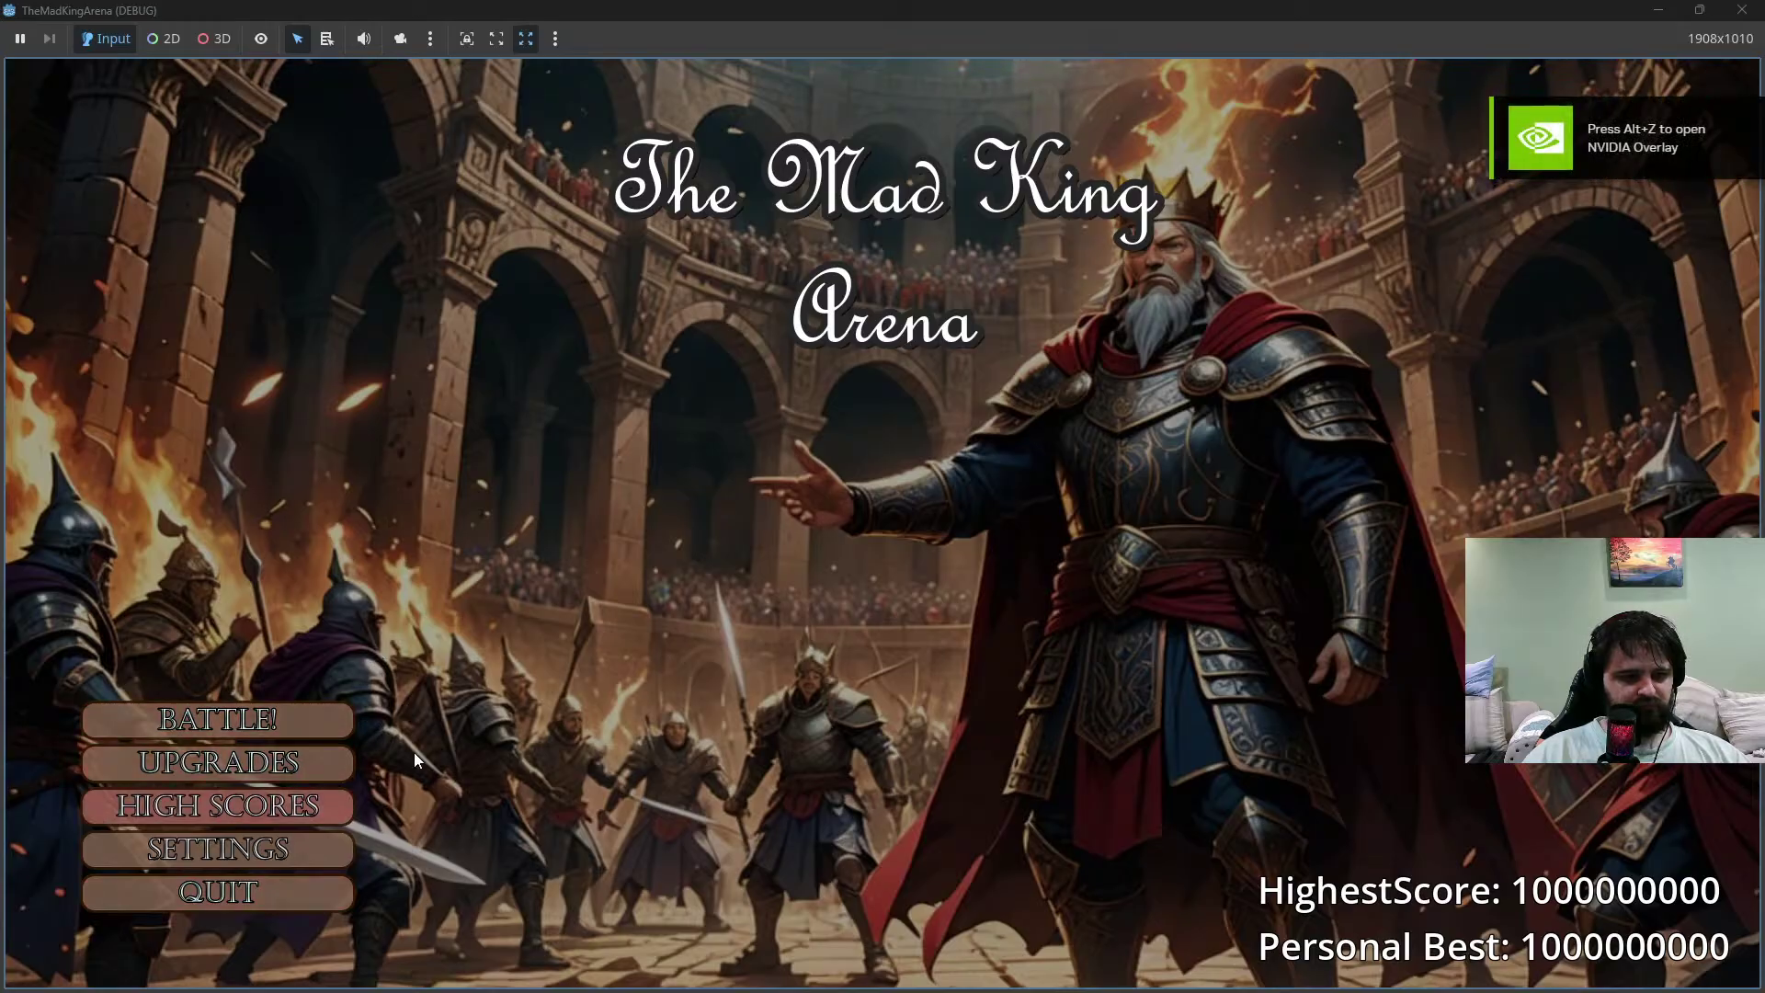
key("Tab")
key("Tab")
key("Tab")
key("Tab")
key("Tab")
key("Tab")
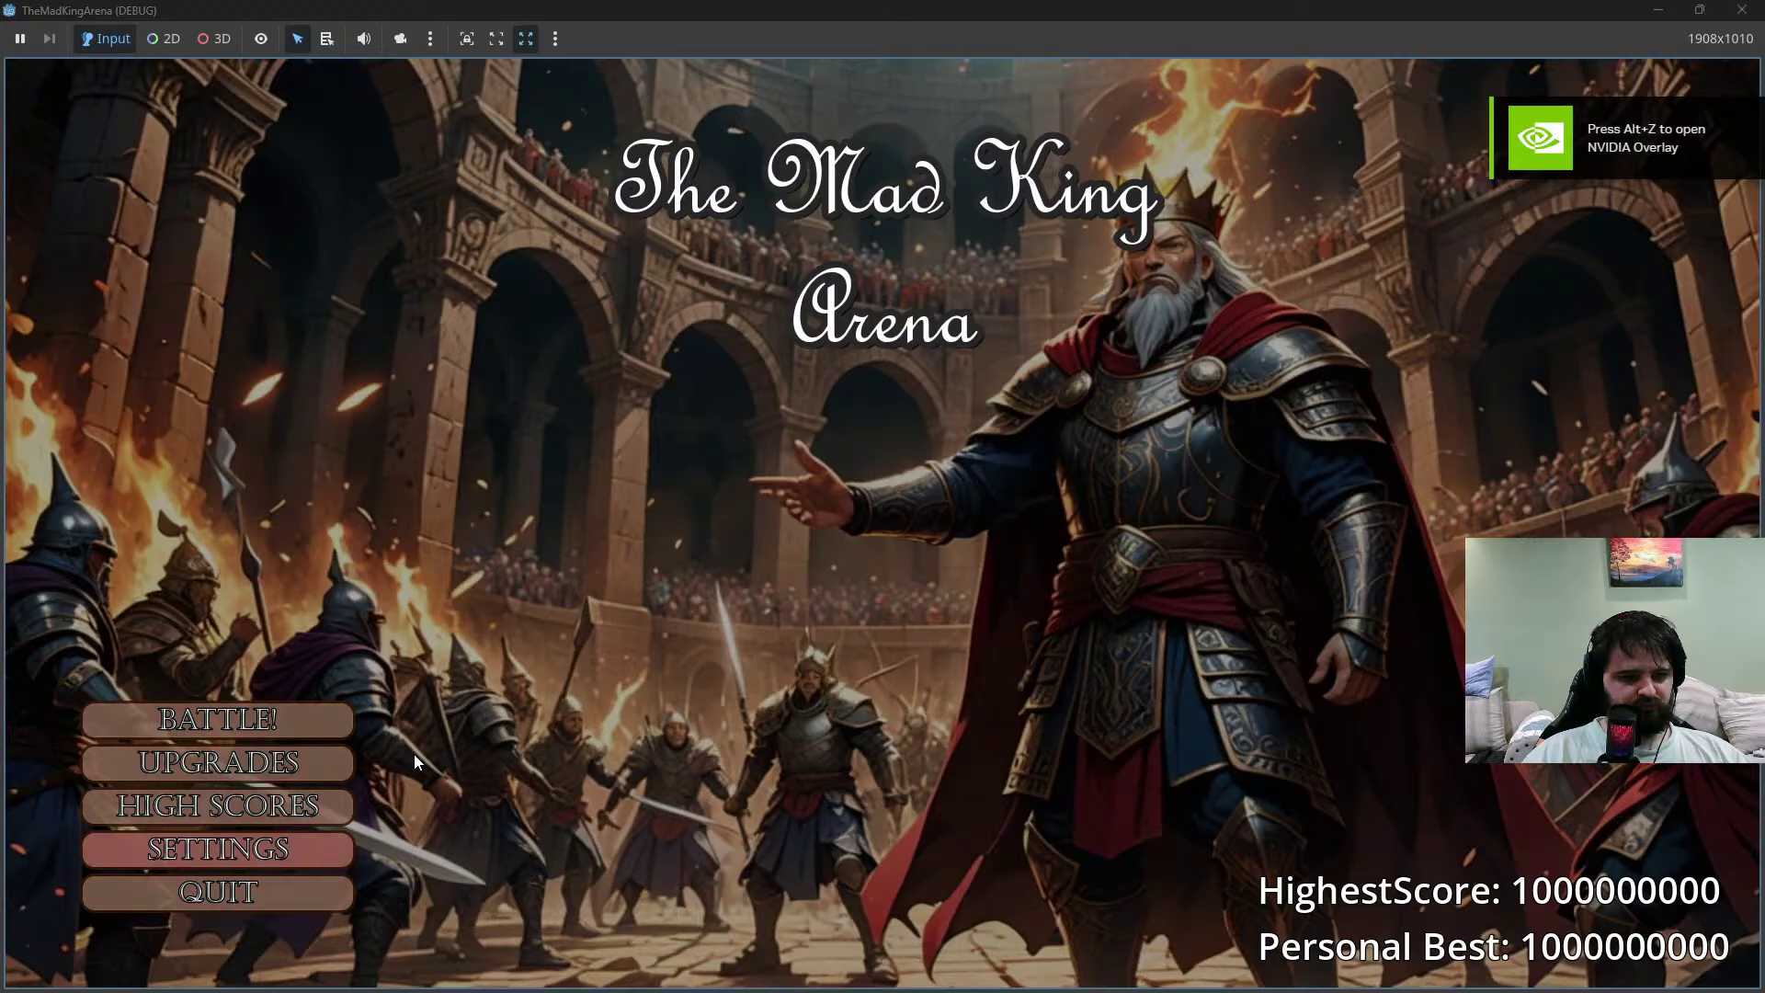
key("Tab")
key("Tab")
key("Tab")
key("Tab")
key("Tab")
key("Tab")
key("Tab")
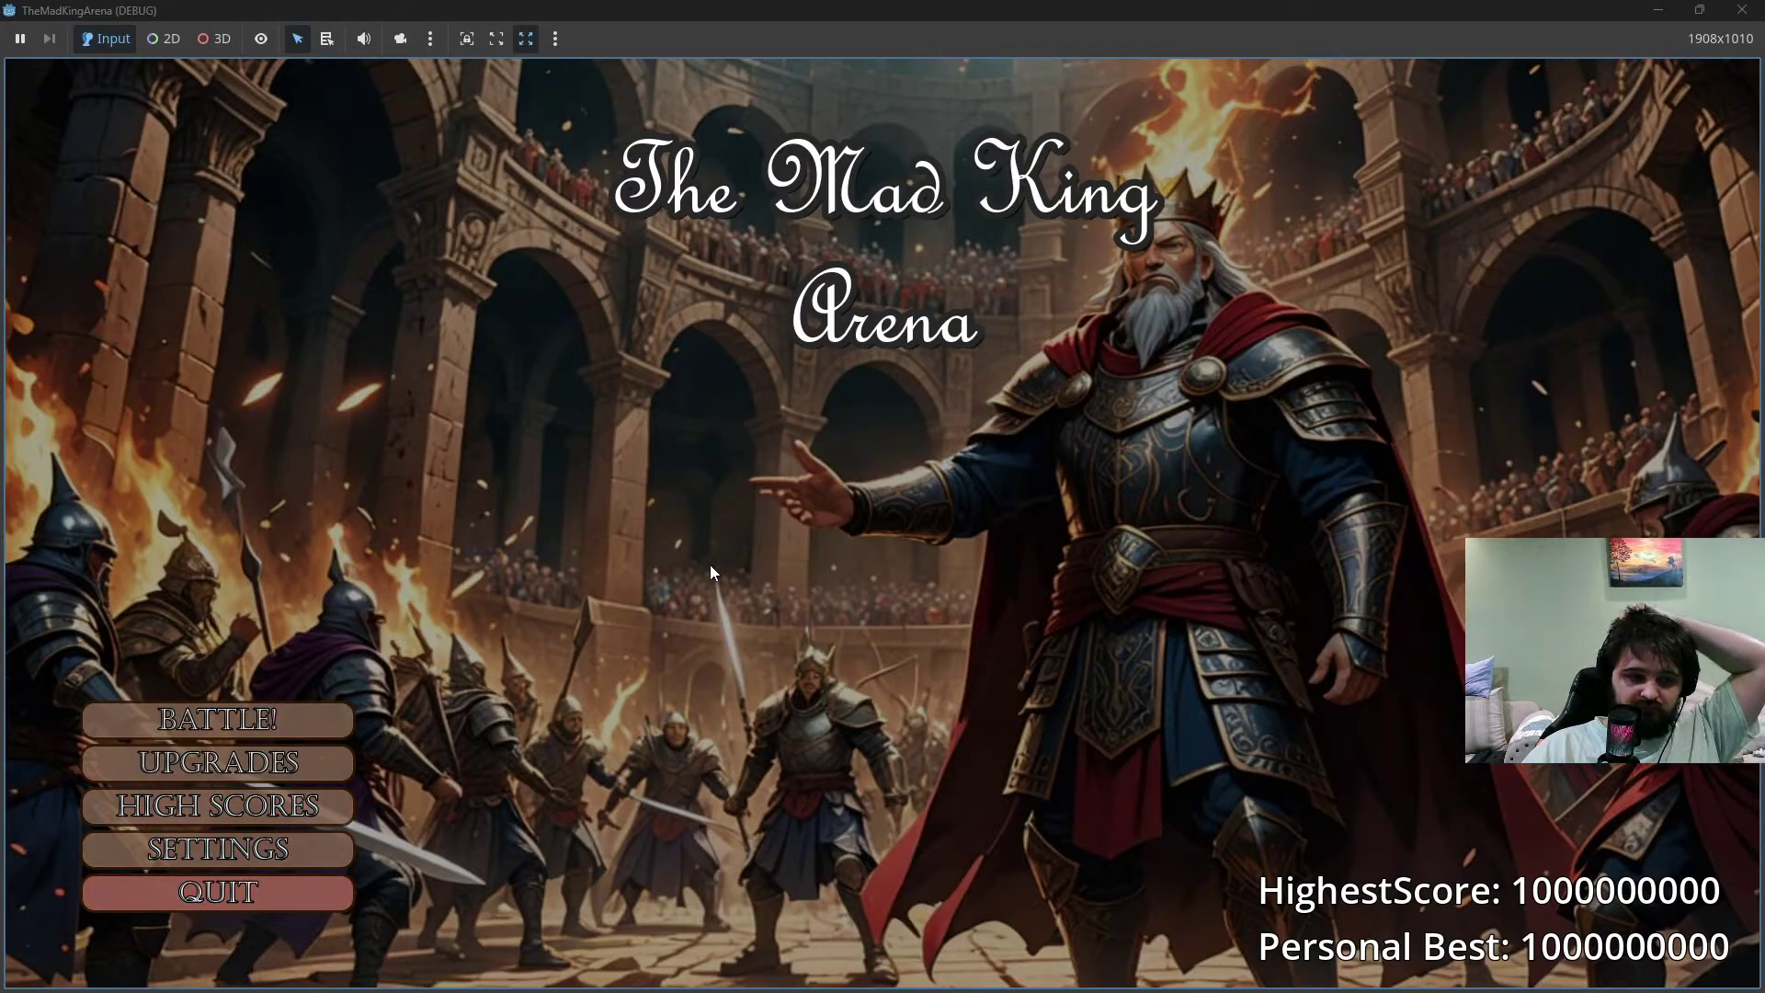
left_click(1741, 10)
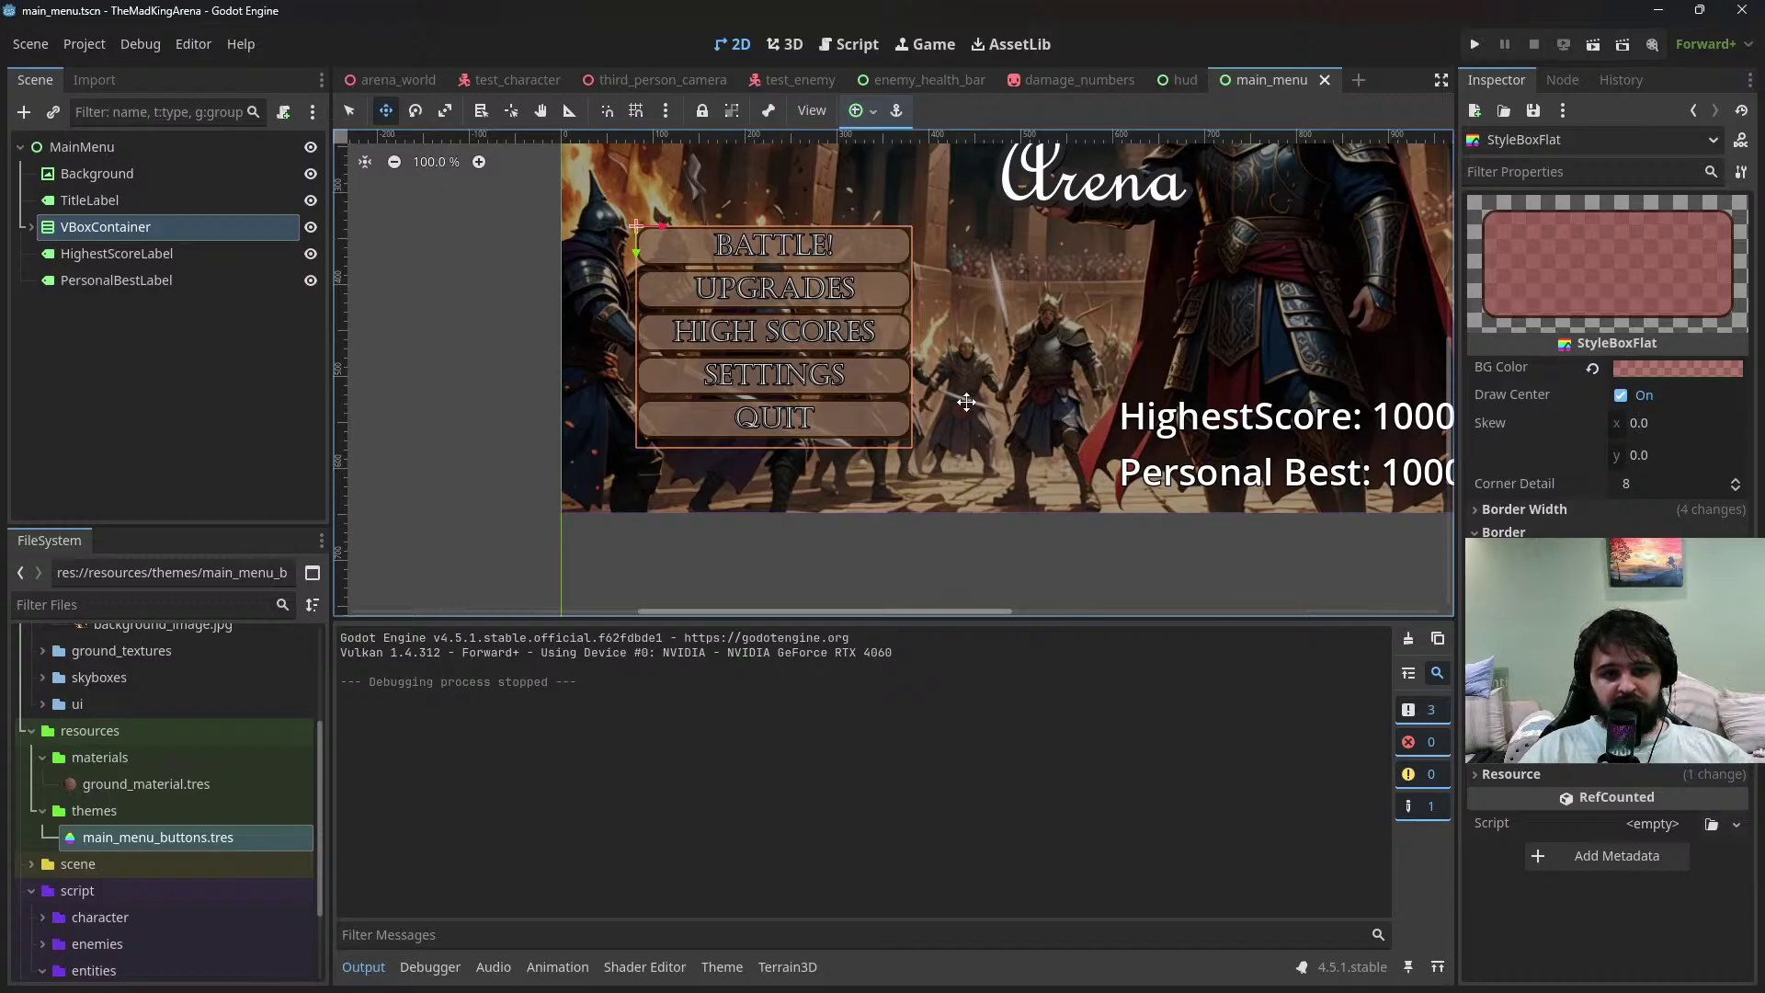
scroll(938, 386, "right", 3)
scroll(956, 390, "up", 5)
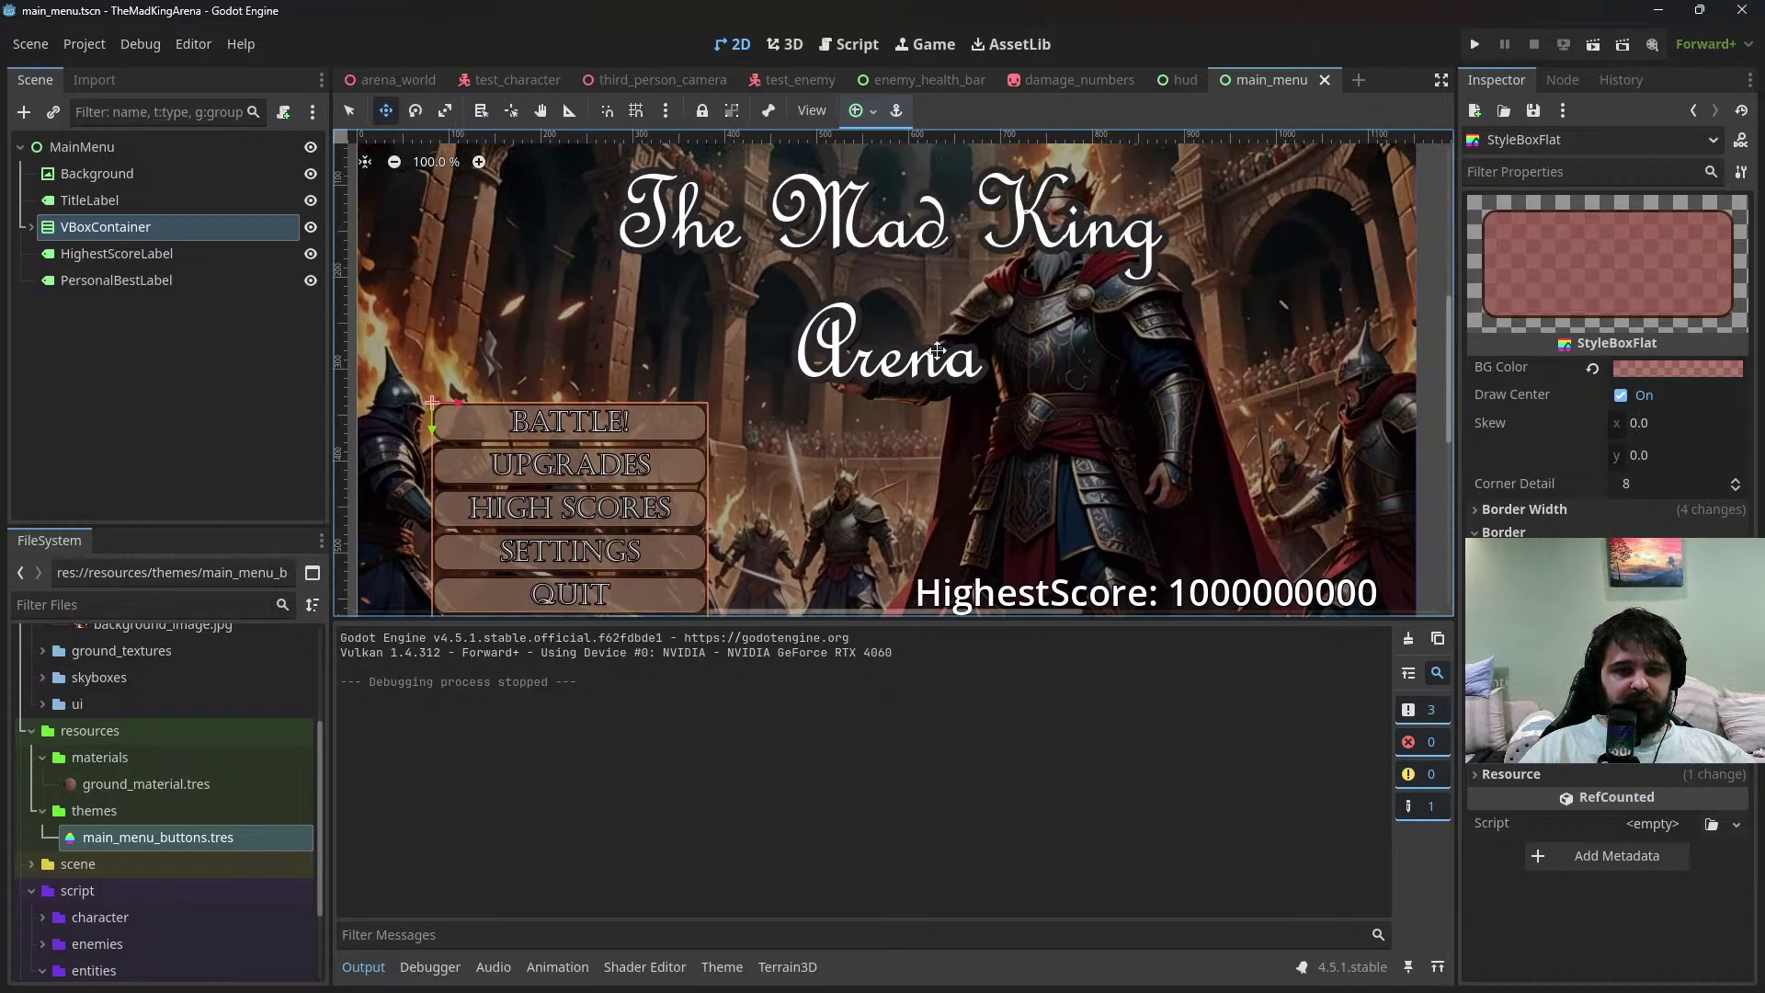
scroll(970, 393, "down", 4)
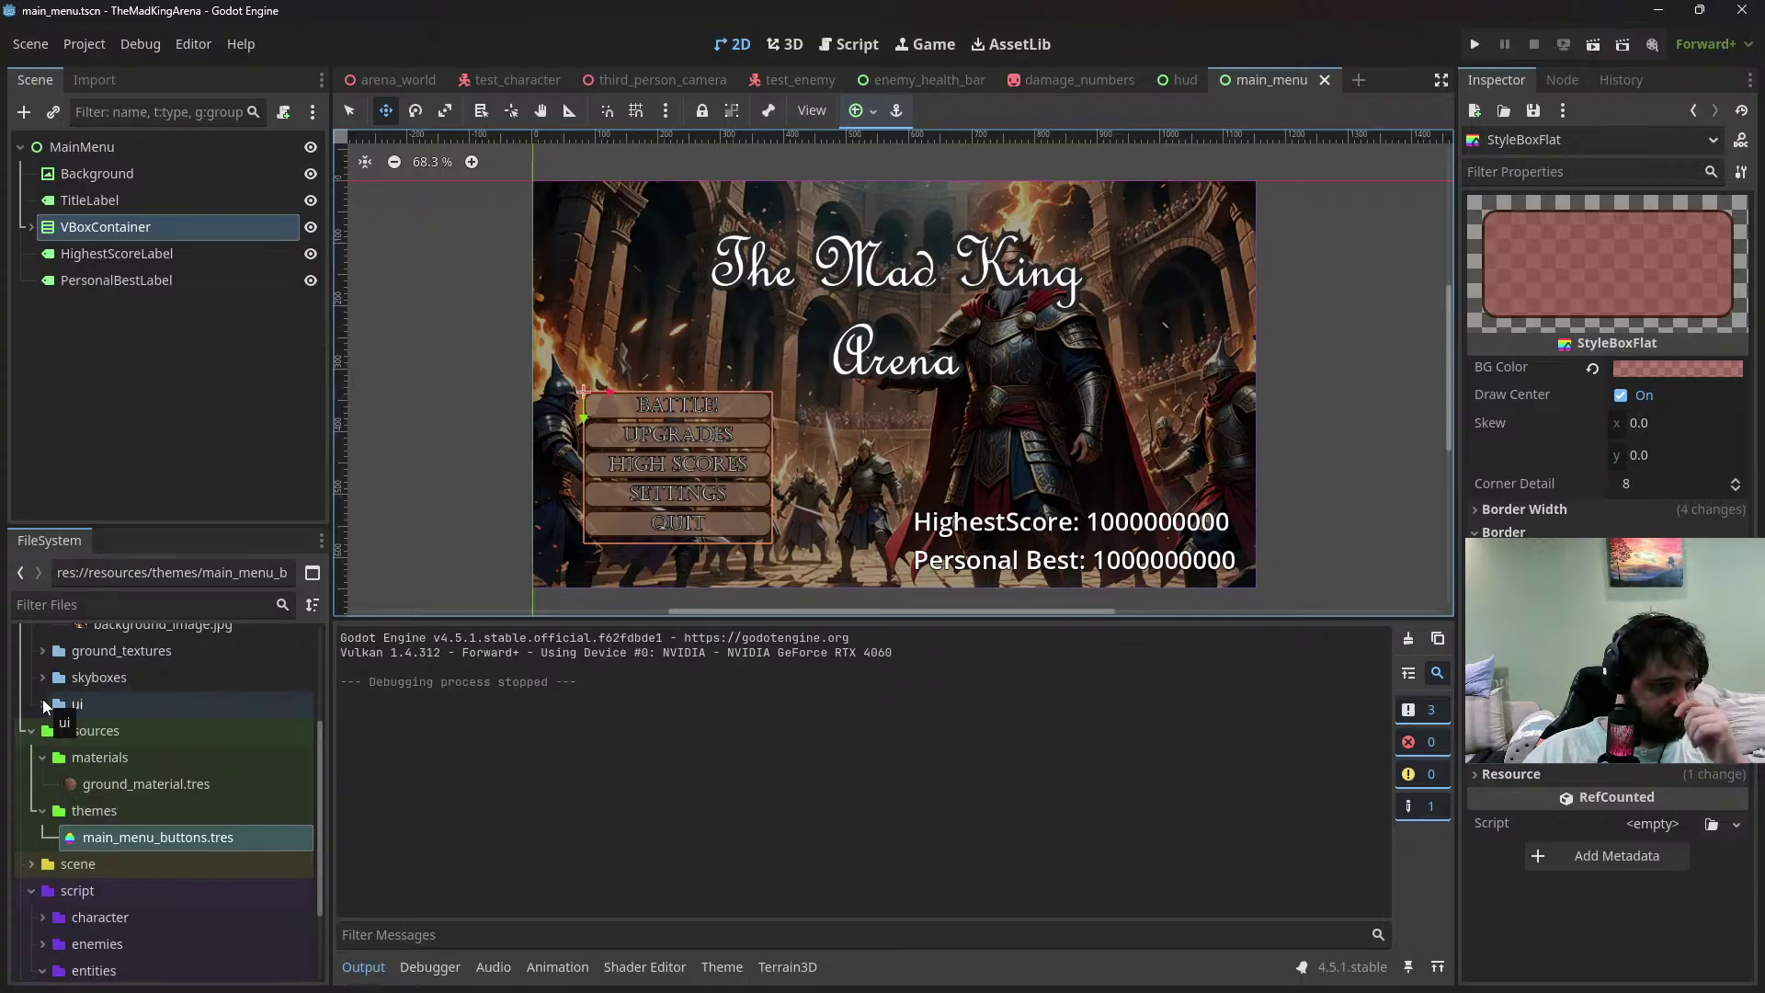
scroll(42, 699, "up", 5)
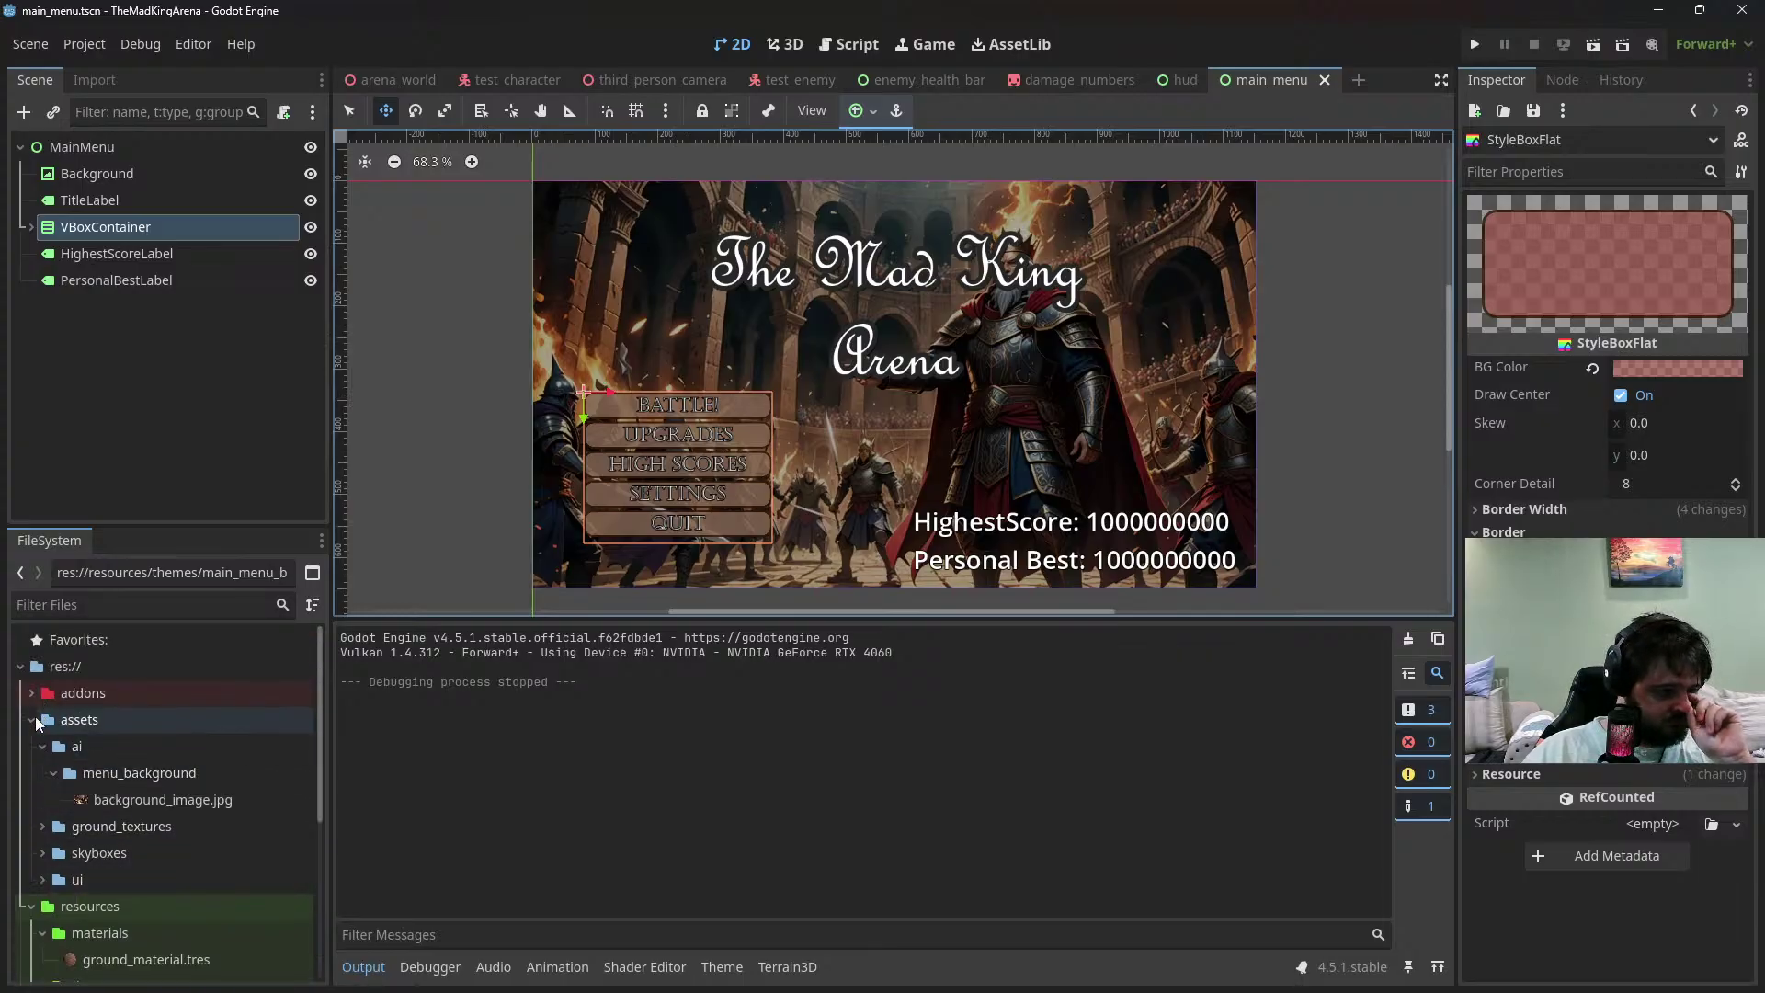
scroll(63, 783, "down", 1)
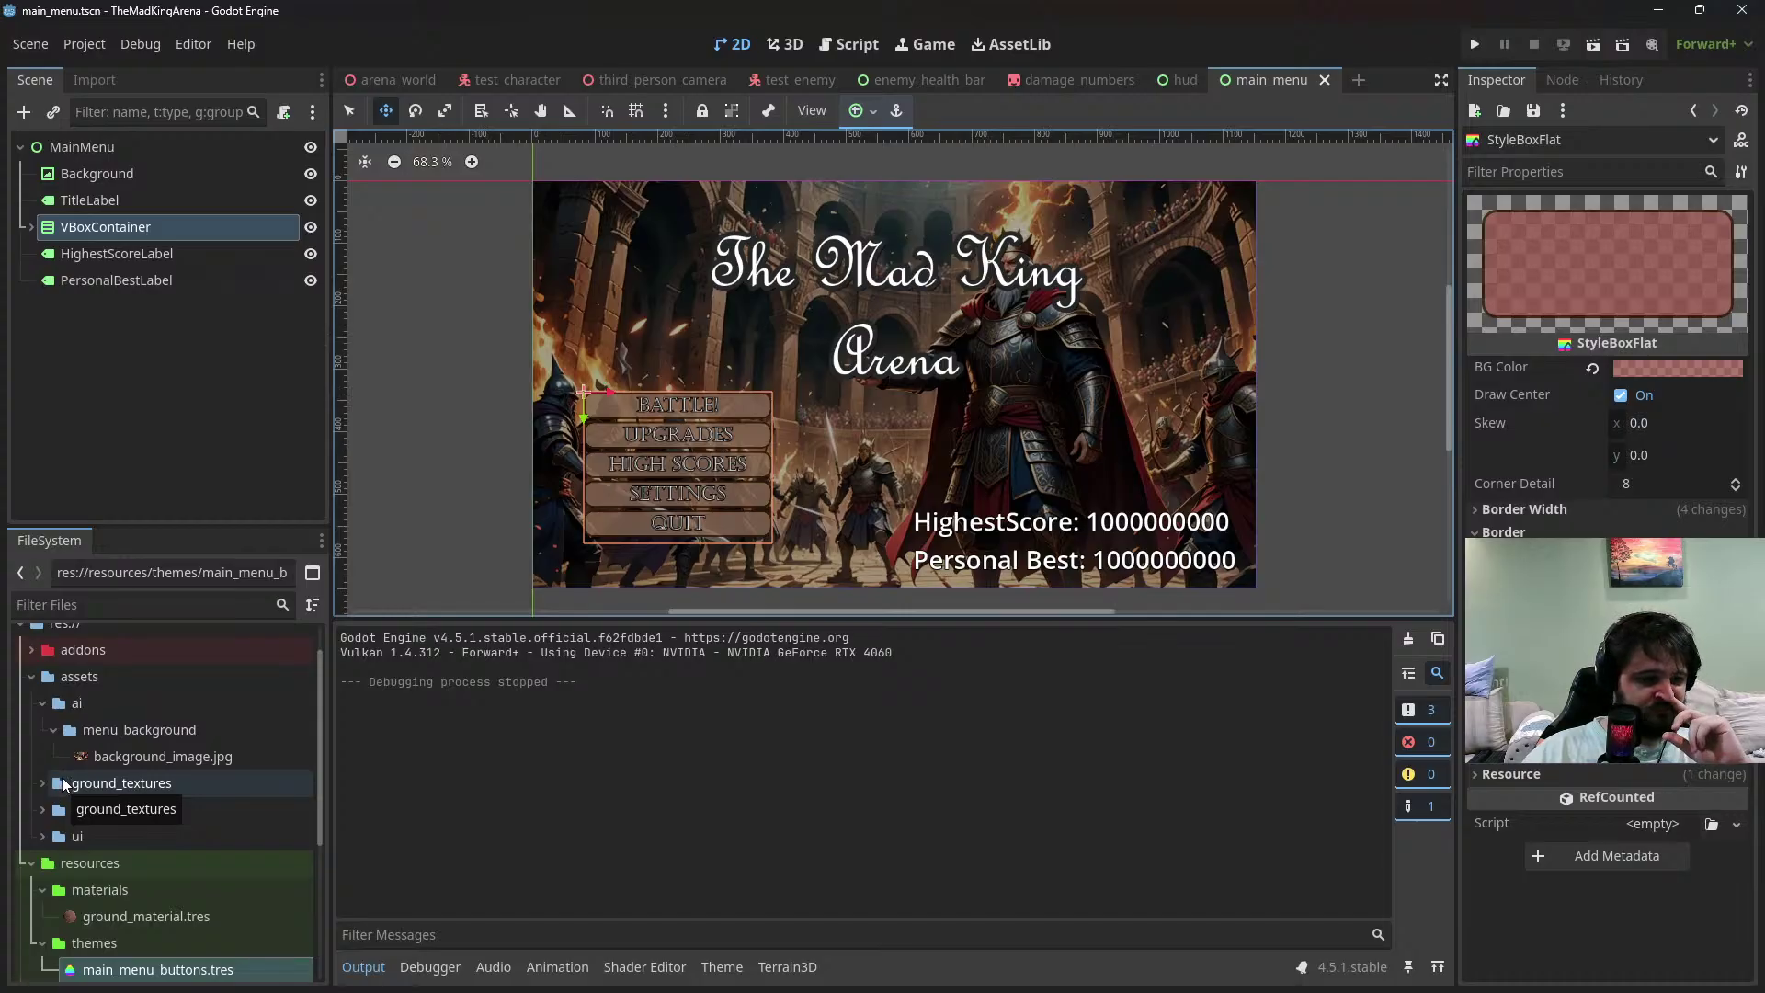
scroll(87, 818, "down", 1)
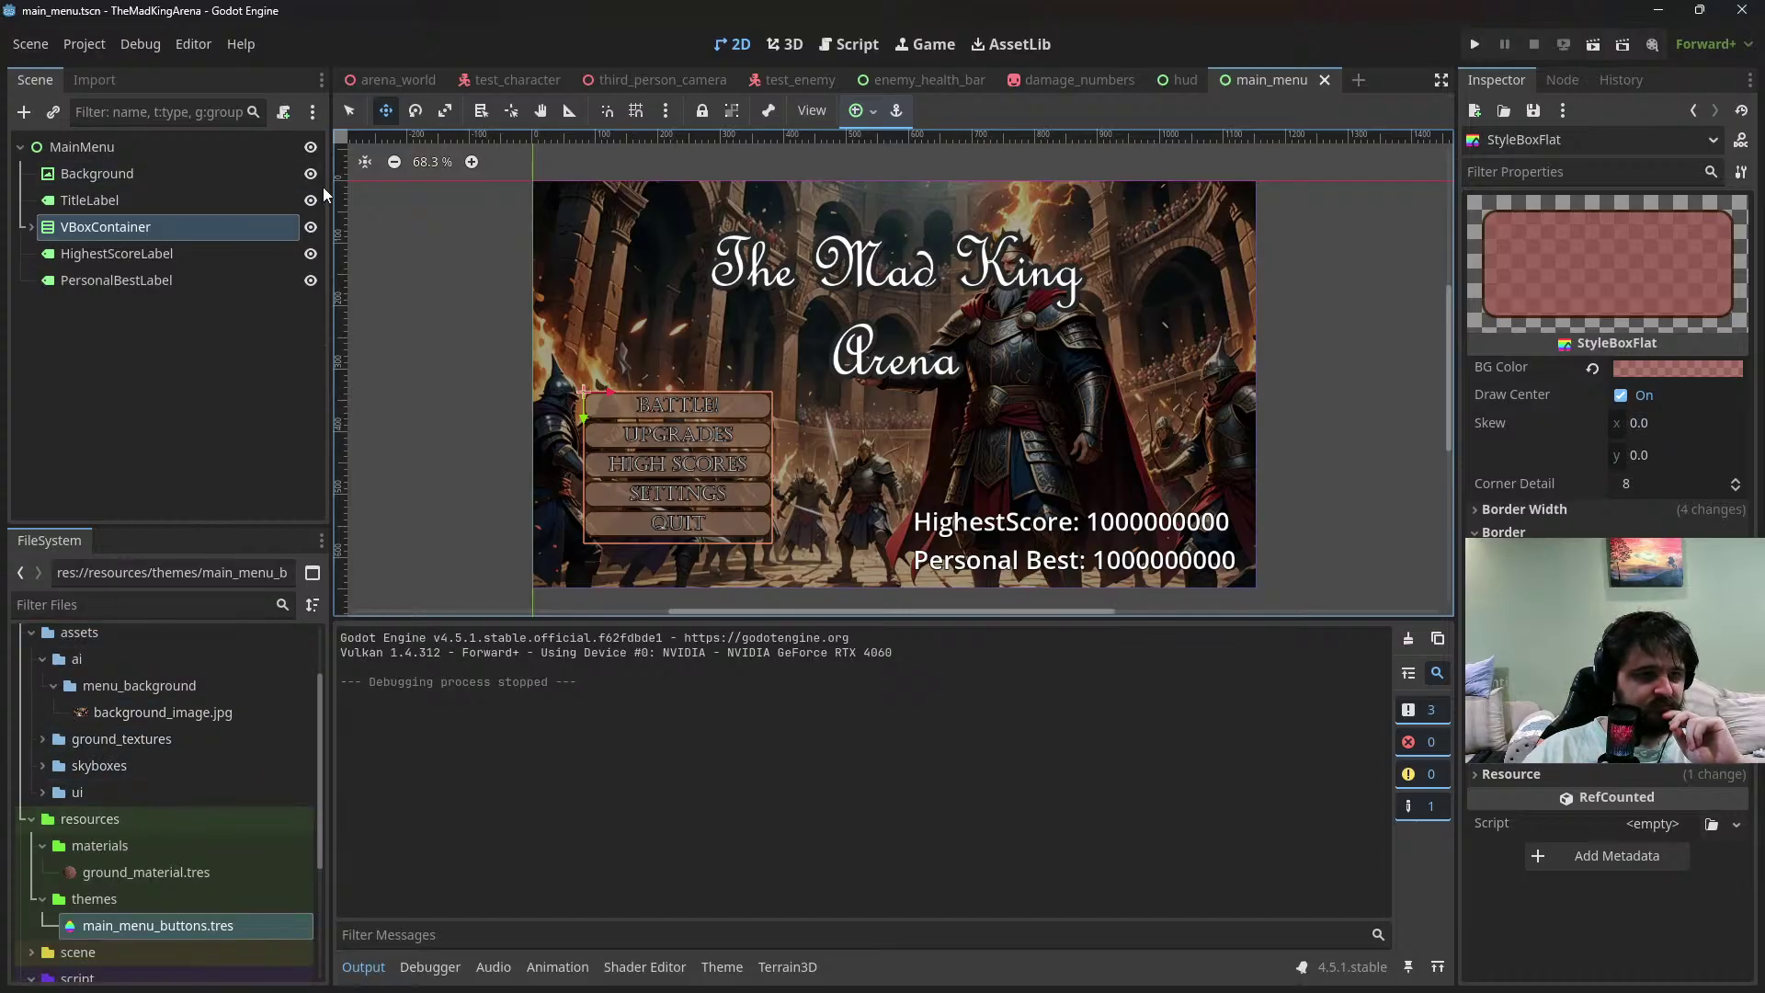
Attach a new GDScript to the MainMenu root node at res://scene/ui/main_menu/main_menu.gd
left_click(267, 146)
left_click(283, 112)
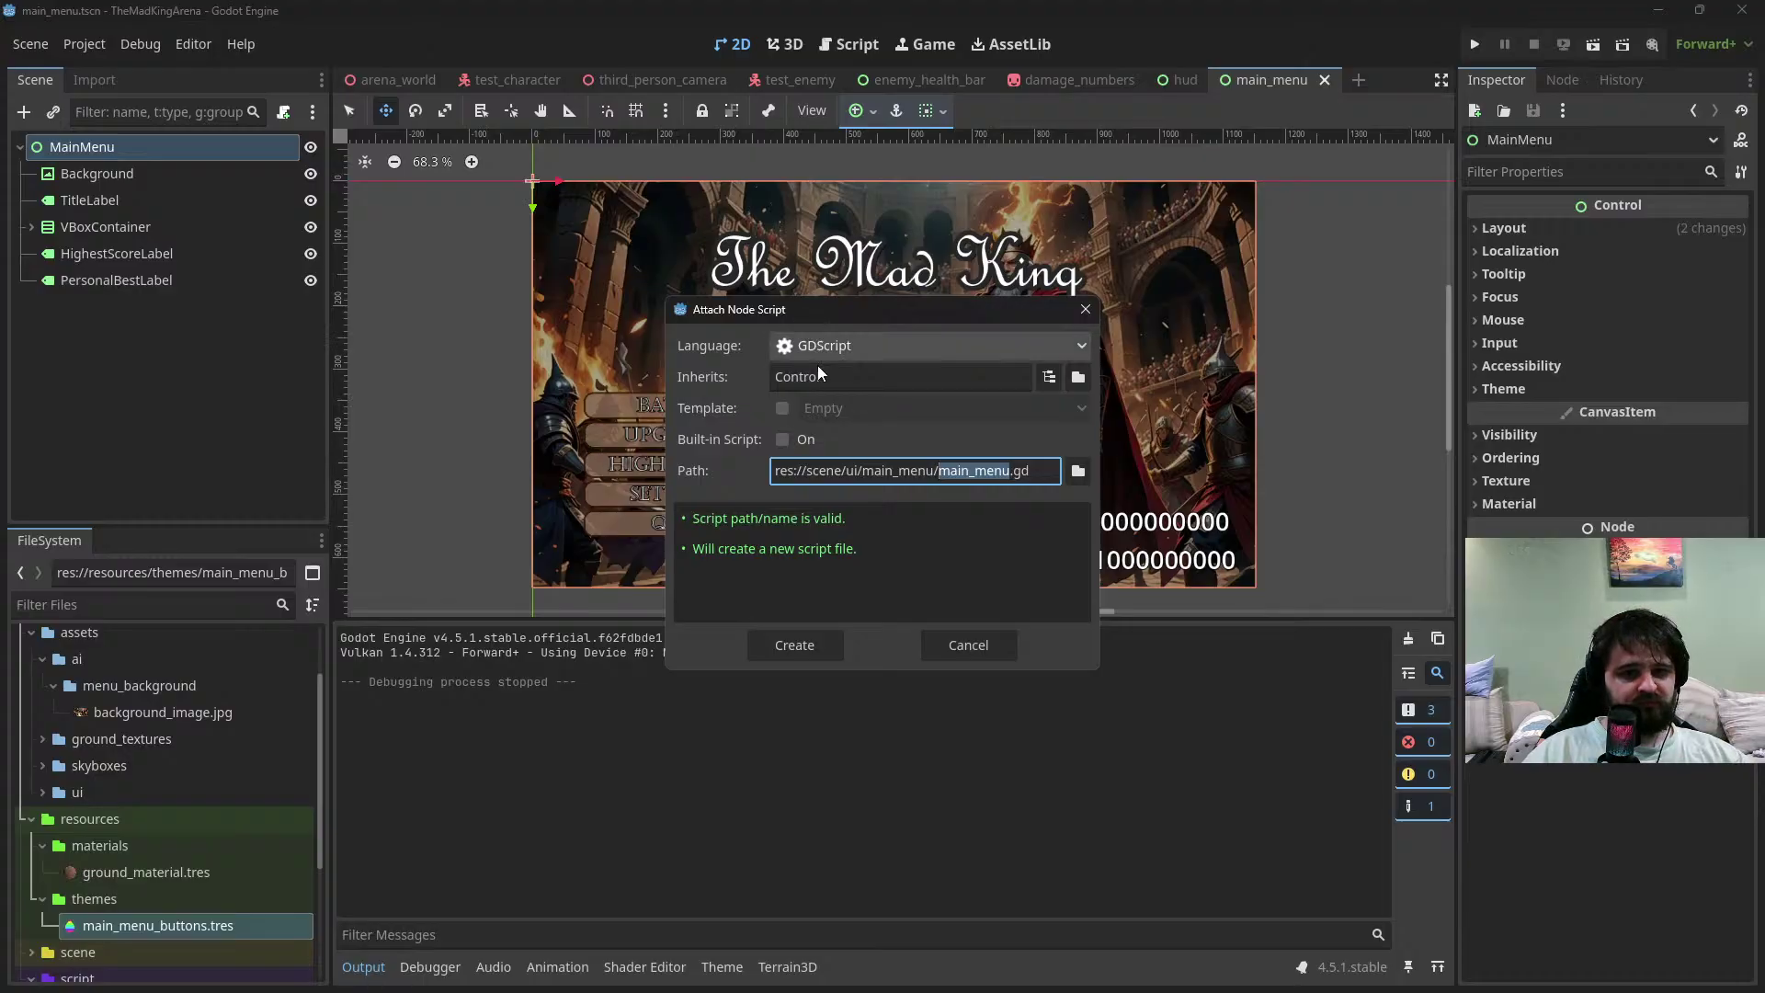
left_click(796, 645)
left_click(774, 197)
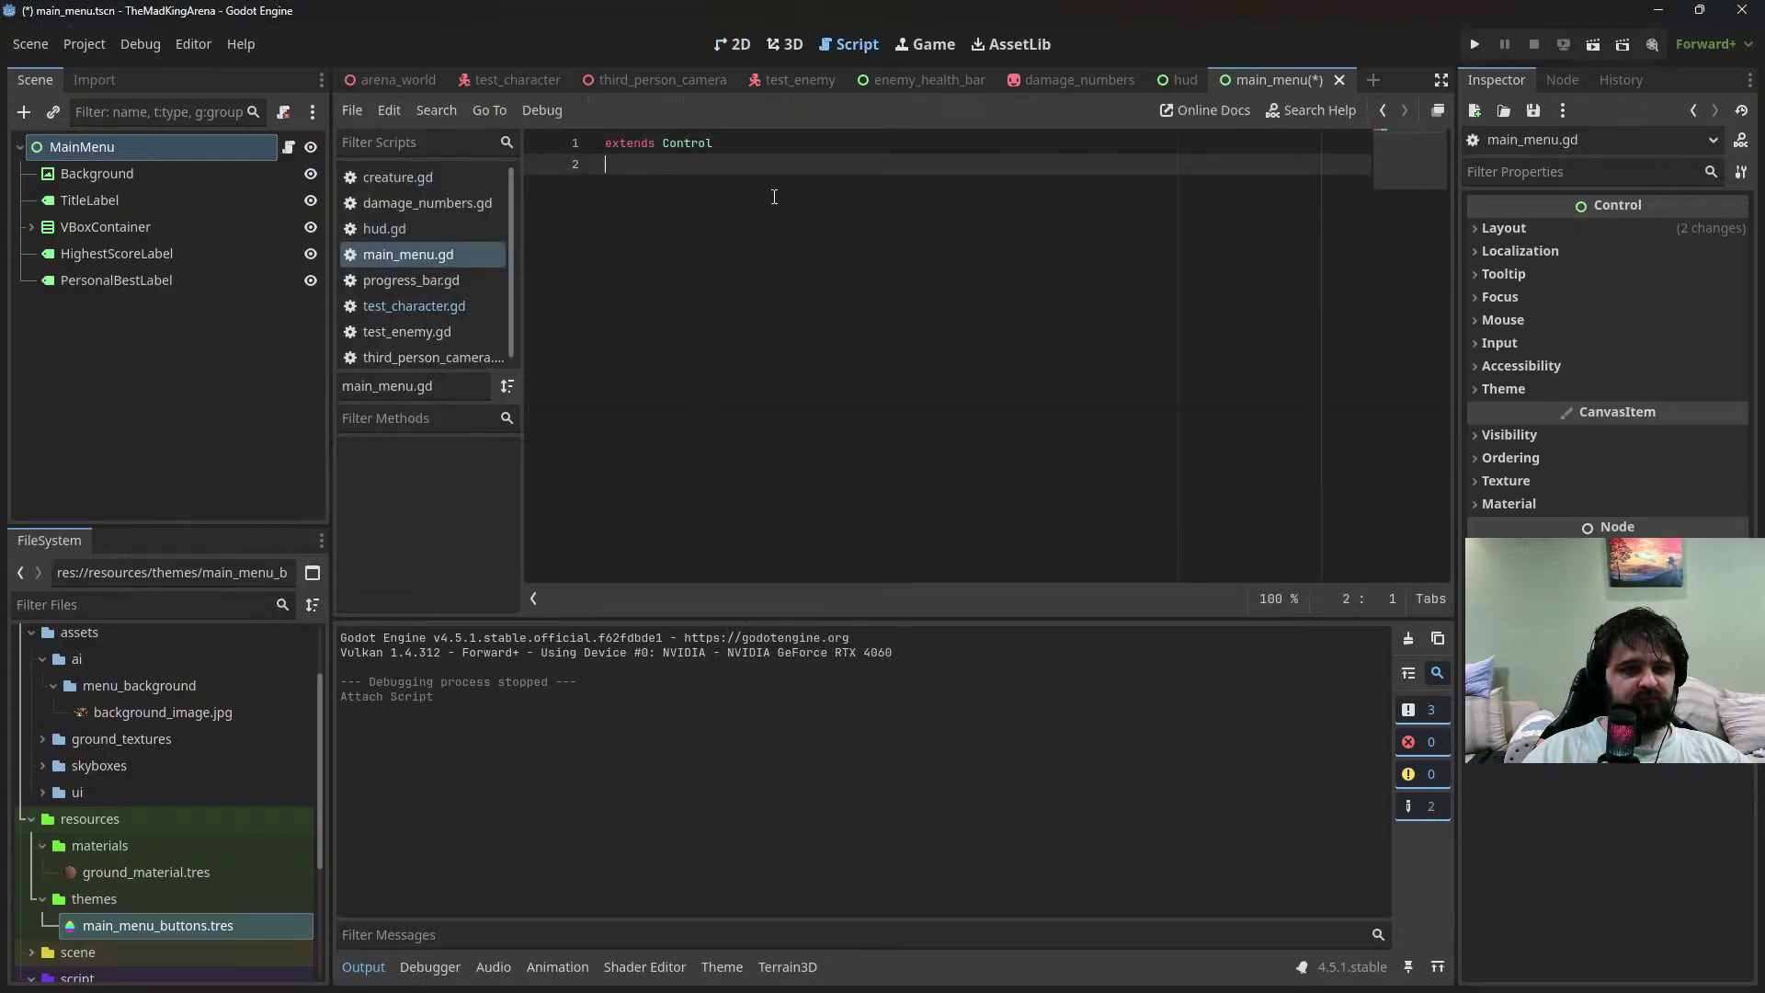
key("Return")
type("var")
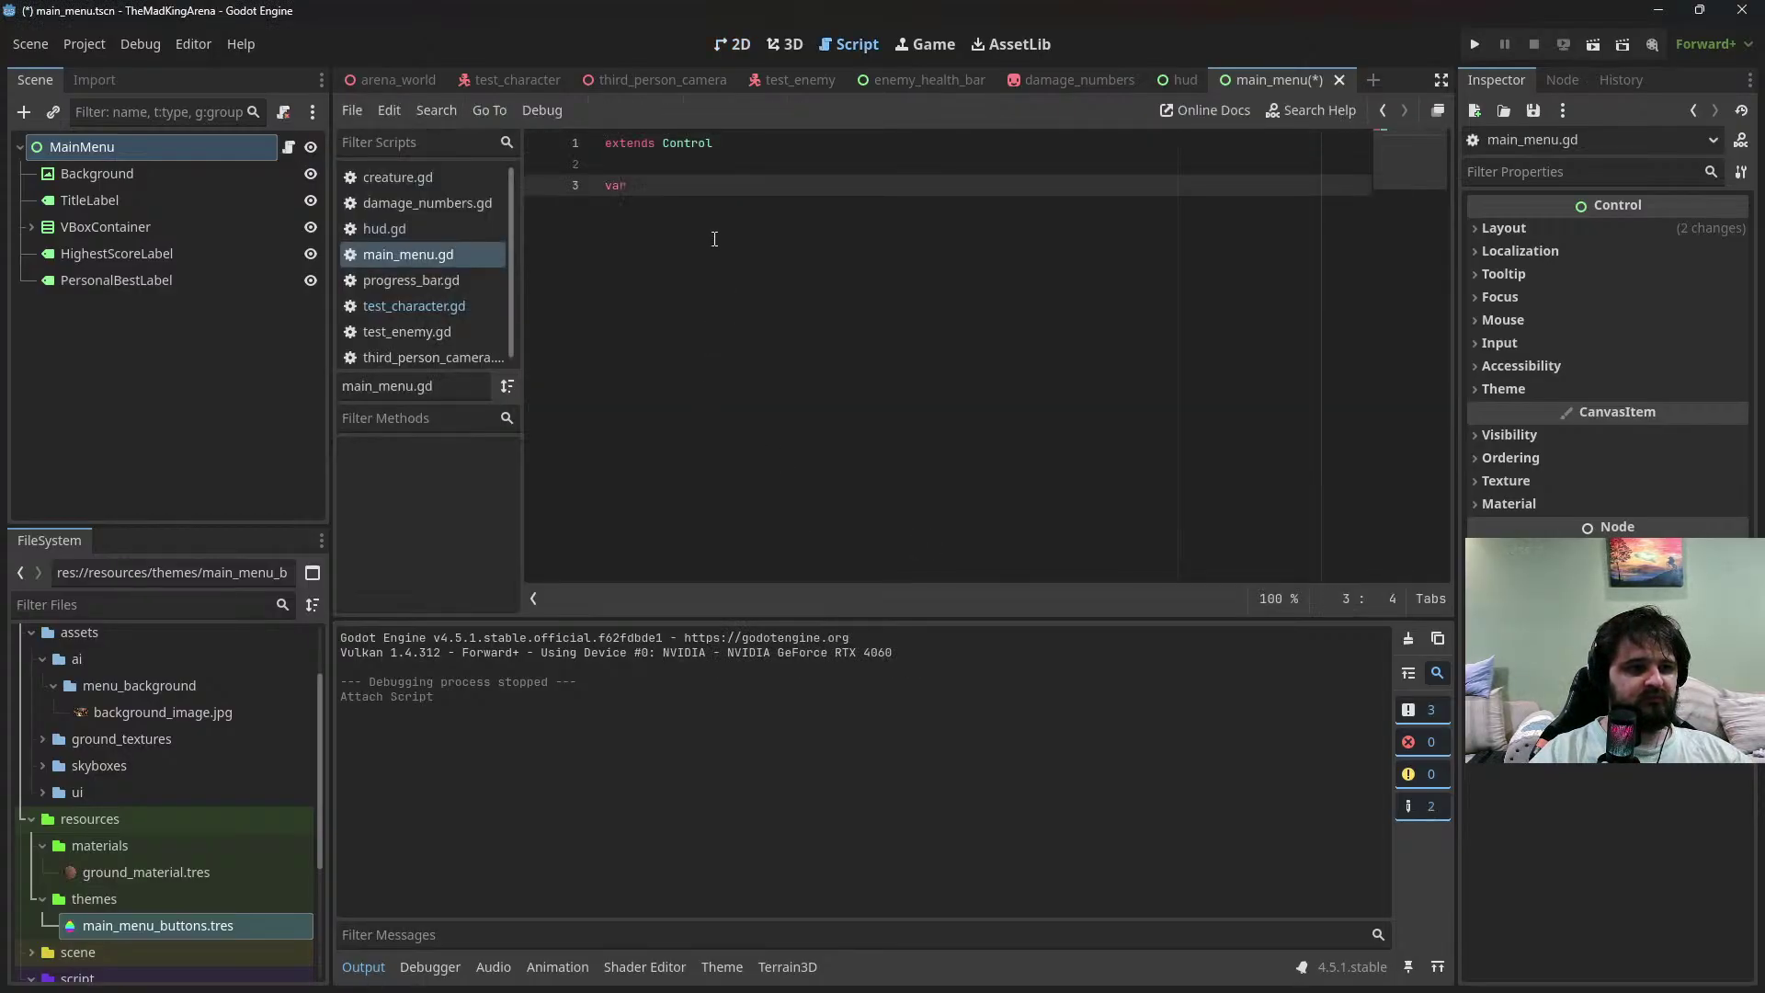
left_click(31, 227)
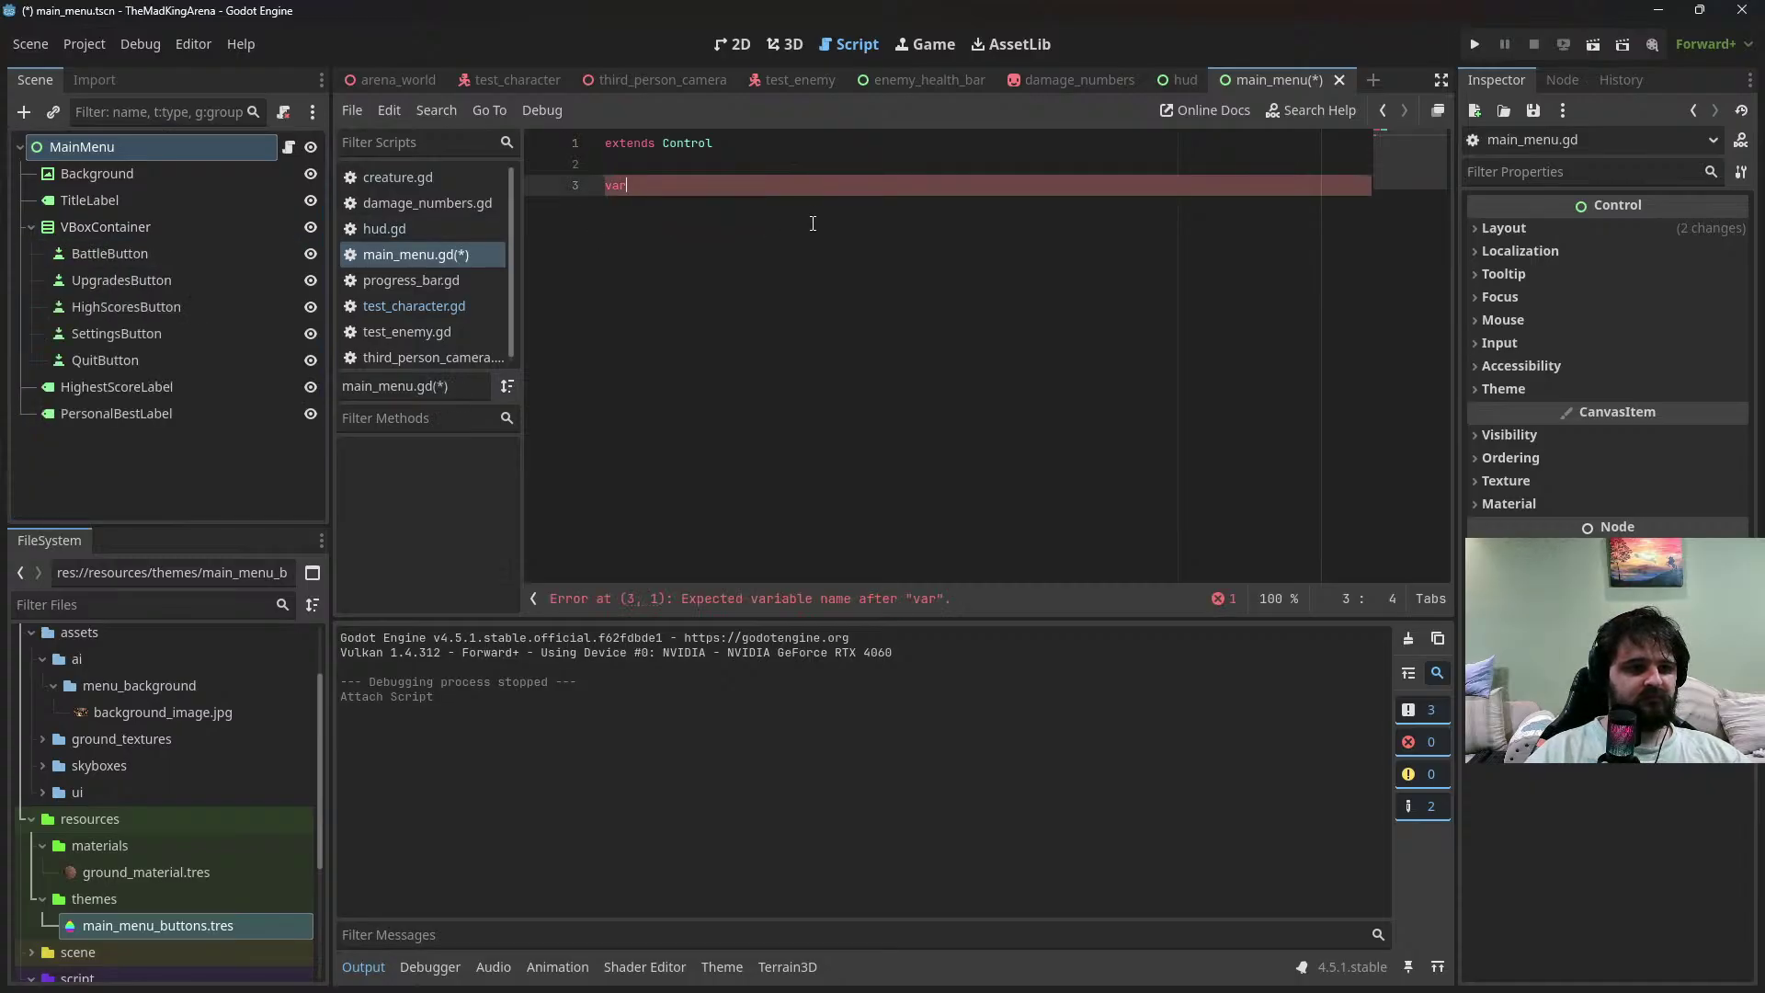
key("BackSpace")
key("BackSpace")
key("BackSpace")
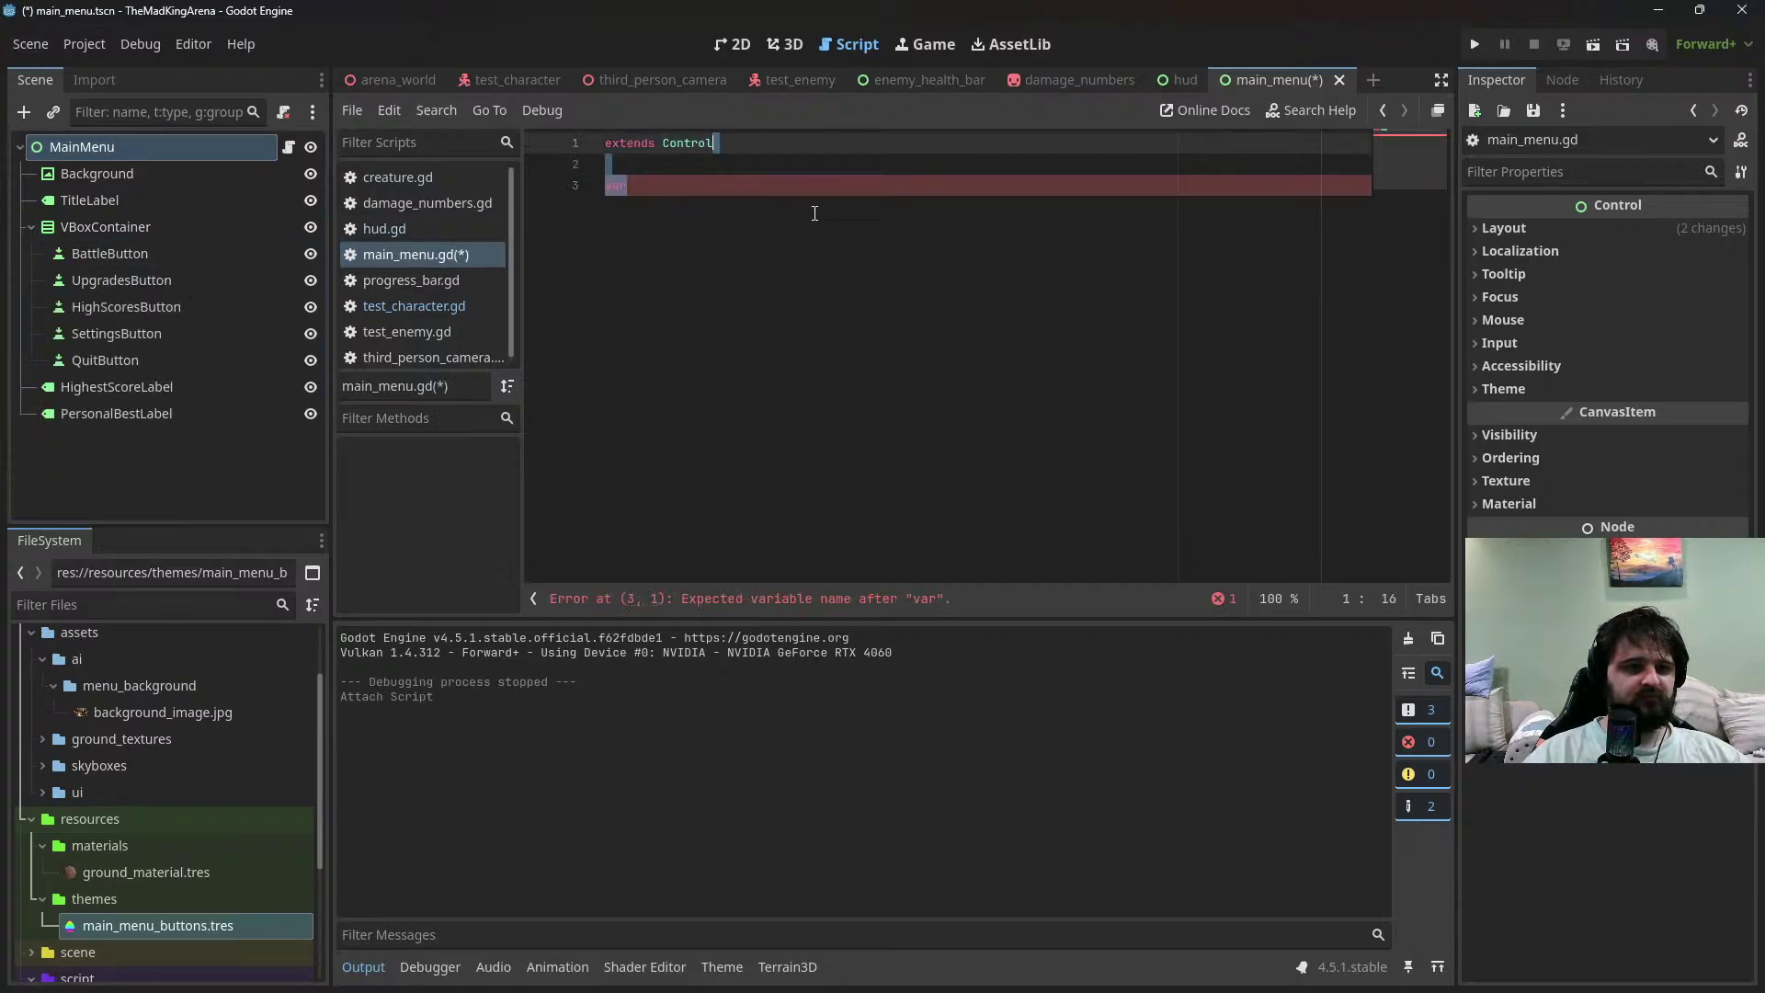
Connect BattleButton's pressed() signal to the MainMenu script with the receiver method _on_battle_button_pressed
left_click(109, 254)
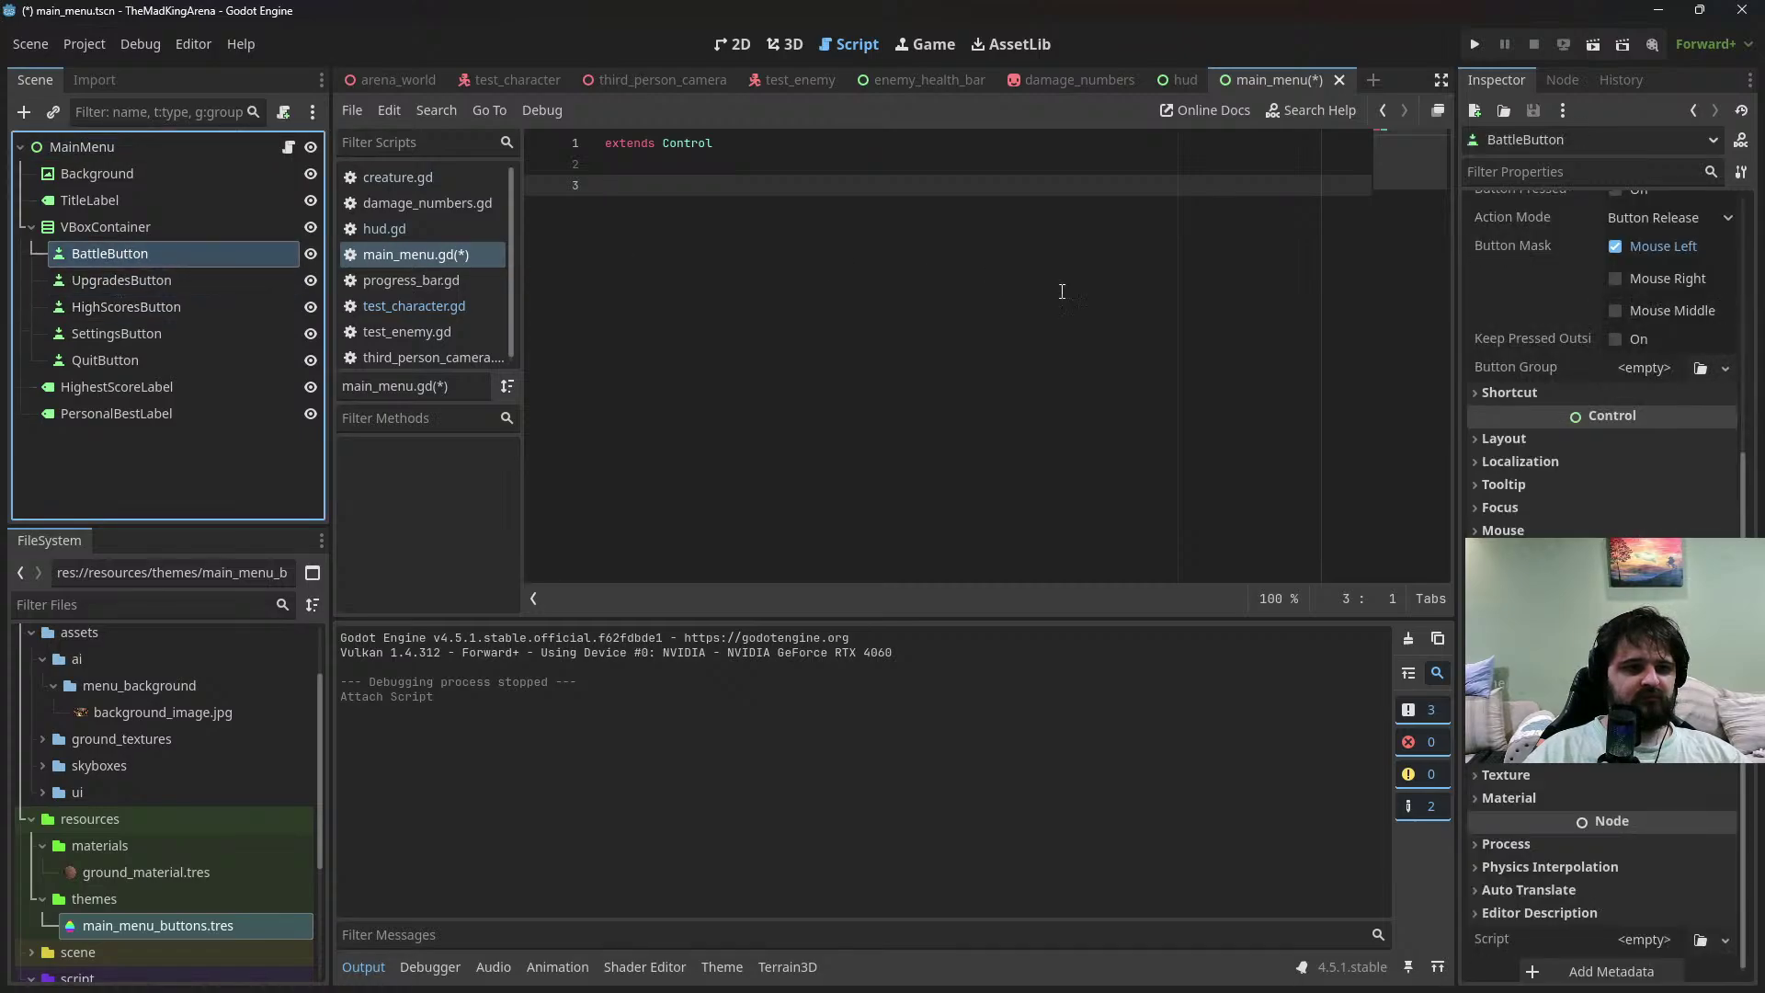
left_click(1574, 83)
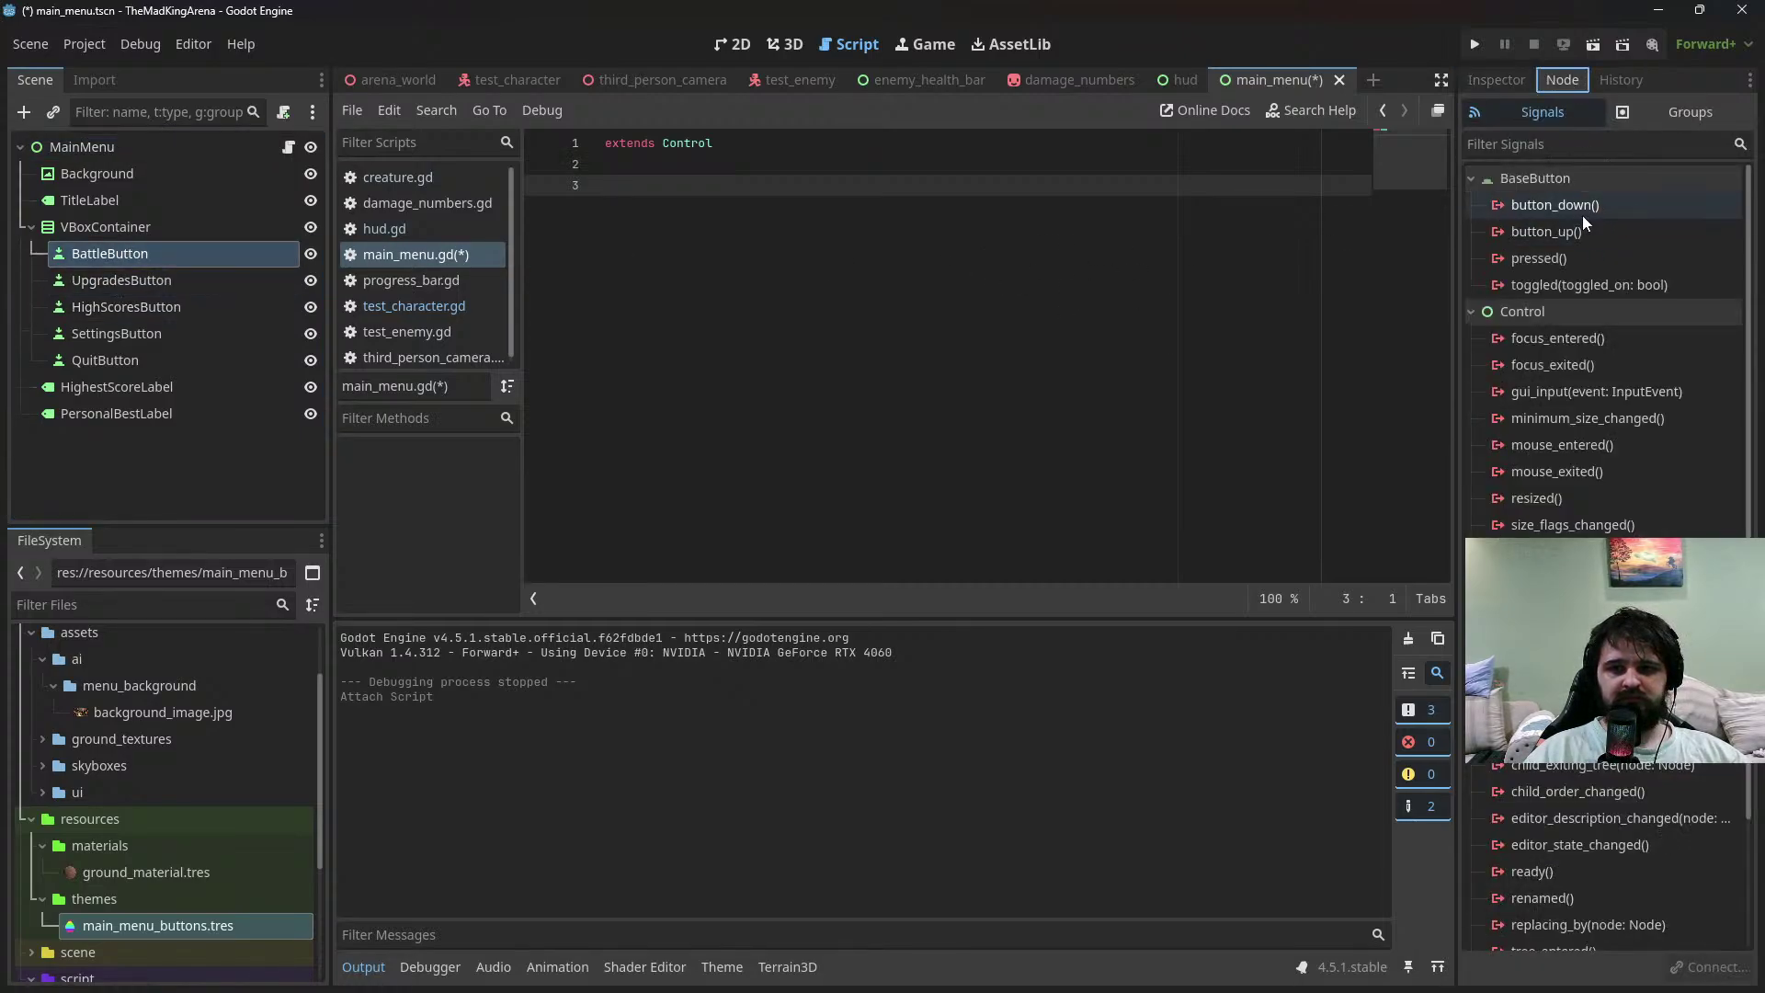
double_click(1604, 258)
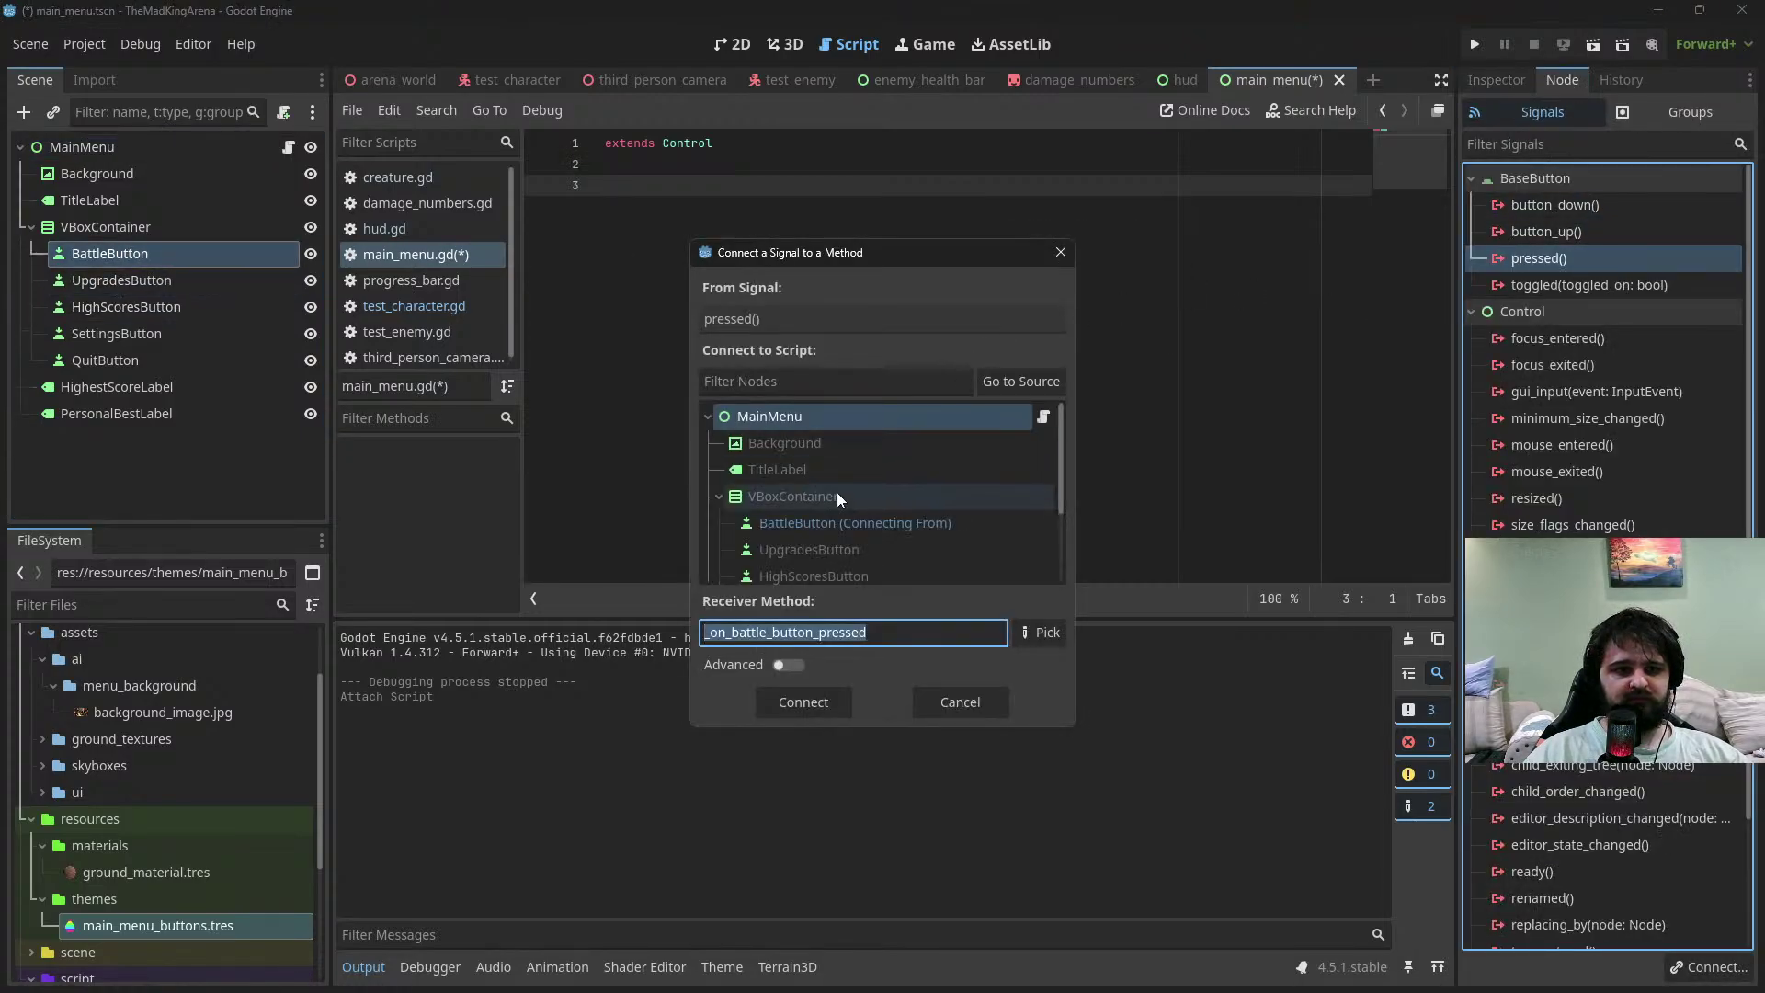
left_click(805, 704)
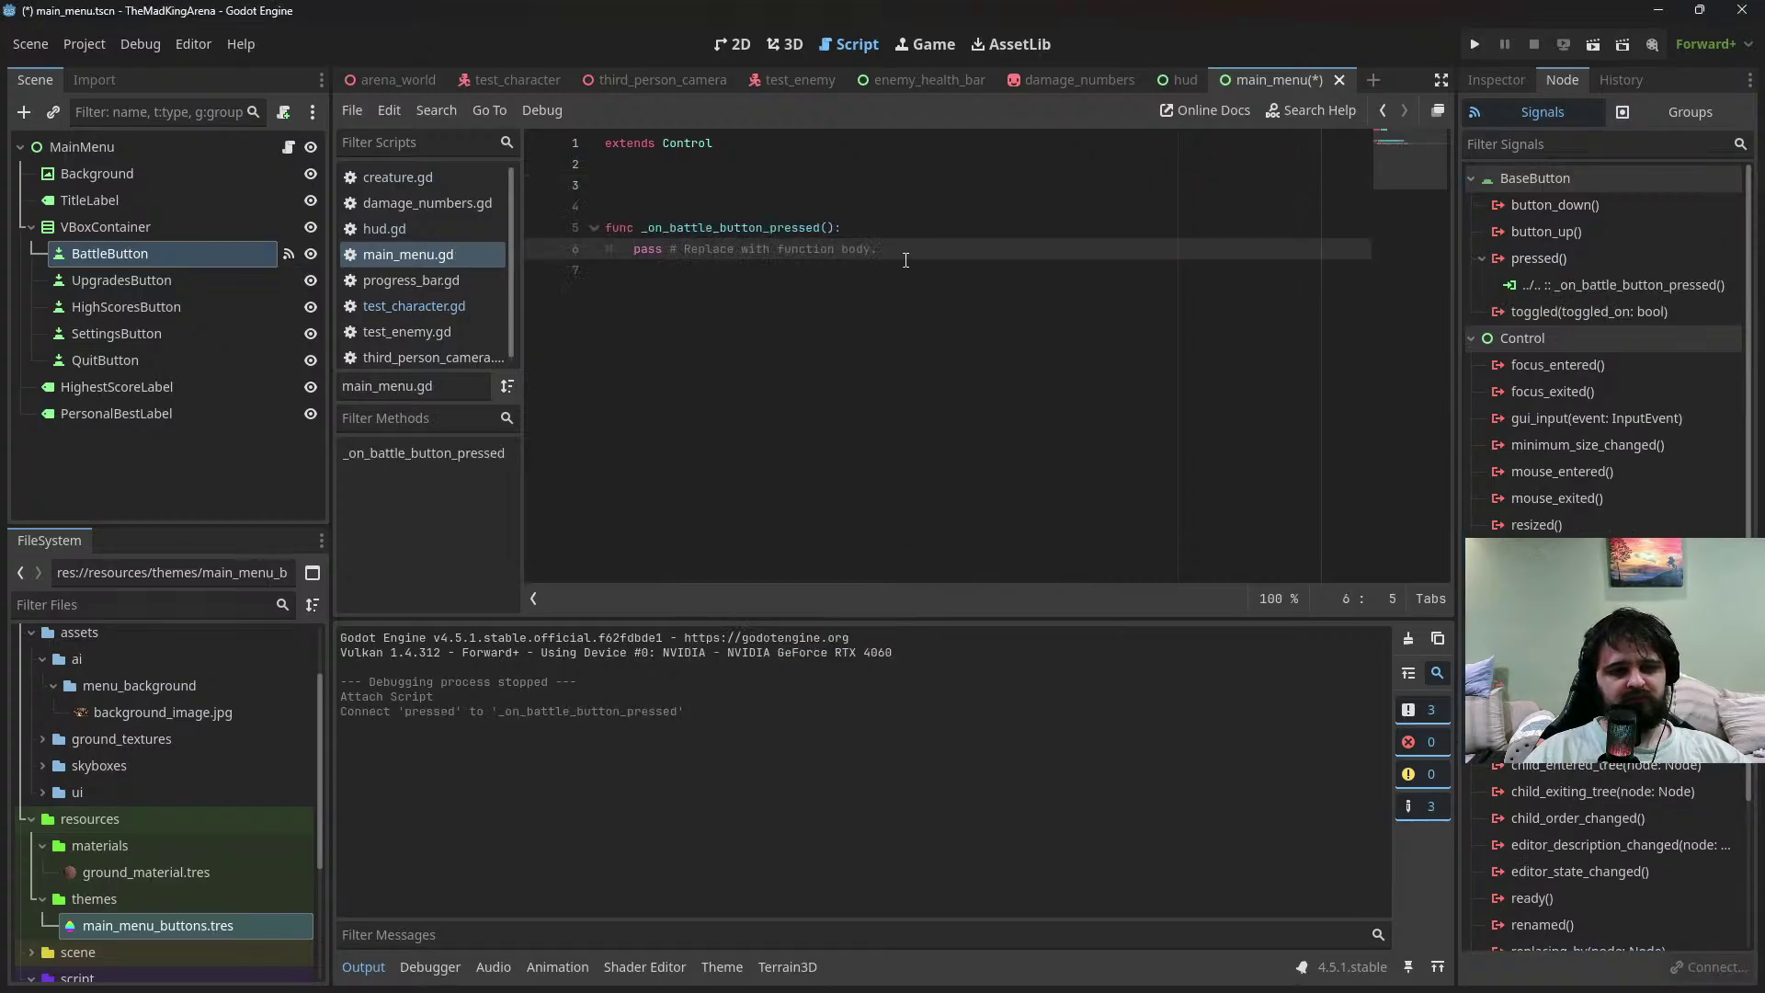
Replace the placeholder body of _on_battle_button_pressed with a queue_free() call
left_click_drag(906, 261, 918, 237)
key("BackSpace")
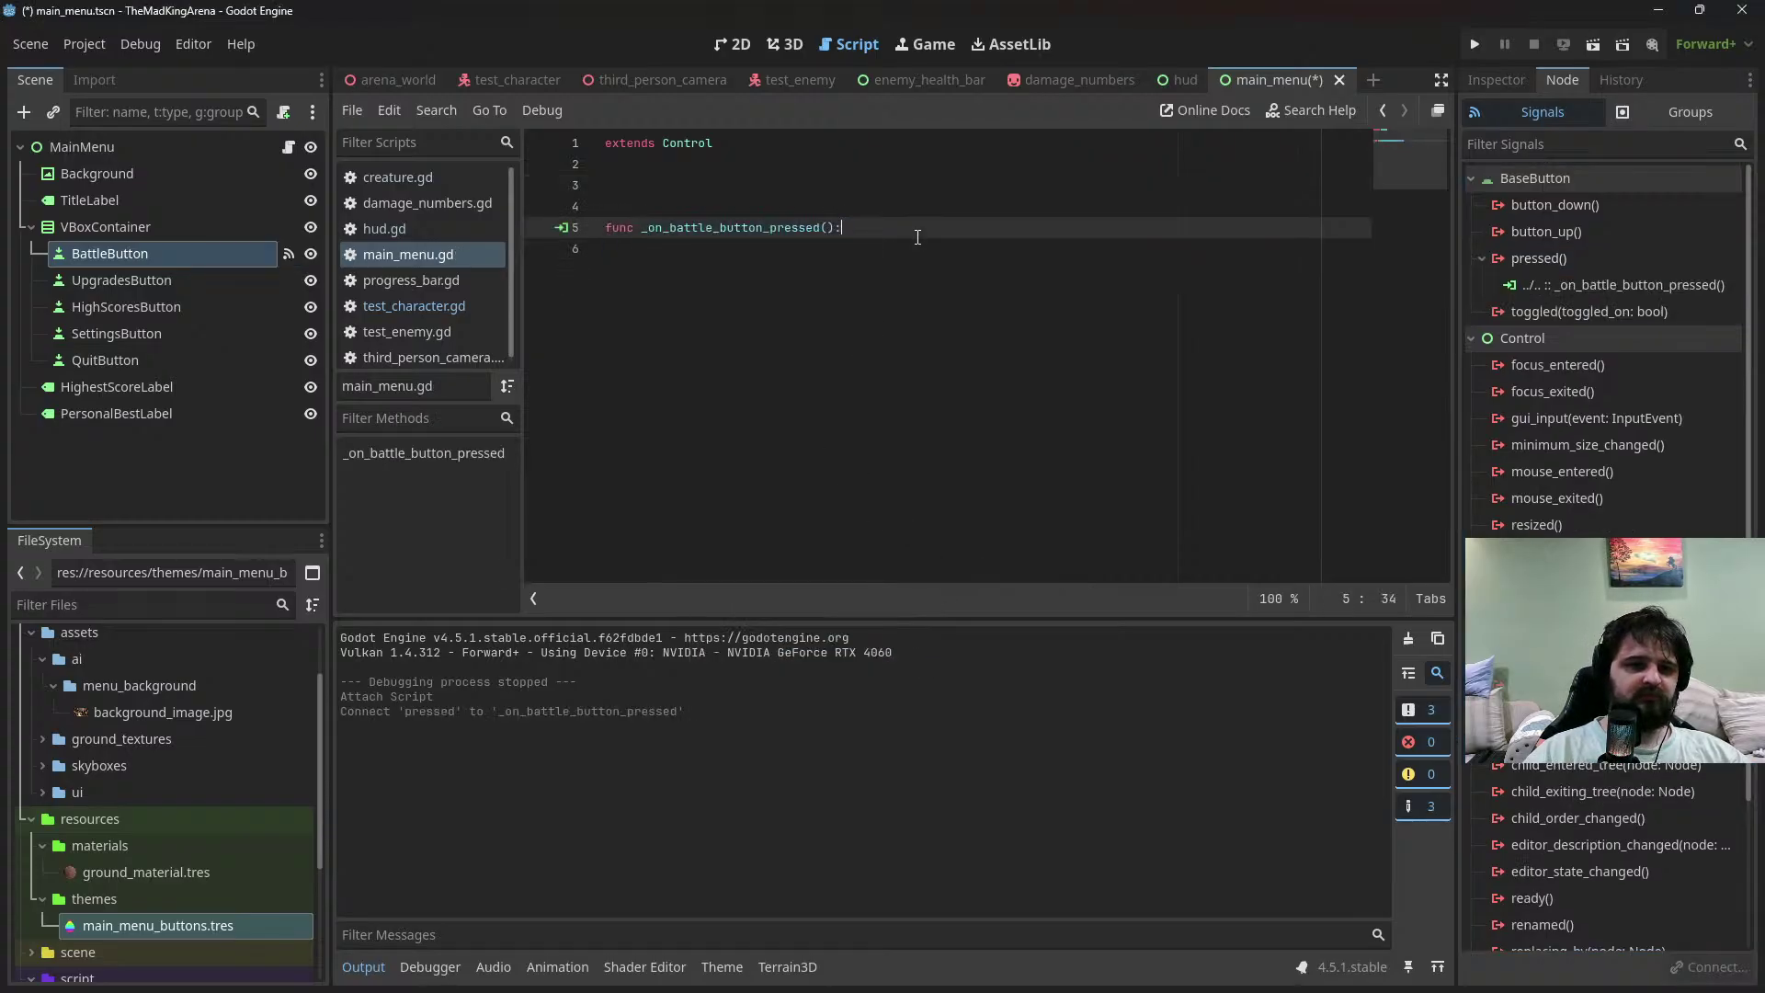
key("Return")
type("que")
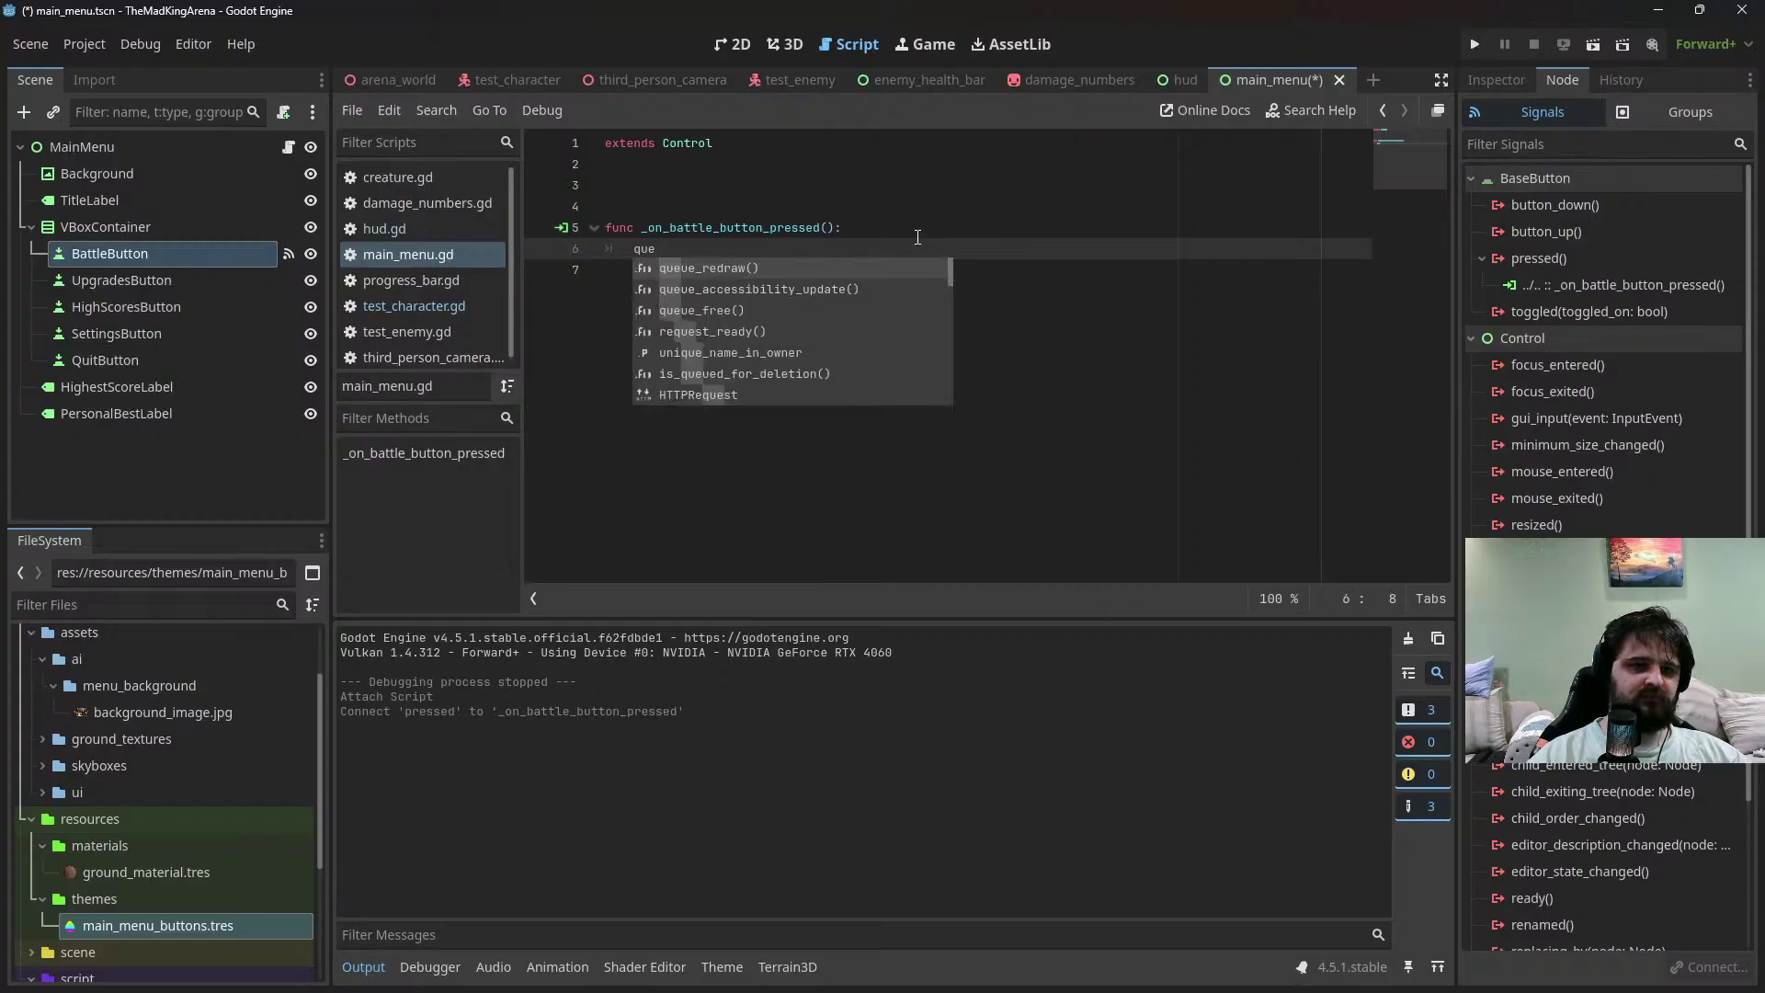
key("Down")
key("Down")
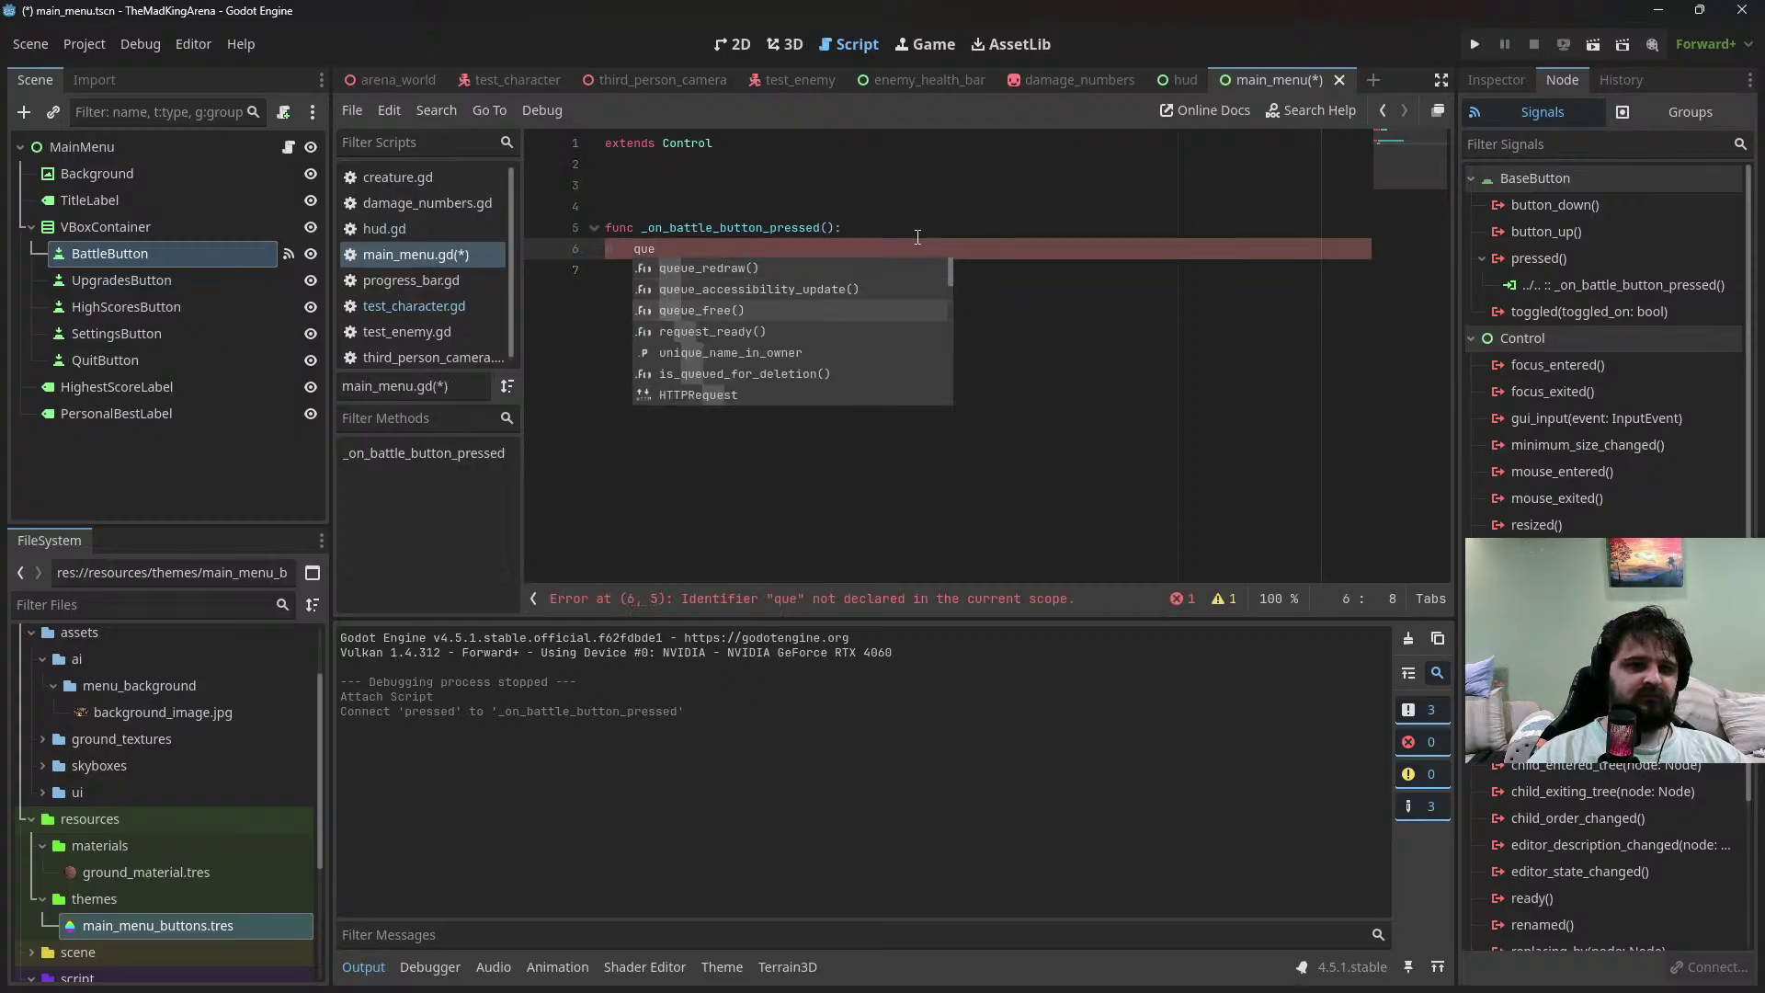
key("Return")
Below queue_free(), add get_tree().change_scene_to_file("res://scene/world/arena/arena_world.tscn") and save the script
key("Return")
type("get")
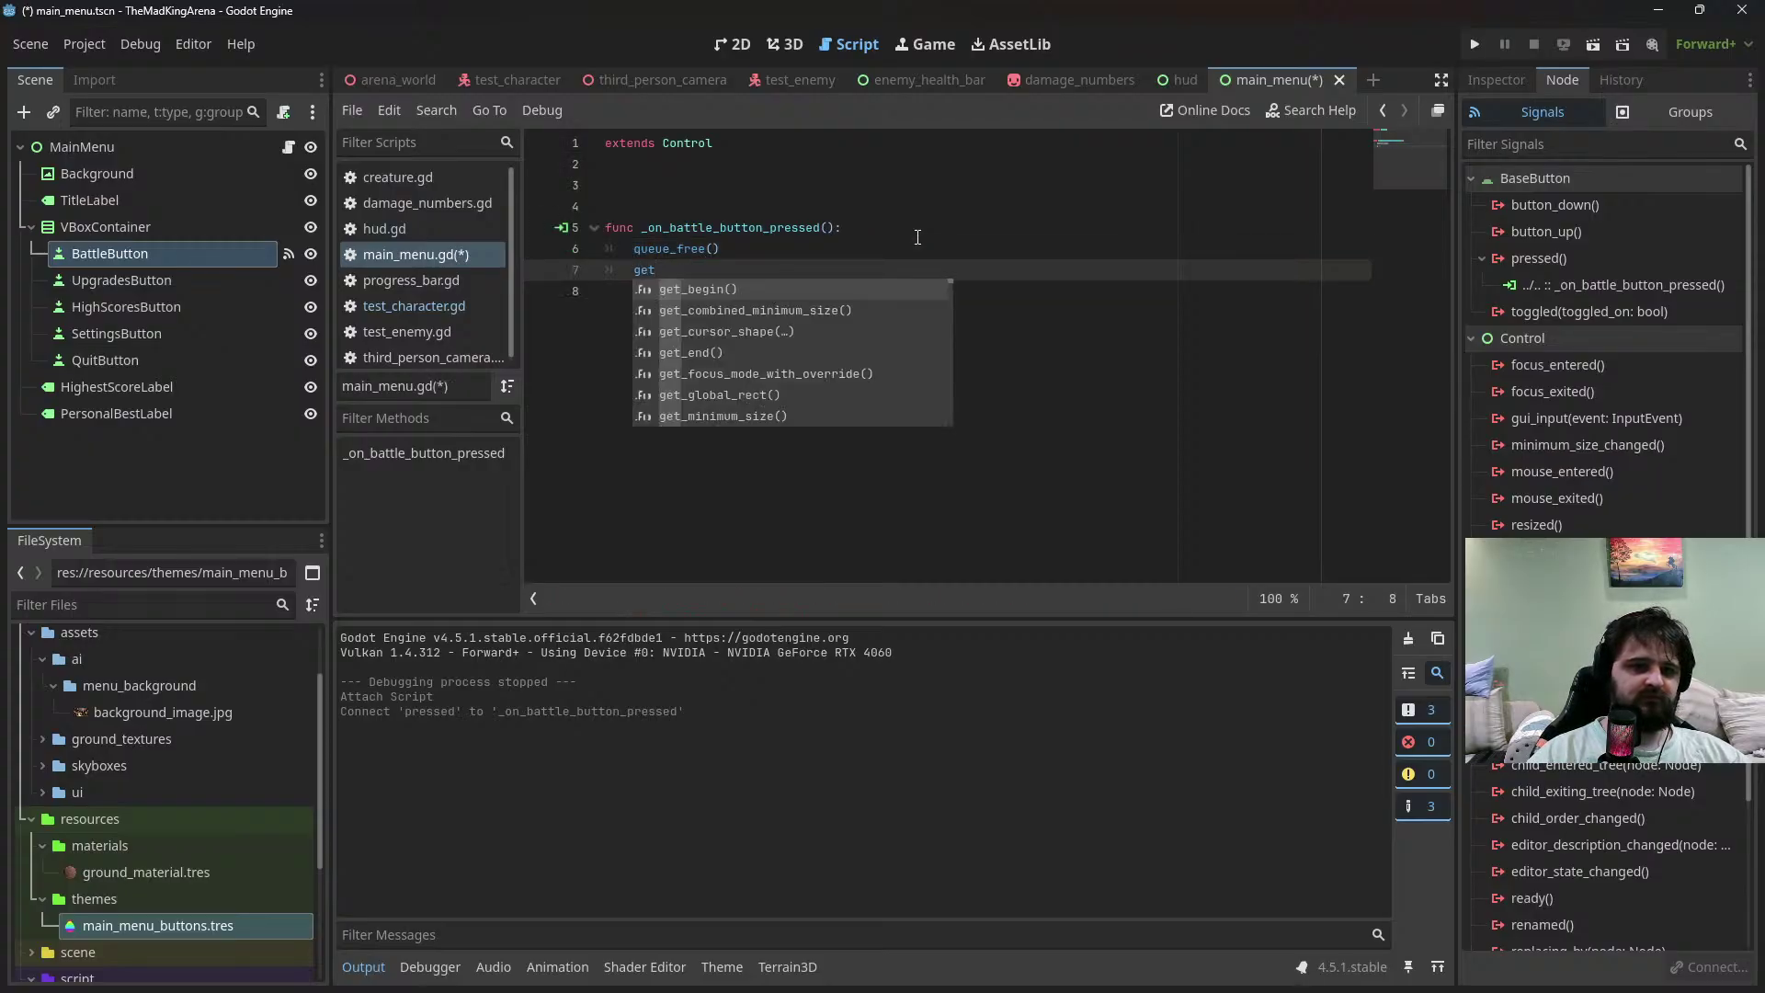
type("_tre")
key("Return")
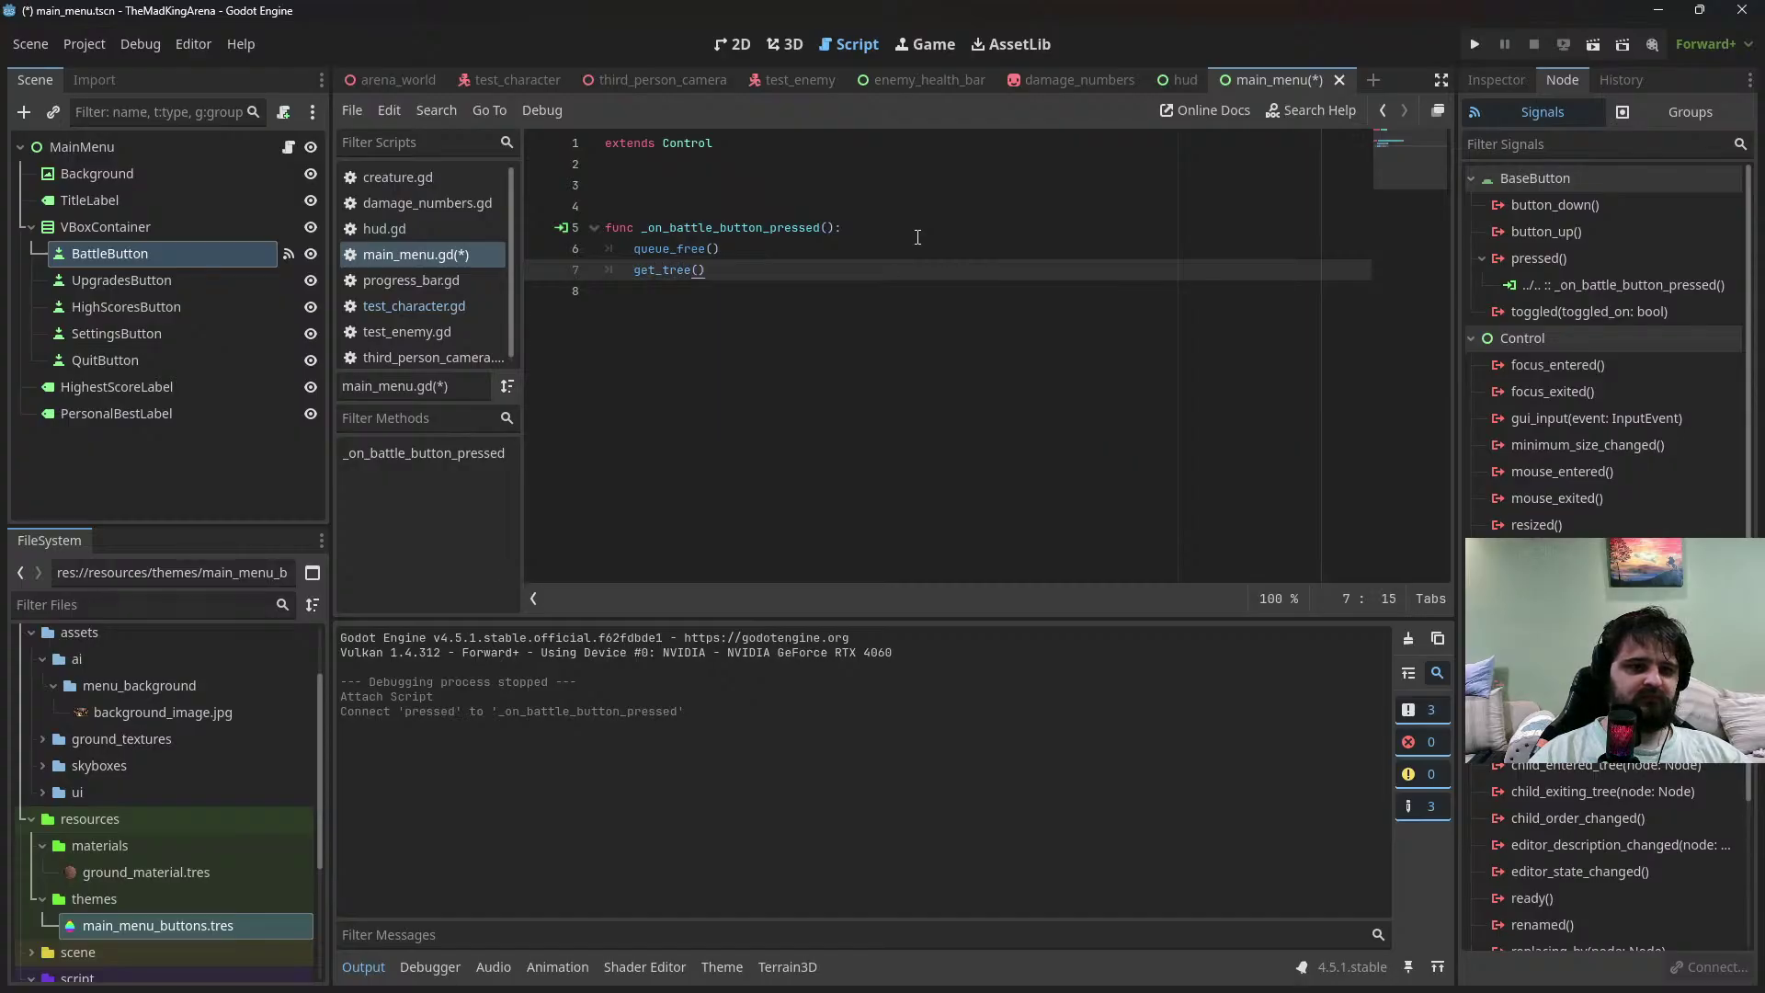
type(".chan")
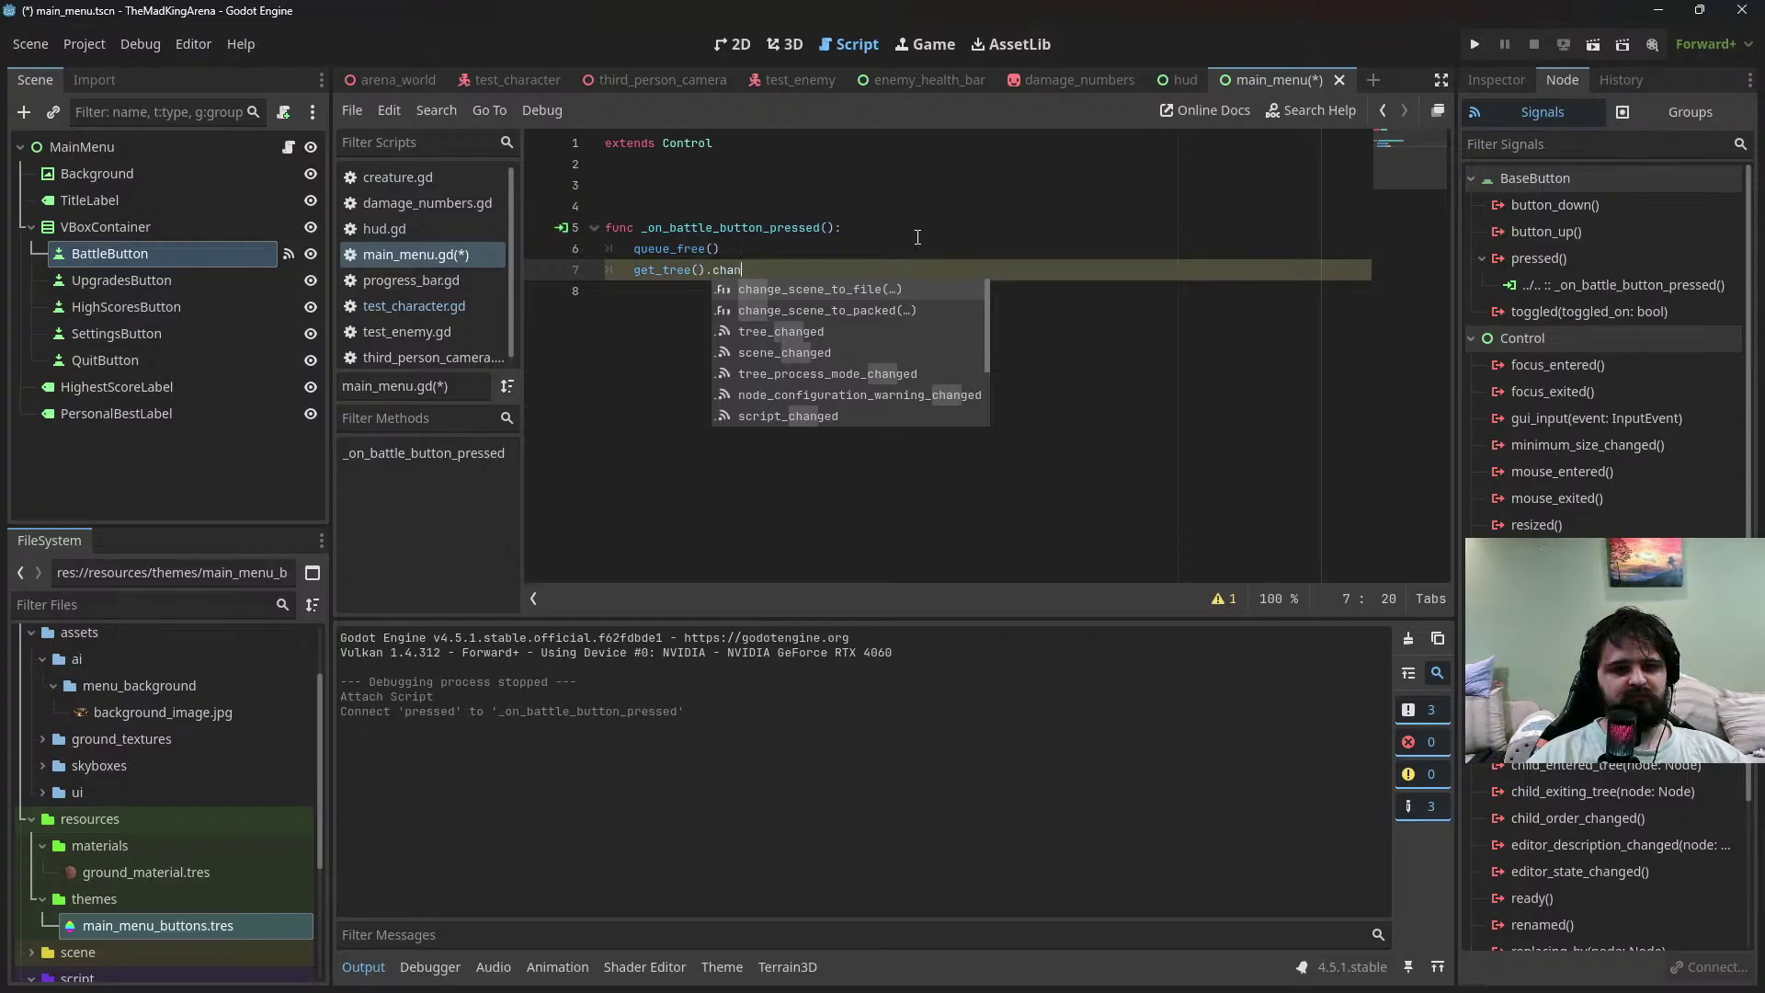
key("Return")
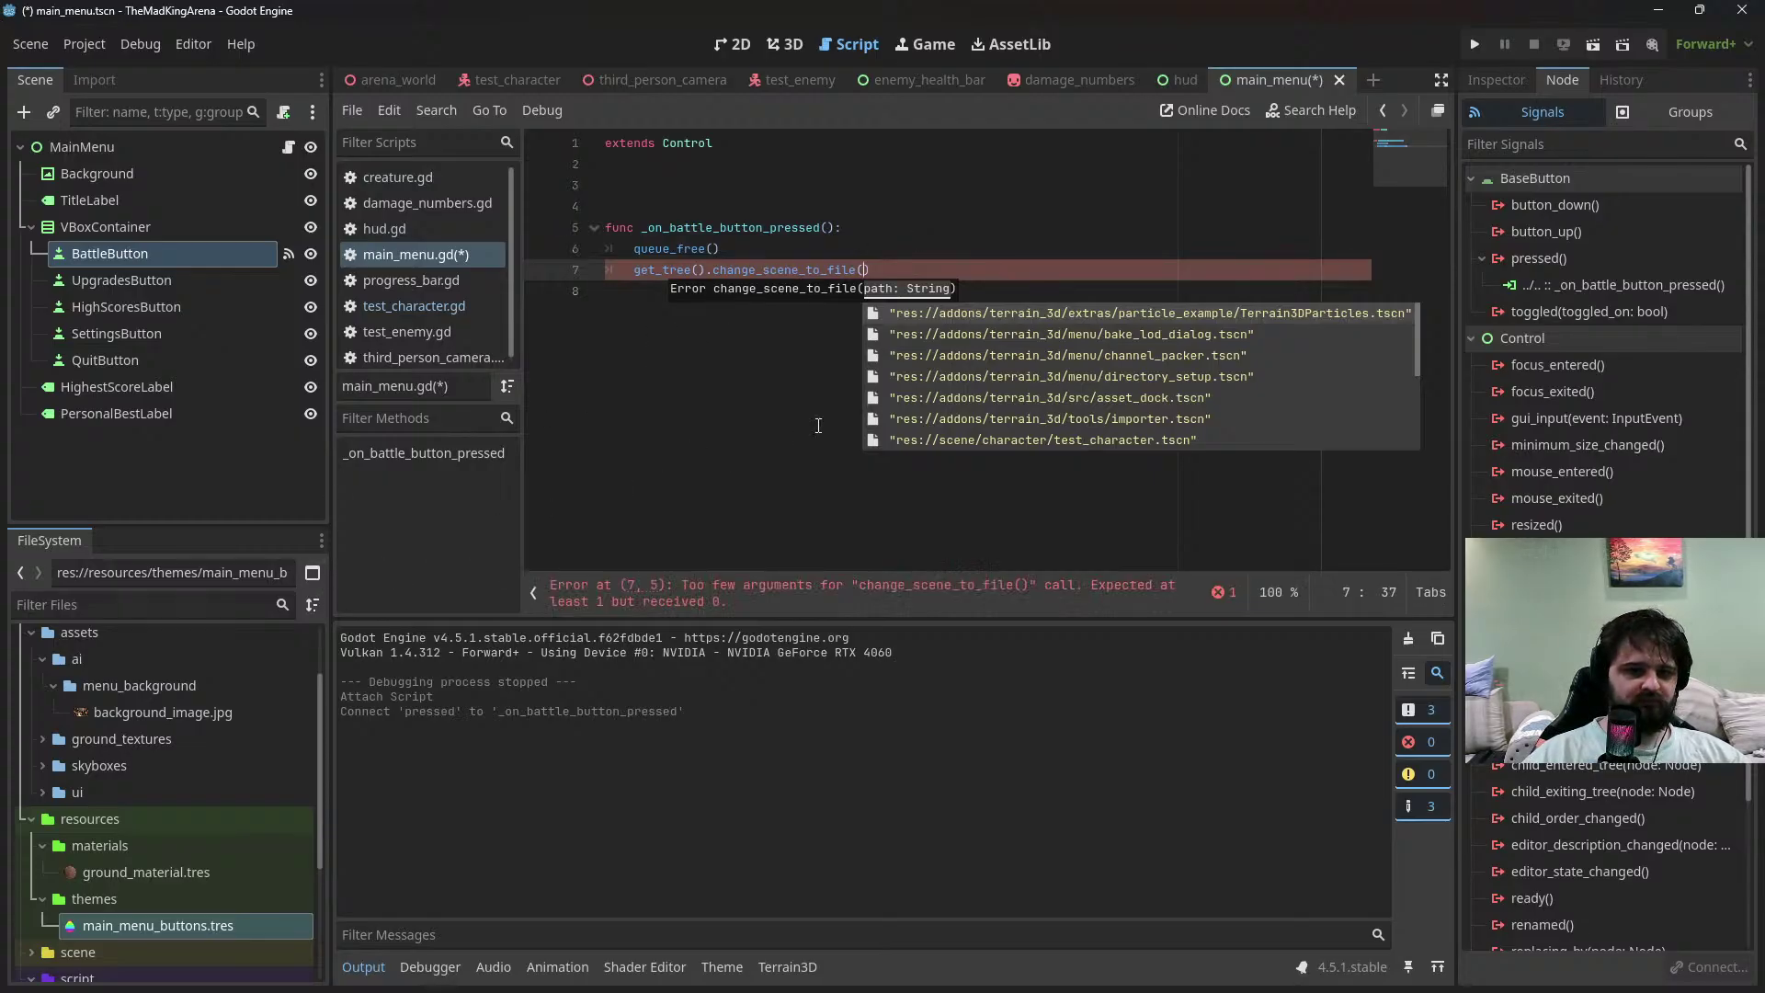
type("\"re")
type(":")
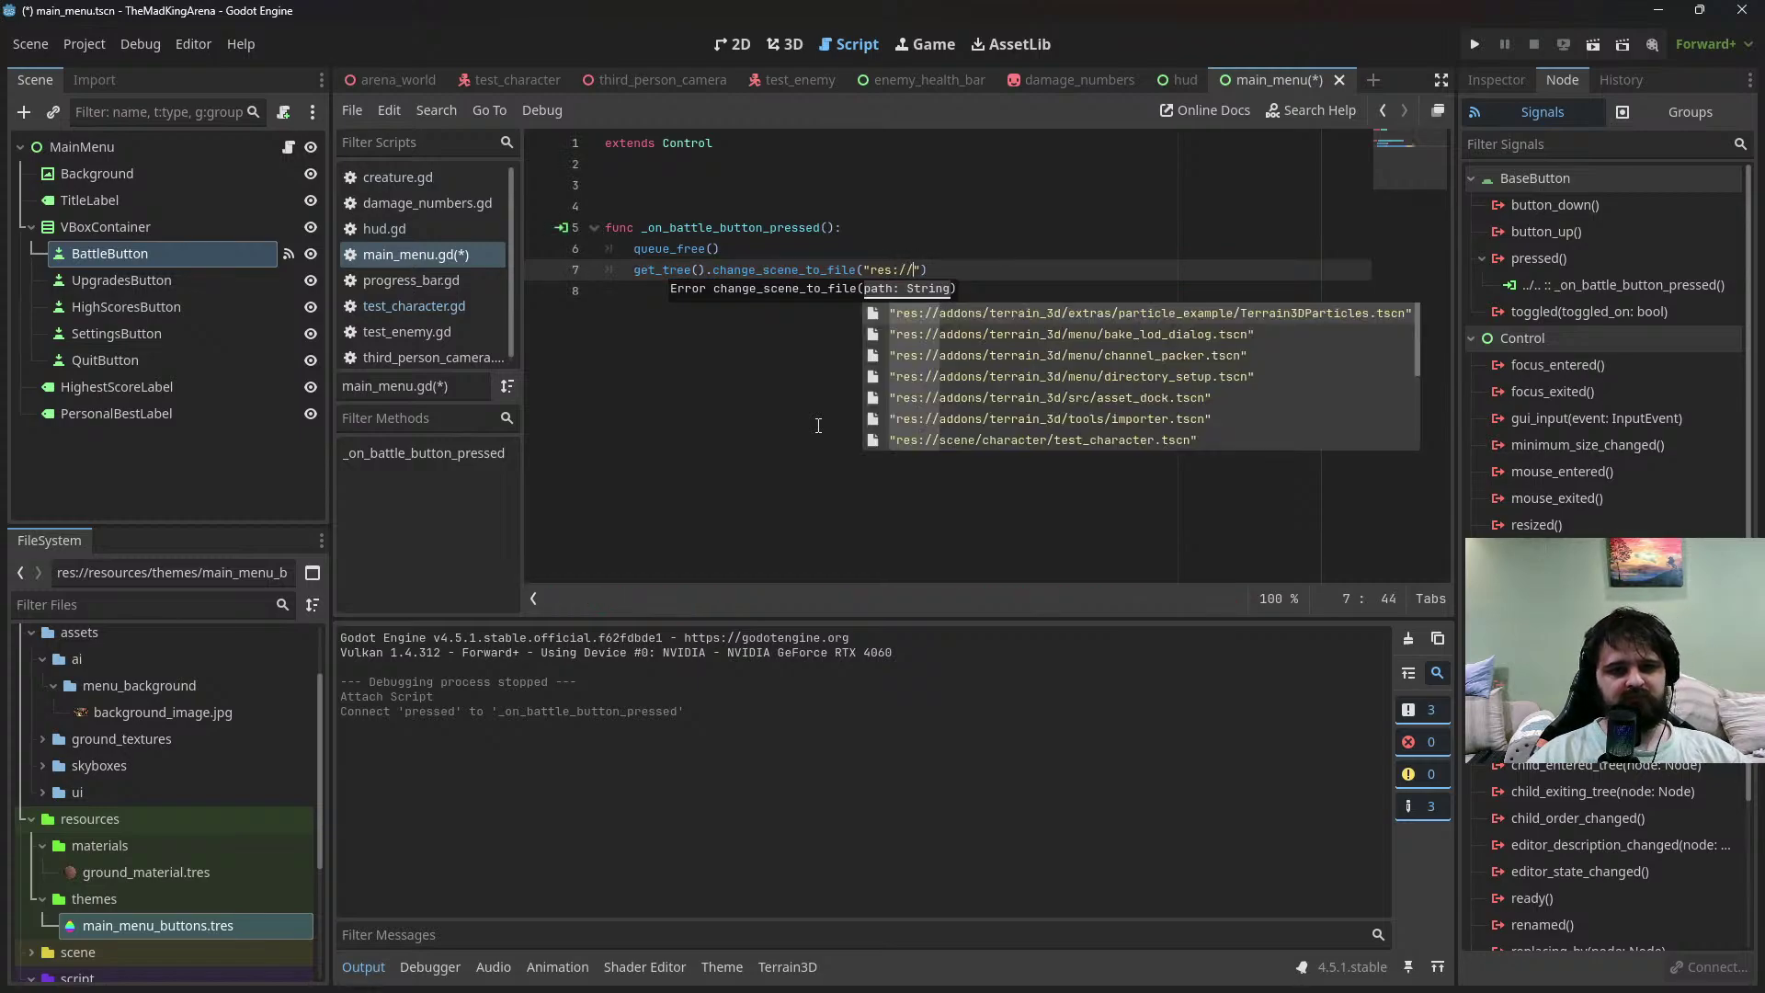
type("//scene")
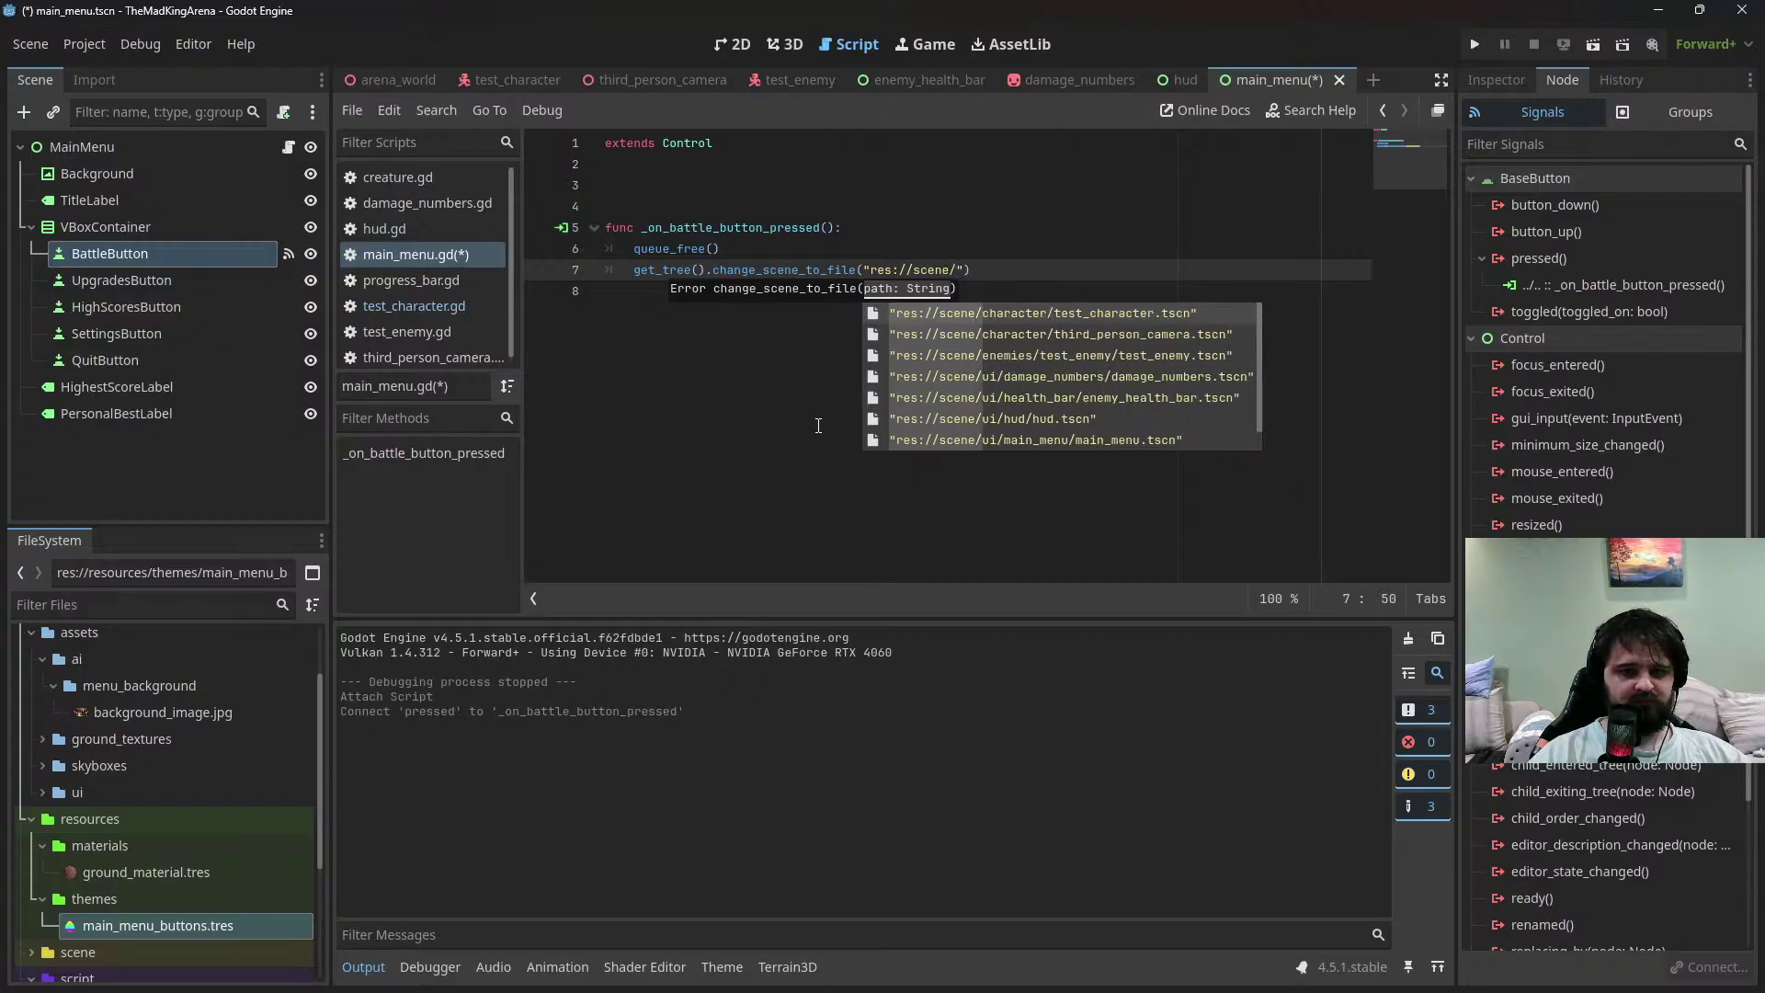
type("/wo")
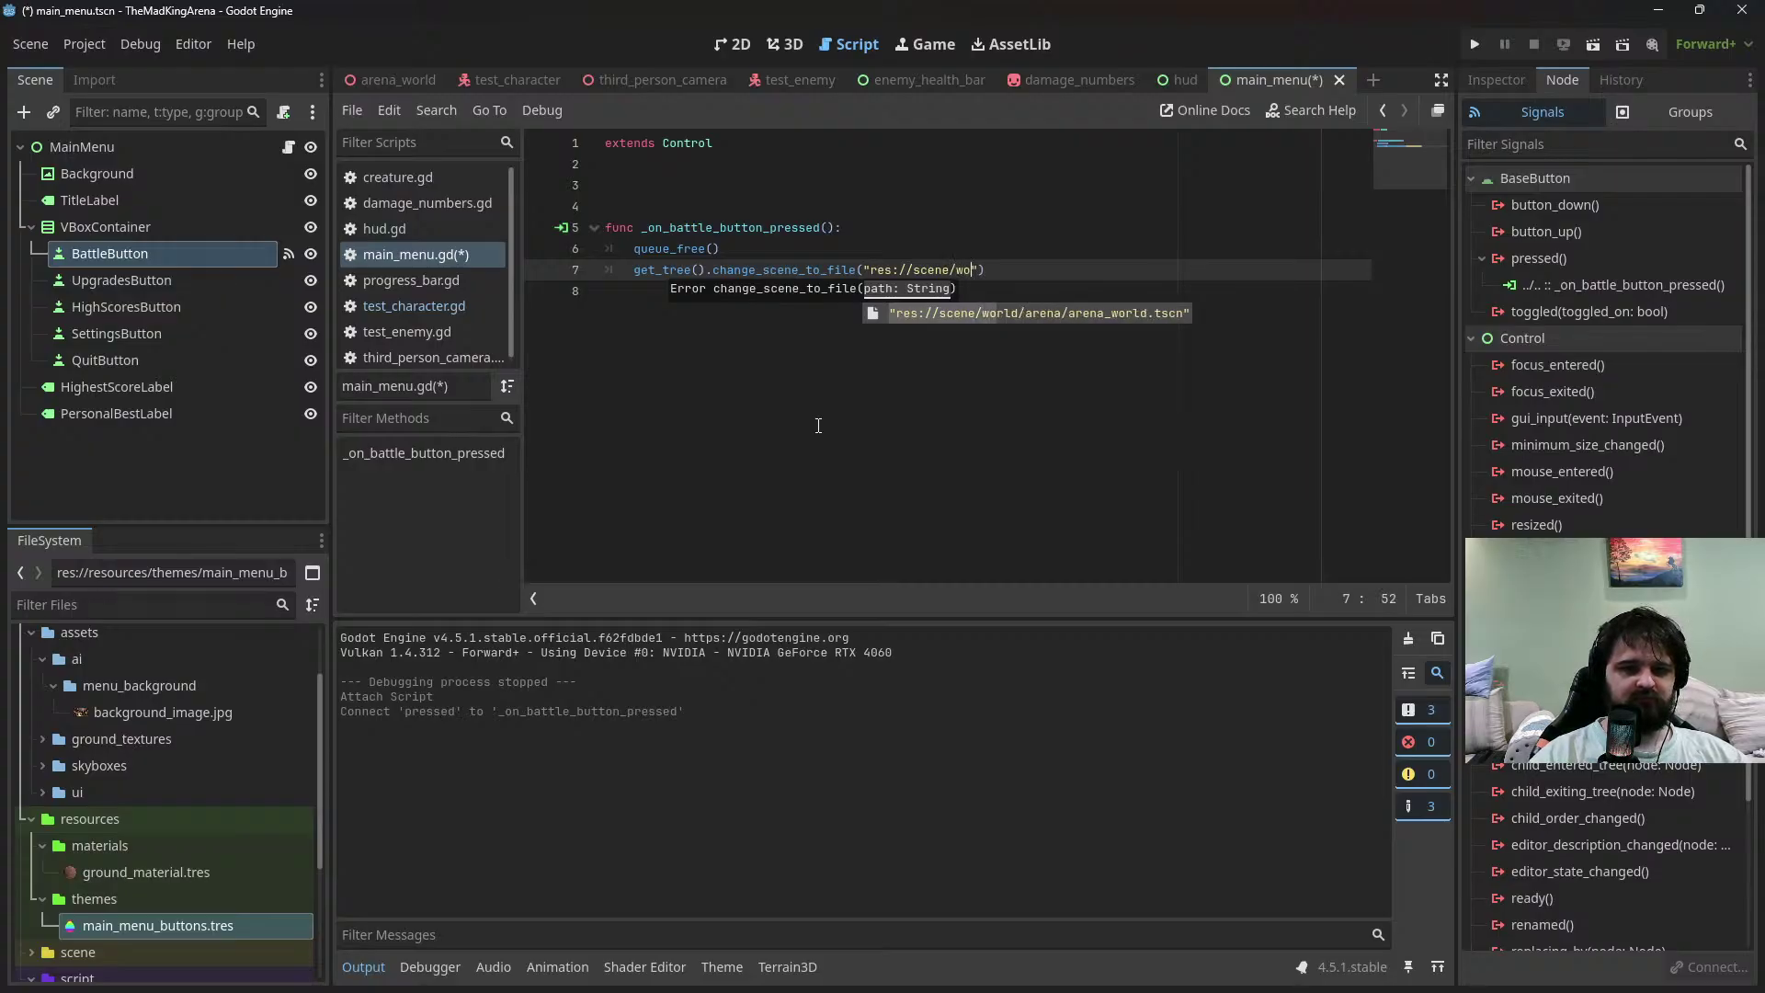
key("Return")
key("Escape")
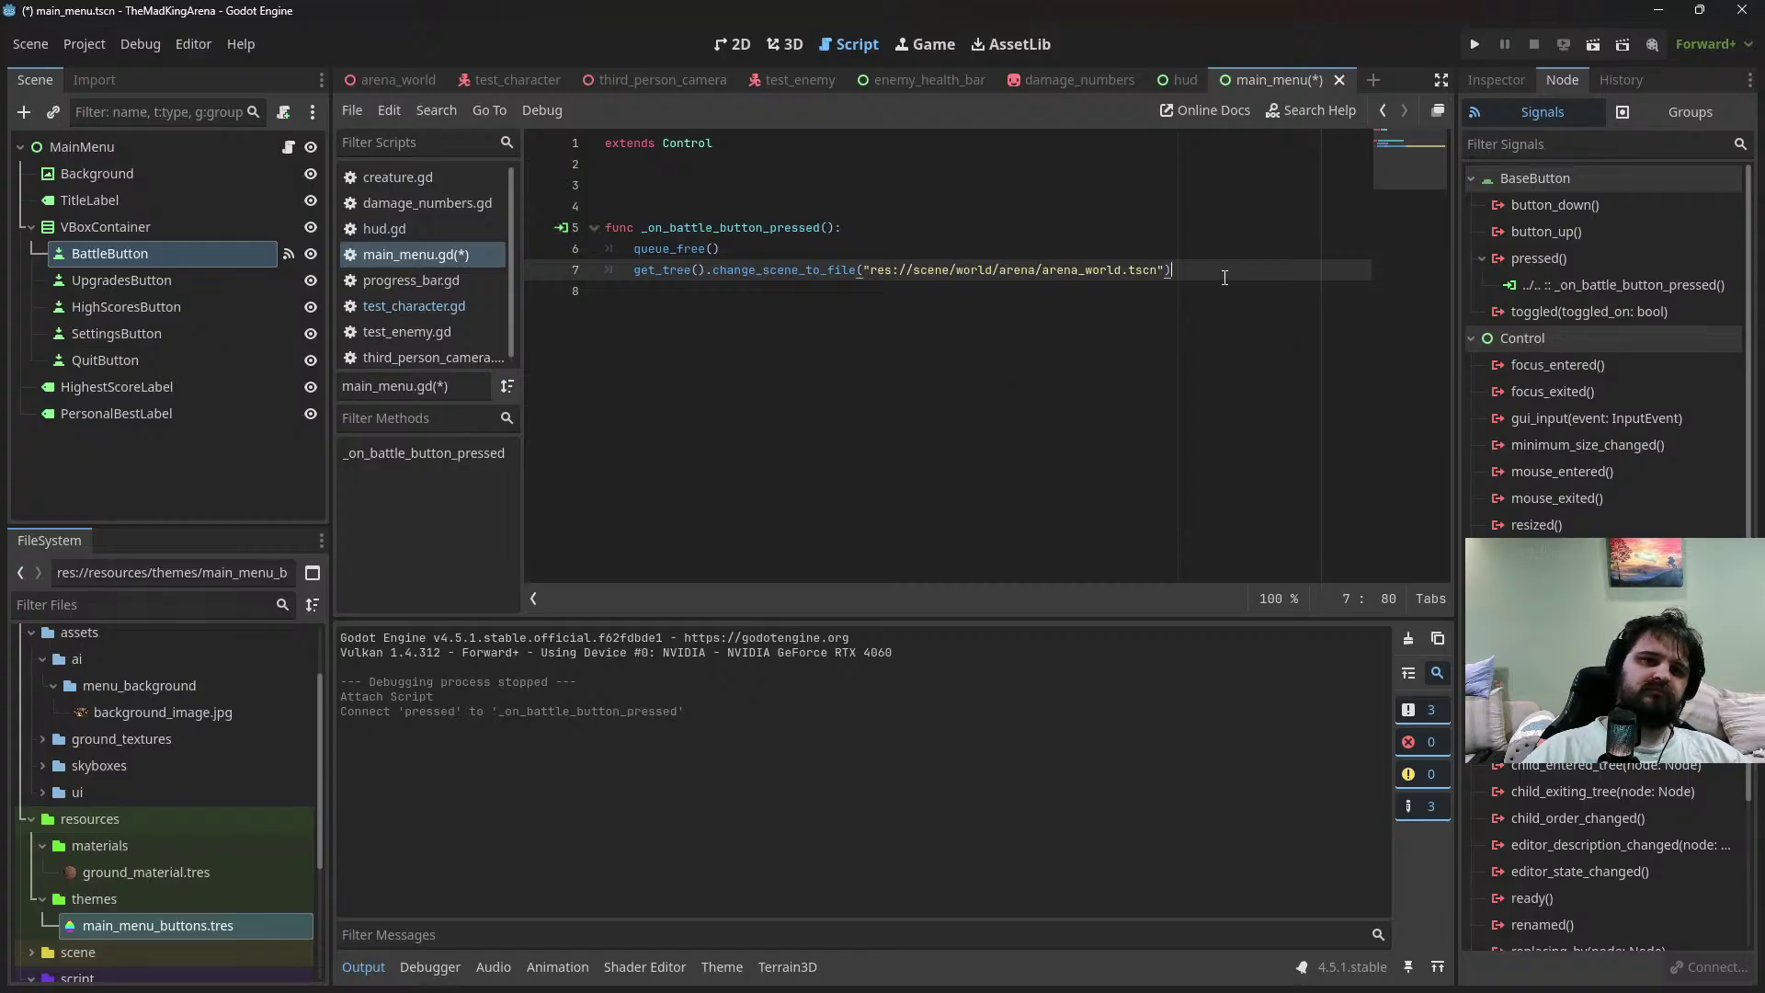
key("ctrl+s")
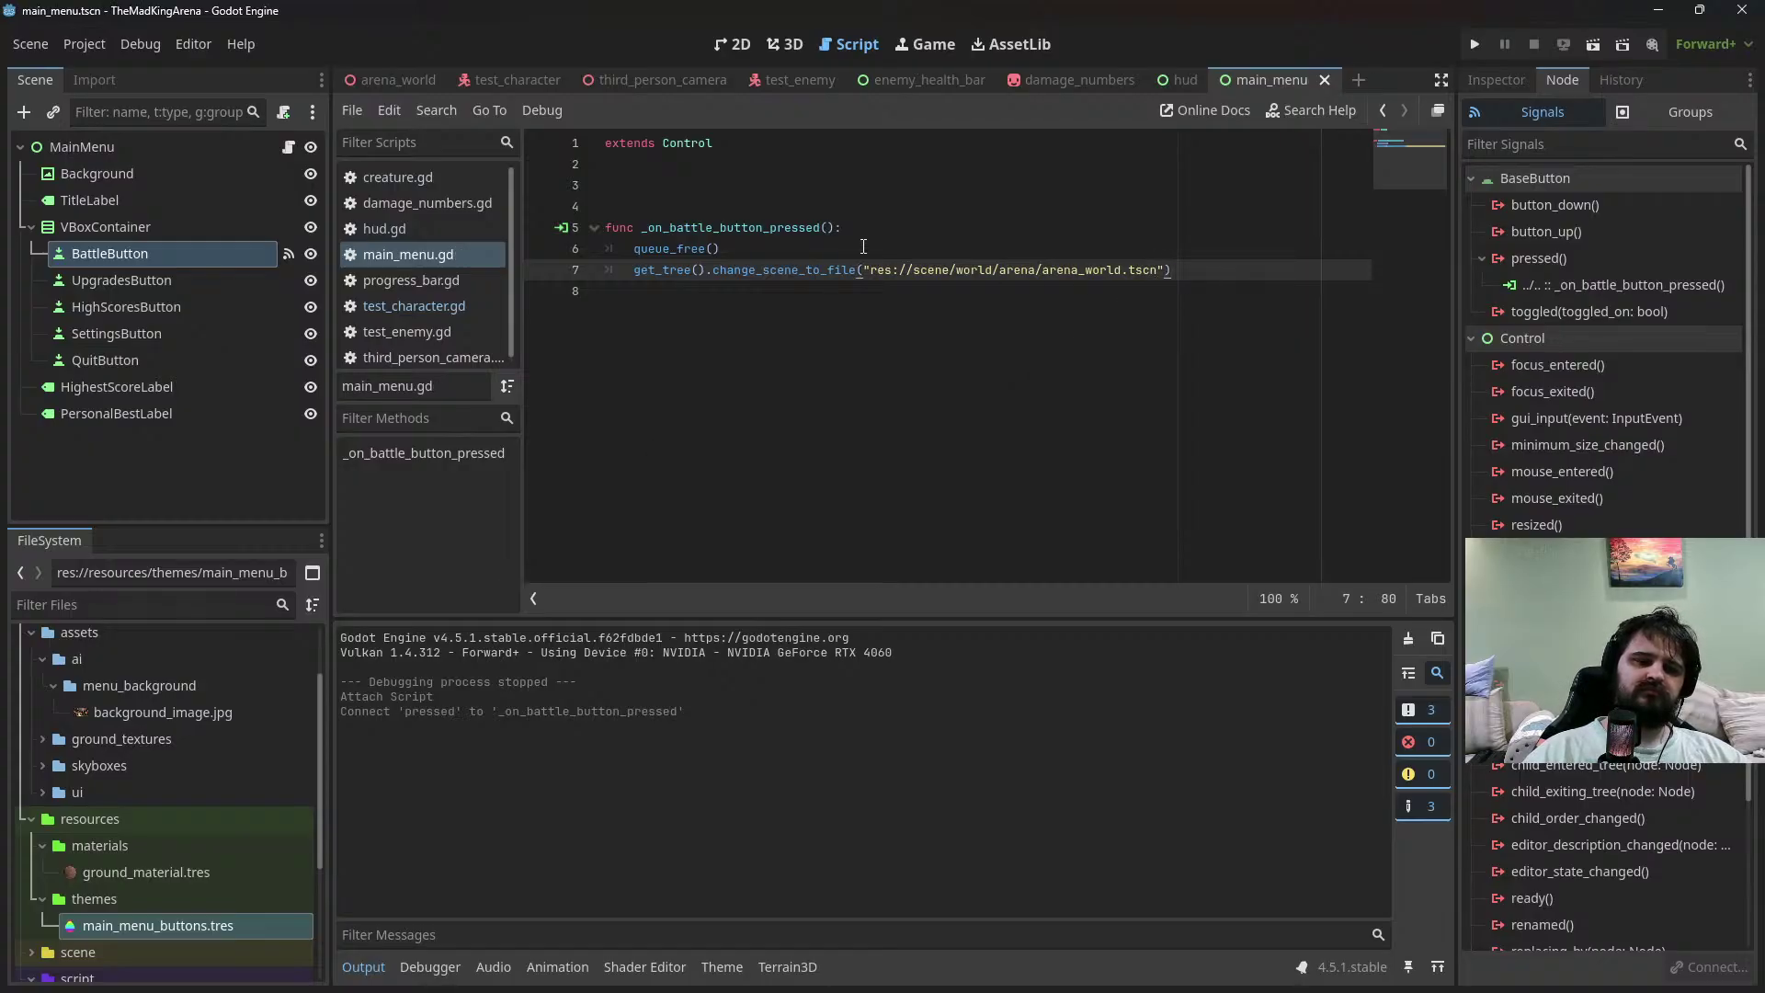
mouse_move(779, 266)
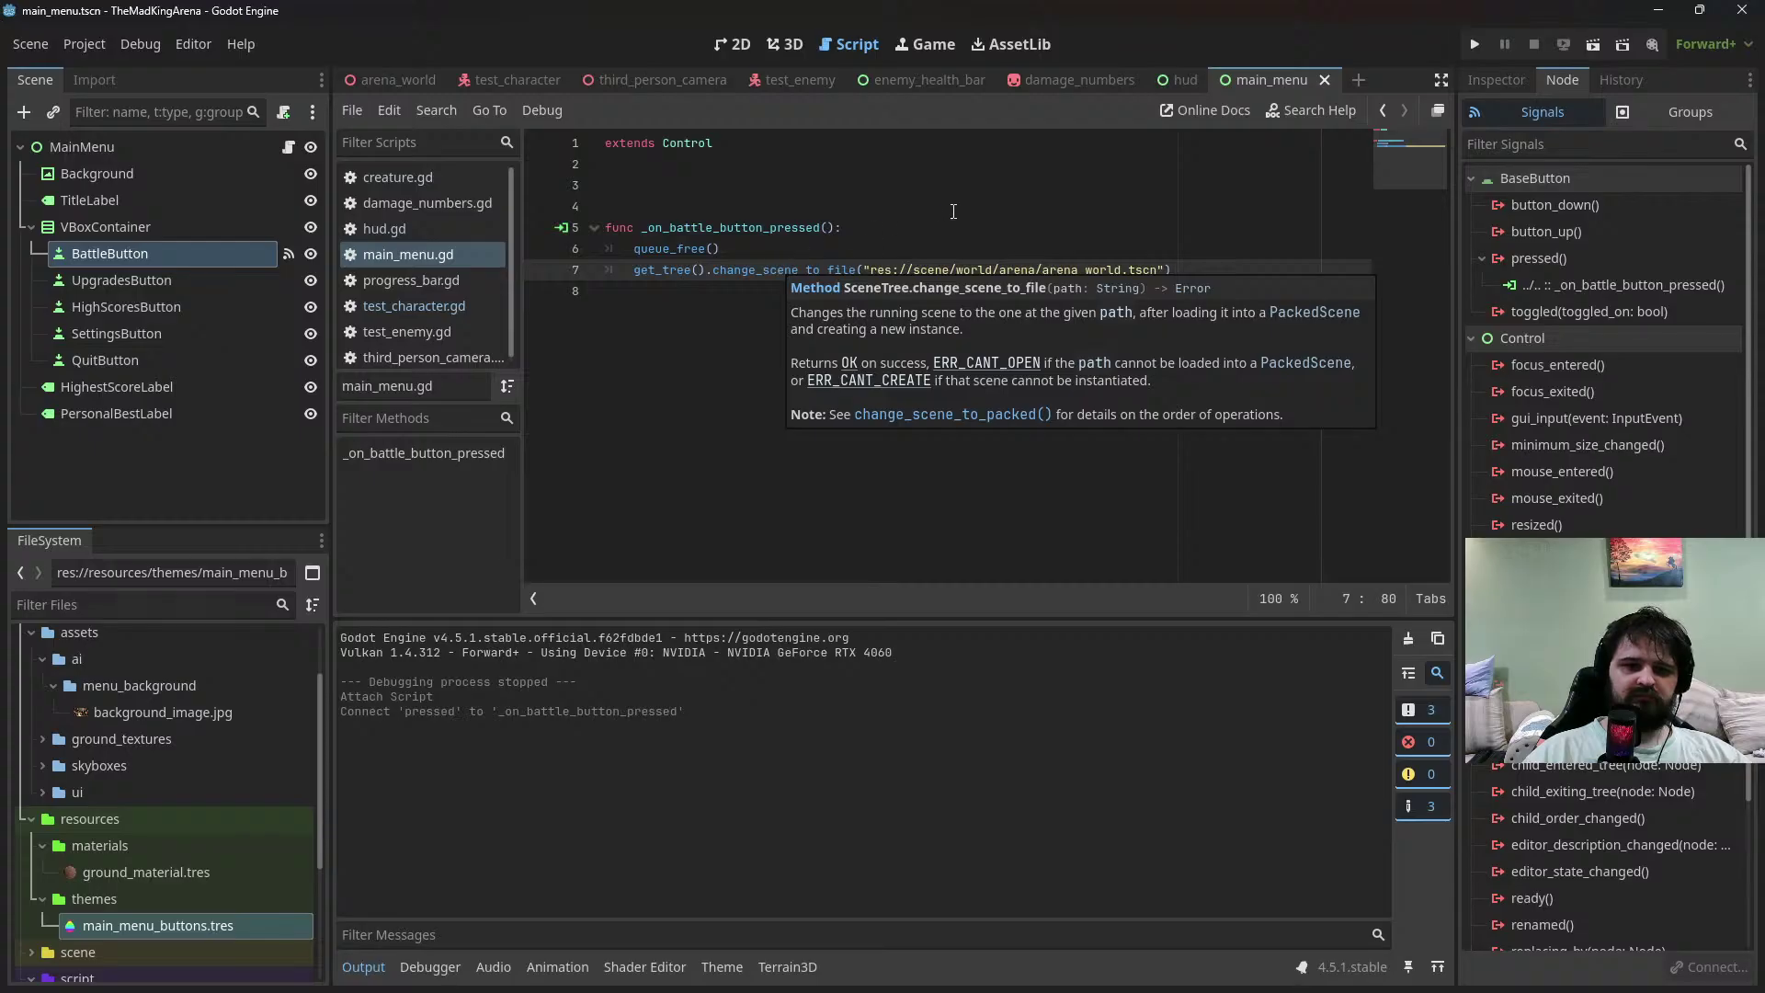
Run the main menu scene, start a battle with the Battle button, and walk the character towards the enemy
left_click(1593, 44)
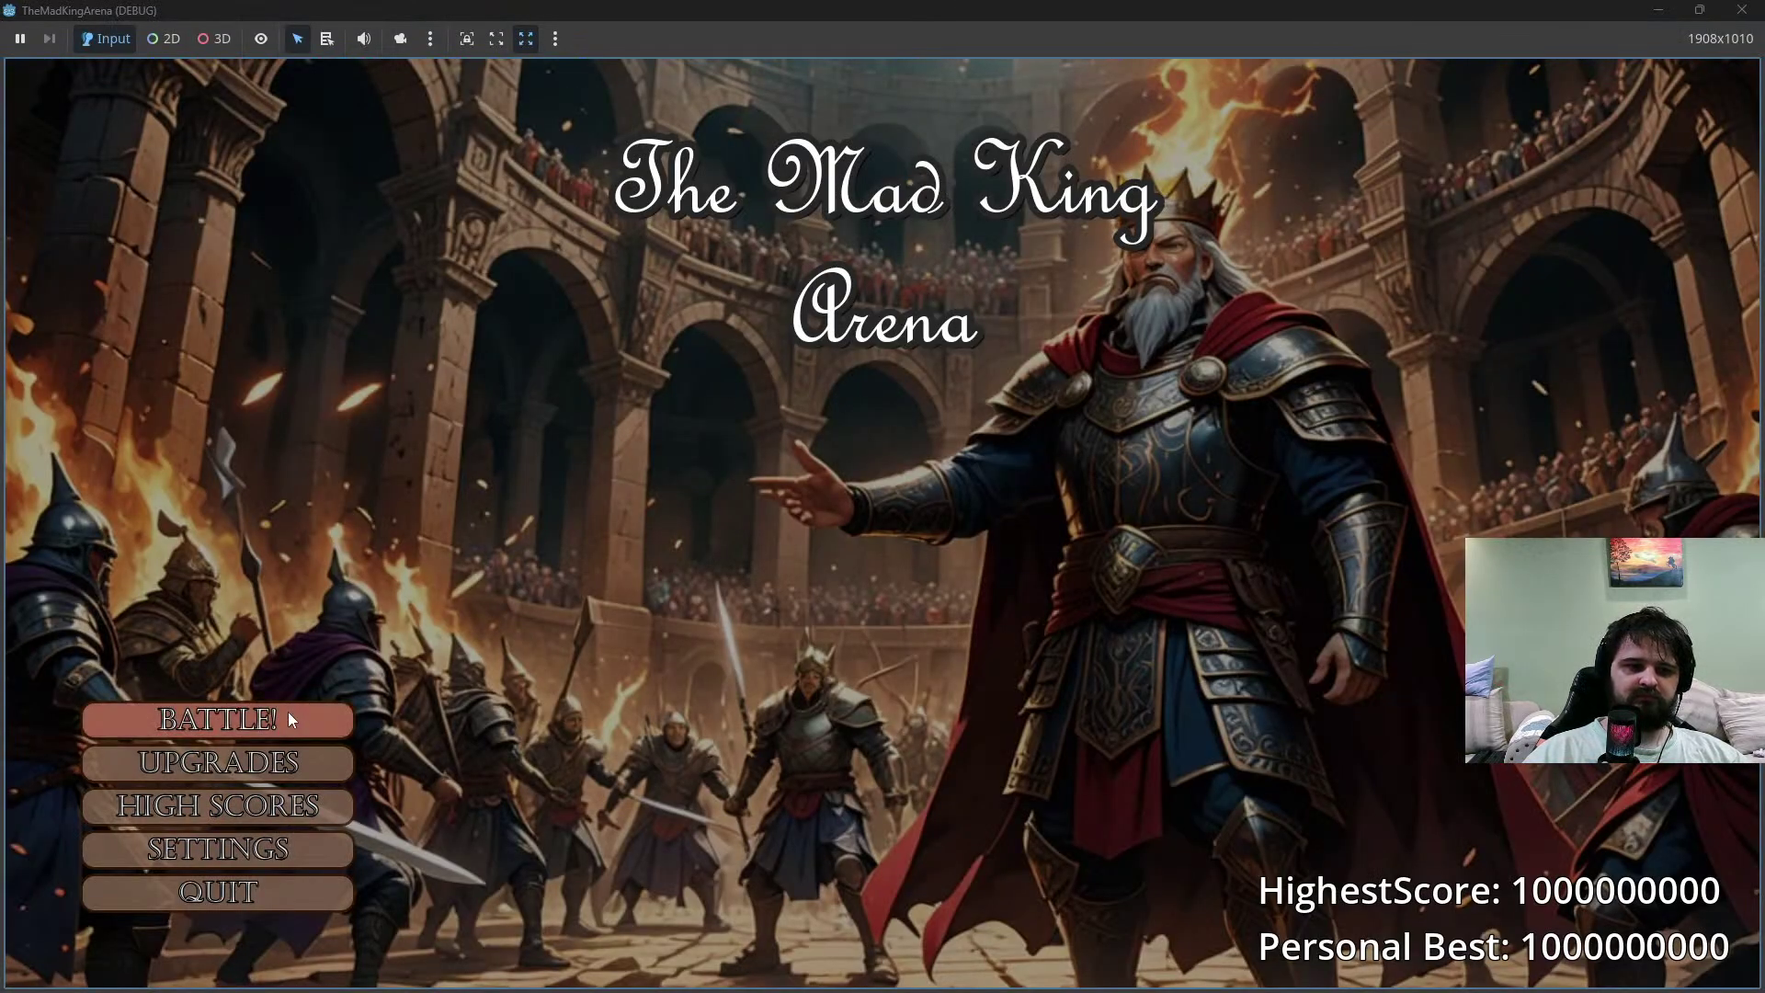
left_click(289, 714)
key("w")
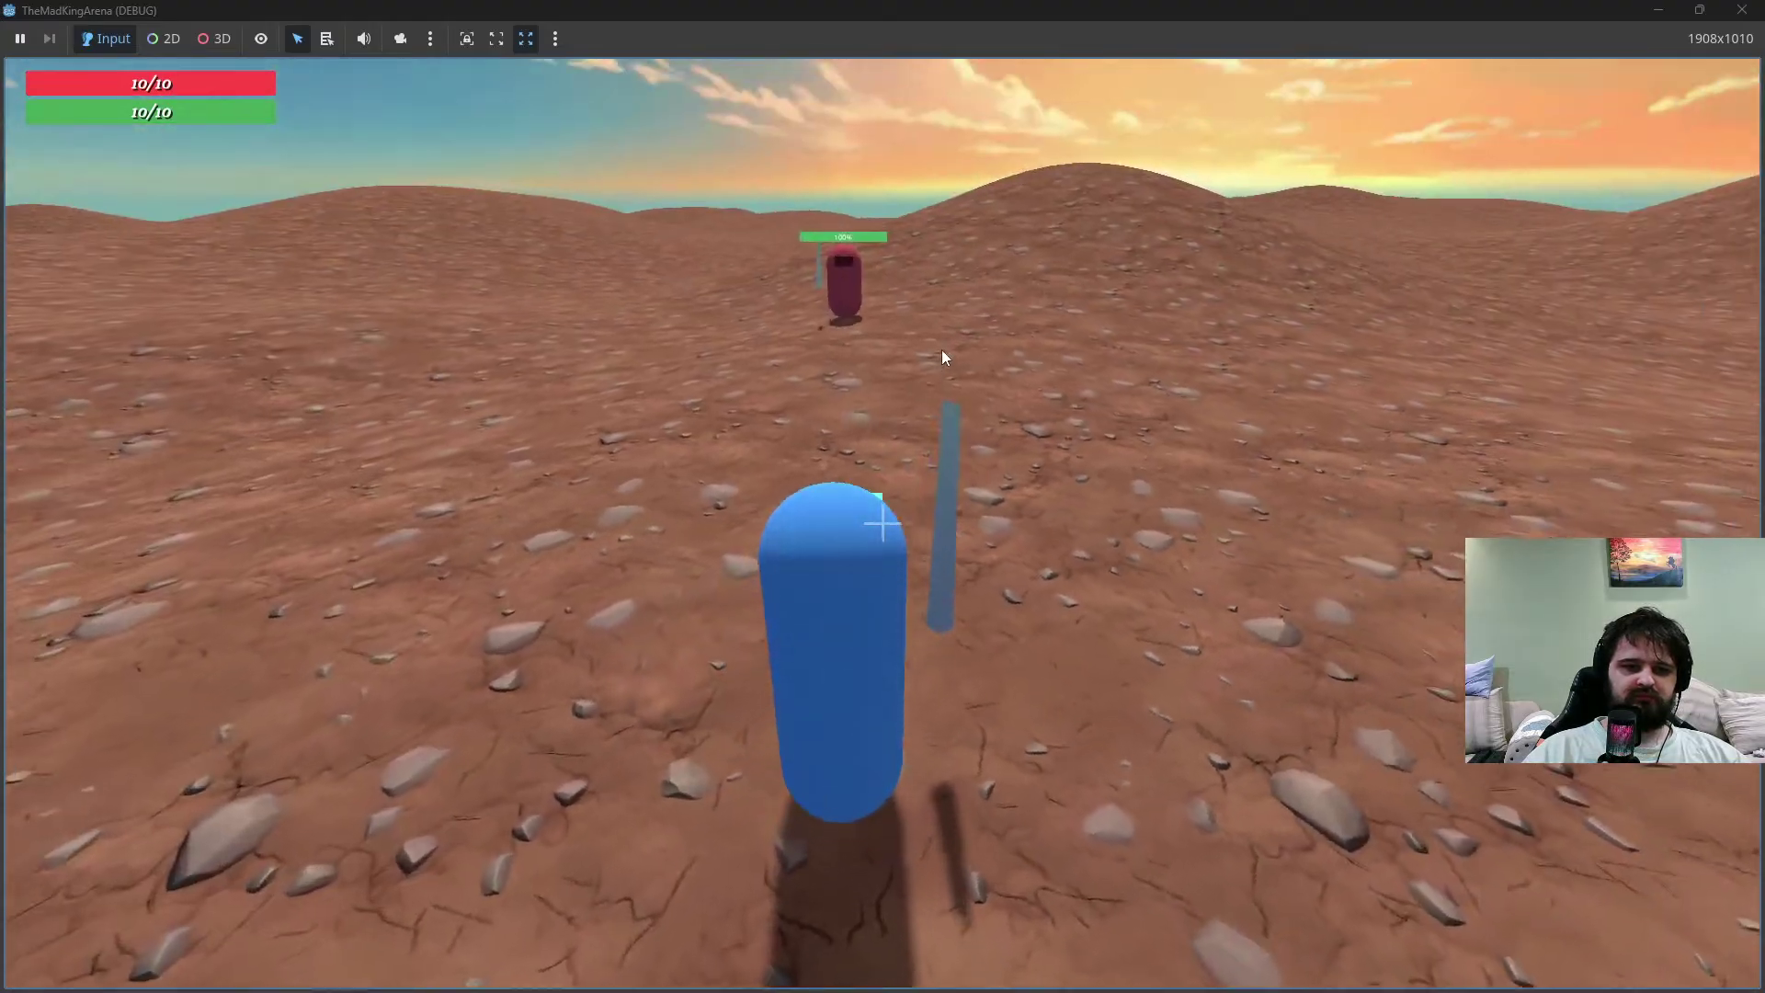
Attack the enemy in the arena repeatedly until it is defeated, then close the running game
left_click(947, 343)
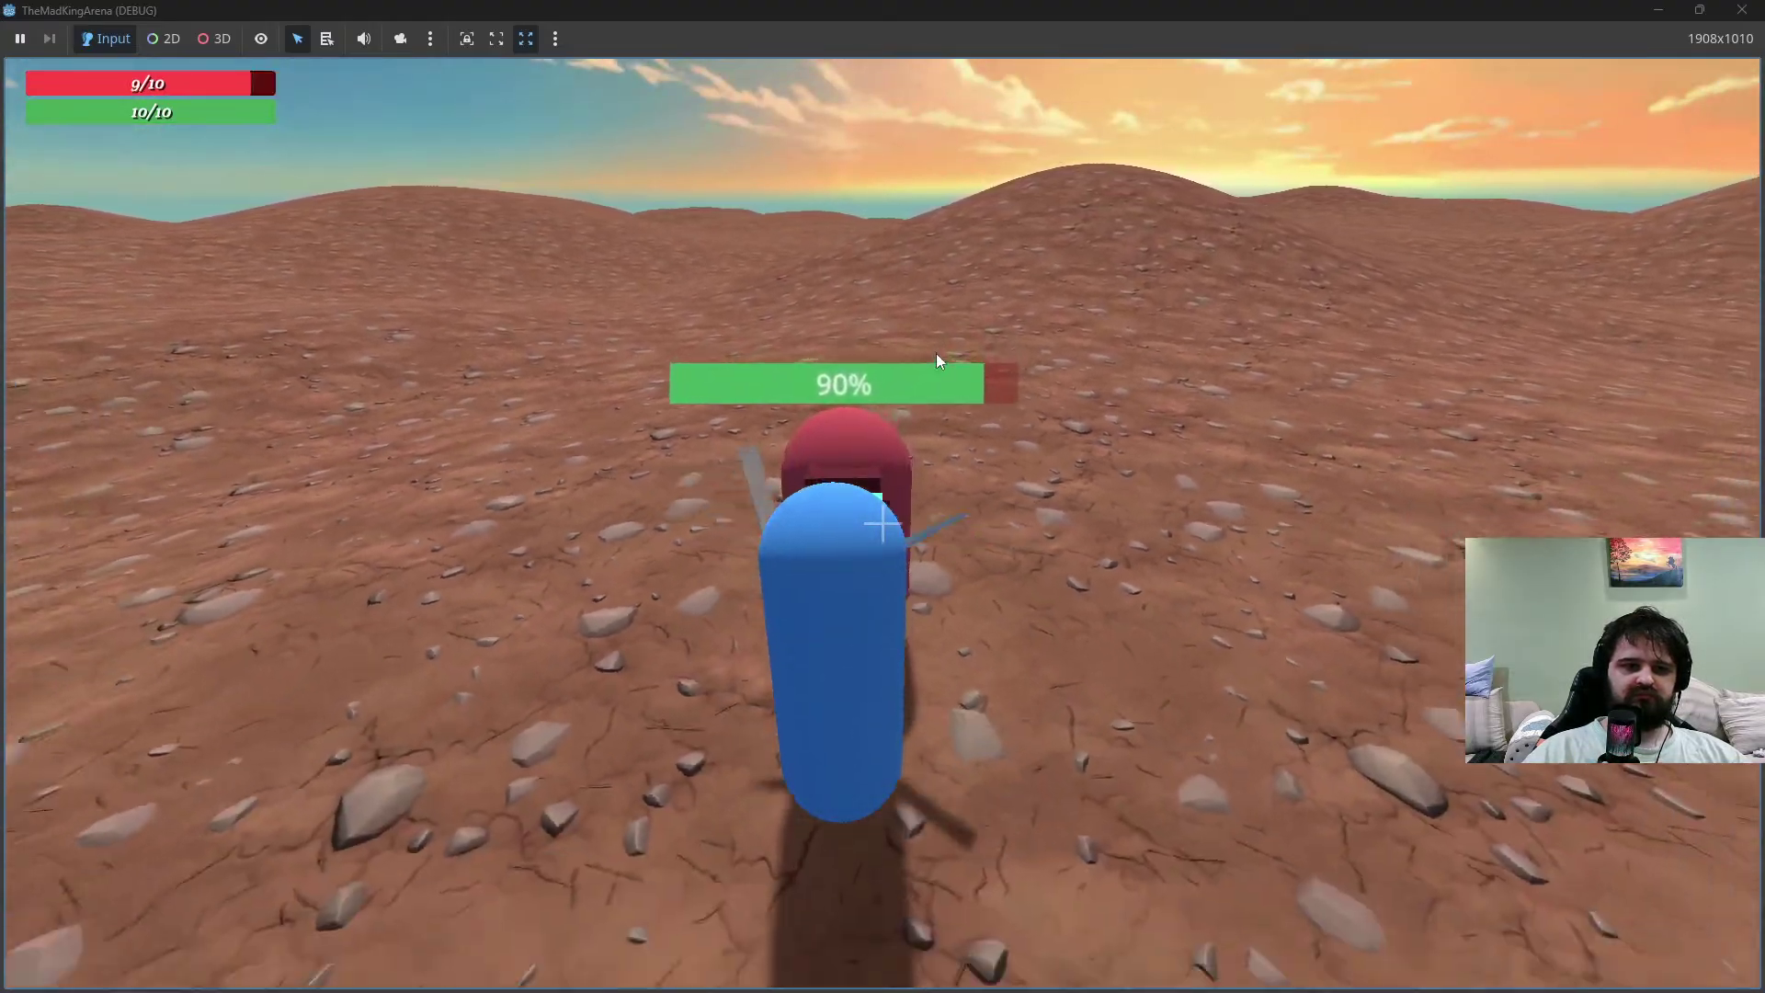
left_click(936, 354)
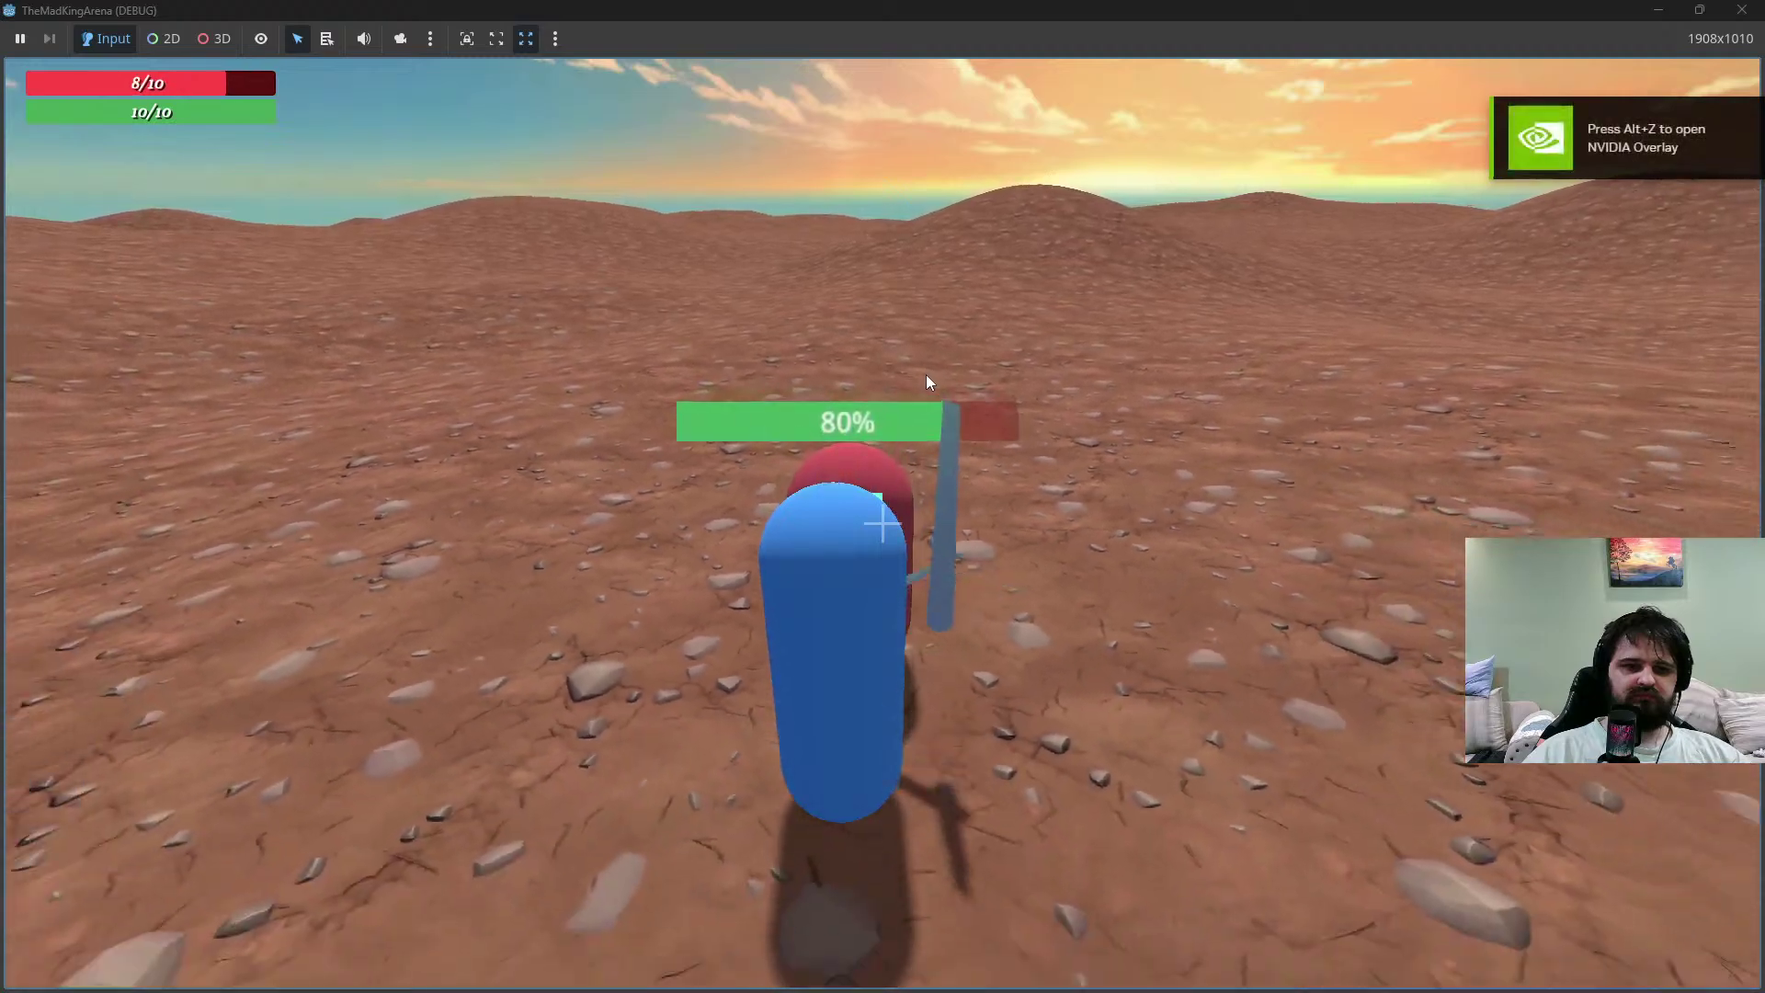
left_click(925, 373)
left_click(925, 373)
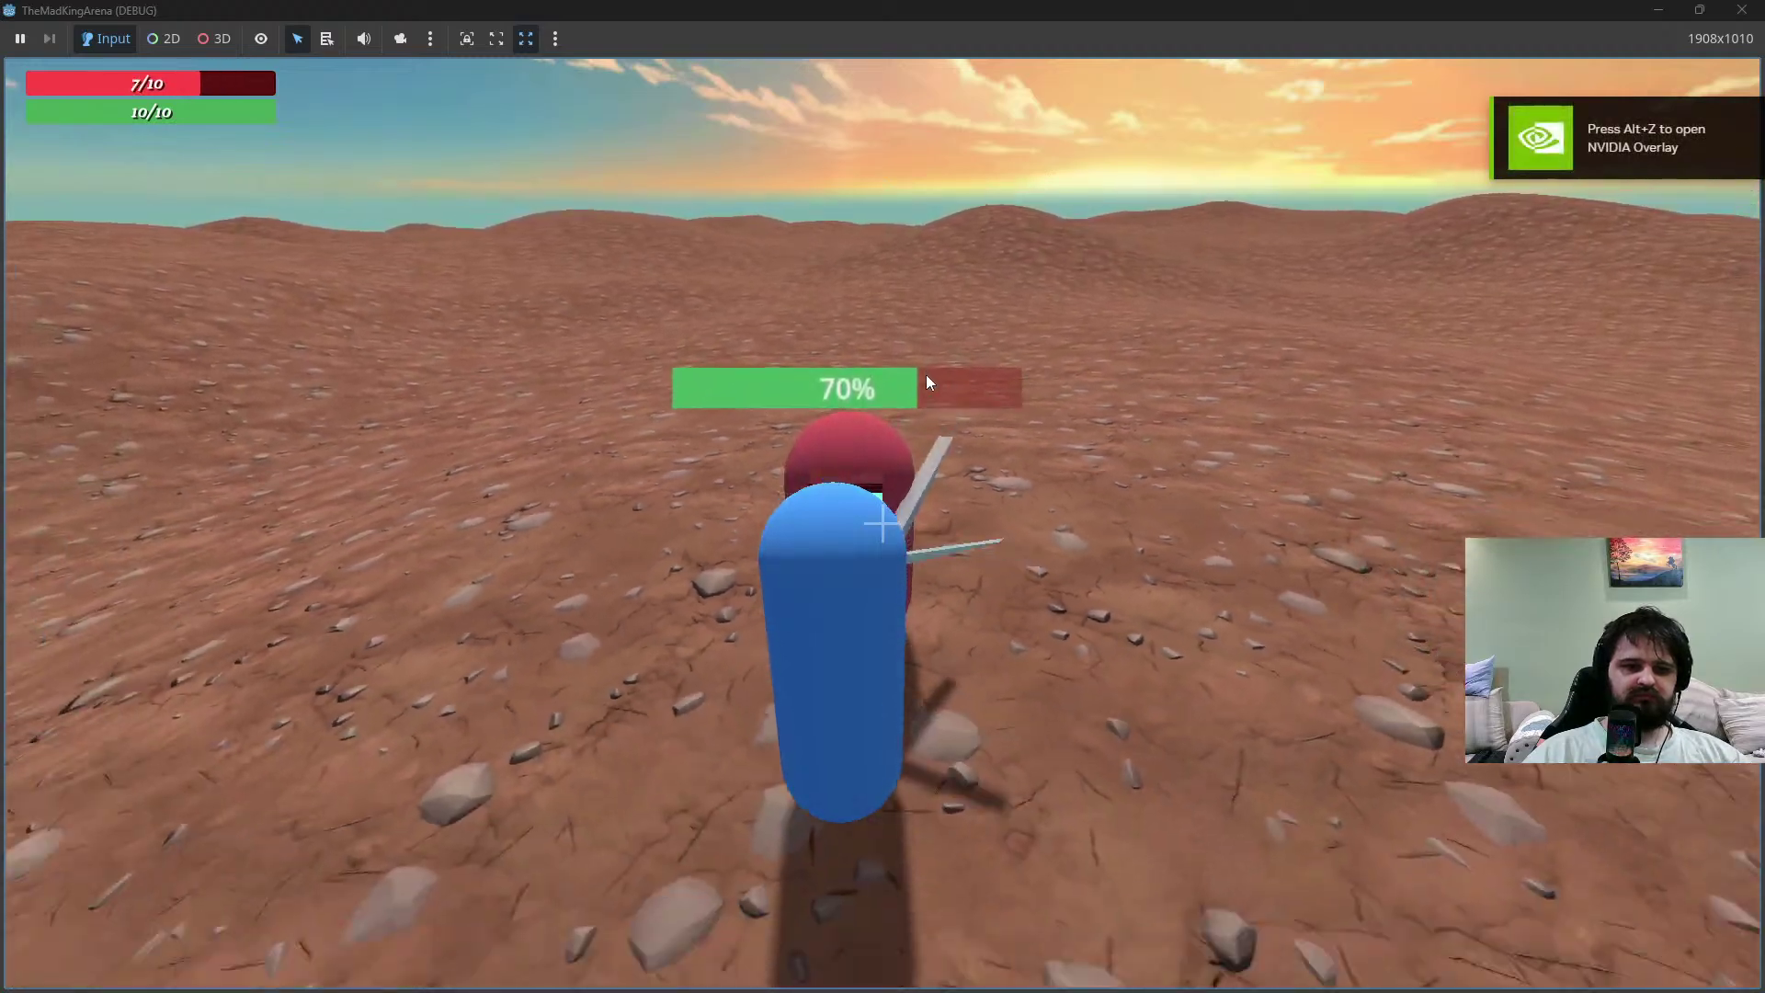
left_click(927, 377)
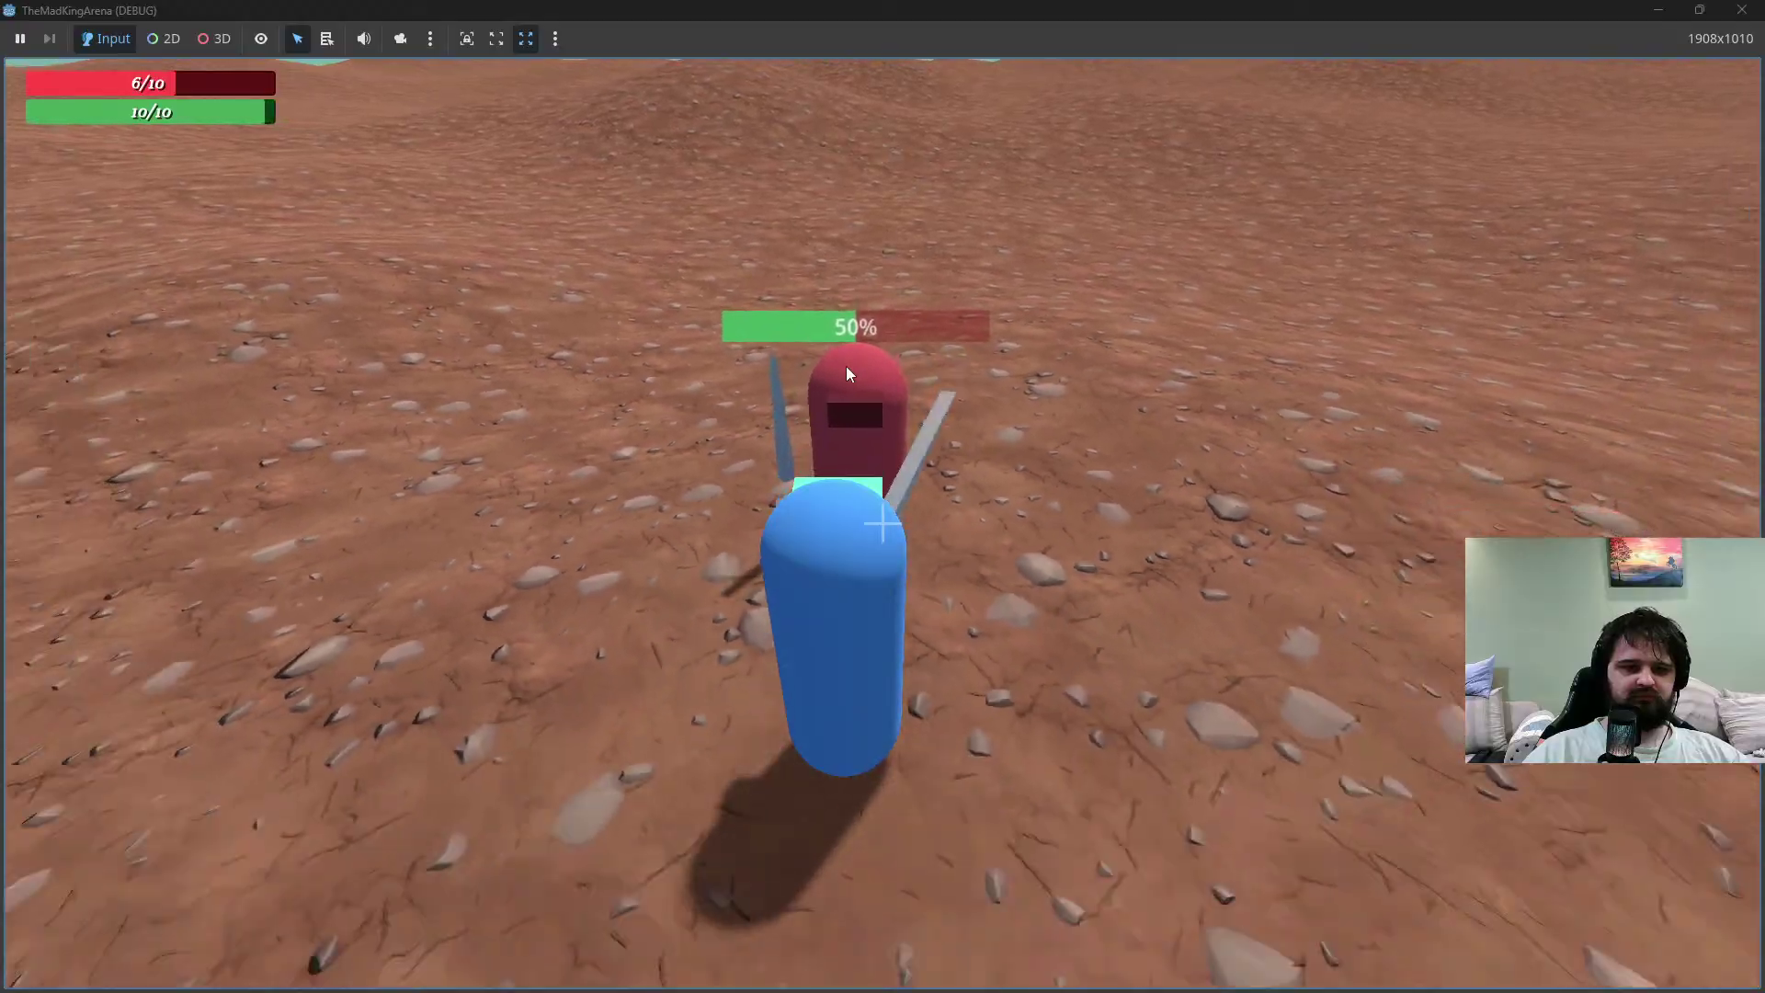
left_click(847, 373)
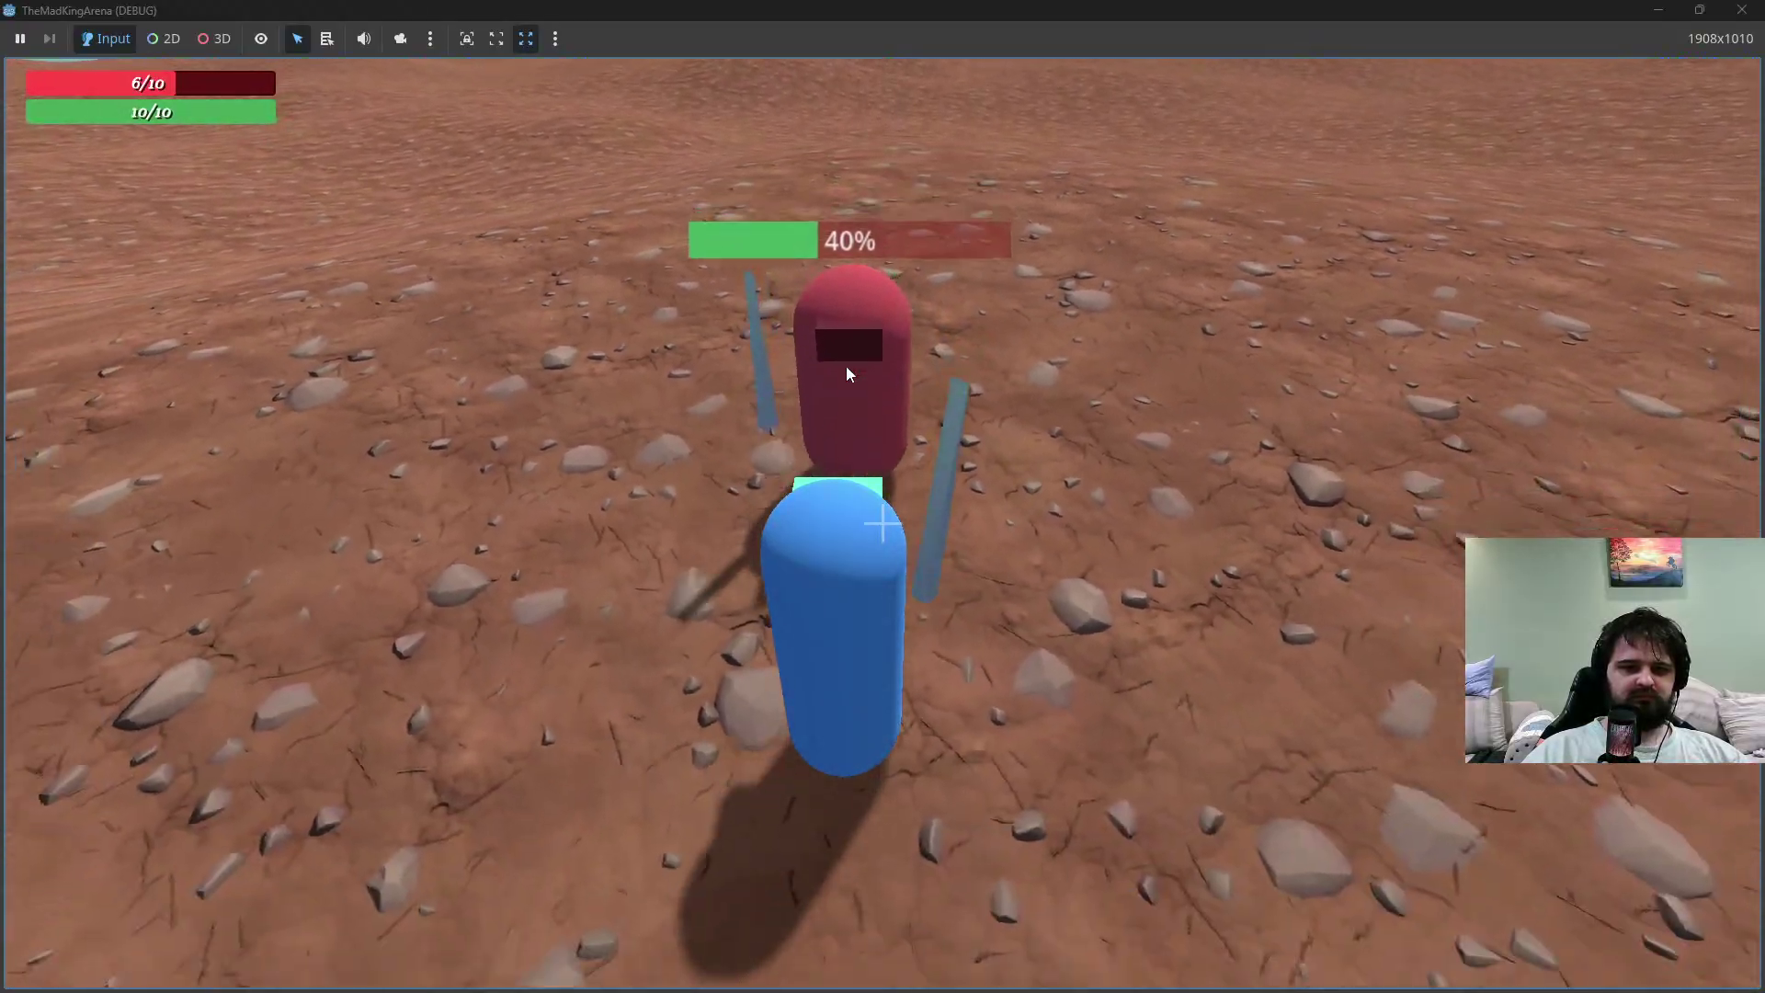
left_click(846, 372)
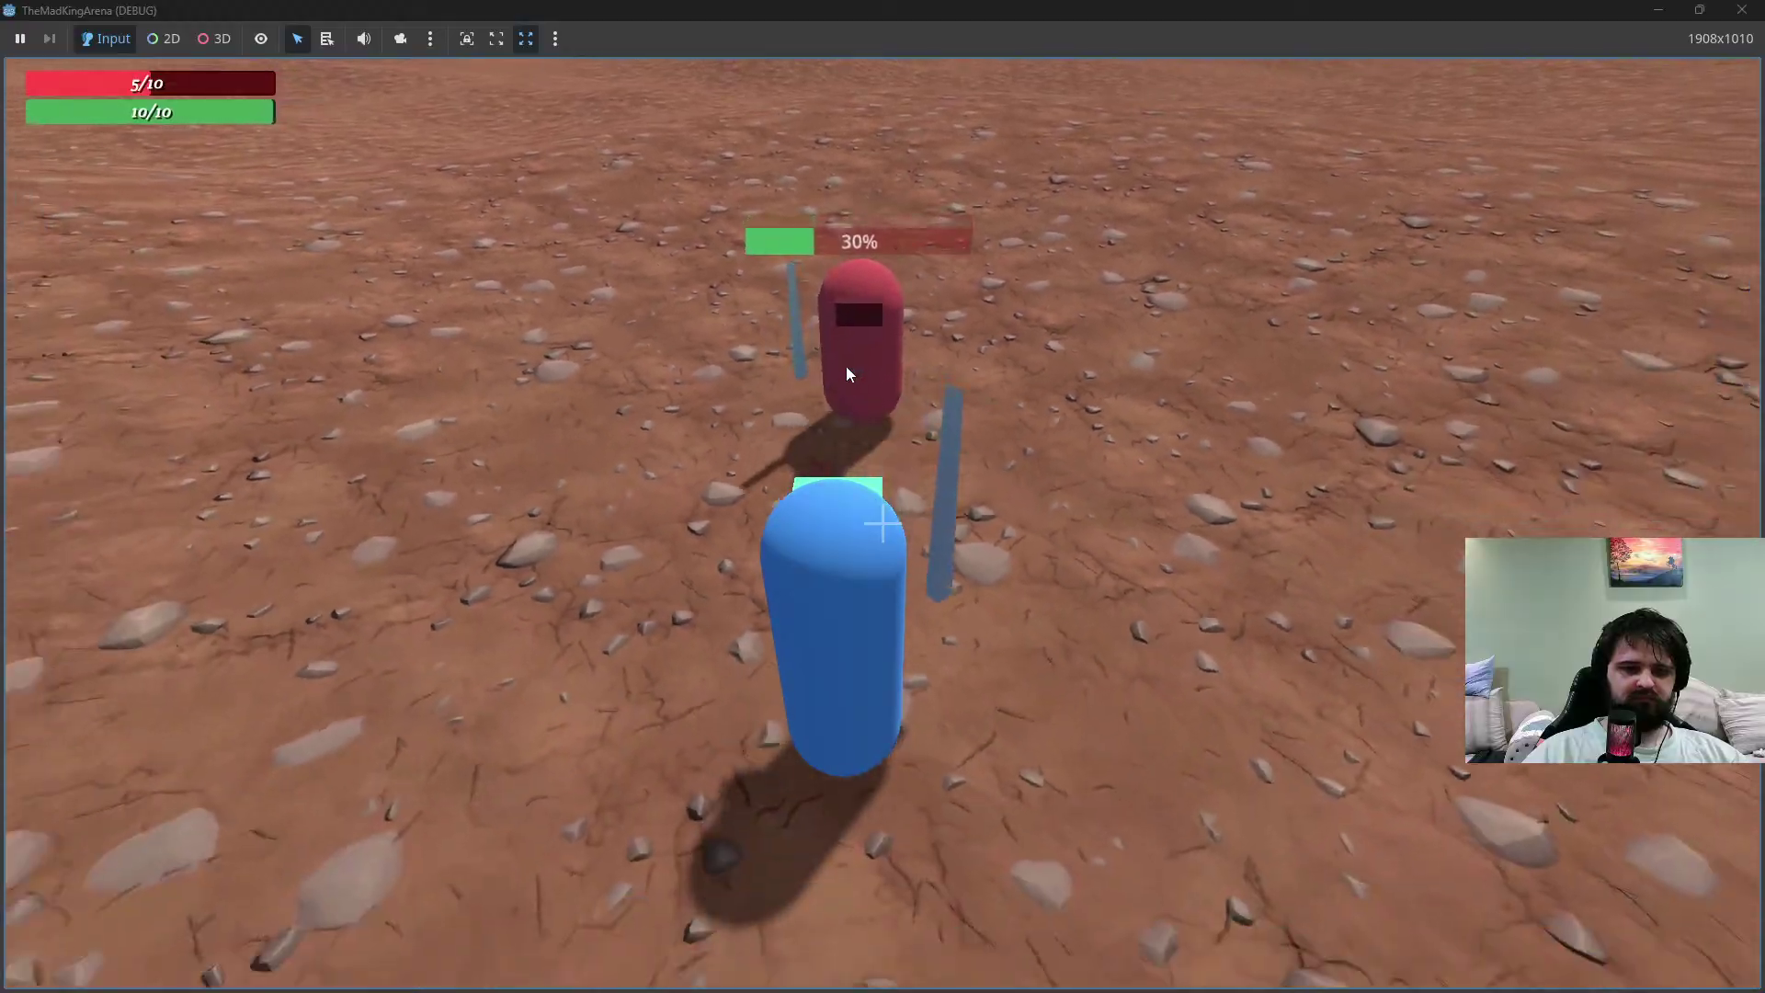
left_click(847, 372)
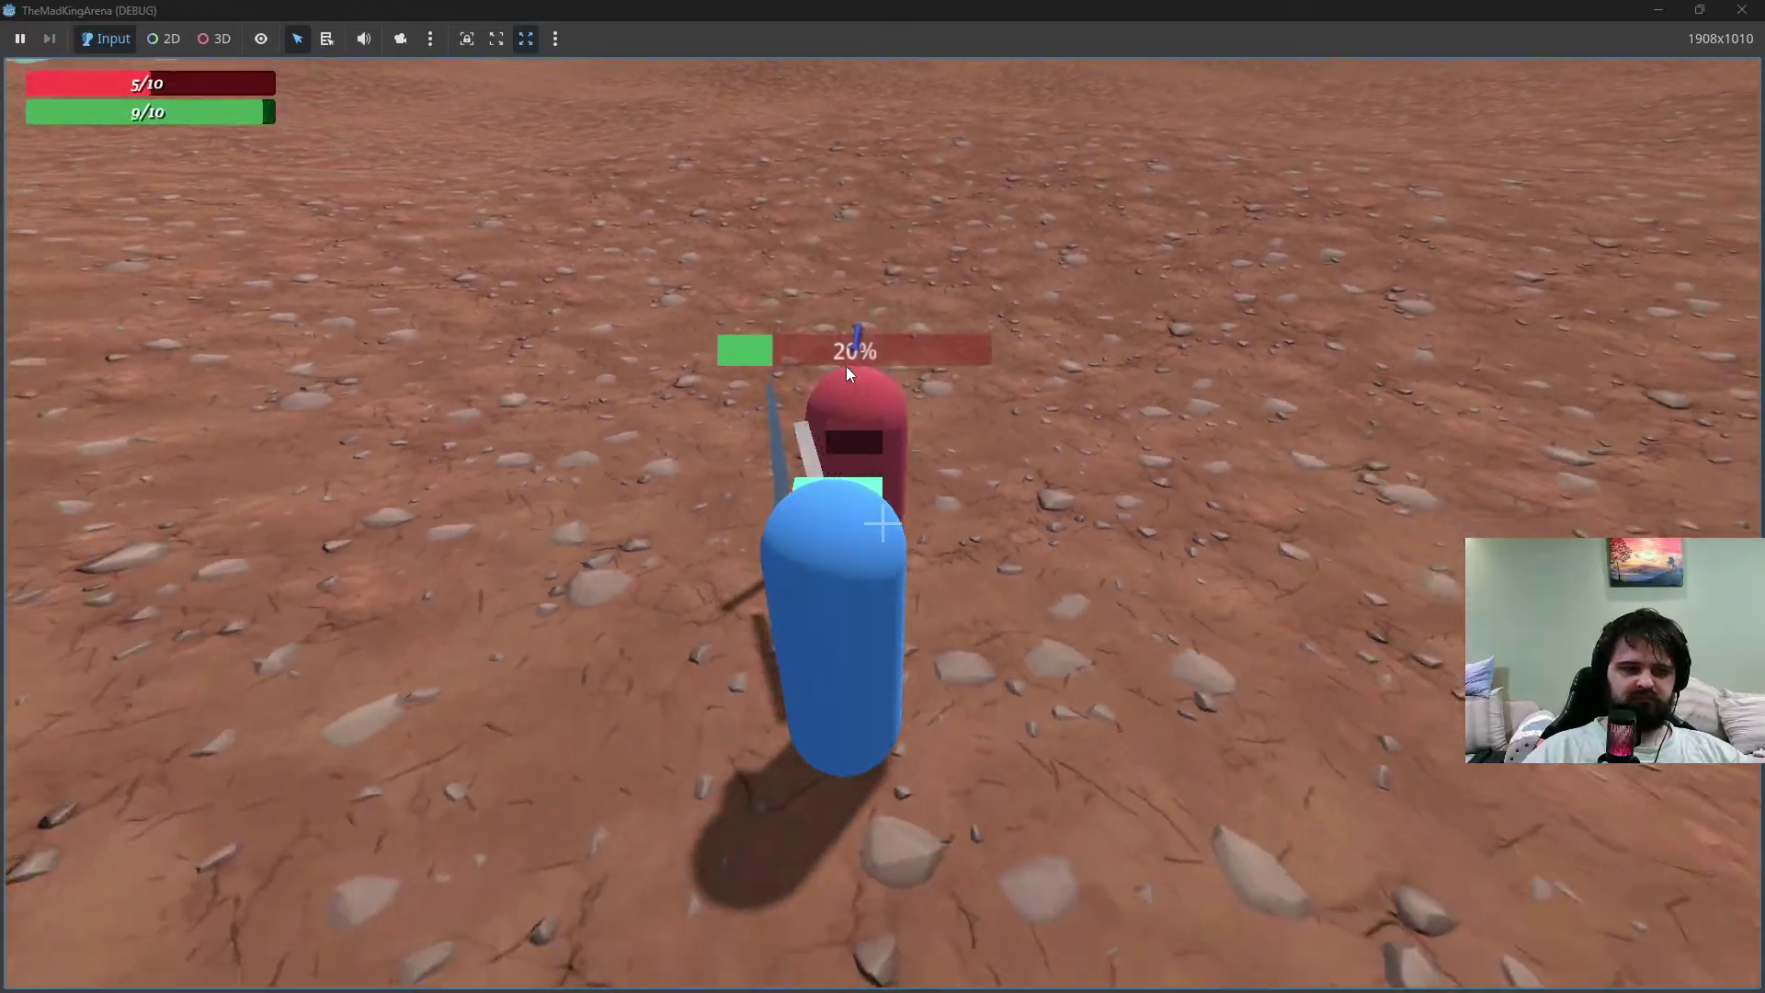
left_click(835, 384)
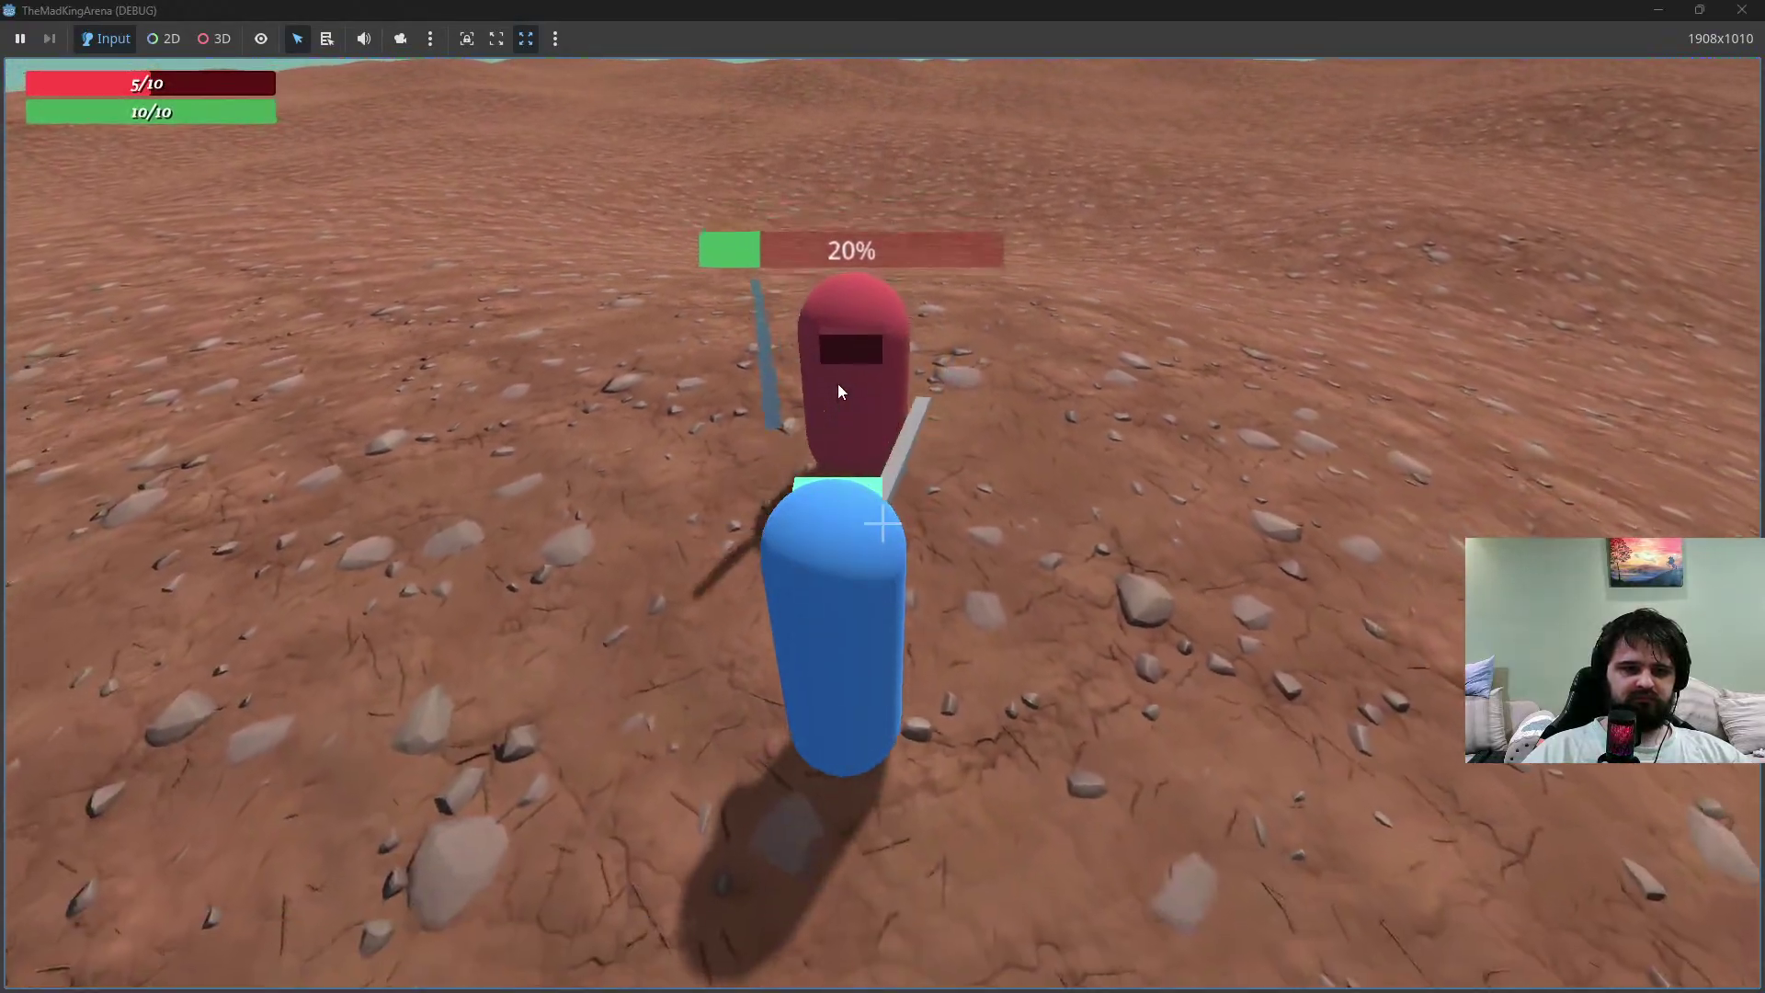
left_click(837, 383)
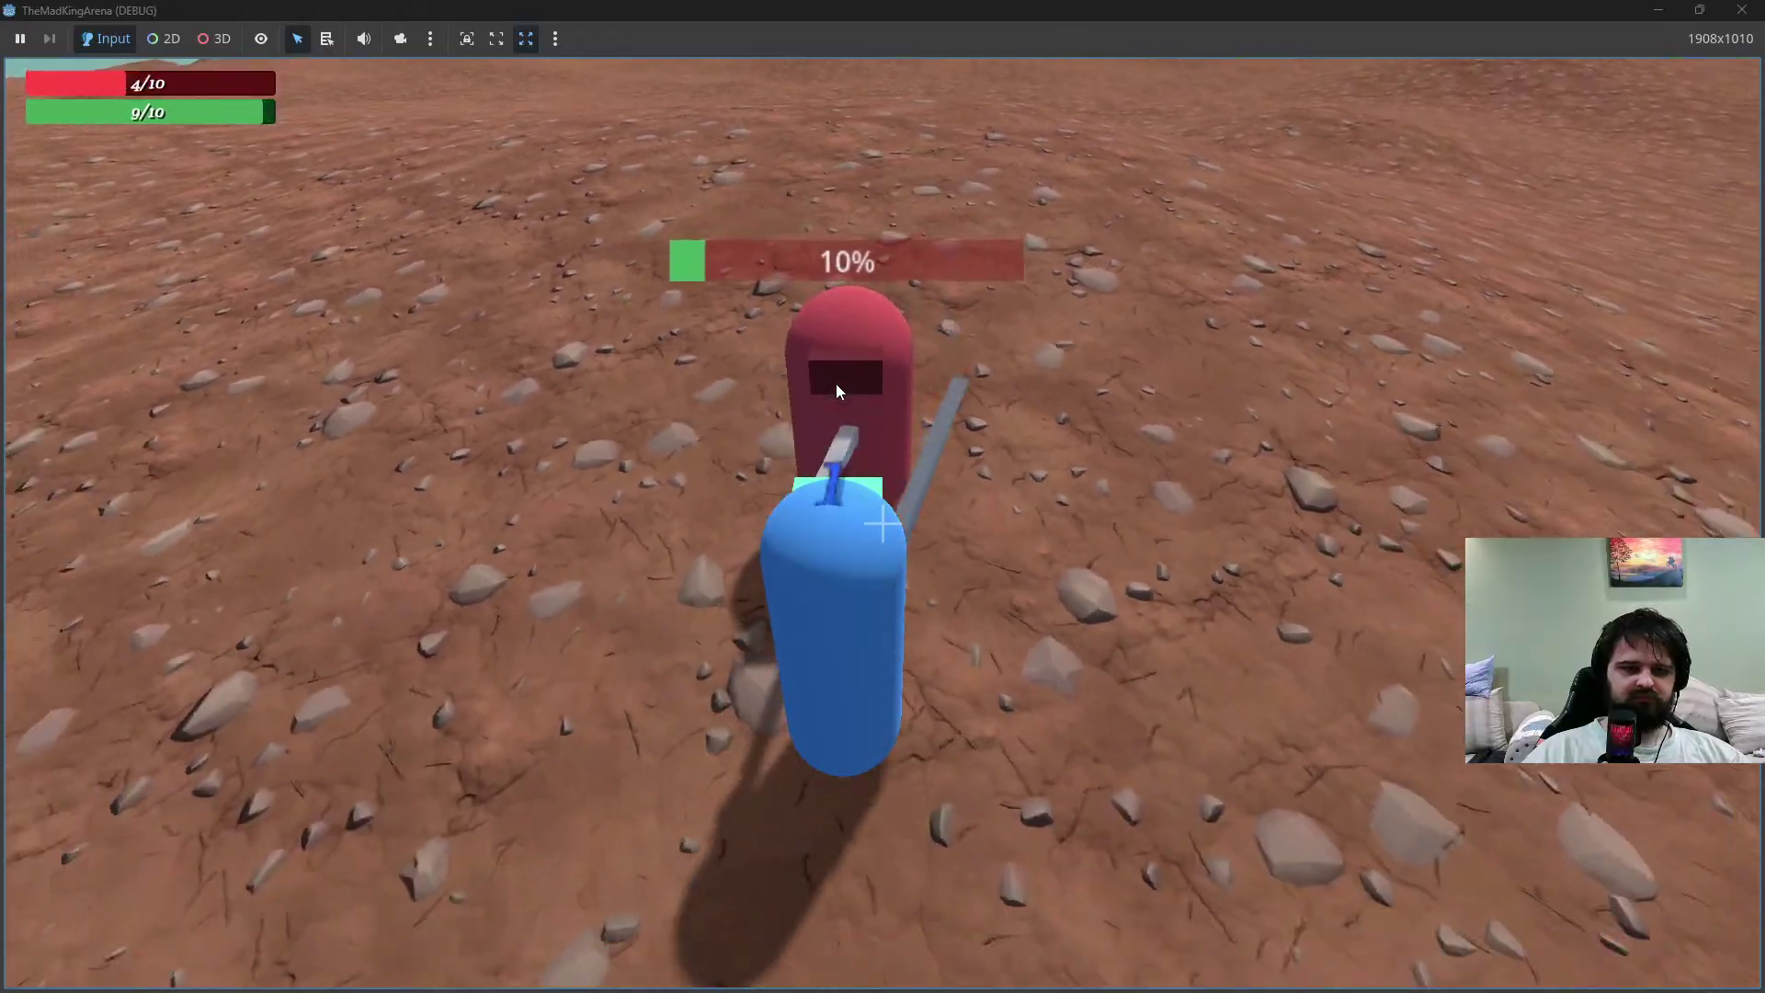
left_click(836, 384)
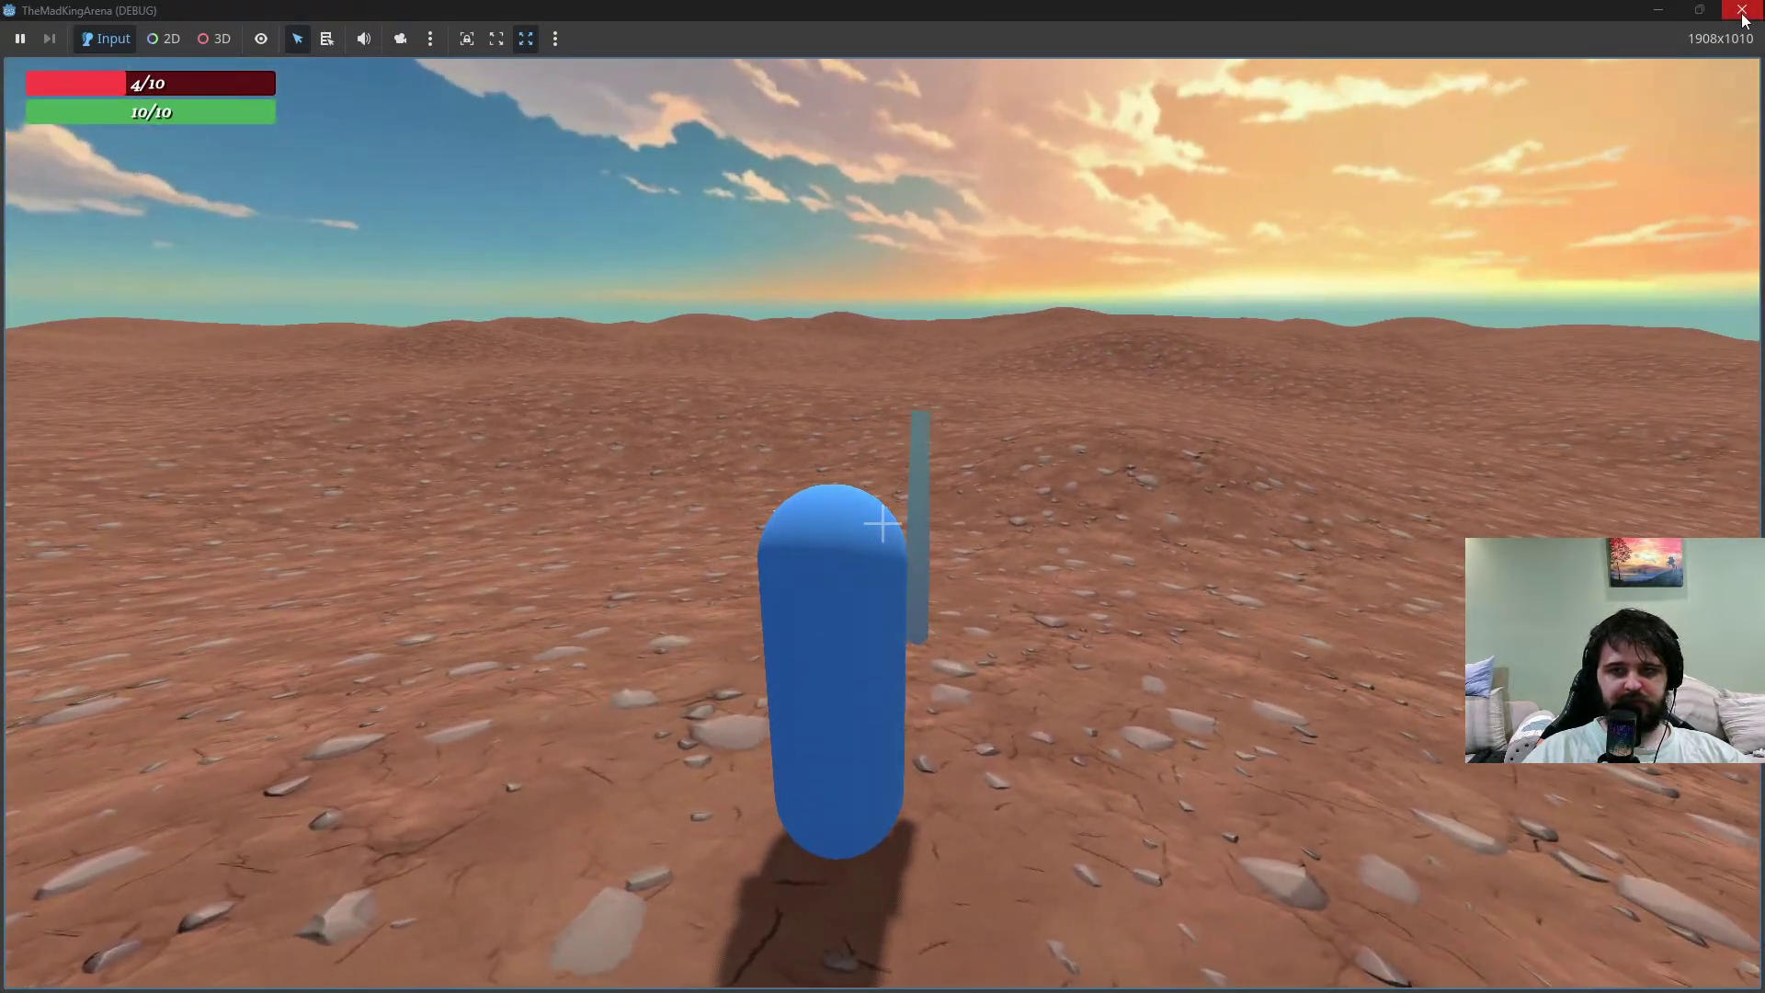
left_click(1742, 11)
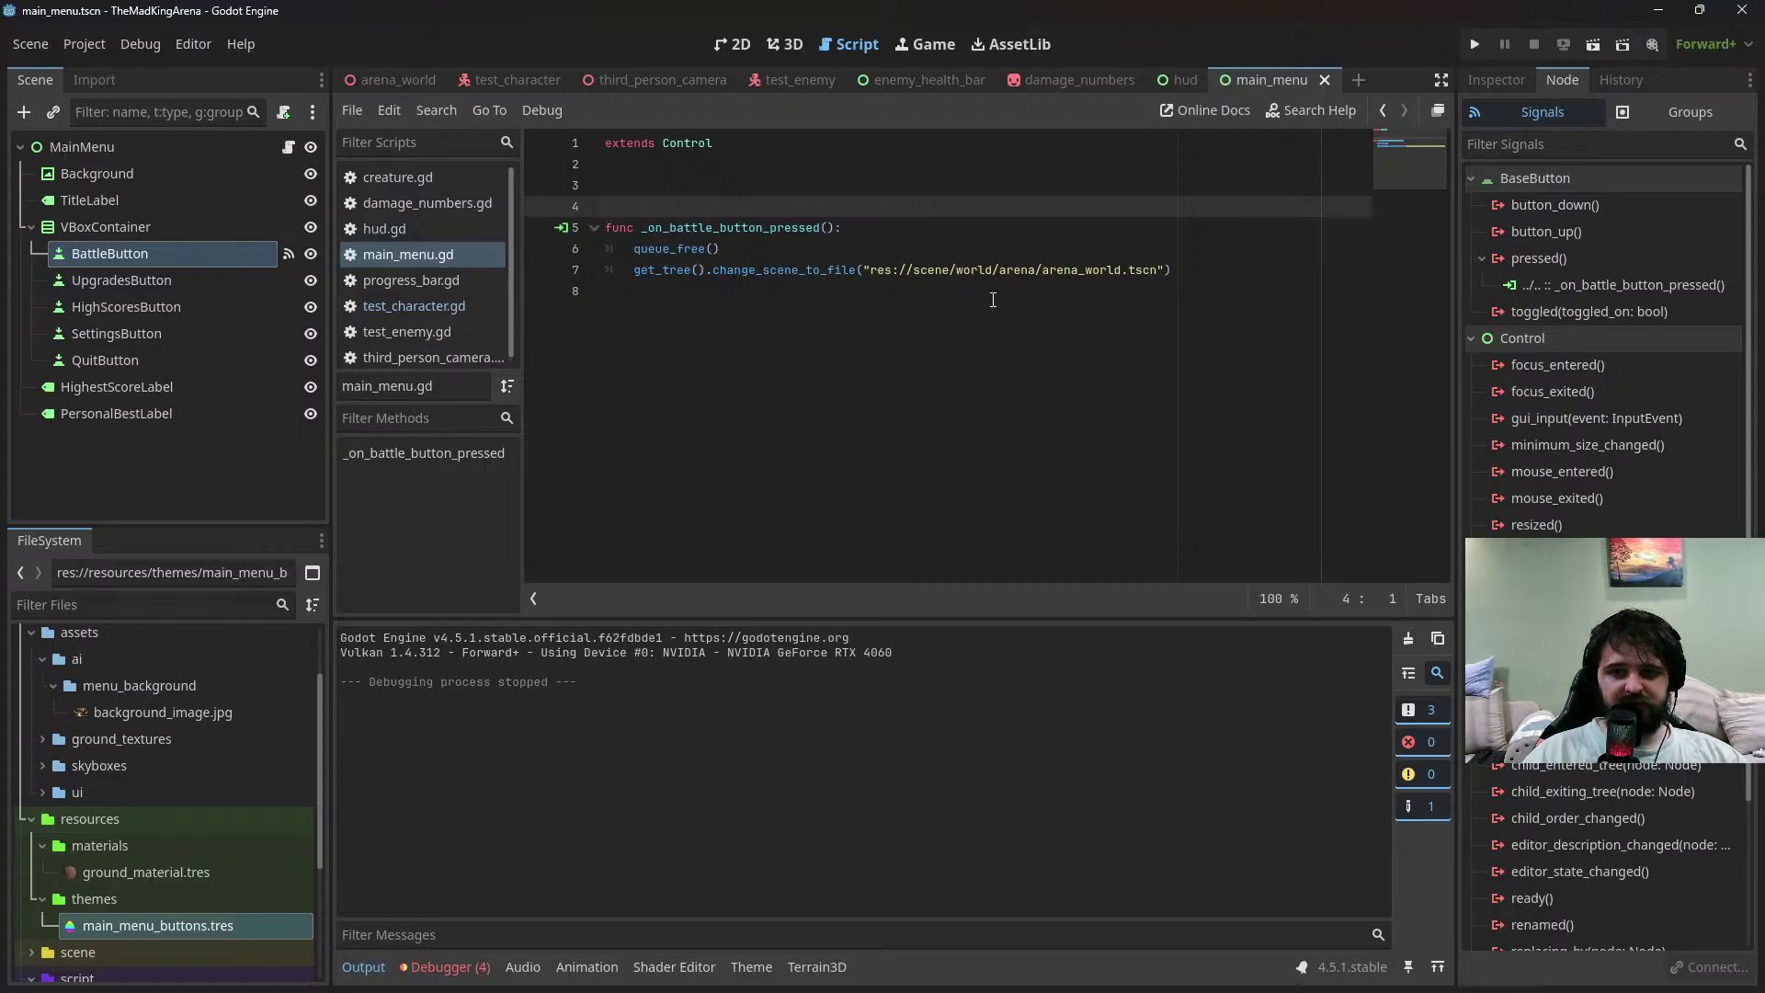
Save the main menu script, run the main menu scene and start a battle with the Battle button
key("ctrl+s")
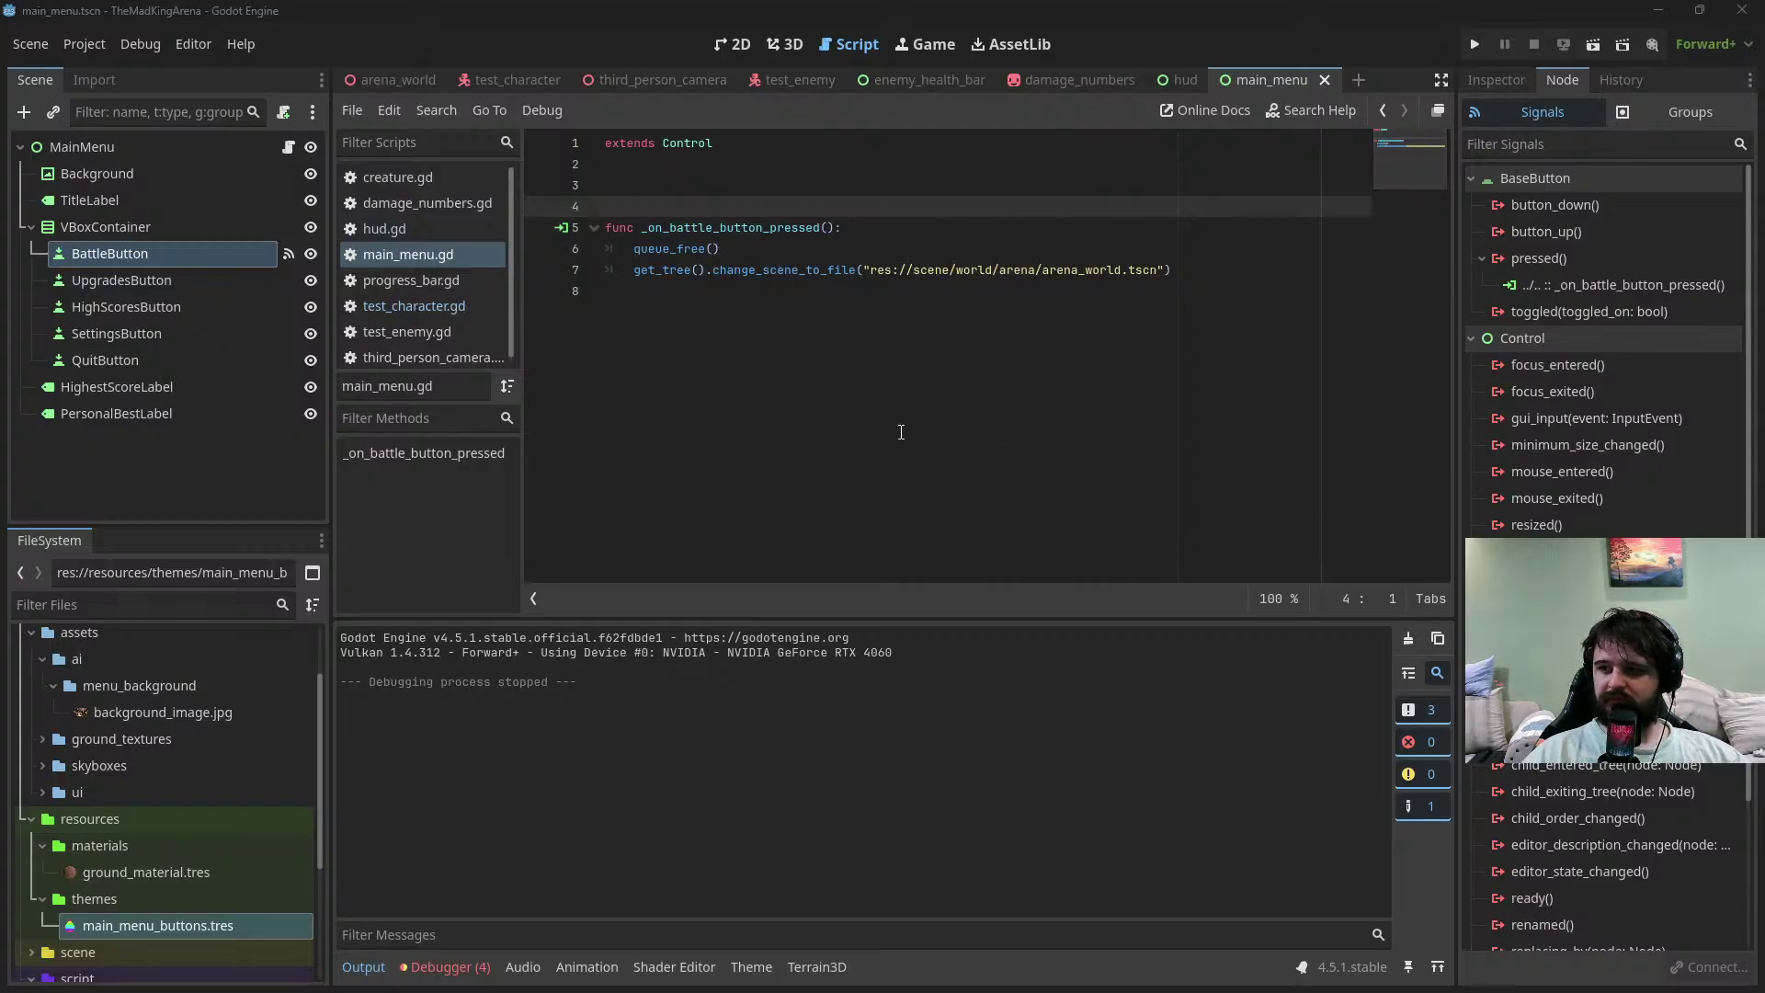
left_click(1595, 48)
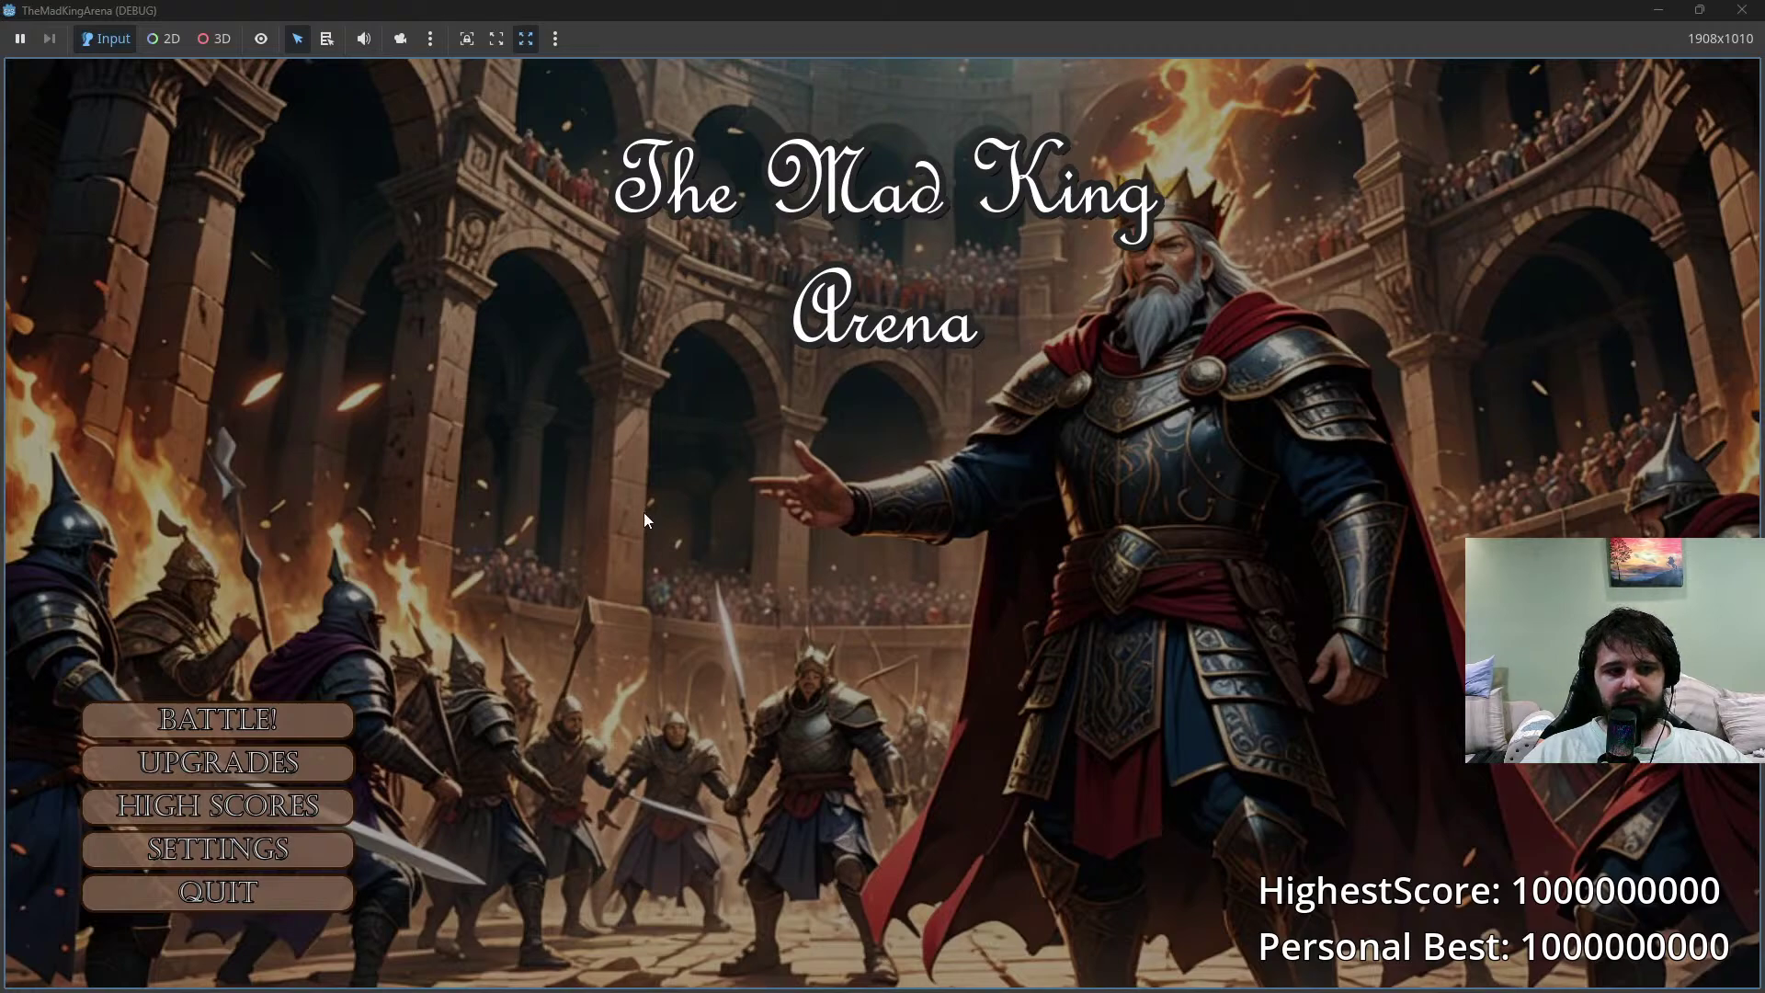
left_click(316, 721)
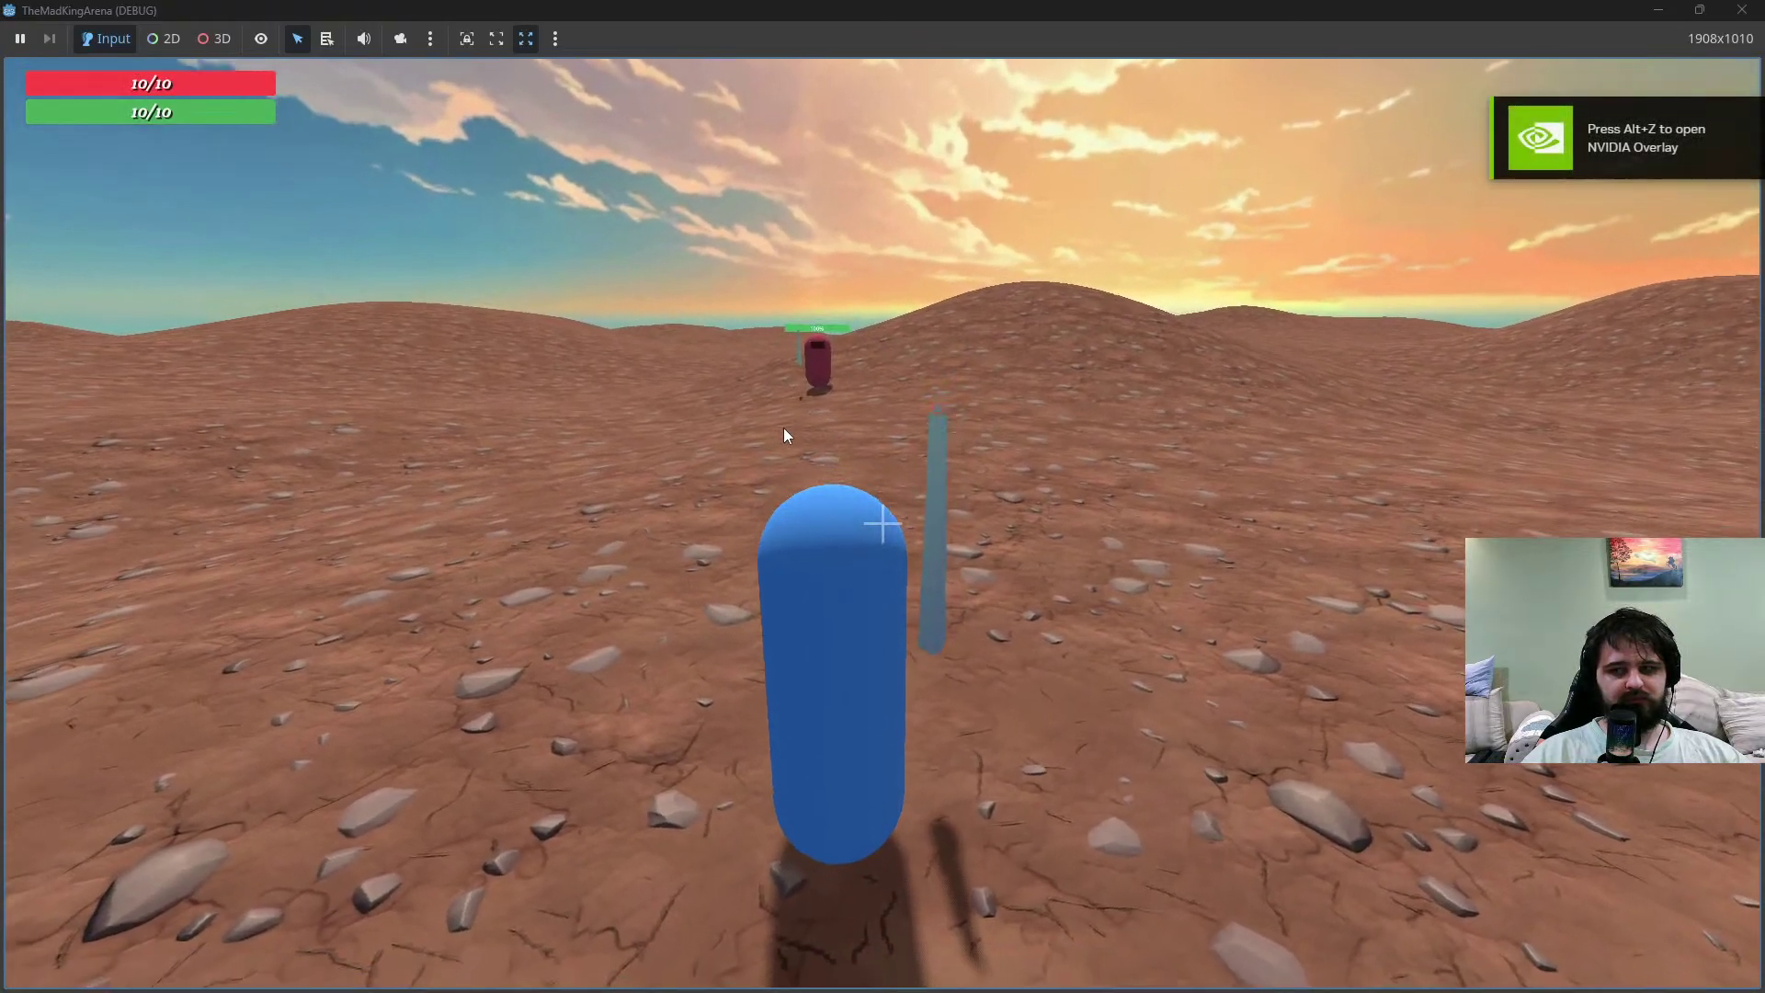
Fight the enemy in the arena, striking it repeatedly until its health is depleted
left_click(936, 419)
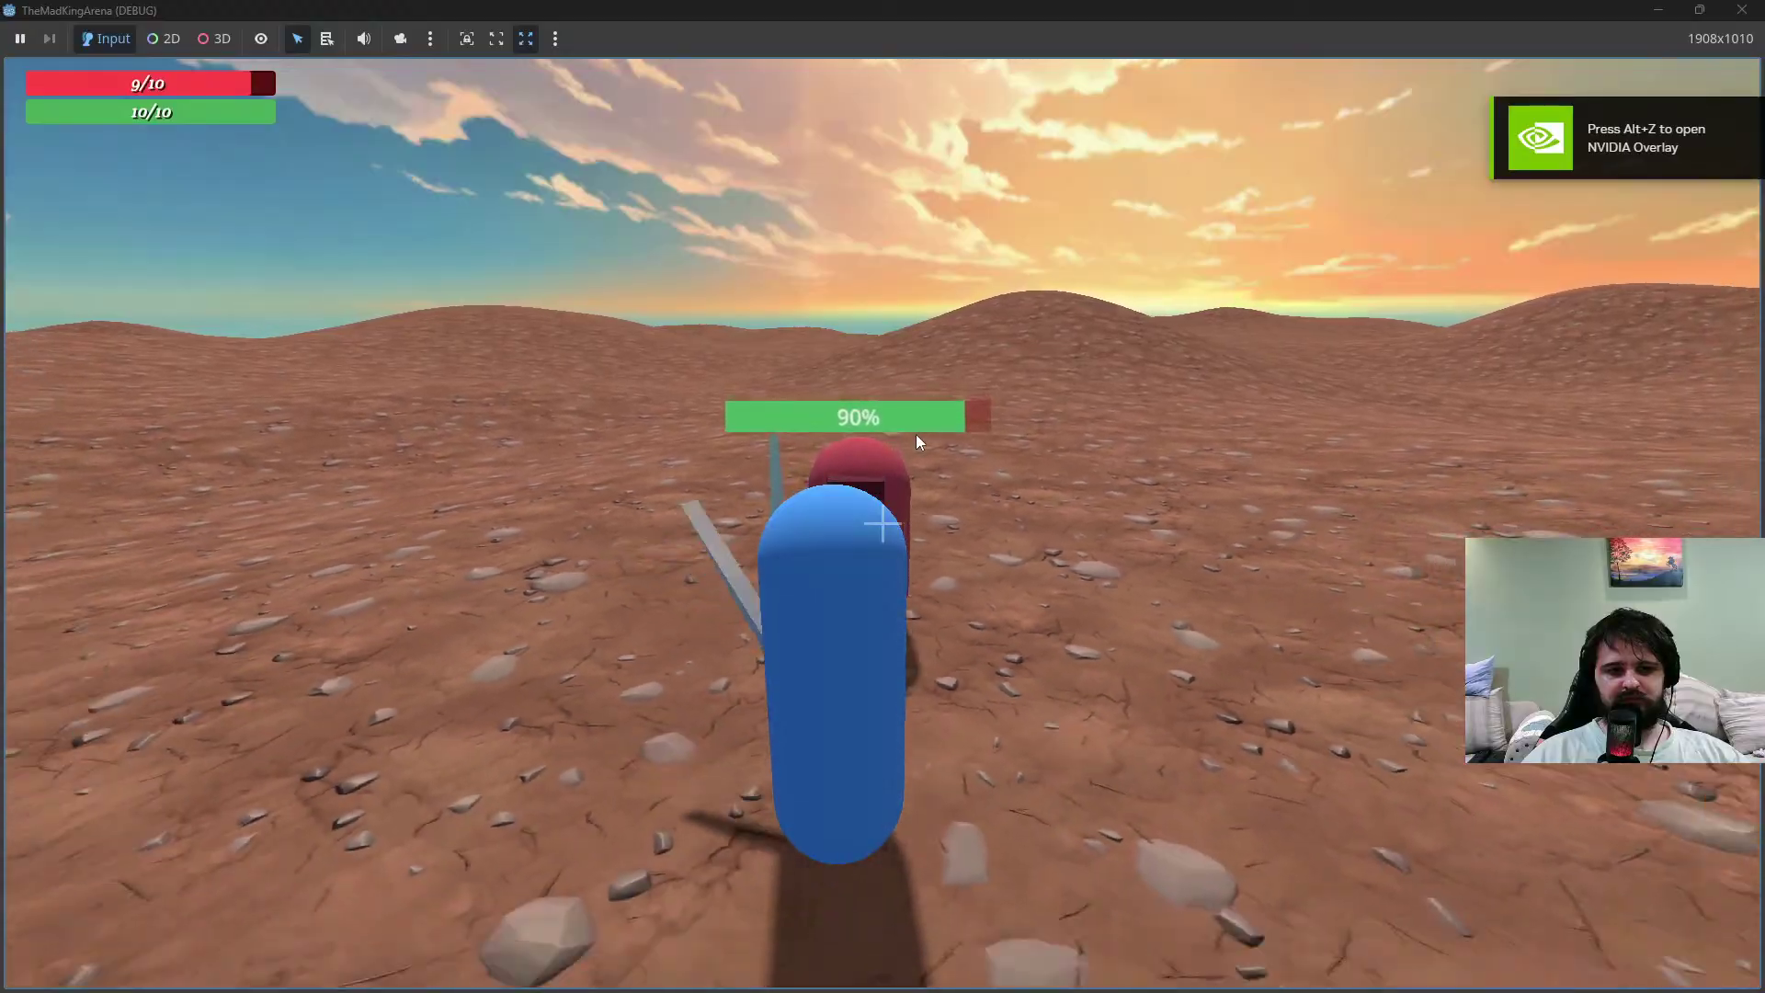
left_click(914, 442)
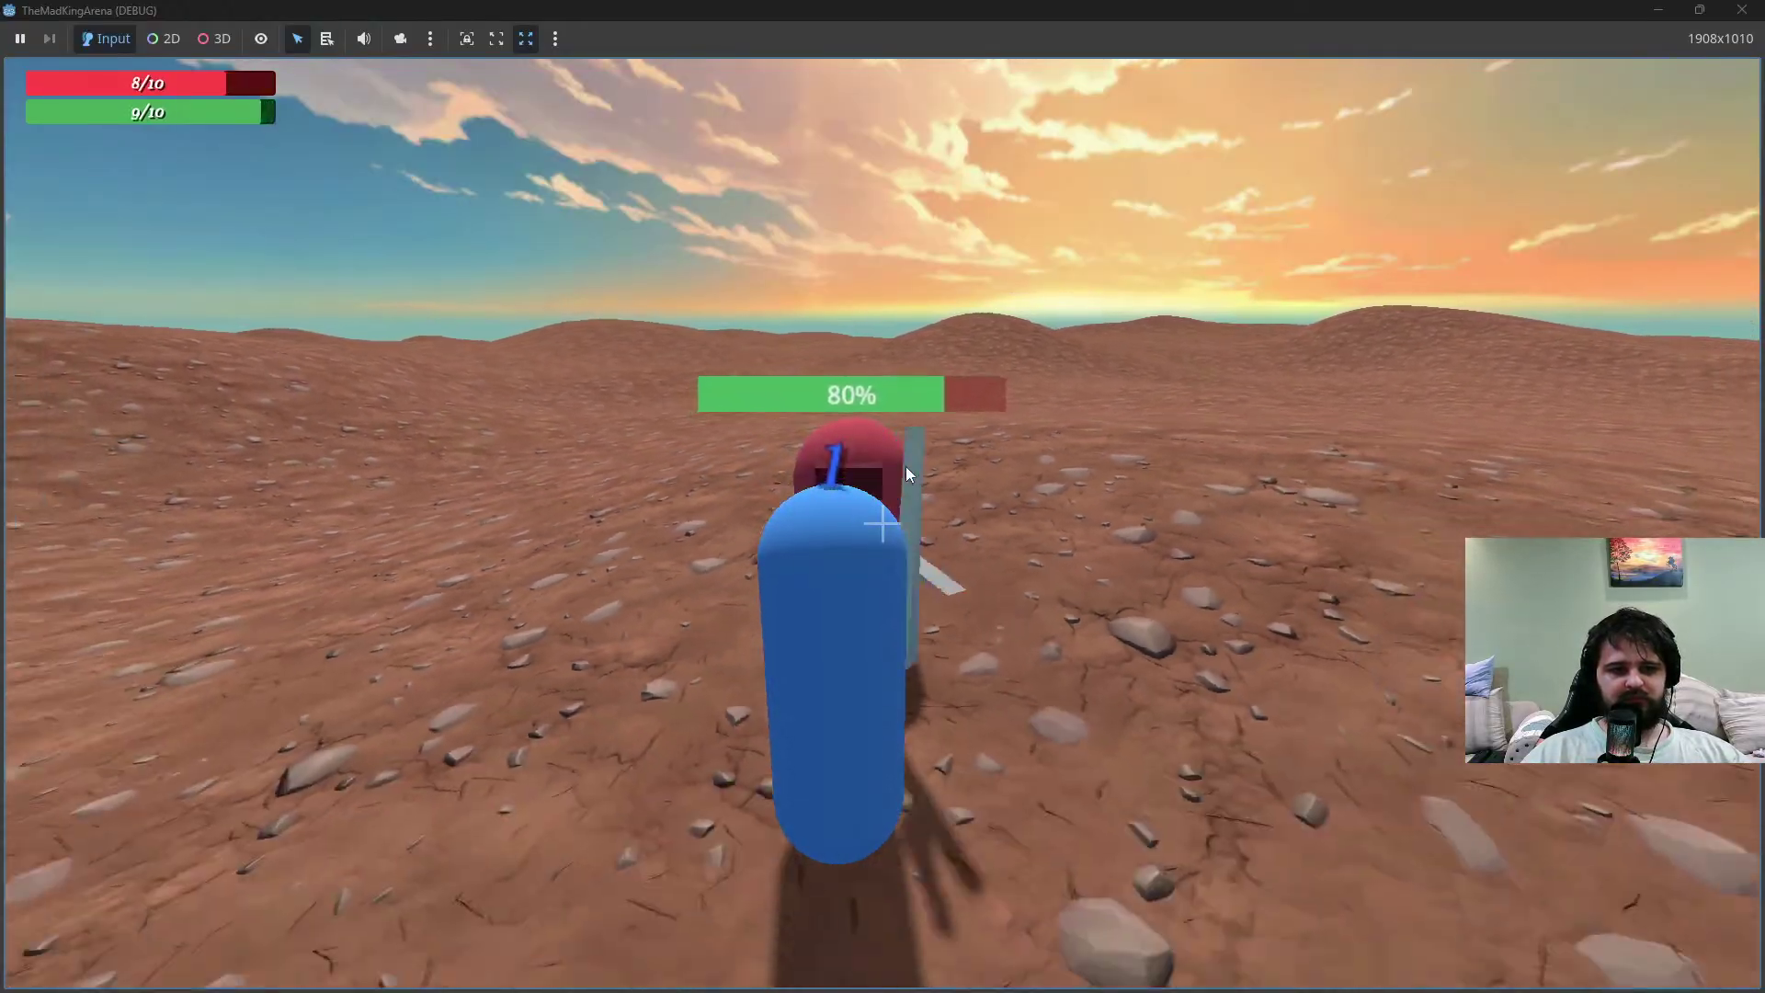
left_click(907, 466)
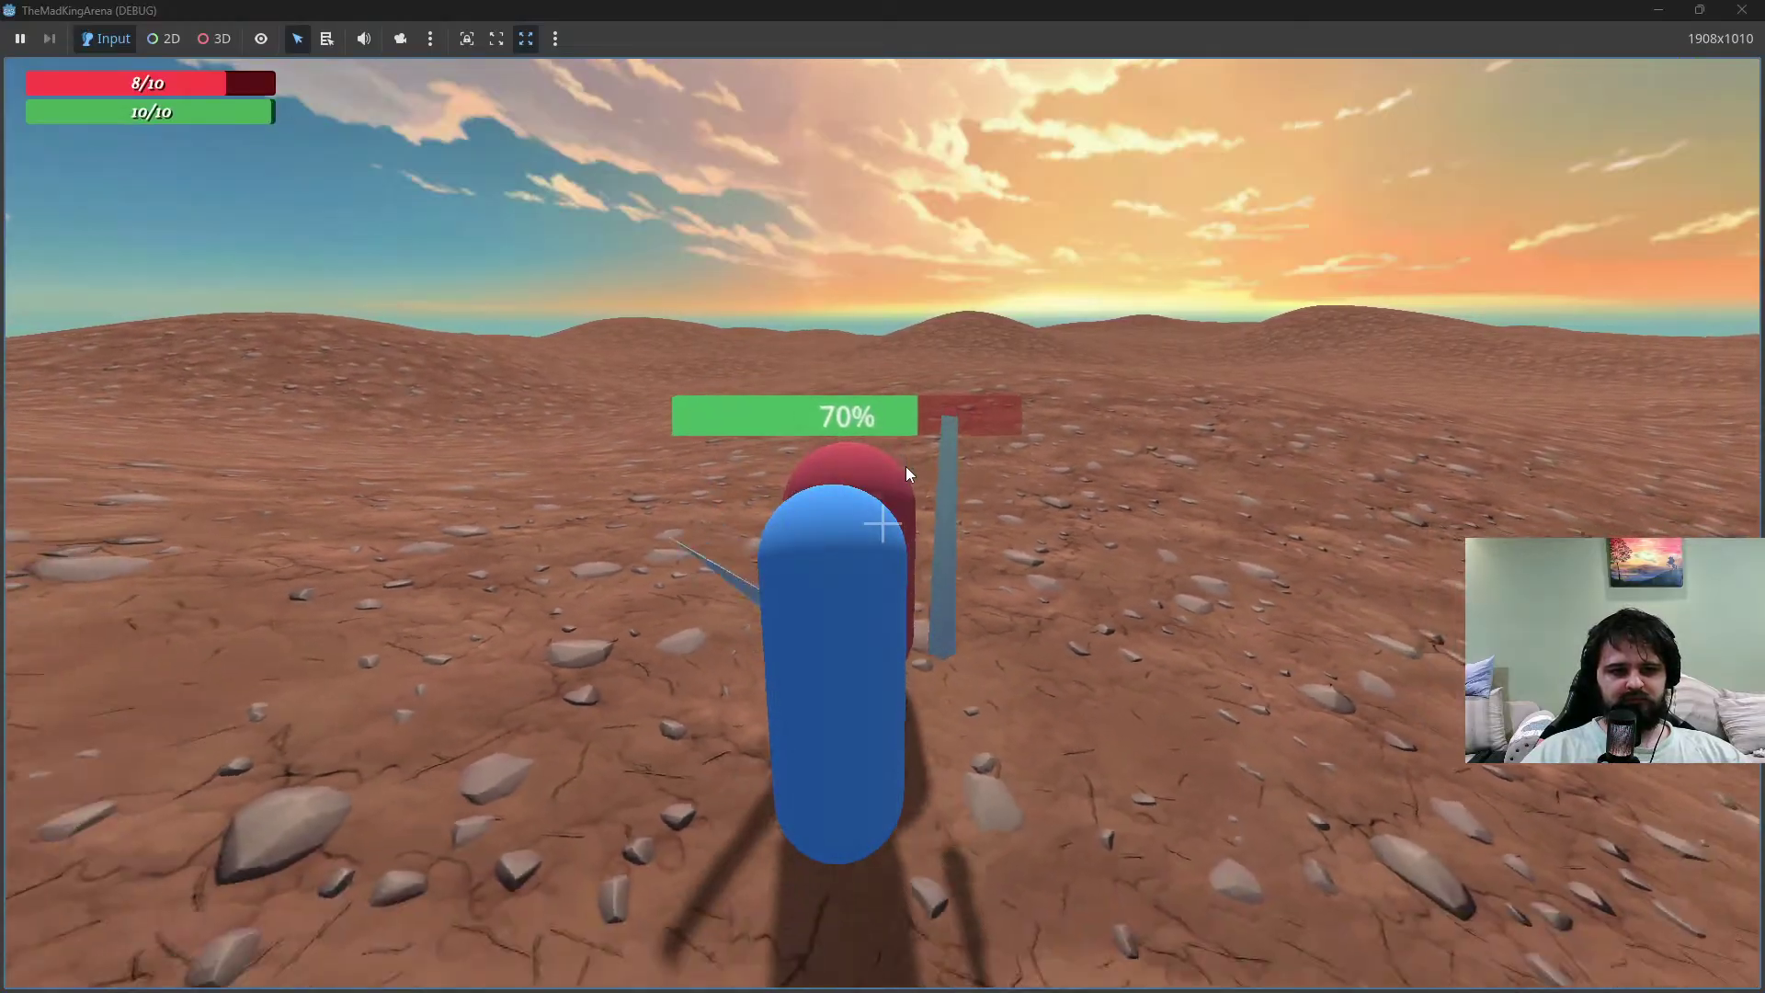
left_click(907, 466)
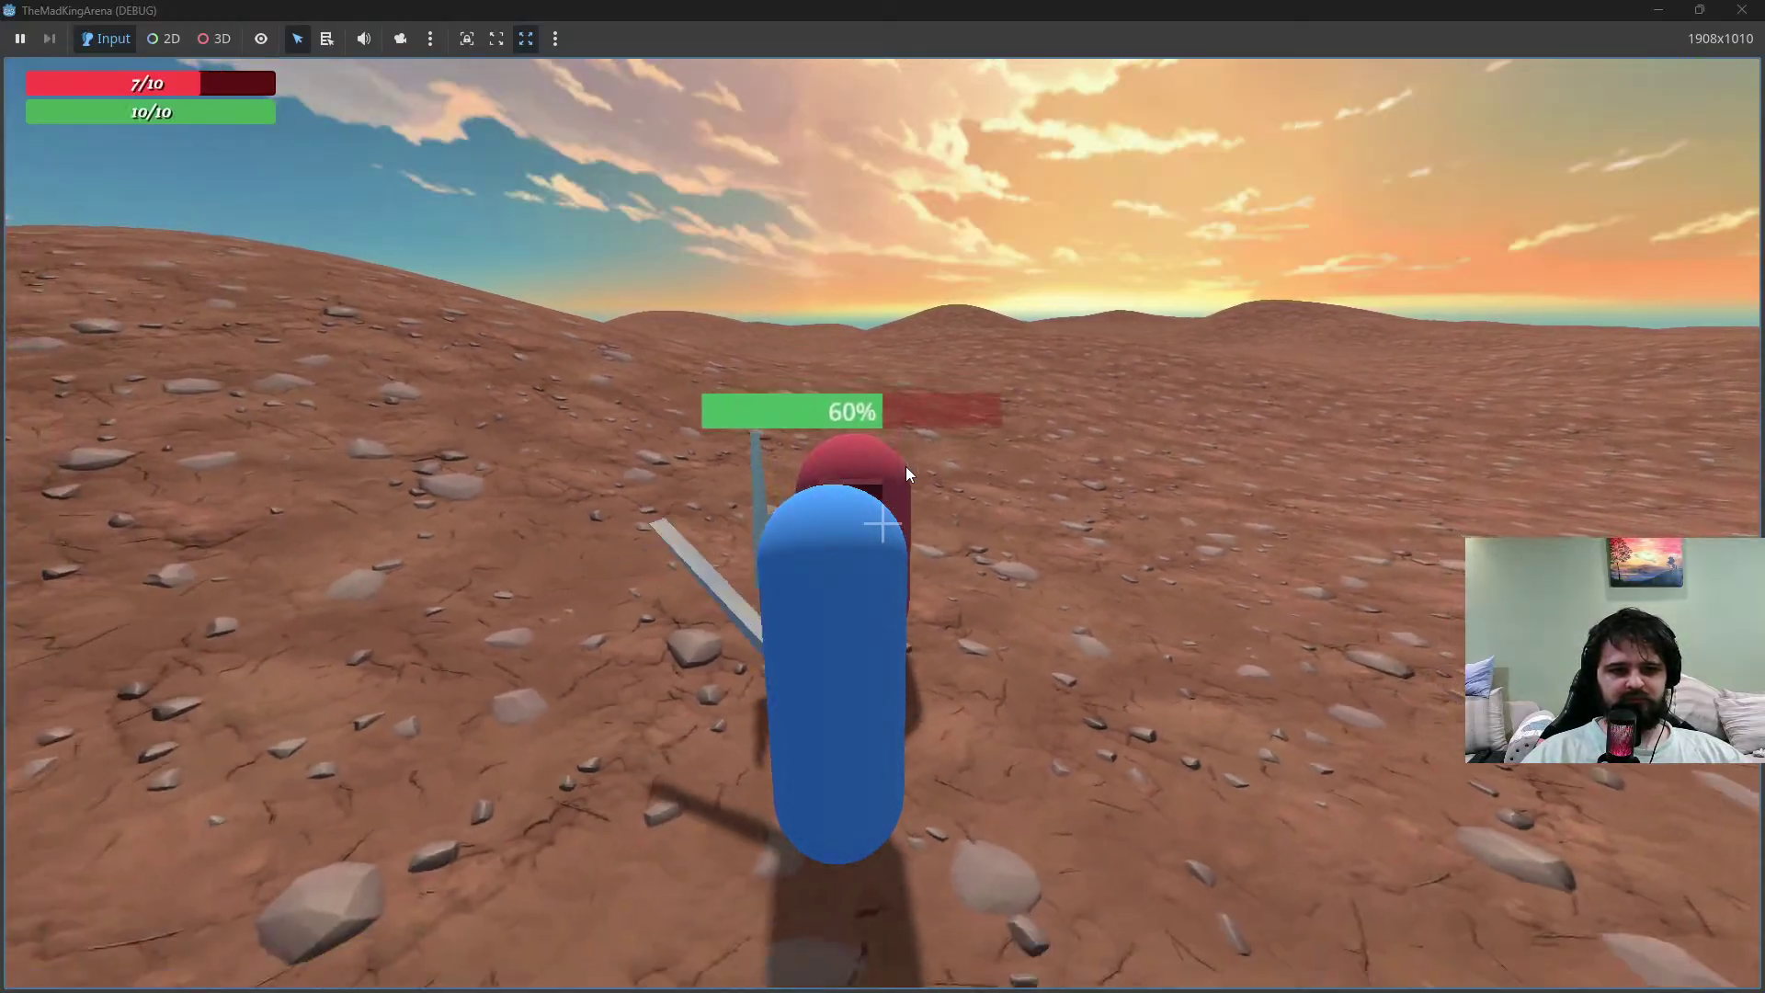
left_click(907, 467)
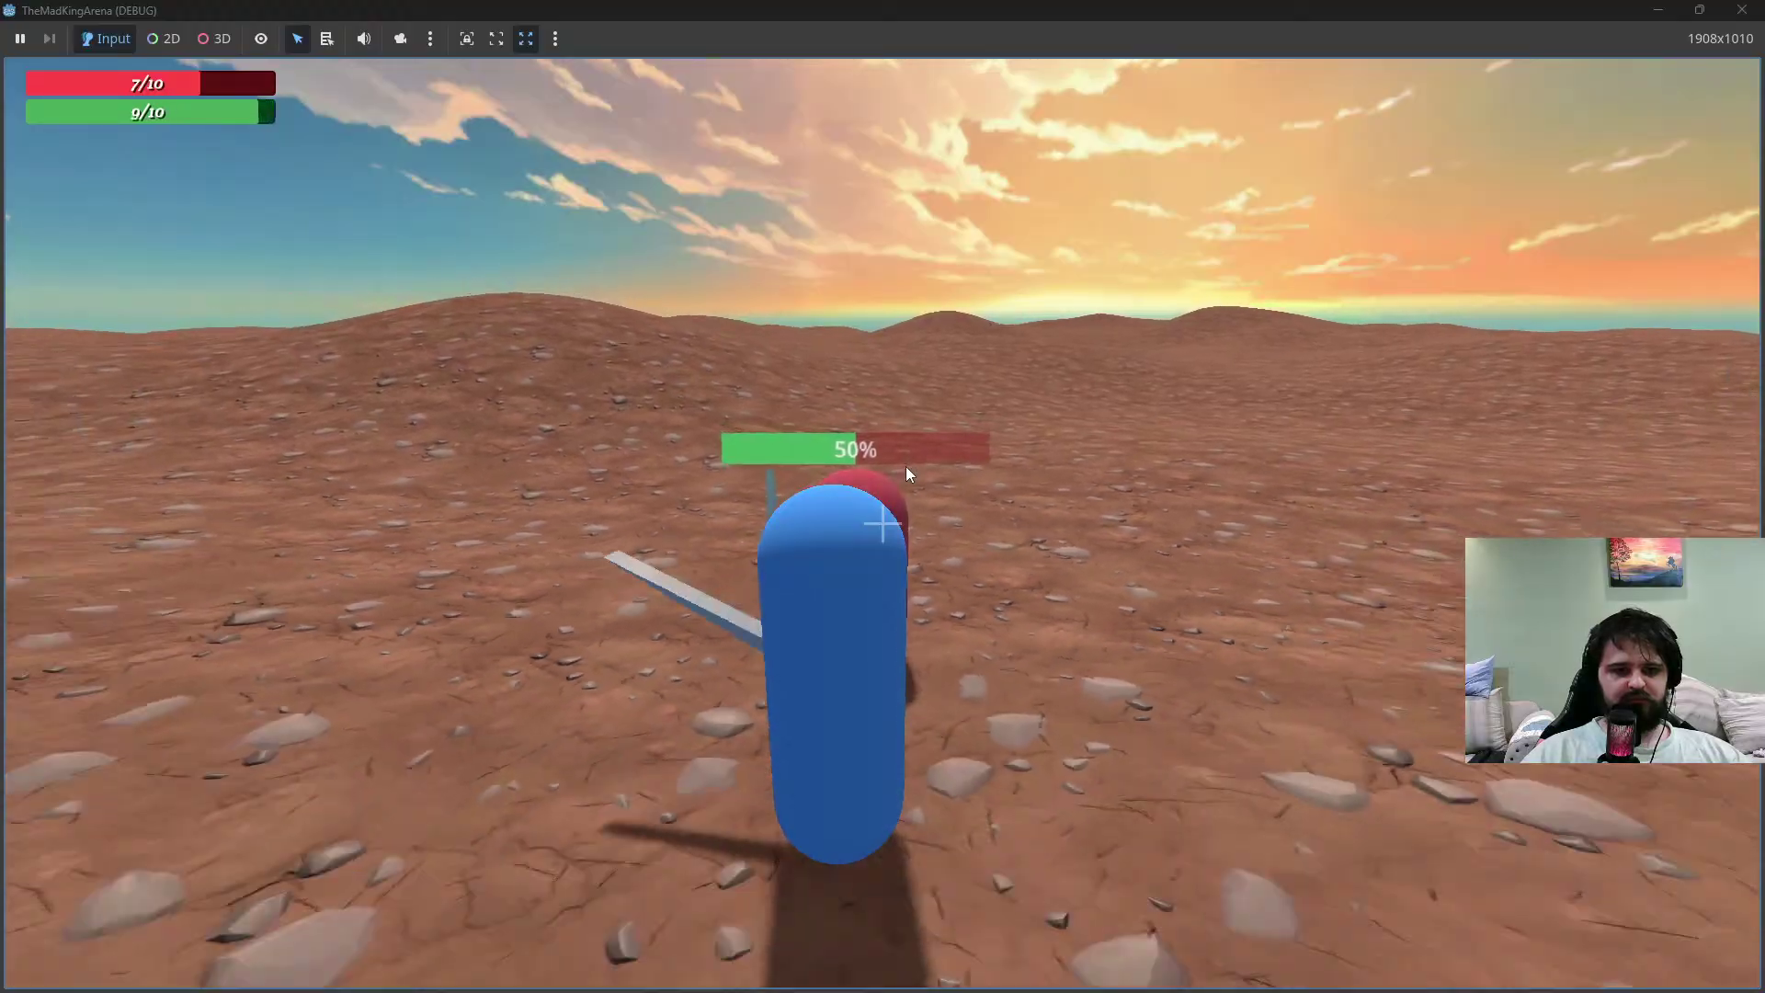
left_click(907, 467)
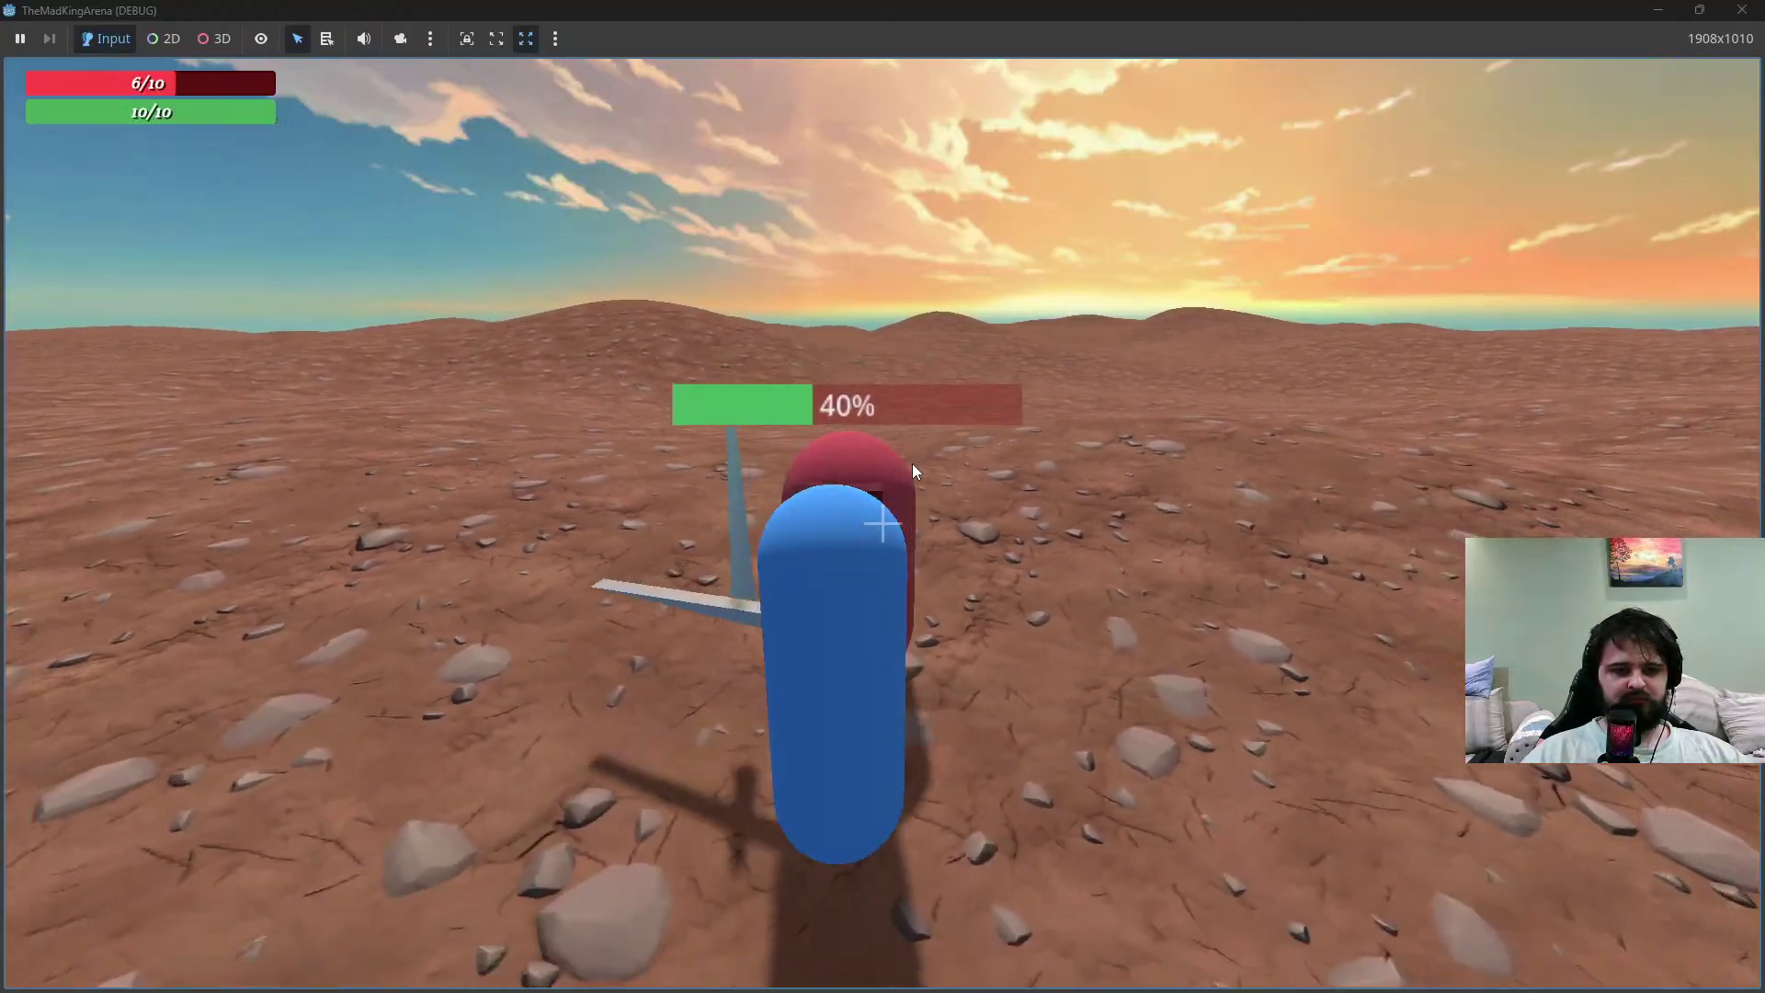
left_click(914, 471)
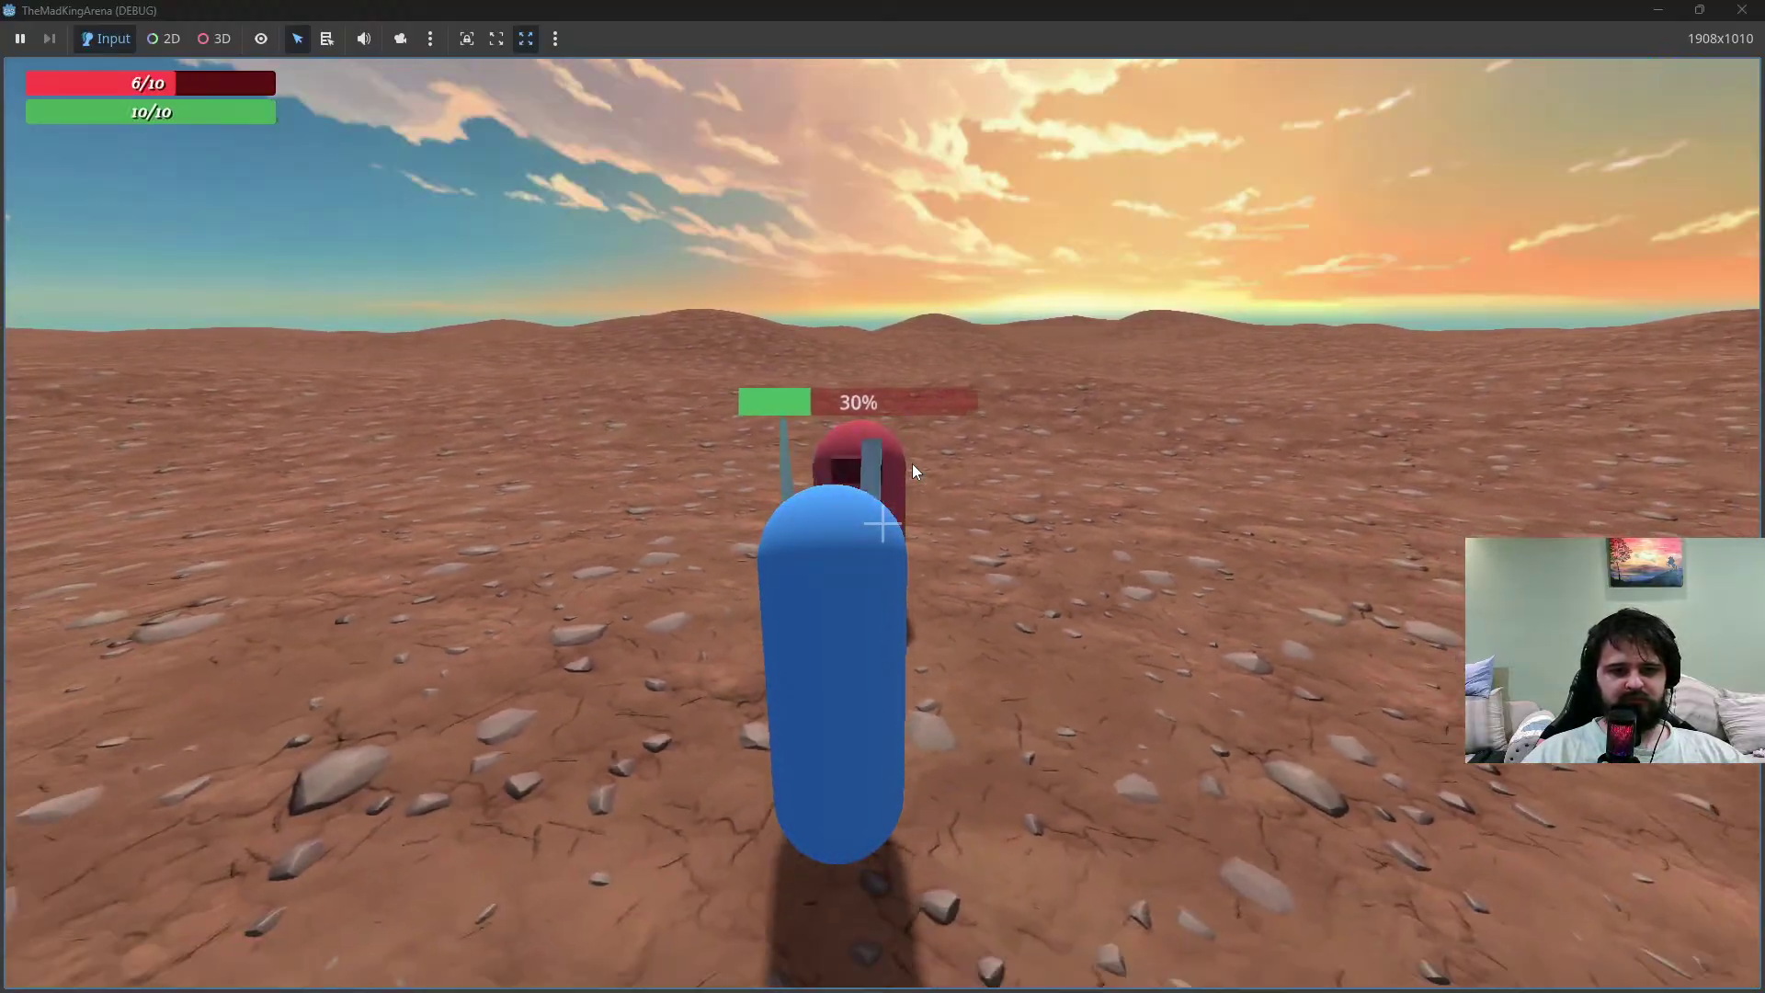
left_click(913, 471)
left_click(914, 471)
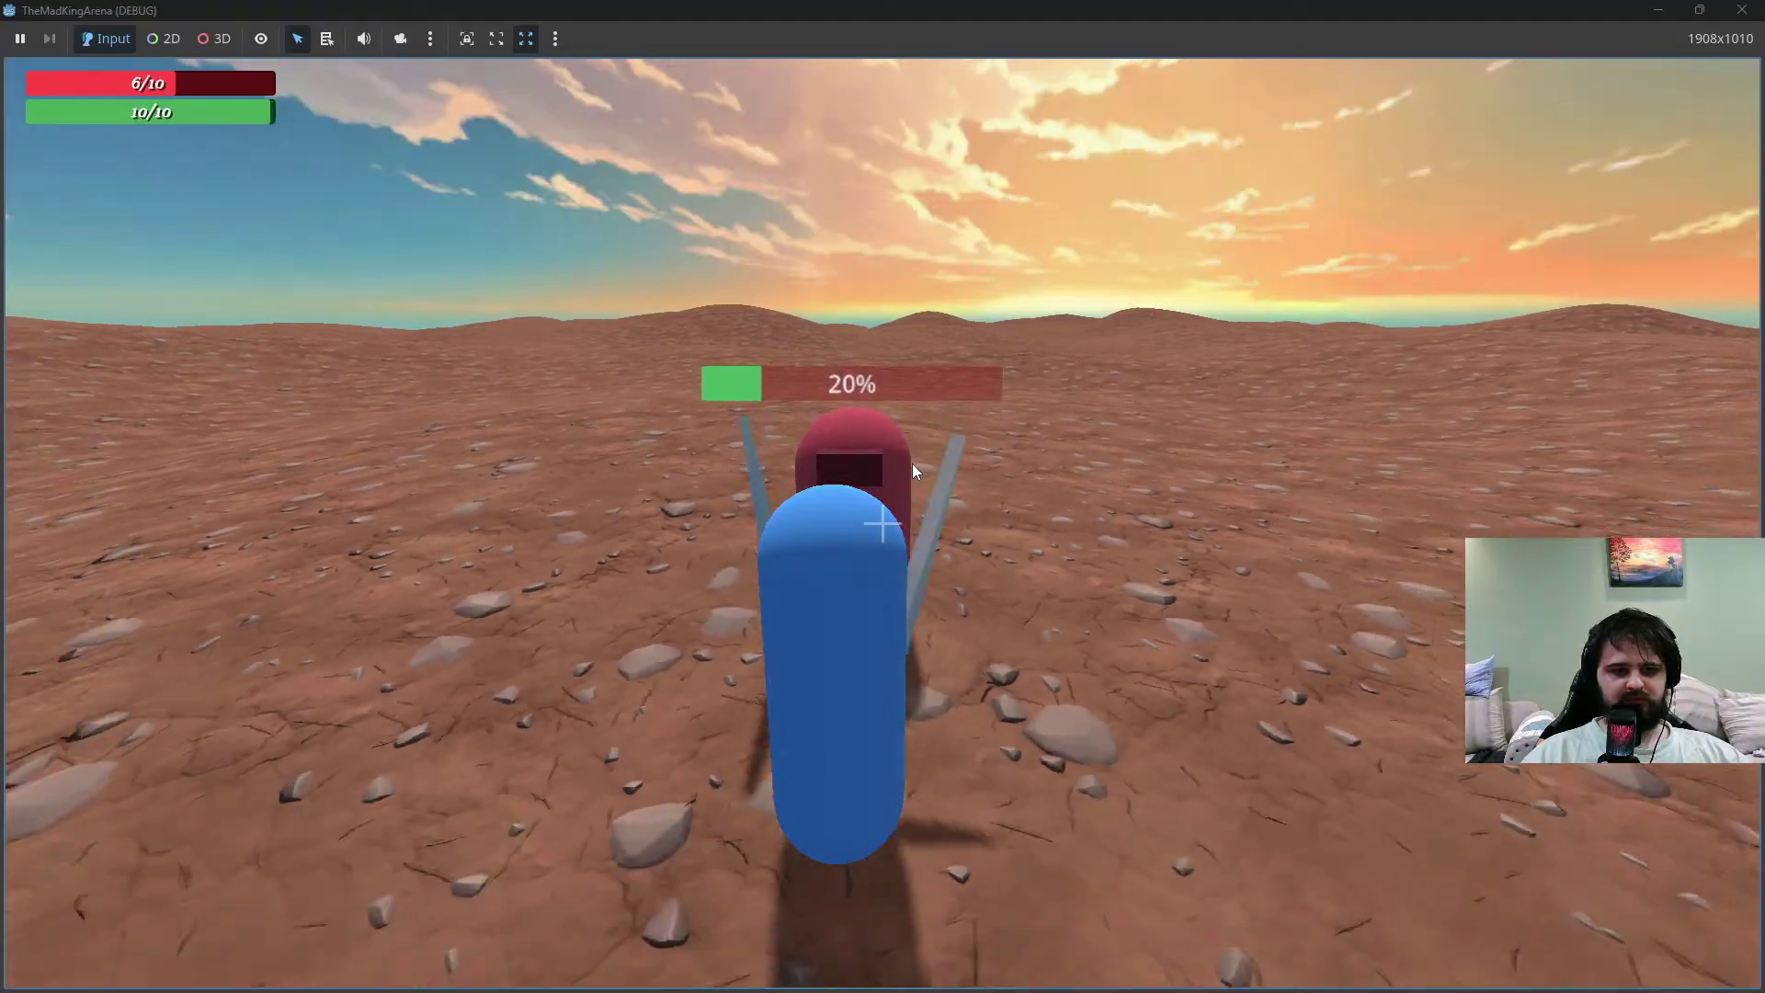
left_click(913, 471)
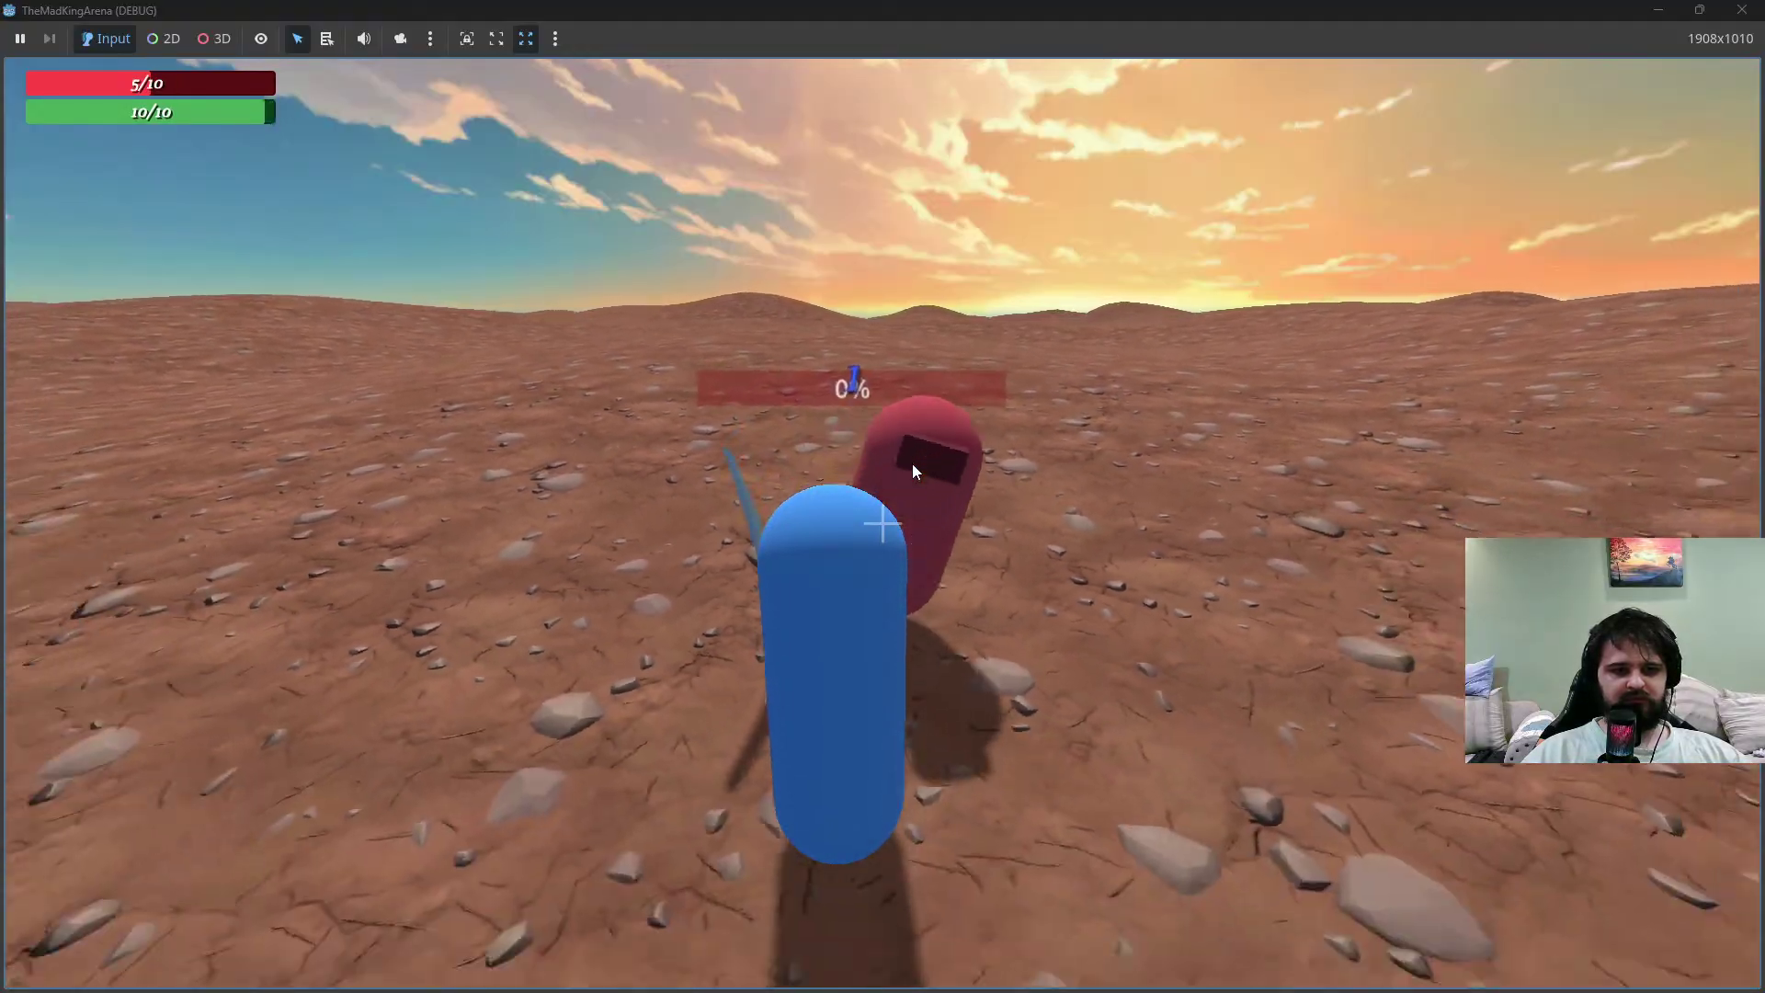
Sprint and jump the character across the arena terrain to test running and stamina drain
key("shift+w")
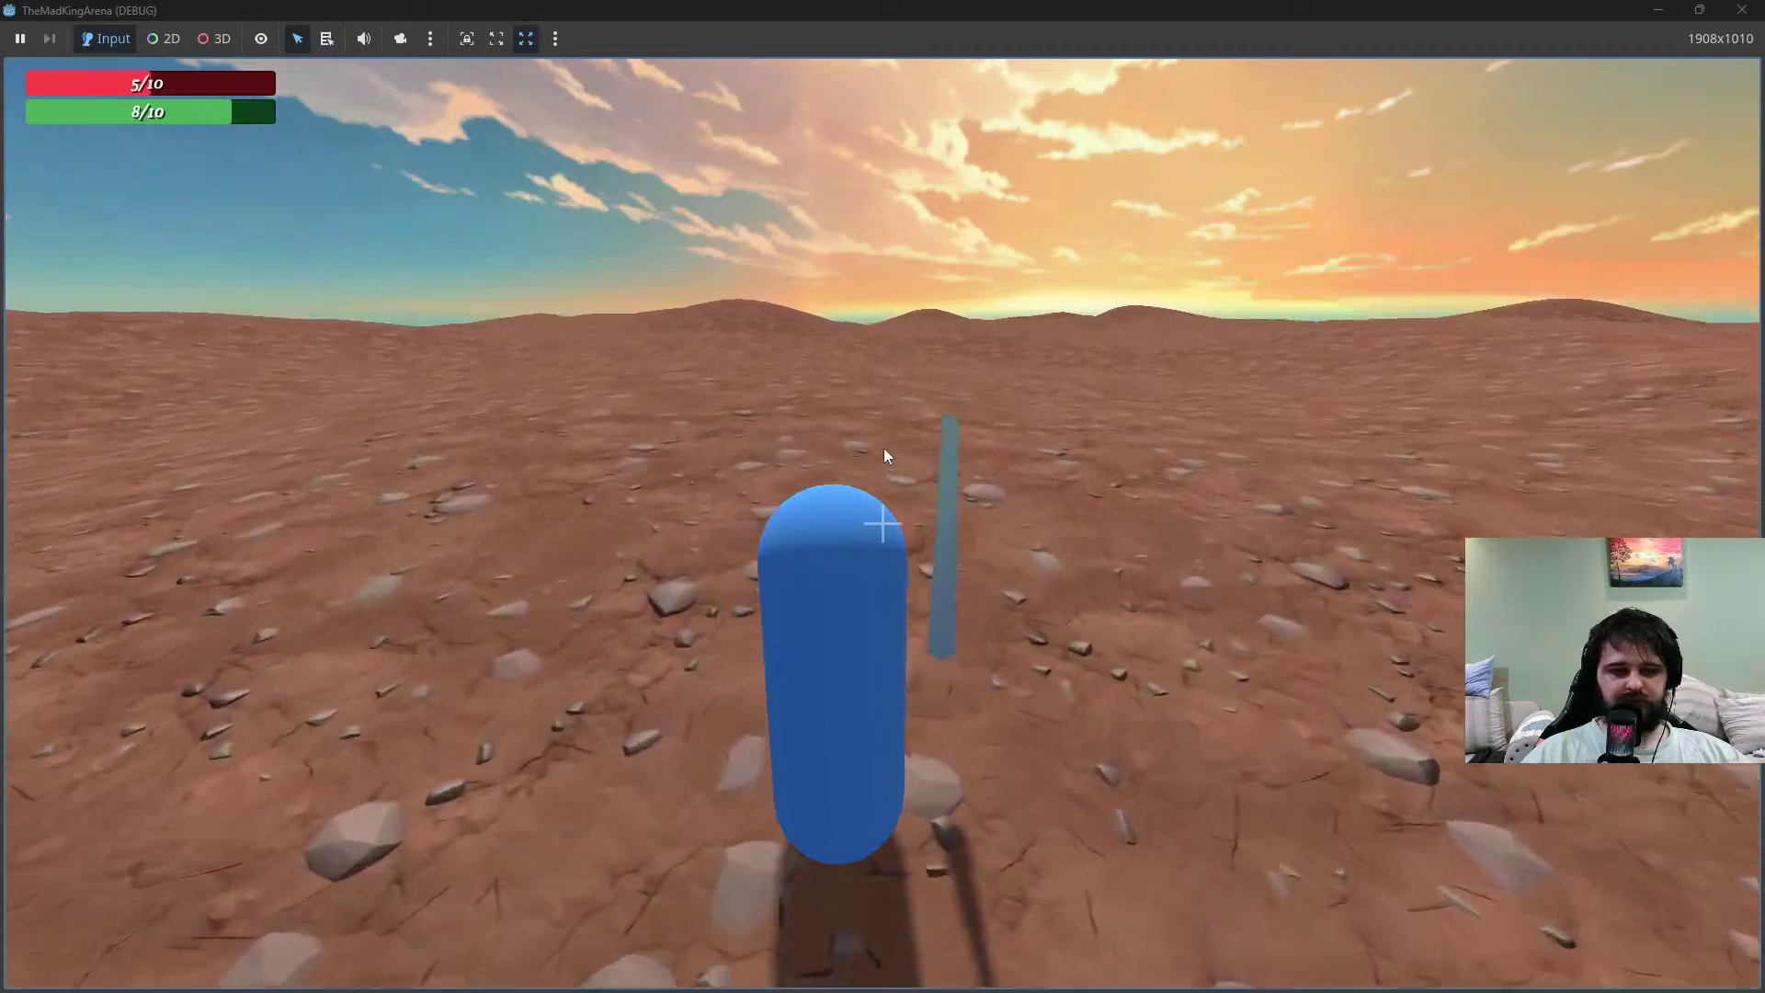
key("shift+w")
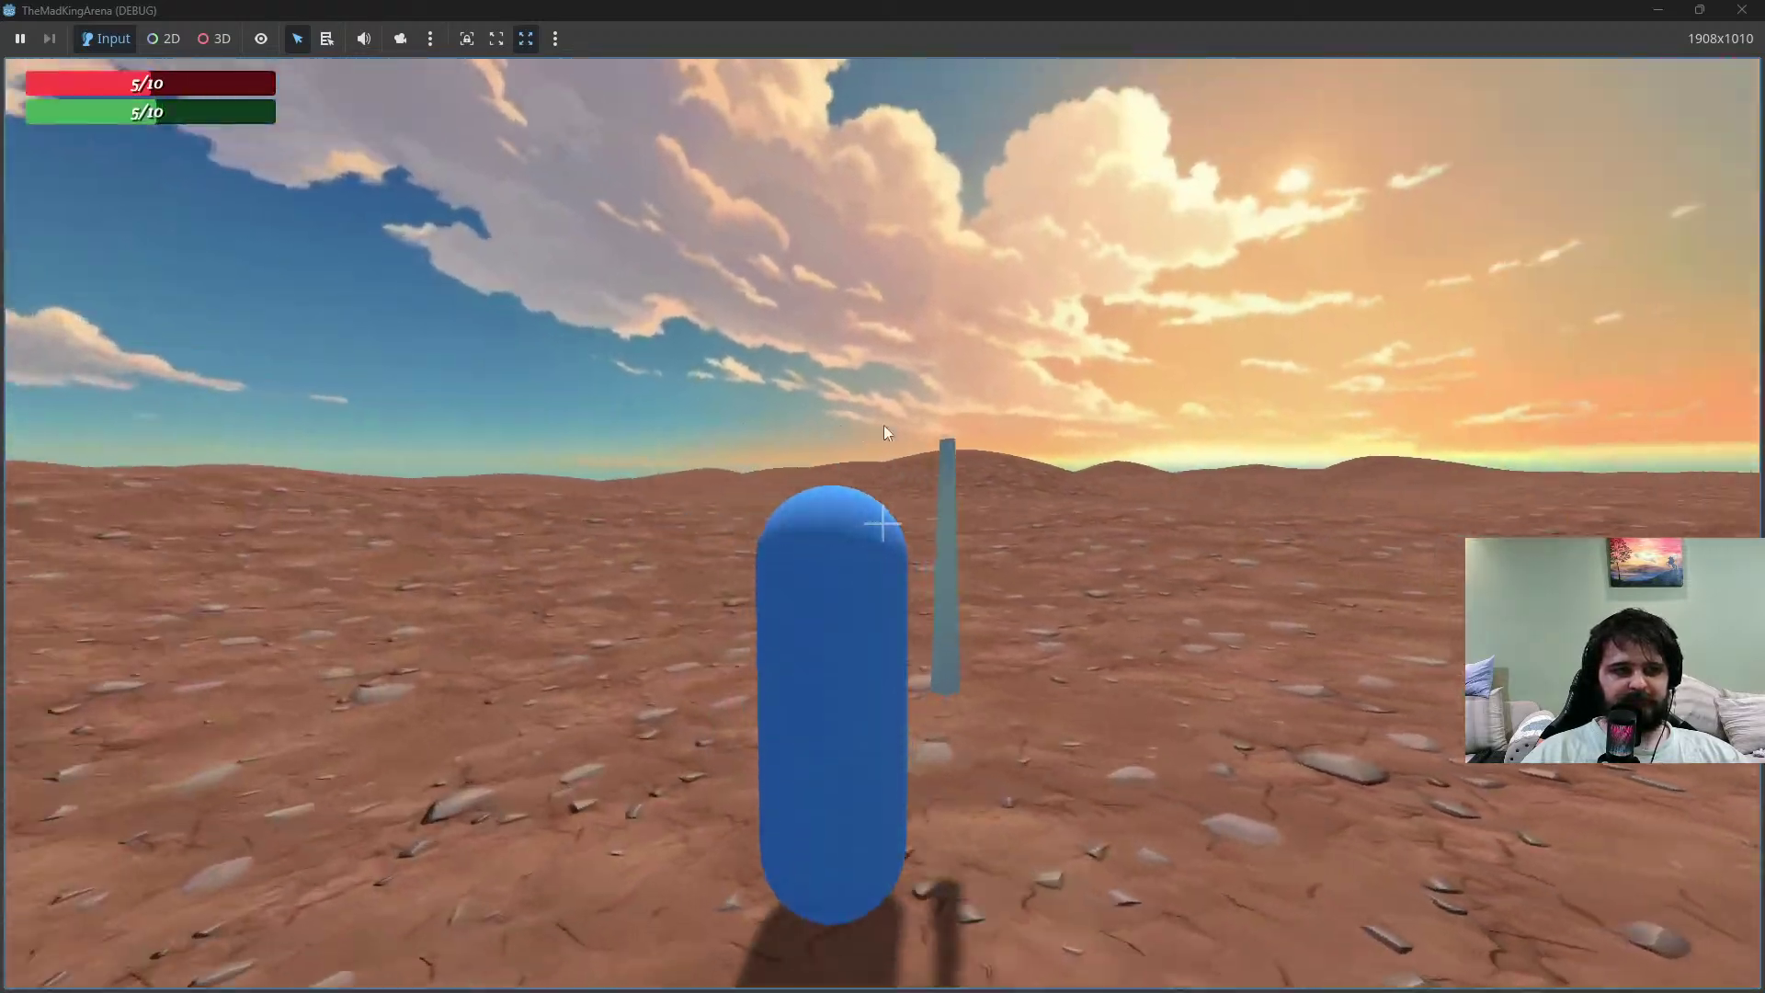
key("shift+w")
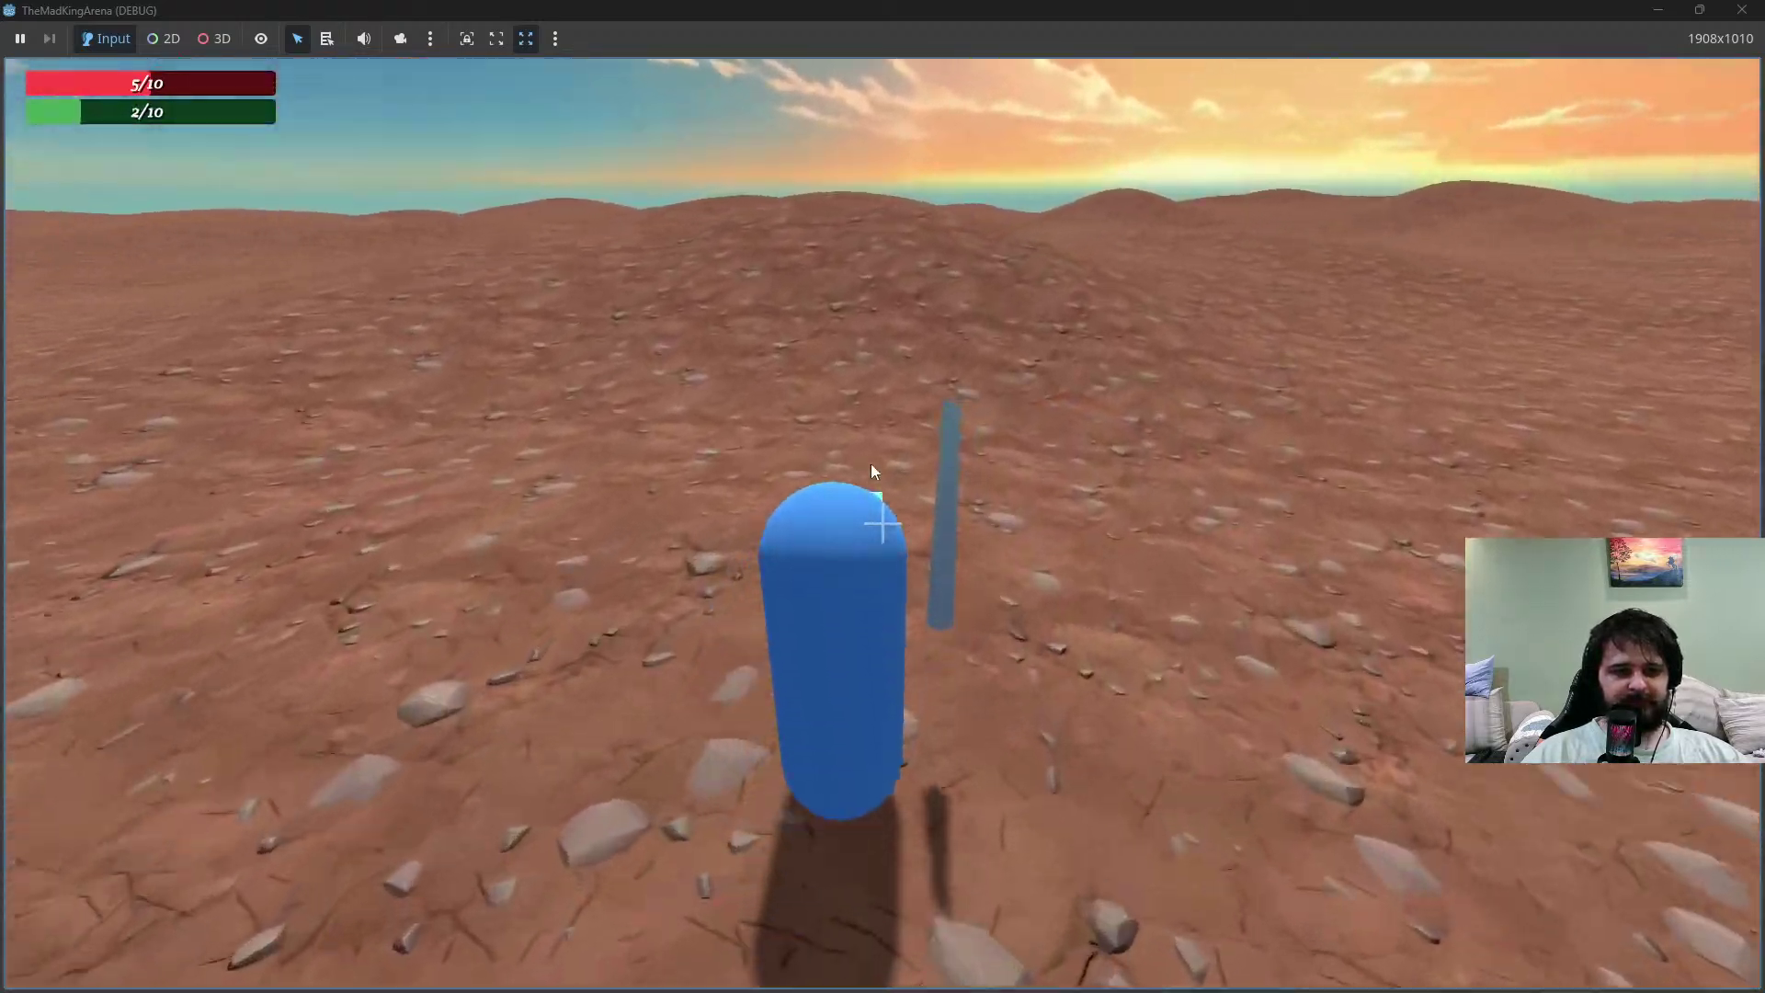
key("shift+w")
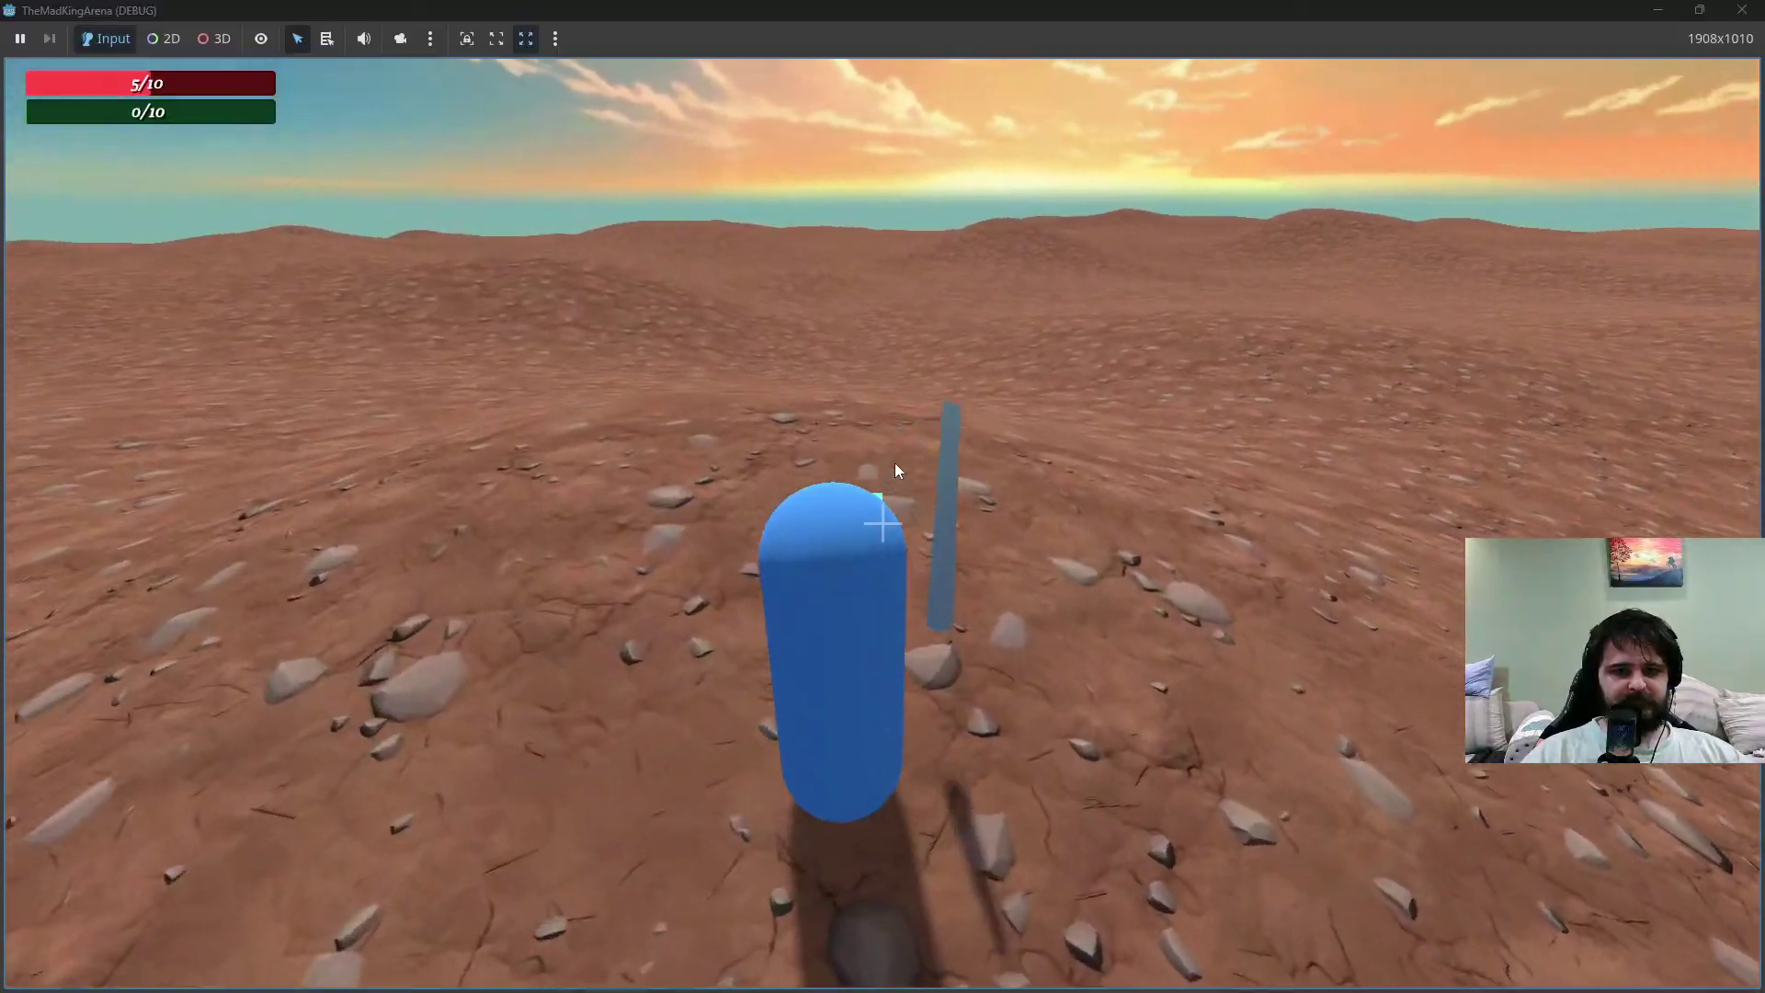
key("shift+w")
key("space")
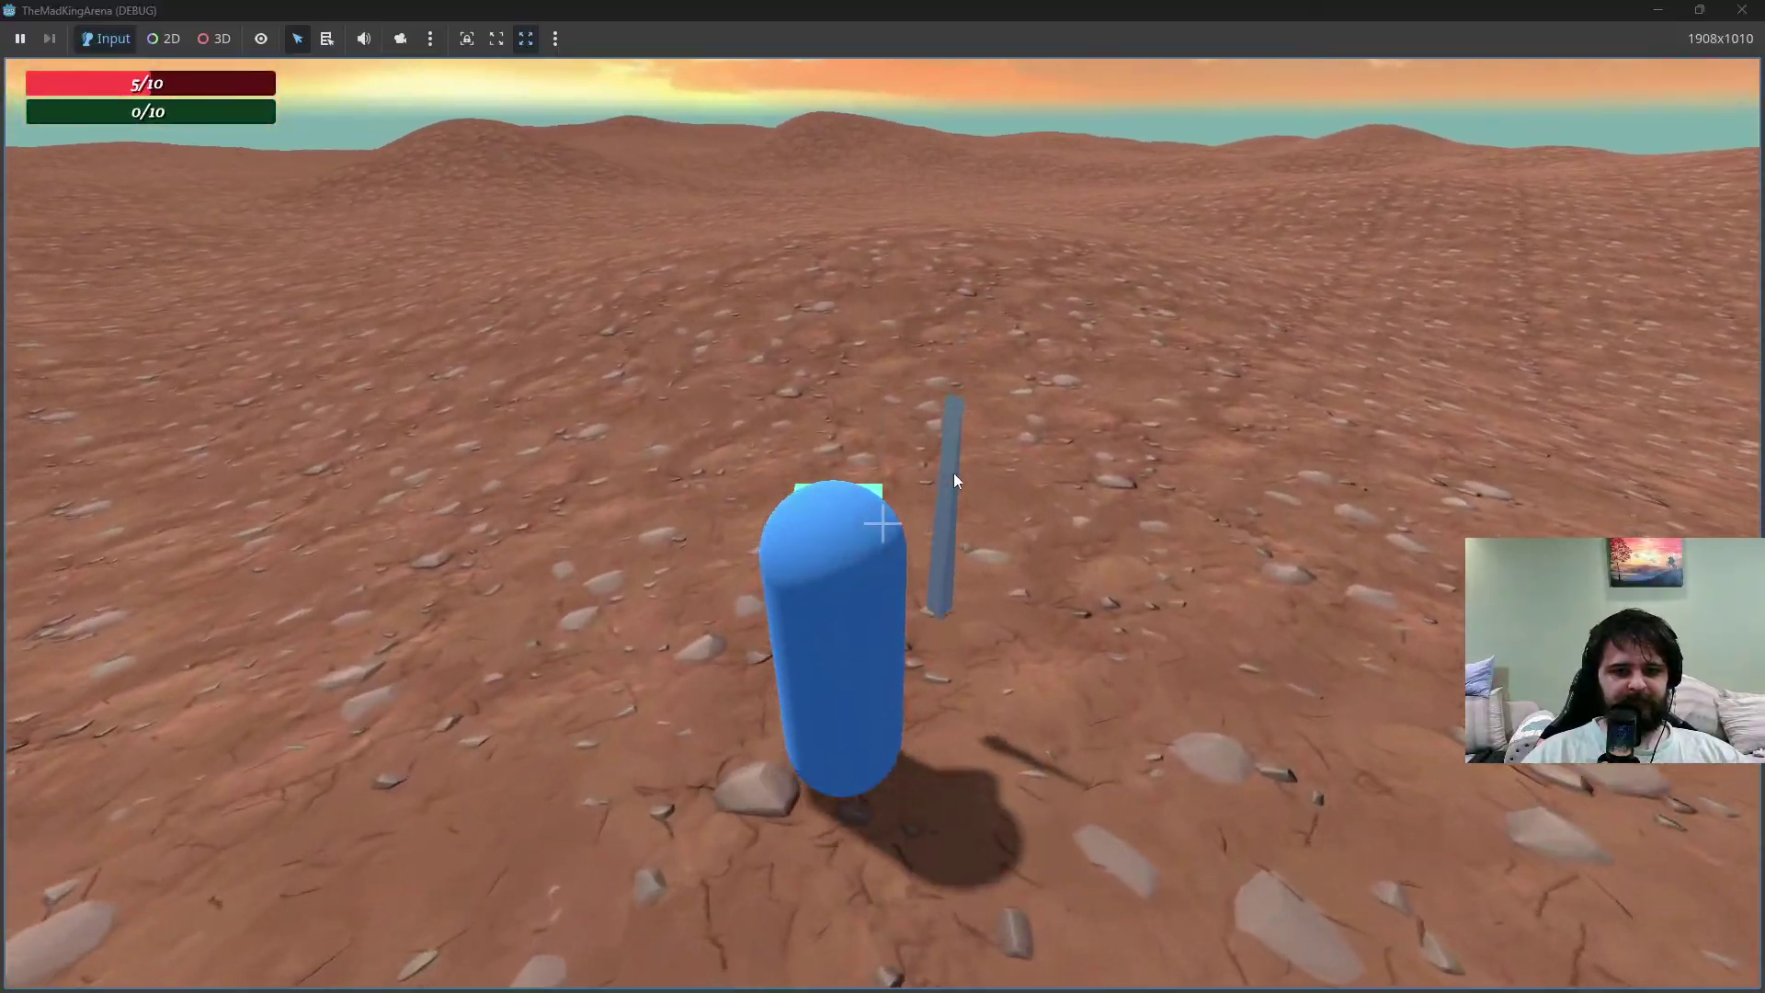
key("shift+w")
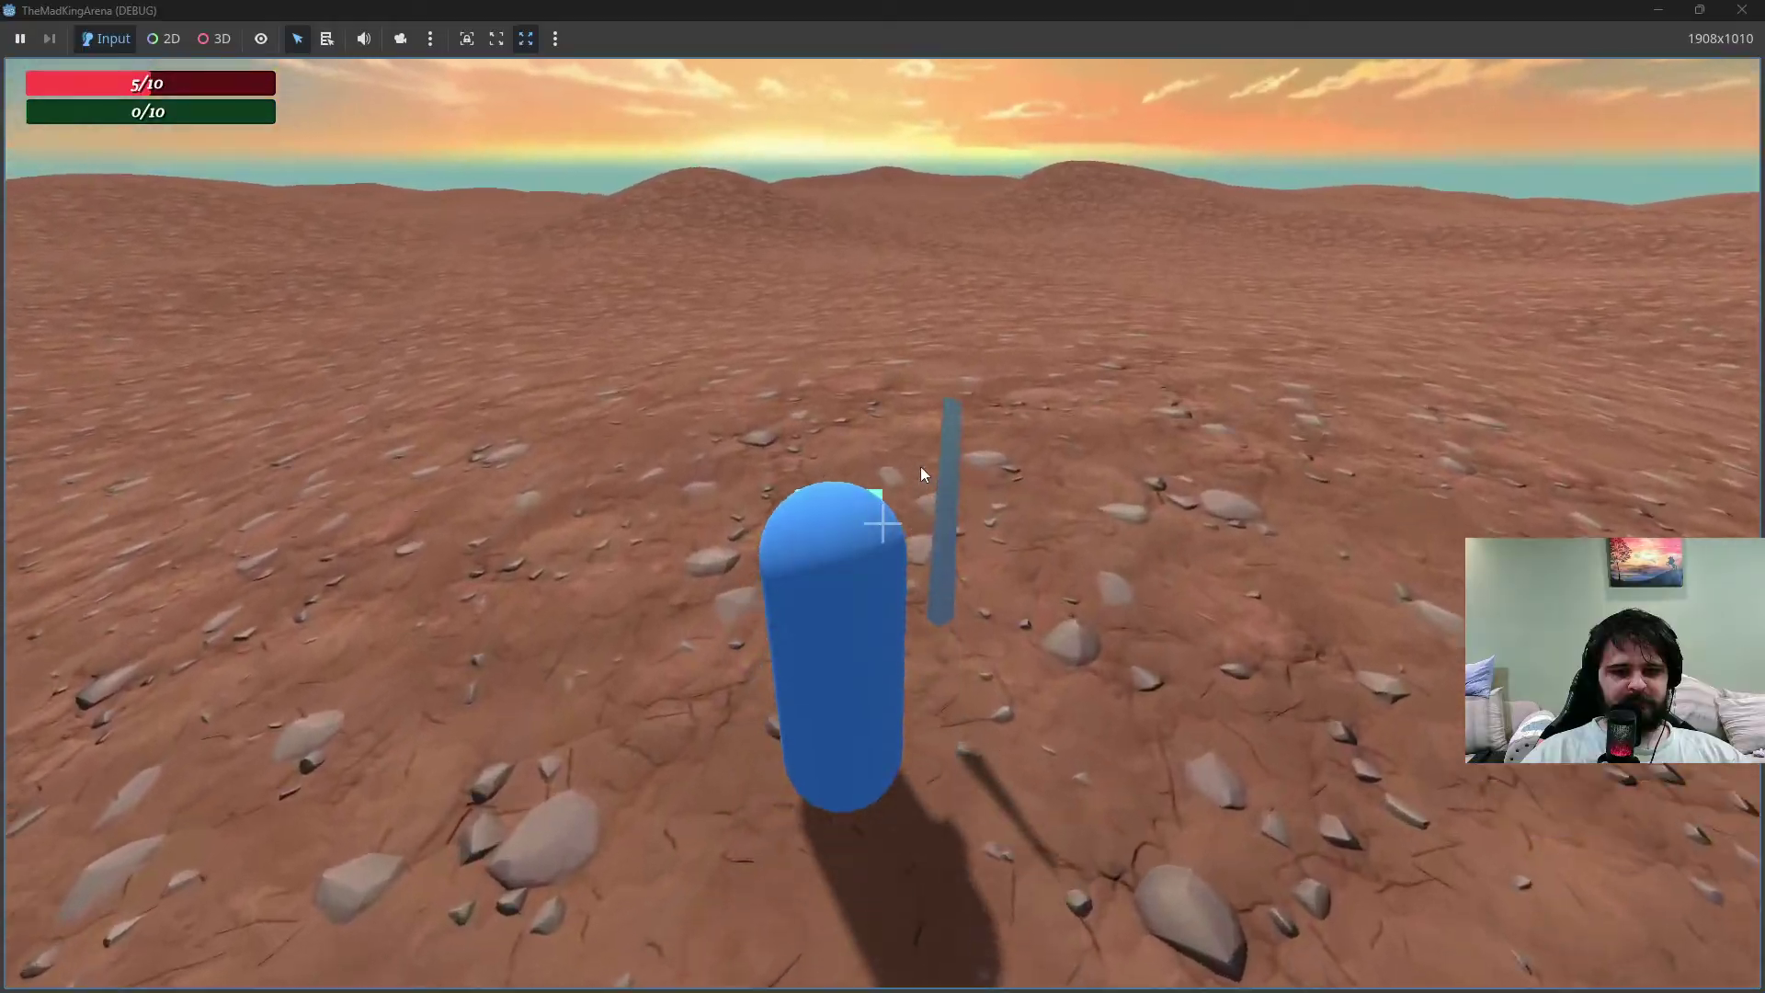
key("shift+w")
key("space")
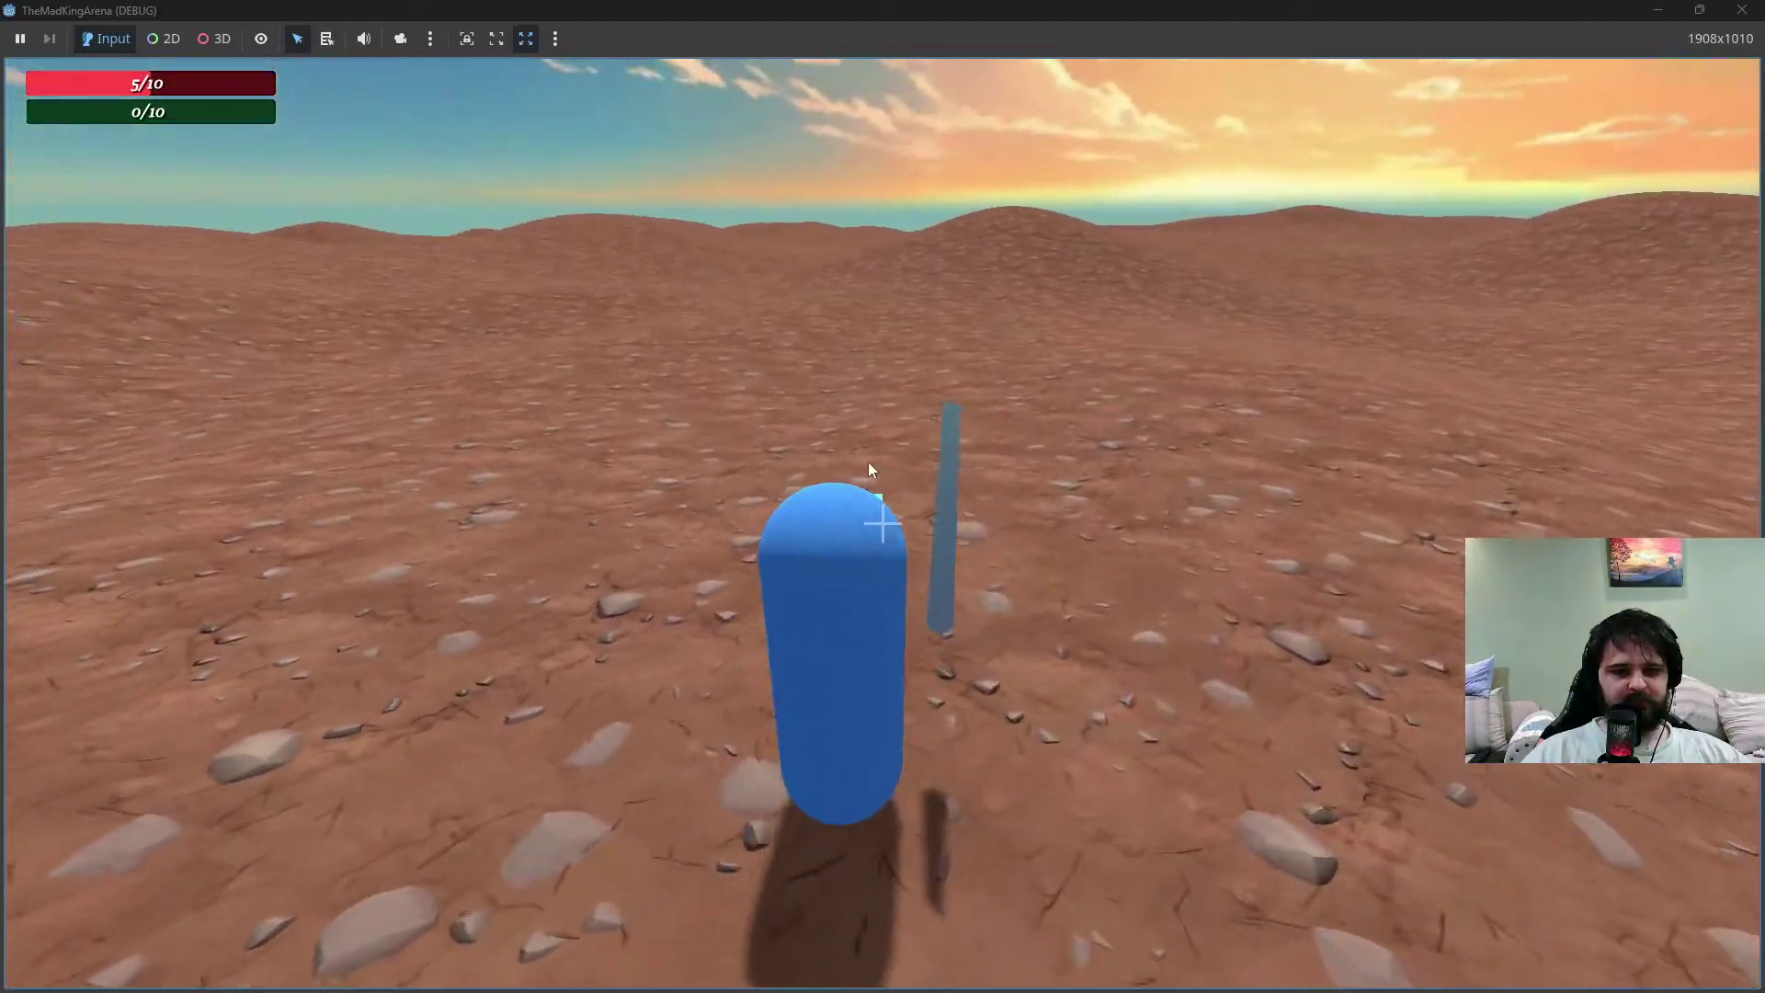
key("space")
key("shift+w")
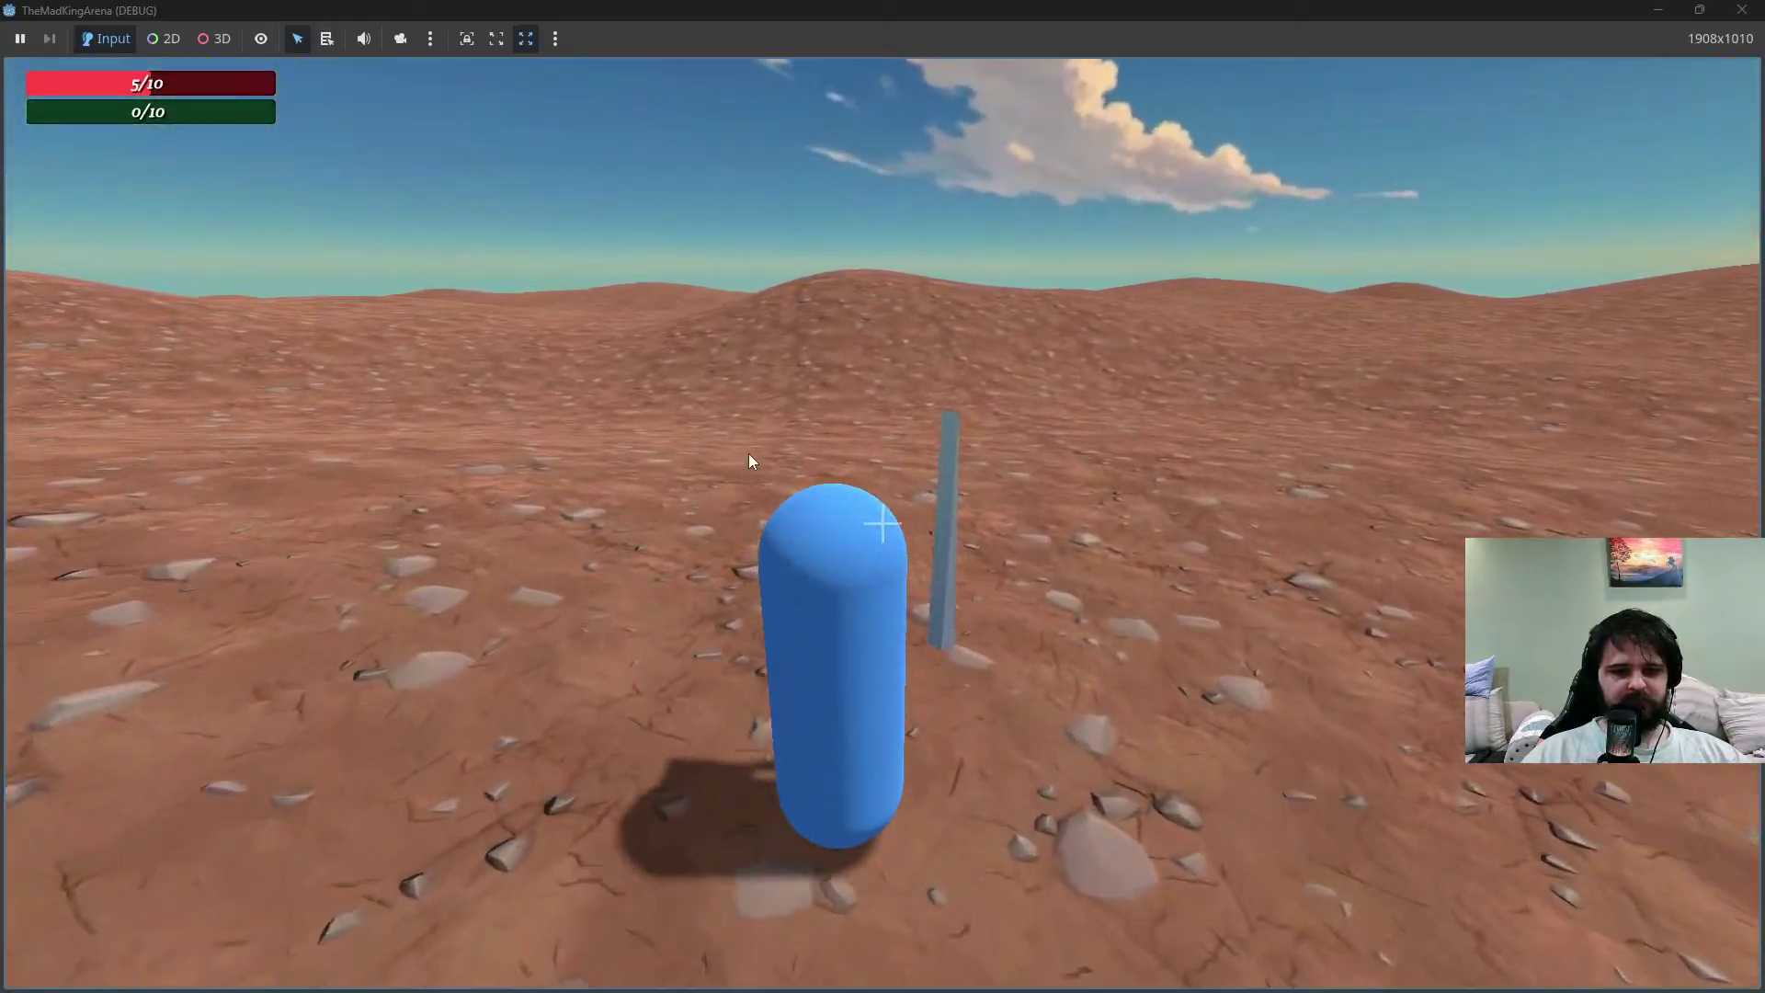
Keep moving the character forward over the arena's hills while turning the camera, and close the running game
key("w")
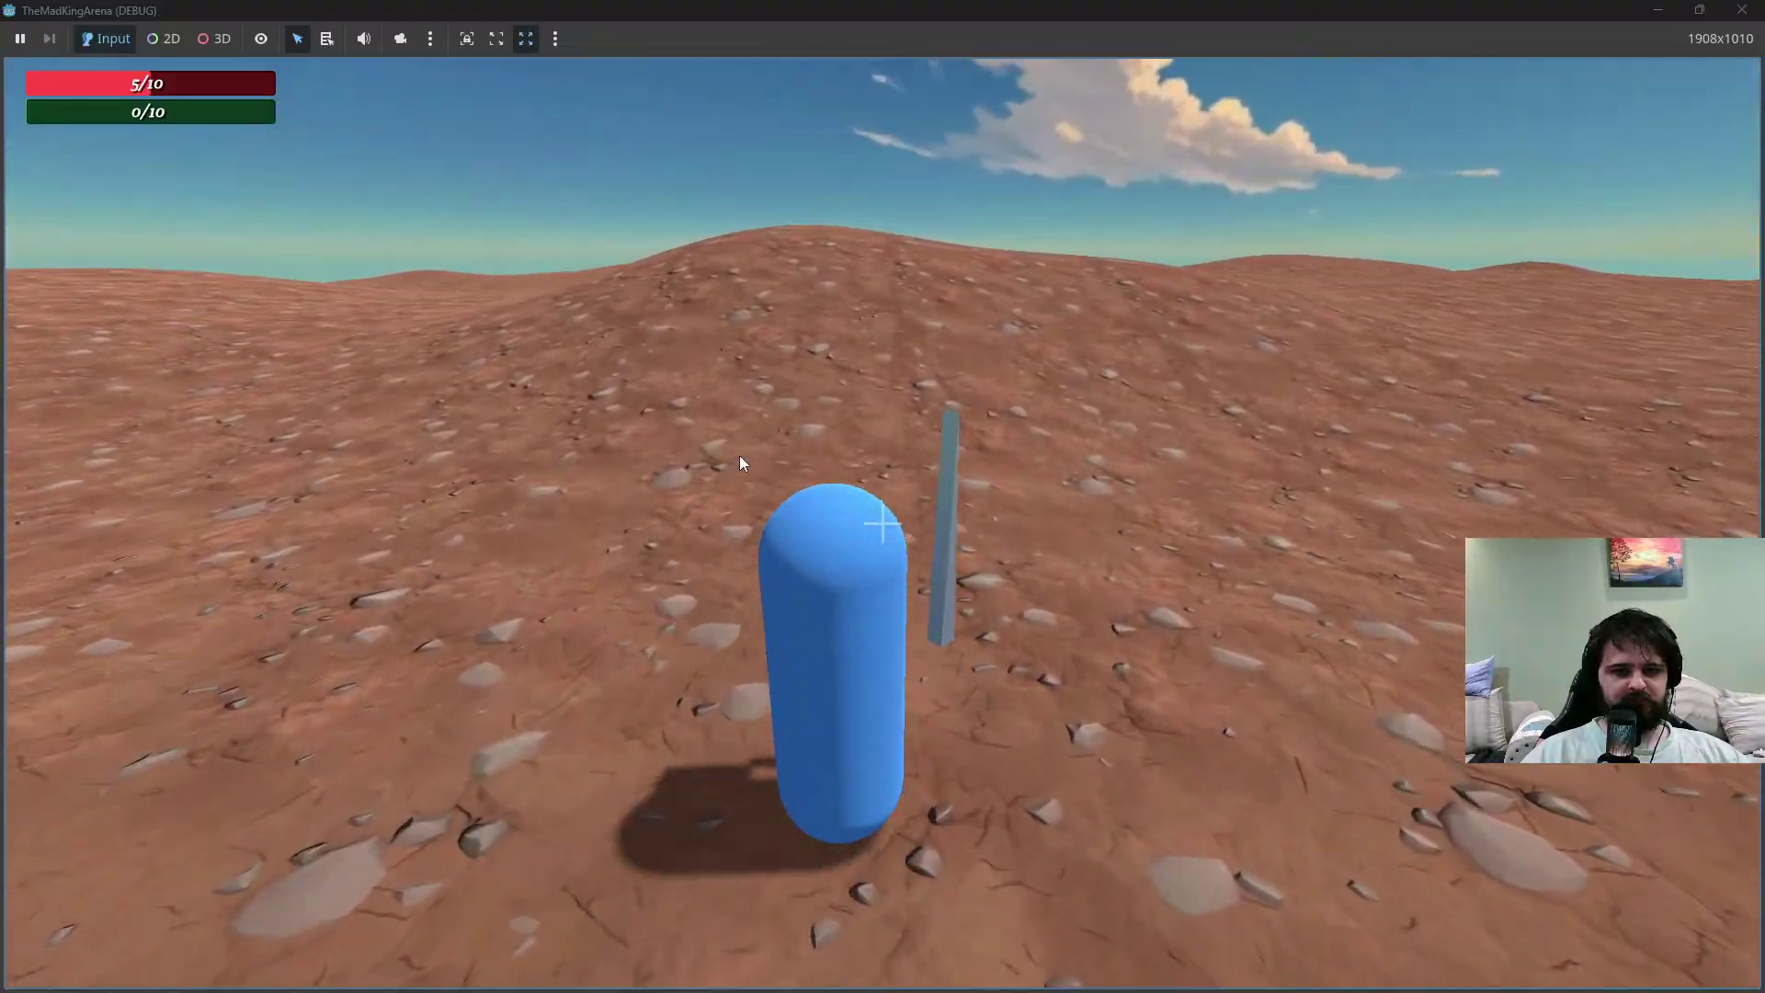
key("w")
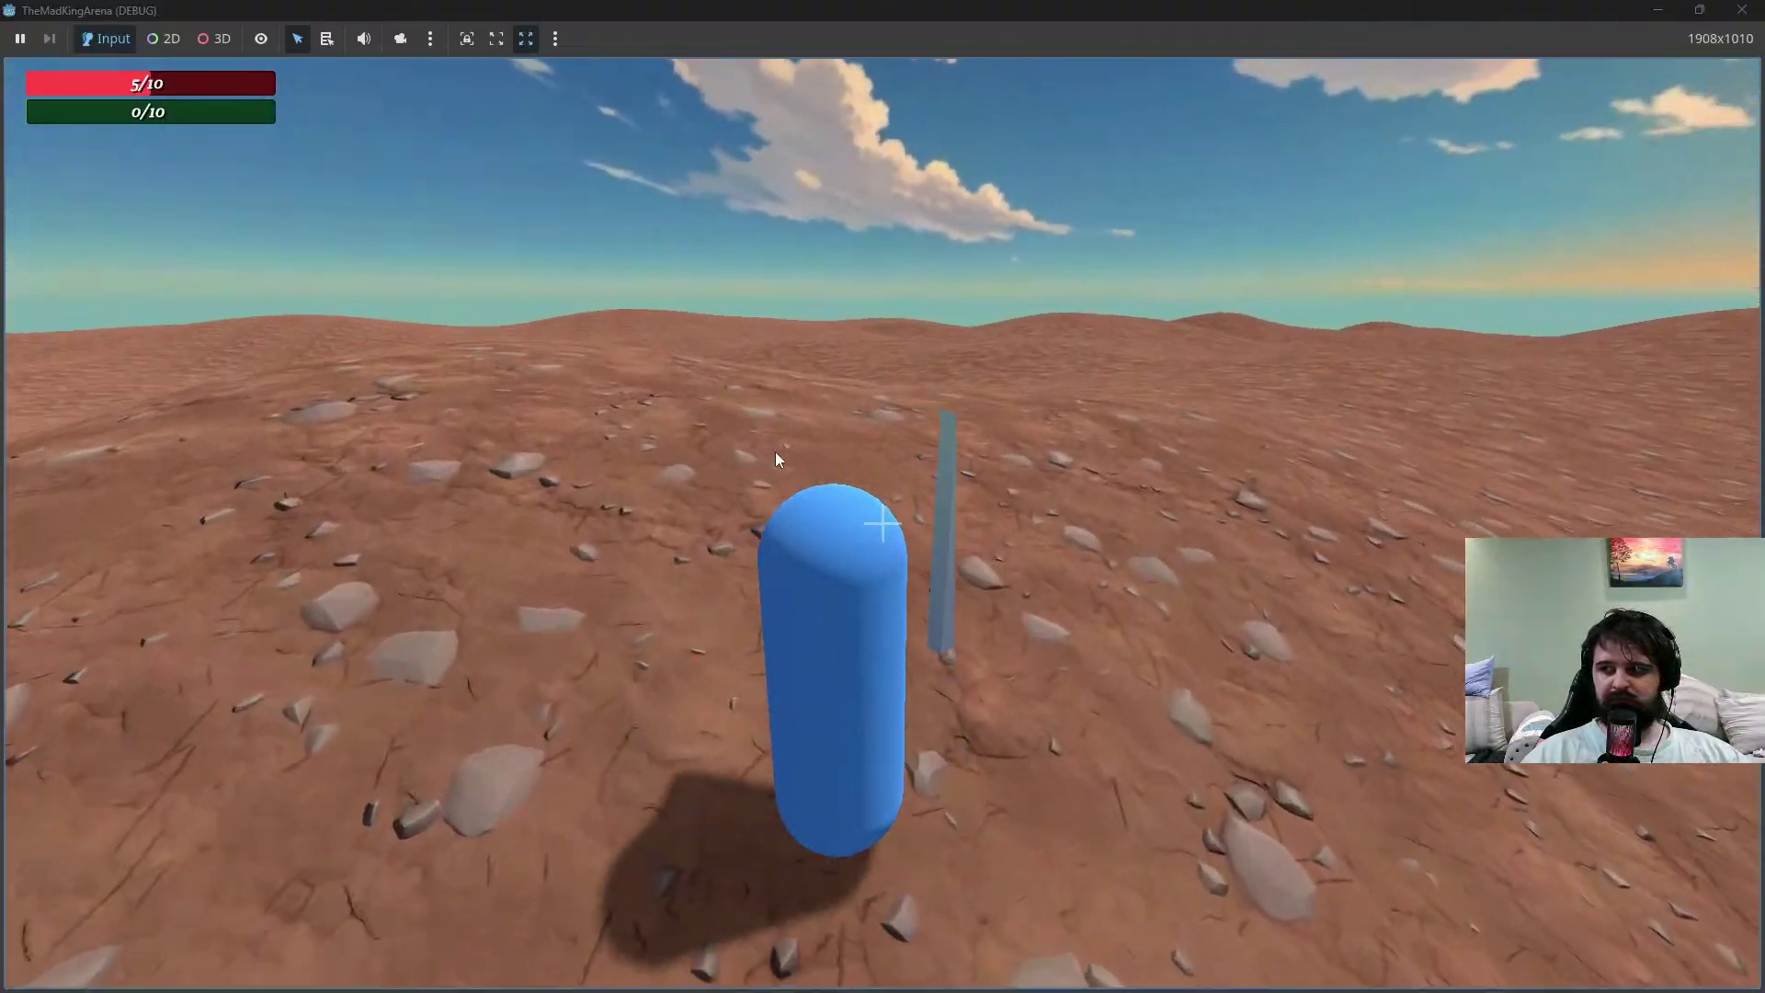
key("w")
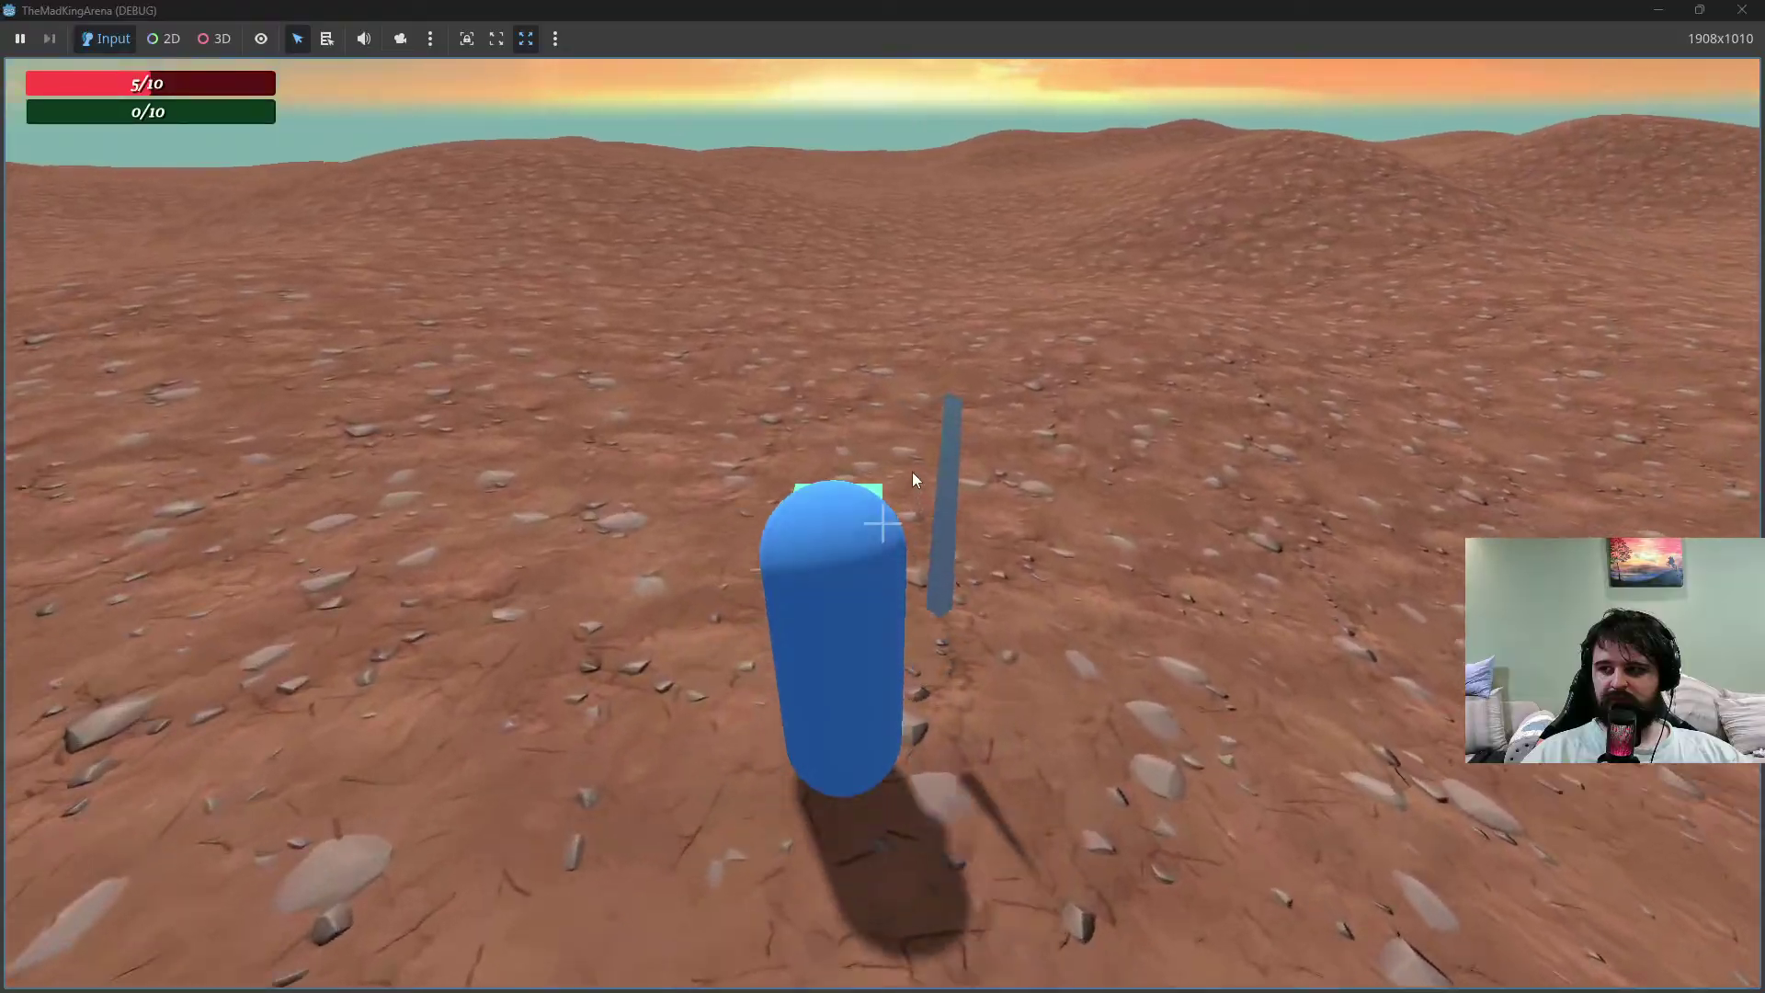
key("w")
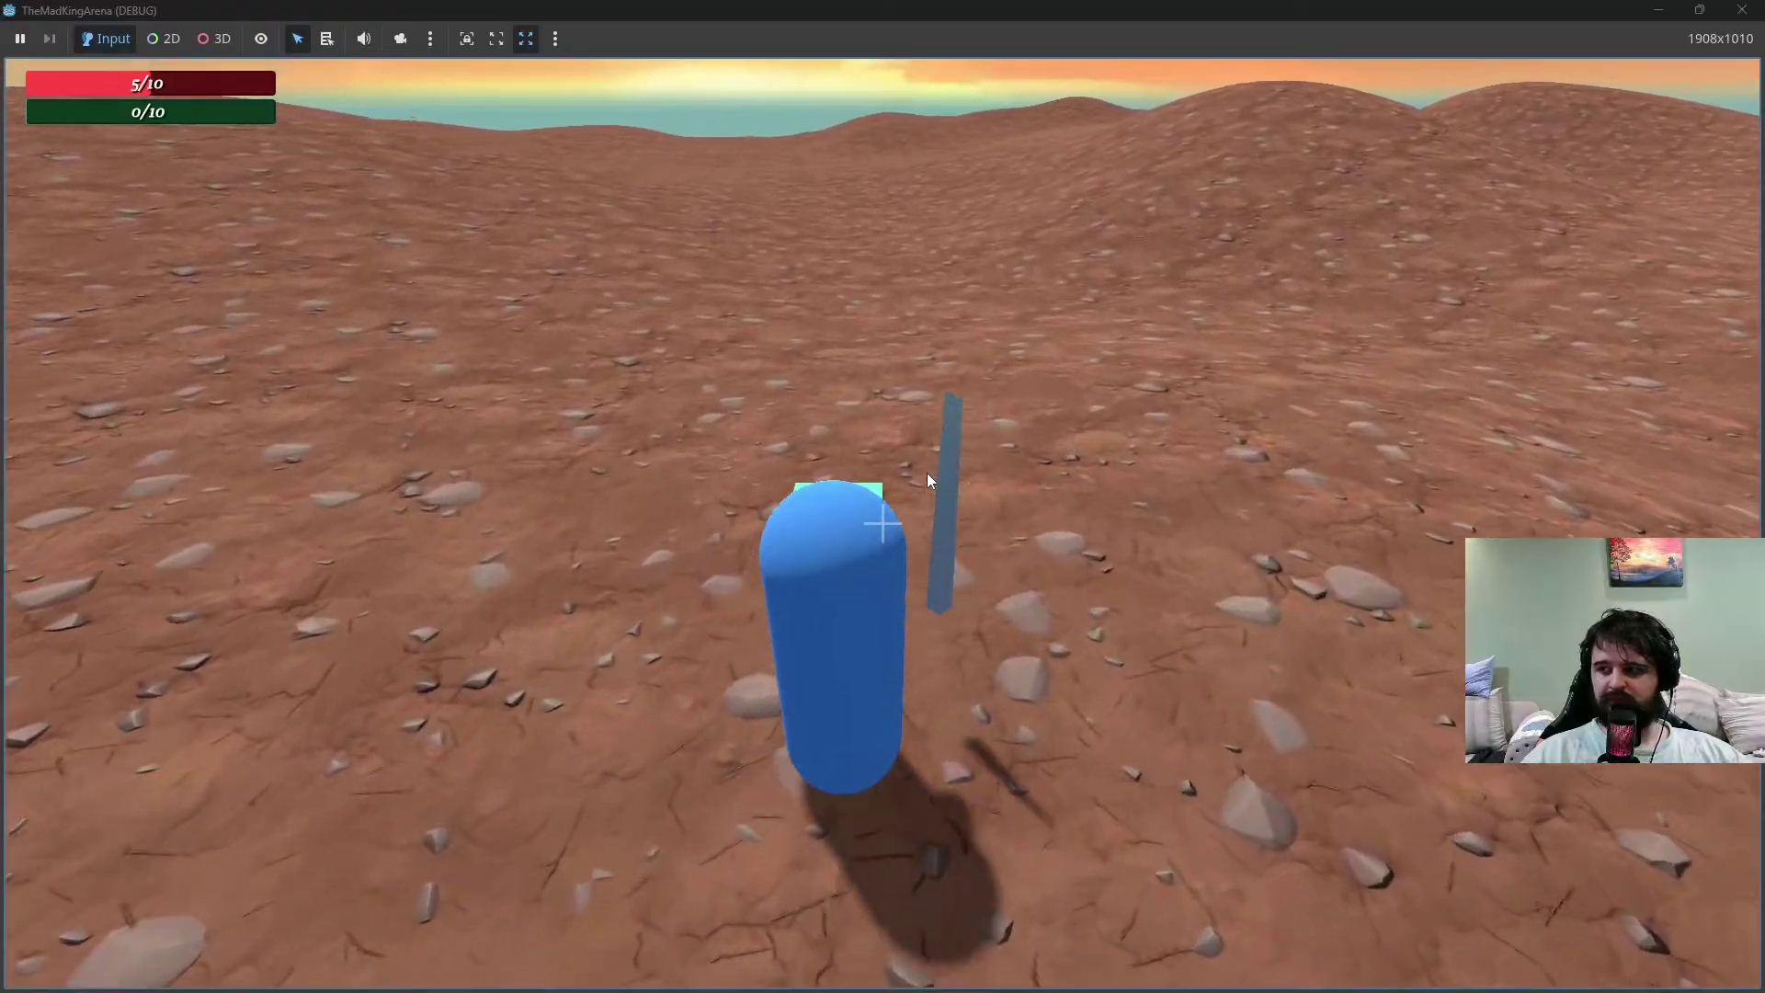
key("w")
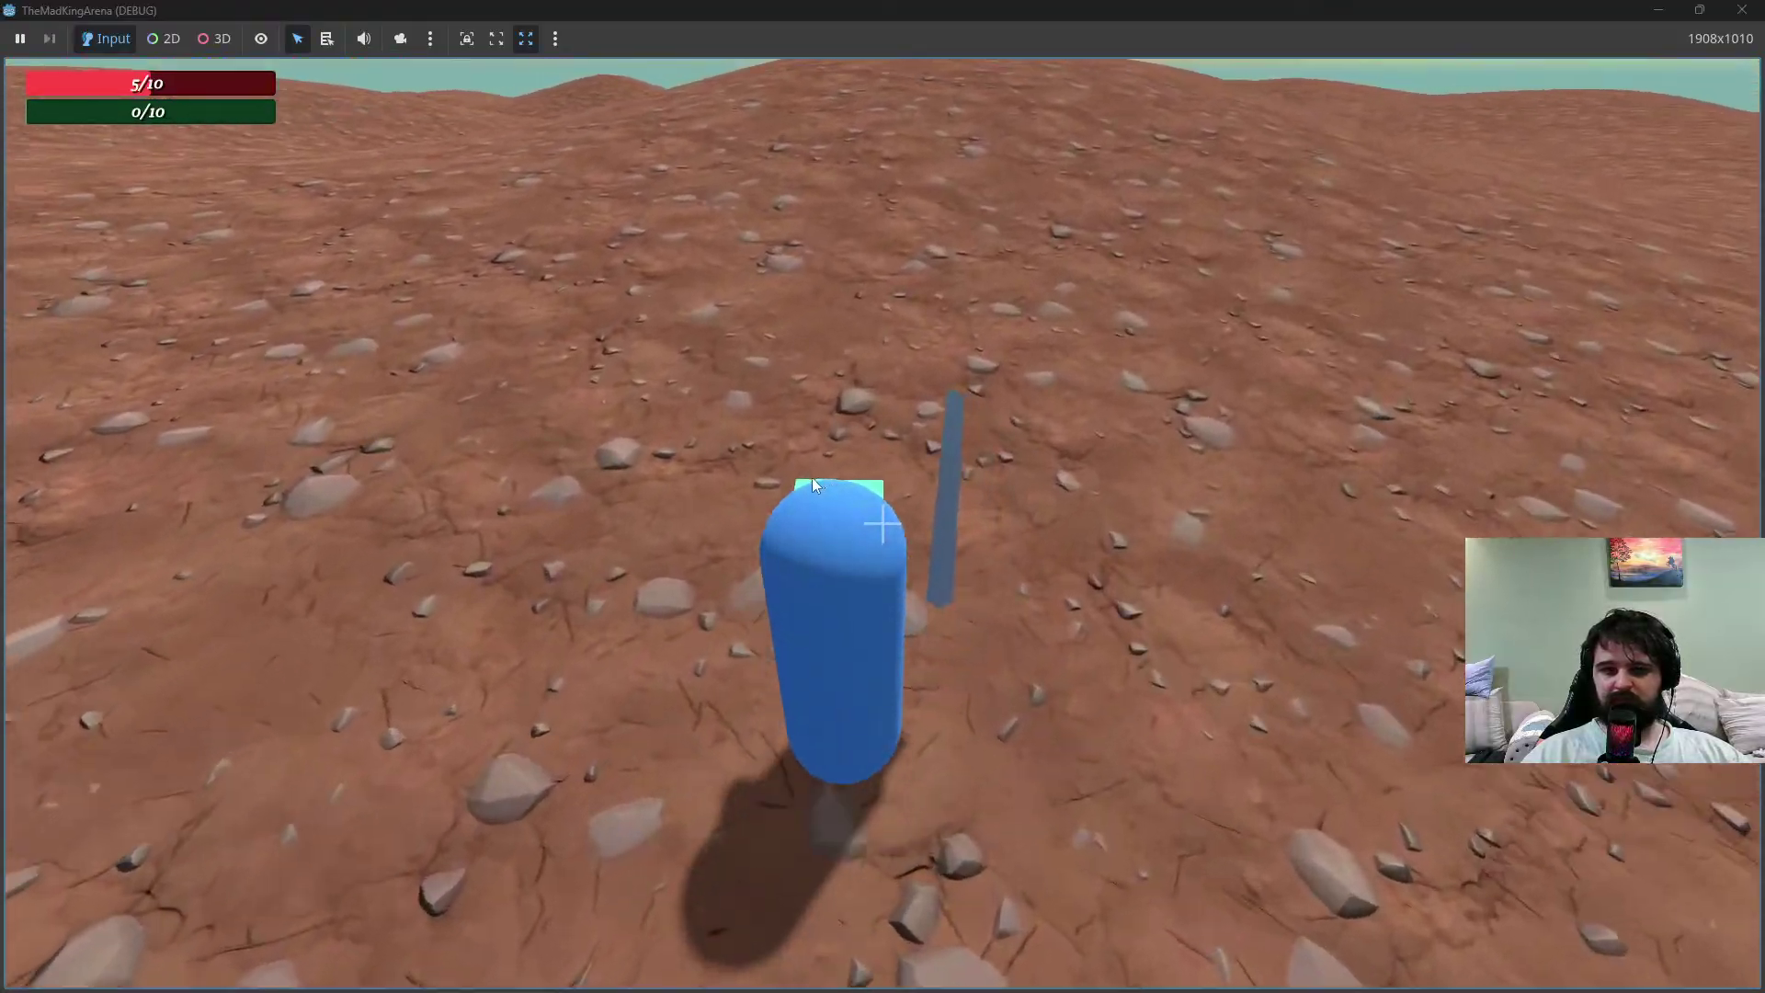
key("w")
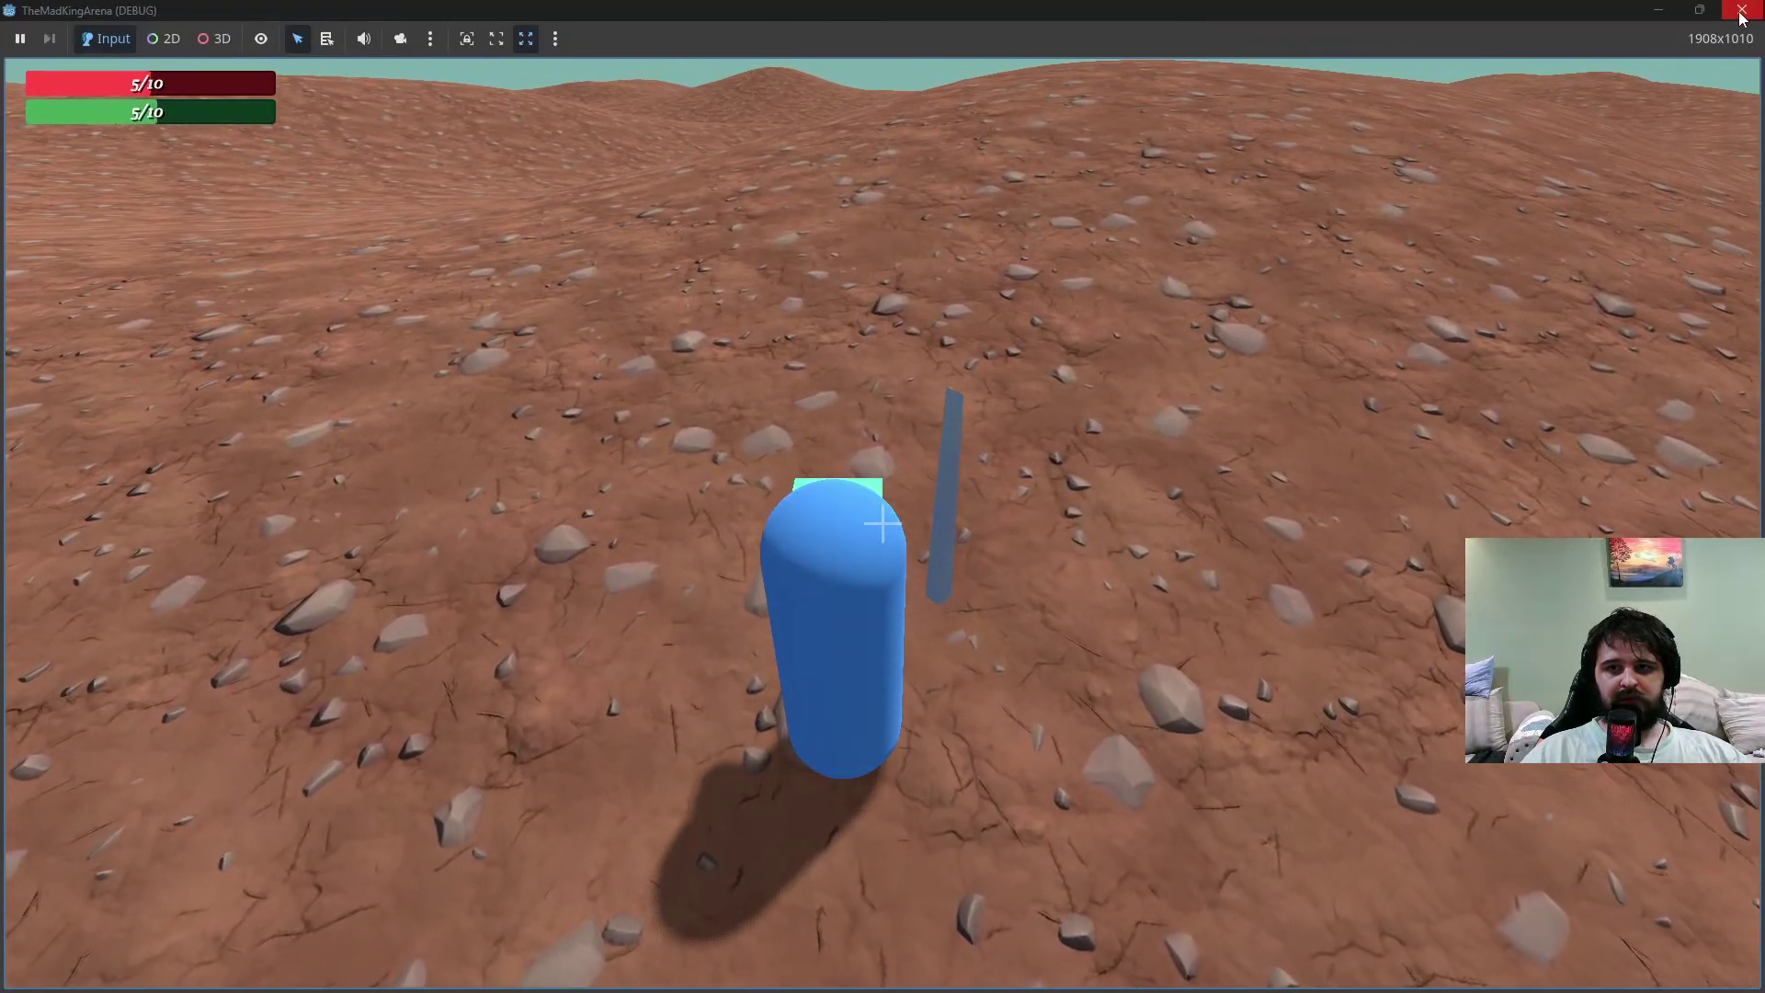
left_click(1740, 11)
Remove the two extra blank lines above _on_battle_button_pressed in main_menu.gd and save the script
left_click(958, 271)
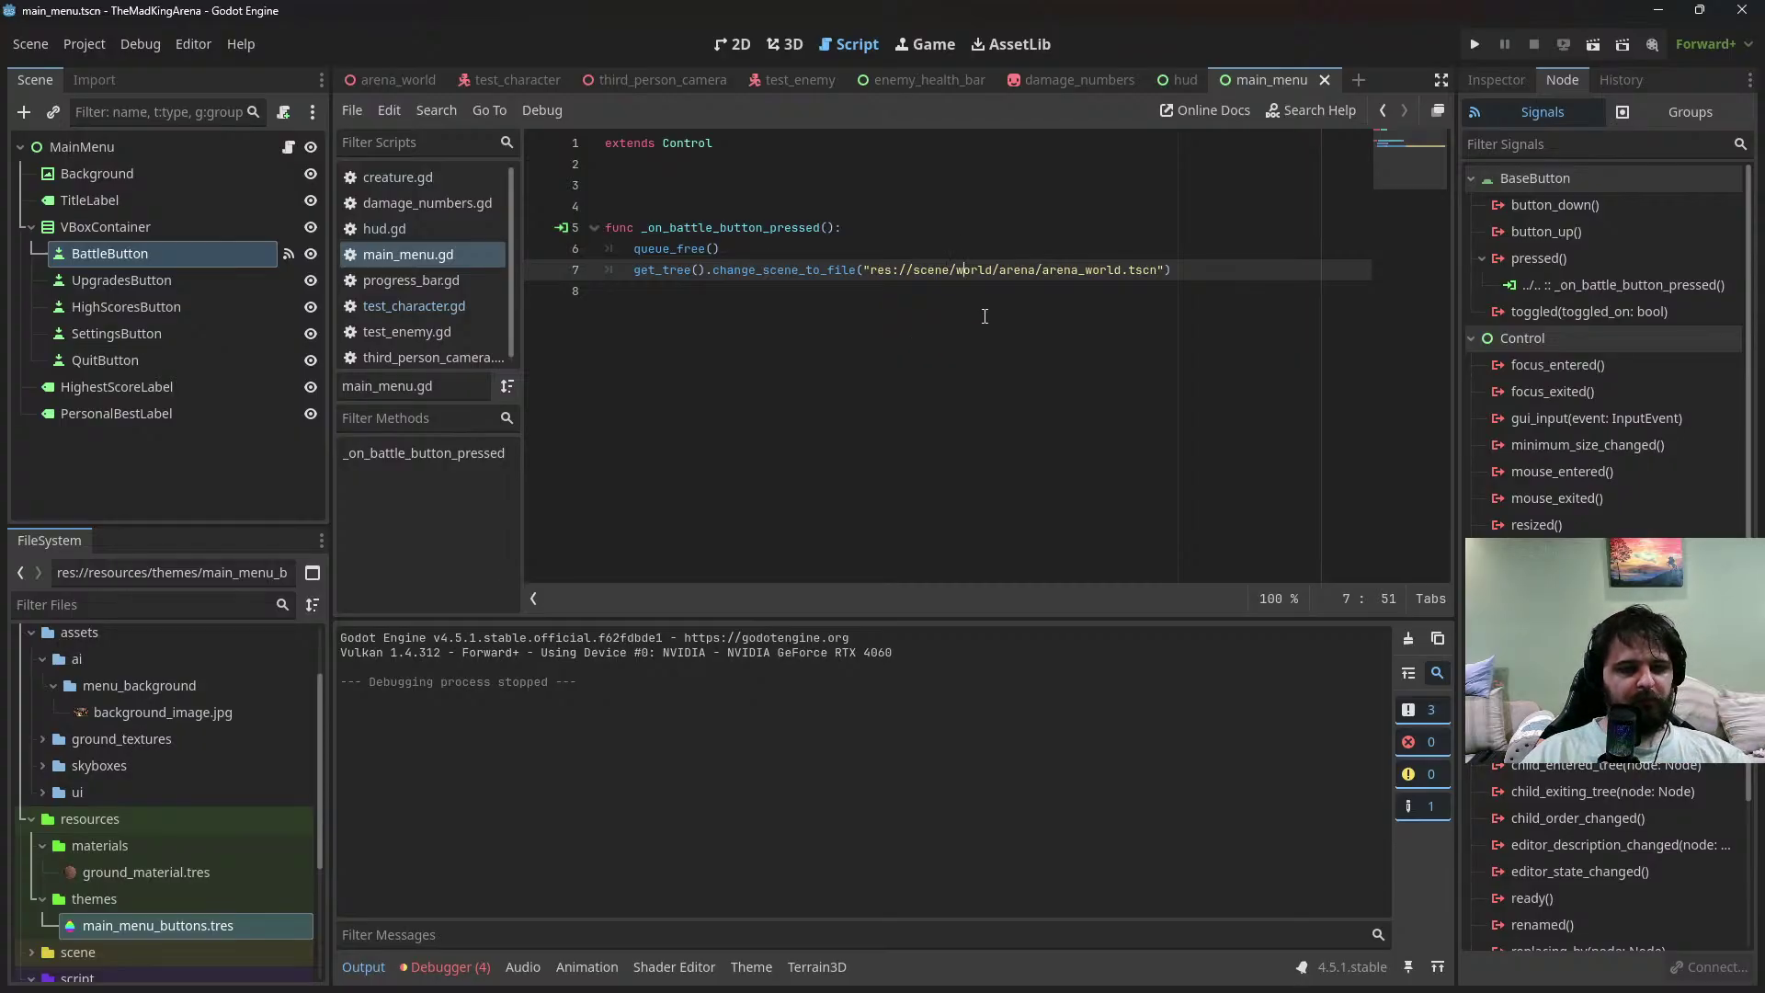
left_click(1198, 264)
left_click(856, 226)
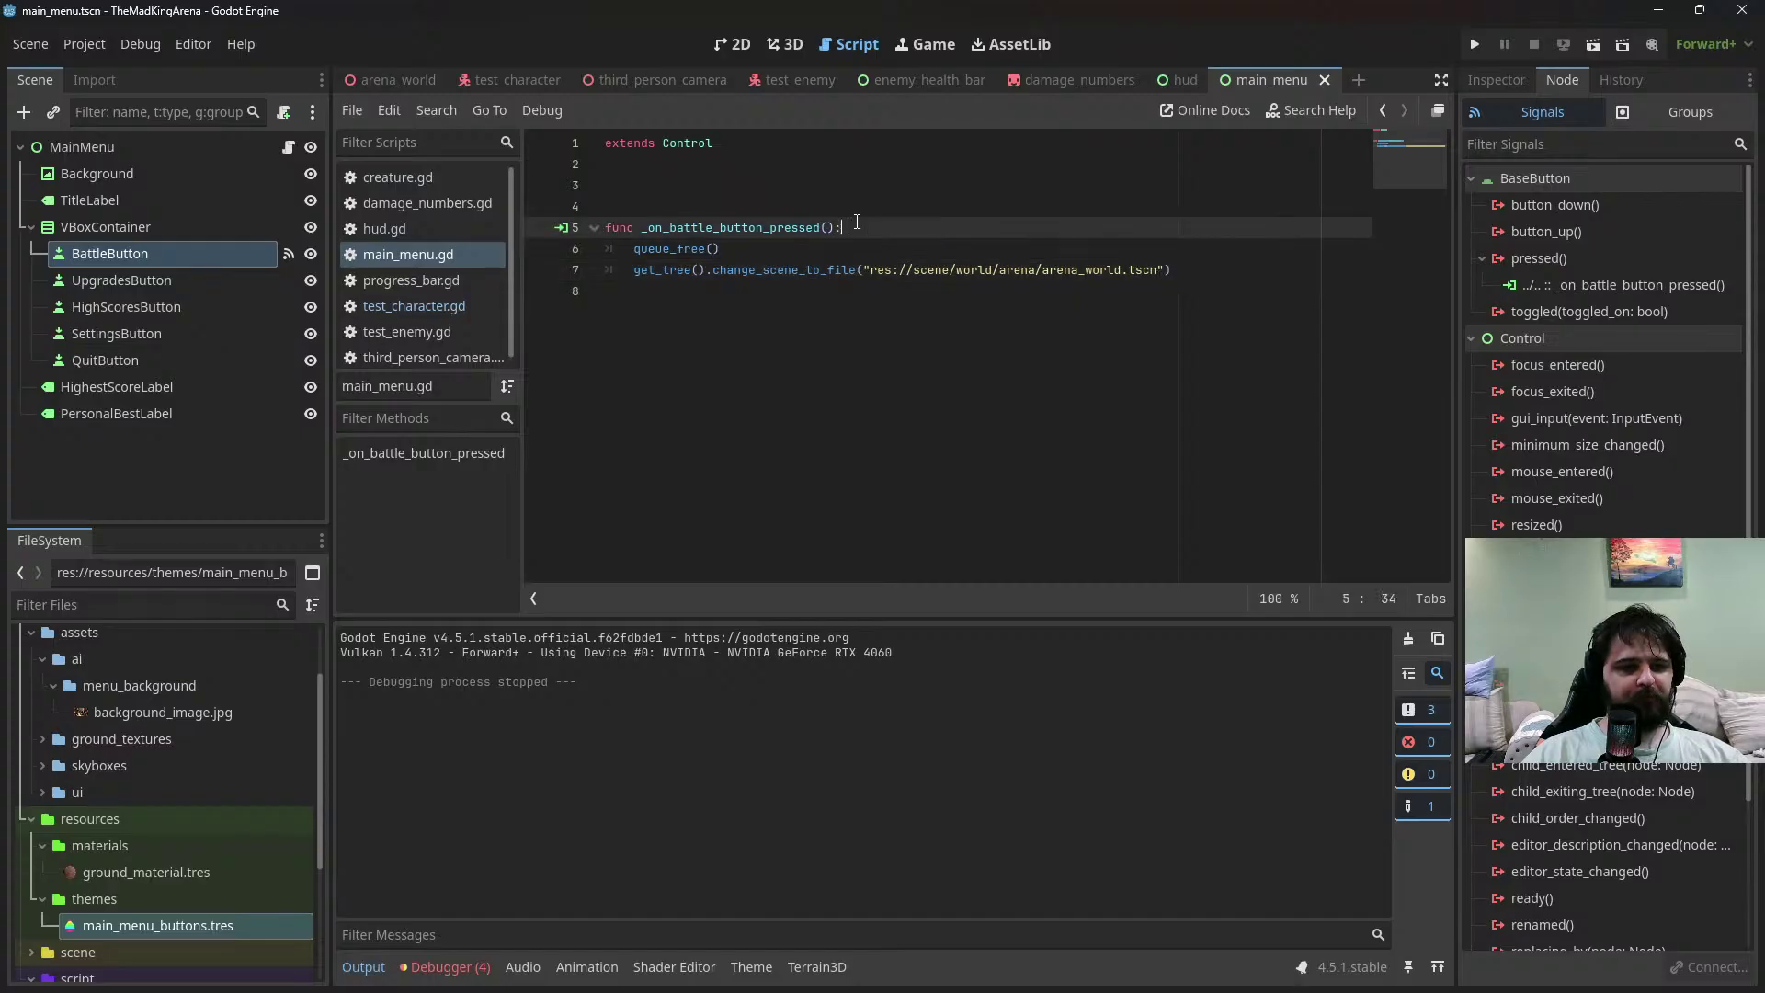
key("Up")
key("BackSpace")
key("BackSpace")
key("ctrl+s")
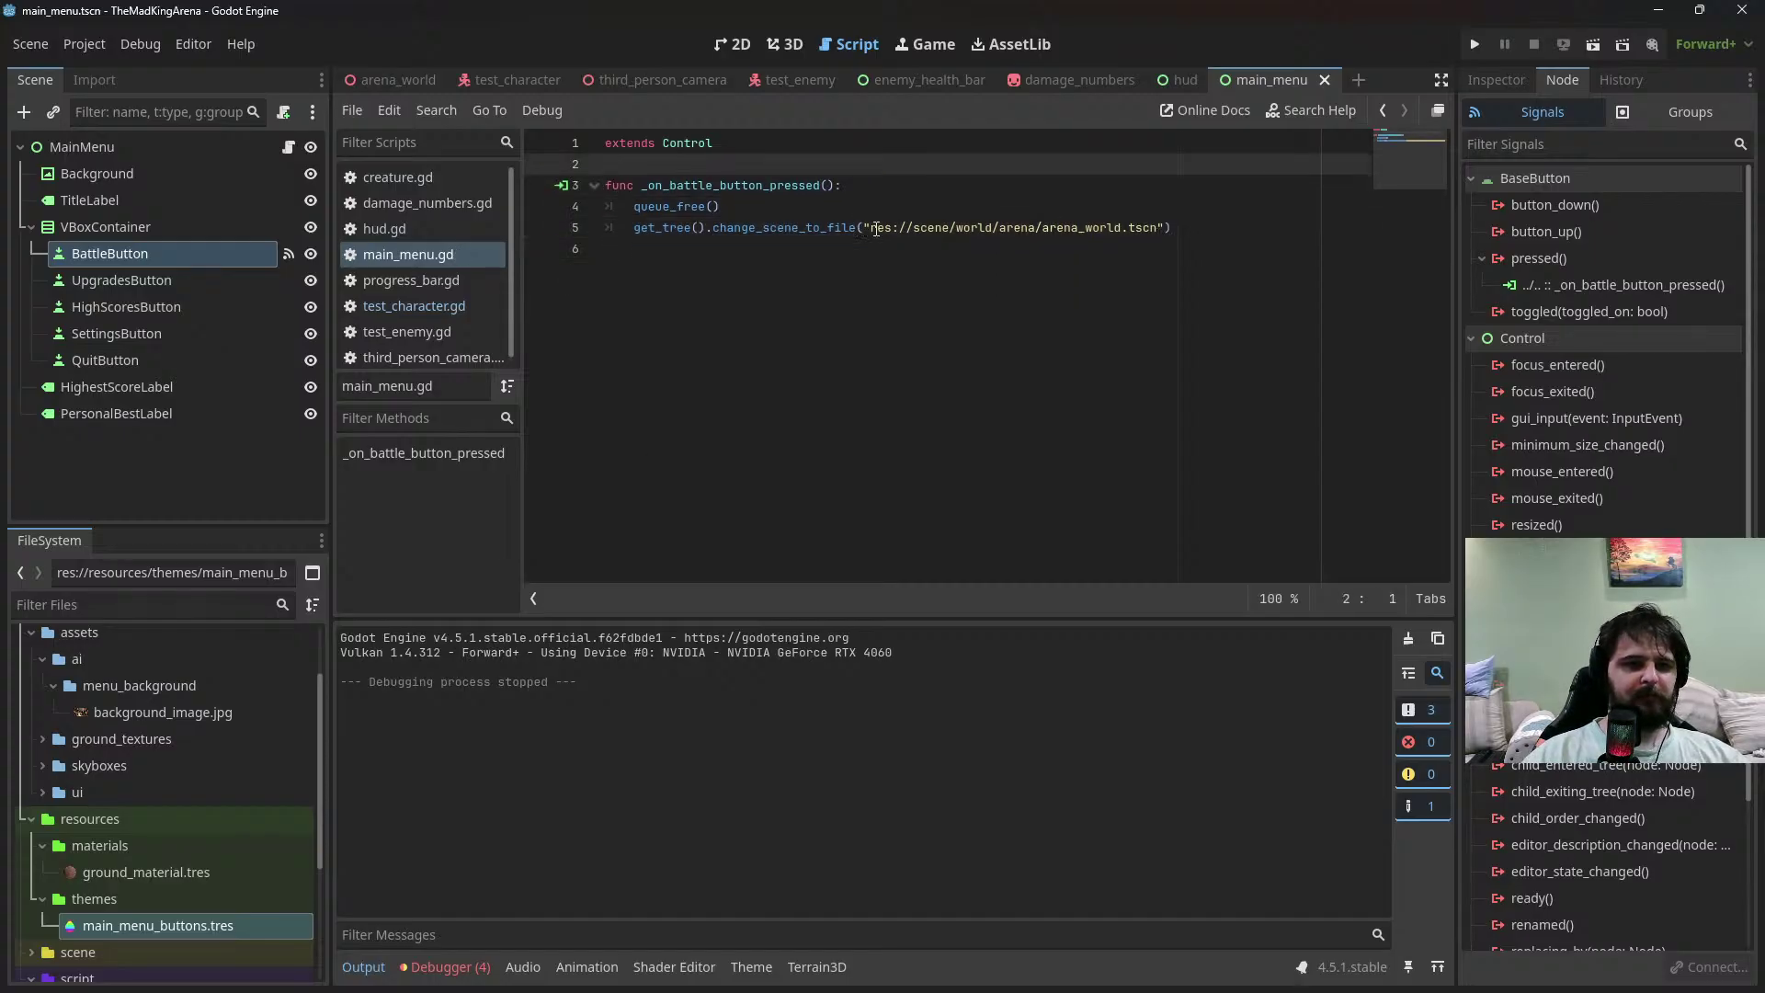
left_click(871, 206)
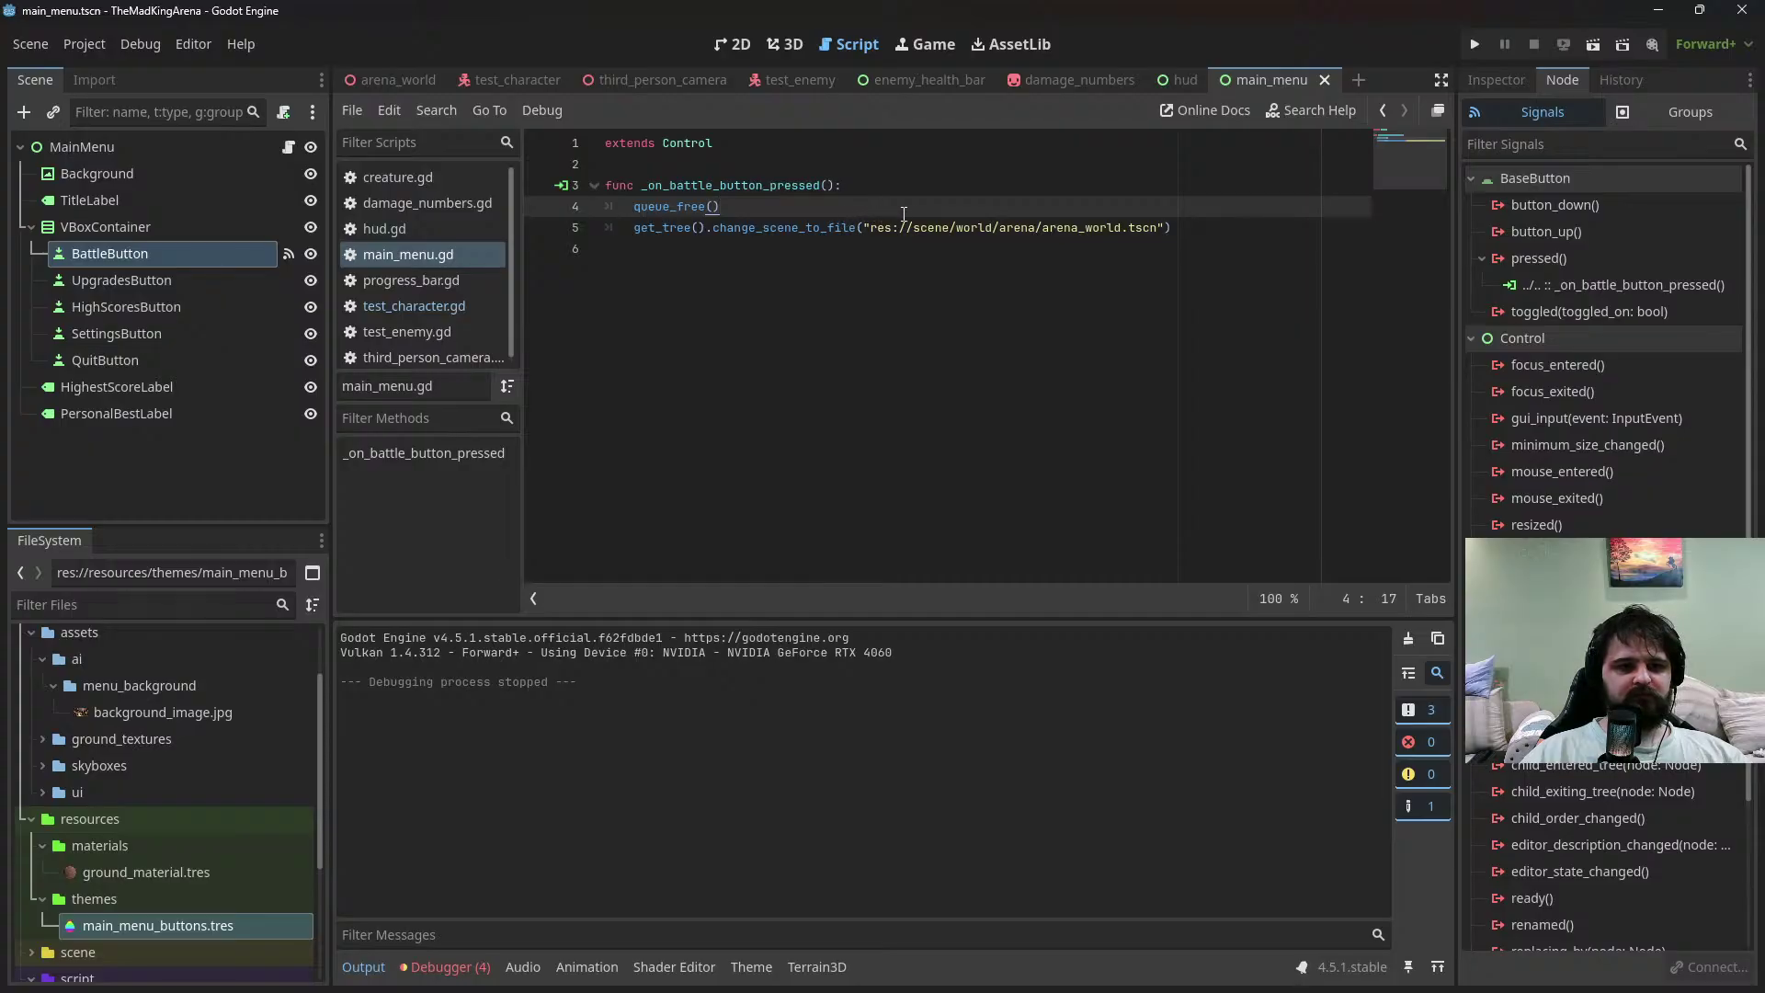
mouse_move(932, 223)
left_click(1200, 225)
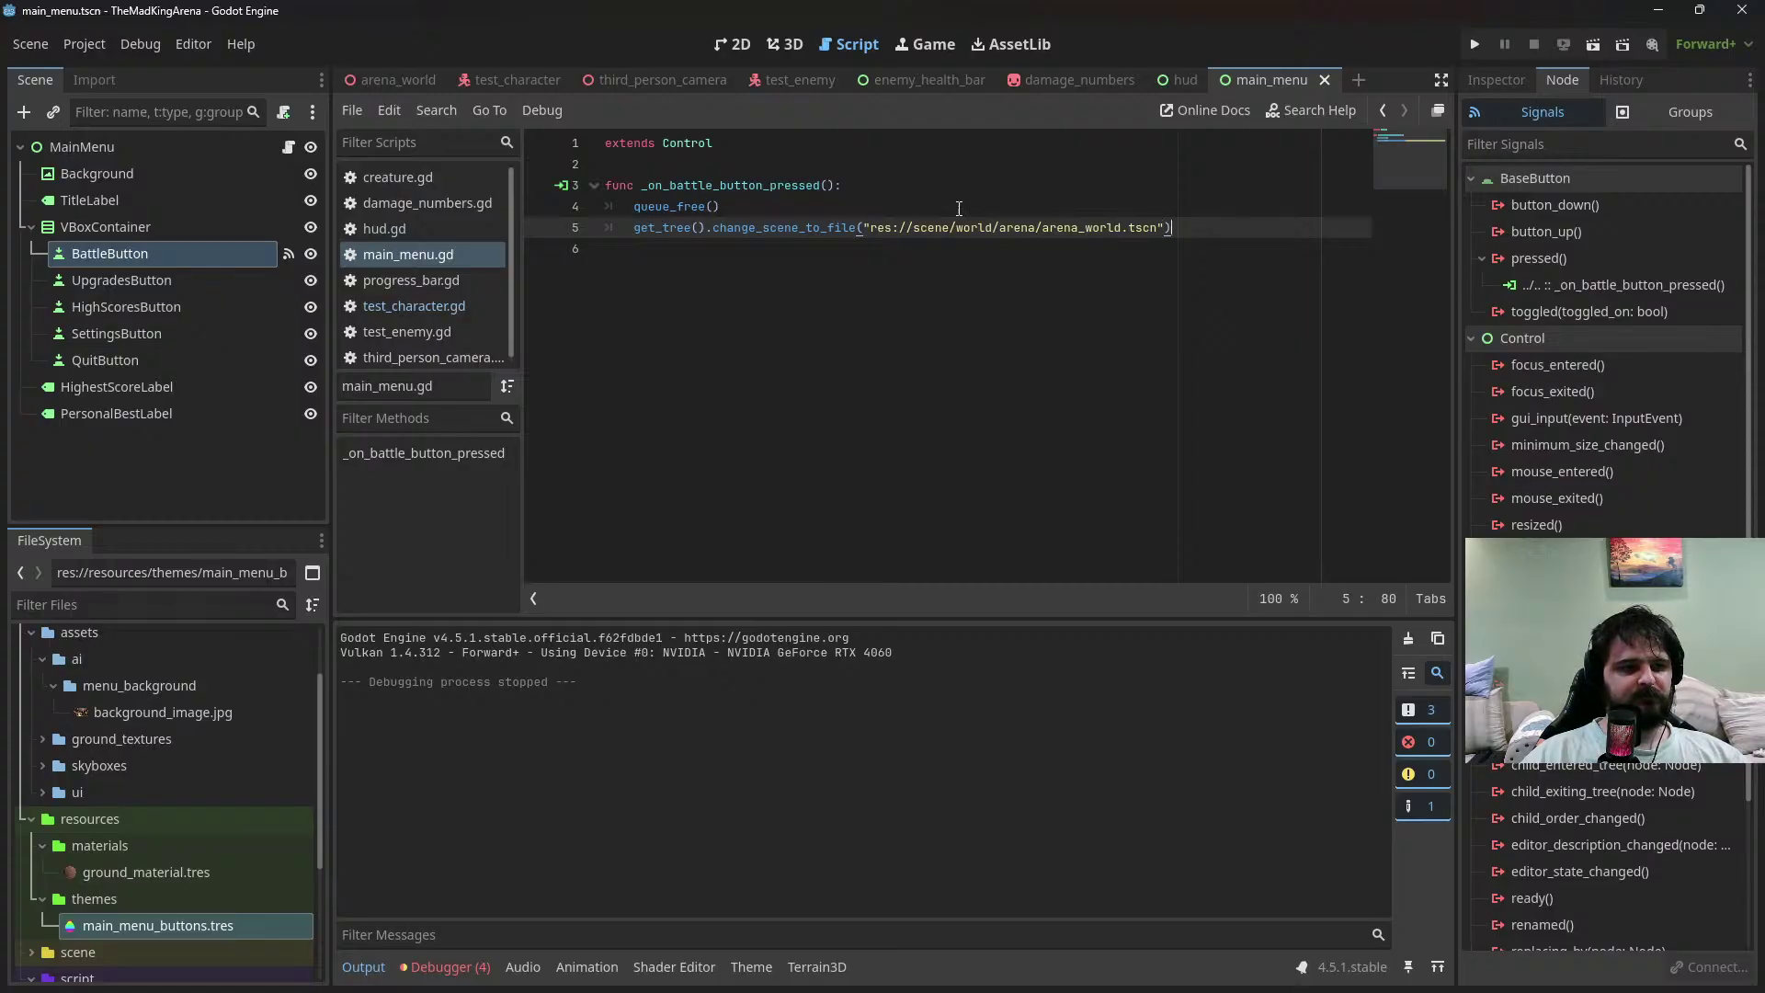
Close the main_menu, hud, damage_numbers, enemy_health_bar, test_enemy and third_person_camera scenes
middle_click(1242, 79)
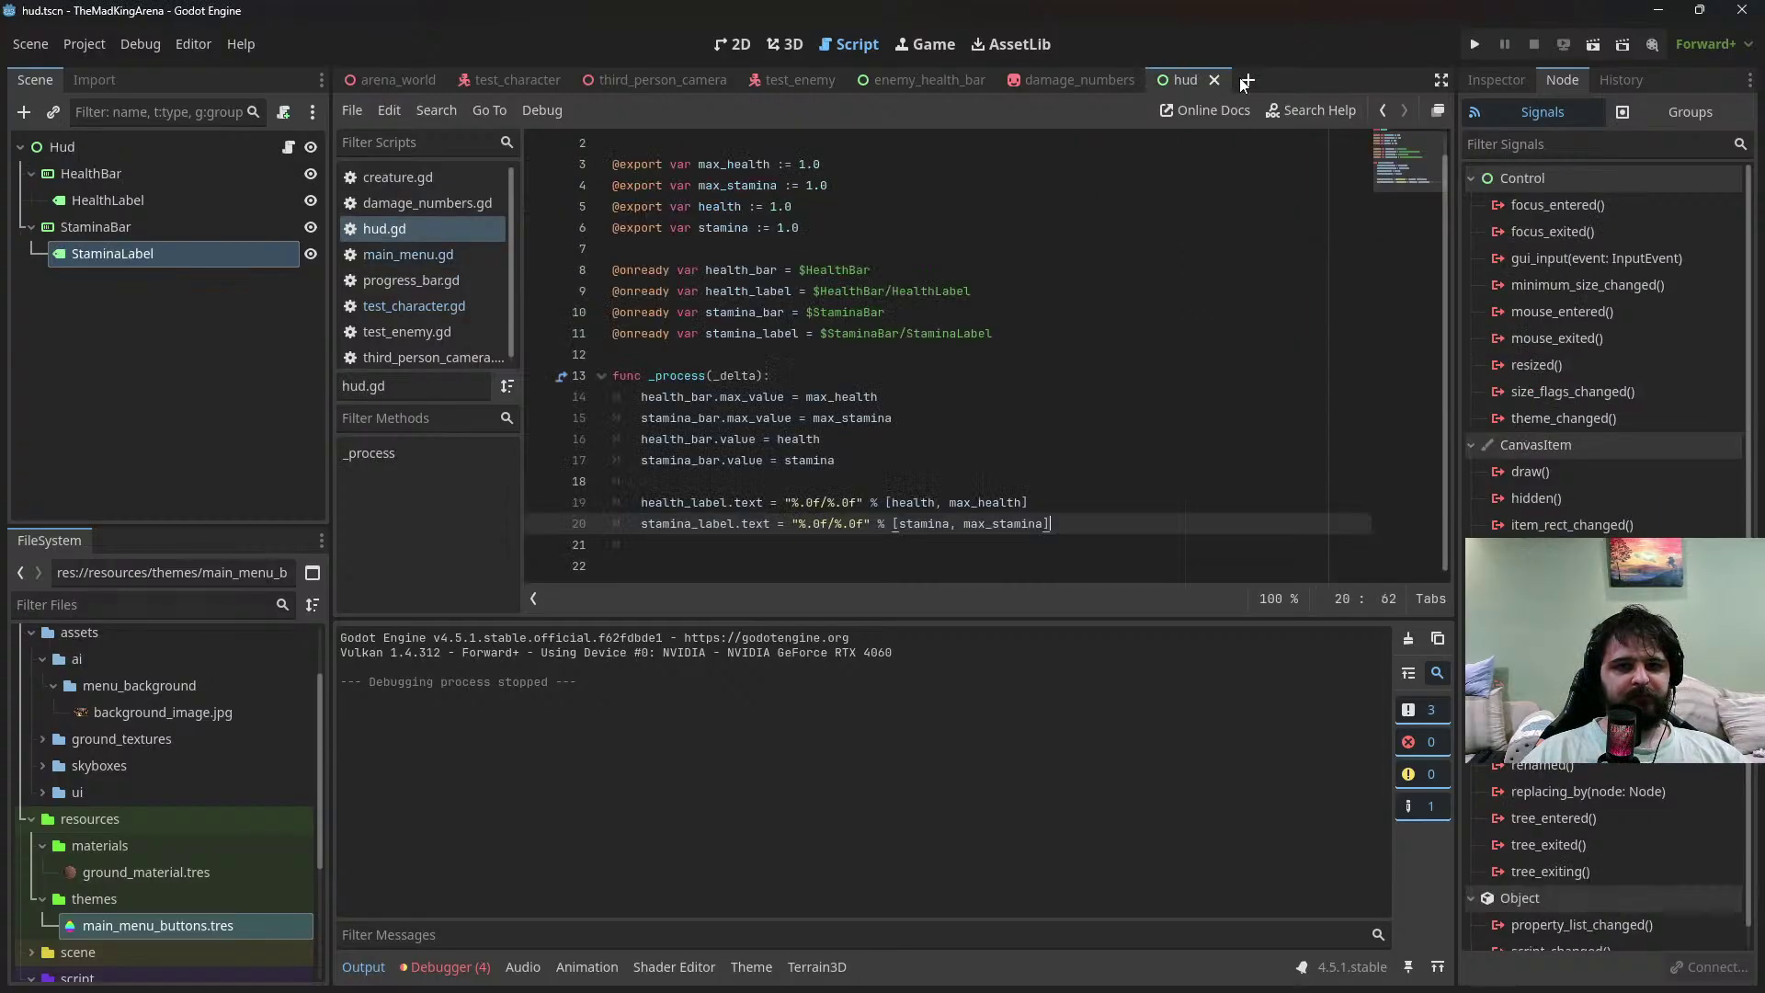
middle_click(1193, 81)
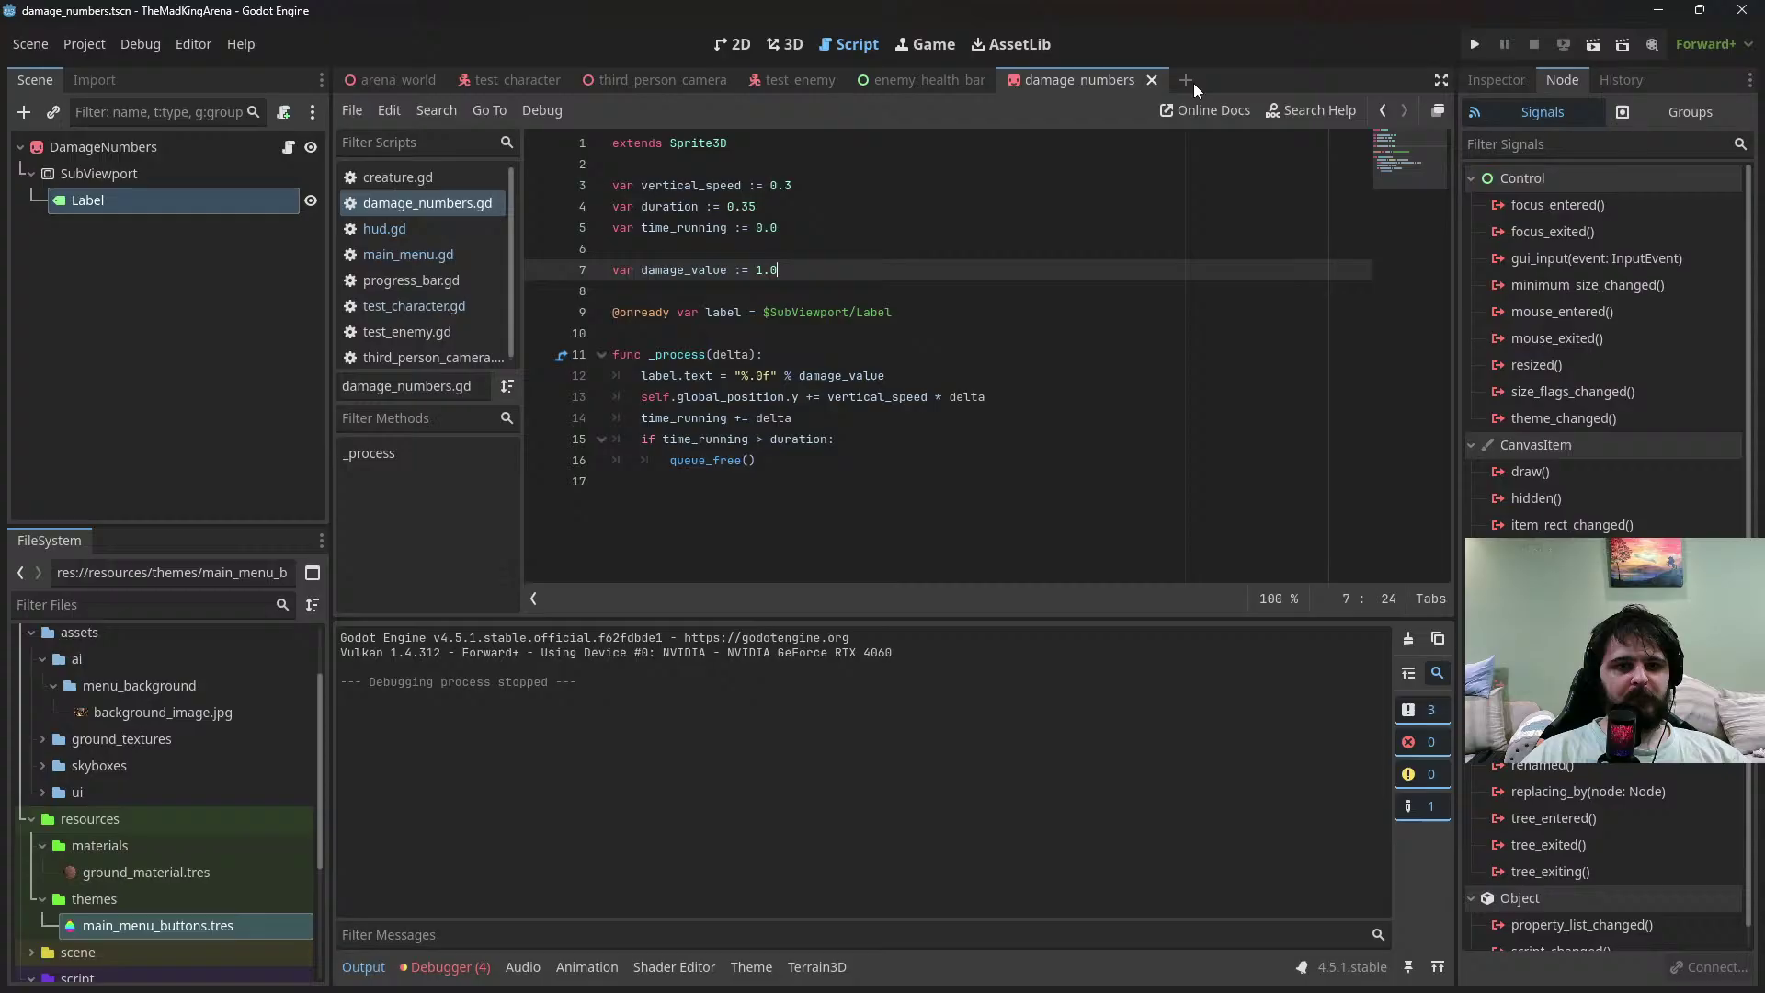
middle_click(1057, 81)
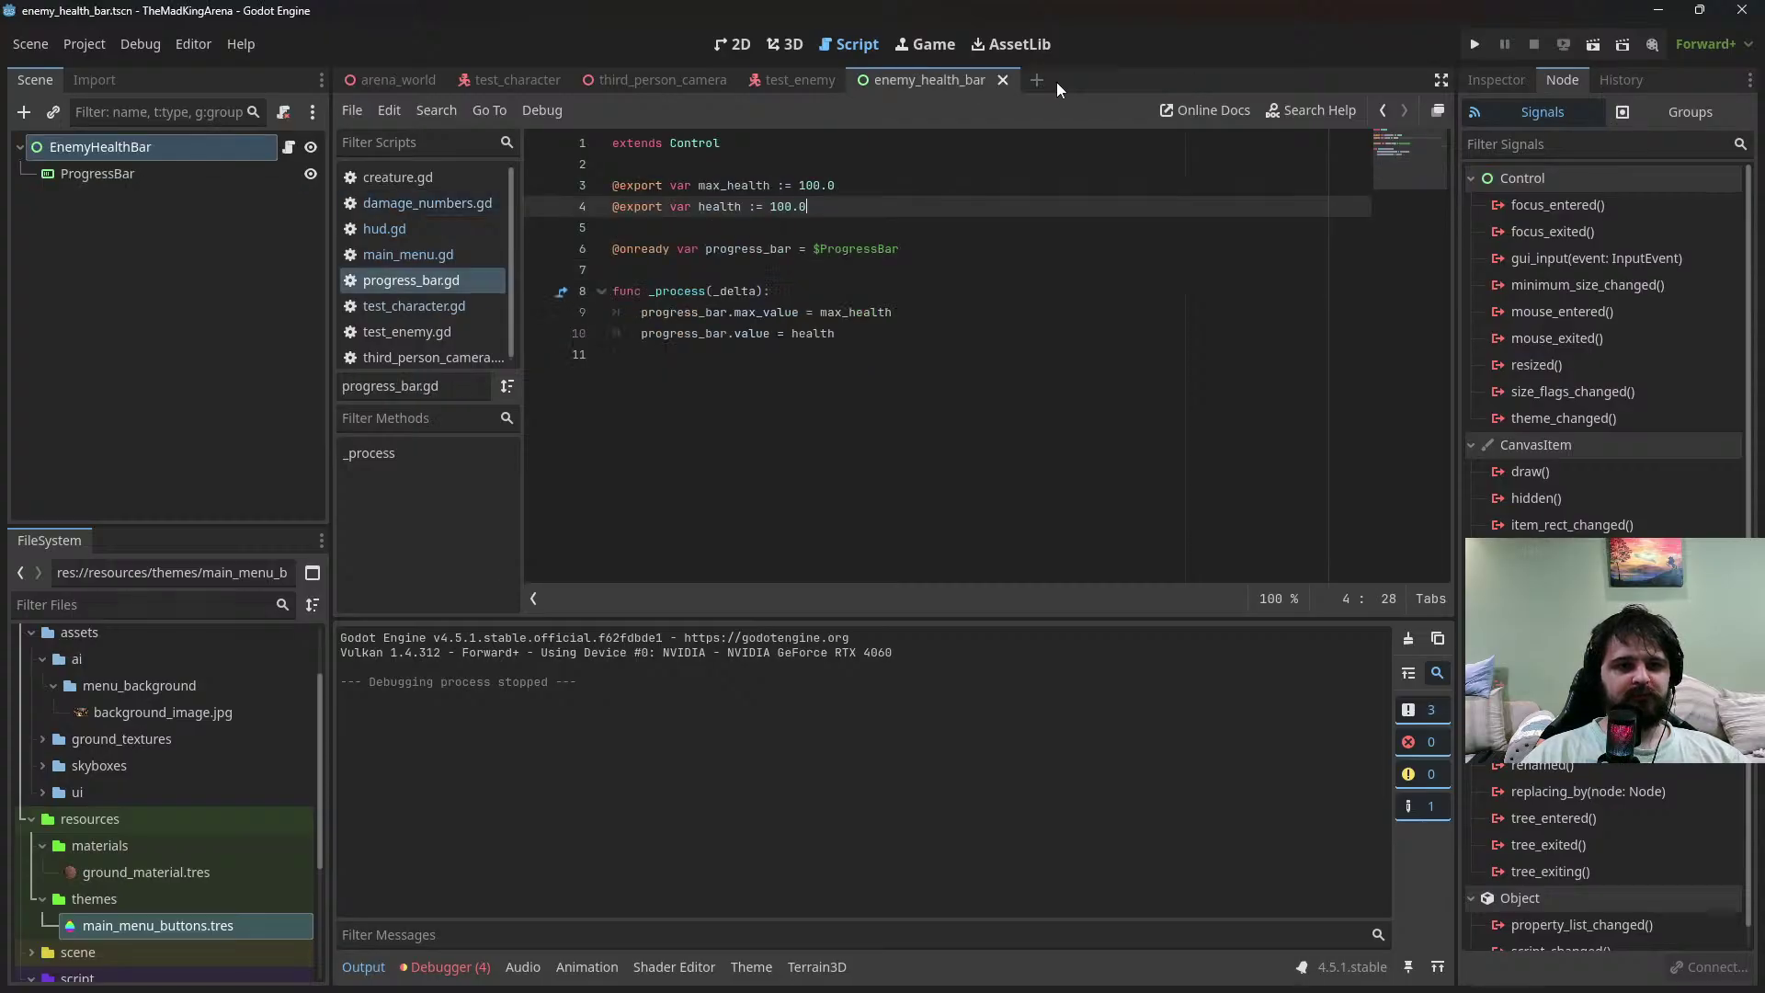
middle_click(908, 79)
middle_click(827, 79)
middle_click(722, 79)
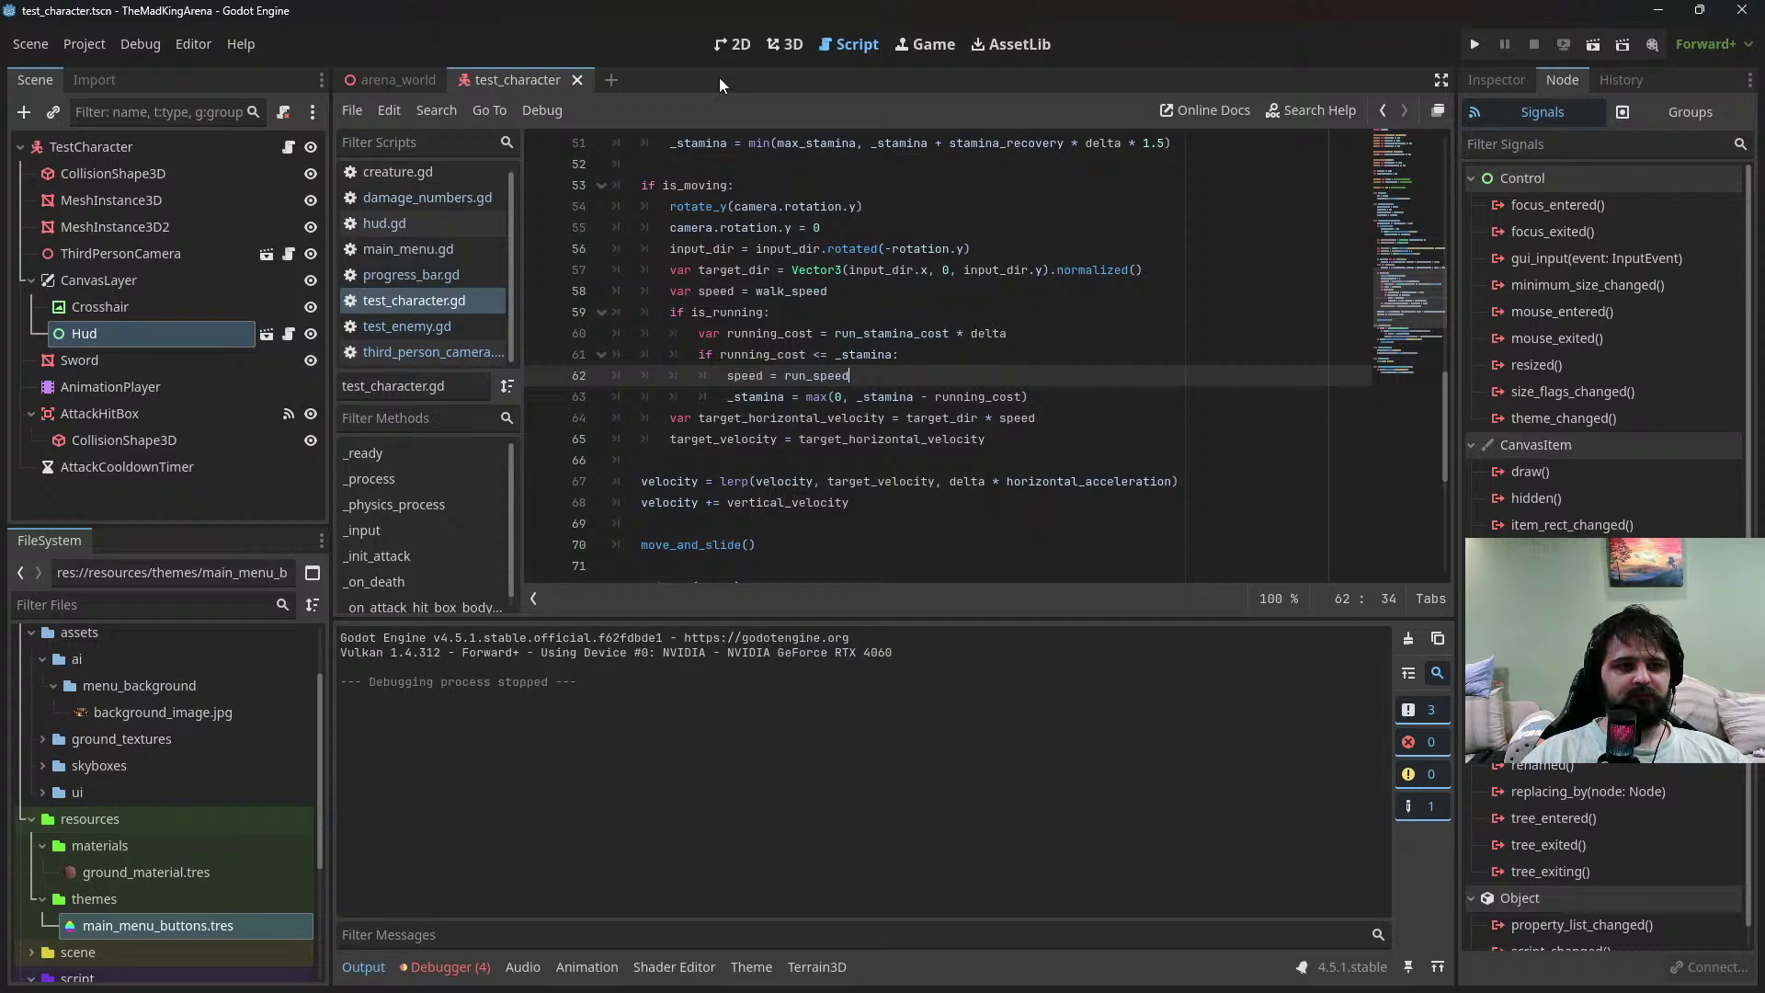
Close the test_character scene and look through the test_character.gd script from start to end
middle_click(565, 81)
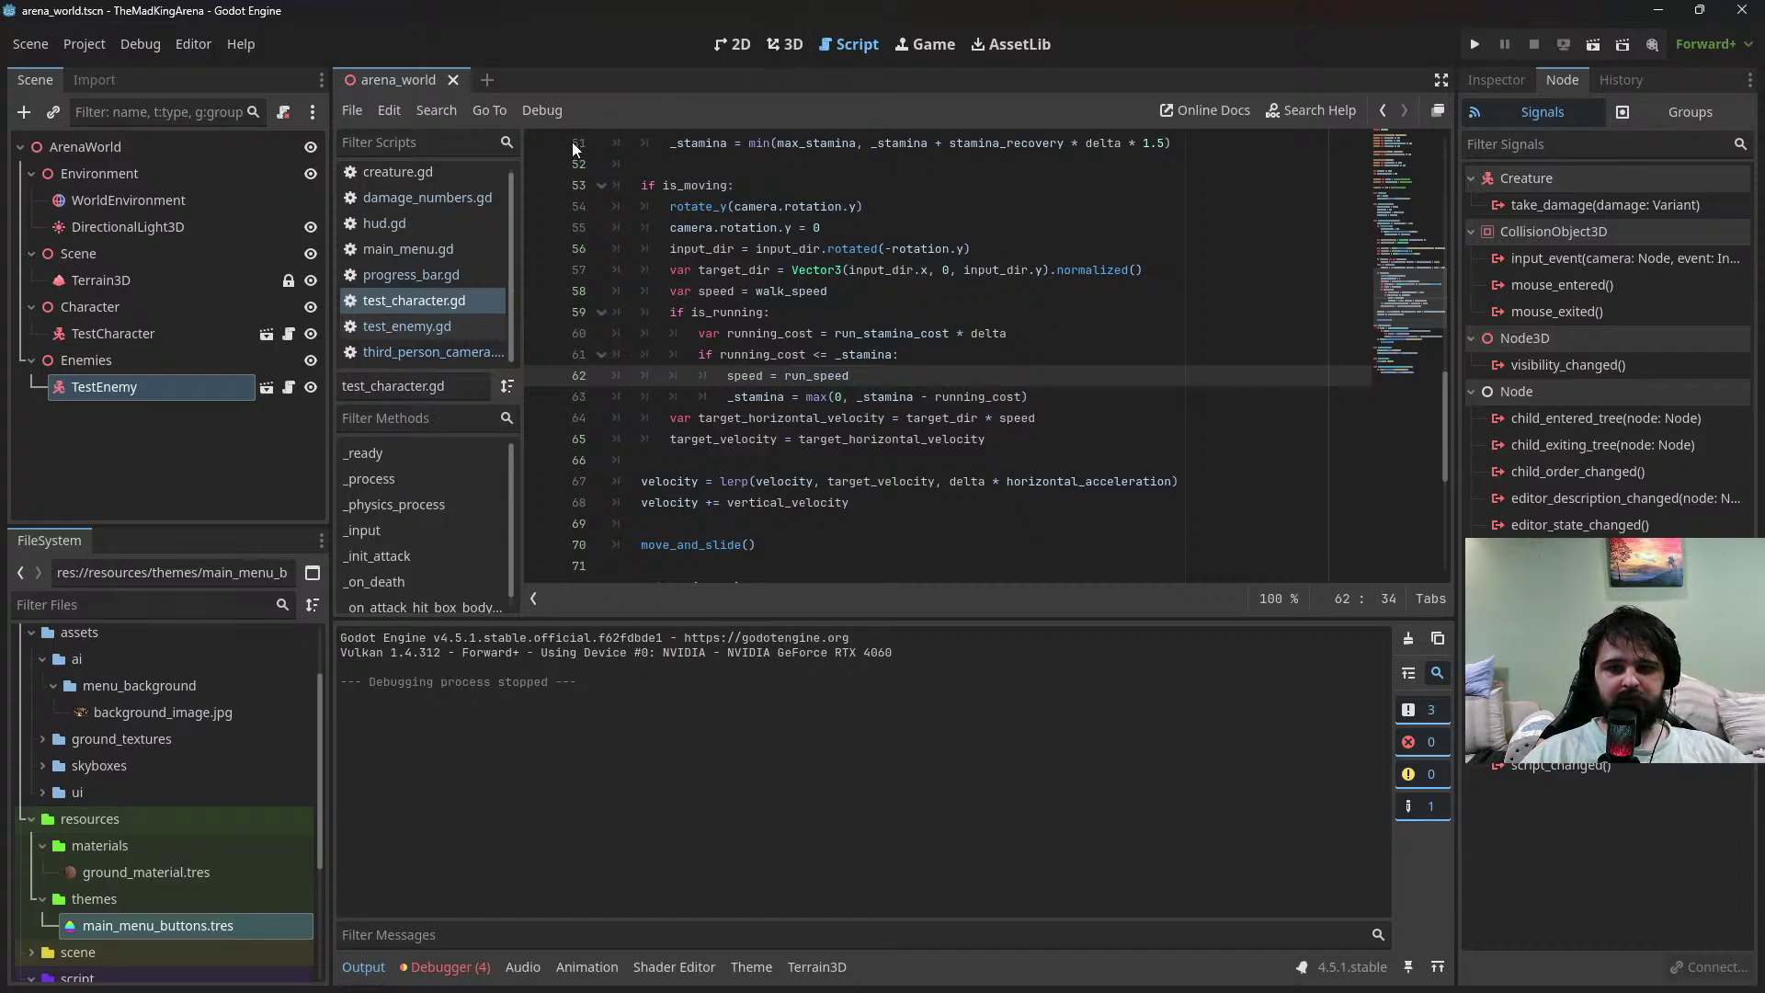
scroll(935, 387, "up", 15)
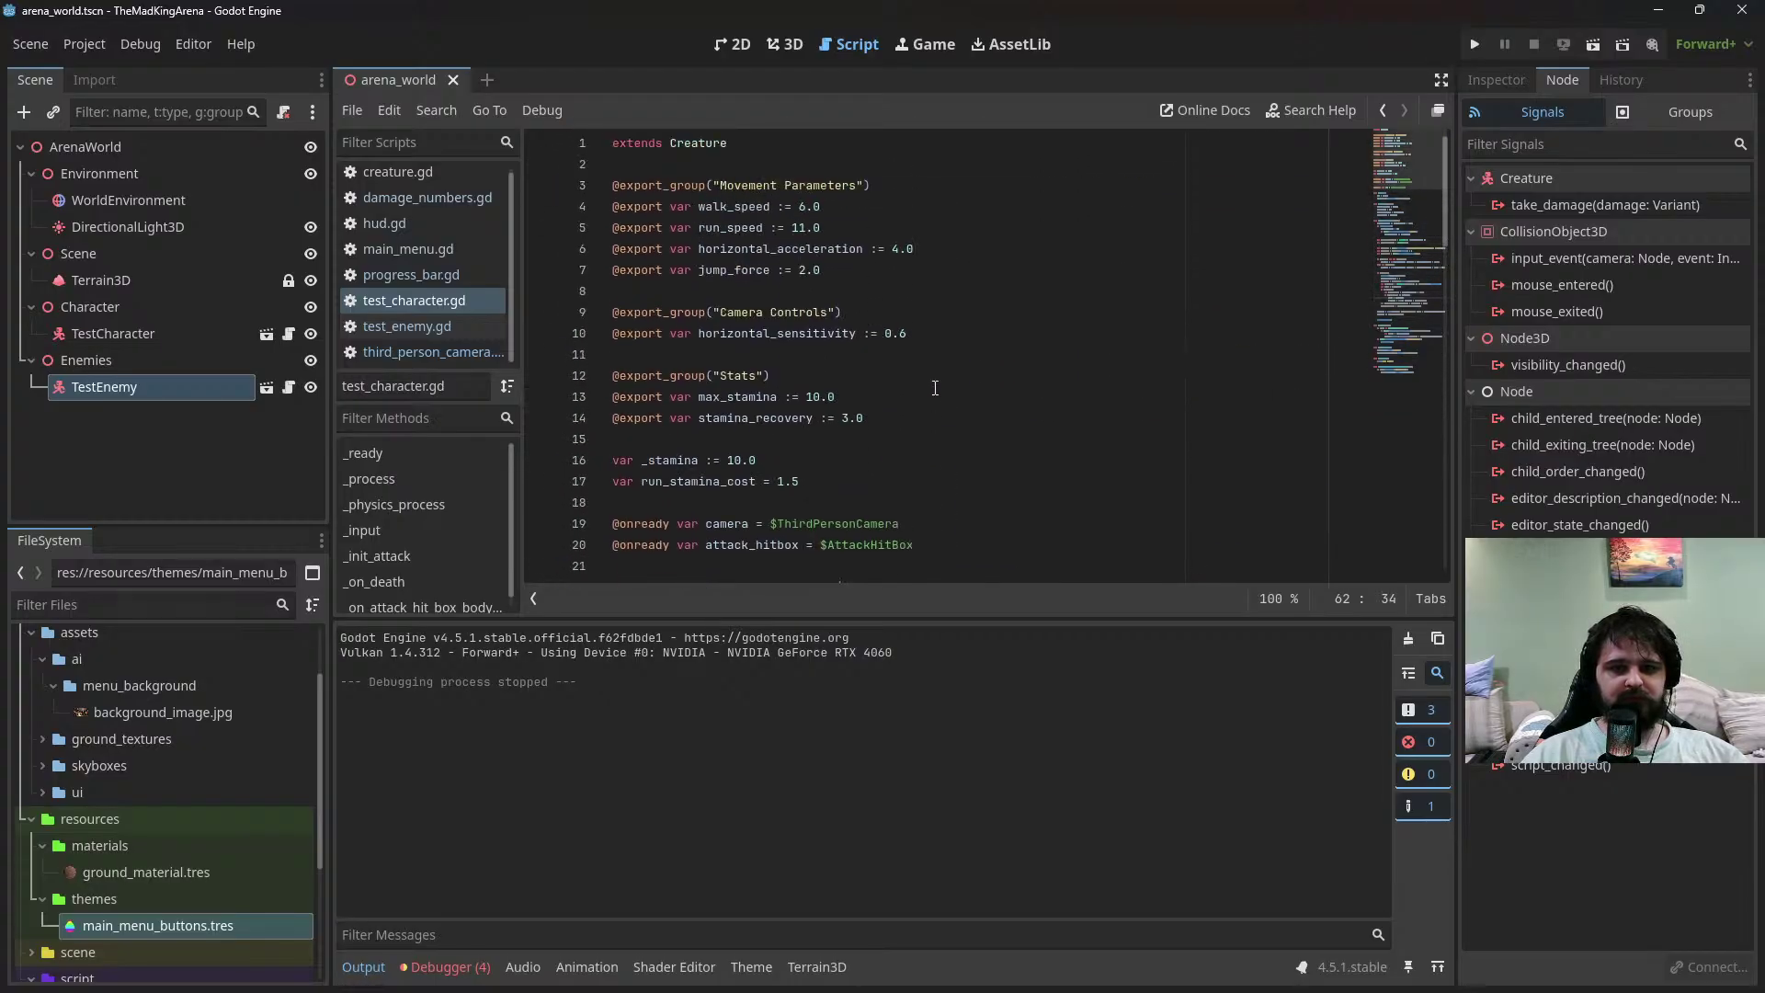
scroll(935, 387, "down", 20)
scroll(920, 391, "up", 20)
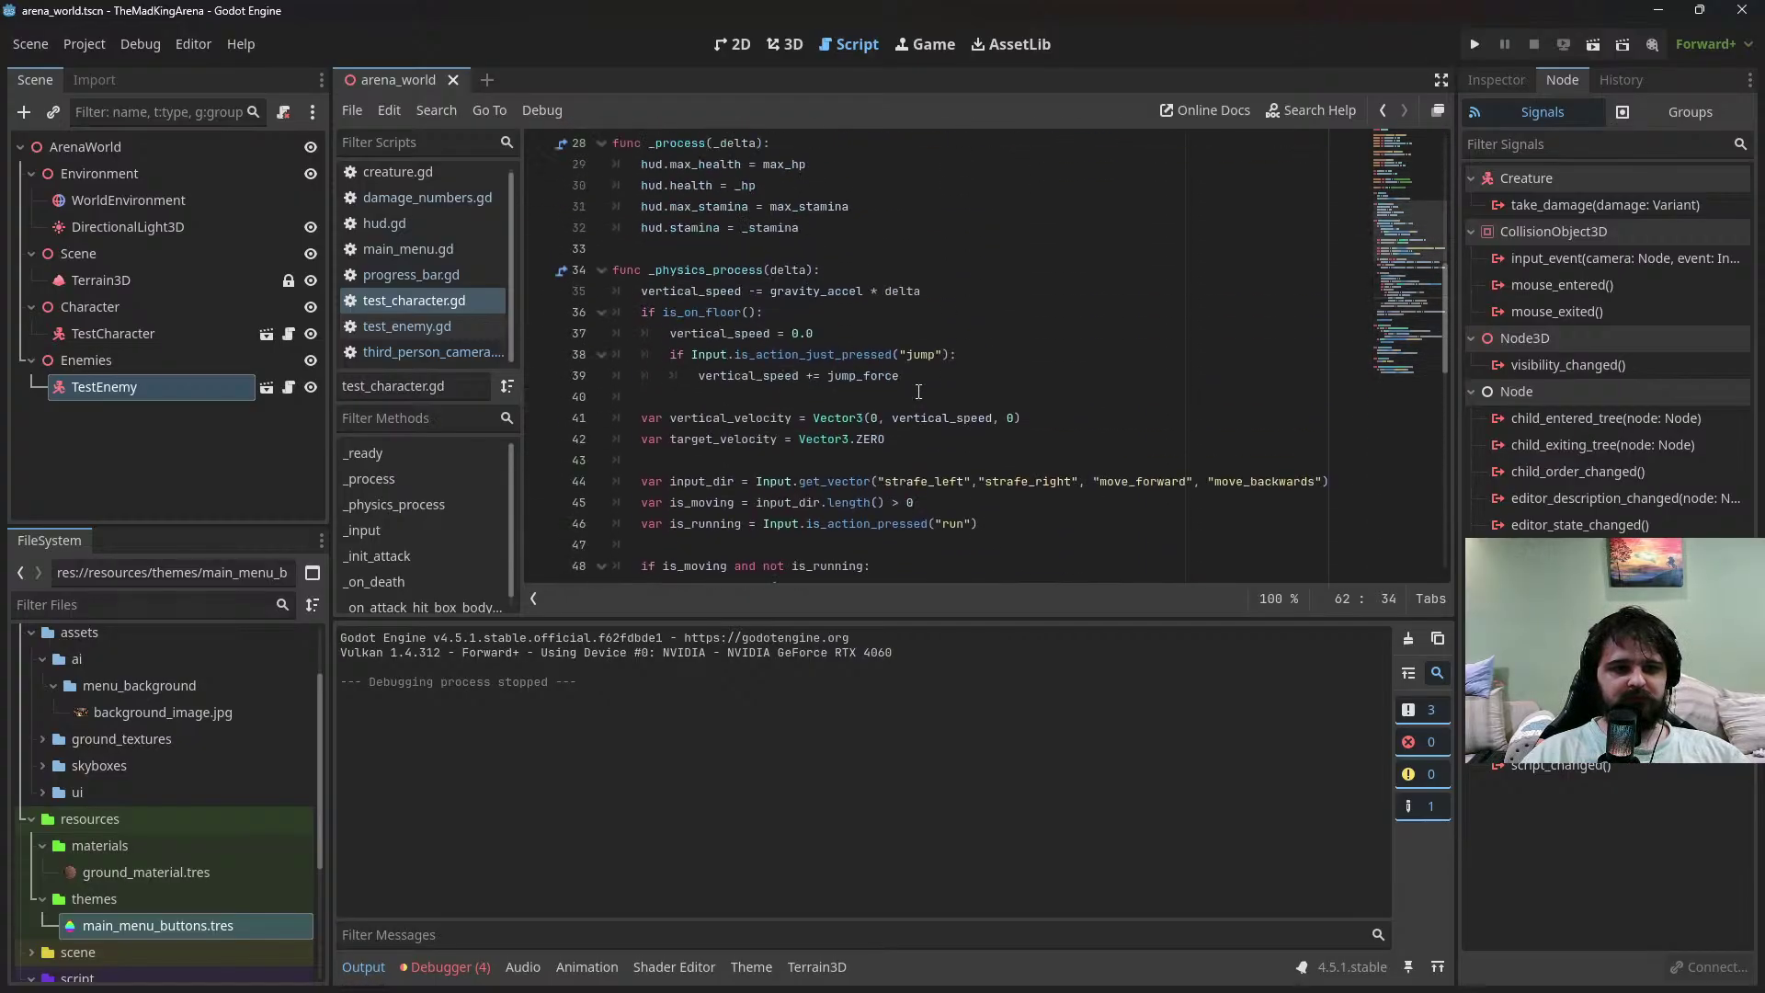
left_click(921, 287)
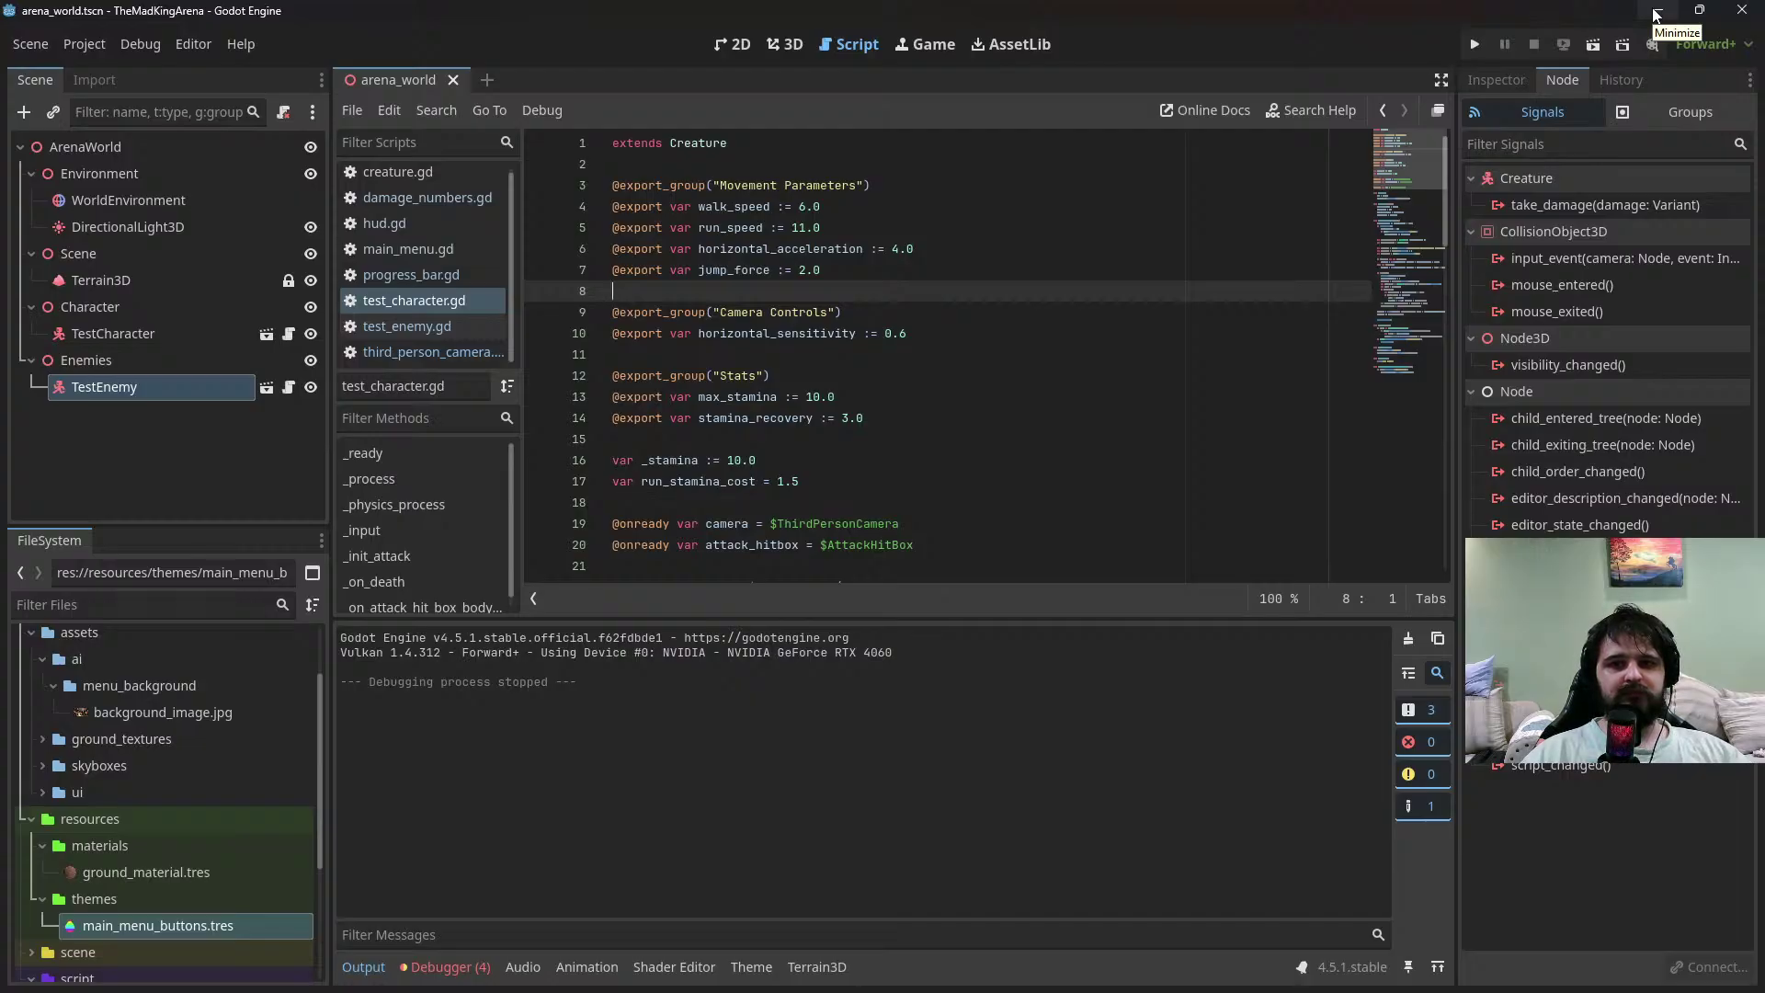
Examine the arena_world terrain, its edges and the surrounding sky in the 3D view from several angles
left_click(780, 46)
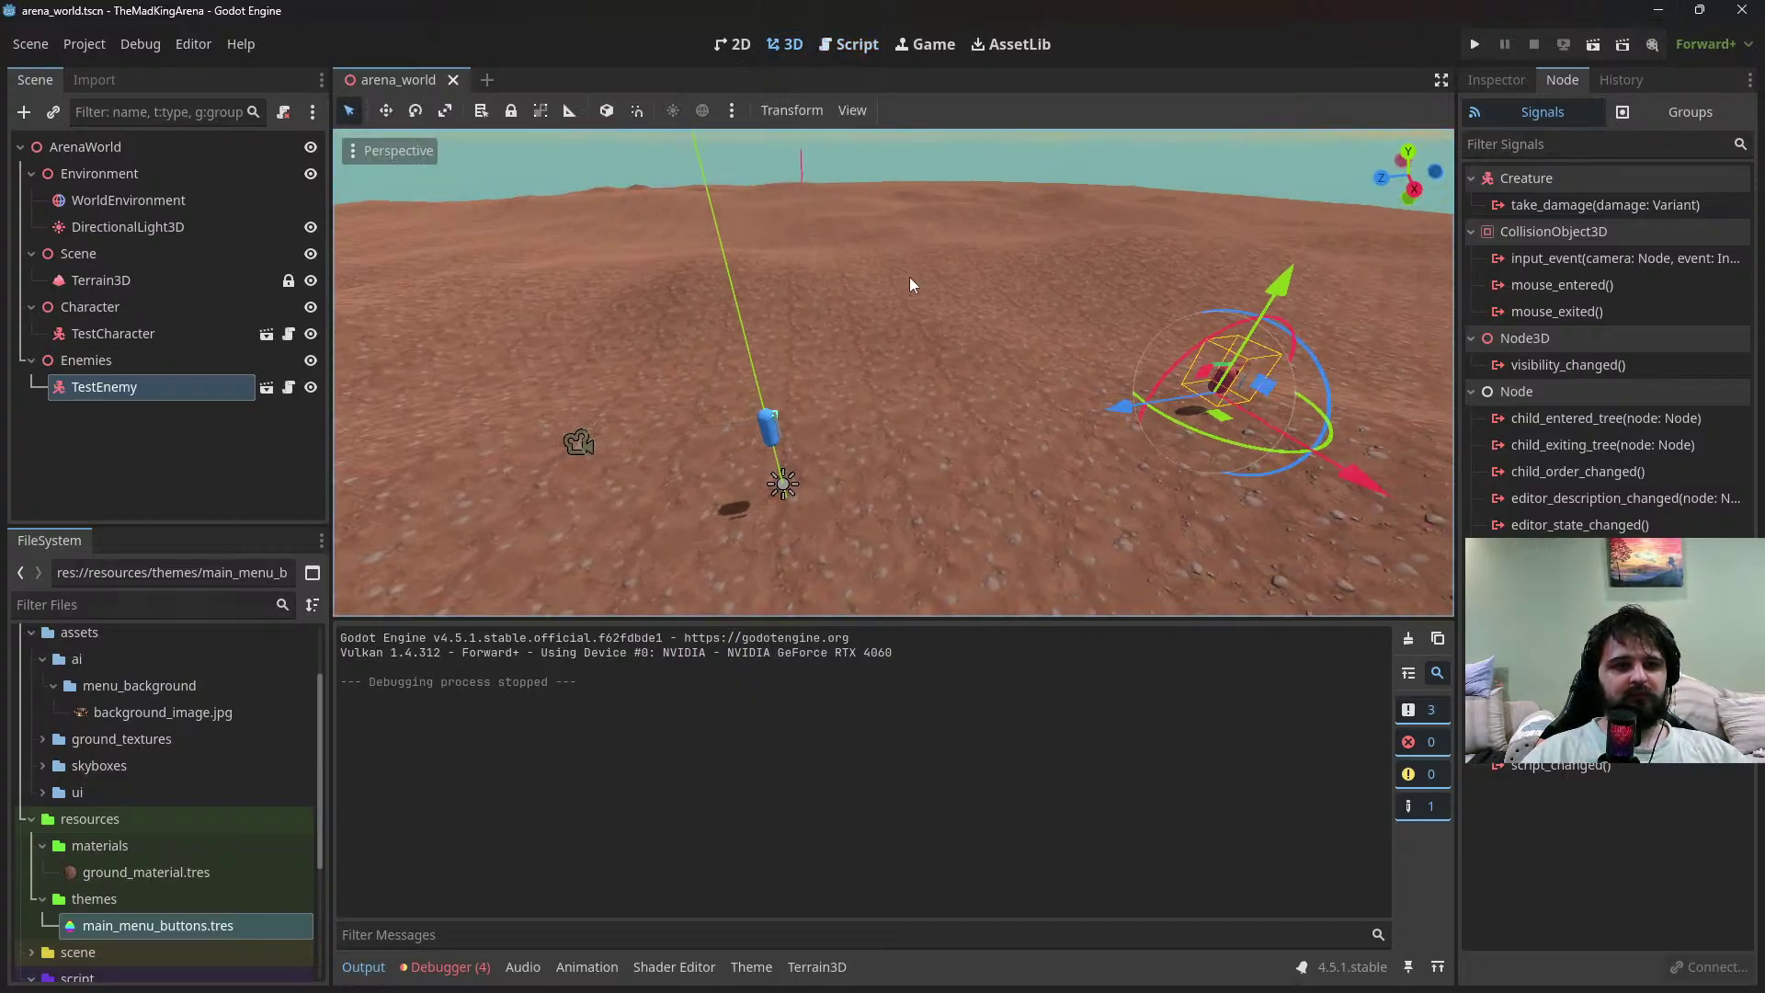
scroll(898, 309, "down", 8)
key("f")
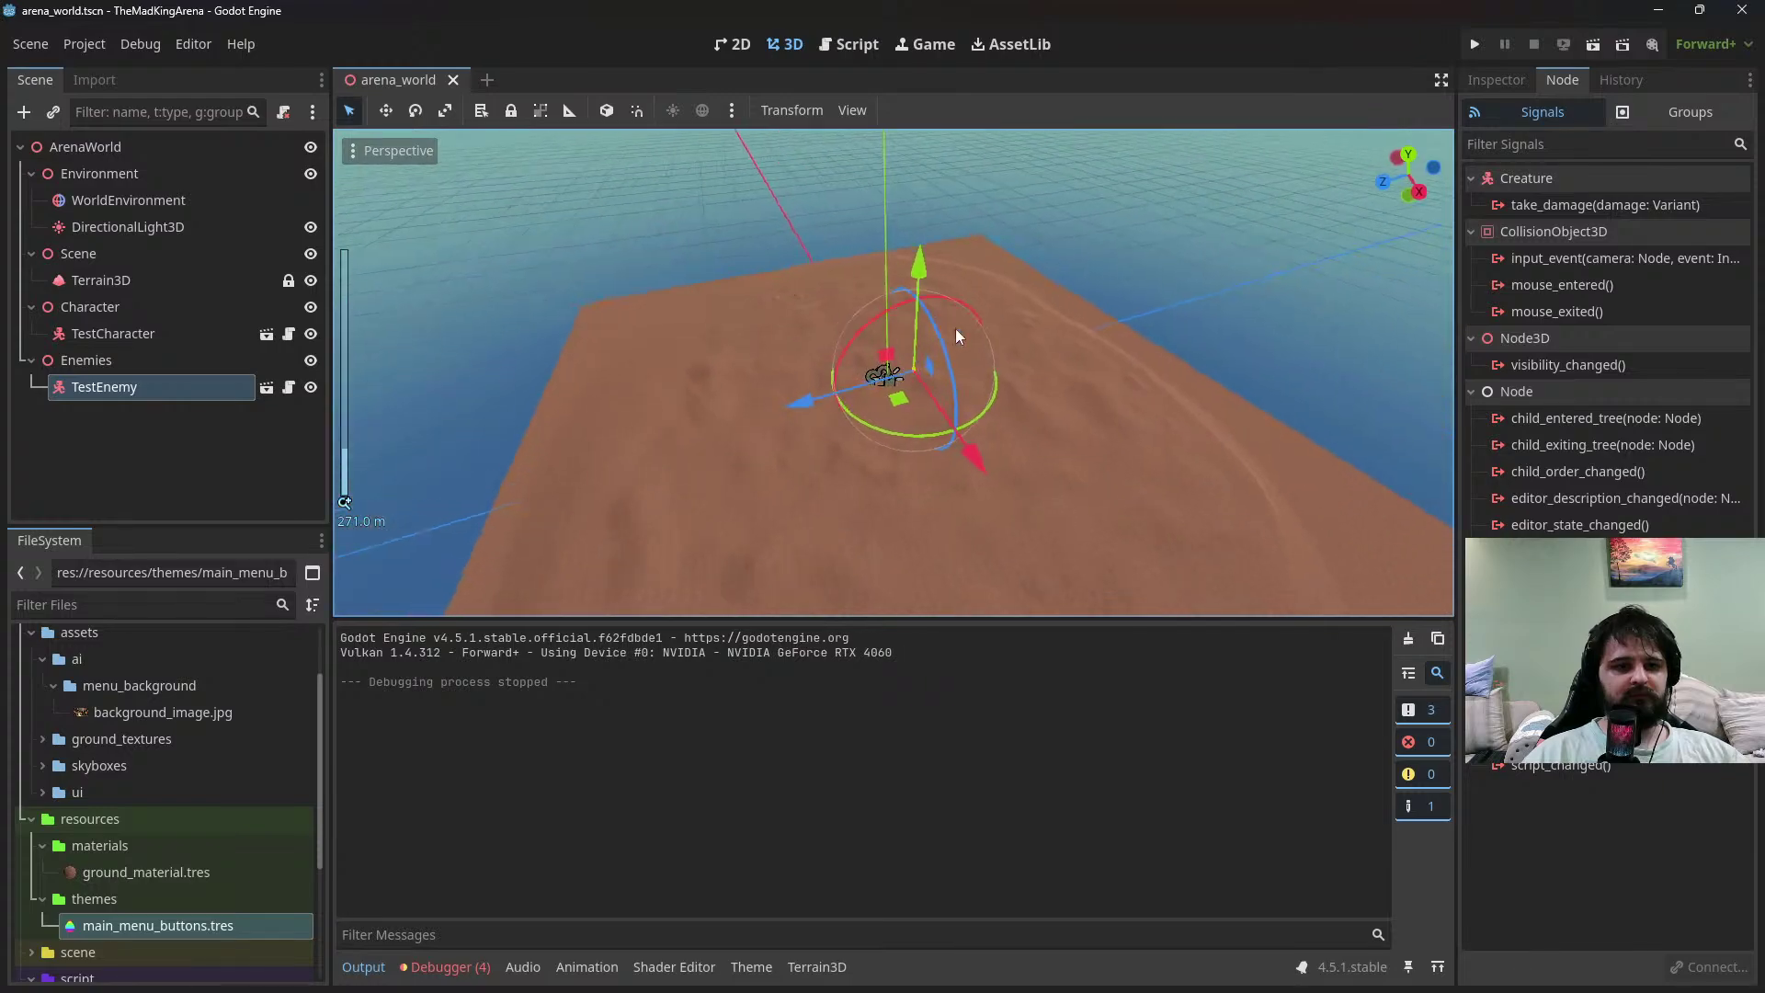
scroll(1122, 455, "up", 10)
middle_click_drag(1123, 455, 1157, 387)
scroll(1150, 224, "up", 2)
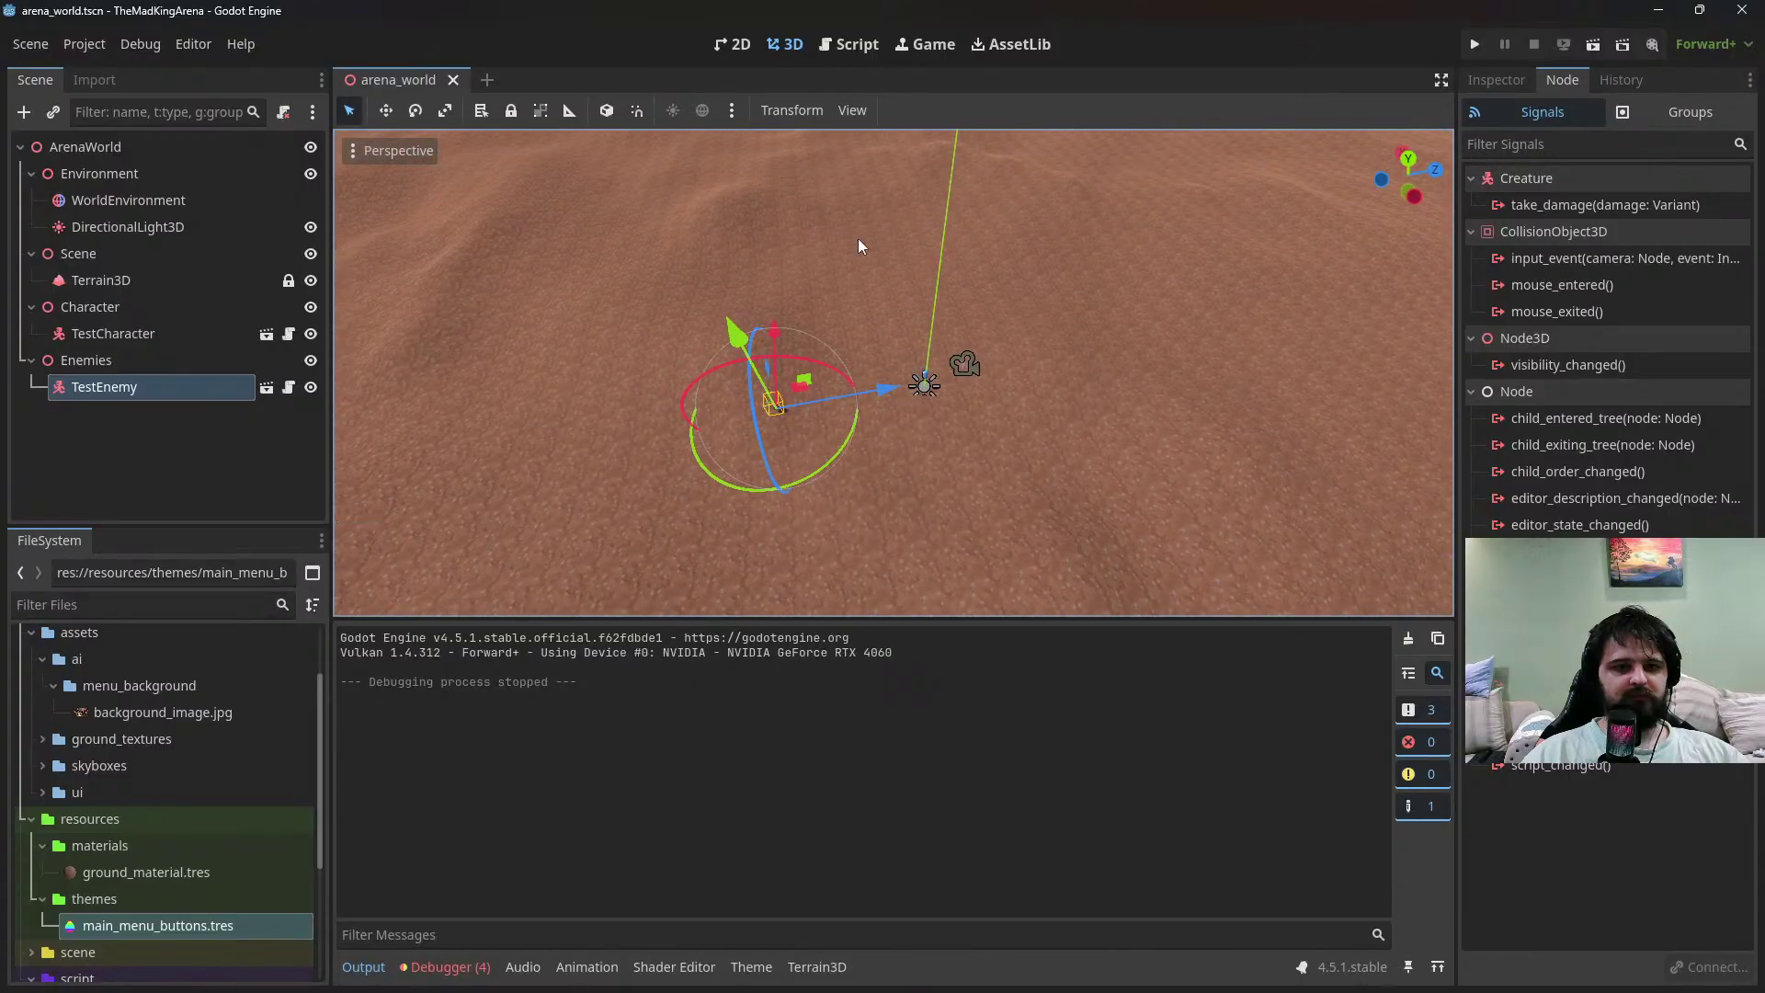
scroll(858, 239, "up", 3)
middle_click_drag(858, 239, 1017, 281)
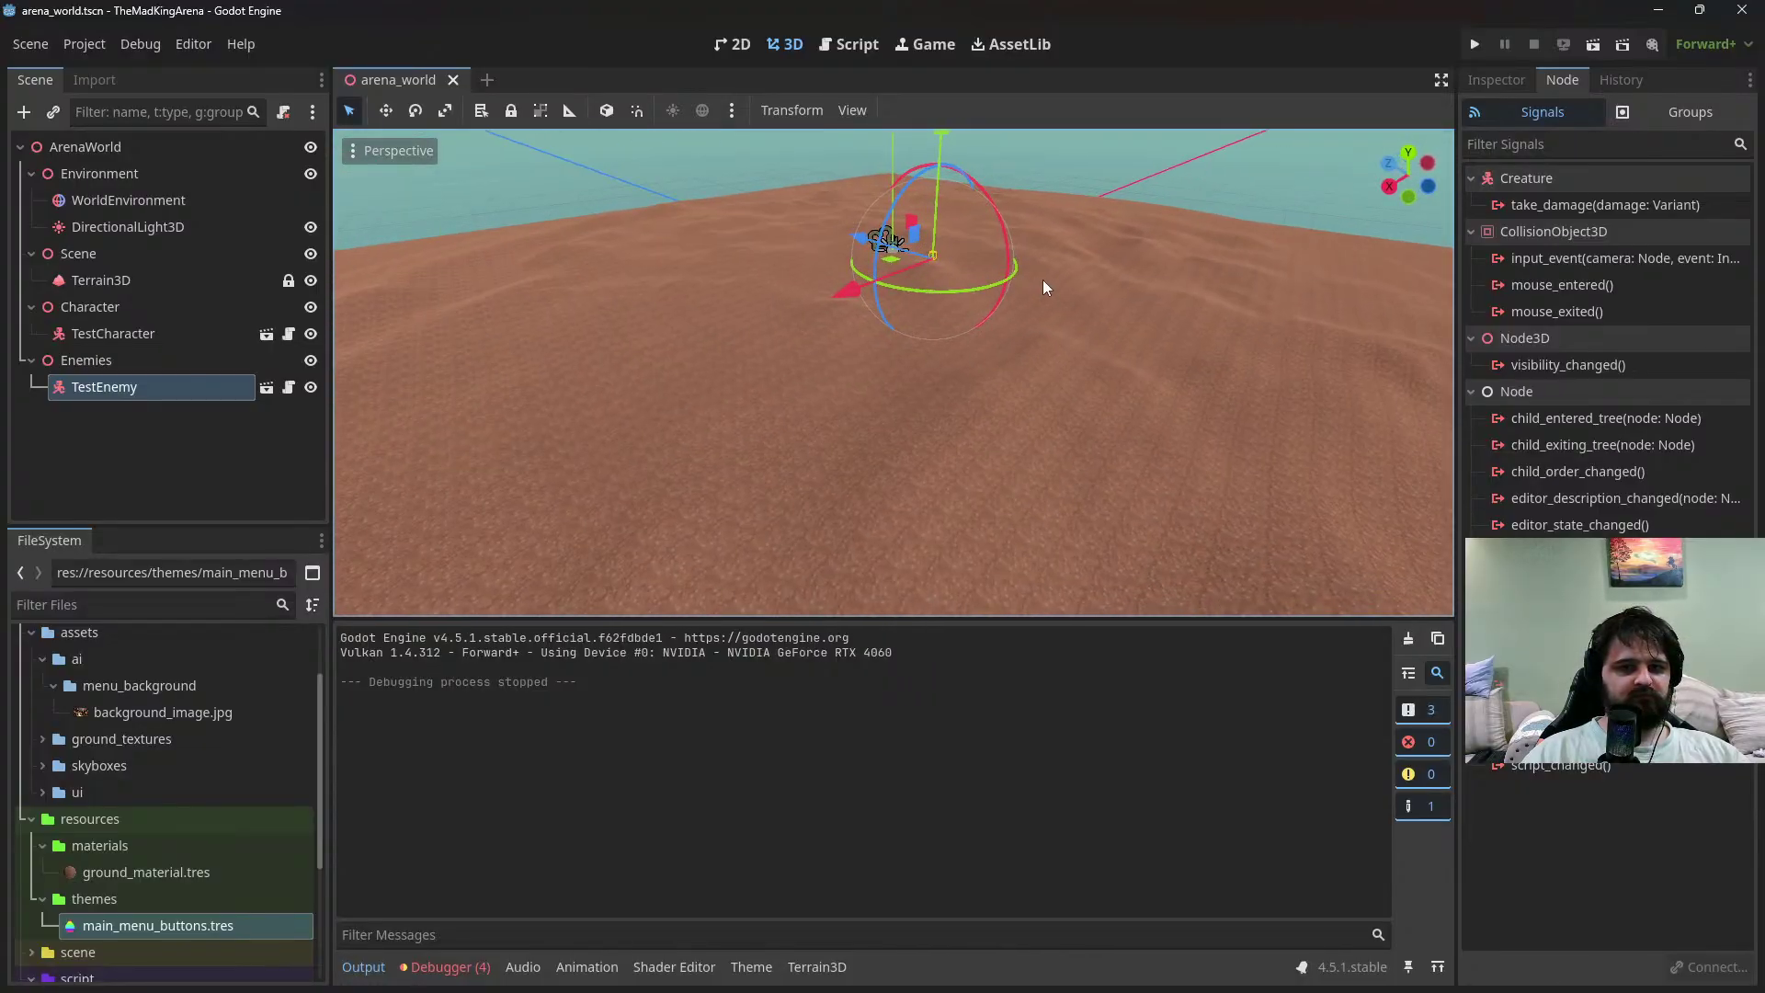
mouse_move(1042, 280)
right_mouse_down()
mouse_move(989, 207)
mouse_move(900, 184)
mouse_move(1388, 147)
mouse_move(1361, 156)
mouse_move(1434, 198)
mouse_move(1251, 182)
mouse_move(1223, 285)
mouse_move(1209, 274)
mouse_move(1288, 207)
mouse_move(1222, 179)
mouse_move(1055, 299)
right_mouse_up()
scroll(1043, 280, "up", 6)
key("w")
key("d")
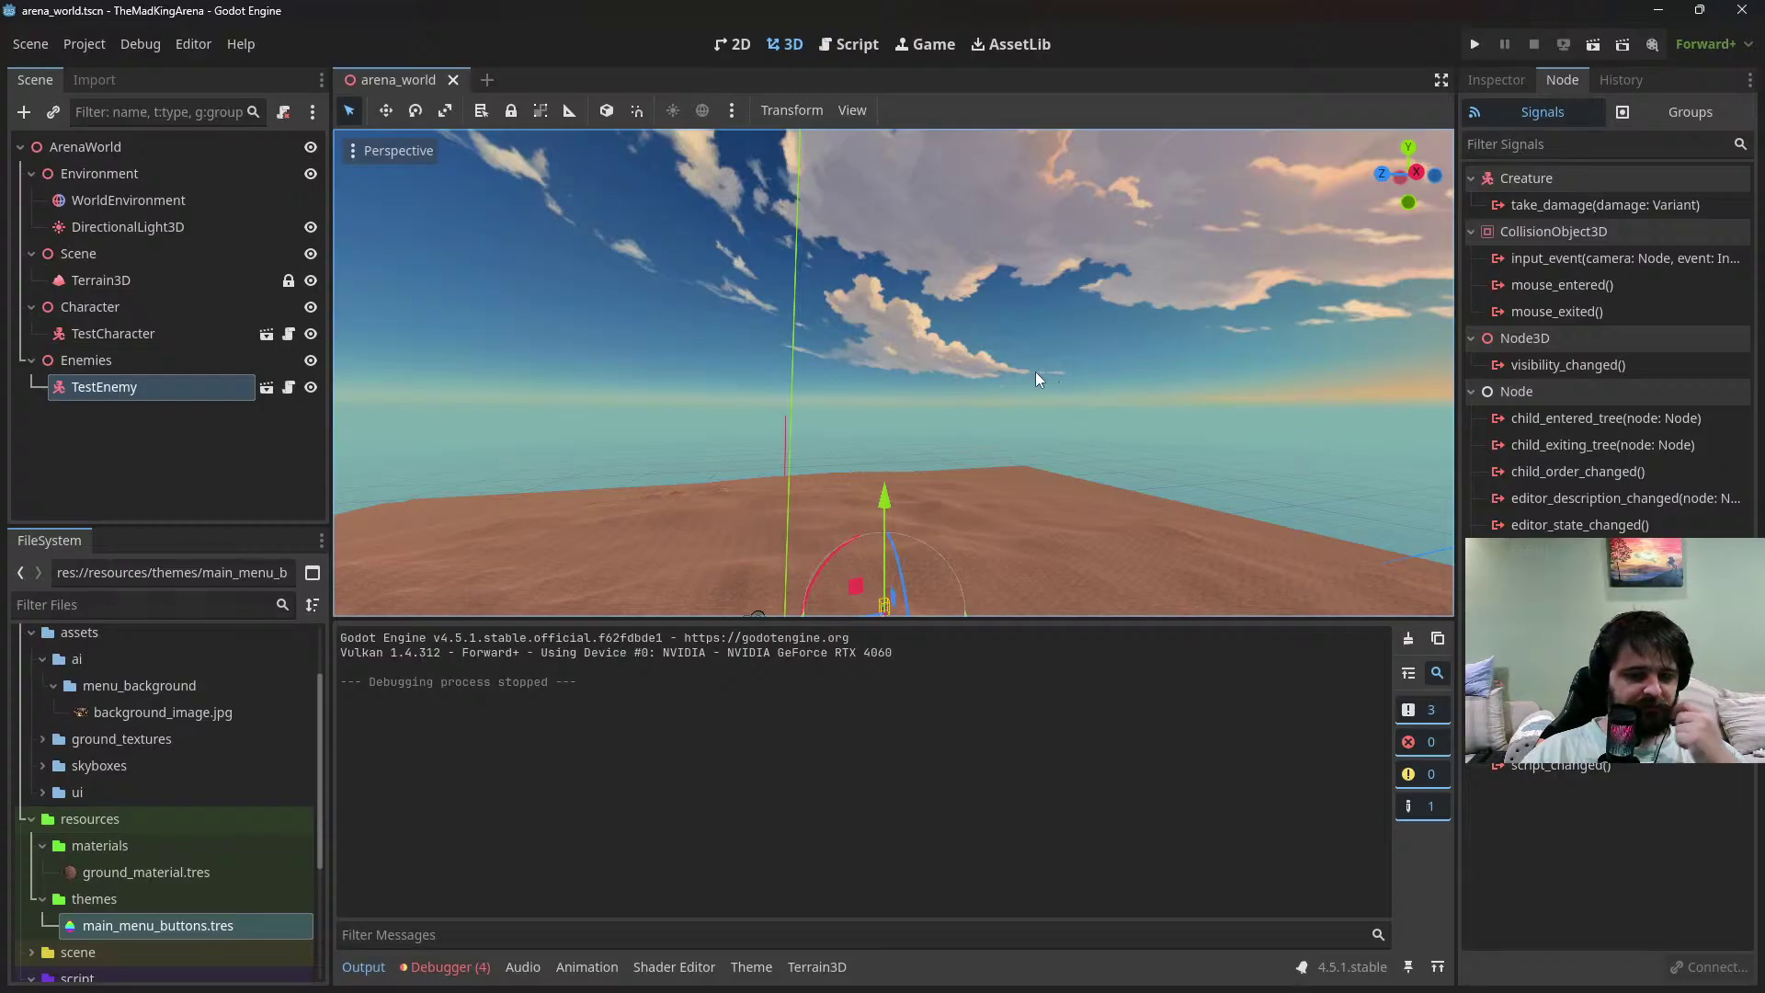
mouse_move(965, 361)
right_mouse_down()
mouse_move(967, 399)
mouse_move(1010, 393)
mouse_move(959, 364)
right_mouse_up()
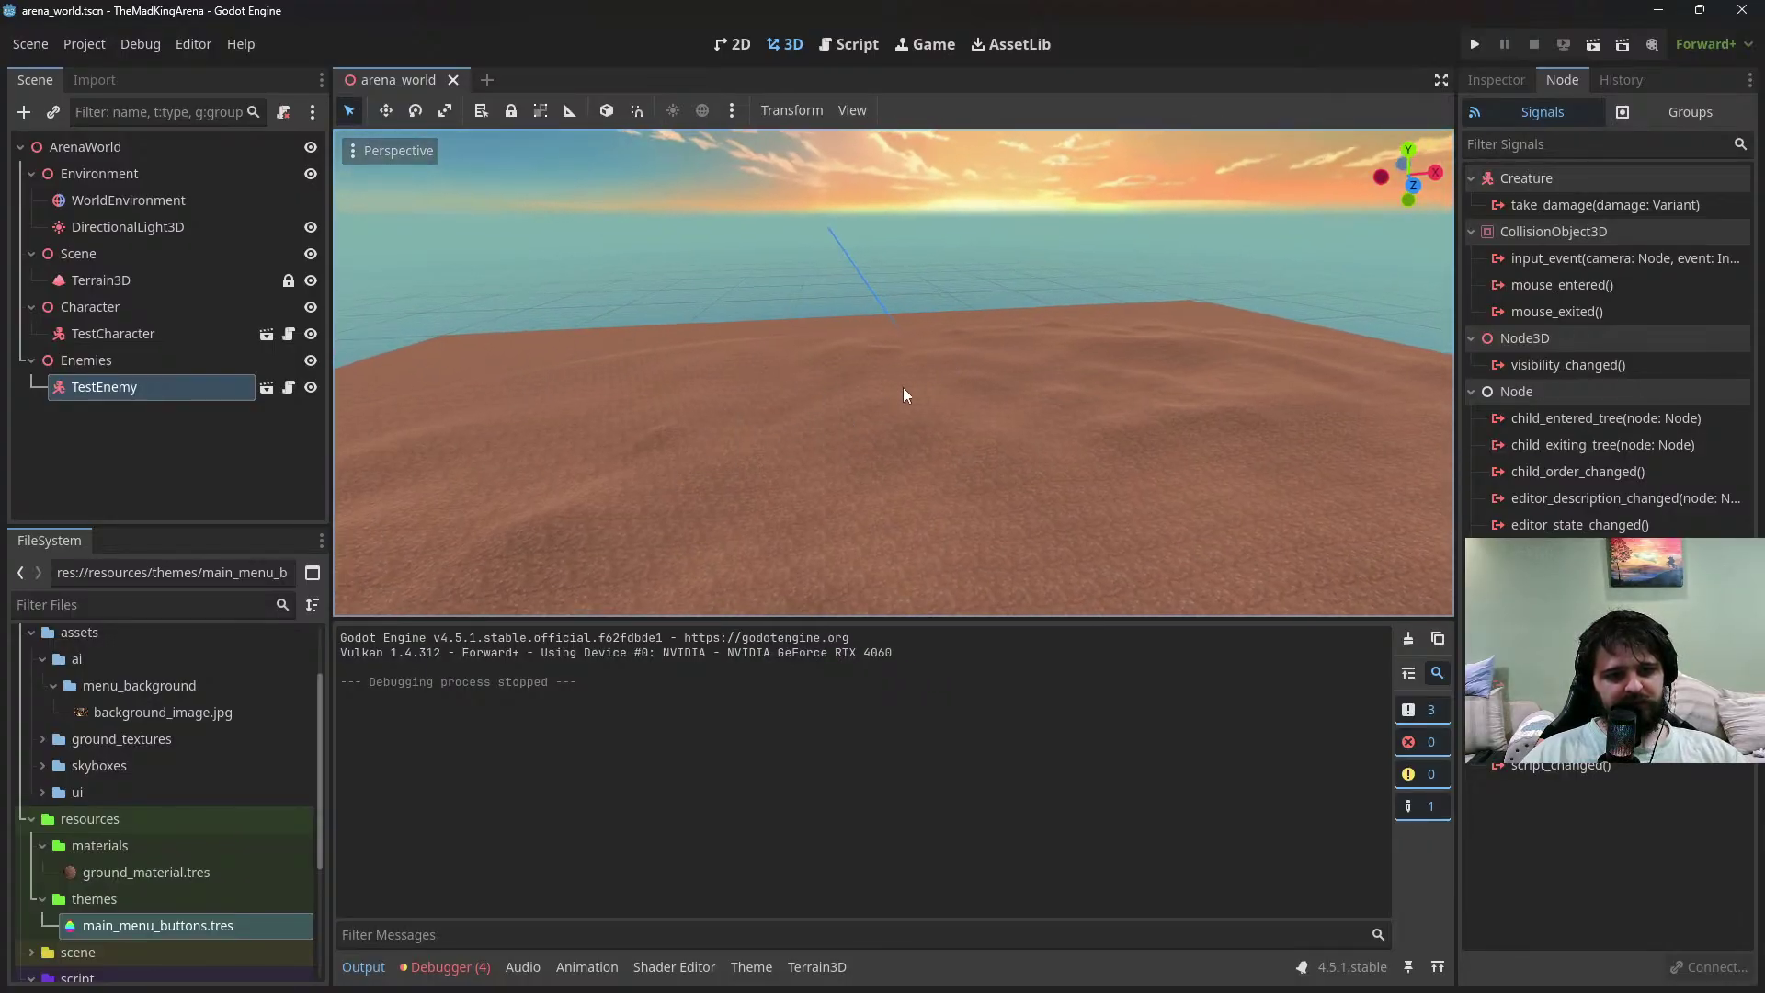
right_click_drag(1201, 467, 802, 368)
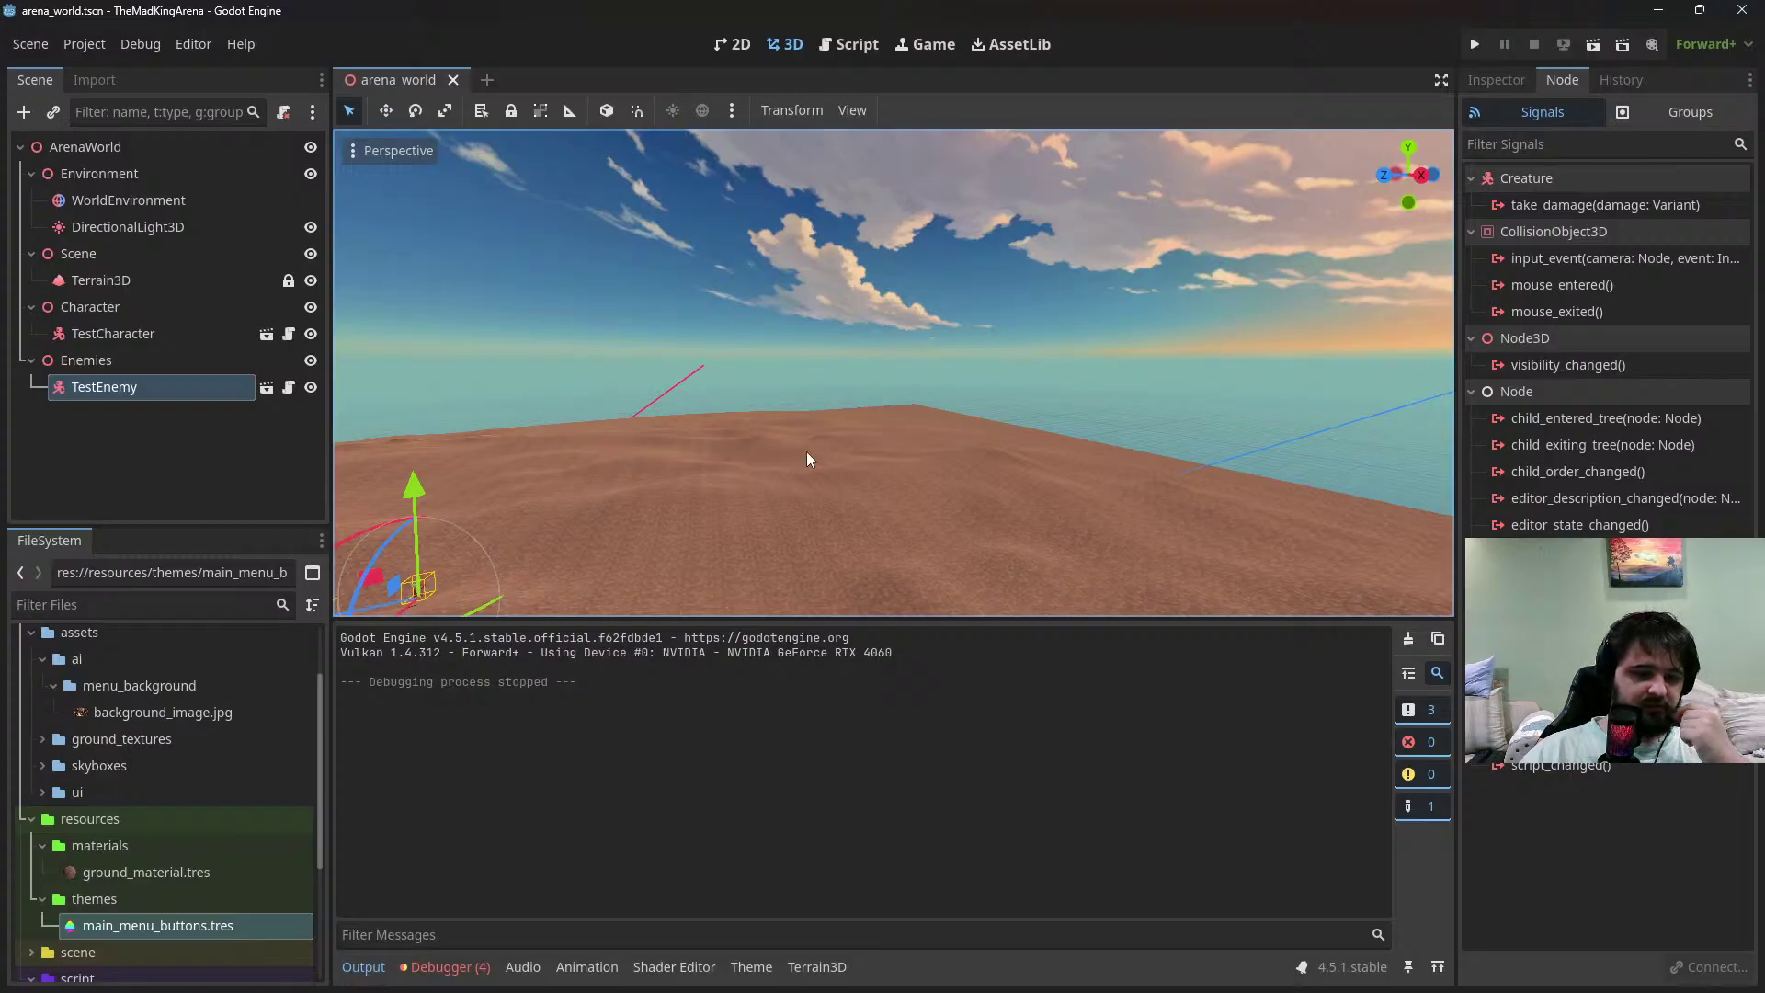
right_click_drag(807, 450, 671, 515)
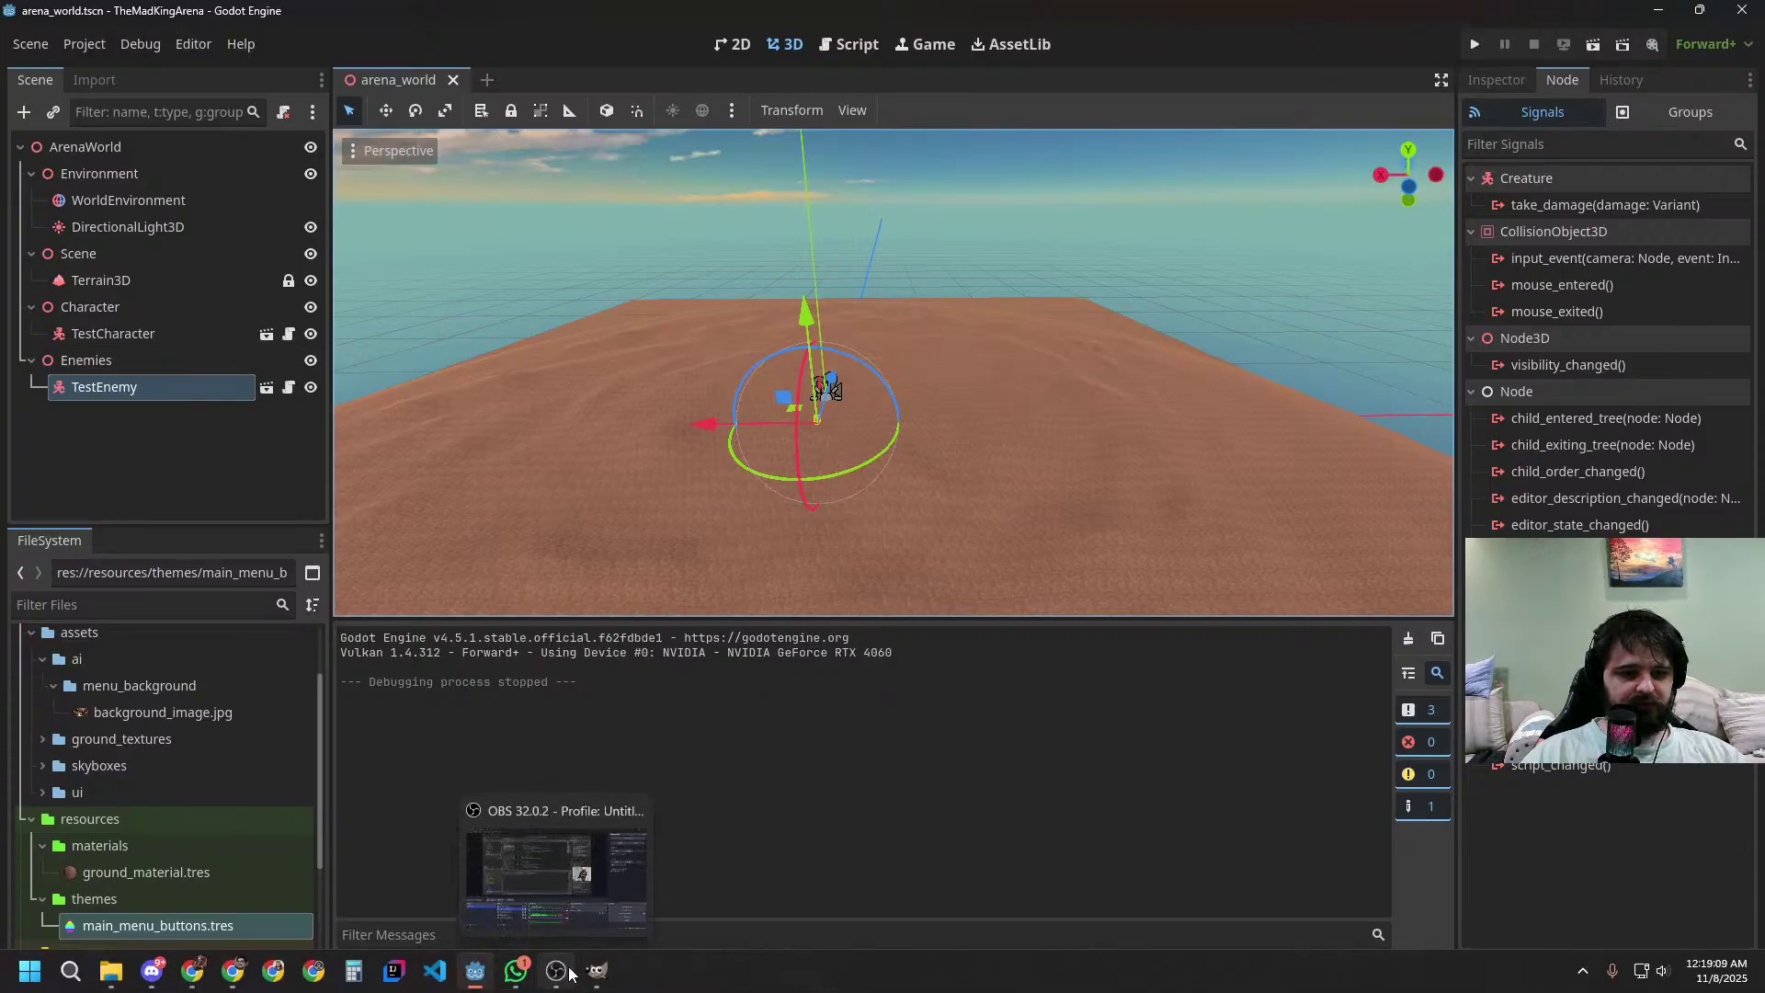
Find and launch Blender 4.5
left_click(597, 971)
left_click(1659, 11)
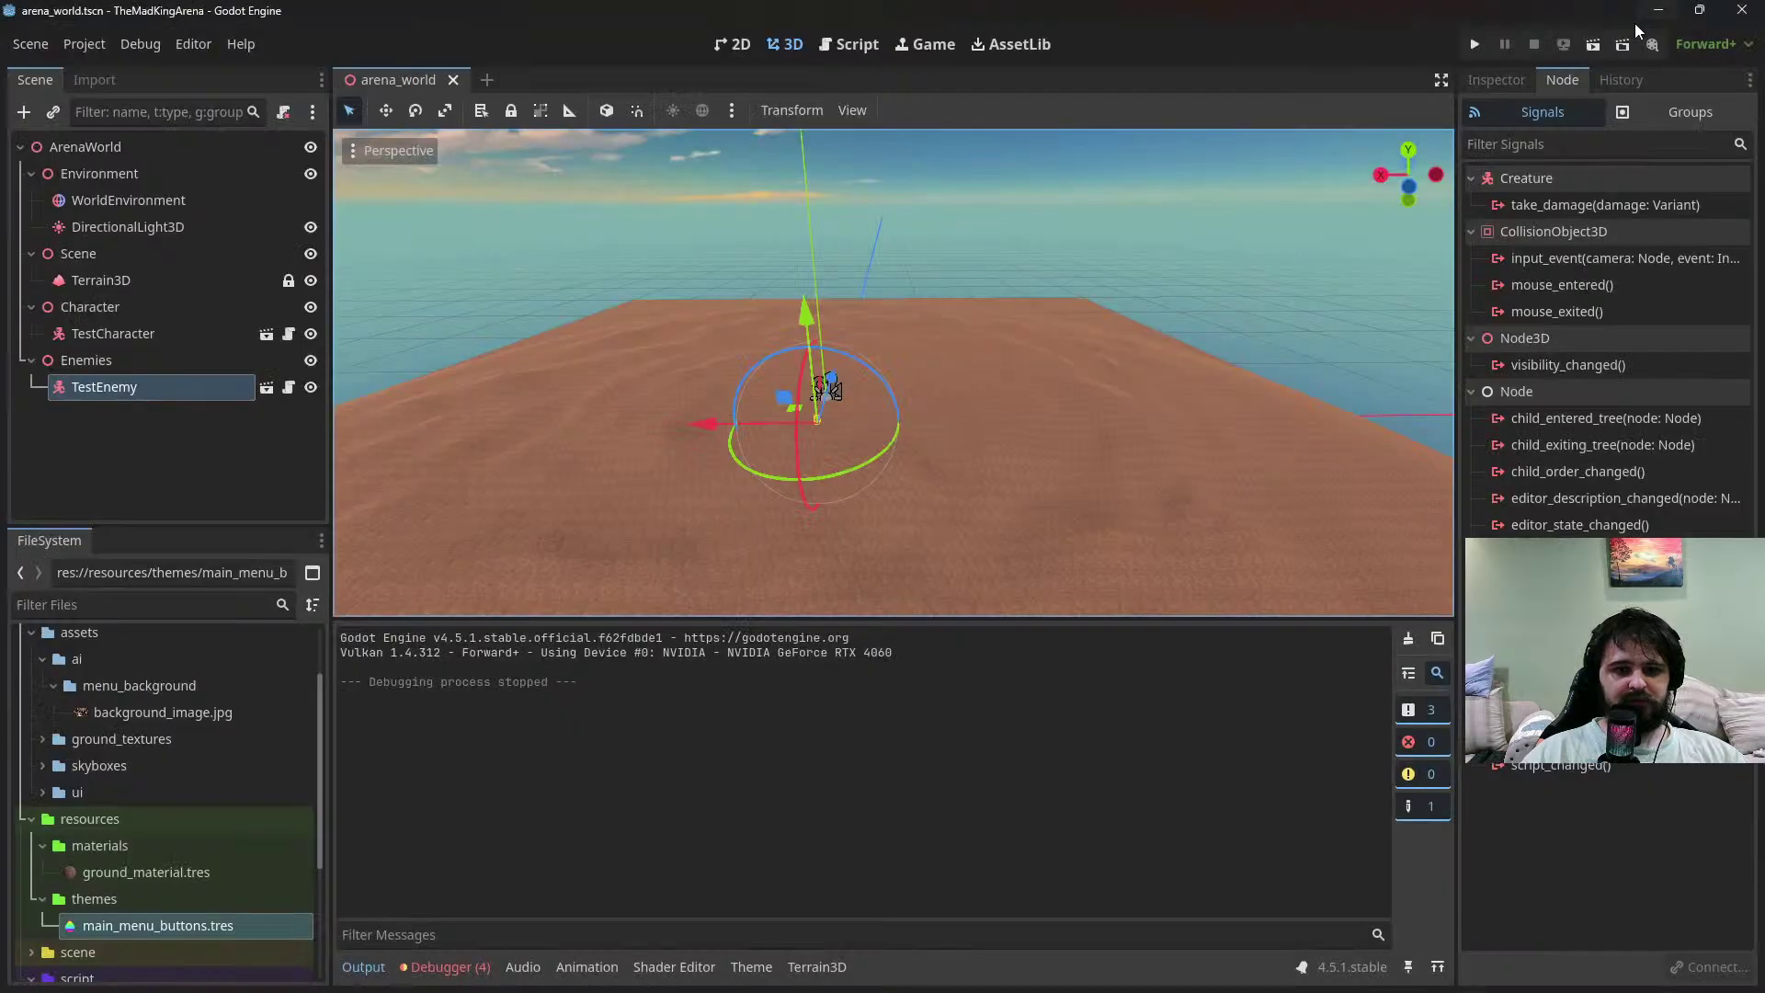
key("super")
type("blender 4.5")
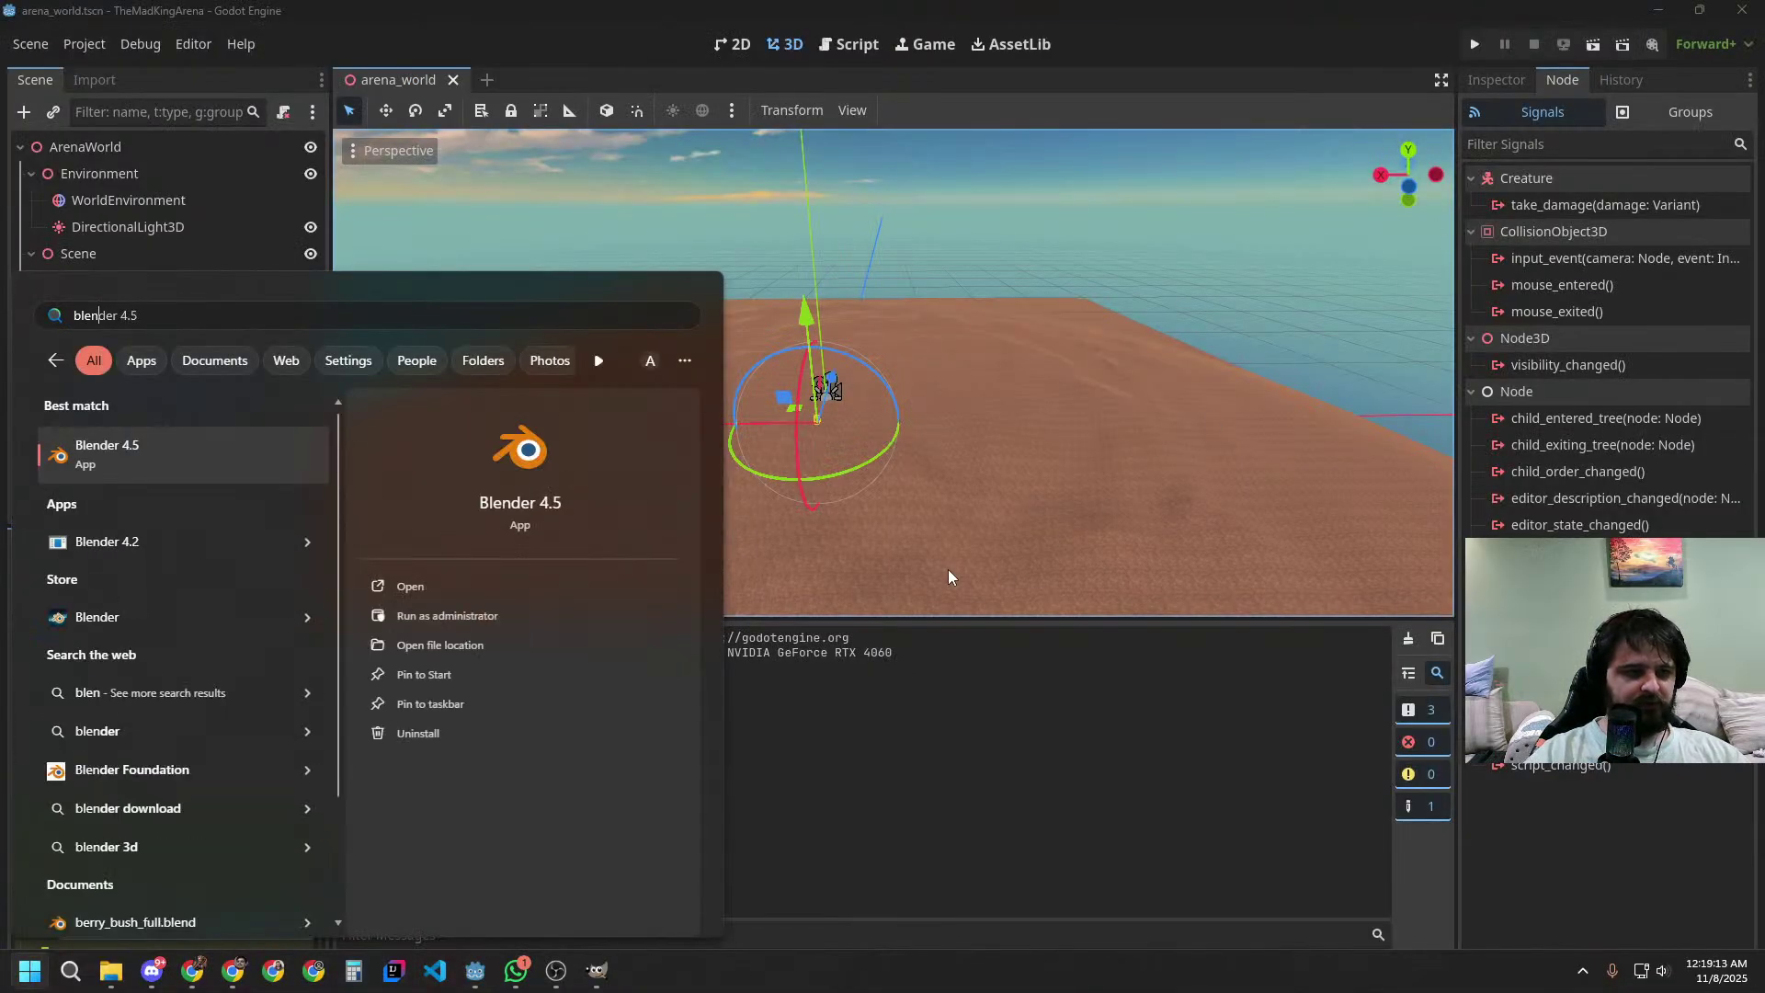
key("Return")
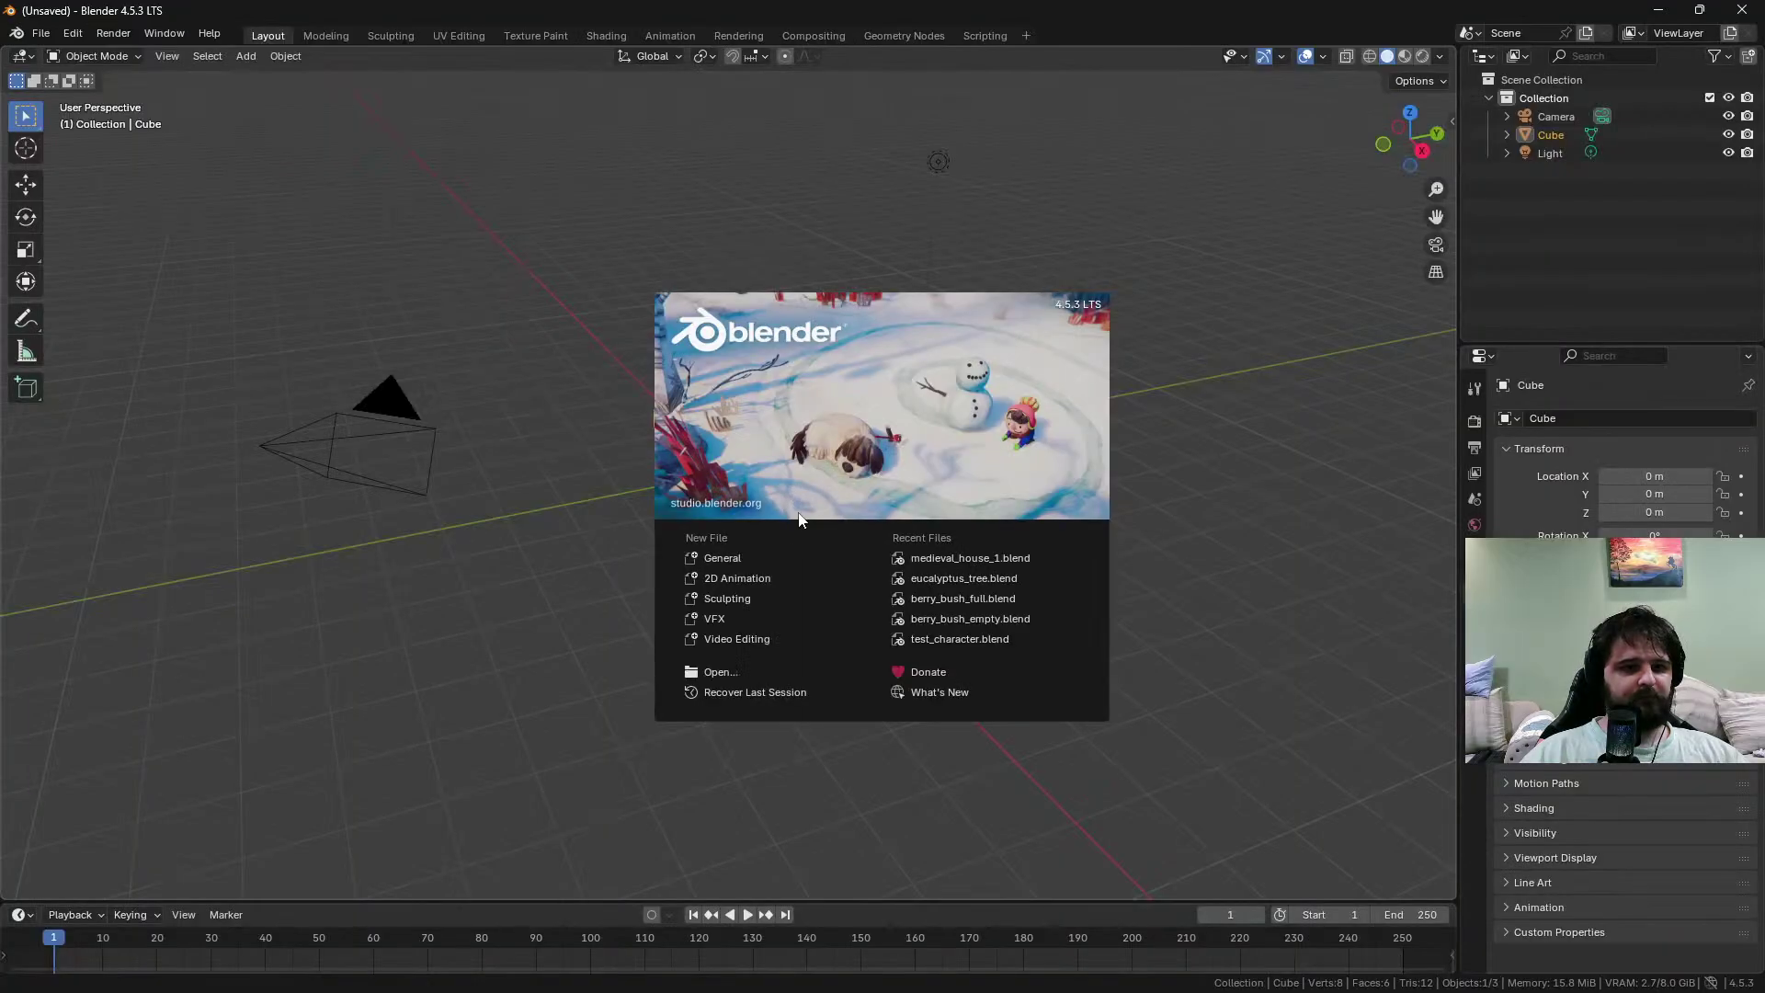
Dismiss the splash screen and delete the default camera, cube and light
left_click(850, 573)
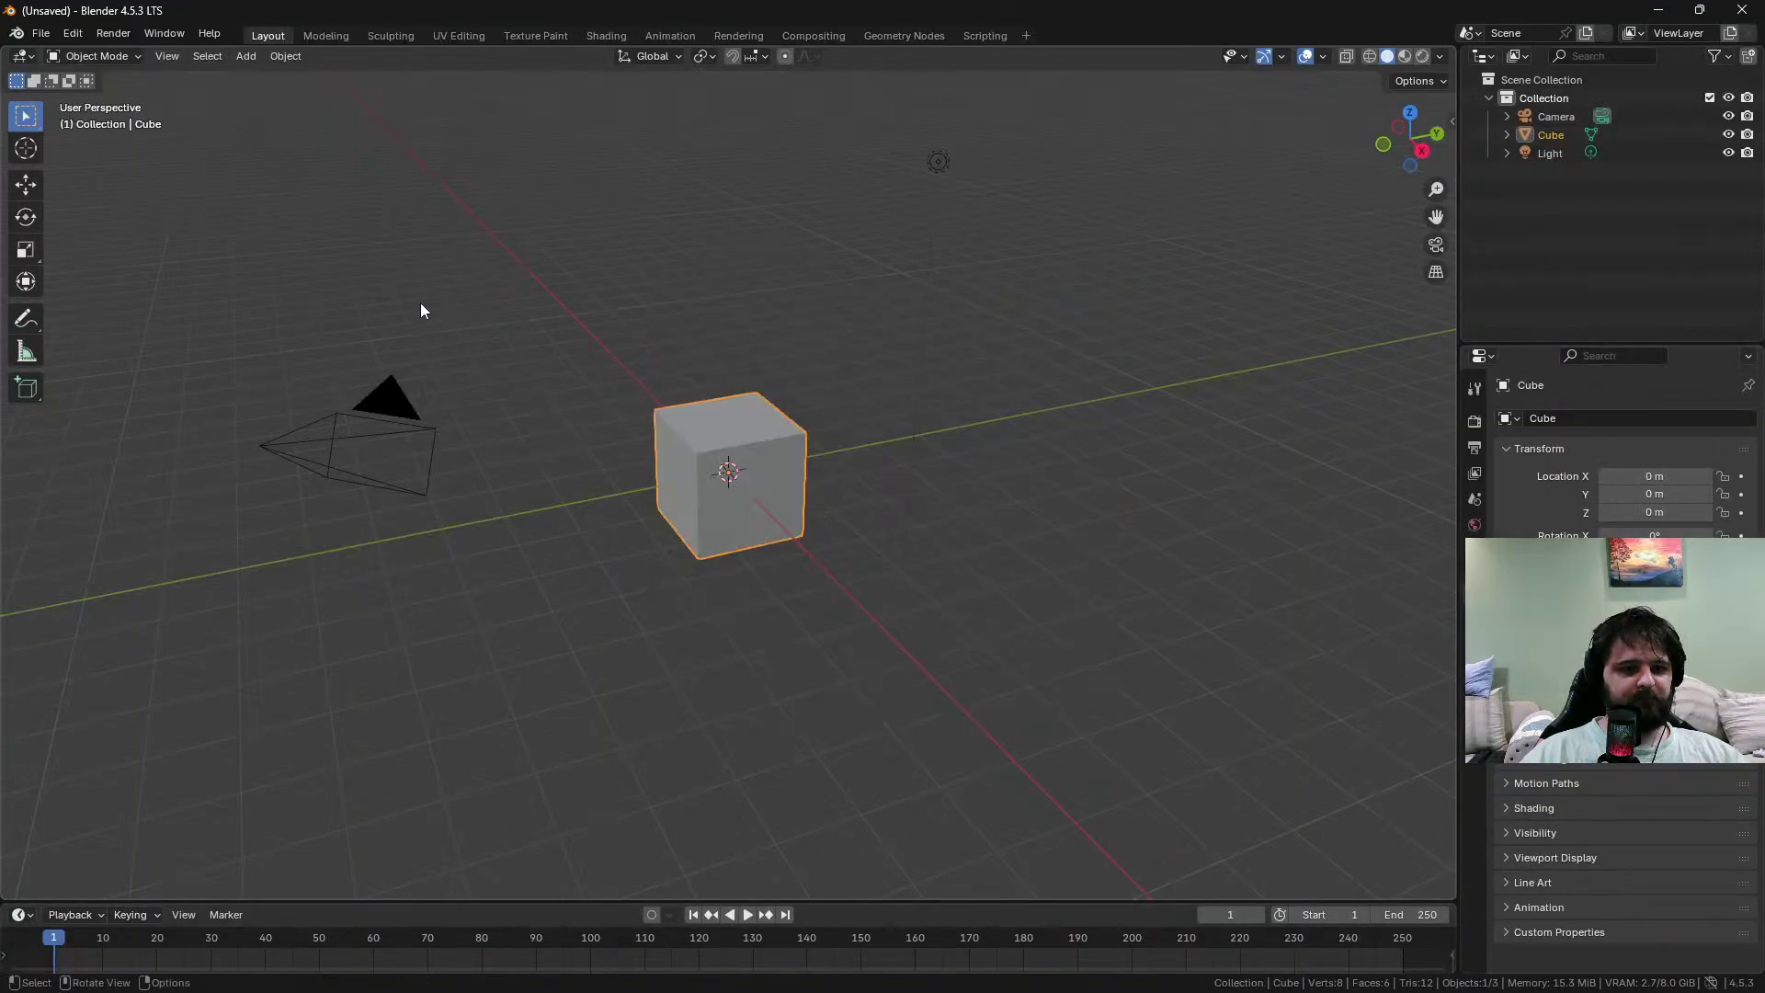
key("a")
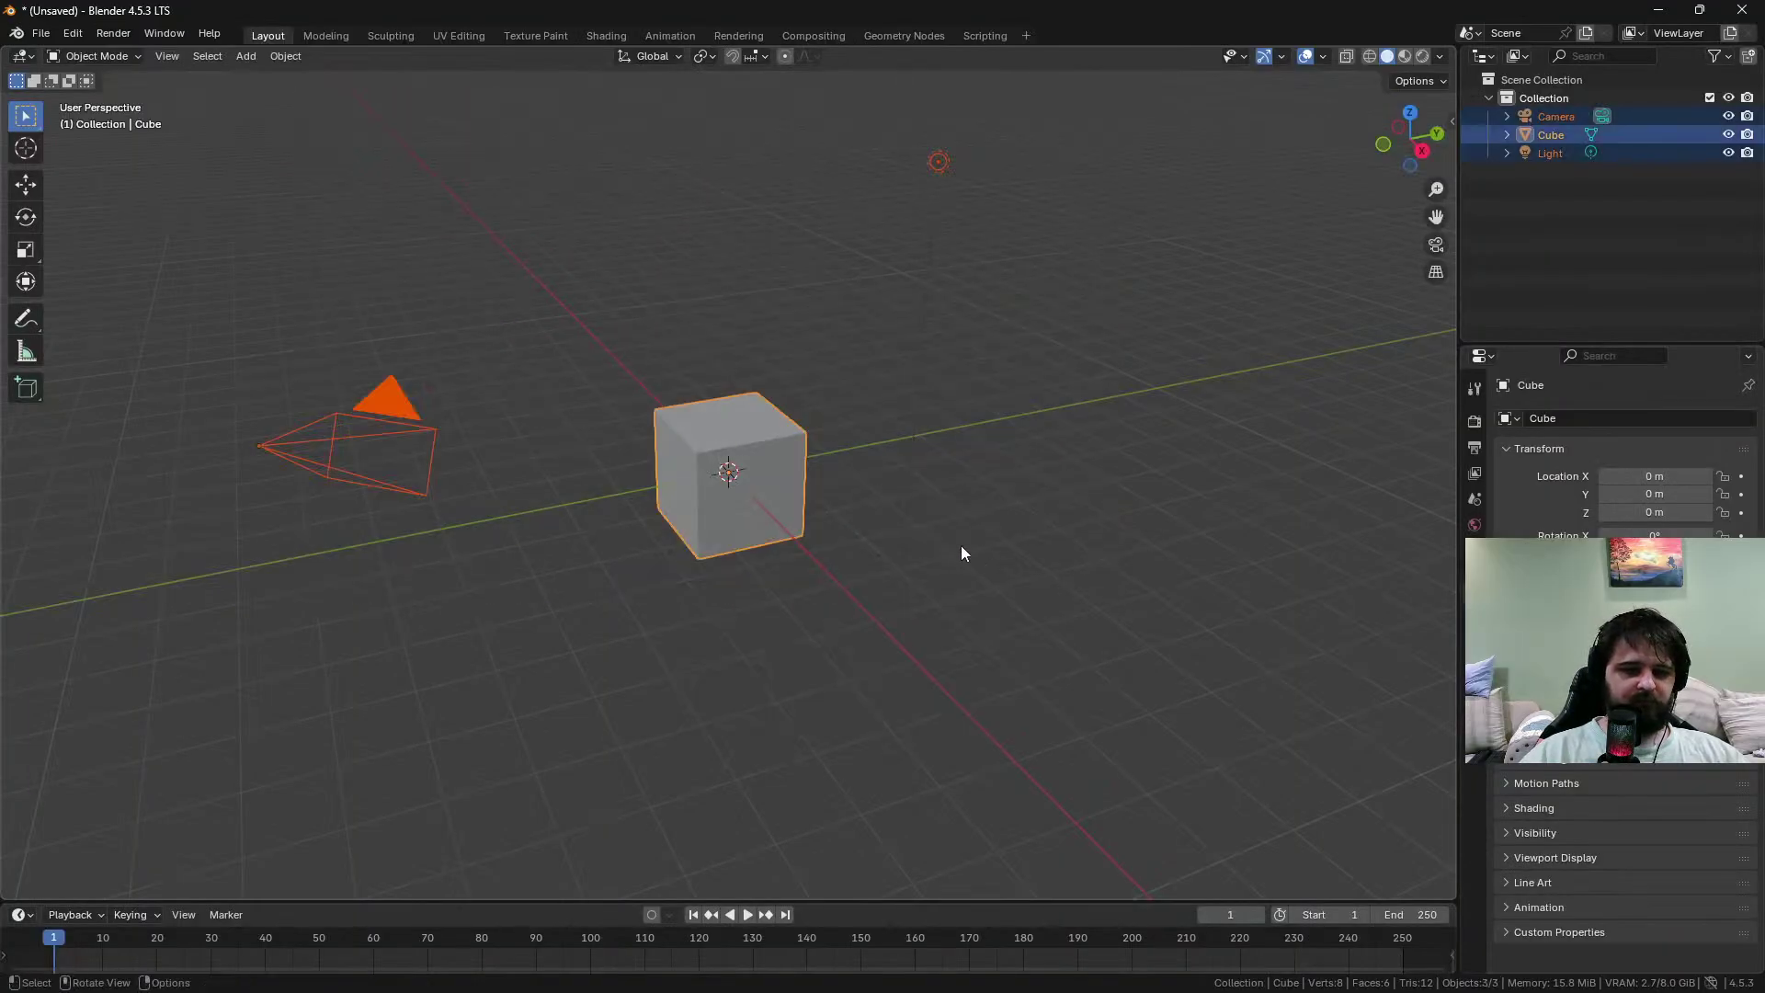
key("Delete")
Add a cylinder mesh at the world origin with 128 vertices
key("shift+a")
mouse_move(952, 571)
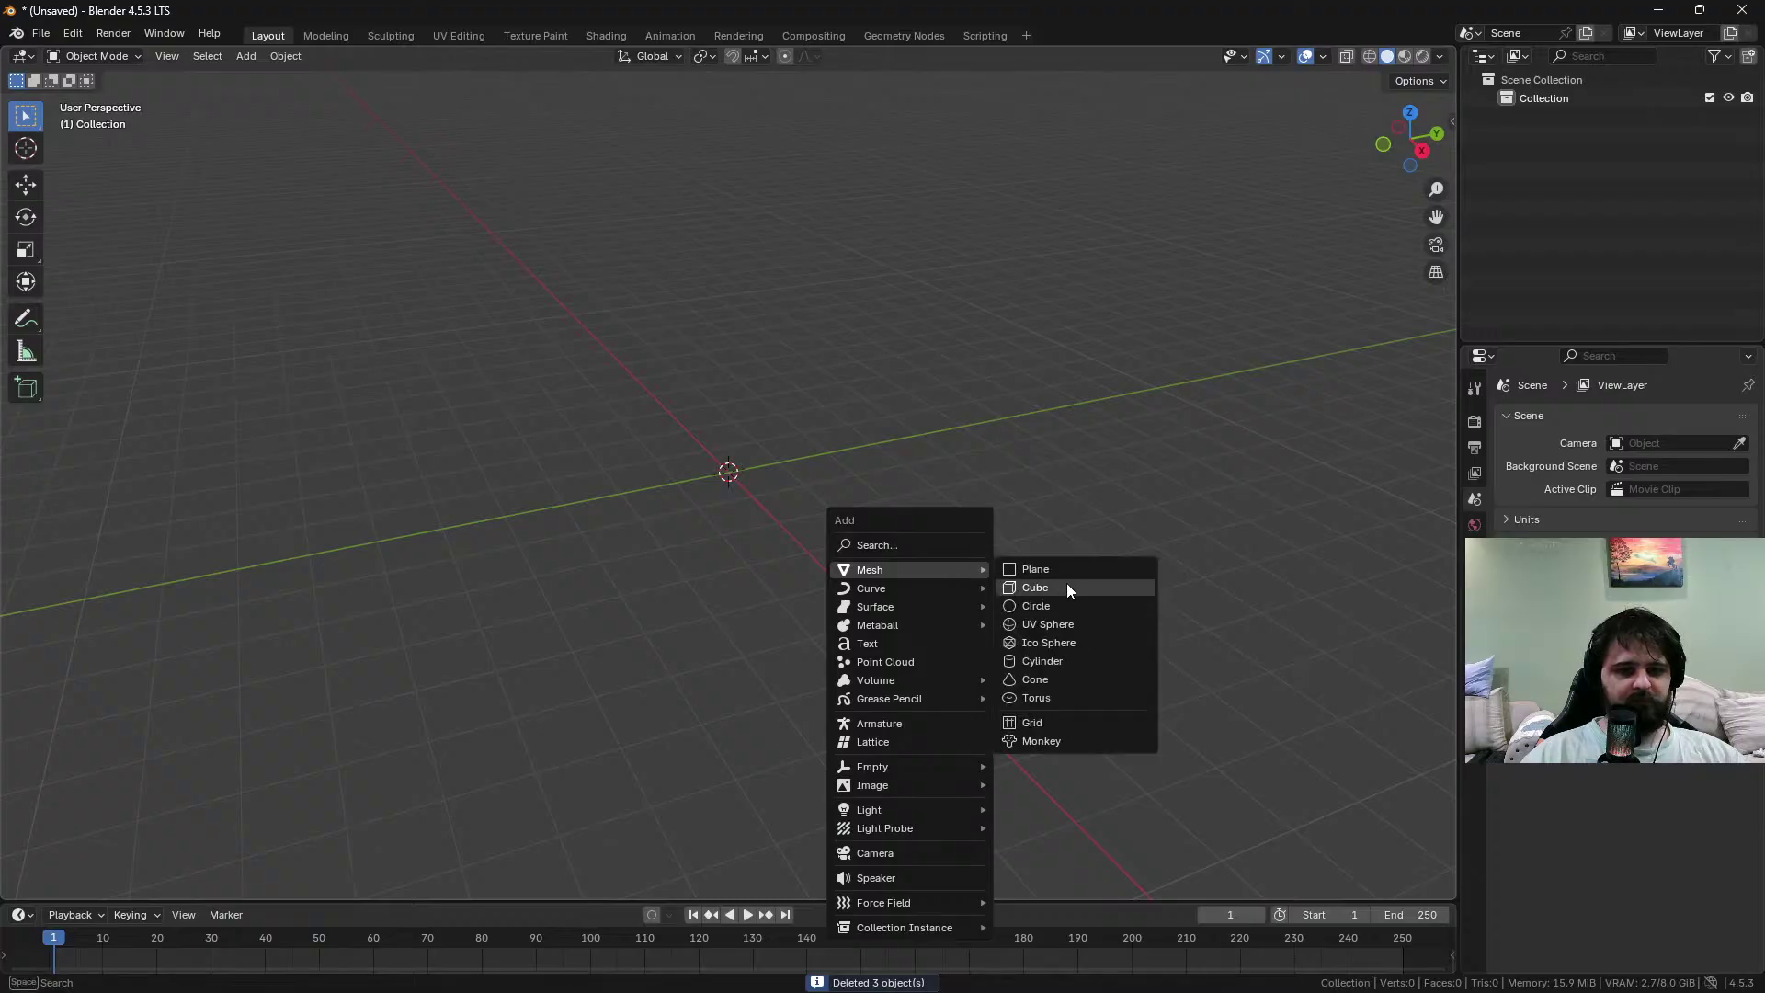
left_click(1064, 662)
left_click(108, 883)
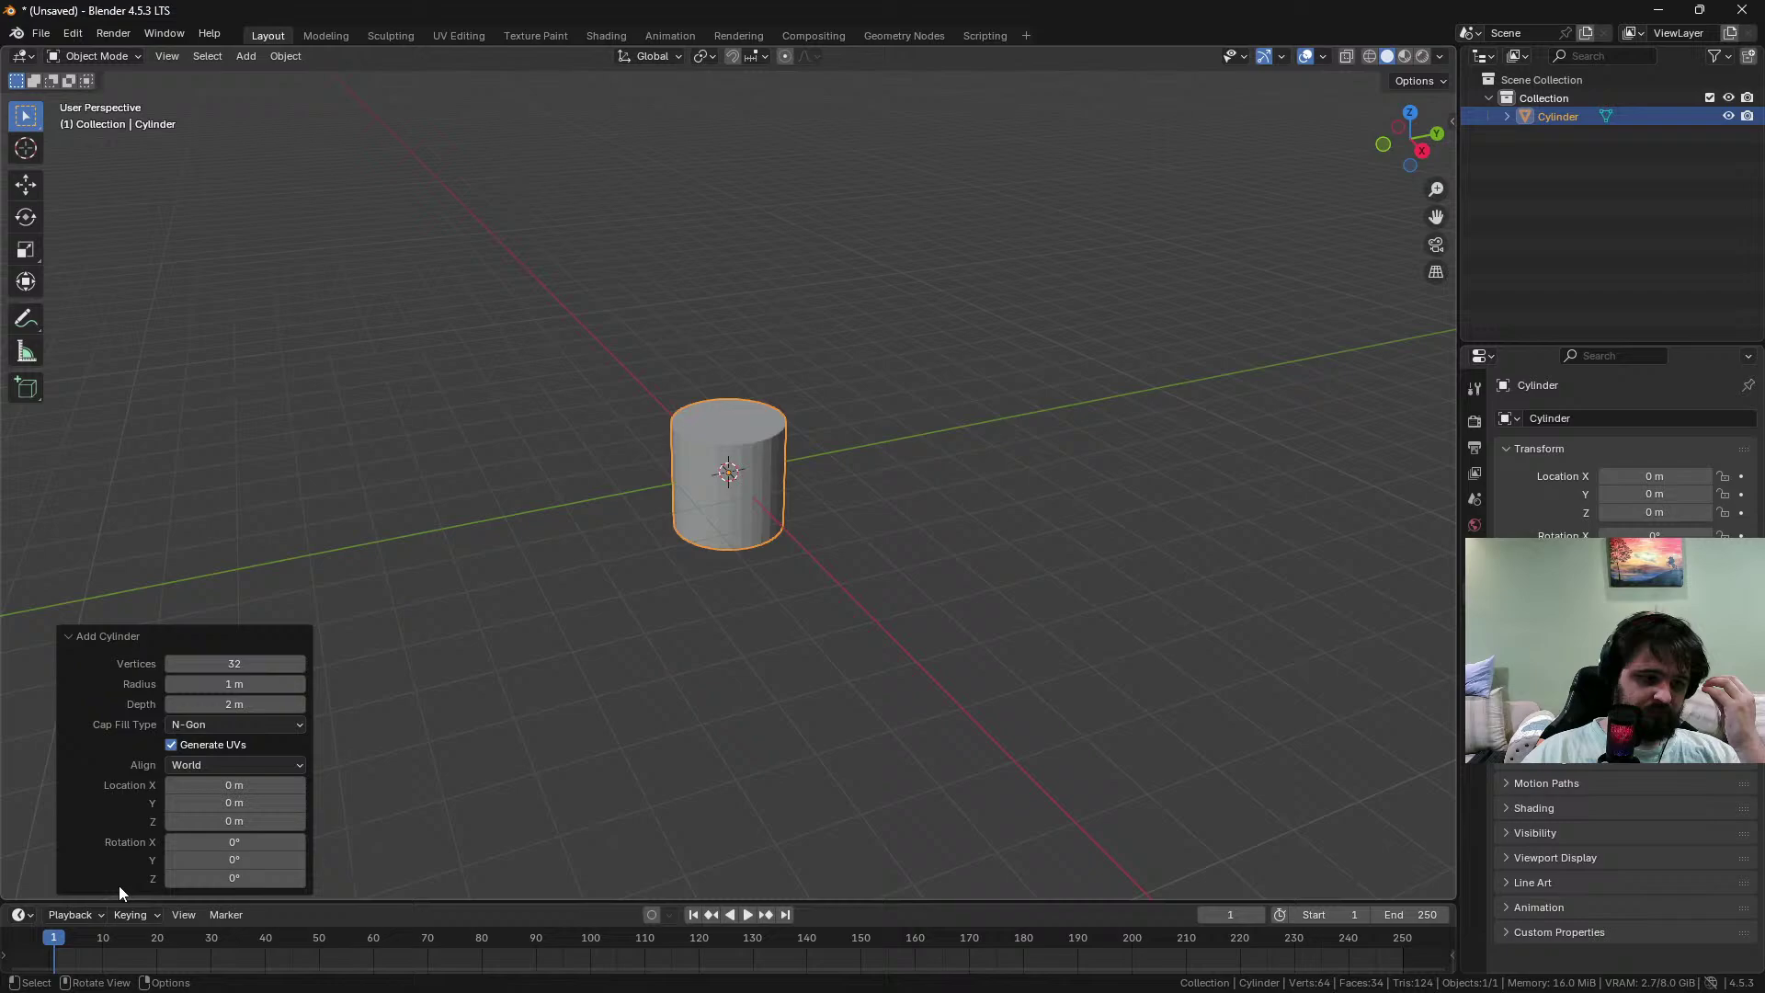
left_click(274, 663)
key("Return")
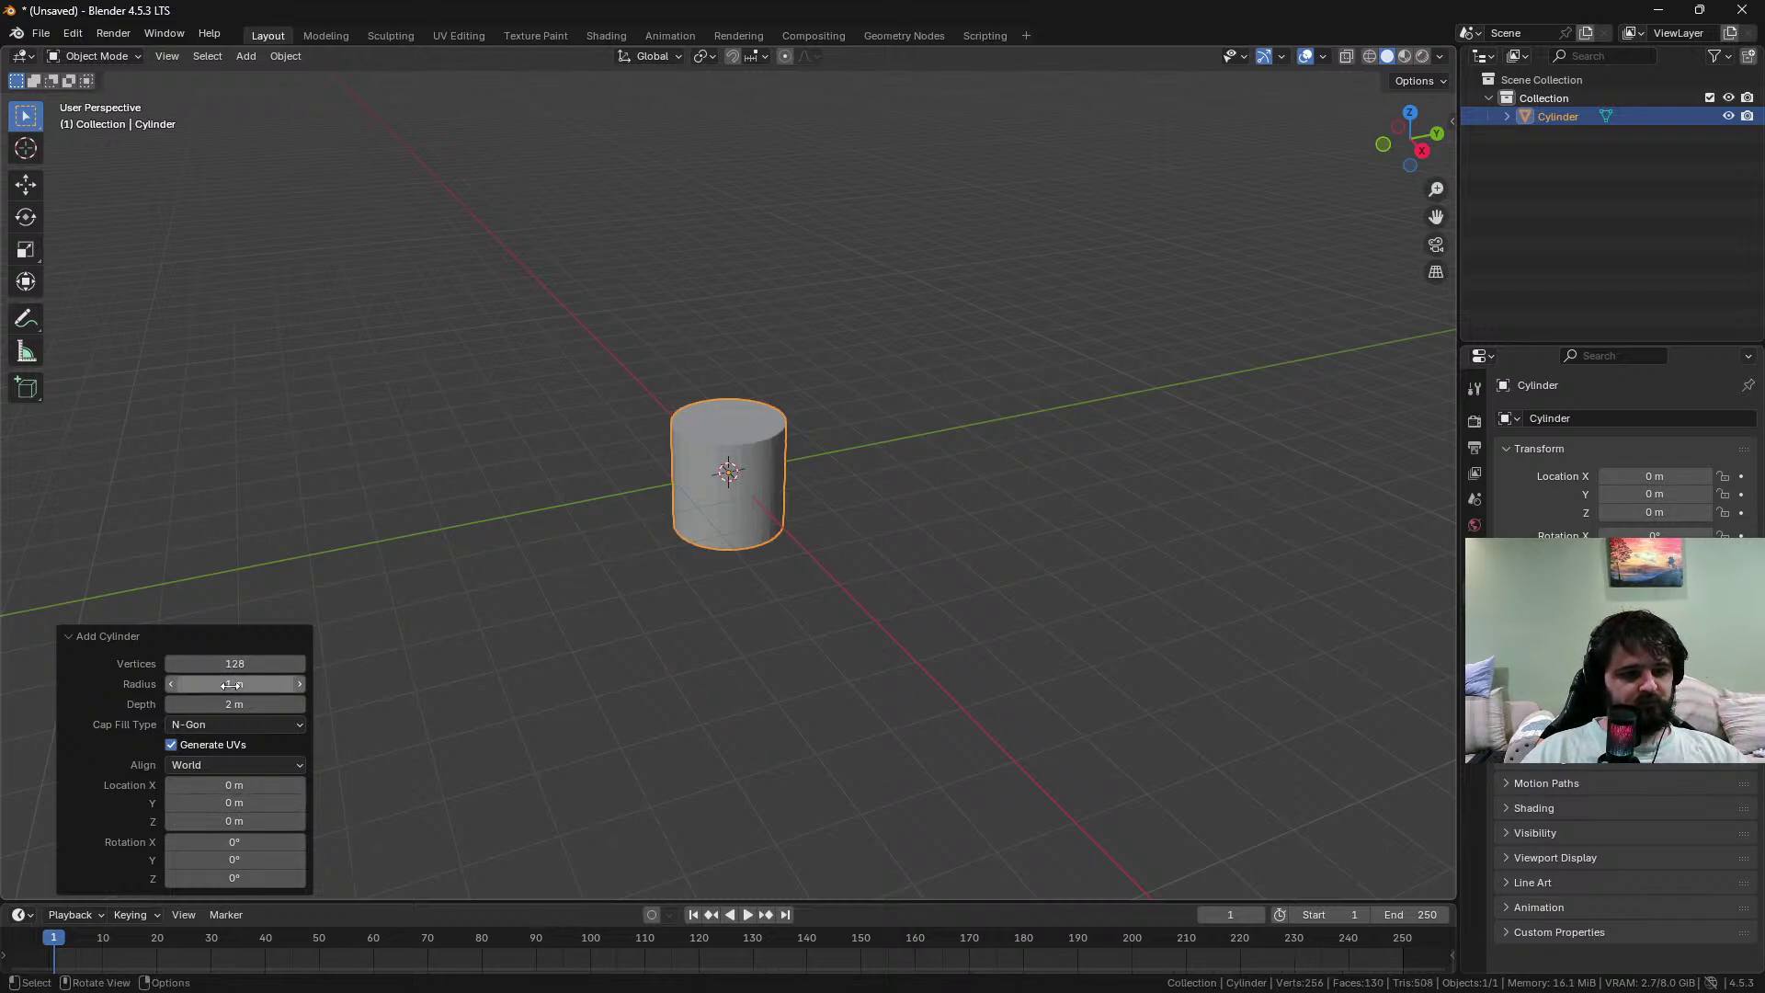
Set the new cylinder's radius to 600 m and its depth to 12 m
left_click(278, 684)
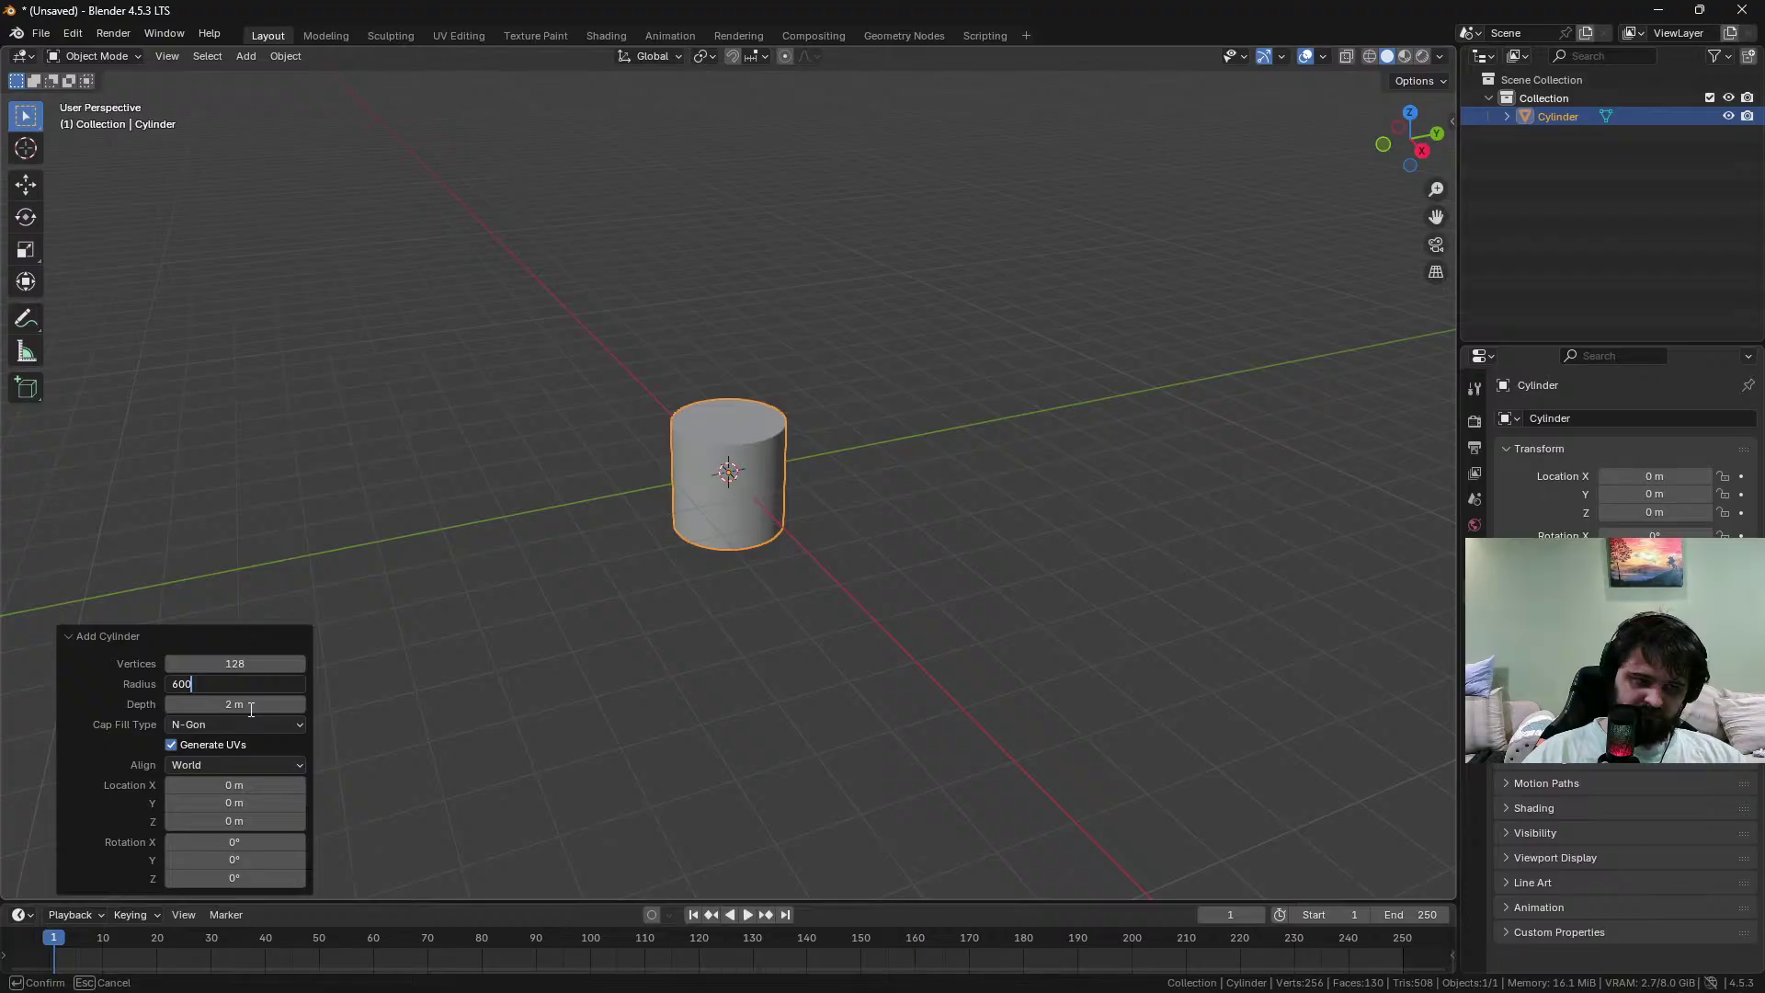
key("Return")
left_click(251, 704)
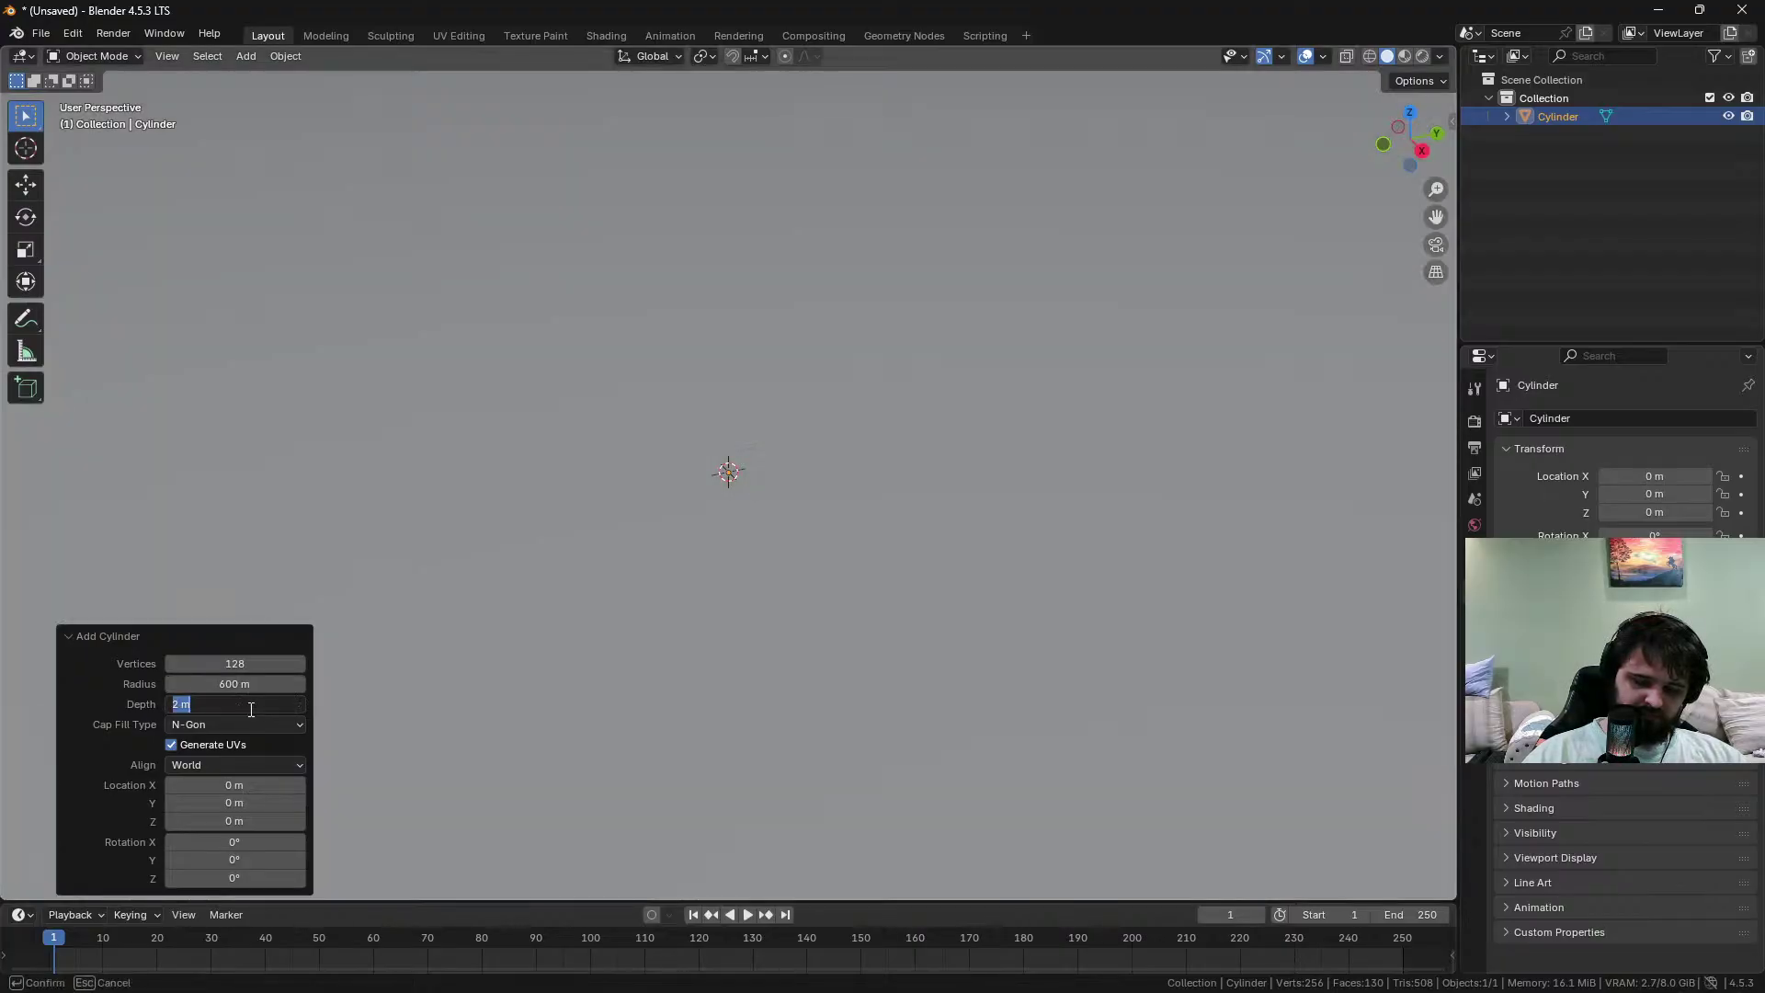
type("12")
key("Return")
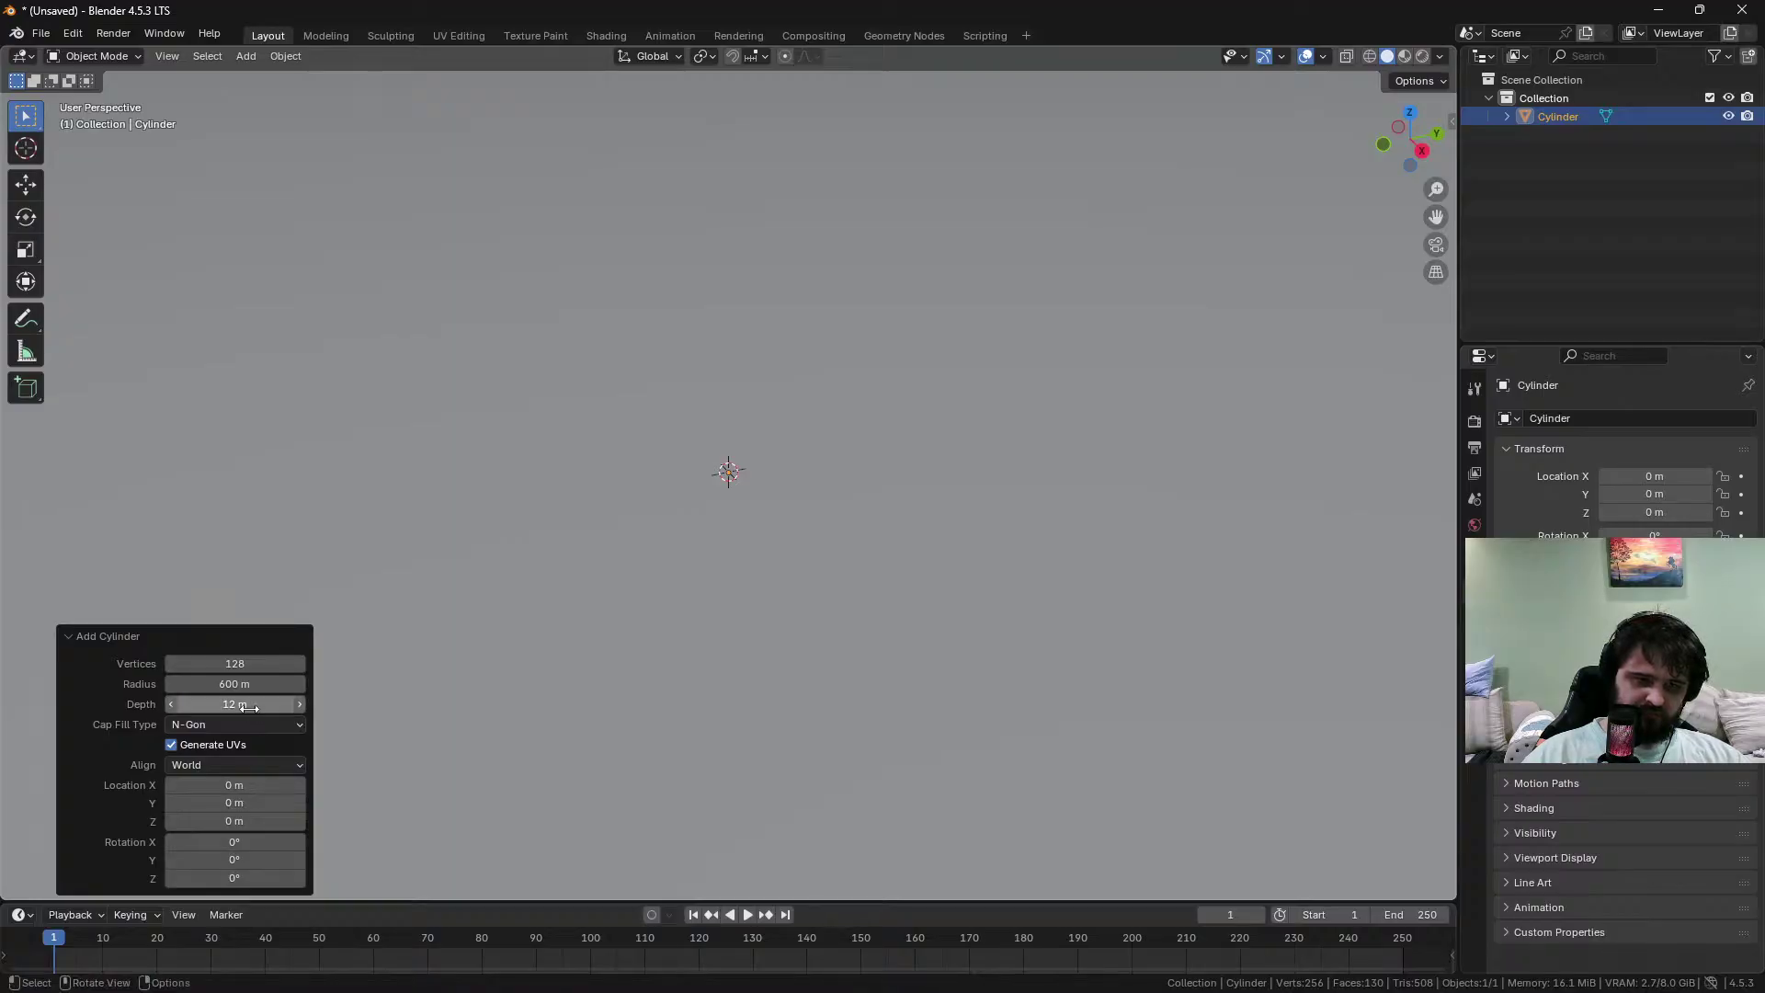
Set the viewport's clip end distance to 5000 m so the whole cylinder can be displayed
scroll(731, 505, "down", 4)
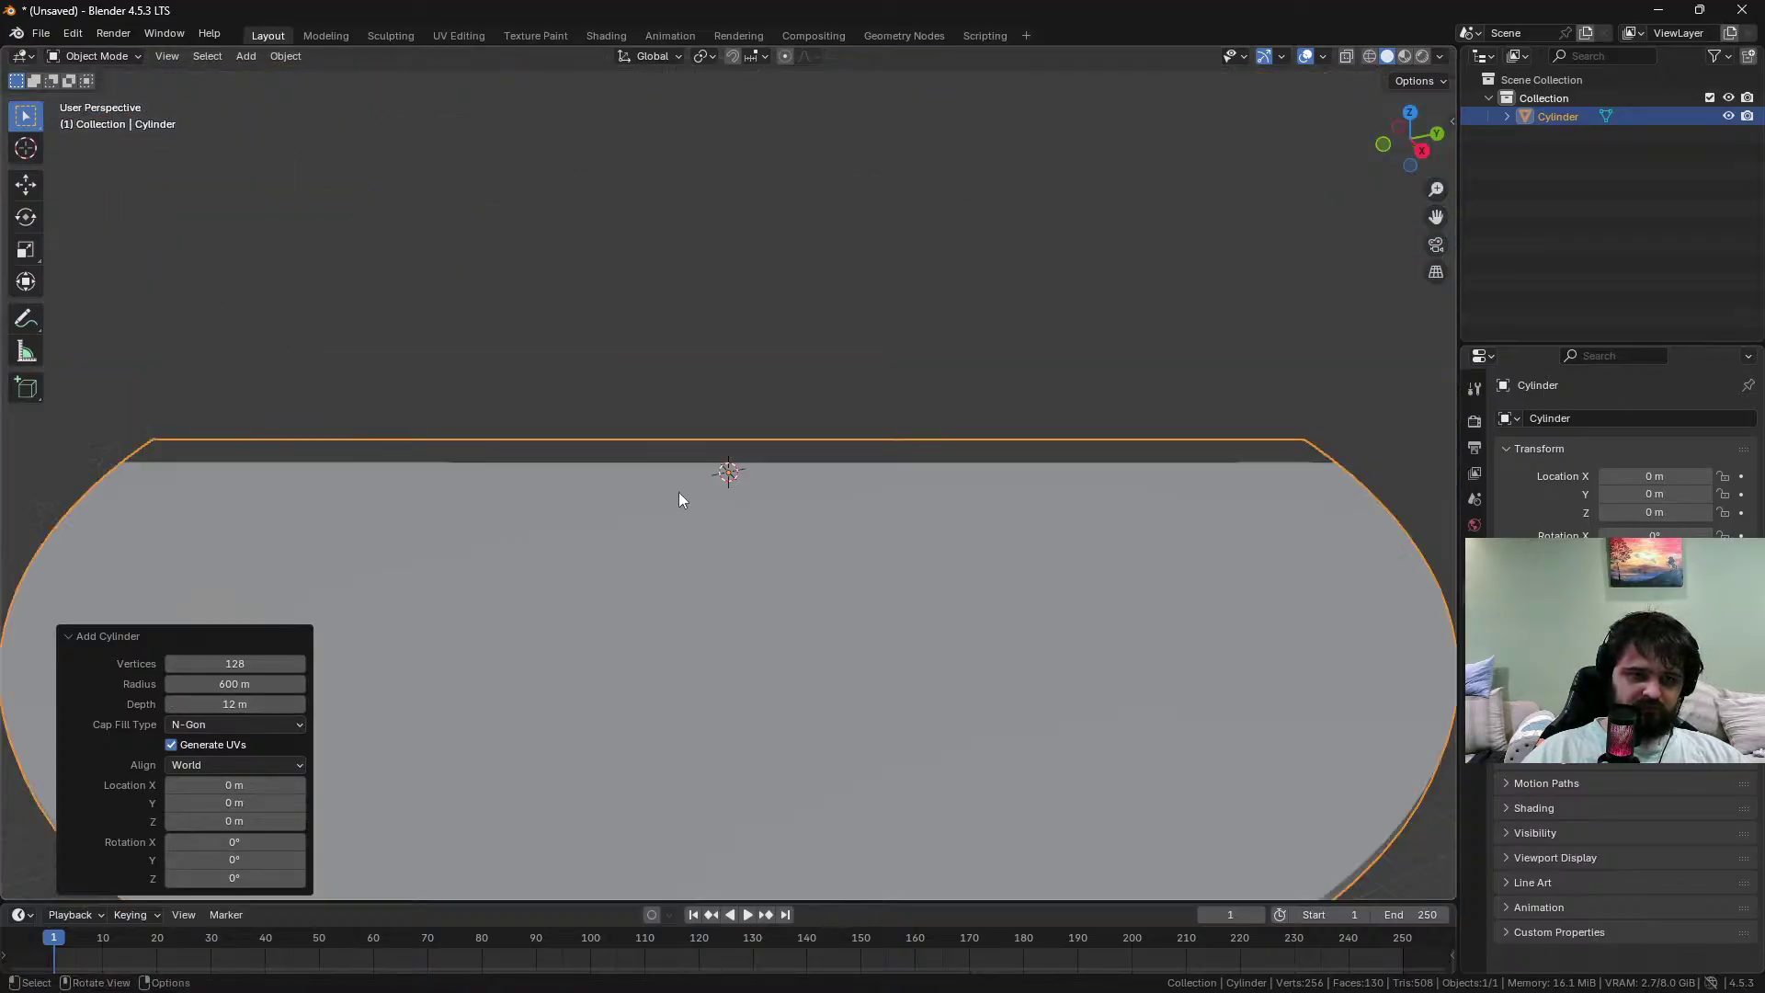
middle_click_drag(776, 538, 709, 497)
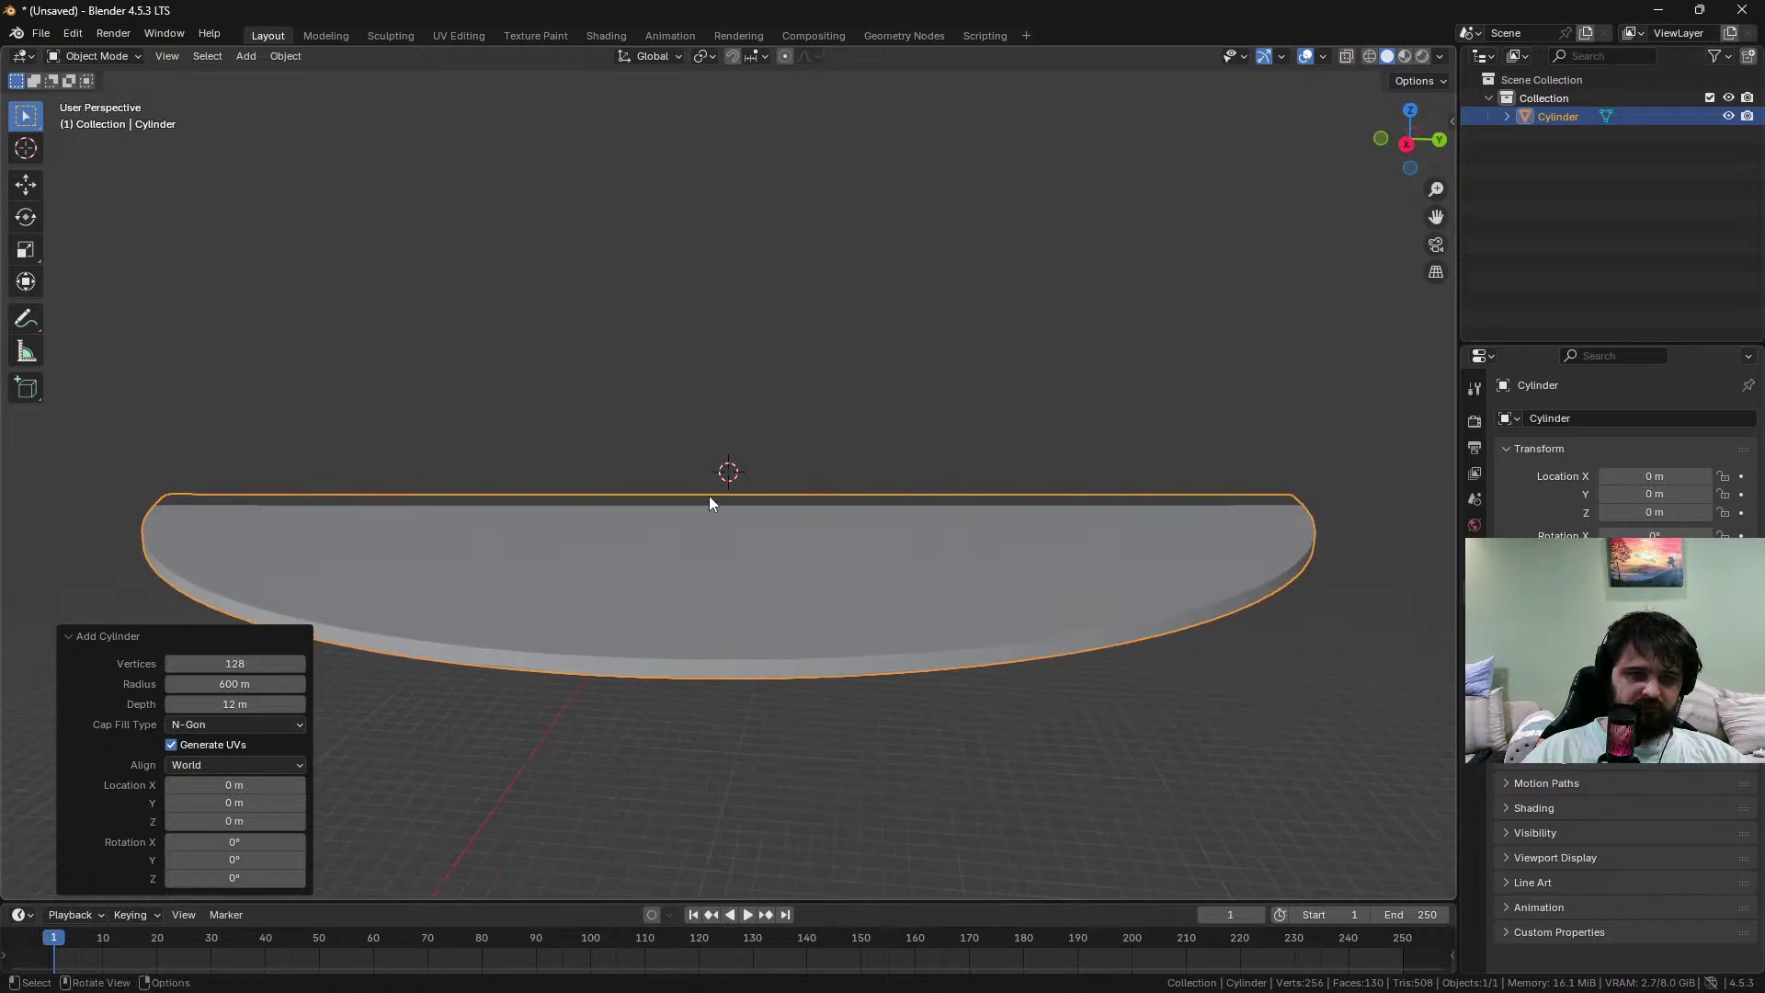
left_click(1438, 81)
left_click(1432, 81)
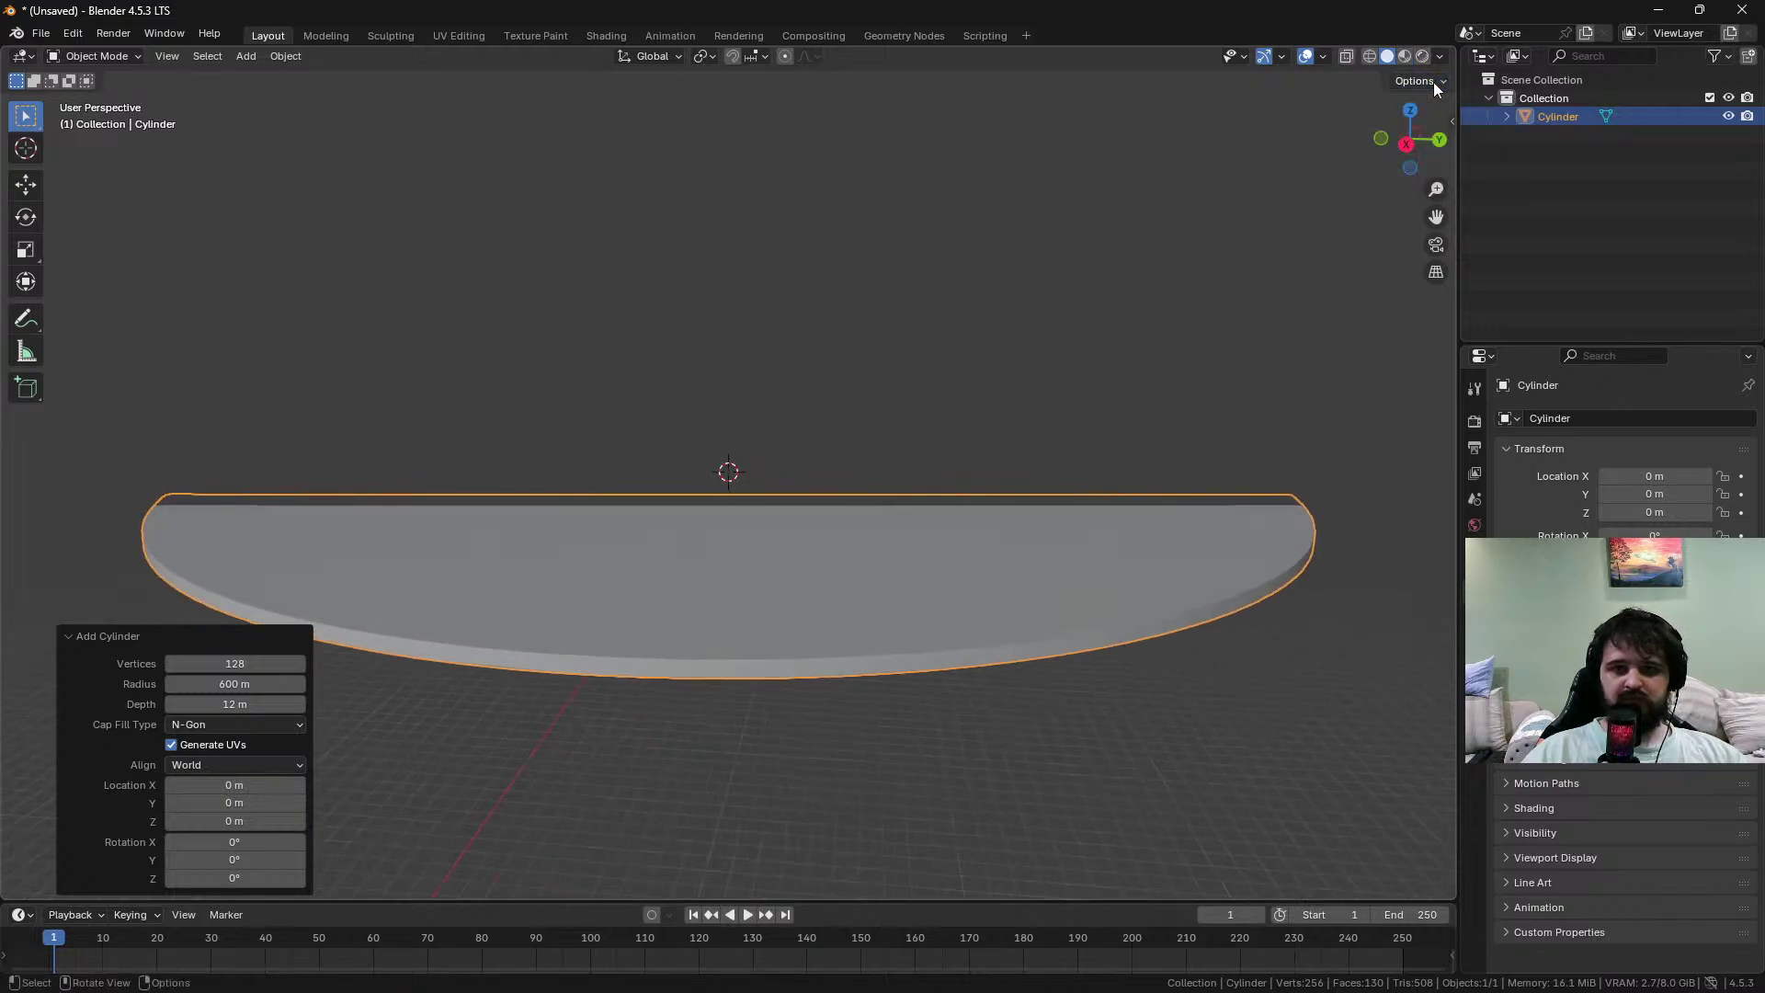
left_click(1455, 116)
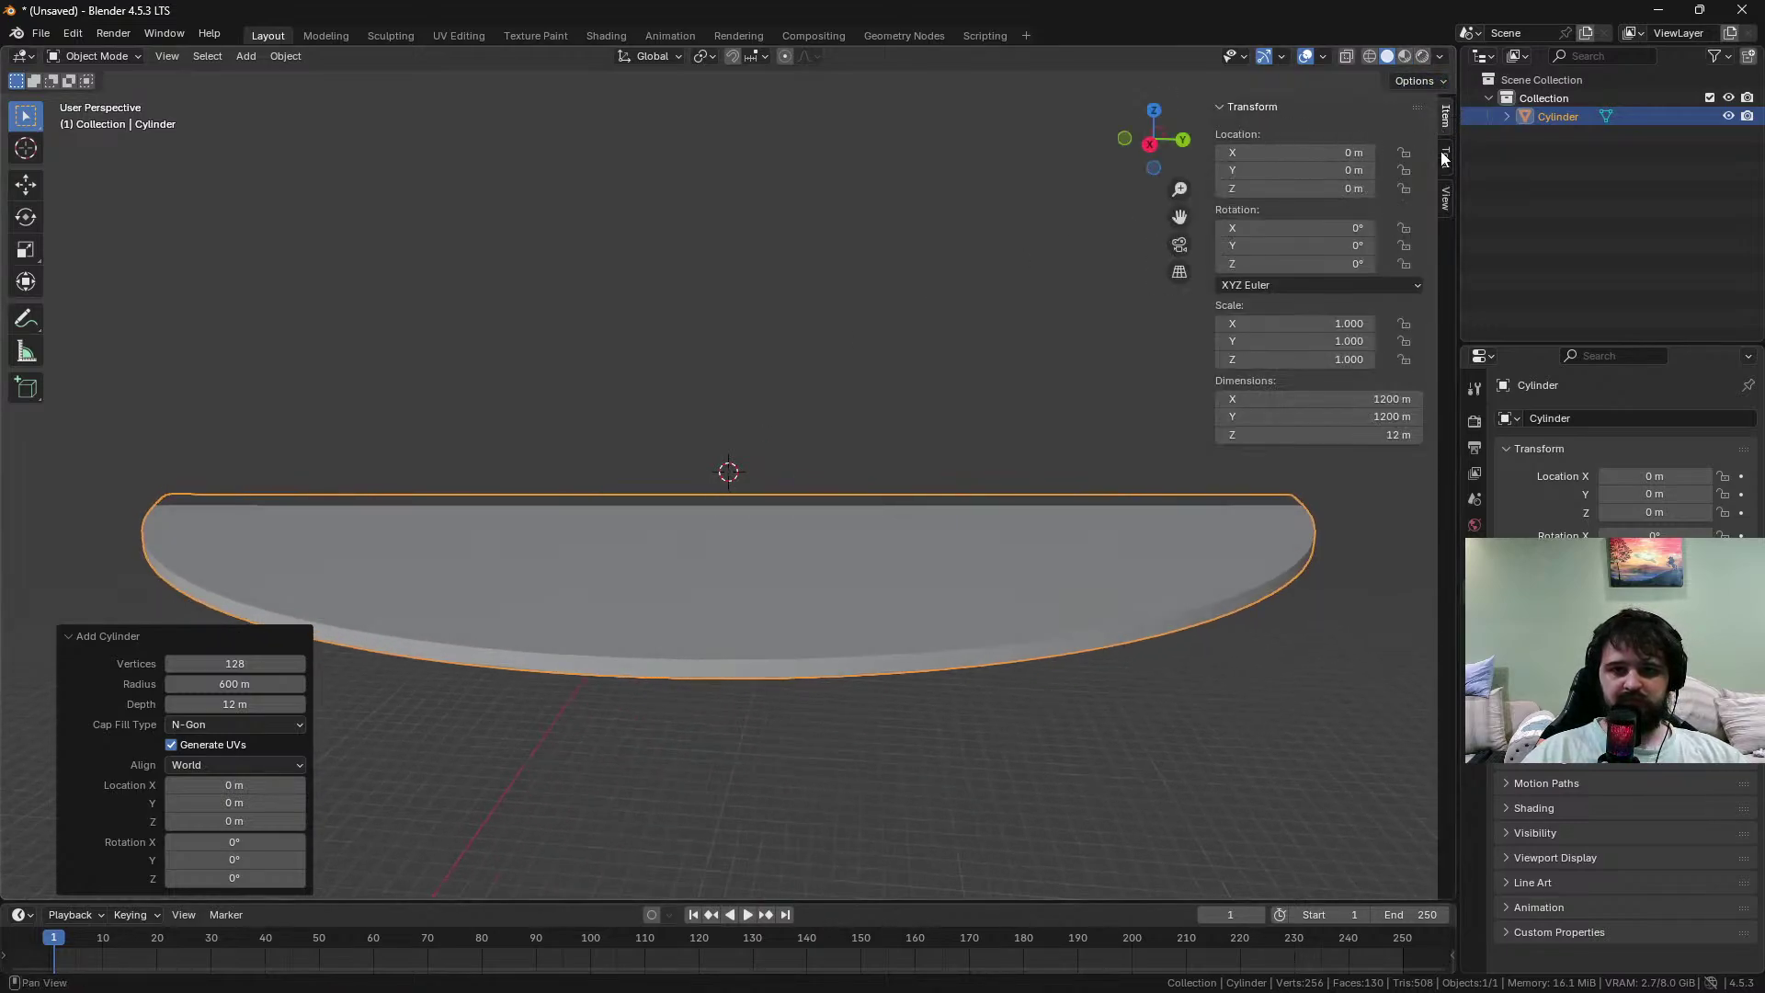
left_click(1446, 198)
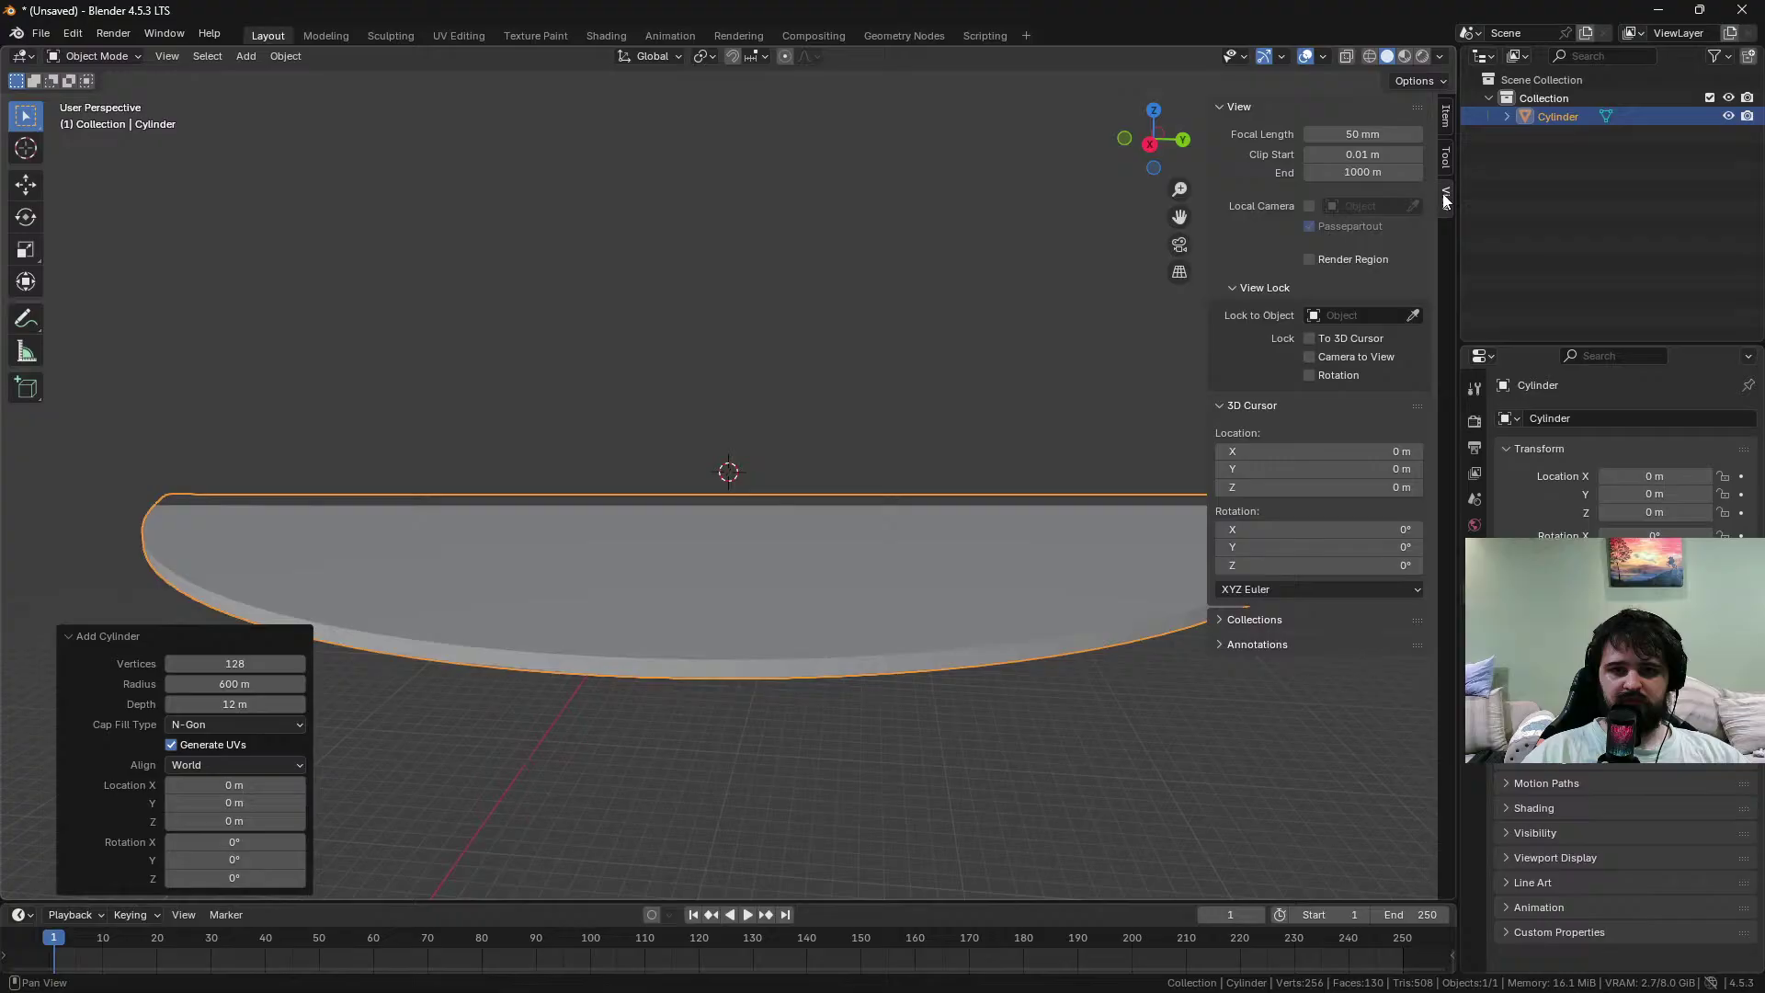
left_click(1388, 174)
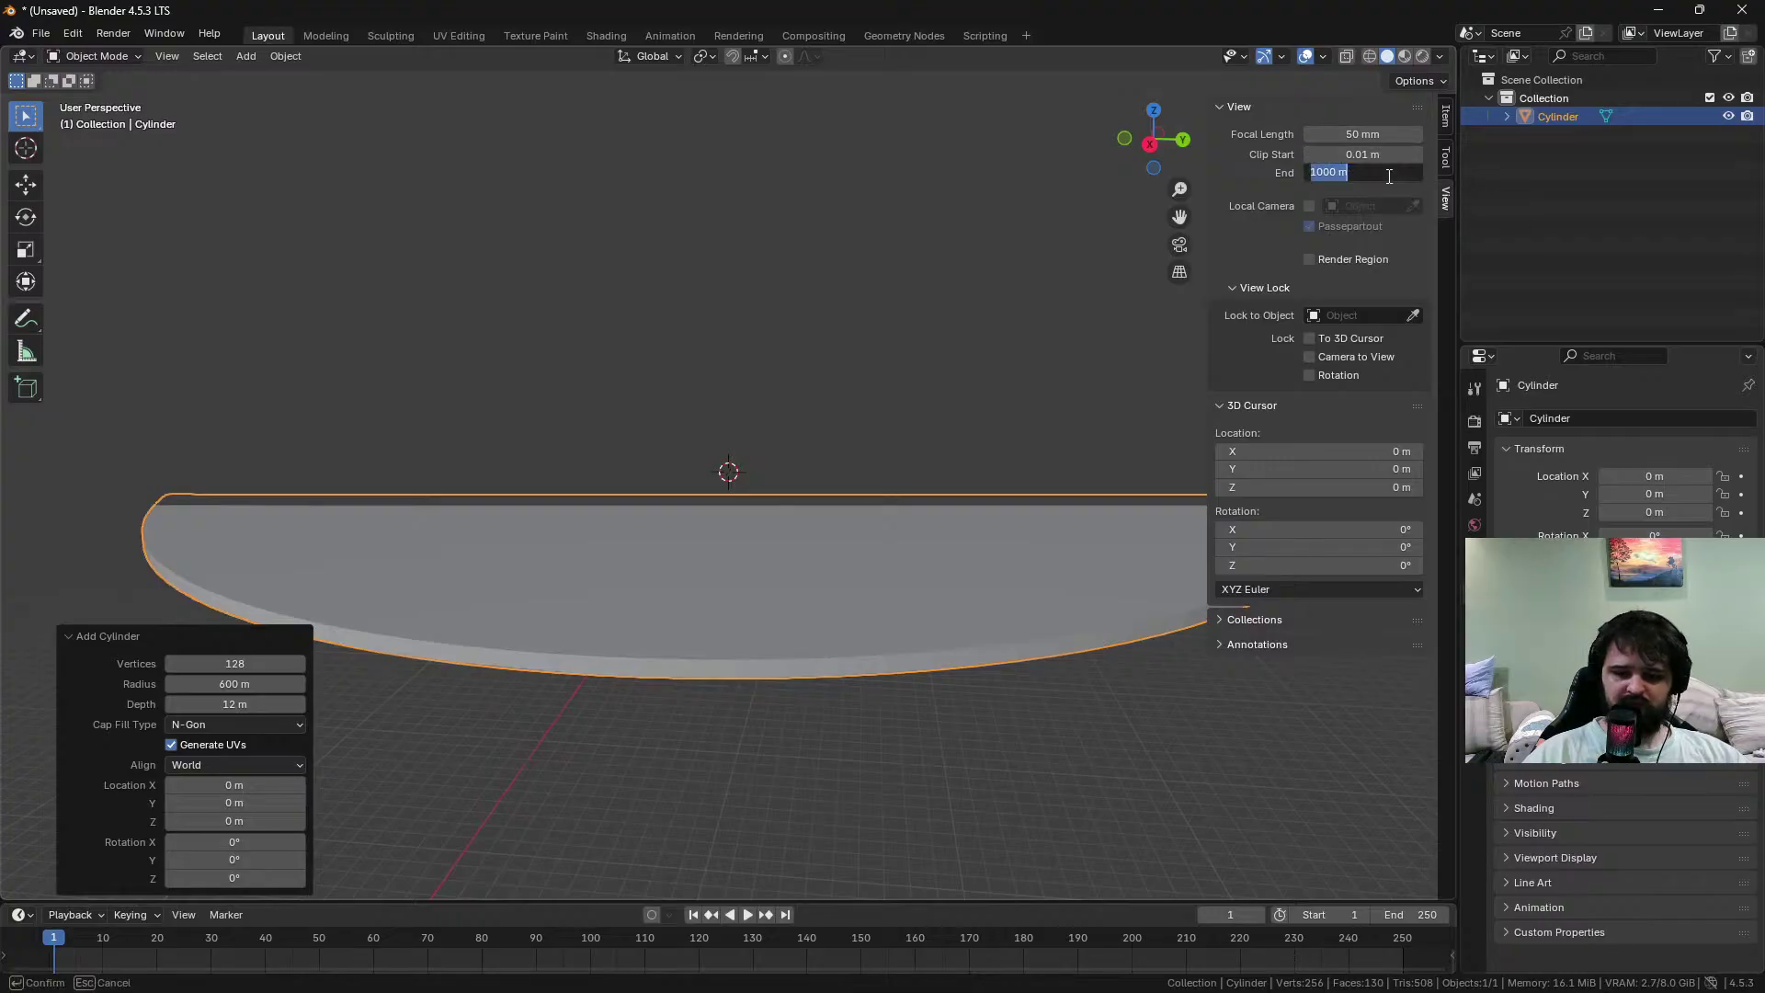
type("5000")
key("Return")
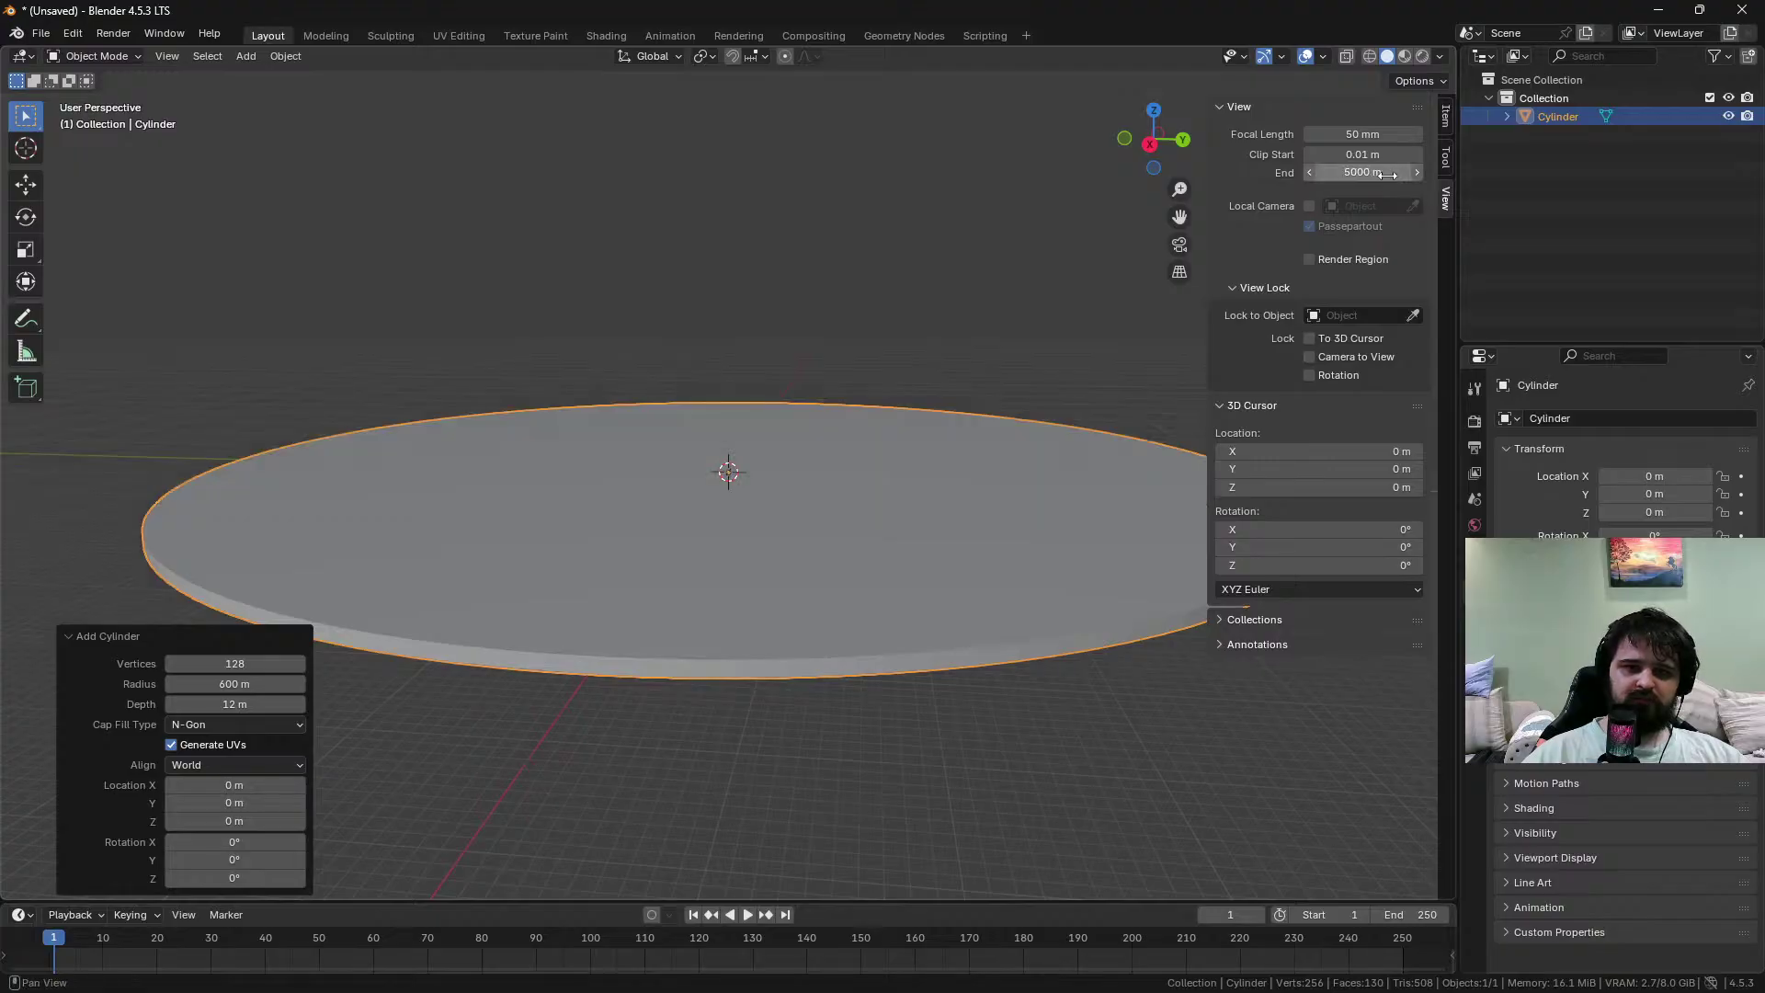
Reduce the cylinder's radius to 400 m and check its shape from above
middle_click_drag(917, 292, 731, 370)
left_click(303, 681)
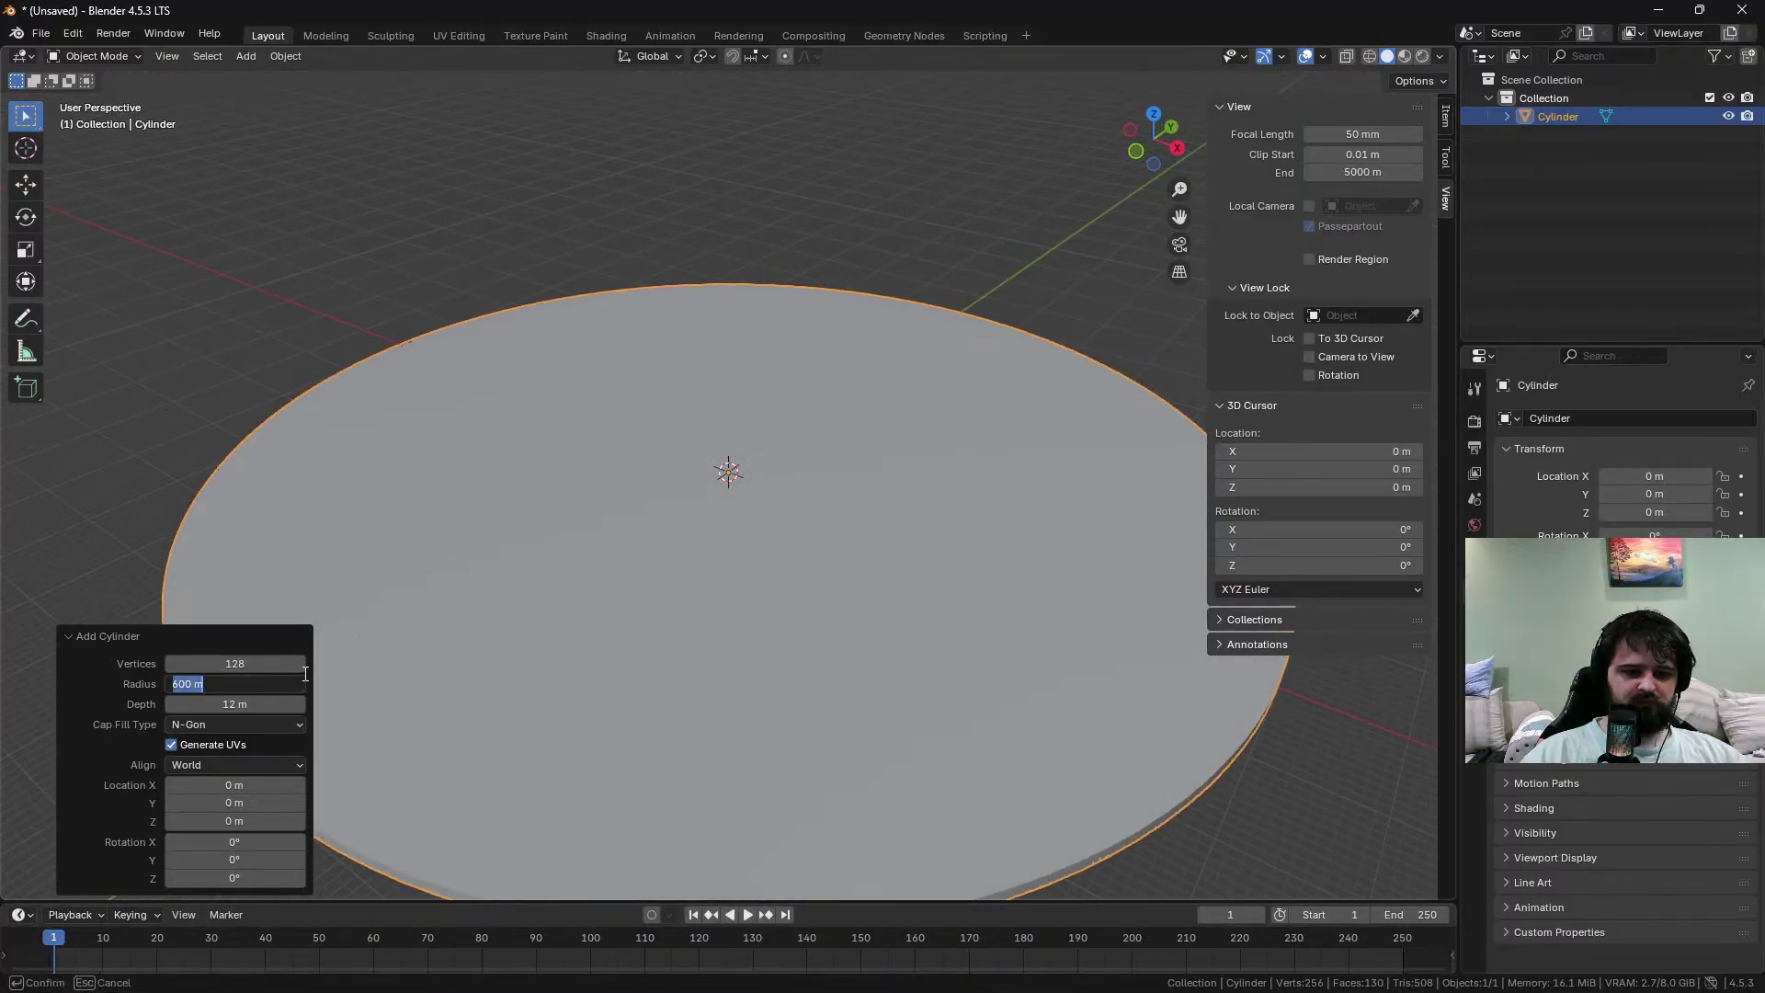
type("400")
key("Return")
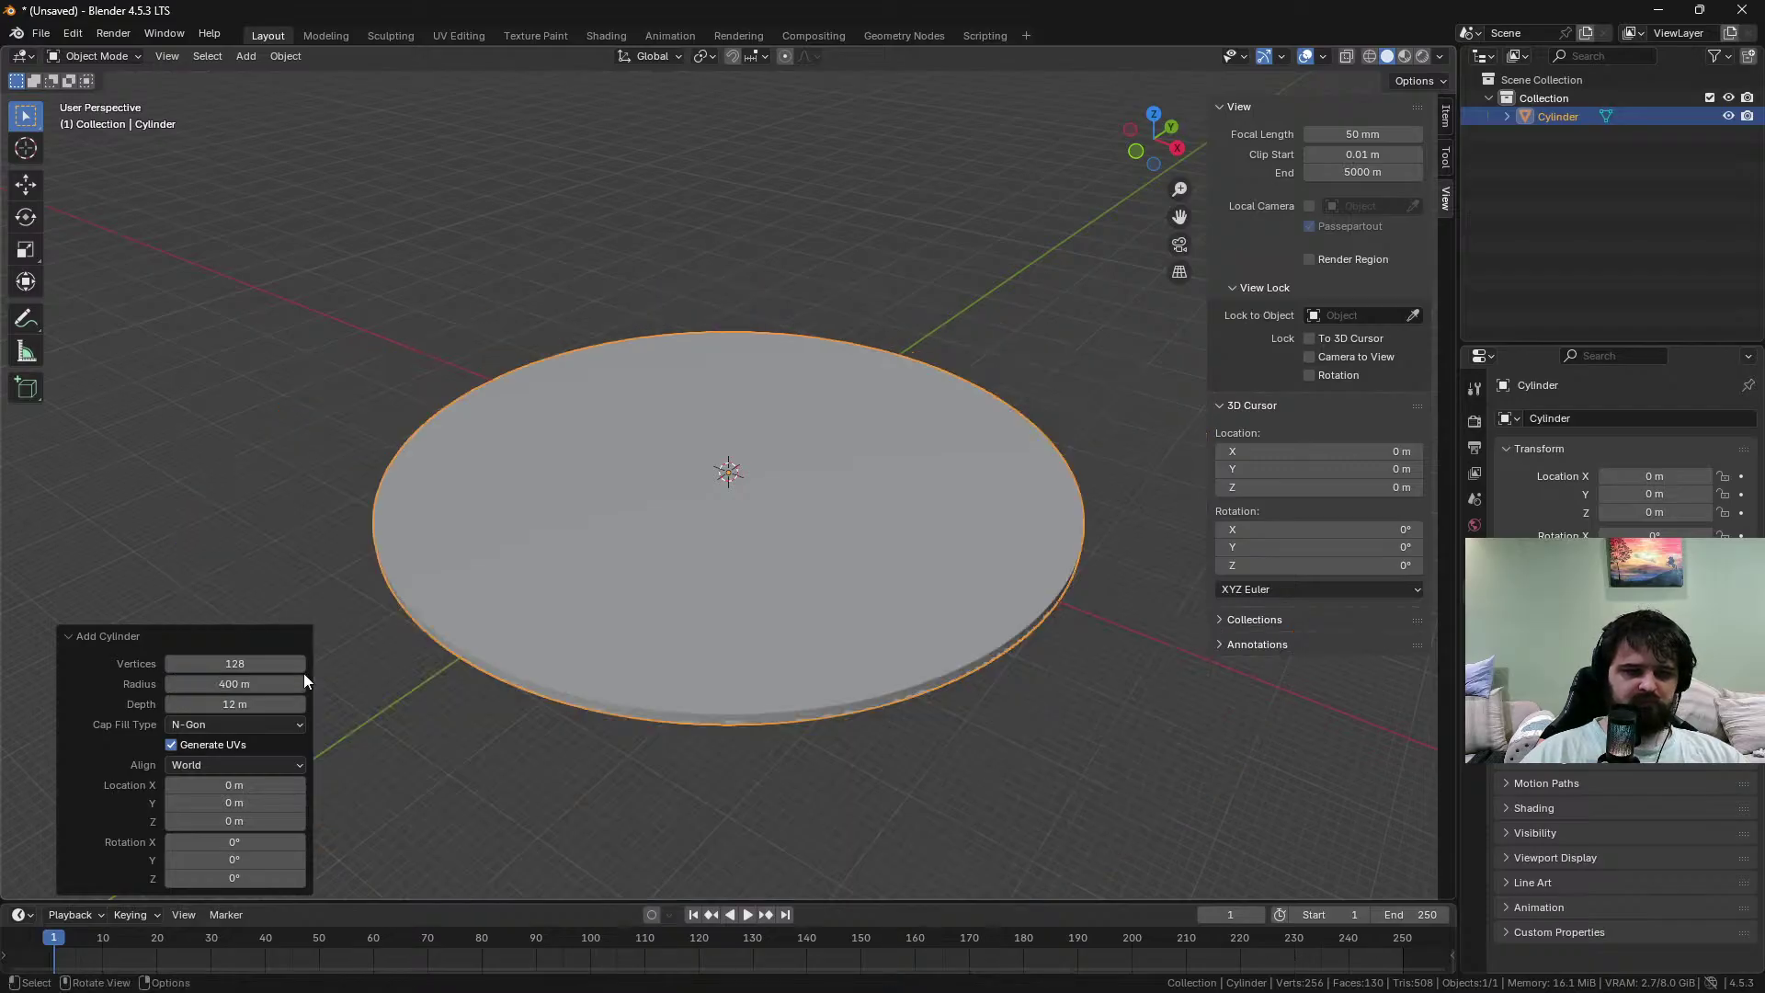
scroll(590, 616, "up", 3)
scroll(582, 622, "down", 3)
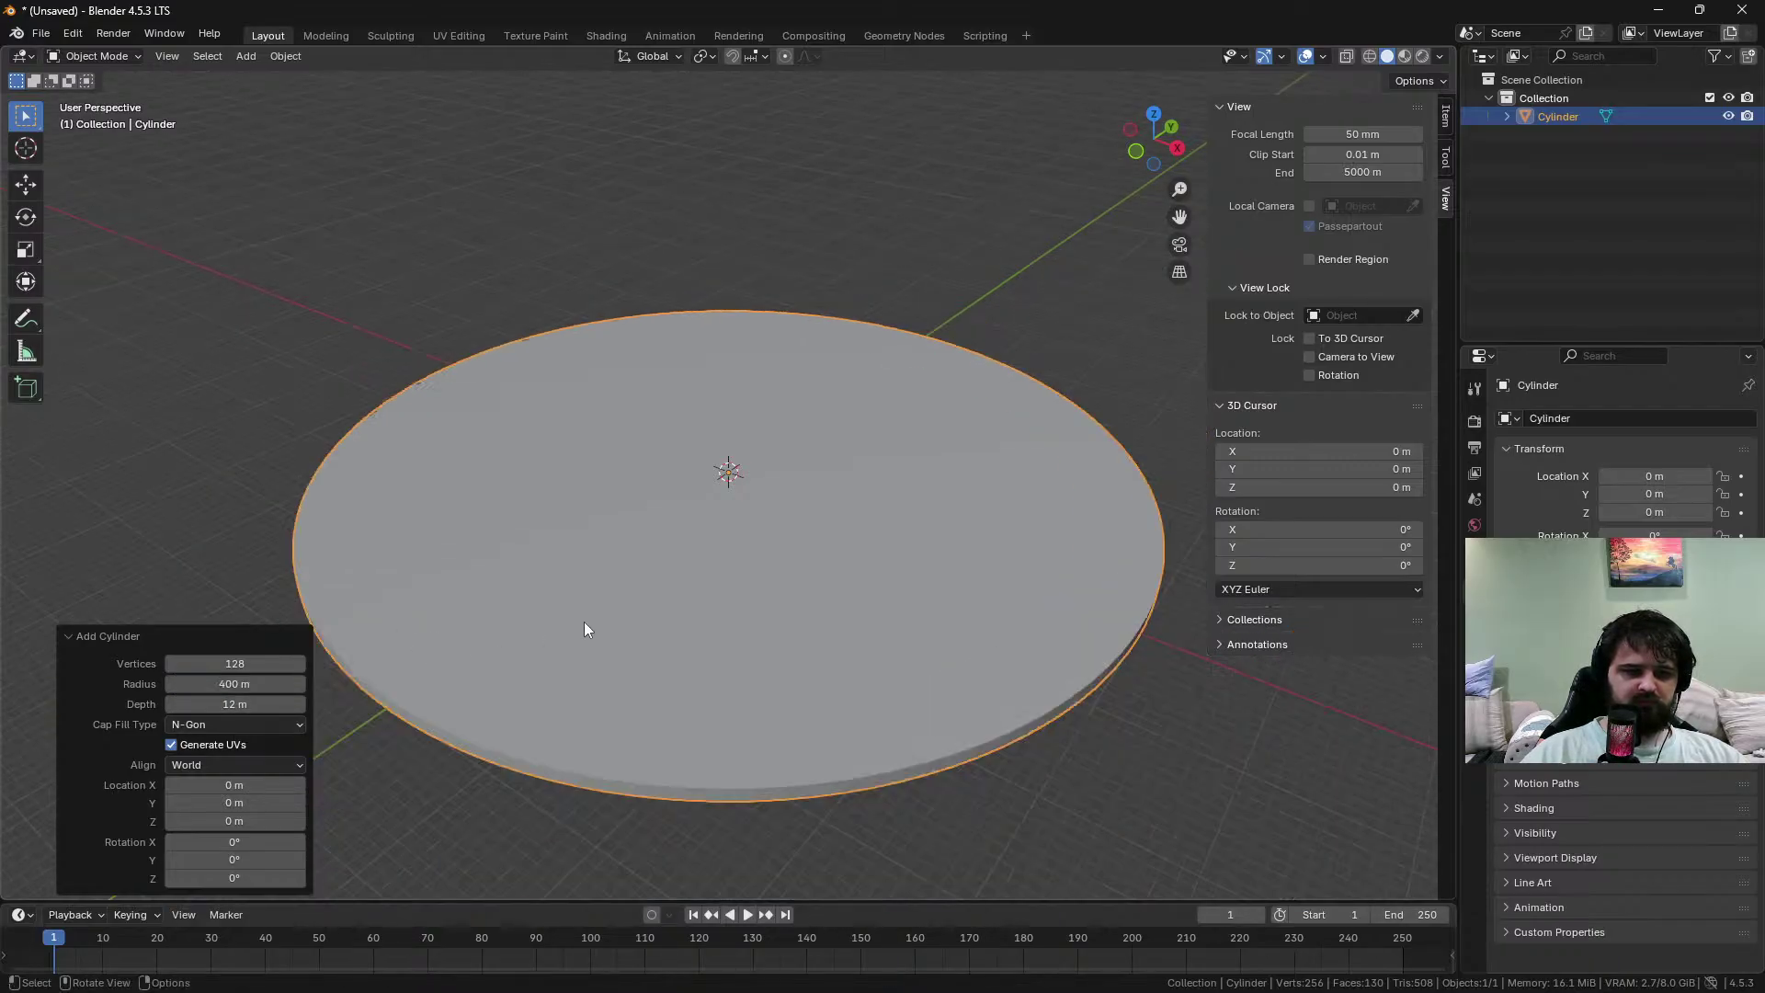
mouse_move(615, 576)
middle_mouse_down()
mouse_move(692, 570)
mouse_move(625, 583)
middle_mouse_up()
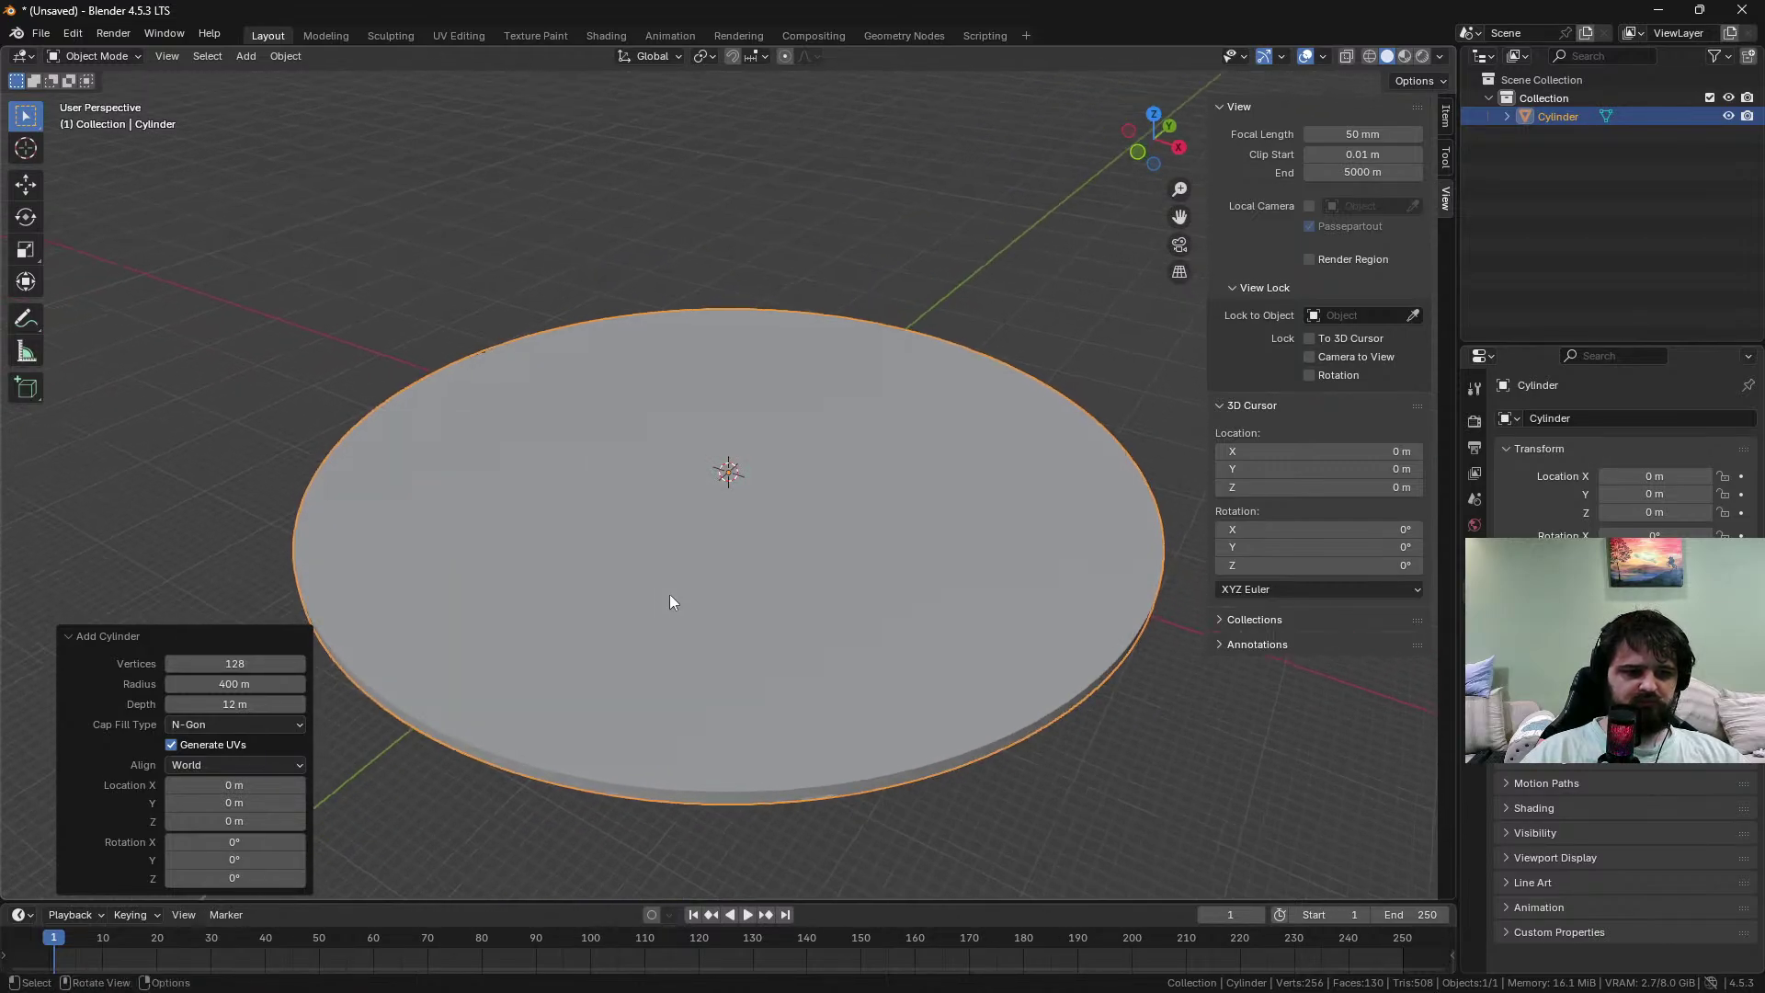
Poke the cylinder's top and bottom cap faces into triangles meeting at the centre, and clear the selection
key("Tab")
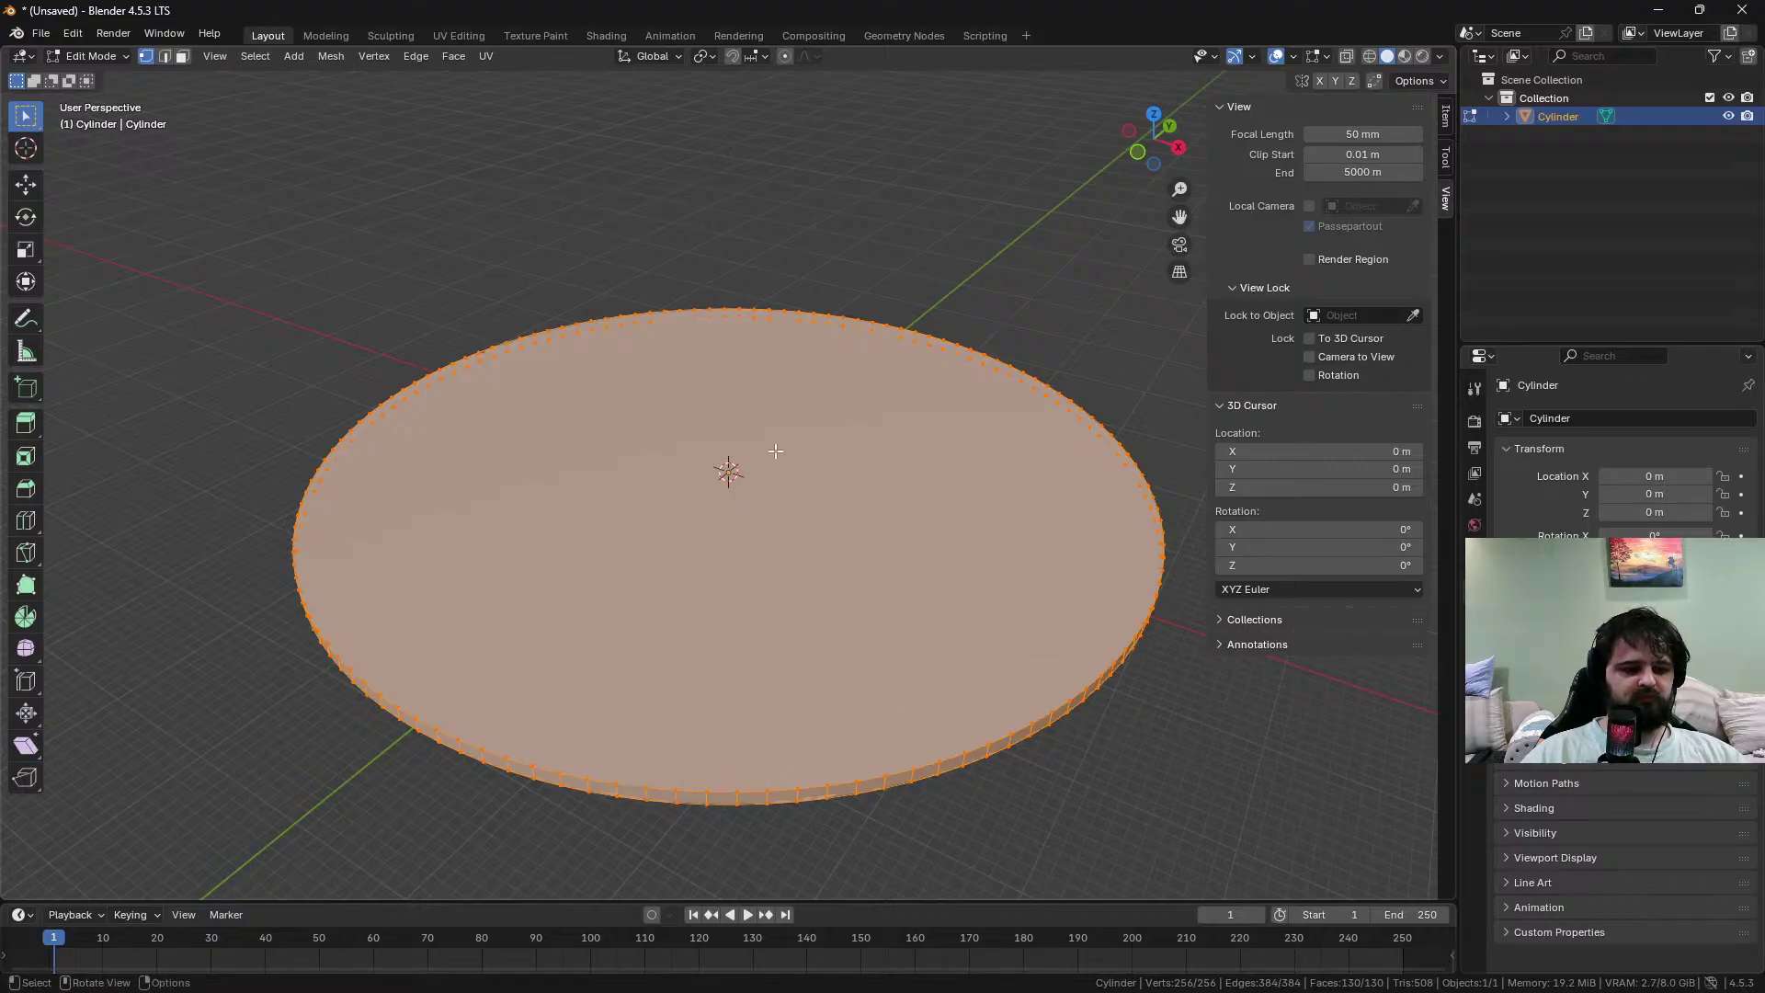
key("3")
left_click(754, 515)
middle_click_drag(754, 517, 756, 387)
left_click(771, 317, "shift")
middle_click_drag(773, 312, 761, 379)
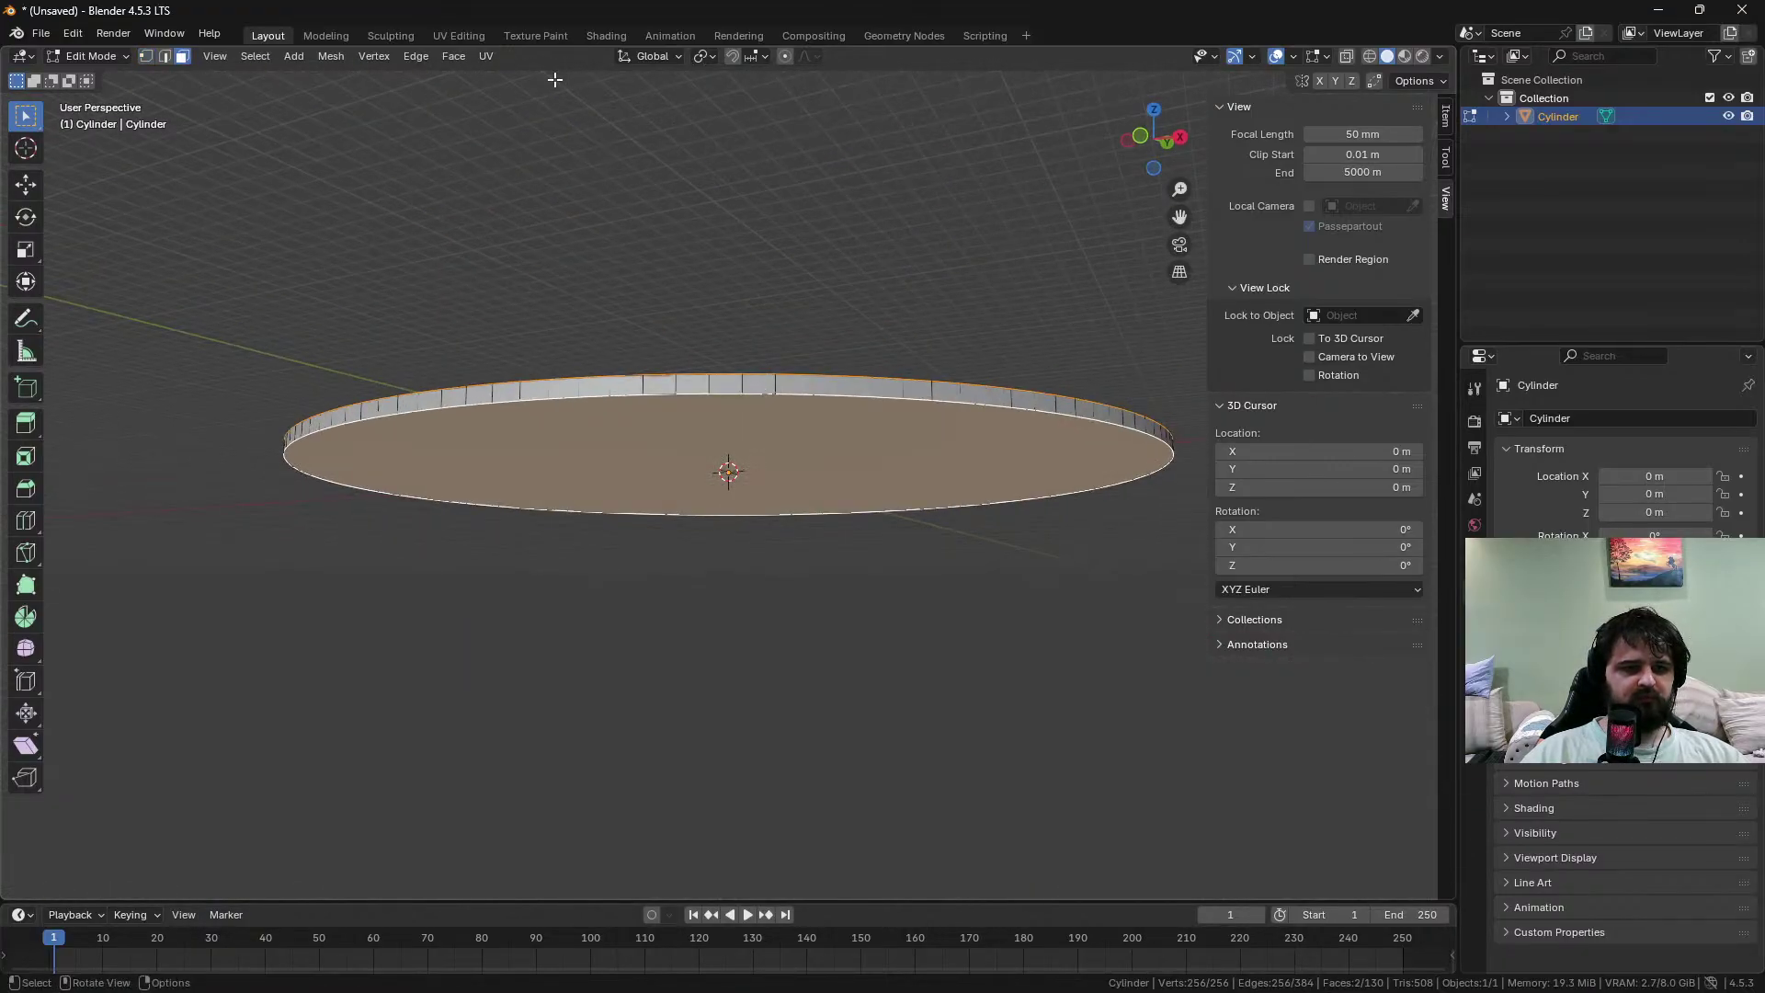
key("ctrl+f")
left_click(515, 166)
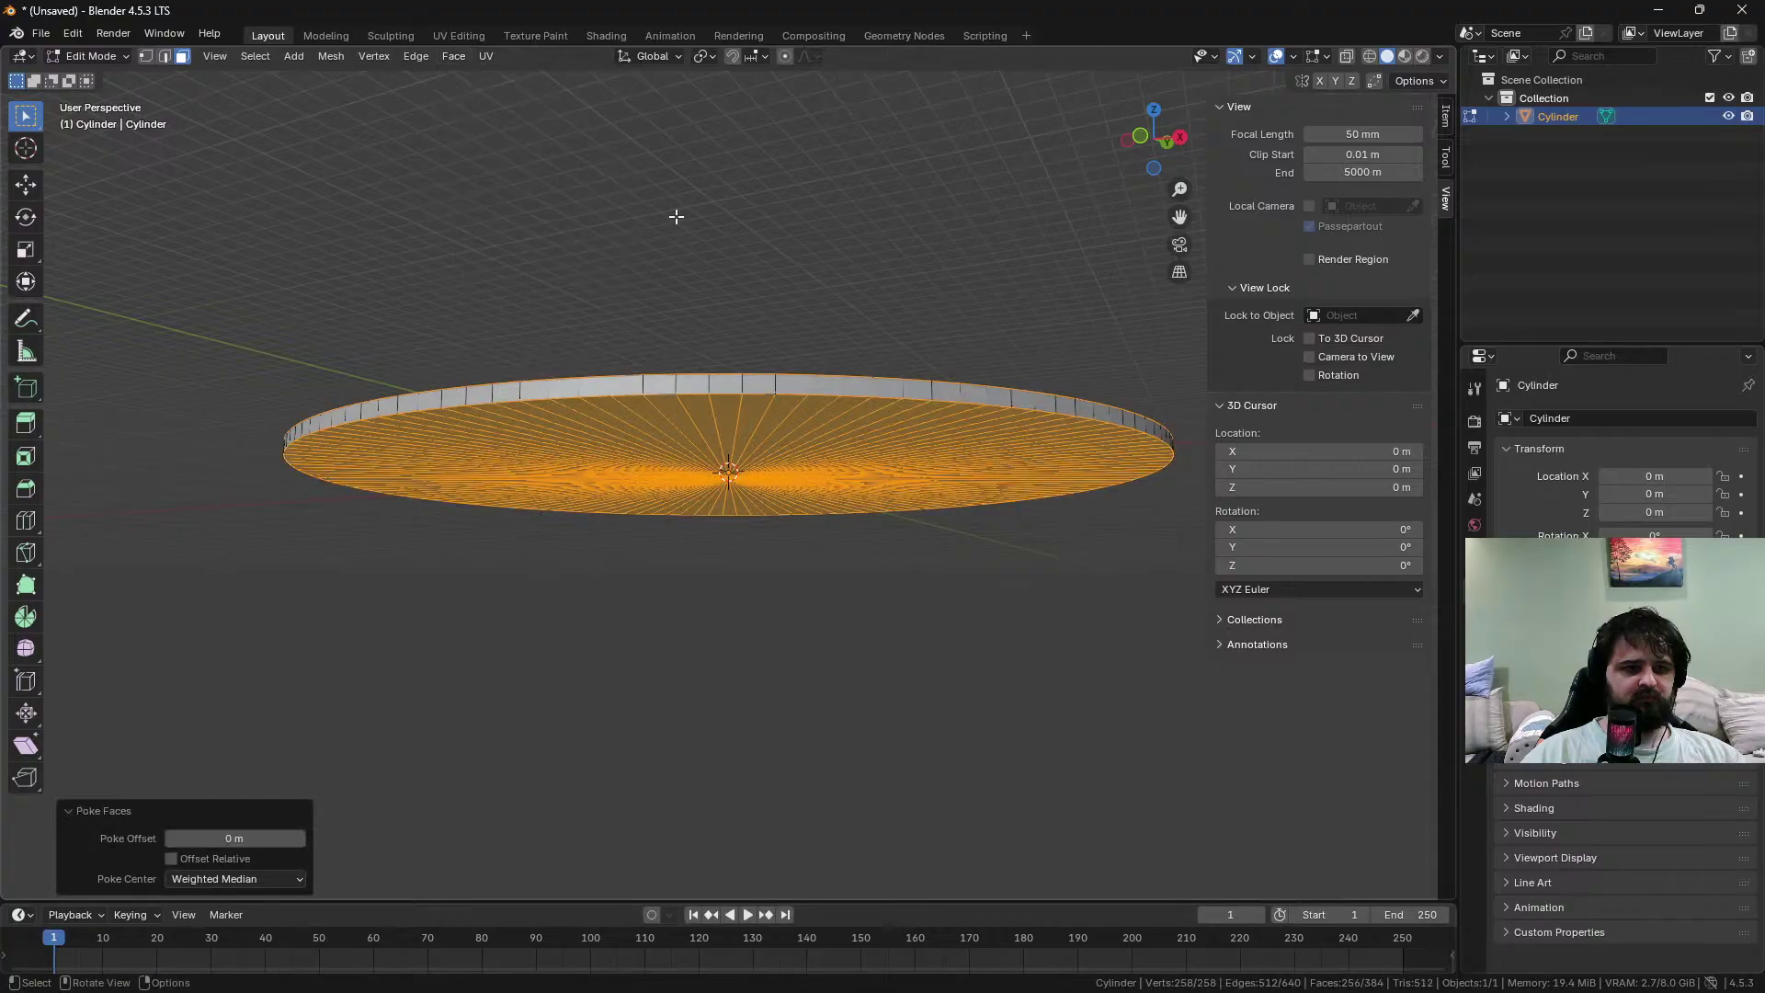
middle_click_drag(676, 216, 679, 303)
left_click(453, 57)
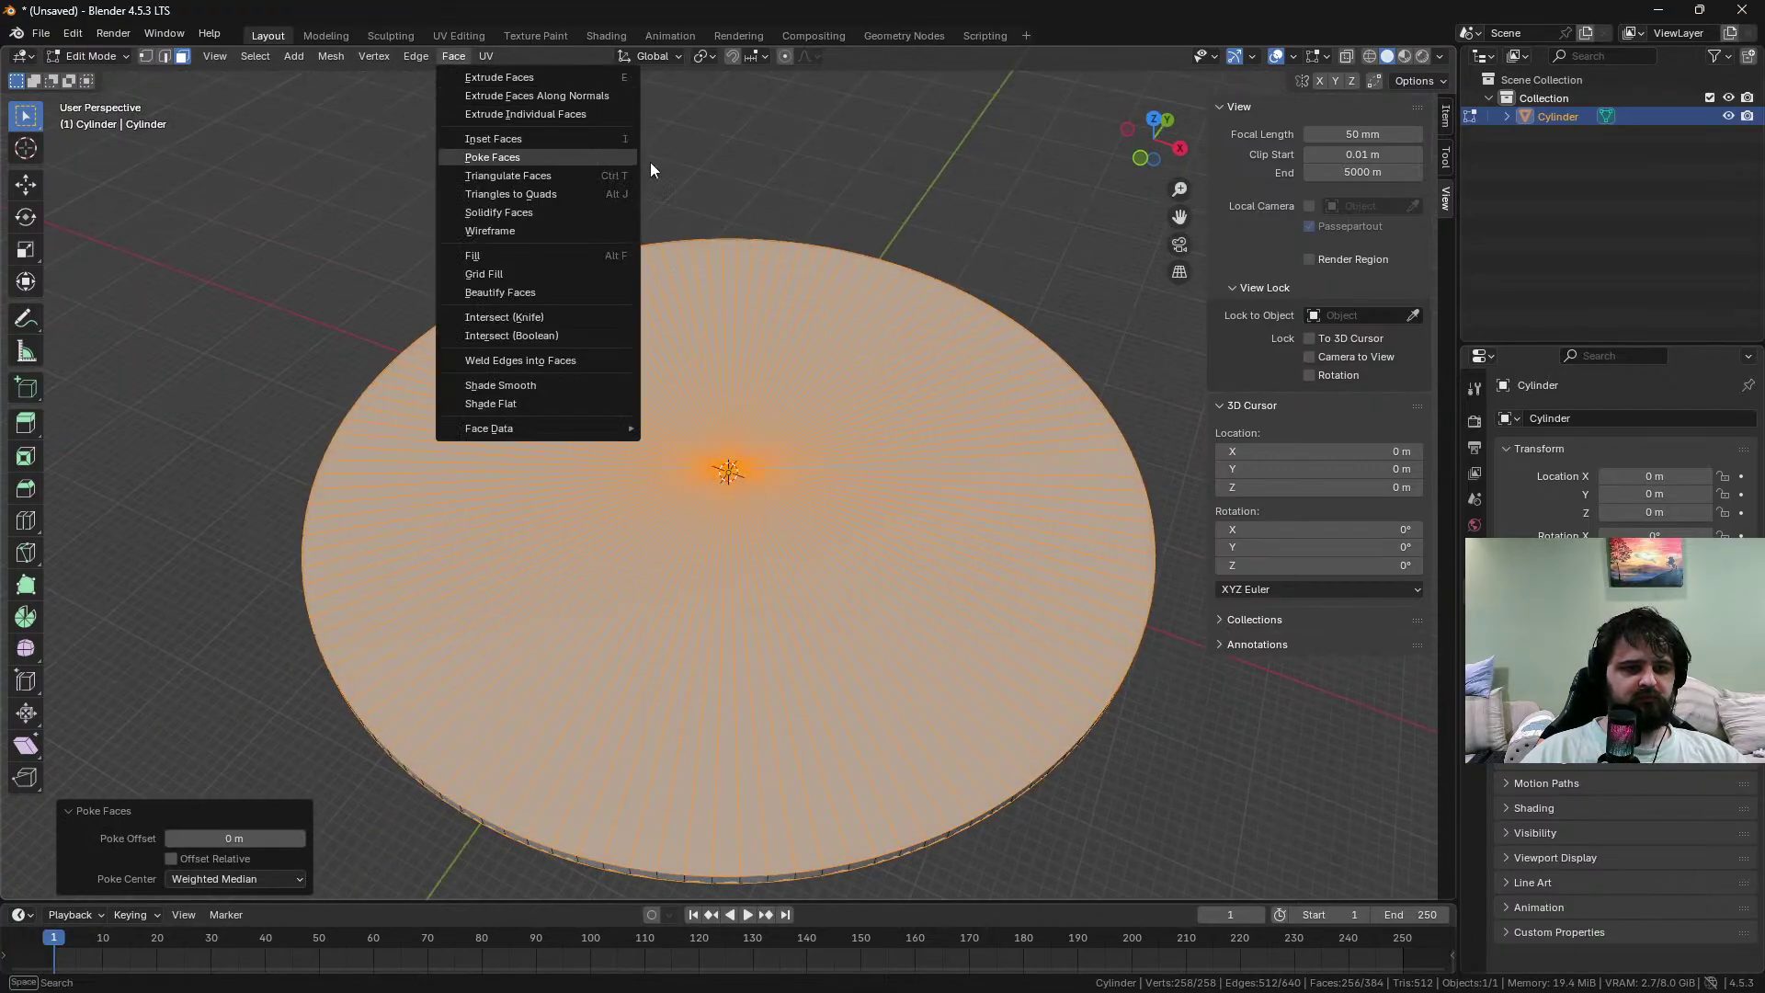
key("alt+a")
scroll(831, 508, "down", 2)
scroll(875, 634, "up", 4)
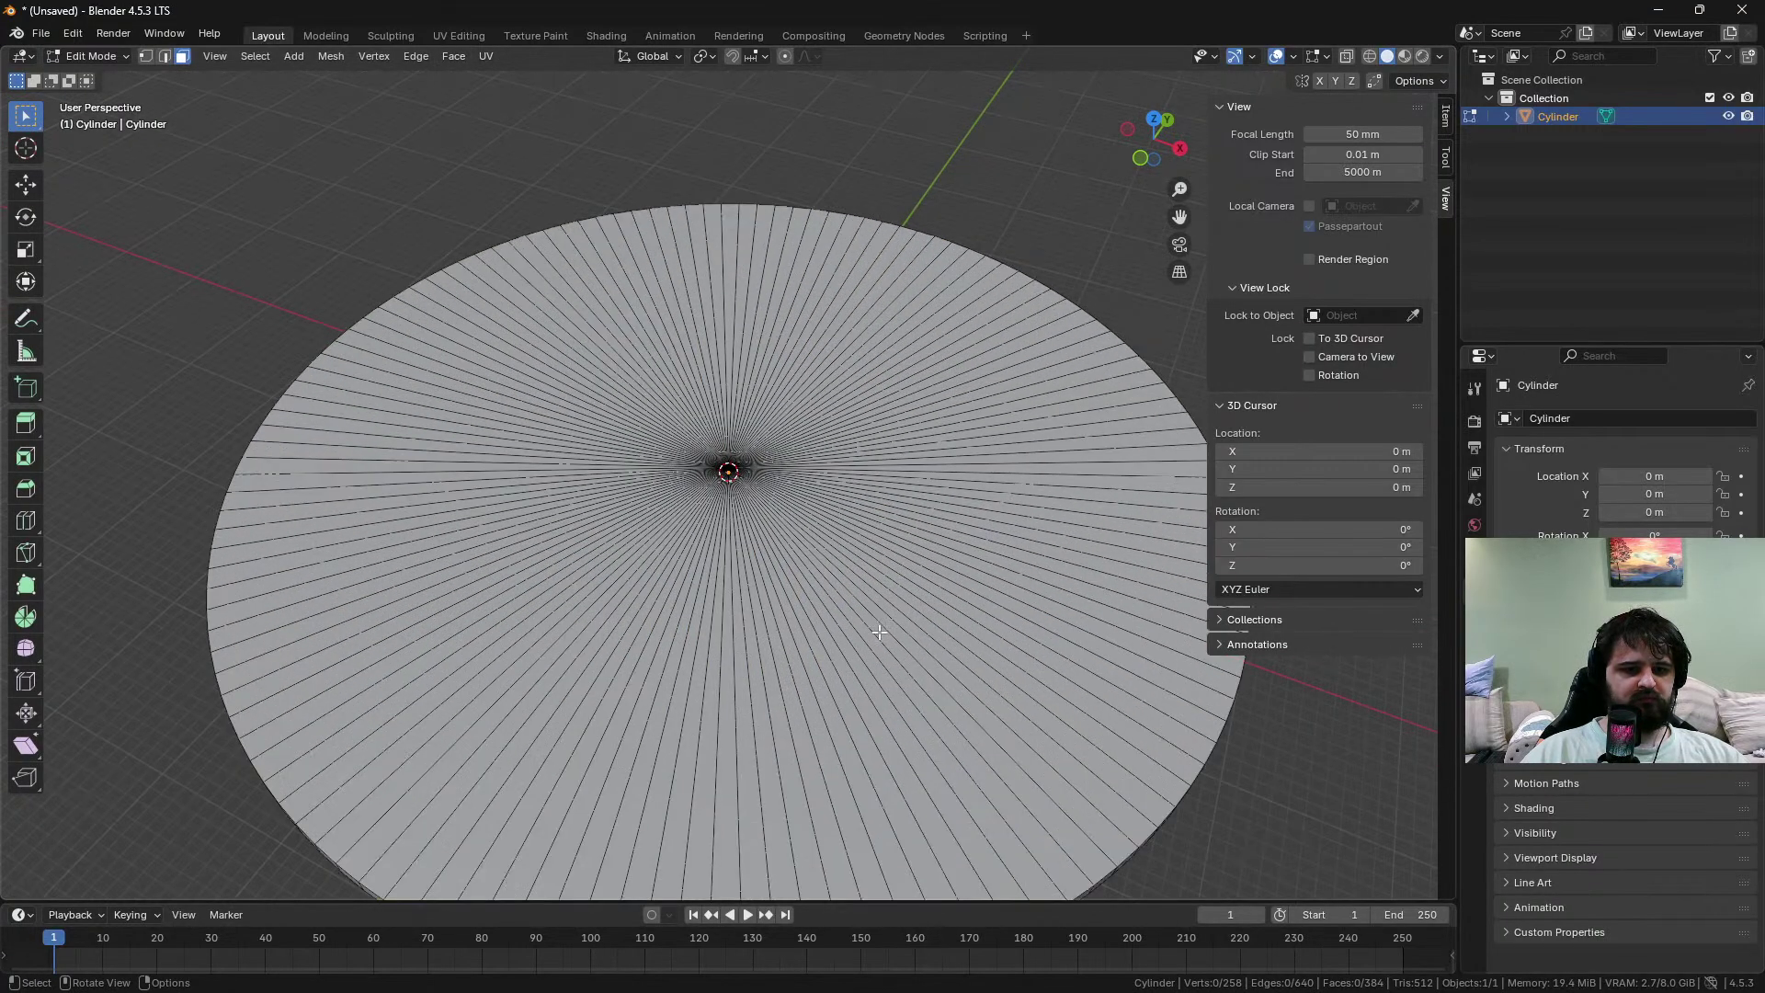
middle_click_drag(914, 654, 634, 474)
key("ctrl+r")
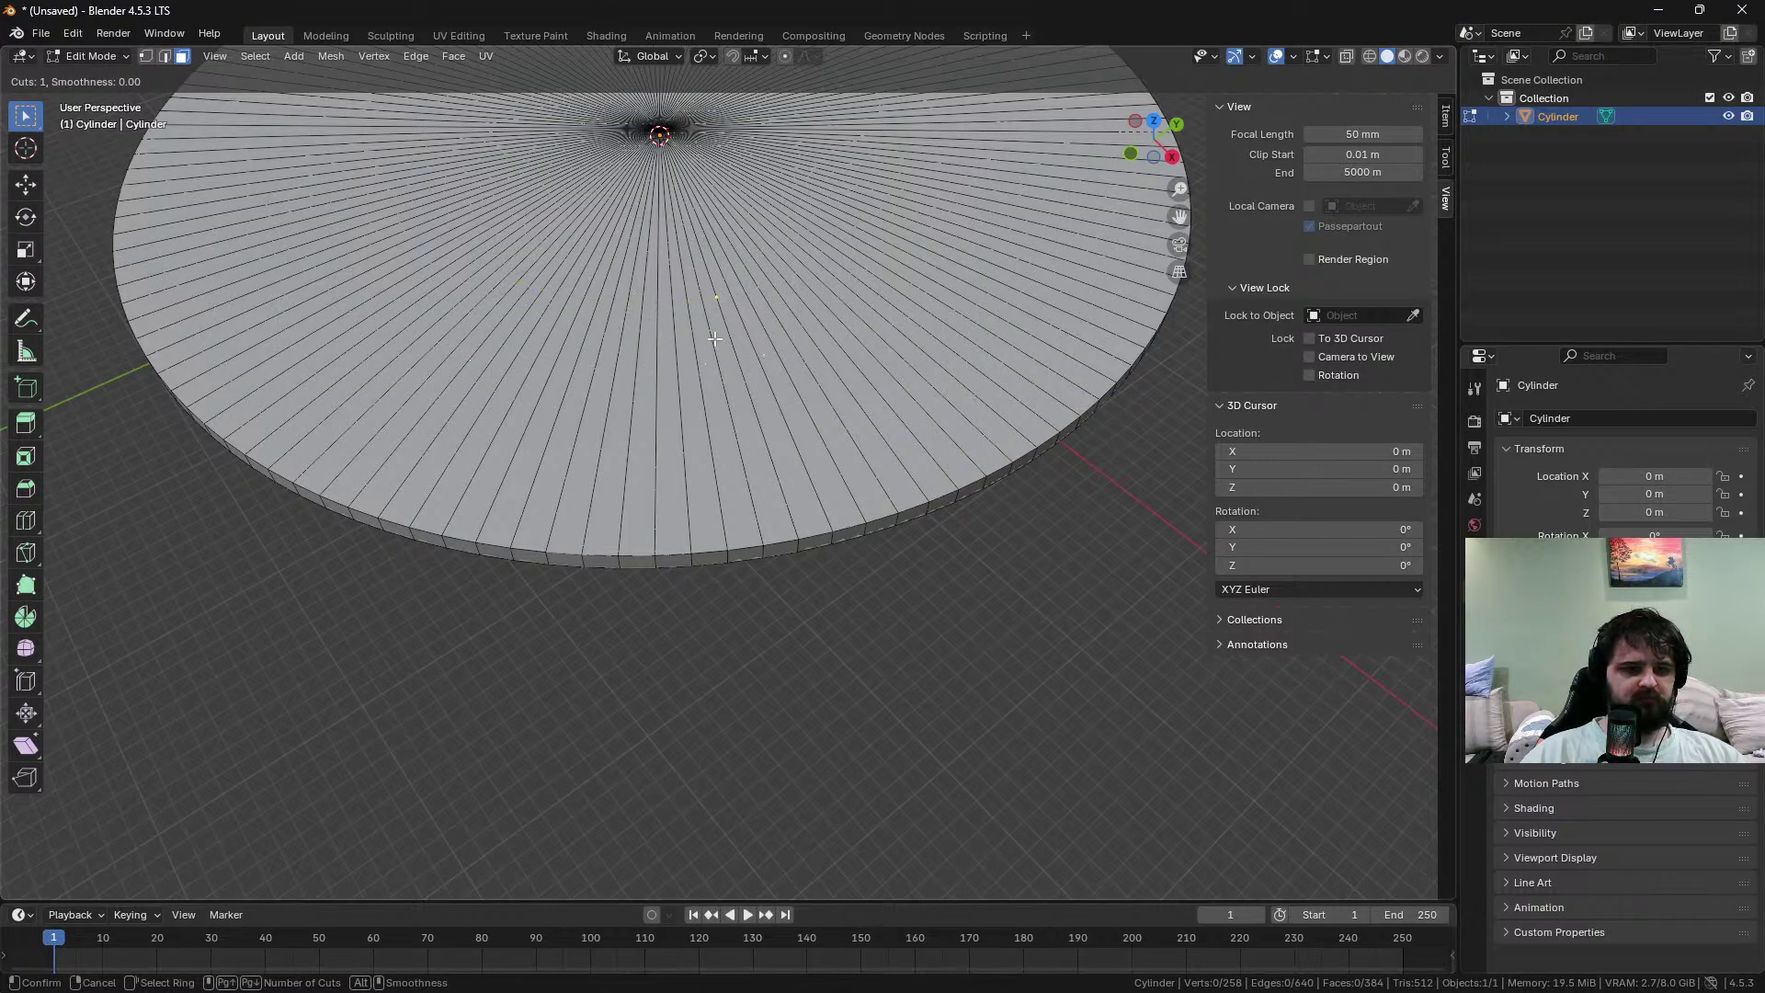
key("Escape")
mouse_move(645, 434)
middle_mouse_down()
mouse_move(673, 374)
mouse_move(634, 412)
middle_mouse_up()
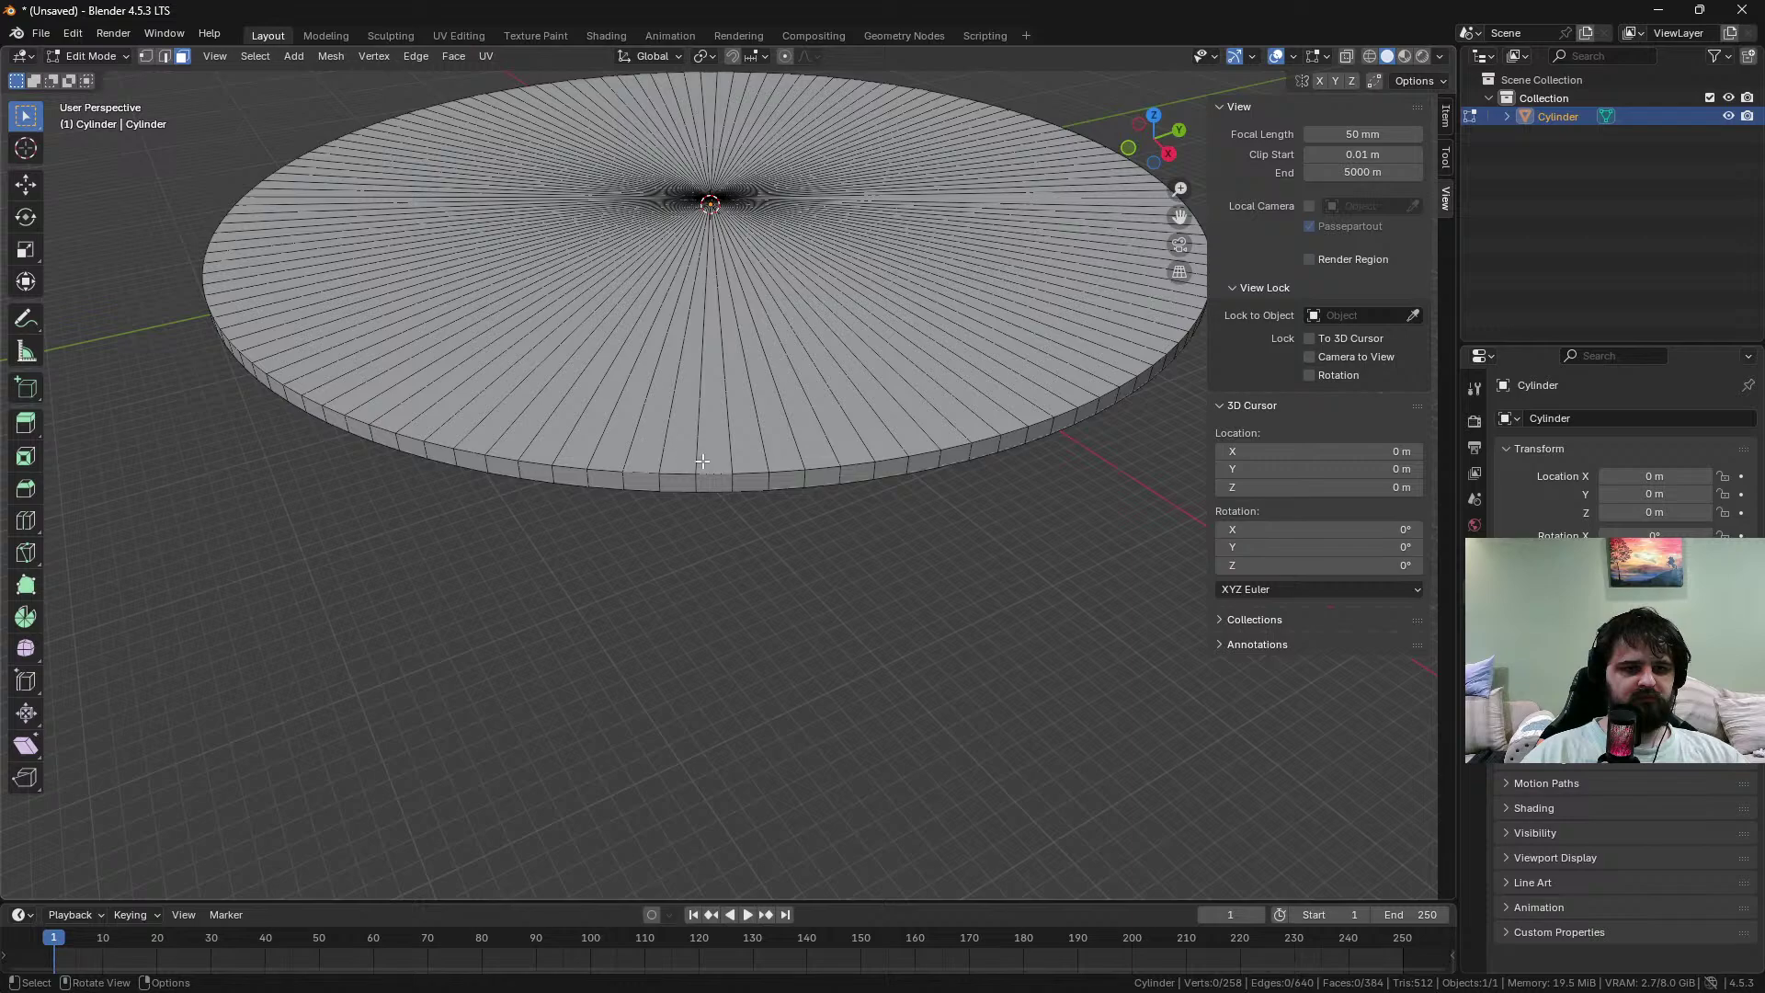
Hide one wedge's rim, top and bottom faces, and select all the remaining visible faces of the cylinder
left_click(716, 489, "alt")
middle_click_drag(723, 518, 742, 410)
left_click(750, 303, "shift")
key("h")
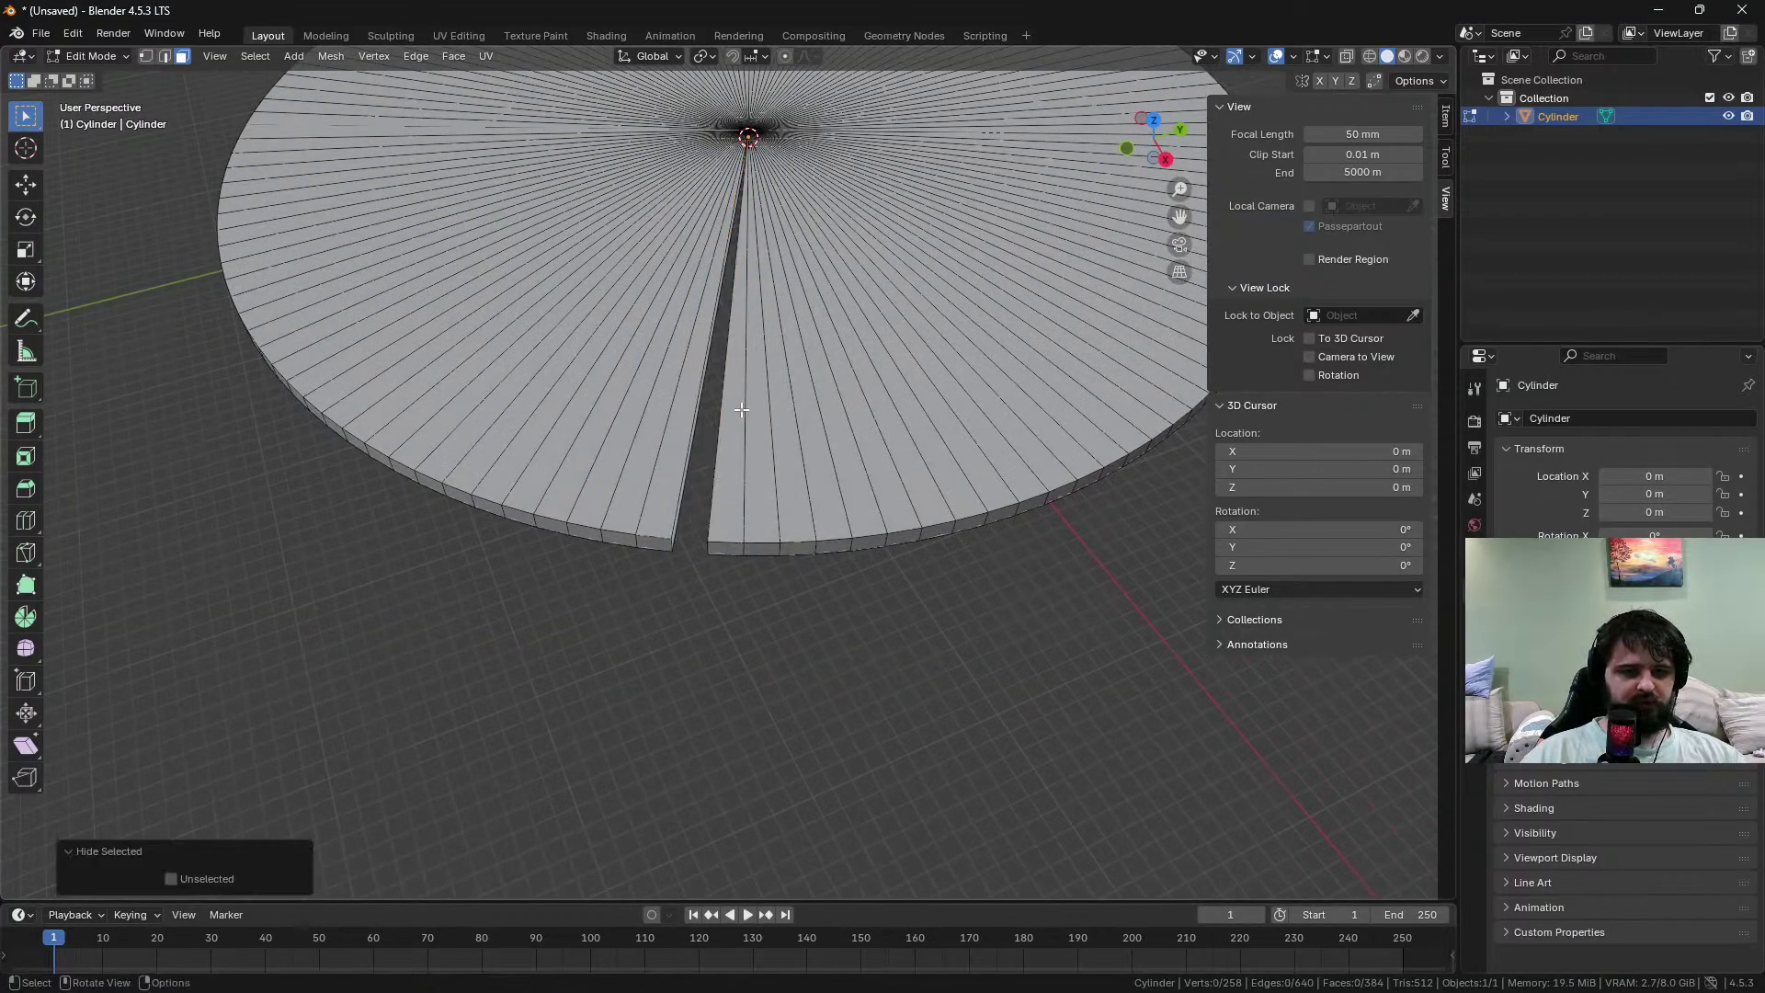
key("a")
Try to delete the selected geometry around the hidden wedge as vertices, and undo the deletion
key("x")
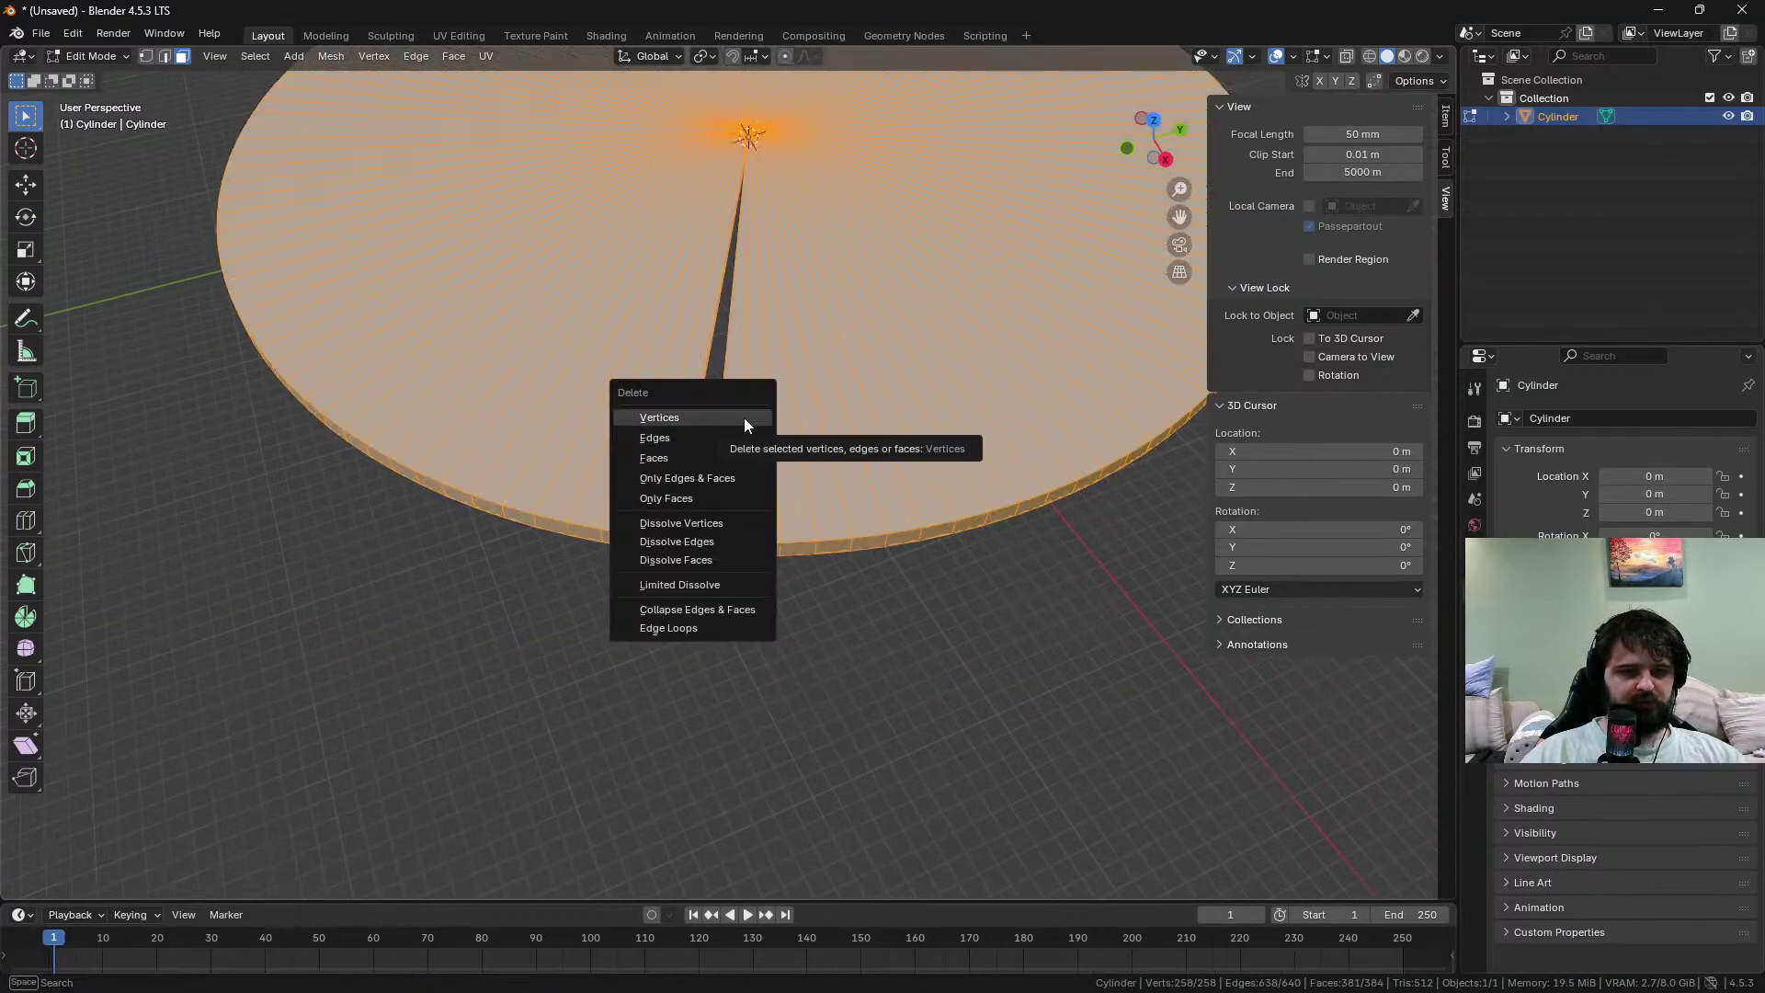
left_click(745, 419)
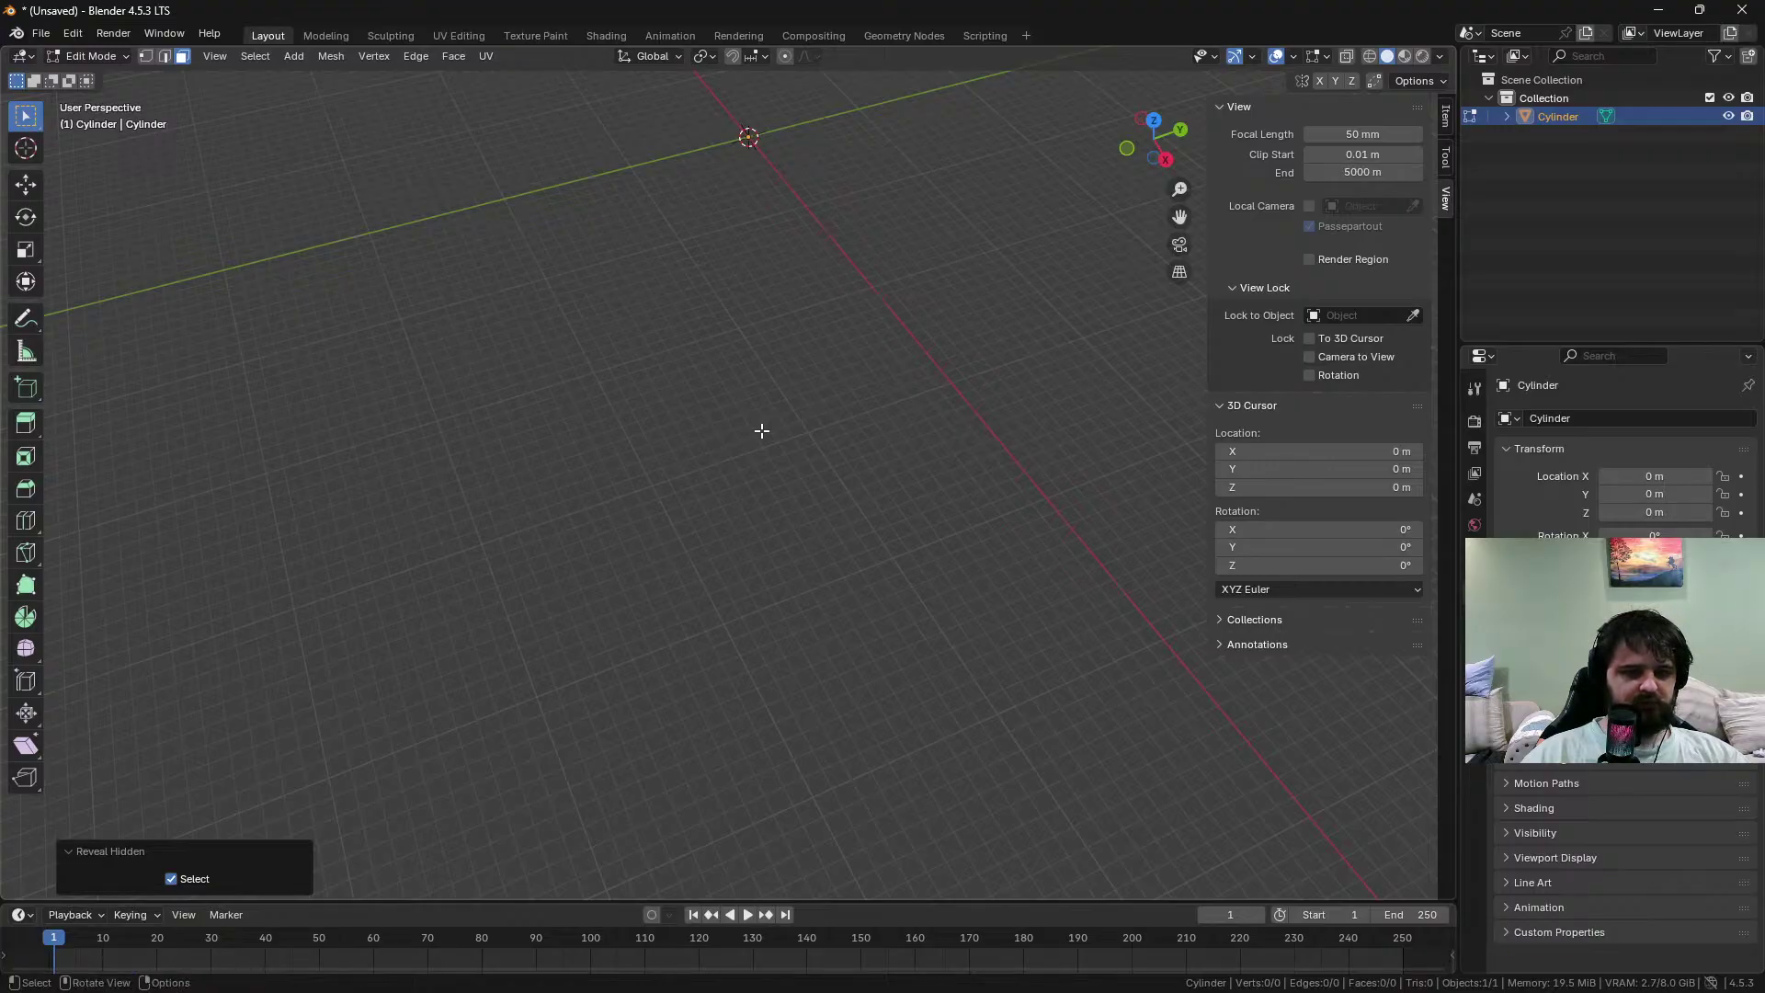
key("ctrl+z")
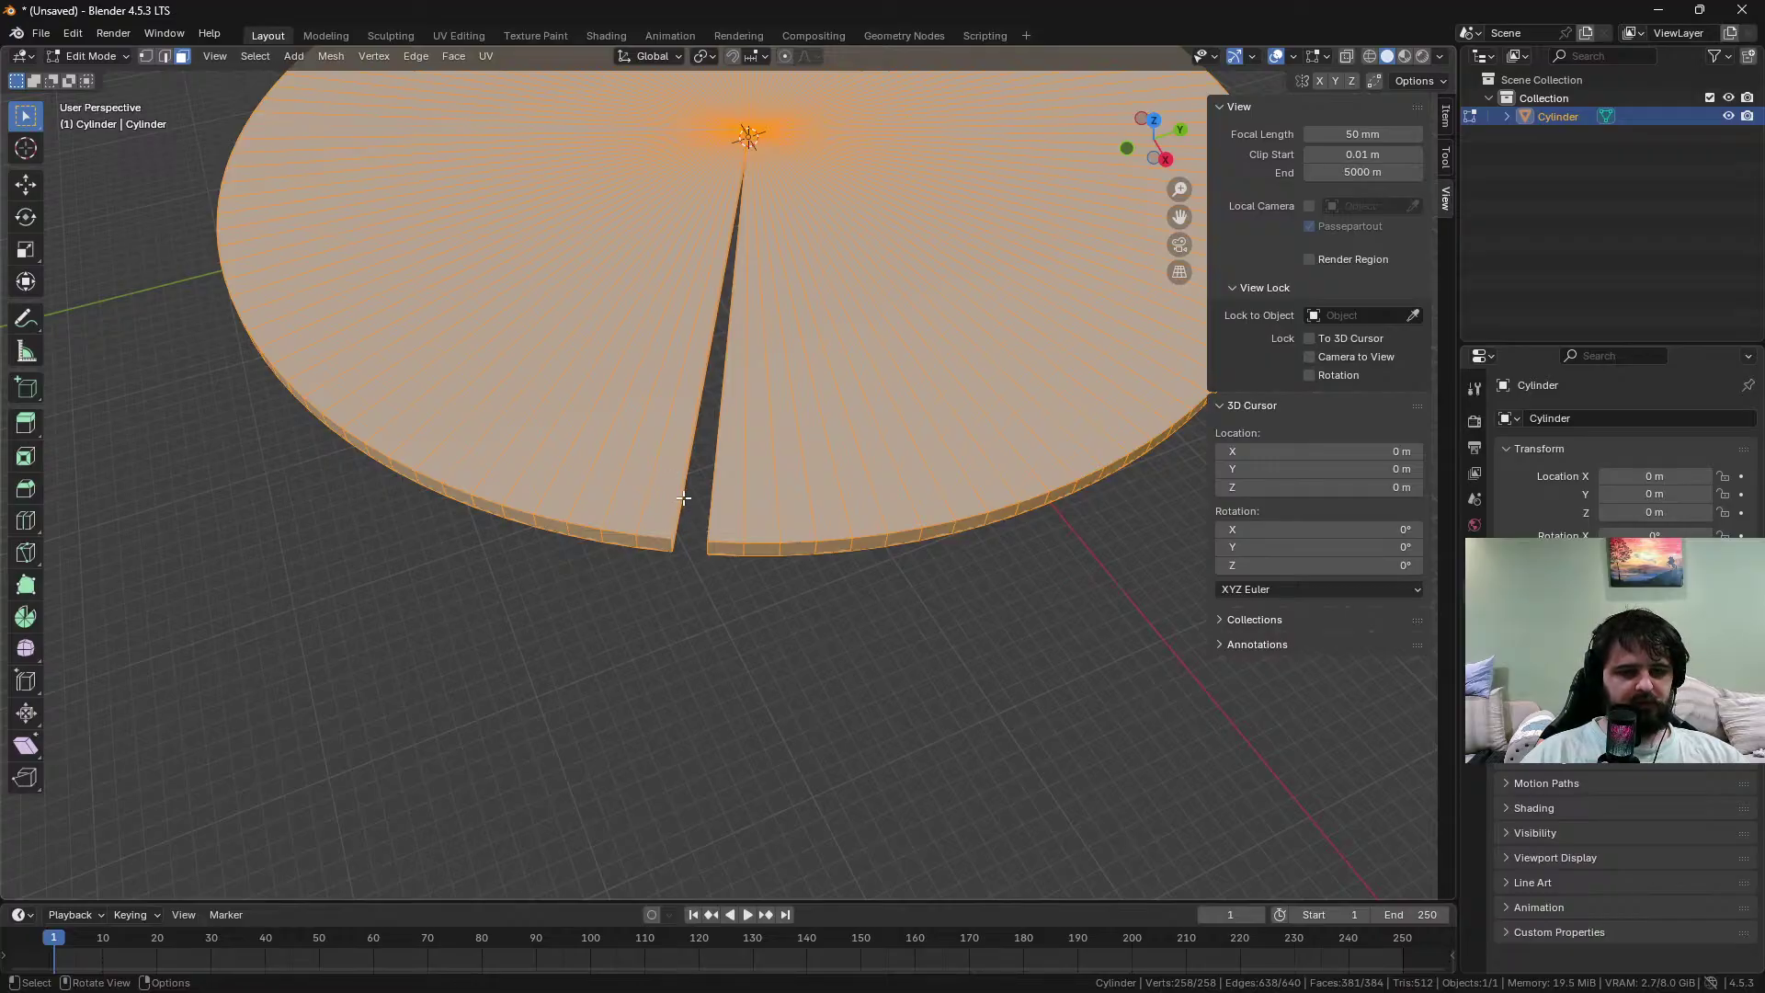
Delete the selected faces around the wedge and reveal the hidden wedge faces
key("x")
left_click(681, 537)
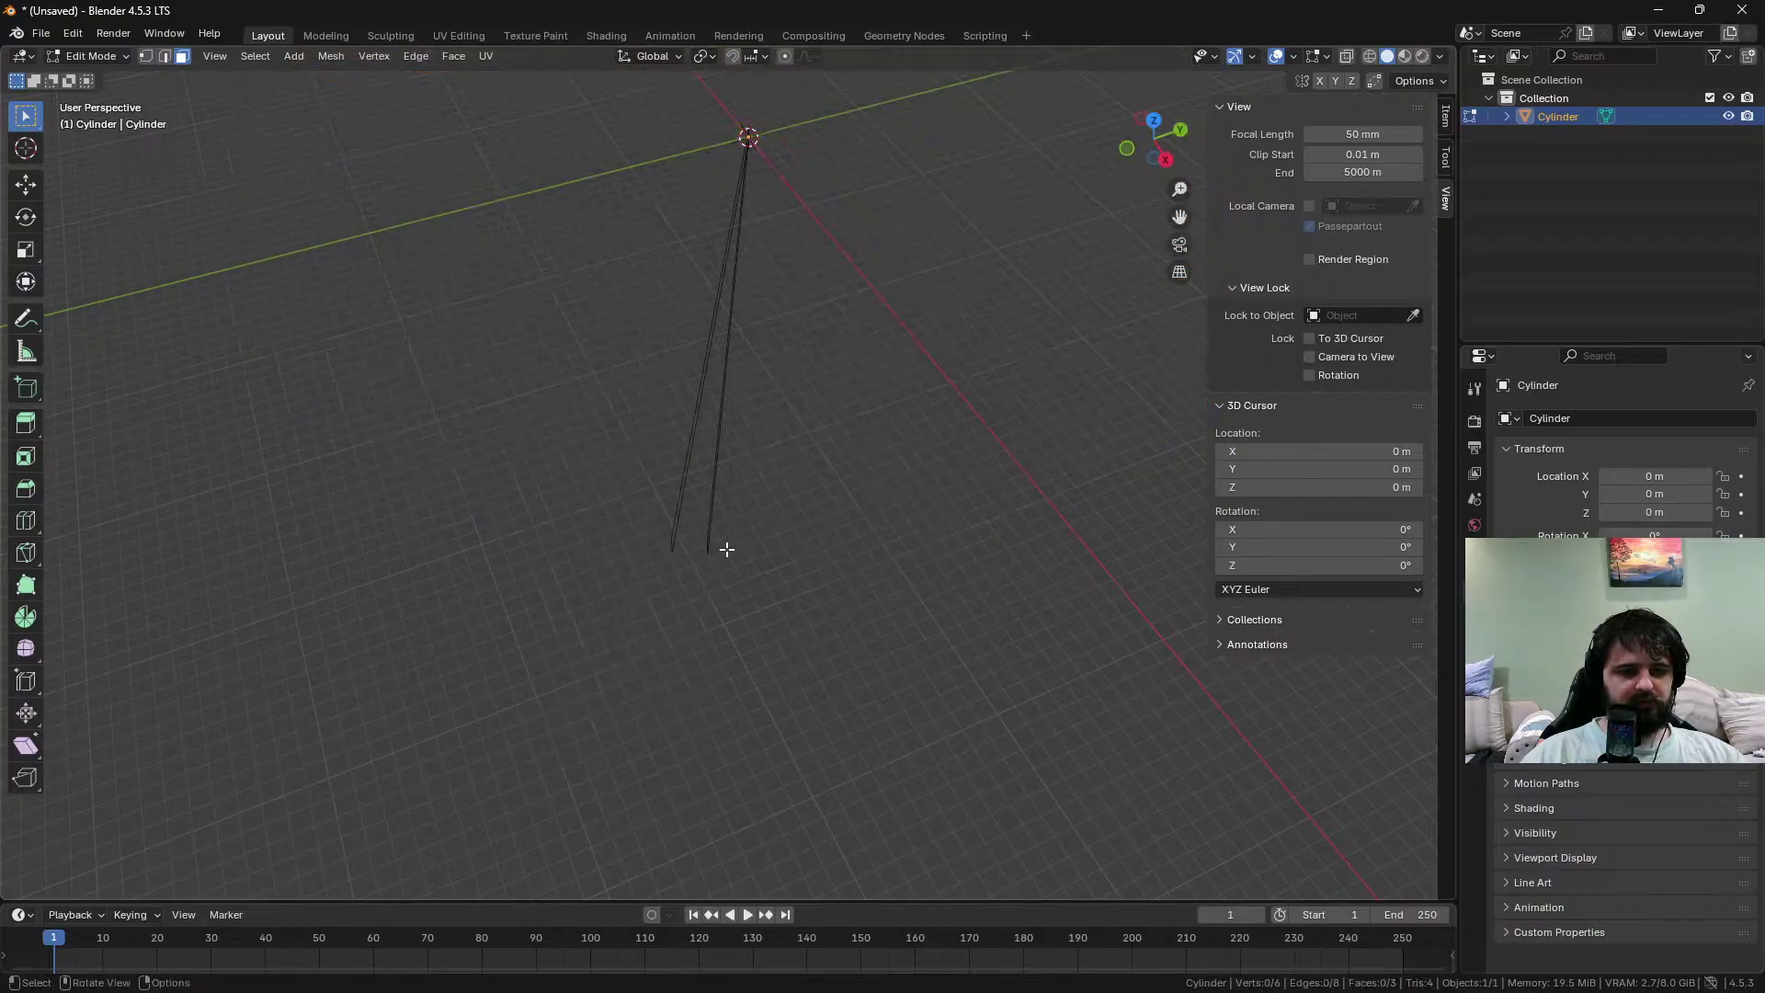
middle_click_drag(733, 525, 817, 423)
key("alt+h")
Fill the wedge's two open long sides with faces between their top and bottom edges
key("2")
left_click(810, 257)
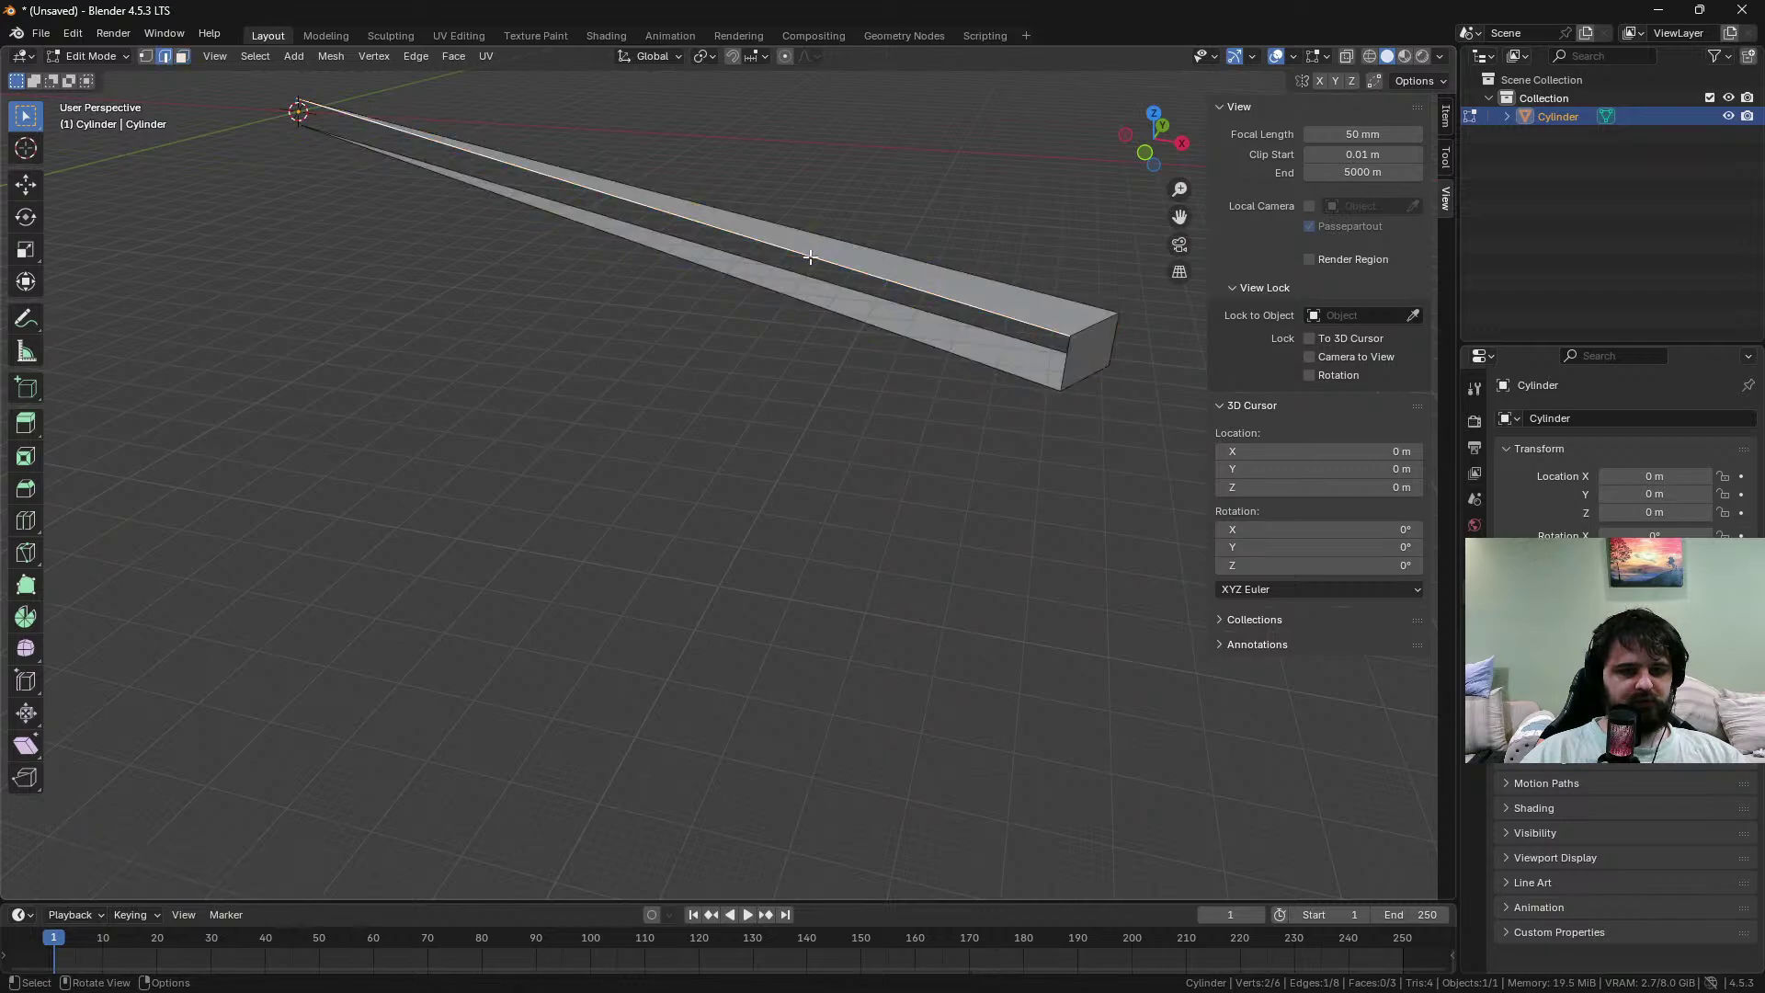
left_click(781, 299, "shift")
key("f")
middle_click_drag(864, 266, 626, 264)
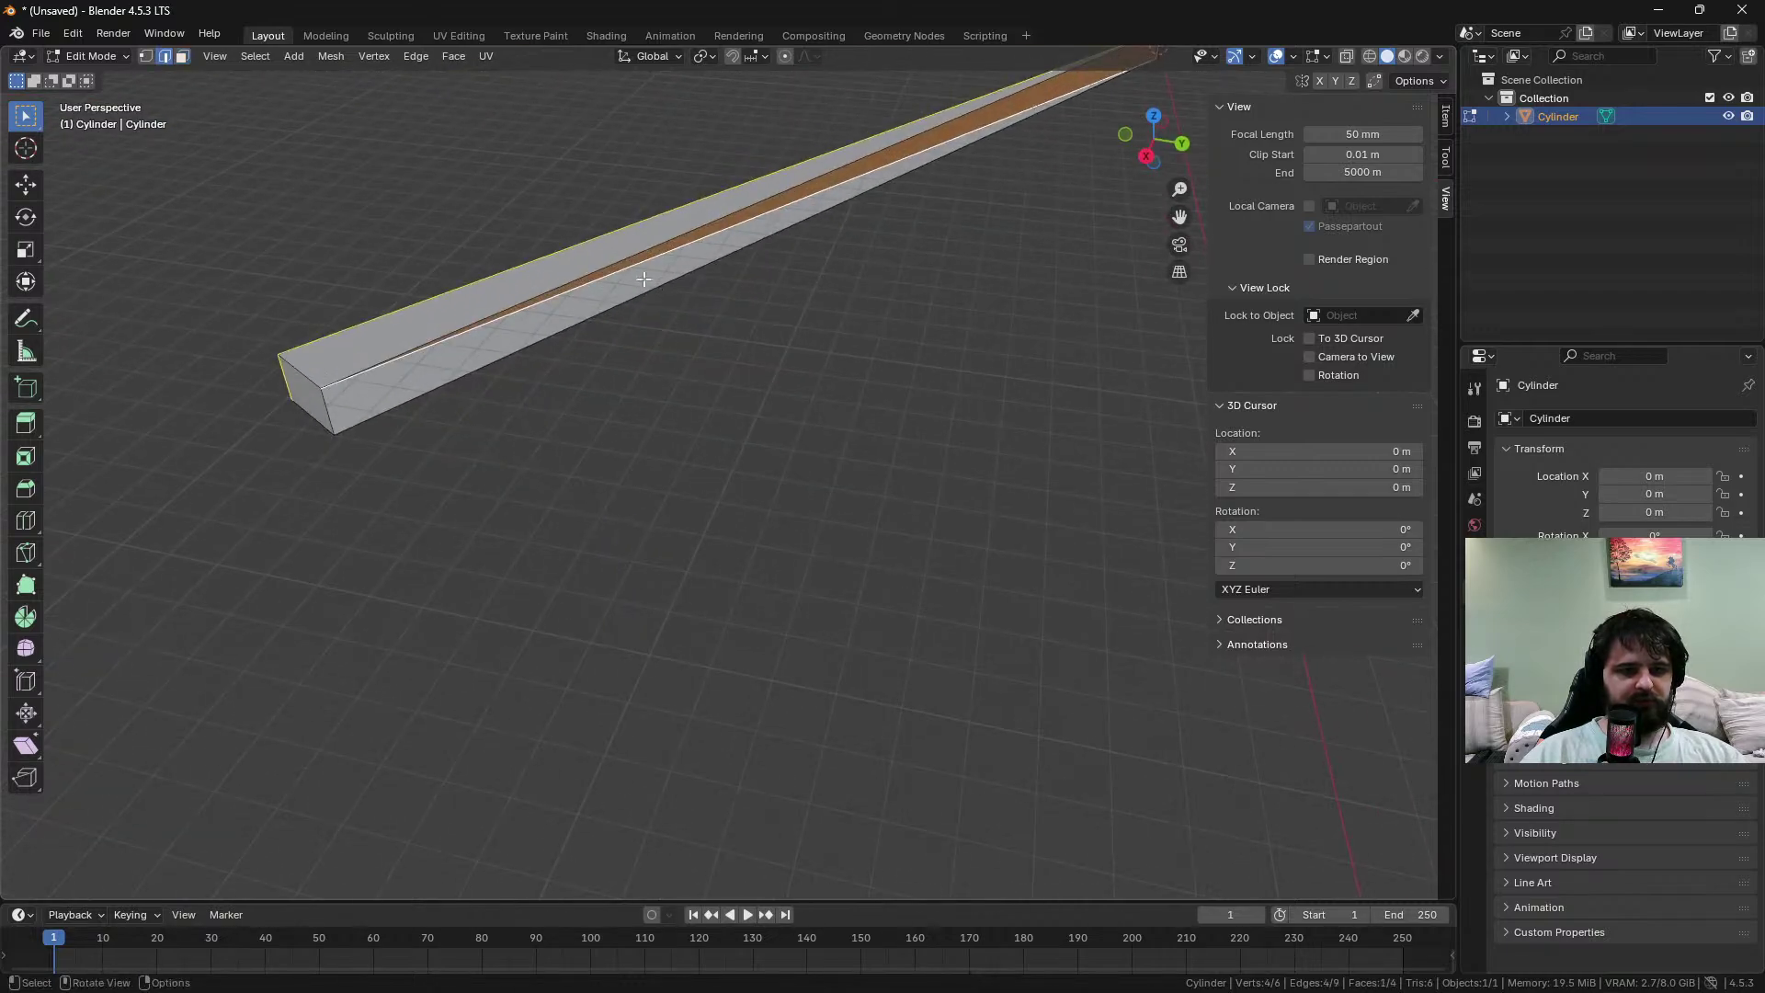
left_click(613, 267)
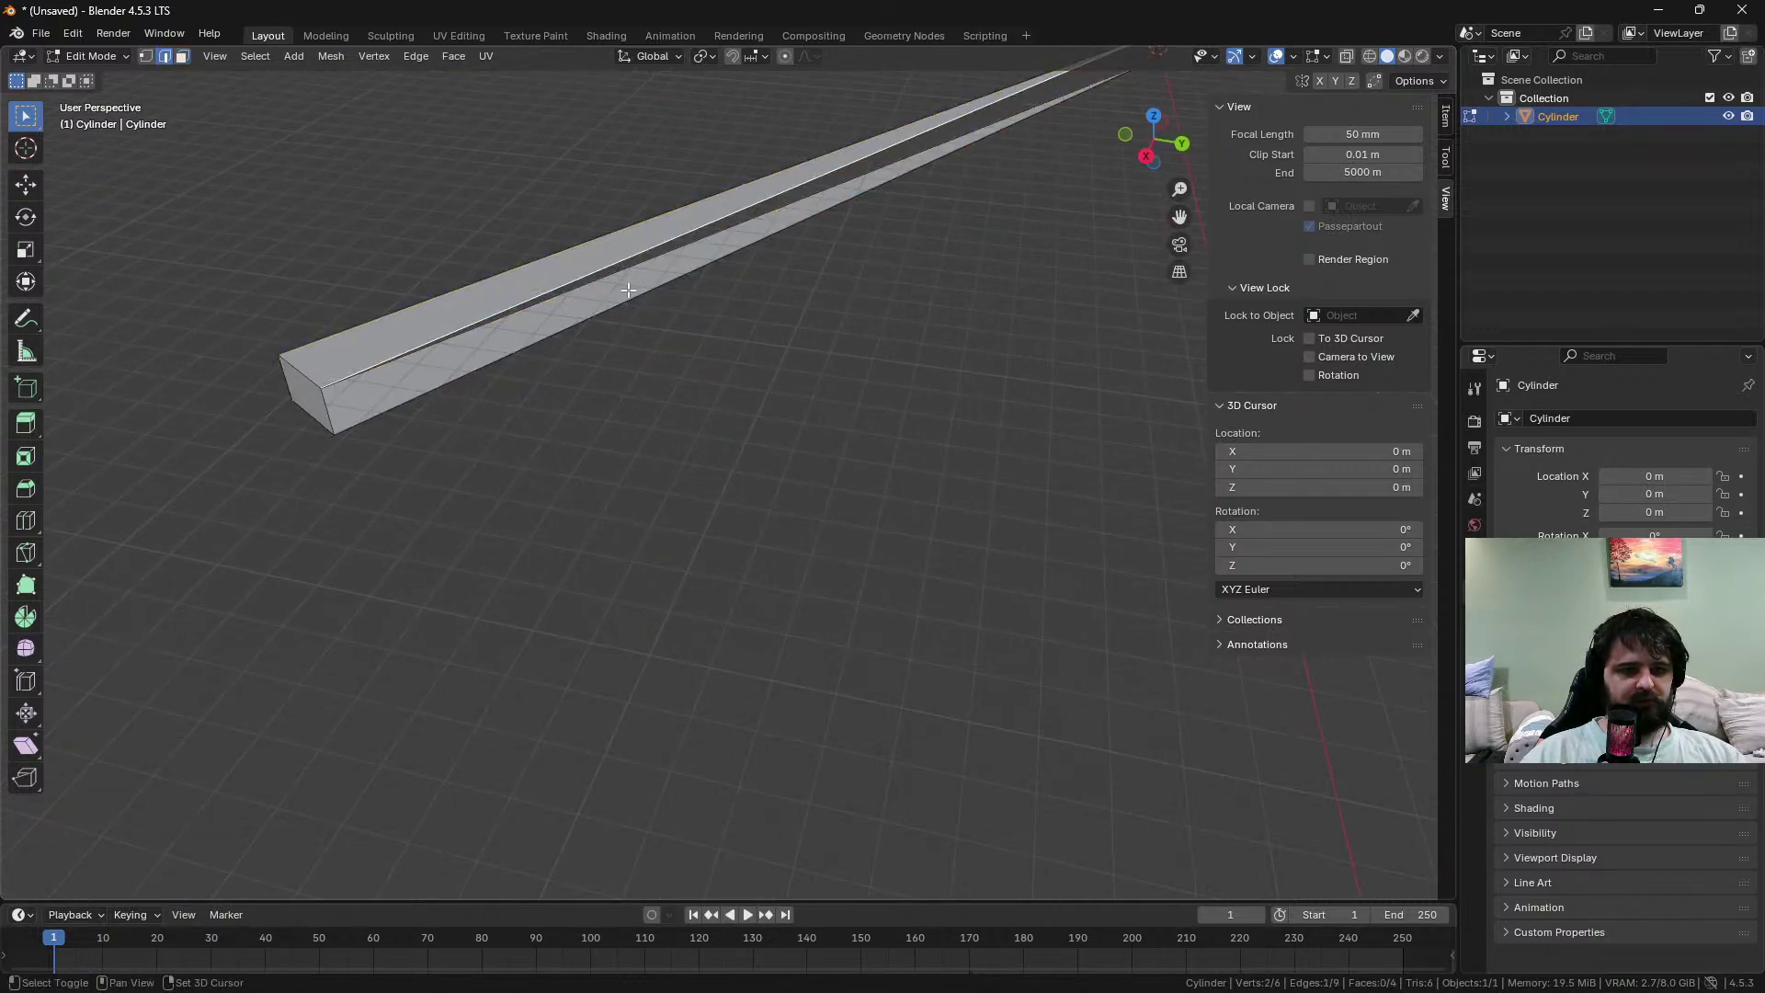
left_click(631, 287, "shift")
key("f")
Try adding a single centred loop cut across the wedge's side face
mouse_move(642, 299)
middle_mouse_down()
mouse_move(771, 310)
mouse_move(717, 288)
mouse_move(764, 268)
mouse_move(669, 223)
mouse_move(670, 307)
middle_mouse_up()
key("ctrl+r")
left_click(647, 246)
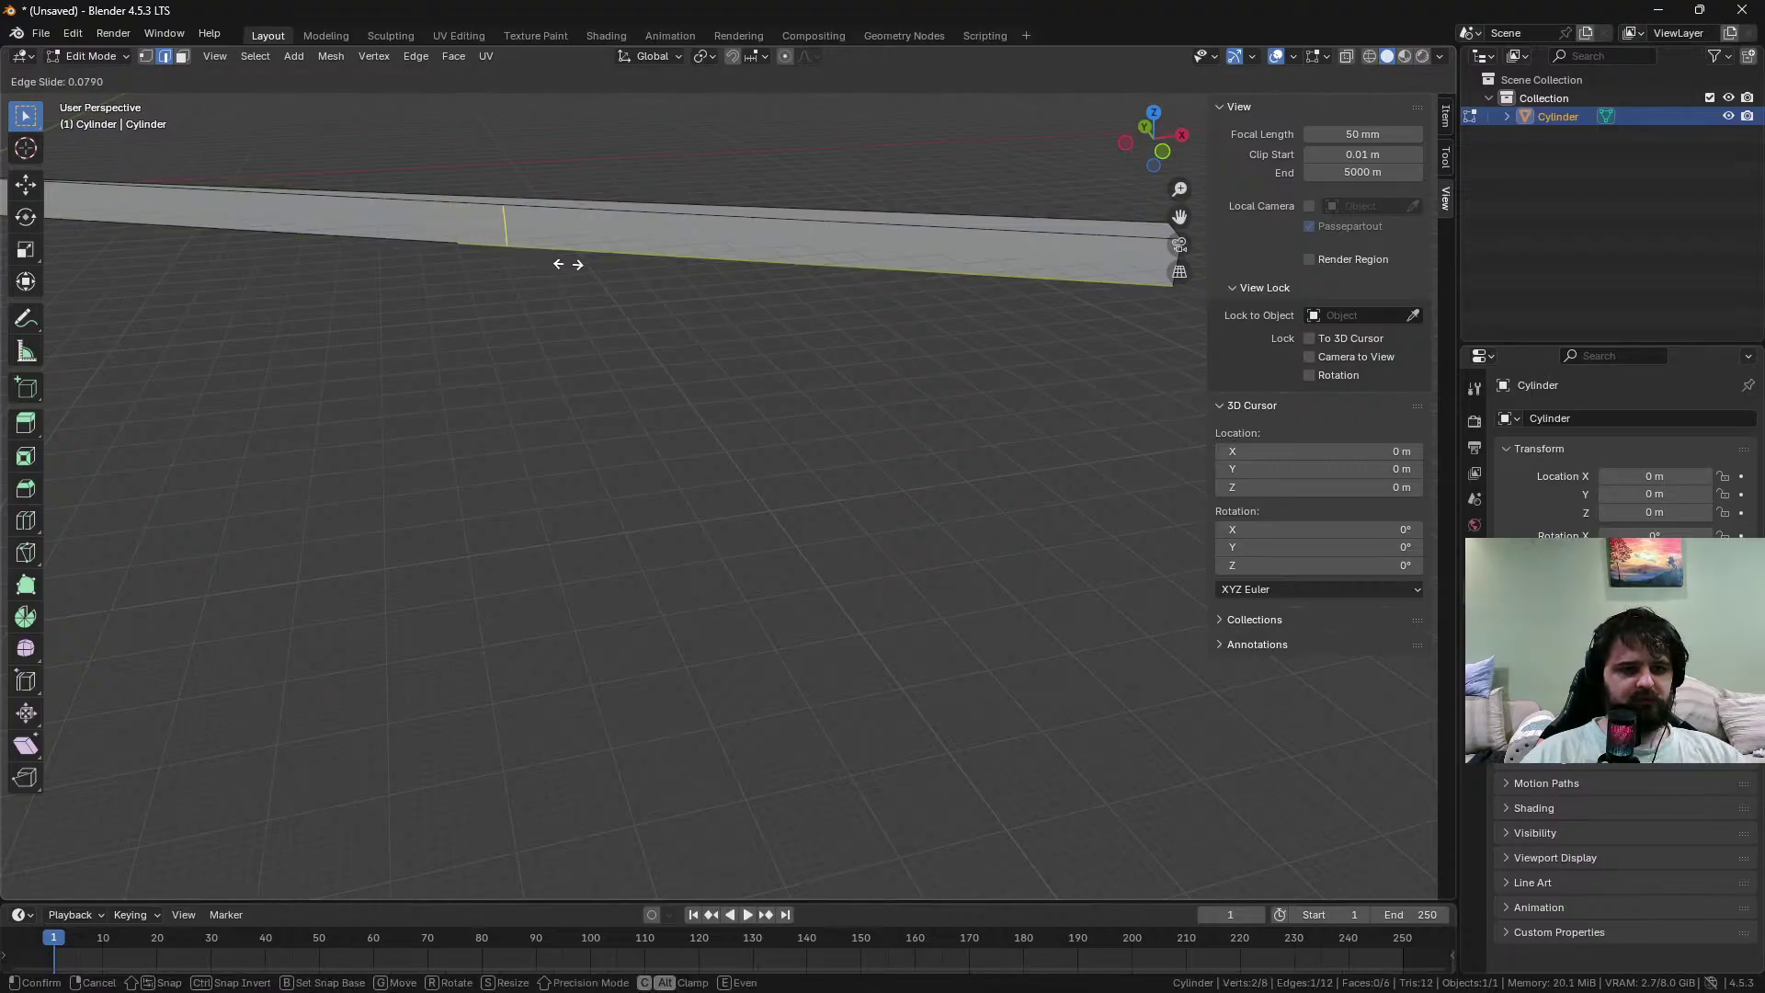
right_click(640, 274)
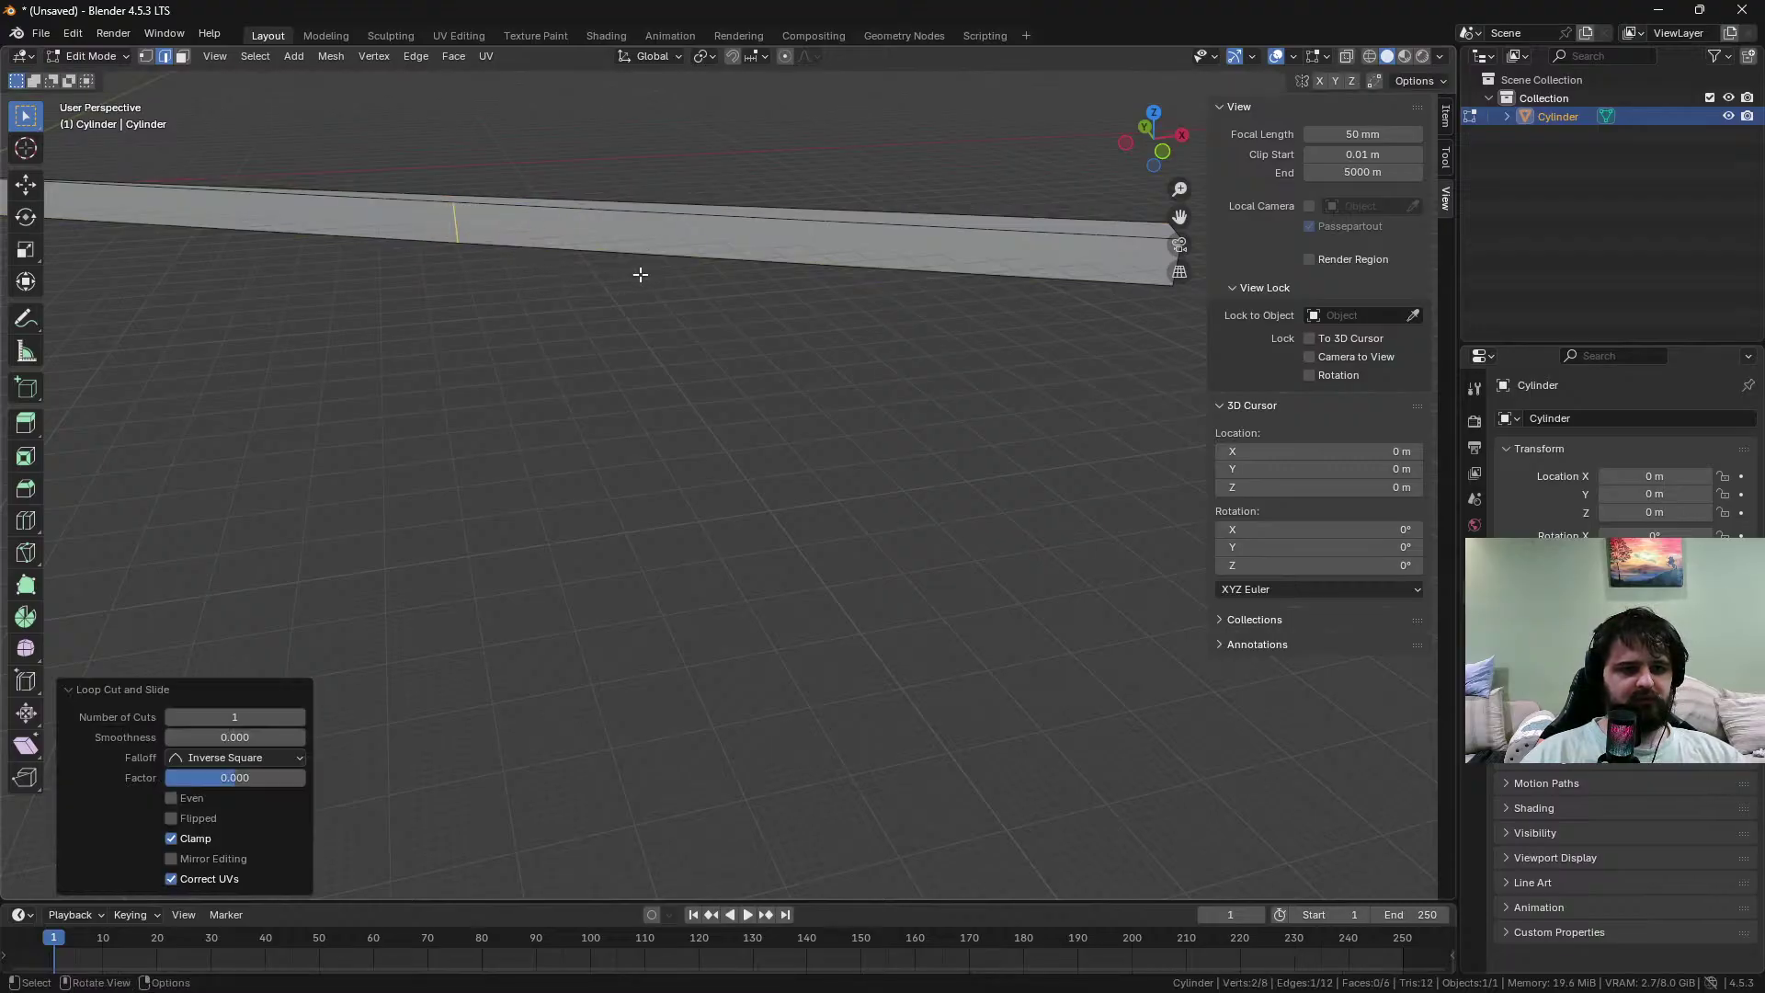
middle_click_drag(565, 190, 574, 249)
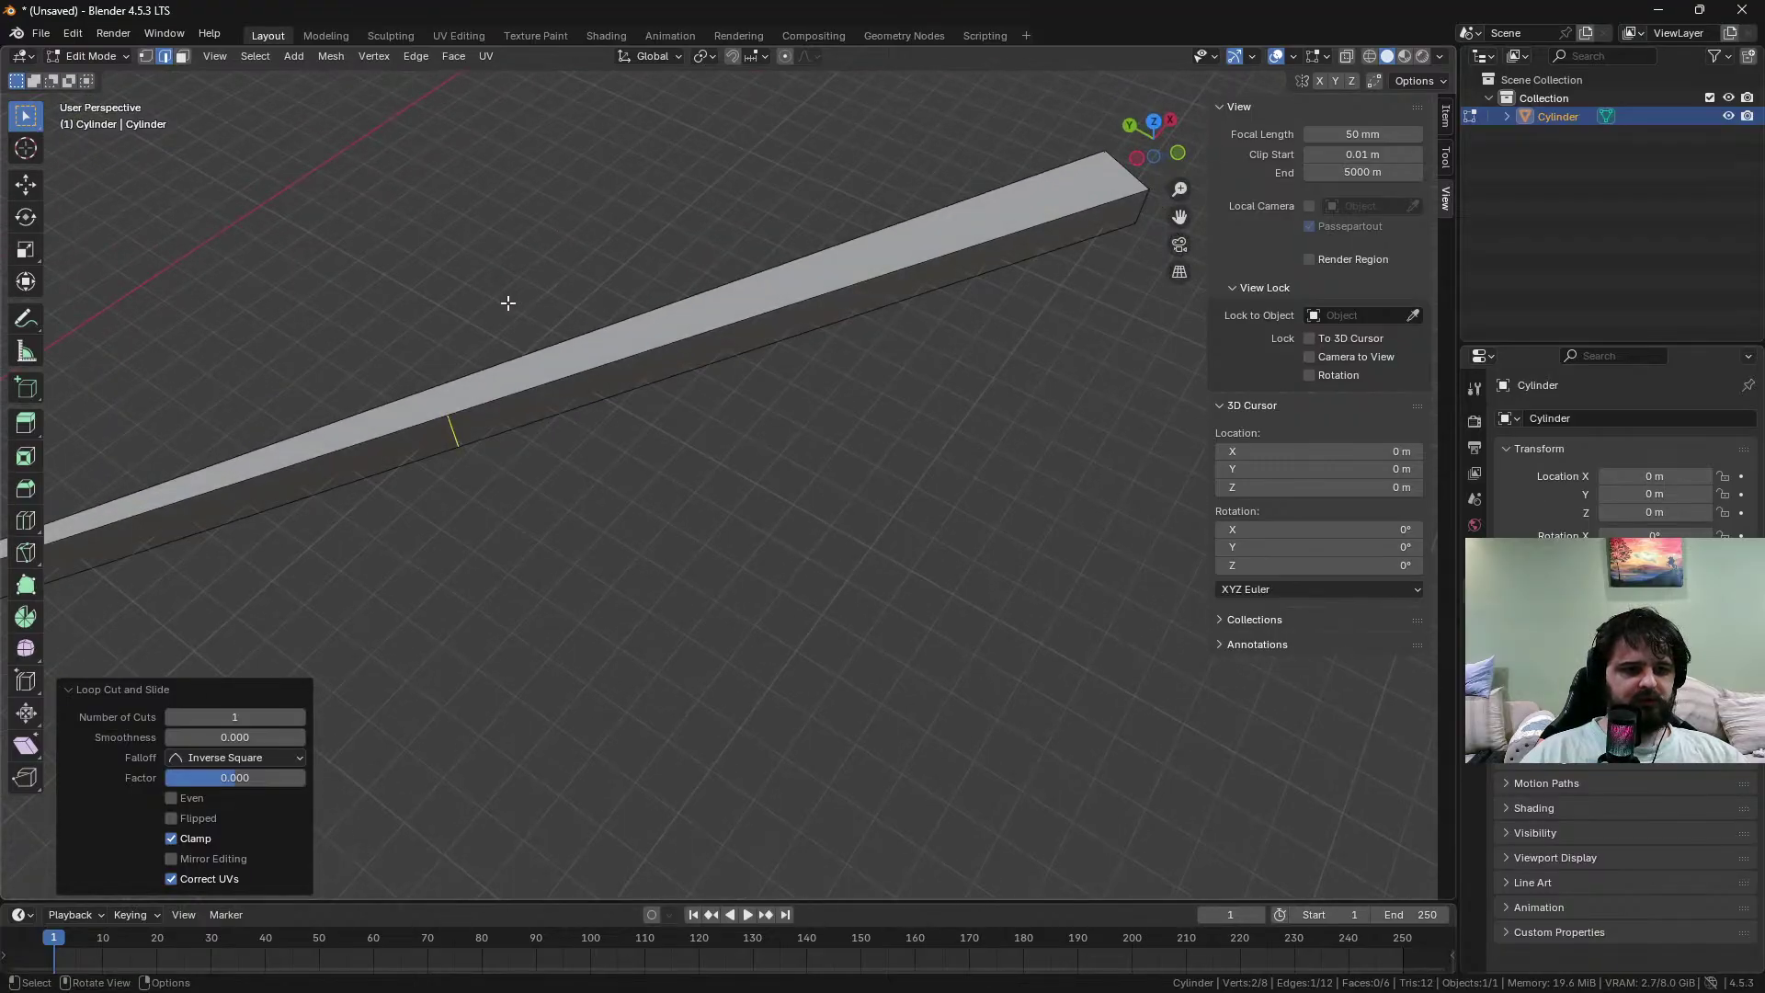
middle_click_drag(466, 339, 599, 295, "shift")
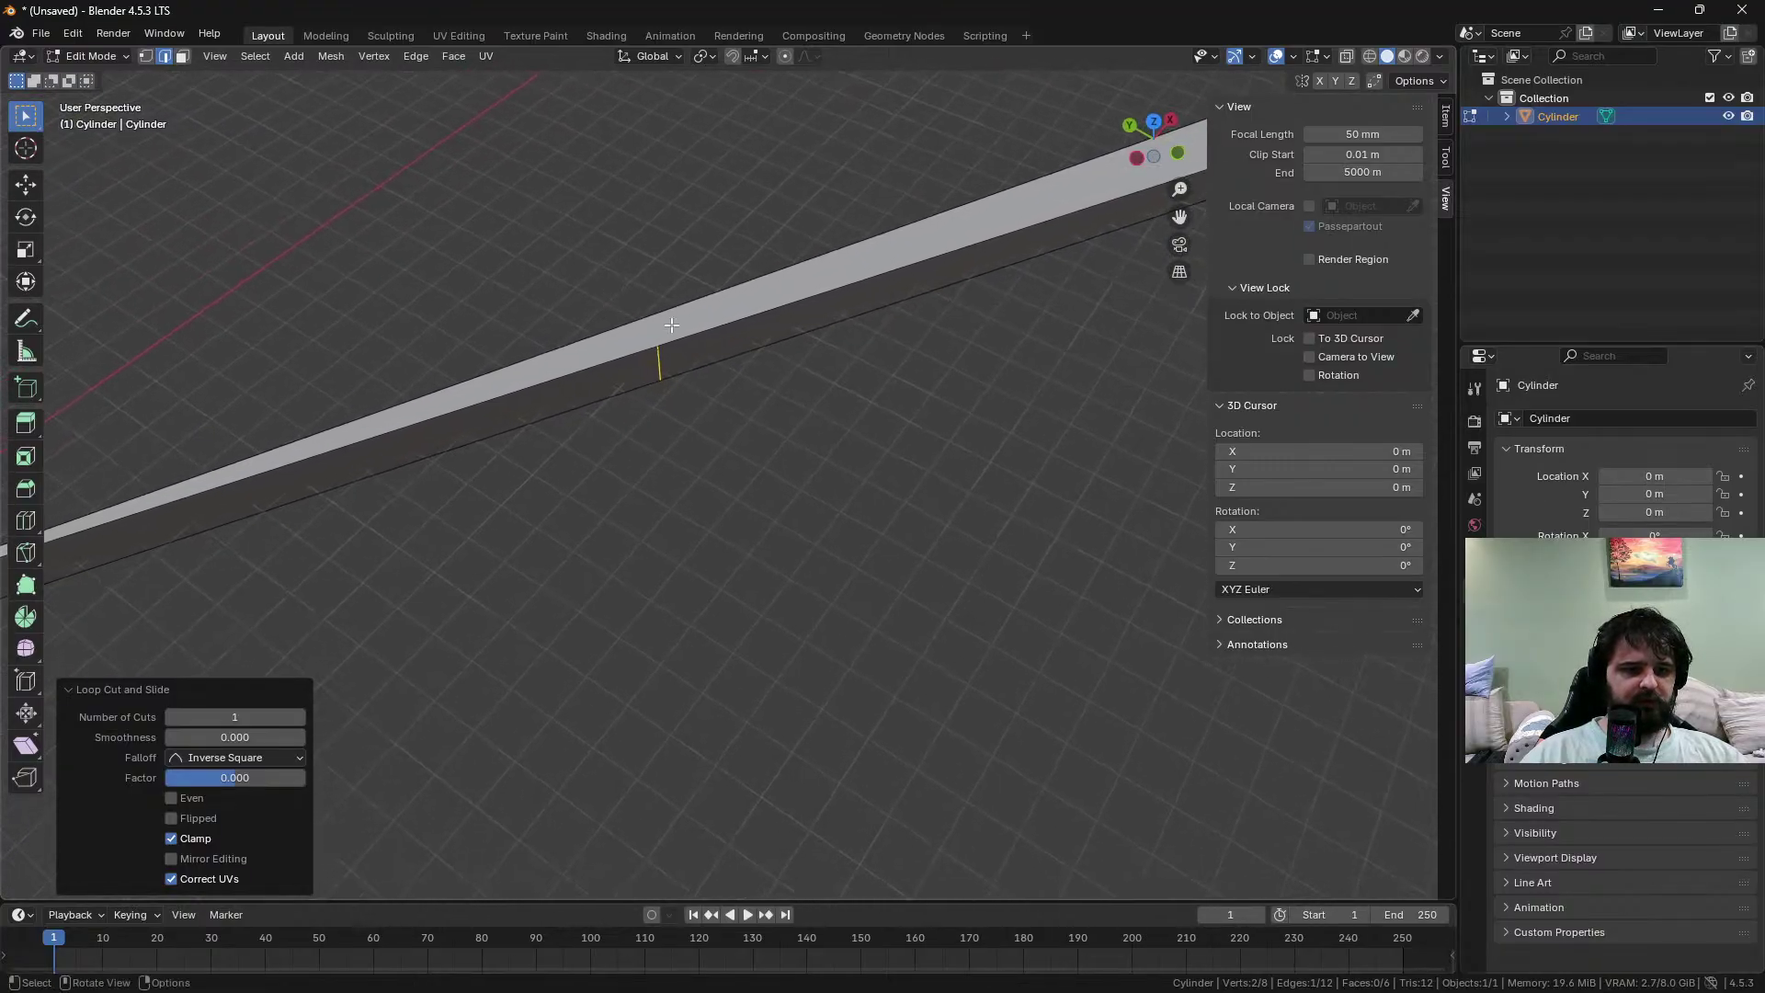
Switch the viewport to wireframe shading and undo the loop cut on the wedge
key("z")
left_click(655, 365)
key("ctrl+z")
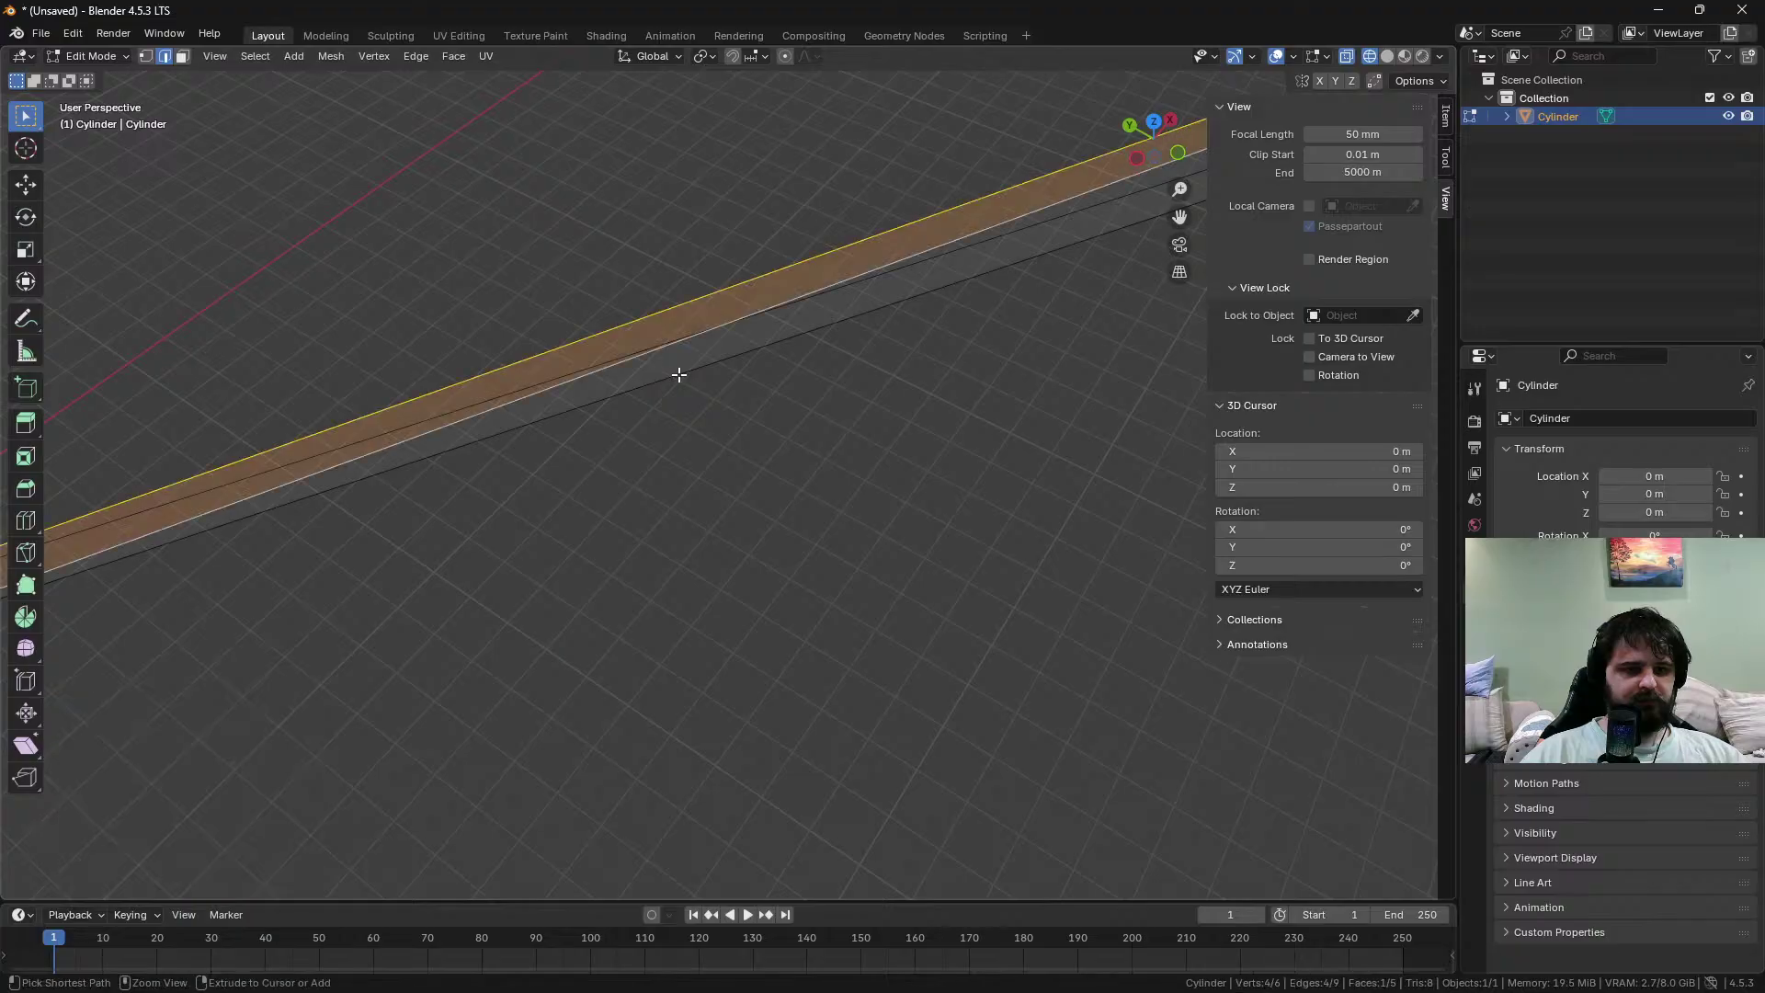
middle_click_drag(677, 375, 636, 318)
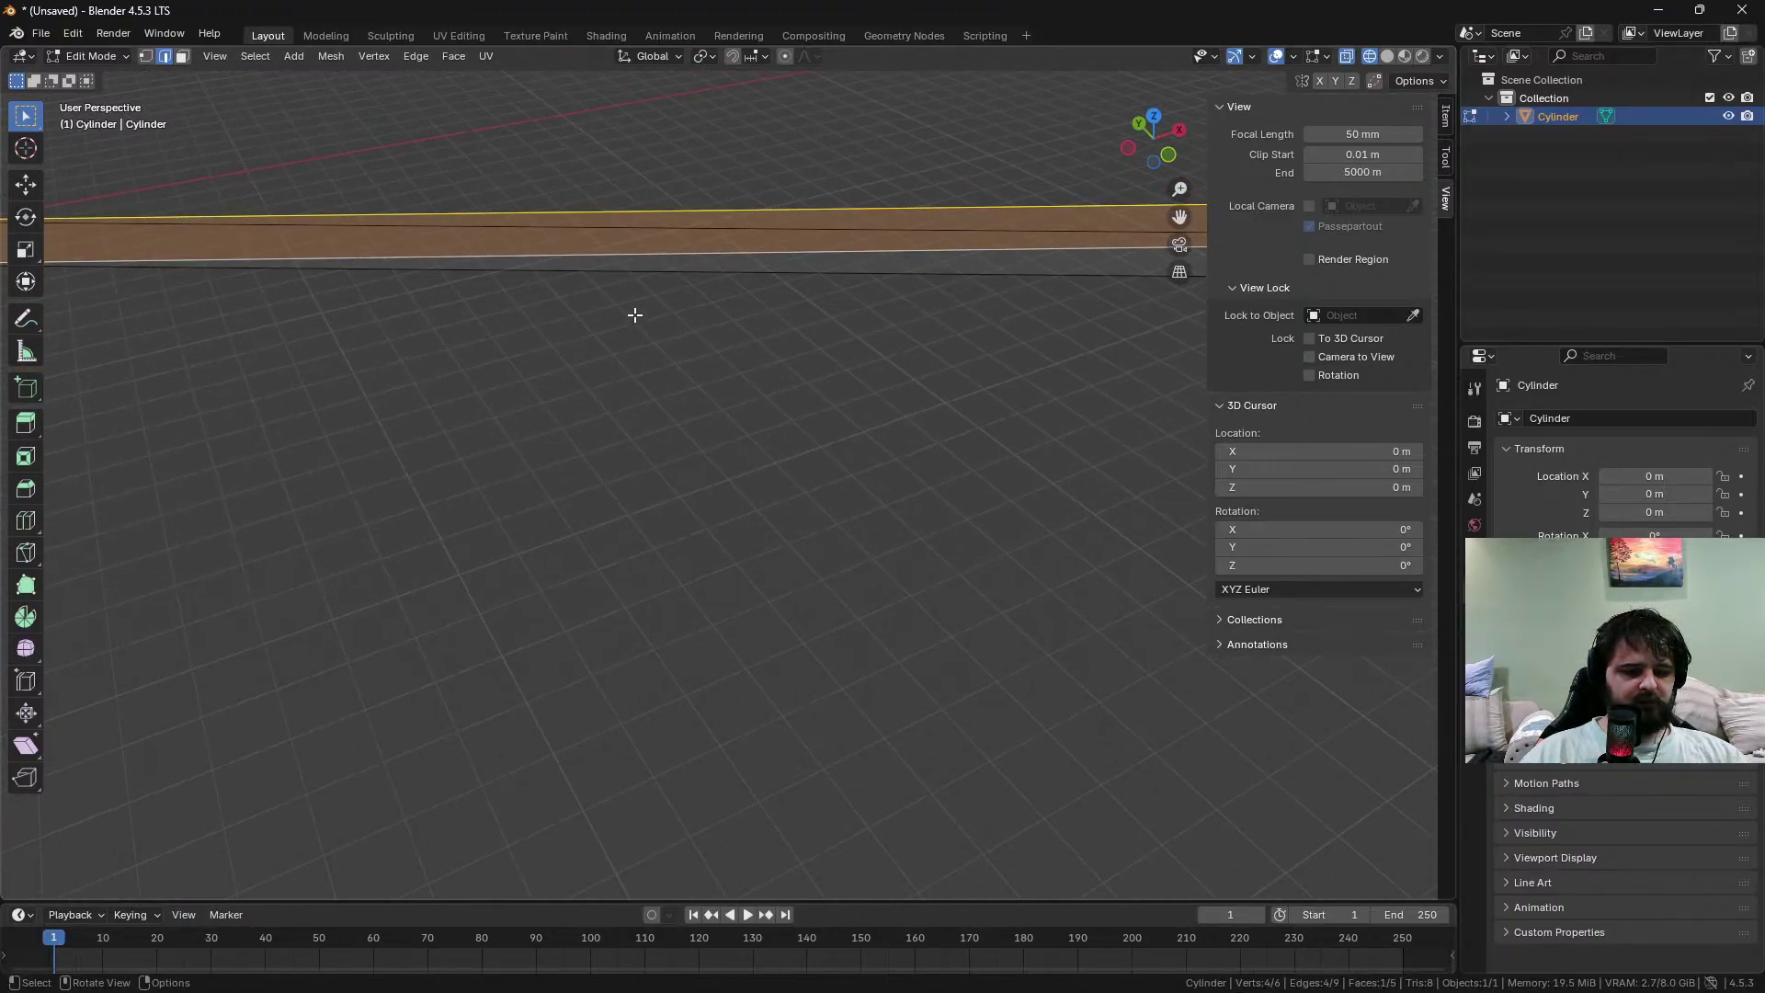
Select the whole linked wedge and knife-cut a ring around it partway along its length
key("ctrl+l")
key("k")
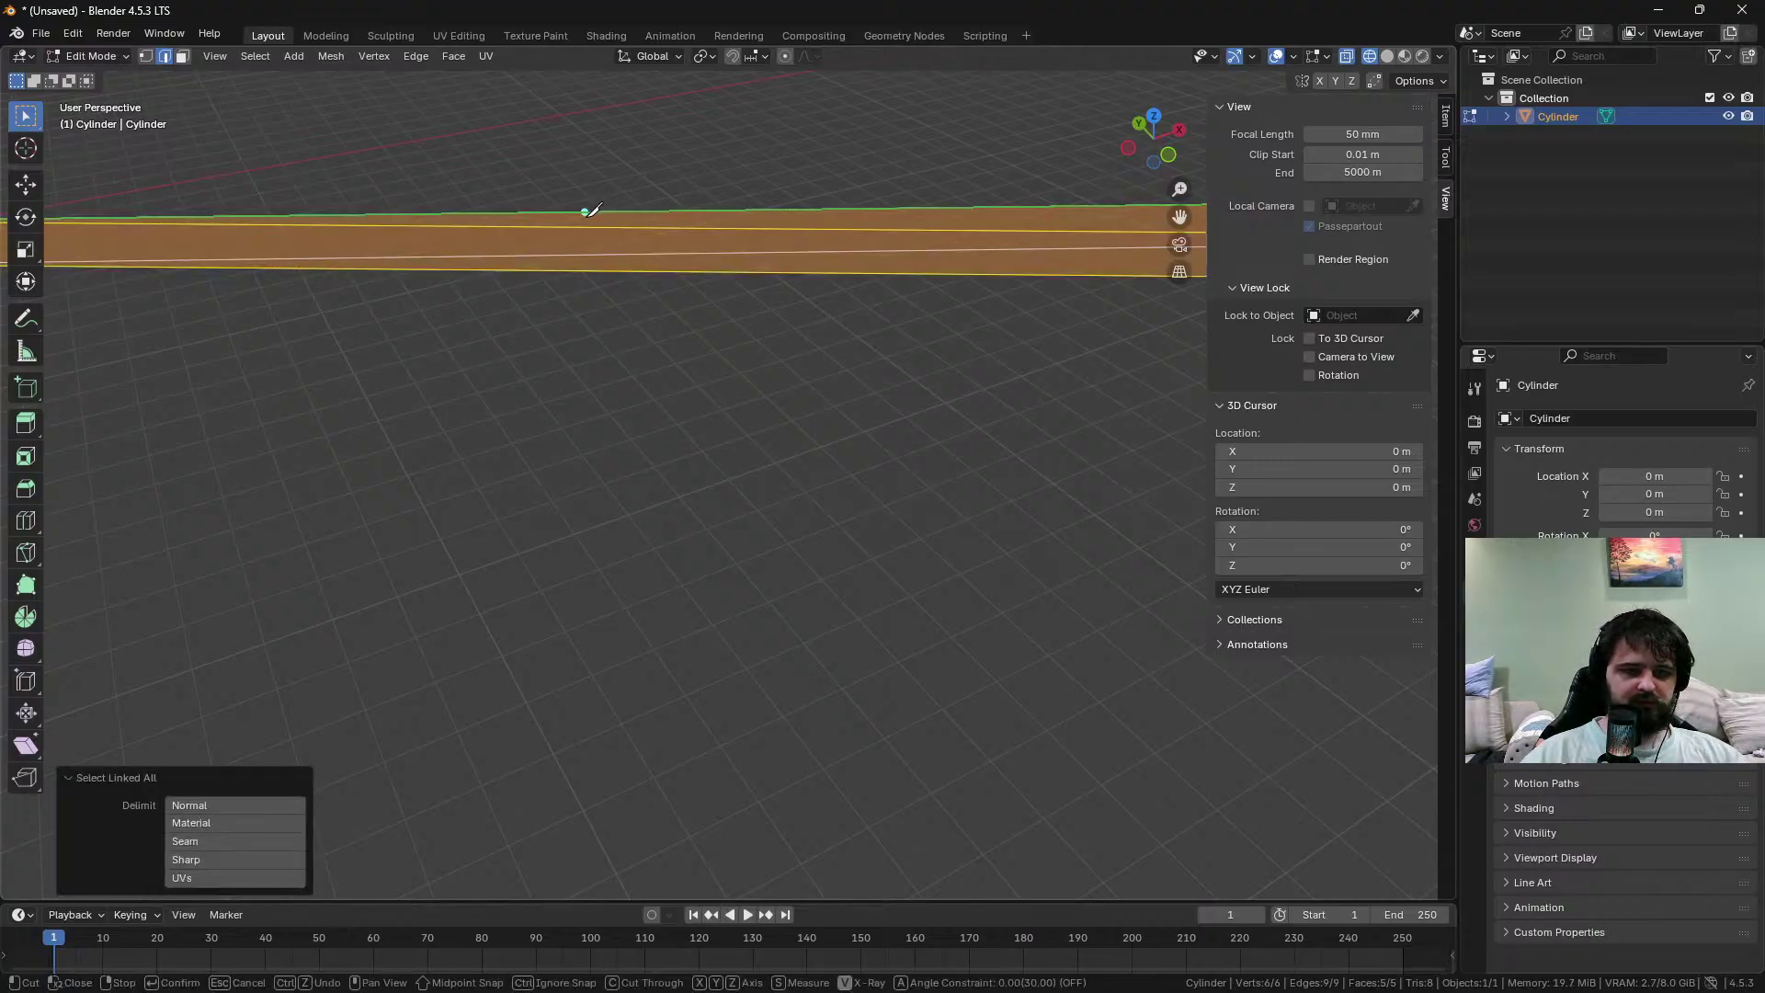
left_click(586, 212)
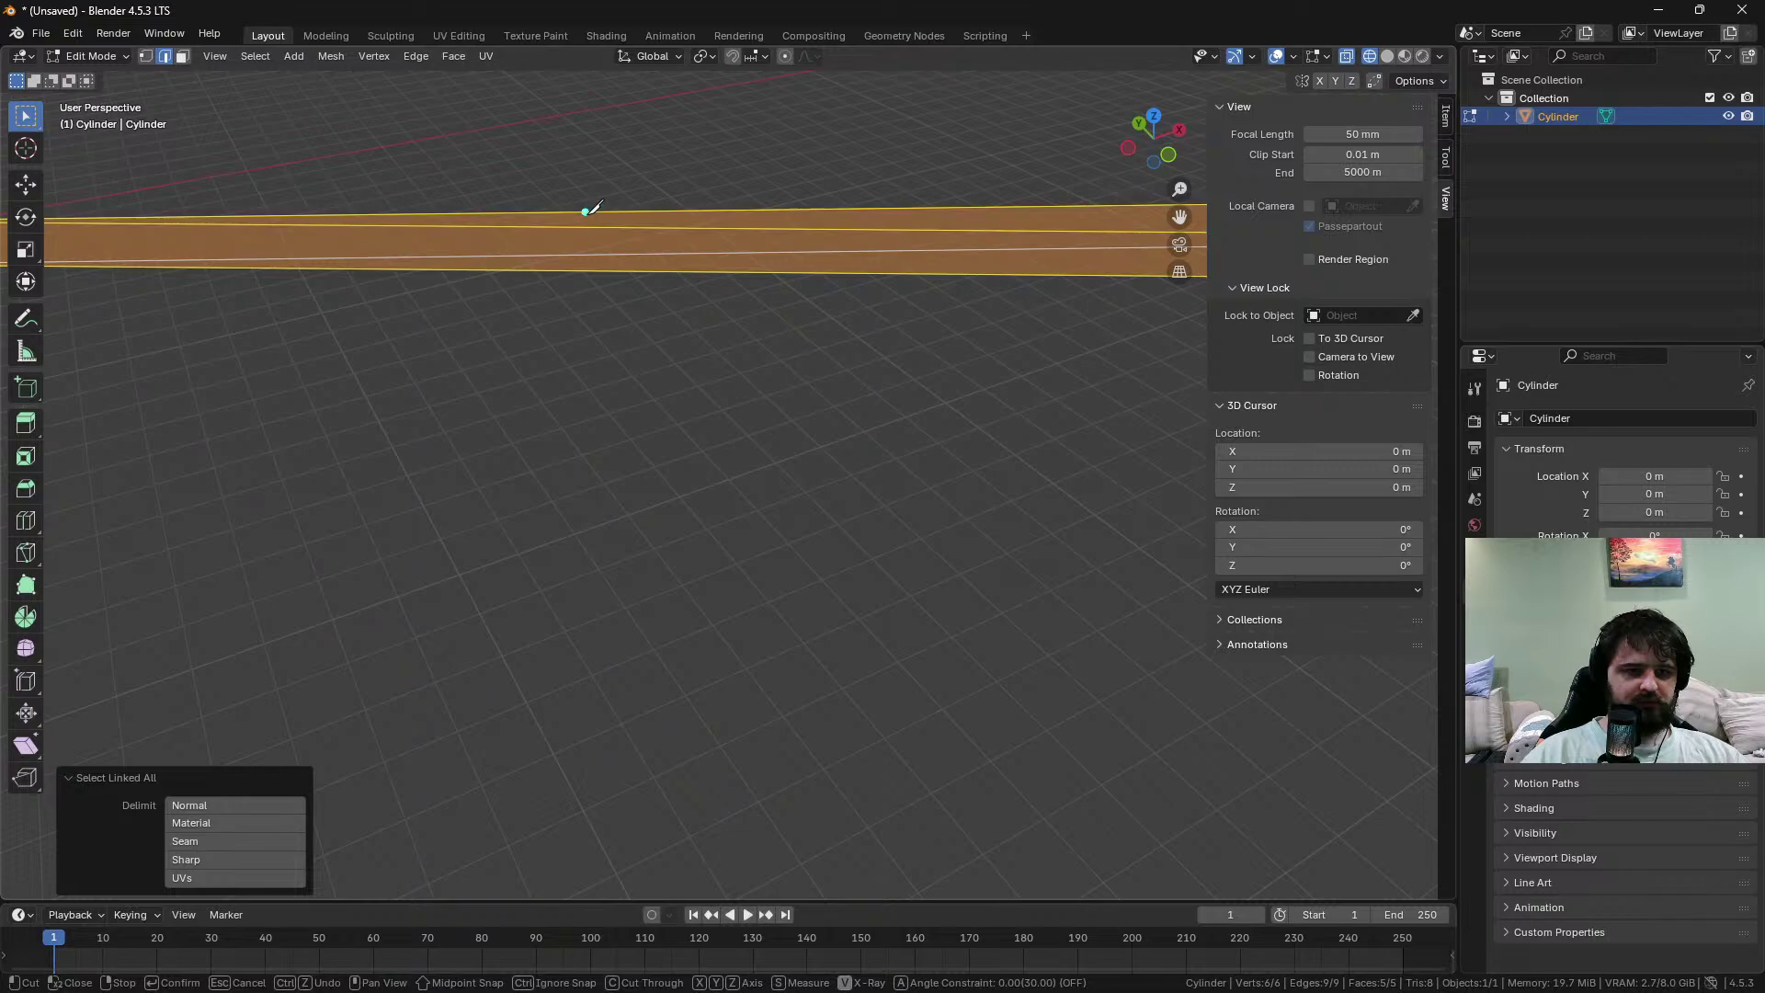
left_click(583, 255)
middle_click_drag(608, 246, 652, 110)
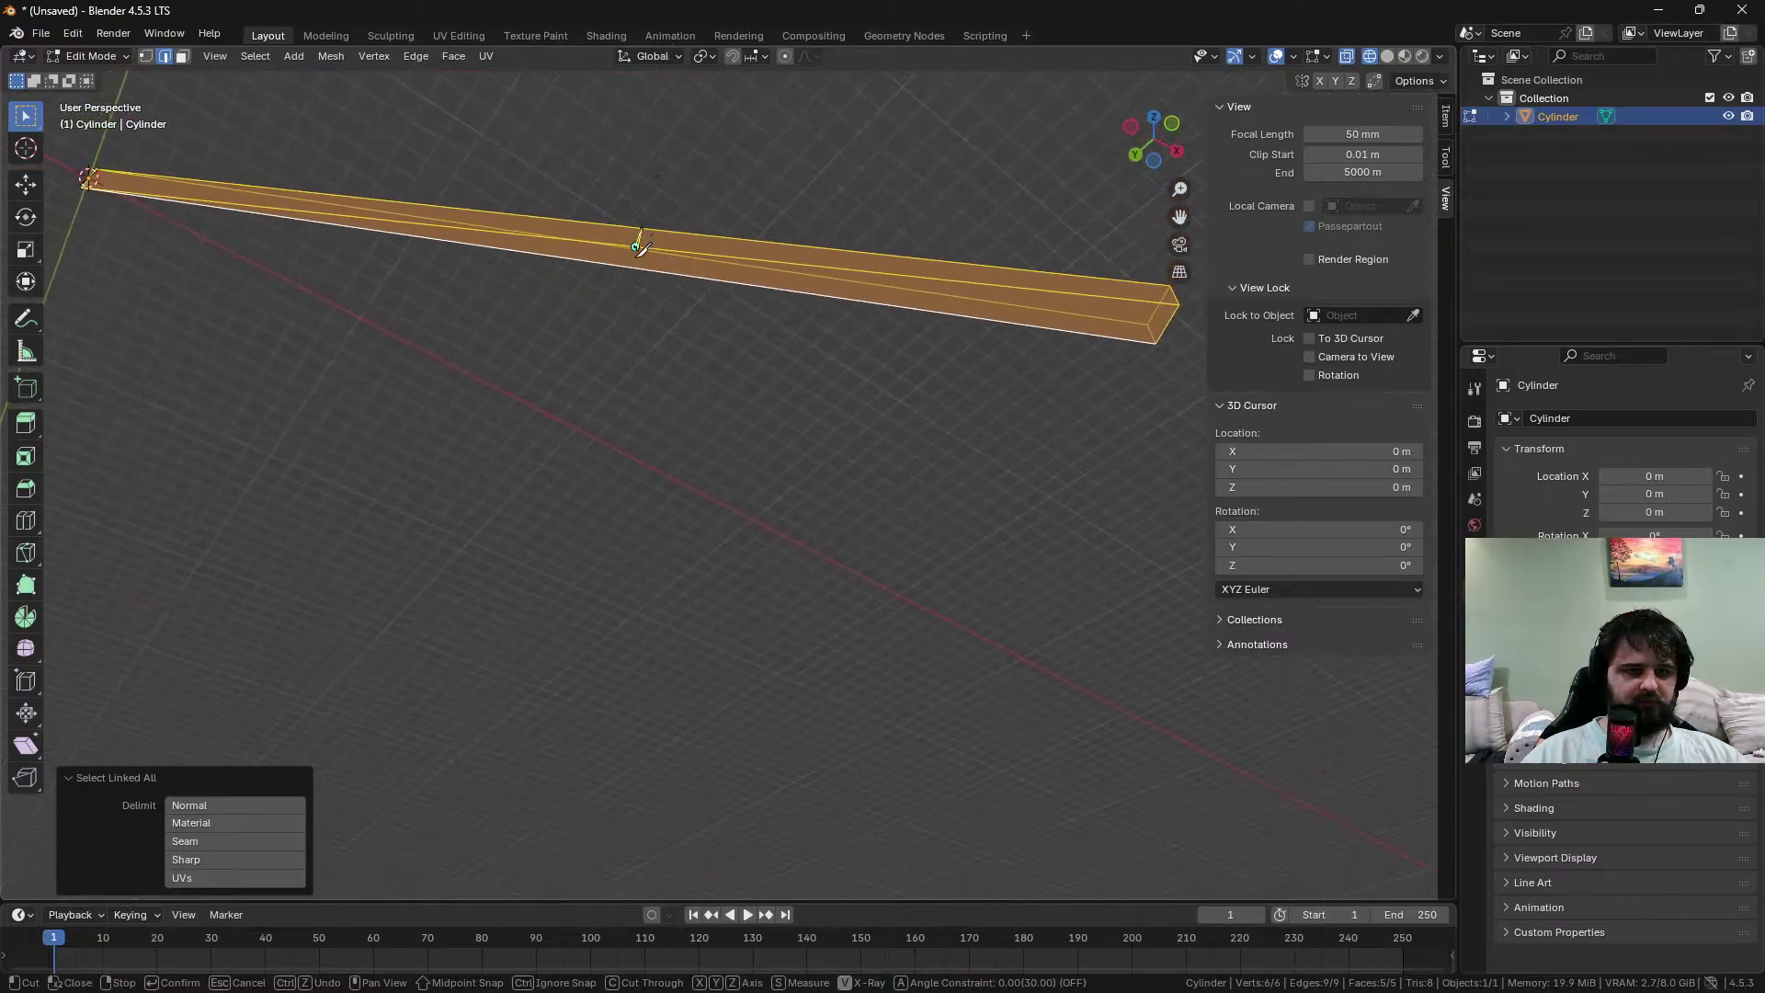
middle_click_drag(634, 260, 895, 296)
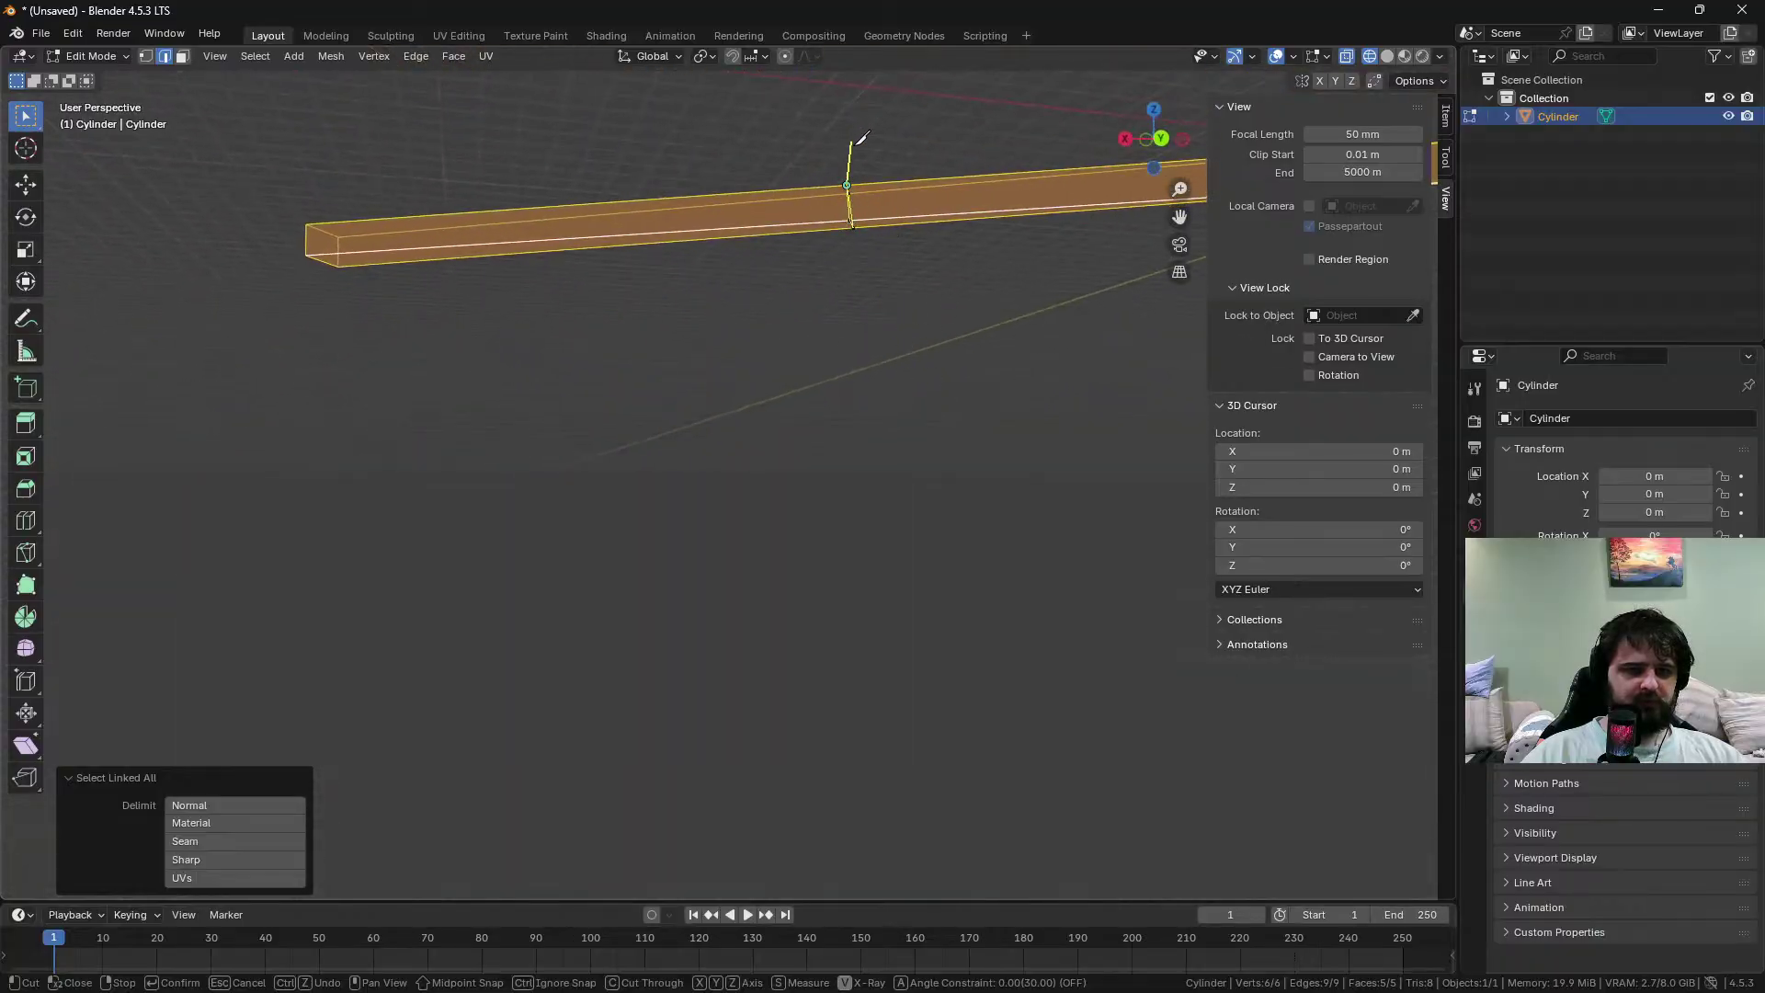
middle_click_drag(861, 138, 701, 166)
key("Return")
Delete the wedge's narrow tip vertices at the origin, leaving only the outer section beyond the knife cut
left_click(698, 169)
key("1")
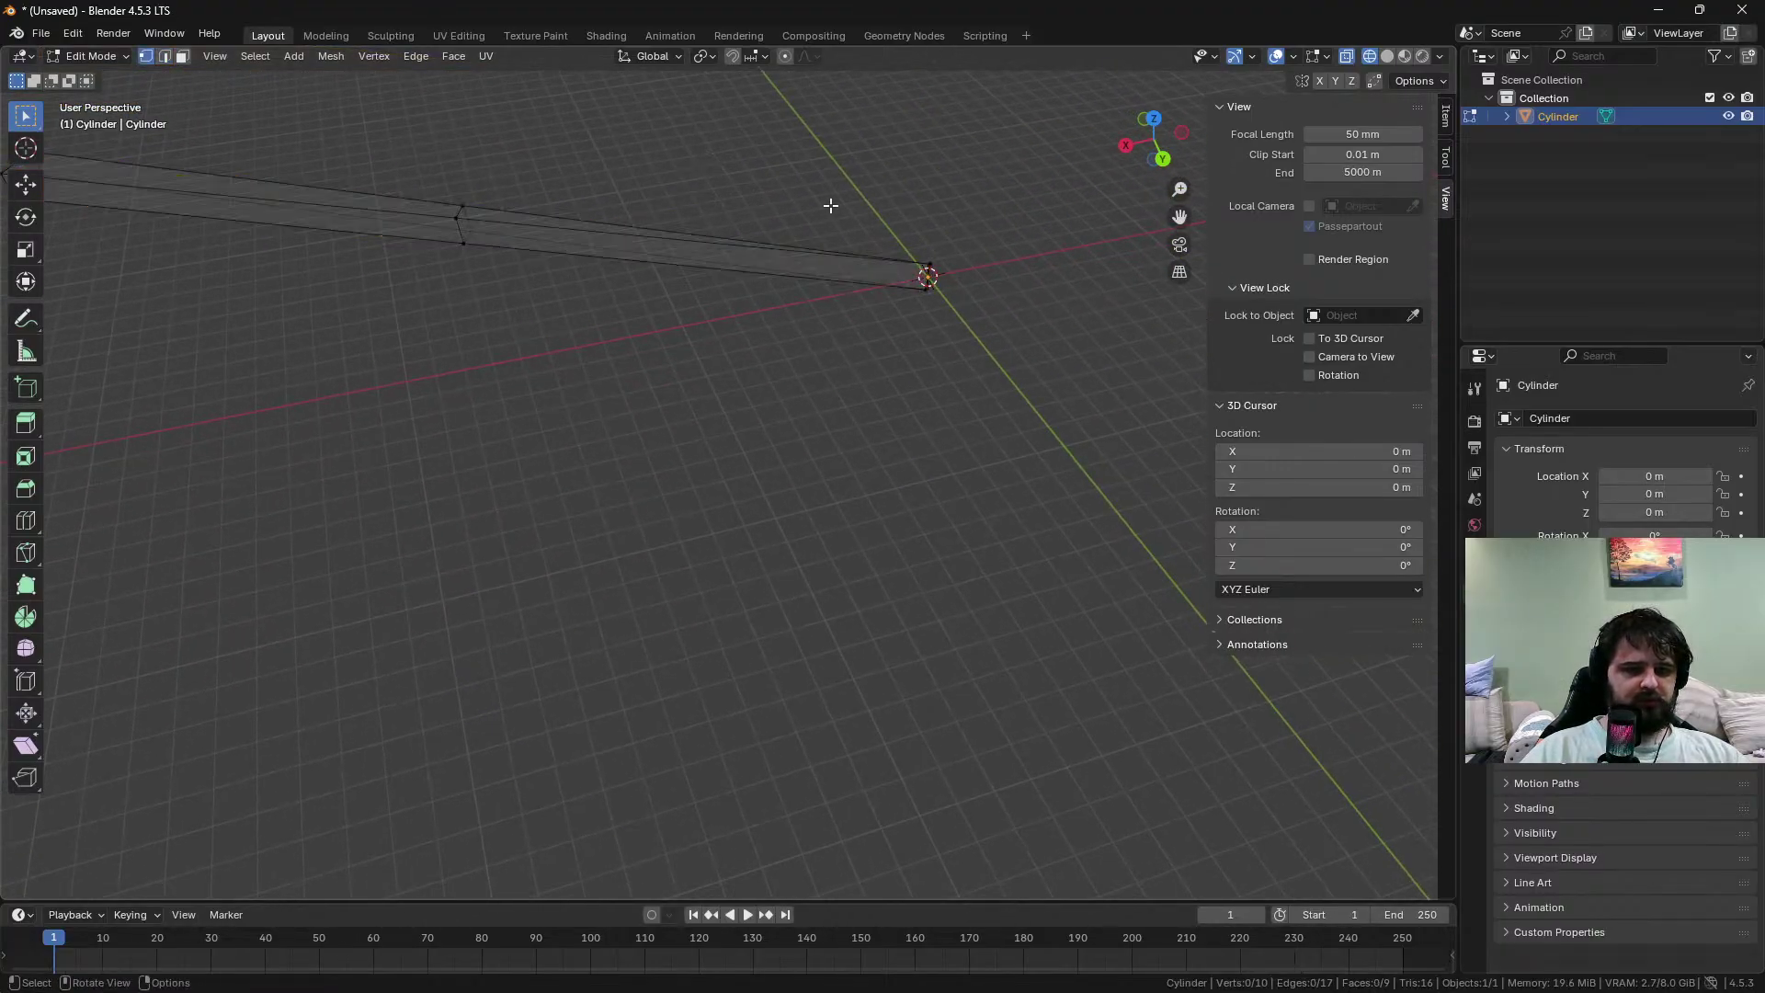
left_click_drag(842, 204, 953, 418)
key("x")
left_click(956, 395)
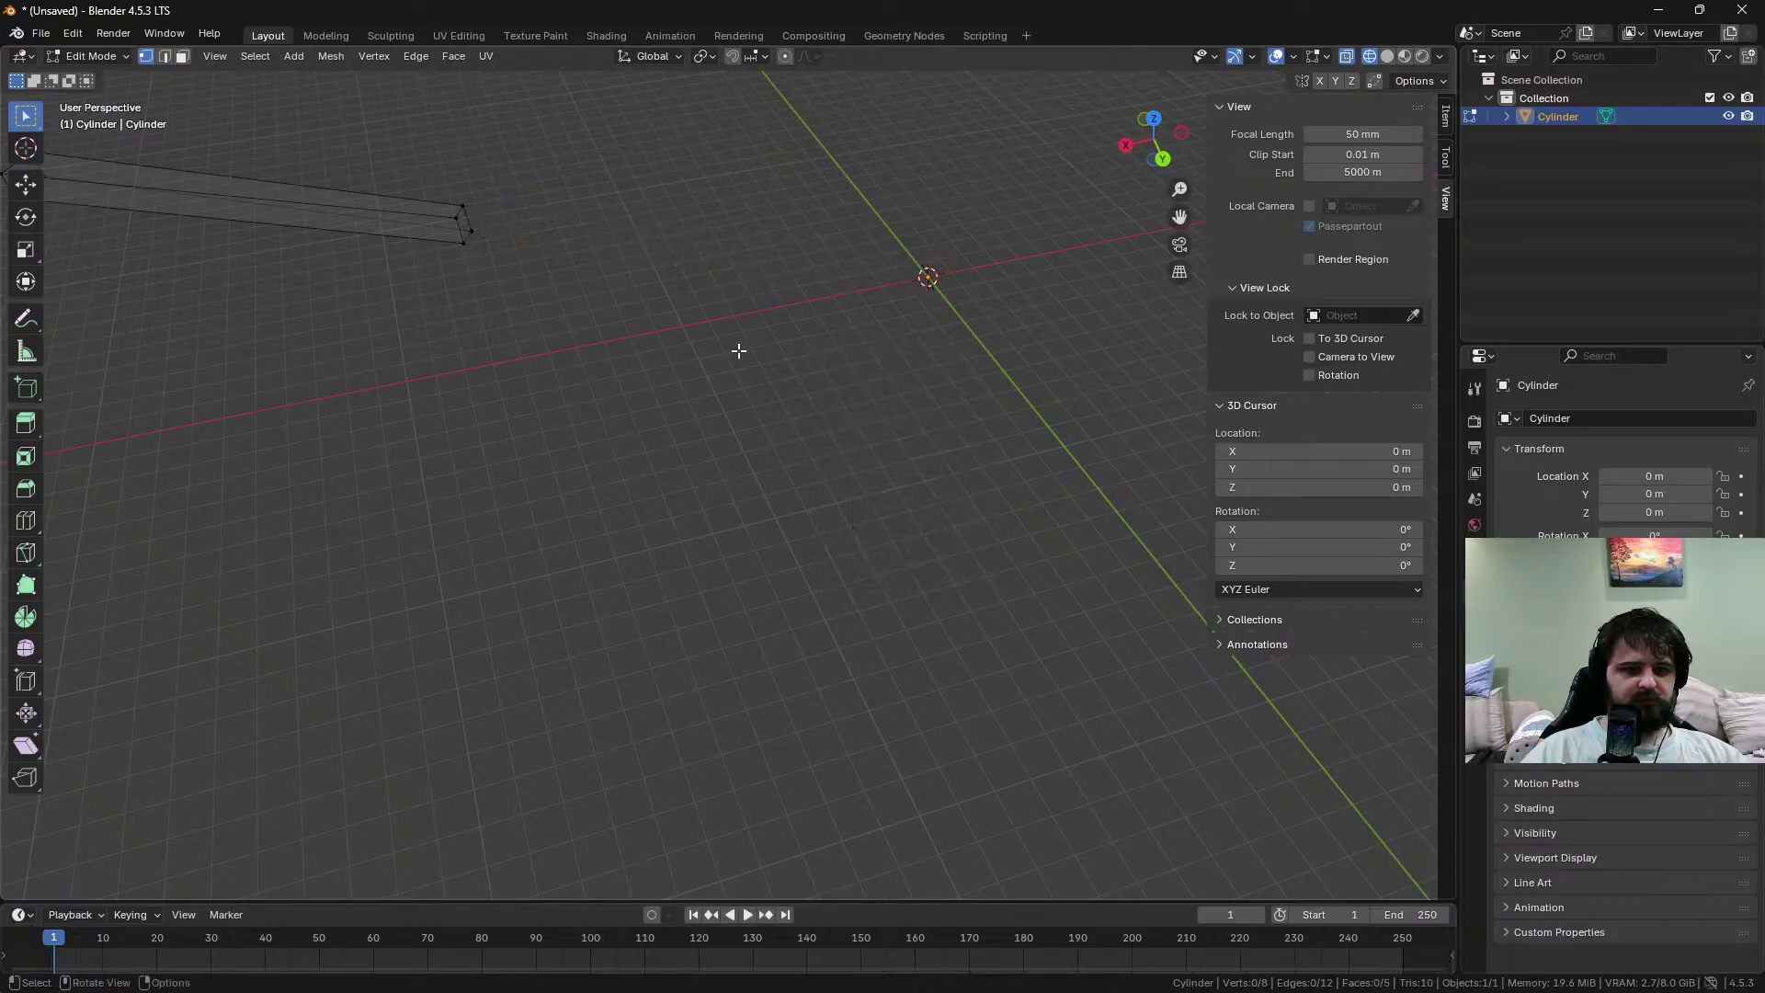
Close the open inner end of the wedge section with a face across its four vertices
scroll(561, 258, "up", 5)
middle_click_drag(484, 185, 624, 423, "shift")
left_click_drag(583, 315, 714, 498)
key("g")
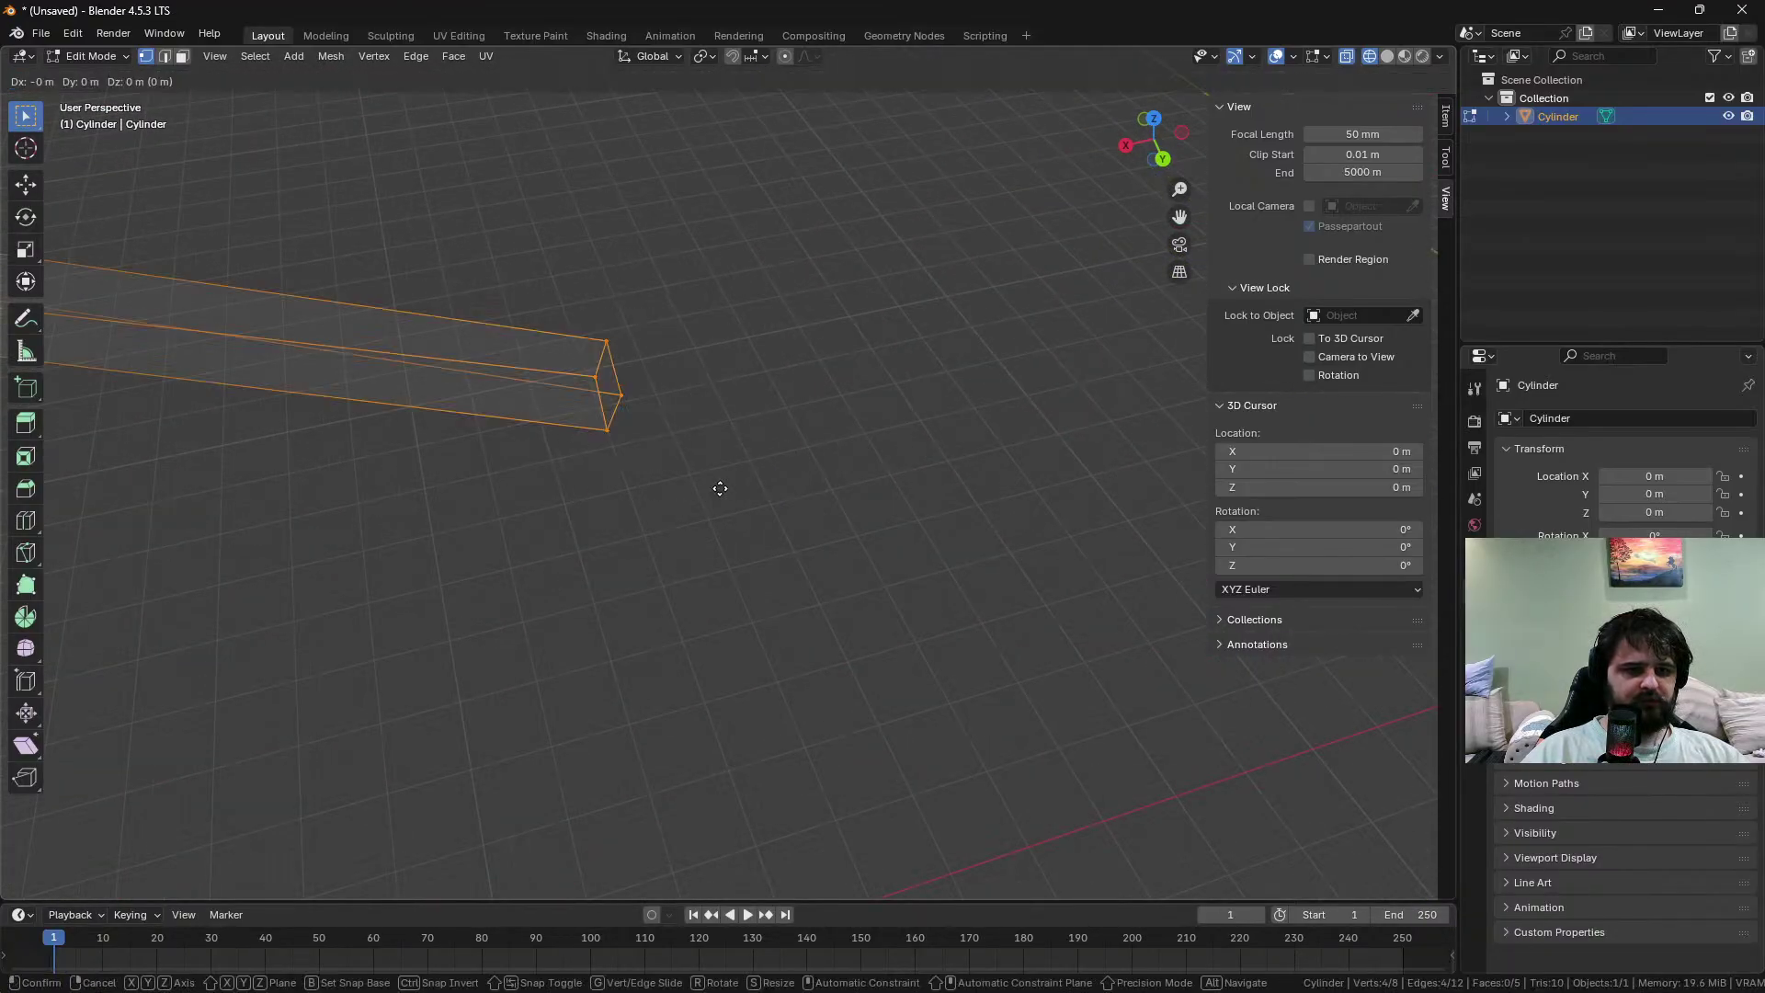
left_click(720, 487)
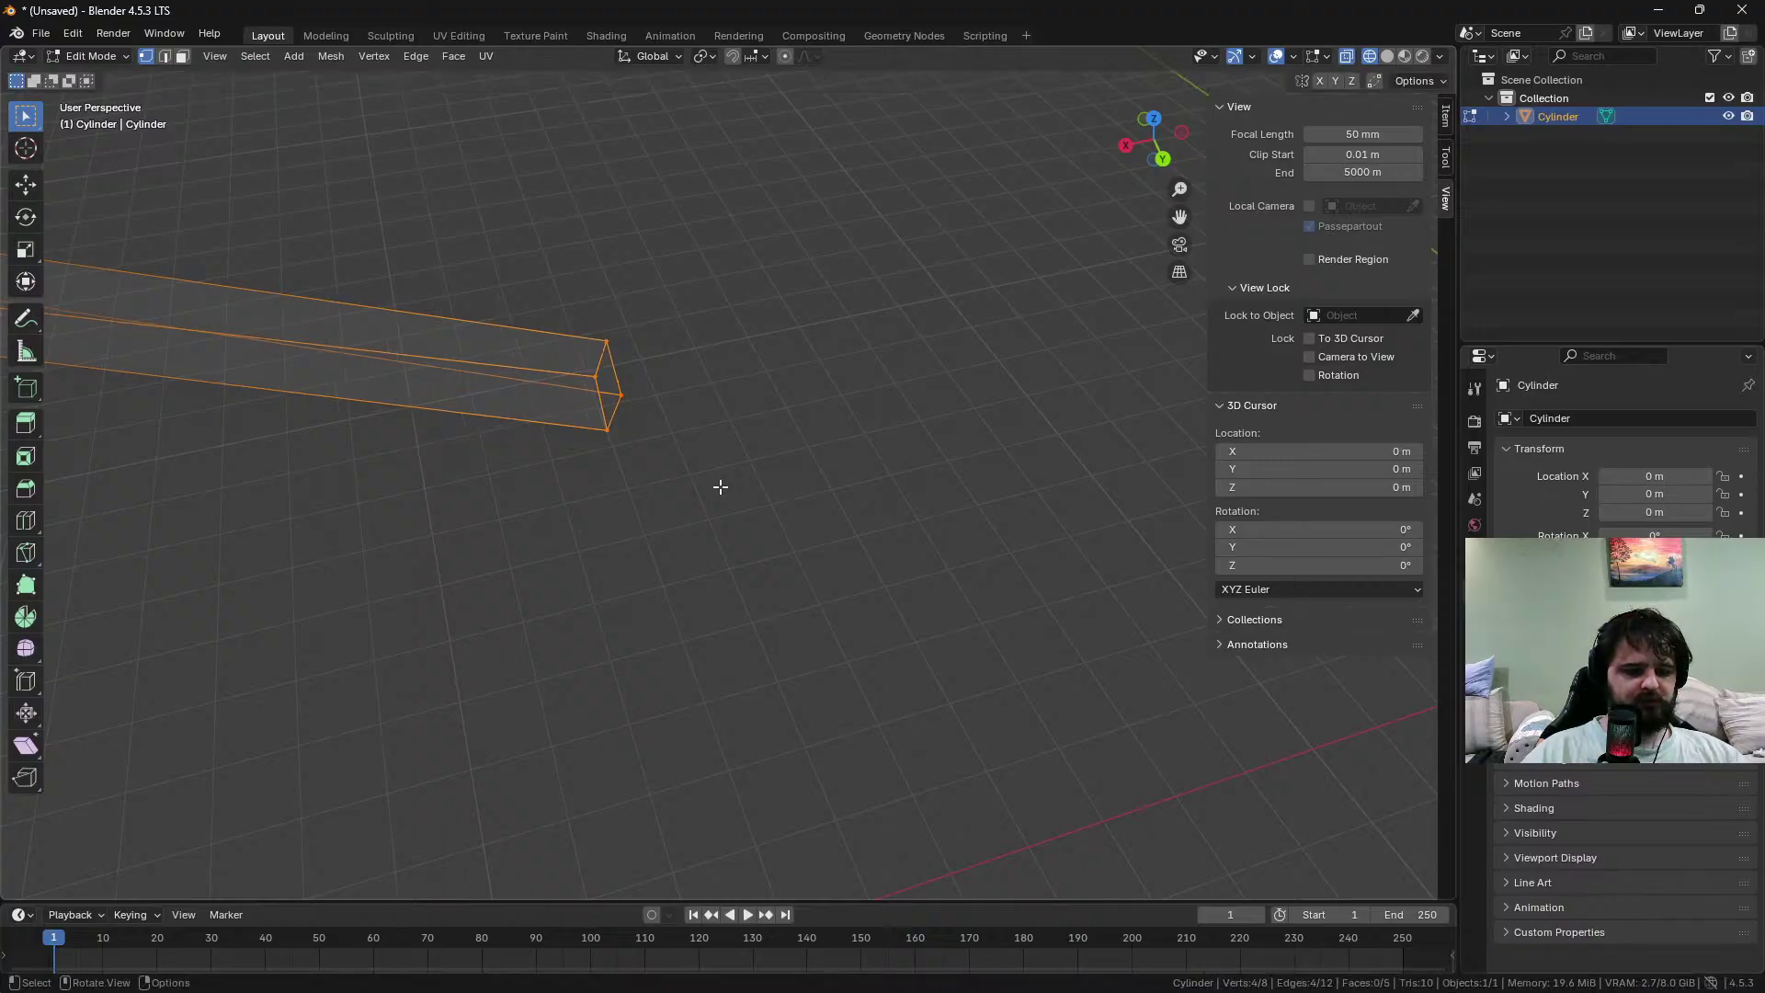
key("f")
Shorten the wedge section into a block by sliding its inner end vertices outward by a factor of 0.902
scroll(701, 432, "down", 4)
middle_click_drag(603, 355, 747, 370, "shift")
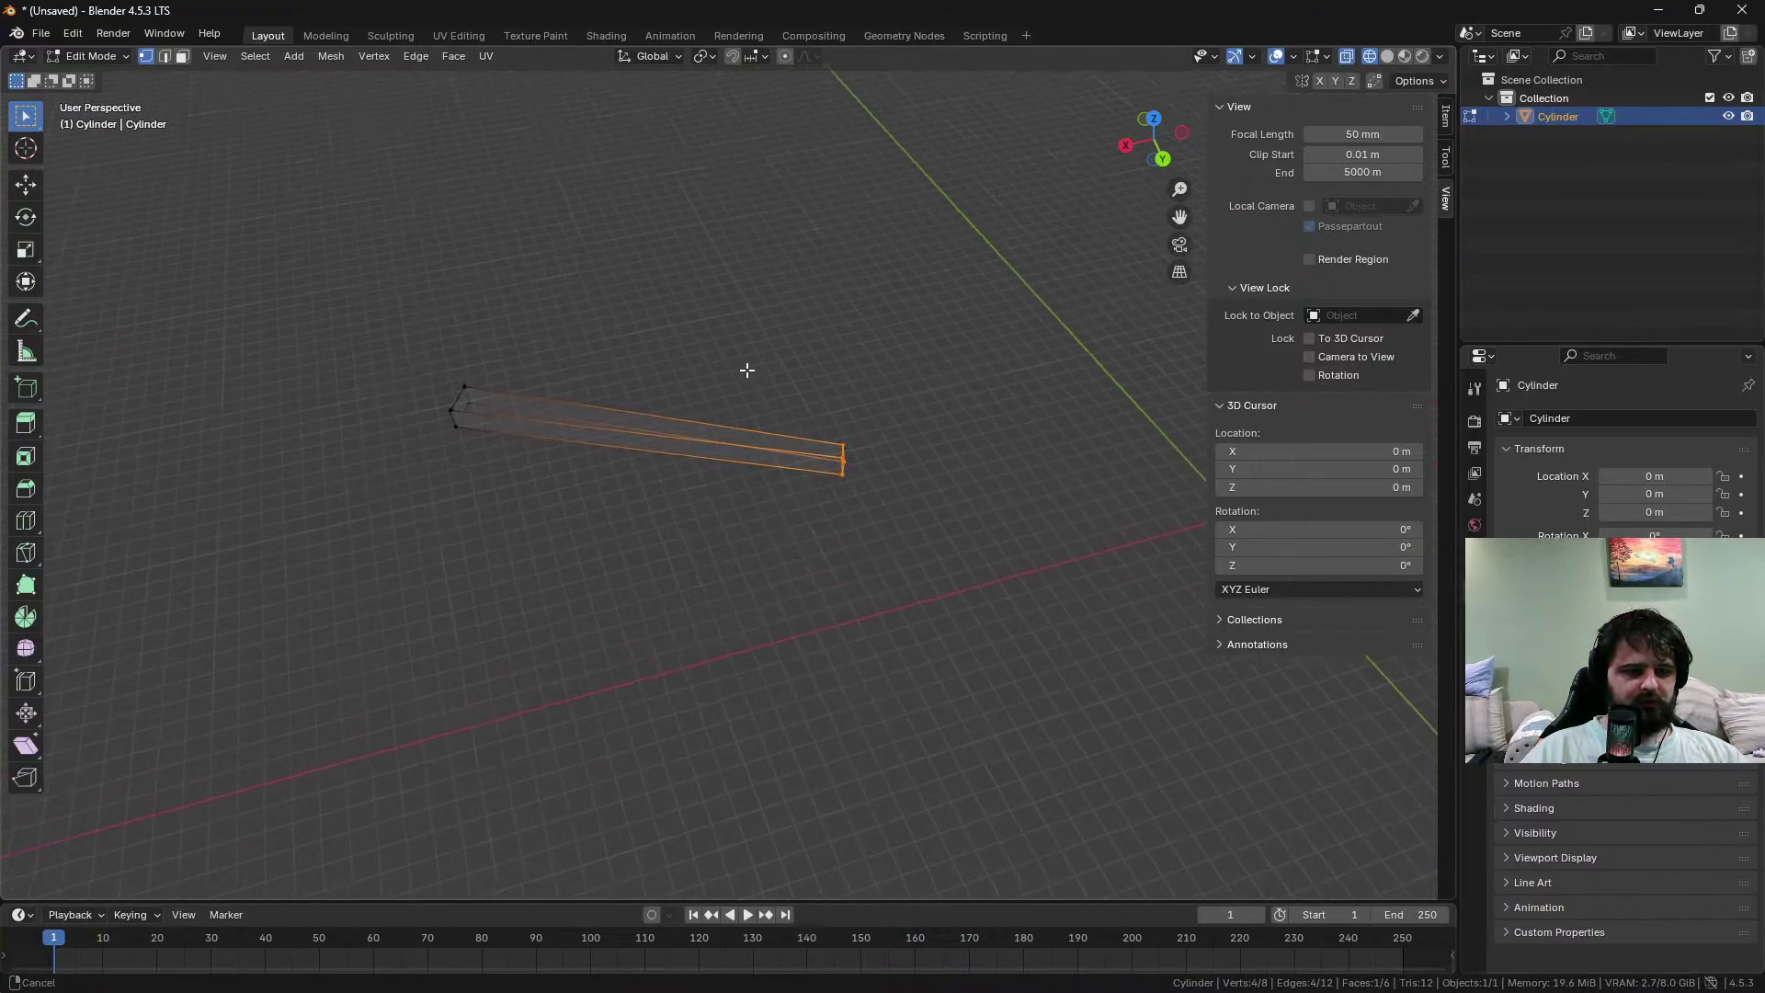
key("ctrl+r")
left_click(754, 455)
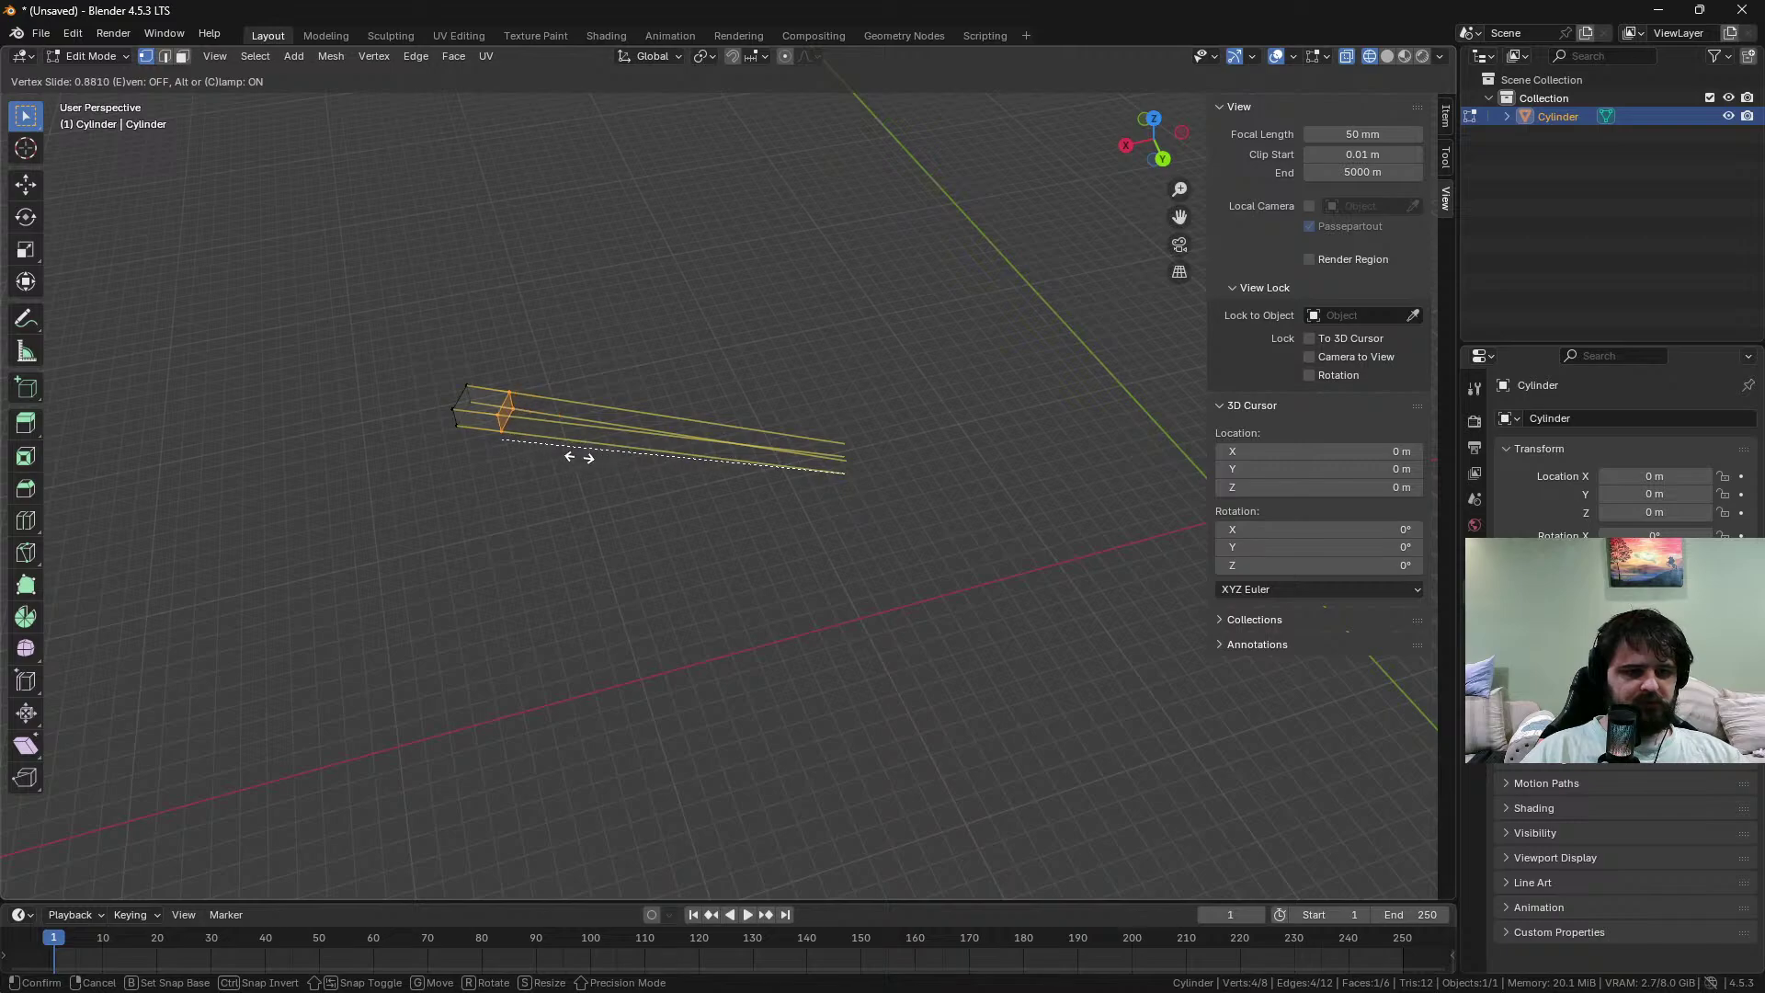
left_click(579, 457)
middle_click_drag(638, 410, 840, 651)
scroll(793, 524, "up", 6)
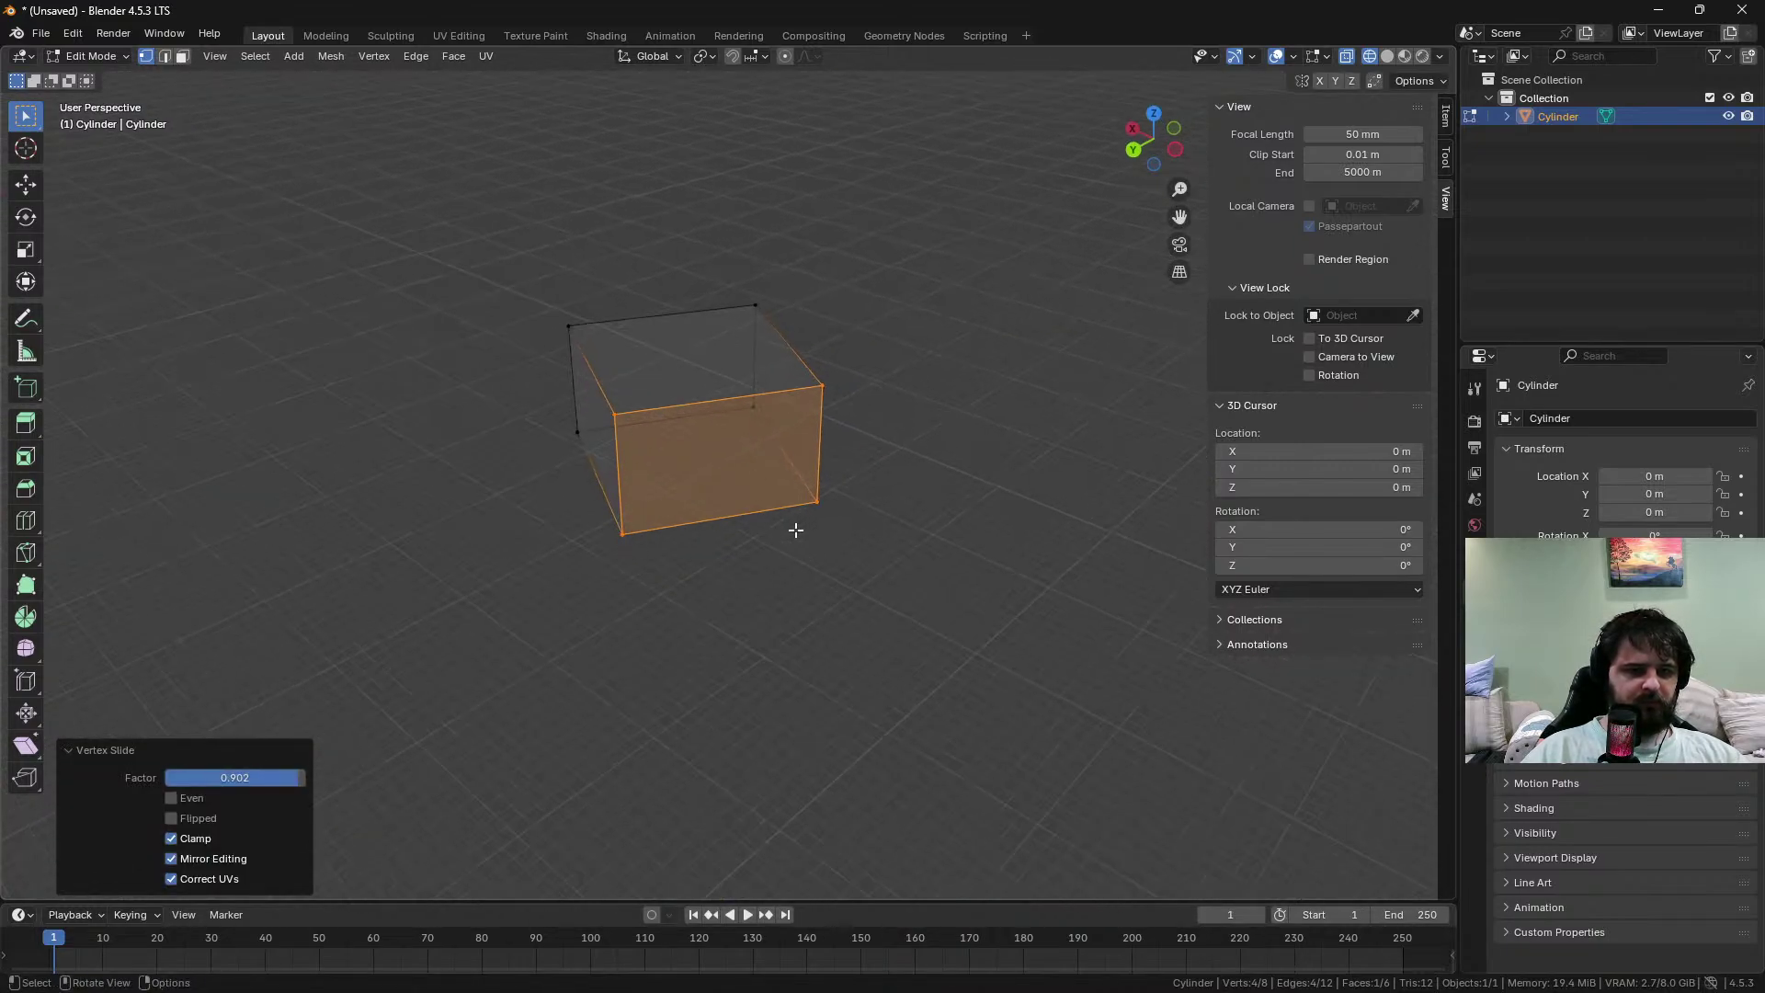
scroll(796, 530, "down", 8)
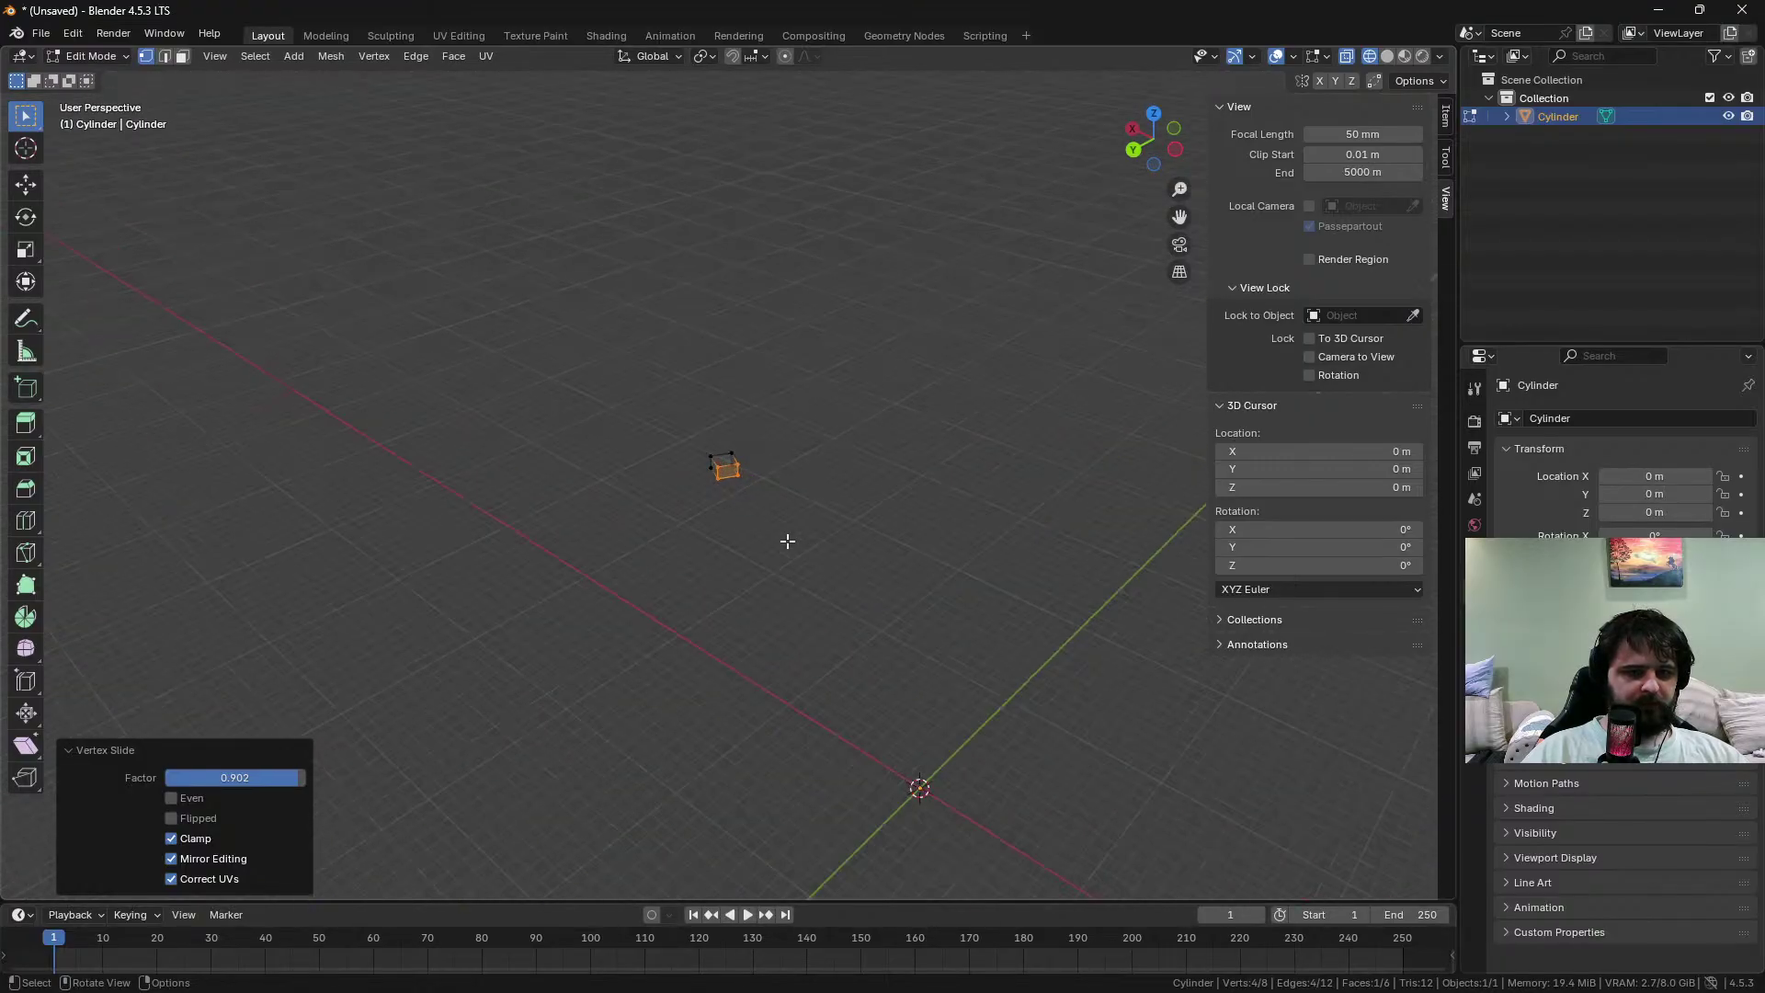
Move the entire block mesh in top view by -317.25 m in X and 180.43 m in Y, close to the origin
key("a")
key("KP_7")
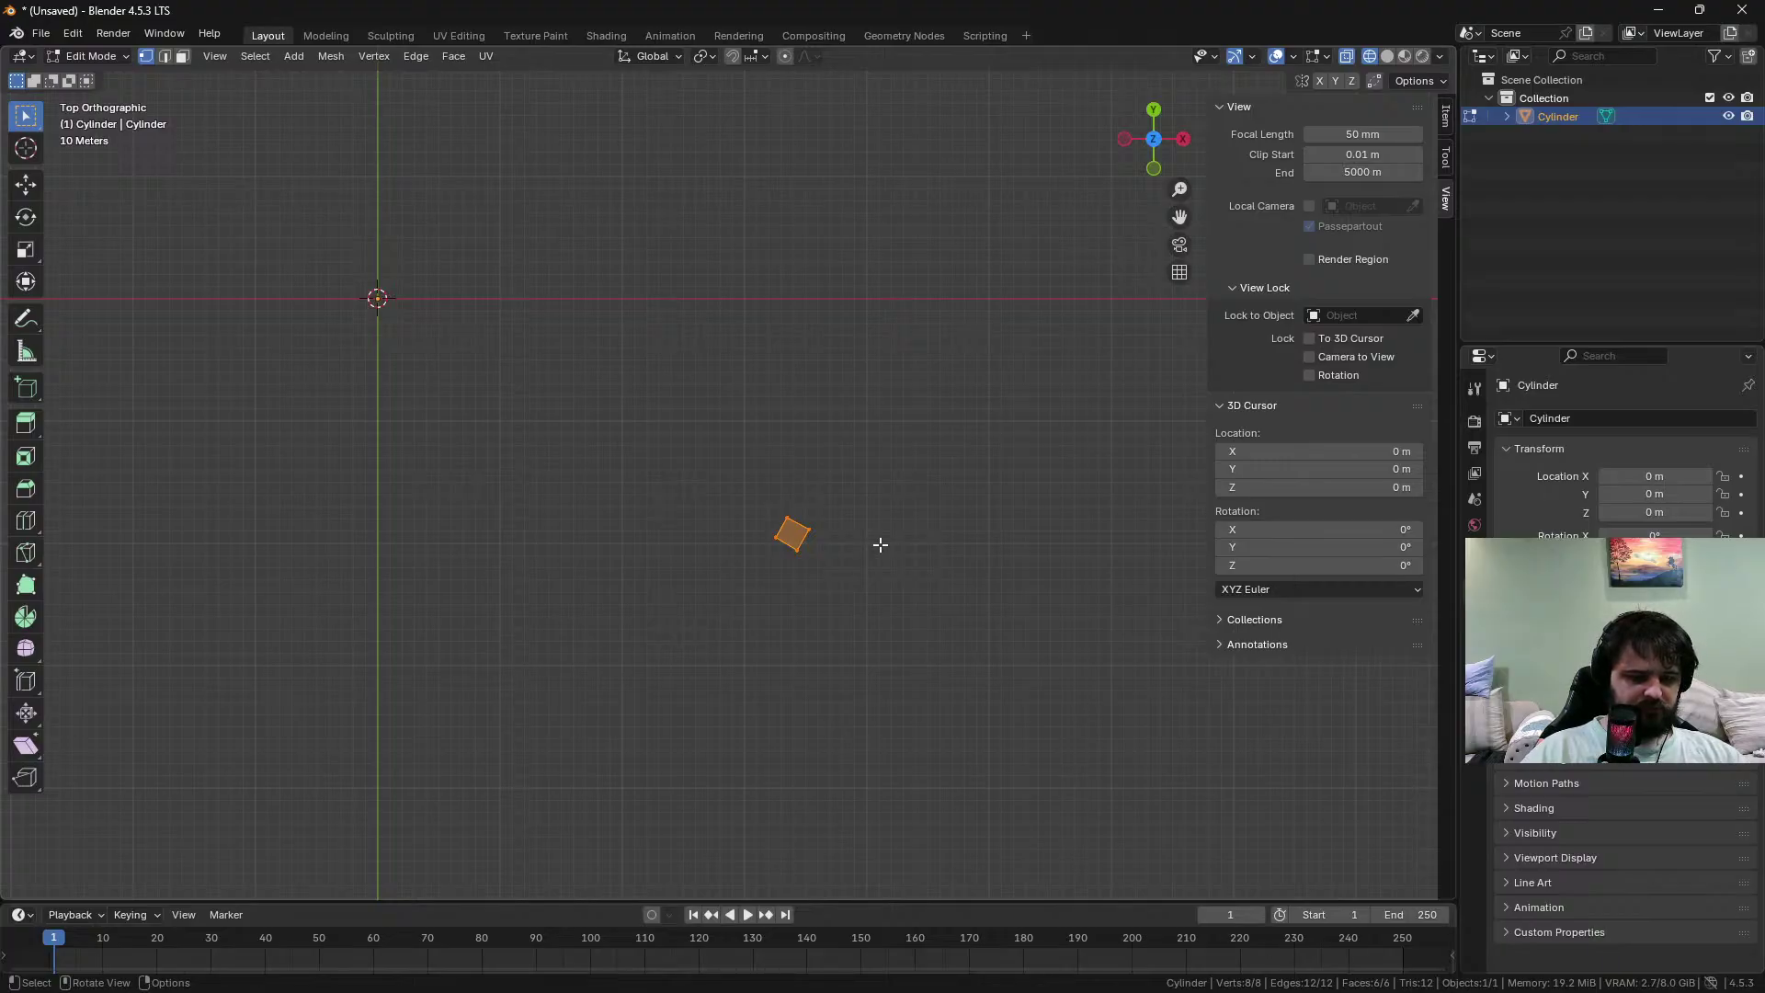
key("g")
left_click(493, 325)
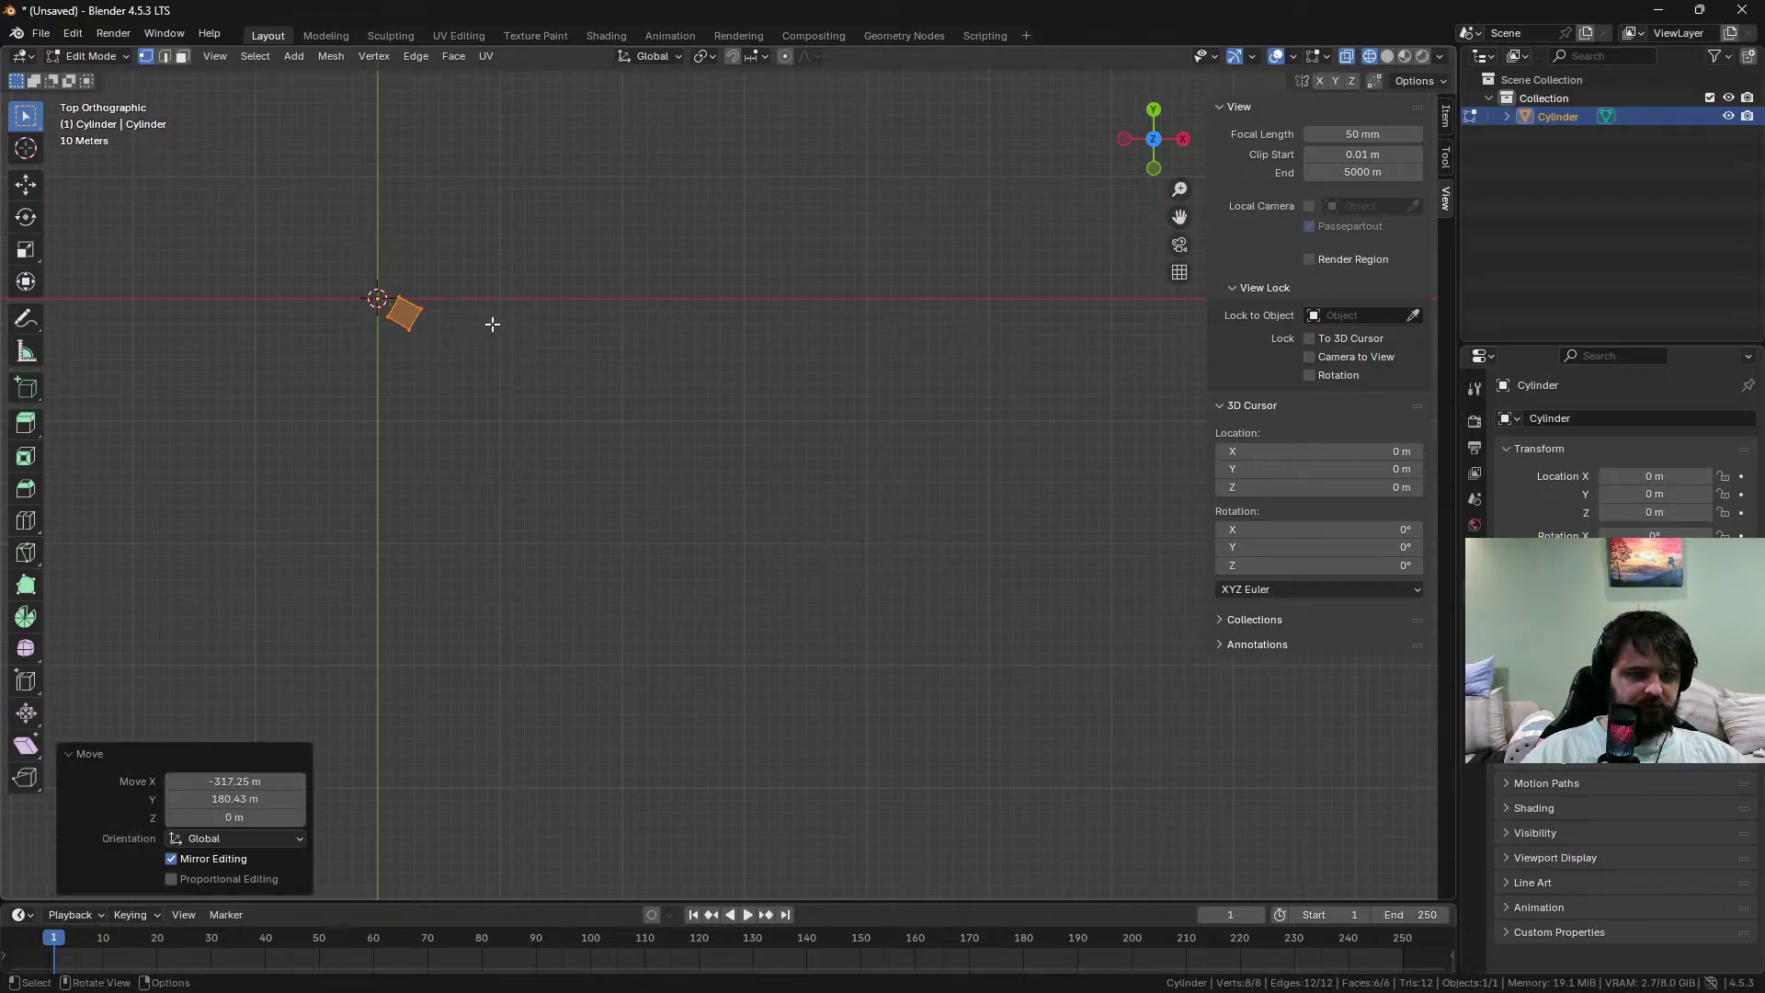
Lower the two top vertices at one end of the block by 5.5457 m in Z to slope its top face
middle_click_drag(450, 335, 891, 678)
key("KP_7")
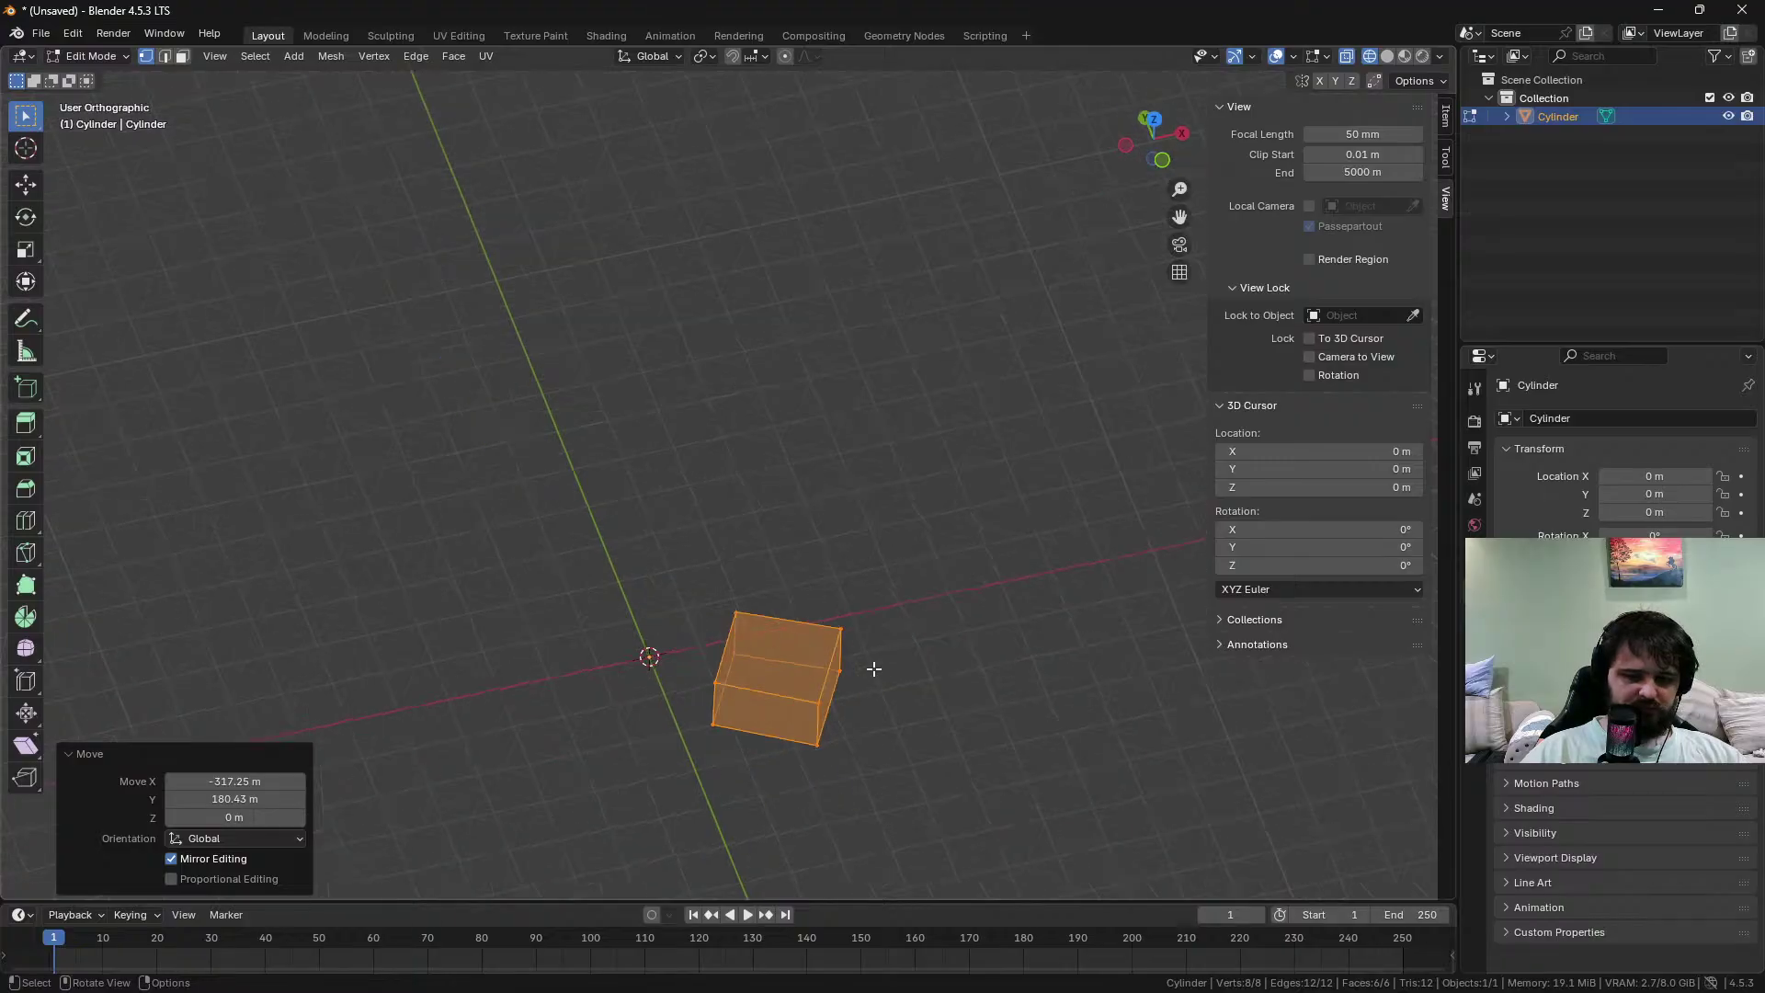
scroll(874, 662, "up", 4)
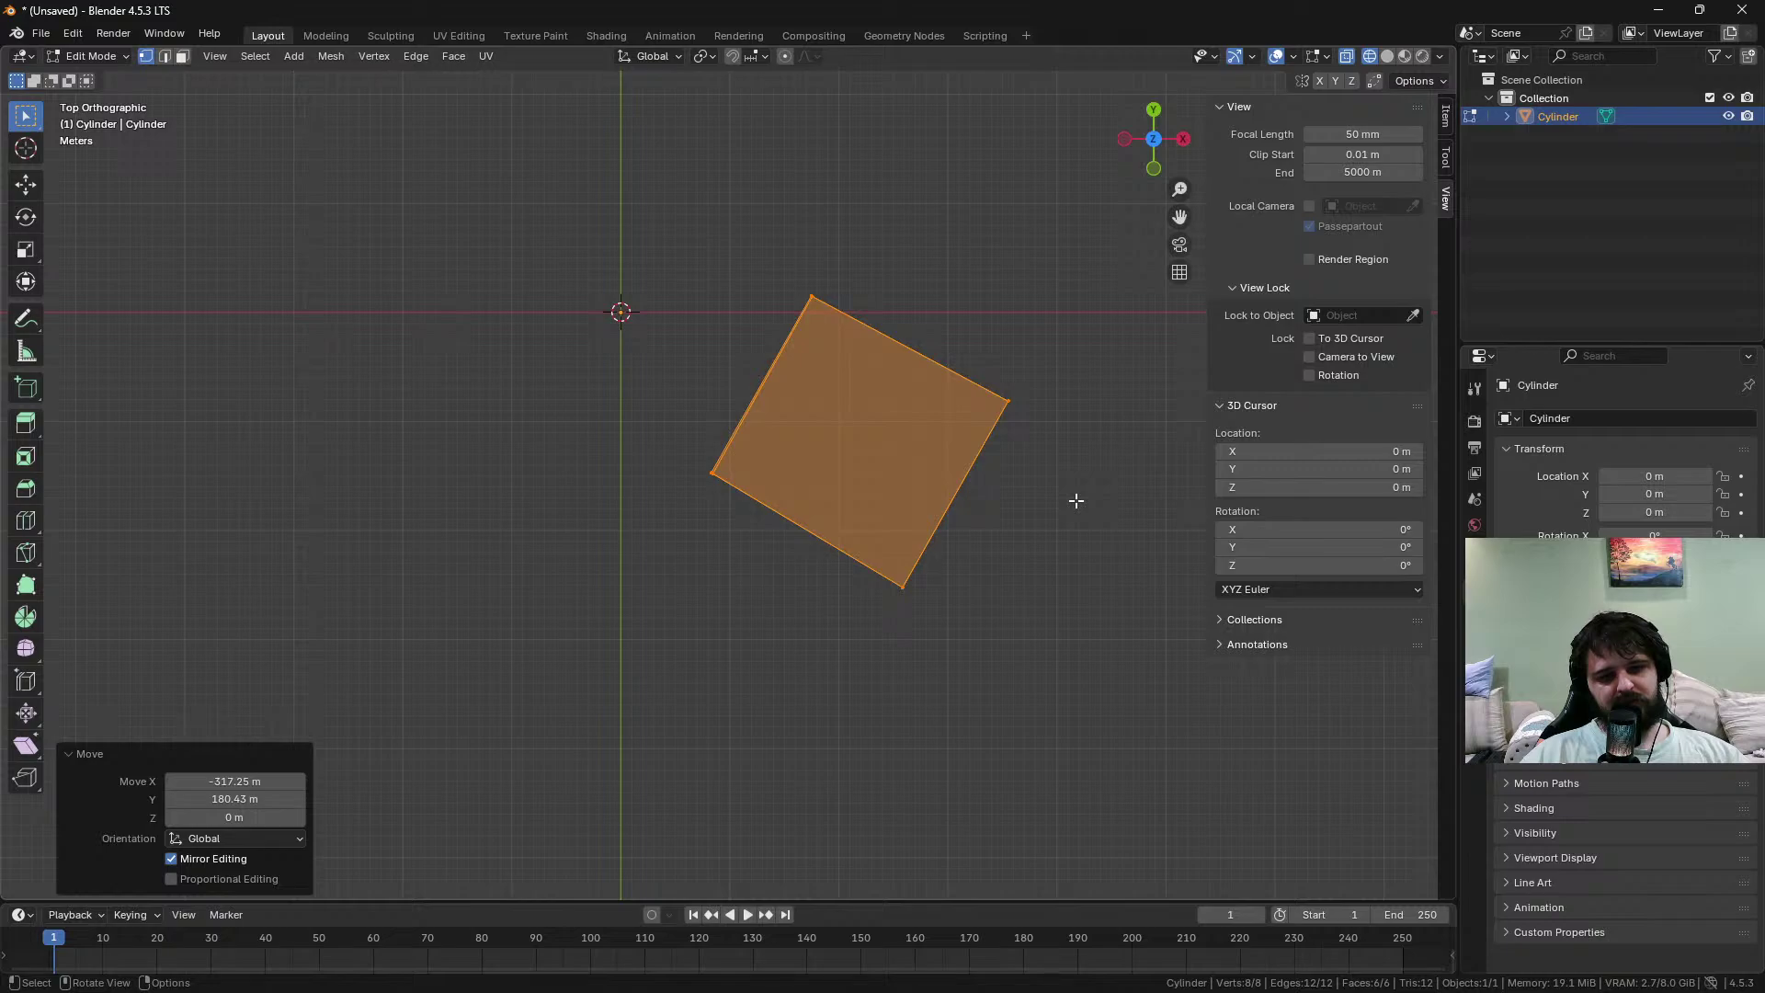
middle_click_drag(1057, 515, 861, 321)
left_click_drag(775, 361, 697, 532)
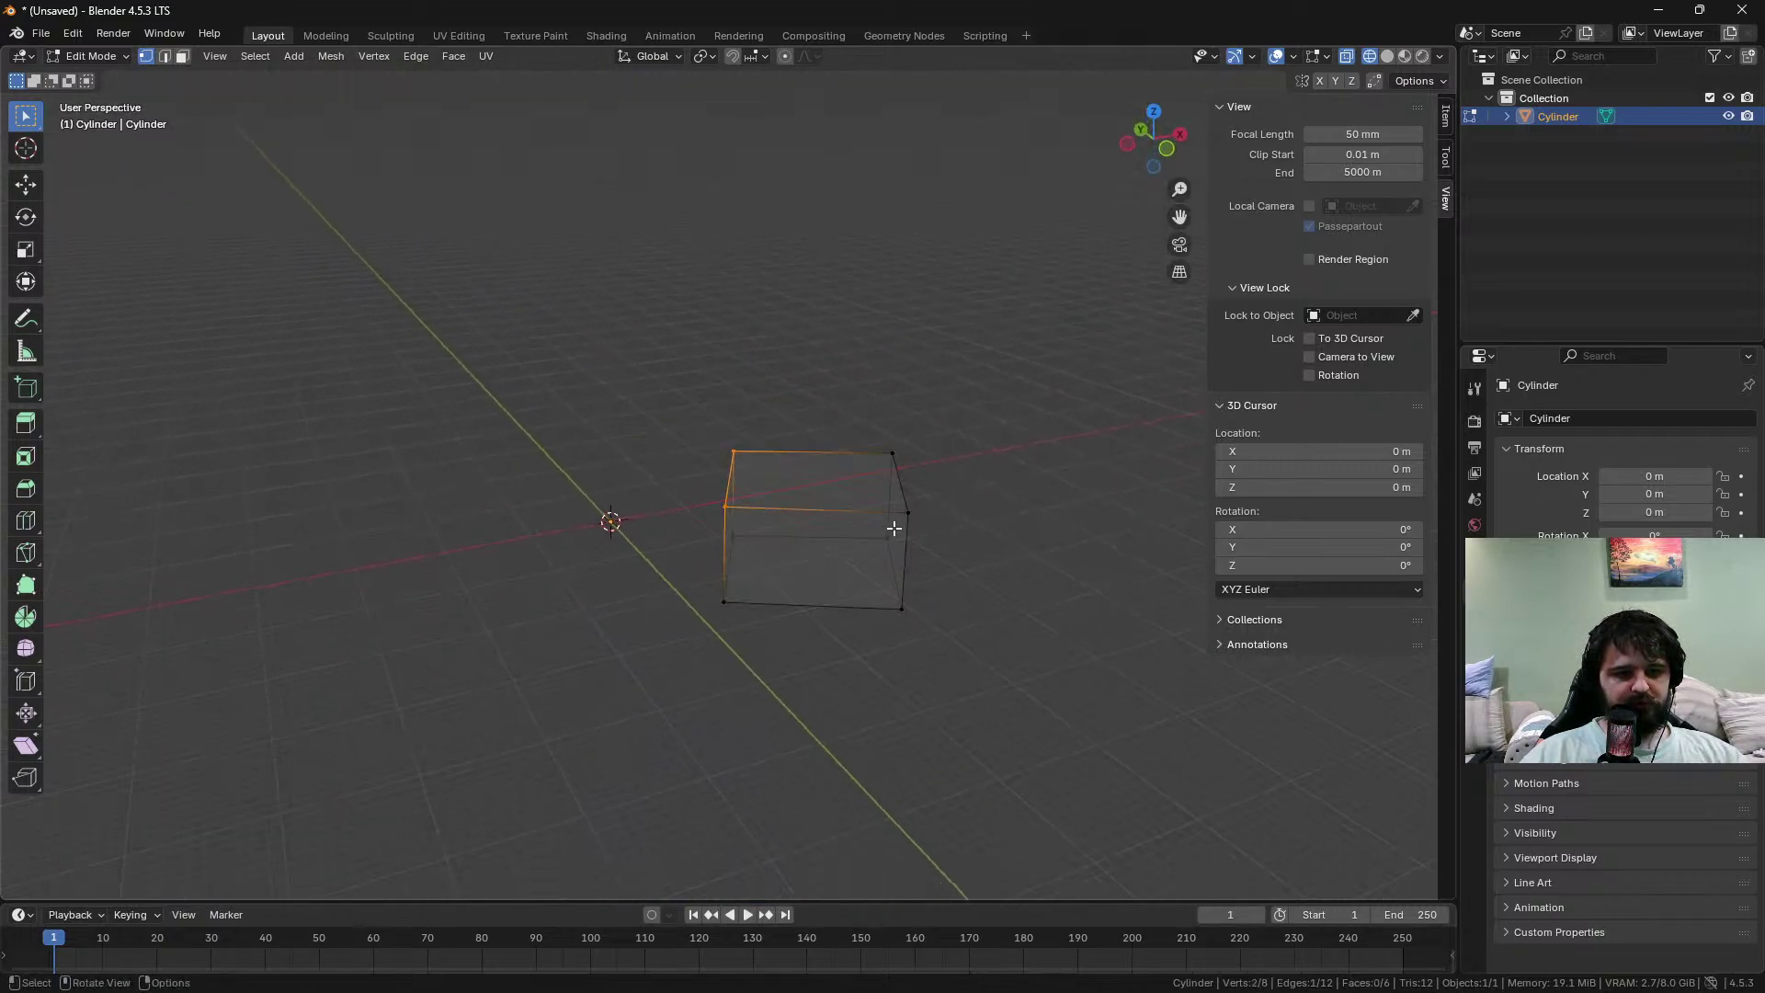
key("g")
key("z")
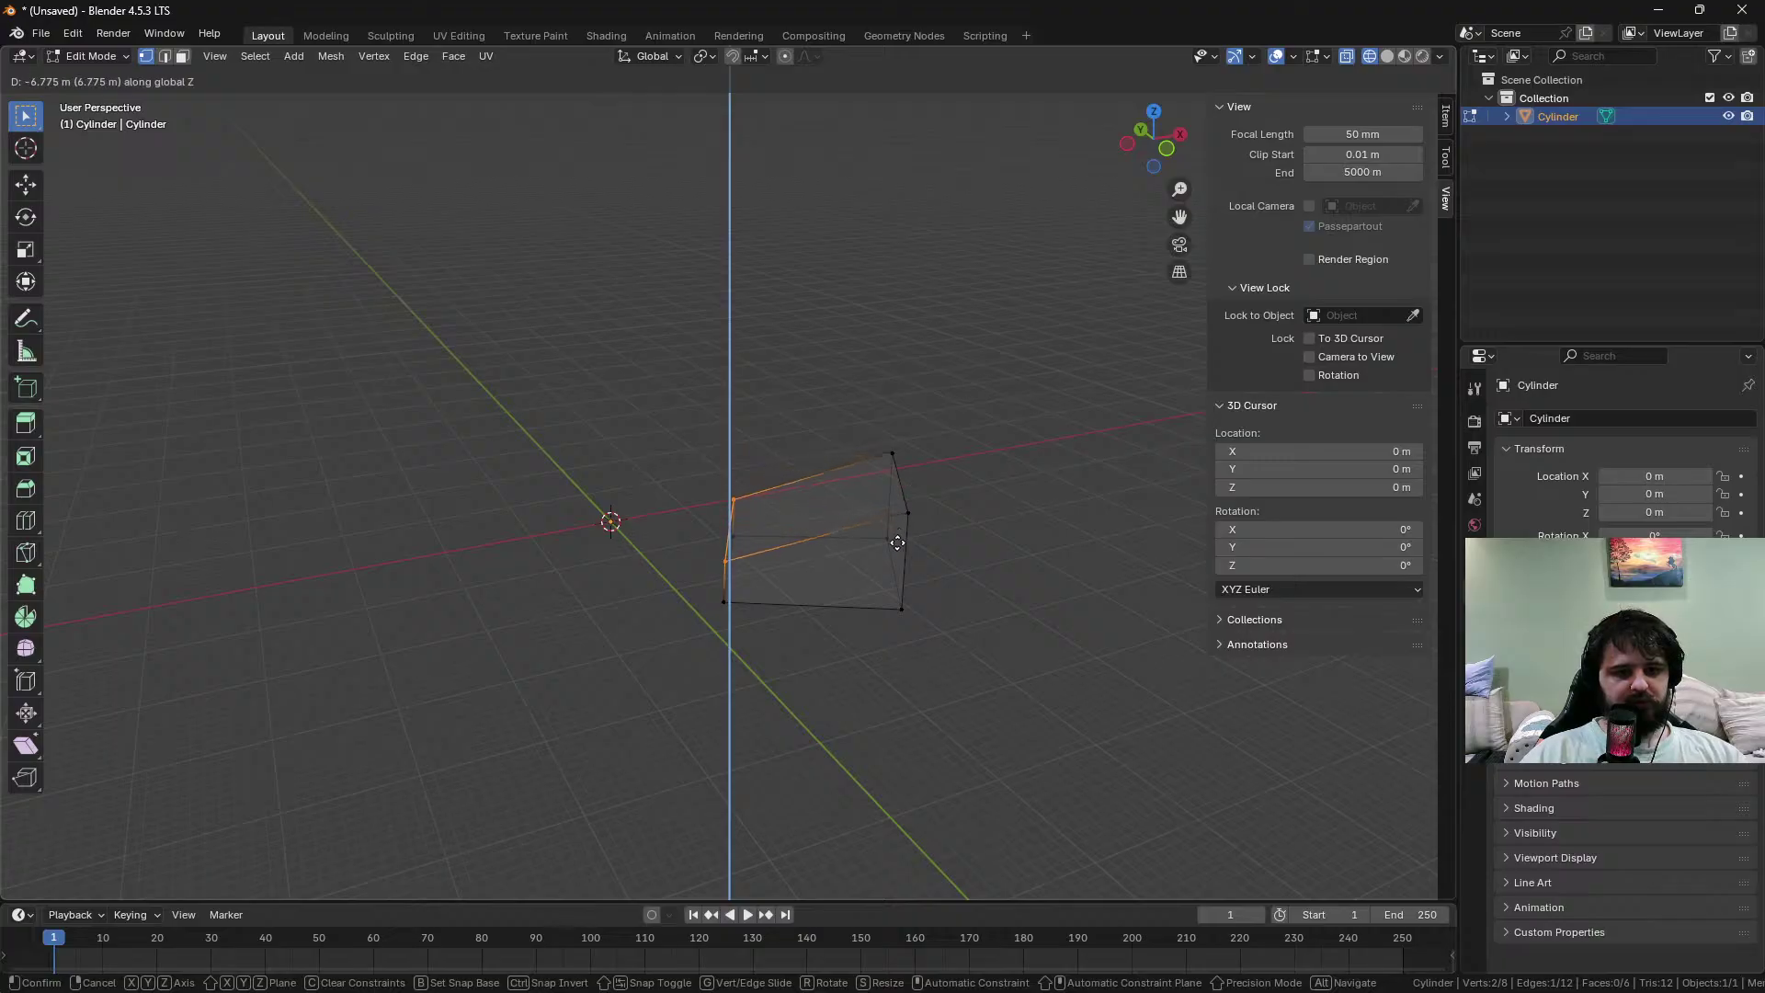
left_click(885, 536)
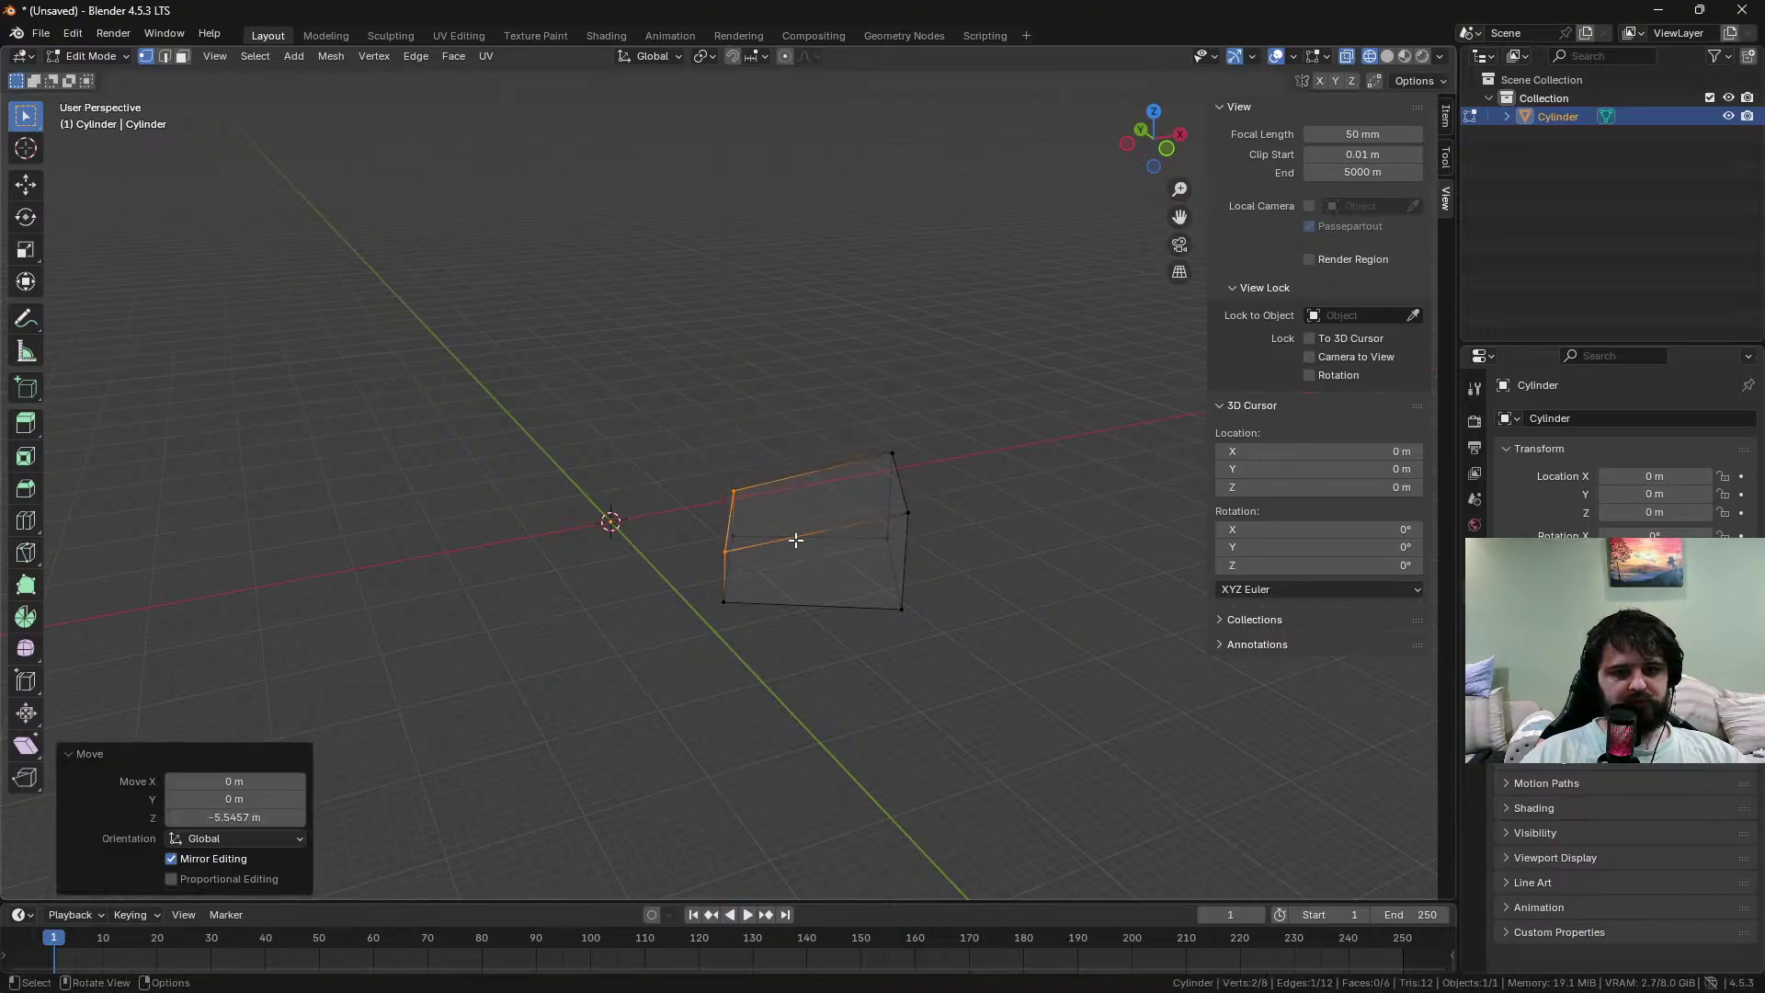
Check the coordinates of the two lowered vertices and raise the entire block by 5.3119 m in Z
left_click(730, 549)
left_click(1446, 118)
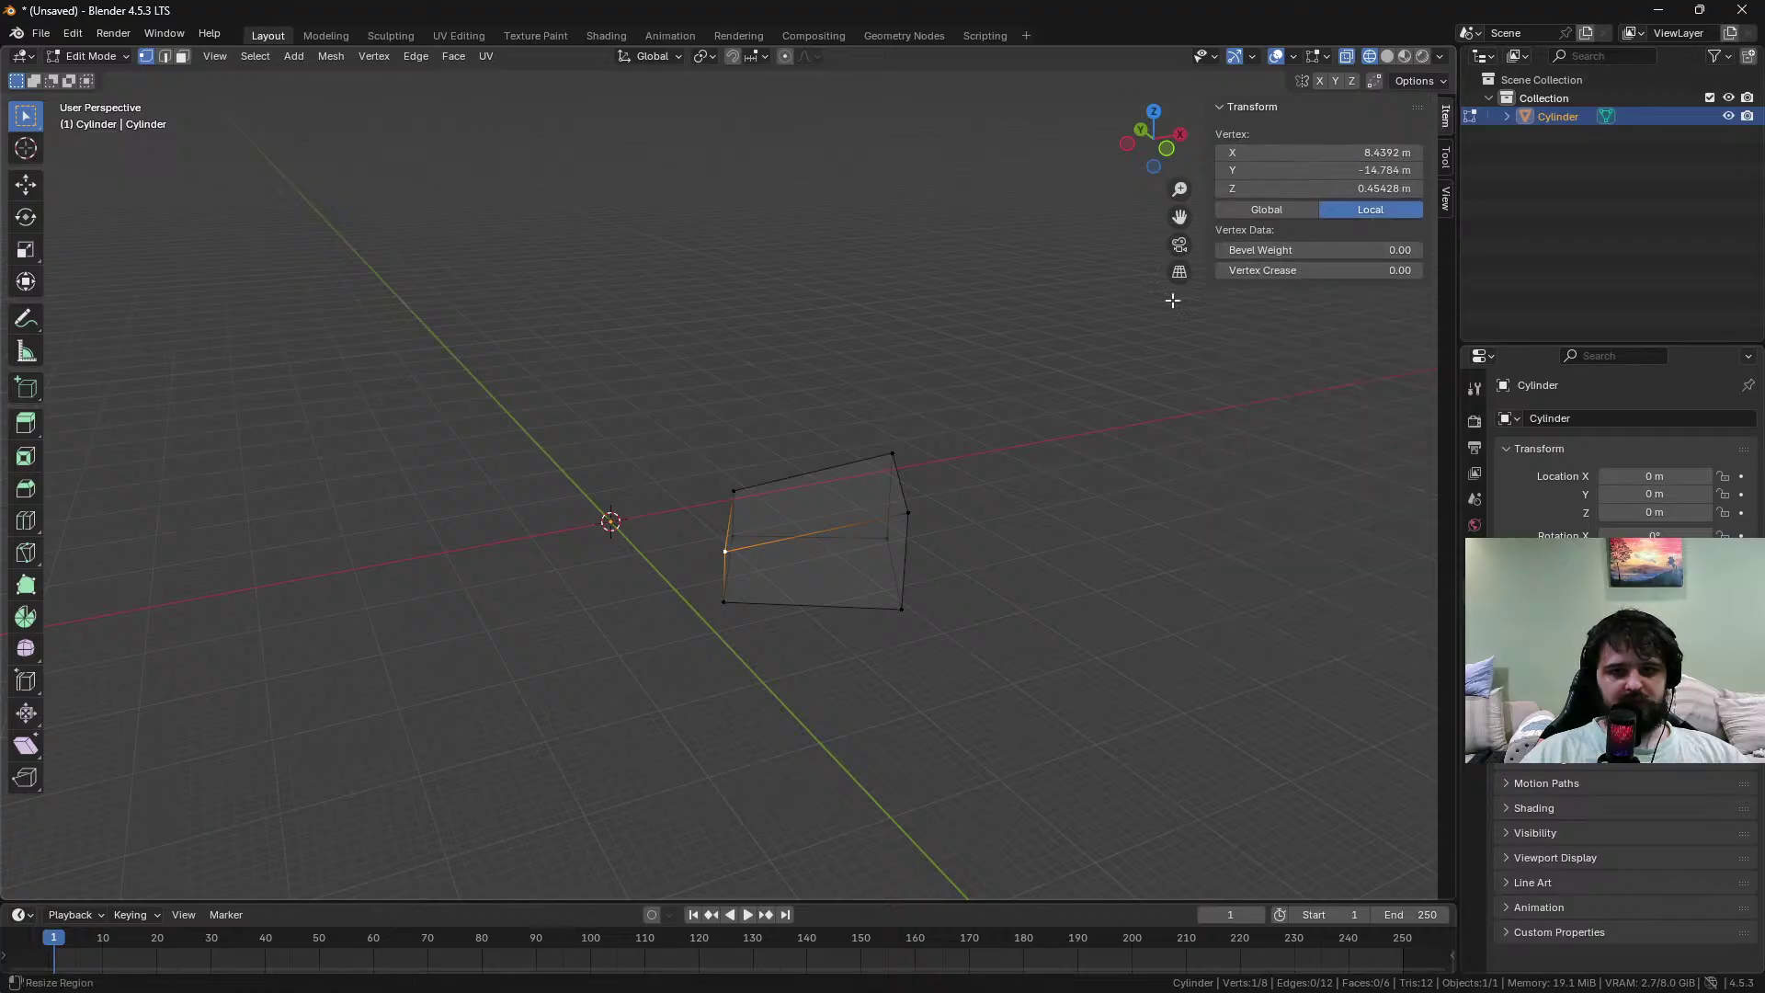
left_click(736, 490)
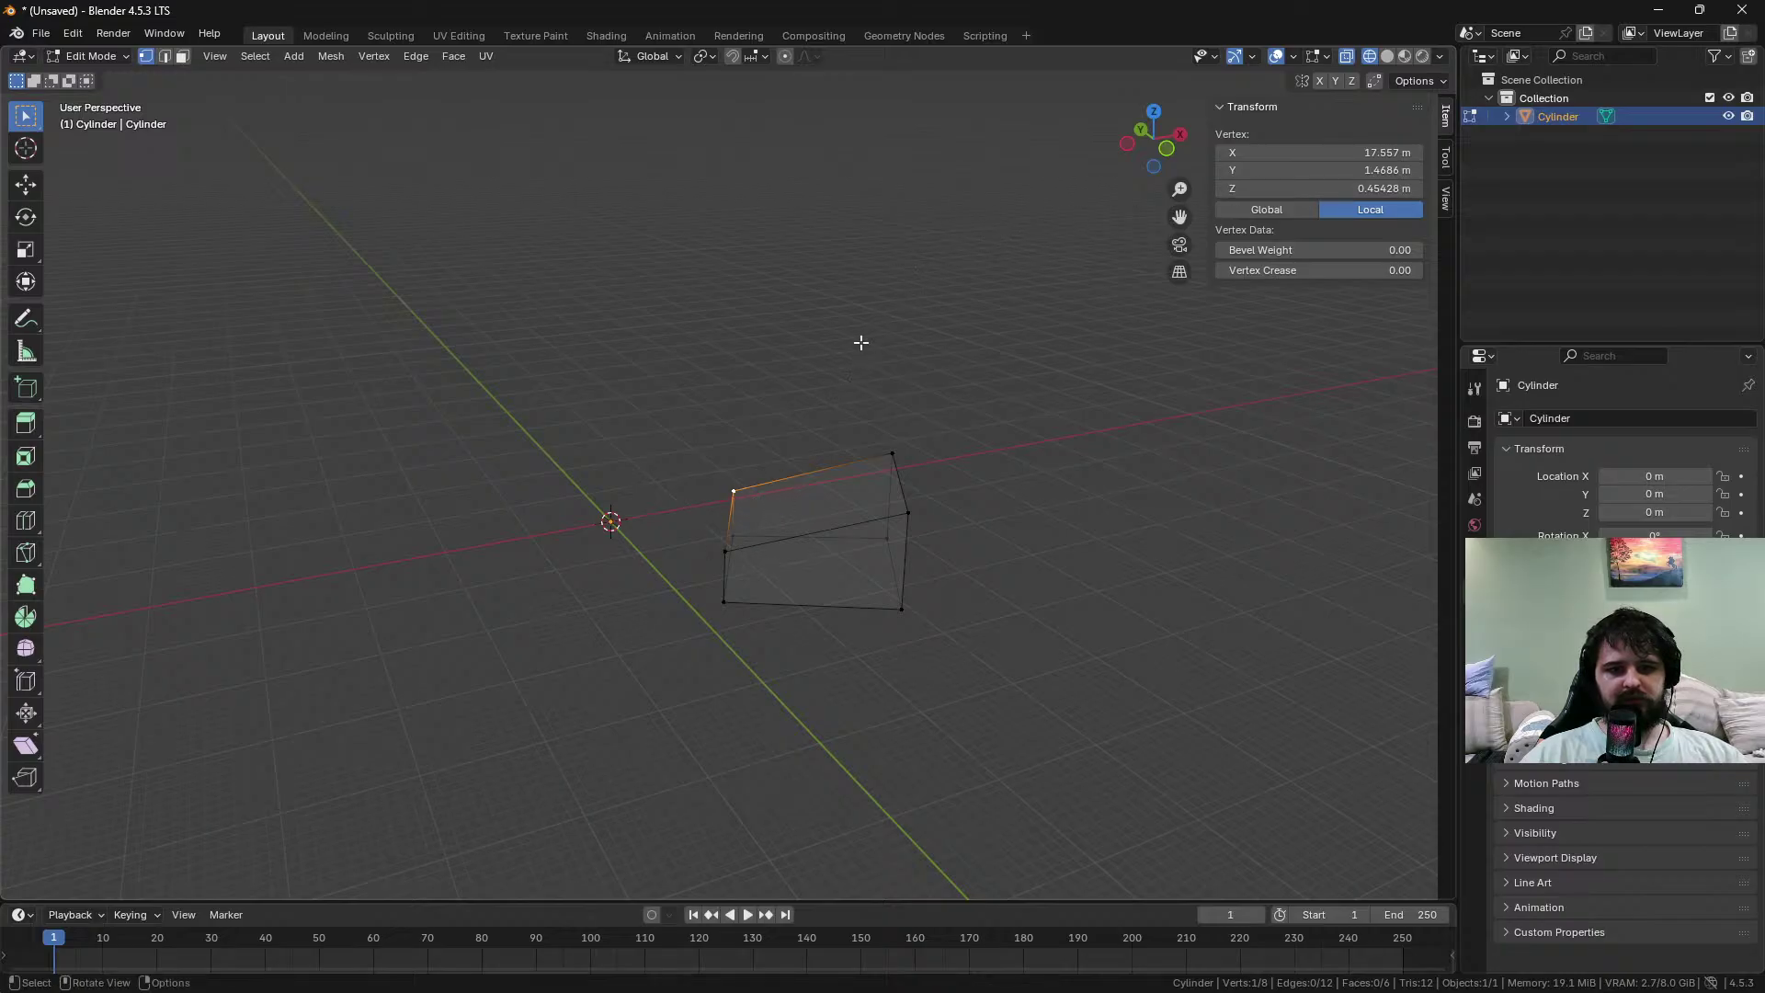
left_click(723, 553)
left_click(729, 588)
middle_click_drag(729, 493, 807, 453)
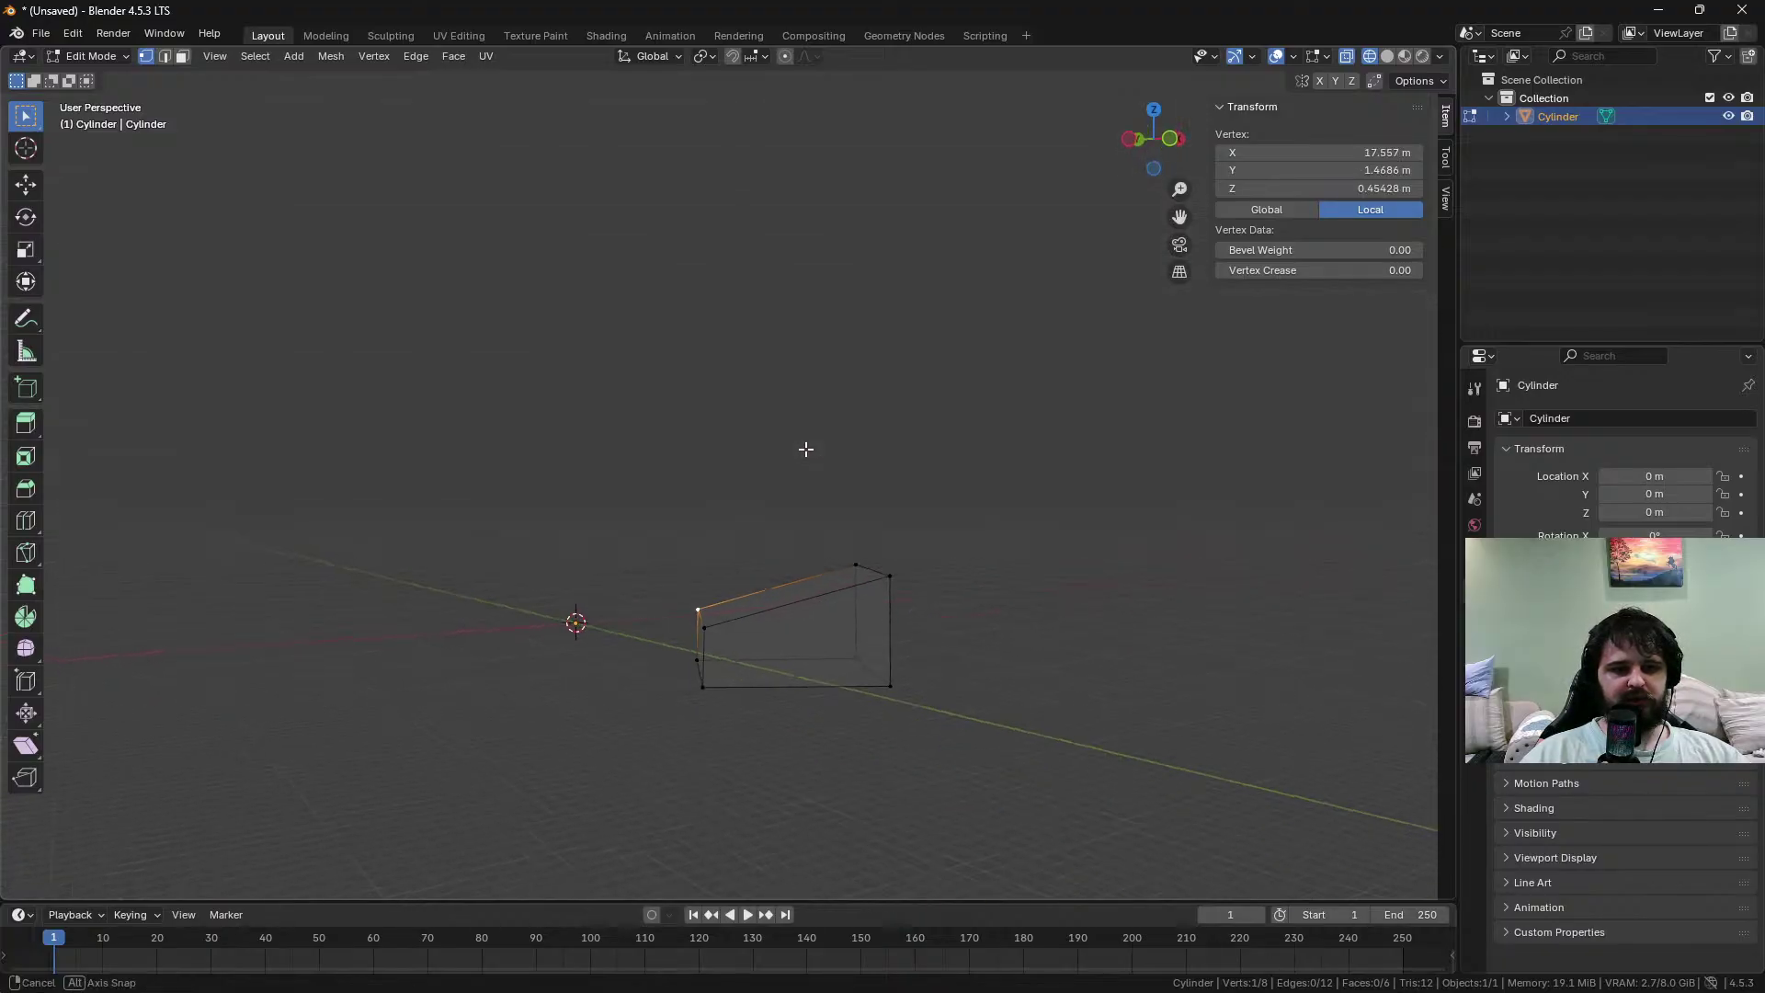
key("a")
key("KP_1")
key("g")
key("z")
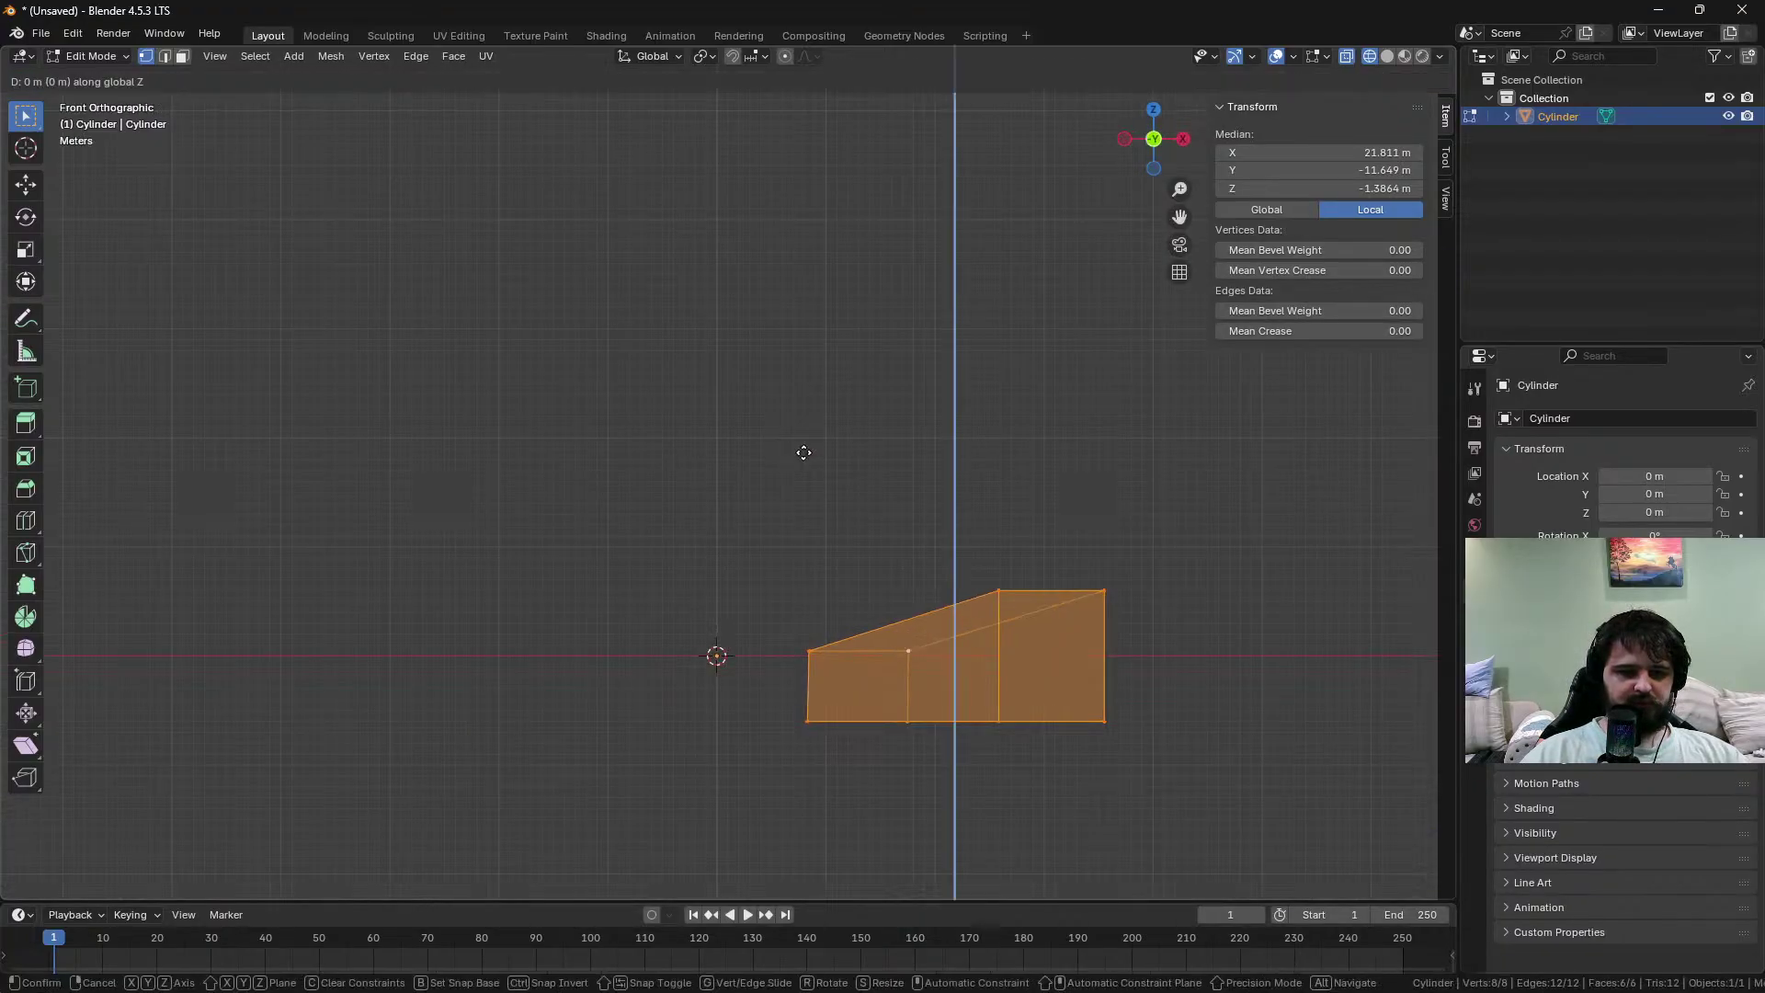
left_click(863, 433)
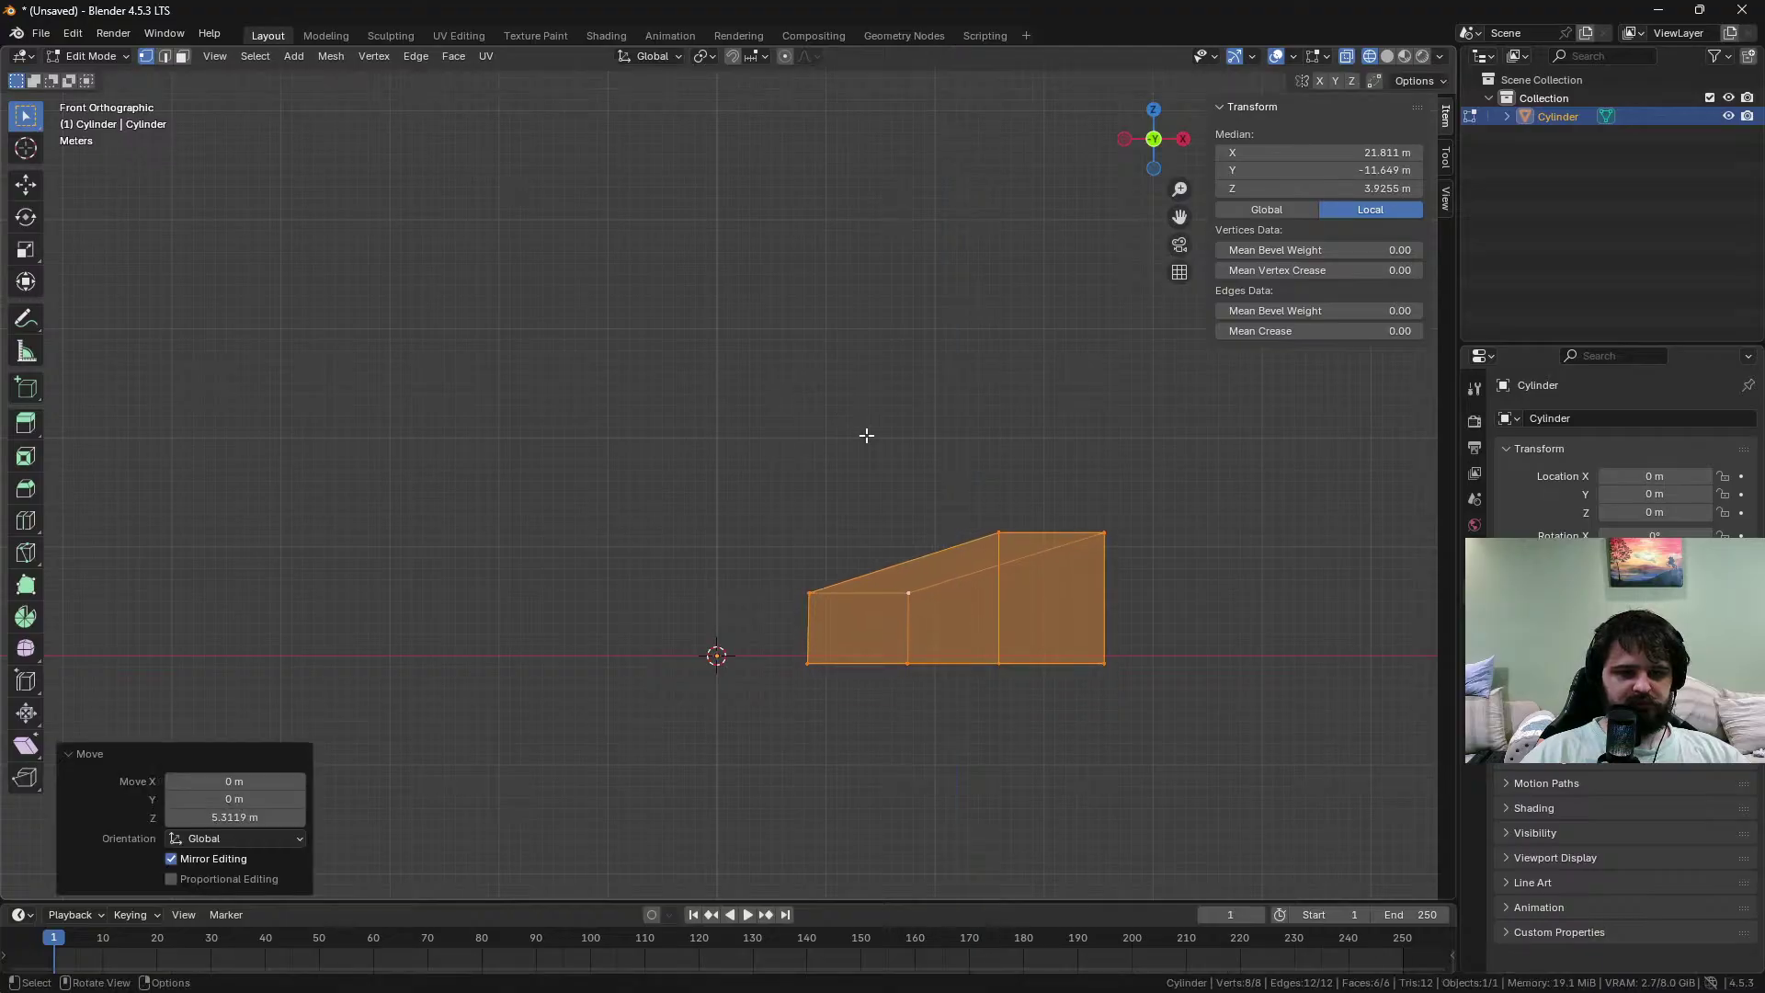
Move the entire block in top view by -21.665 m in X and 11.906 m in Y, centring it on the origin
middle_click_drag(807, 433, 836, 543)
left_click(836, 544)
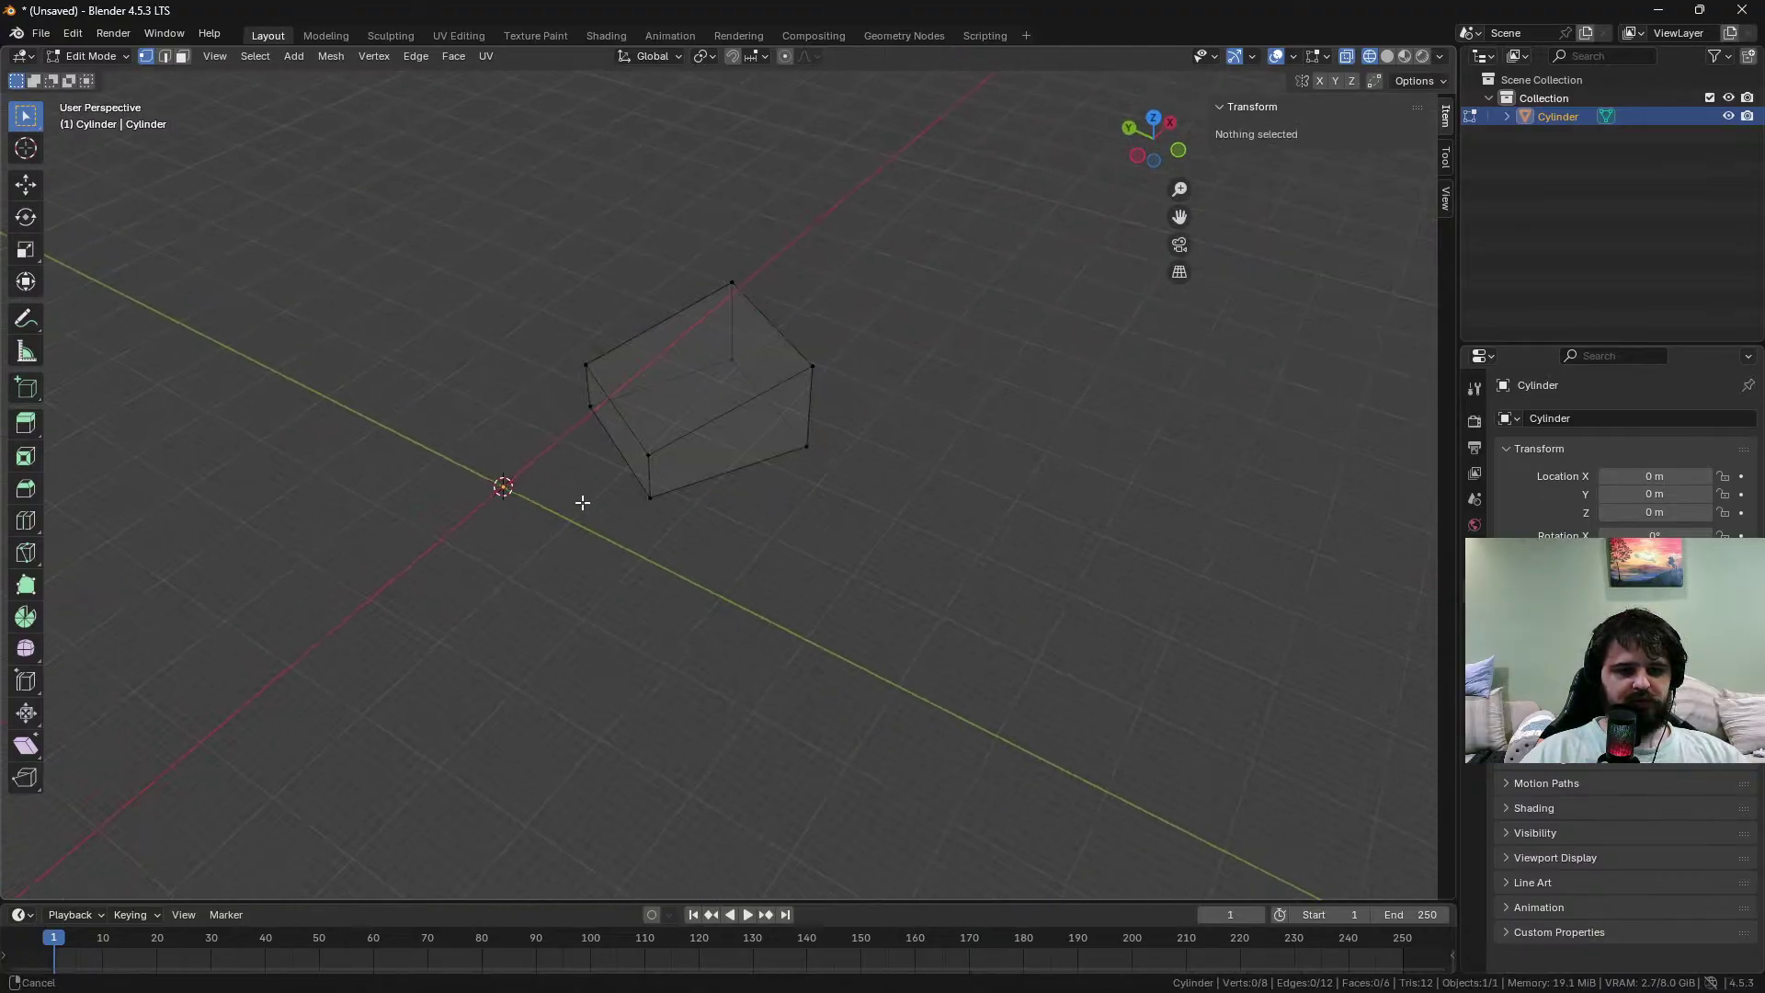
middle_click_drag(583, 500, 733, 512)
key("a")
key("KP_7")
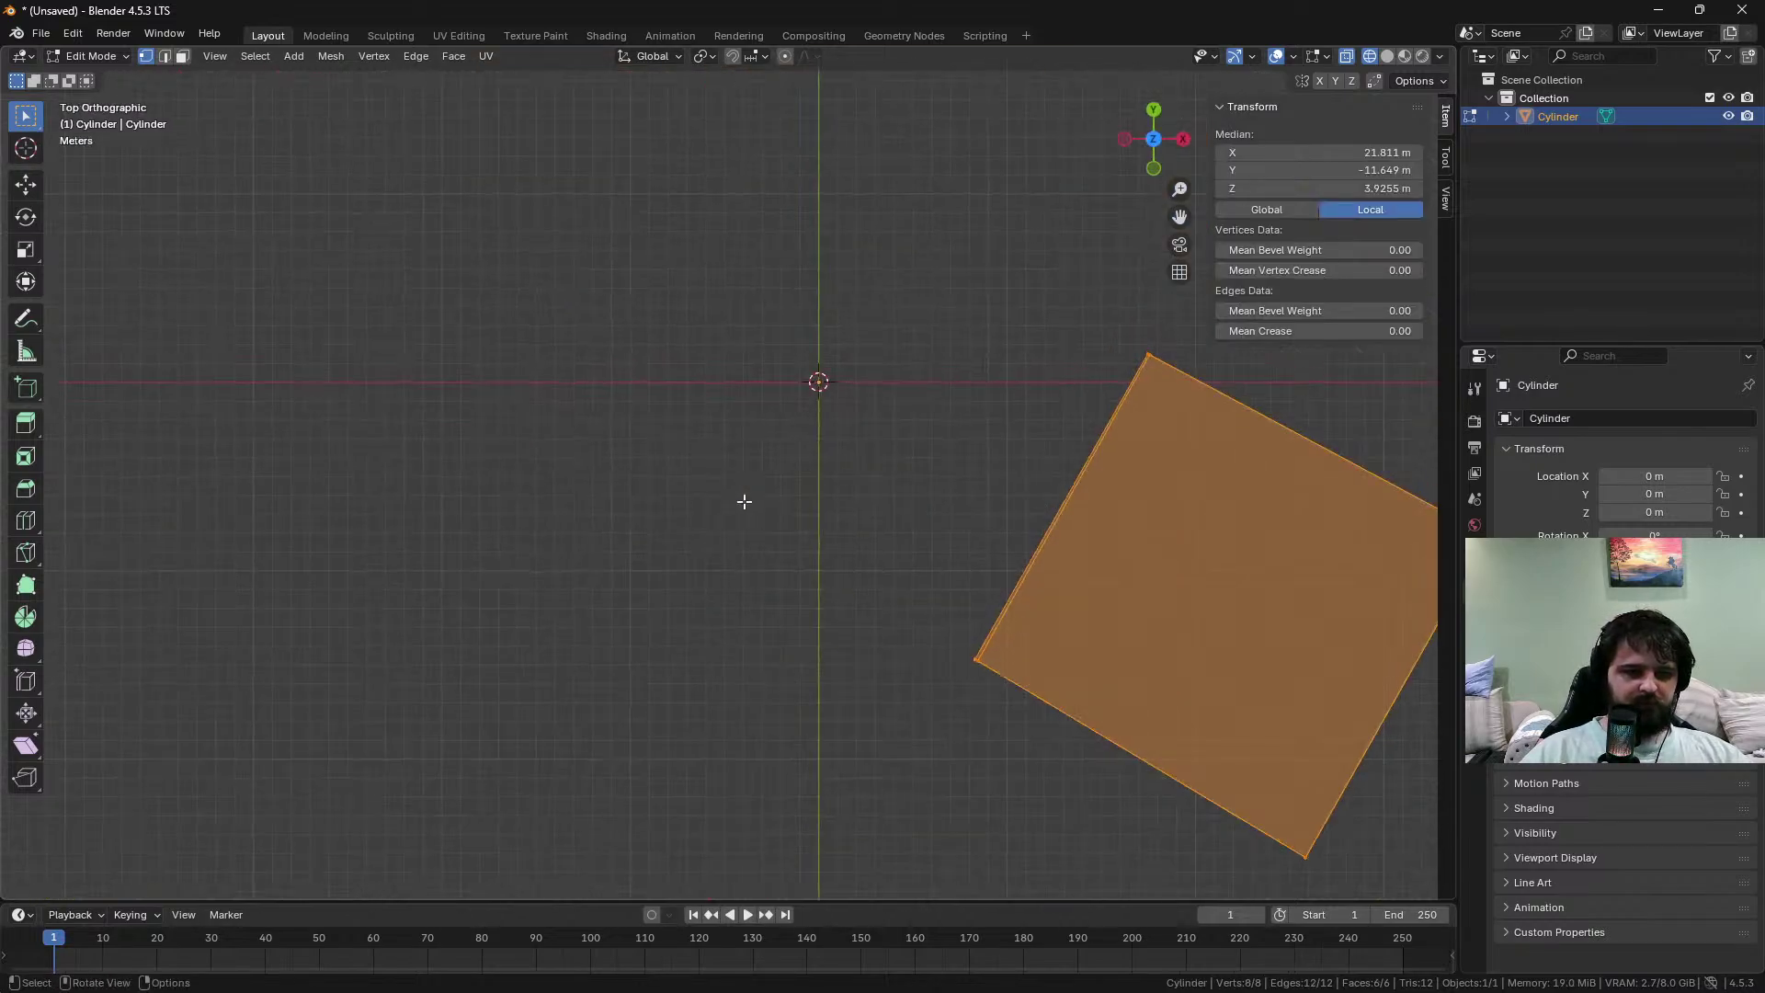
key("g")
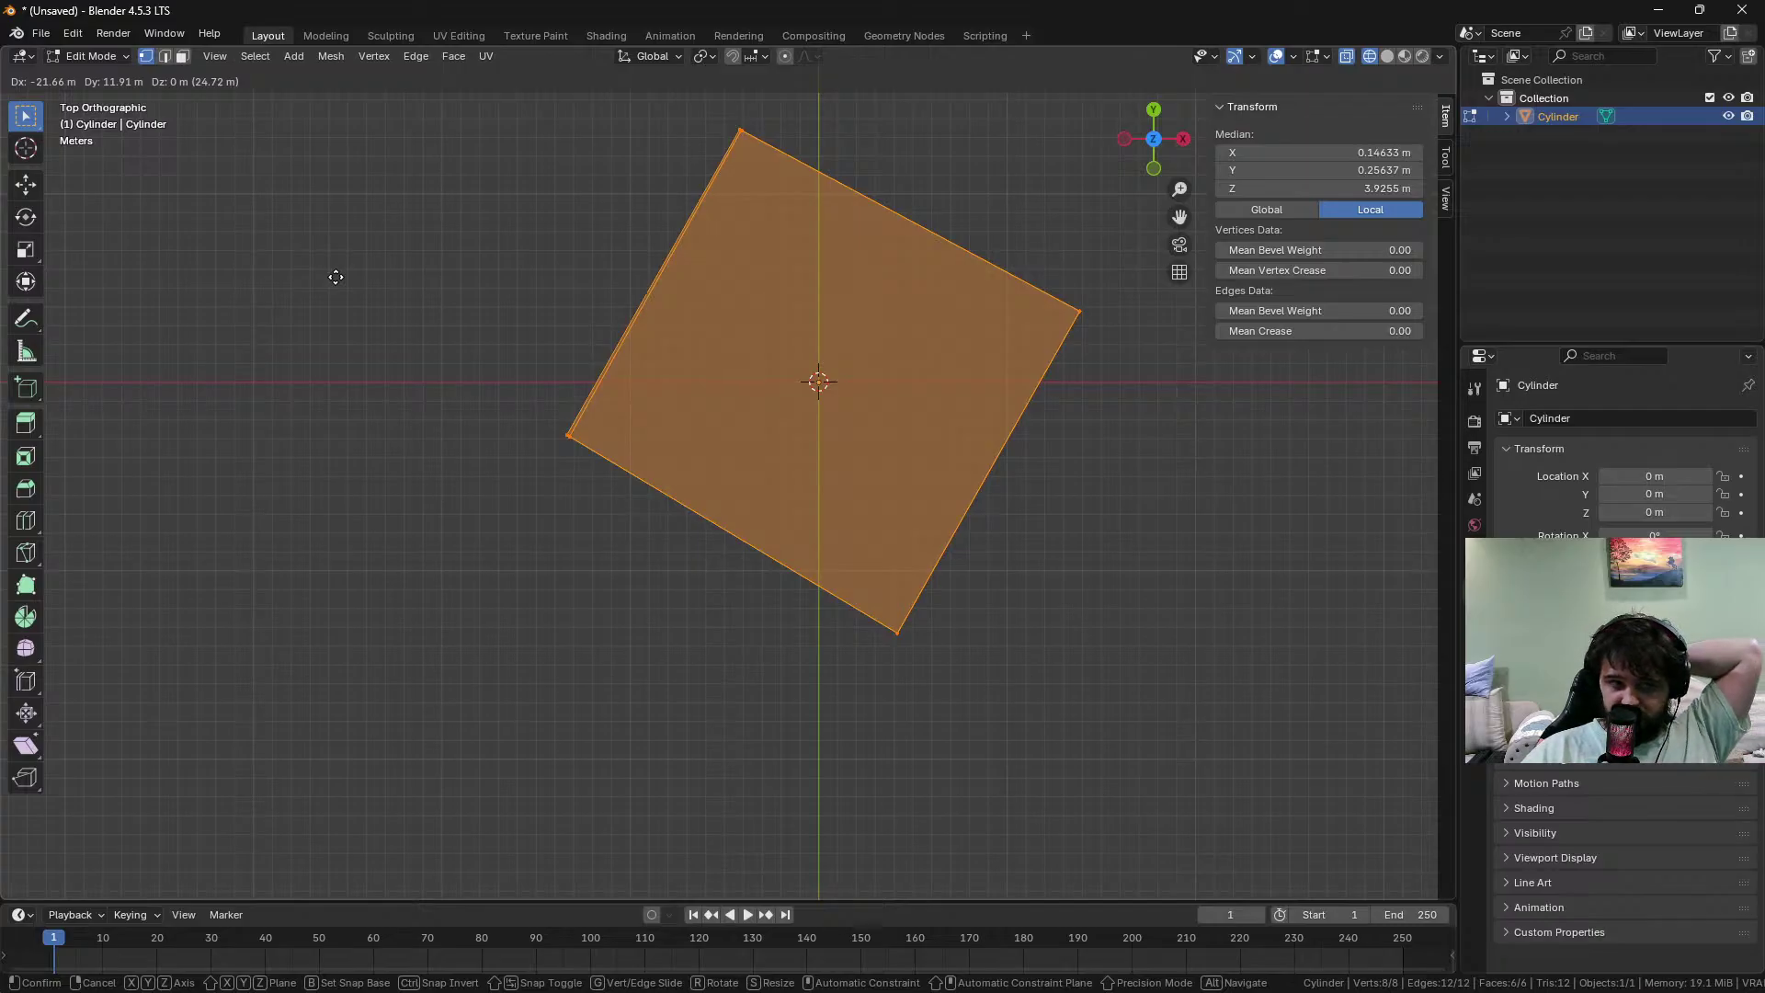
left_click(335, 277)
Add a 2 m cube to the mesh and move it by -8.4614 m in X, -4.3619 m in Y and -7.6126 m in Z
middle_click_drag(311, 331, 737, 676)
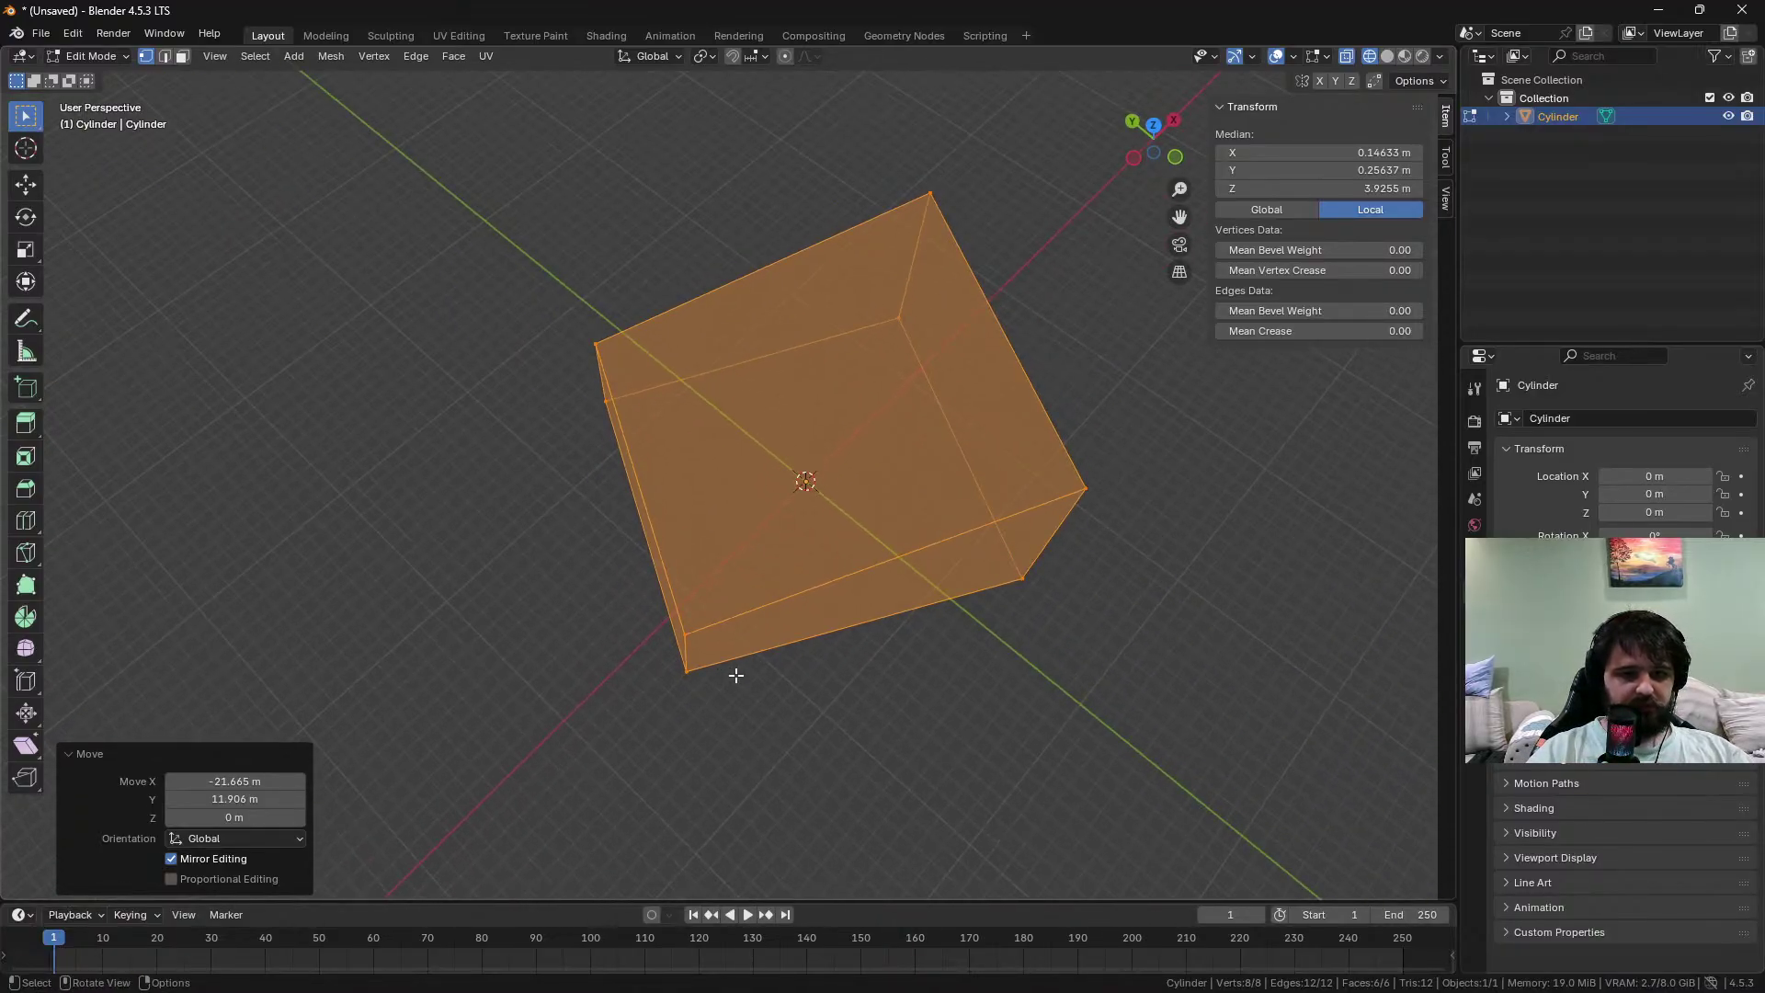
left_click(604, 693)
middle_click_drag(603, 693, 583, 546)
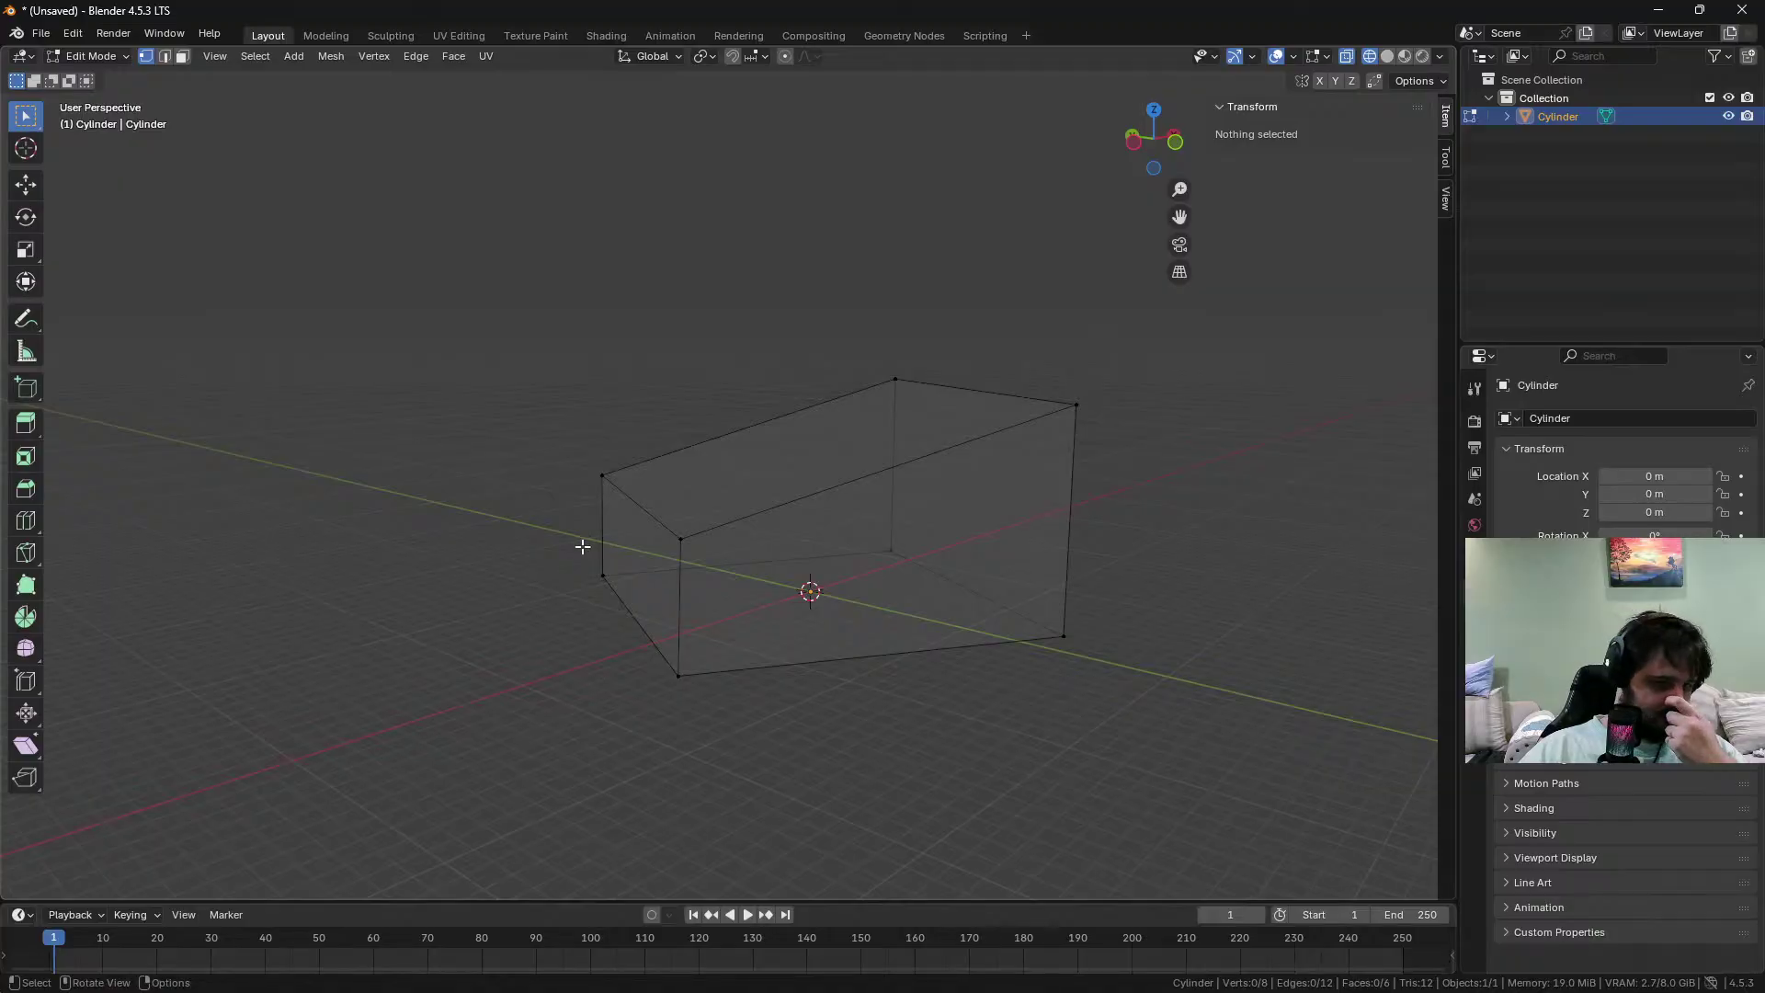
left_click(839, 543)
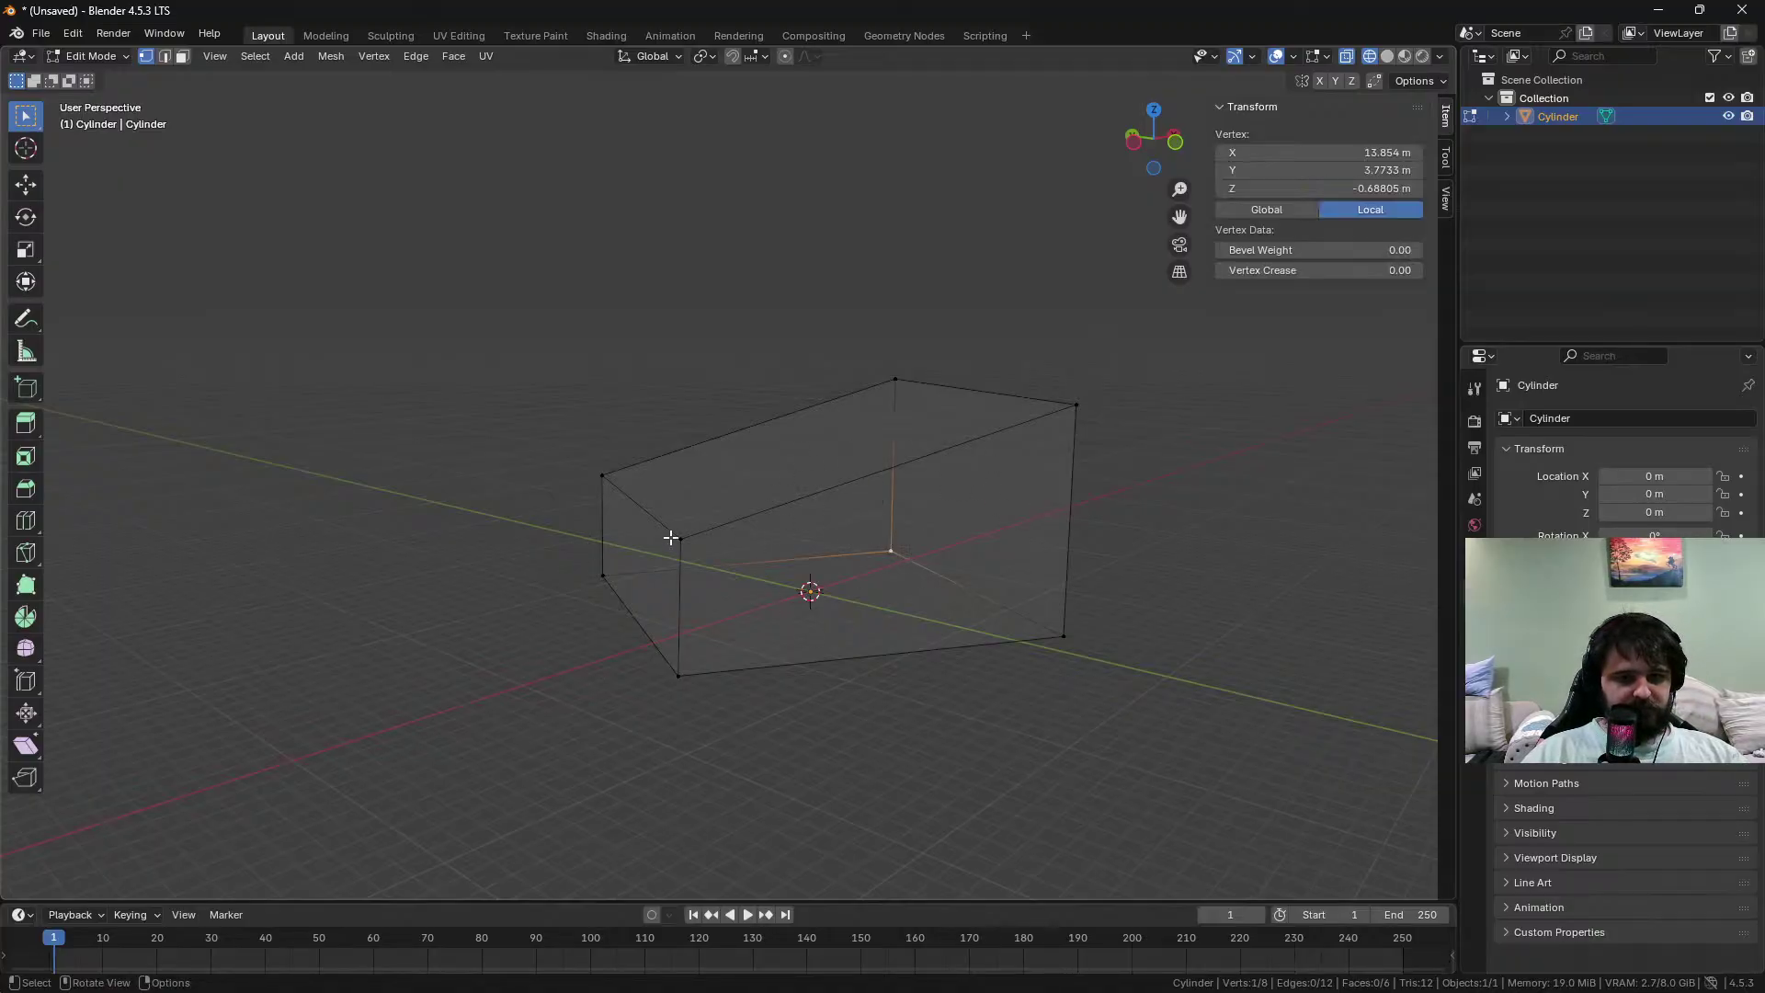
middle_click_drag(643, 585, 824, 670)
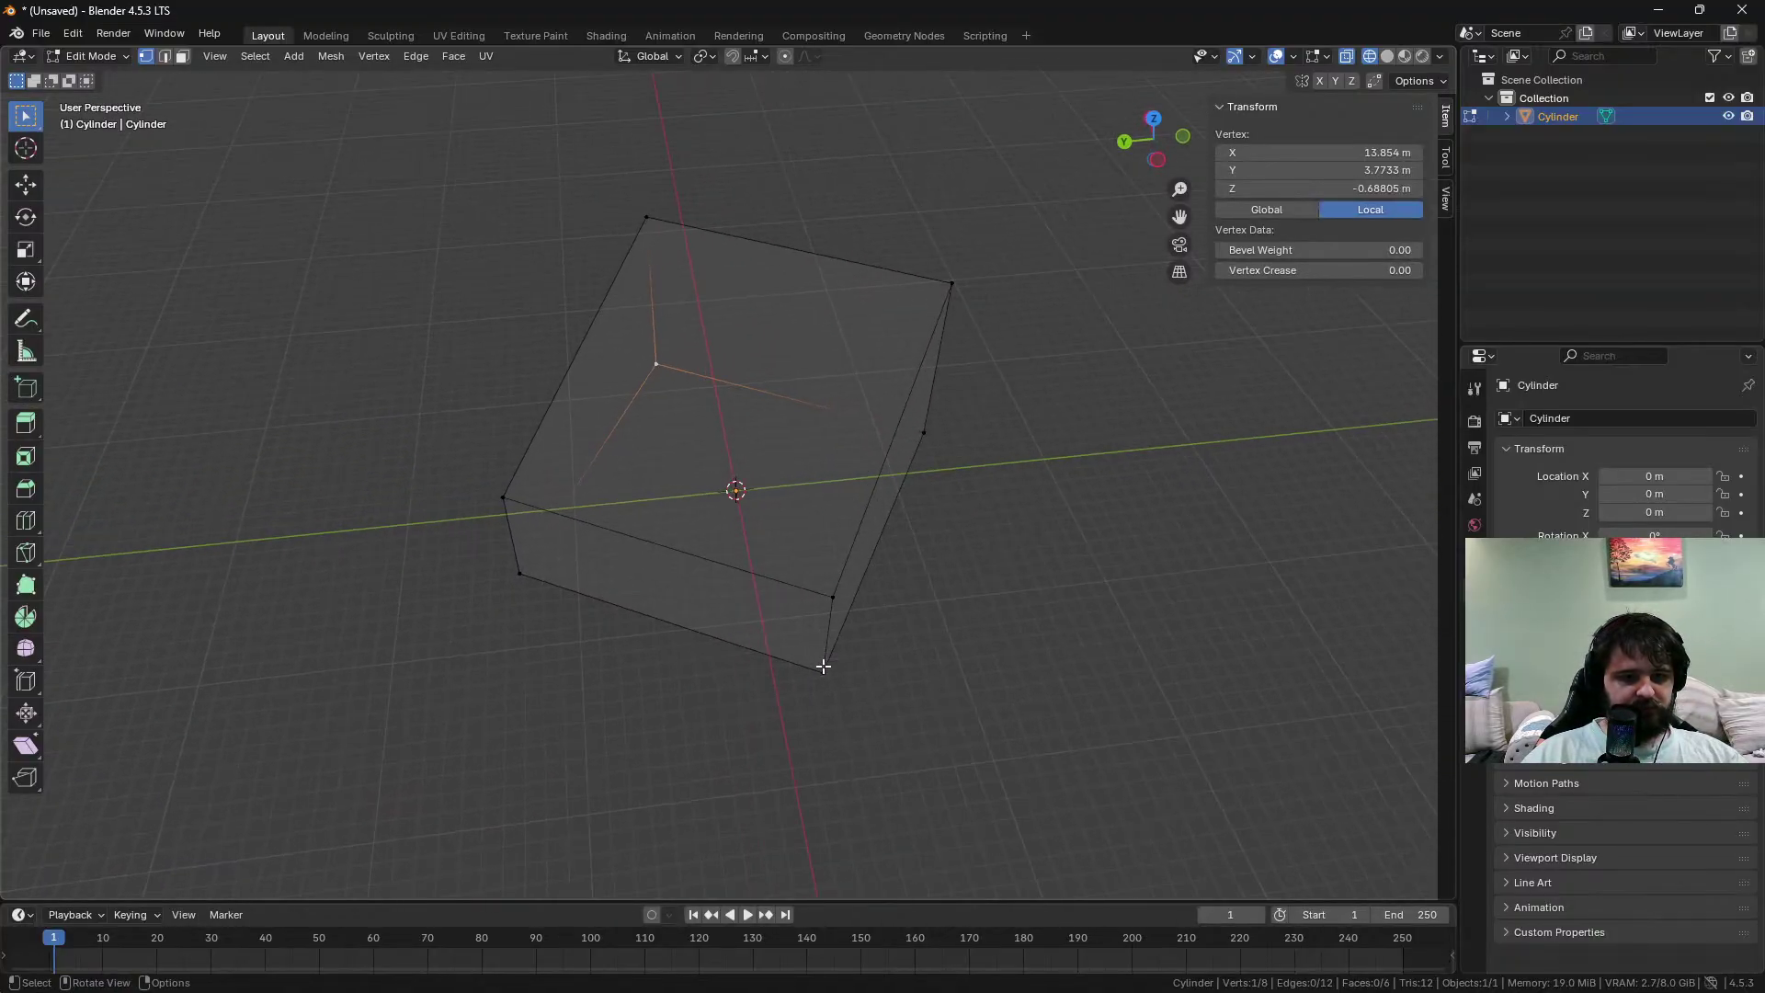
key("shift+a")
left_click(864, 688)
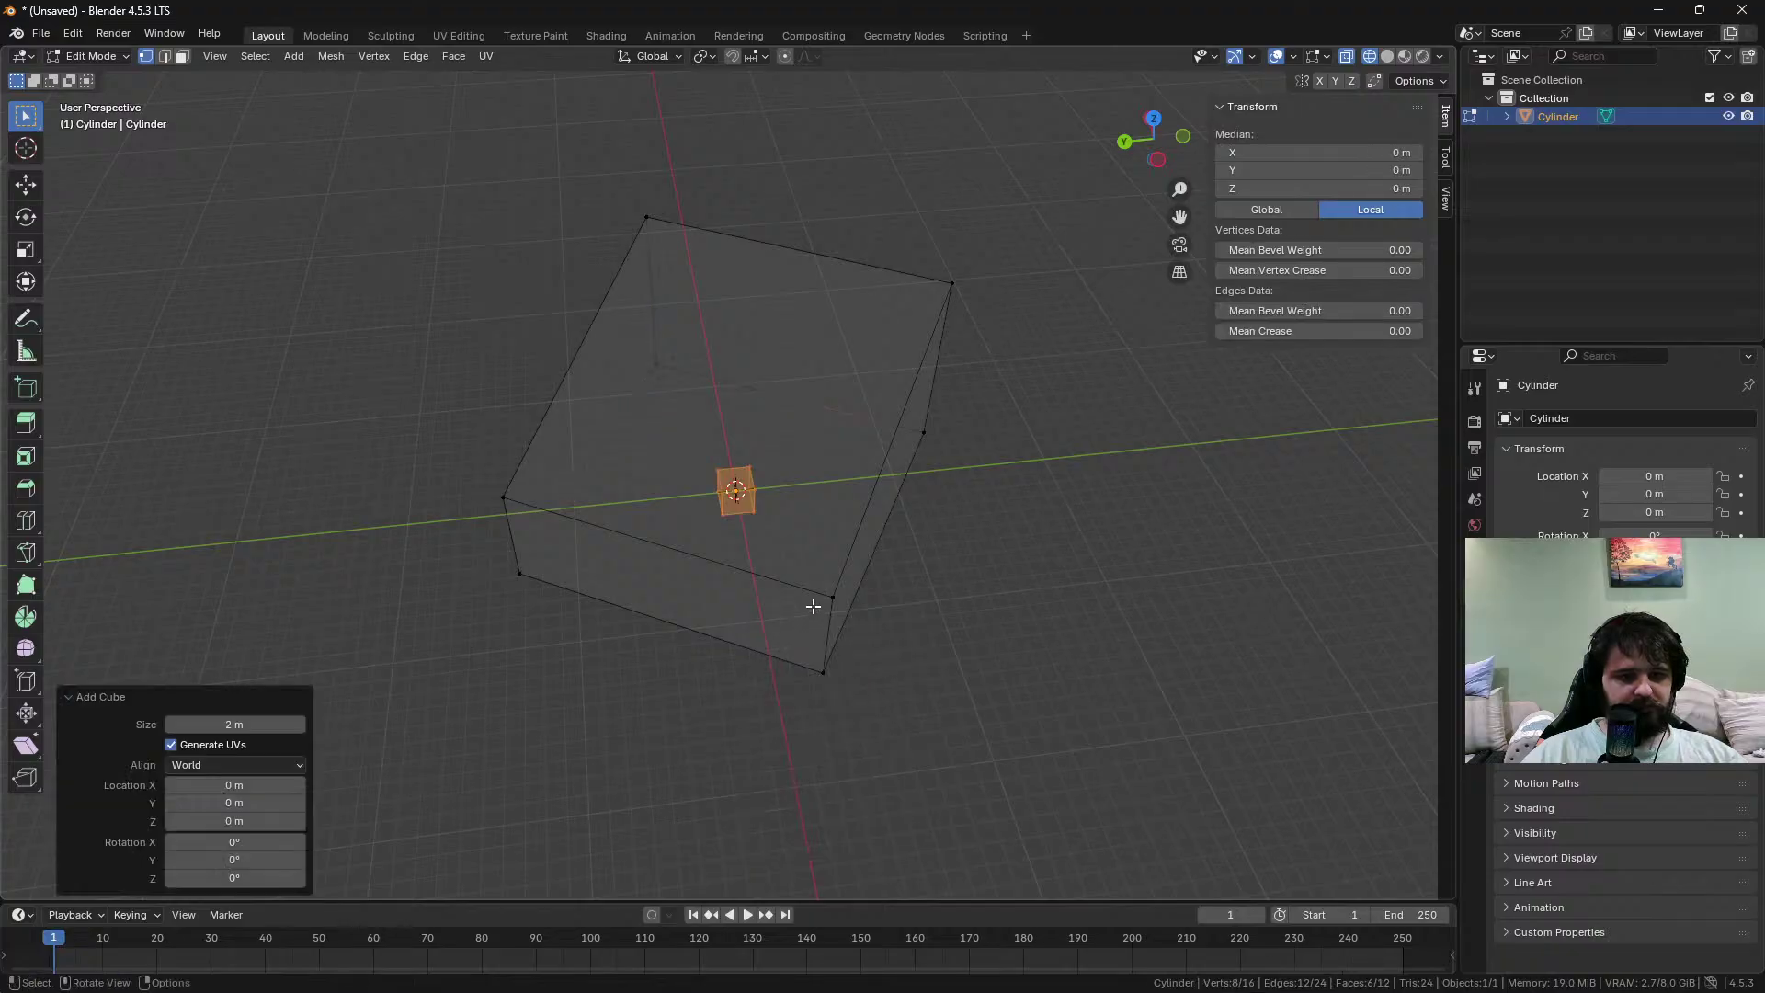
key("g")
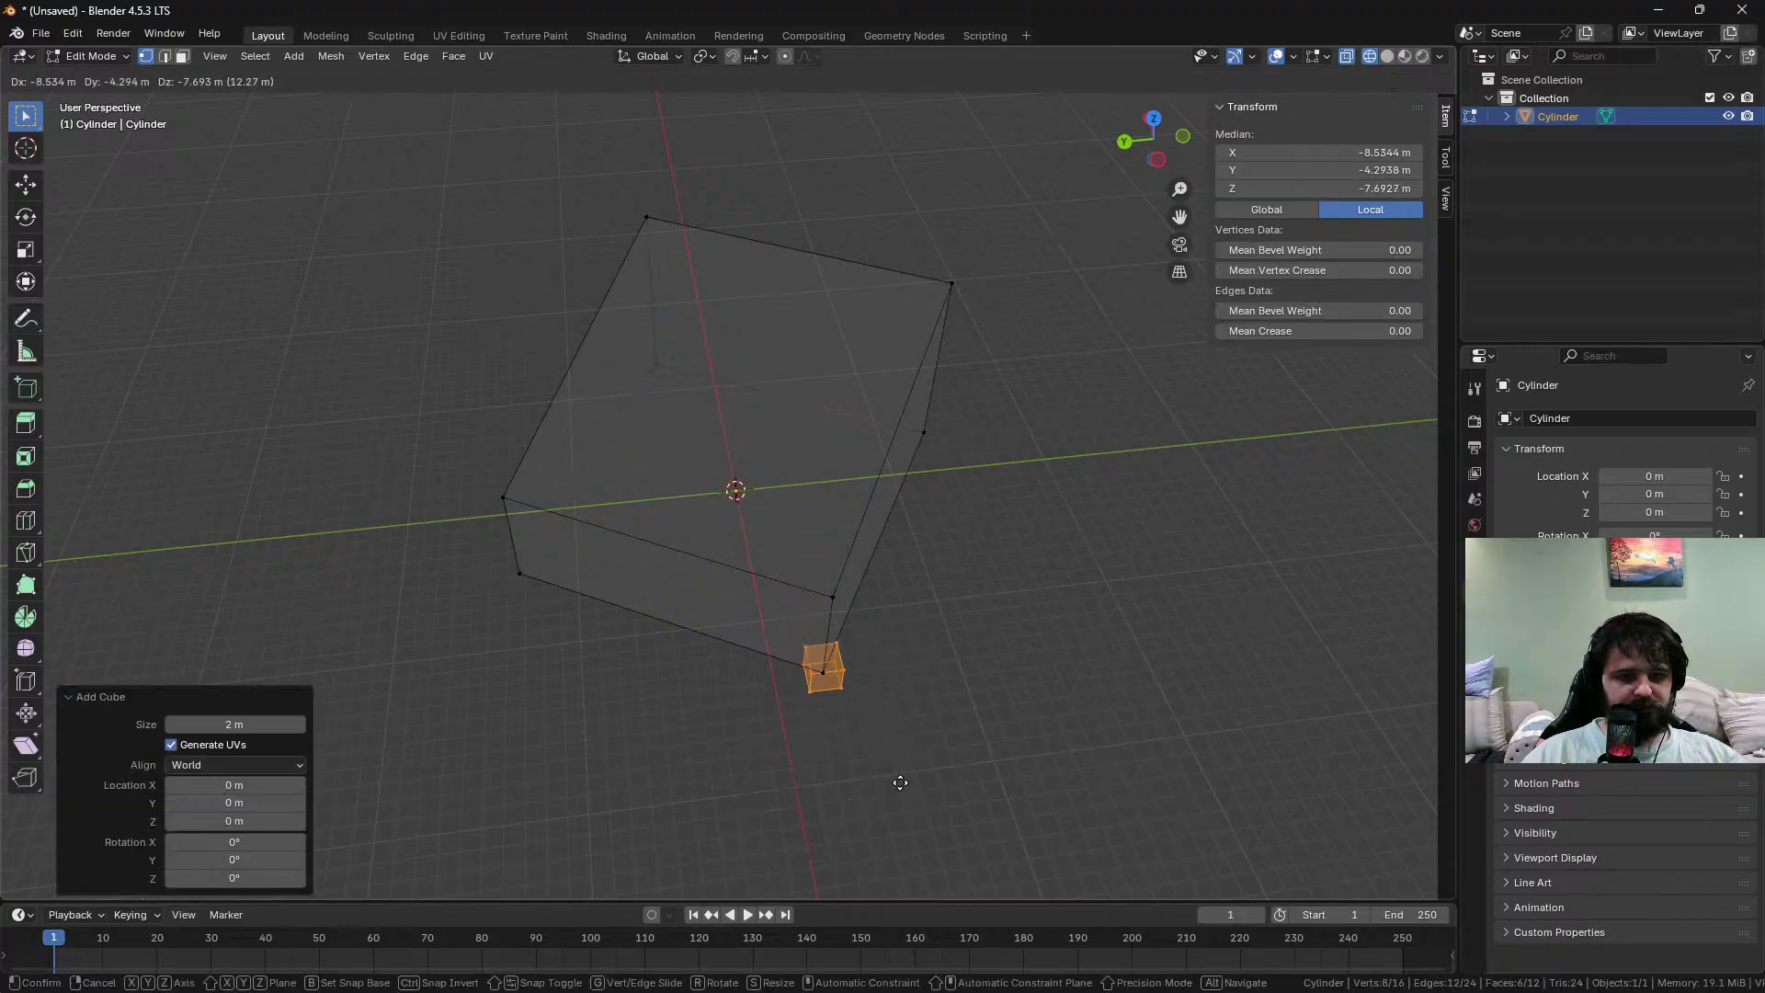
left_click(902, 781)
Rotate the cube in top view and move it -4.4891 m in X and 1.7078 m in Y onto the block's corner at the low end
key("r")
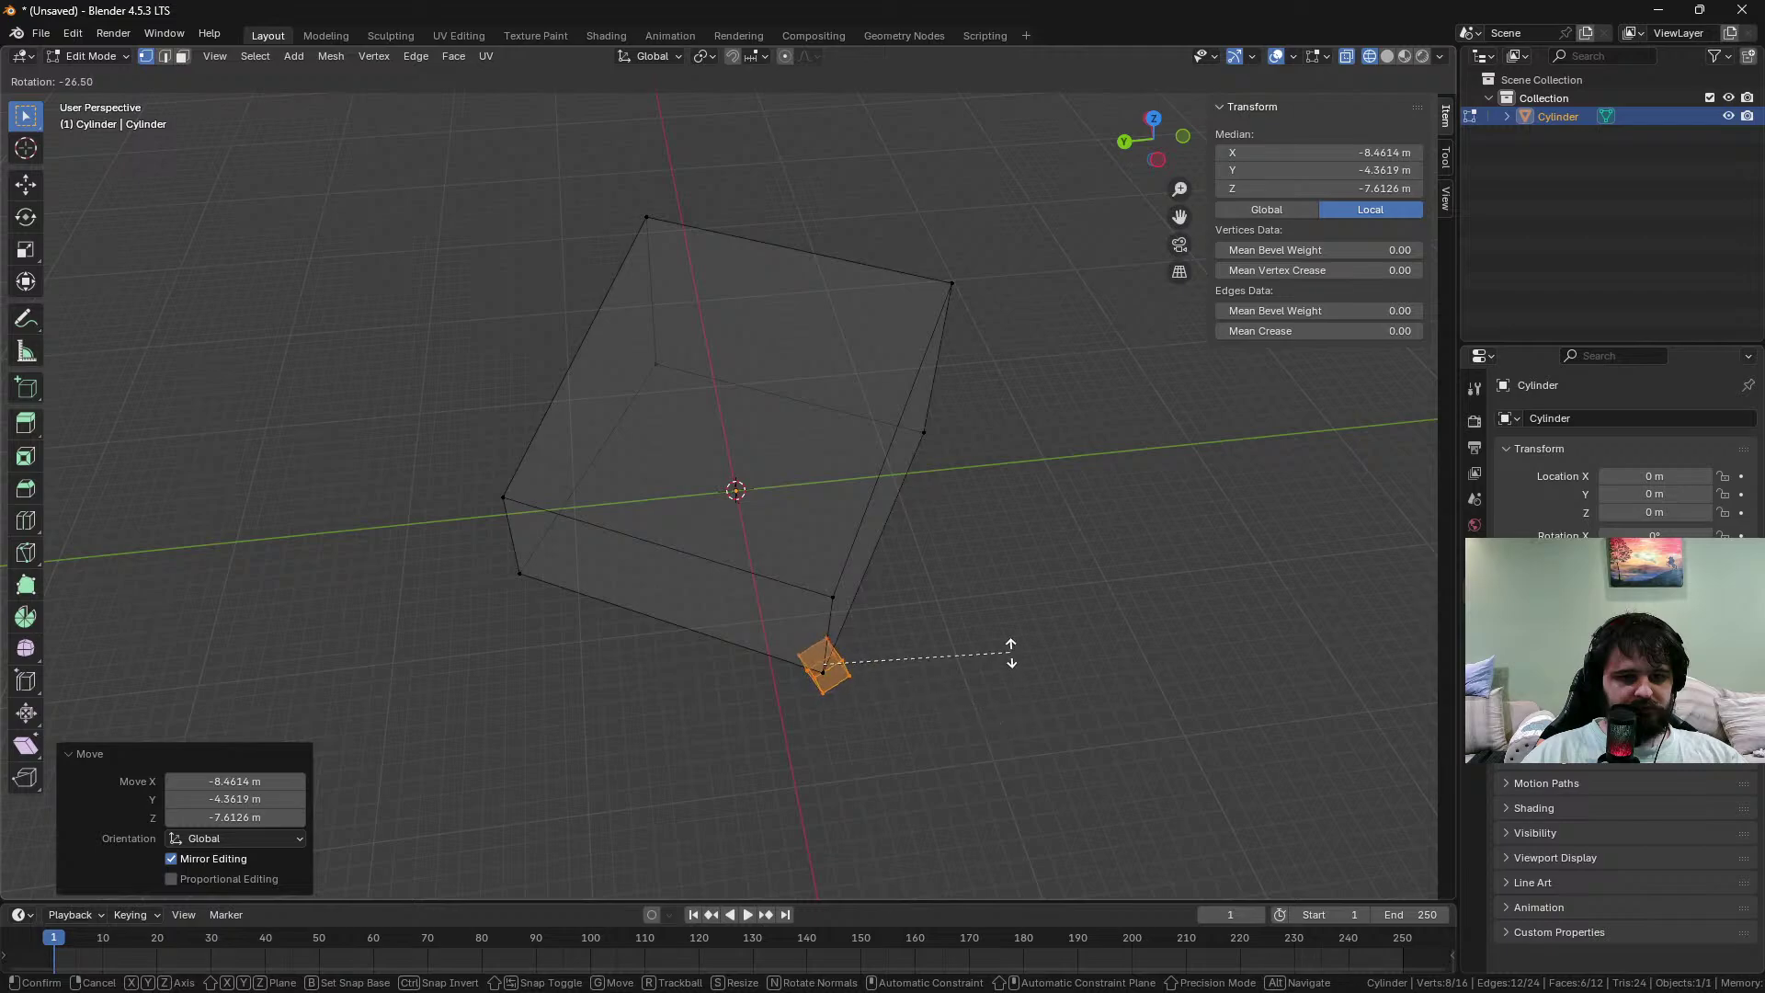
key("Escape")
key("KP_7")
key("r")
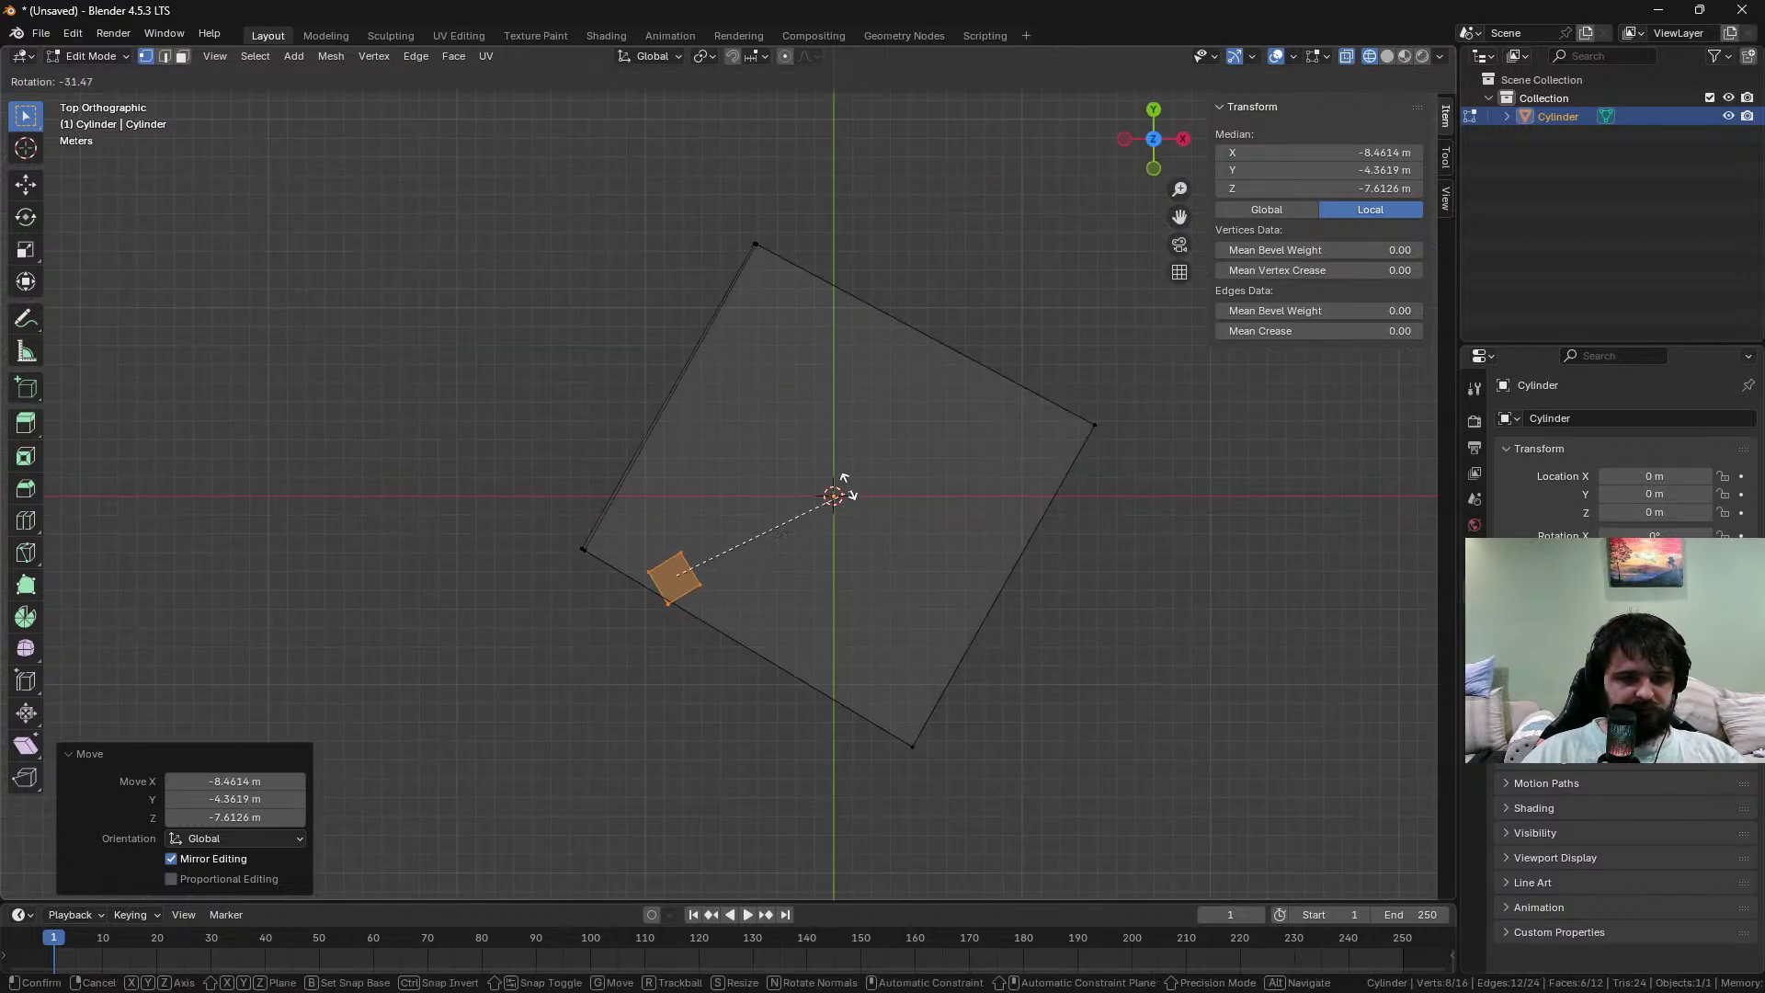
left_click(812, 457)
key("g")
left_click(728, 425)
Raise the cube by 7.5143 m in Z to the block's base and rotate it by -9.85° about Z in top view
key("KP_1")
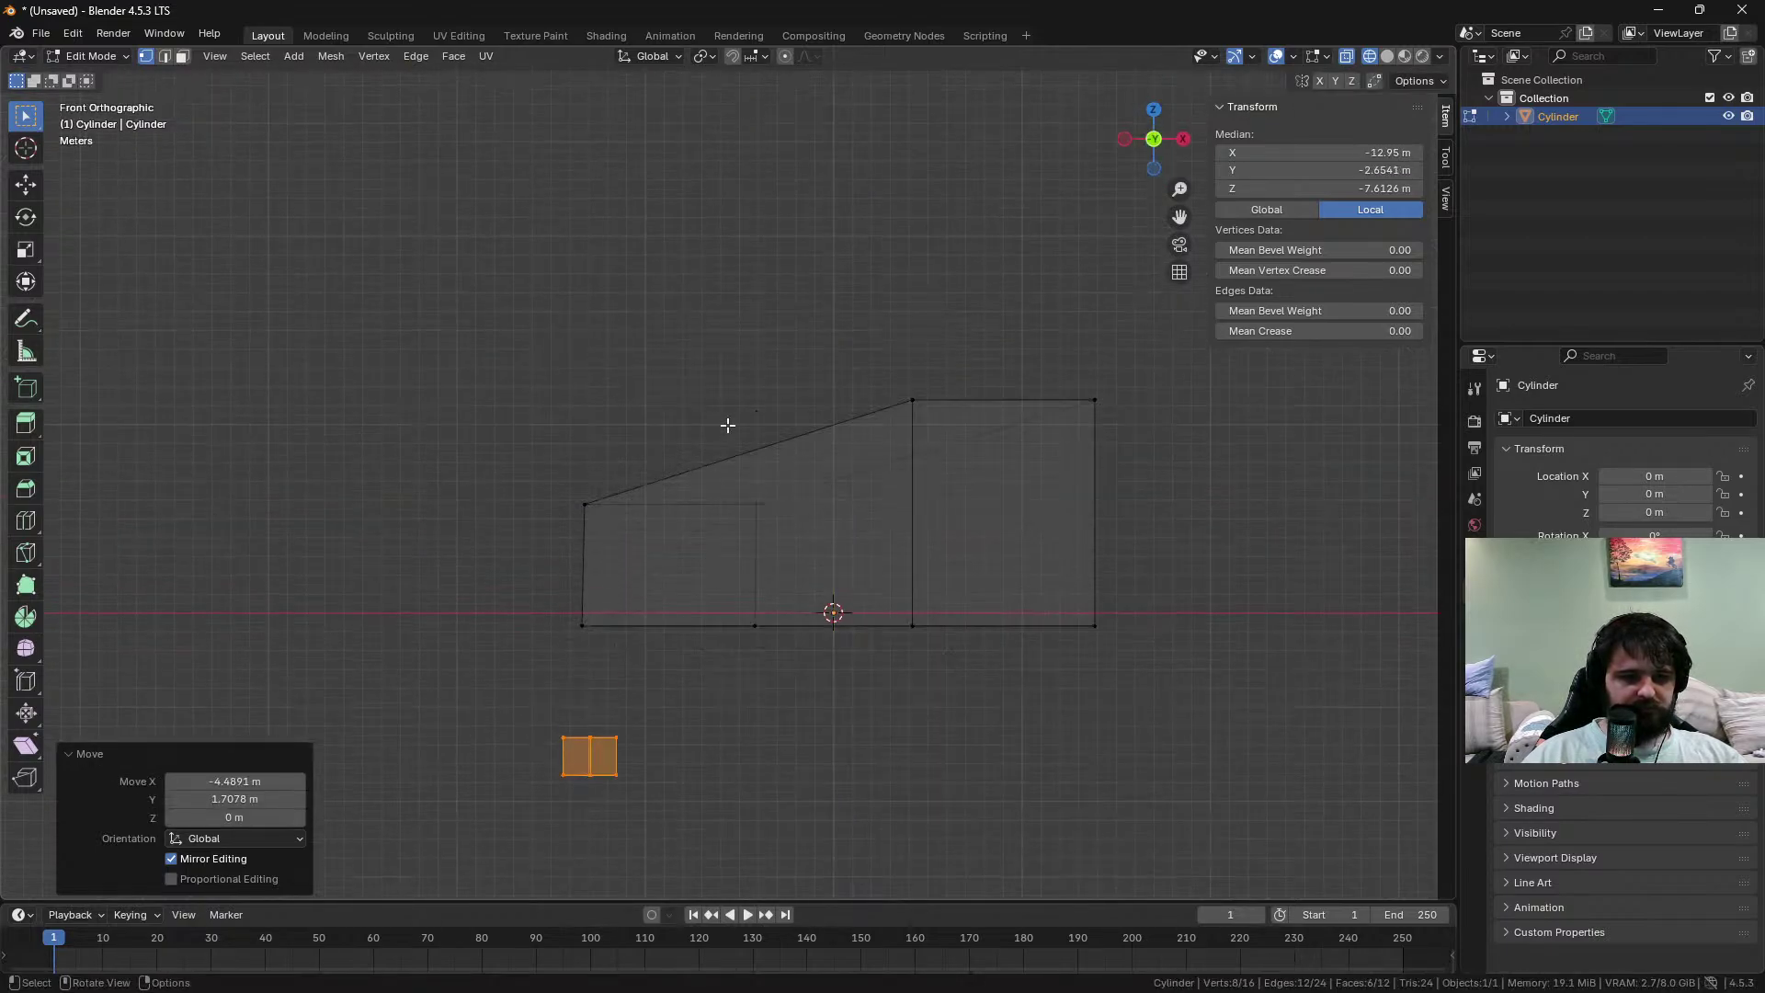
key("g")
key("z")
left_click(775, 500)
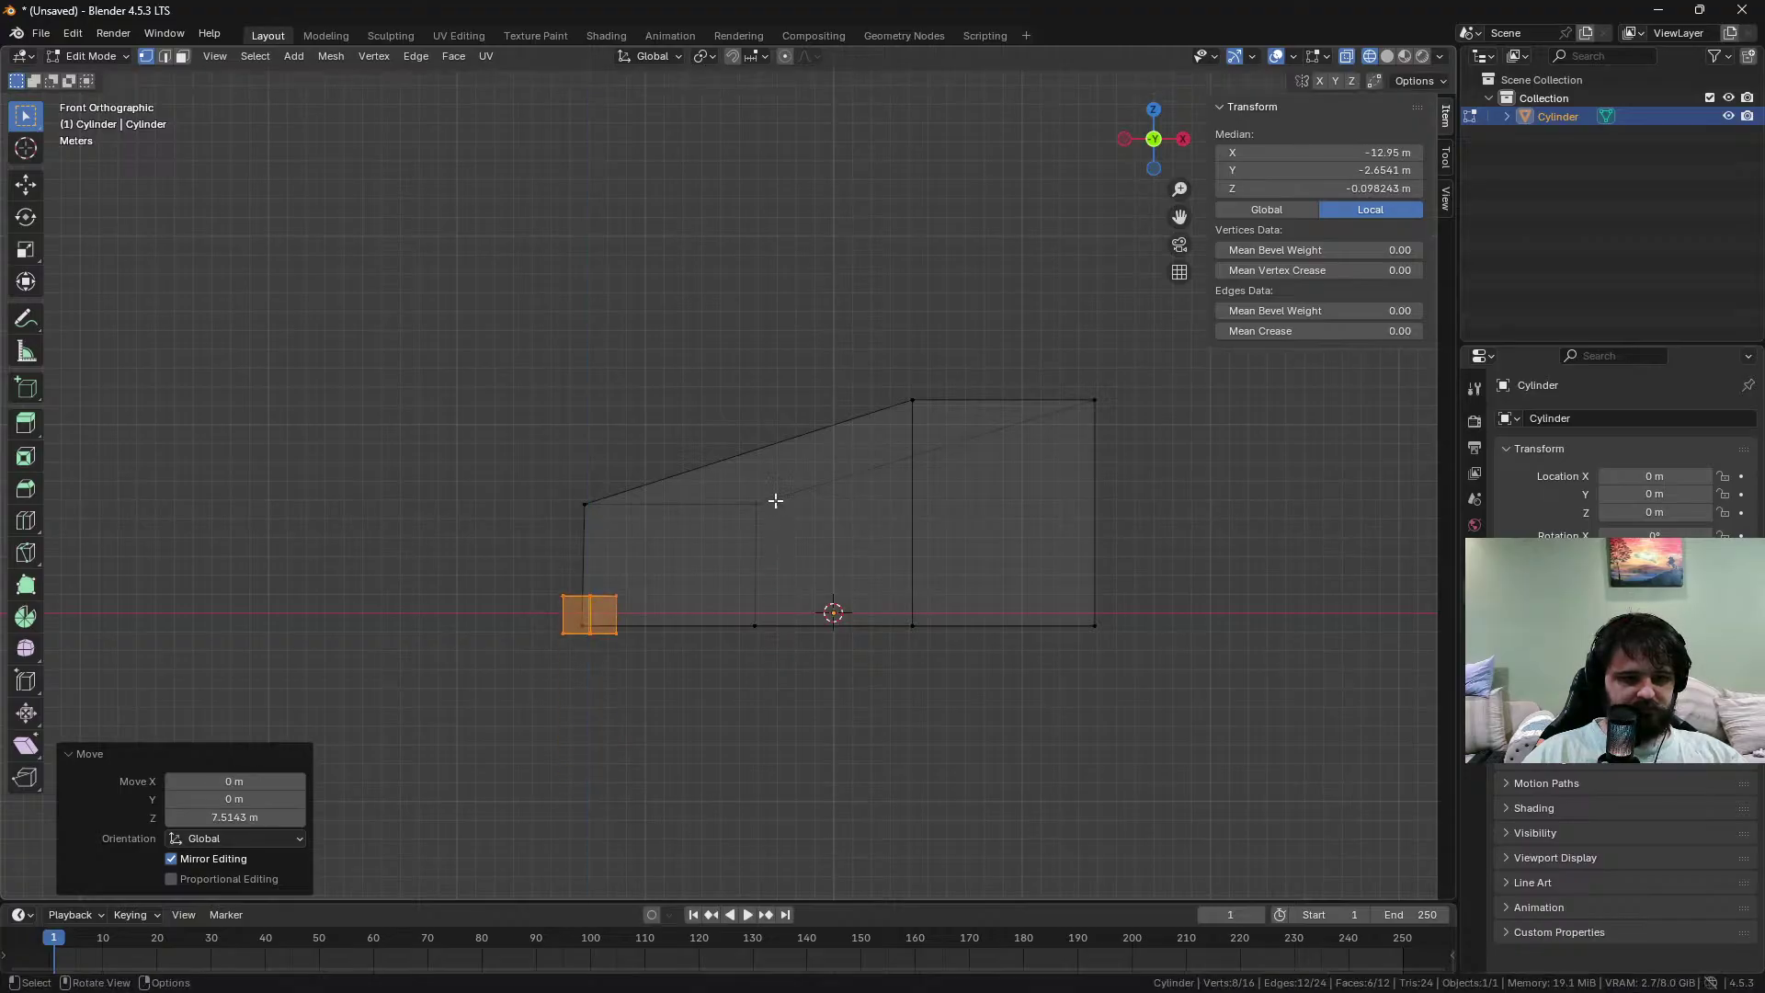
key("KP_7")
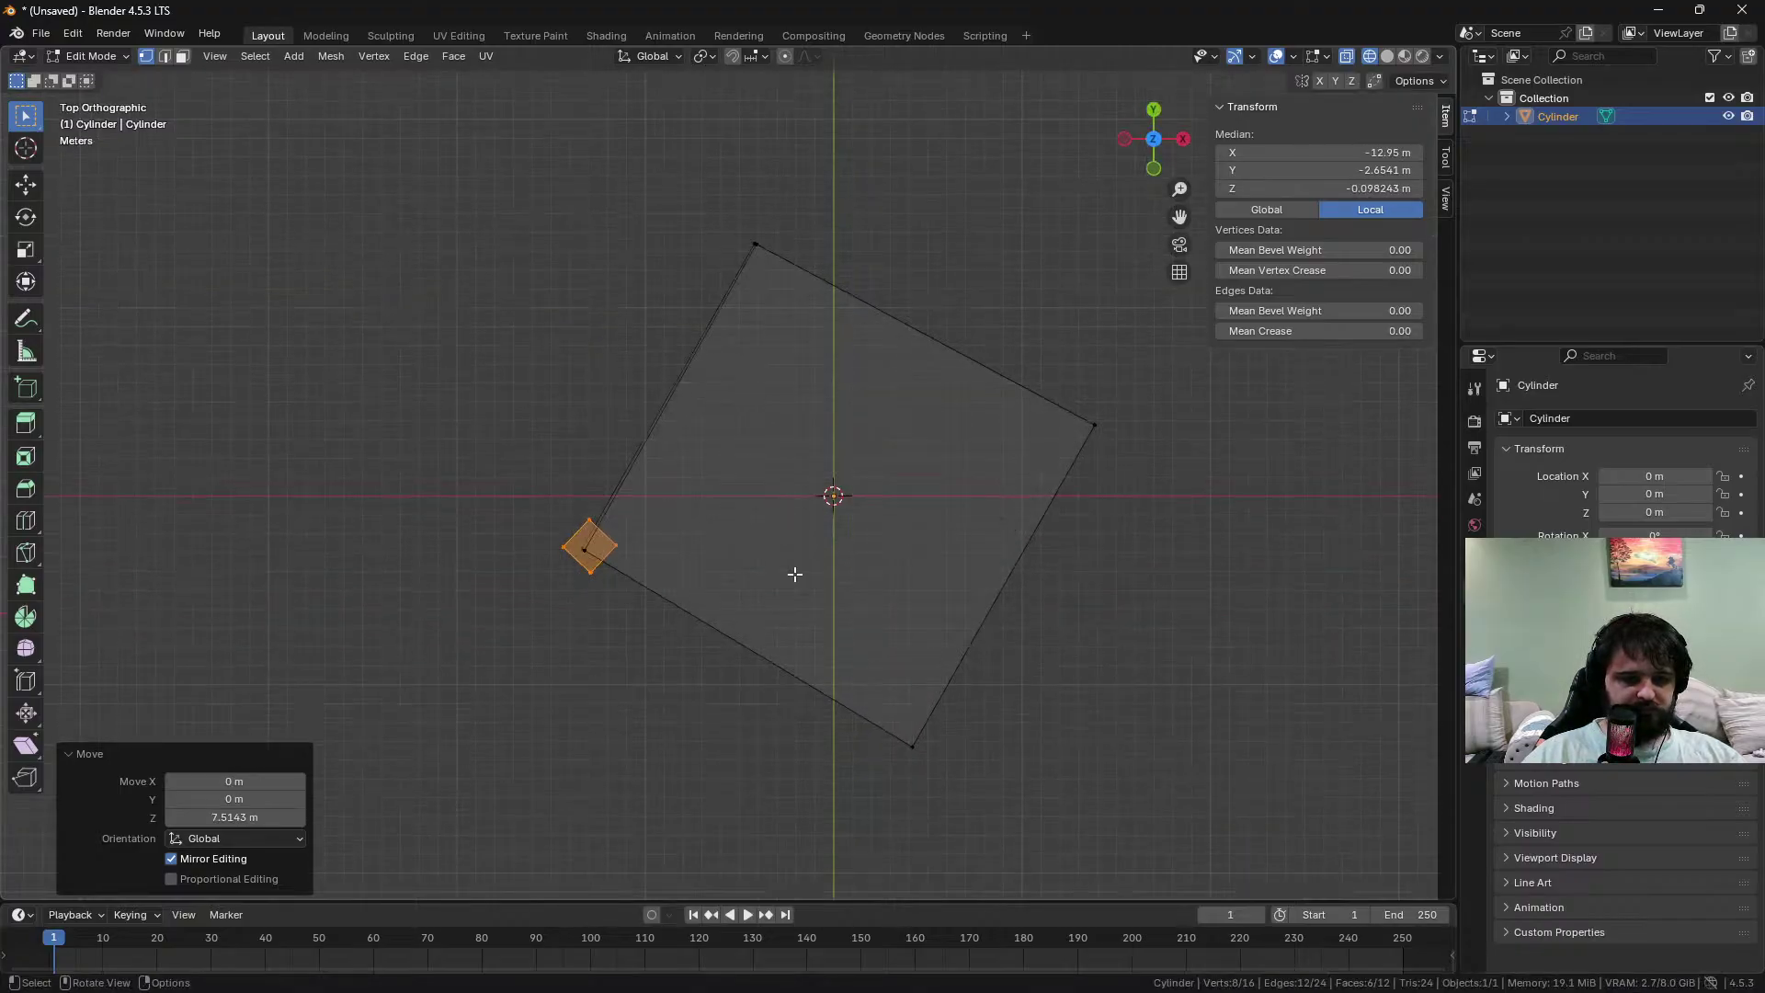
key("r")
left_click(810, 538)
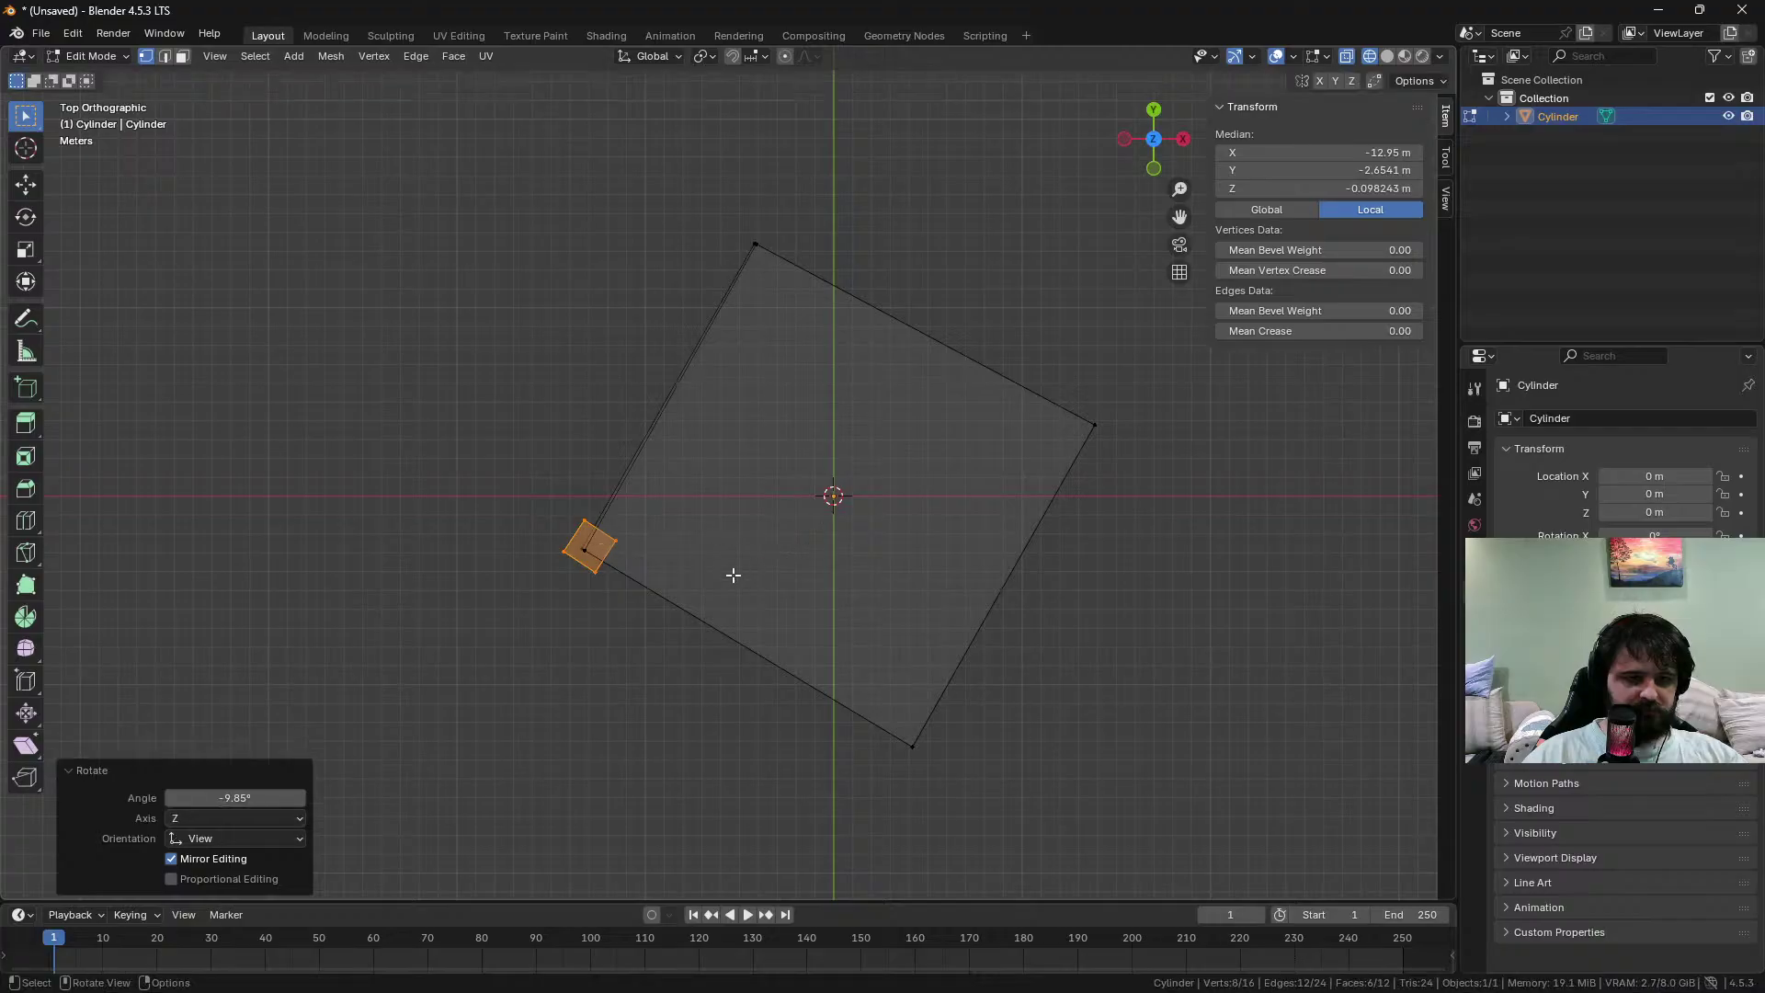
Stretch the cube into a corner pillar by raising its top vertices 5.3674 m and a further 0.5171 m in Z
key("KP_1")
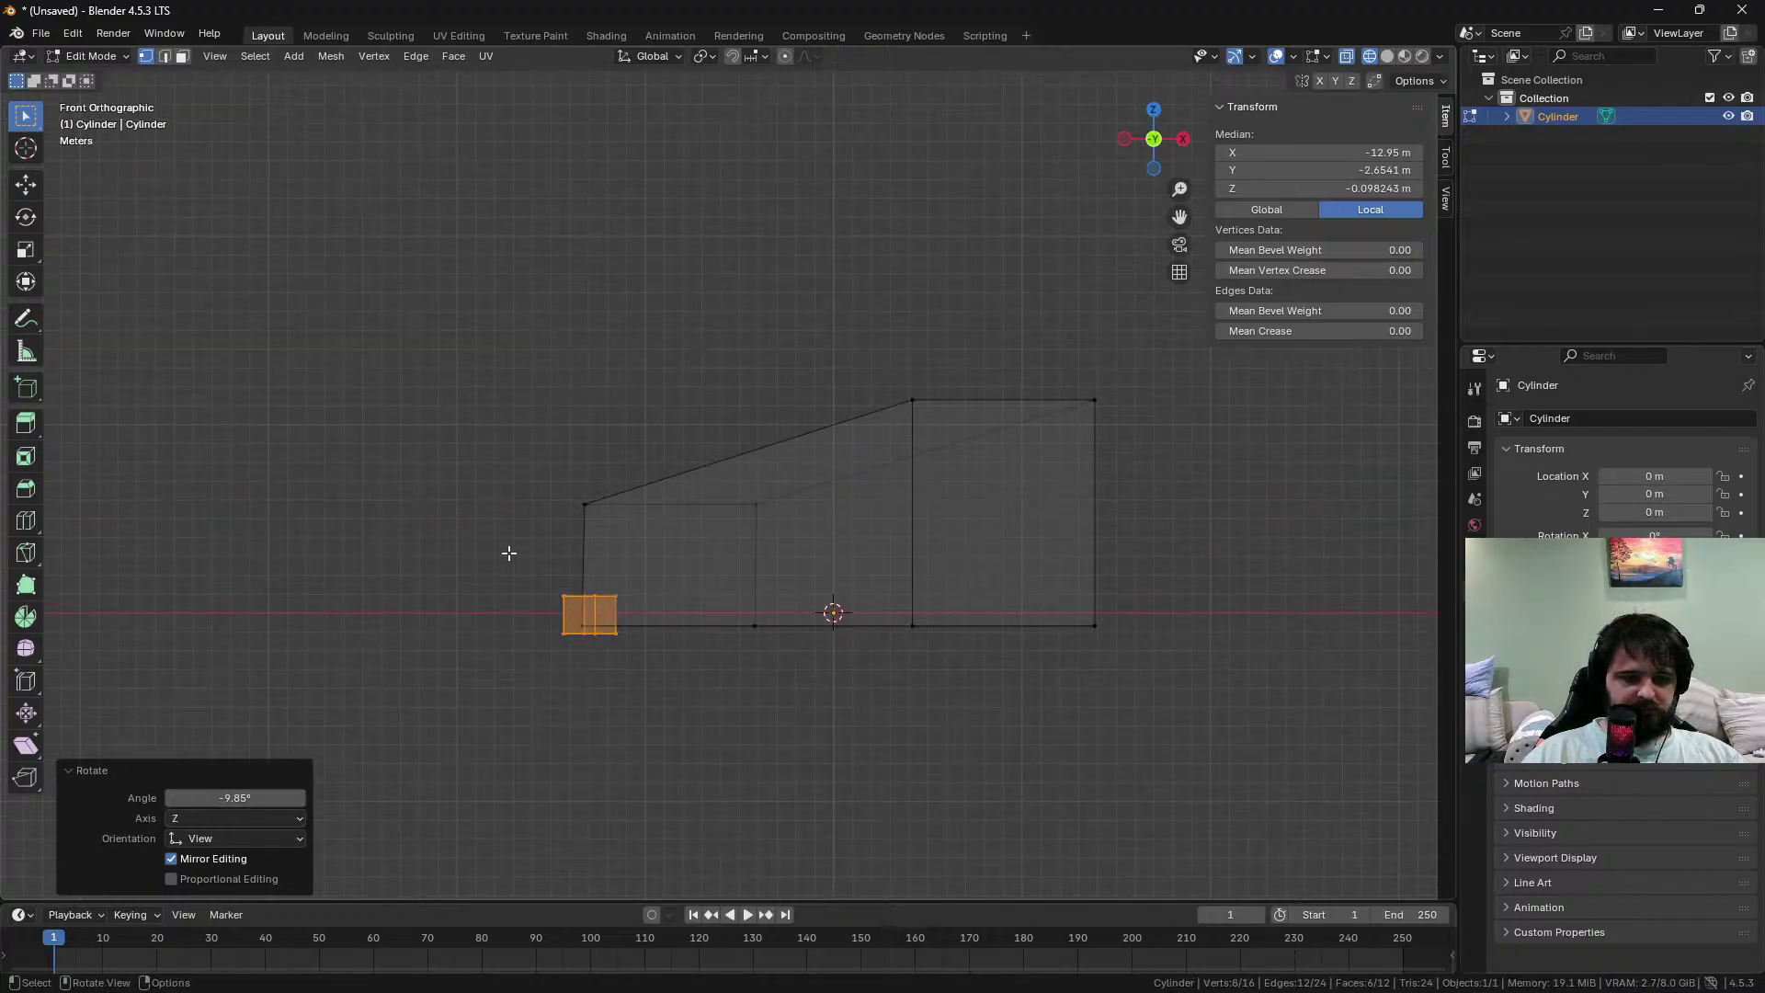
key("KP_3")
left_click_drag(584, 554, 728, 602)
key("g")
key("z")
left_click(727, 496)
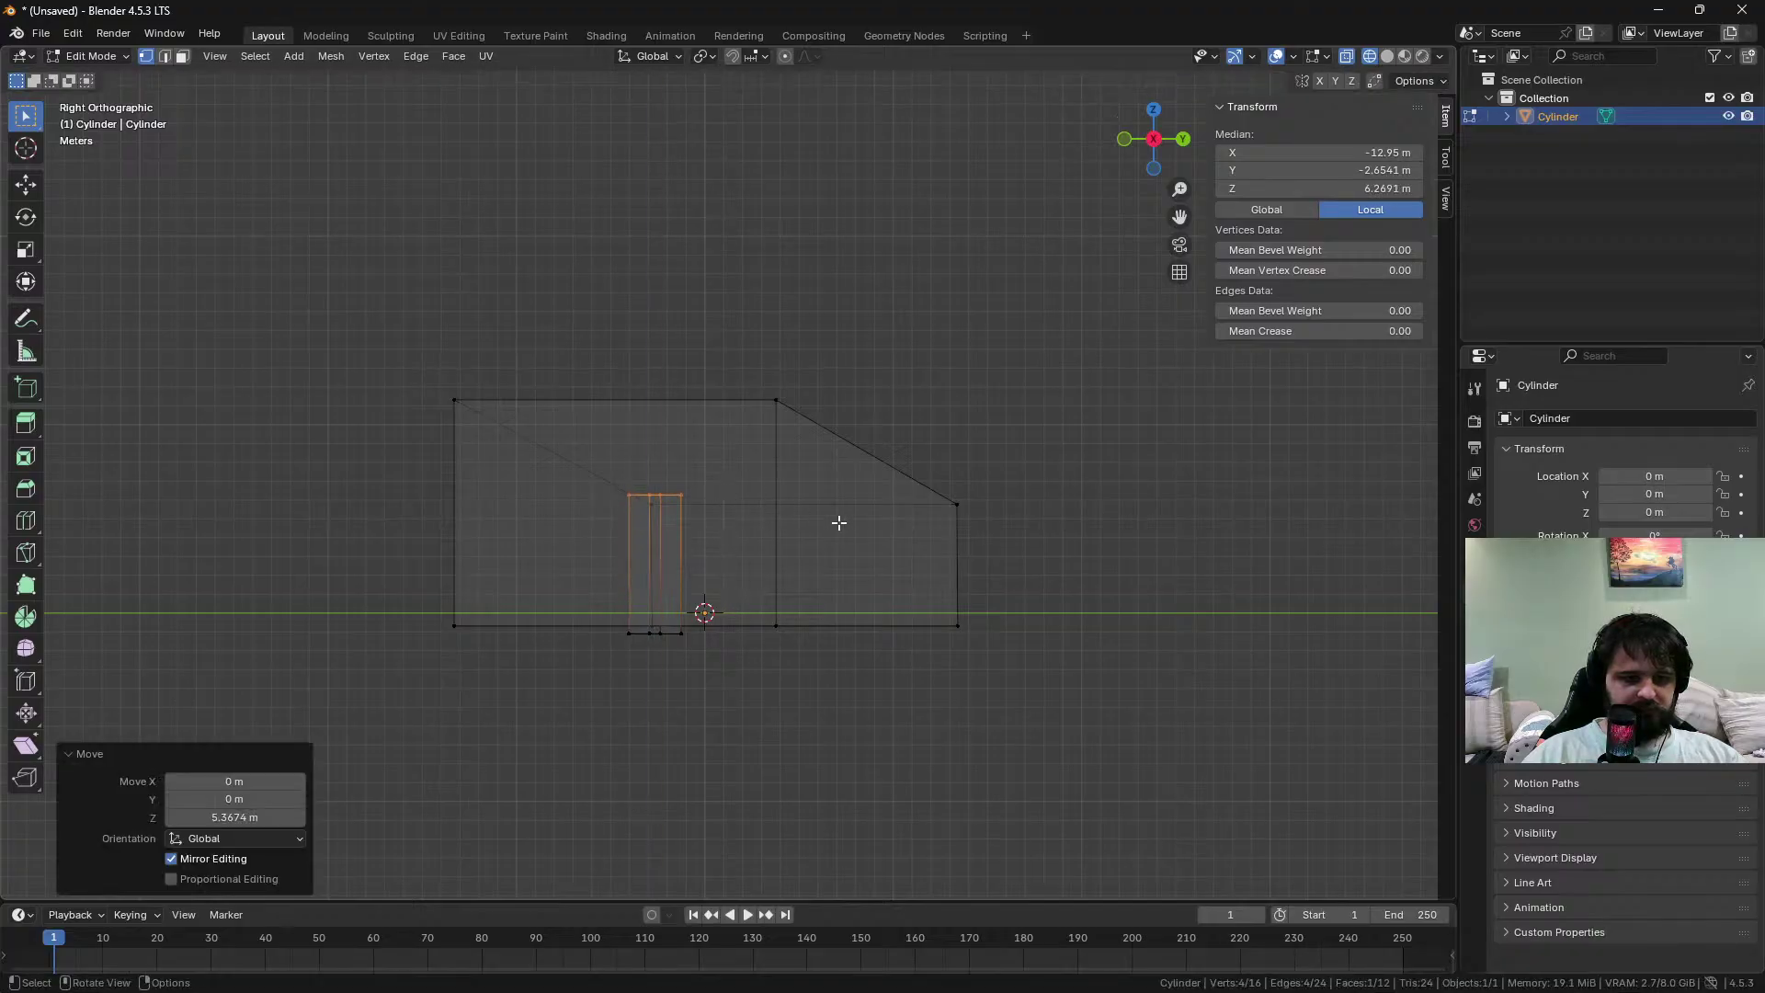
middle_click_drag(836, 521, 848, 594)
key("g")
key("z")
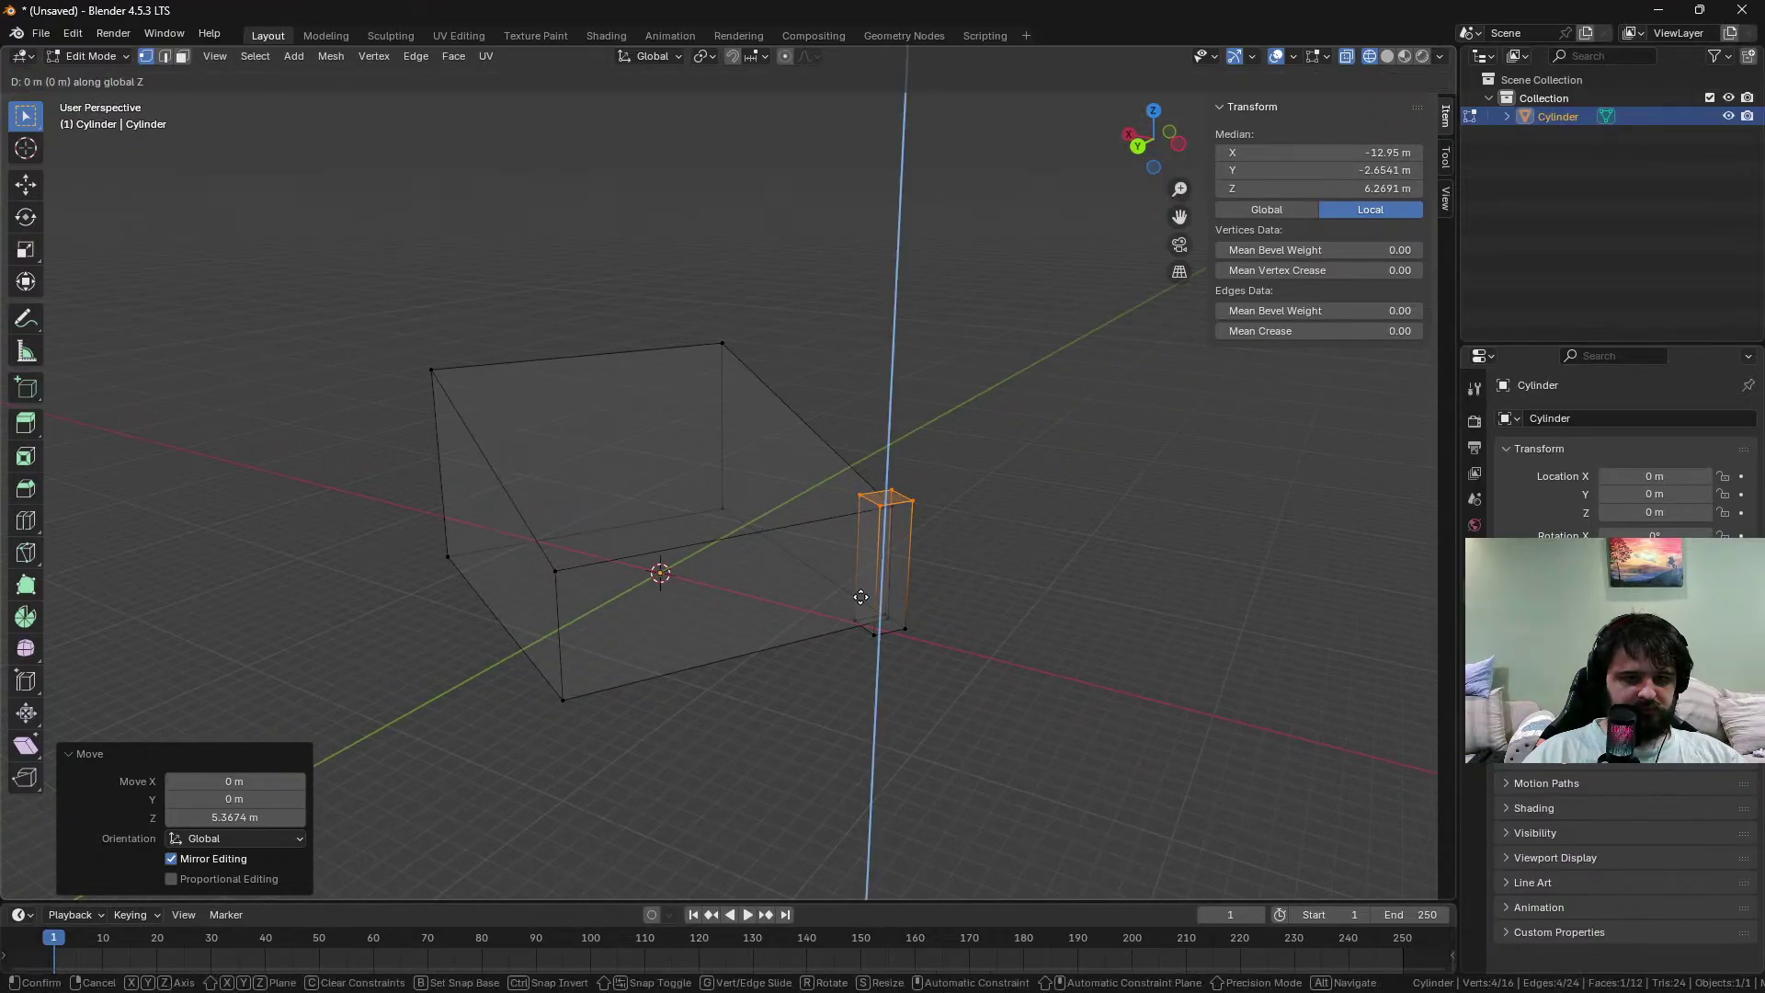
left_click(863, 588)
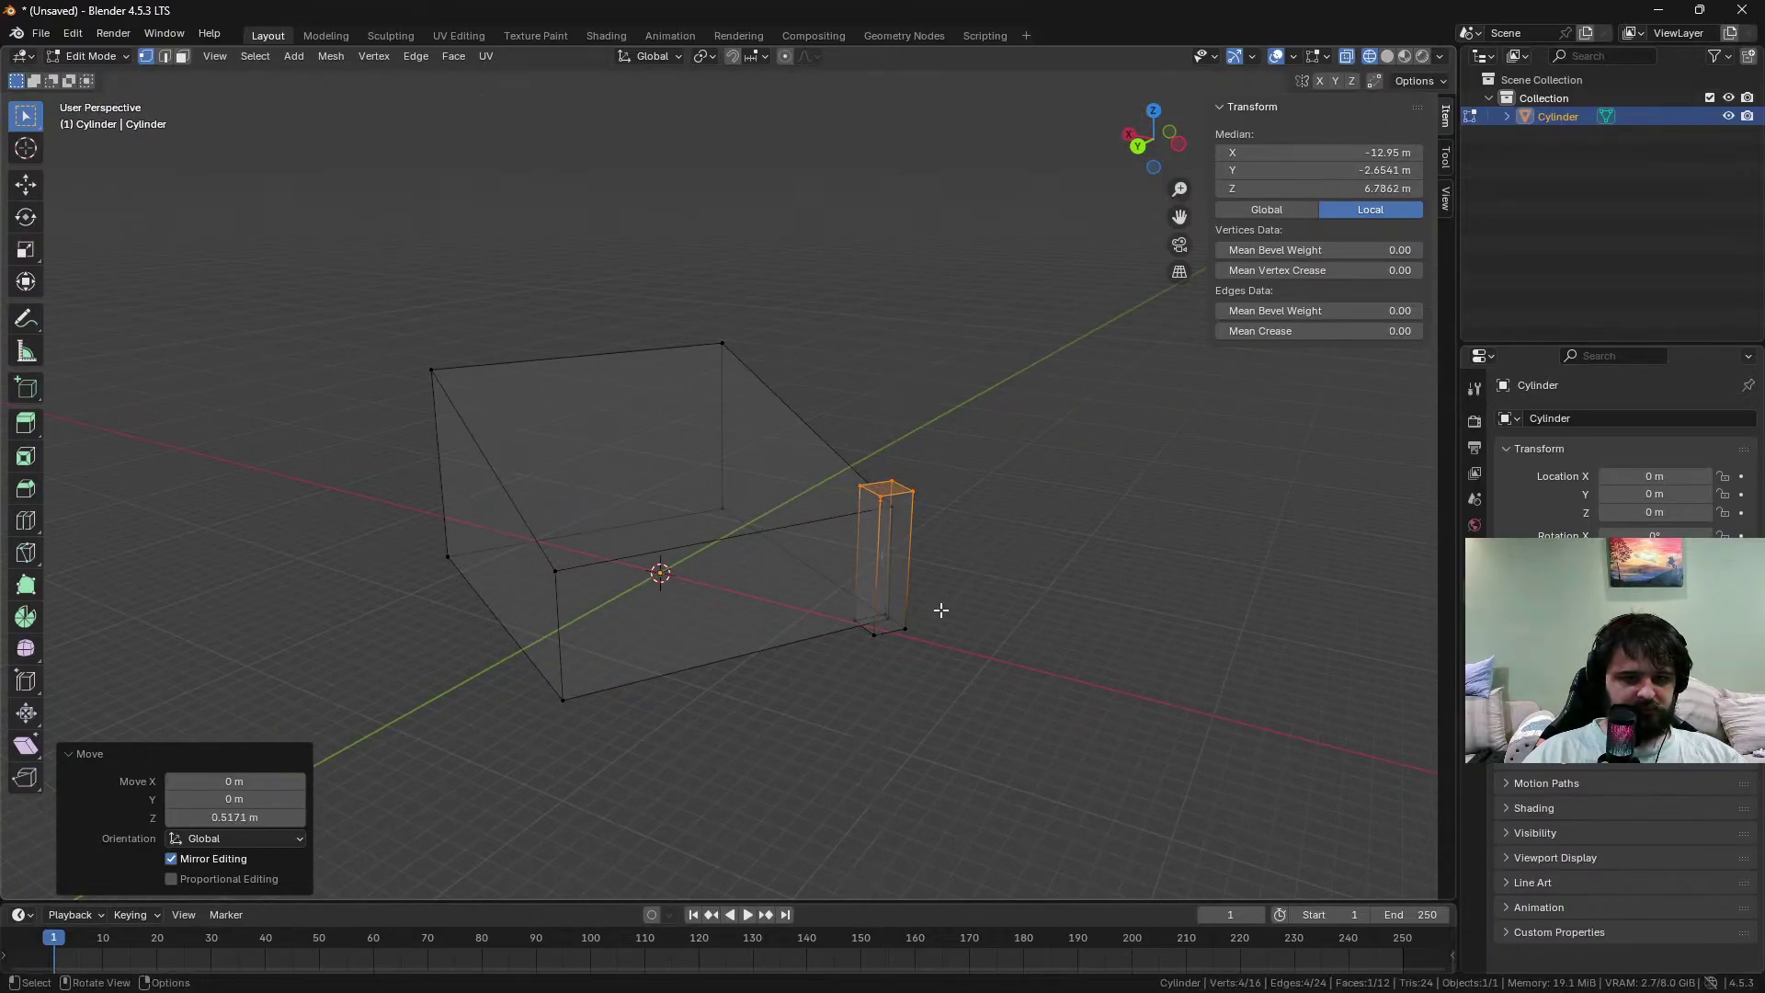
Duplicate the whole pillar to the other corner of the low end, offset 8.3438 m in X and 15.712 m in Y
key("ctrl+l")
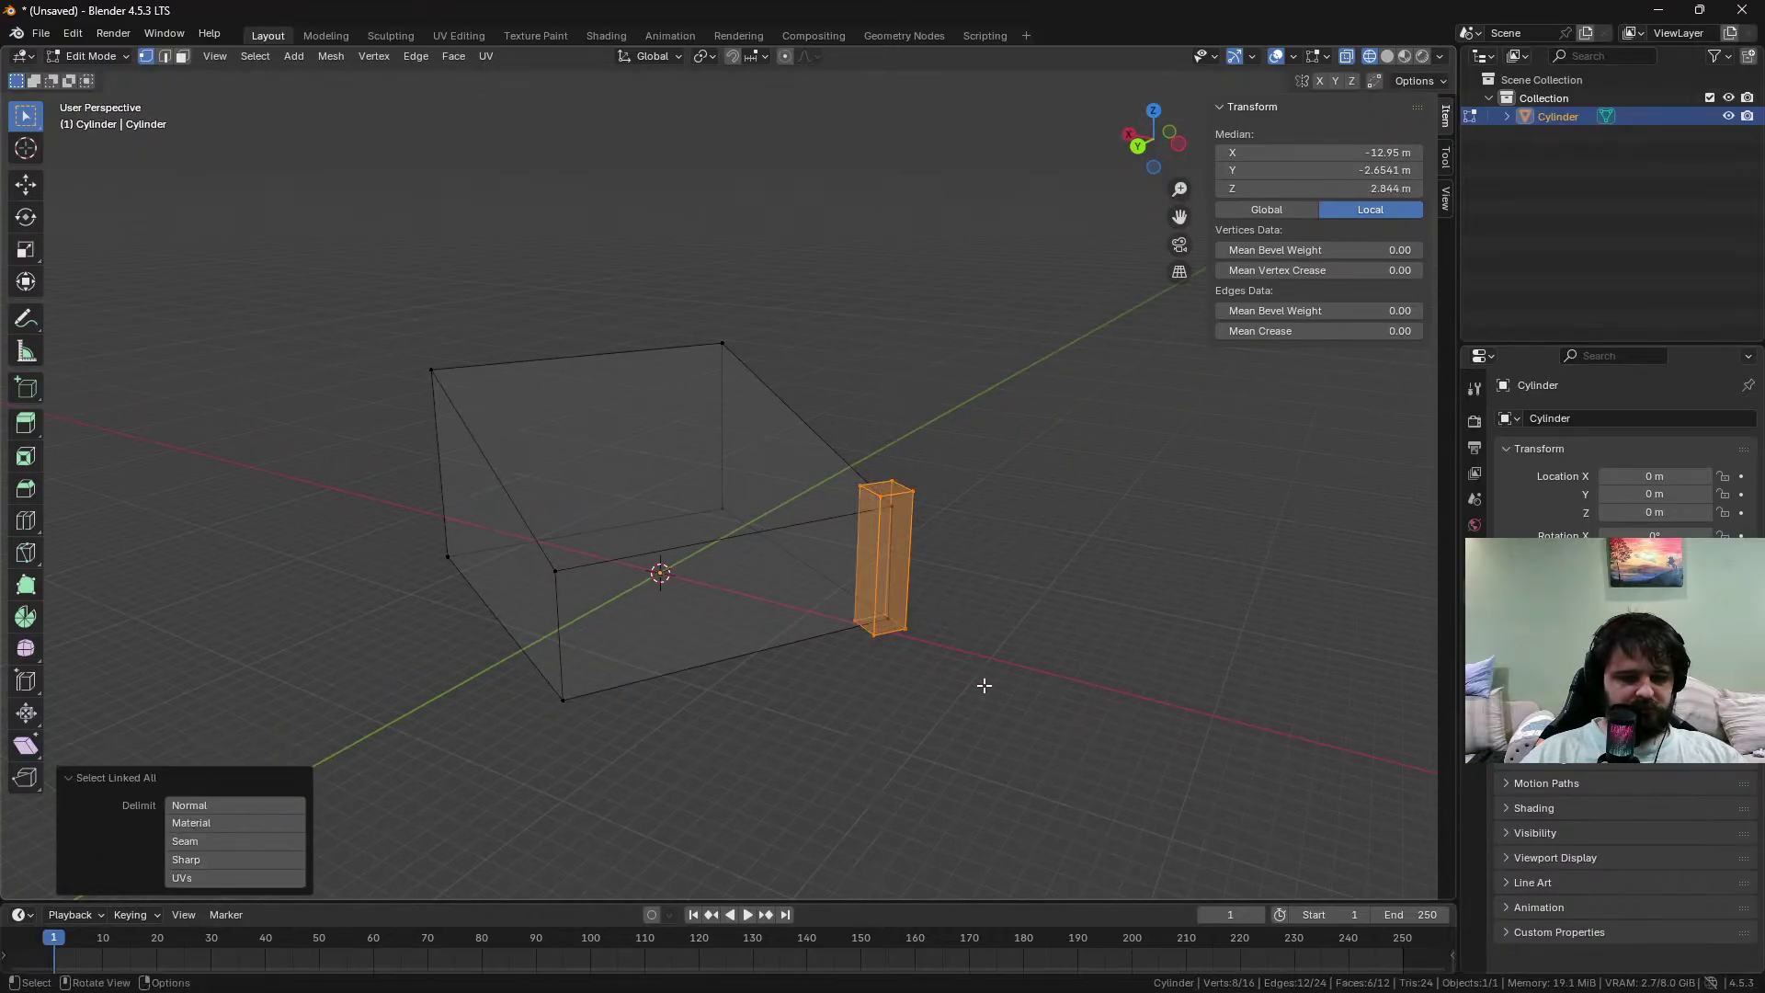
key("KP_7")
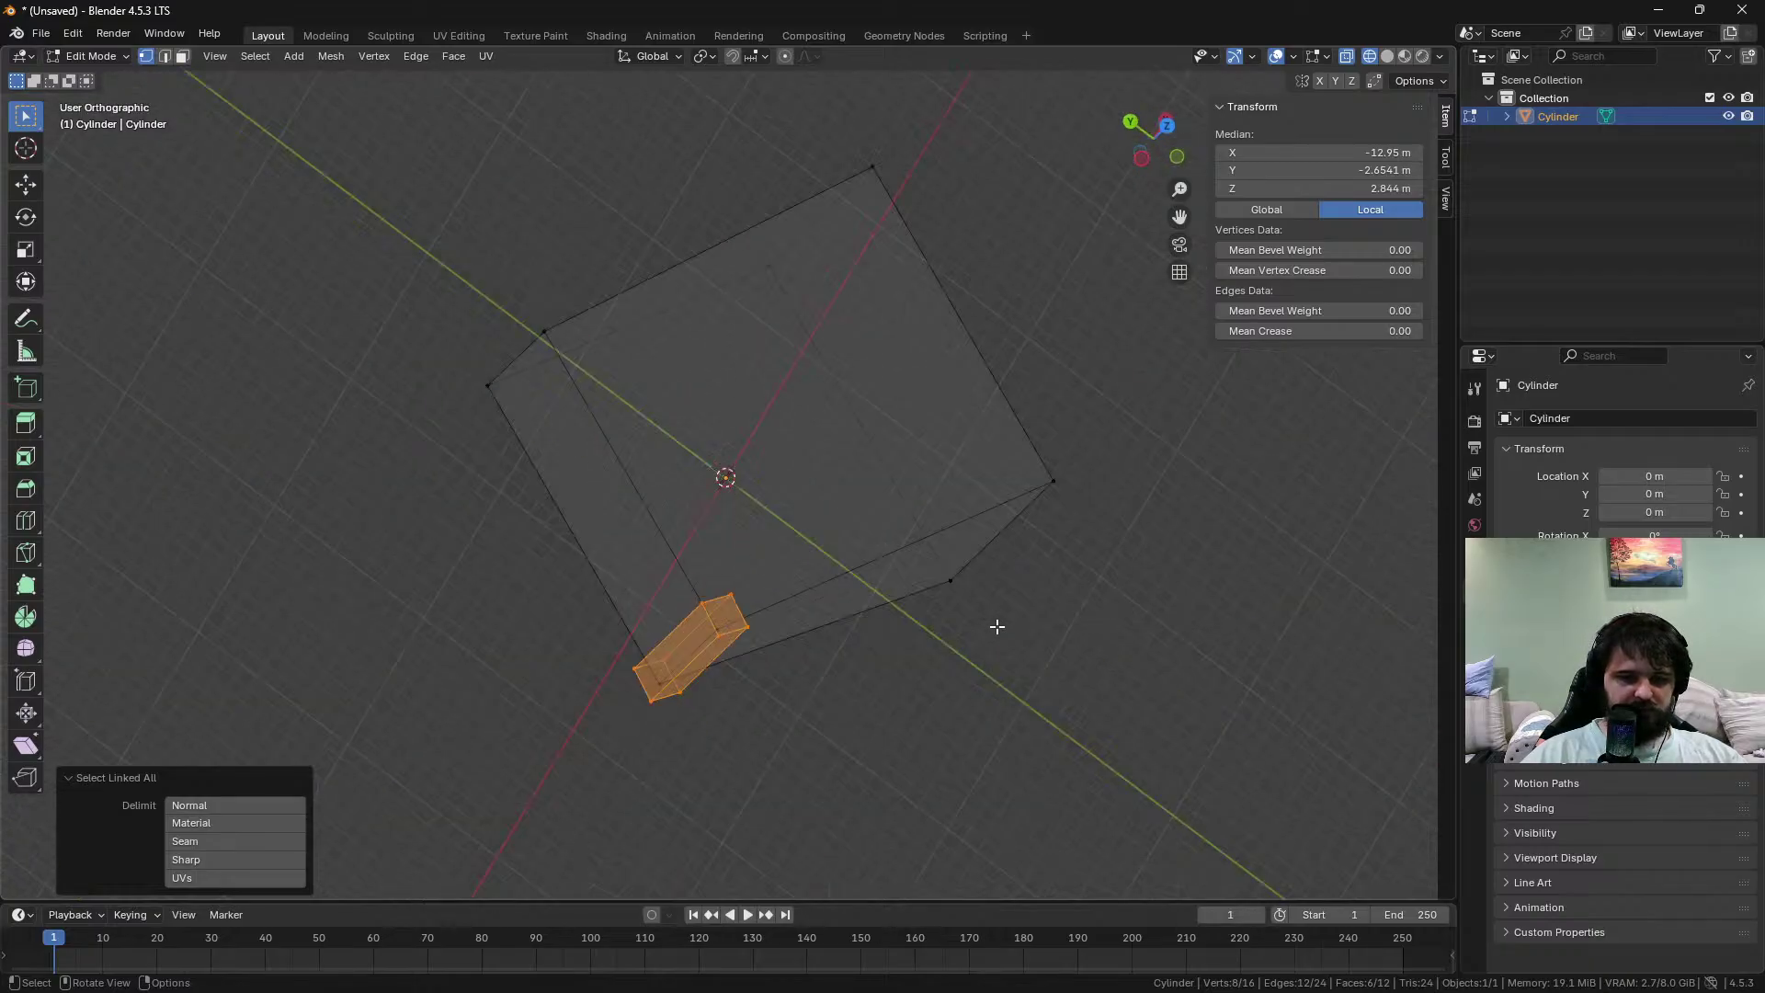
key("shift+d")
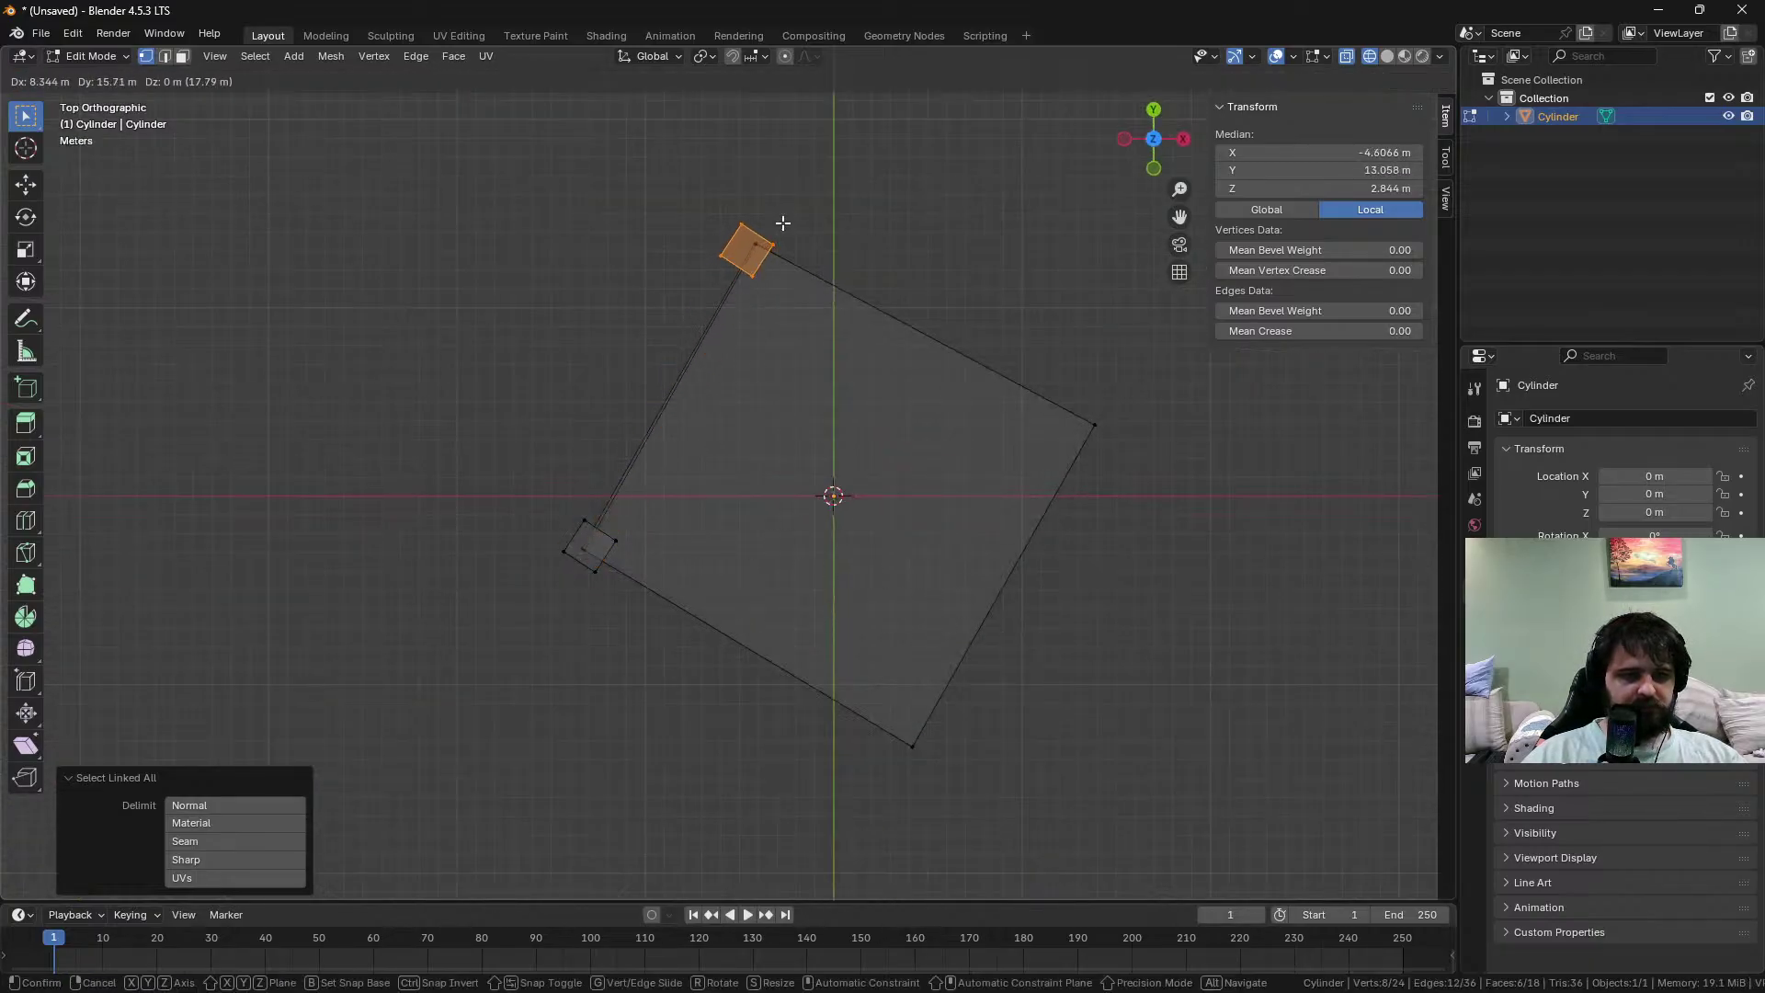
left_click(781, 221)
Rotate the duplicated low-end pillar -7.39° about Z and move it 0.39035 m in both X and Y onto its corner
key("r")
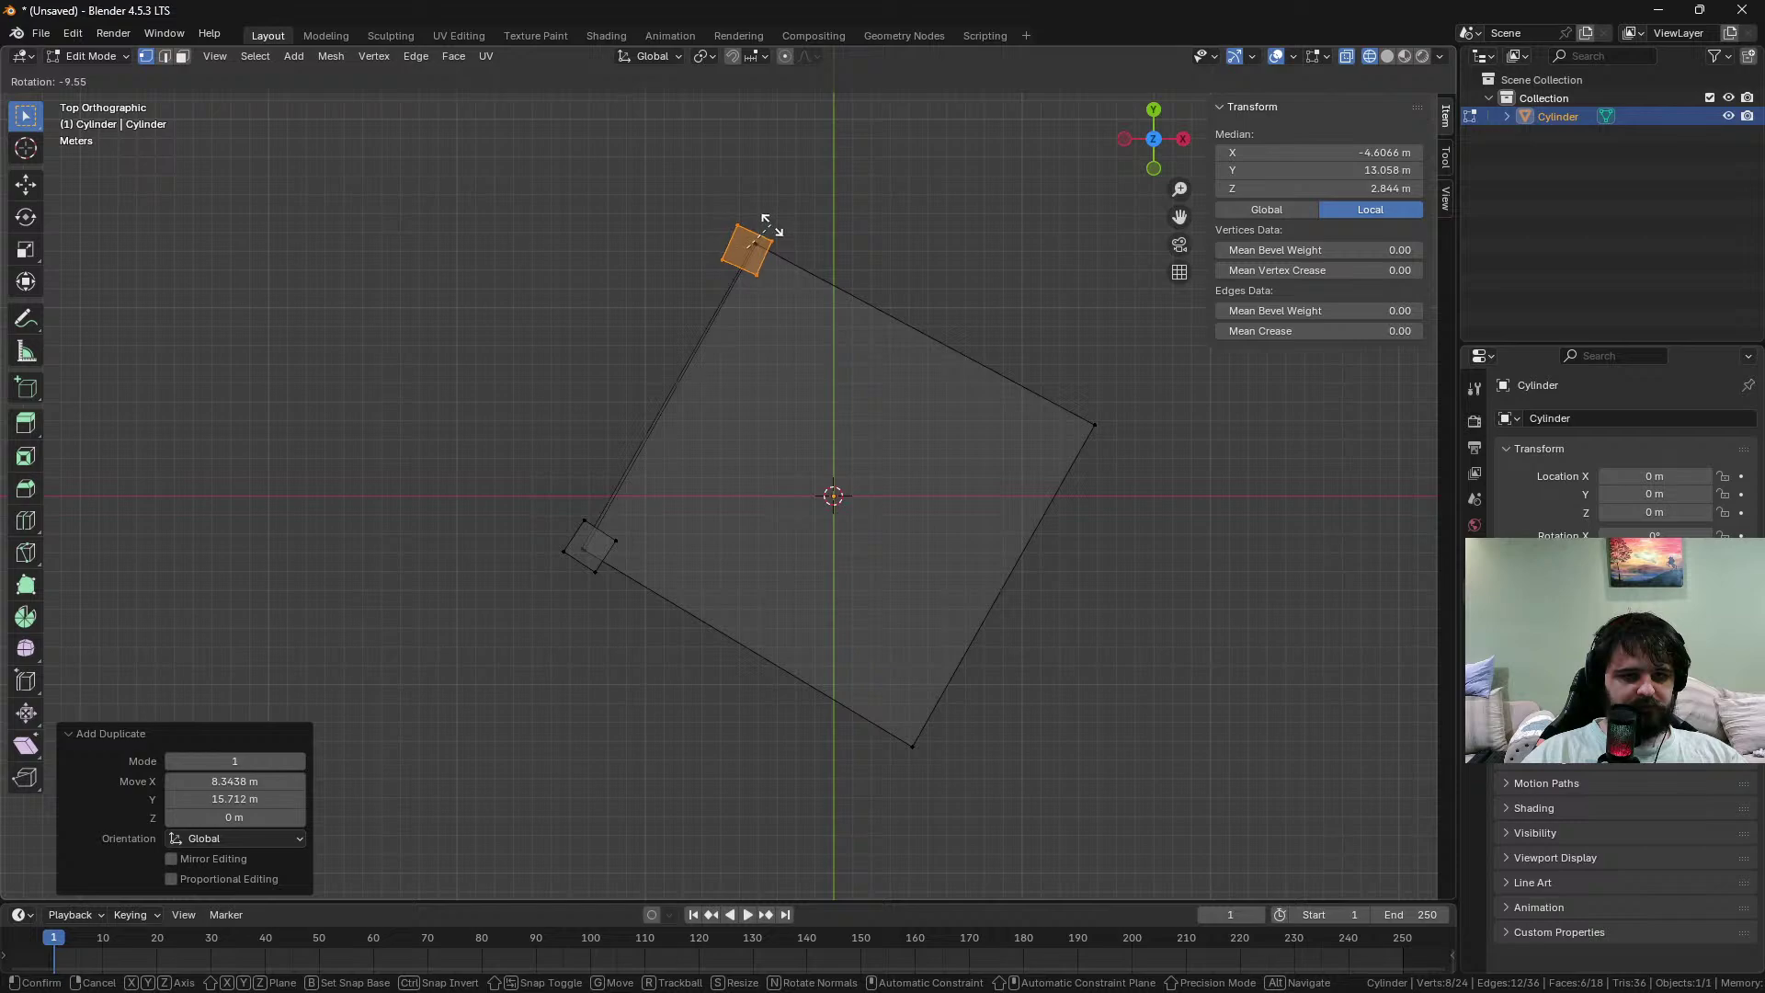
key("Escape")
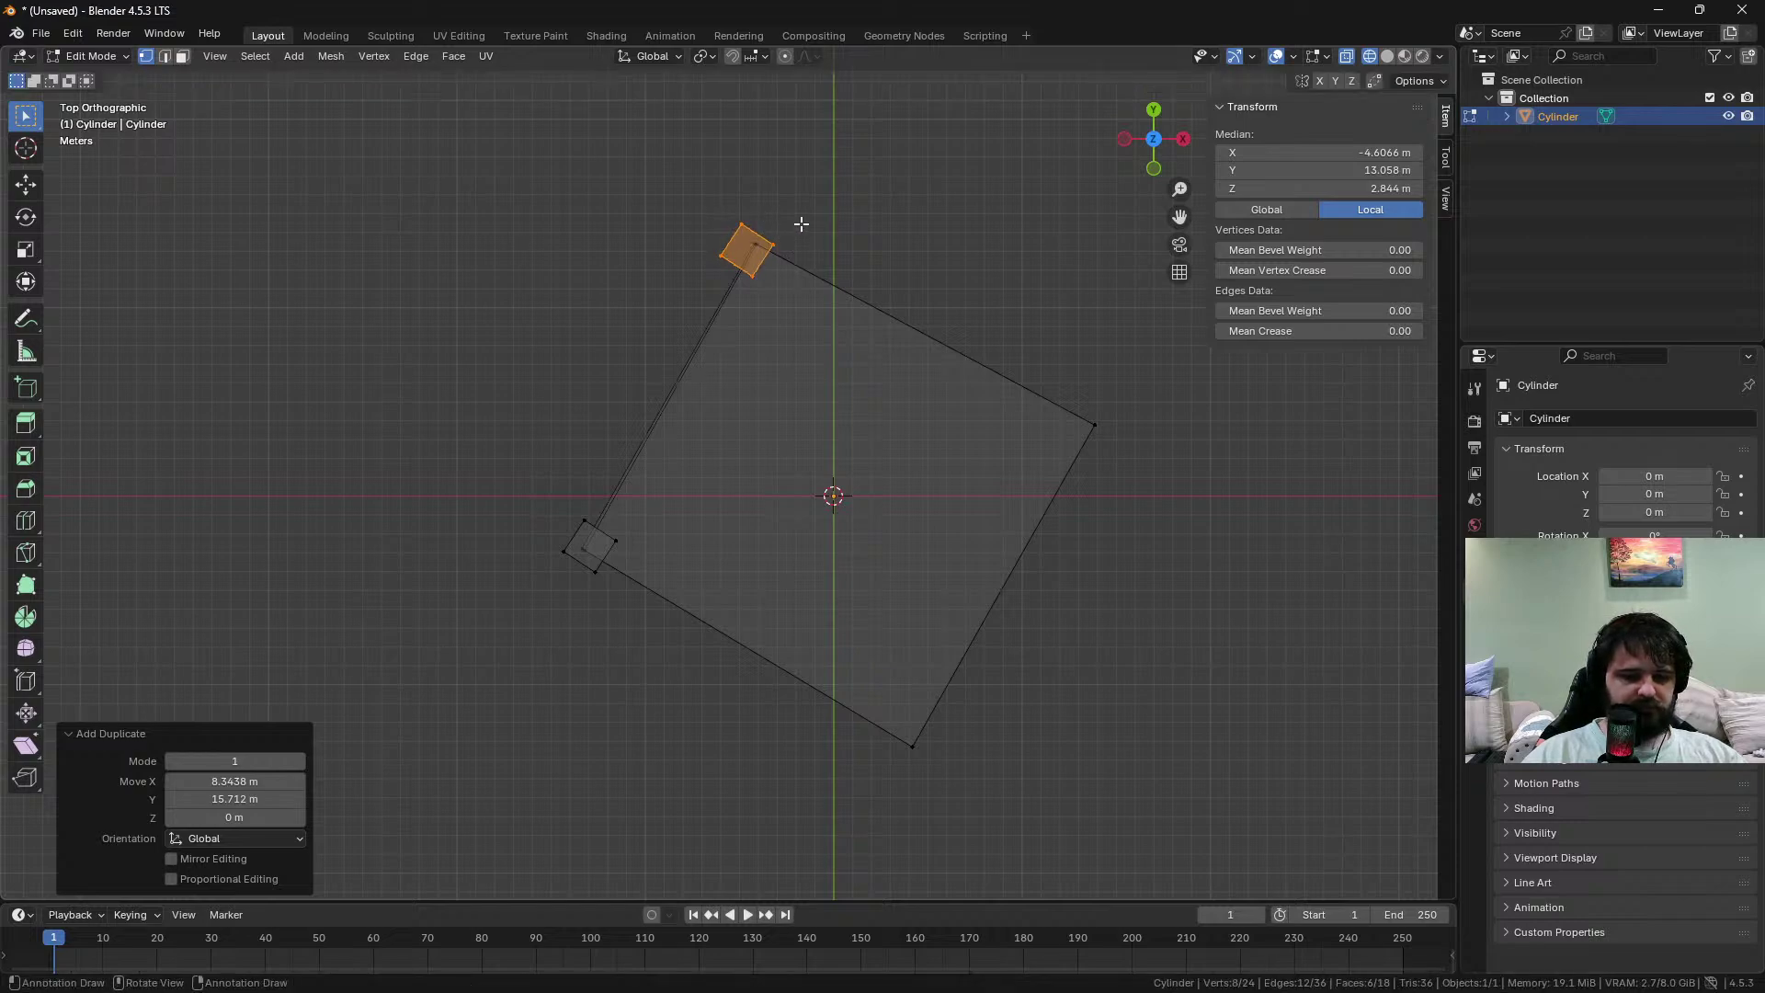
key("g")
left_click(899, 205)
key("g")
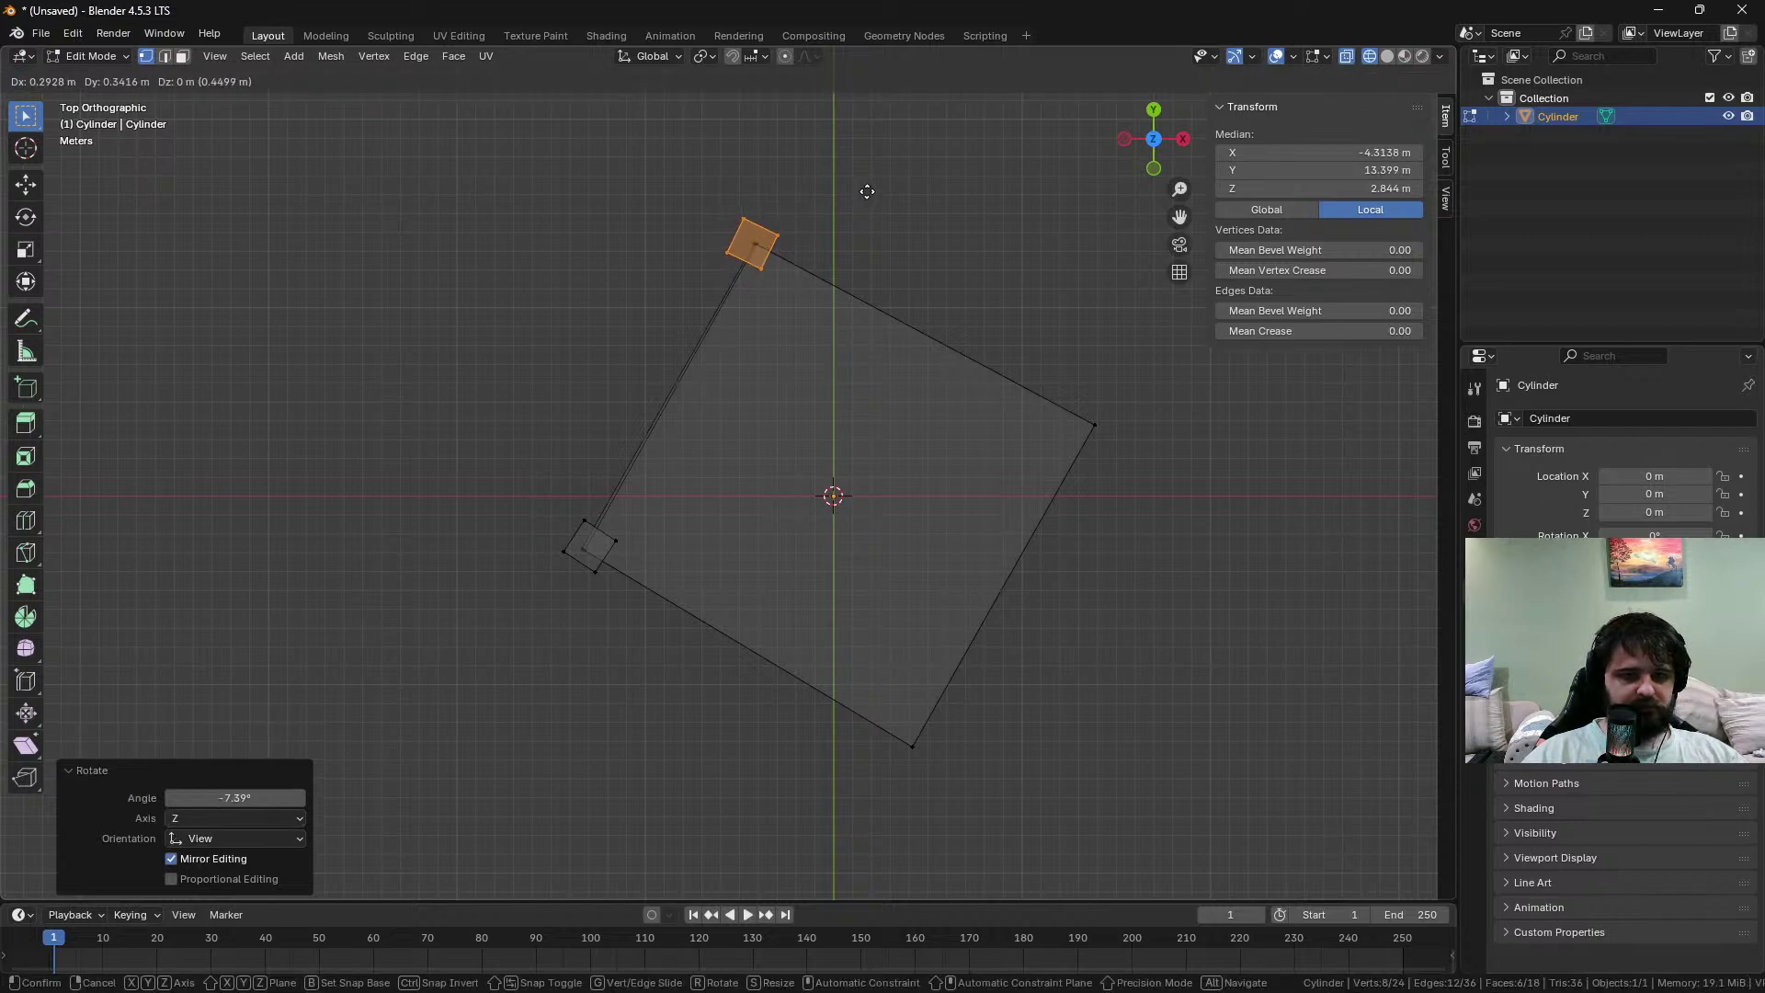
left_click(900, 197)
middle_click_drag(697, 299, 922, 541)
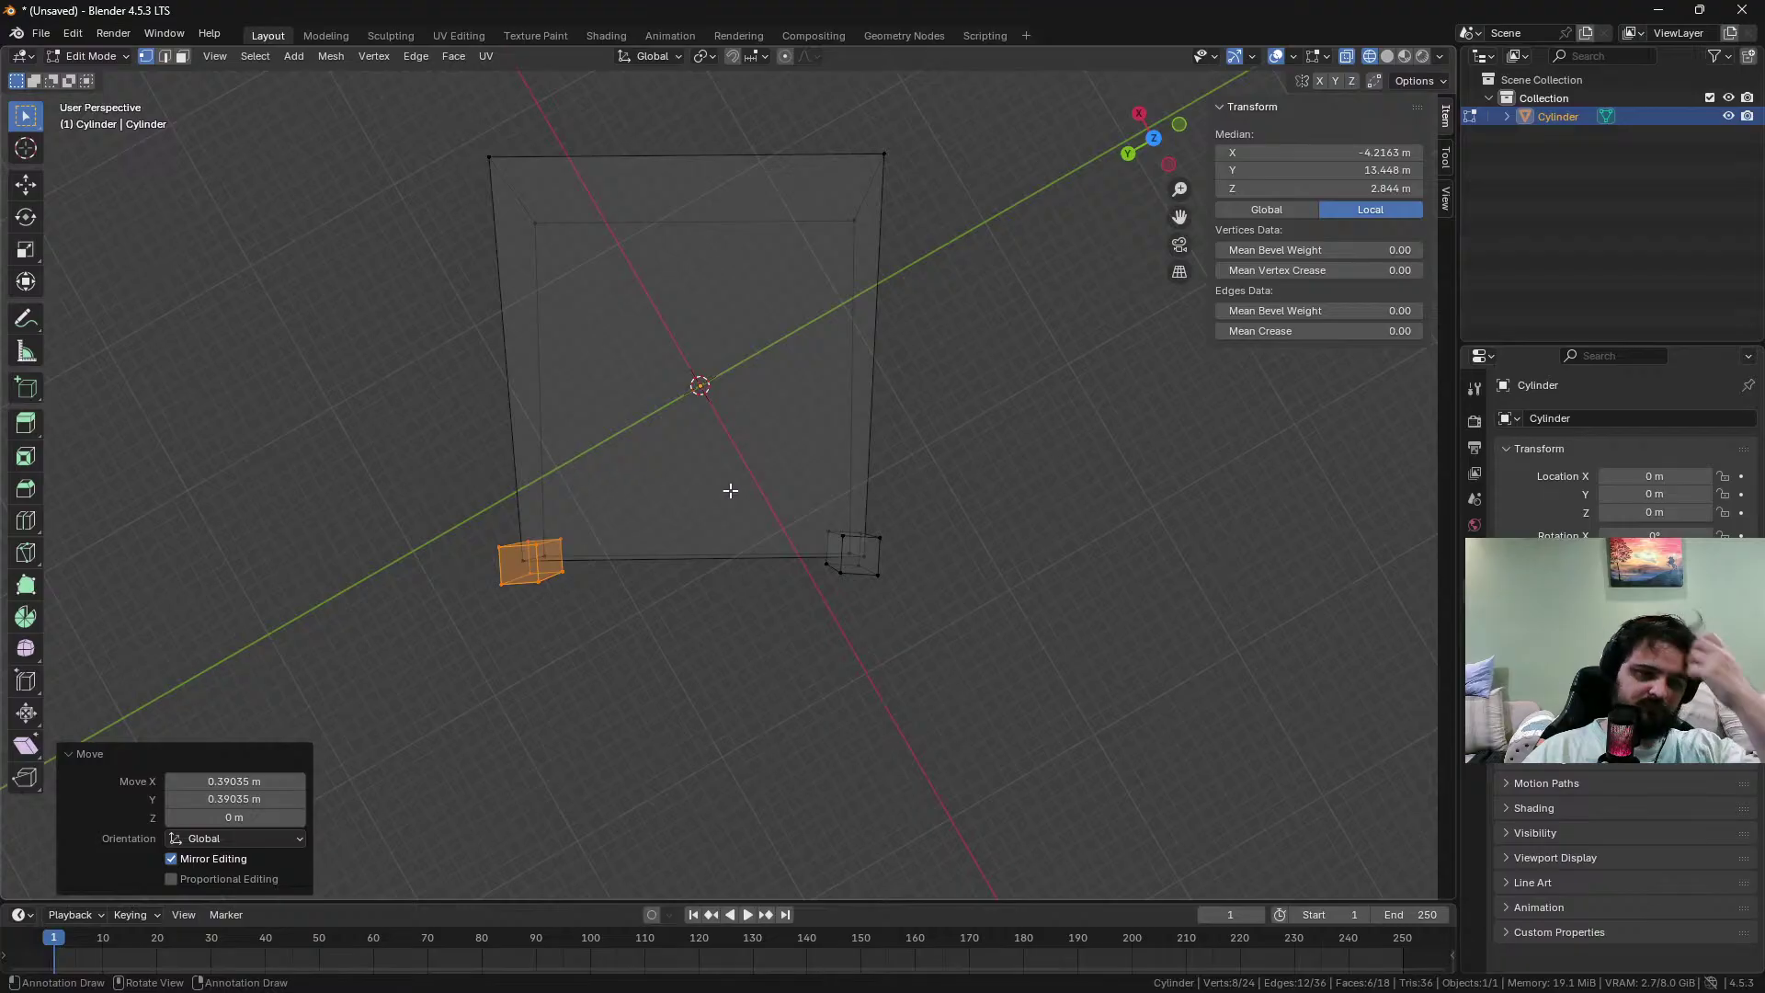
key("g")
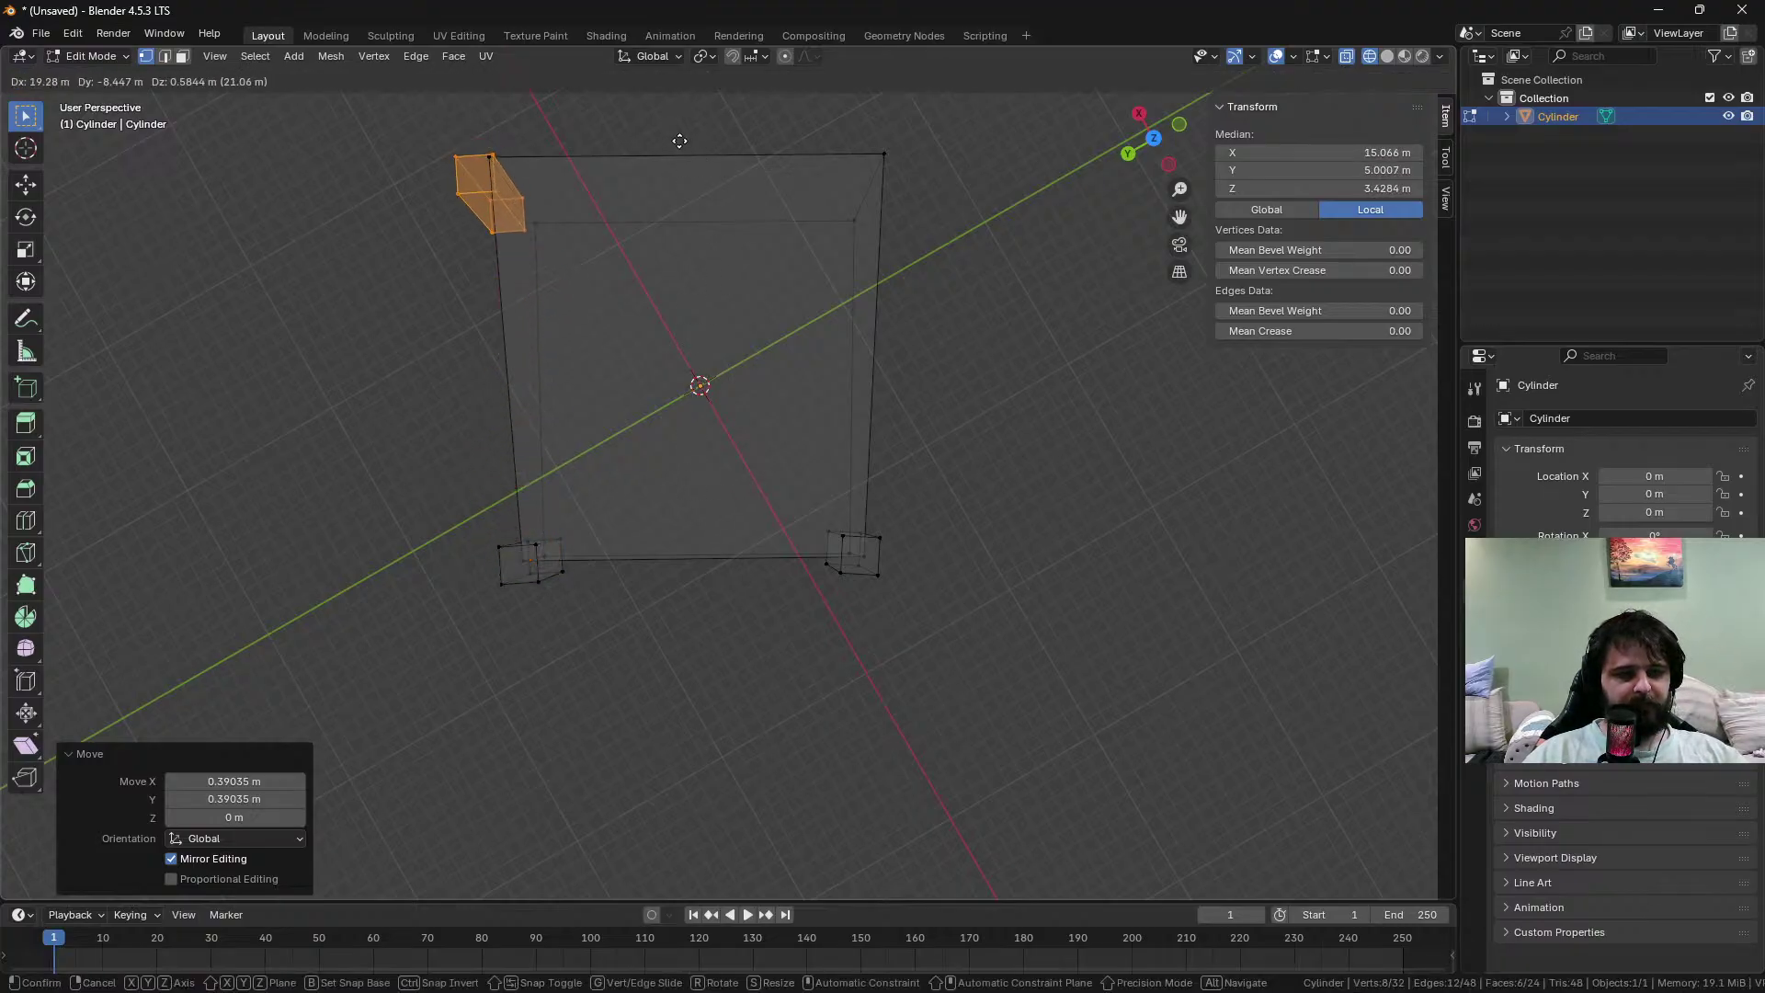
key("7")
key("Escape")
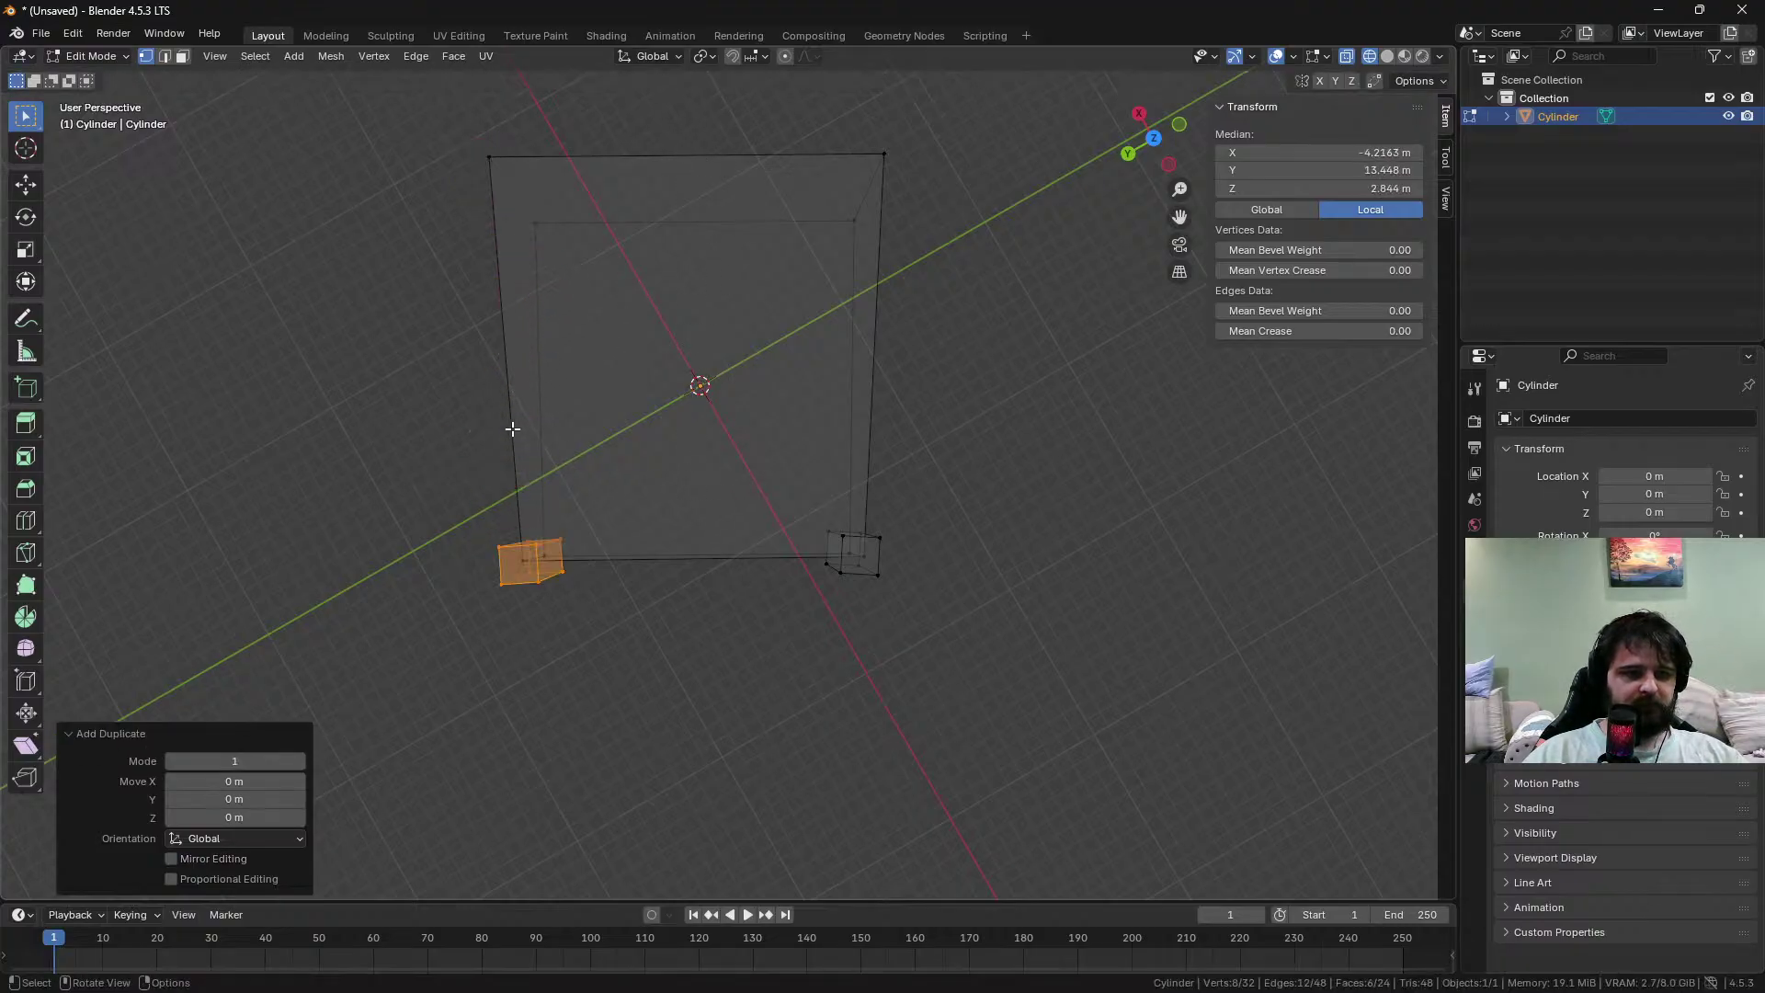
middle_click_drag(533, 473, 704, 448)
In top view, duplicate the pillar onto both high-end corners, rotating the first copy 3.26° and offsetting the second -9.6613 m in X and -16.98 m in Y
key("KP_7")
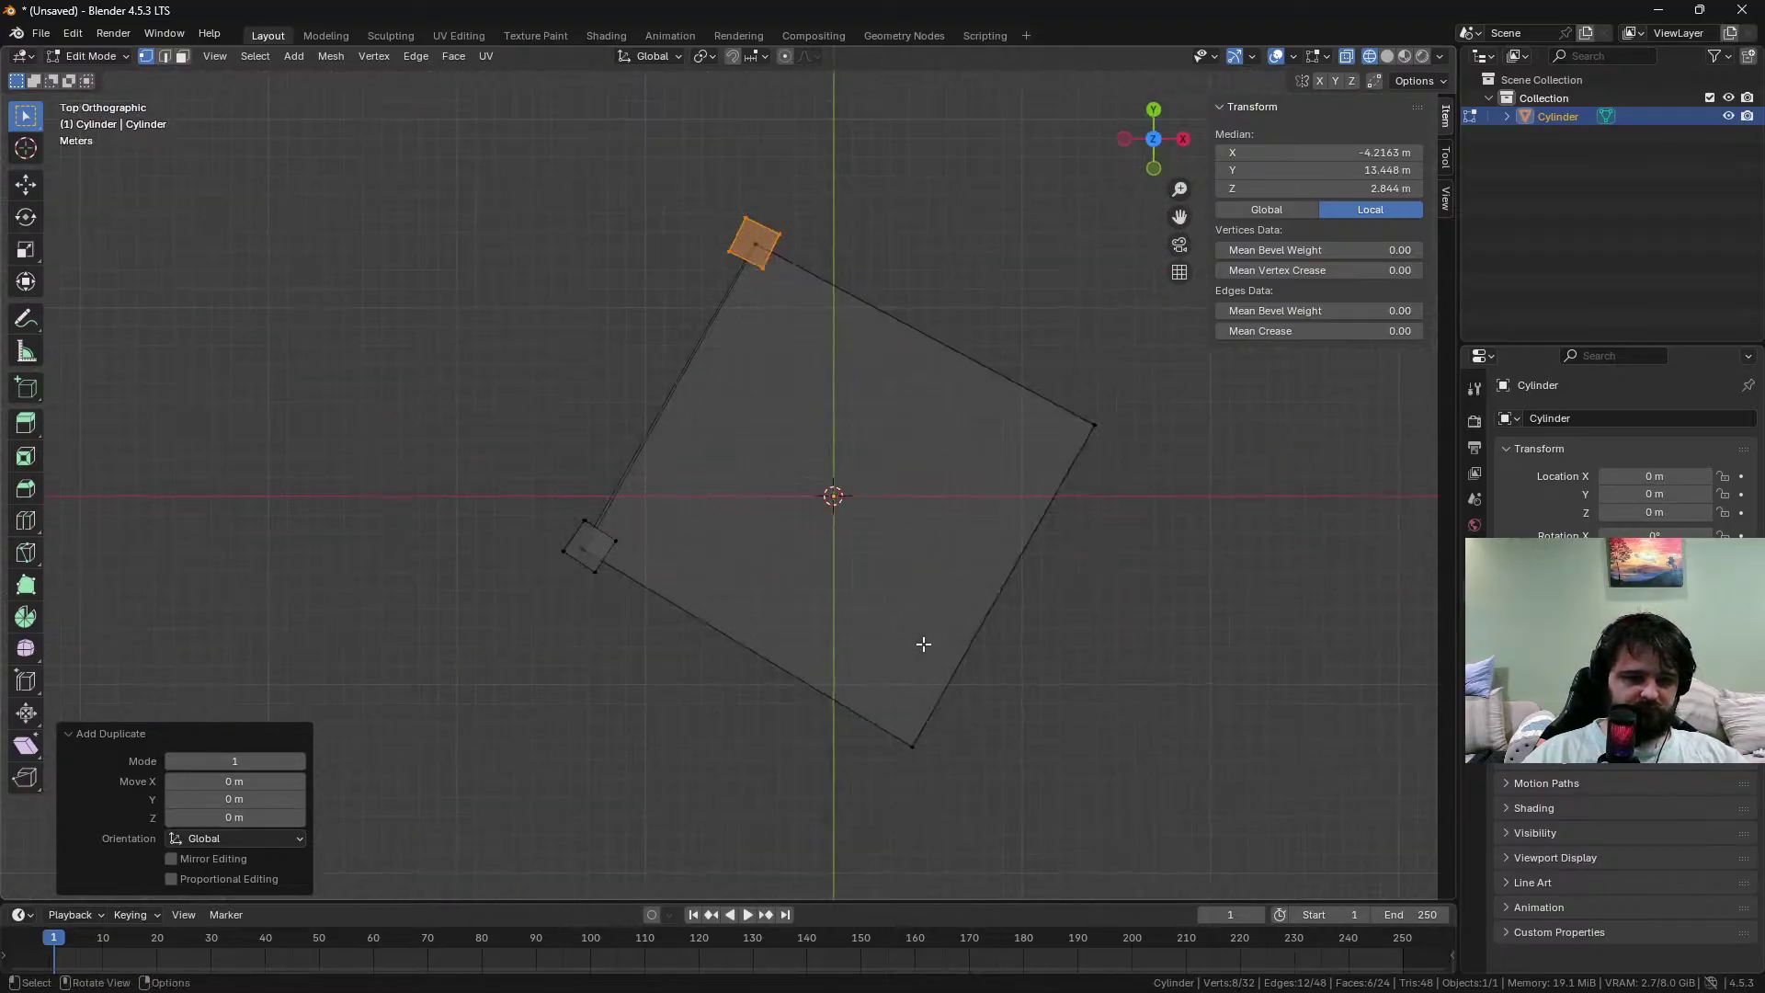
key("shift+d")
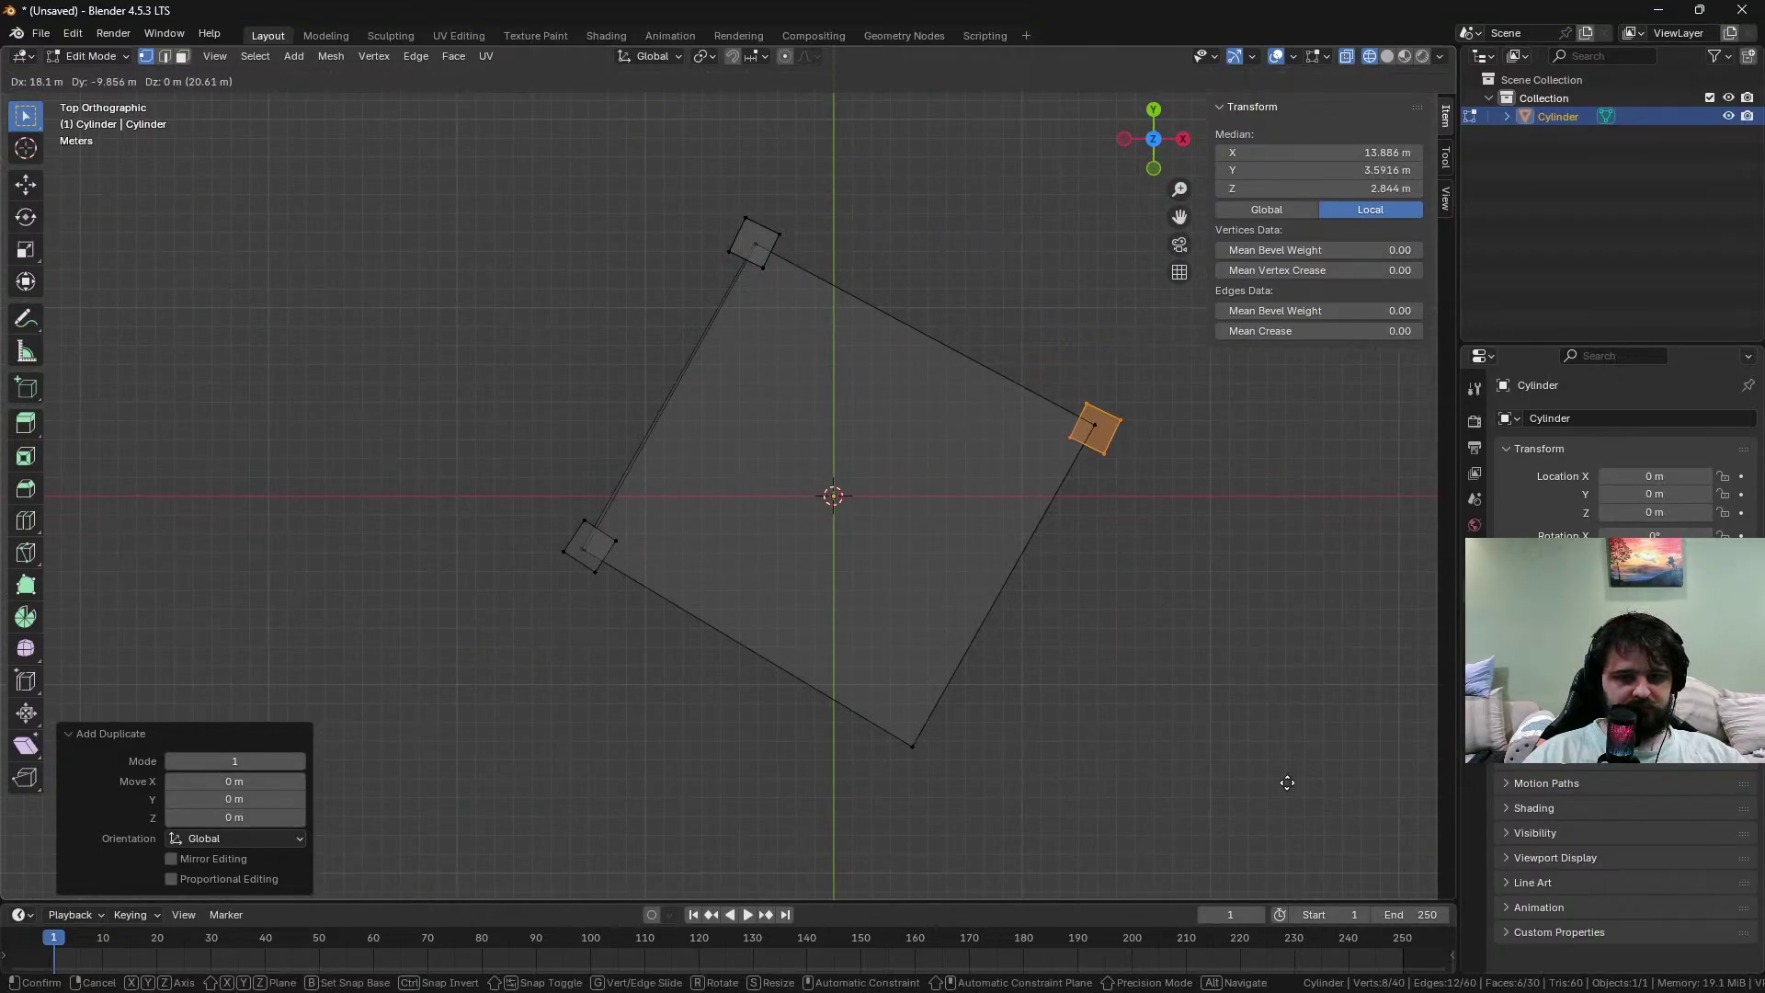
key("r")
left_click(1300, 739)
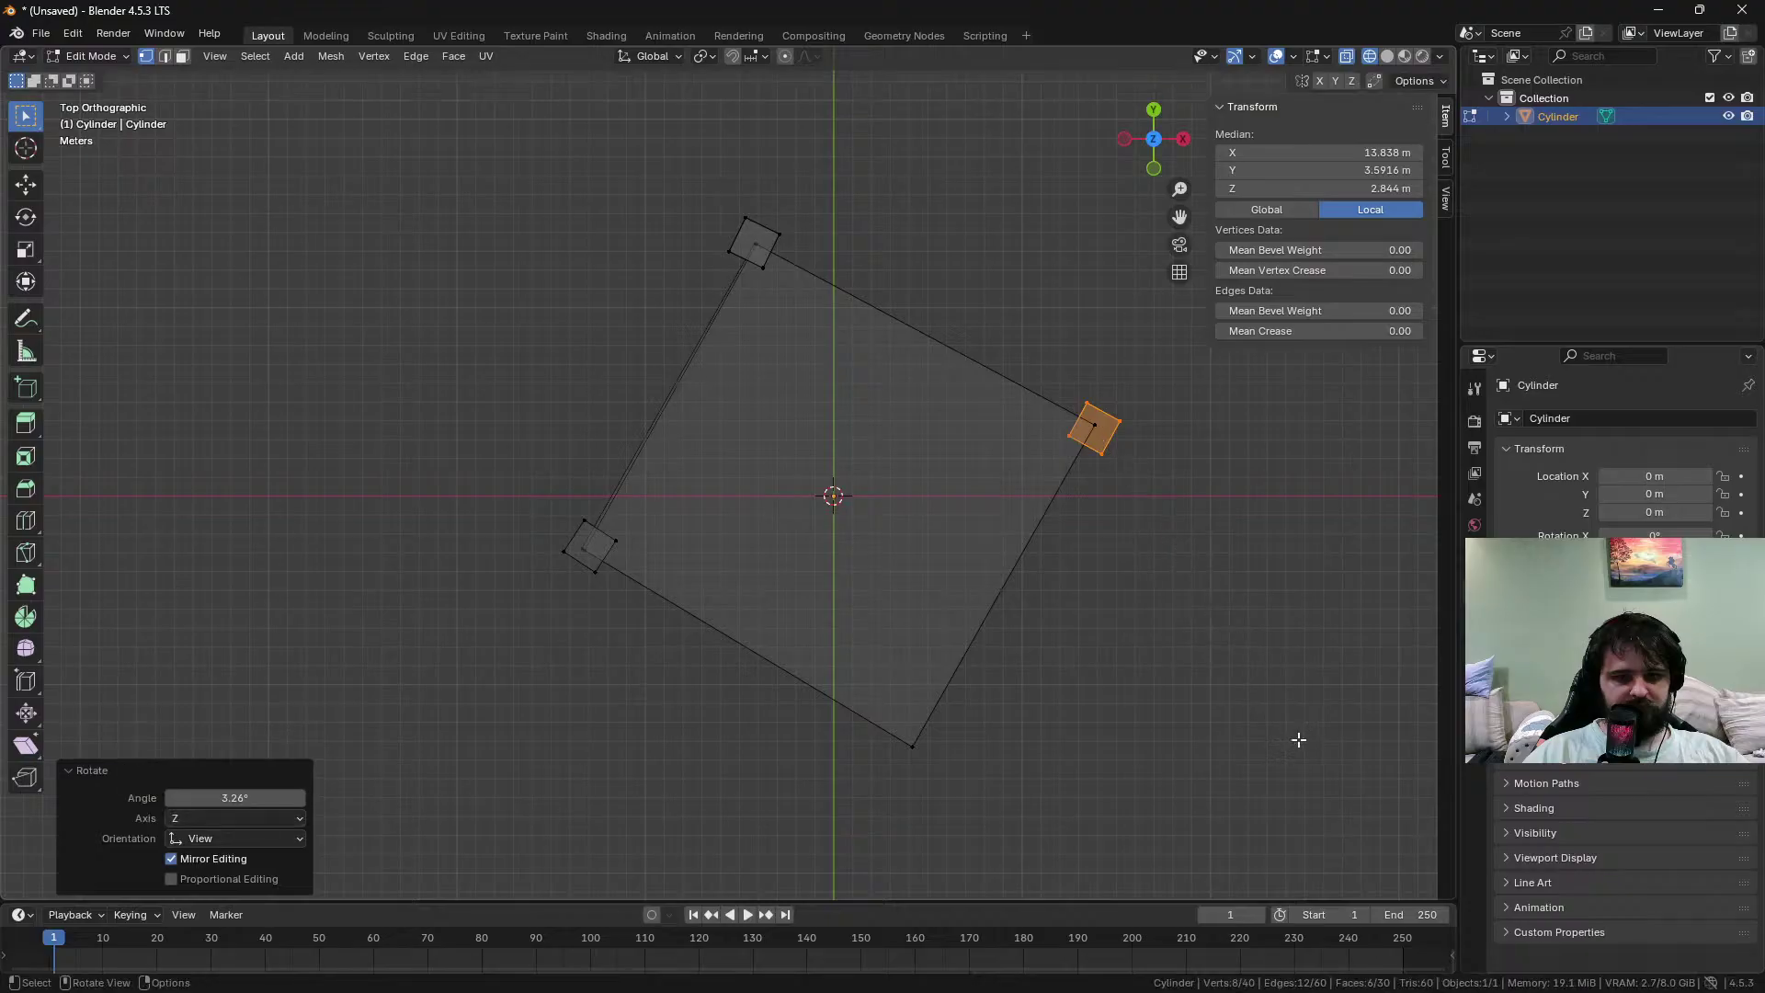
key("shift+d")
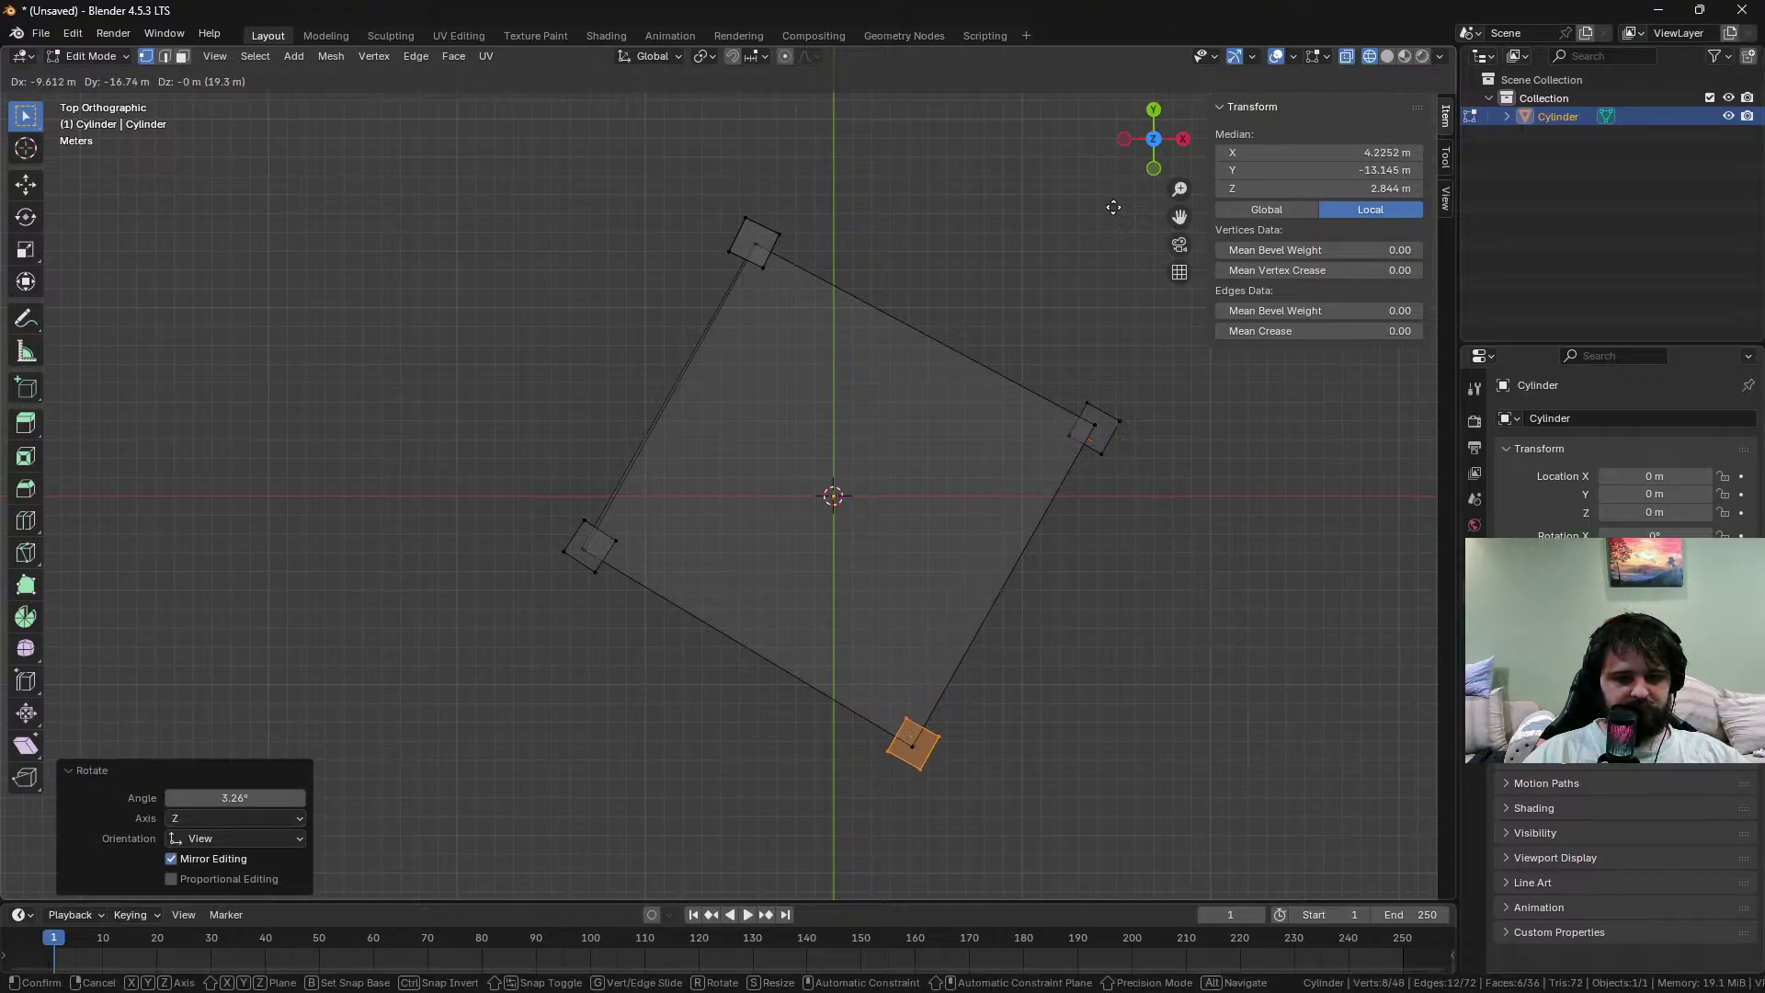
left_click(1110, 227)
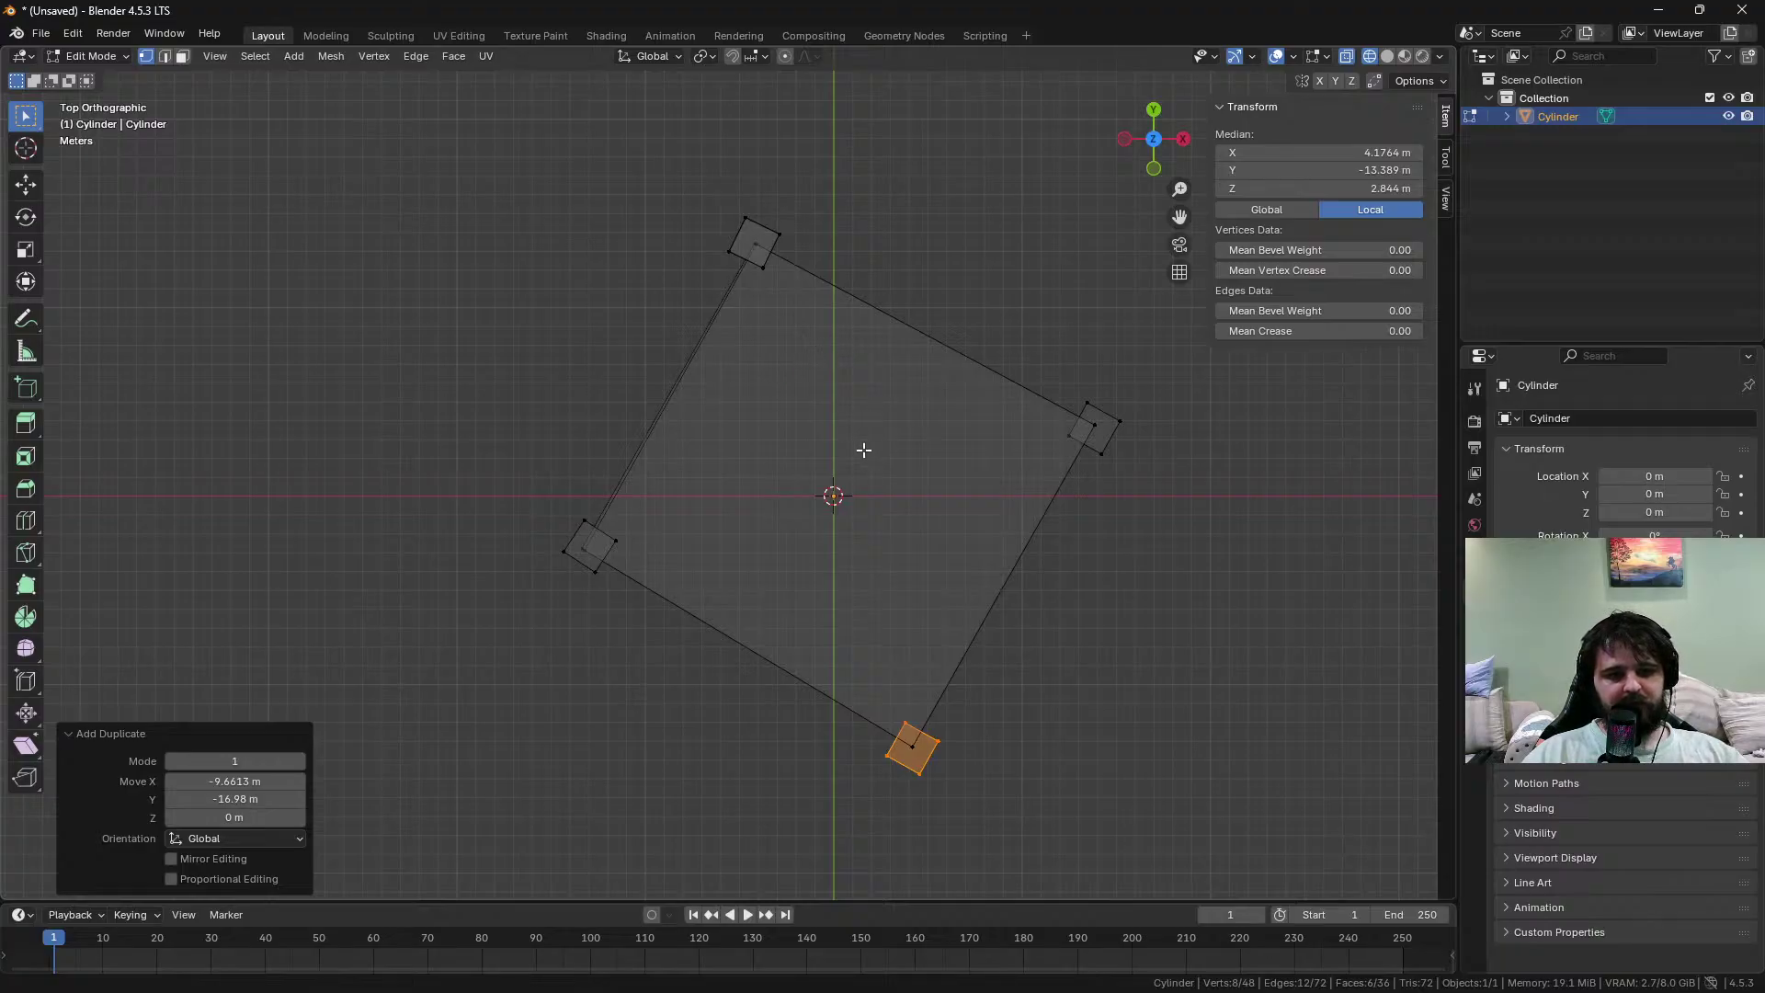
Start saving the Blender file and browse to the assets folder of the the-mad-king-arena project under Documents\Godot\JamProjects
key("ctrl+s")
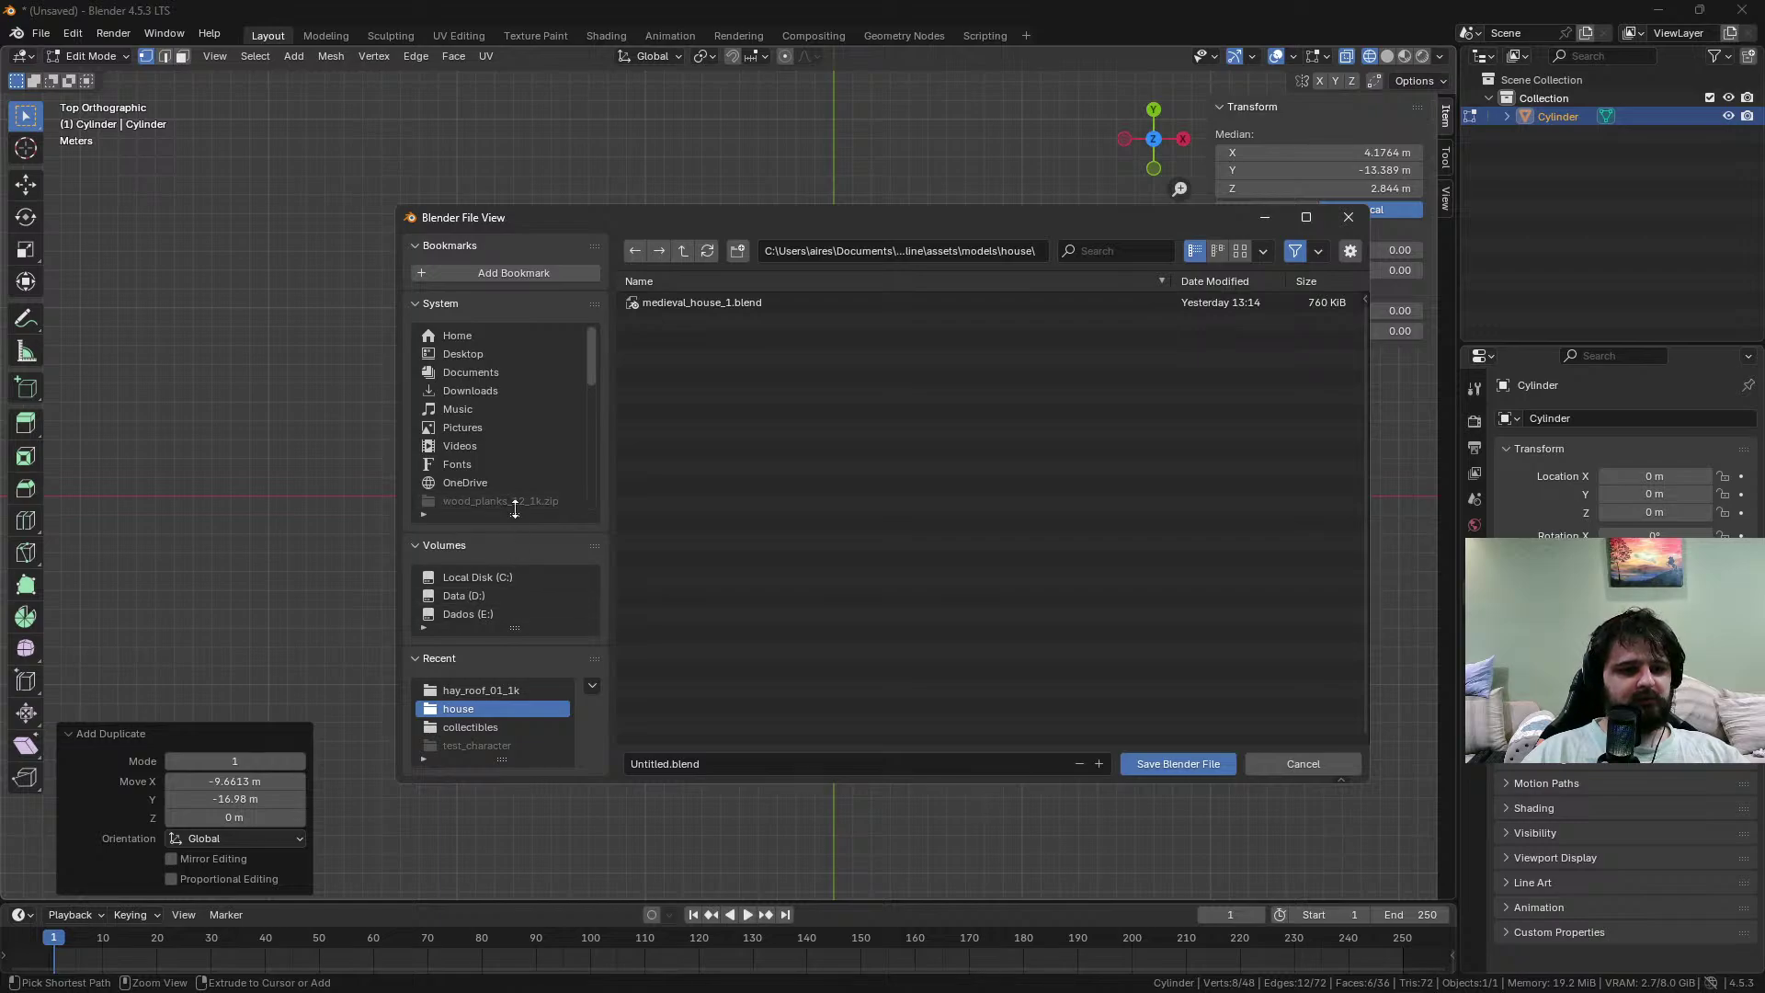
scroll(511, 473, "down", 2)
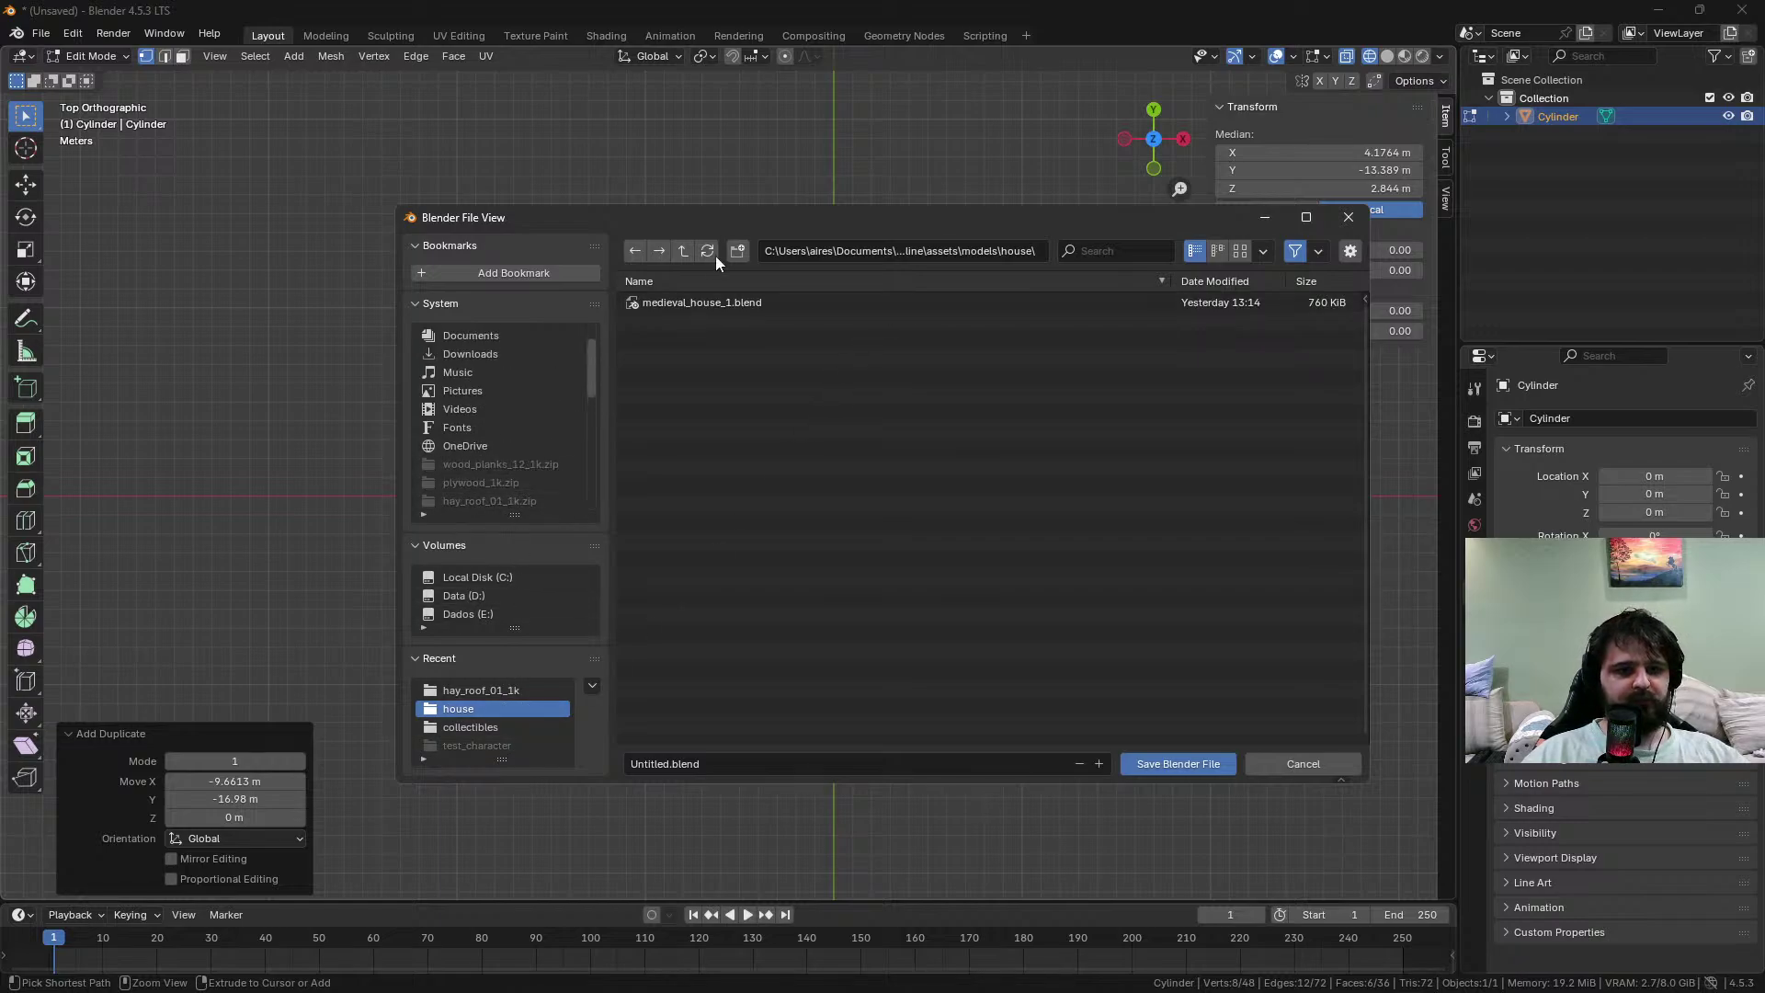
left_click(683, 251)
left_click(683, 252)
left_click(684, 251)
left_click(688, 255)
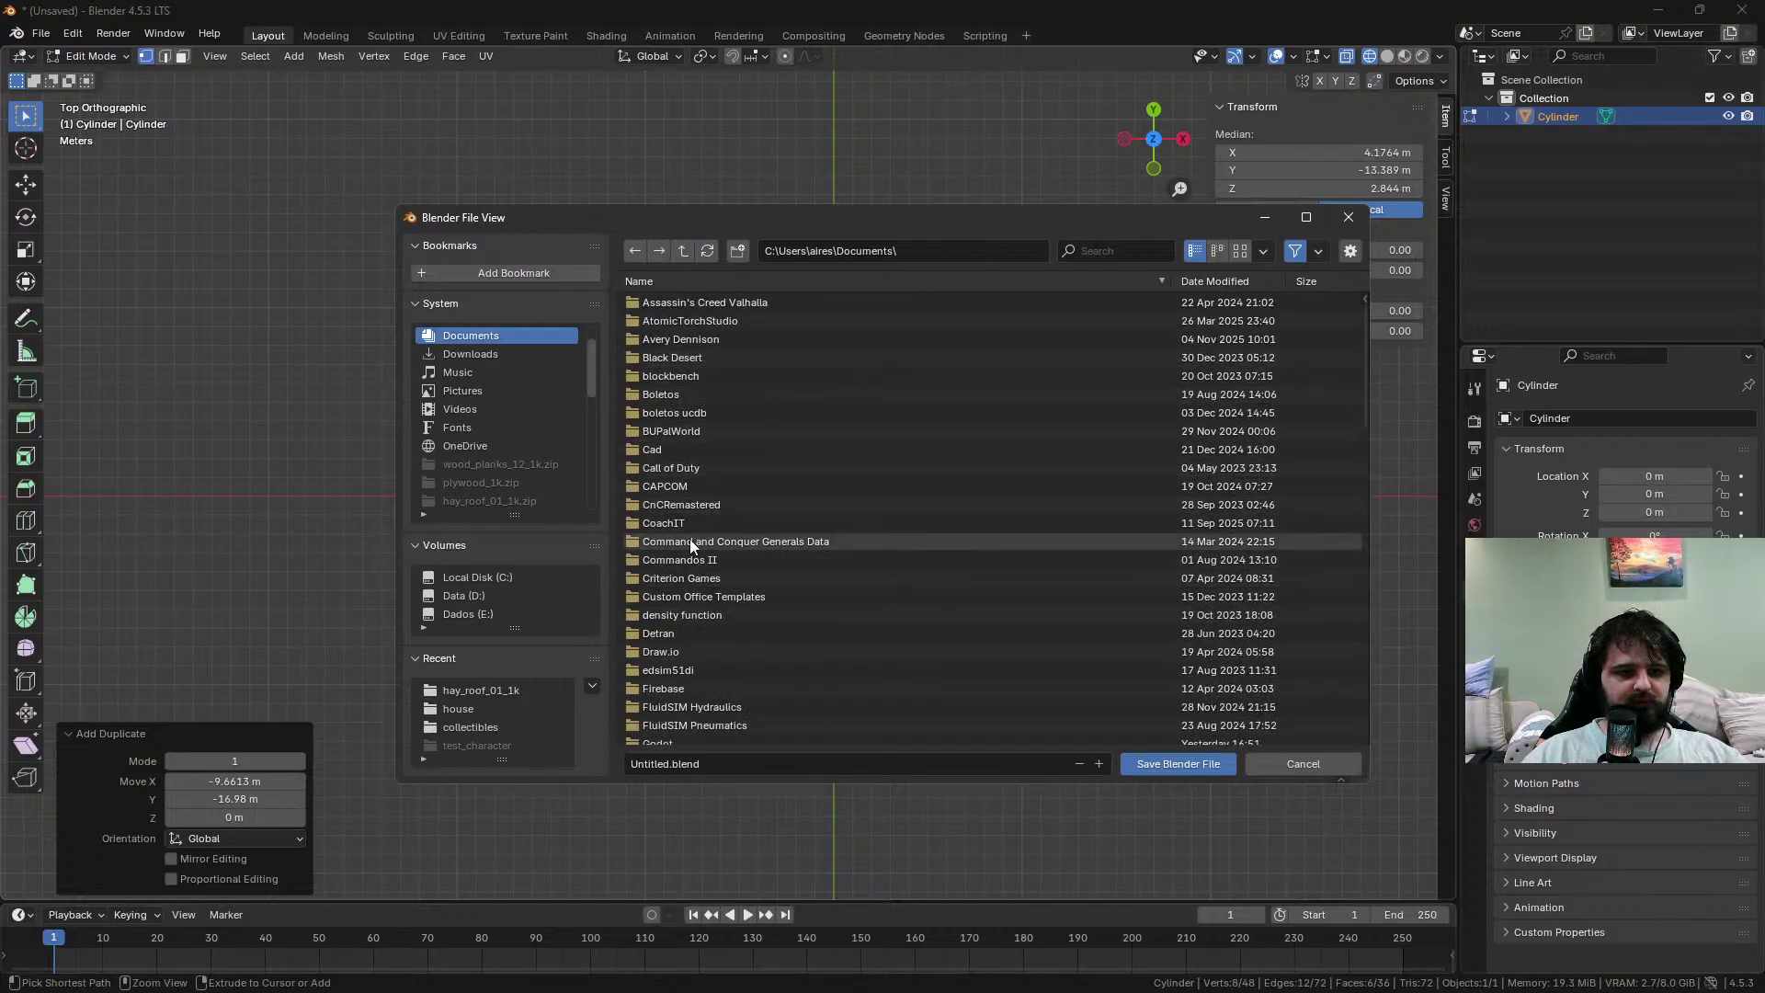
scroll(717, 647, "down", 3)
left_click(708, 633)
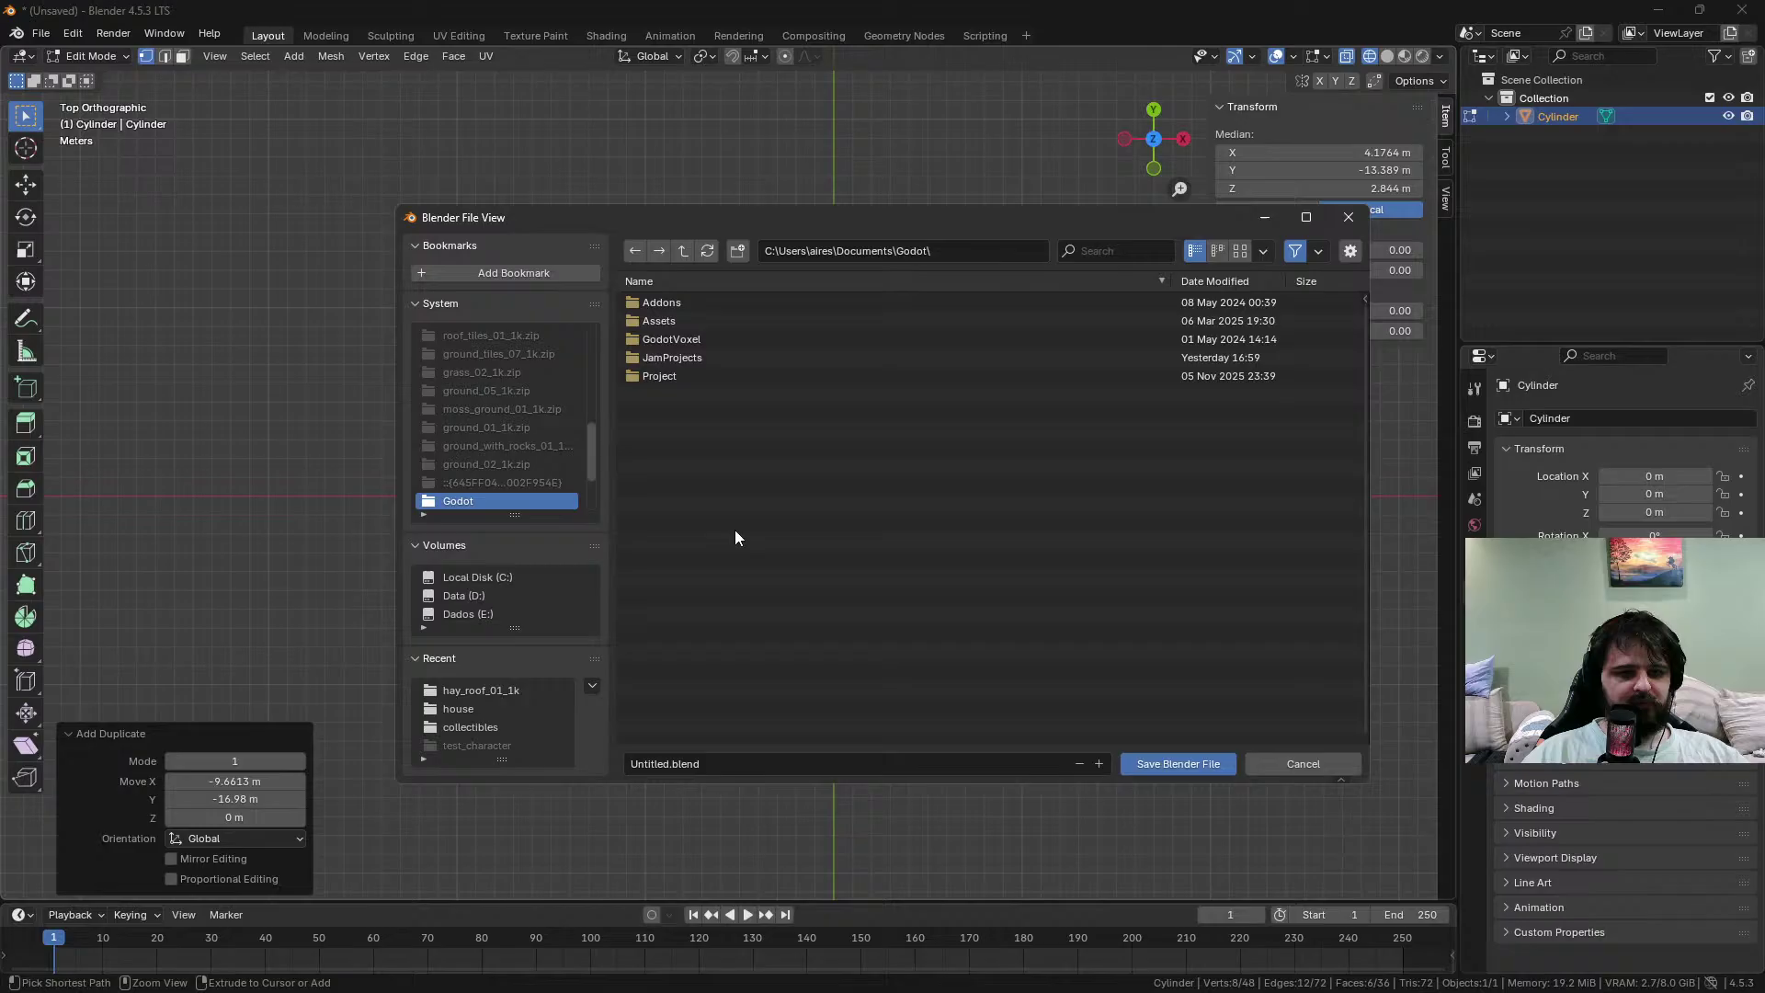
left_click(703, 355)
left_click(725, 303)
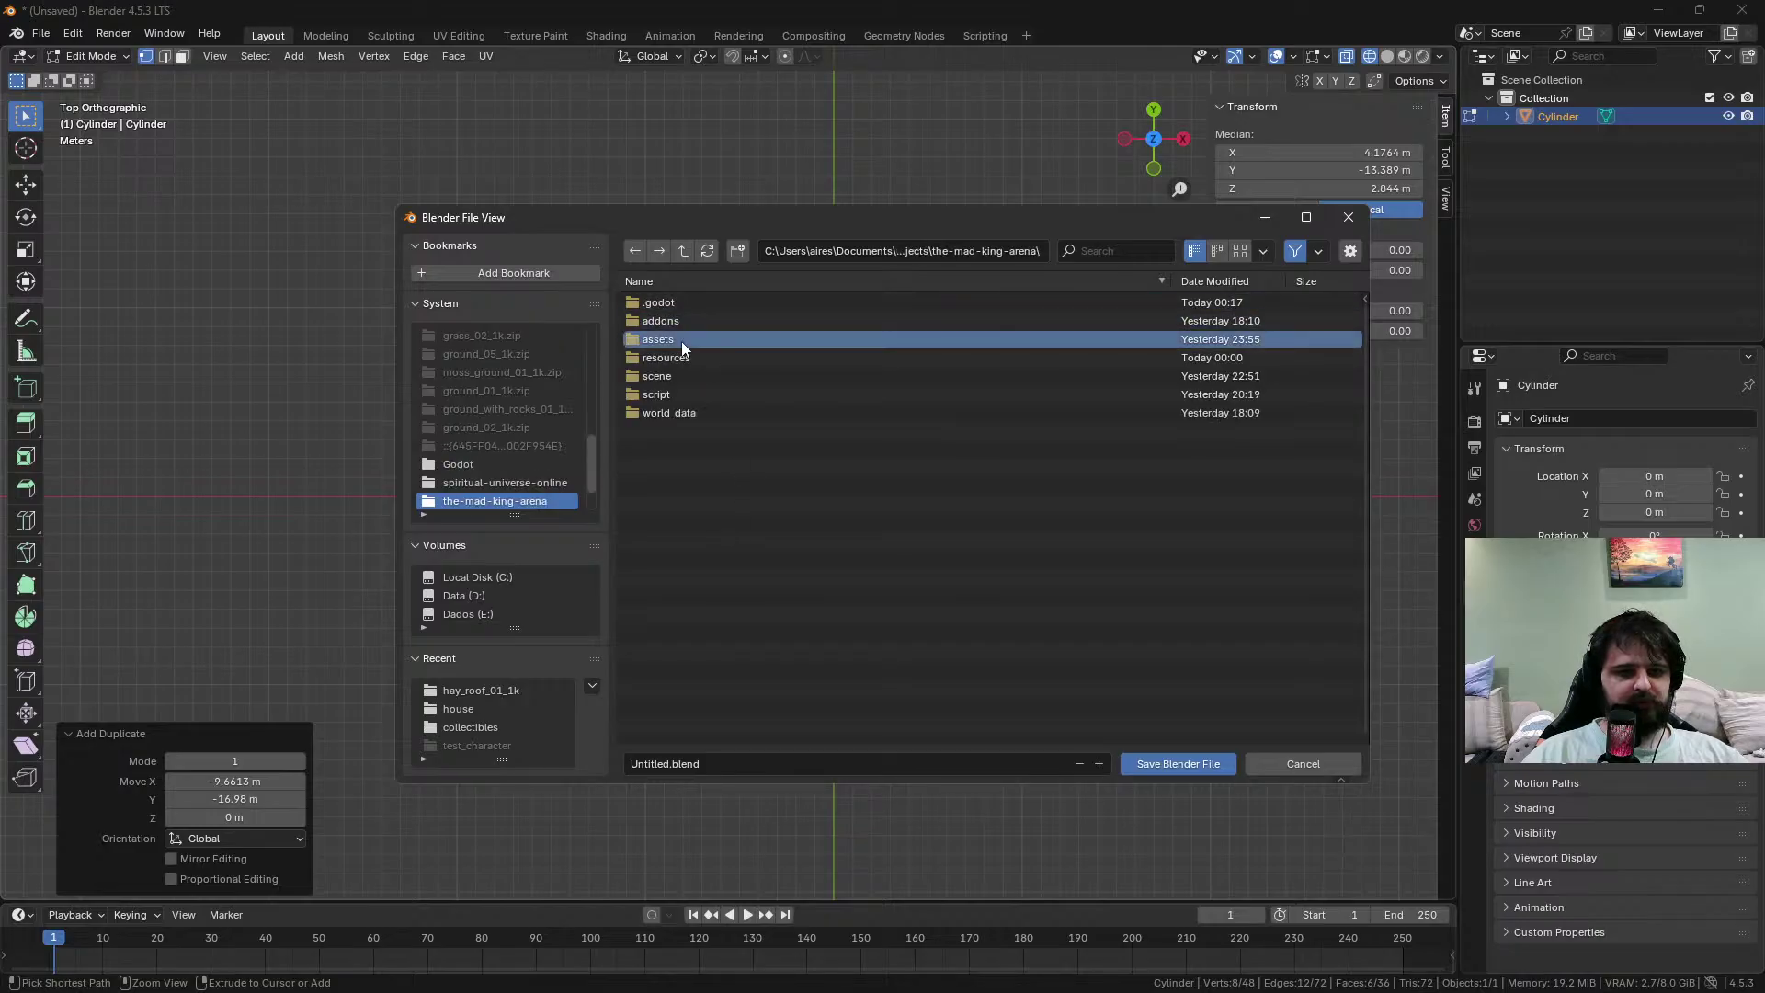
left_click(682, 341)
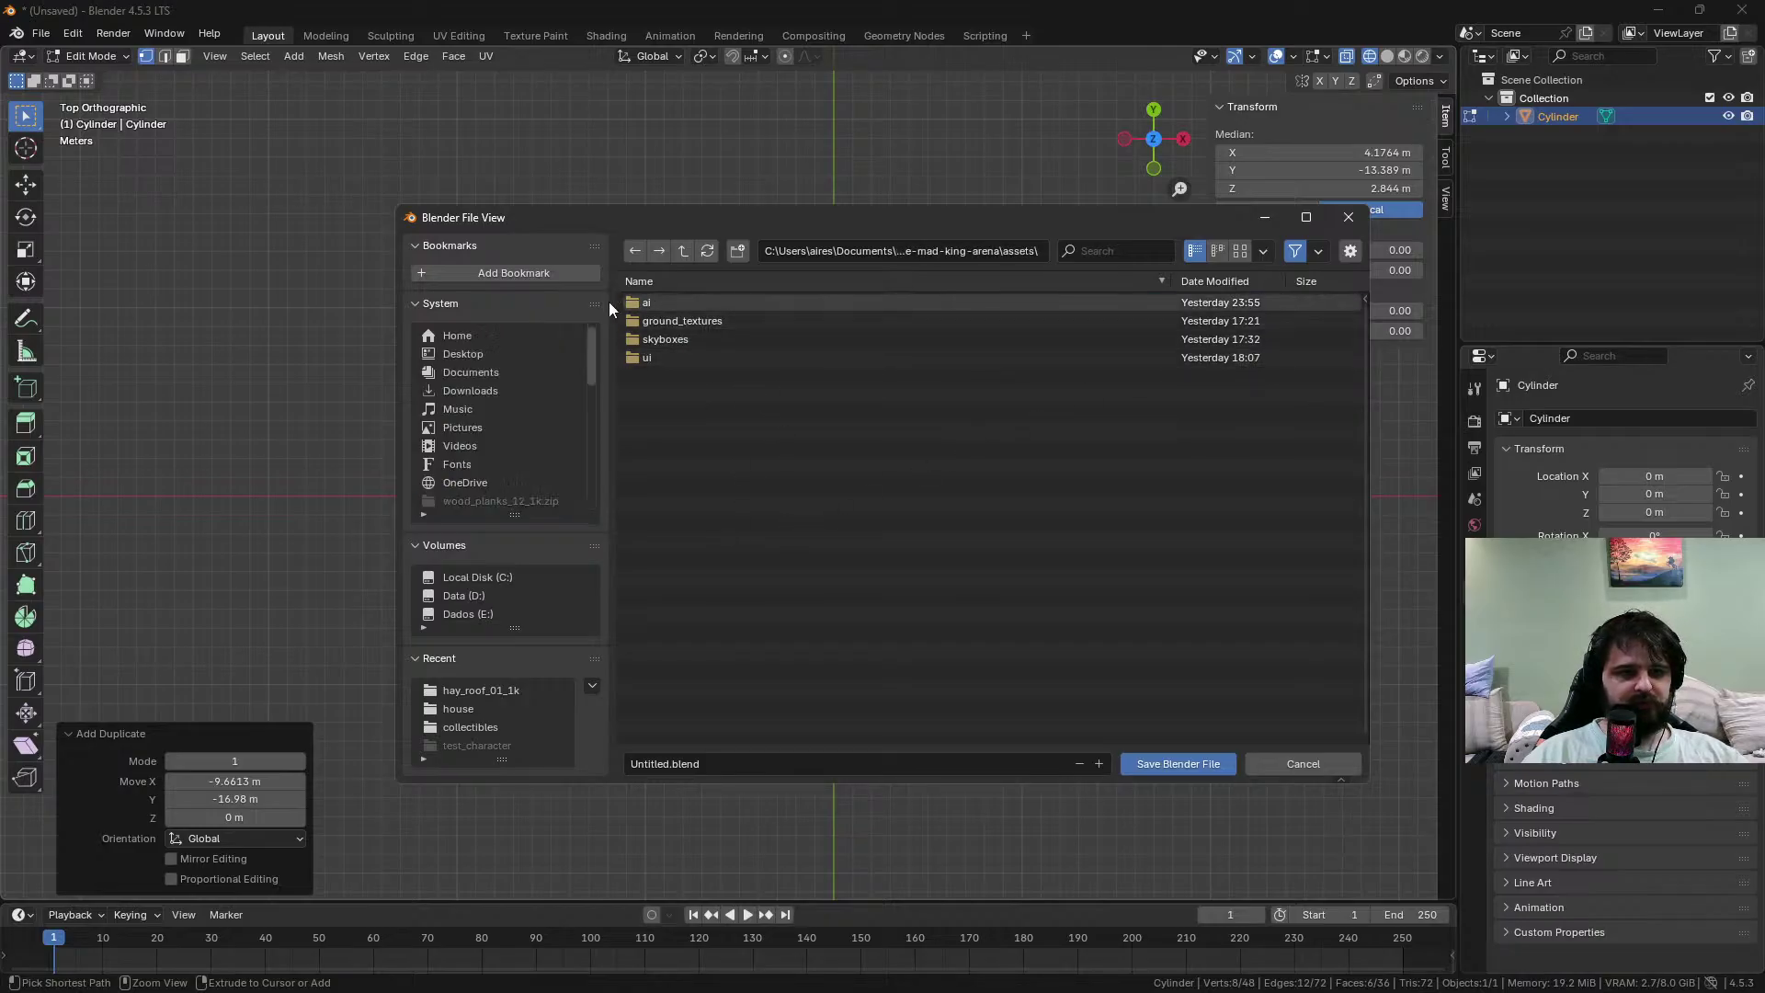
Create a folder named models in assets, add a colosseum_part folder inside it, and open that folder
left_click(737, 251)
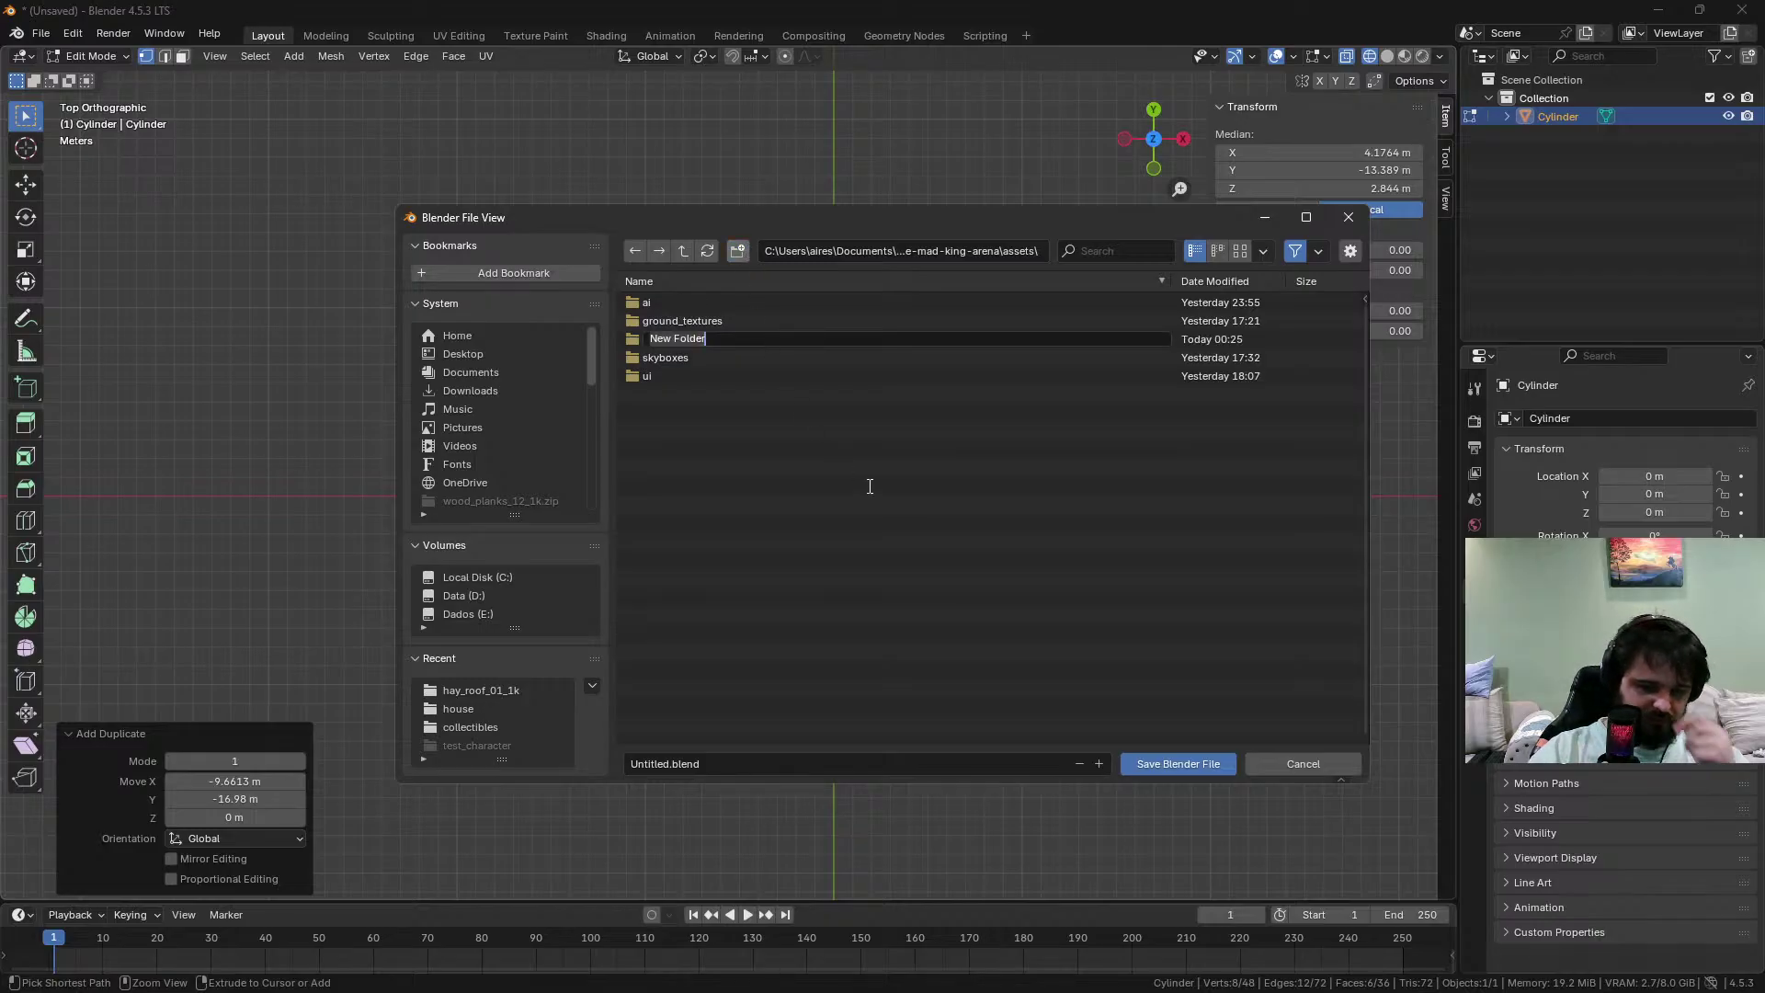
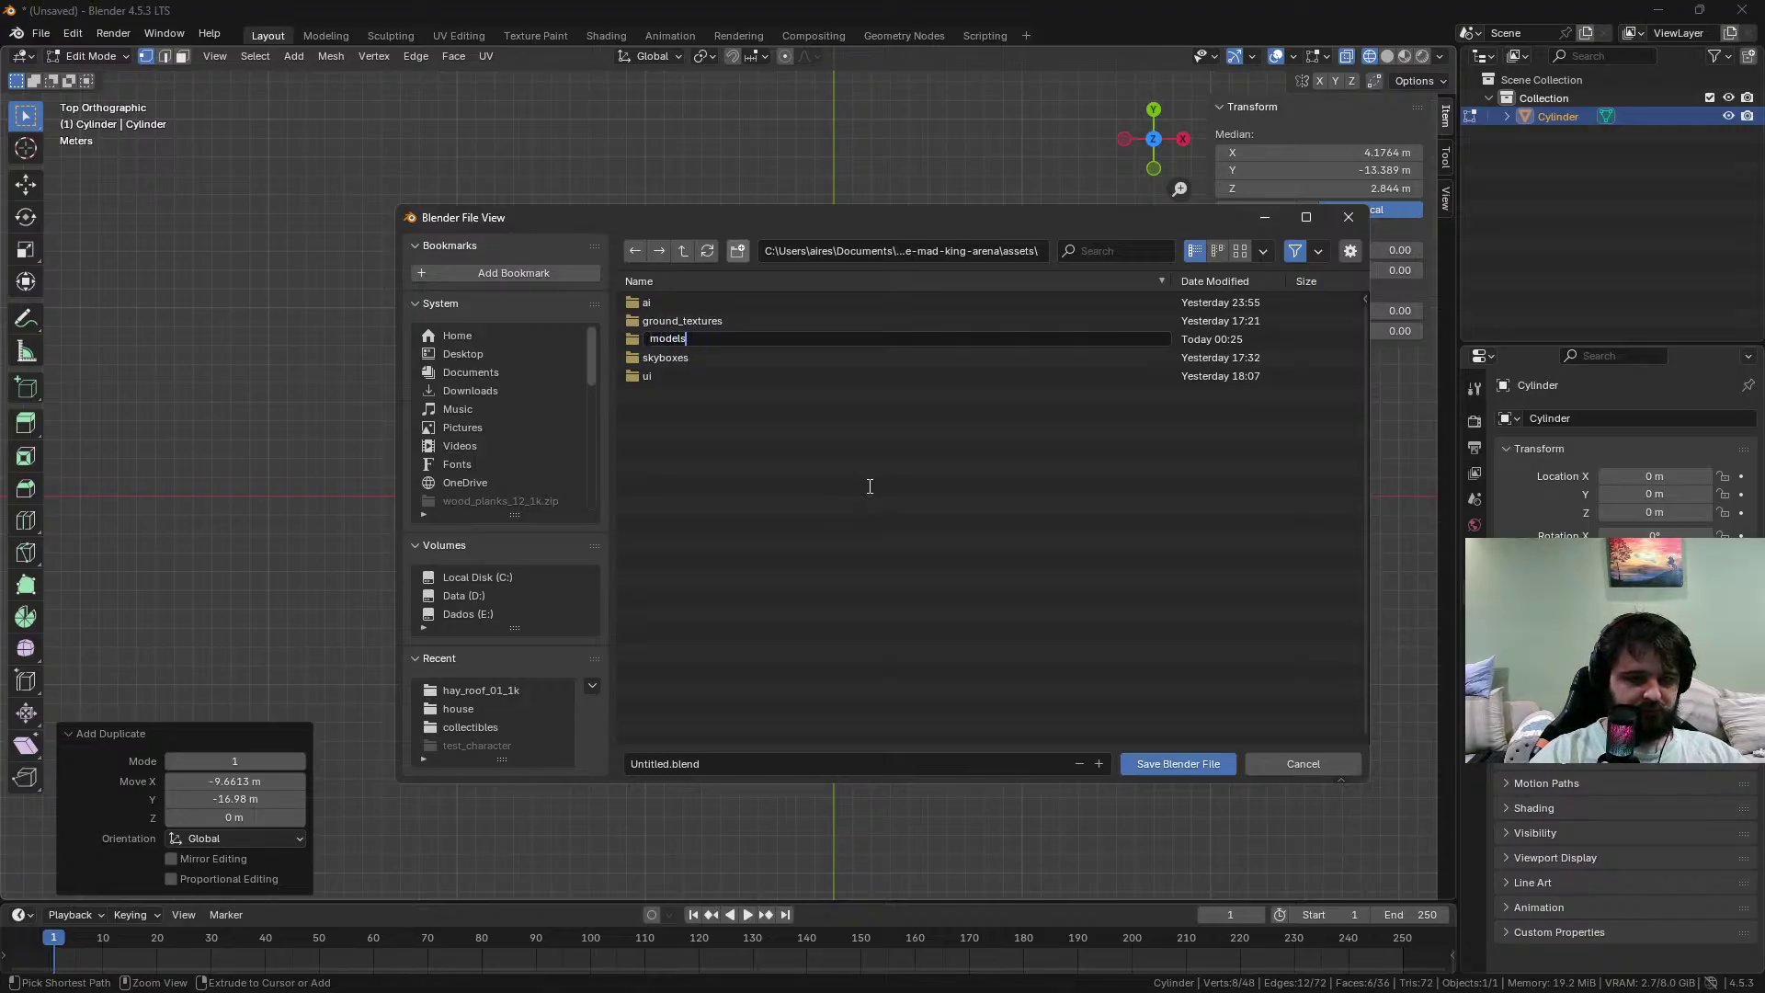
key("Return")
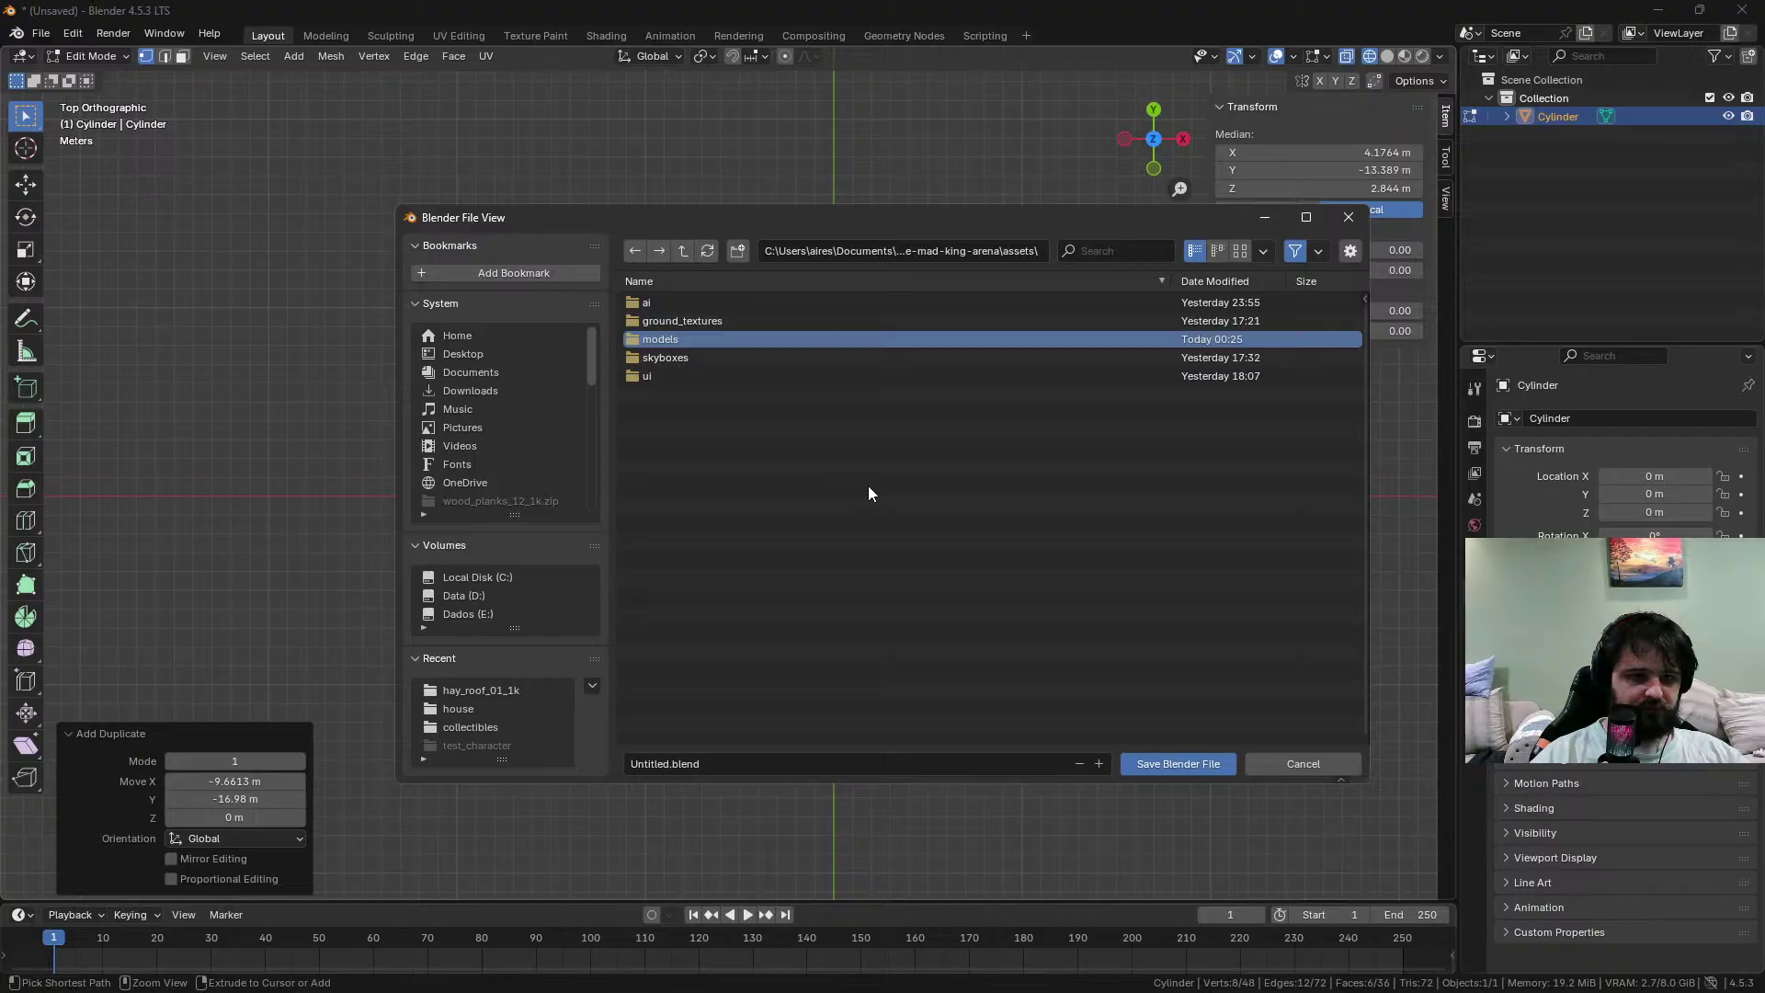
double_click(701, 339)
left_click(738, 250)
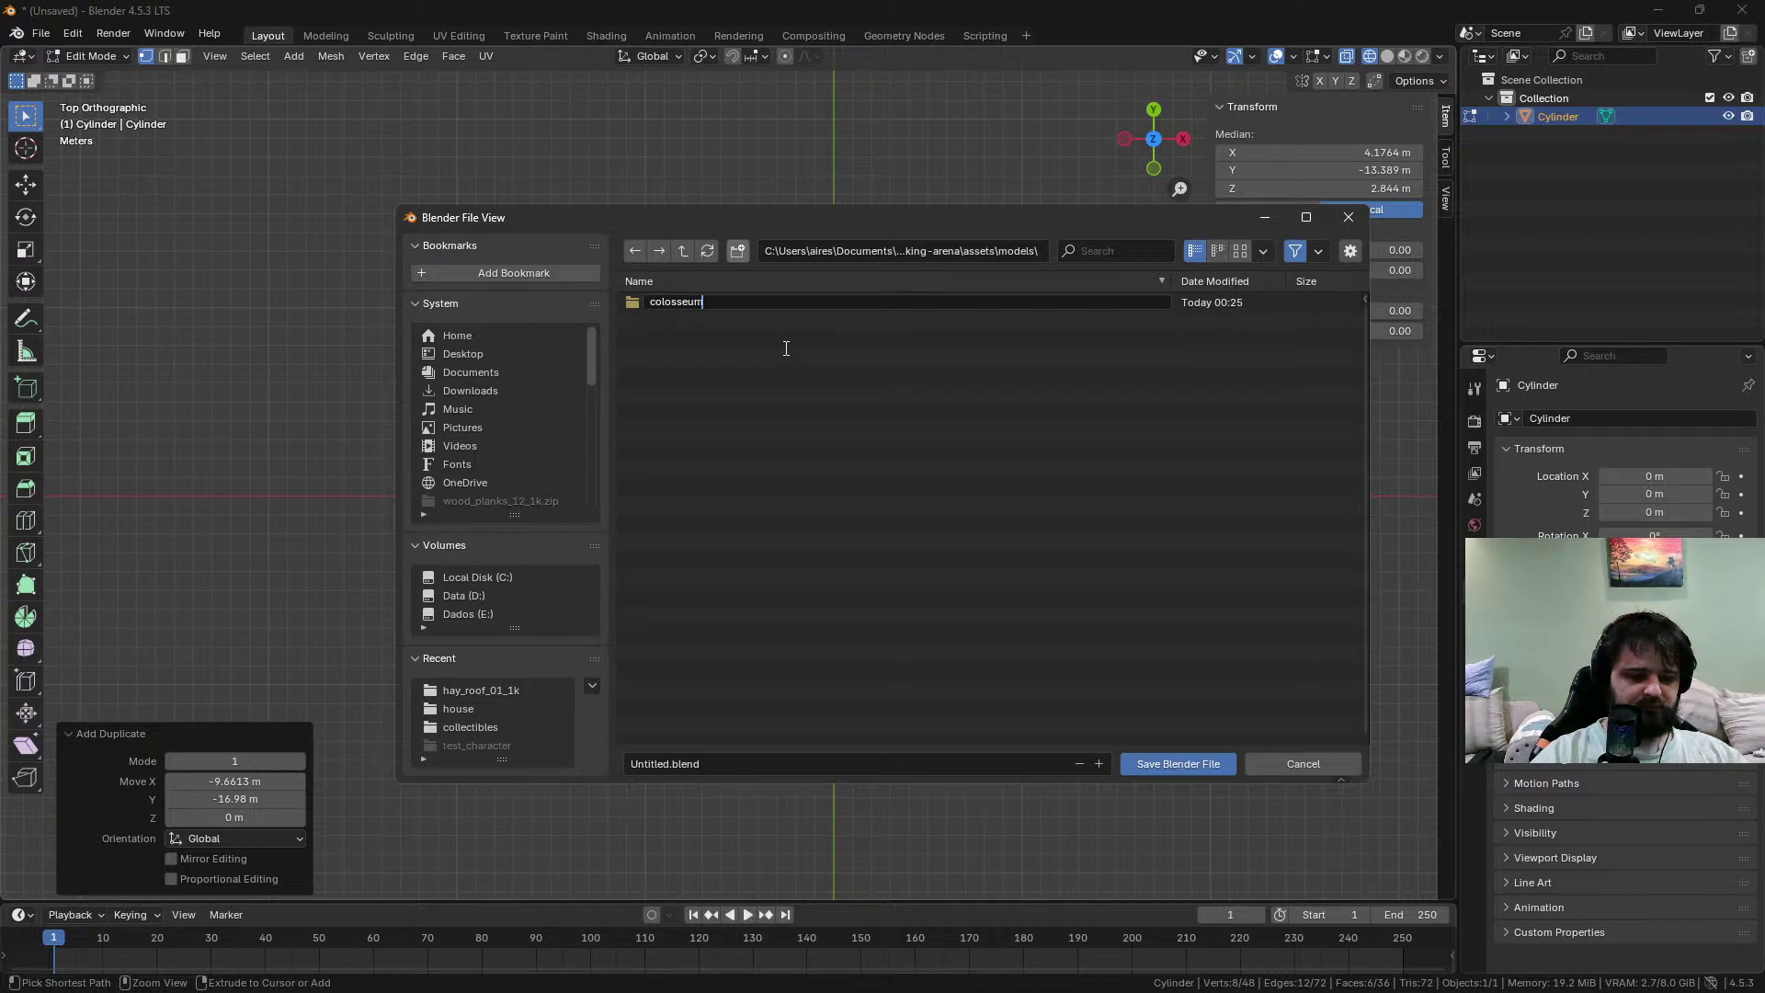
key("Return")
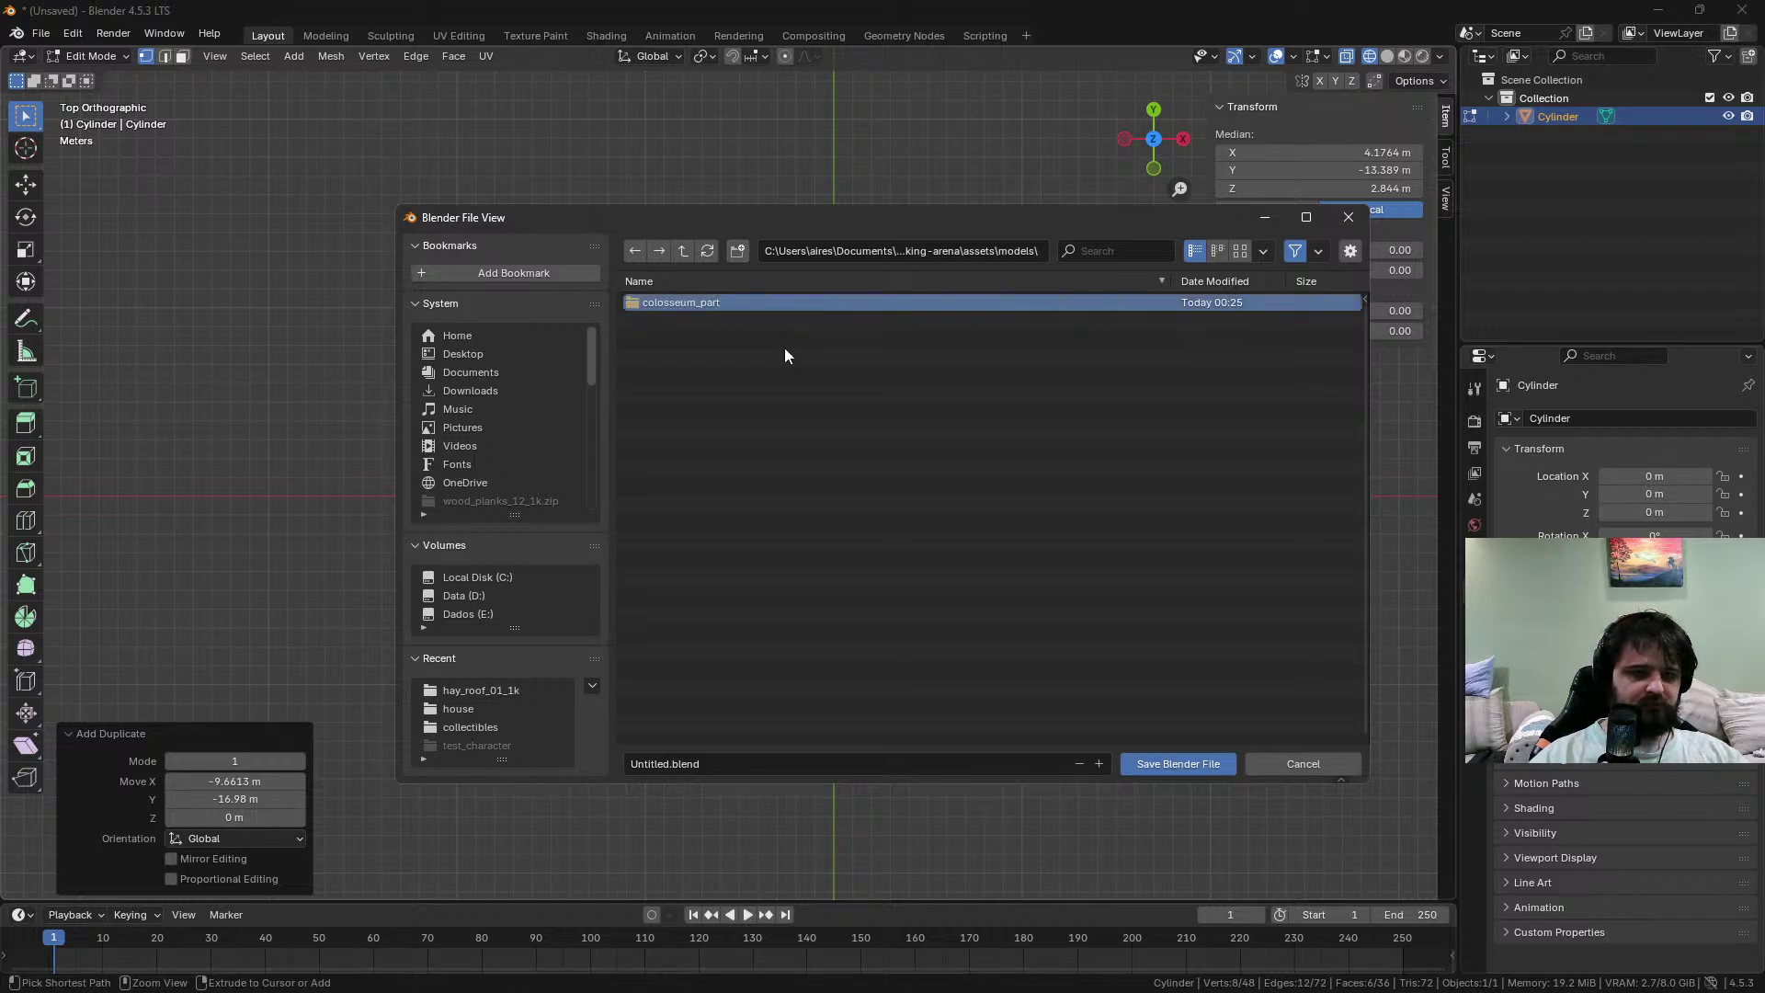
double_click(717, 303)
Save the file as colosseum_part.blend in the colosseum_part folder
left_click(658, 766)
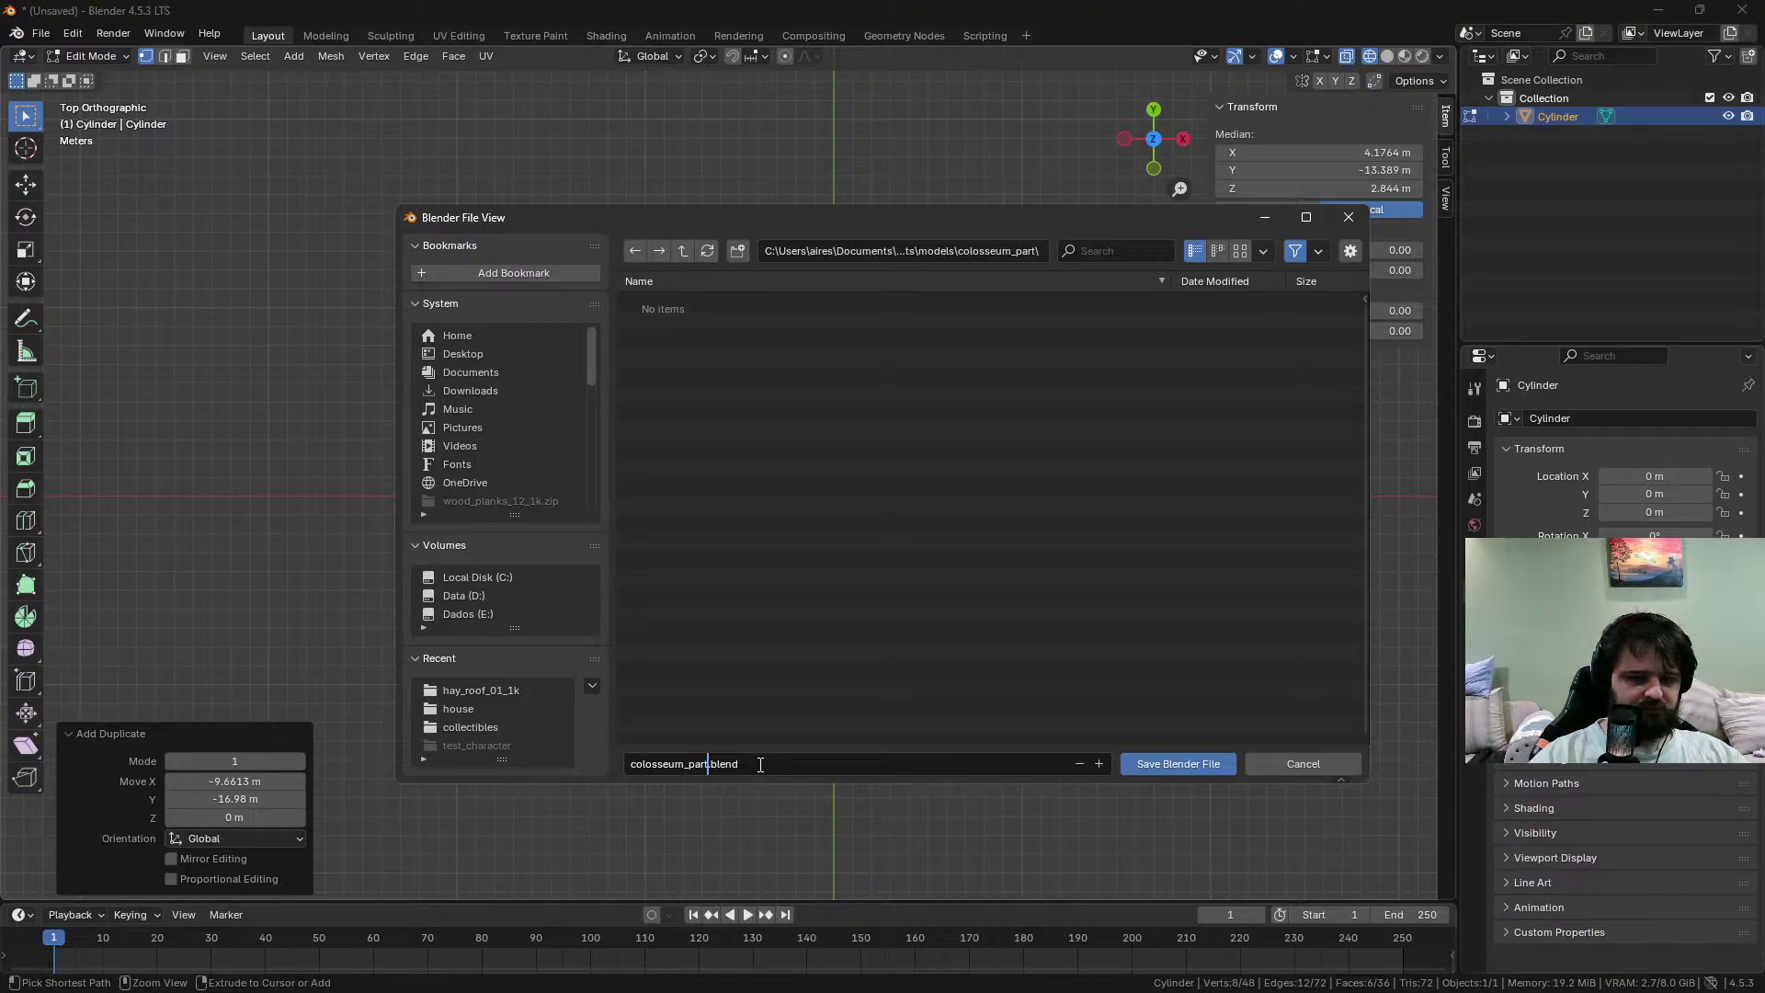
left_click(1053, 685)
left_click(1149, 765)
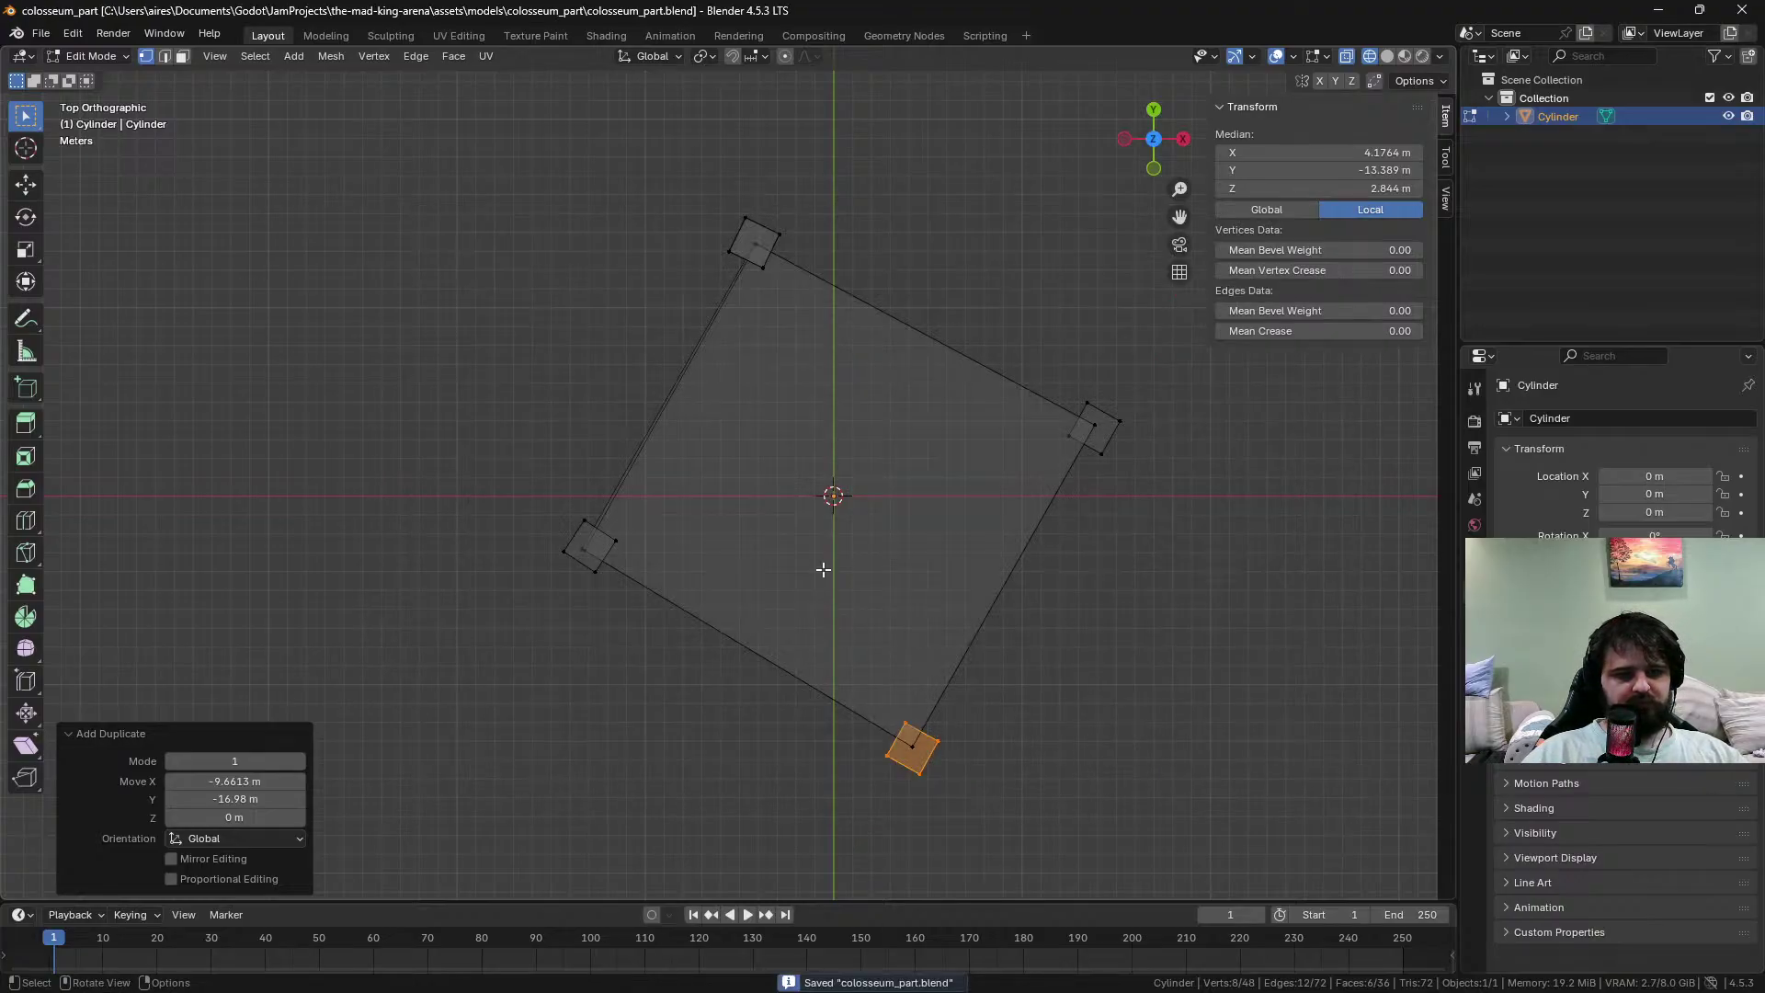
Raise the top vertices of the two high-end pillars by 5.1887 m in Z
middle_click_drag(953, 520, 985, 465)
left_click_drag(960, 462, 1133, 515)
key("g")
key("z")
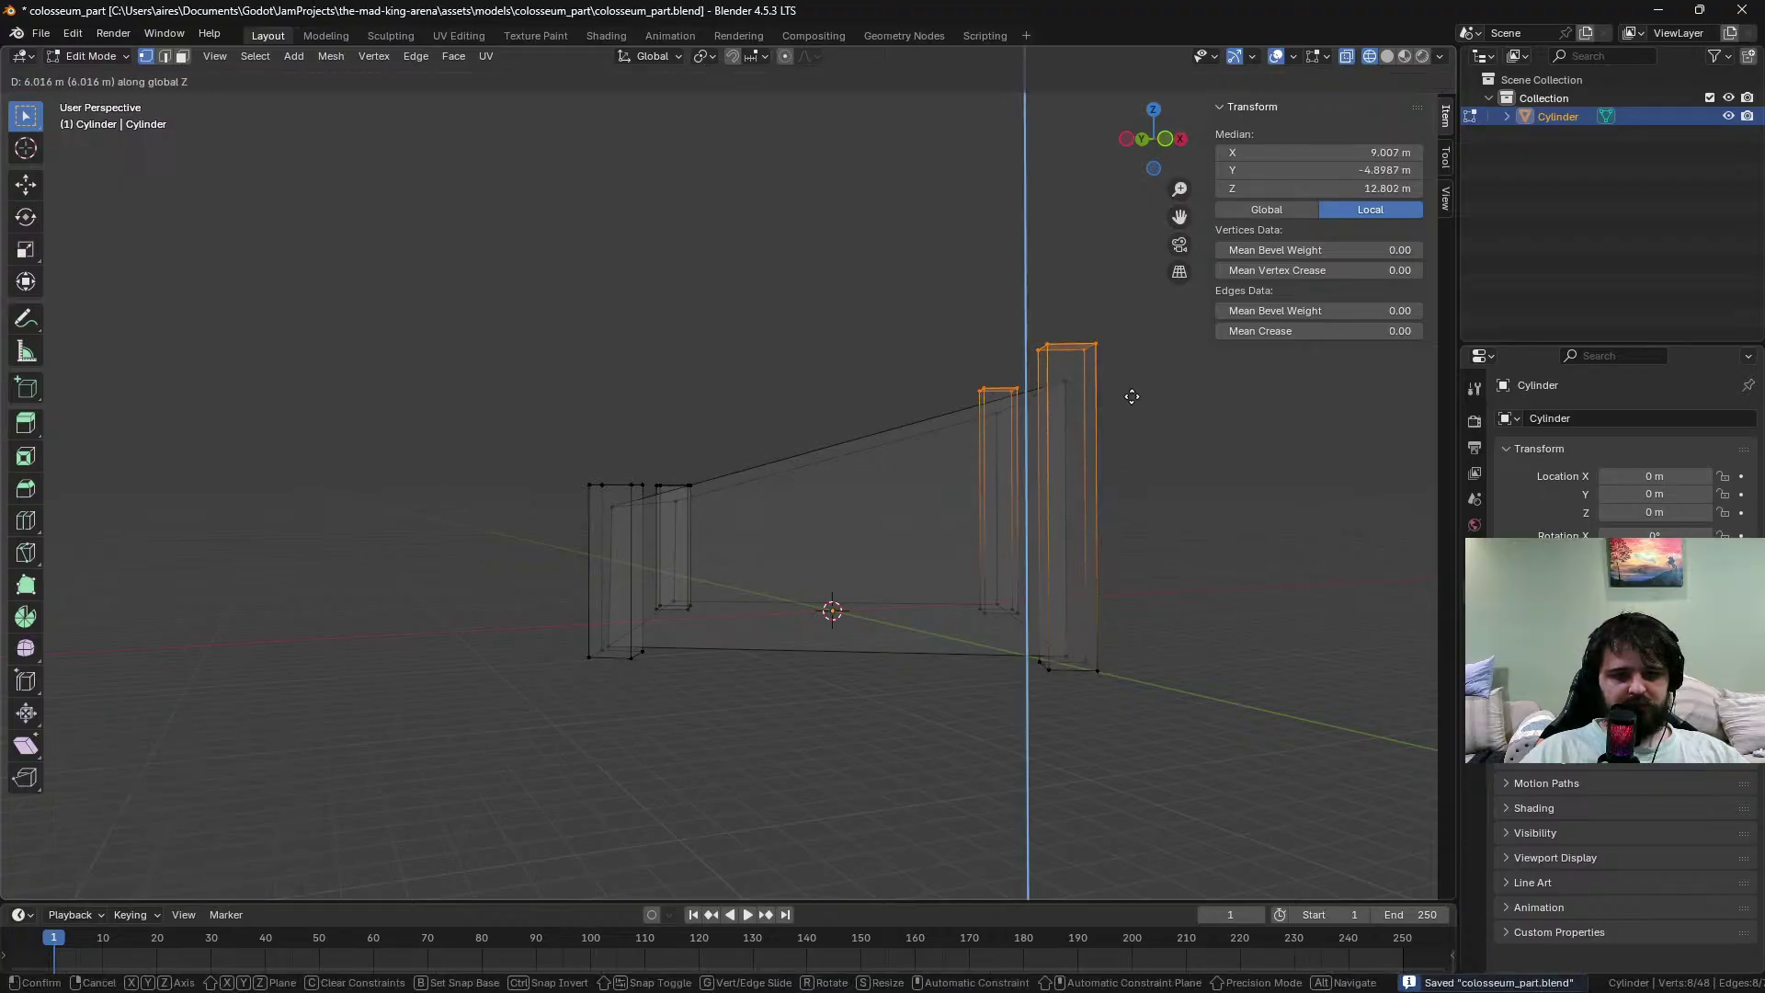
left_click(1132, 395)
Select only one low-end pillar without the block's vertices and duplicate it, offset 0.21738 m in X, 0.26812 m in Y and -0.040773 m in Z
middle_click_drag(1132, 395, 822, 408)
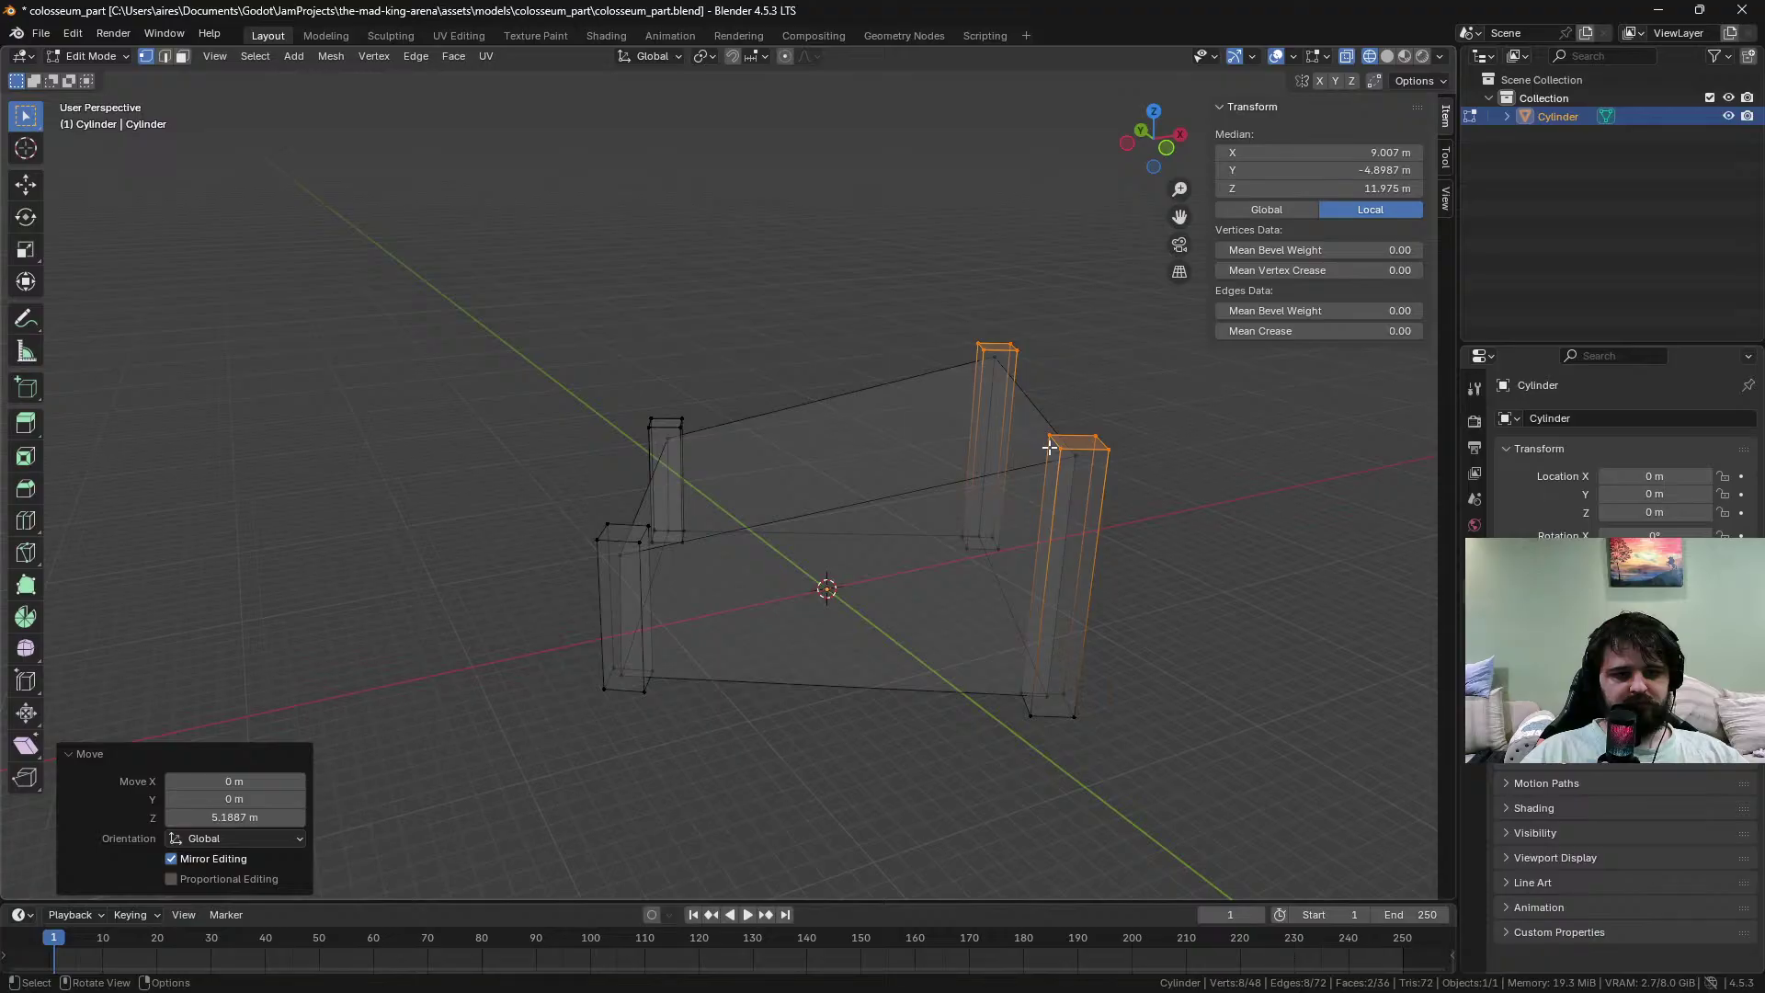
middle_click_drag(680, 490, 934, 478)
left_click_drag(850, 461, 1005, 693)
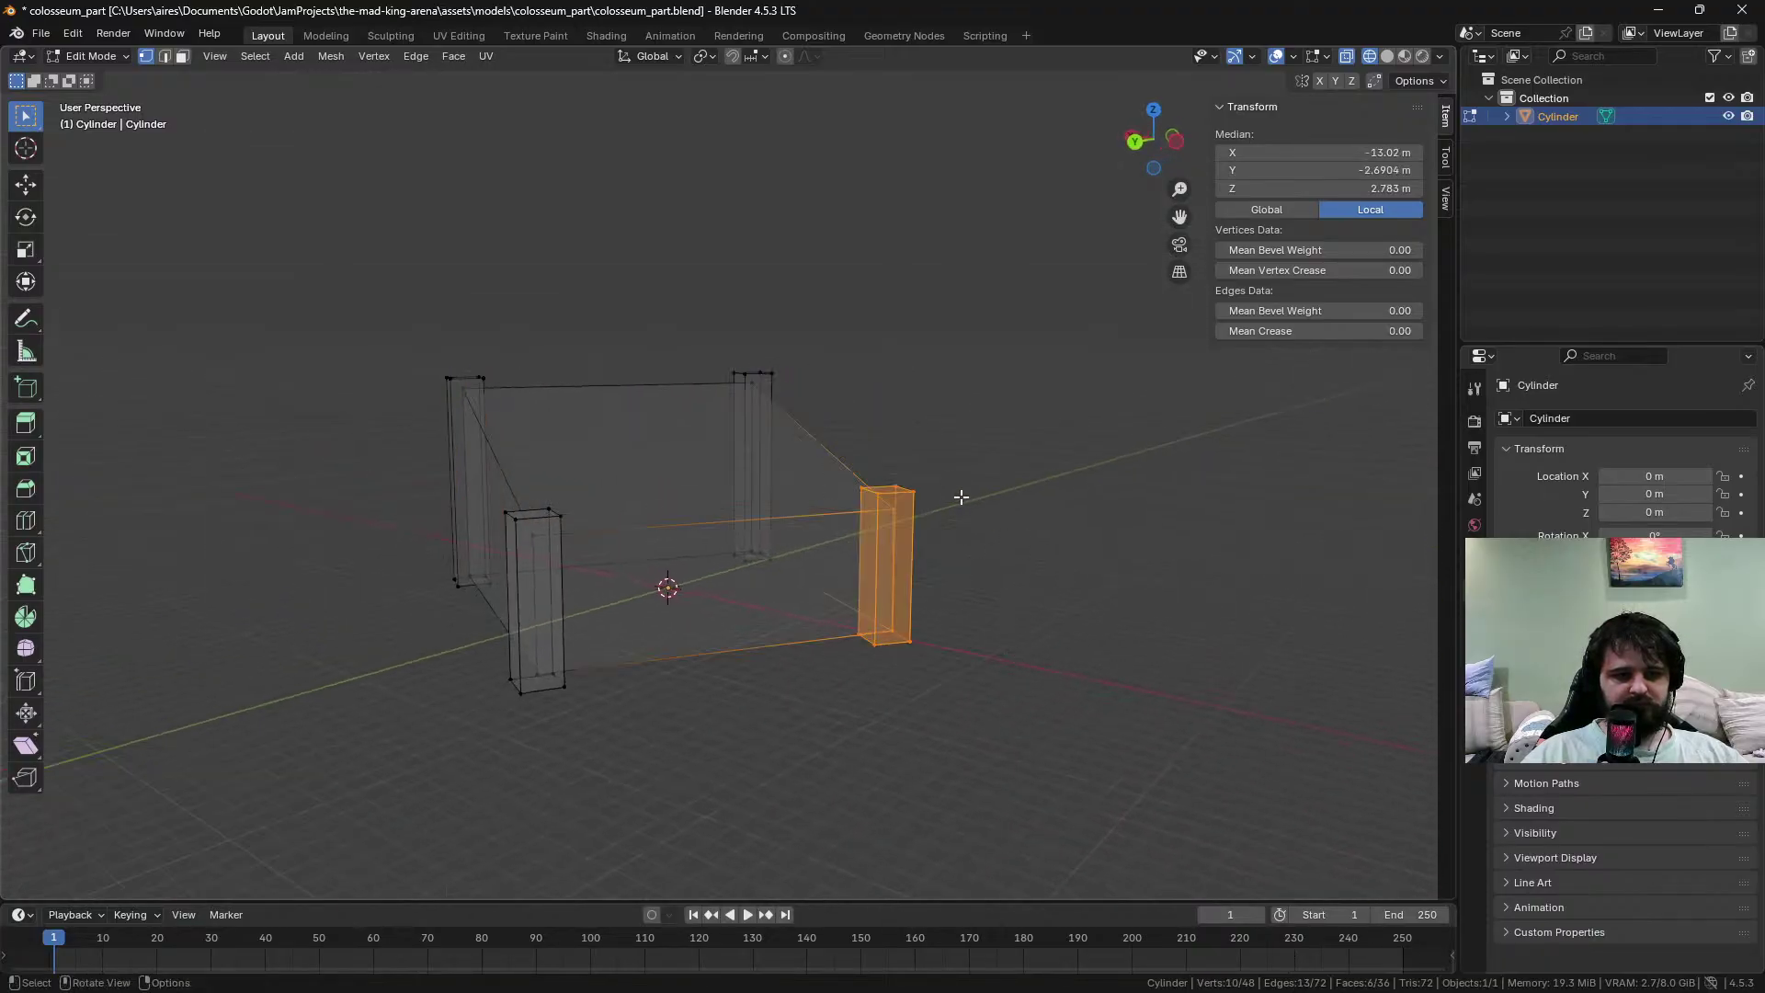
middle_click_drag(966, 493, 964, 565)
left_click(884, 623, "shift")
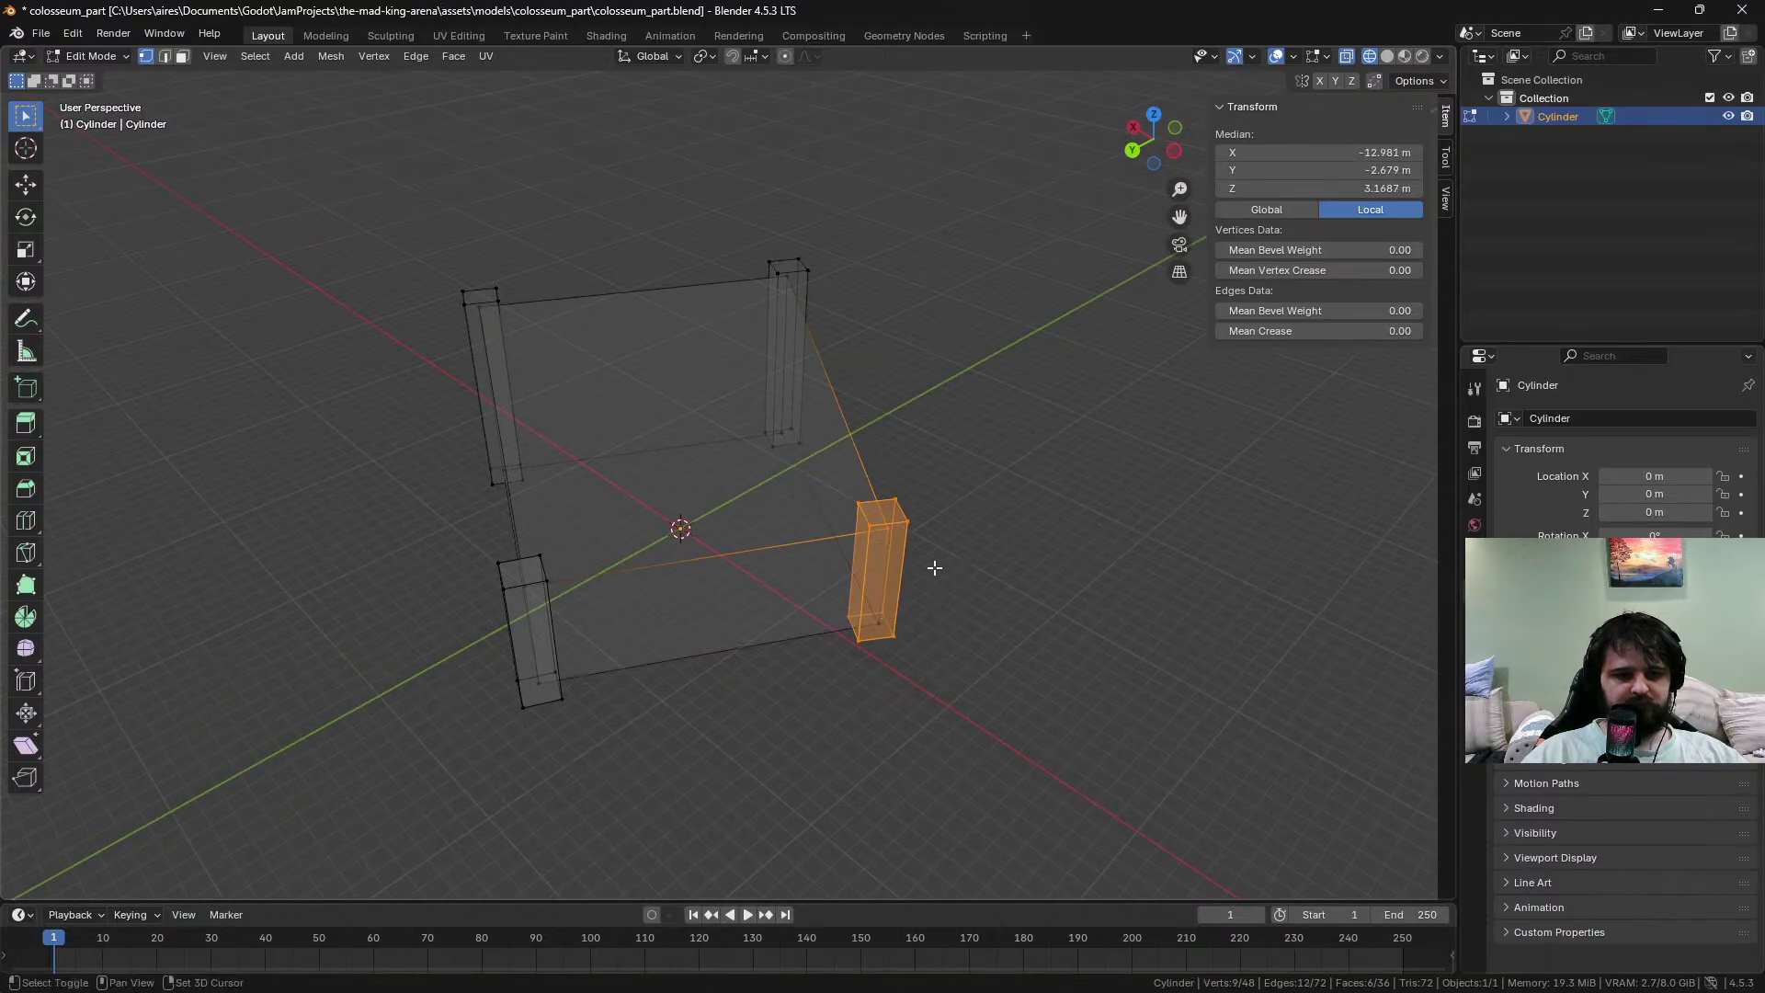
left_click(893, 537, "shift")
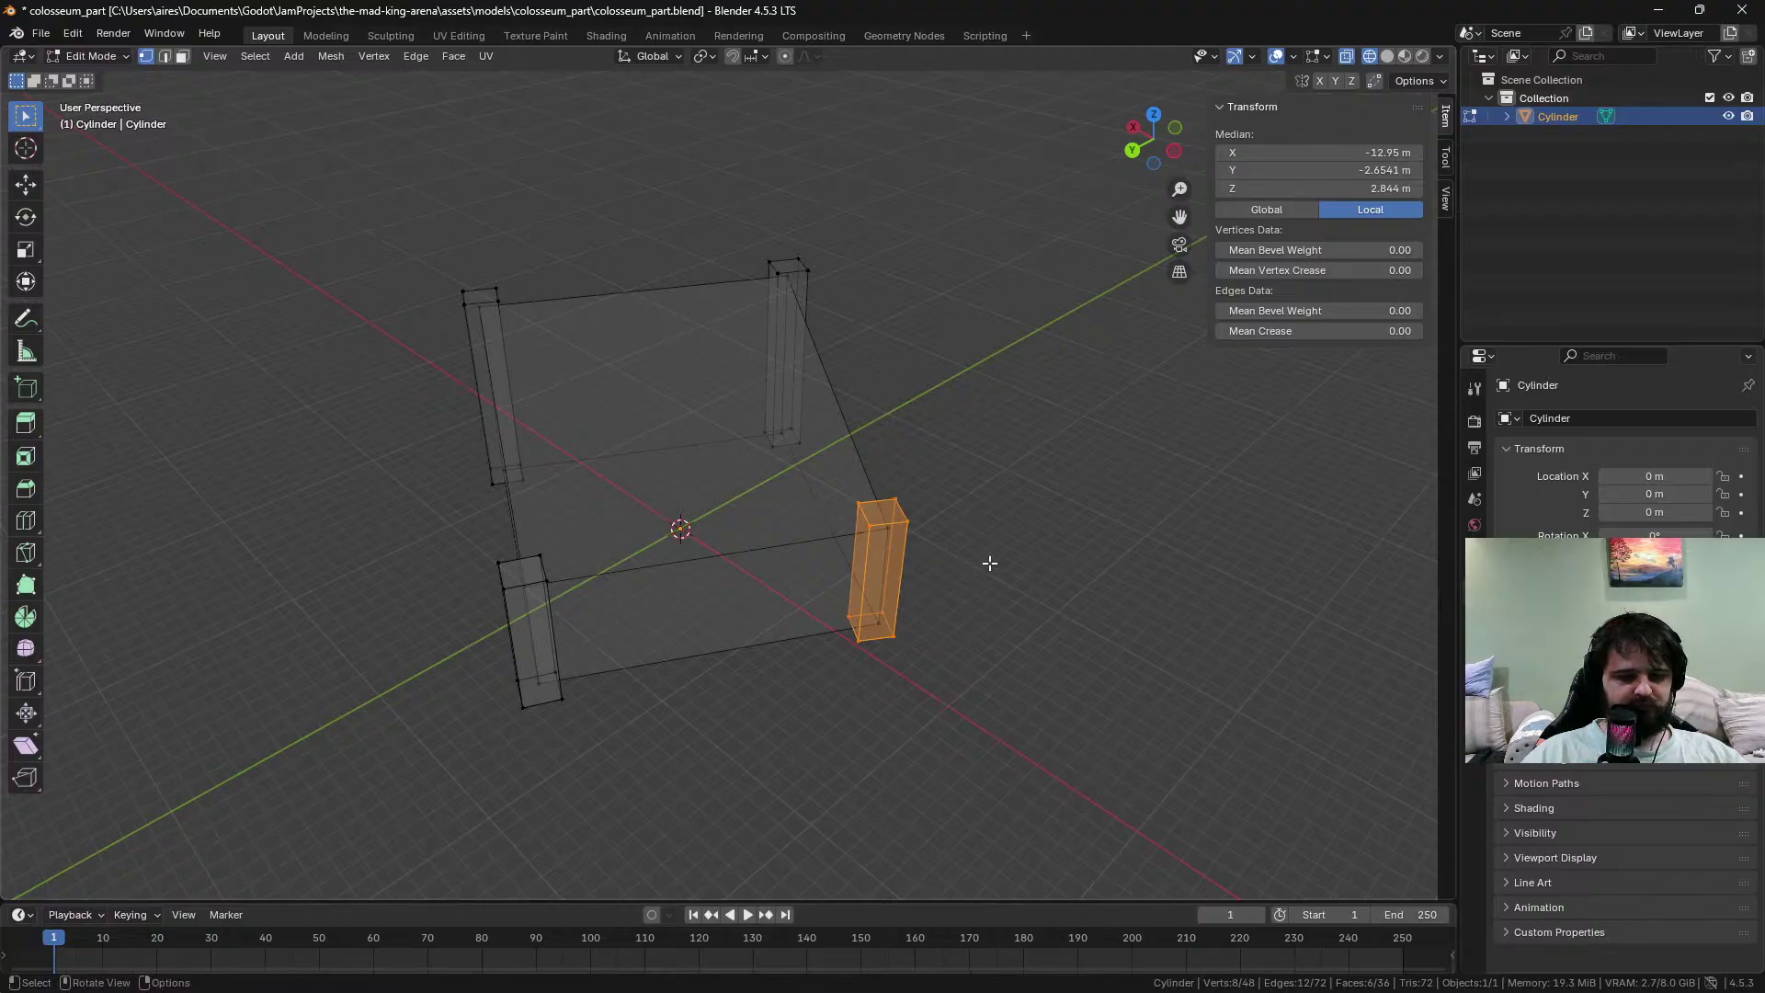
key("shift+d")
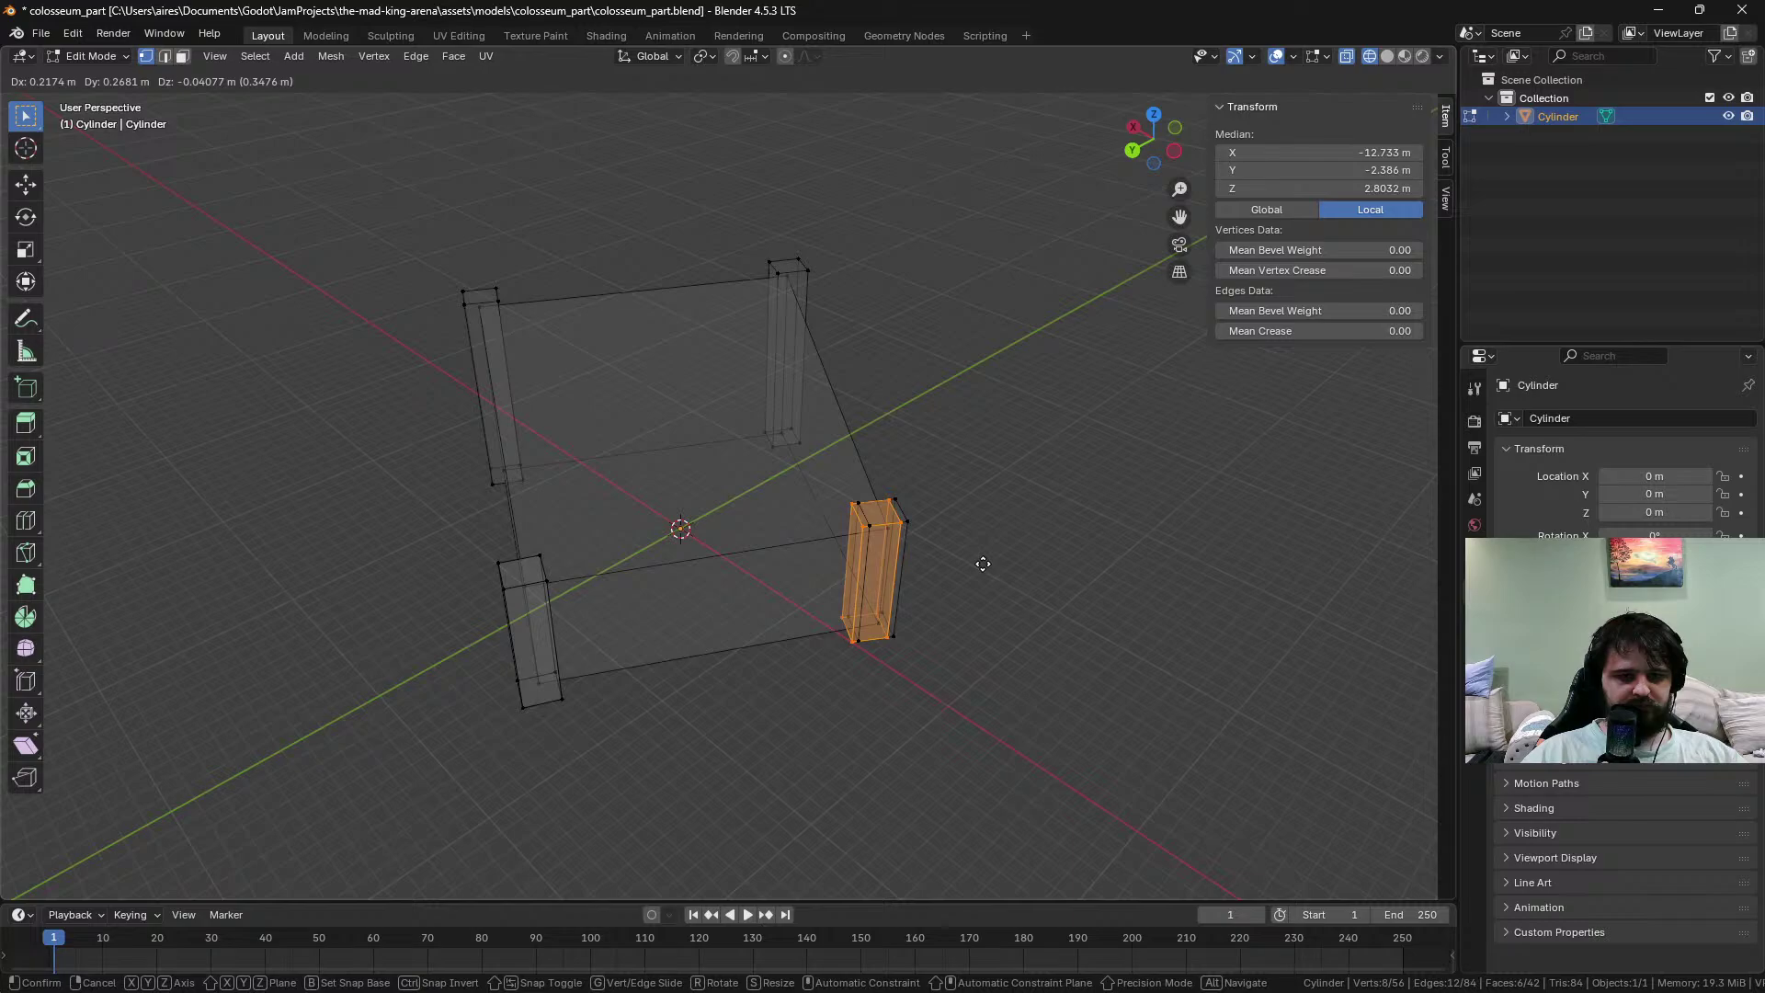
left_click(983, 564)
Scale the duplicated pillar uniformly to 0.746, and in front view stretch it by 1.25 along Z
key("s")
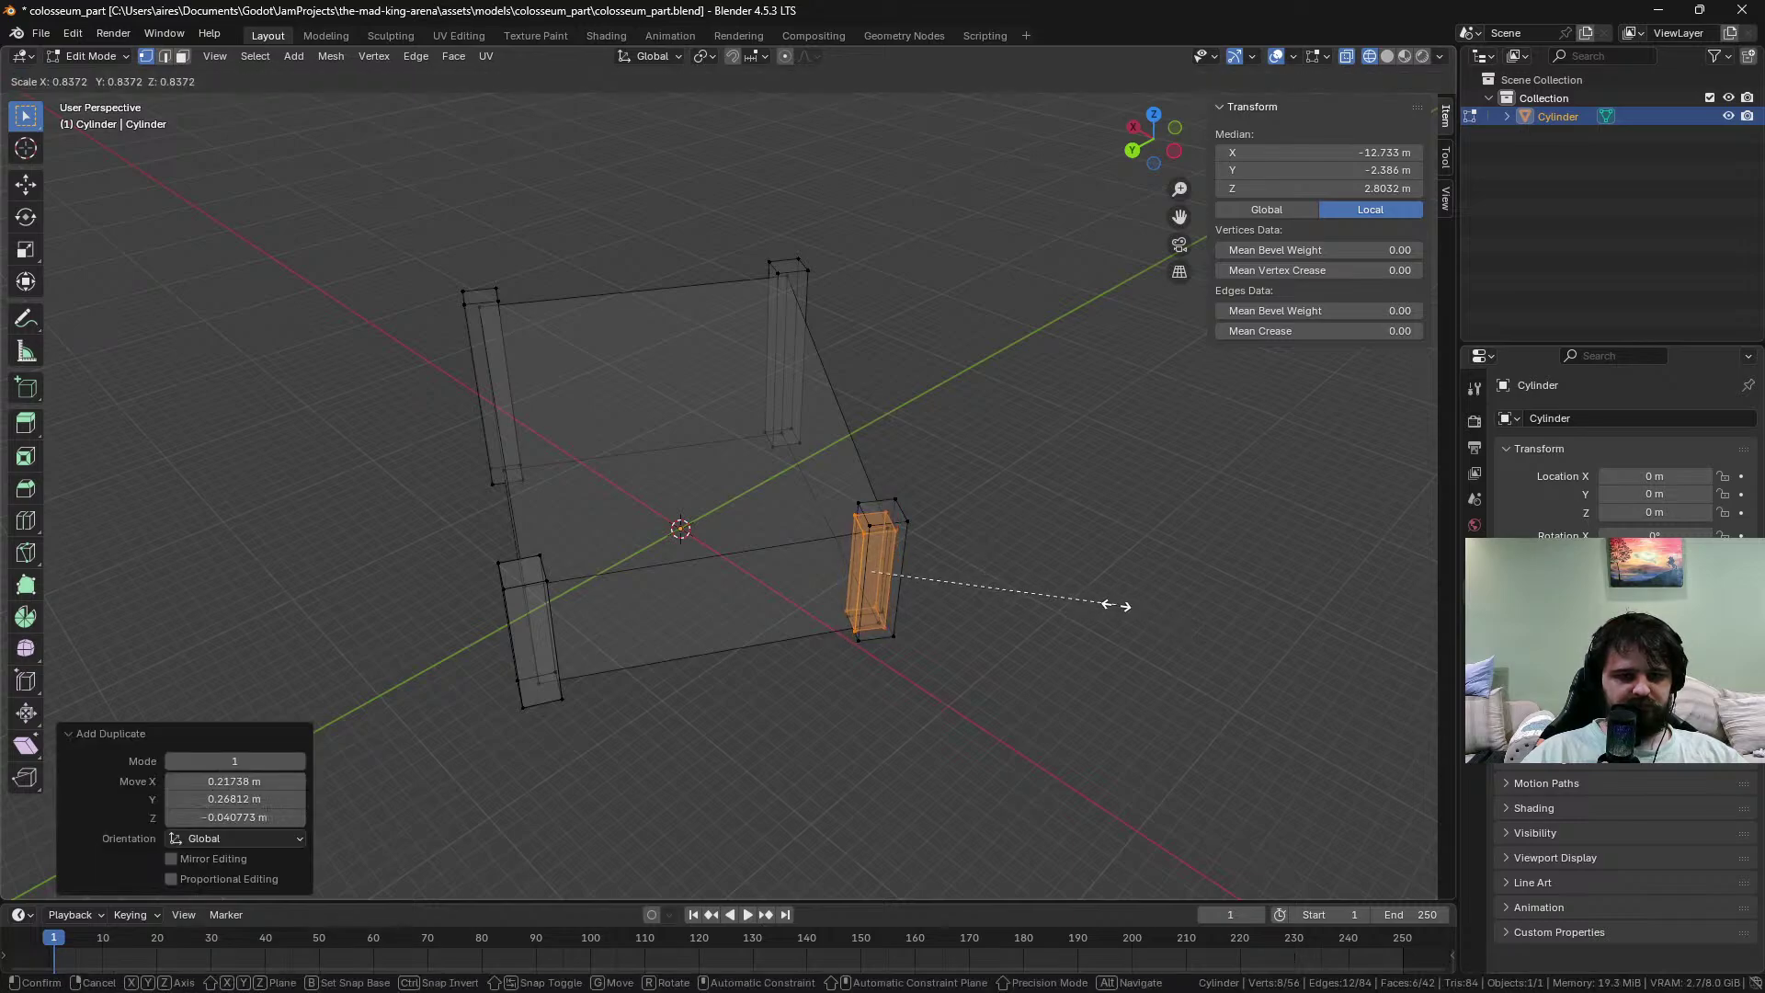
left_click(1088, 604)
key("KP_1")
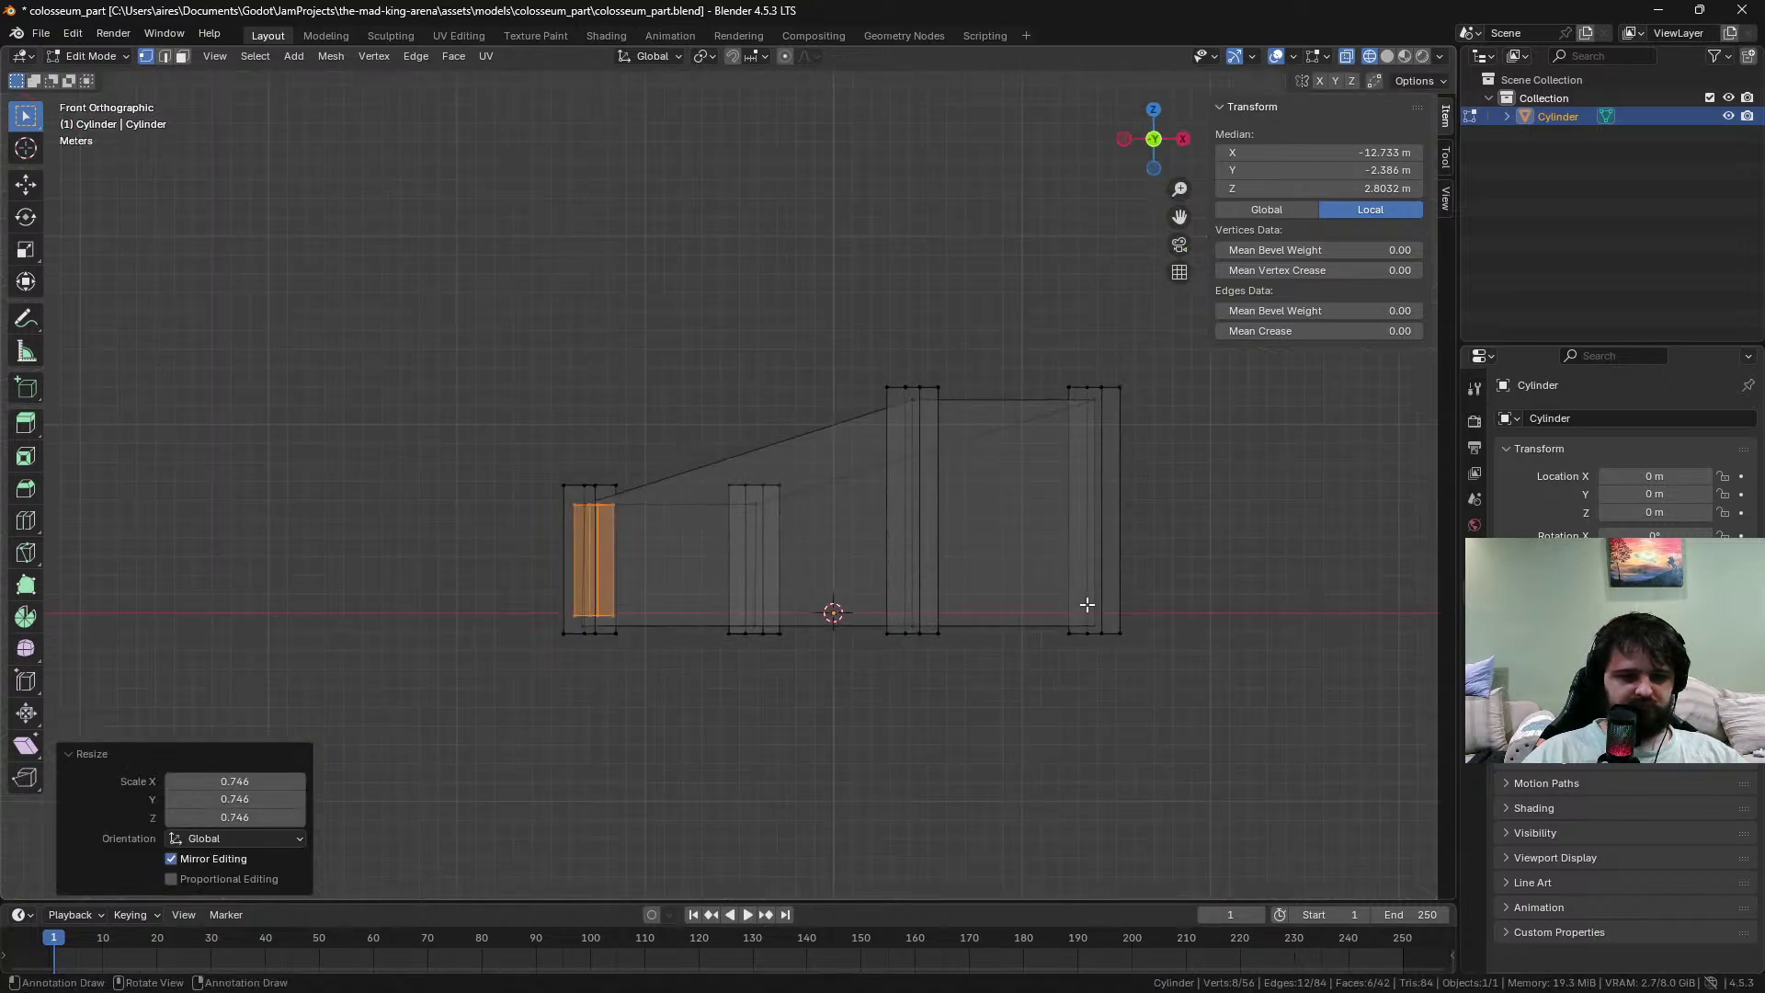
key("s")
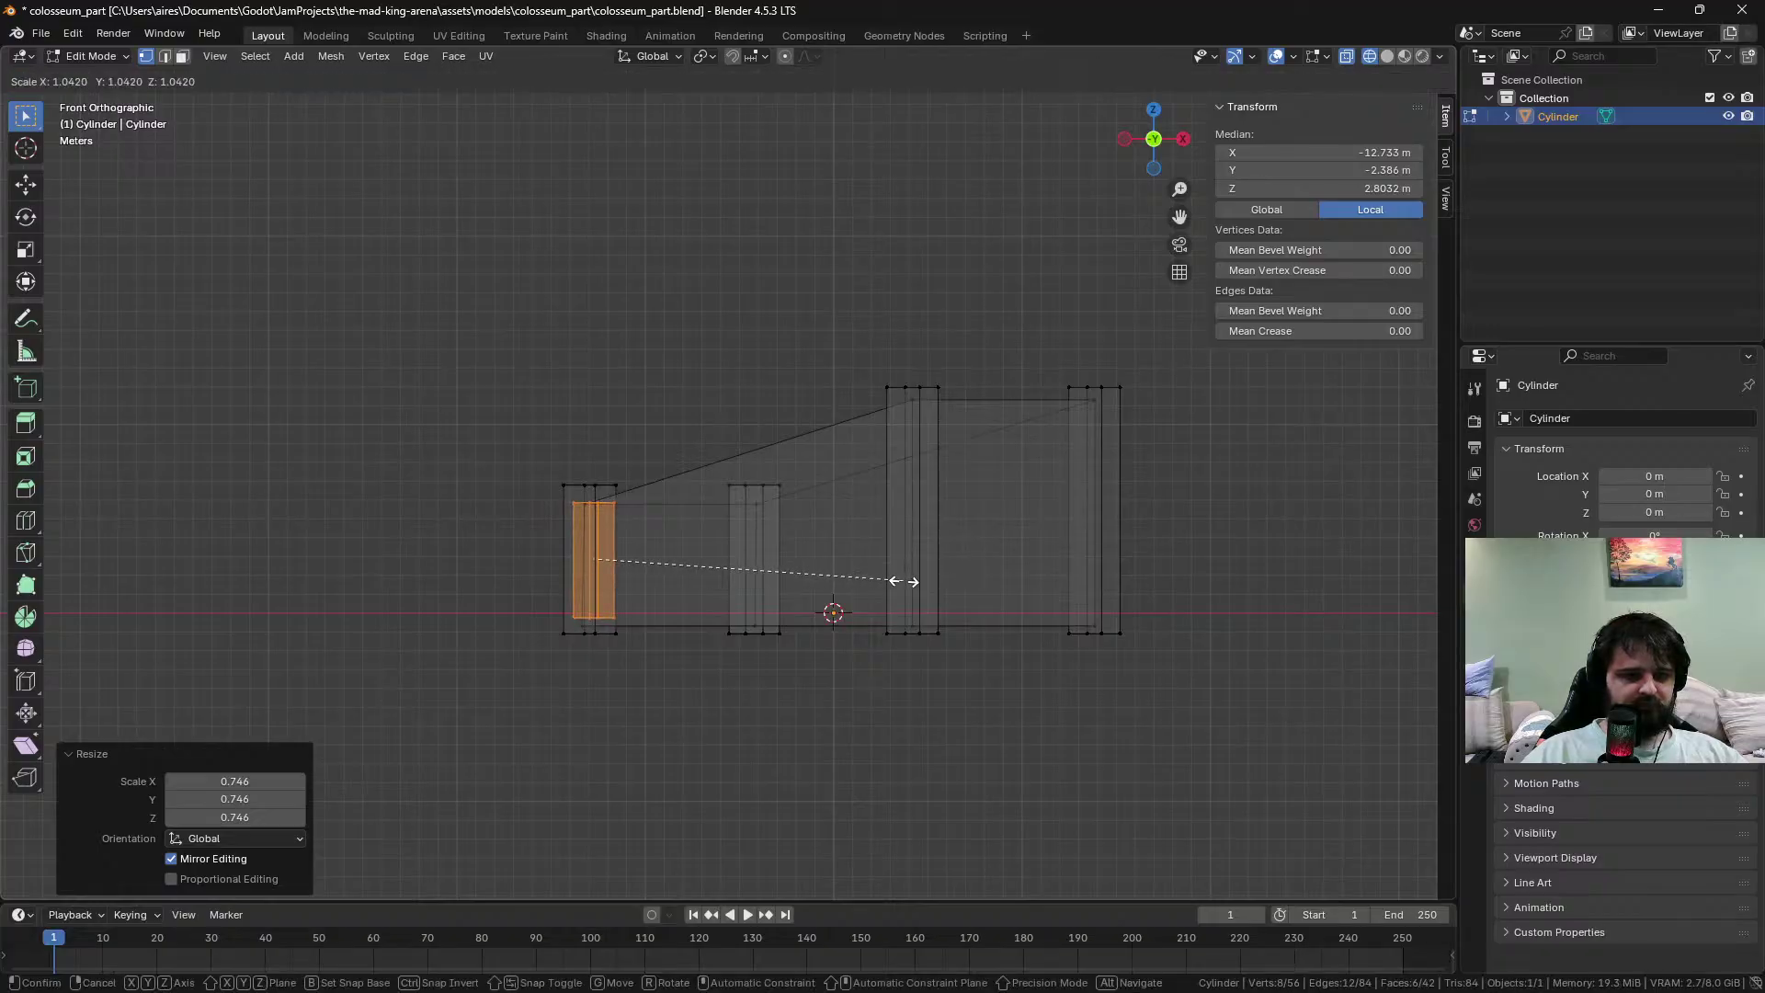
key("z")
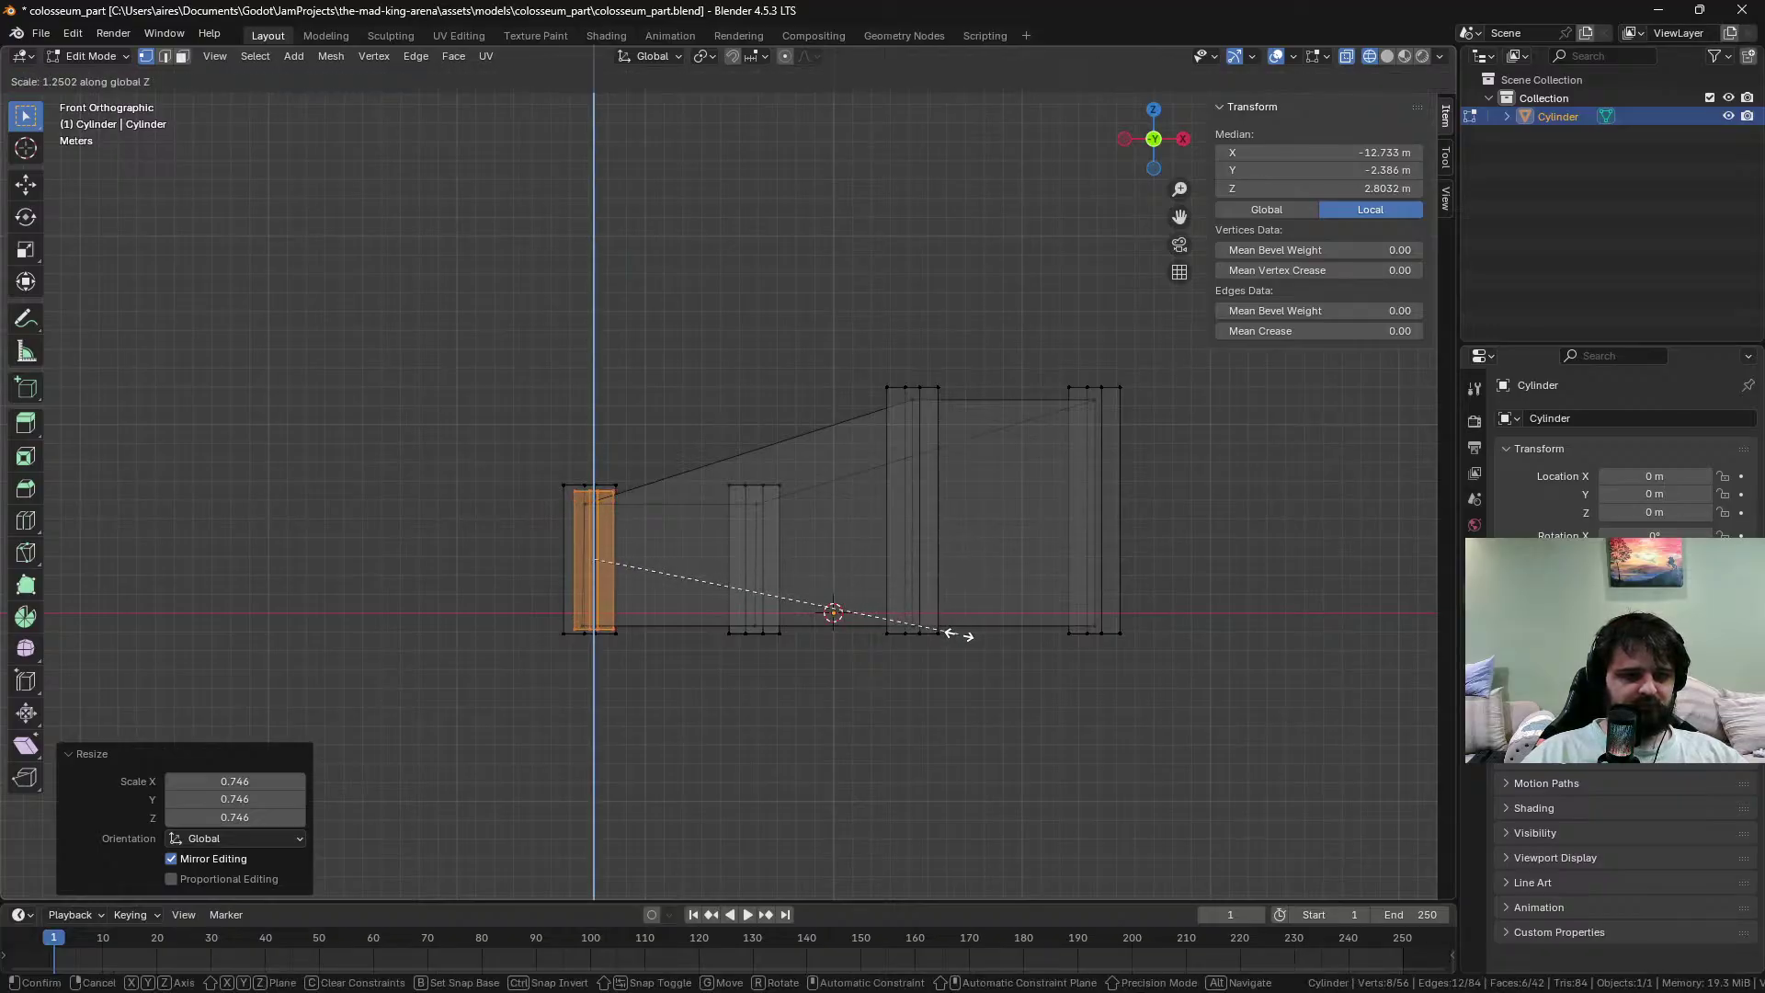
left_click(959, 635)
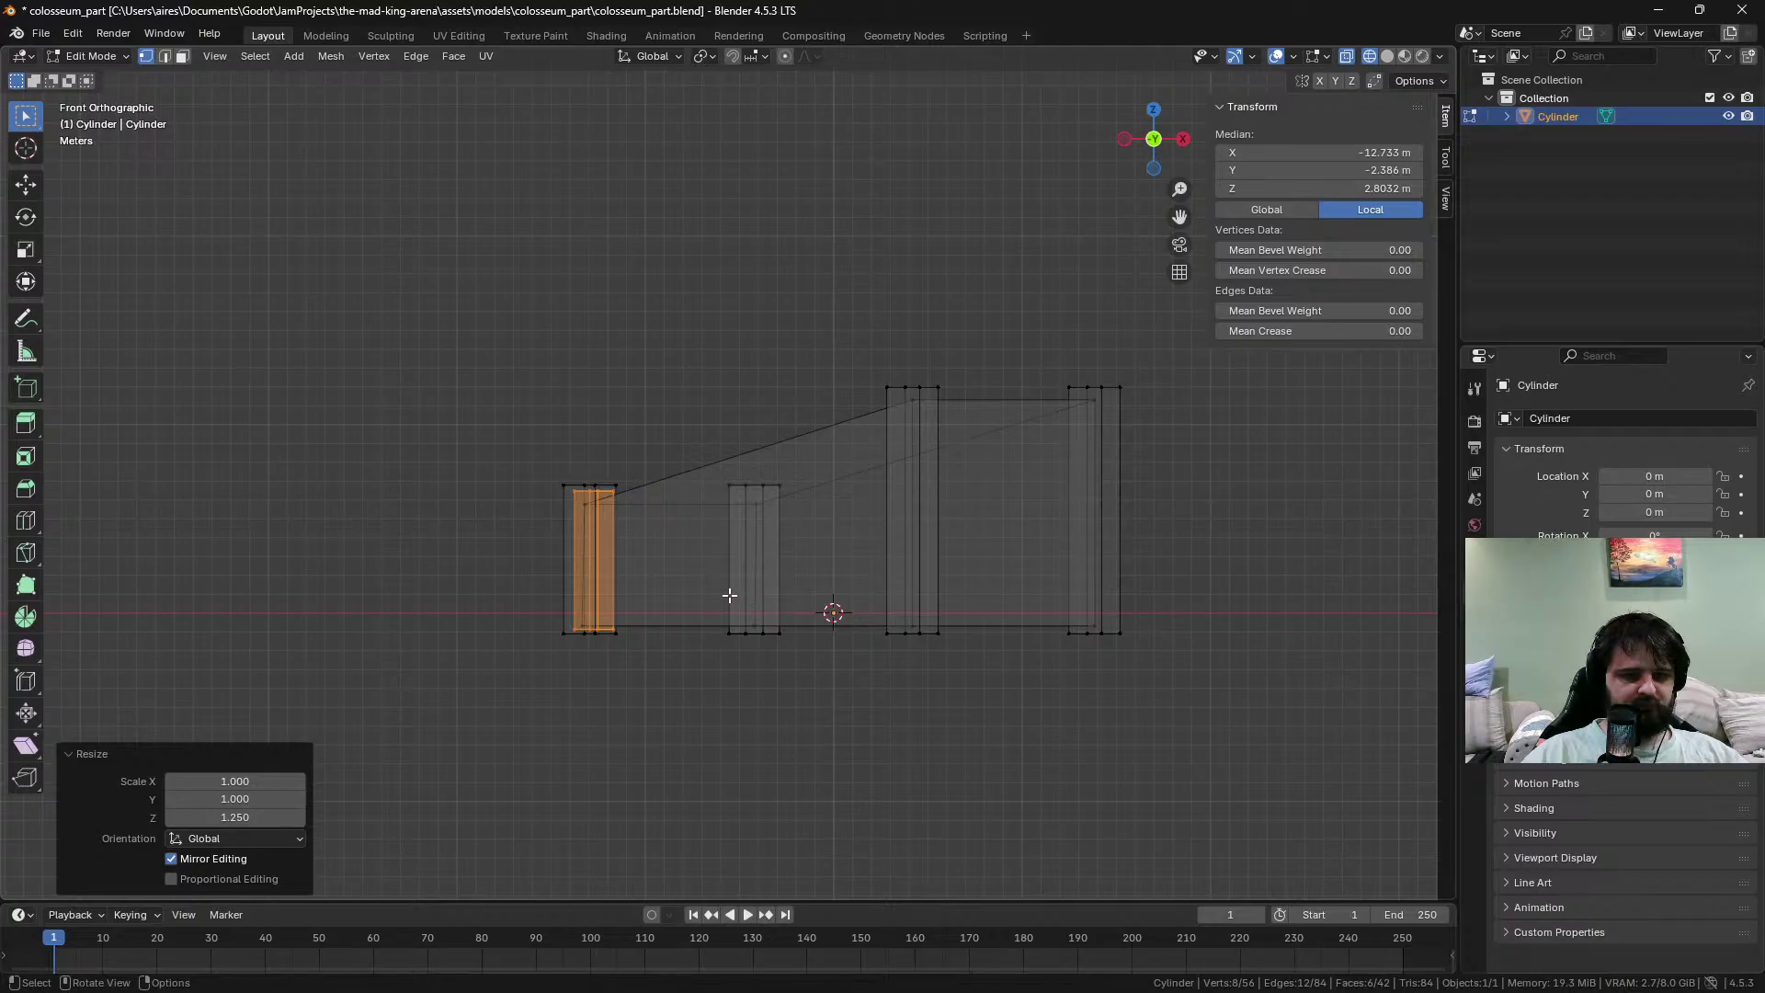
middle_click_drag(684, 574, 1100, 628)
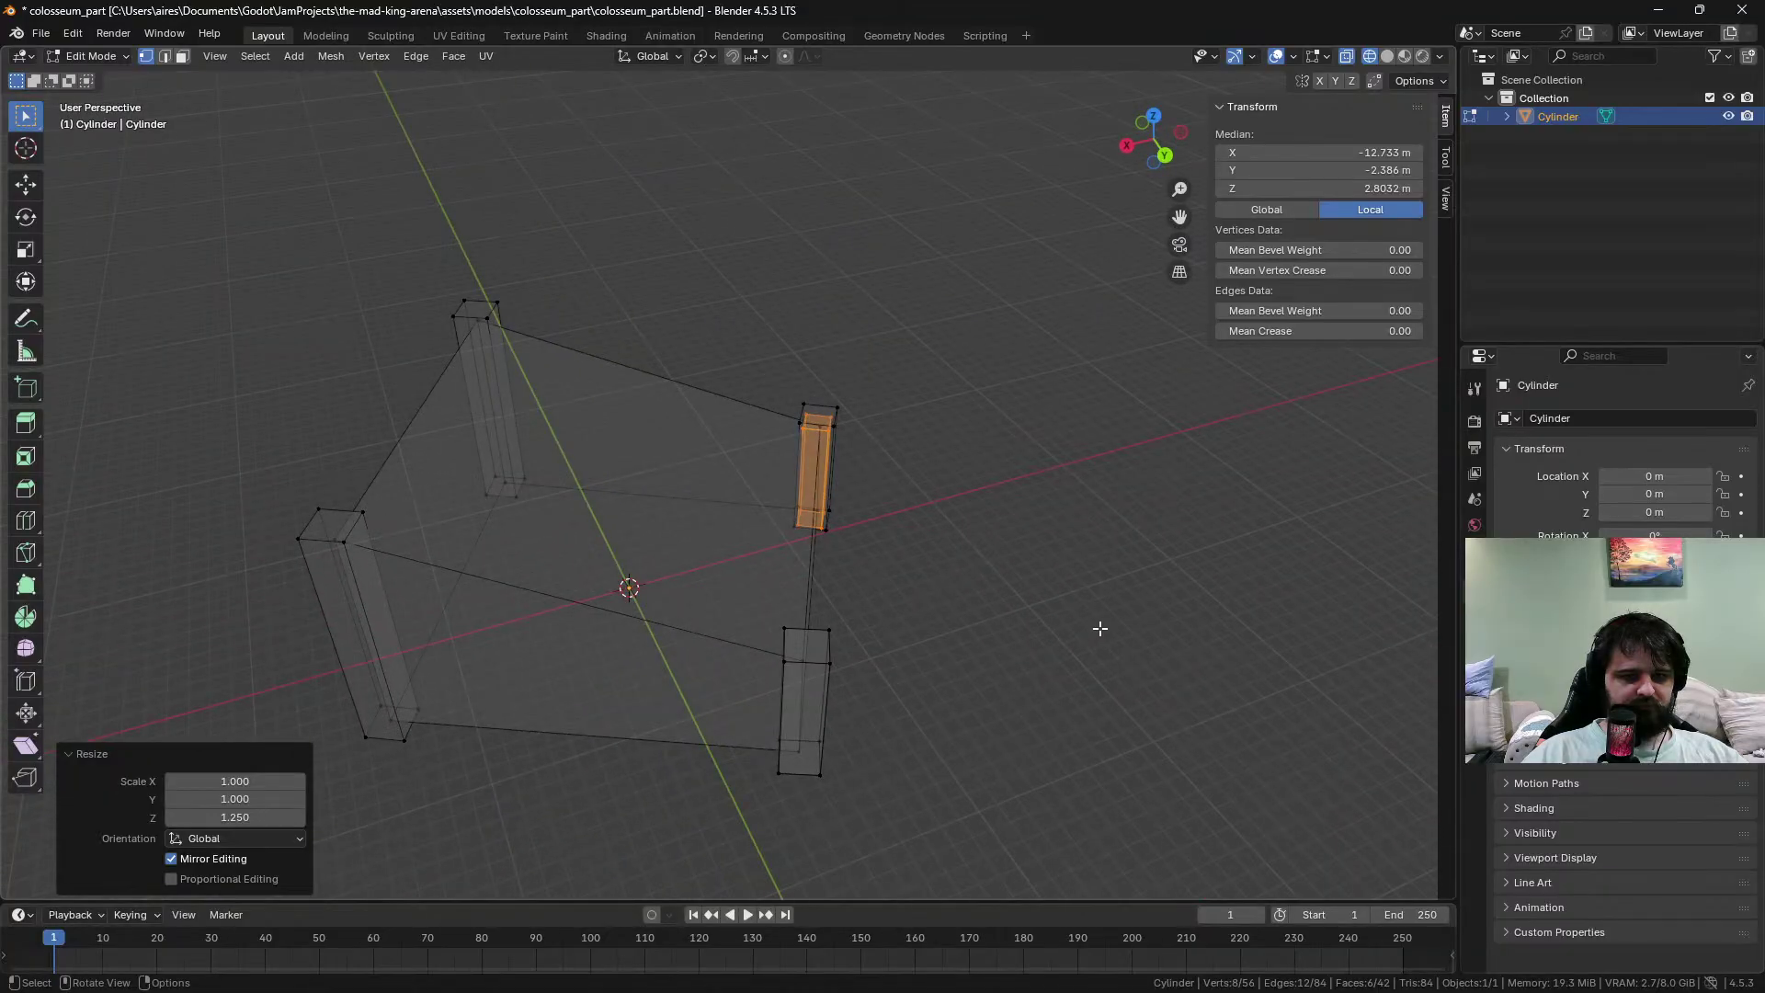
key("f")
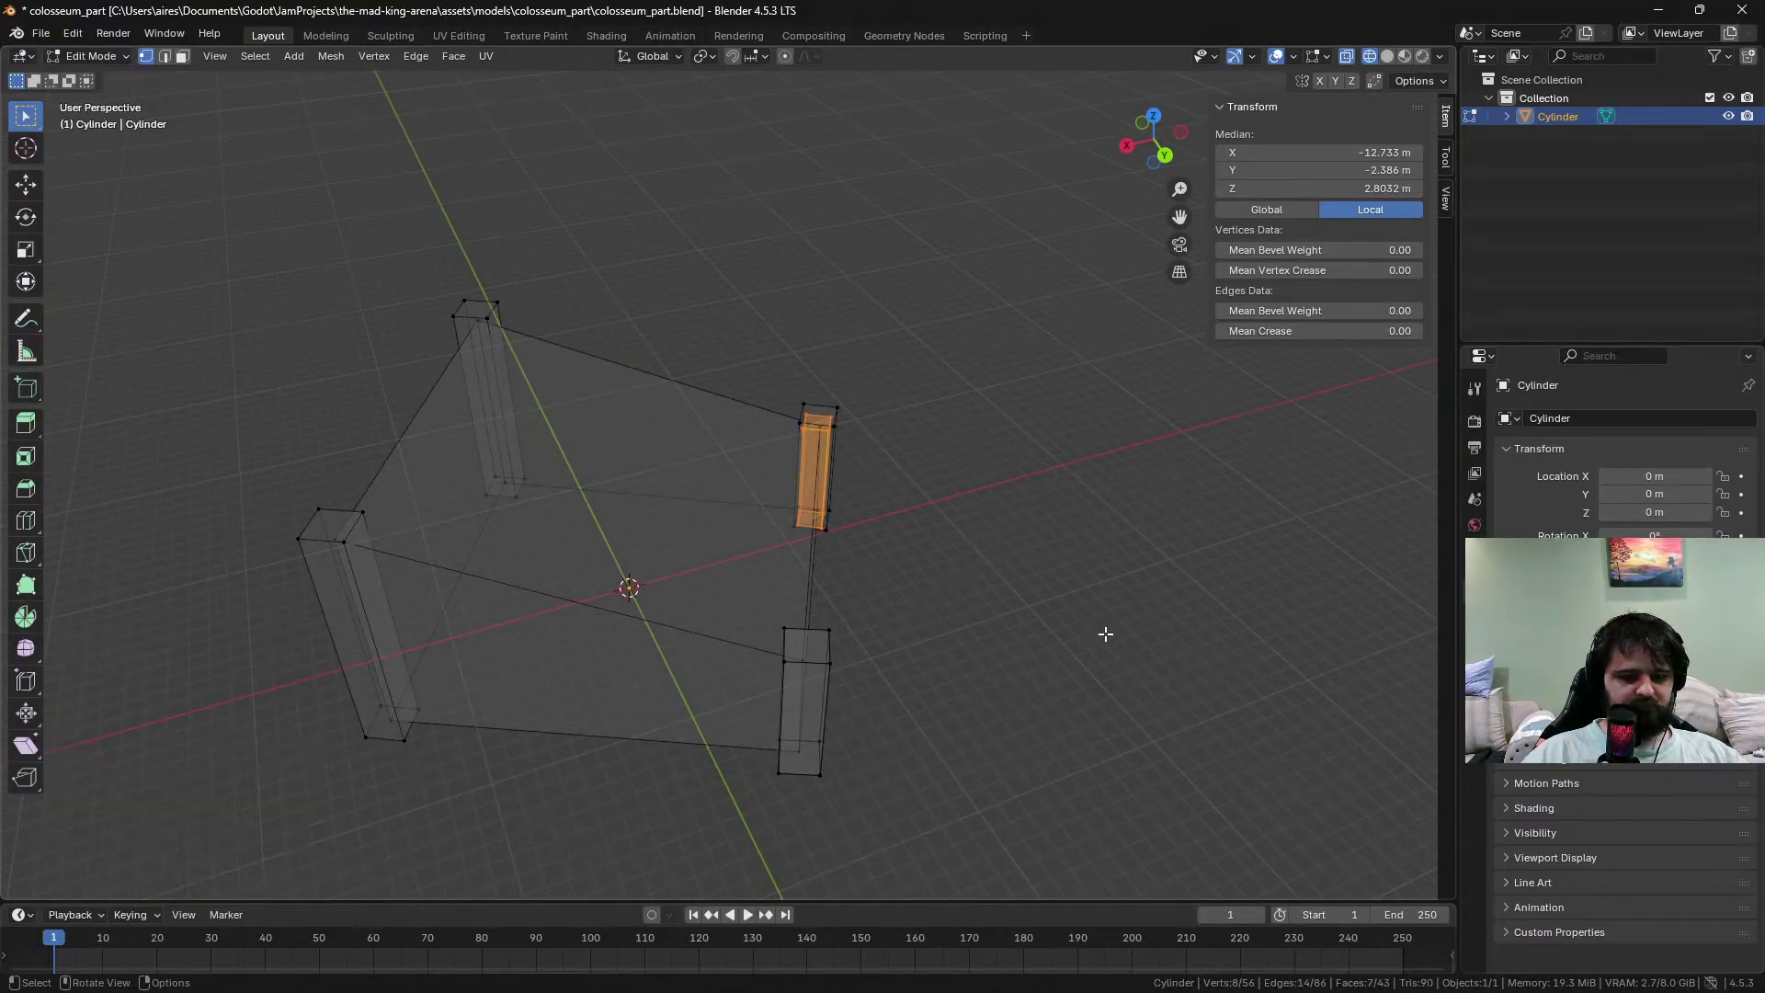
key("ctrl+z")
key("g")
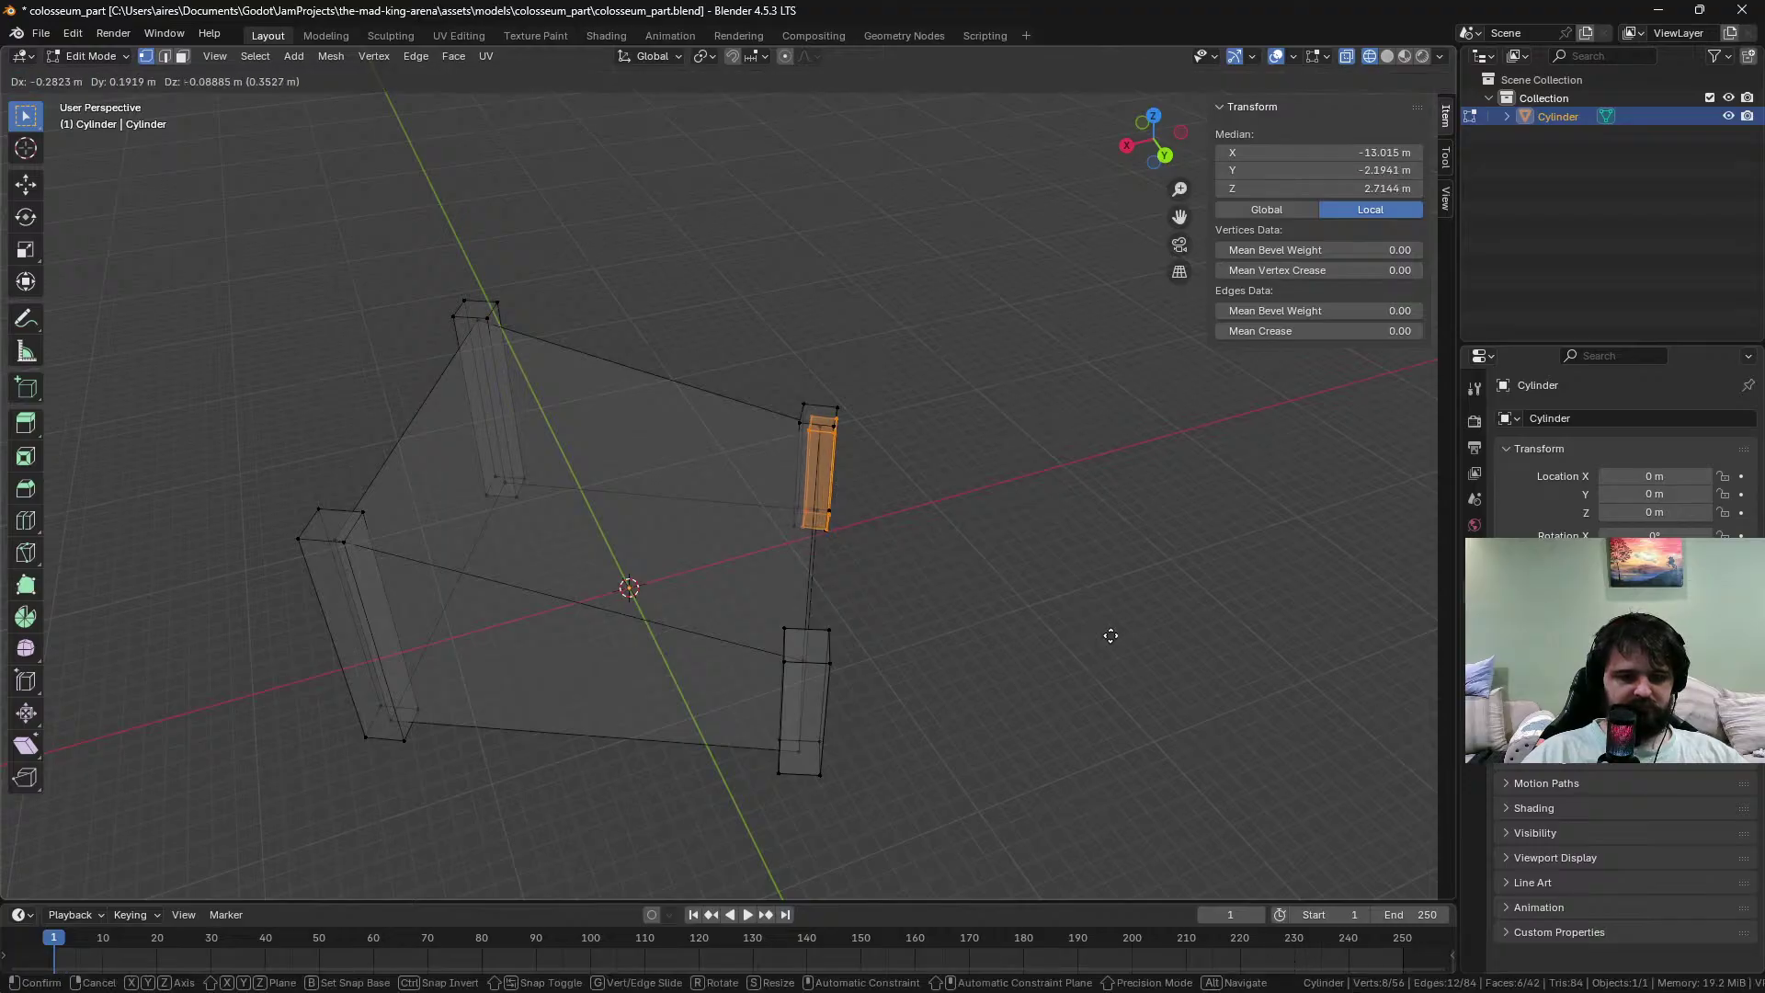
right_click(1110, 635)
In top view, select the small duplicated pillar's inner four vertices and move them 7.883 m in X and 14.57 m in Y to form a wall
key("KP_1")
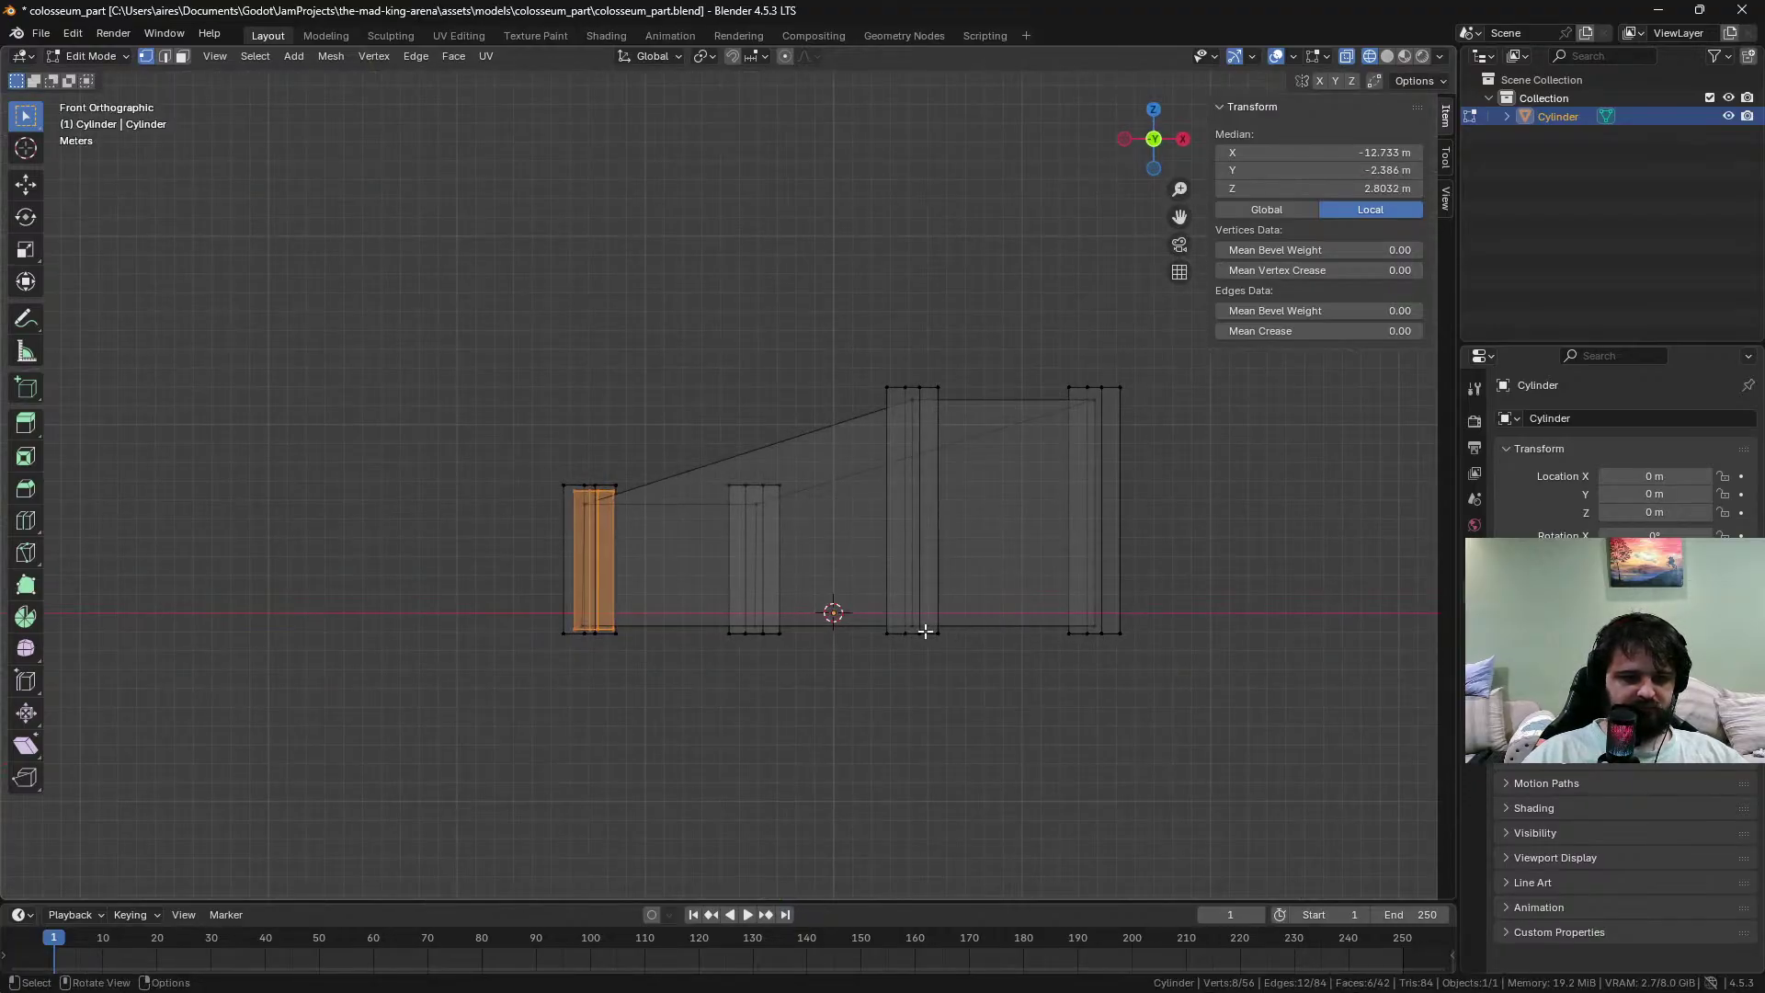
middle_click_drag(738, 591, 1012, 619)
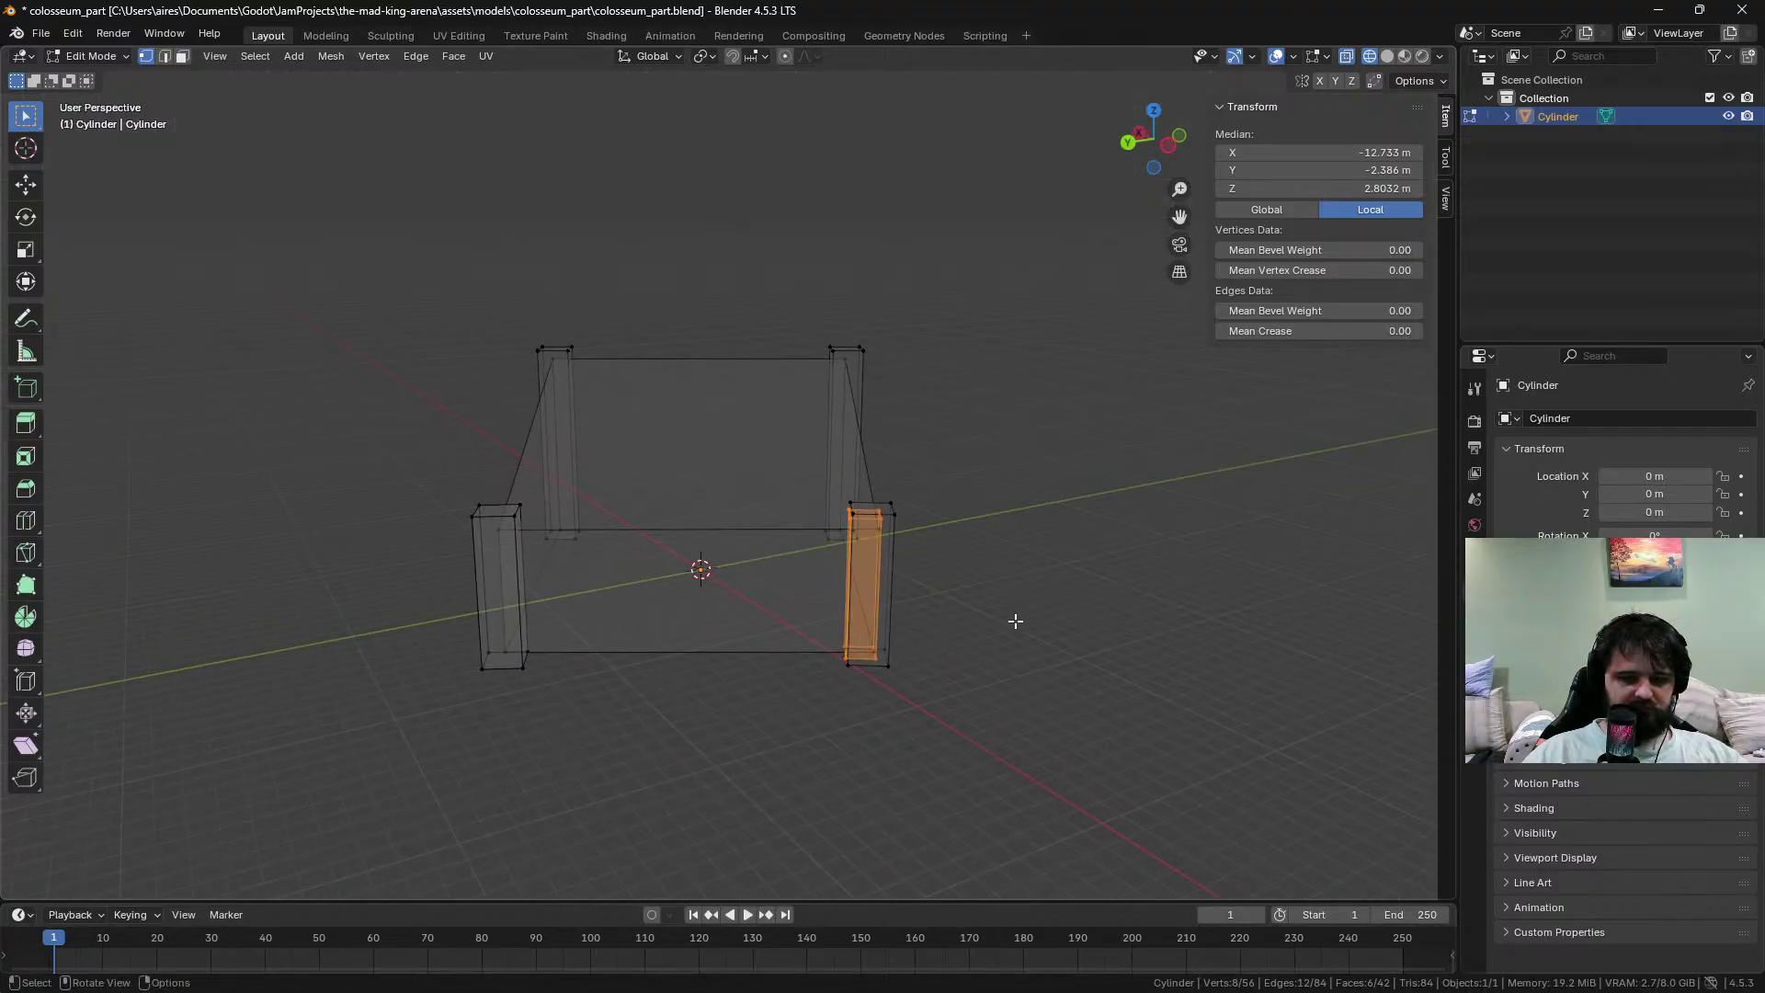
key("KP_7")
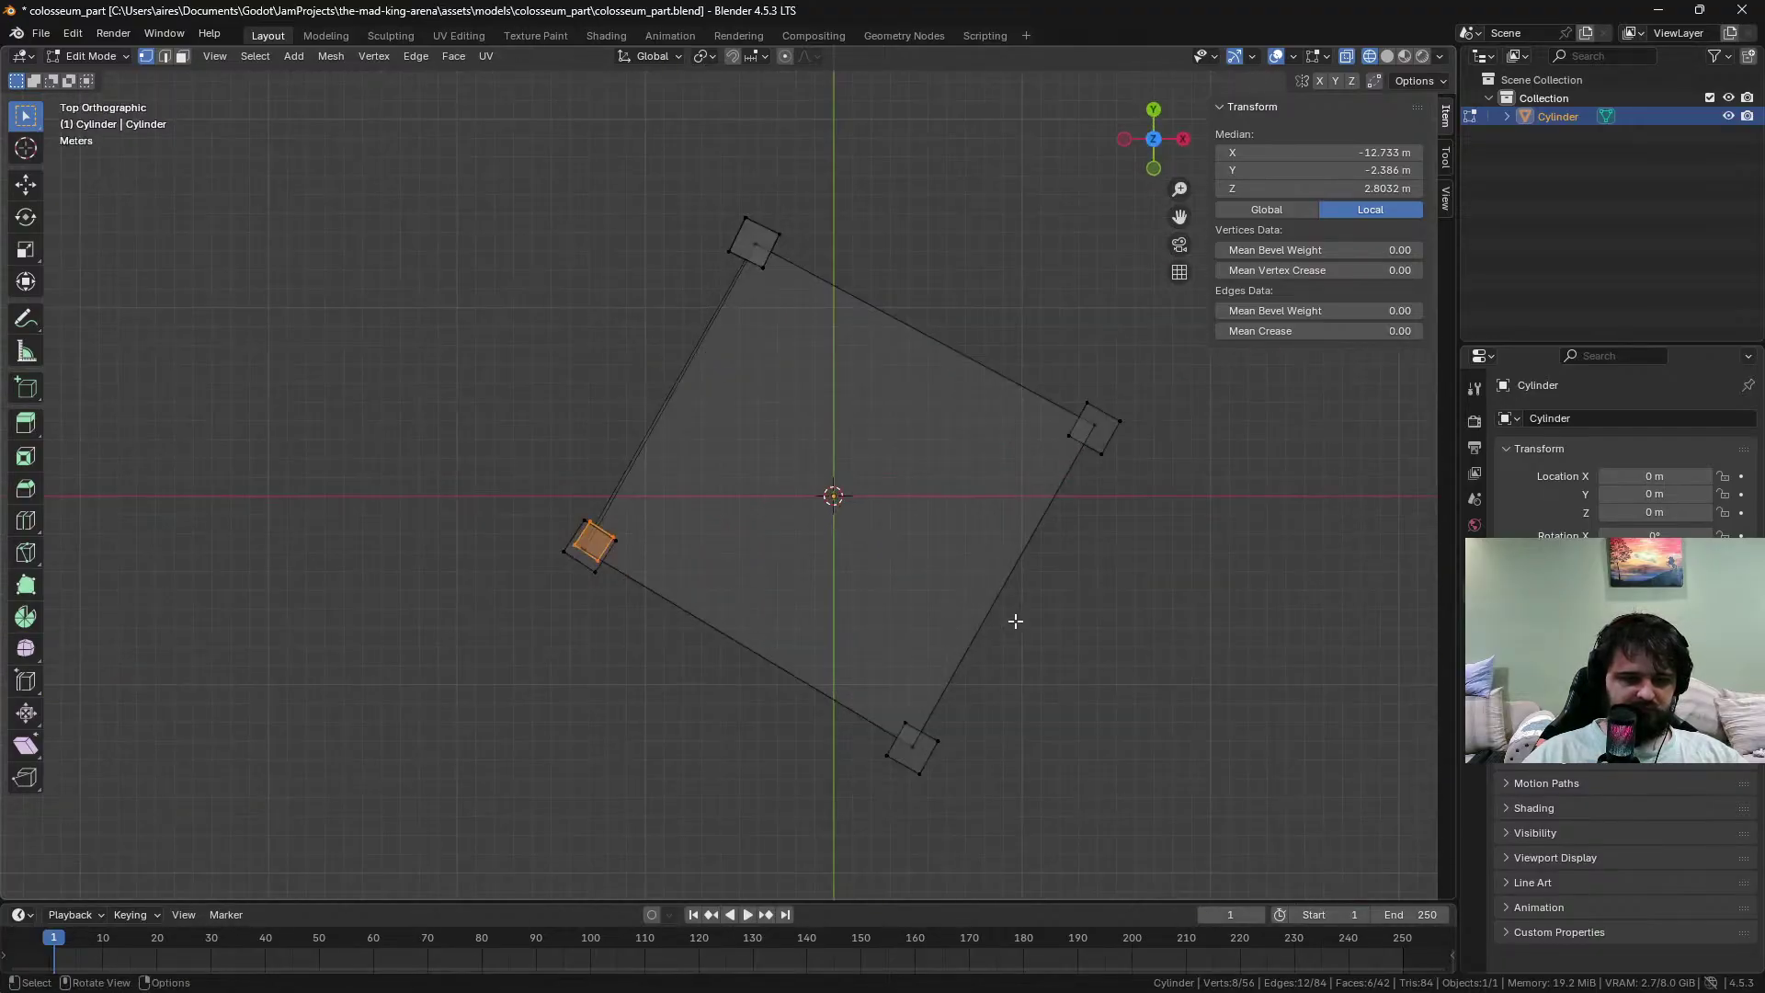
left_click(615, 525)
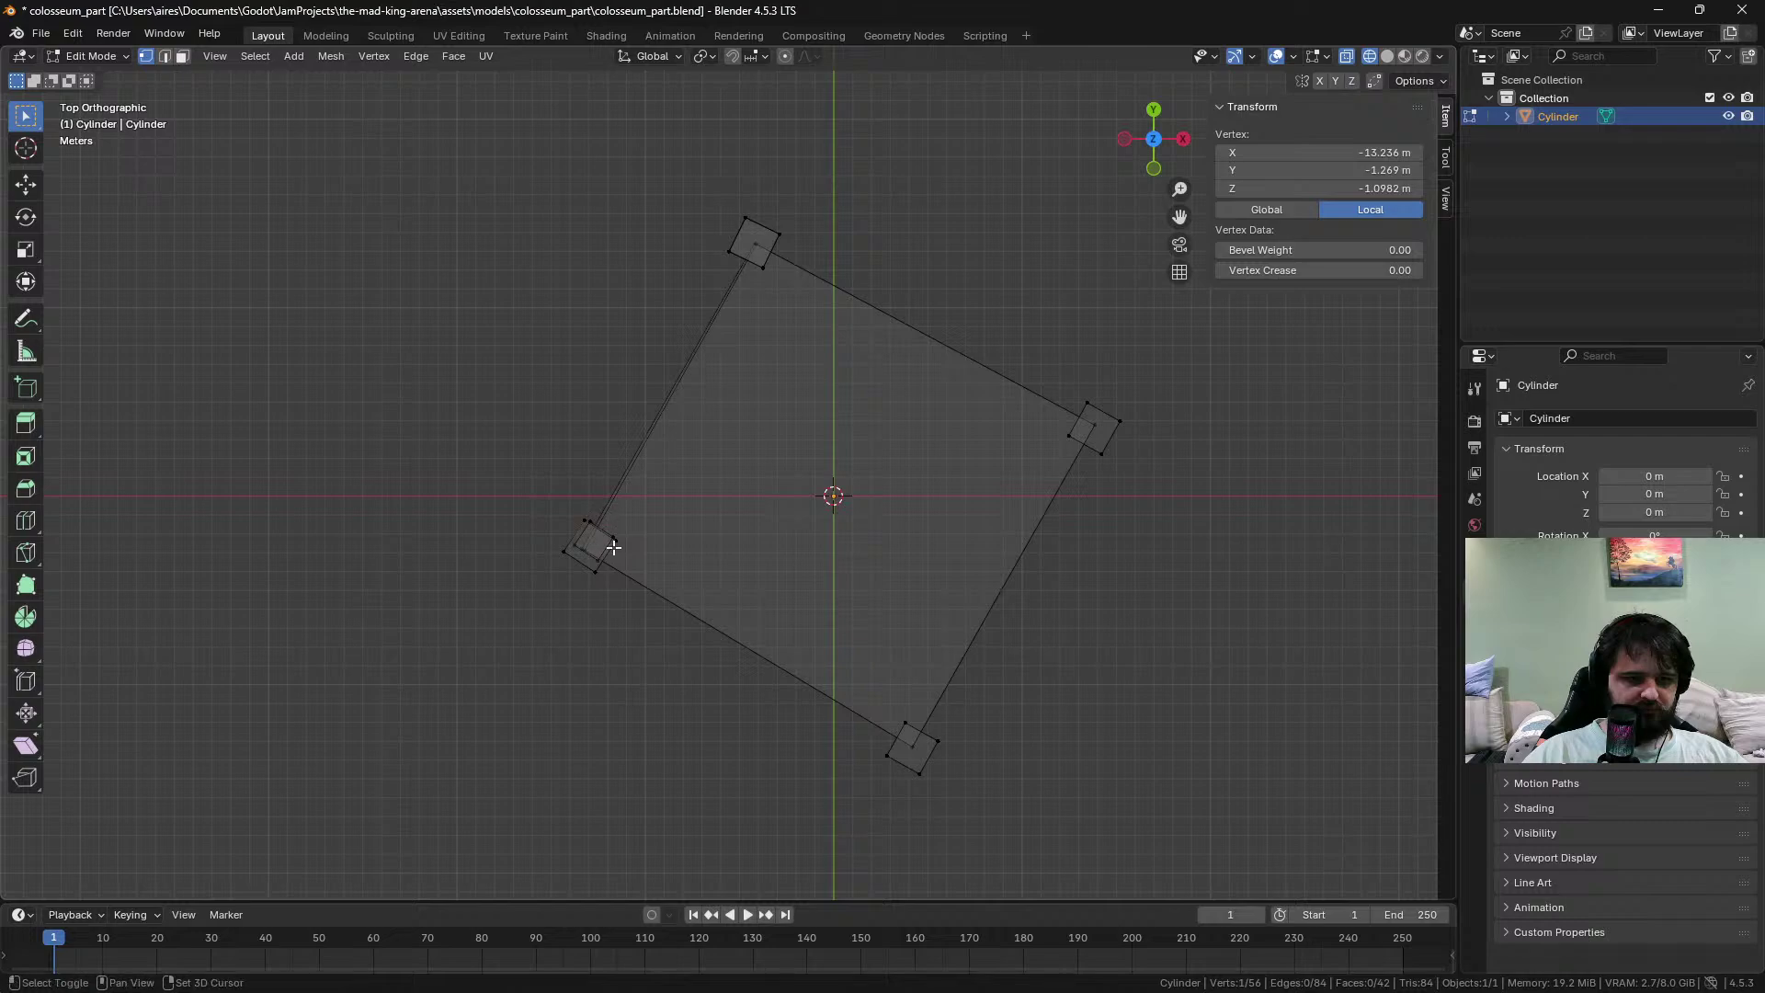
scroll(614, 549, "up", 5)
left_click_drag(378, 568, 445, 676)
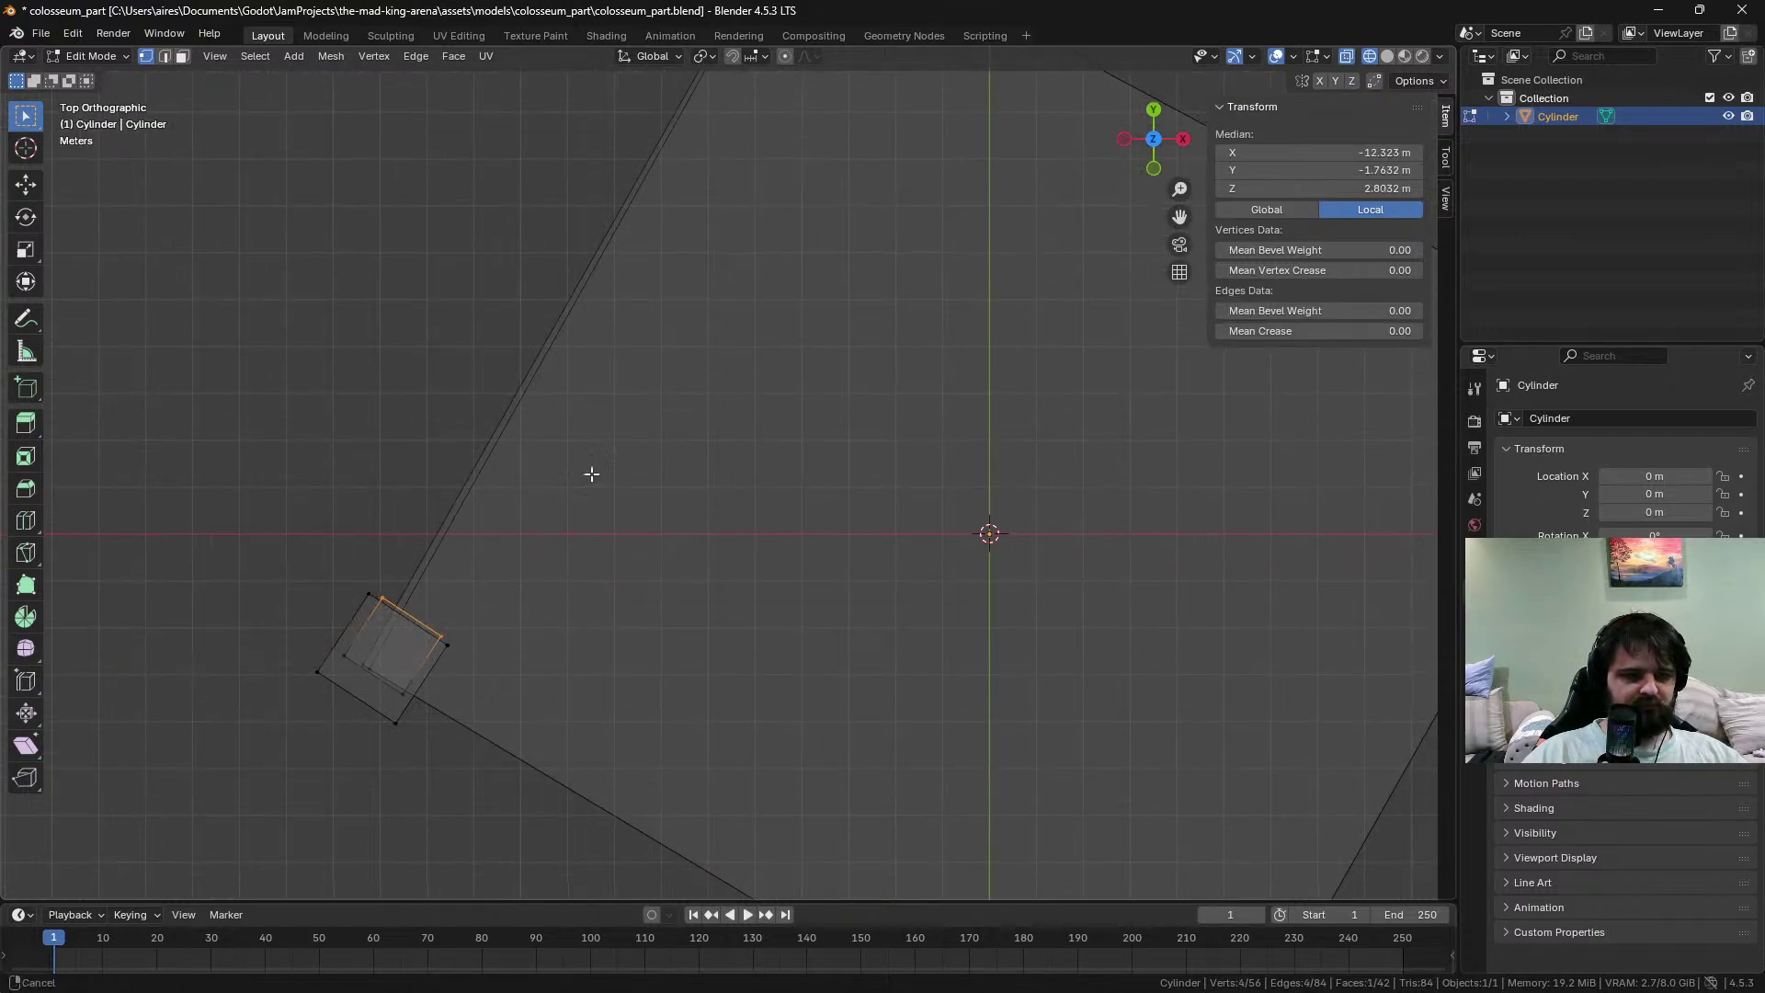
middle_click_drag(591, 473, 521, 698, "shift")
key("g")
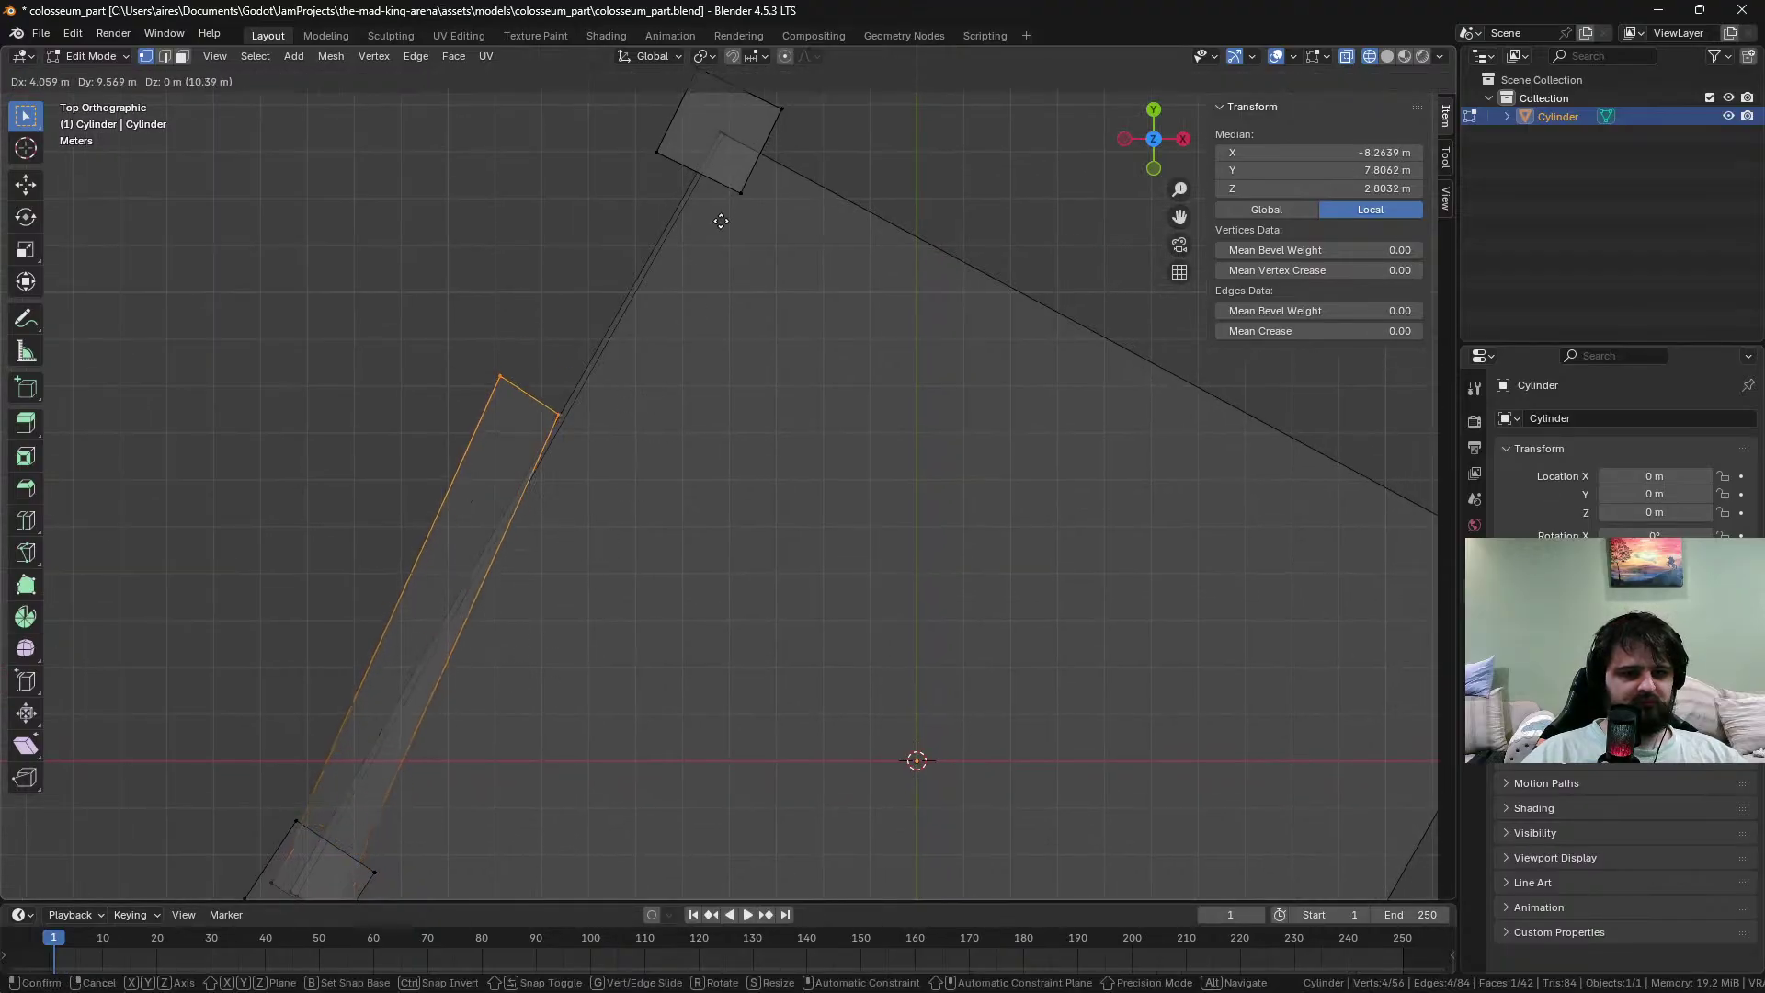
left_click(890, 861)
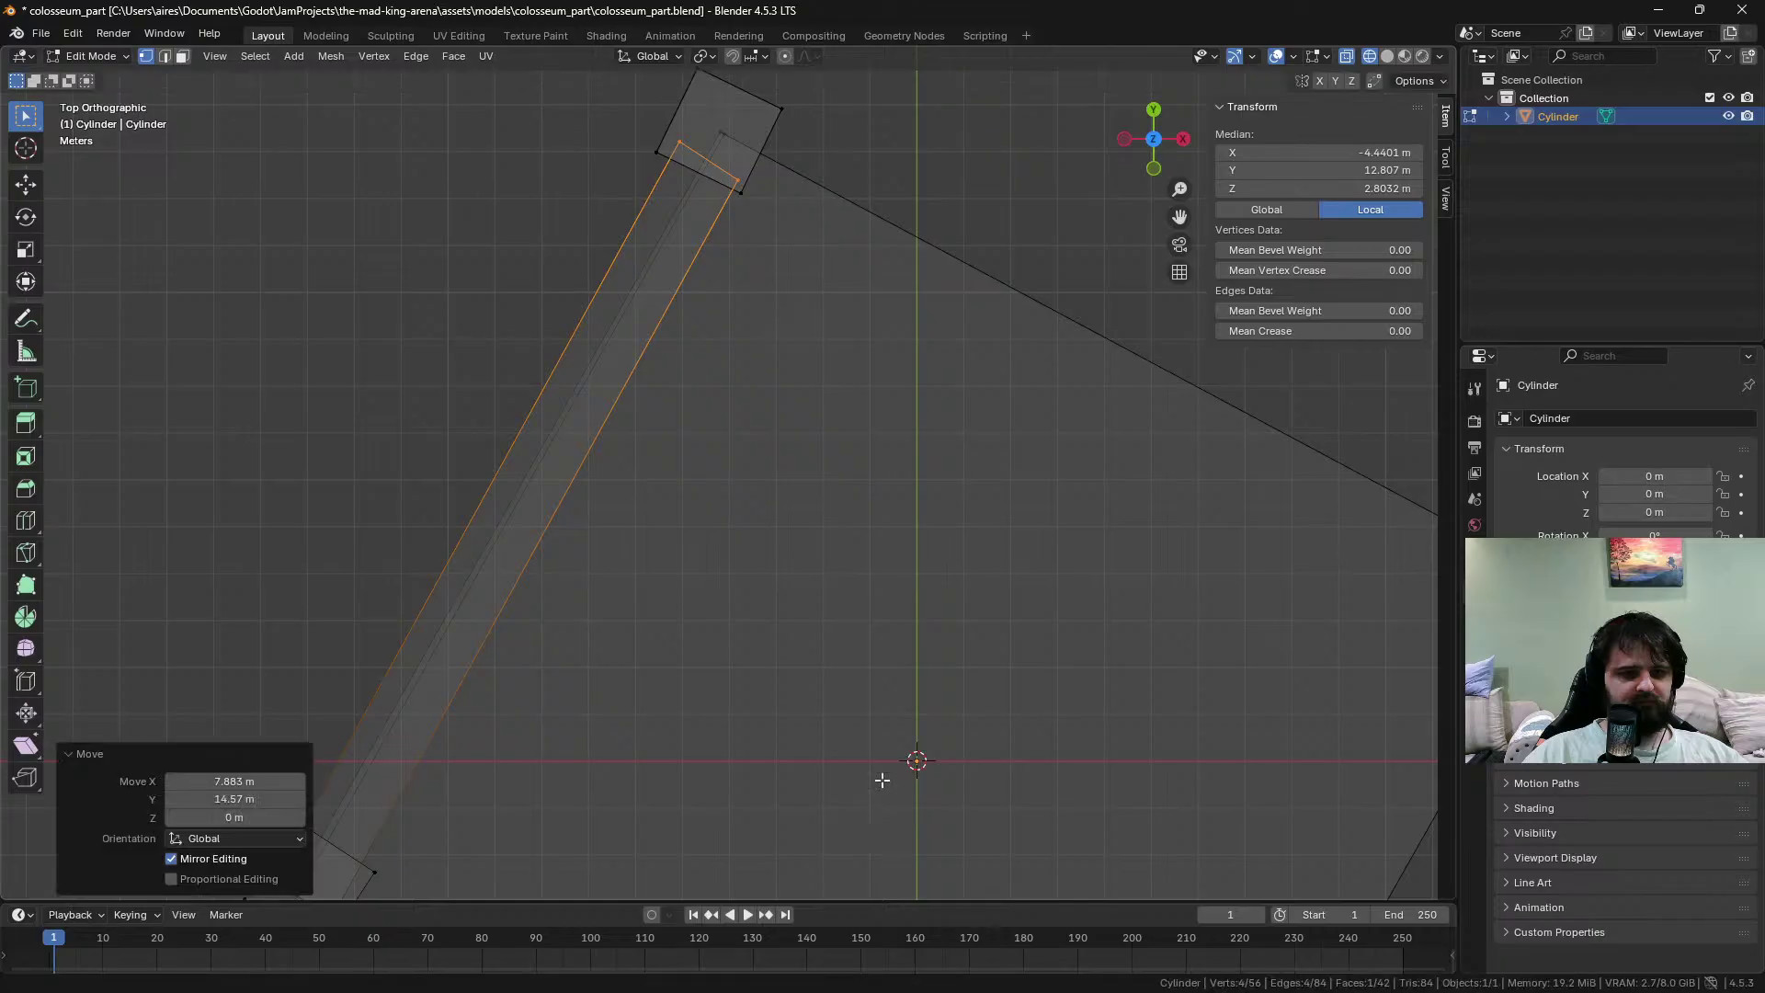
Rotate the moved end of the new wall by -5.58° about the view's Z axis
key("r")
left_click(1067, 545)
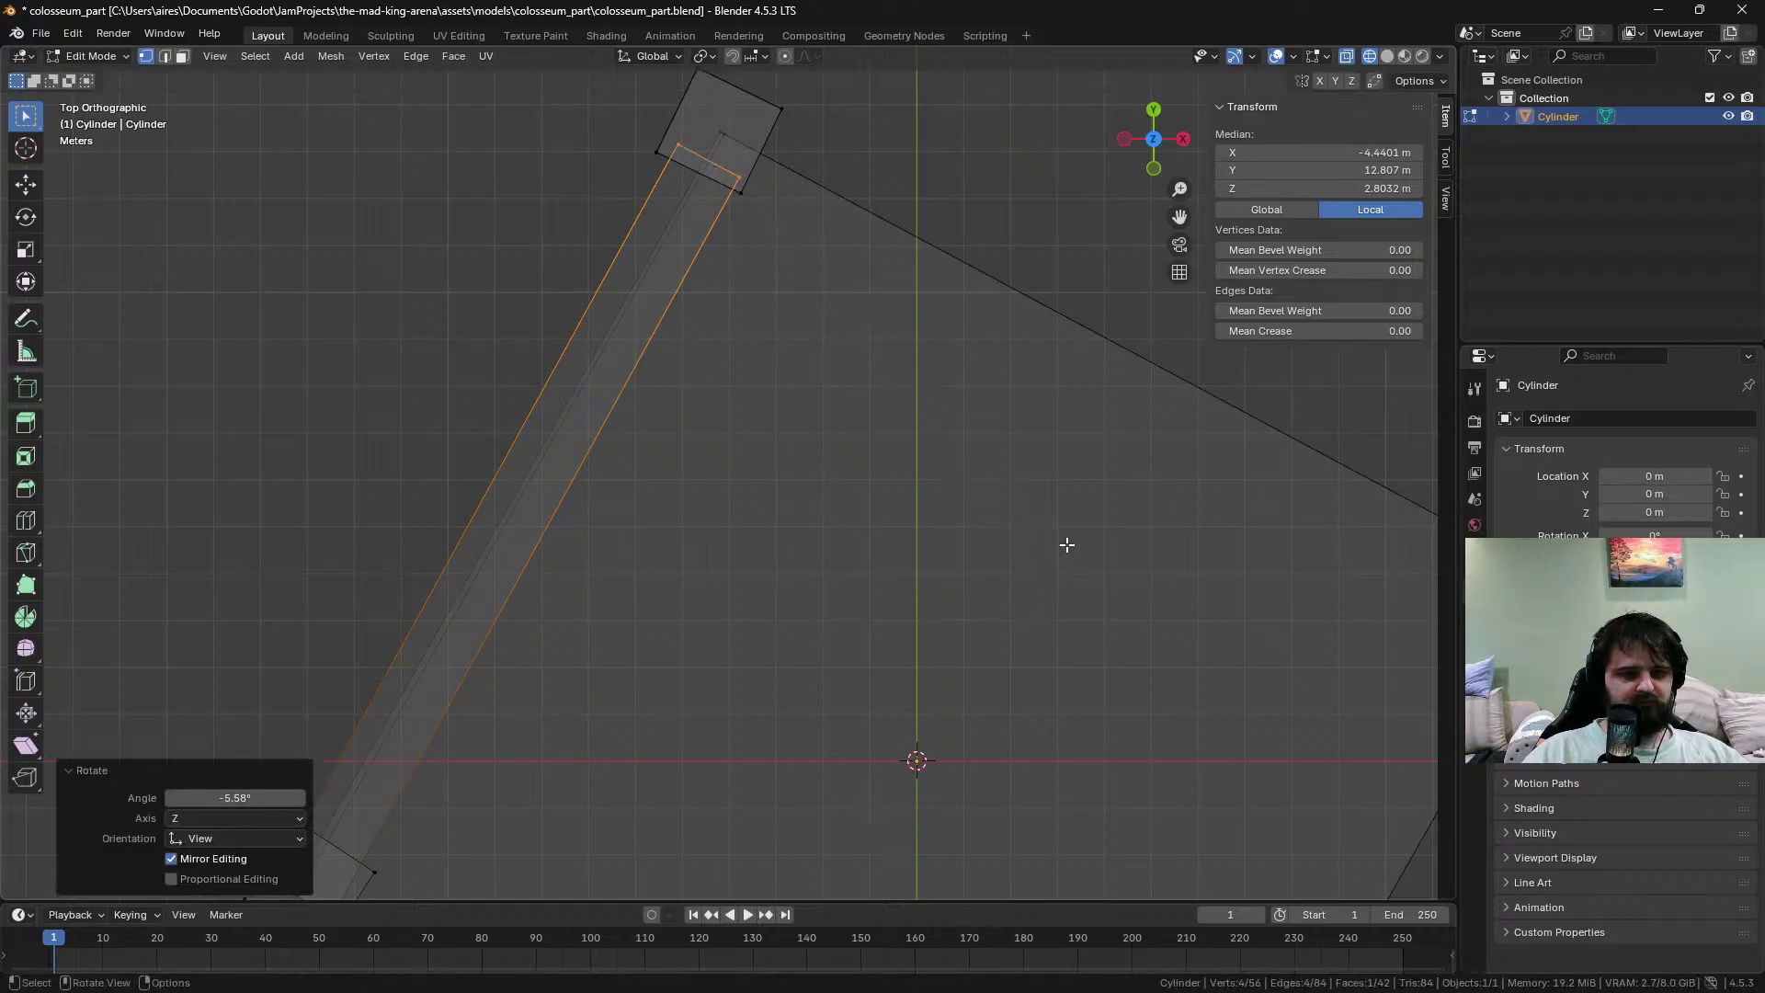
key("s")
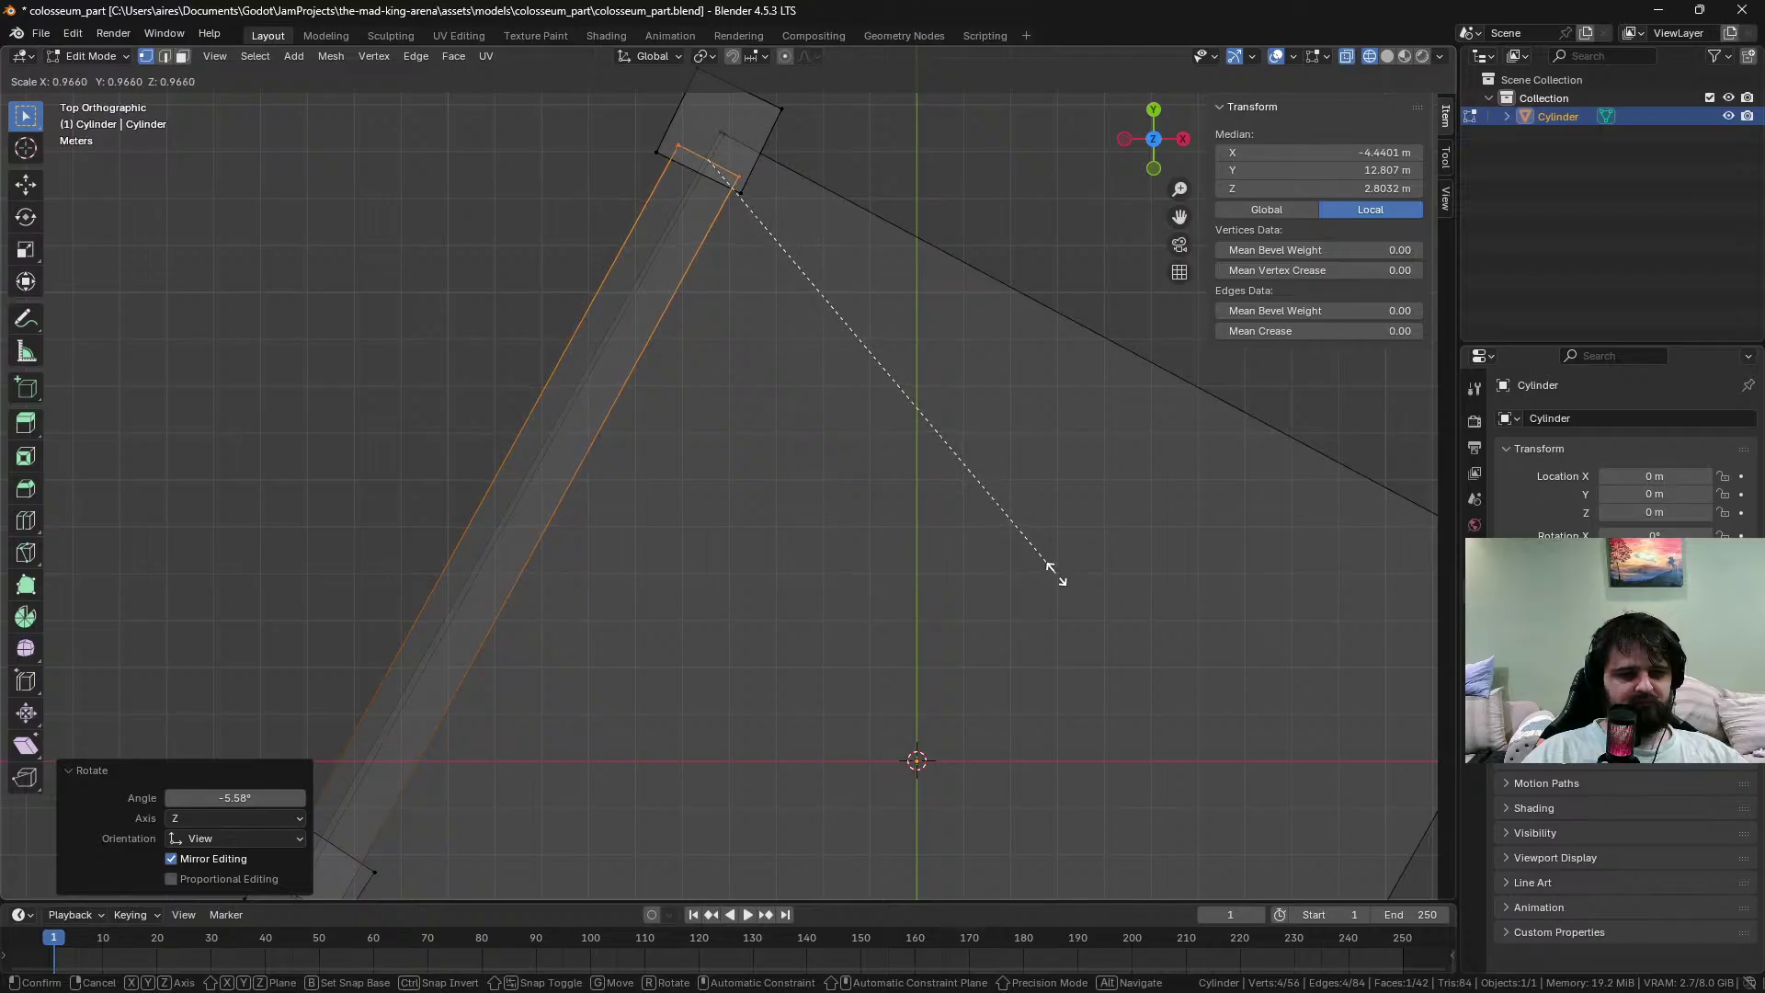
right_click(1062, 580)
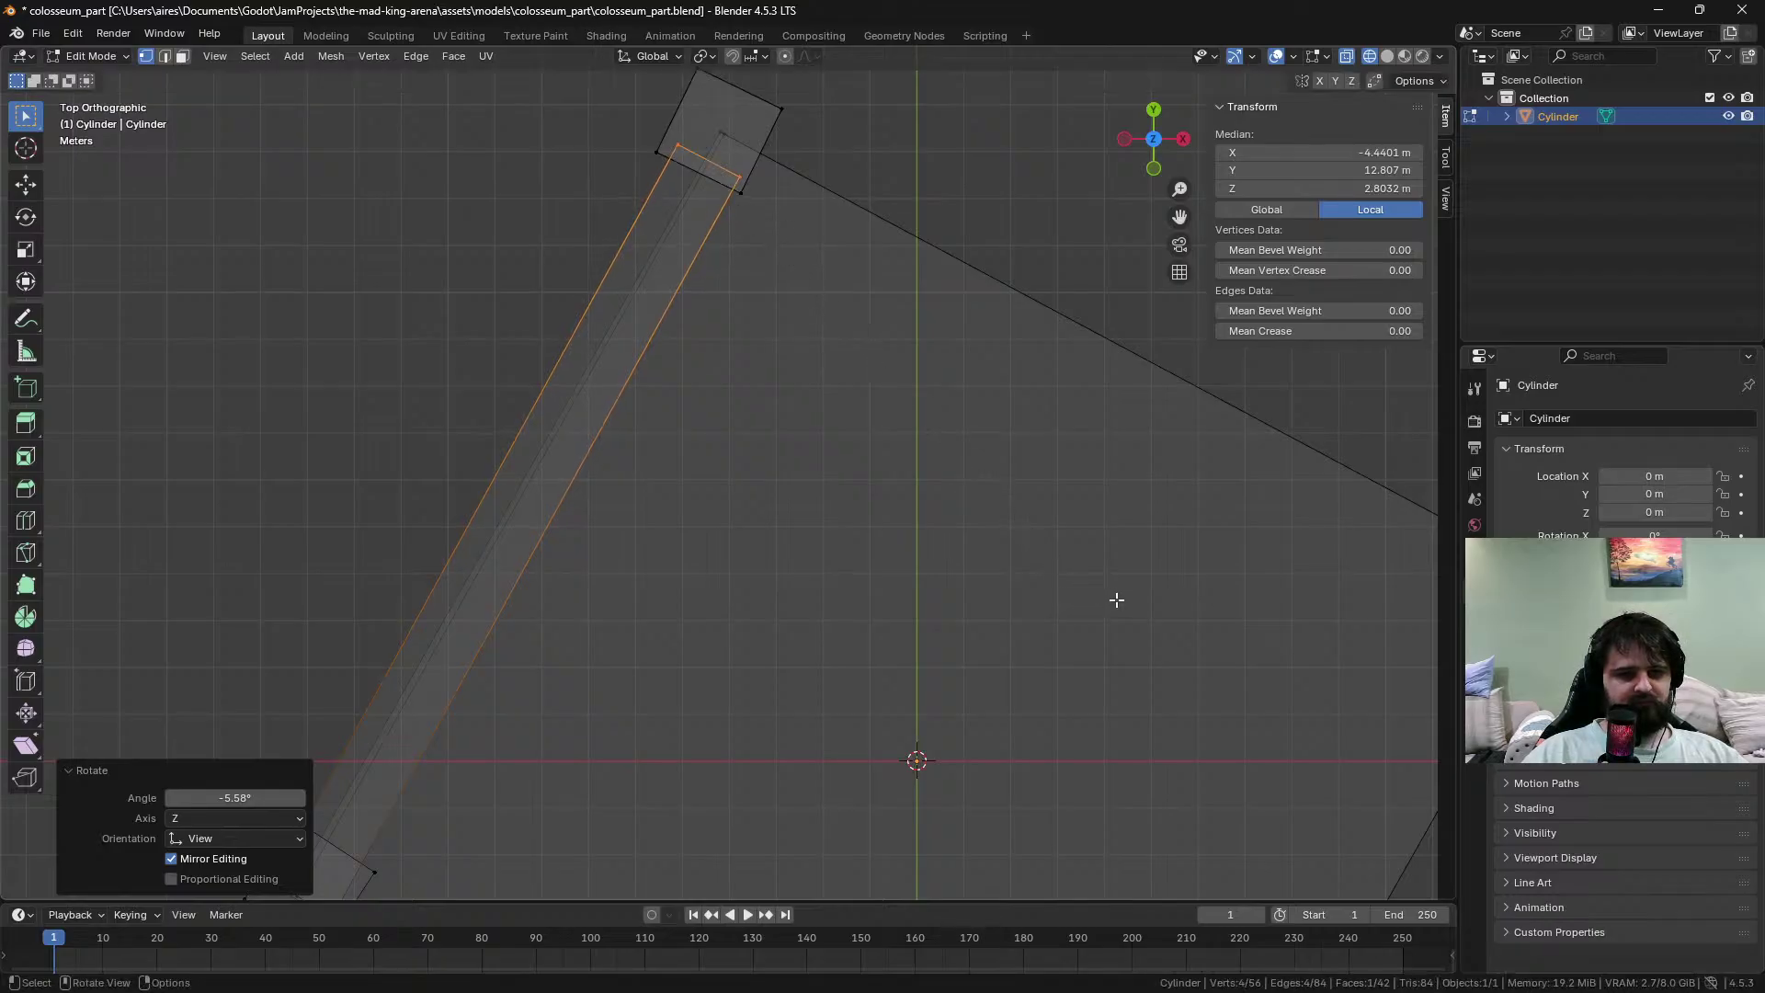
key("s")
right_click(1083, 577)
Scale the wall's moved end to 0.898 along X, rotate it slightly further in the same direction, and deselect it
key("s")
key("x")
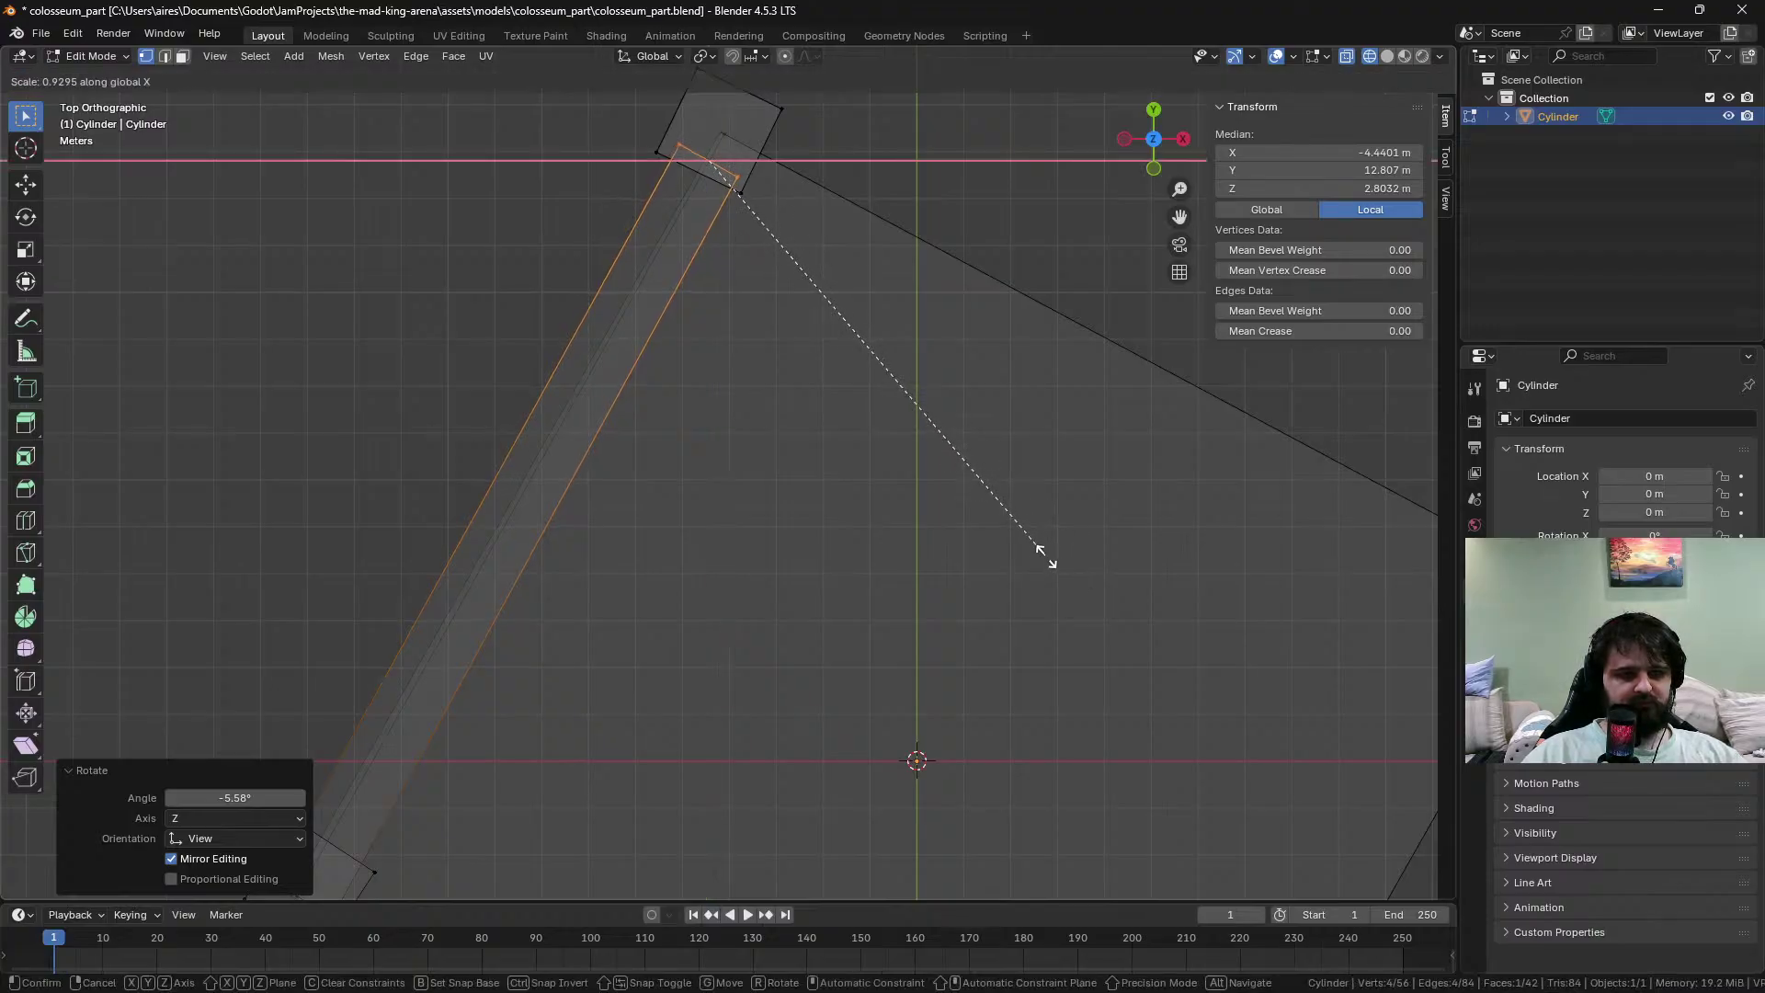
left_click(1028, 550)
key("r")
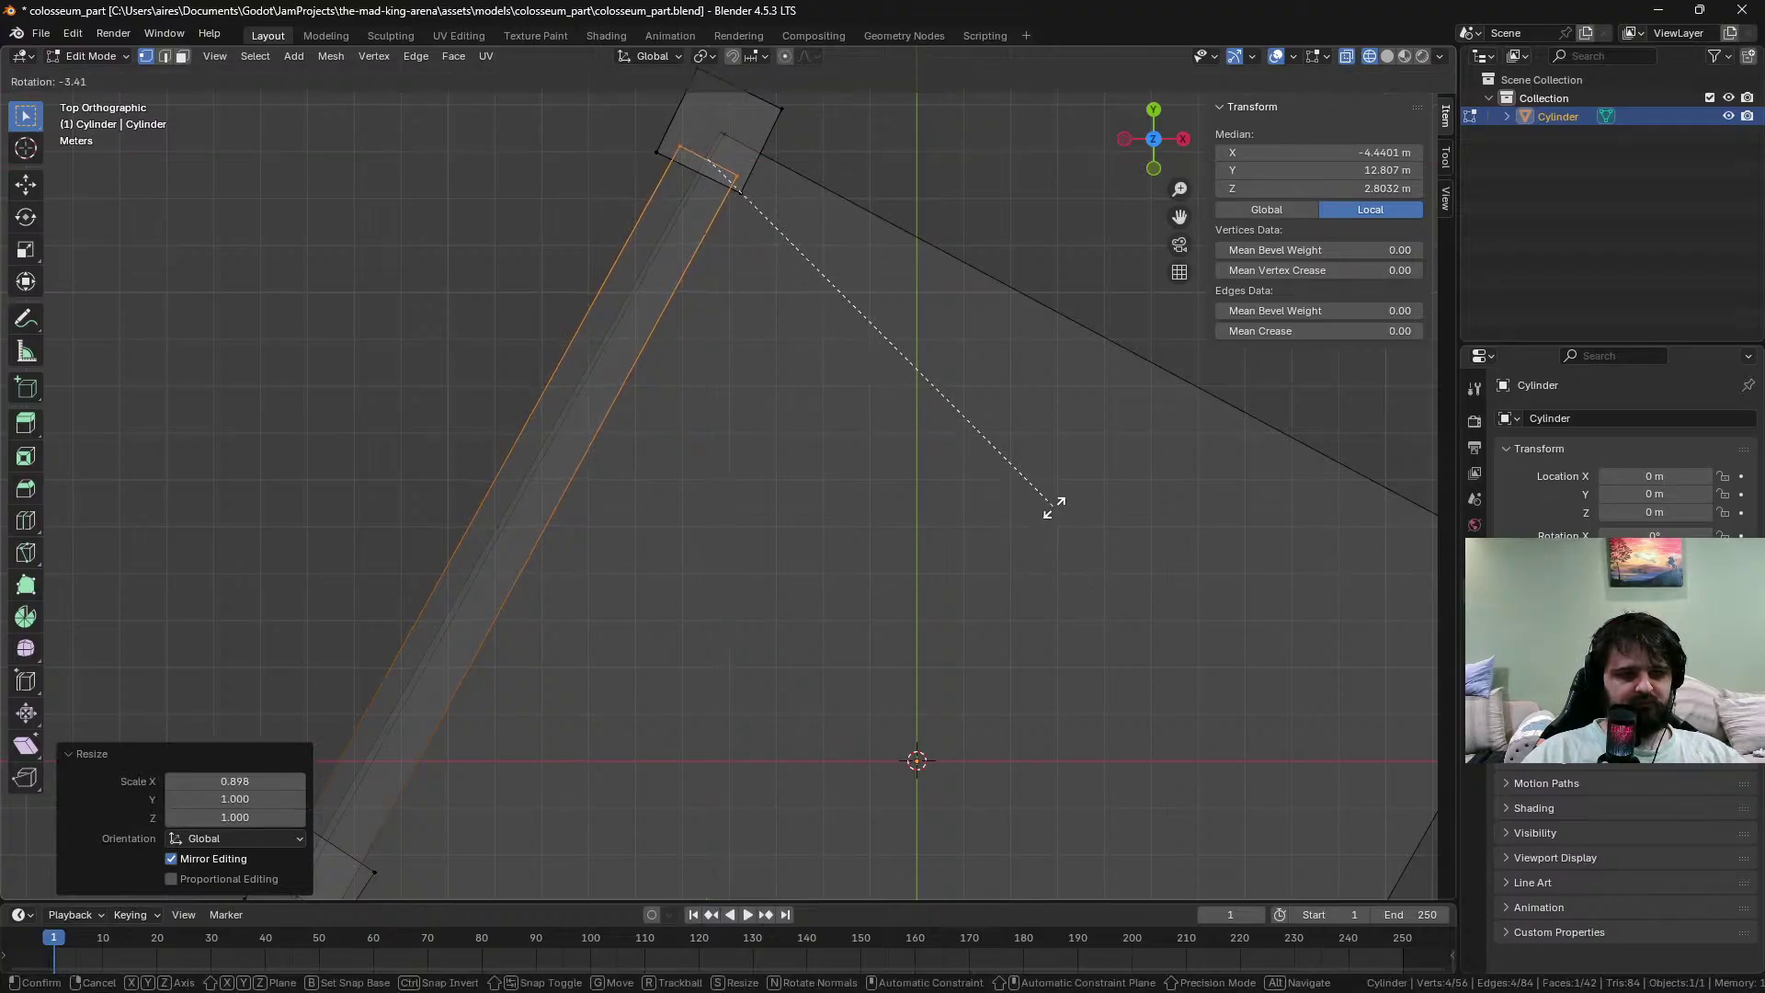
left_click(1054, 504)
middle_click_drag(708, 672, 871, 595, "shift")
left_click(733, 698)
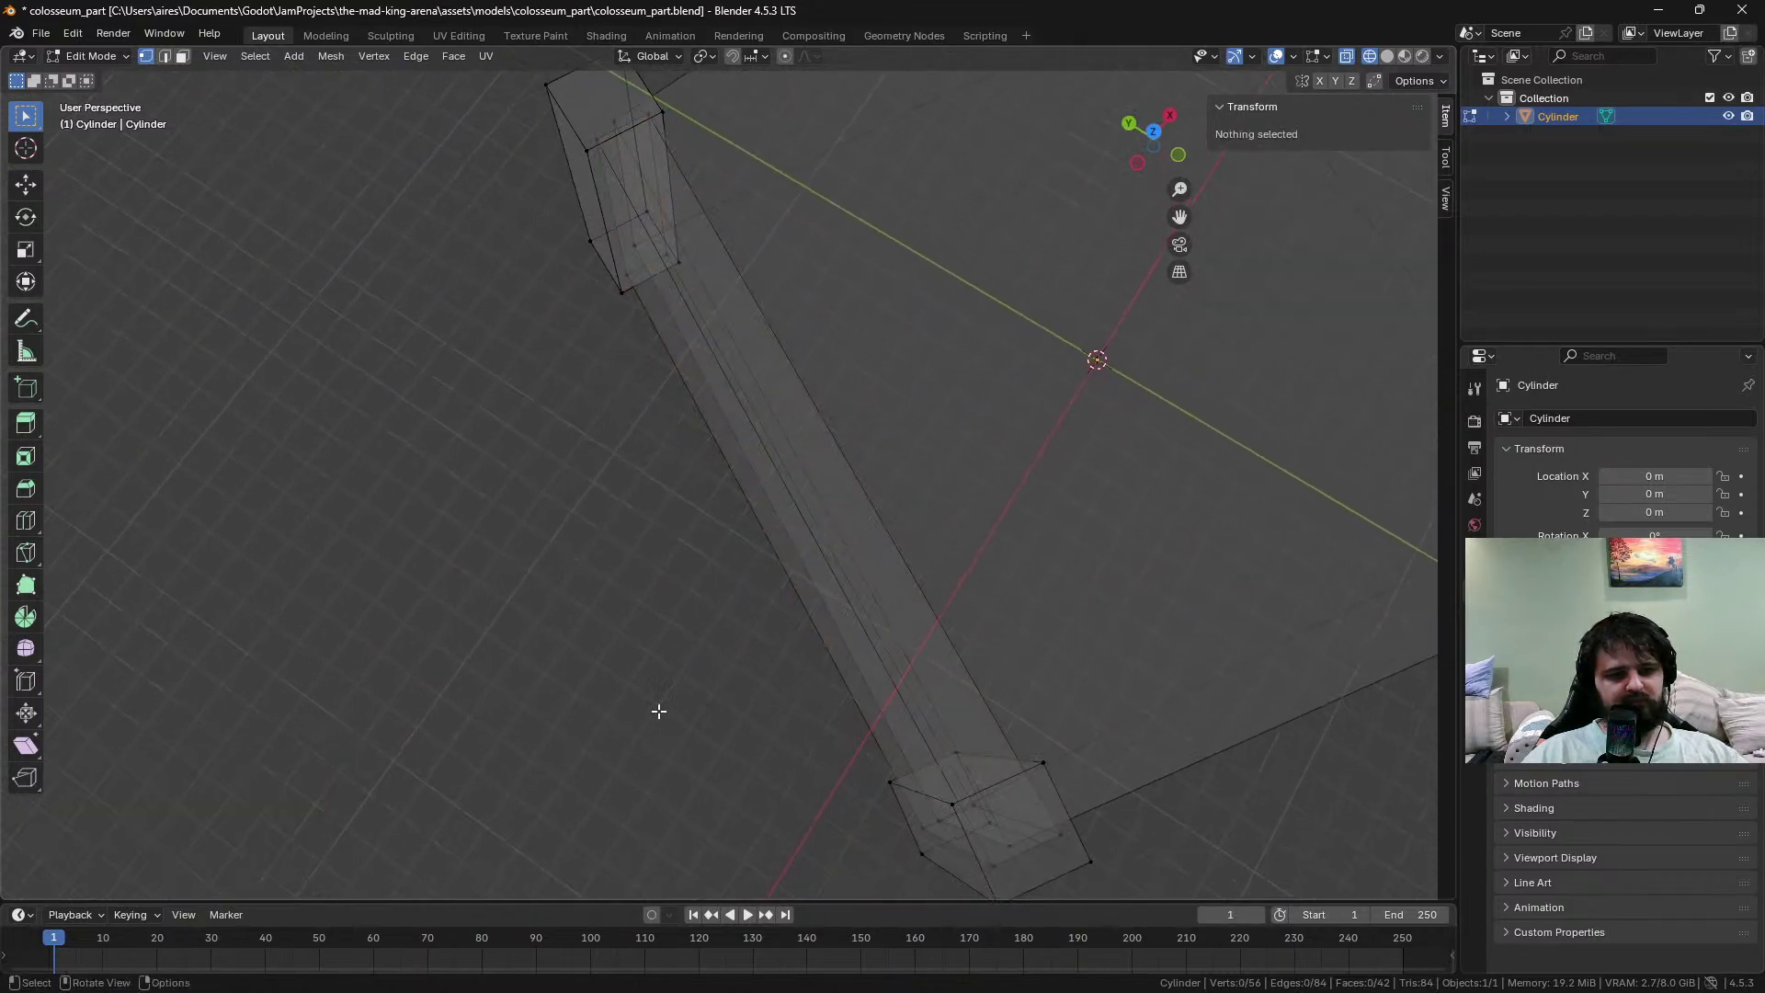
Examine the new low-end wall between its two pillars in Material Preview shading
middle_click_drag(658, 709, 830, 551)
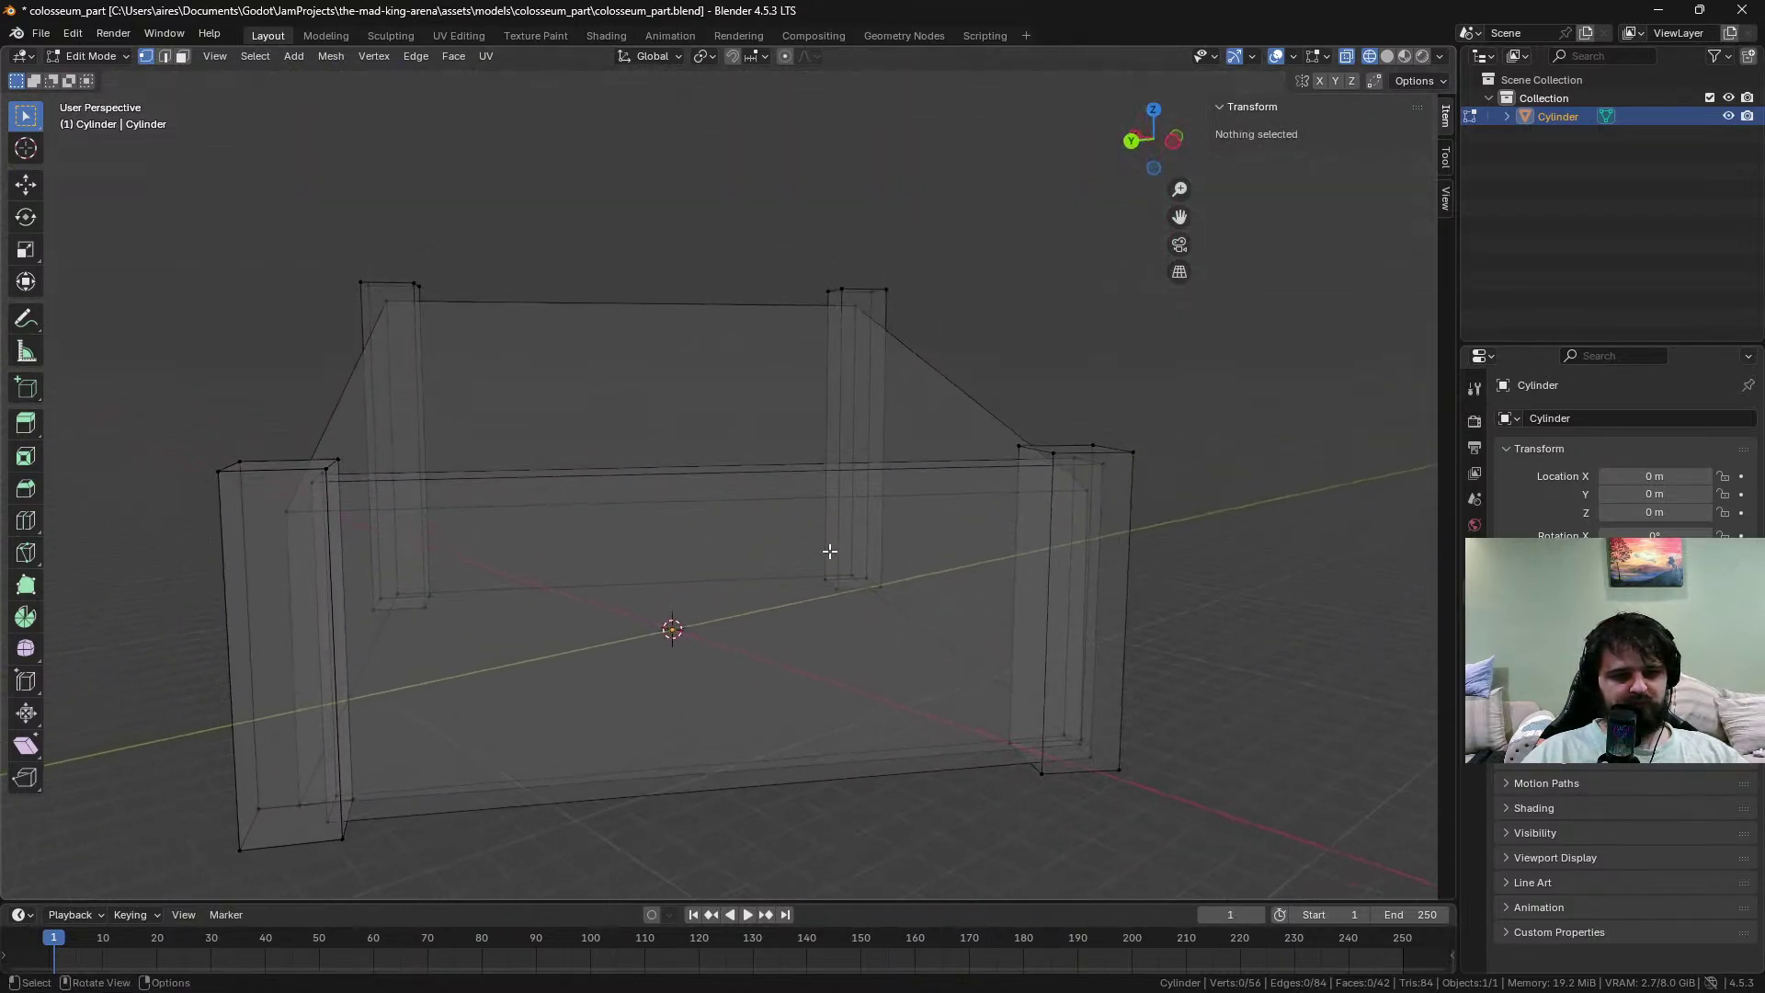
key("z")
left_click(830, 759)
middle_click_drag(797, 764, 624, 811)
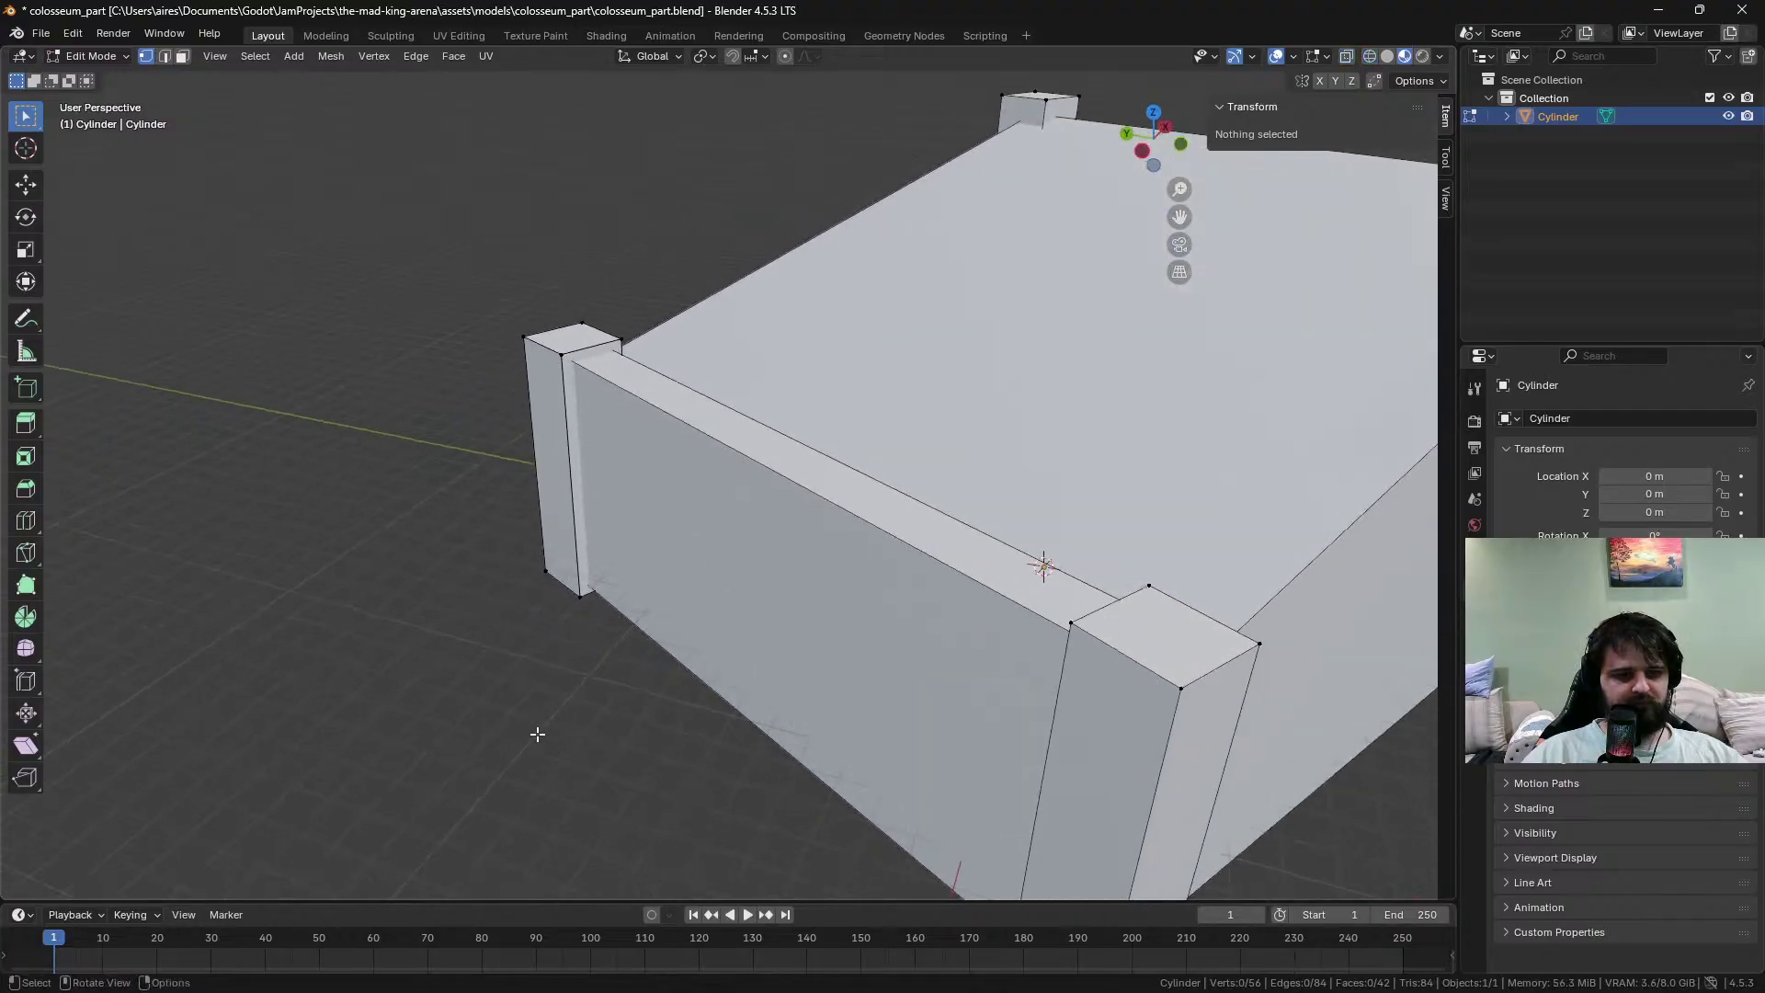
middle_click_drag(538, 734, 715, 398)
middle_click_drag(719, 394, 718, 393)
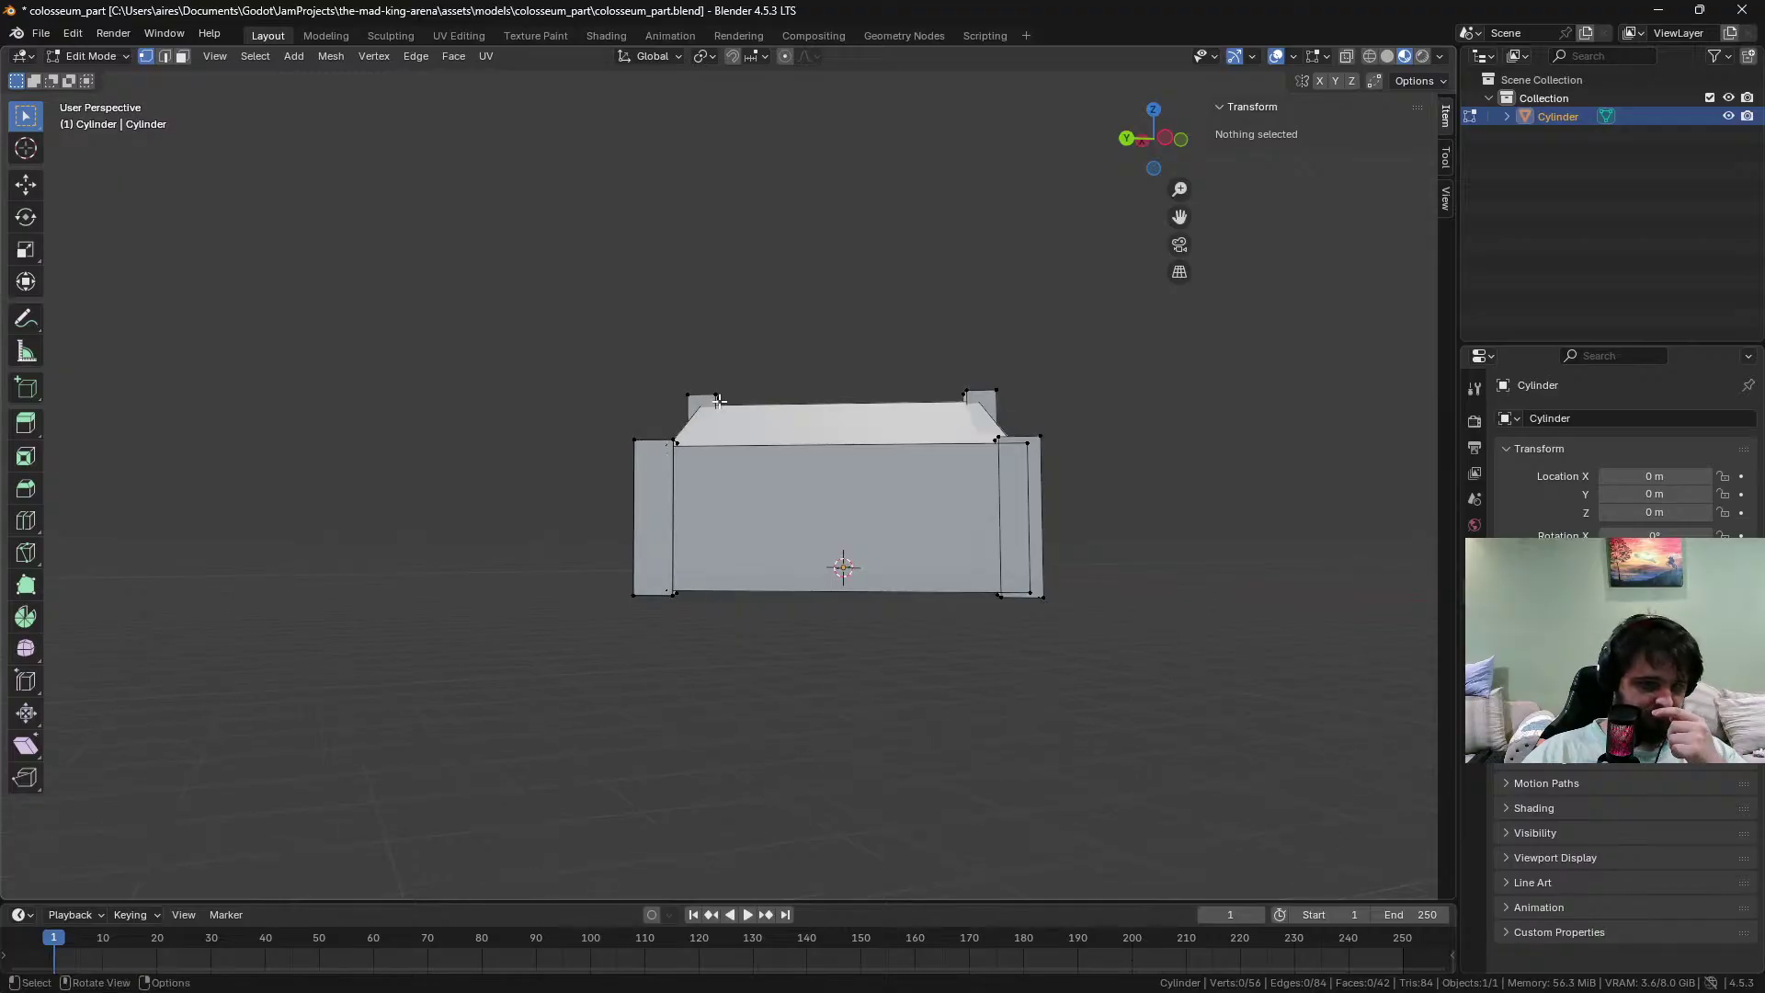
right_click(880, 560)
left_click(881, 562)
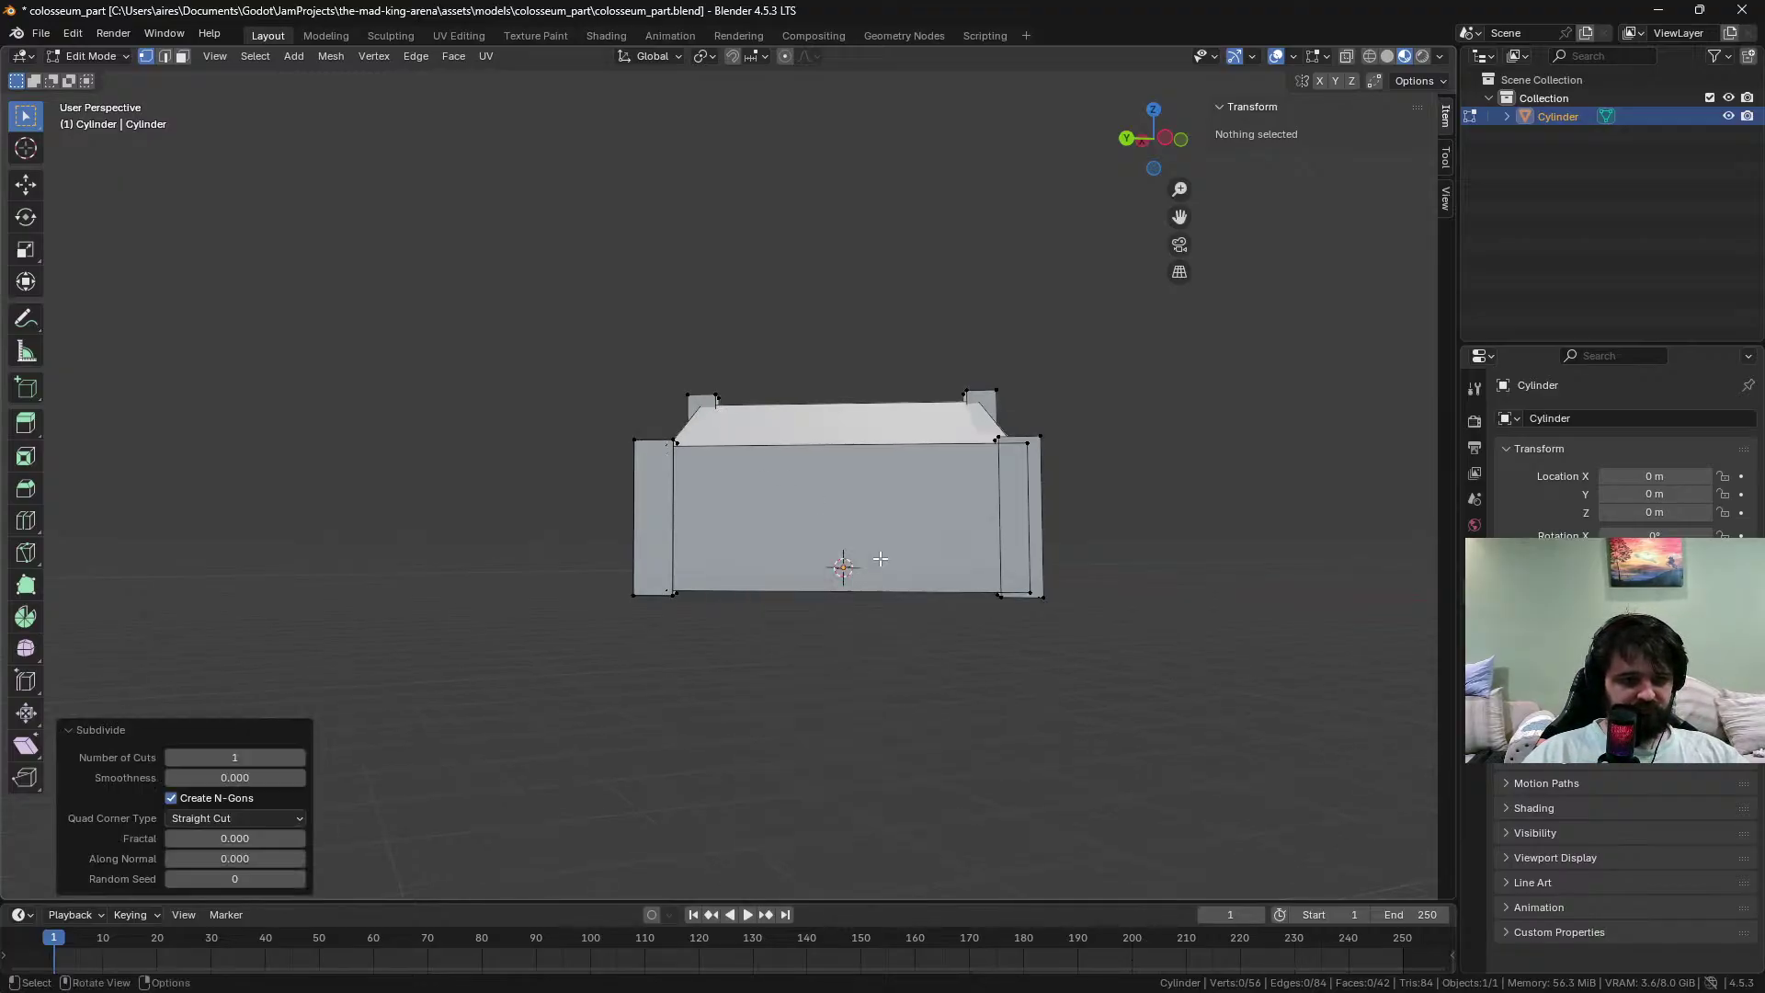
key("ctrl+z")
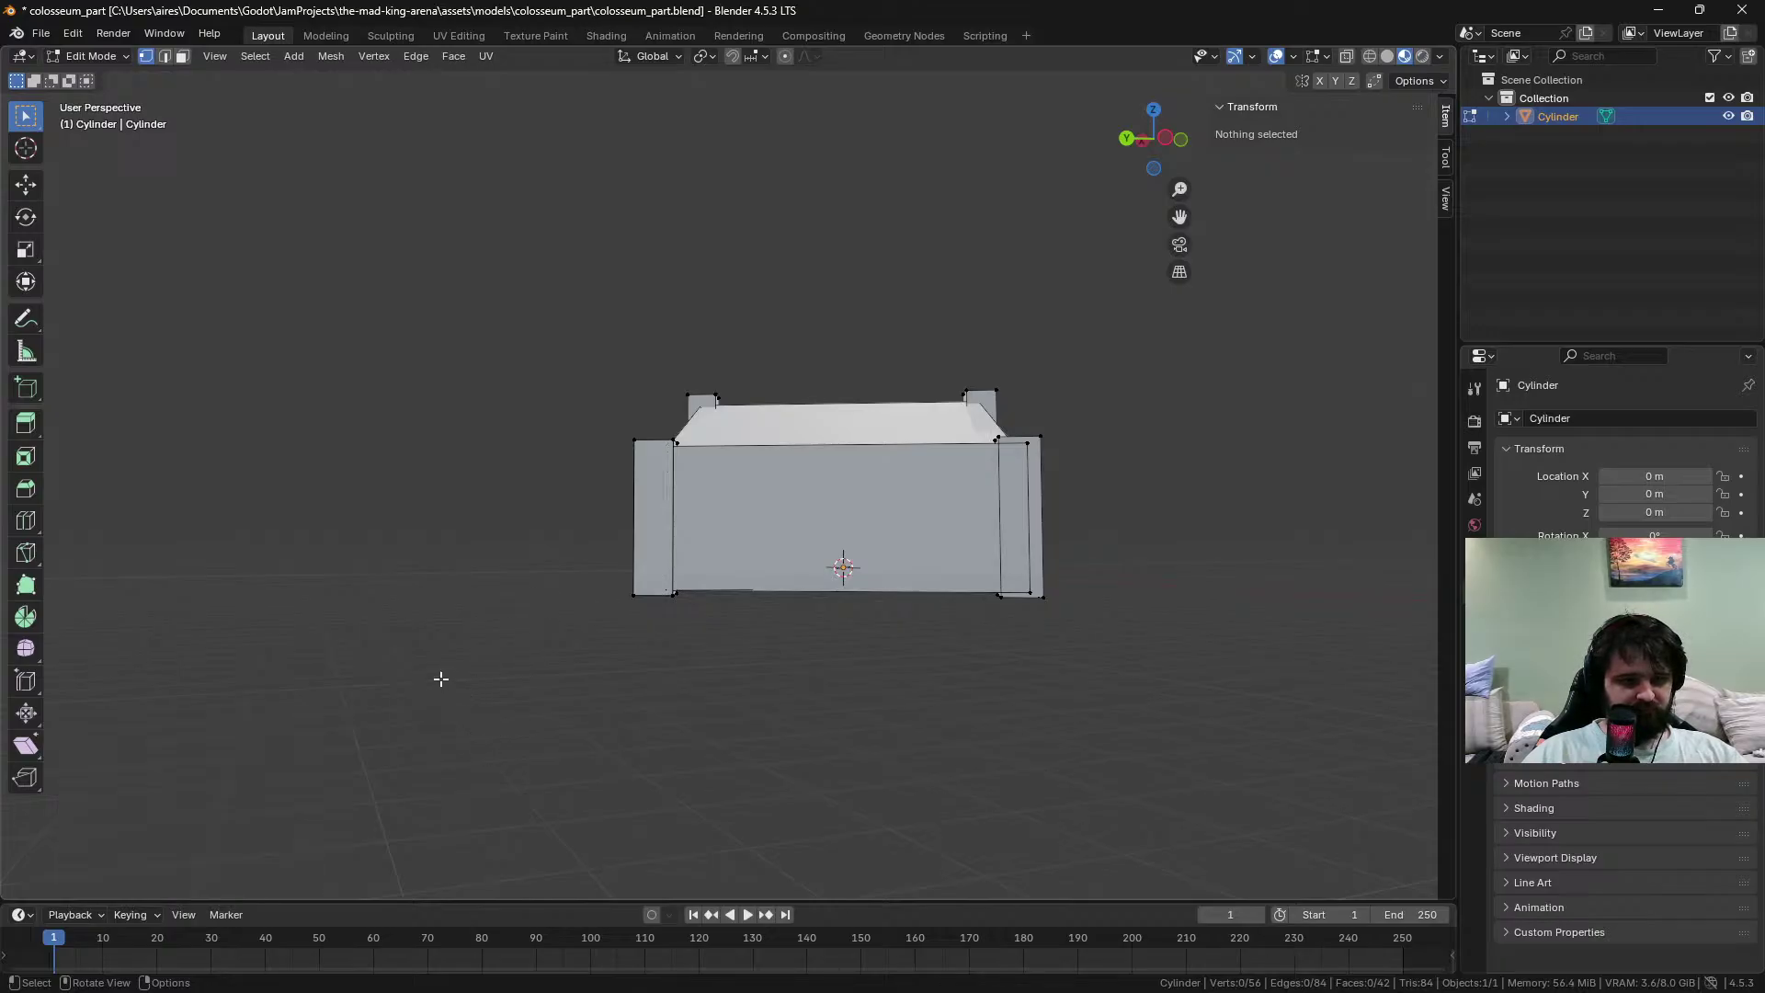
Examine the arena segment from the low-end wall at close range and from farther back using walk navigation
key("shift+grave")
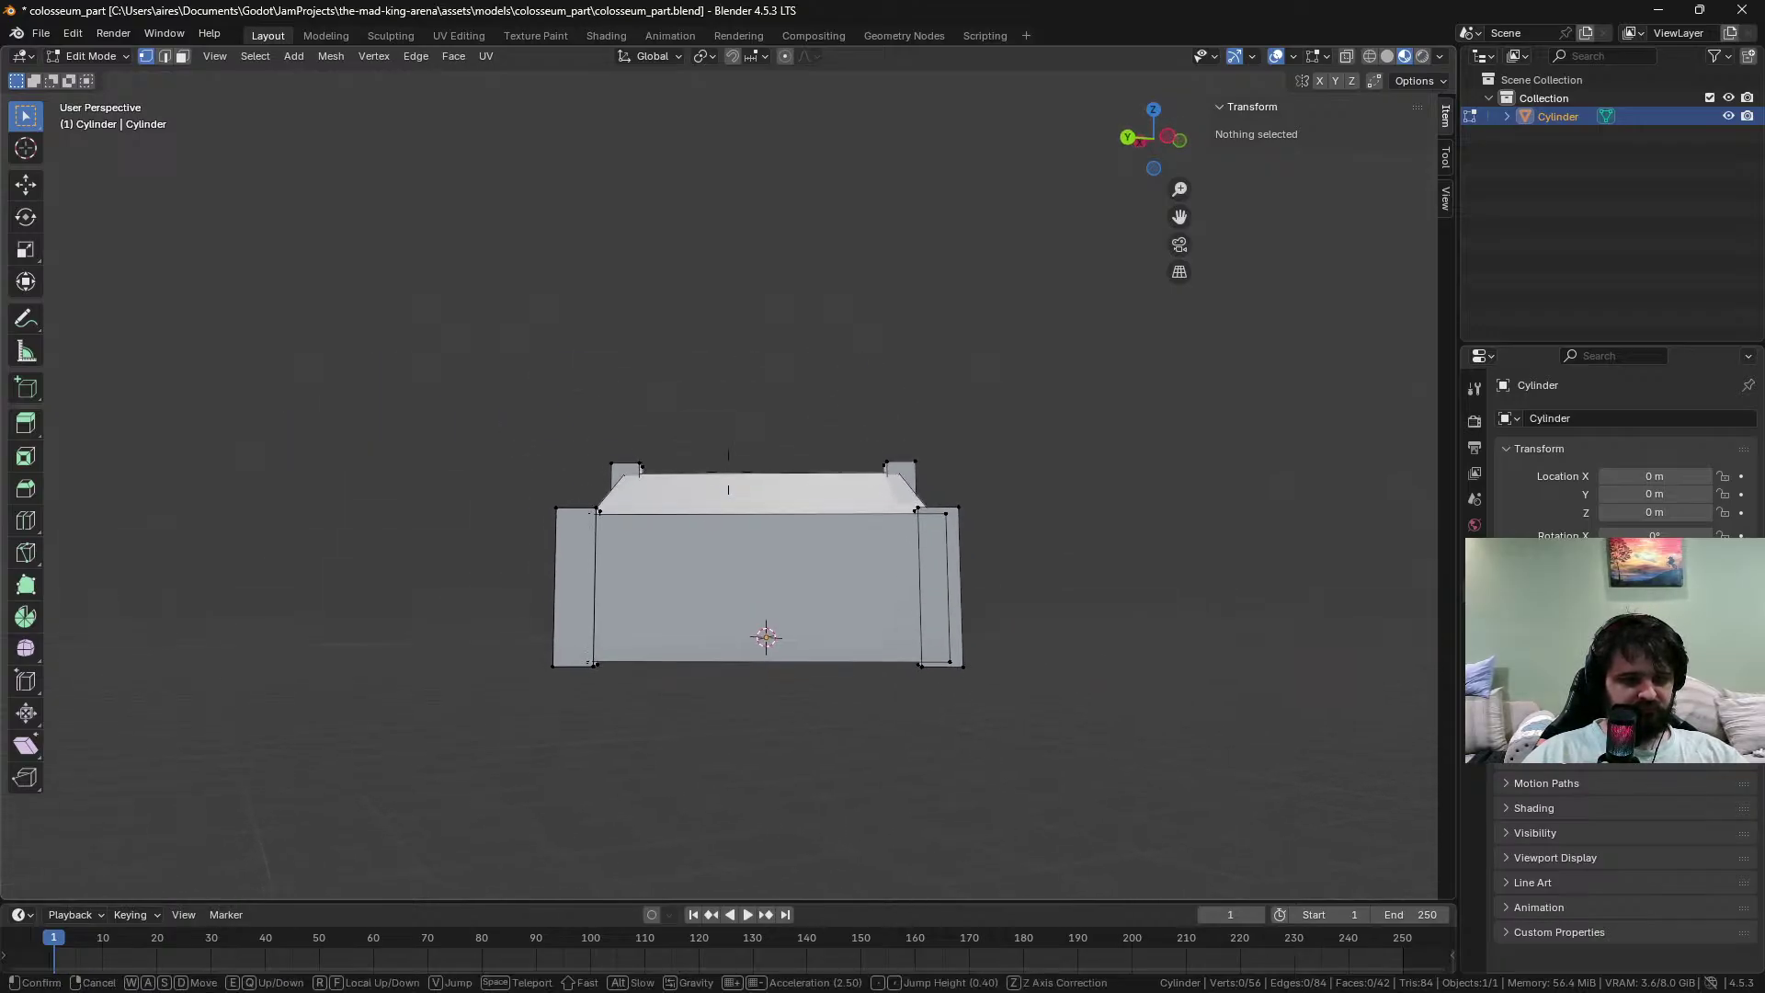
key("w")
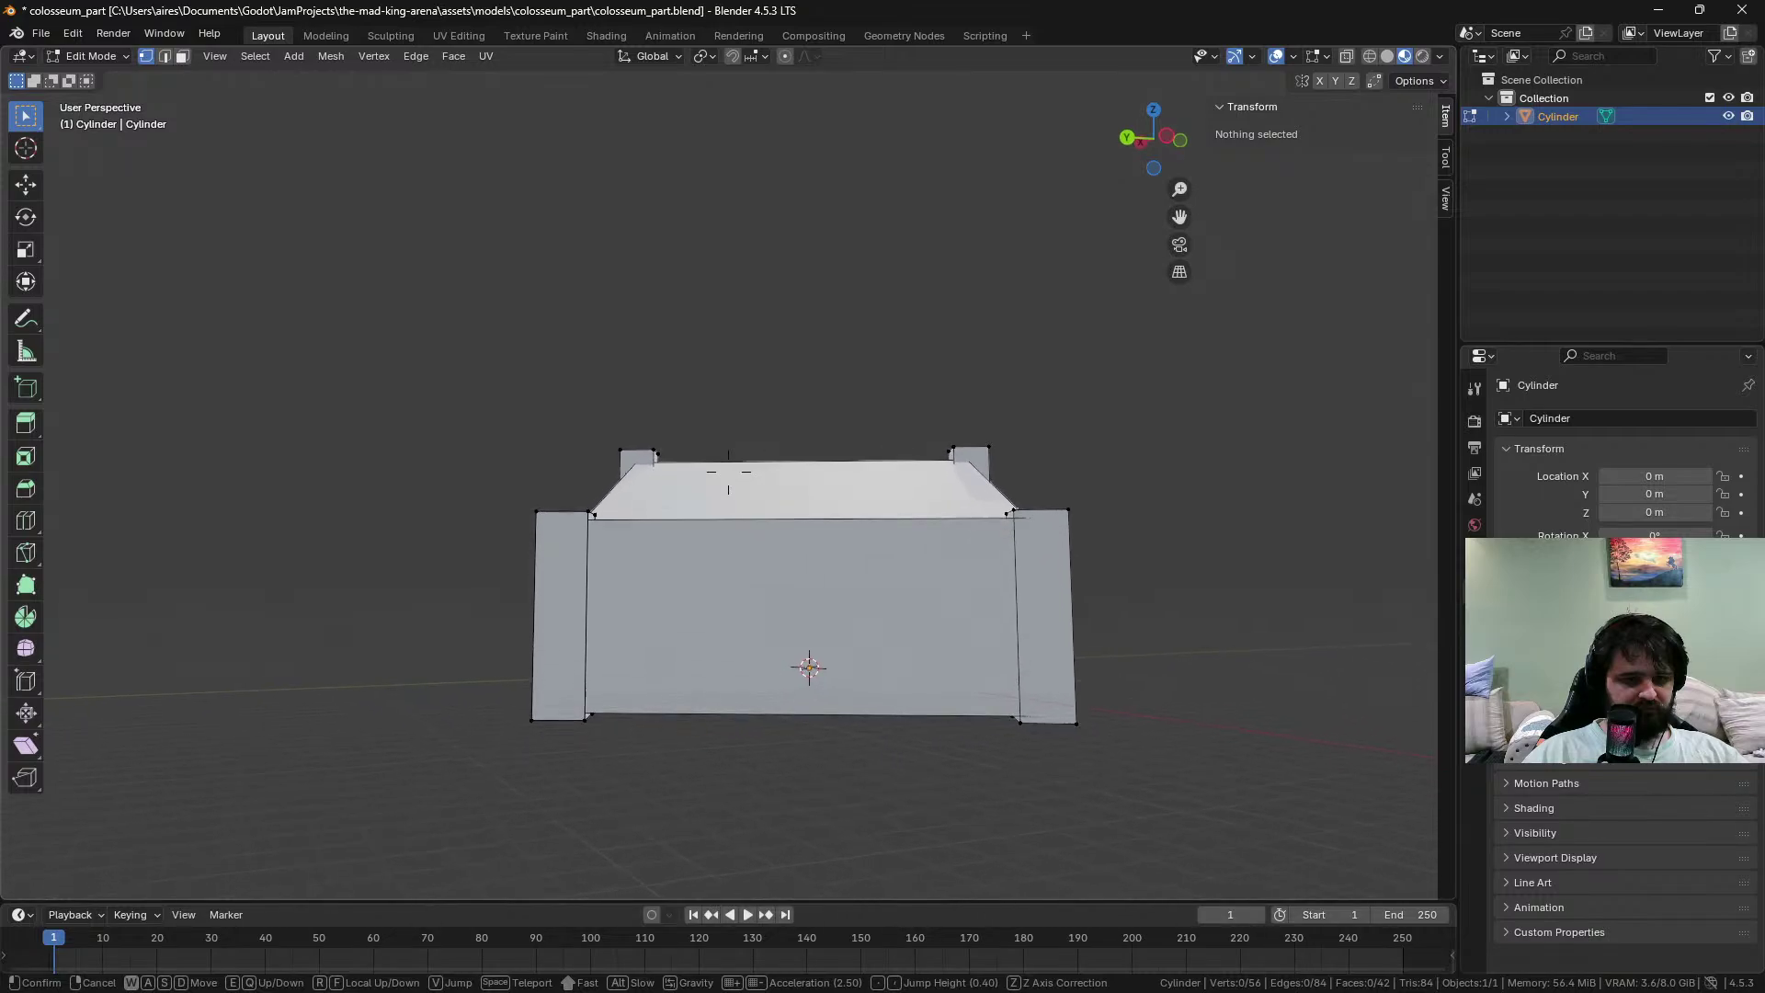
key("w")
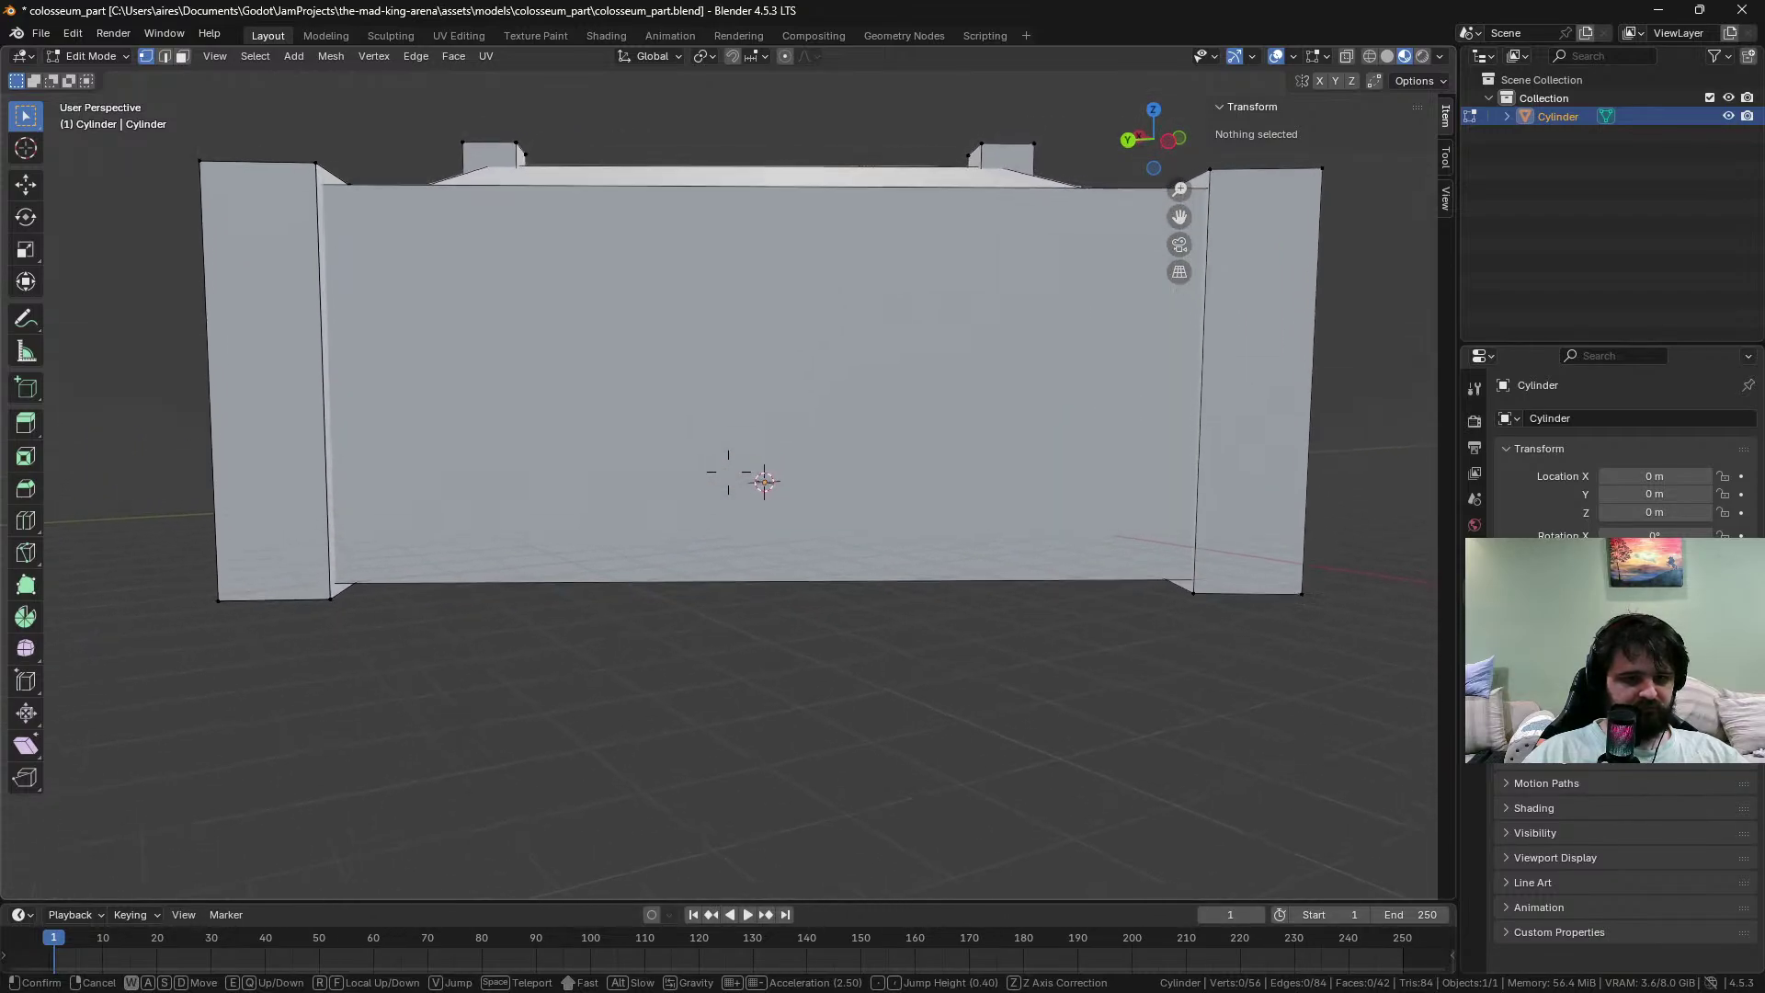
key("s")
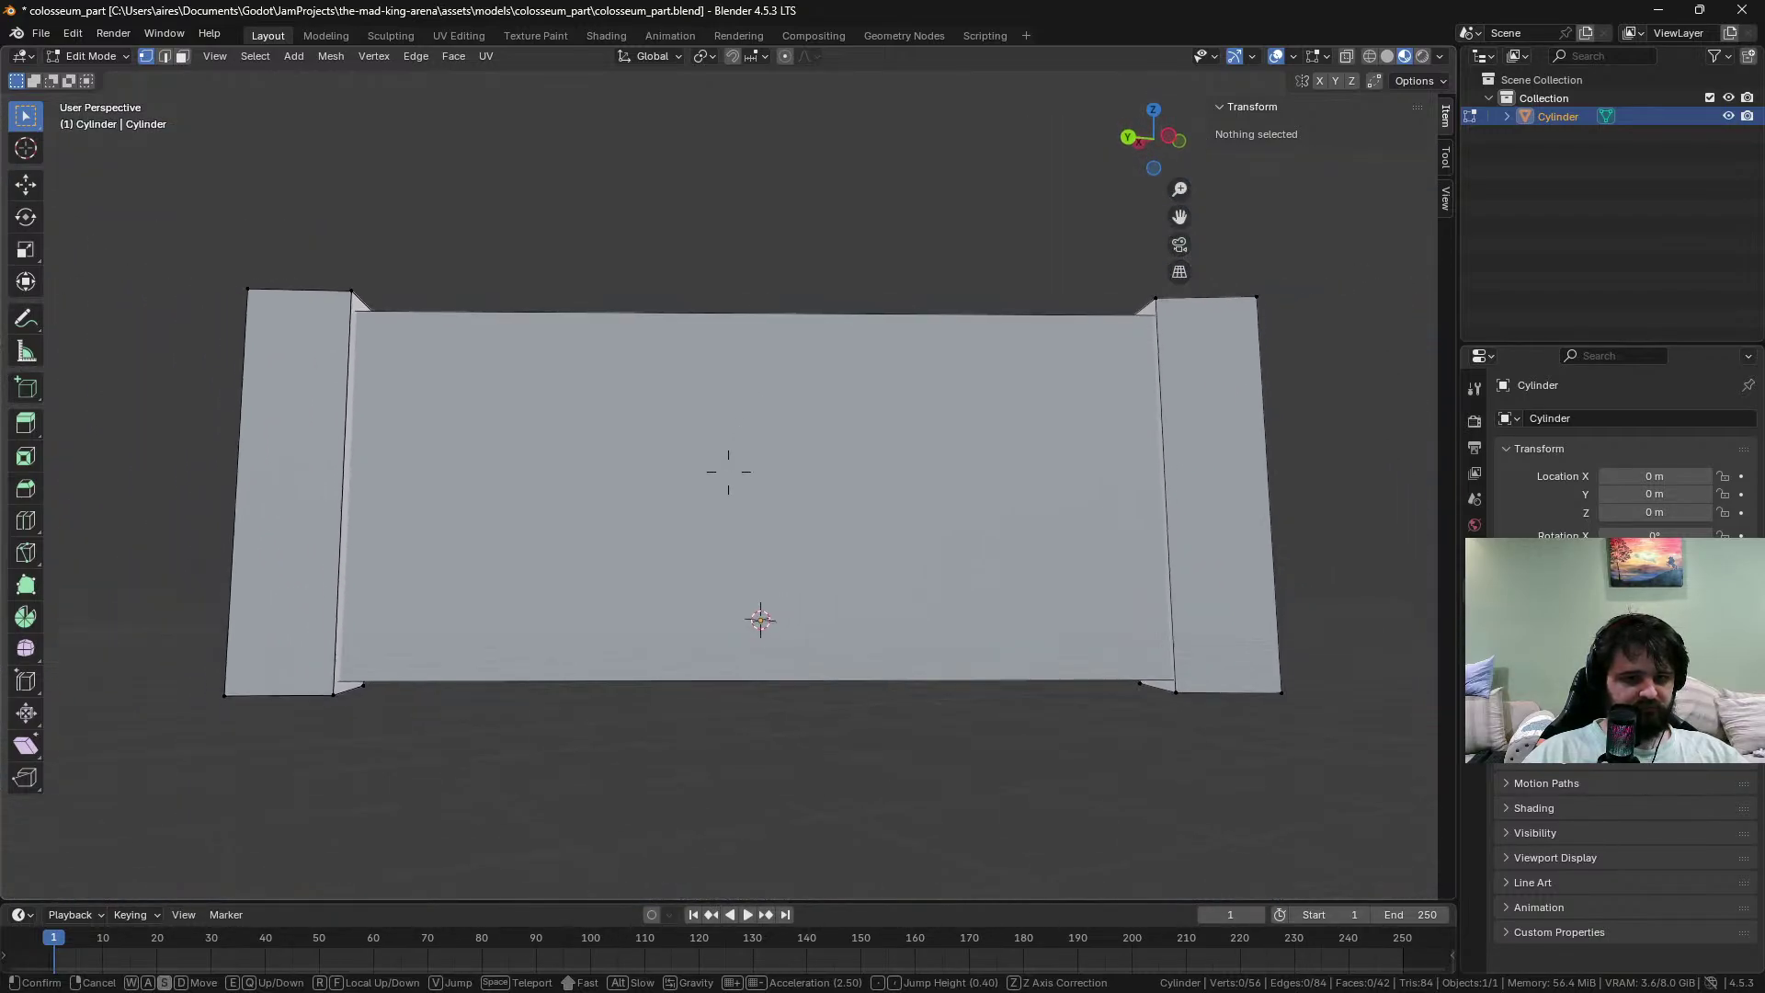
key("s")
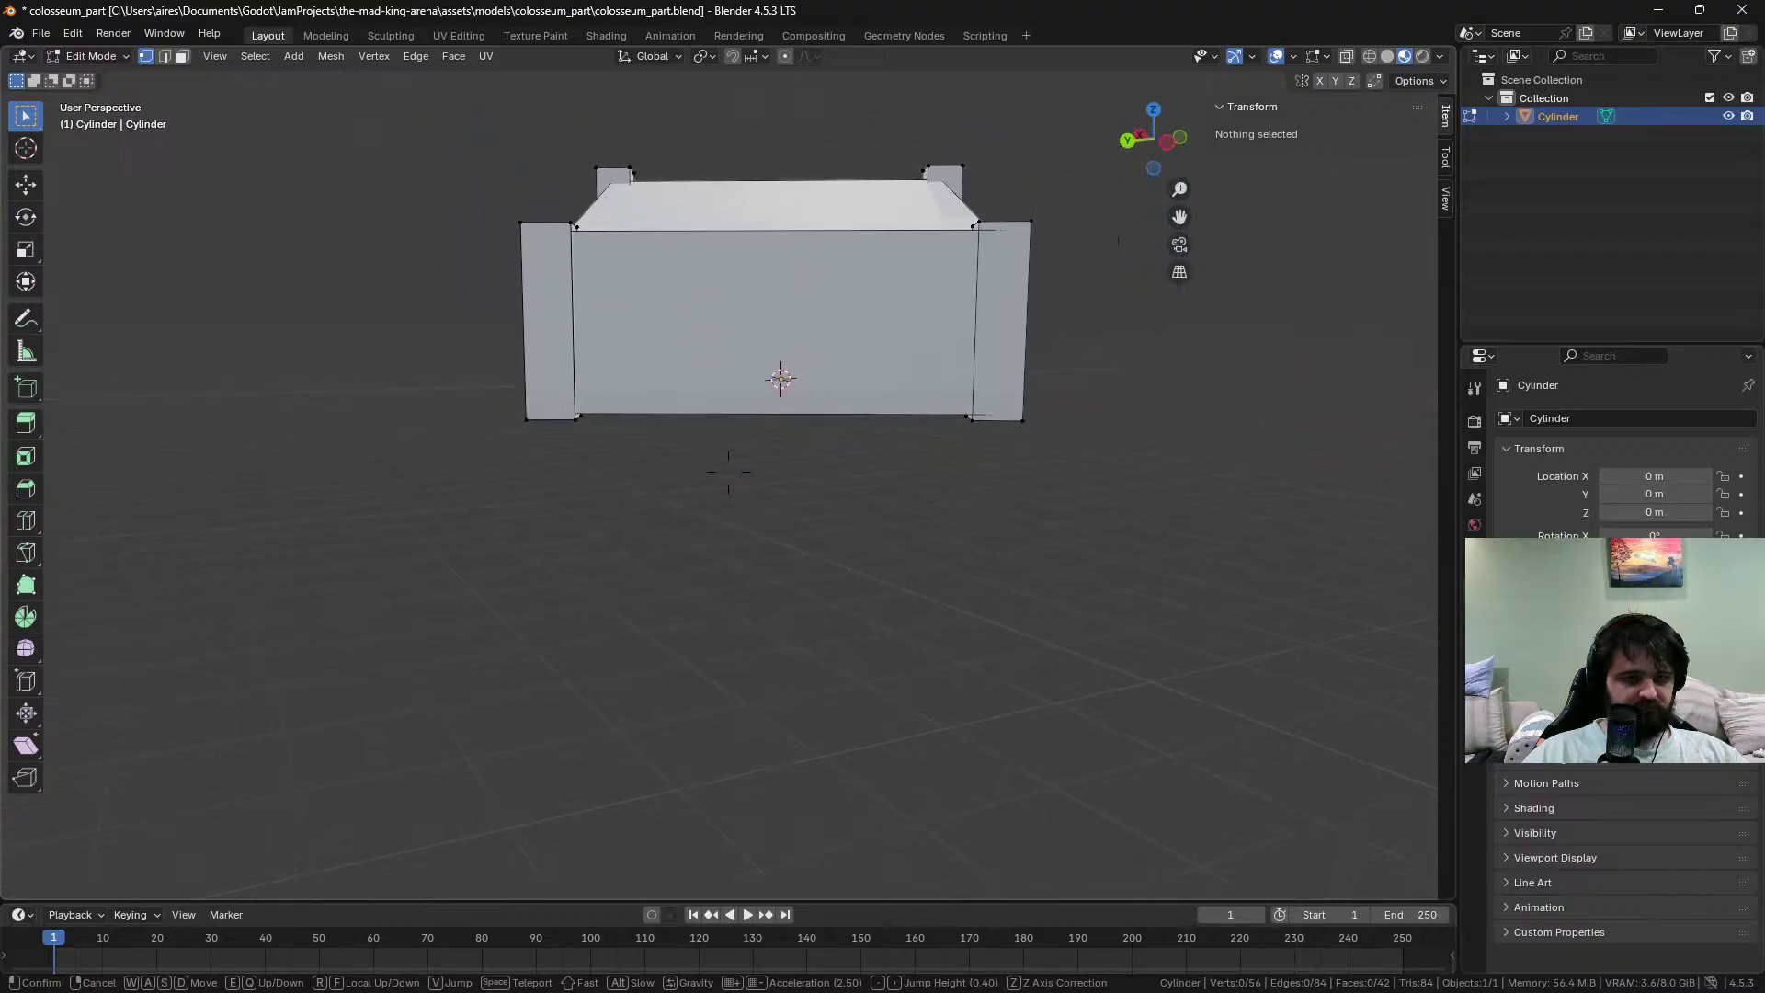
left_click(477, 693)
middle_click_drag(466, 543, 716, 497)
In wireframe shading, raise the top vertices of the block's high end and its two pillars by 1.8835 m in Z, and save the file
key("z")
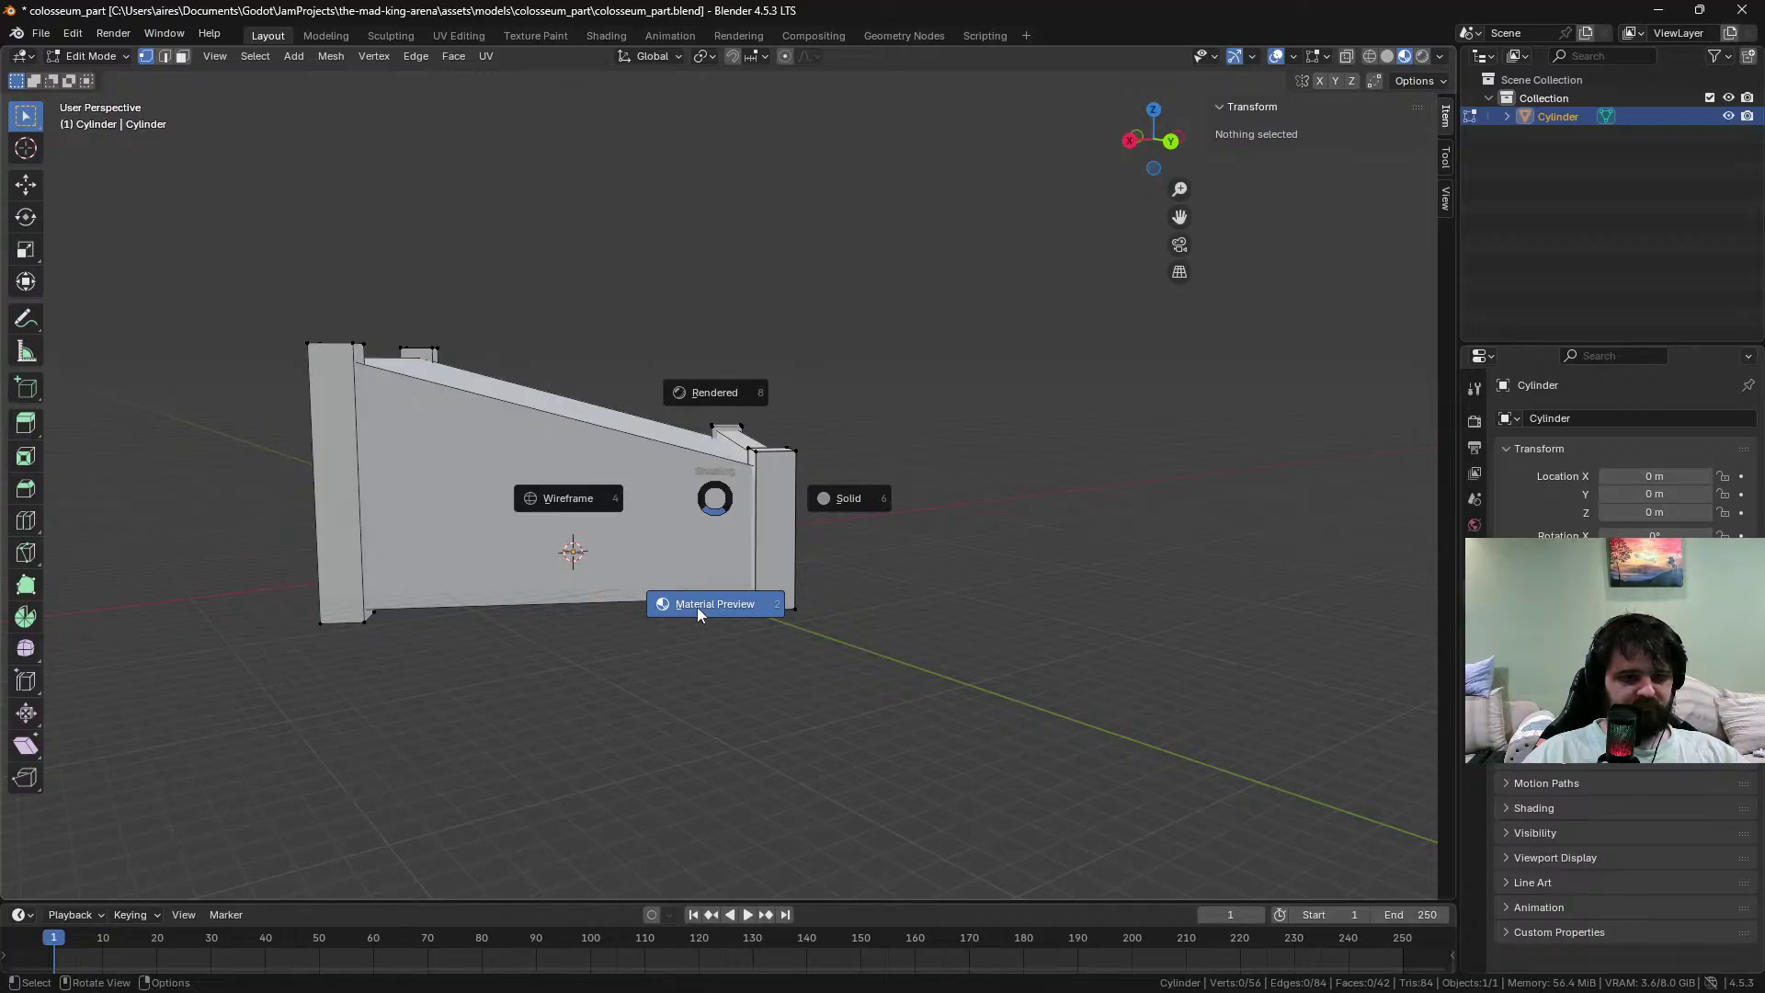
left_click(609, 517)
left_click_drag(276, 290, 493, 398)
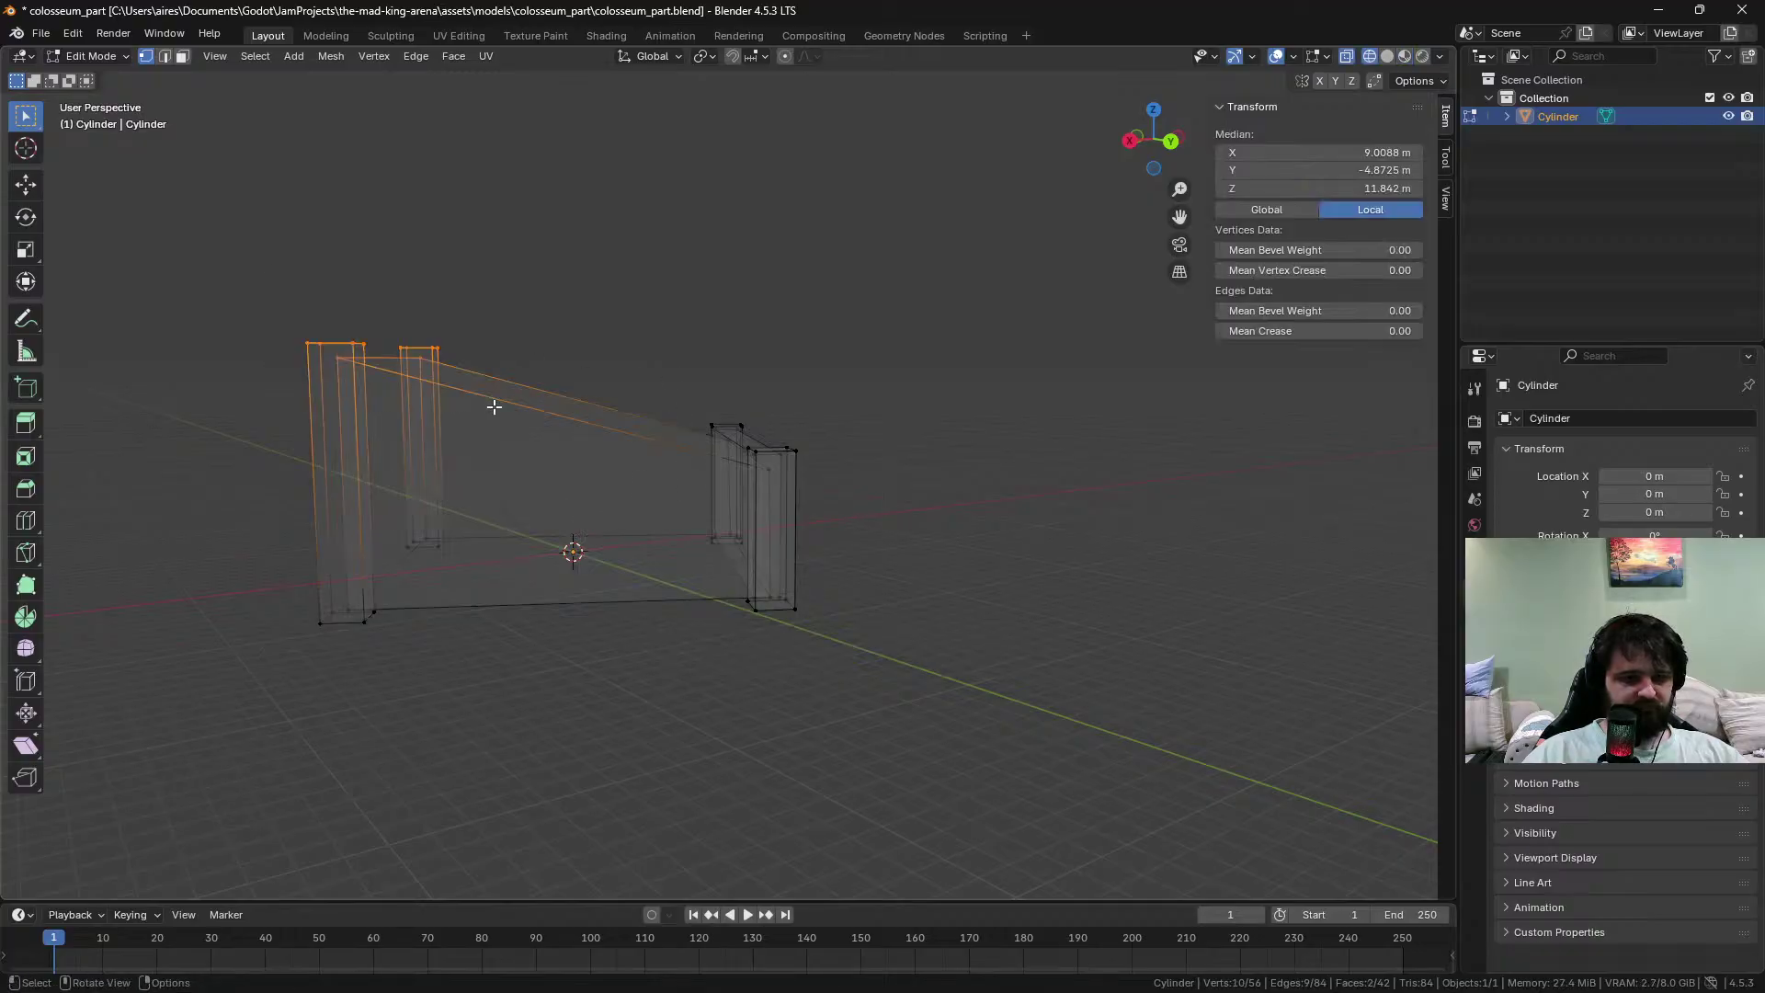
key("g")
key("z")
left_click(524, 388)
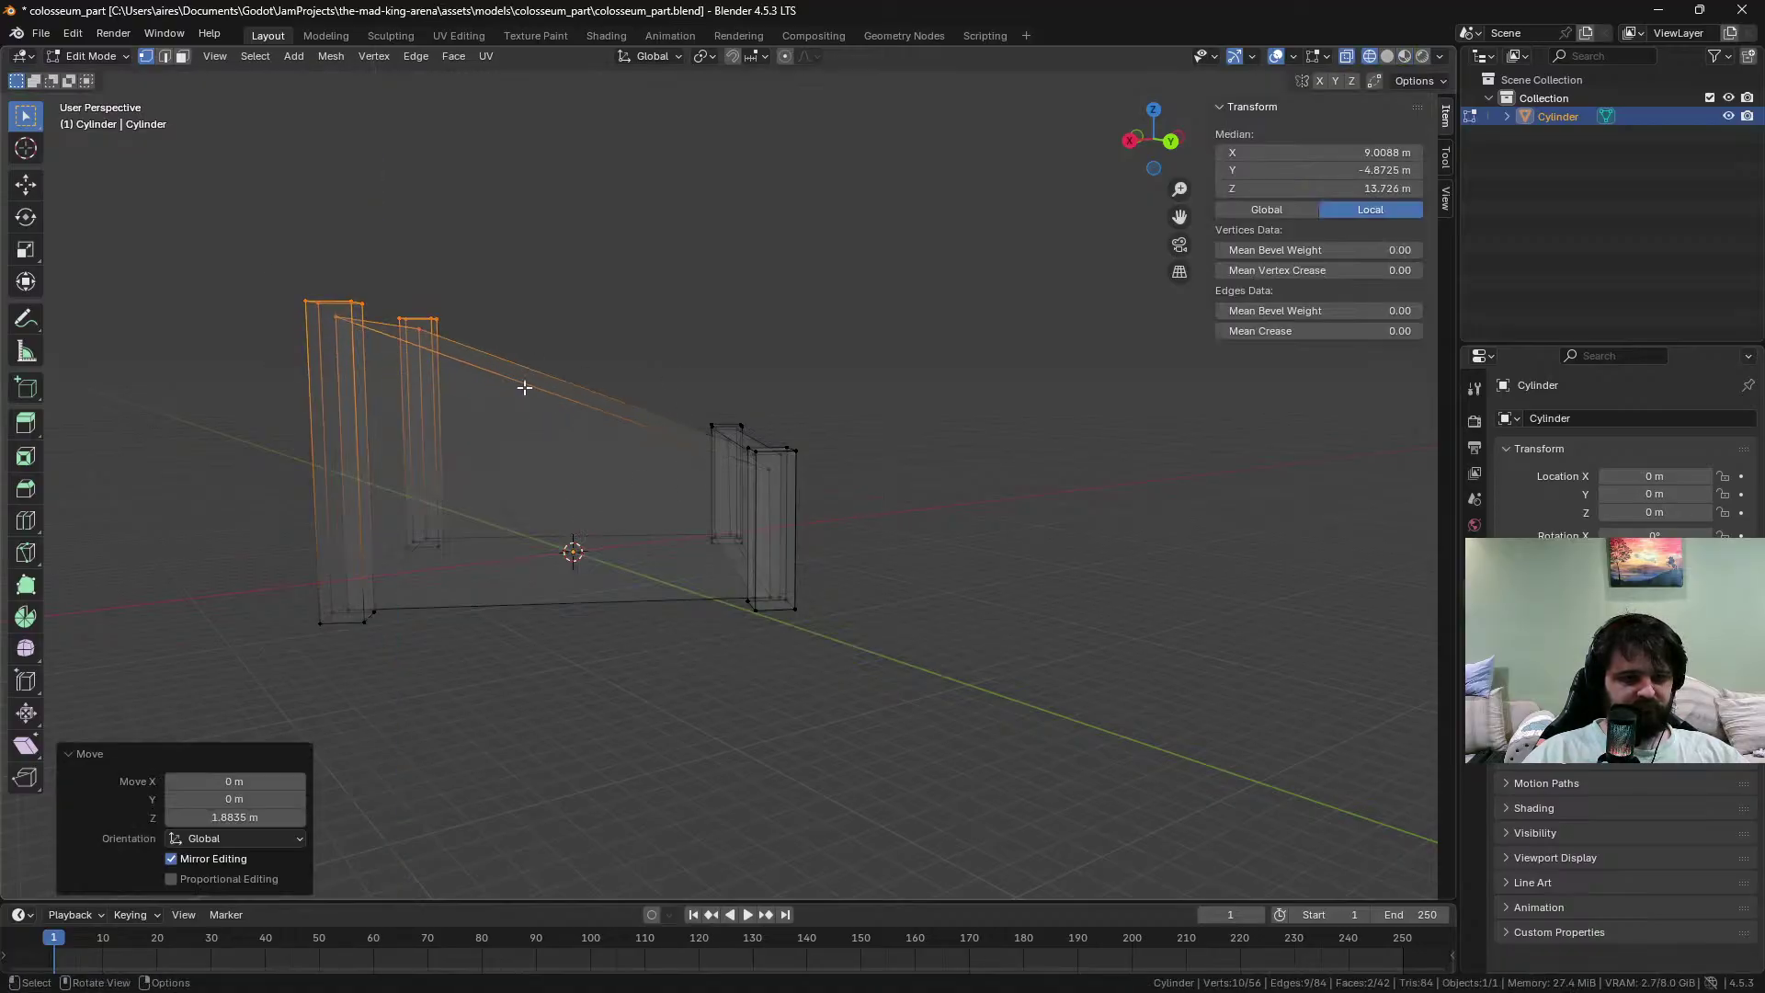
left_click(793, 414)
middle_click_drag(883, 422, 574, 568)
key("ctrl+s")
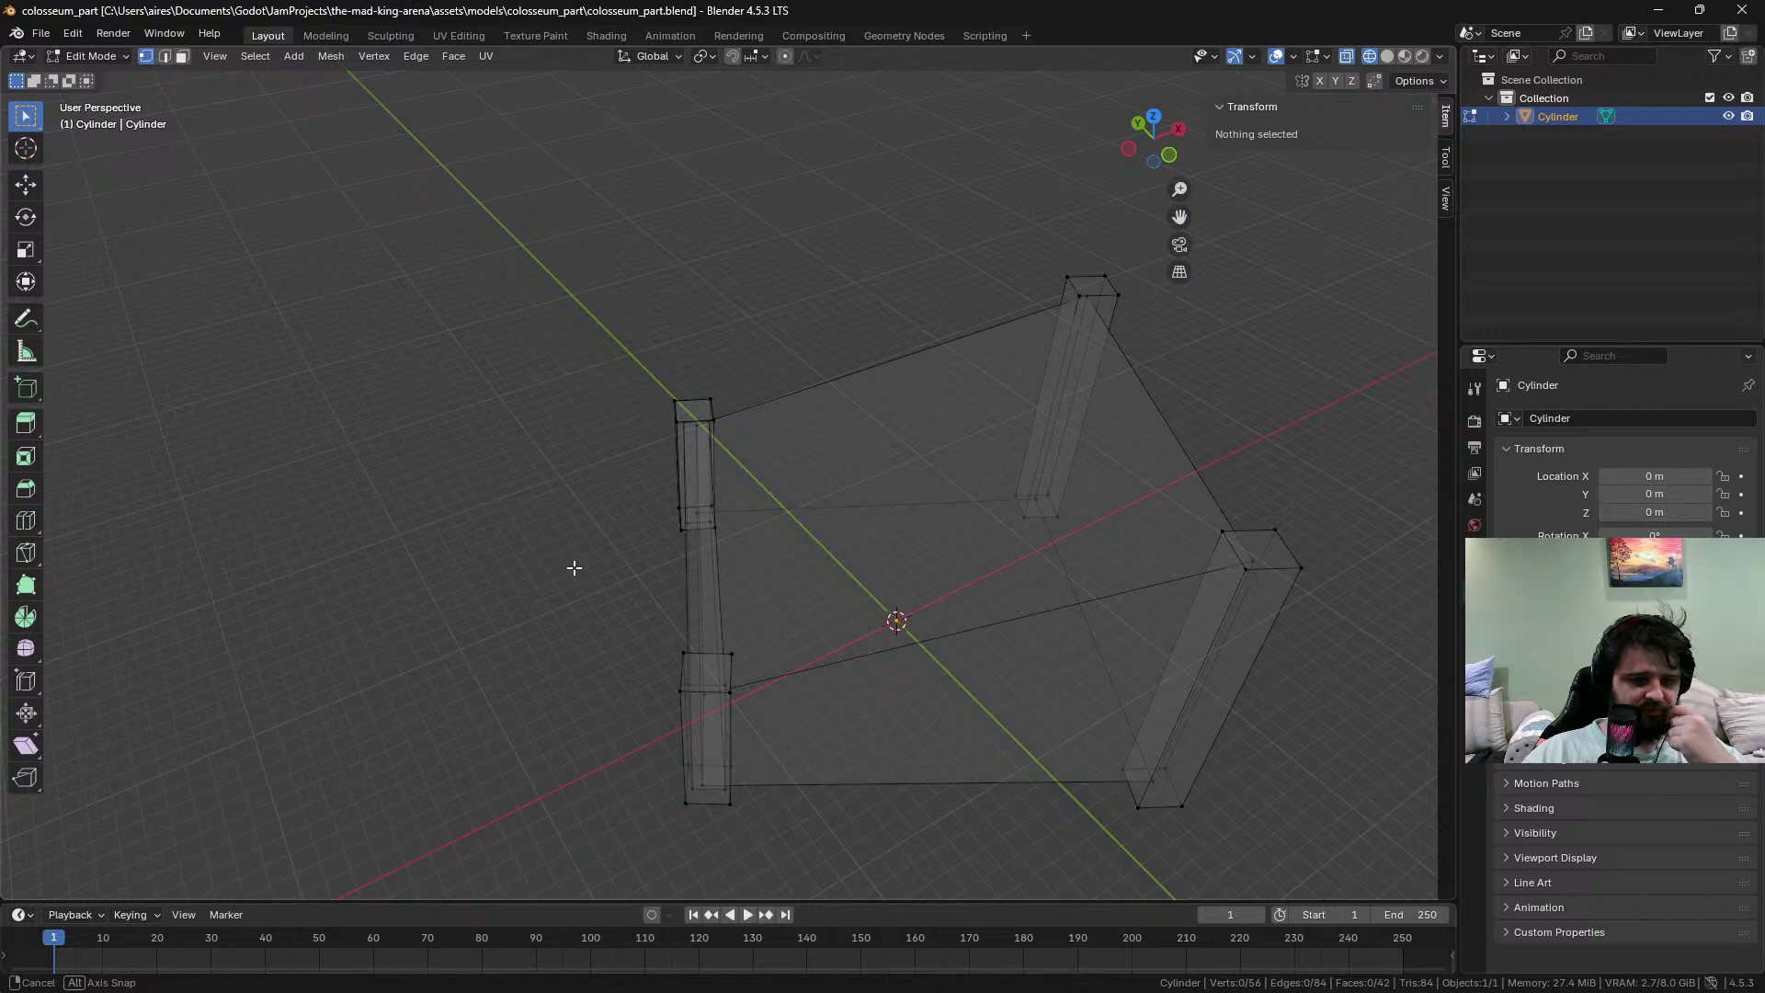
Add 10 evenly spaced loop cuts across the sloped block between its low and high ends
mouse_move(575, 569)
middle_mouse_down()
mouse_move(556, 500)
mouse_move(591, 587)
middle_mouse_up()
key("ctrl+r")
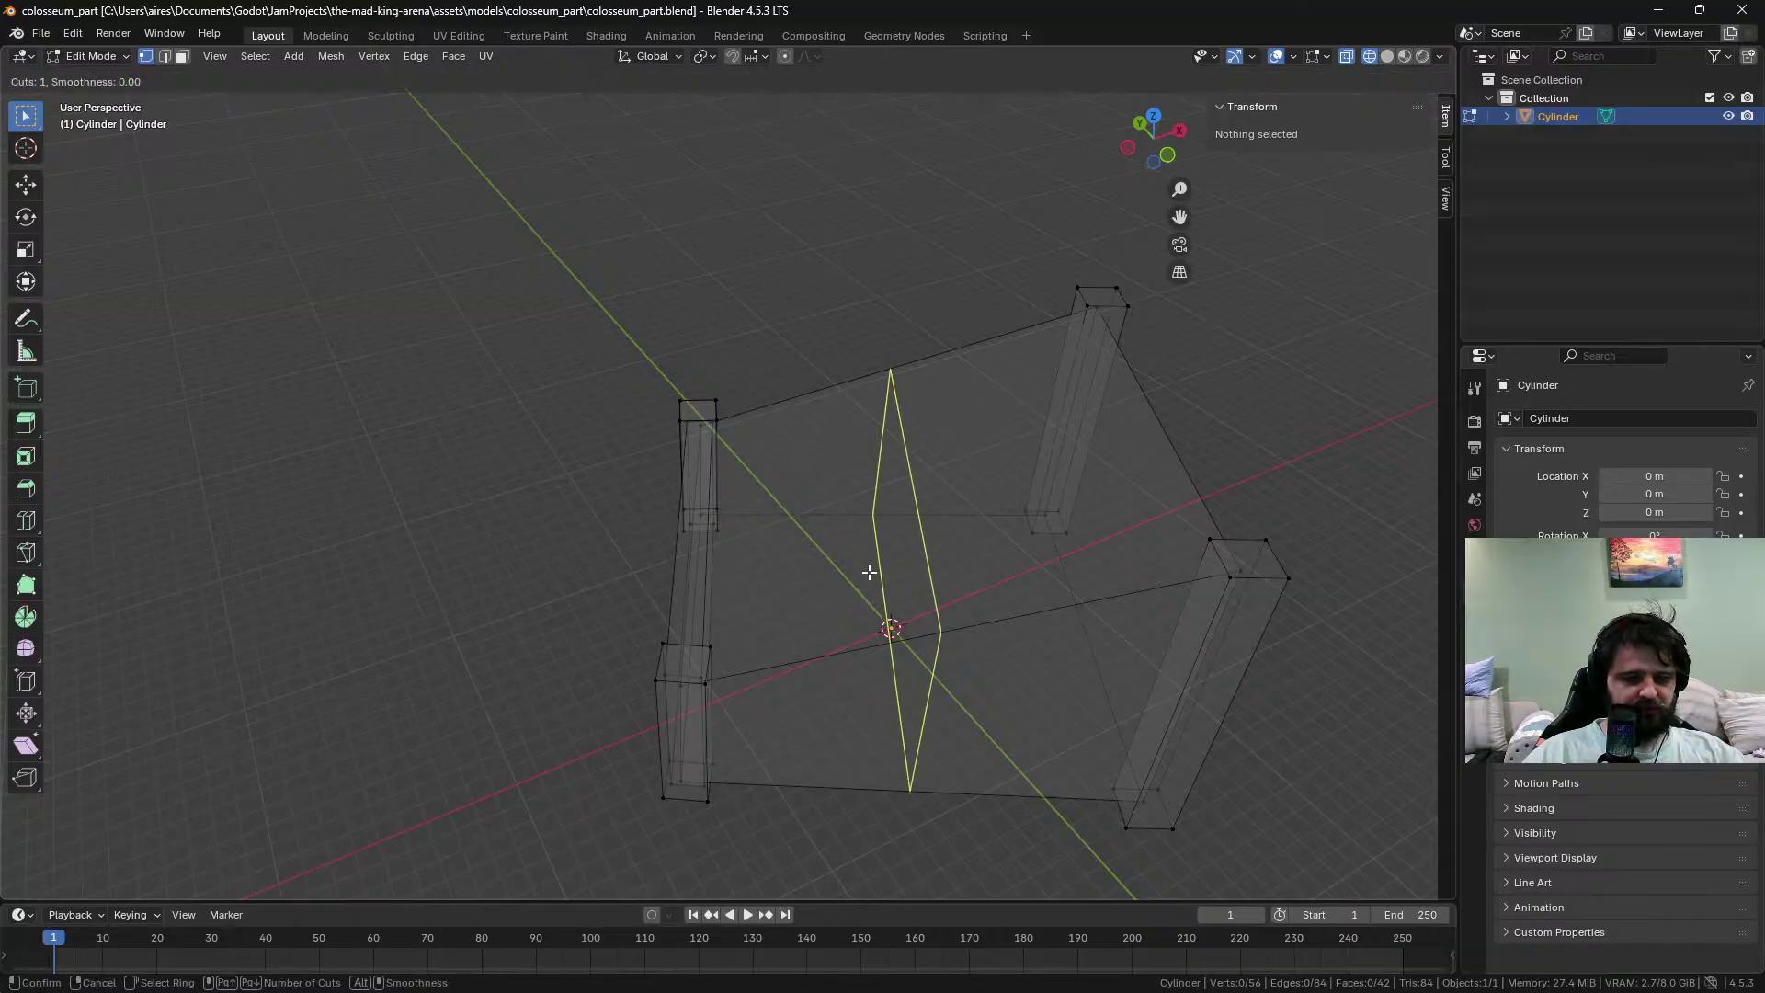
scroll(869, 572, "up", 8)
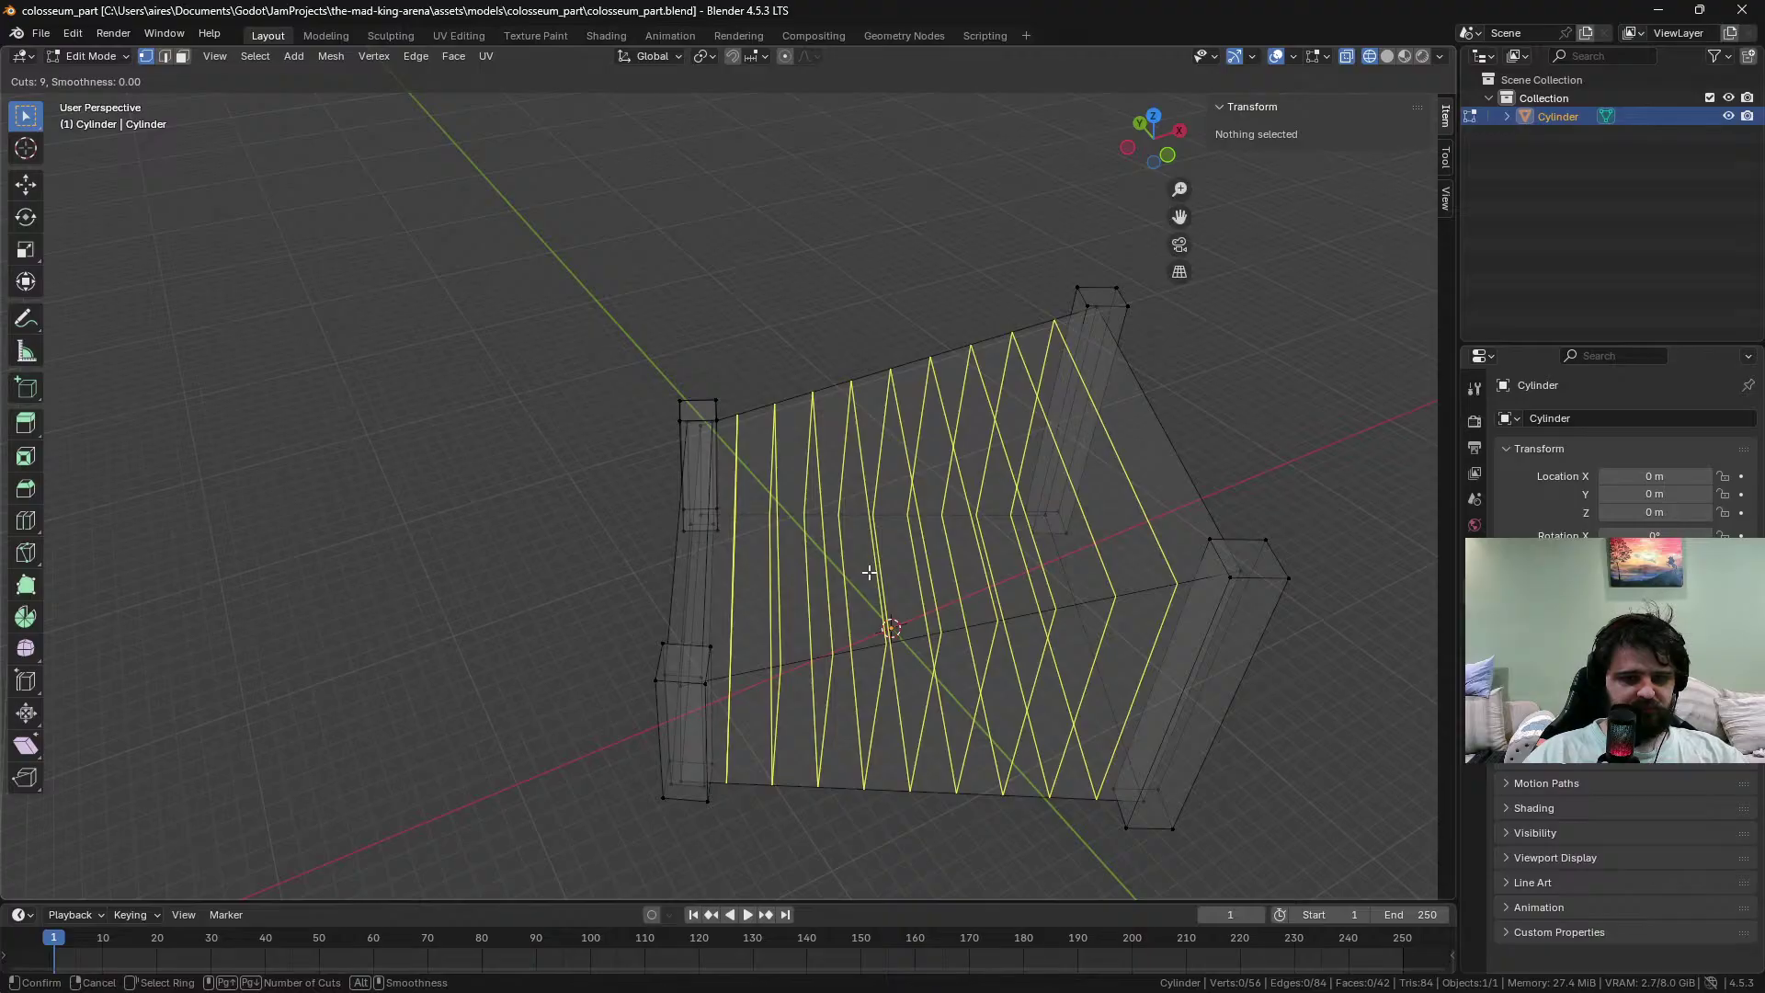
left_click(869, 572)
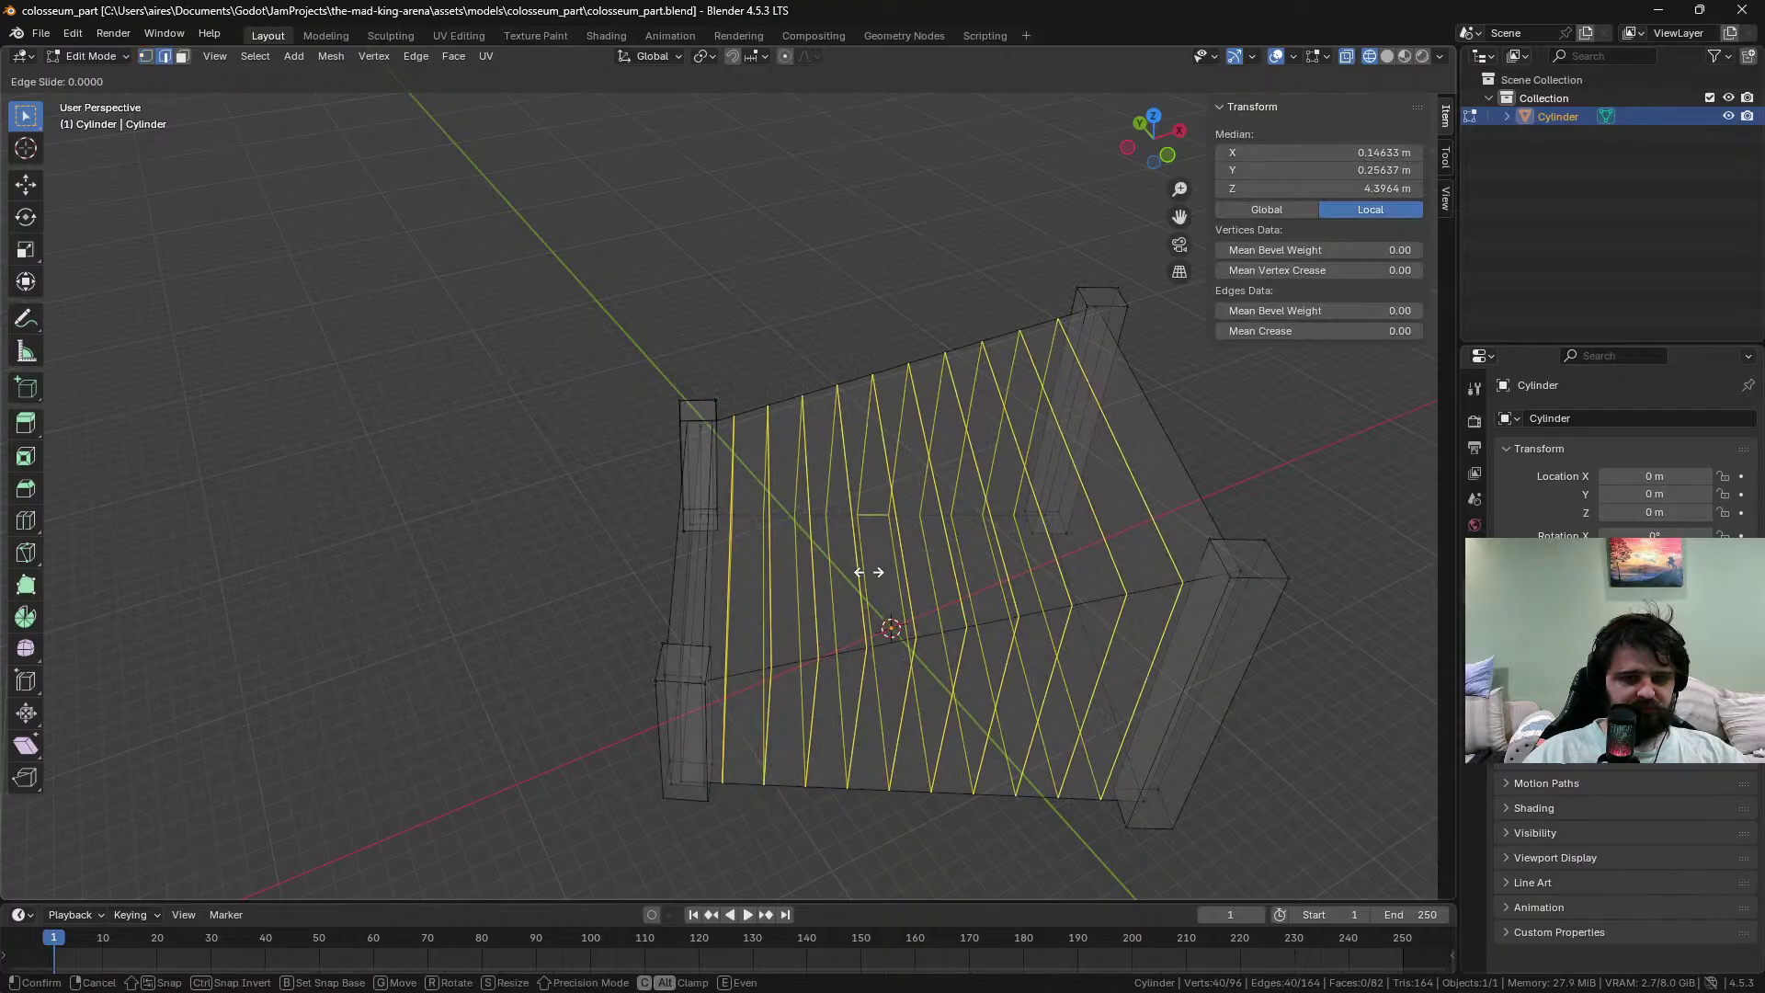
Add ten evenly spaced loop cuts across the sloped block and lower the second cut's top edge about 0.54 m along Z
right_click(869, 572)
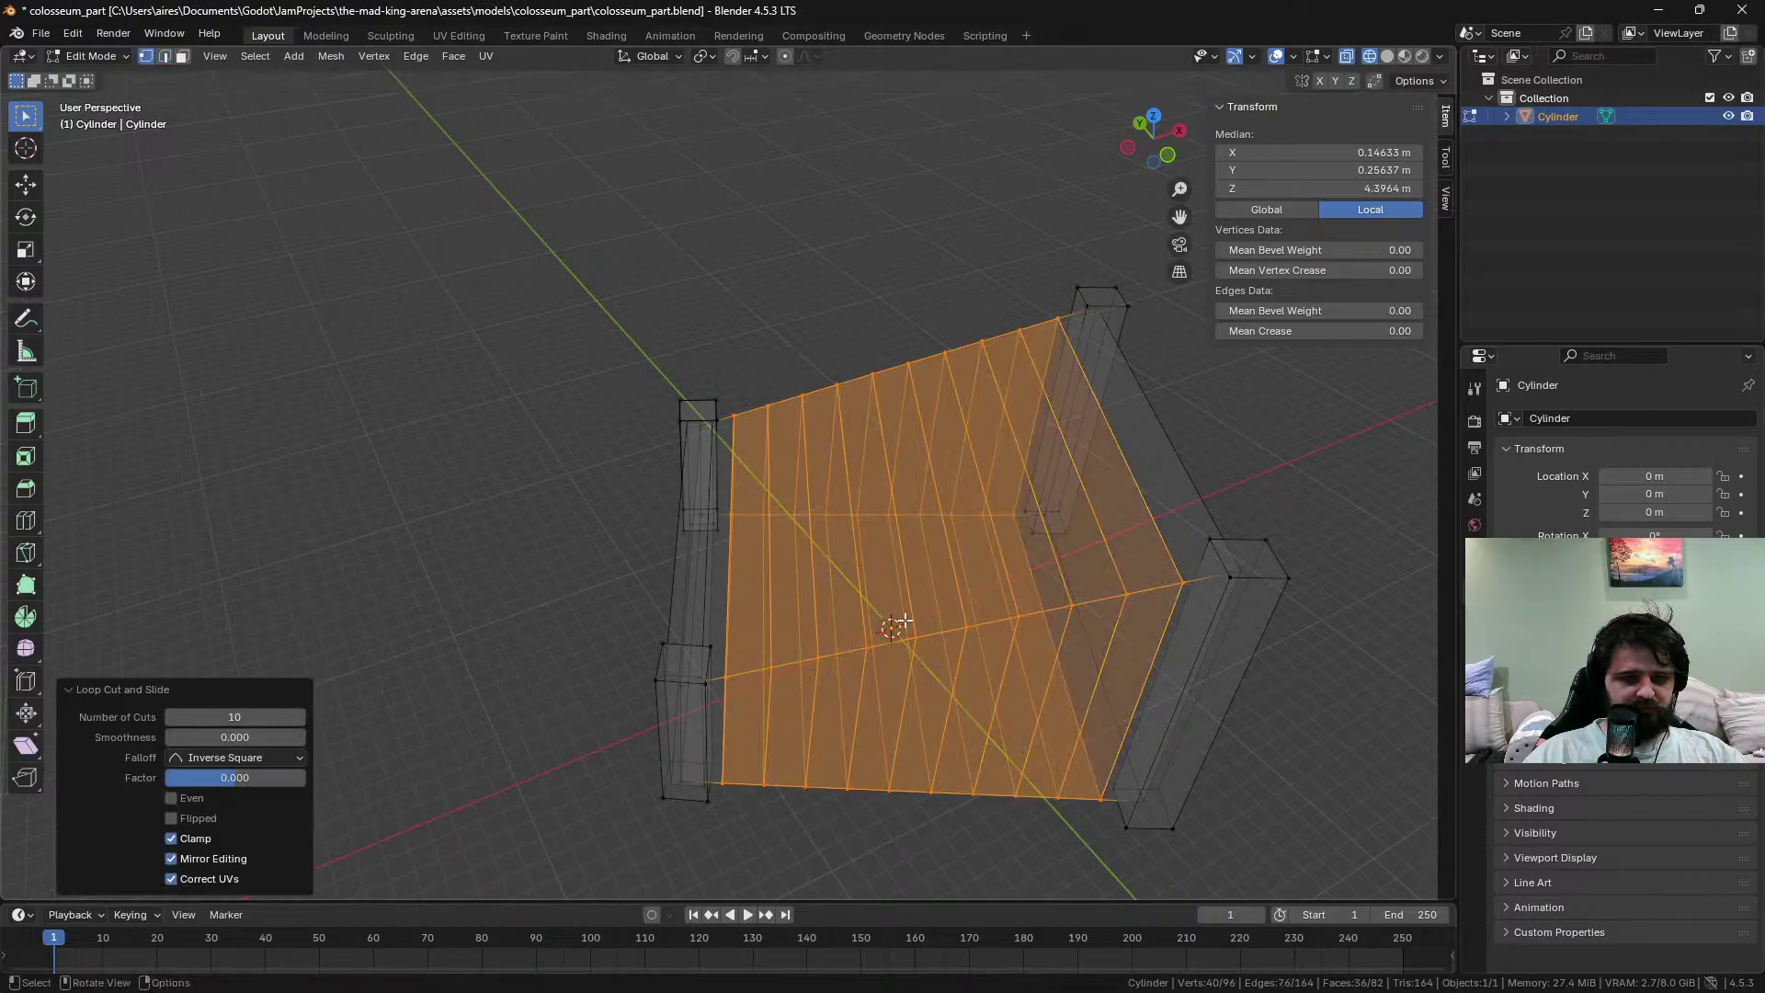
middle_click_drag(906, 621, 863, 525)
left_click(787, 481)
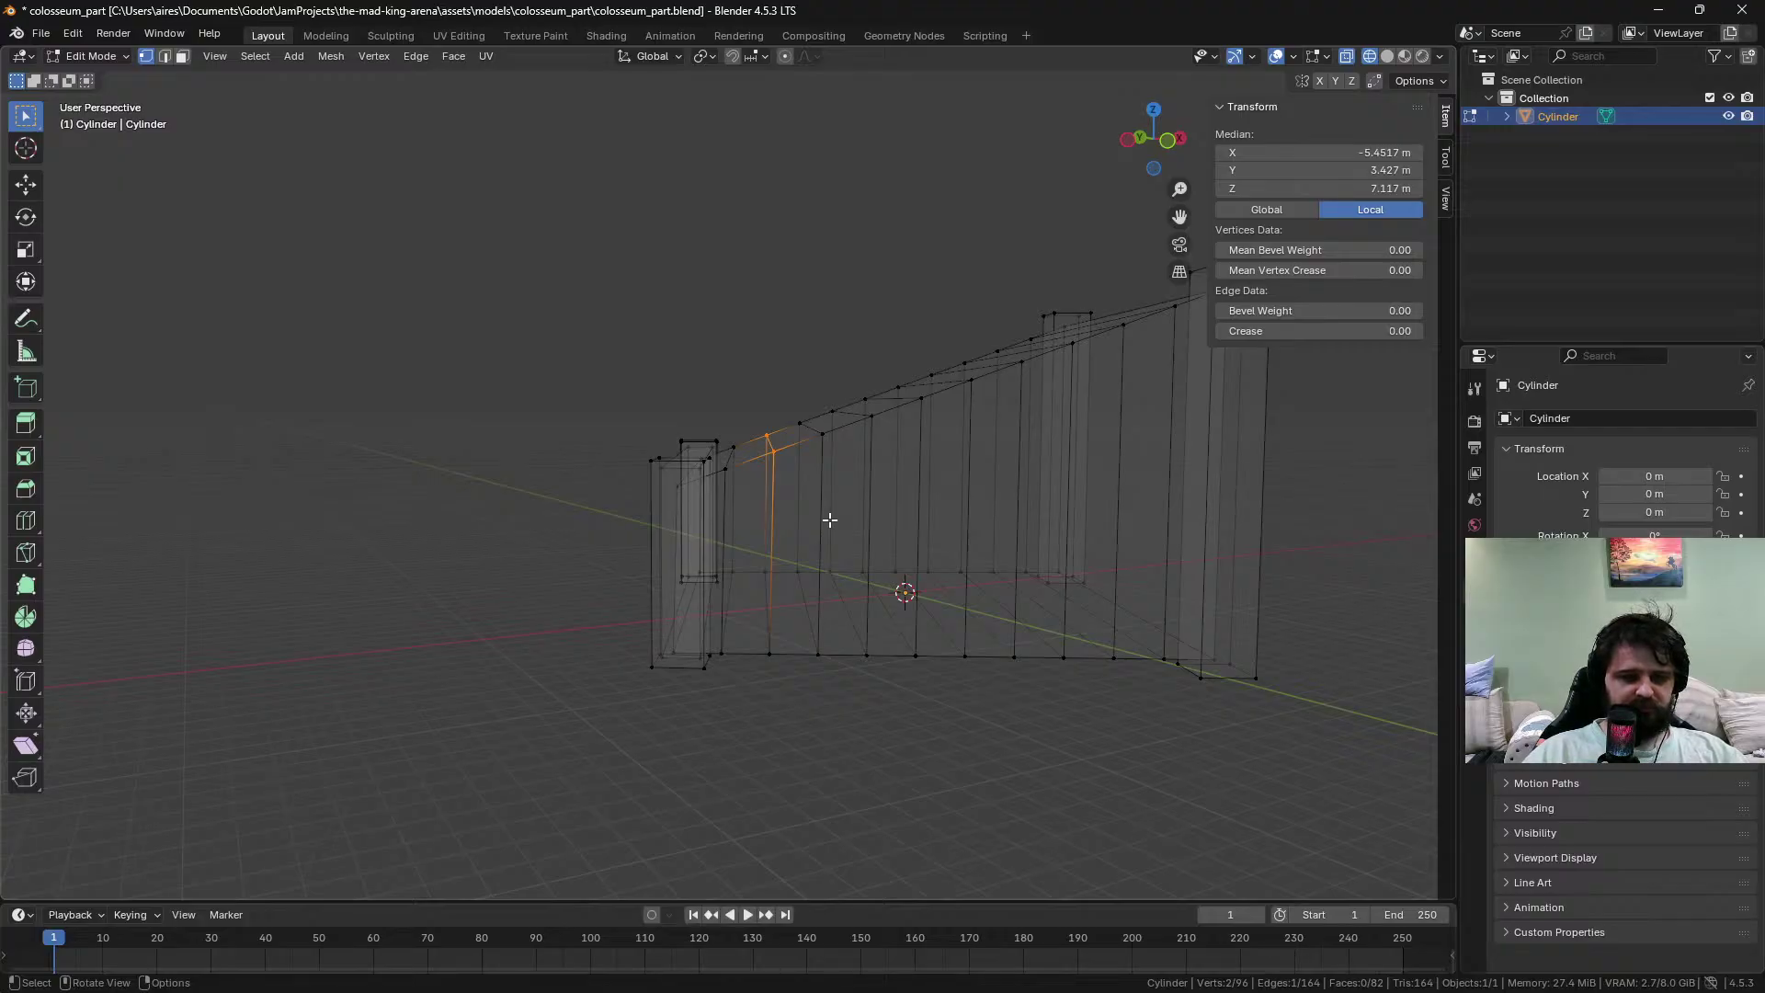
middle_click_drag(829, 521, 827, 486)
key("KP_5")
key("g")
key("z")
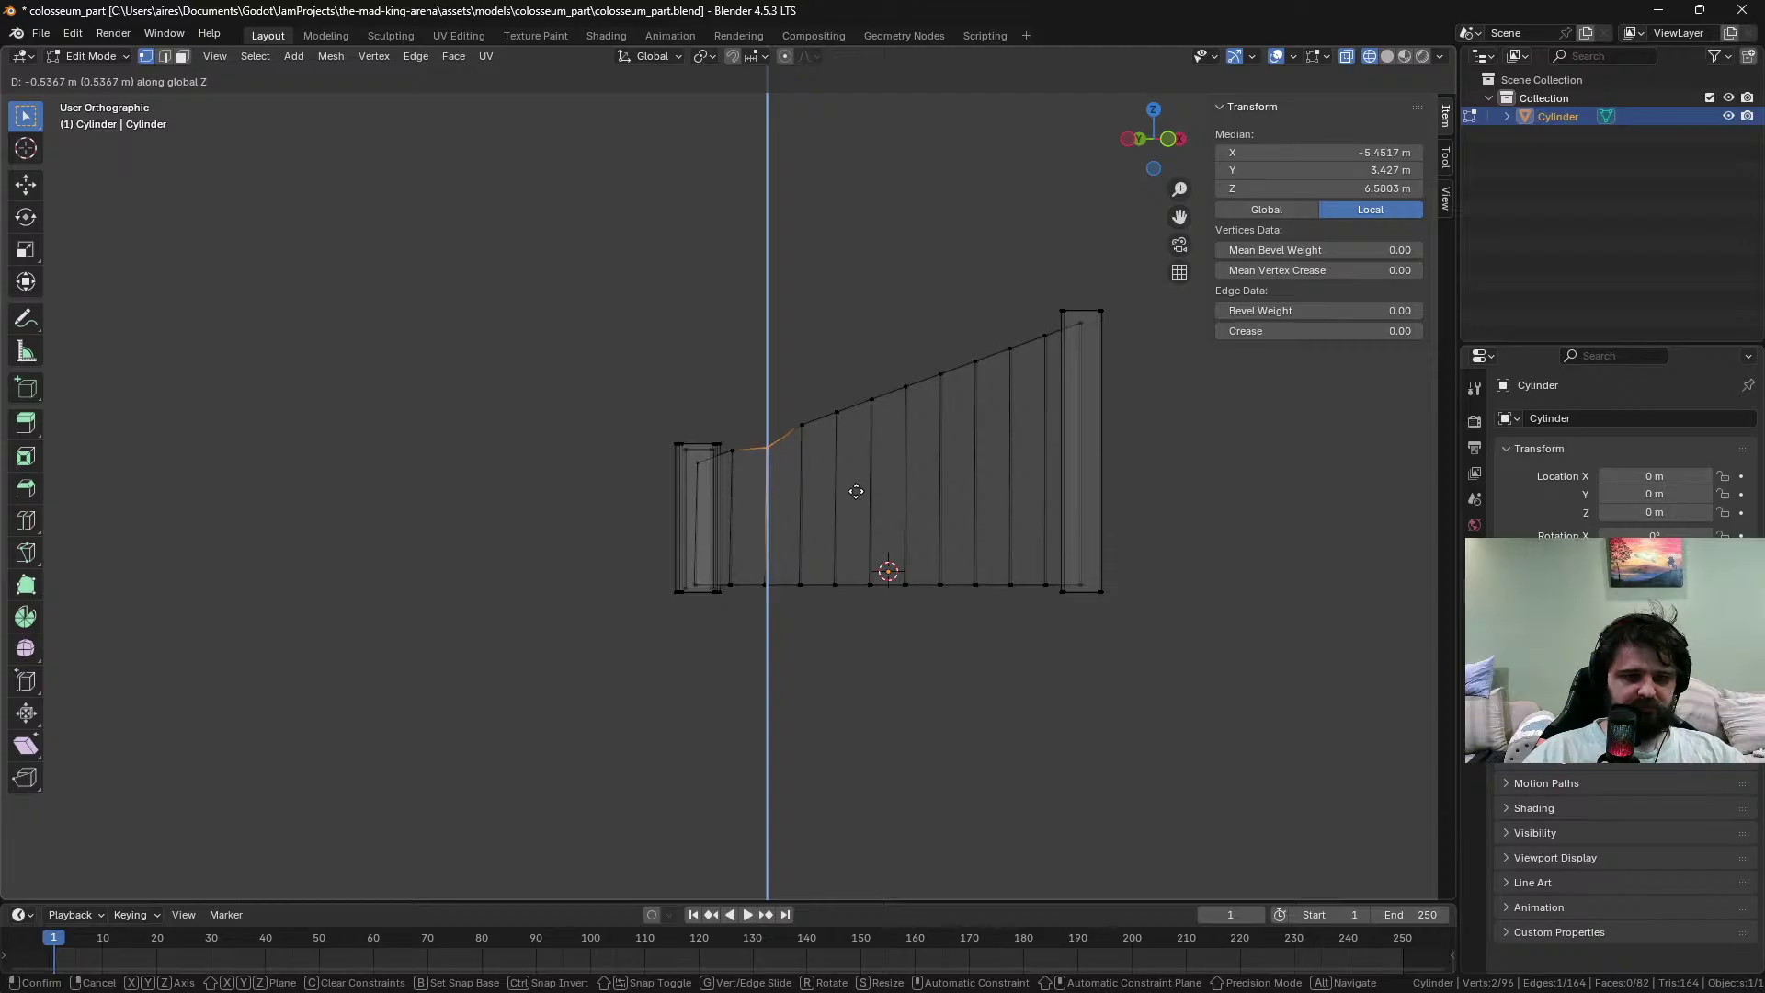
left_click(856, 491)
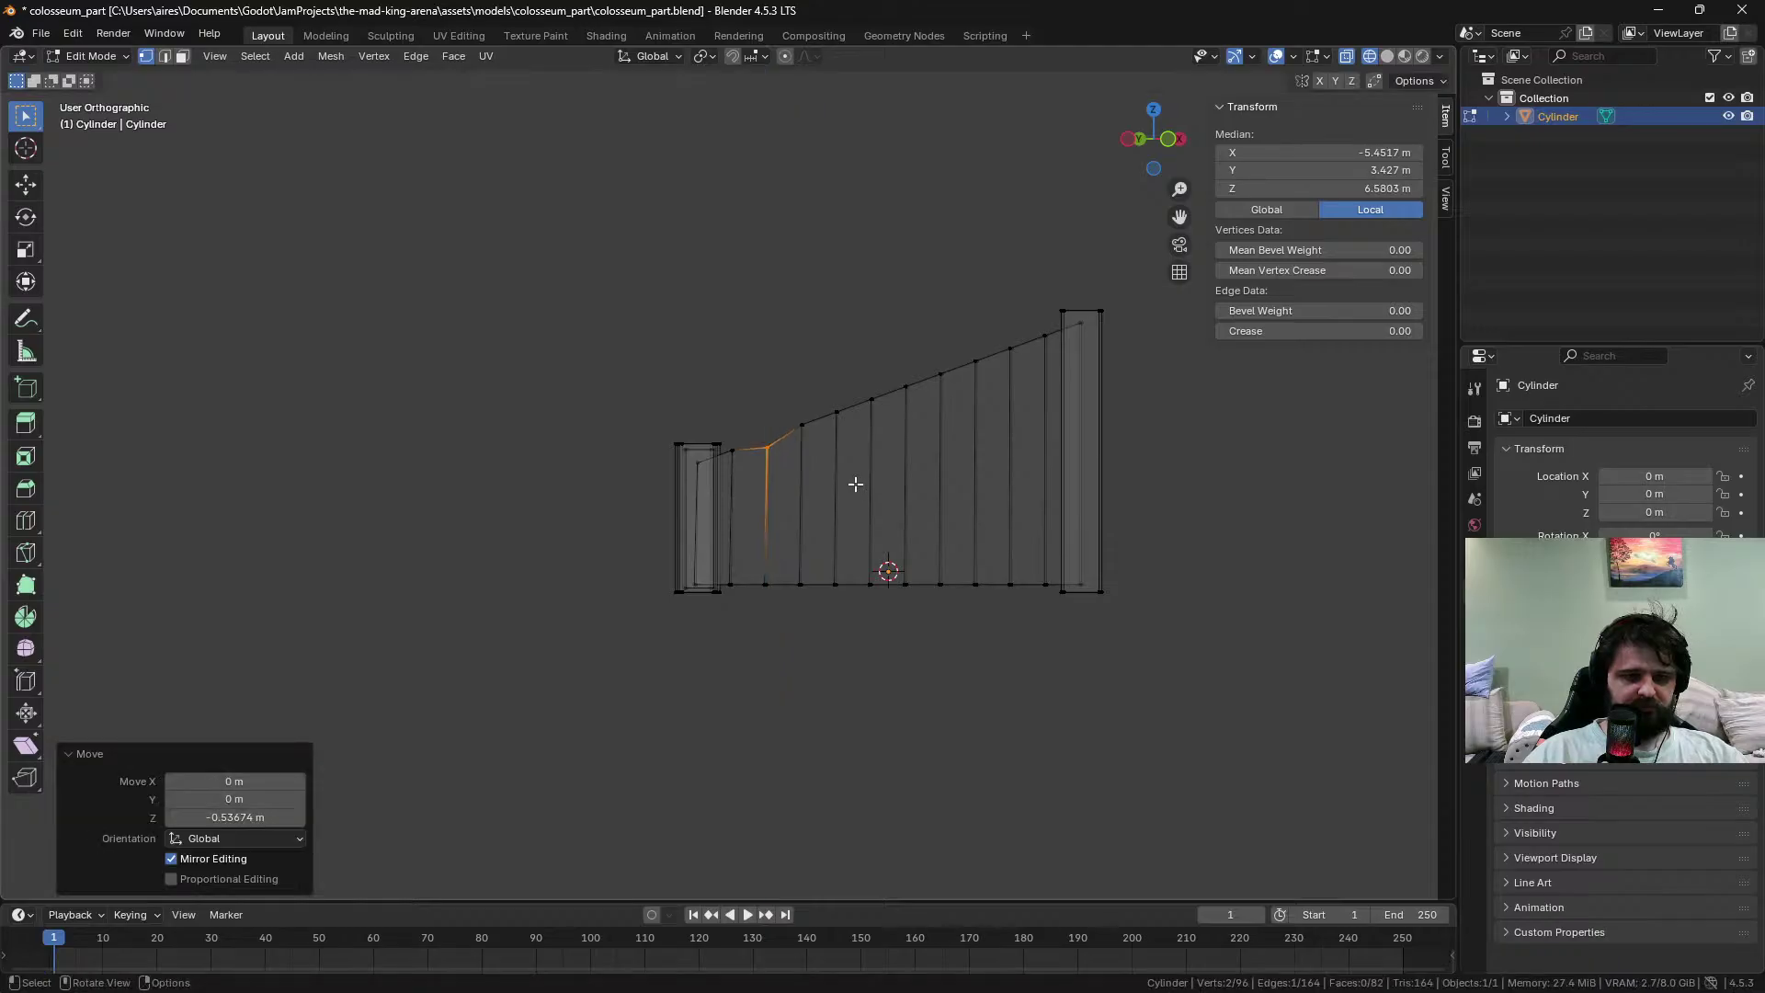
Move the third cut's top edge about -1.15 m in X, 0.64 m in Y and -0.05 m in Z to form the first riser
left_click_drag(780, 402, 810, 440)
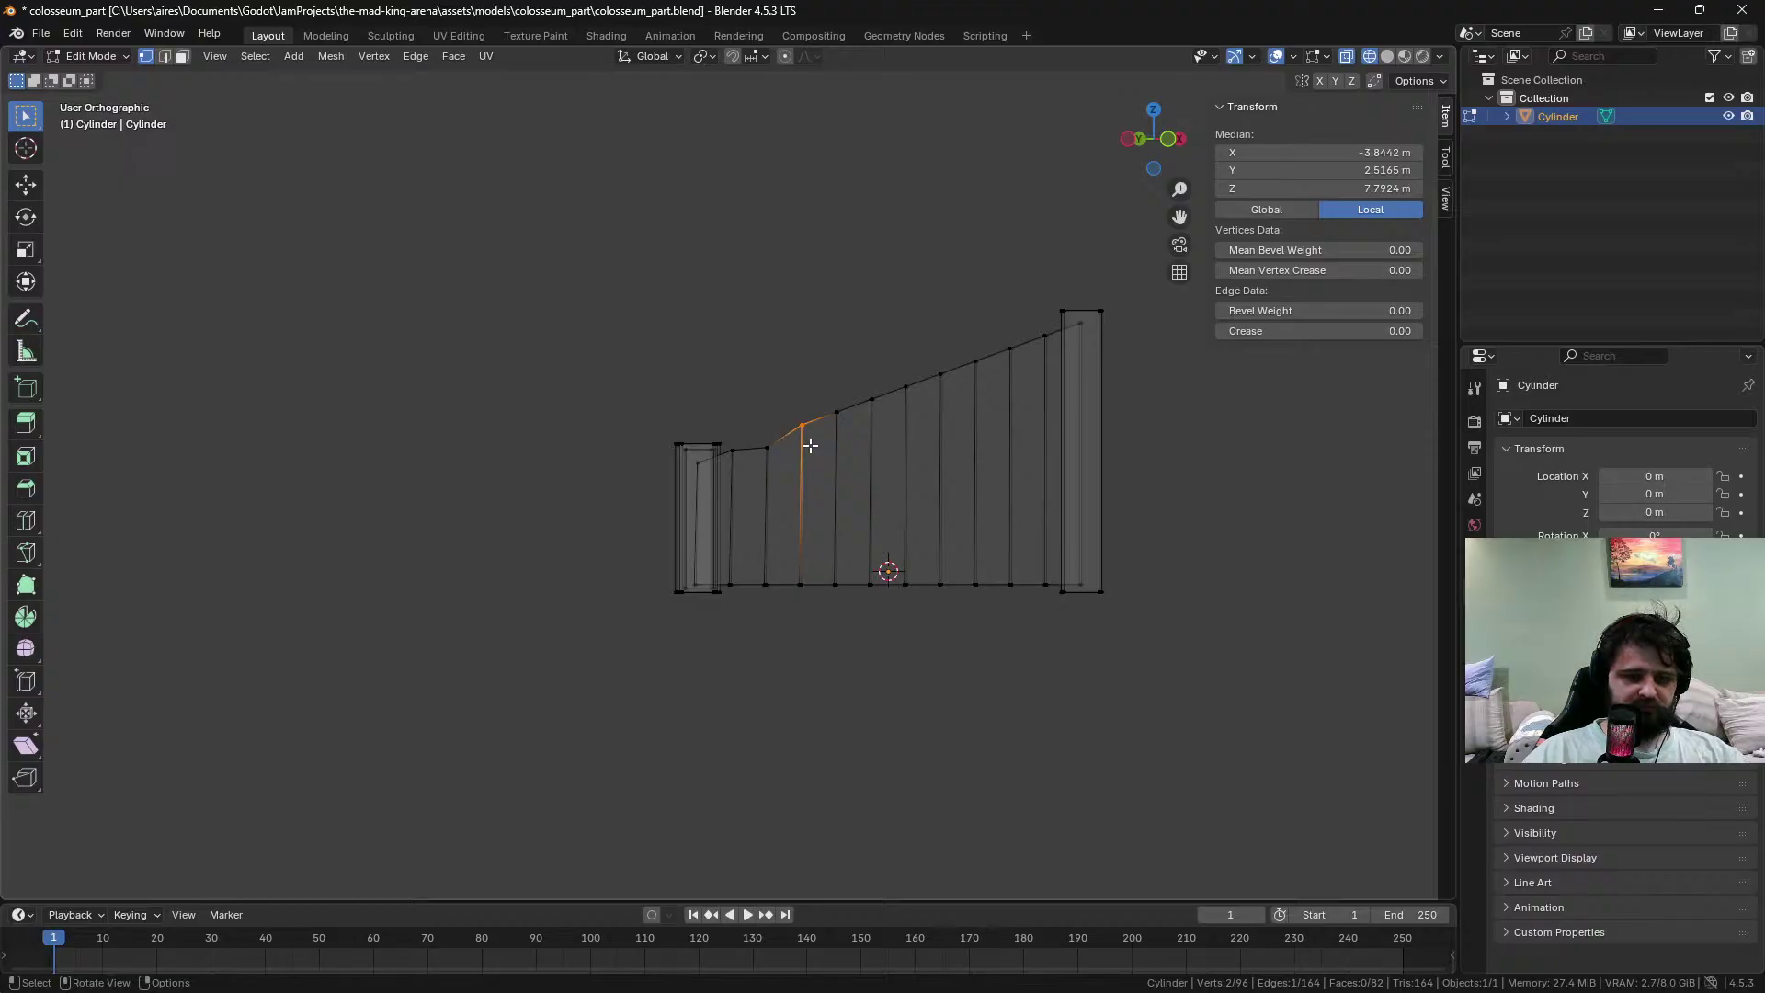
key("g")
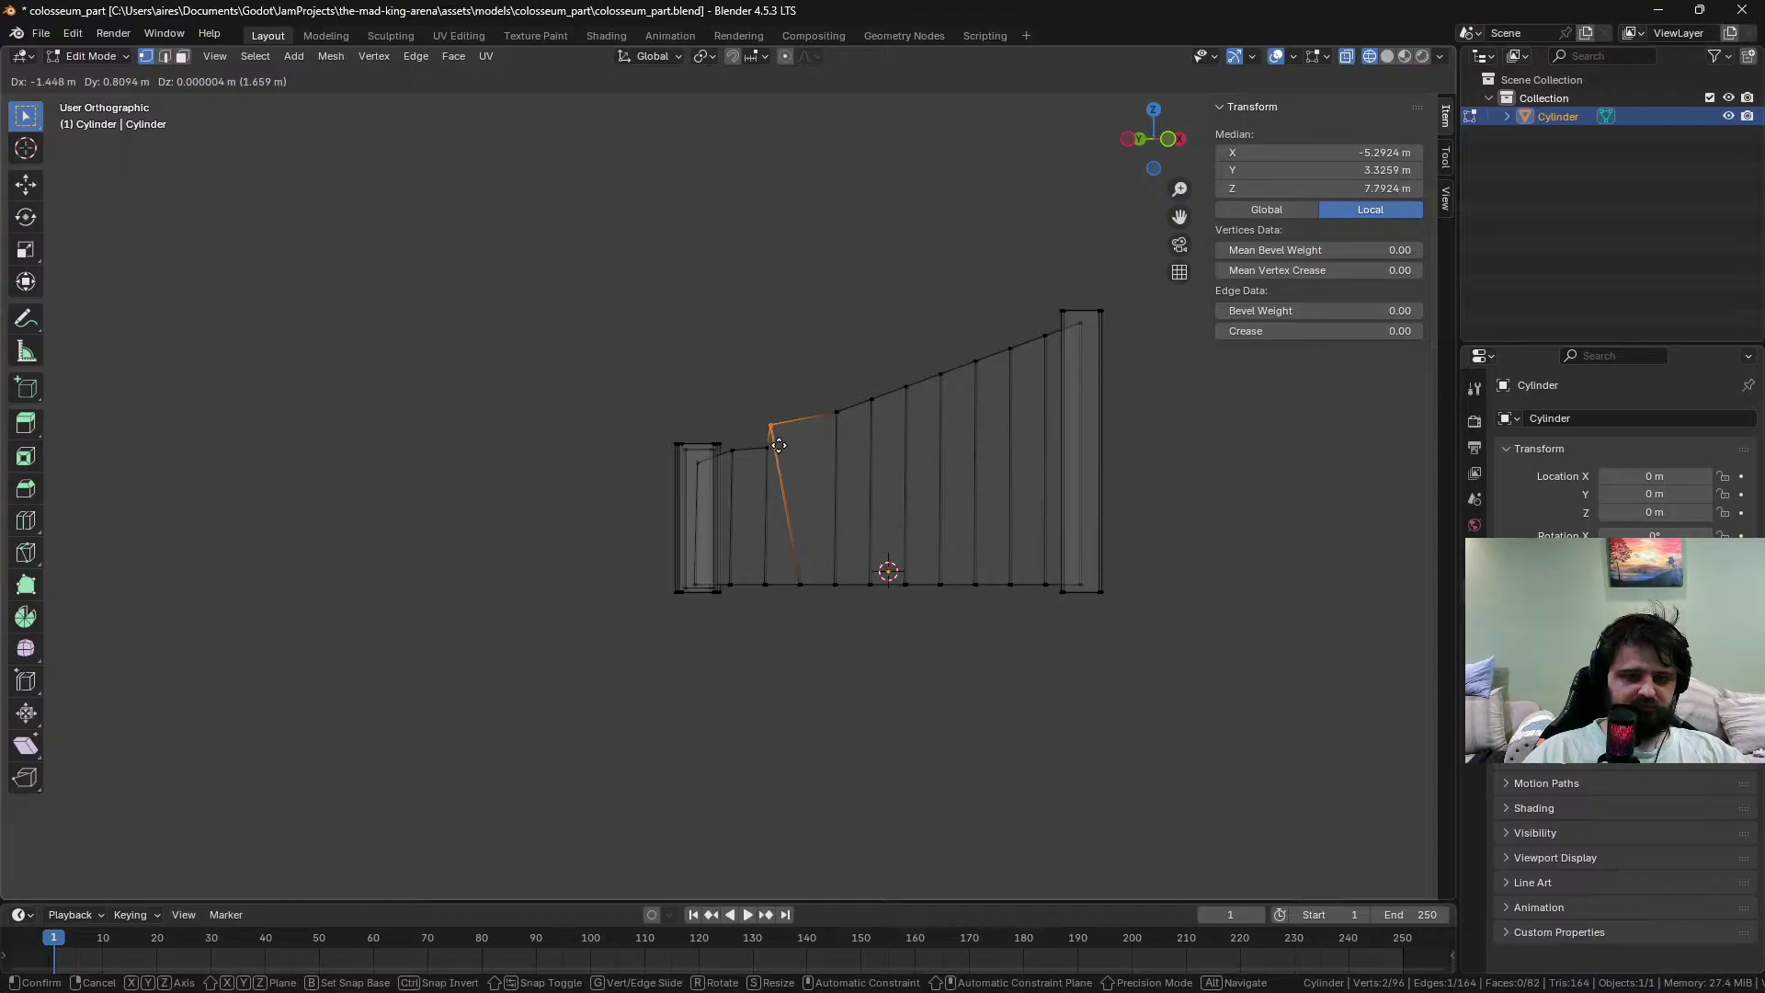
left_click(783, 445)
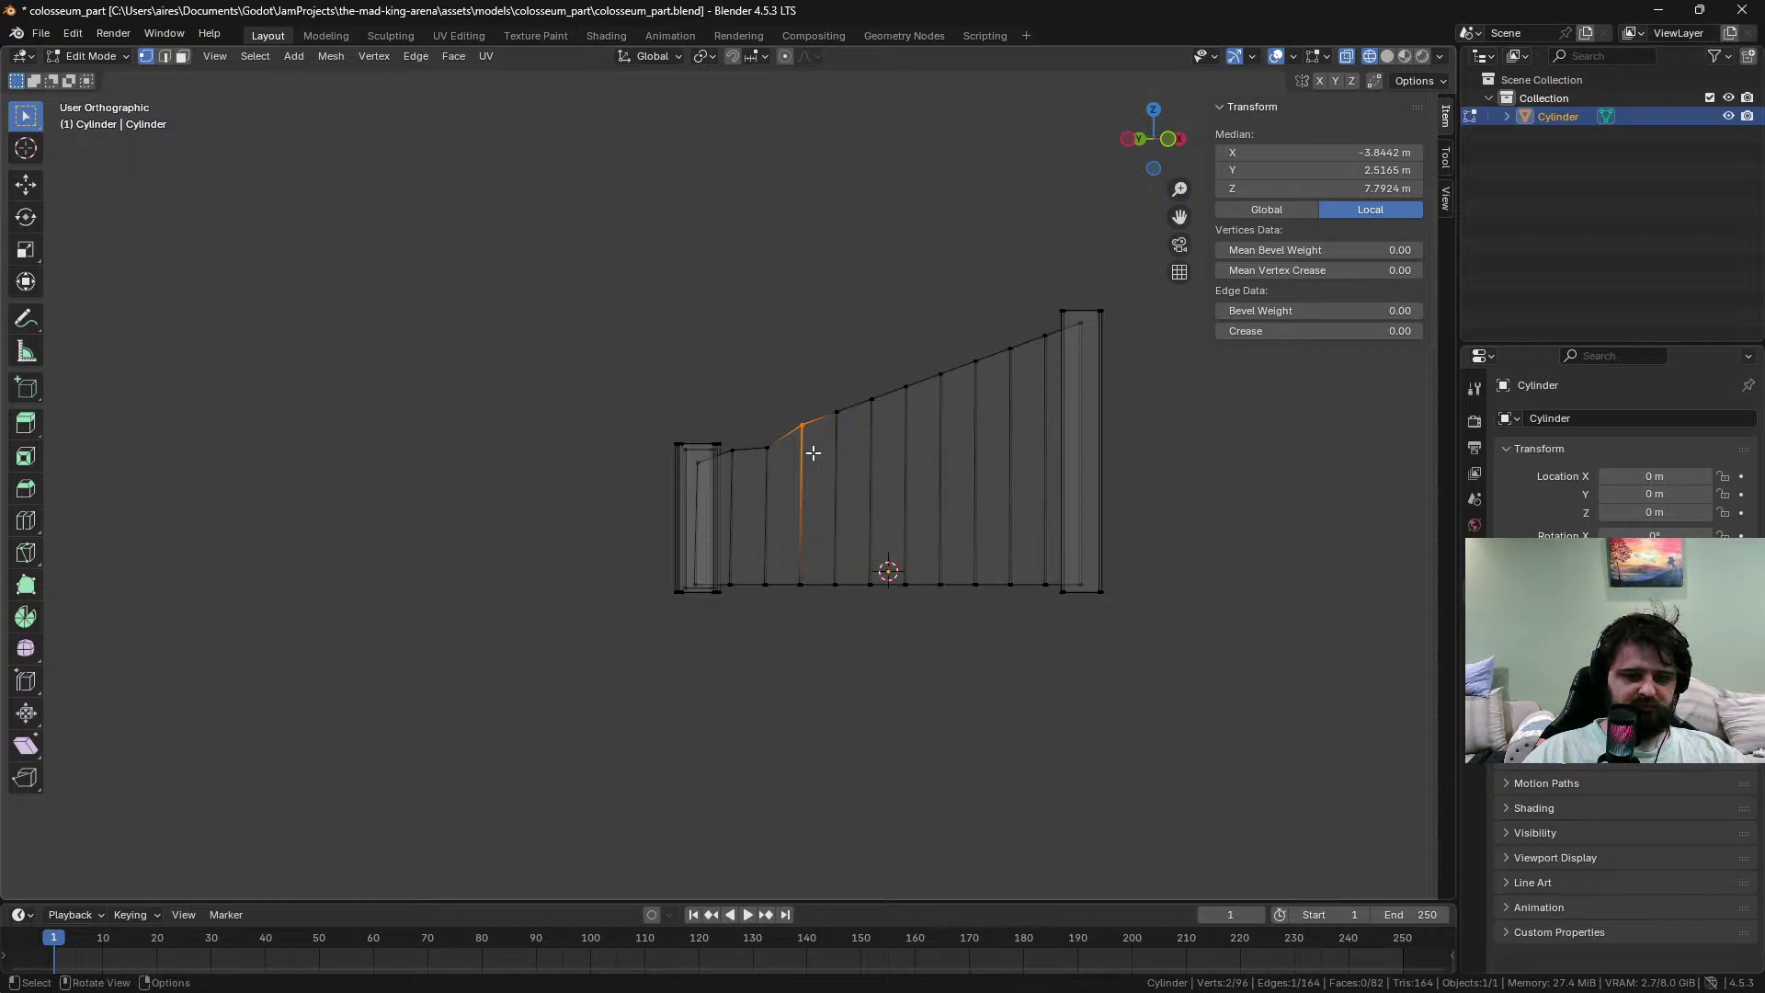
key("g")
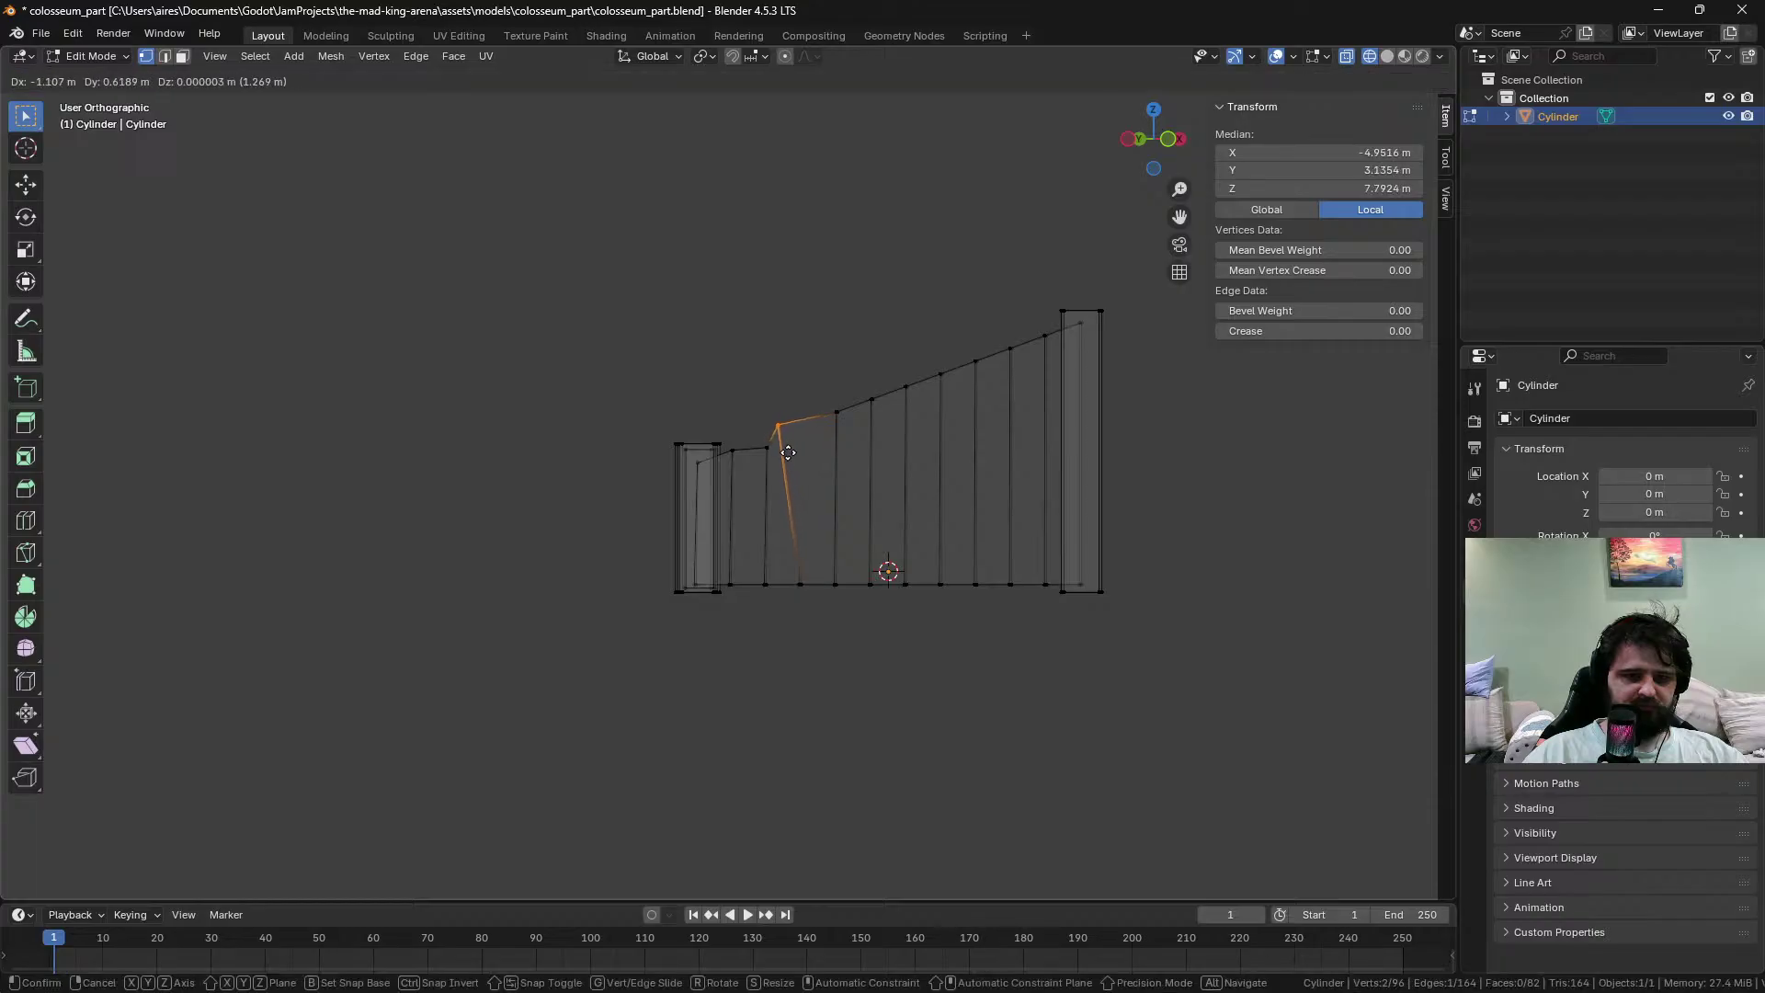
left_click(788, 451)
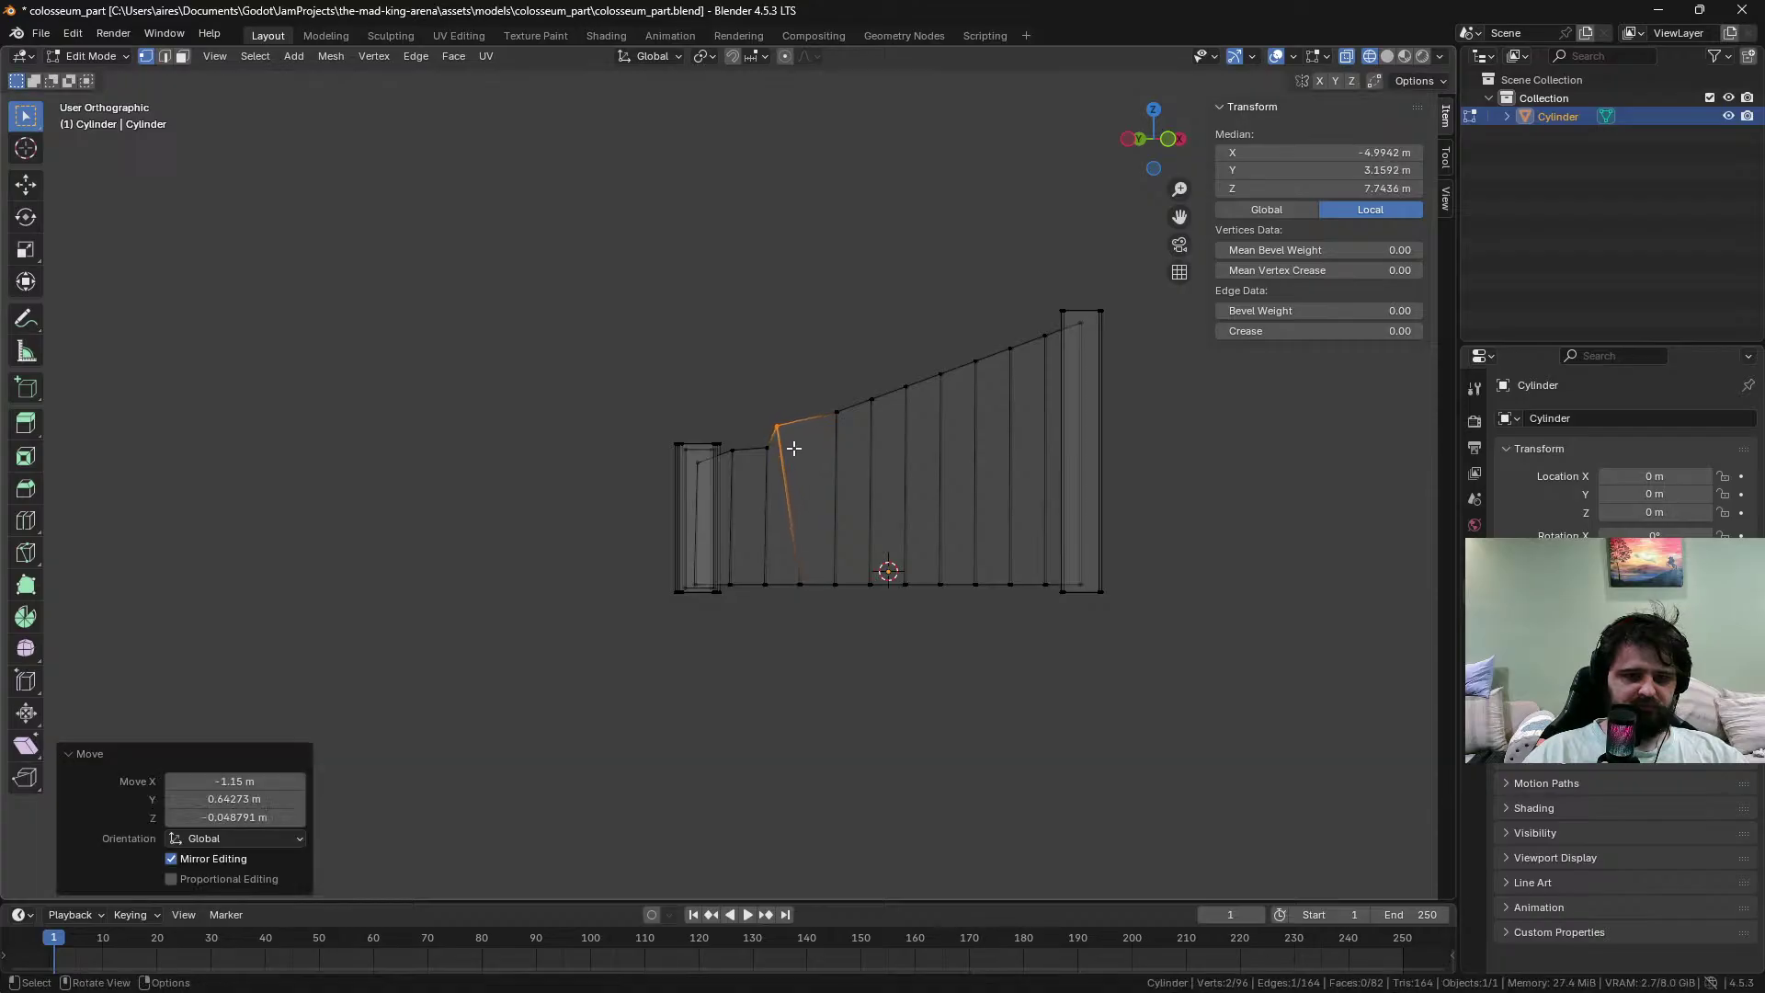
Reposition the top edges of the fourth, fifth and sixth cuts to level the first tread and shape the next stair step
left_click(834, 410)
key("g")
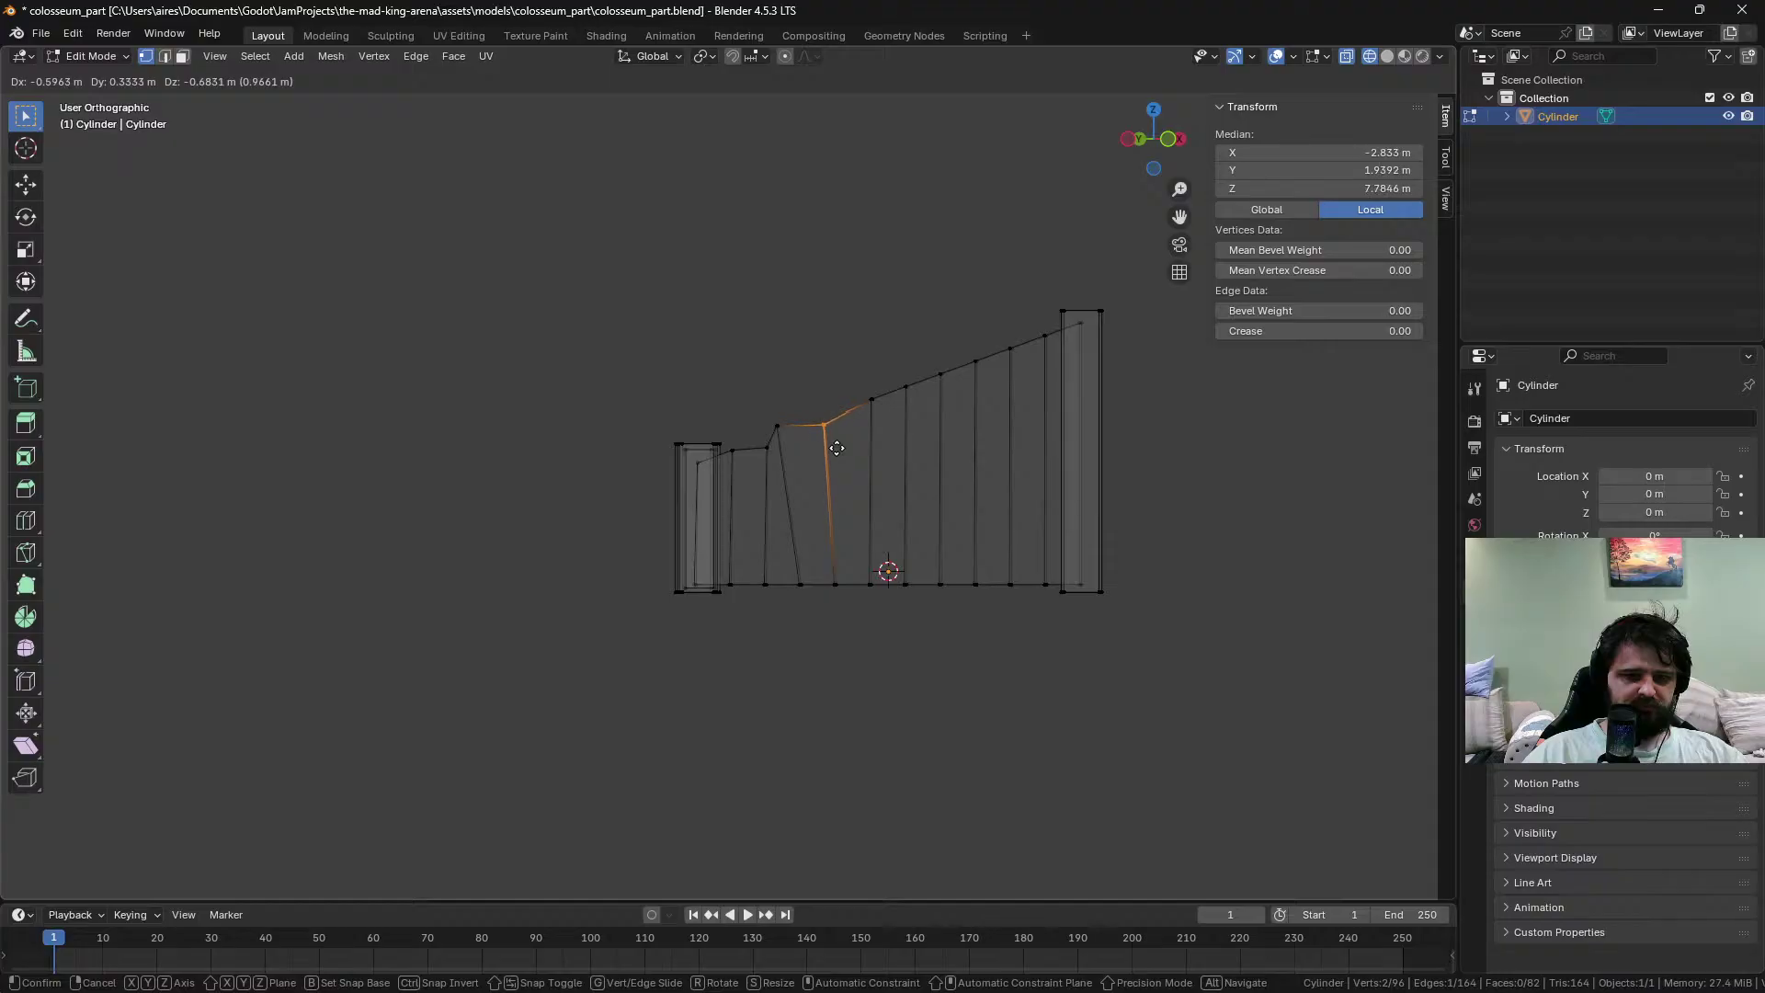
left_click(854, 409)
key("g")
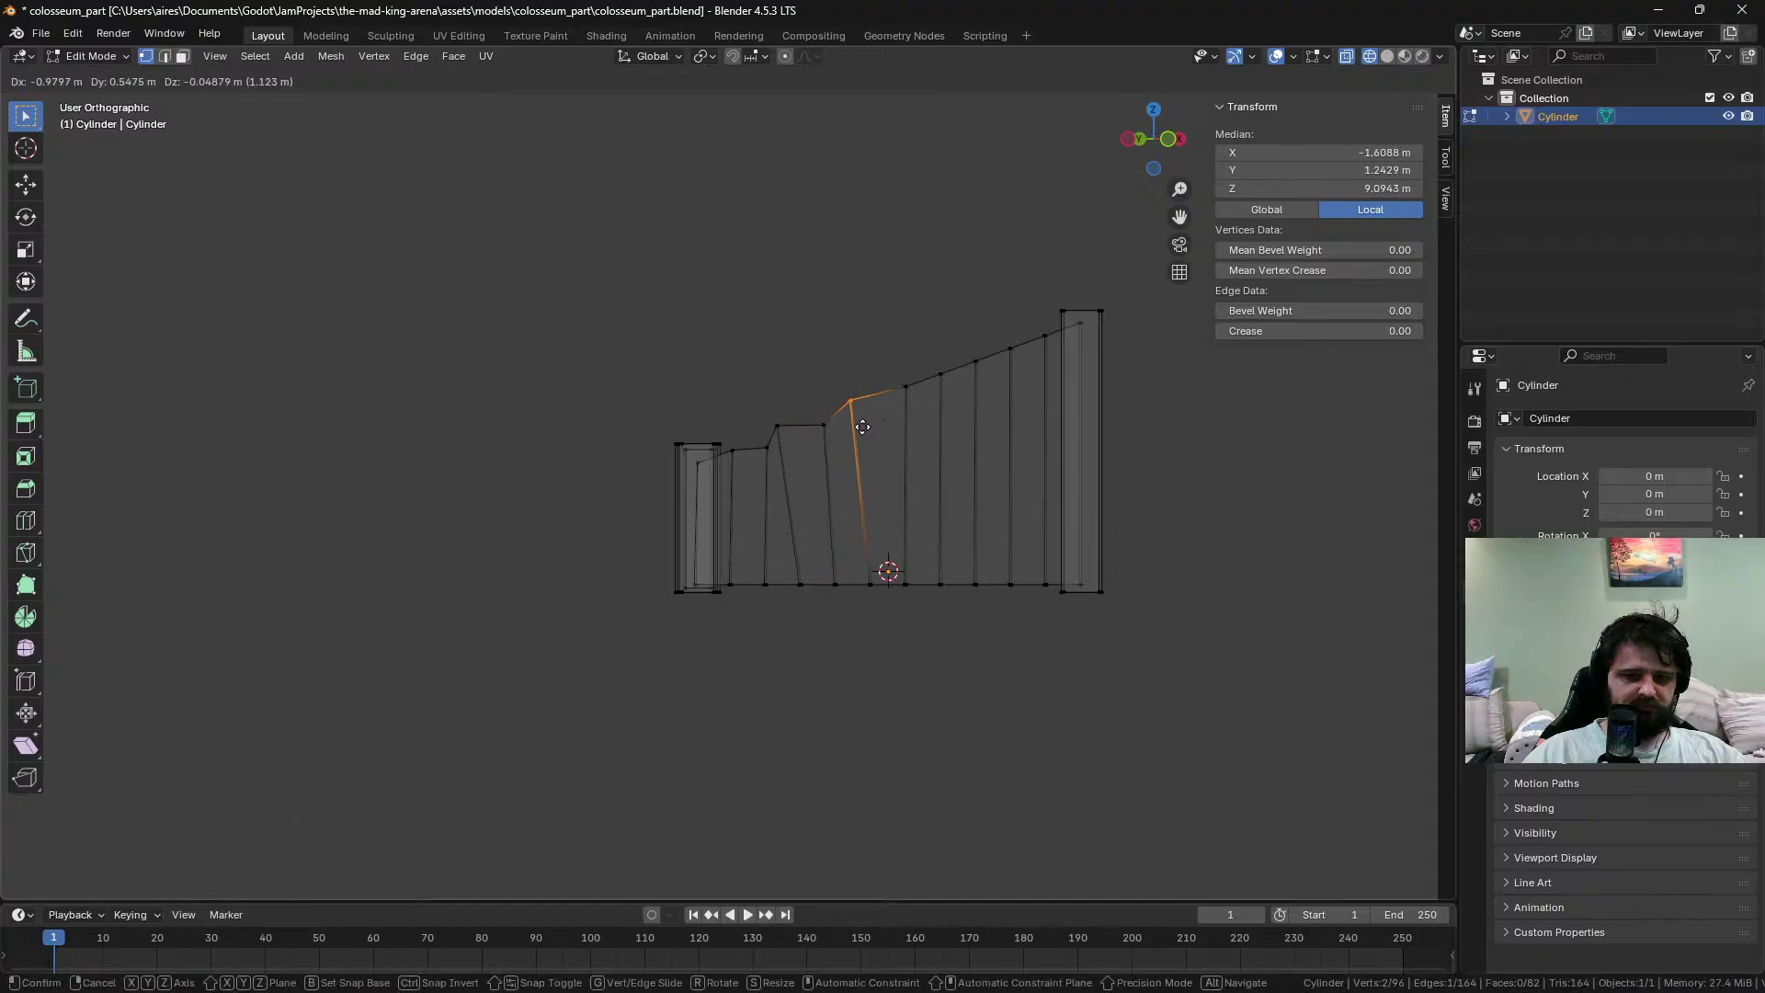
left_click(852, 424)
left_click(906, 387)
key("g")
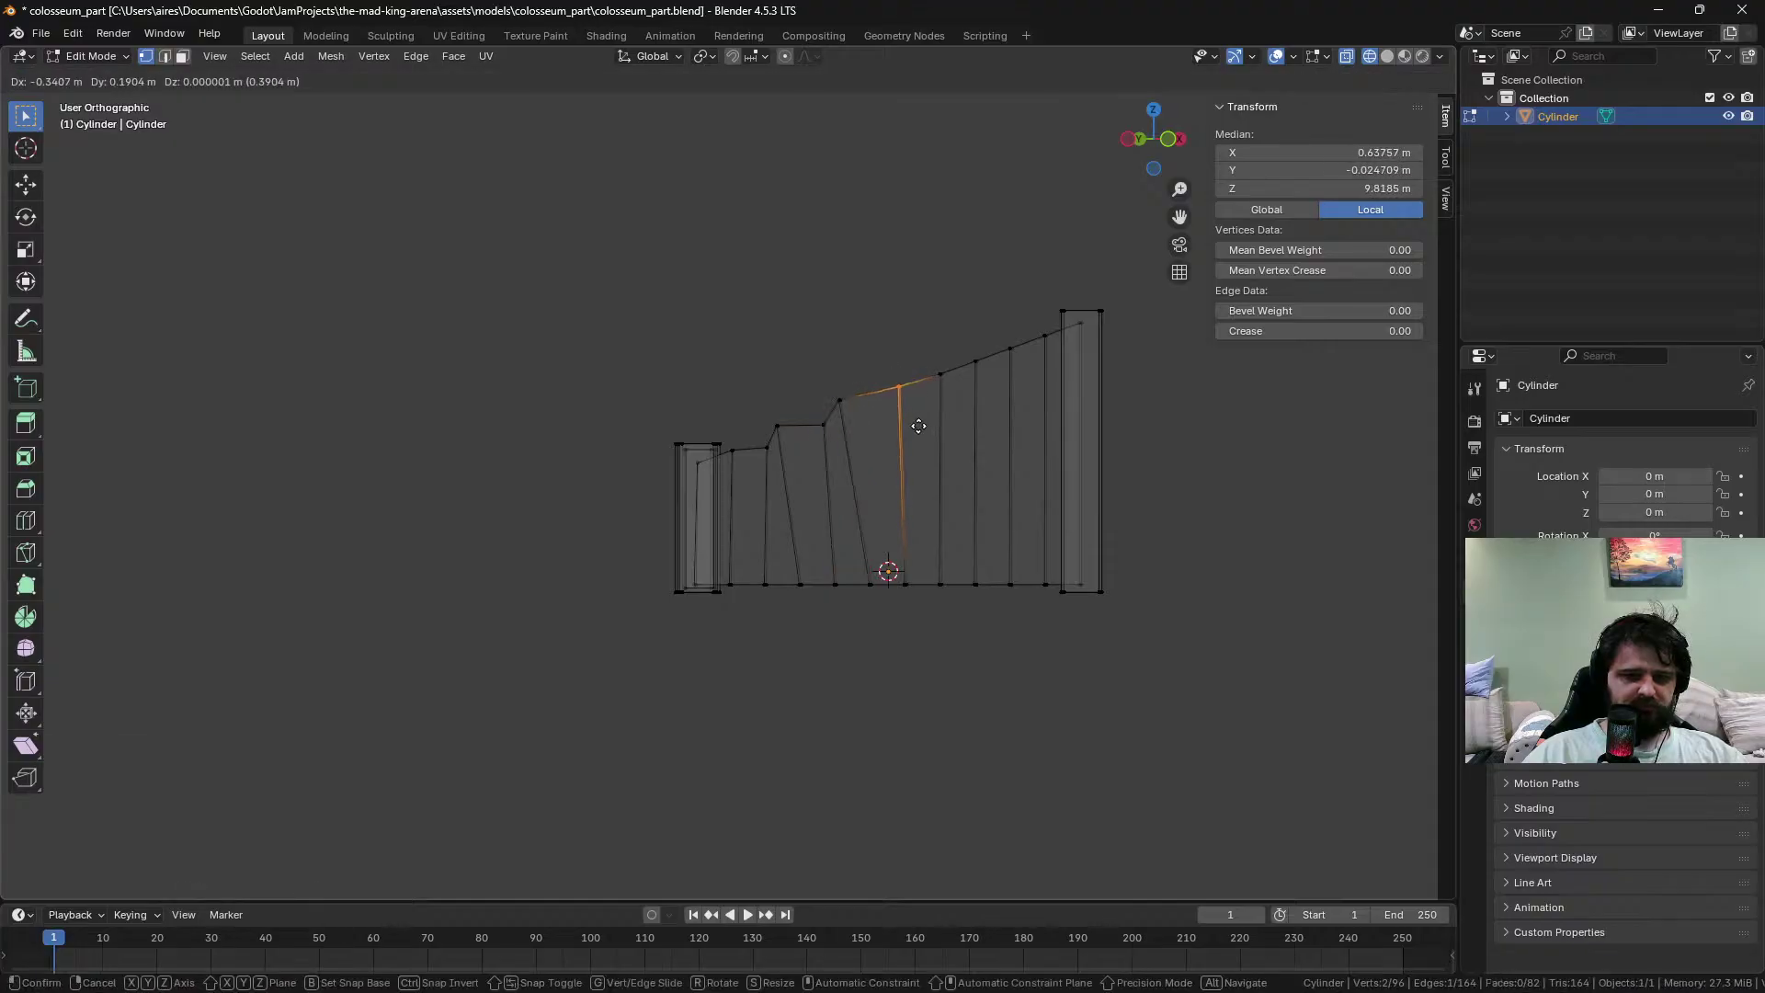
left_click(901, 434)
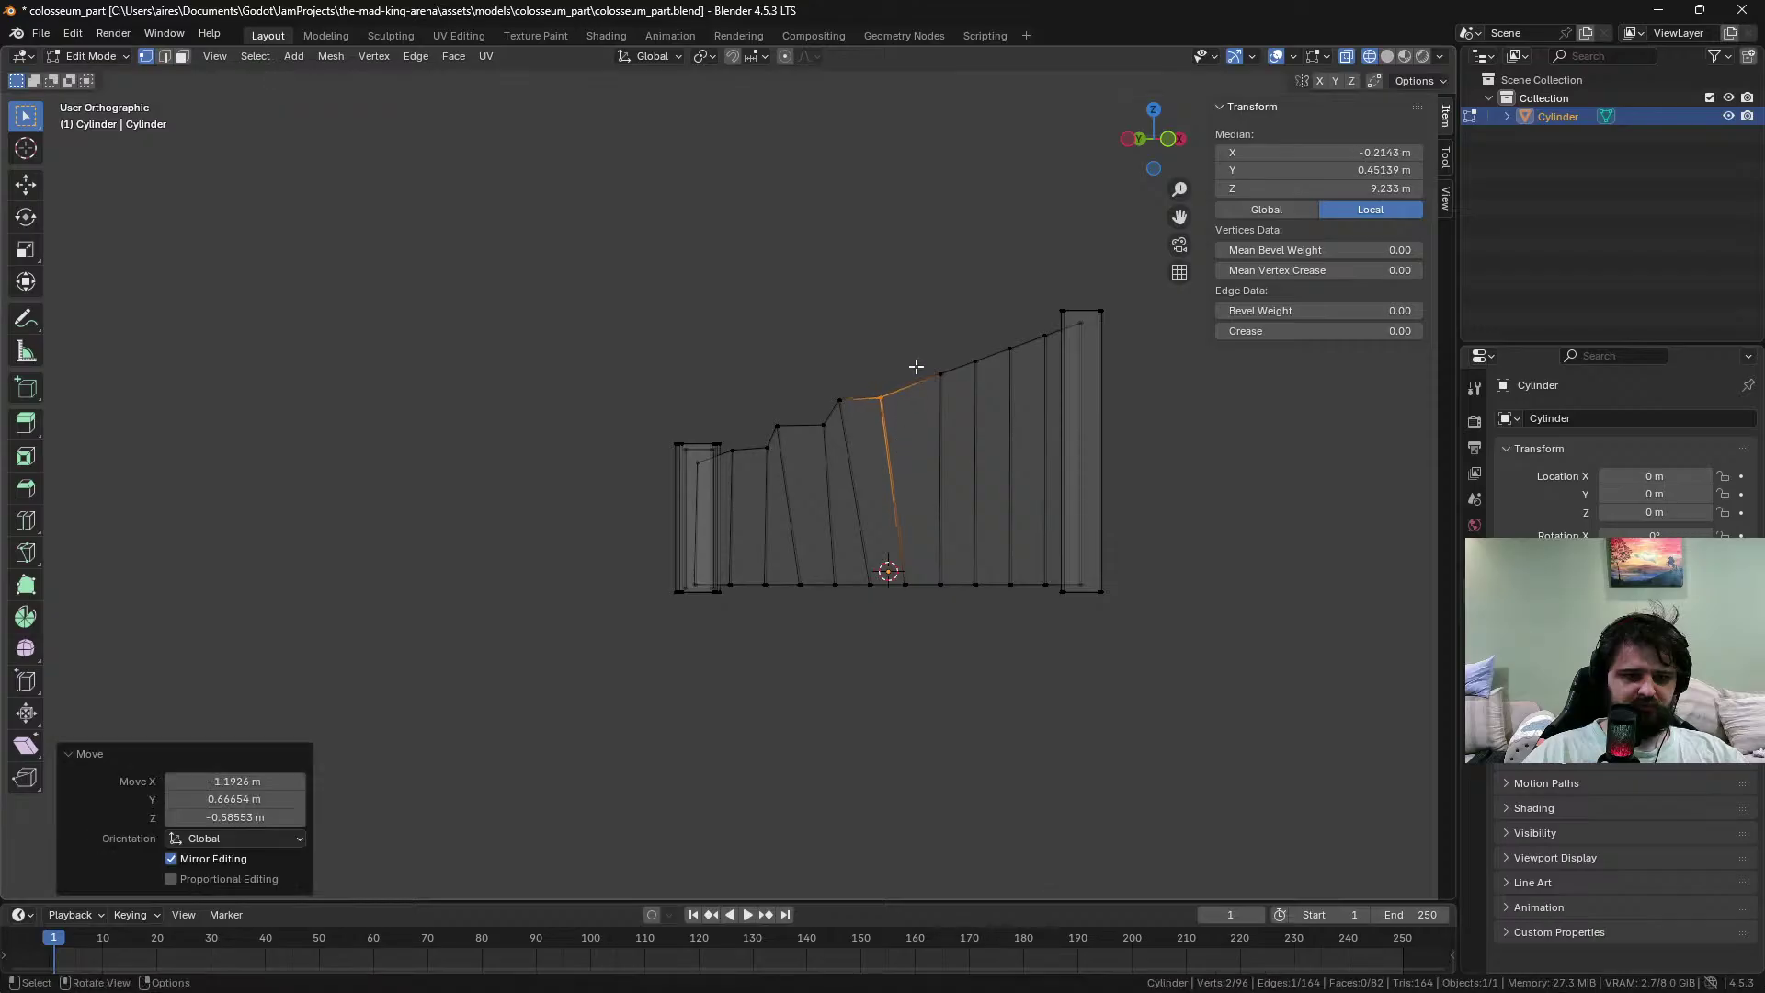
Move the top edges of the seventh and eighth cuts toward the low end to form another riser and level tread
left_click(936, 372)
key("g")
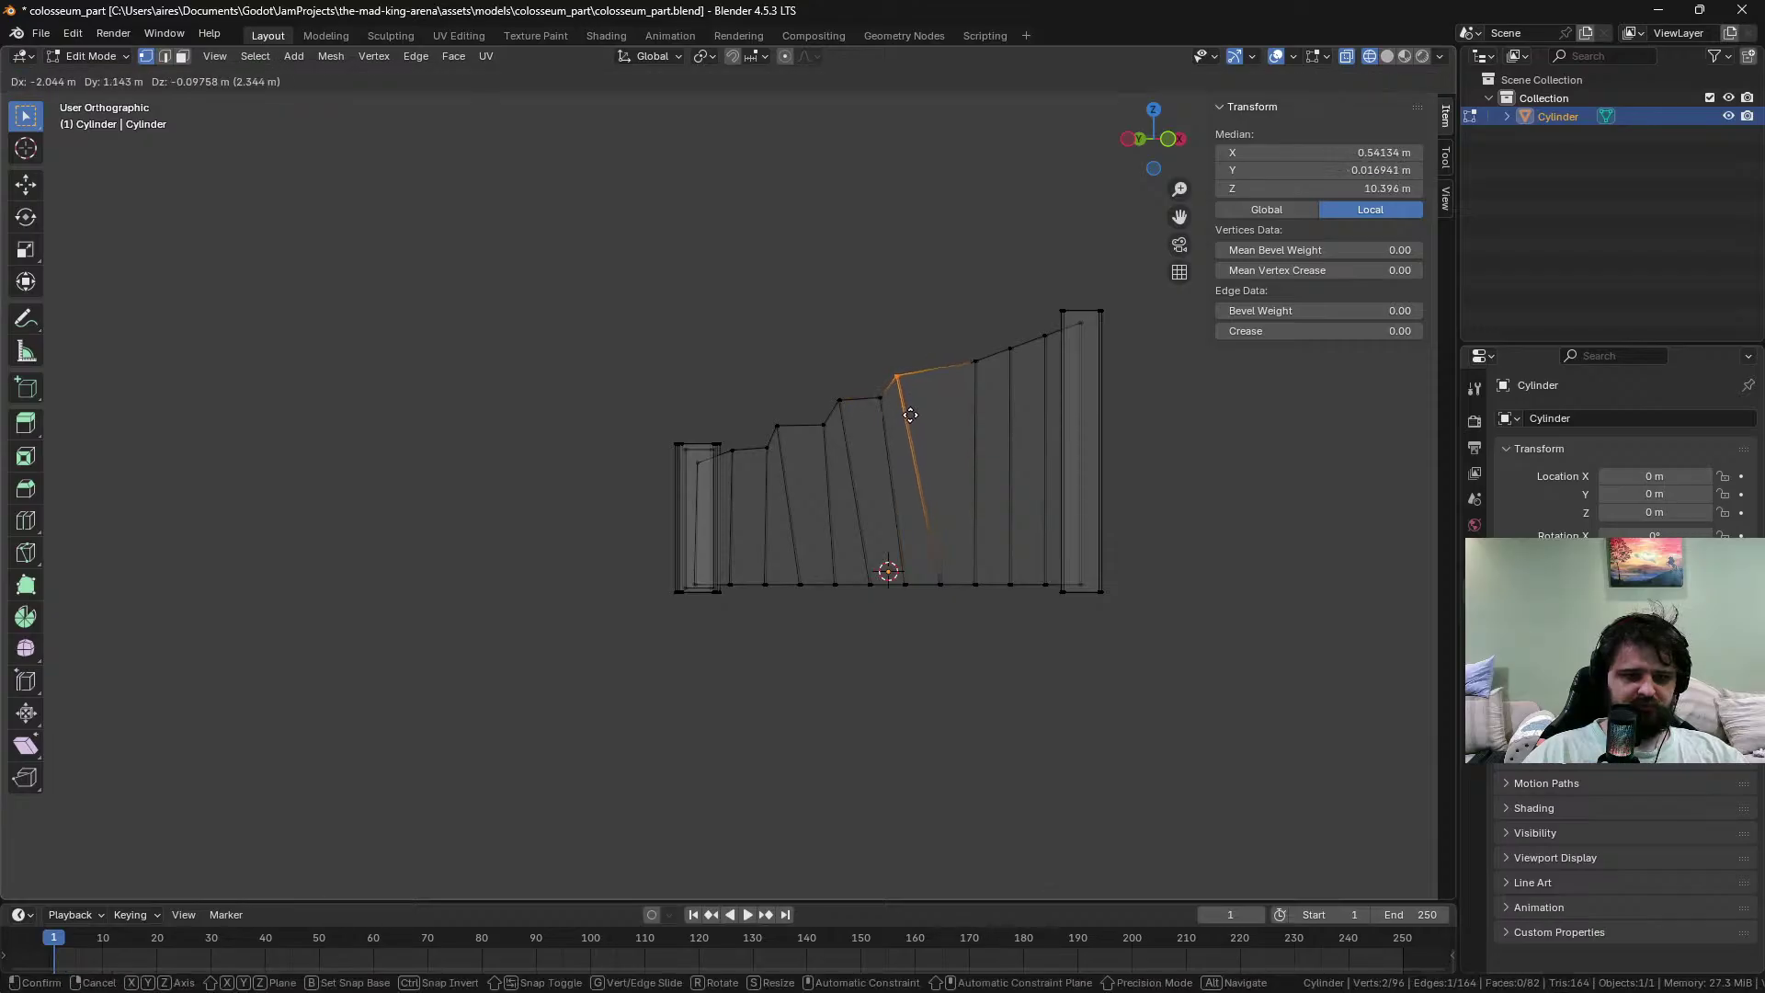
left_click(910, 417)
left_click(973, 364)
key("g")
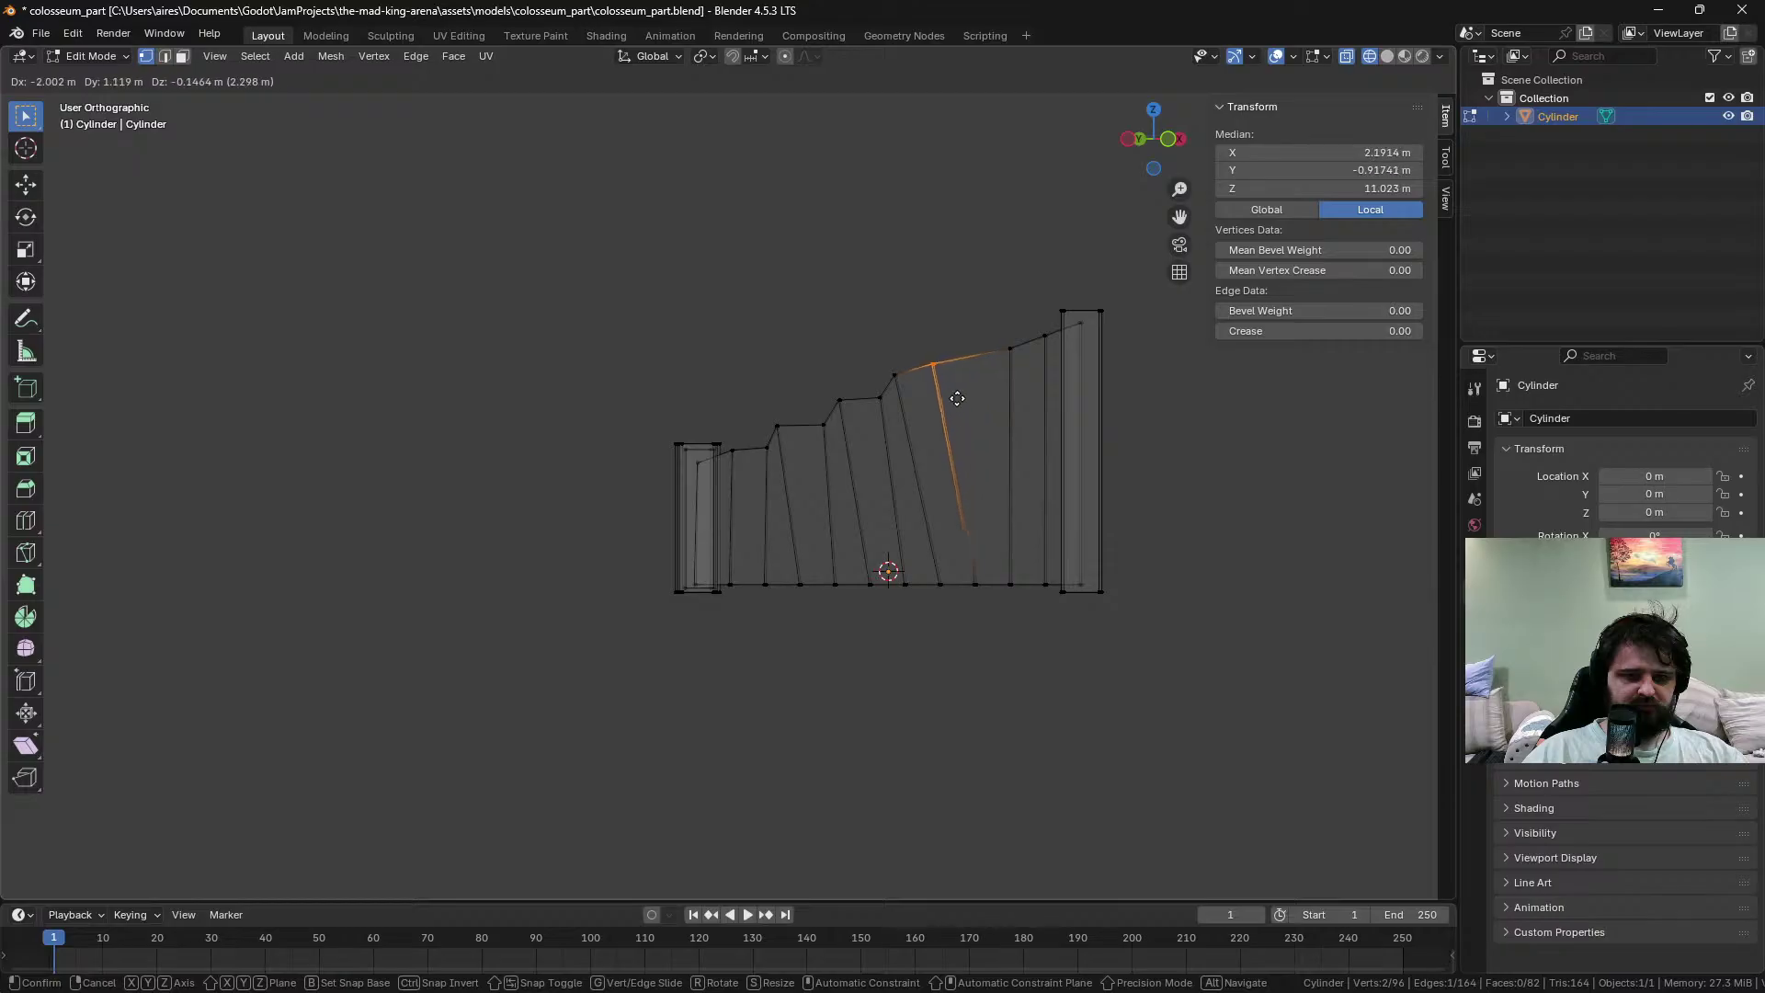
left_click(961, 407)
Move the top edges of the ninth and tenth cuts toward the low end to form the uppermost stair step
left_click(1010, 349)
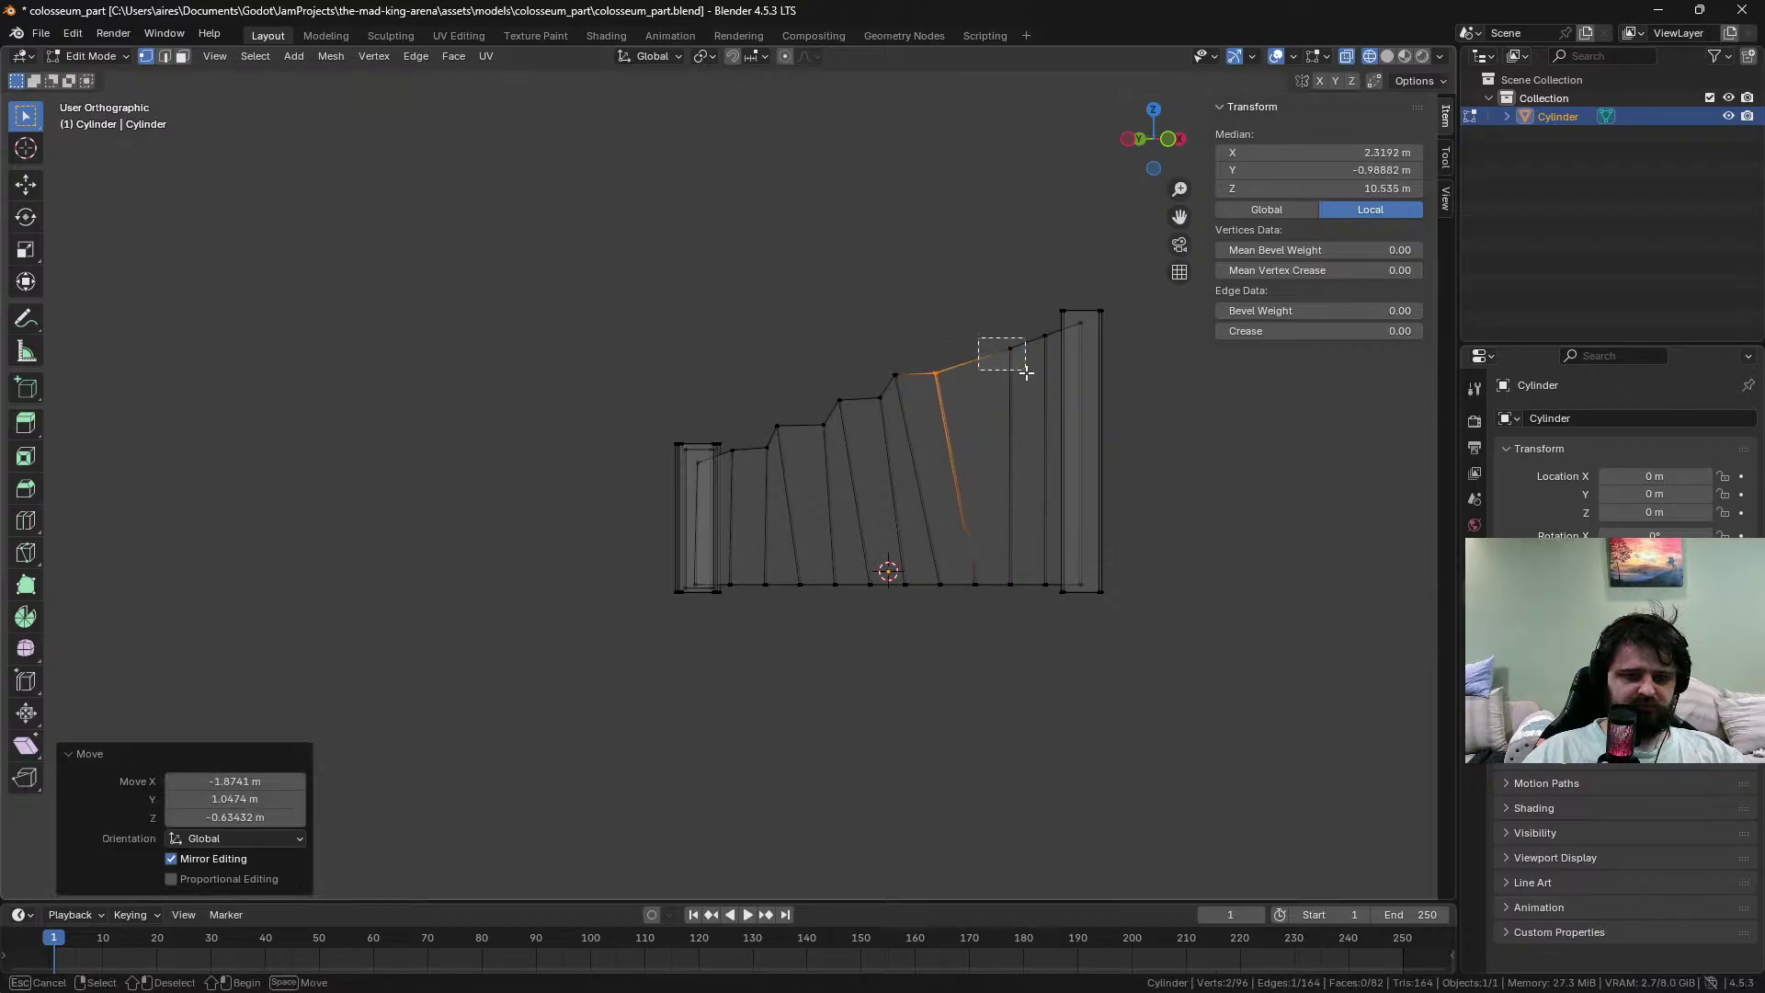
key("g")
left_click(977, 377)
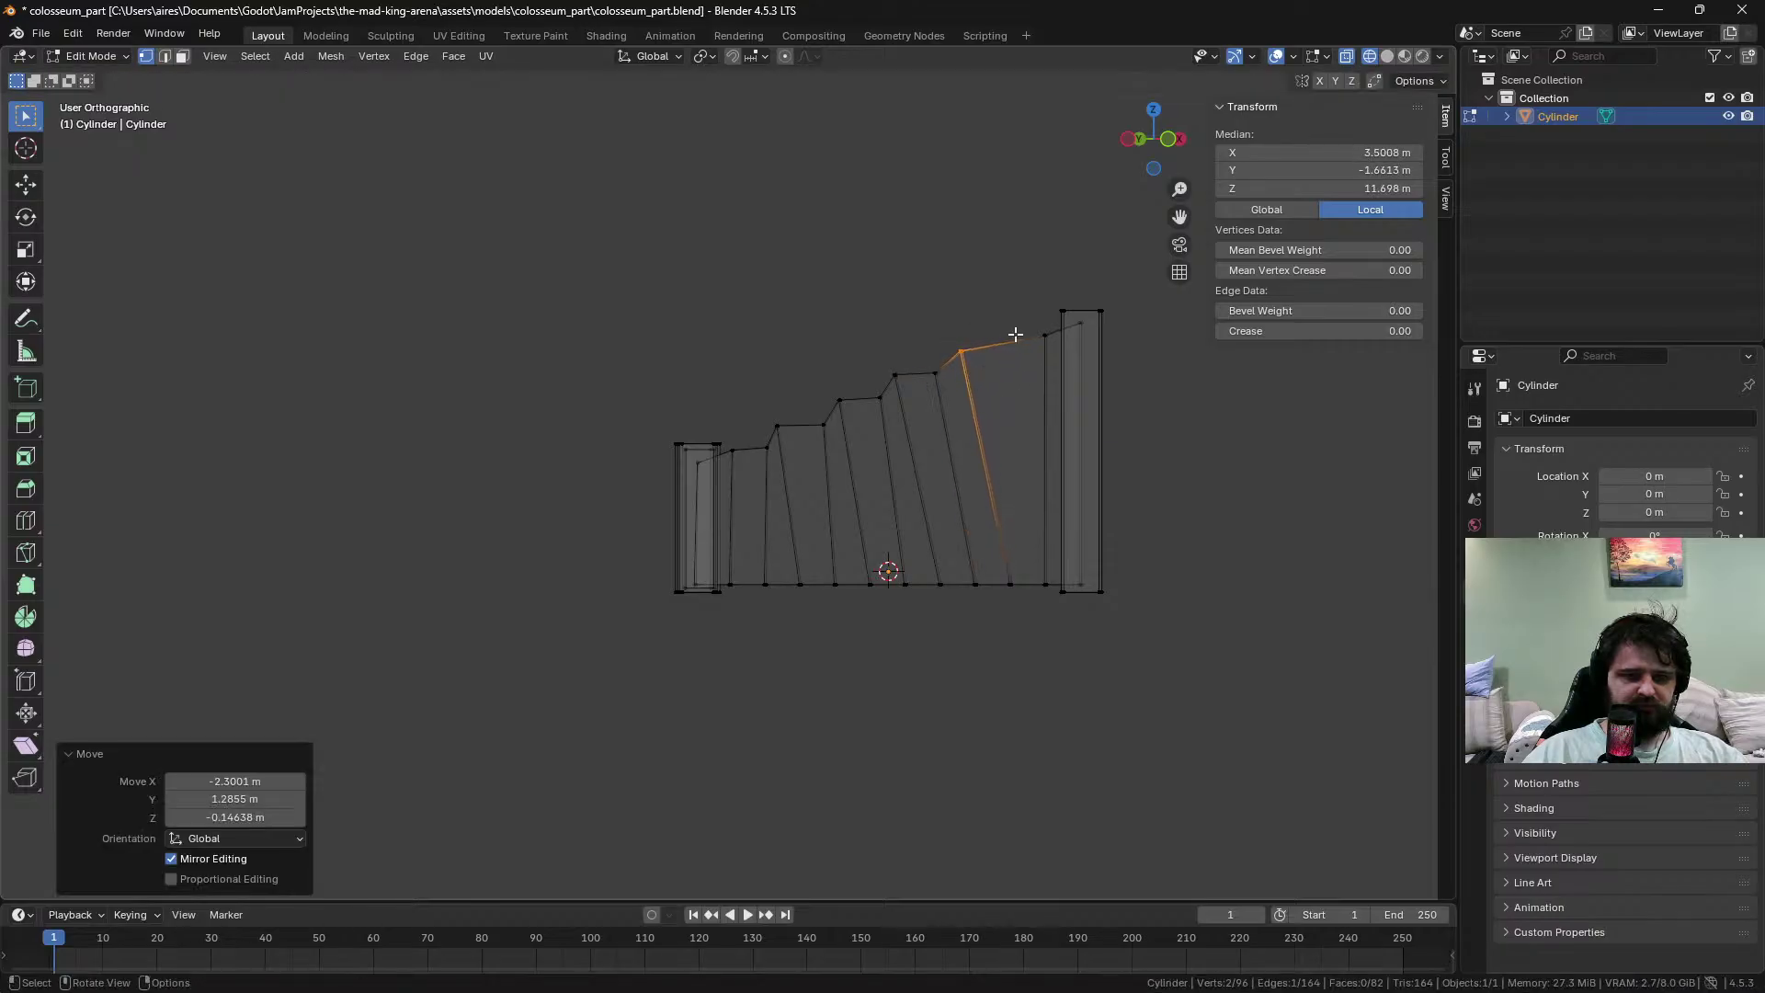
left_click(1044, 336)
key("g")
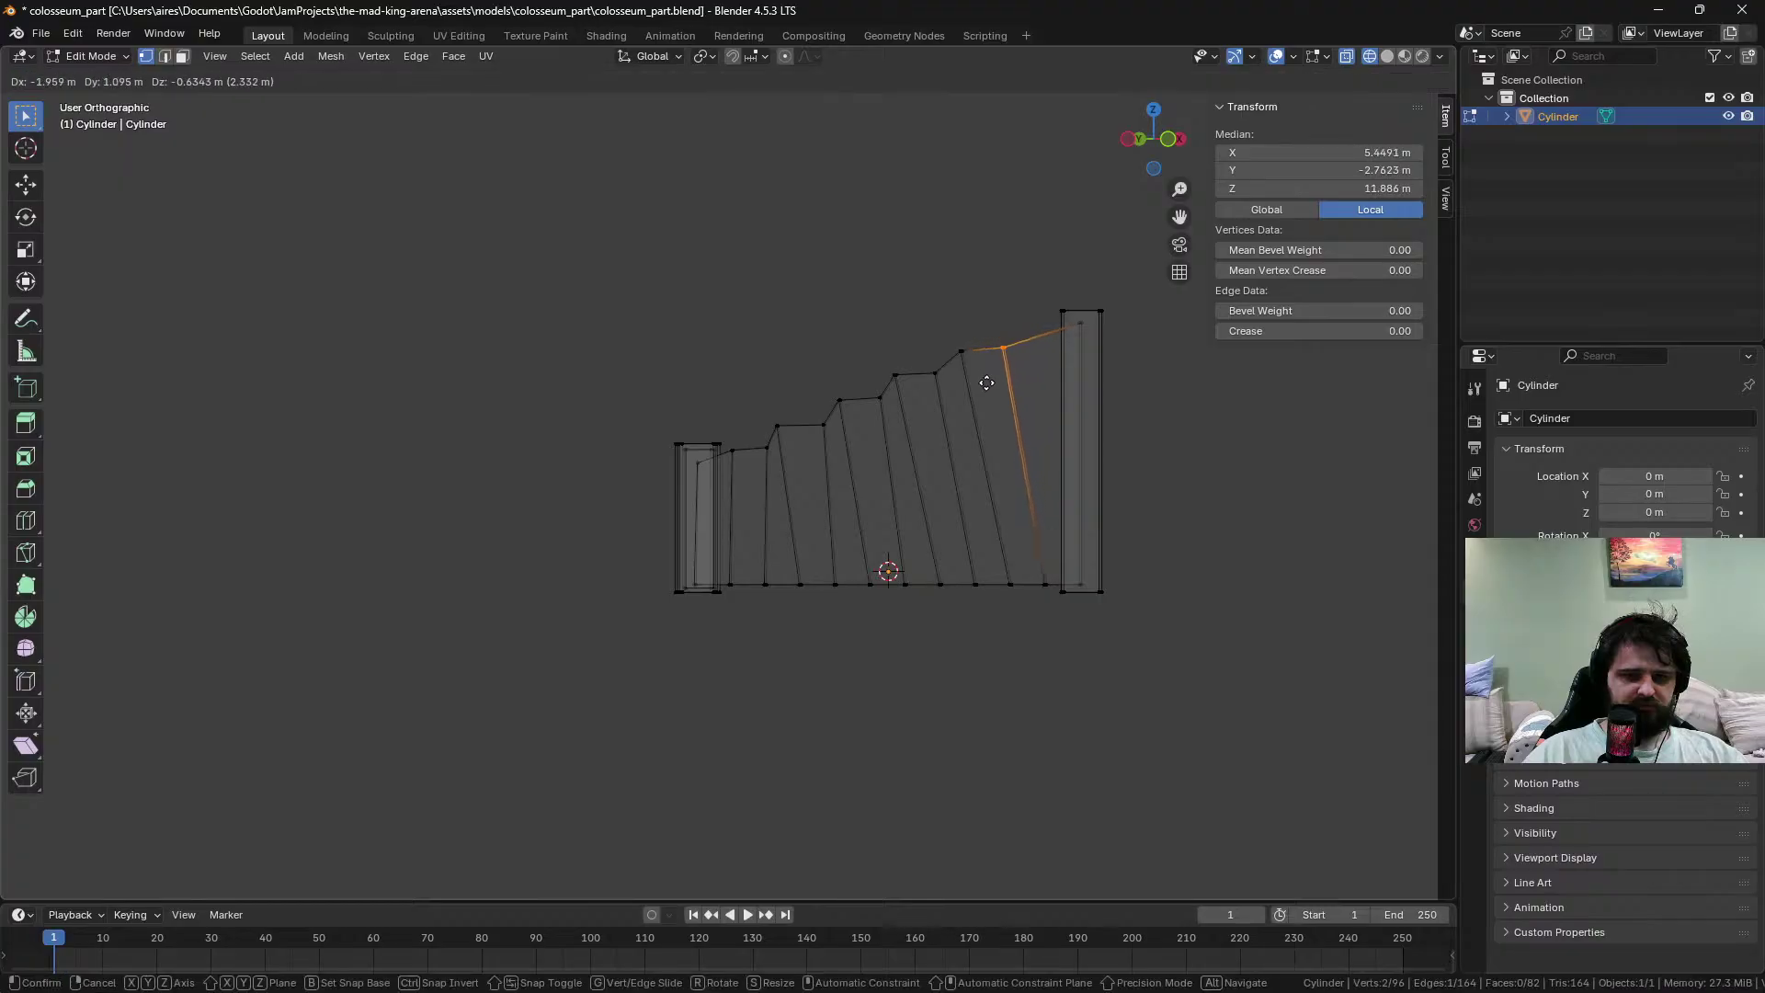
left_click(964, 379)
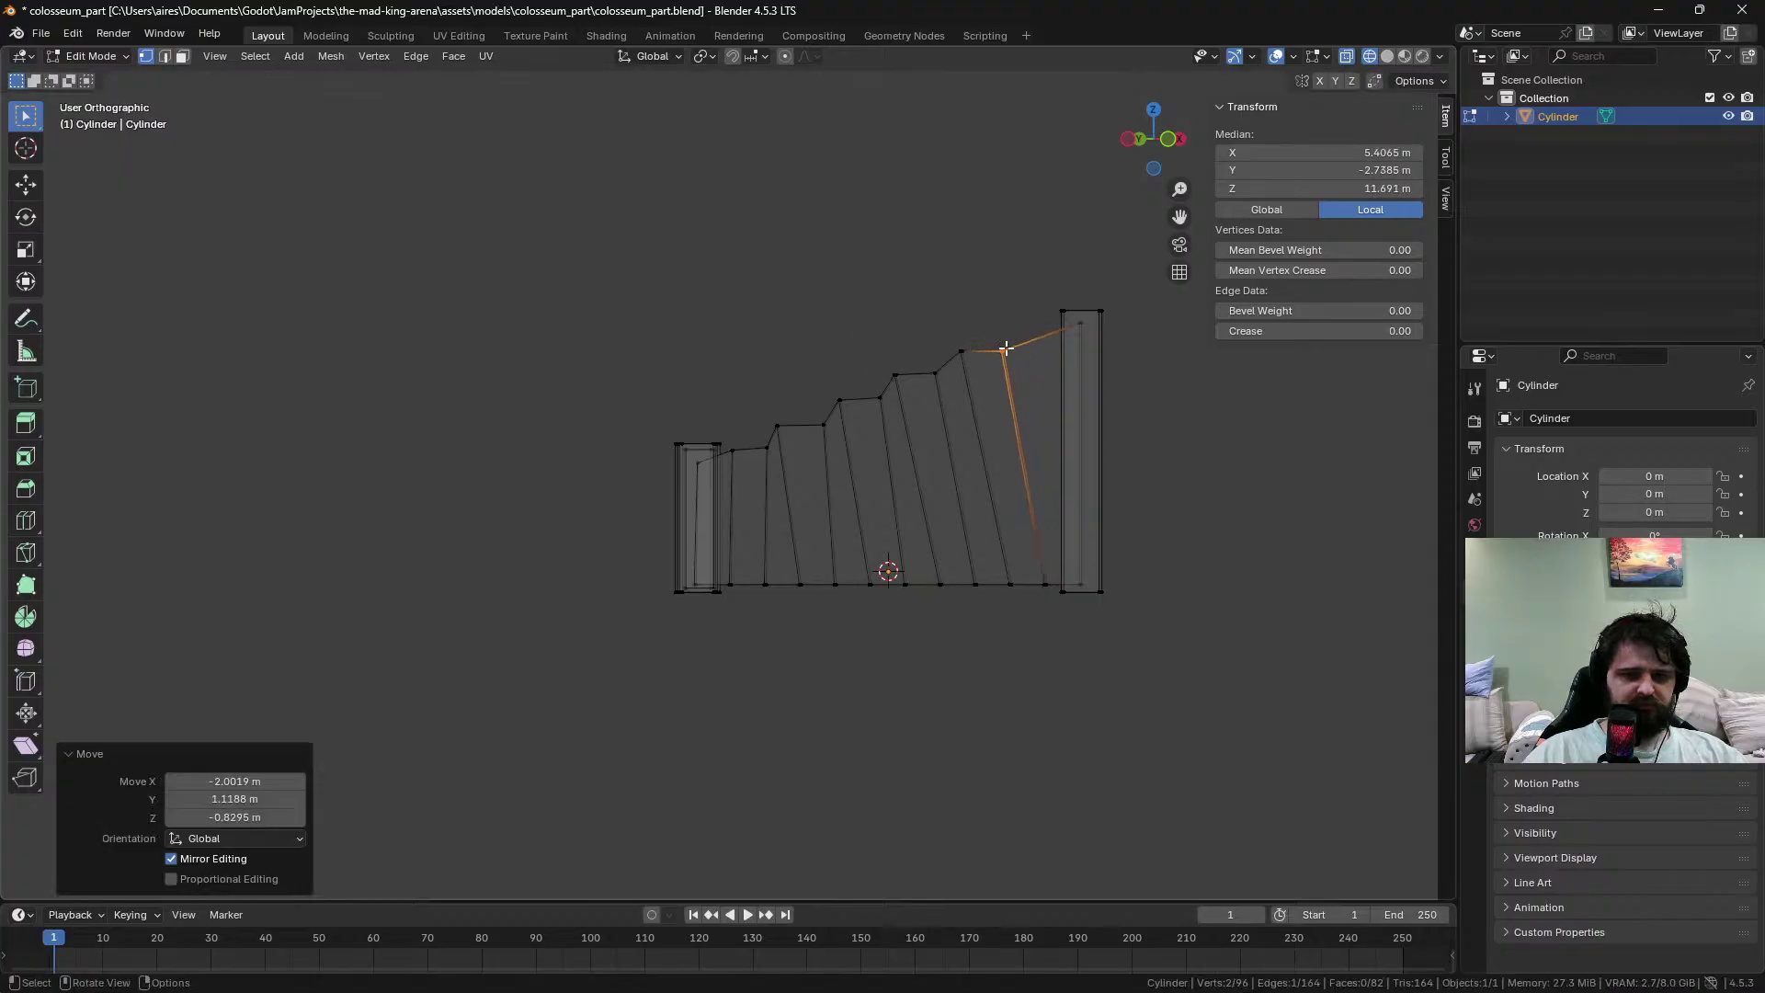
Show the model in Material Preview shading and examine the stepped slope from the low end
middle_click_drag(587, 478, 772, 505)
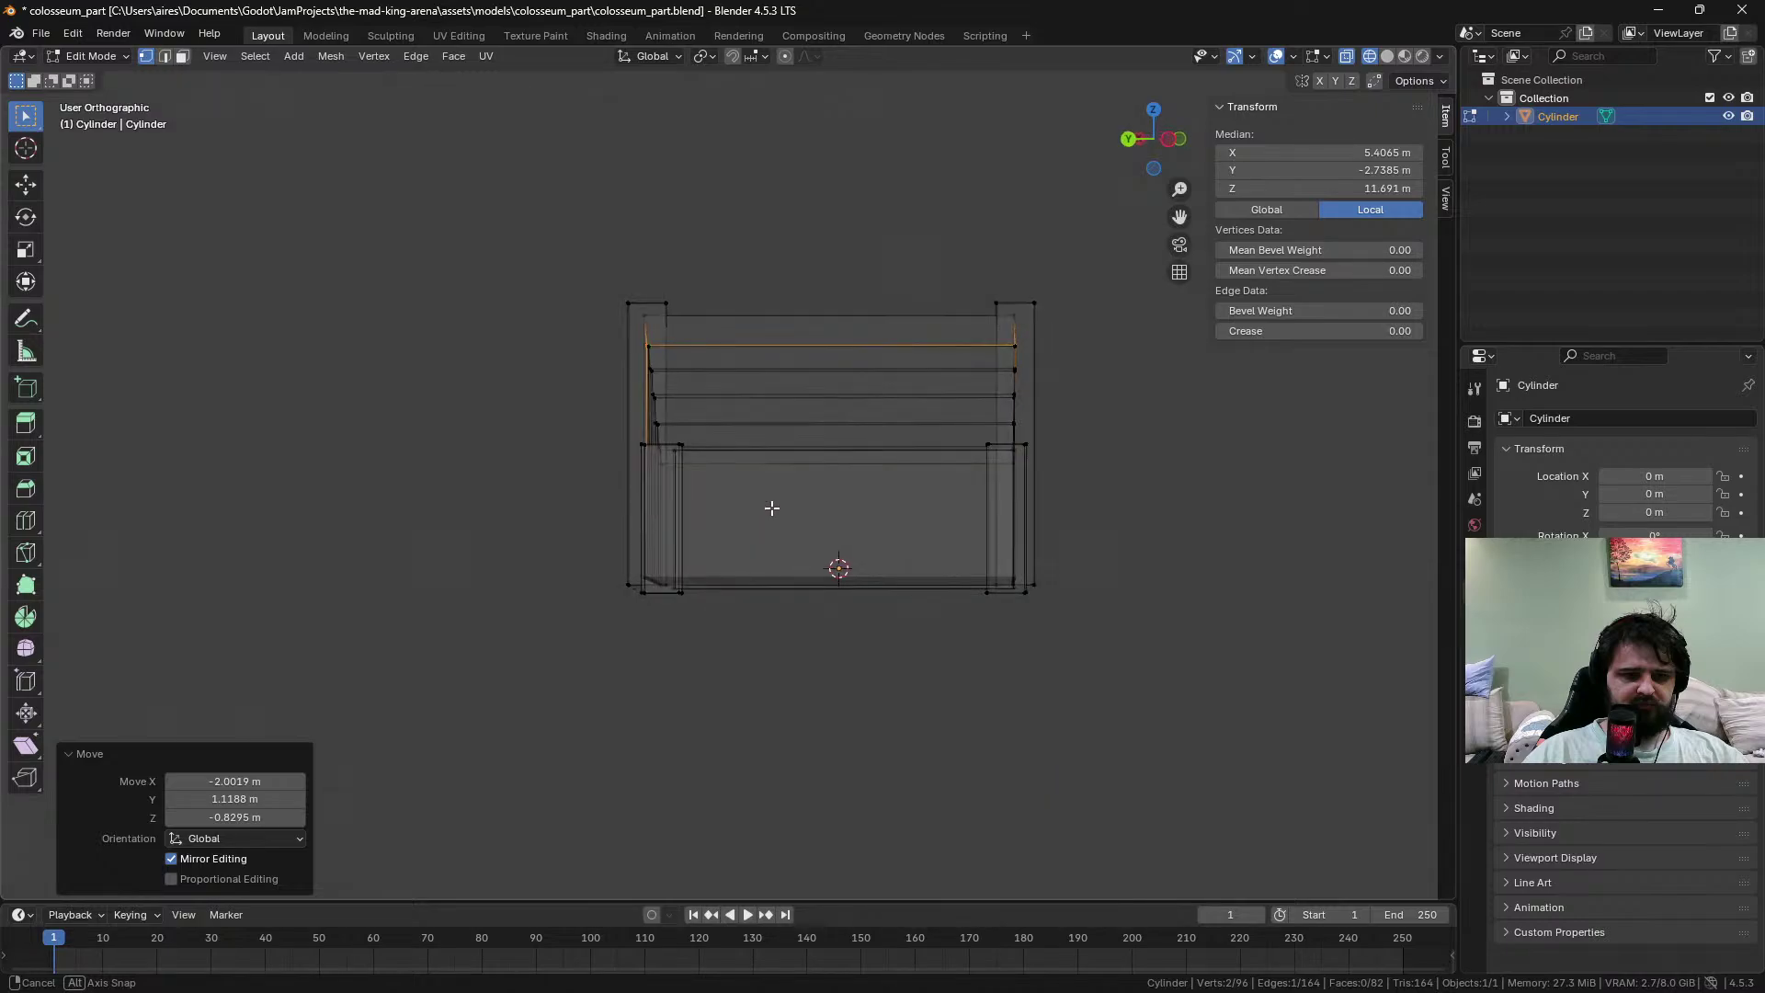
key("z")
left_click(780, 644)
middle_click_drag(777, 641, 898, 681)
left_click(928, 674)
left_click(897, 683)
Undo the edge moves that shaped the stair steps and the ten loop cuts on the slope
key("ctrl+z")
key("ctrl+z")
key("ctrl+z")
key("ctrl+z")
key("ctrl+z")
key("ctrl+z")
key("ctrl+z")
key("ctrl+z")
key("ctrl+z")
key("ctrl+z")
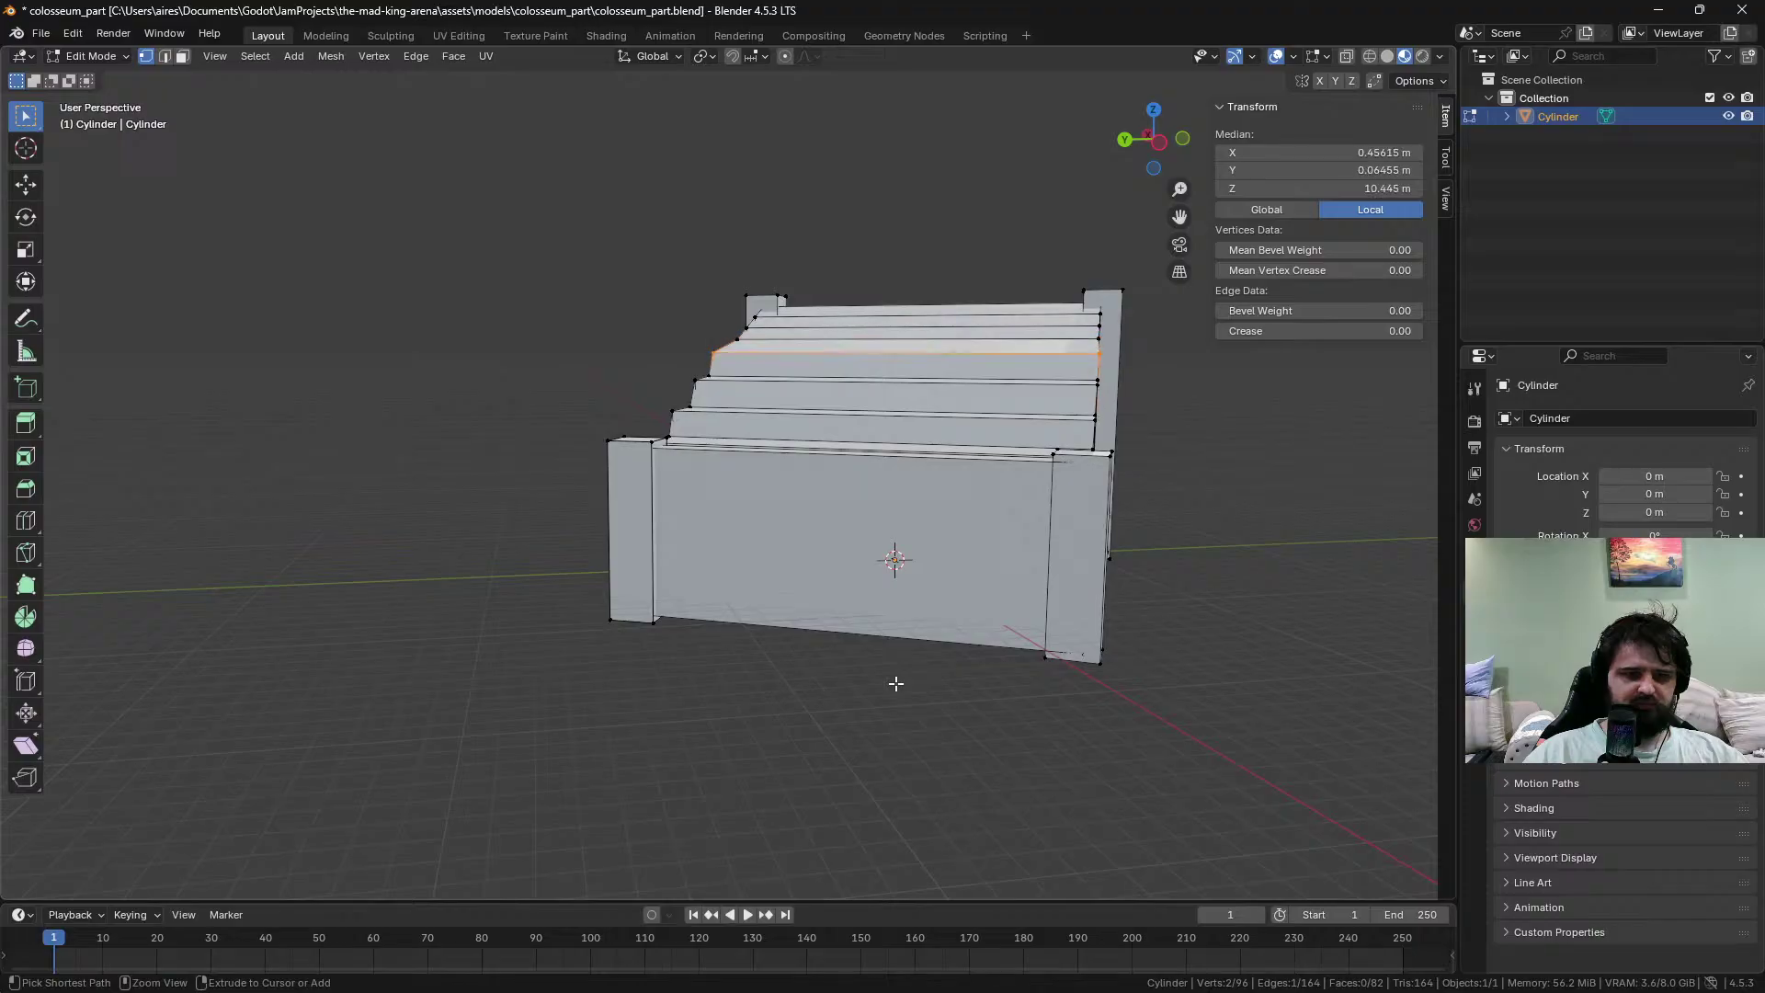
key("ctrl+z")
key("ctrl+z")
key("ctrl+z")
key("ctrl+z")
key("ctrl+z")
key("ctrl+z")
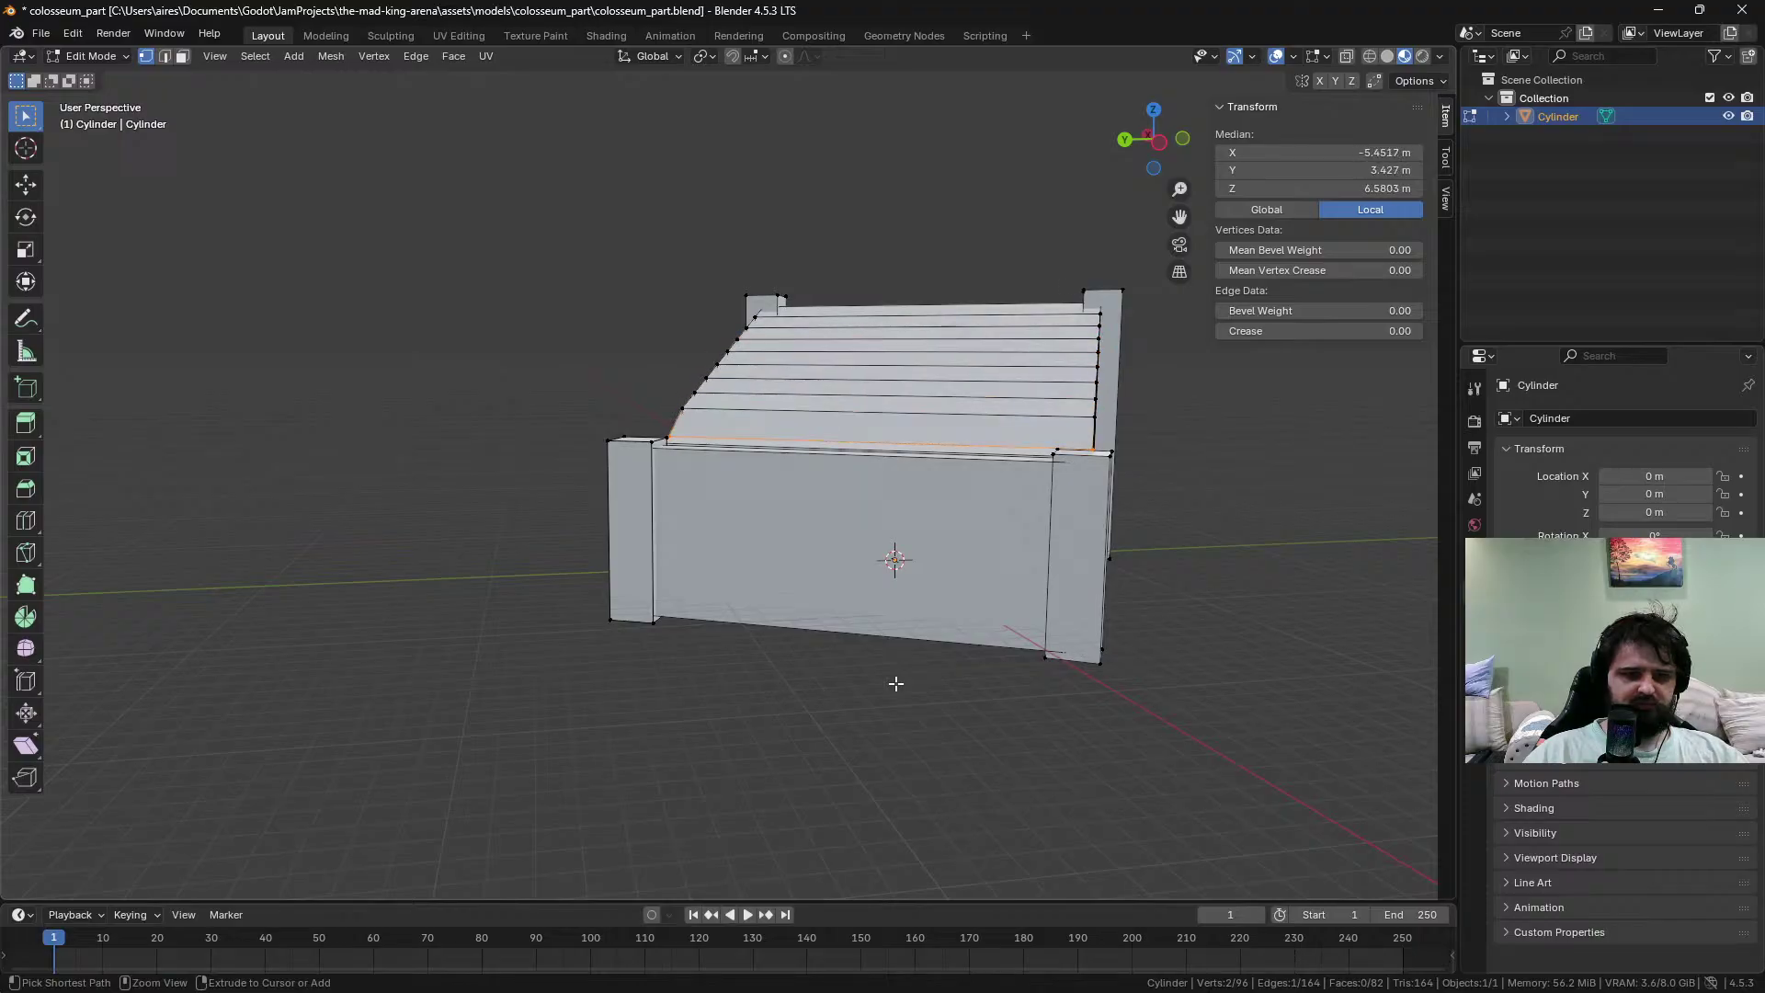
Save the colosseum_part file with the plain slope and check the model from another angle
middle_click_drag(1040, 721, 855, 699)
key("ctrl+s")
middle_click_drag(623, 599, 652, 557)
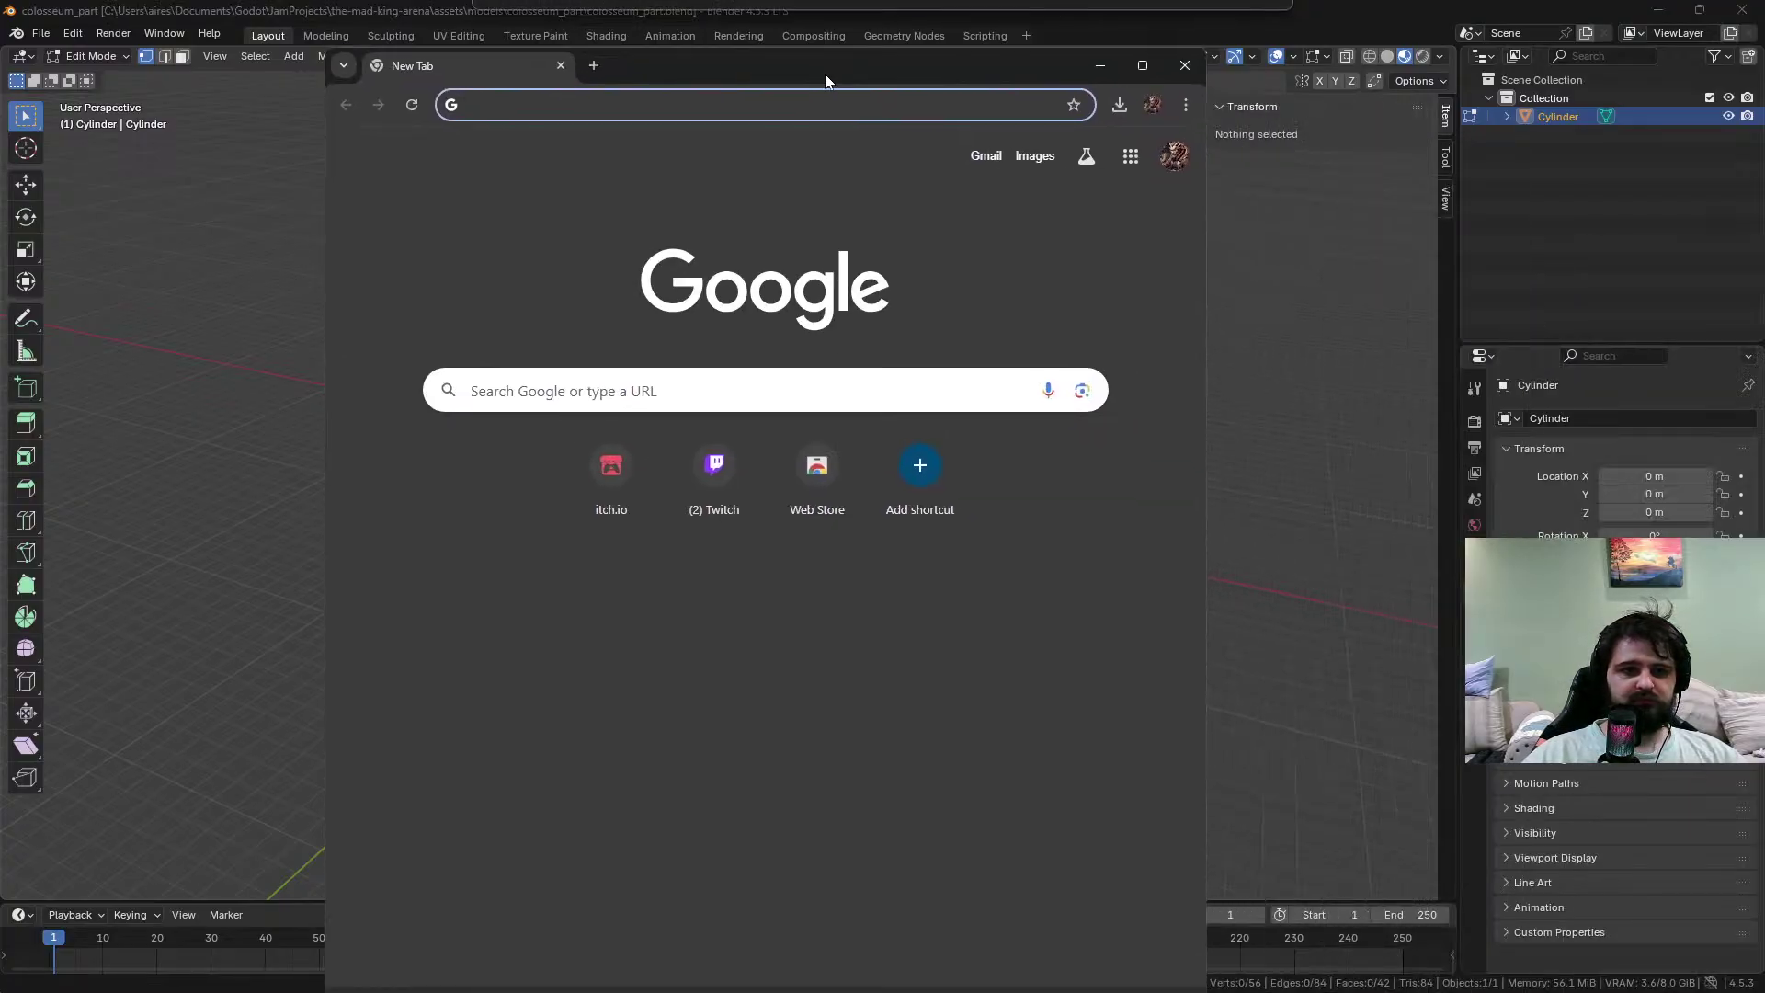
Switch to Chrome, open freestylized.com in a maximized window and go to its stylized textures collection
type("fre")
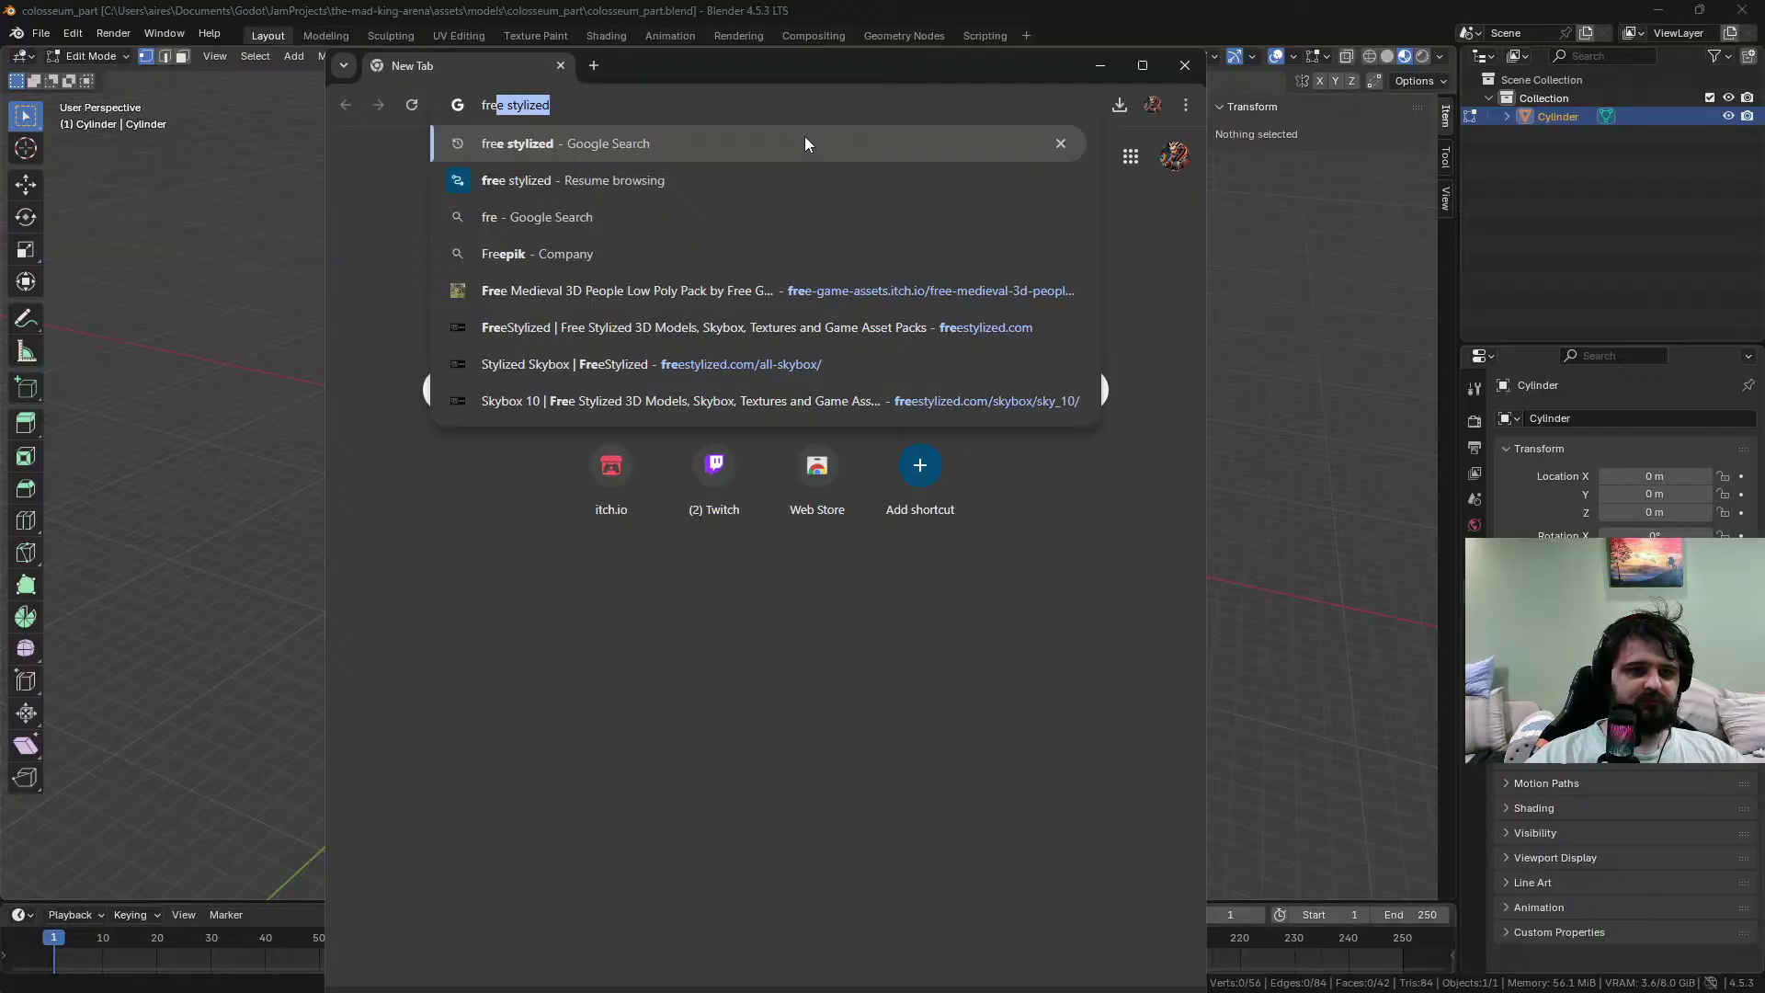
left_click(824, 327)
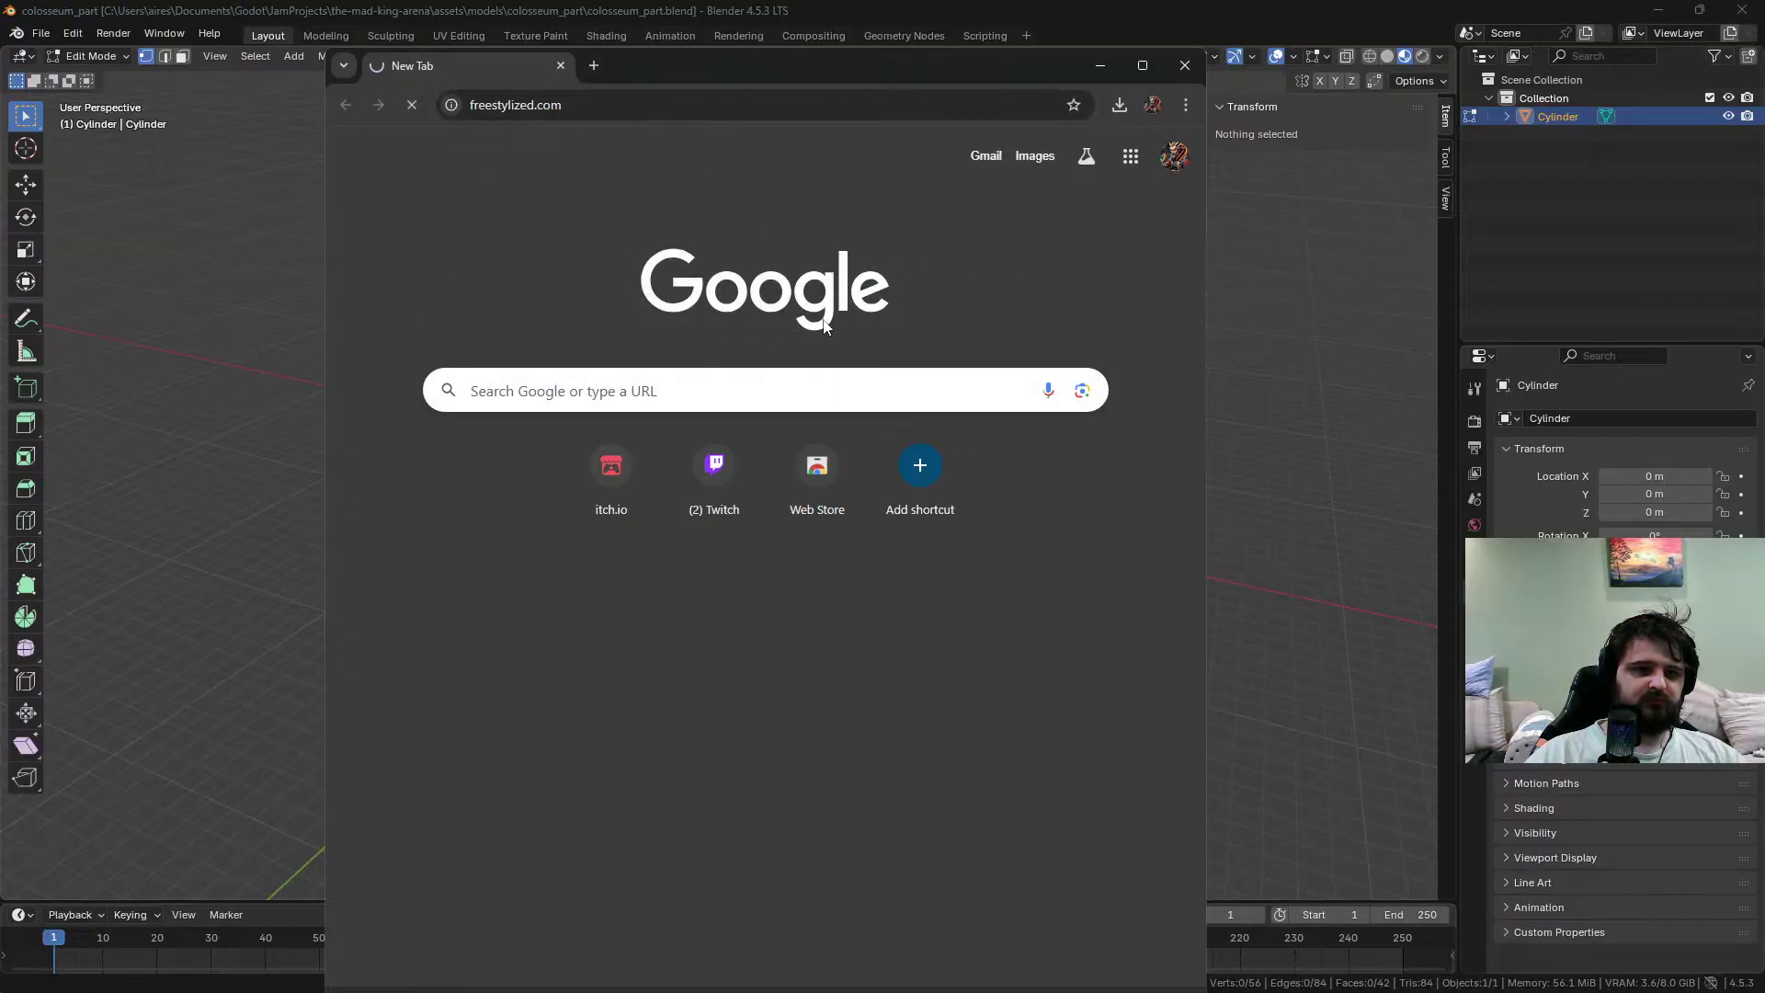
left_click(1142, 64)
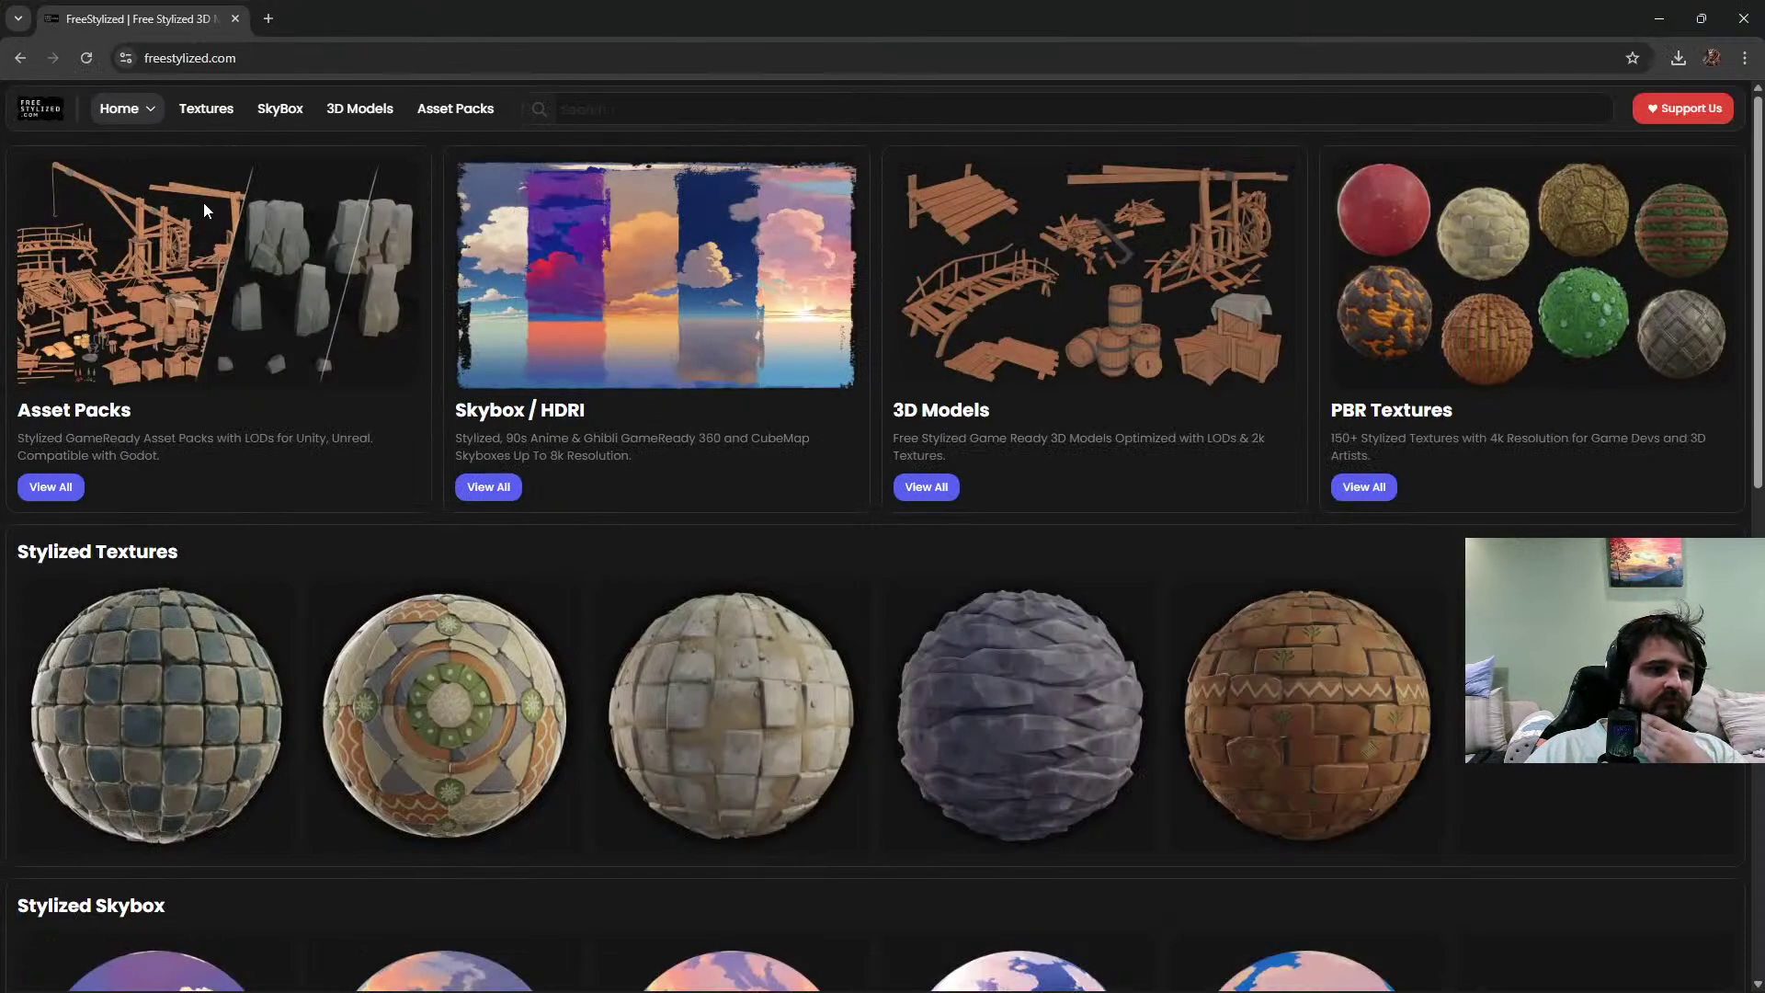
left_click(208, 111)
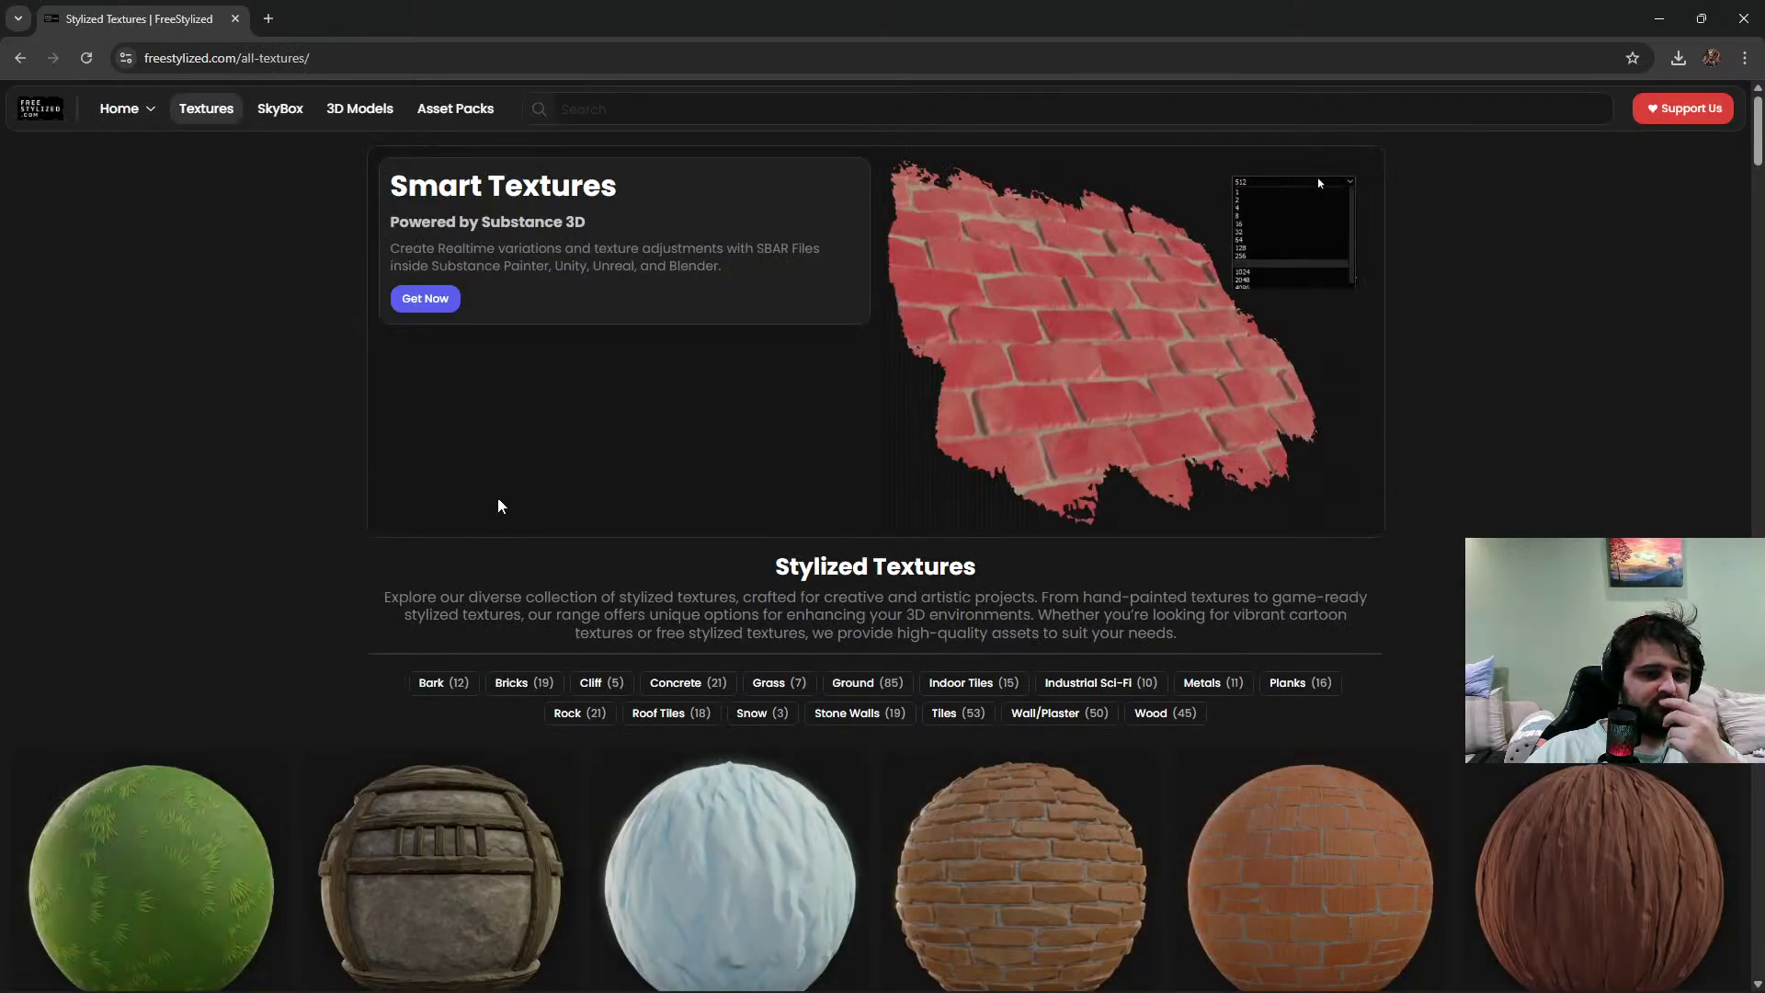
Browse the Rock, Concrete and Cliff texture categories for a material suited to the colosseum
left_click(576, 718)
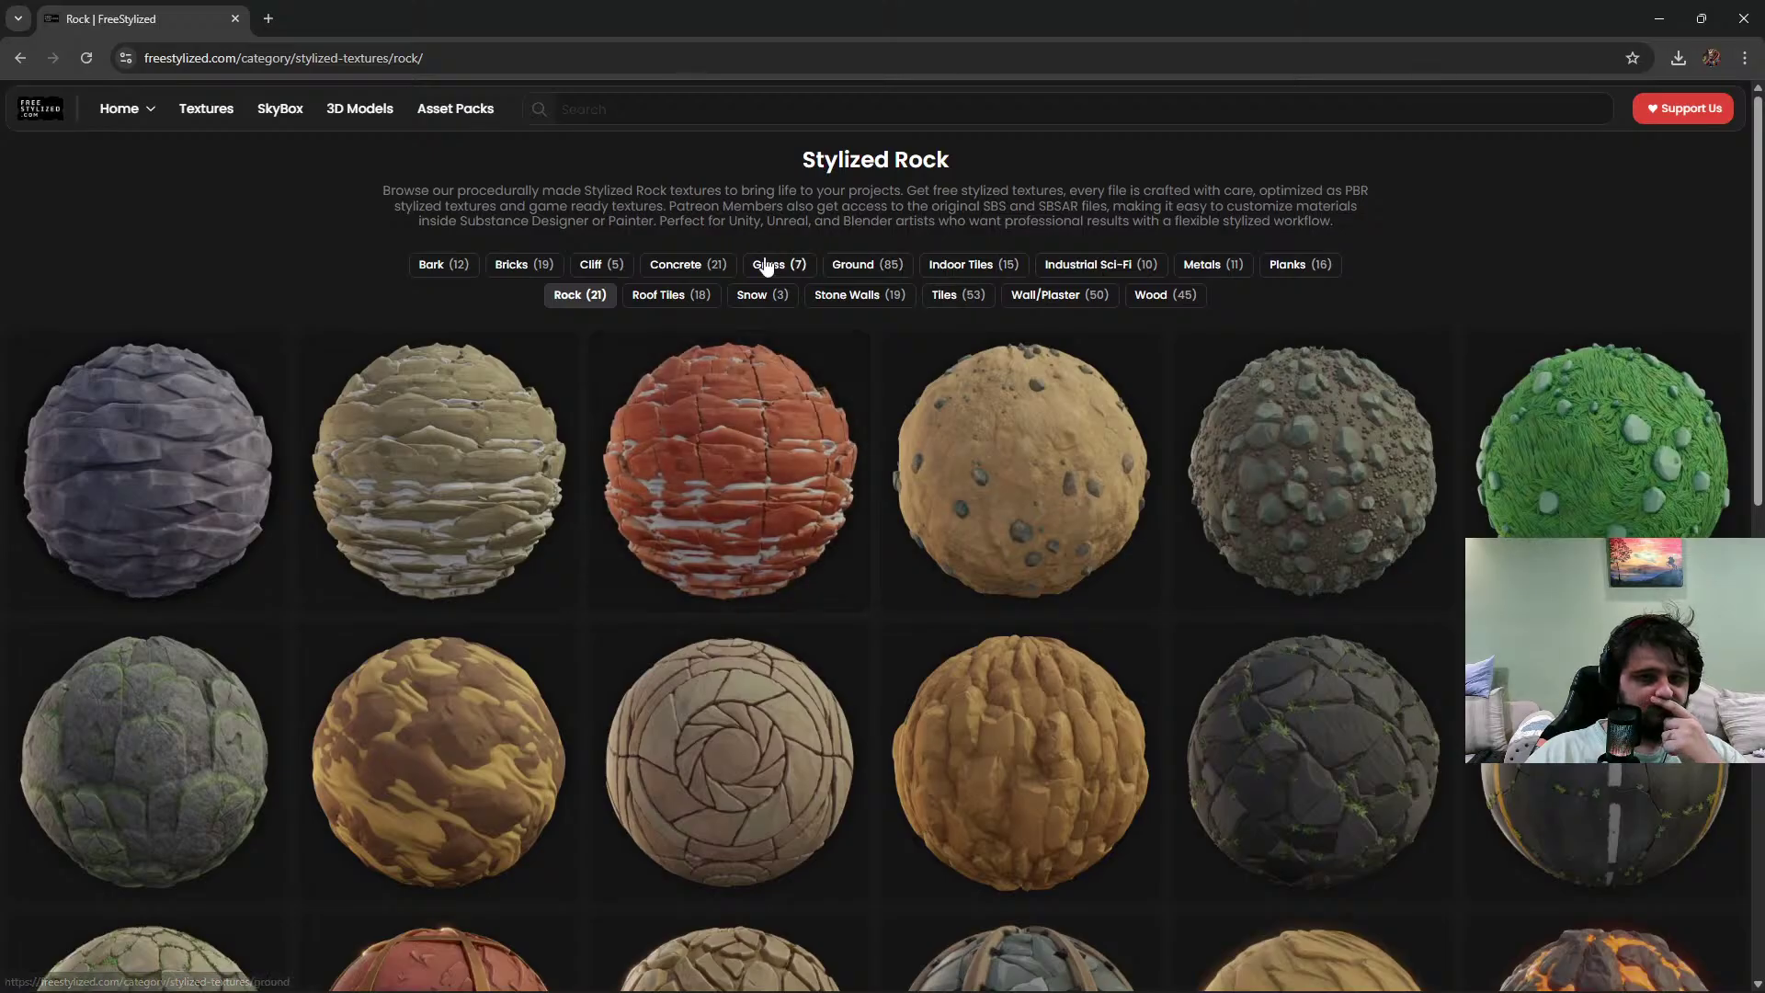
left_click(705, 267)
scroll(634, 516, "down", 5)
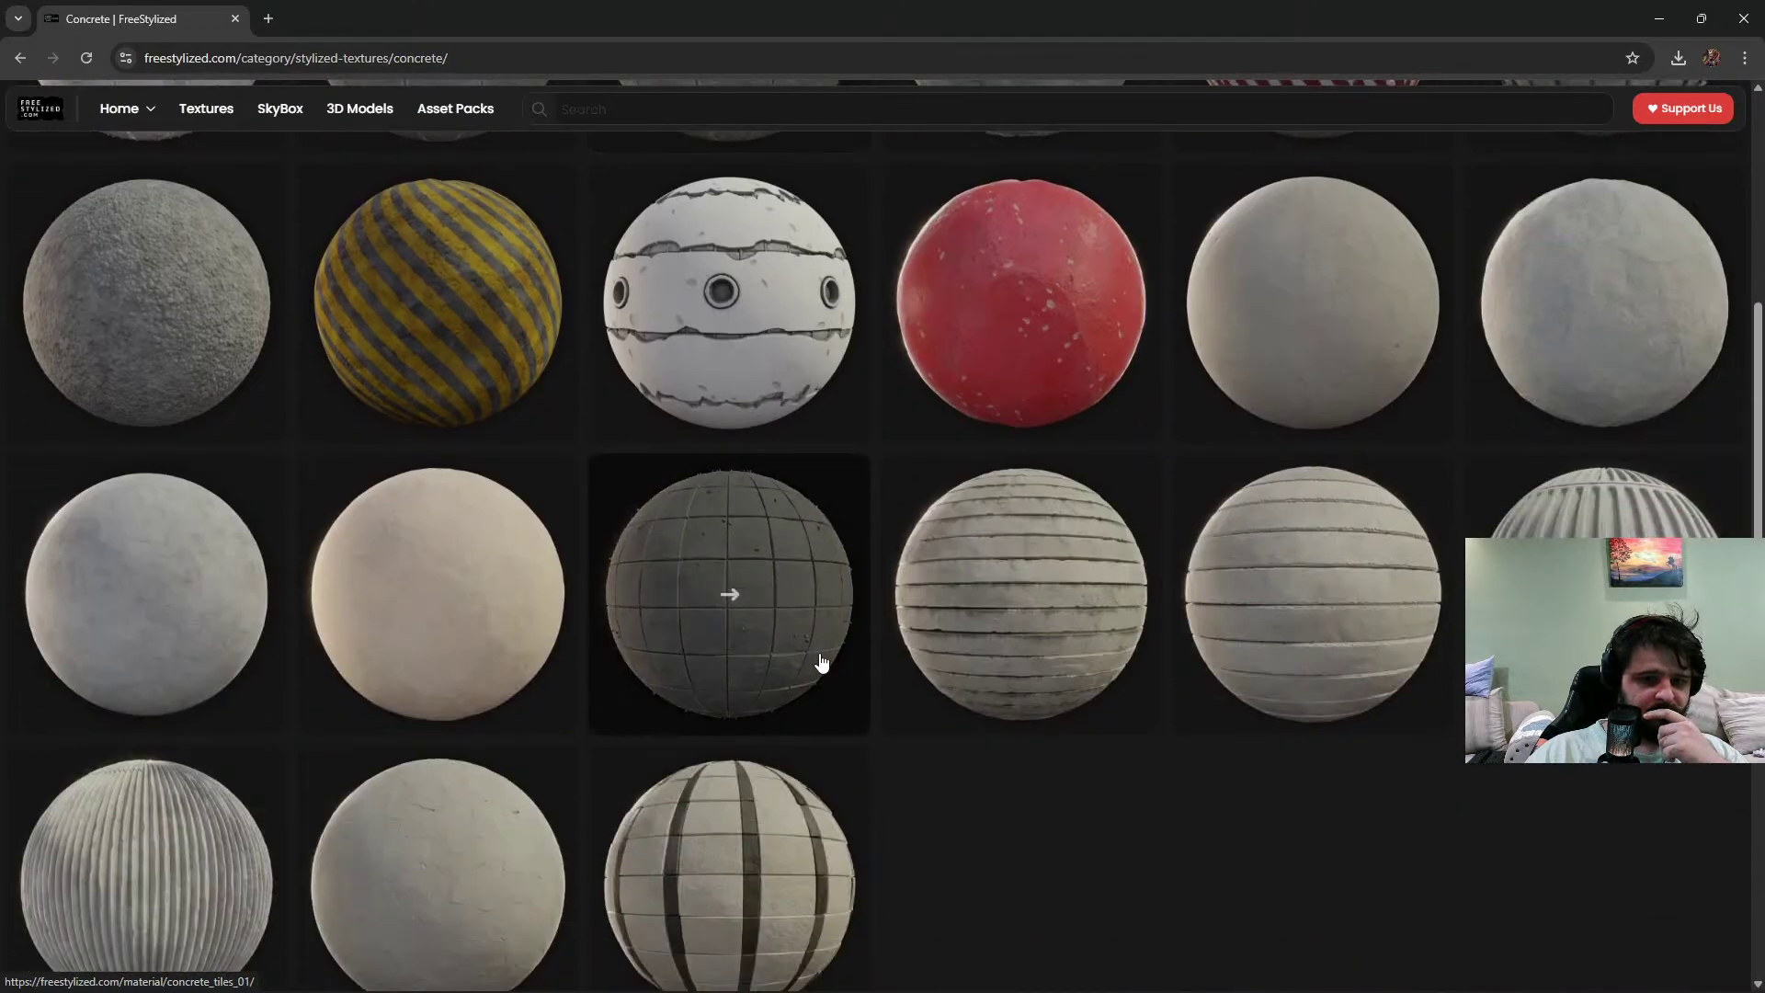
scroll(637, 450, "up", 5)
left_click(609, 266)
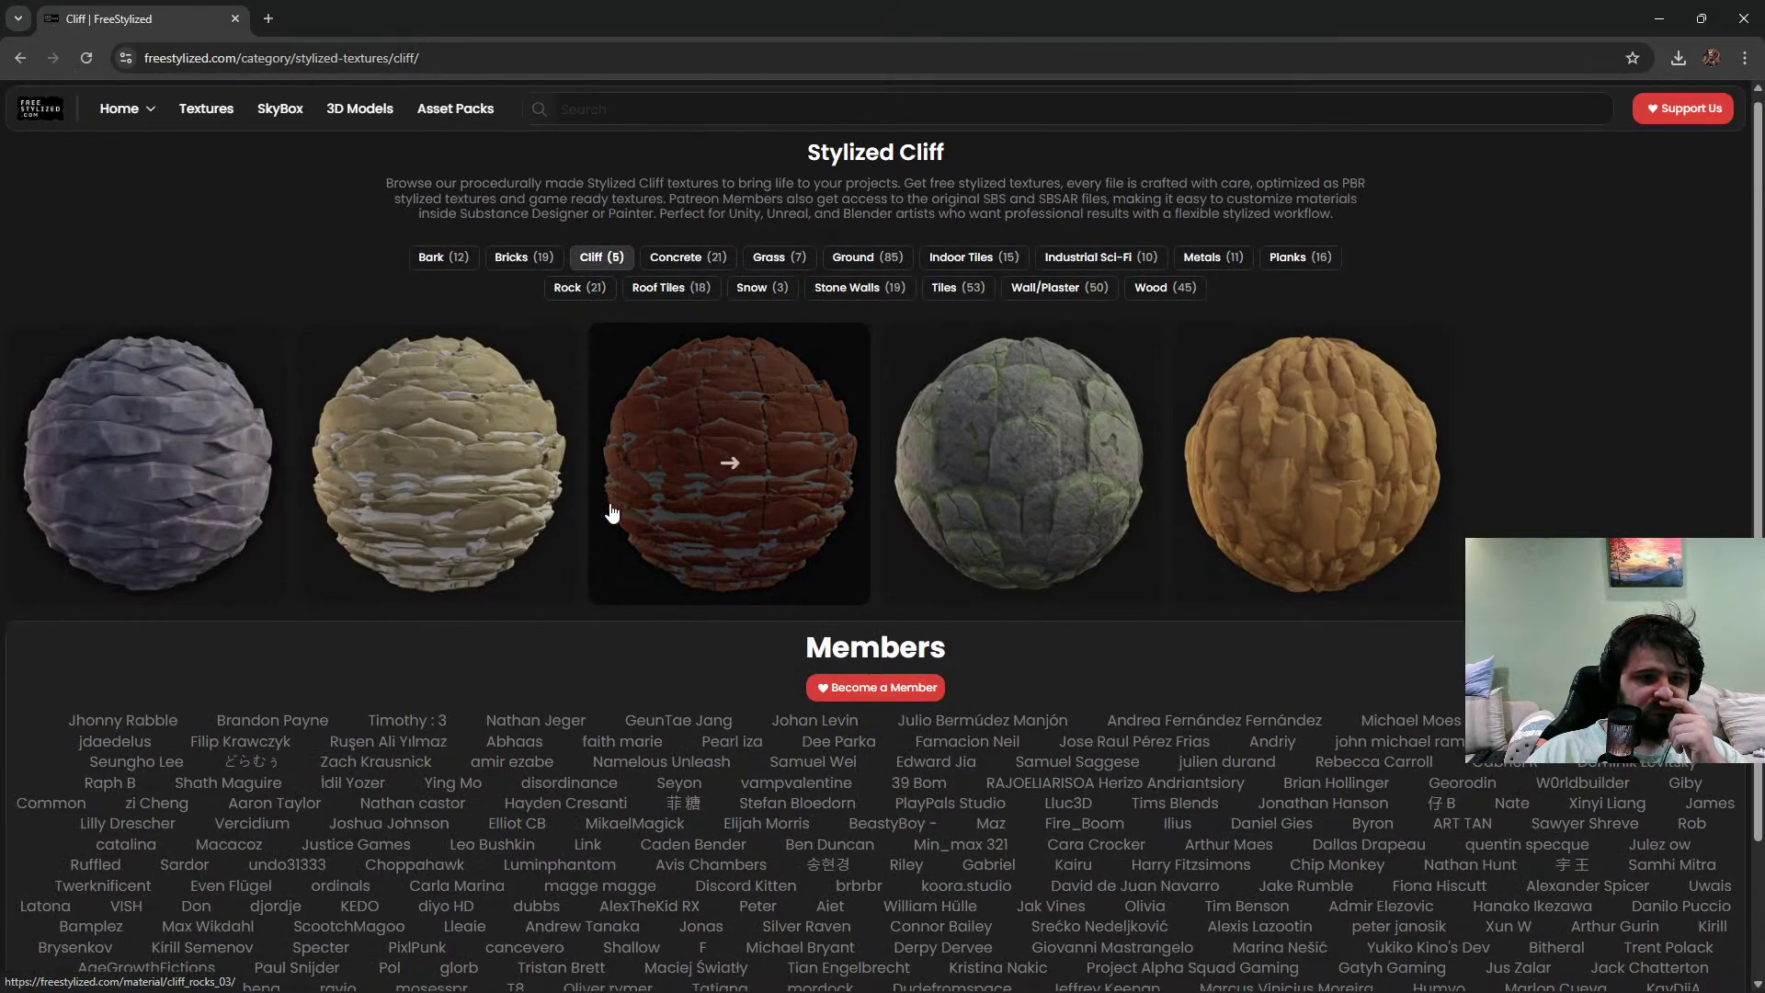
scroll(631, 481, "down", 3)
scroll(631, 481, "up", 5)
Look through the Bricks texture category for a stone wall material suited to the colosseum
left_click(552, 268)
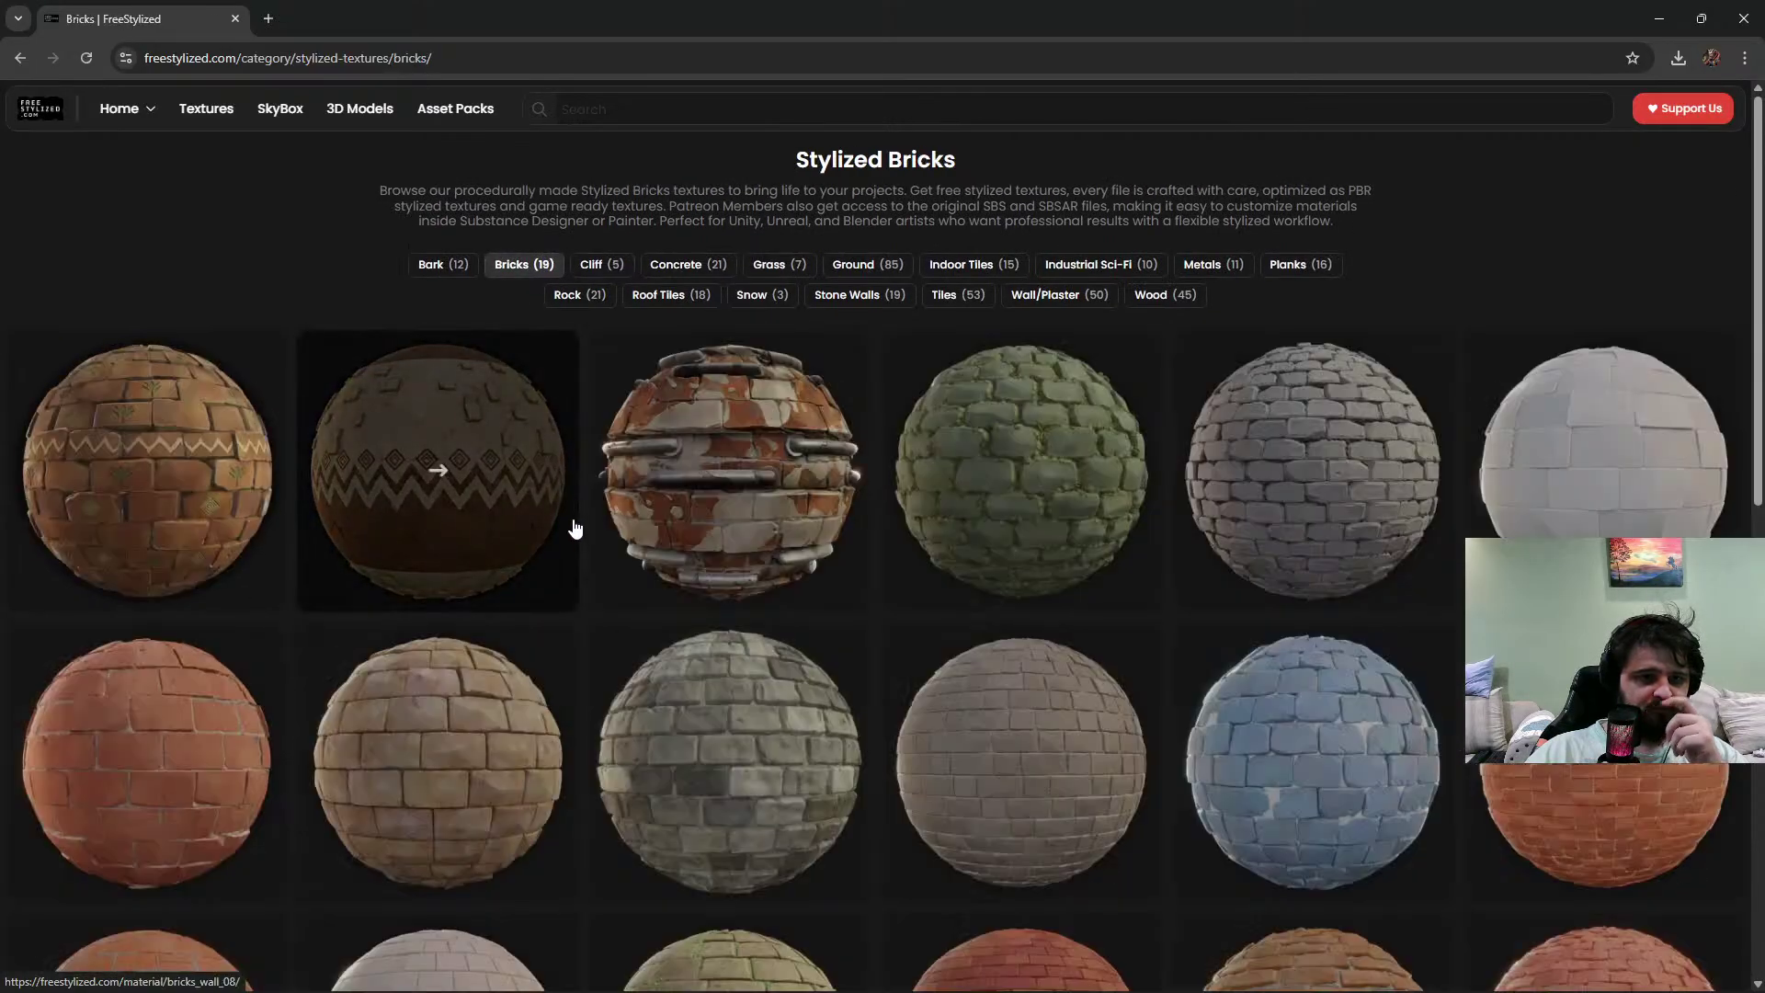
scroll(581, 554, "down", 3)
scroll(581, 555, "down", 3)
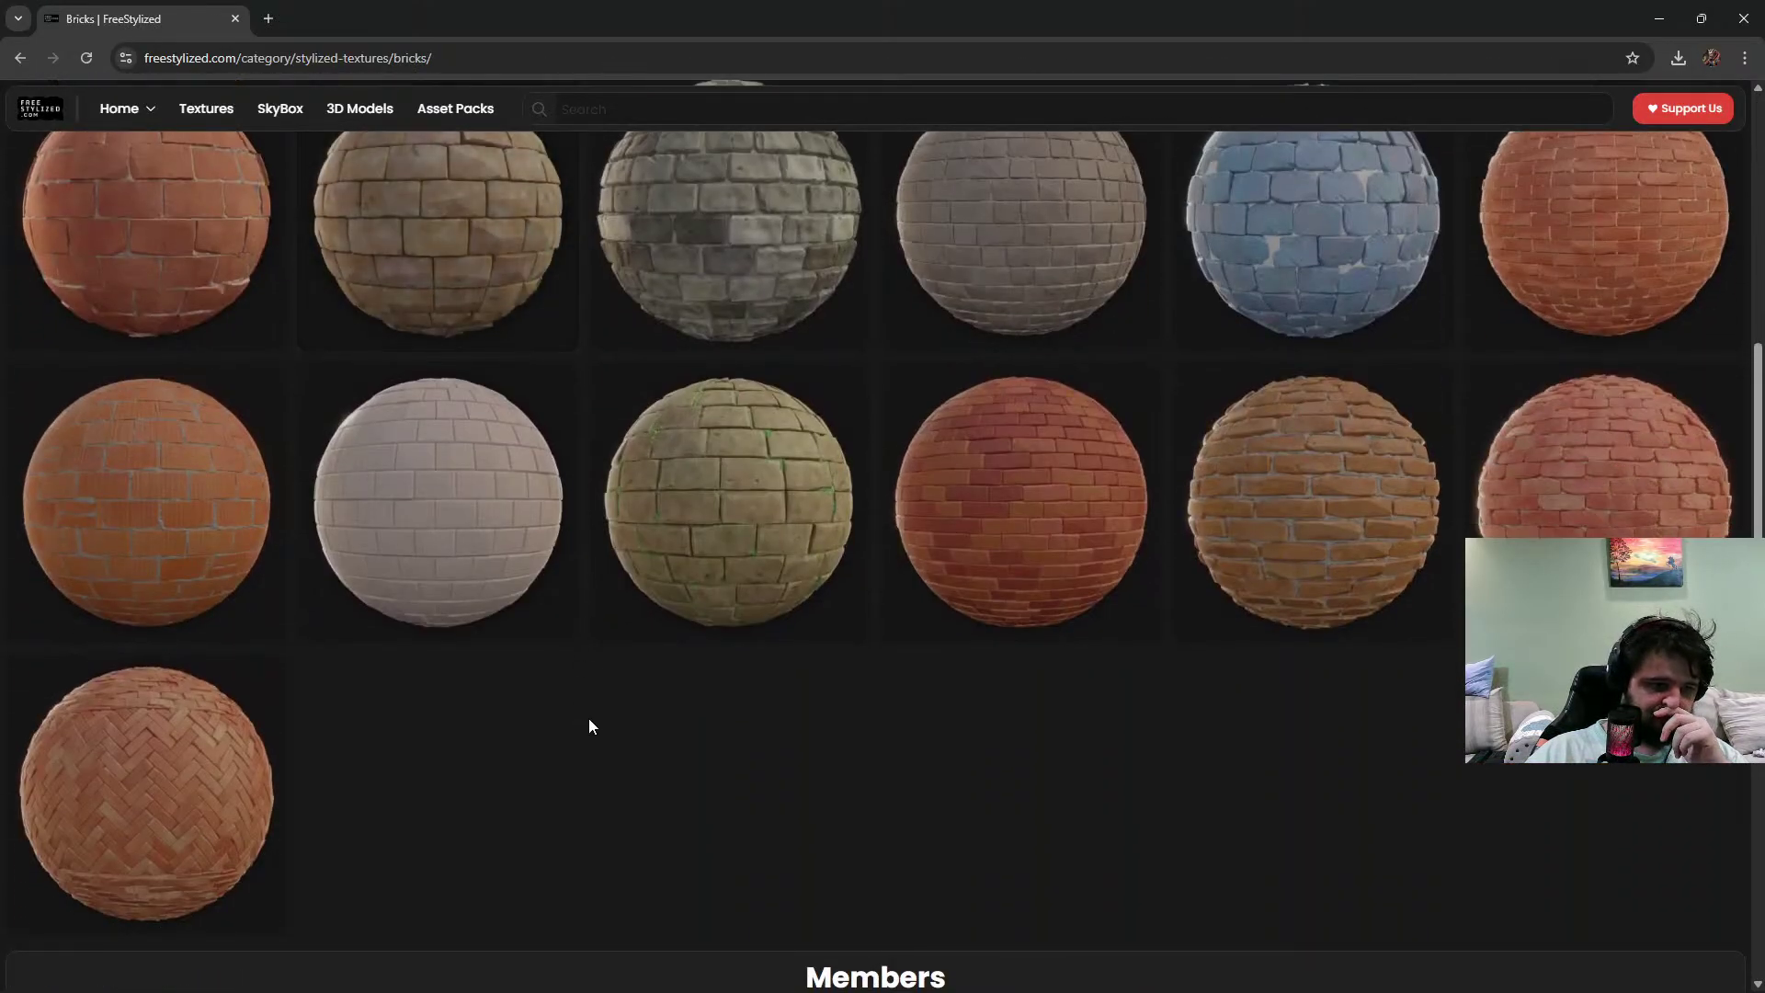
scroll(592, 722, "up", 2)
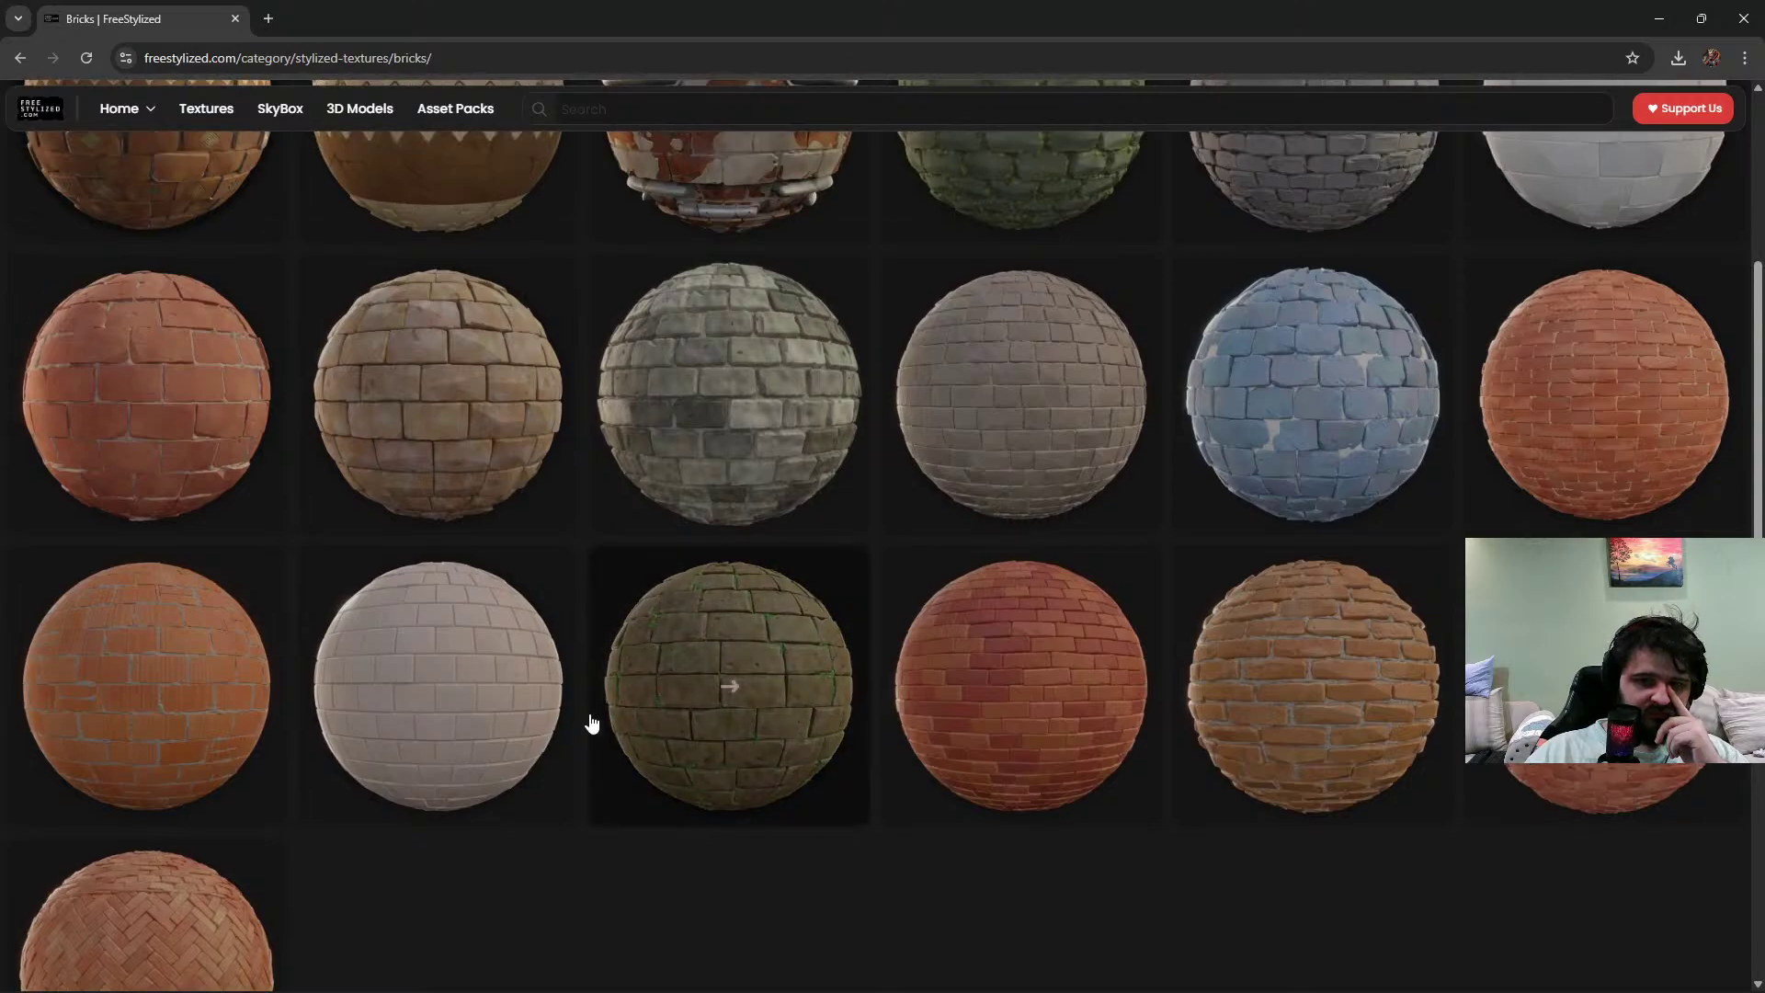
scroll(478, 657, "up", 1)
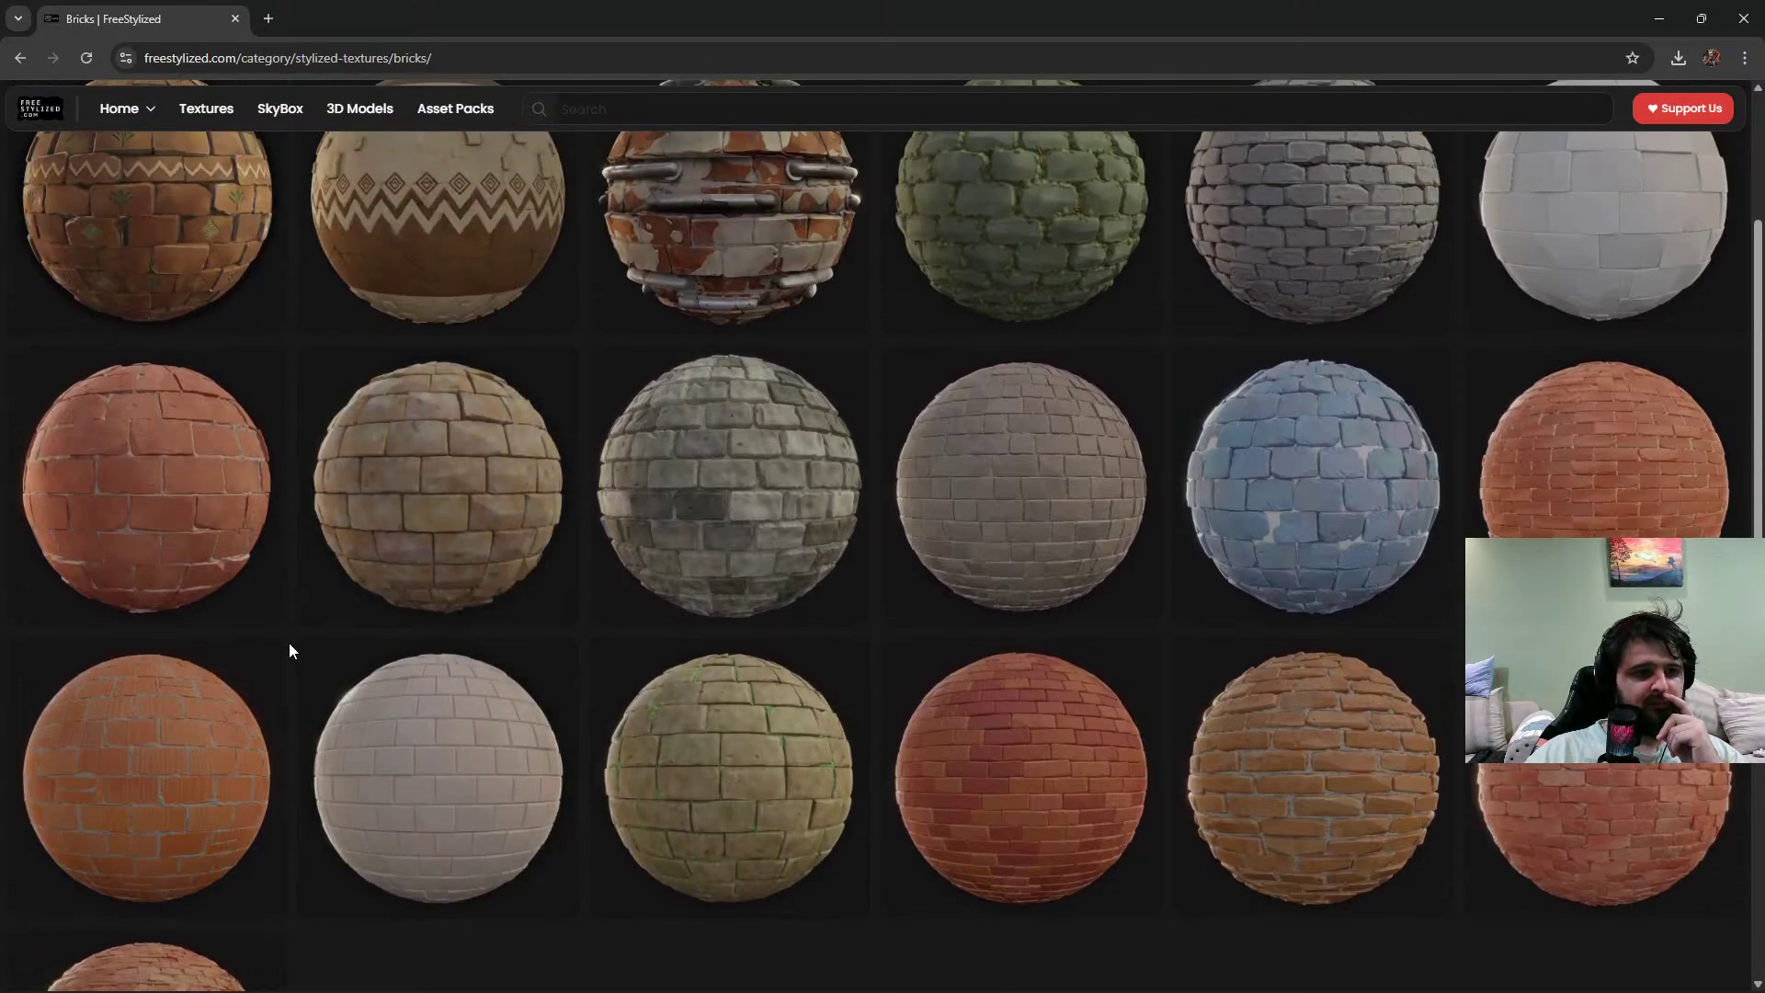
scroll(290, 651, "up", 2)
scroll(289, 651, "down", 1)
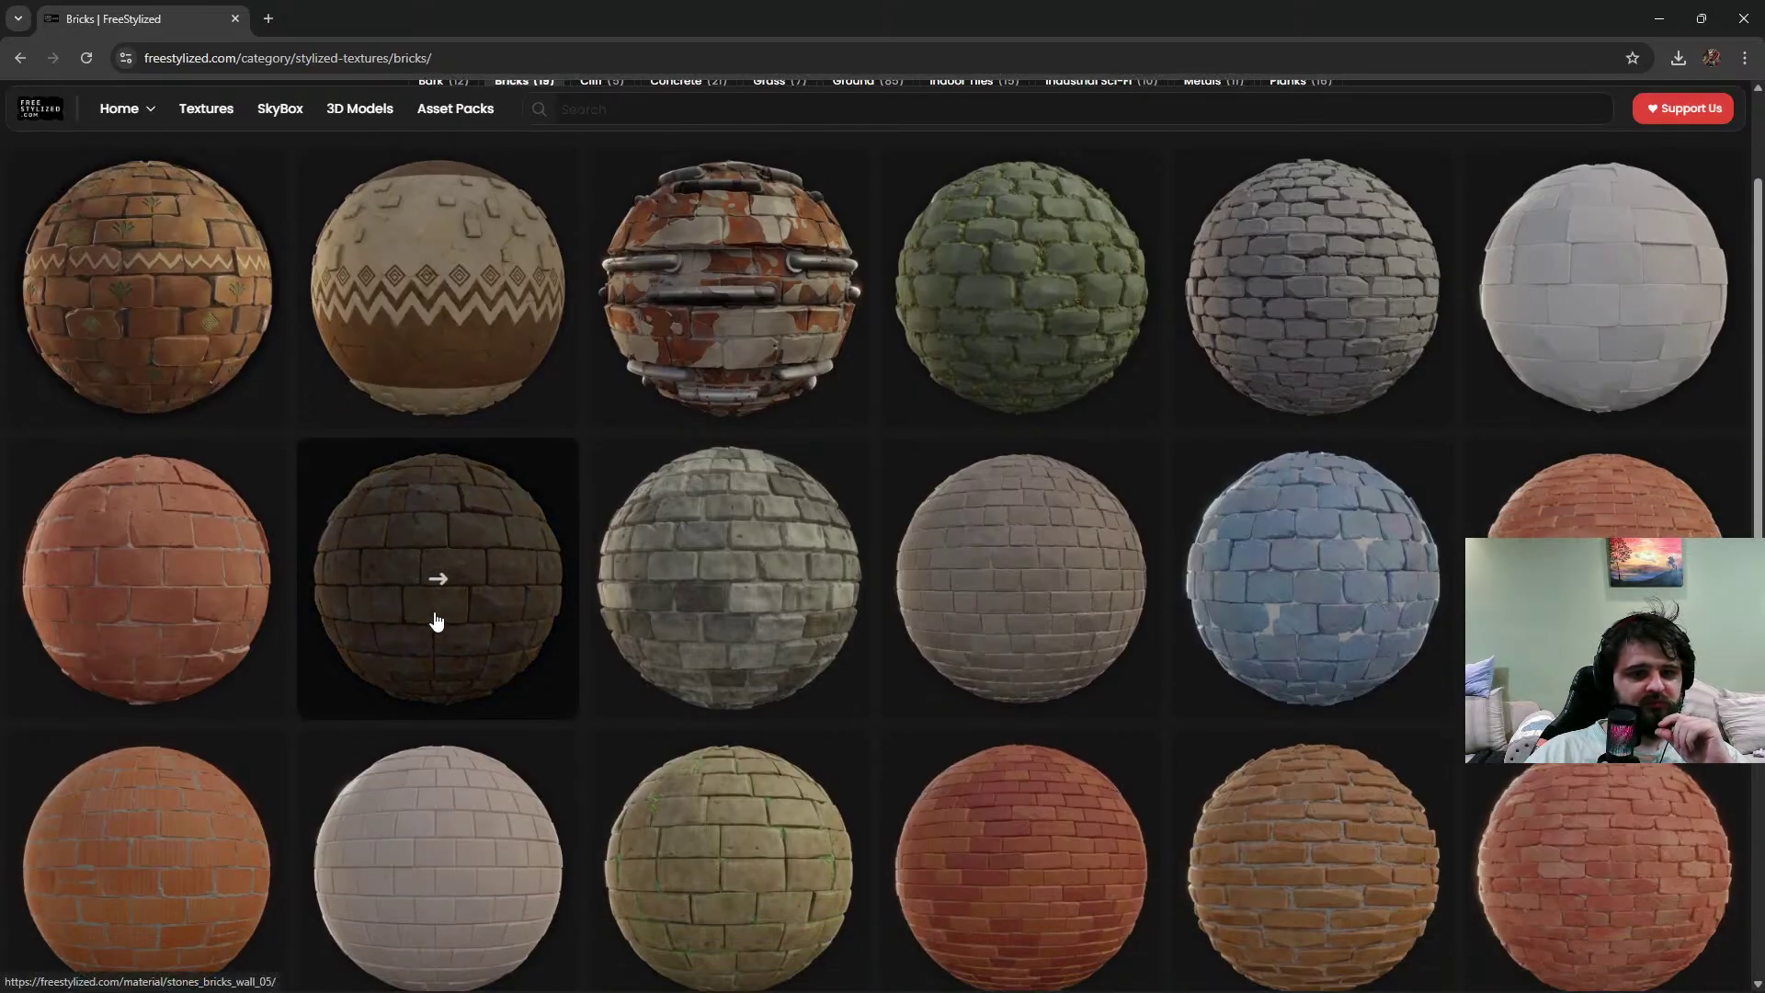
Open the Stone Bricks Wall 05 material, download its 1K resolution textures and leave the browser
left_click(463, 624)
left_click(1332, 326)
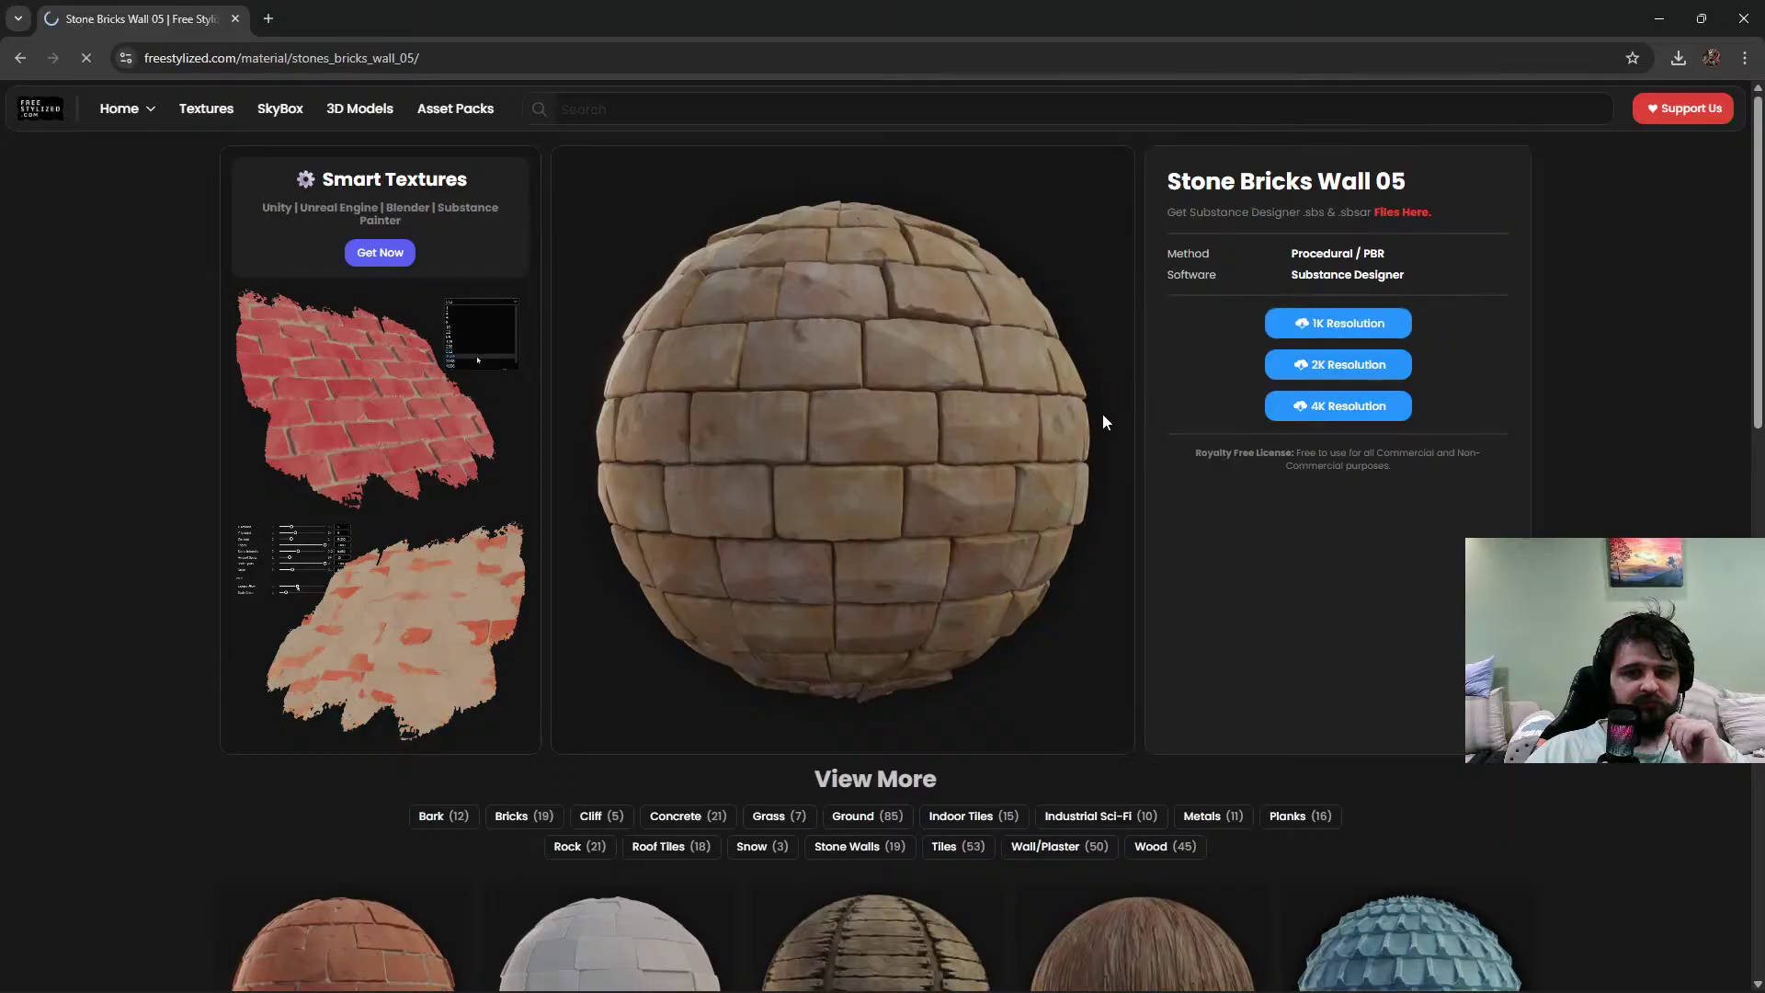
left_click(1661, 33)
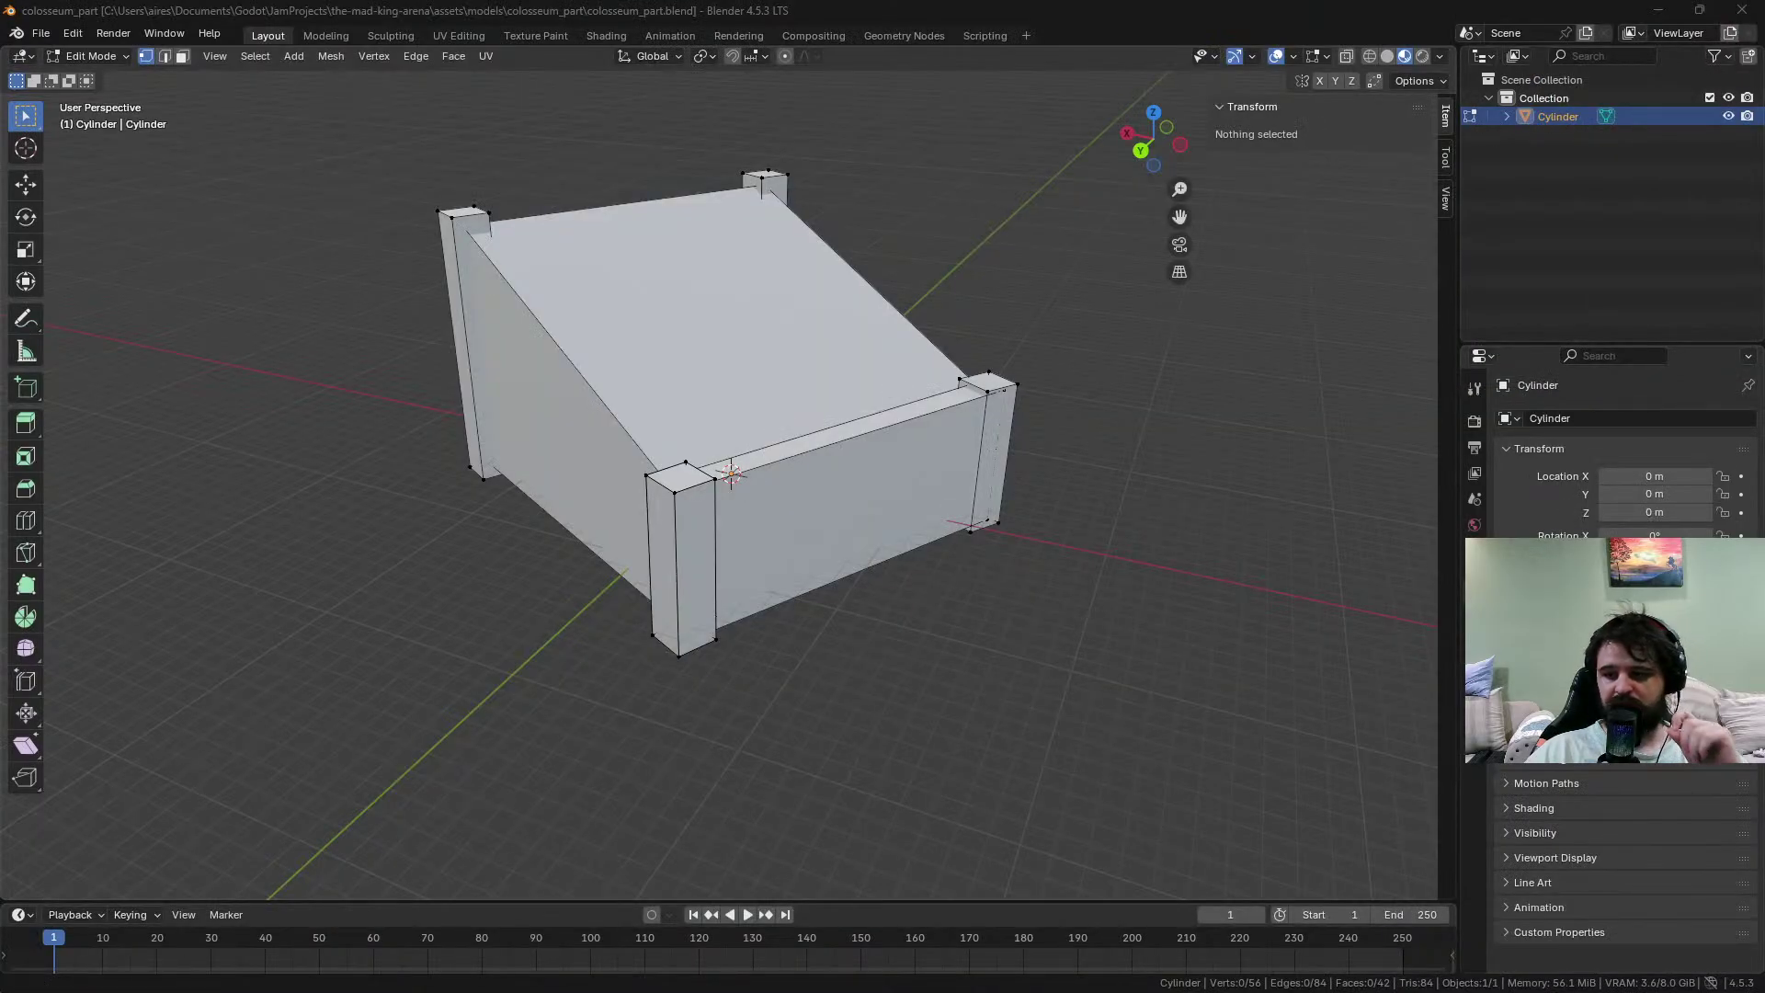
key("super+d")
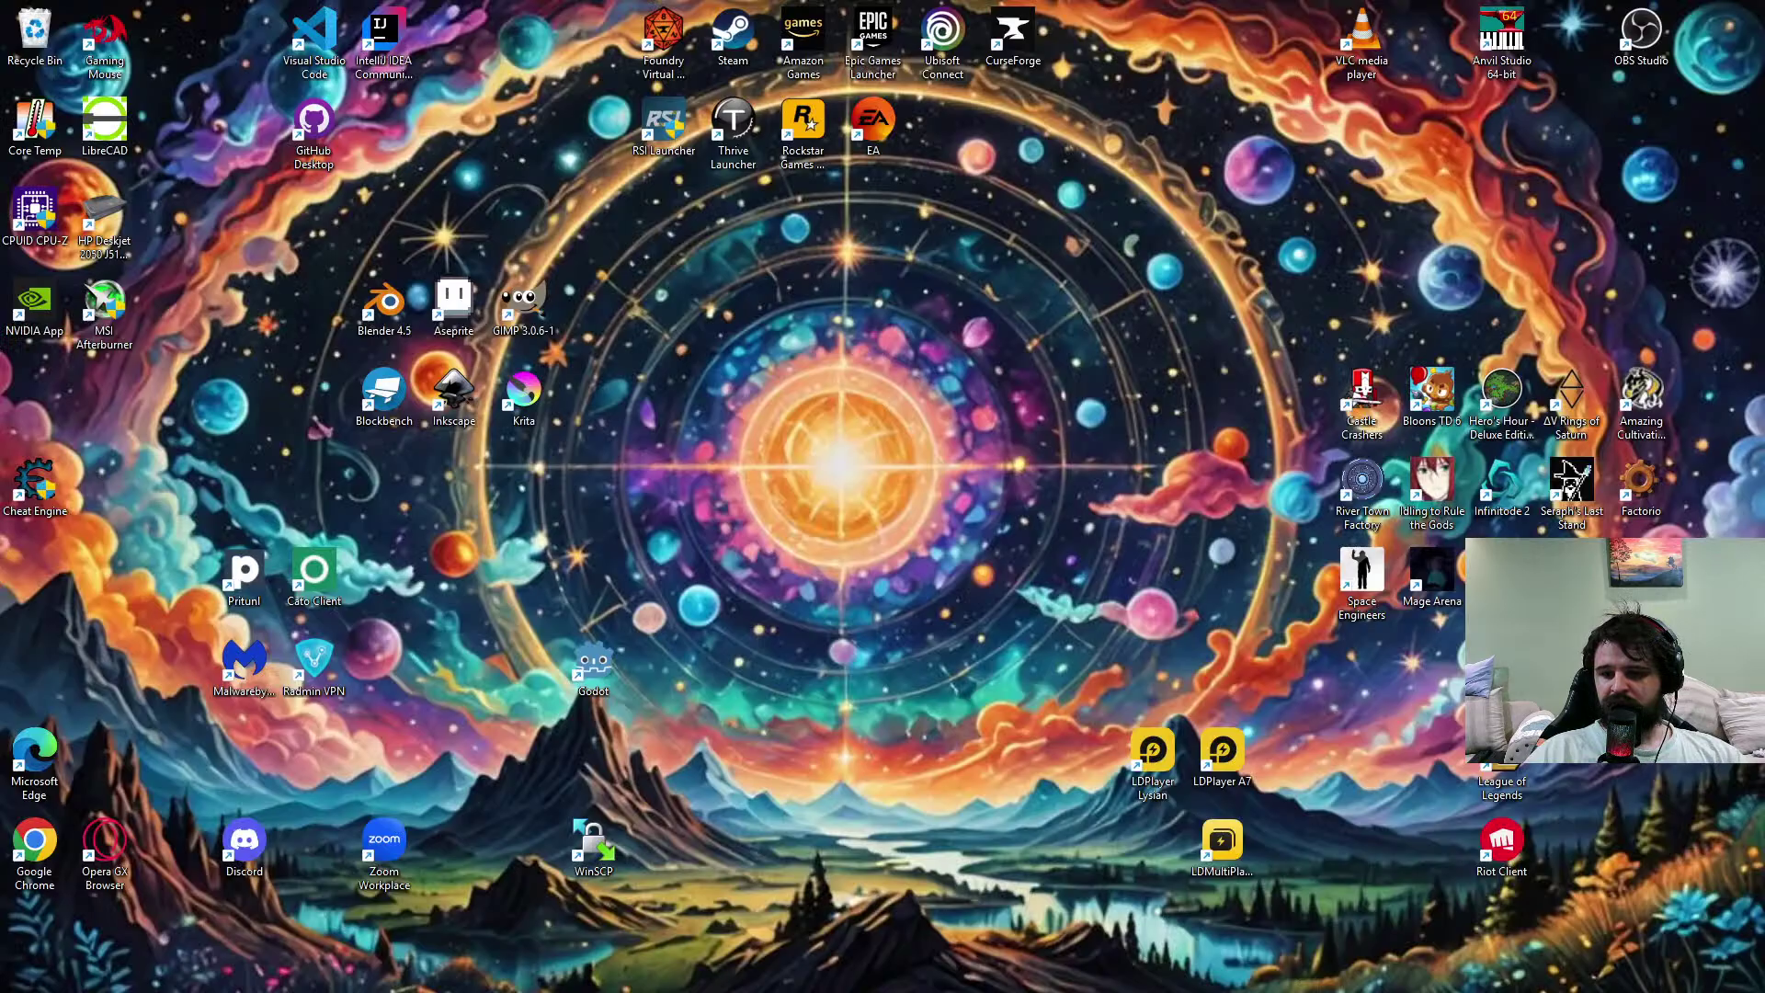
key("super+d")
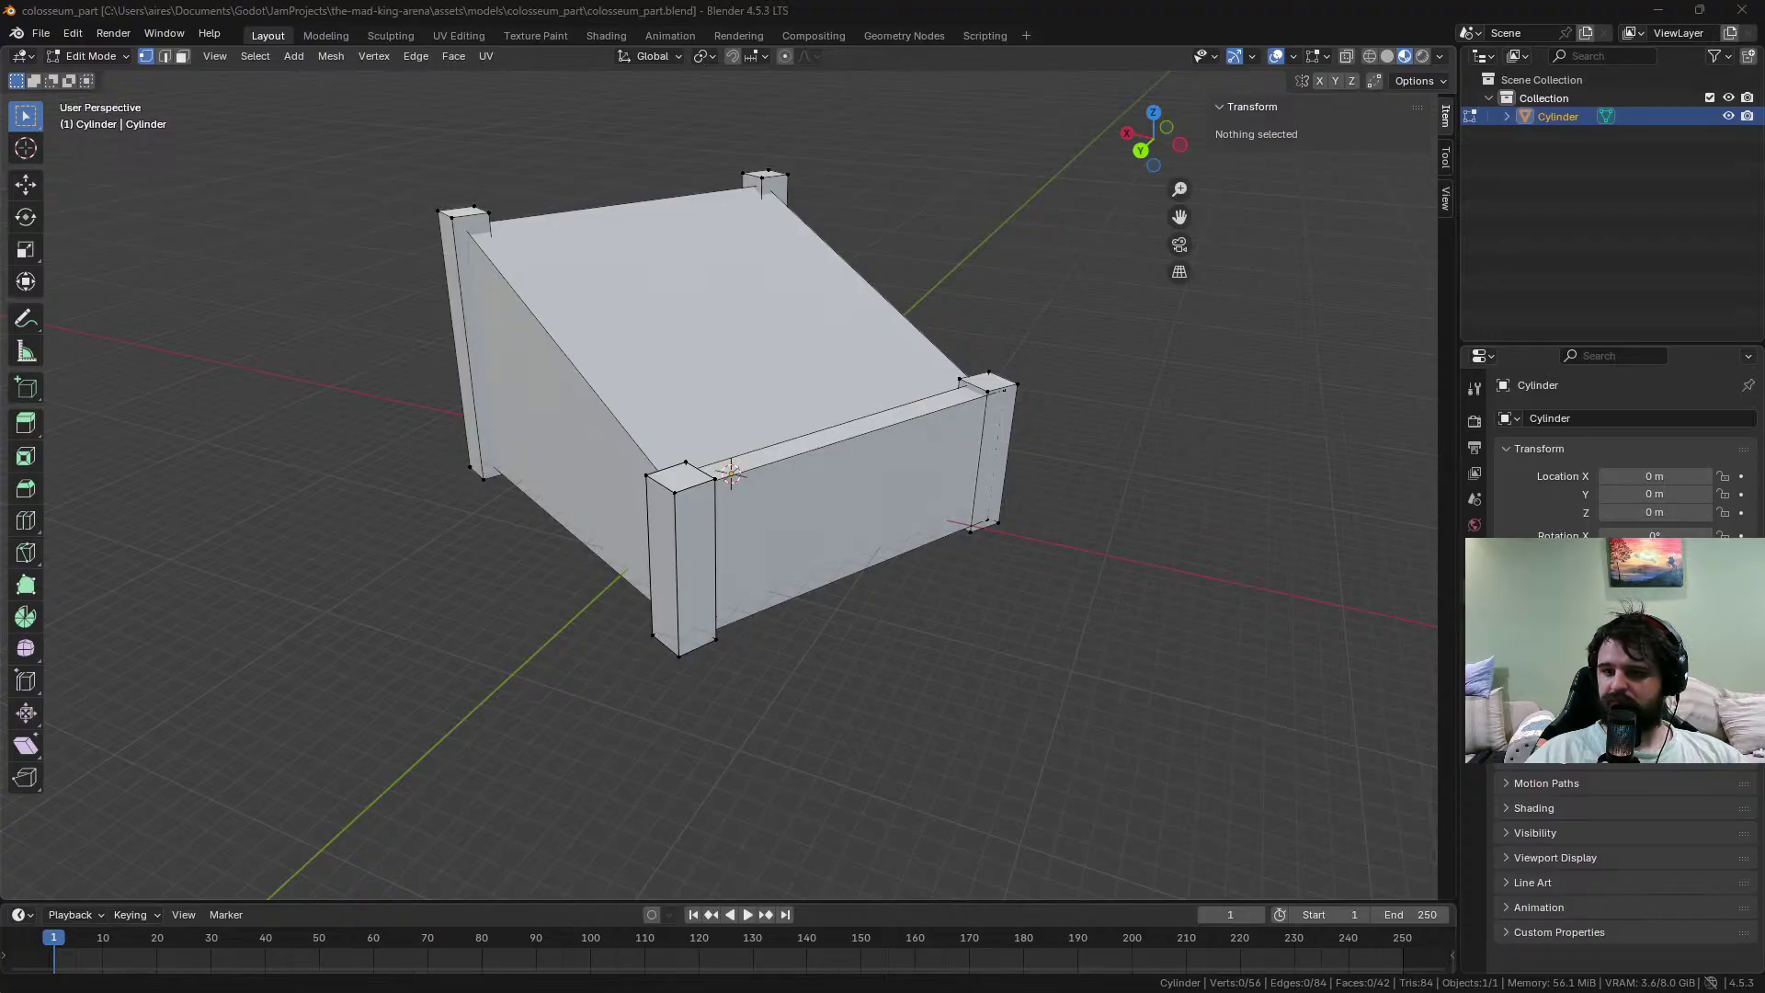
Create a material_textures folder in the project's assets folder and place the stone_bricks_wall_05_1k texture folder inside it
left_click_drag(1764, 255, 834, 139)
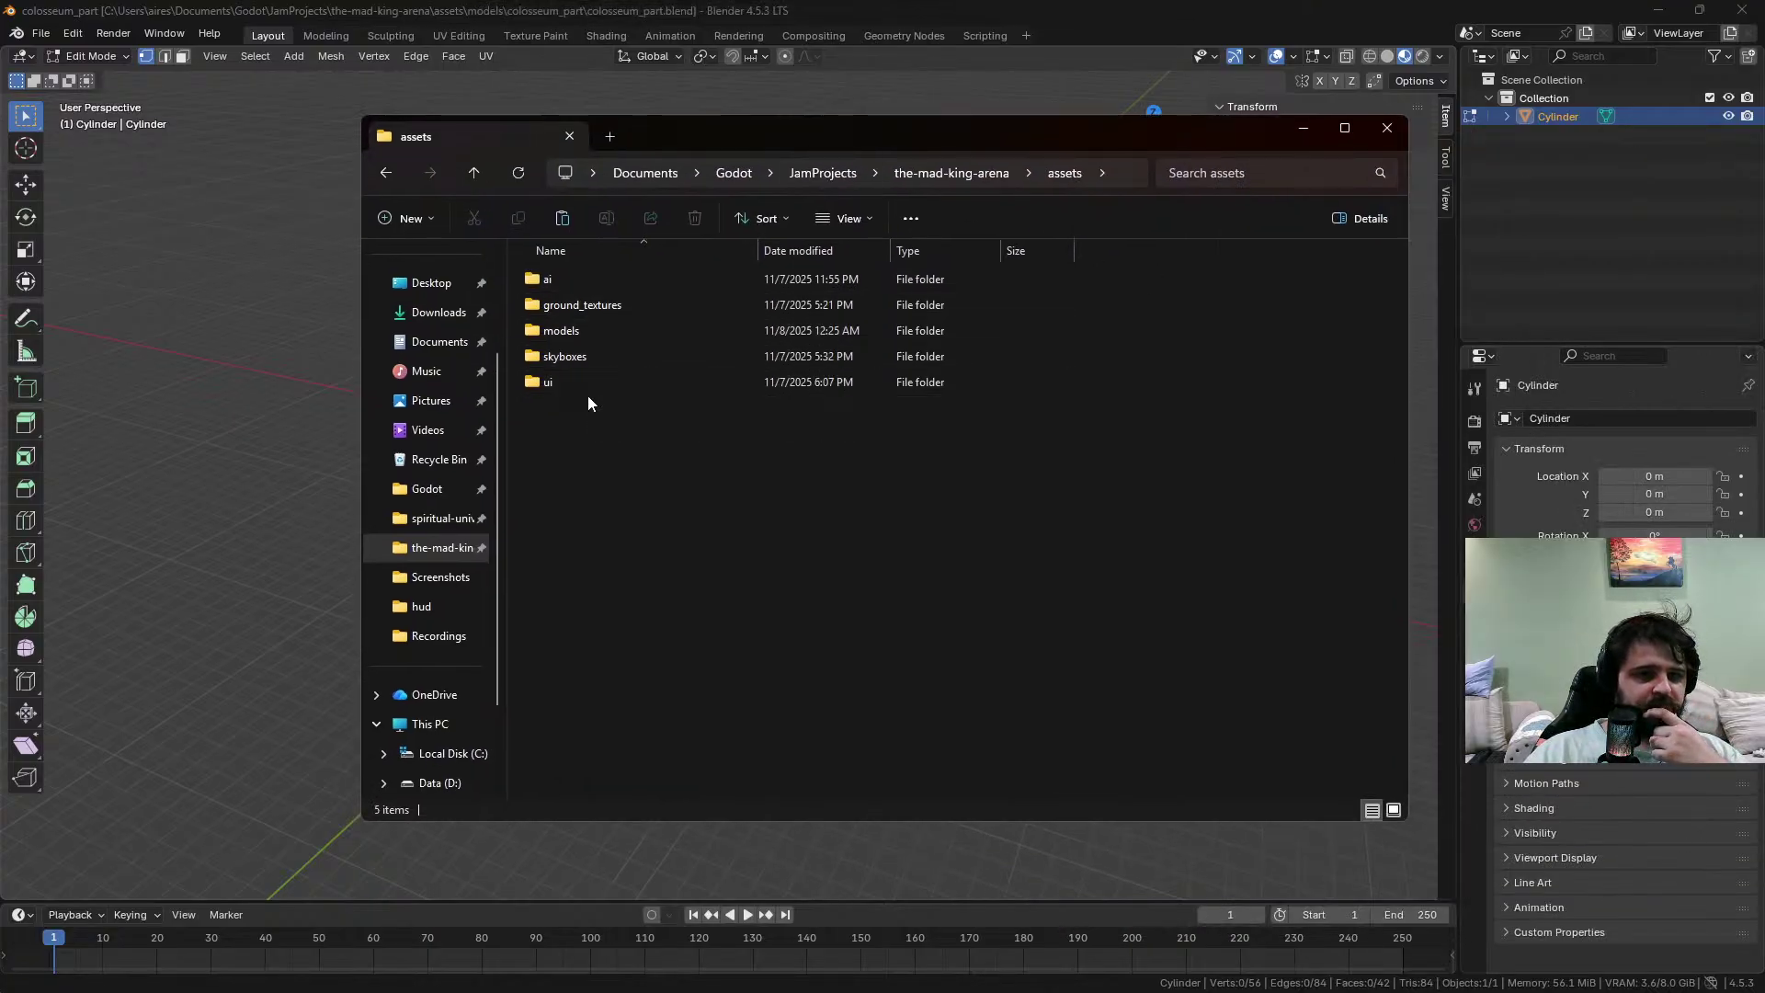
key("ctrl+shift+n")
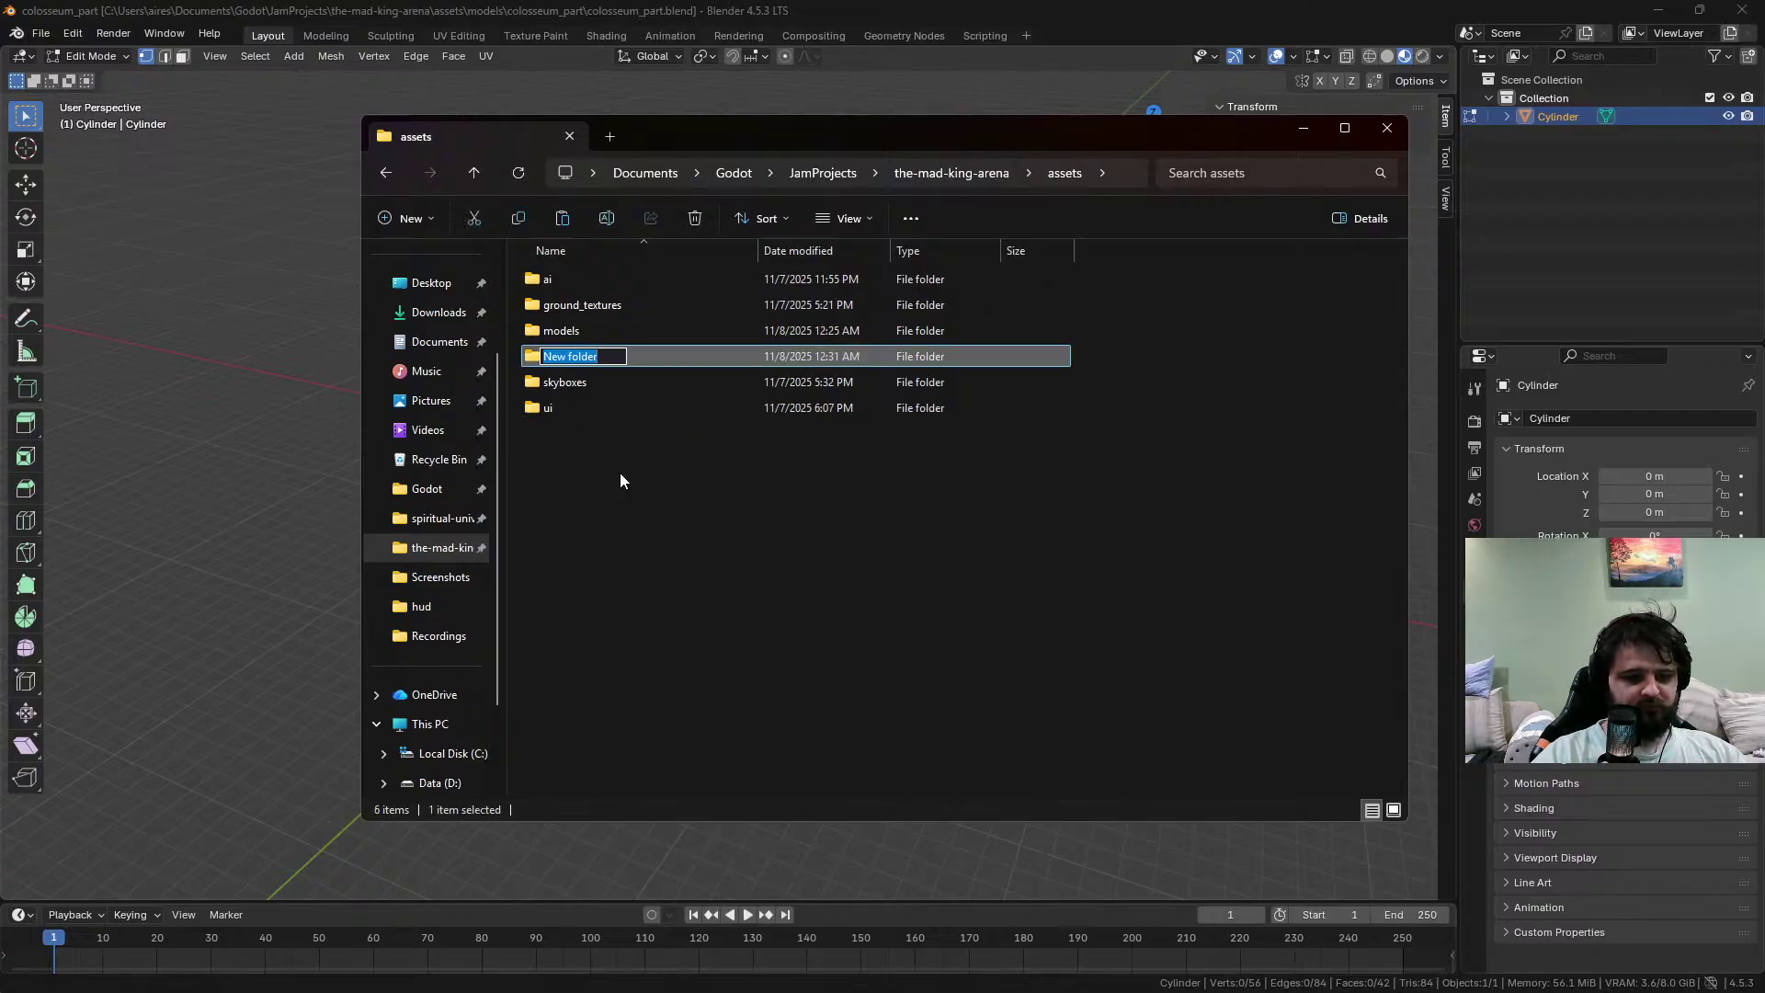
type("material_textures")
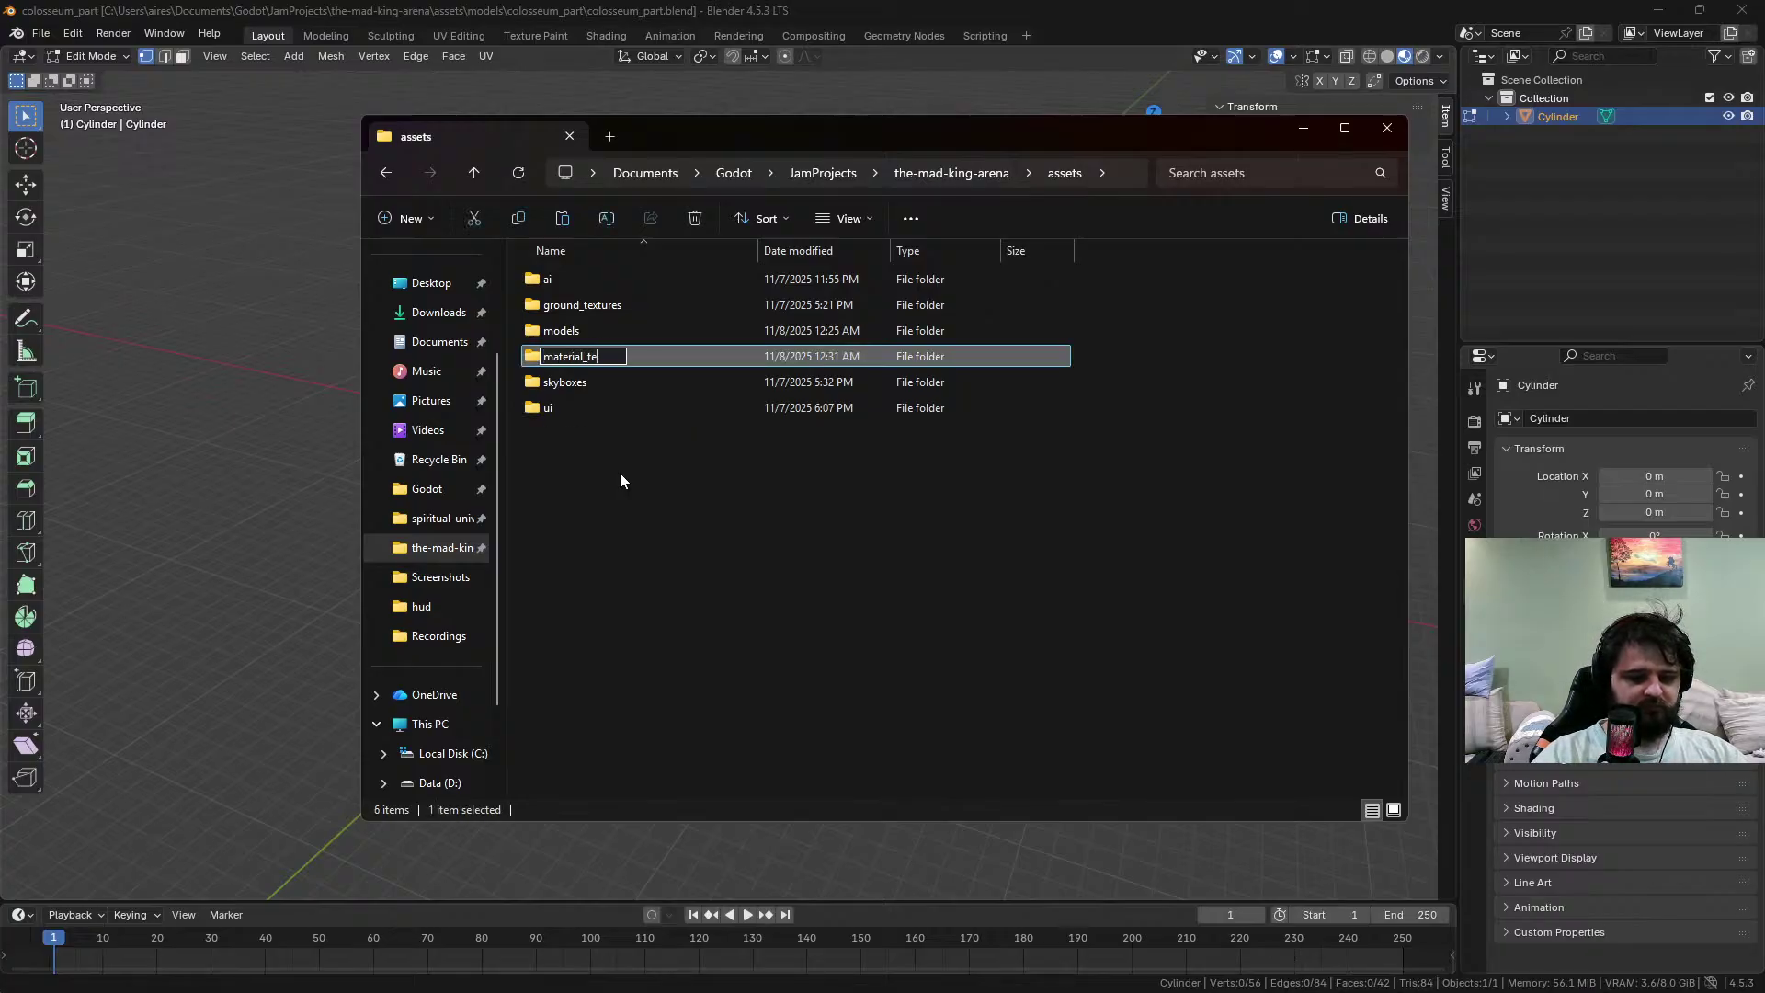
key("Return")
key("Return")
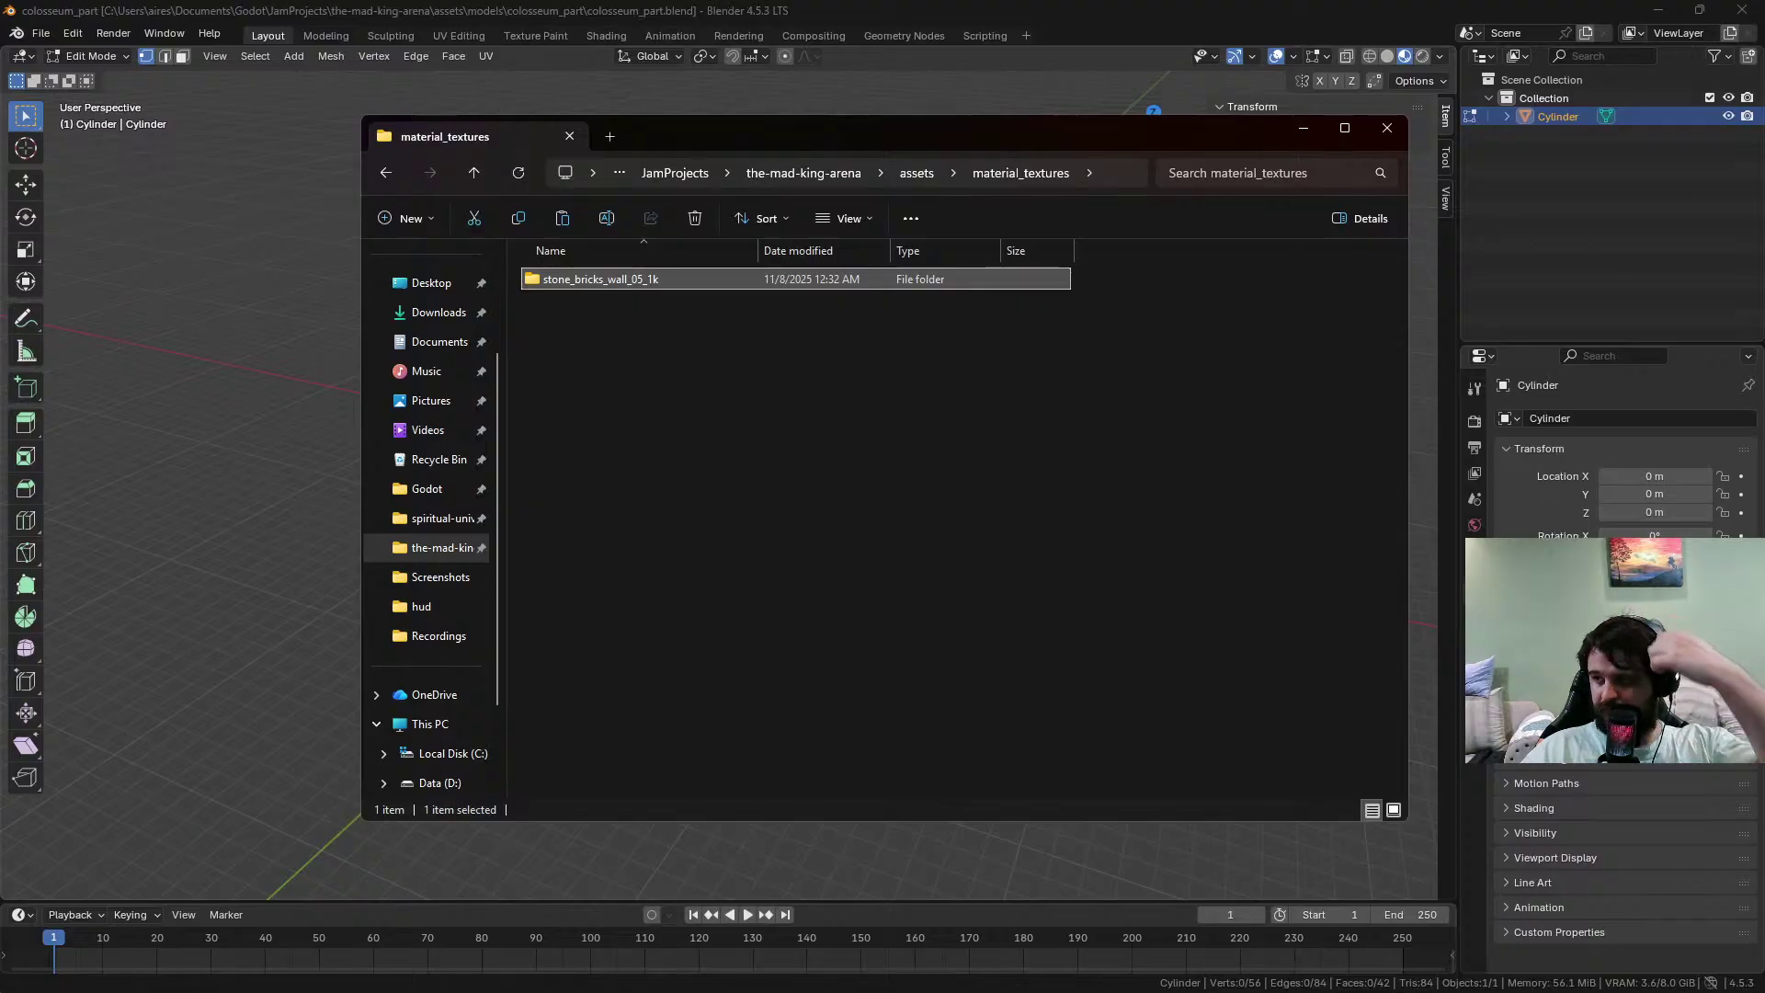
left_click(1125, 350)
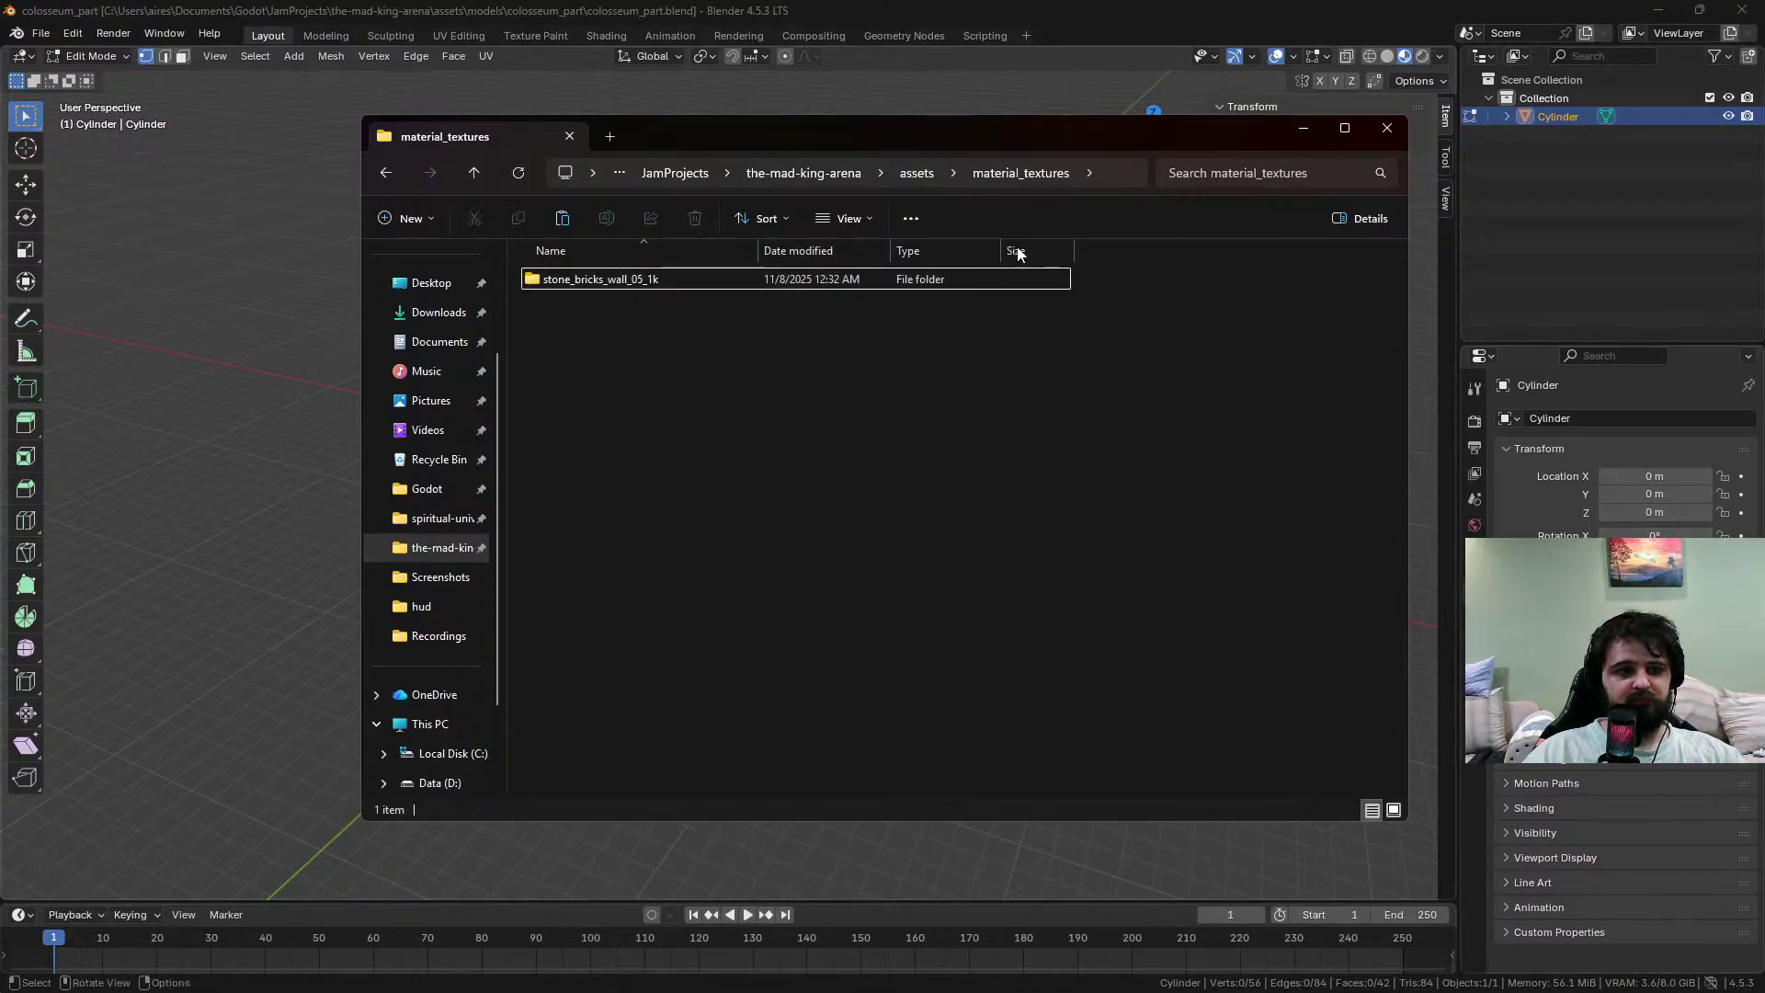
Save the colosseum_part file in Blender and switch to the TheMadKingArena project in Godot
left_click(1012, 48)
key("ctrl+s")
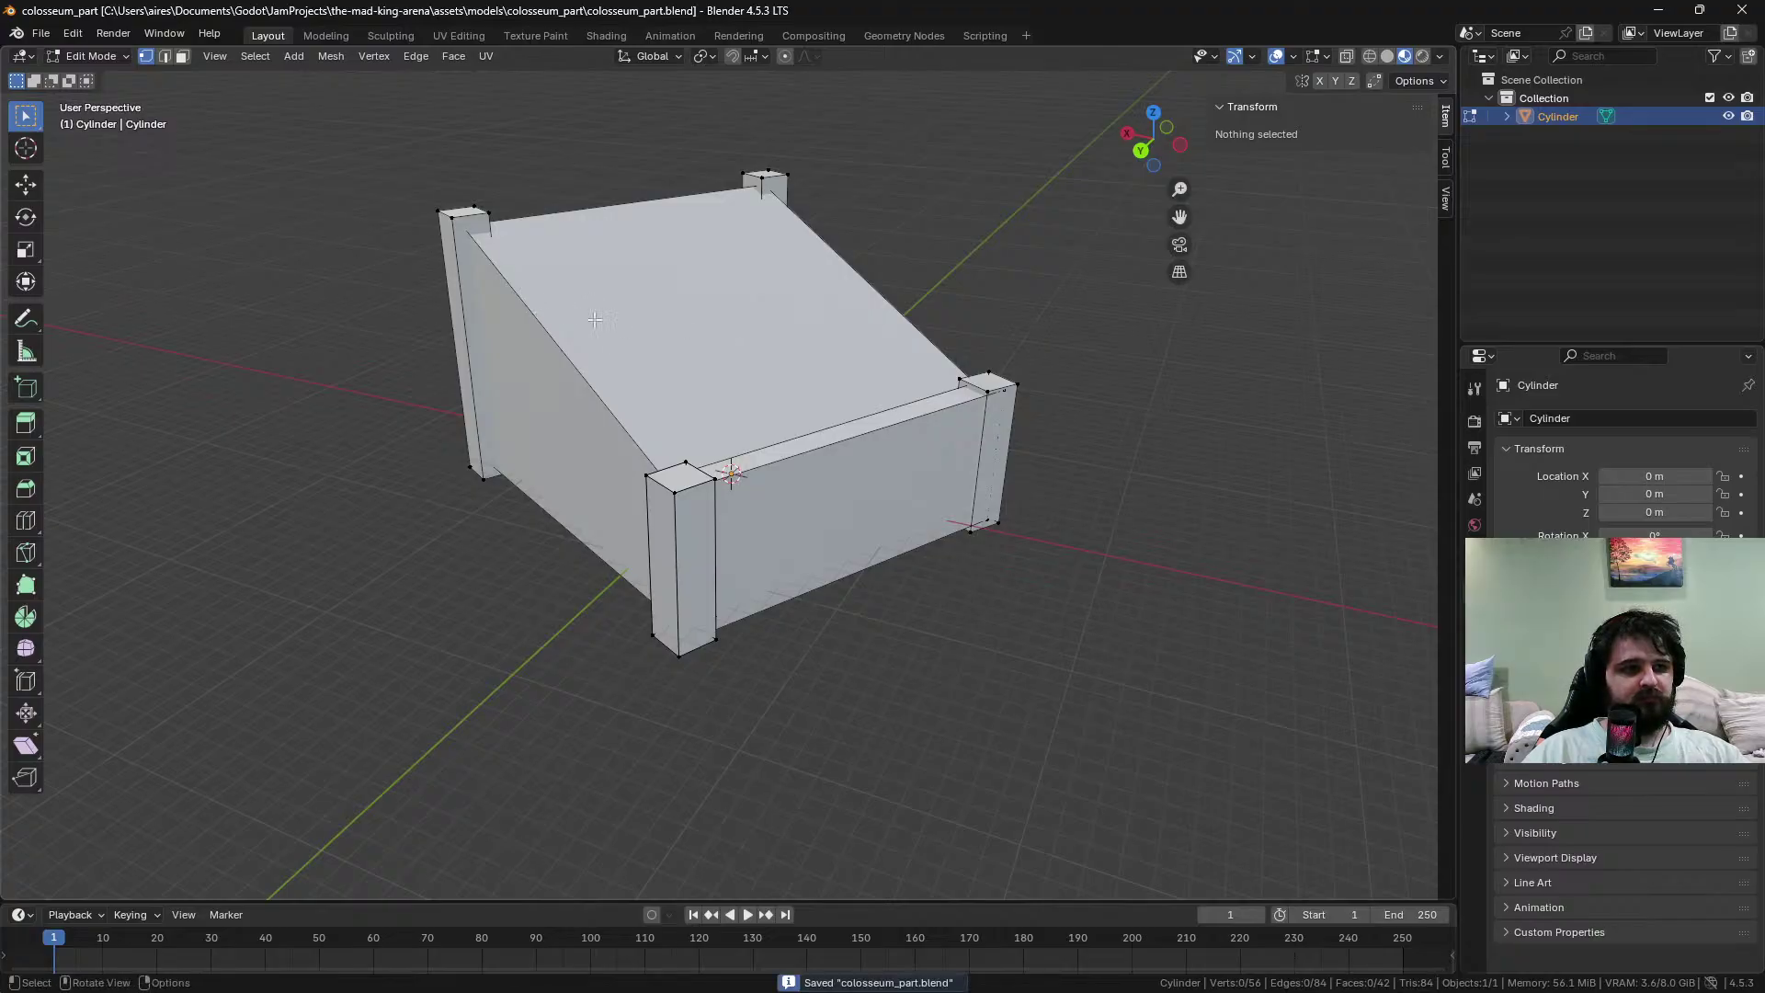
left_click(1657, 10)
key("alt+Tab")
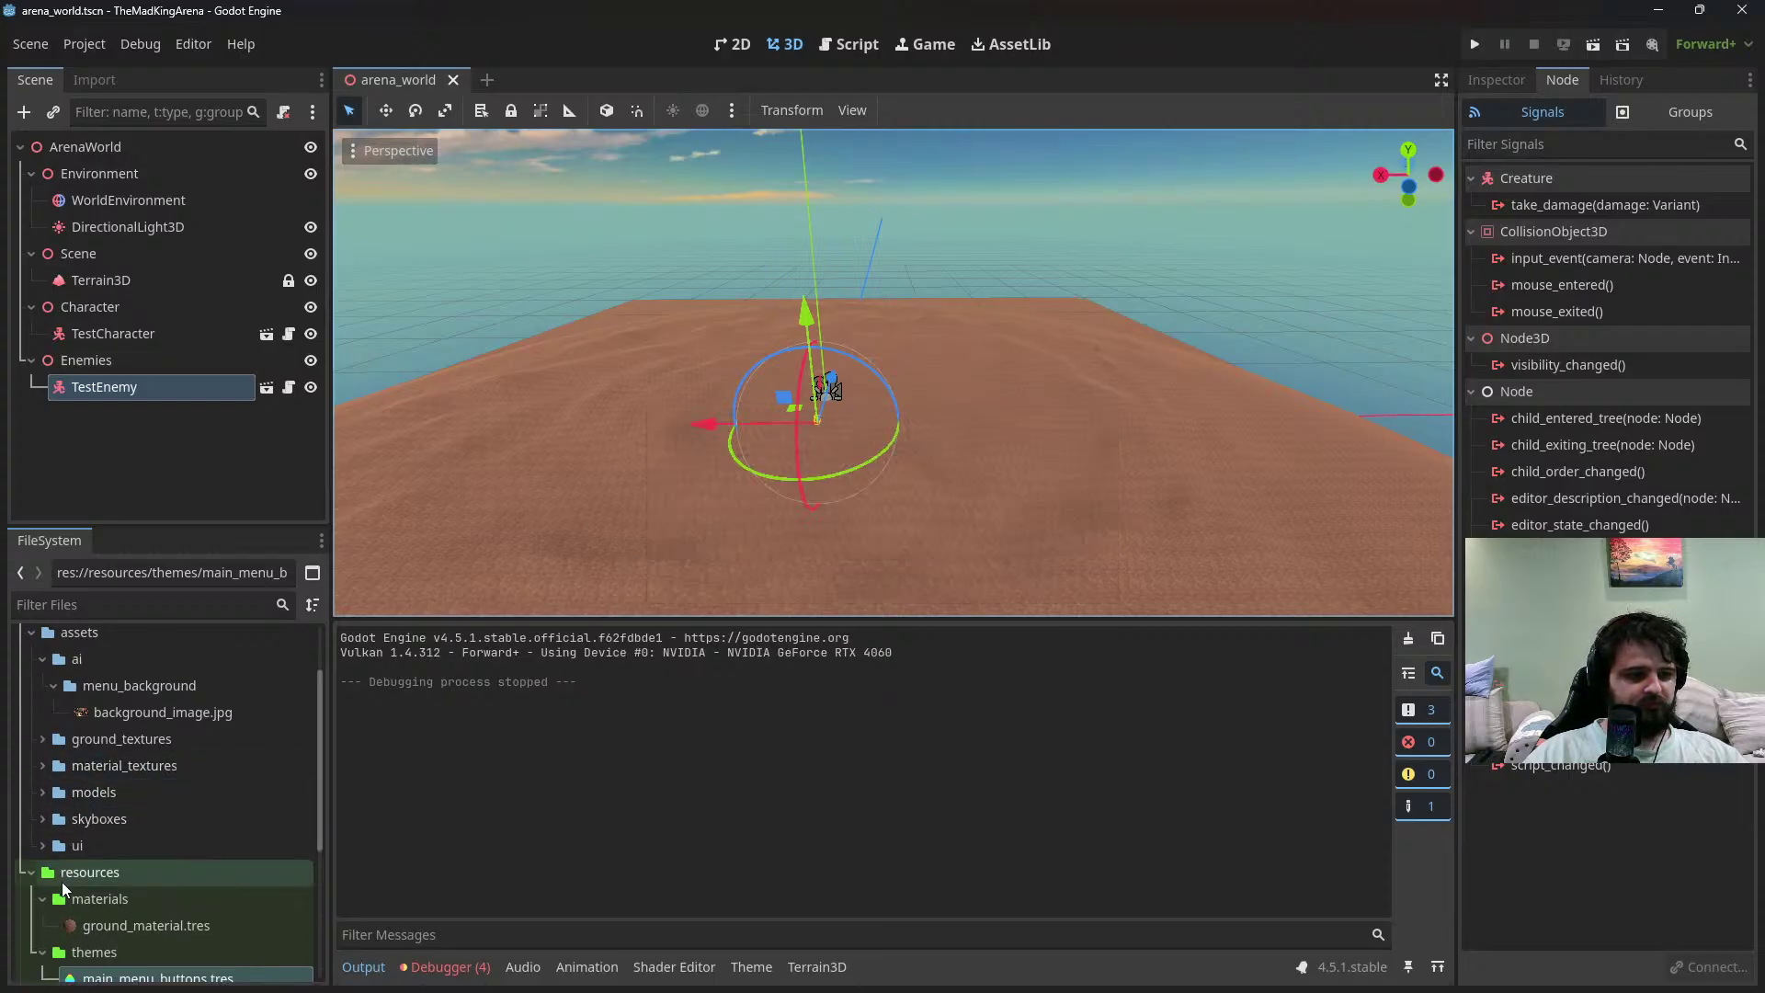
Create a stone_bricks folder inside the project's resources/materials folder
left_click(106, 901)
right_click(107, 901)
mouse_move(276, 605)
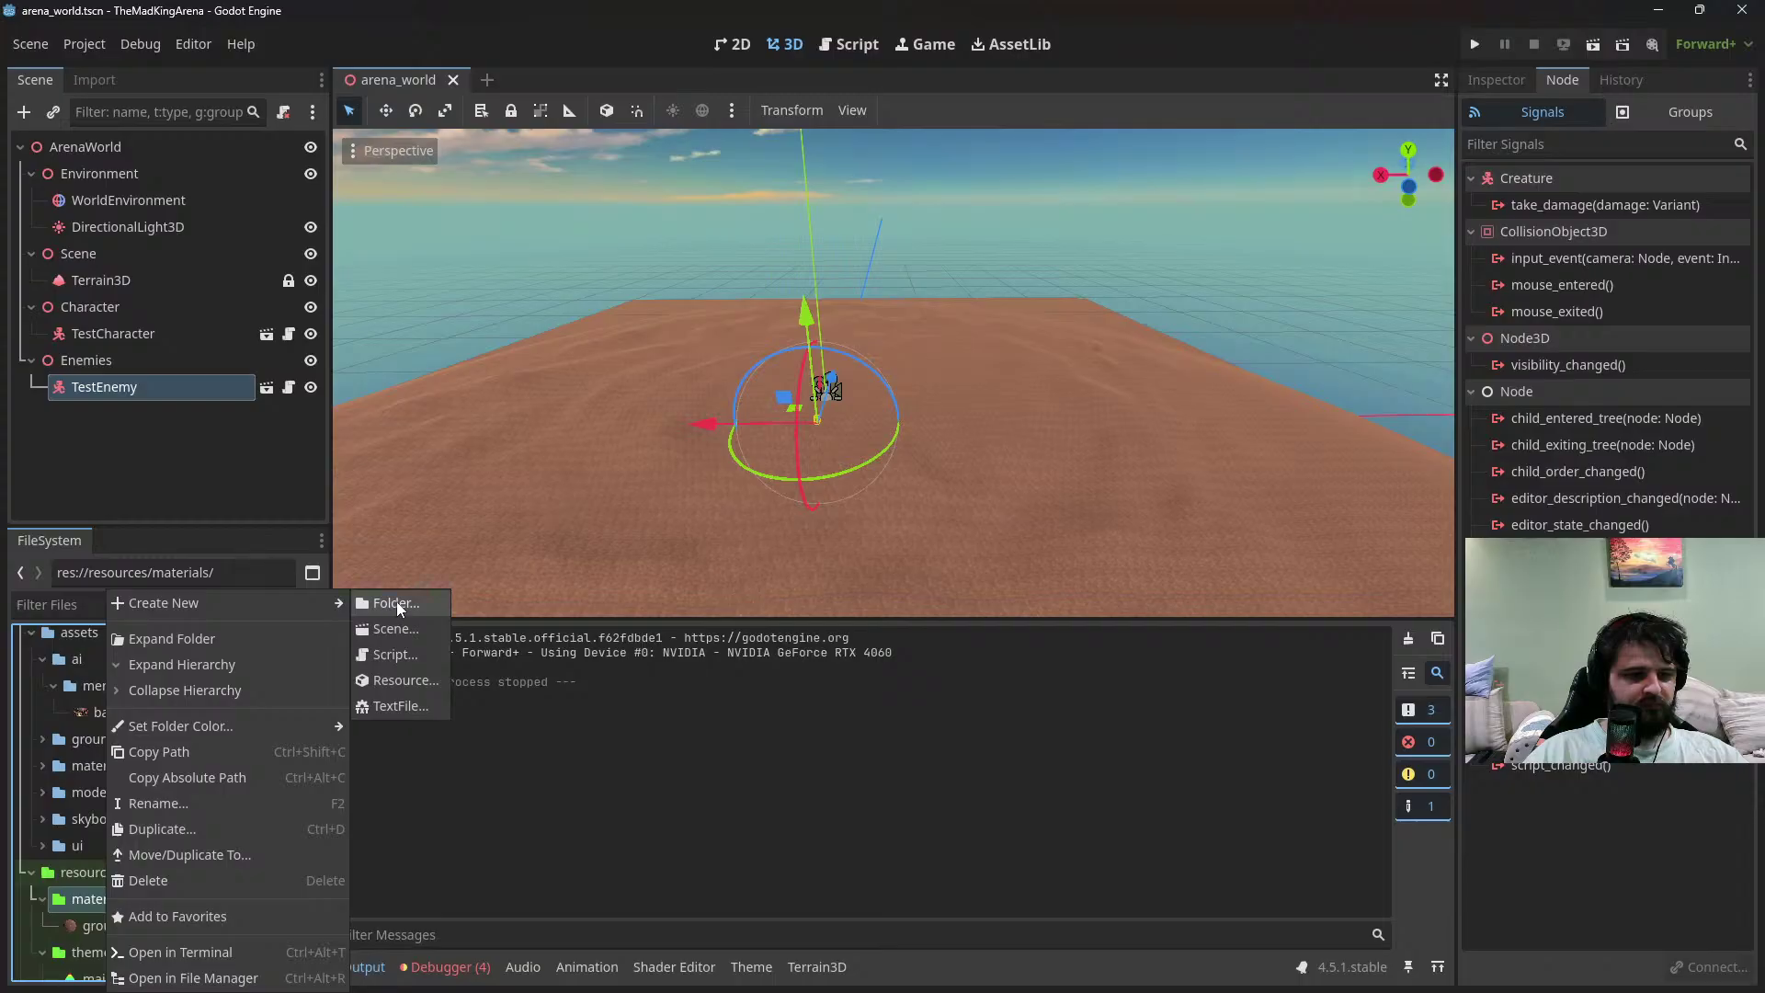
left_click(396, 601)
type("stone")
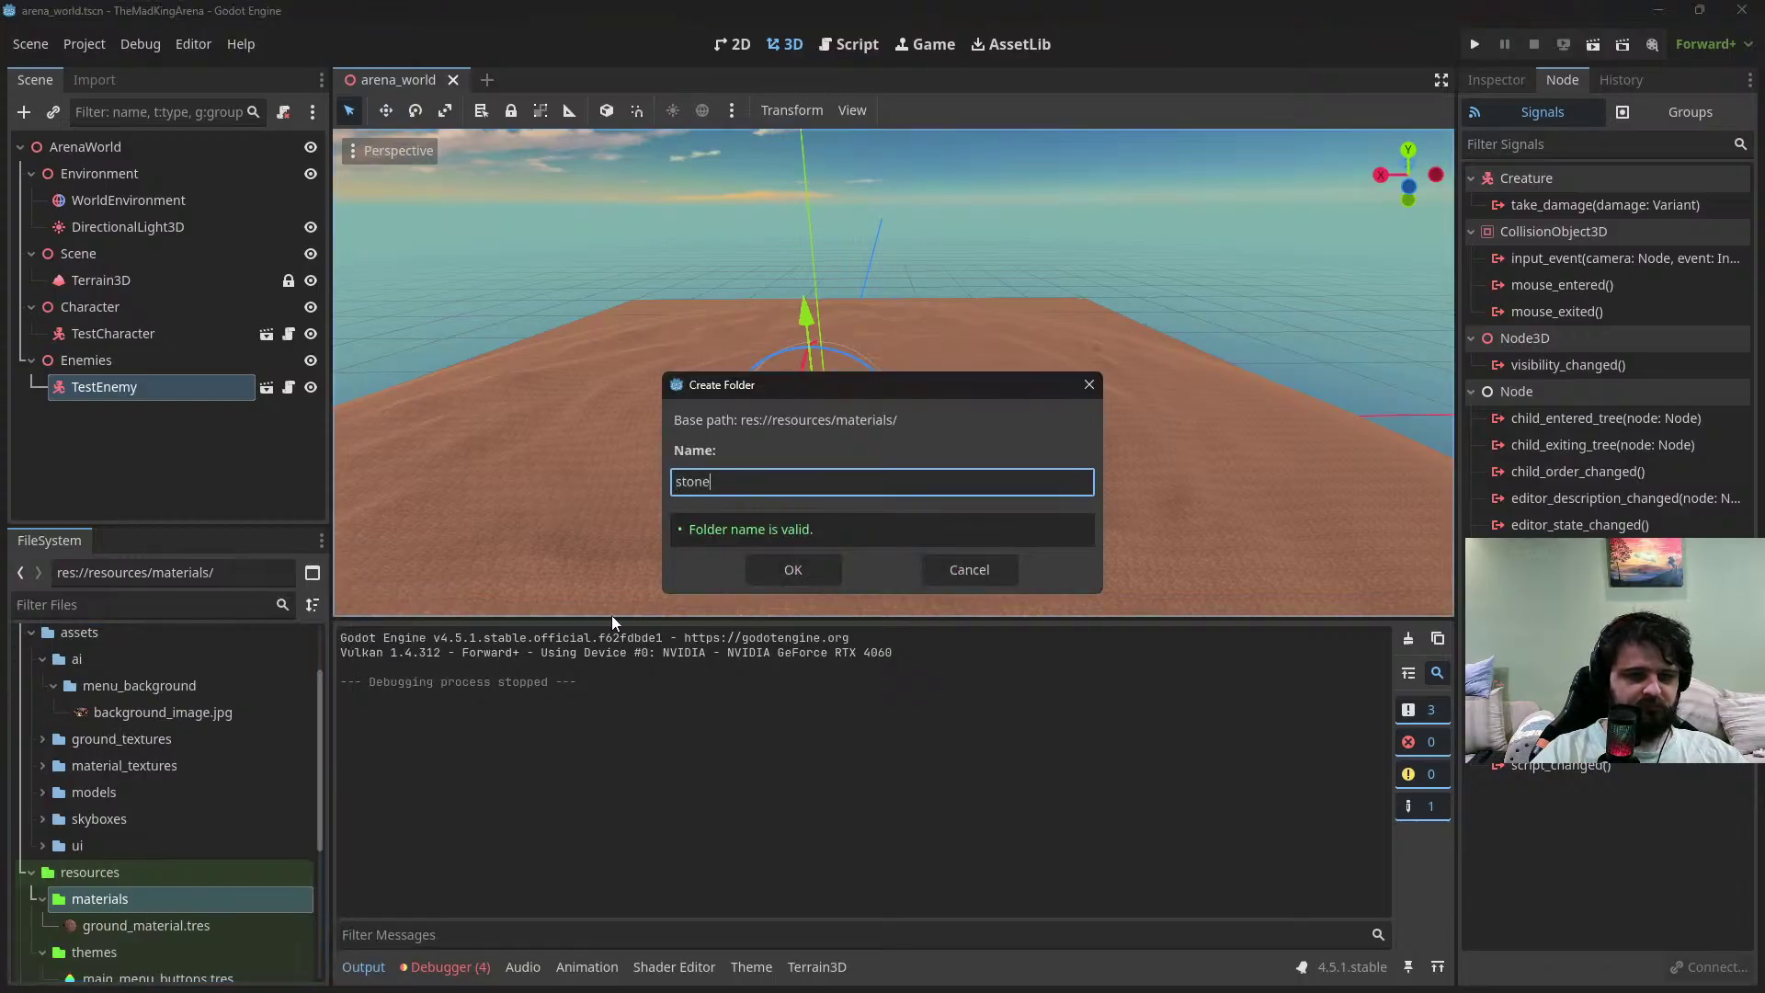
type("_bricks")
key("Return")
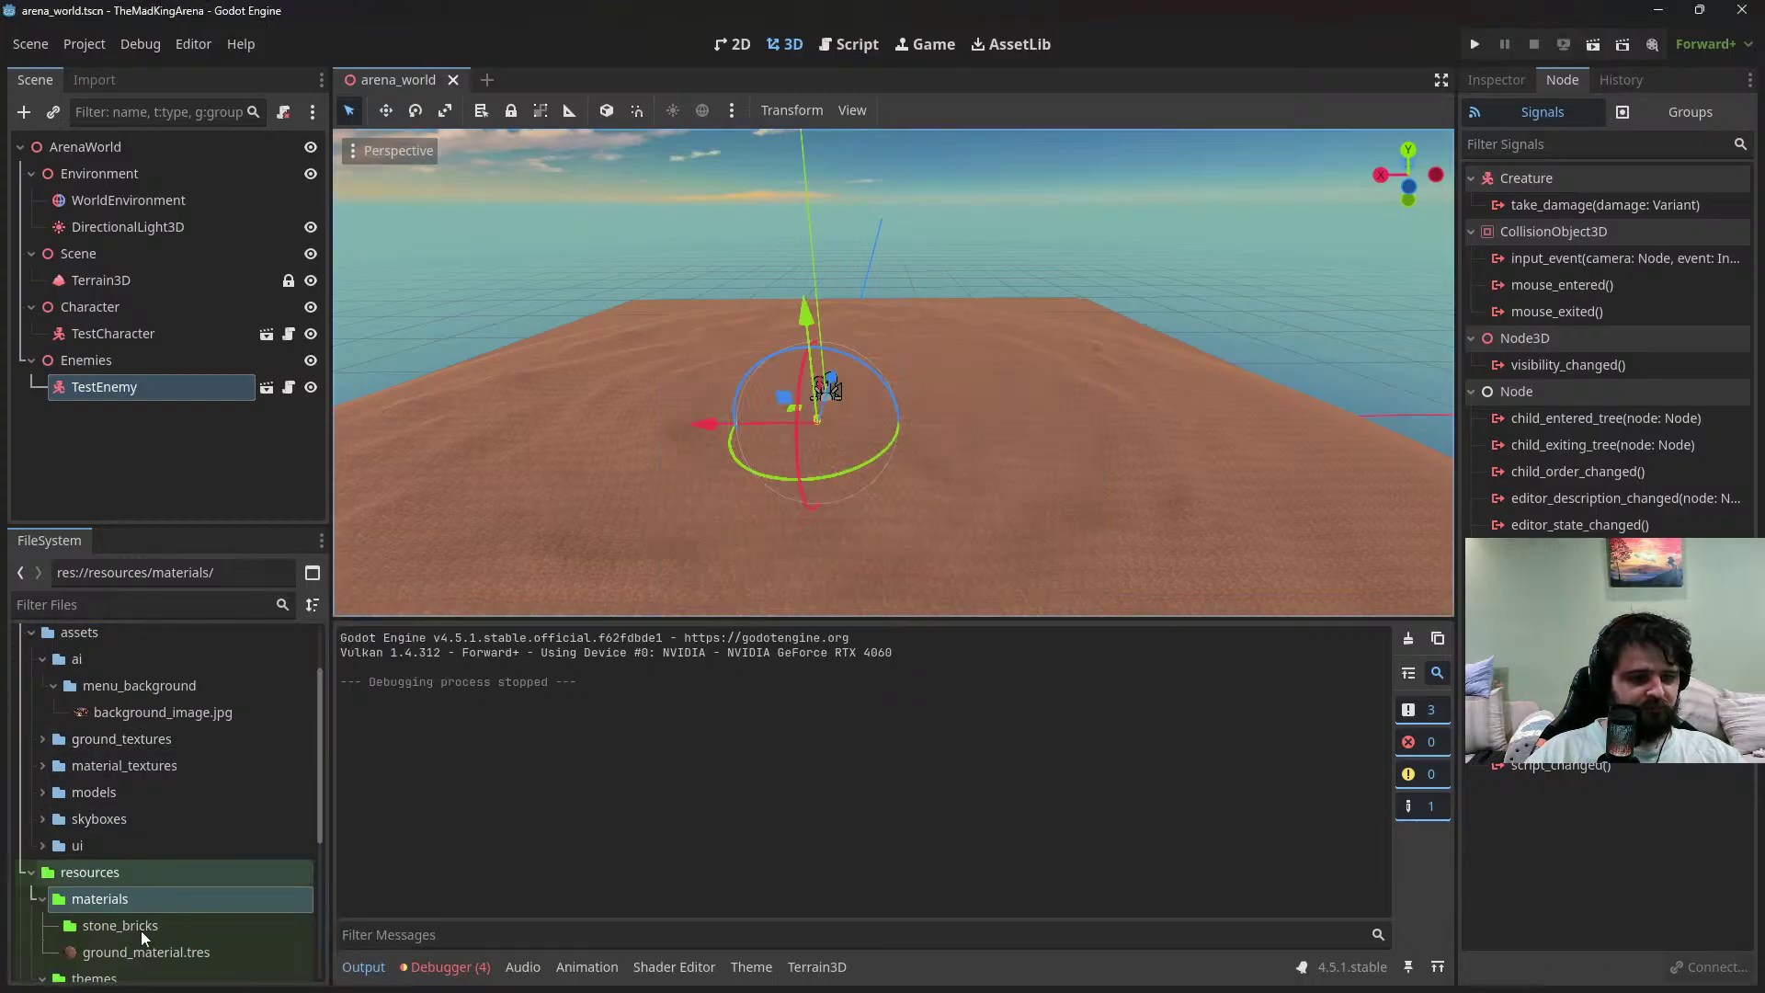
Delete the stone_bricks folder from resources/materials
left_click(103, 927)
key("Delete")
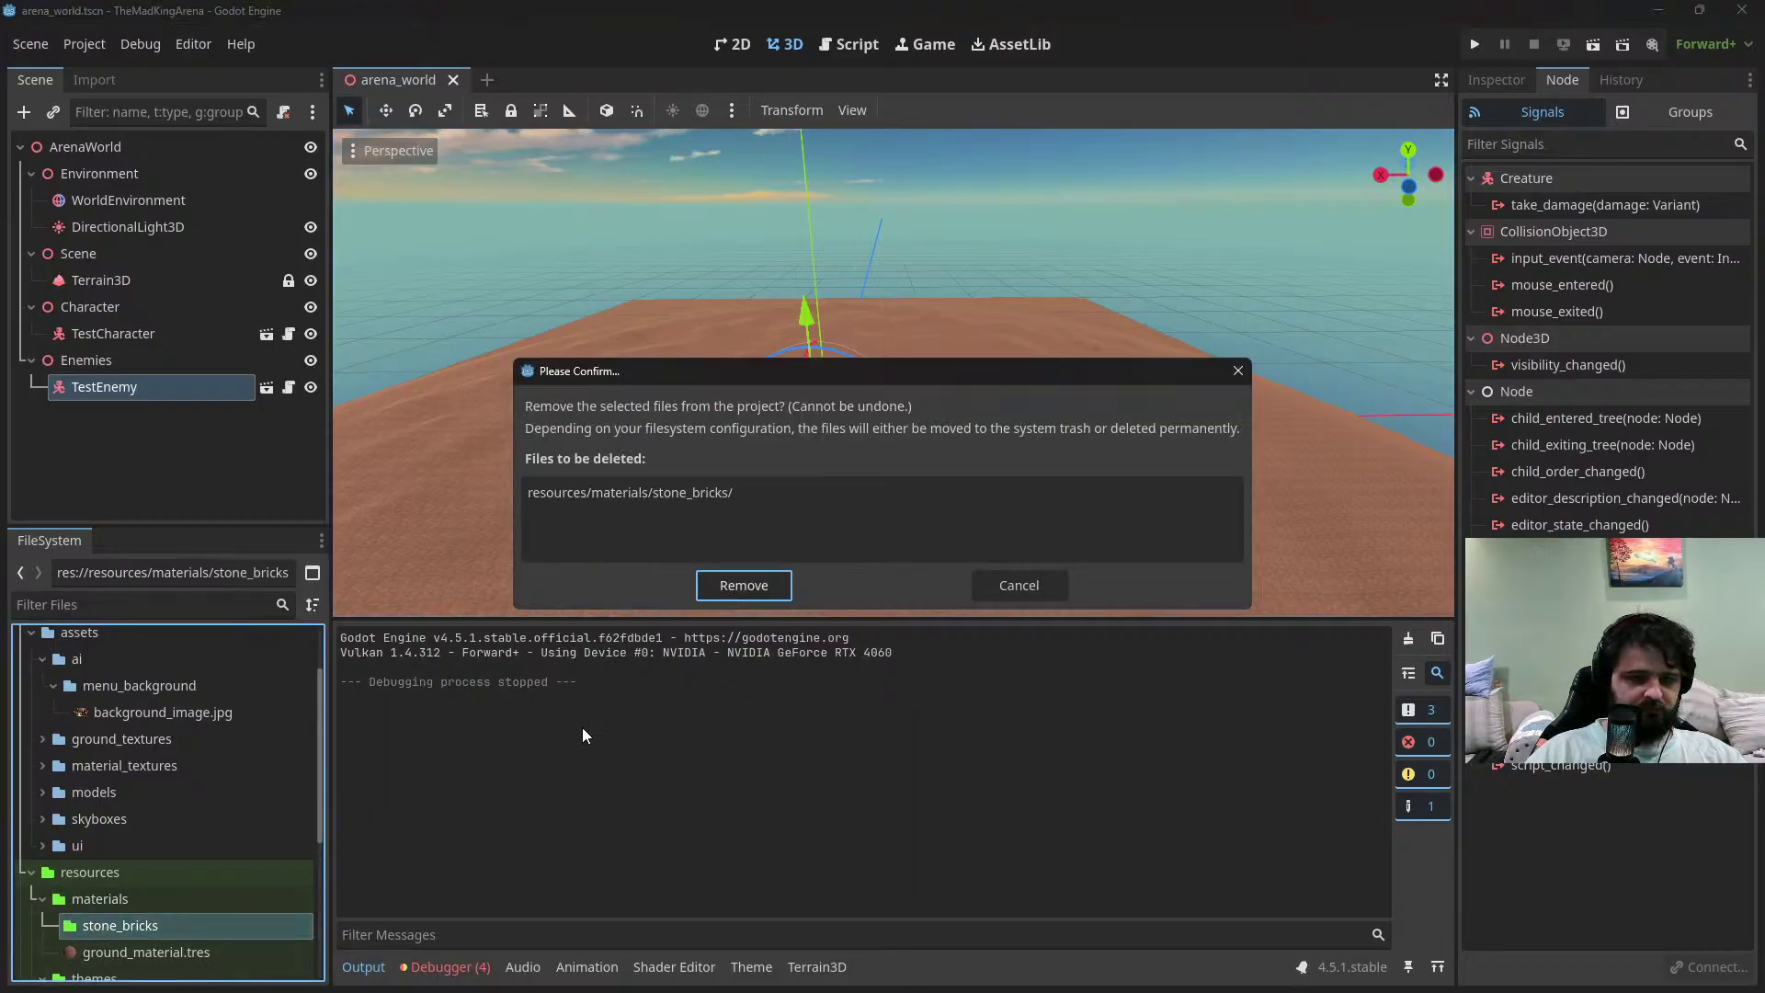
key("Escape")
Create a StandardMaterial3D resource in the resources/materials folder and save it as stone_bricks.tres
right_click(138, 902)
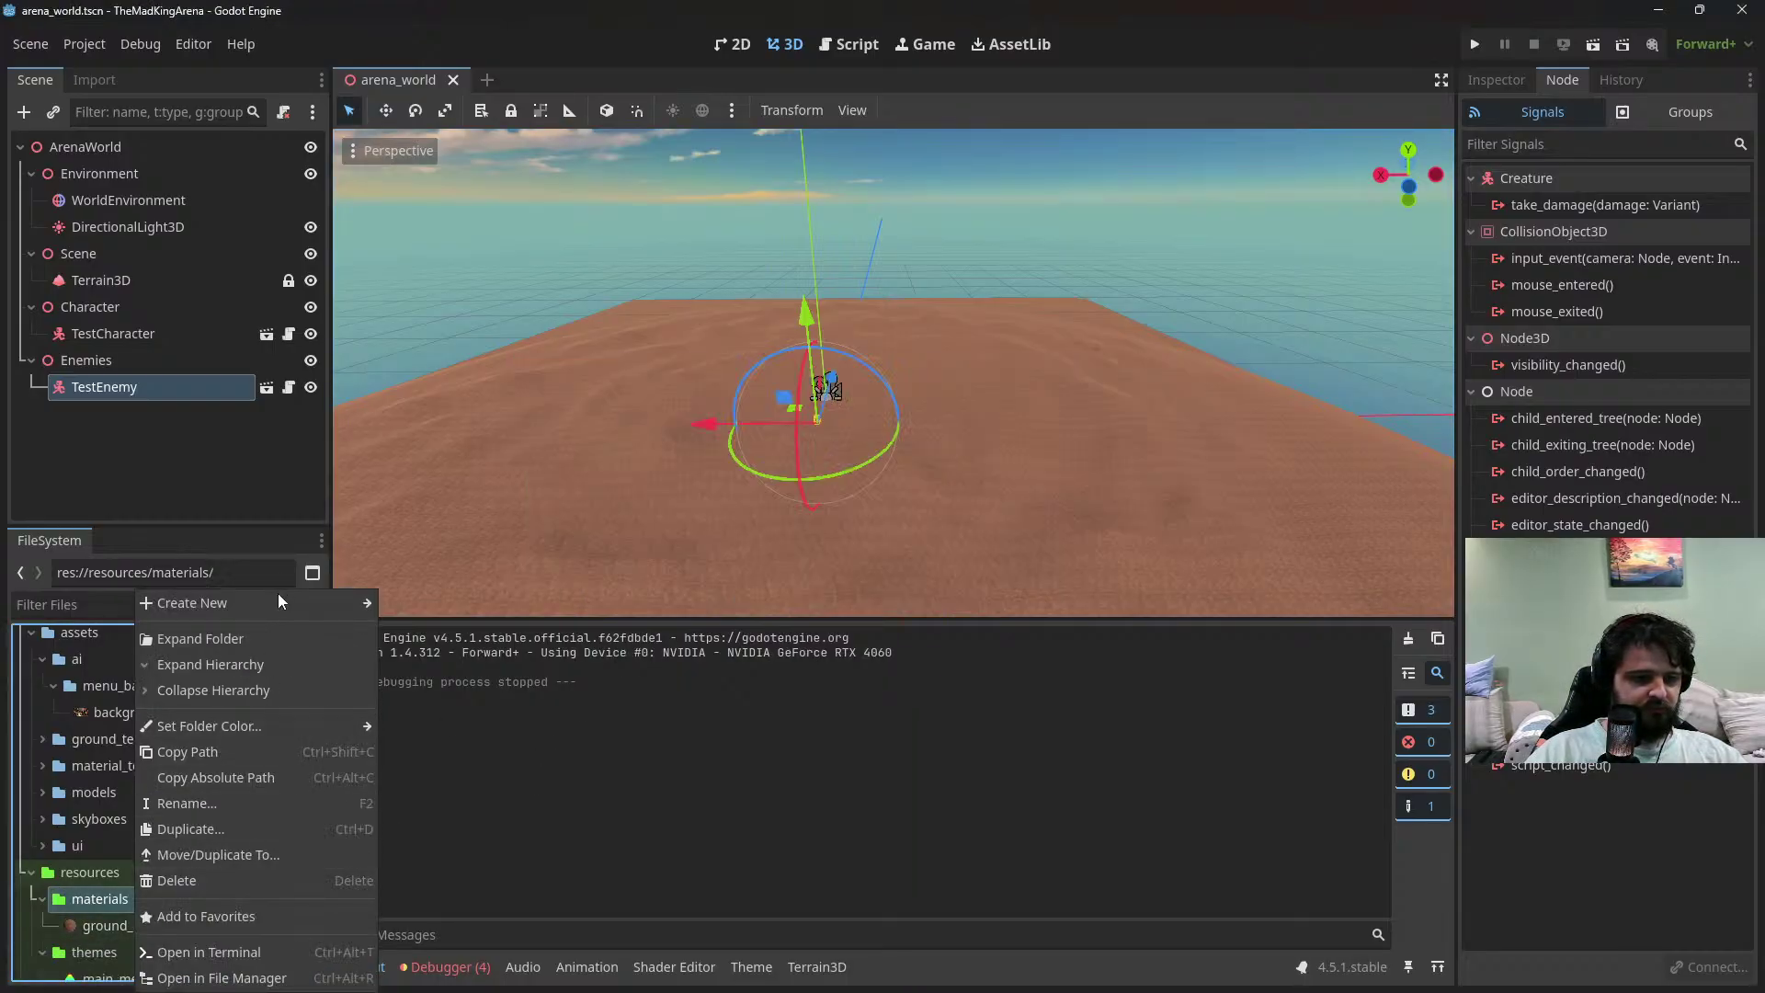
mouse_move(278, 598)
left_click(432, 681)
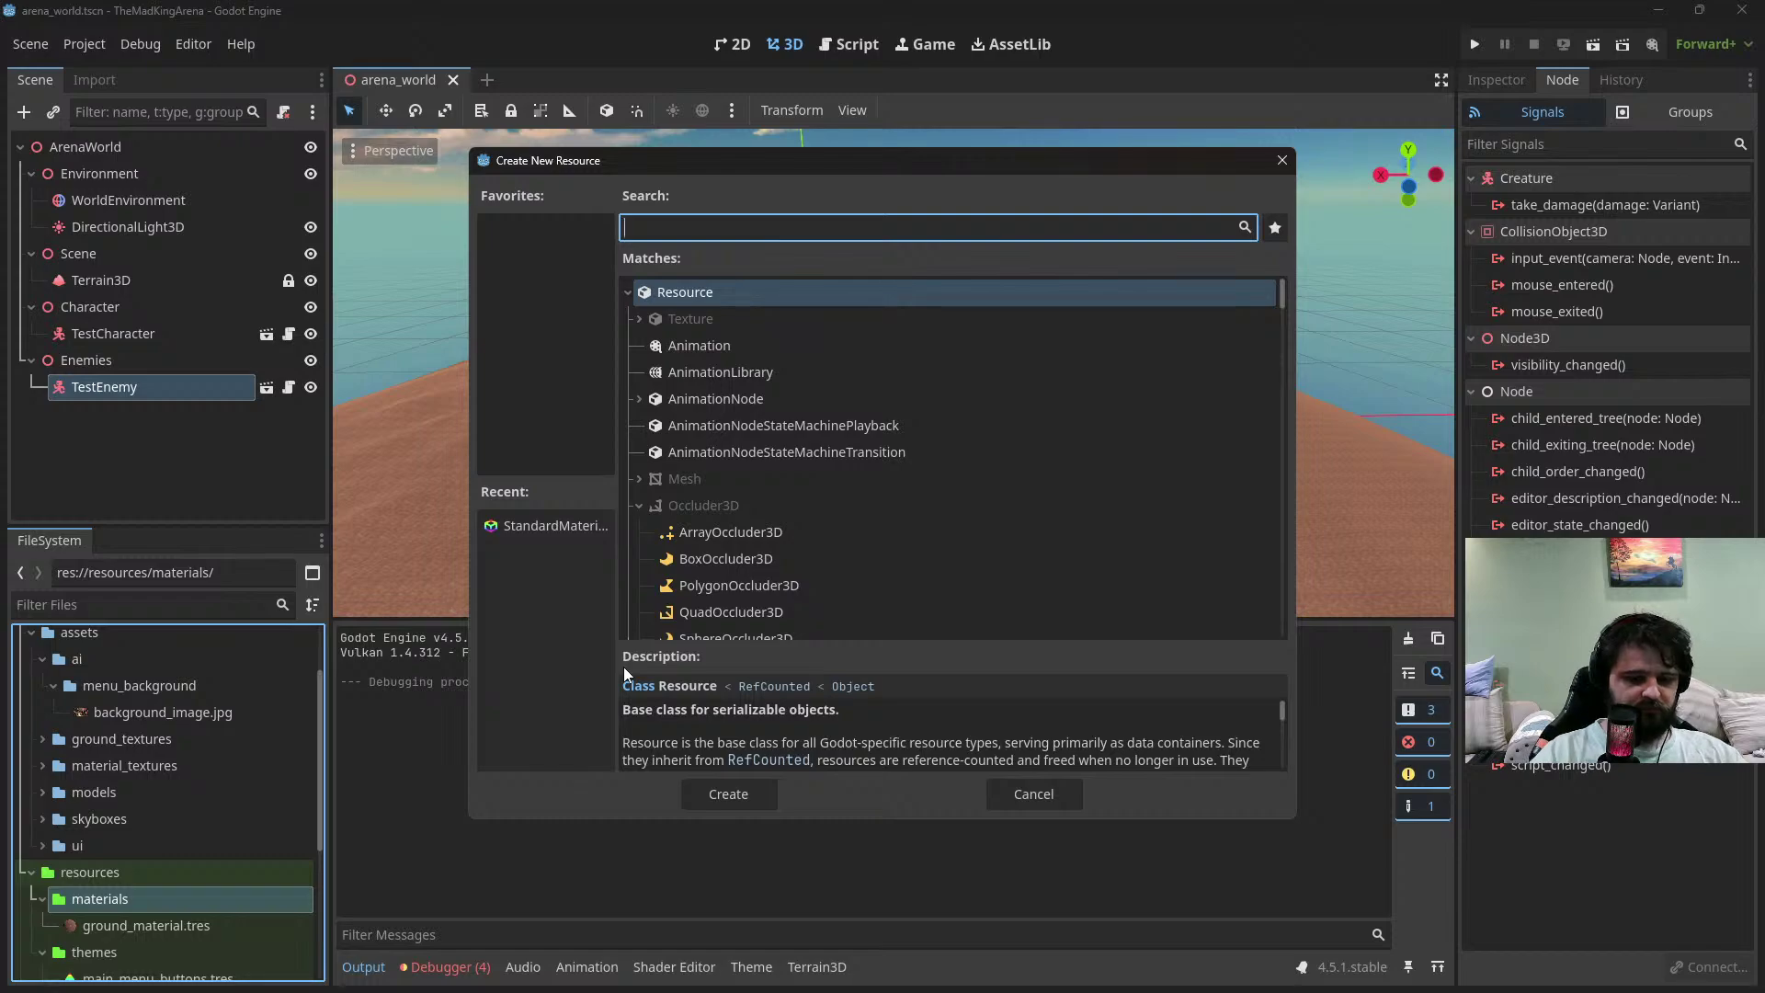
type("matei")
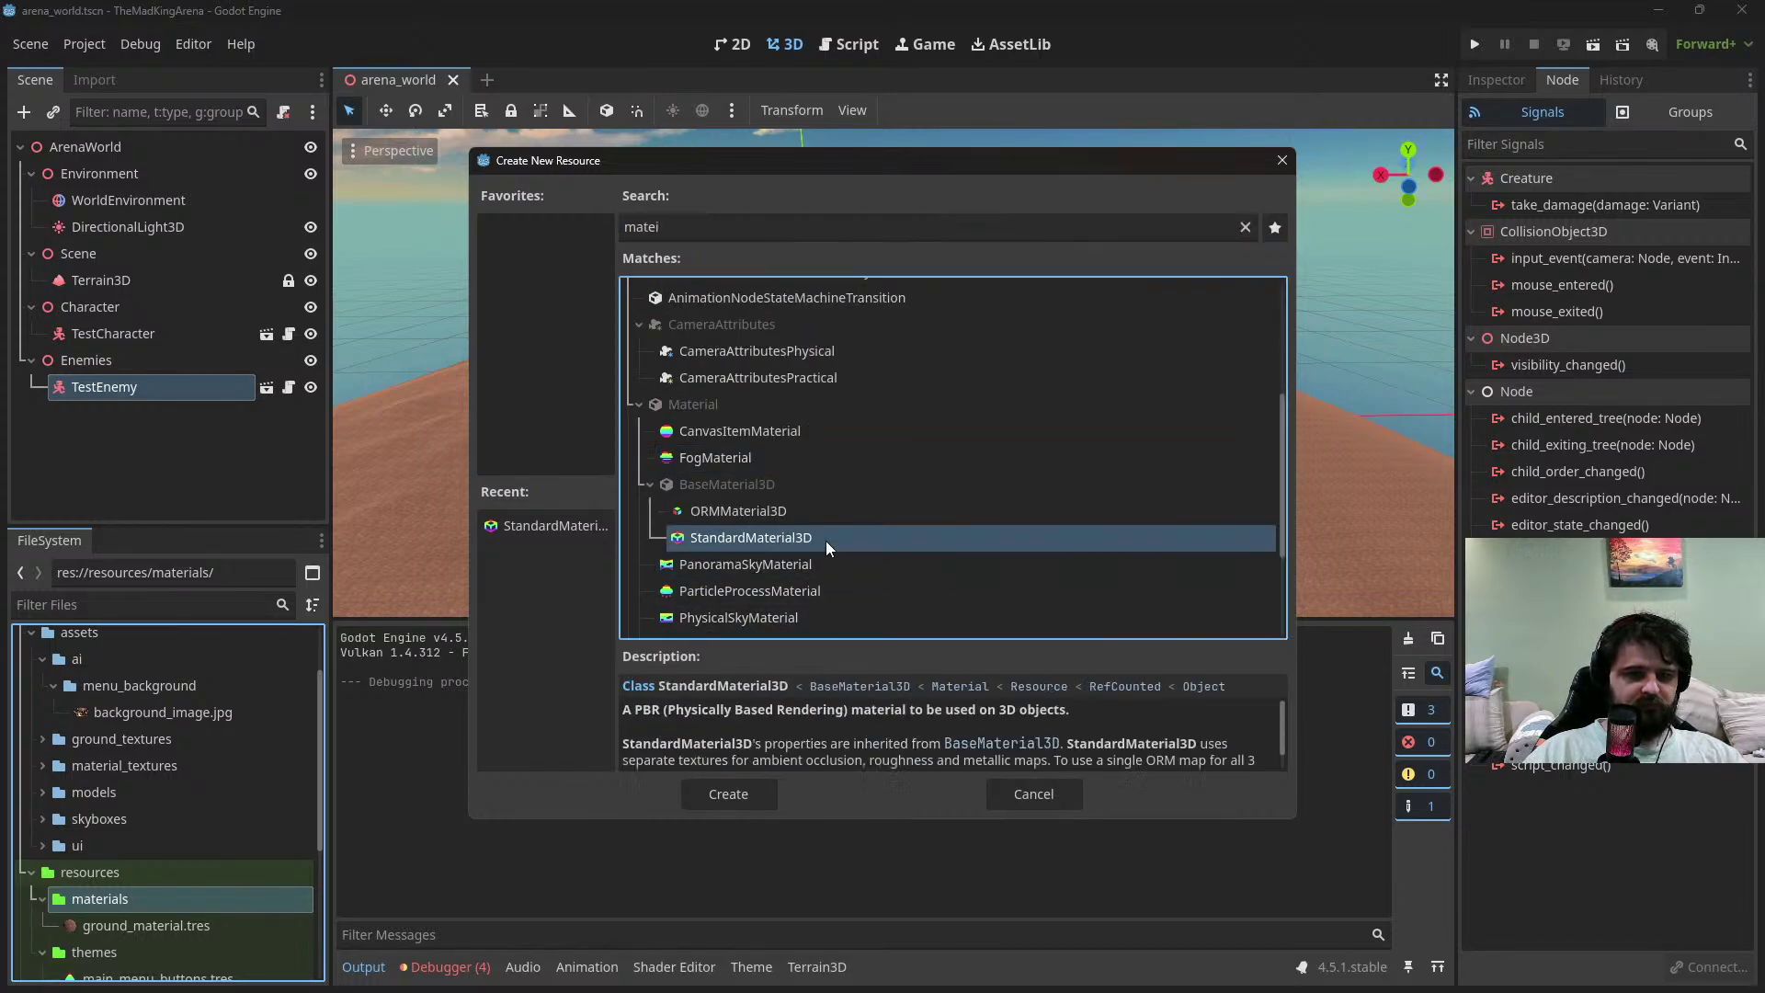
double_click(826, 539)
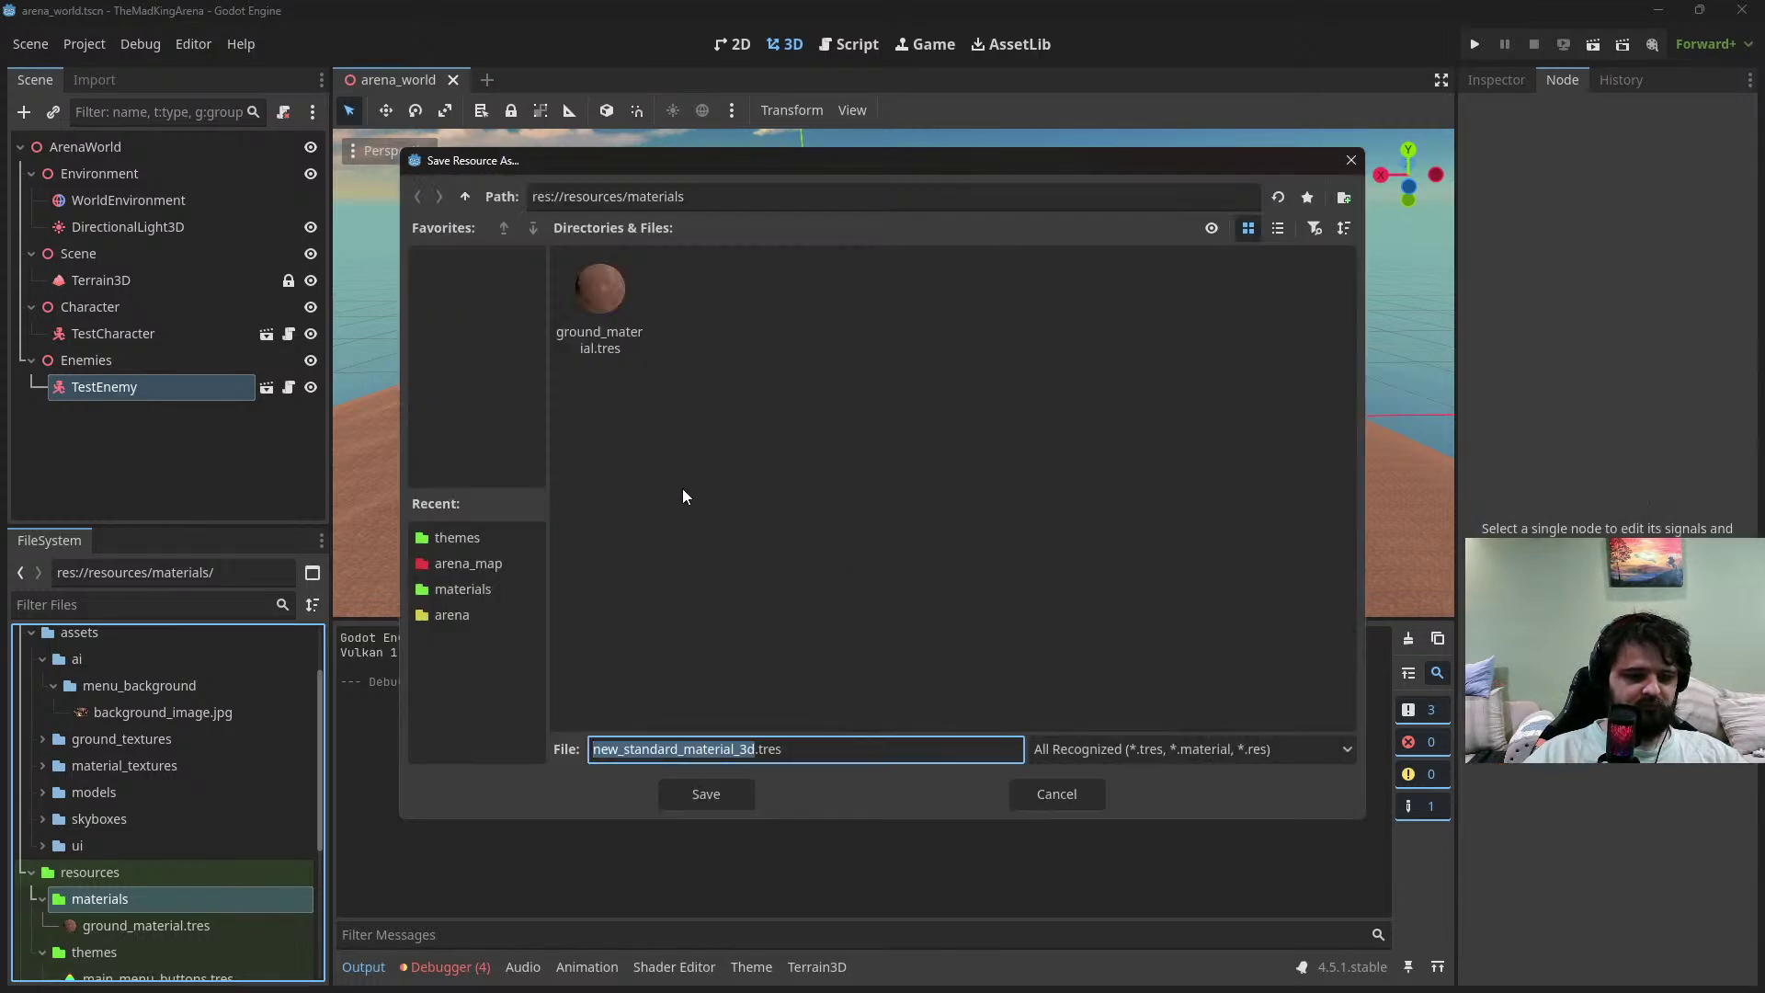
type("stone_bri")
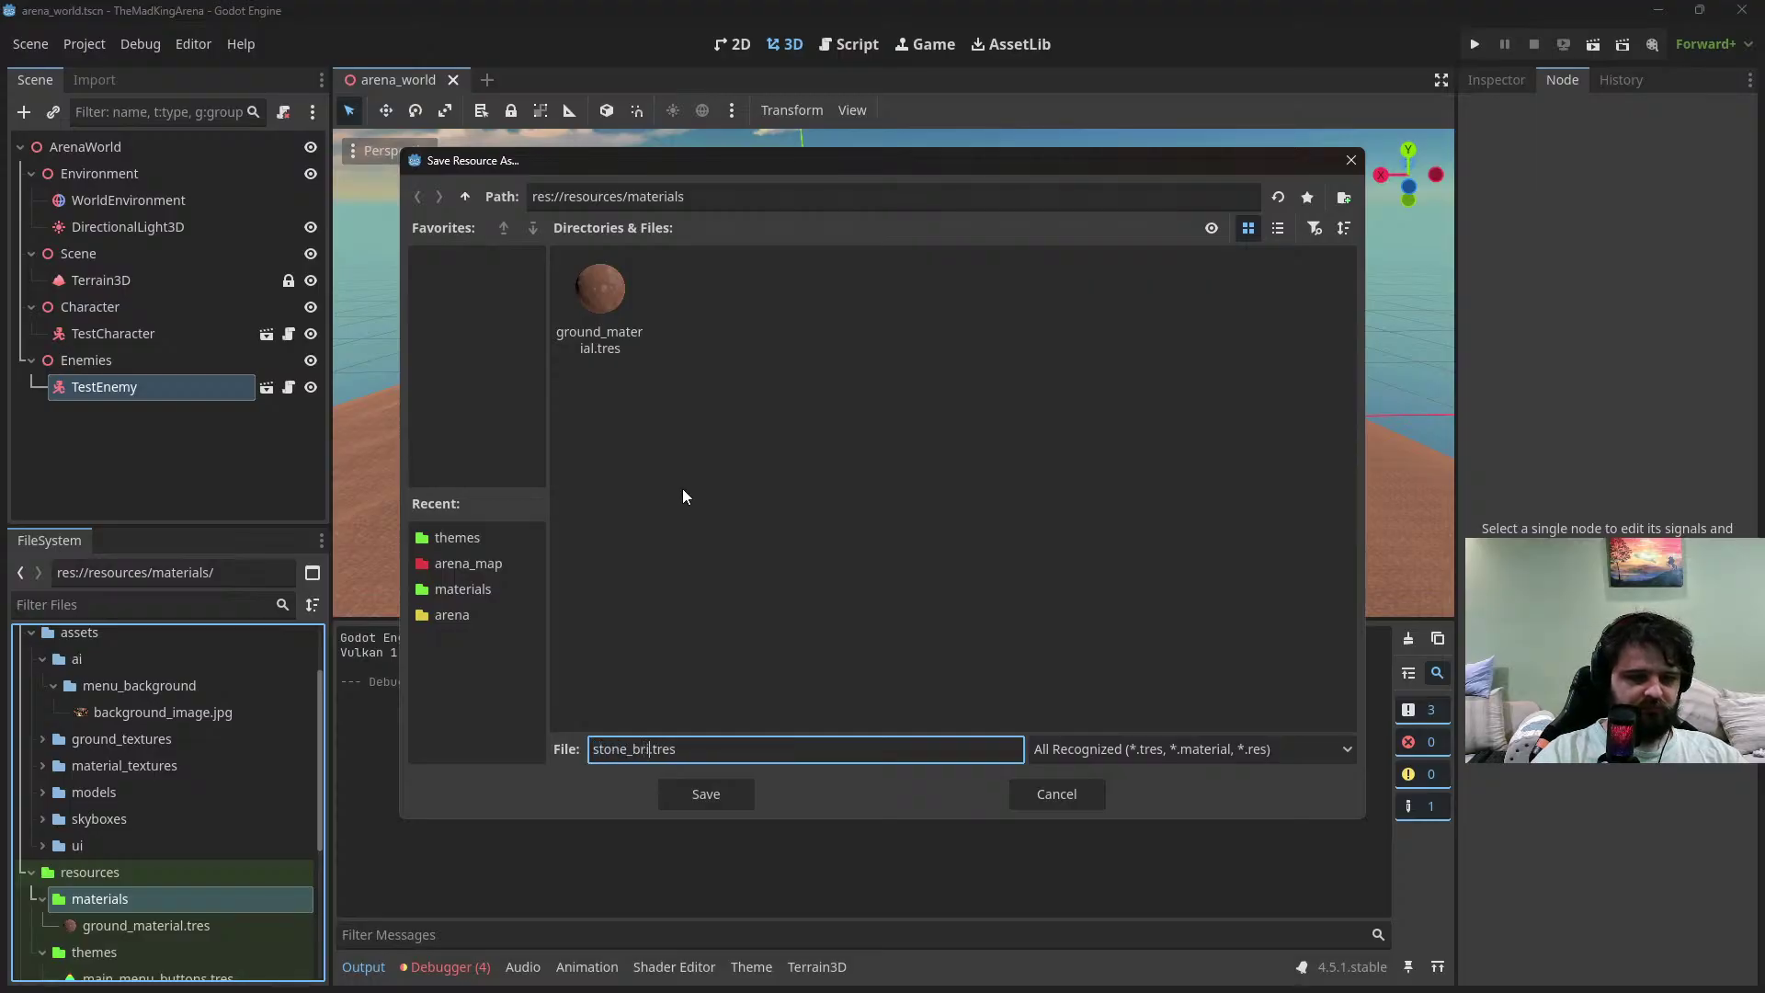
type("cks")
key("Return")
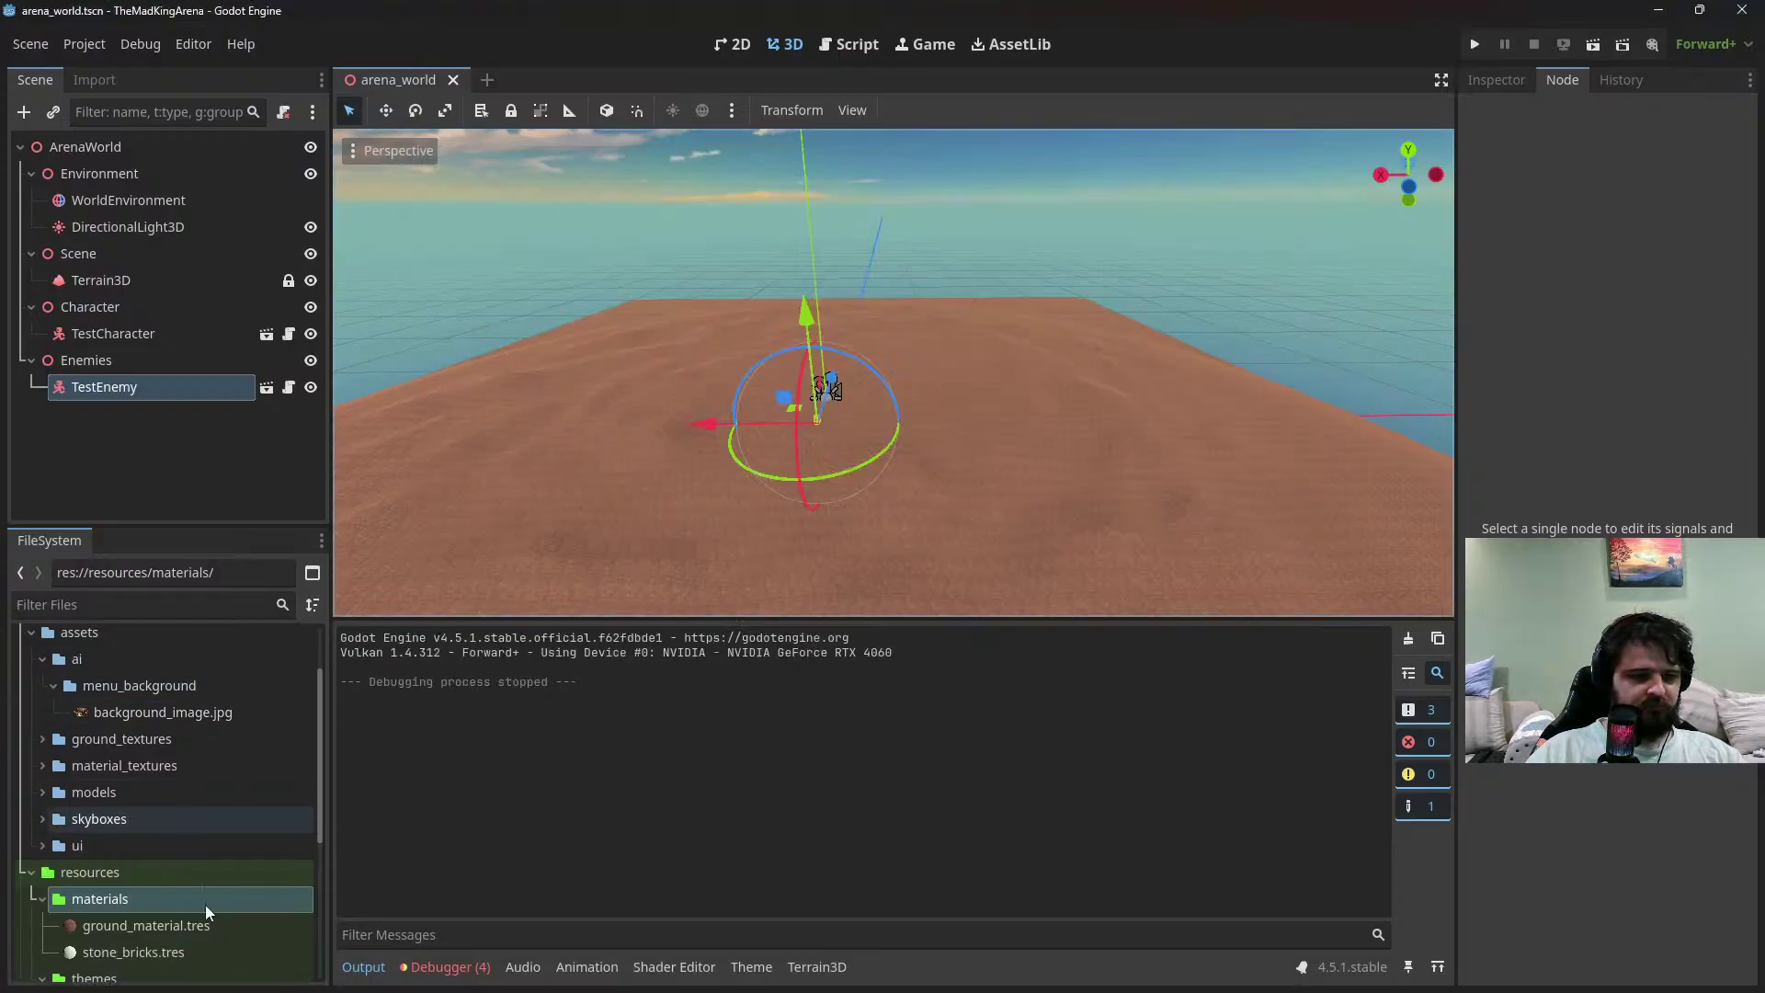
Open stone_bricks.tres for editing and assign stone_bricks_wall_05_color_1k.png as its albedo texture
left_click(147, 953)
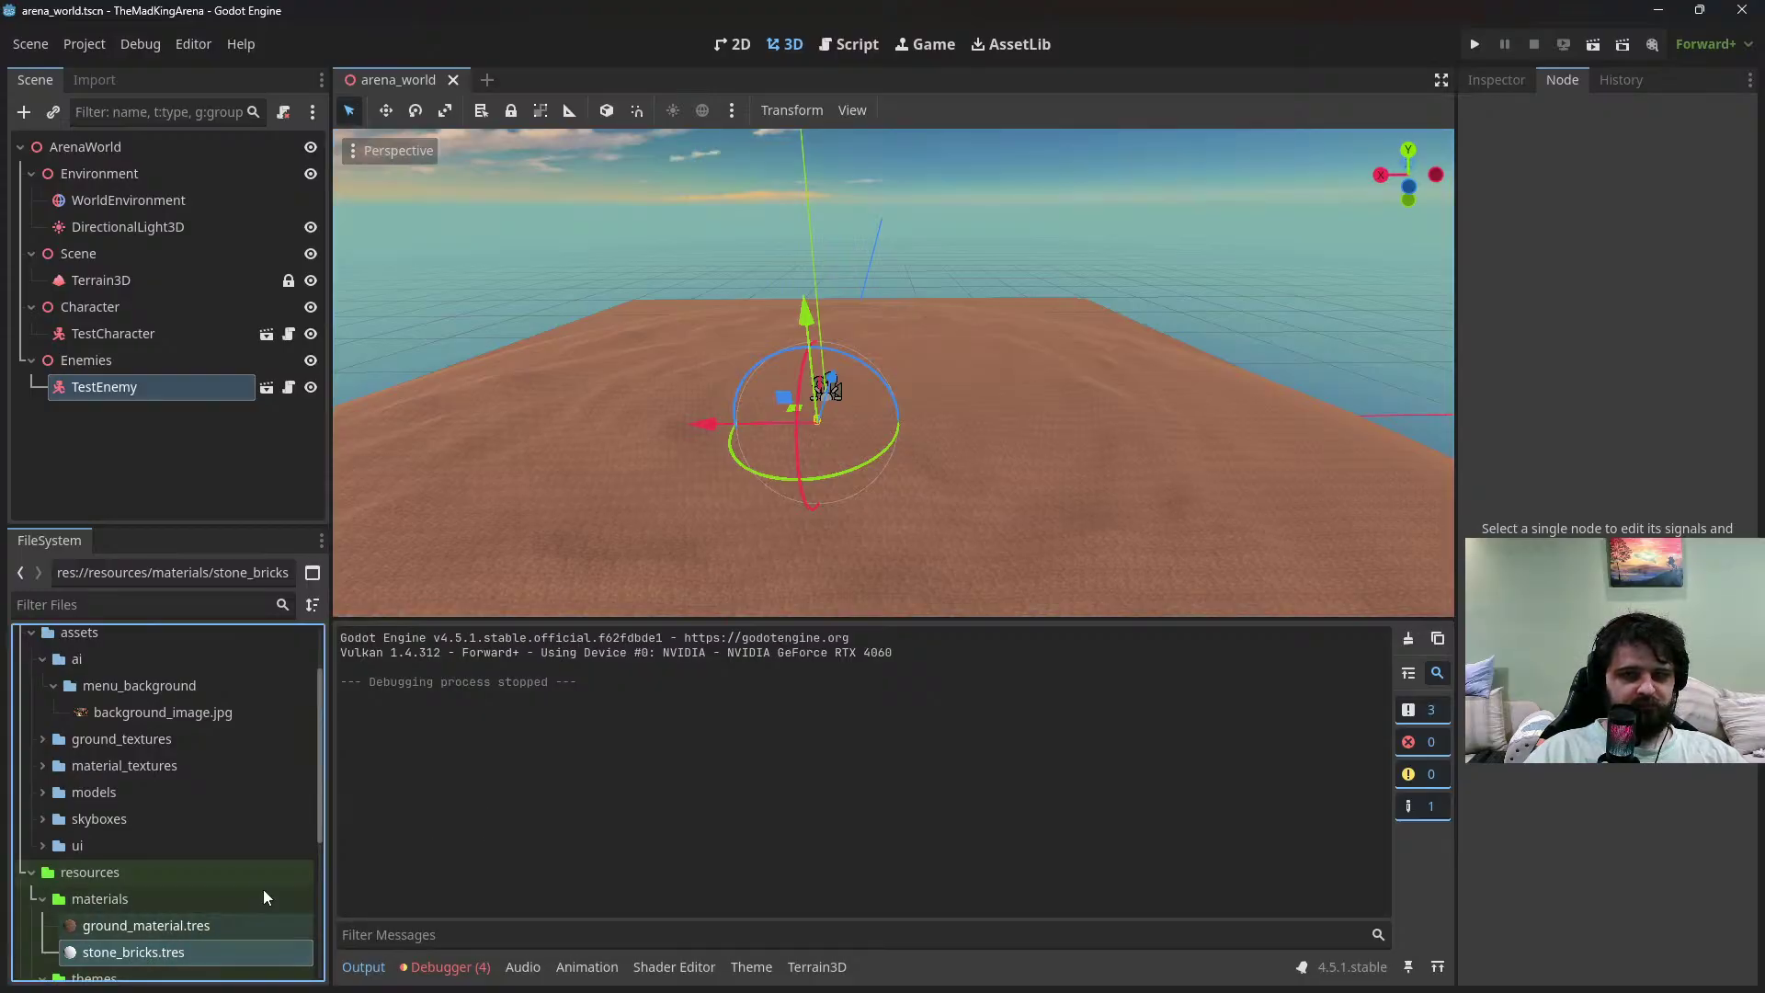
left_click(1497, 79)
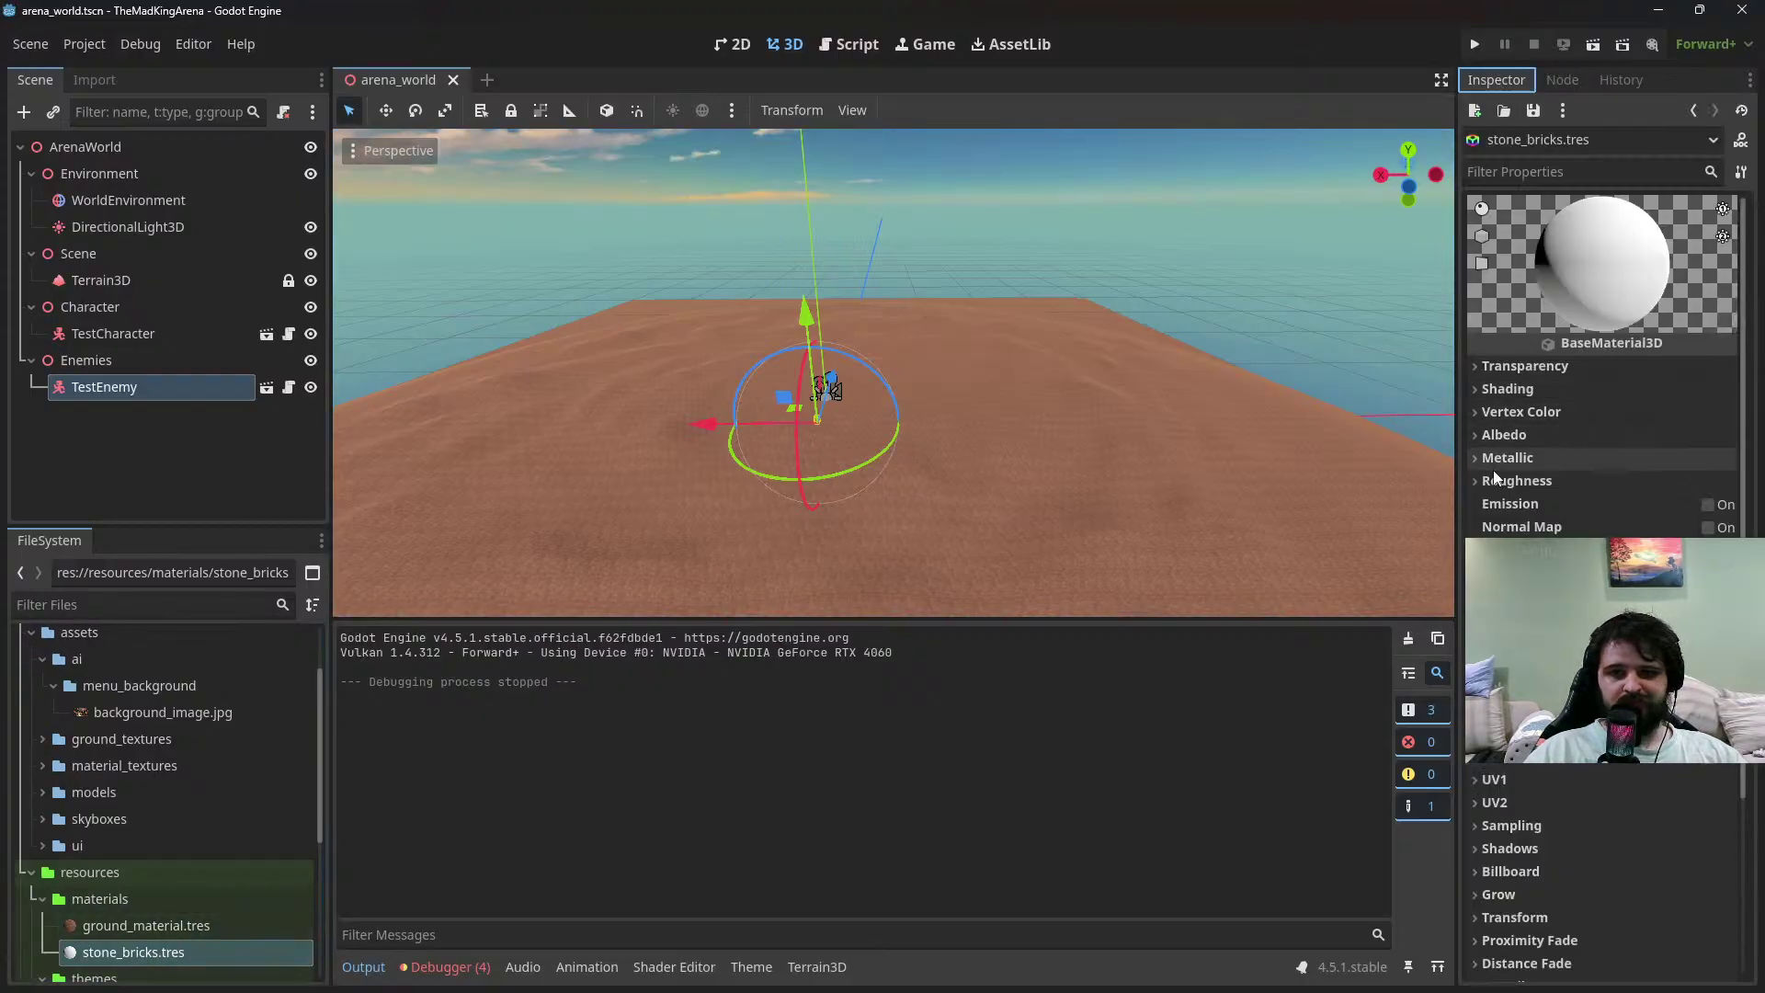
left_click(1504, 435)
scroll(35, 763, "up", 3)
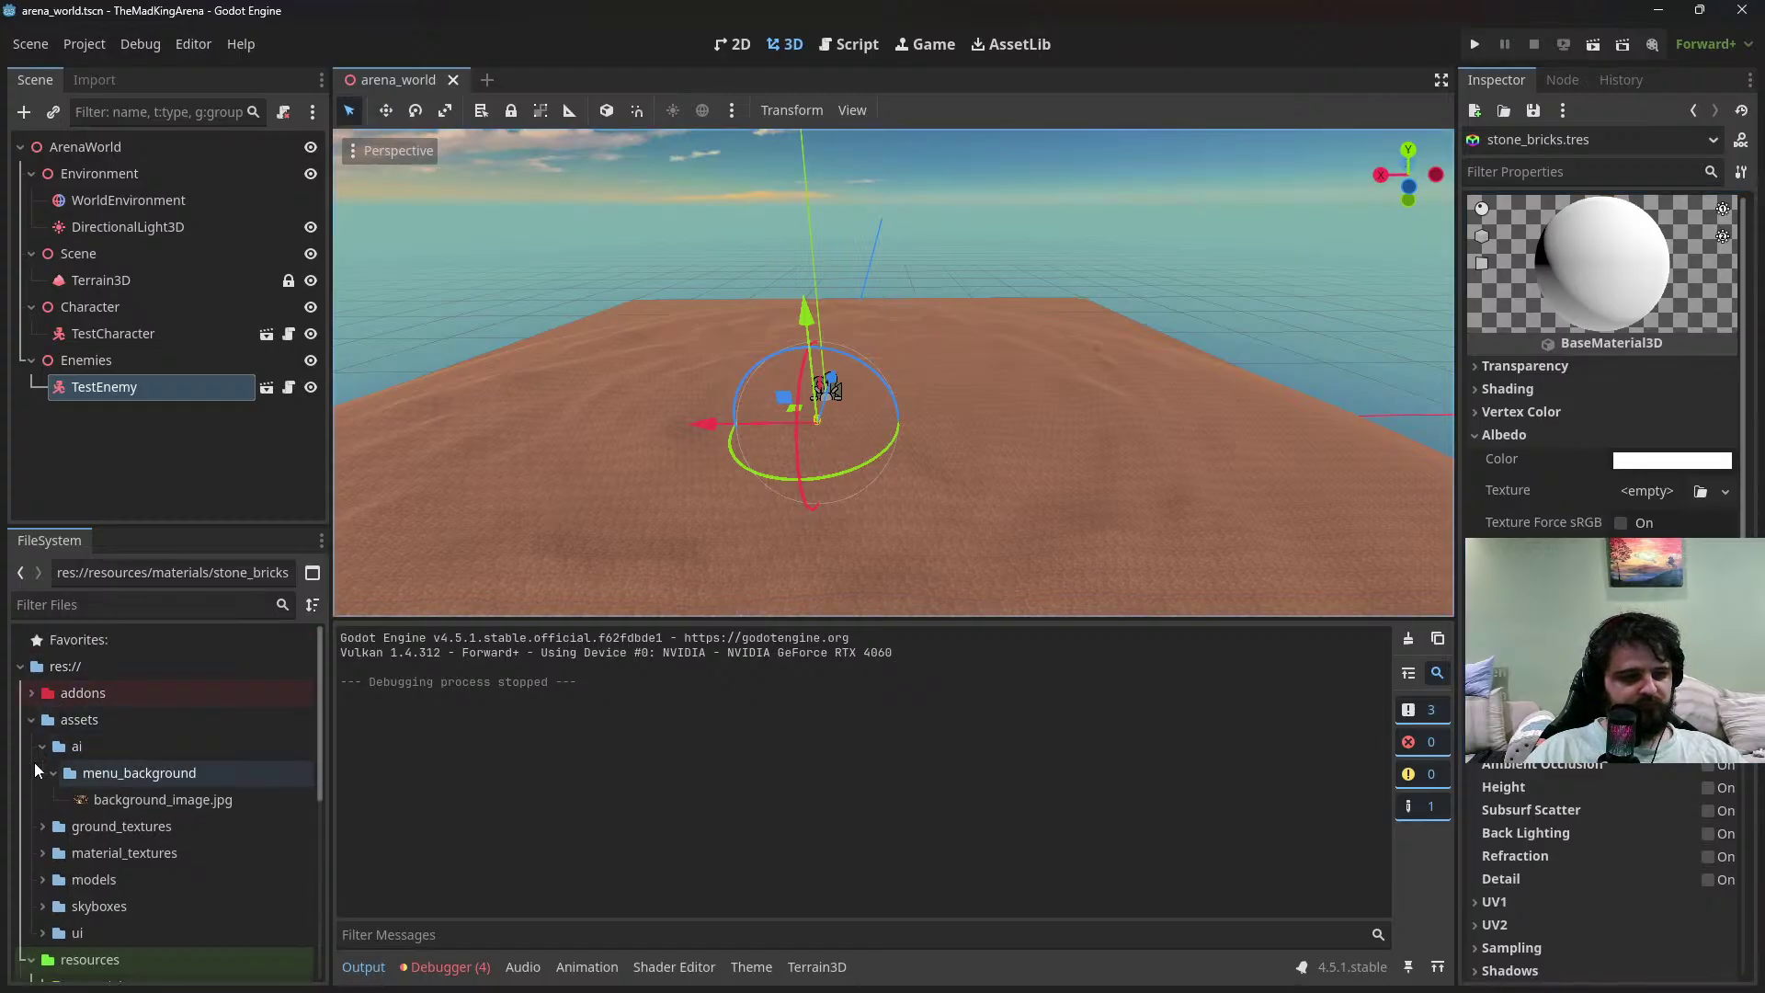
left_click(43, 852)
scroll(64, 802, "down", 3)
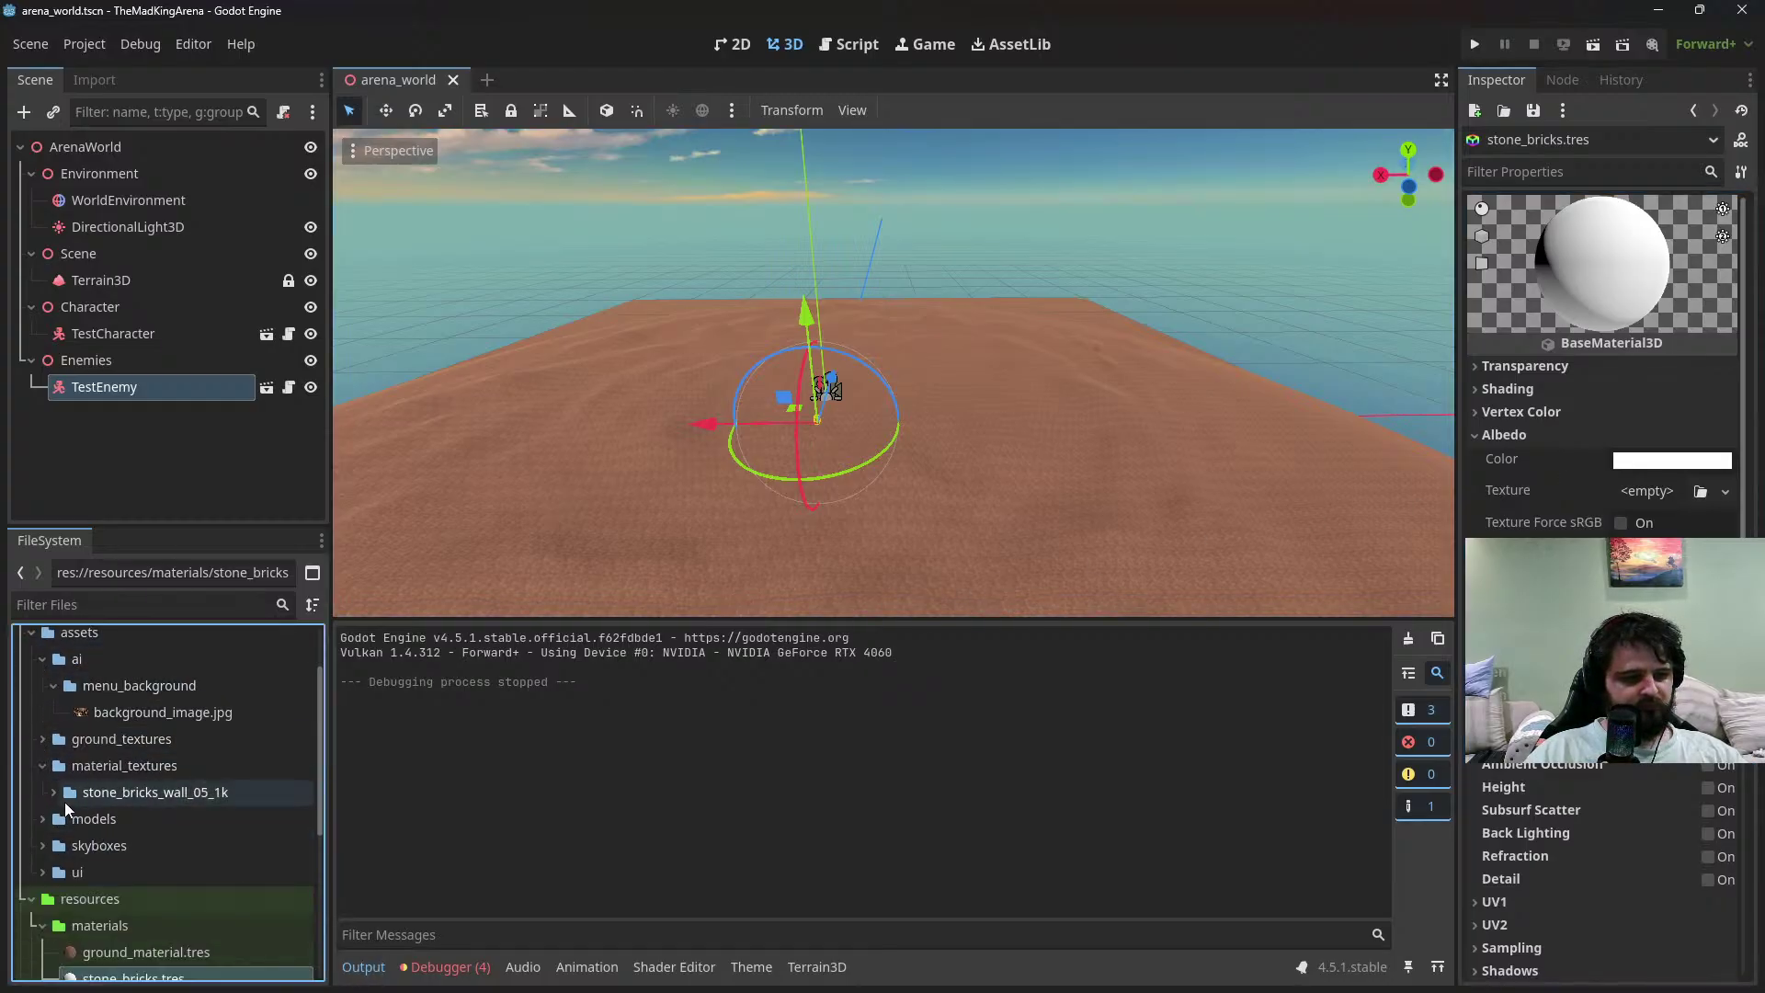
left_click(55, 793)
scroll(147, 810, "down", 3)
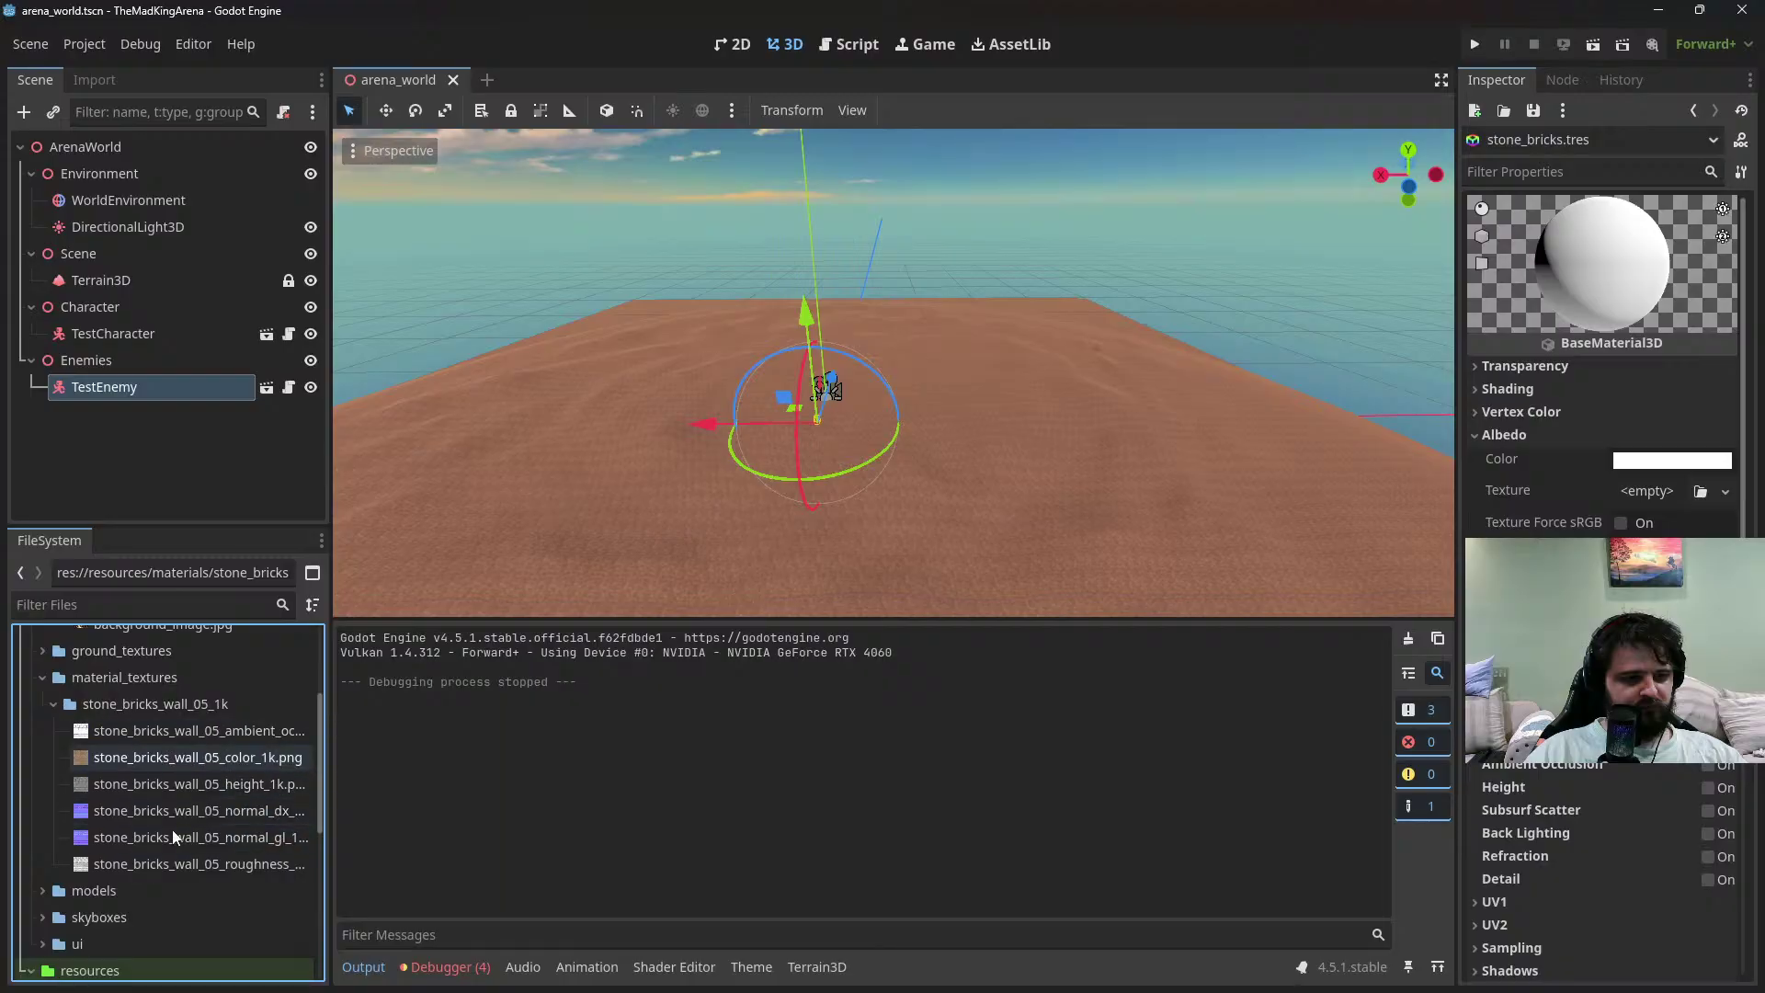
mouse_move(177, 764)
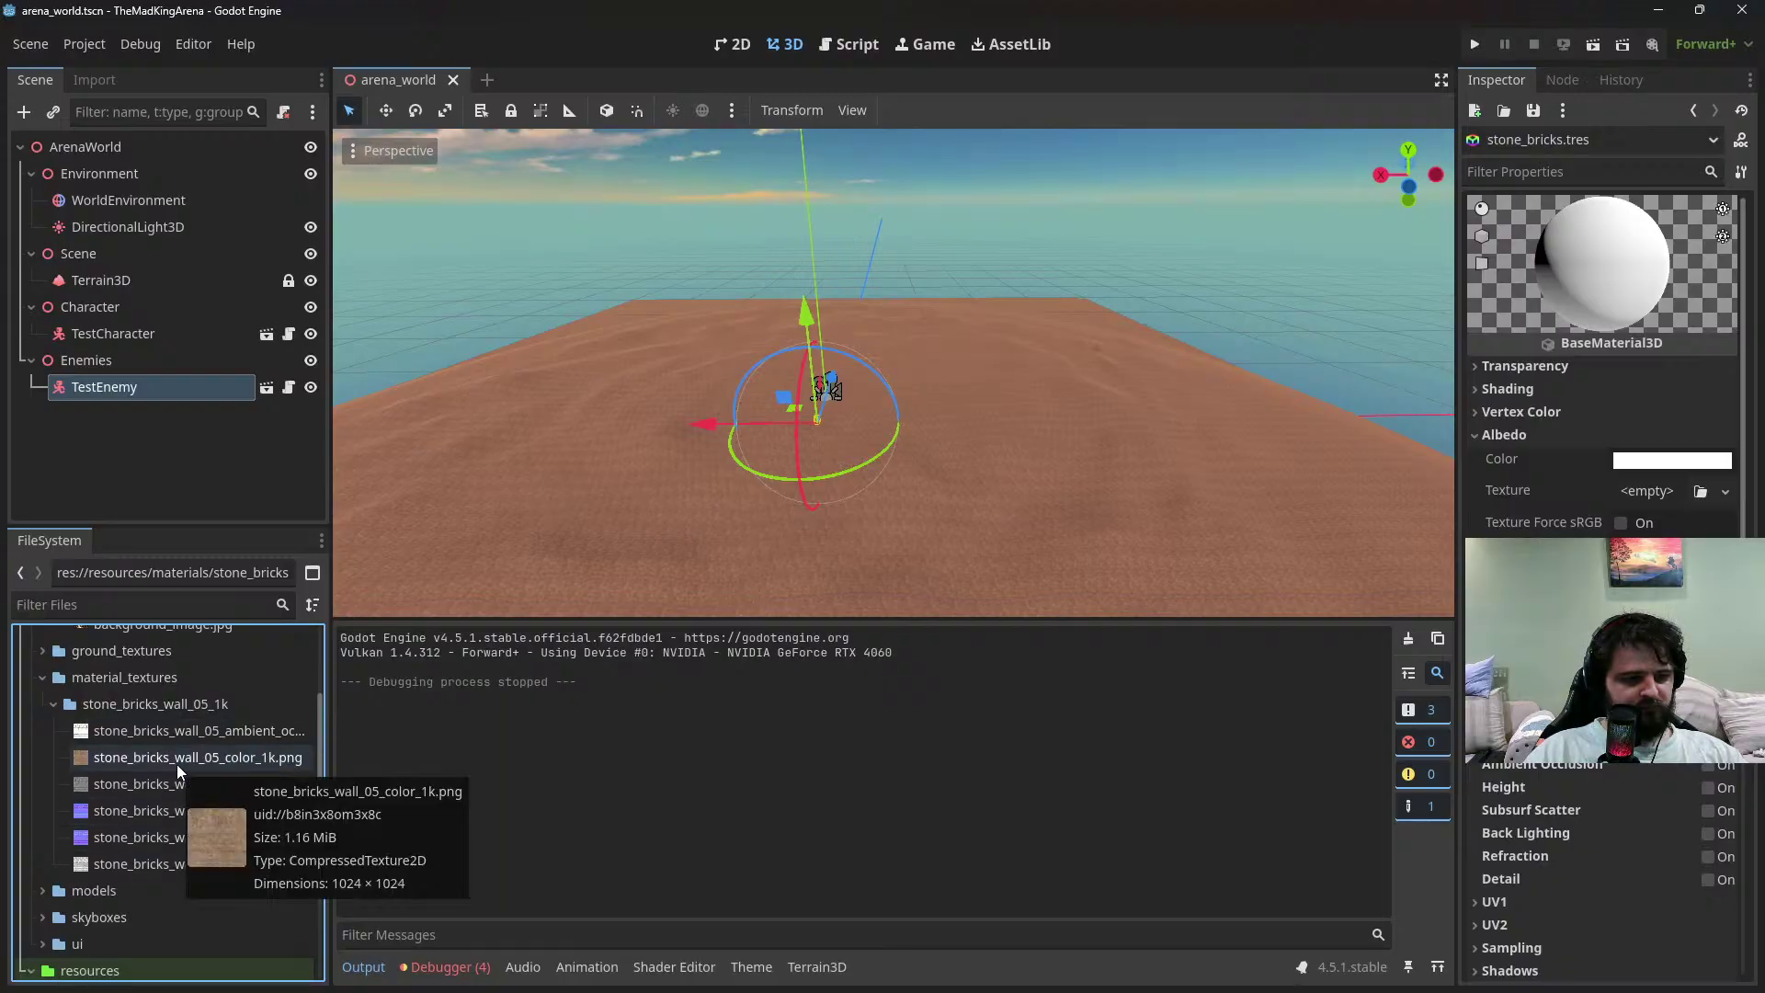
left_click_drag(177, 764, 1651, 490)
left_click(1477, 433)
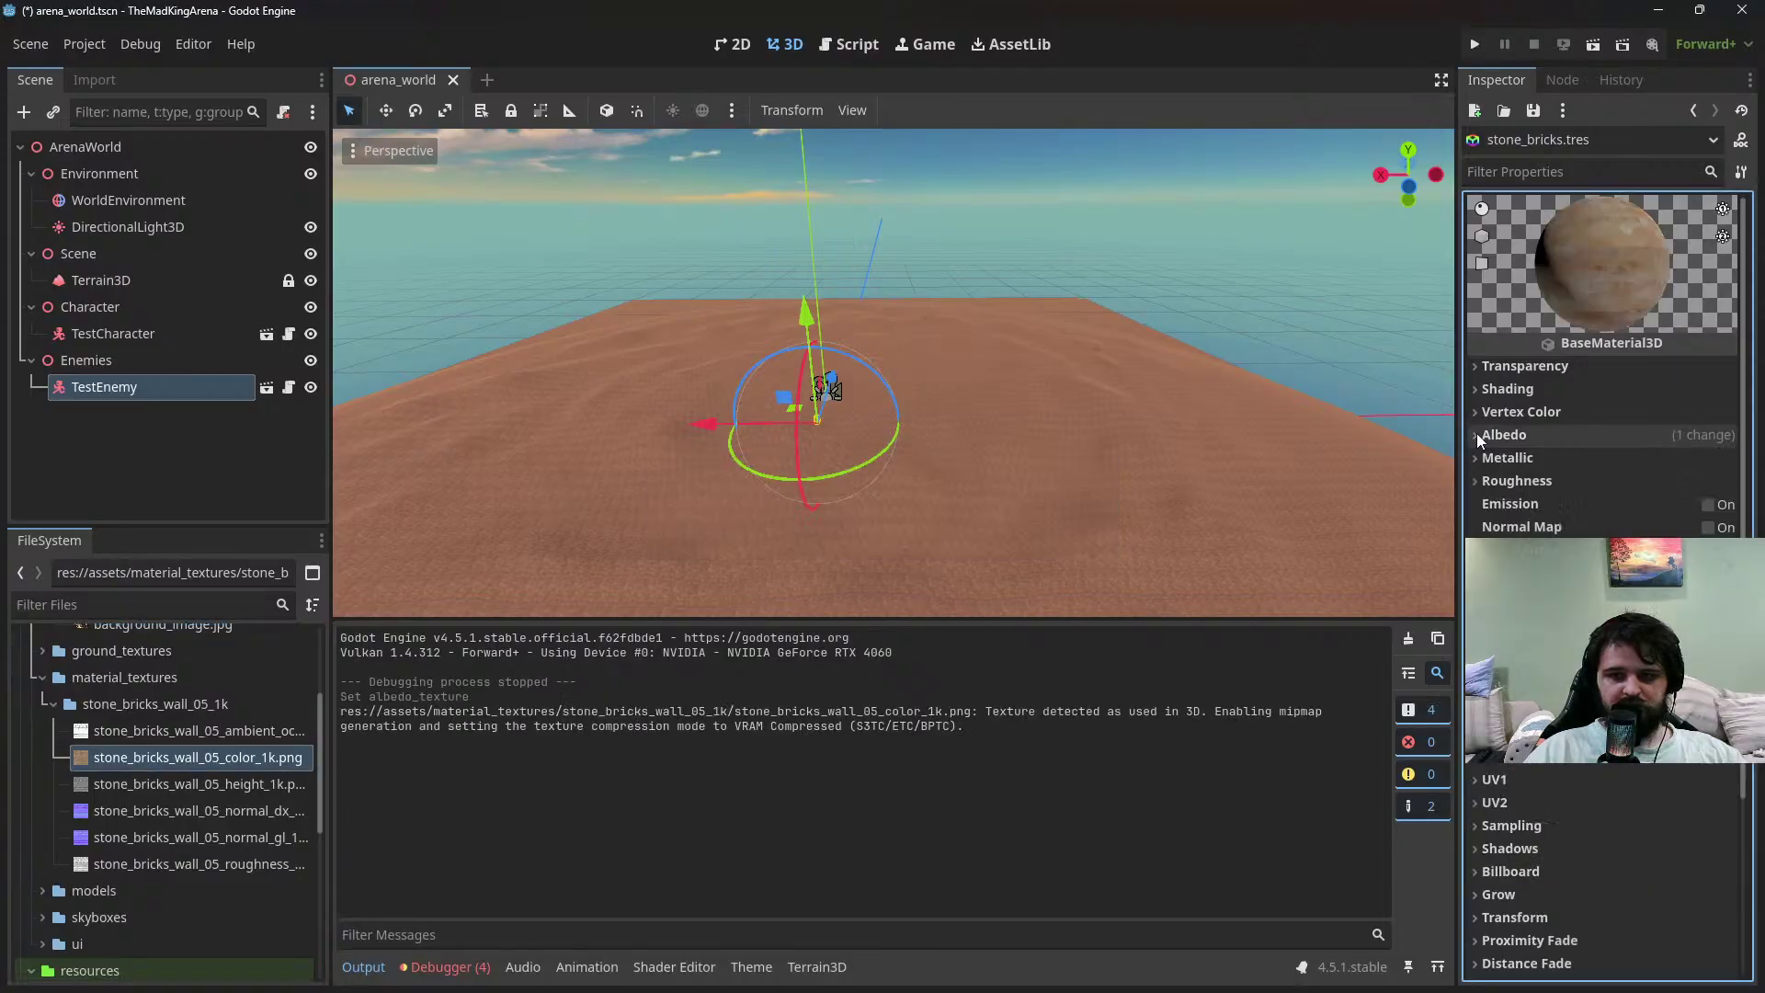
Assign stone_bricks_wall_05_roughness_1k.png as the stone_bricks material's roughness texture
left_click(1472, 478)
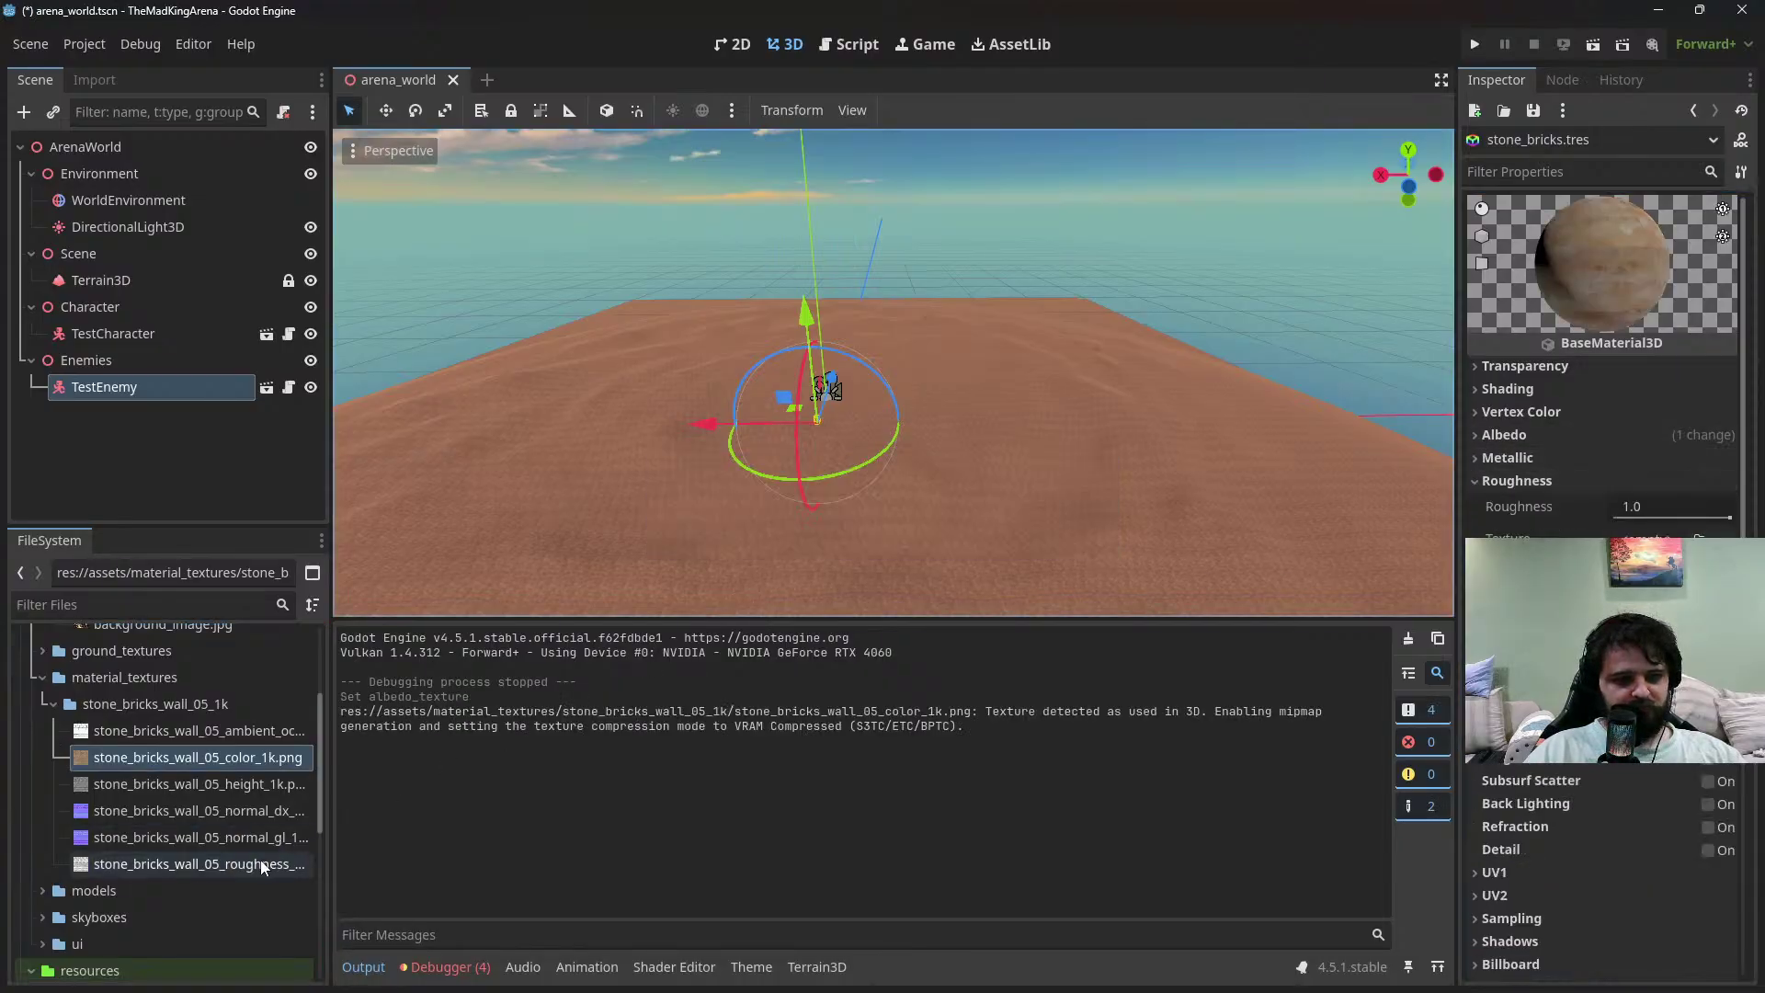
left_click_drag(262, 867, 1641, 533)
left_click(1478, 480)
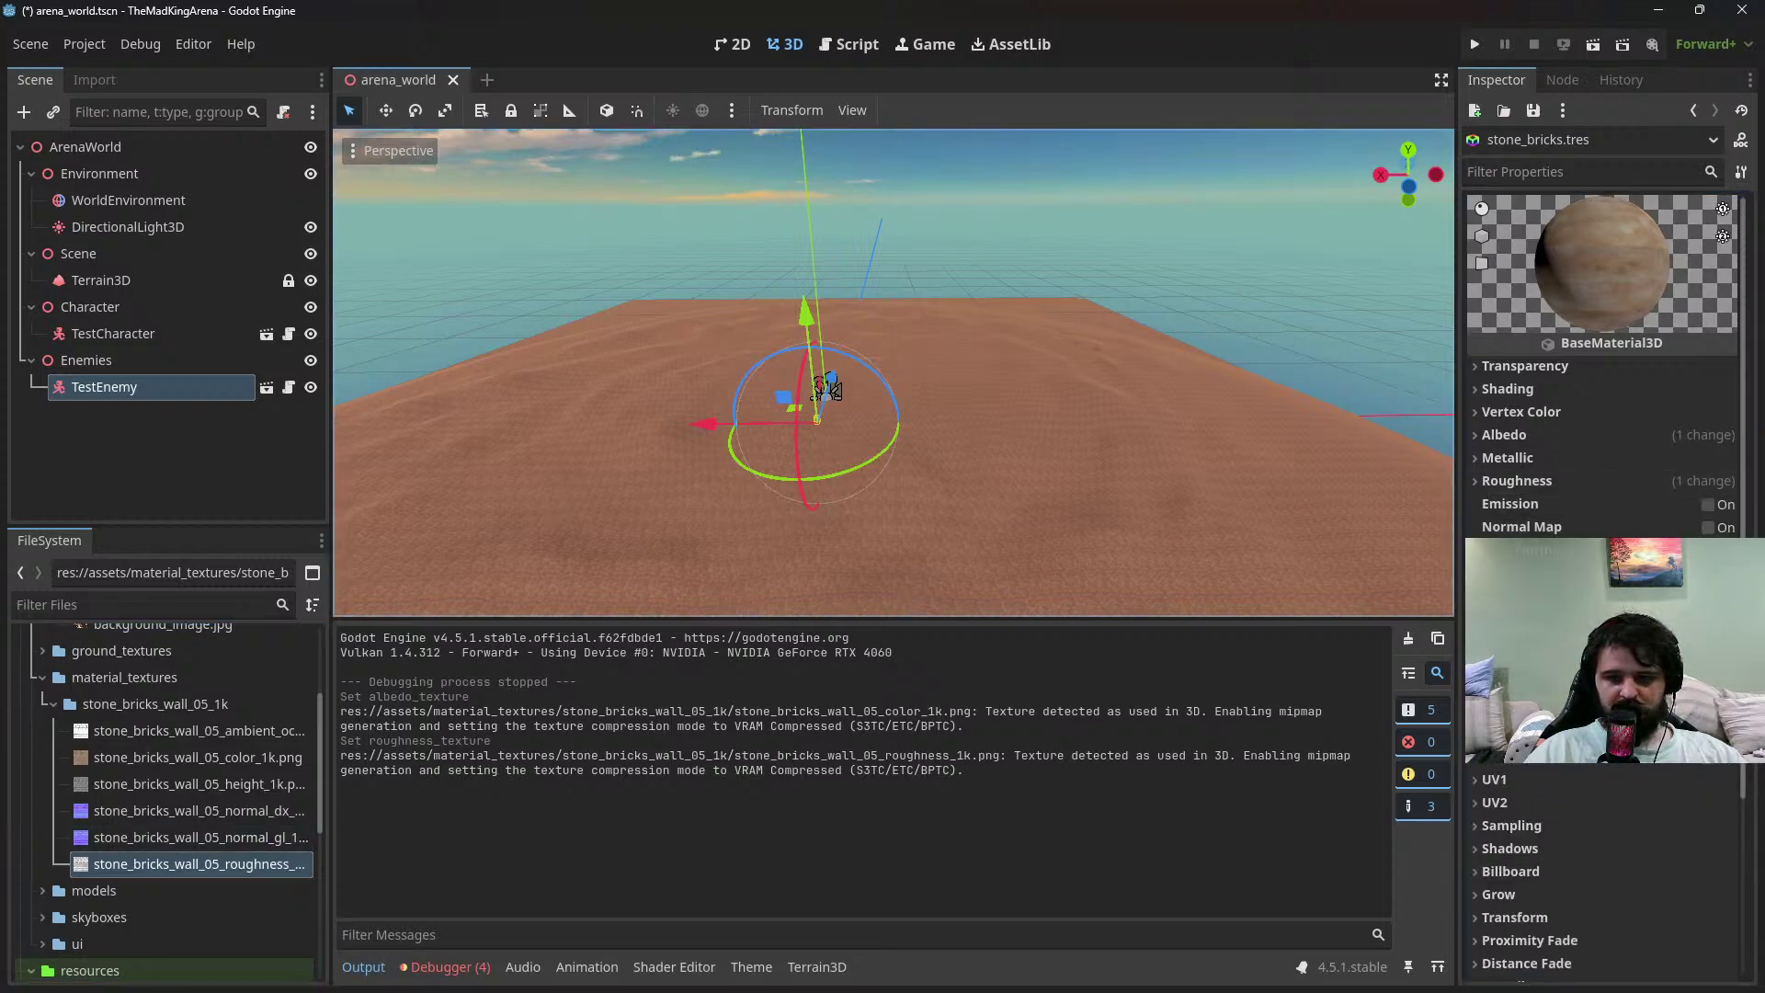
Enable height and ambient occlusion on the stone_bricks material and assign the matching stone_bricks_wall_05 height and ambient occlusion textures
left_click(1708, 665)
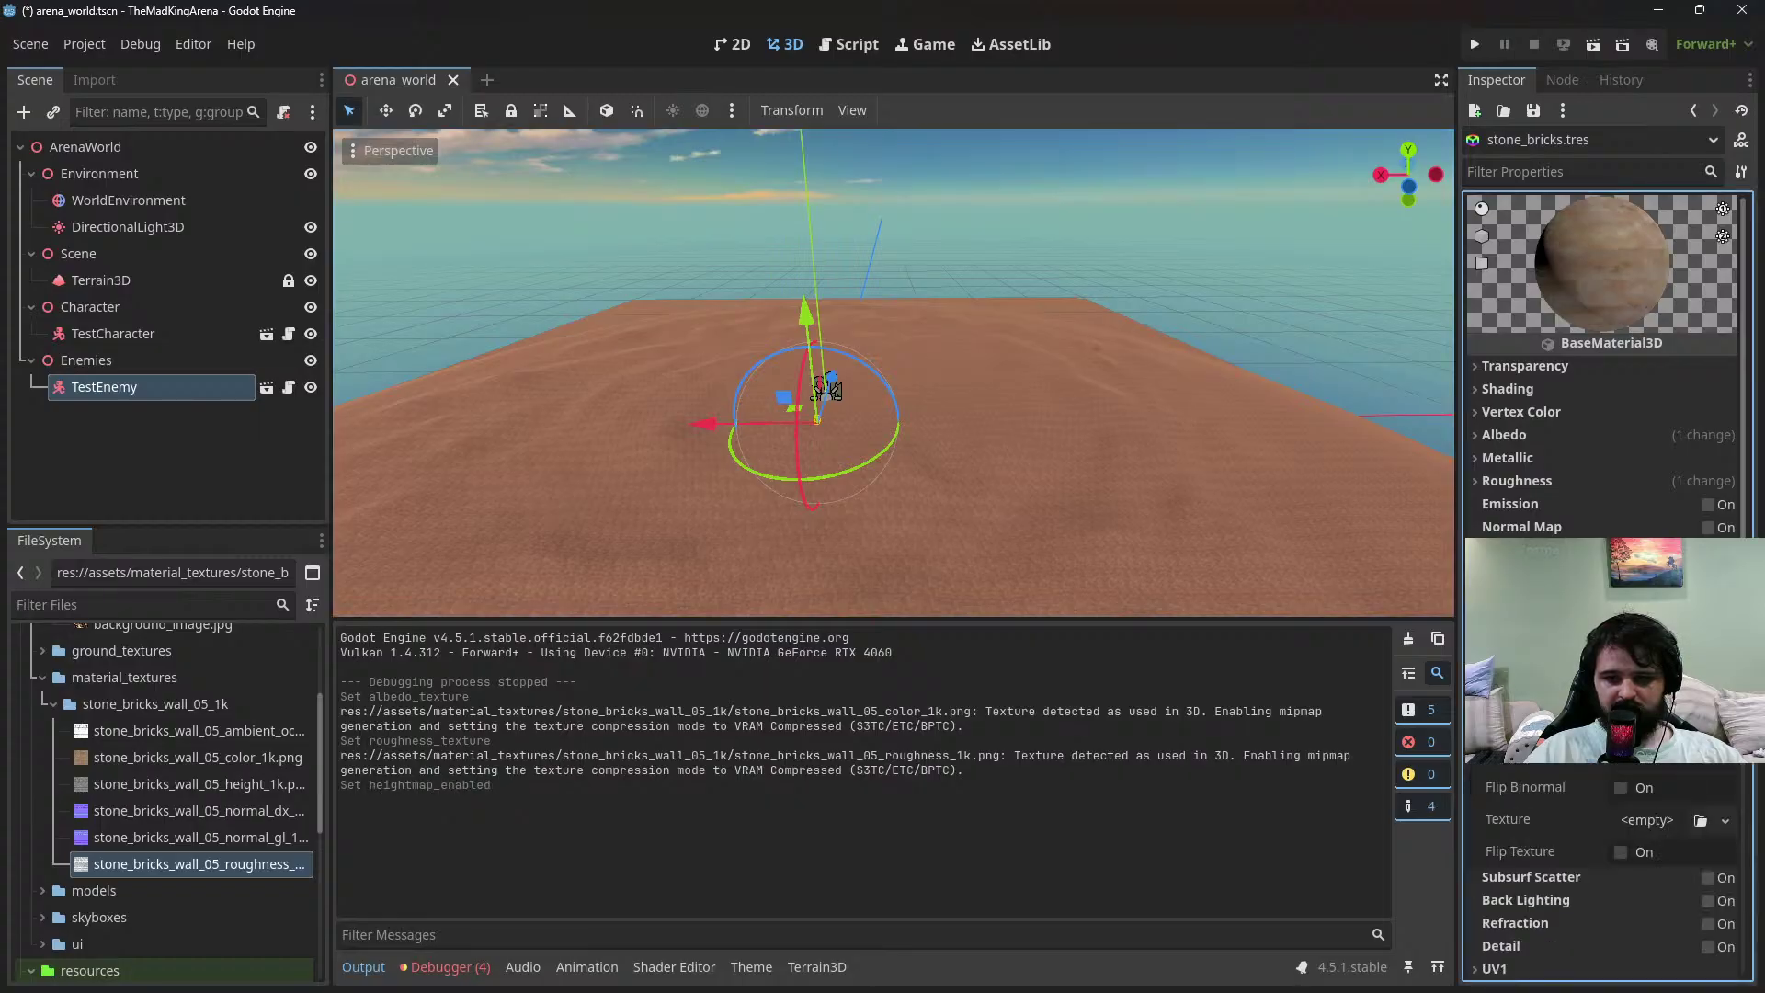
left_click_drag(202, 783, 1632, 827)
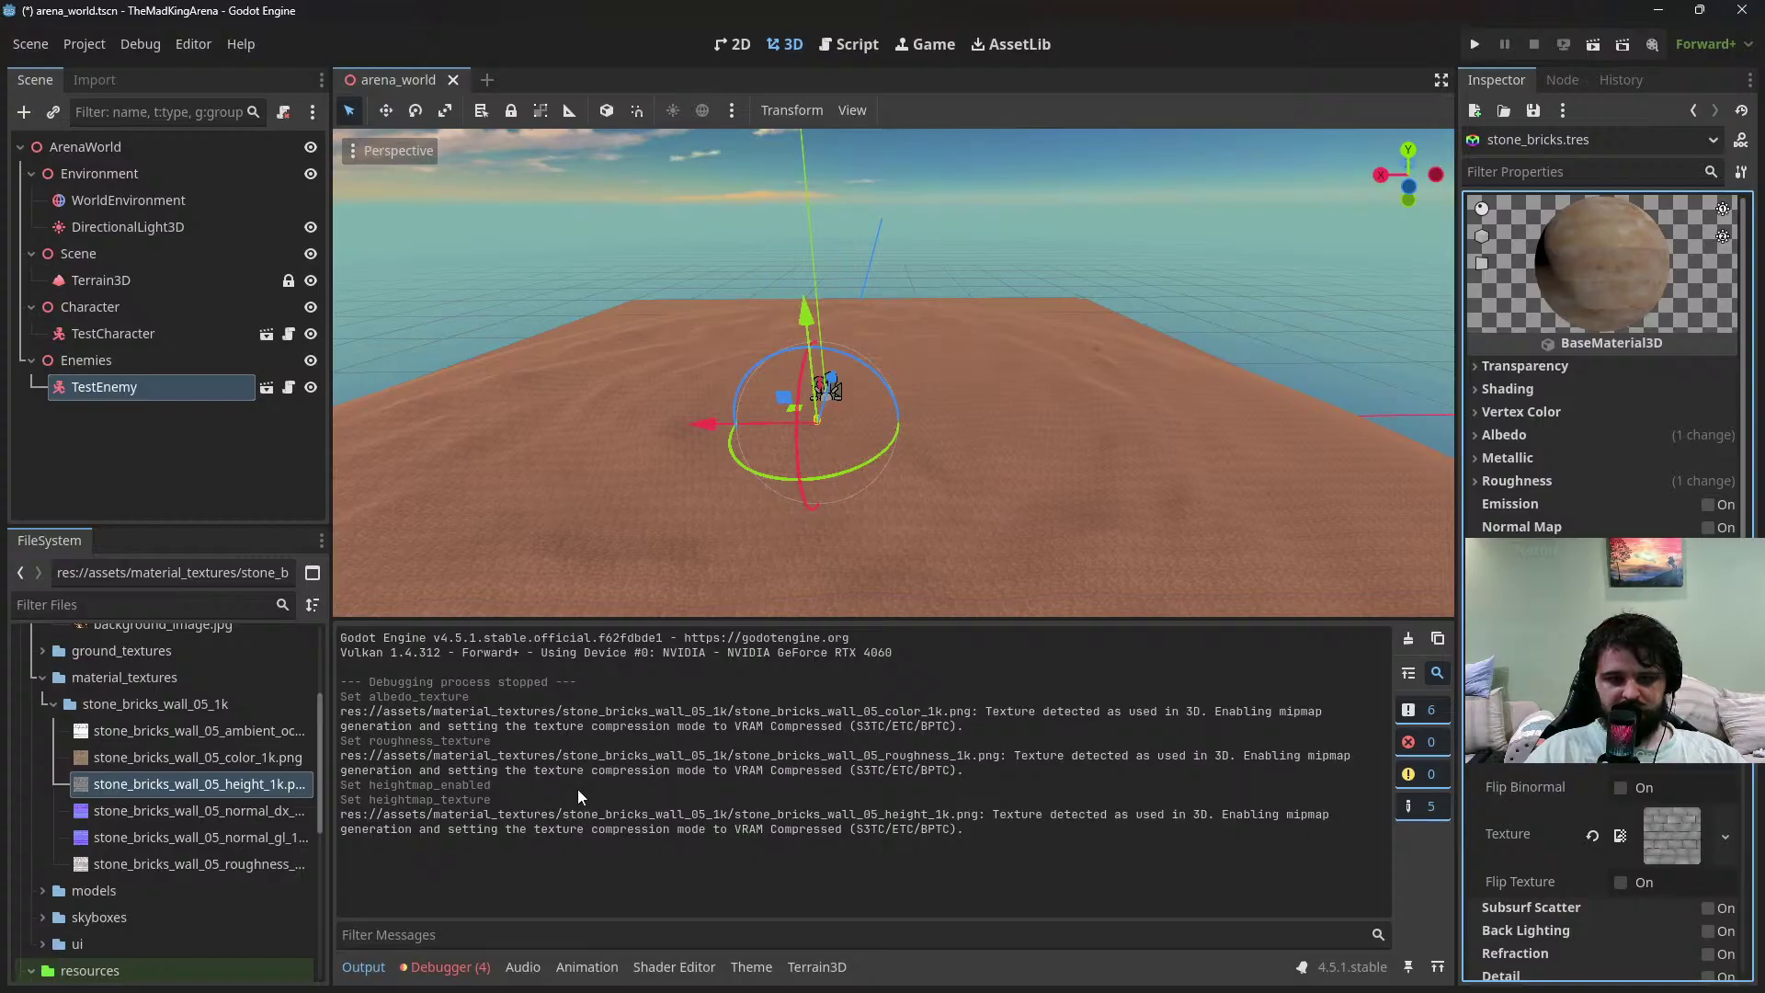
left_click_drag(193, 730, 1618, 626)
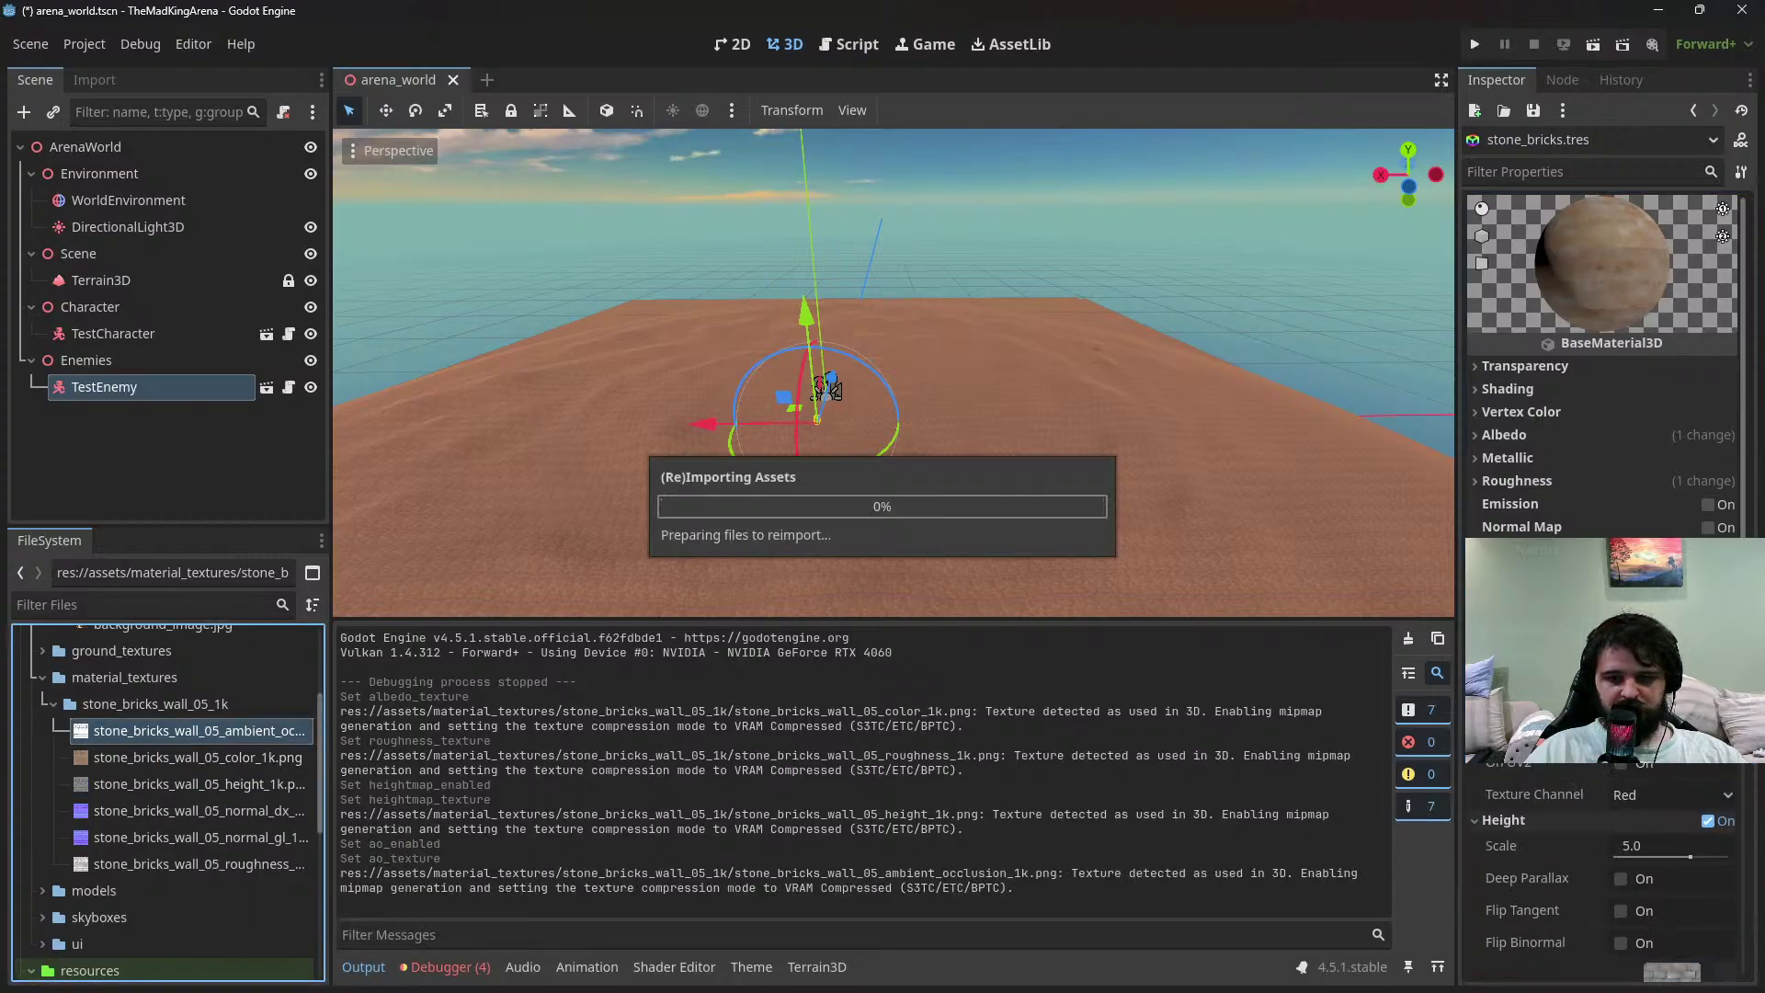
left_click(1550, 641)
left_click(1550, 665)
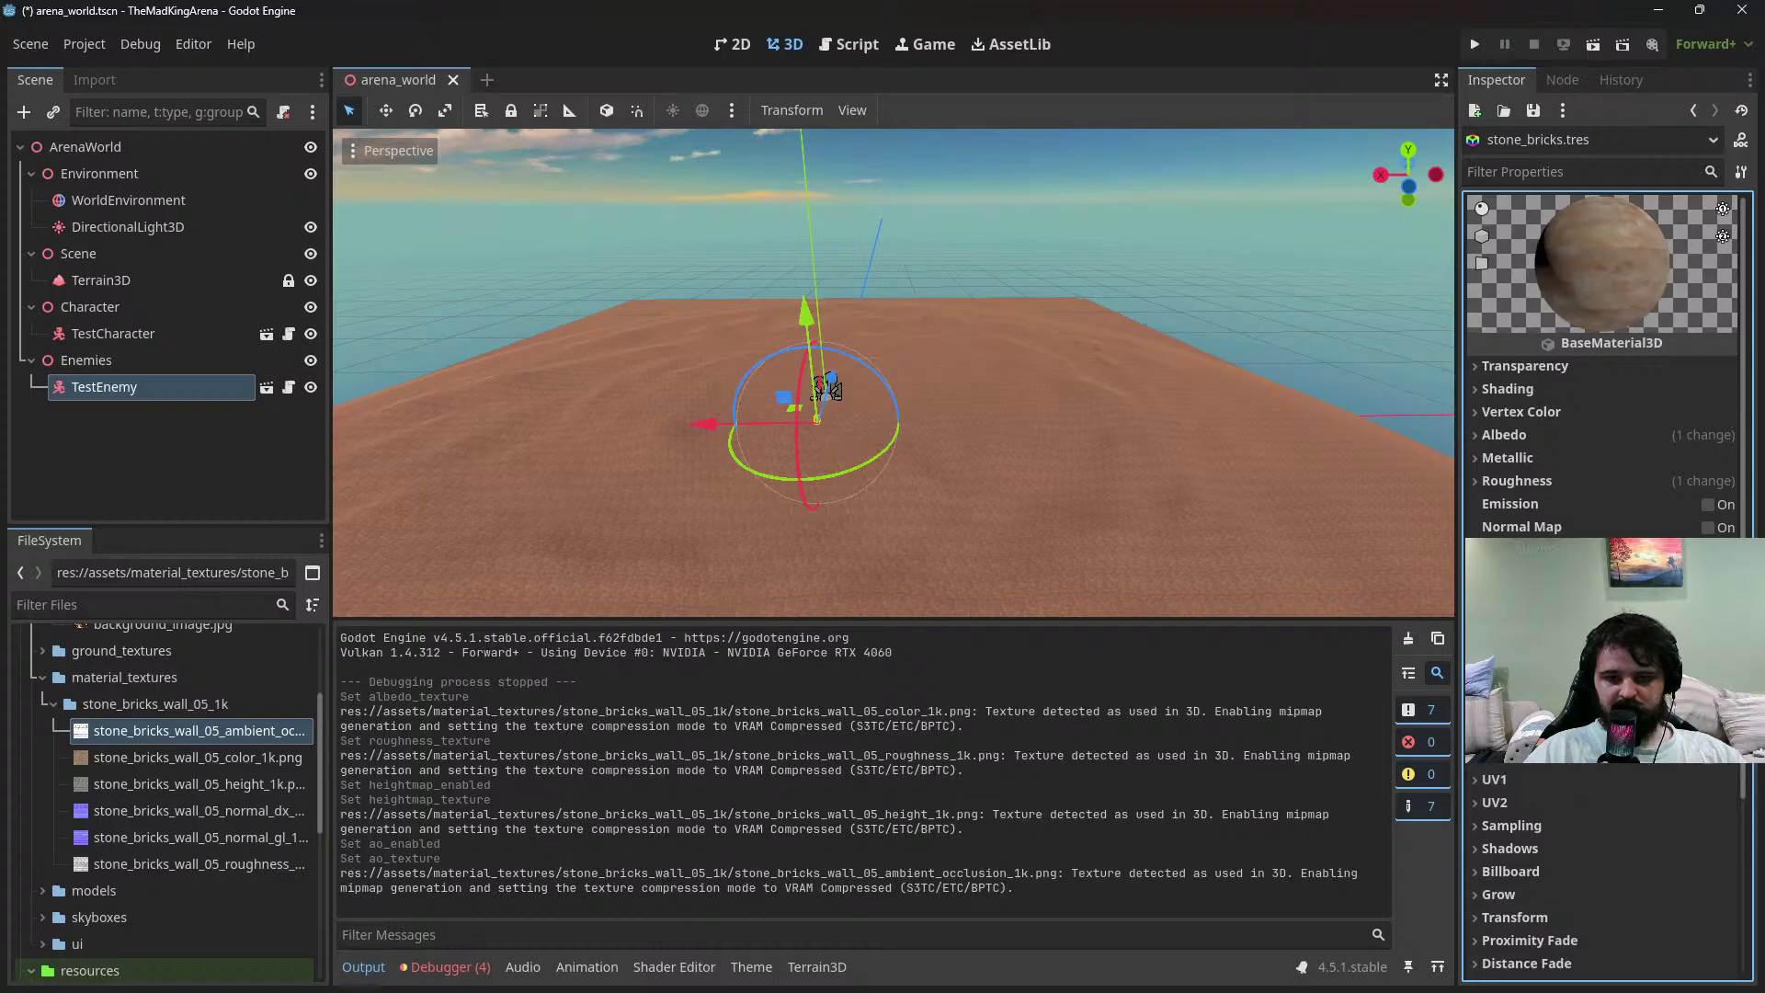
Enable the stone_bricks material's normal map, assign stone_bricks_wall_05_normal_gl_1k.png as its texture, and save
left_click(1709, 529)
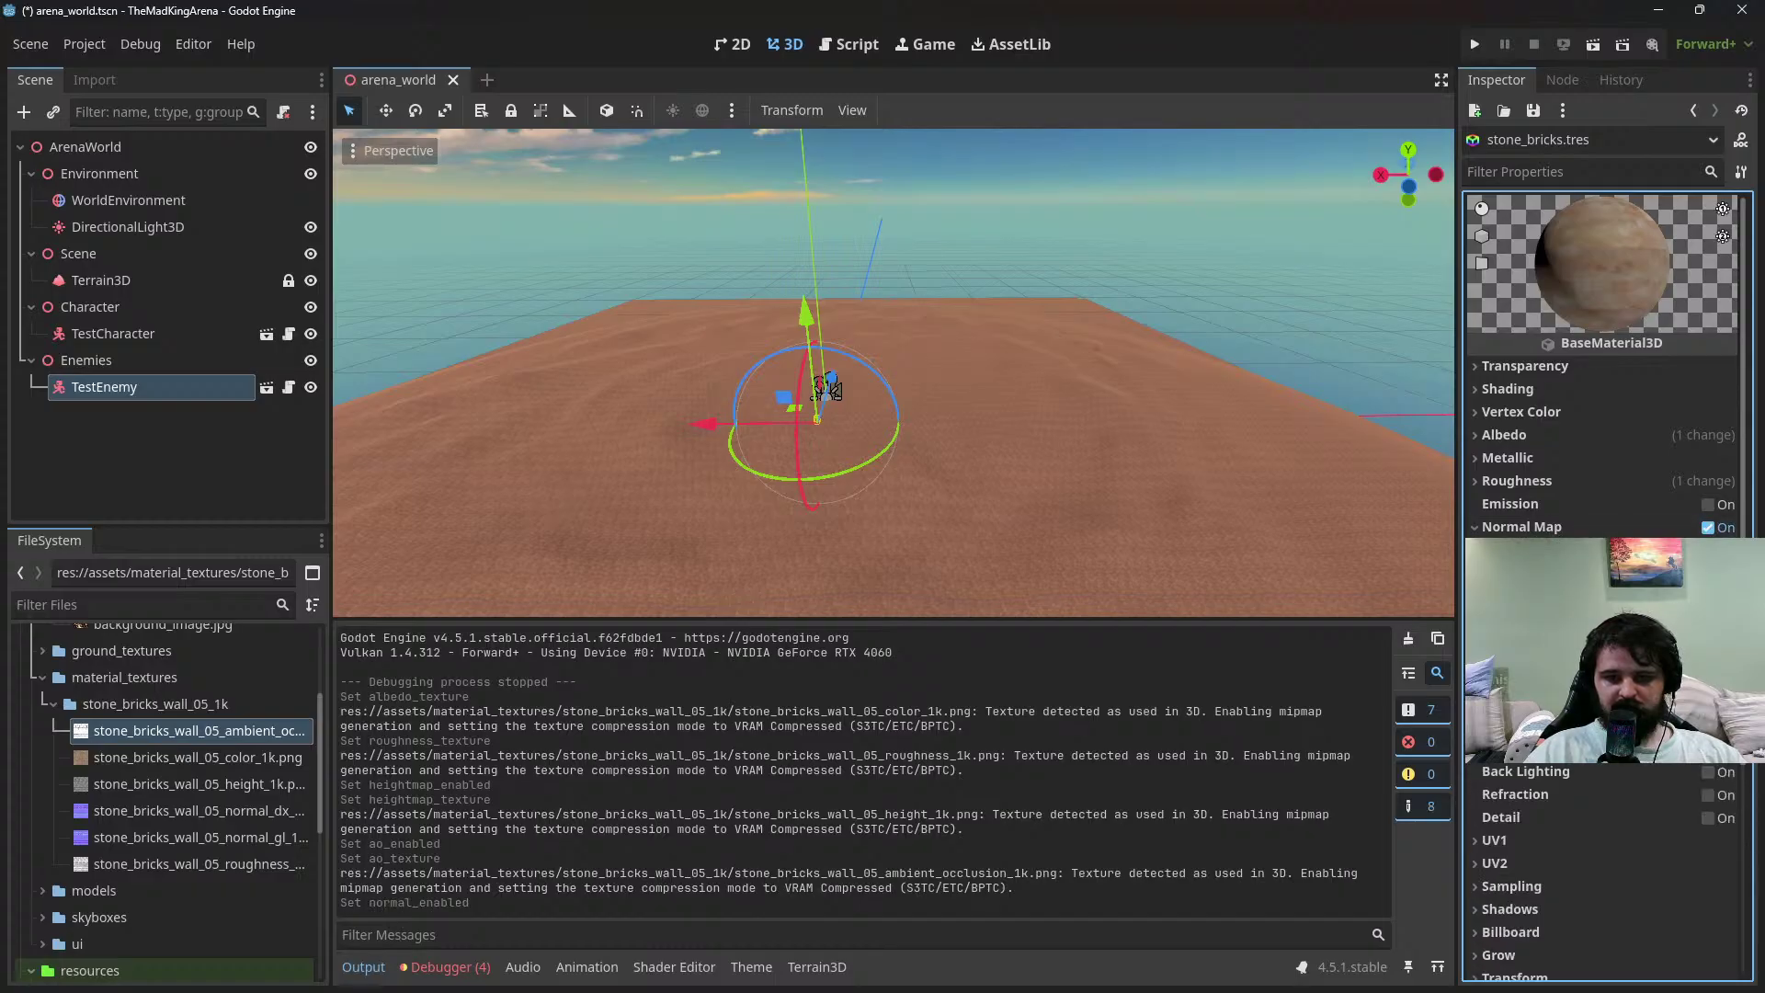
left_click_drag(223, 841, 1618, 579)
key("ctrl+s")
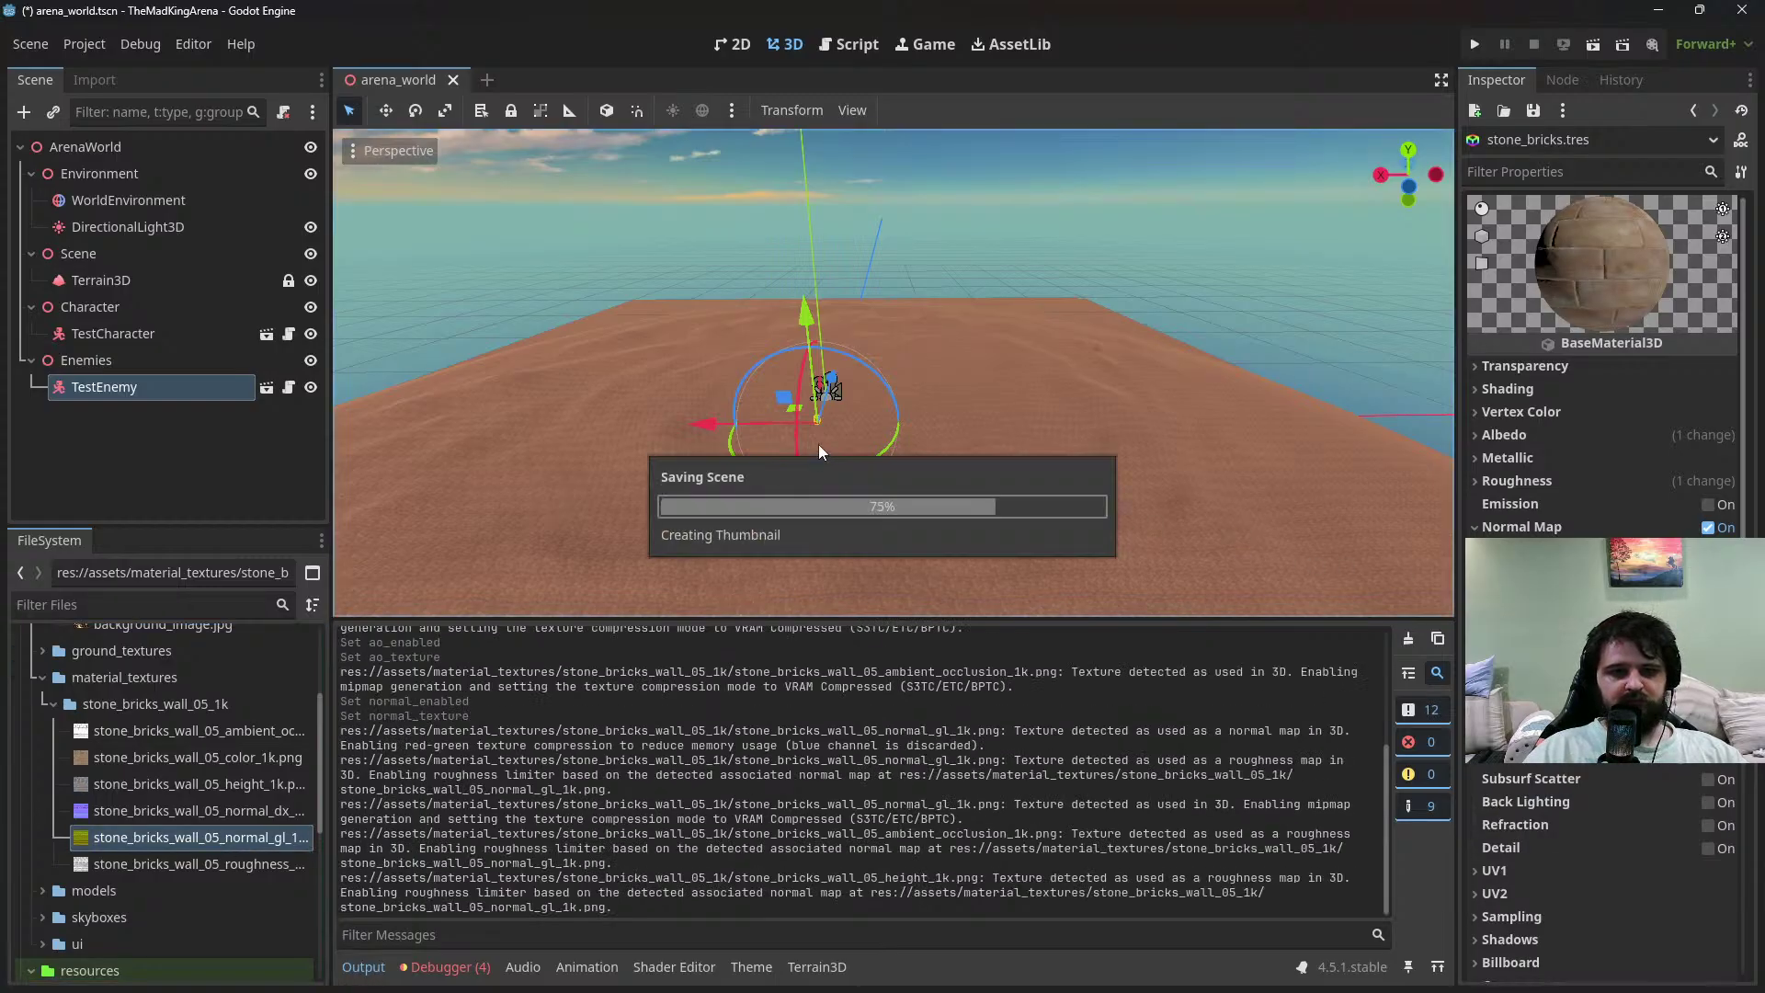
Create a new inherited scene from colosseum_part.blend in the assets/models/colosseum_part folder
scroll(133, 713, "up", 3)
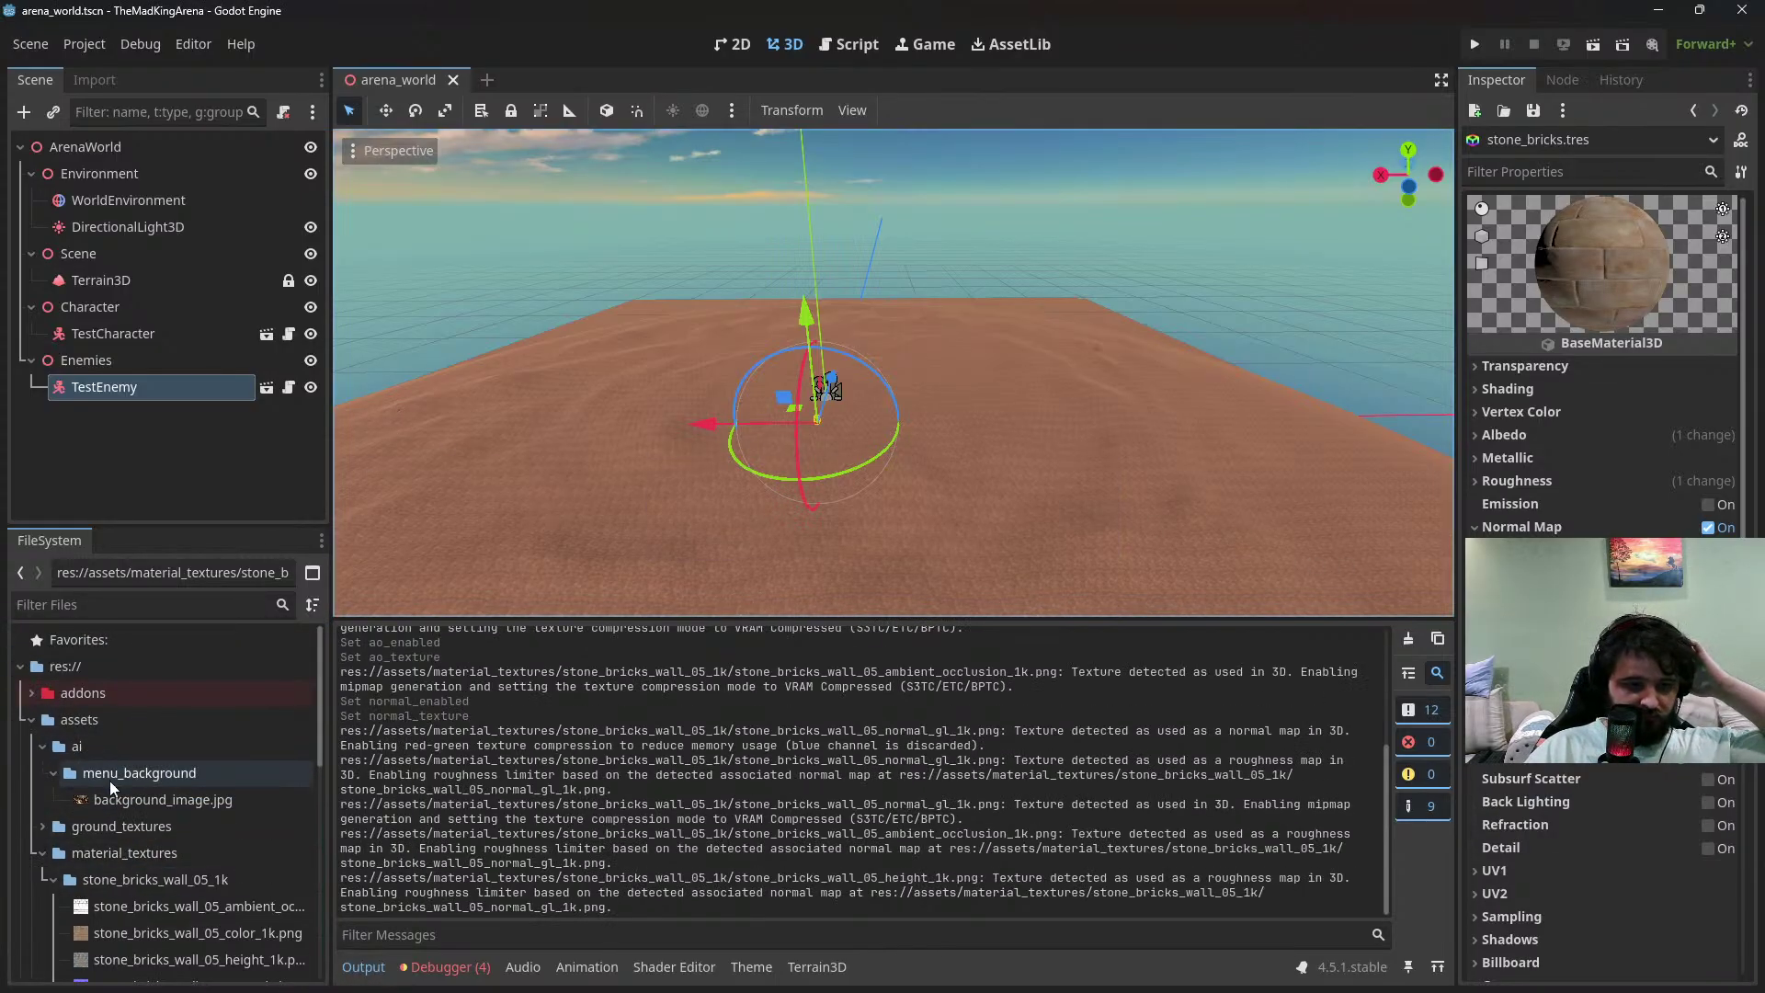
scroll(46, 797, "down", 5)
scroll(49, 796, "down", 3)
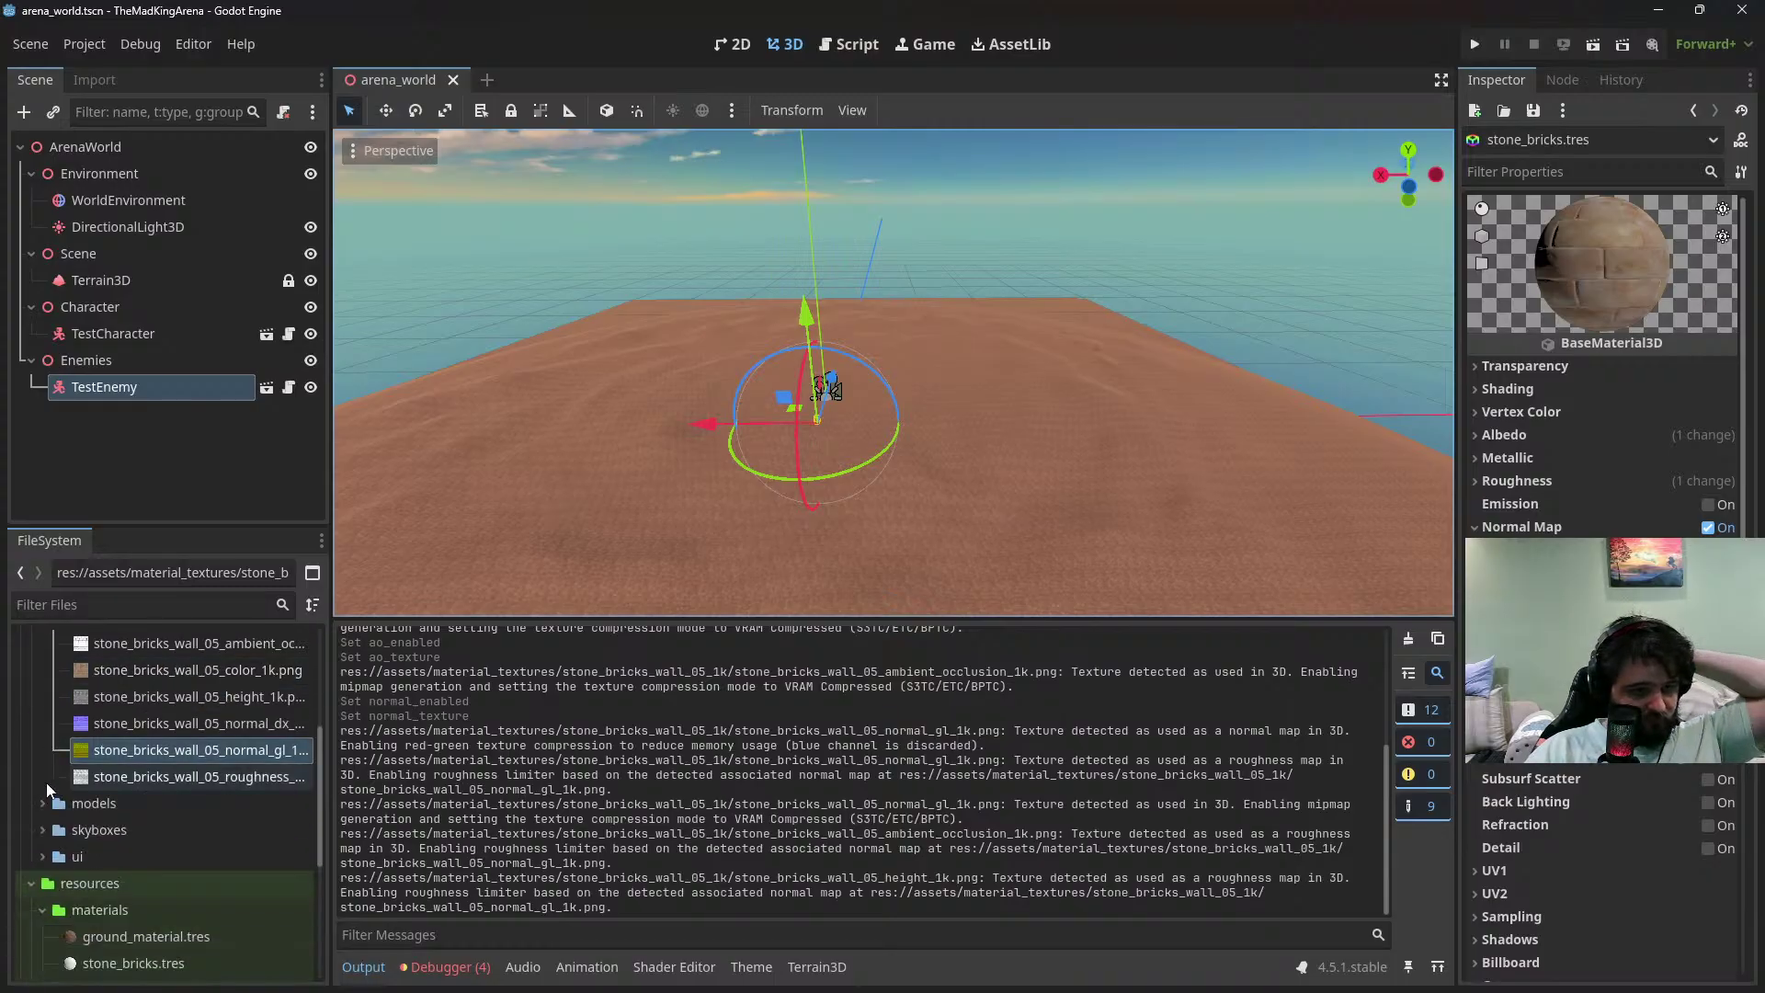
left_click(43, 793)
left_click(52, 787)
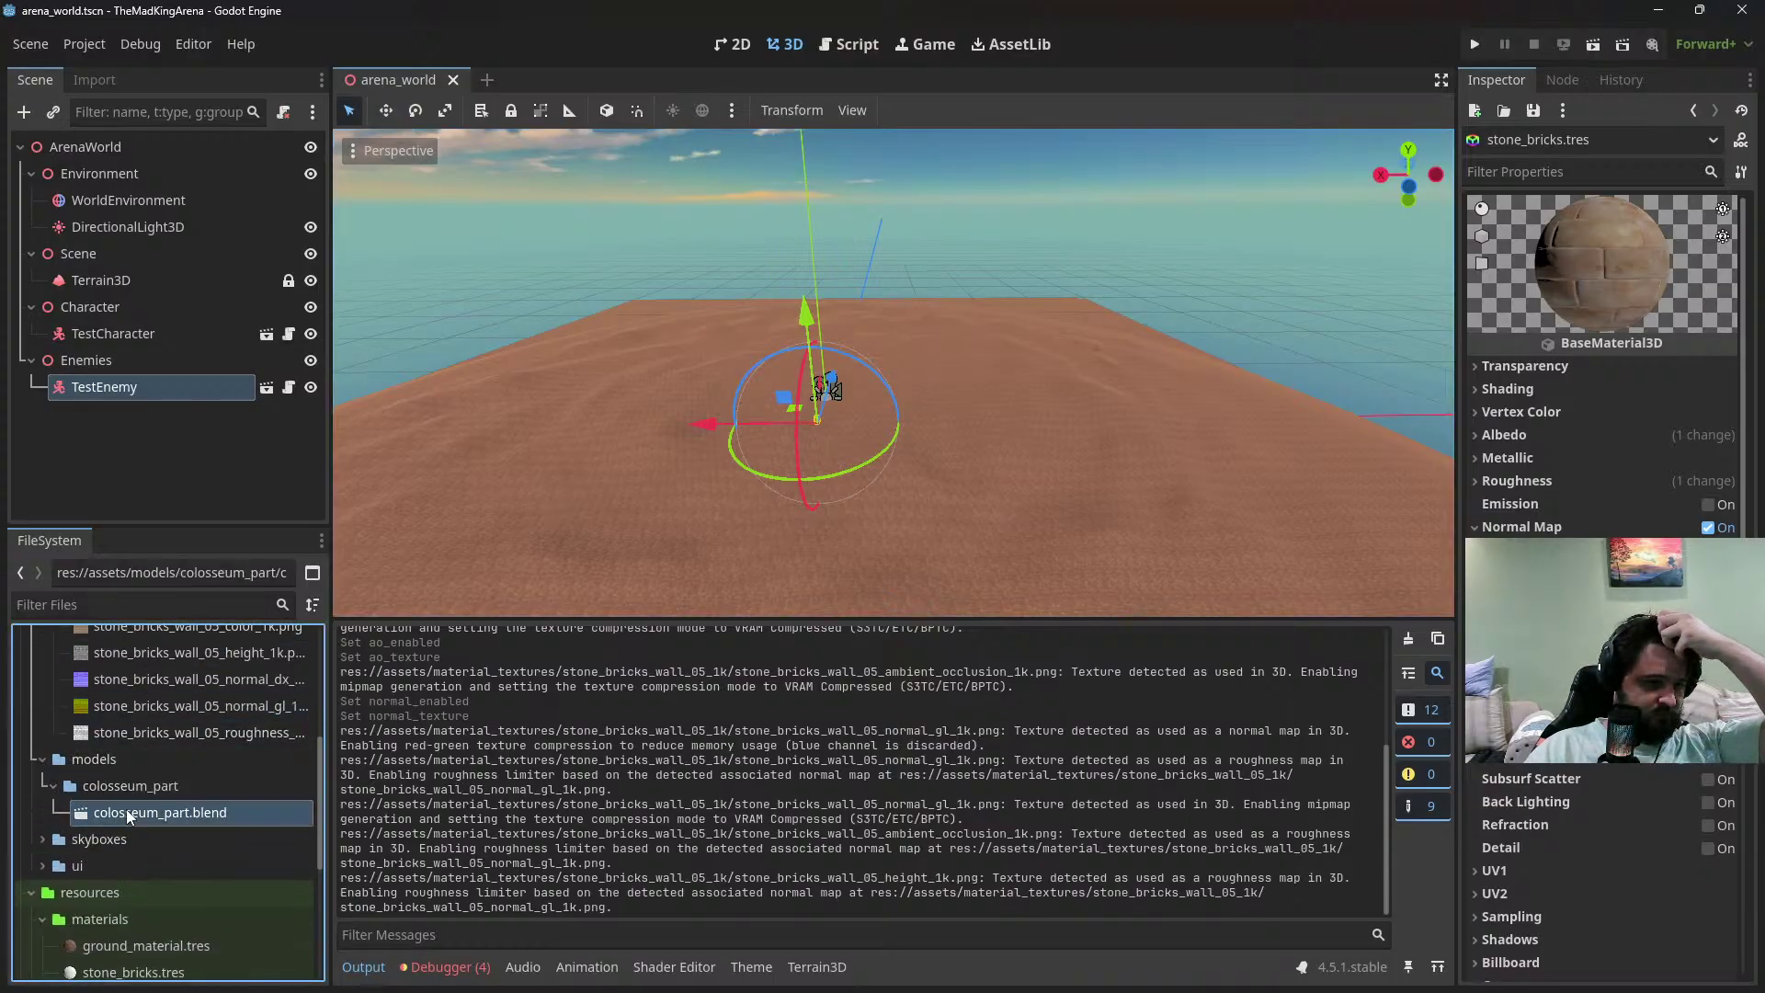
right_click(129, 813)
left_click(276, 490)
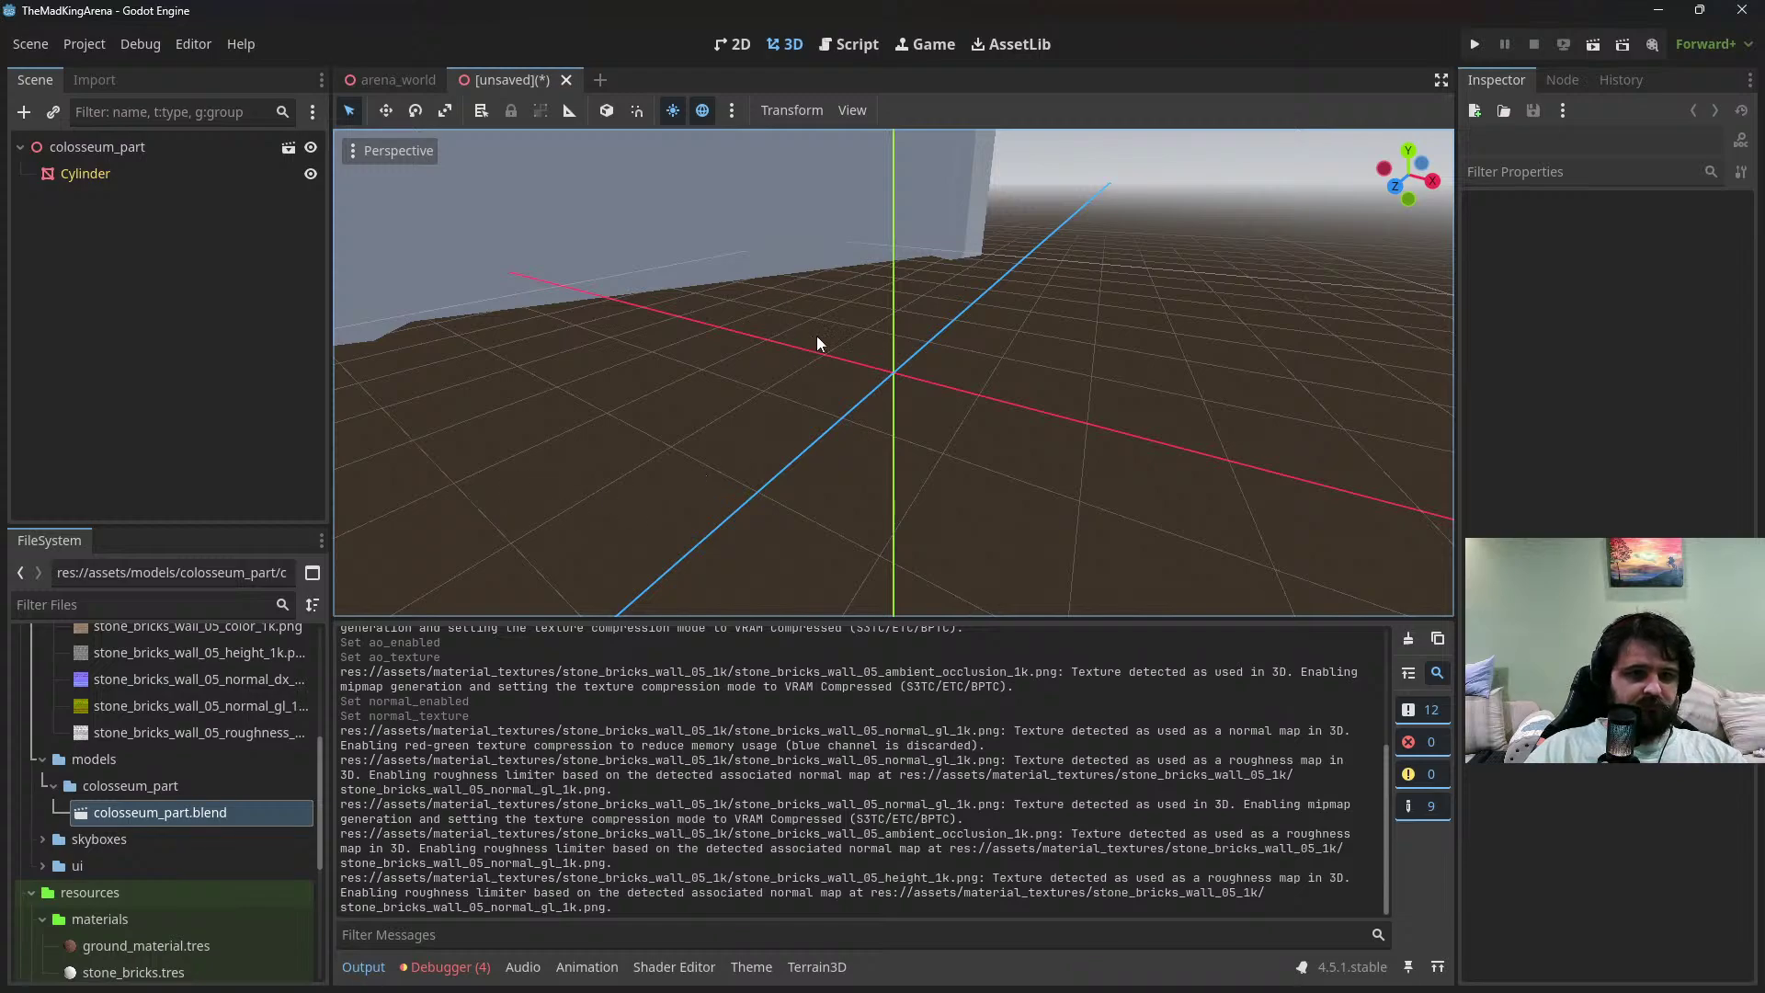
Select the Cylinder node in the inherited scene and expand its mesh resource properties
middle_click_drag(865, 311, 729, 343)
middle_click_drag(790, 290, 847, 81, "shift")
scroll(851, 288, "down", 16)
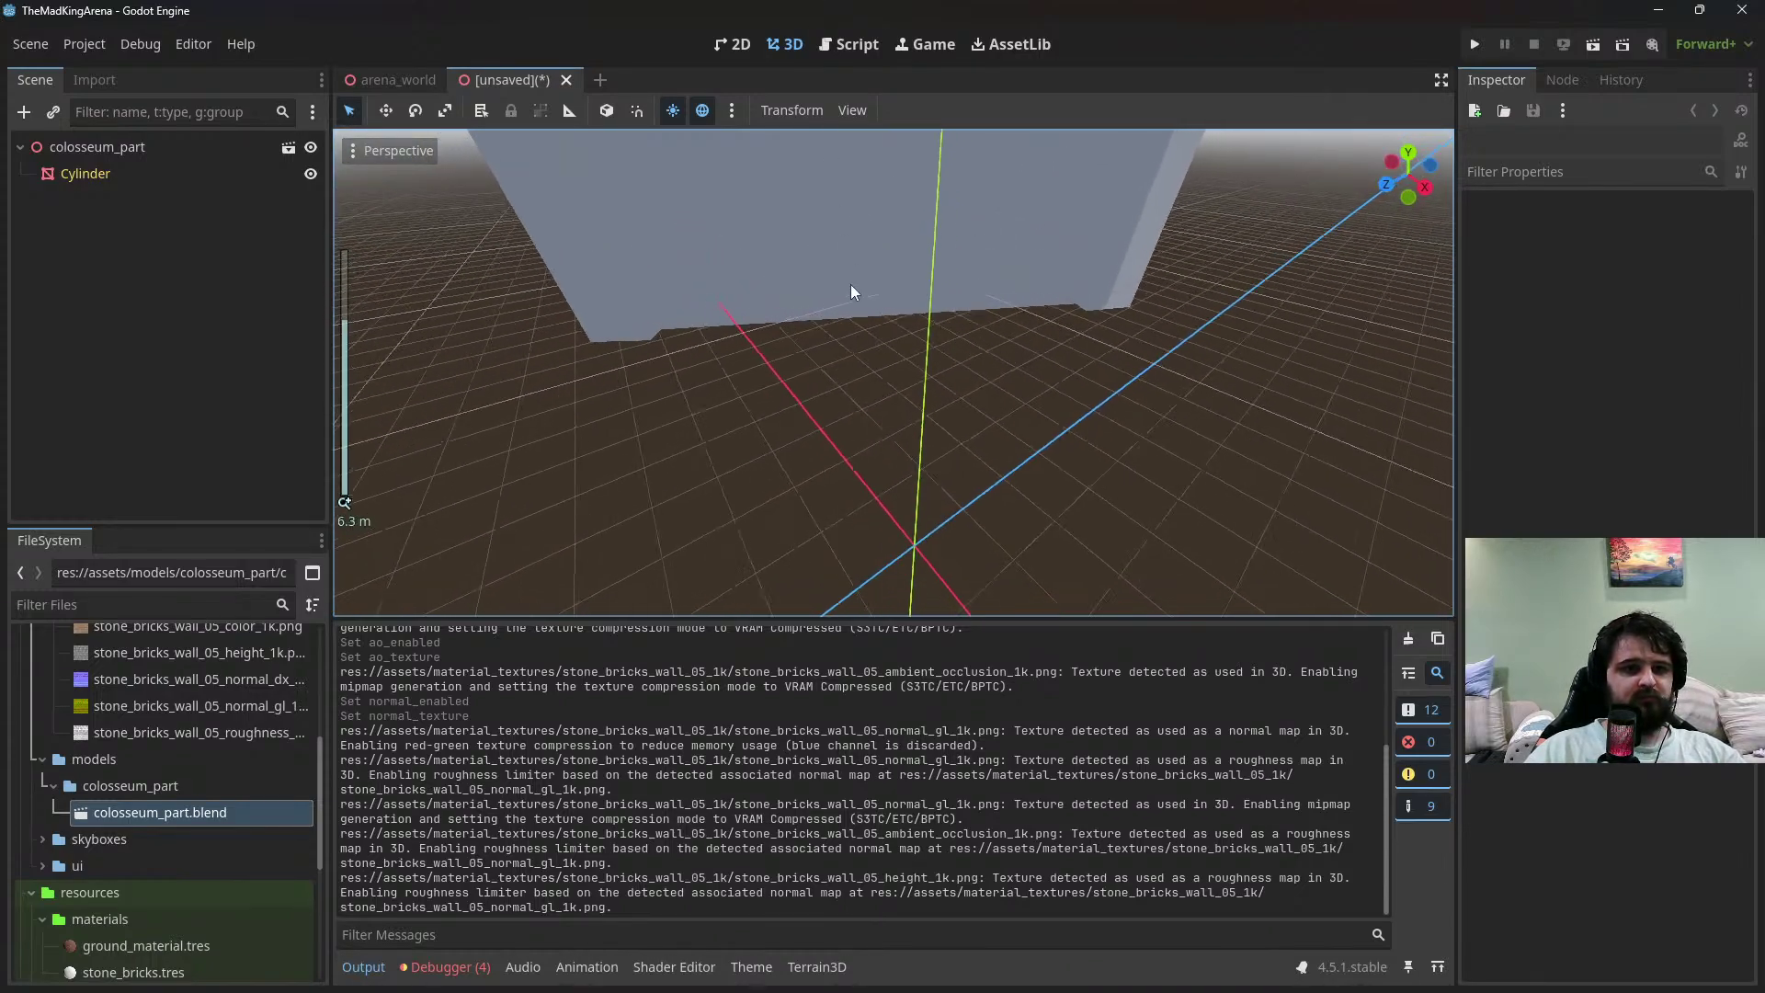
middle_click_drag(726, 274, 901, 303)
scroll(951, 349, "down", 5)
left_click(150, 173)
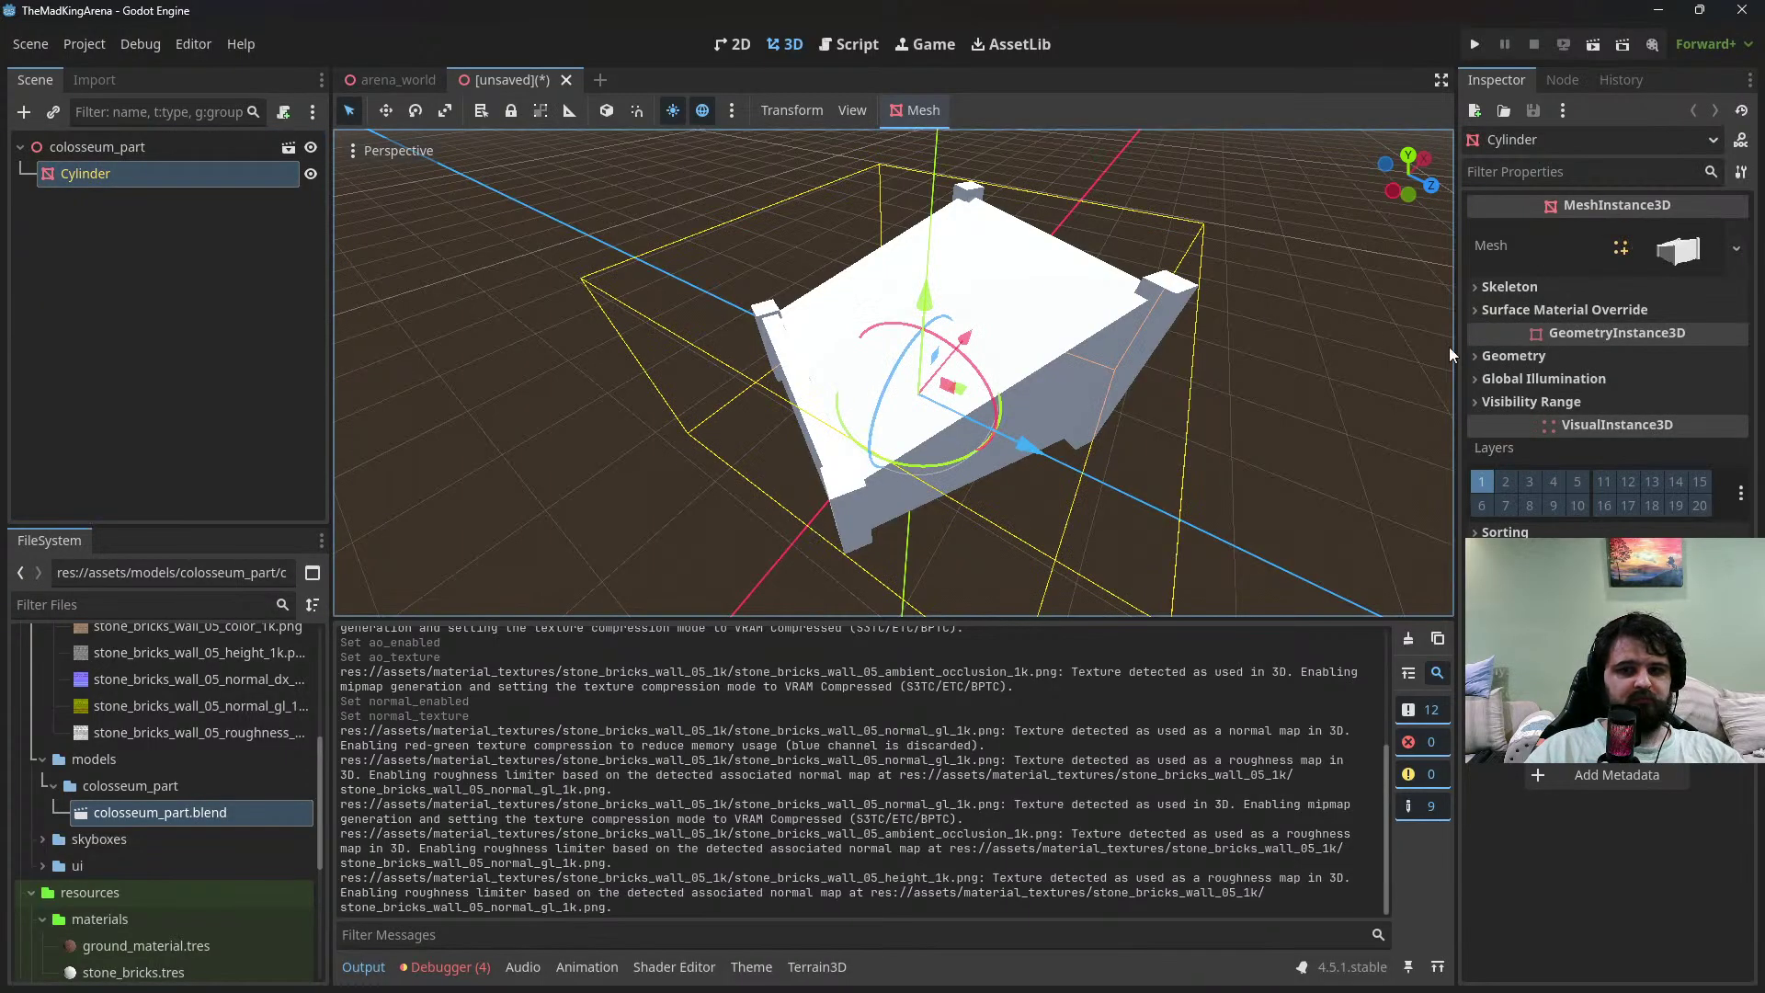
left_click(1677, 250)
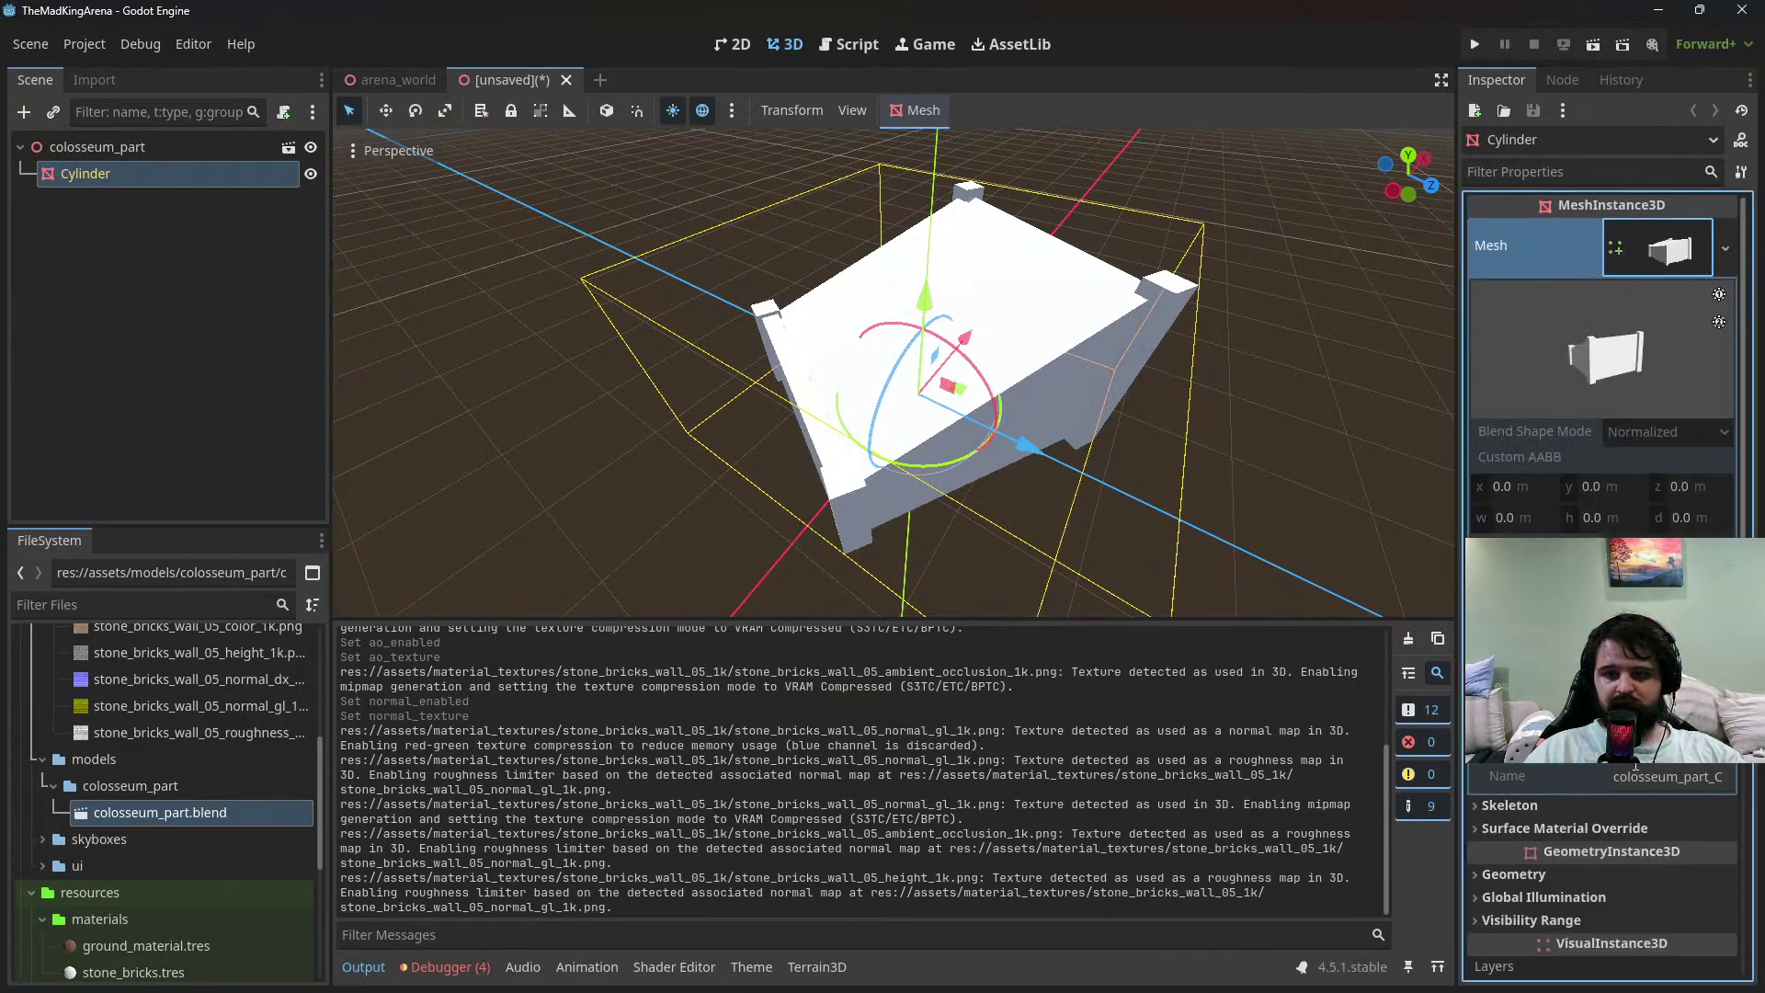
Save the inherited scene as colosseum_part.tscn in res://assets/models/colosseum_part
key("ctrl+s")
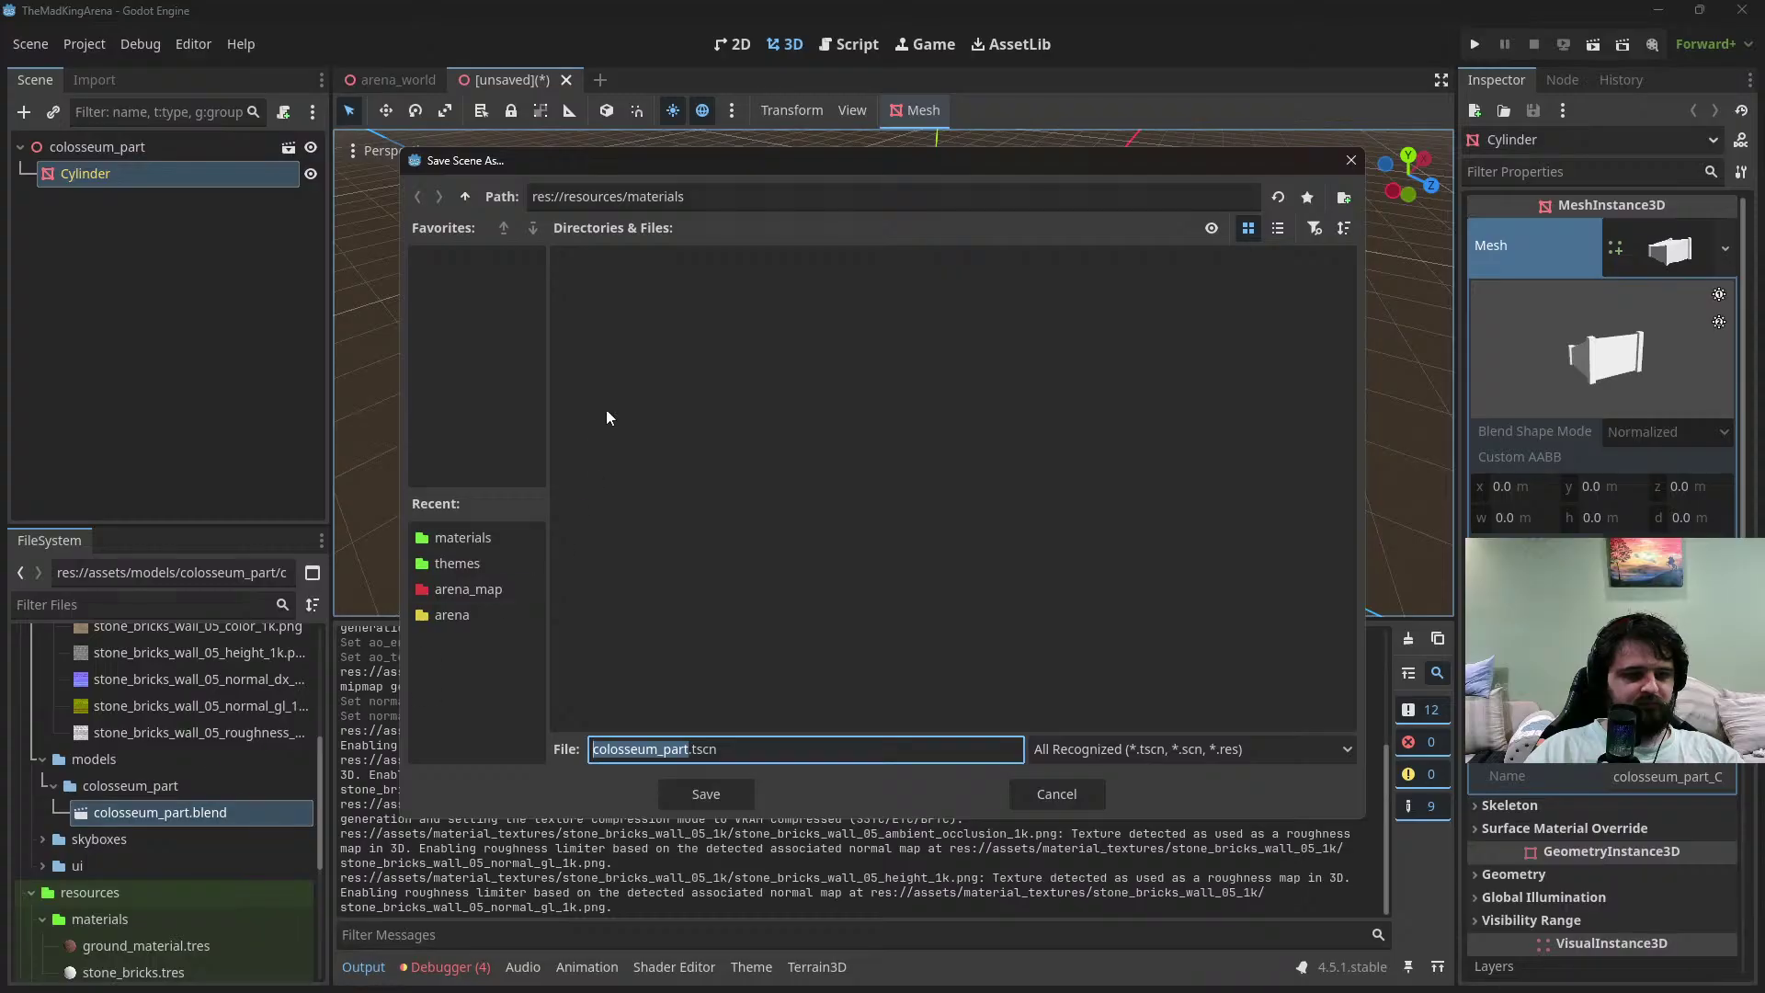
double_click(465, 196)
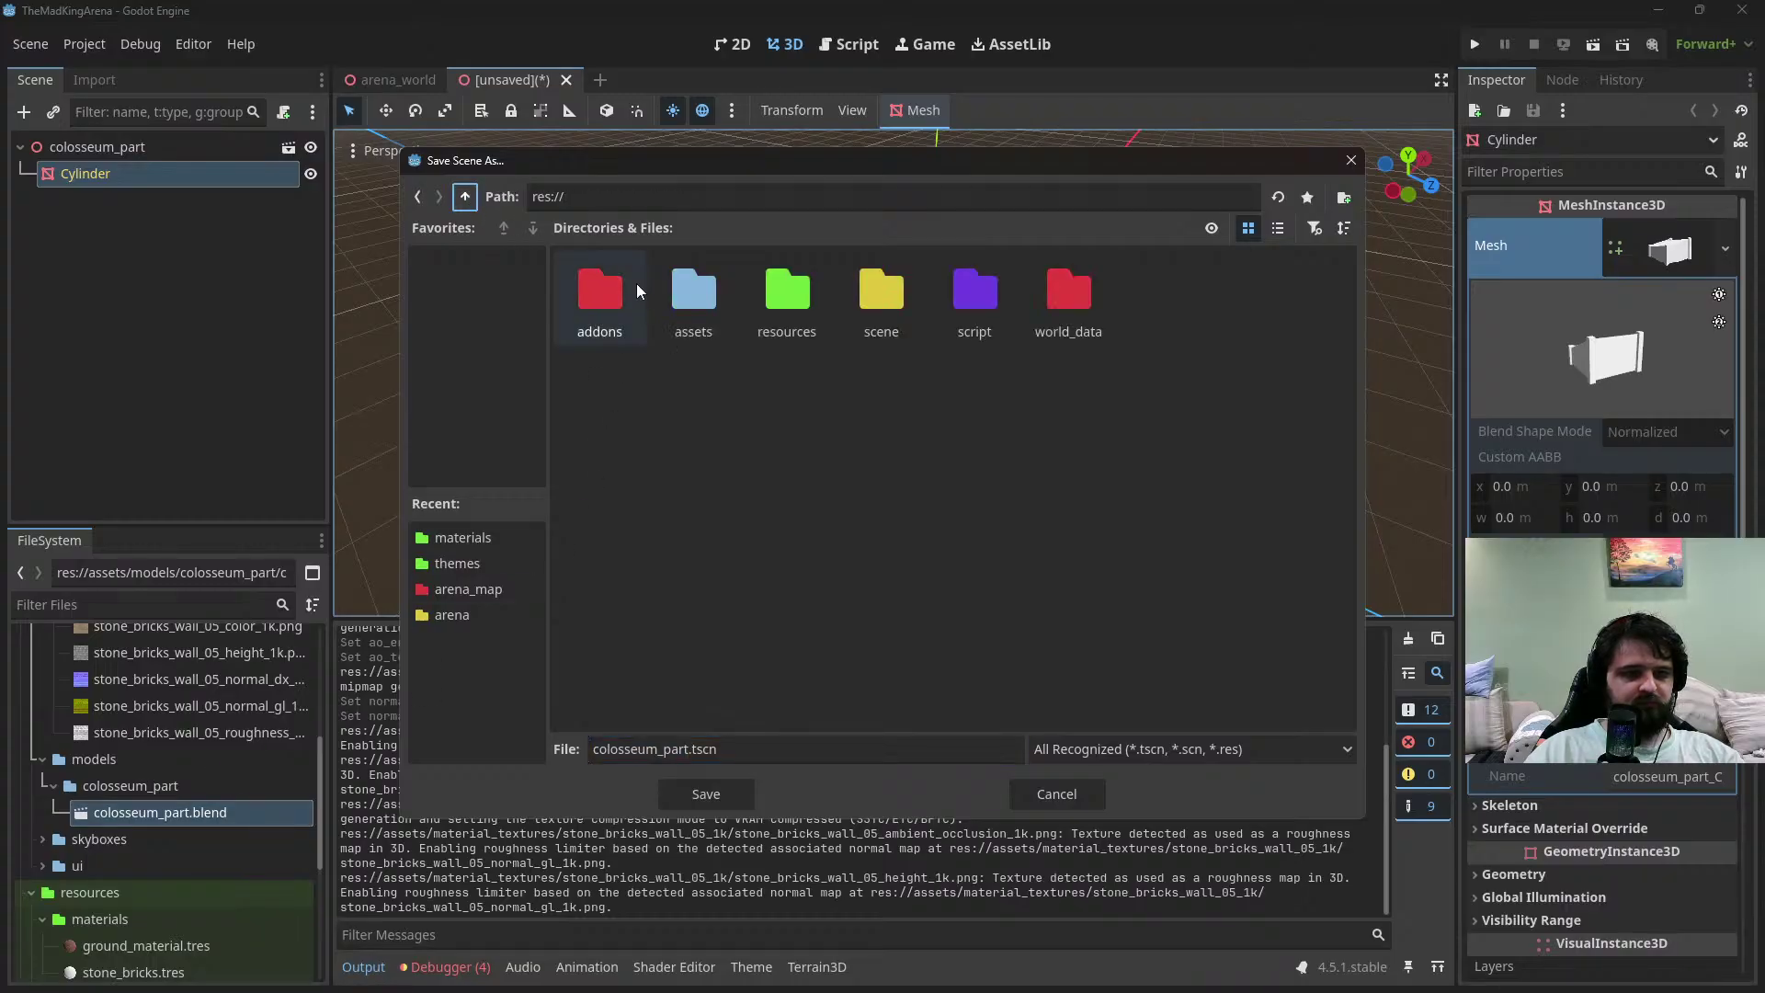
double_click(710, 297)
double_click(880, 299)
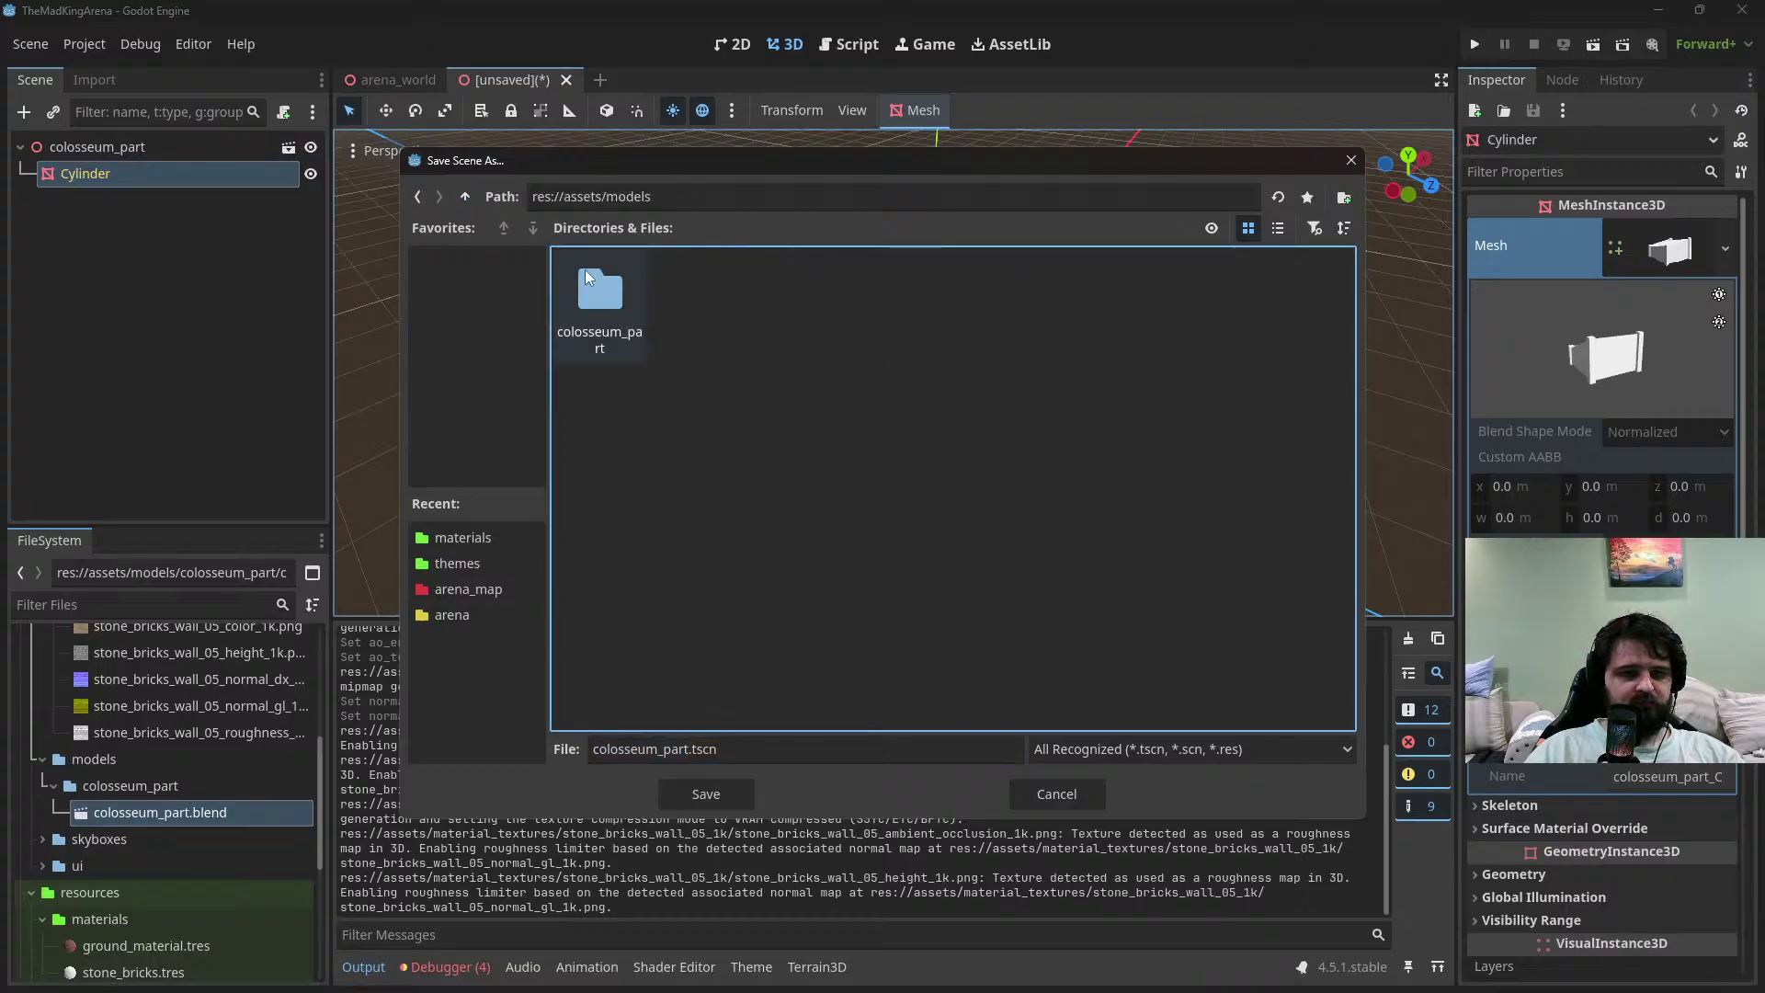
double_click(607, 324)
left_click(706, 794)
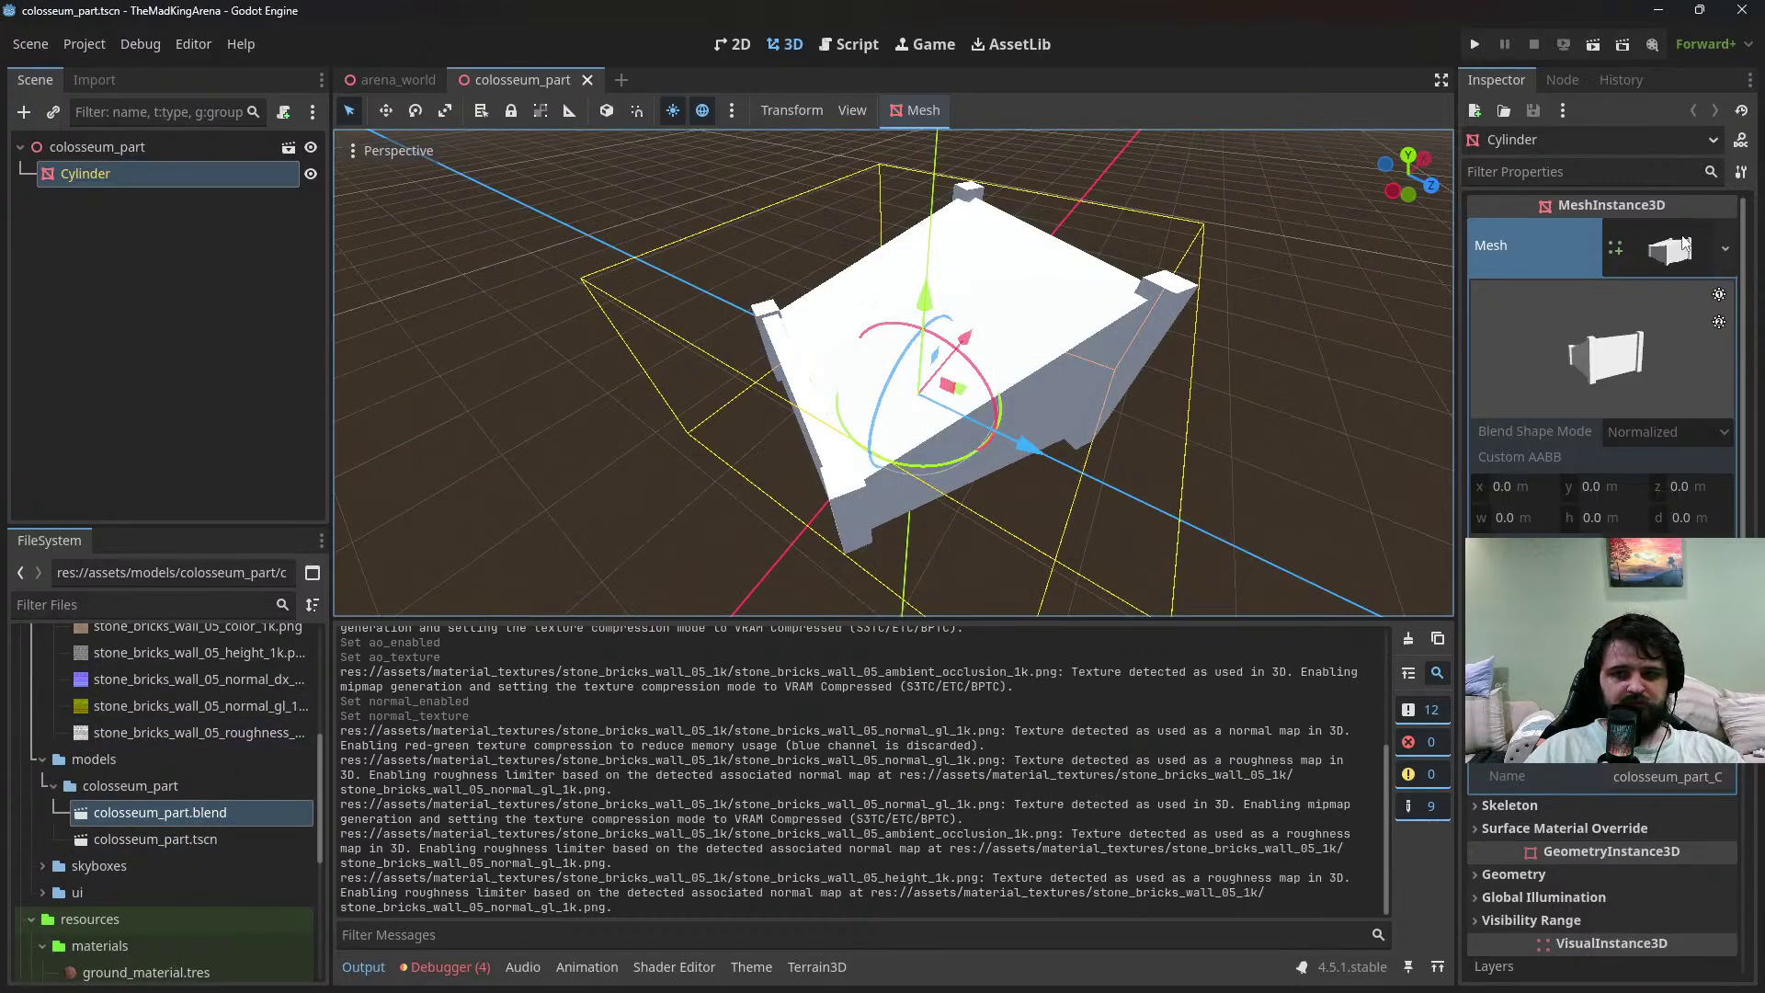
Make the Cylinder's mesh resource unique and save the scene
left_click(1522, 606)
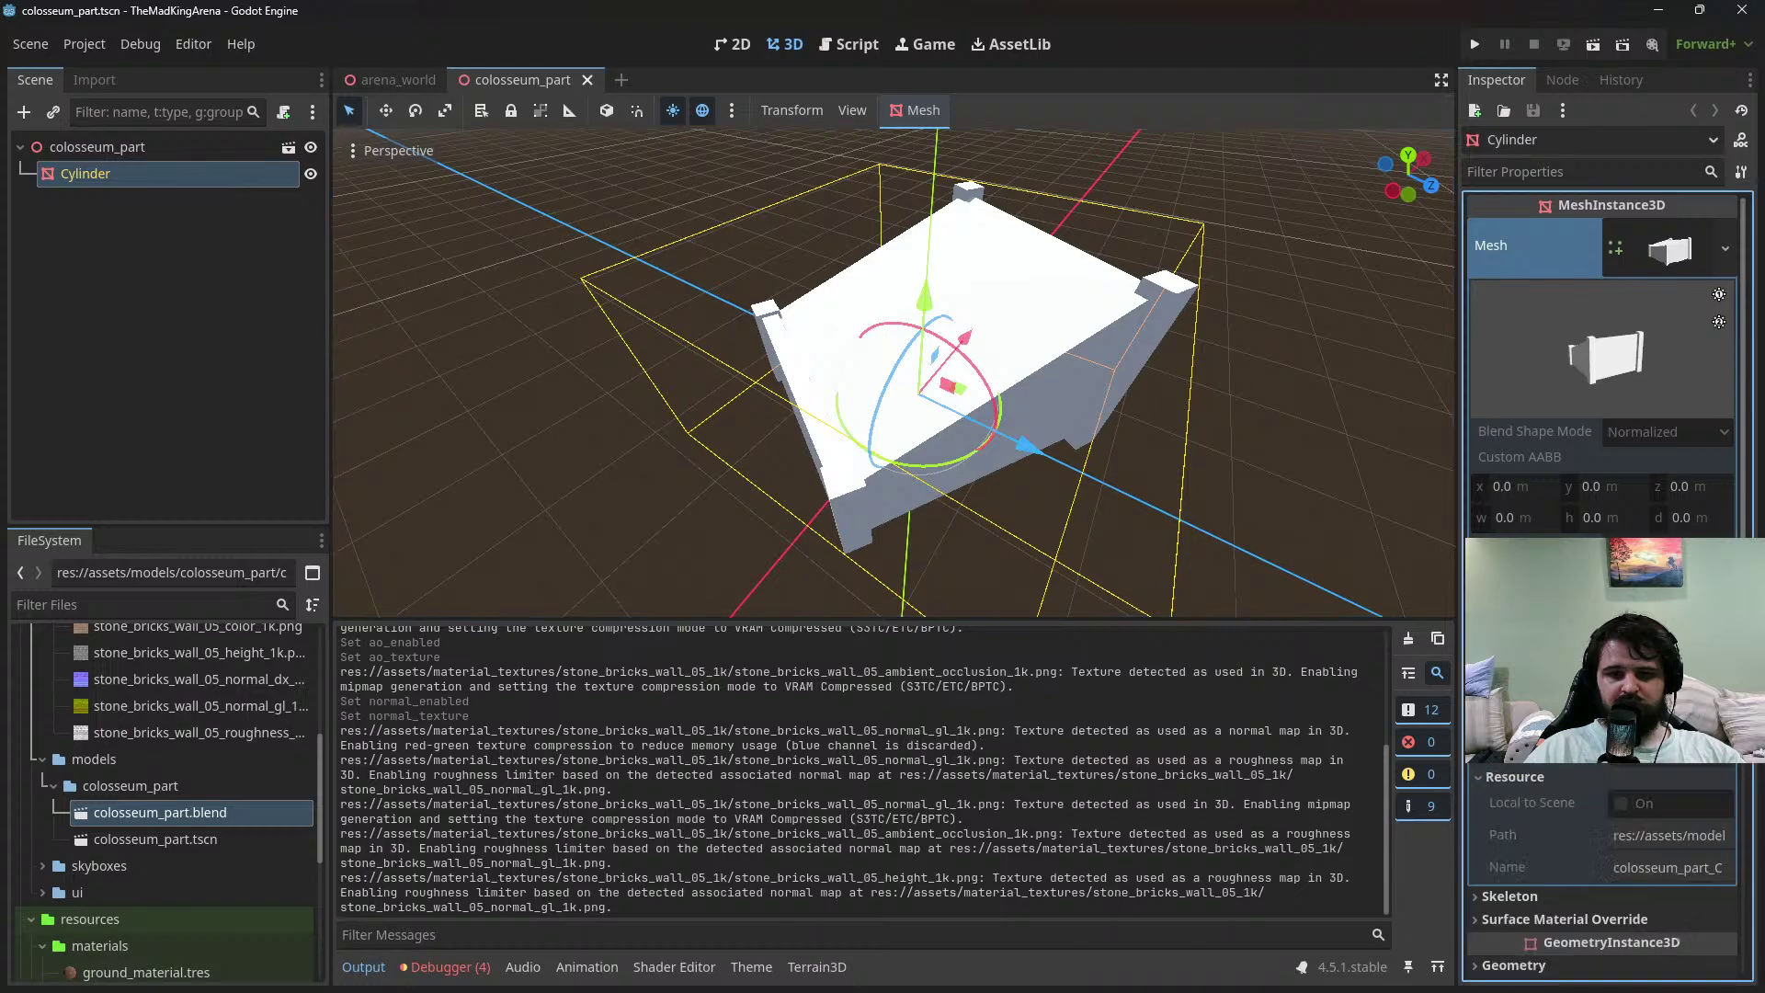
right_click(1665, 253)
left_click(1662, 793)
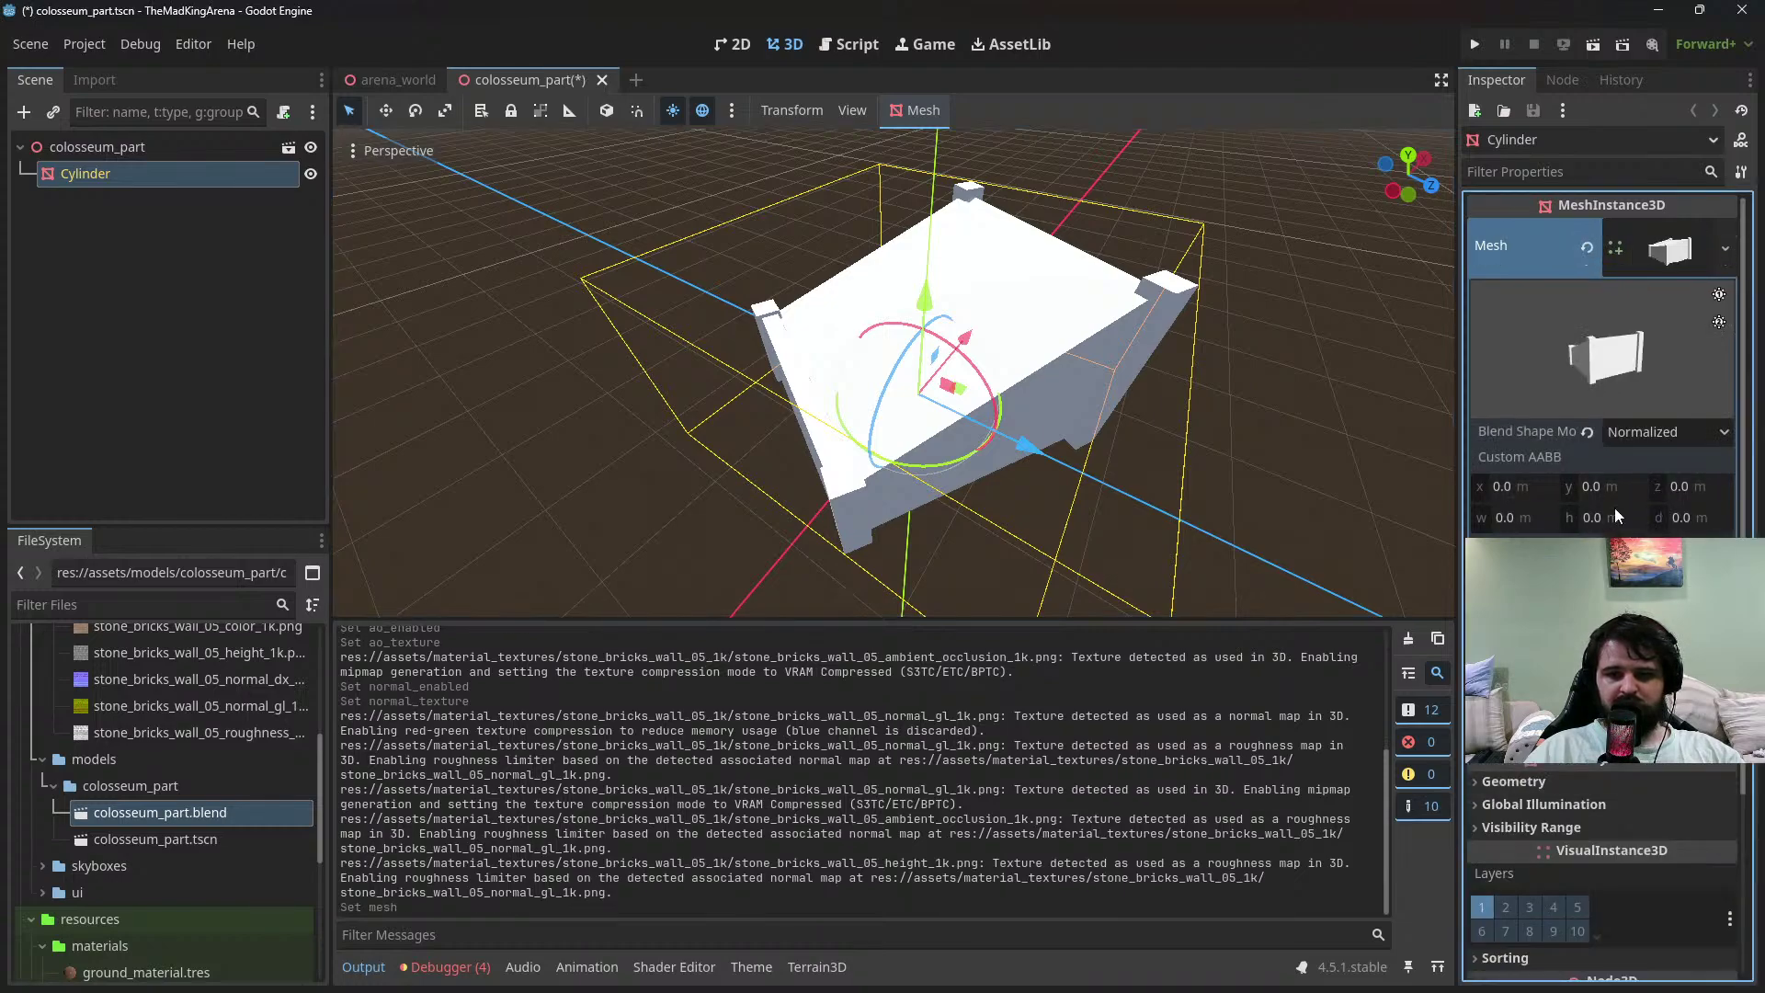
key("ctrl+s")
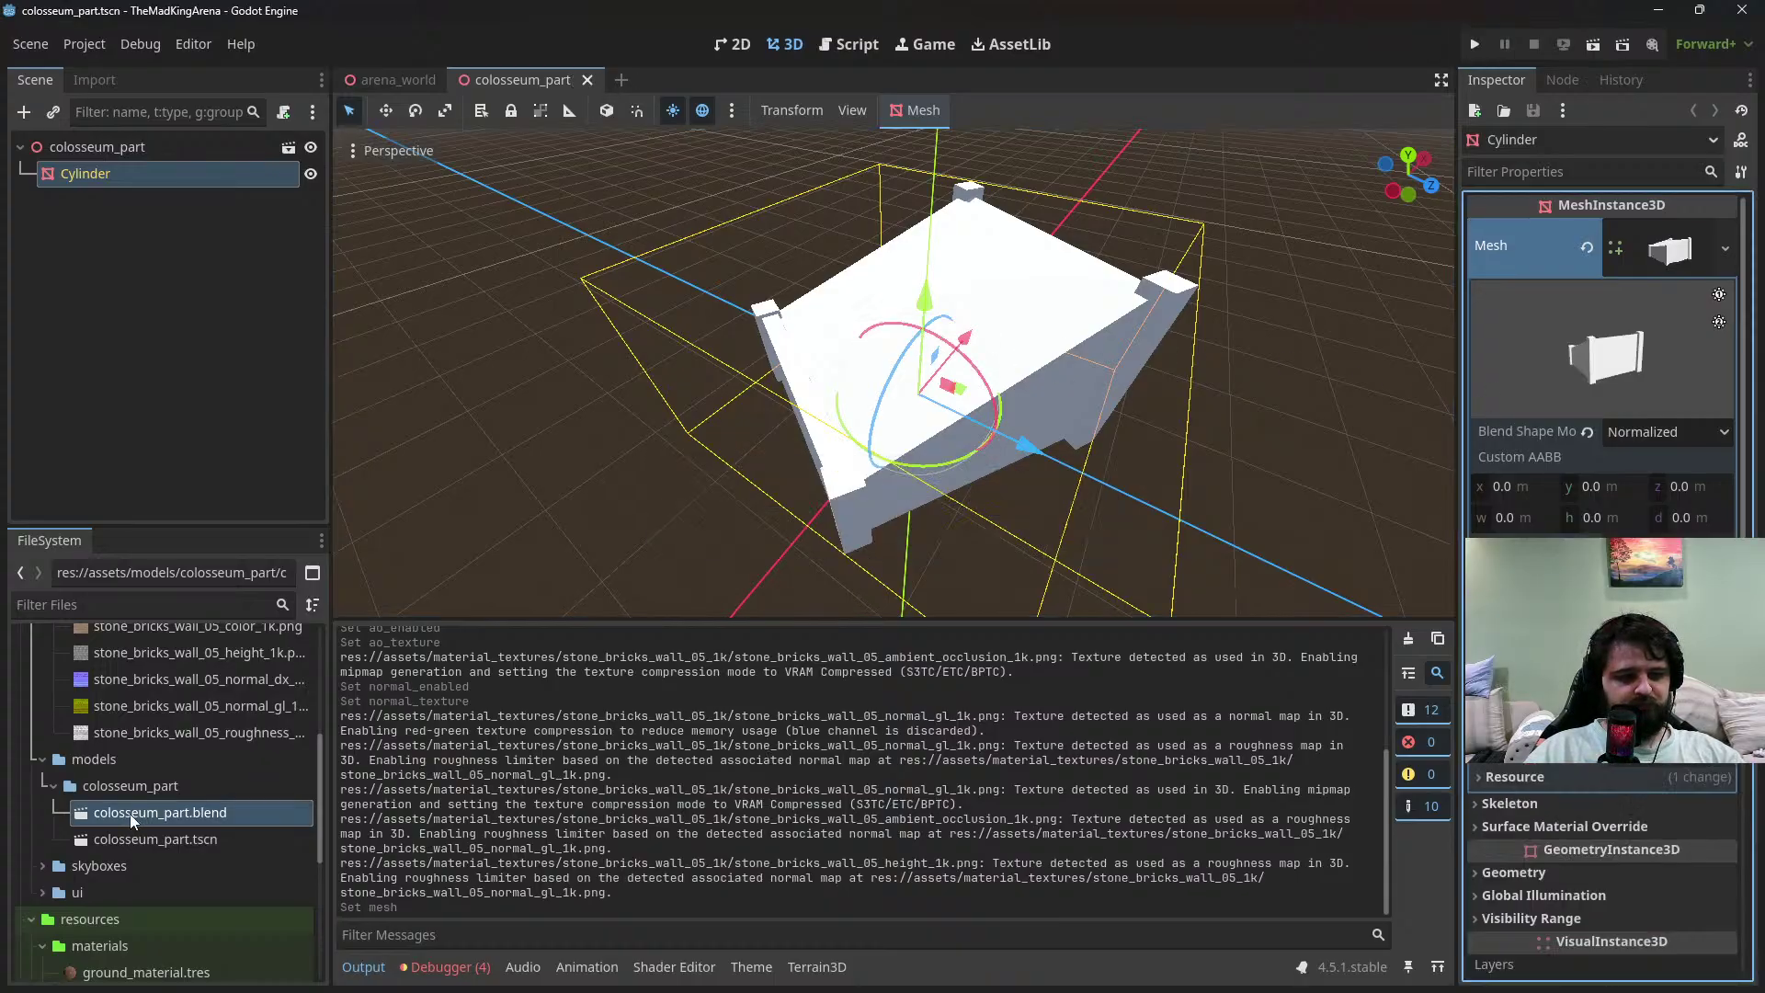
Apply stone_bricks.tres as the material of the Cylinder mesh's surface and save the scene
scroll(134, 796, "down", 5)
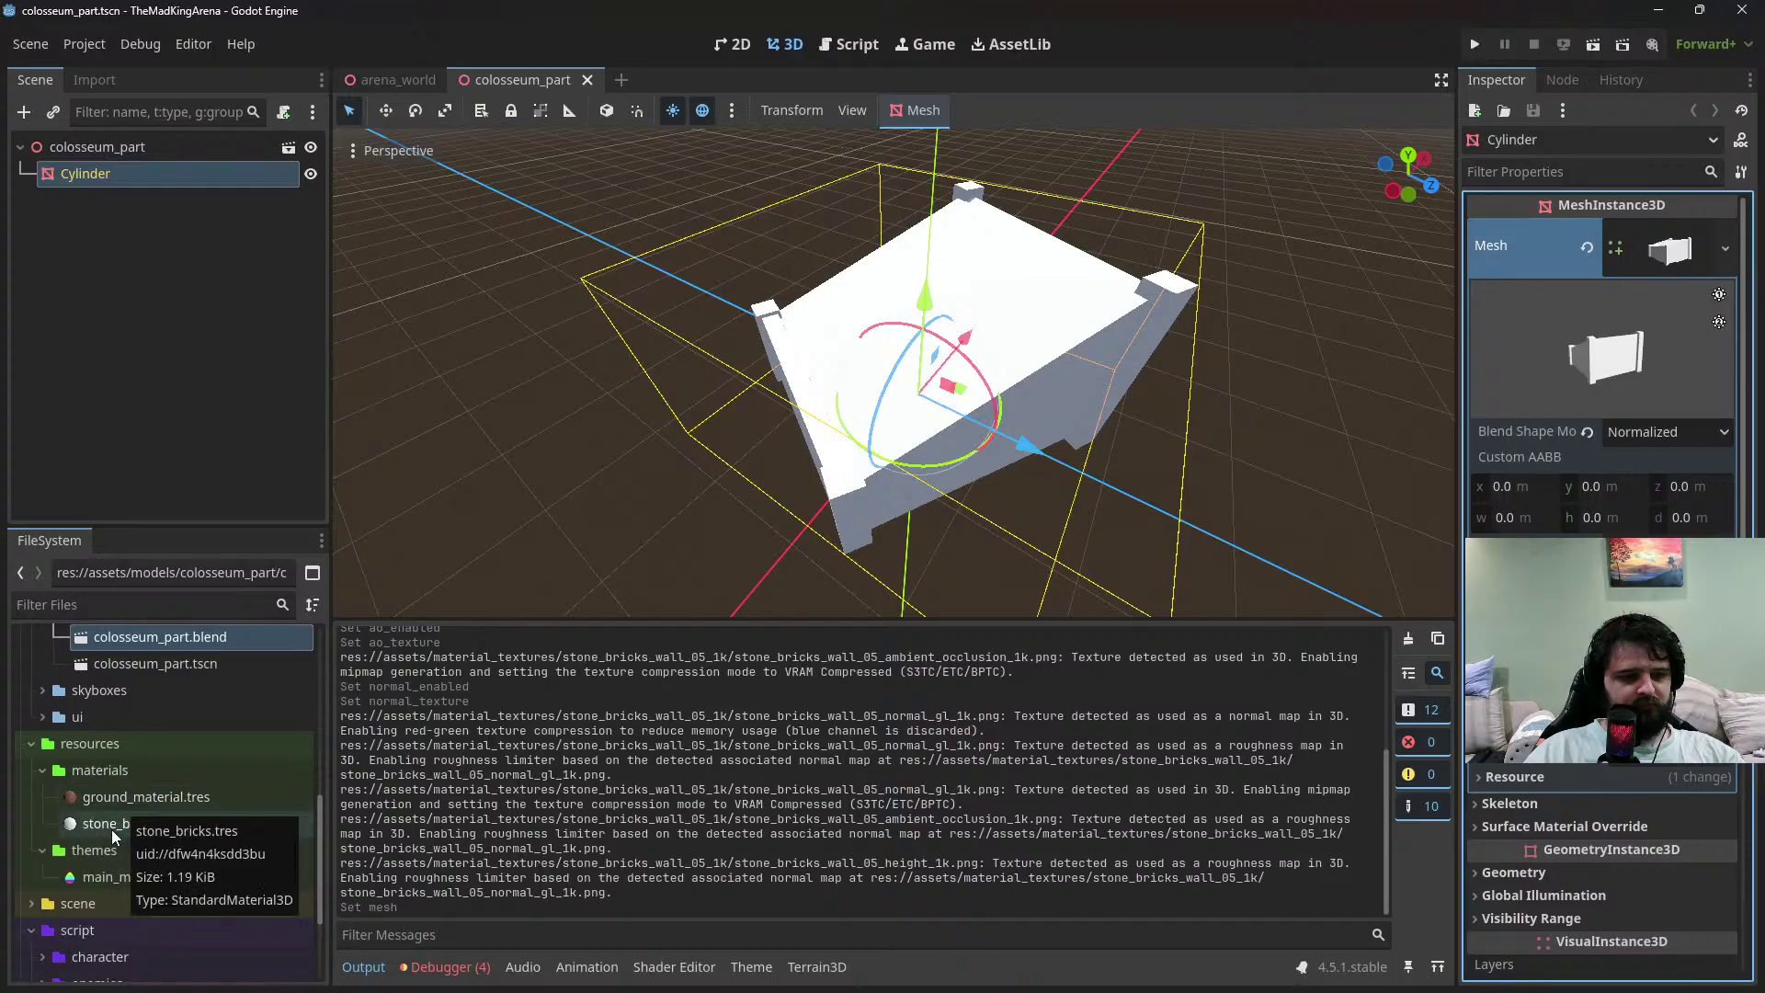
left_click_drag(108, 815, 844, 522)
middle_click_drag(659, 445, 1207, 533)
key("ctrl+s")
Expand the mesh's applied stone_bricks material and examine its settings and how the texture maps onto the model from several sides
left_click(1606, 777)
scroll(1600, 780, "down", 10)
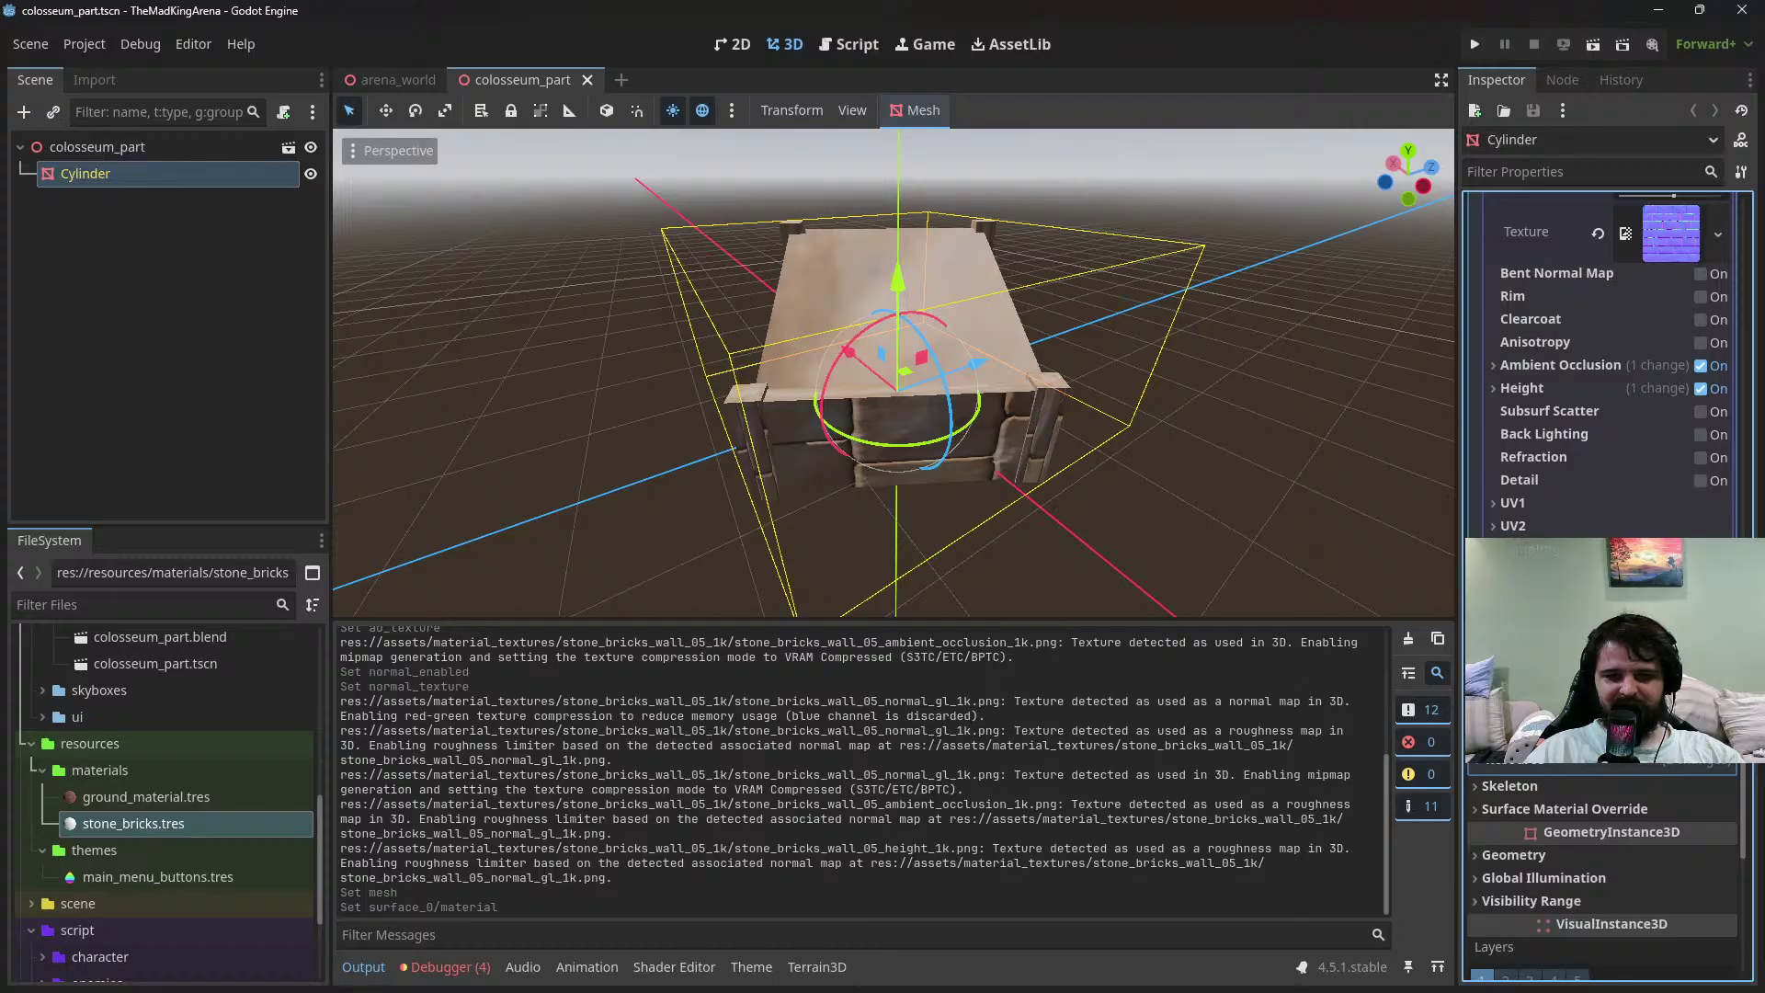
middle_click_drag(1266, 539, 1023, 420)
middle_click_drag(1061, 377, 1269, 393)
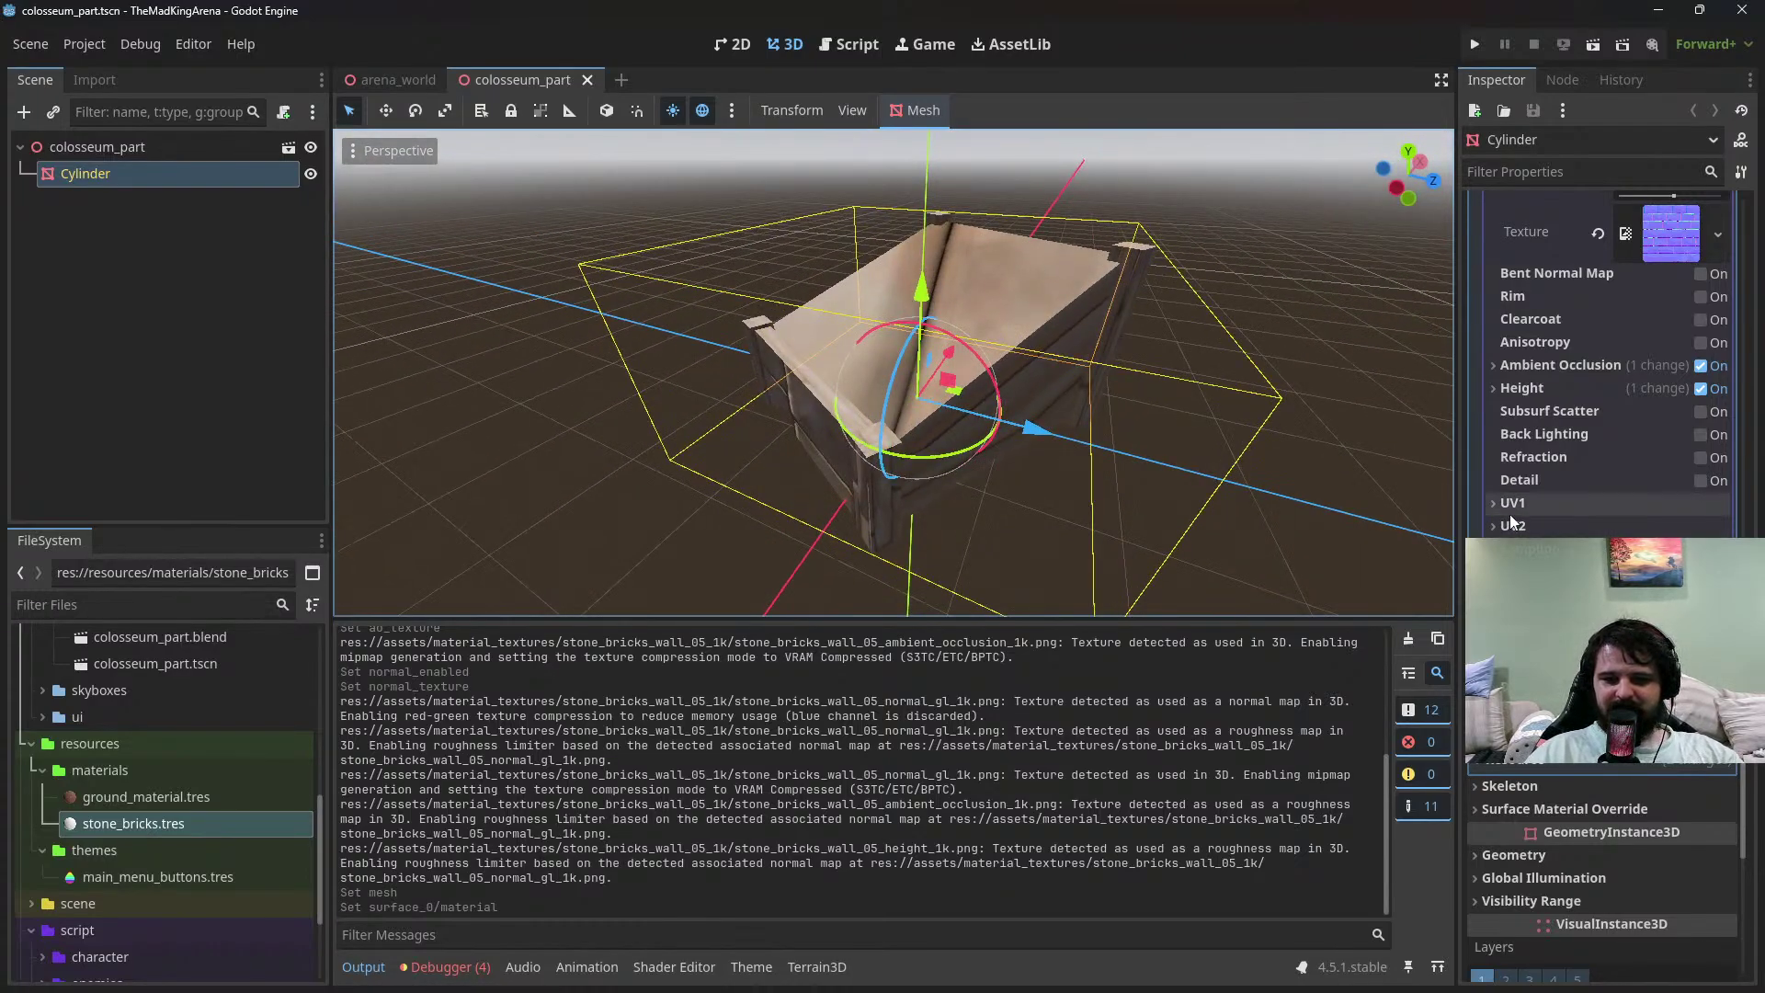
scroll(1510, 515, "up", 4)
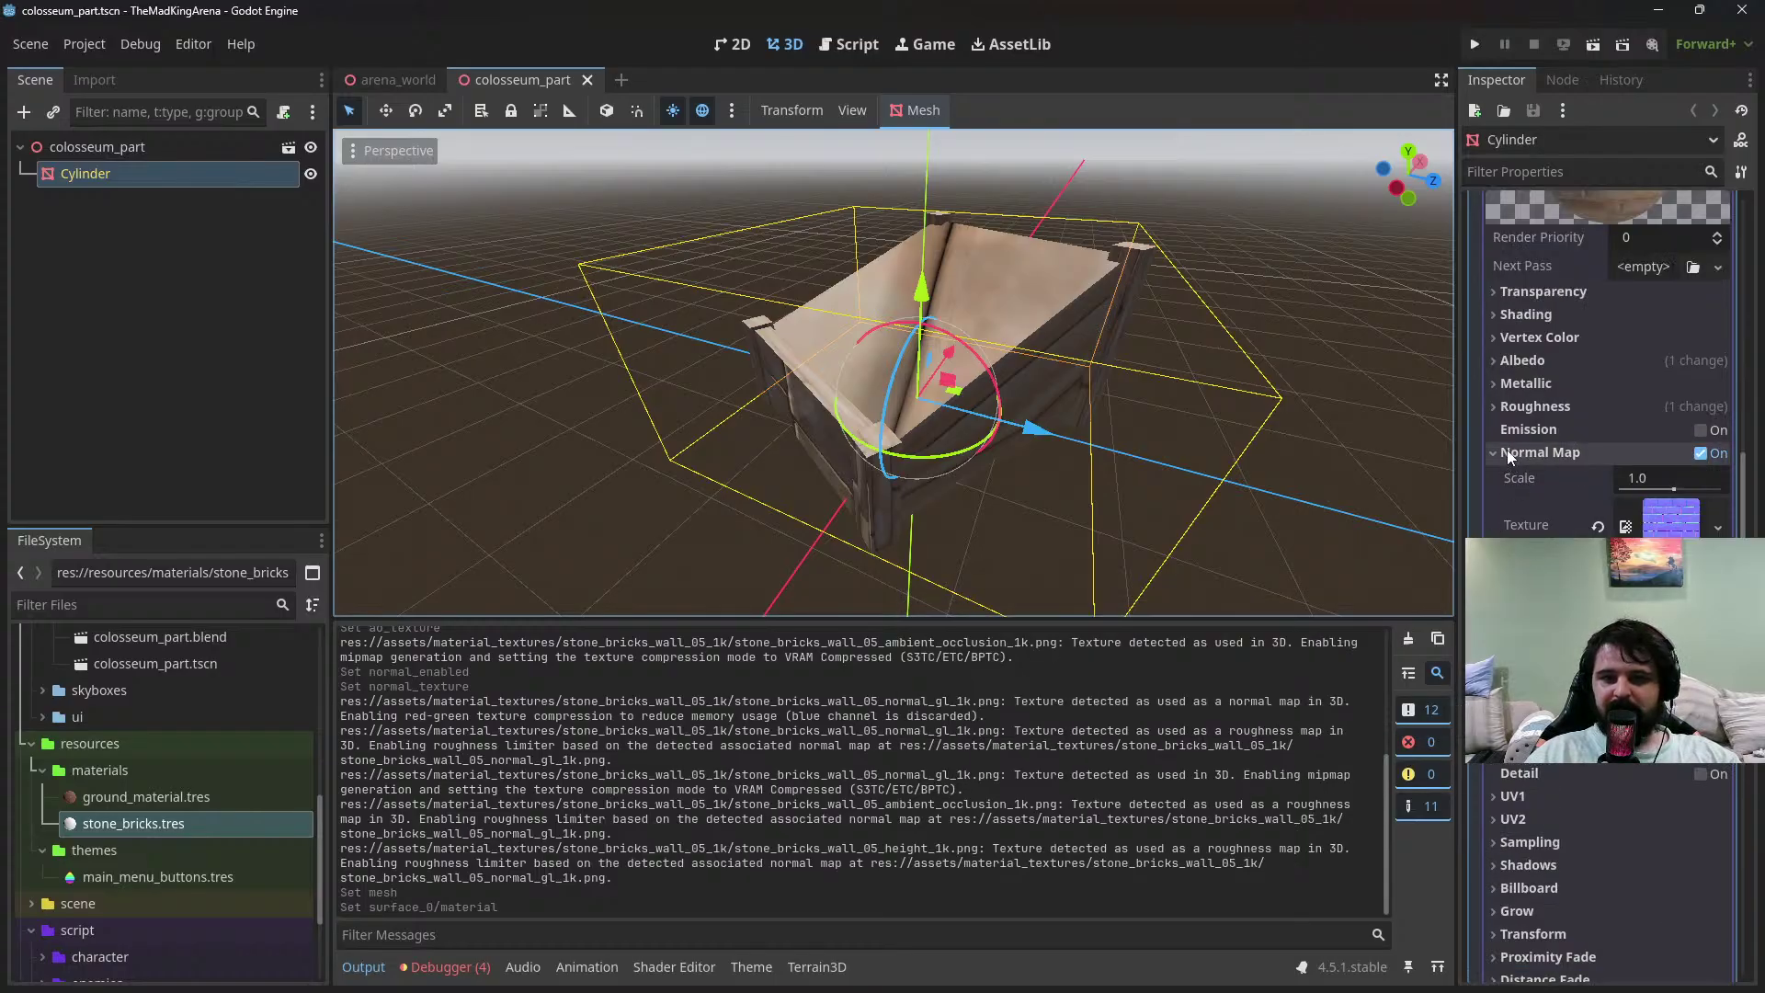
scroll(1508, 450, "up", 6)
scroll(1531, 482, "up", 2)
scroll(1620, 507, "down", 12)
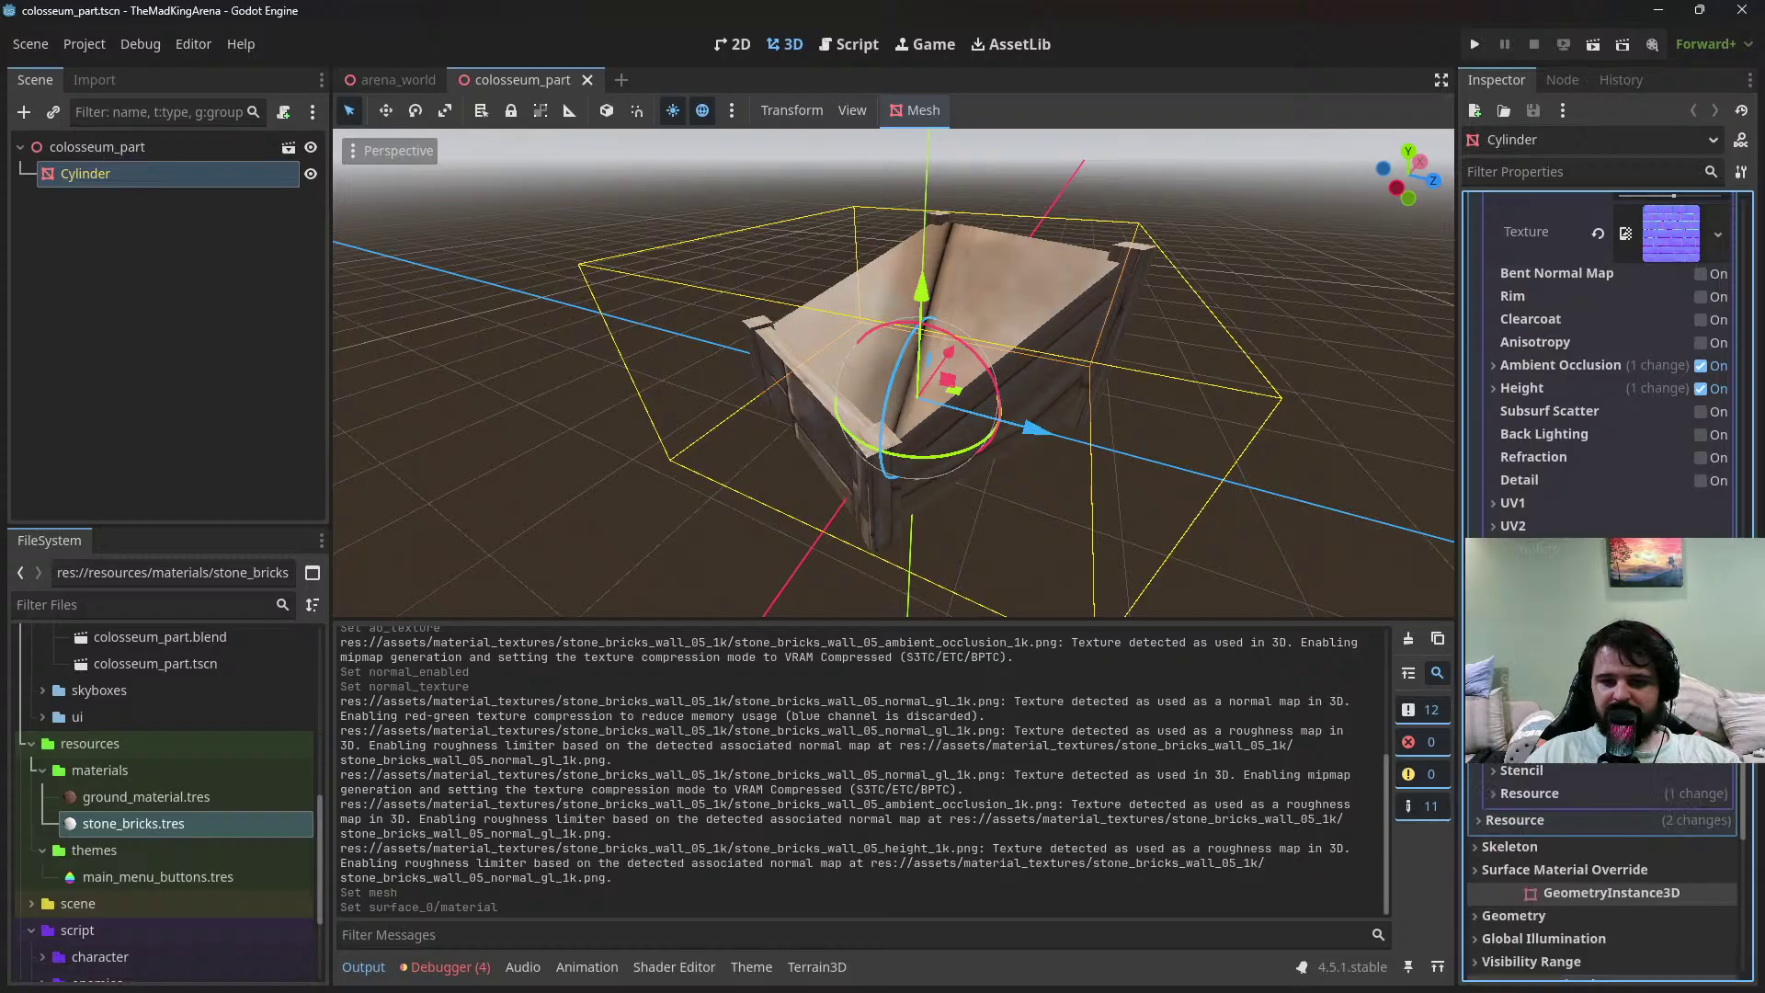
Enable Triplanar and World Triplanar mapping in the stone_bricks material's UV1 settings
left_click(1492, 509)
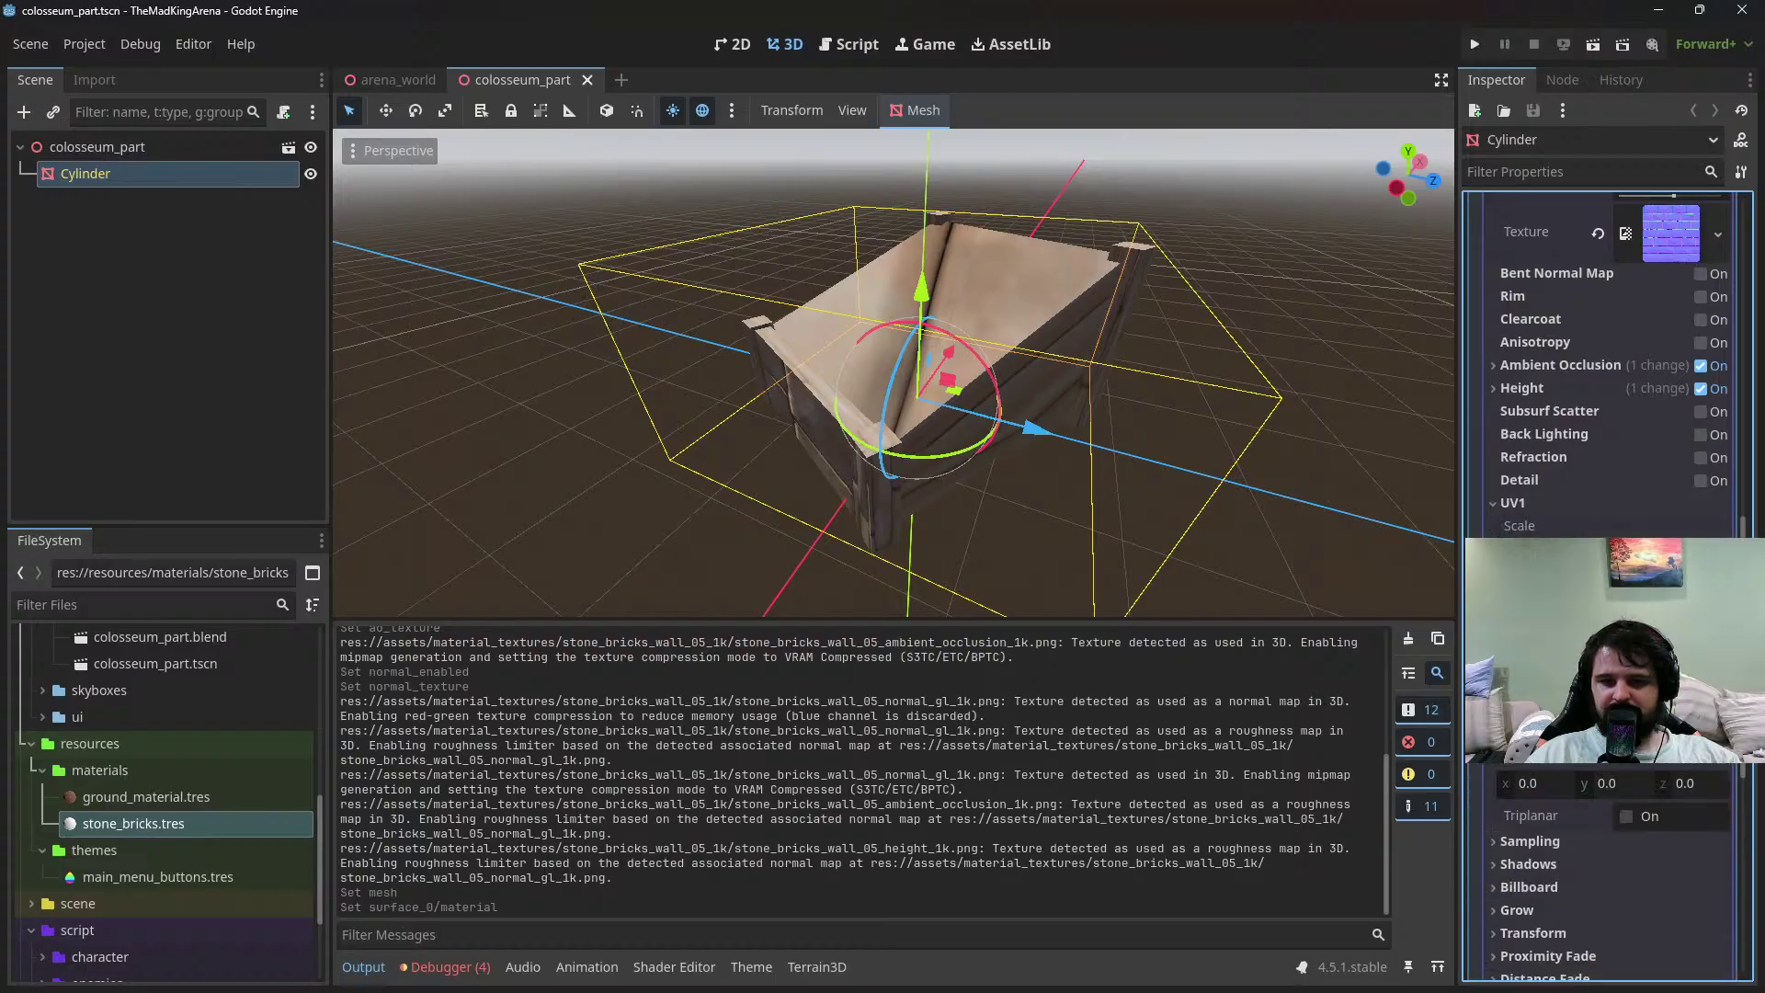
left_click(1627, 891)
left_click(1514, 747)
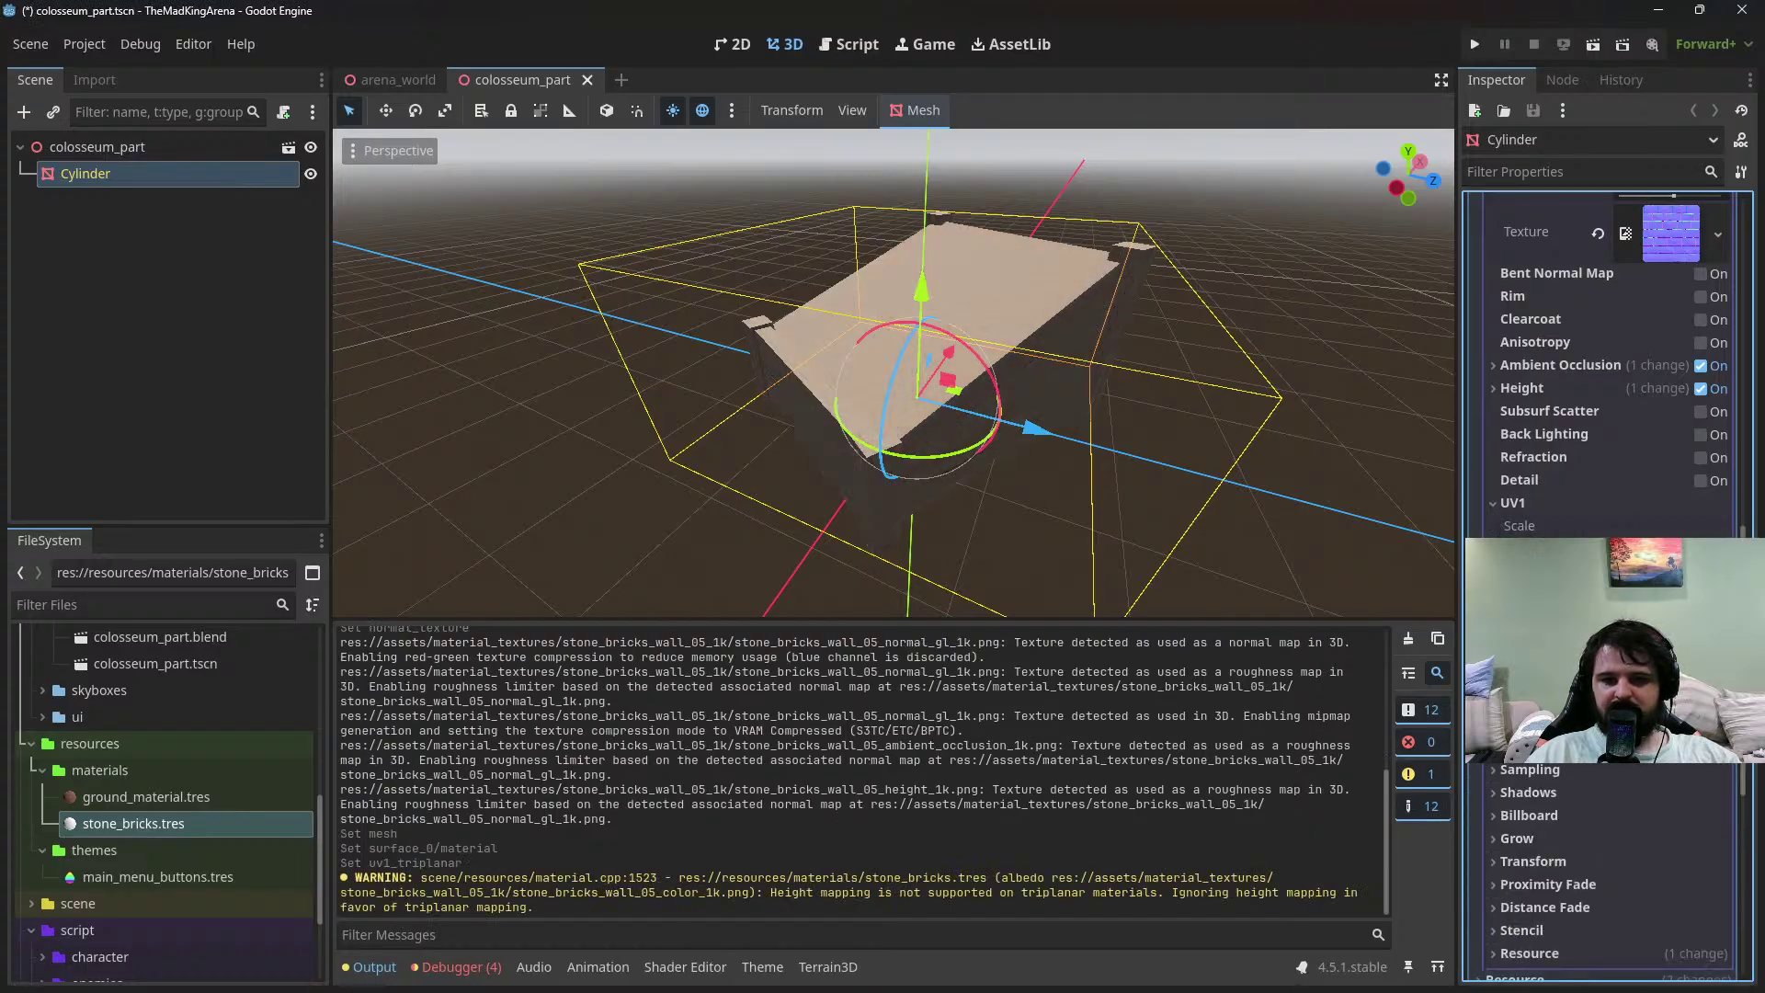
left_click(1626, 721)
Reduce the stone_bricks material's UV1 scale to make the bricks larger on the walls, and save the scene
scroll(1254, 495, "up", 10)
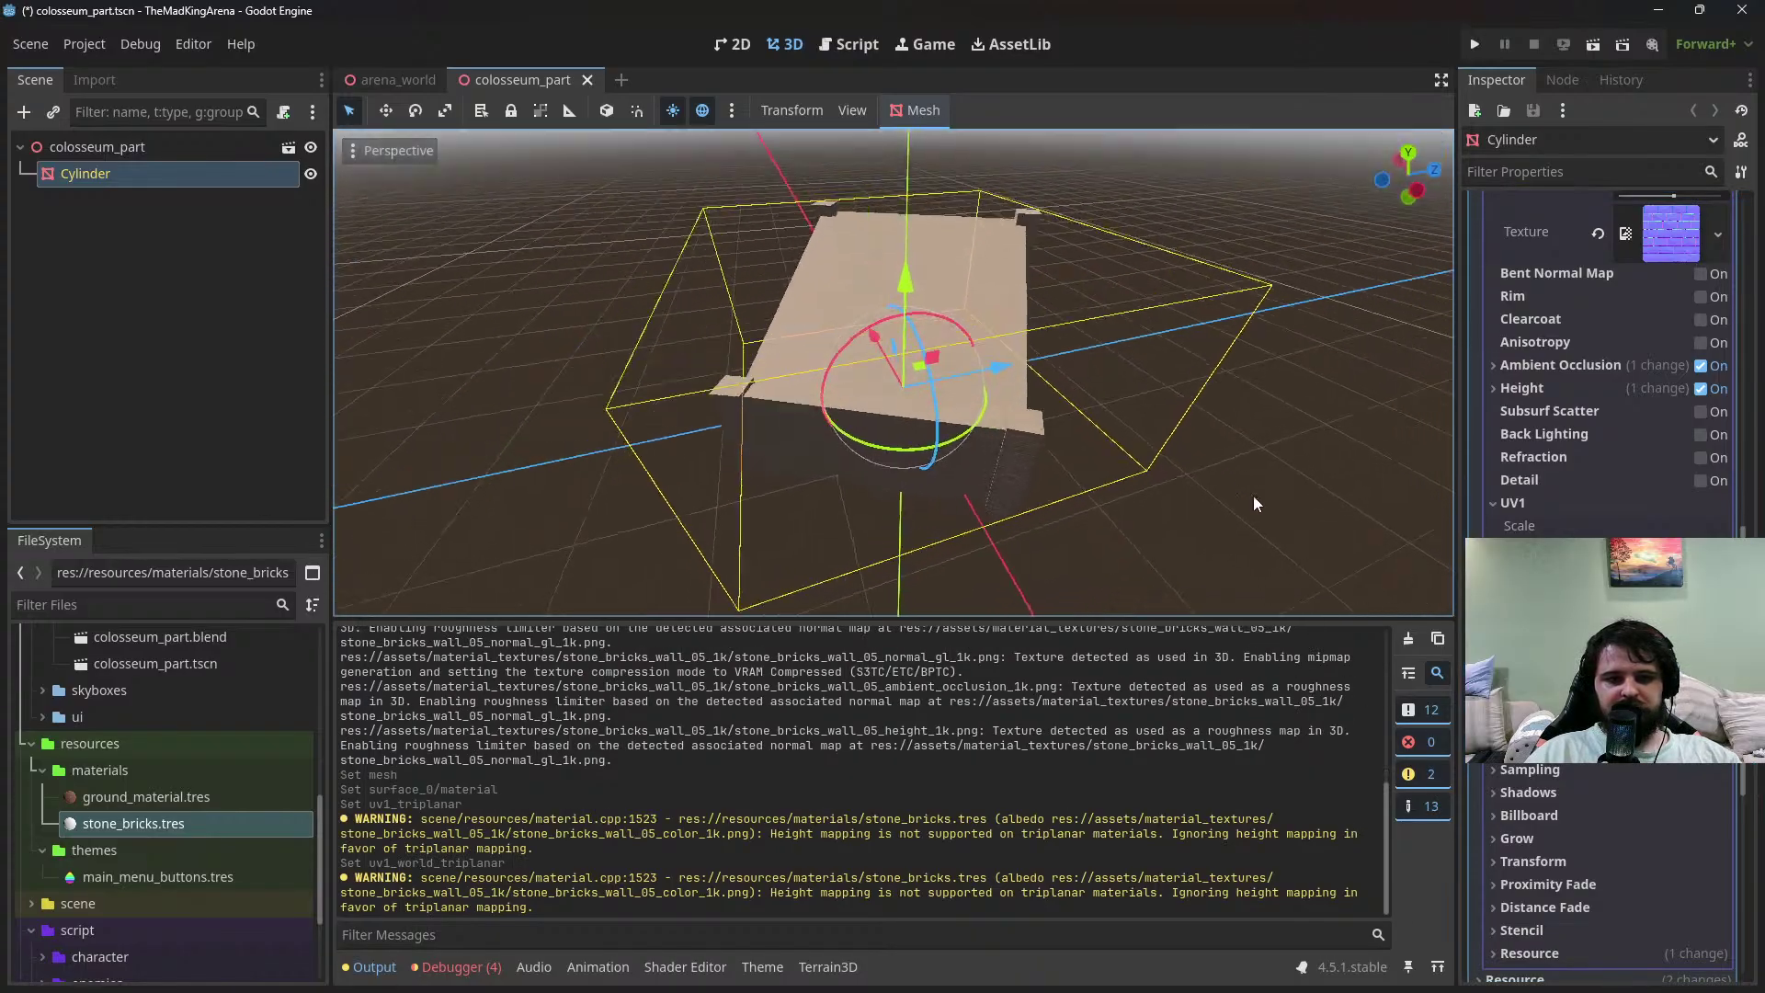
scroll(1215, 473, "down", 5)
middle_click_drag(1200, 478, 1418, 553)
scroll(1013, 304, "down", 3)
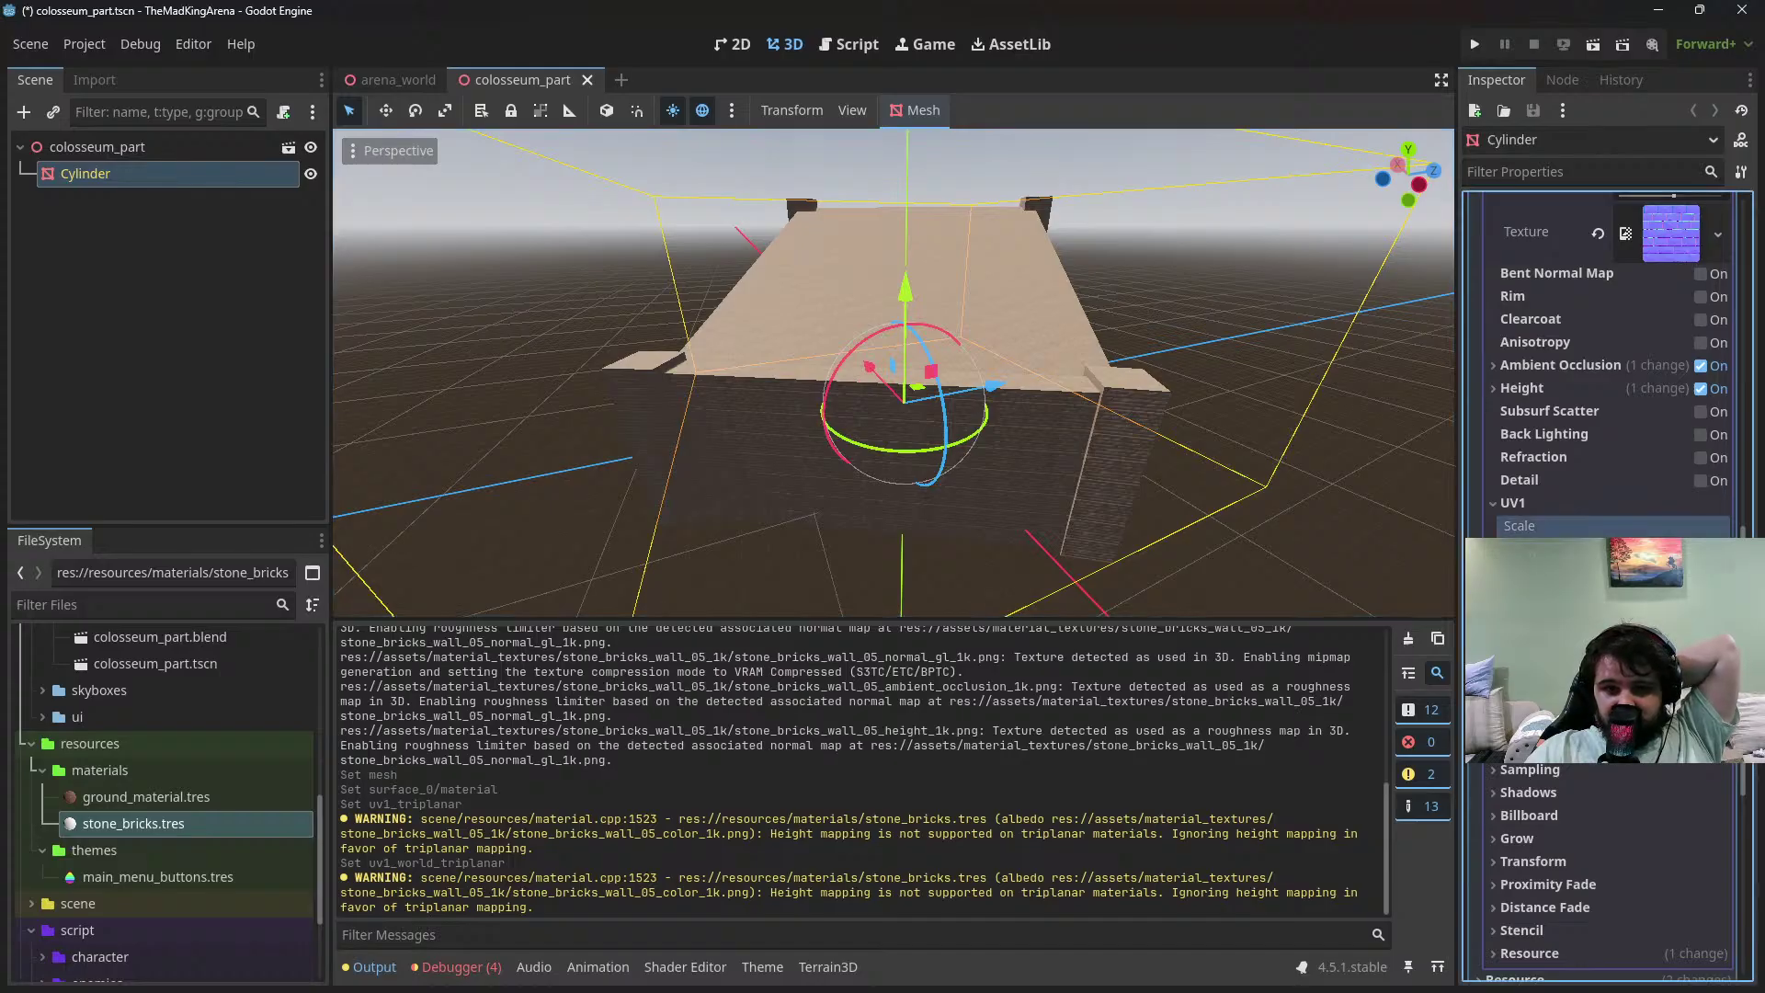
scroll(1058, 548, "up", 5)
scroll(1053, 558, "up", 1)
middle_click_drag(1052, 558, 1156, 470)
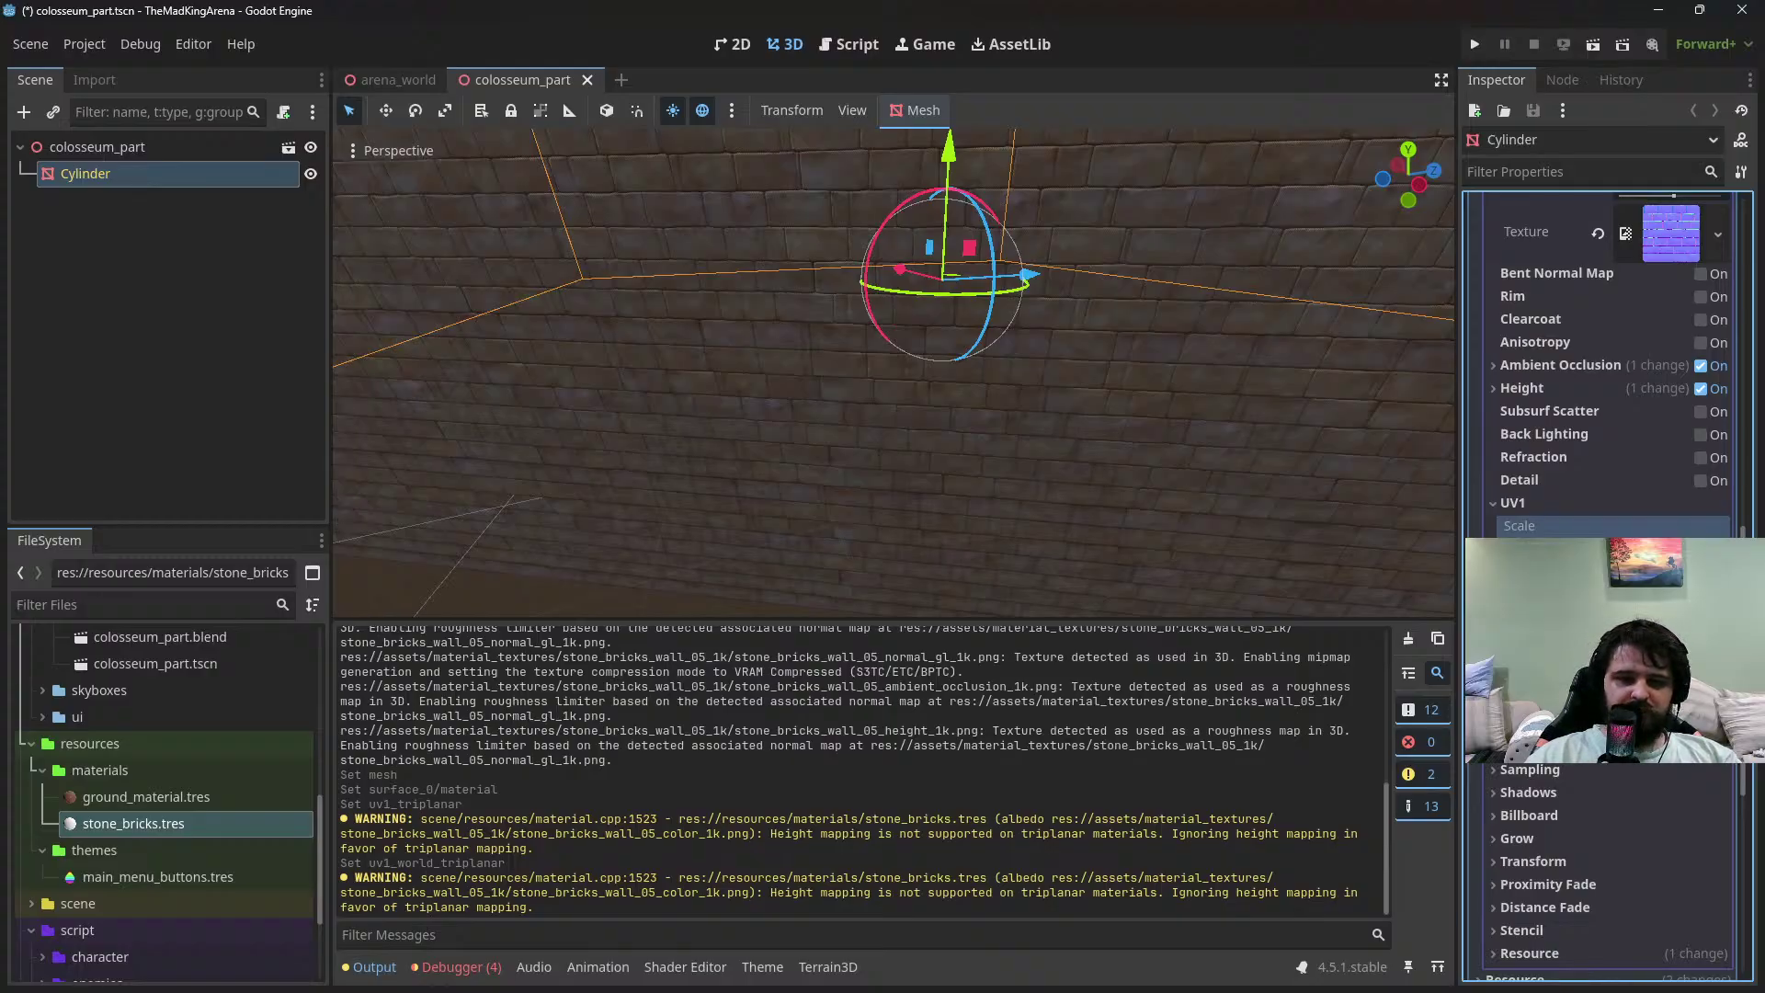
scroll(1132, 430, "down", 10)
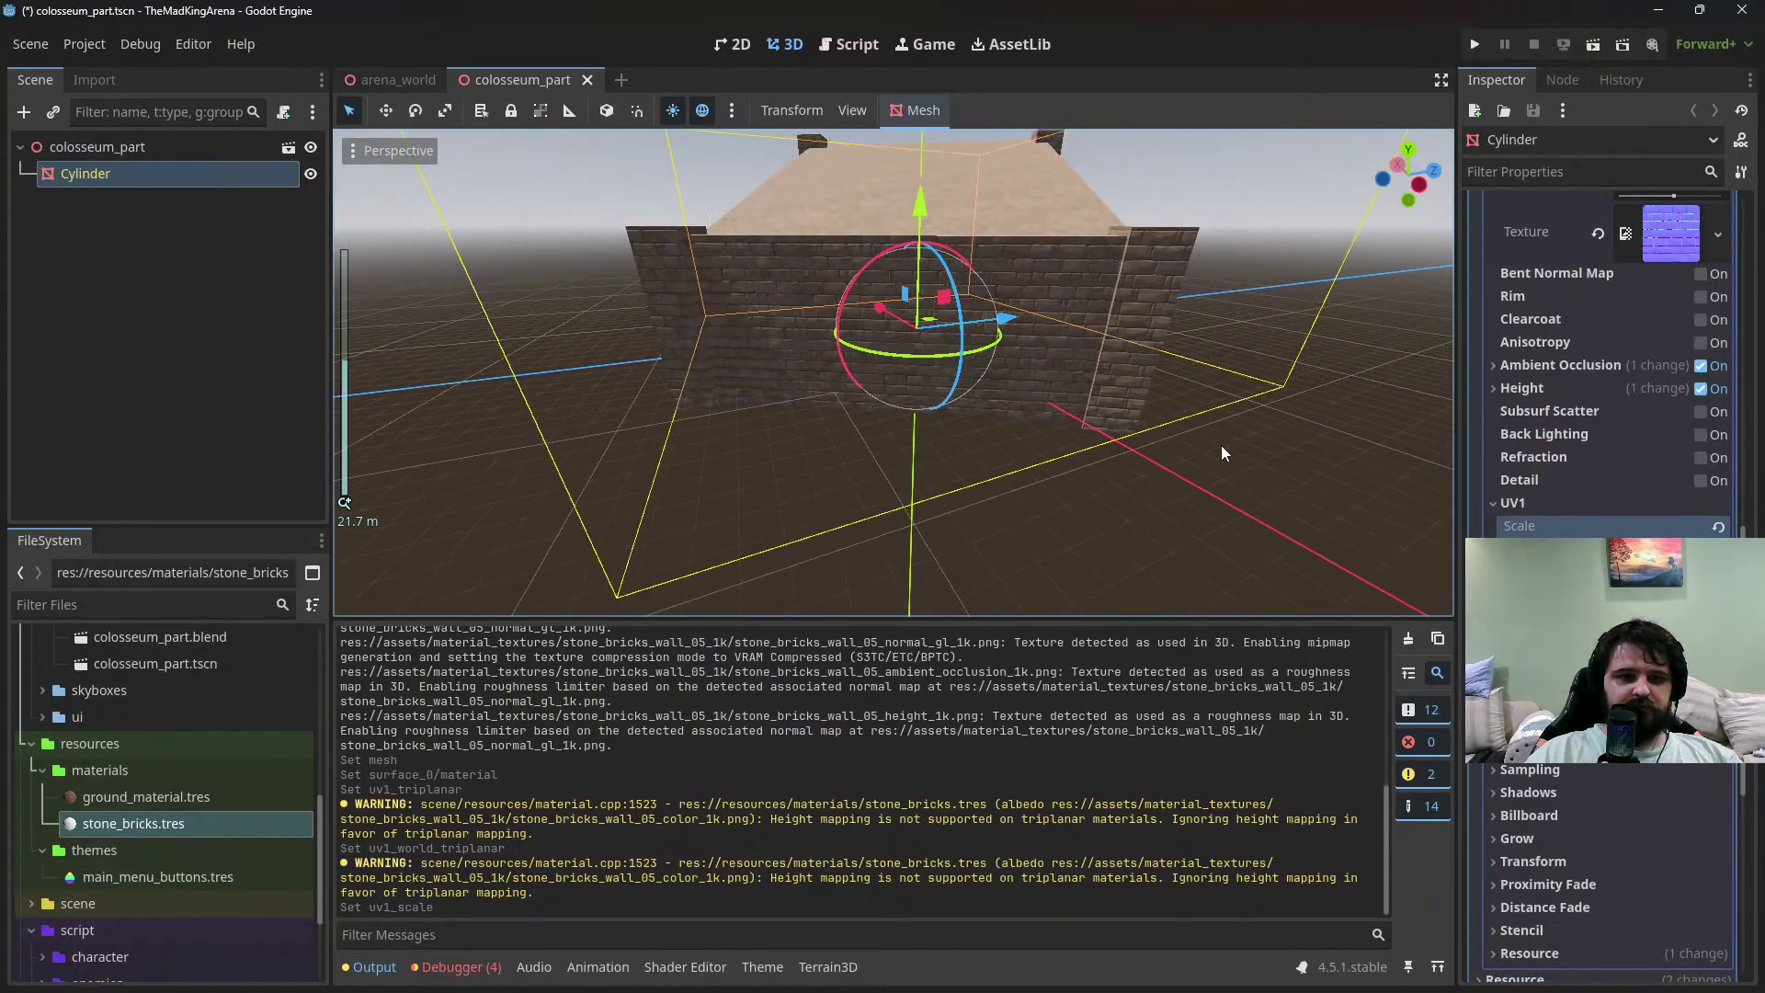
left_click(1182, 373)
middle_click_drag(1182, 373, 965, 322)
key("ctrl+s")
left_click(1210, 361)
middle_click_drag(1210, 360, 969, 313)
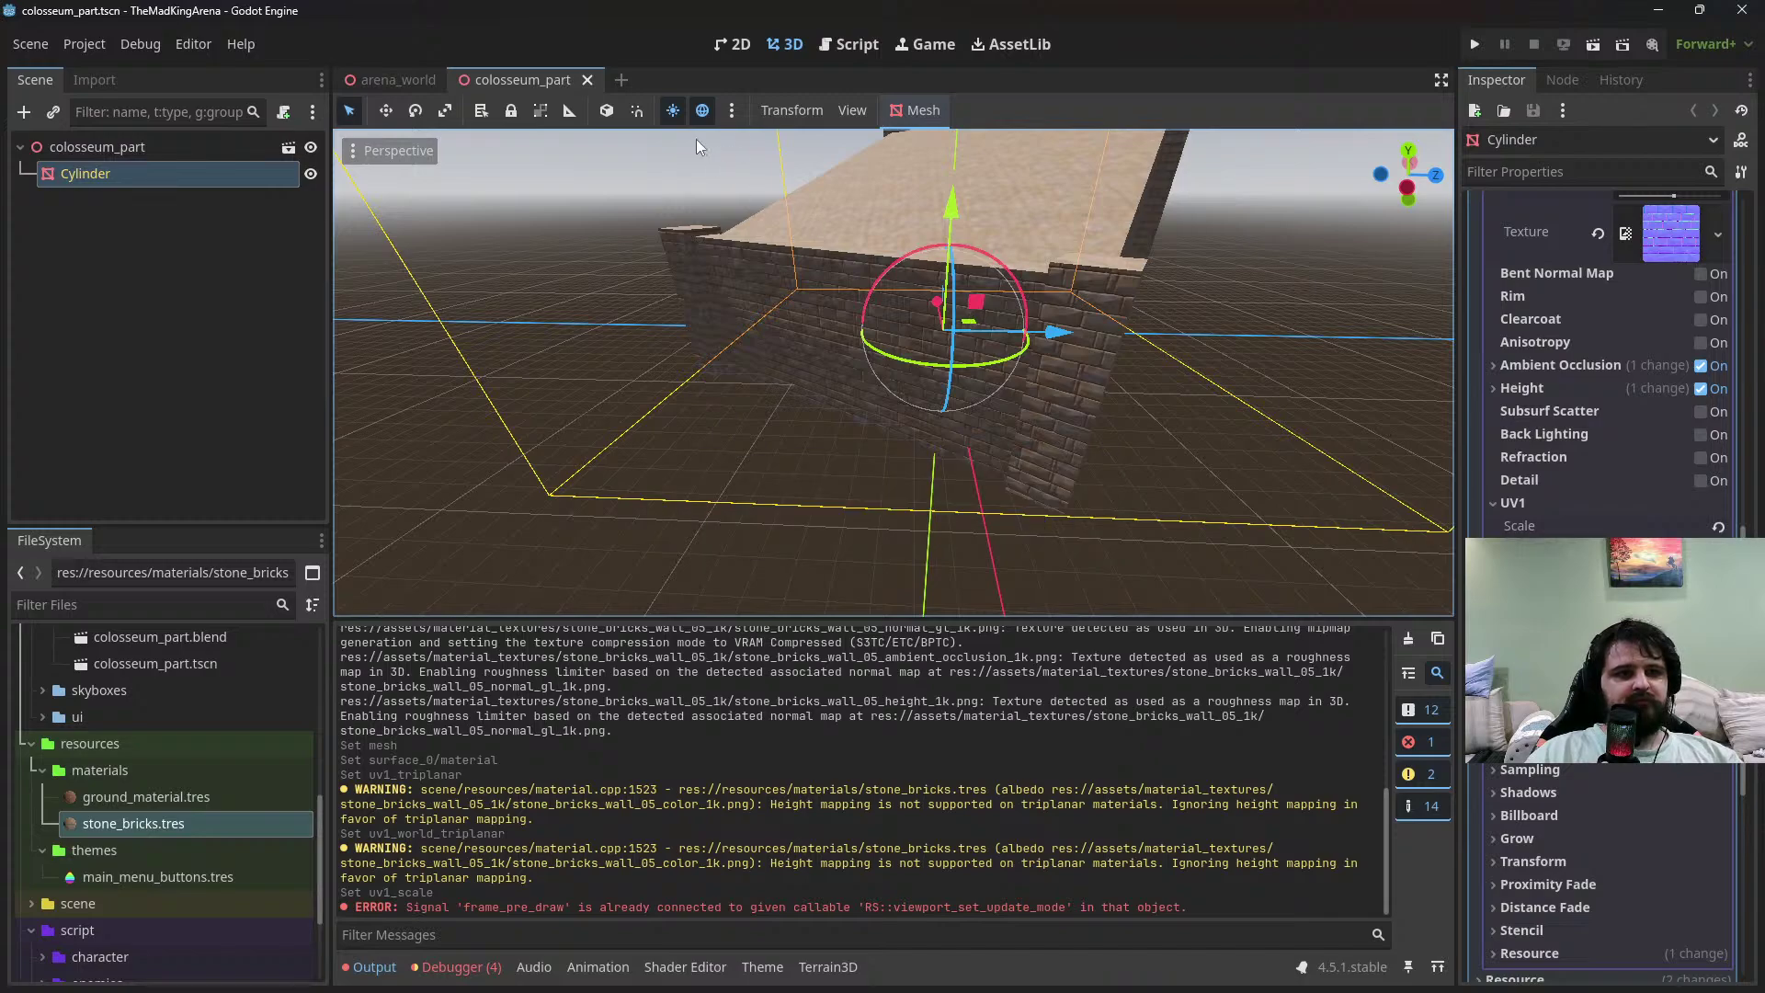
middle_click_drag(717, 269, 564, 130)
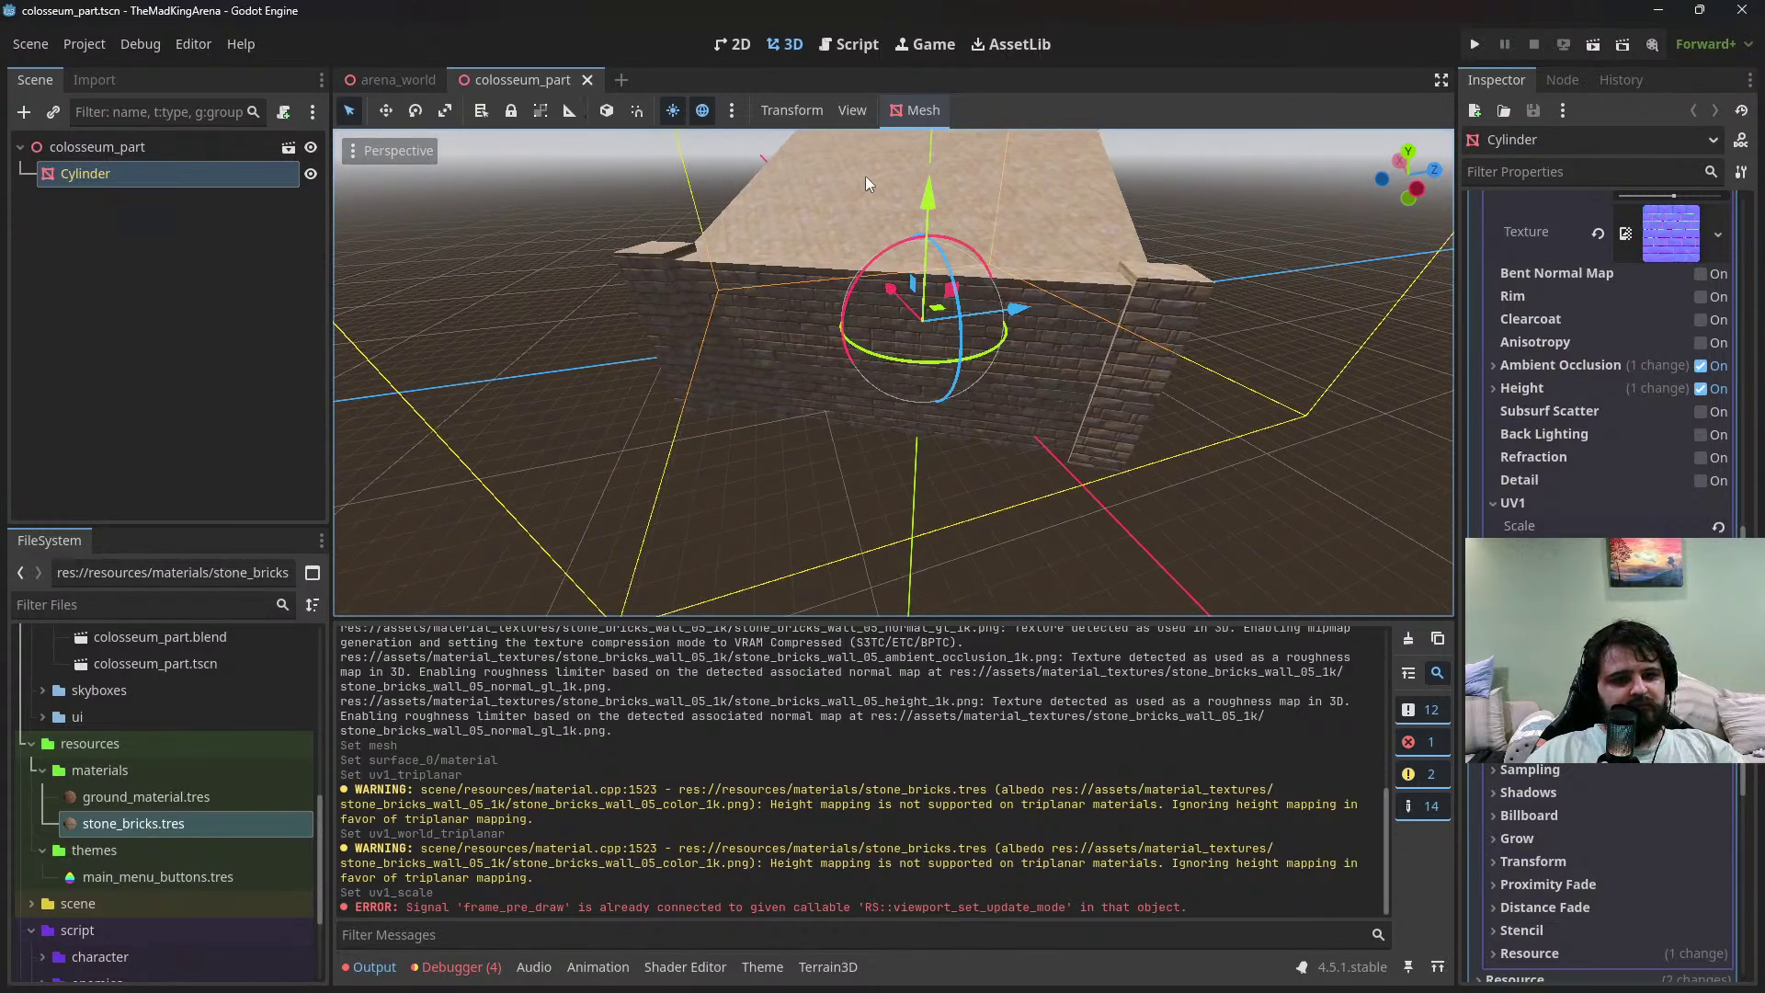
Add a StaticBody3D node as a child of the colosseum_part root node
right_click(206, 153)
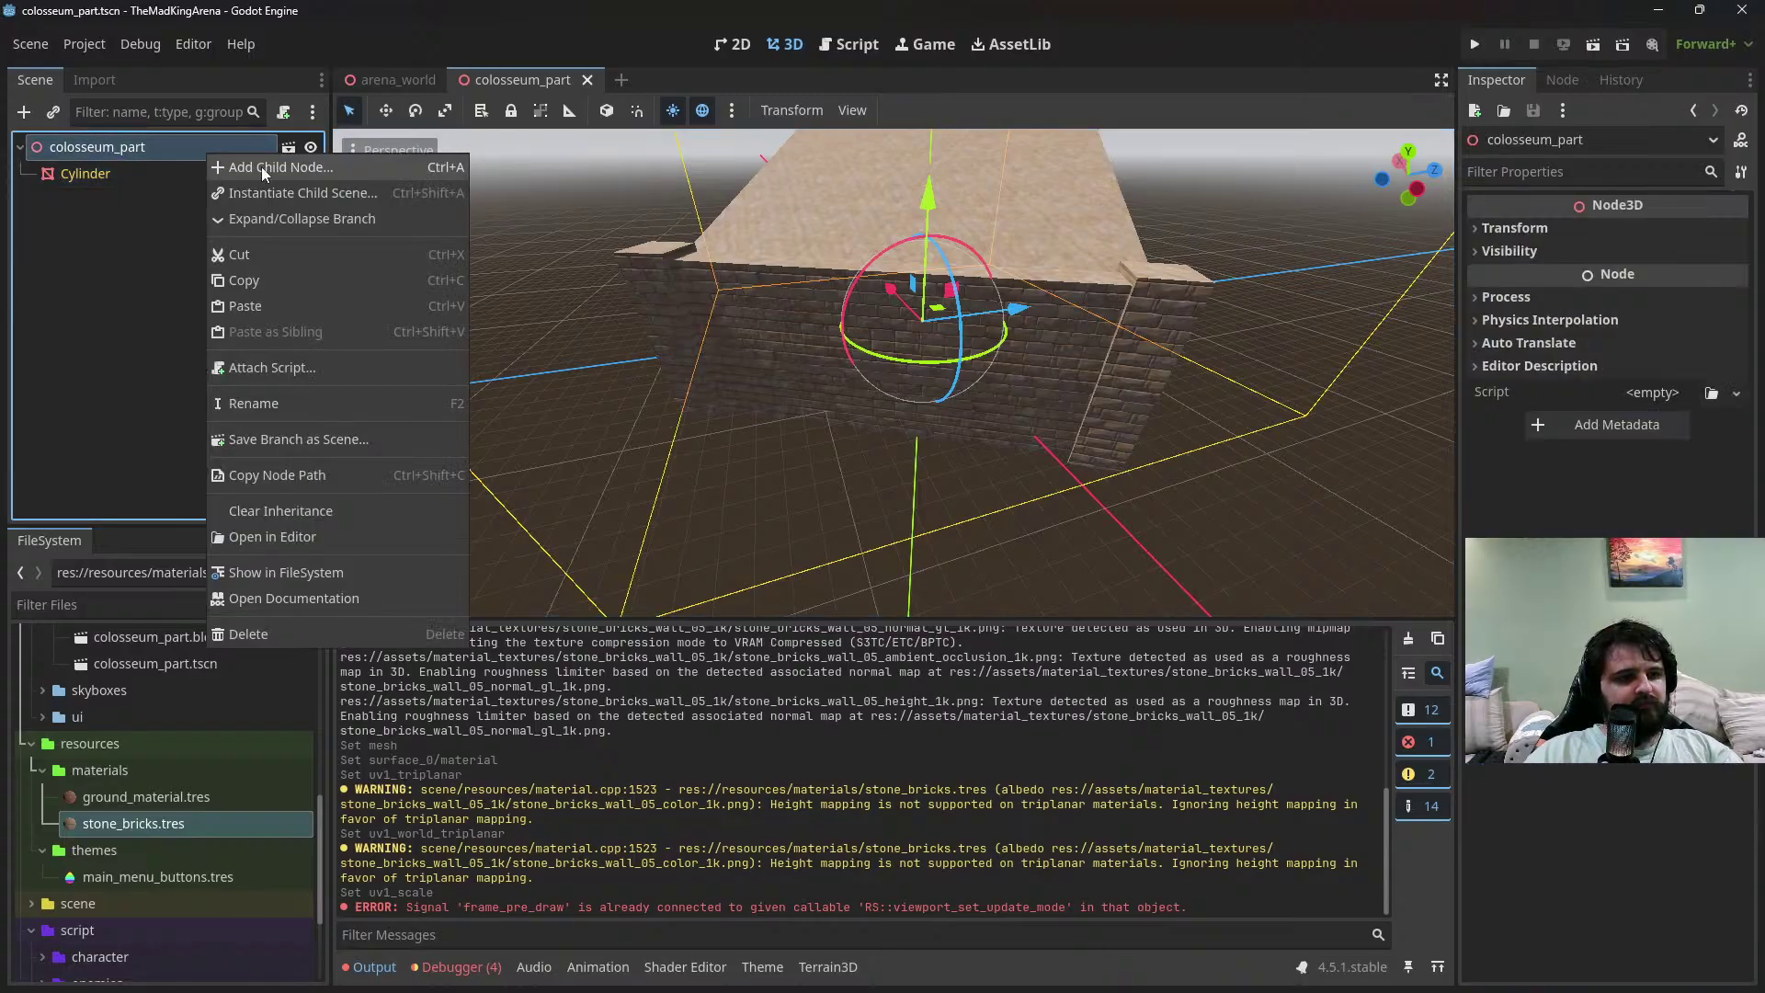
left_click(261, 168)
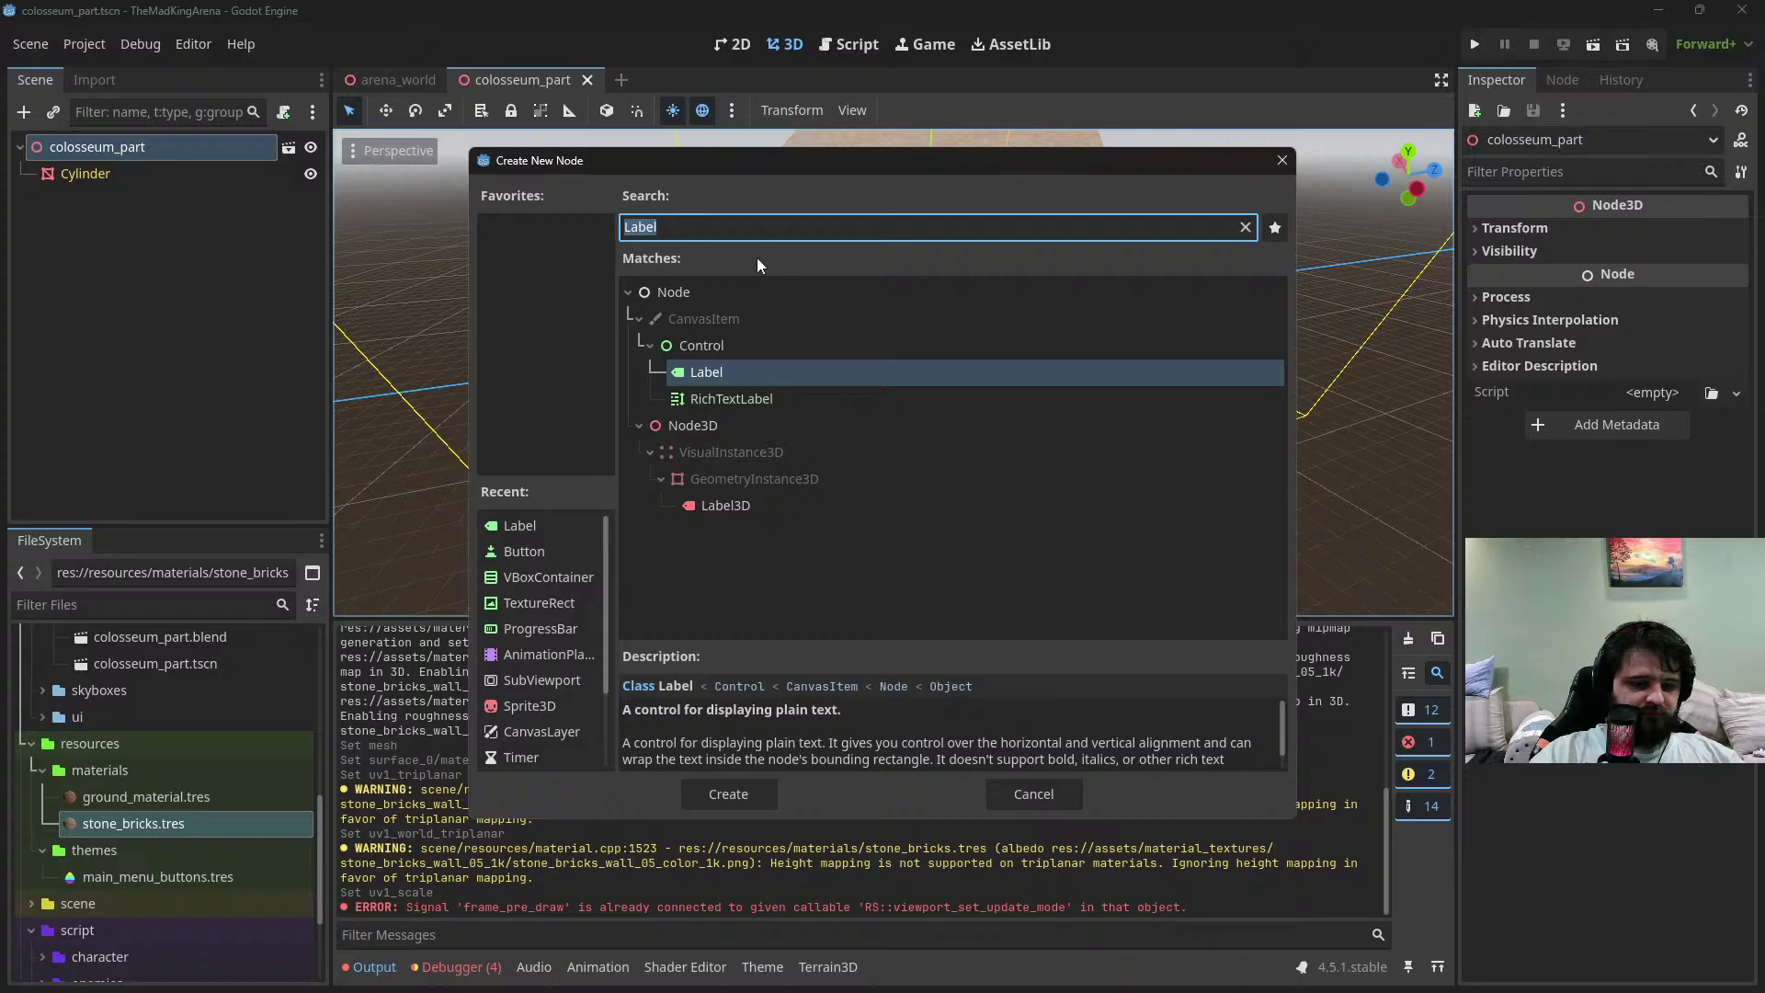
type("Stati")
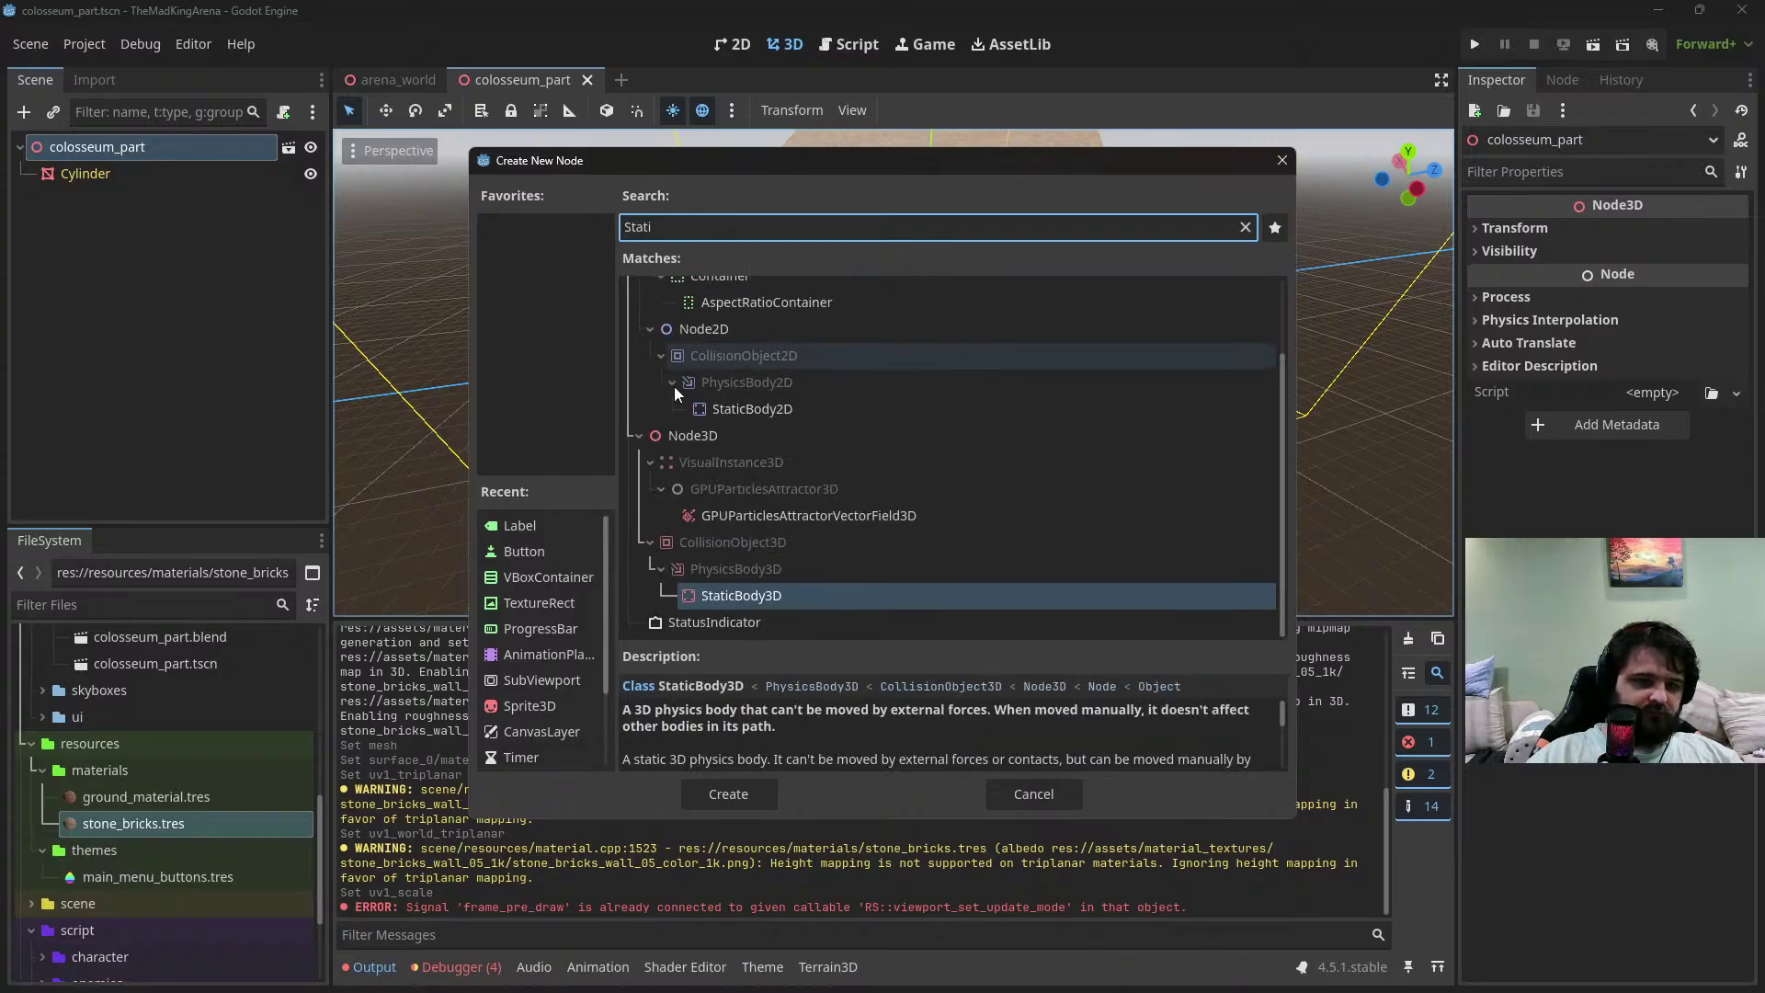
double_click(741, 596)
Add a CollisionShape3D node as a child of StaticBody3D
right_click(180, 202)
left_click(237, 217)
type("coli")
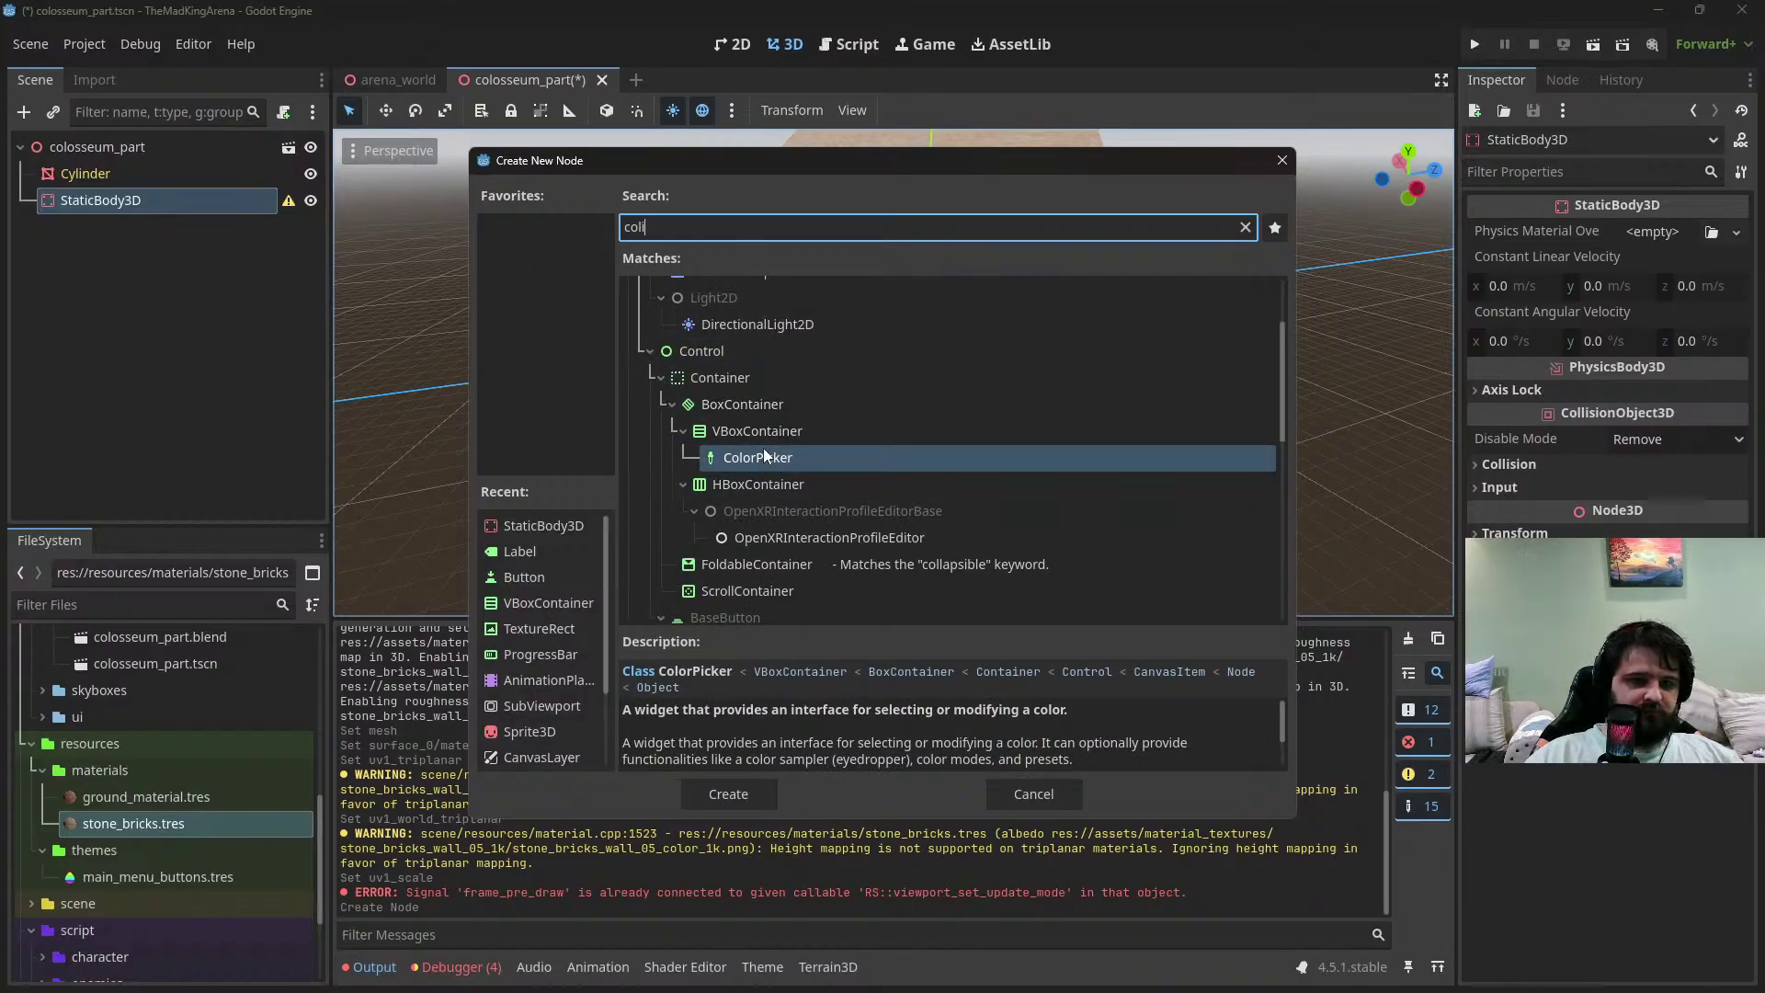
key("BackSpace")
type("lis")
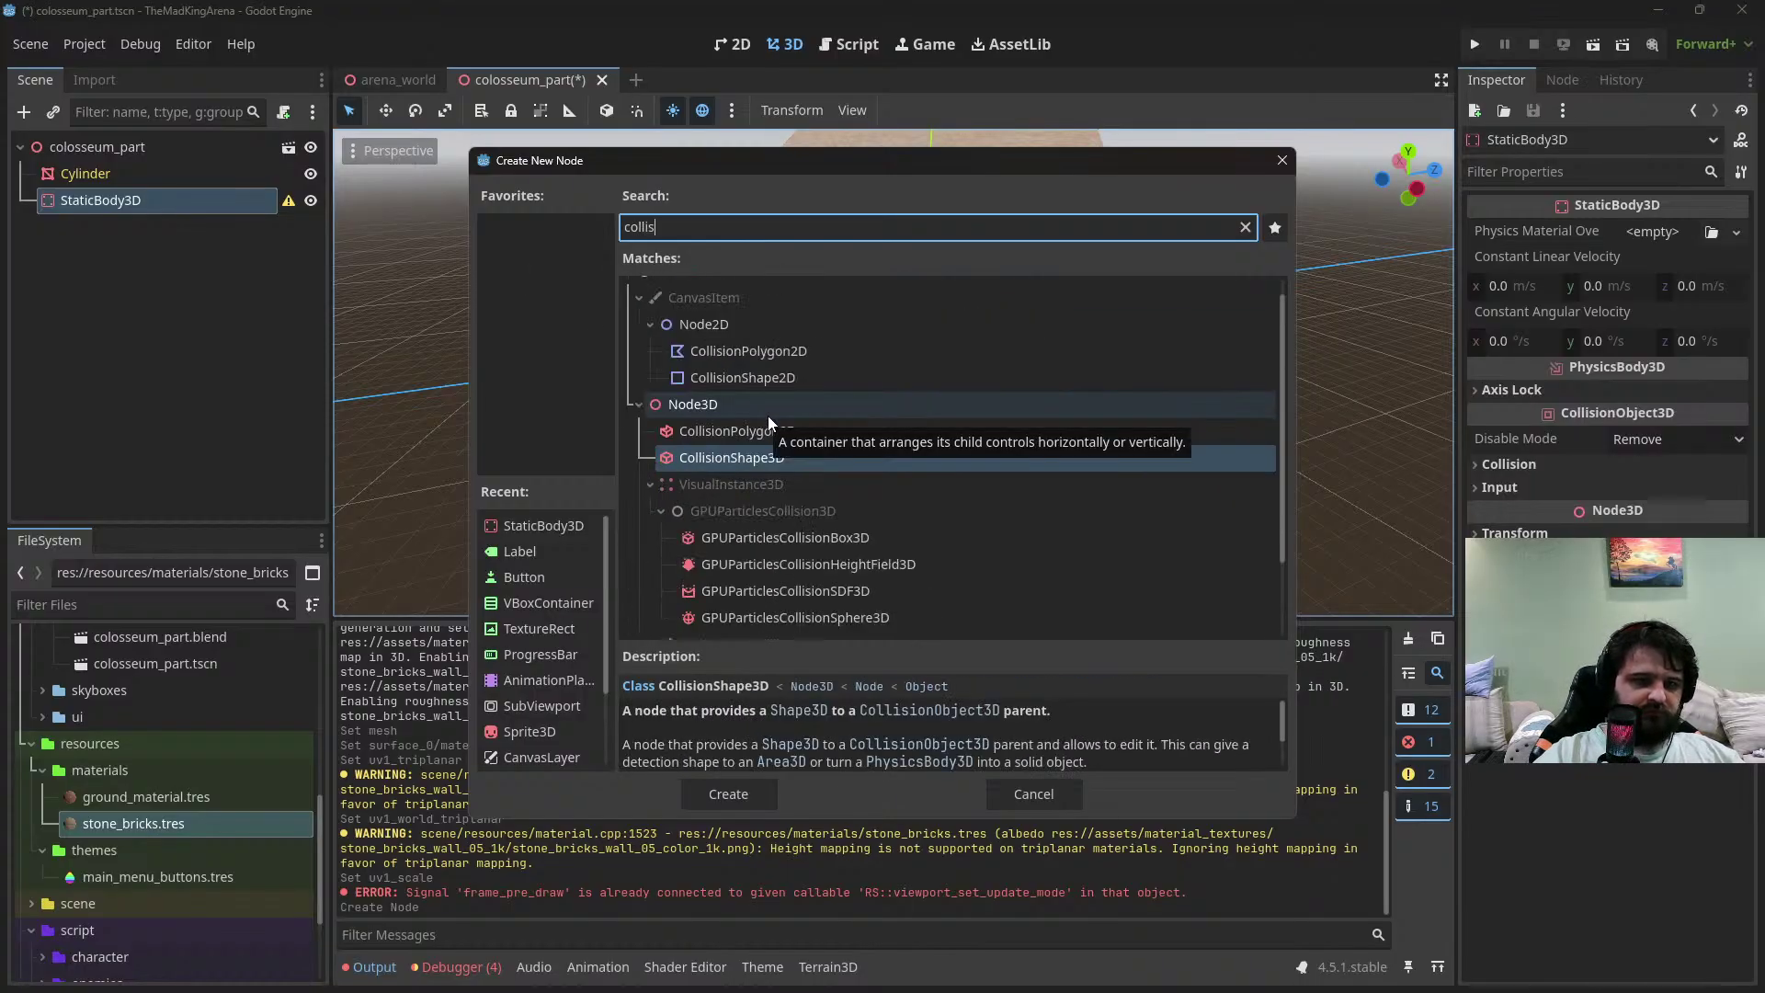
double_click(741, 457)
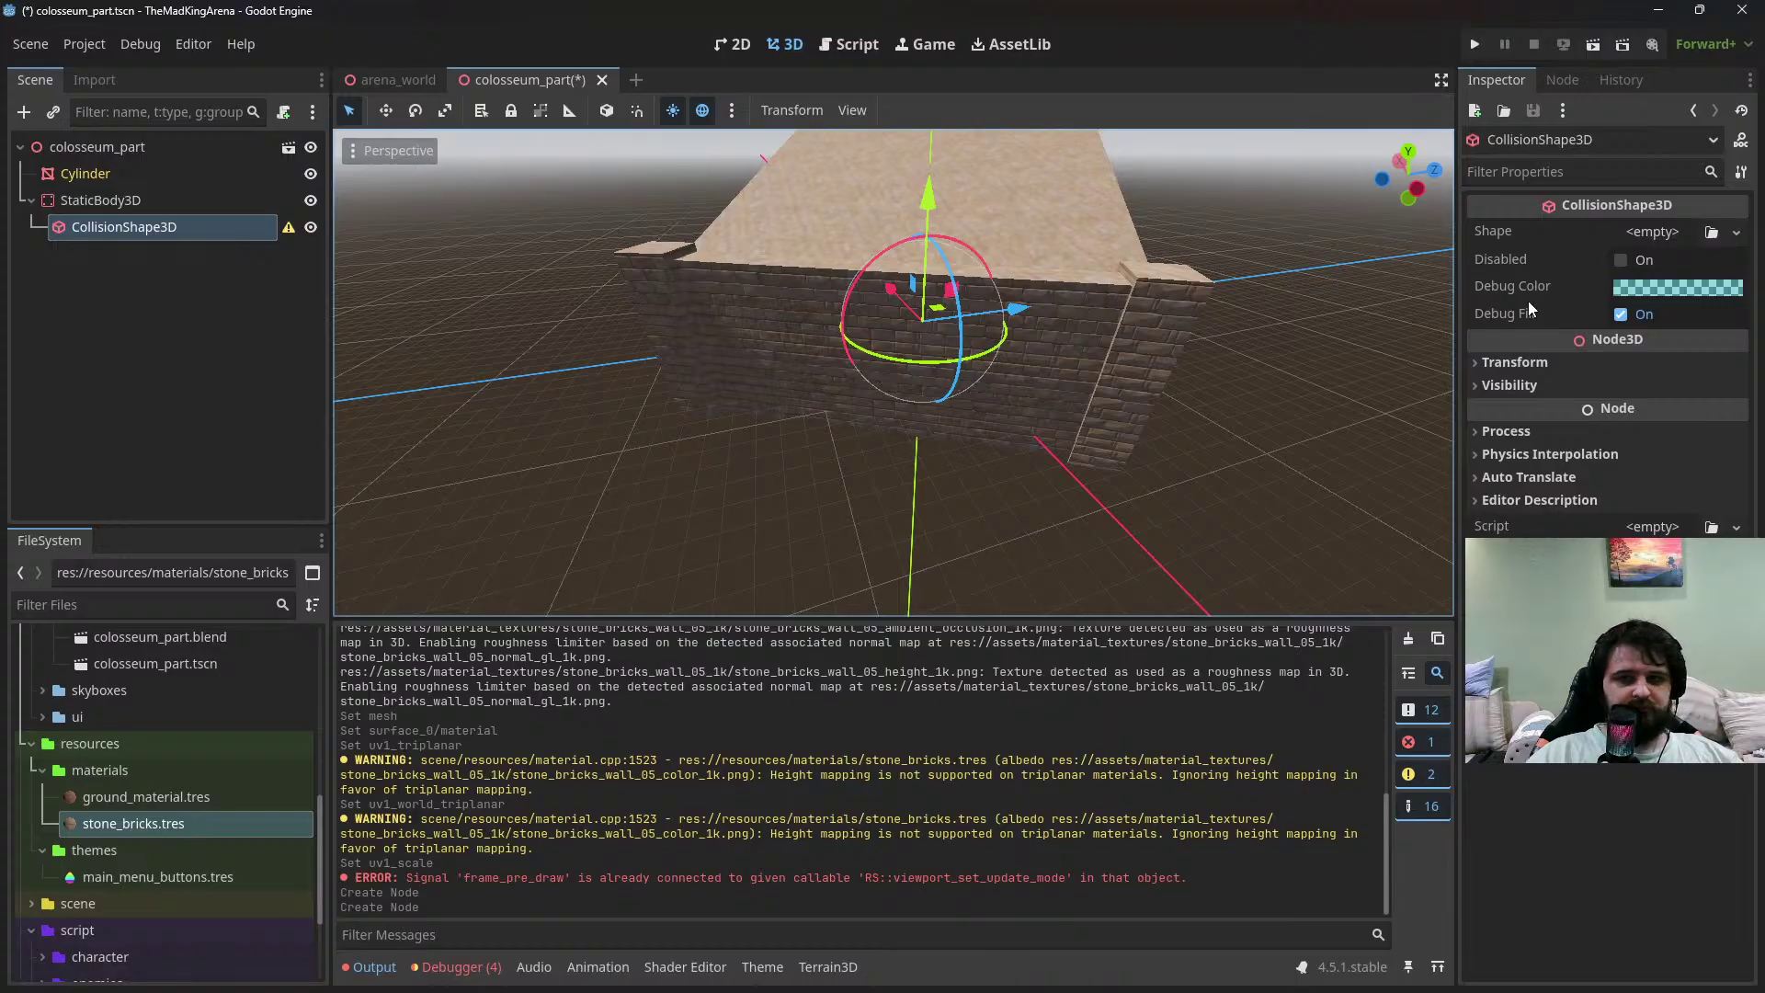
Assign a new BoxShape3D as the CollisionShape3D's shape and expand its properties
left_click(1665, 232)
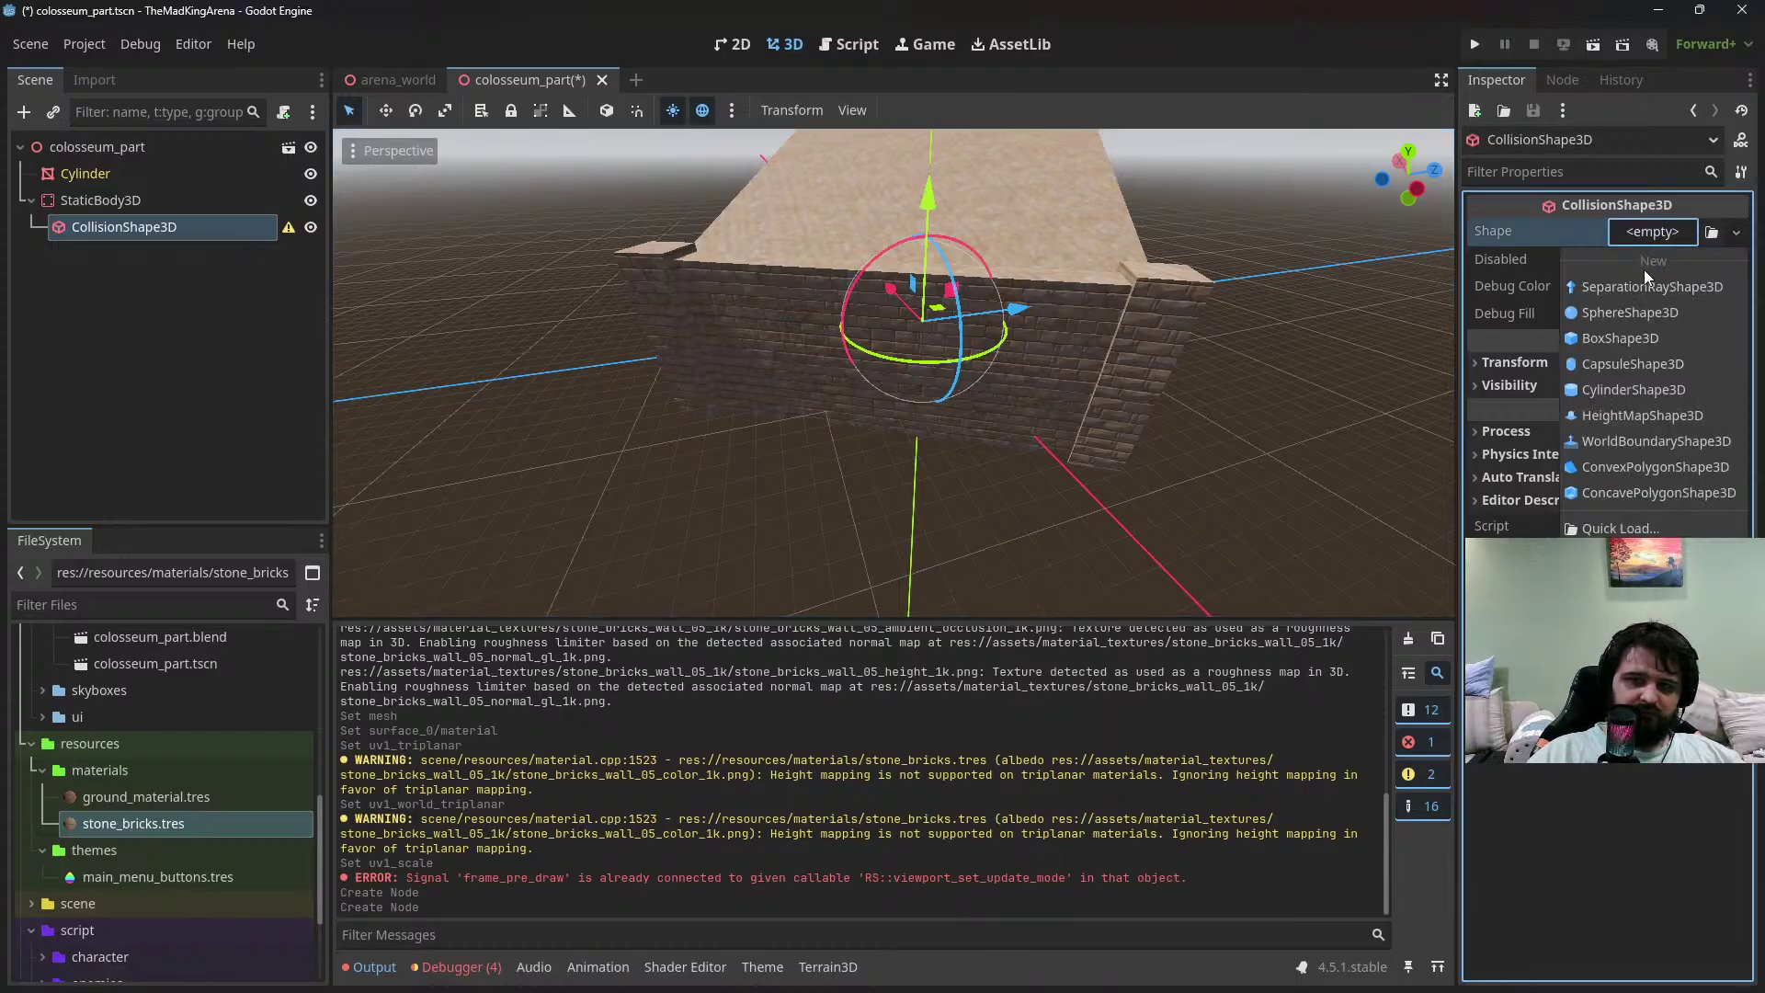
left_click(1658, 237)
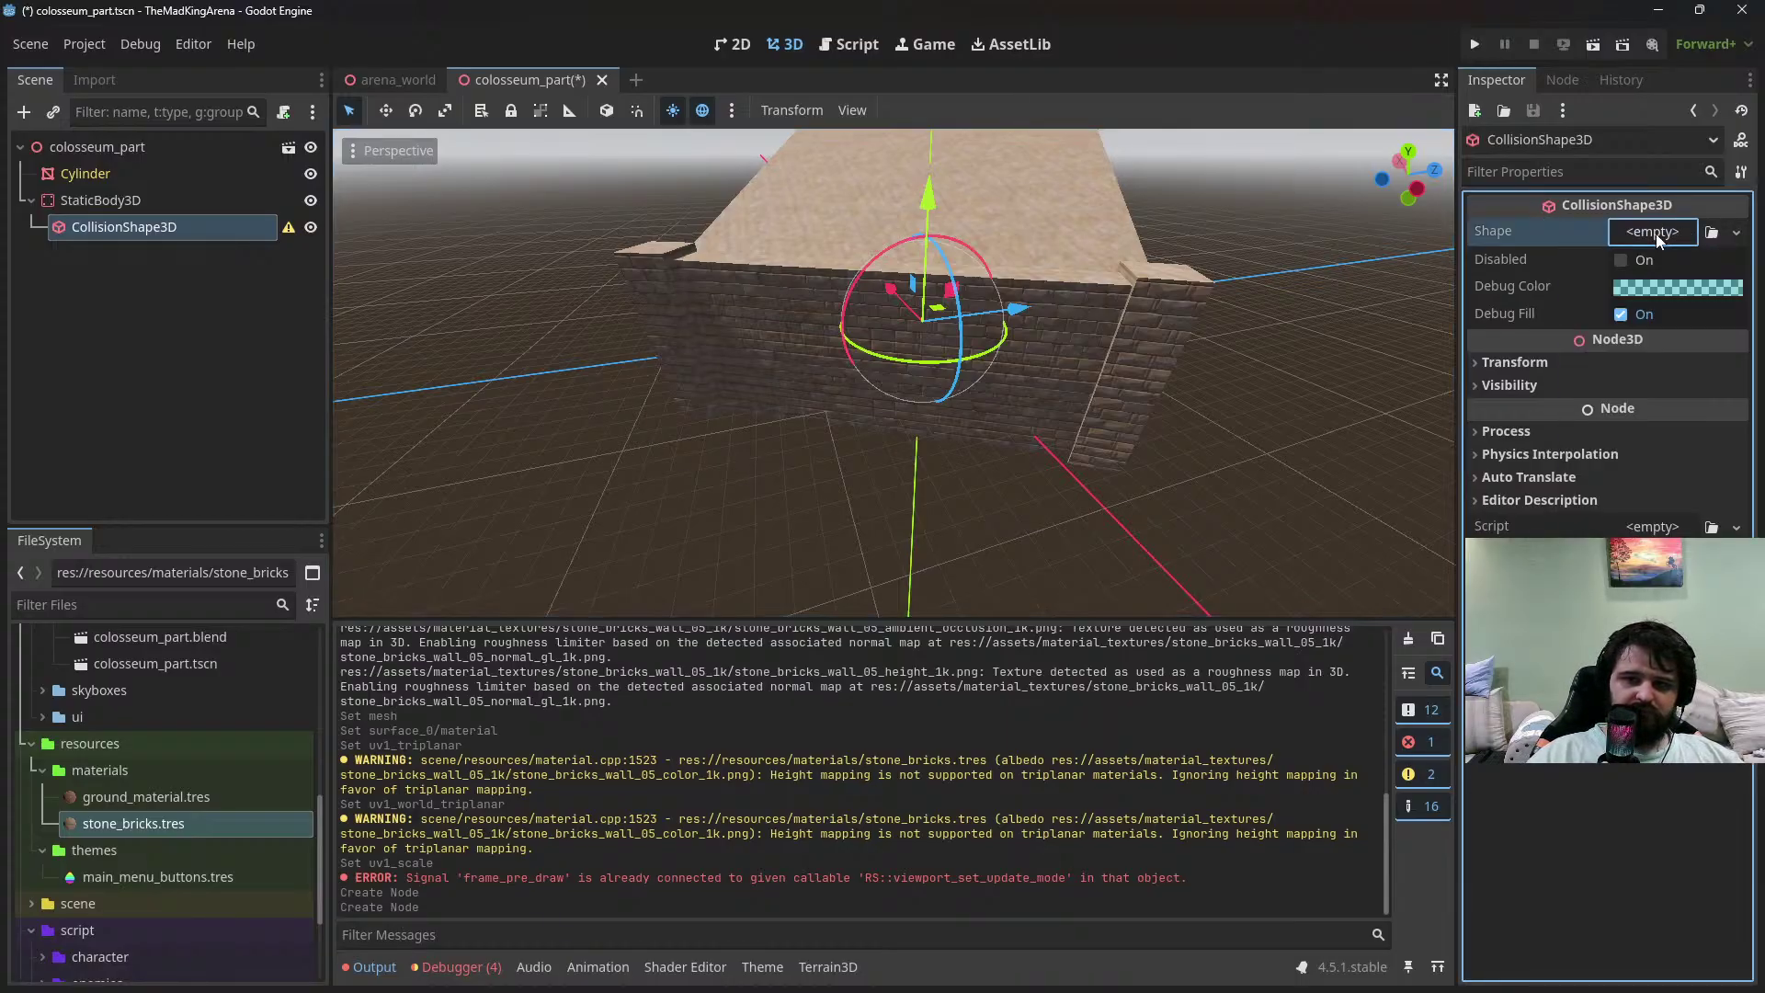
left_click(1660, 236)
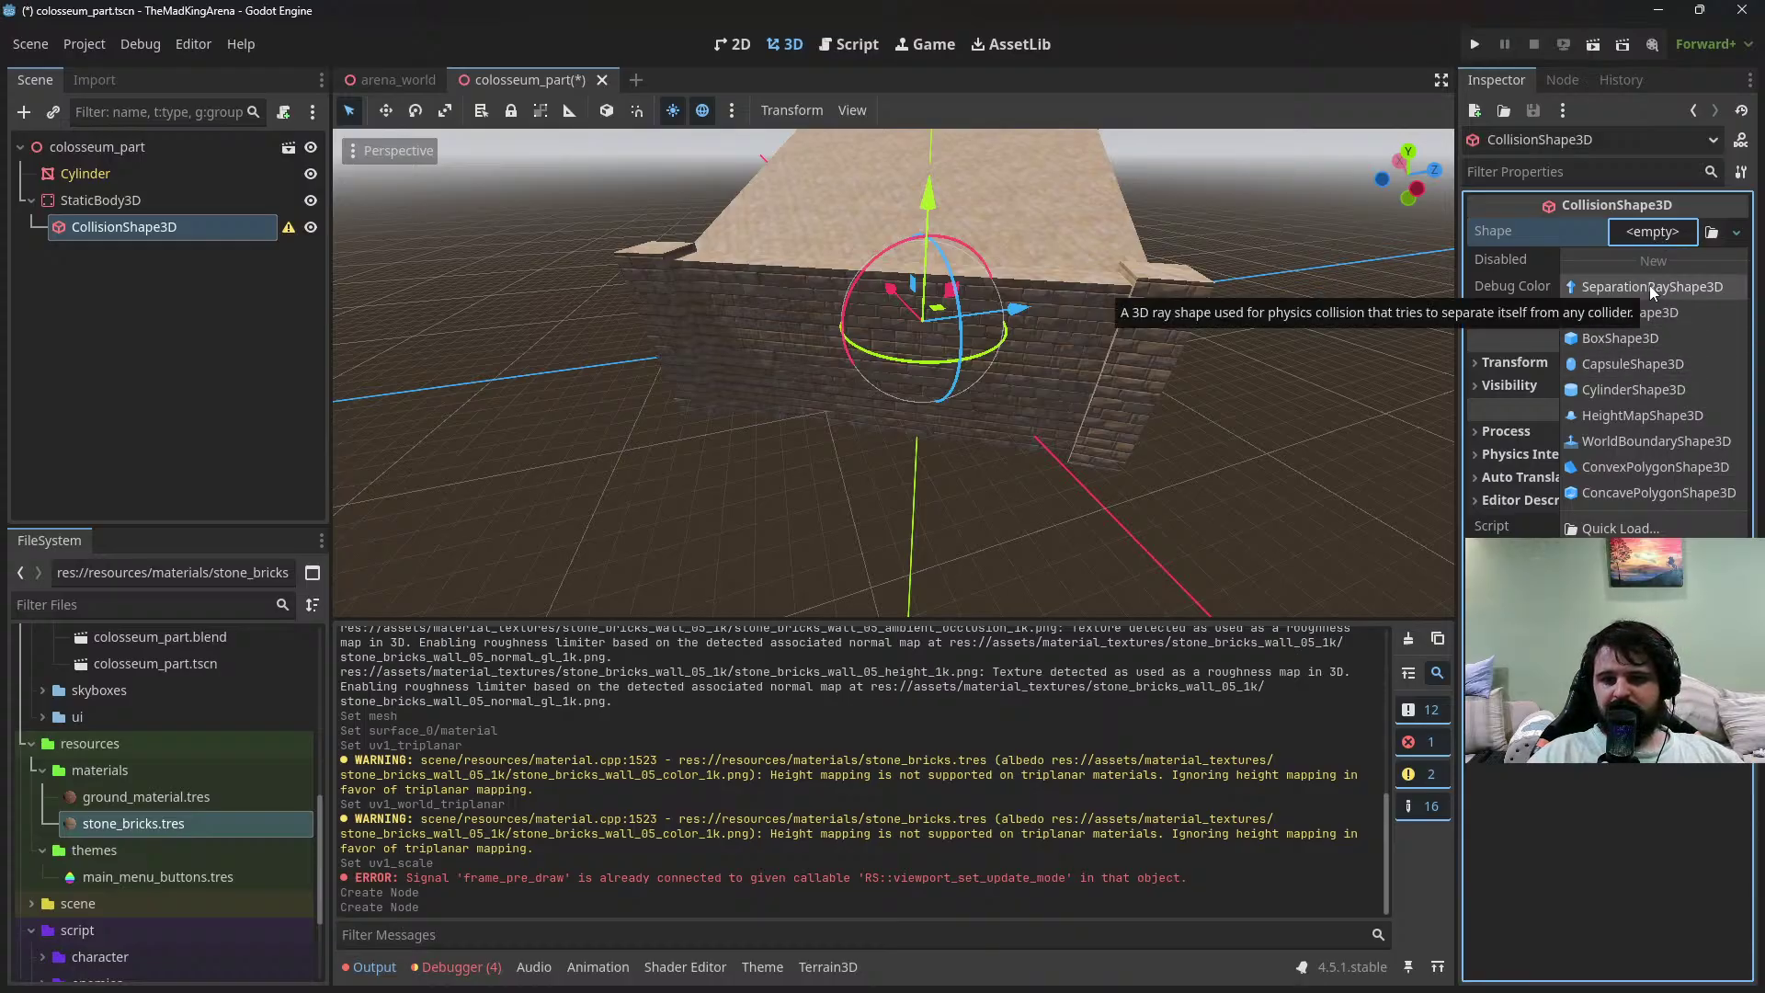
left_click(1669, 340)
left_click(1655, 235)
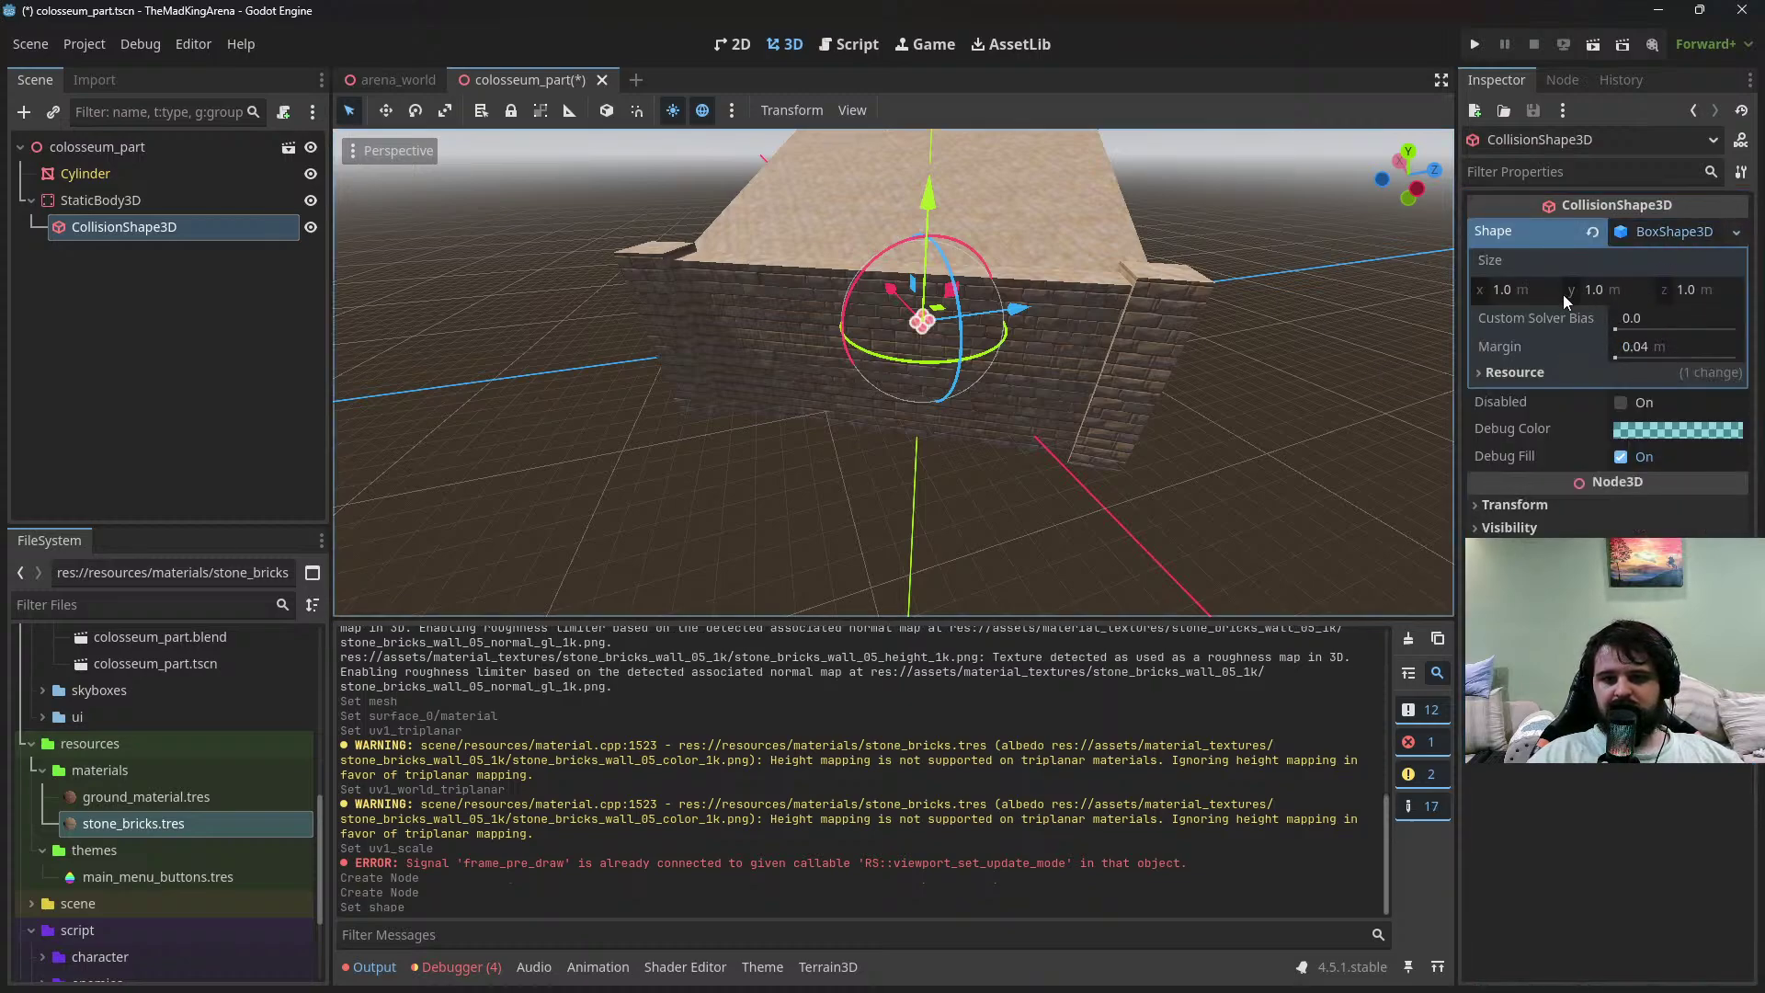
Set the collision box's size to 16 m in both X and Z
left_click(1532, 290)
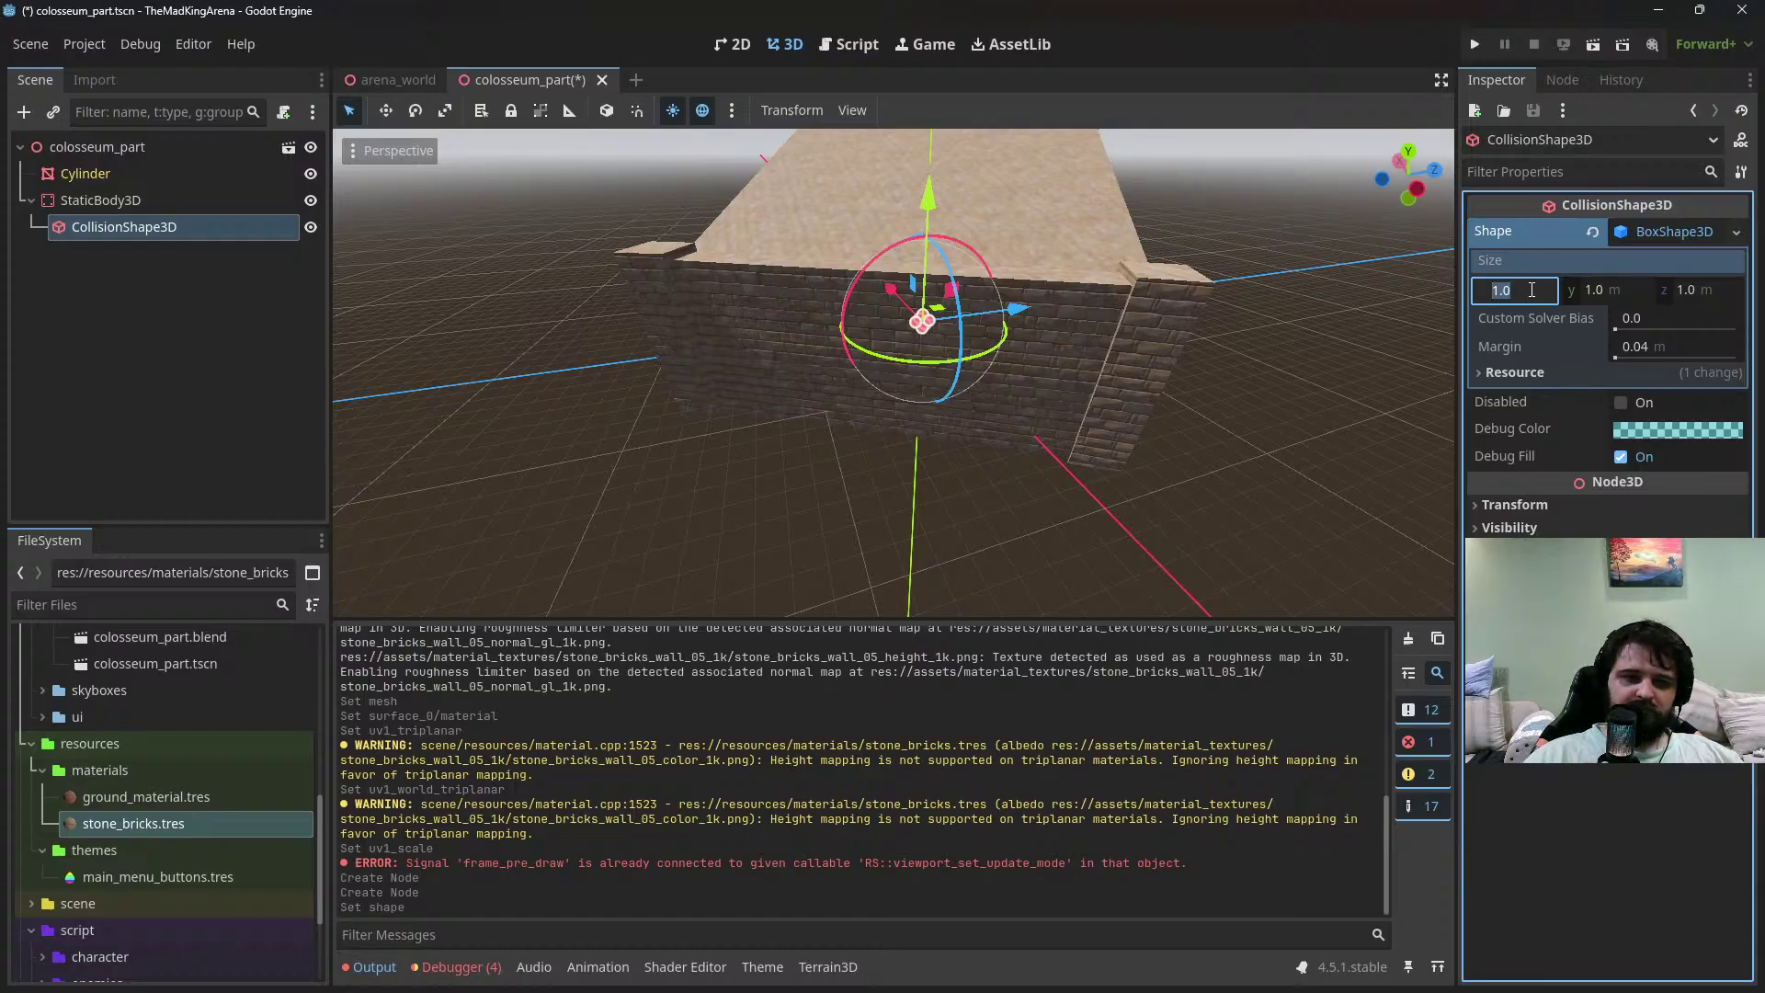
type("16")
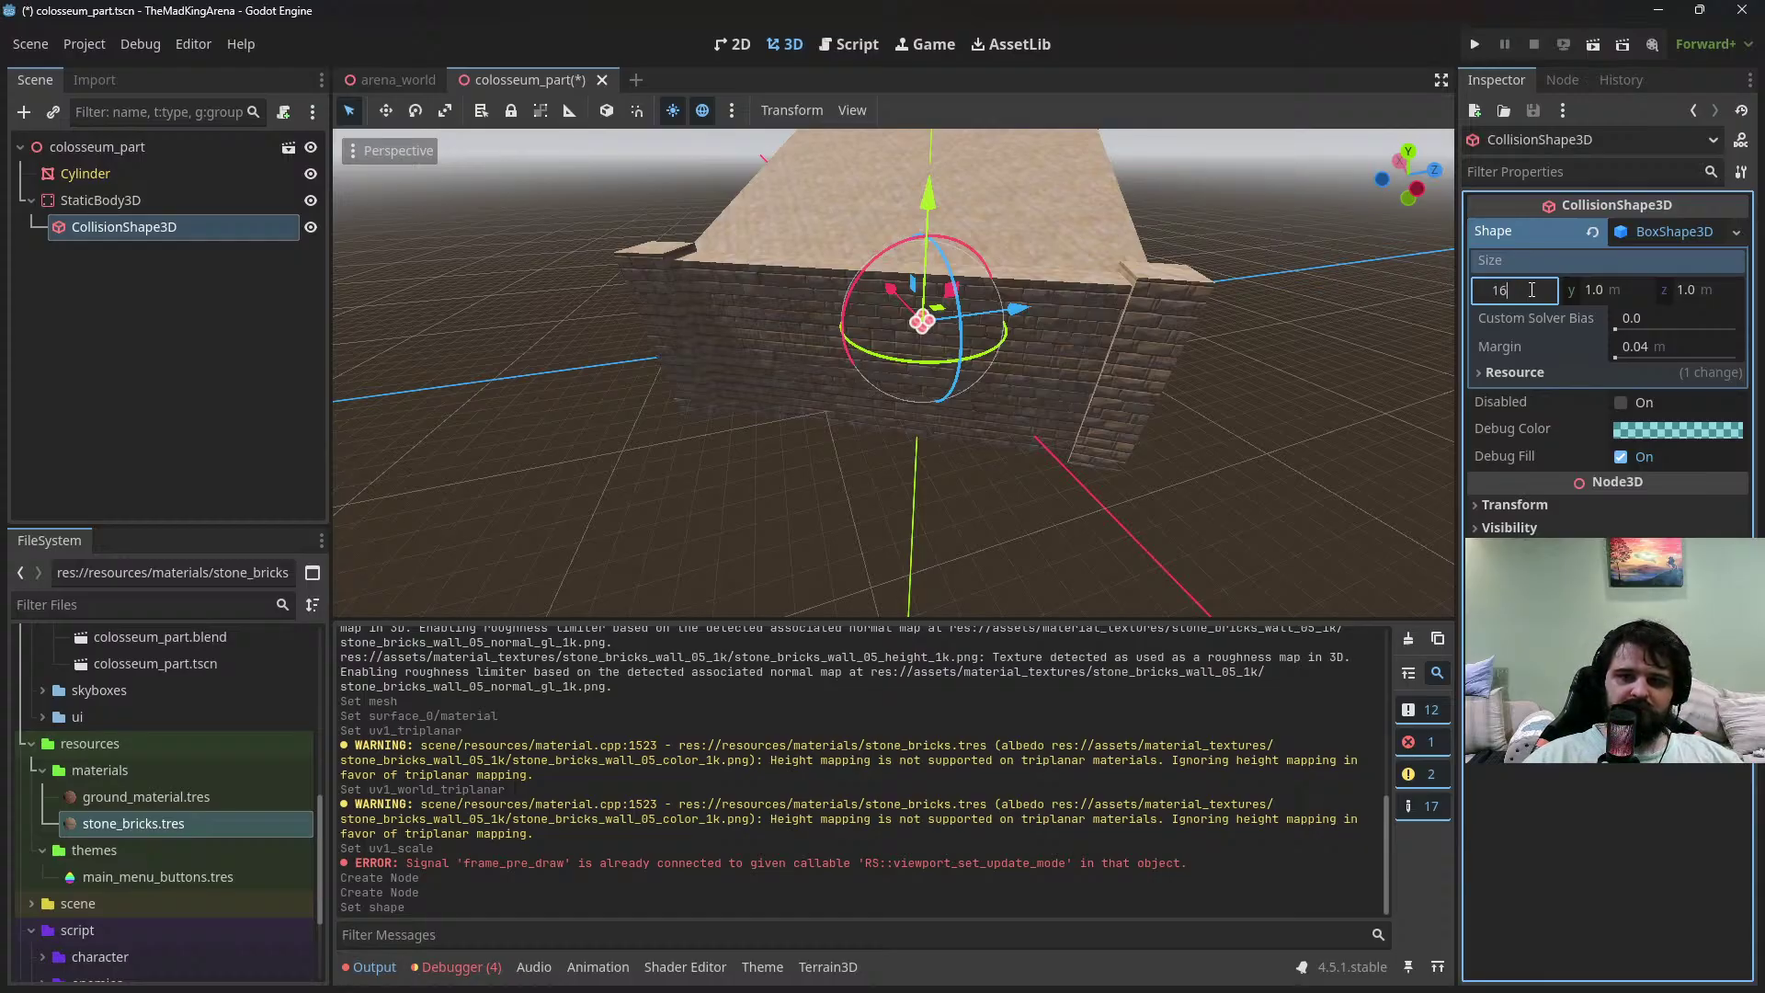
key("Tab")
key("Tab")
type("16")
key("Return")
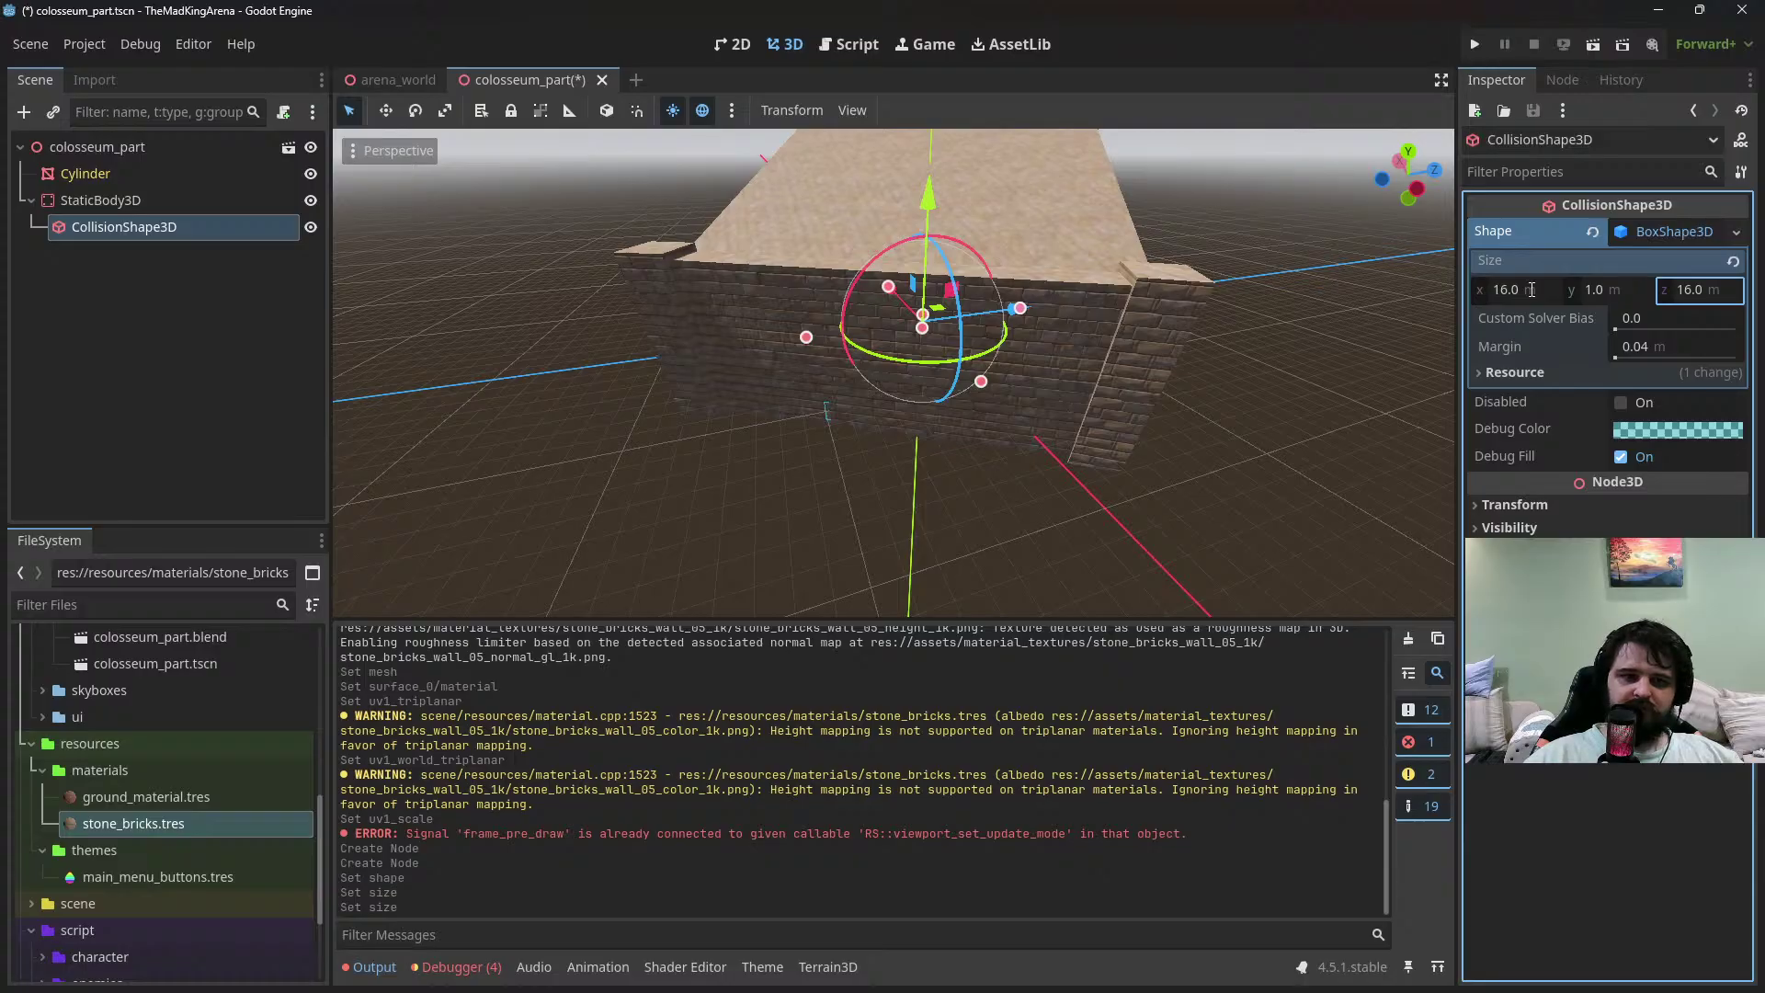
Move the collision box in front of the brick wall and set its size to 16 m in Y and 1 m in Z
left_click_drag(901, 299, 962, 384)
left_click(1611, 290)
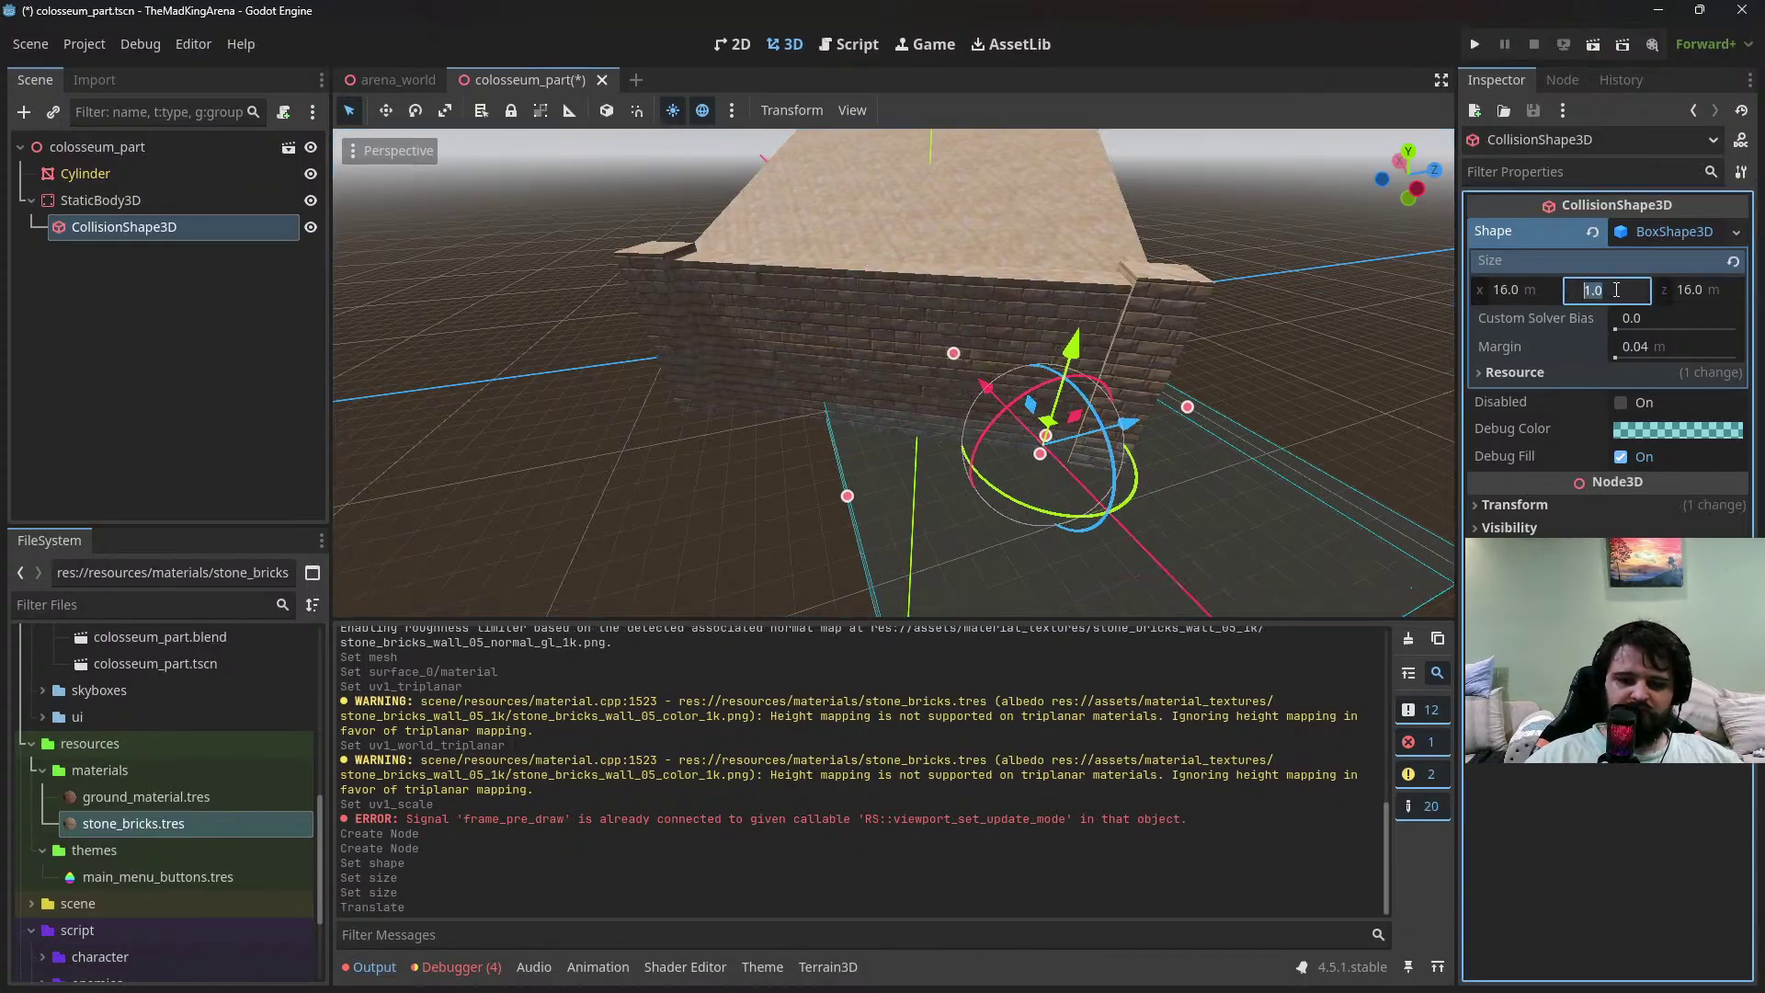
type("16")
key("Tab")
type("1")
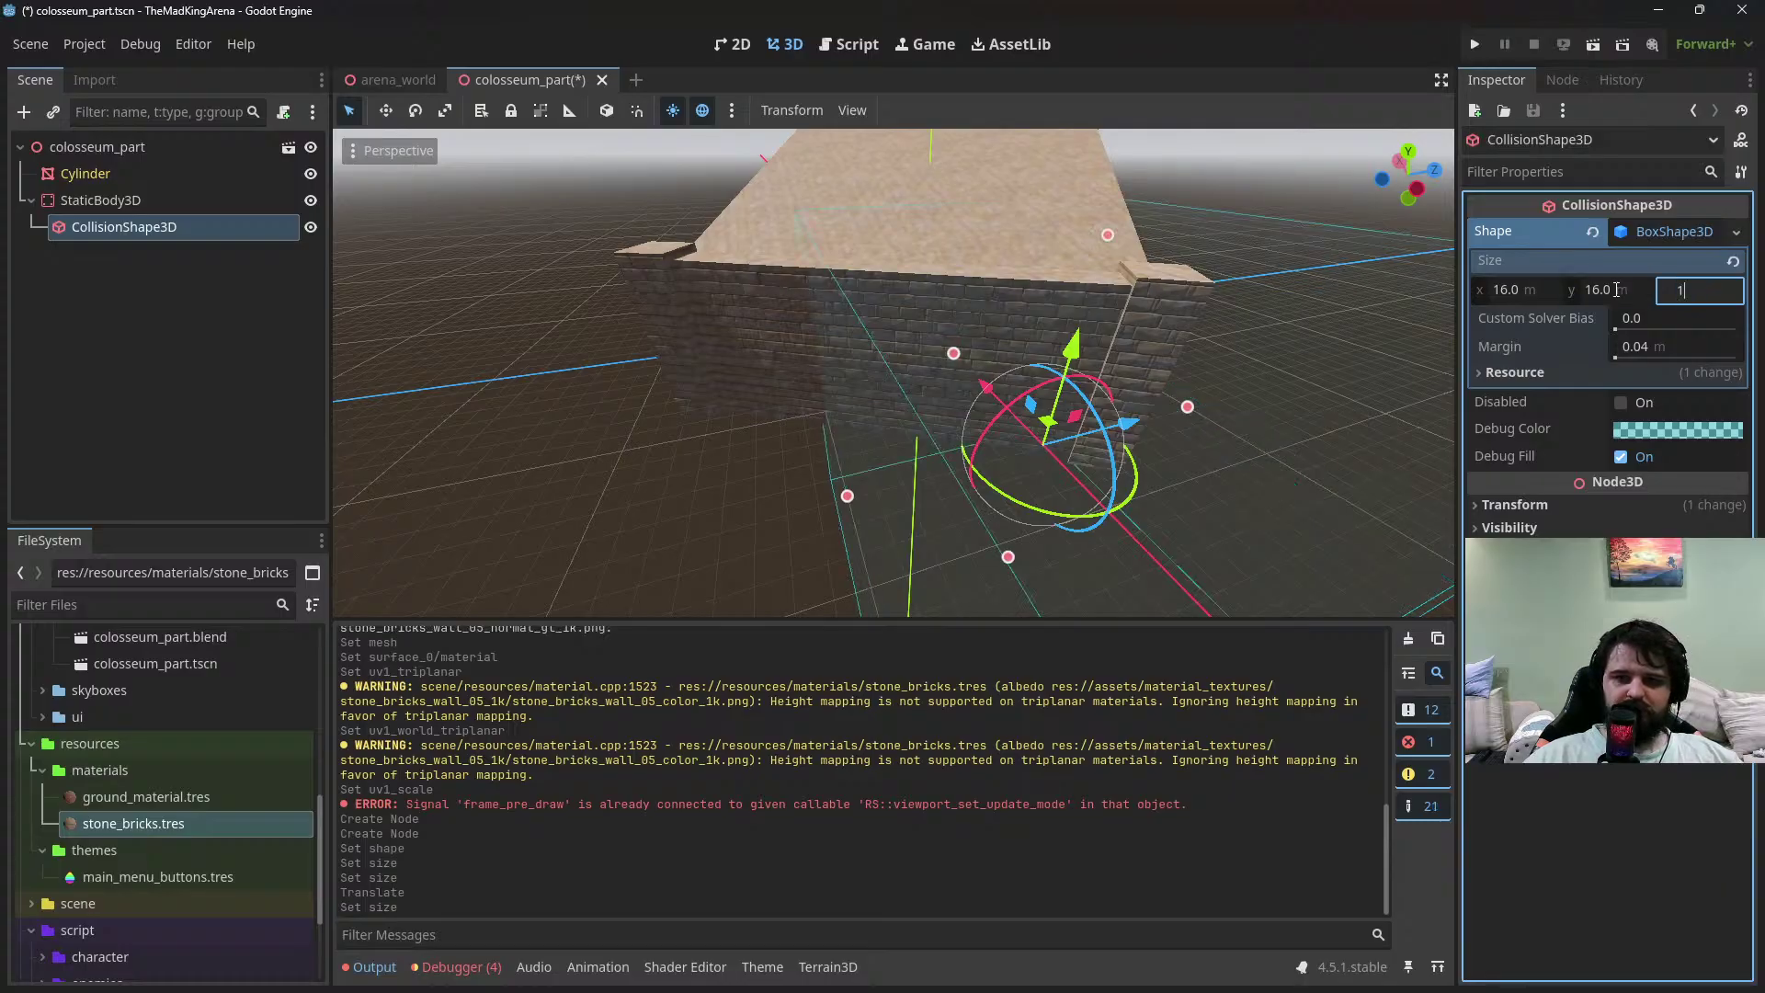
key("Return")
Rotate the collision box about the vertical axis until it runs parallel to the brick wall
middle_click_drag(1230, 342, 1035, 497)
left_click_drag(995, 482, 869, 471)
middle_click_drag(869, 471, 1044, 375)
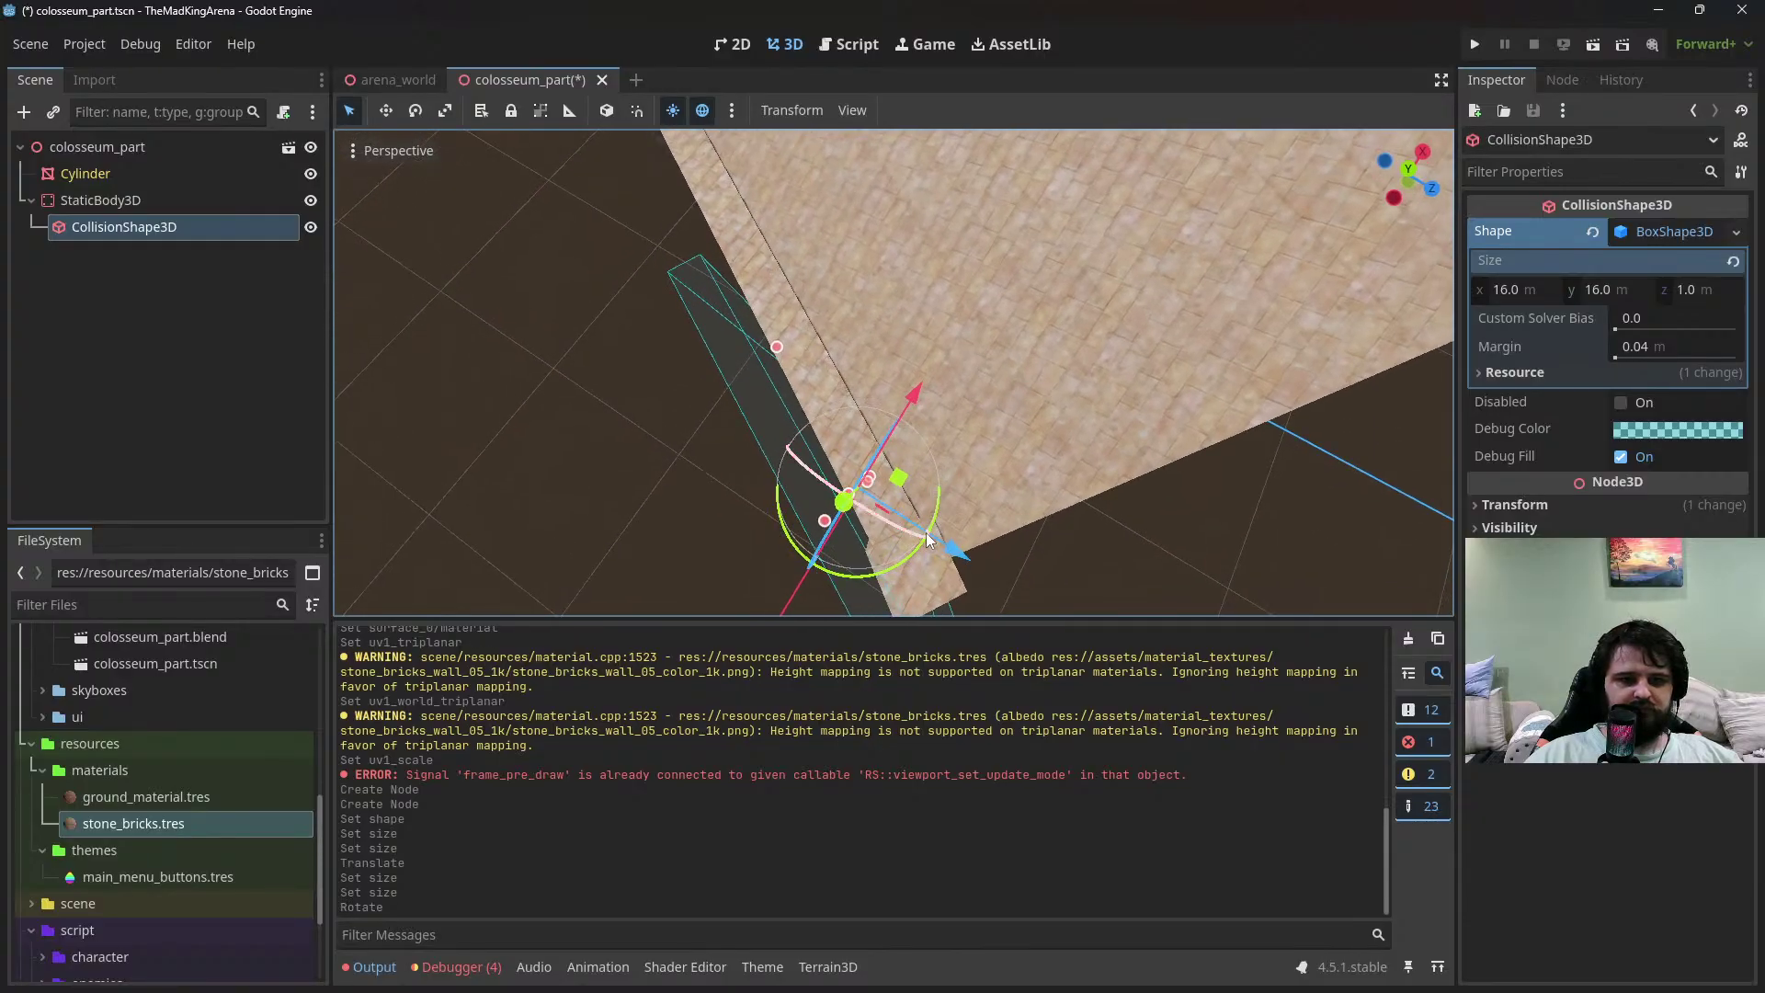
left_click_drag(925, 532, 912, 555)
Enable local space transforms and slide the collision box along its local X axis to line up with the wall
middle_click_drag(912, 554, 1122, 336)
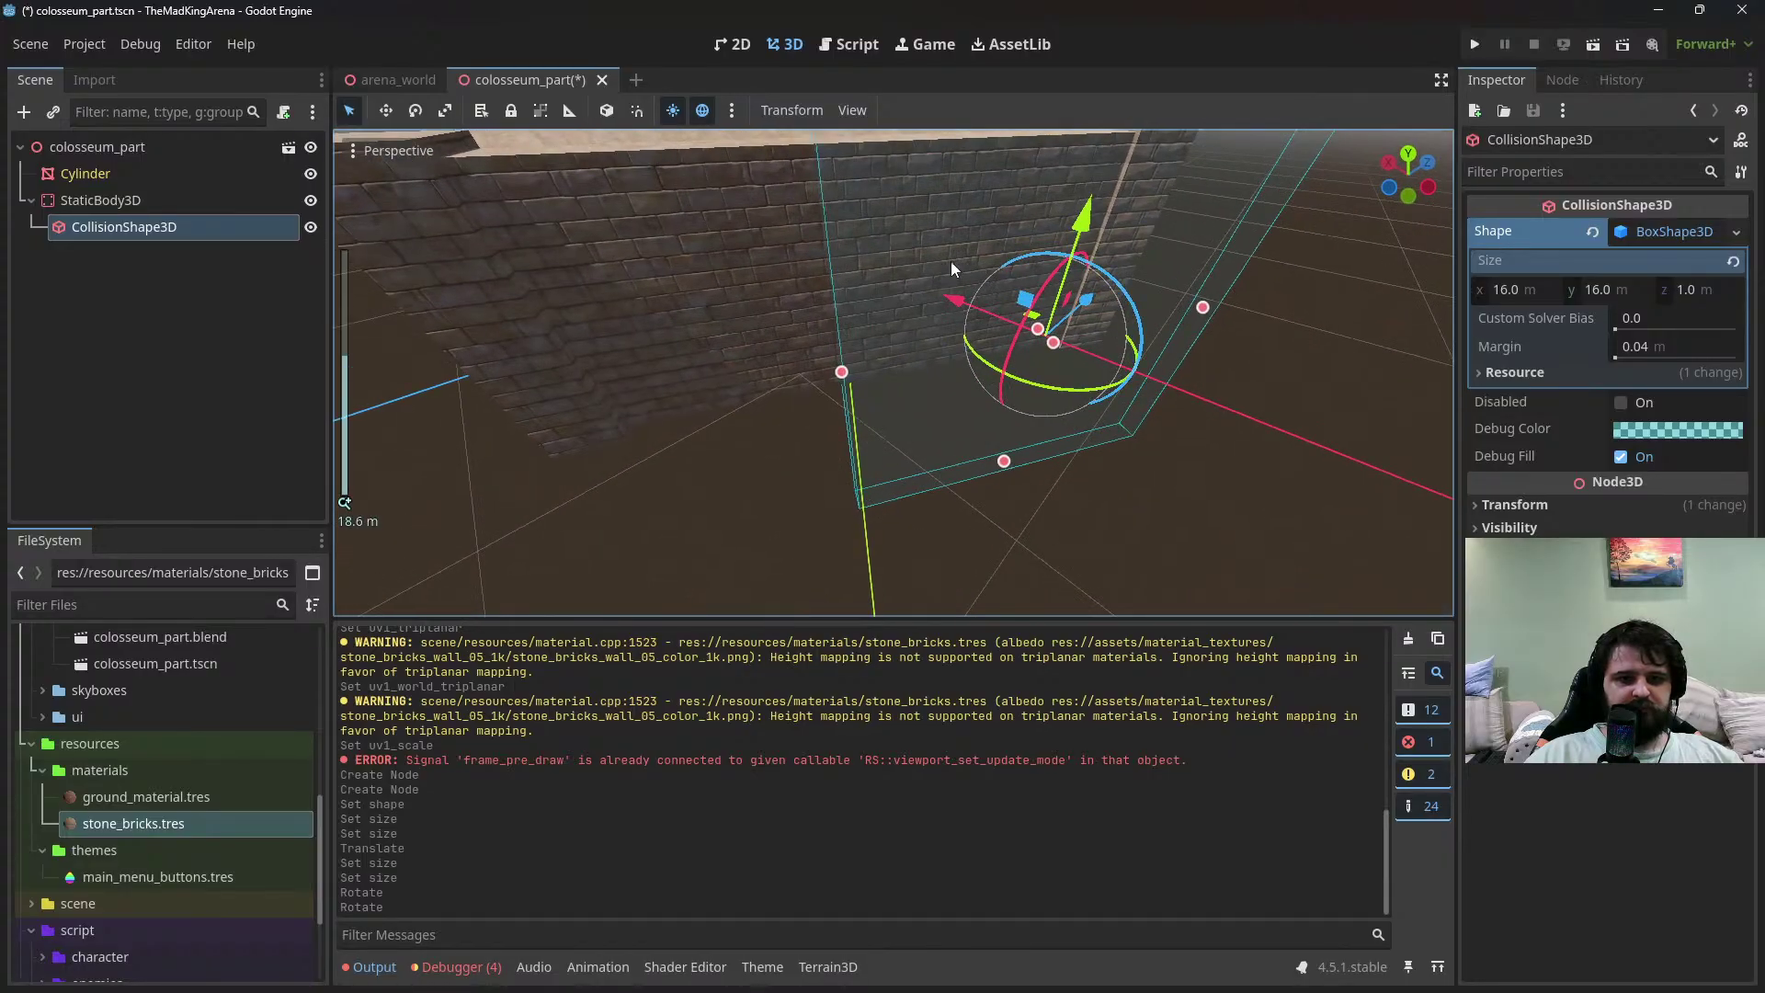
left_click(603, 110)
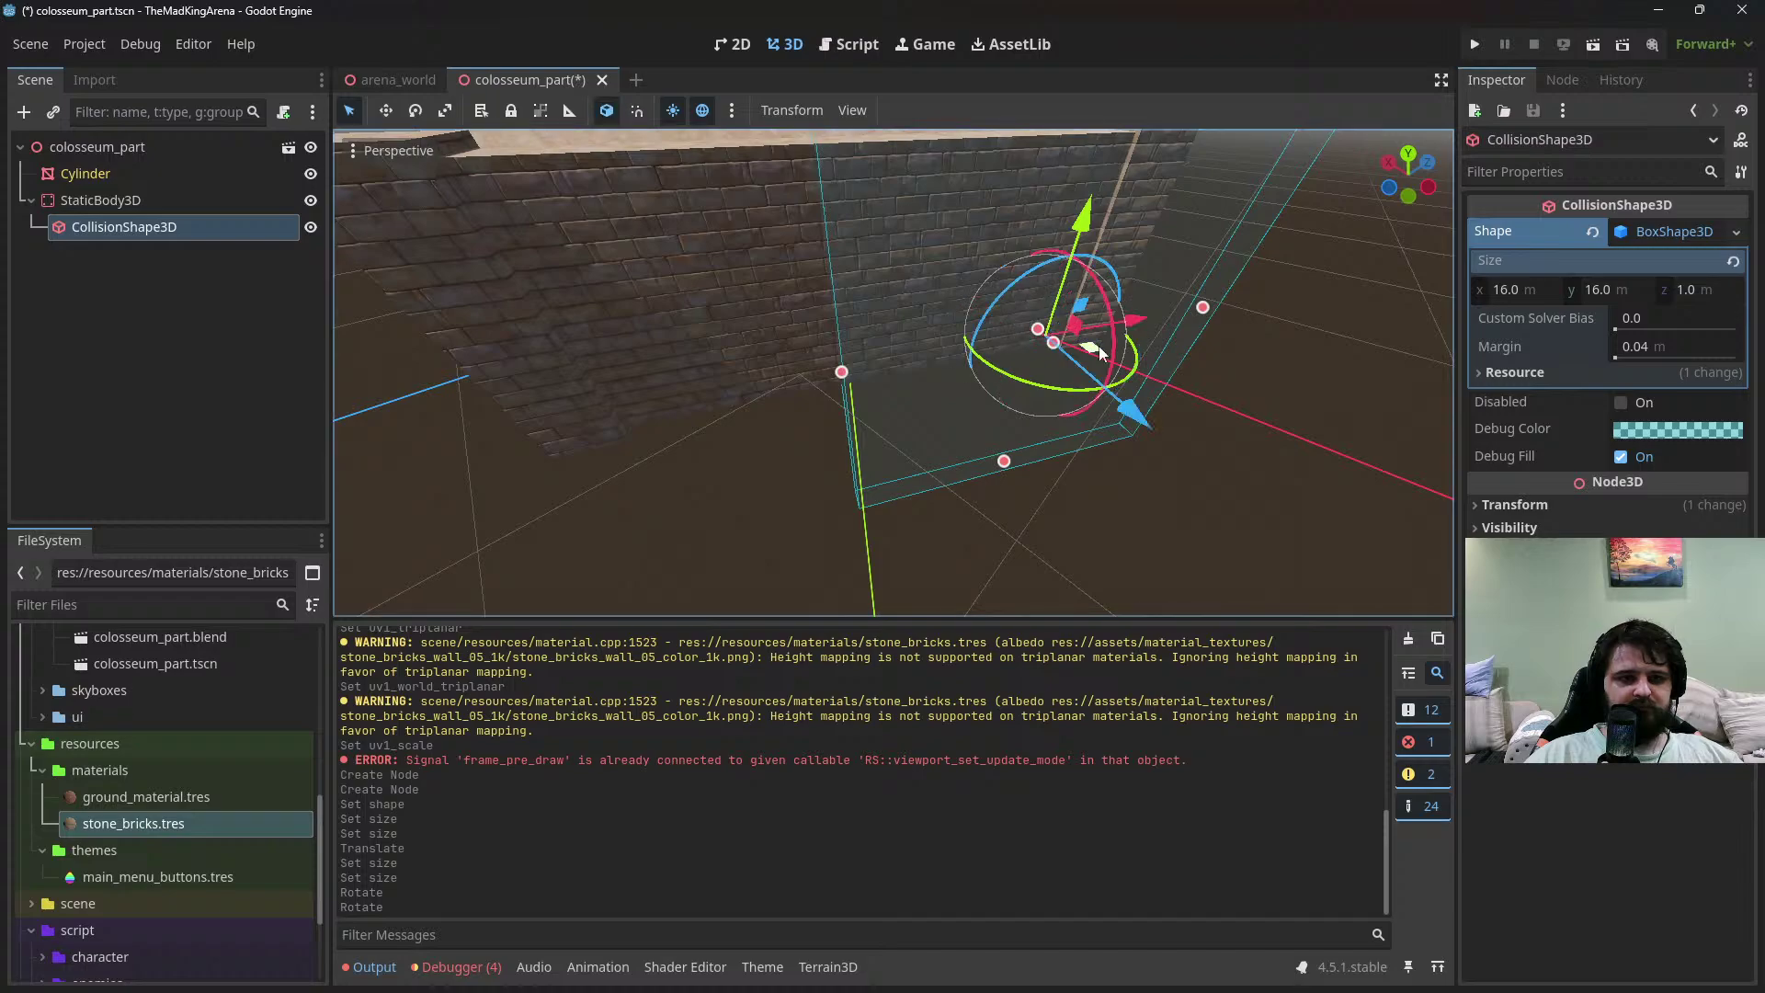
left_click_drag(1139, 323, 985, 311)
middle_click_drag(988, 317, 896, 317)
Resize the collision box to cover the wall face, about 19.4 m wide and 7.2 m high
left_click_drag(831, 478, 828, 295)
middle_click_drag(954, 235, 940, 383)
scroll(942, 386, "down", 2)
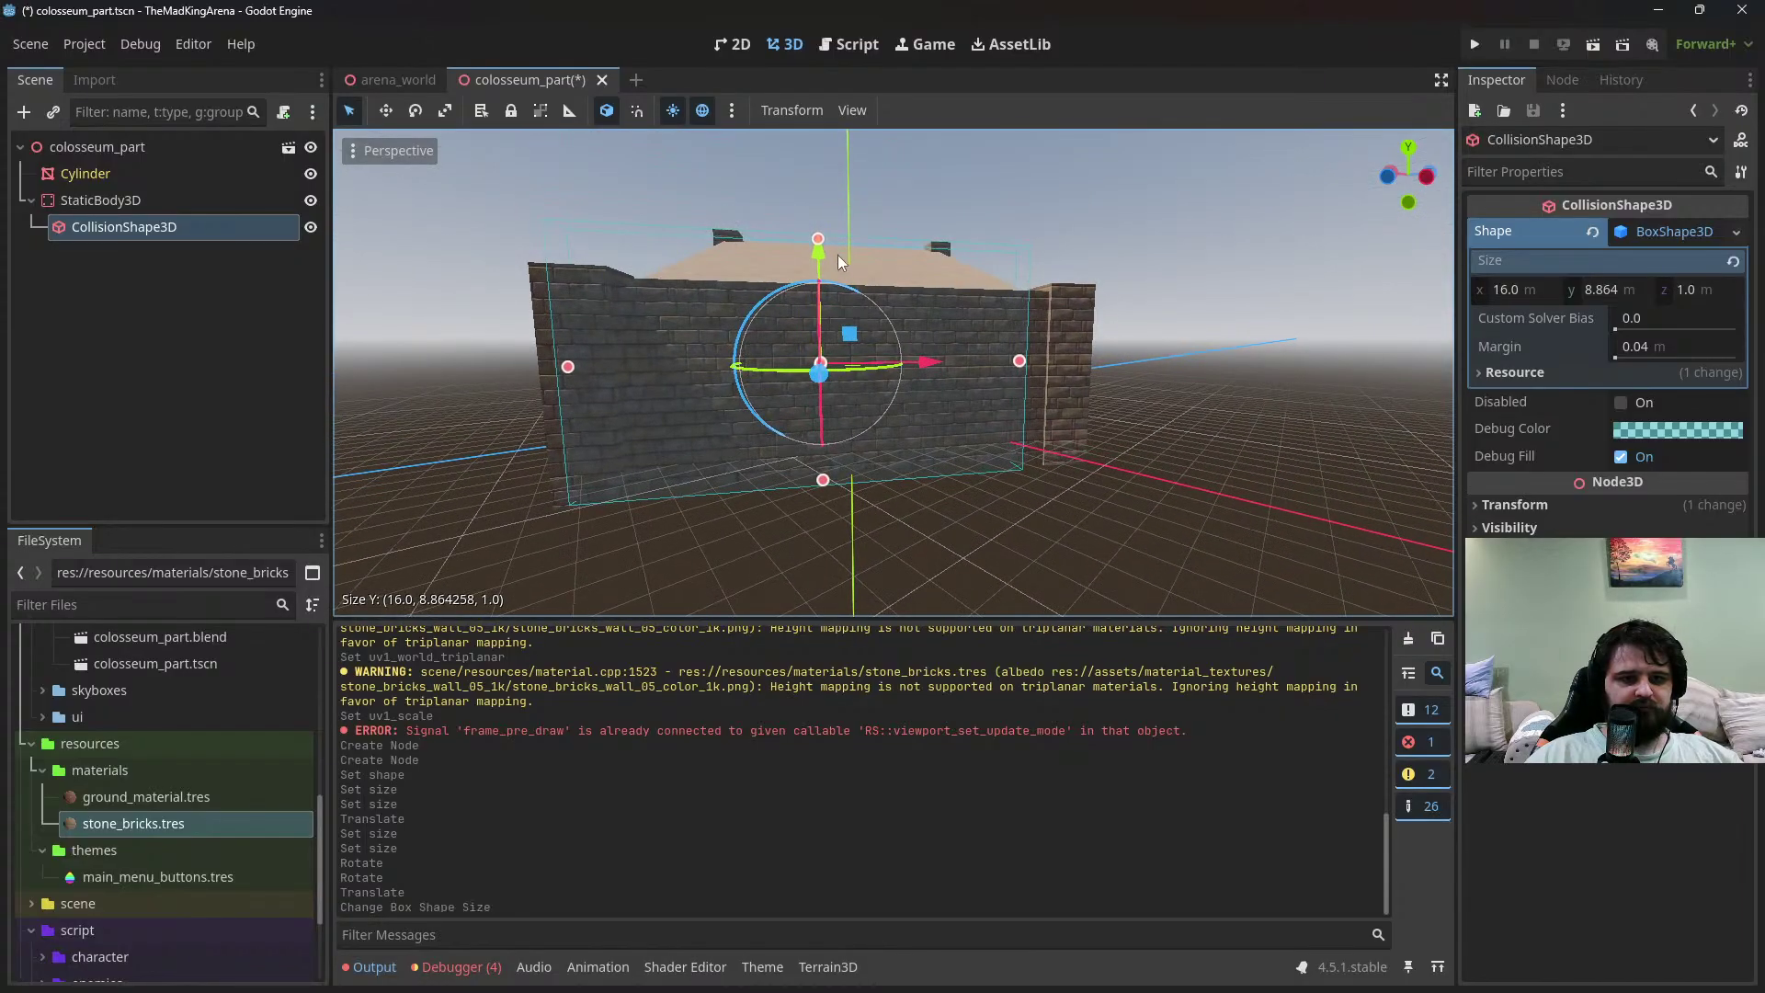
left_click_drag(825, 242, 822, 289)
left_click_drag(1019, 379, 1083, 384)
left_click_drag(571, 391, 554, 395)
Push the collision box into the wall, fine-tune its rotation so it sits flush with the surface, and save the scene
middle_click_drag(622, 296, 1045, 423)
left_click_drag(1044, 423, 1166, 403)
middle_click_drag(1166, 403, 1054, 487)
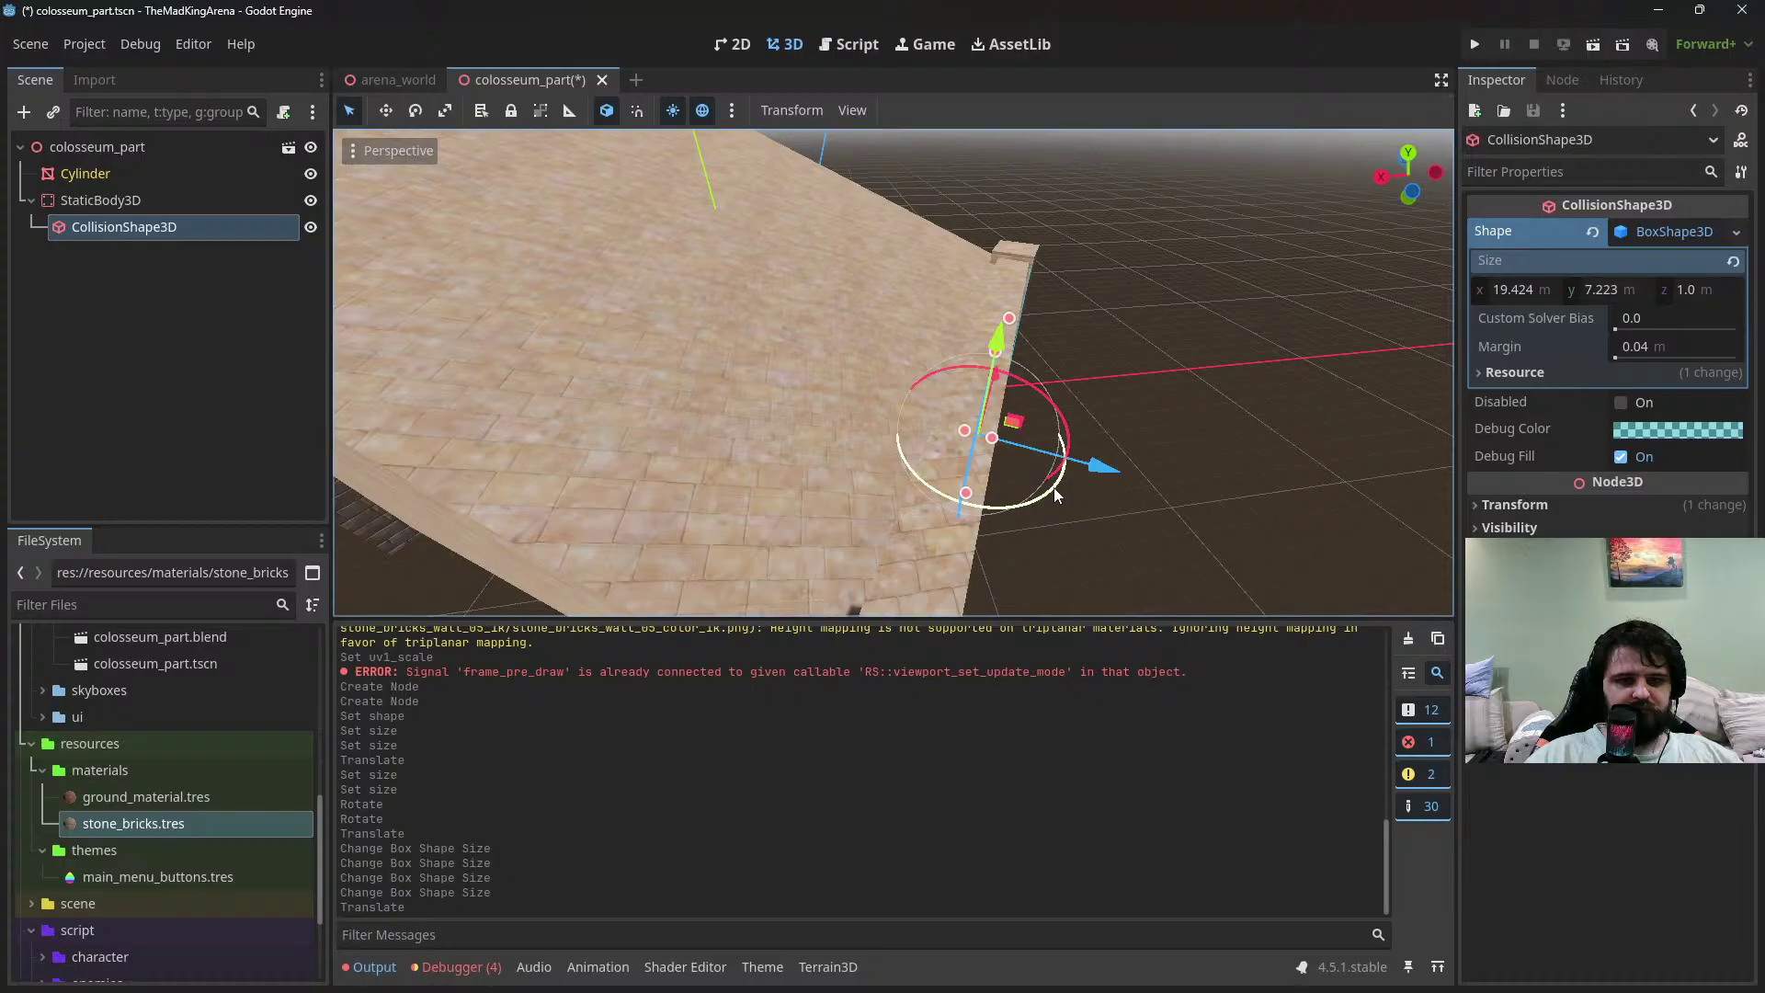
left_click_drag(1054, 487, 1056, 487)
middle_click_drag(1055, 487, 1096, 370)
left_click_drag(1061, 426, 1065, 429)
middle_click_drag(1069, 419, 1121, 340)
scroll(1101, 461, "down", 3)
scroll(1164, 349, "down", 2)
key("ctrl+s")
Extend the collision box upward to the wall's top edge, about 7.35 m high, and save the scene
scroll(1103, 351, "up", 2)
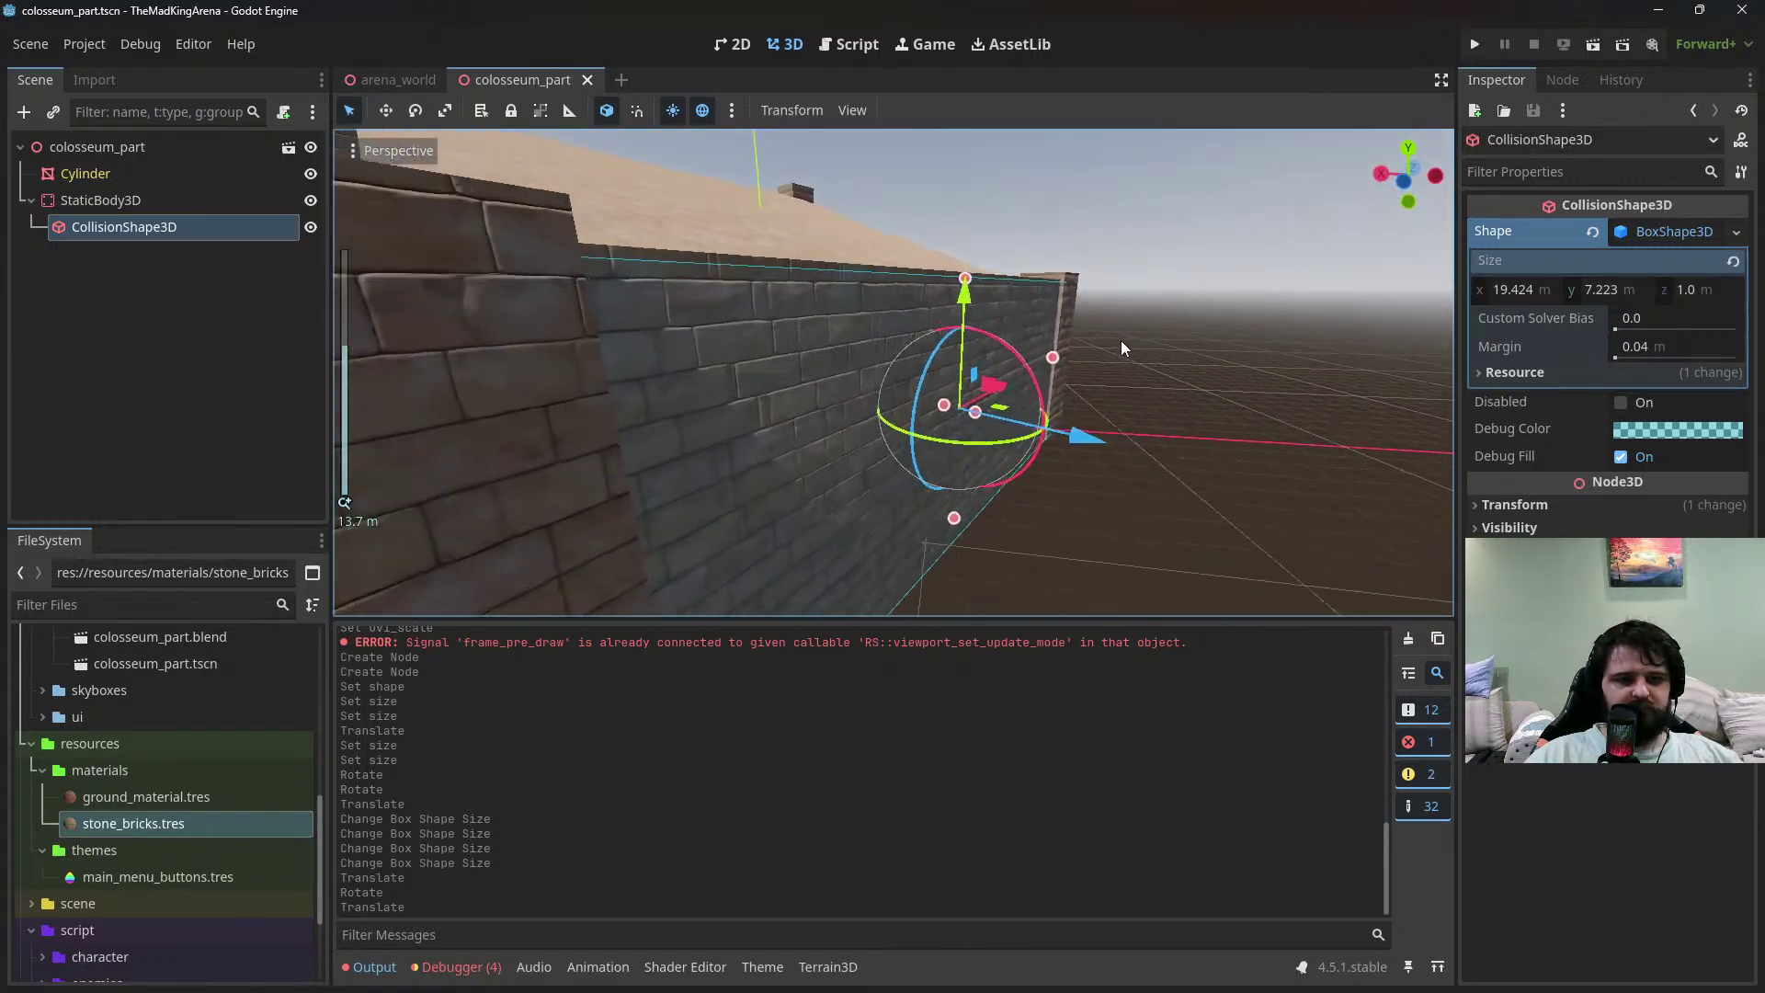
left_click_drag(964, 278, 974, 262)
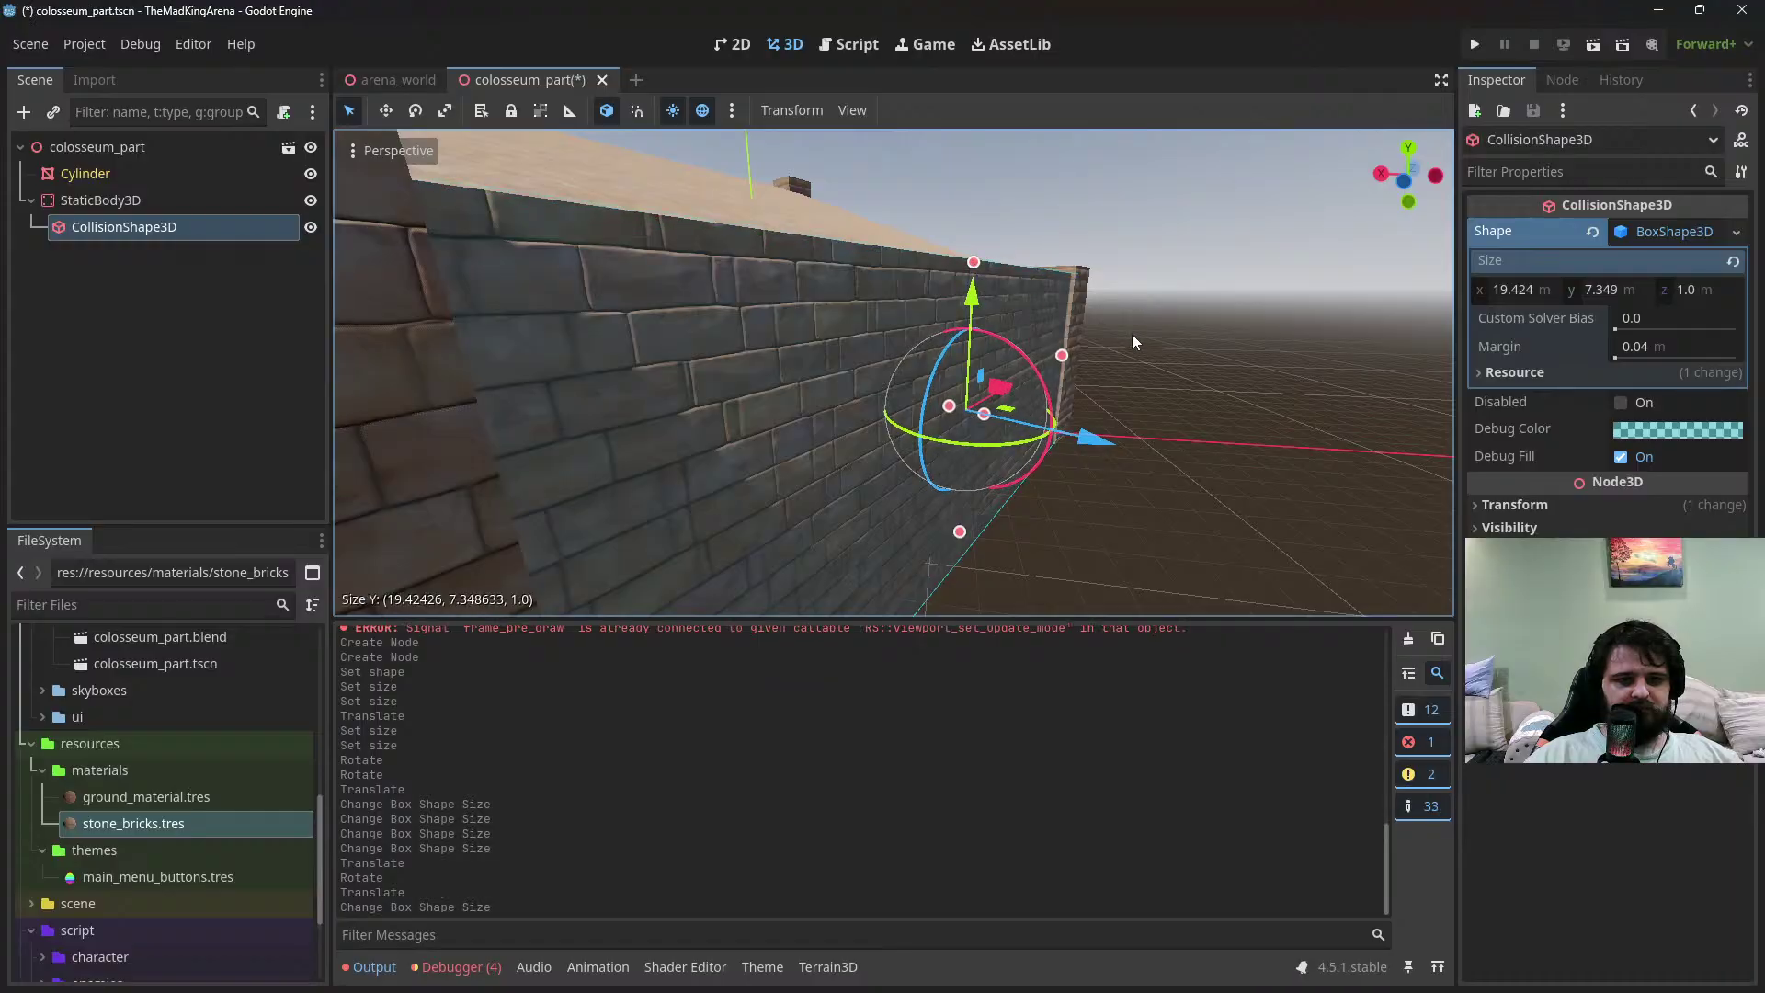
middle_click_drag(1134, 341, 1022, 443)
key("ctrl+s")
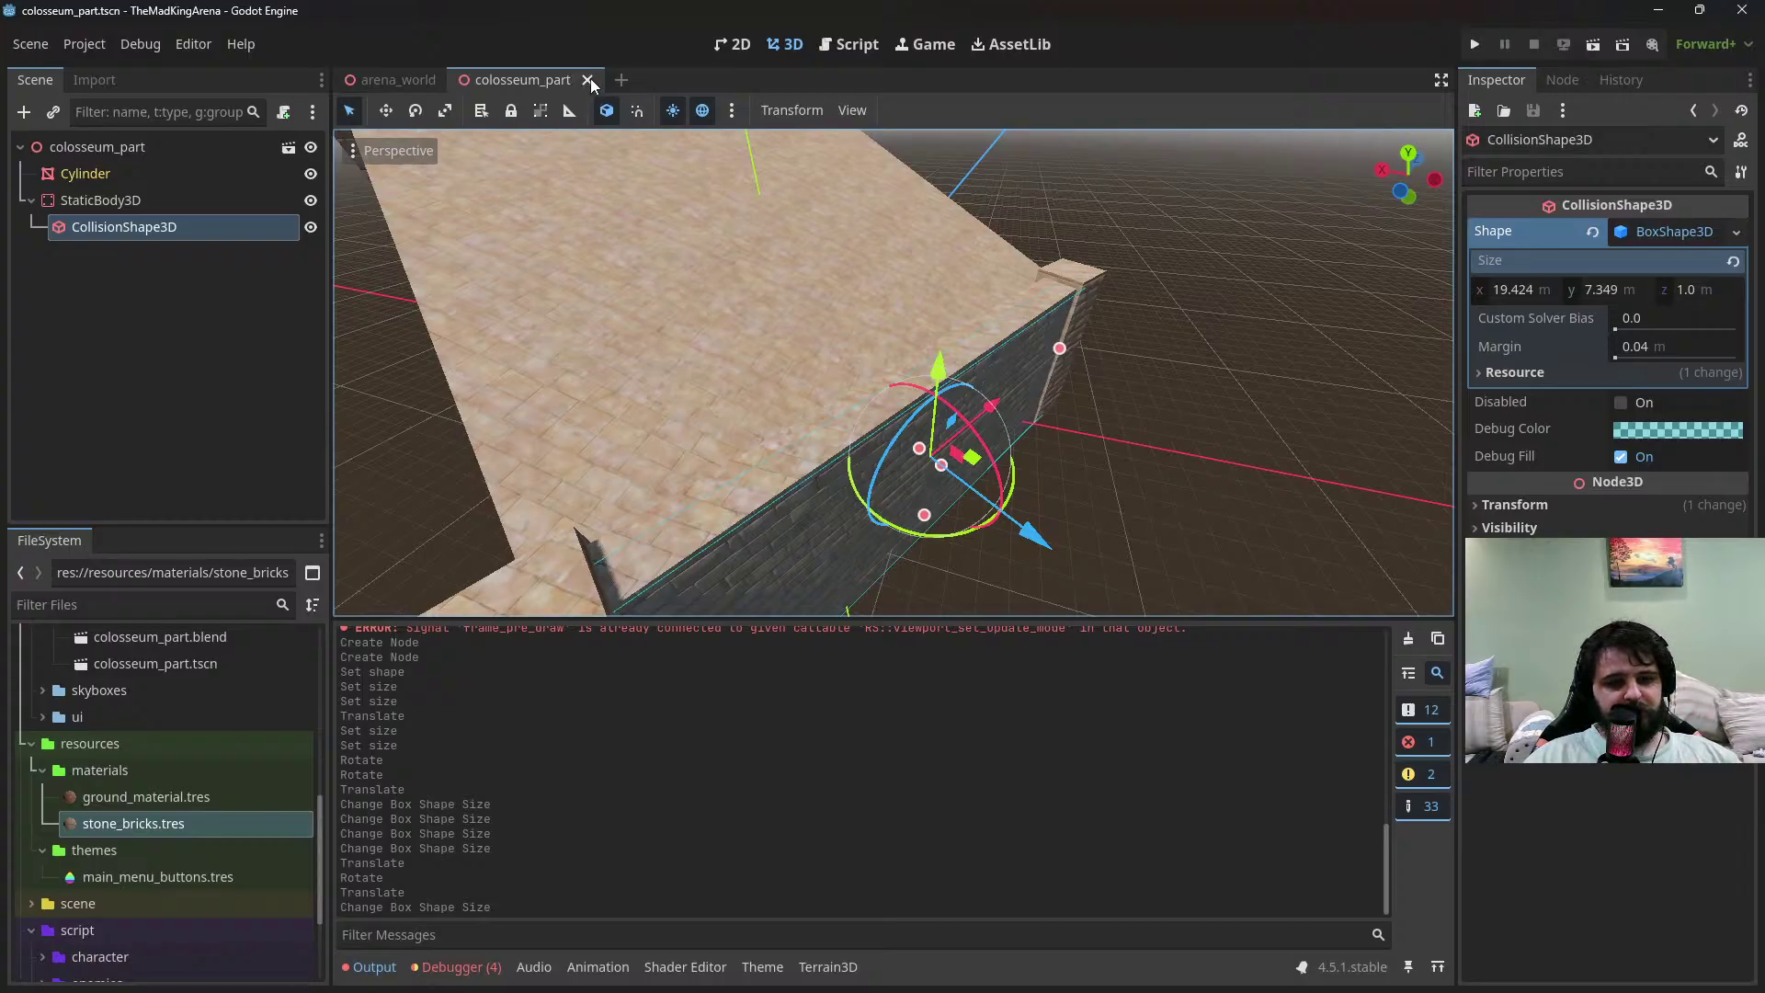
Close the colosseum_part scene and add a Node3D as a child of the ArenaWorld root
middle_click_drag(699, 165, 531, 412)
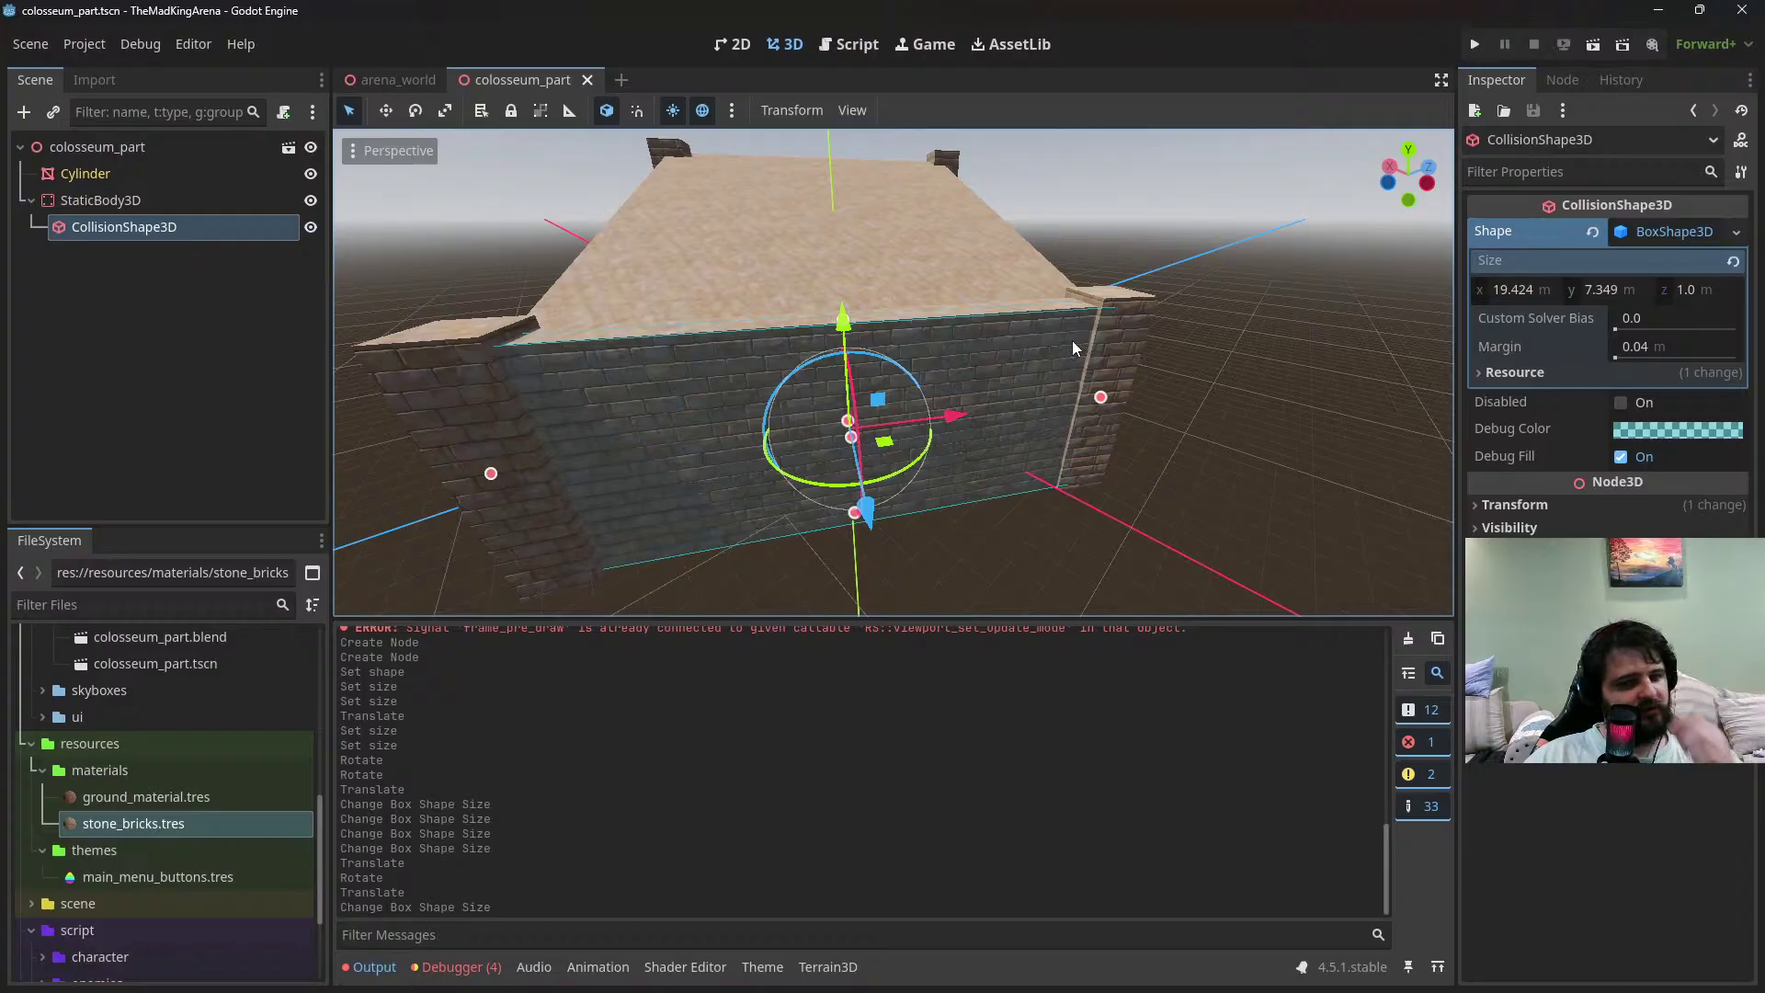
middle_click_drag(1084, 336, 1102, 292)
scroll(796, 252, "down", 5)
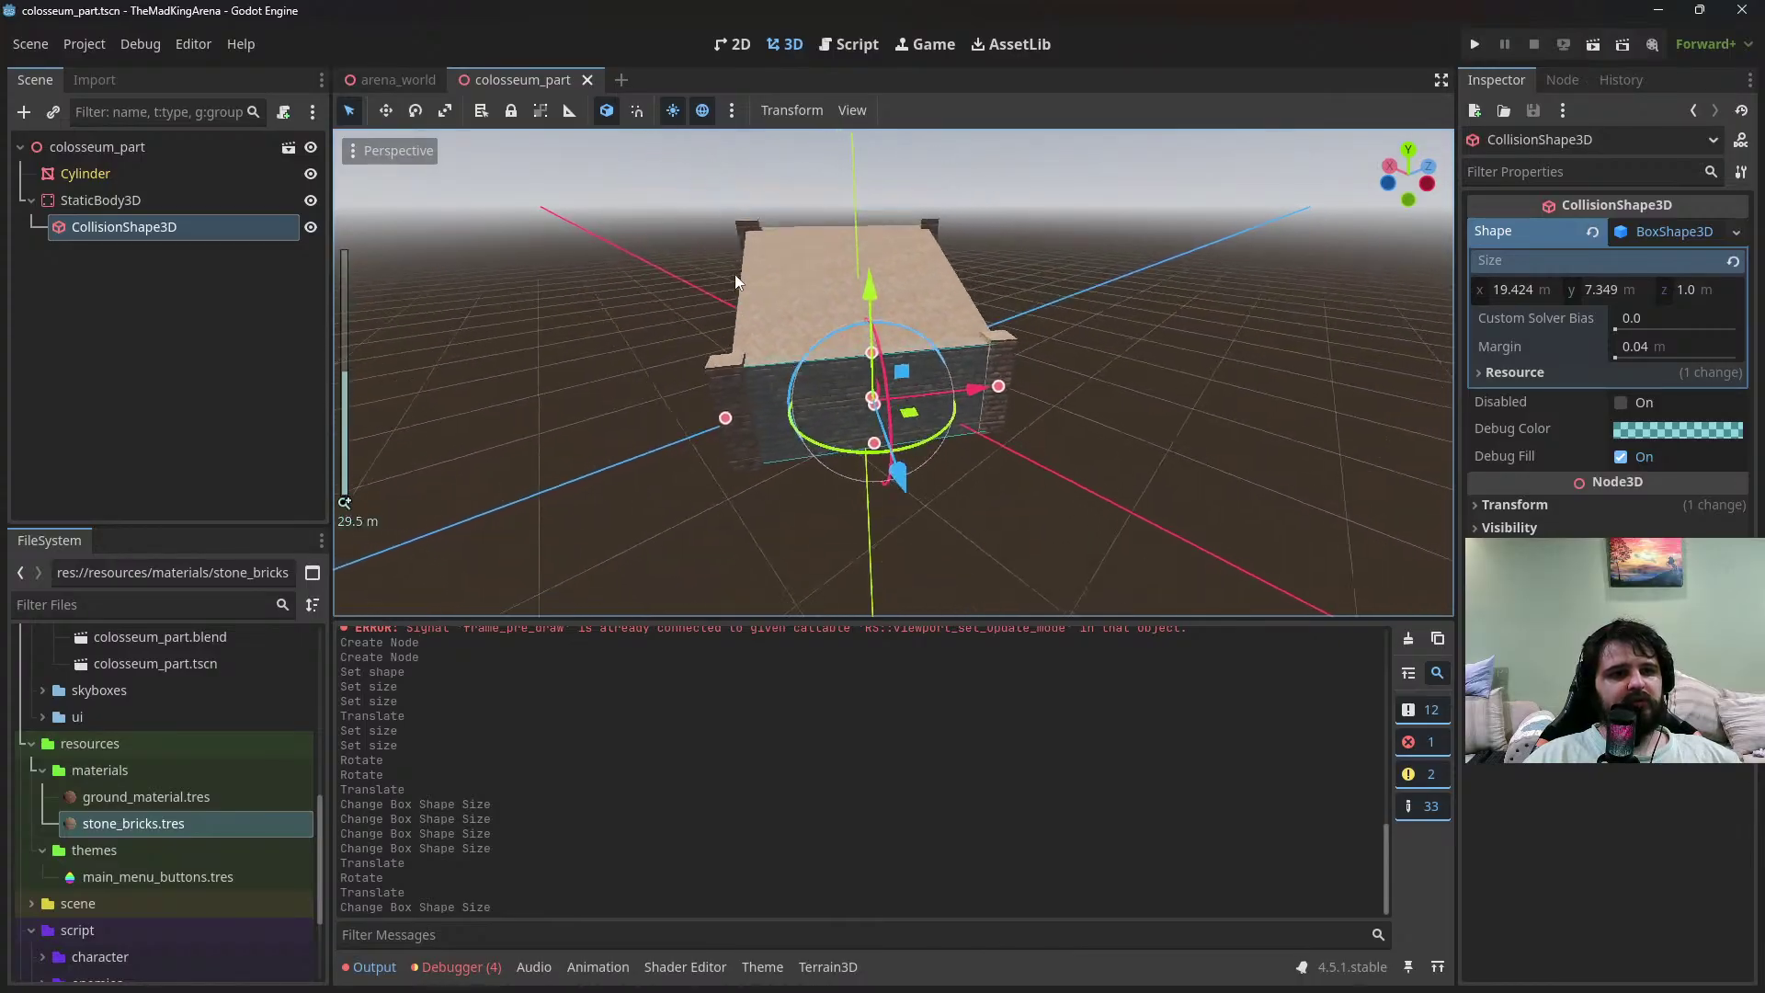
left_click(586, 80)
right_click(88, 151)
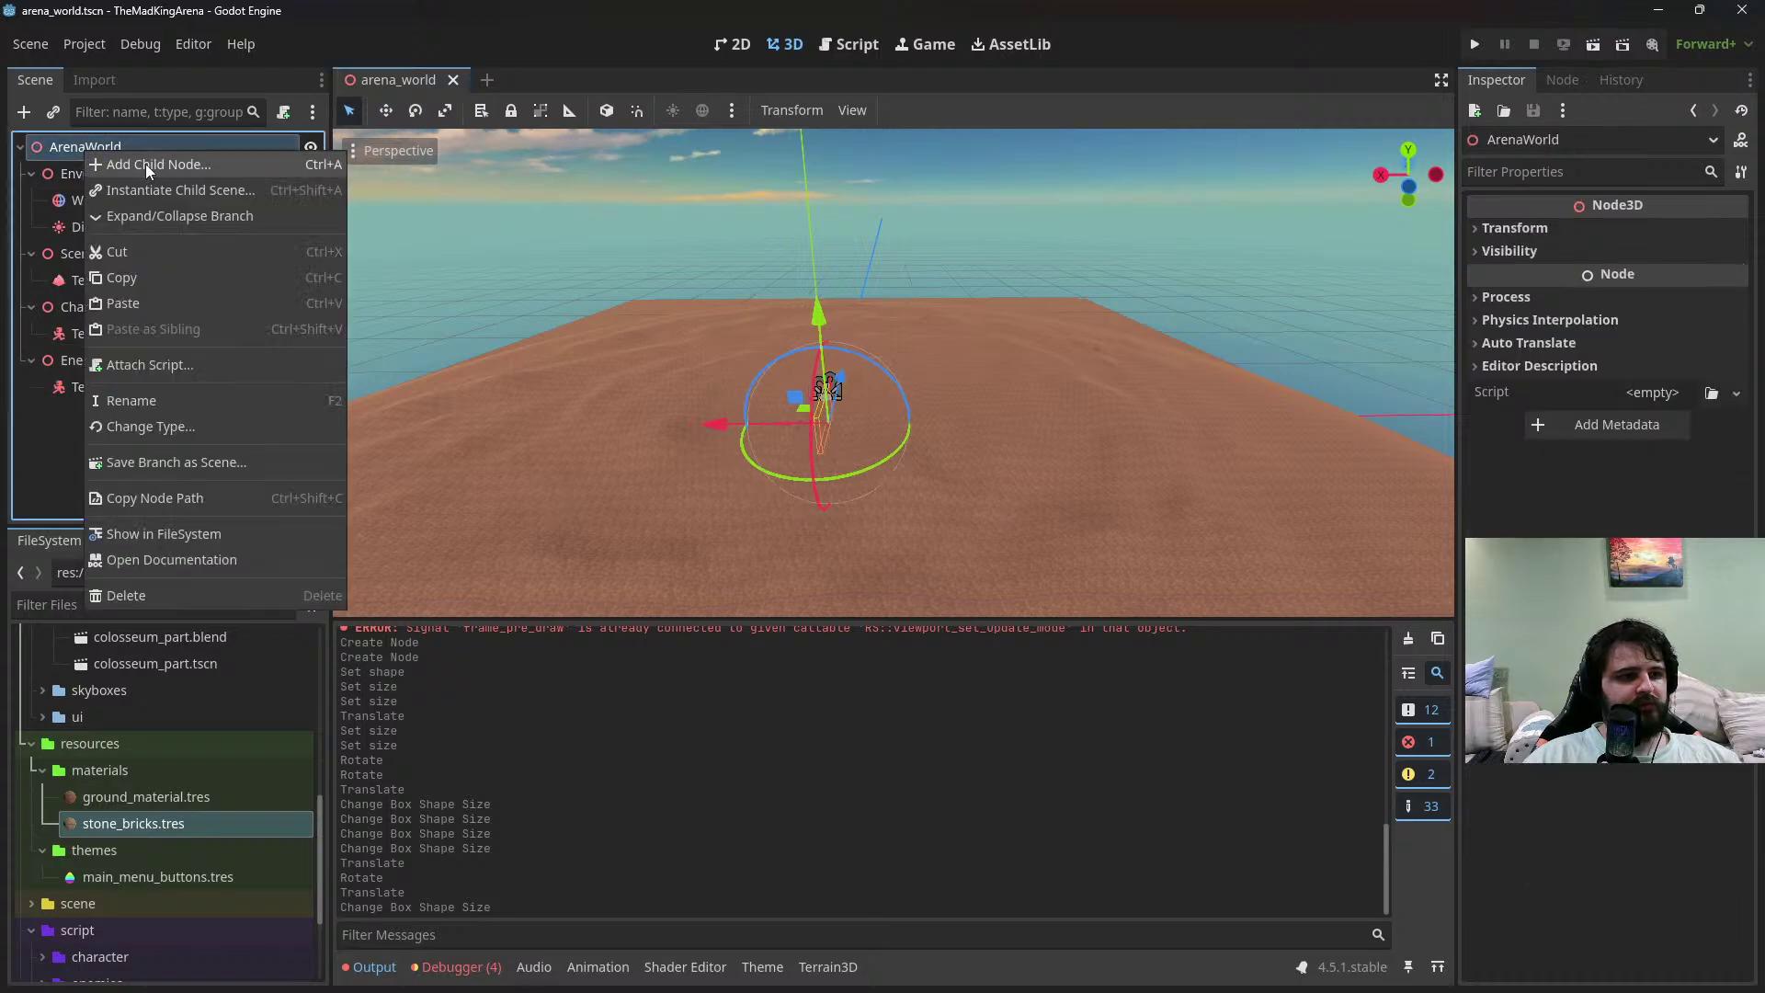
left_click(146, 163)
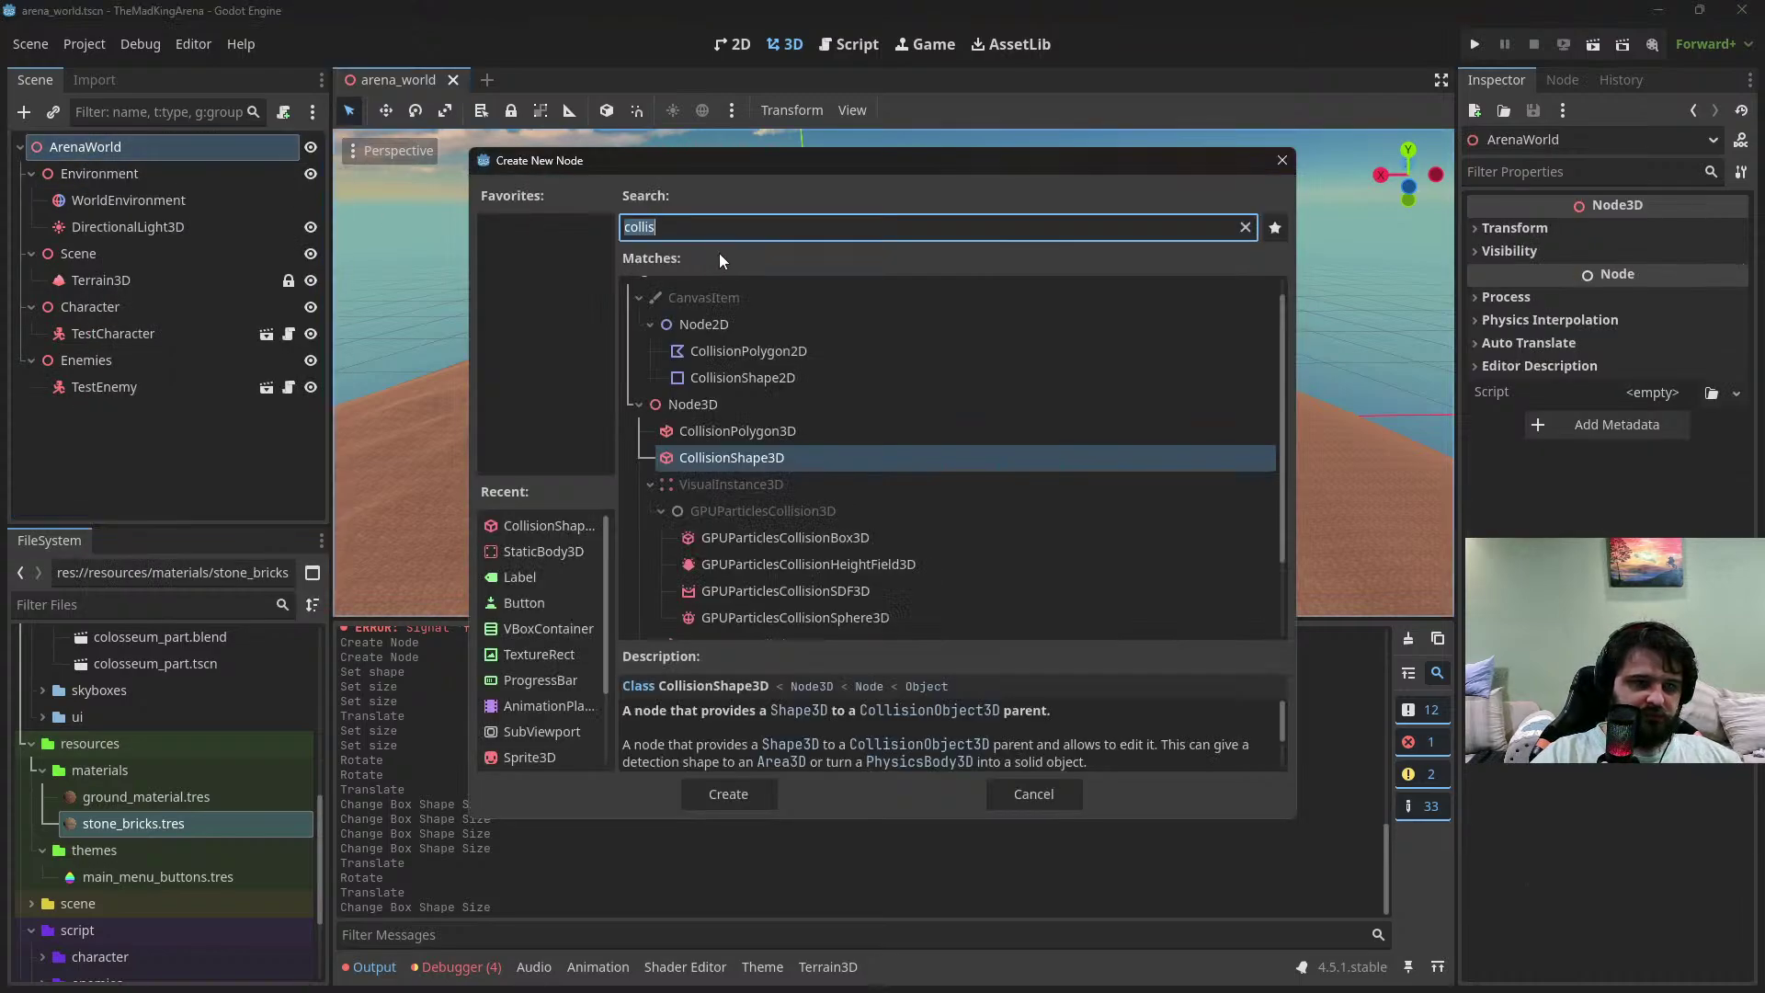
type("Node")
scroll(721, 533, "down", 5)
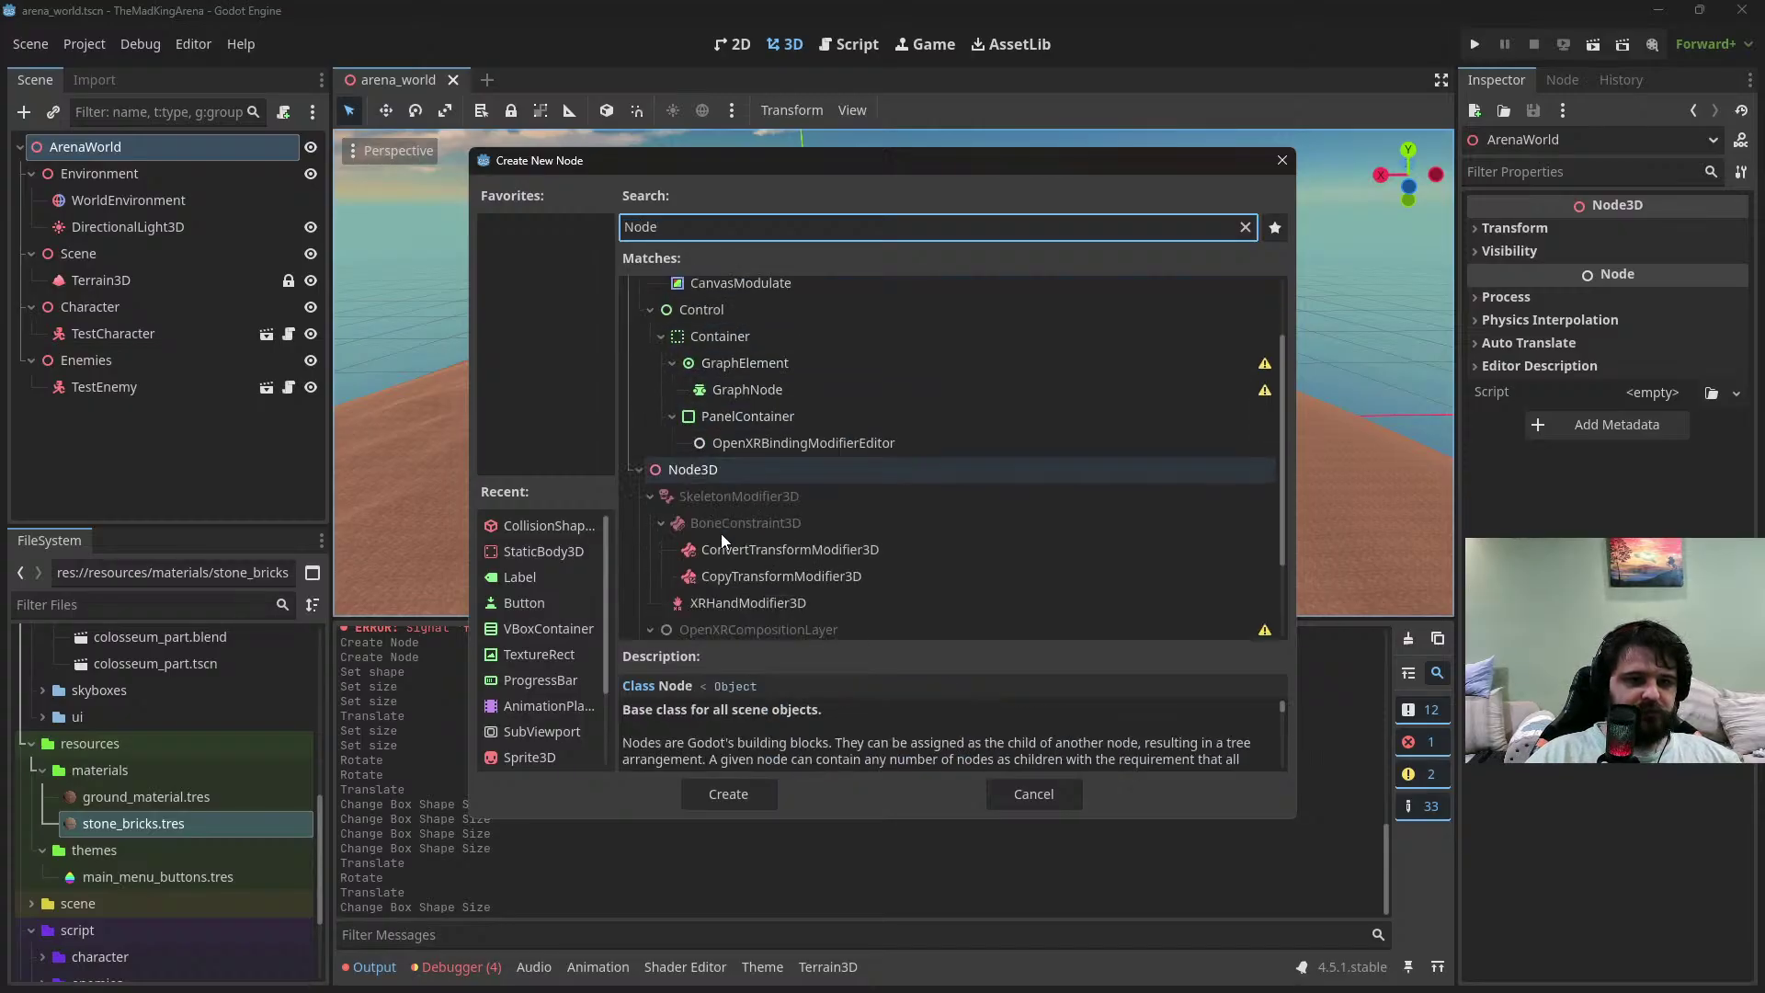
double_click(698, 366)
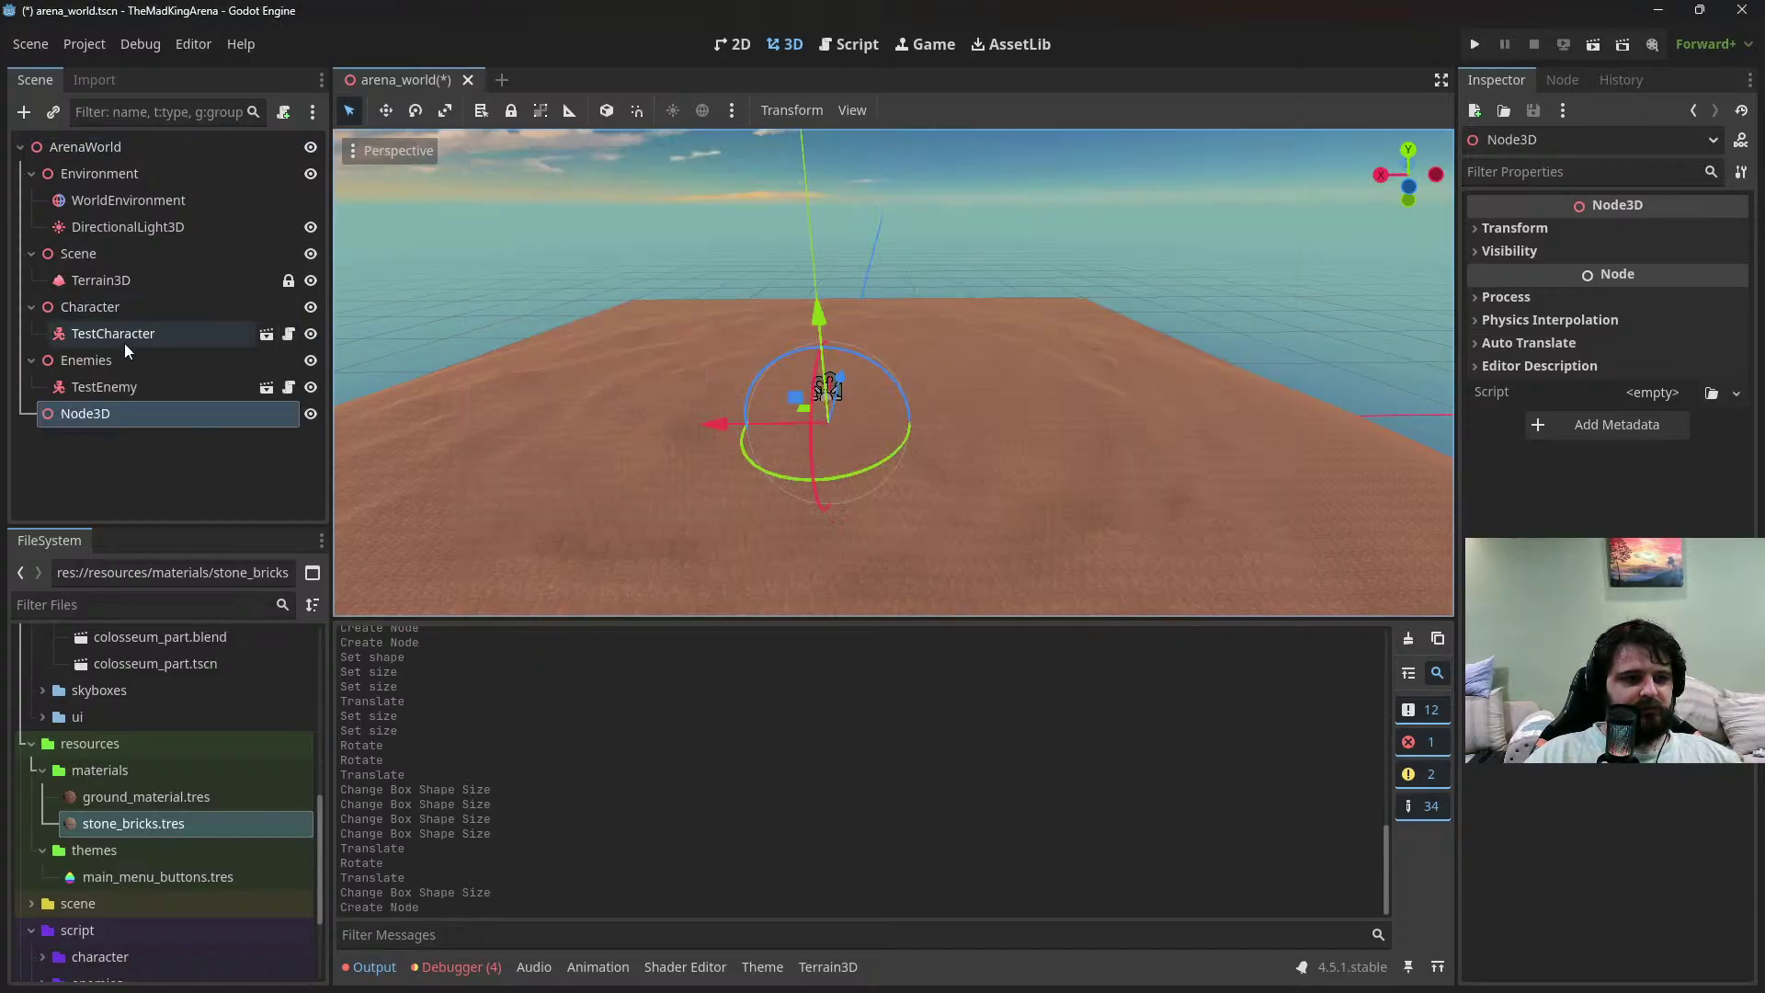
Rename the new Node3D to Assets and reparent it under the Scene node
double_click(86, 411)
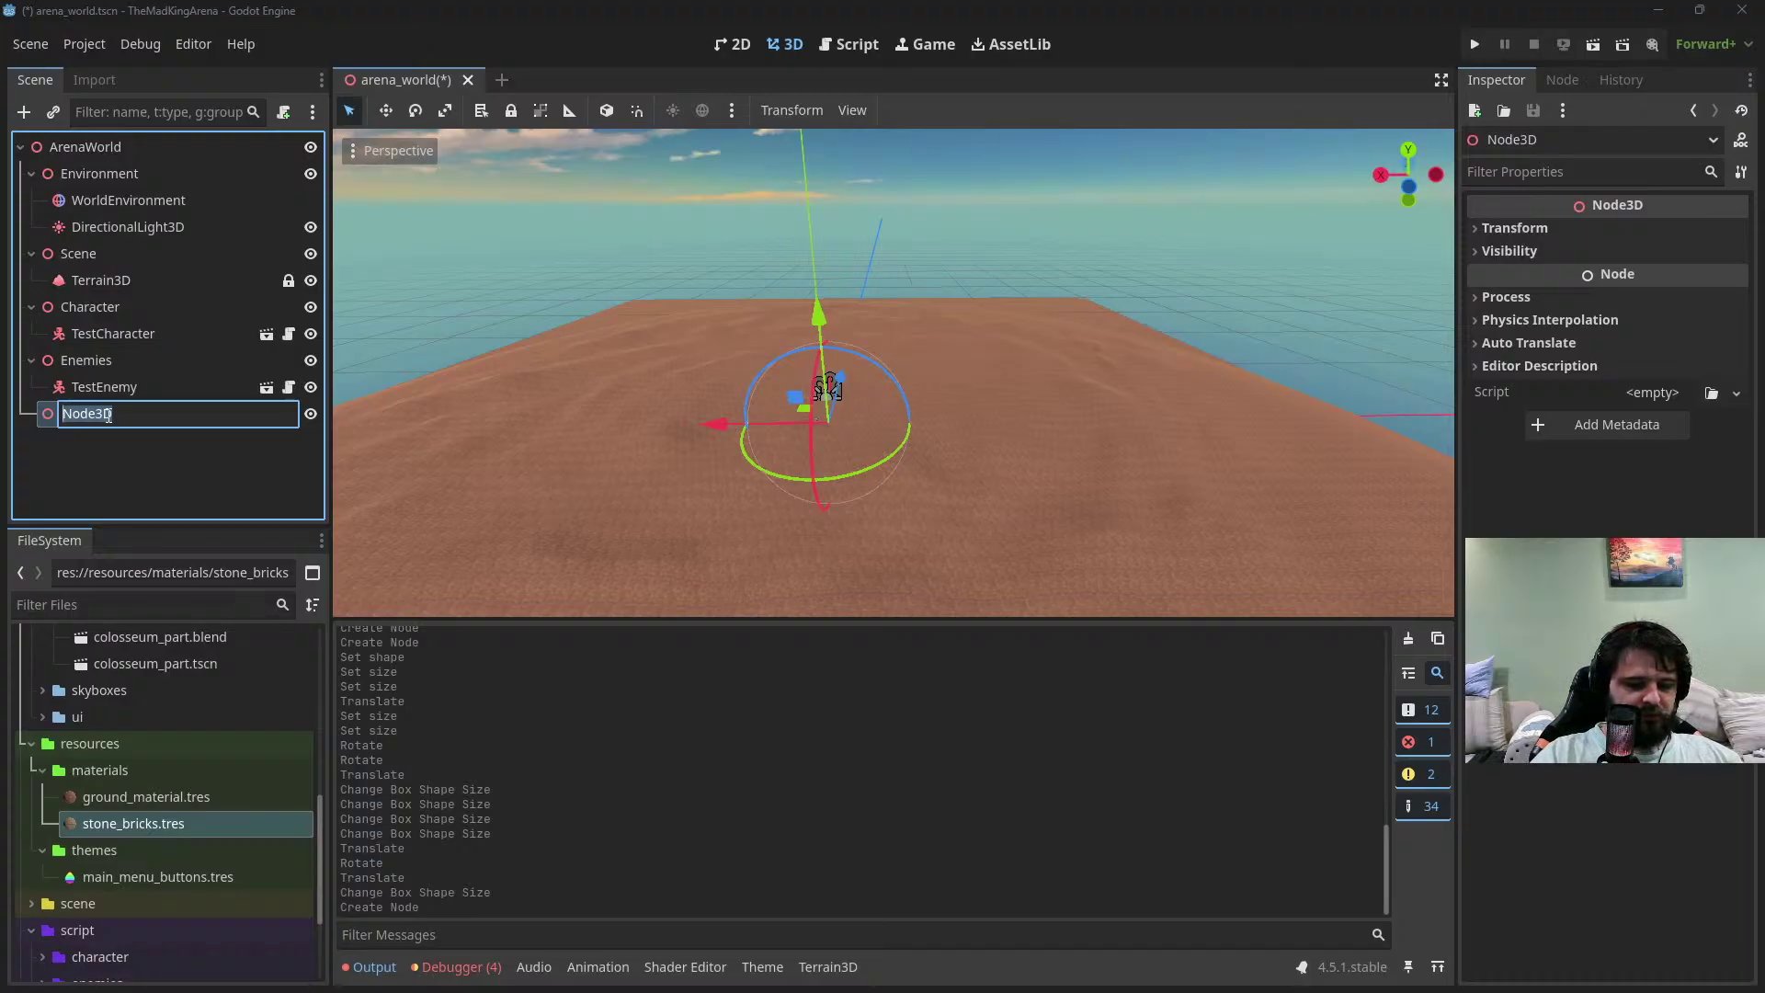
type("Assets")
key("Return")
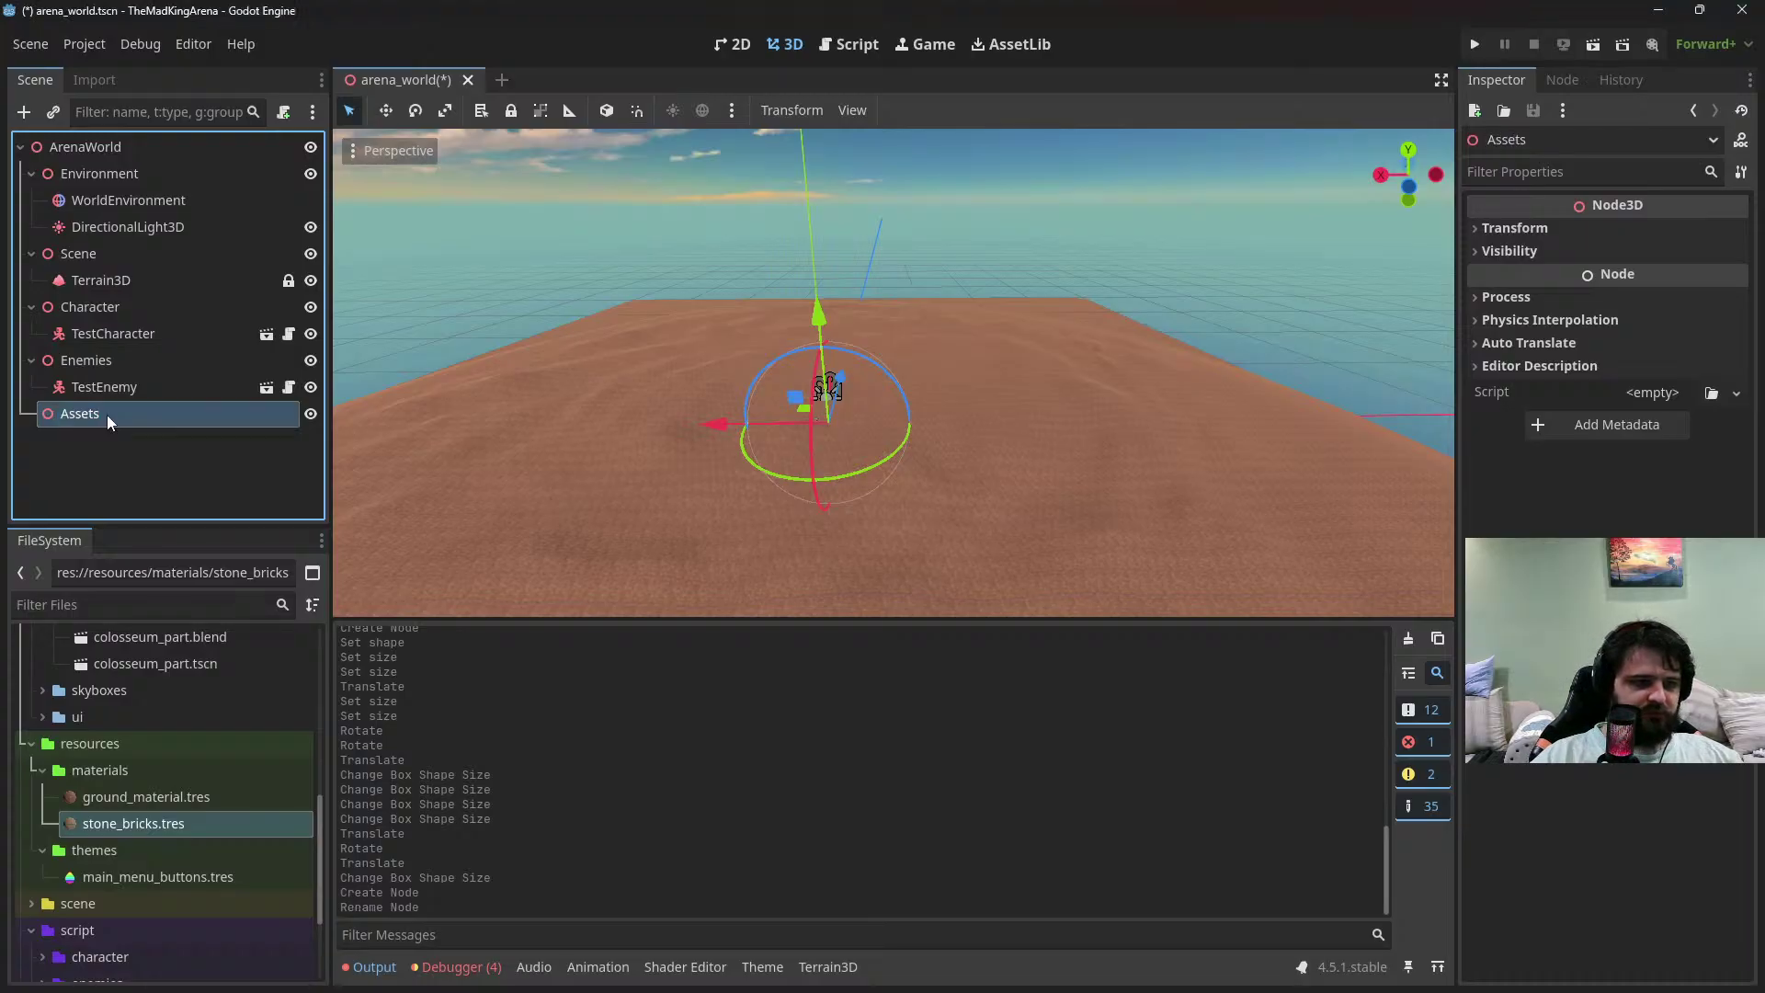
left_click_drag(107, 416, 113, 280)
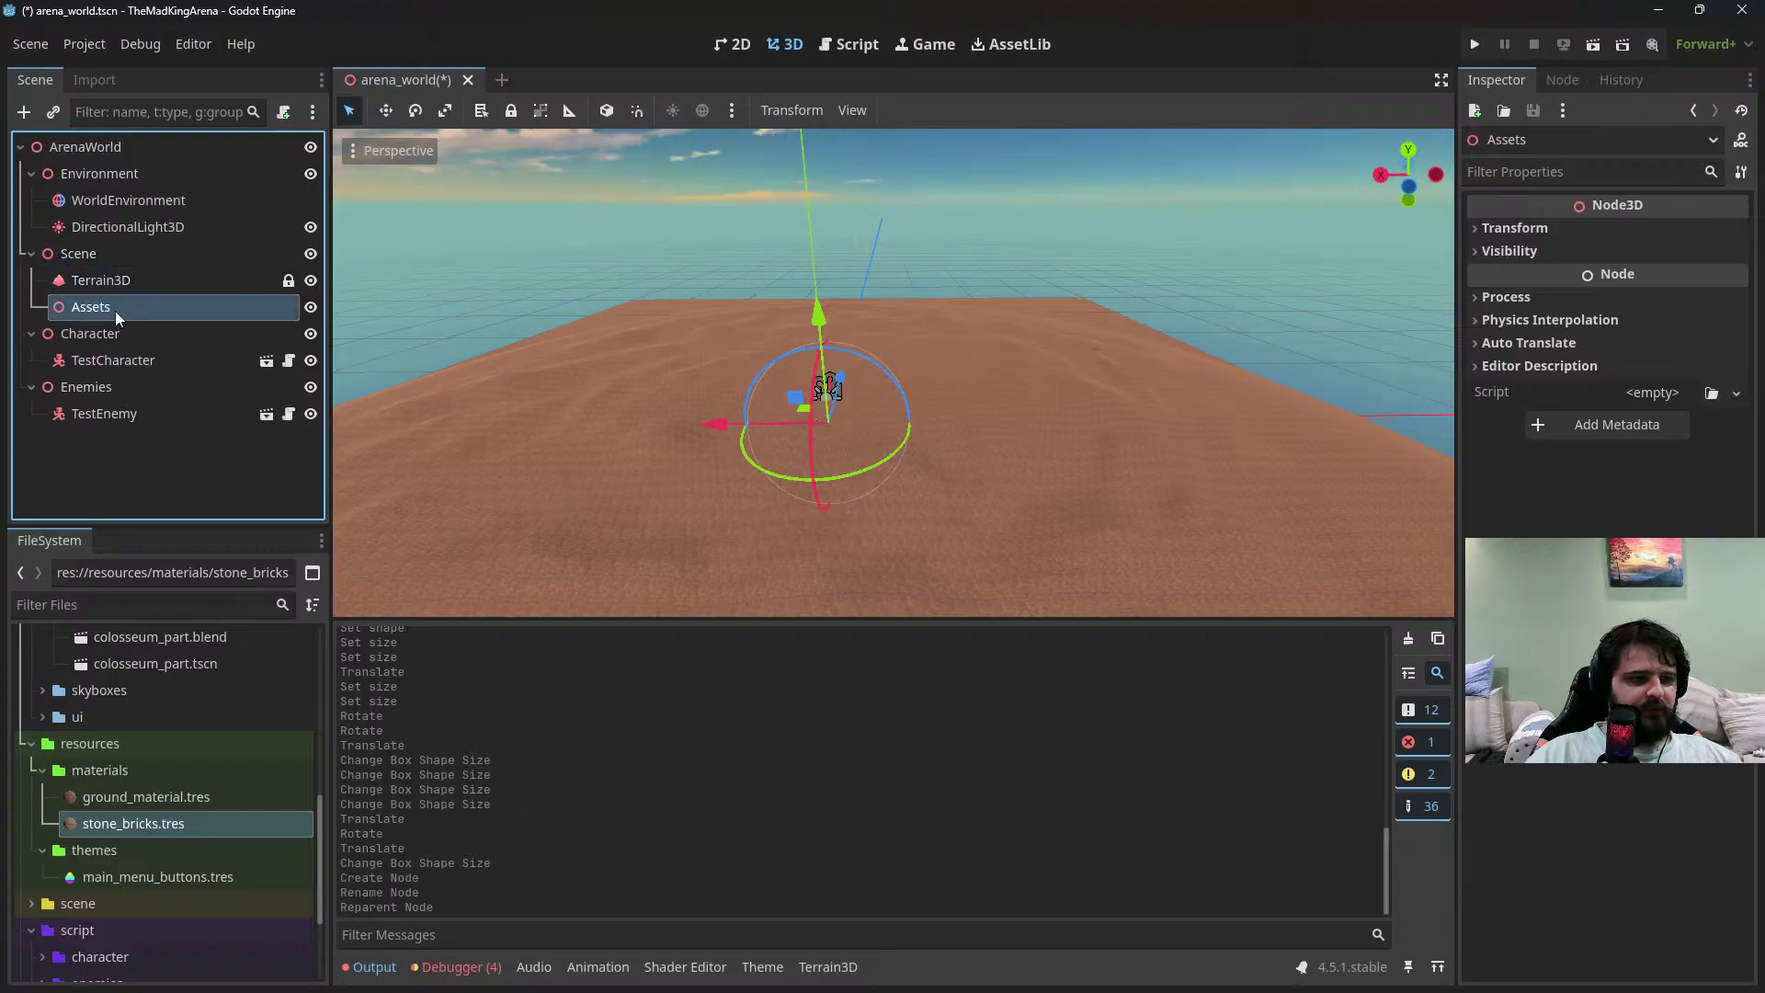
Instantiate colosseum_part.tscn from the models folder as a child of the Assets node
scroll(138, 749, "down", 3)
scroll(125, 773, "up", 10)
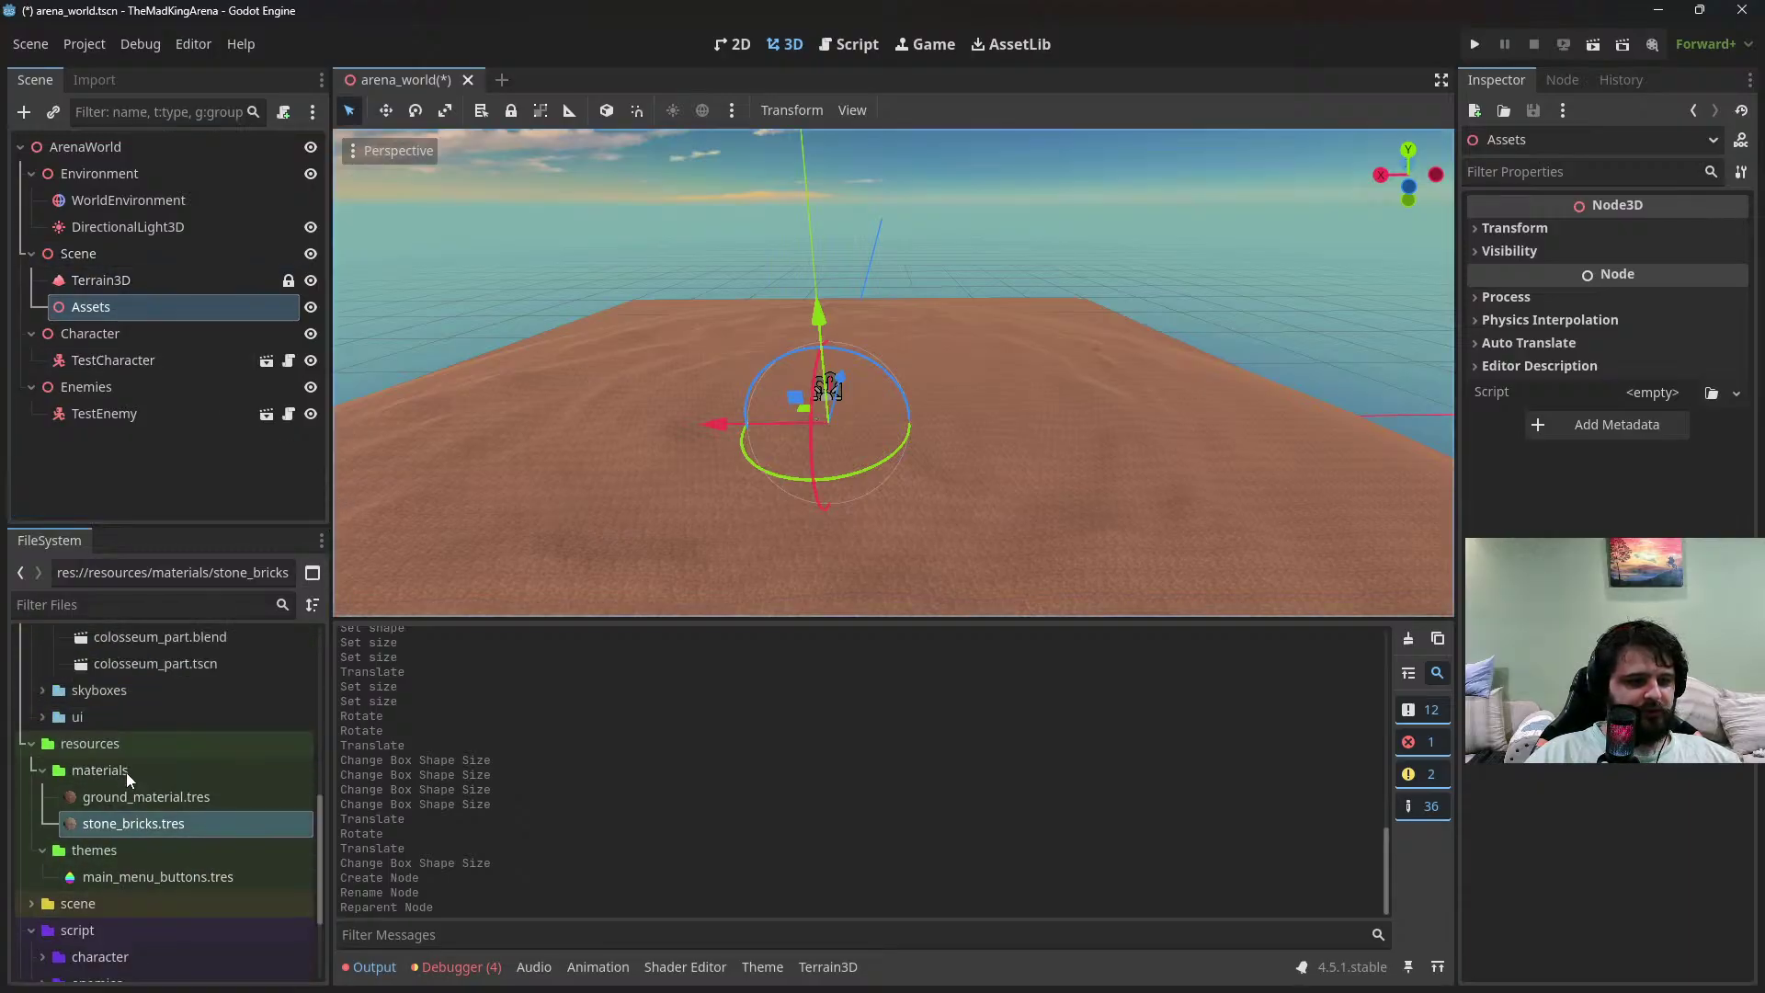
scroll(131, 824, "up", 5)
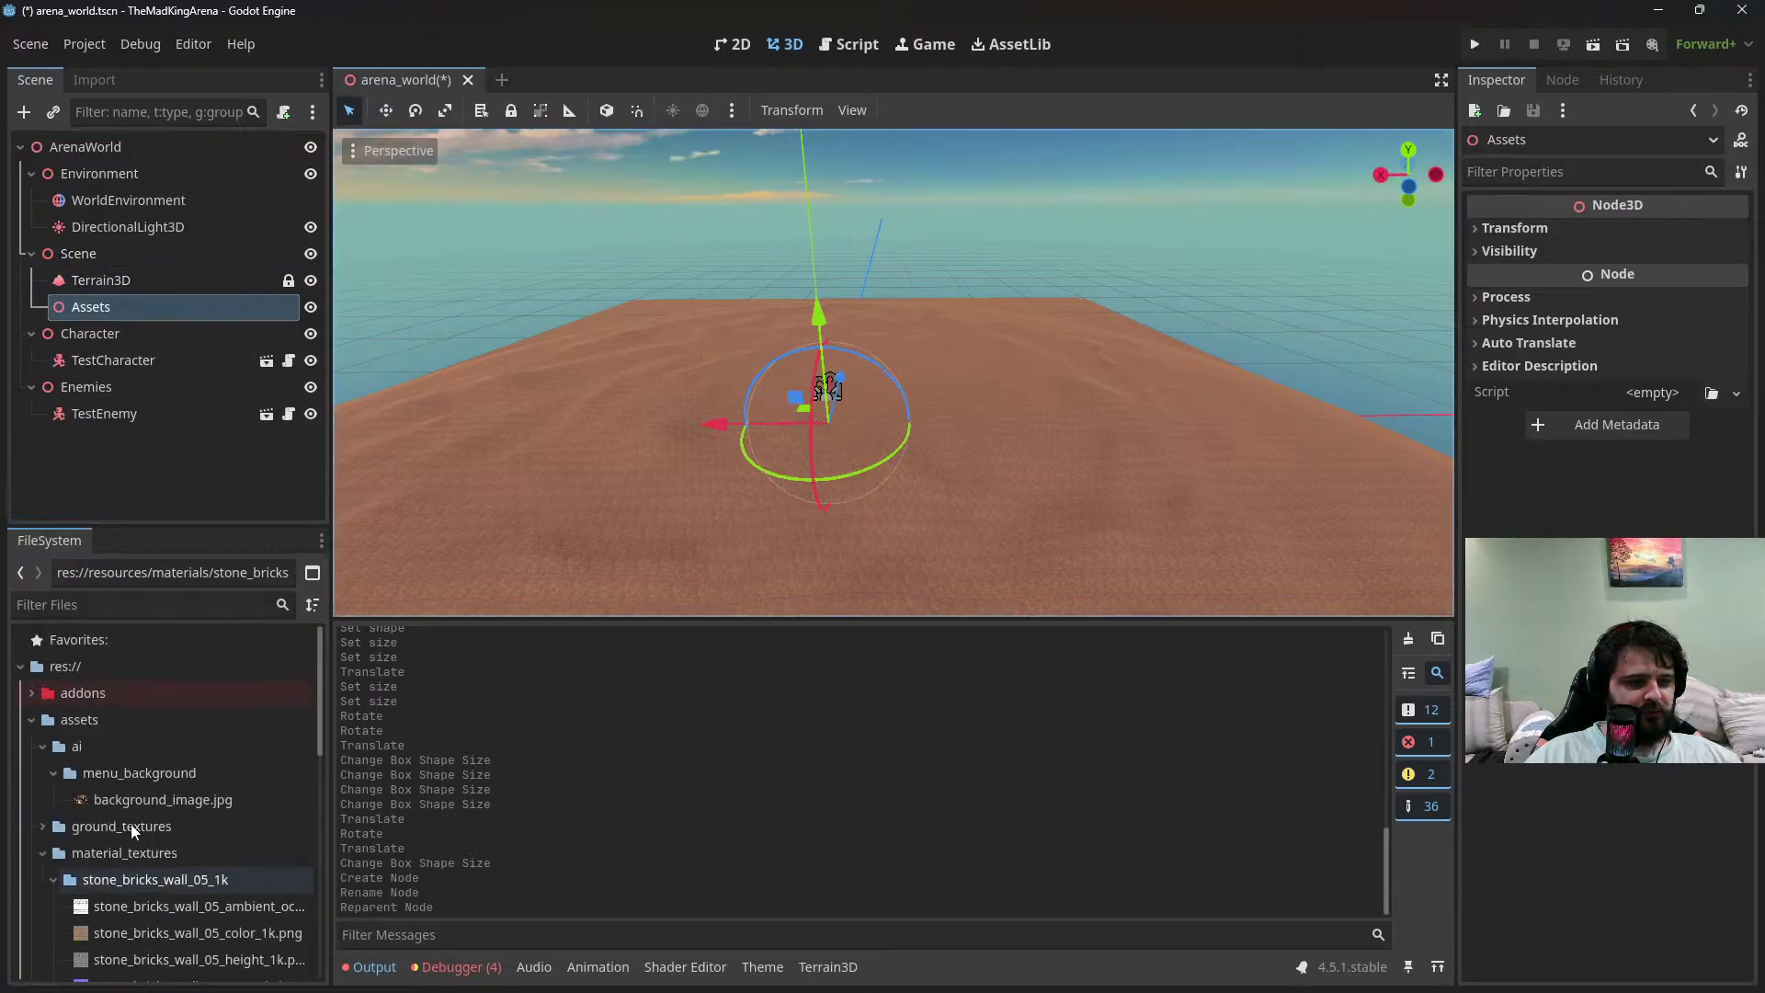
scroll(129, 810, "down", 6)
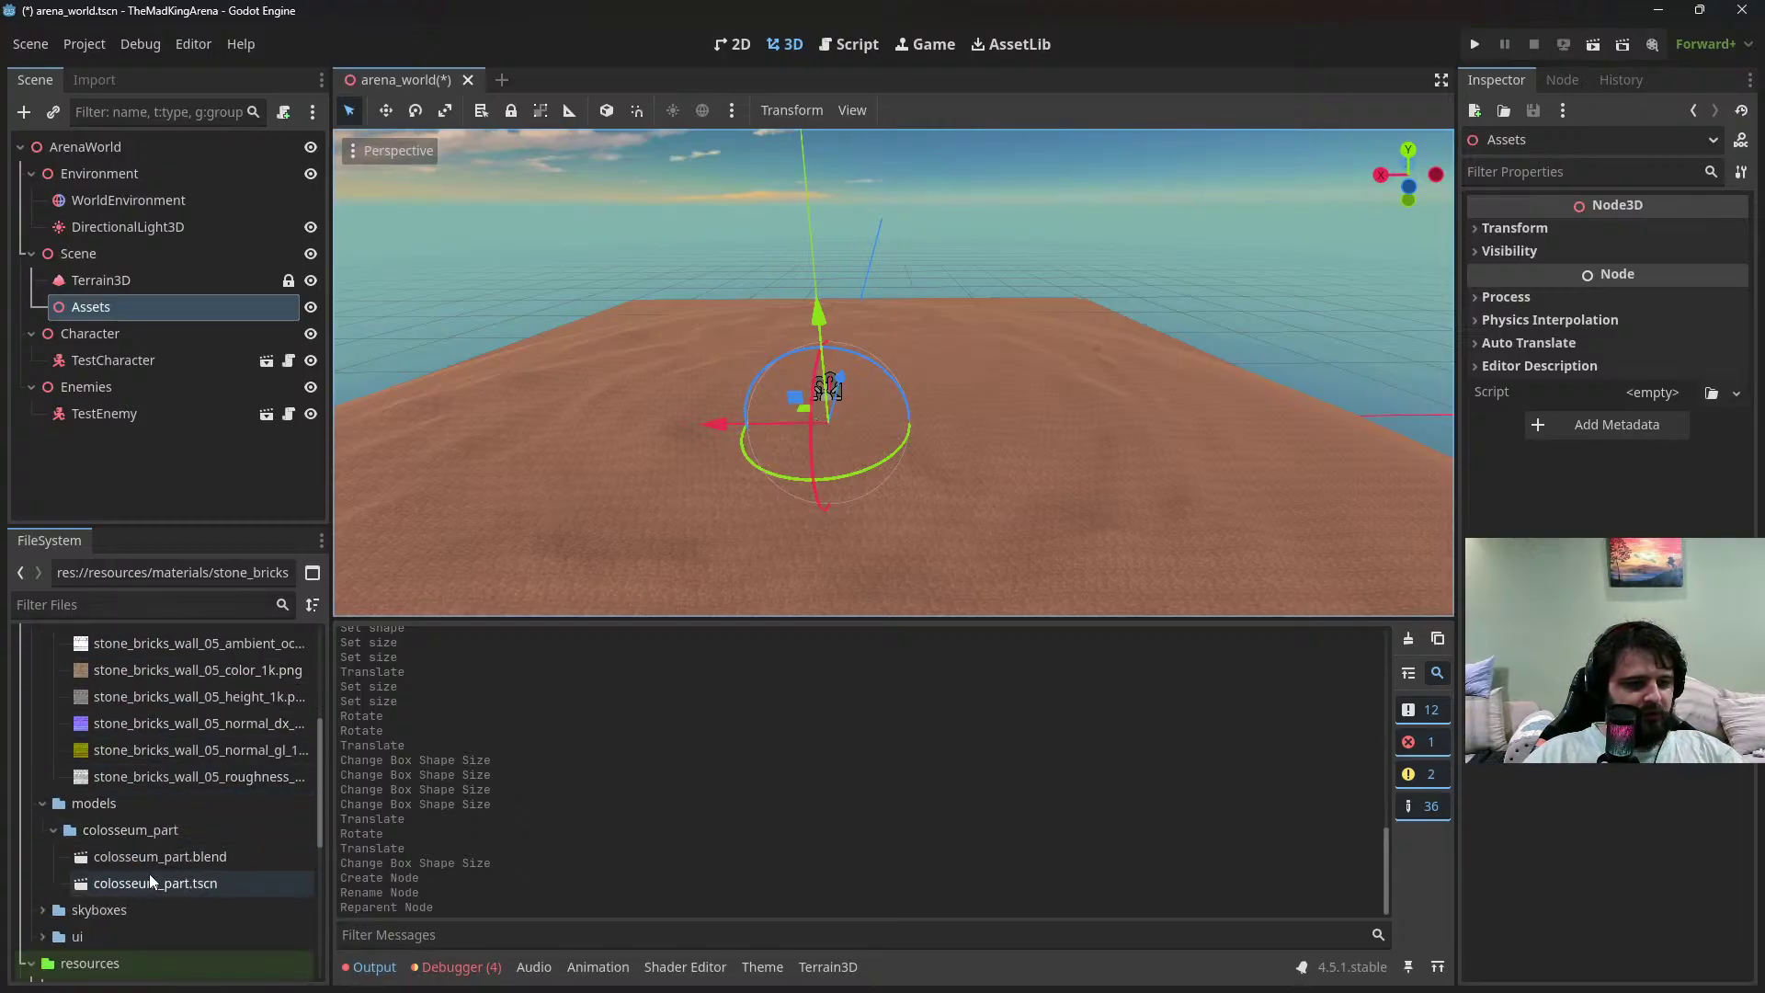
left_click_drag(155, 880, 127, 311)
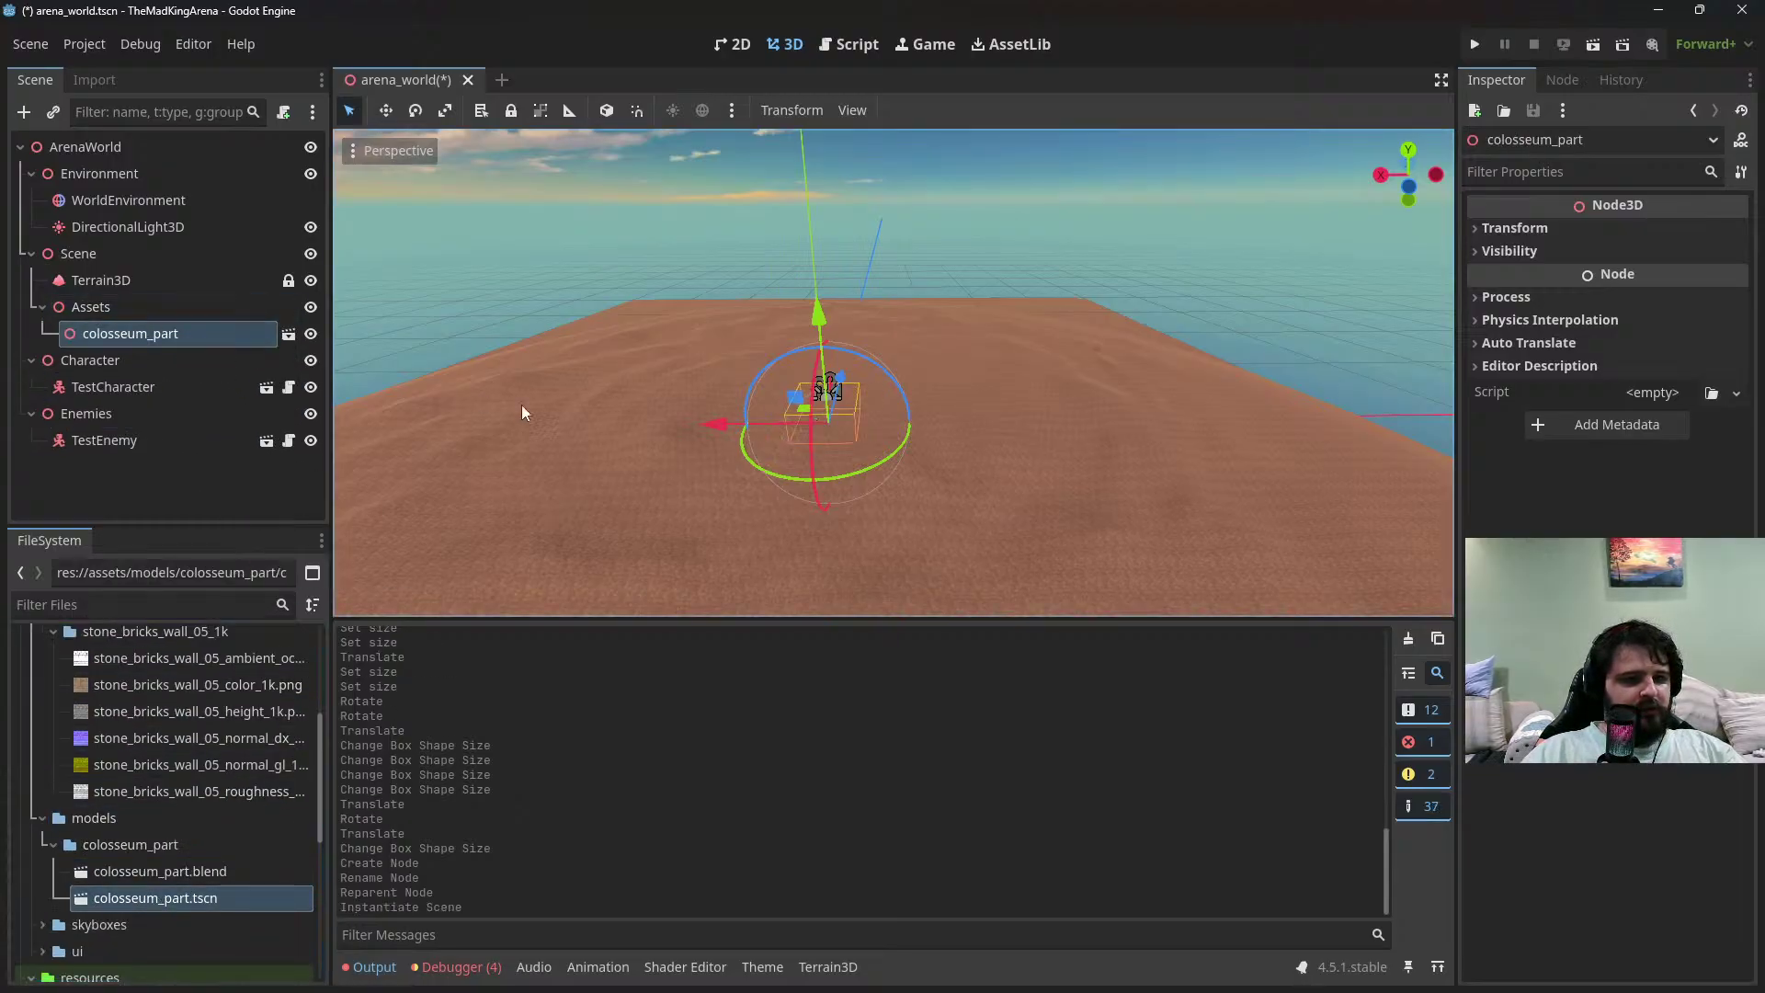
Raise the colosseum_part instance vertically out of the ground with the Move tool, leaving its rotation as instantiated
scroll(783, 442, "up", 3)
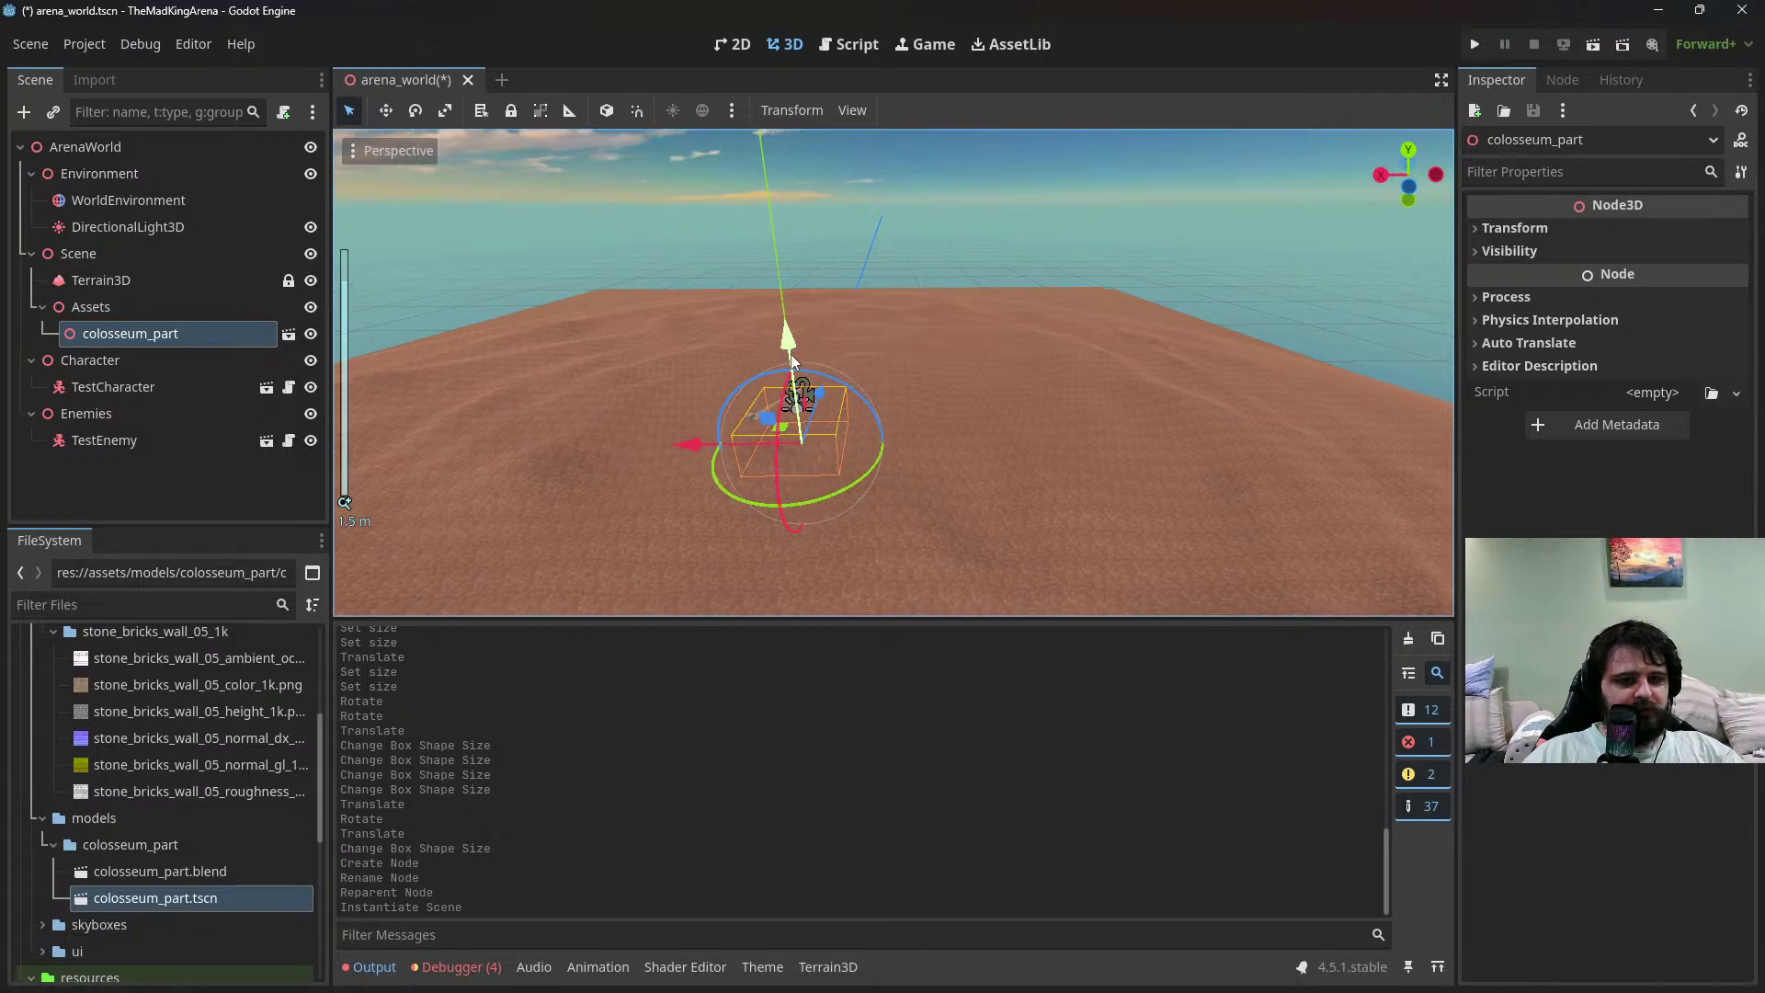
key("f")
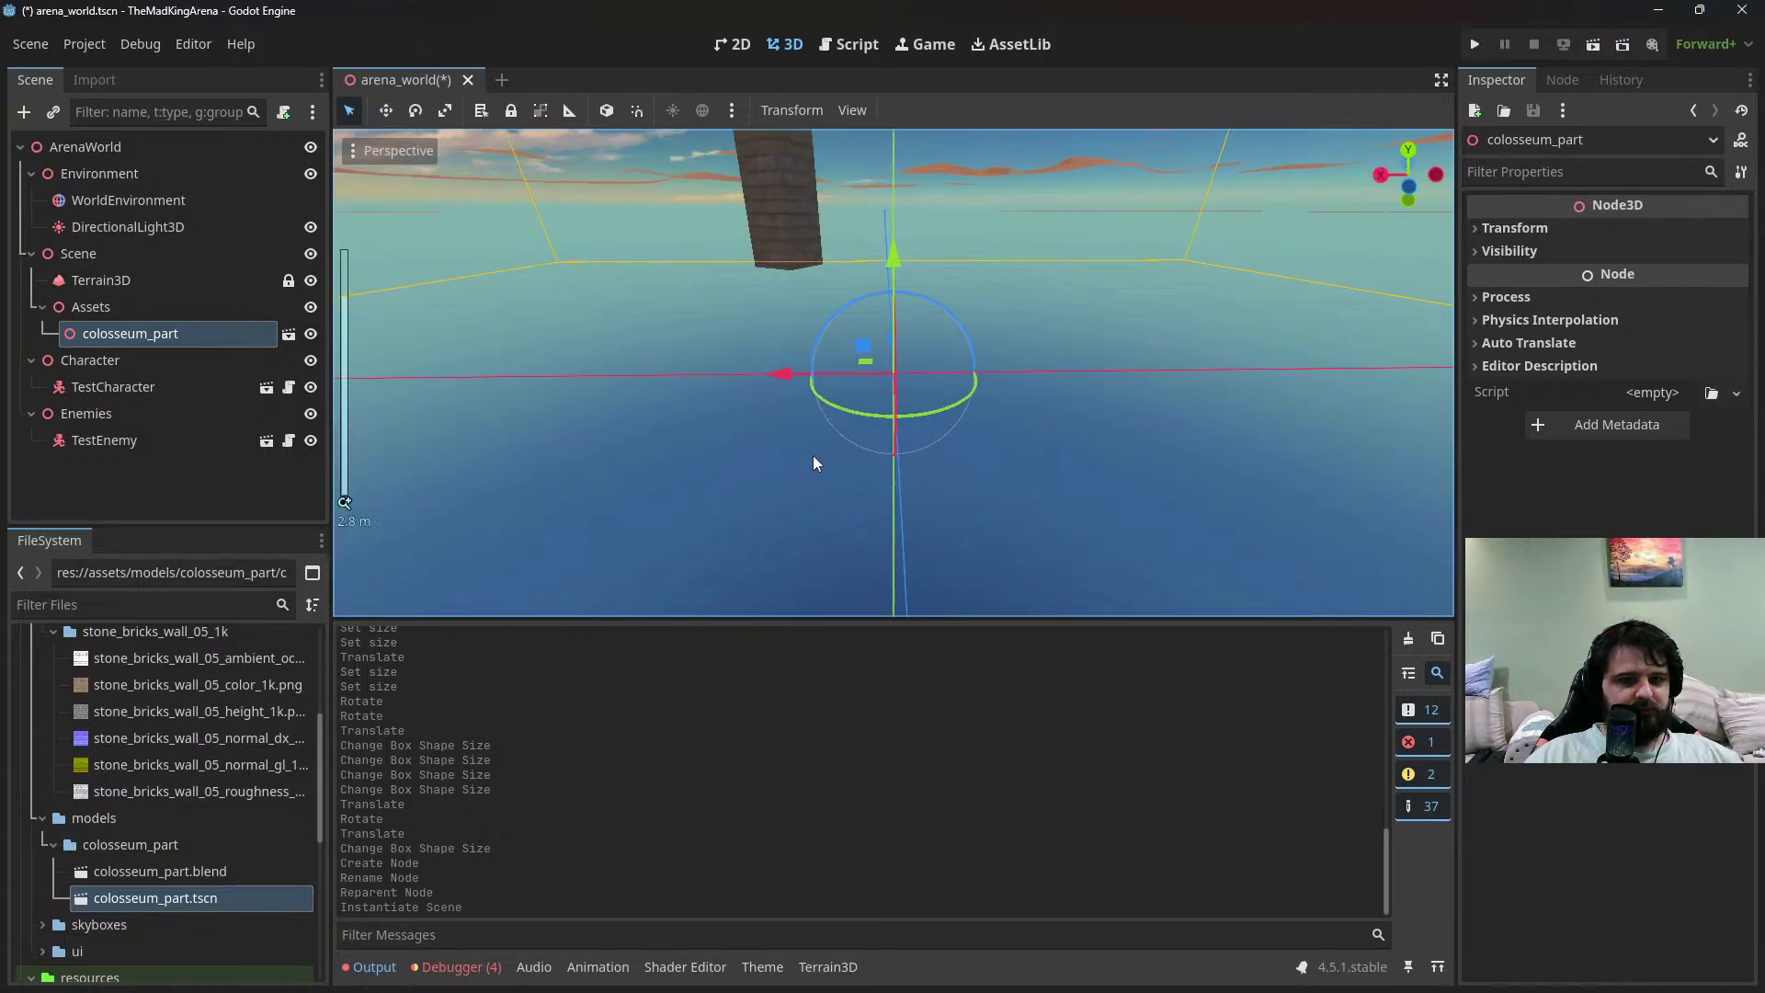
scroll(813, 455, "down", 5)
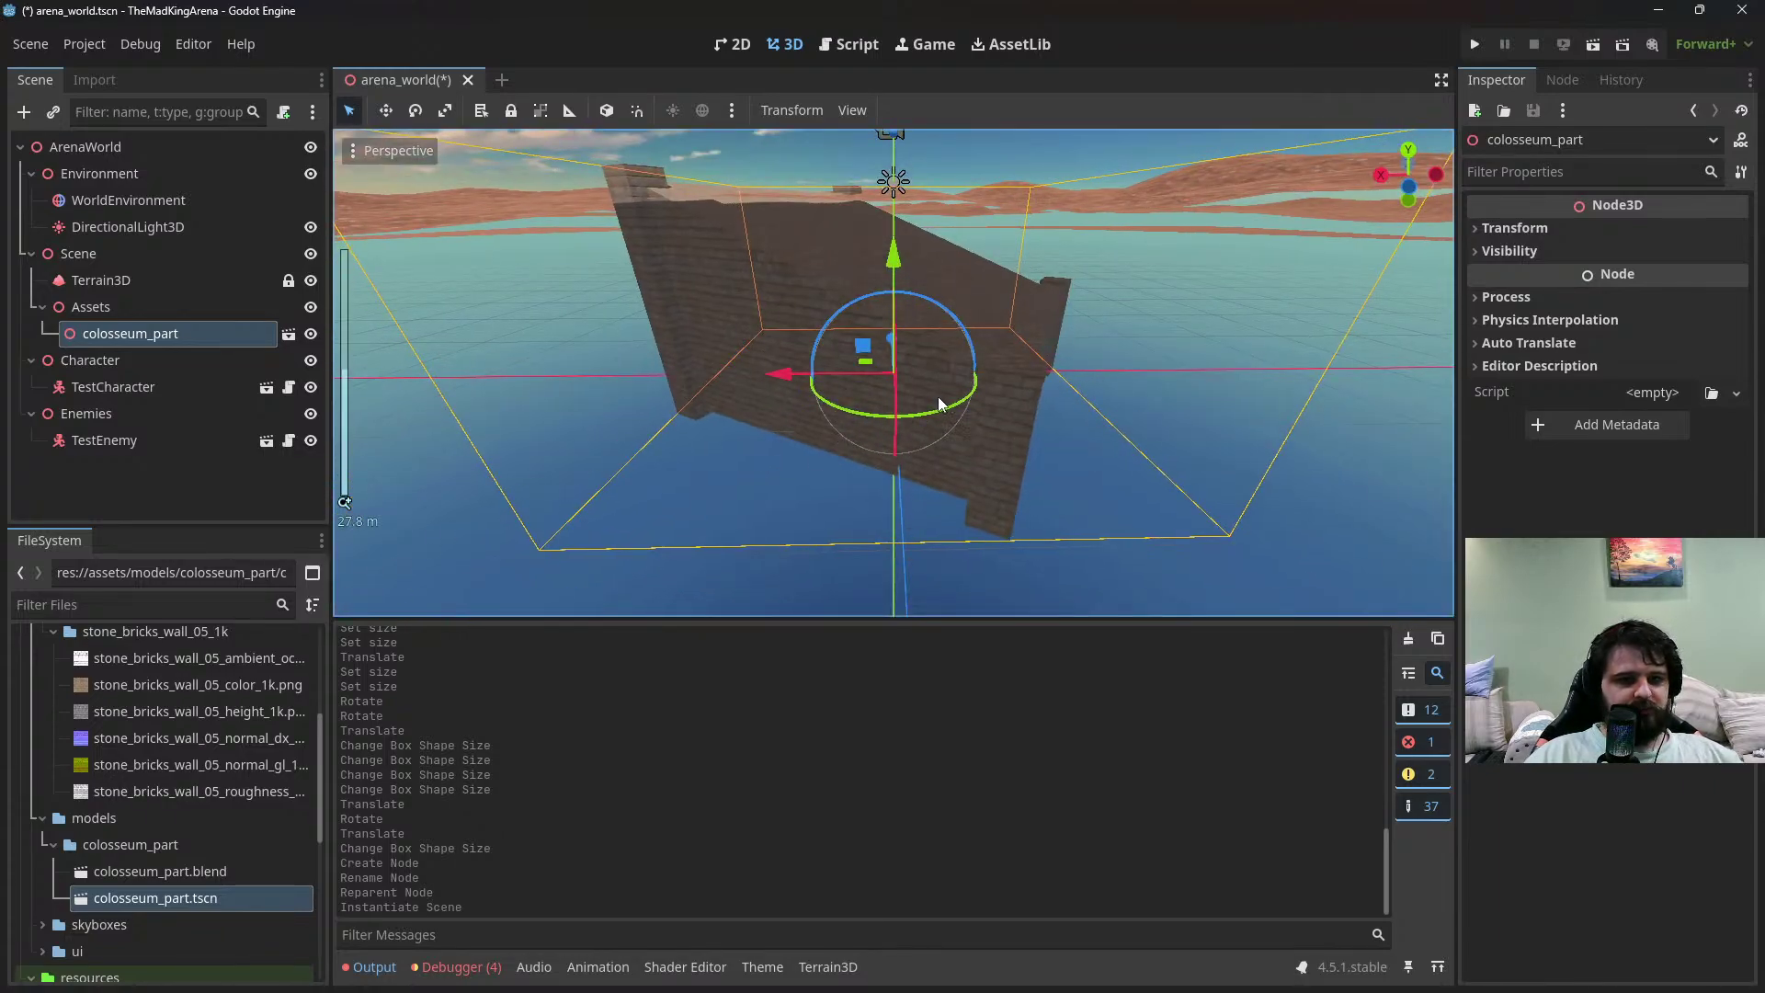
left_click_drag(938, 401, 896, 366)
key("ctrl+z")
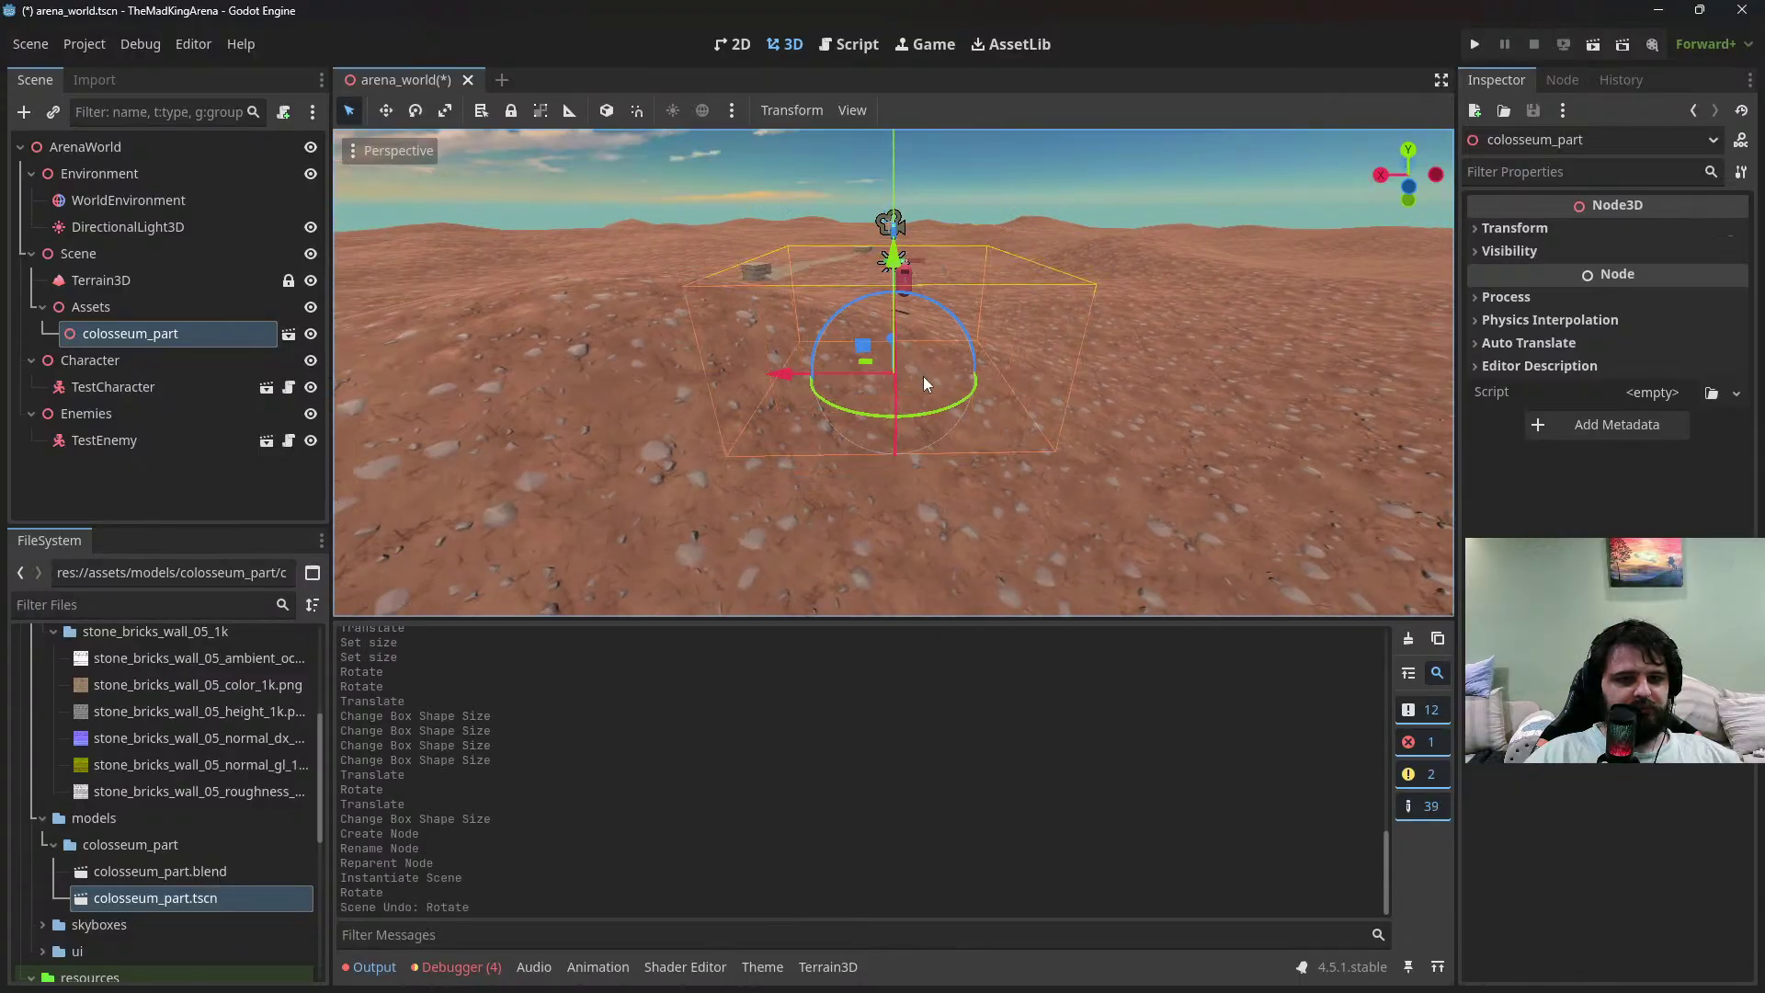
left_click(386, 111)
left_click_drag(894, 267, 875, 116)
key("KP_7")
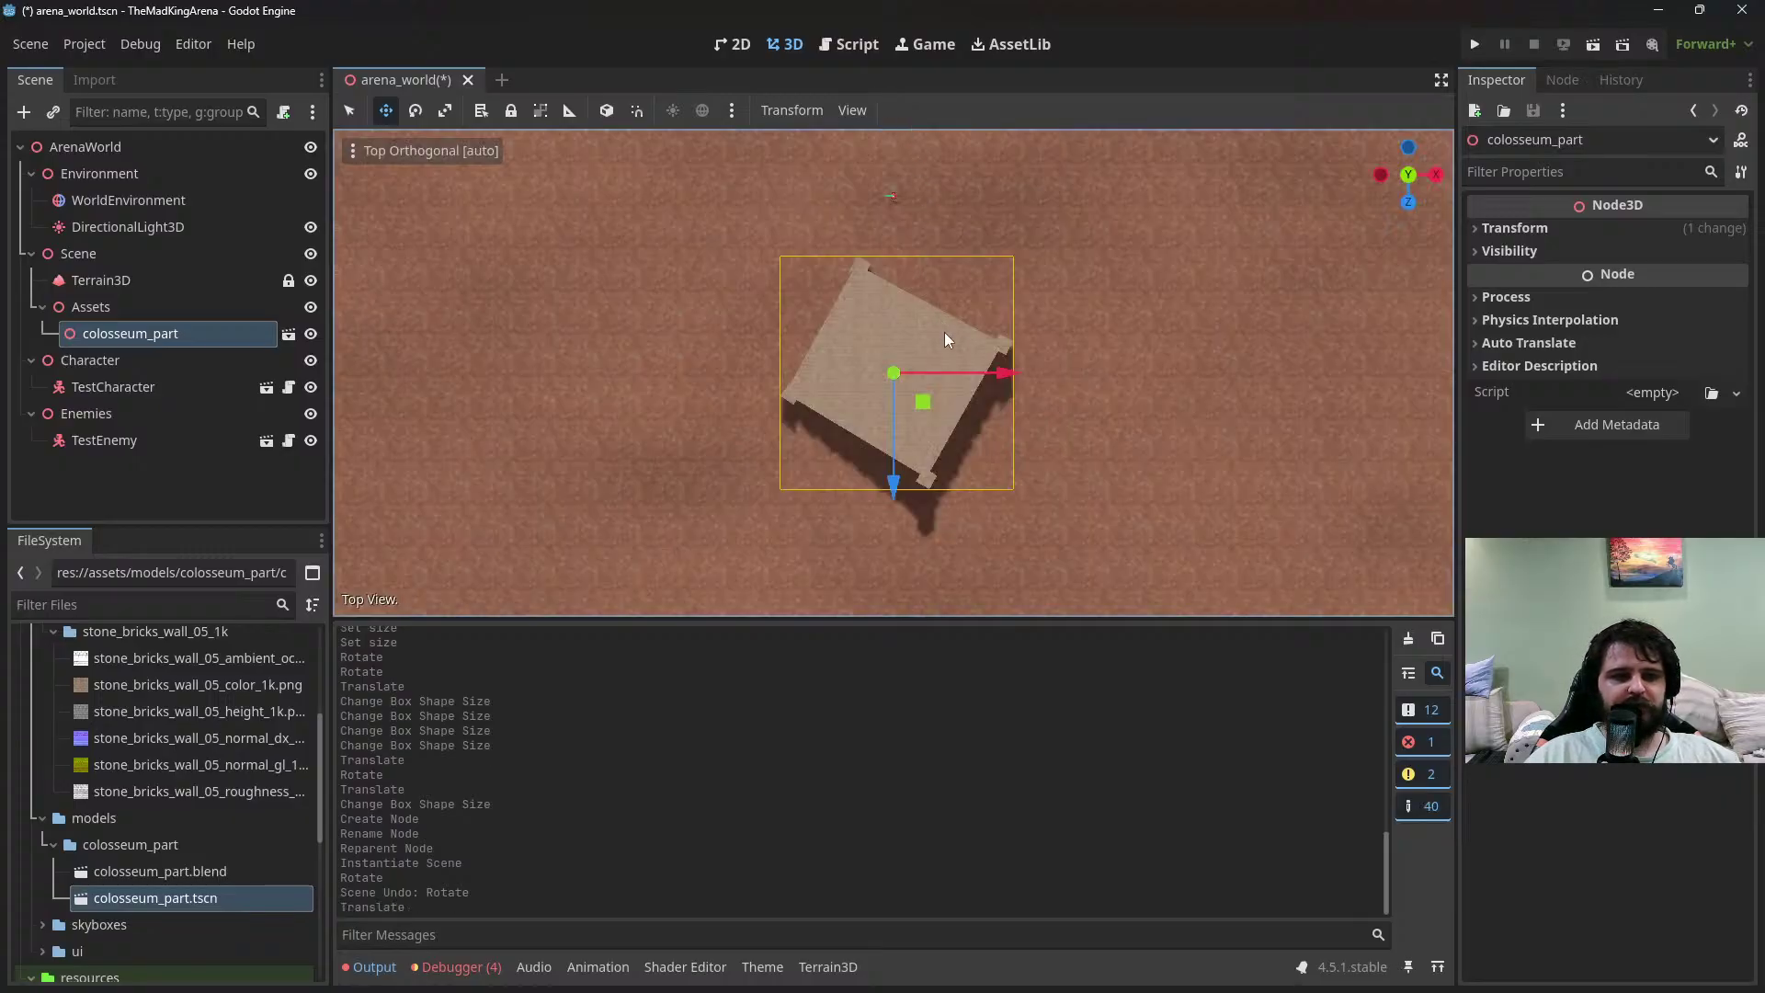
Move the colosseum_part instance along the negative X axis, away from the centre of the arena
left_click_drag(993, 383, 781, 370)
scroll(829, 366, "down", 6)
scroll(692, 400, "up", 1)
scroll(692, 400, "up", 4)
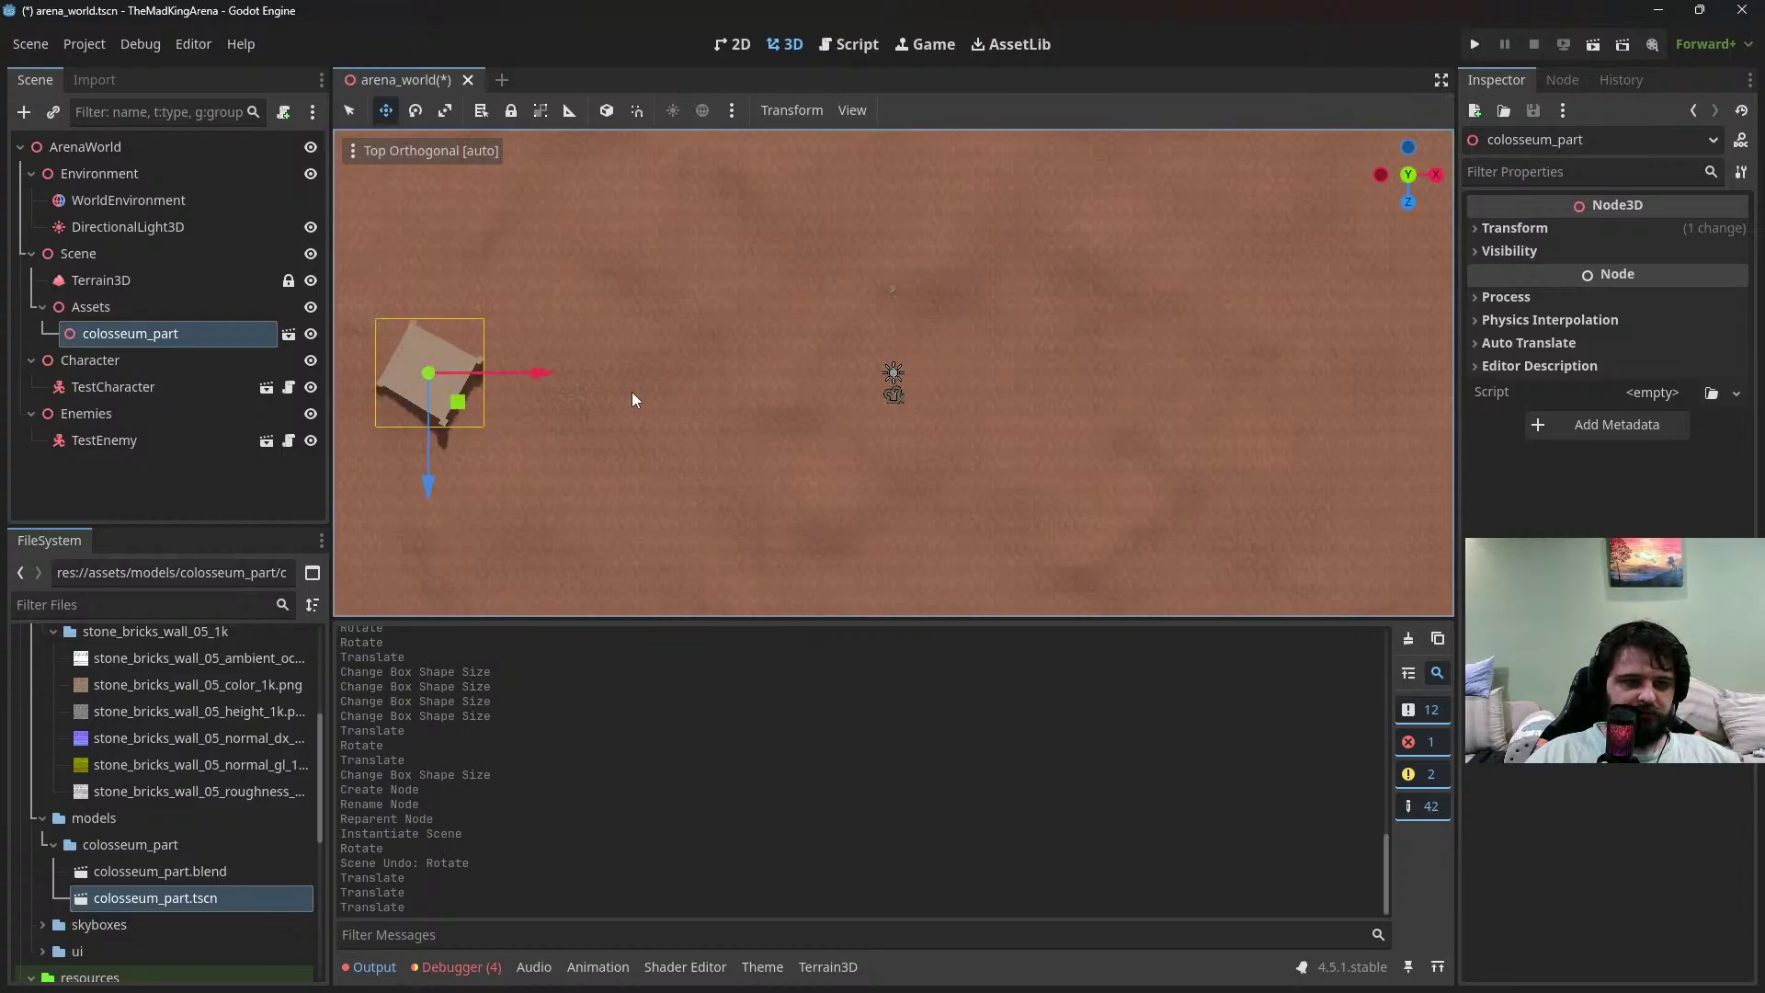
middle_click_drag(635, 399, 972, 411)
Rotate the colosseum_part instance about its vertical axis with the Rotate tool to reorient its walls
scroll(888, 270, "up", 5)
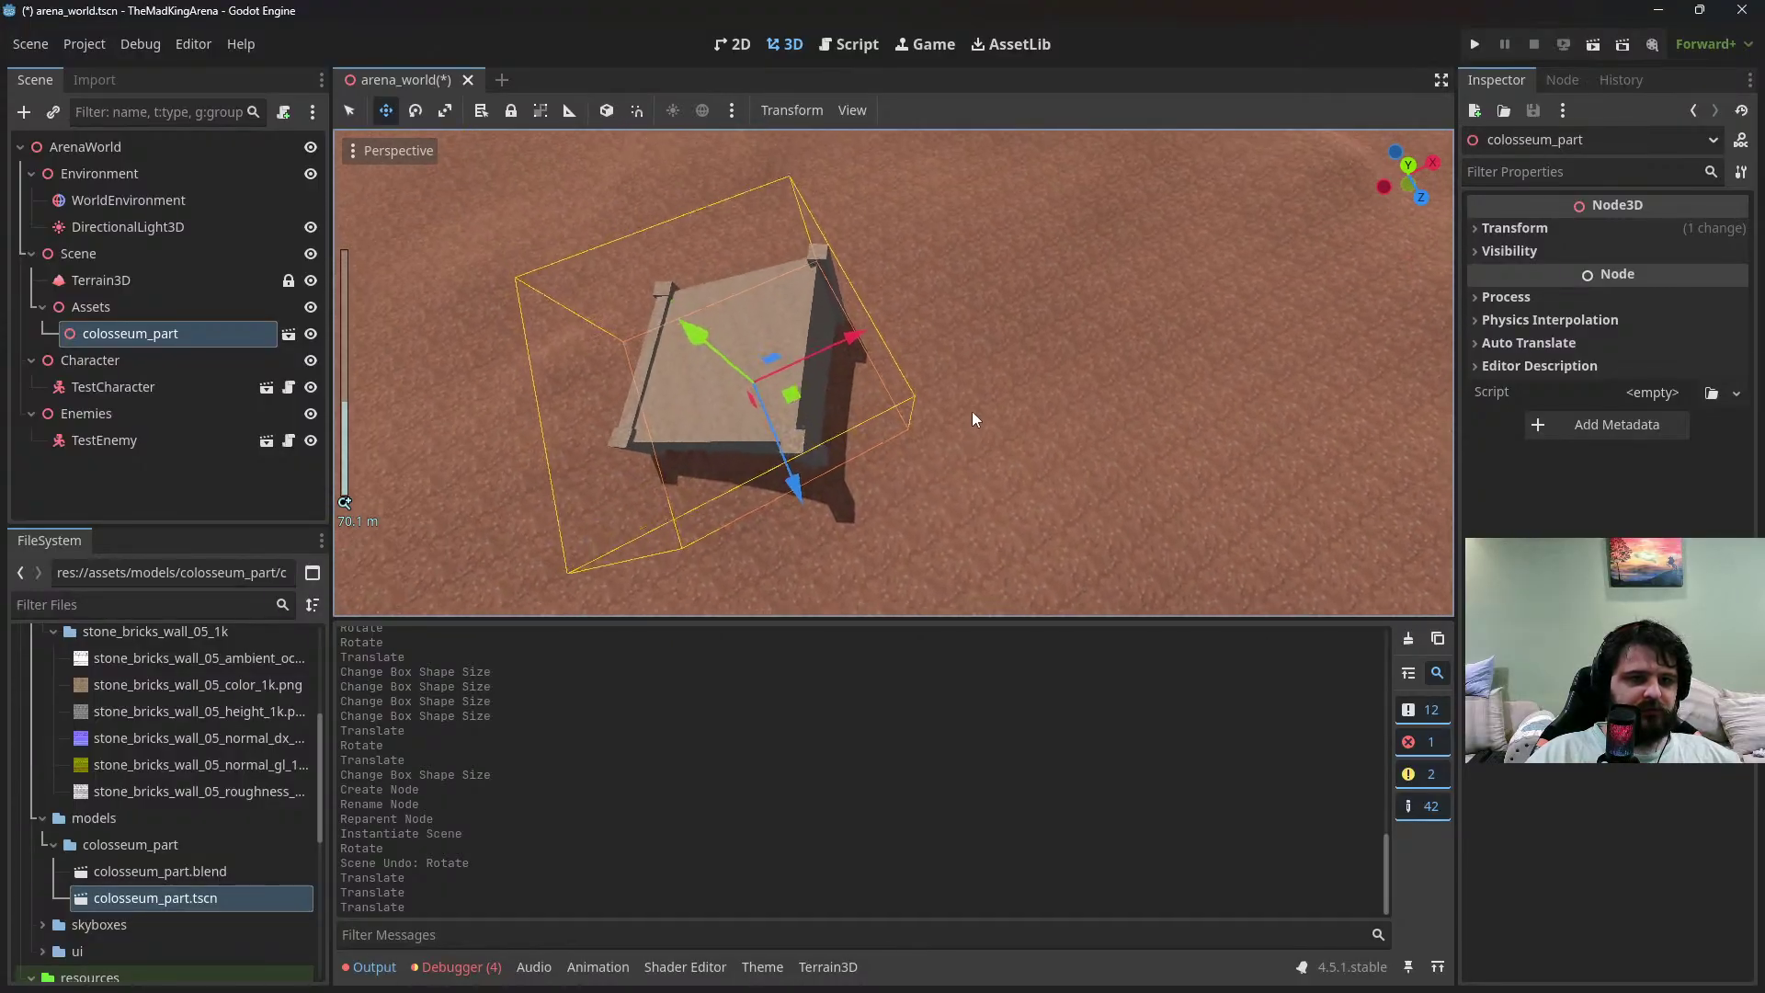
left_click(419, 109)
left_click_drag(858, 437, 681, 429)
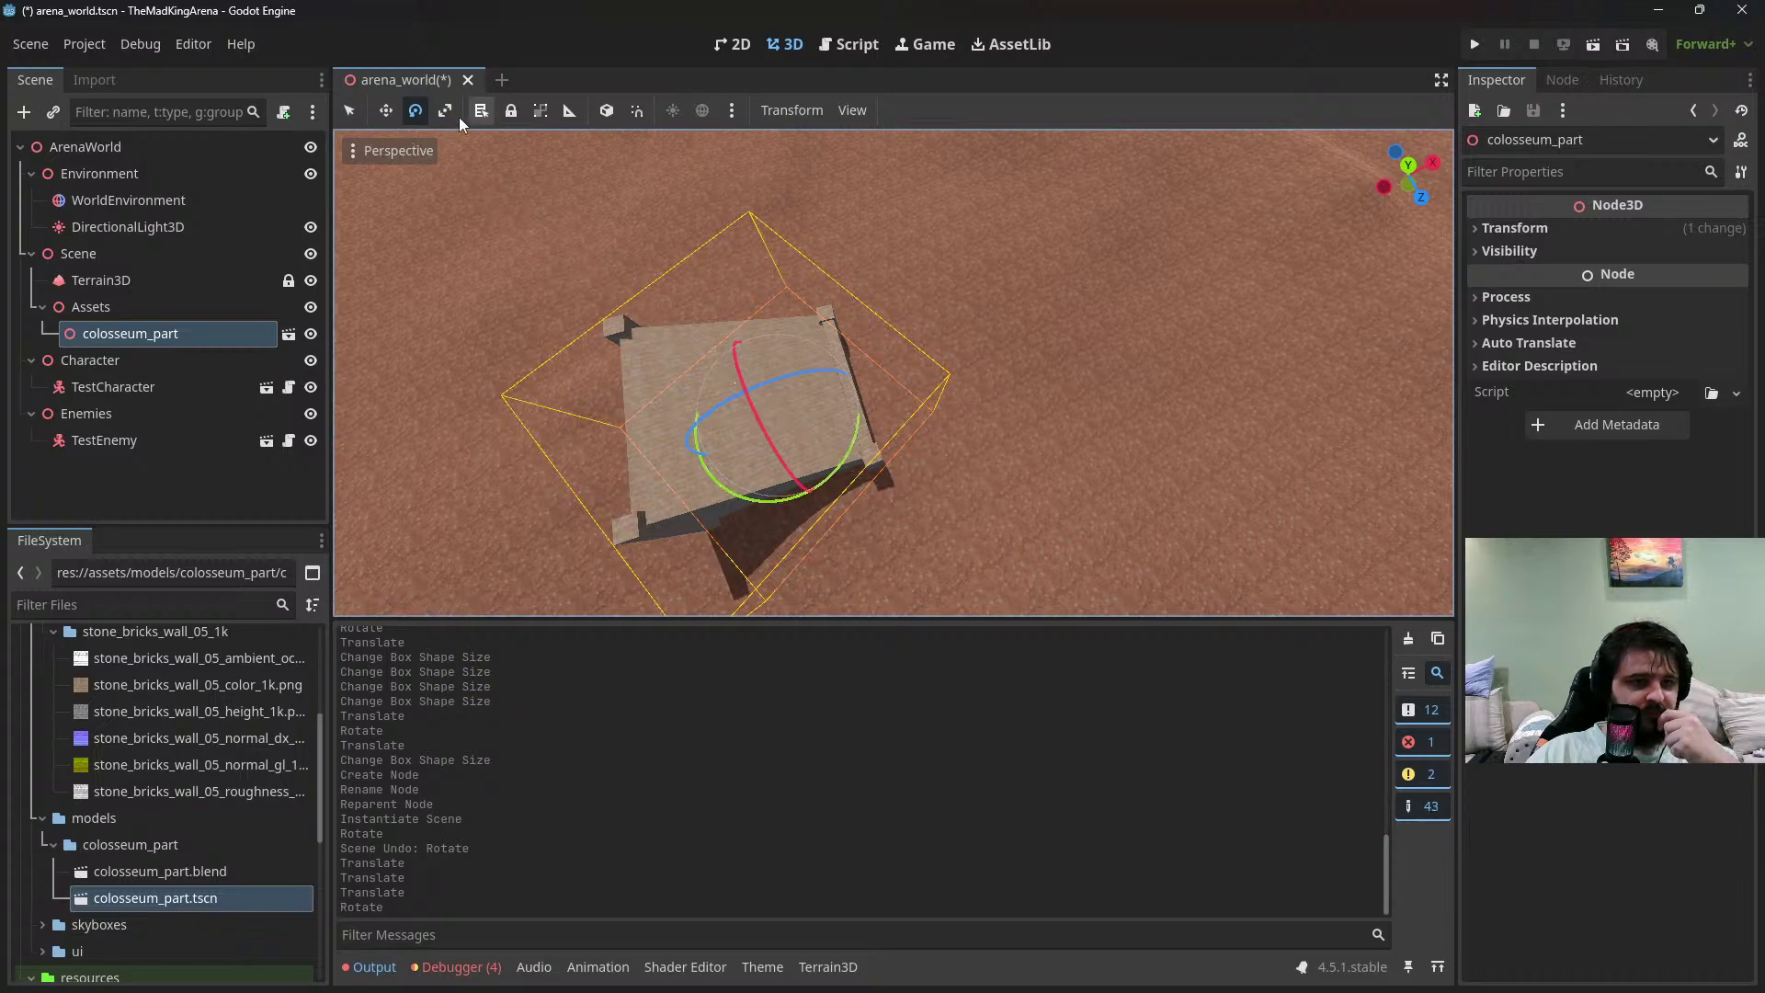
Fine-tune the colosseum_part instance along the world X axis to about -137 m
left_click(386, 110)
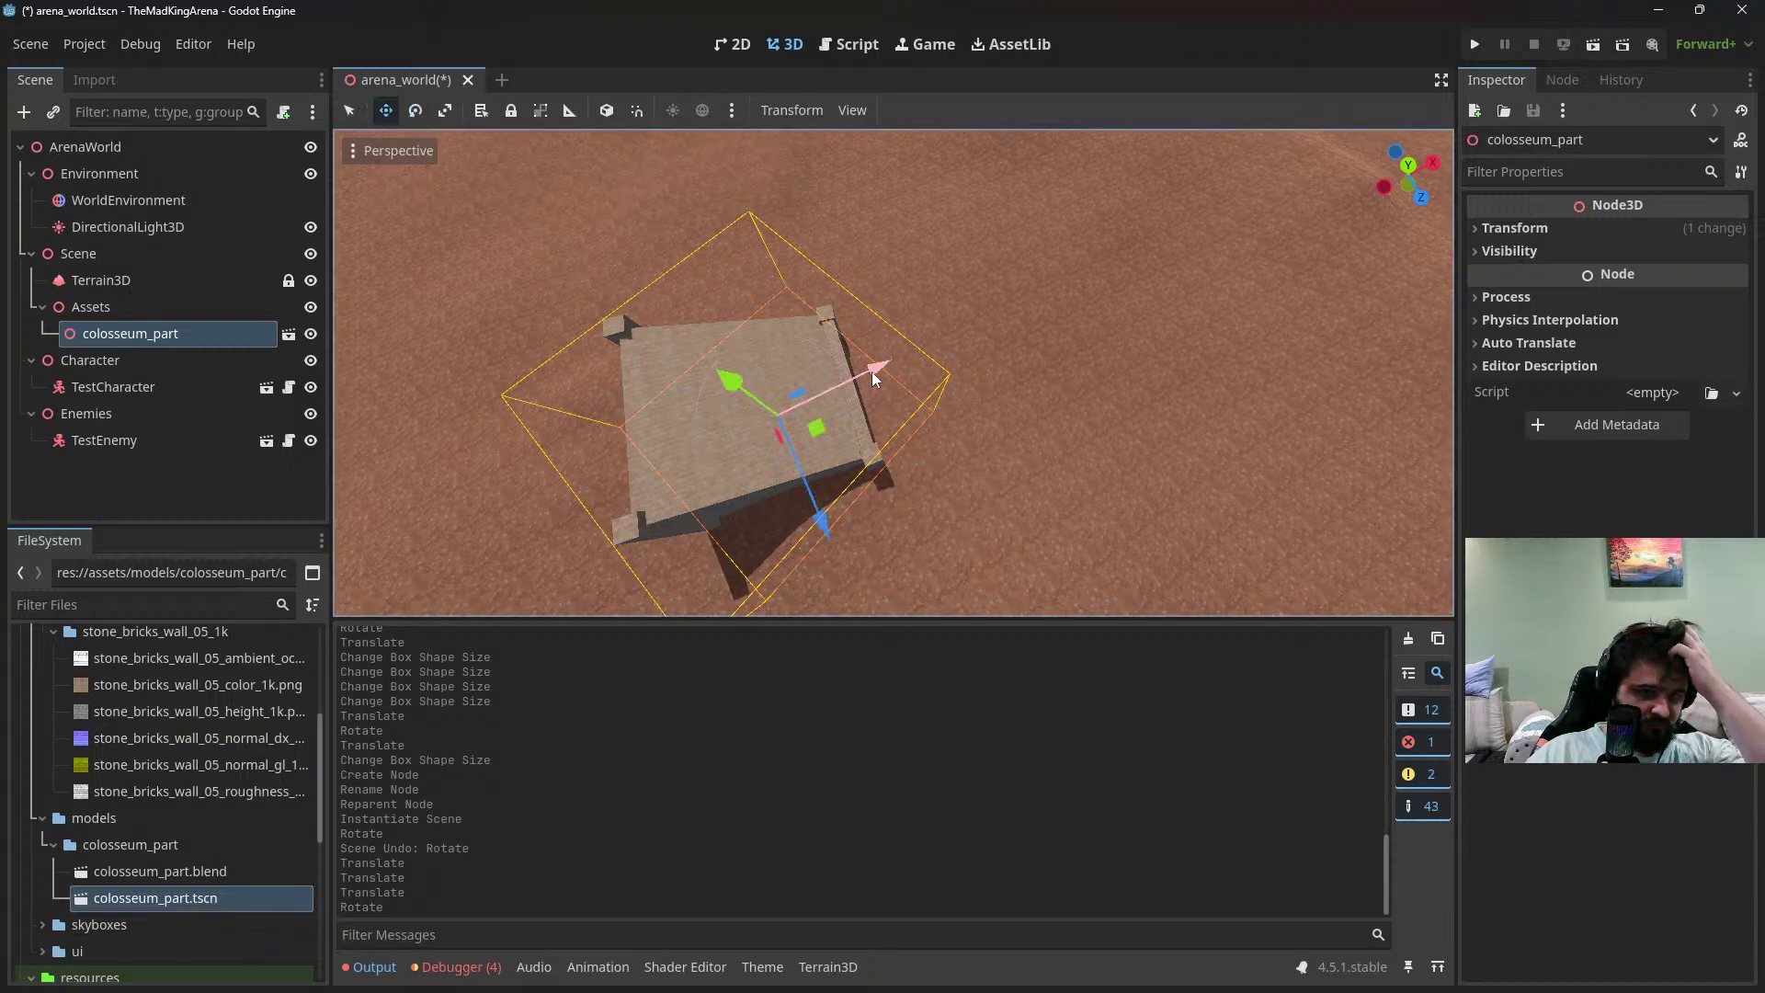
left_click_drag(872, 371, 847, 377)
left_click(606, 111)
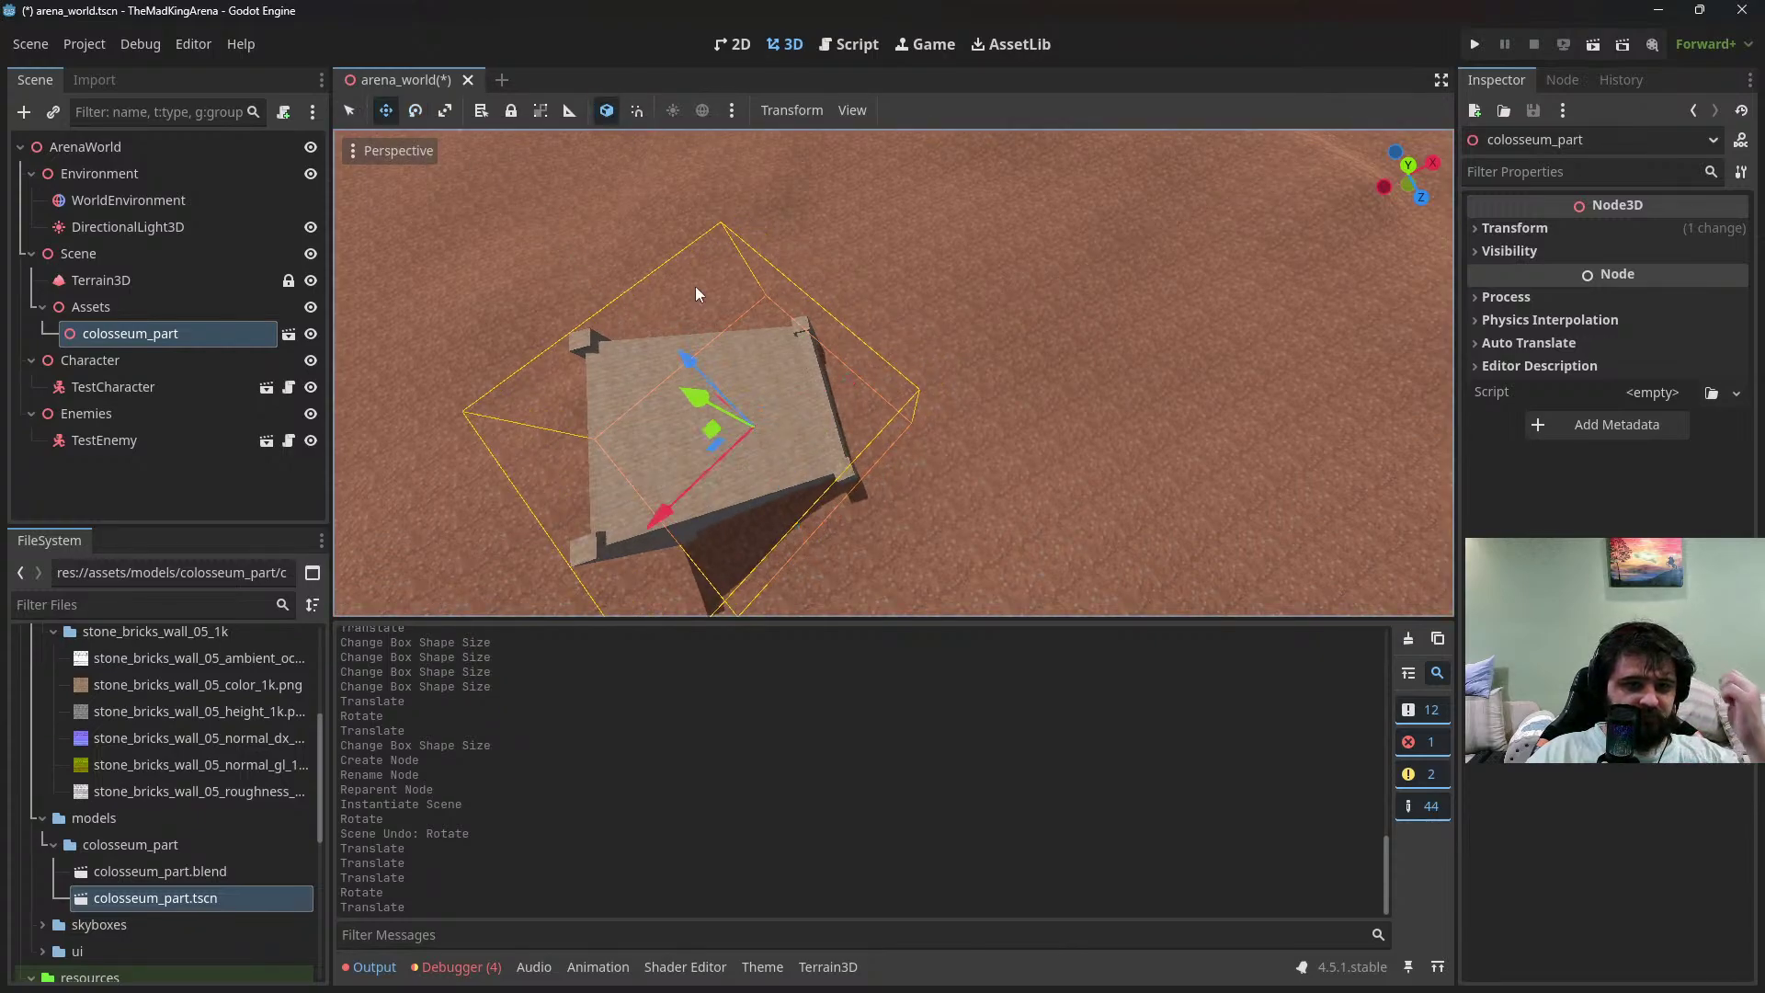
left_click(606, 110)
left_click_drag(850, 373, 896, 386)
middle_click_drag(896, 386, 975, 390)
left_click_drag(924, 404, 820, 391)
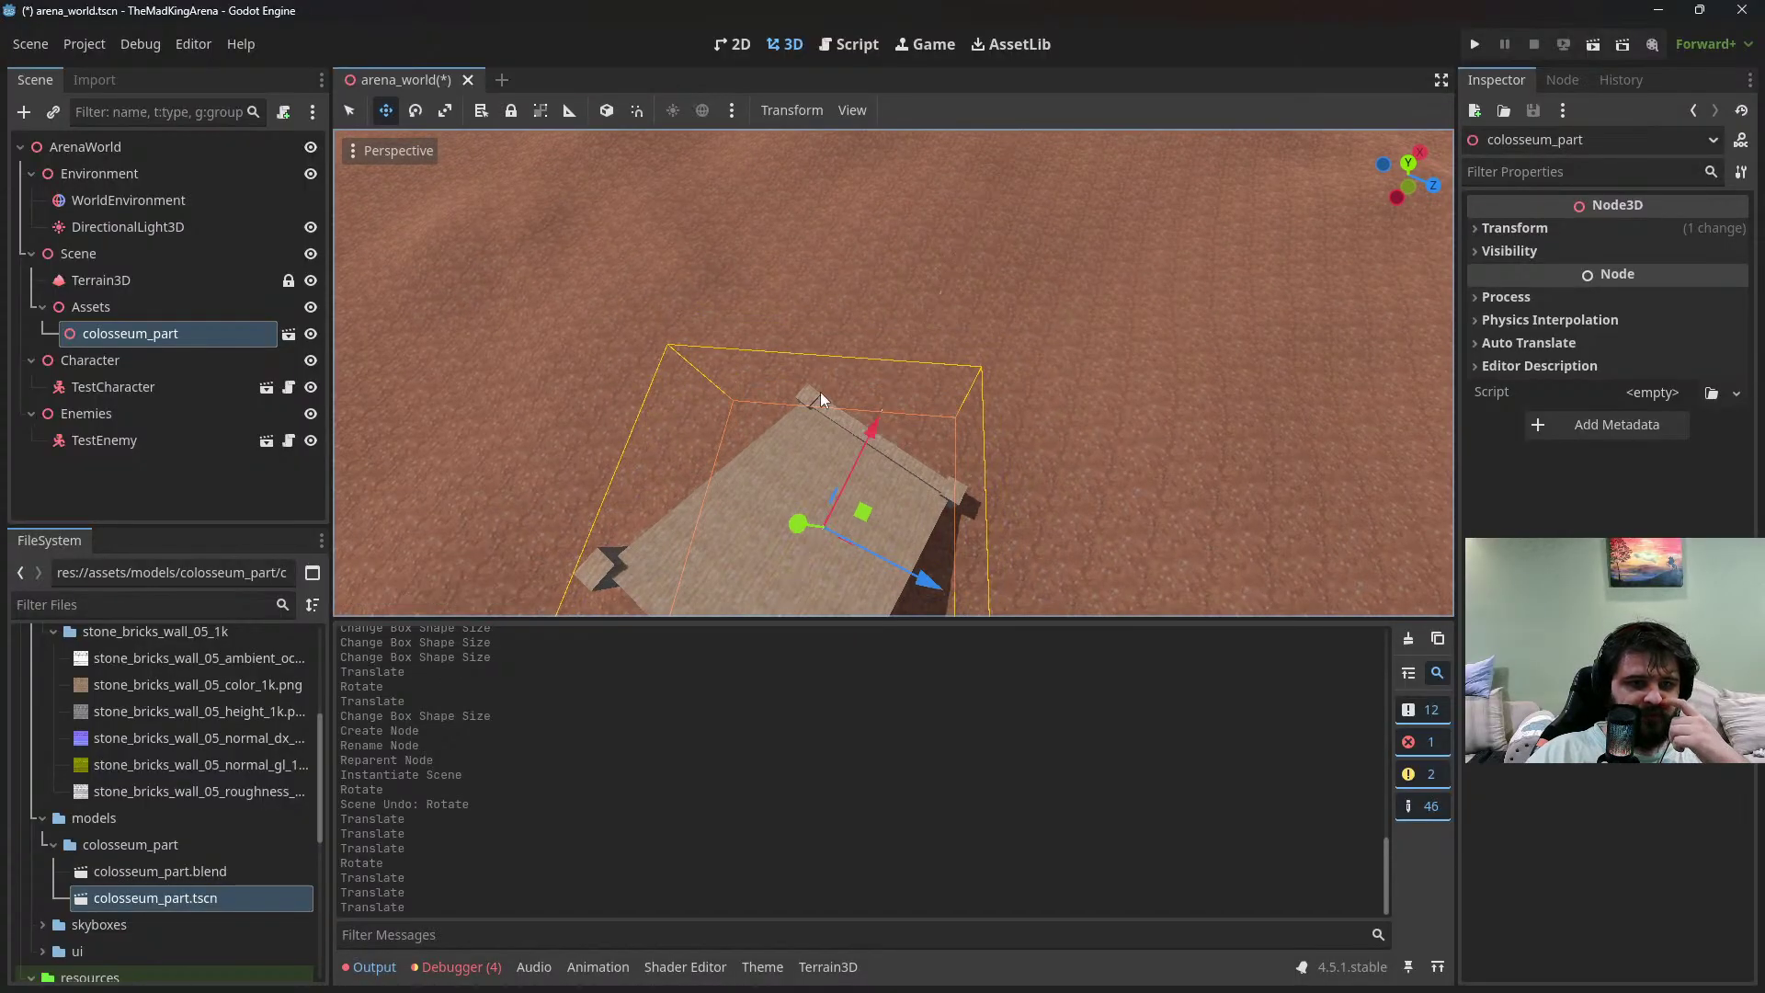
Rotate the colosseum_part instance about the Y axis to about -152.3°
left_click(416, 111)
left_click_drag(902, 537, 952, 415)
middle_click_drag(953, 416, 1091, 360)
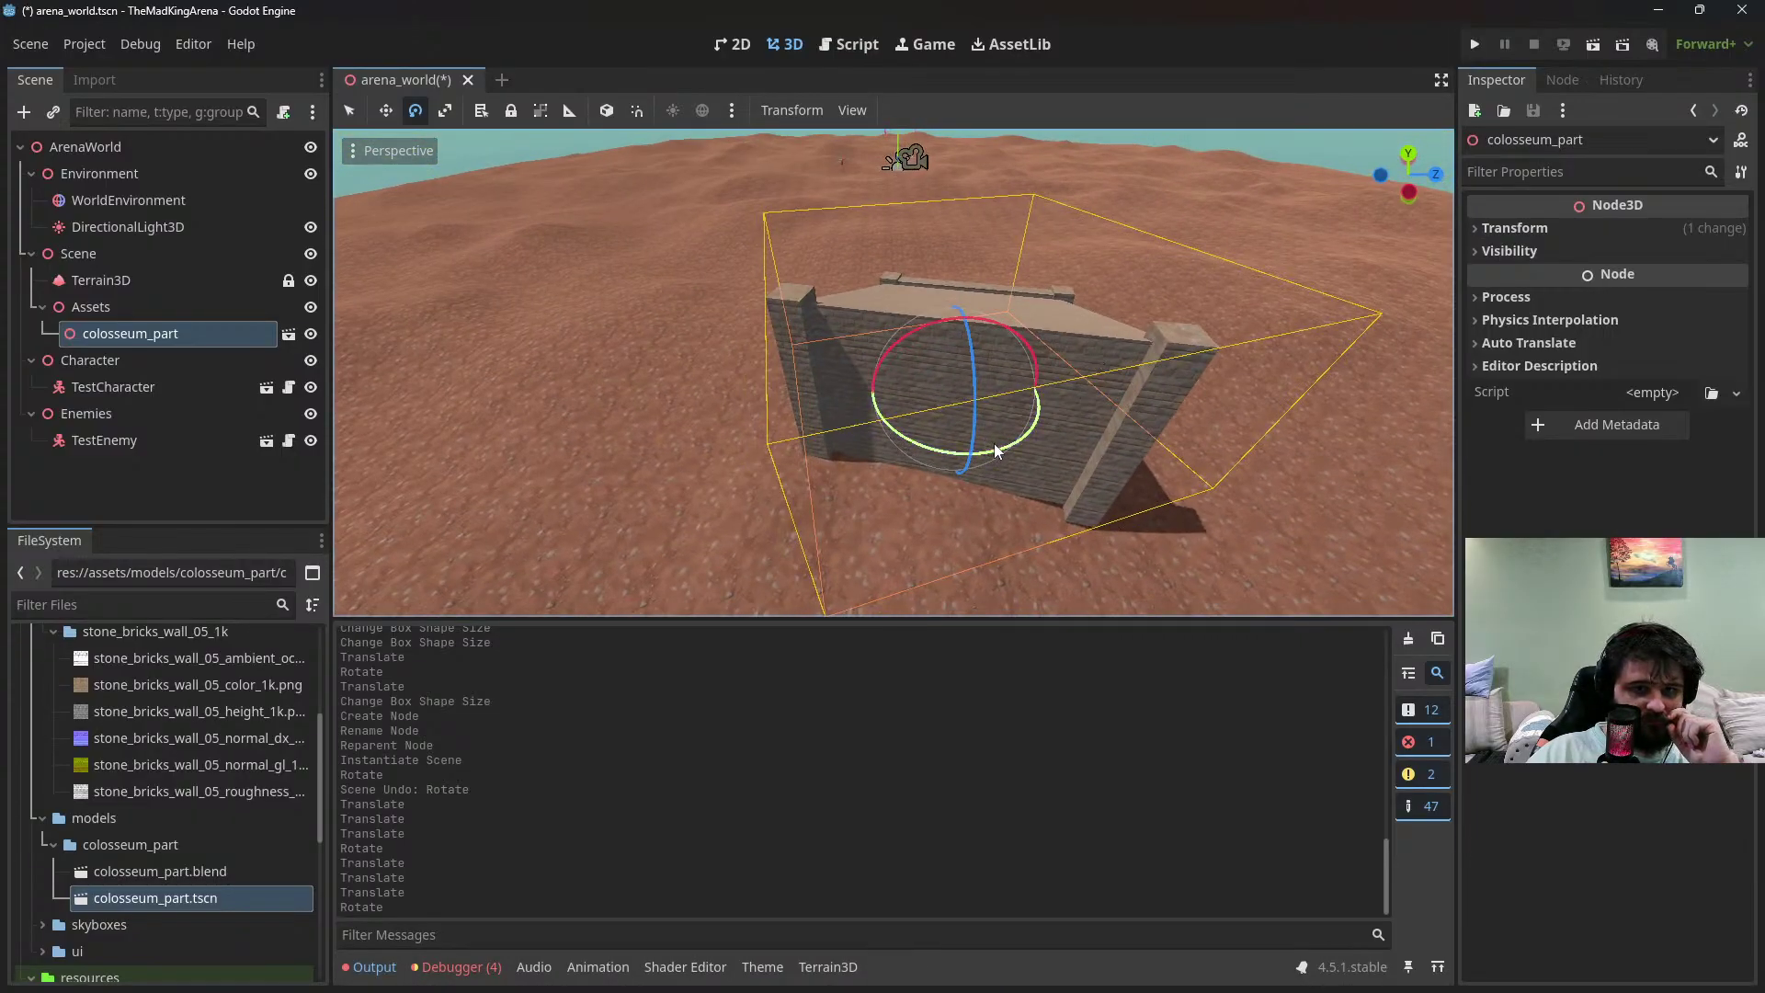
left_click_drag(999, 447, 1020, 444)
middle_click_drag(1061, 346, 778, 345)
Adjust the colosseum_part instance's height to about 13.7 m with the Move tool and save the arena_world scene
left_click(386, 111)
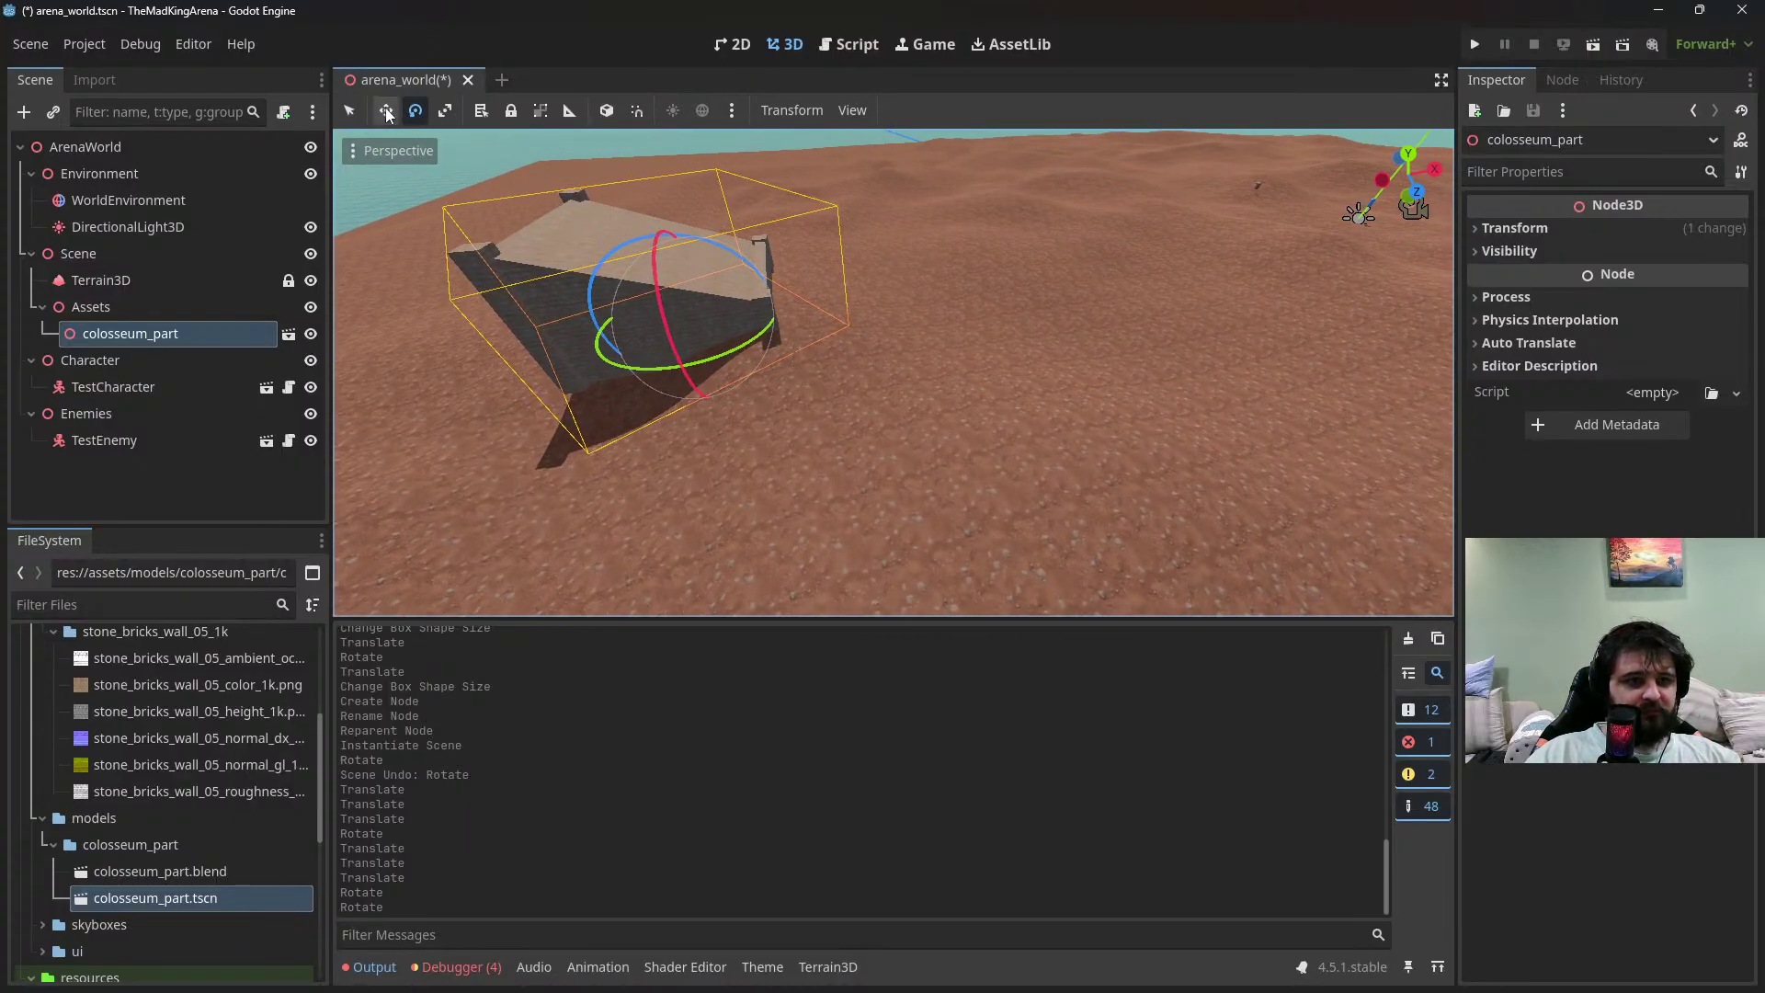
mouse_move(650, 196)
left_mouse_down()
mouse_move(636, 180)
mouse_move(646, 213)
left_mouse_up()
mouse_move(636, 249)
middle_mouse_down()
mouse_move(677, 295)
mouse_move(655, 251)
middle_mouse_up()
left_click_drag(662, 211, 662, 210)
middle_click_drag(790, 267, 666, 146)
key("ctrl+s")
left_click_drag(666, 146, 662, 136)
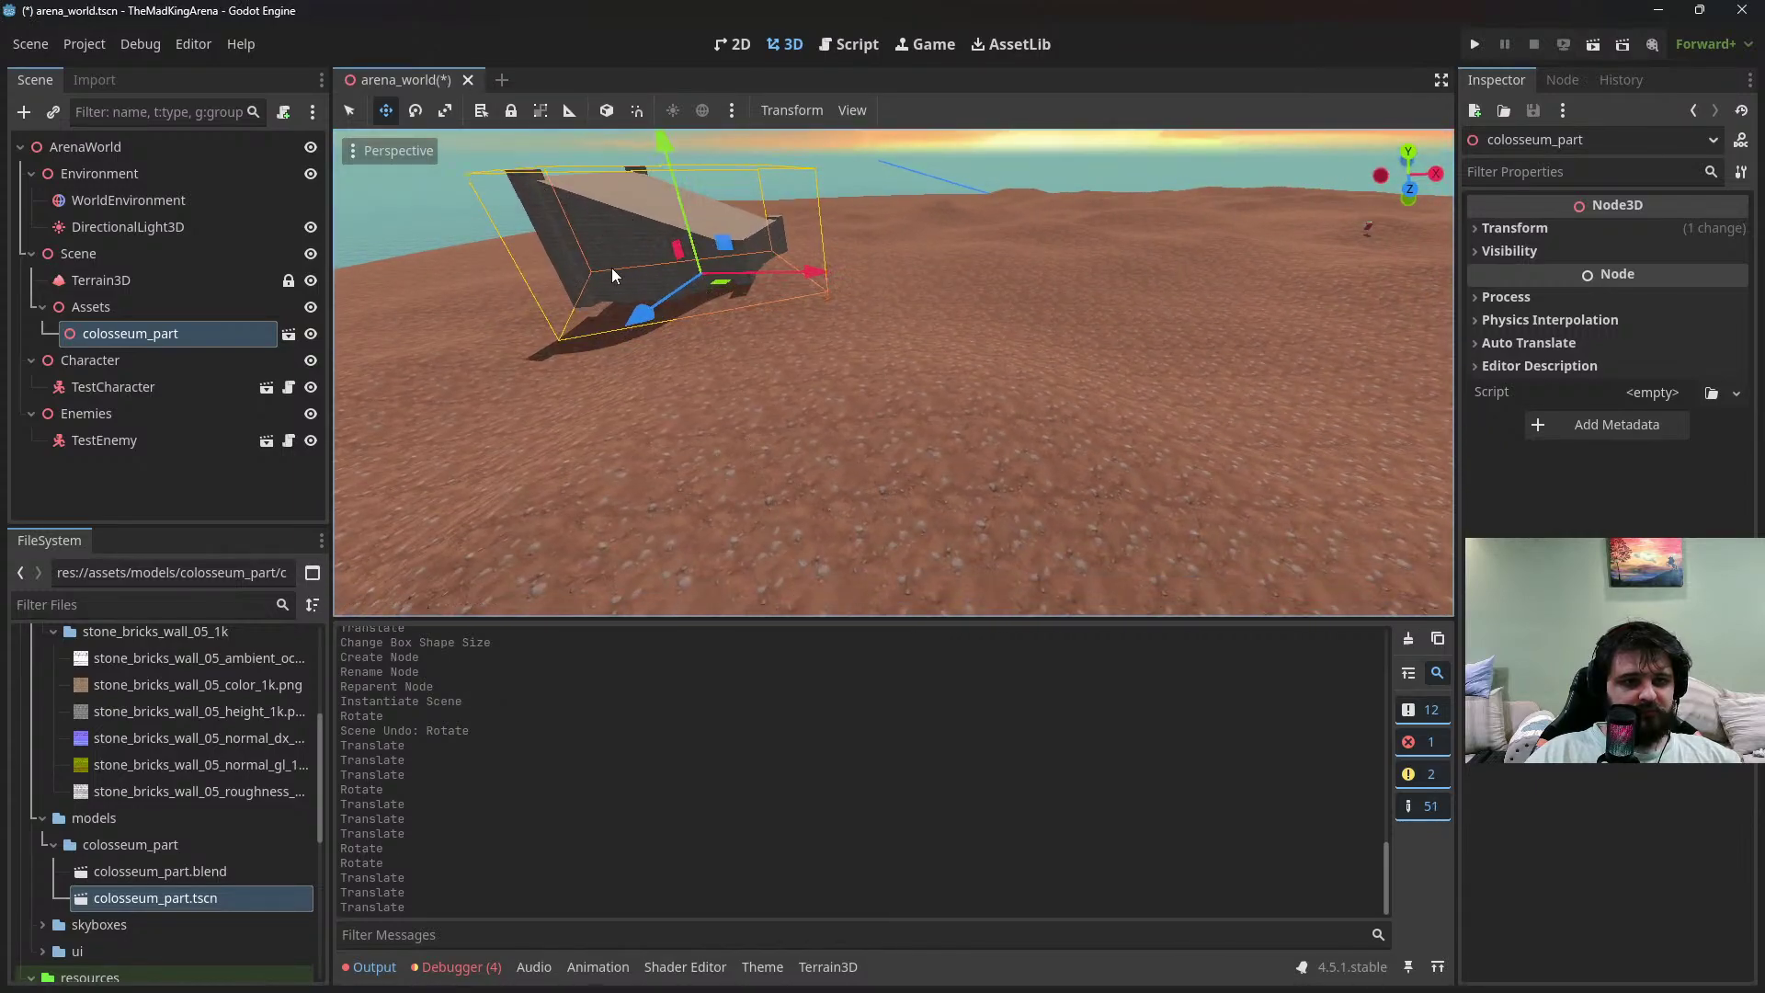
middle_click_drag(610, 268, 702, 346)
key("ctrl+s")
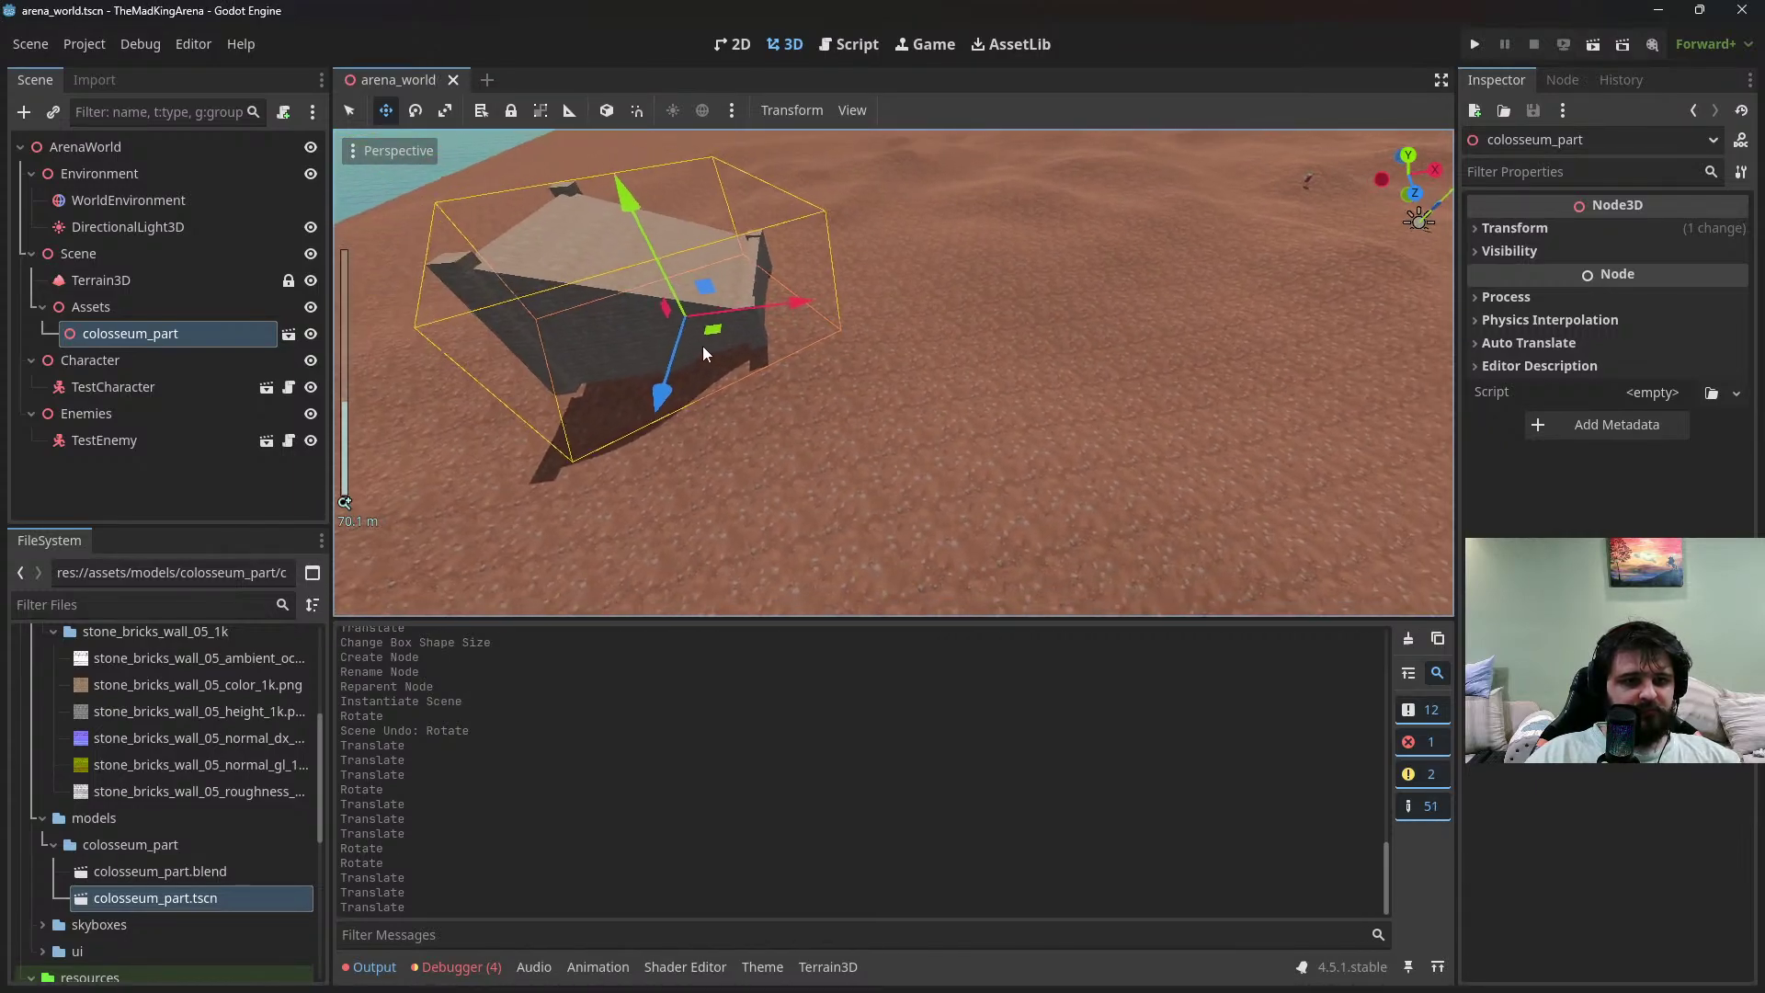
Add a MultiMeshInstance3D node as a child of the Assets node
scroll(697, 335, "down", 3)
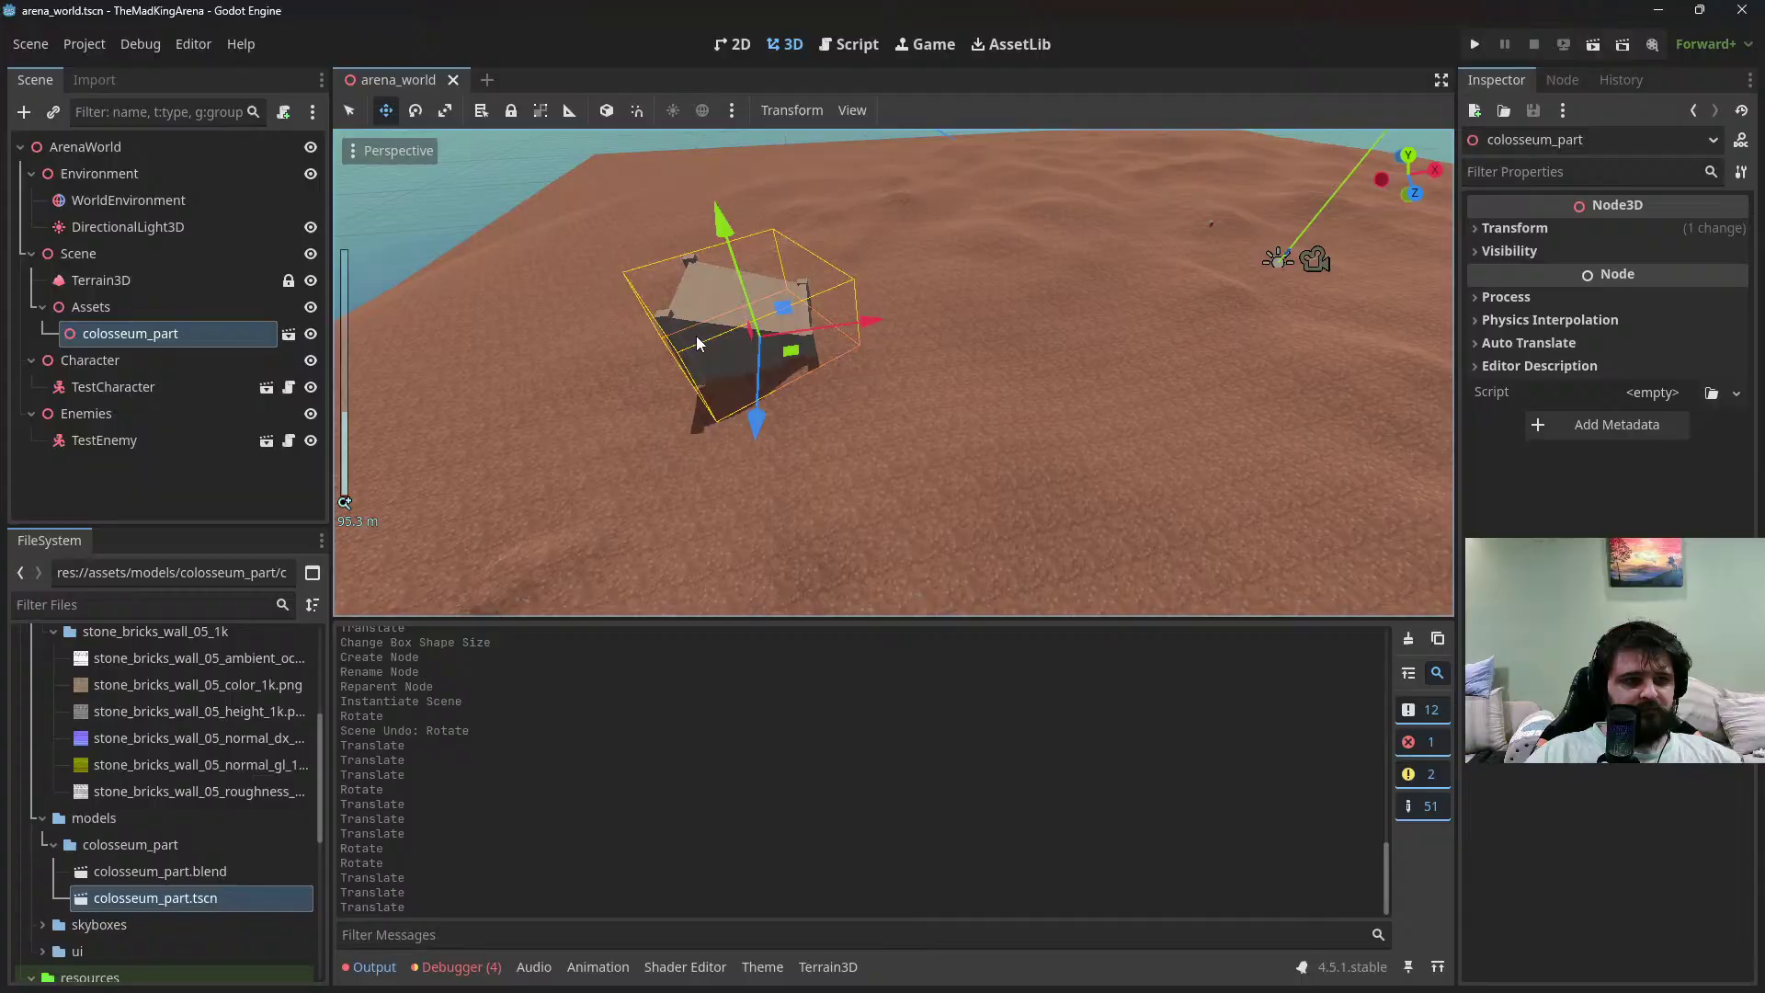
right_click(111, 312)
left_click(185, 330)
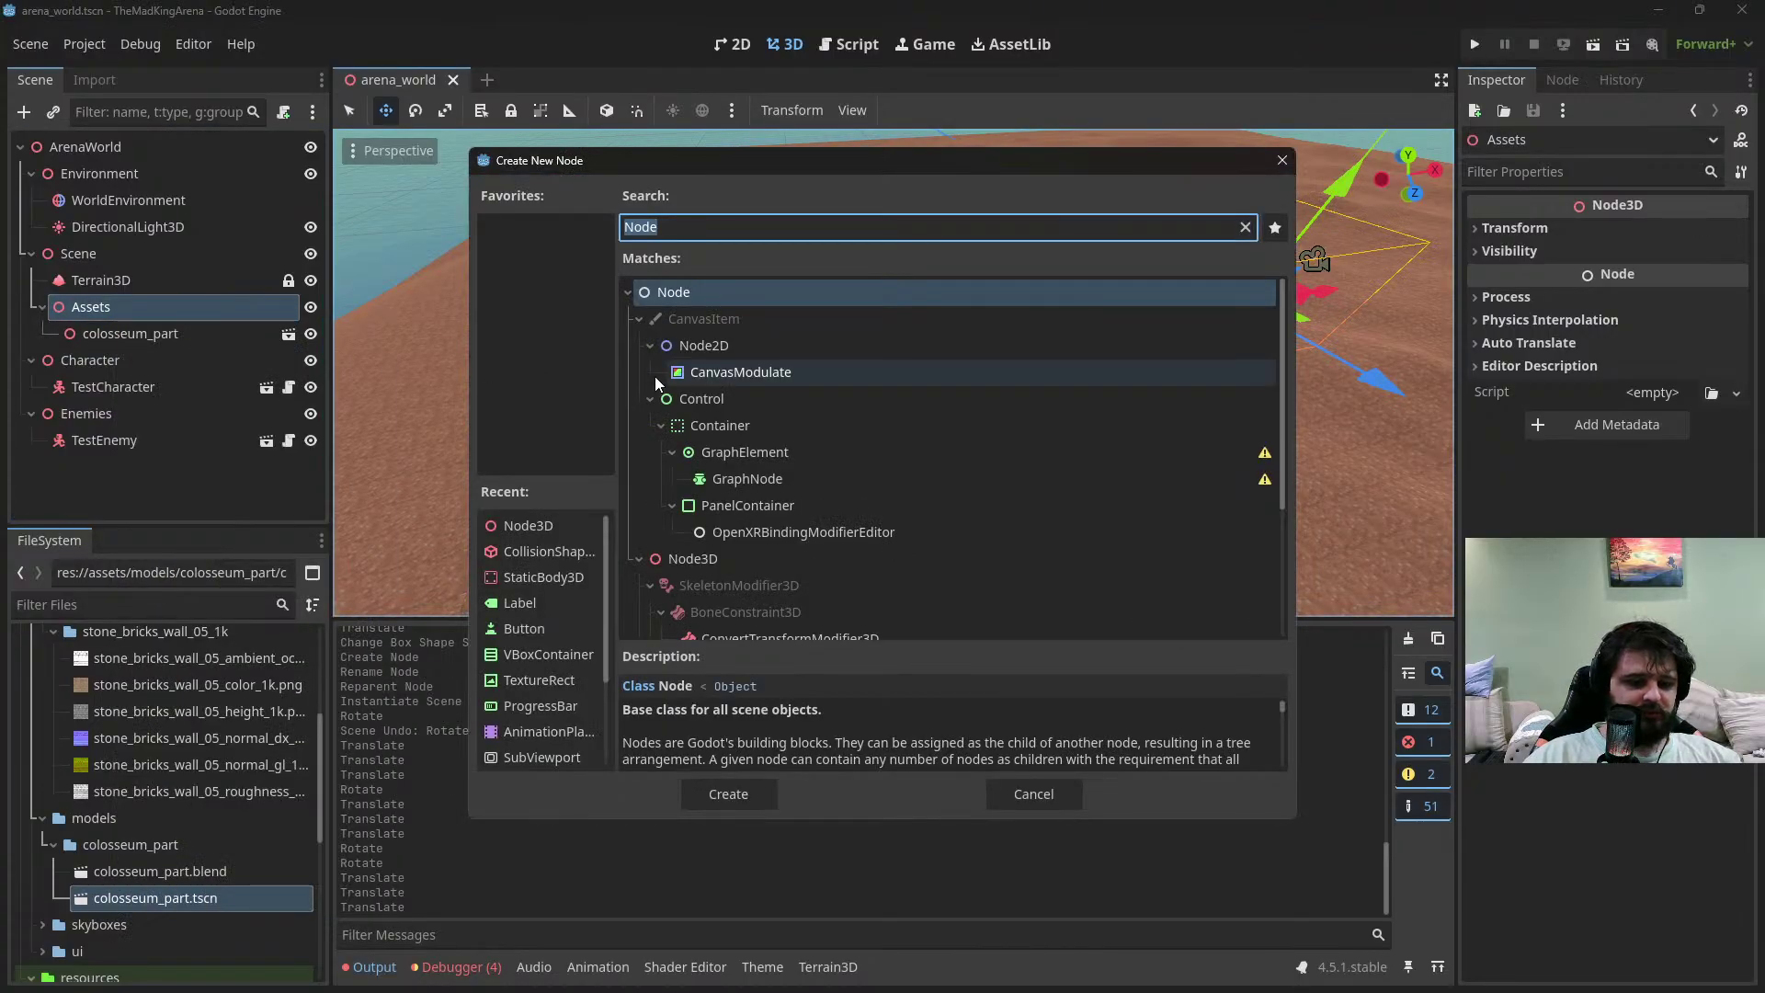
type("Multi")
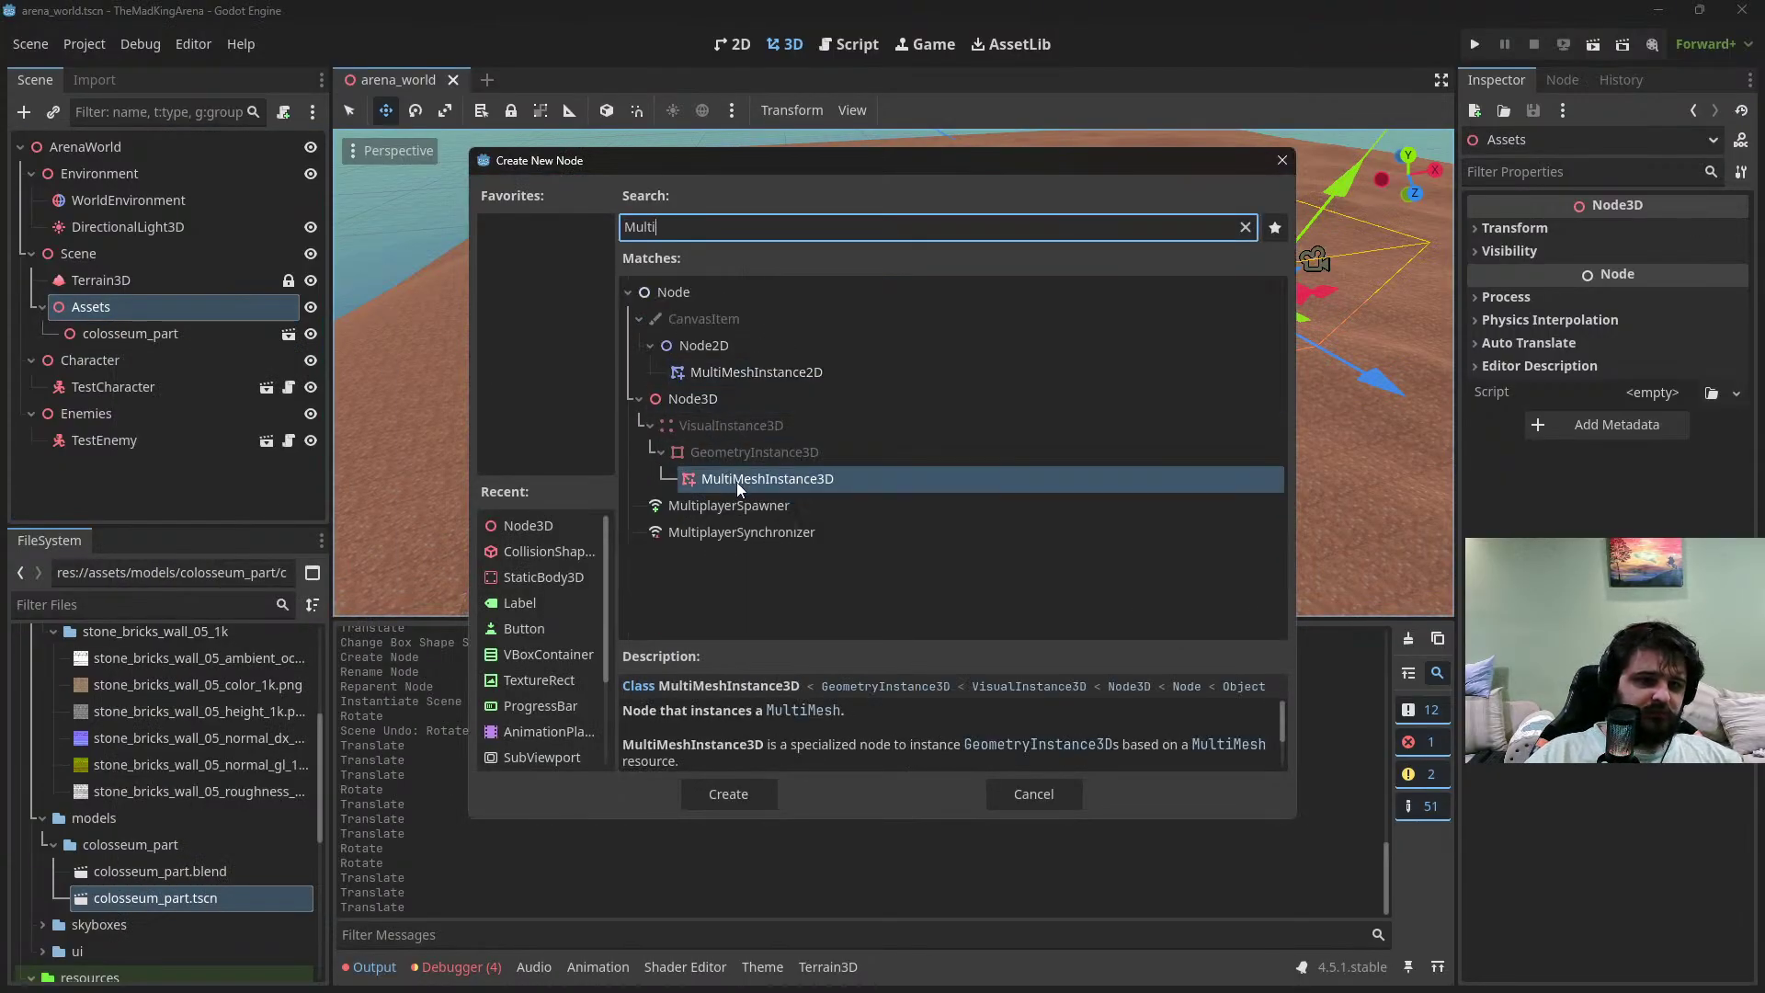
double_click(736, 480)
Inspect colosseum_part's transform values and the resource options for the MultiMeshInstance3D's Multimesh property
left_click(174, 341)
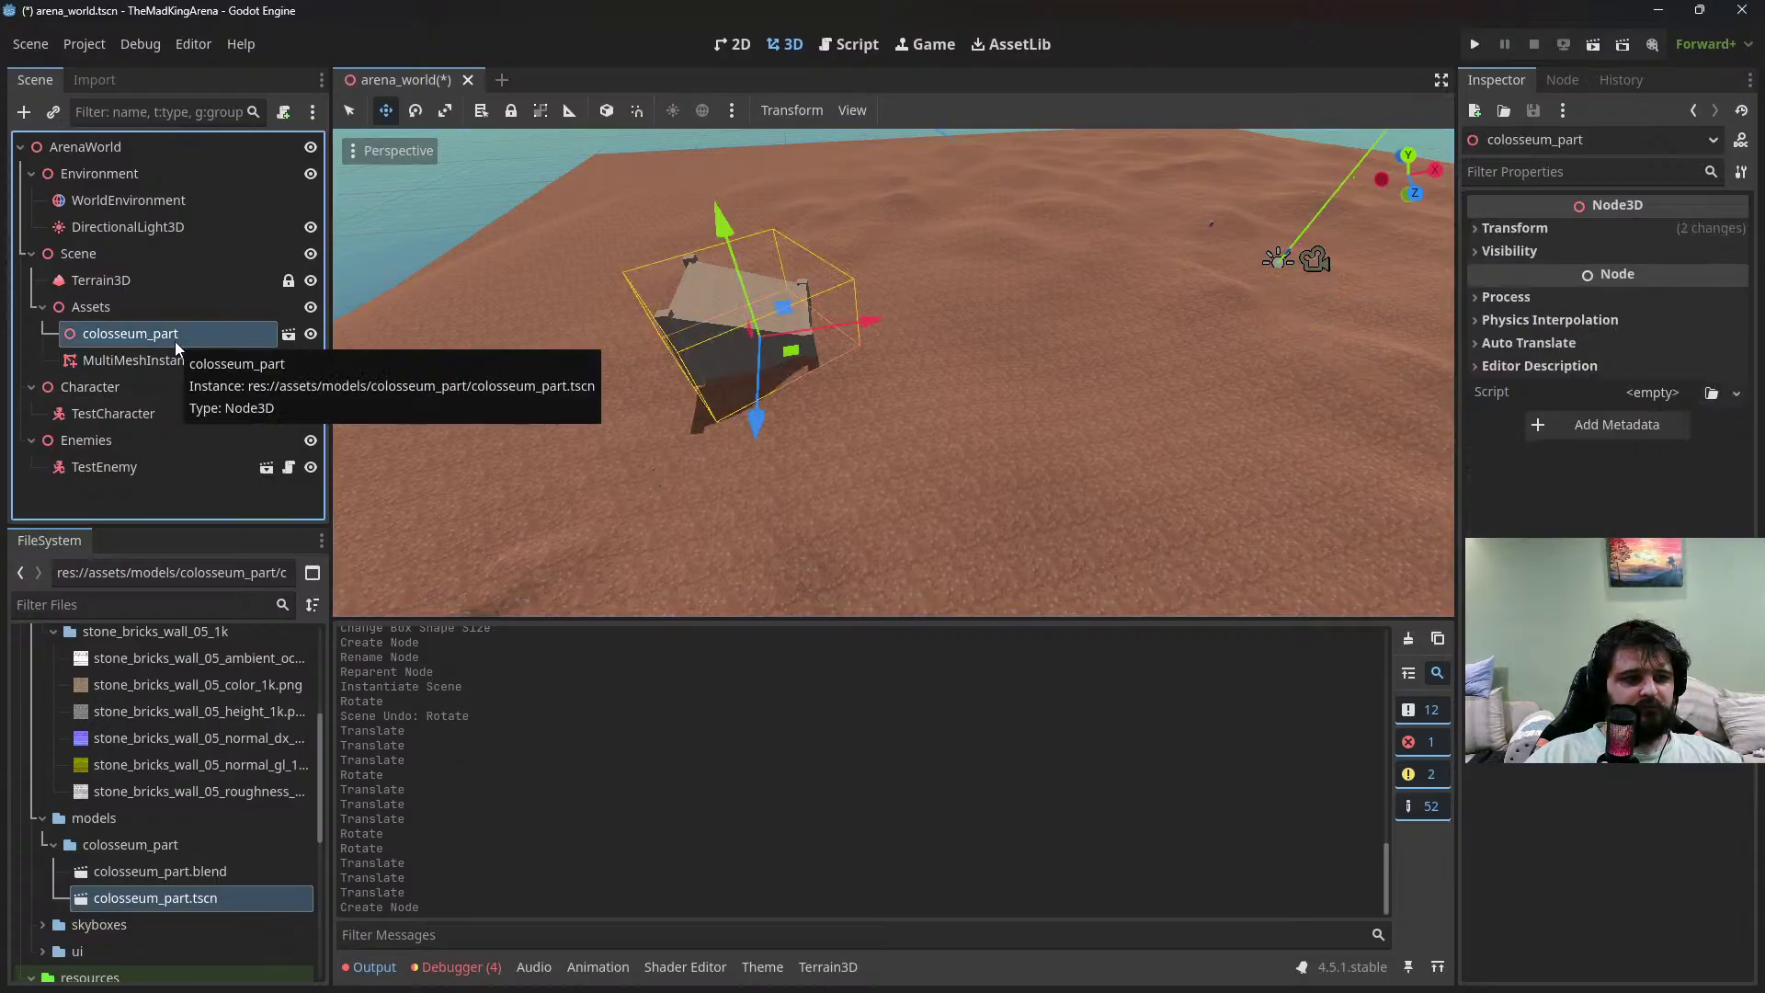
left_click(1505, 236)
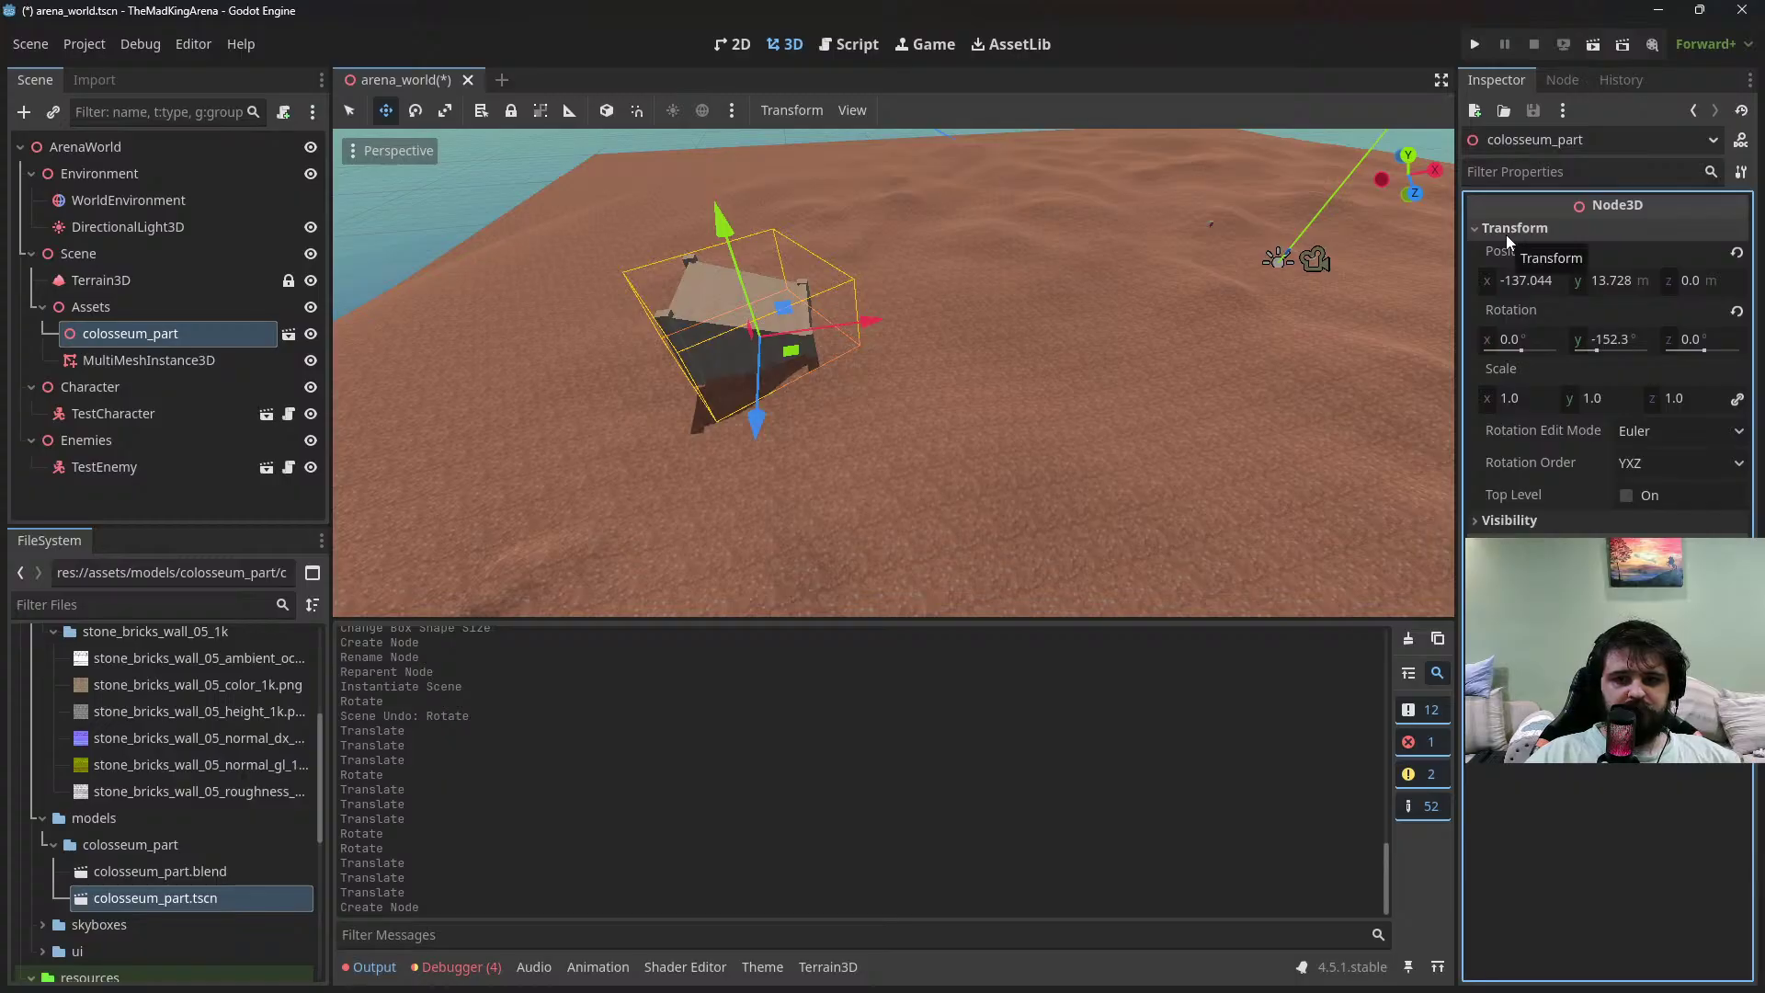
left_click(1506, 235)
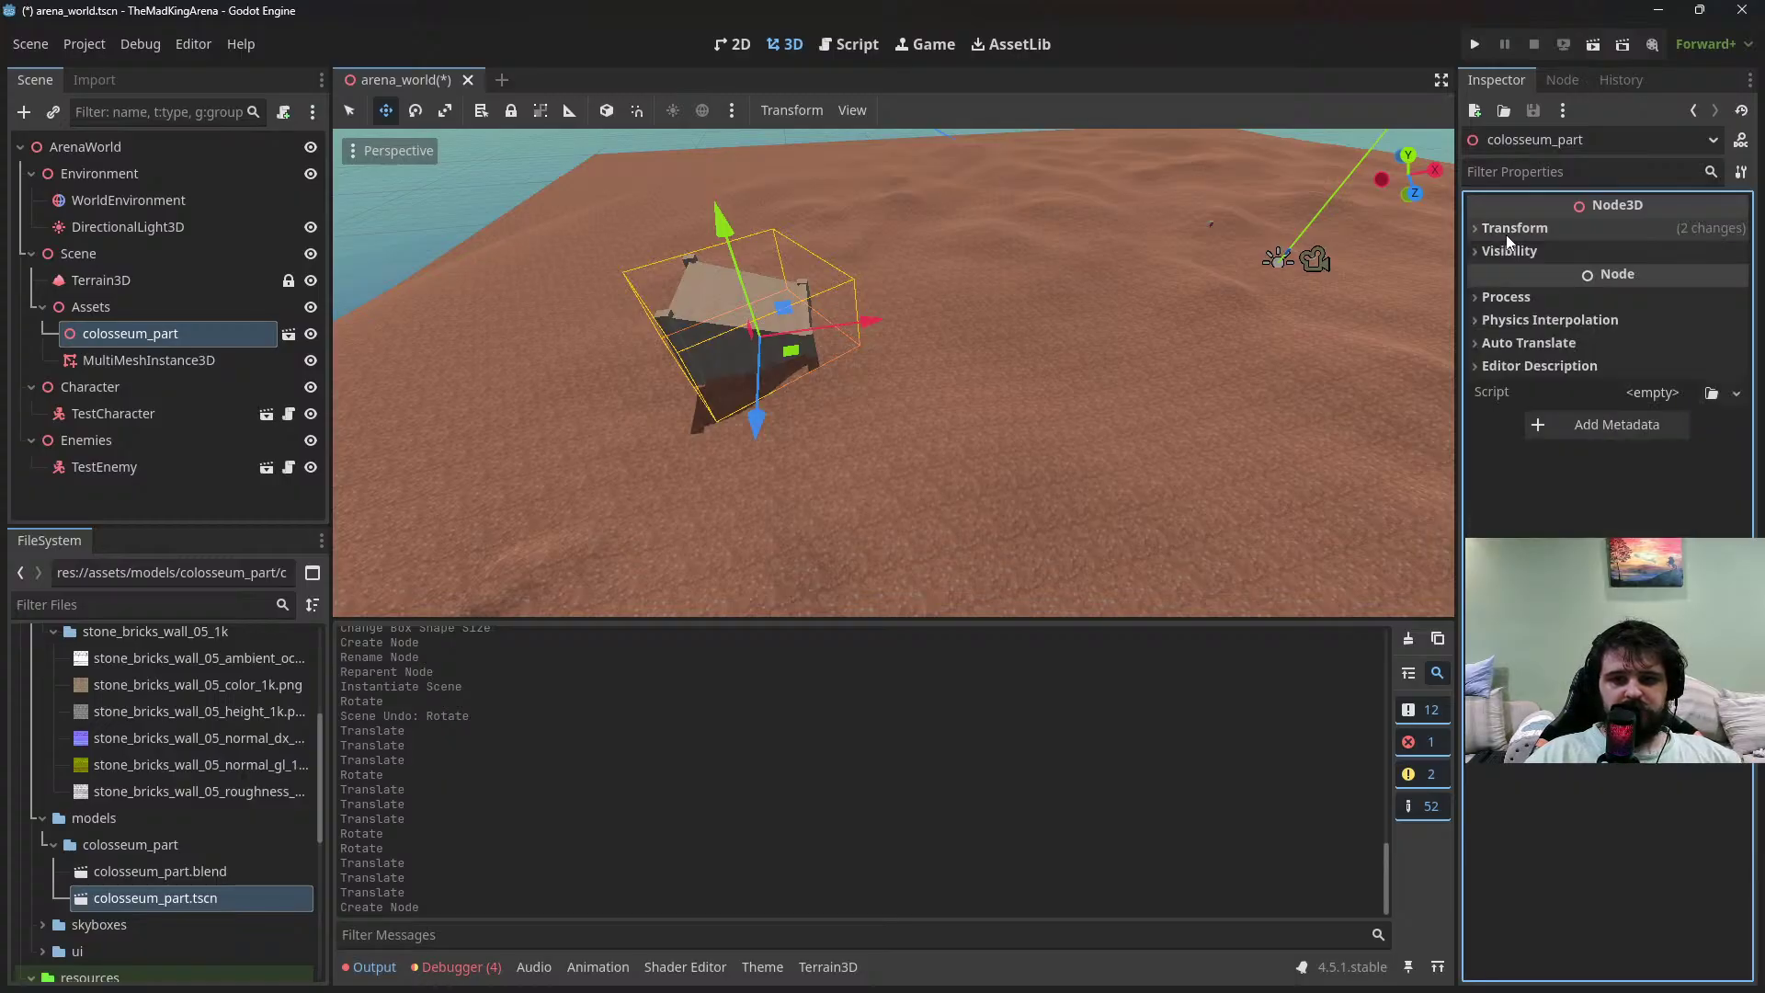
left_click(276, 359)
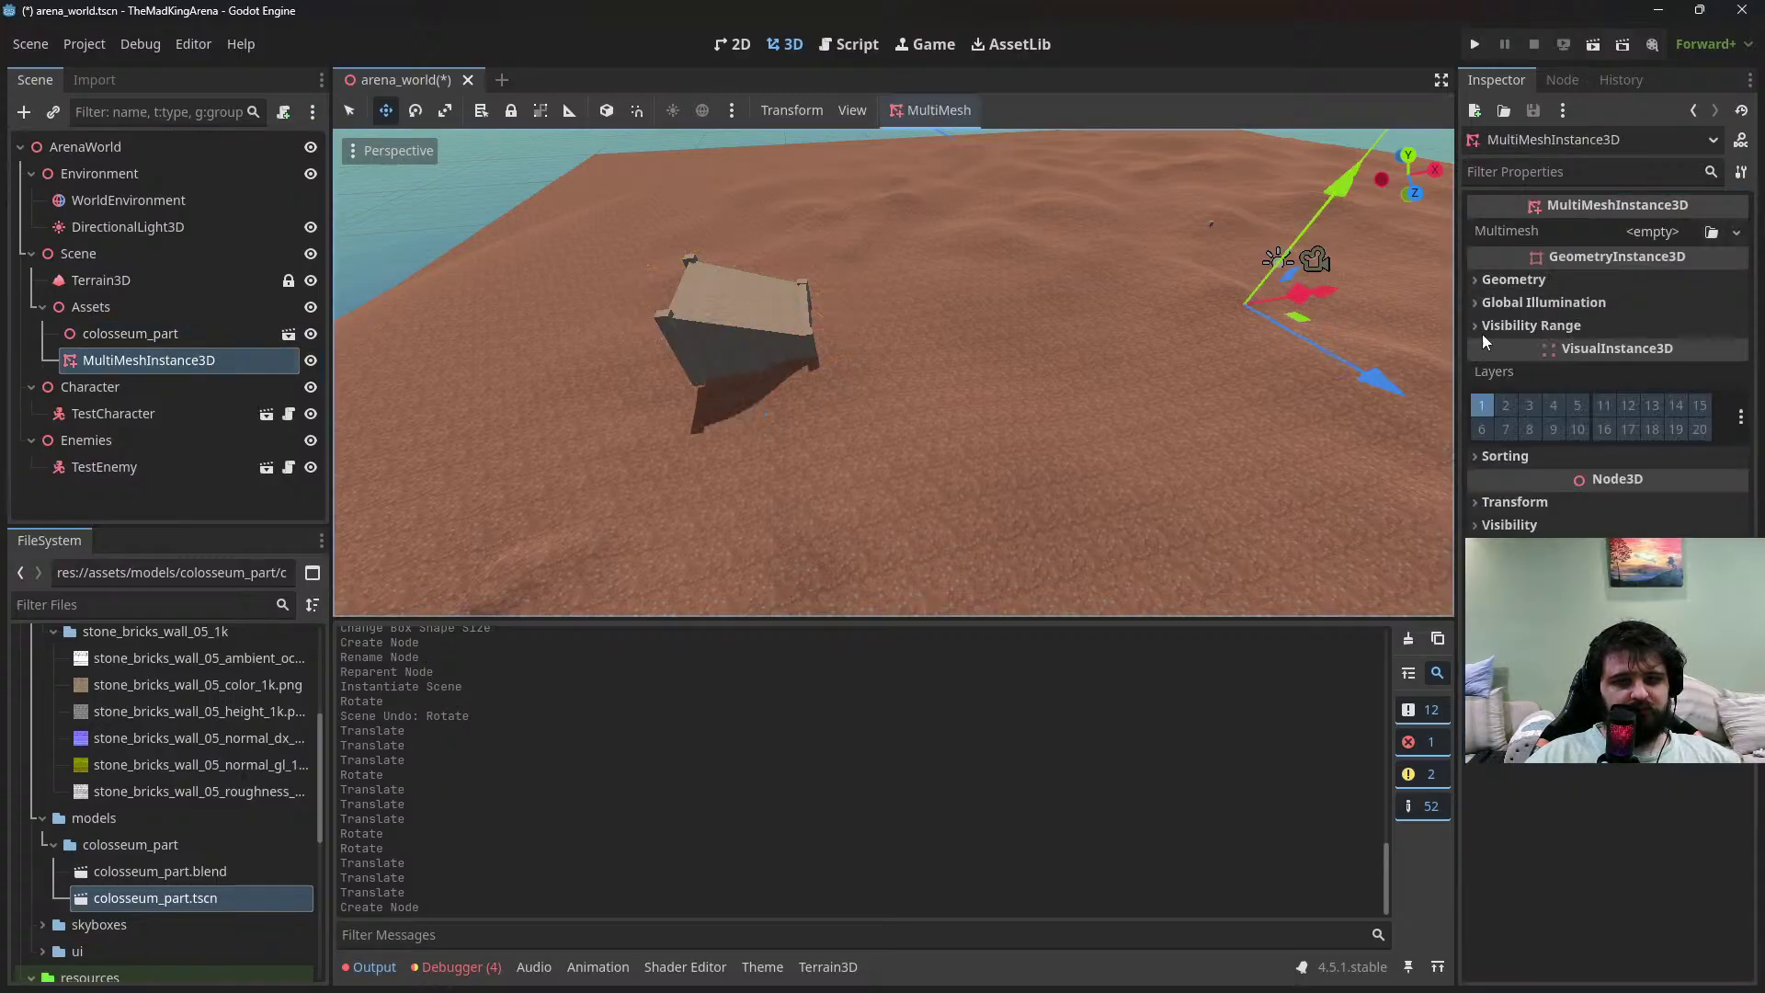
left_click(1659, 235)
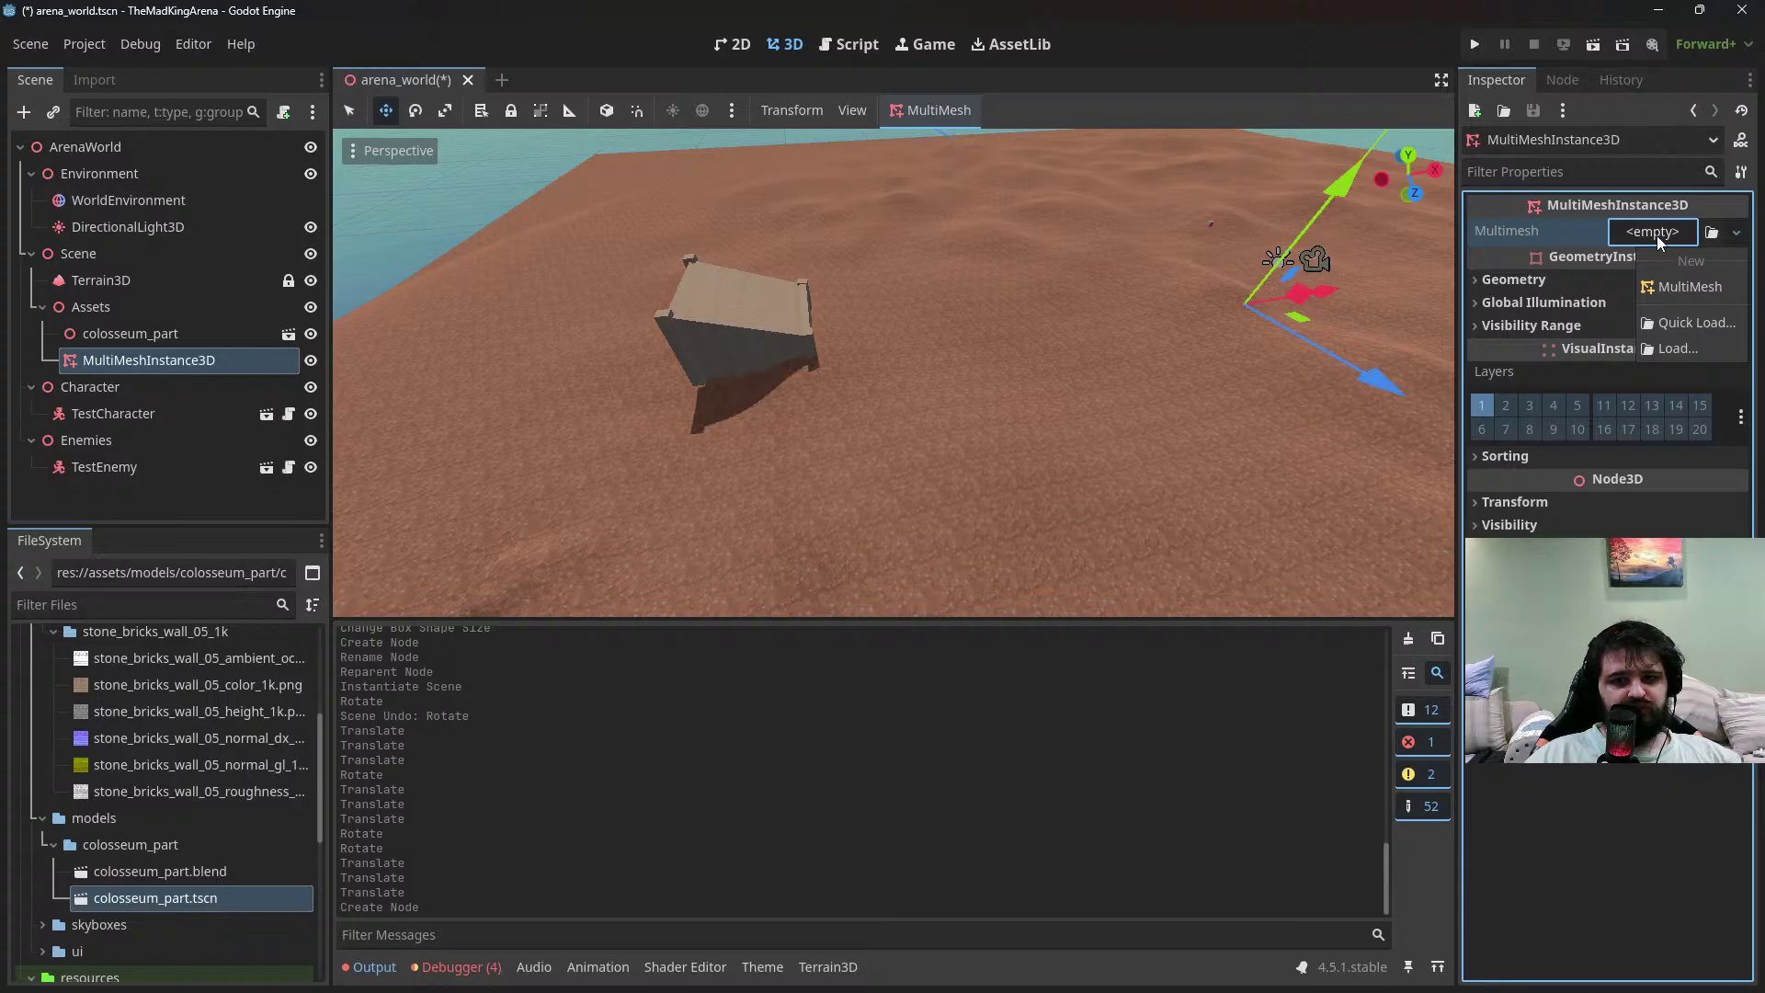
Delete the MultiMeshInstance3D node from Assets and save the arena_world scene
left_click(206, 339)
left_click(206, 358)
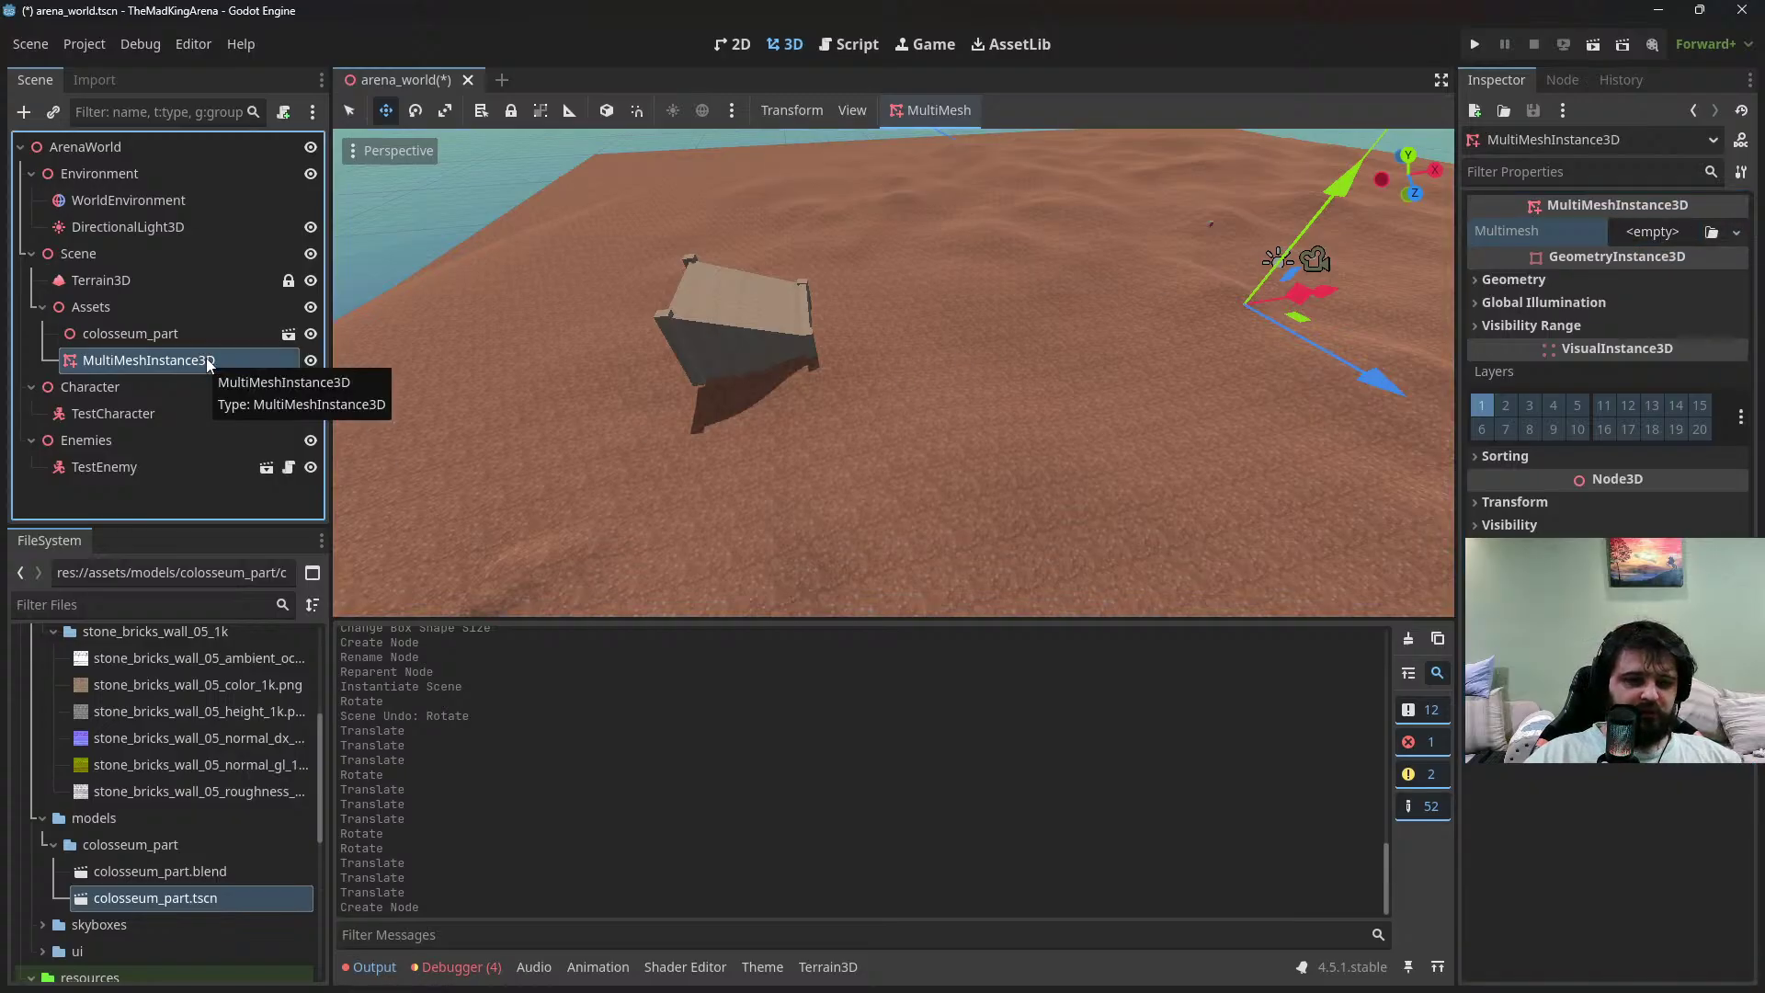
key("Delete")
left_click(826, 512)
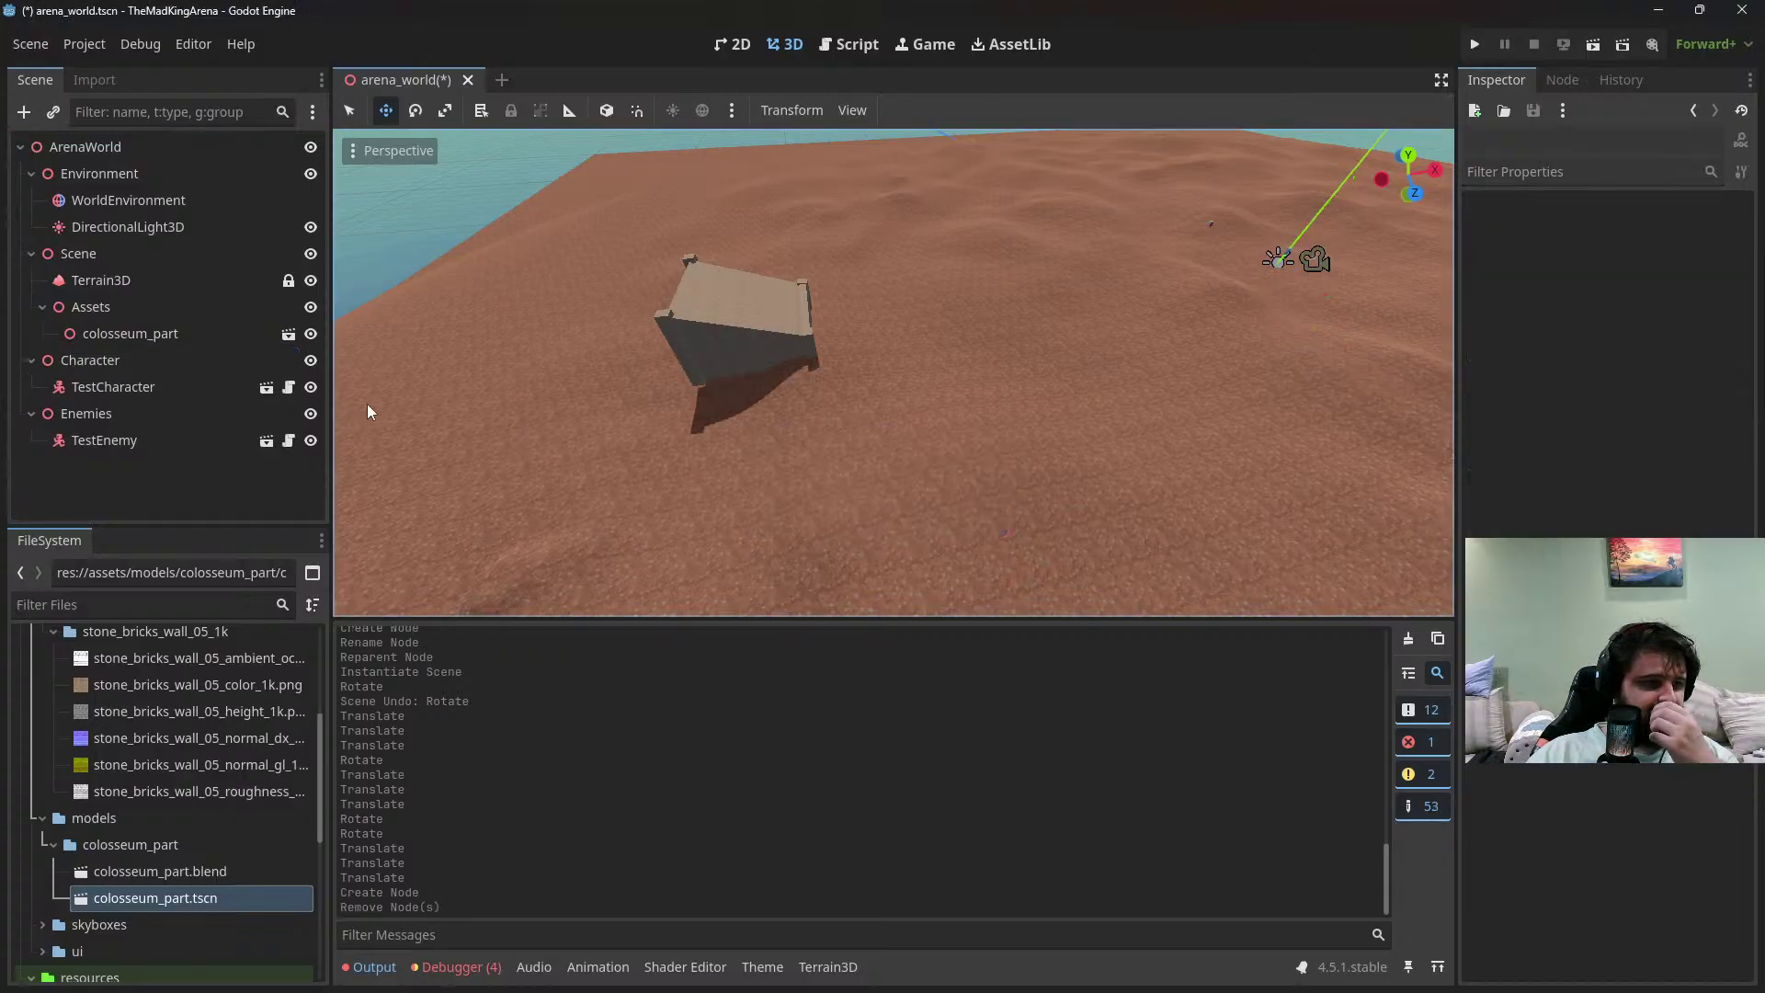
left_click(161, 336)
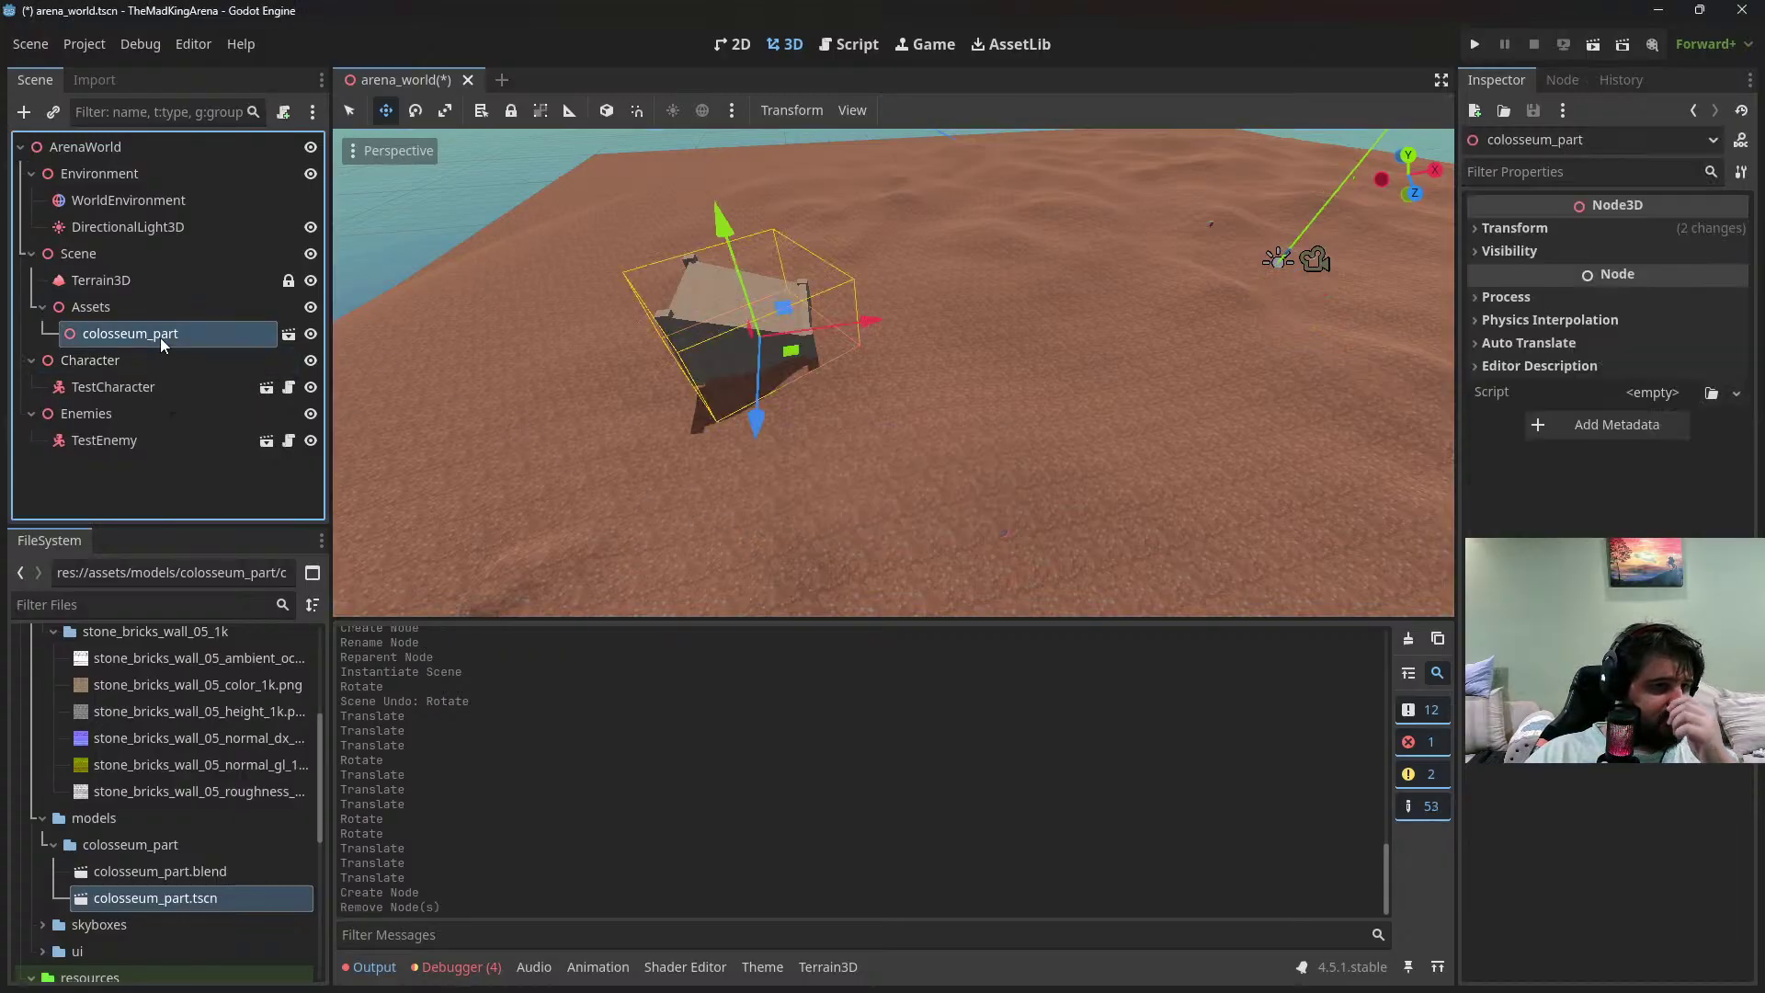
middle_click_drag(756, 377, 677, 390)
key("ctrl+s")
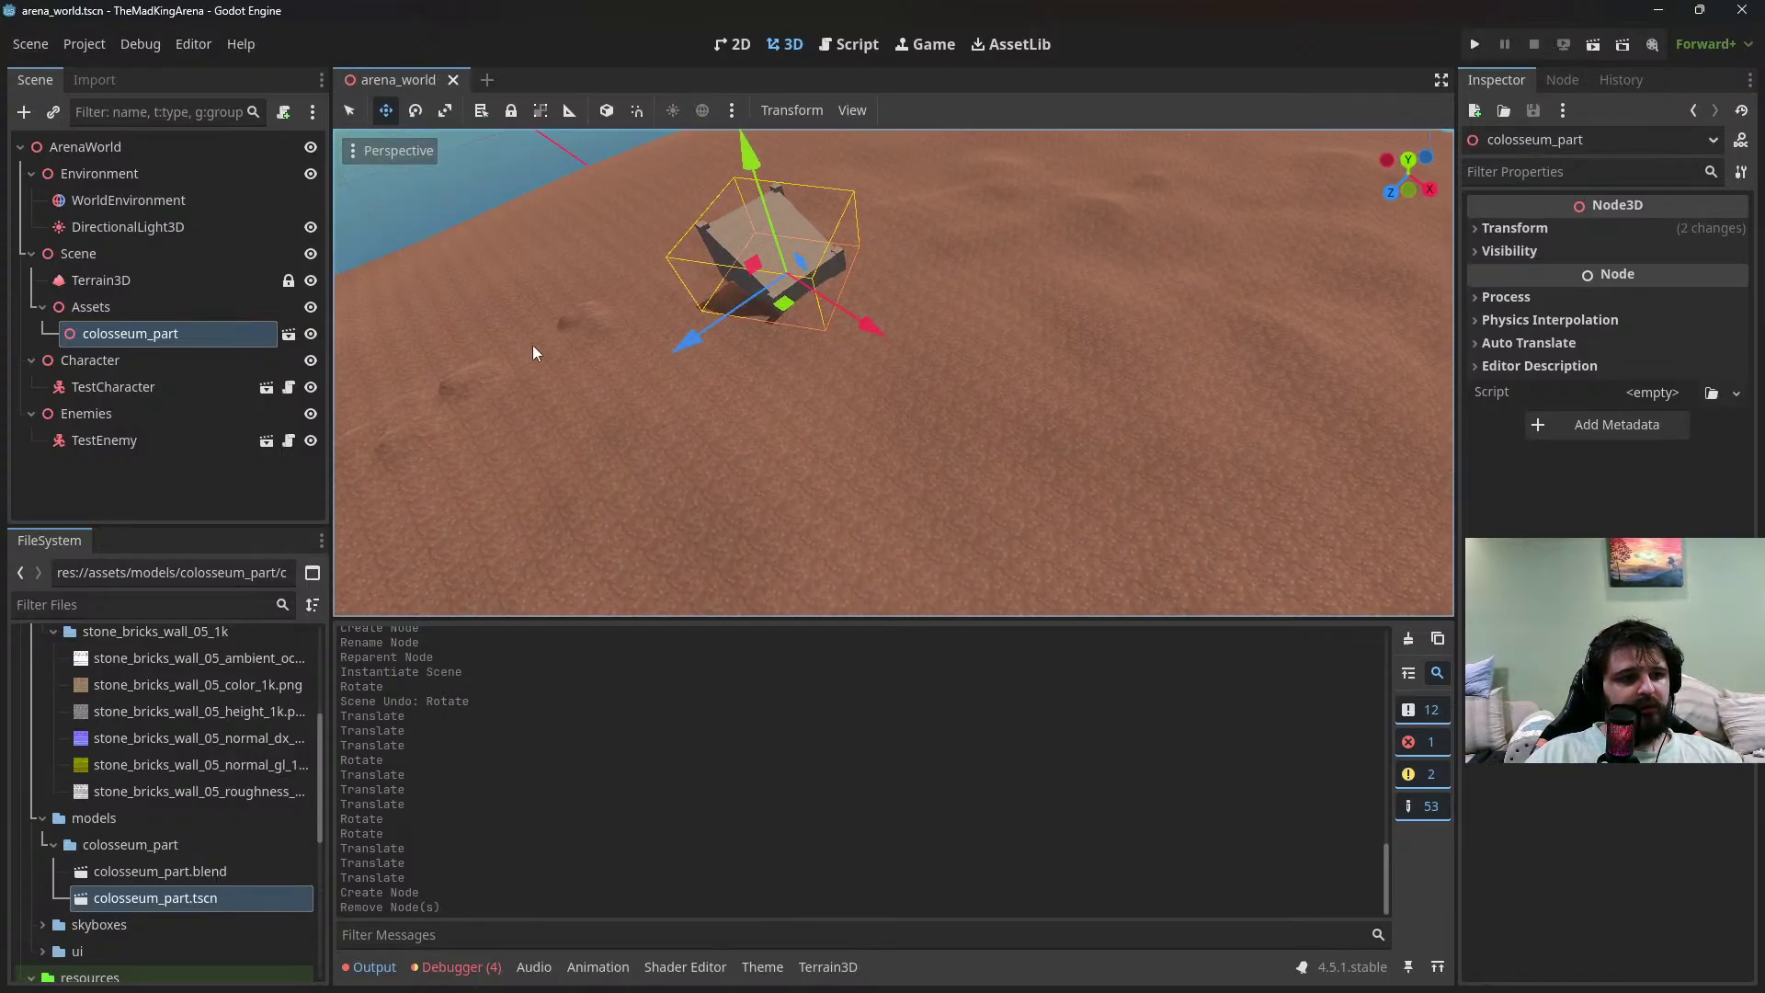
middle_click_drag(534, 353, 634, 399)
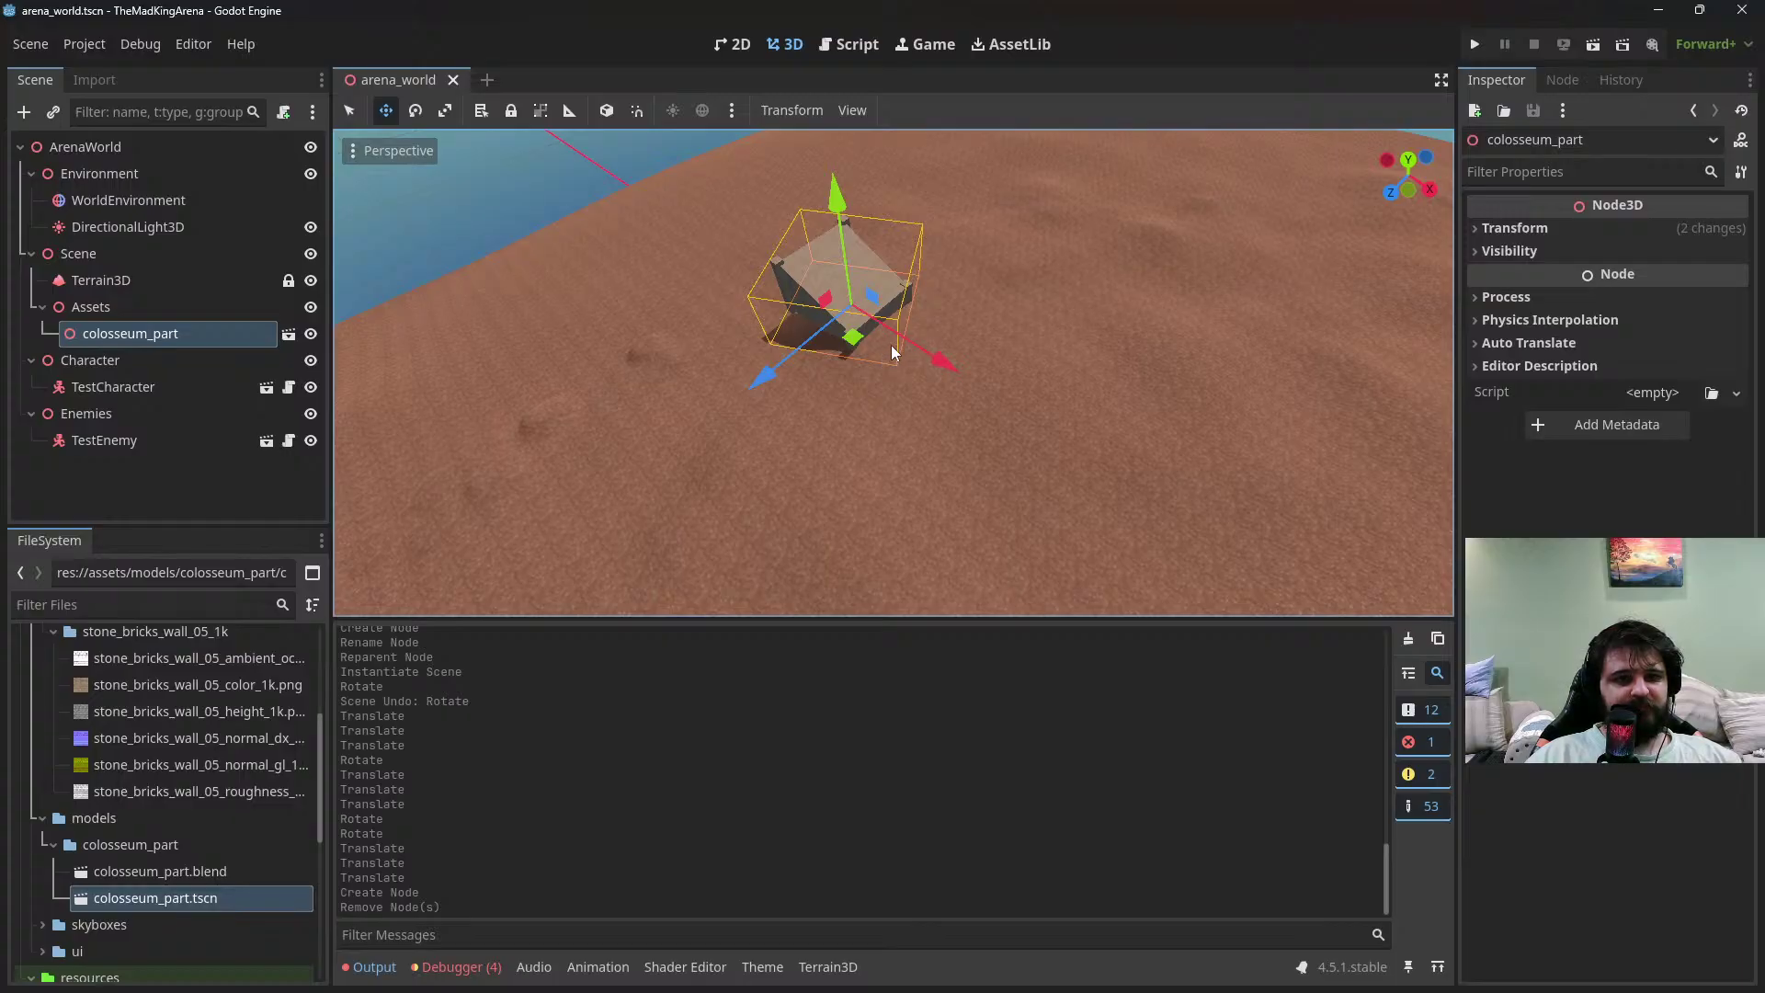
right_click(202, 336)
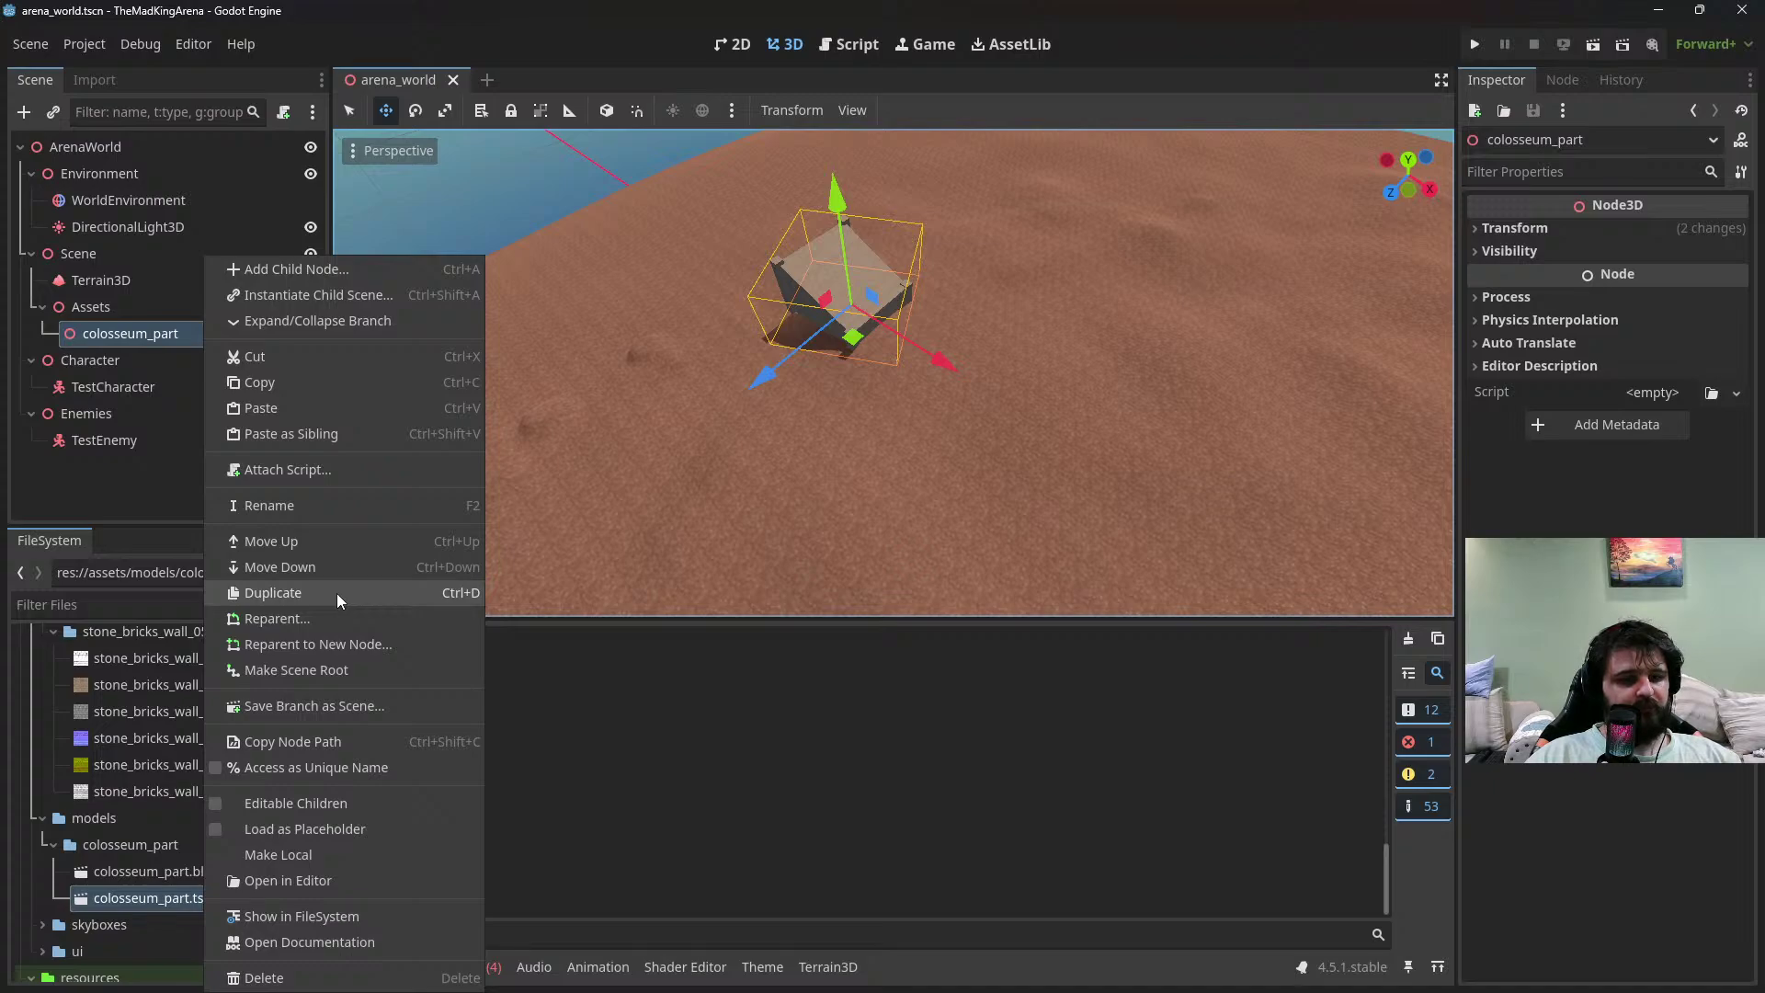
key("Escape")
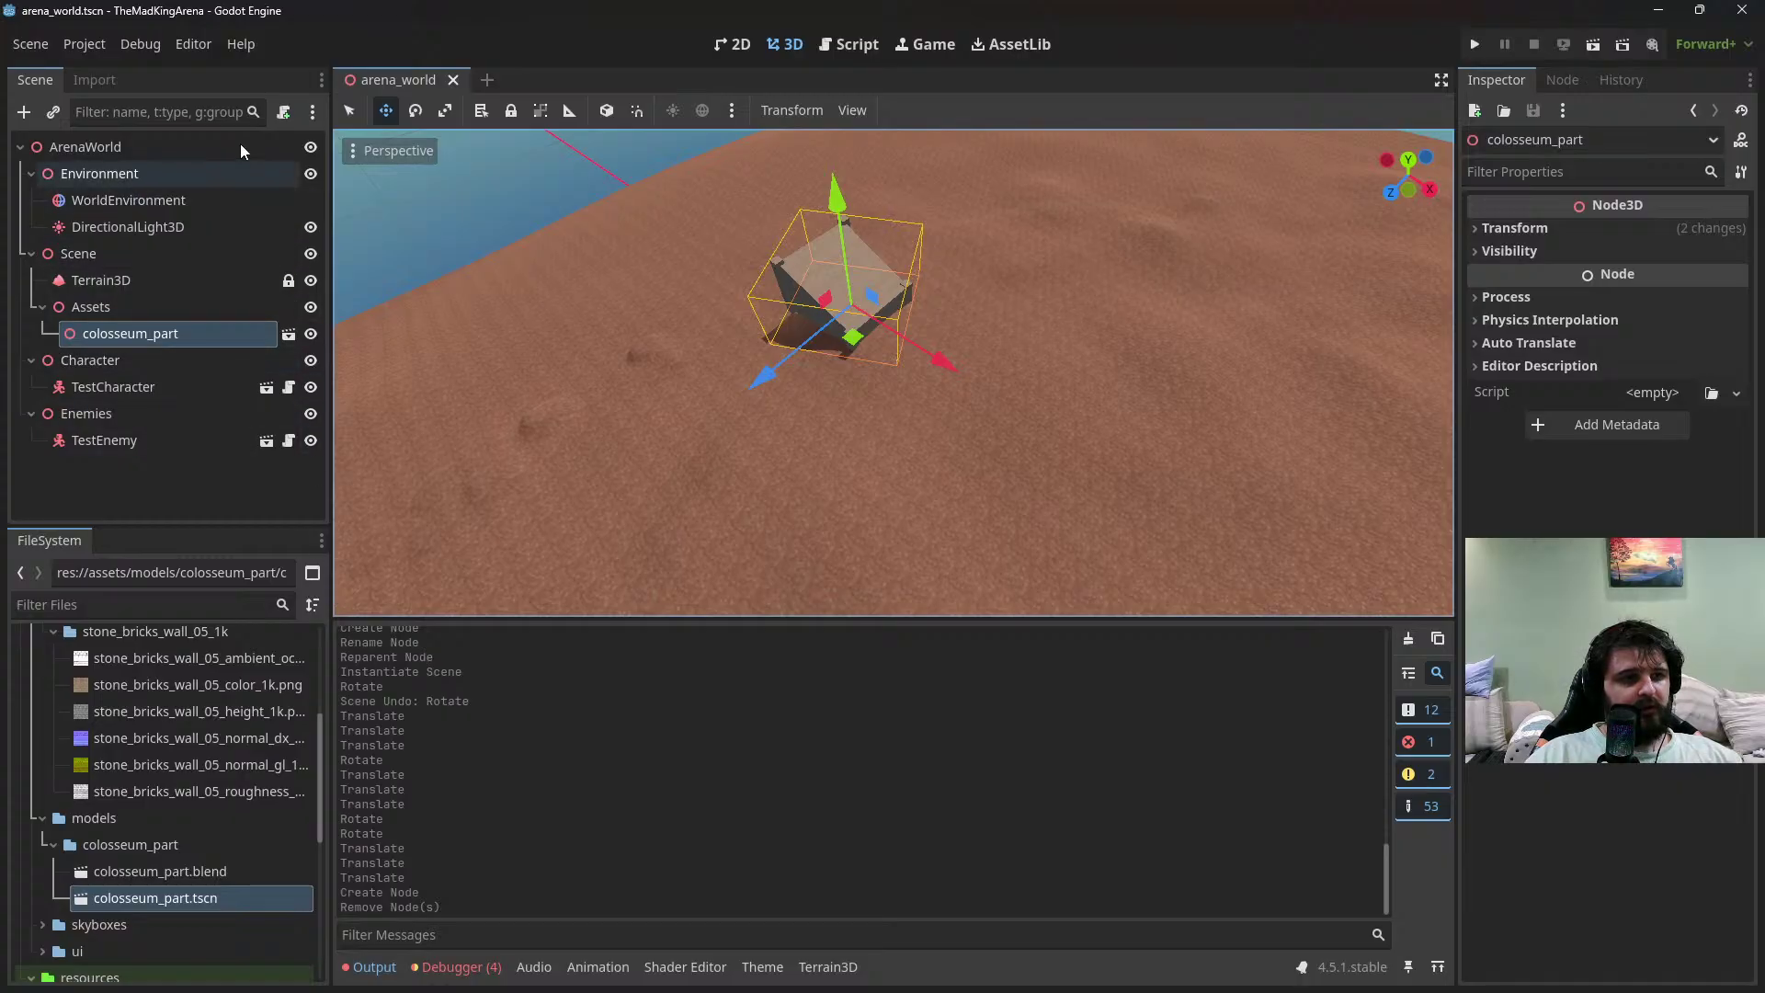
left_click(168, 313)
right_click(262, 300)
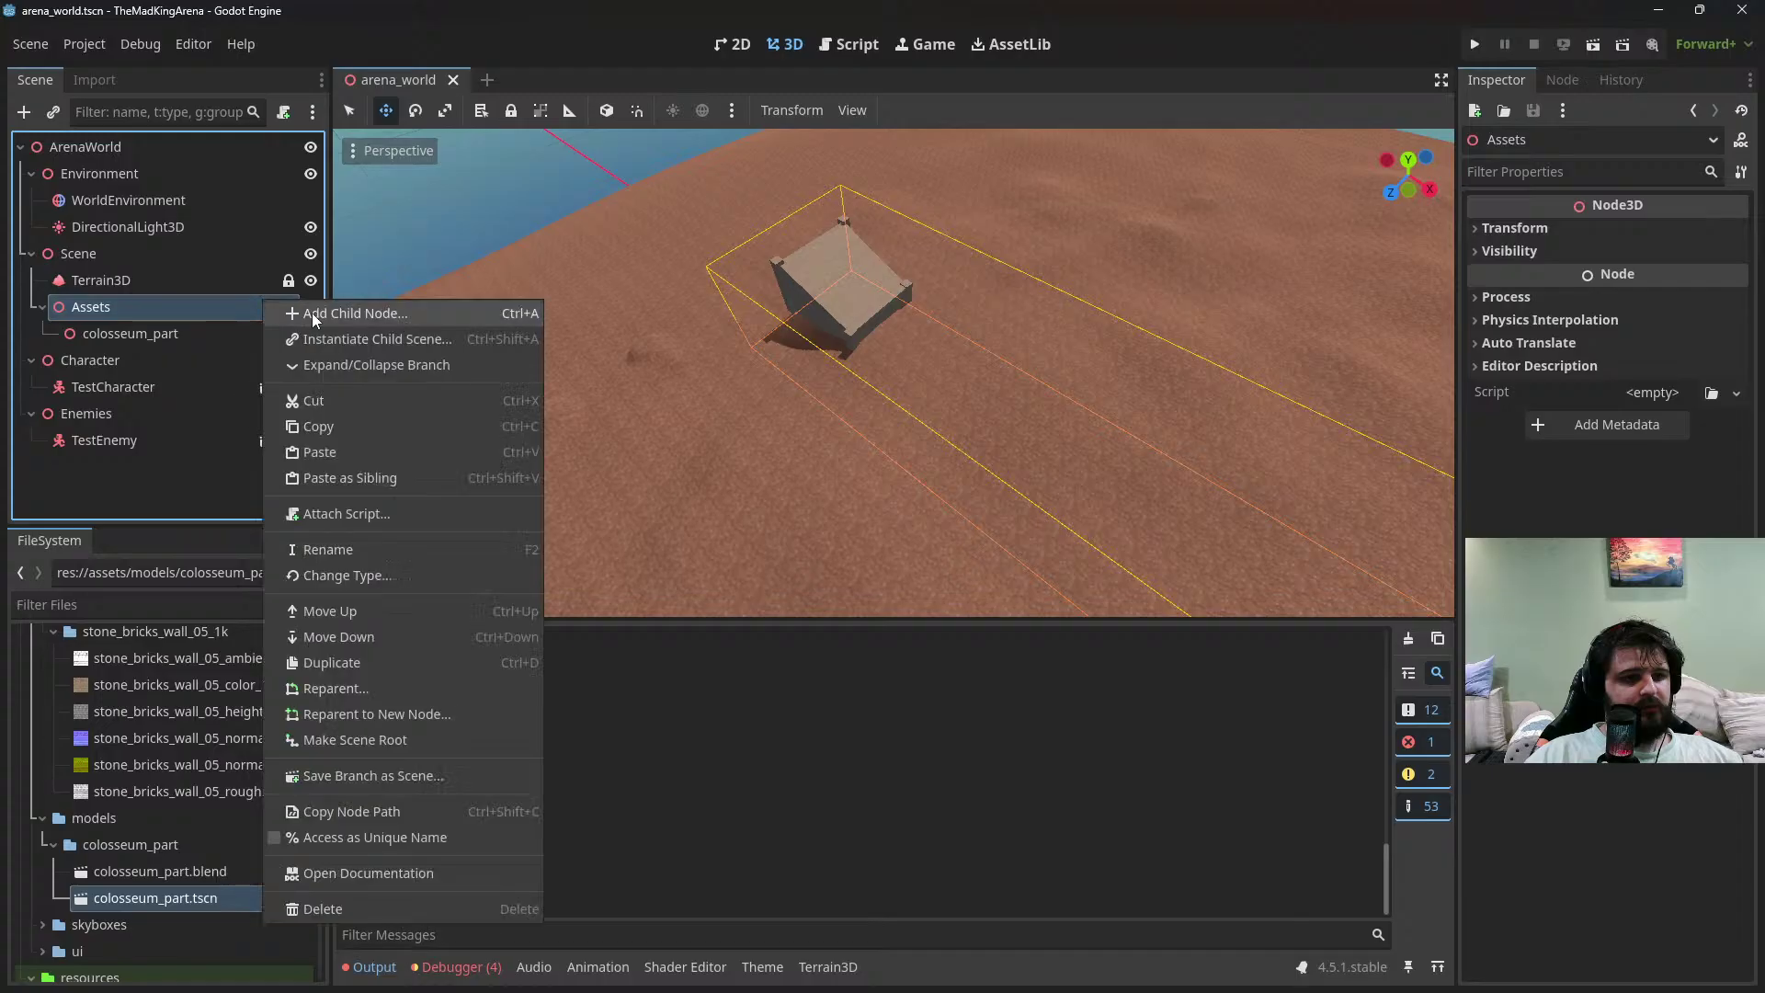
left_click(313, 318)
key("Escape")
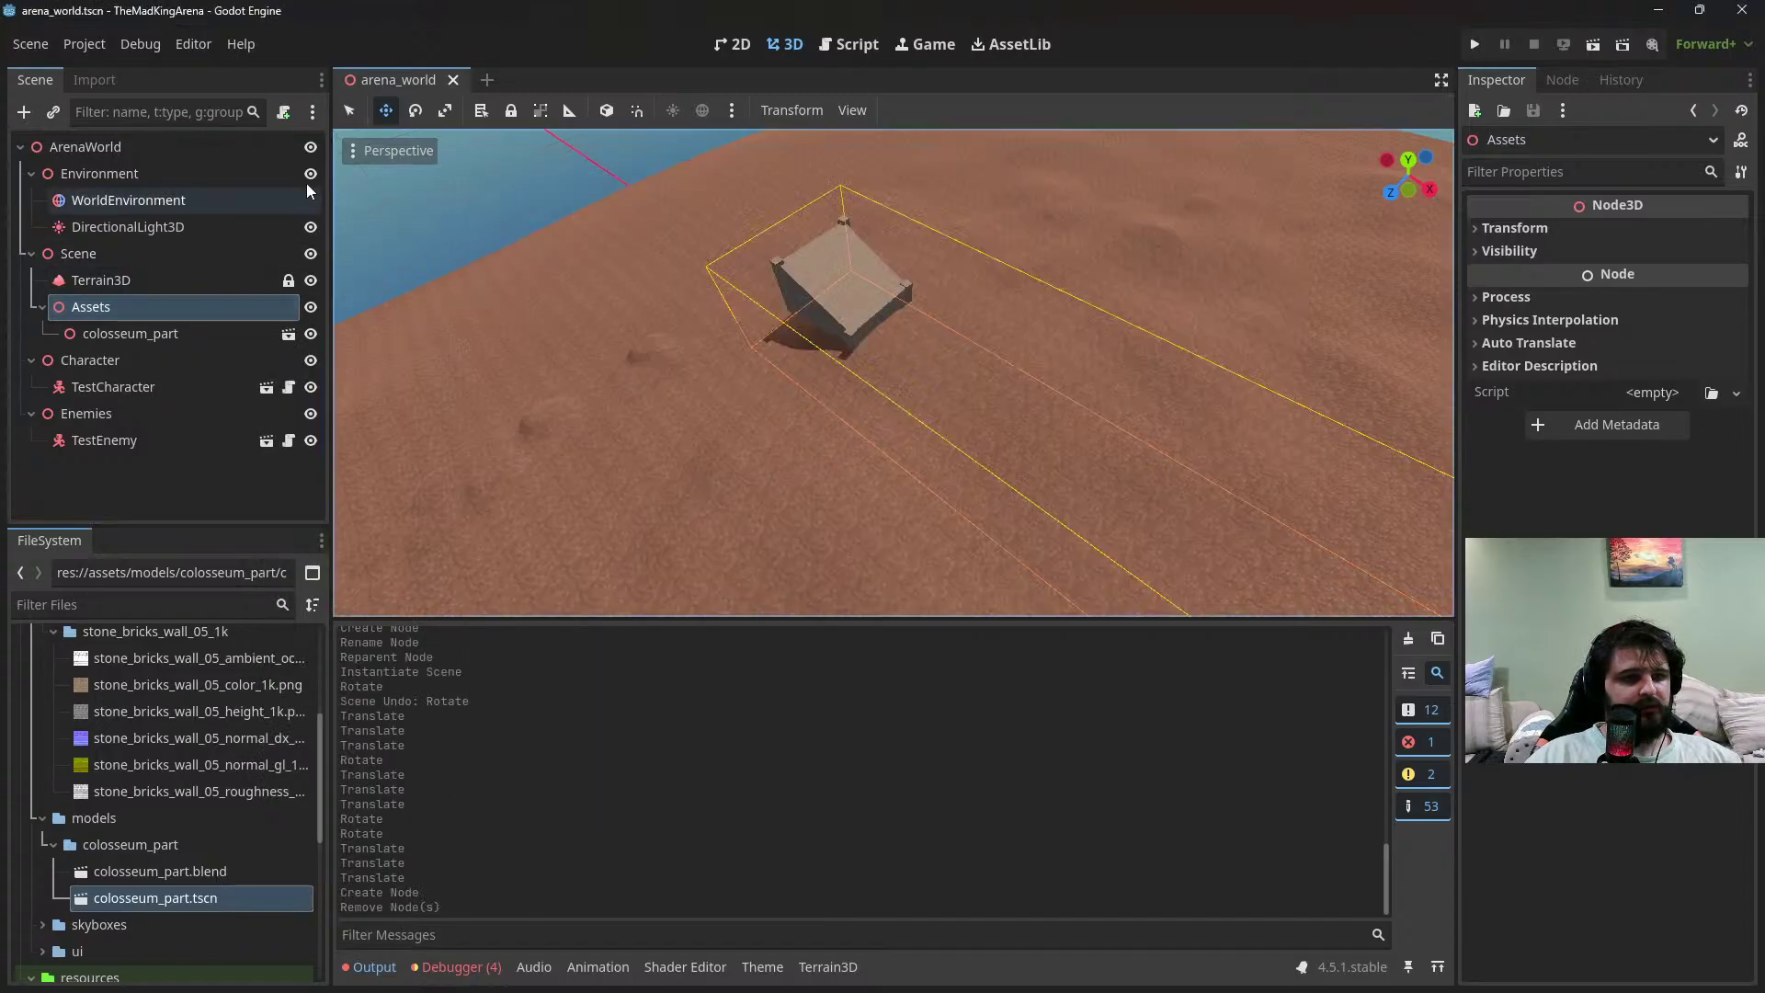
Attach a new GDScript to the Assets node at res://scene/world/arena/colosseum_parts_adder.gd
left_click(284, 112)
type("colo")
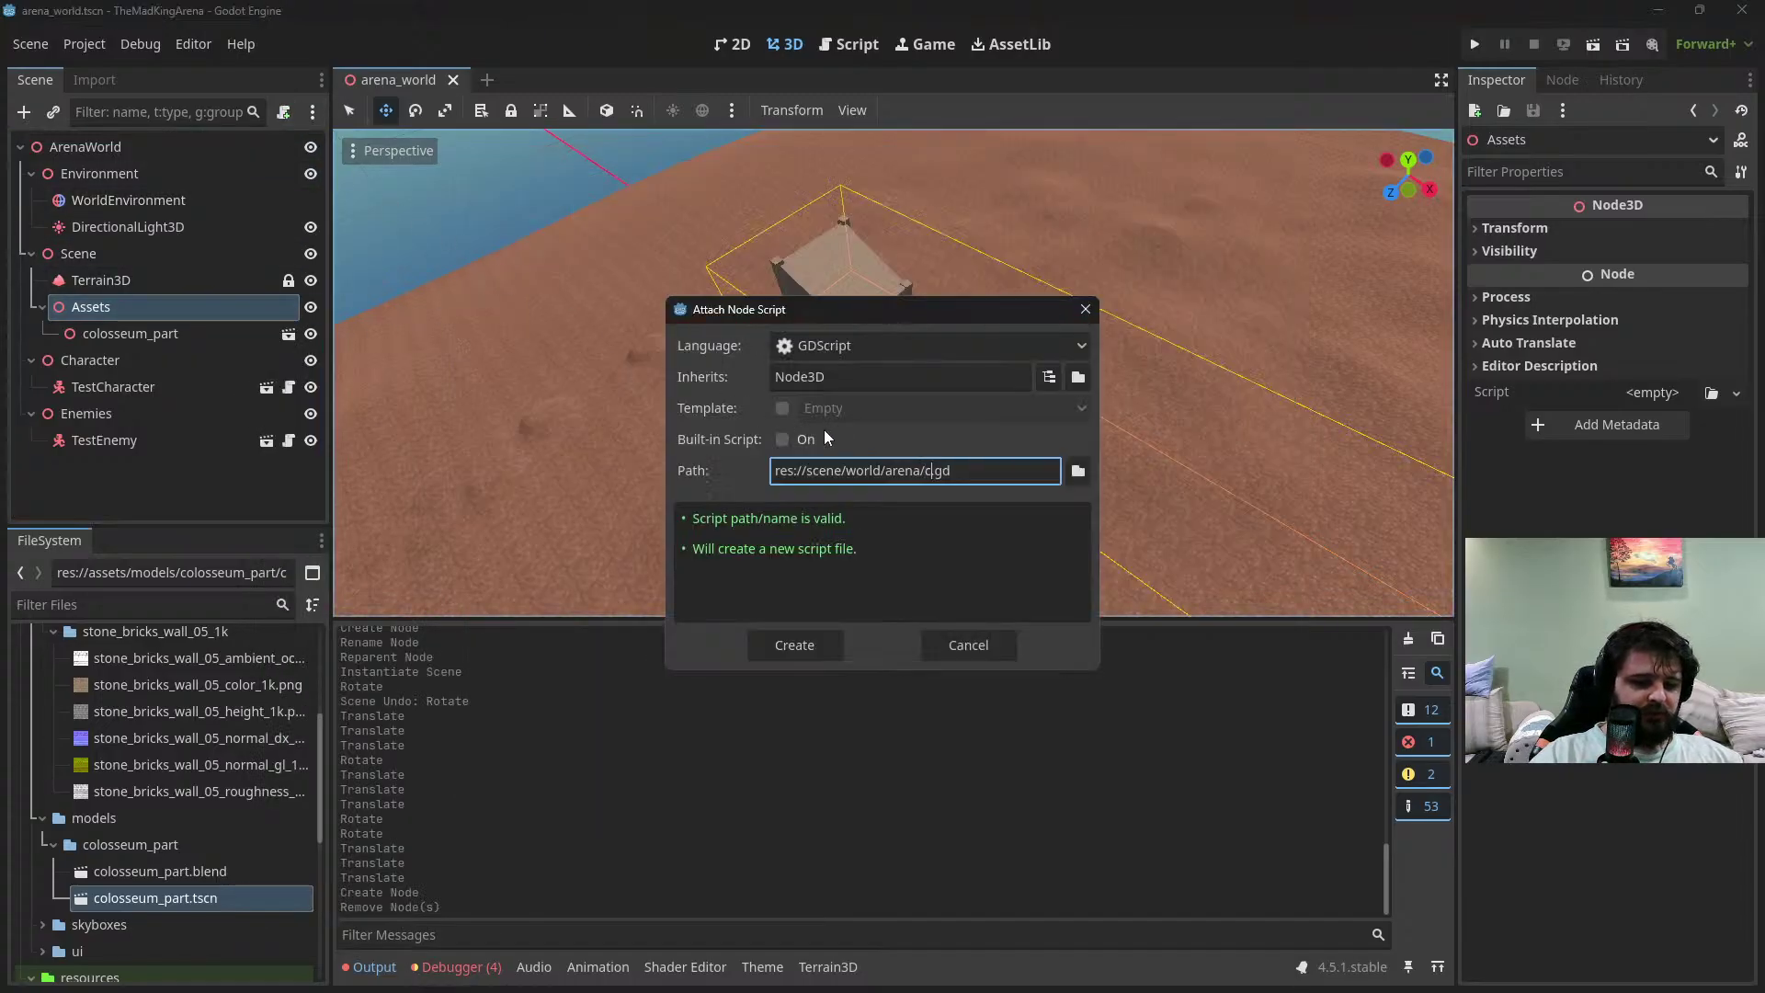
type("sseum_part")
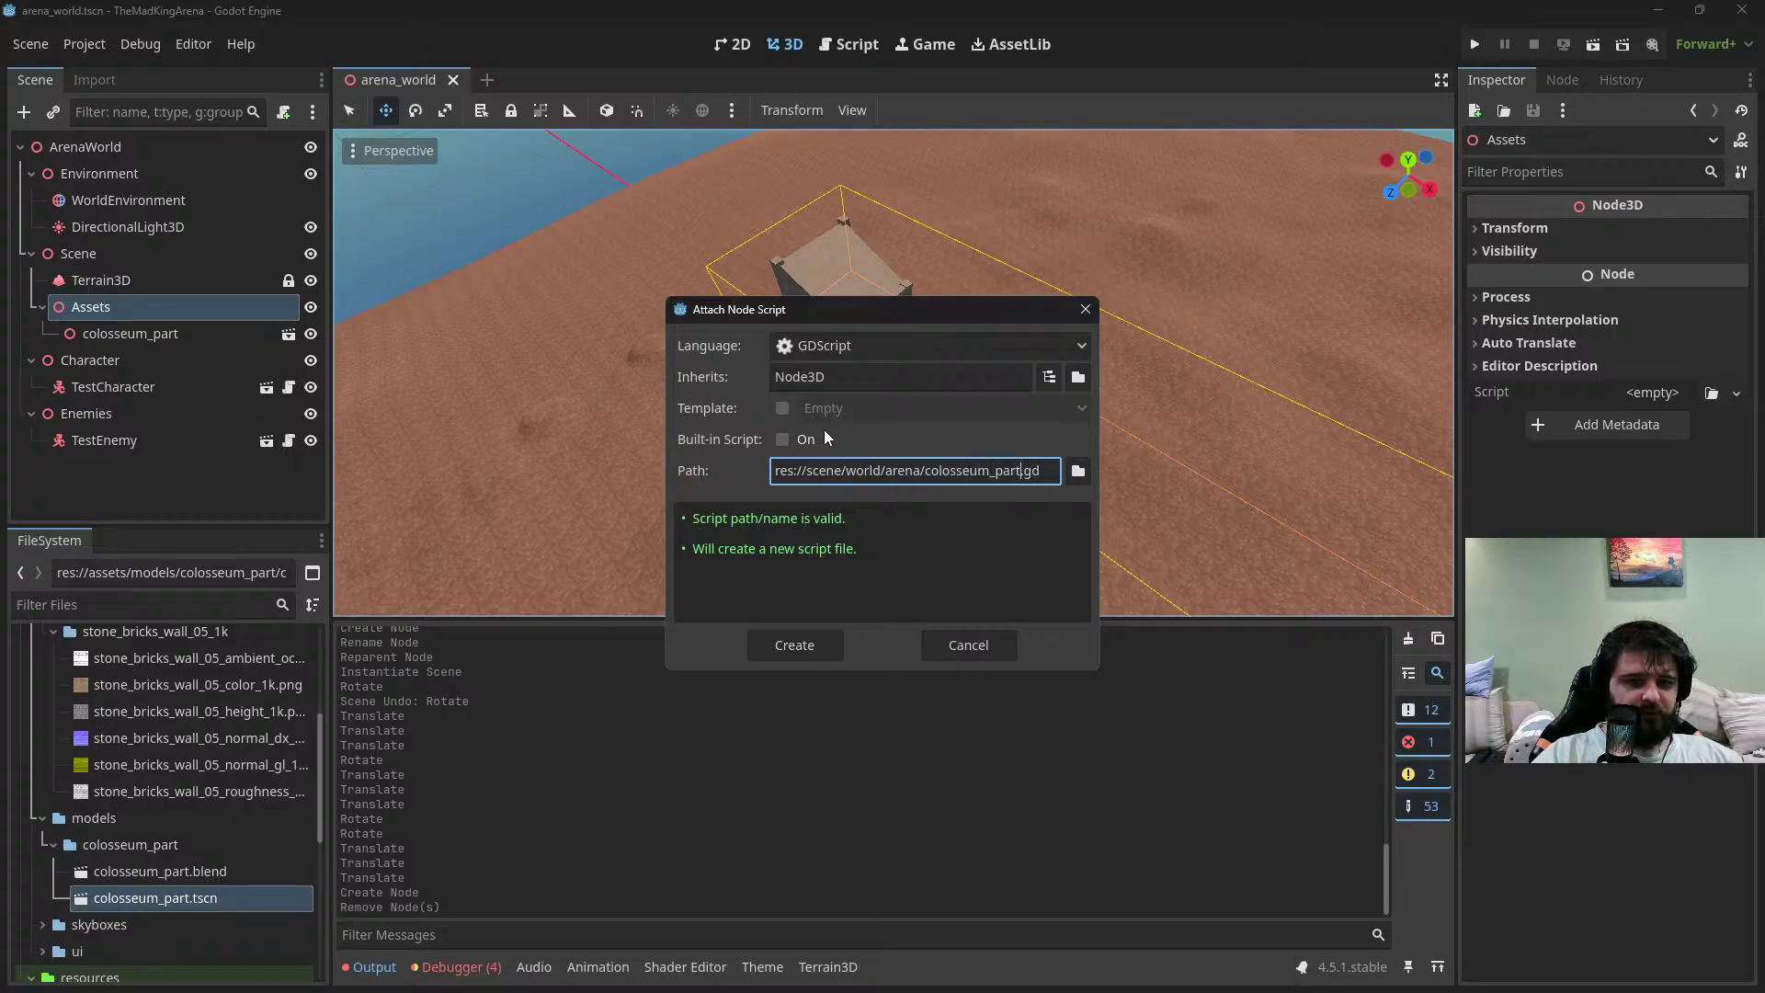
type("s_adder")
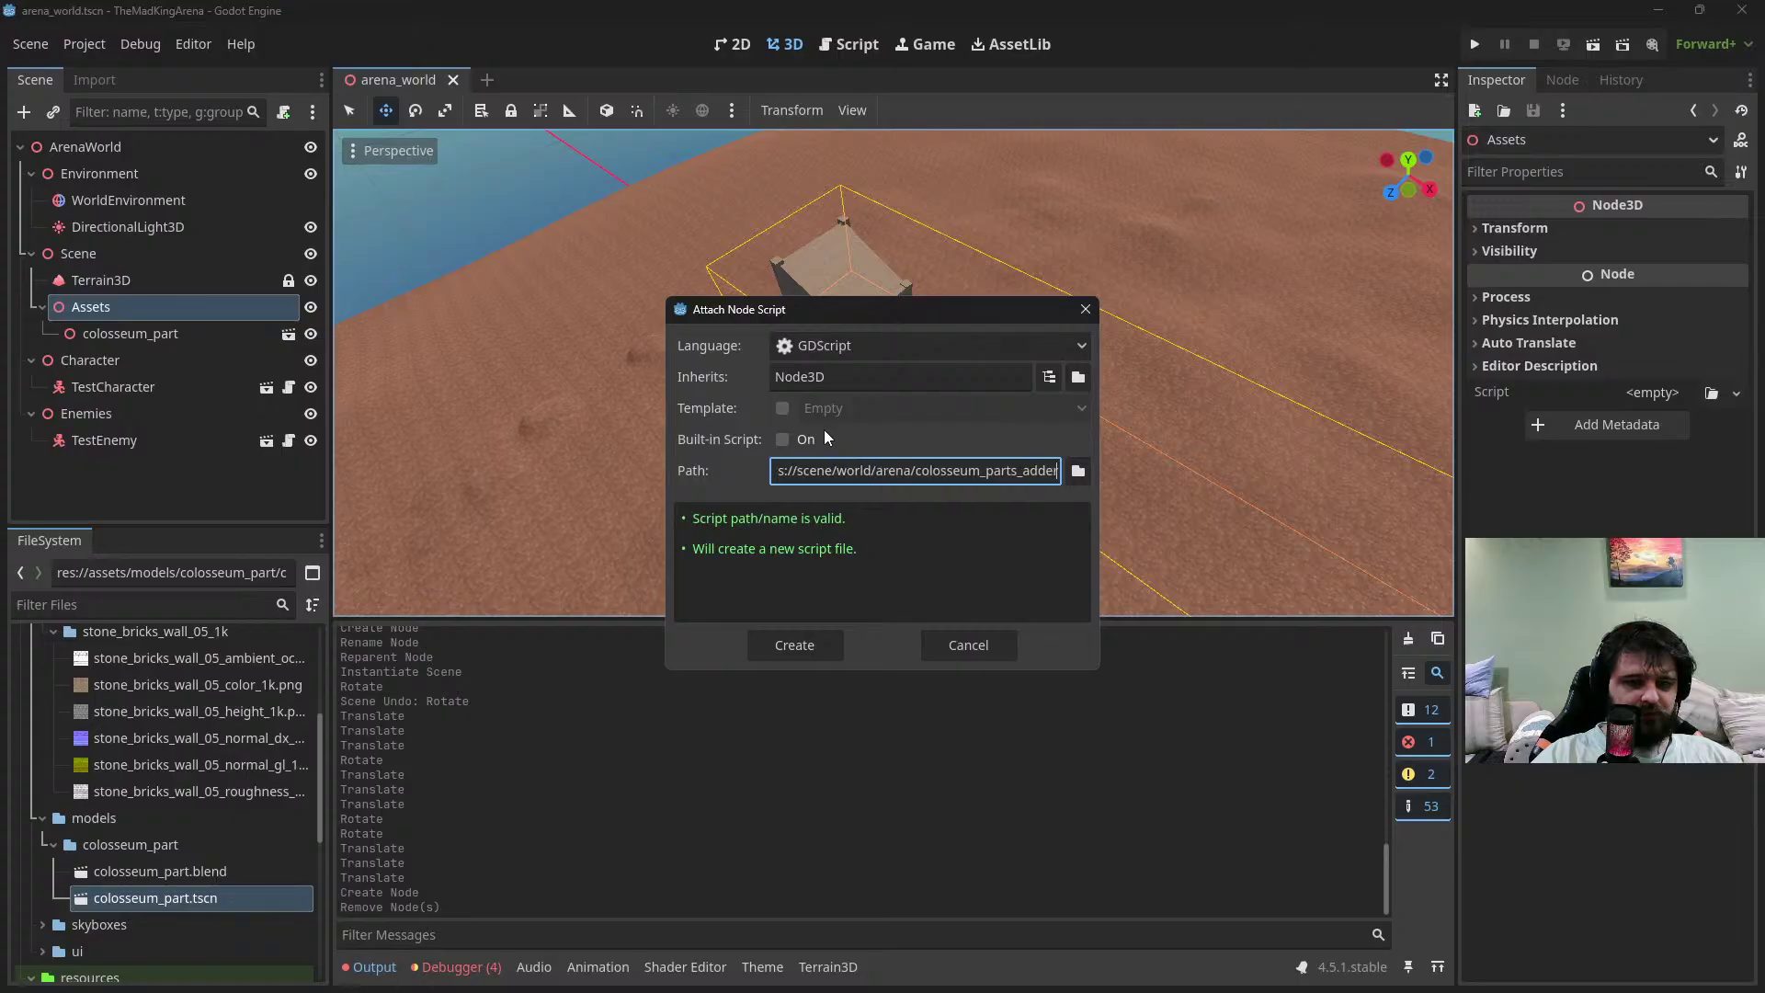
key("Return")
left_click(830, 292)
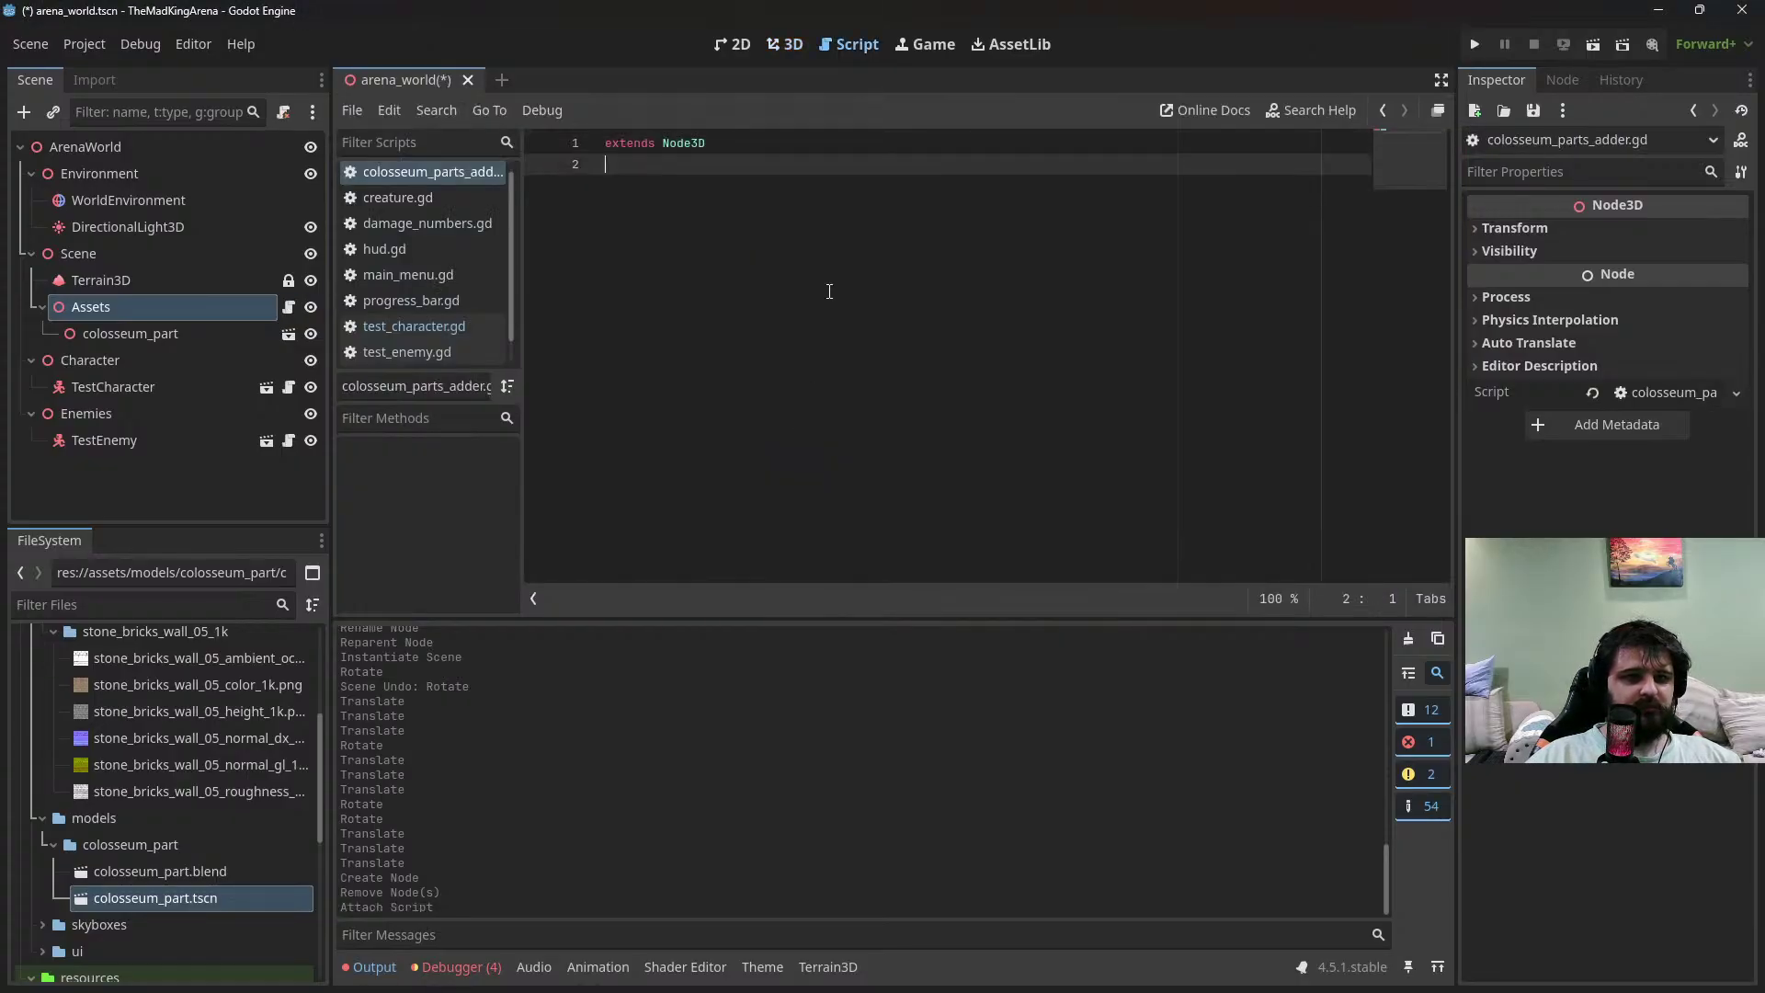
type("tool")
key("Return")
key("Up")
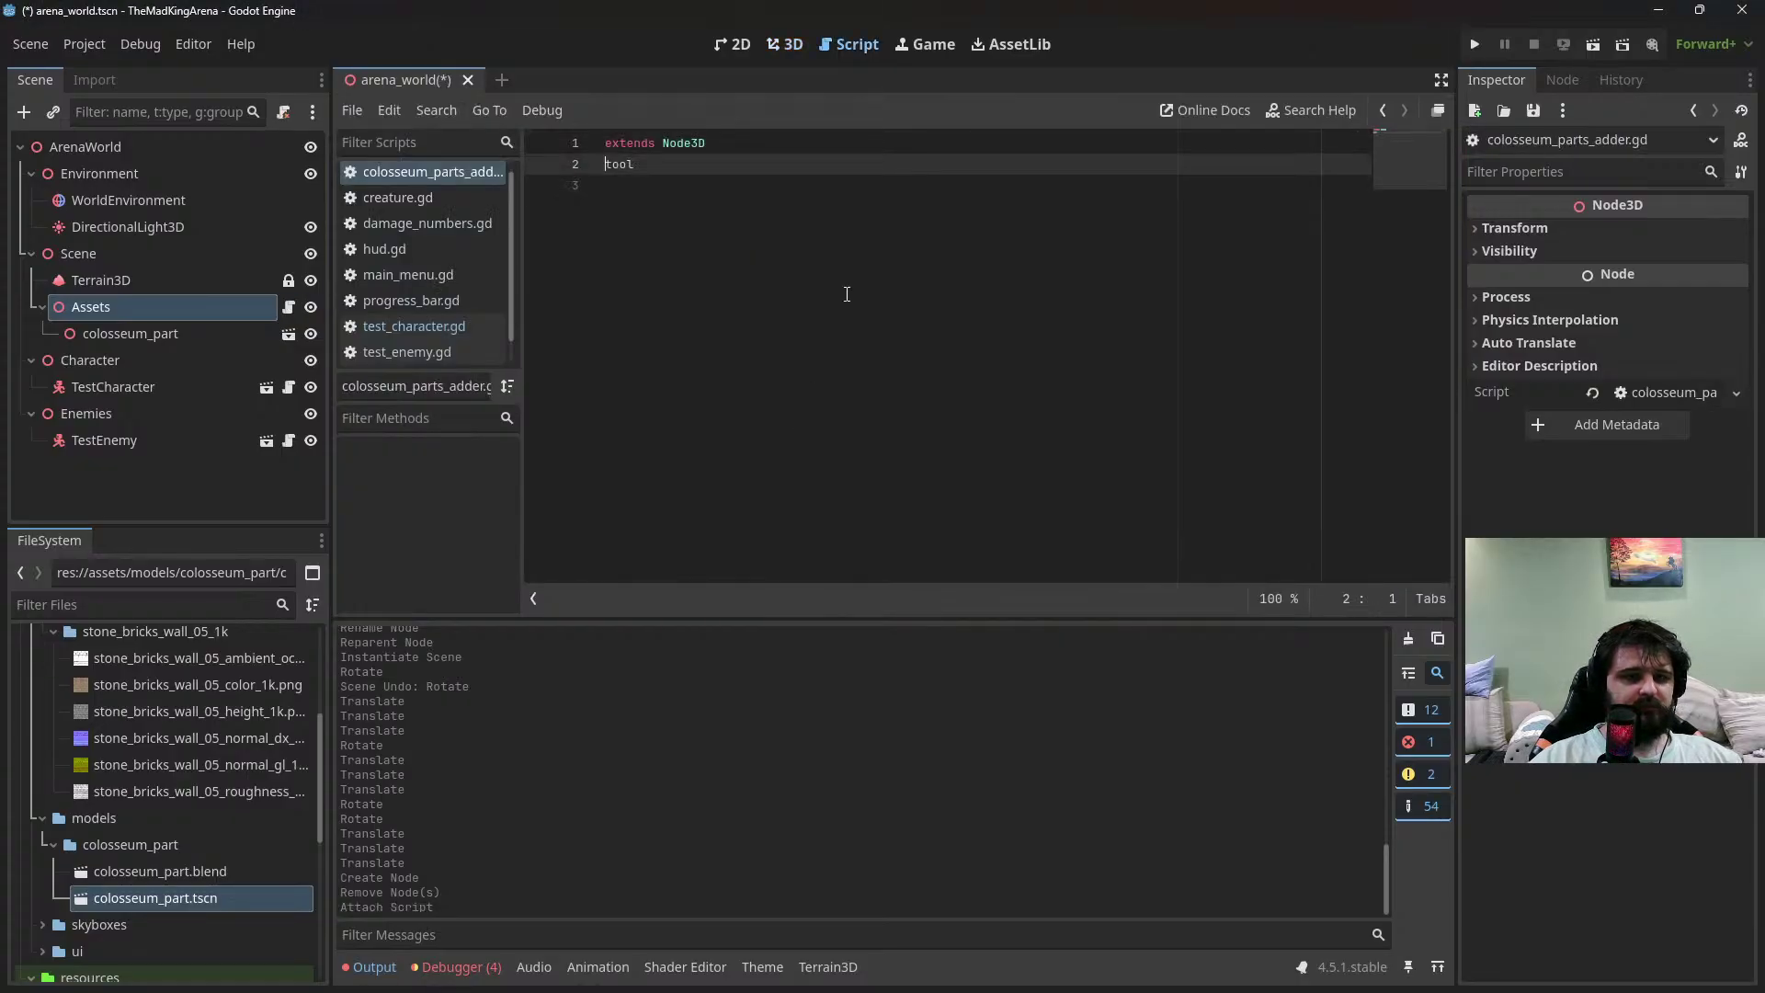
type("@")
key("Escape")
key("End")
key("Return")
key("Return")
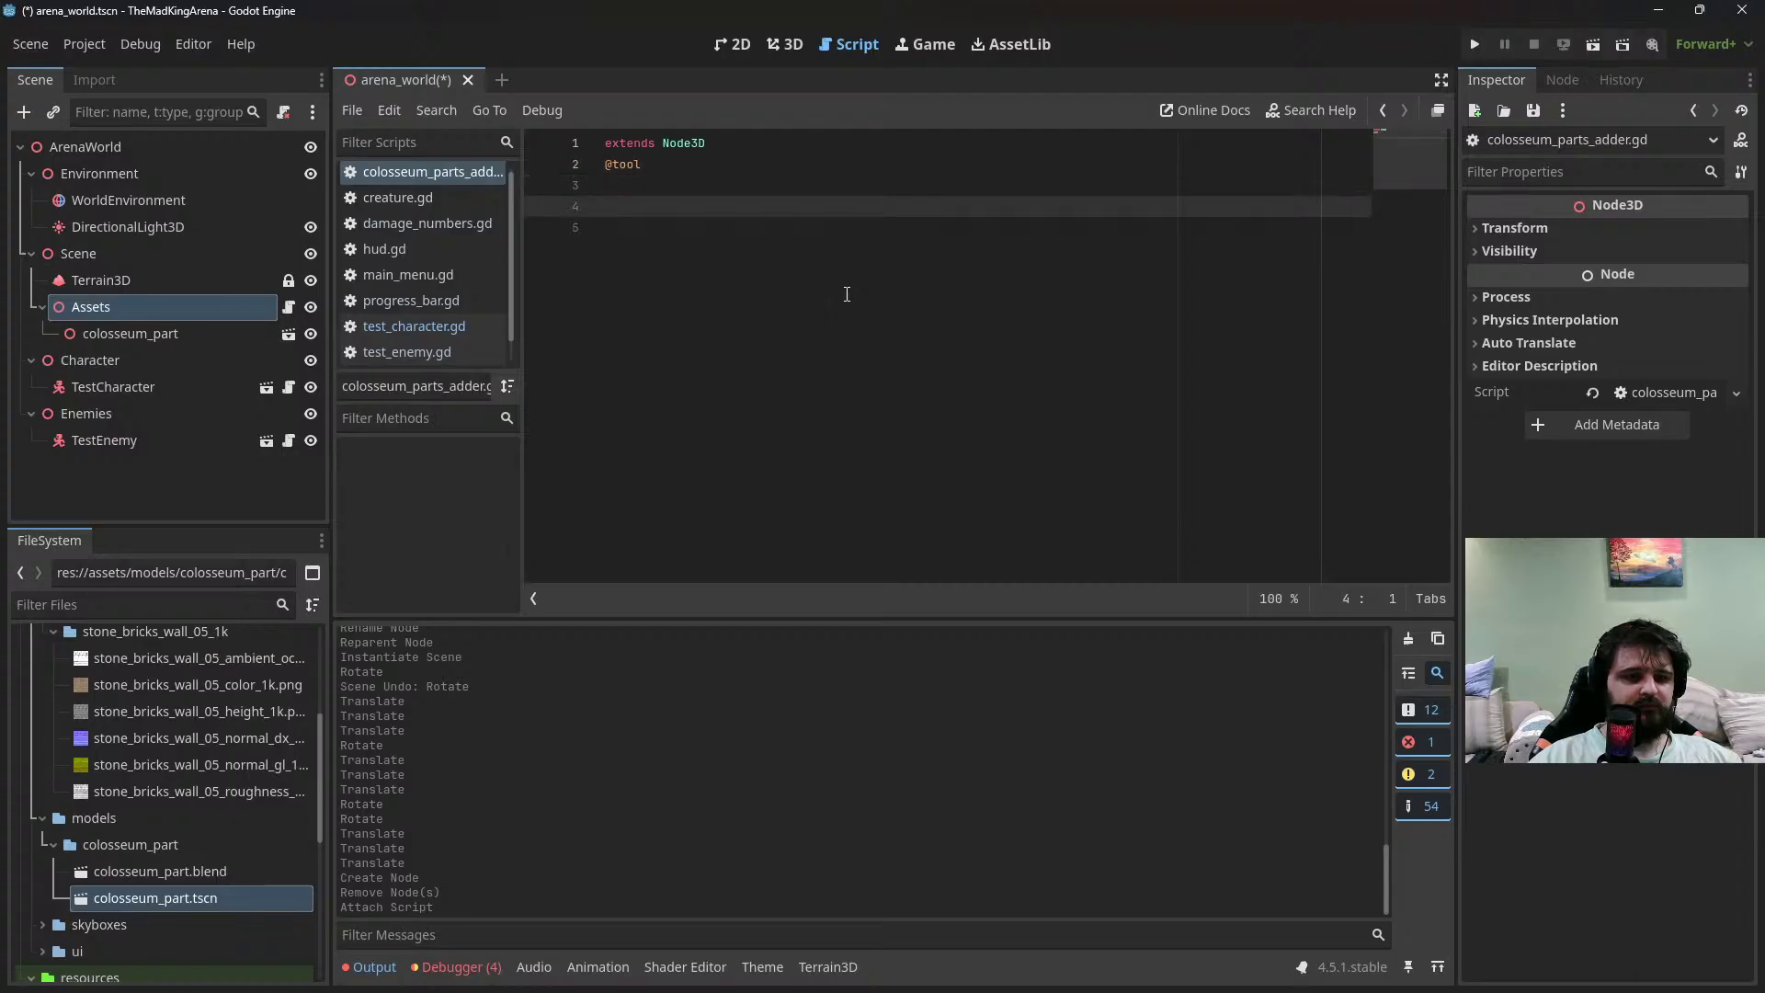
type("func ")
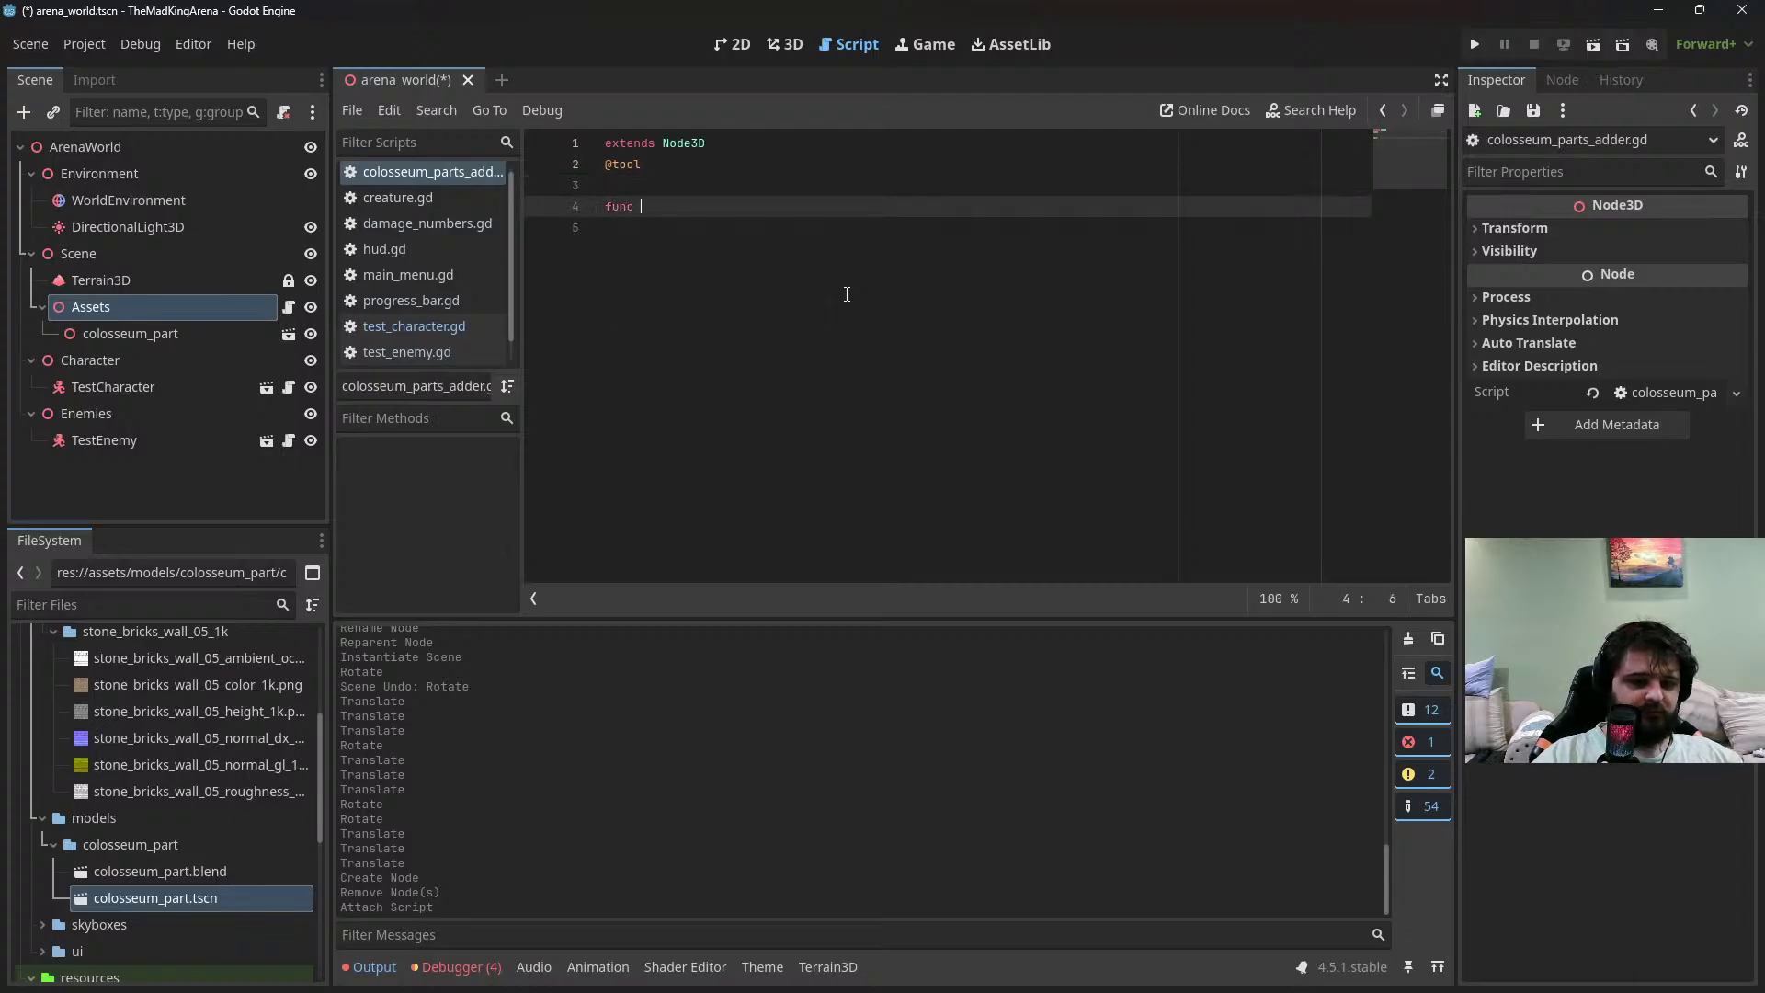
type("_read")
key("Return")
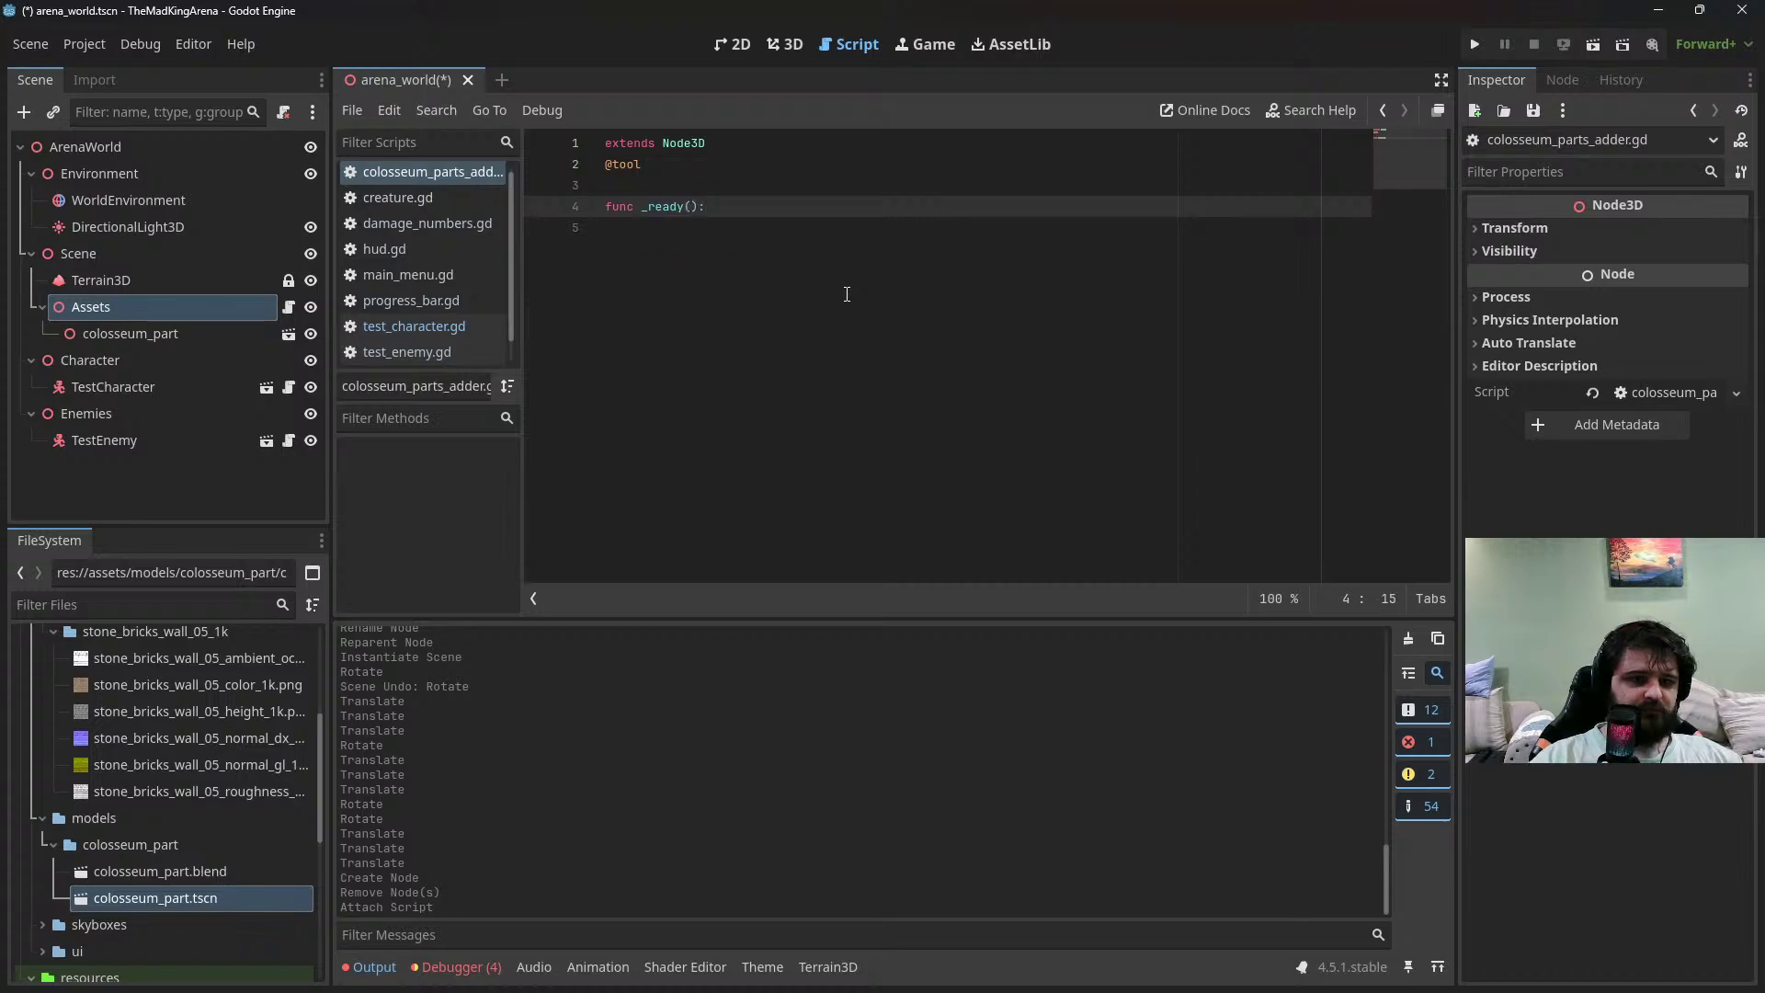
key("Return")
key("Up")
key("Up")
key("Up")
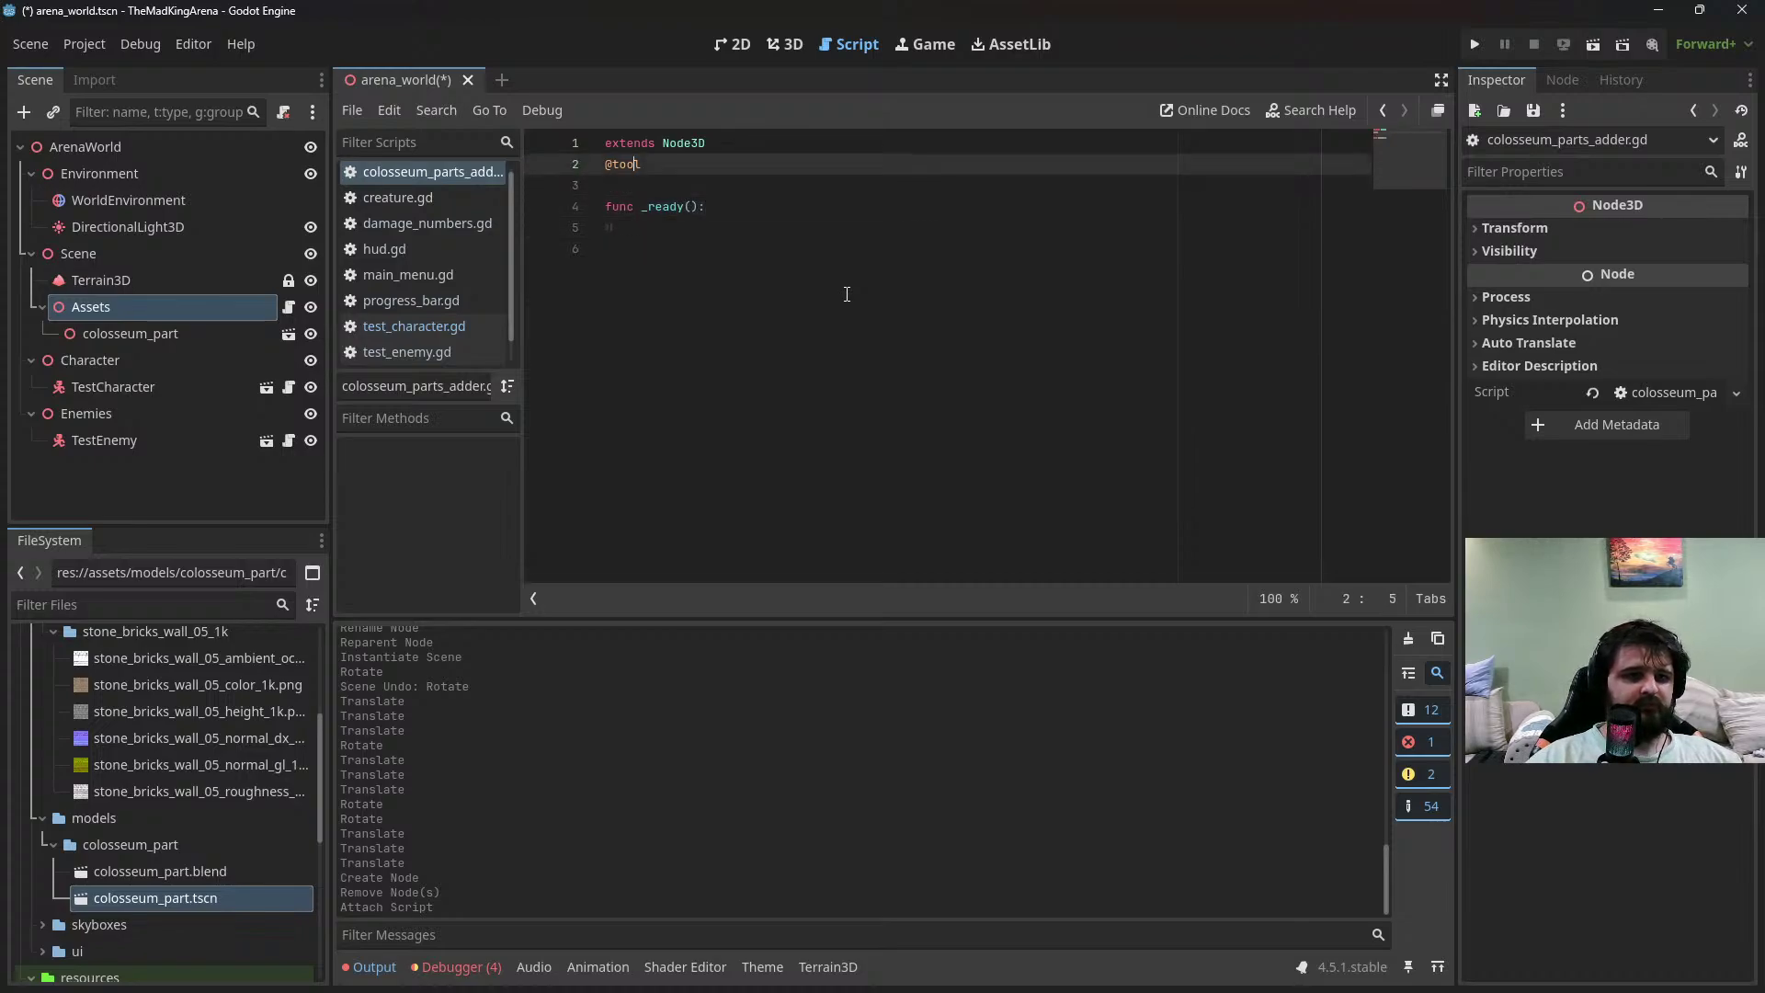
key("End")
key("Return")
key("Return")
type("func")
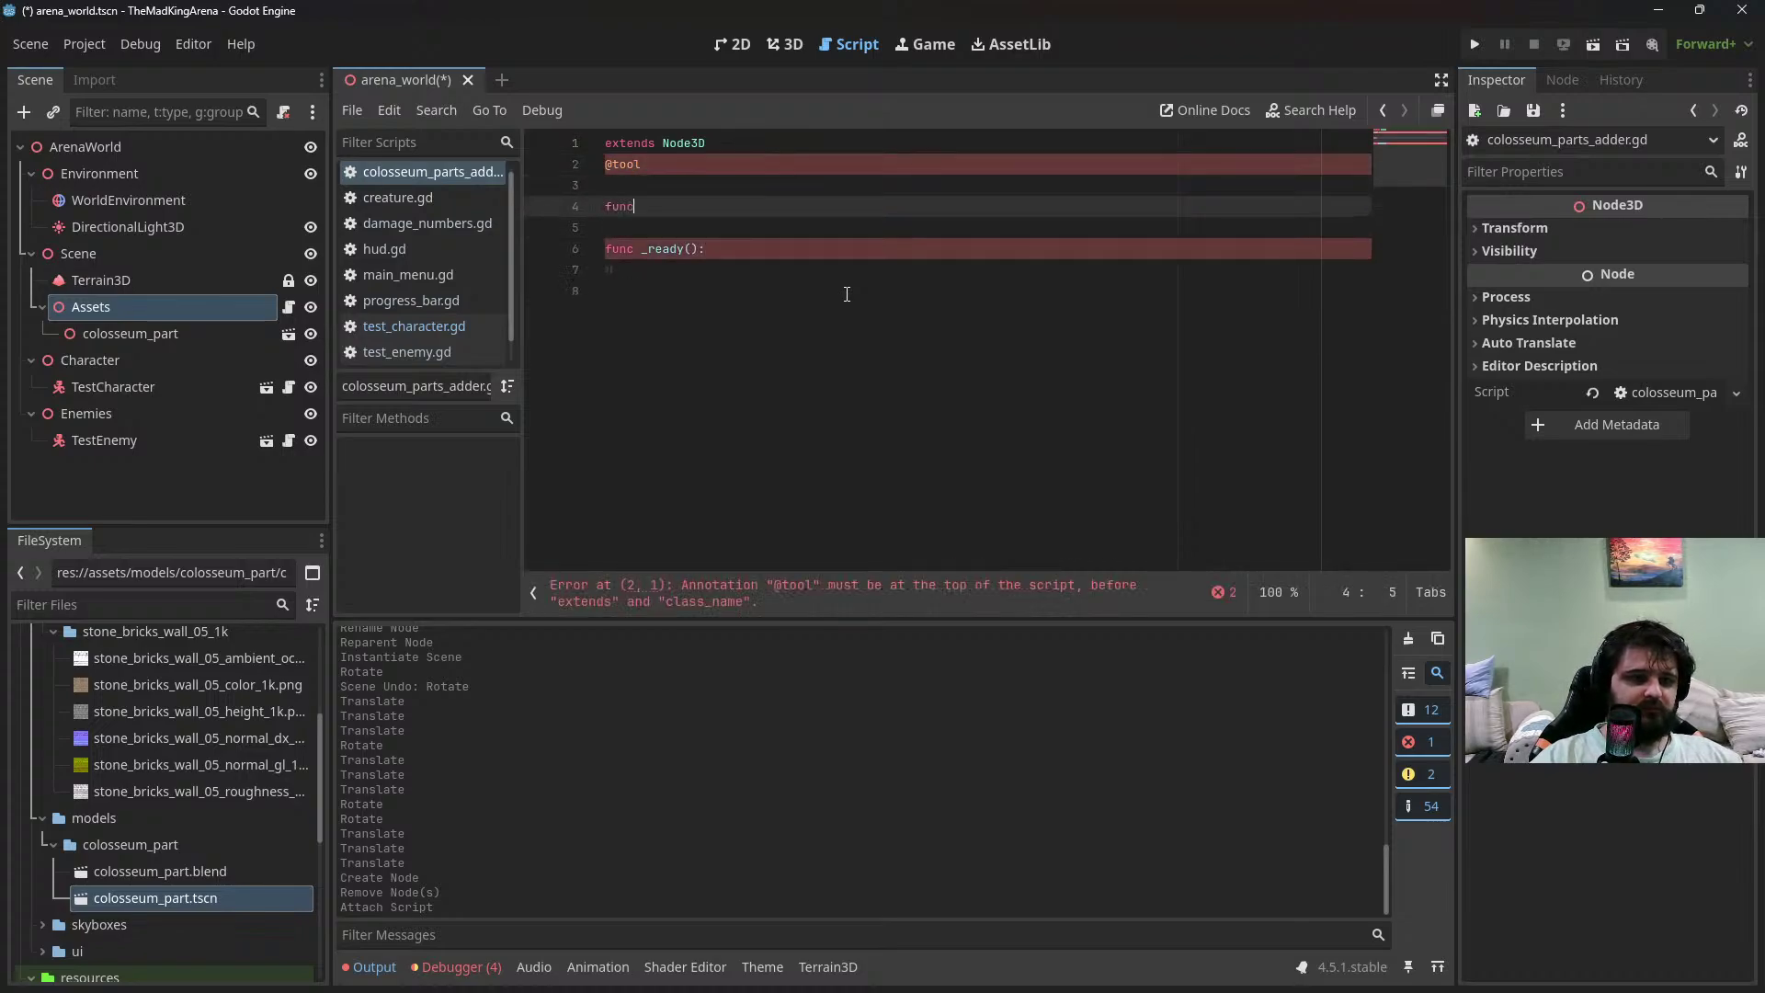
type("_onready")
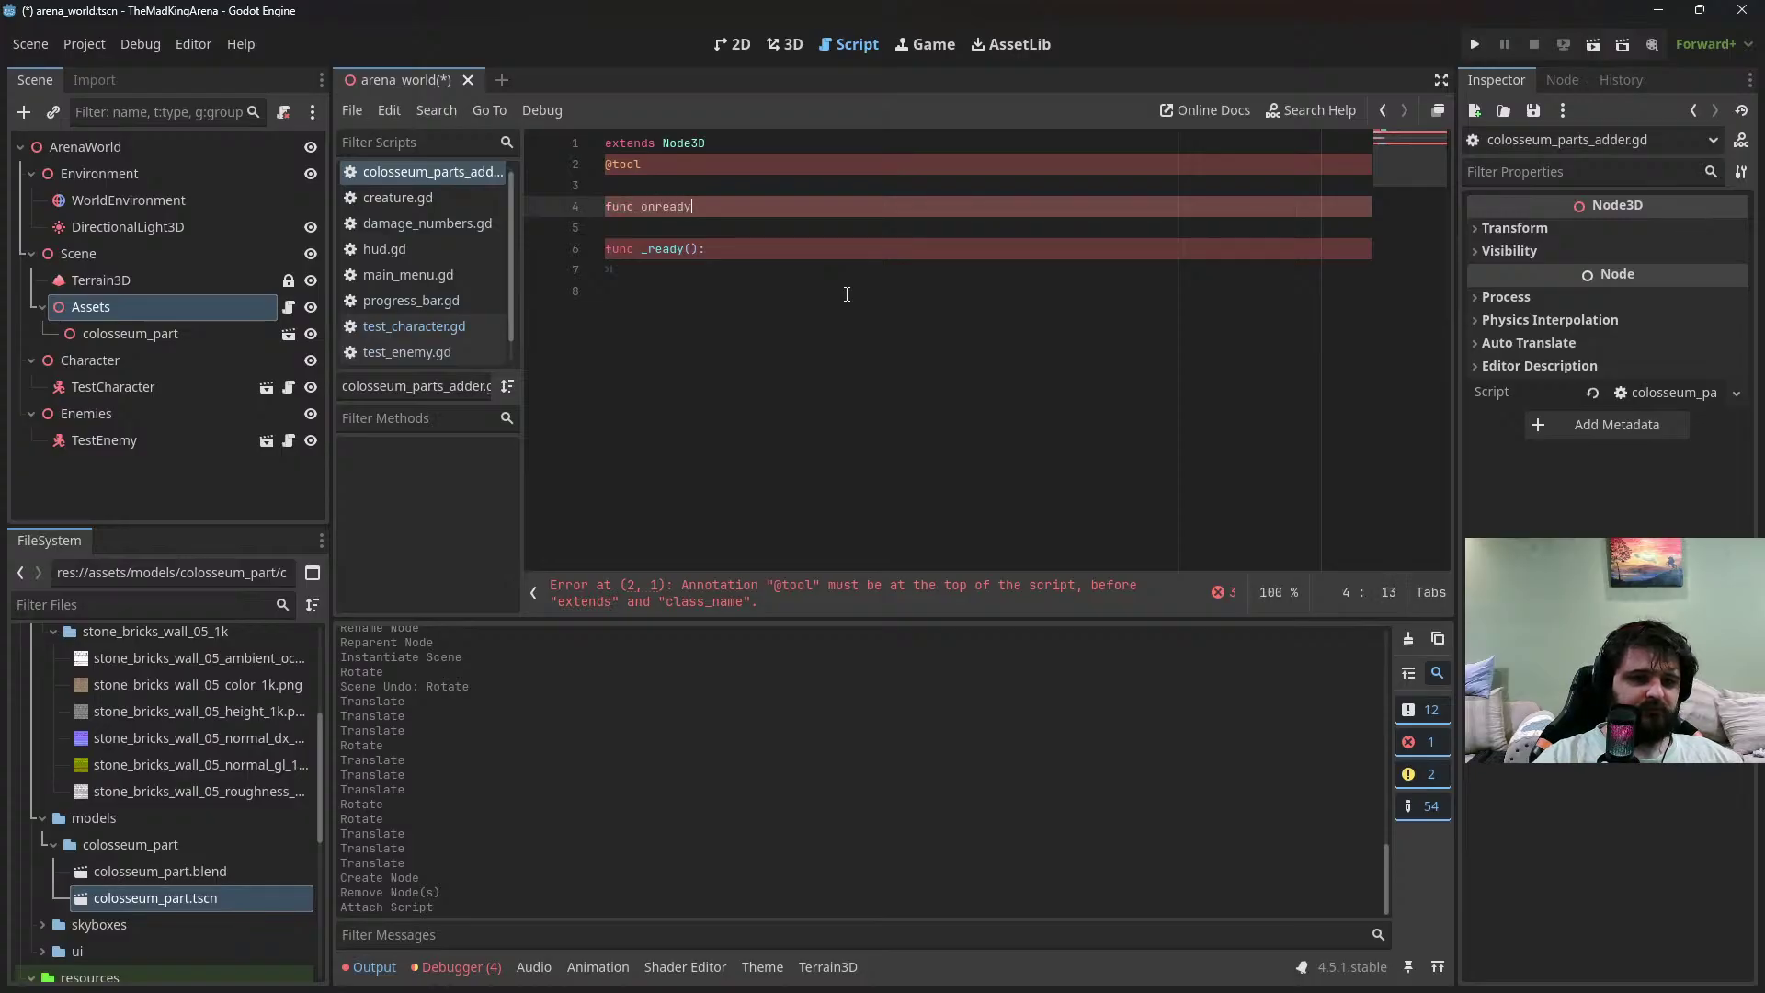
key("BackSpace")
key("BackSpace")
key("BackSpace")
key("BackSpace")
key("BackSpace")
key("BackSpace")
key("BackSpace")
key("BackSpace")
key("BackSpace")
key("BackSpace")
key("BackSpace")
type("@o")
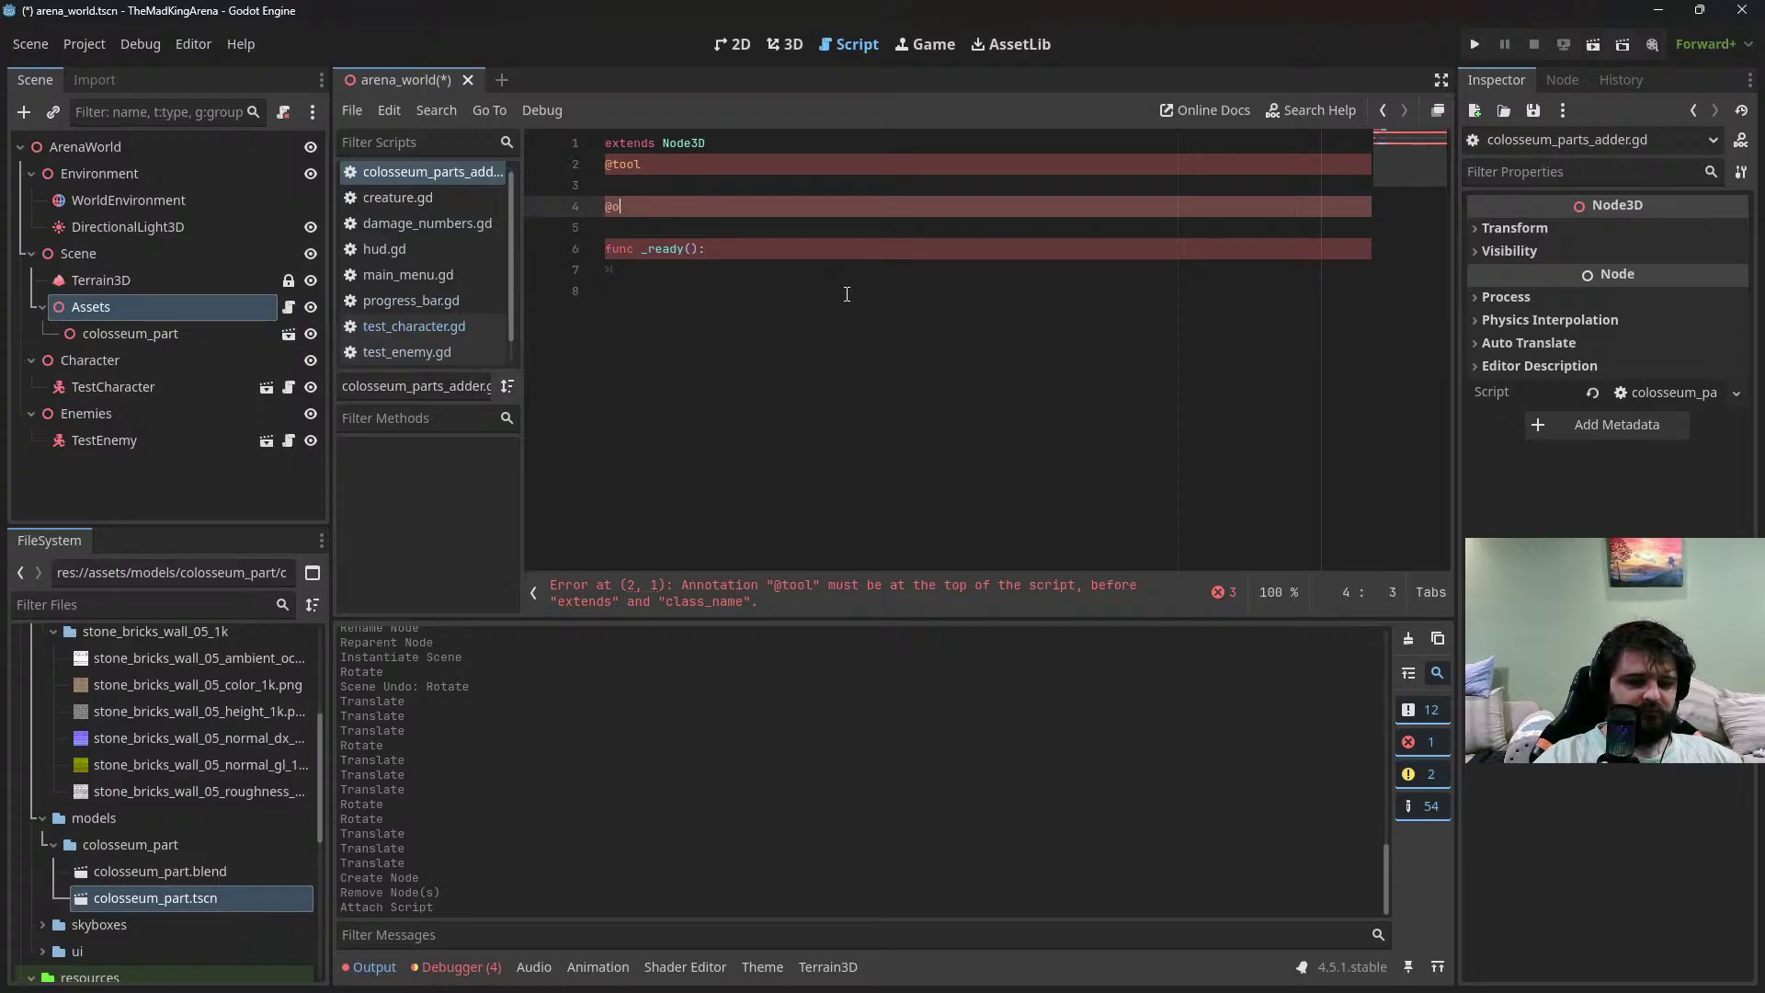
type("nready var packed_scene")
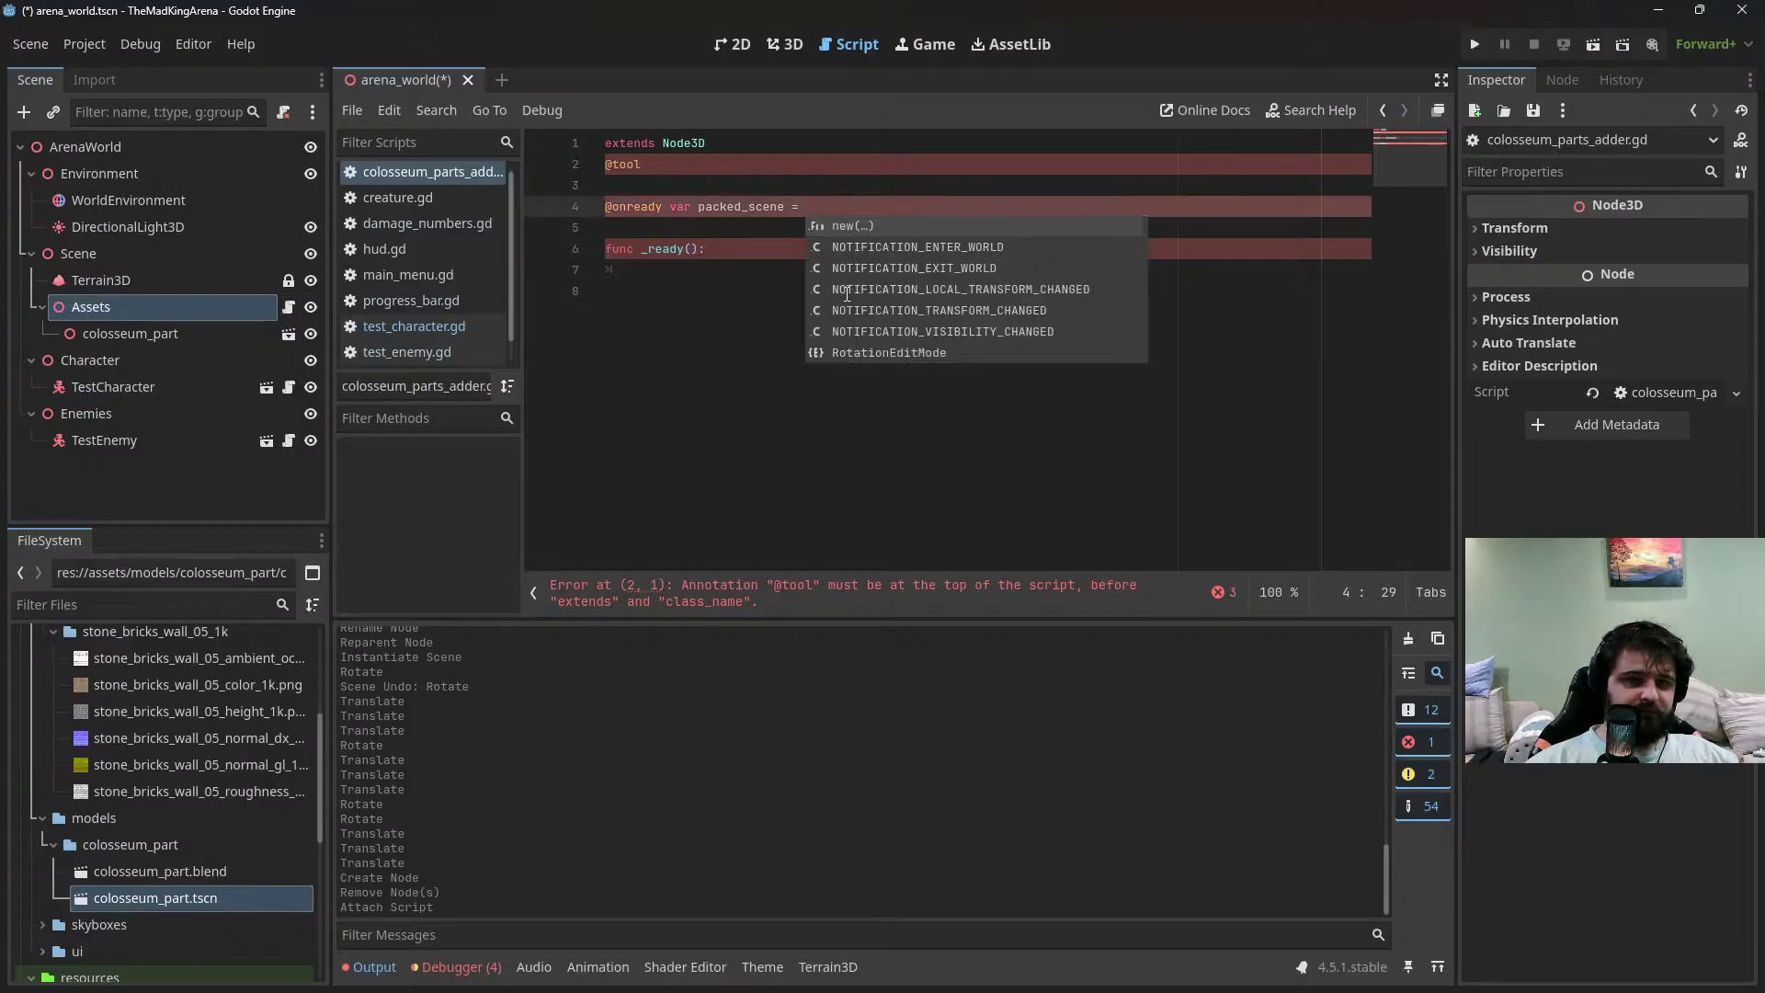
type("= prelaod(")
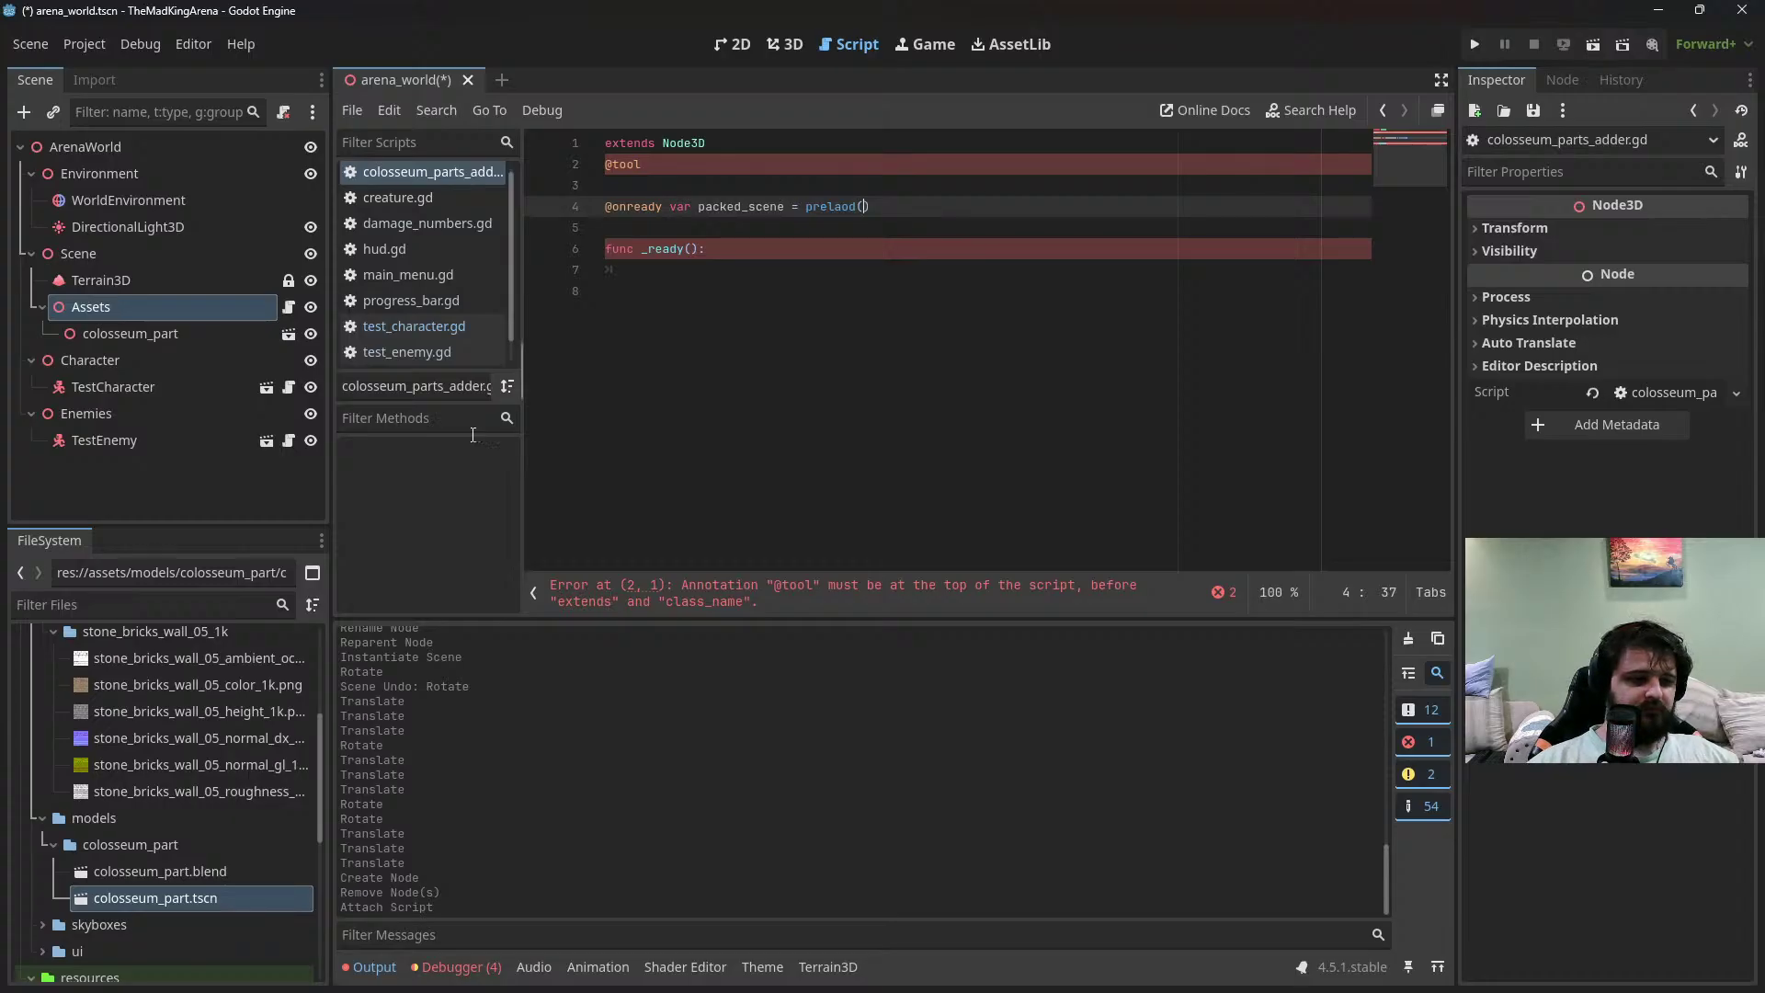
scroll(215, 737, "up", 8)
scroll(184, 790, "down", 7)
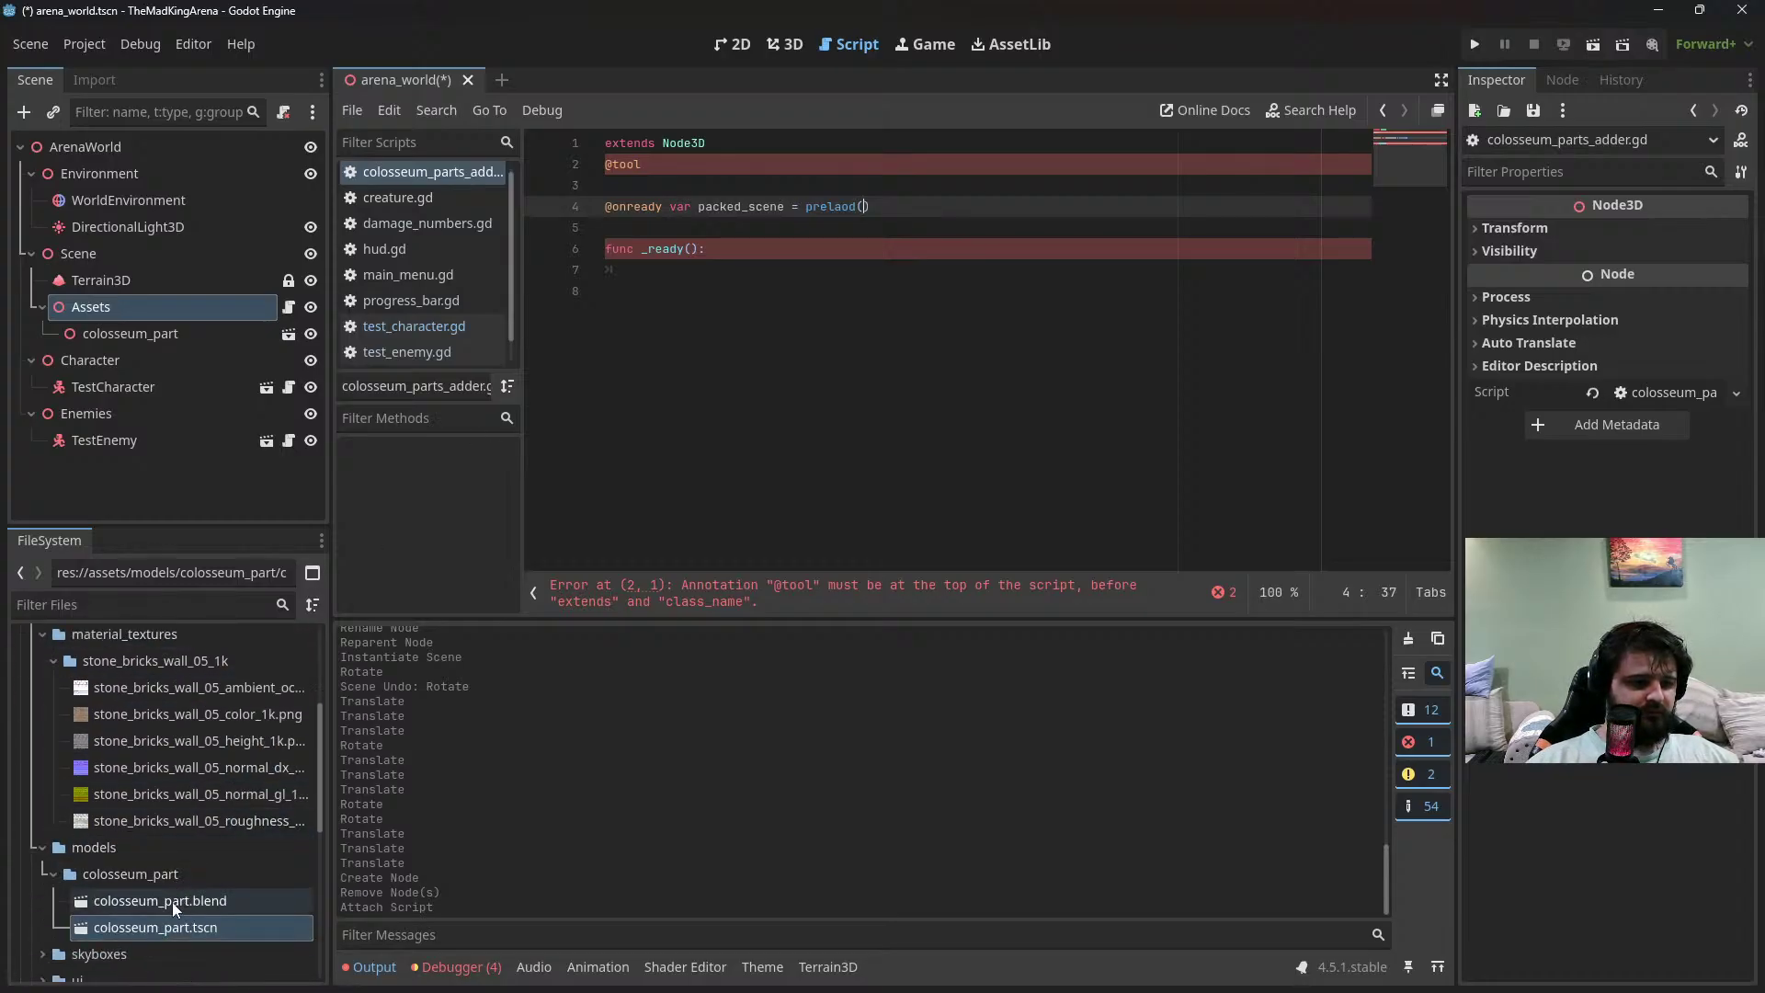
left_click_drag(173, 924, 864, 208)
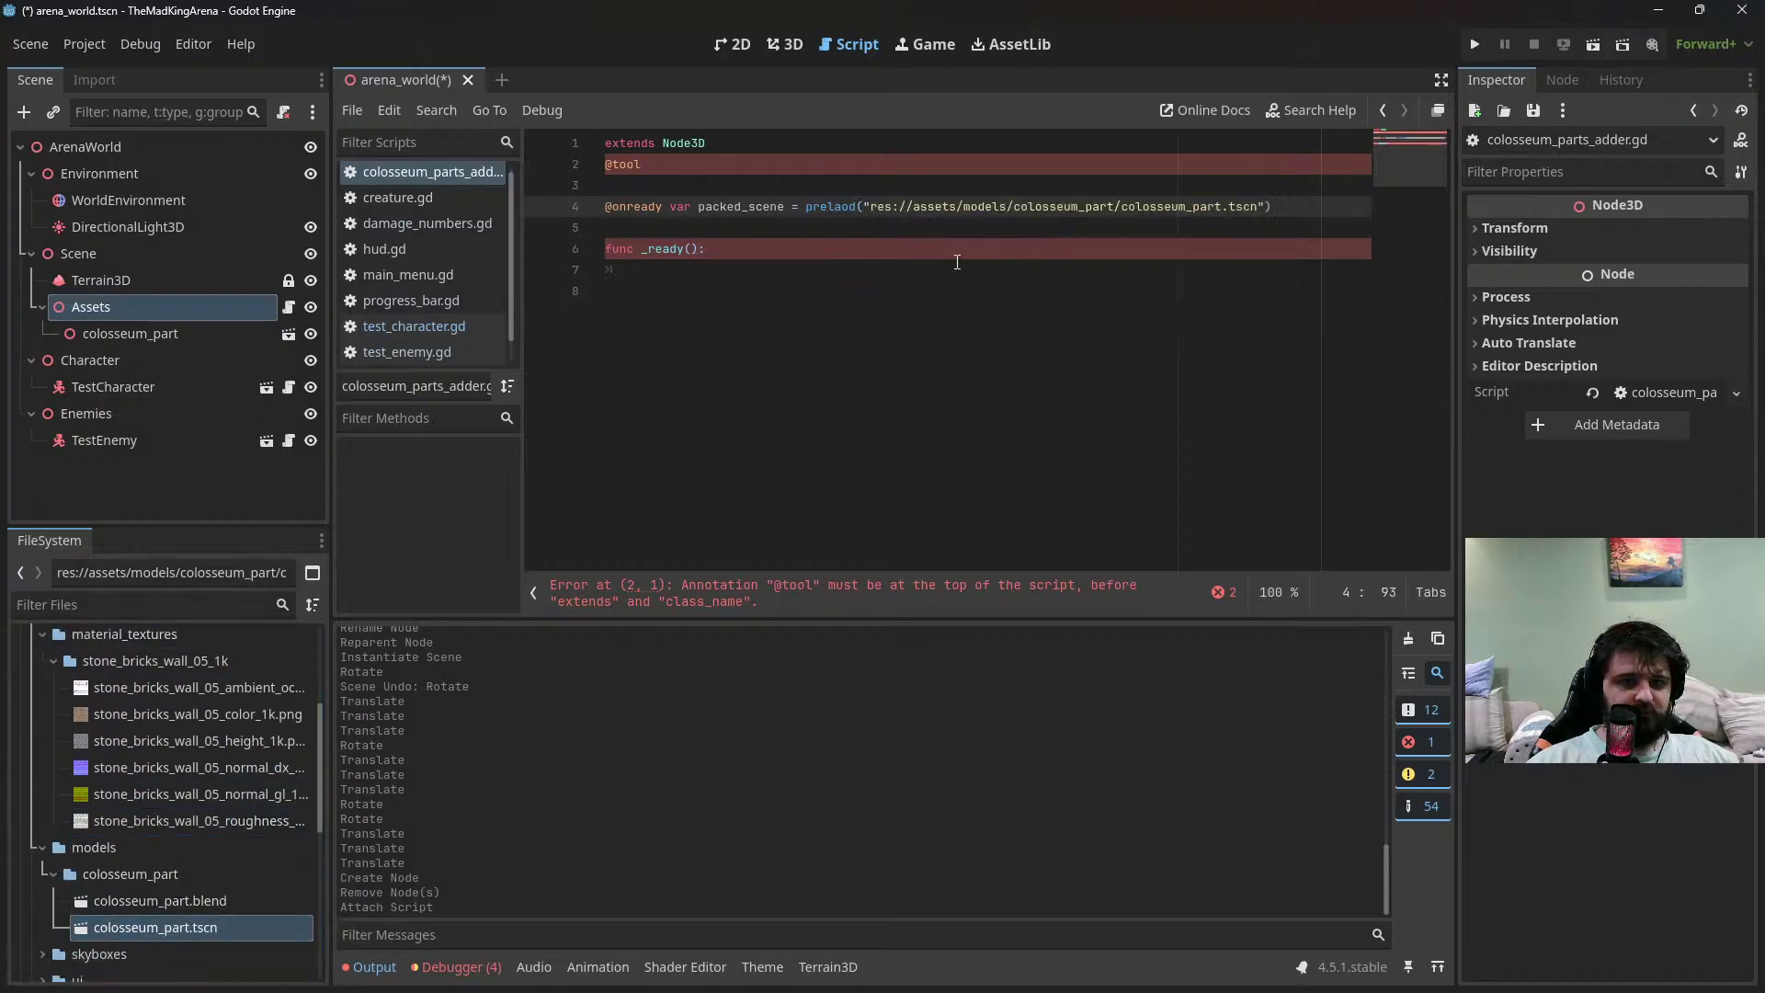
Add an if condition inside _ready() that checks whether get_children().size() is < 128
left_click(957, 264)
left_click(1062, 248)
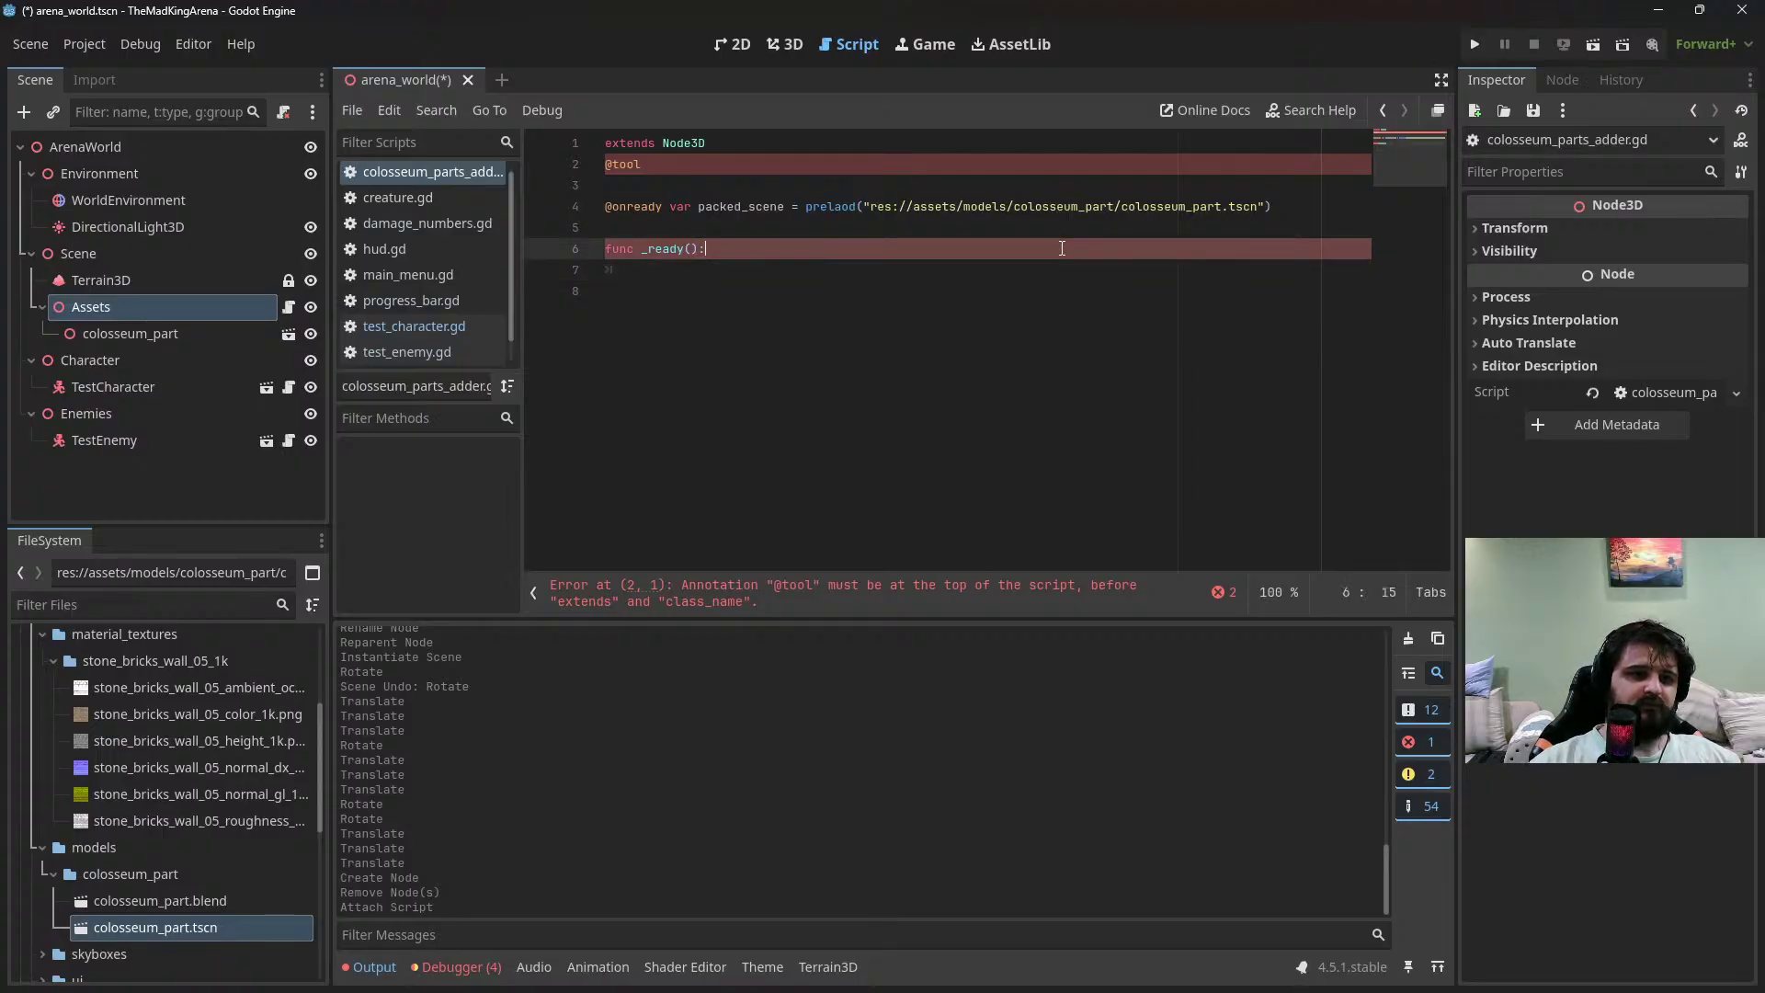
key("Return")
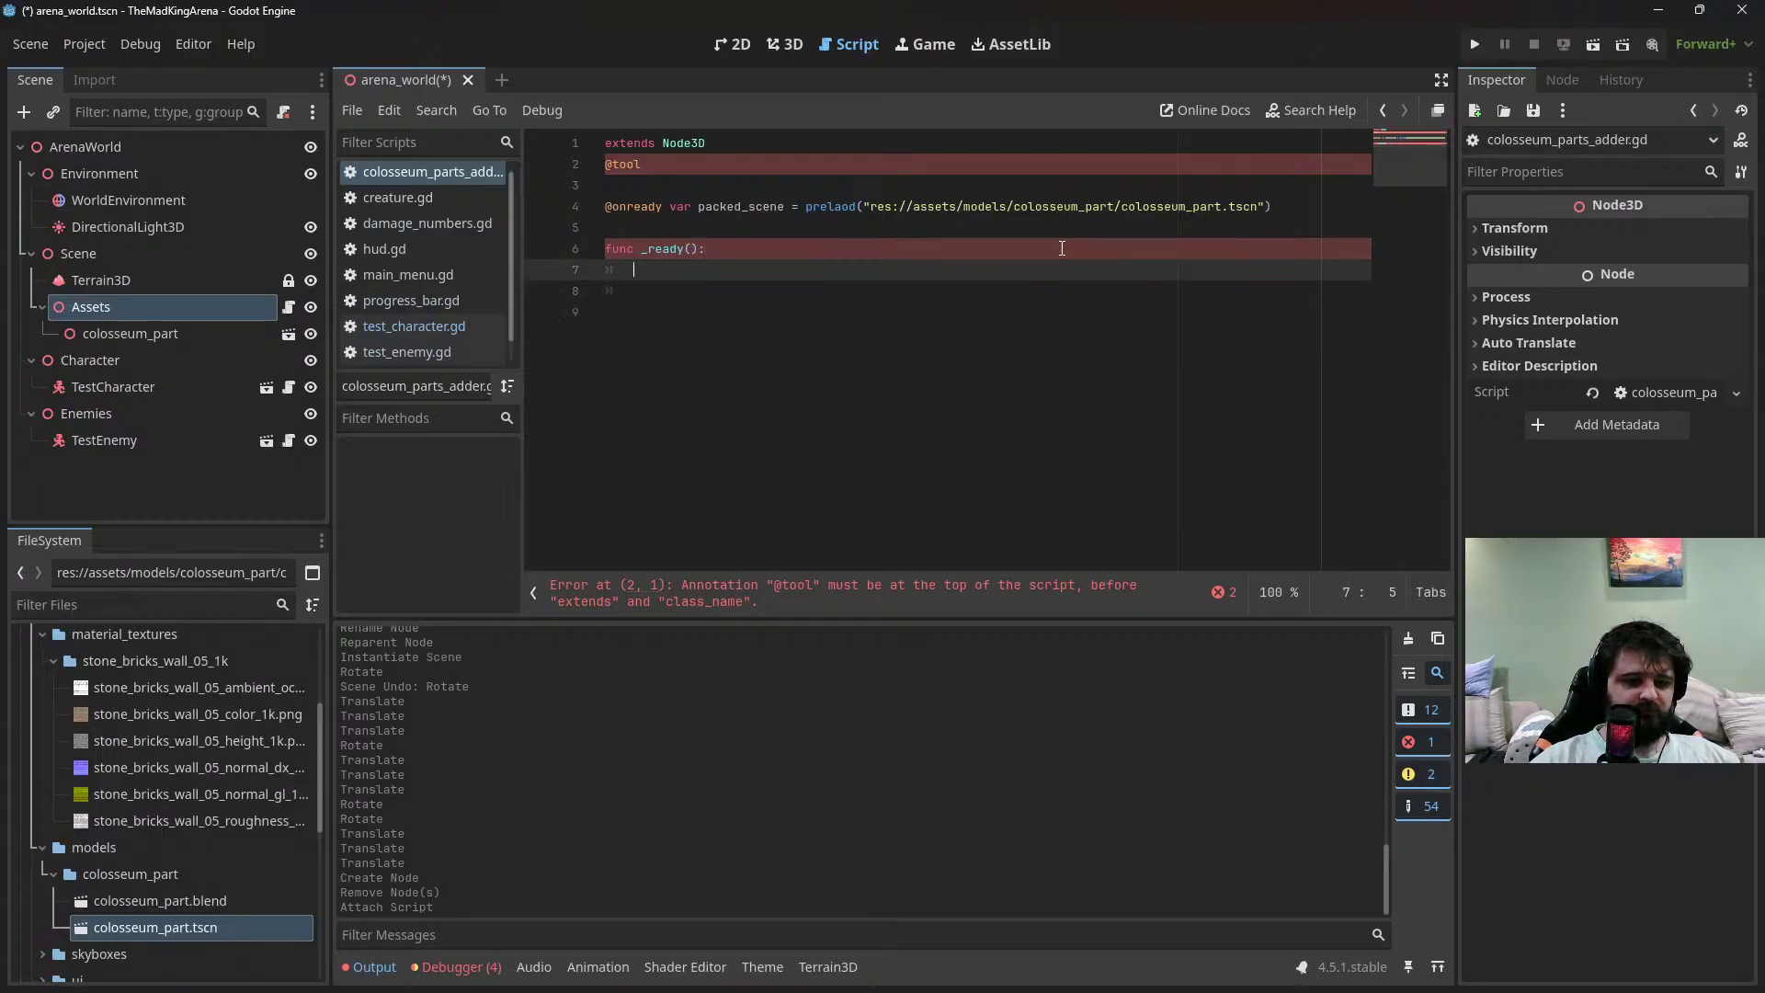
type("if")
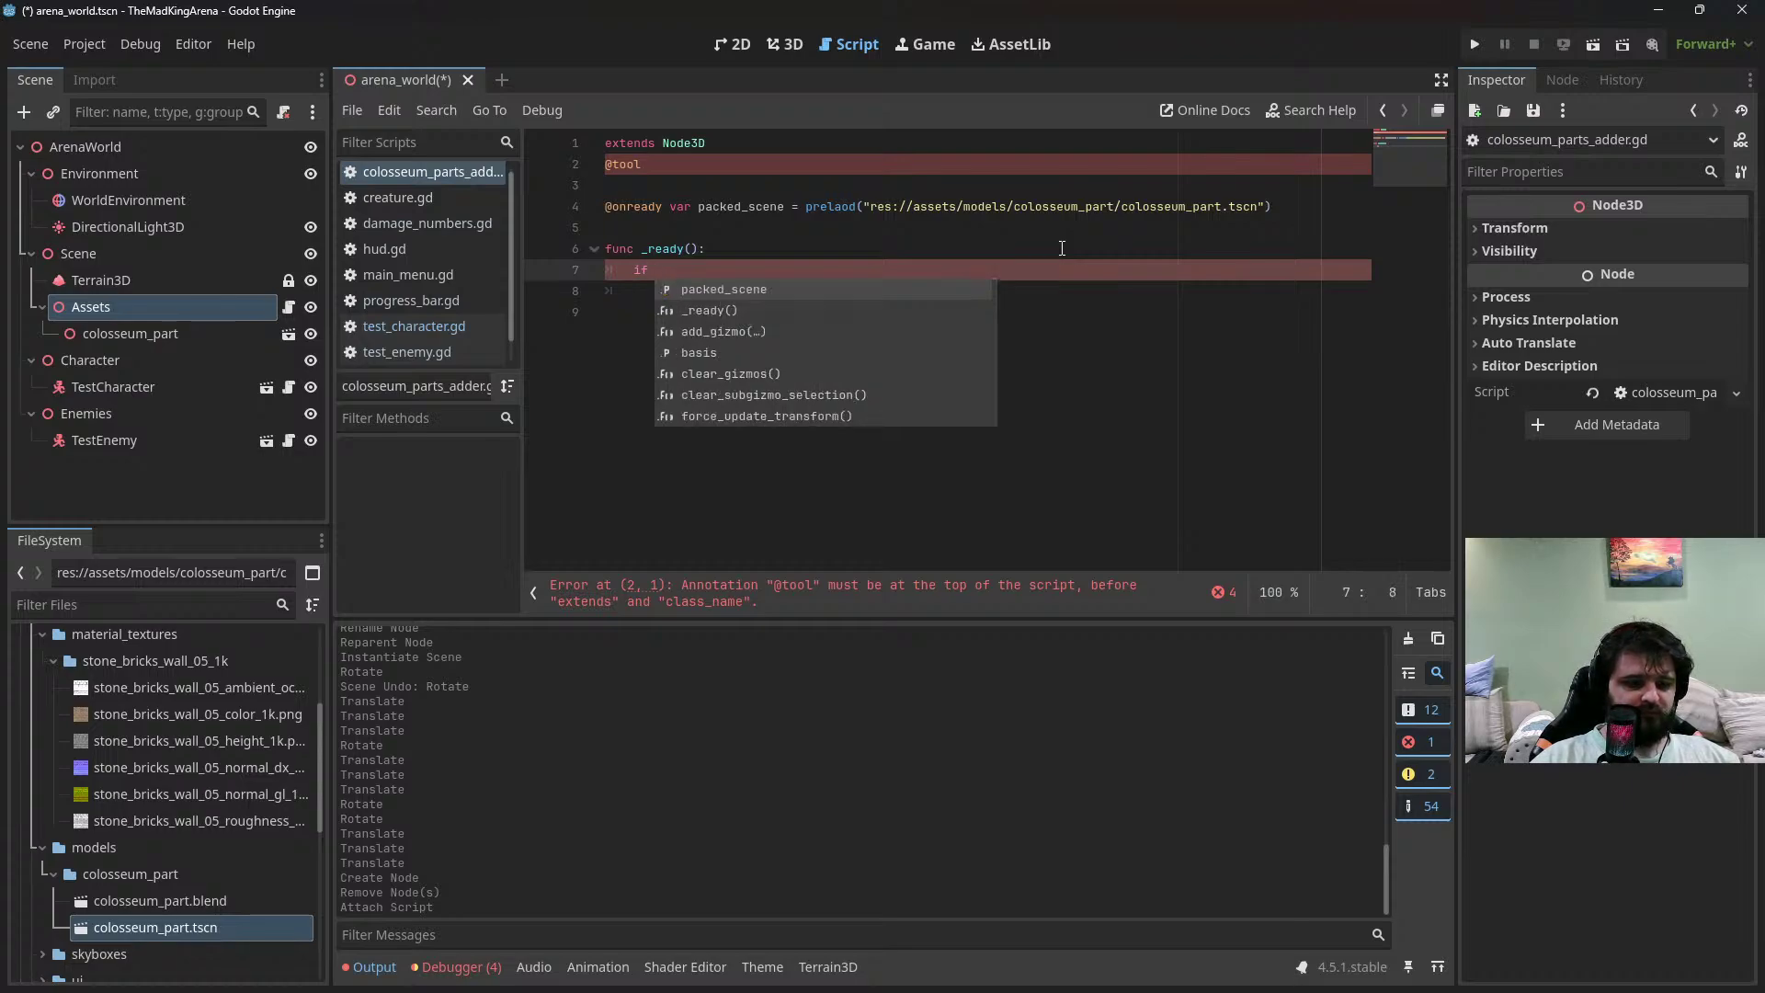
type(" get_chi")
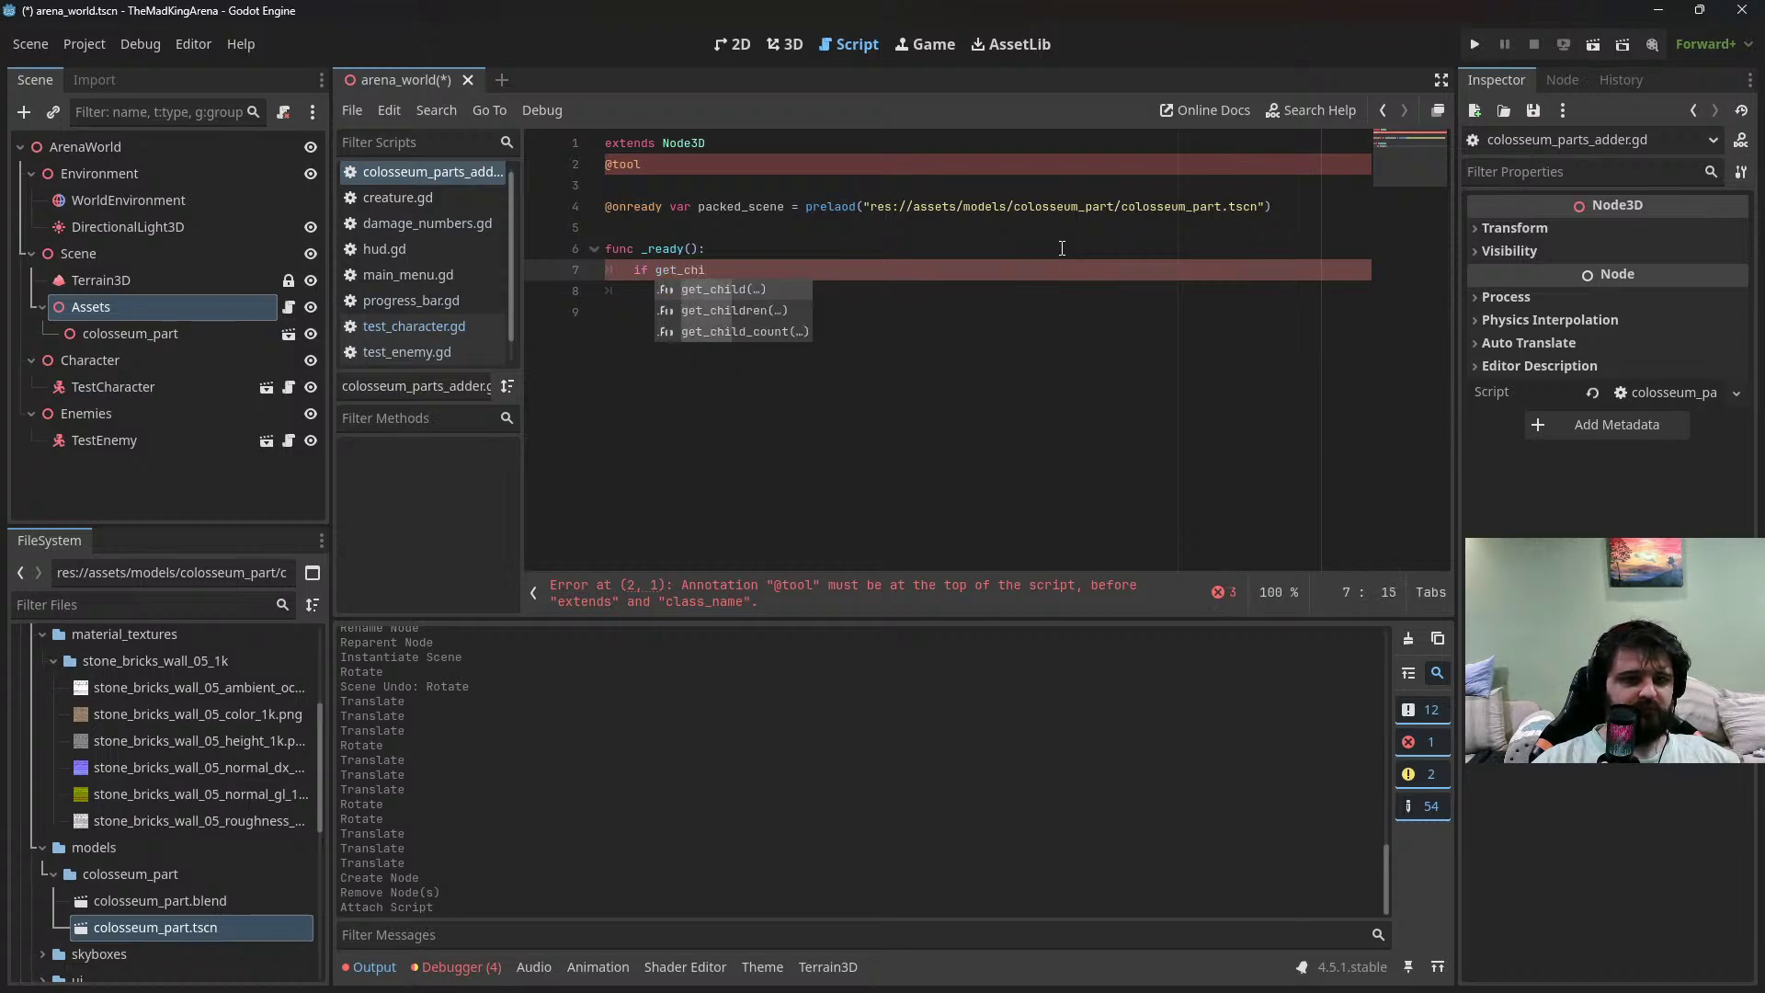
key("Down")
key("Return")
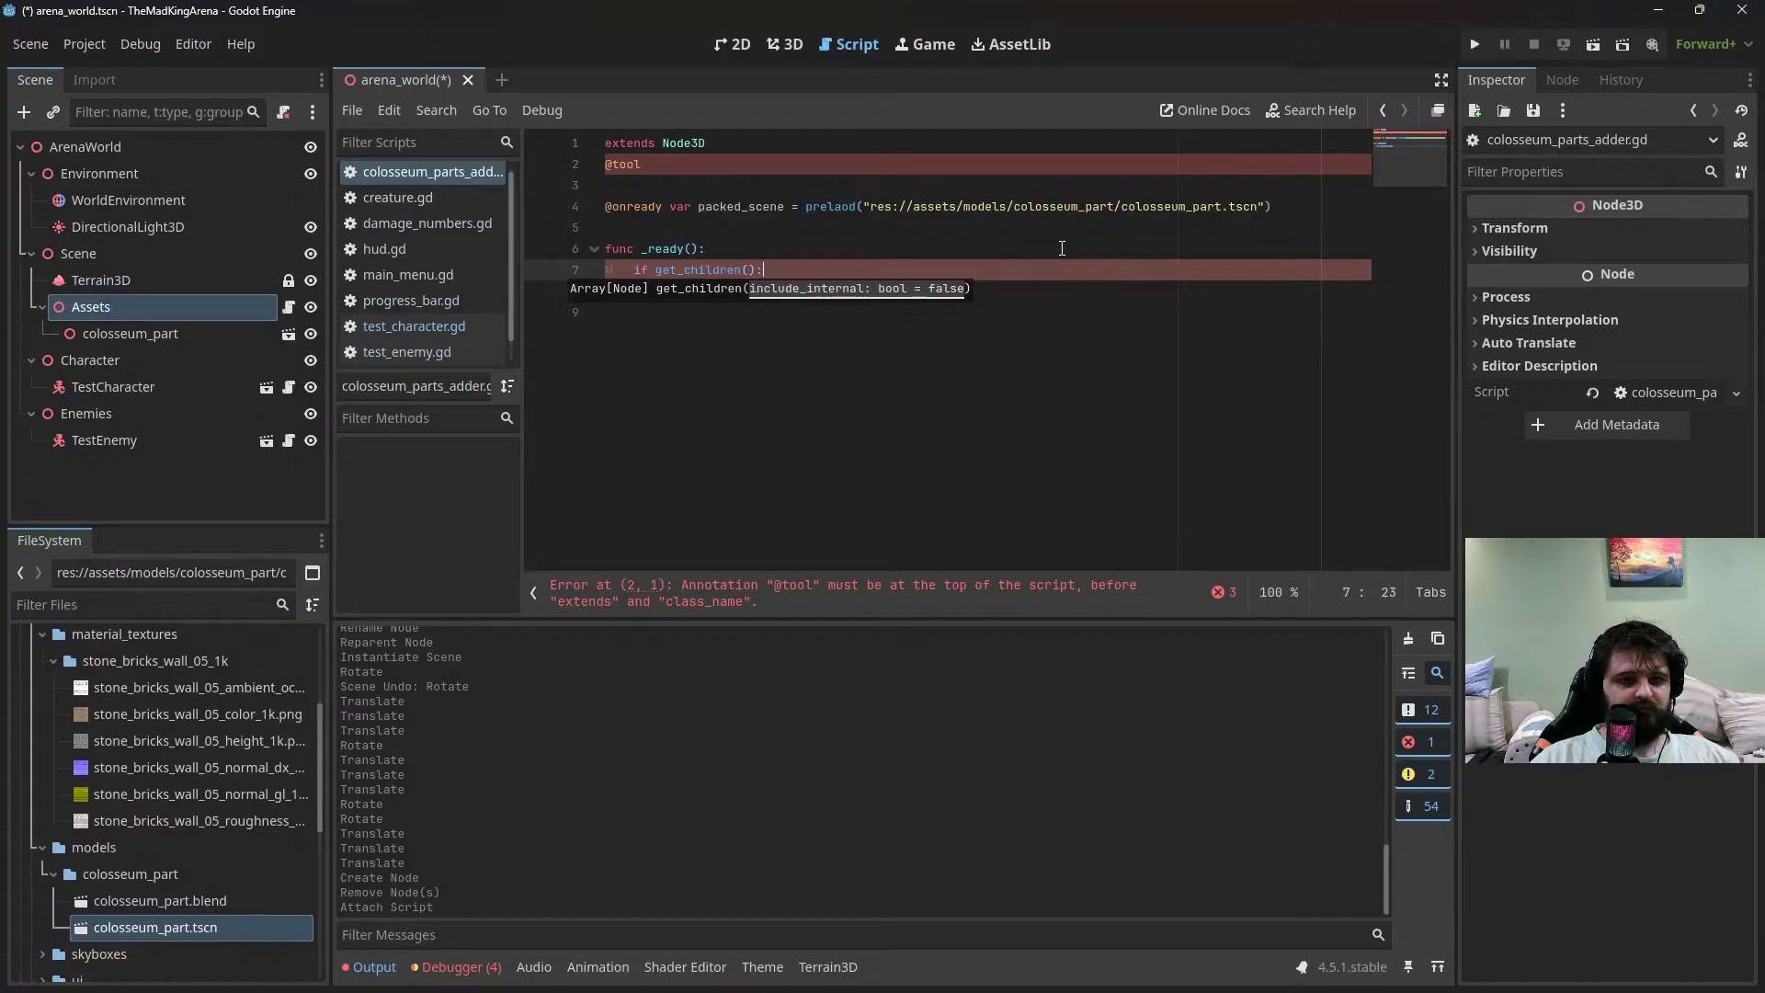
type(".")
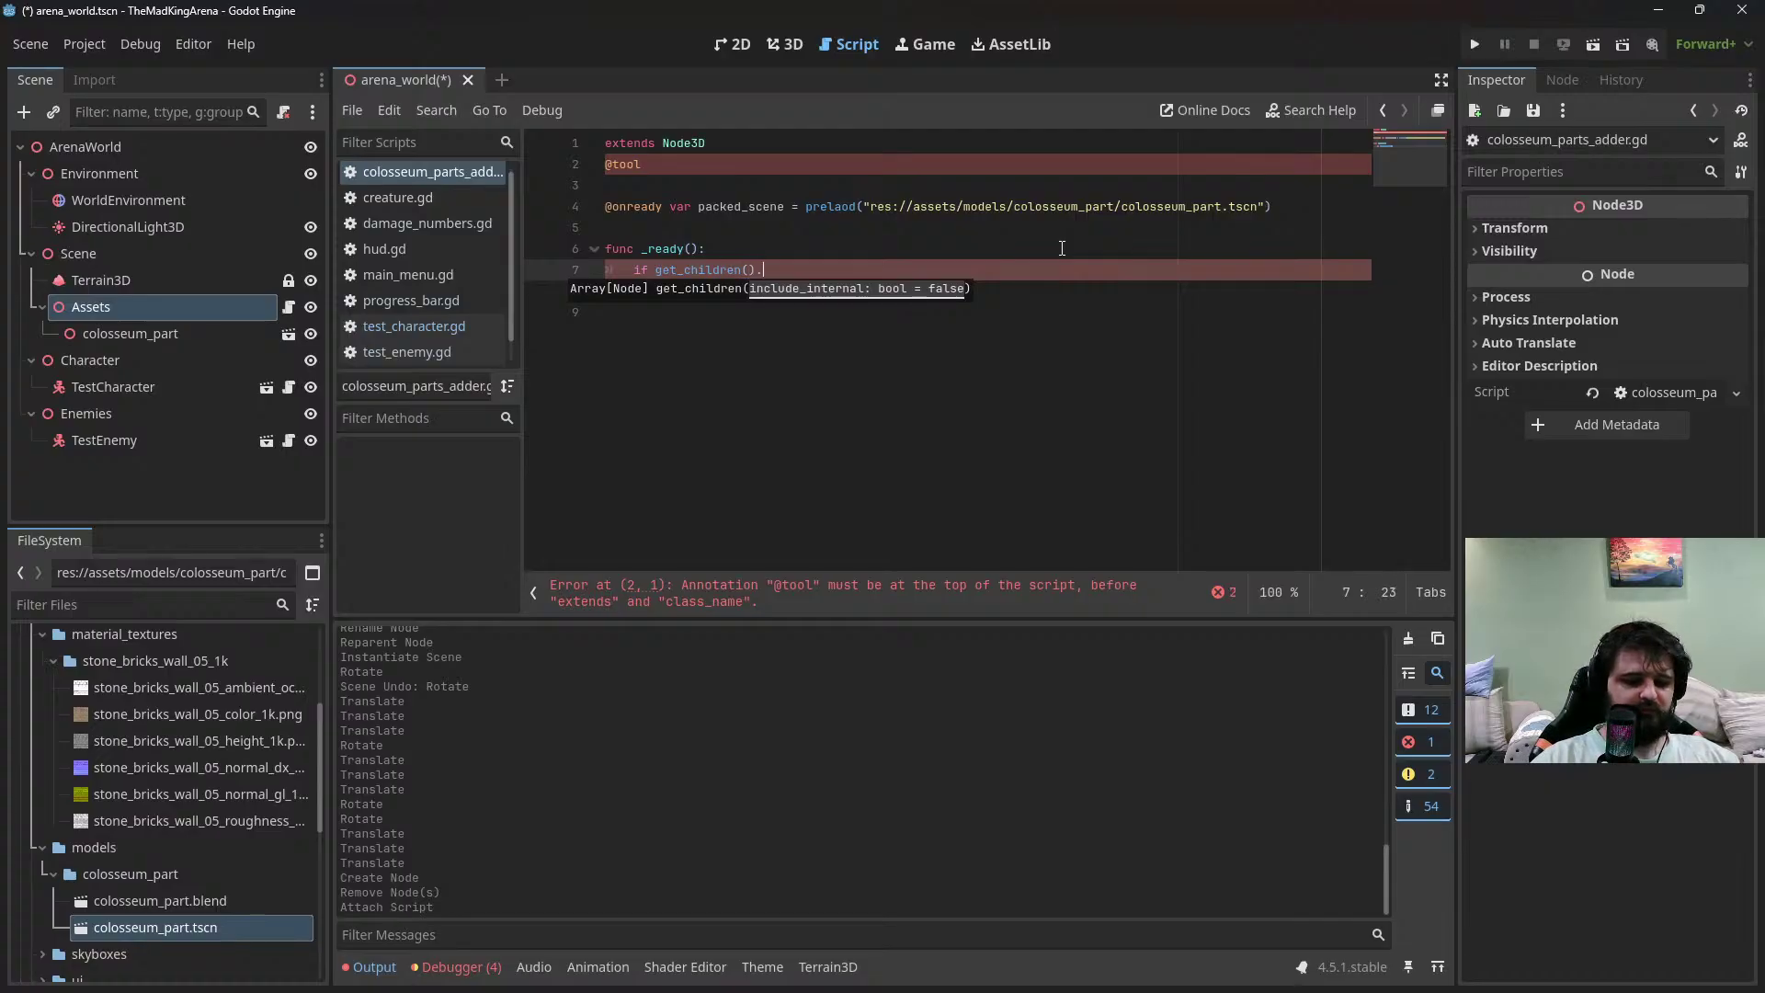
type("size")
type("< ")
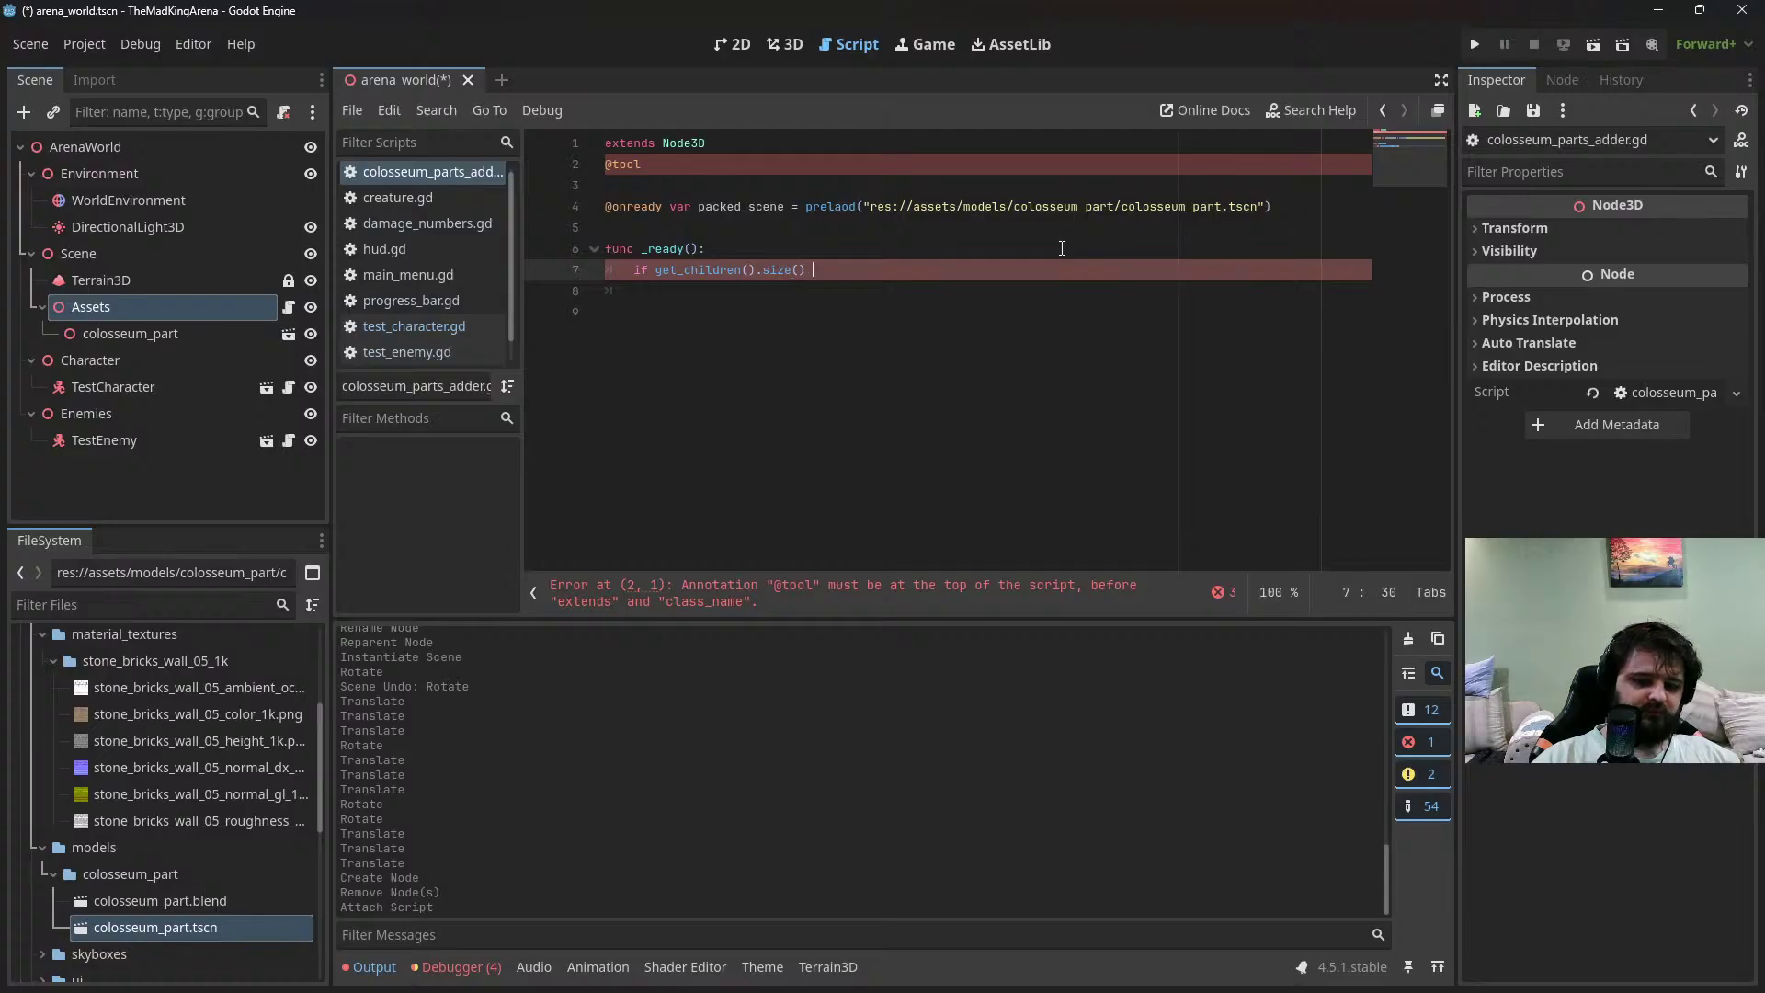
type("128")
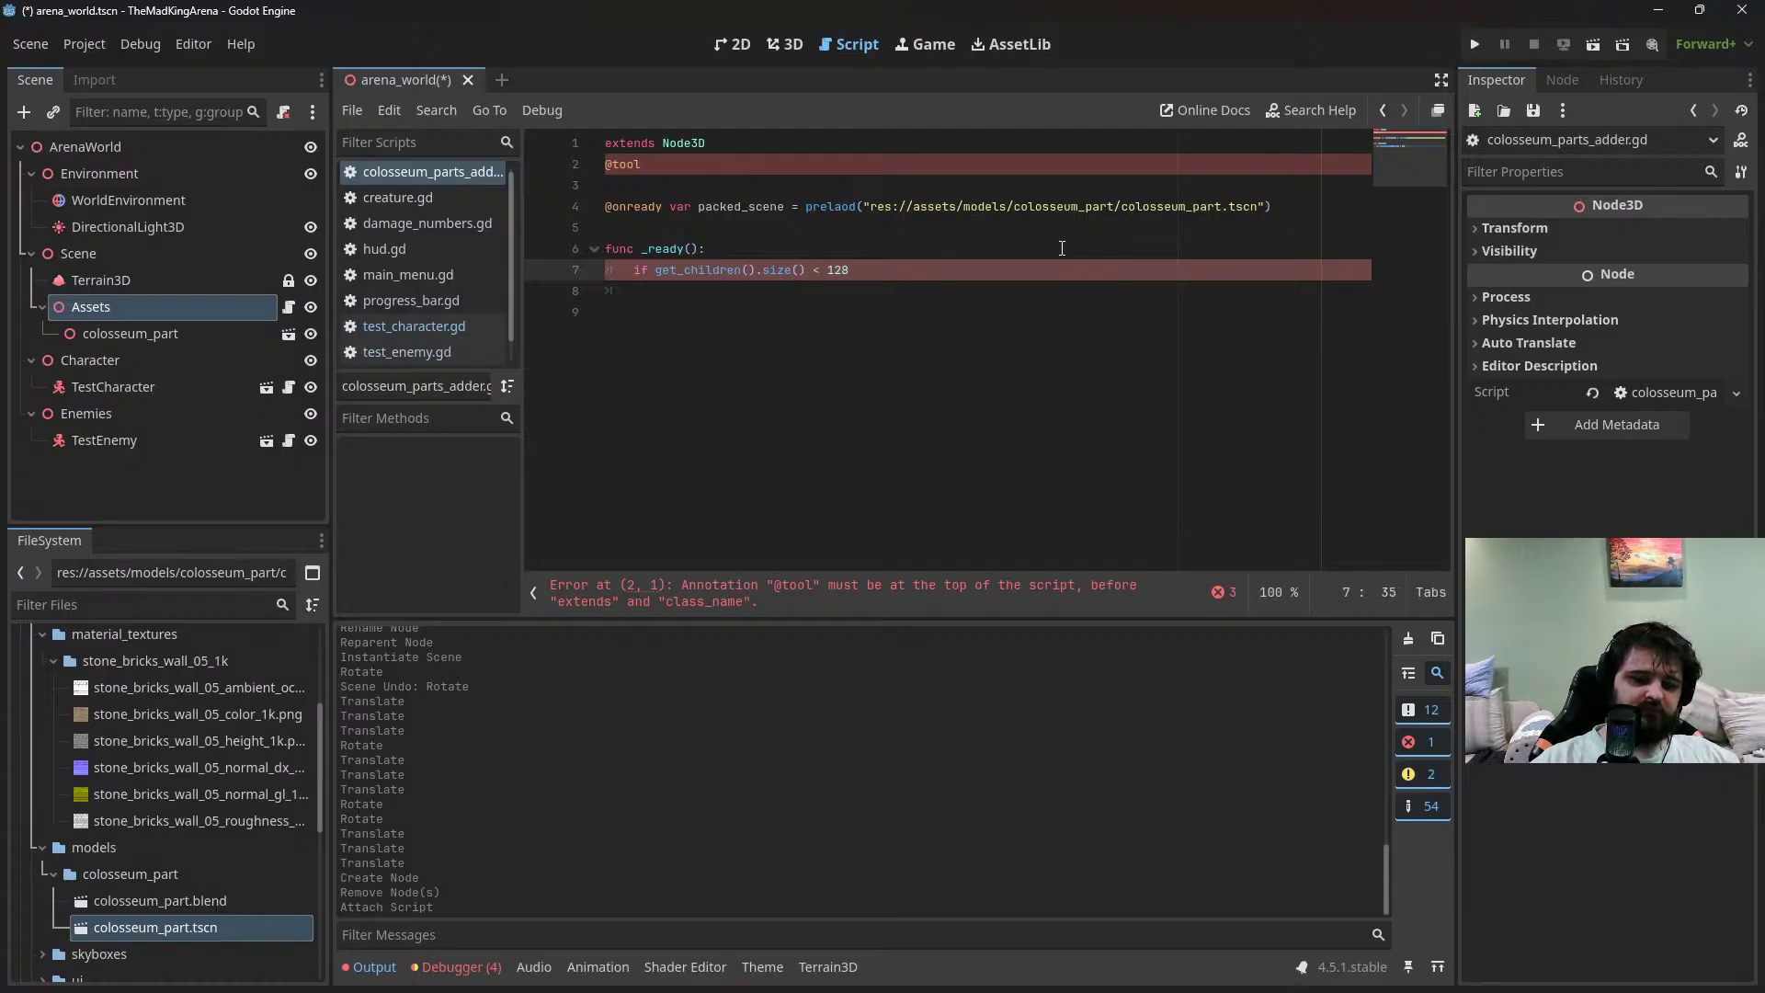
type(":")
key("Return")
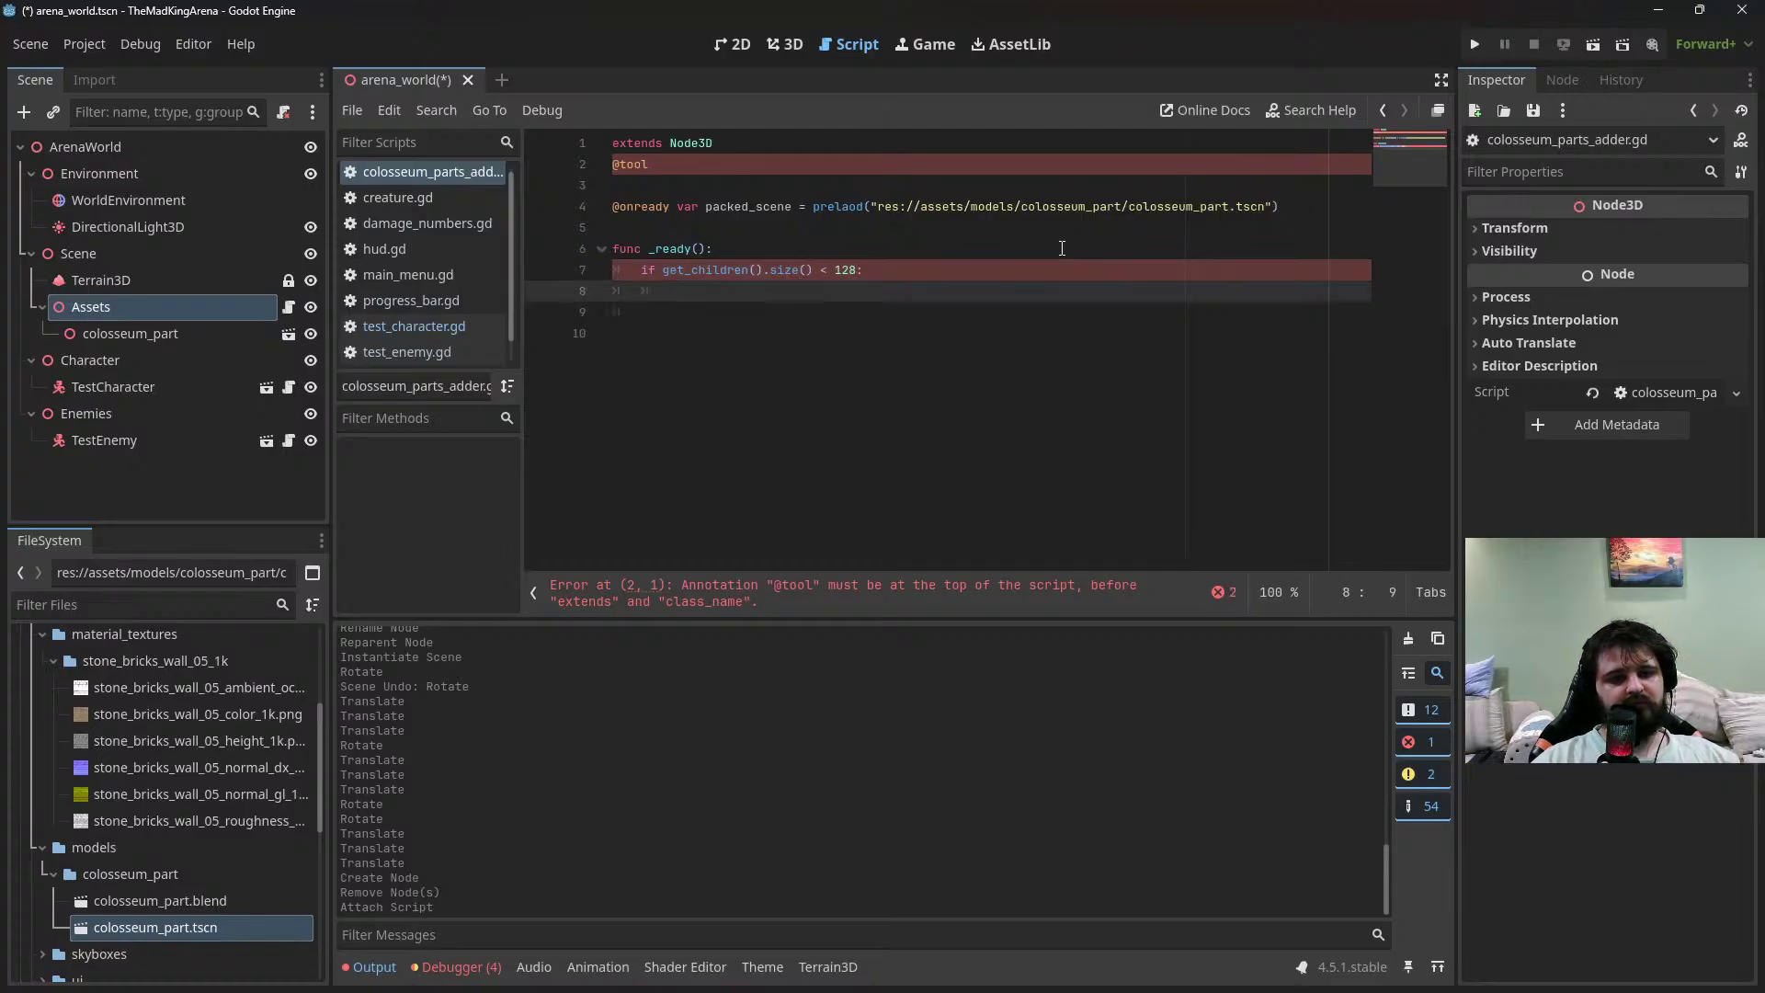
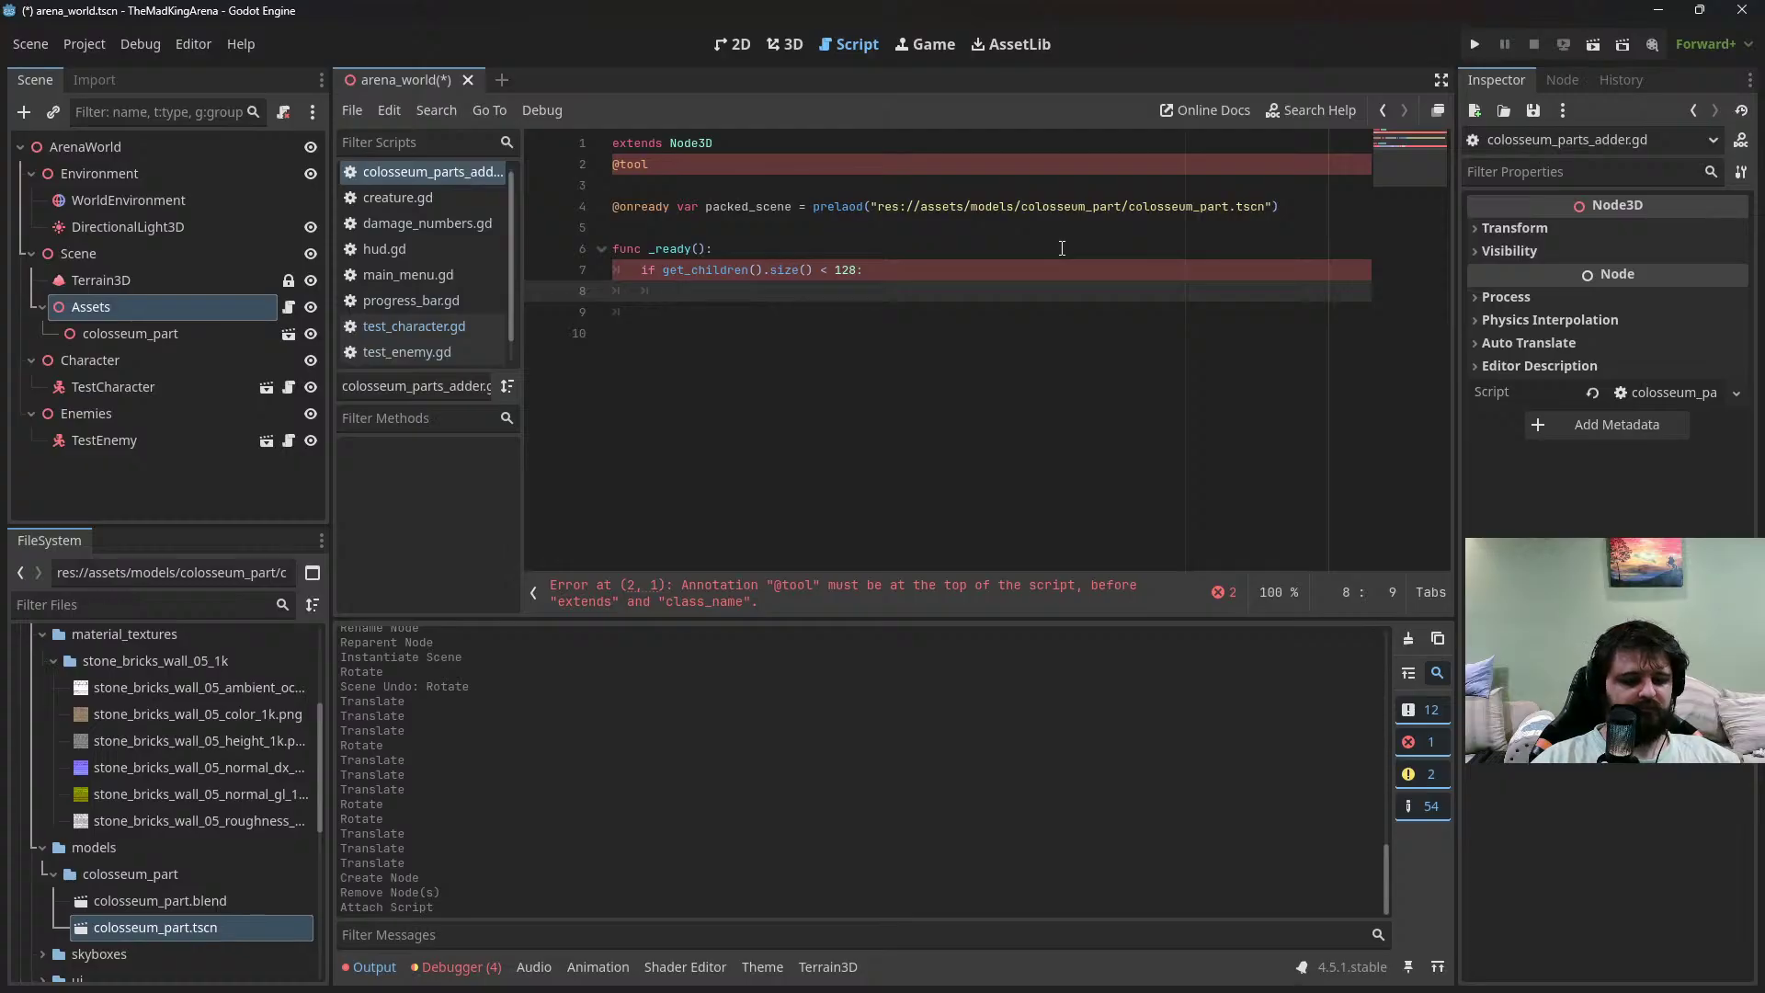
type("r")
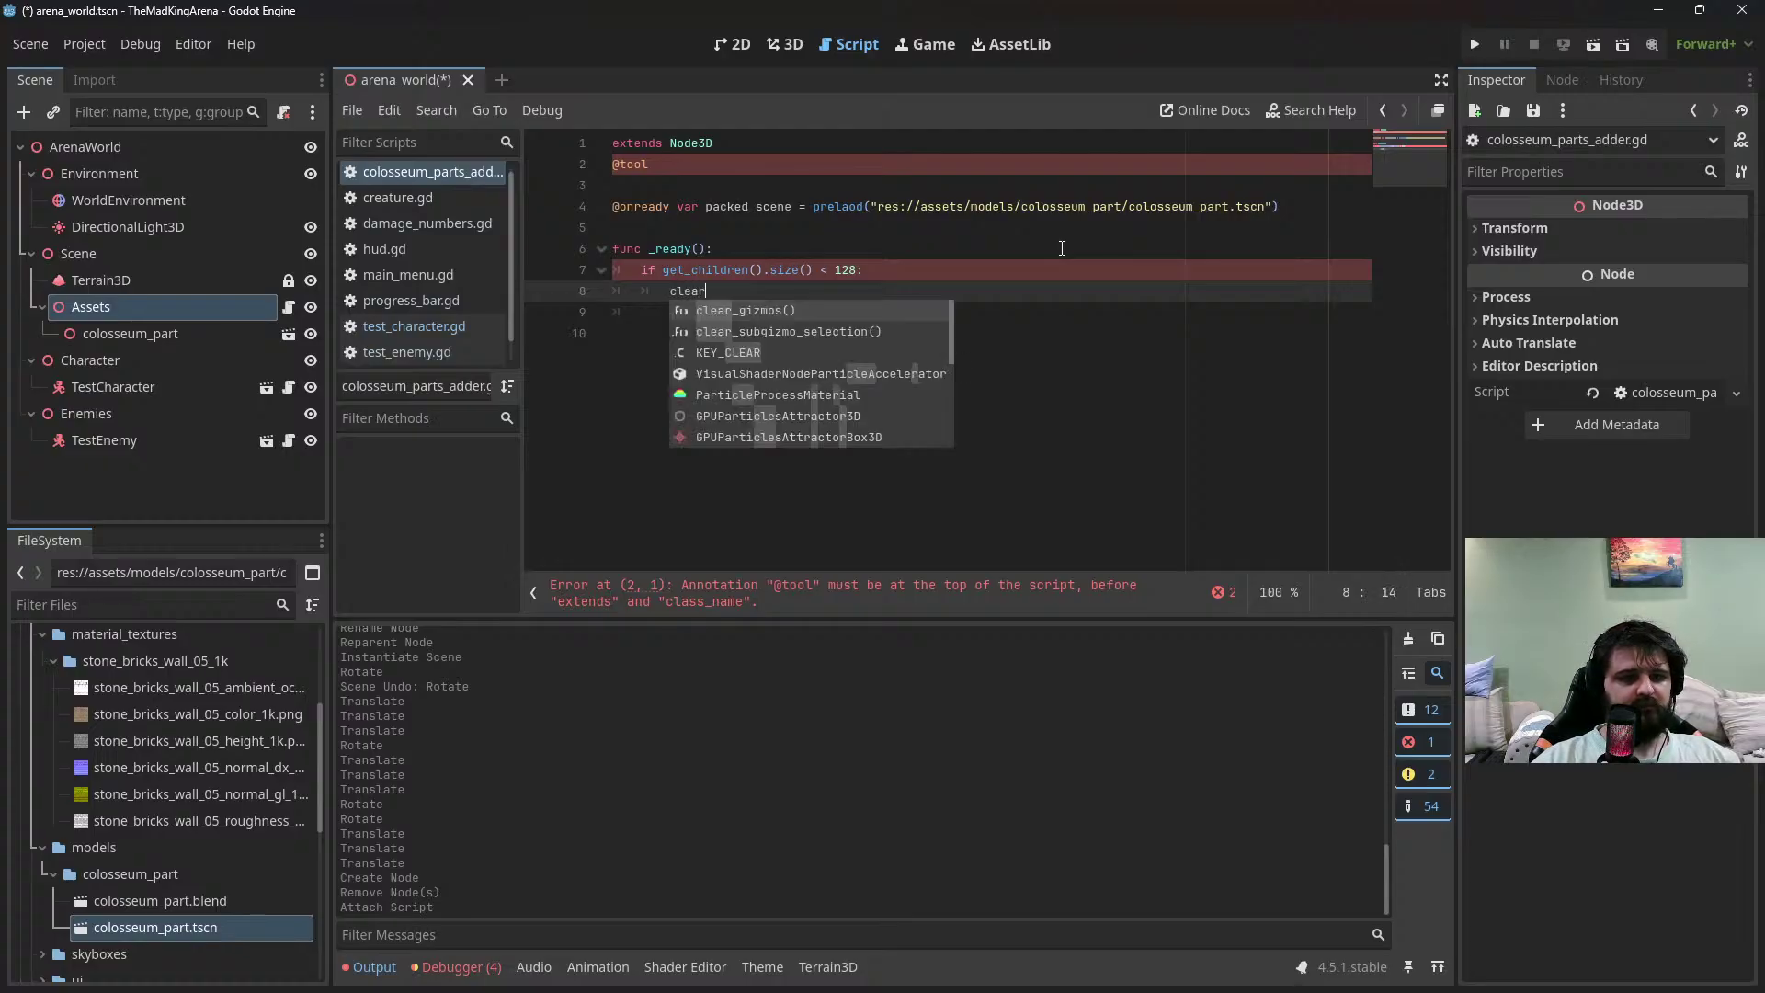
key("BackSpace")
key("BackSpace")
key("BackSpace")
key("BackSpace")
key("BackSpace")
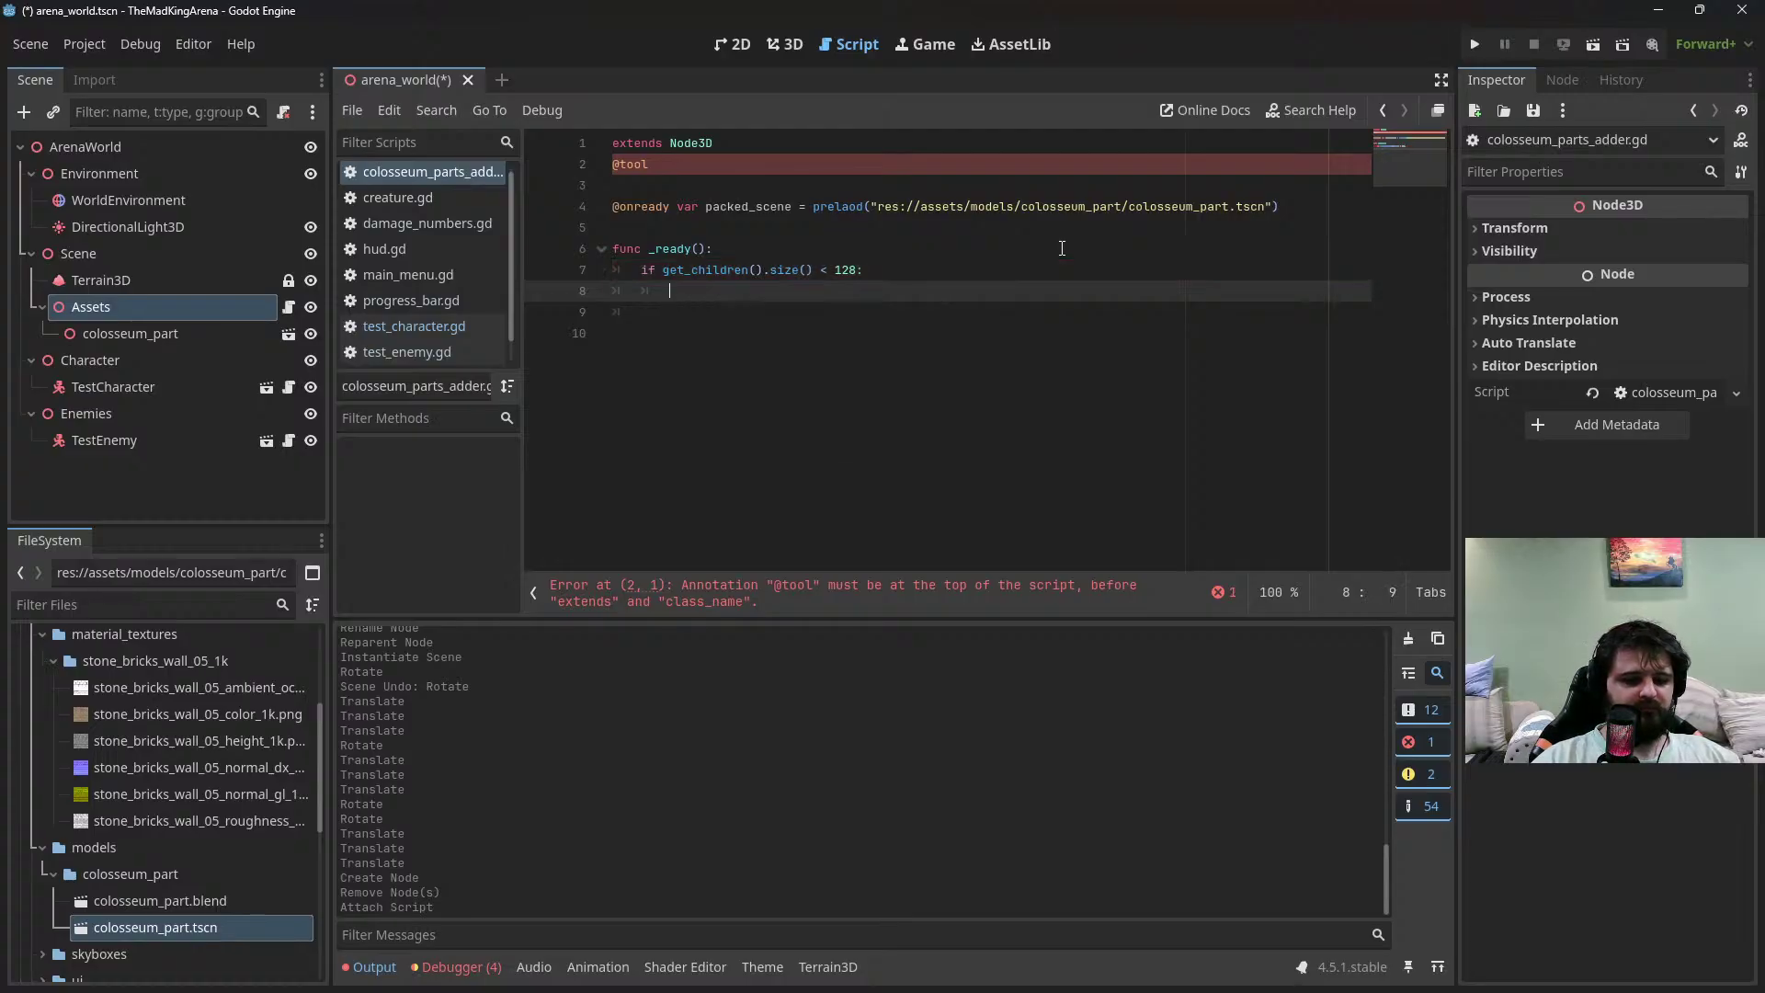
type("chil")
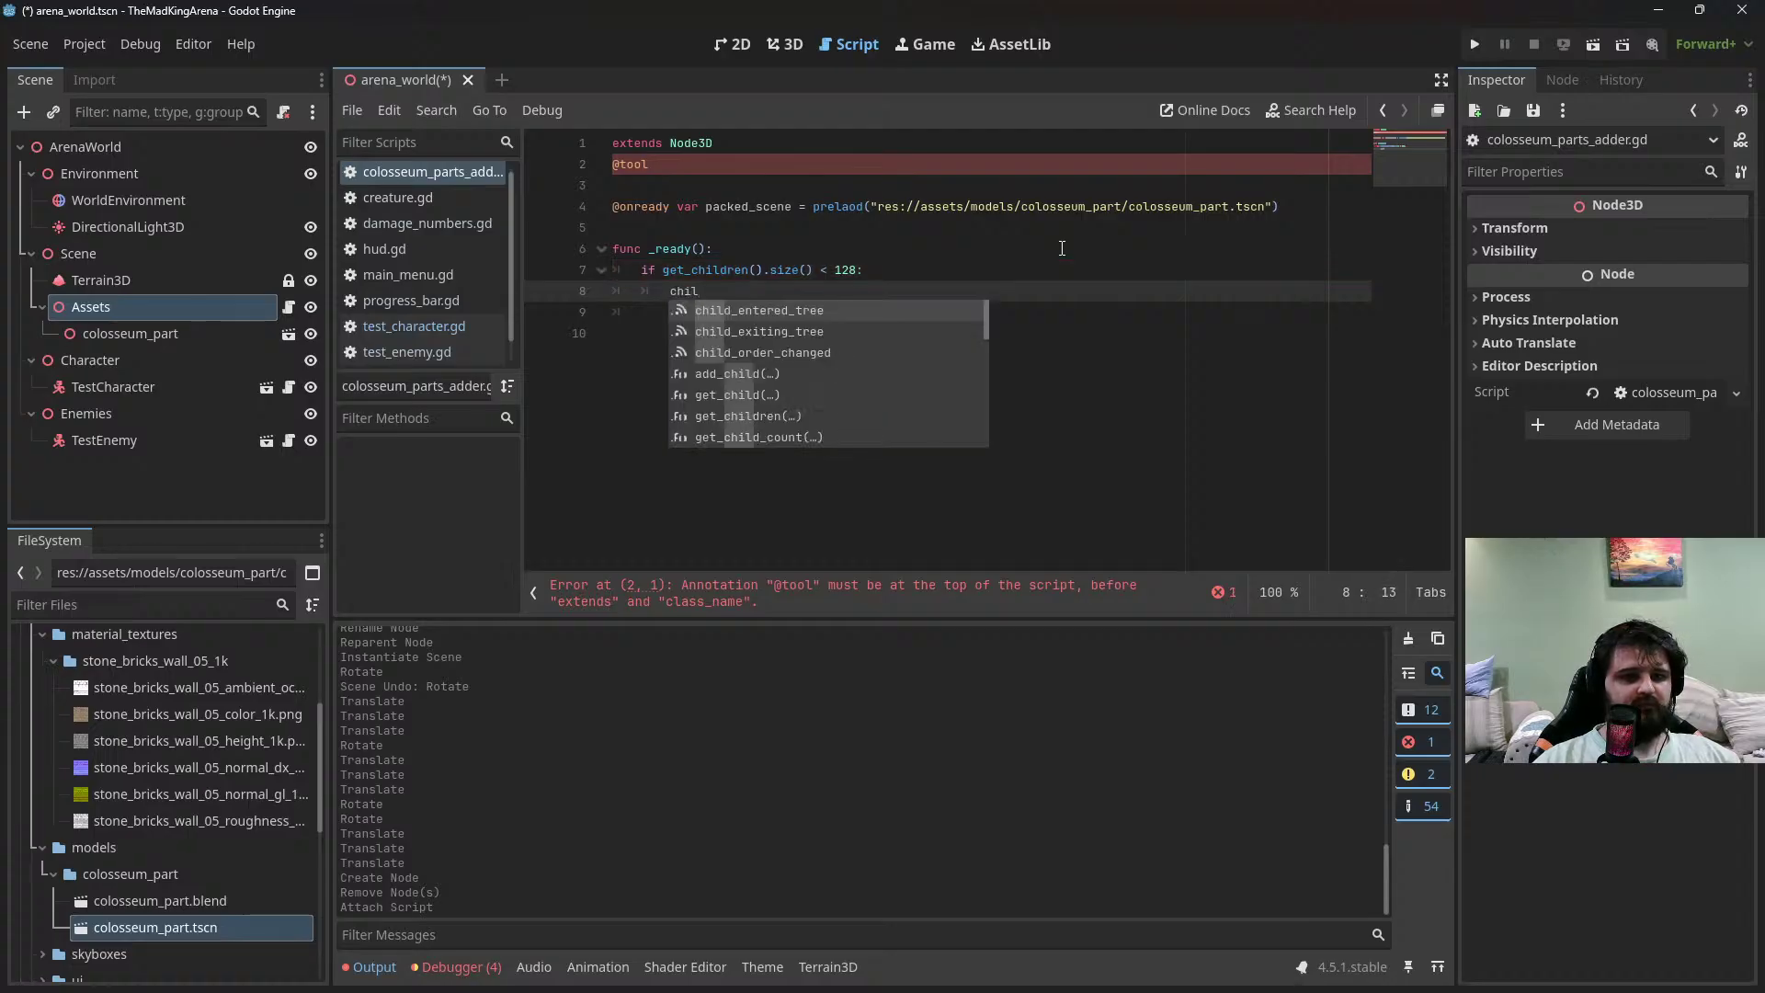
key("BackSpace")
key("BackSpace")
key("BackSpace")
key("BackSpace")
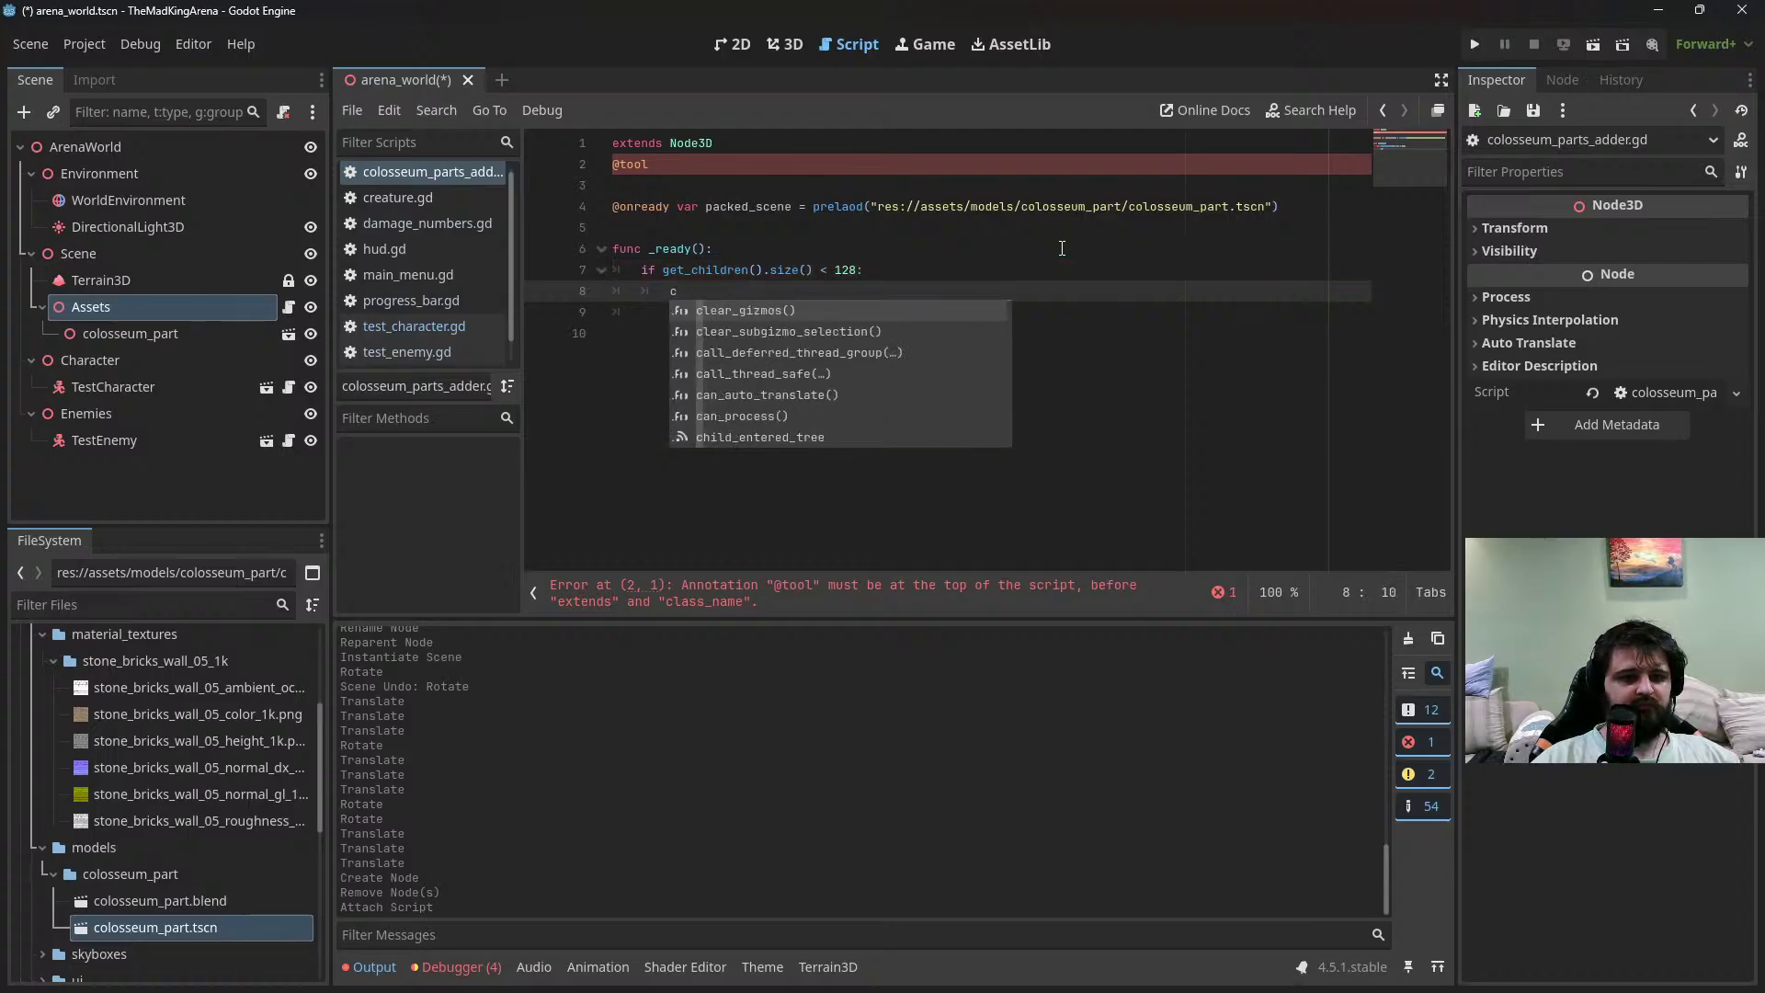
Add a for loop inside the if block that iterates over each child in get_children()
type("for chind")
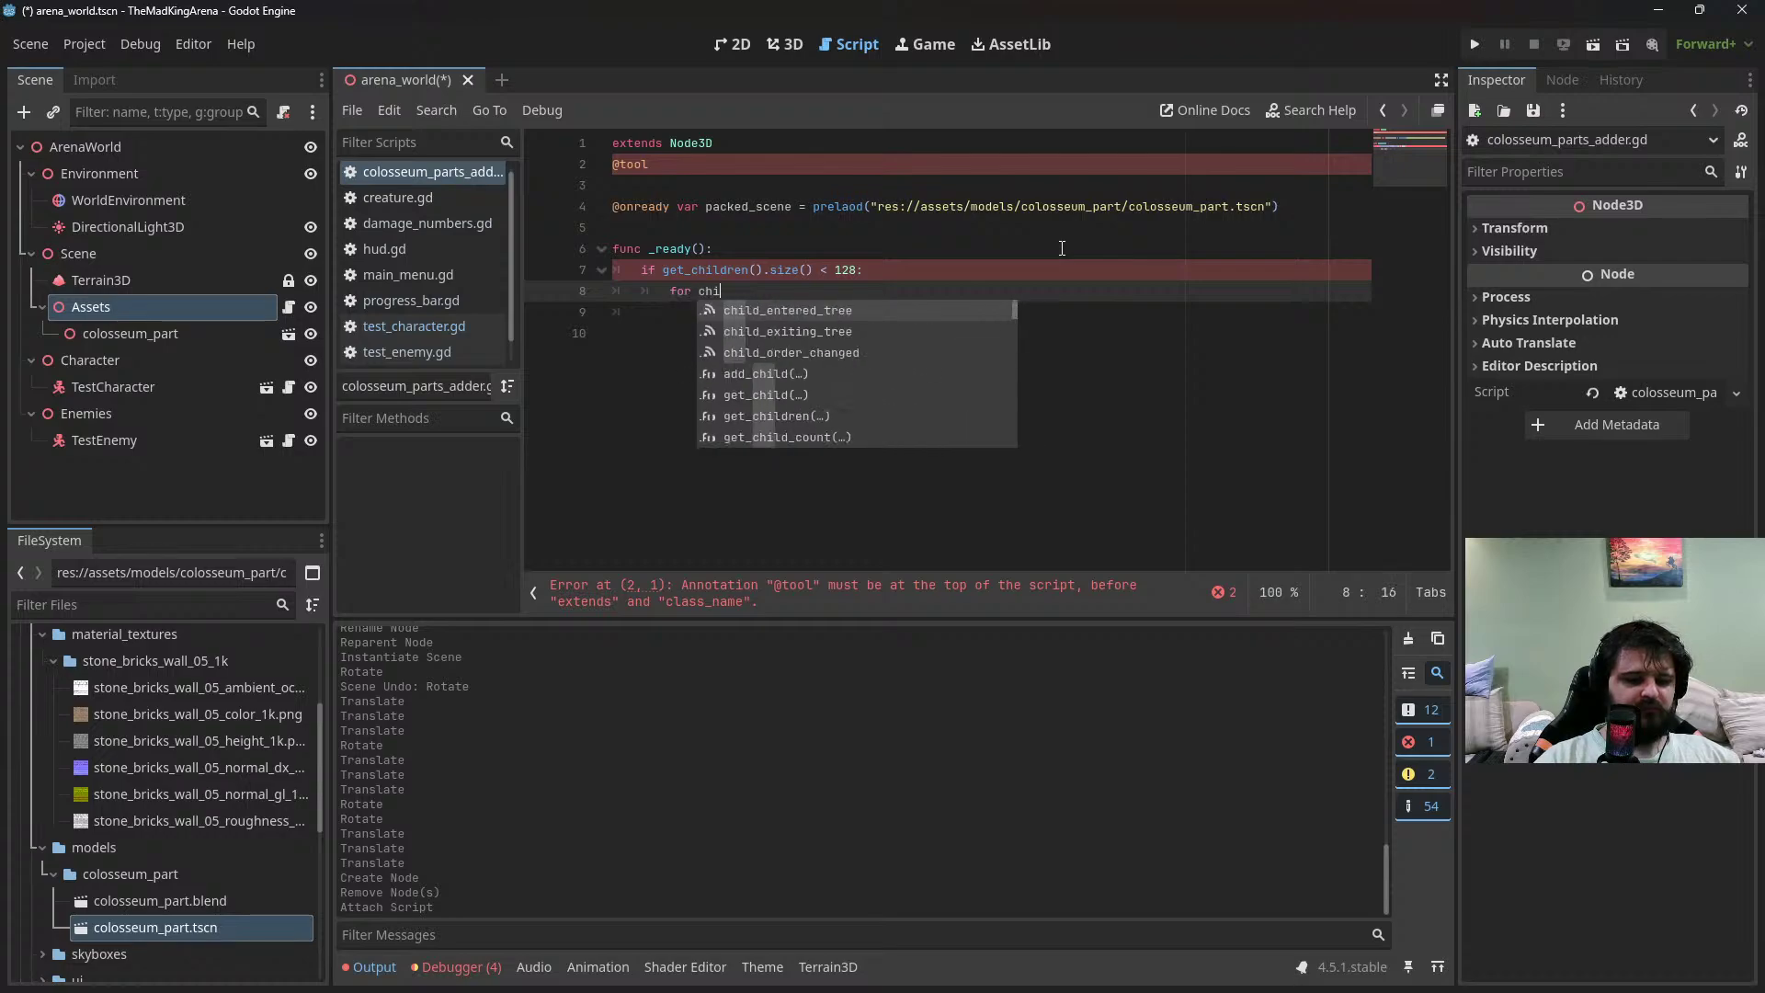
key("BackSpace")
key("BackSpace")
type("ld")
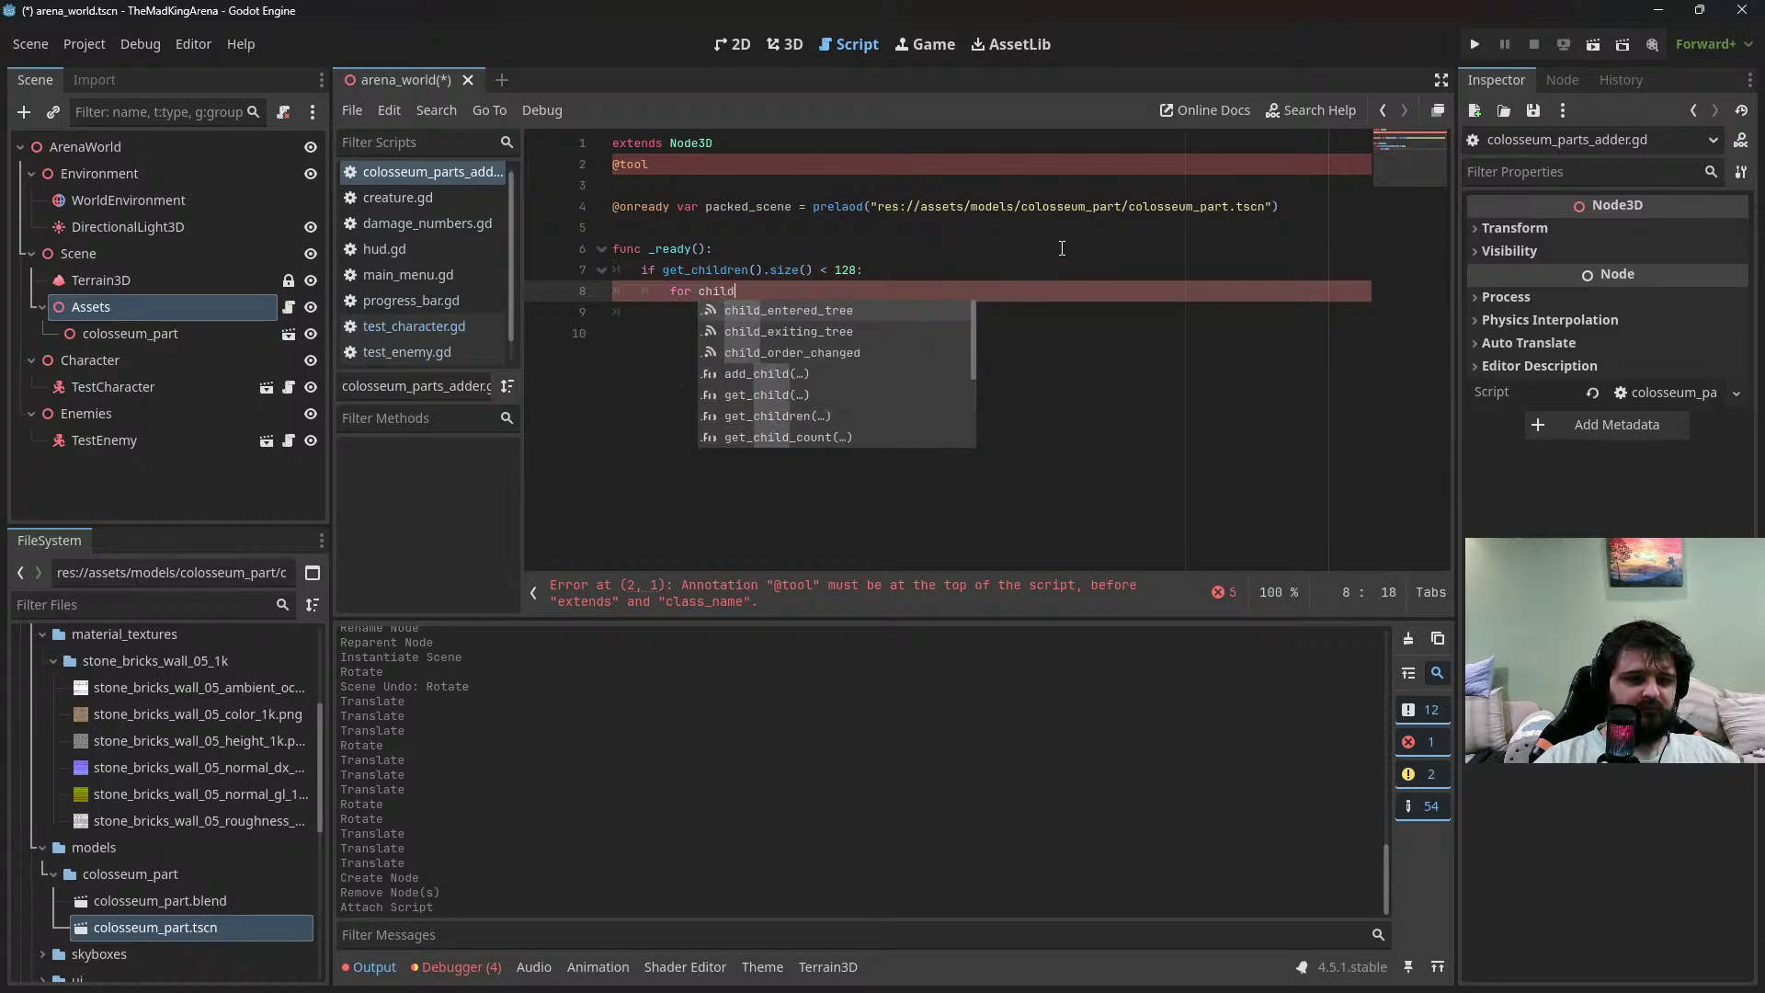
type(" in get_")
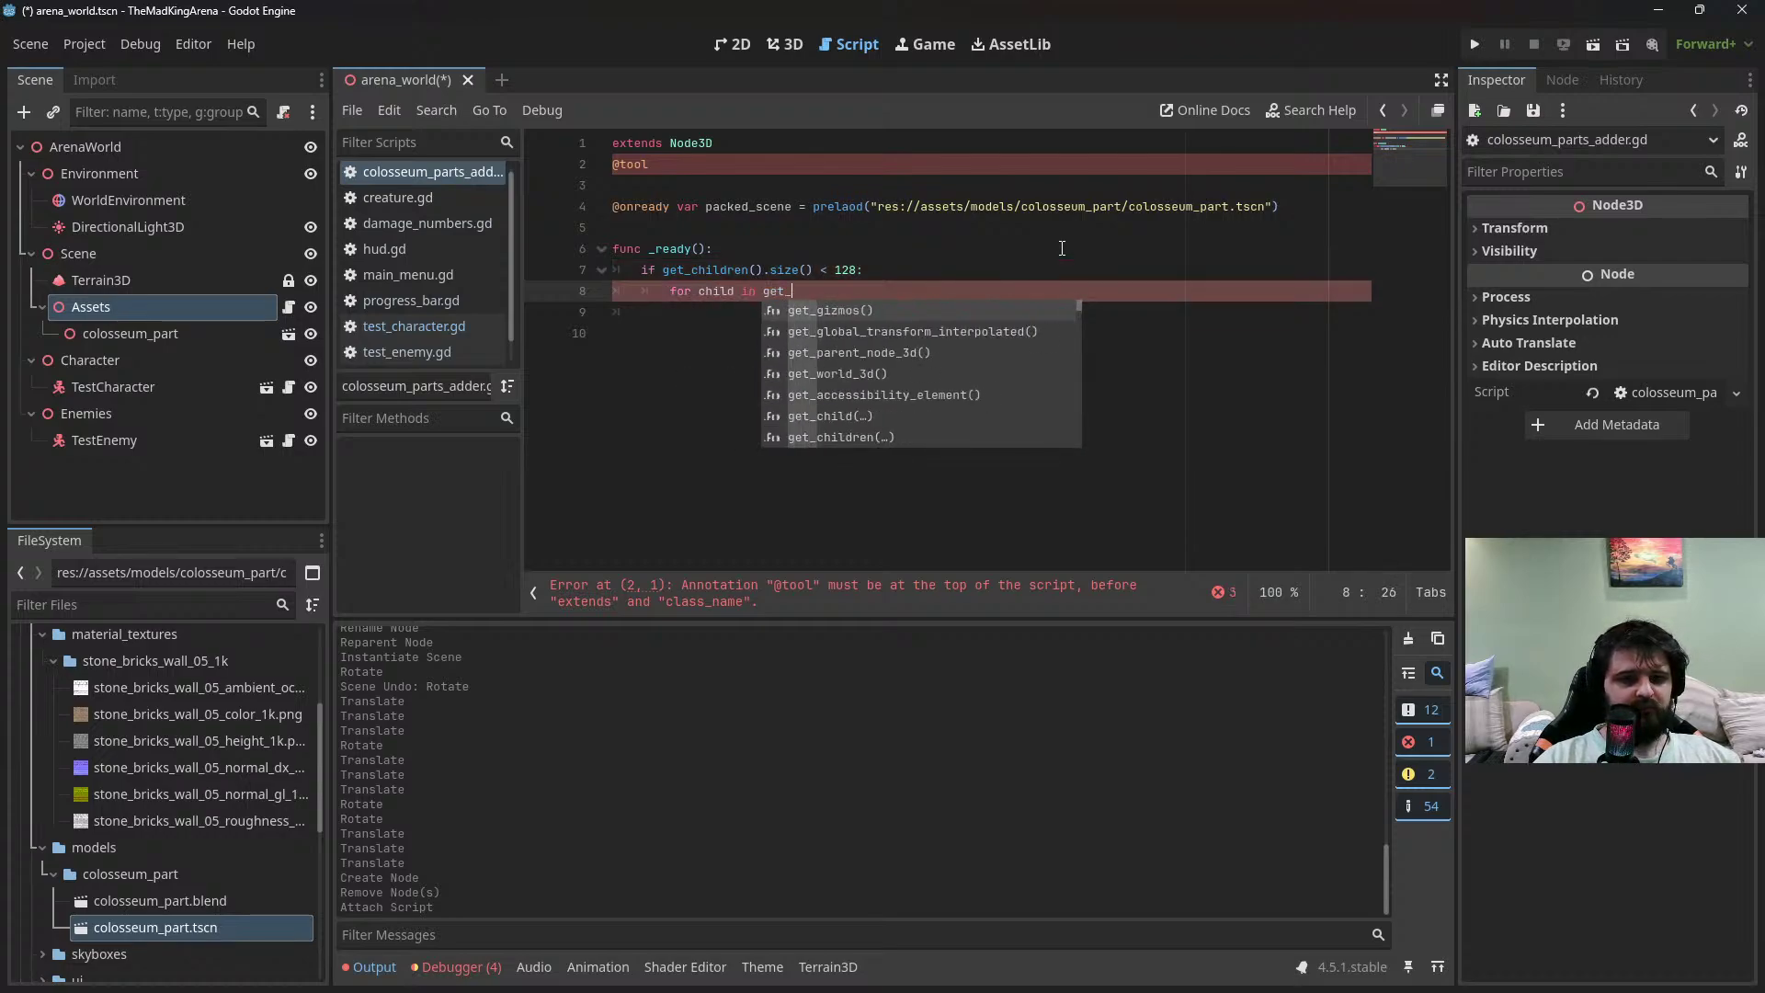
type("children()")
key("Return")
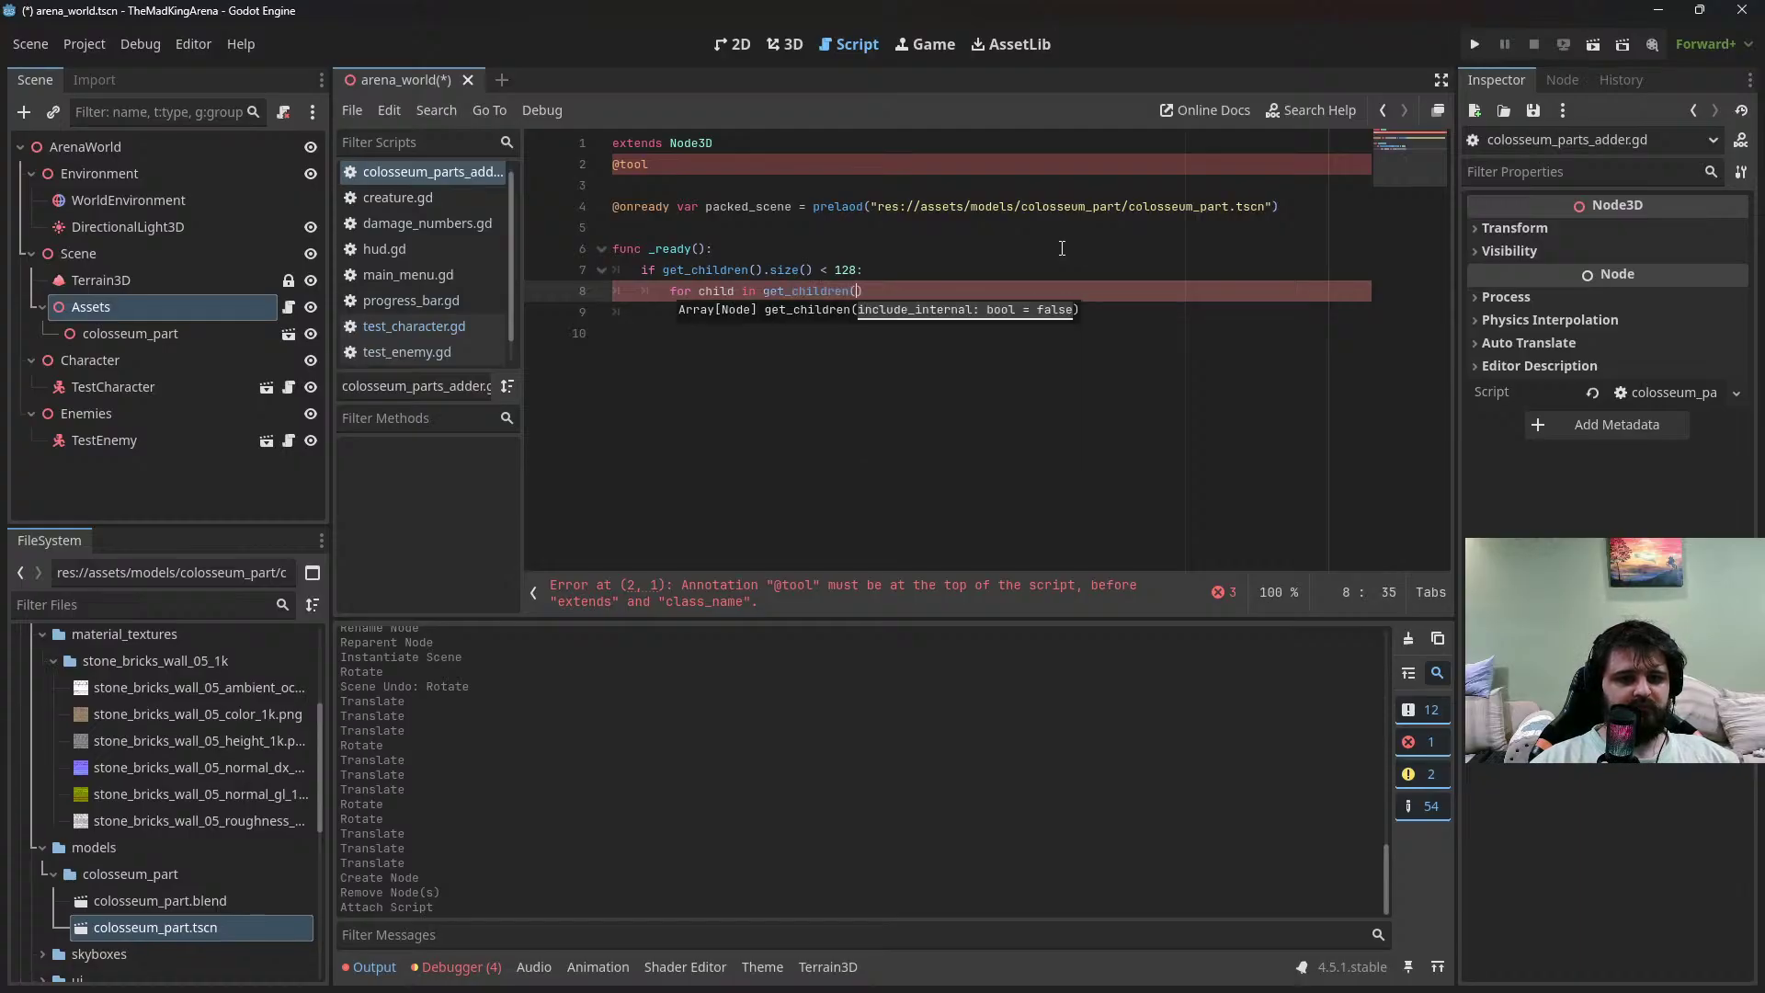
type(":")
key("Return")
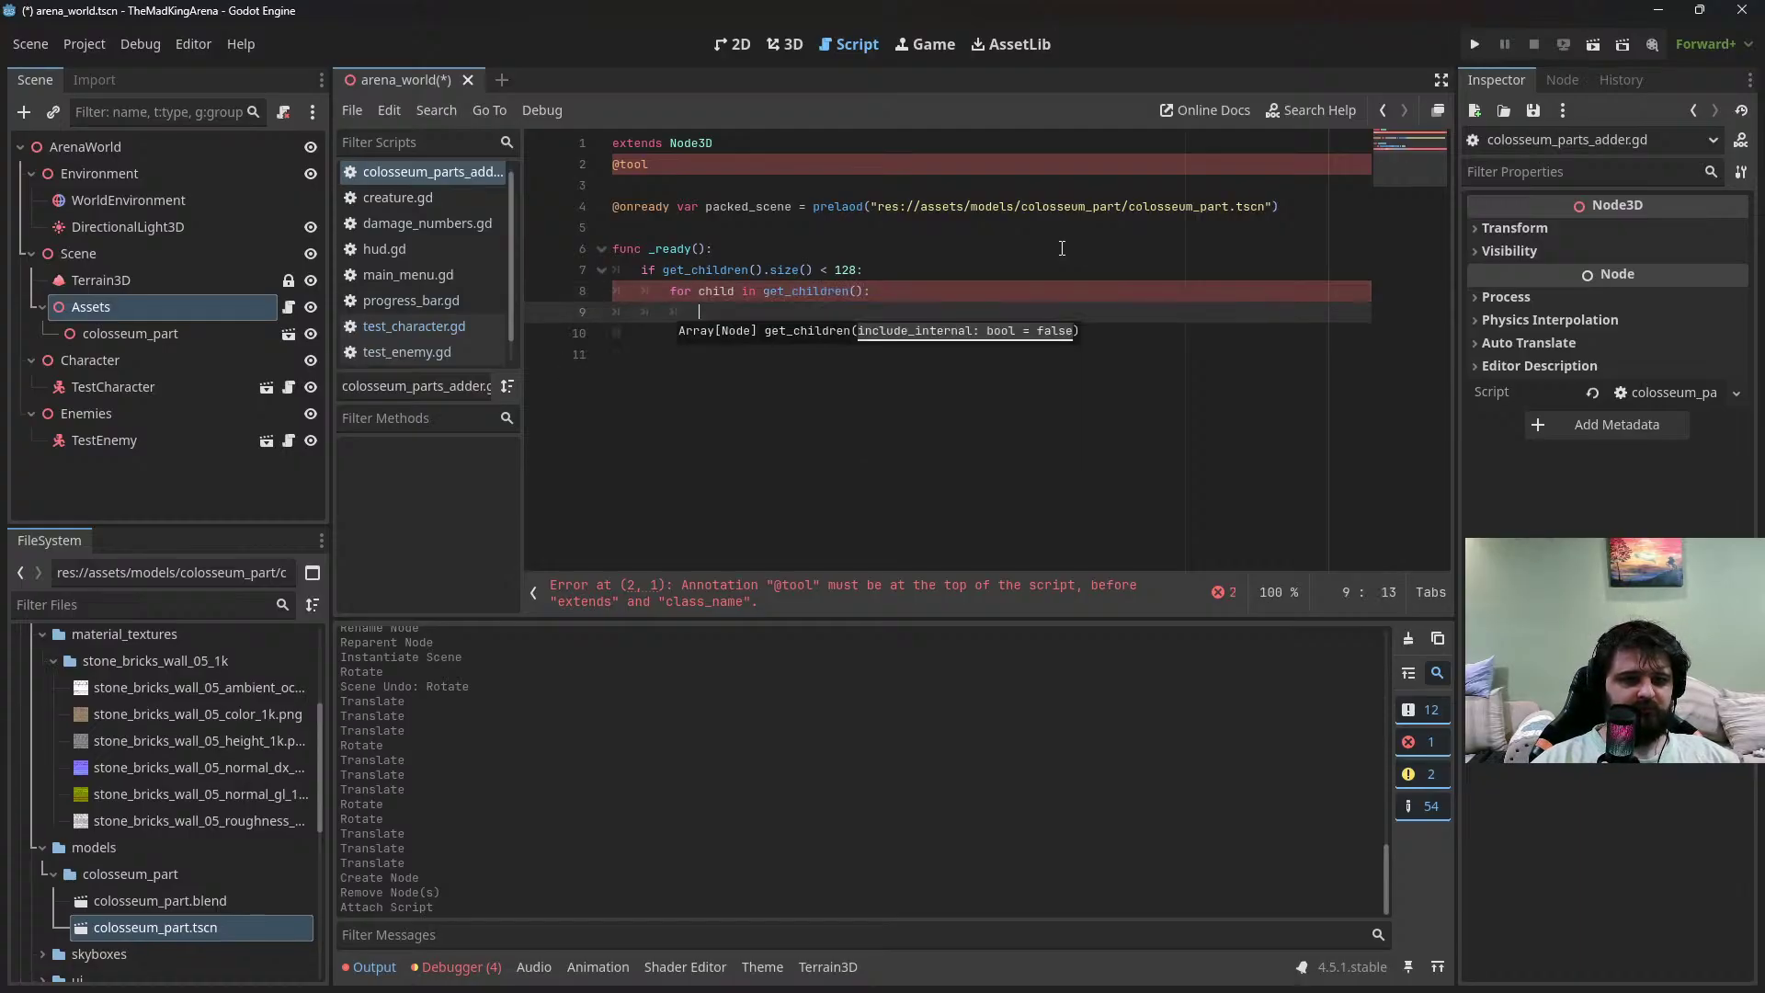
Call child.queue_free() in the body of the for loop to remove every existing child
type("ch")
key("Escape")
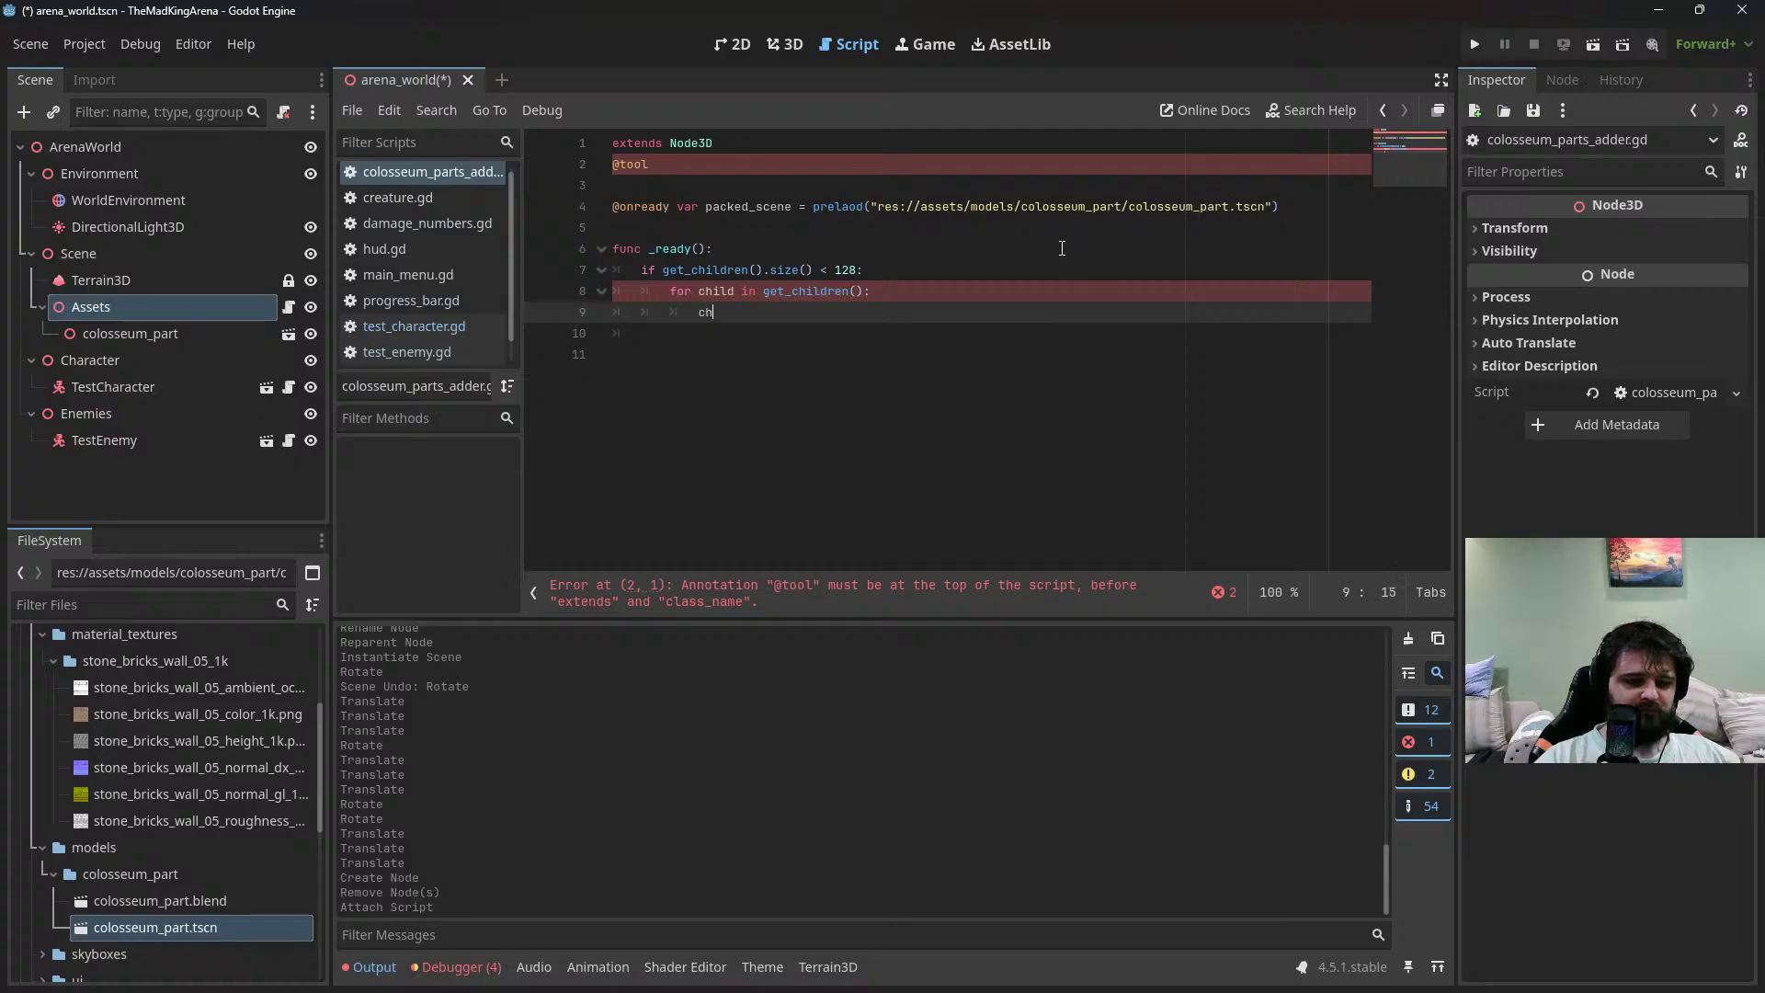
type("ild.que")
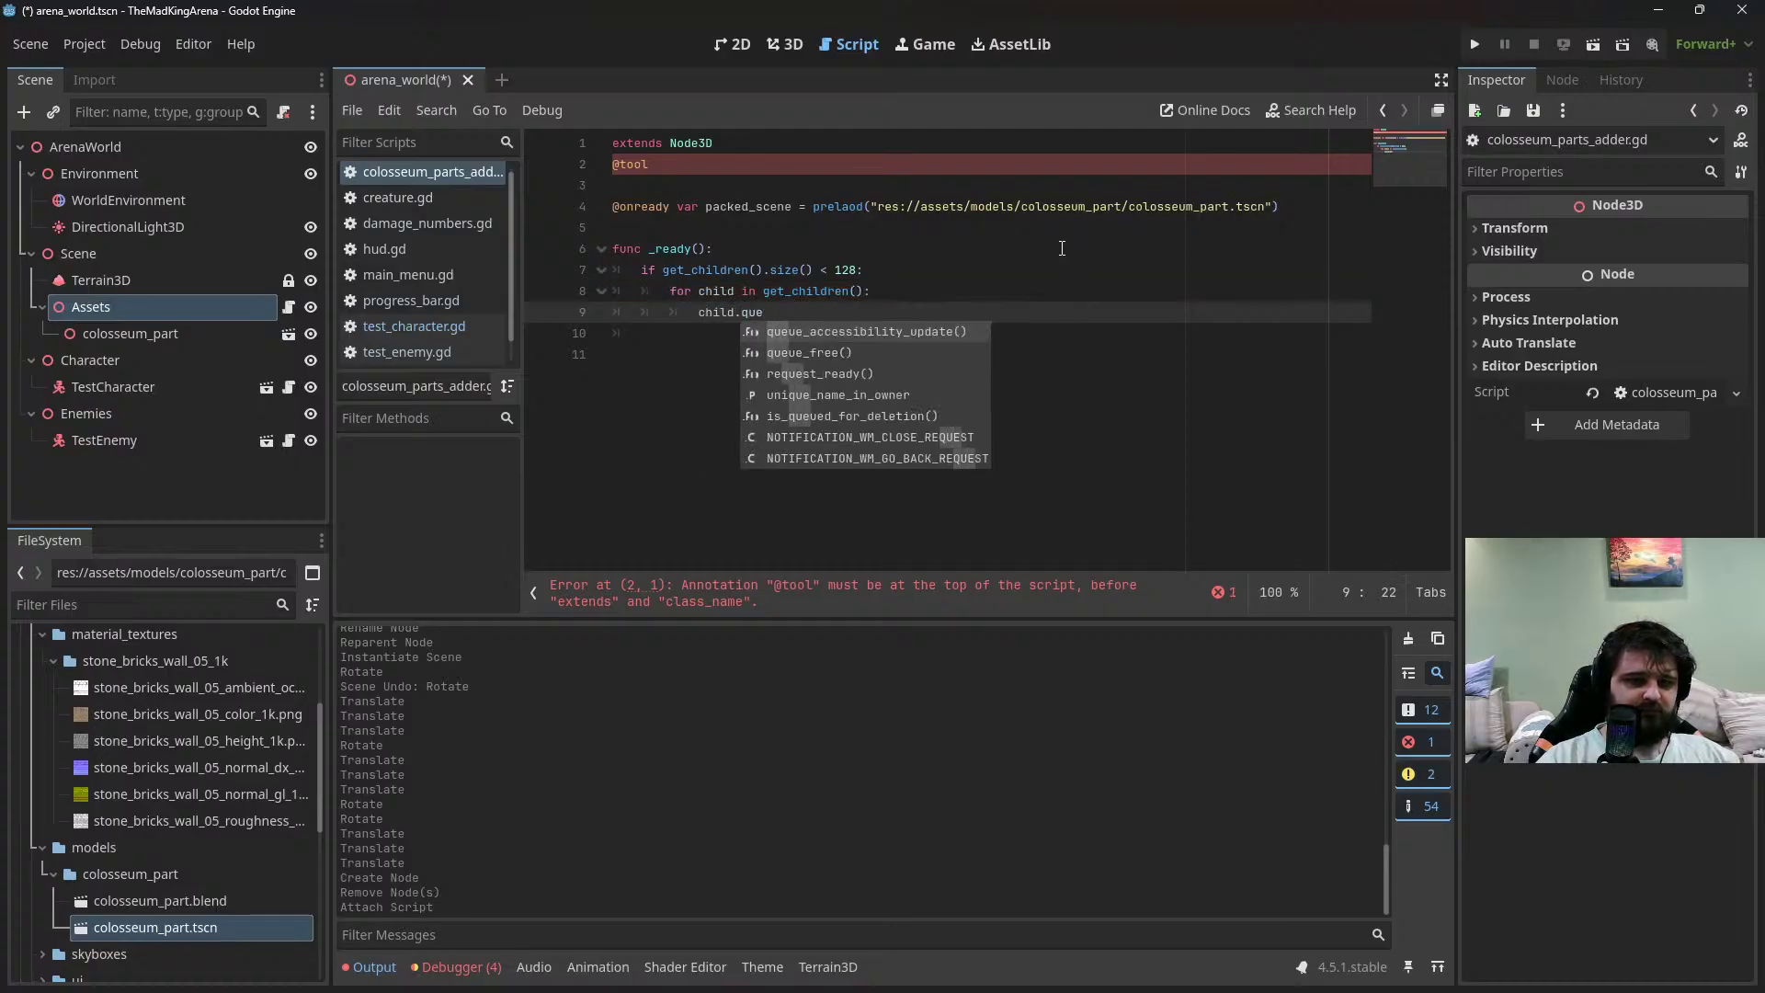
key("Down")
key("Return")
key("Return")
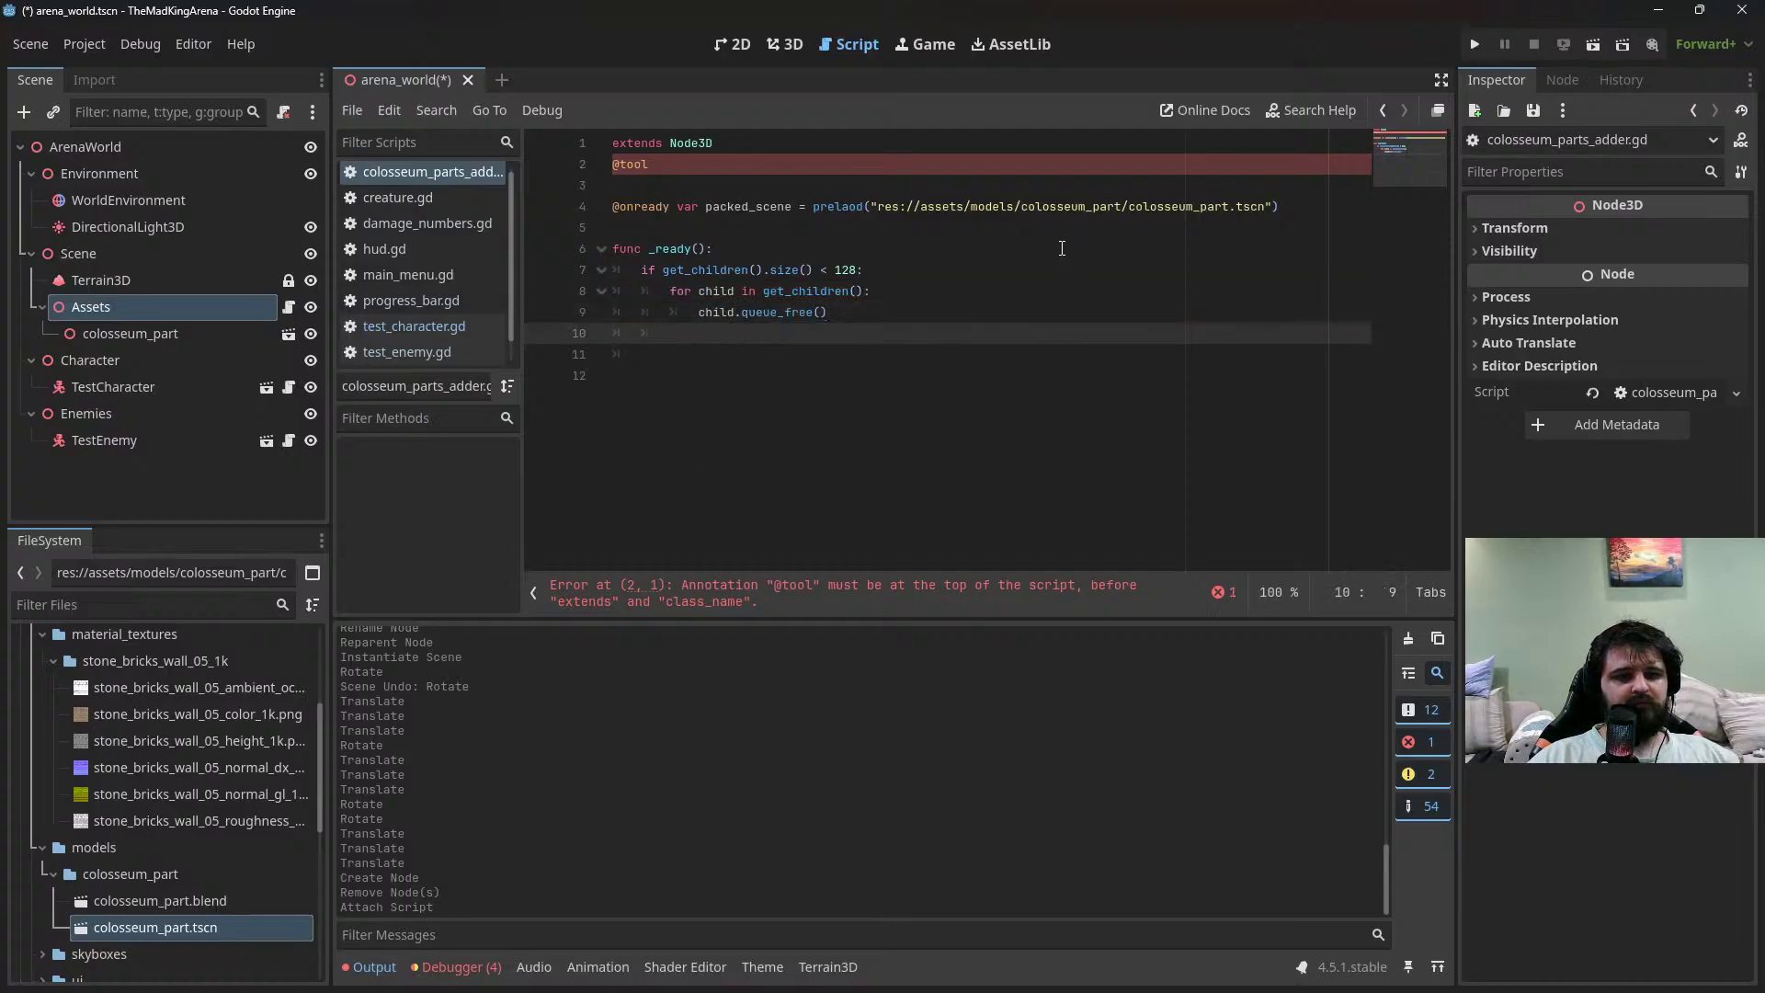
type("def")
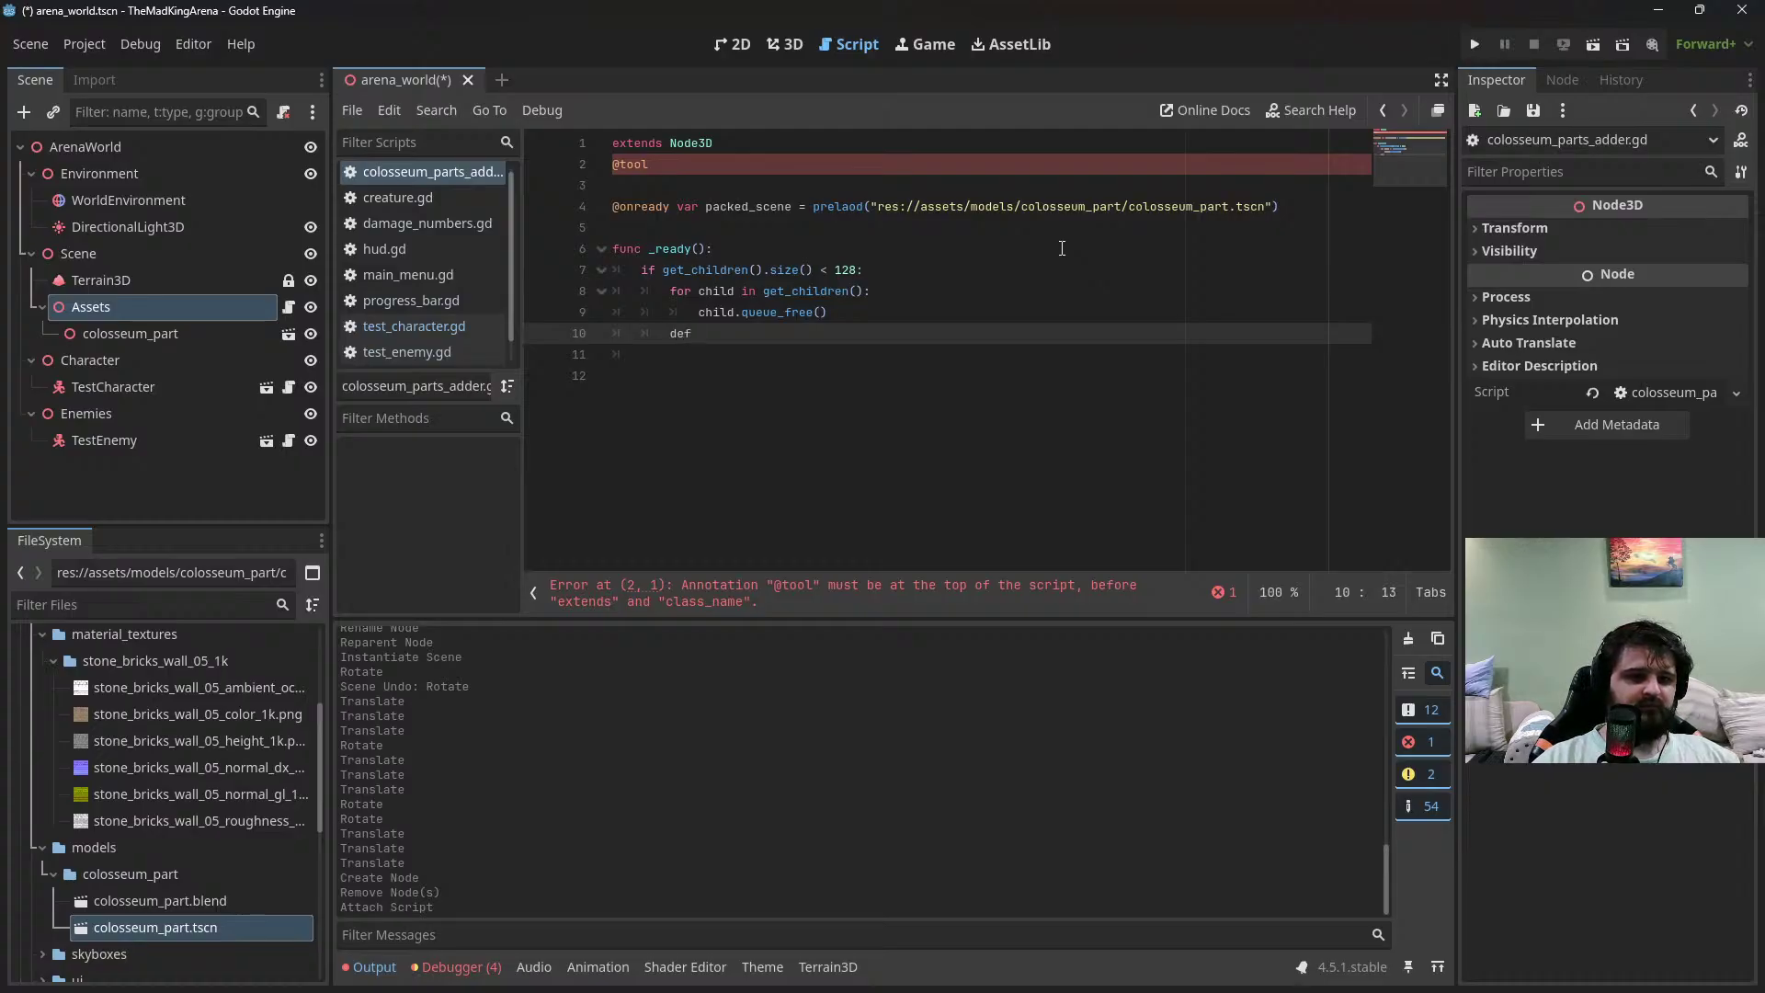
key("BackSpace")
key("BackSpace")
key("BackSpace")
key("BackSpace")
Declare a variable child inside the if block, after the child-removal loop, assigned to packed_scene.instantiate()
type("var ")
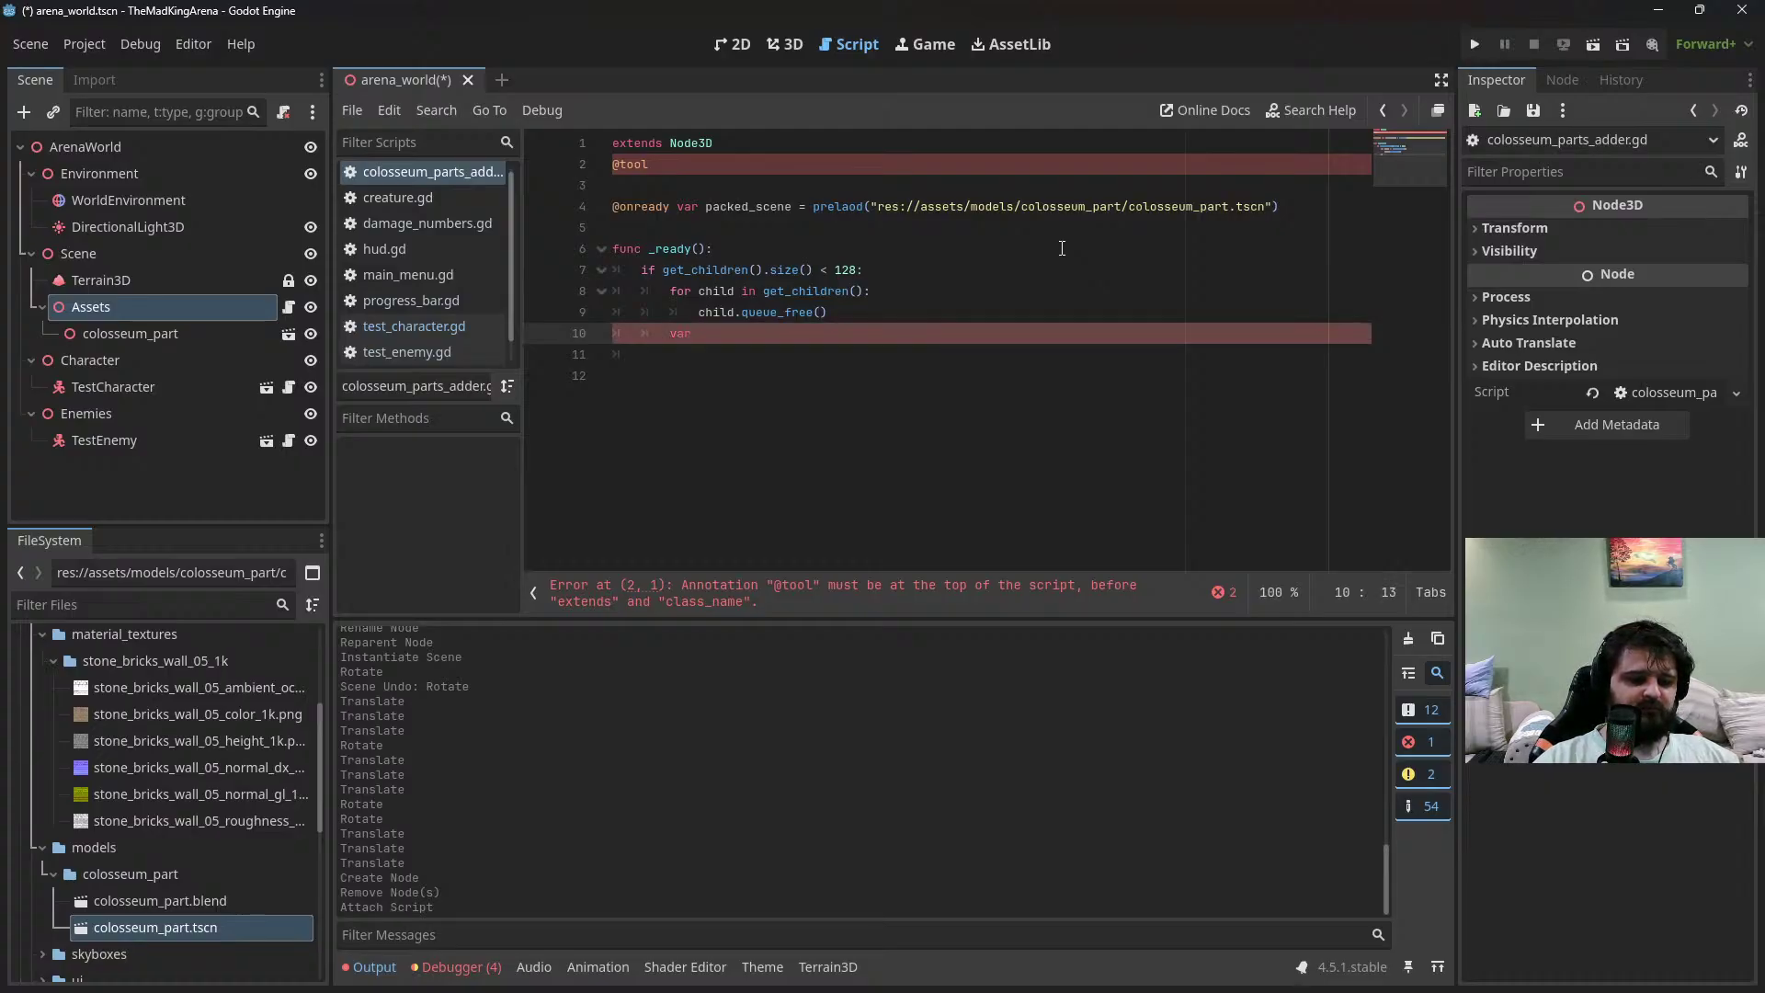
type("child = ")
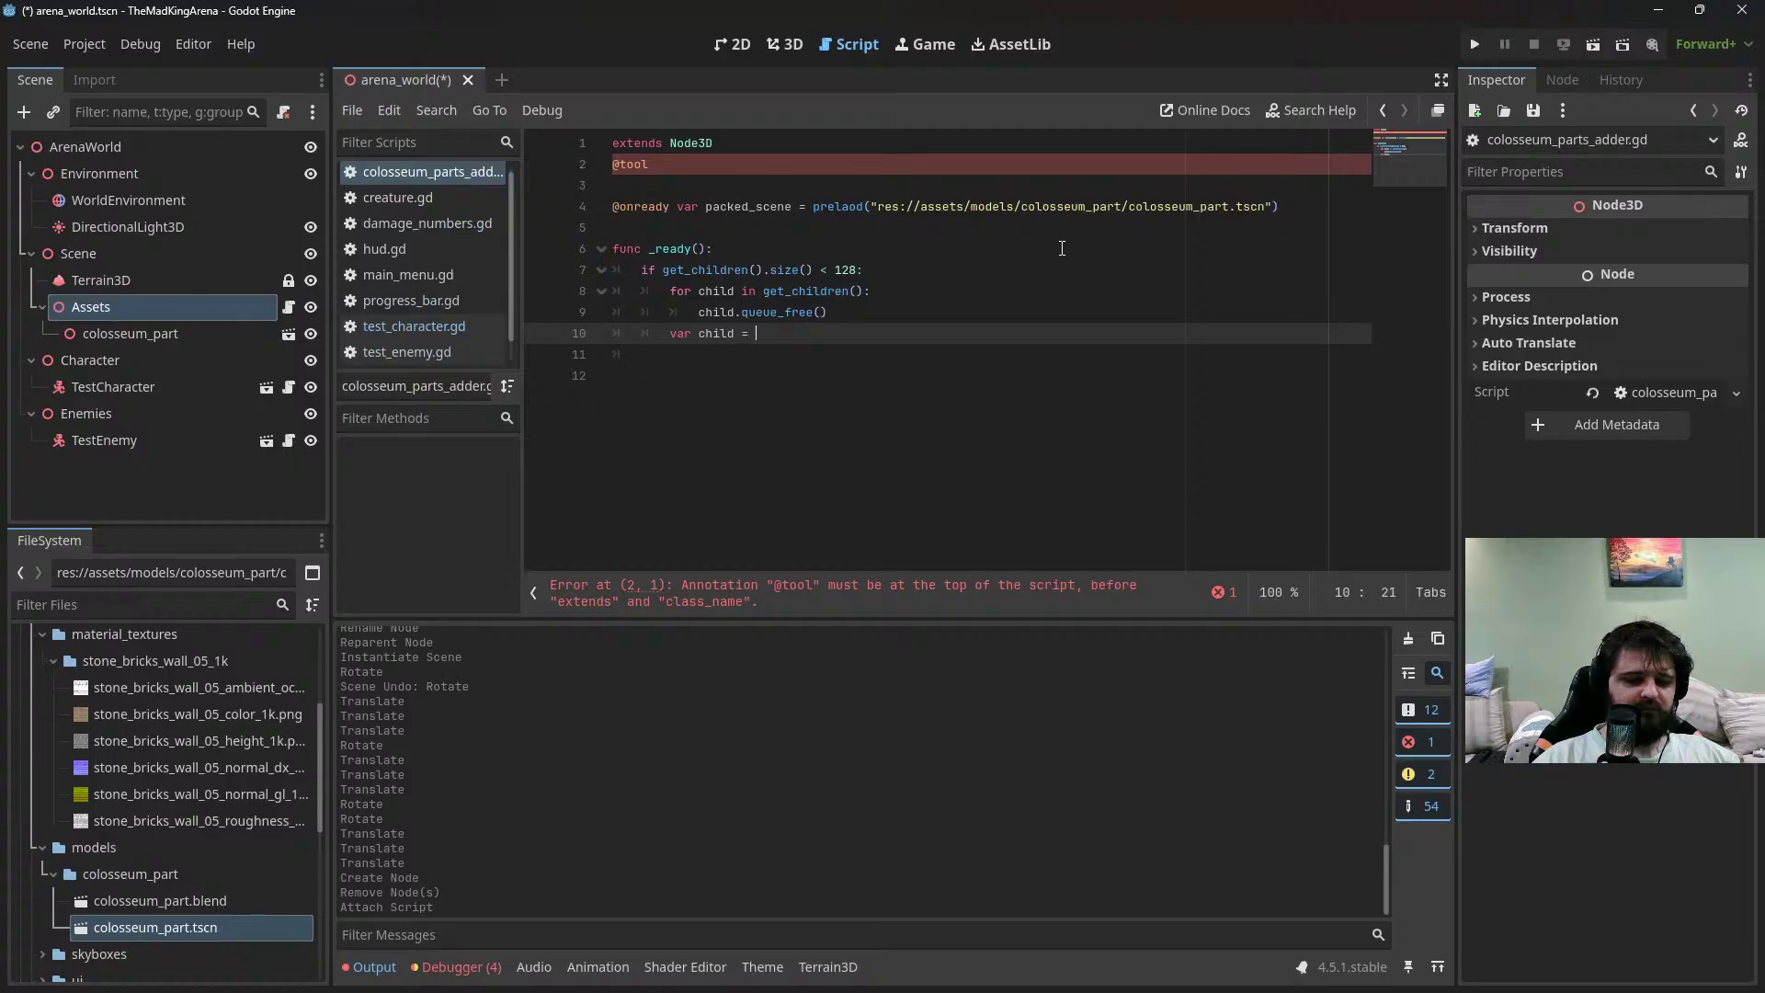
type("packed_scene.")
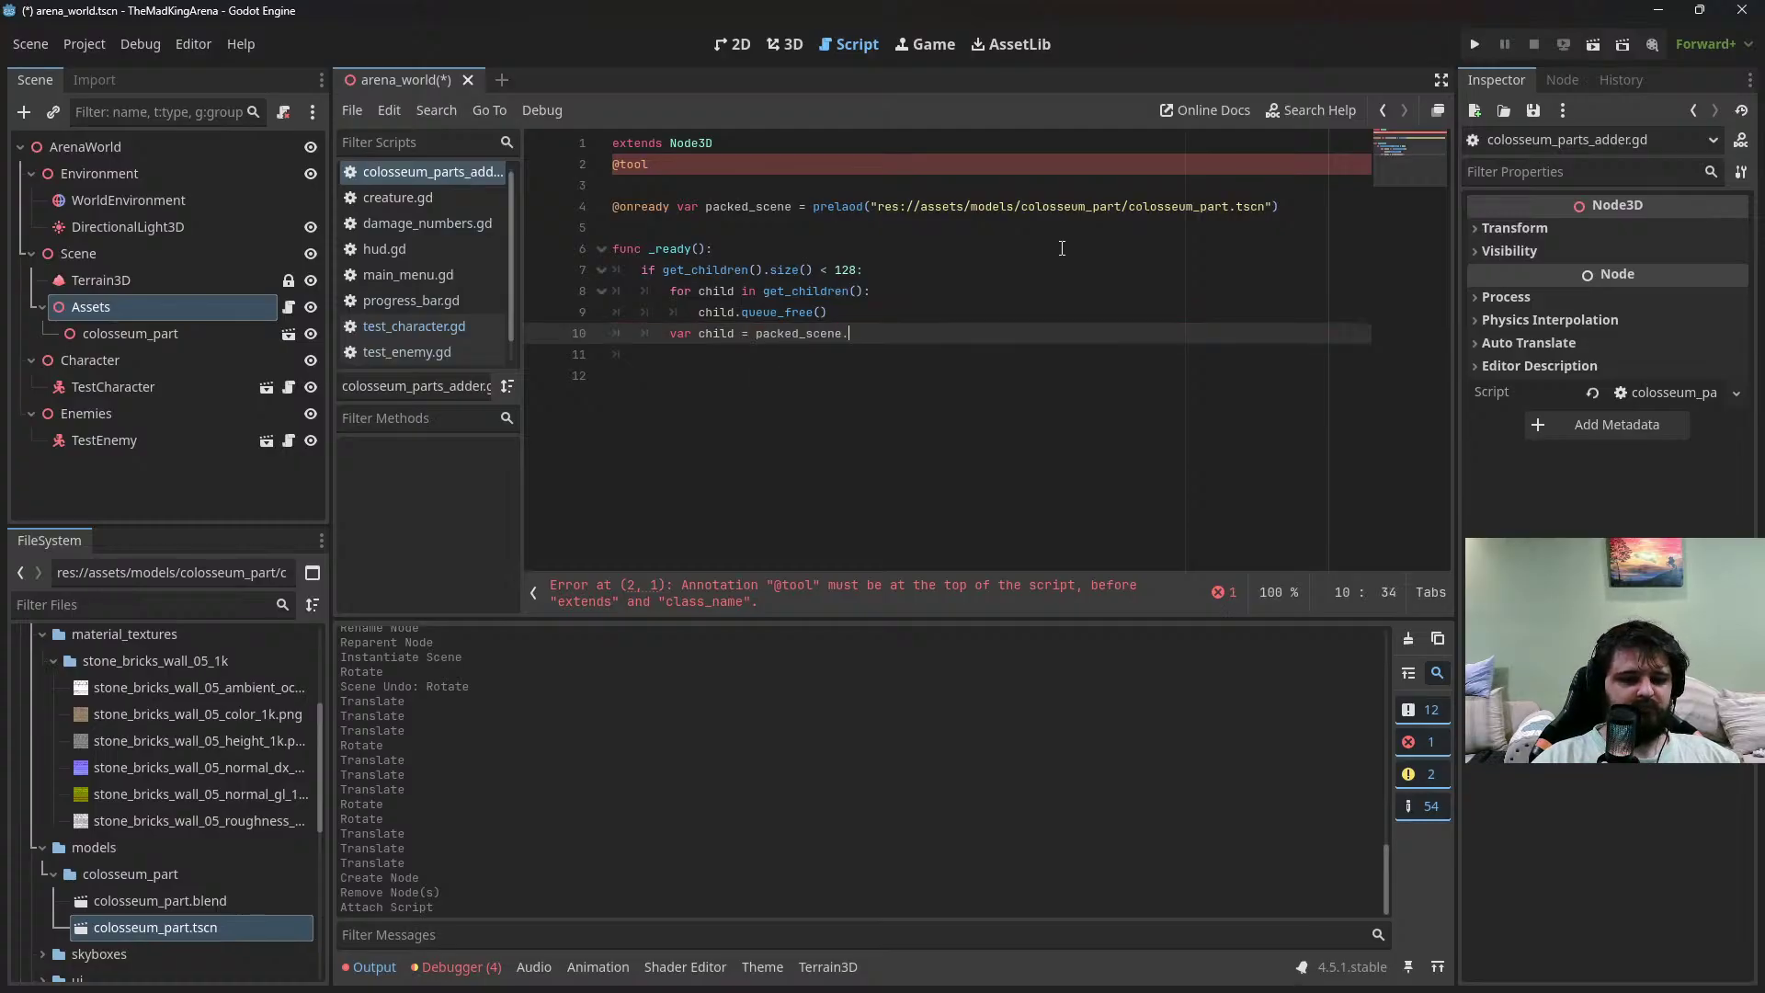
type("ins")
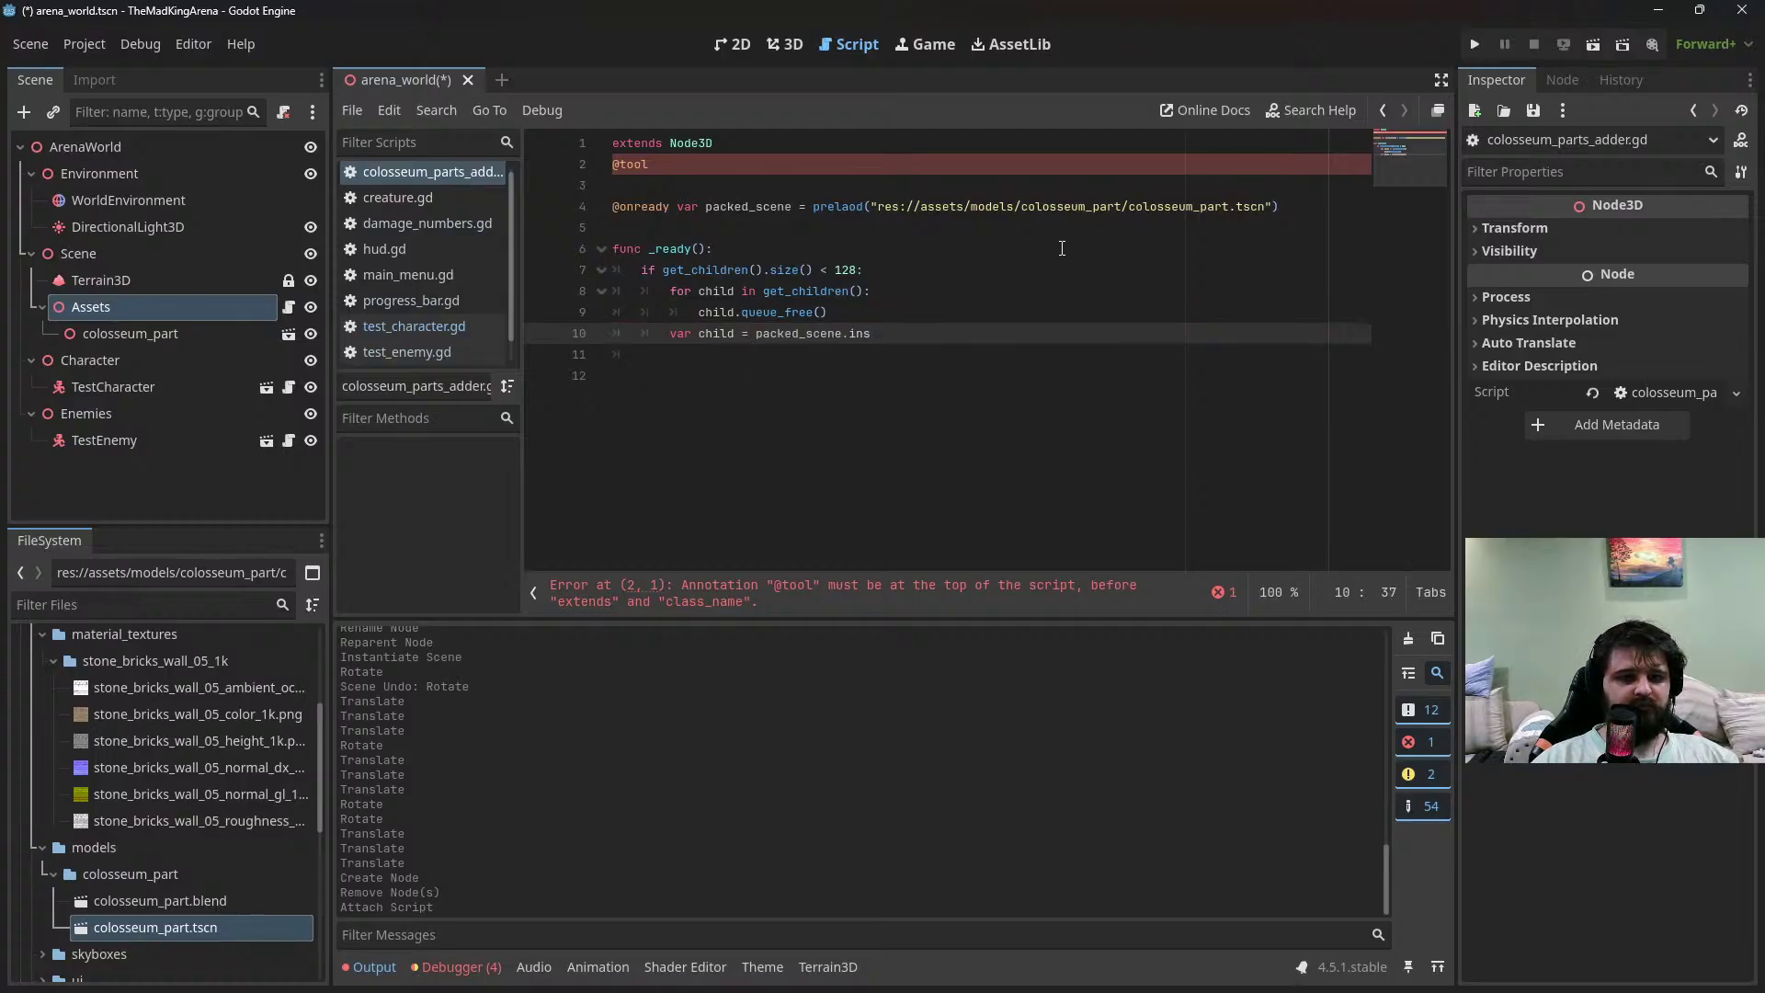
key("BackSpace")
key("BackSpace")
key("BackSpace")
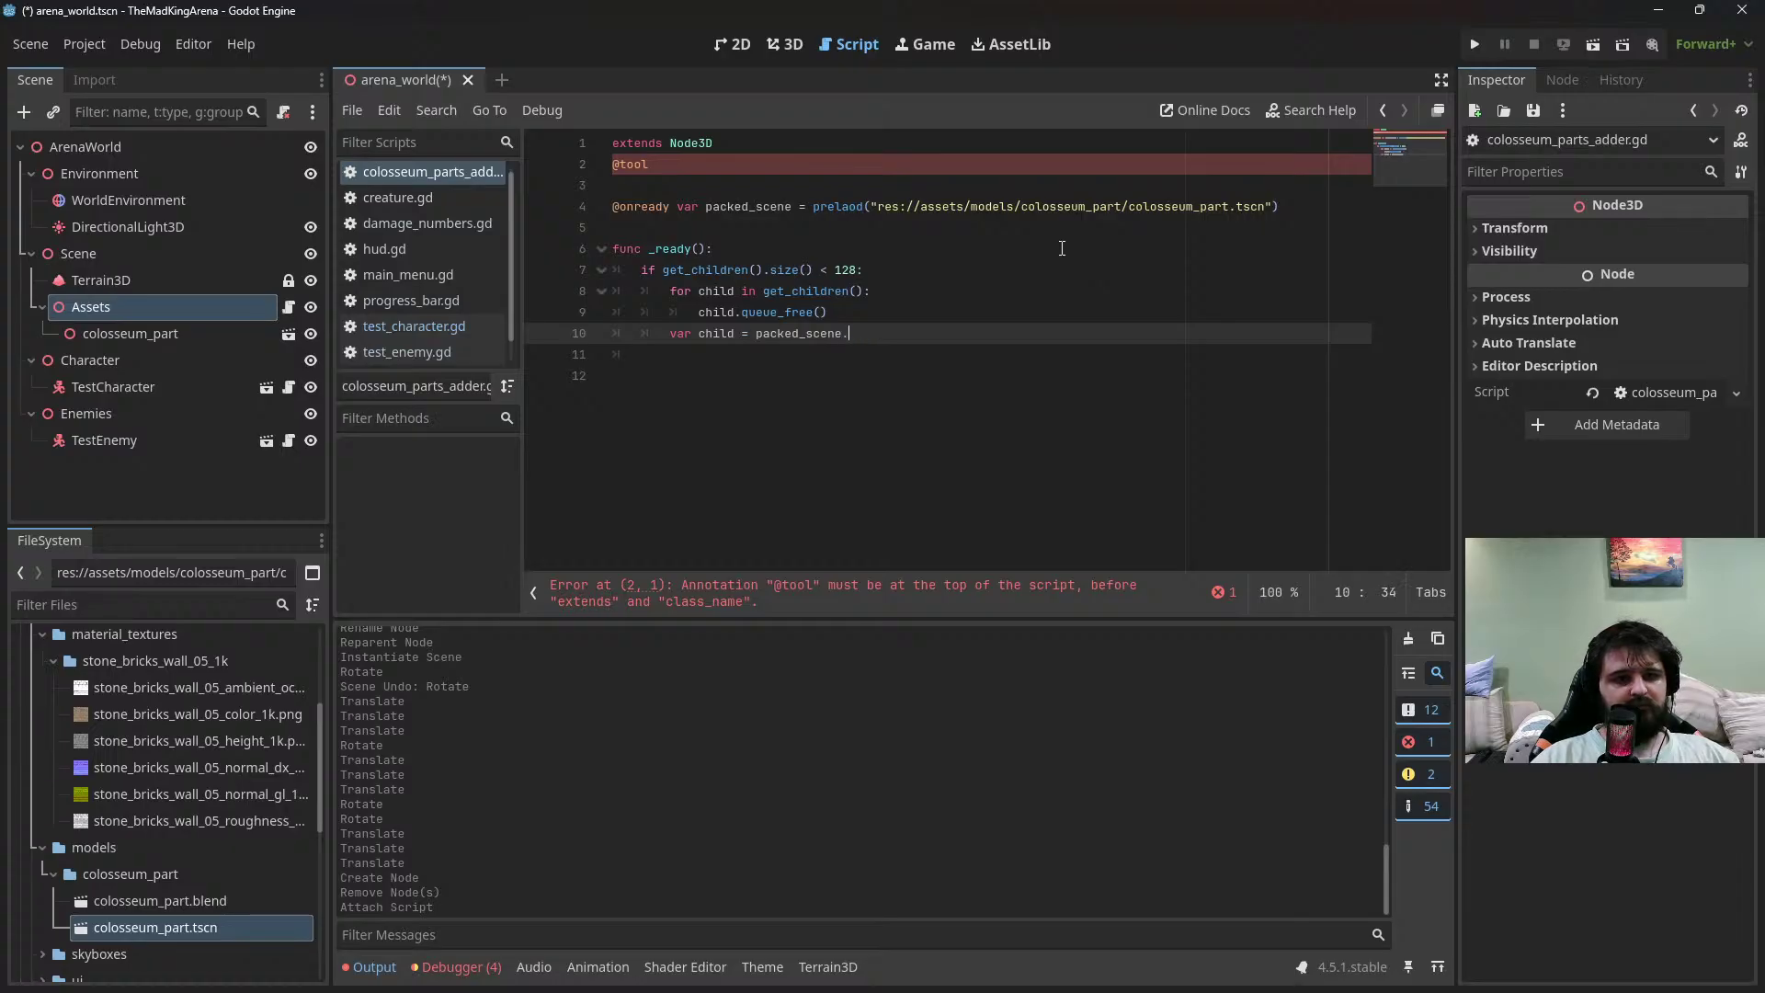
type("i")
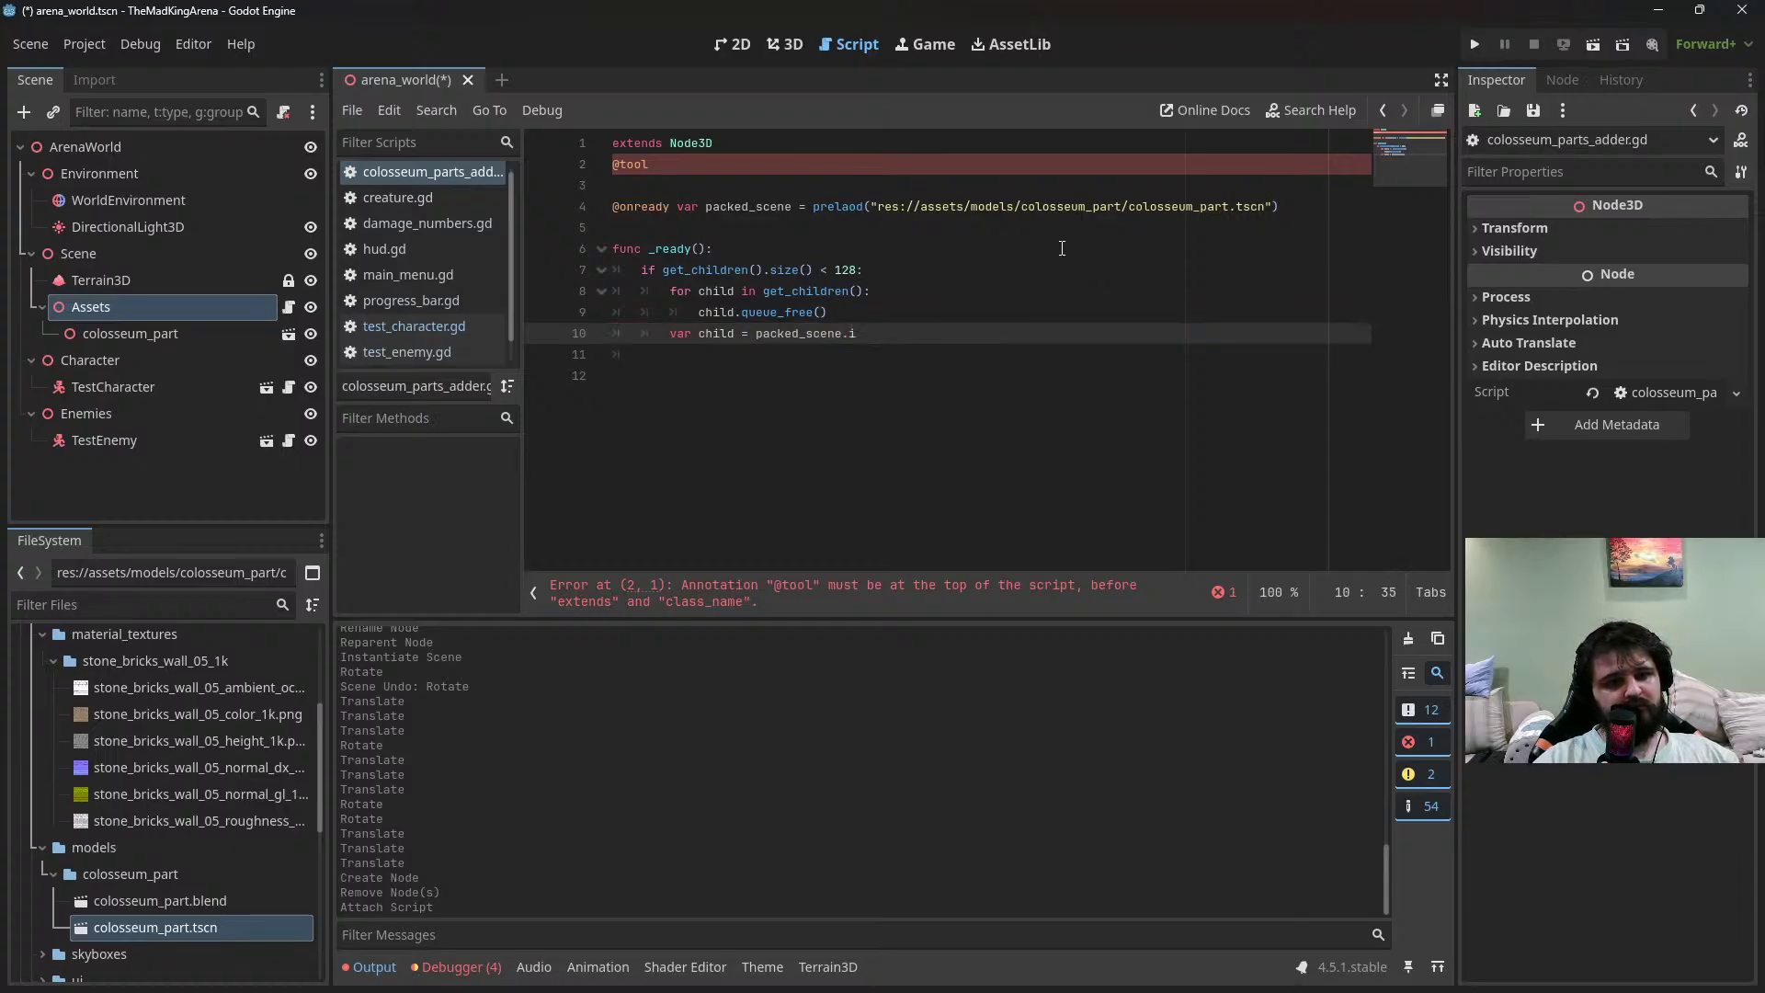
type("nstantiate()")
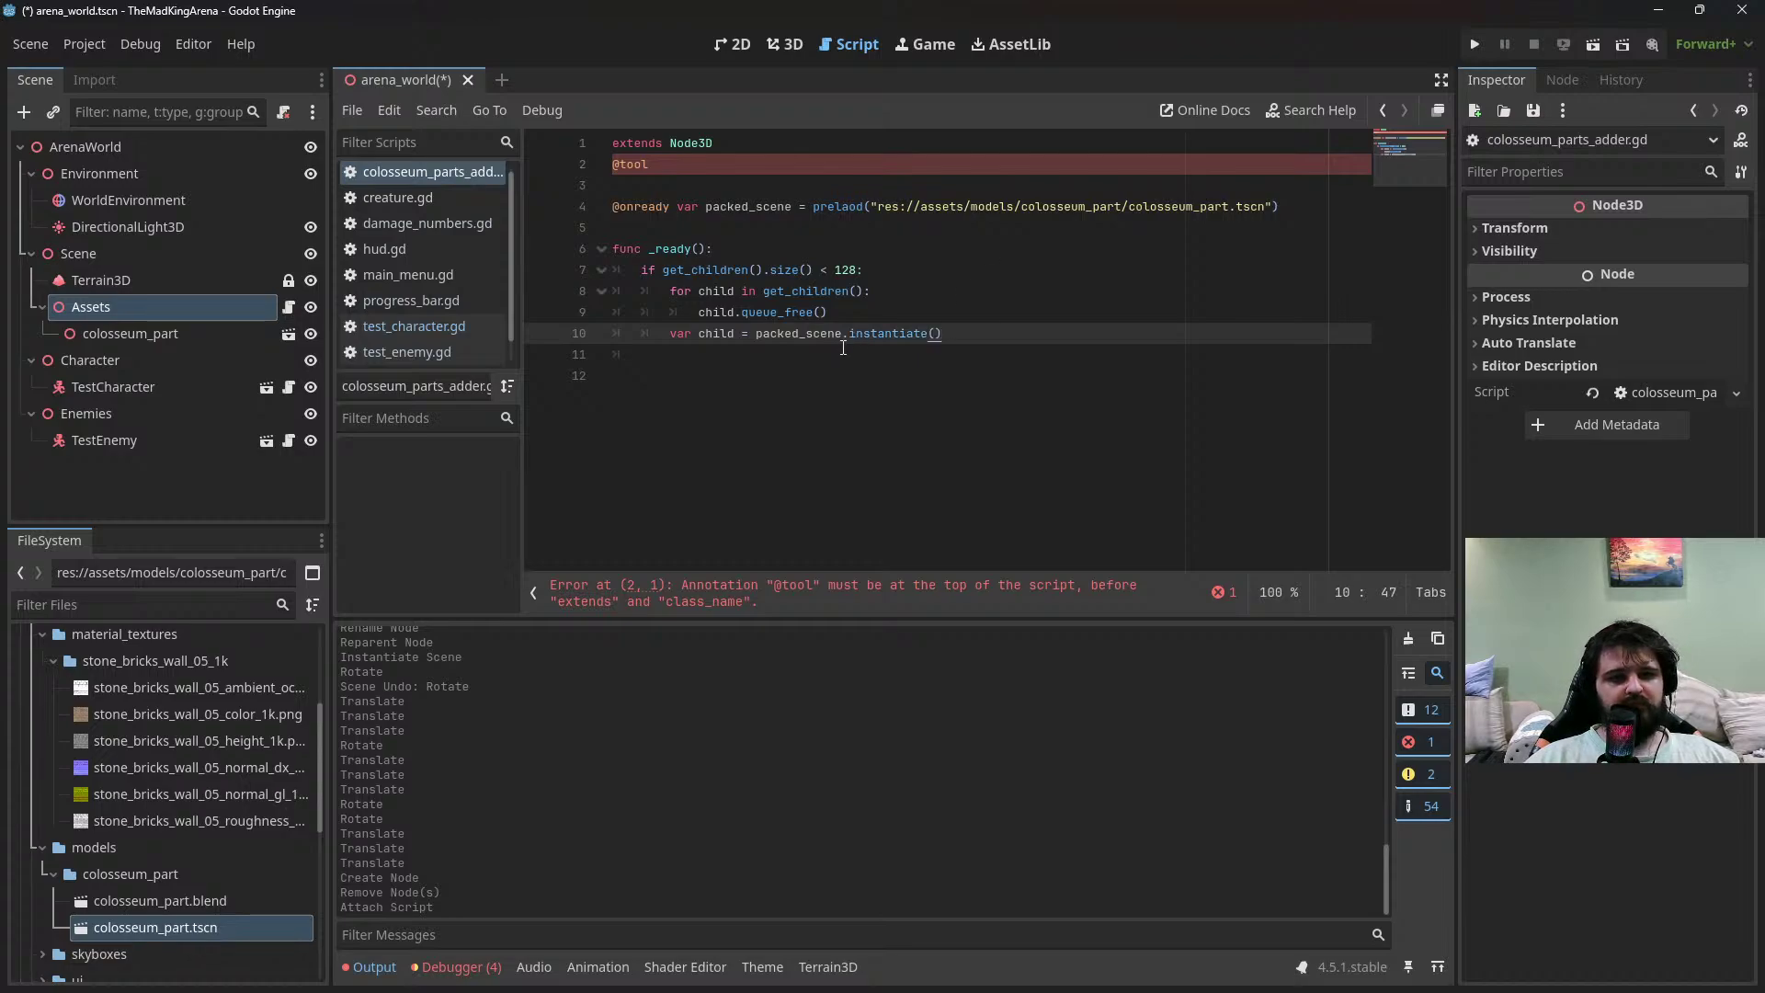
double_click(757, 207)
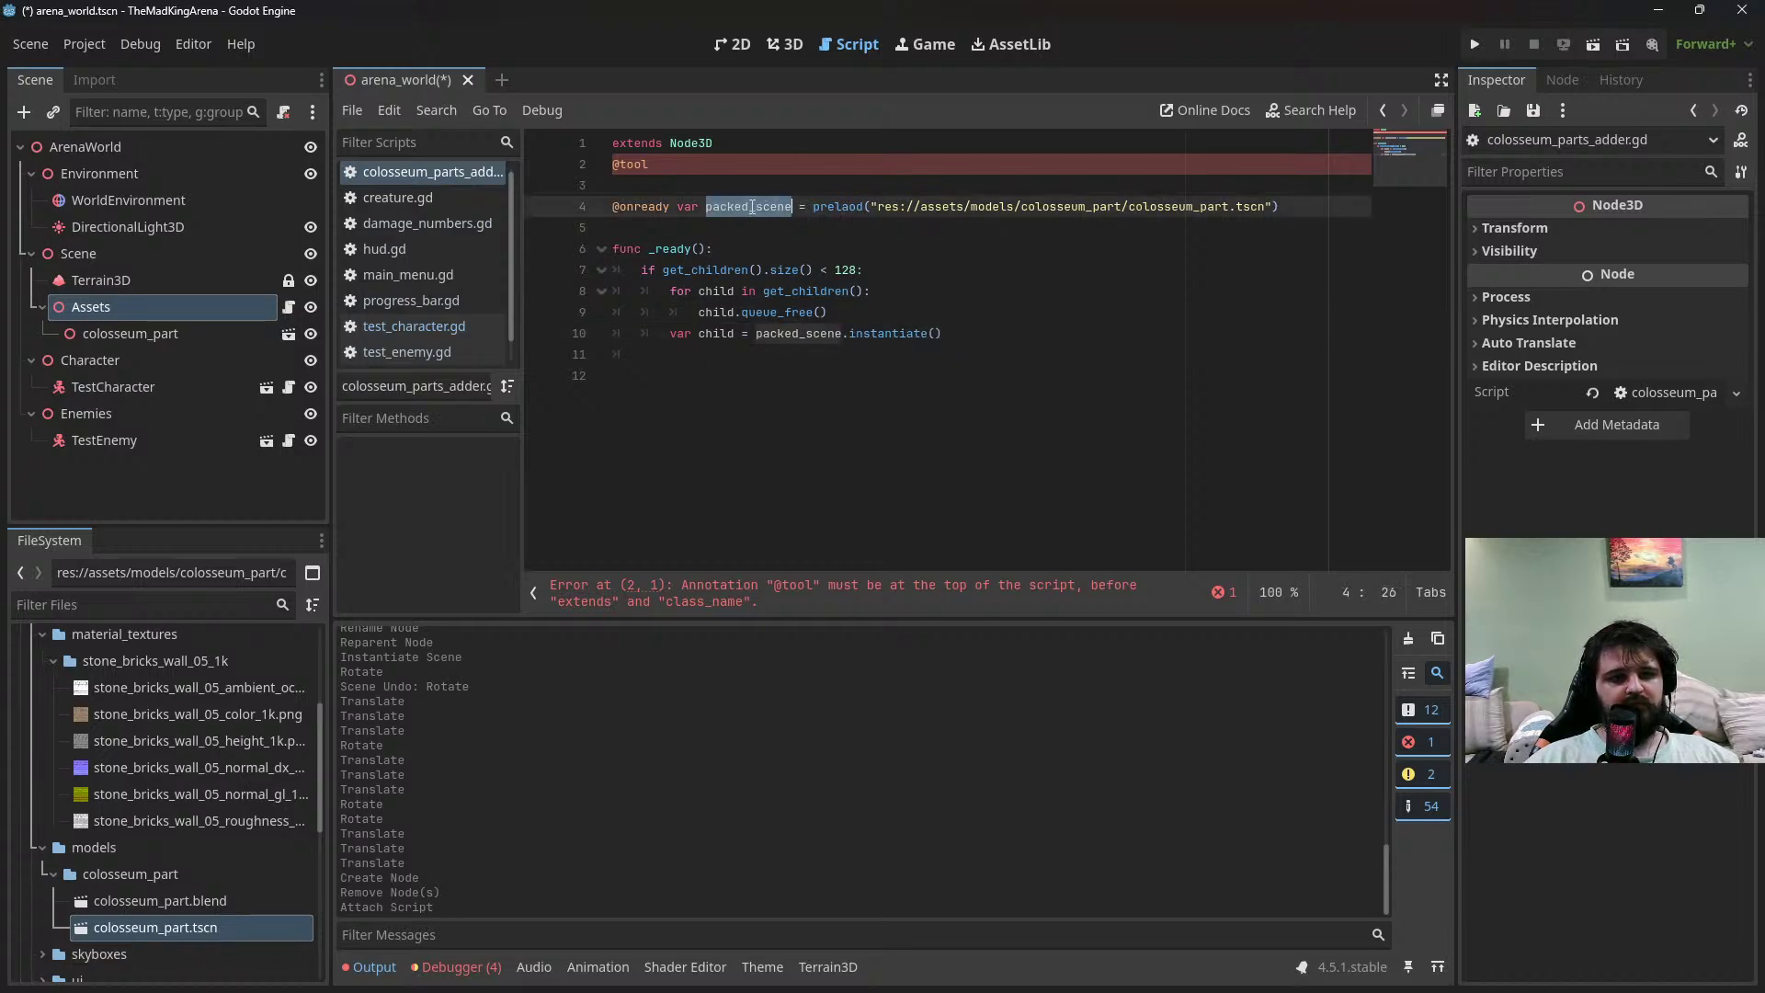
left_click(807, 334)
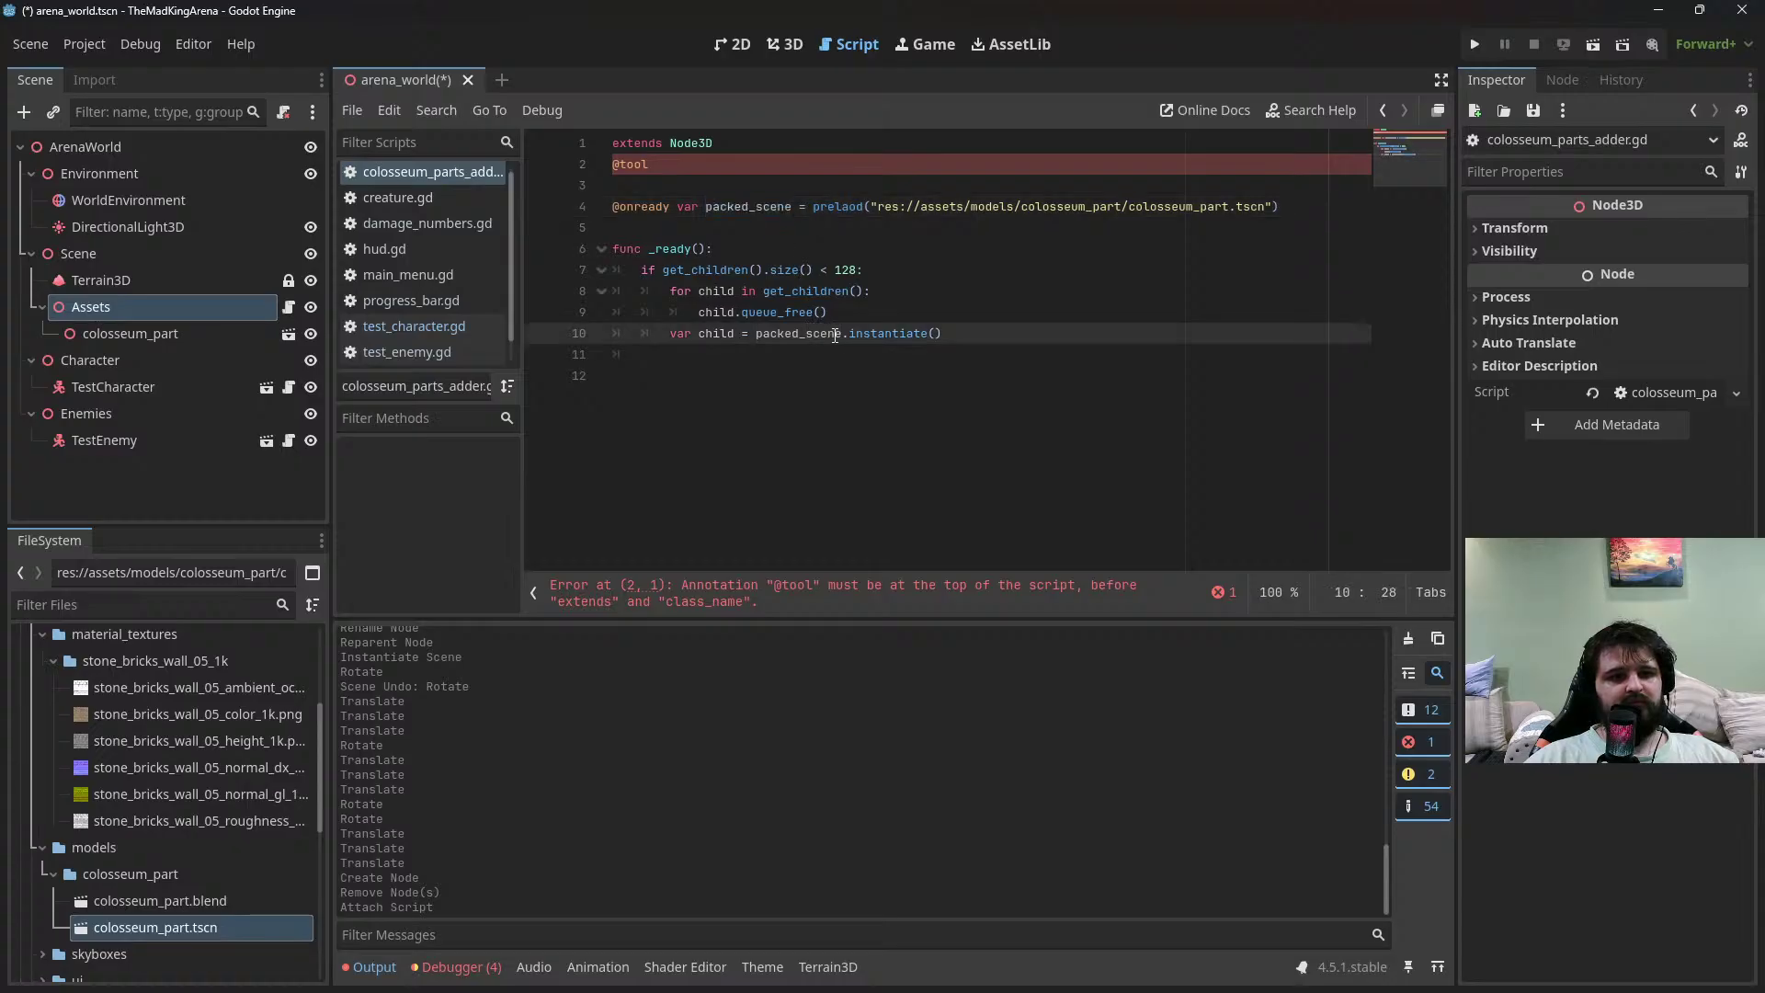
key("End")
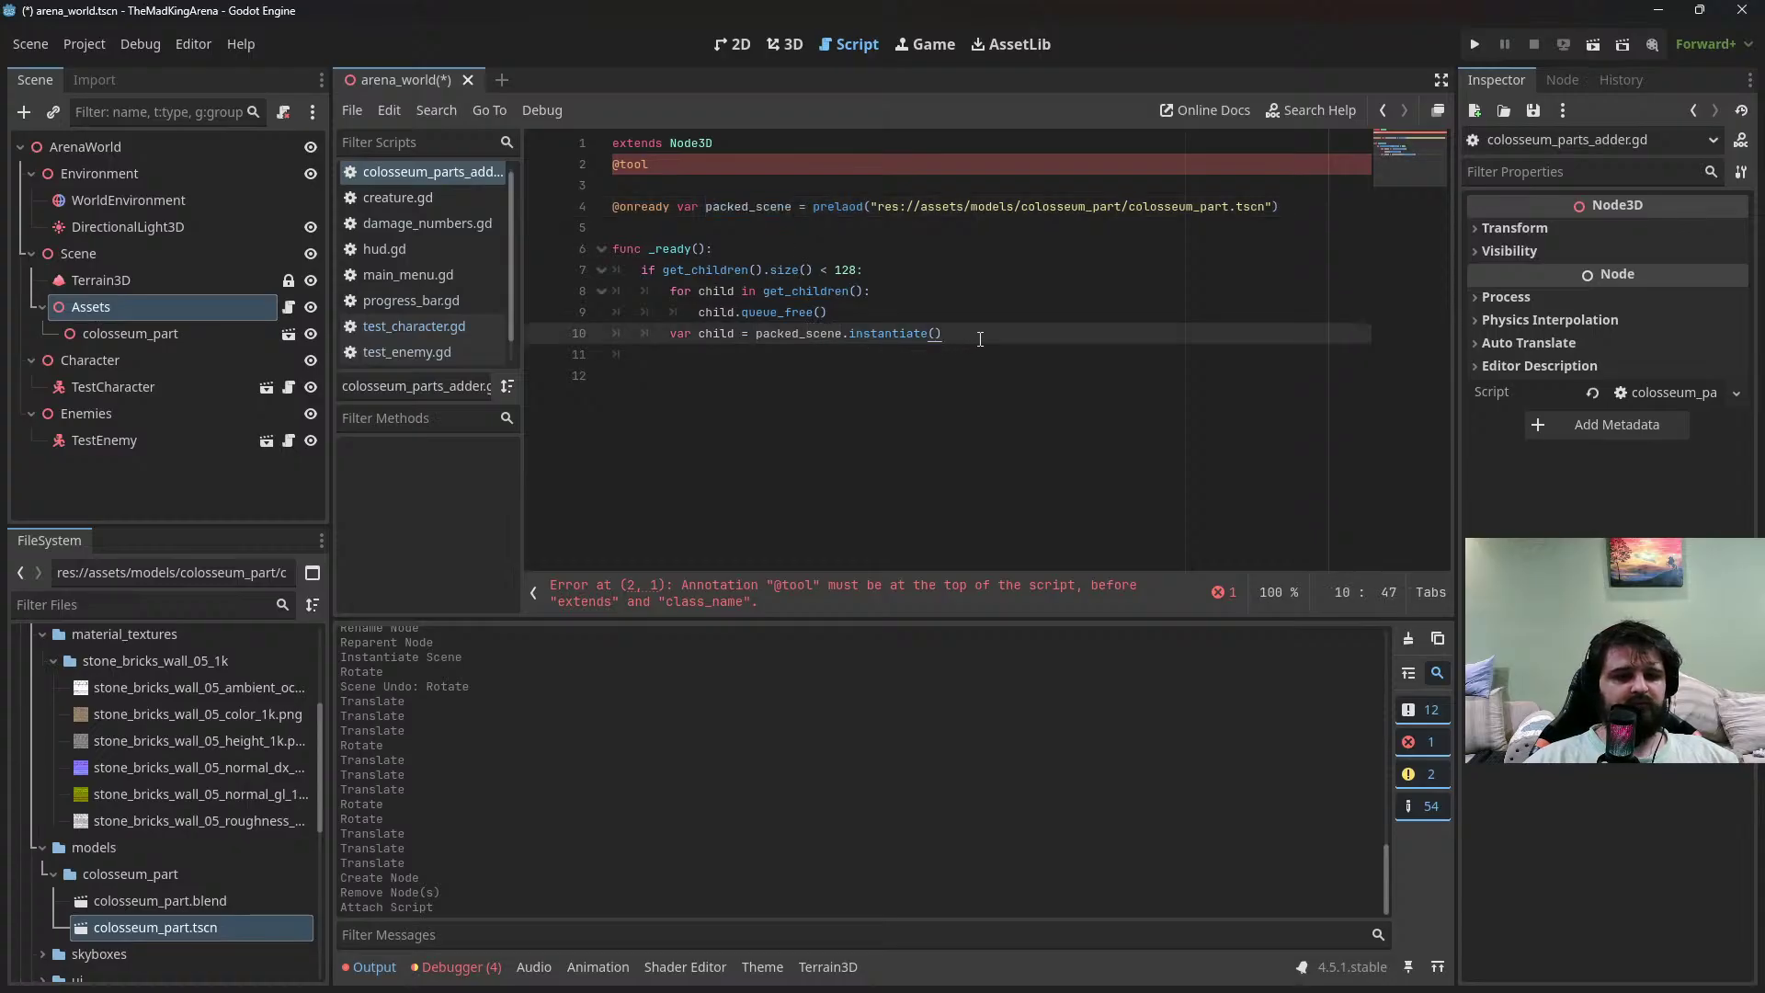
key("Return")
type("child.")
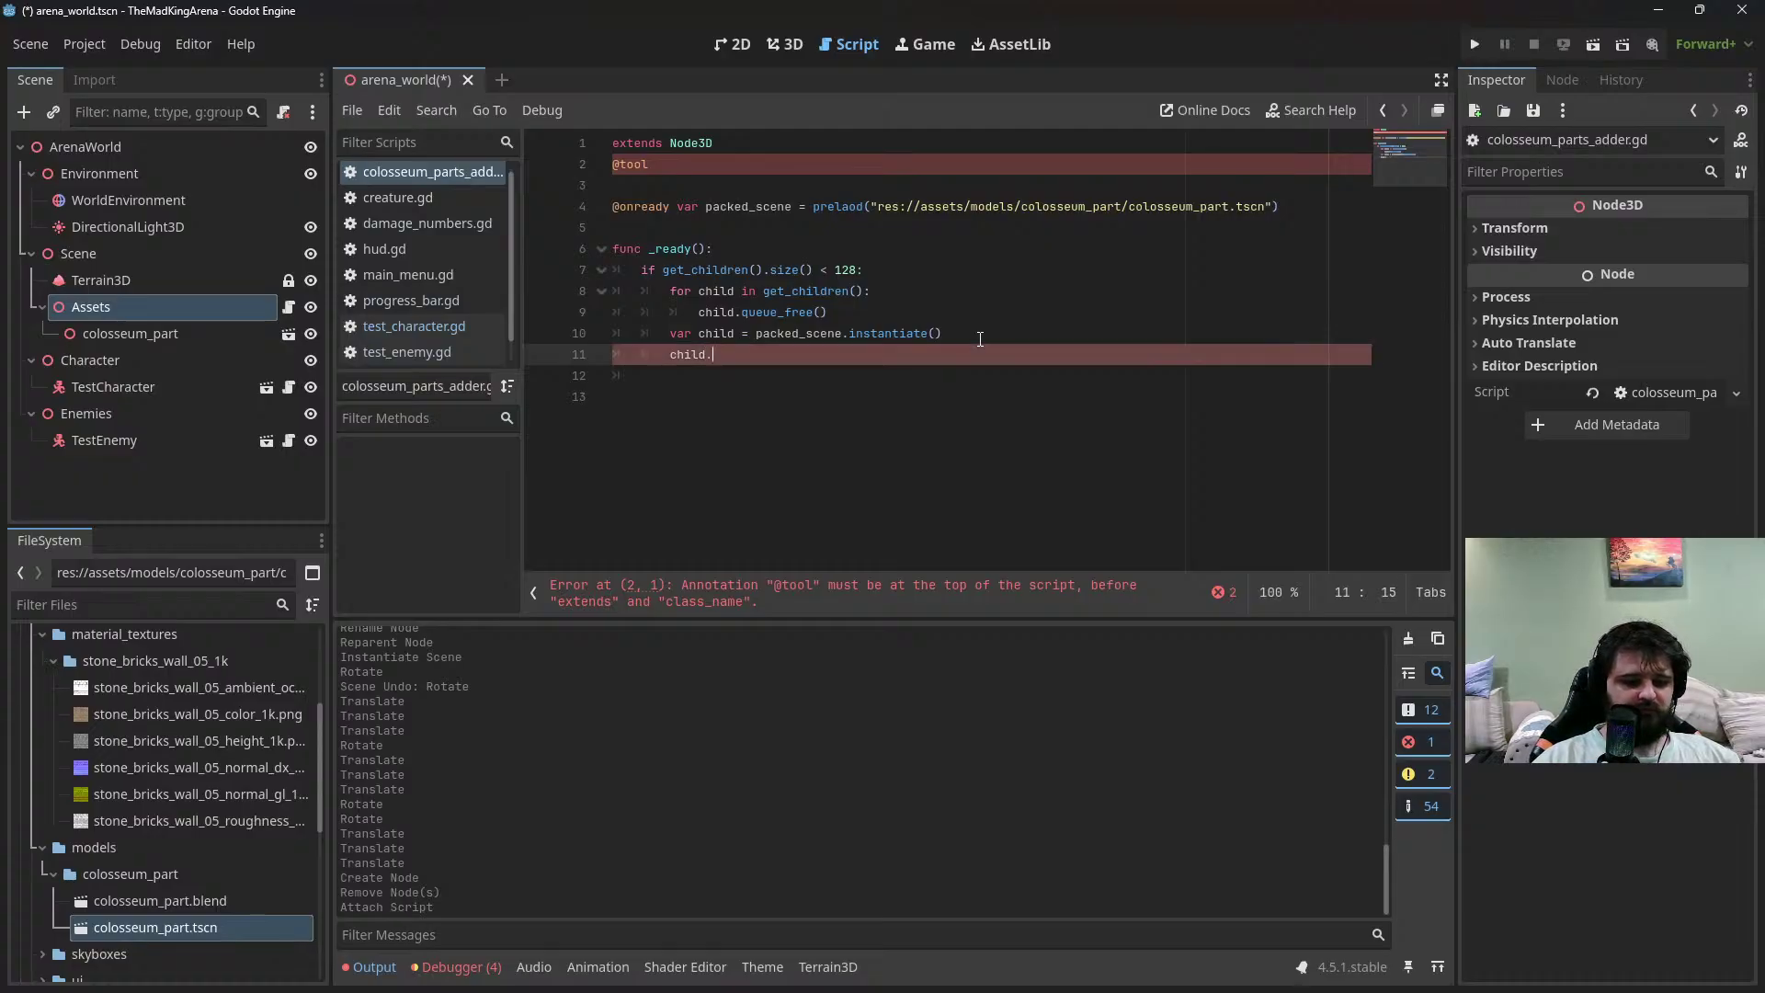
type("global")
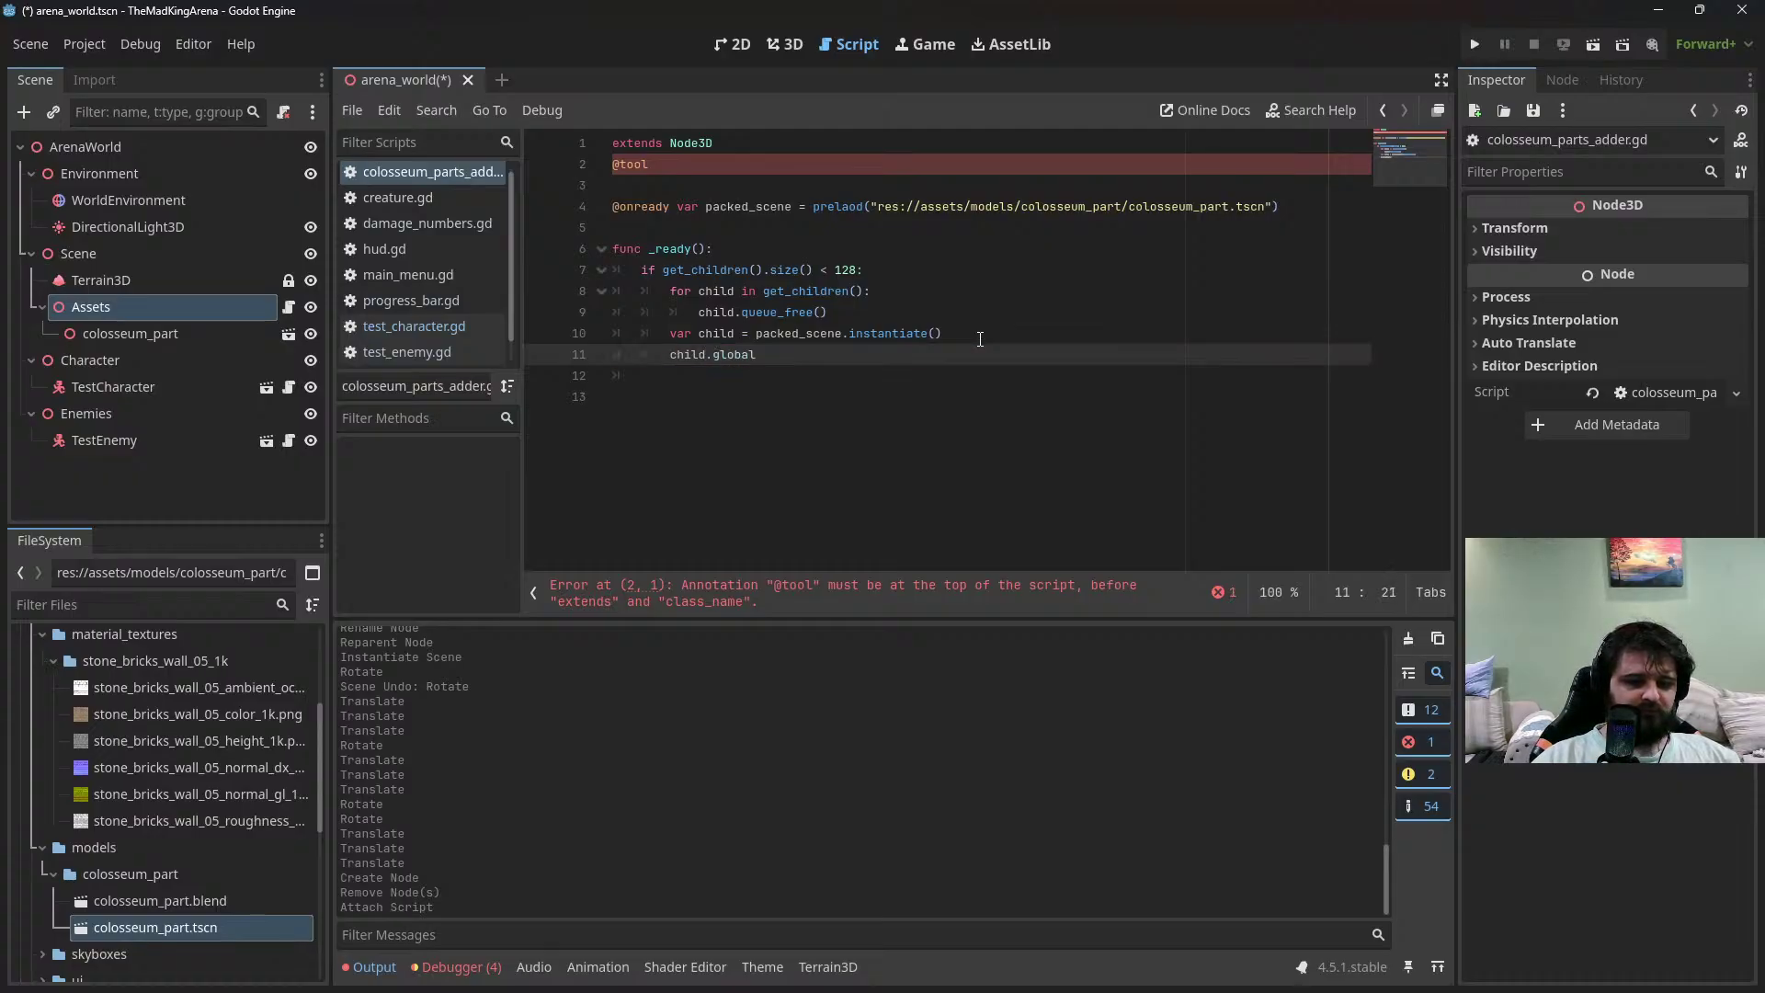
type("_position")
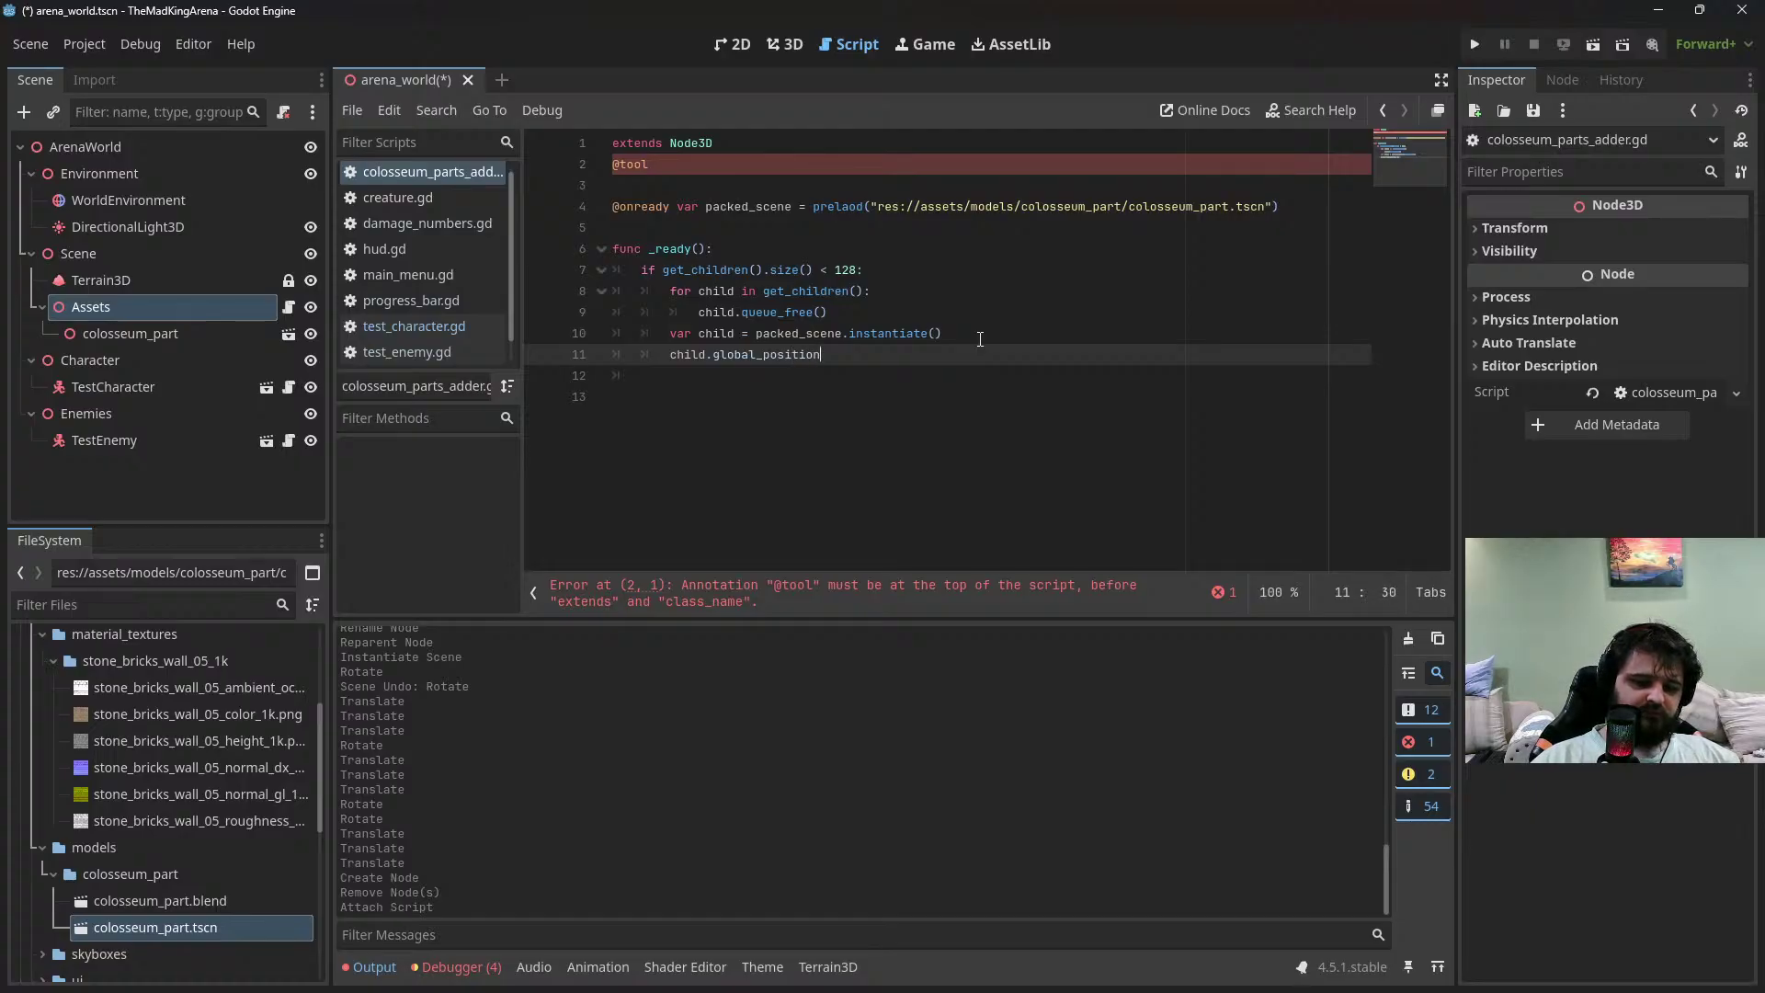
key("shift+Home")
key("BackSpace")
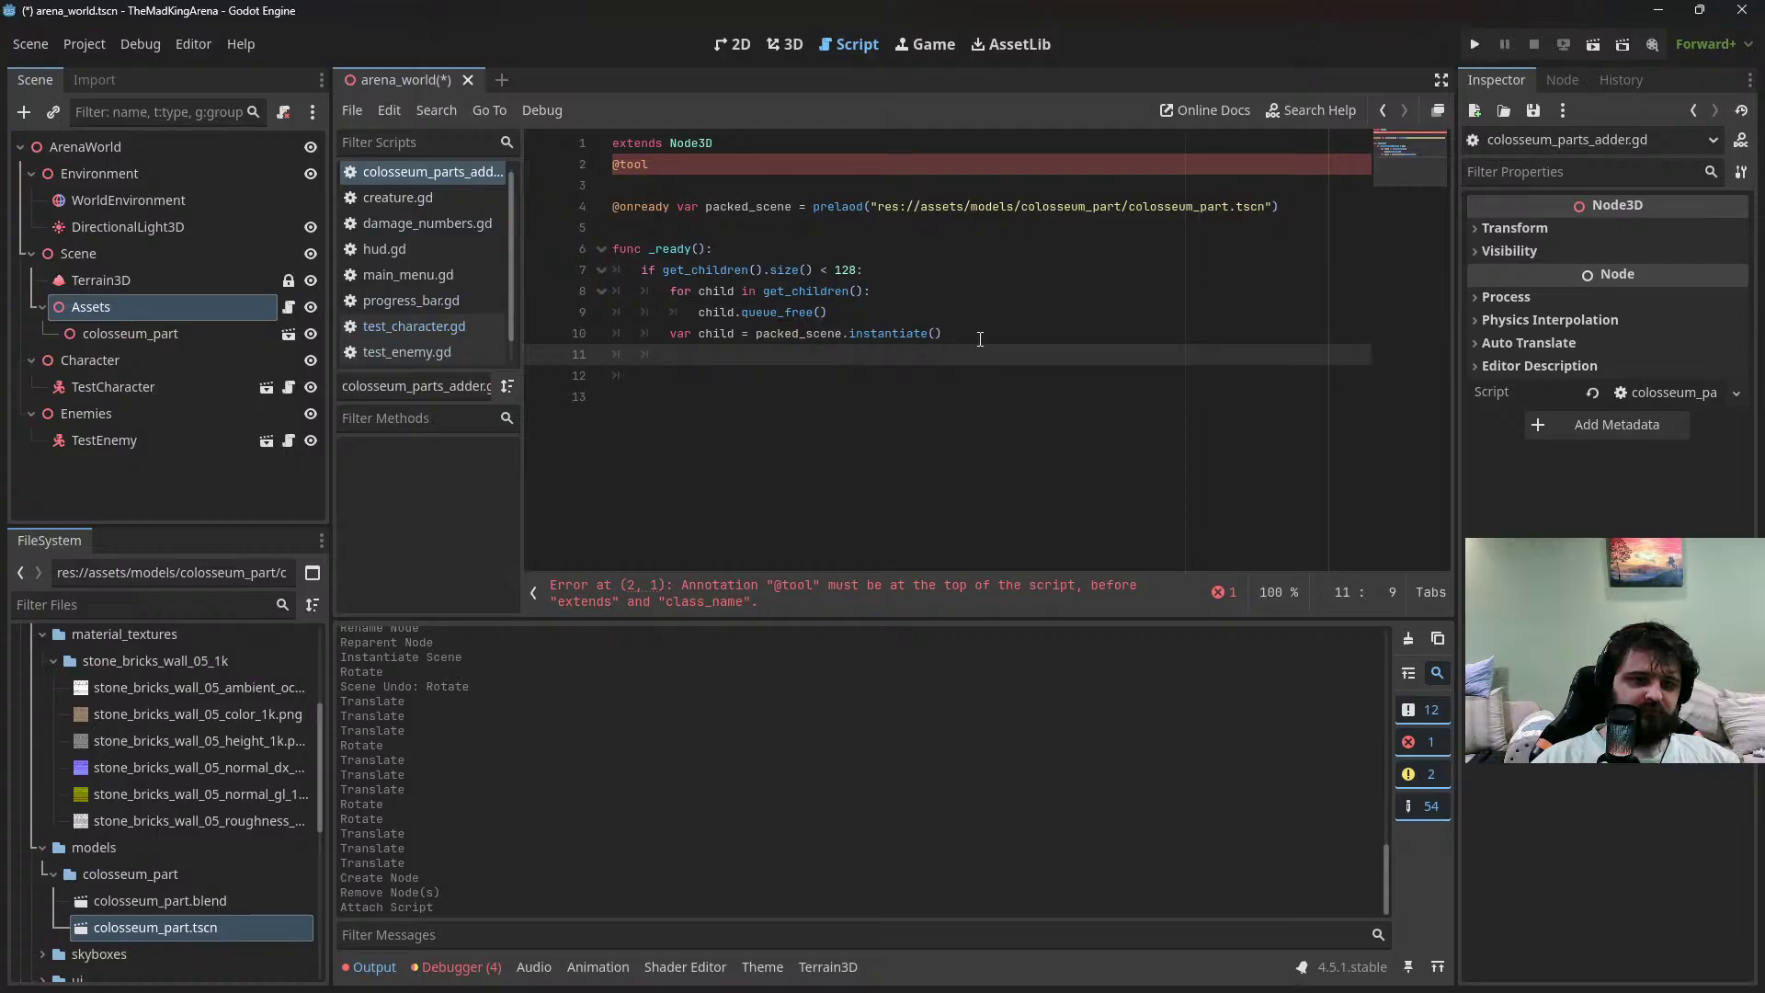
Insert the loop header for i in range(128) on a new line directly above the packed_scene.instantiate() line
key("Up")
key("Return")
key("Up")
type("for ")
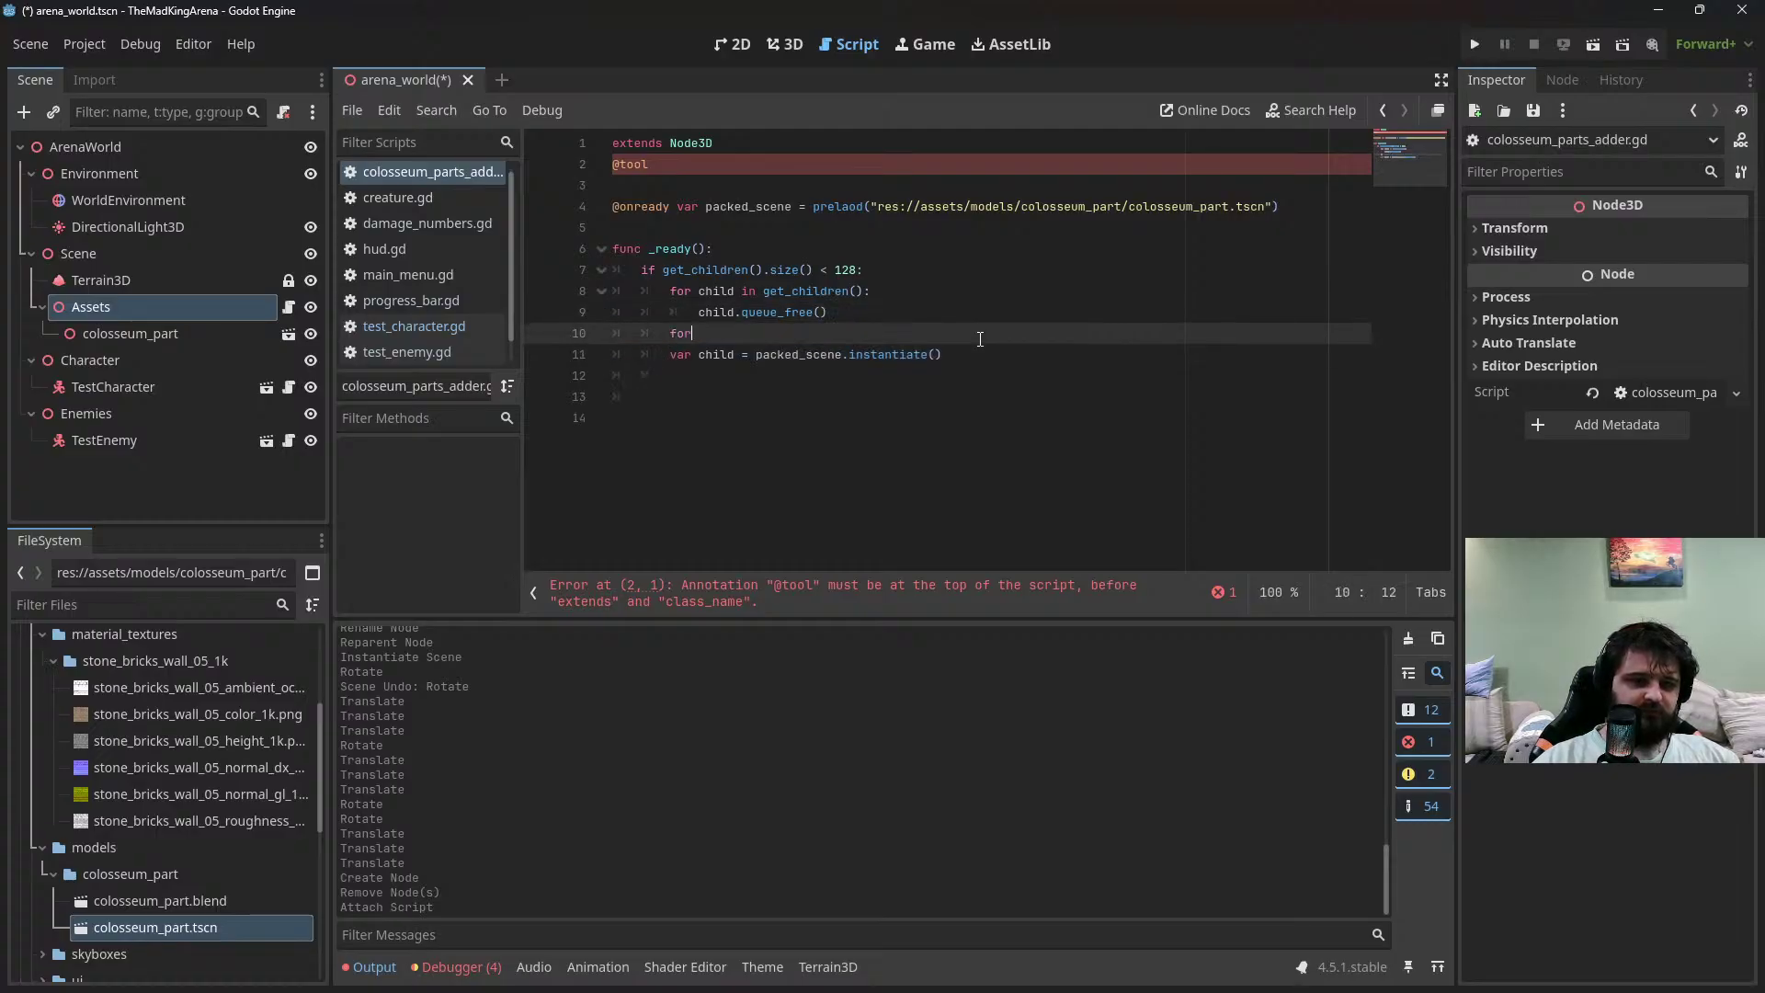
type("i in range(")
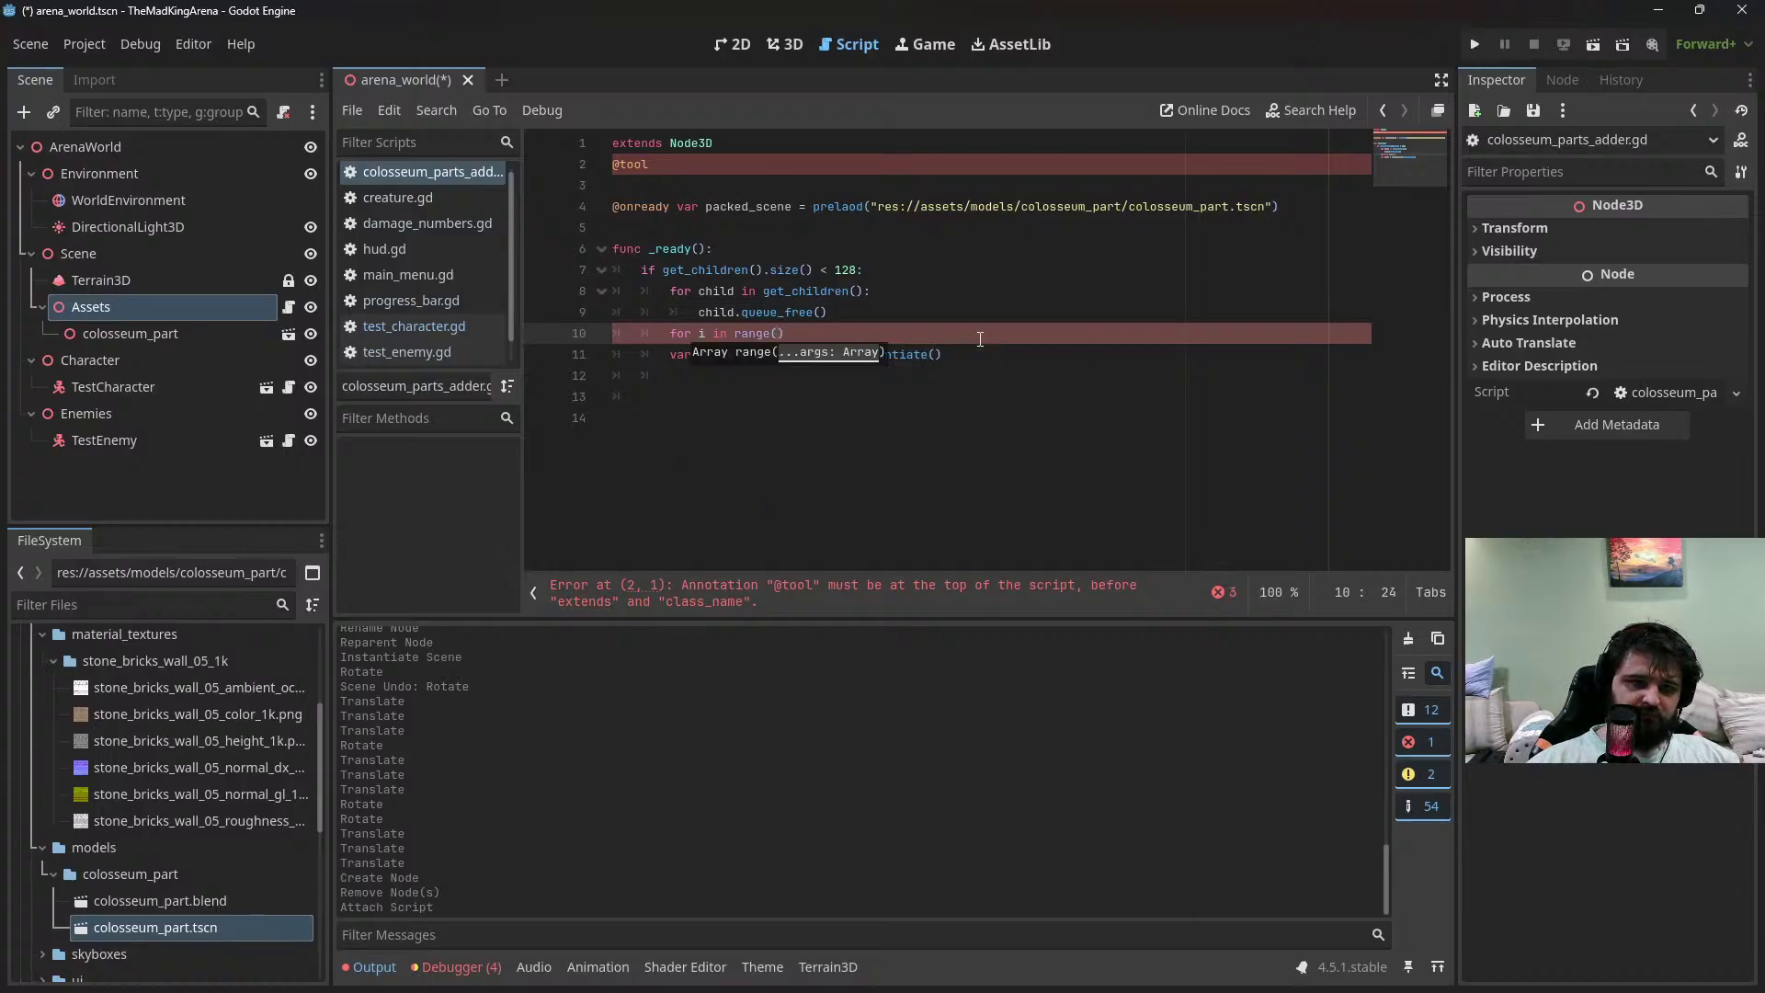
type("128)")
key("Down")
key("End")
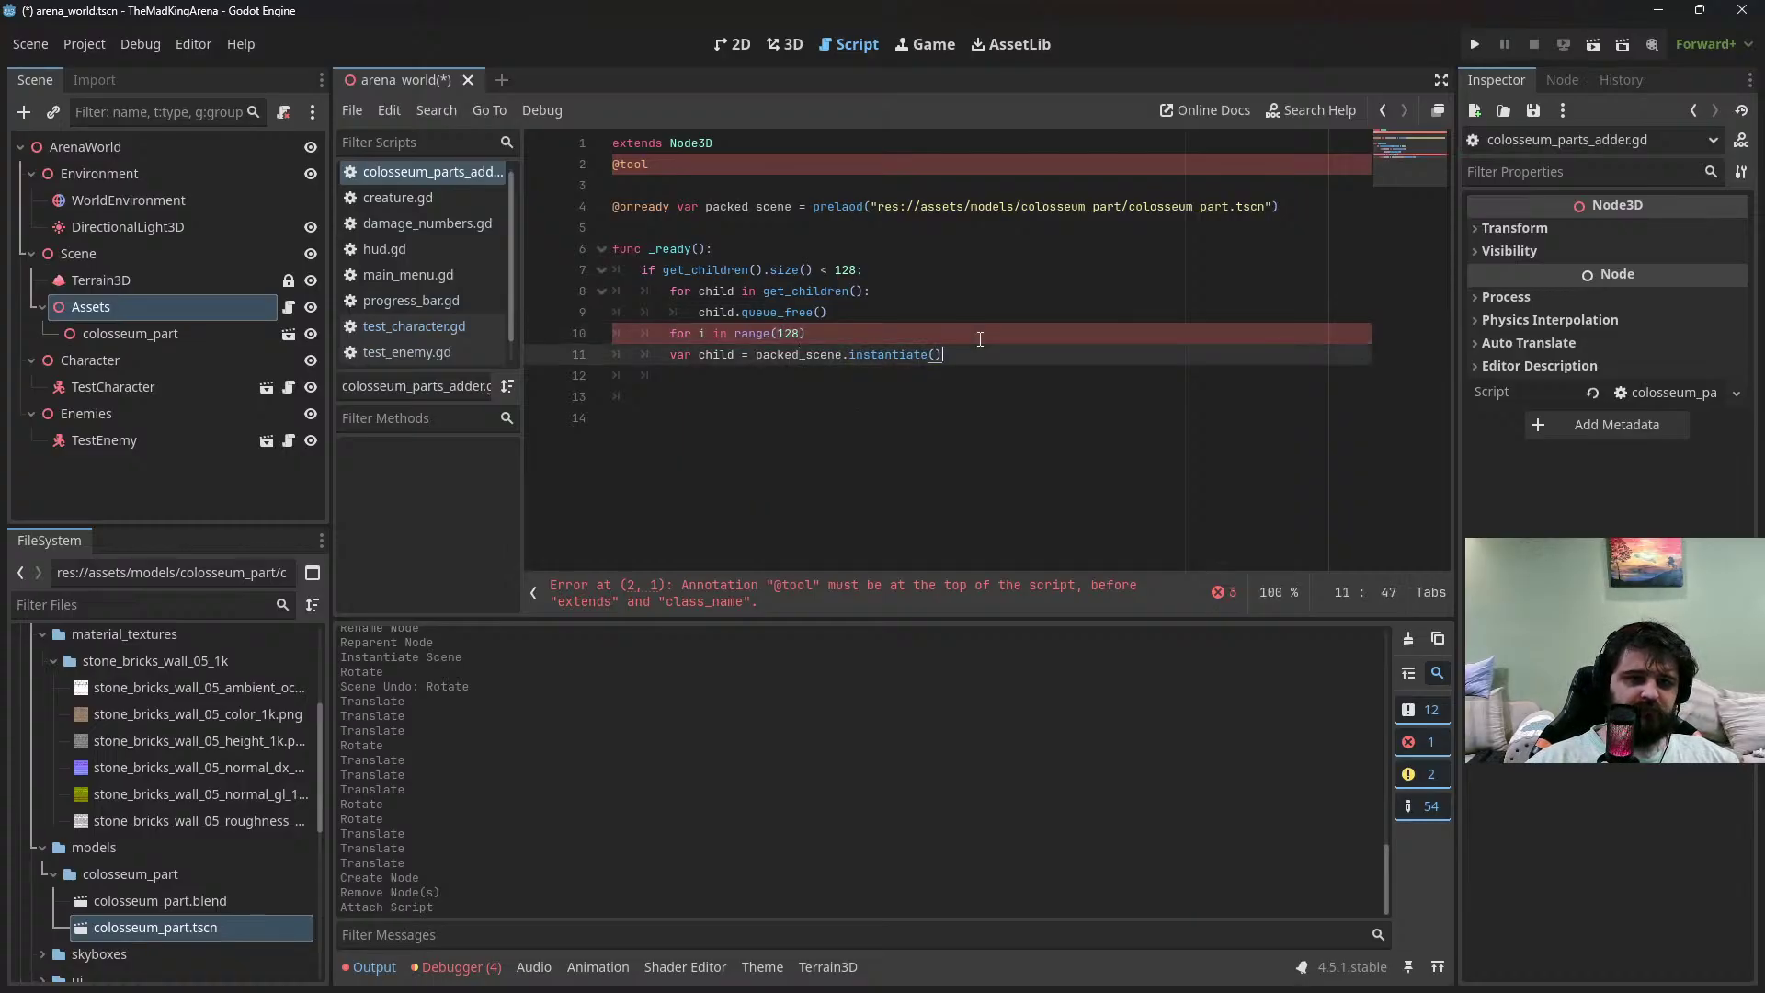
Try adding a start value of 0 to the range(128) call and consult the documentation of range()
key("Up")
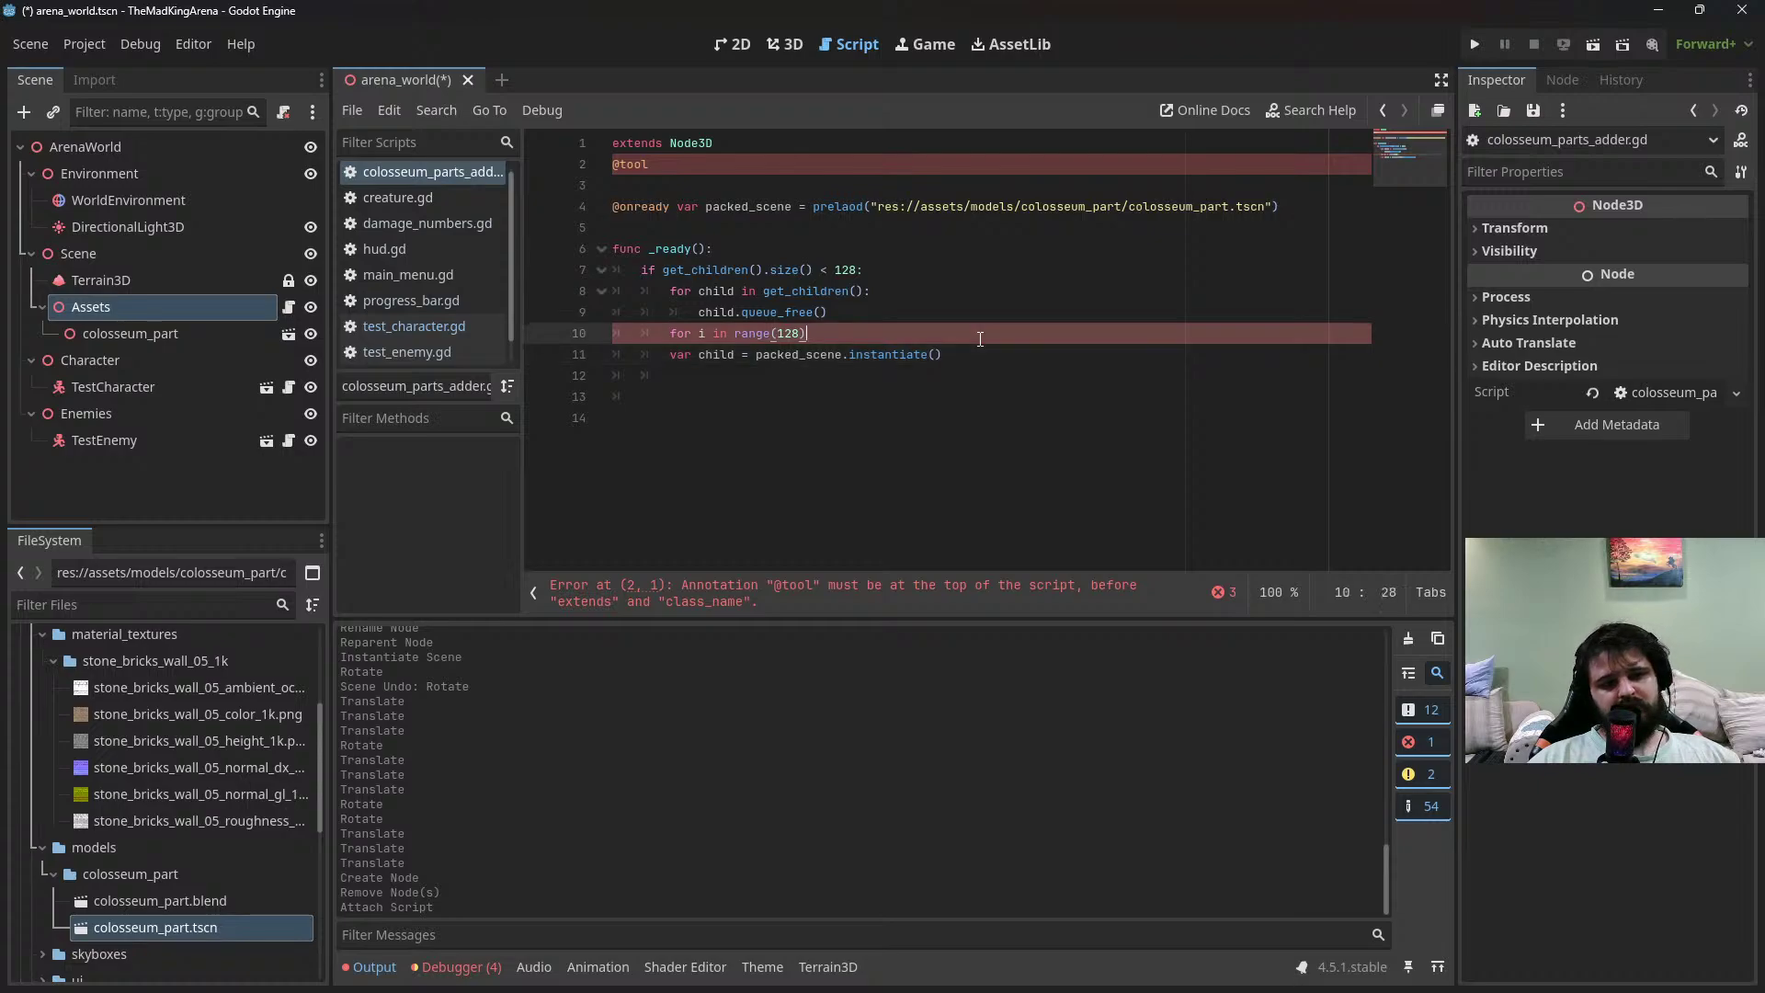
key("Left")
key("Left")
key("Left")
type("0,")
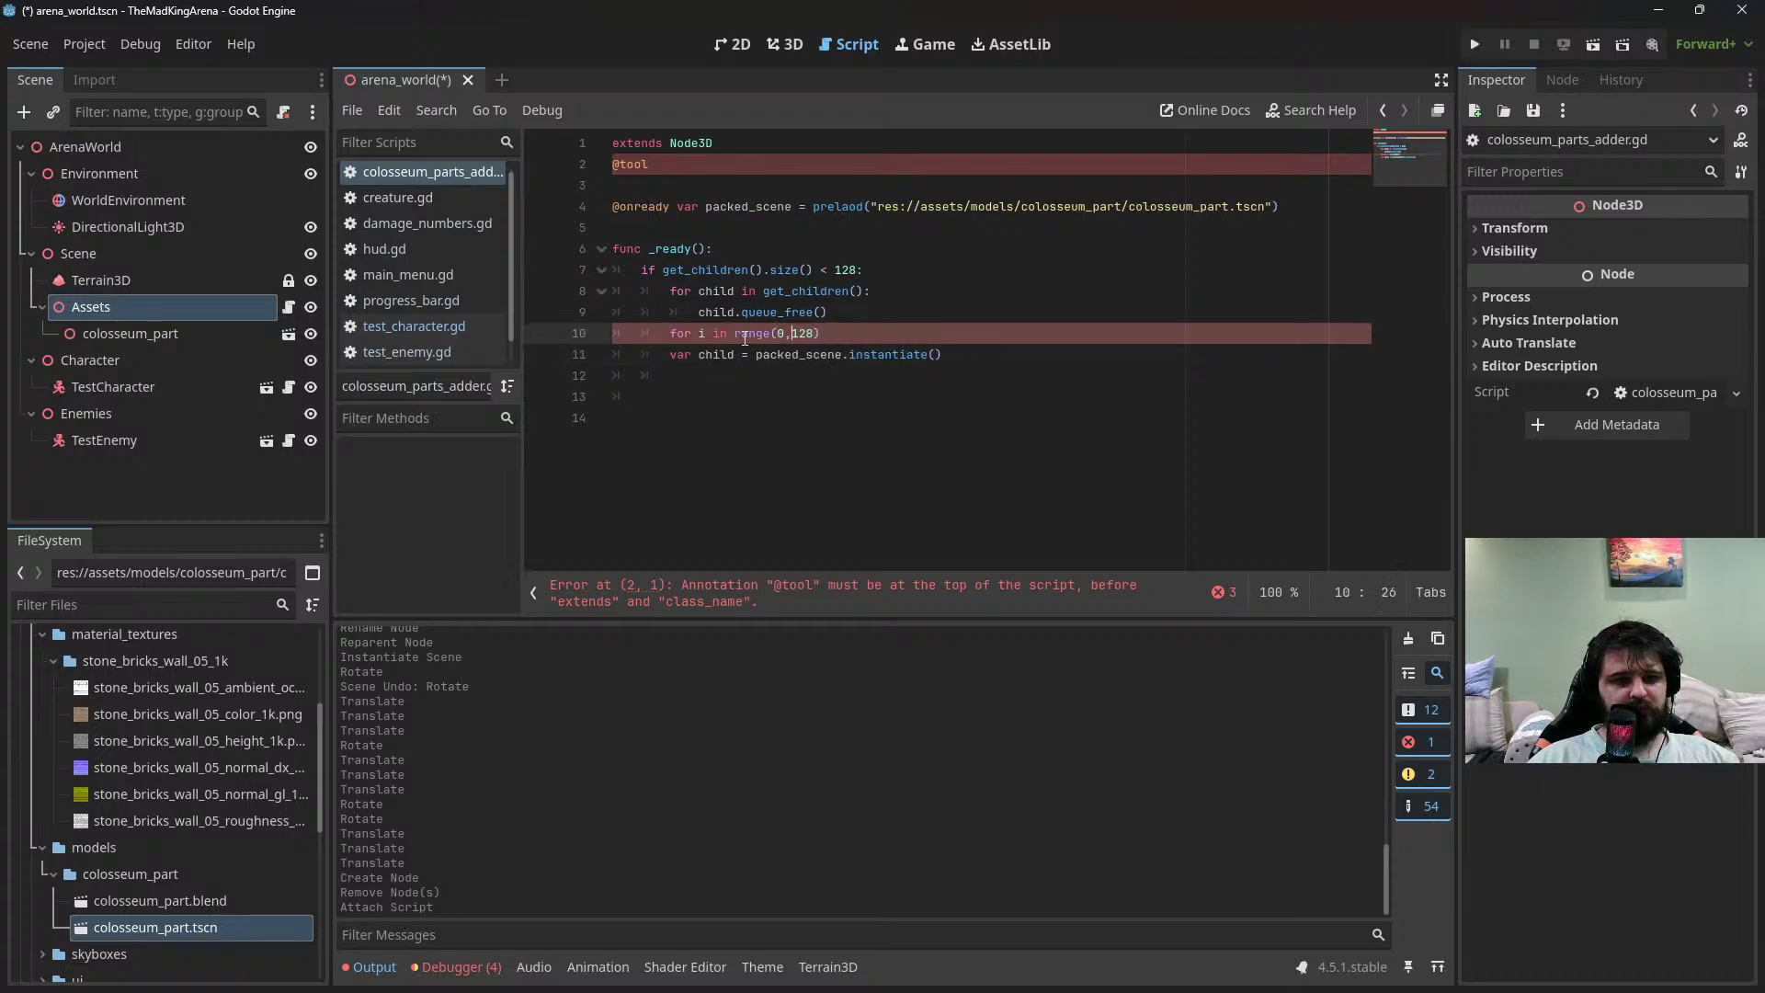
mouse_move(744, 339)
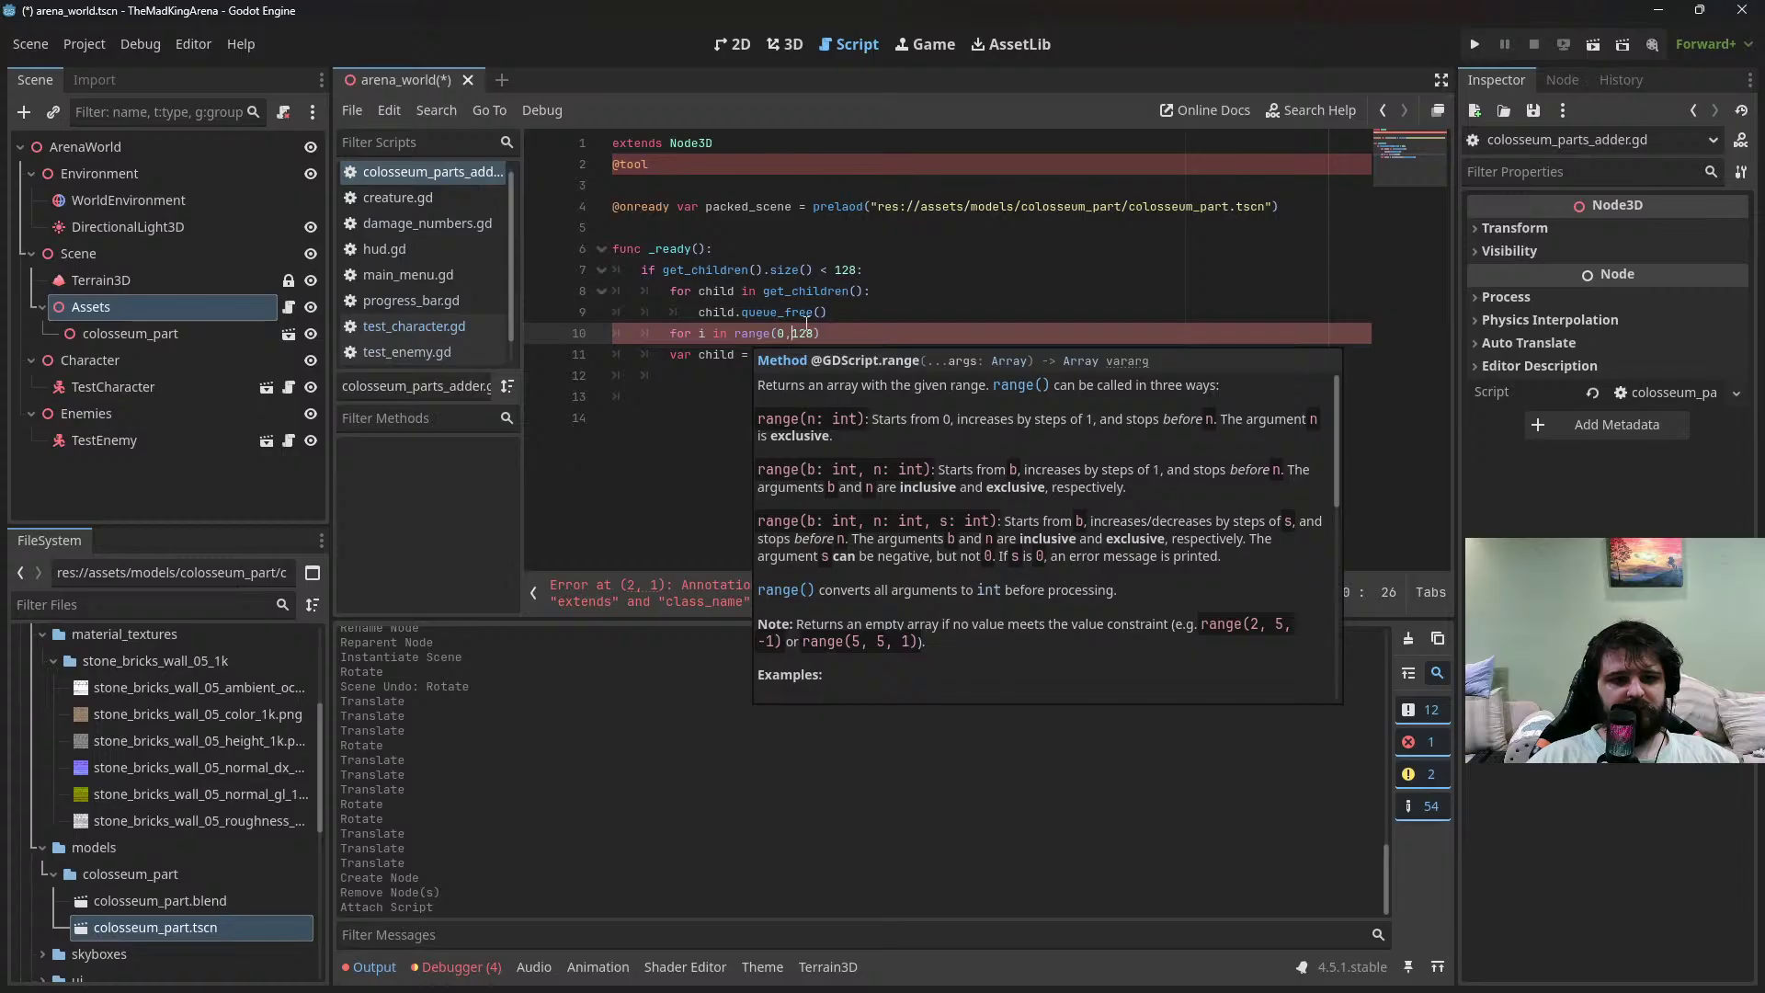
key("BackSpace")
key("BackSpace")
key("Down")
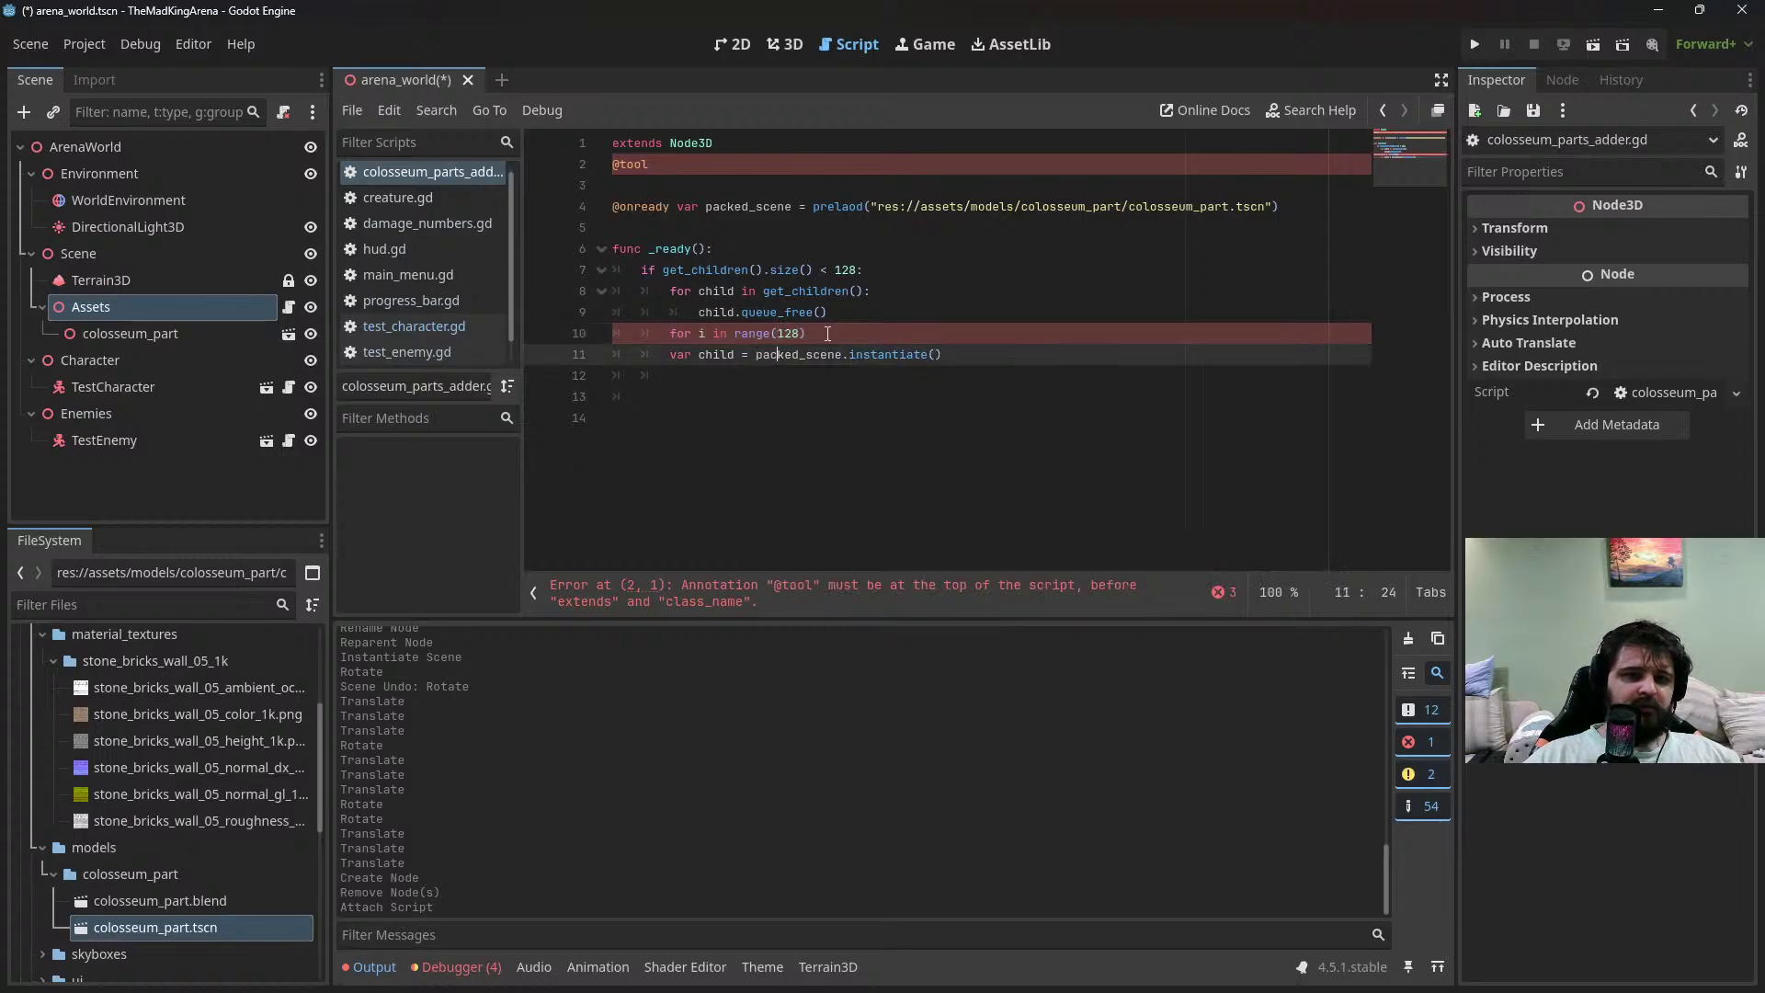
key("End")
key("Return")
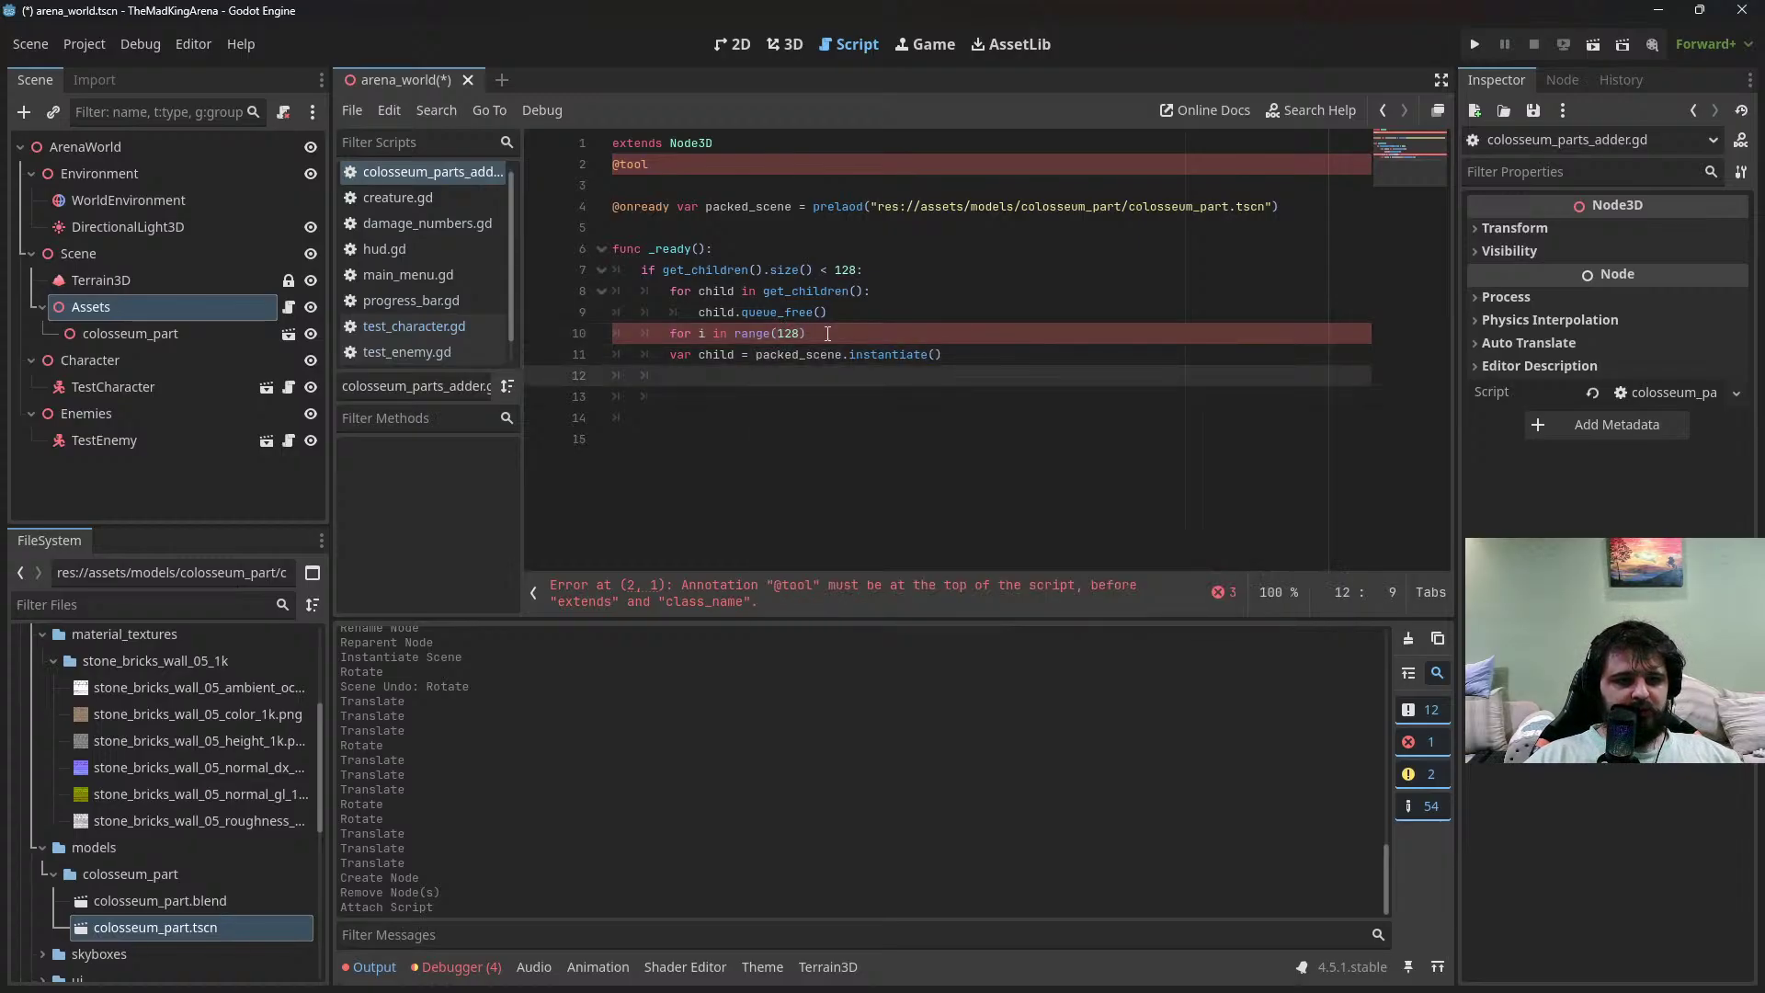
type("de")
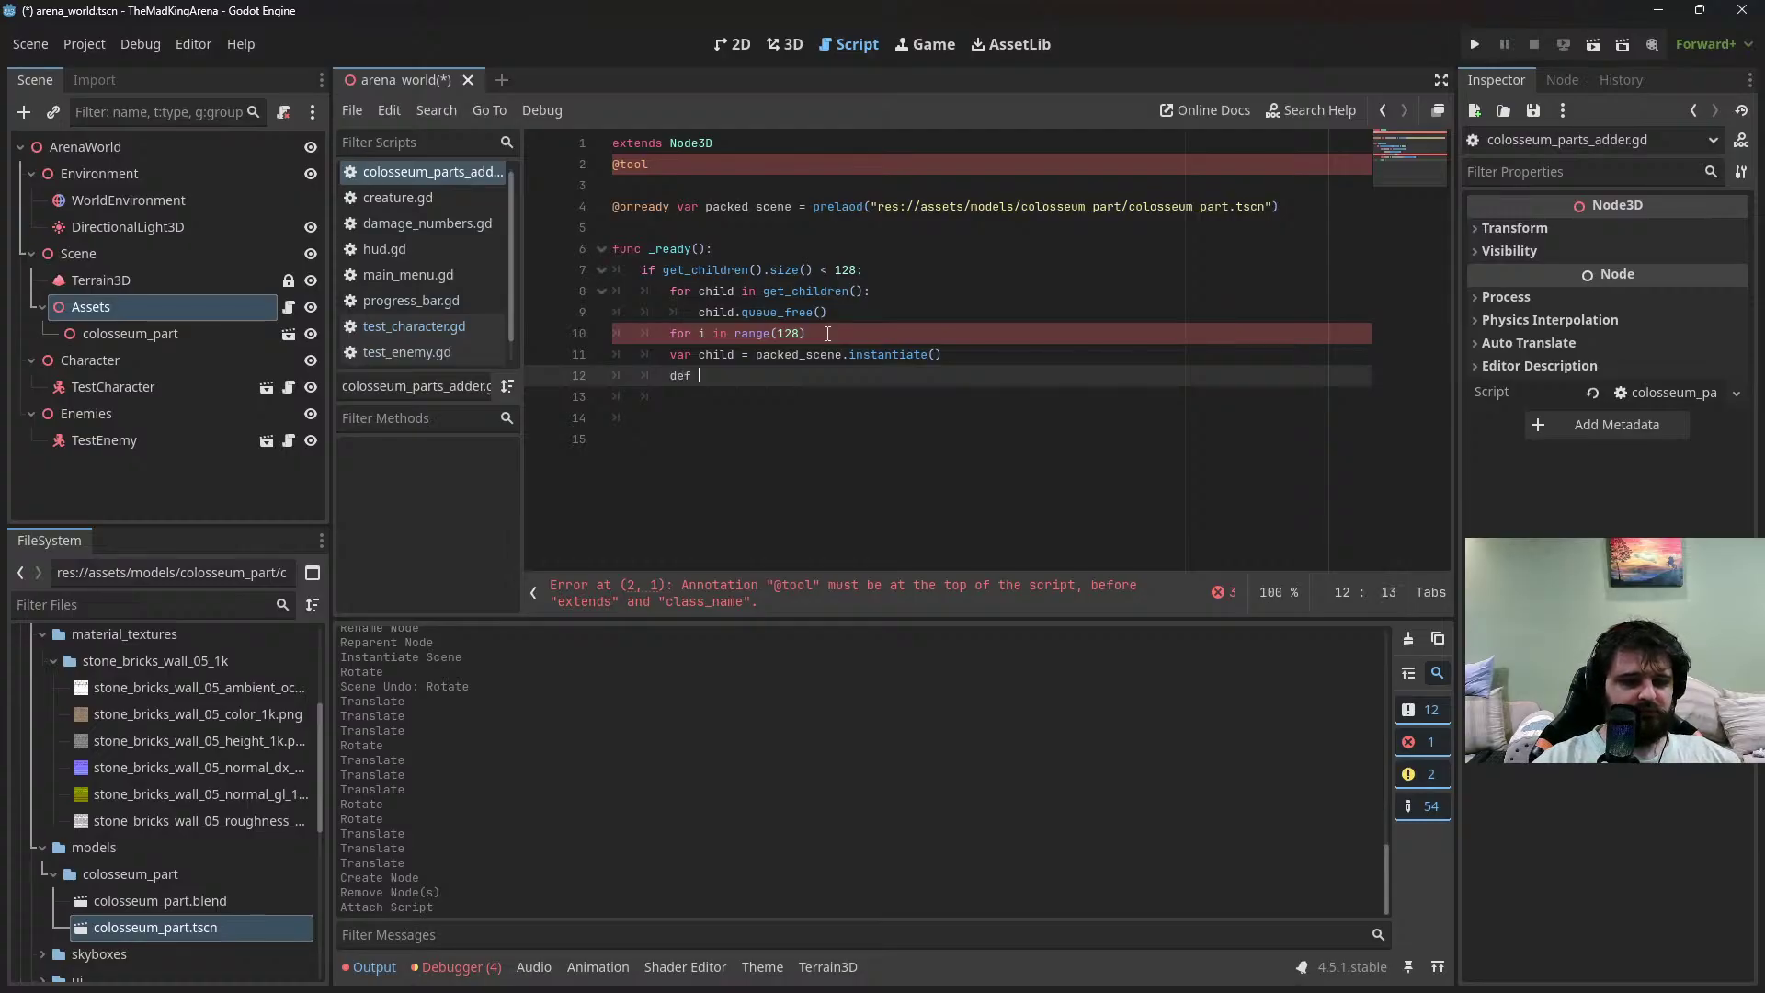
type("f")
key("BackSpace")
key("BackSpace")
key("BackSpace")
key("BackSpace")
type("var")
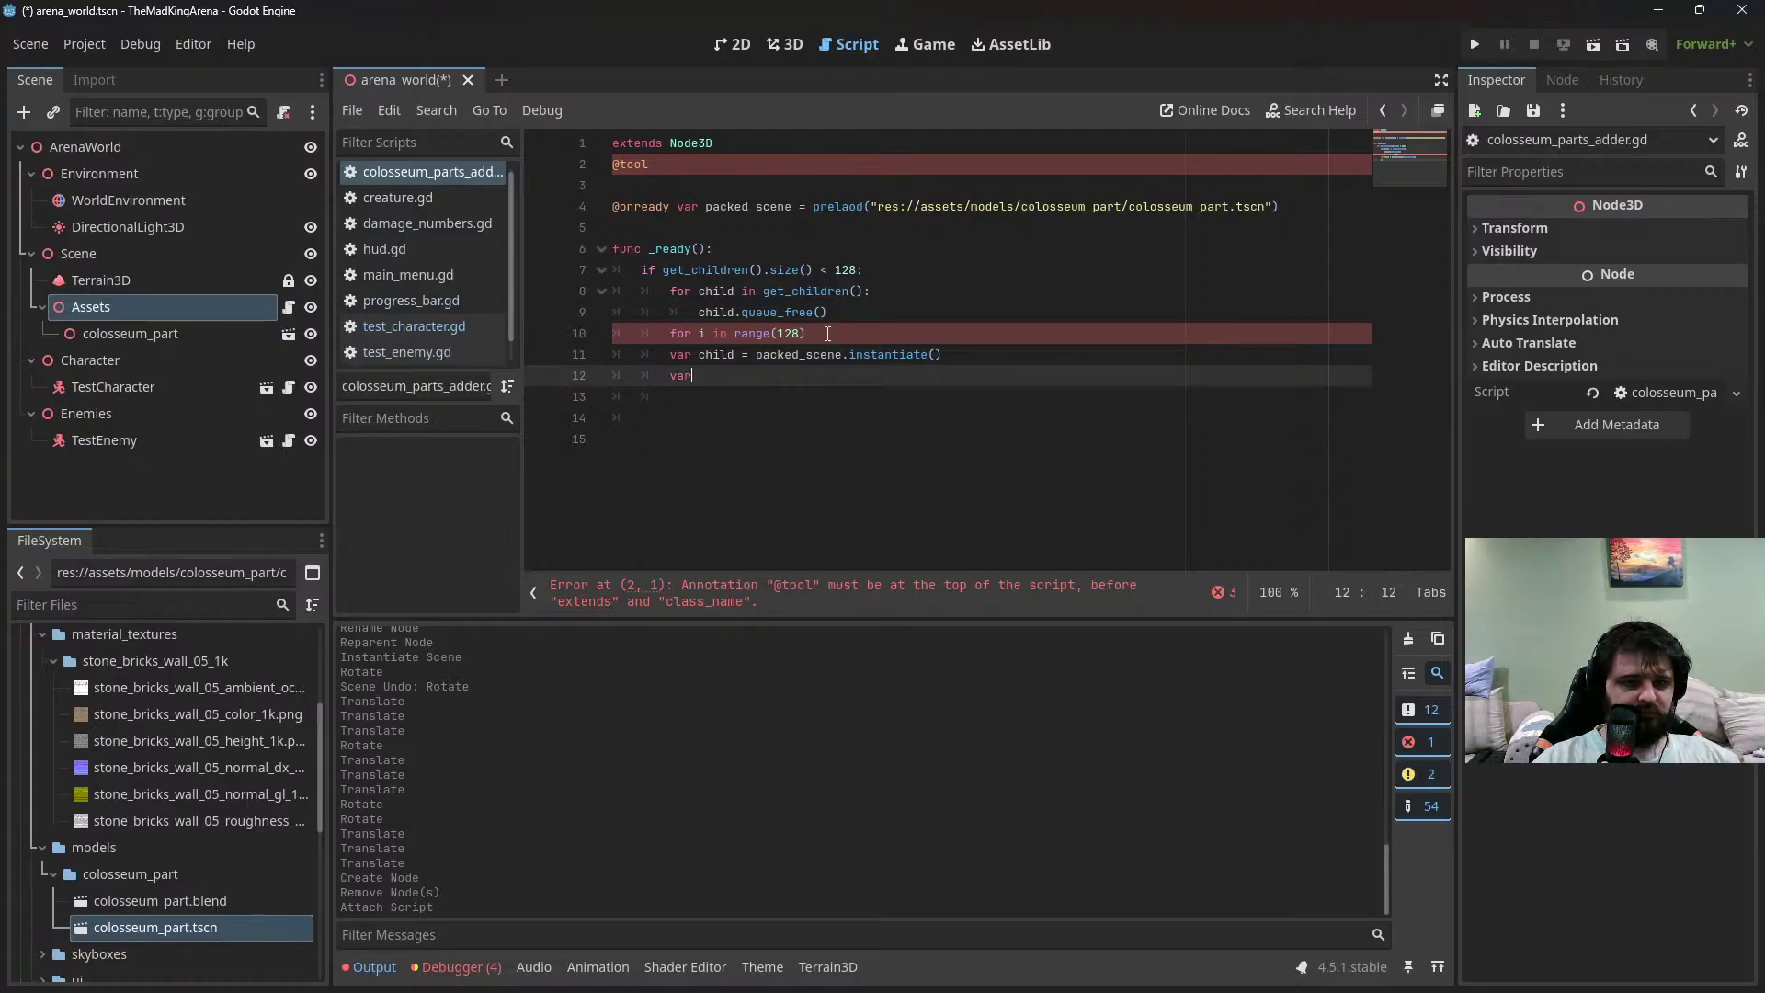
type(" radius")
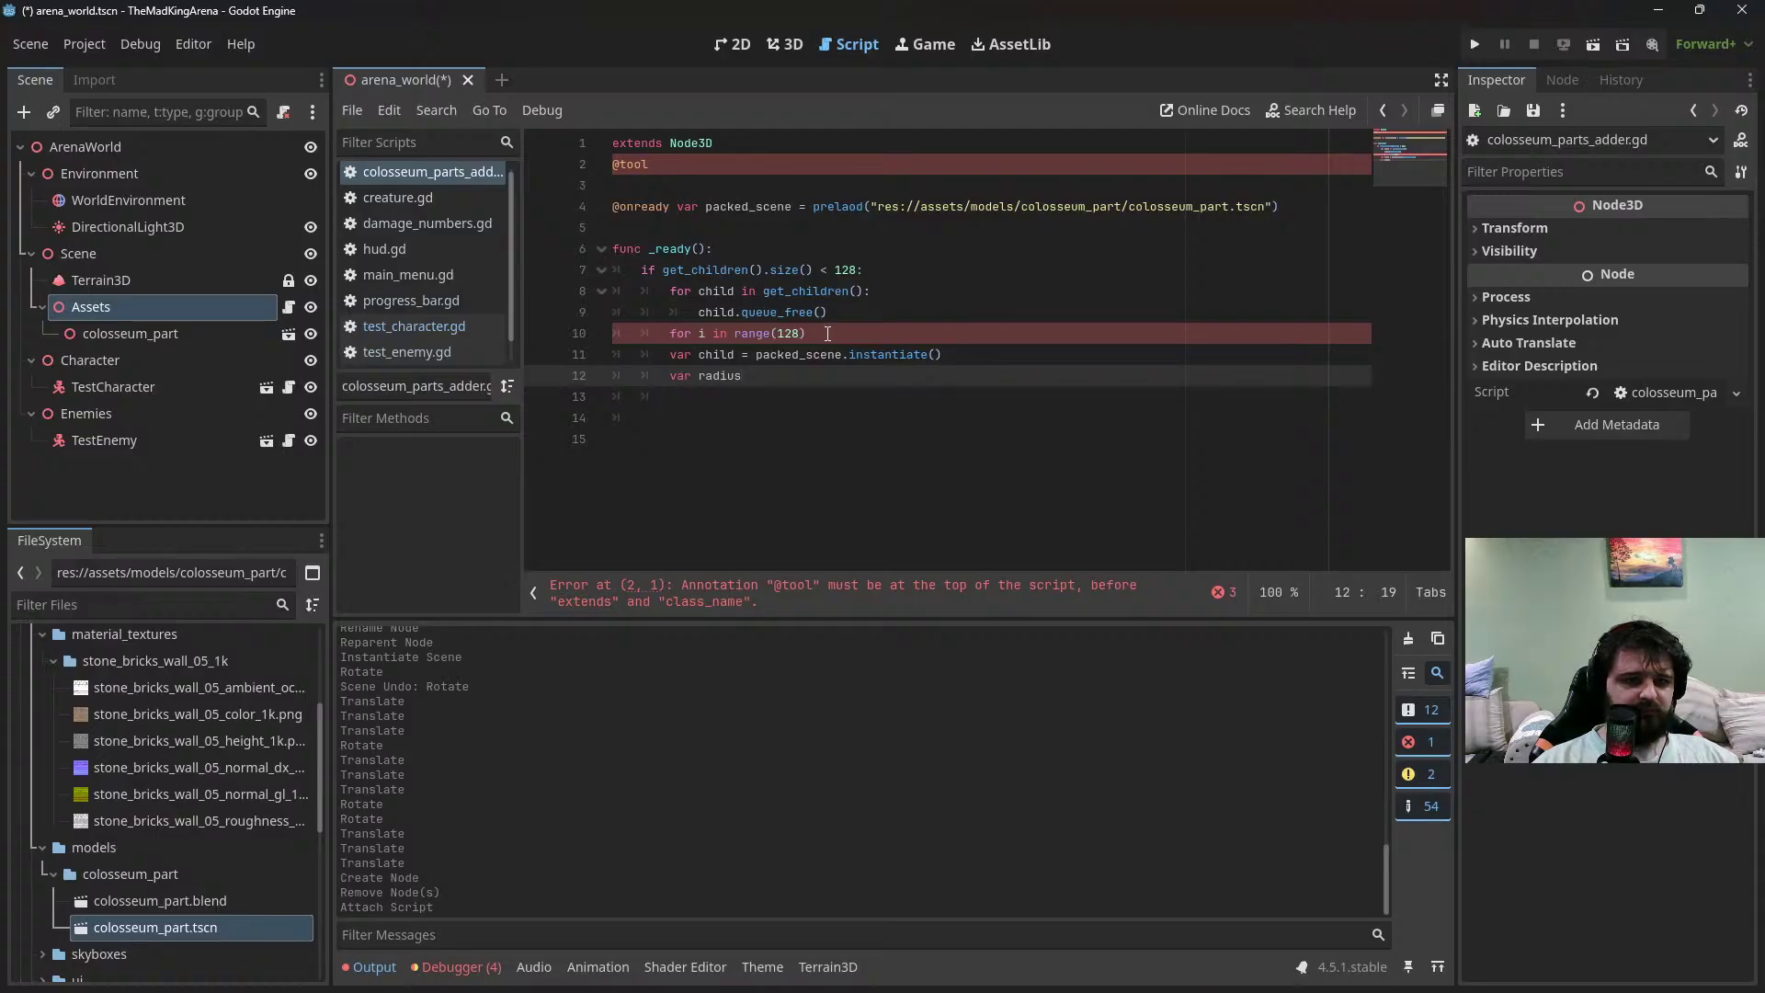
key("shift+Up")
key("shift+End")
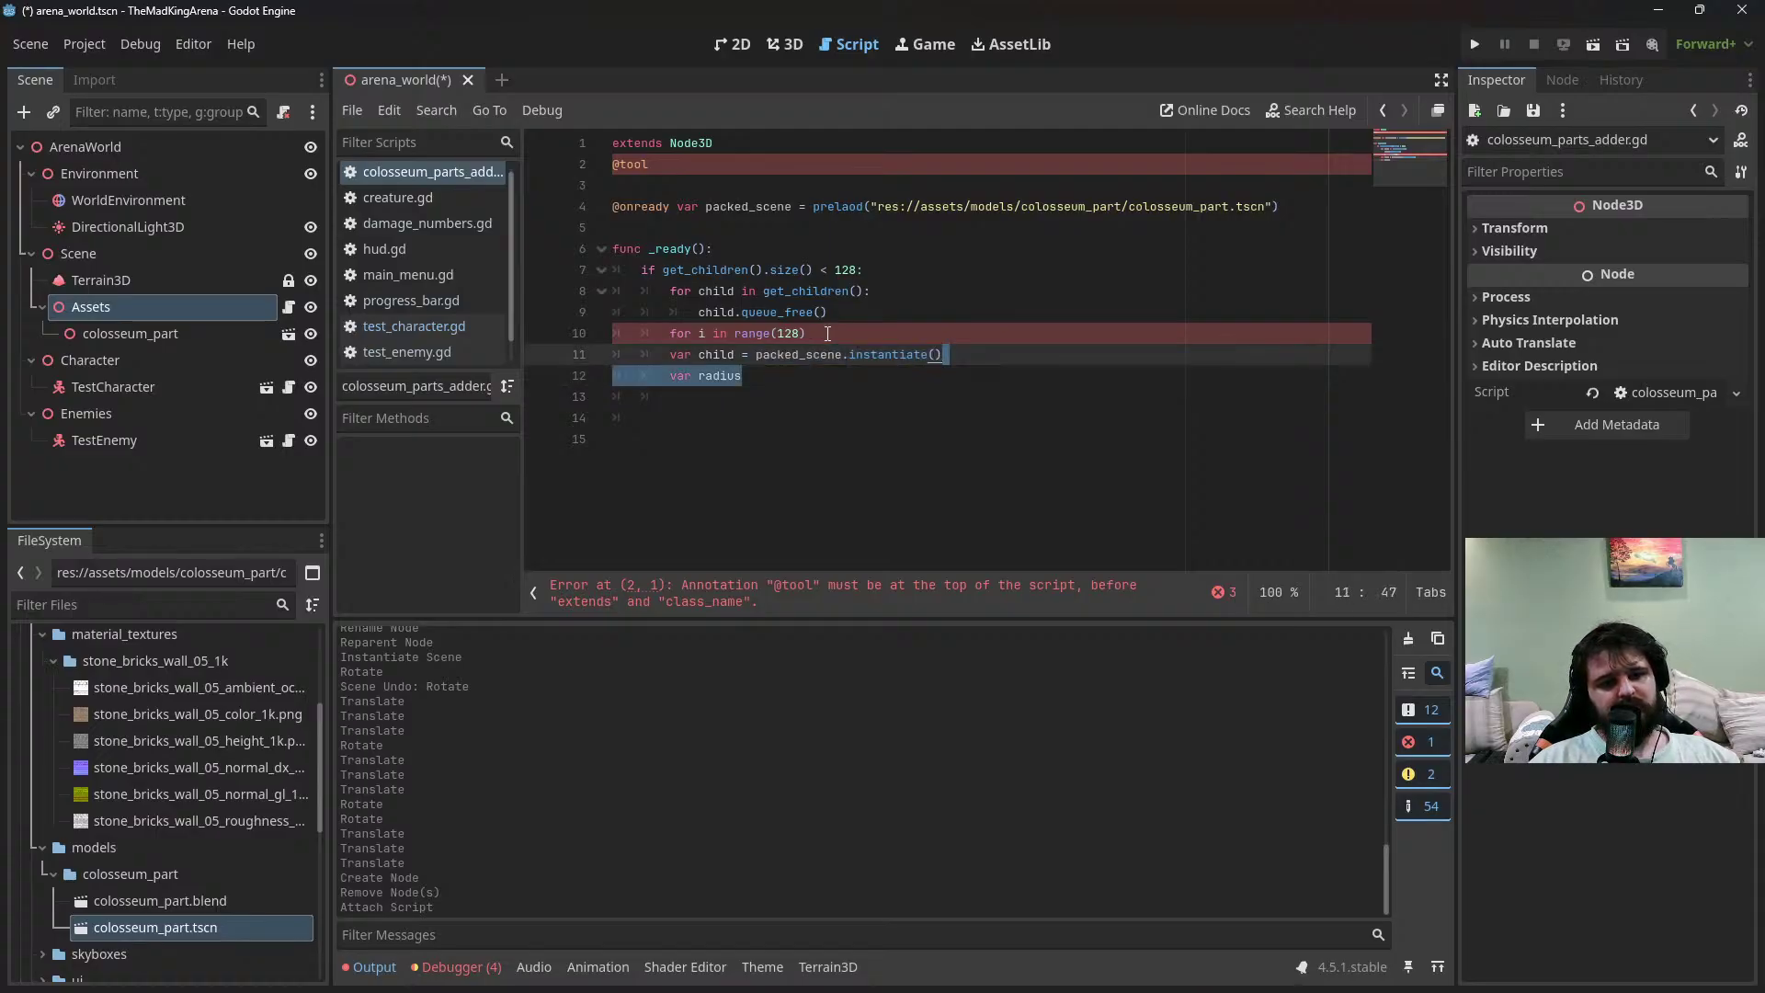
key("BackSpace")
Declare a radius variable with the value 225 directly above the for i loop and save the scene
key("Up")
key("Up")
key("Return")
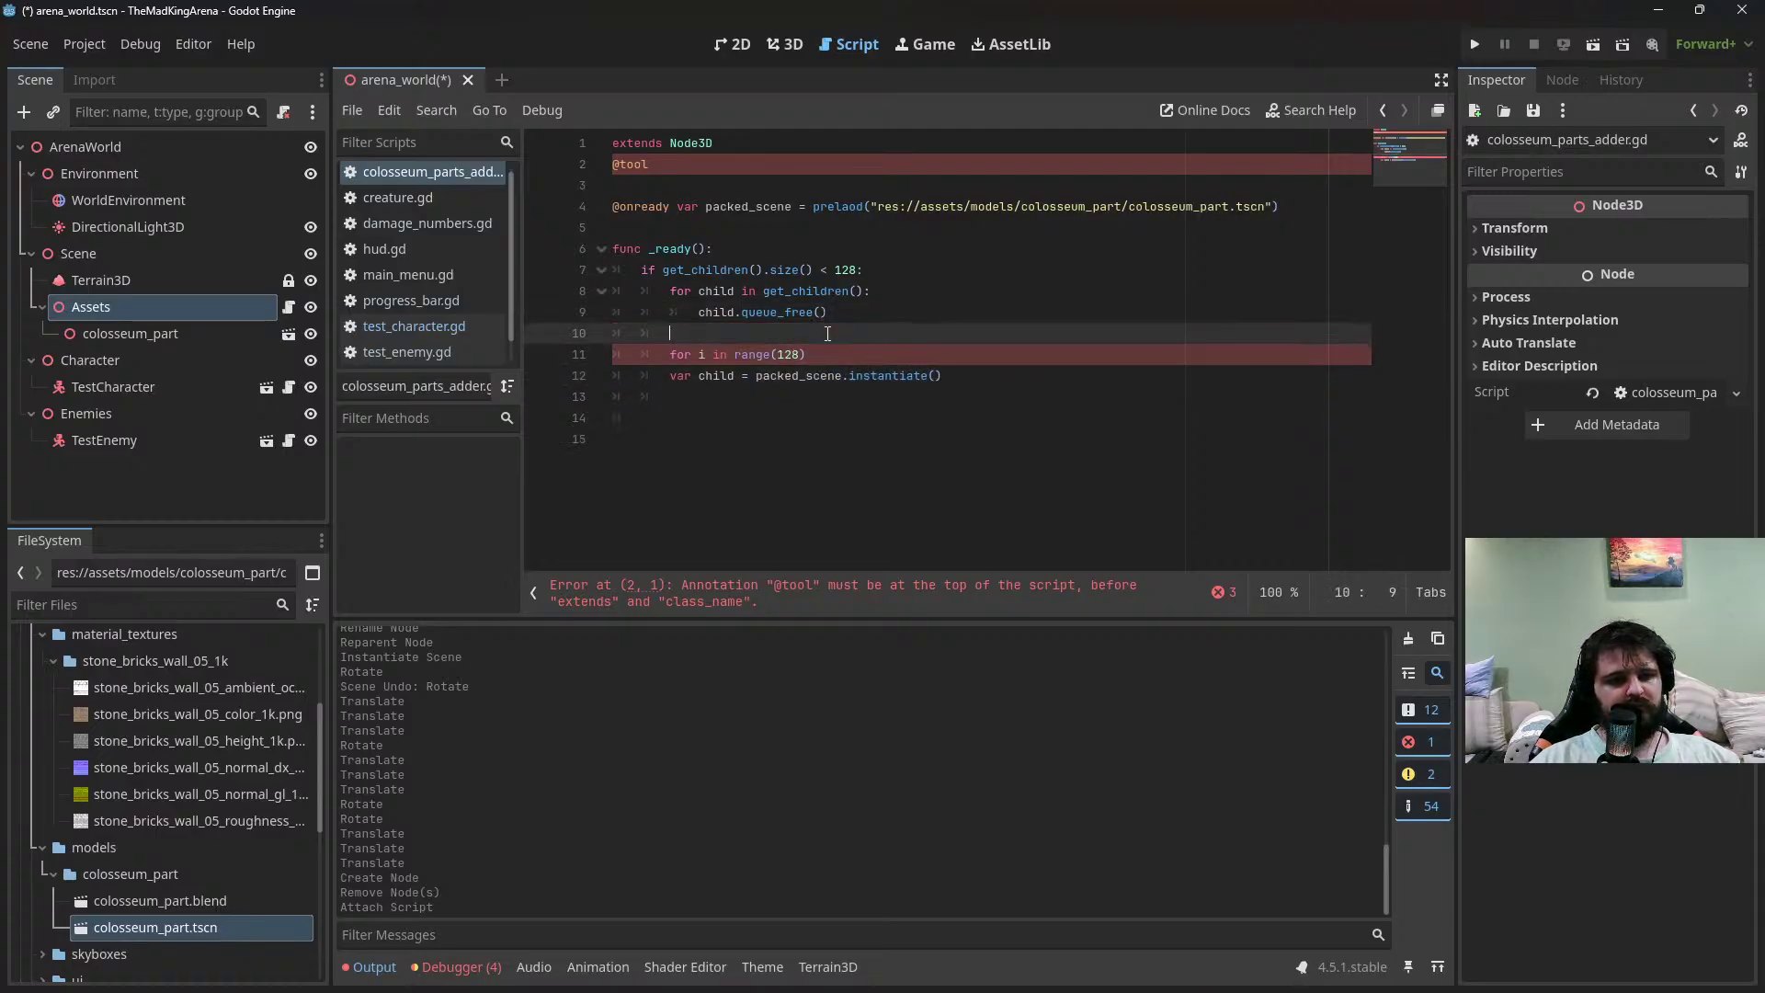
type("var radius")
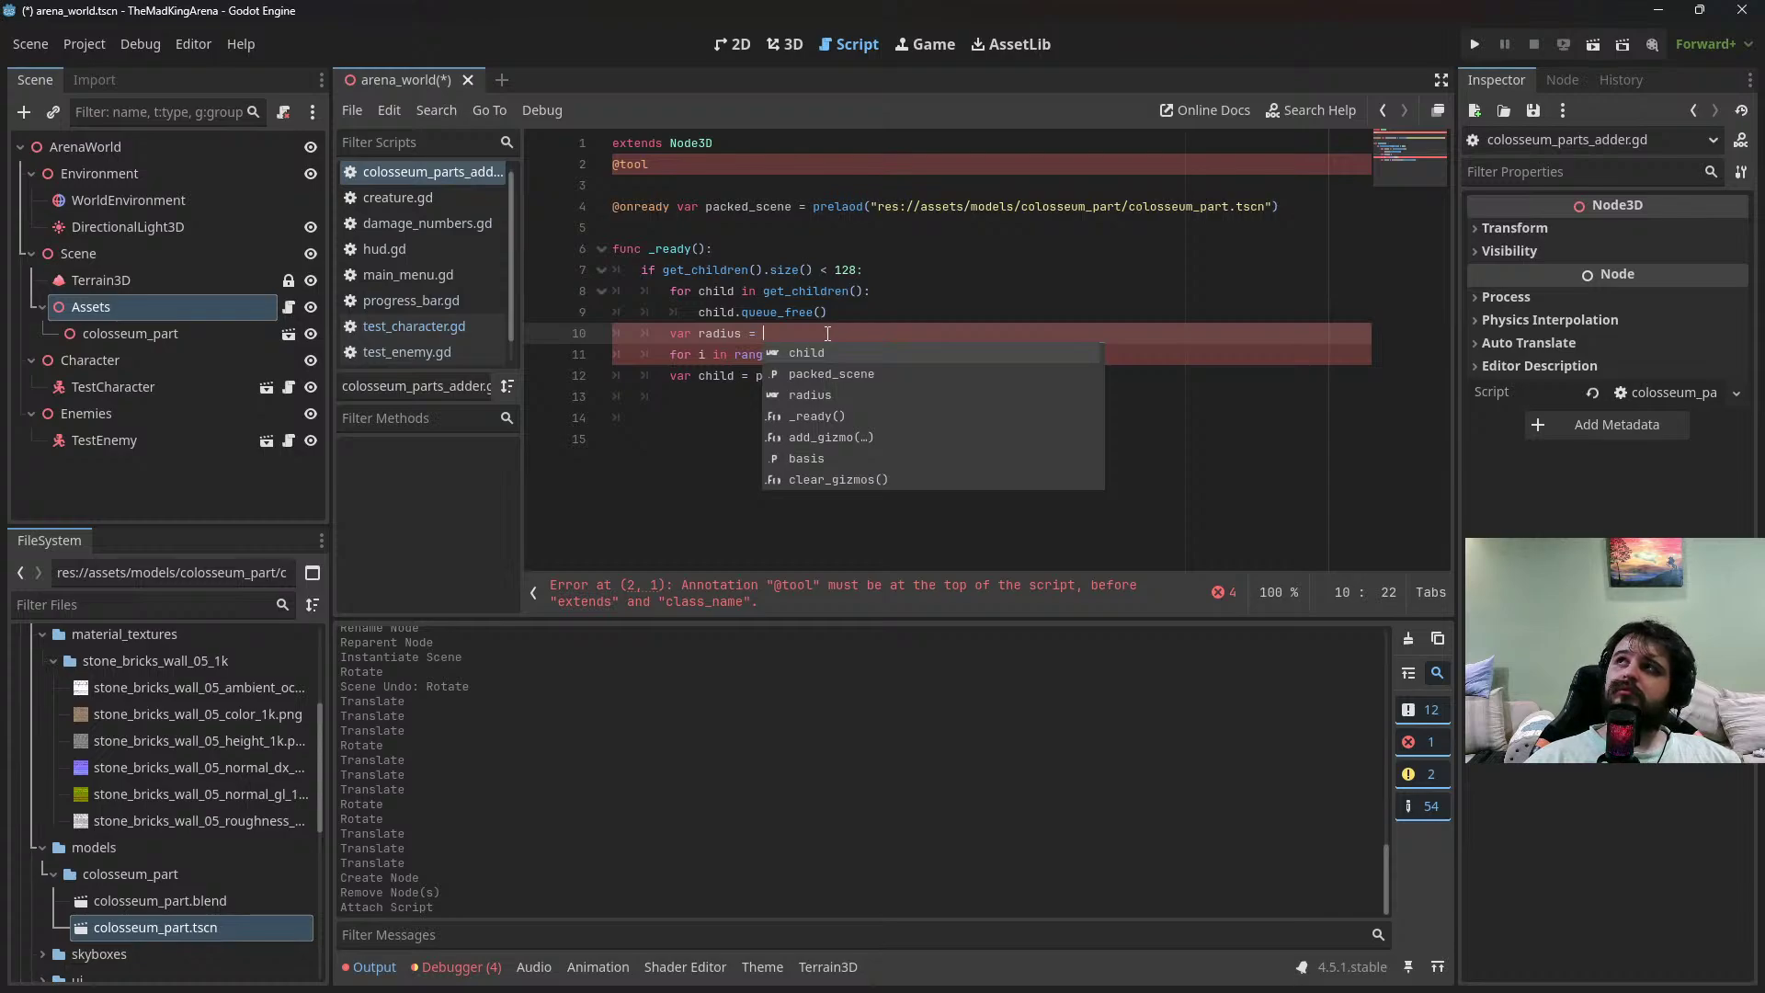
type("= 225")
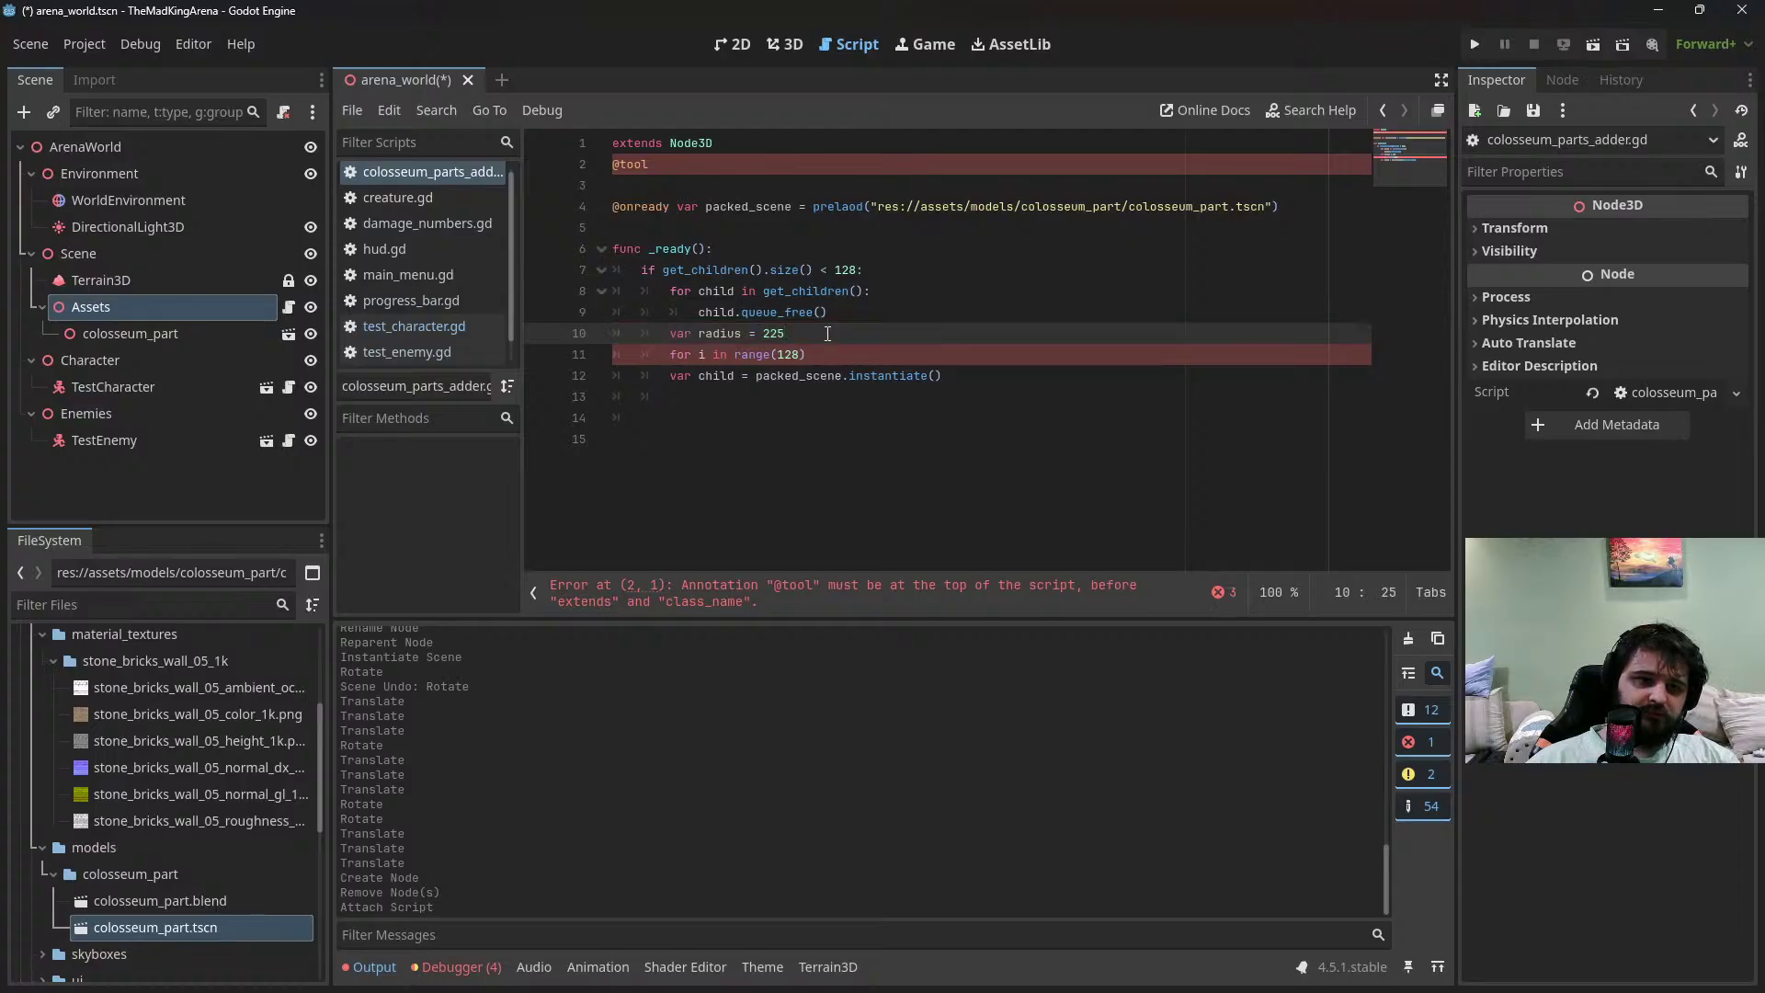
key("ctrl+s")
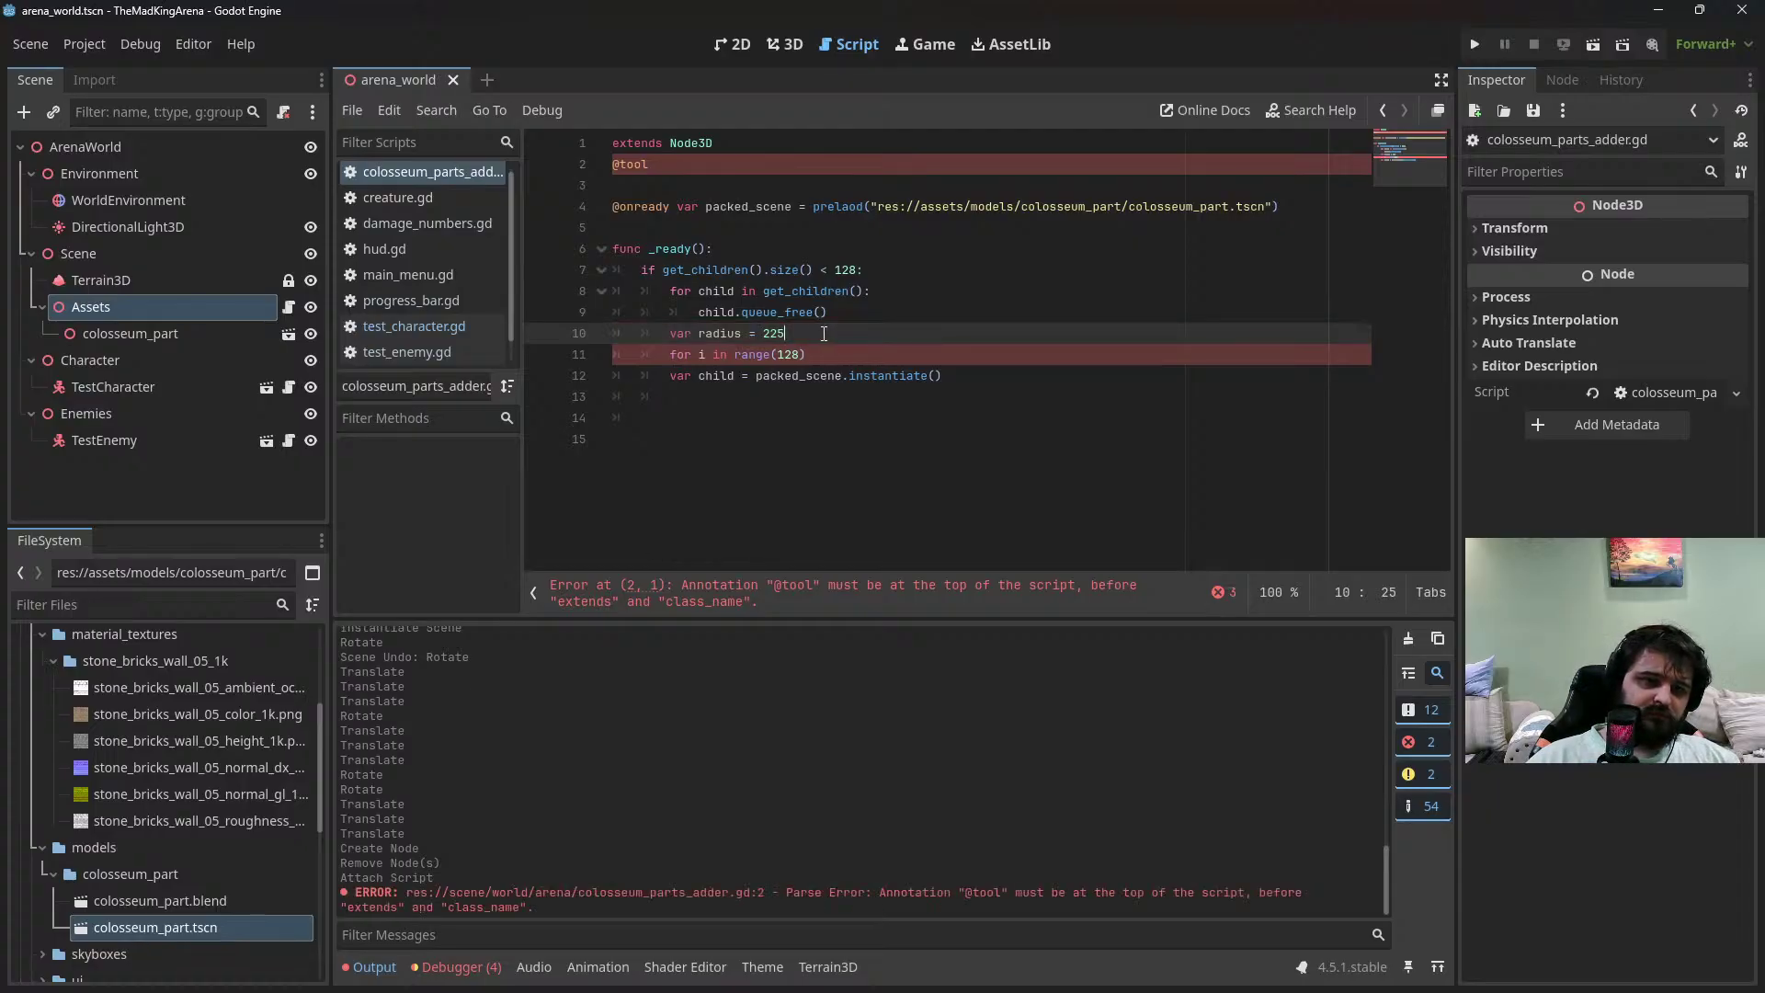
left_click(672, 372)
left_click(839, 336)
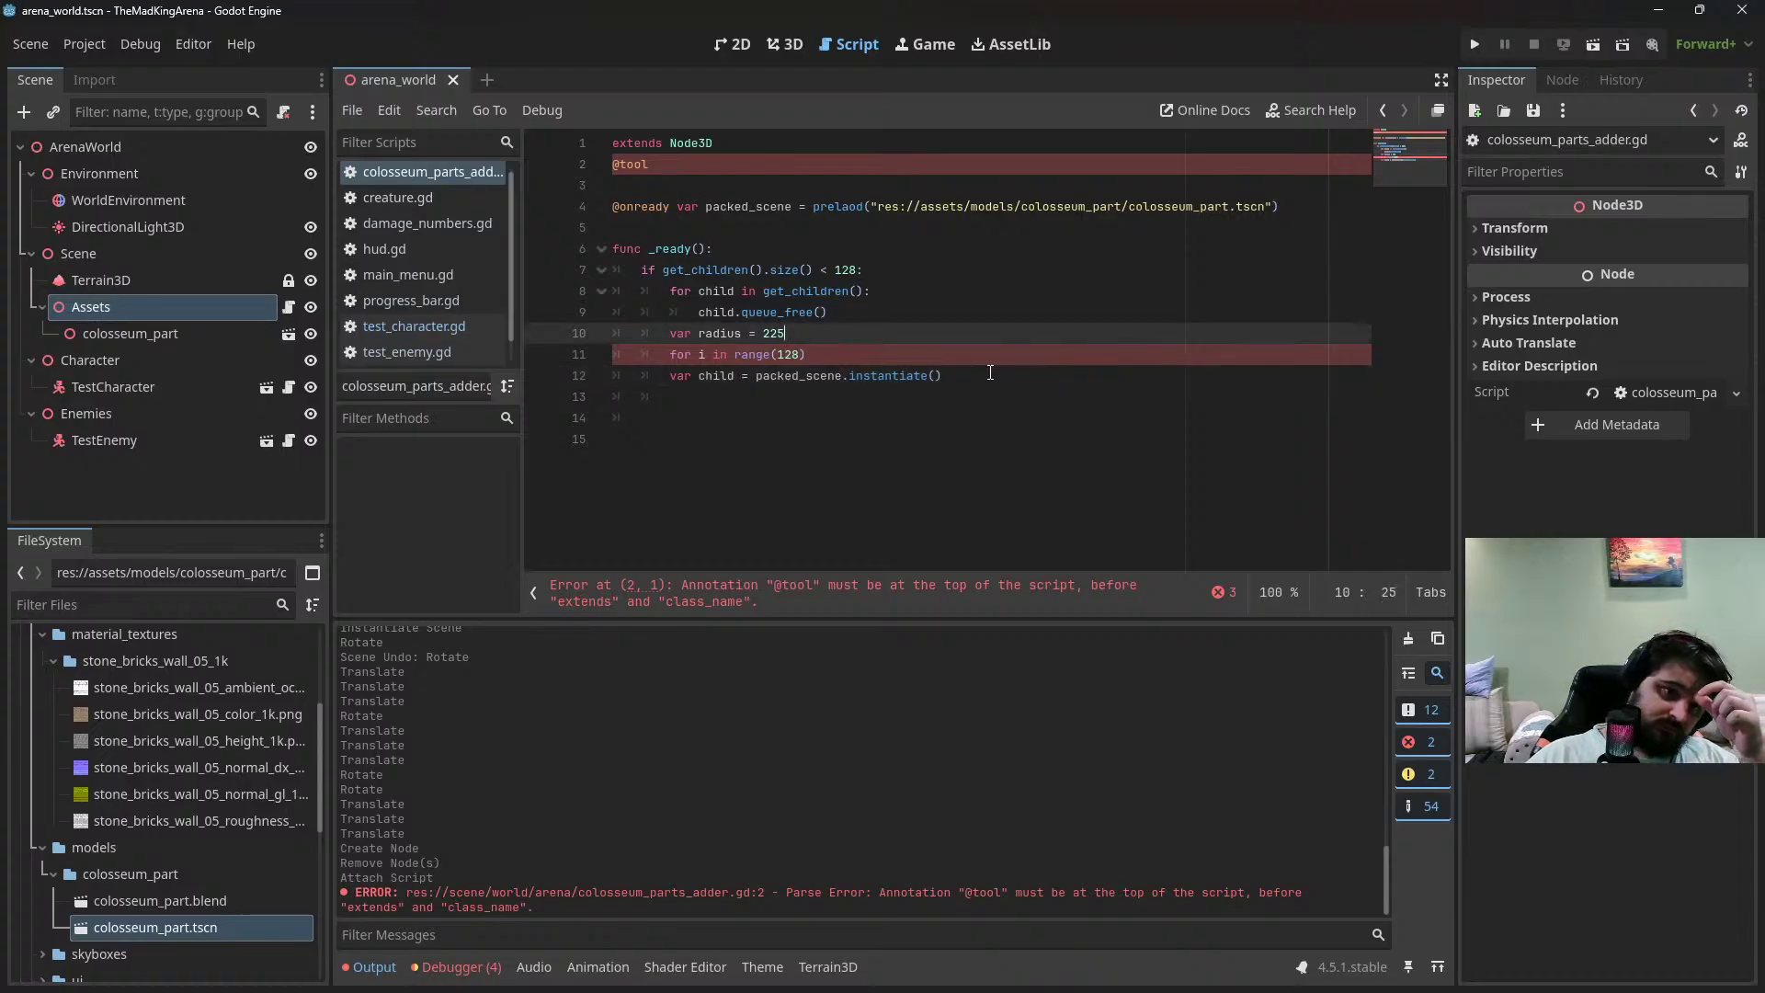
Change the value of the radius variable to 460
double_click(788, 333)
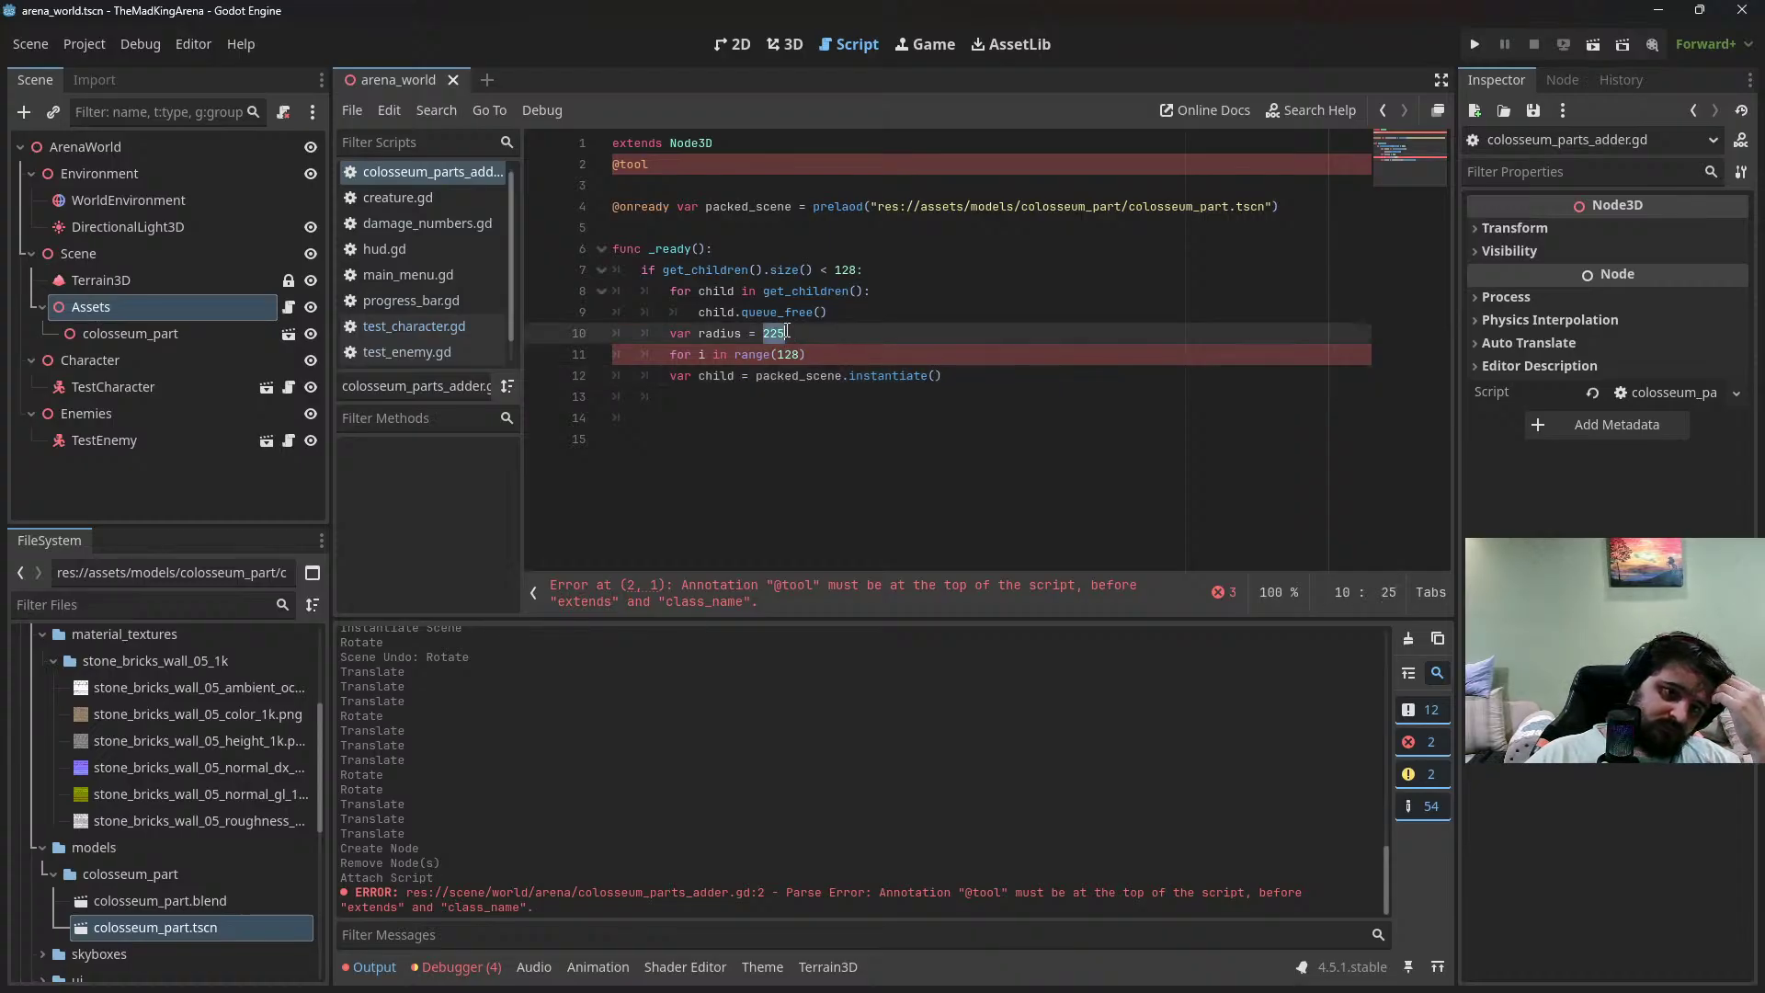
type("50")
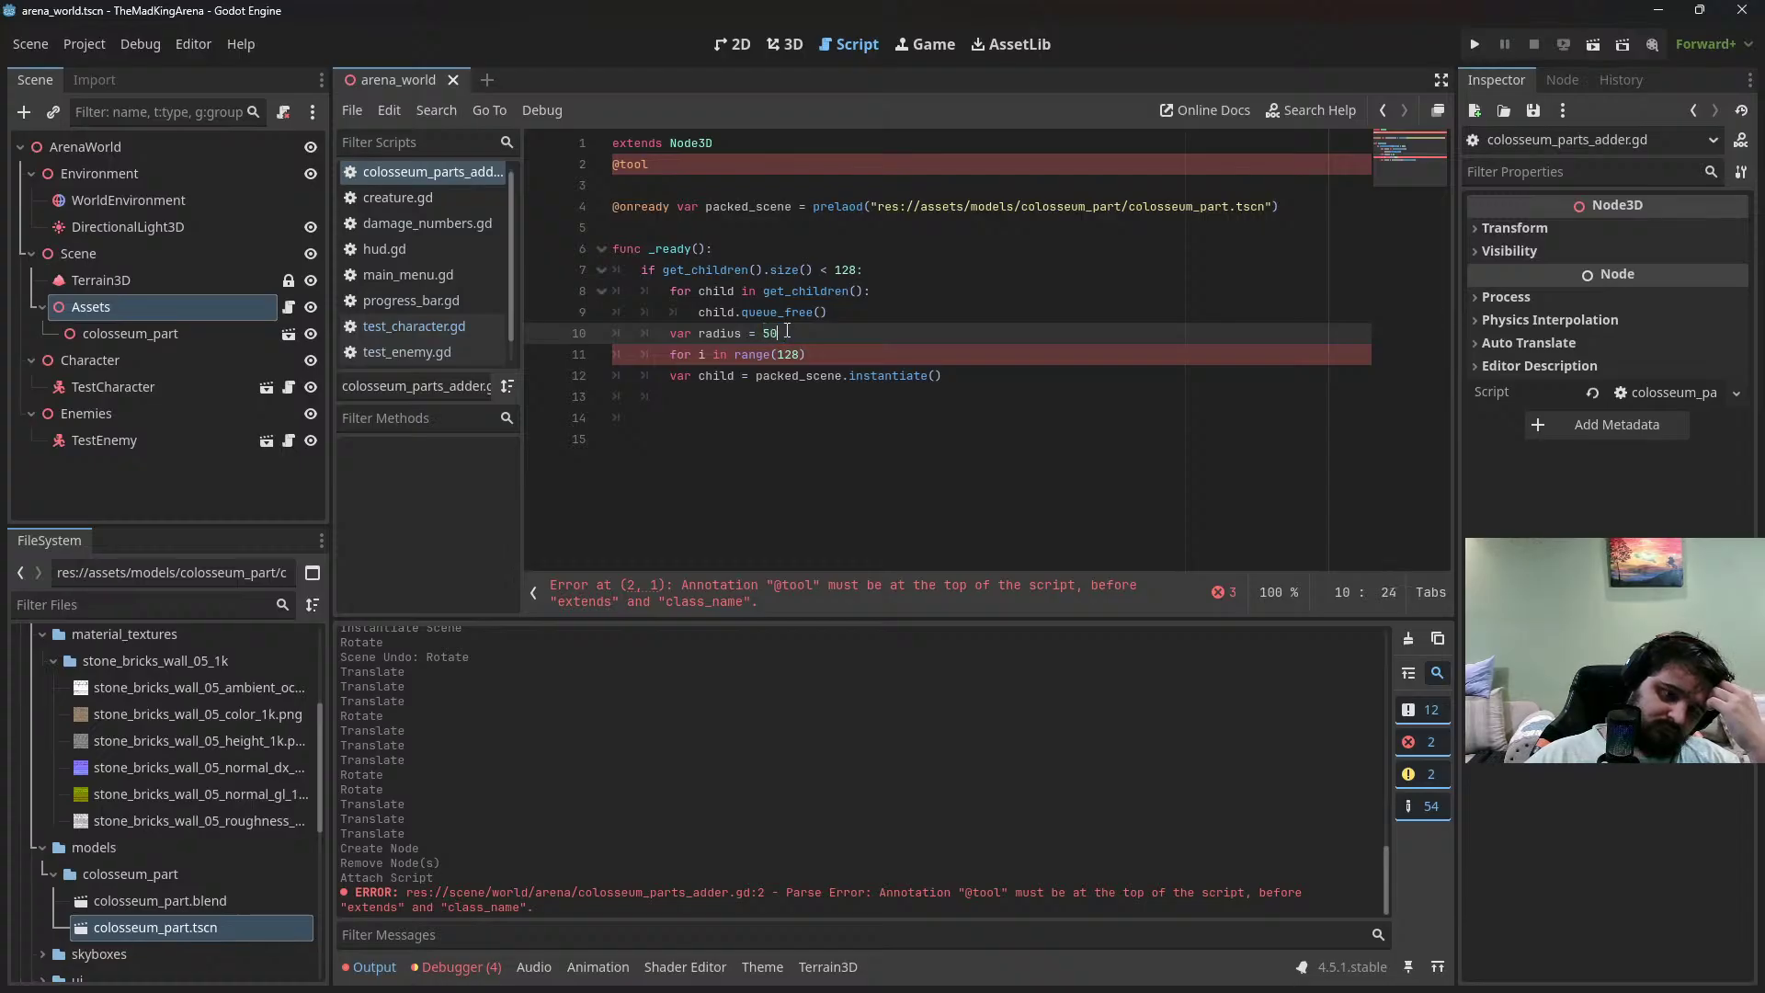
key("BackSpace")
key("BackSpace")
type("460")
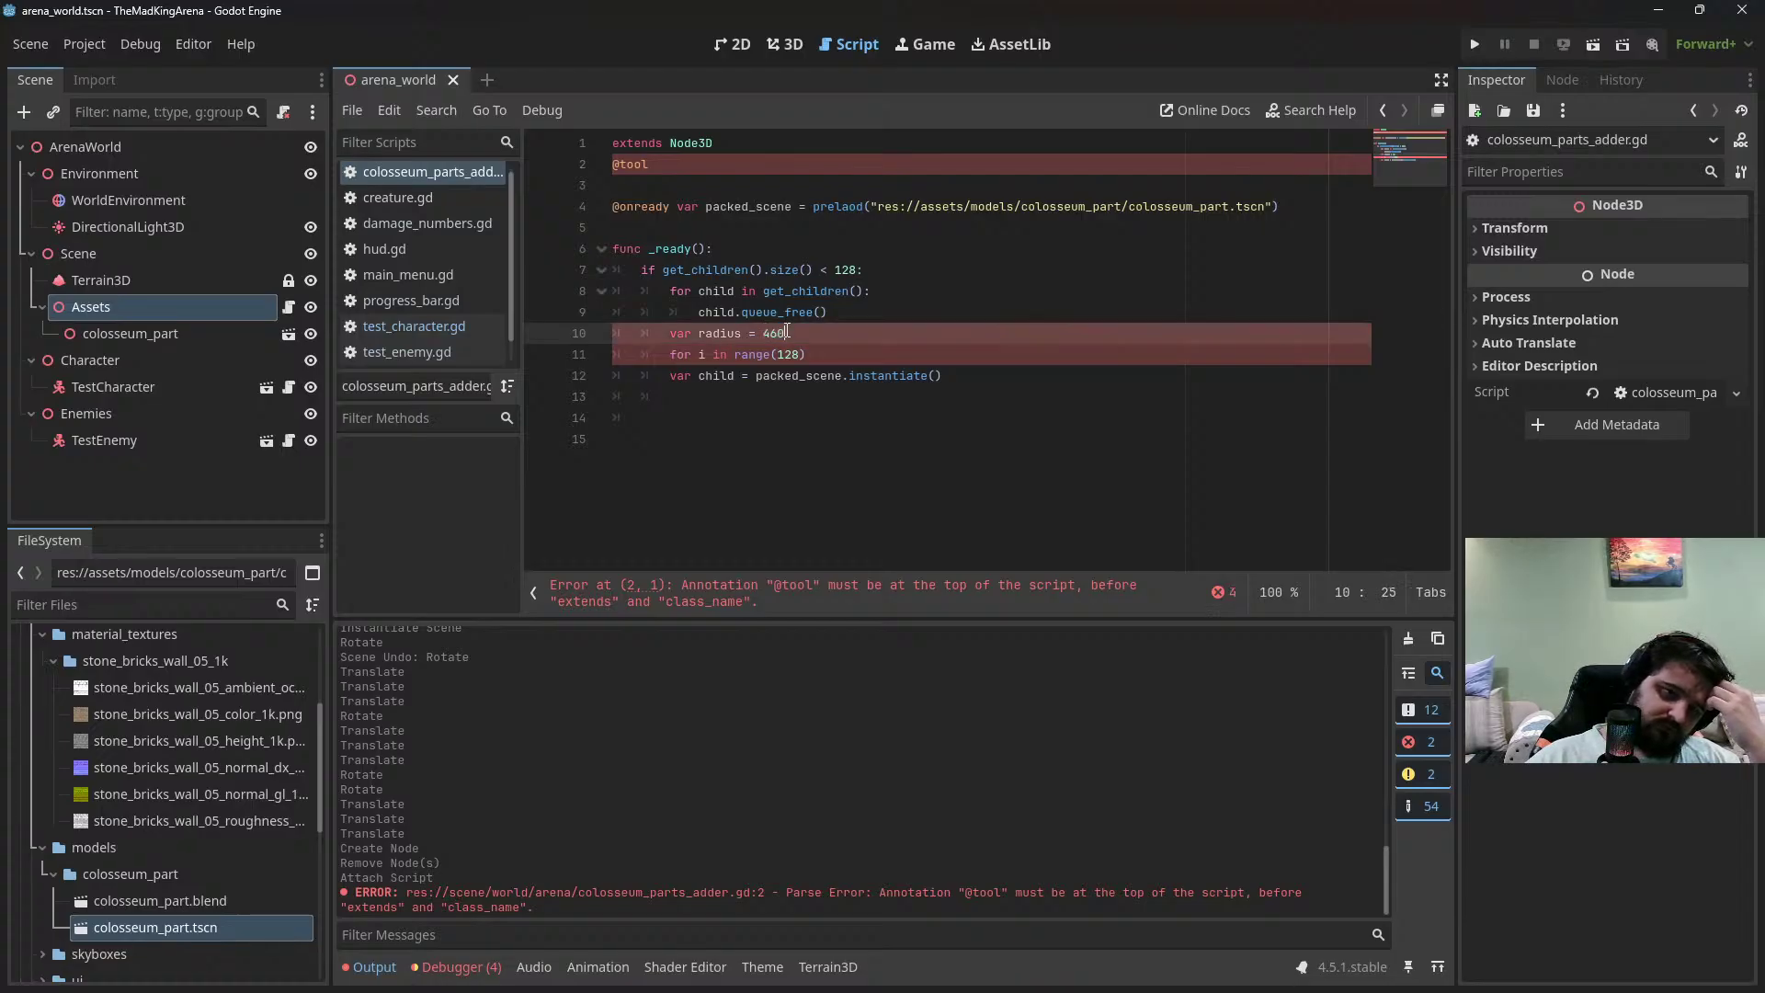
key("Down")
key("Down")
key("End")
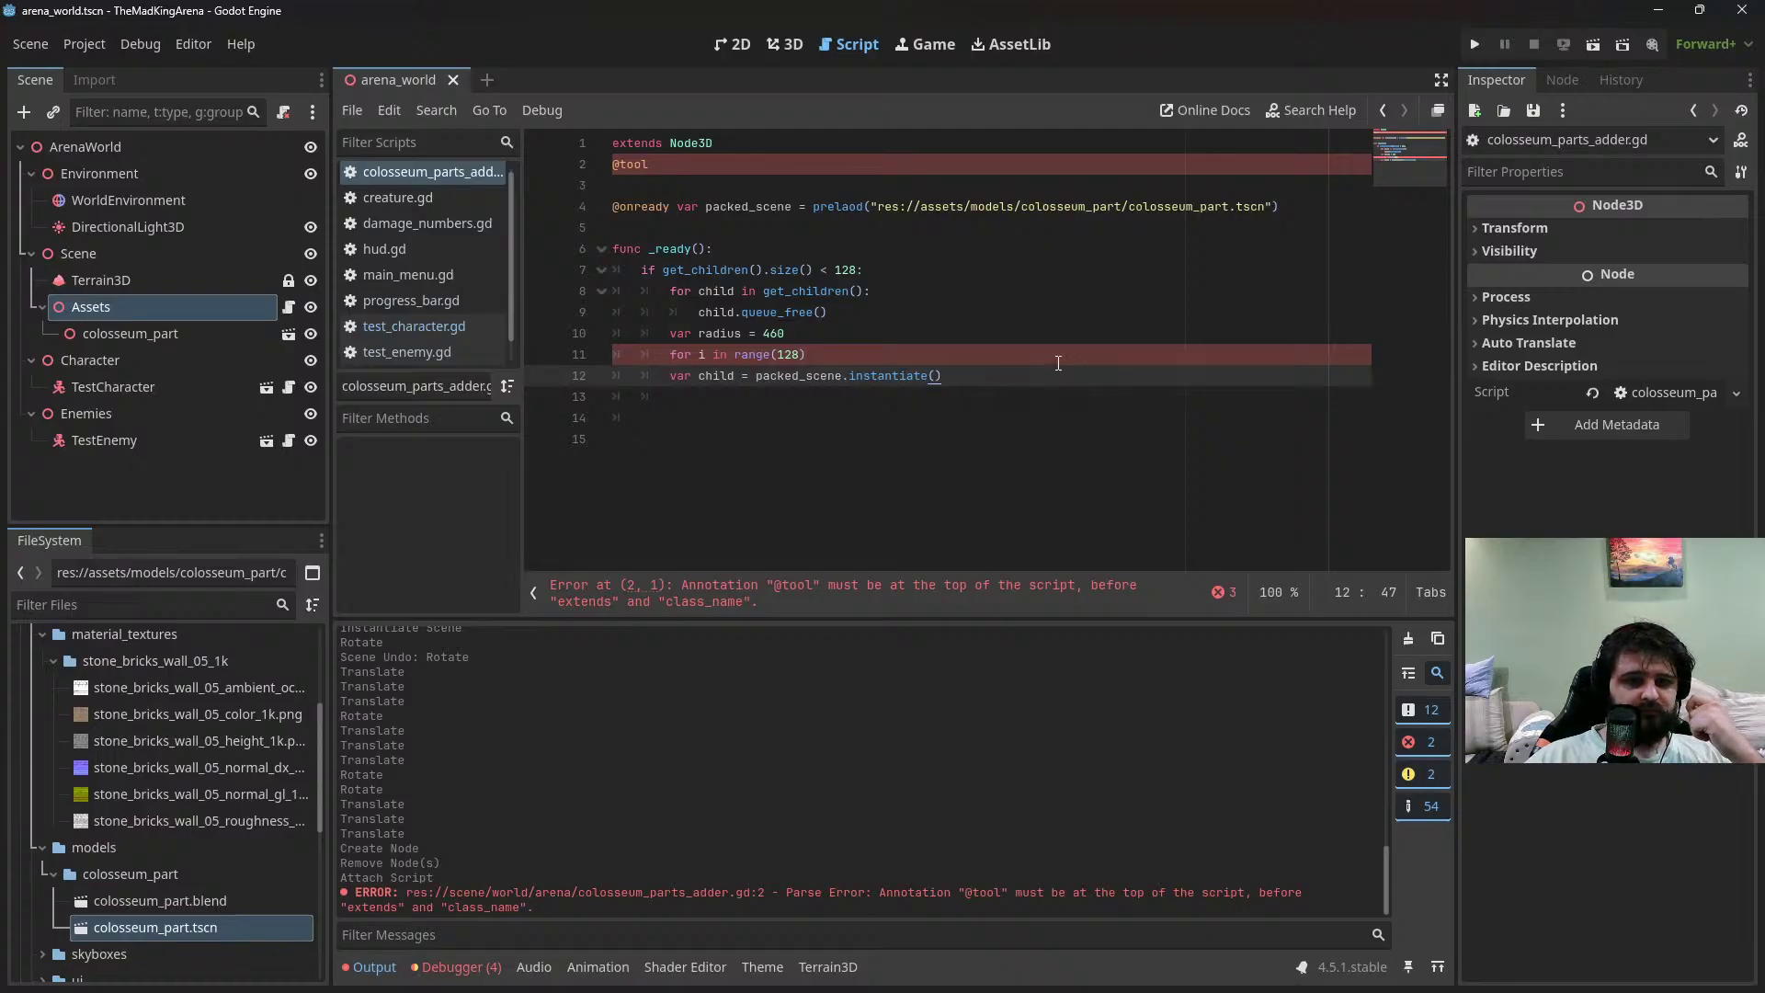
Declare a variable named initial_angle on a new line directly below the radius variable
key("Up")
key("Up")
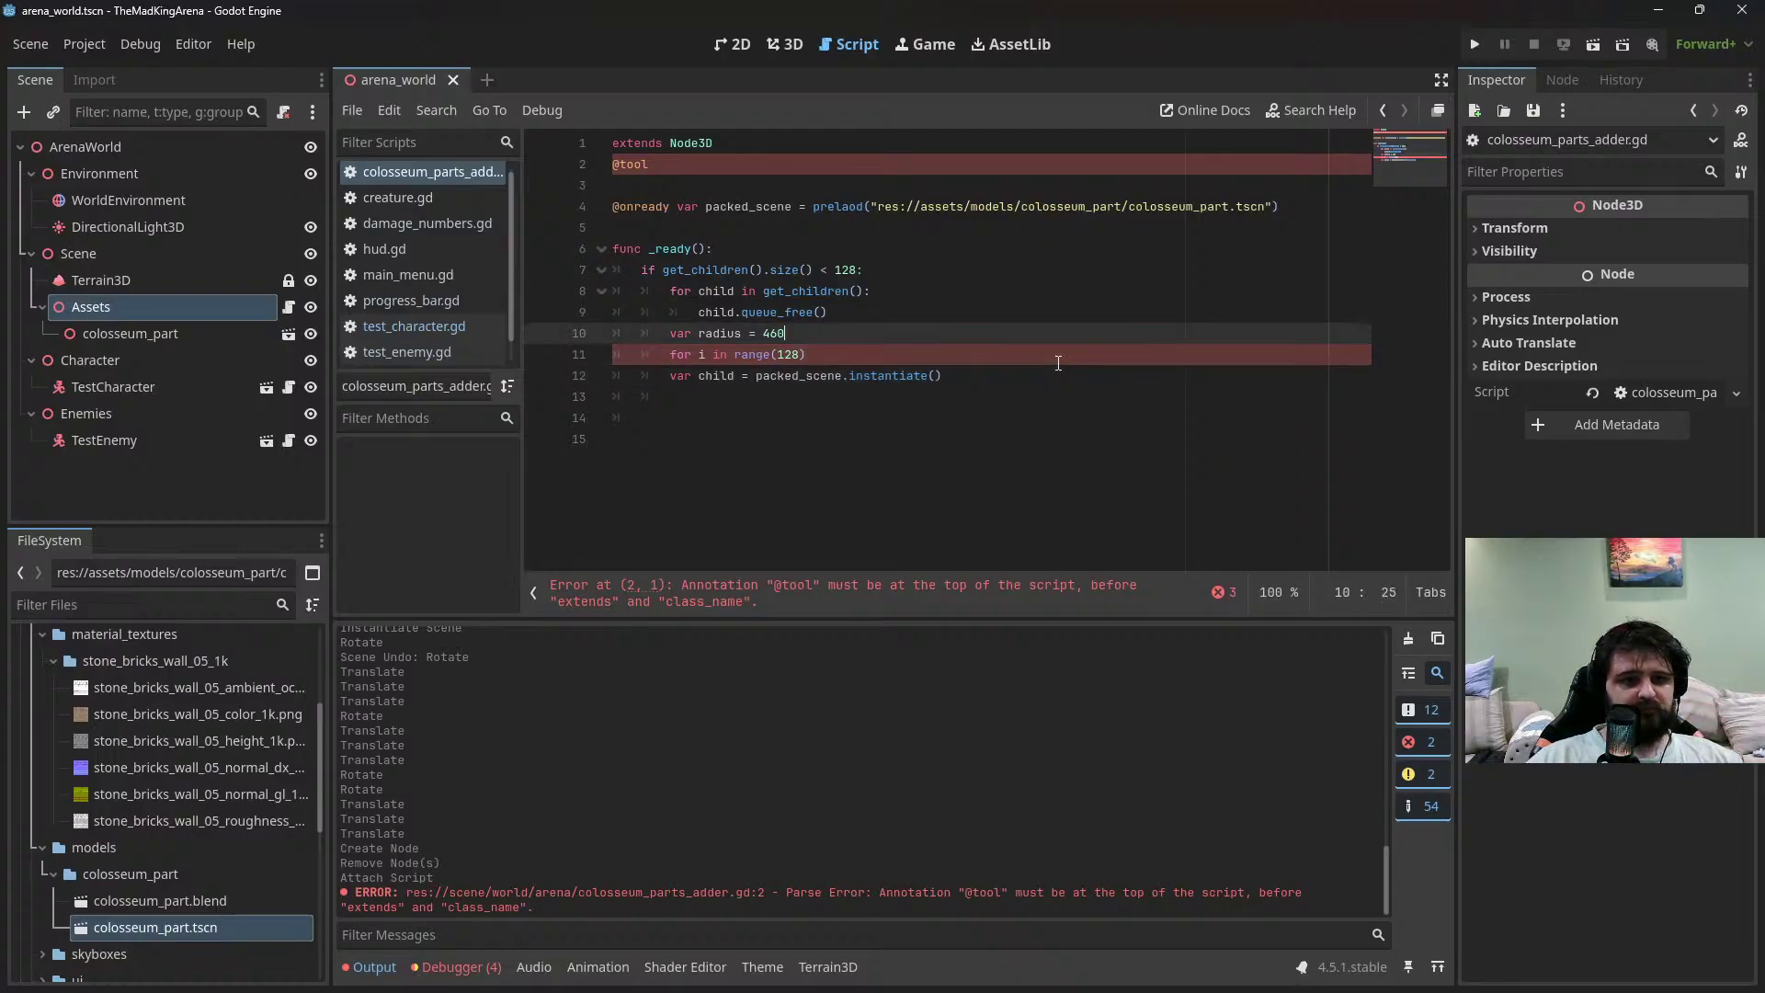
key("Return")
type("var initial")
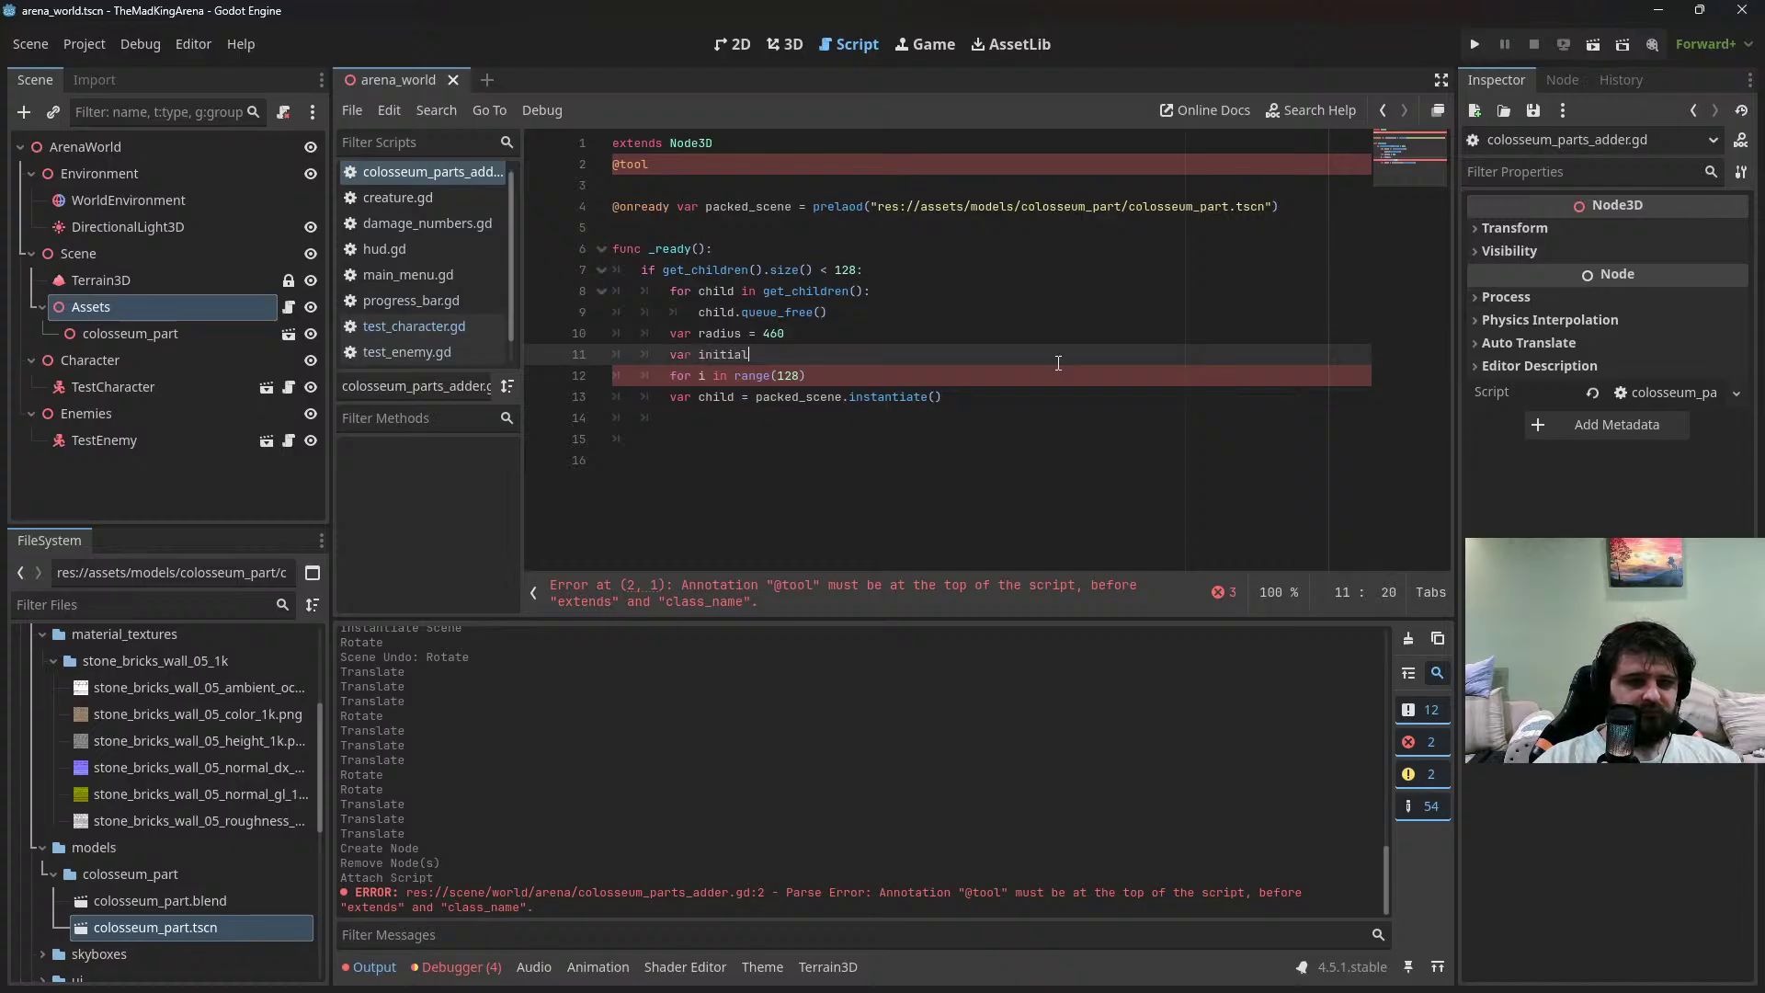
type("_angle")
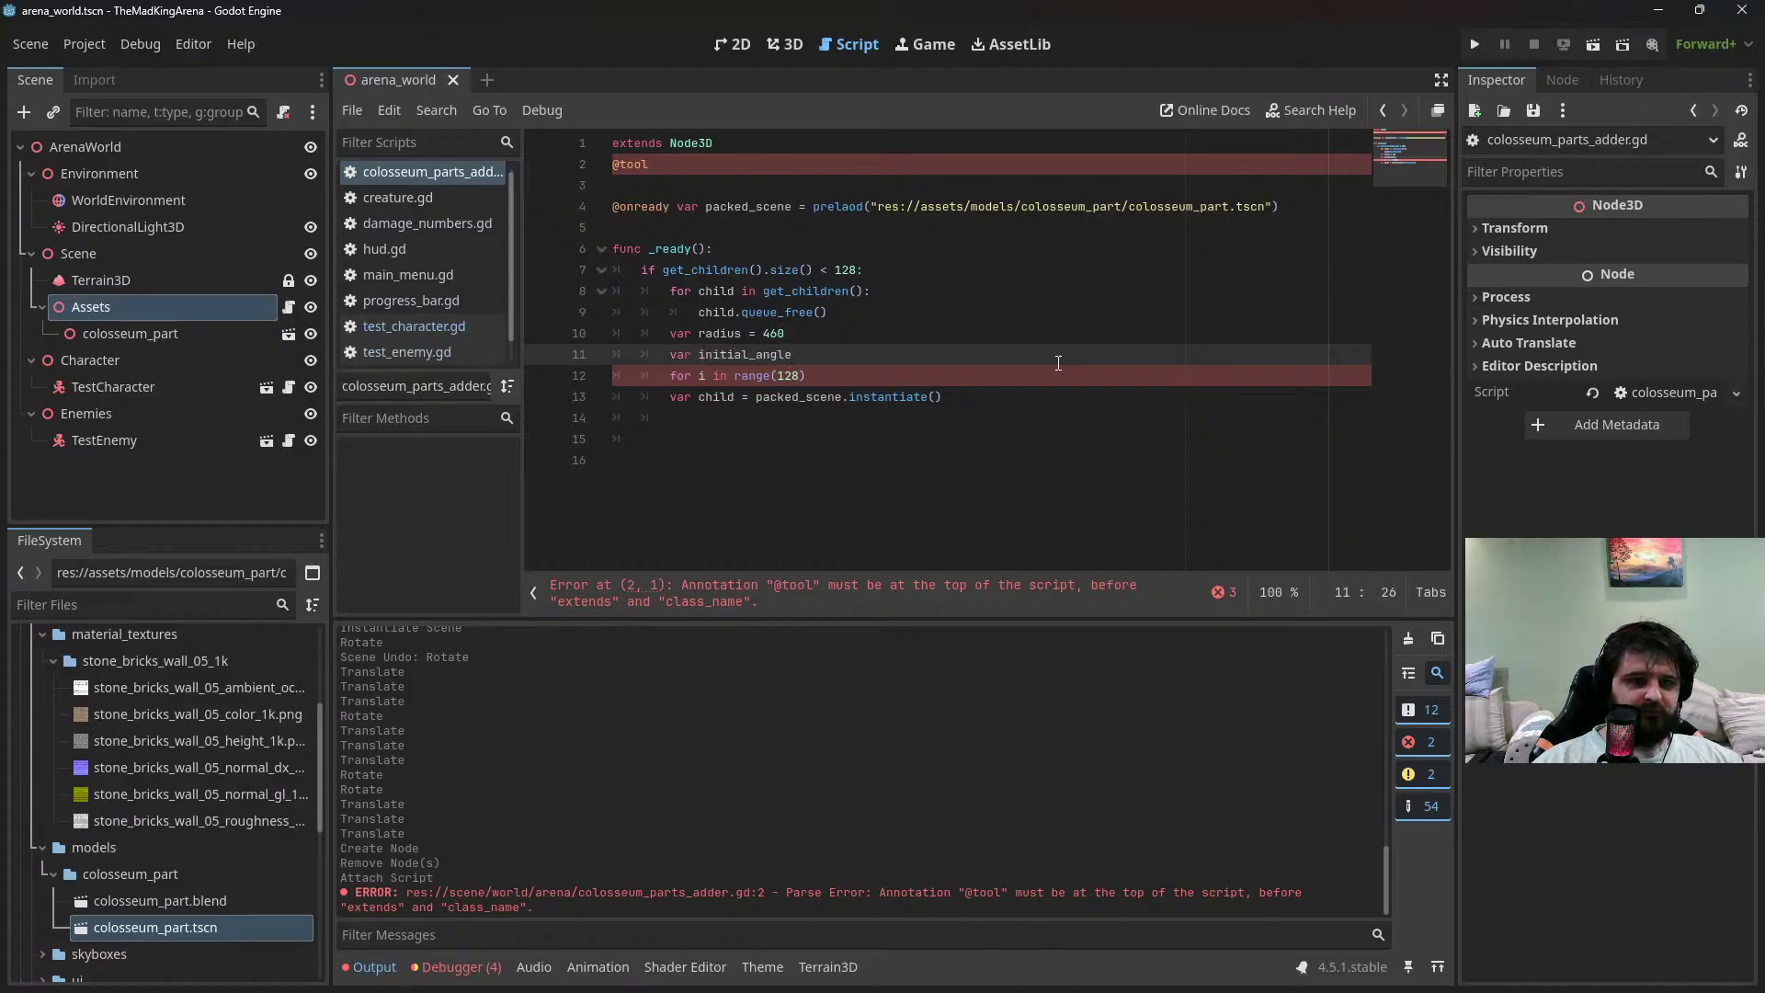
Indent the packed_scene.instantiate() line into the loop body and complete the for i in range(128) header with a colon
left_click(1005, 410)
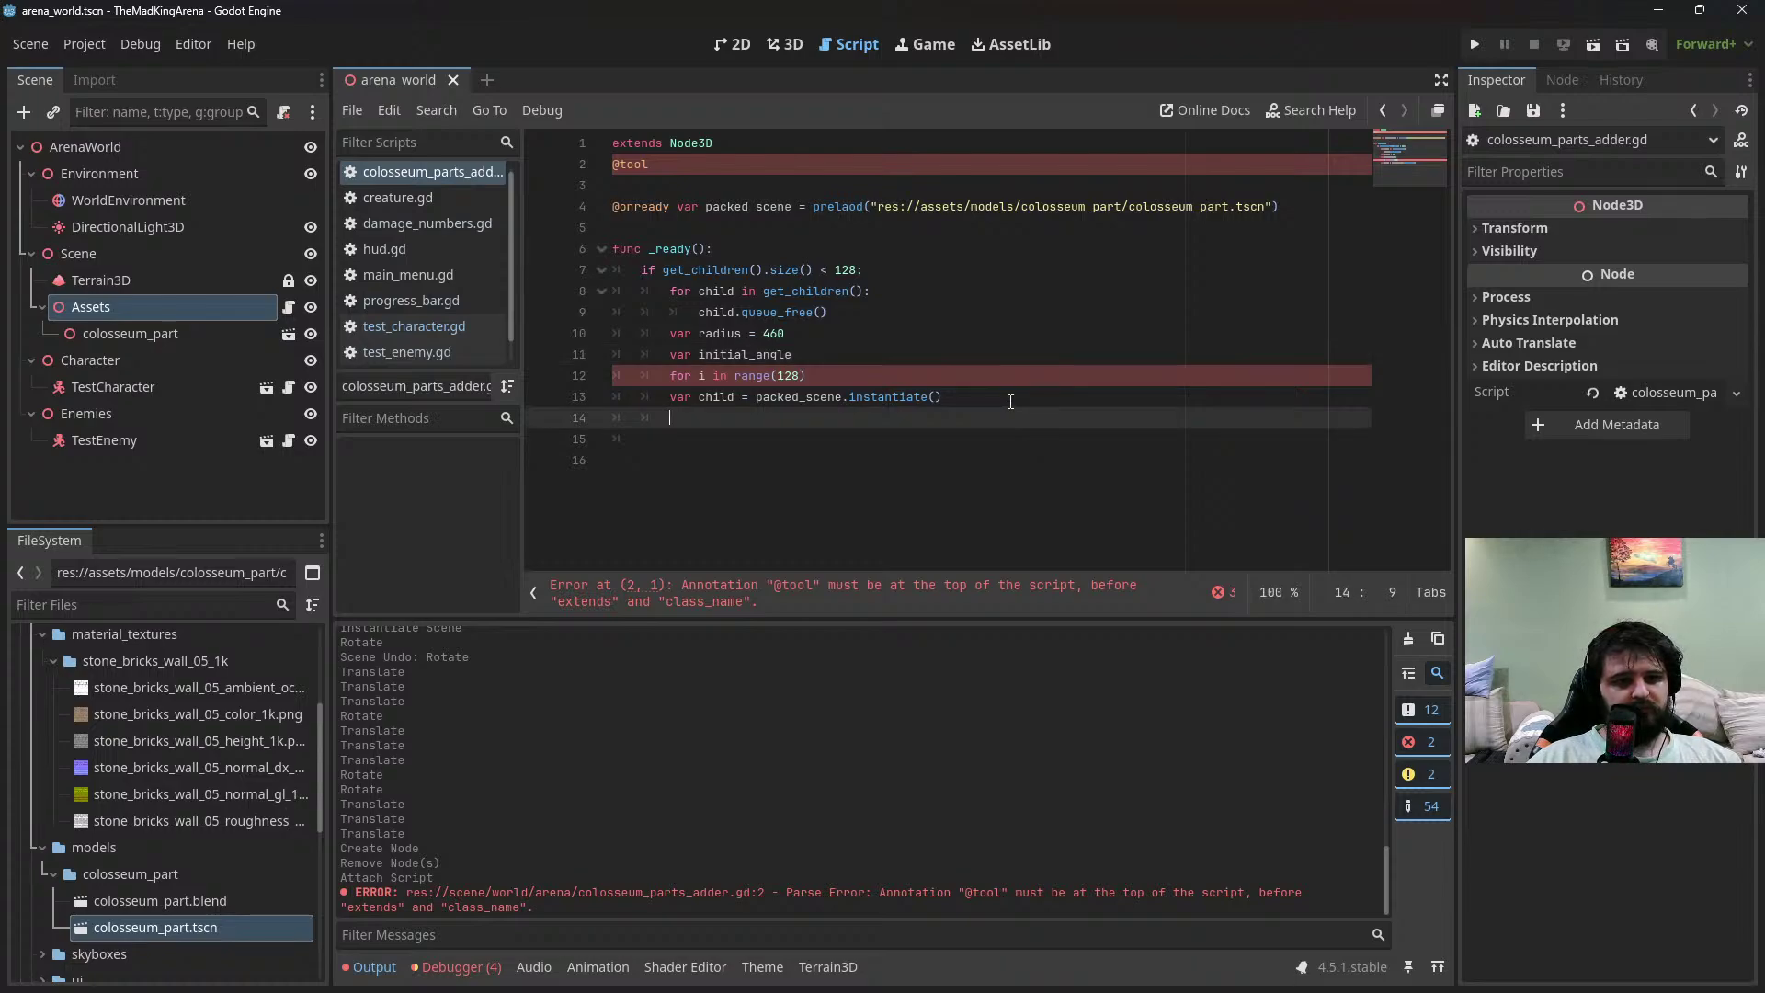
key("Up")
key("Tab")
key("Up")
key("End")
type(":")
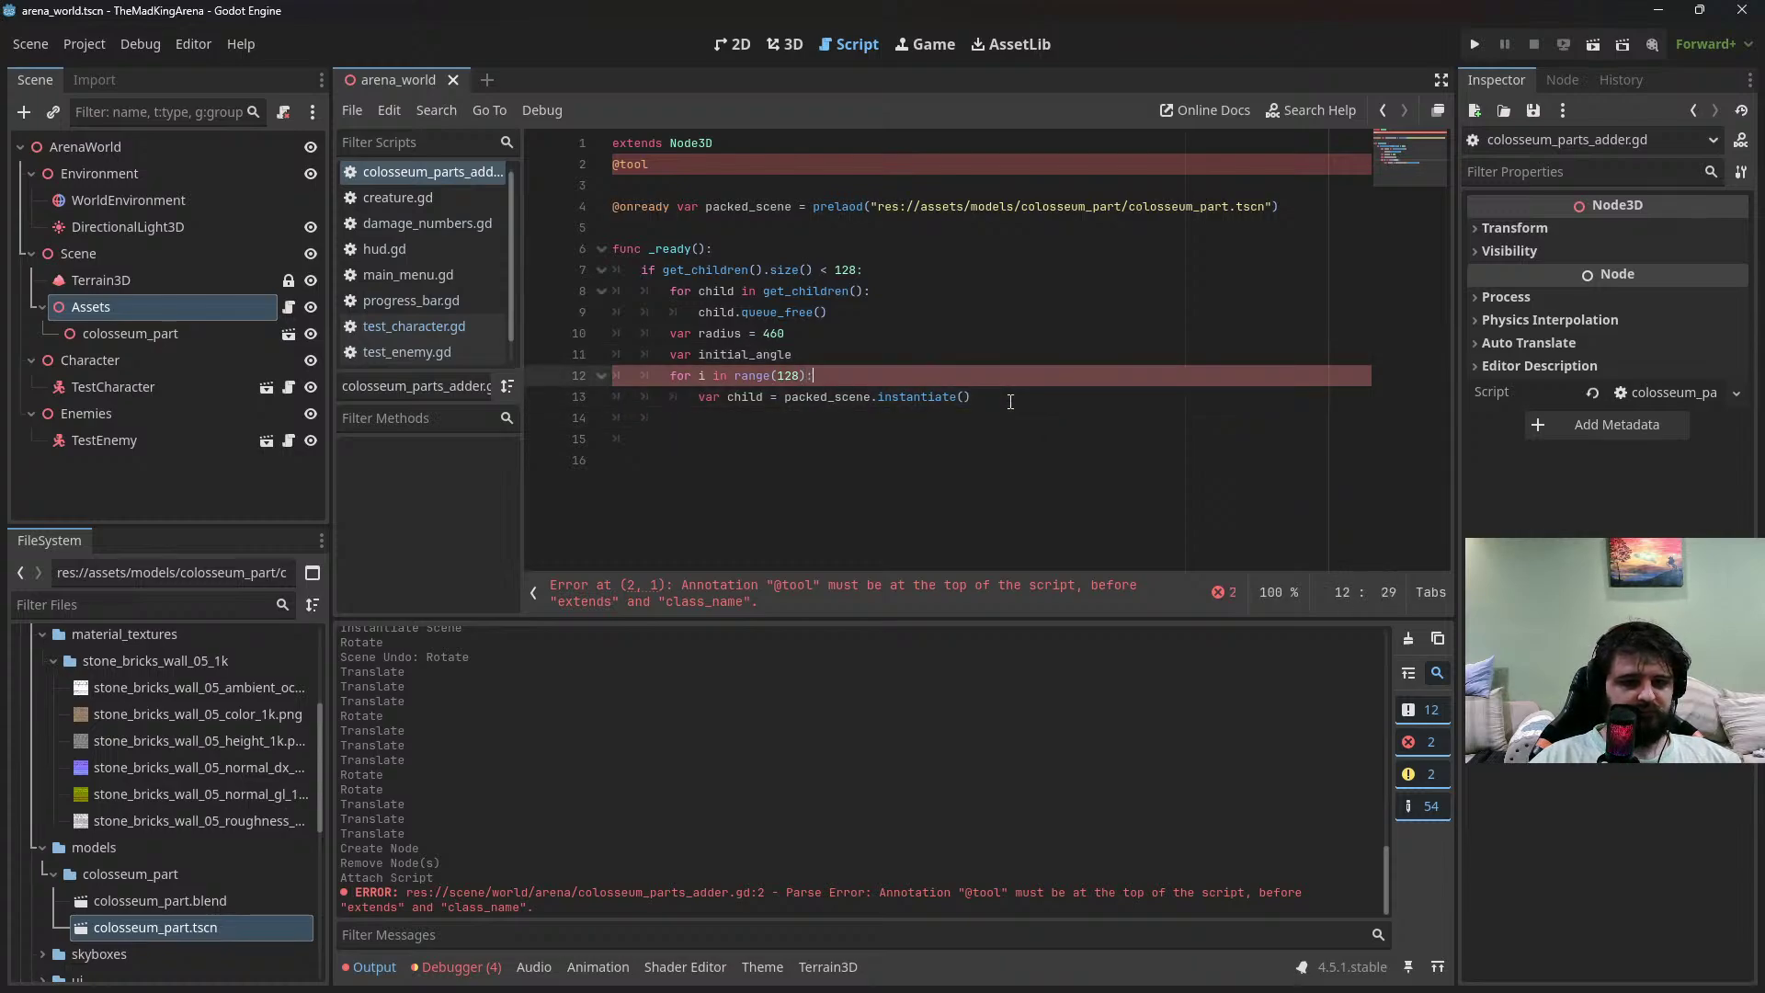
Start a position variable declaration on a line indented into the loop body, below the instantiate() line
key("Down")
key("Down")
key("Tab")
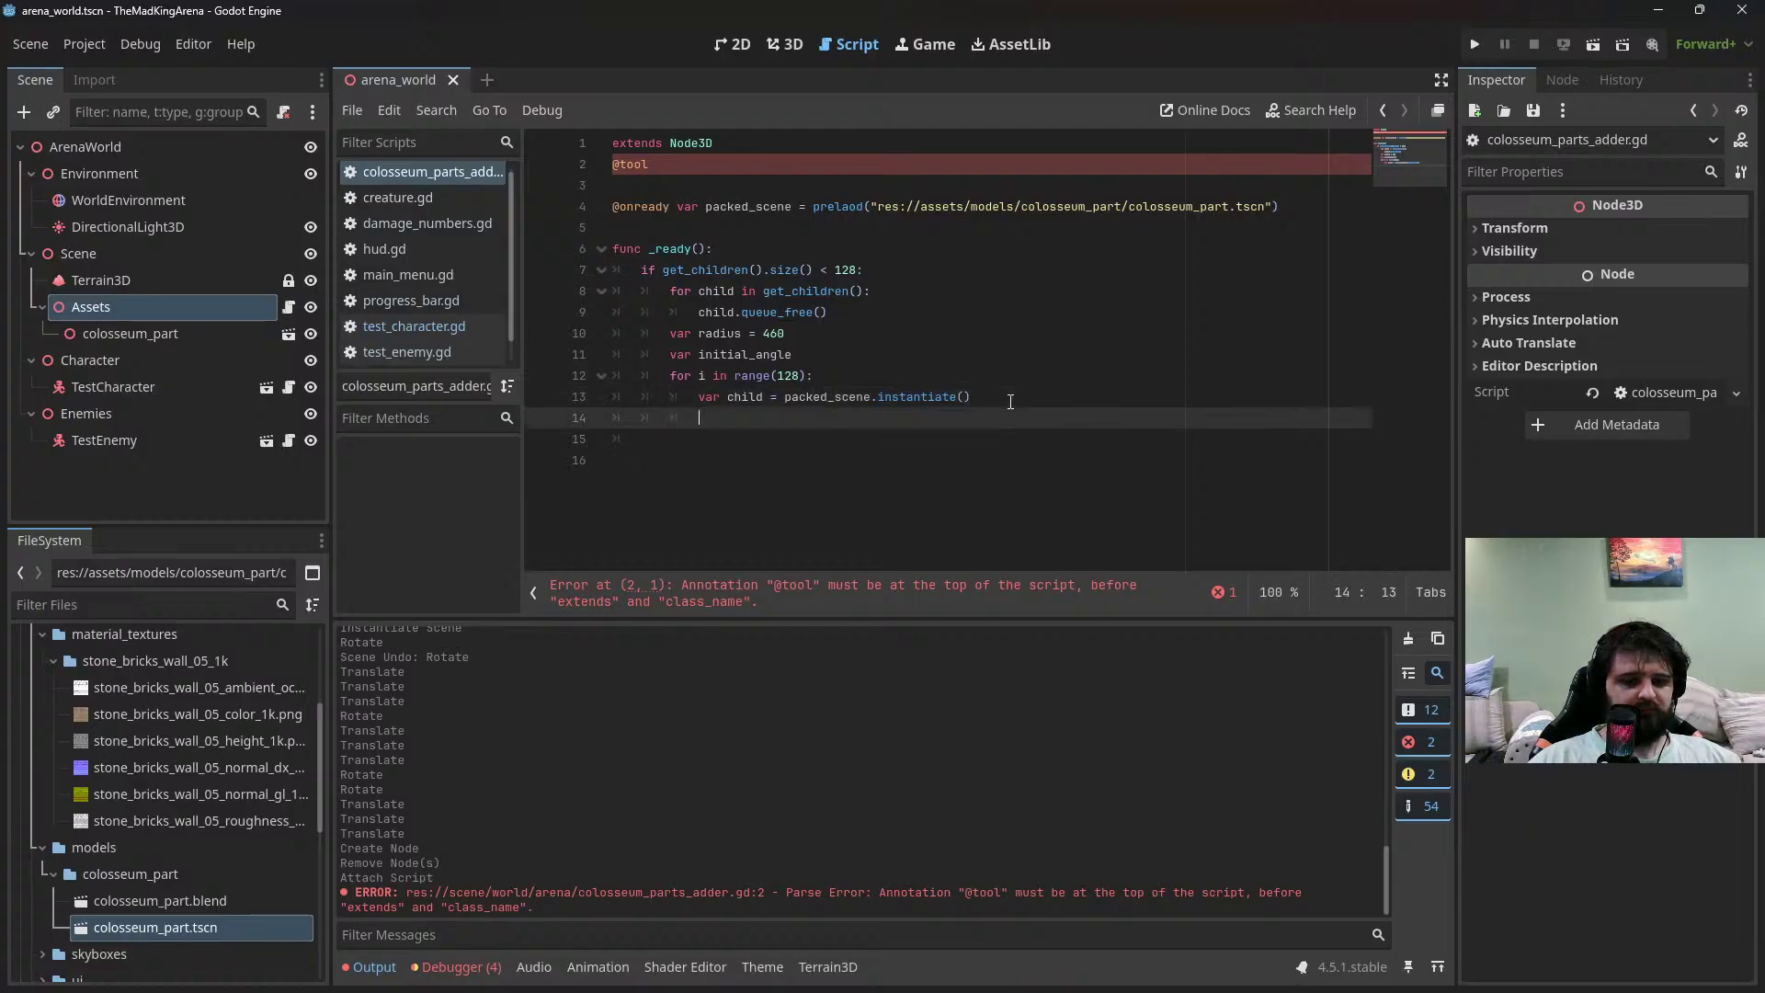
type("var position =")
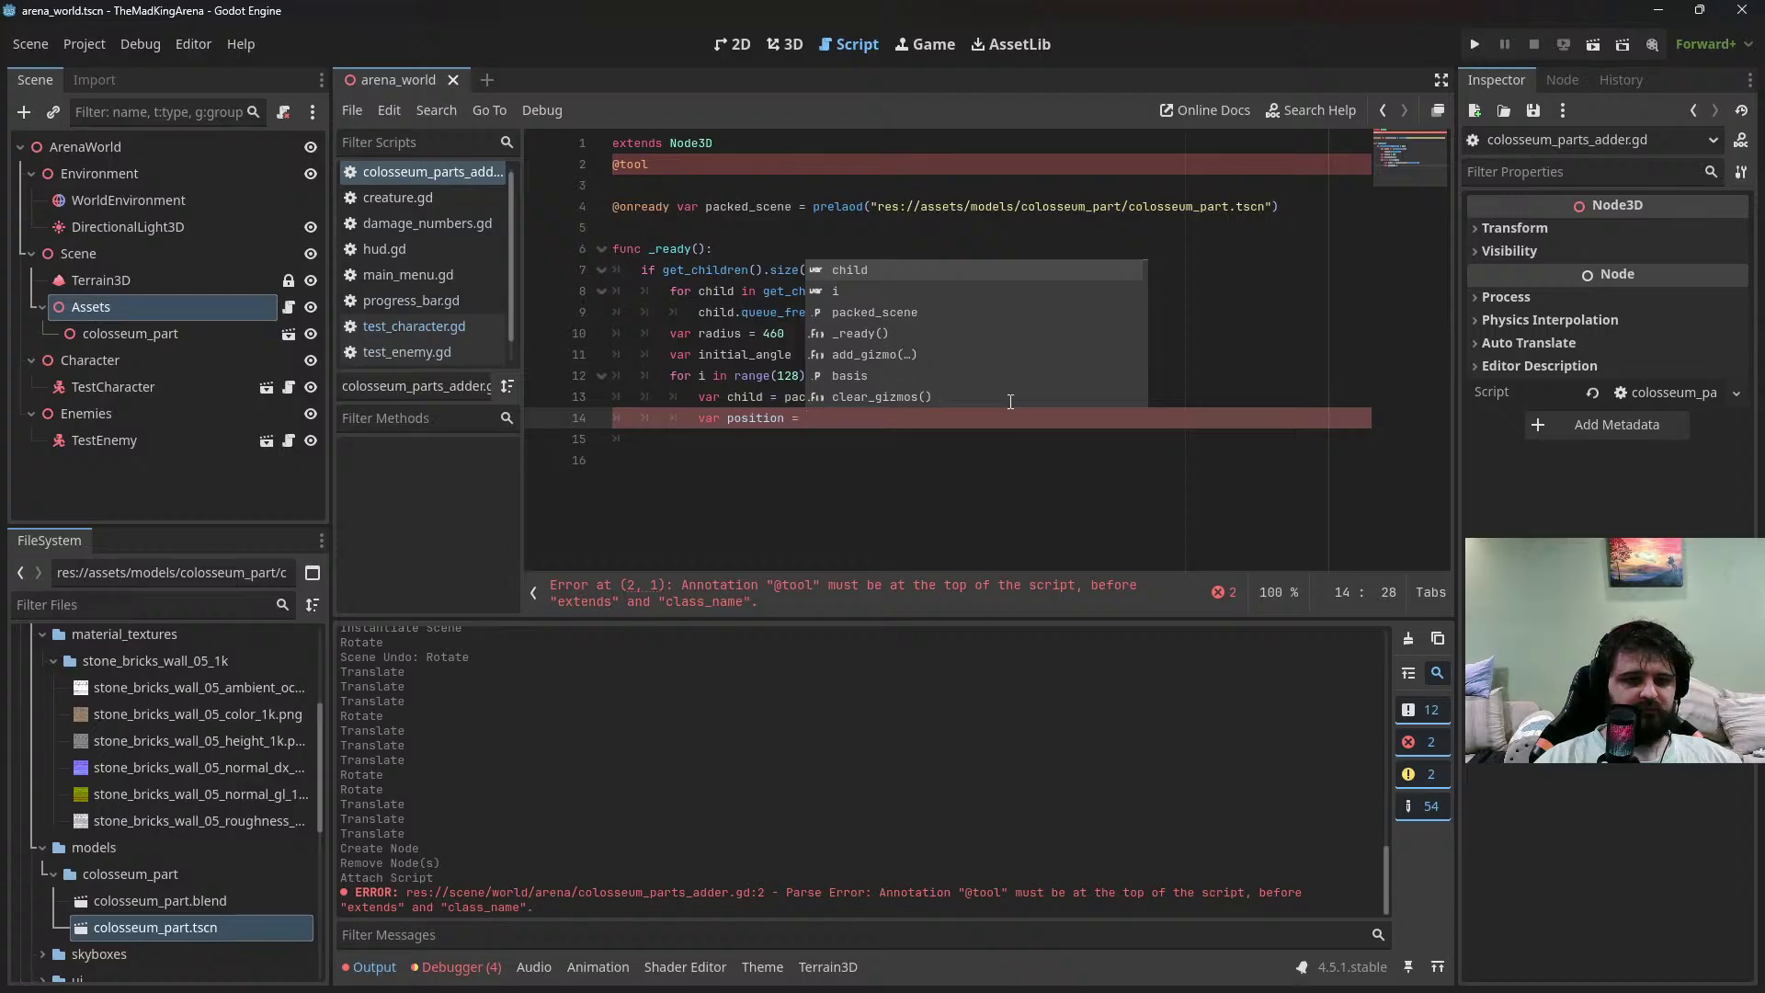
Set the initial_angle variable to 0
key("Escape")
key("Up")
key("Up")
key("Up")
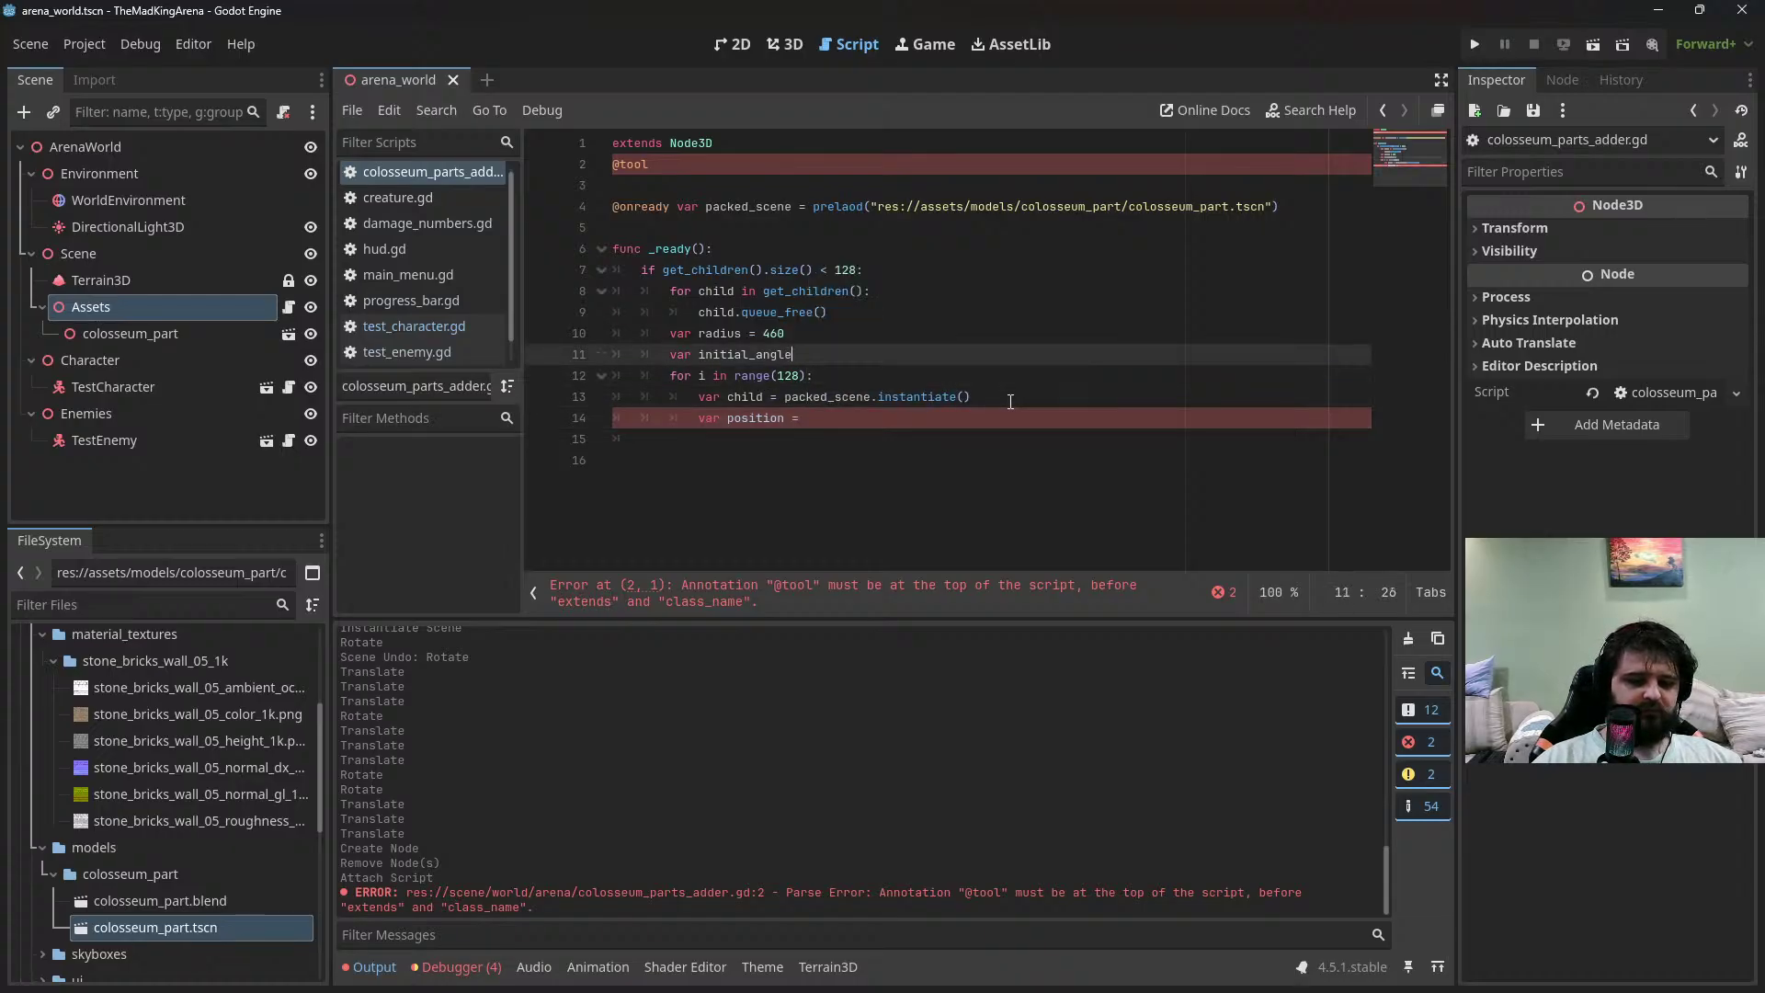
type("= ")
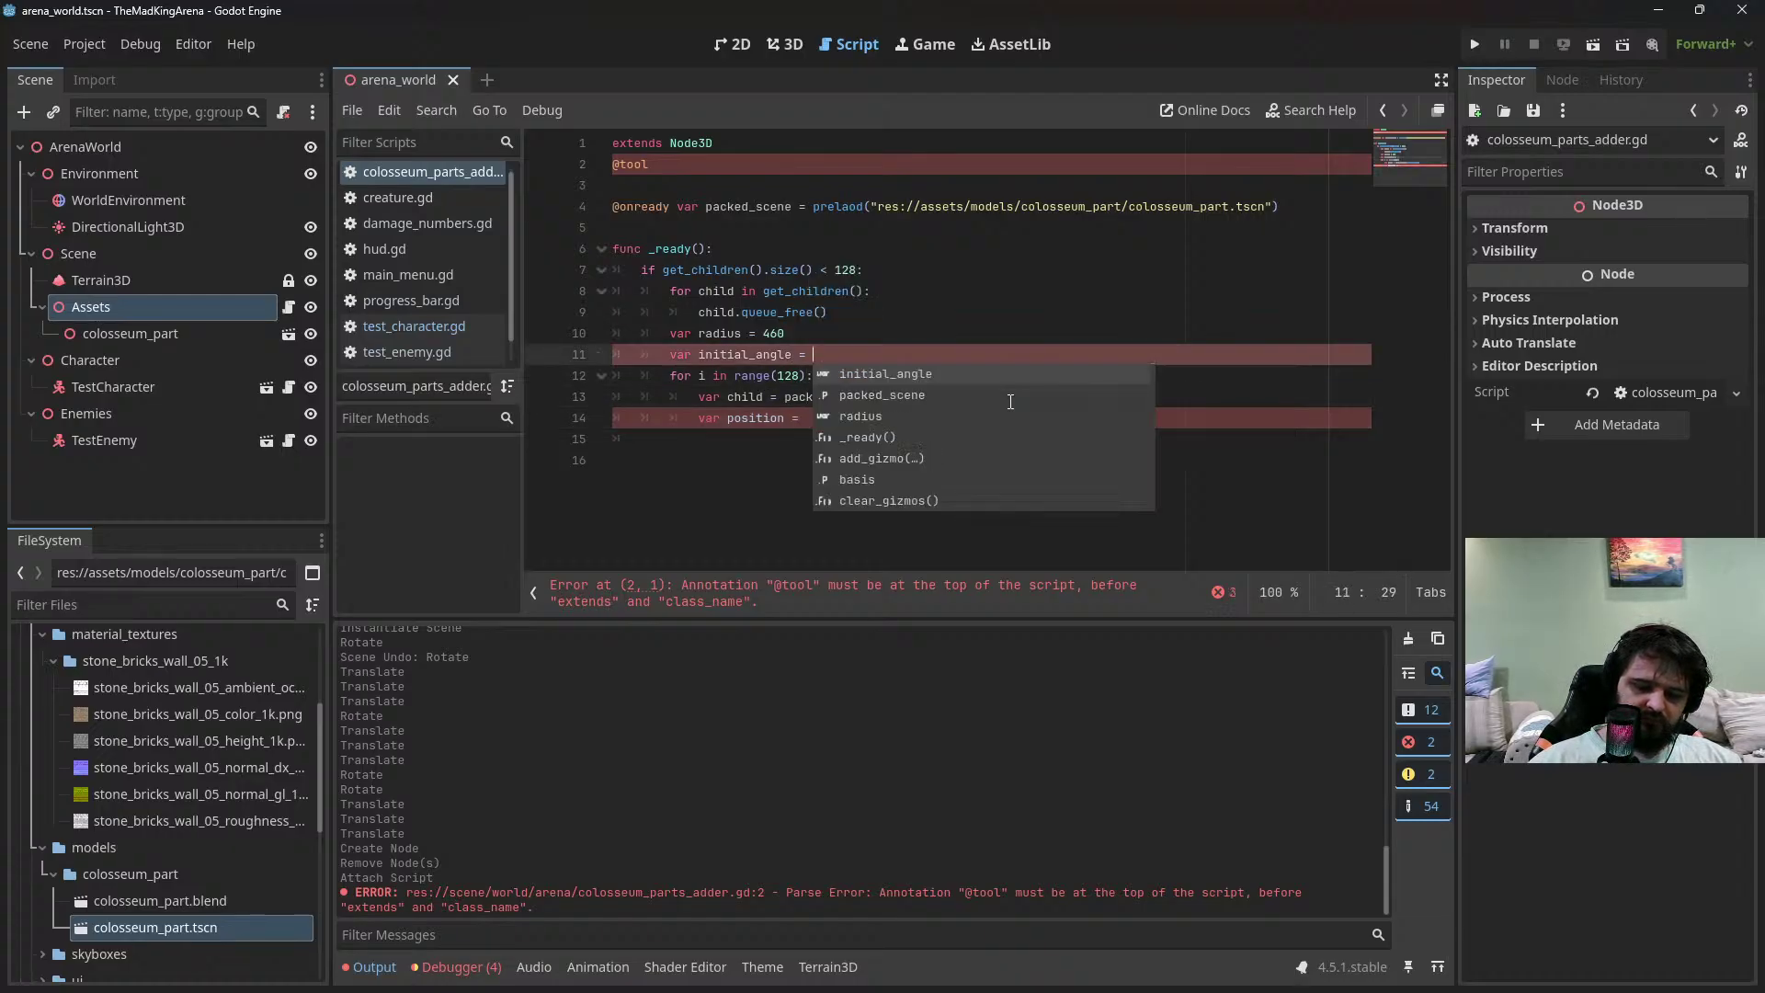
type("0")
key("Down")
key("Down")
key("Down")
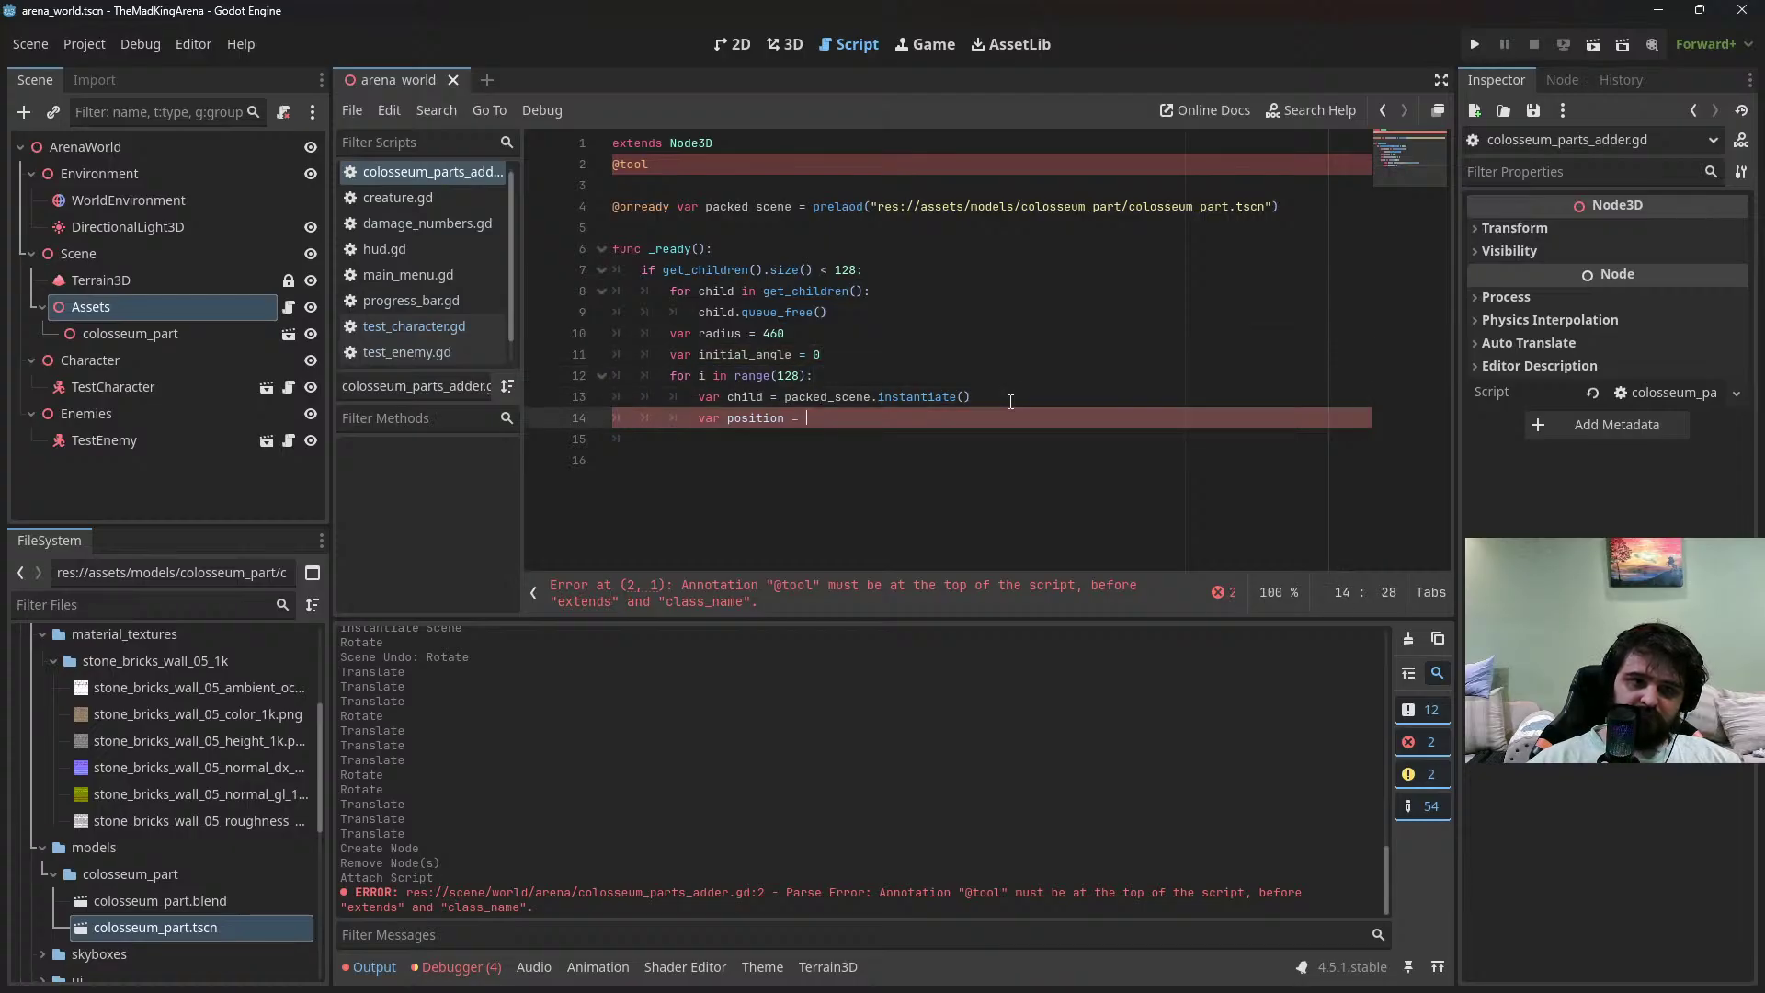
Clear the unfinished position variable declaration from the loop body
key("ctrl+BackSpace")
key("ctrl+BackSpace")
key("ctrl+BackSpace")
type("var")
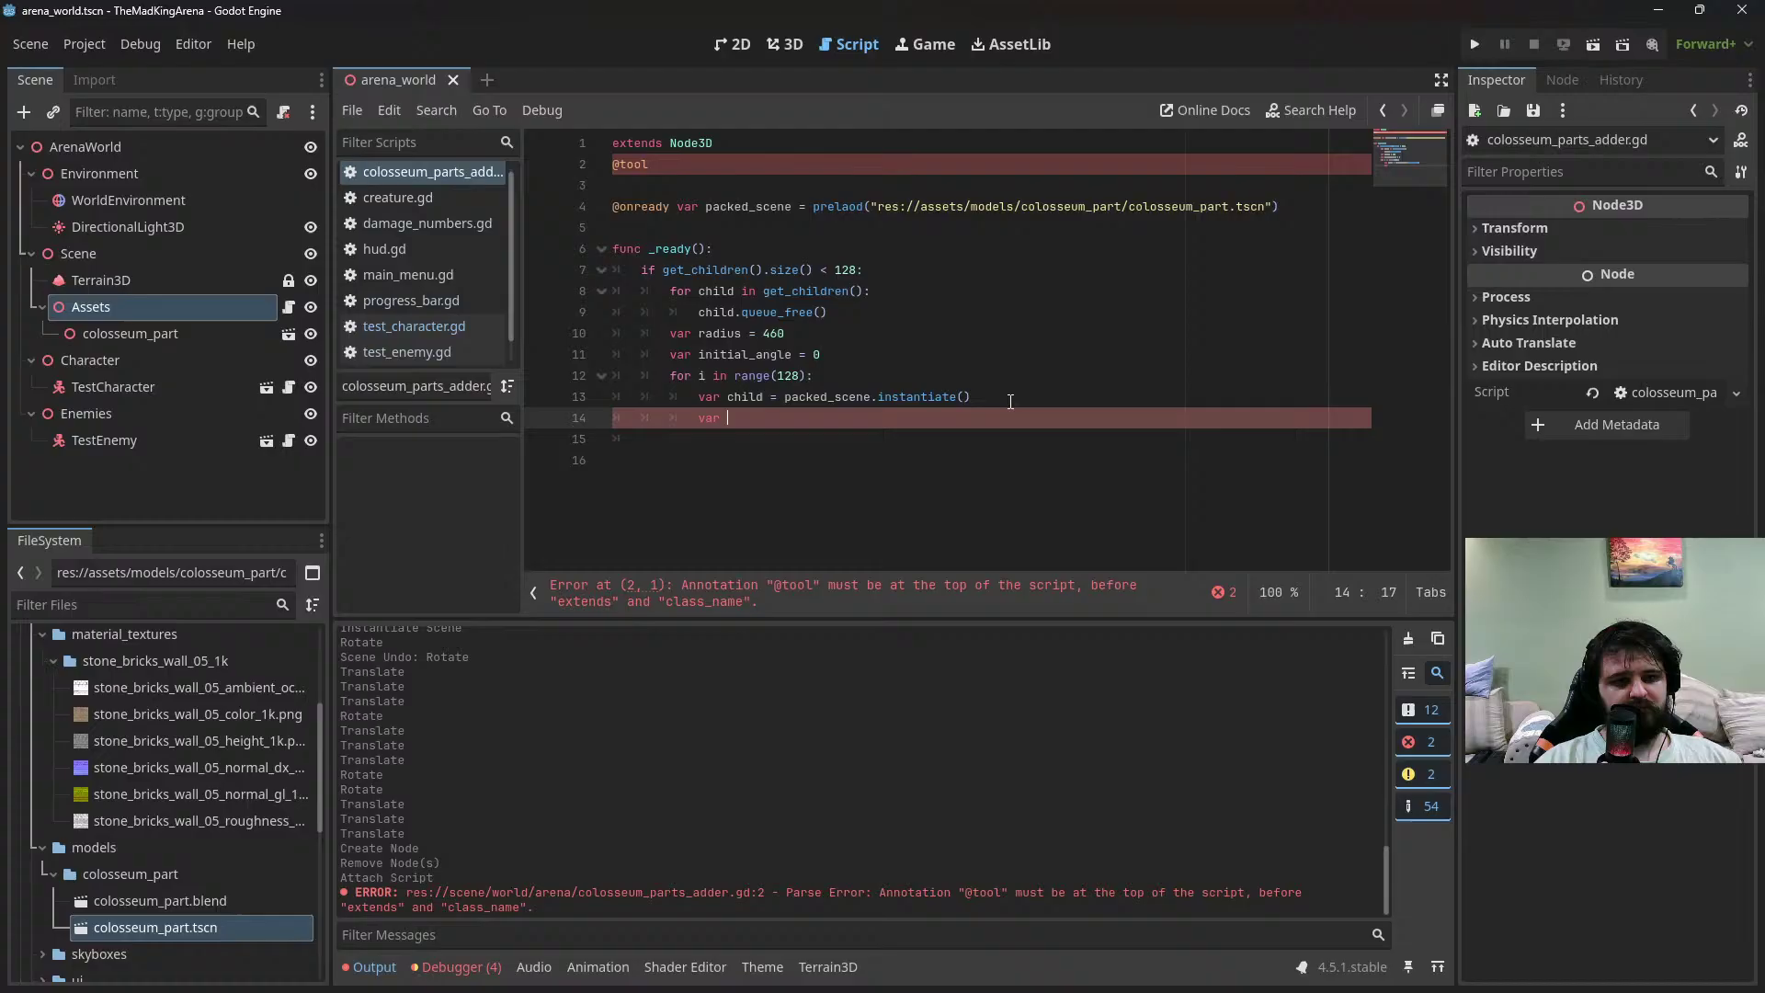
key("ctrl+BackSpace")
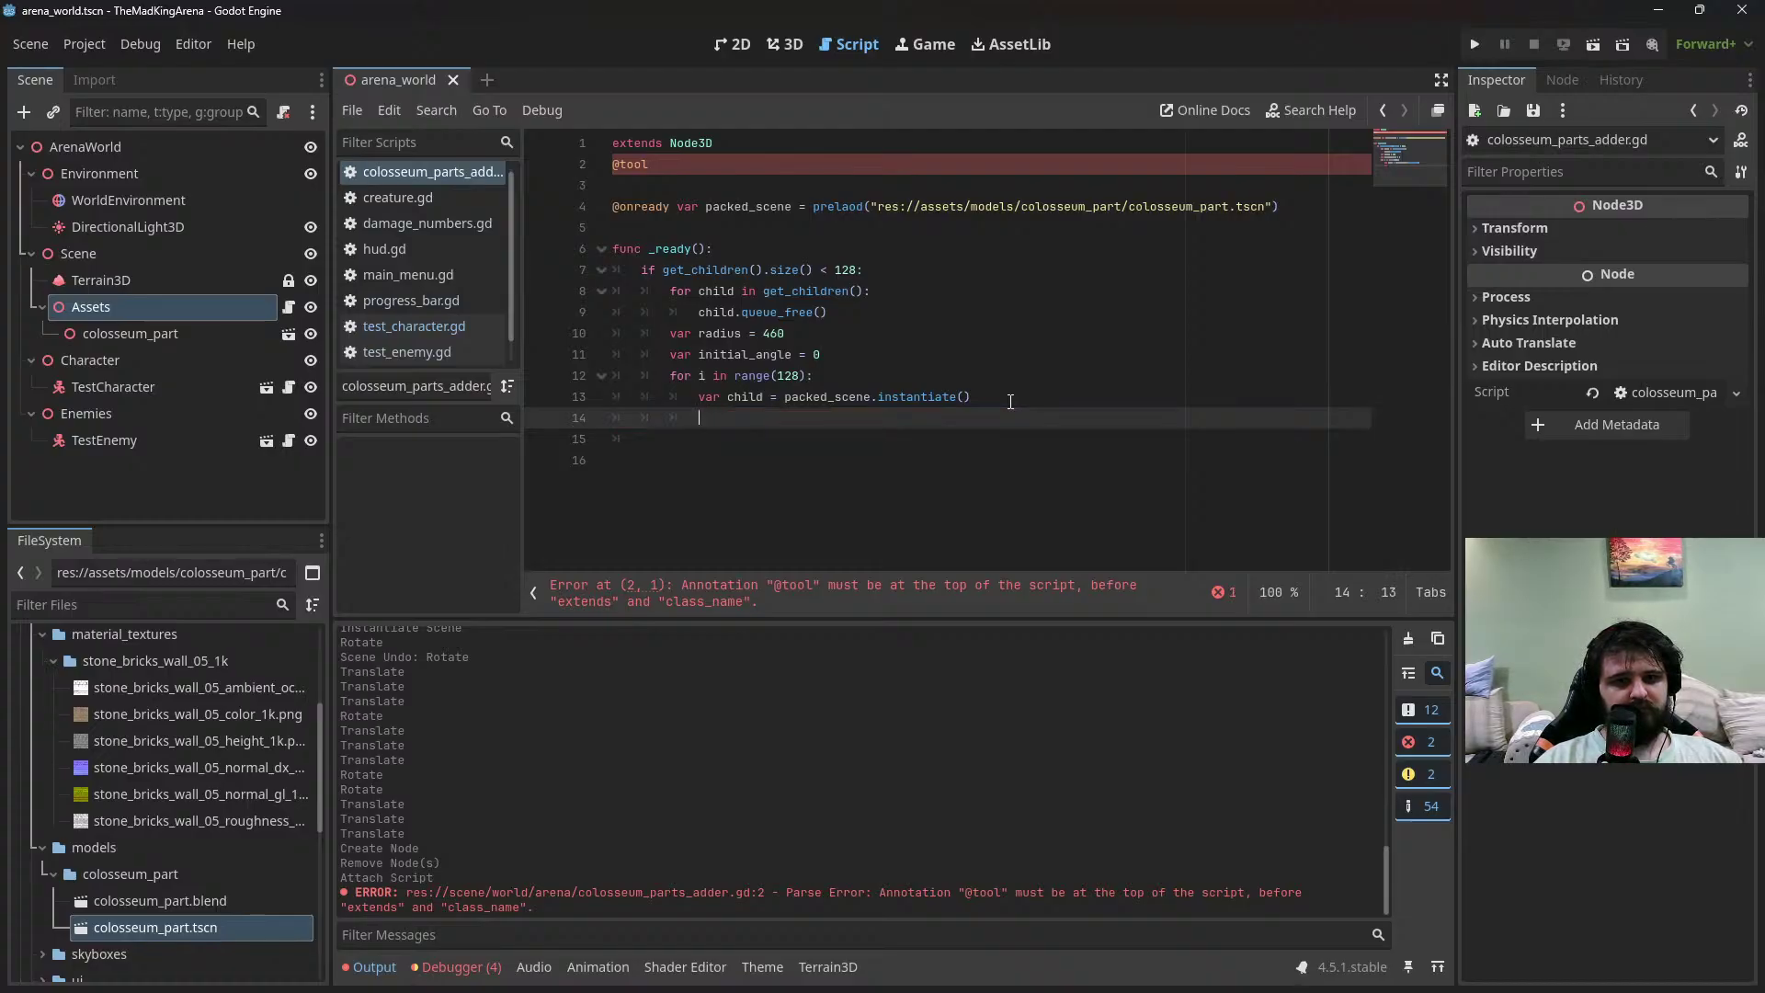
Declare a position variable as Vector3(0, 0, -radius) in the loop body, below the instantiate() line
type("var position")
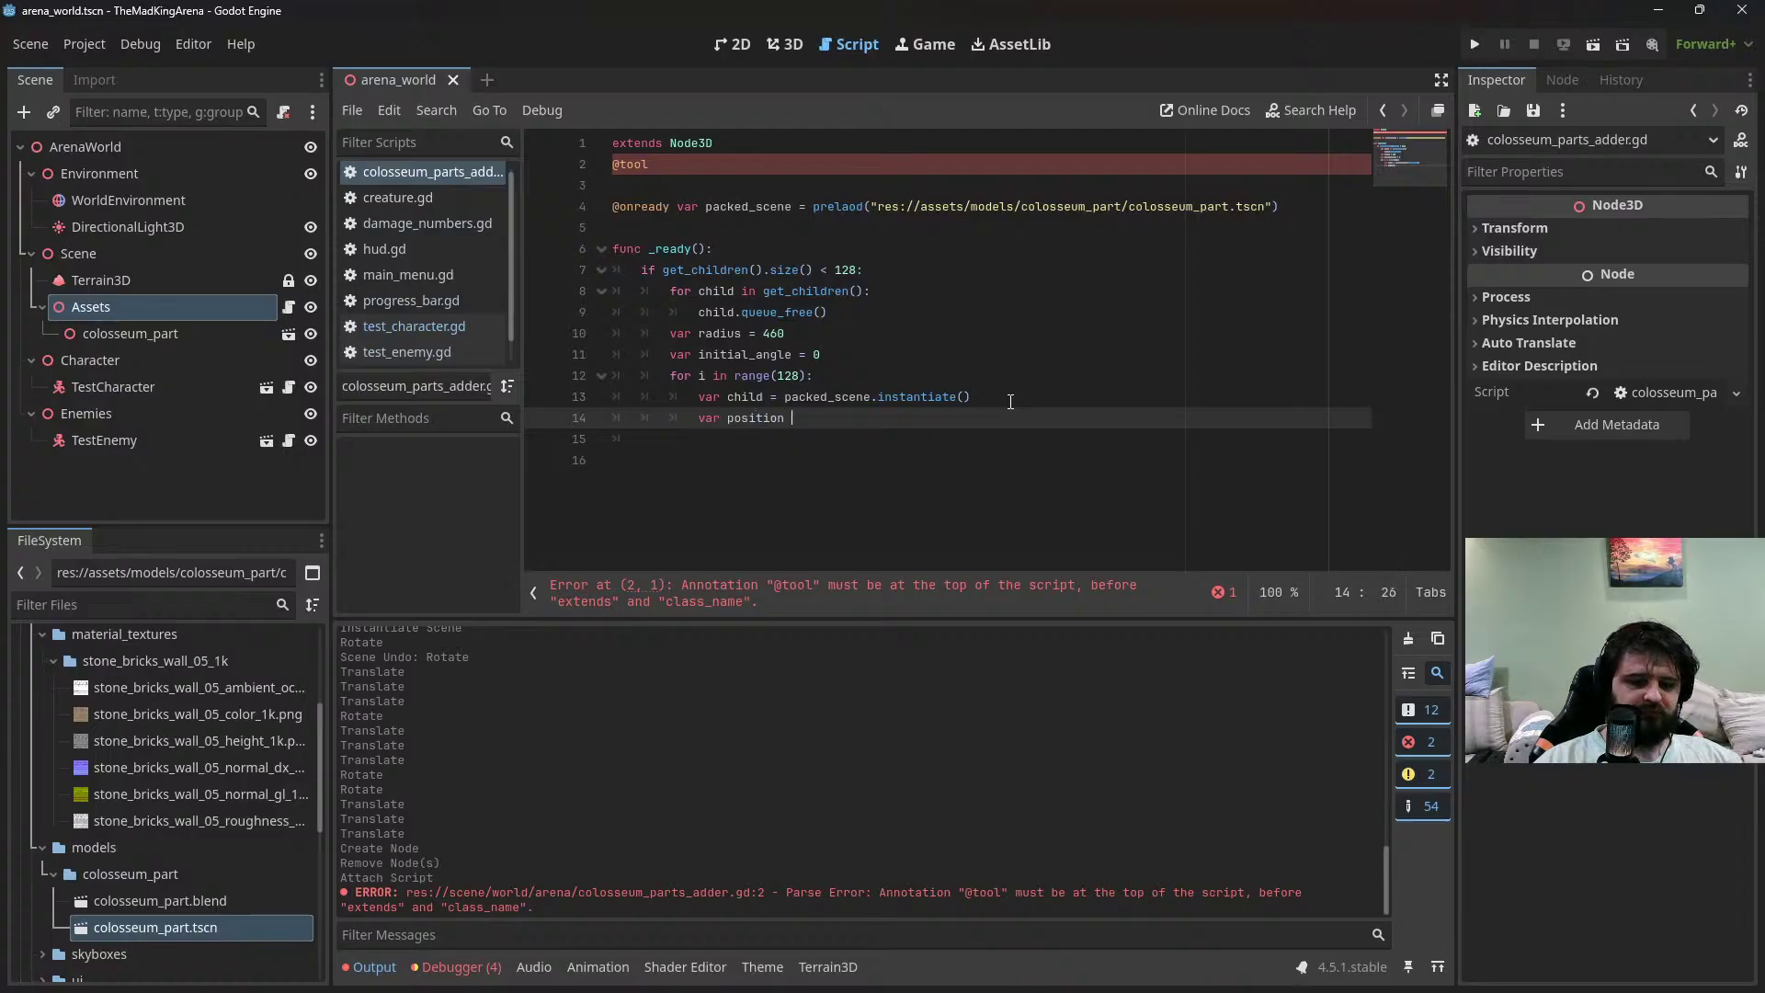
type(" = Veco")
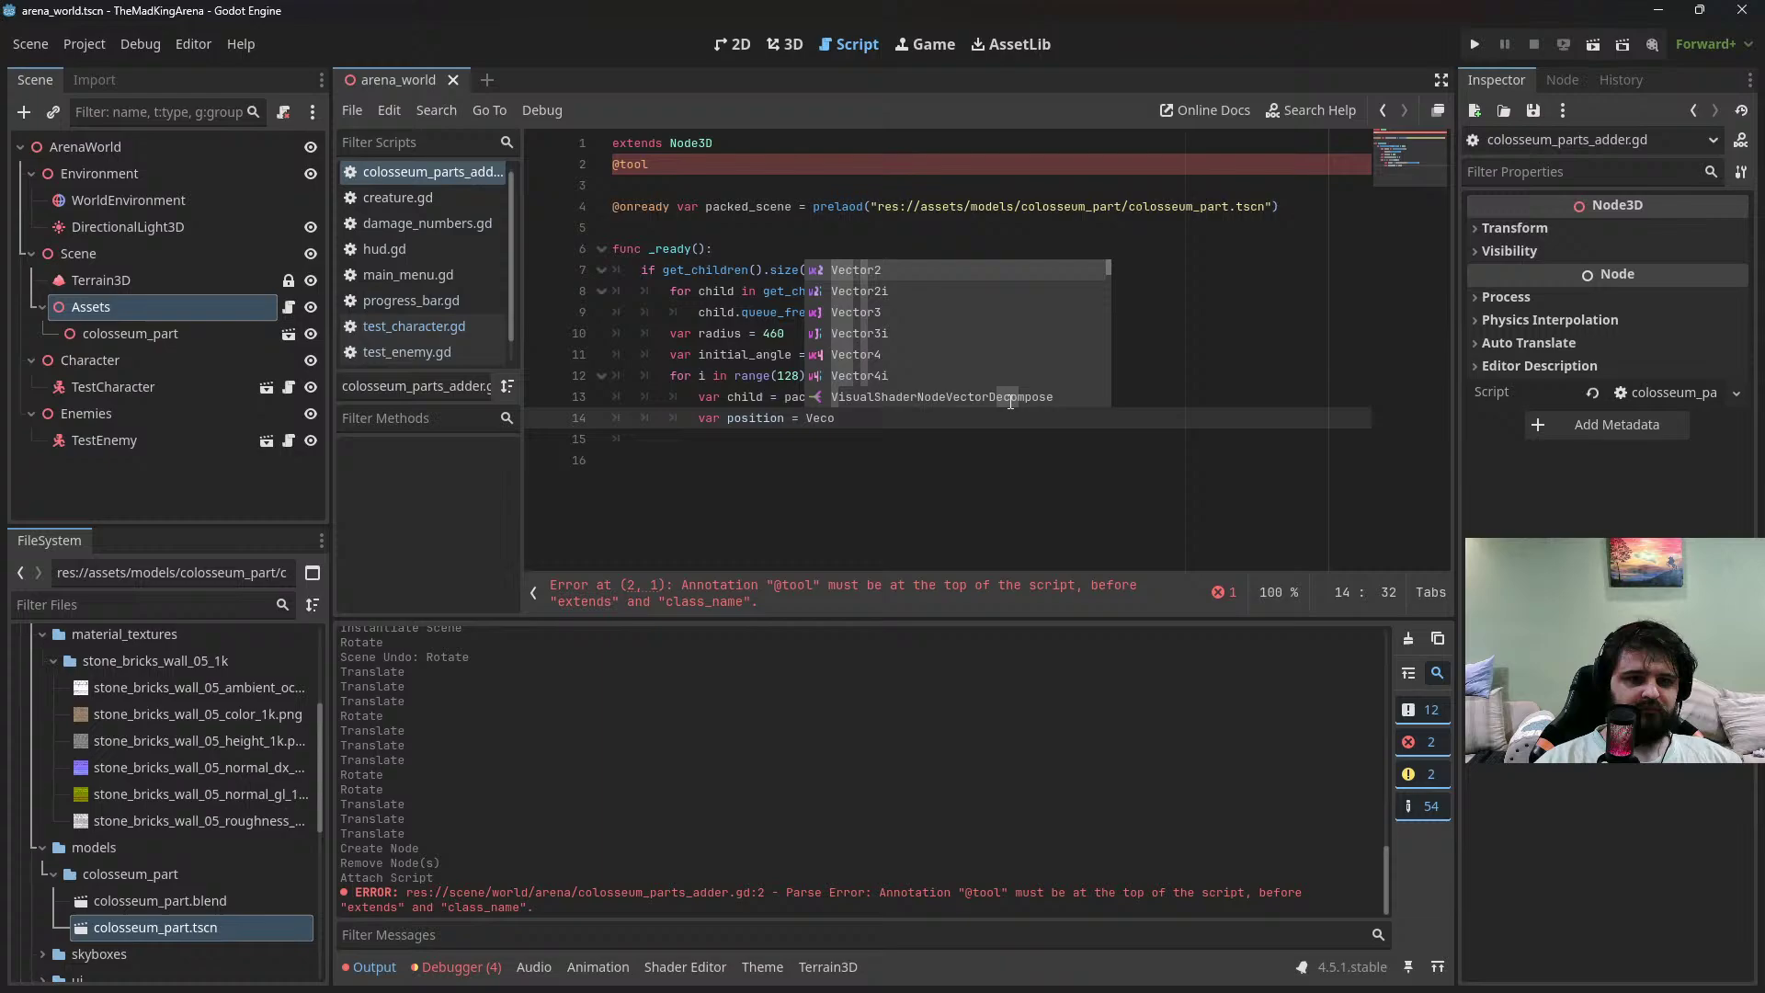
key("Return")
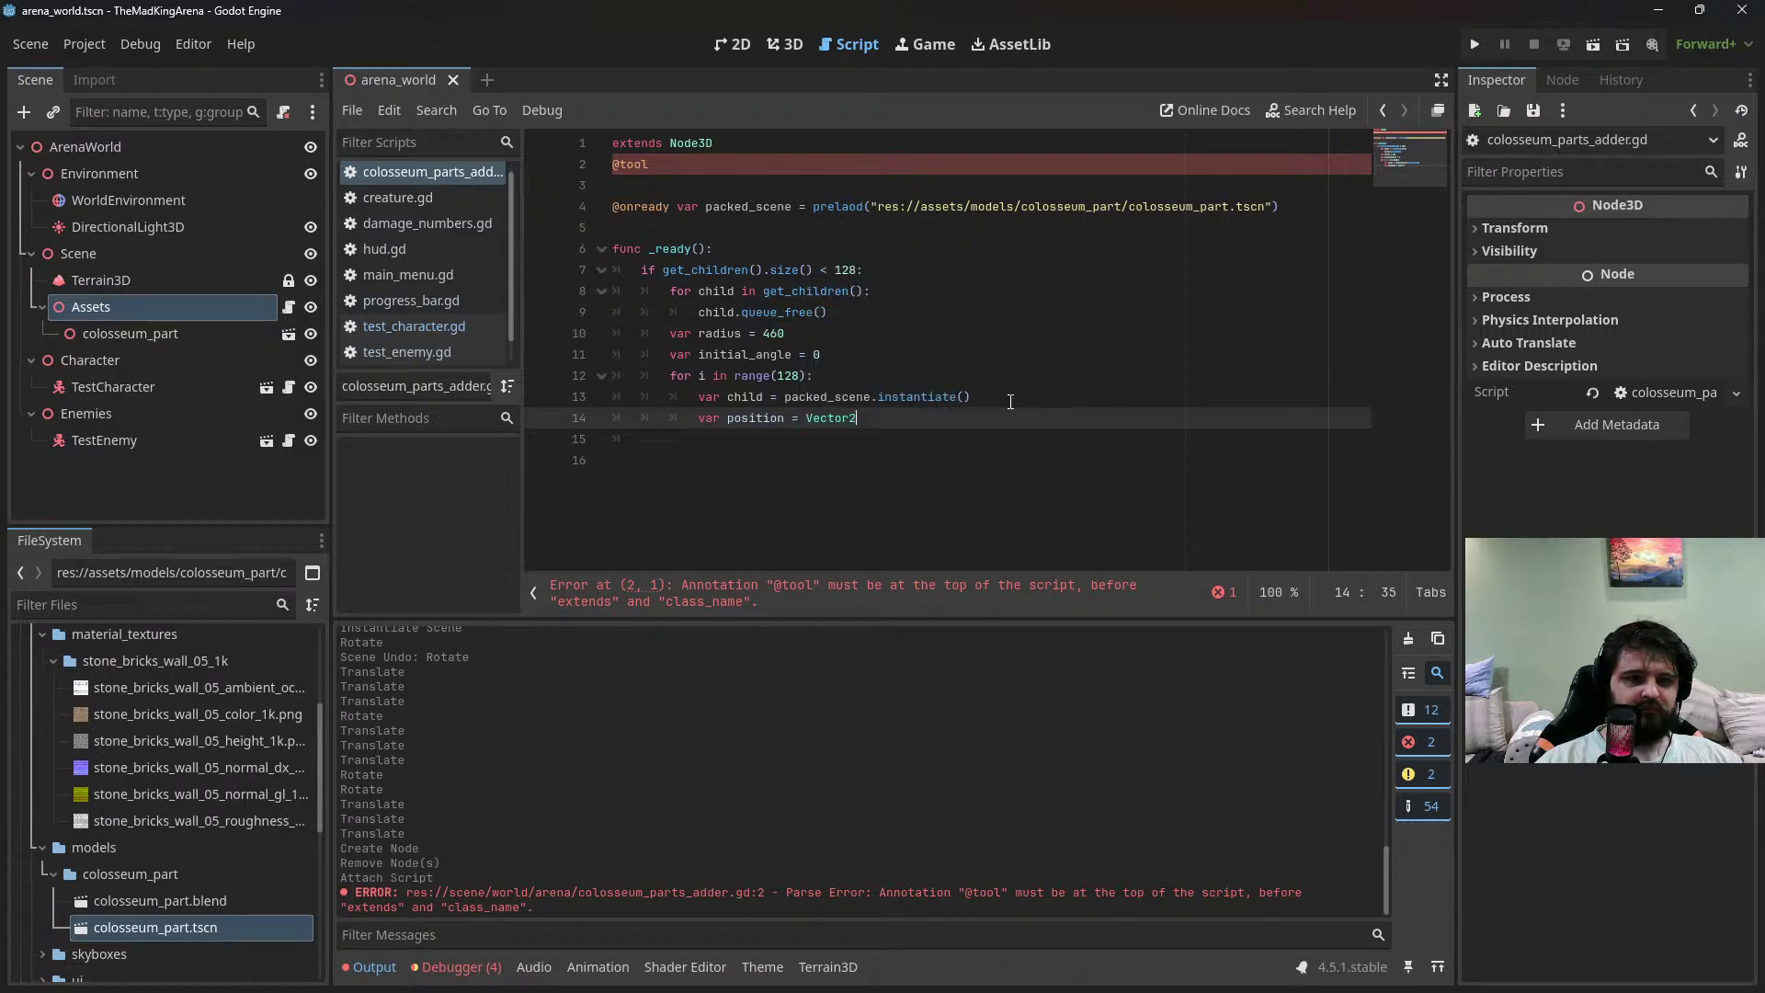
type("(0,")
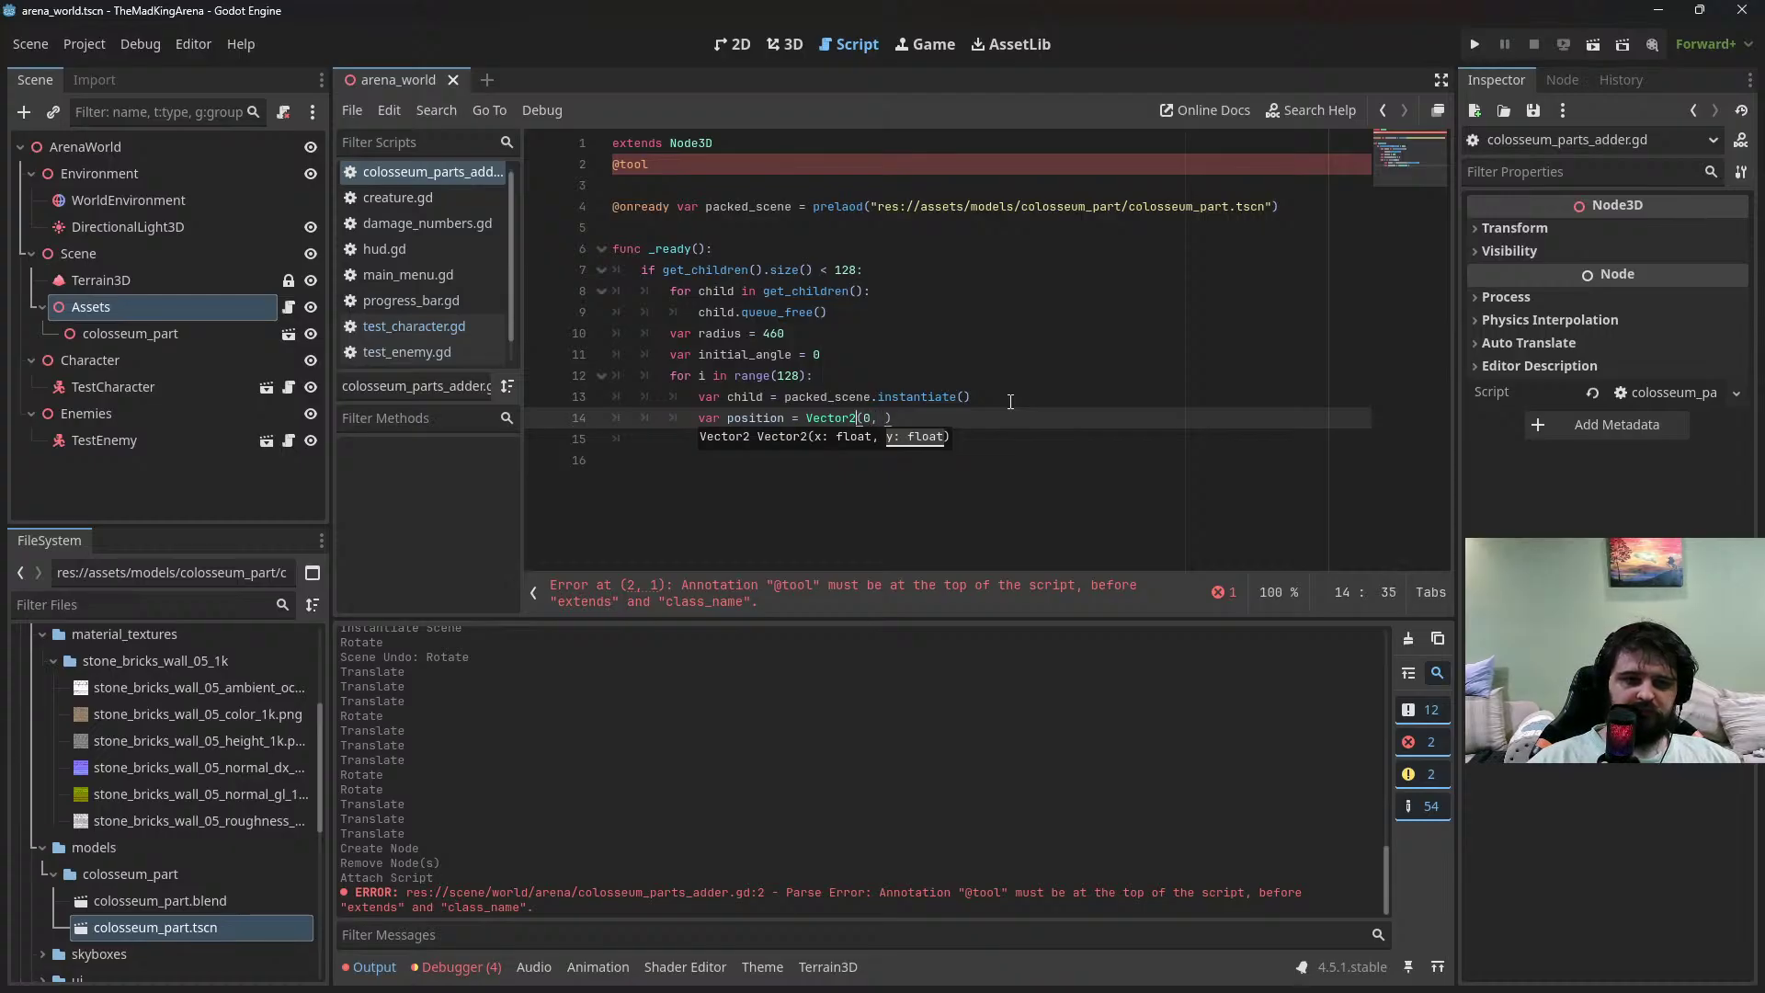
key("BackSpace")
type("3")
key("Right")
key("Right")
key("Right")
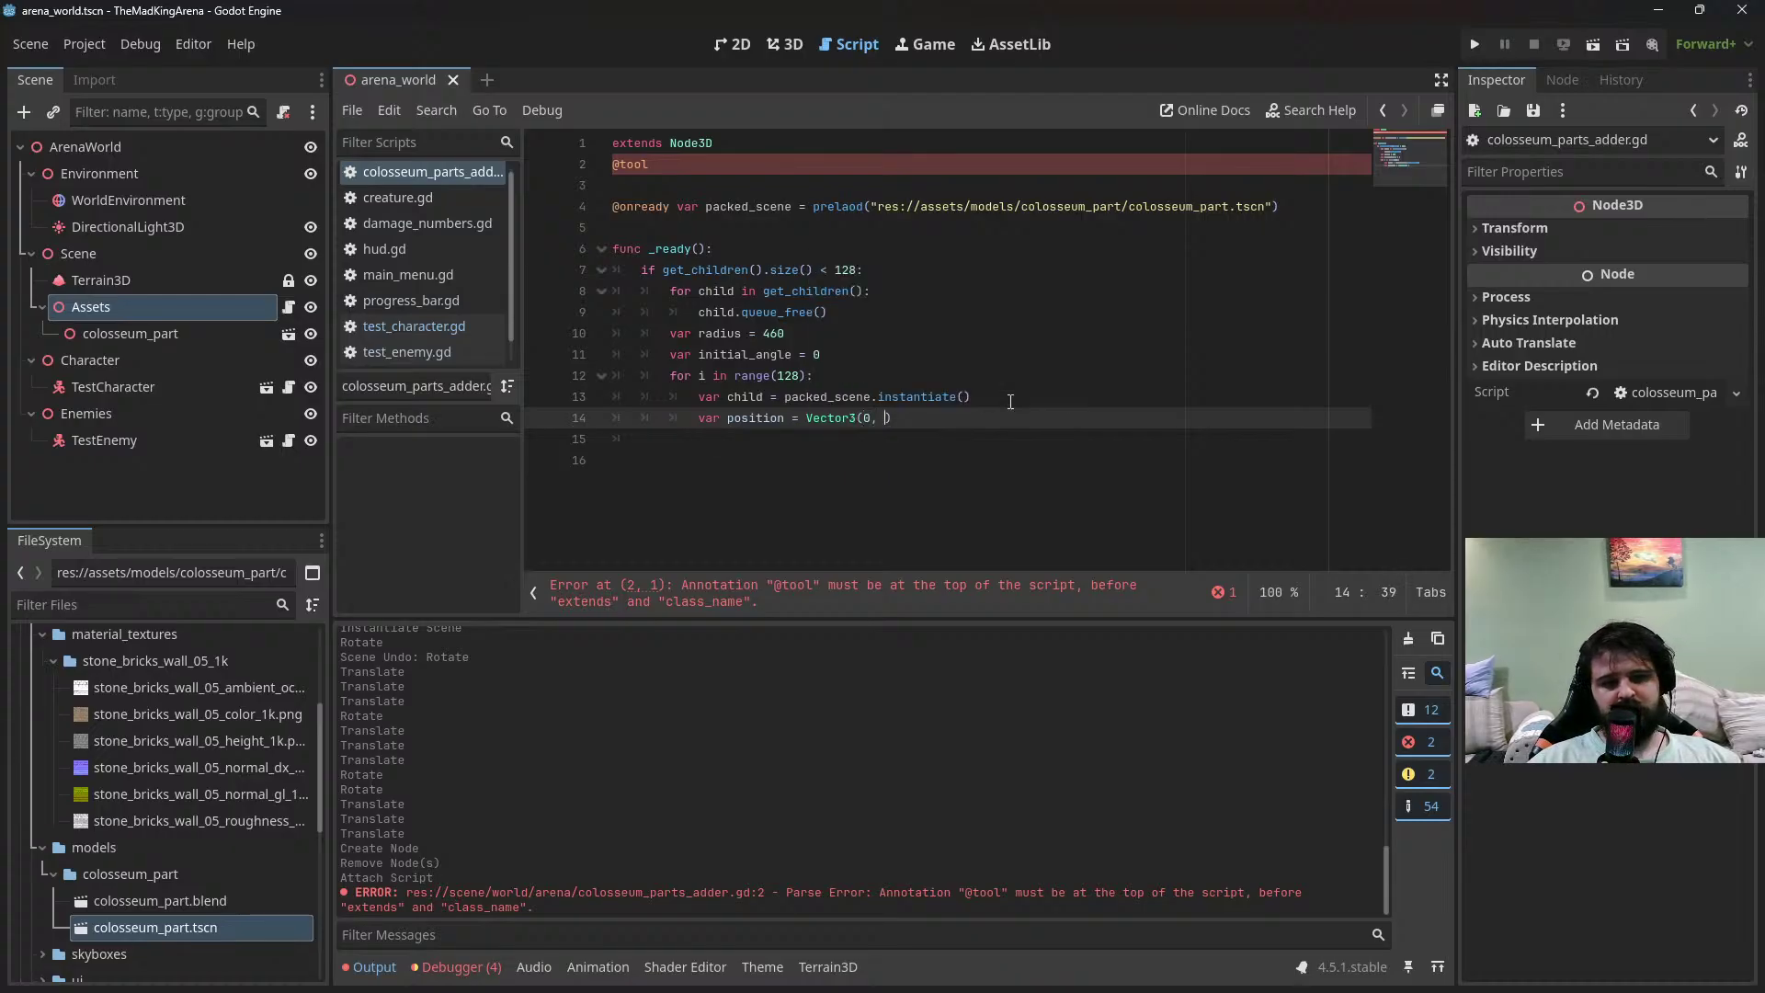
type("0, ")
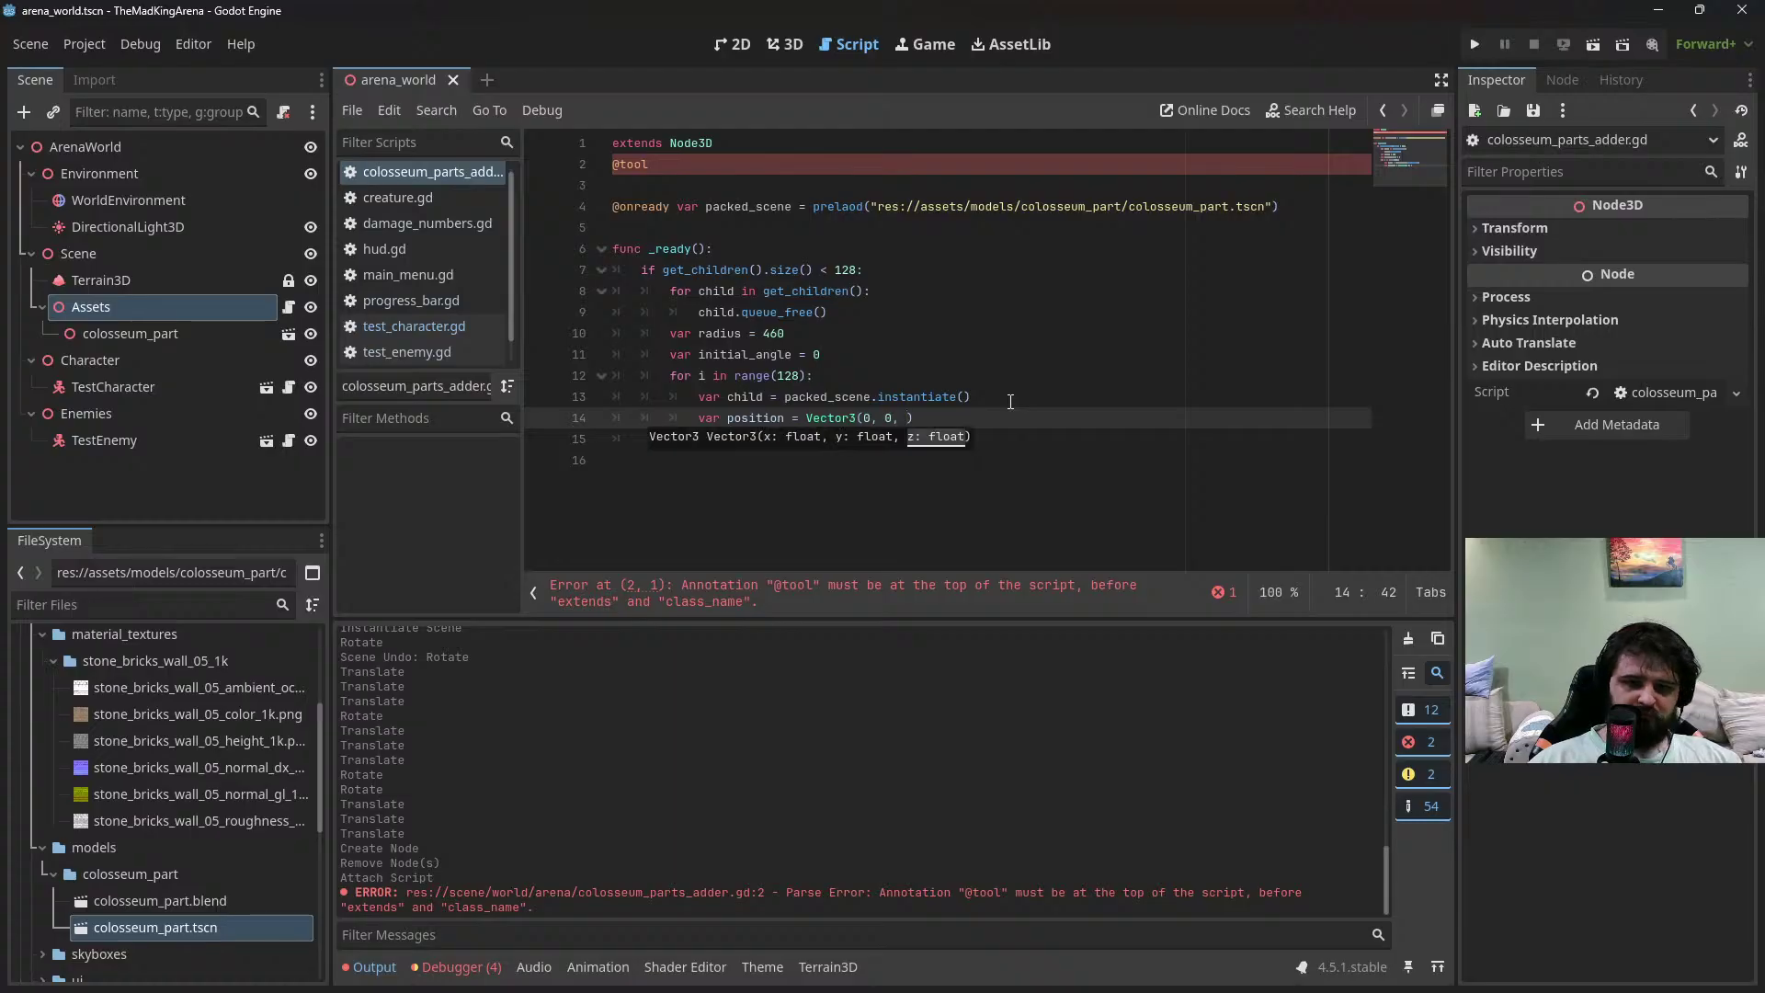
type("-")
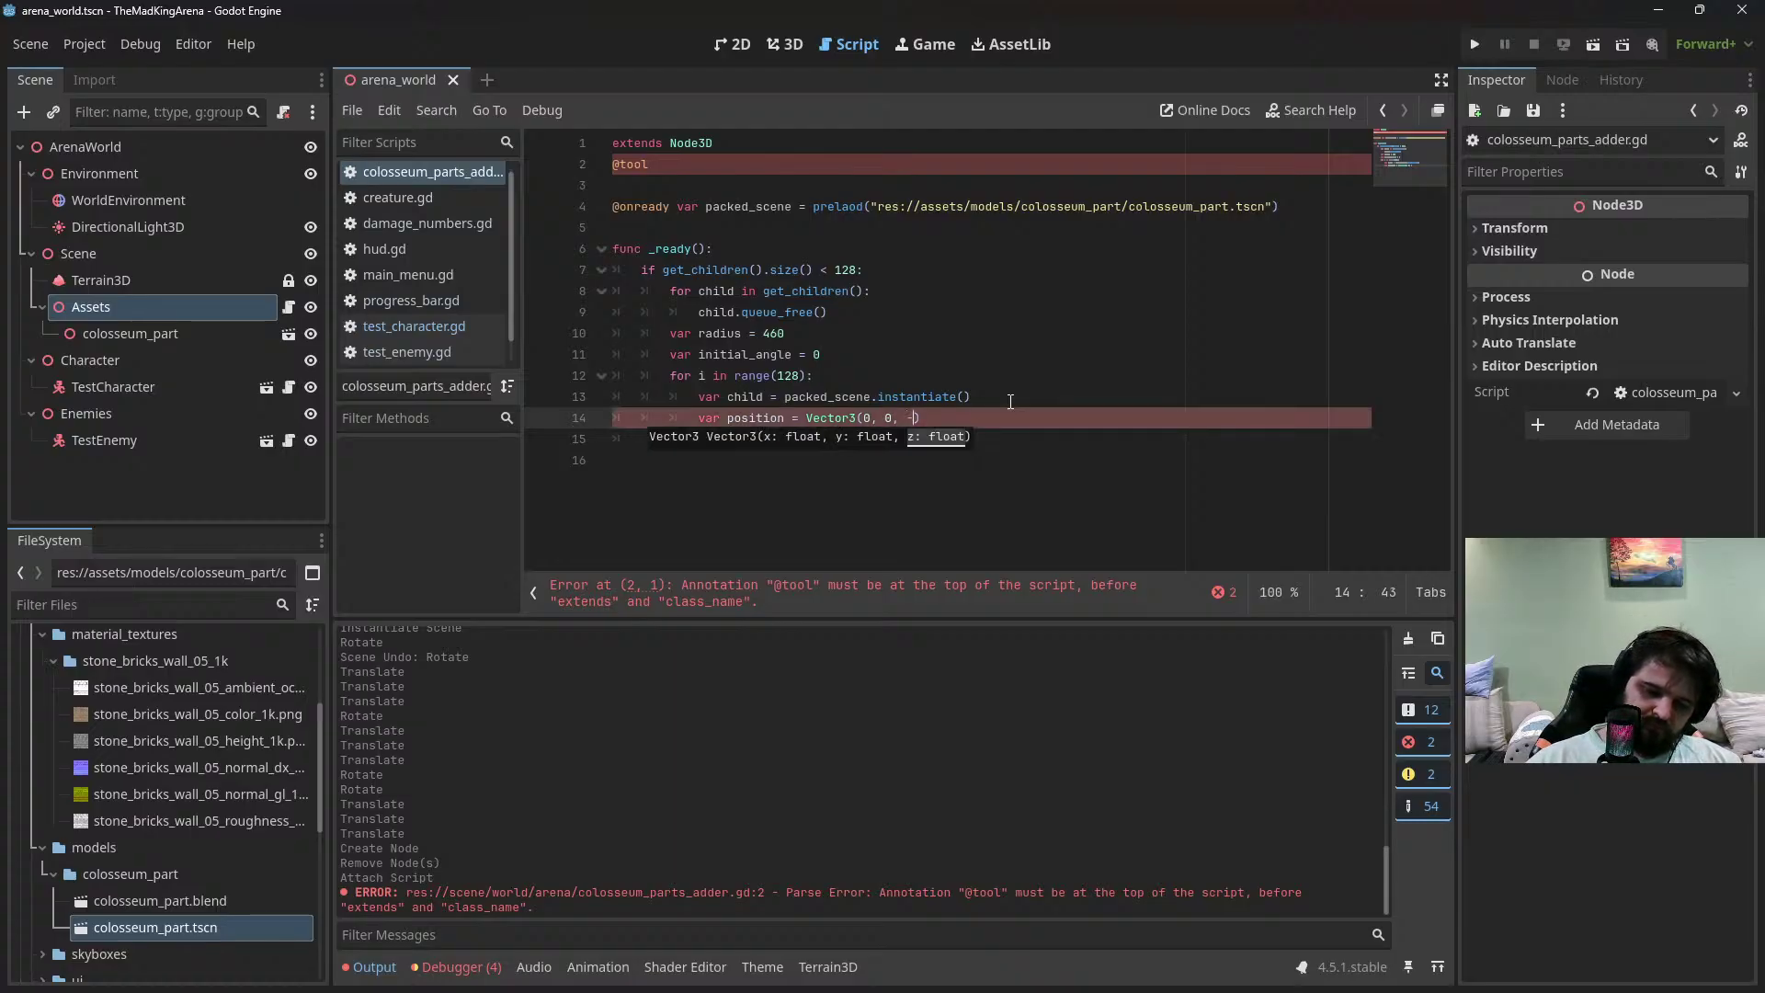
type("radius)")
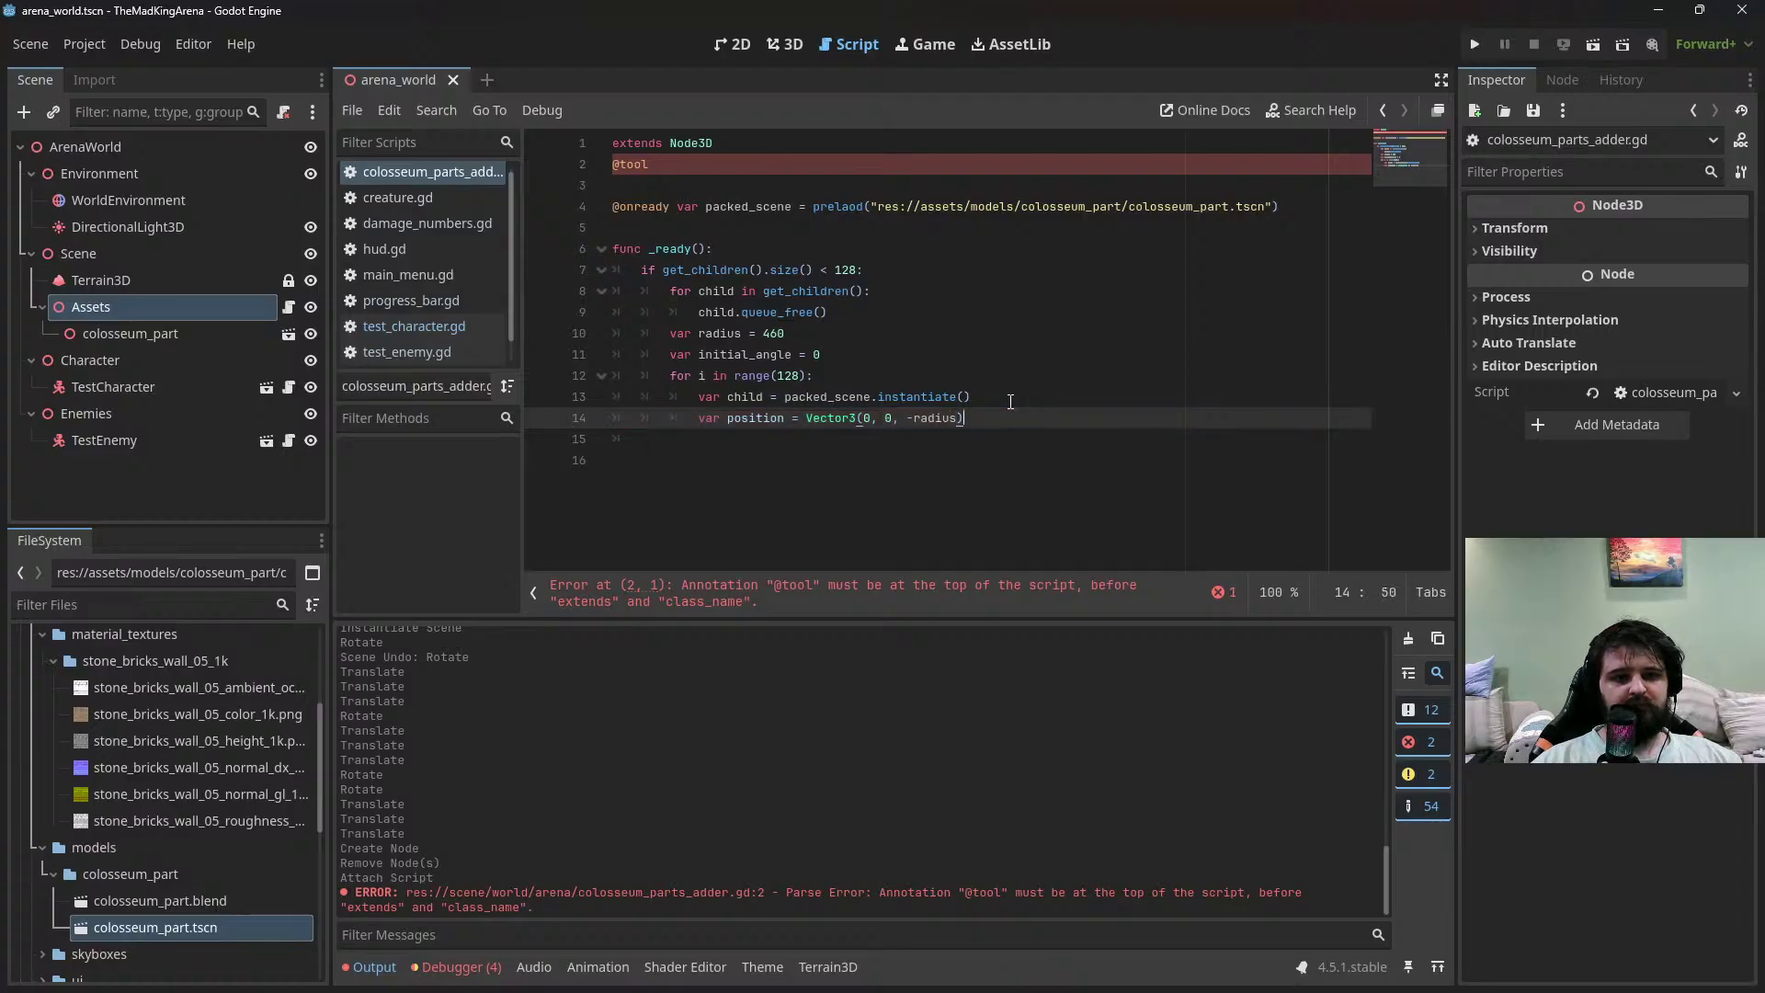
Add a position.rotated() call with Vector3.UP as the axis below the position declaration, indented one level deeper
key("Return")
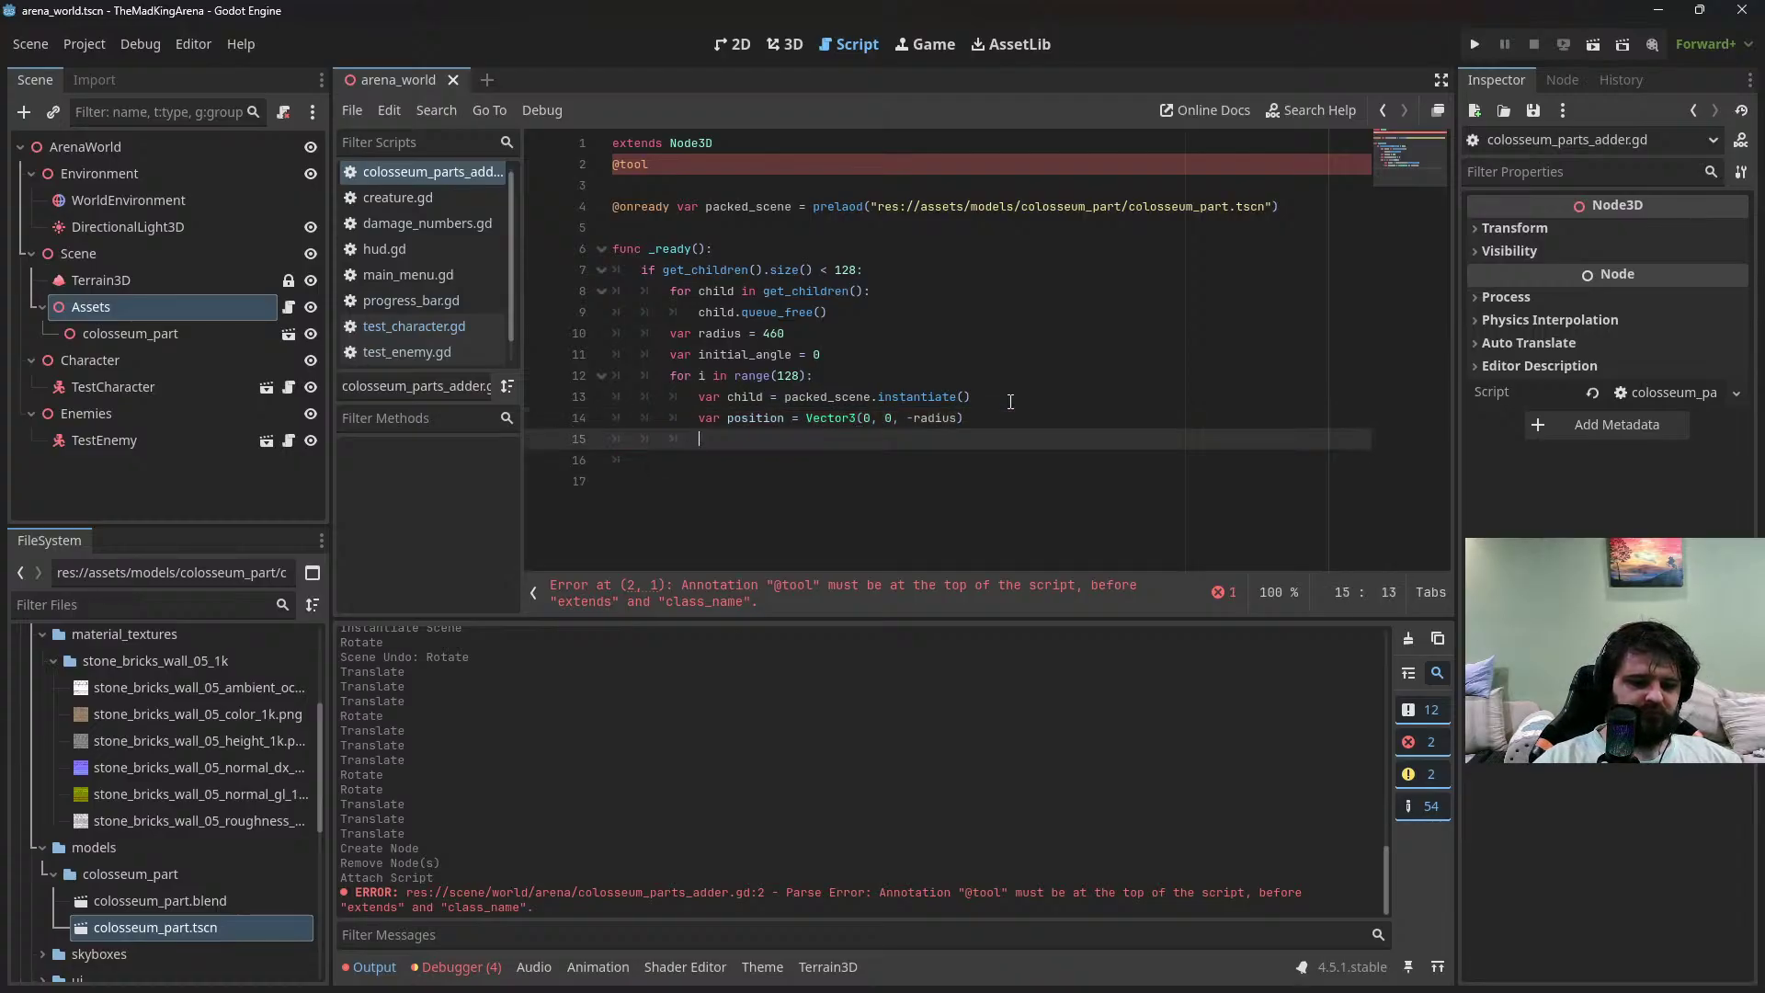
type("position")
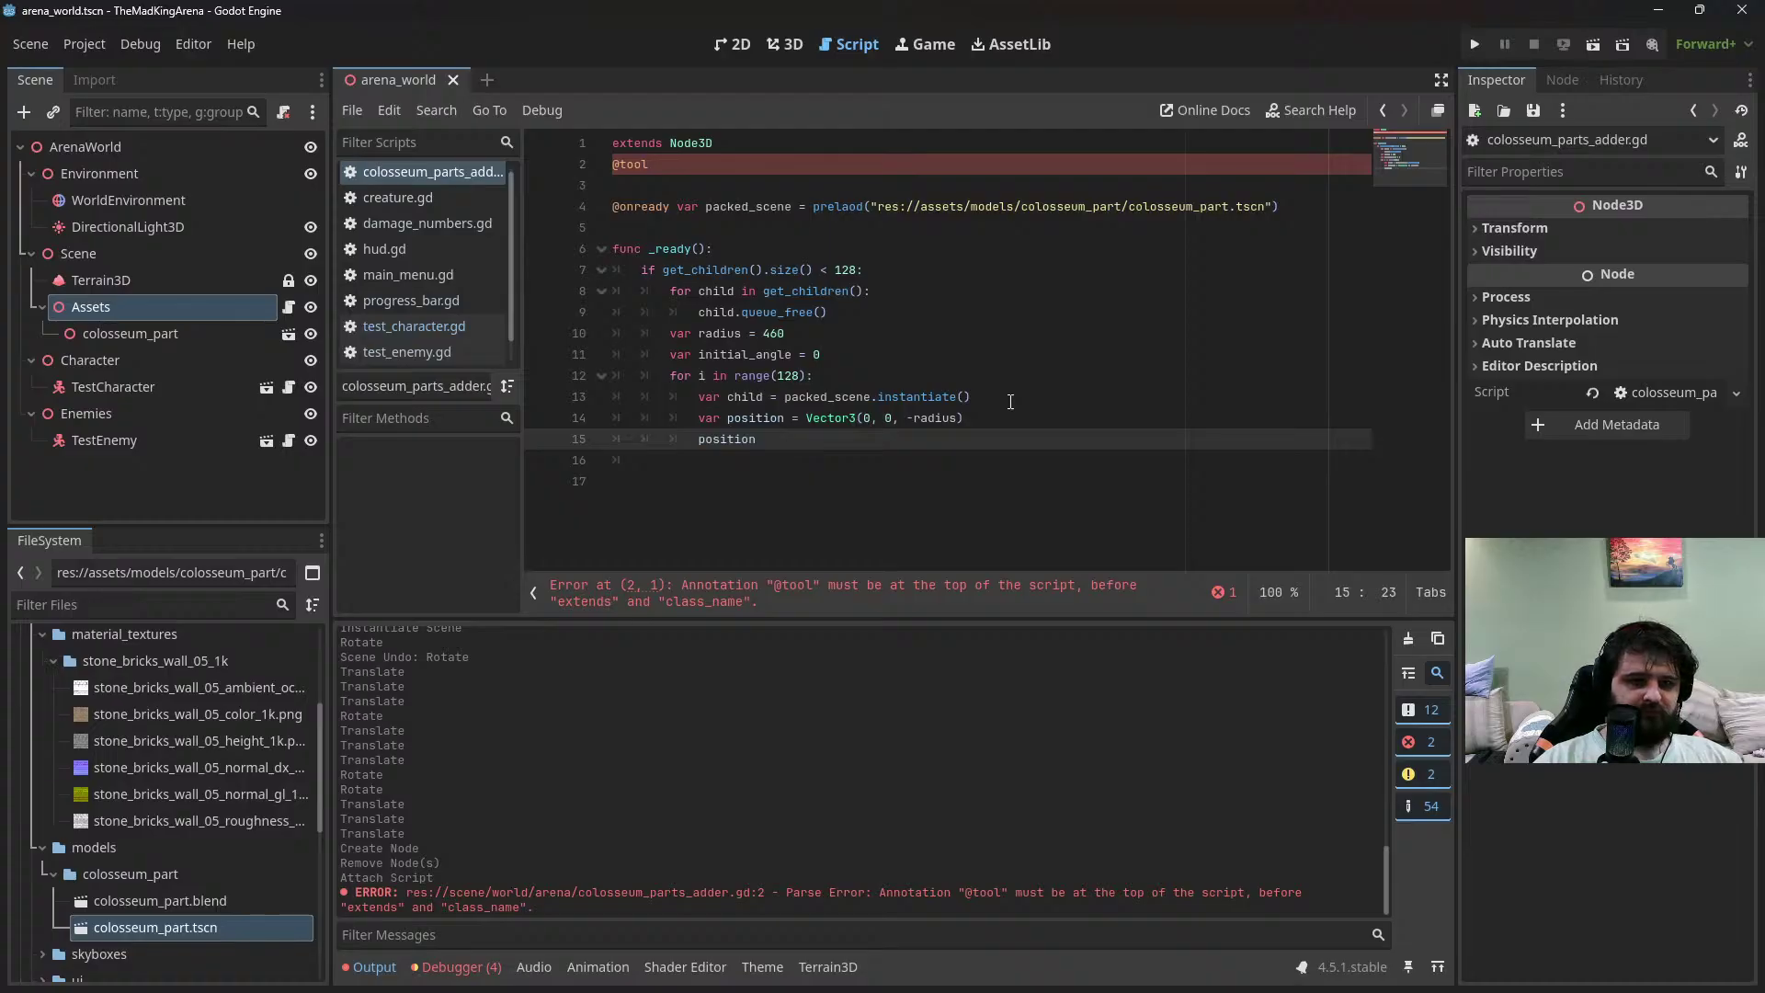
type(".")
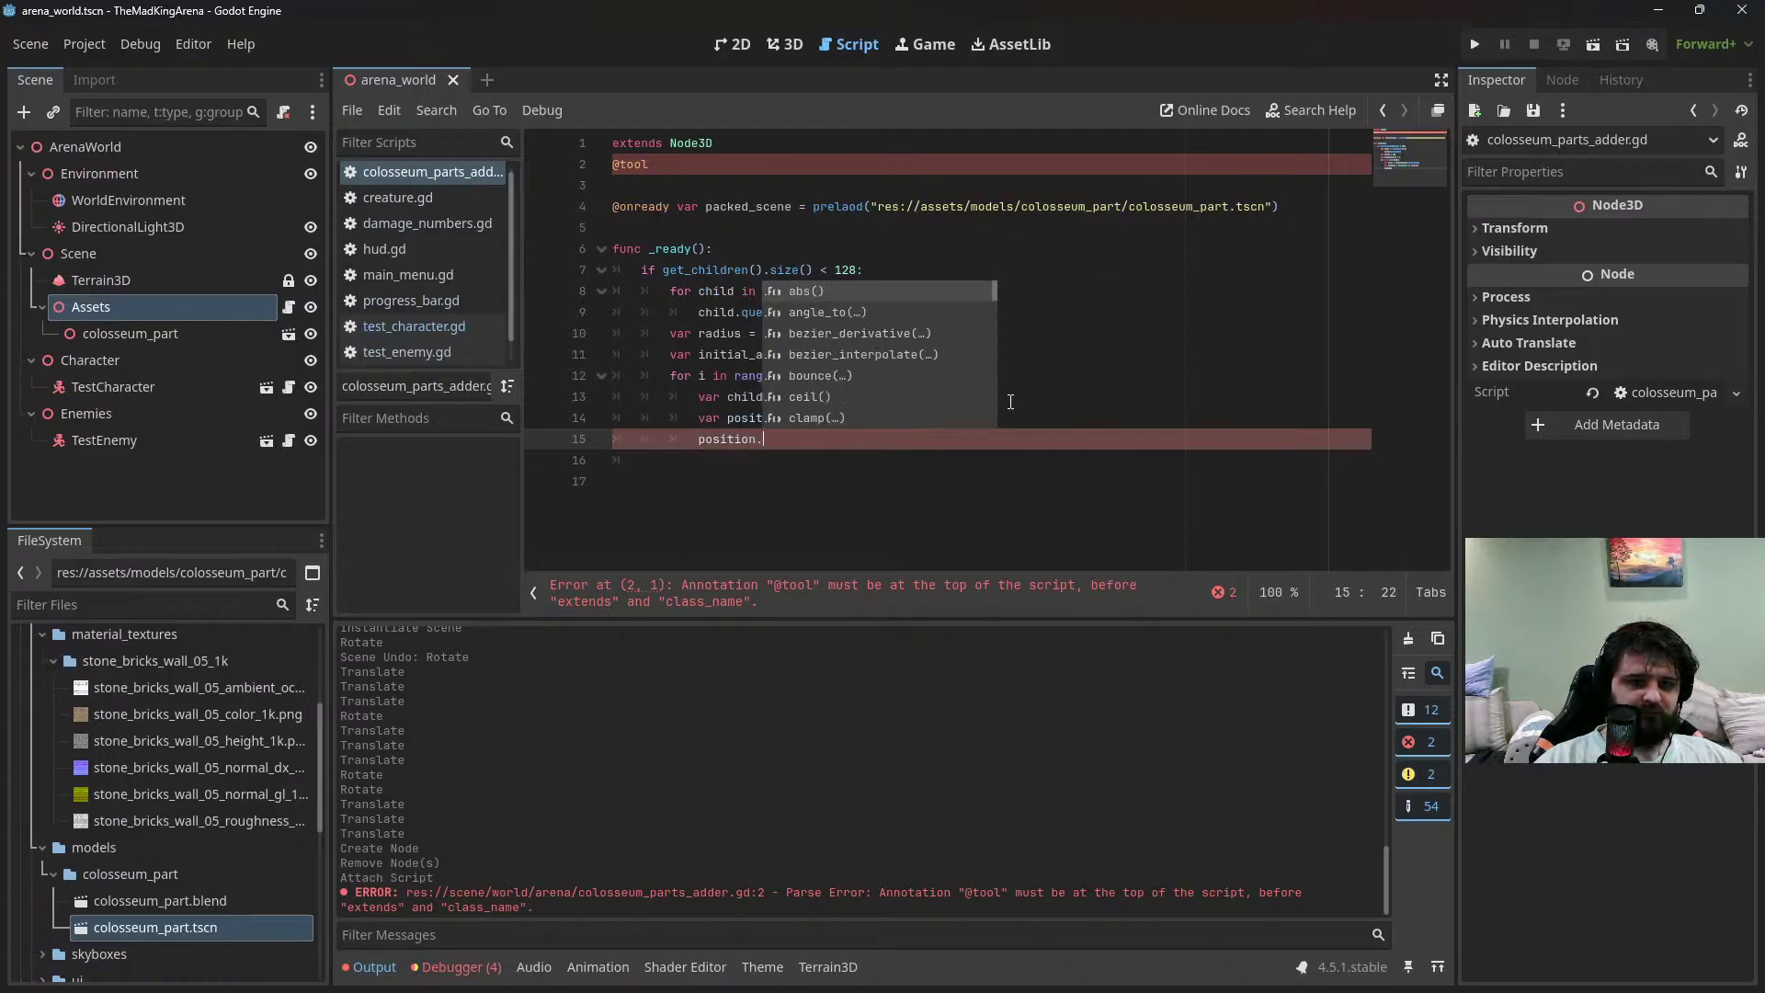
type("rota")
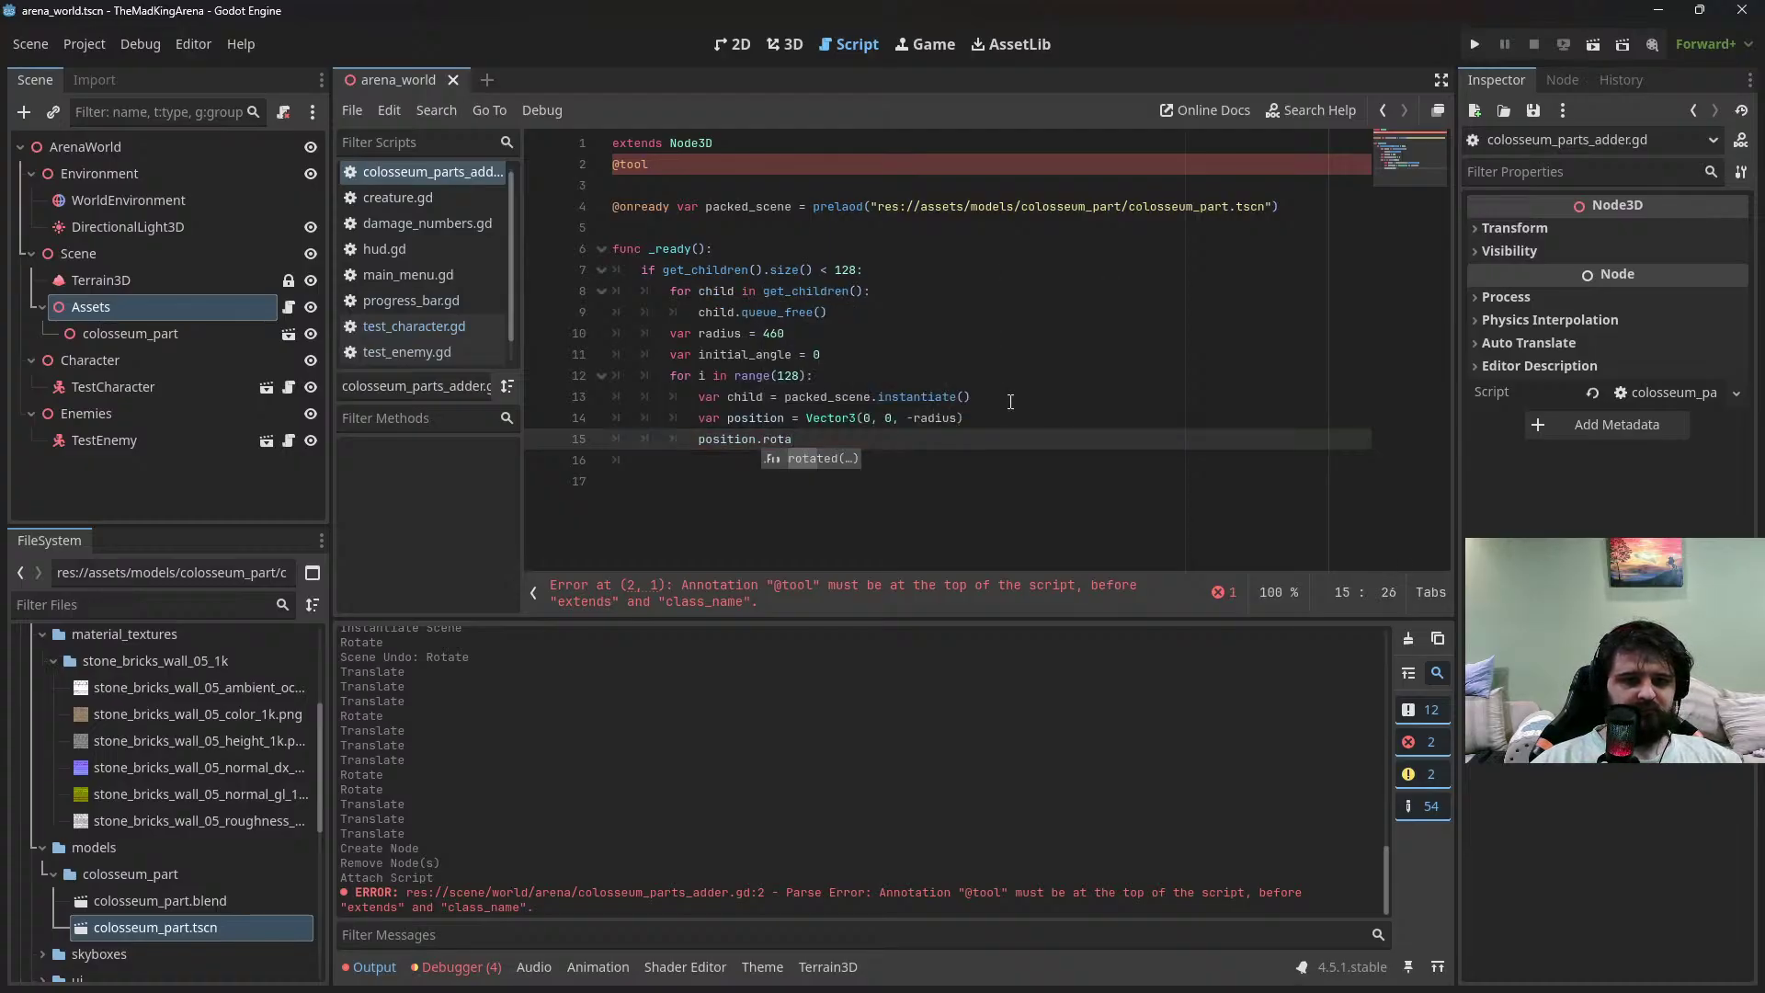
type("te")
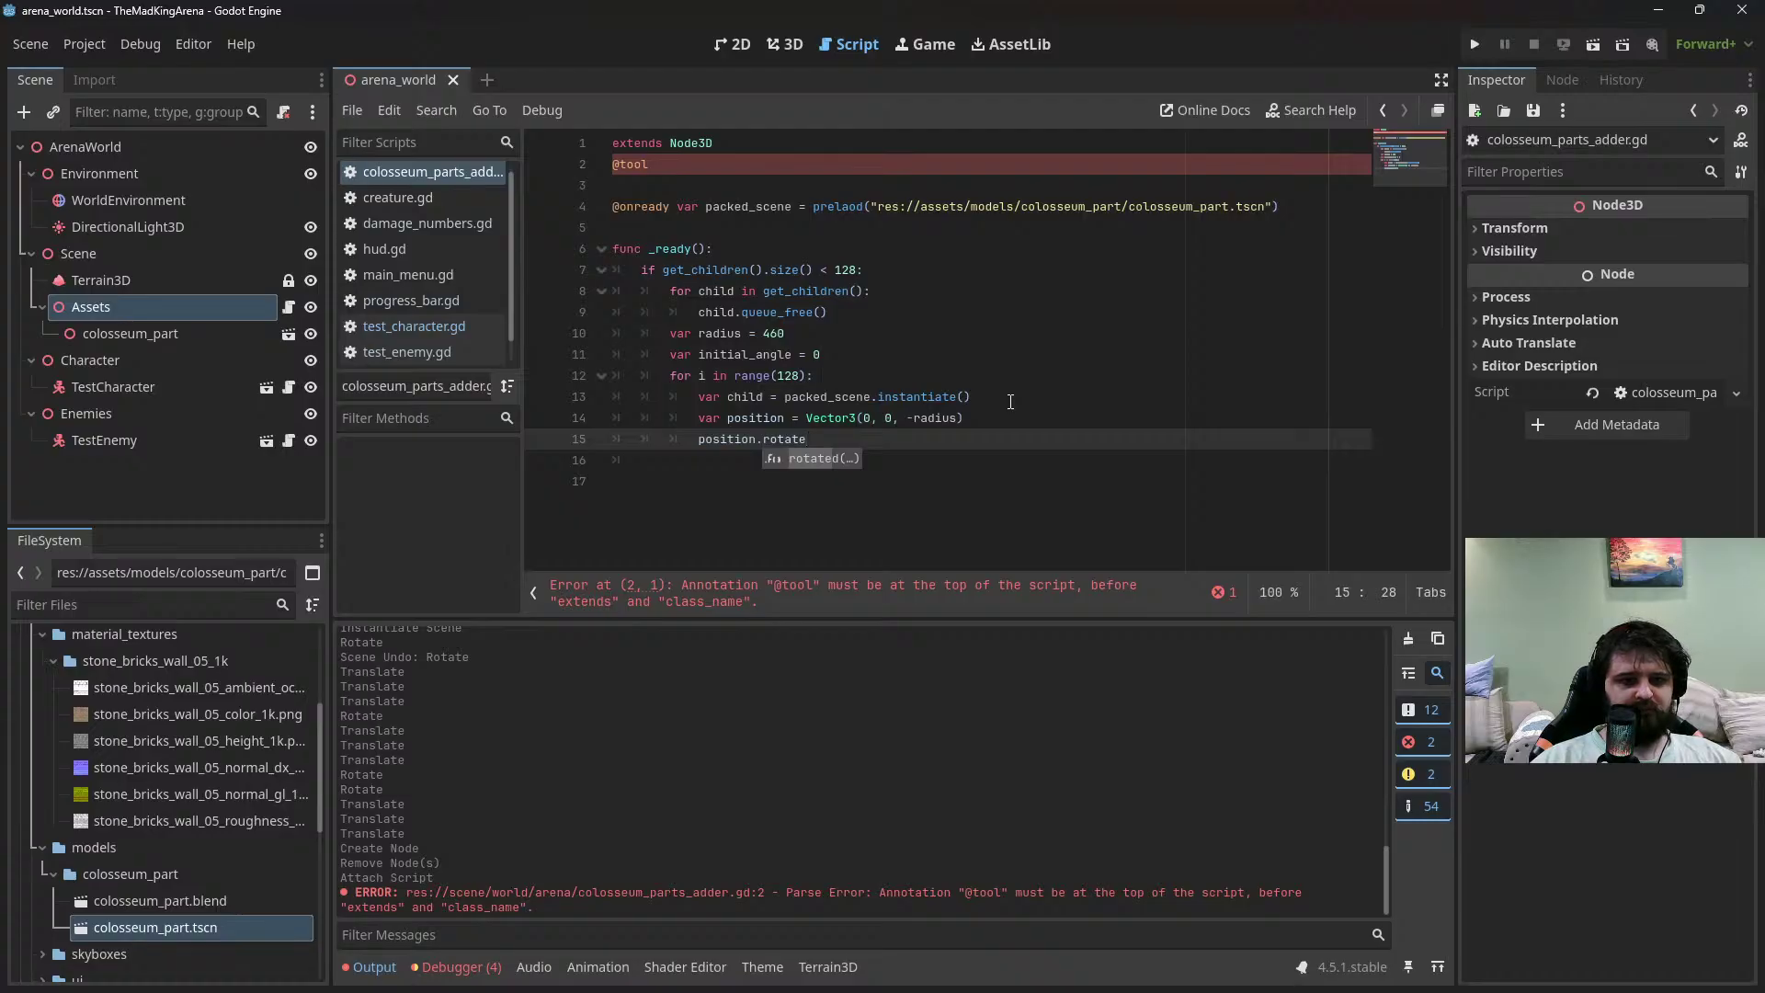
key("Return")
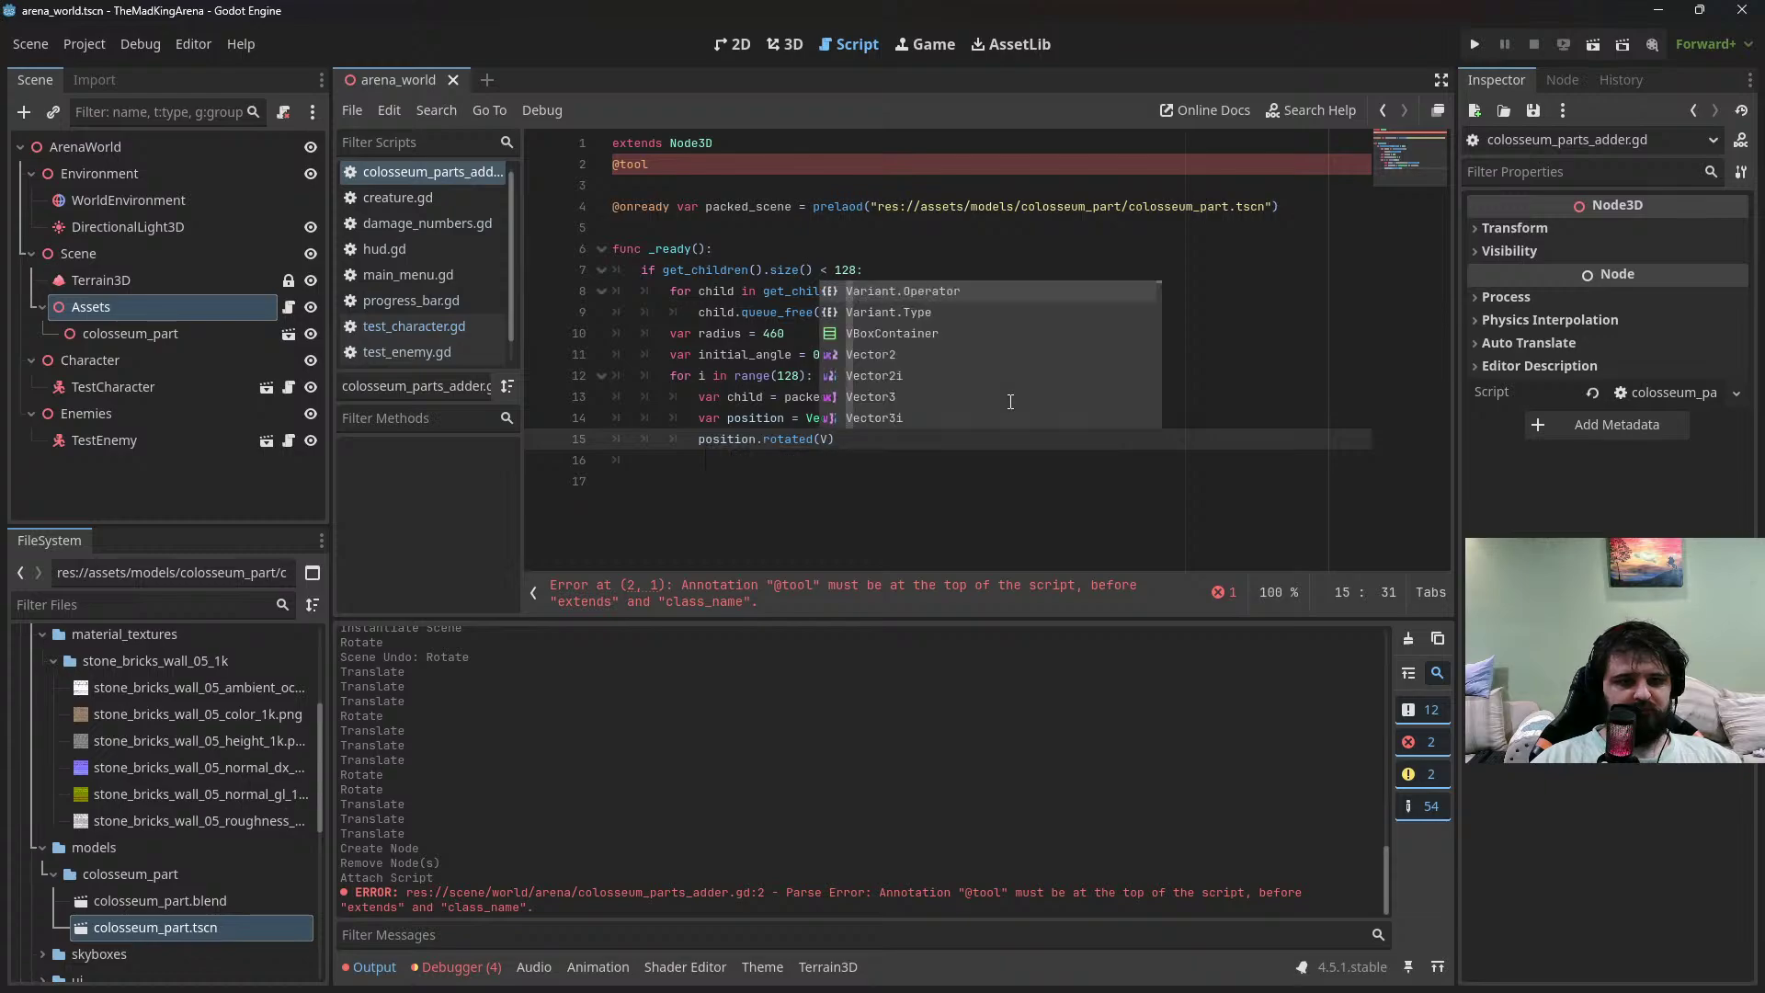
type("ector3.")
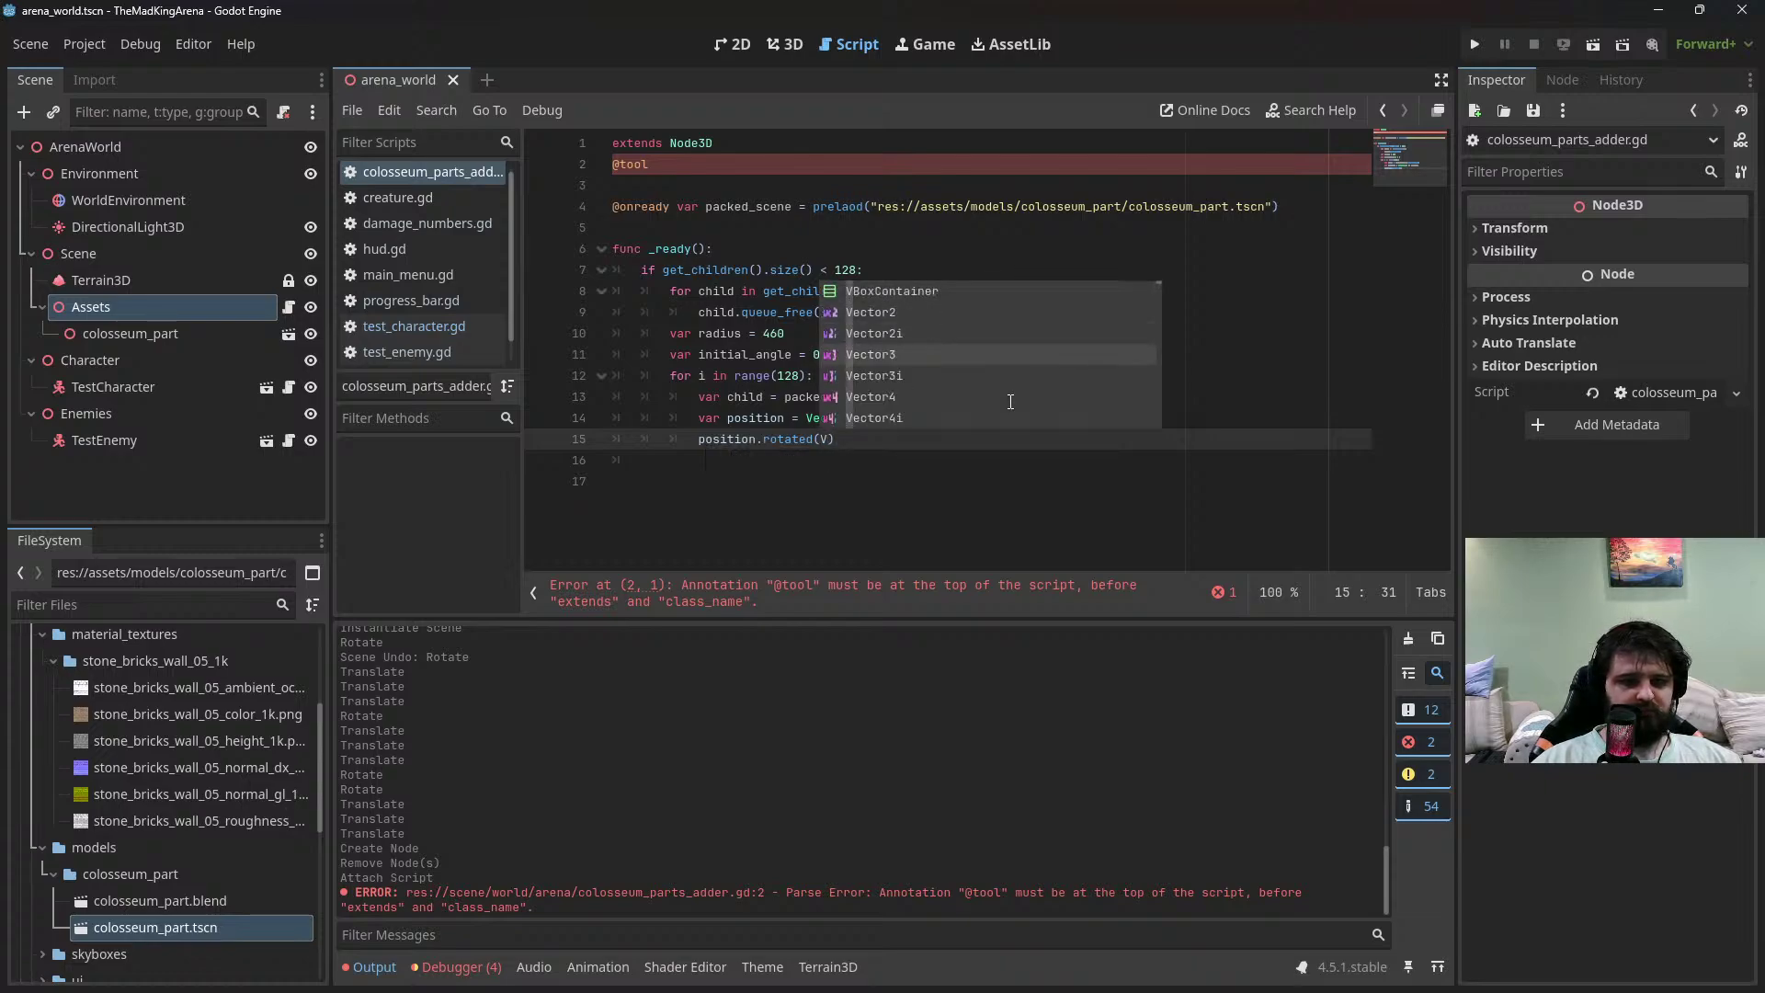
type("UP,")
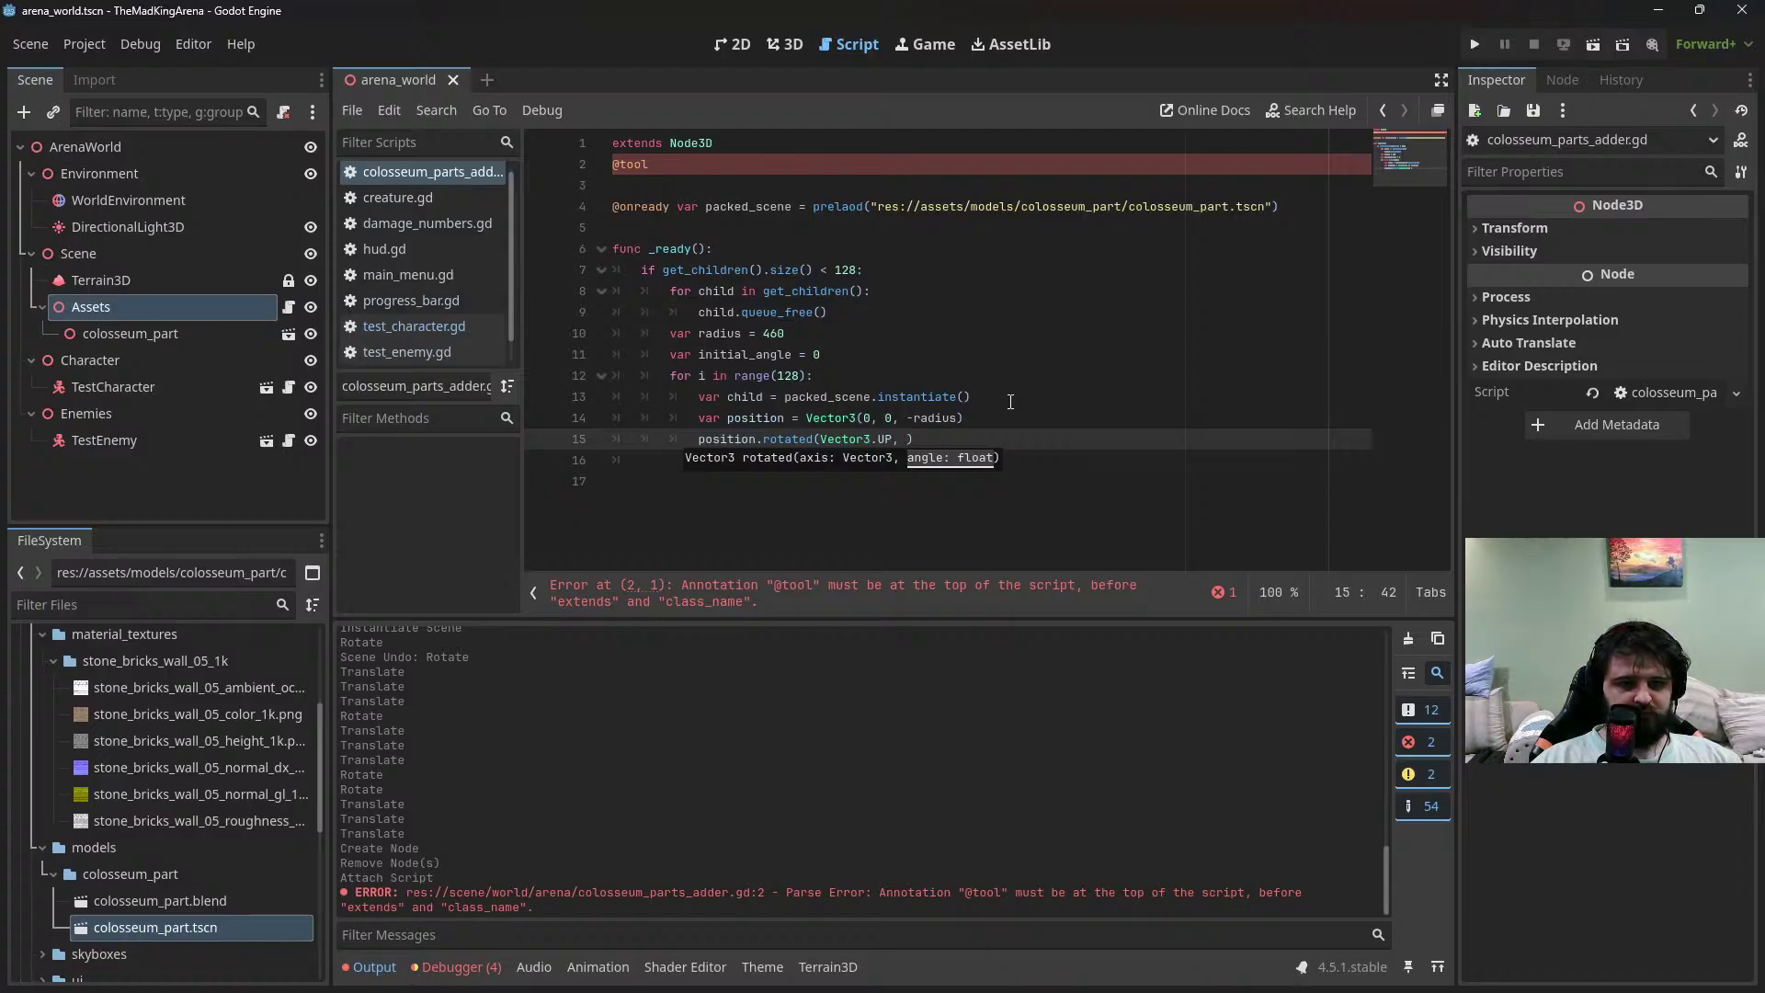
key("Home")
key("Tab")
key("End")
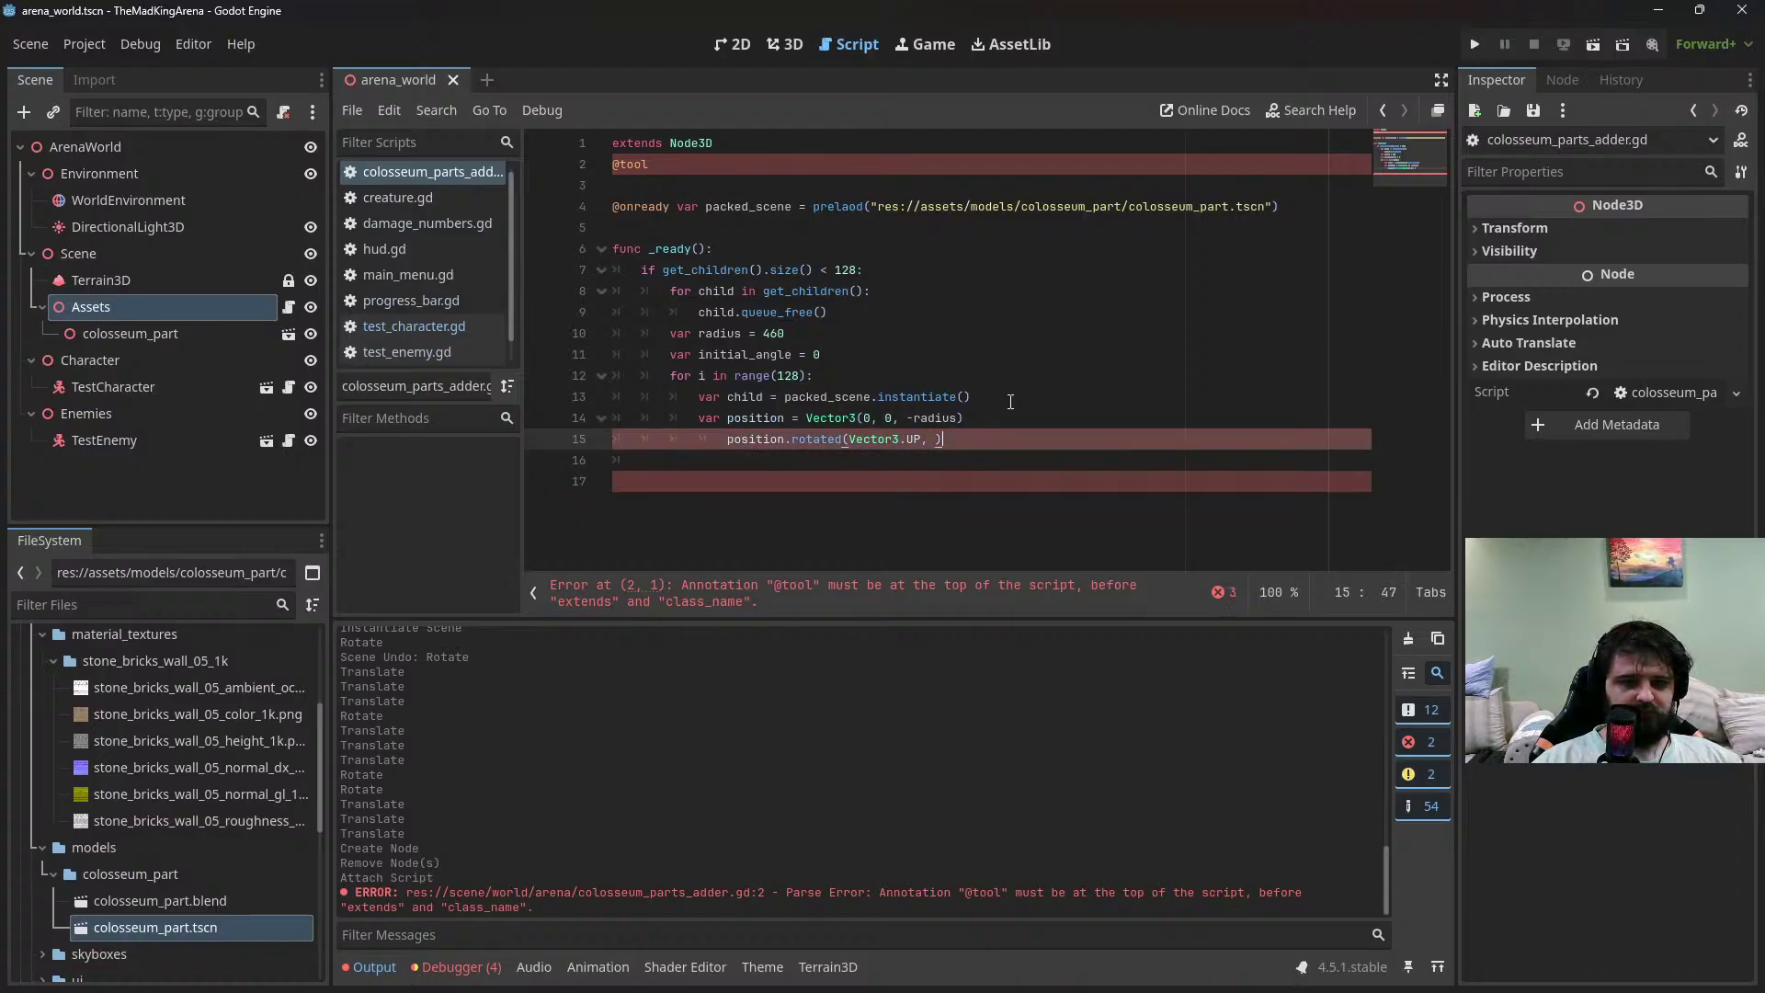
key("Left")
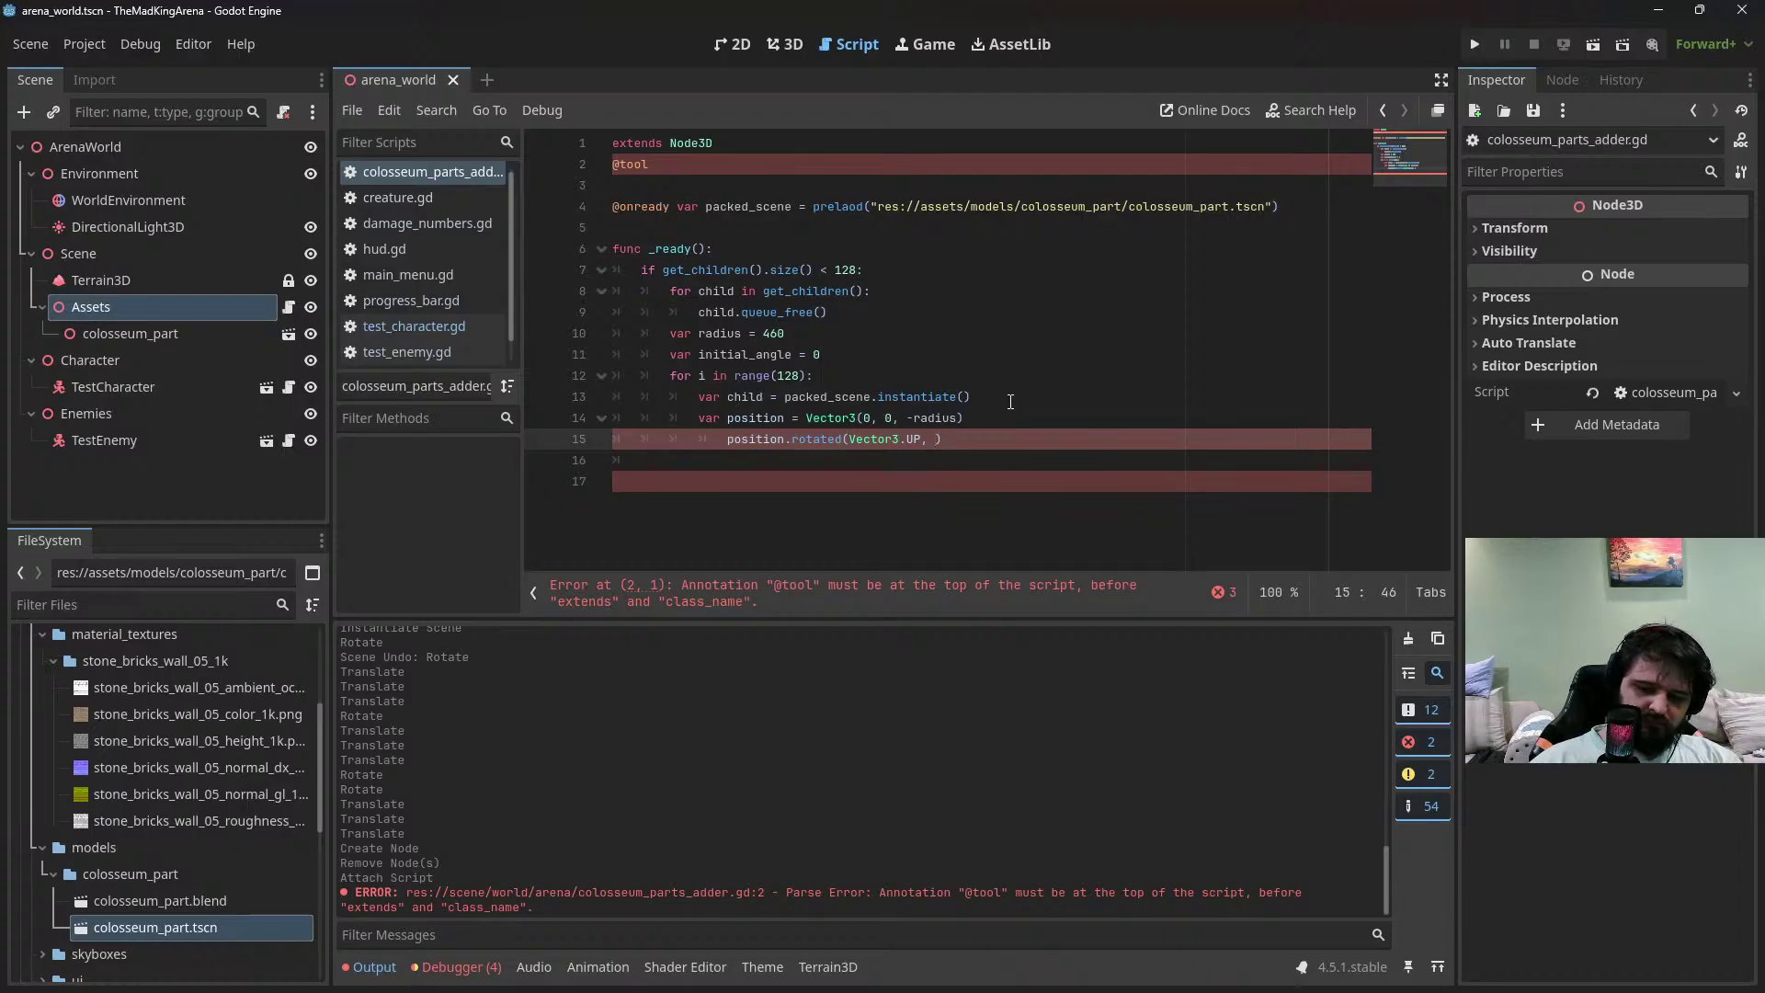
Complete the position.rotated() call with deg_to_rad(i/128 * 360/128) as its angle argument
type("deg")
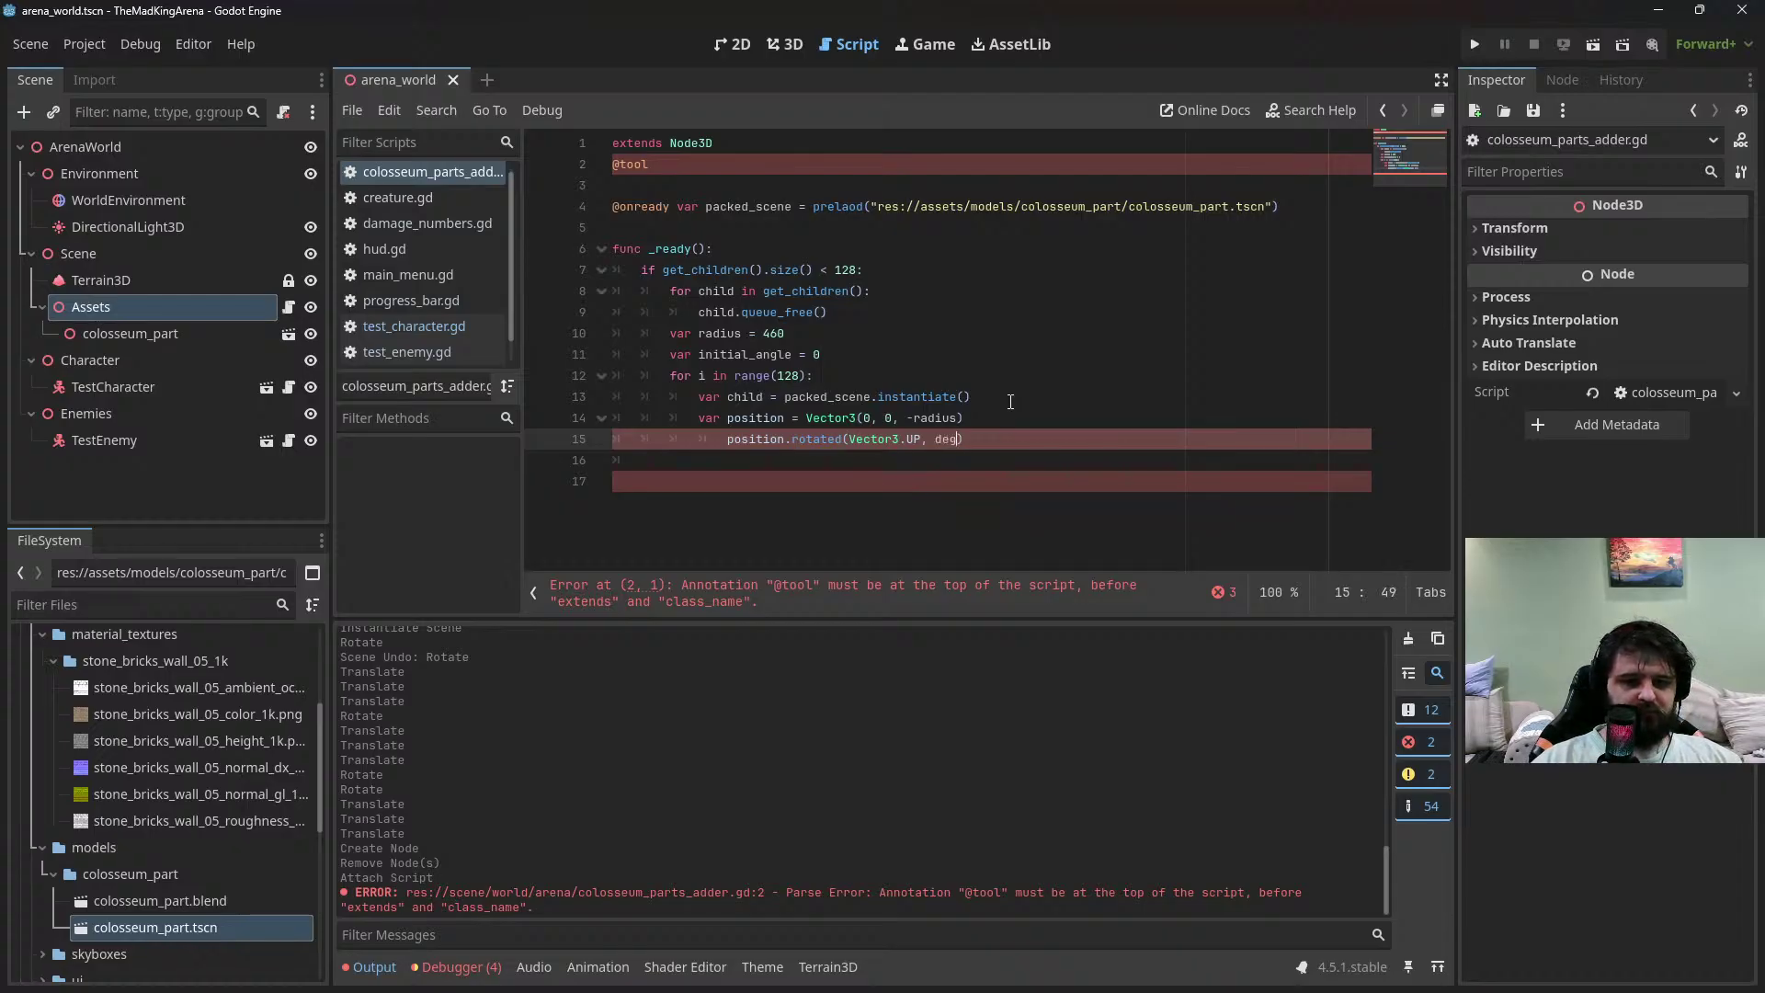
key("BackSpace")
key("BackSpace")
key("BackSpace")
type("deg")
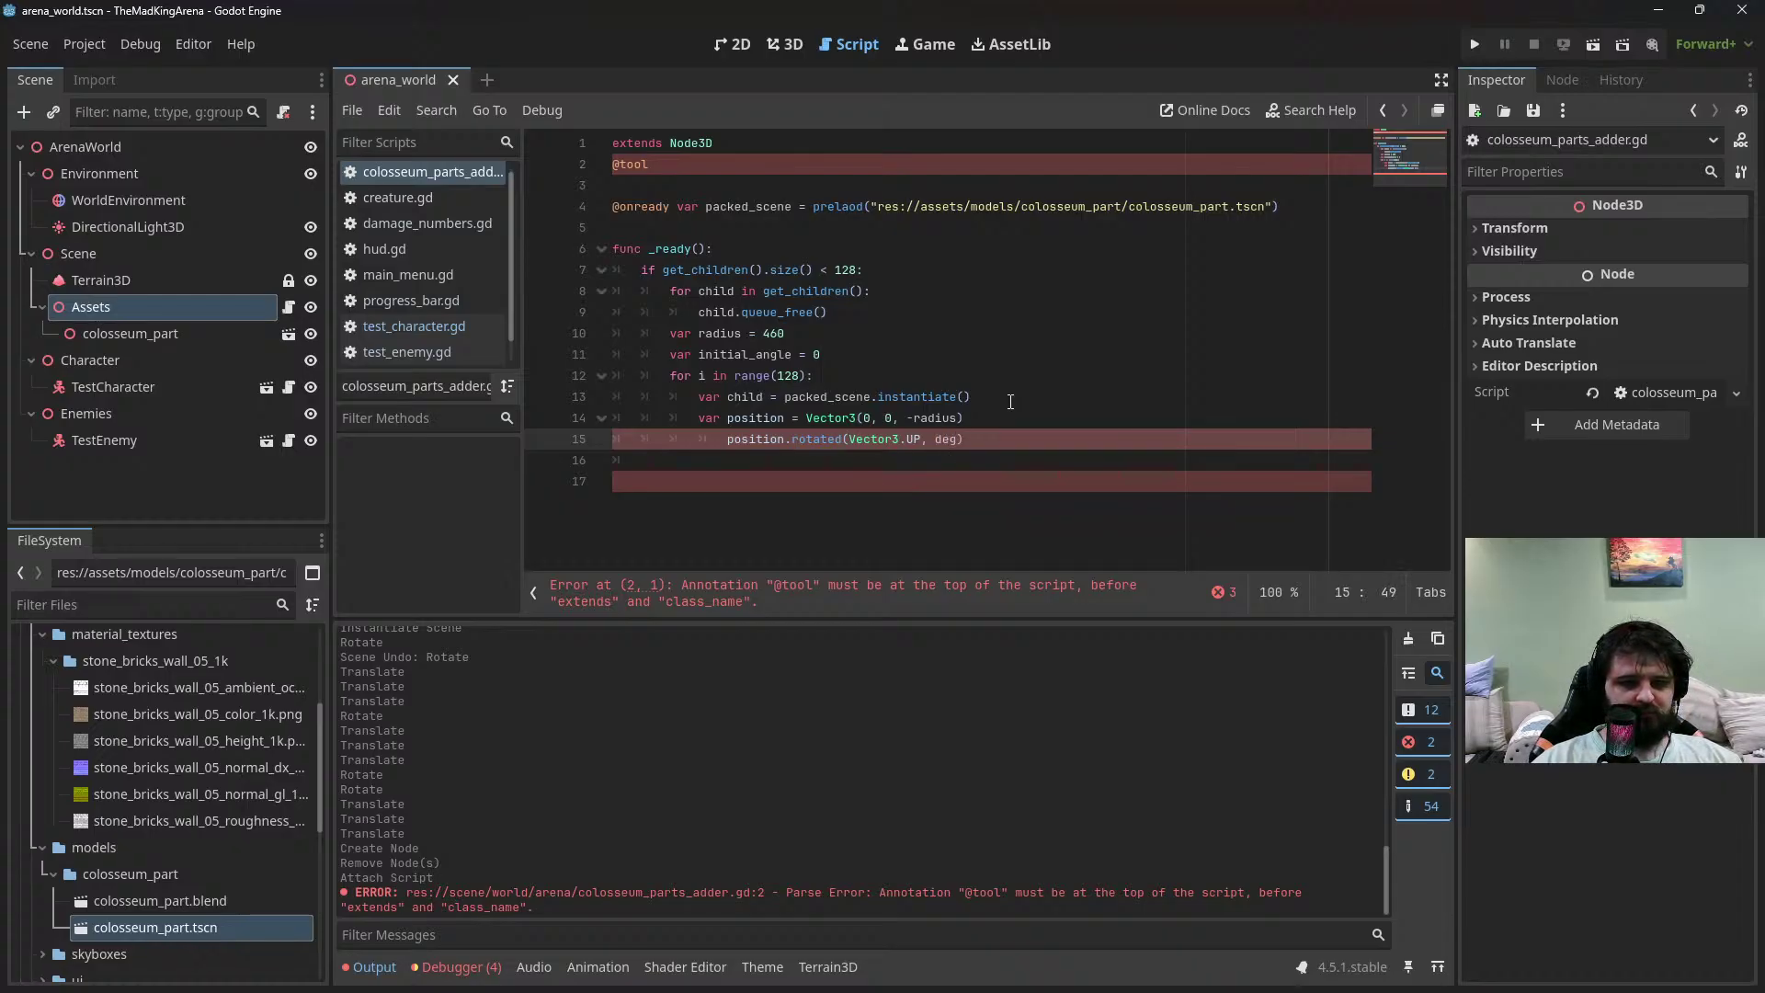
type("_to_ra")
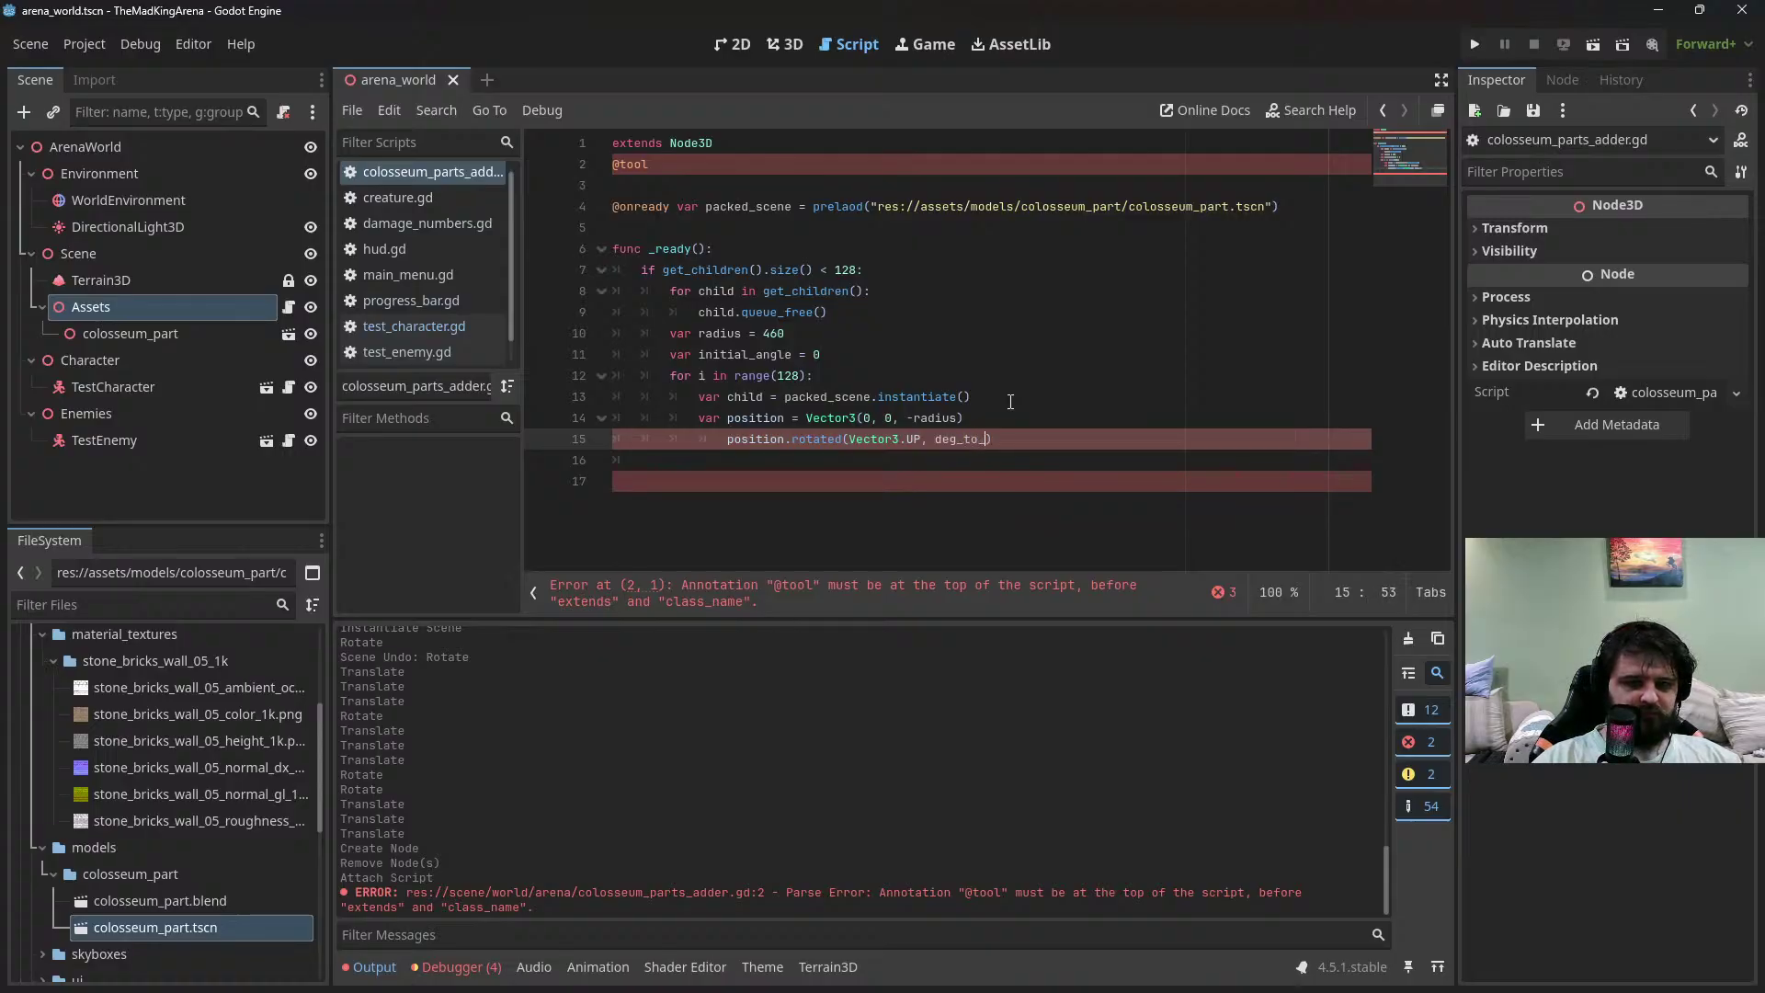
type("d(")
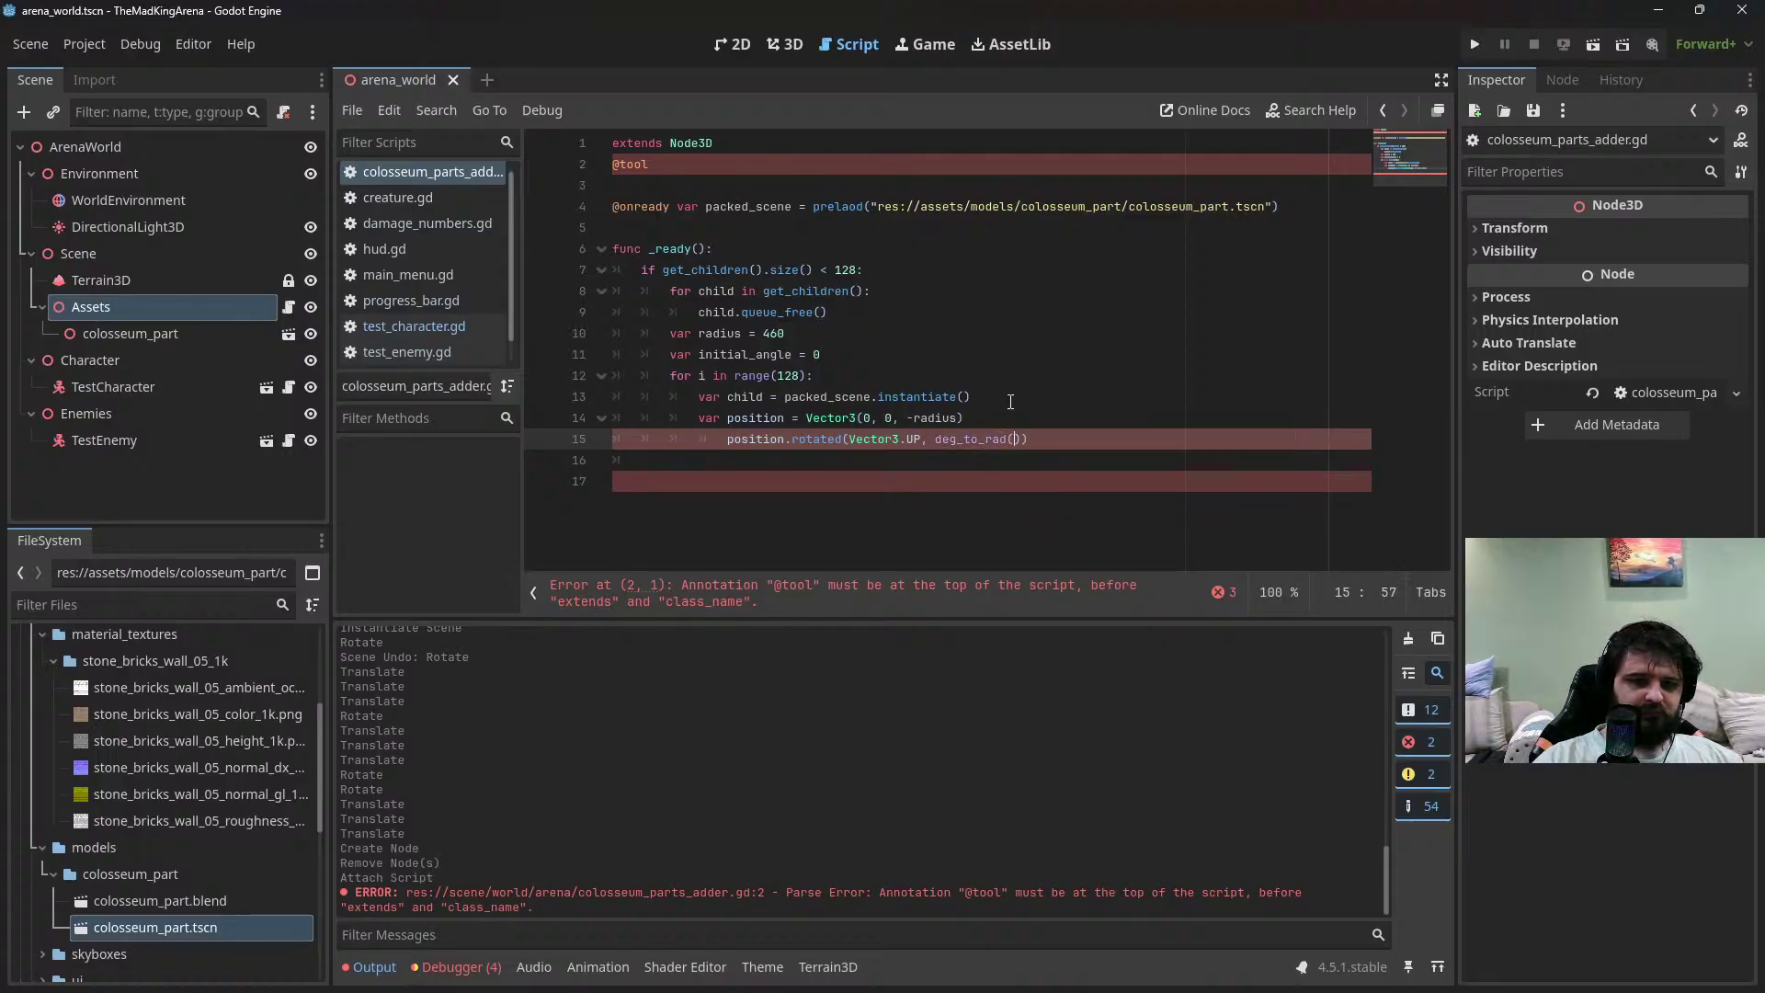
type("i")
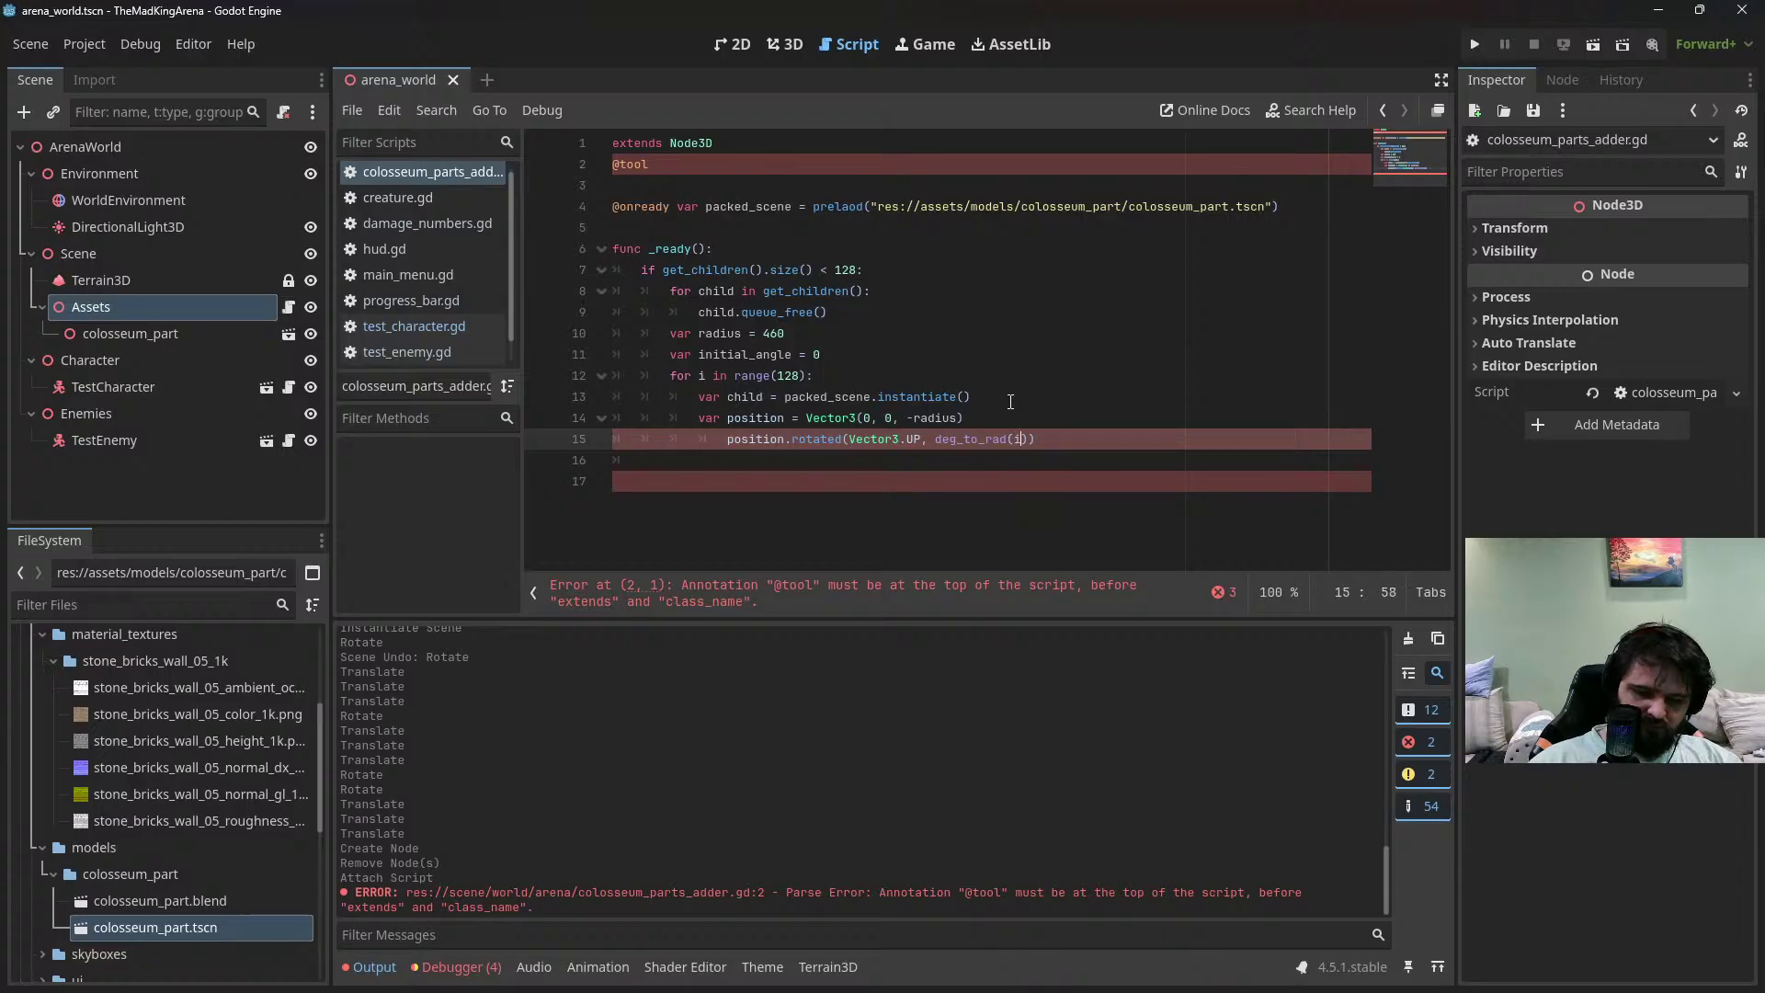
type("/128 * ")
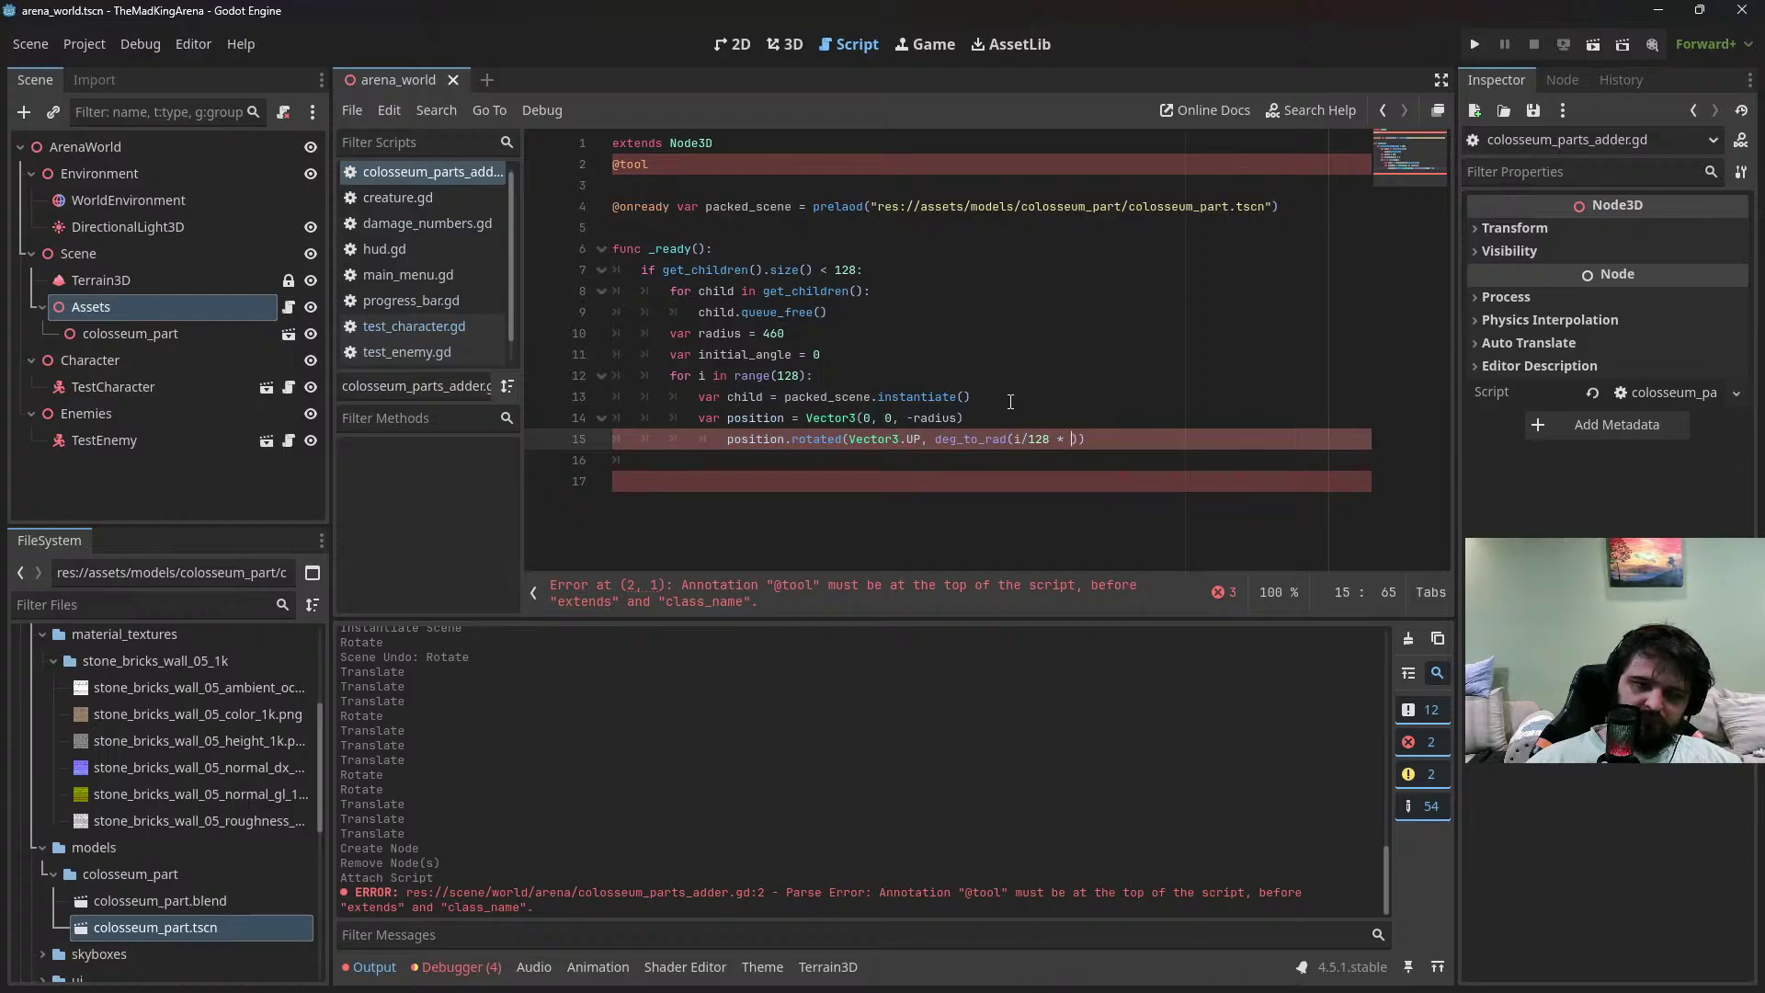
type("360/128")
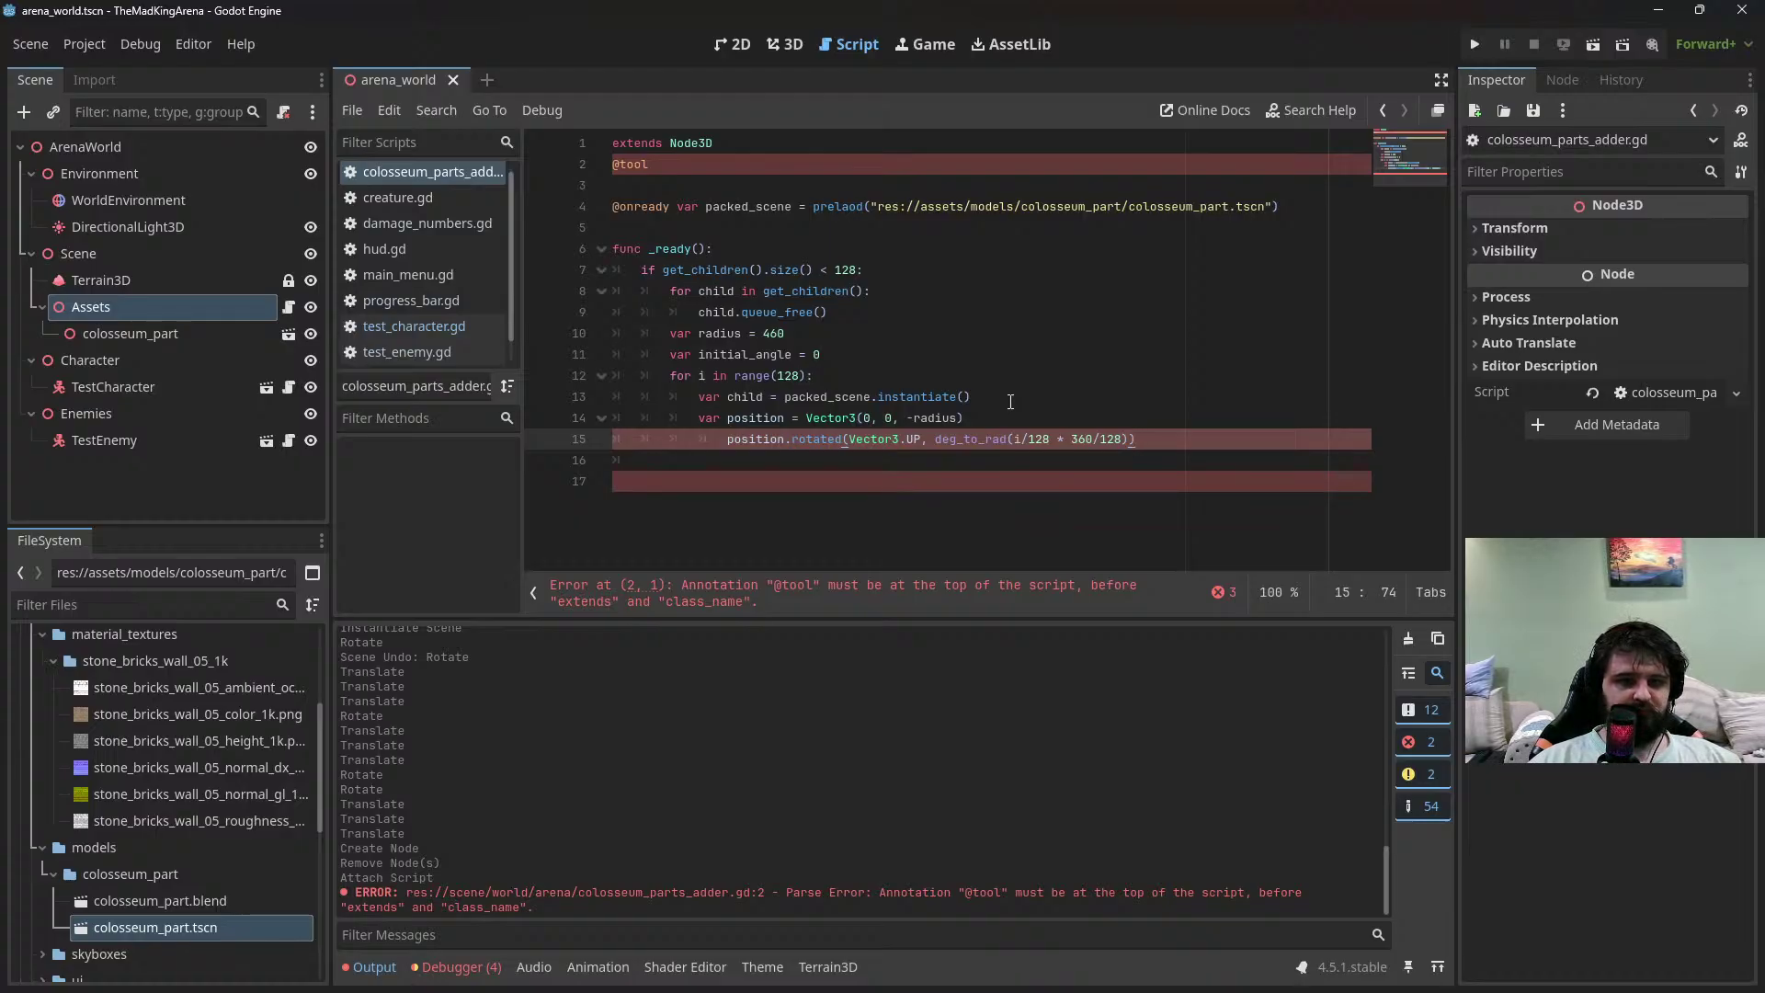
left_click_drag(651, 167, 558, 164)
key("ctrl+x")
left_click(614, 144)
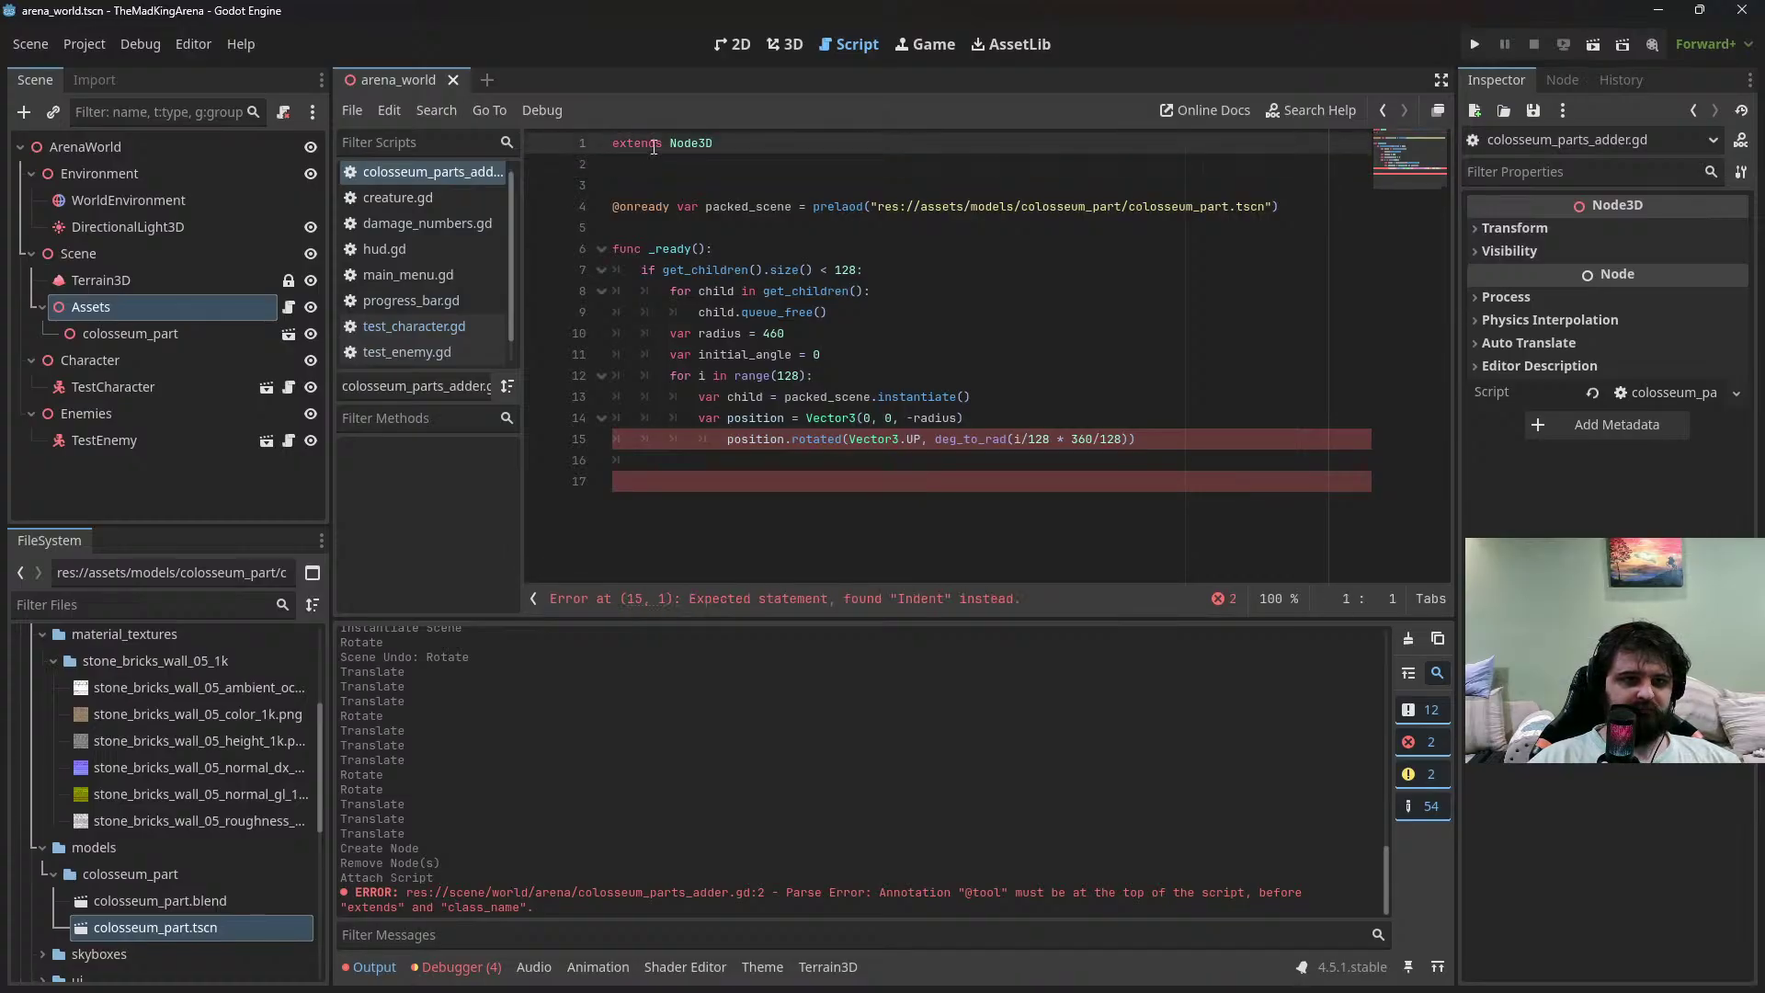
key("ctrl+v")
key("Return")
left_click(734, 194)
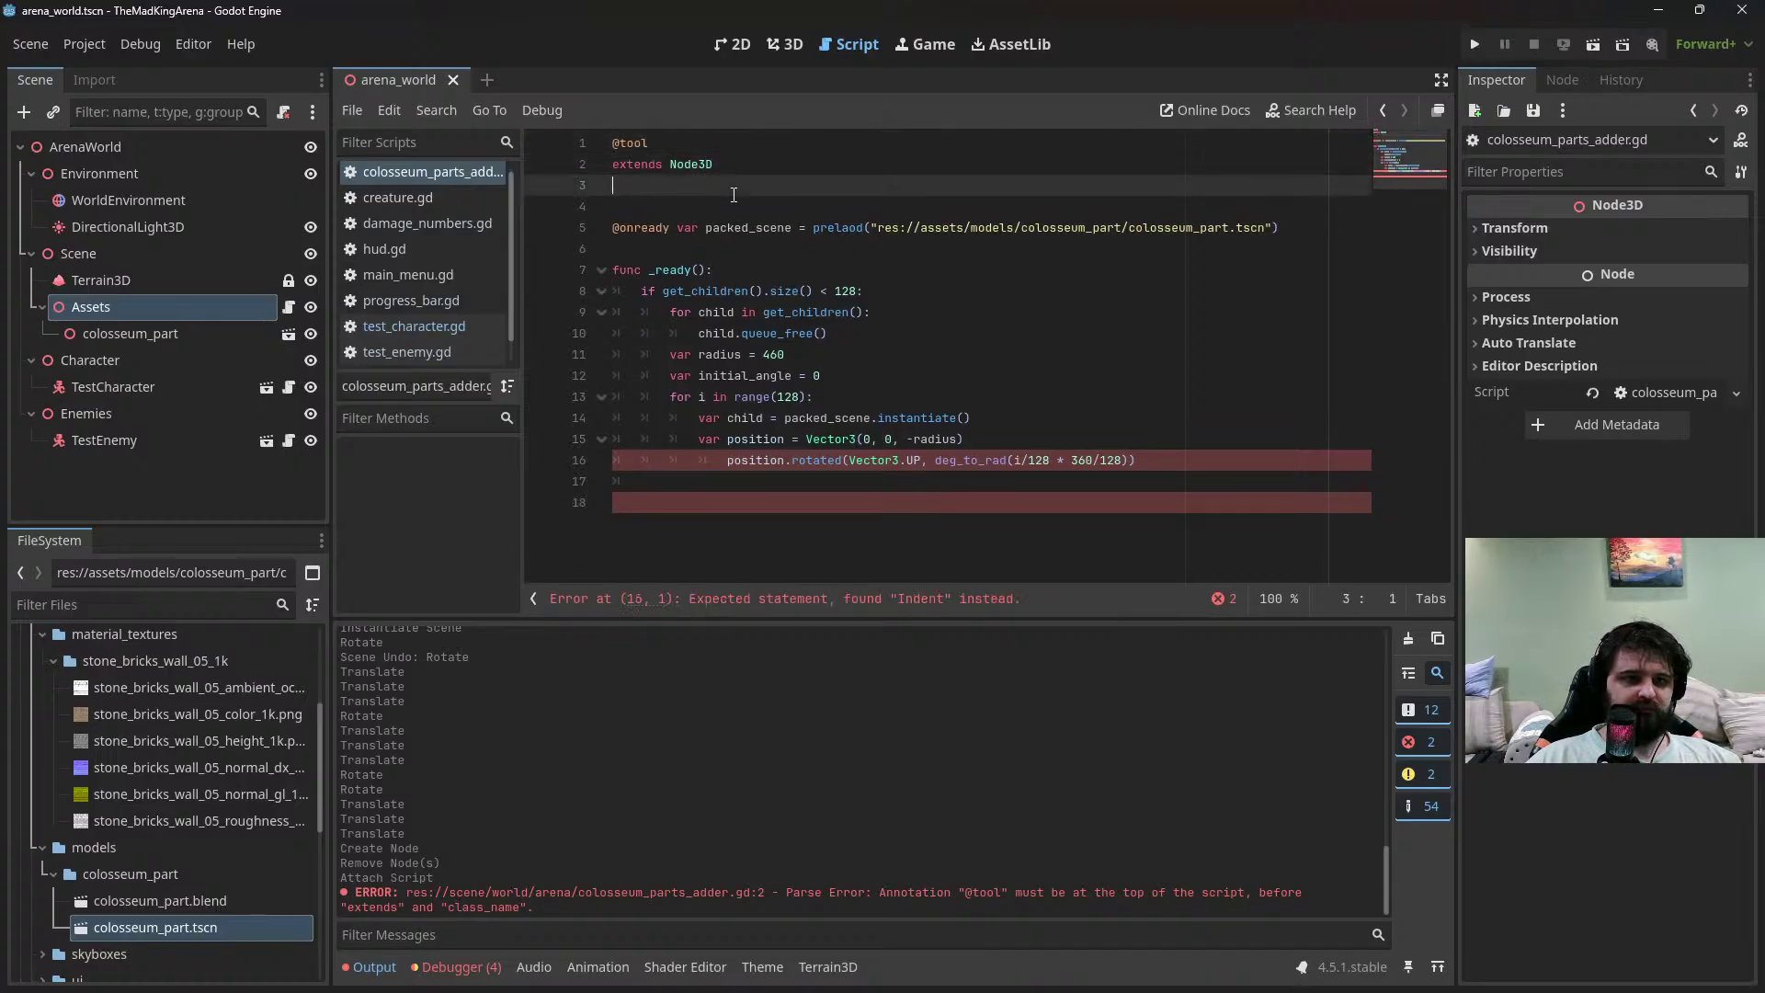
key("BackSpace")
left_click_drag(1186, 459, 1195, 445)
key("Return")
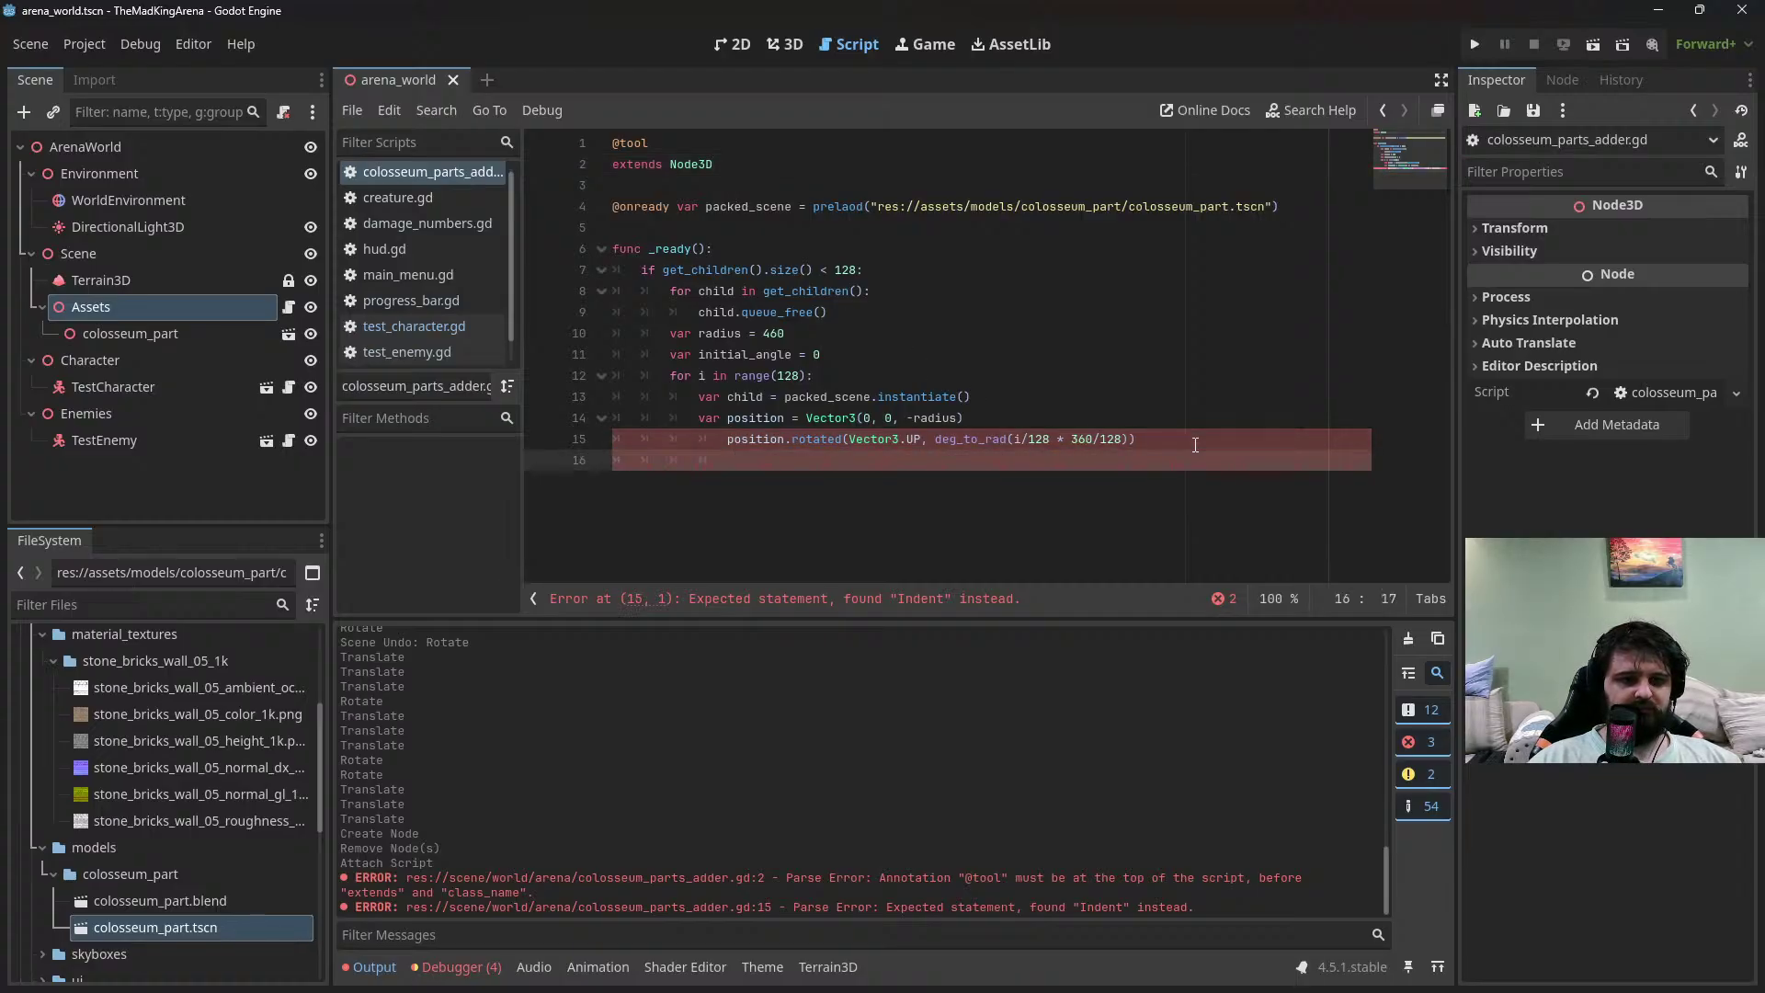
key("Up")
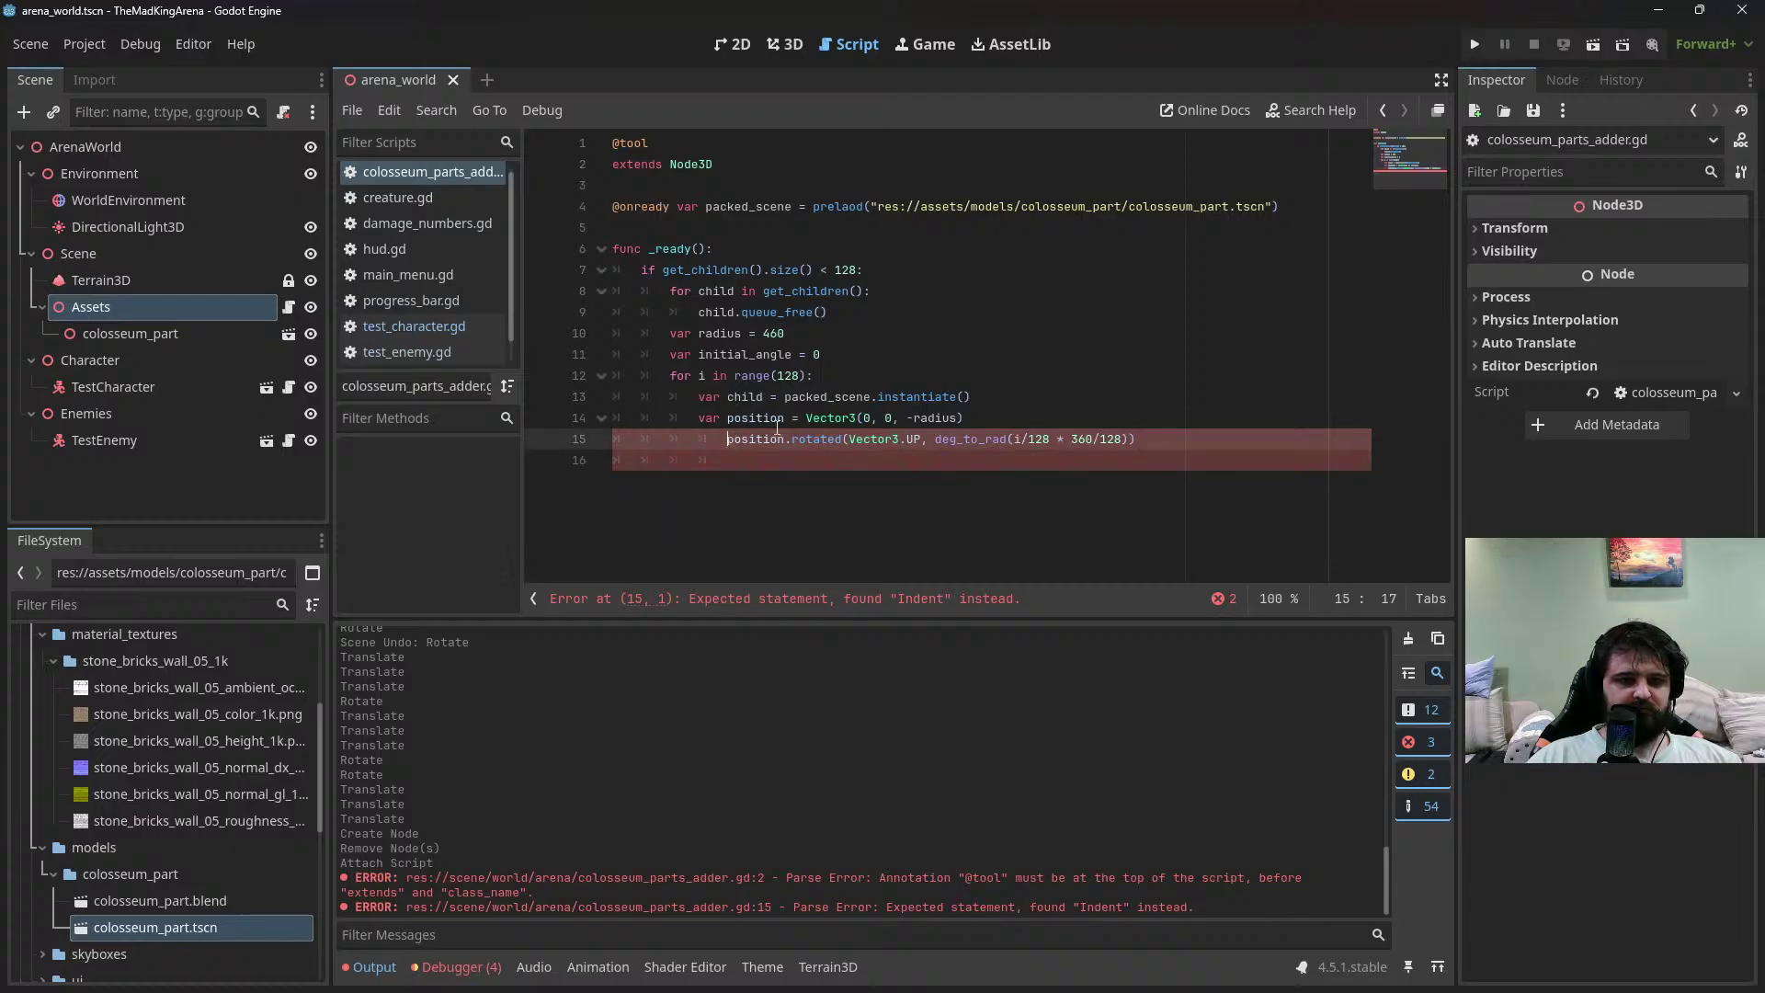
type("po")
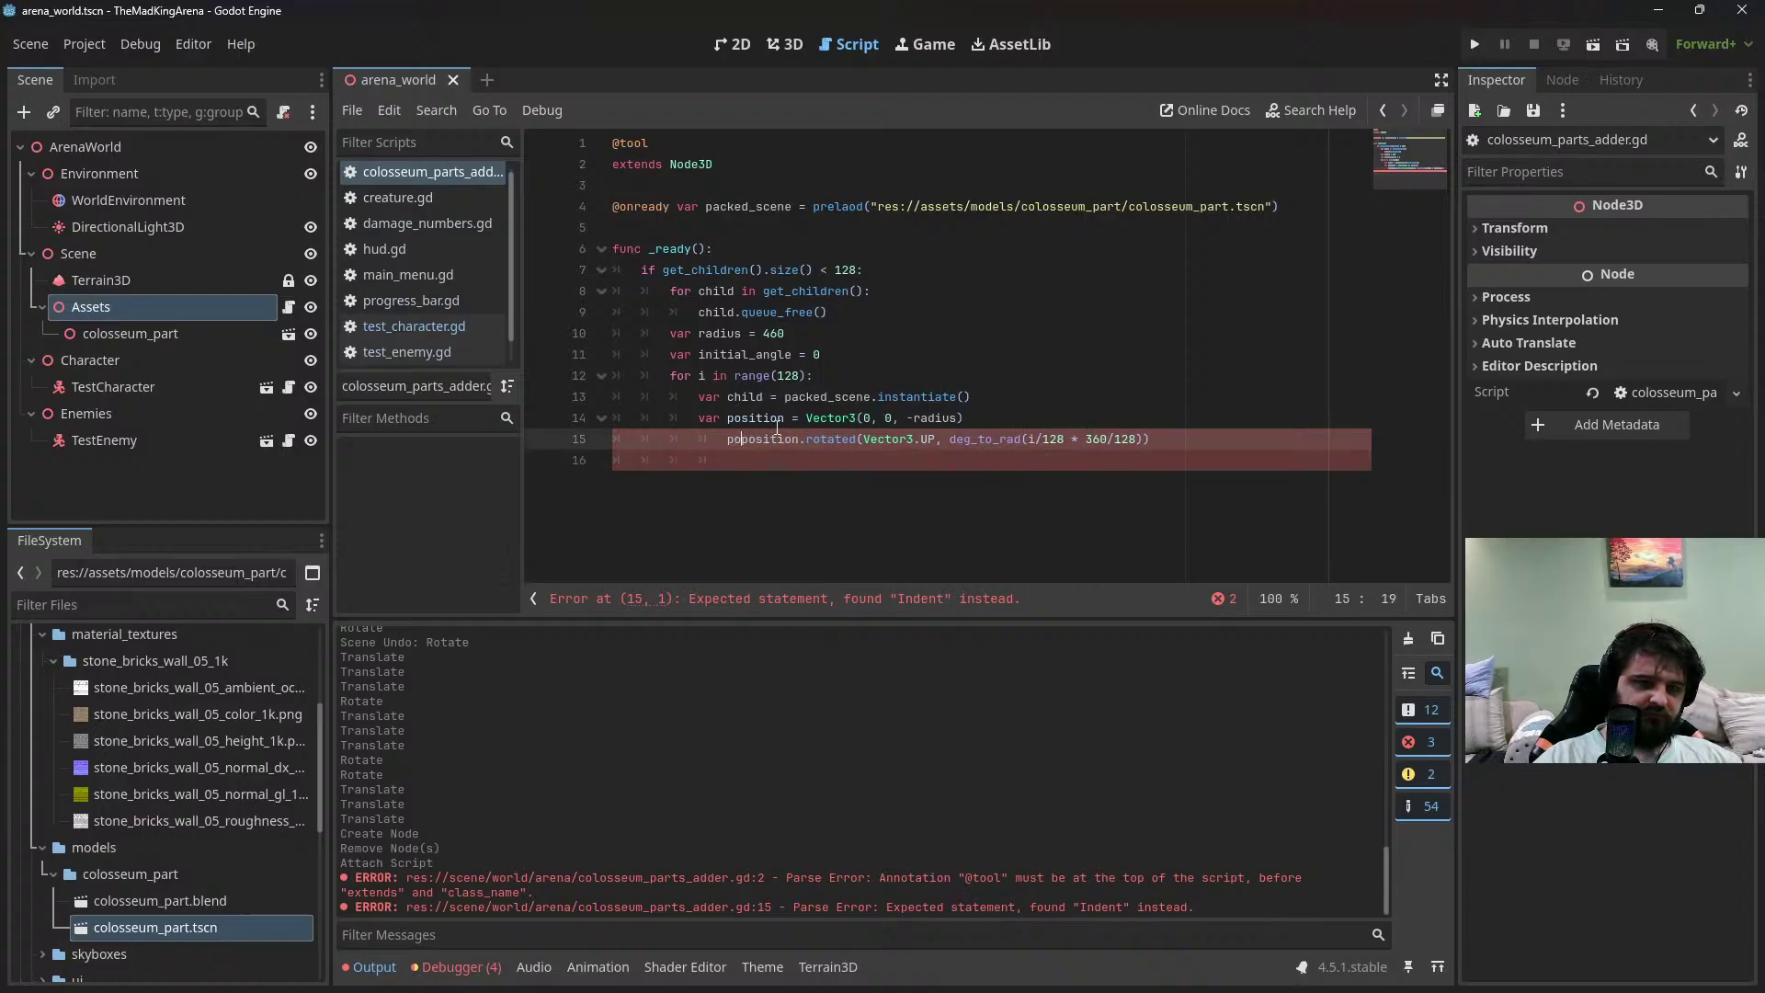
type("sition")
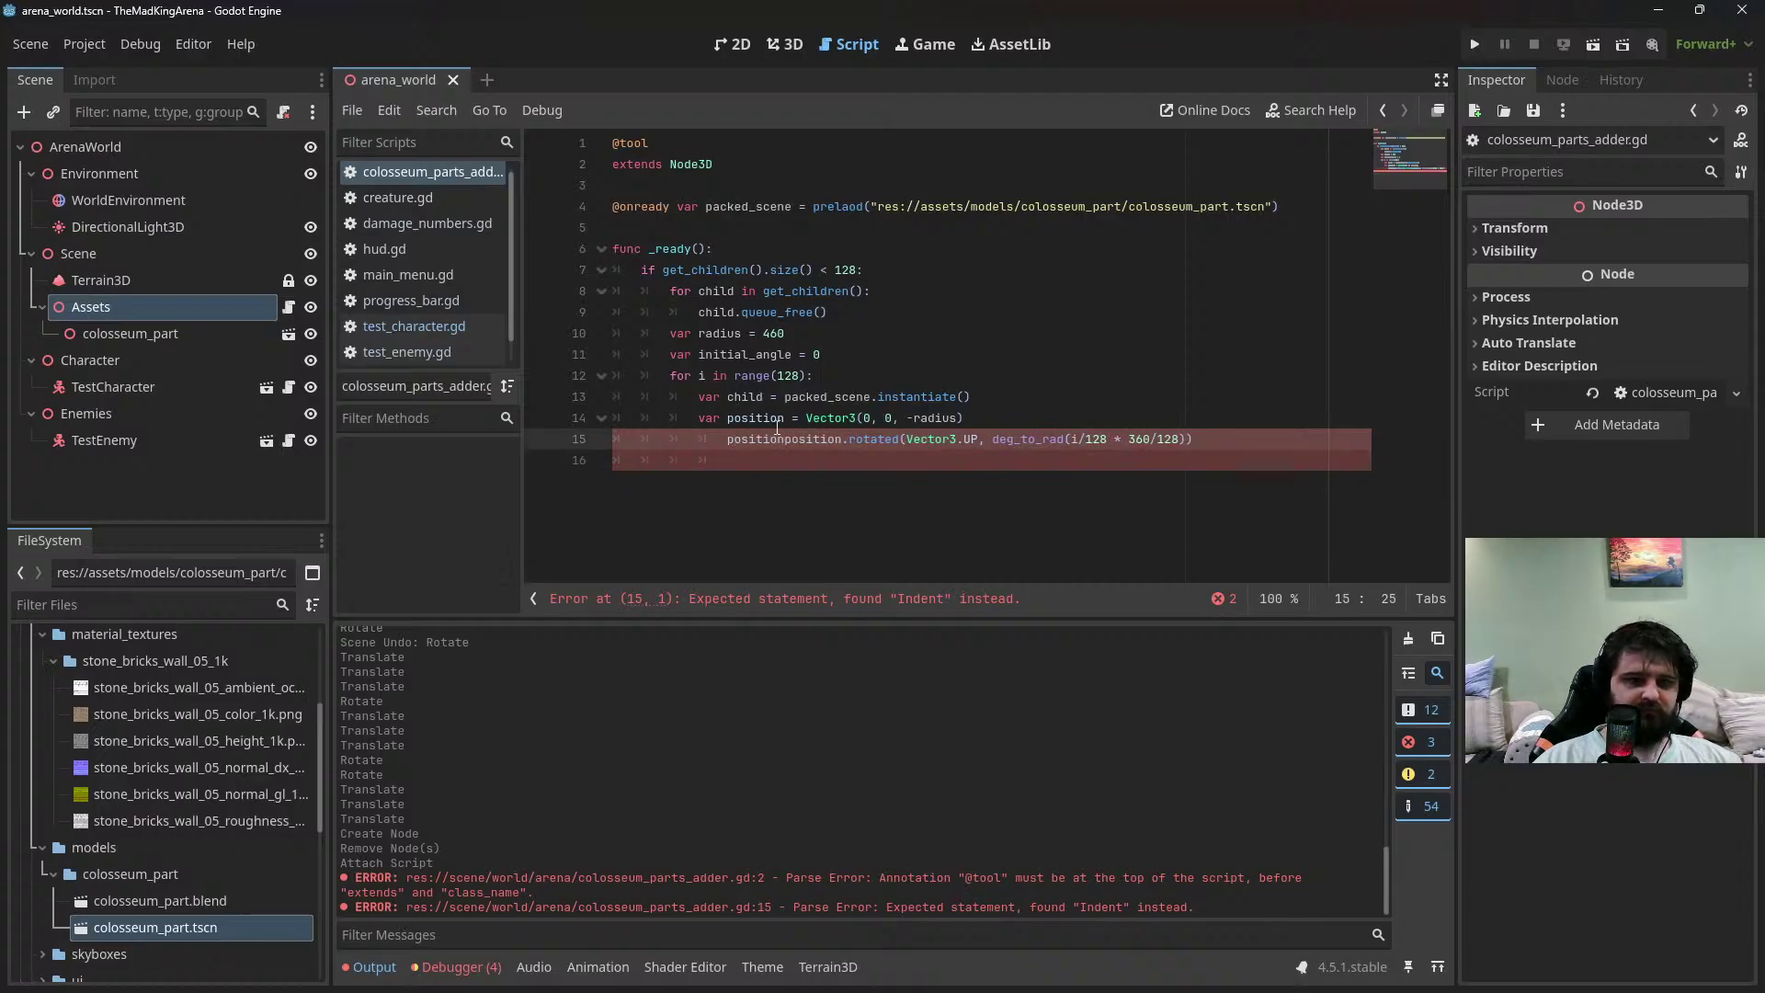
Rename the position variable to child_pos in both its declaration and the rotated() call
double_click(778, 425)
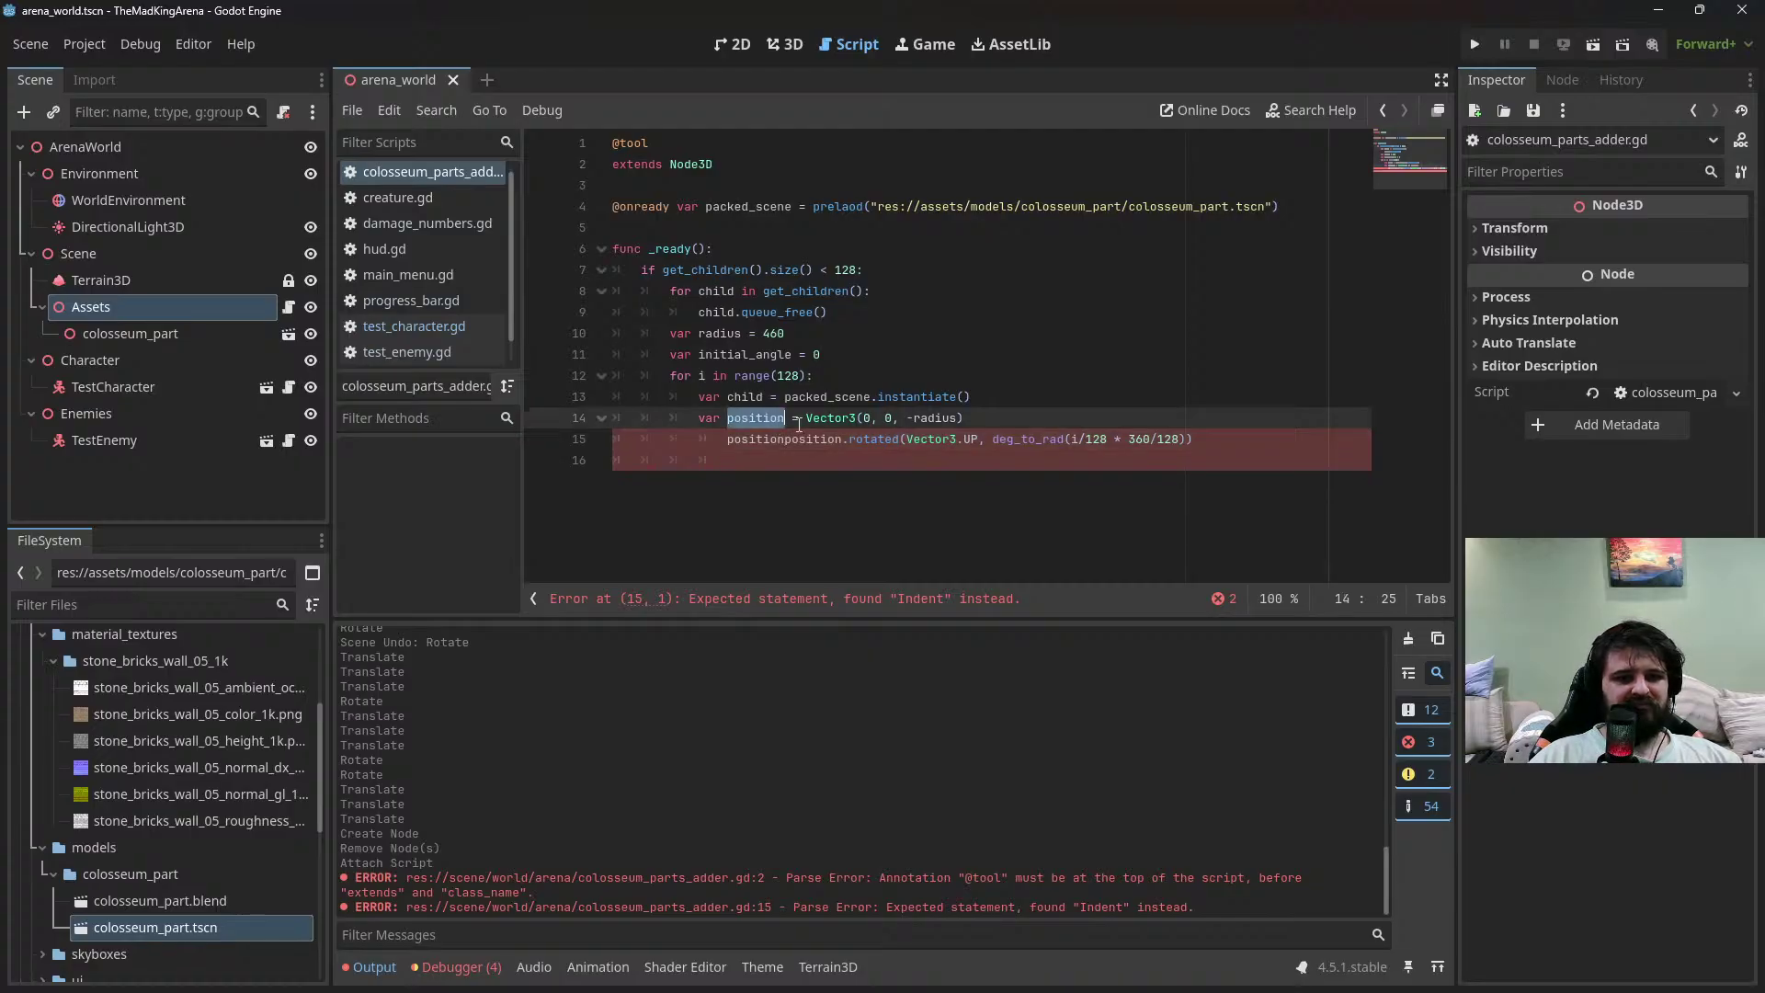
type("child_pos")
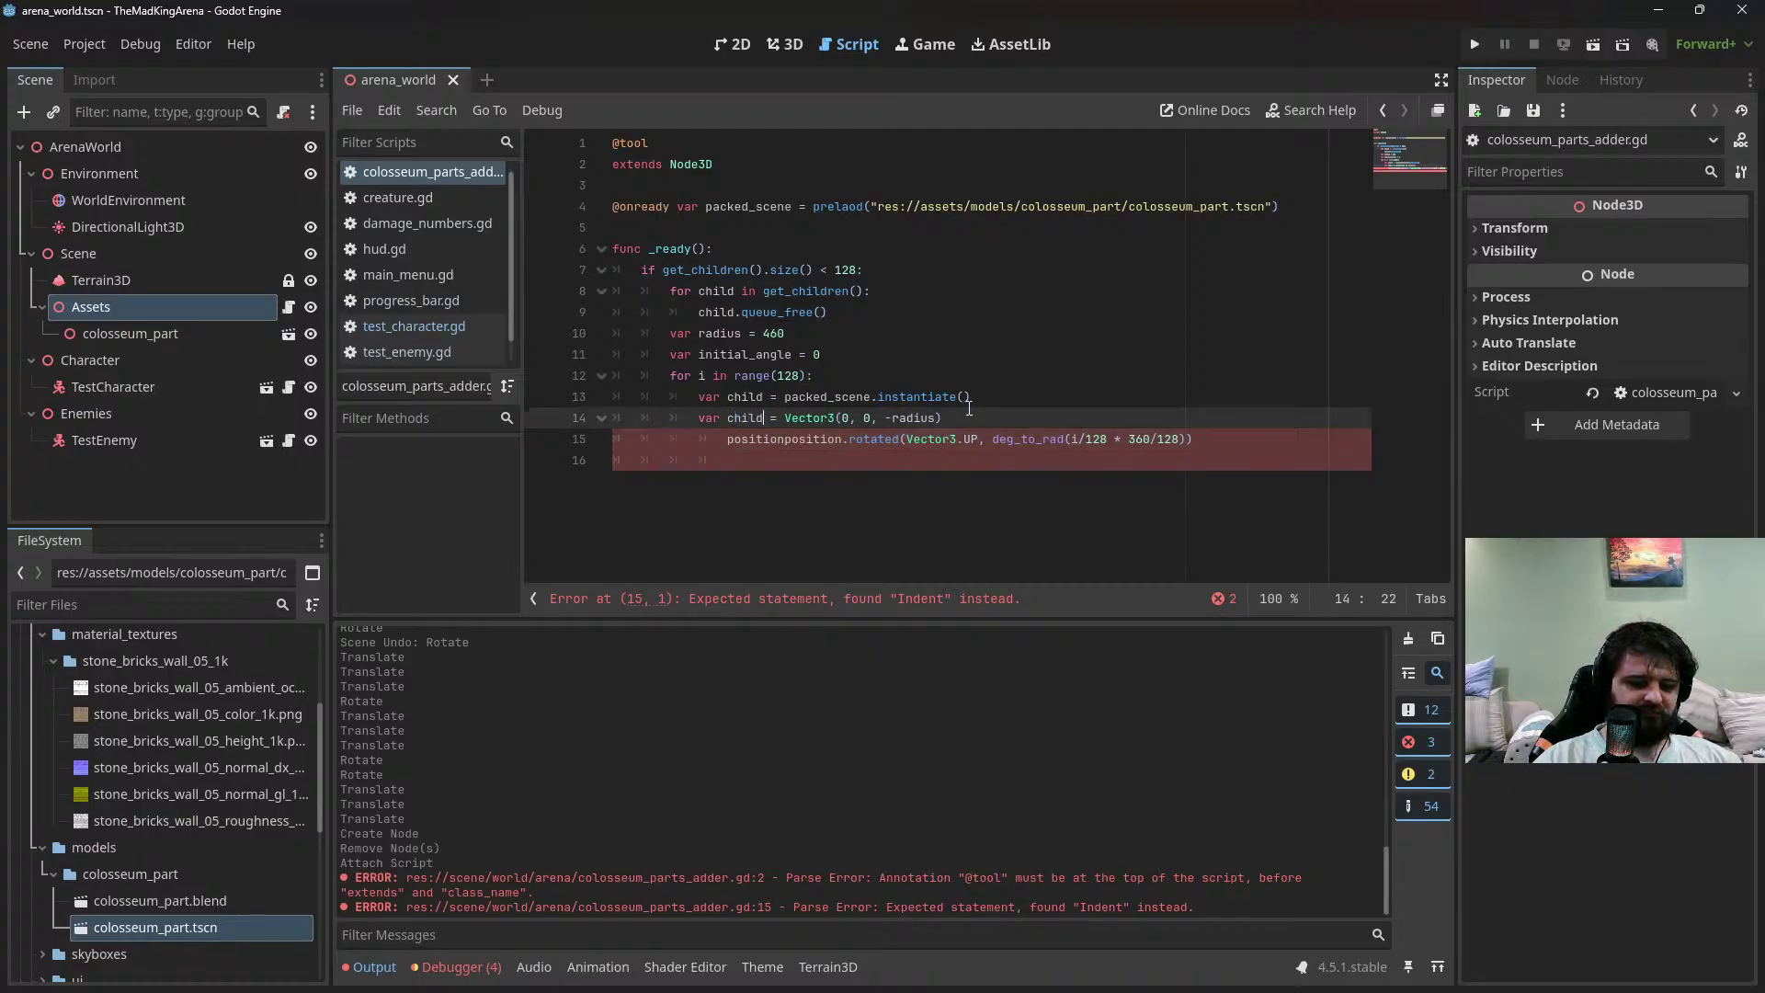
double_click(772, 440)
type("child_pos")
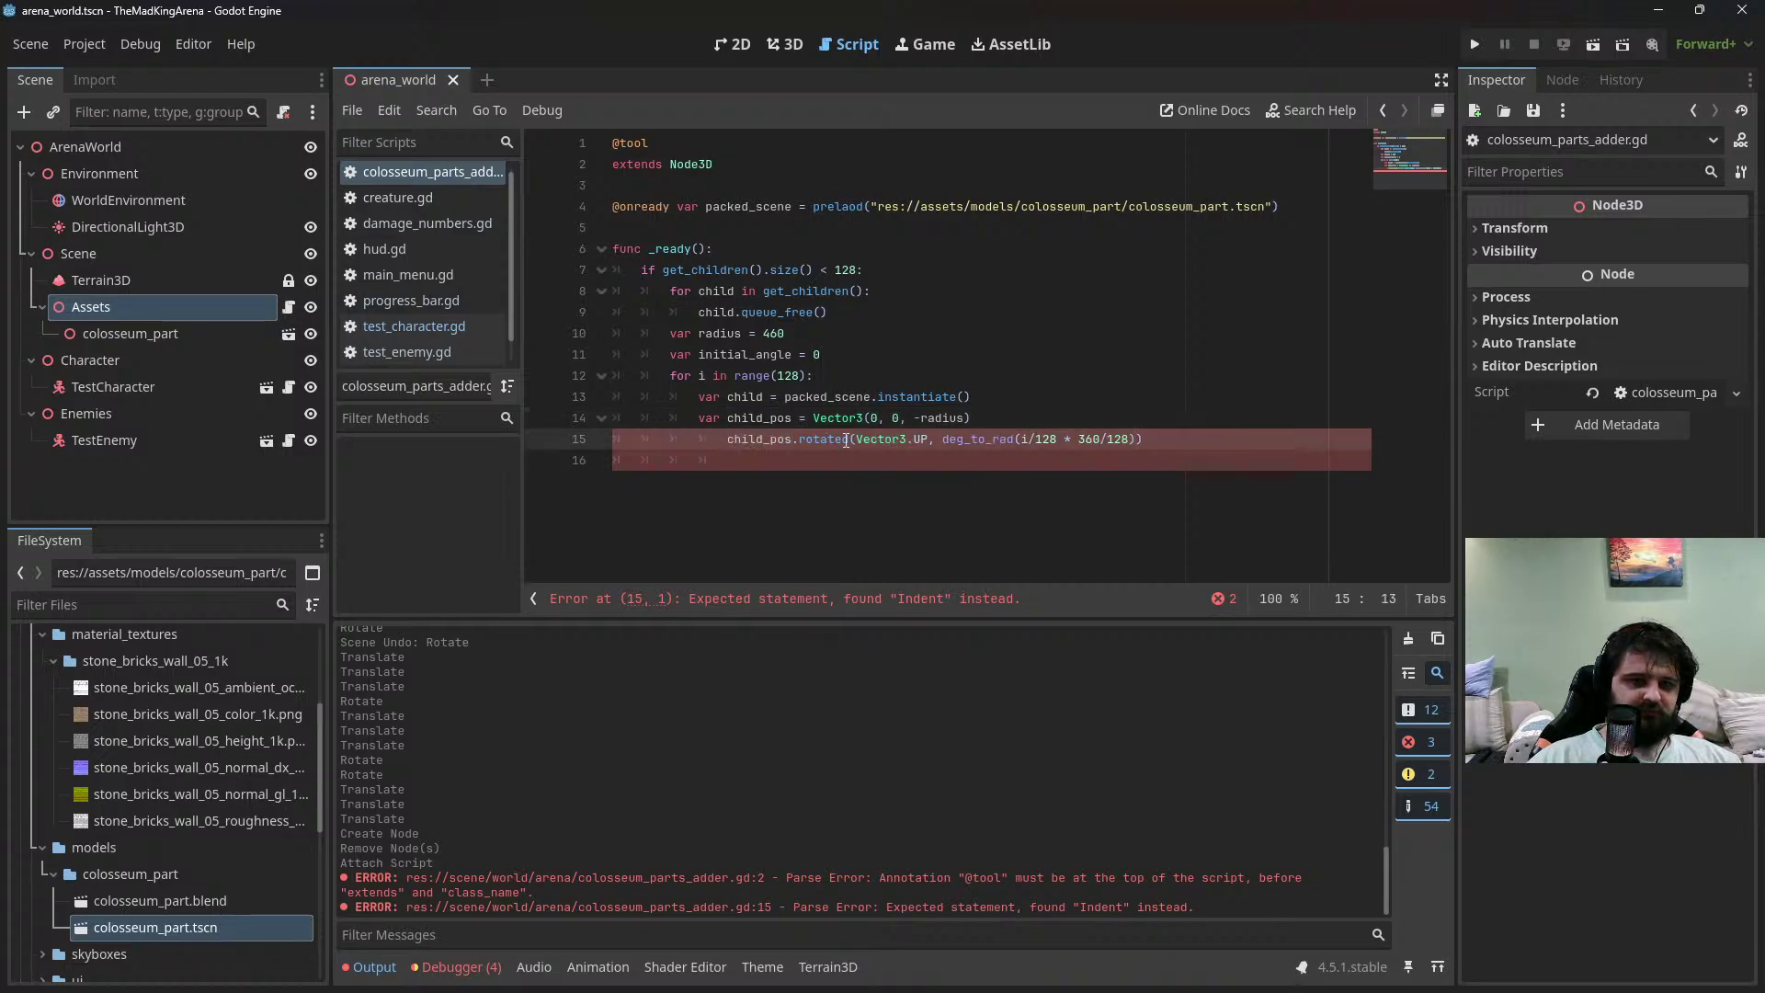
Assign the rotated() result back to child_pos, align that line with the loop body, and save the script
type("child_pos =")
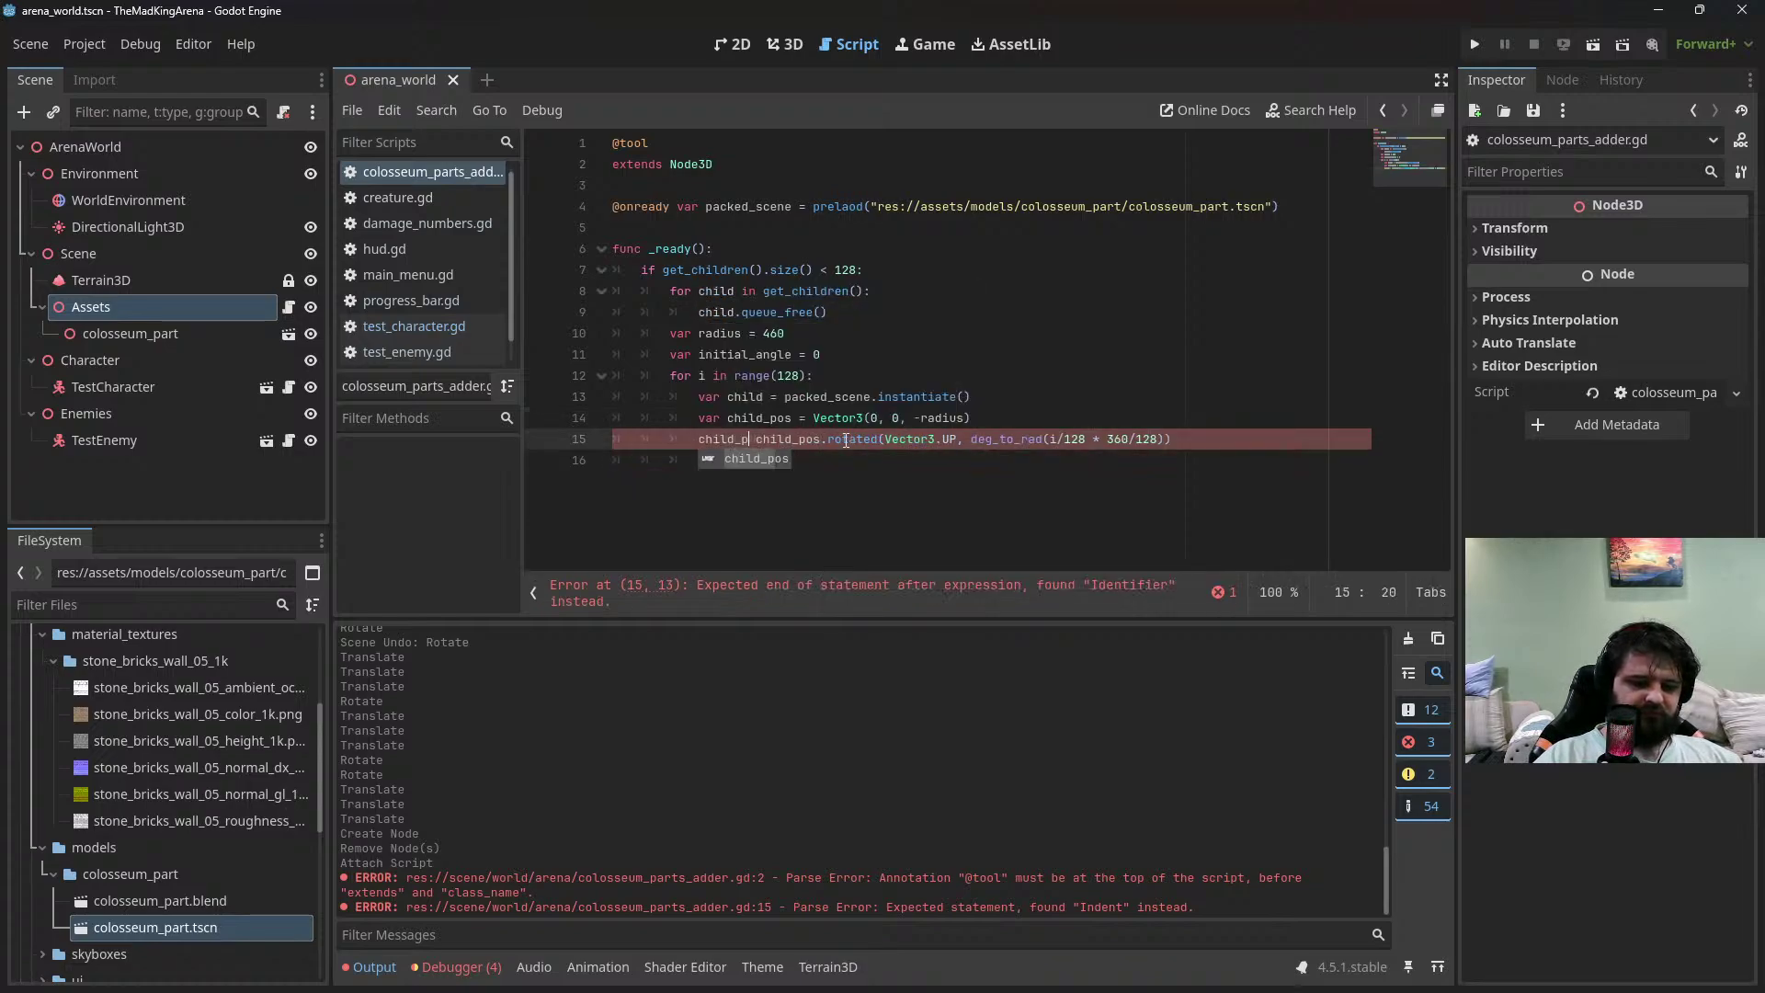
key("Delete")
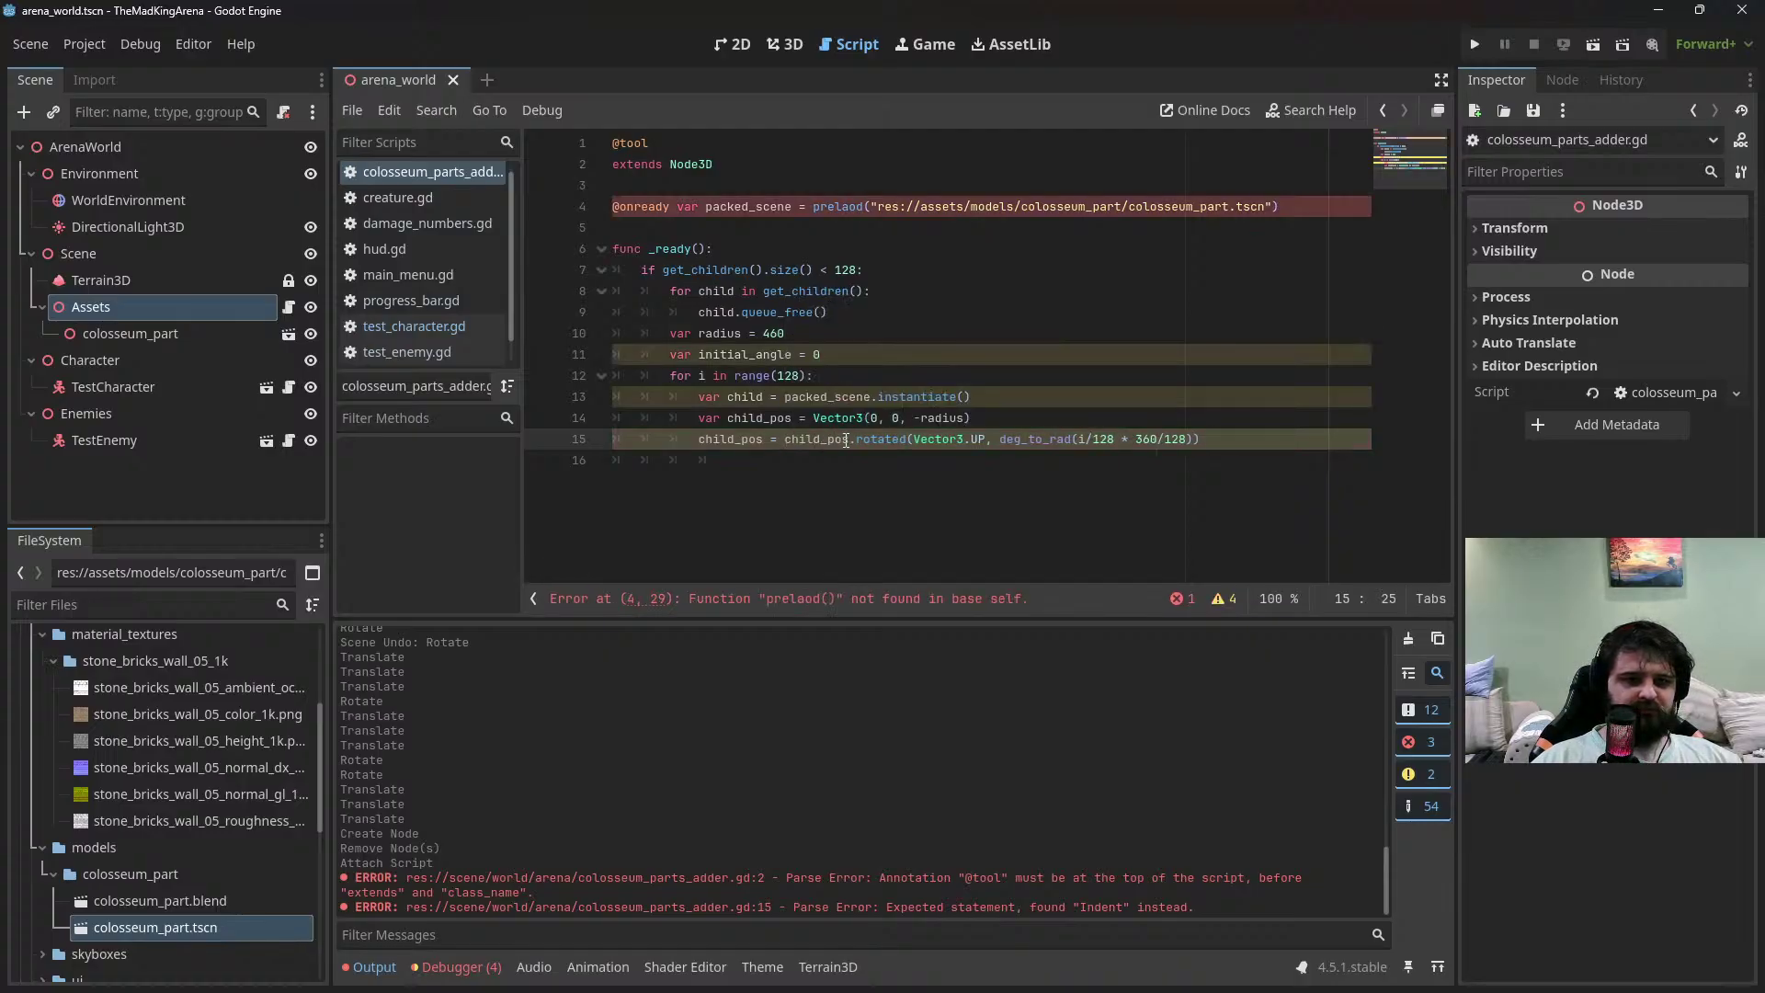
key("Up")
key("Up")
key("End")
key("ctrl+s")
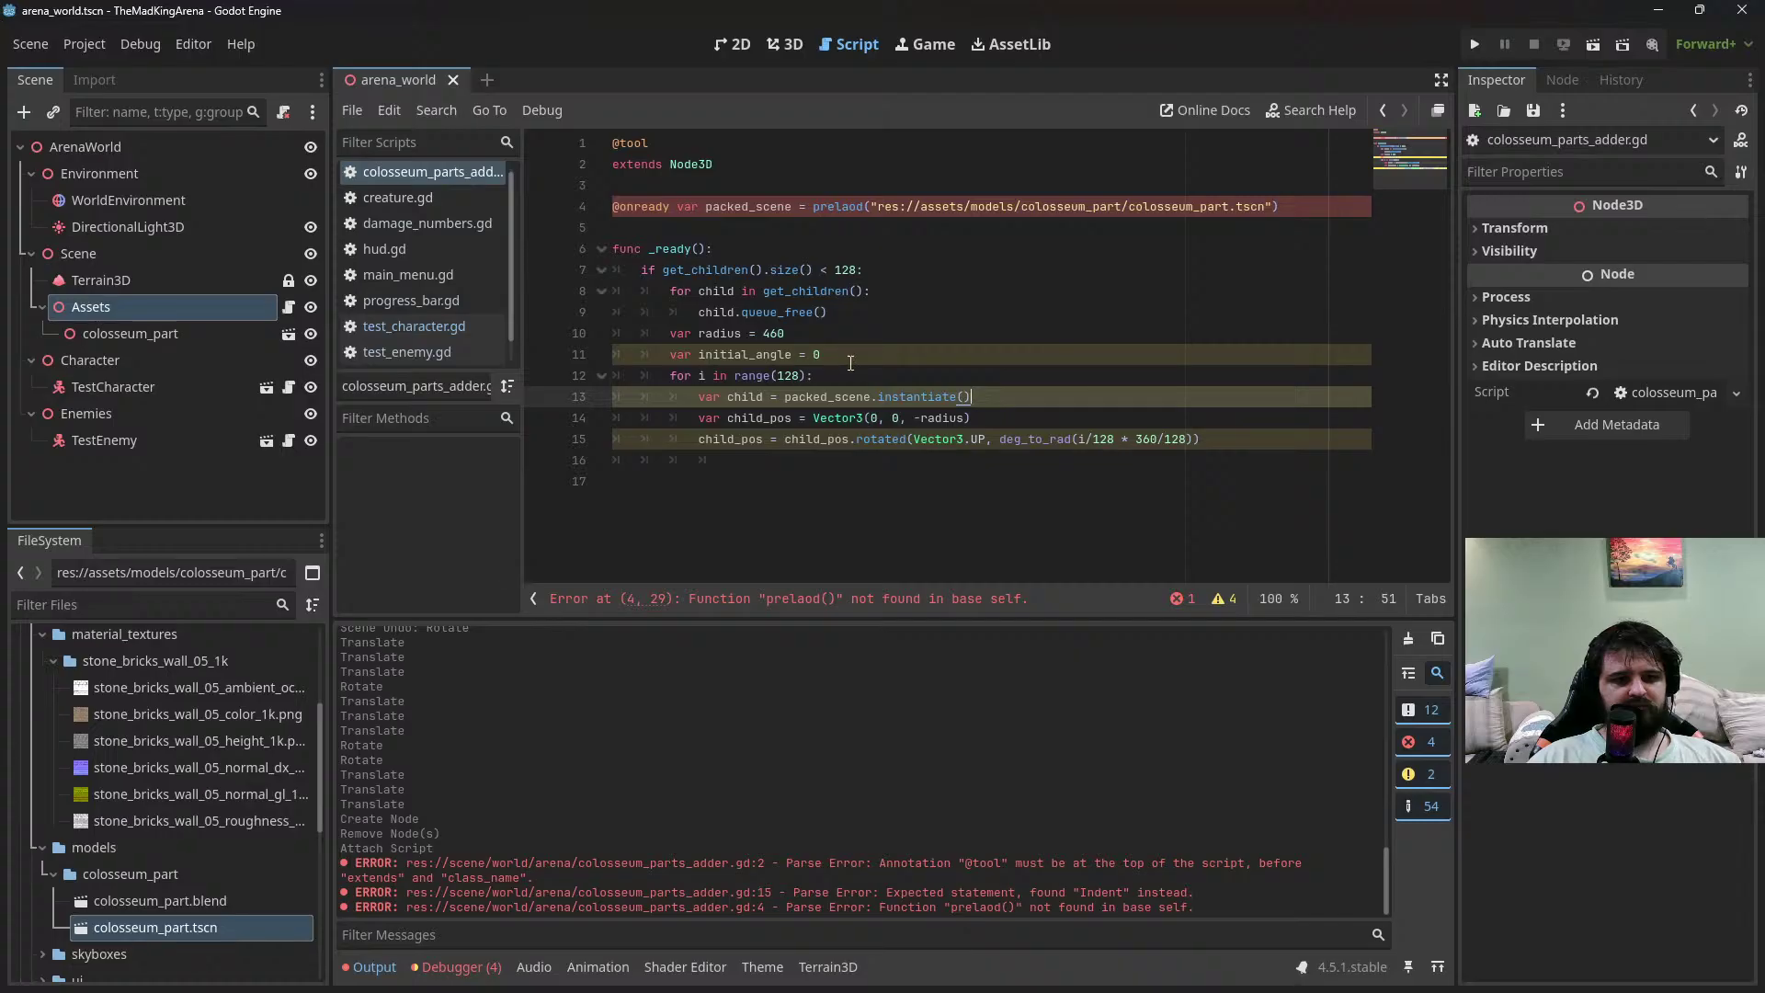
Add initial_angle + in front of i/128 inside the deg_to_rad() expression
left_click(1078, 439)
type("initial_an")
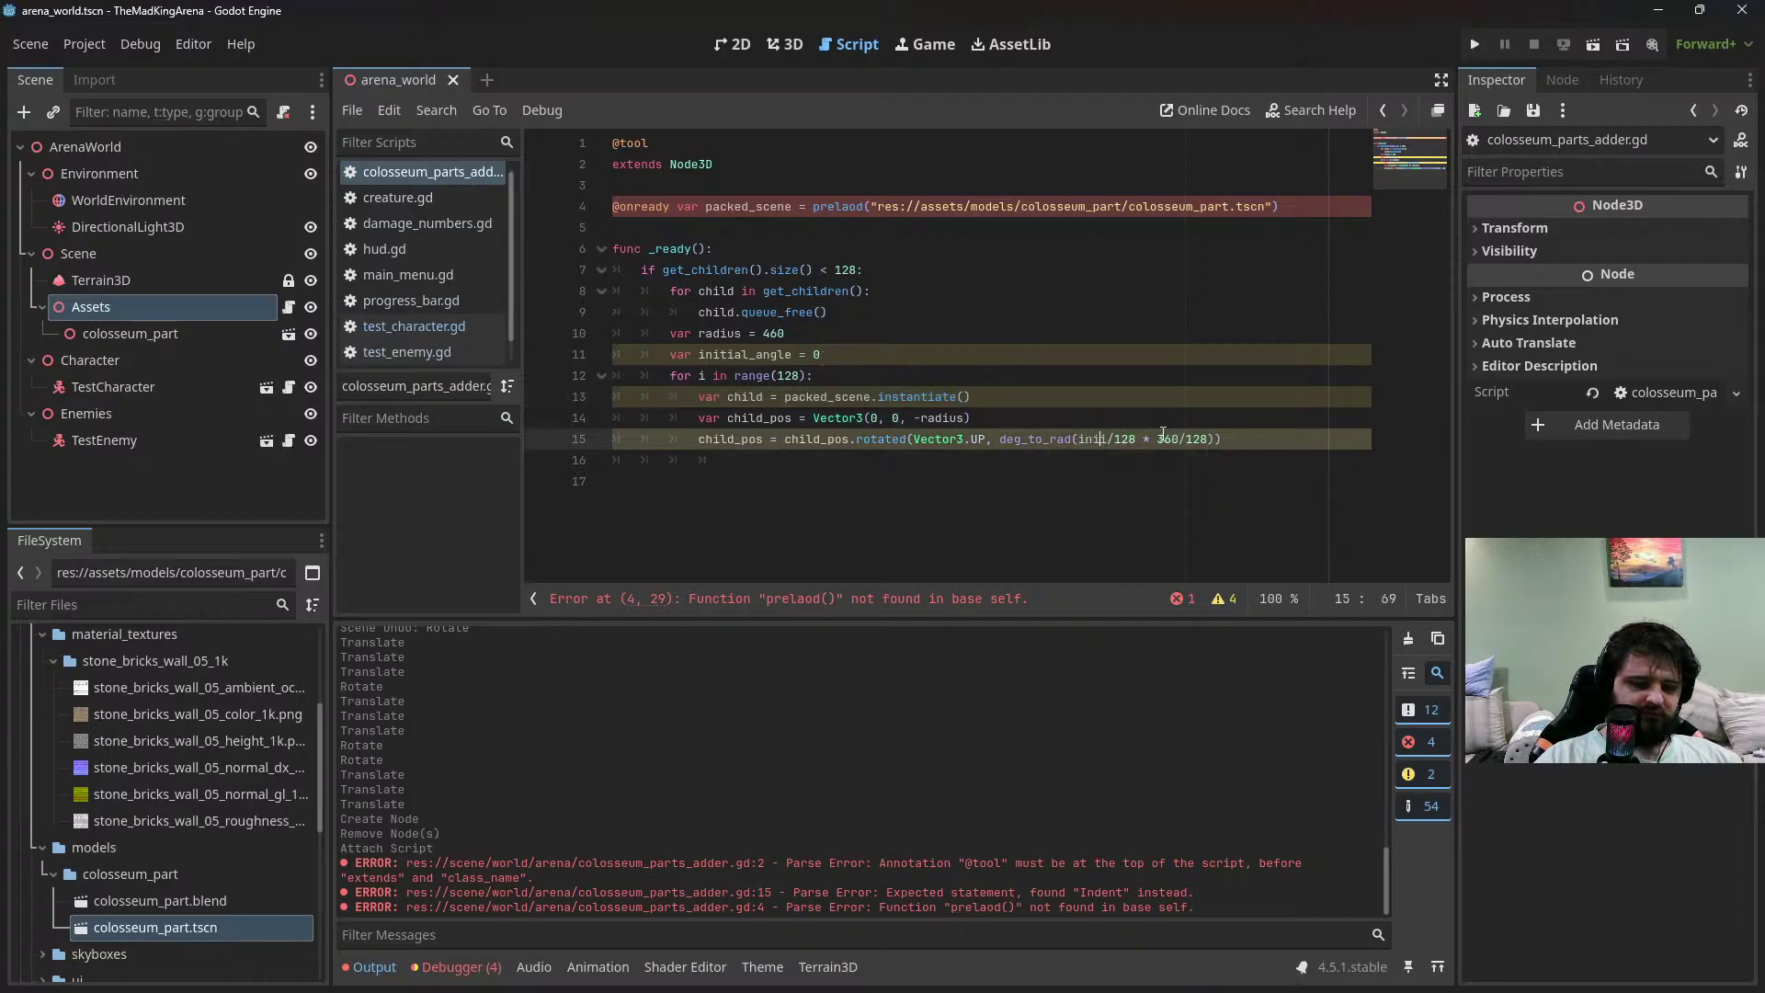
type("gle + i/")
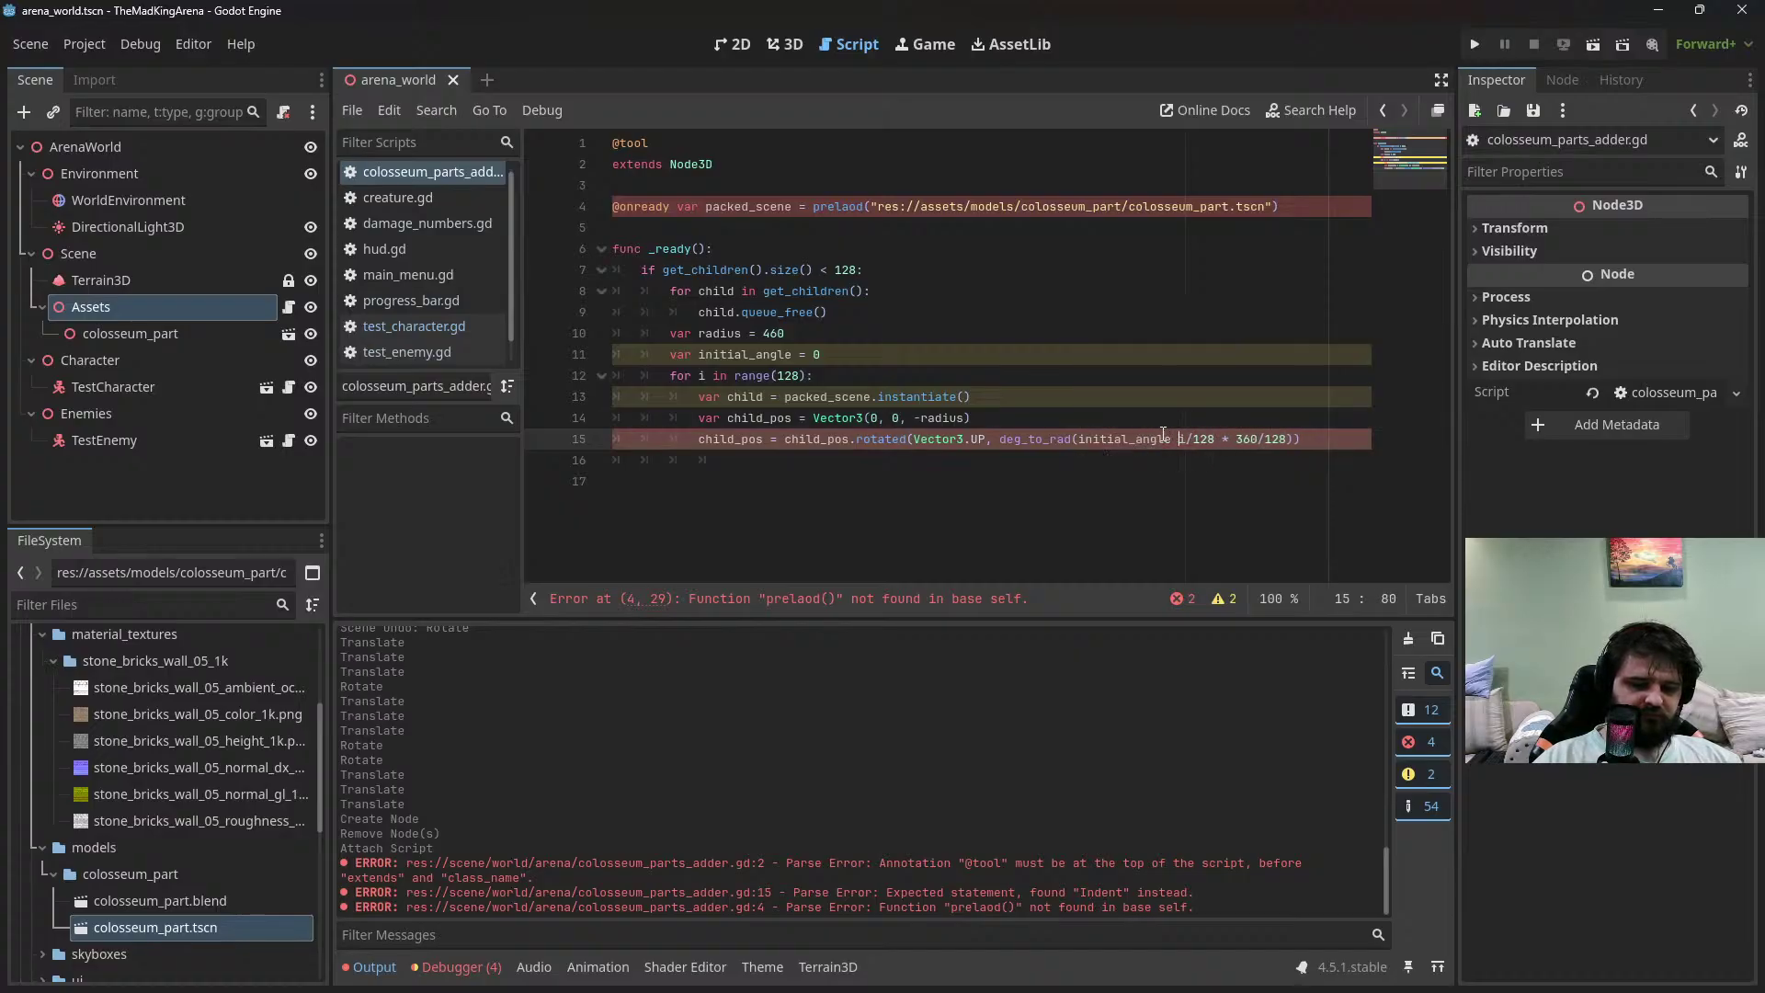
Add a child_angle variable declaration on a new line below the child_pos rotation
key("End")
key("Return")
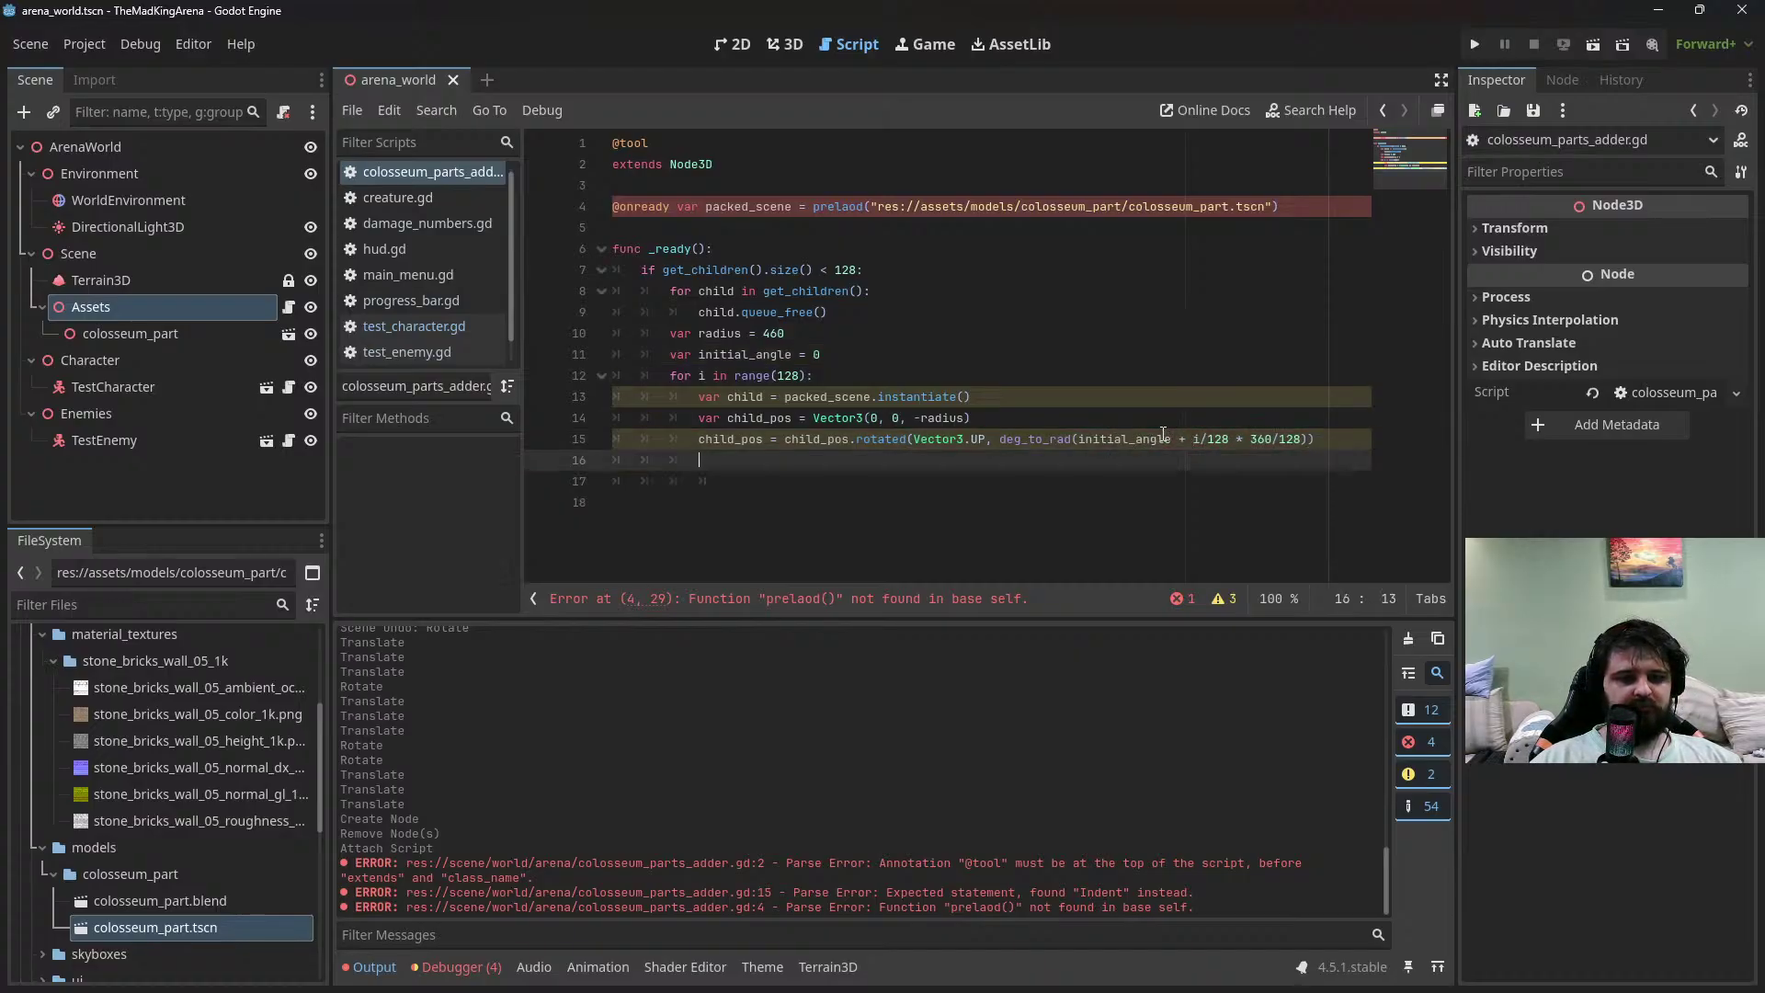
type("child")
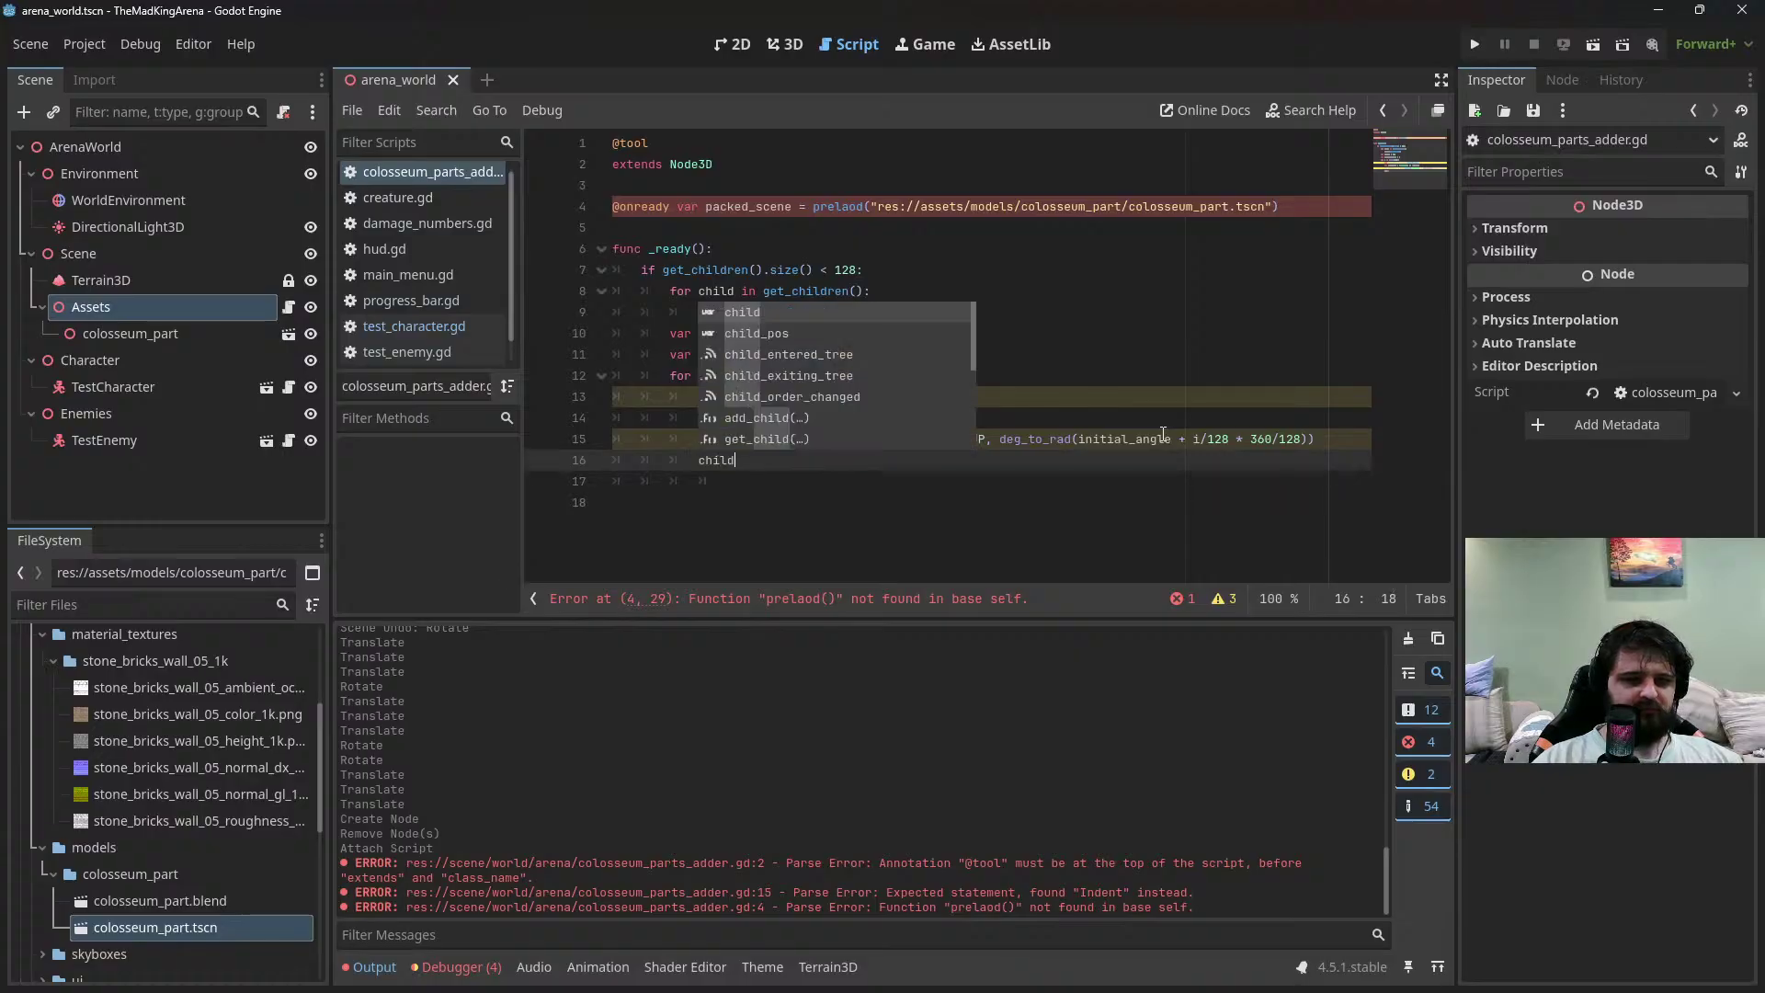
type("_angle")
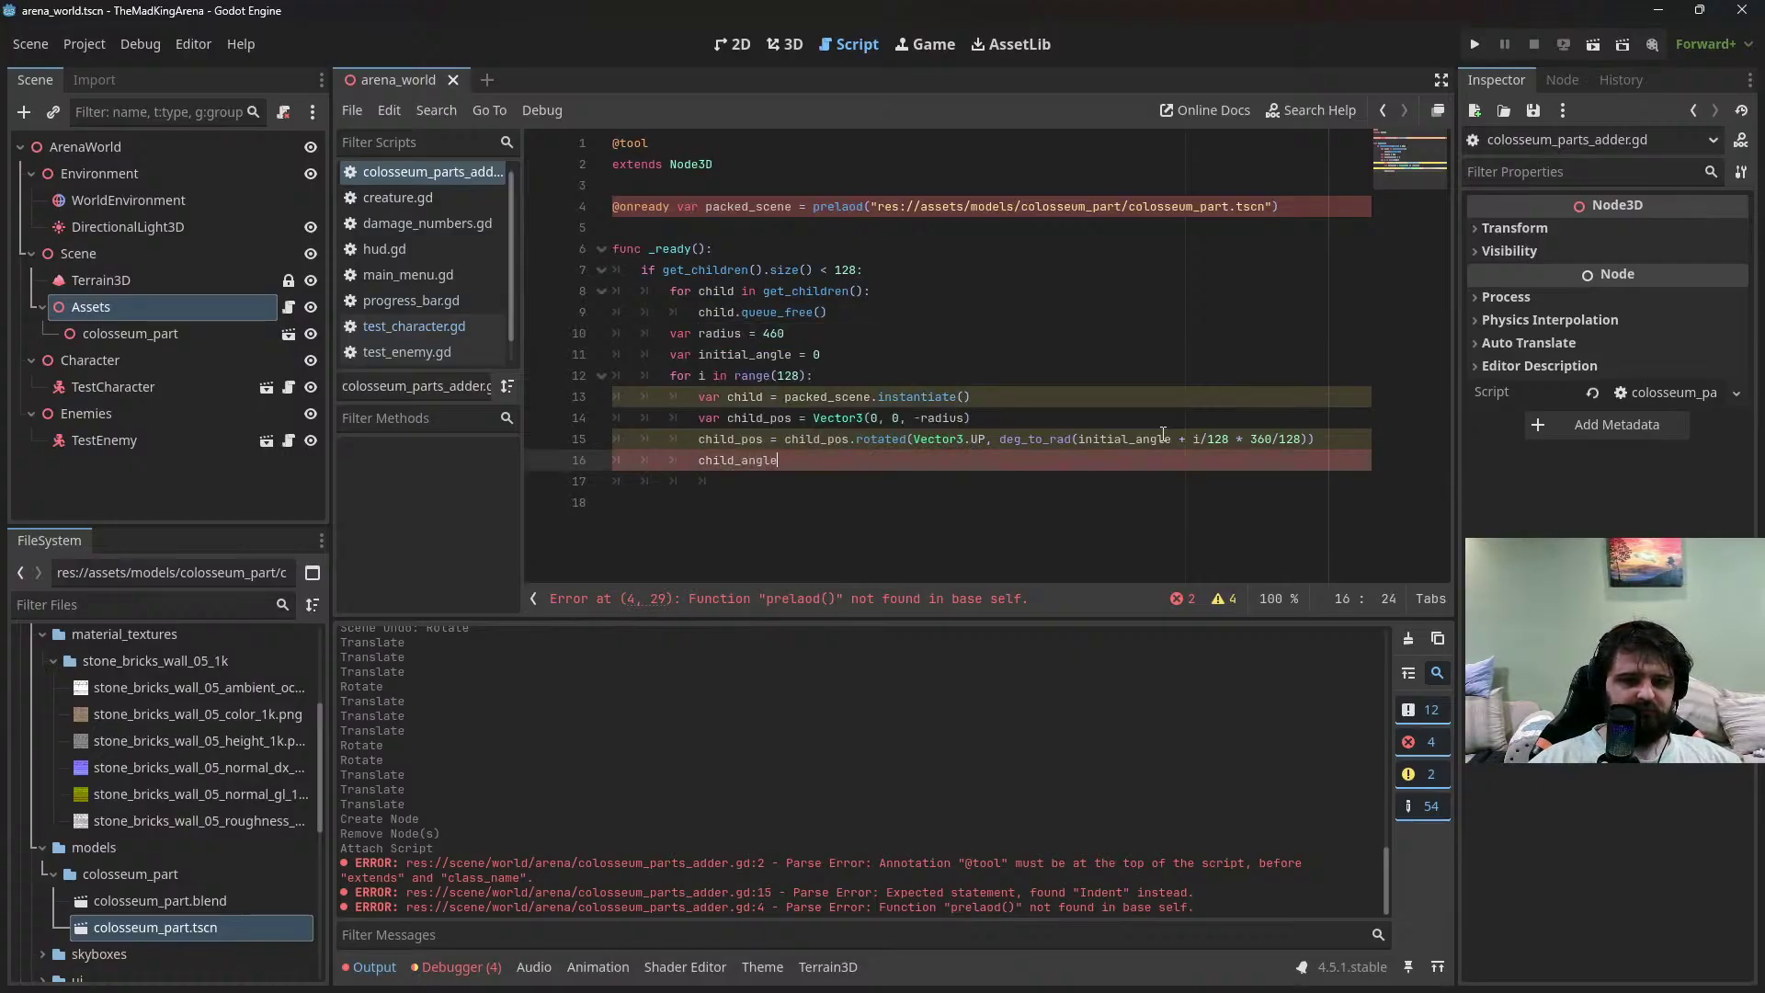
key("Up")
key("Up")
key("End")
key("Down")
key("Down")
key("Home")
type("var")
key("End")
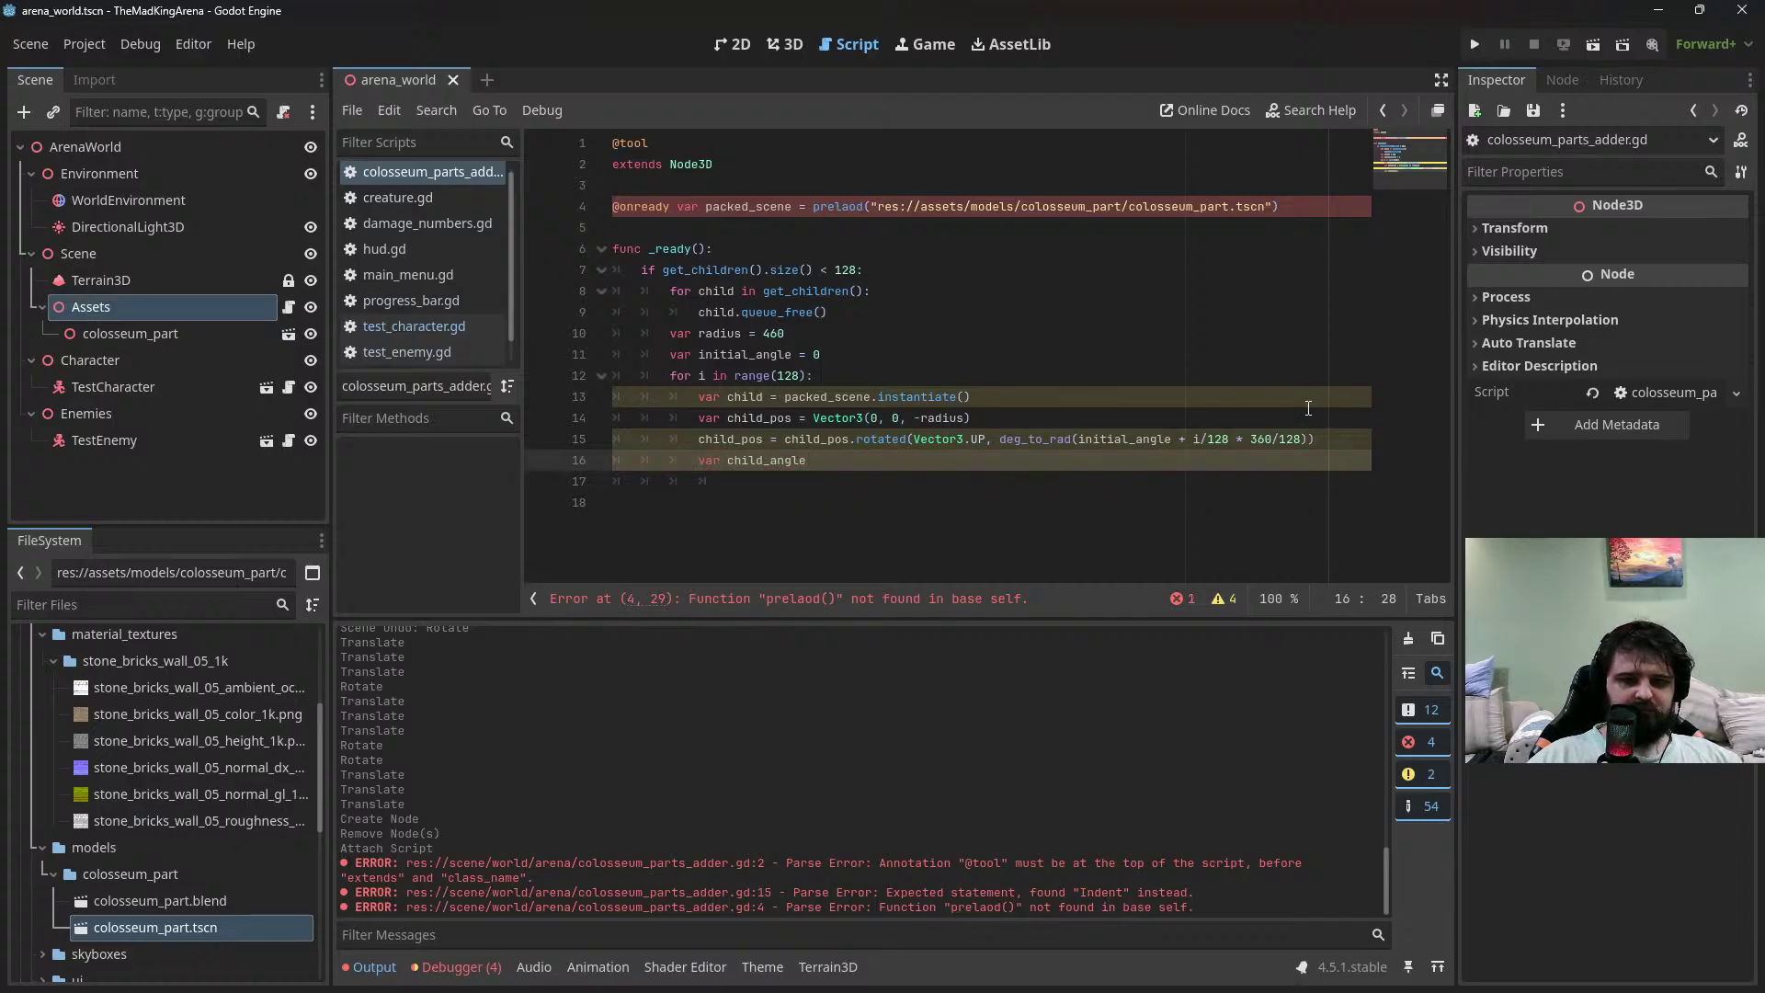
Move the deg_to_rad(initial_angle + i/128 * 360/128) expression out of the rotated() call and assign it to child_angle
left_click_drag(1308, 439, 1003, 440)
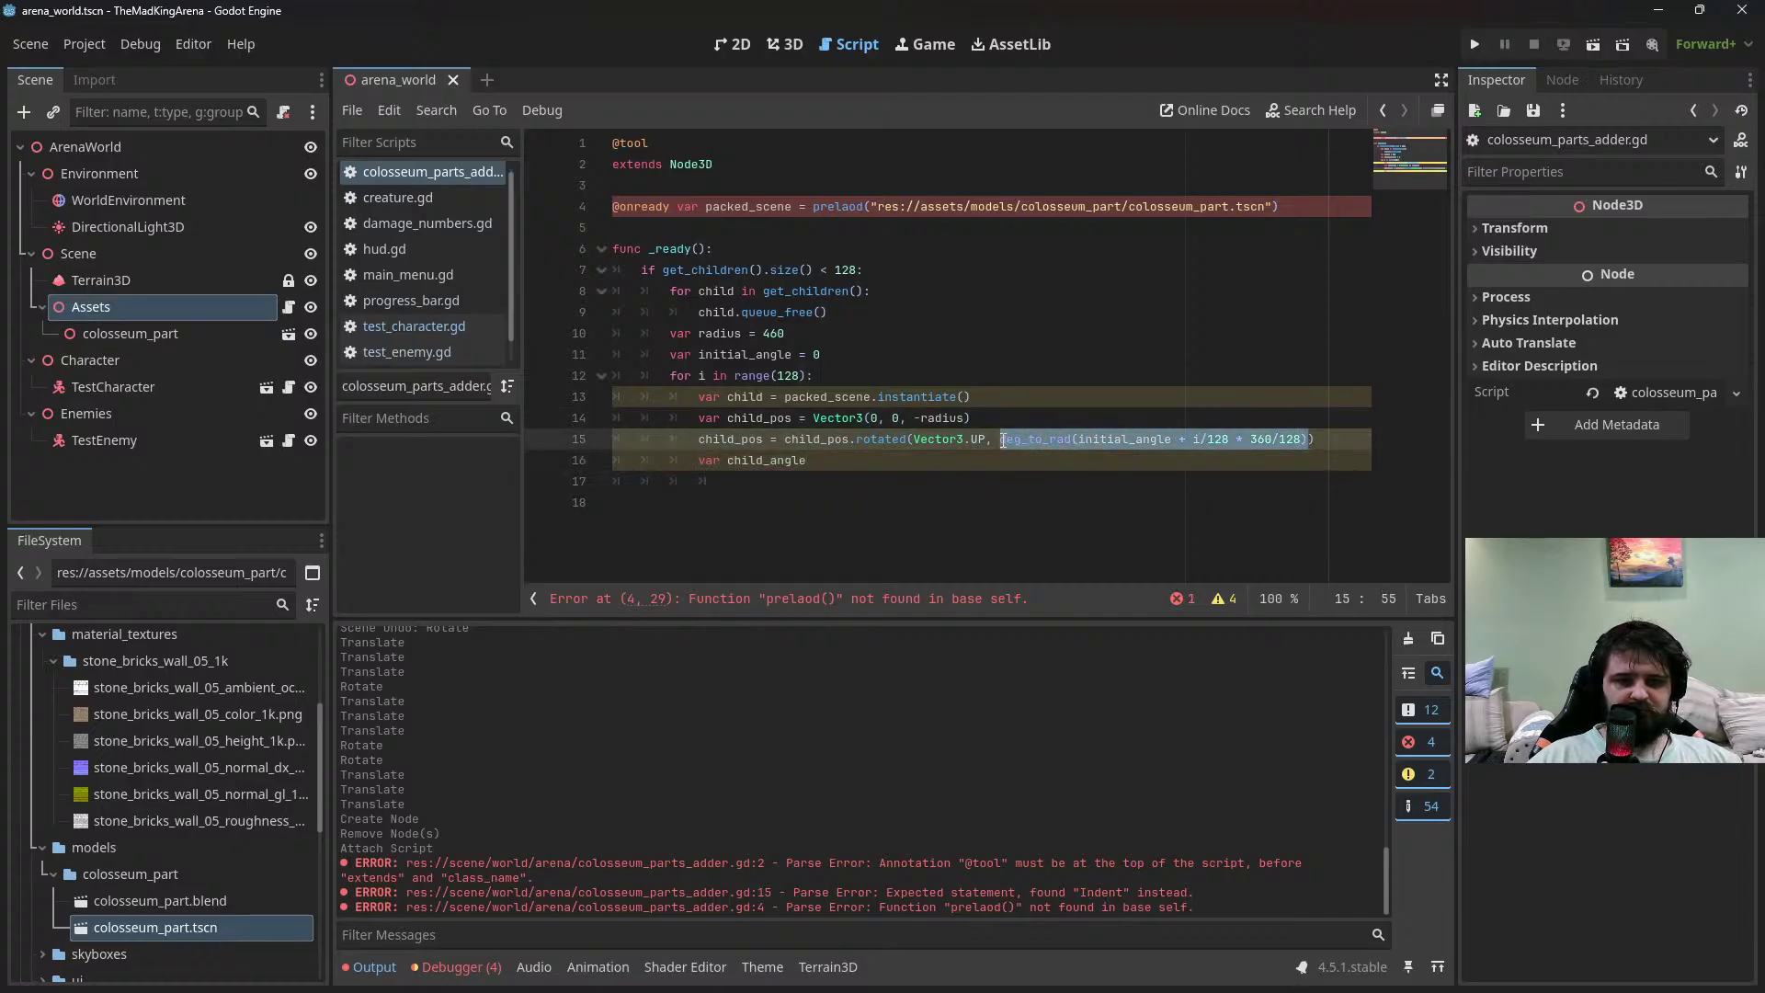
key("ctrl+x")
left_click(958, 455)
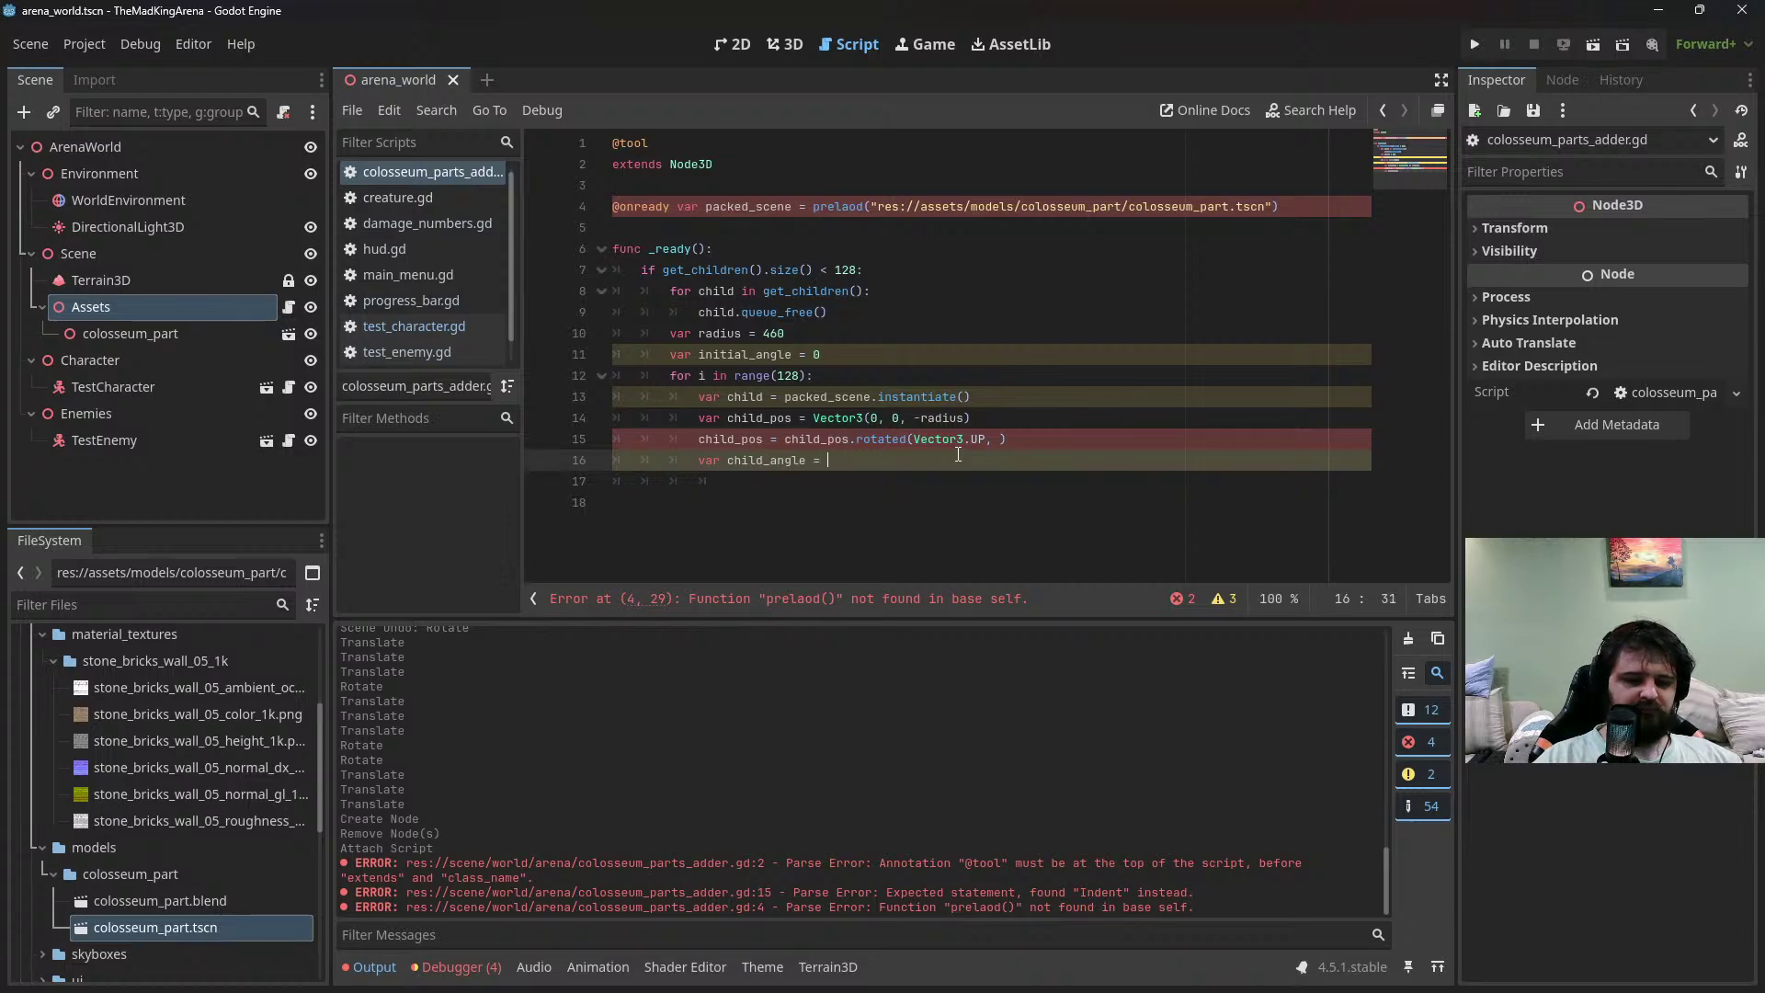
key("ctrl+v")
Move the child_pos rotation line below the child_angle declaration and pass child_angle as its angle argument
key("Up")
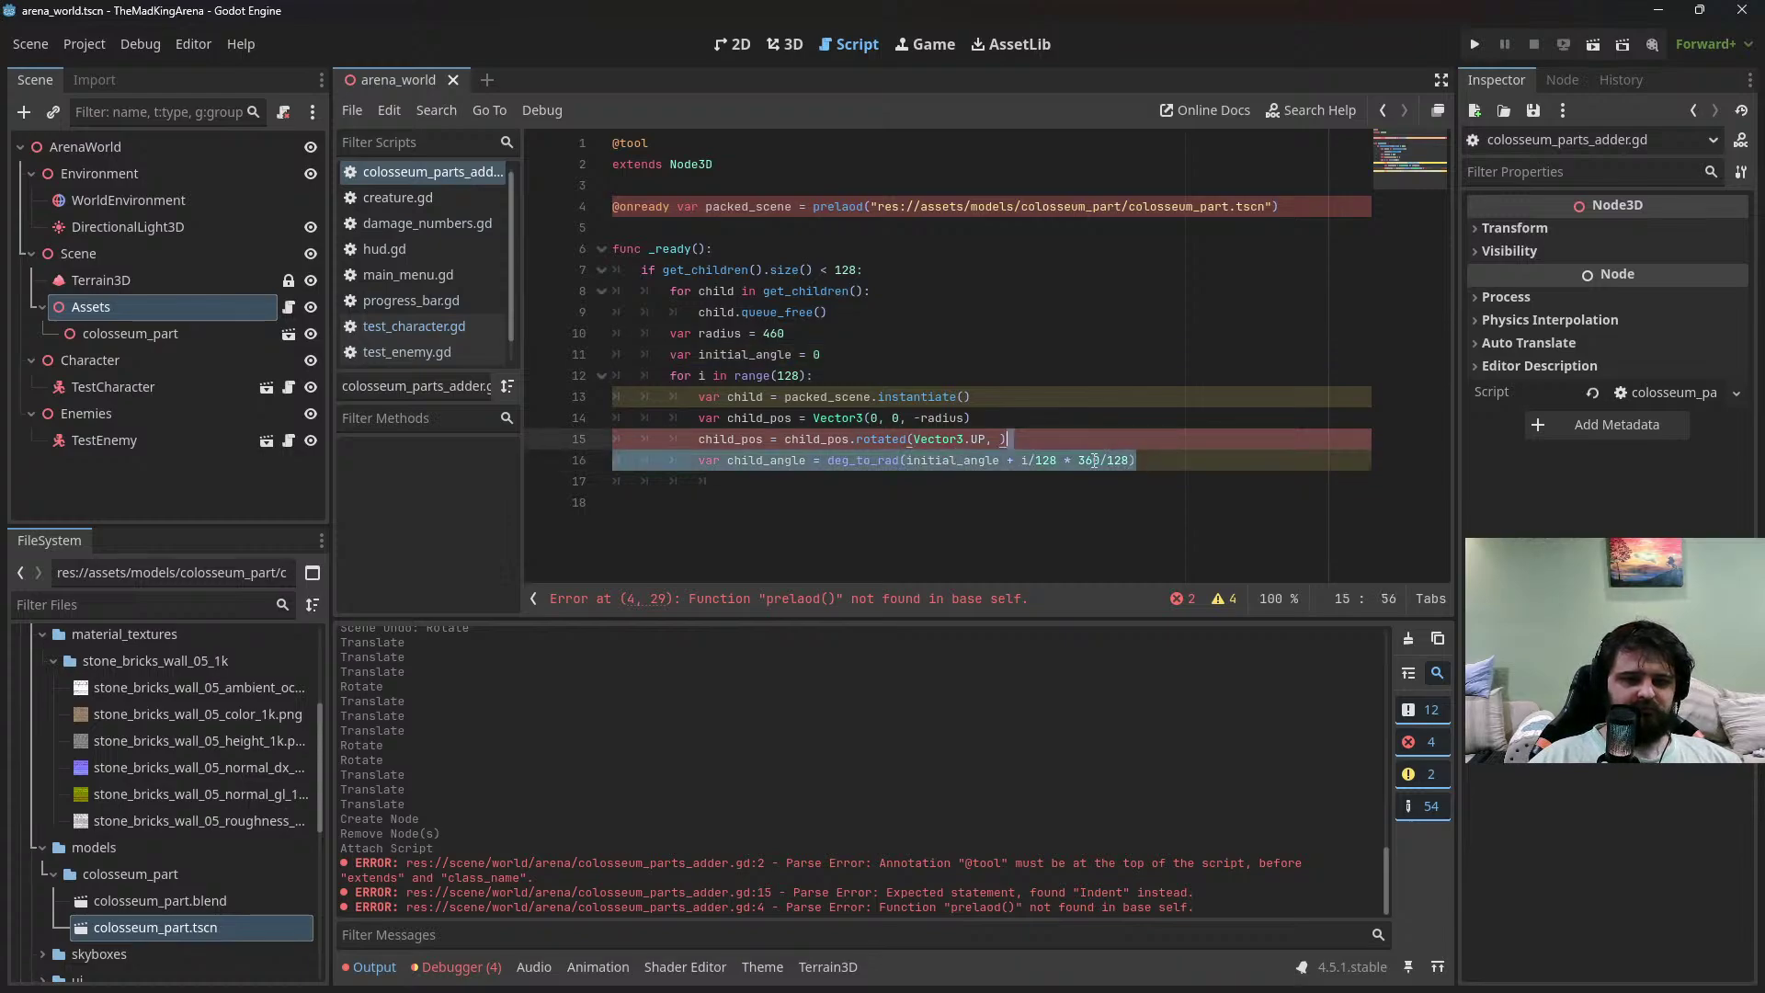
key("Left")
key("Left")
key("alt+Down")
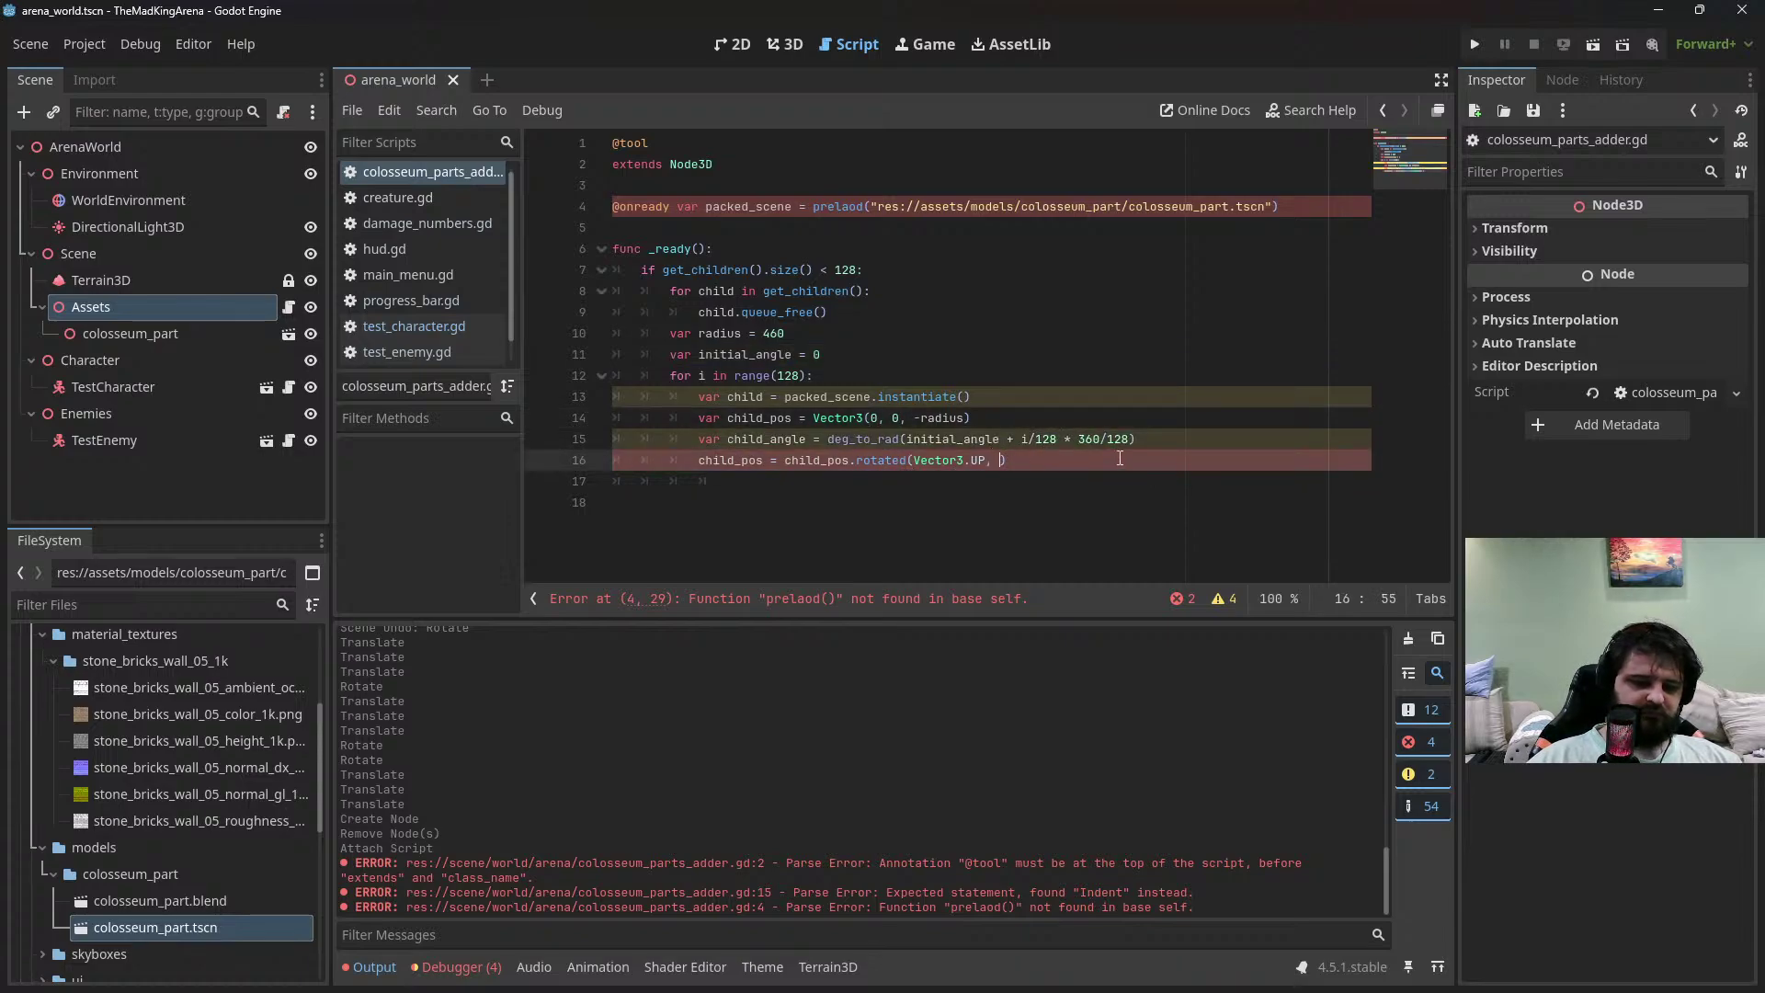
type("child_angle")
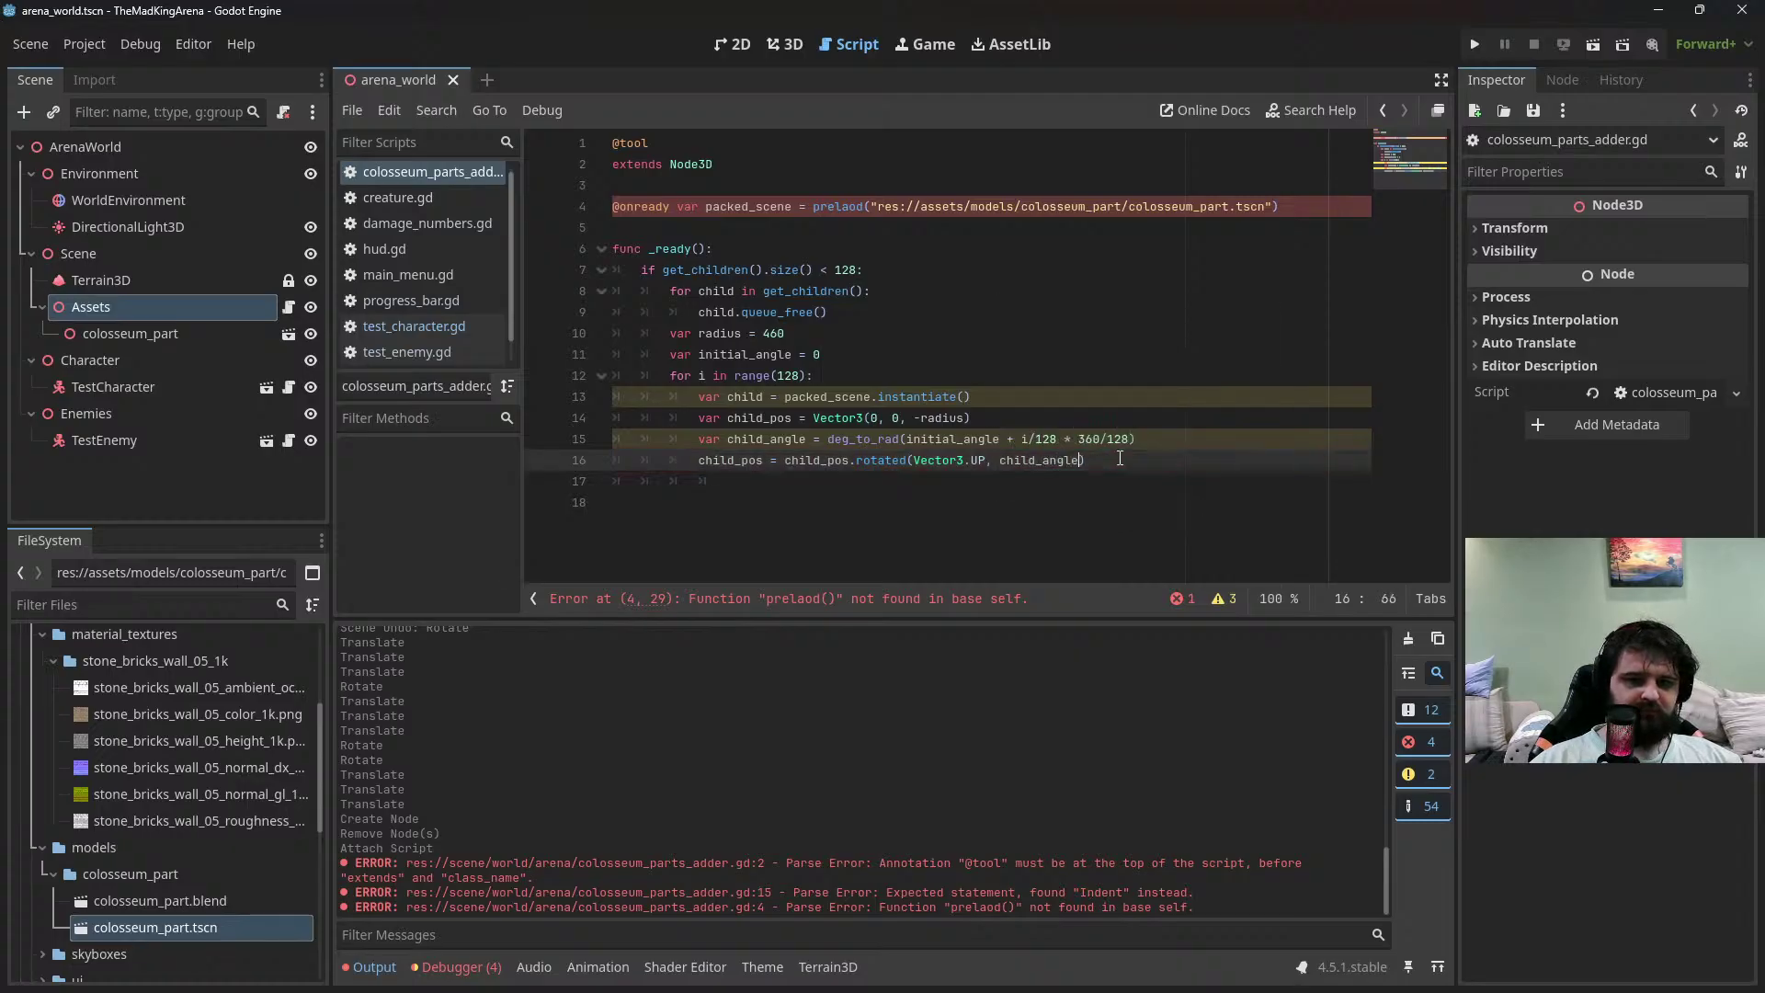
type(")")
Start a child_rotation assignment on a new line below the child_pos rotation
key("Return")
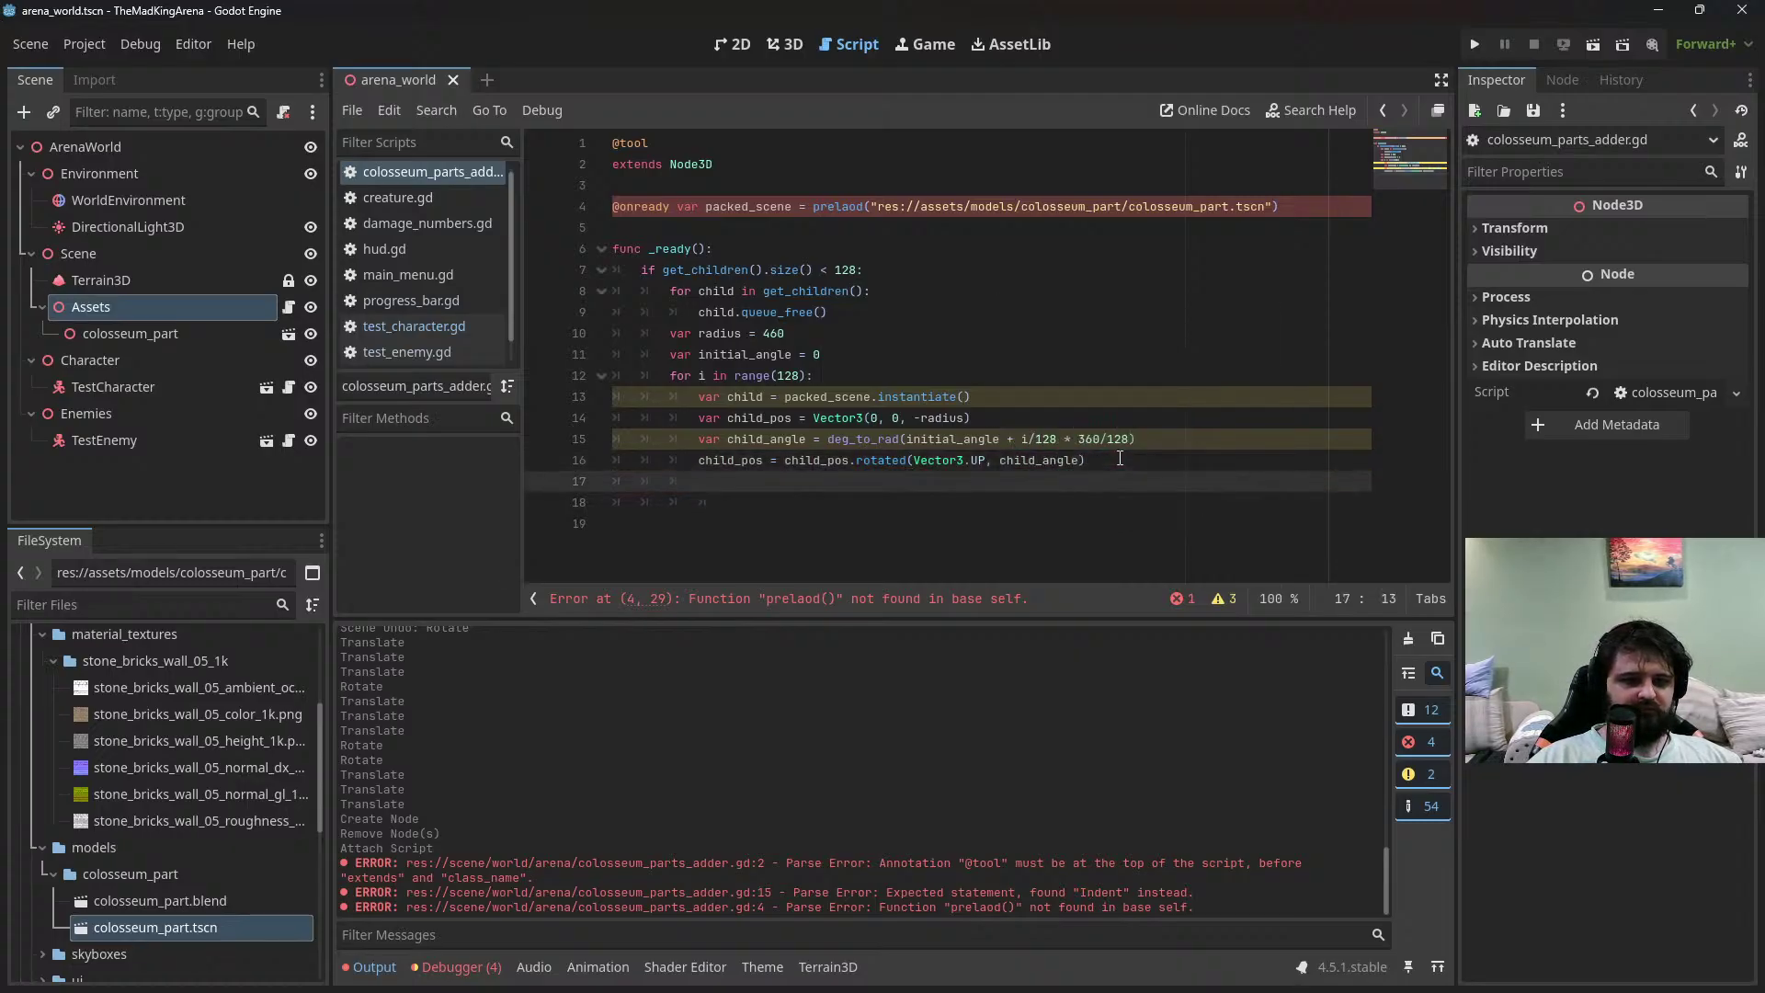
type("child")
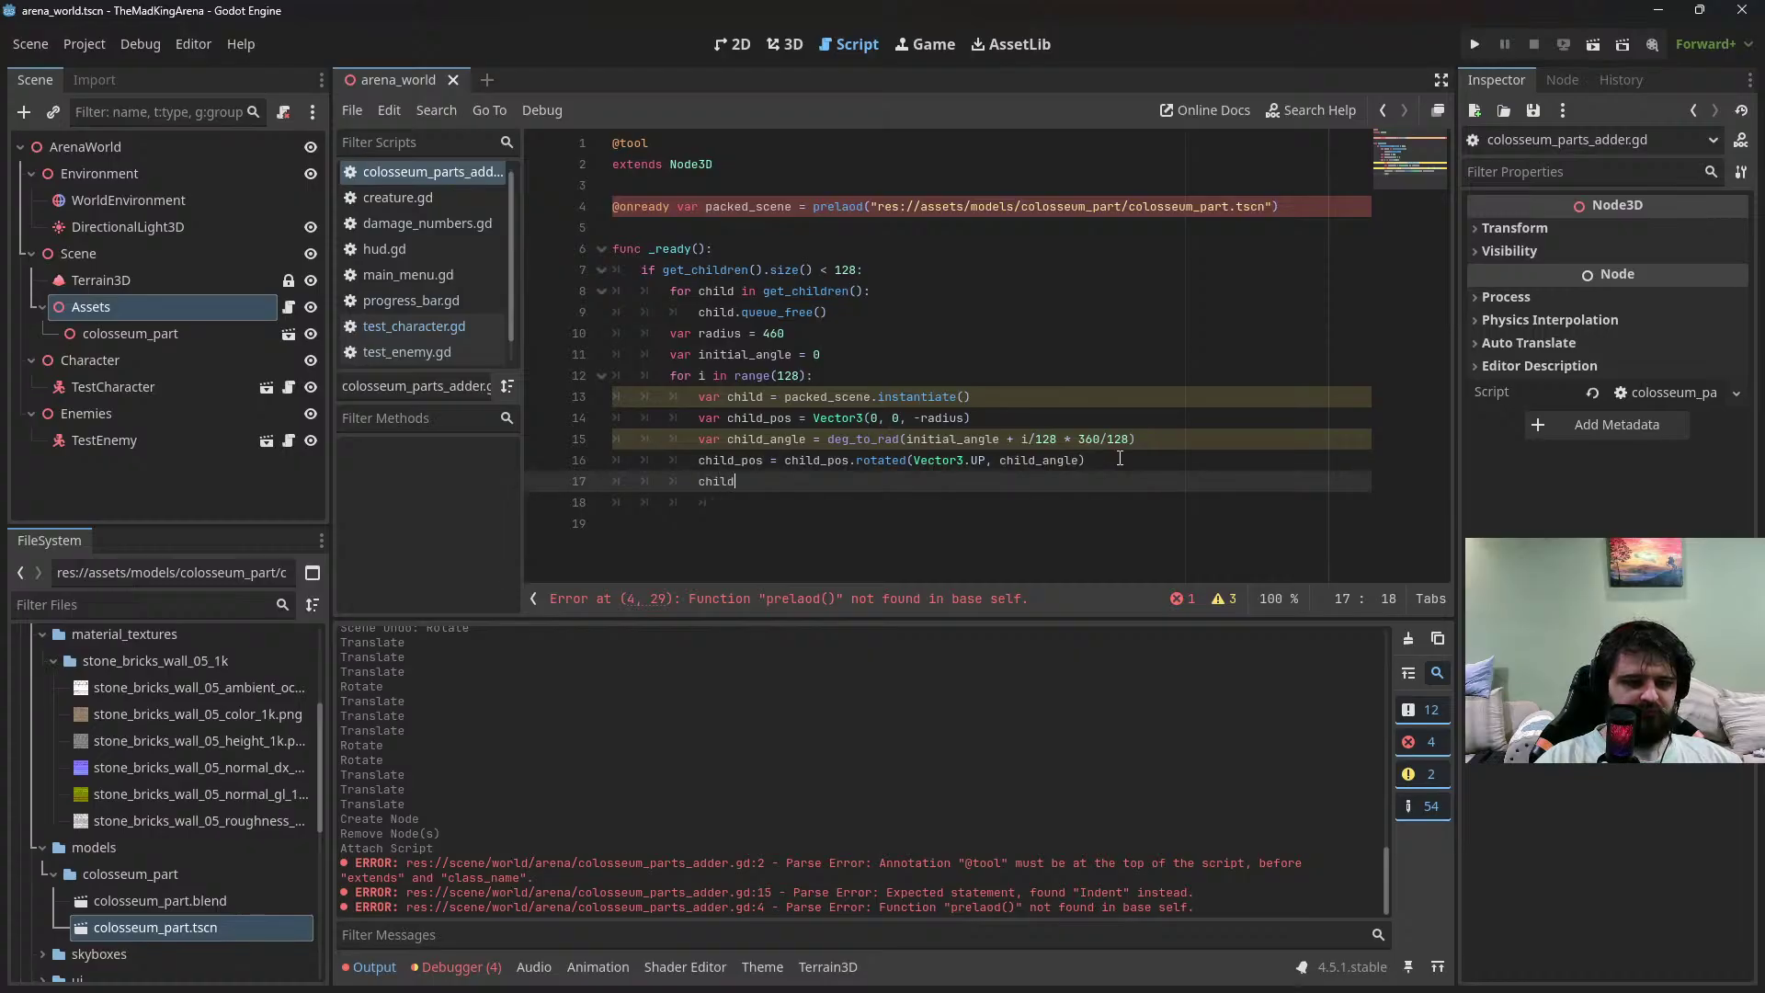
type("_")
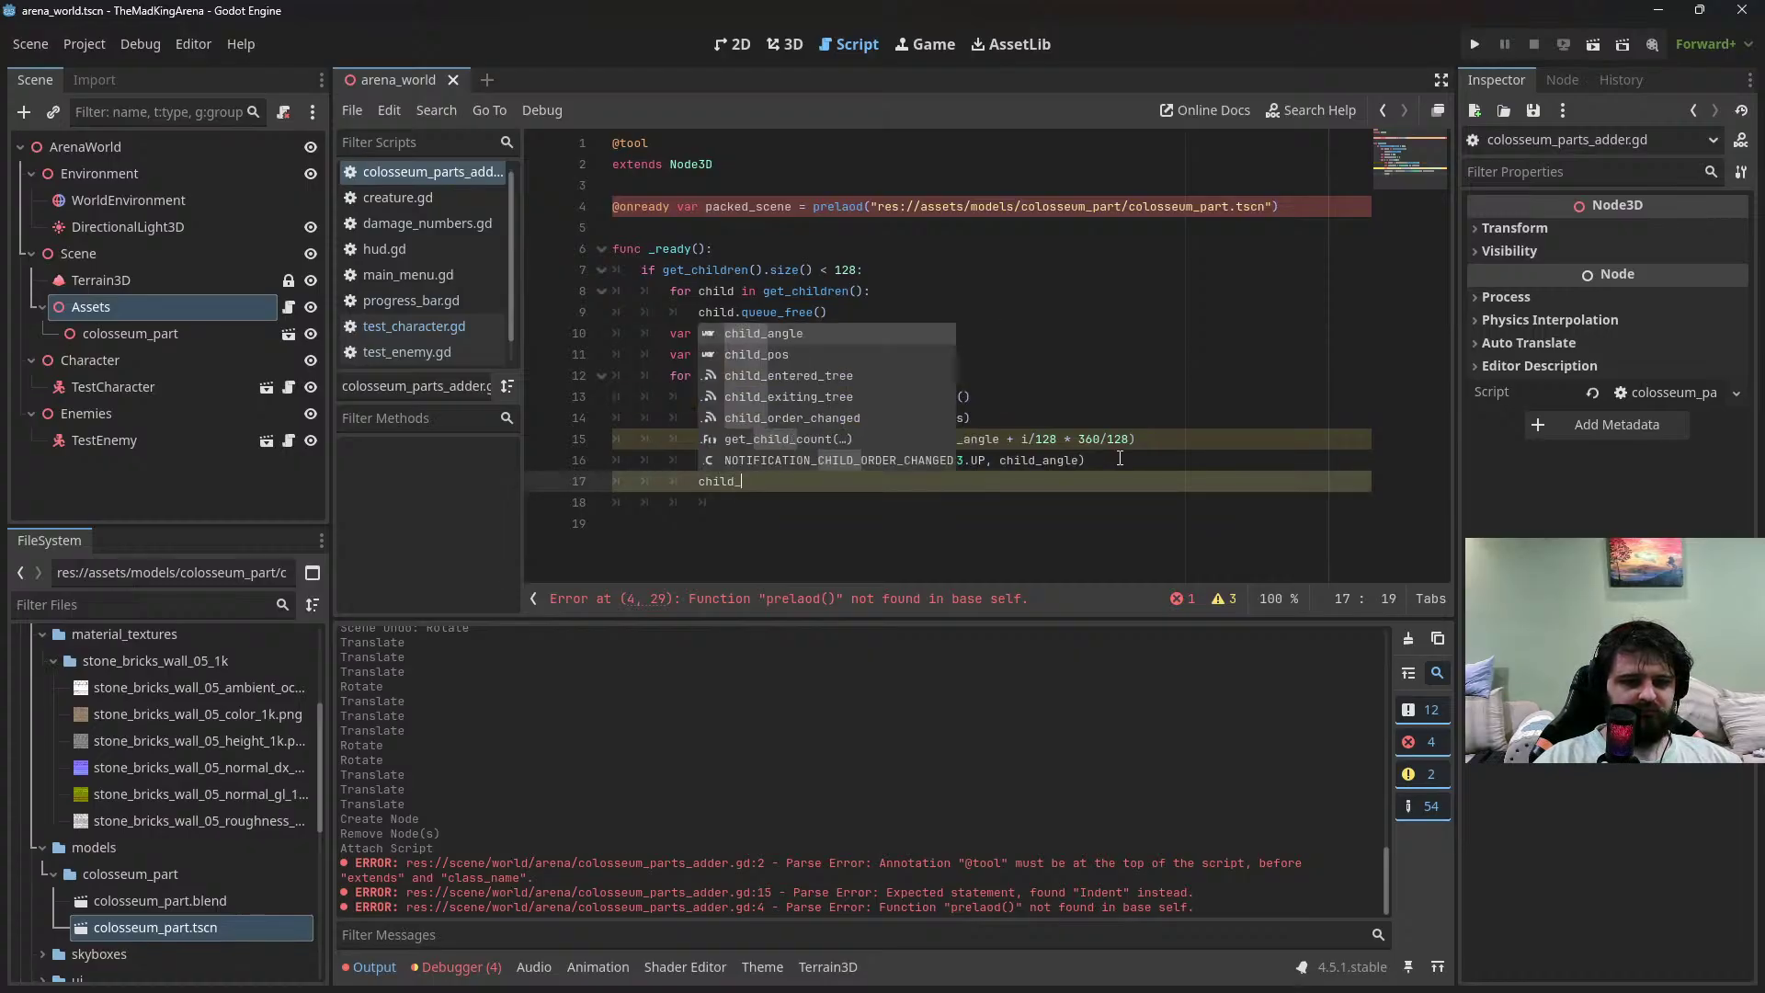
type("rotation")
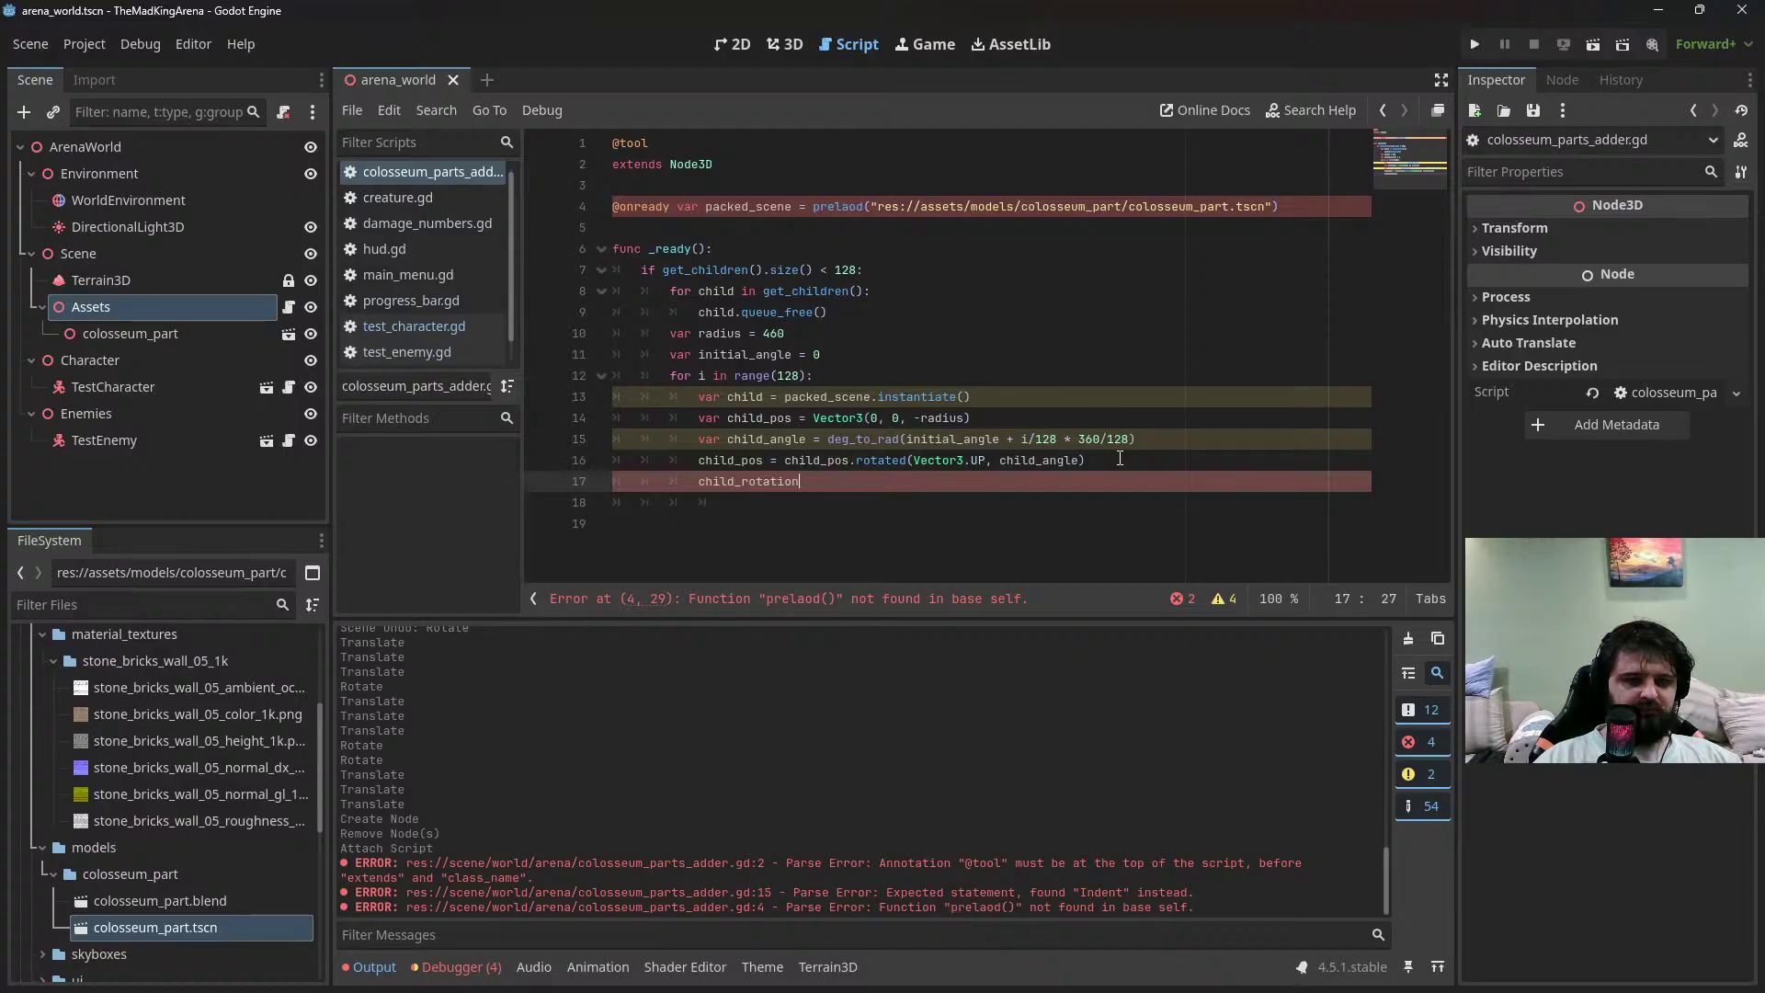
type(" =")
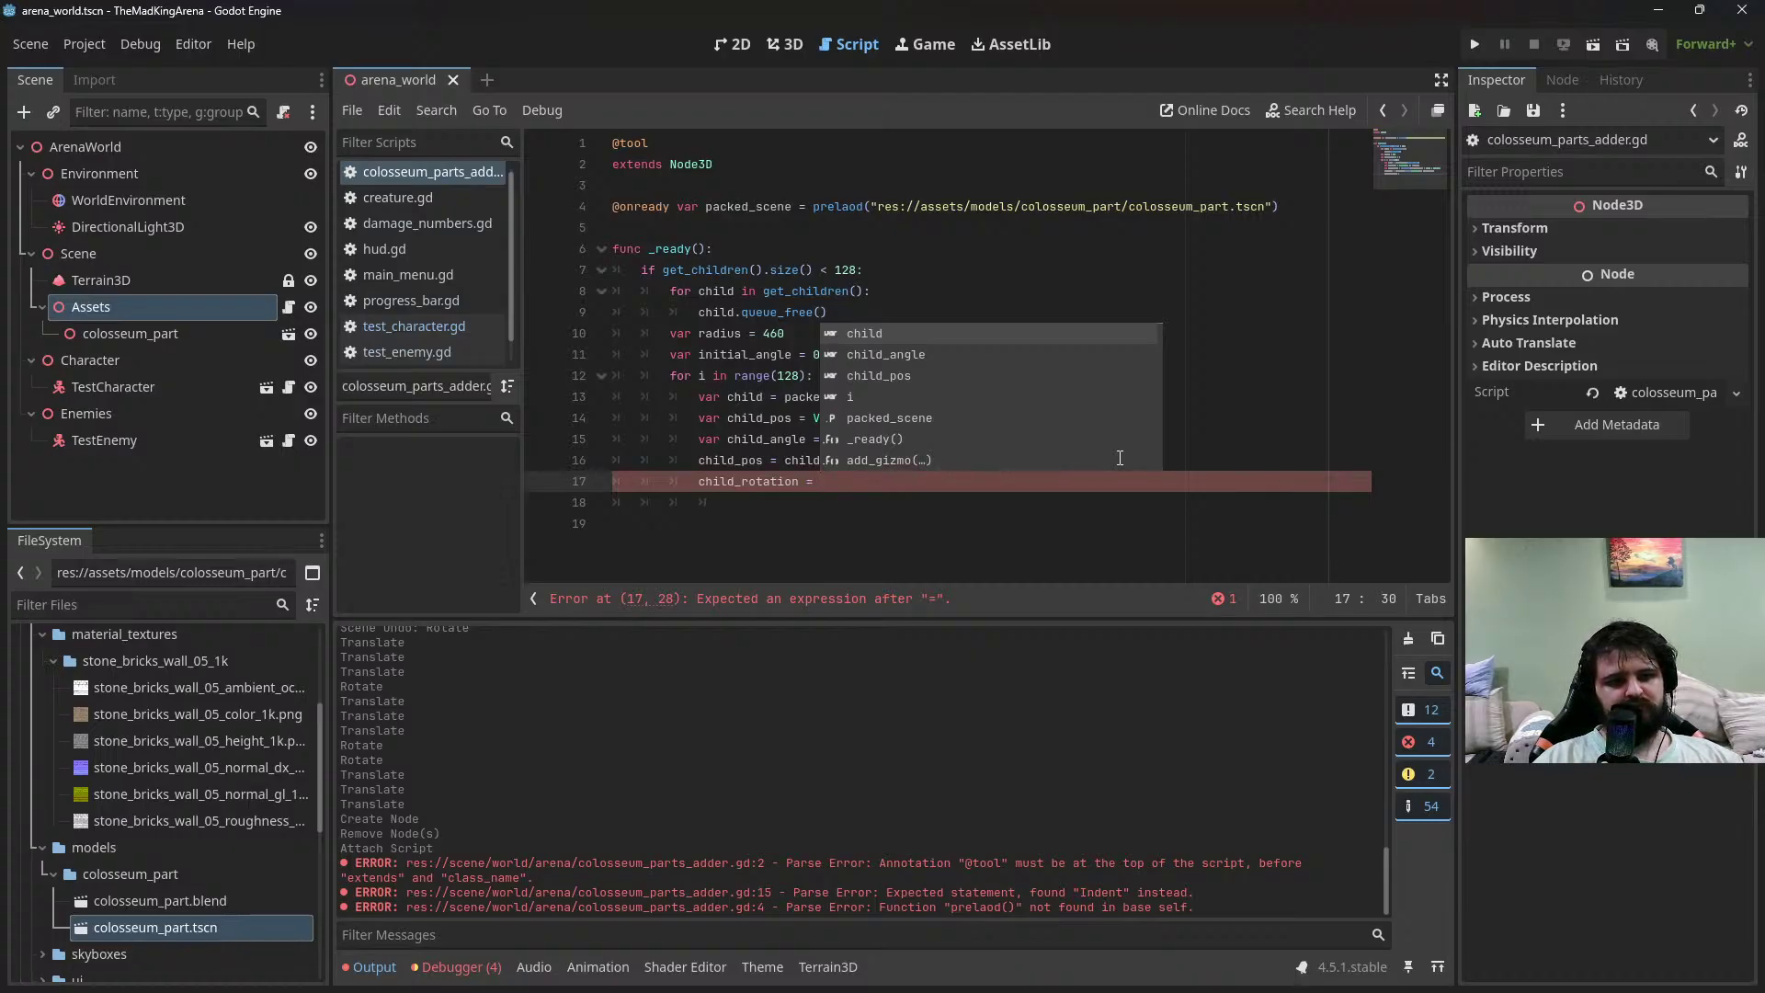
type("Rota")
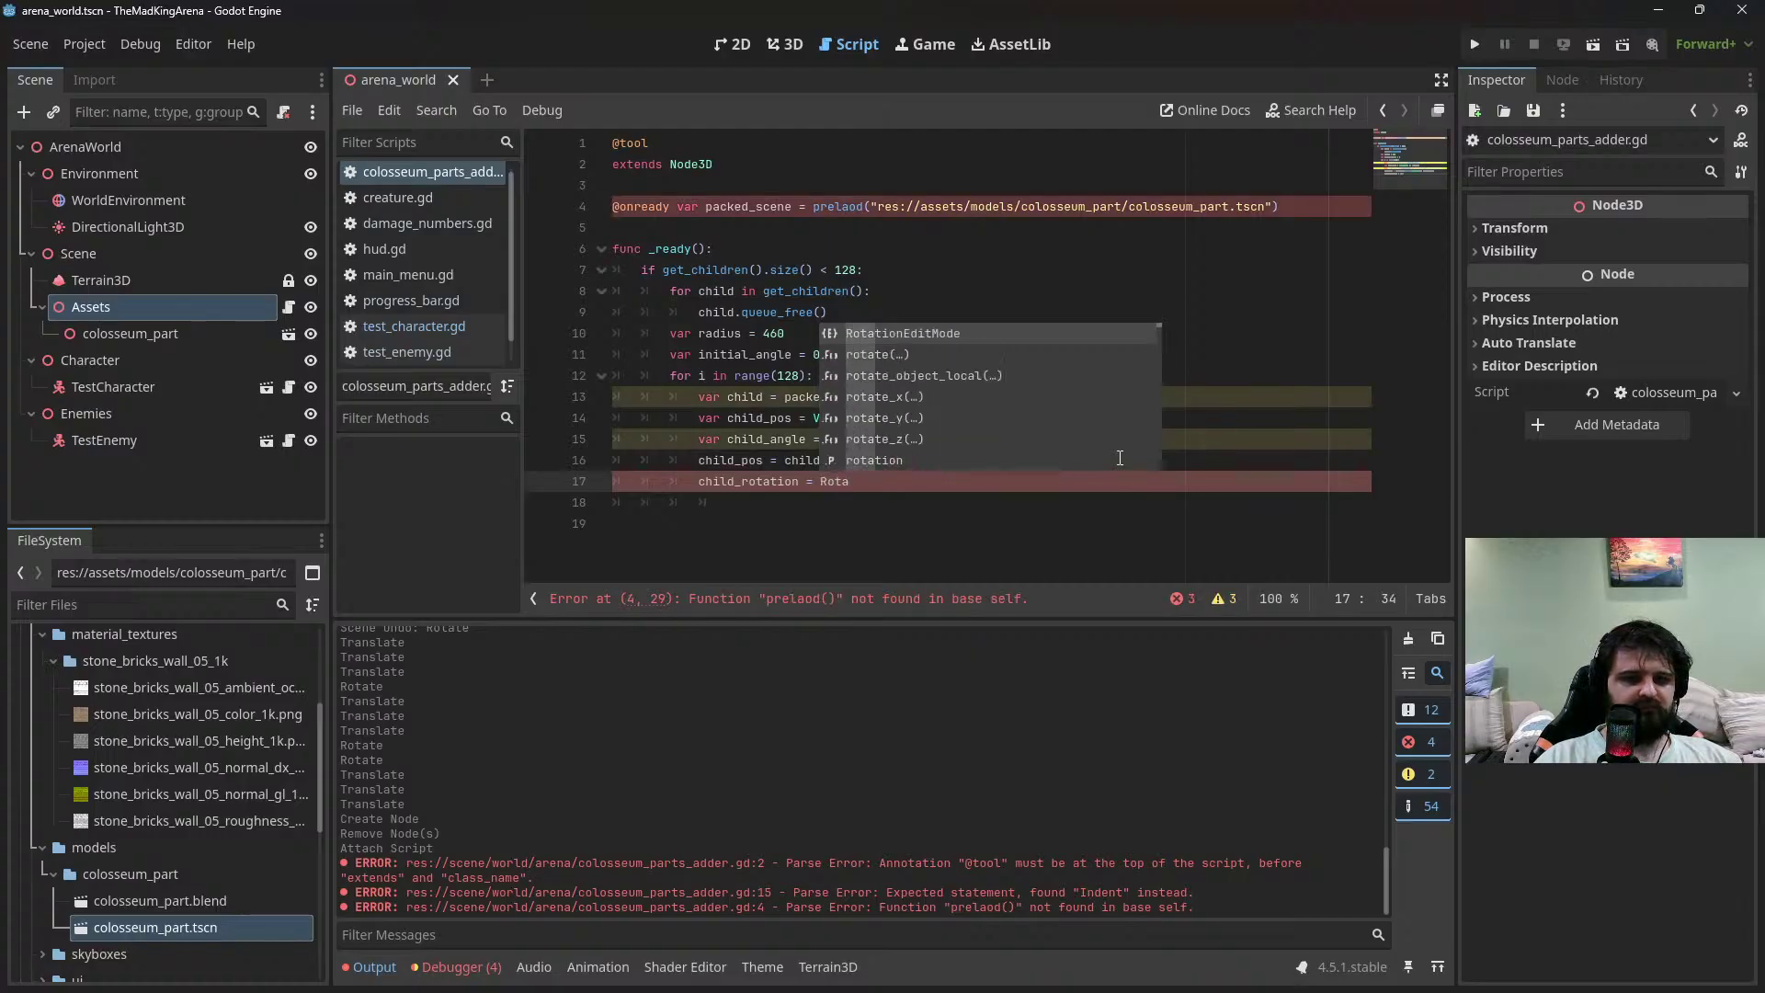
type("tion")
key("BackSpace")
key("BackSpace")
key("BackSpace")
key("BackSpace")
key("BackSpace")
key("BackSpace")
key("BackSpace")
key("BackSpace")
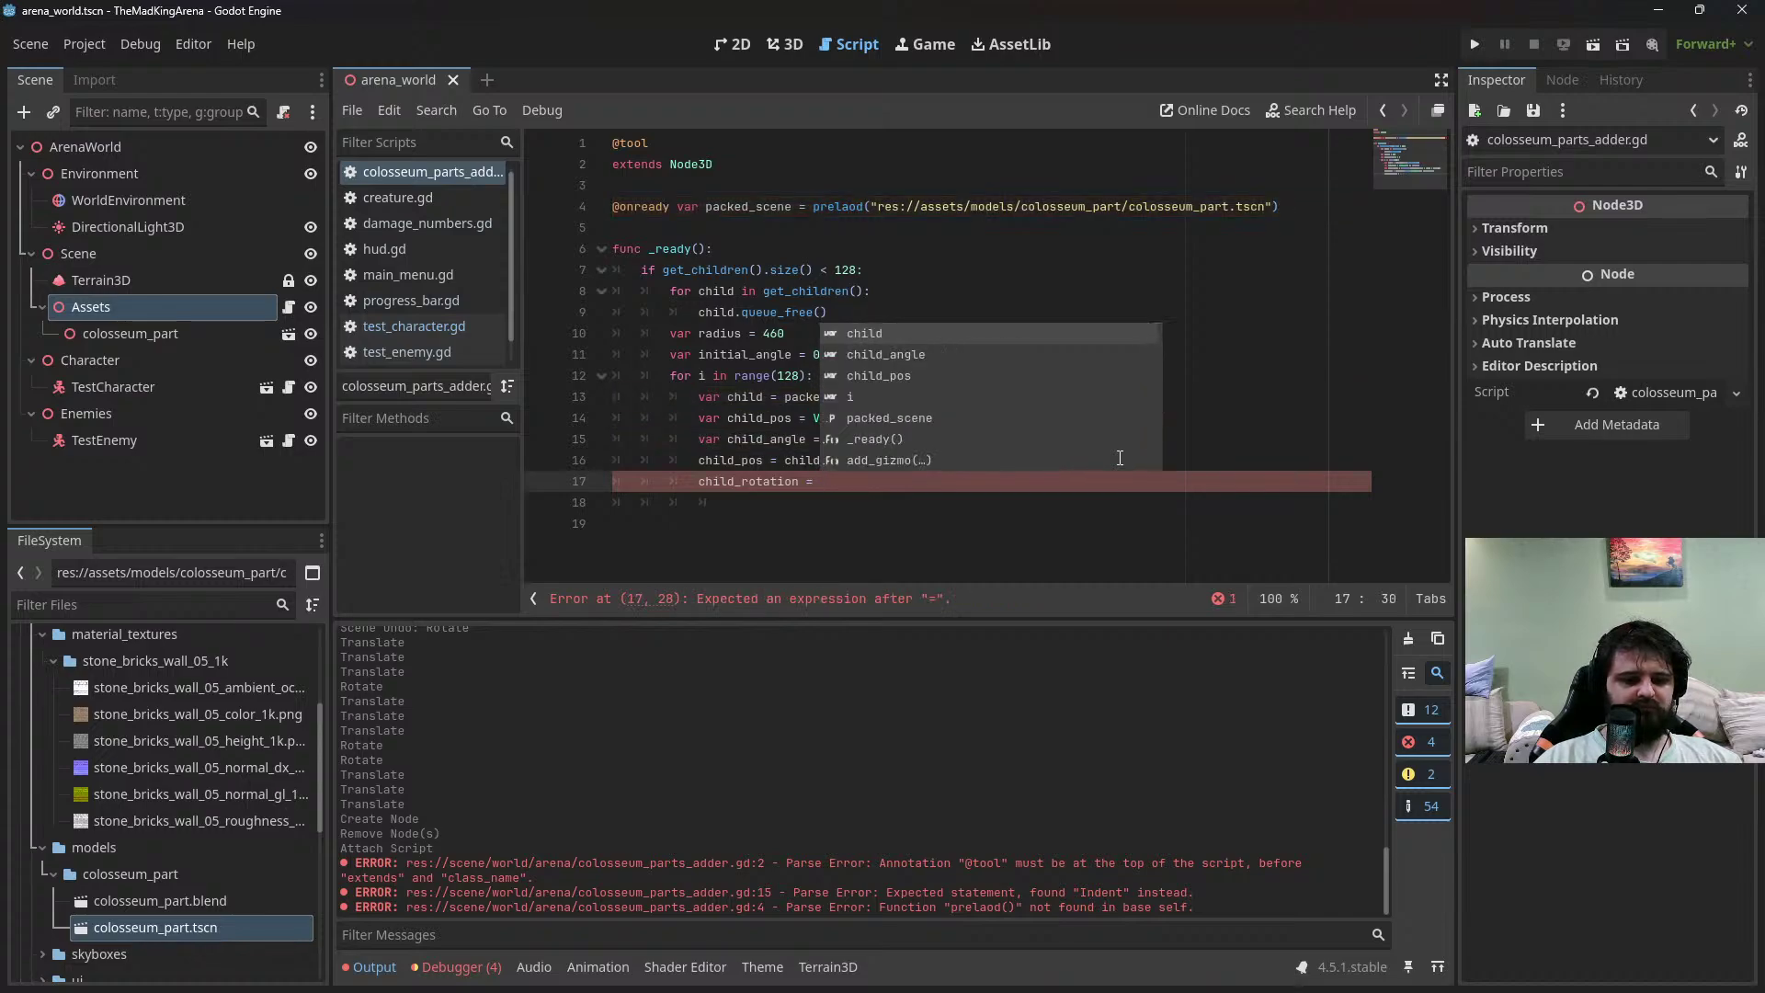
Assign Vector3(0, child_angle, 0) to child_rotation
type("Ve")
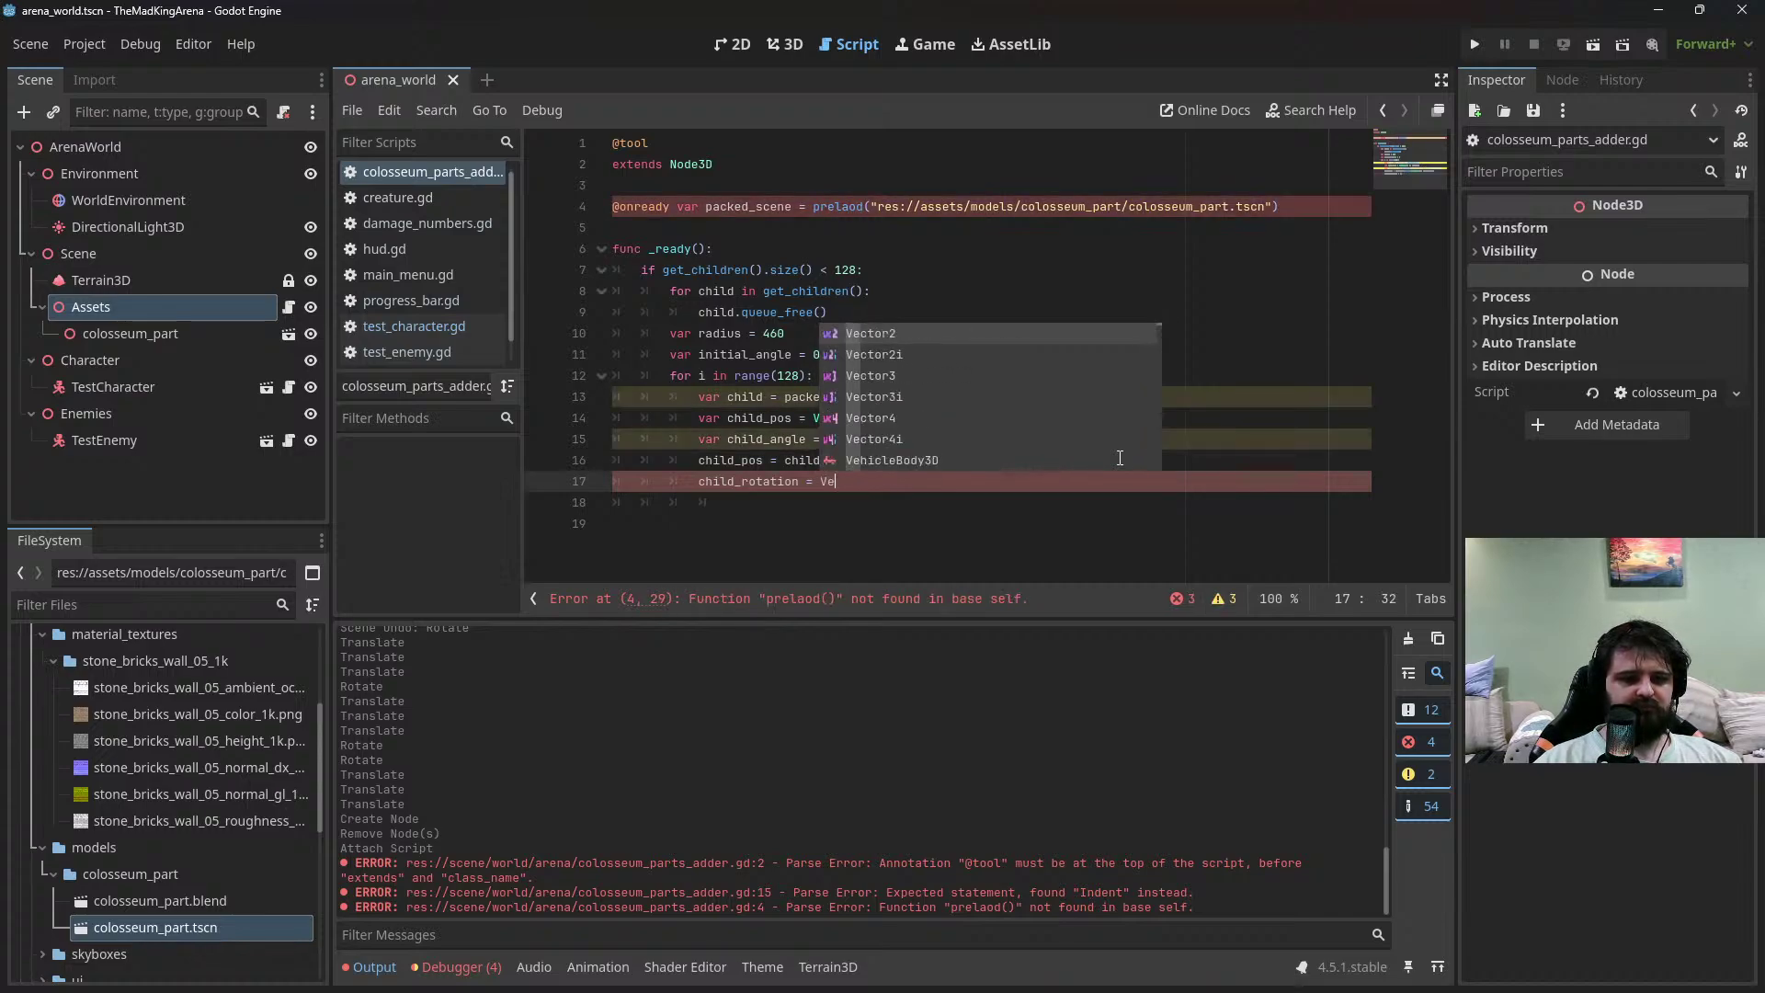
key("Down")
key("Down")
key("Return")
type("(0")
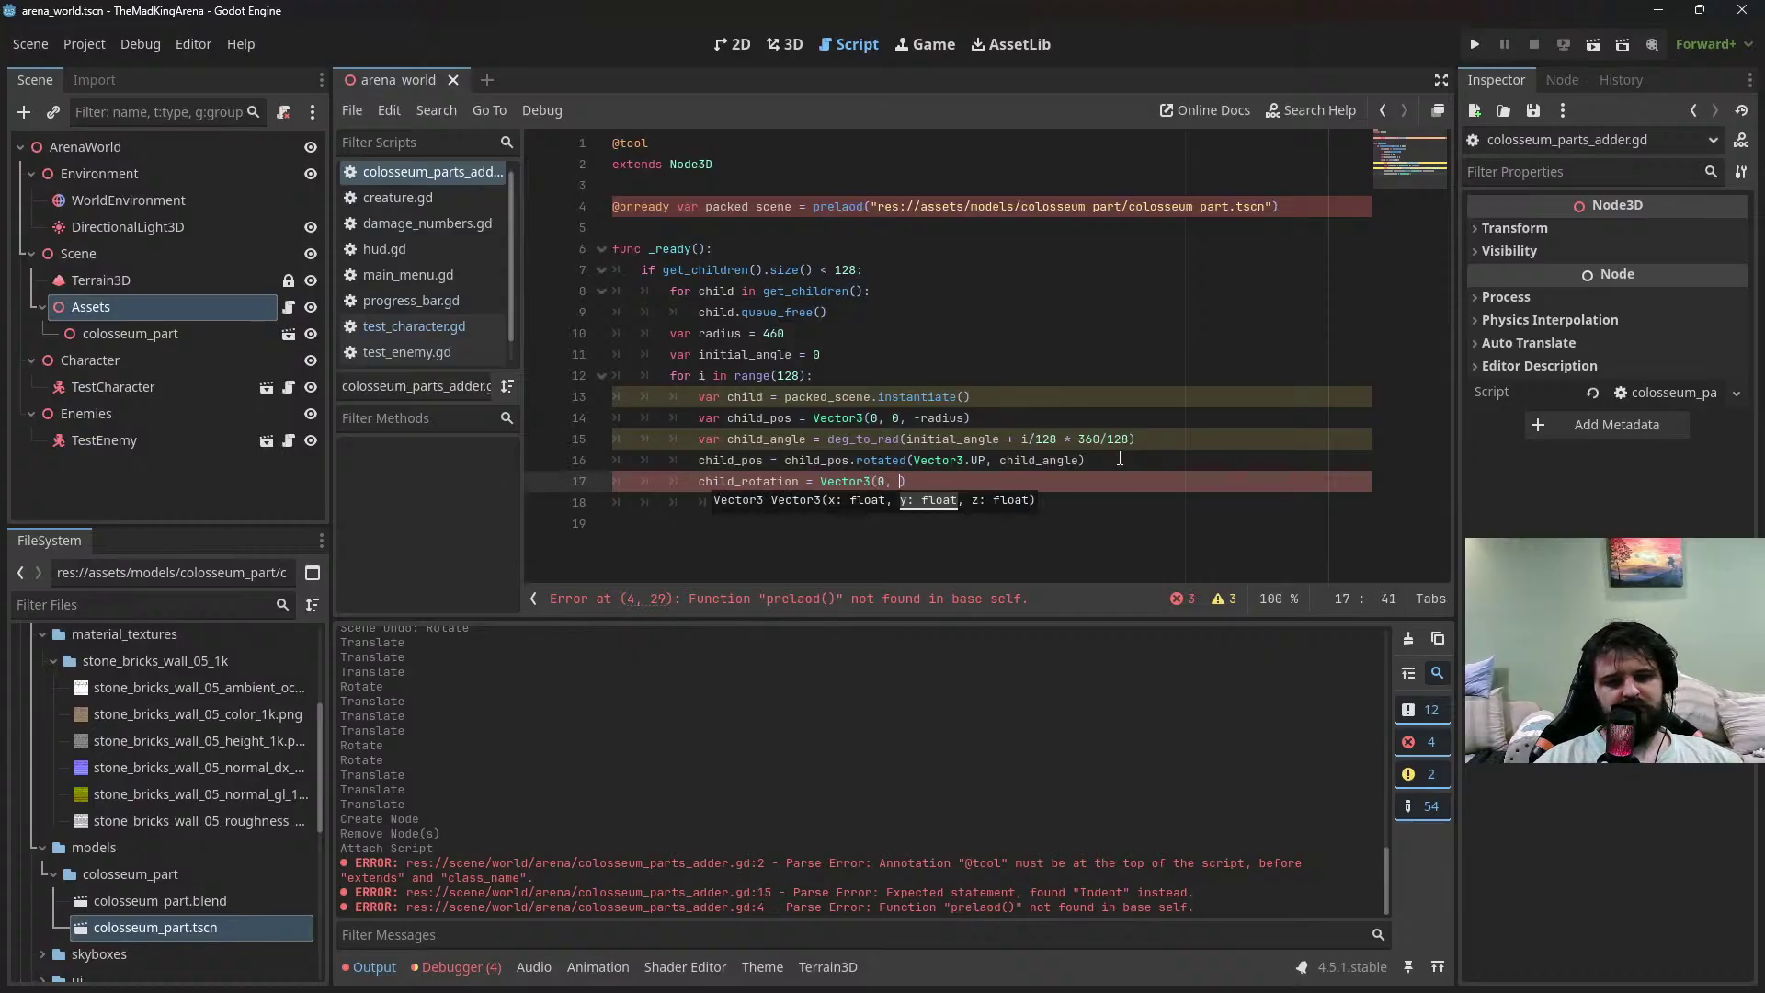
type(", ch")
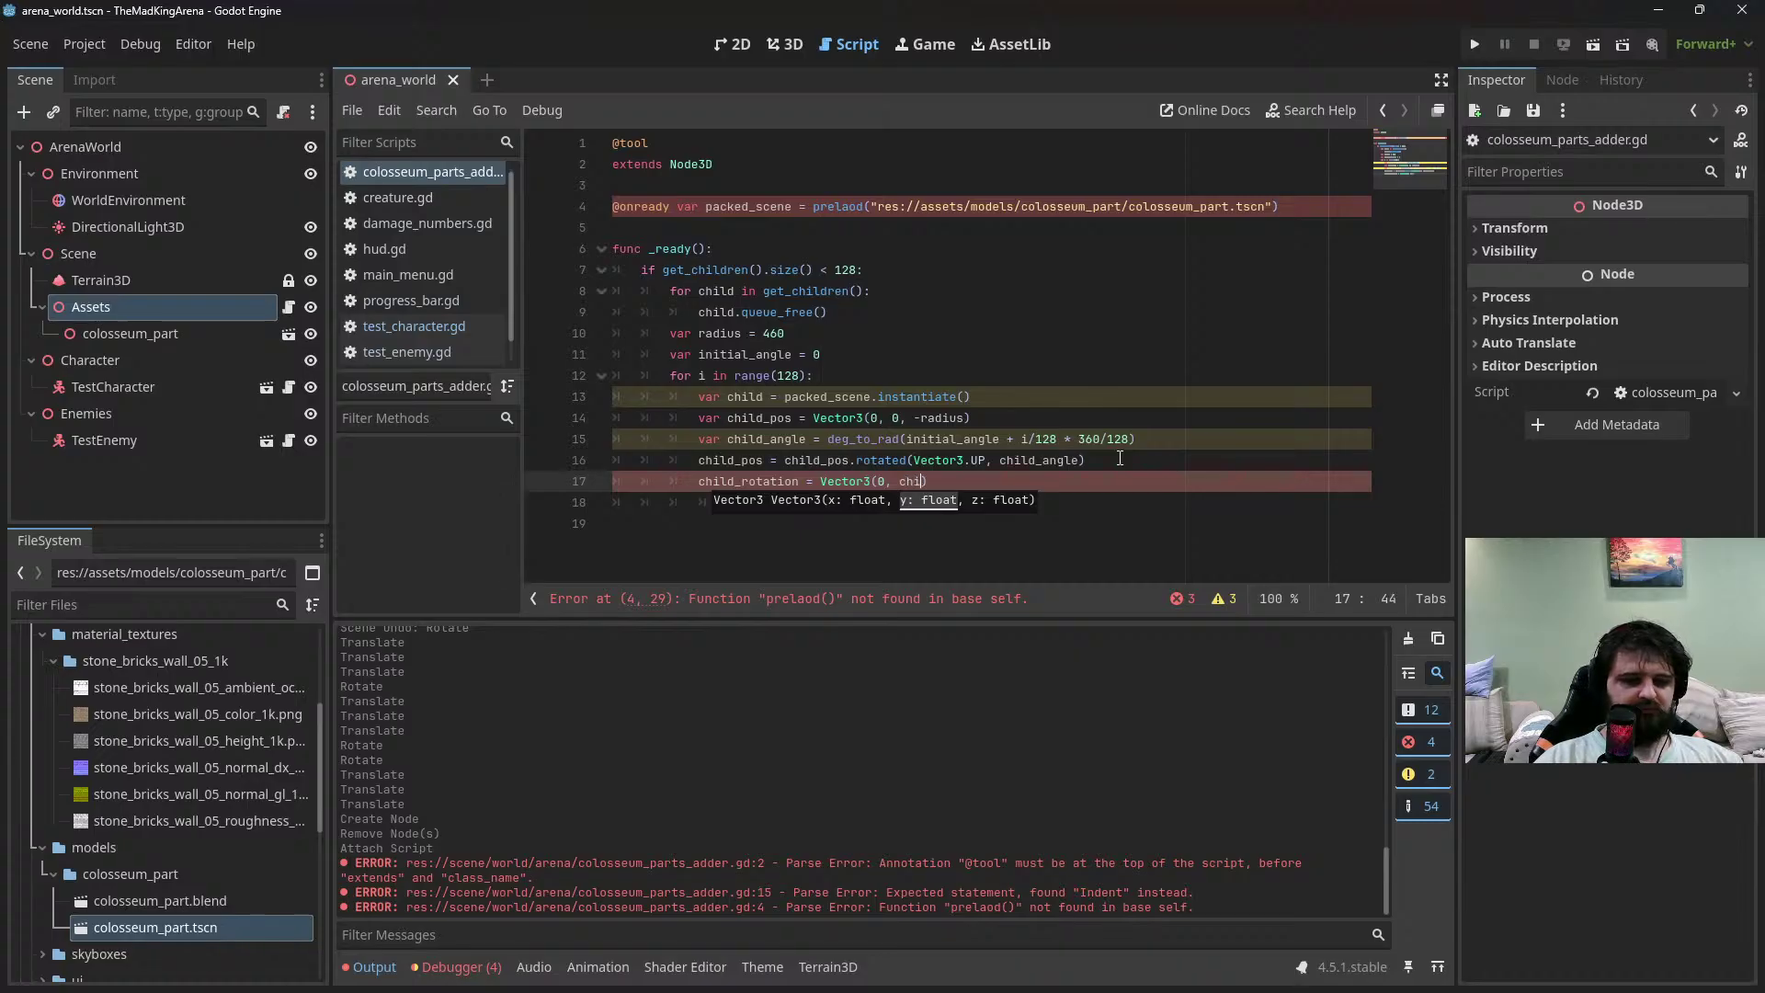
key("Down")
key("Return")
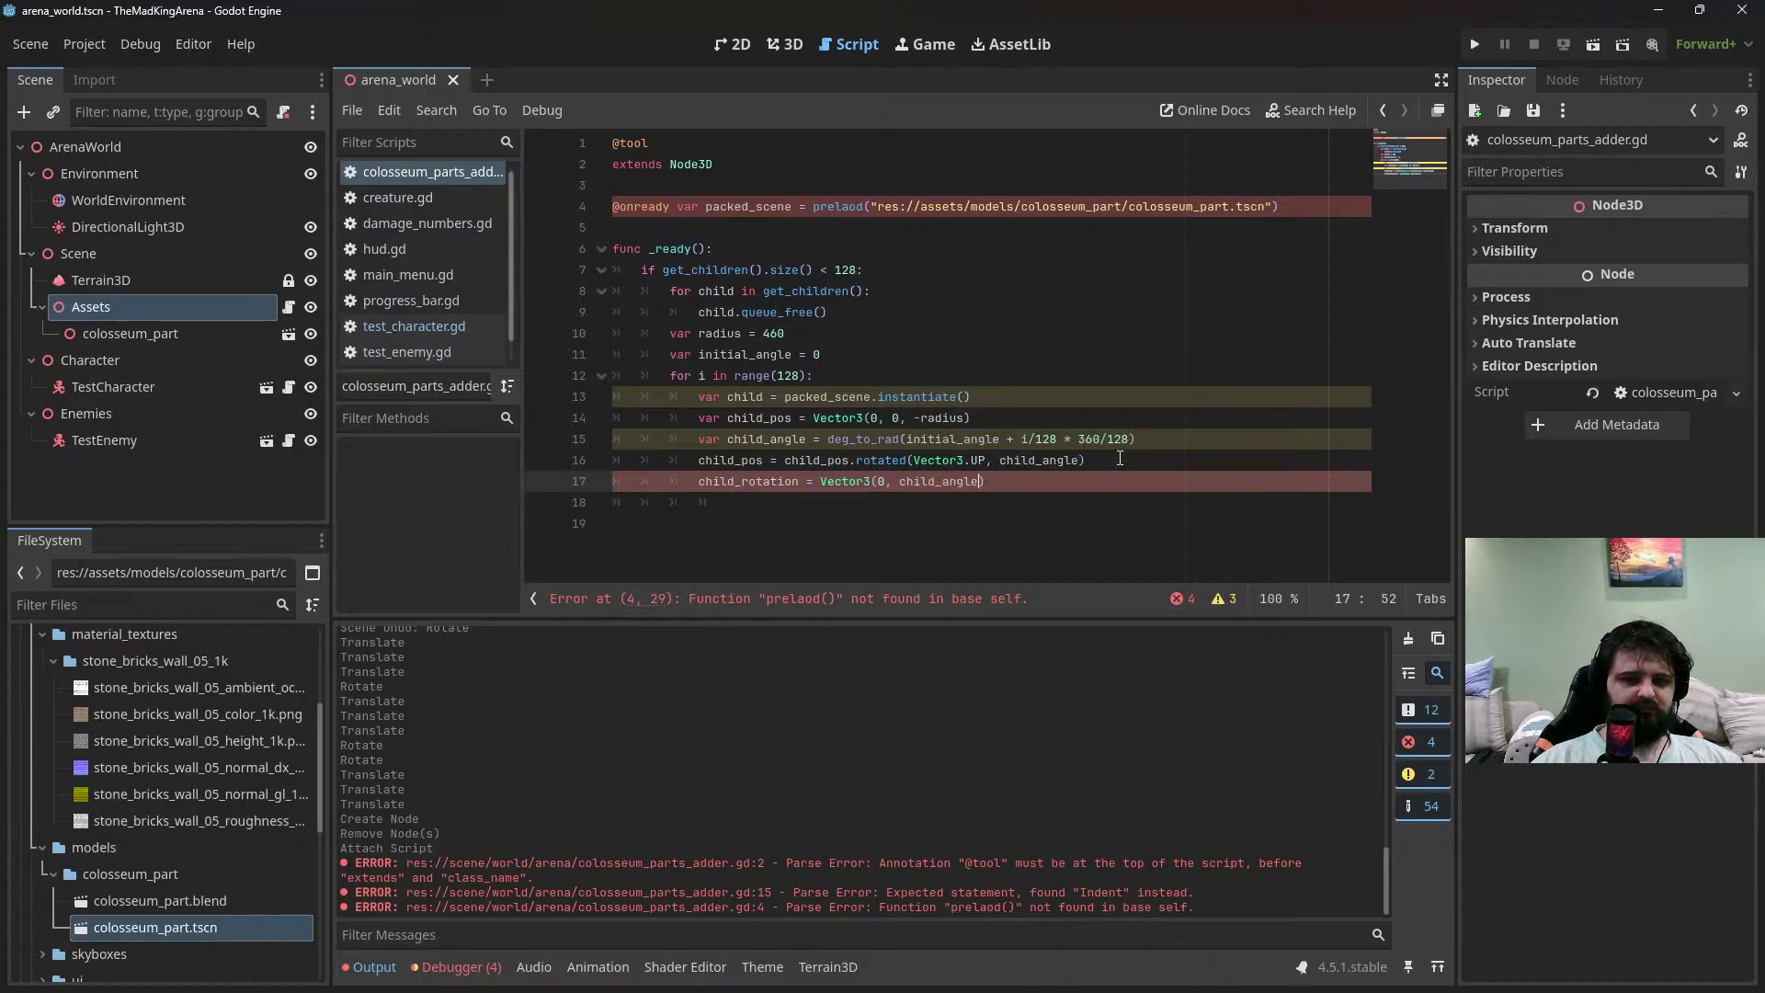
type(", 0")
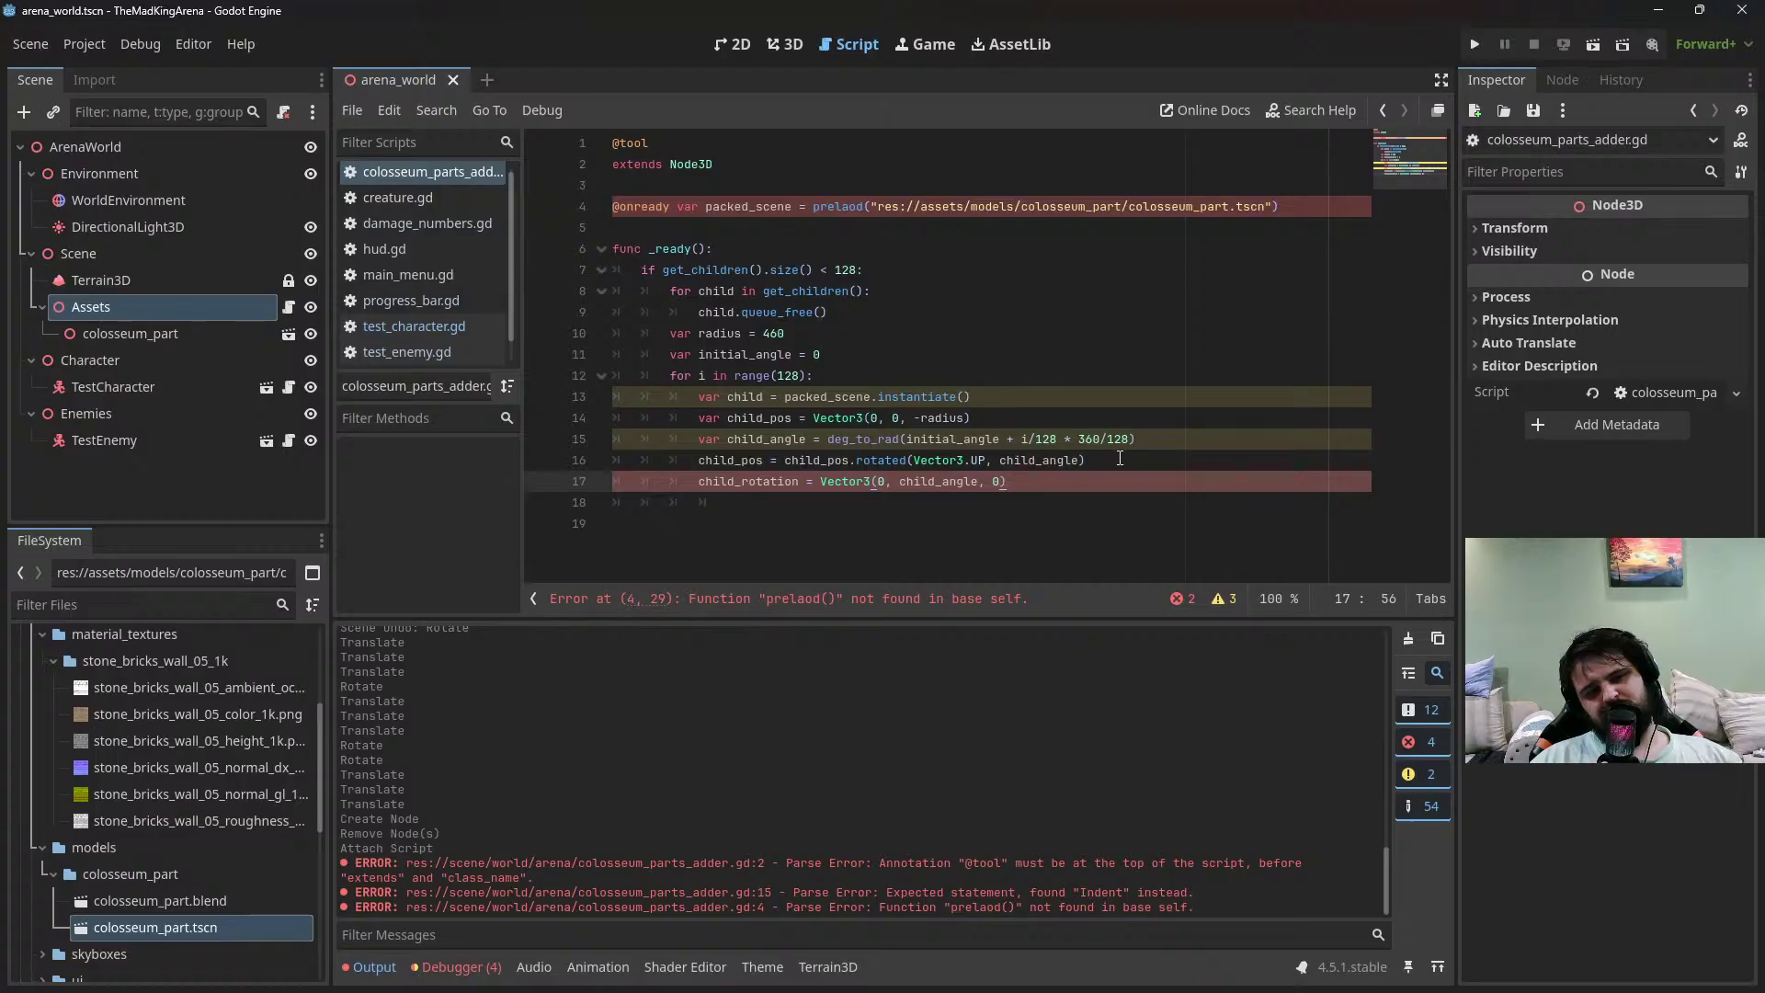
Turn the child_rotation assignment into a variable declaration by putting var in front of it
key("Home")
type("var")
key("End")
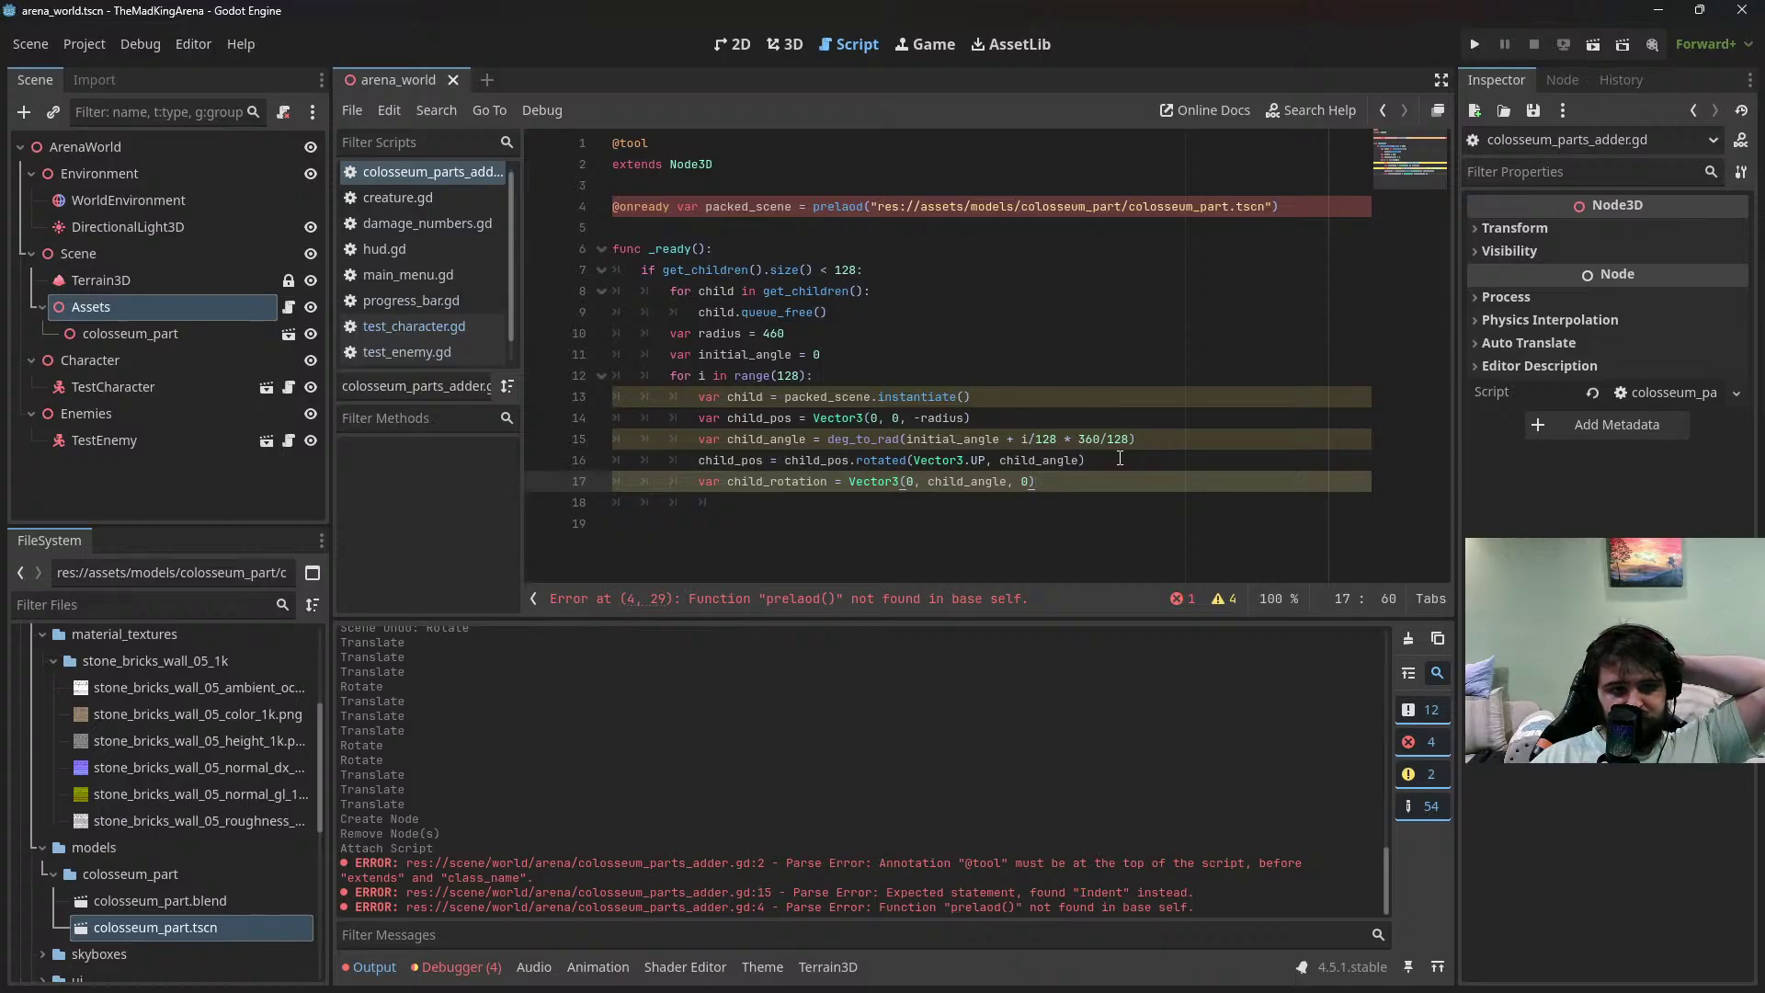
Add an add_child(child) call on a new line below the child_rotation declaration
key("Return")
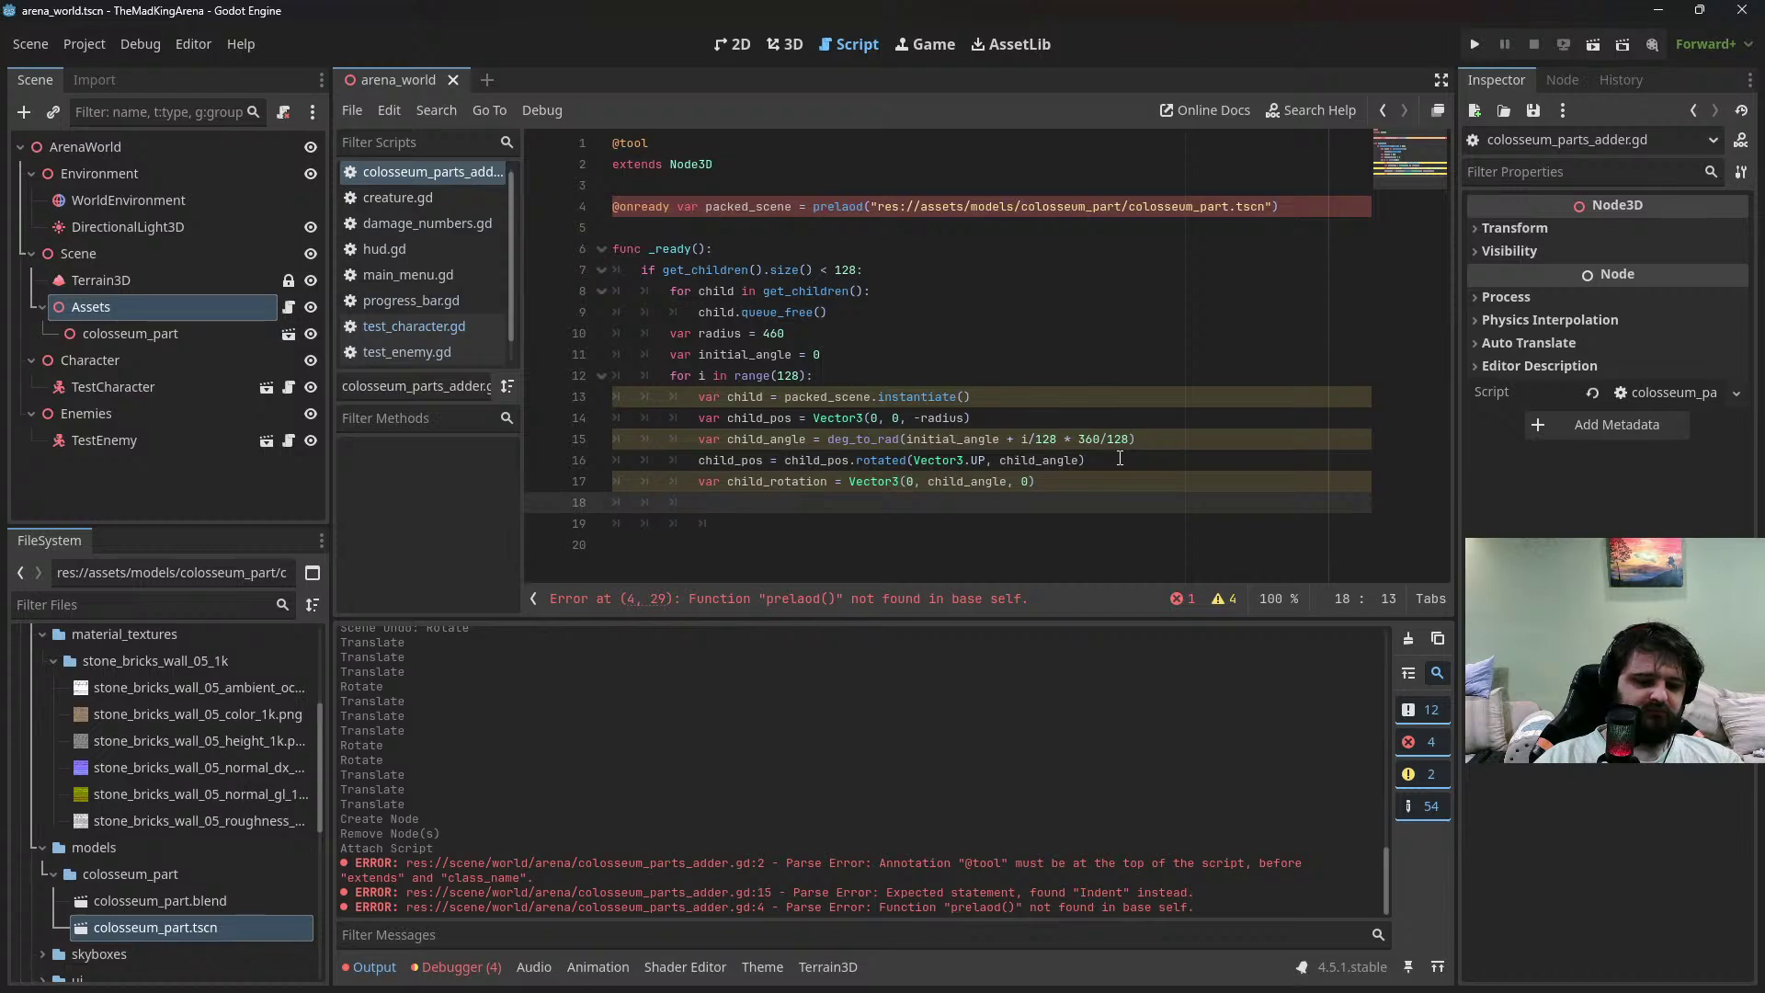
type("add_child")
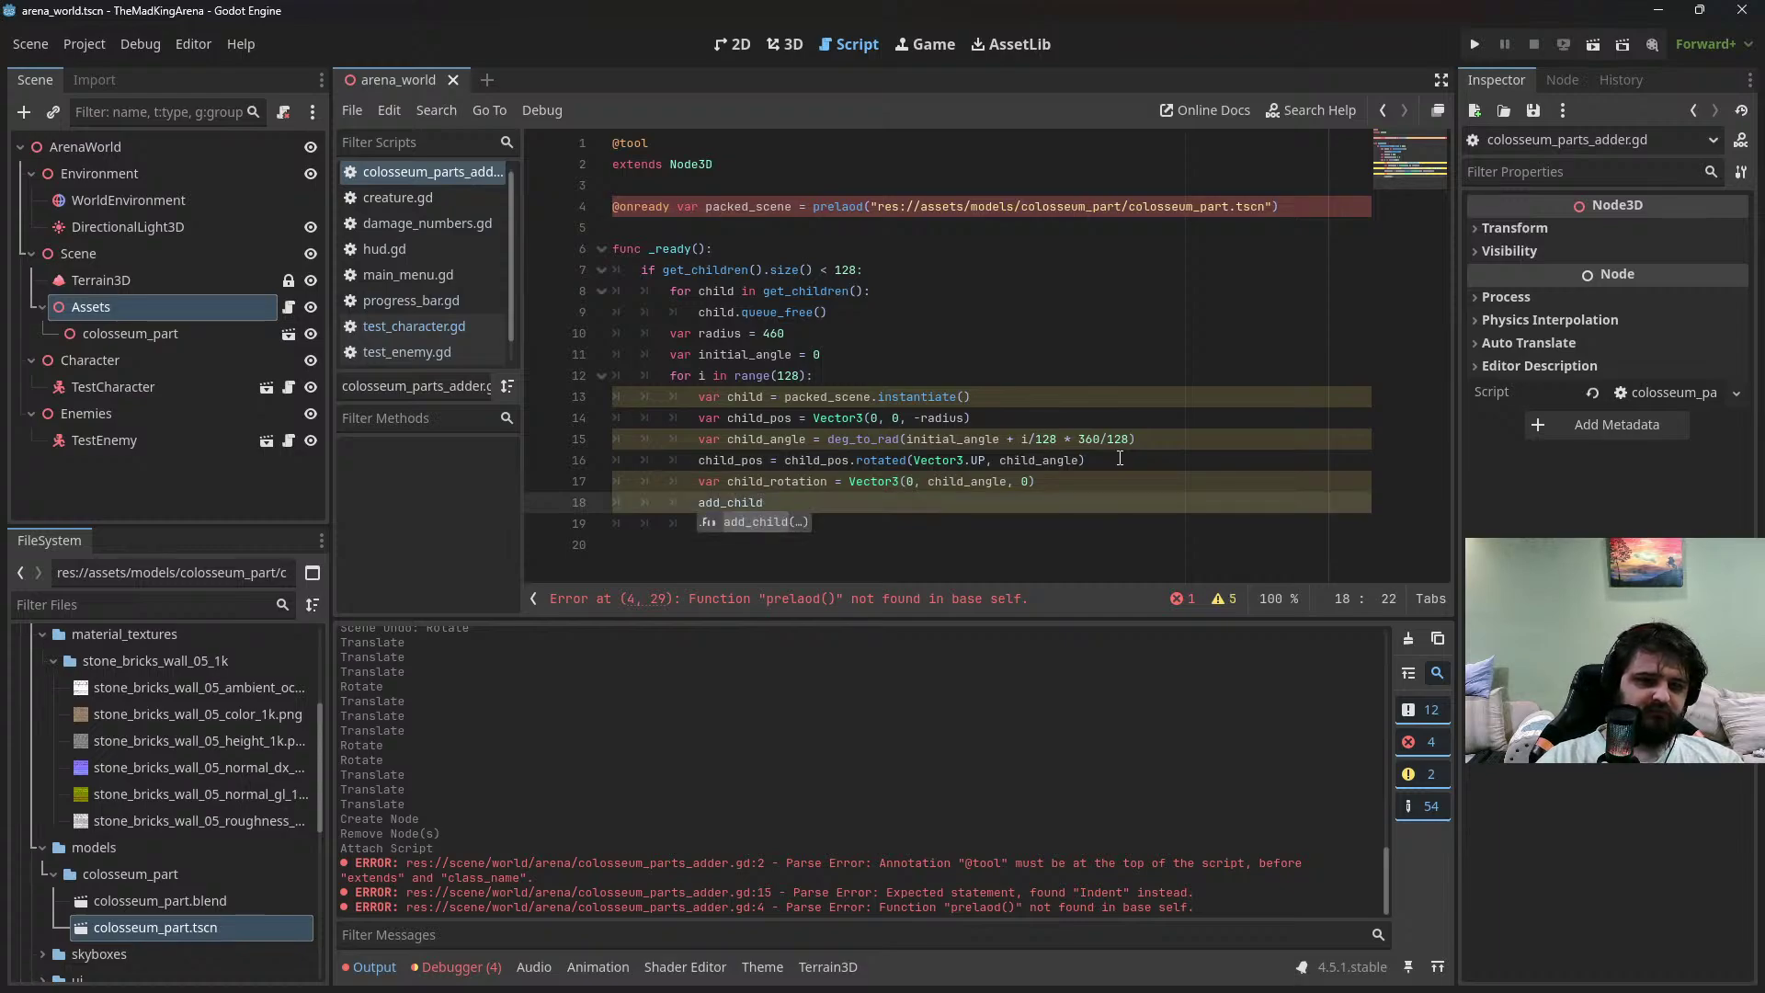
type("(child)")
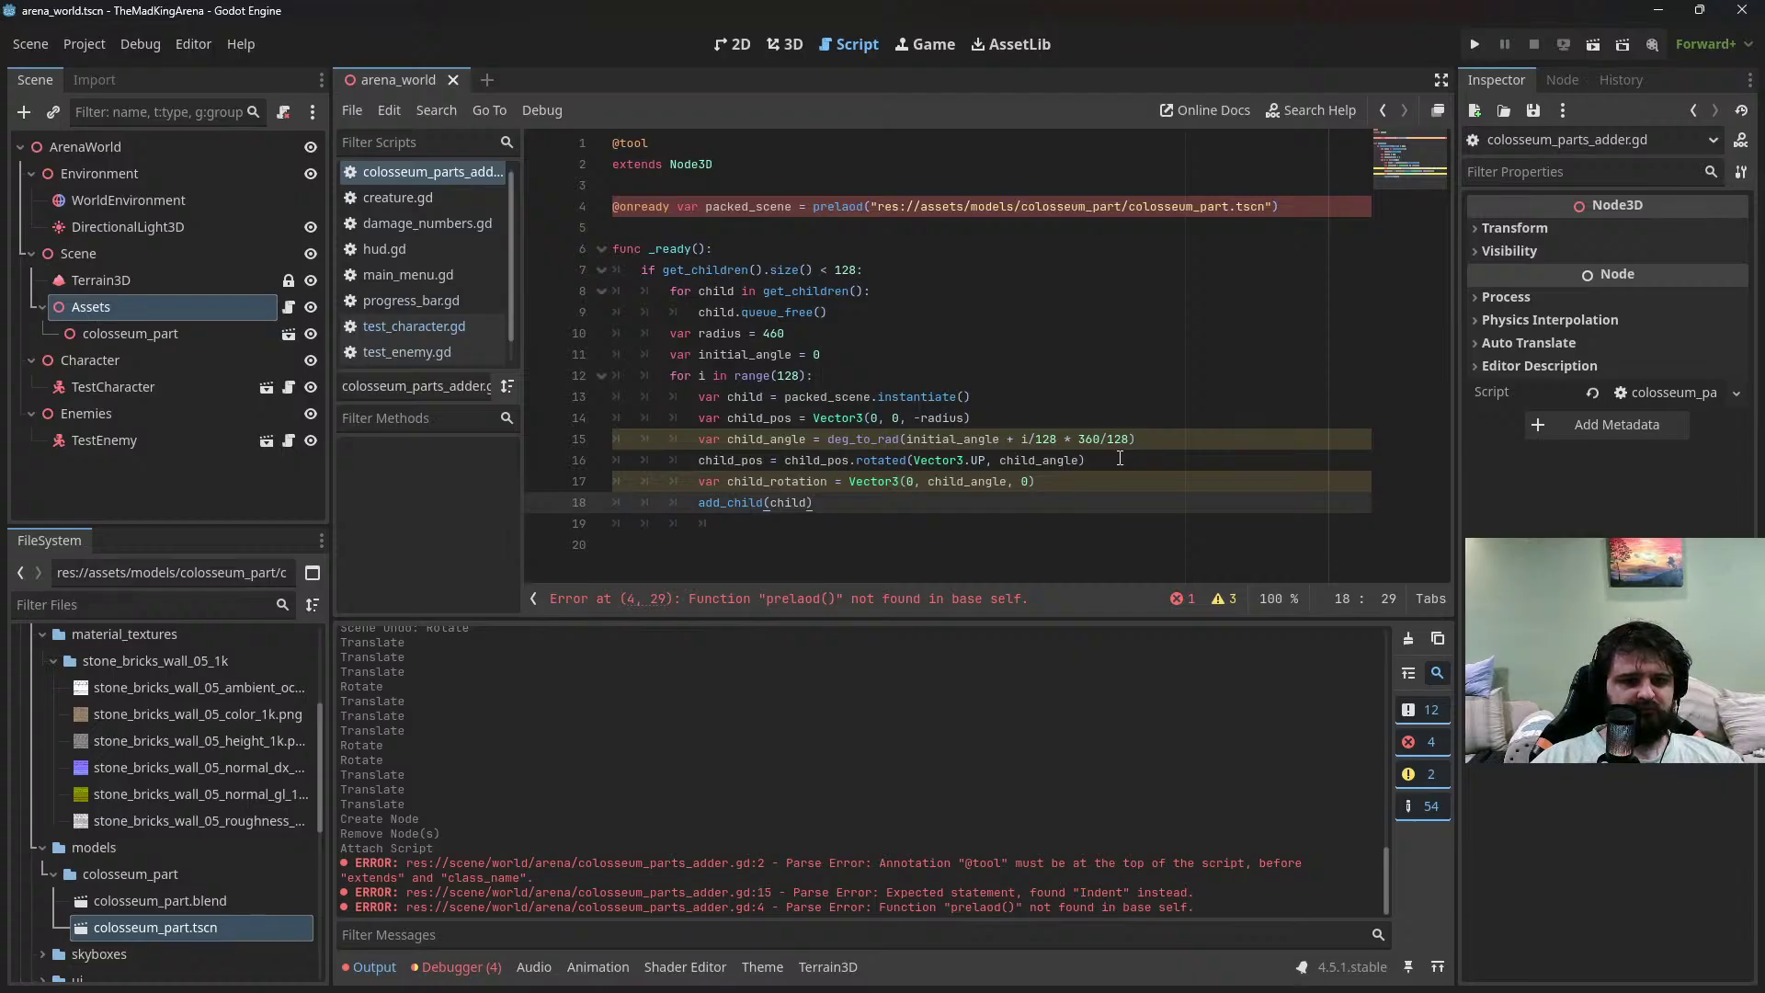
Assign child_pos to child.global_position below the add_child call, and begin the following line with child
key("Return")
type("chi")
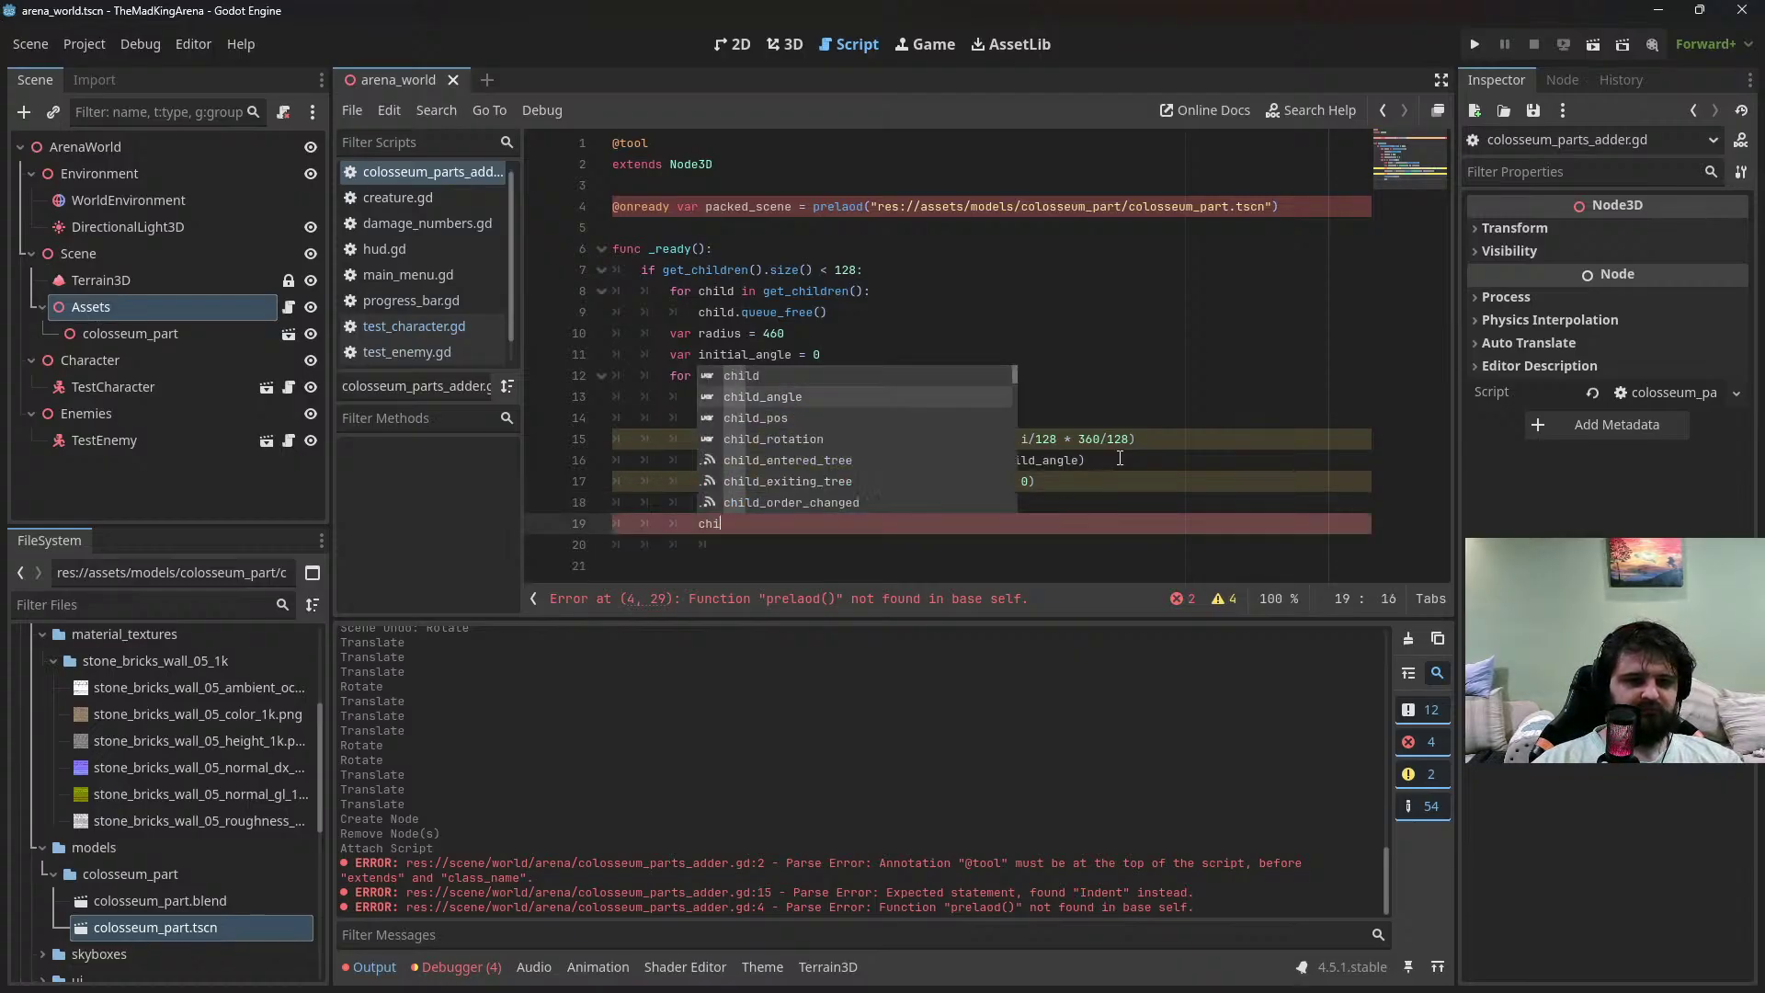
type("ld.global_position")
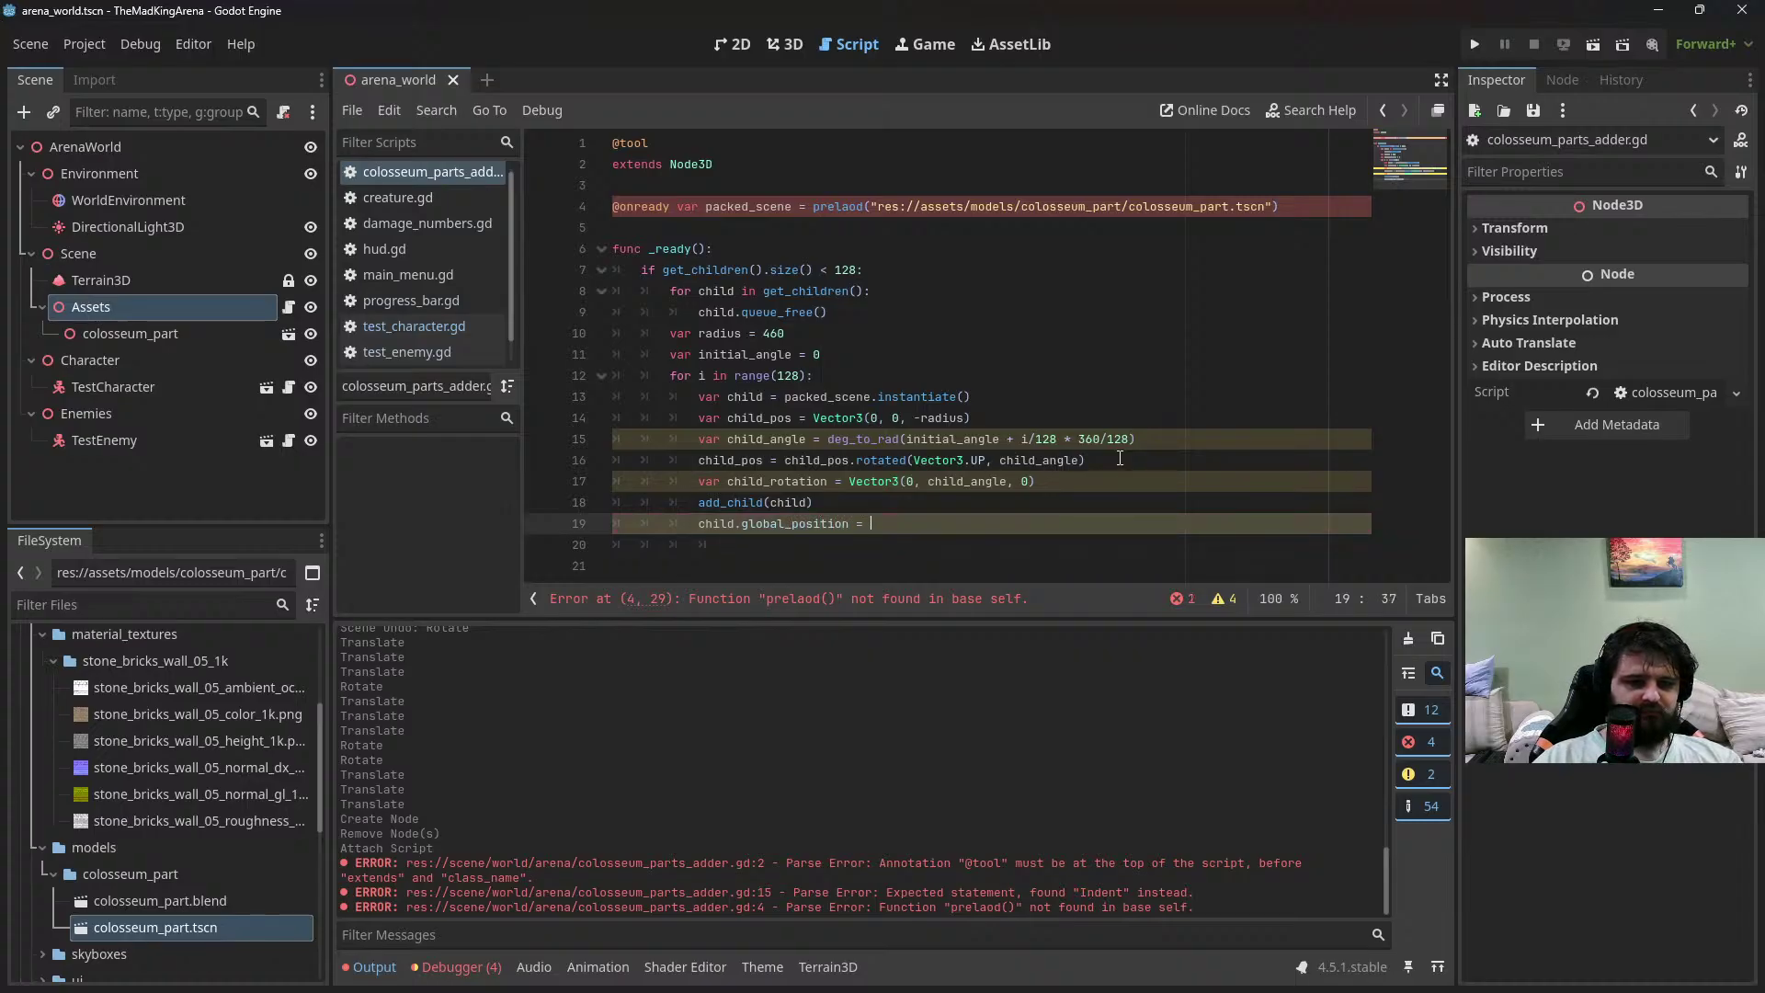
type(" = ")
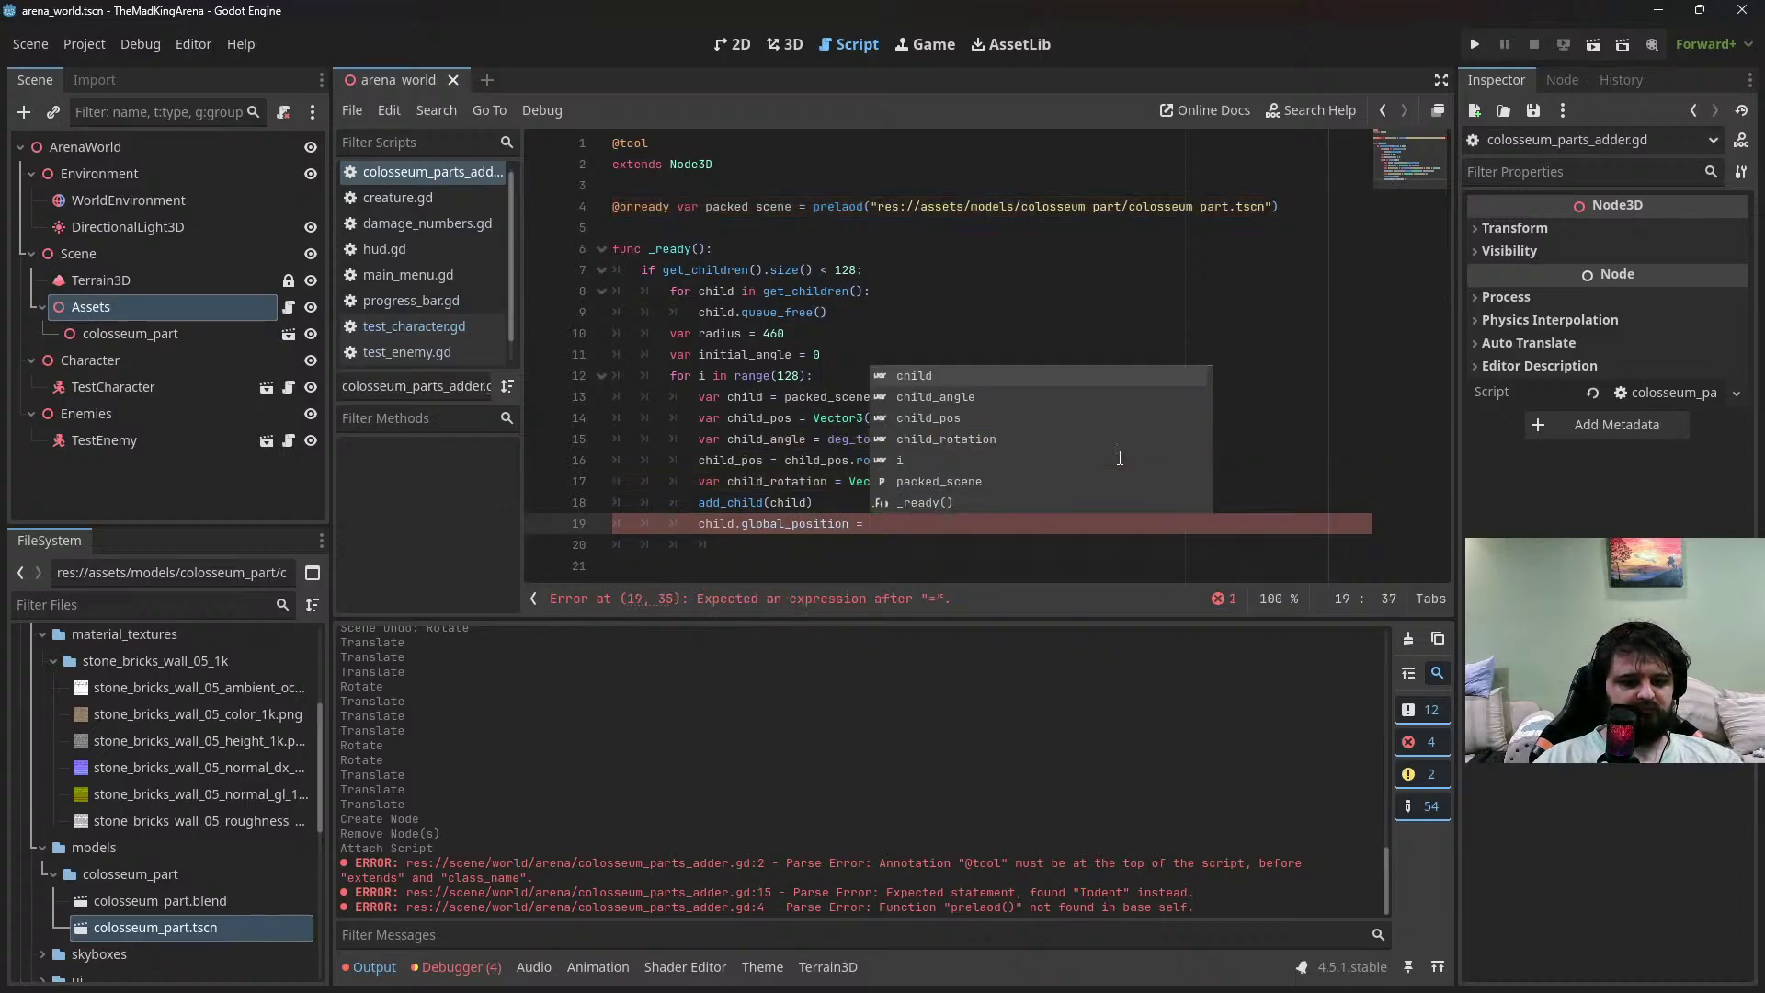
type("child_pos")
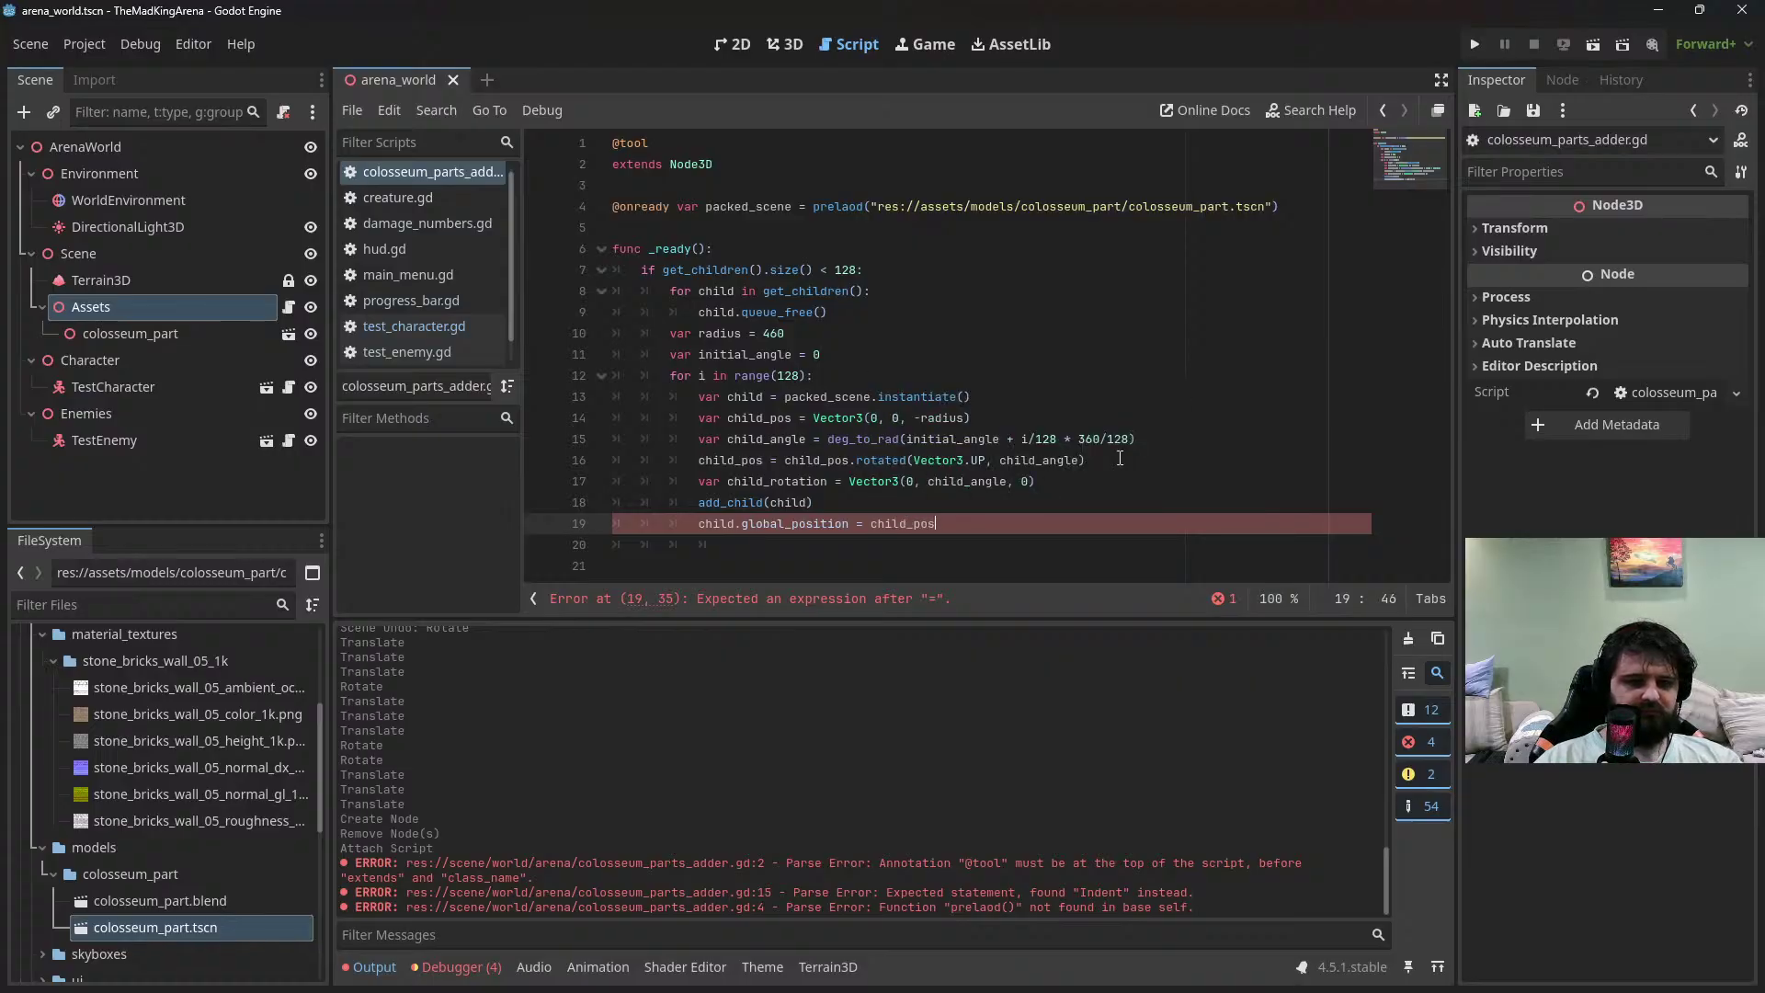
key("Return")
type("child")
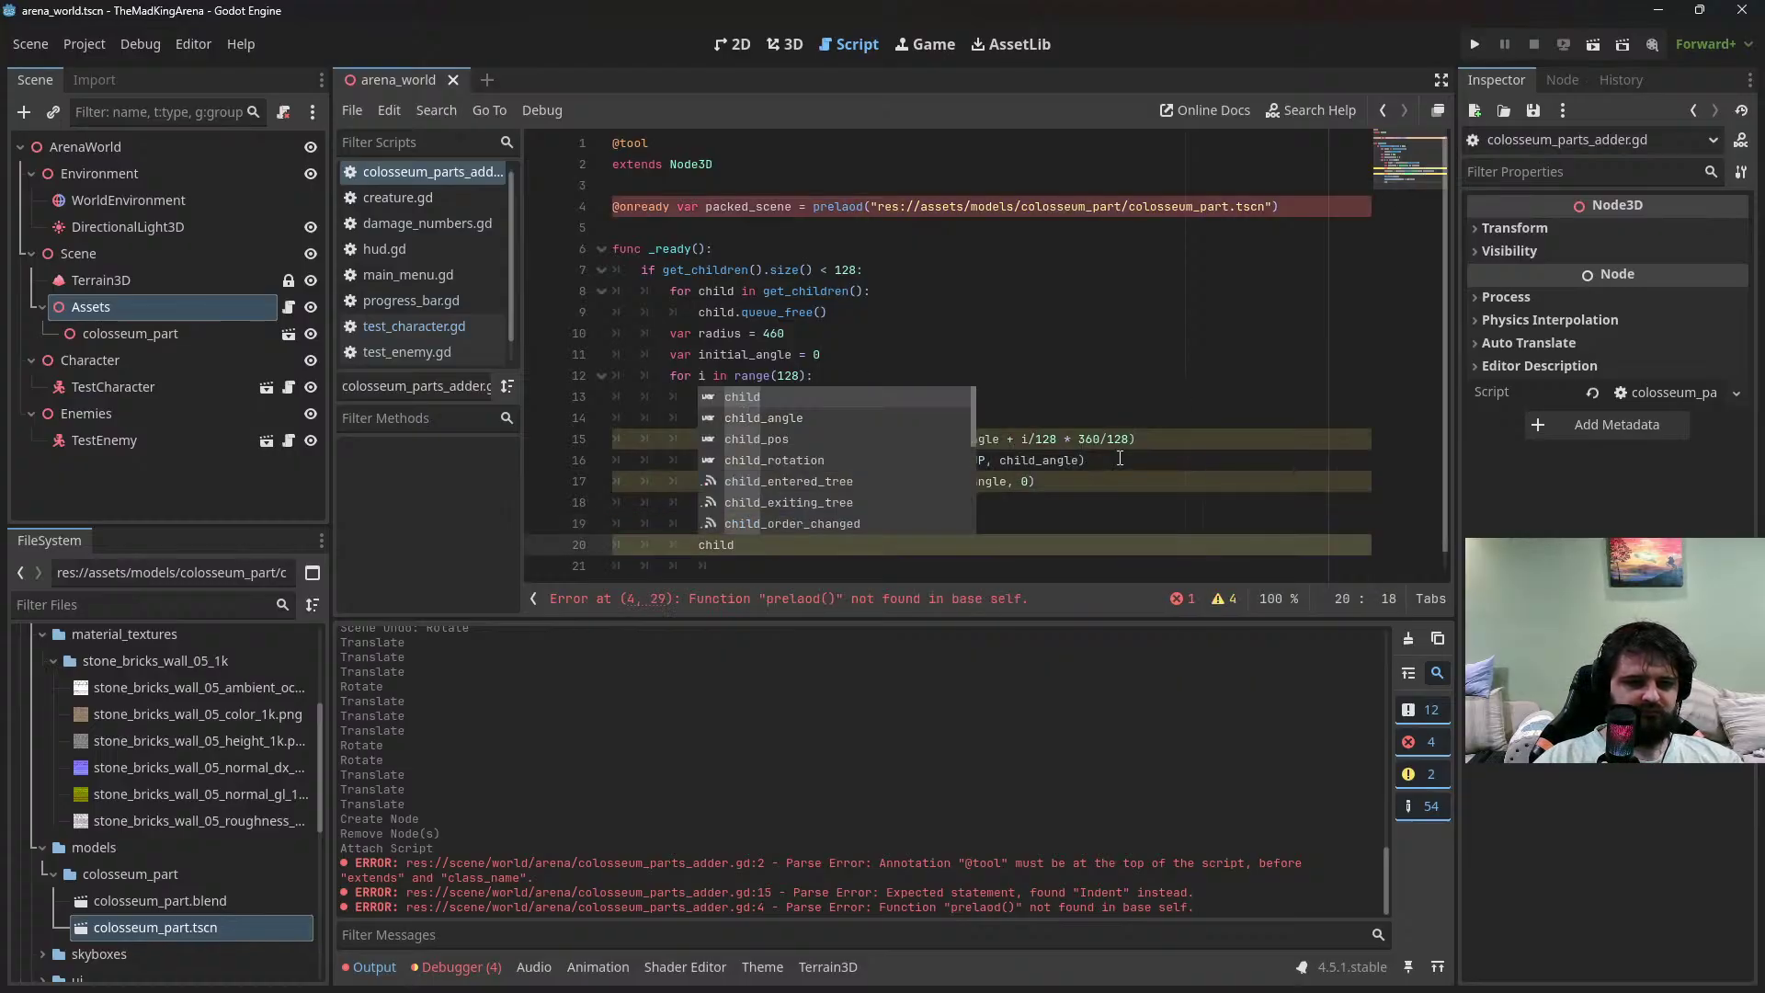
type("_rotaito")
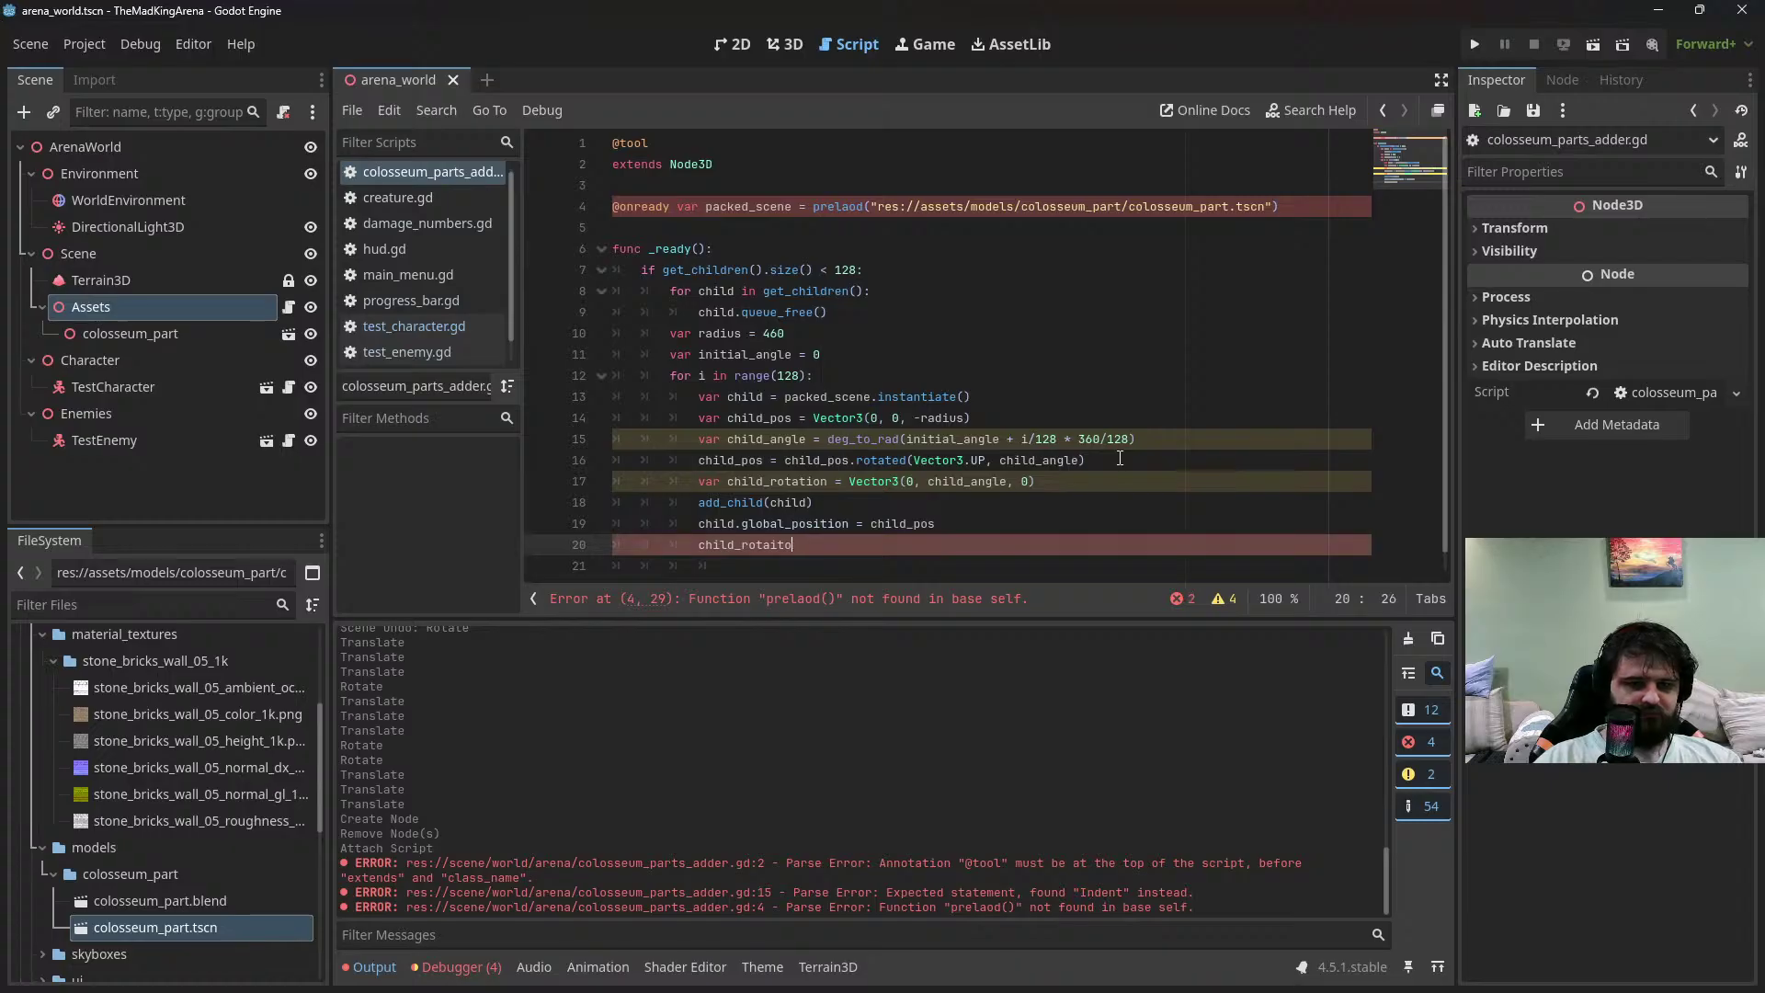
key("BackSpace")
key("BackSpace")
key("BackSpace")
key("BackSpace")
key("BackSpace")
key("BackSpace")
key("BackSpace")
key("BackSpace")
Complete the line below the position assignment as child.global_rotation = child.rotation
type(".")
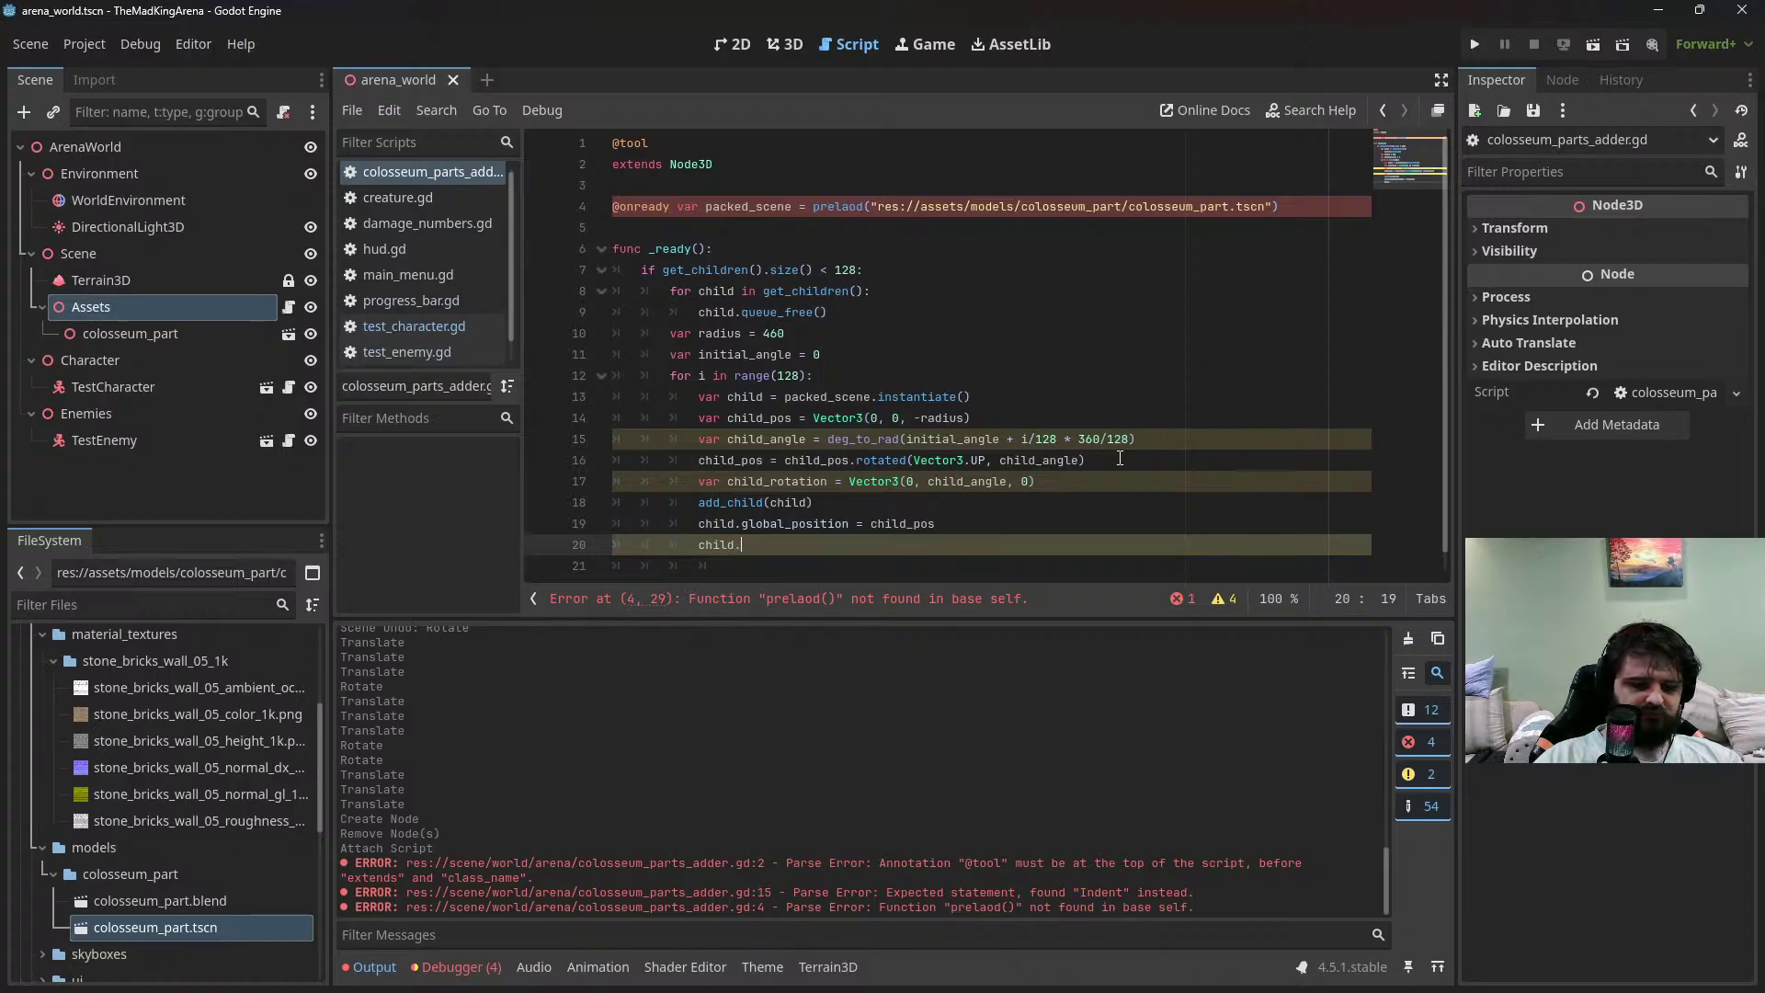
type("rotation")
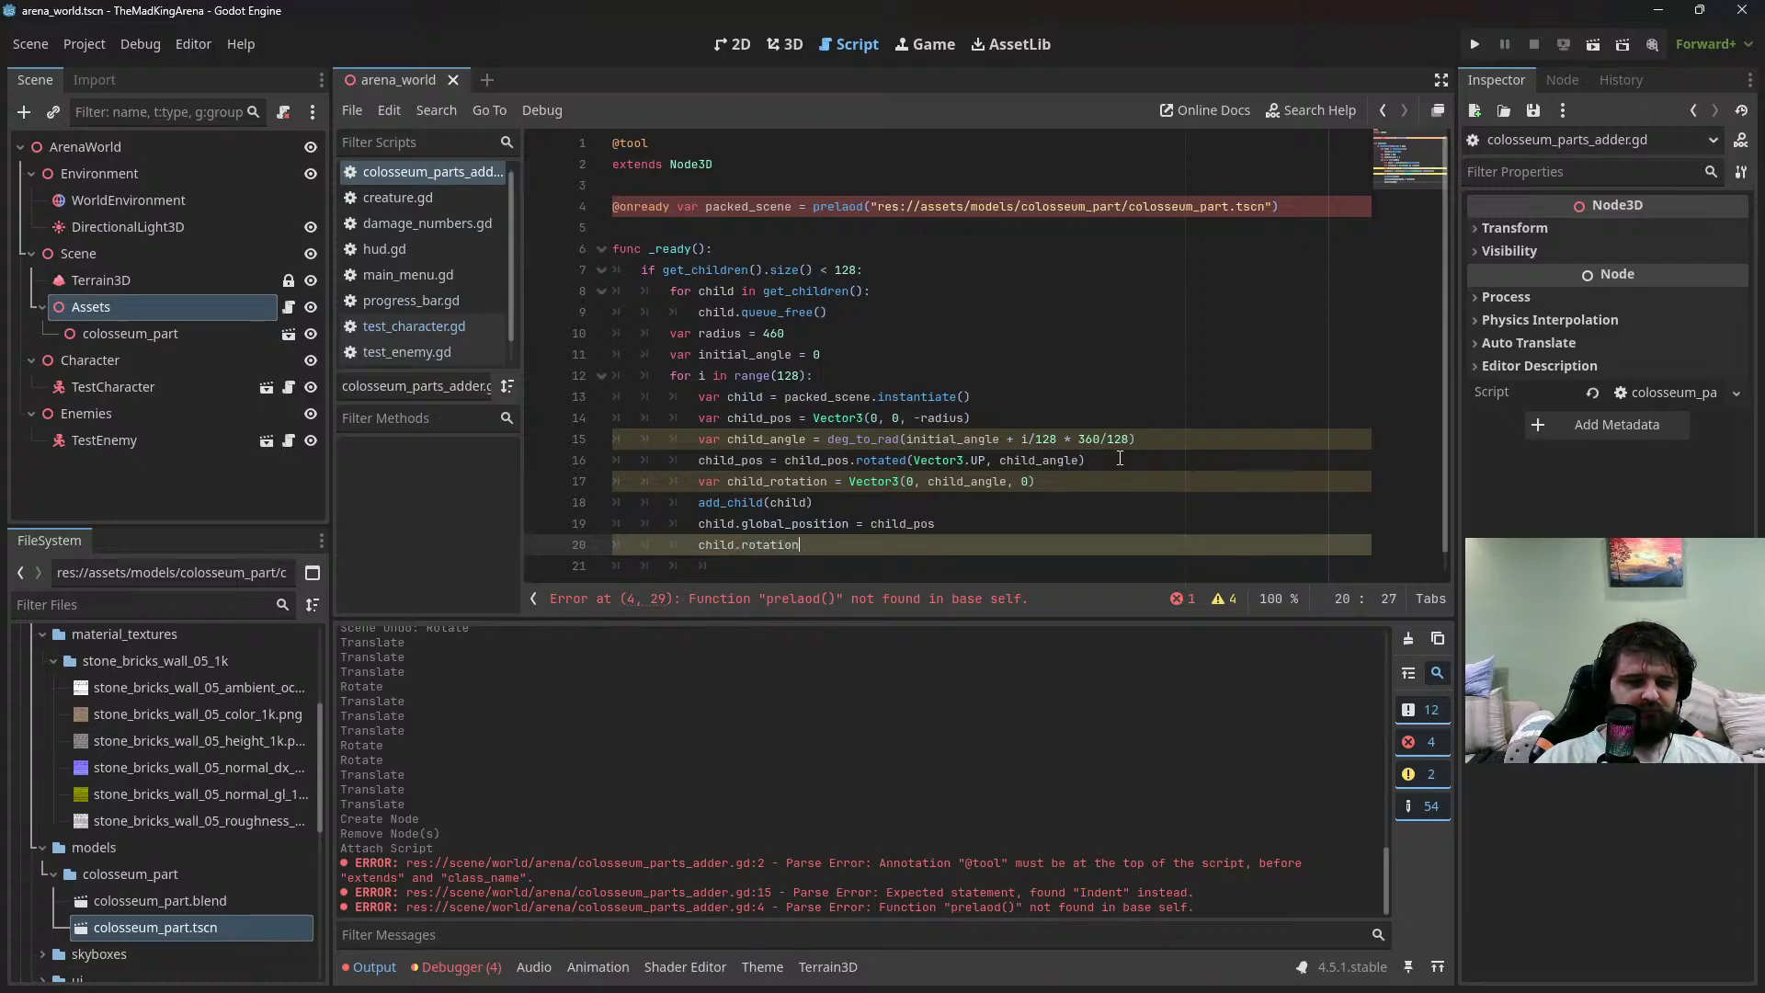
key("ctrl+shift+Left")
type("global_rot")
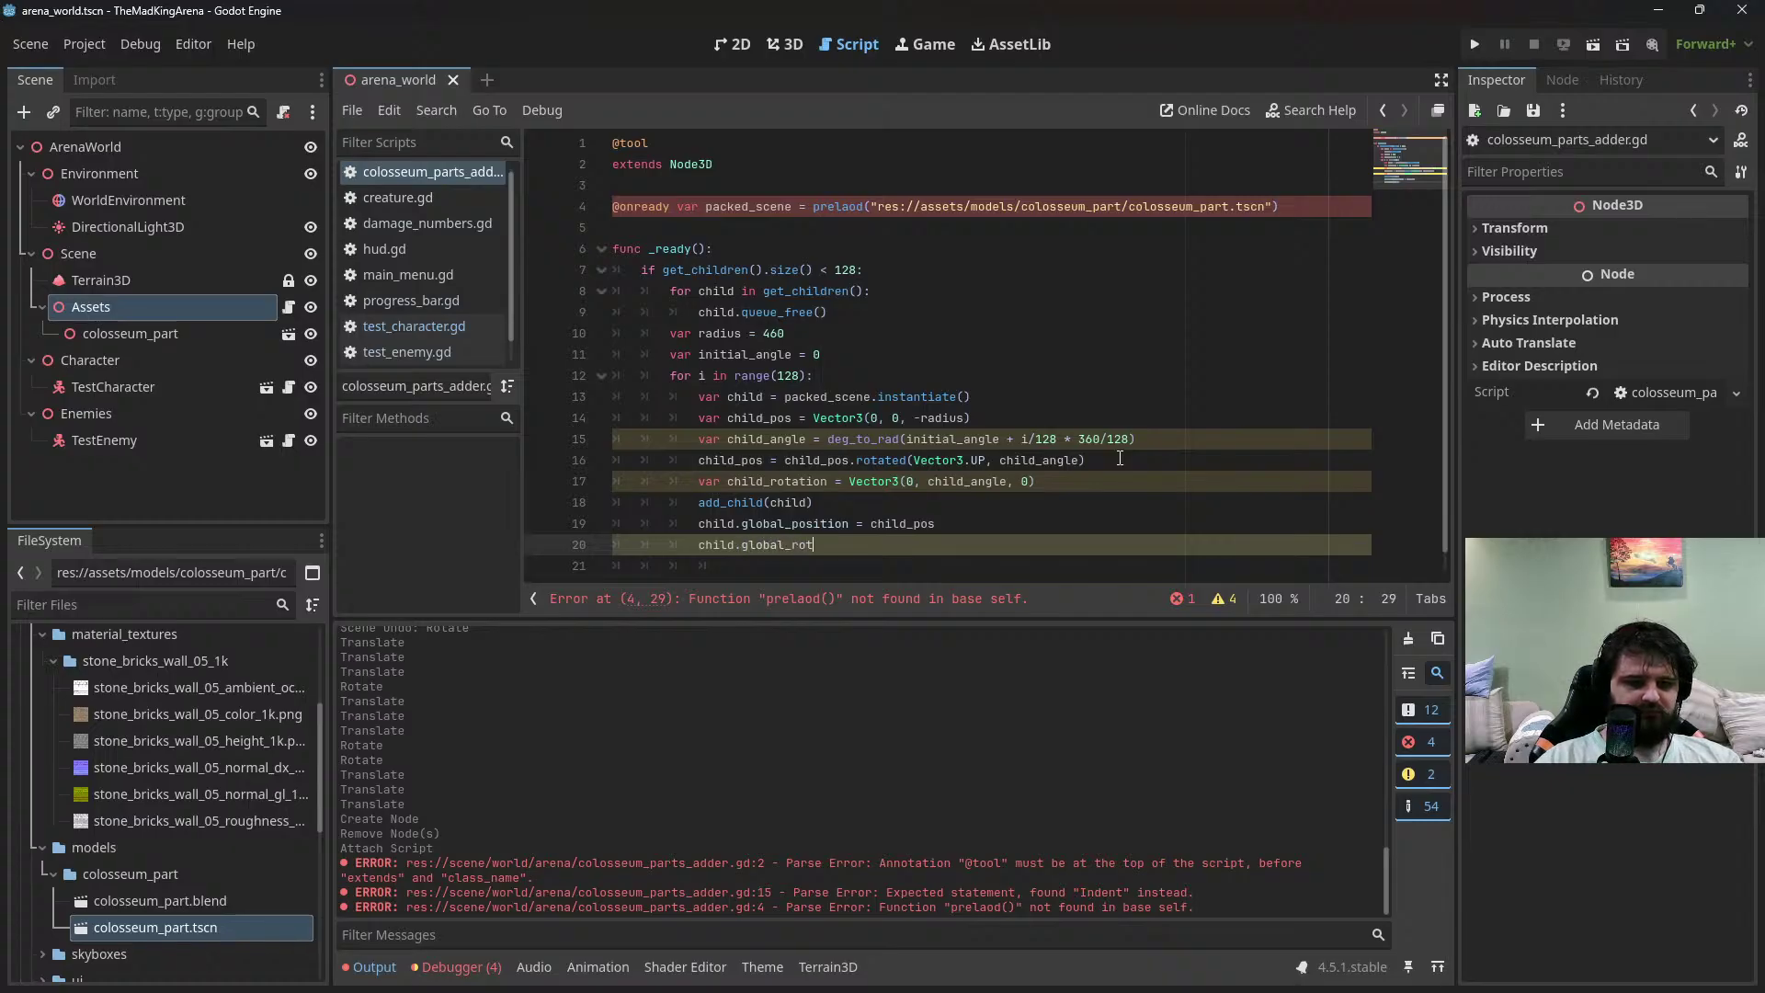
type("ation = child.rotatio")
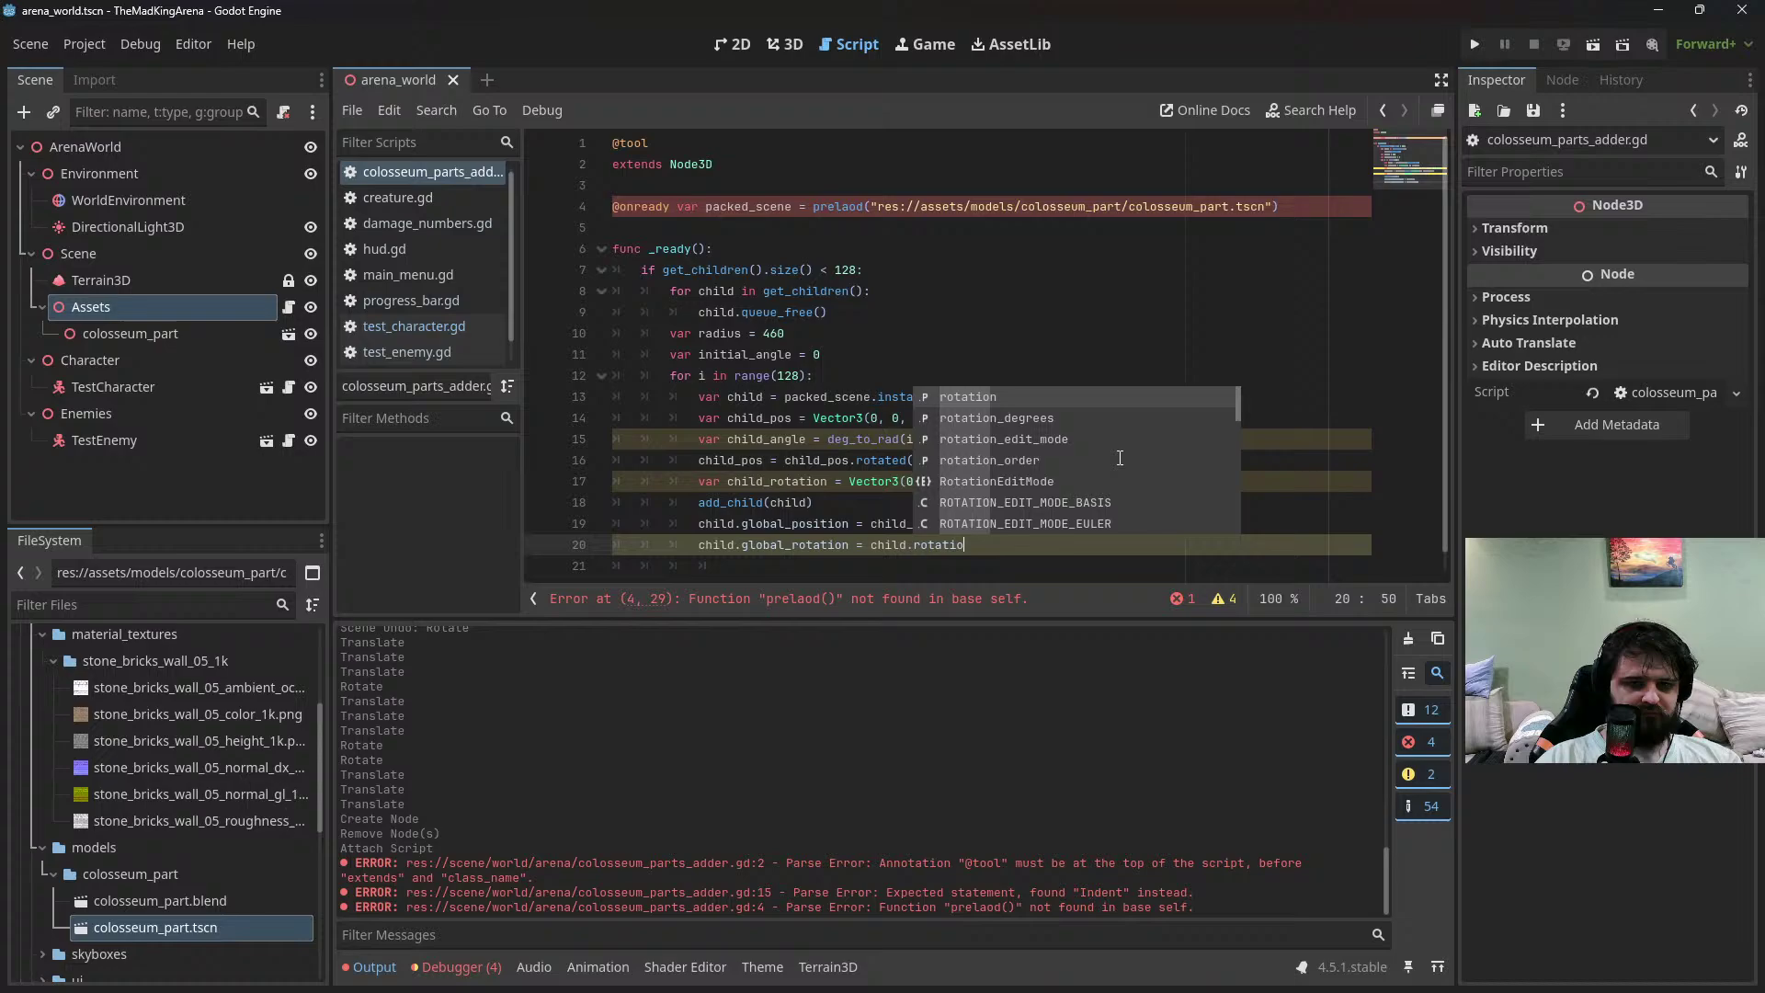
key("Escape")
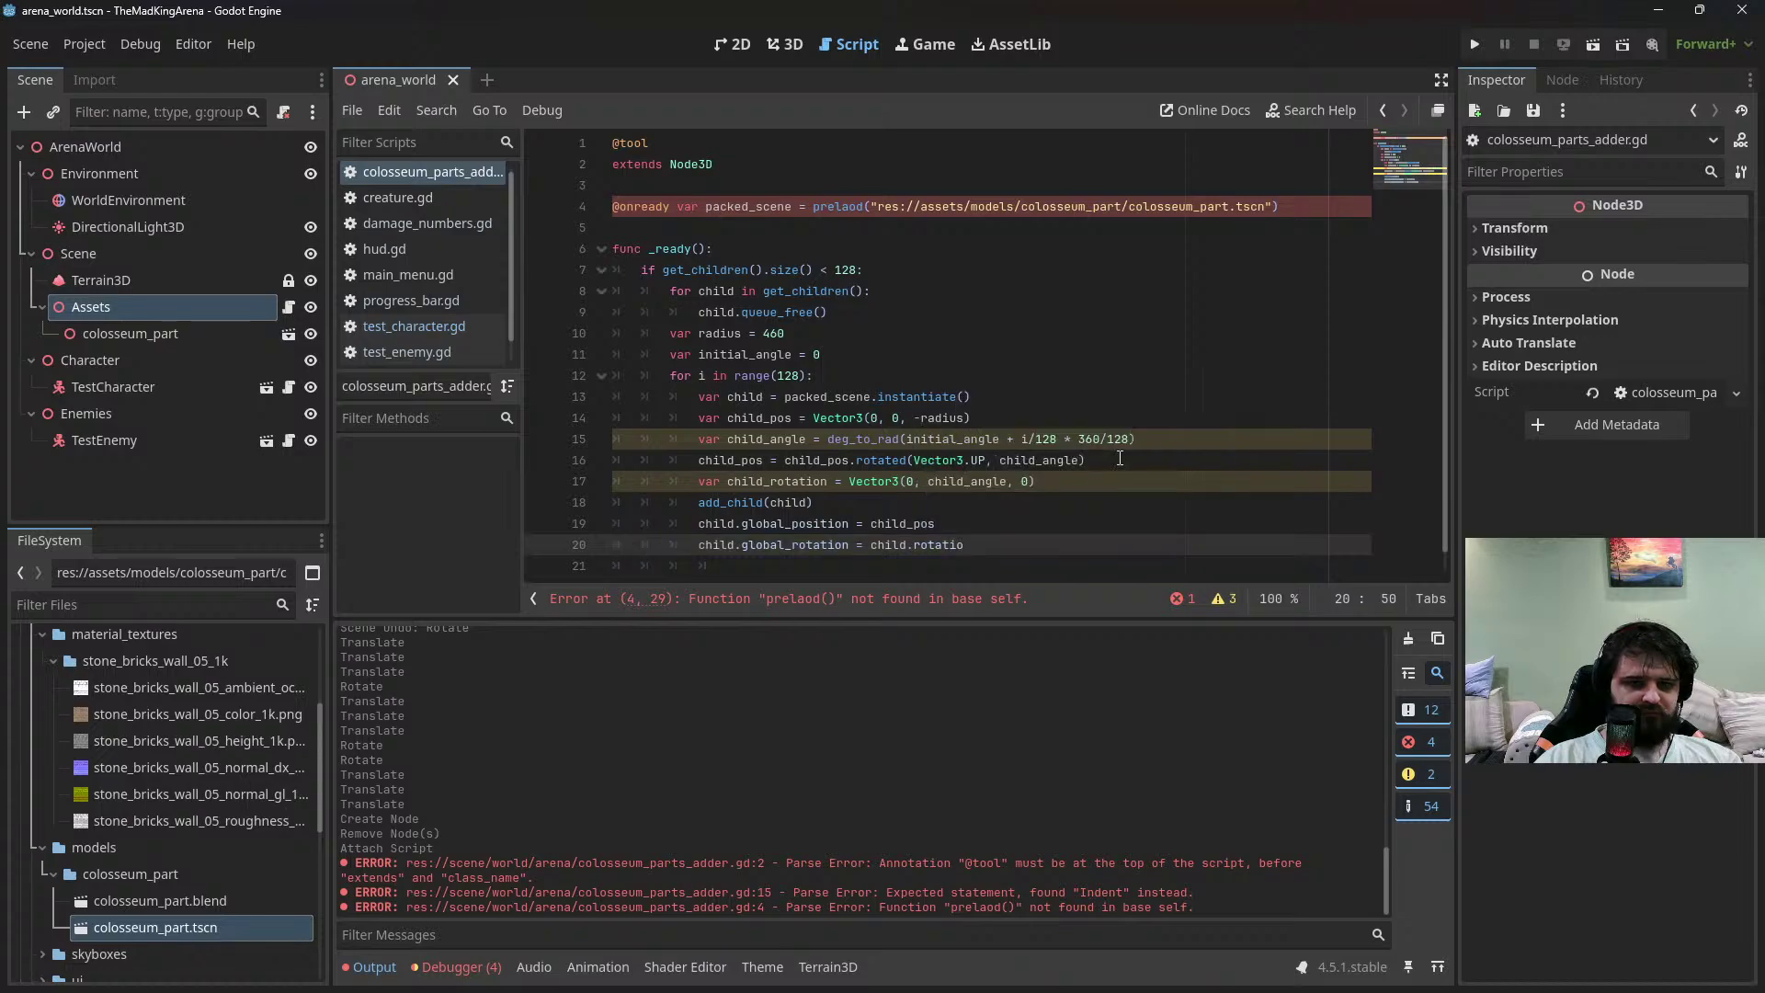
type("n")
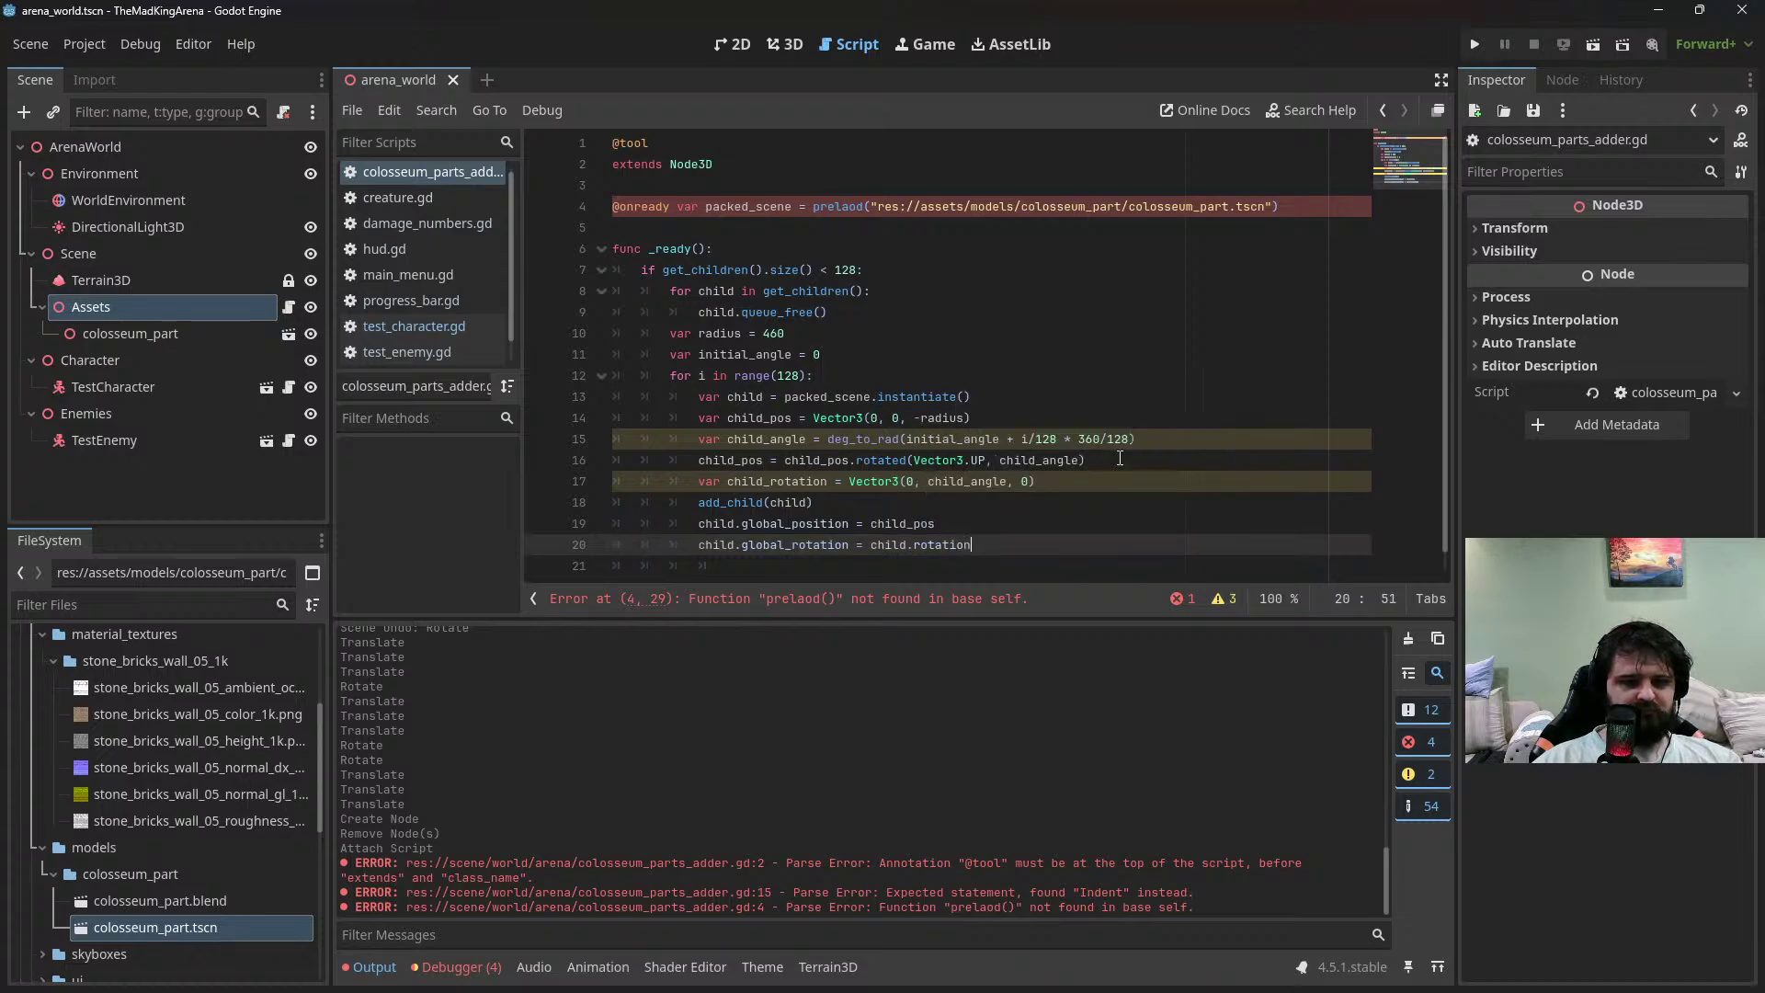
Replace .rotation with child_rotation at the end of the child.global_rotation assignment
key("ctrl+shift+Left")
key("BackSpace")
key("BackSpace")
type("c")
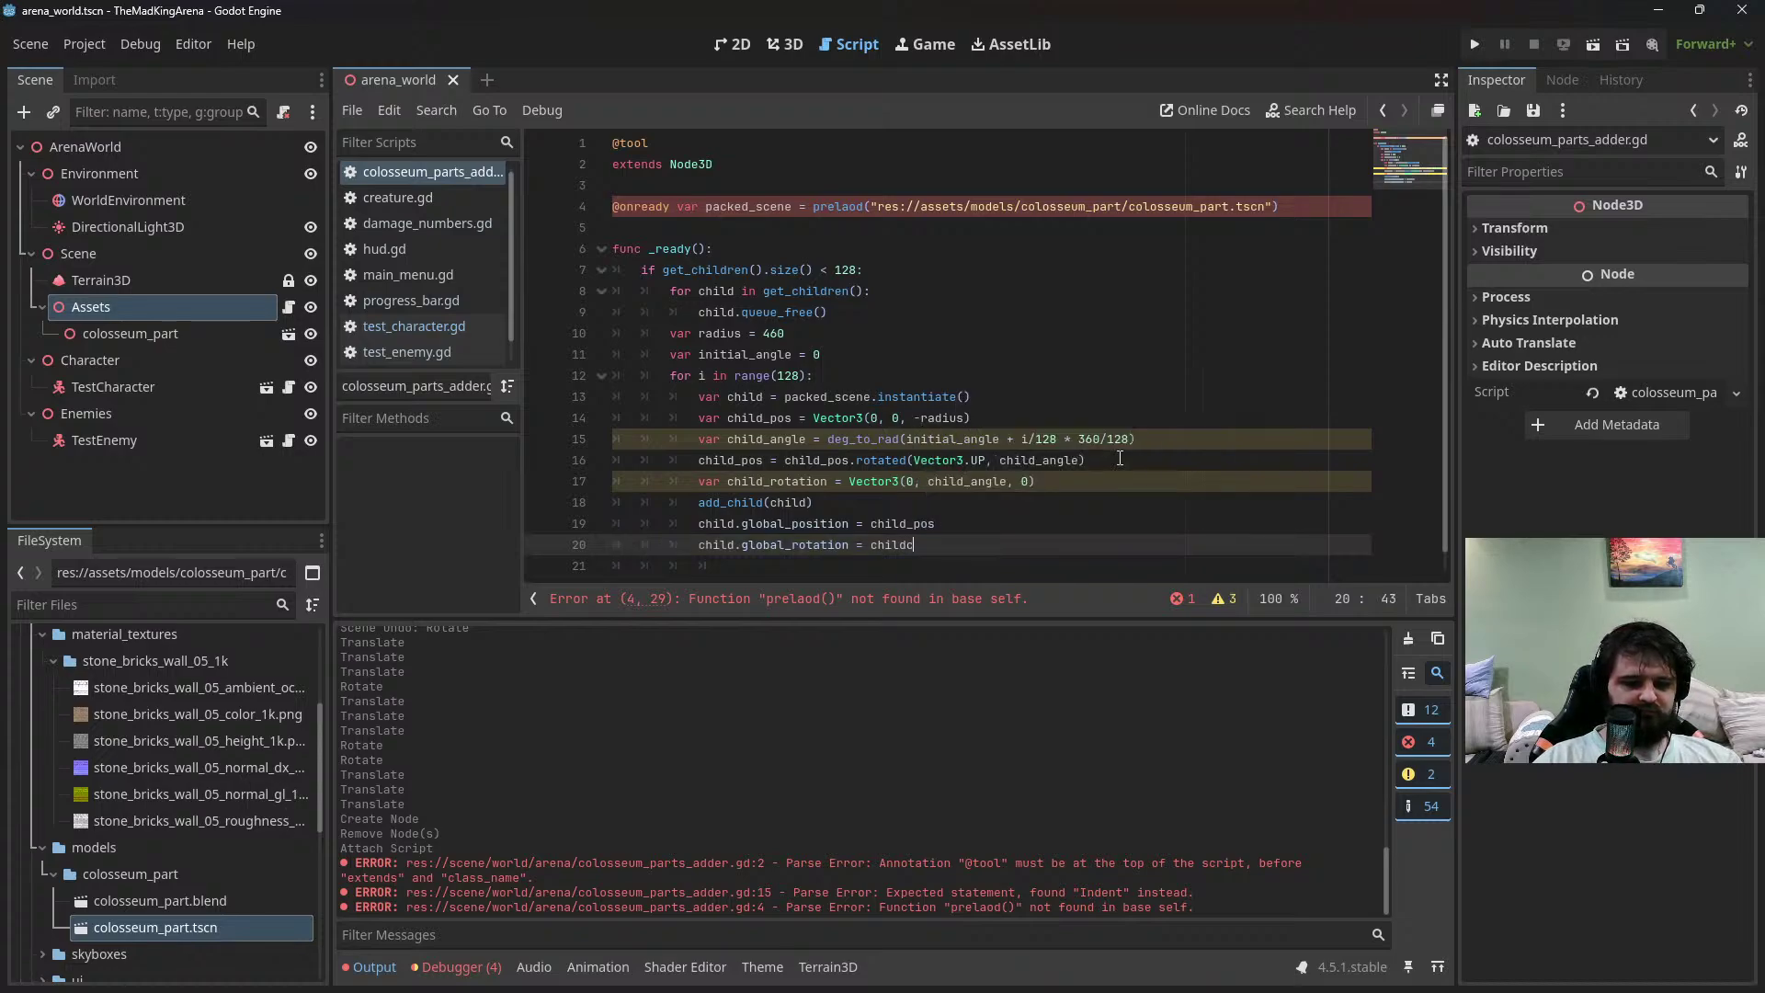
type("hild_rotation")
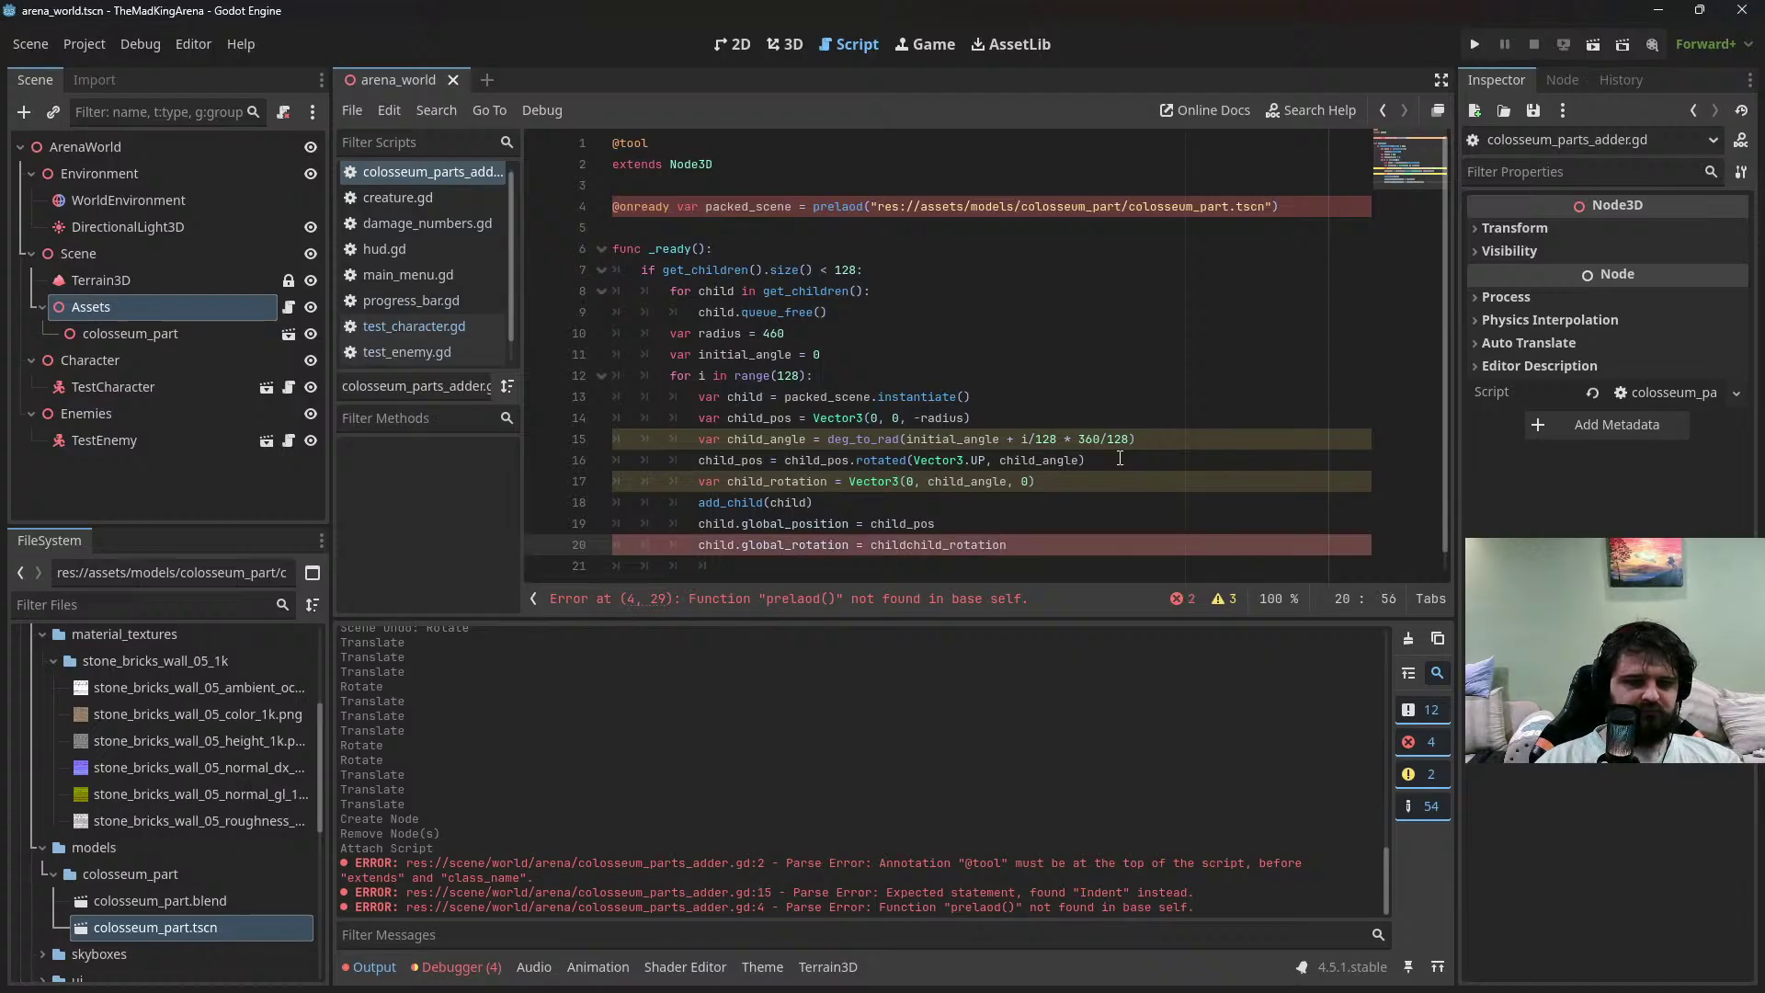
Correct the misspelled prelaod to preload in the packed_scene declaration on line 4
left_click(799, 545)
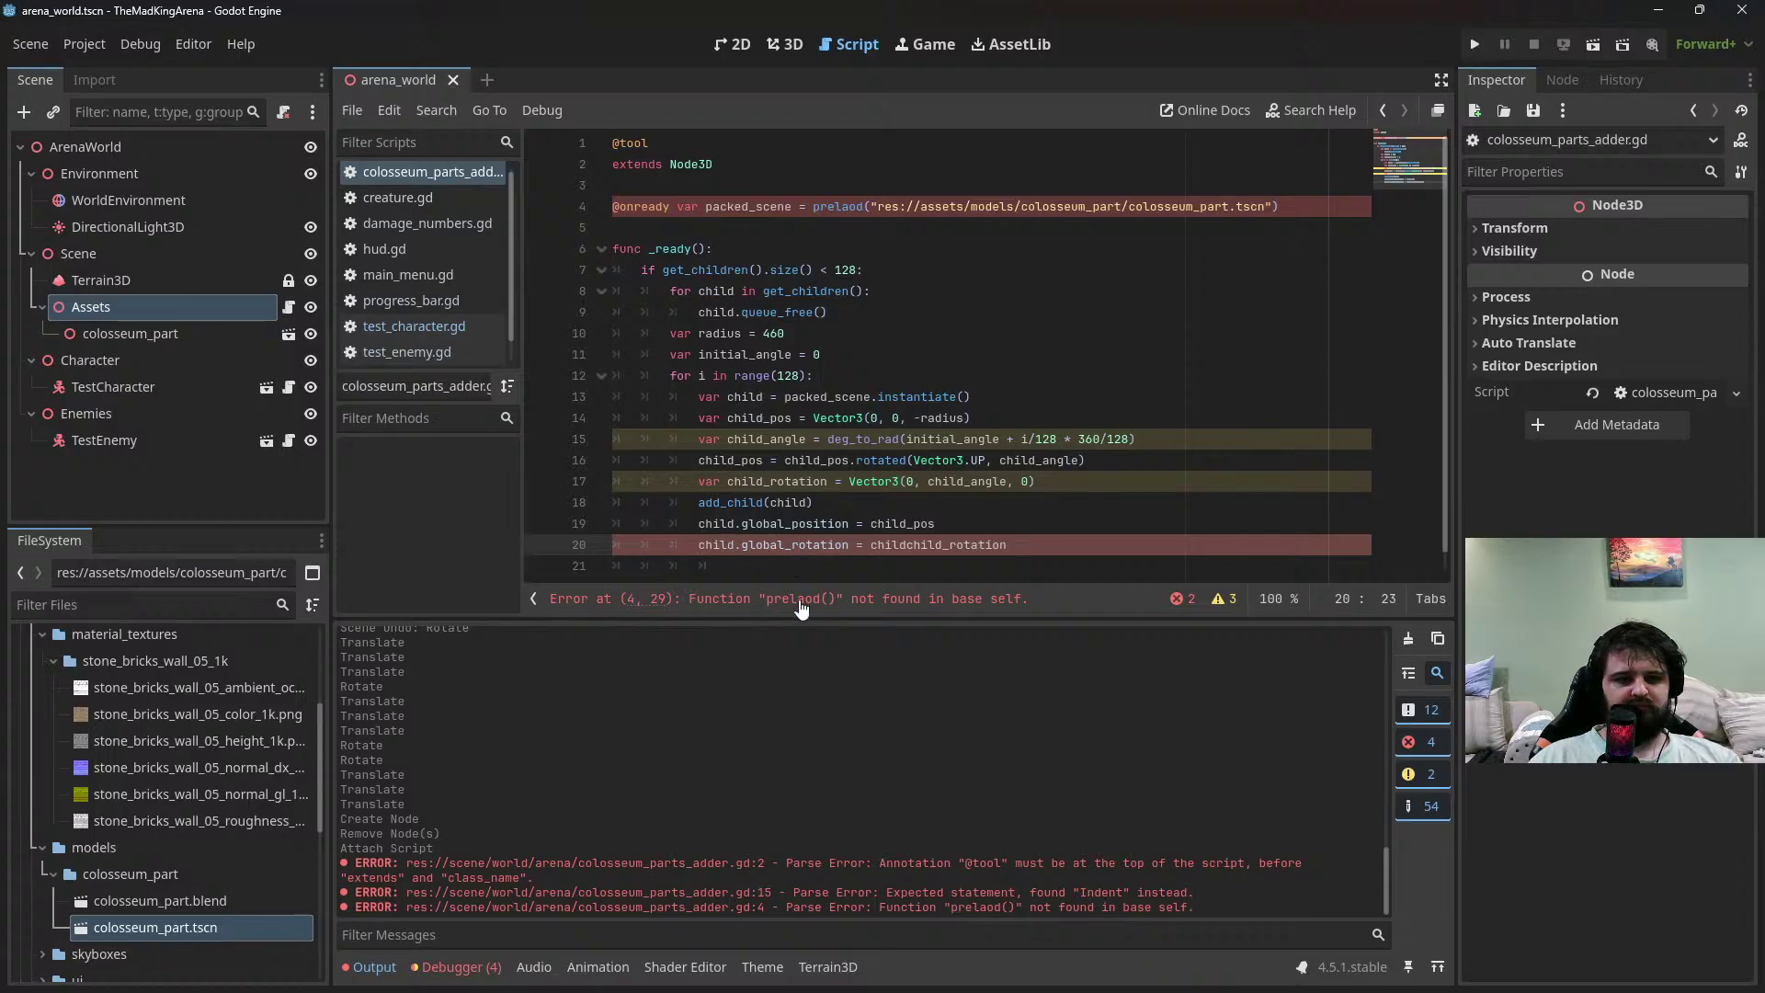
left_click(856, 206)
key("BackSpace")
key("BackSpace")
type("oa")
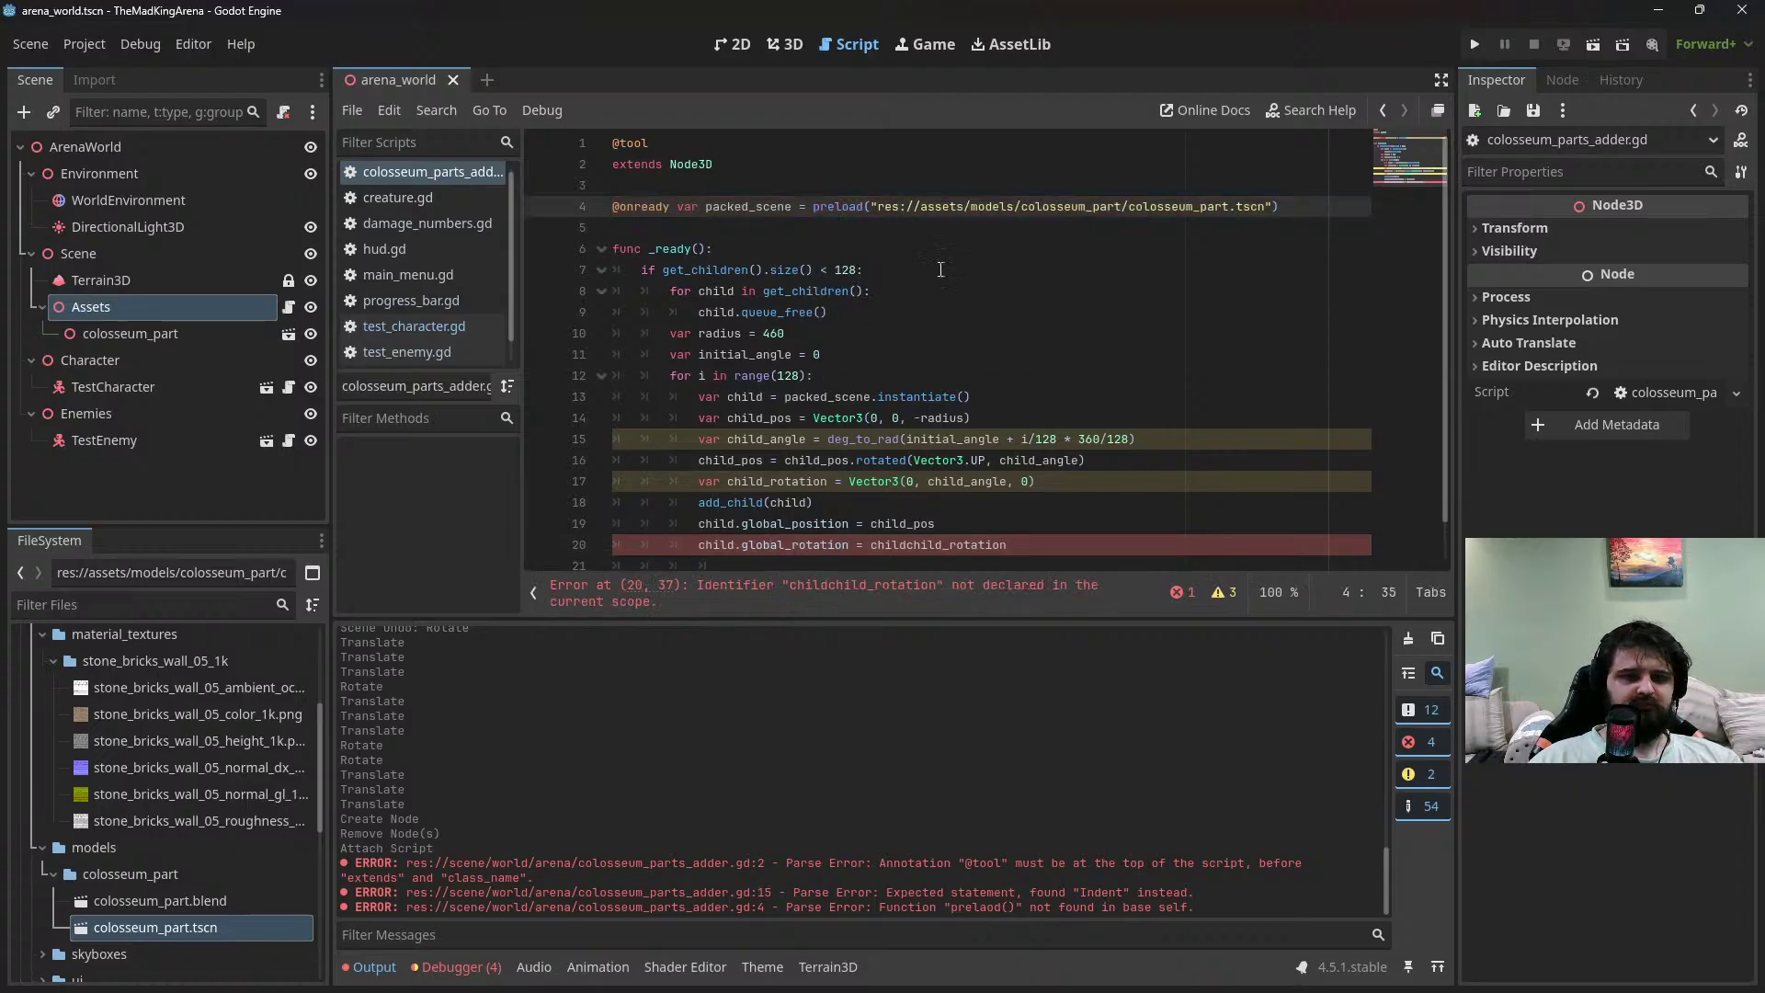
Remove the duplicated child from childchild_rotation so the global_rotation assignment uses child_rotation
left_click(1049, 544)
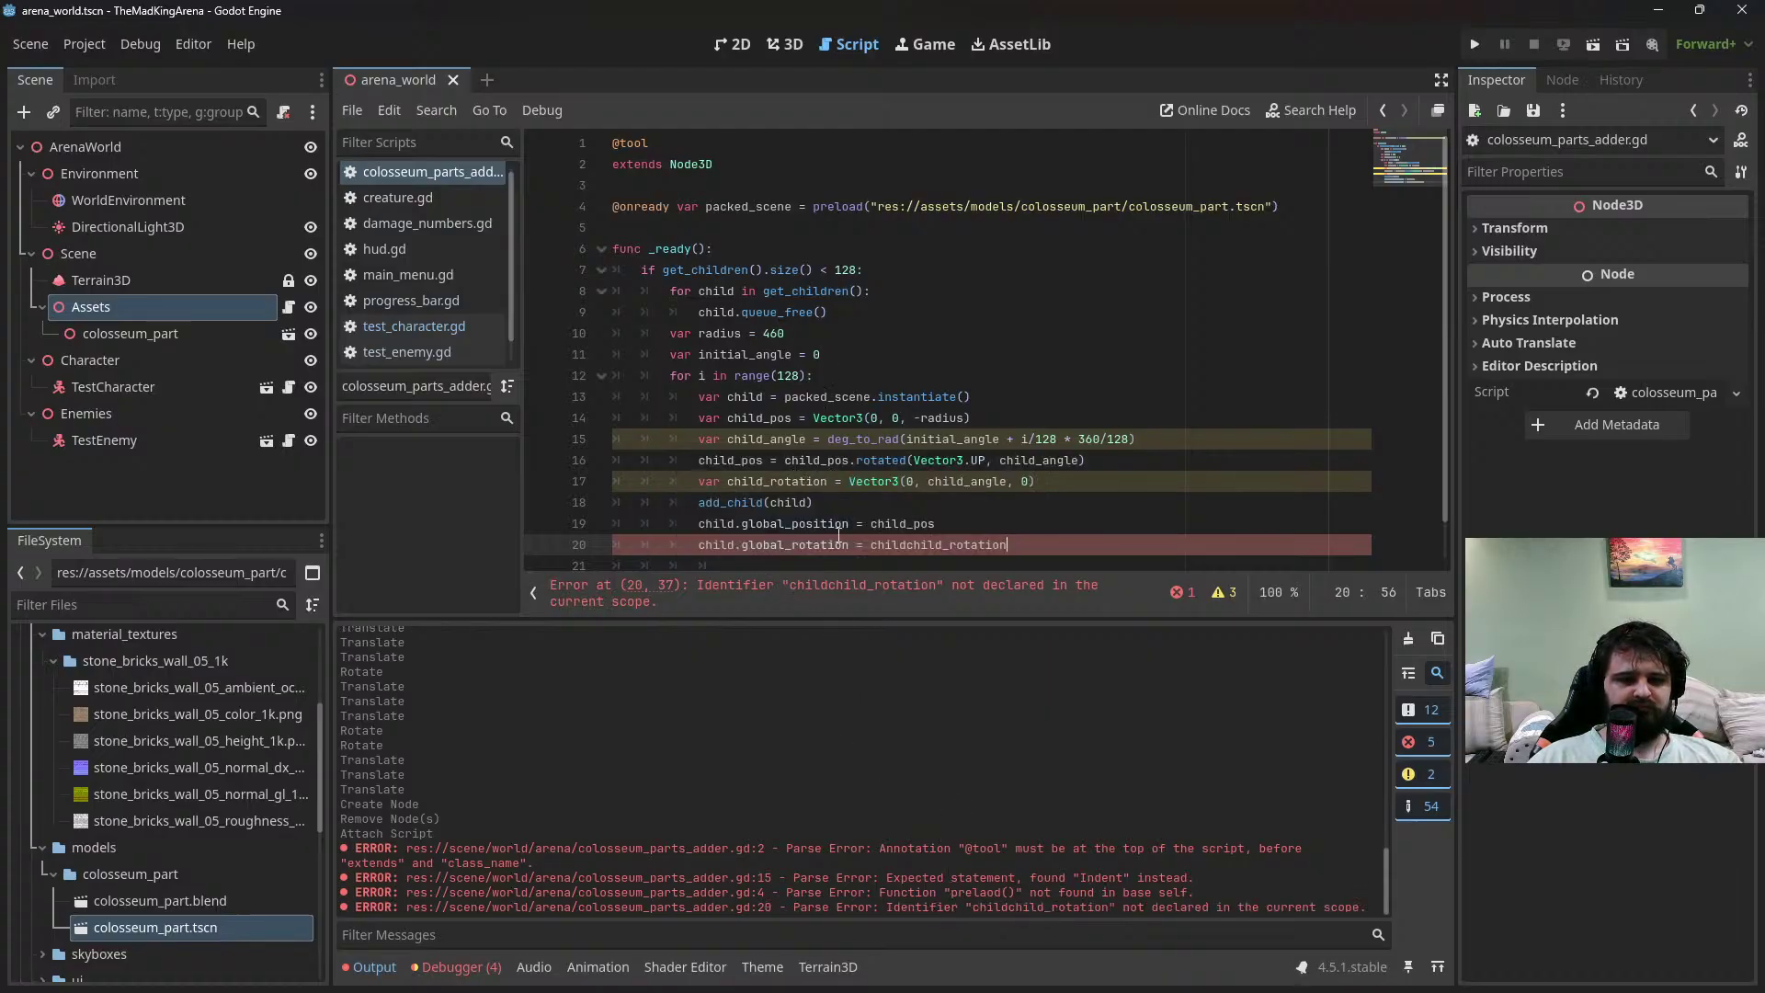
key("Left")
key("Left")
key("Left")
key("Left")
key("Left")
key("Left")
key("Left")
key("Left")
key("Left")
key("Left")
key("Left")
key("Left")
key("Left")
key("Left")
key("BackSpace")
key("BackSpace")
key("BackSpace")
key("BackSpace")
key("BackSpace")
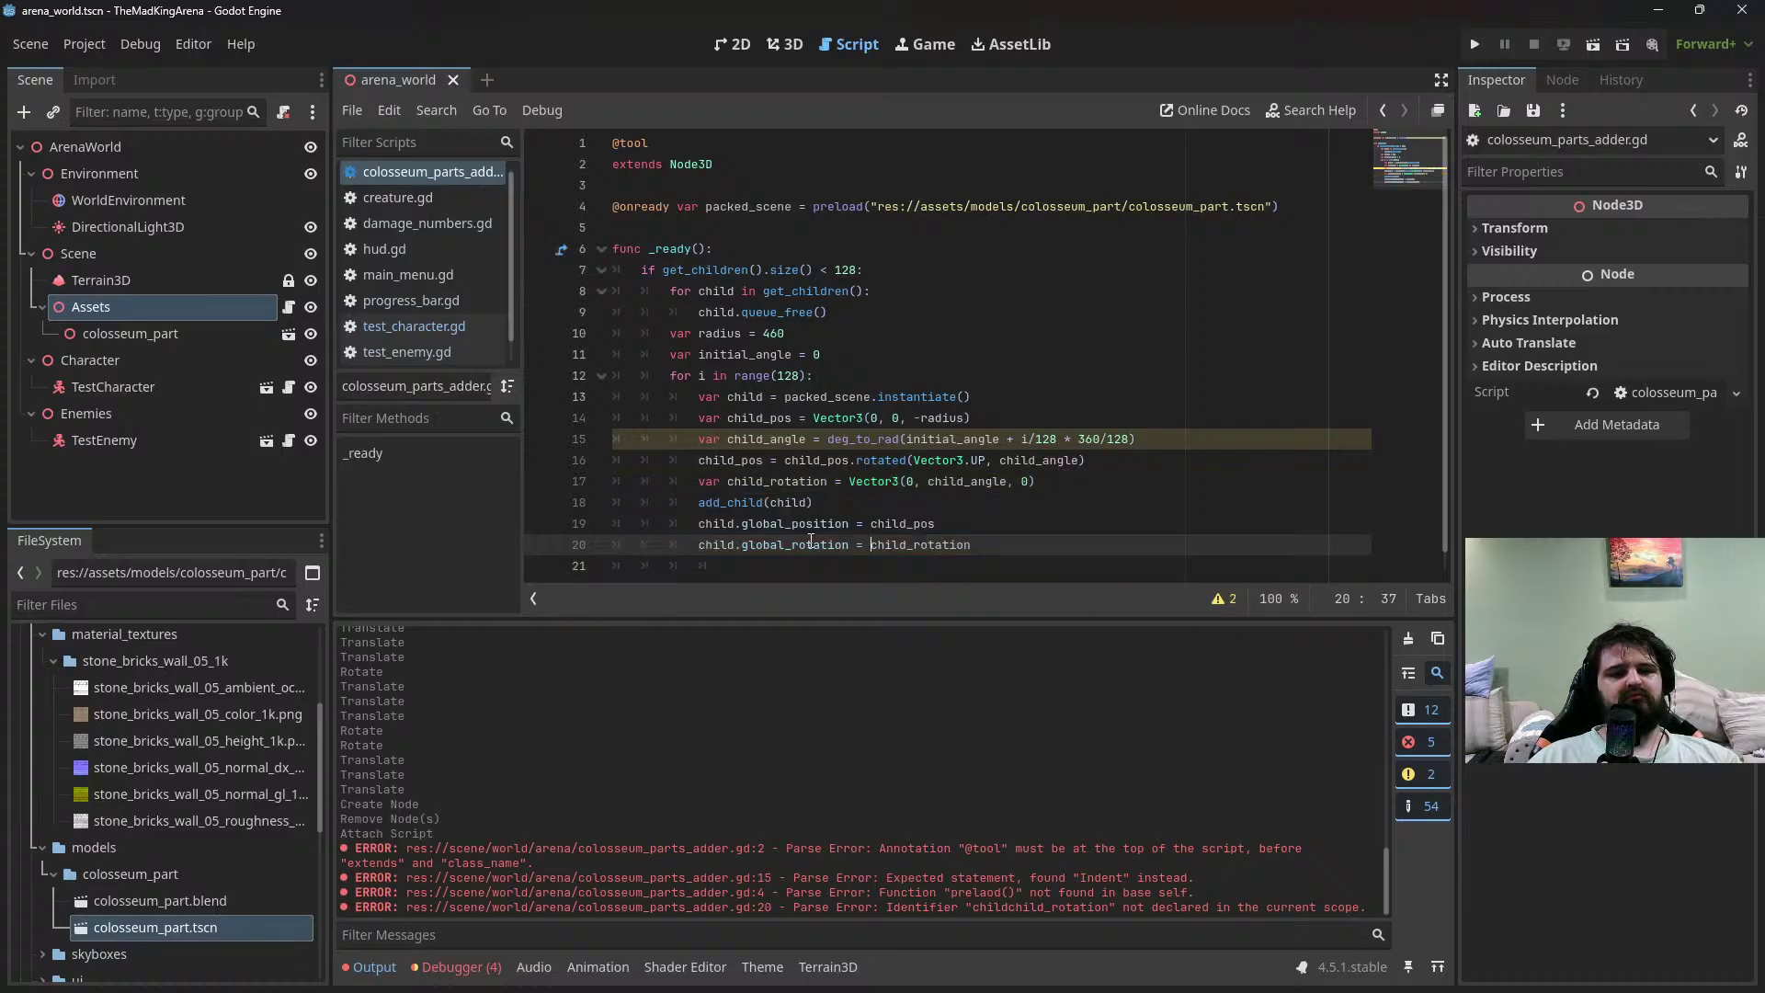
Save the script and review how child_angle is computed and used in the position and rotation lines
double_click(791, 440)
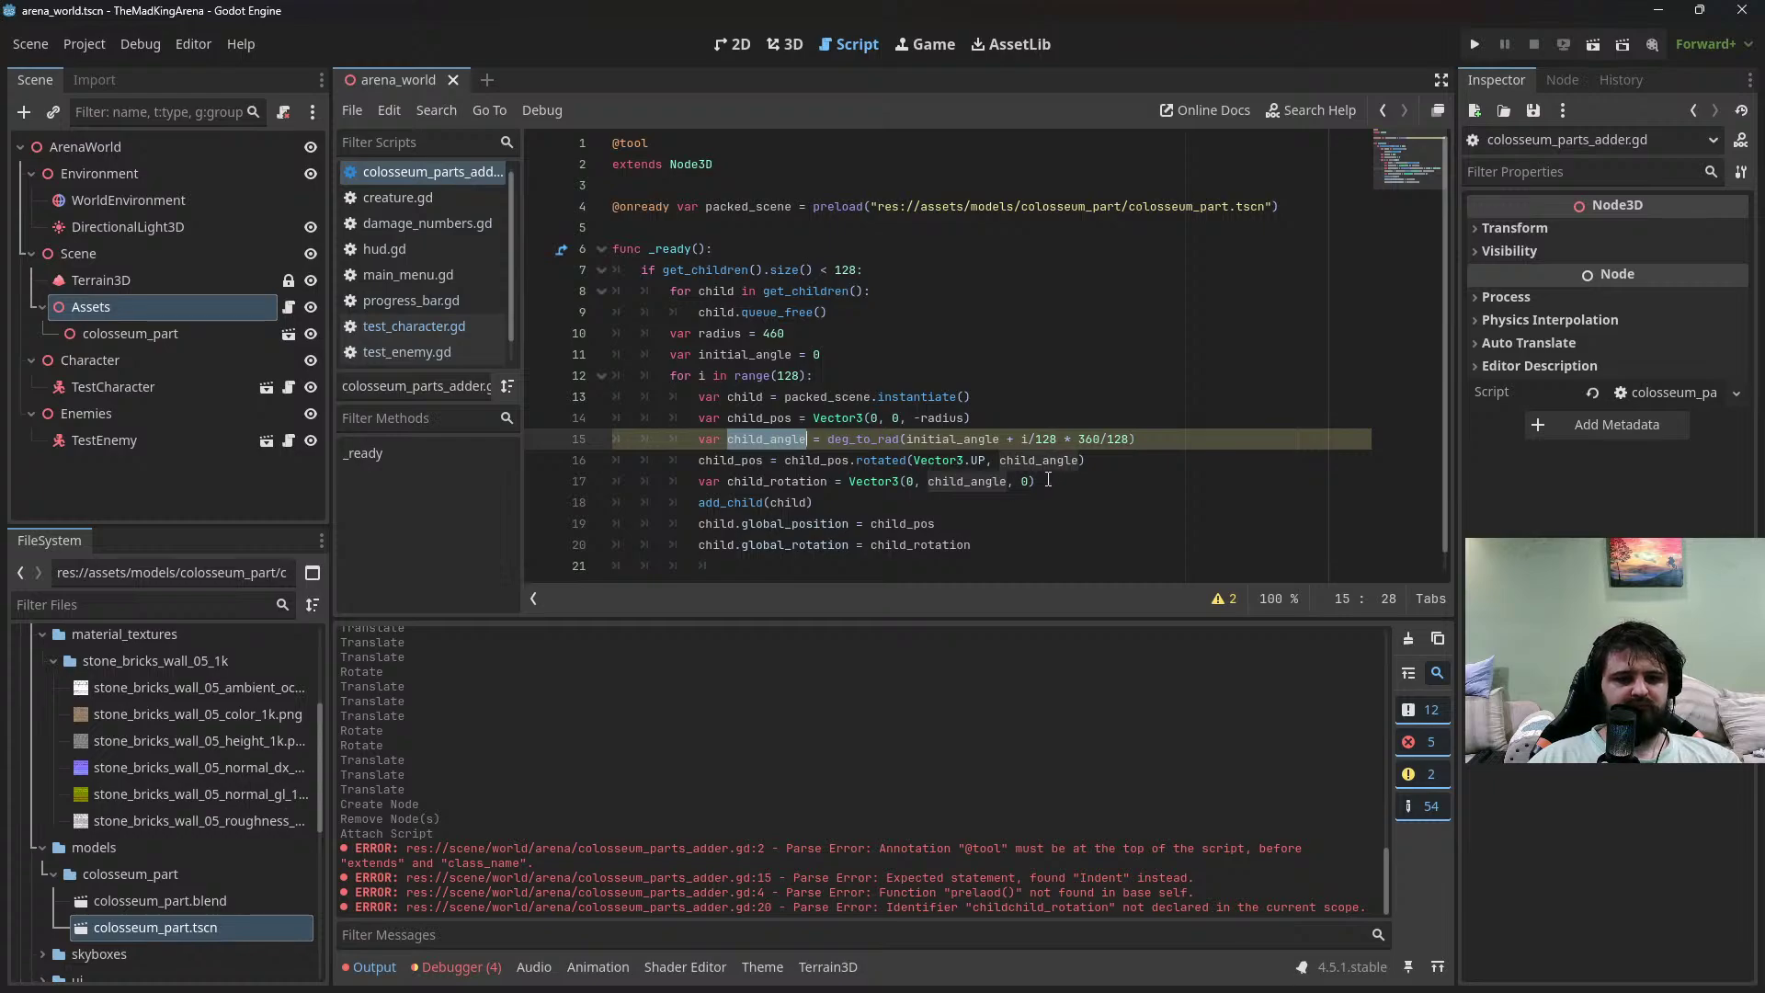
left_click(780, 440)
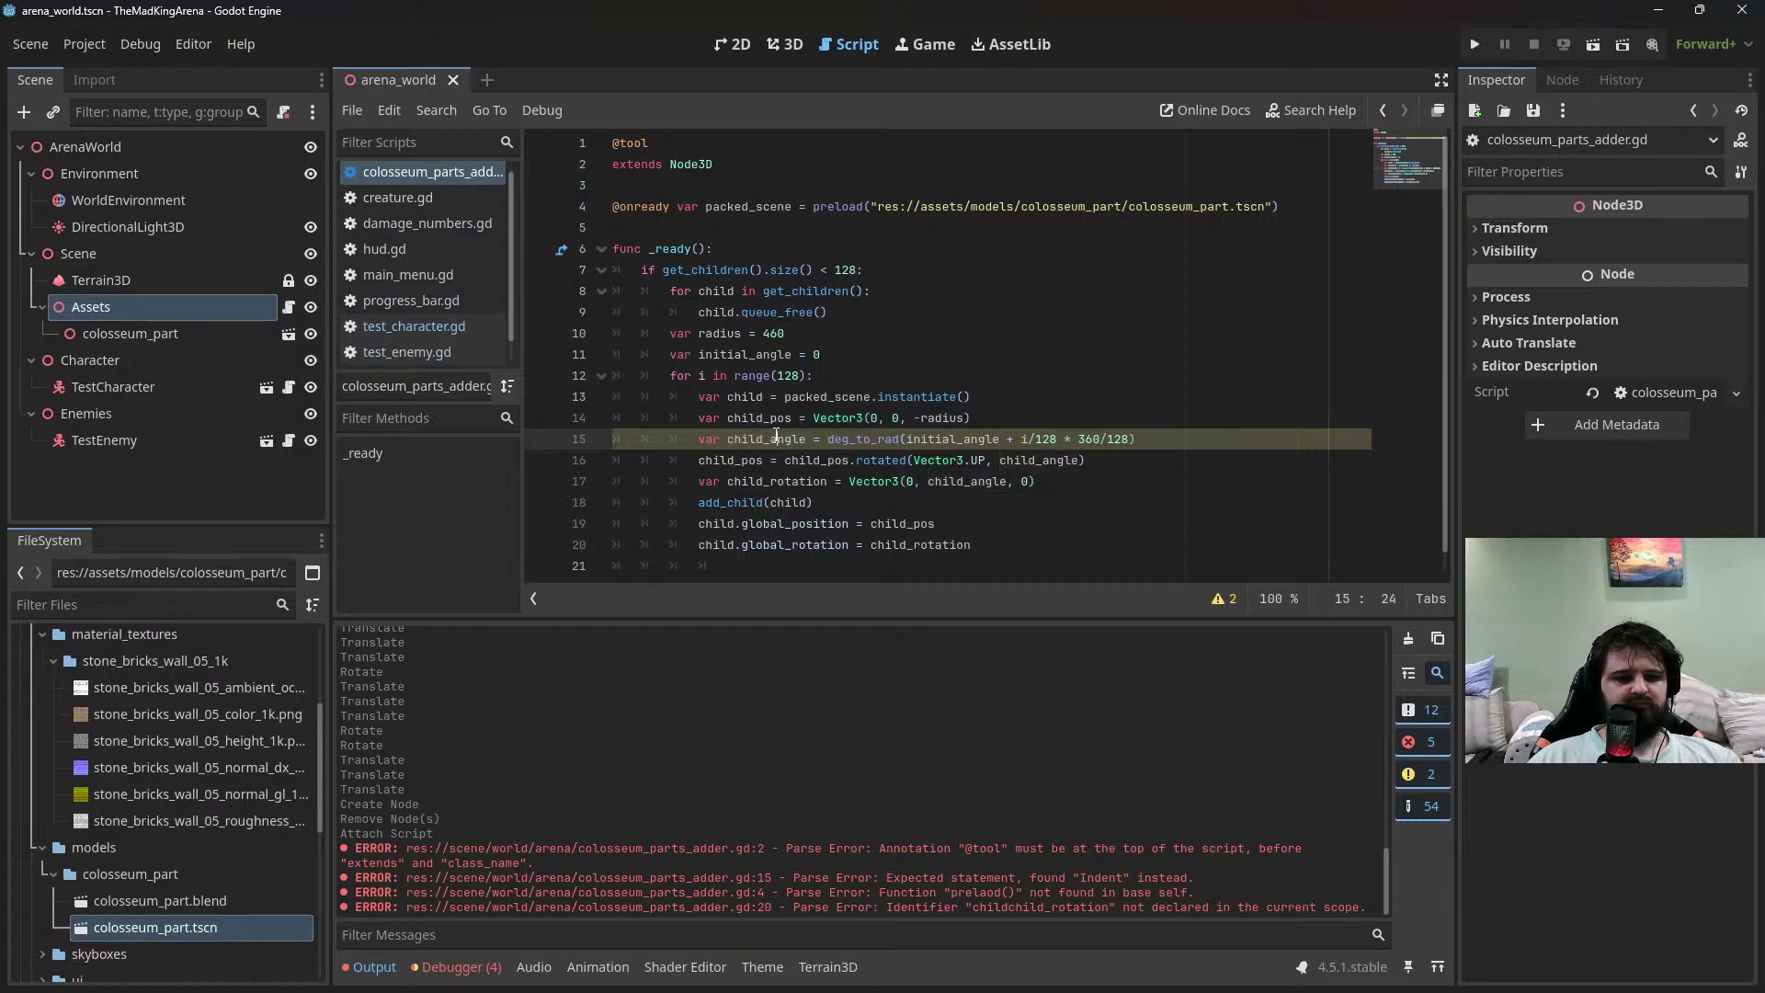
key("ctrl+s")
double_click(1052, 460)
left_click(1068, 485)
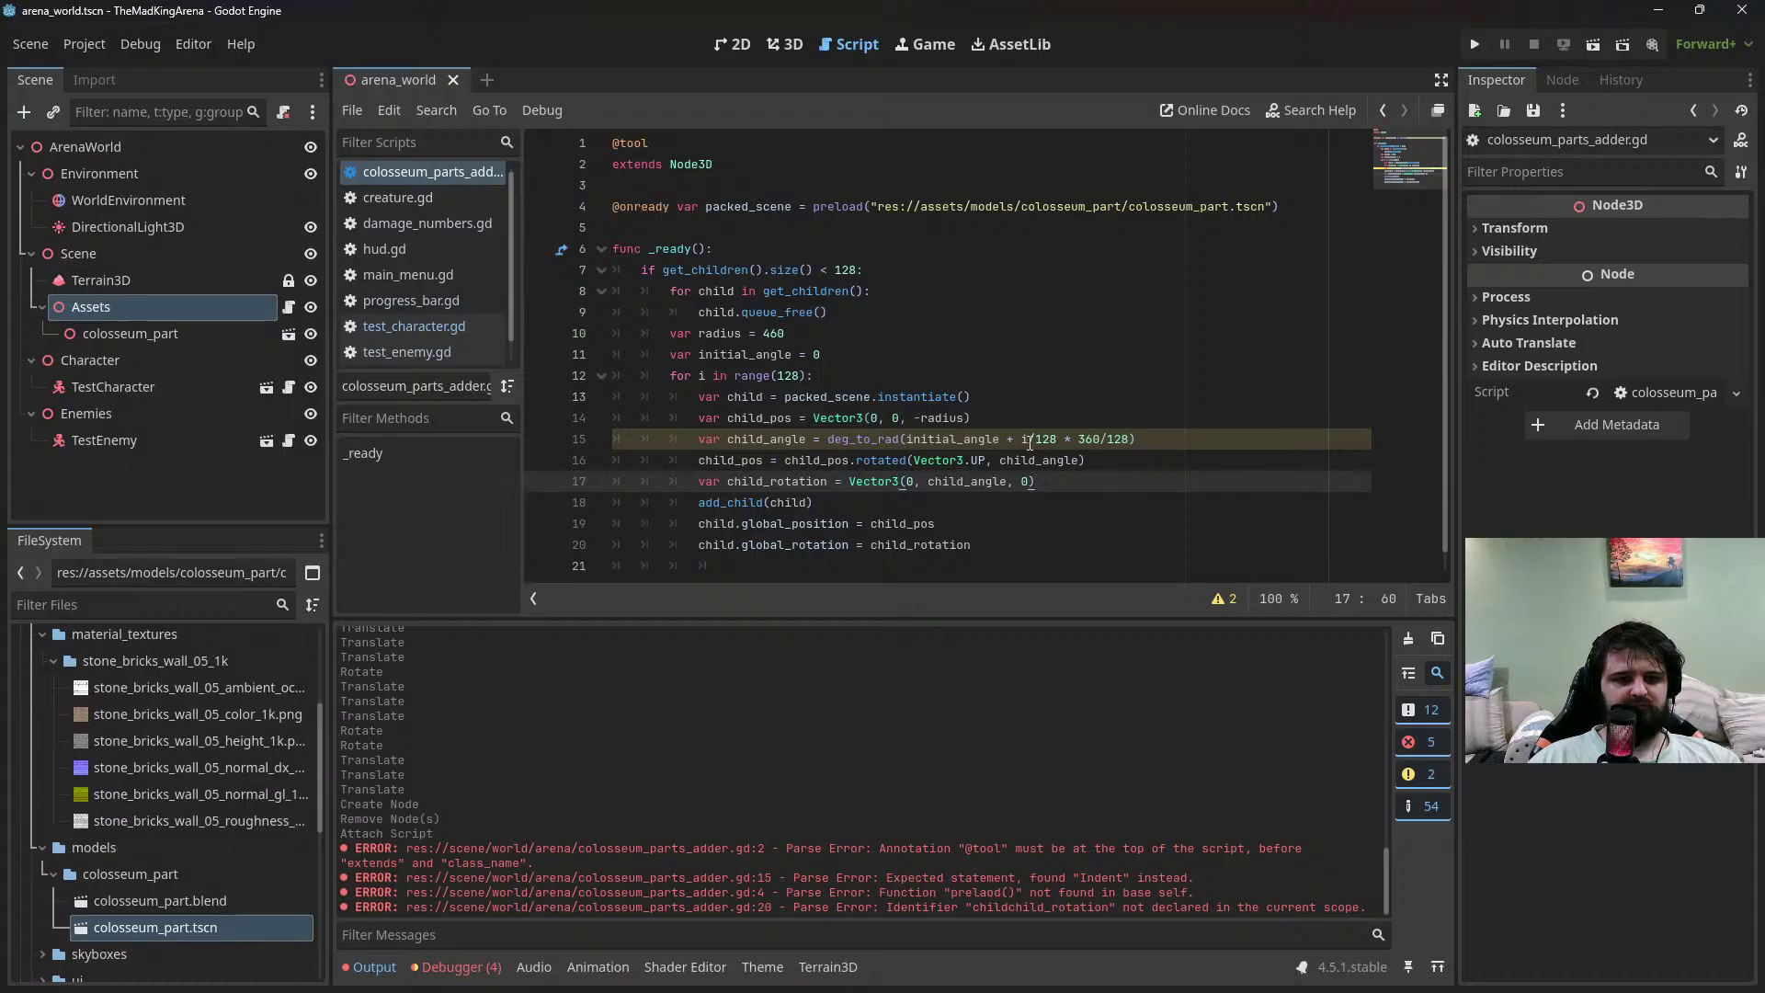
left_click(1185, 446)
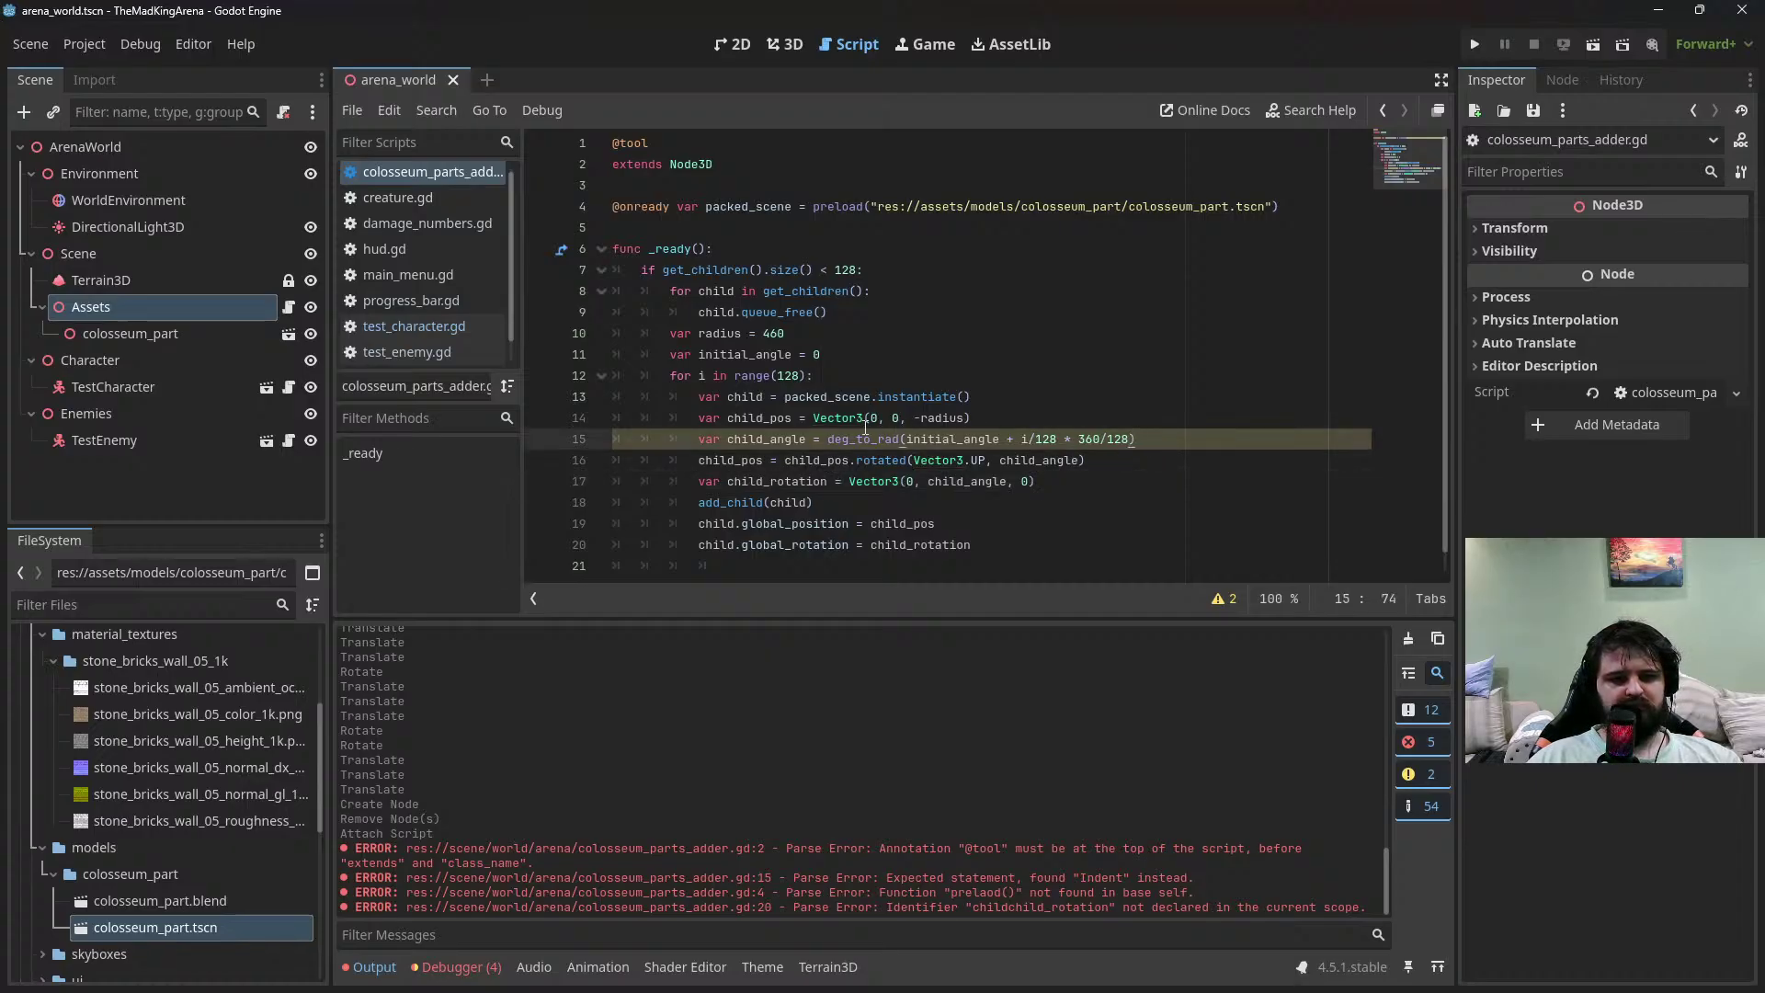
mouse_move(856, 436)
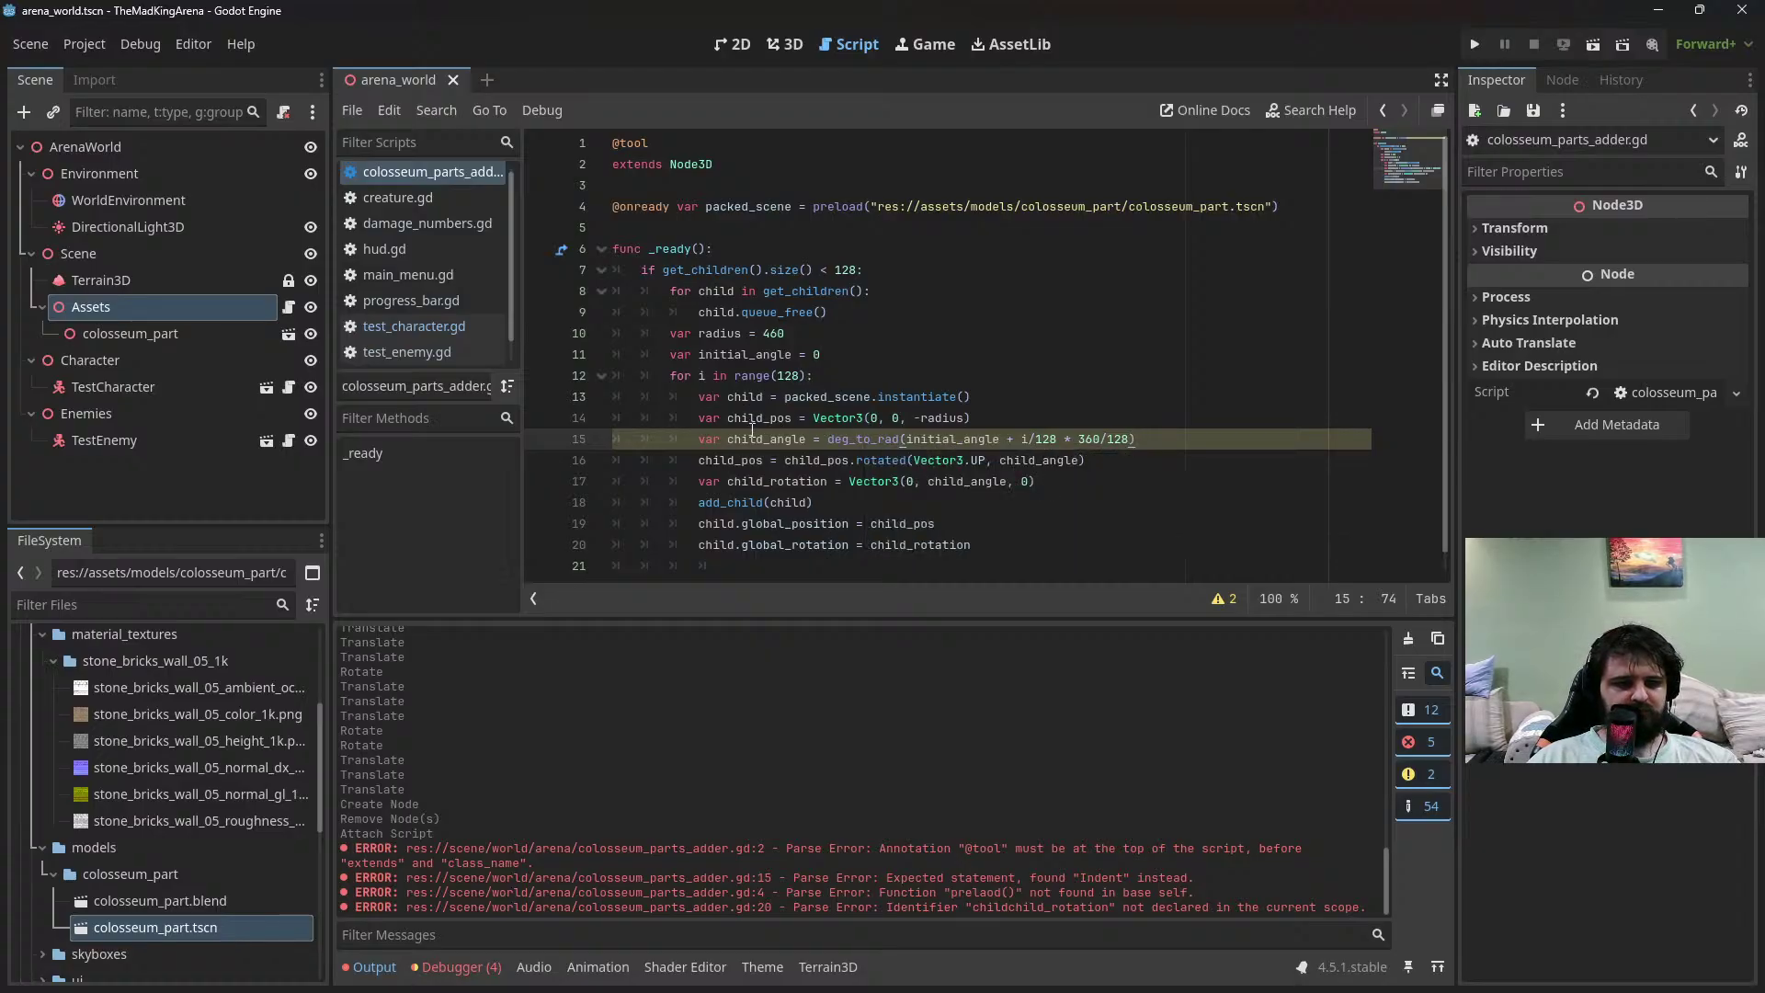
Open the script's warnings list, set initial_angle to 0.0 and save the script
left_click(1223, 598)
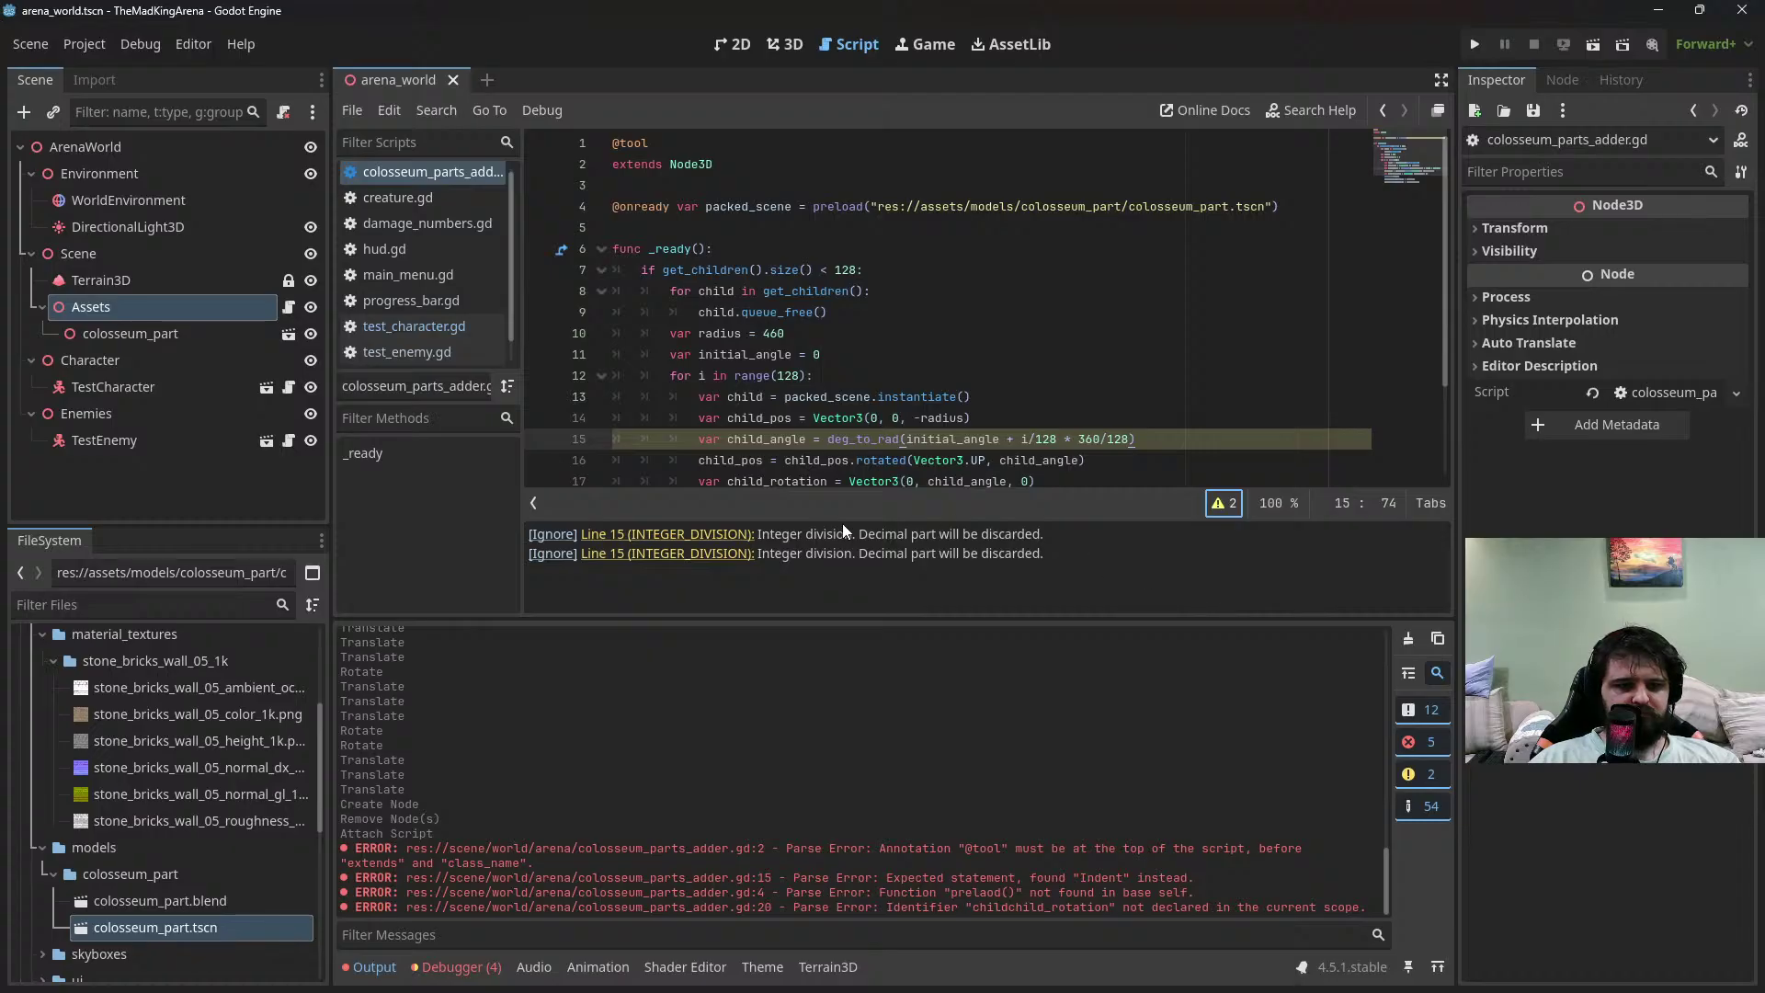
left_click(843, 354)
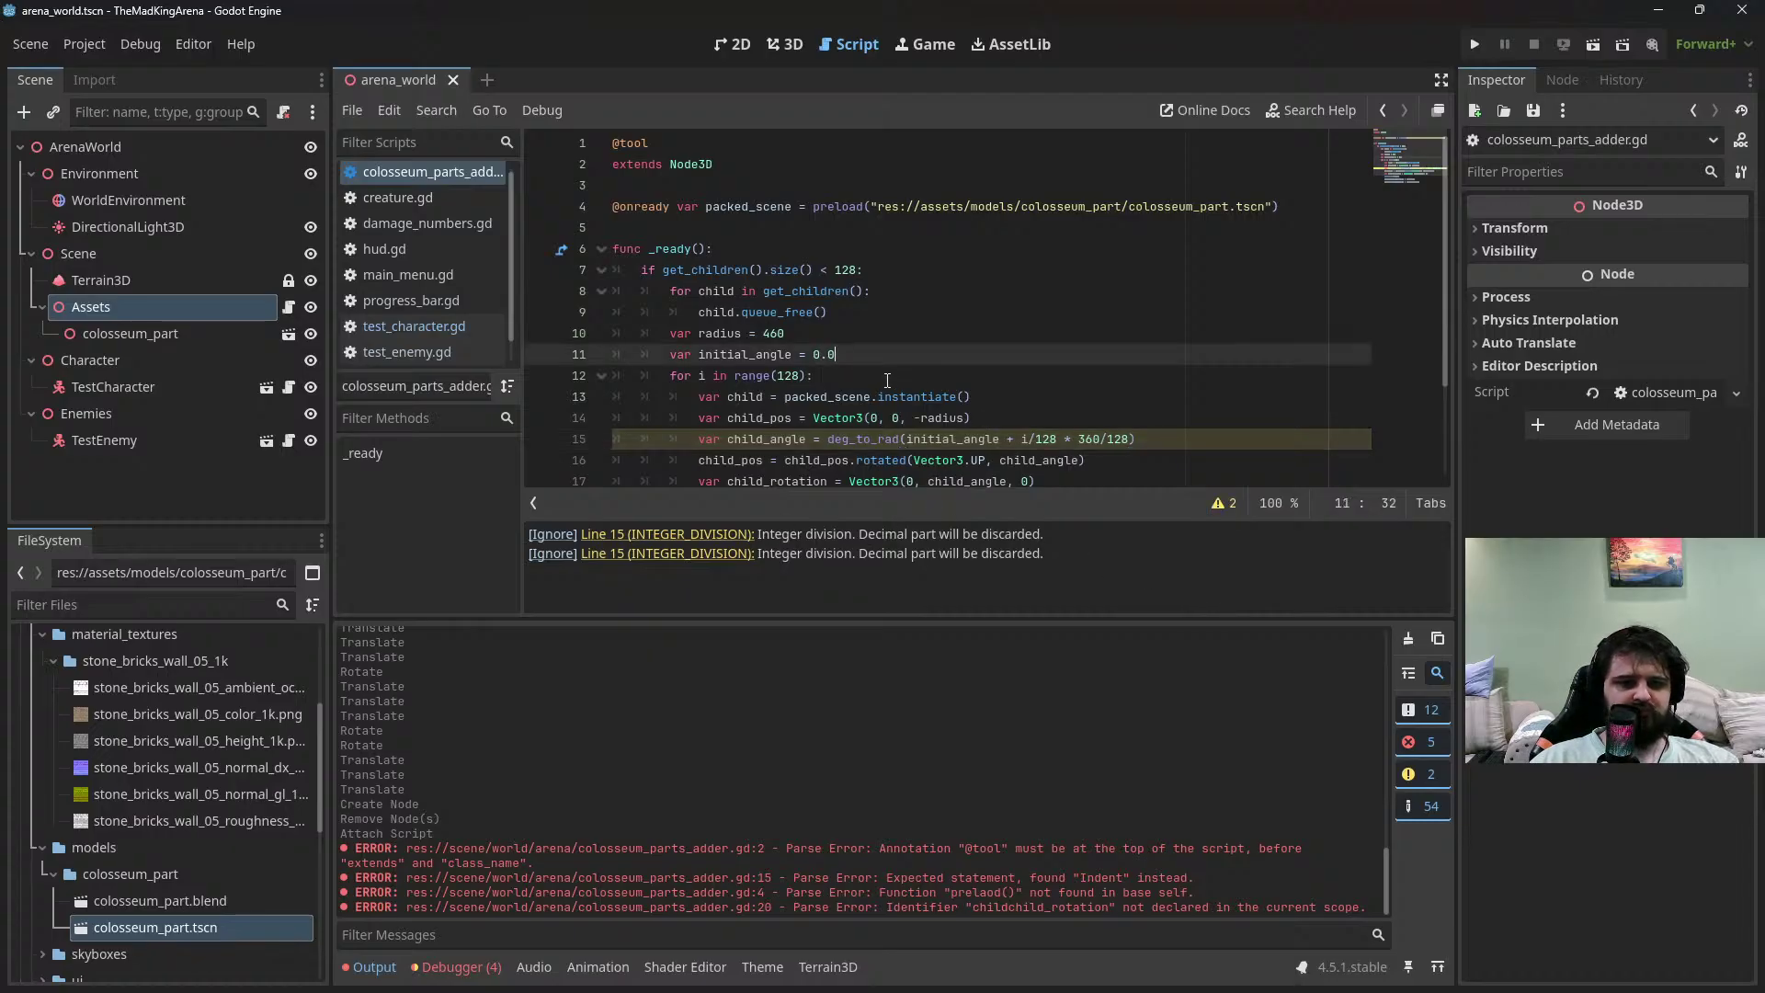
key("ctrl+s")
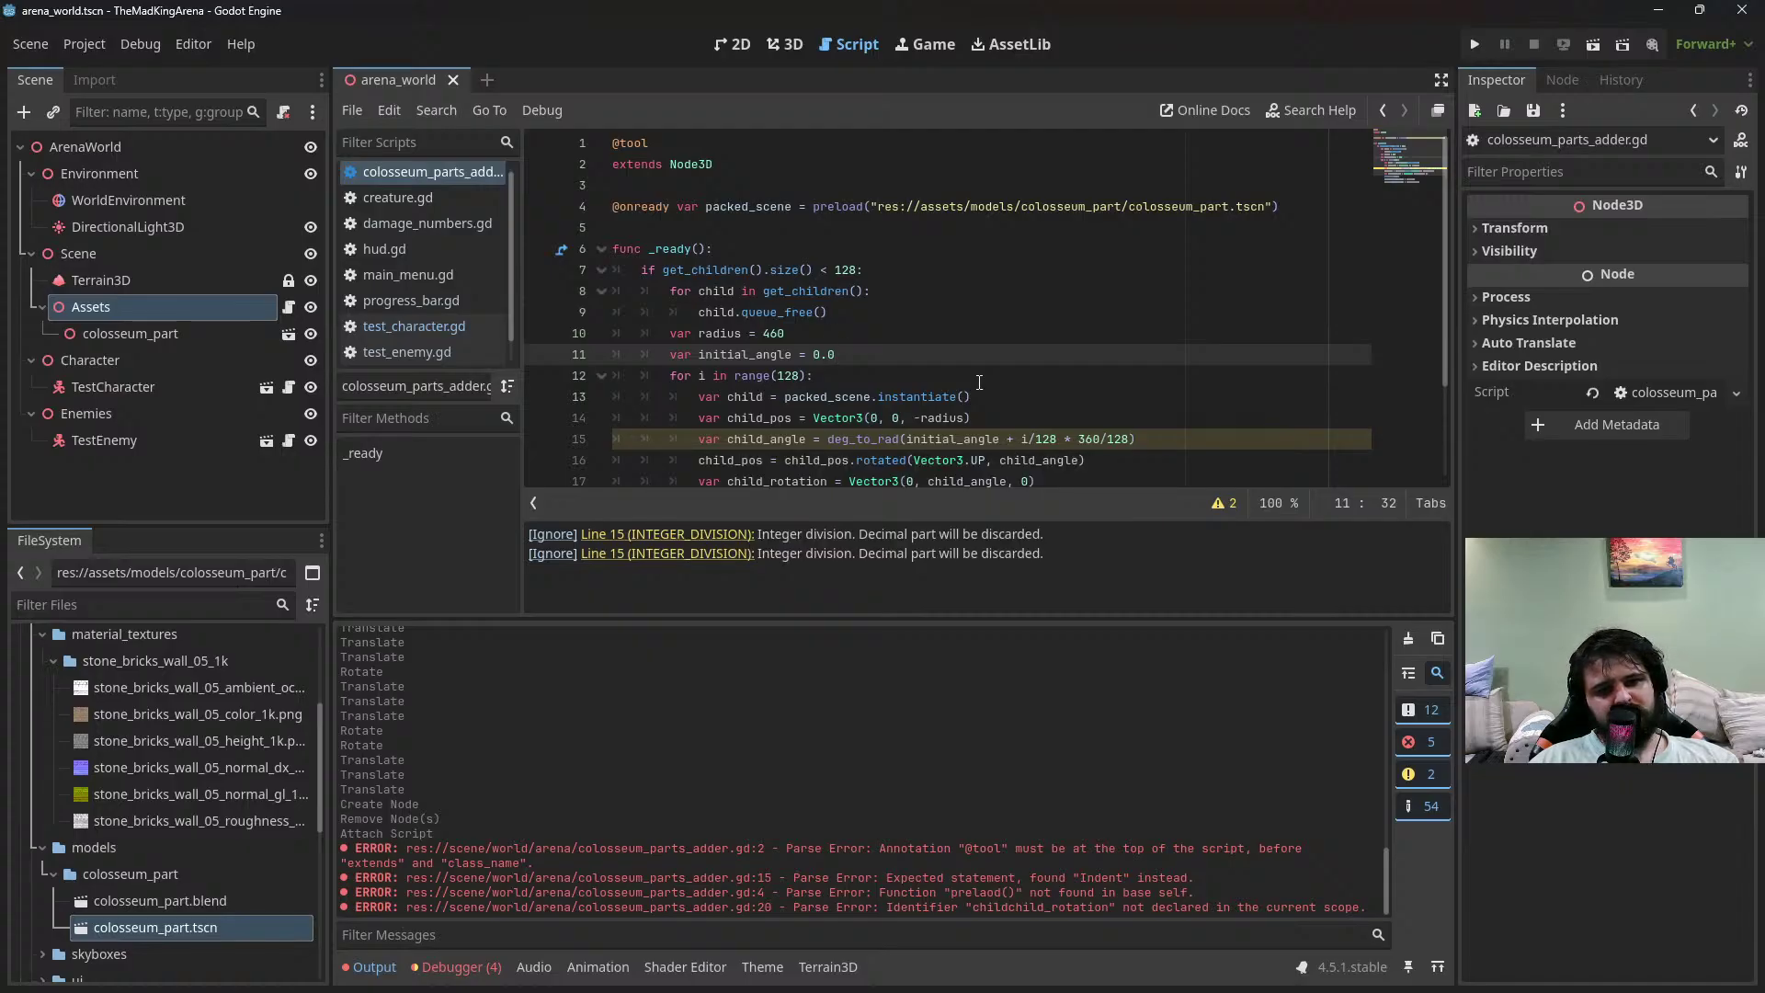
Turn the integers in the child_angle expression into floats so it reads i/128.0 * 360.0/128.0
left_click(1049, 434)
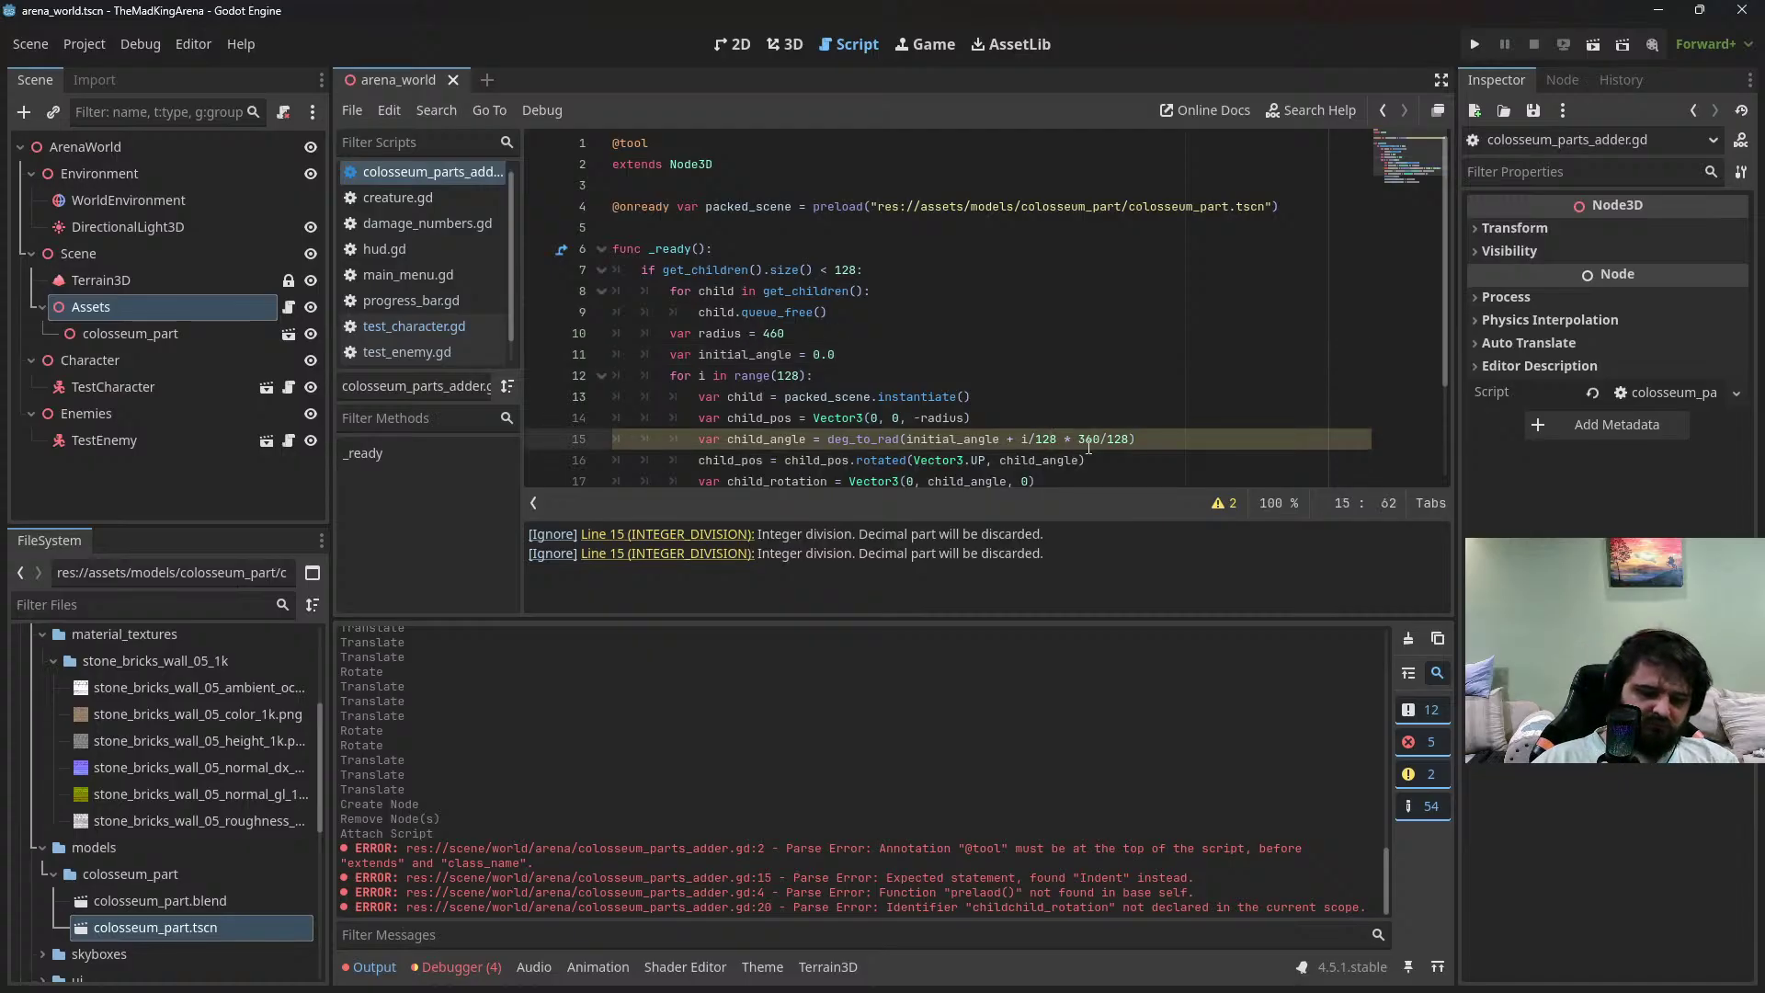
key("Right")
type(".0")
key("Right")
key("Right")
key("Right")
key("Right")
key("Right")
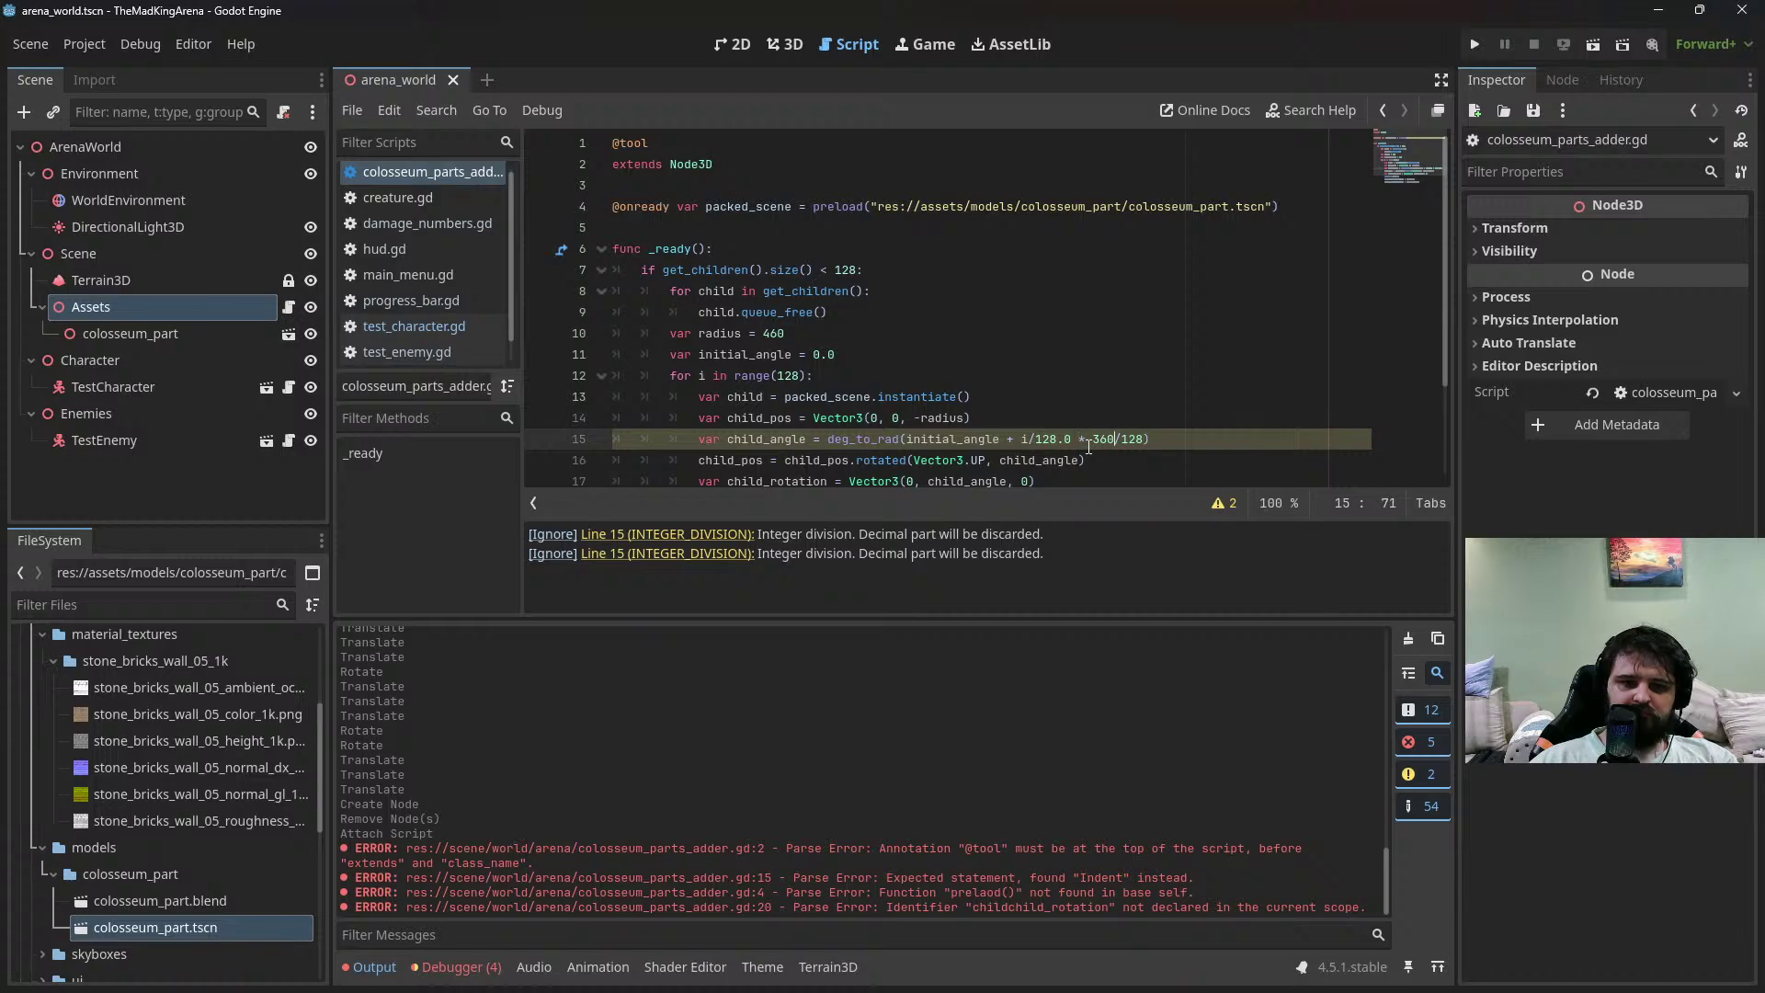
type(".0")
key("Right")
type(".0")
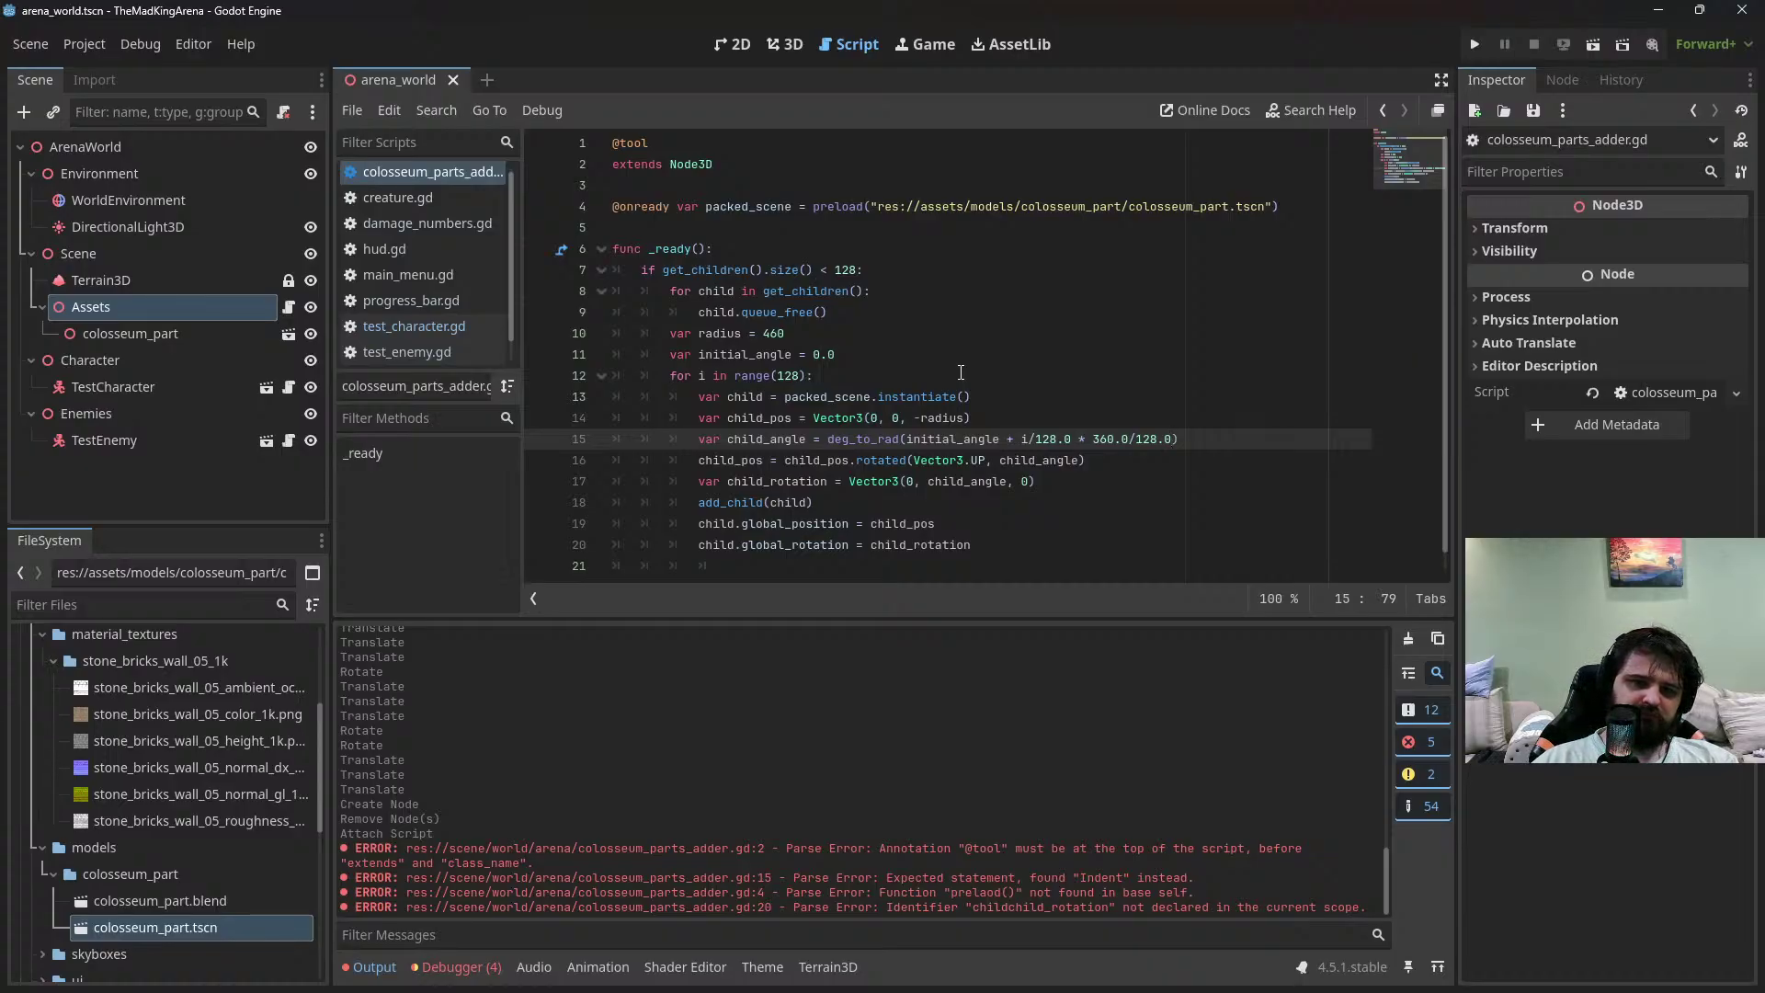
Rewrite the child_angle term as i * 360.0/128.0 and delete the redundant trailing * 360.0/128.0
left_click(1029, 439)
type("* 360")
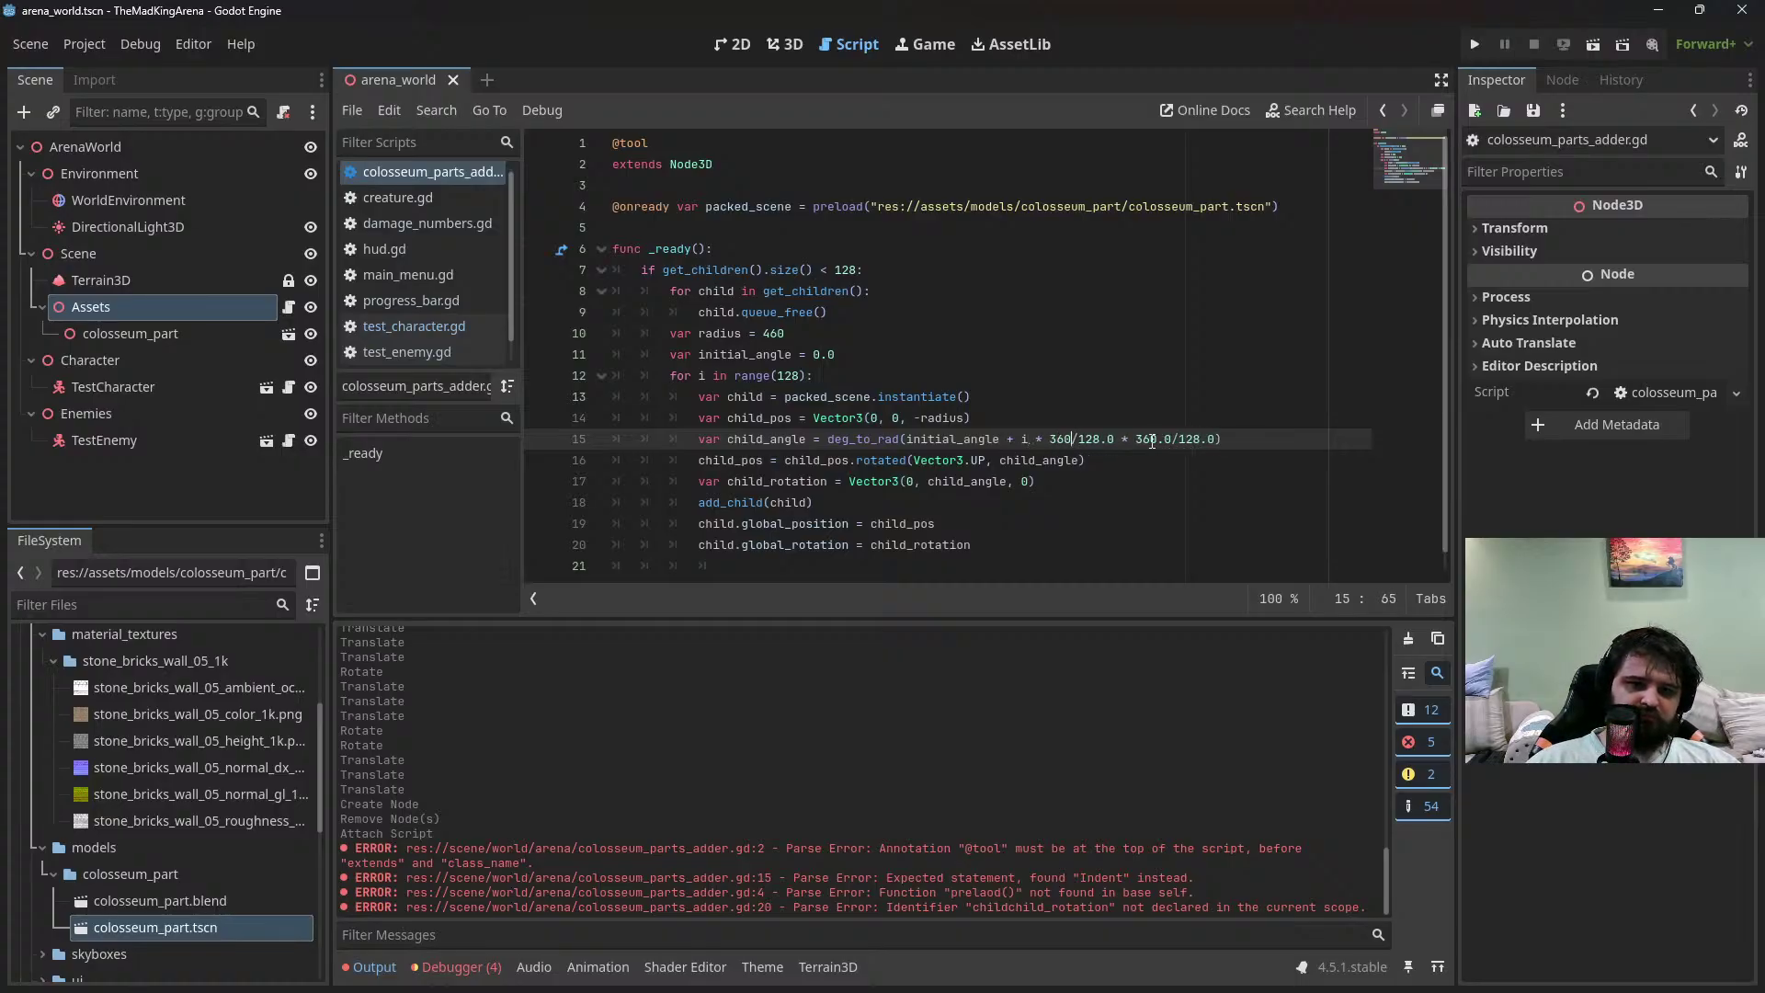
type(".0")
key("Right")
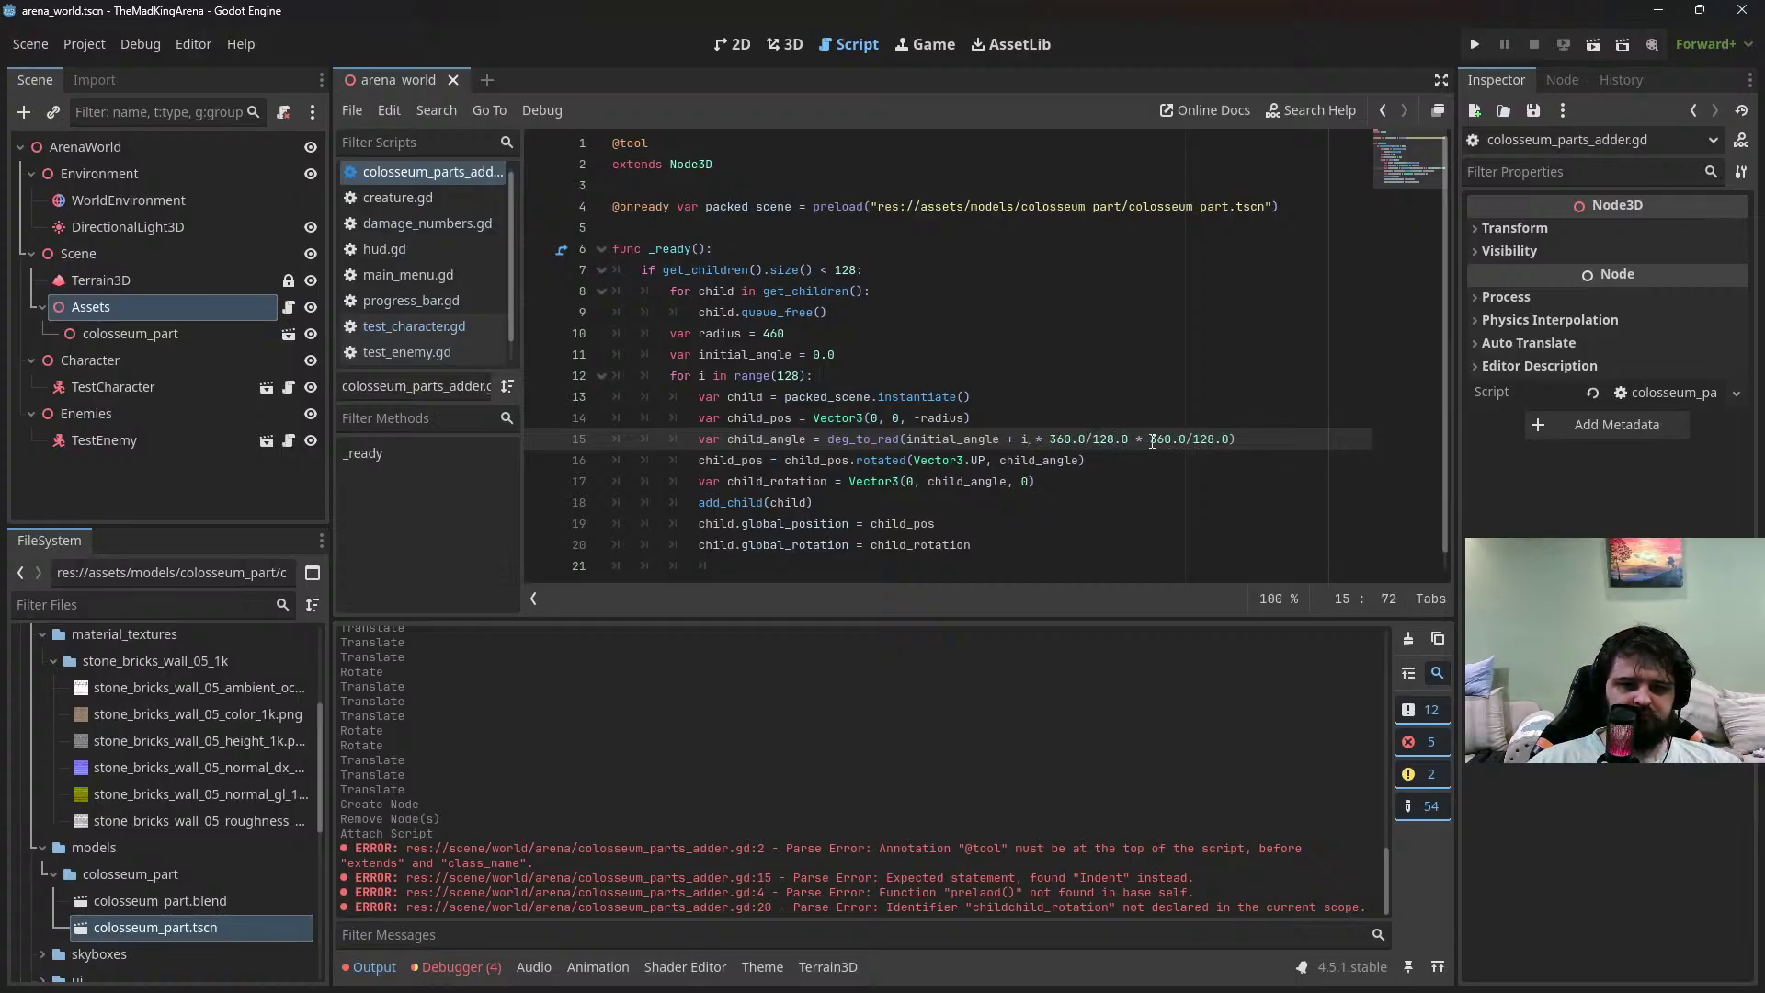
key("shift+Right")
key("shift+Right")
key("shift+Right")
key("shift+Right")
key("shift+Right")
key("shift+Right")
key("shift+Right")
key("shift+Right")
key("shift+Right")
key("shift+Right")
key("shift+Right")
key("shift+Right")
key("shift+Right")
key("shift+Right")
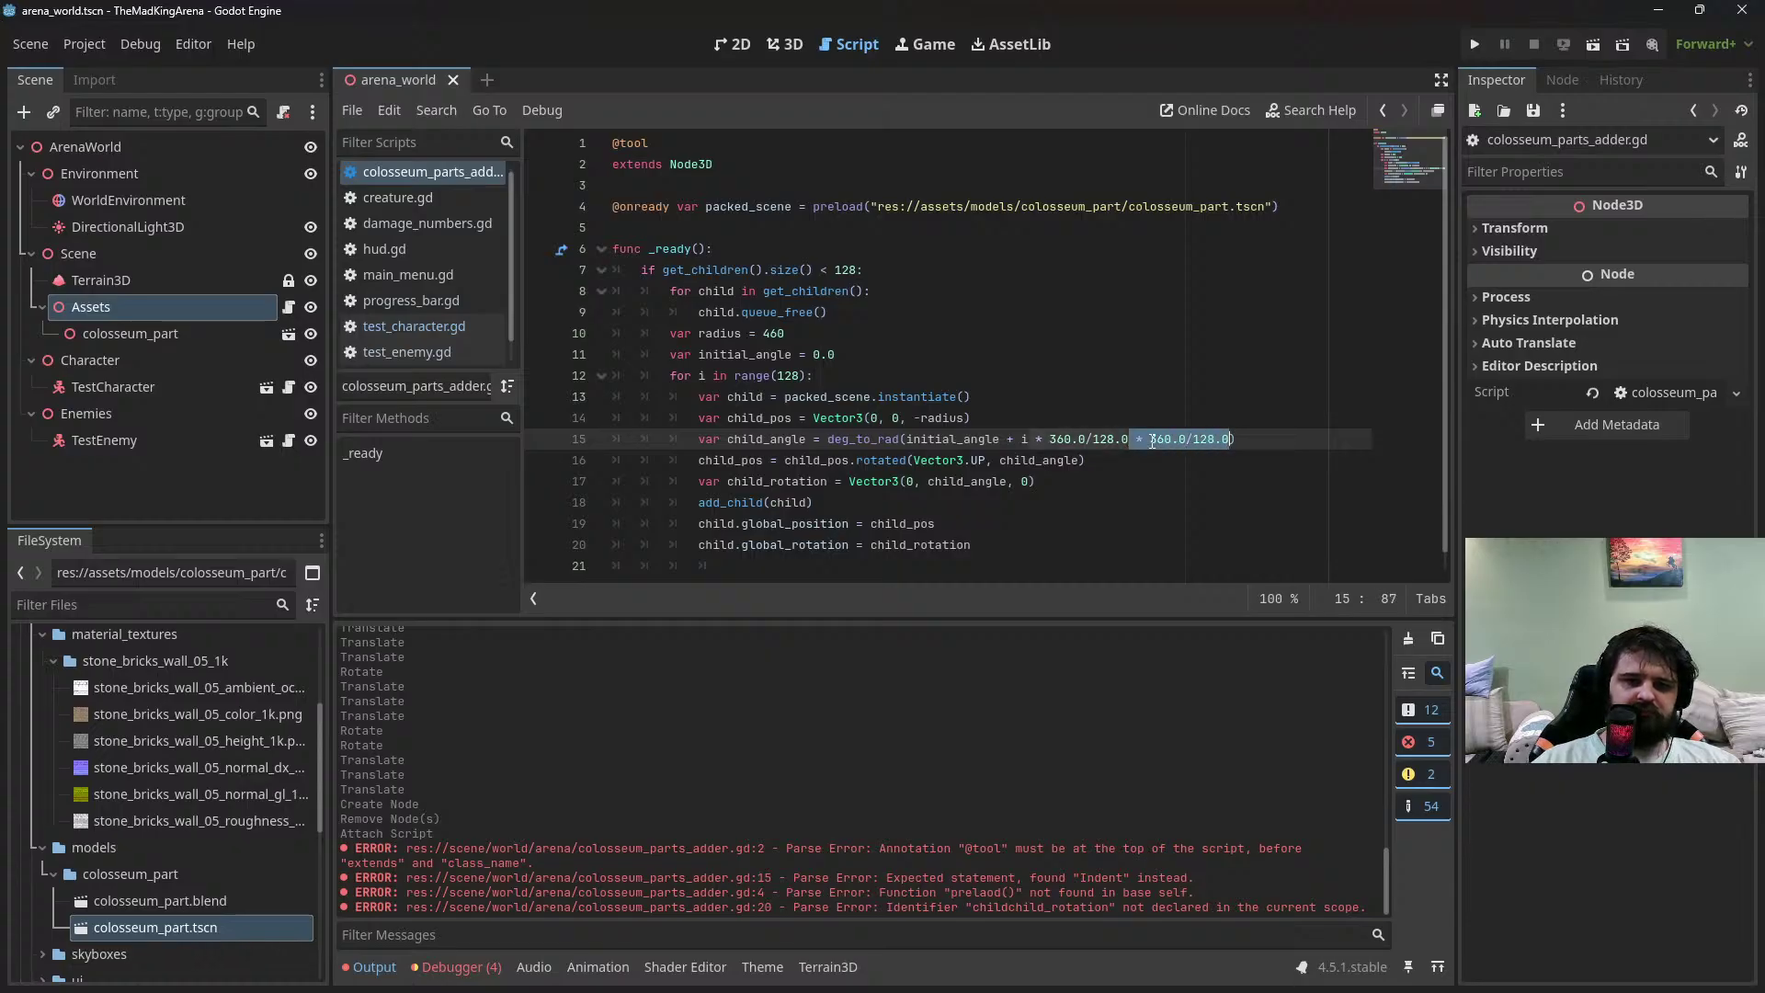
key("BackSpace")
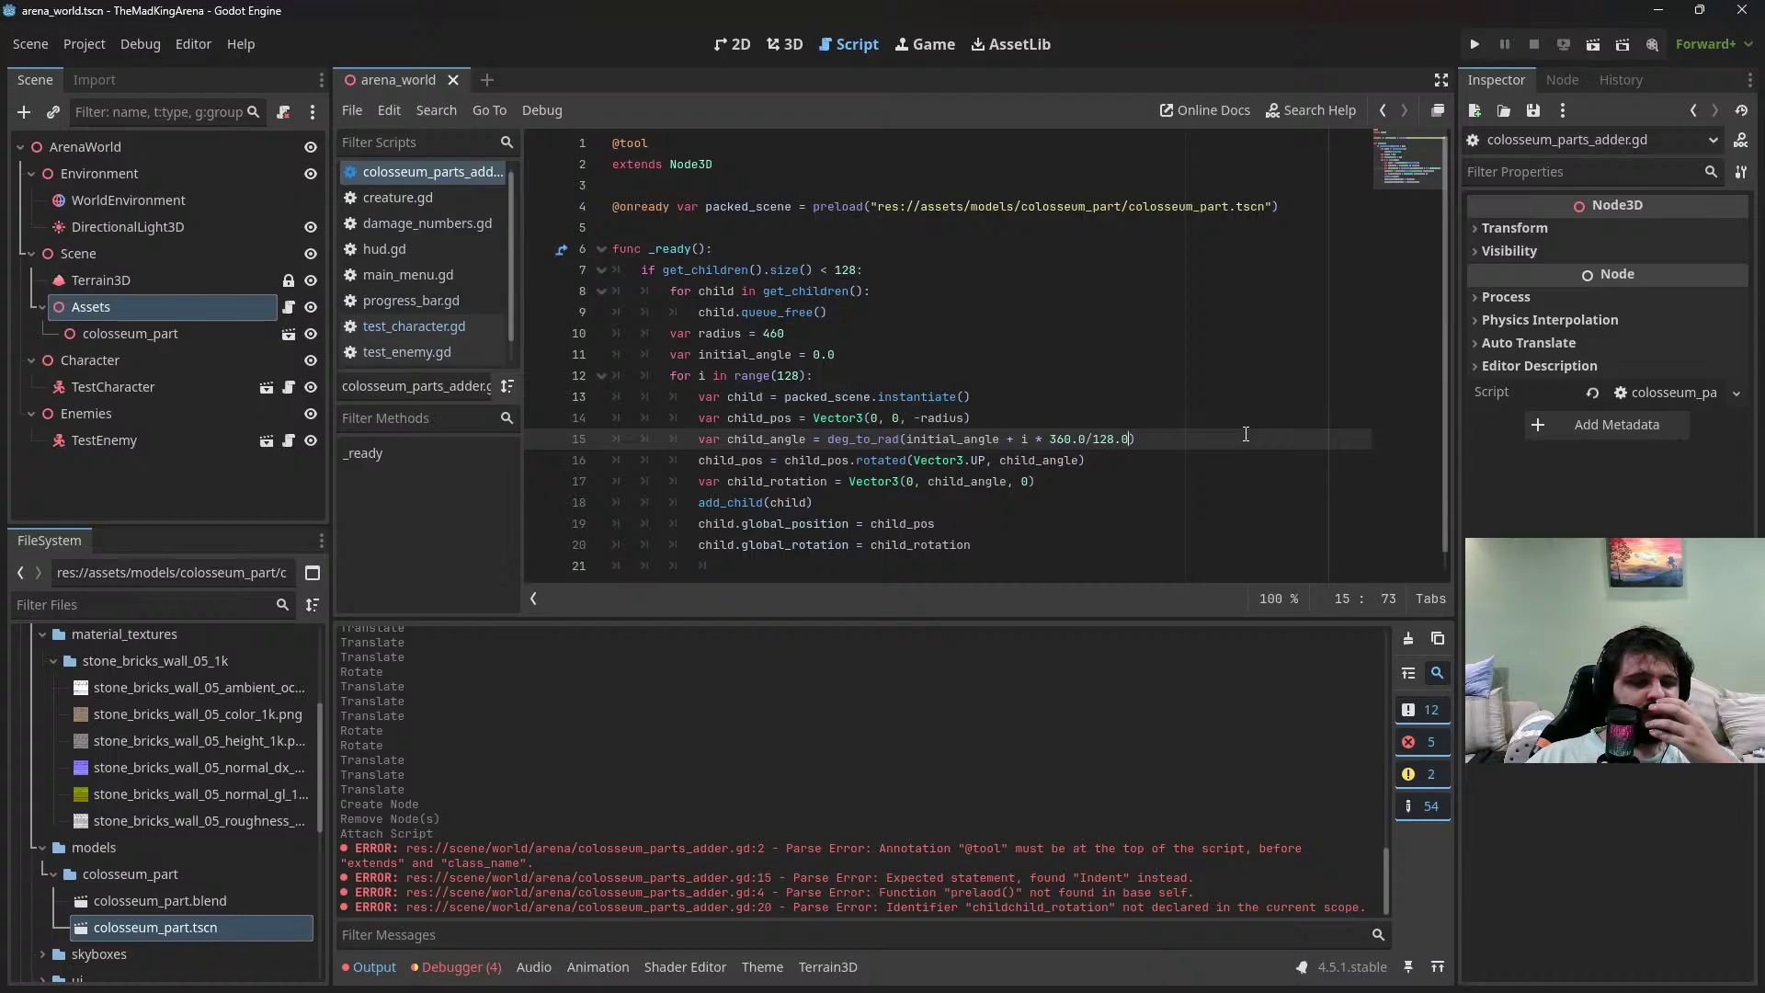
Add spaces around the division between 360.0 and 128.0 in the child_angle line and save the script
left_click(1091, 439)
key("Right")
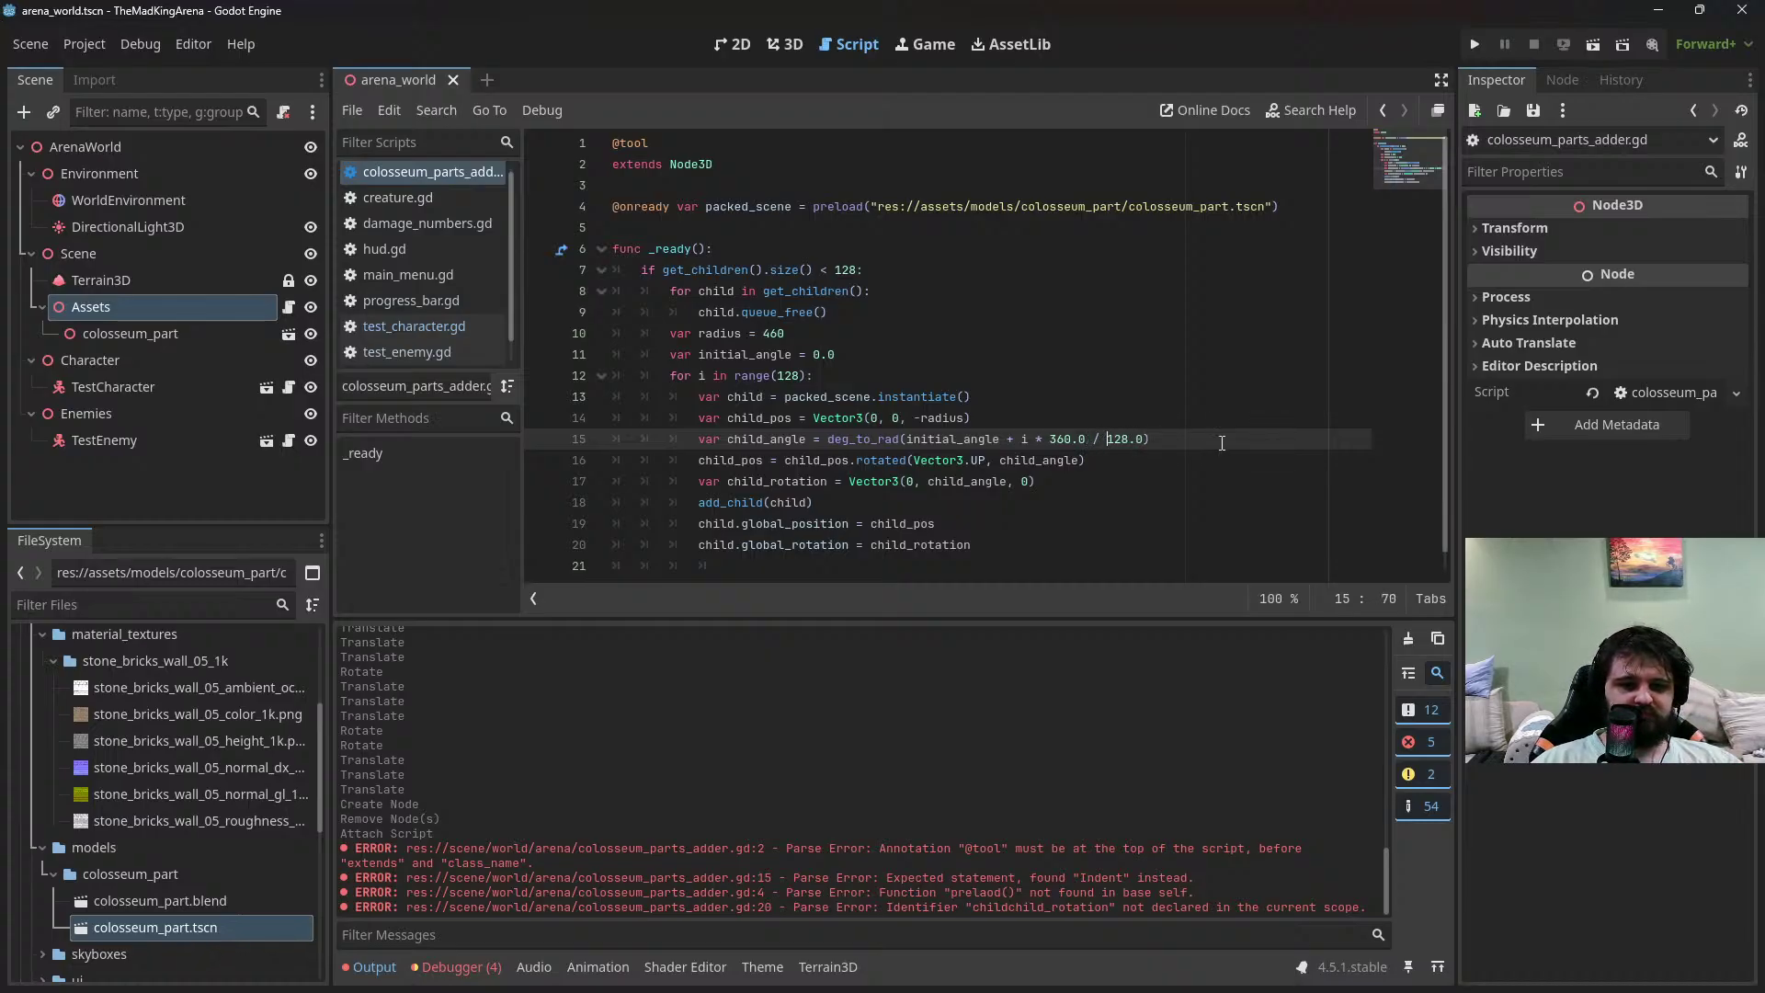
key("ctrl+s")
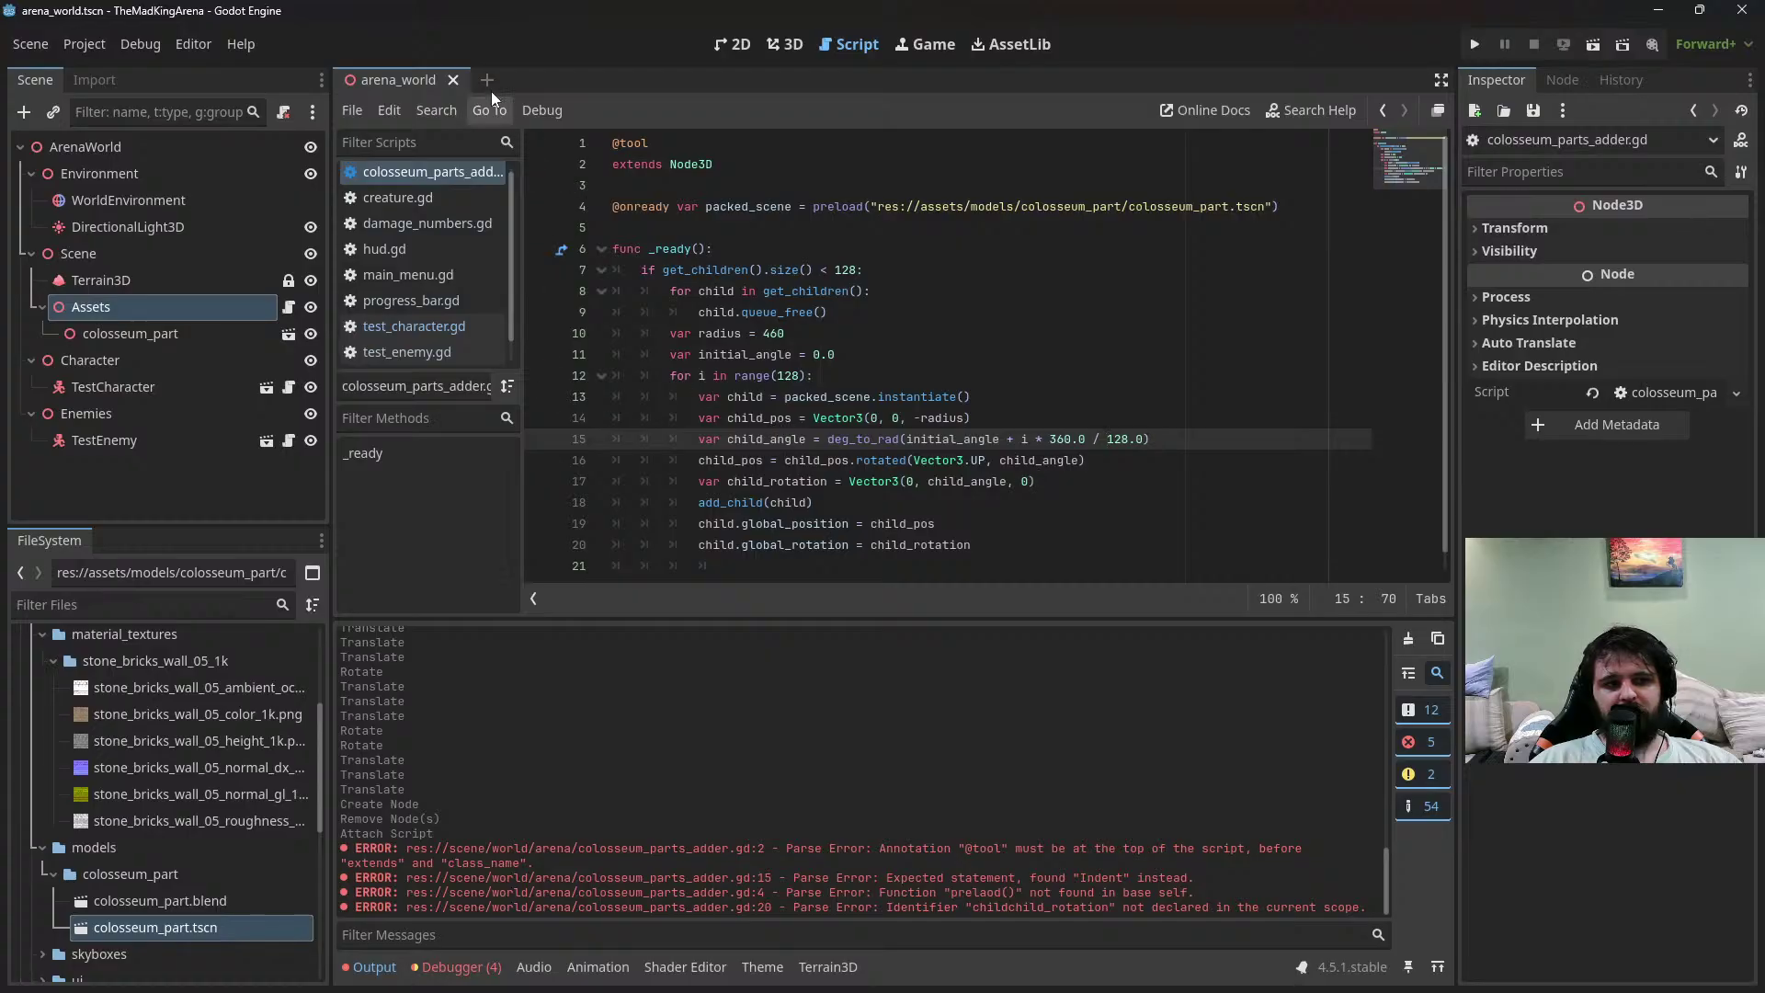
Close the arena_world scene and reopen arena_world.tscn from the scene/world/arena folder to rerun the tool script
left_click(454, 81)
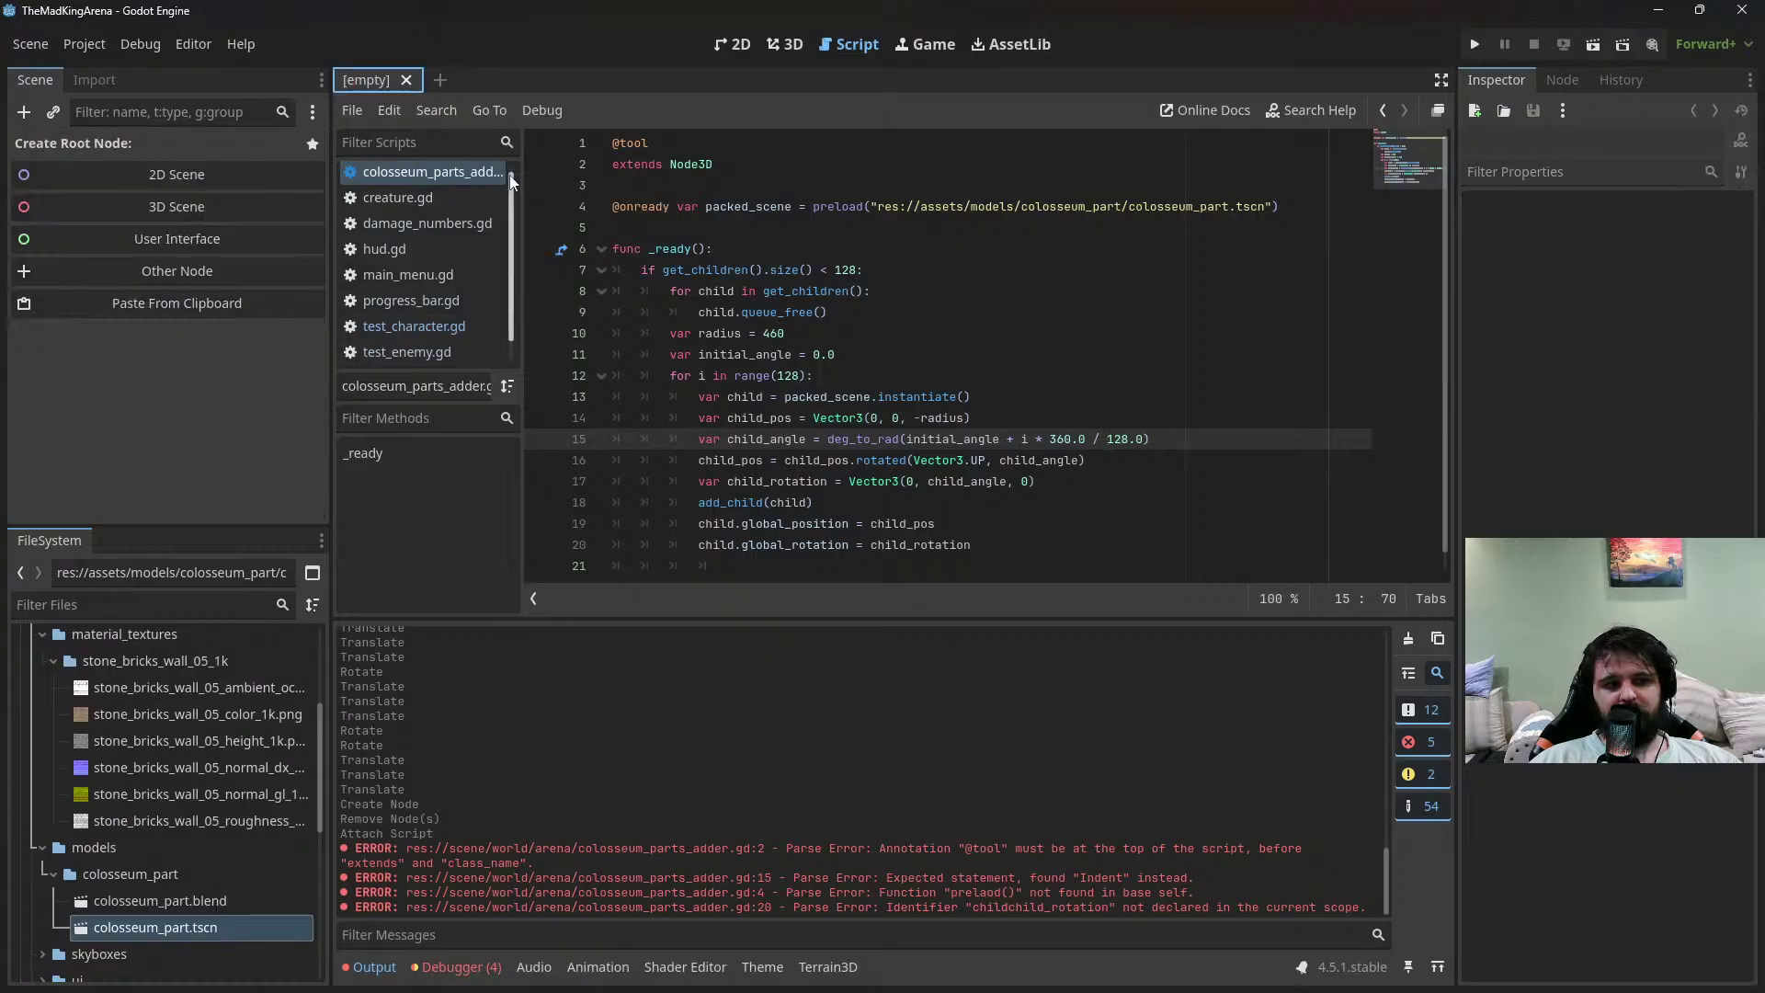
scroll(149, 890, "down", 5)
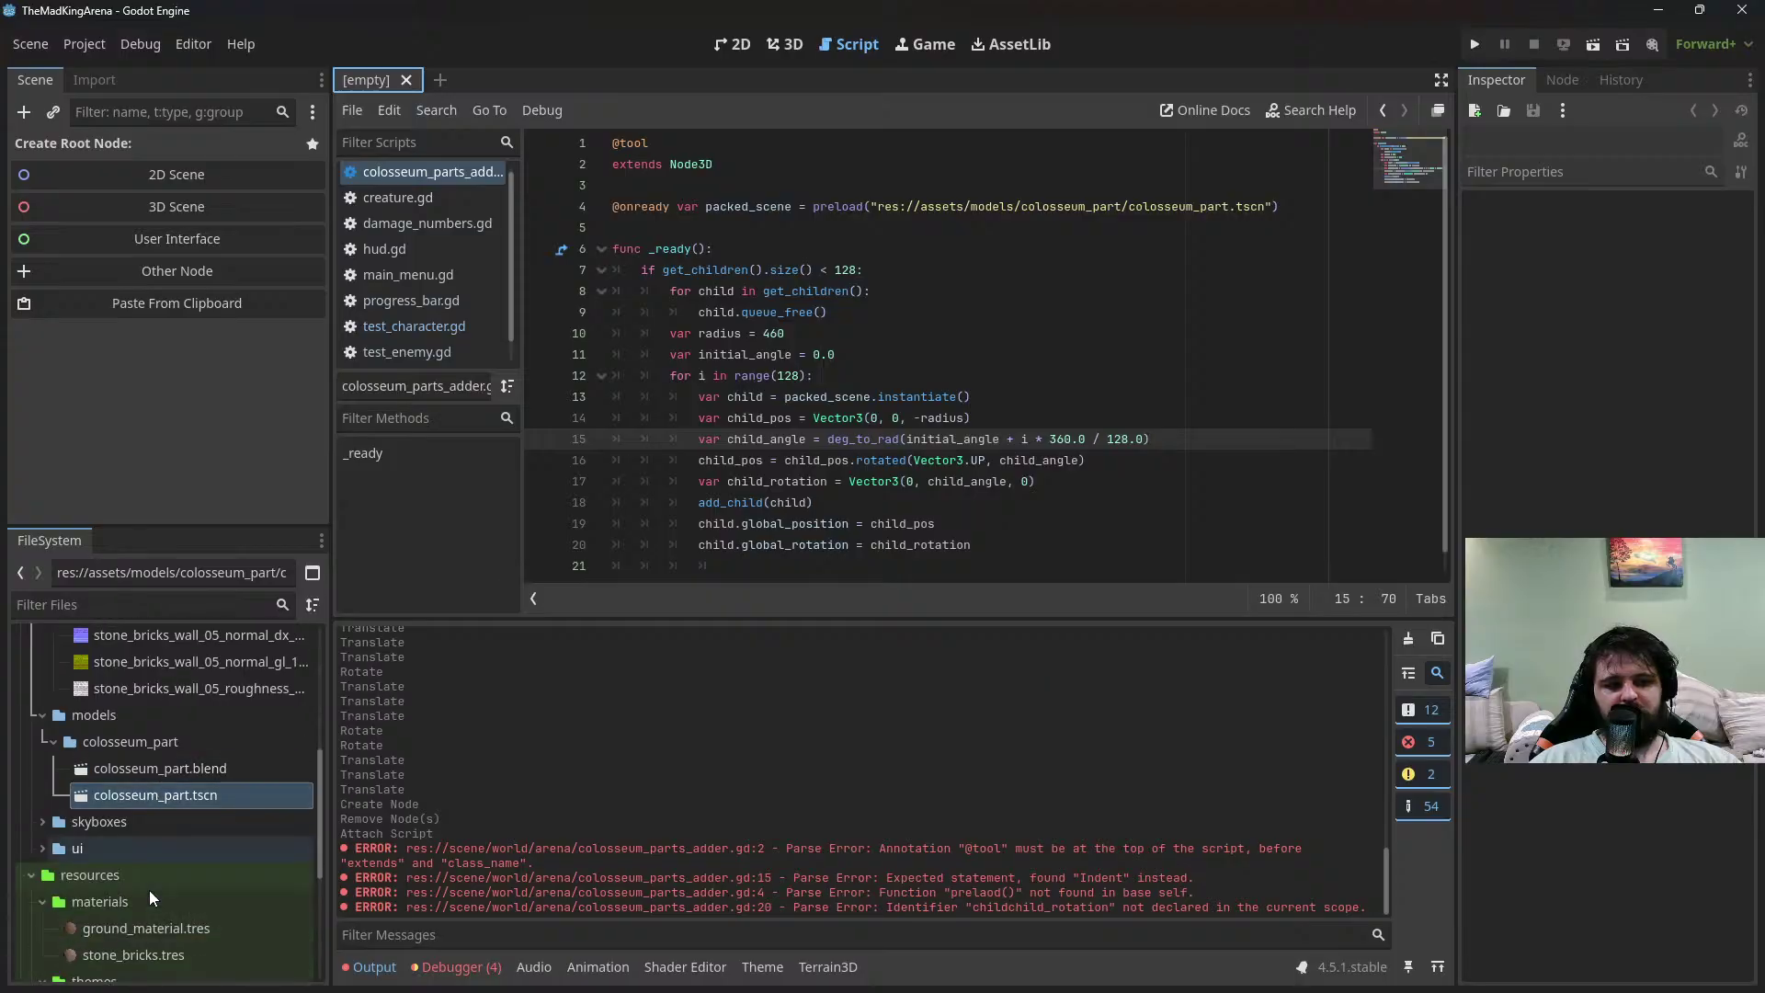
scroll(136, 859, "up", 3)
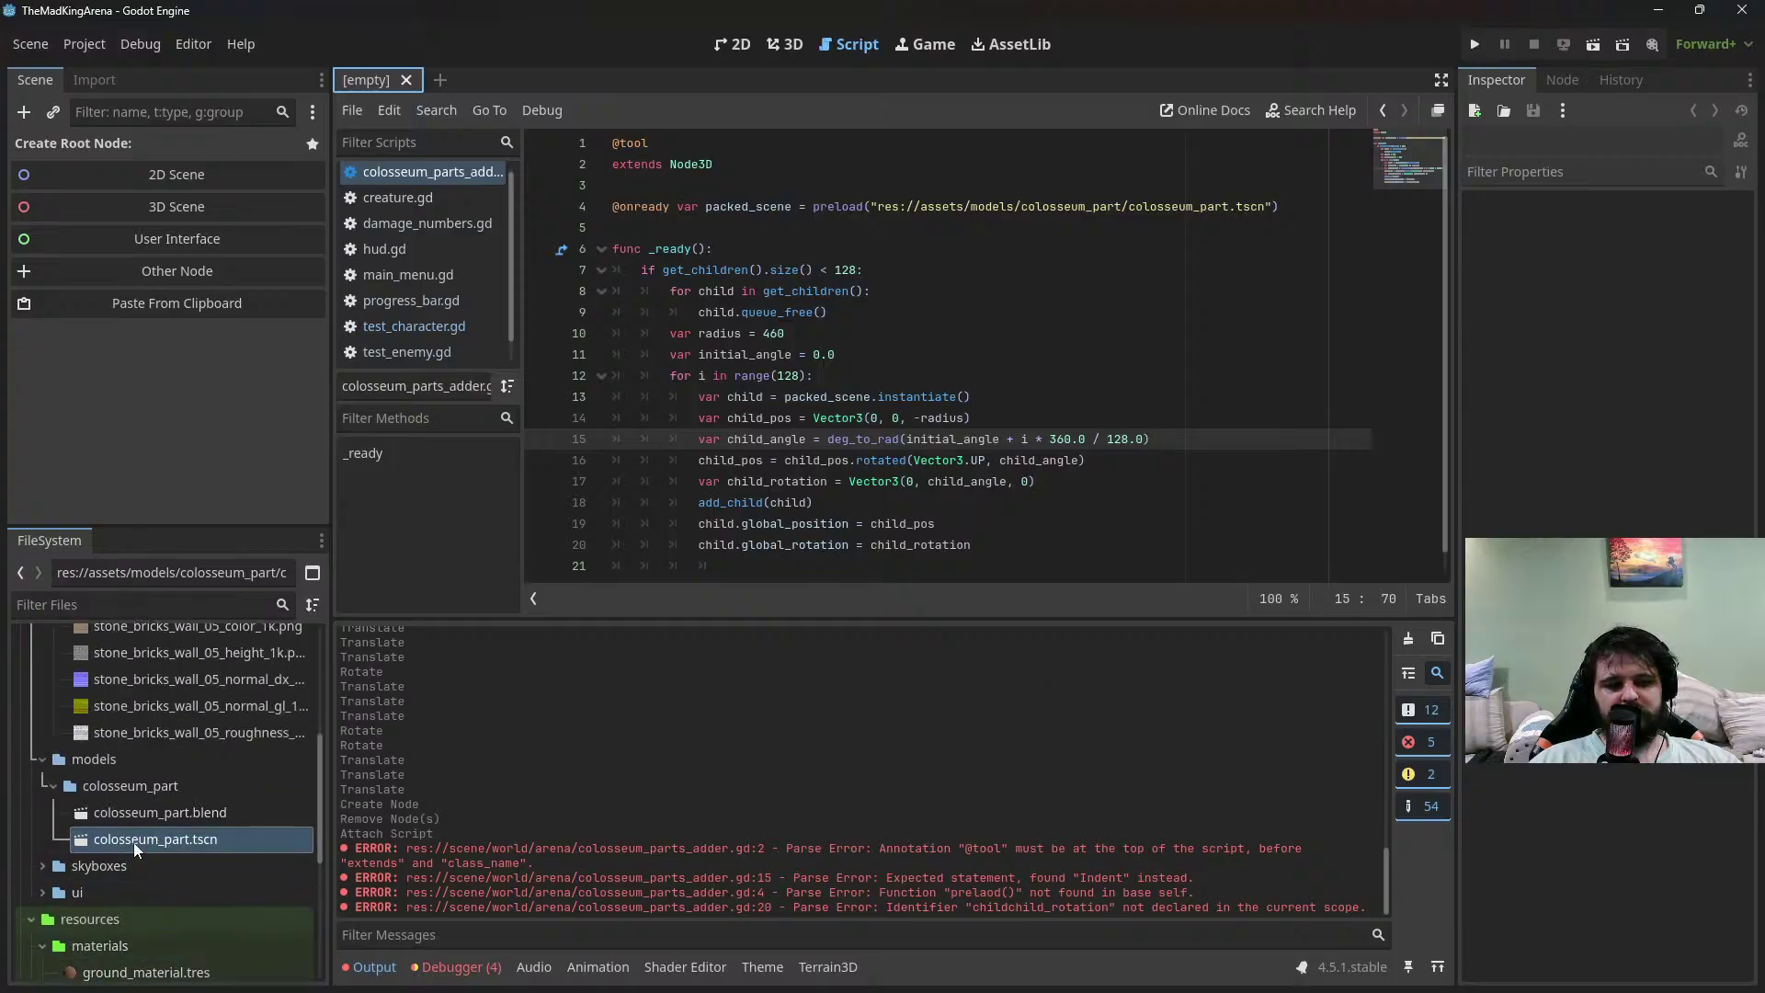
scroll(134, 837, "down", 4)
scroll(134, 831, "up", 8)
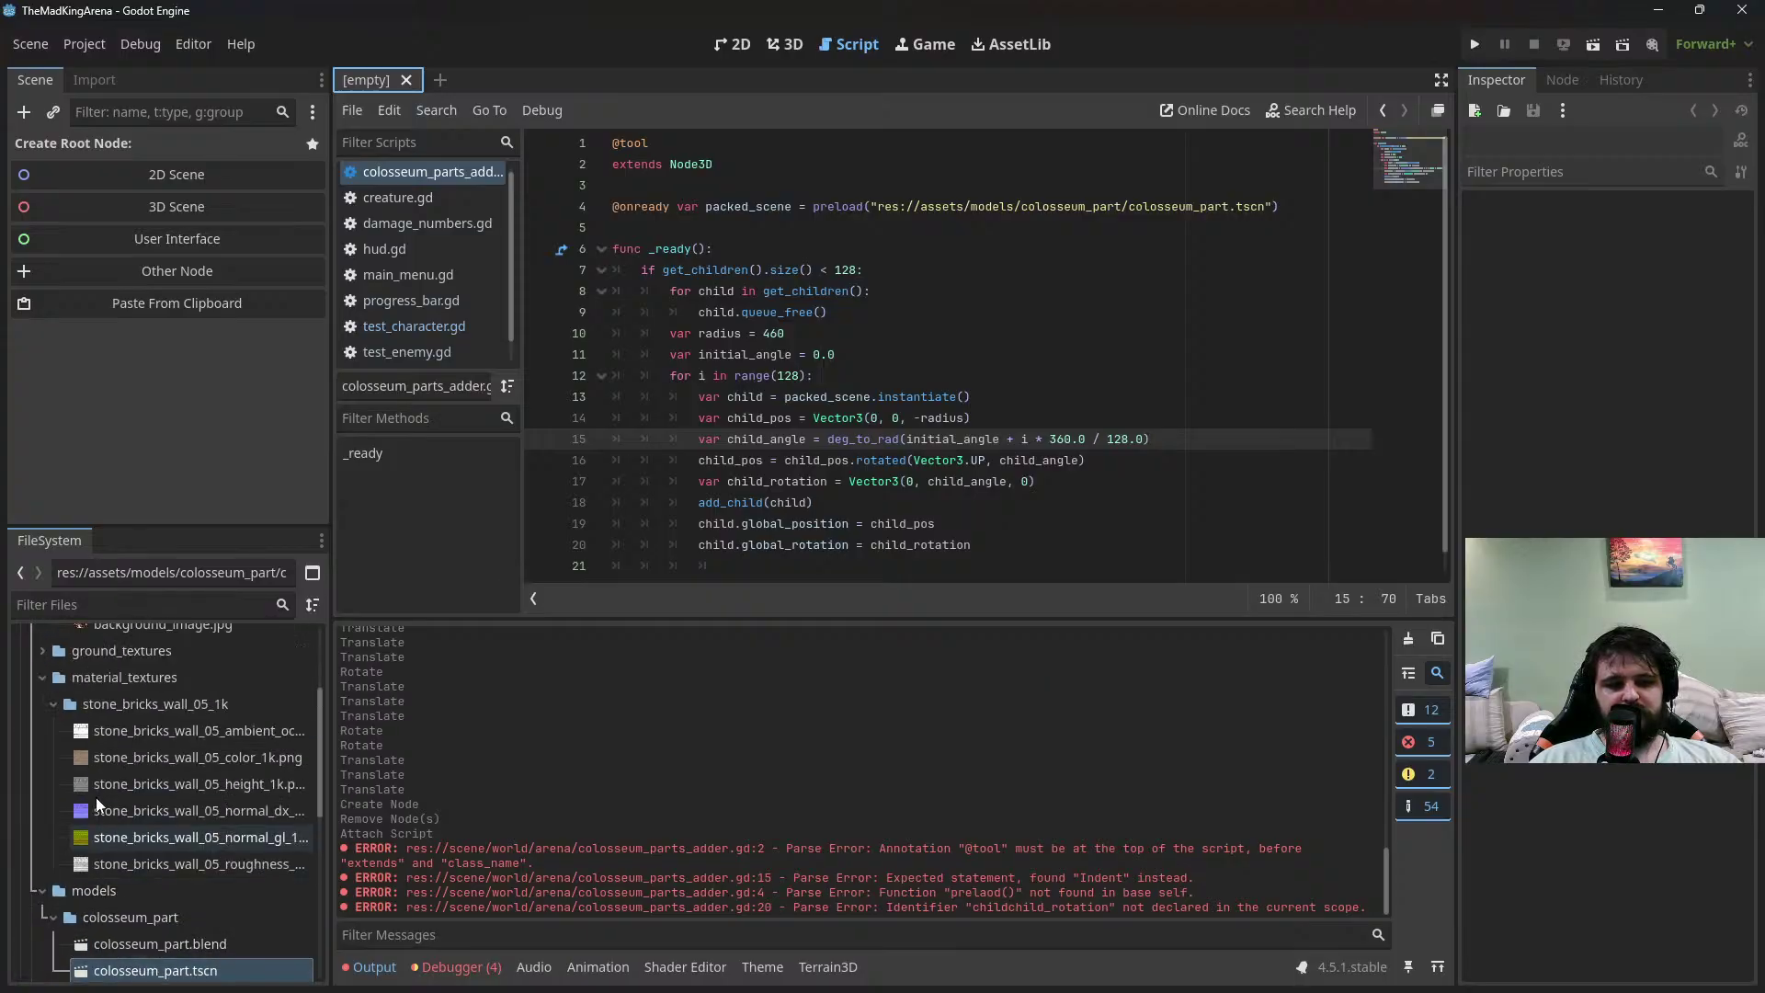
scroll(79, 731, "down", 8)
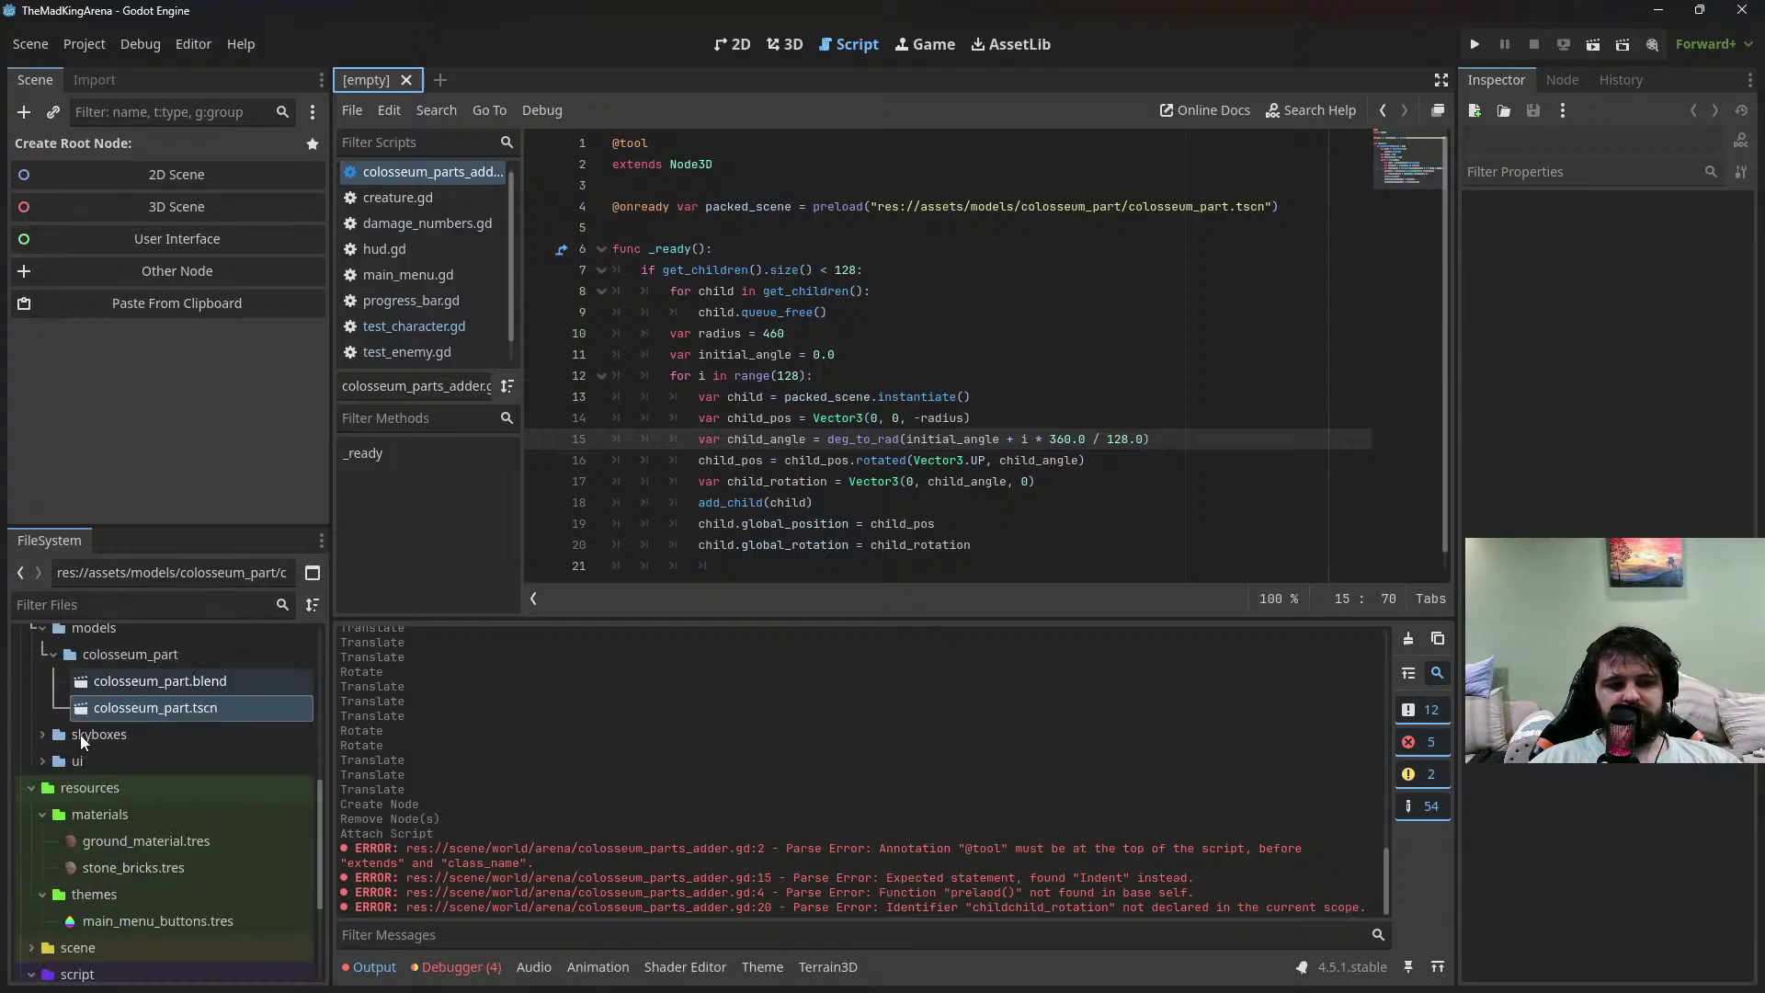
scroll(38, 720, "up", 2)
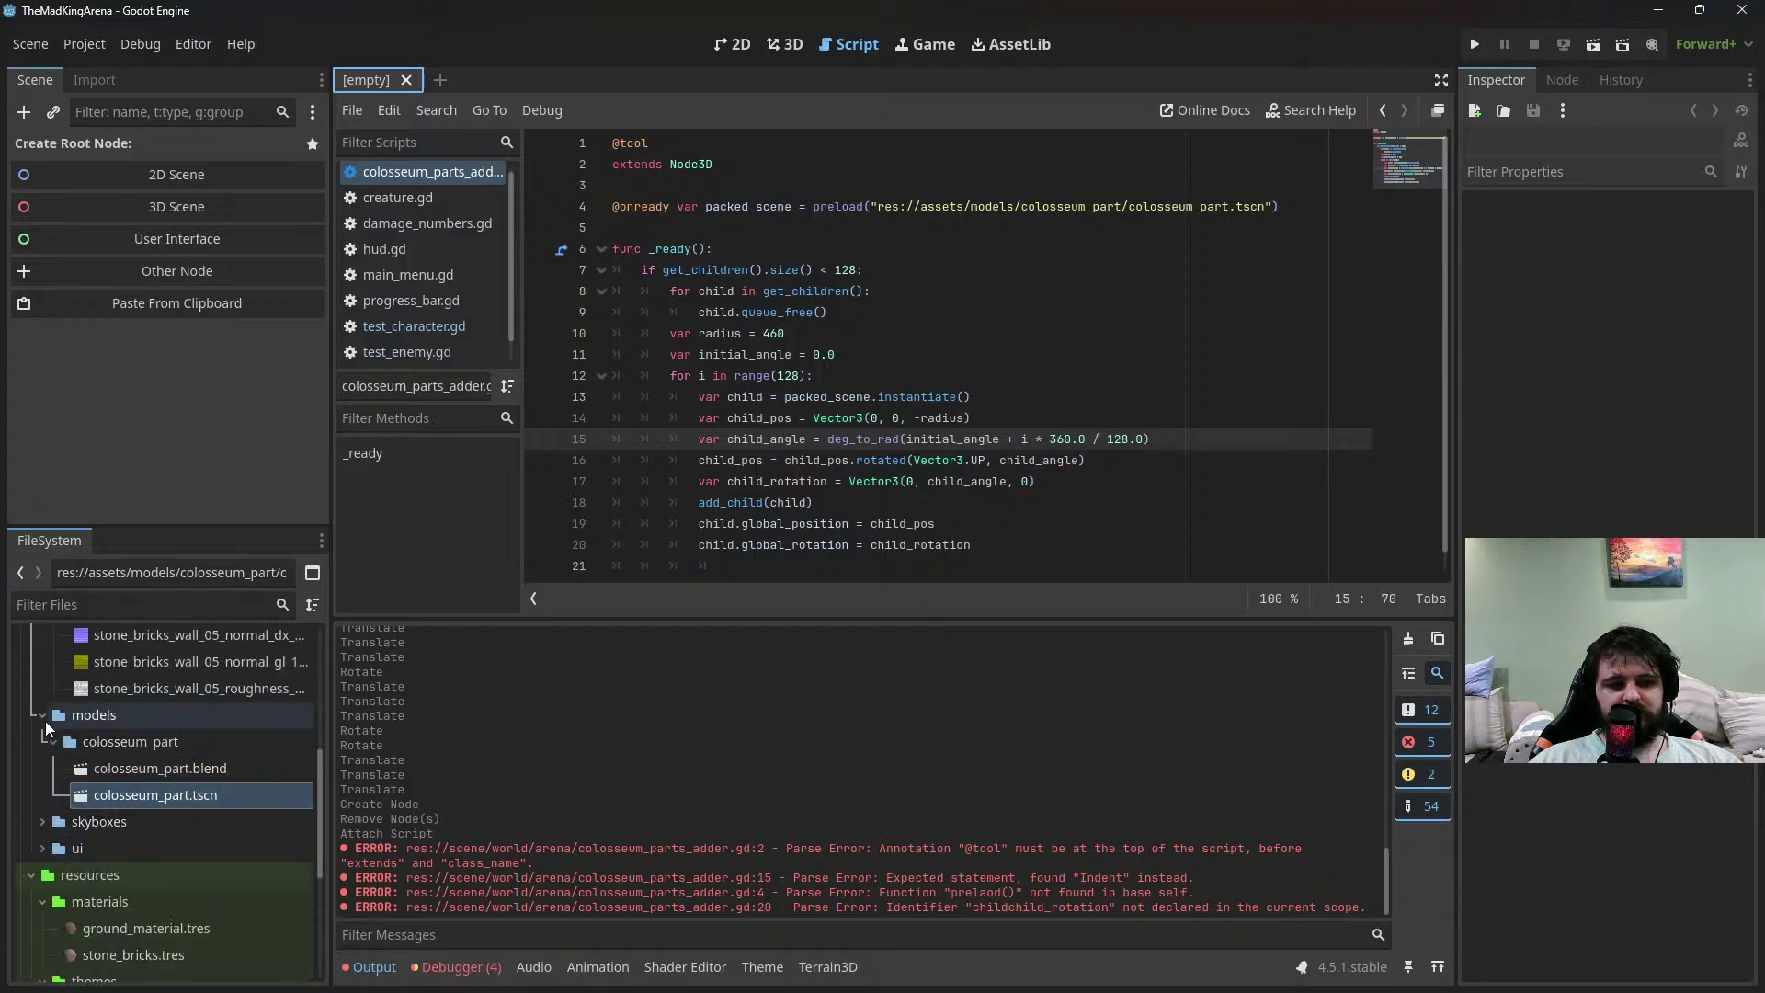
scroll(46, 734, "down", 4)
scroll(61, 863, "down", 2)
left_click(34, 747)
scroll(35, 745, "down", 2)
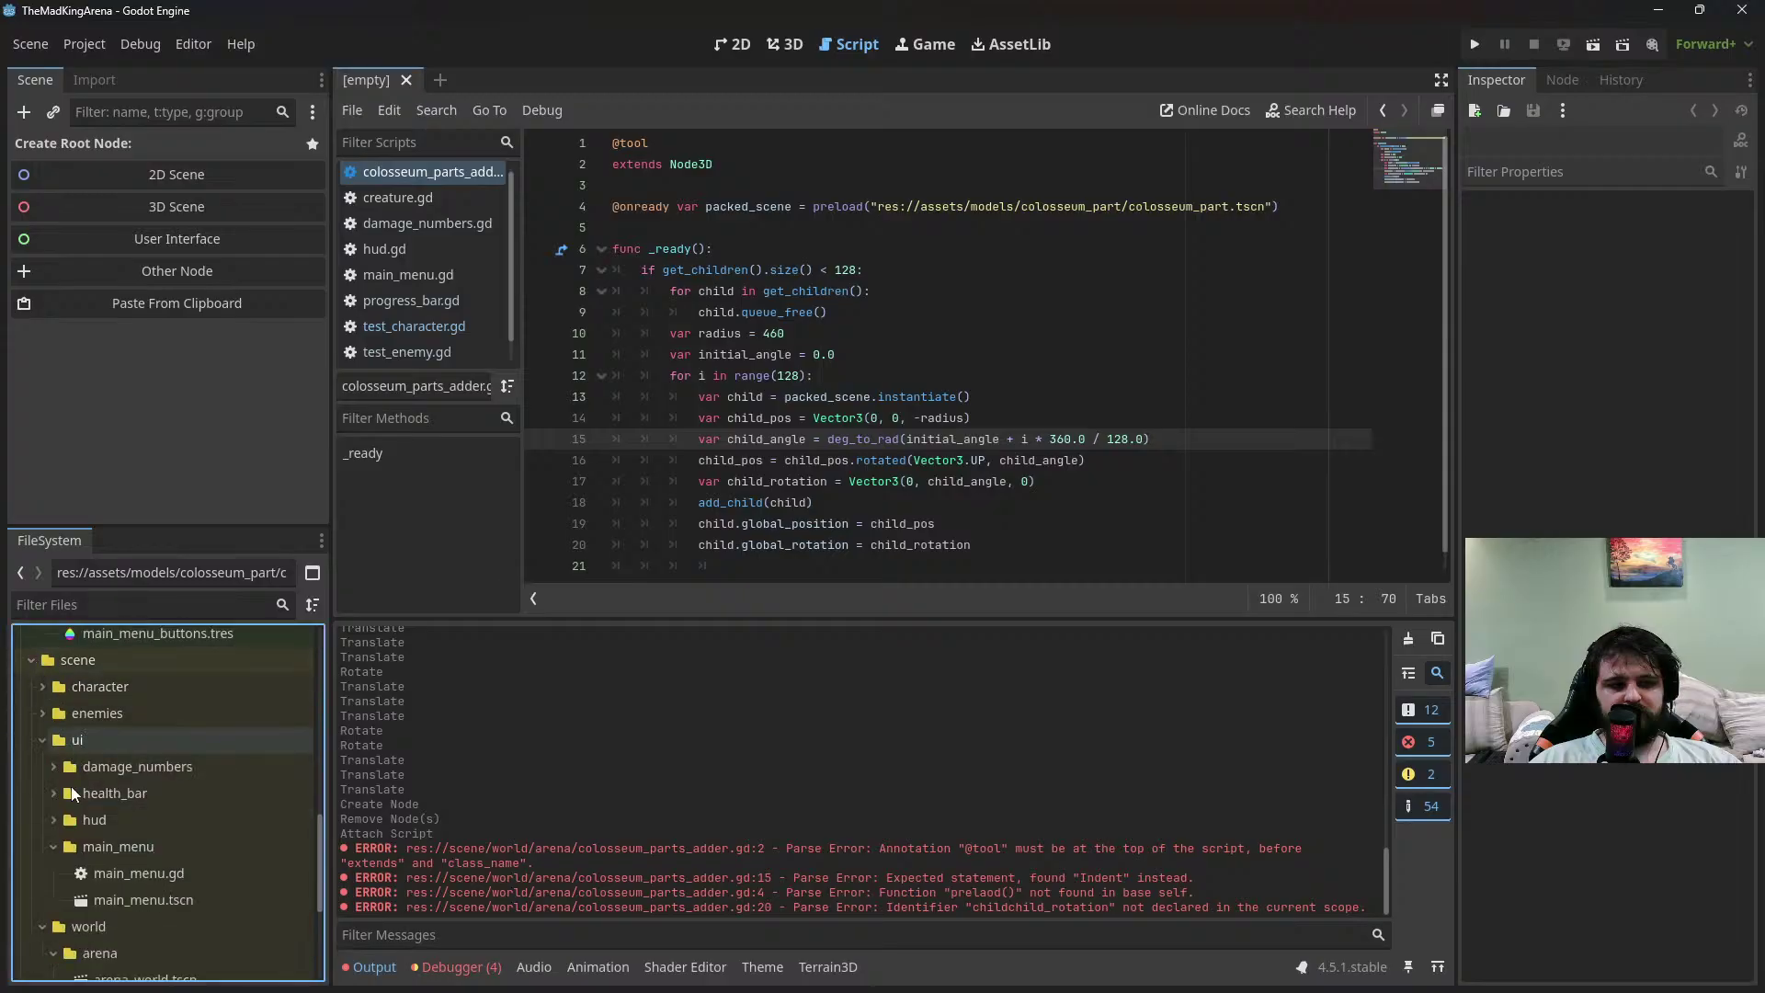
scroll(51, 855, "down", 2)
double_click(118, 894)
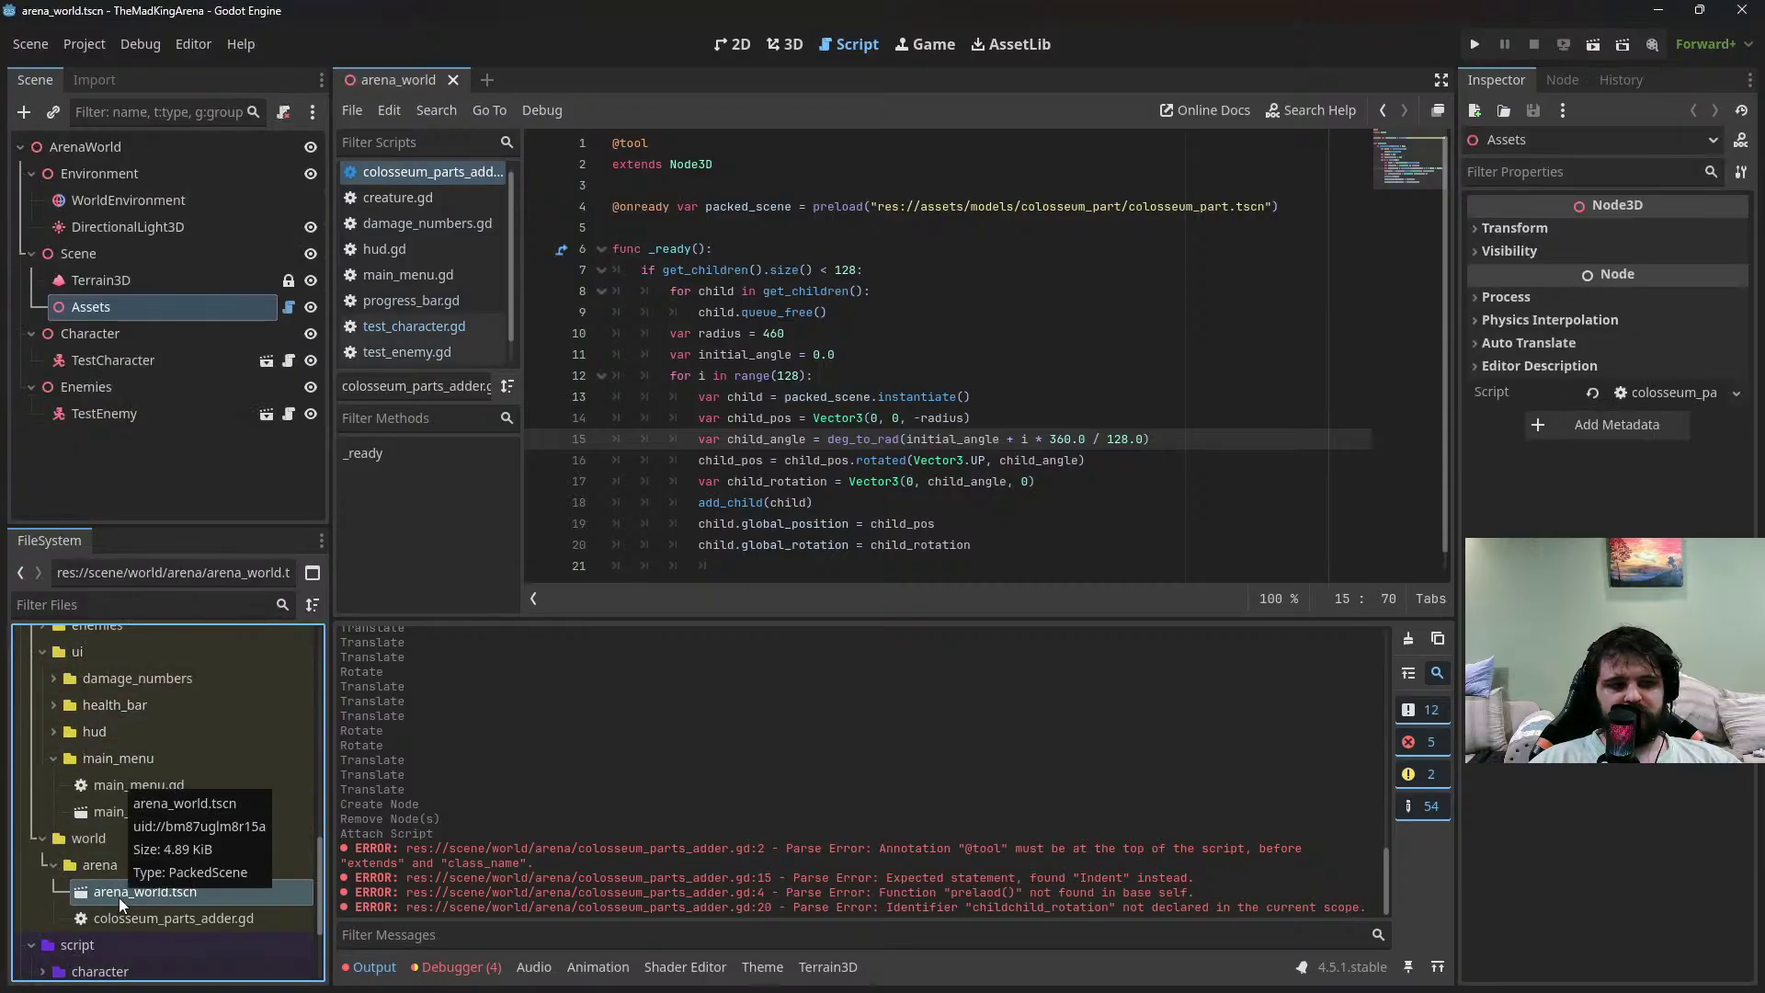
Inspect the generated ring of colosseum parts in the 3D view, checking their spacing and orientation up close
left_click(771, 46)
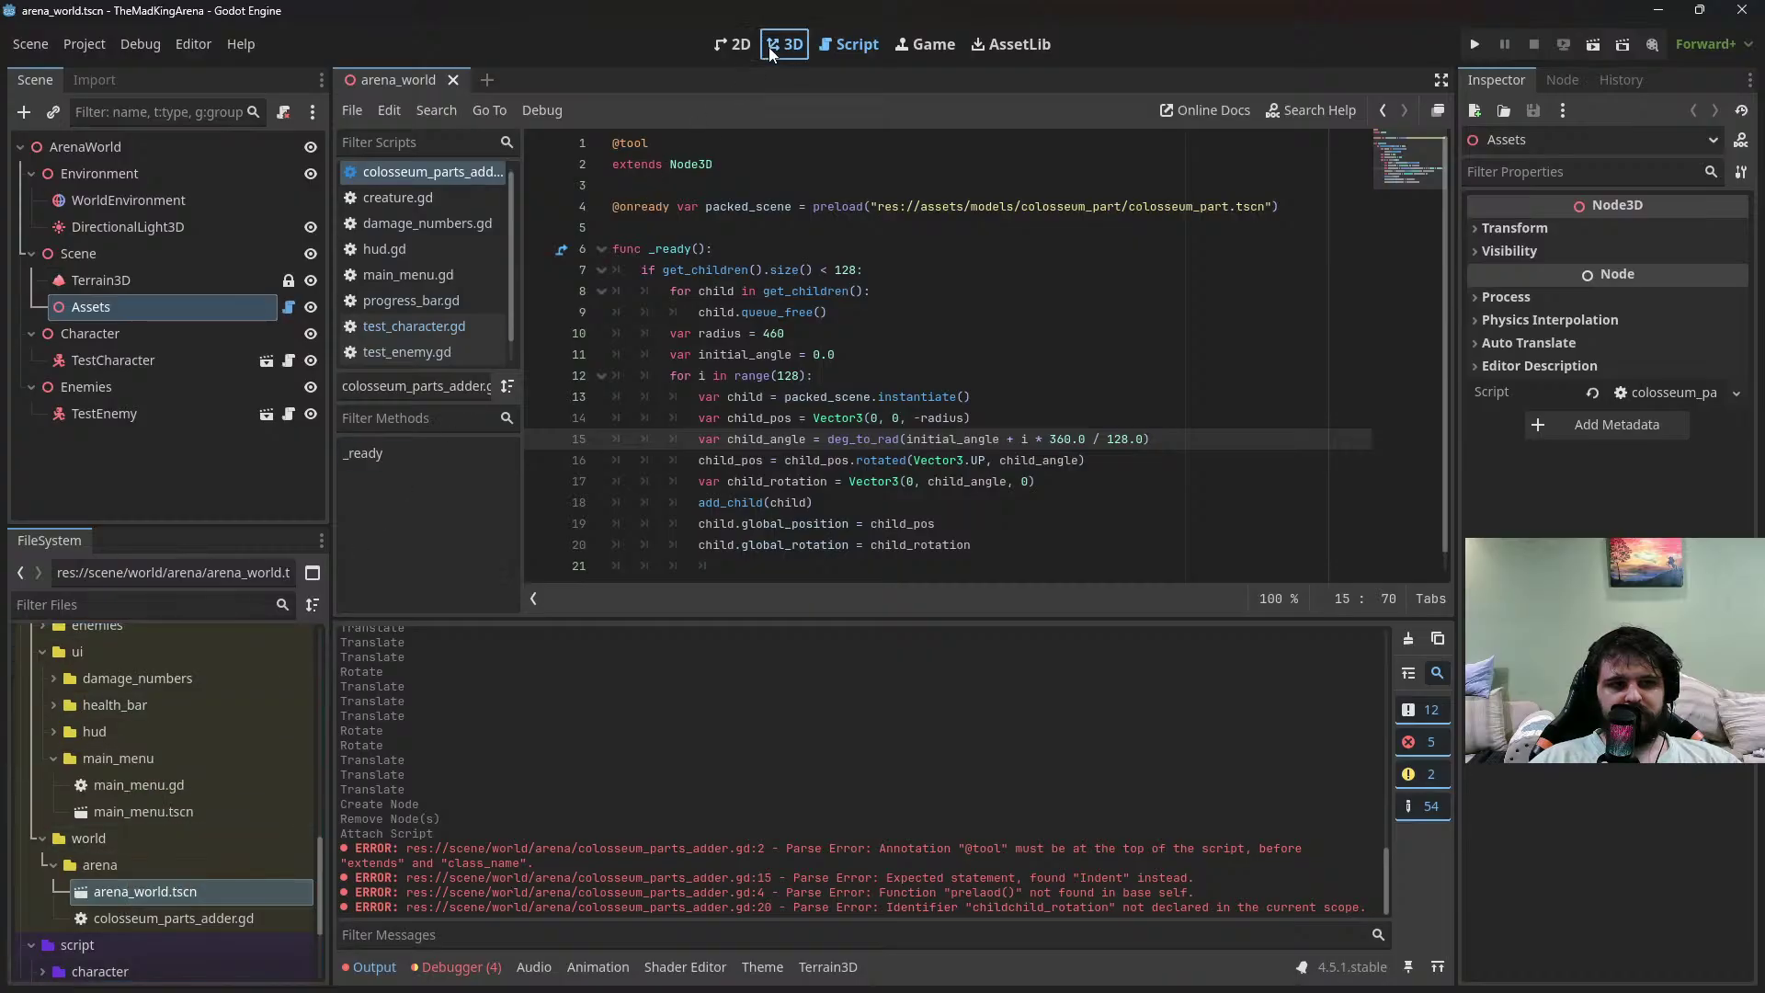
scroll(690, 363, "down", 5)
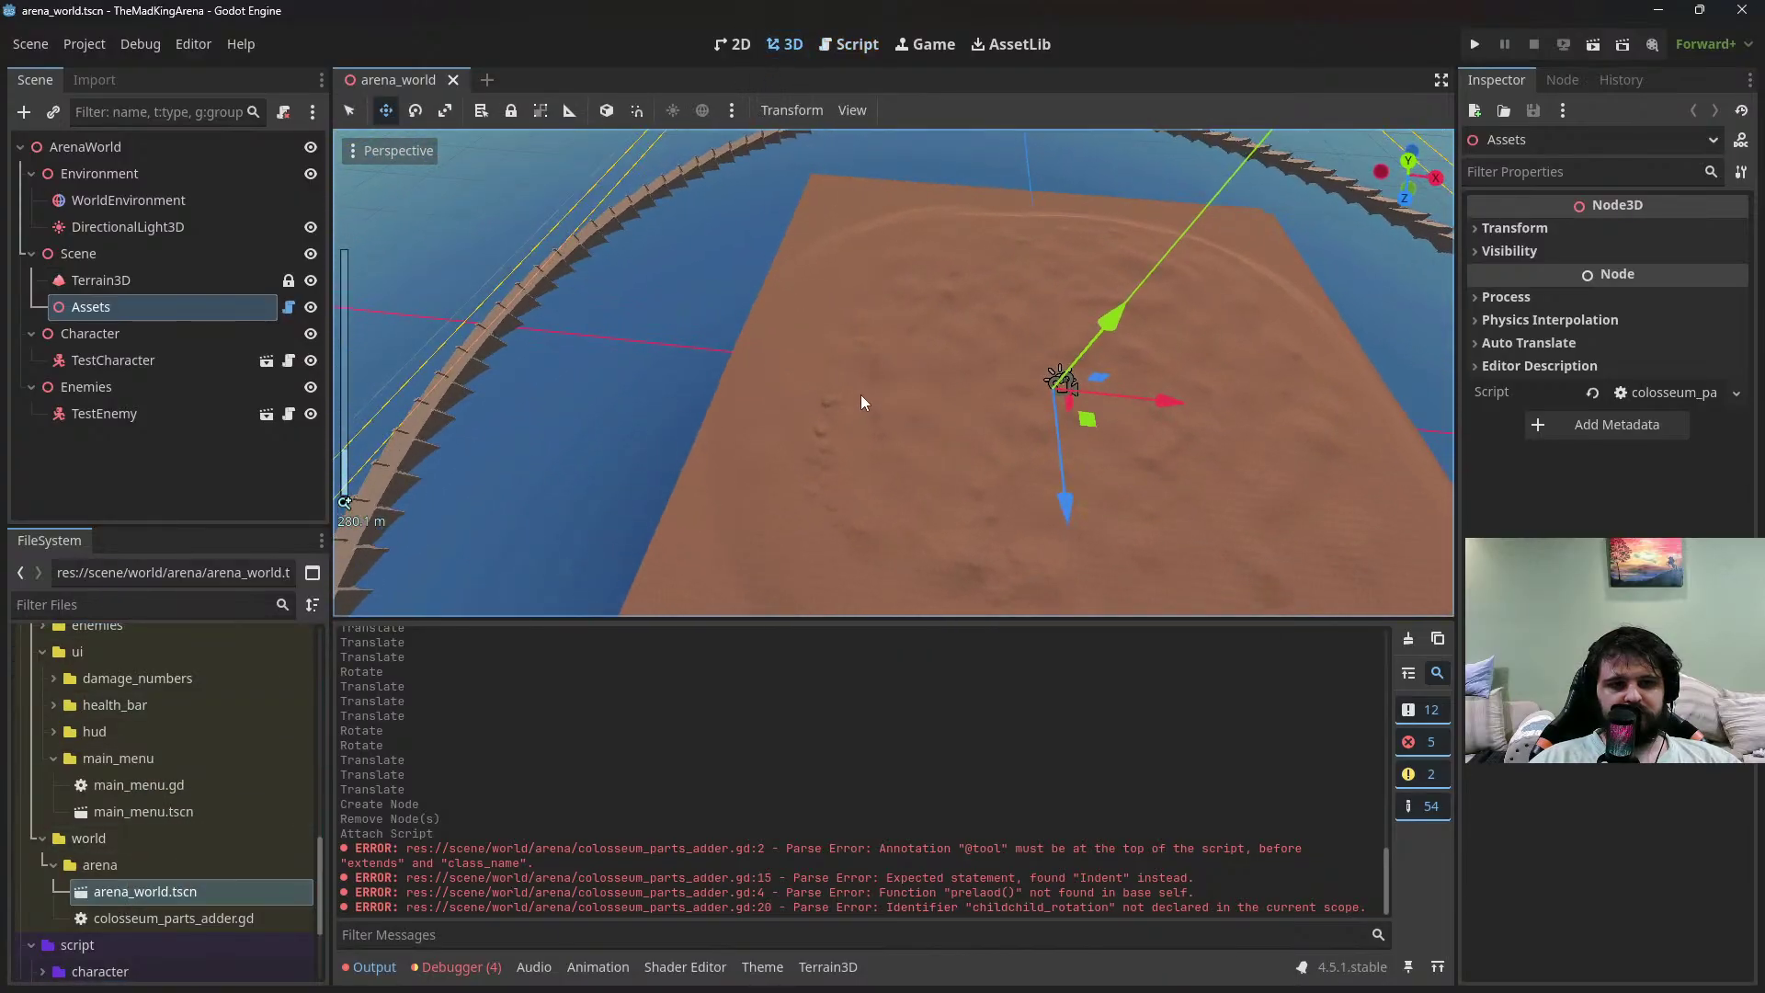
middle_click_drag(861, 394, 699, 440)
scroll(869, 349, "up", 3)
scroll(815, 355, "down", 2)
scroll(754, 434, "up", 2)
scroll(1000, 457, "up", 3)
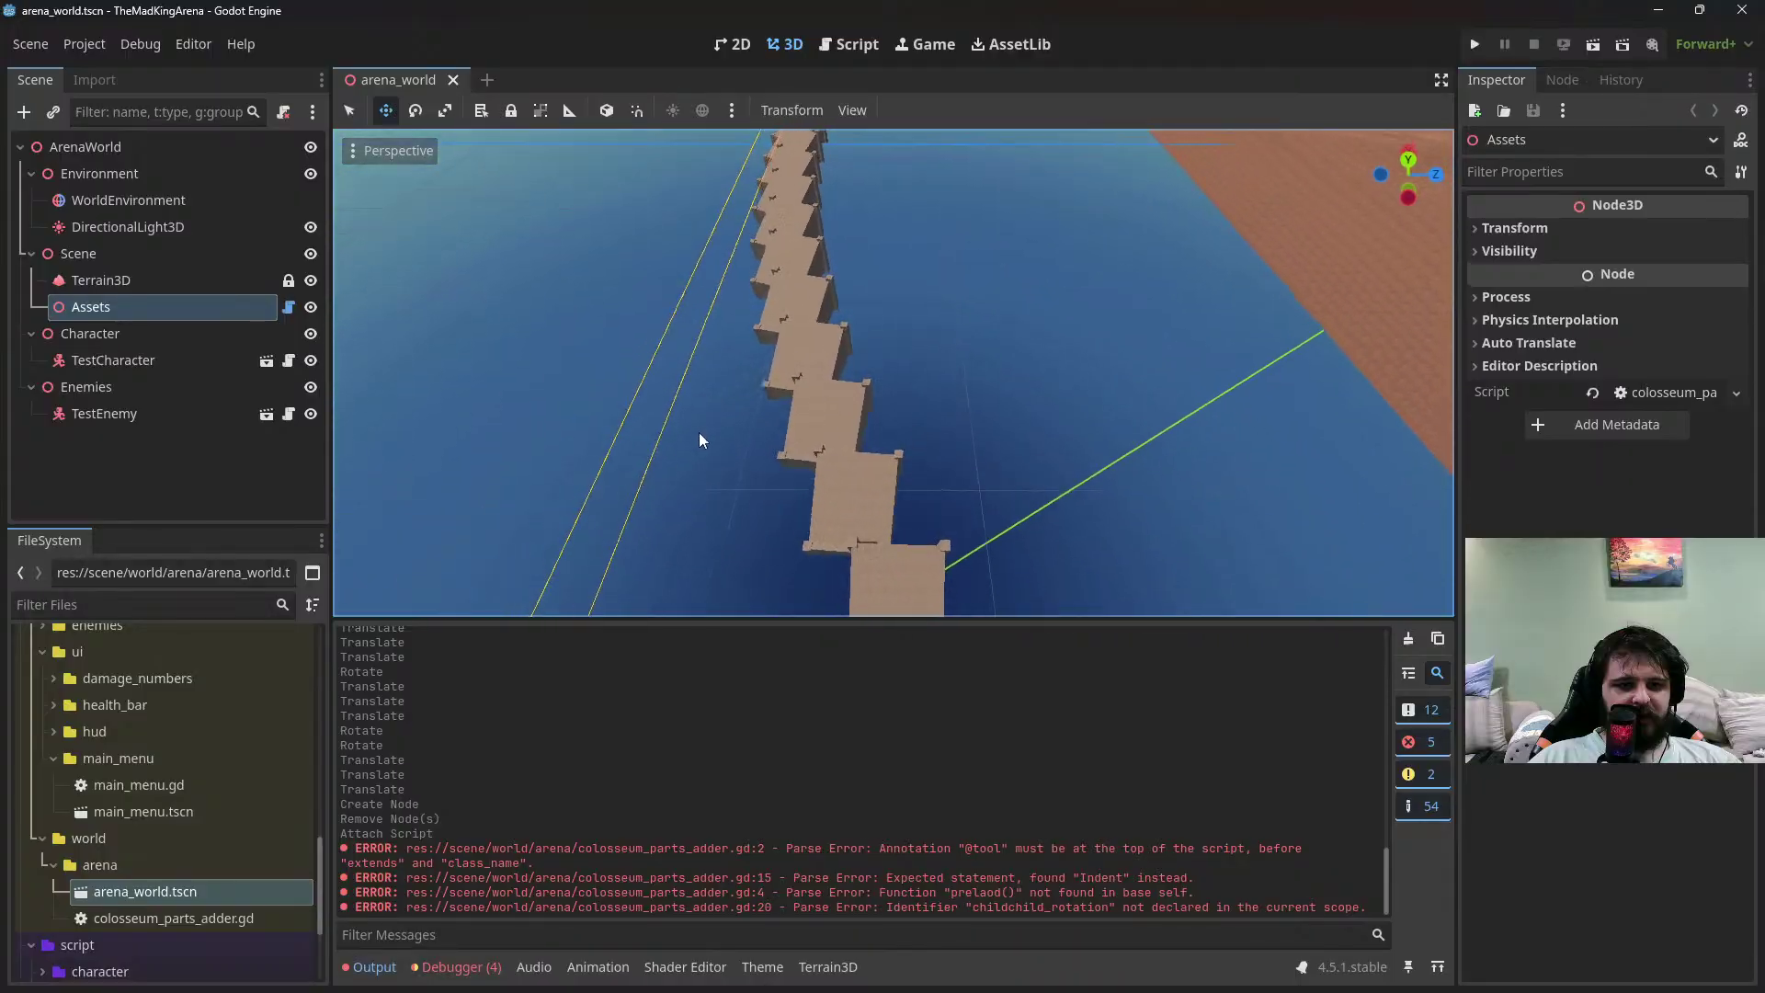
scroll(701, 451, "up", 3)
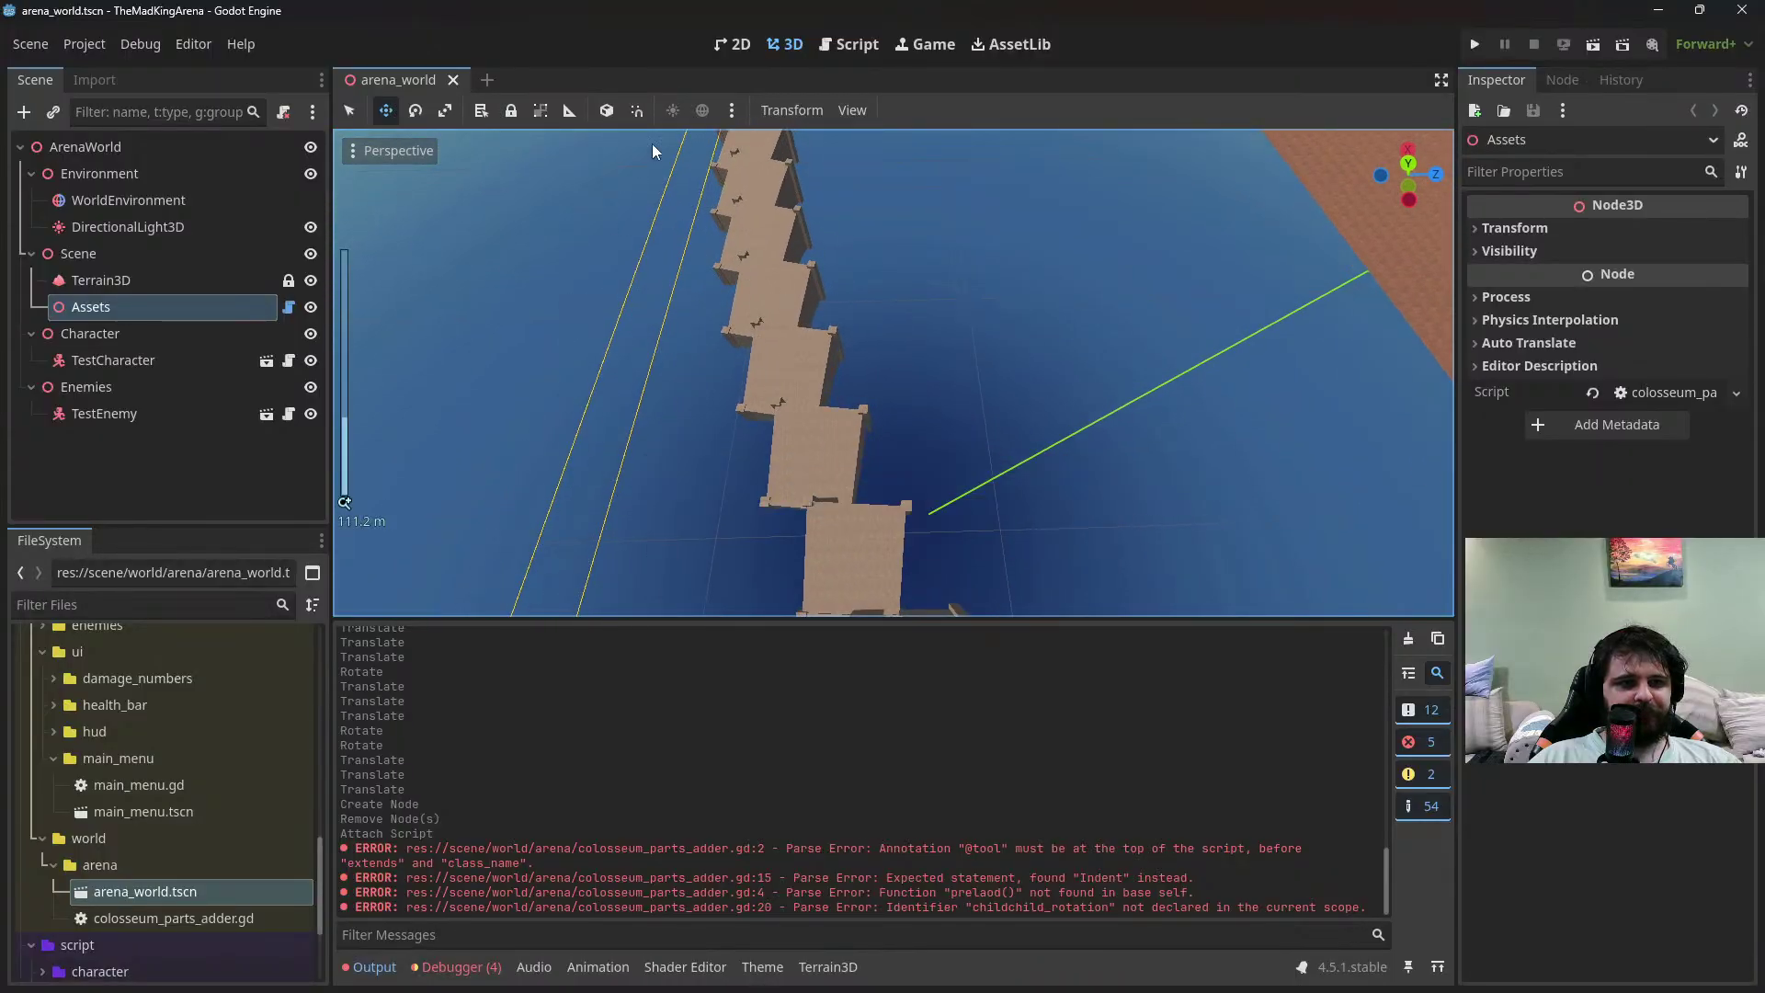
Return to the colosseum parts script and place the cursor after the _ready function declaration
left_click(846, 51)
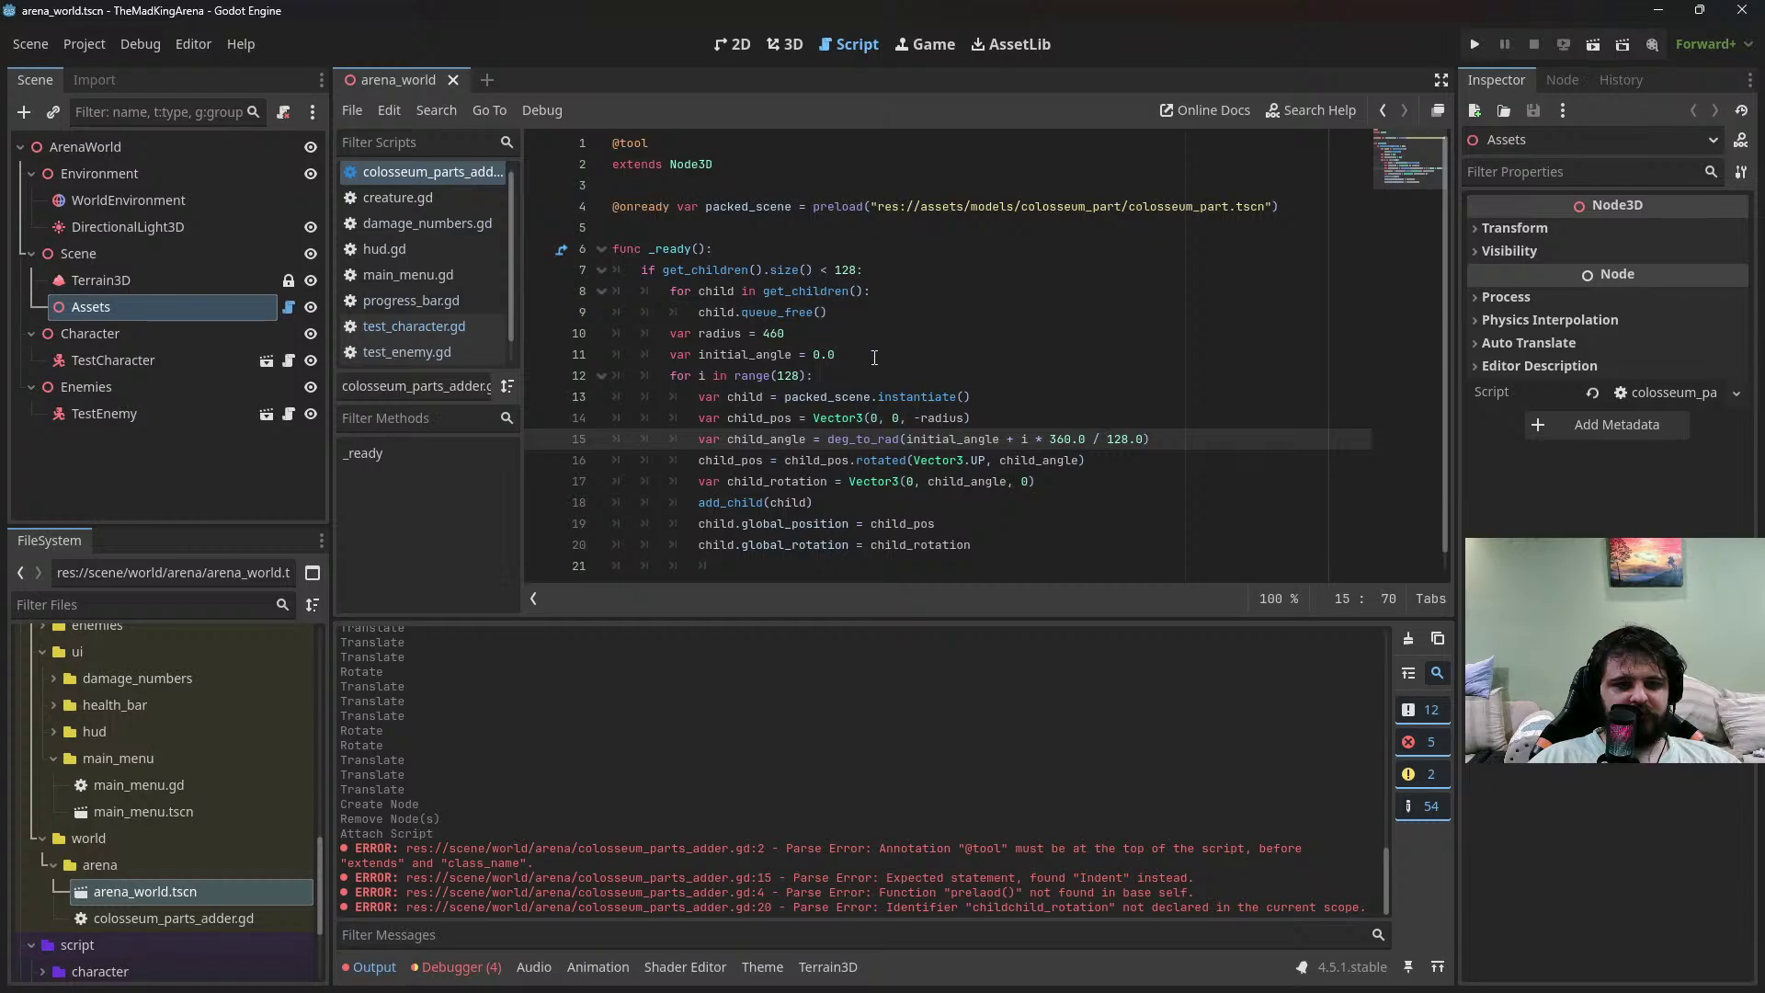
left_click(886, 250)
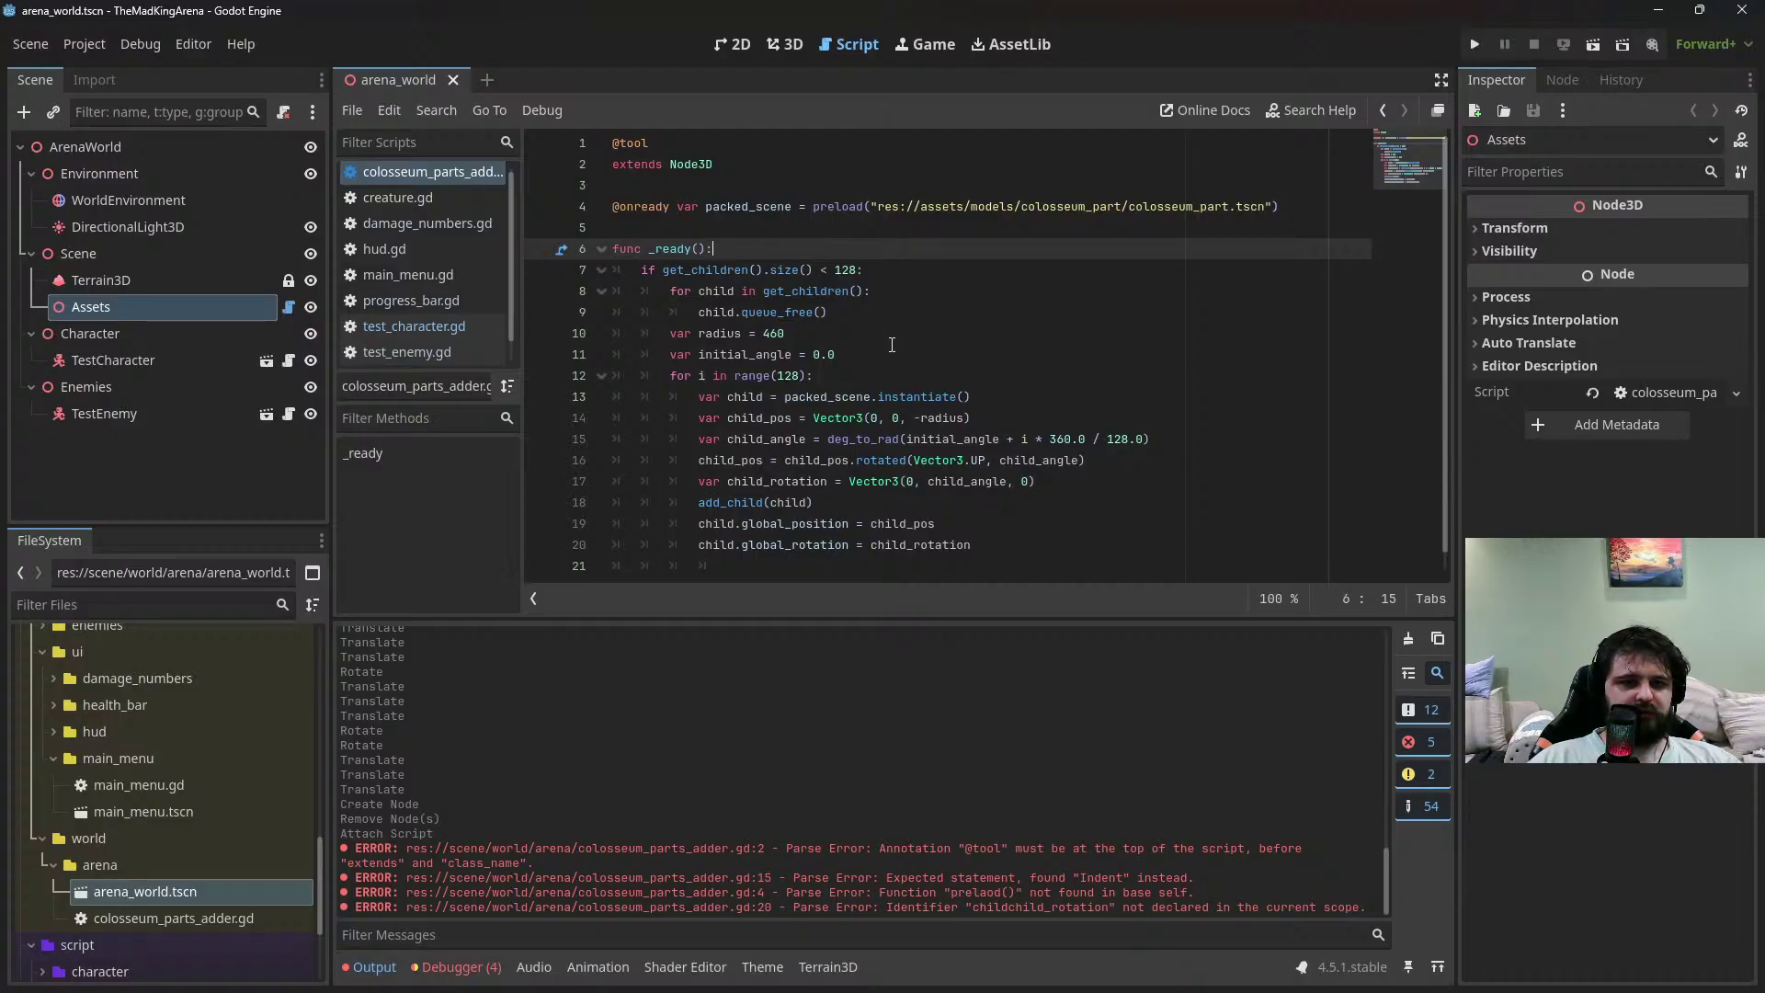
Set initial_angle to -135 in the colosseum_parts_adder script after checking how the wall parts are rotated in the 3D view
left_click_drag(833, 355, 816, 359)
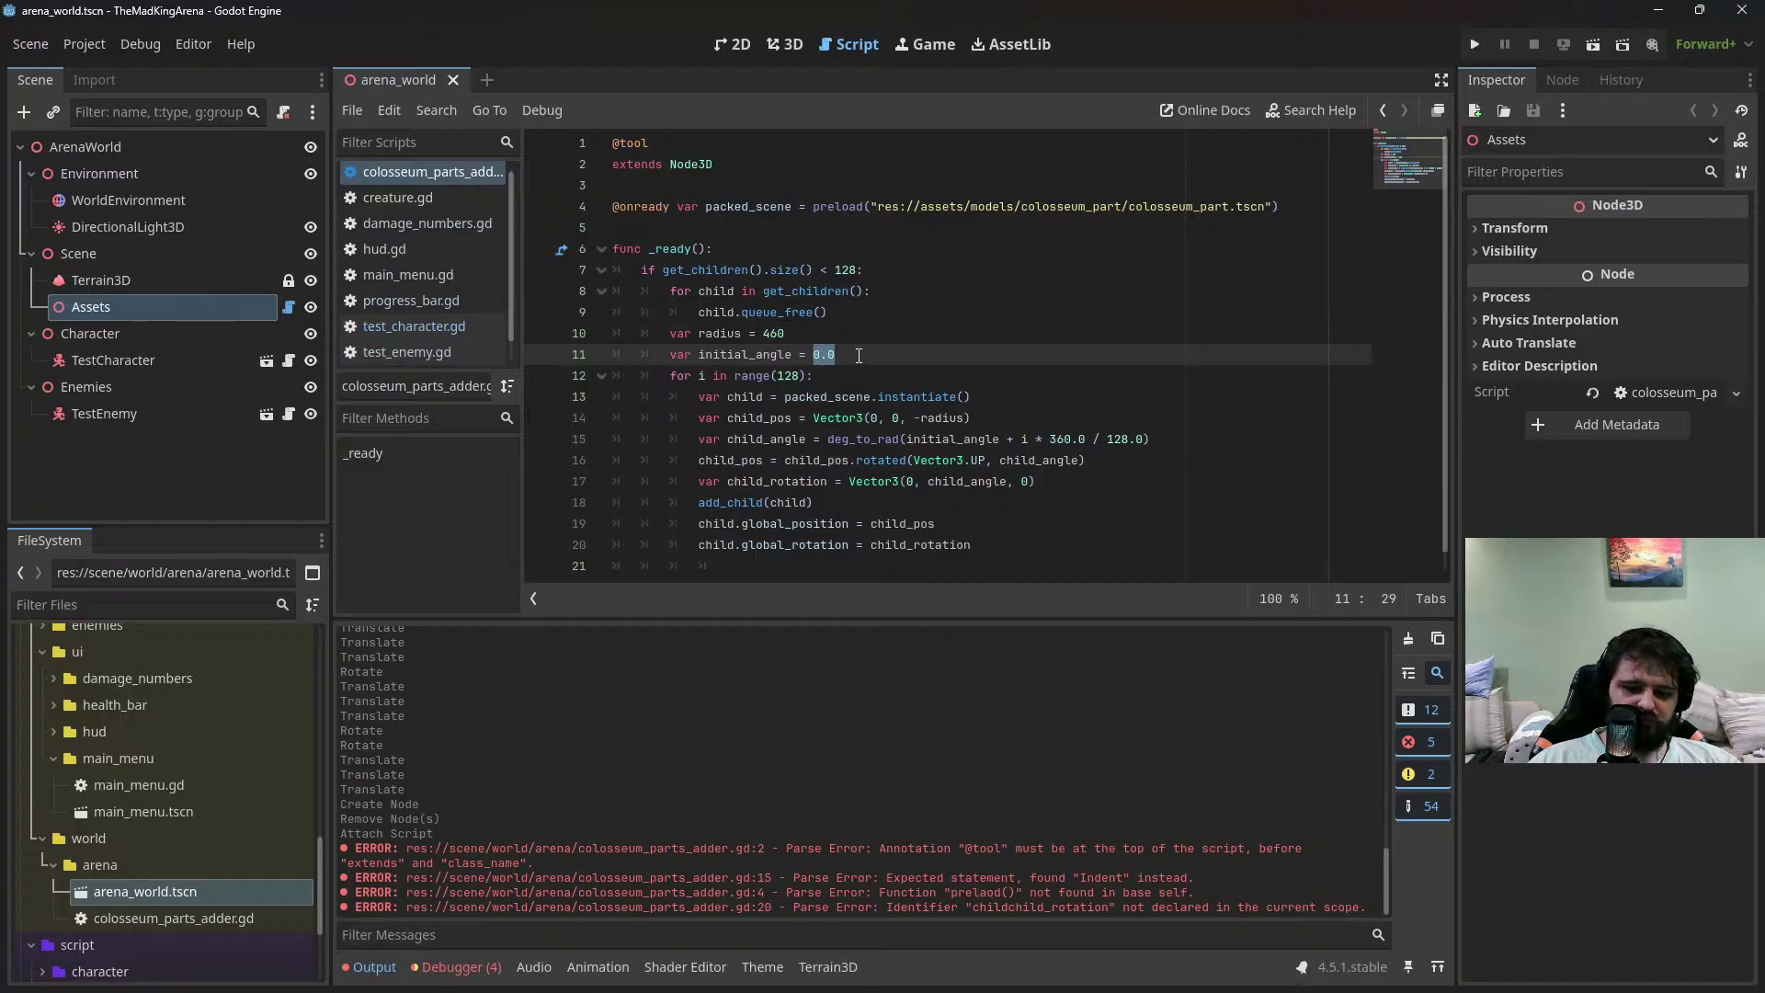
left_click(787, 44)
scroll(811, 406, "up", 5)
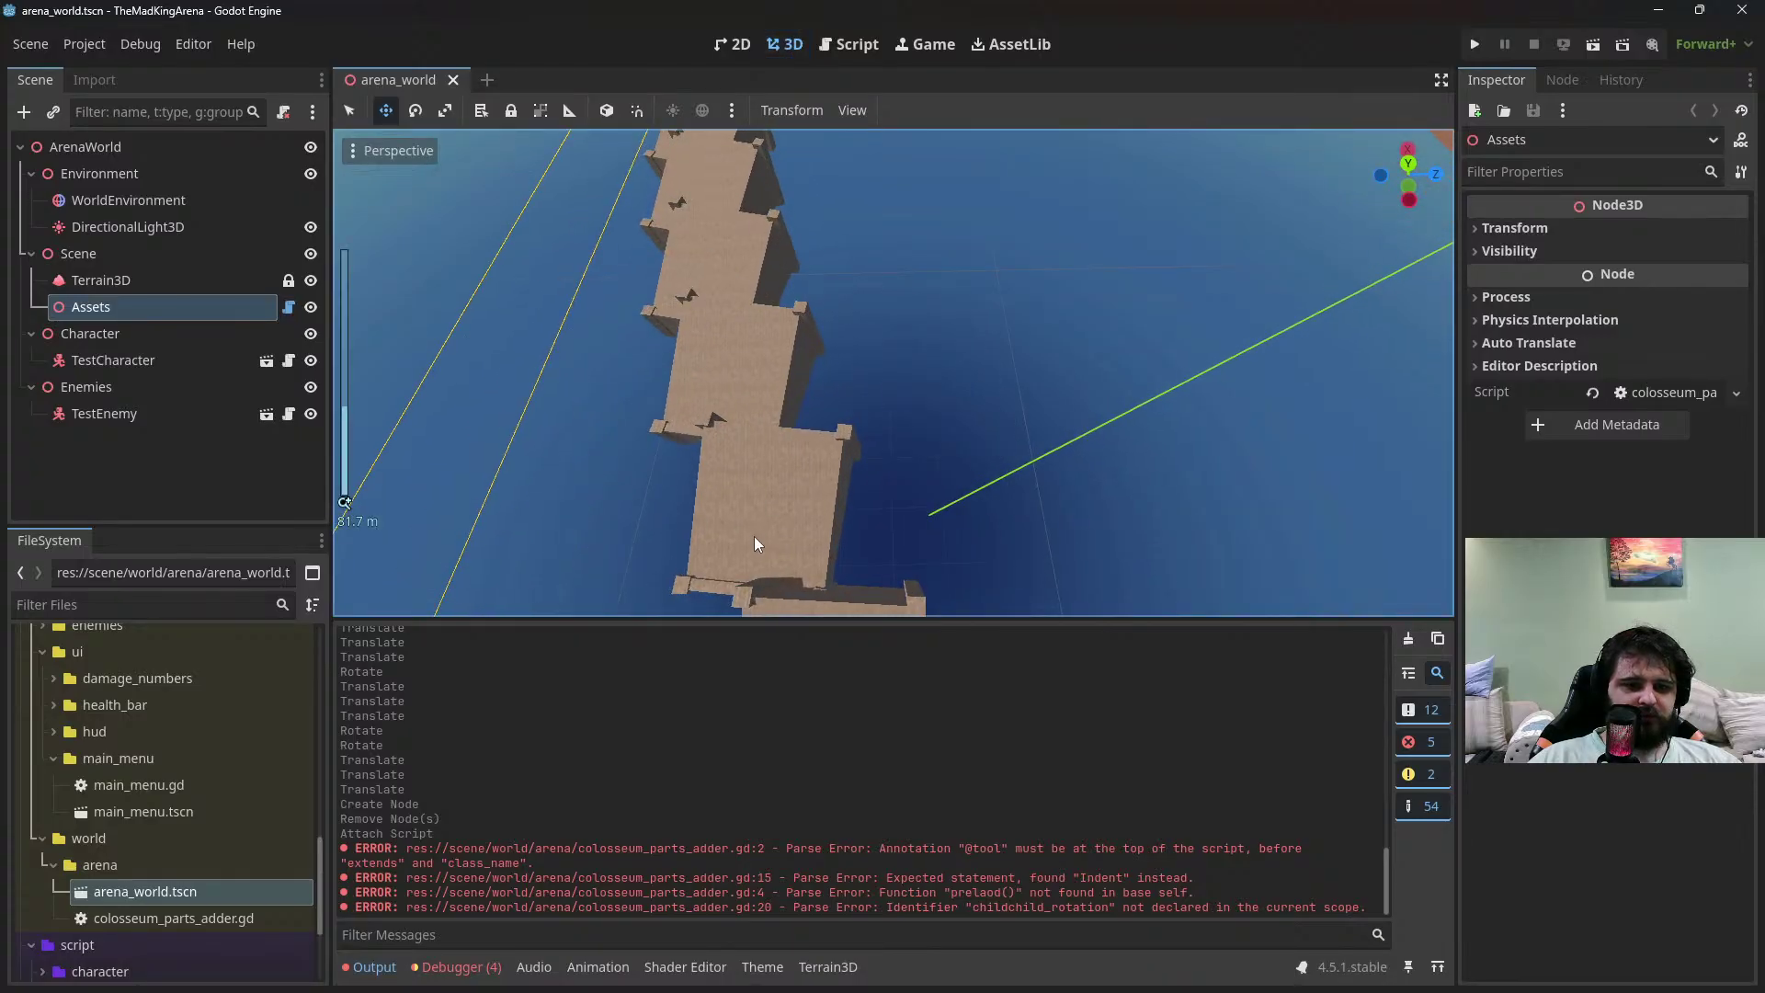
scroll(754, 543, "down", 5)
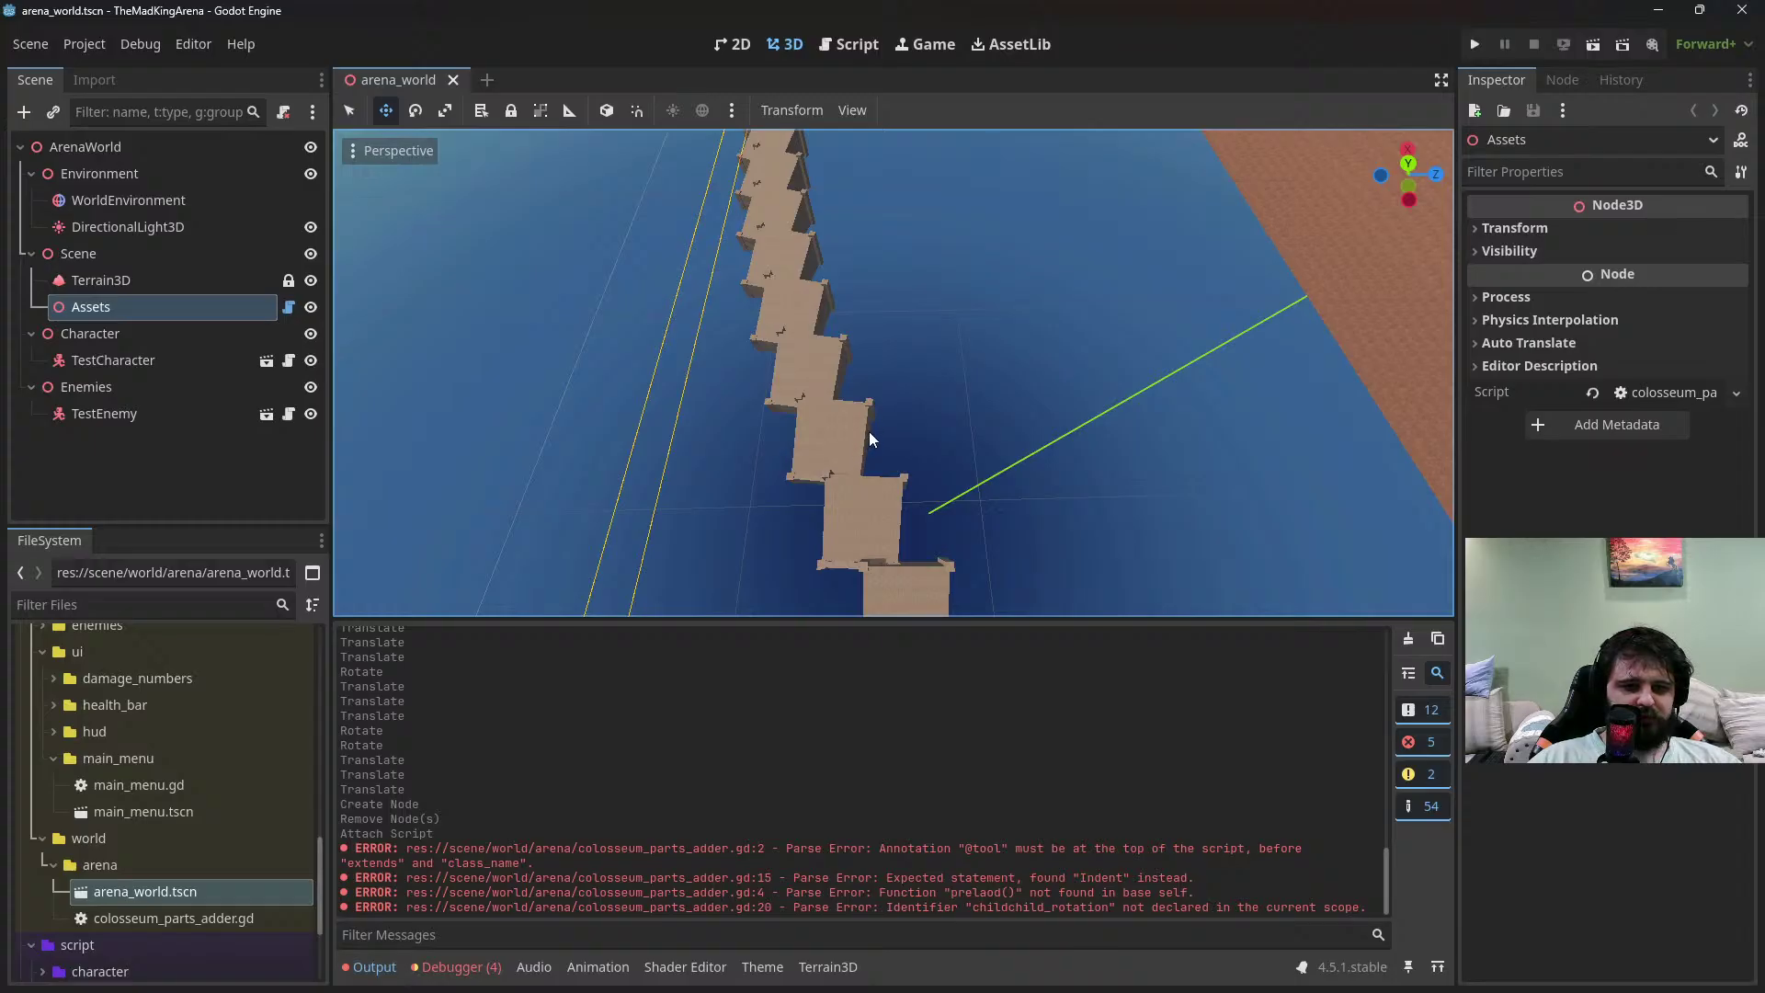
left_click(860, 53)
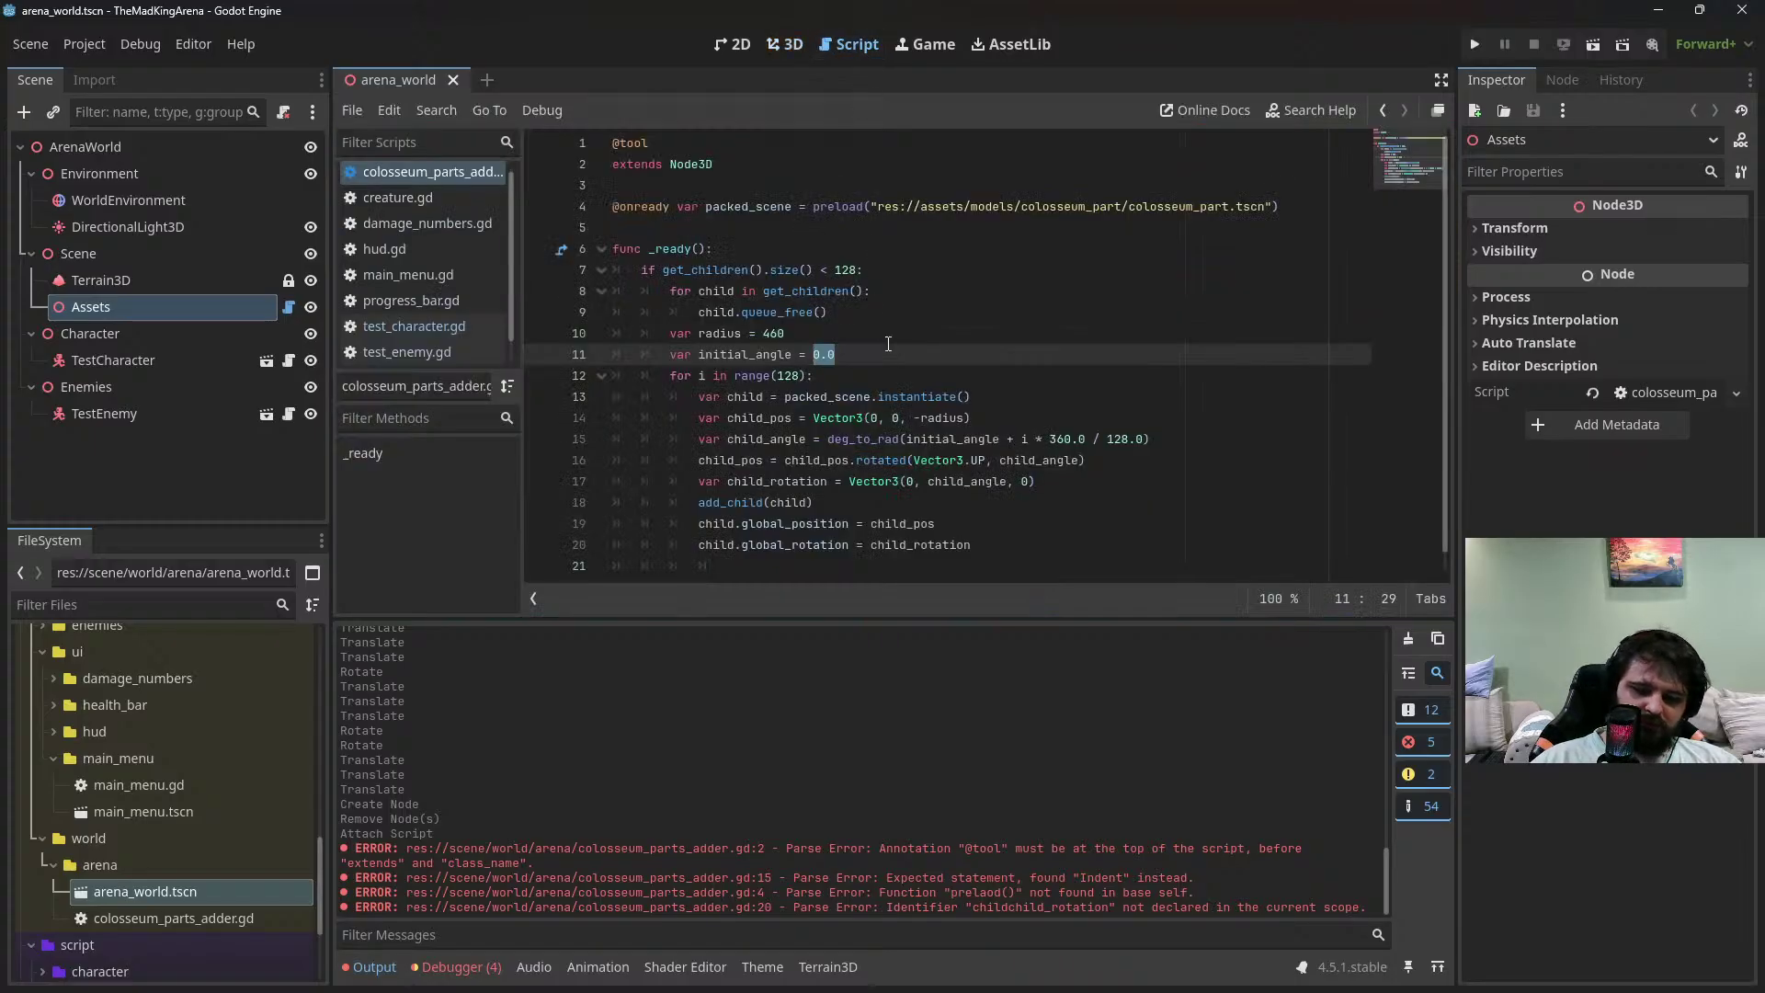
type("-135")
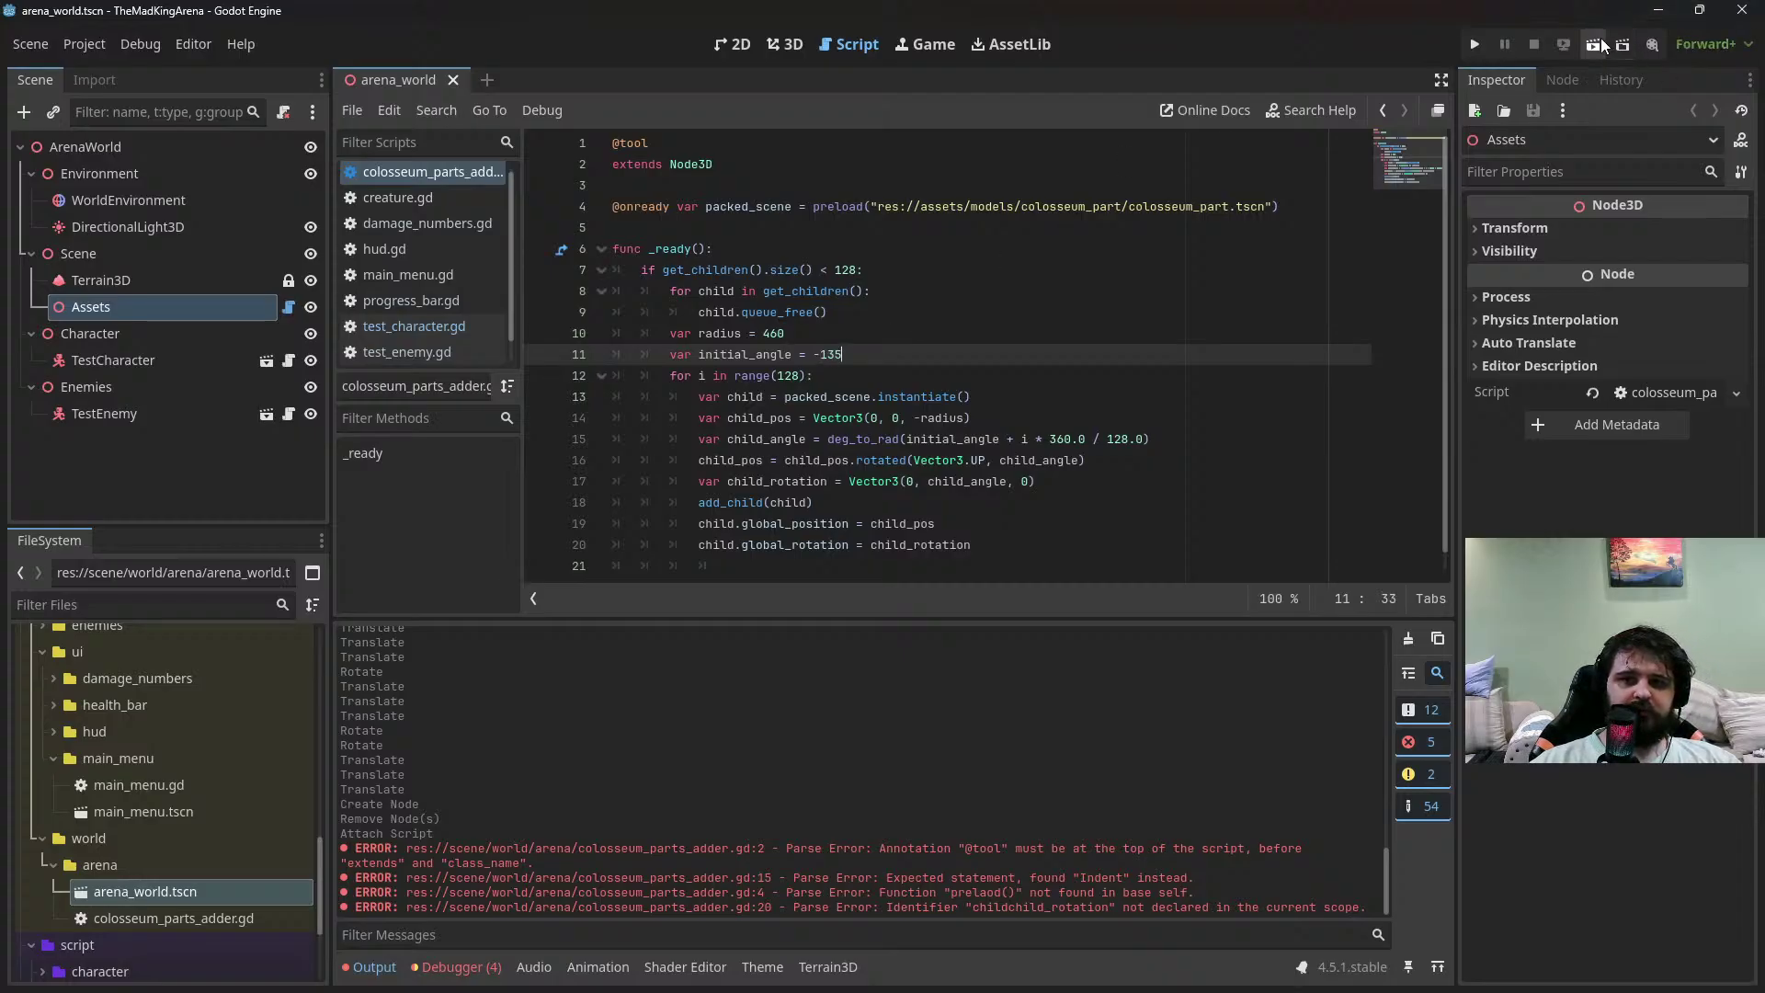
Run the game to check the colosseum wall from inside the arena, and close it
left_click(1475, 45)
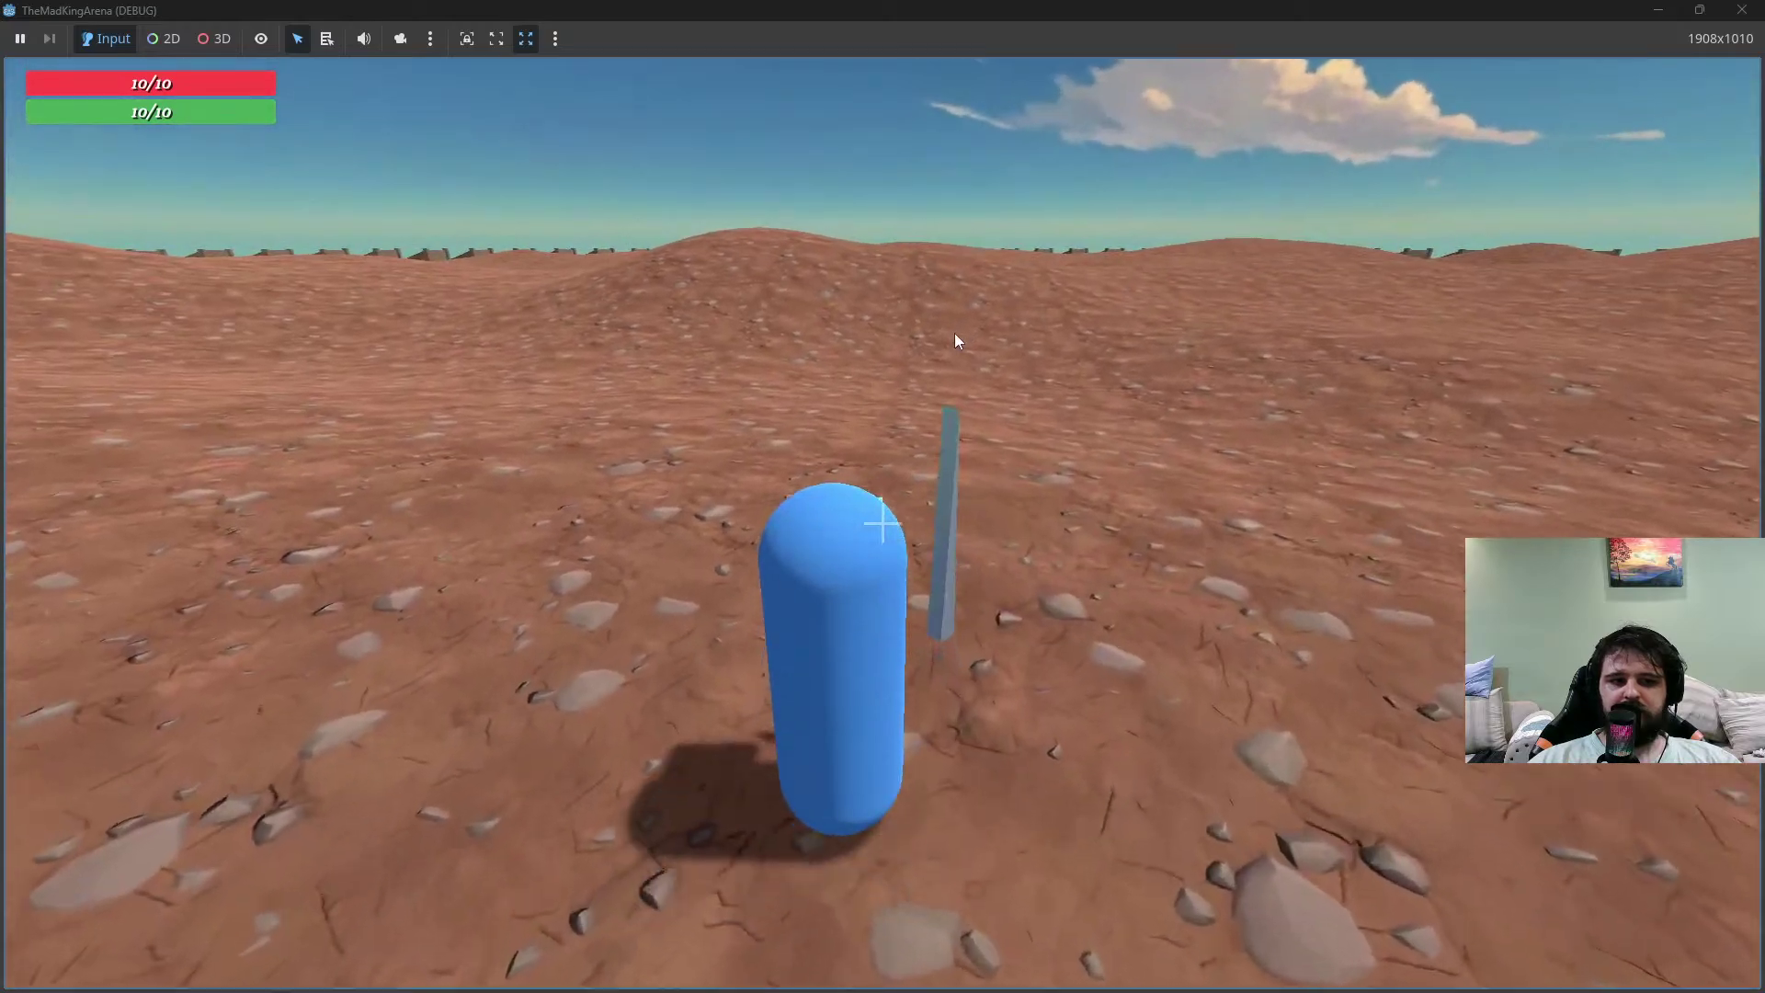
left_click(952, 333)
left_click(1742, 9)
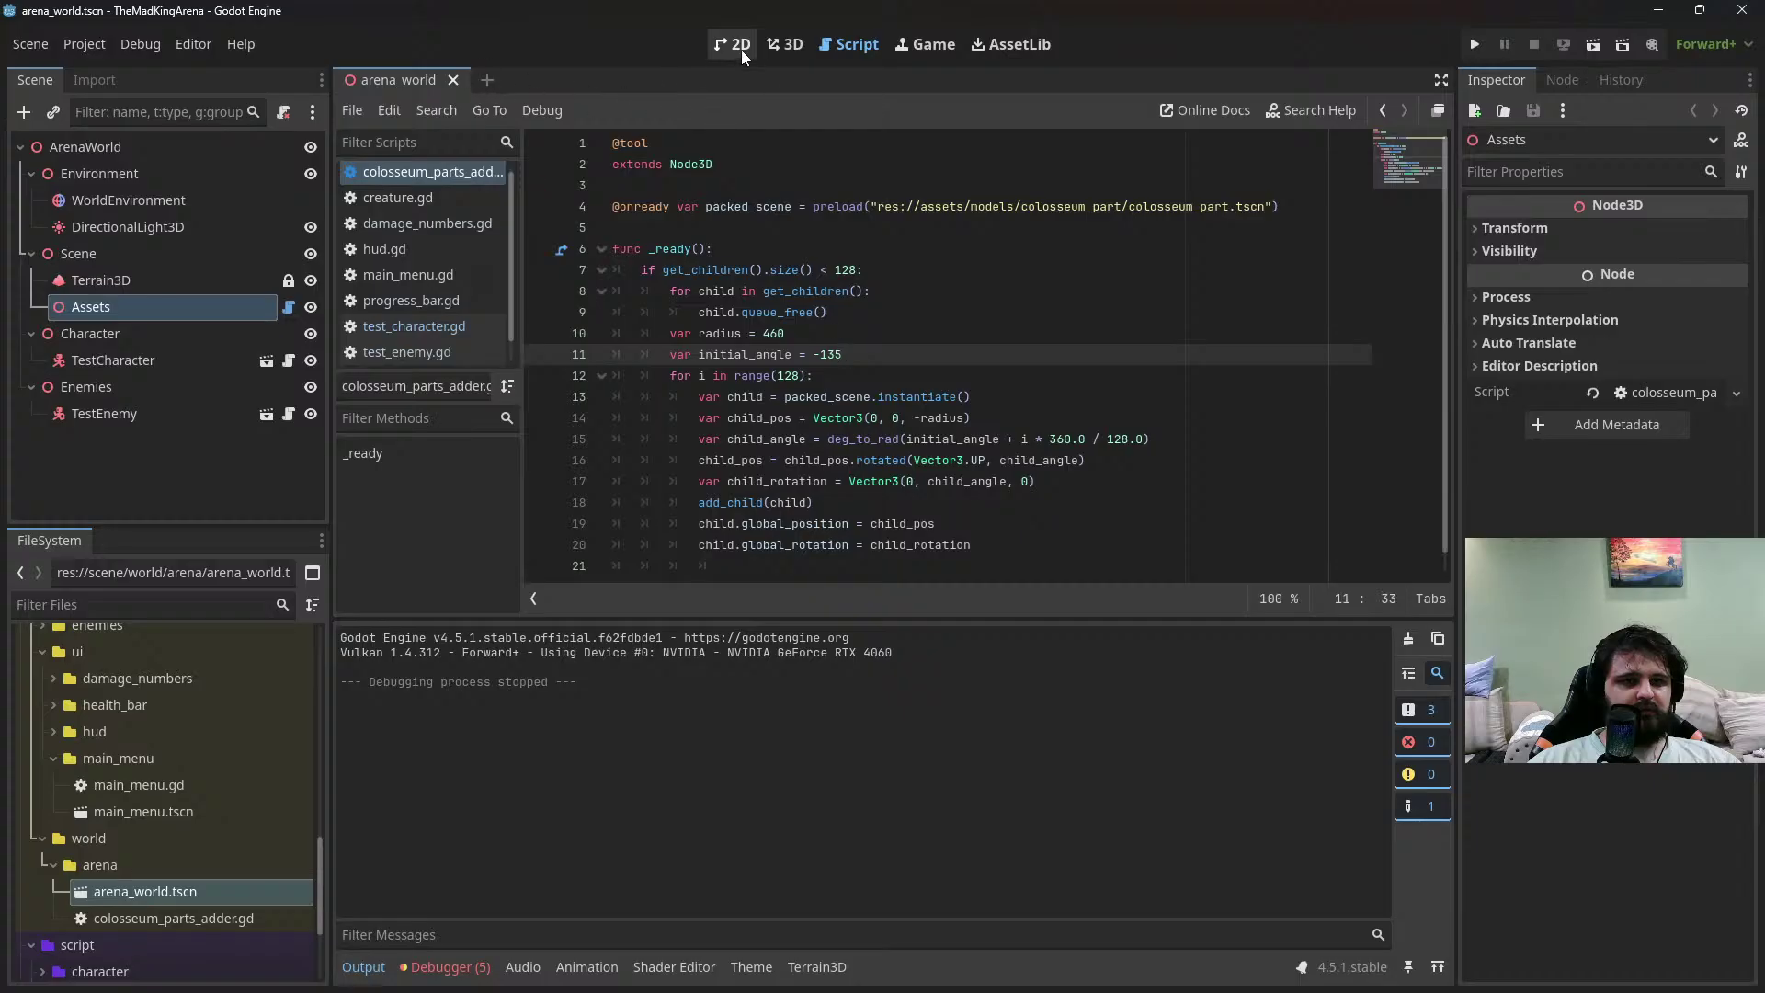
Reload the arena_world scene by closing and reopening it, and check the wall parts under Assets in the 3D view
left_click(765, 46)
left_click(453, 80)
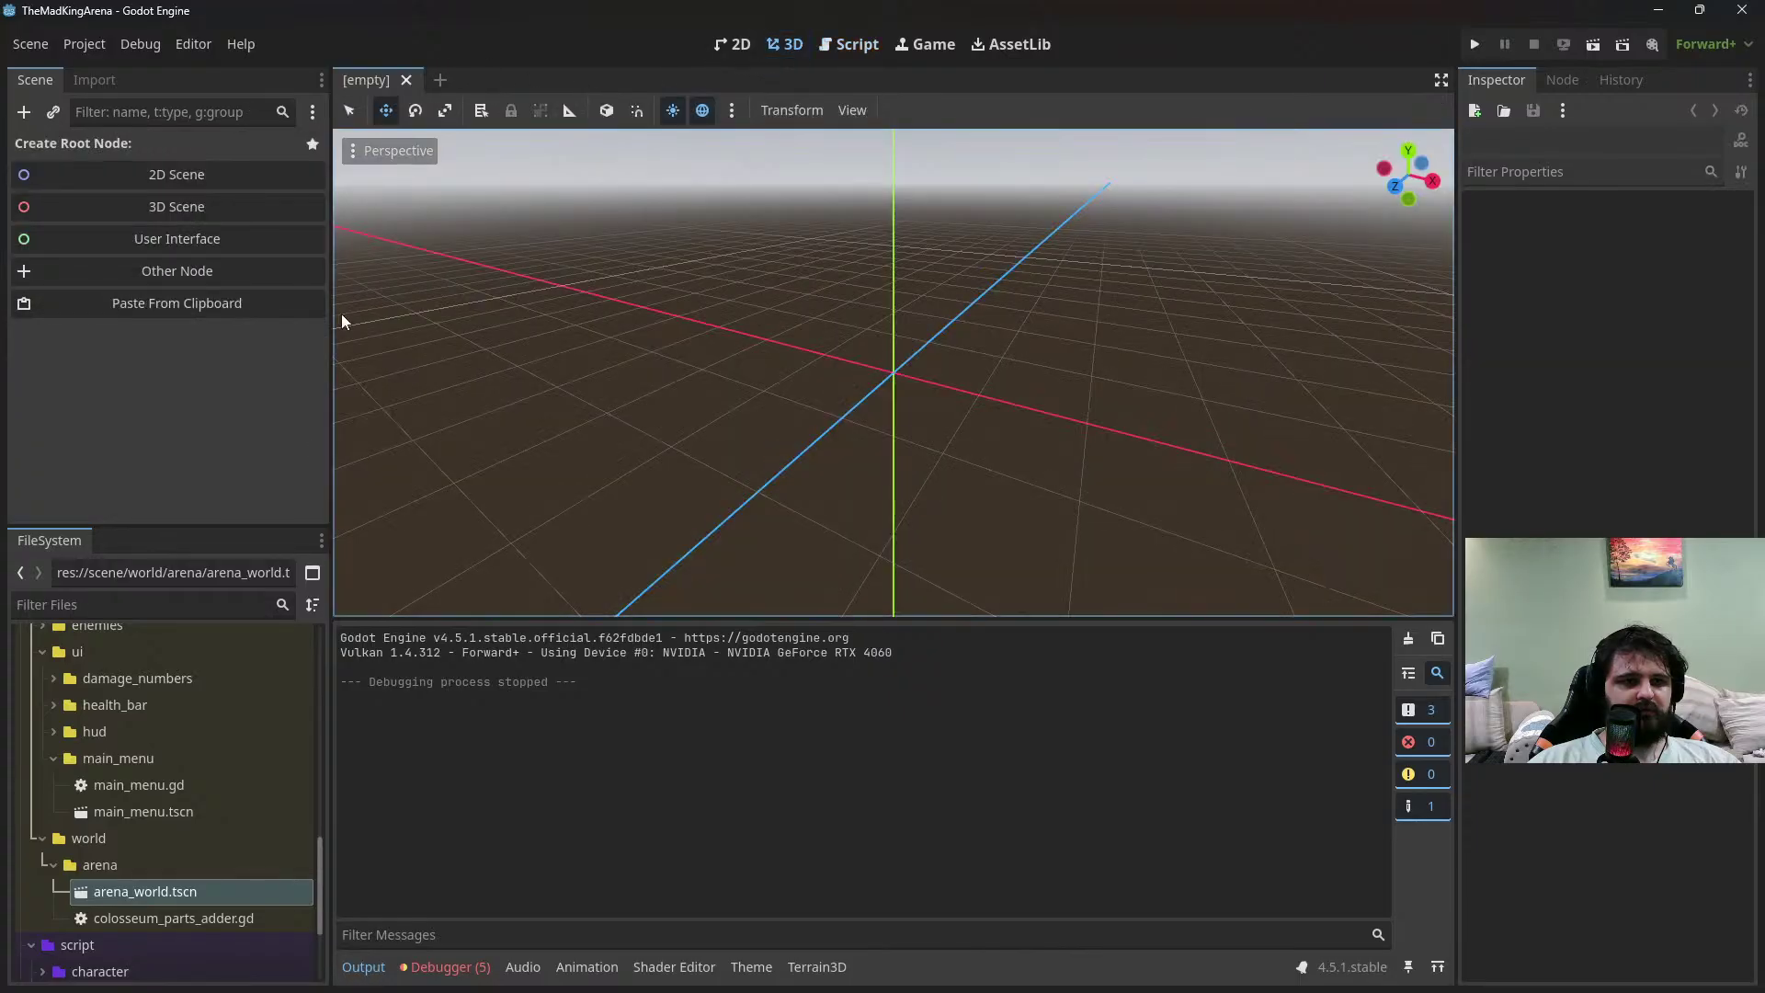
double_click(140, 892)
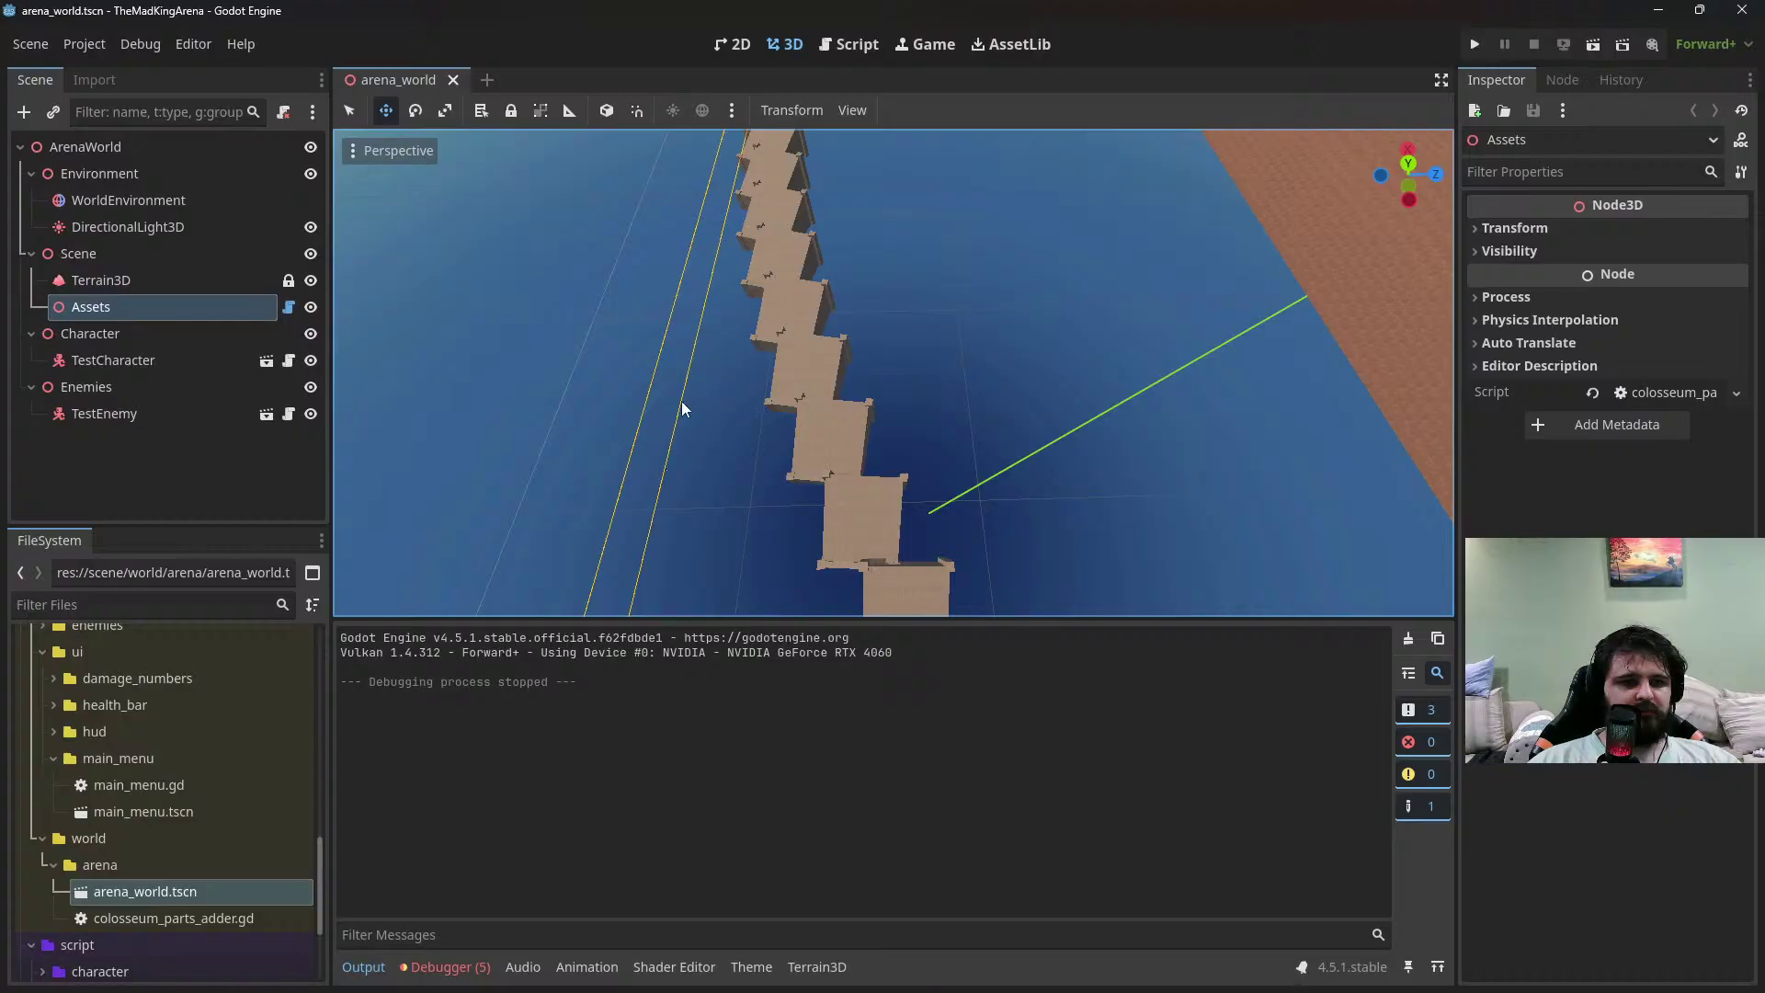
left_click(244, 305)
double_click(210, 306)
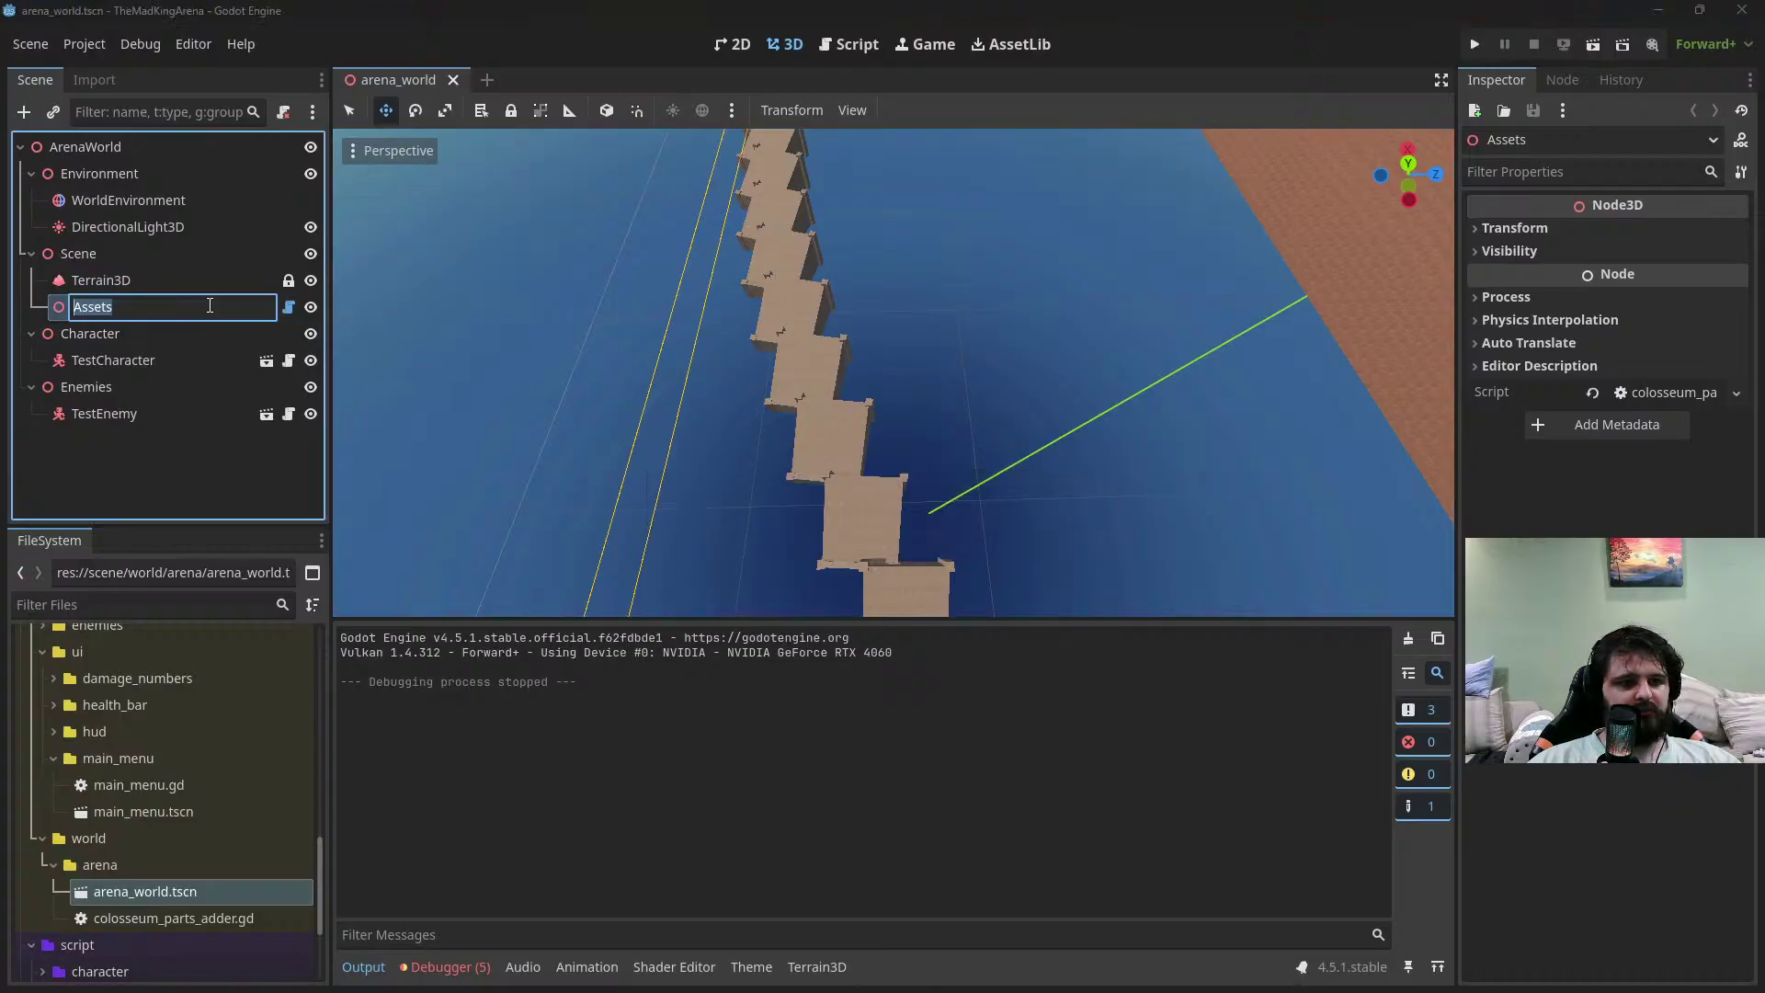
key("Escape")
Move the loop that frees all children above the get_children().size() < 128 check in the _ready() function
left_click(849, 44)
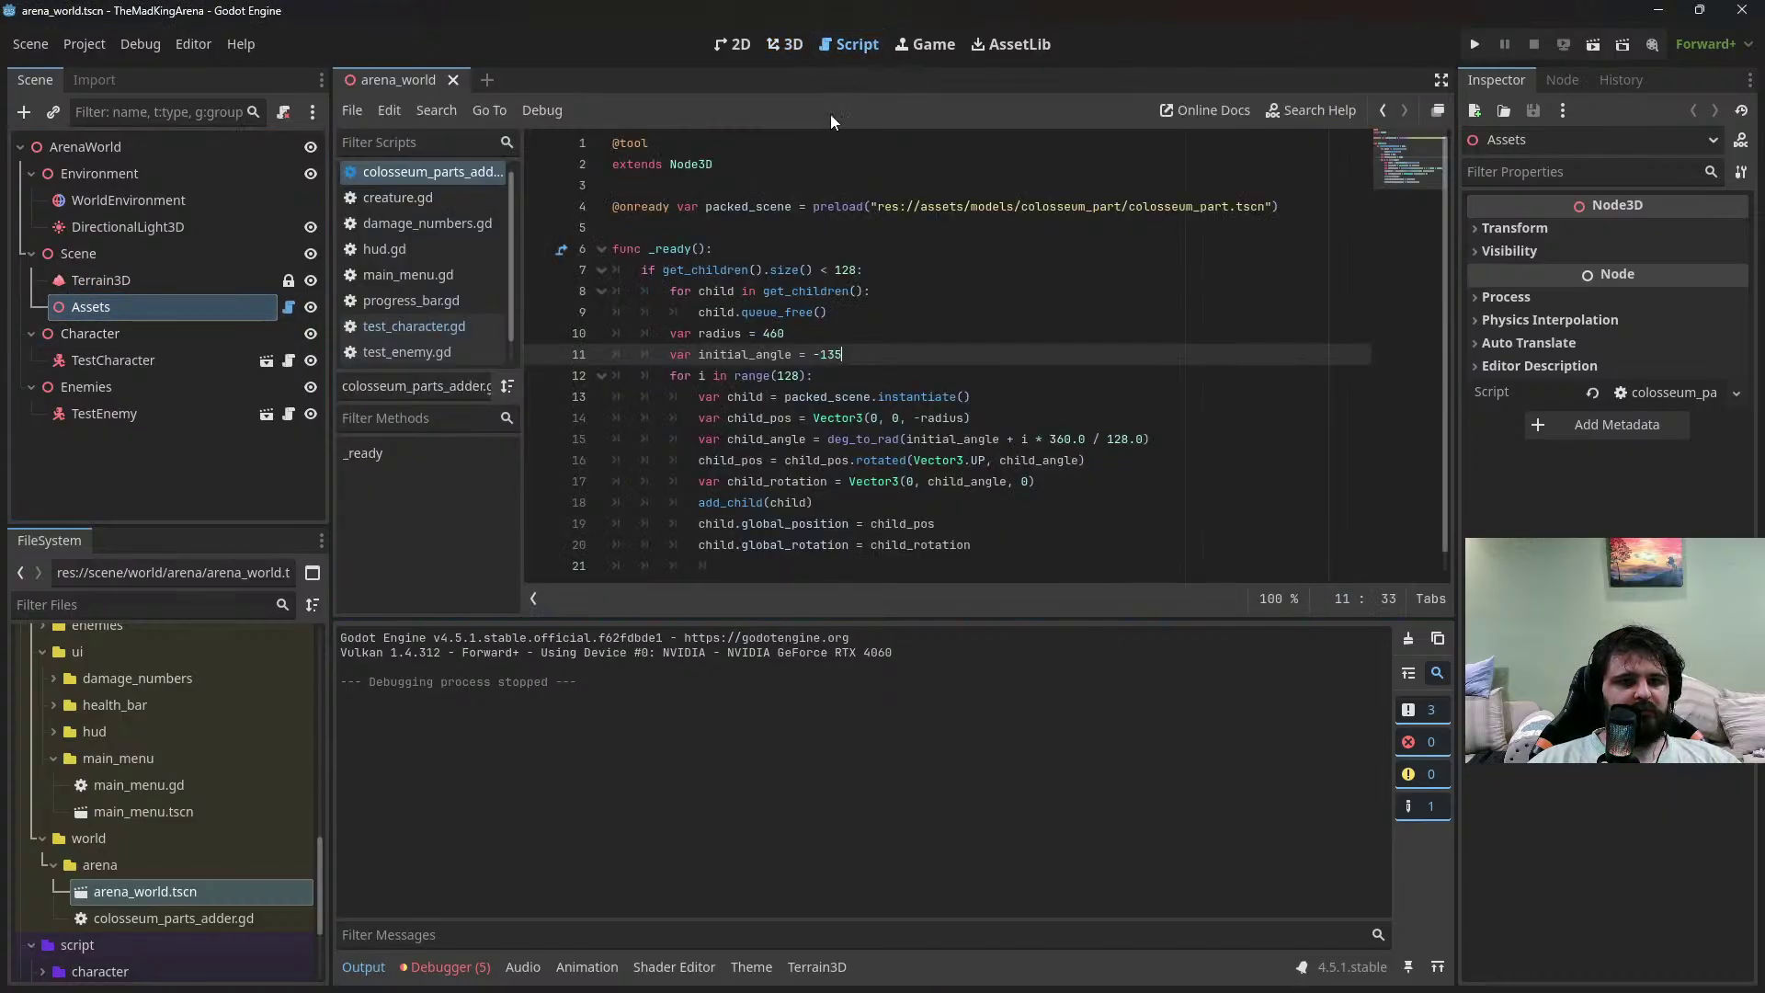
left_click(913, 269)
left_click(913, 248)
left_click(912, 285)
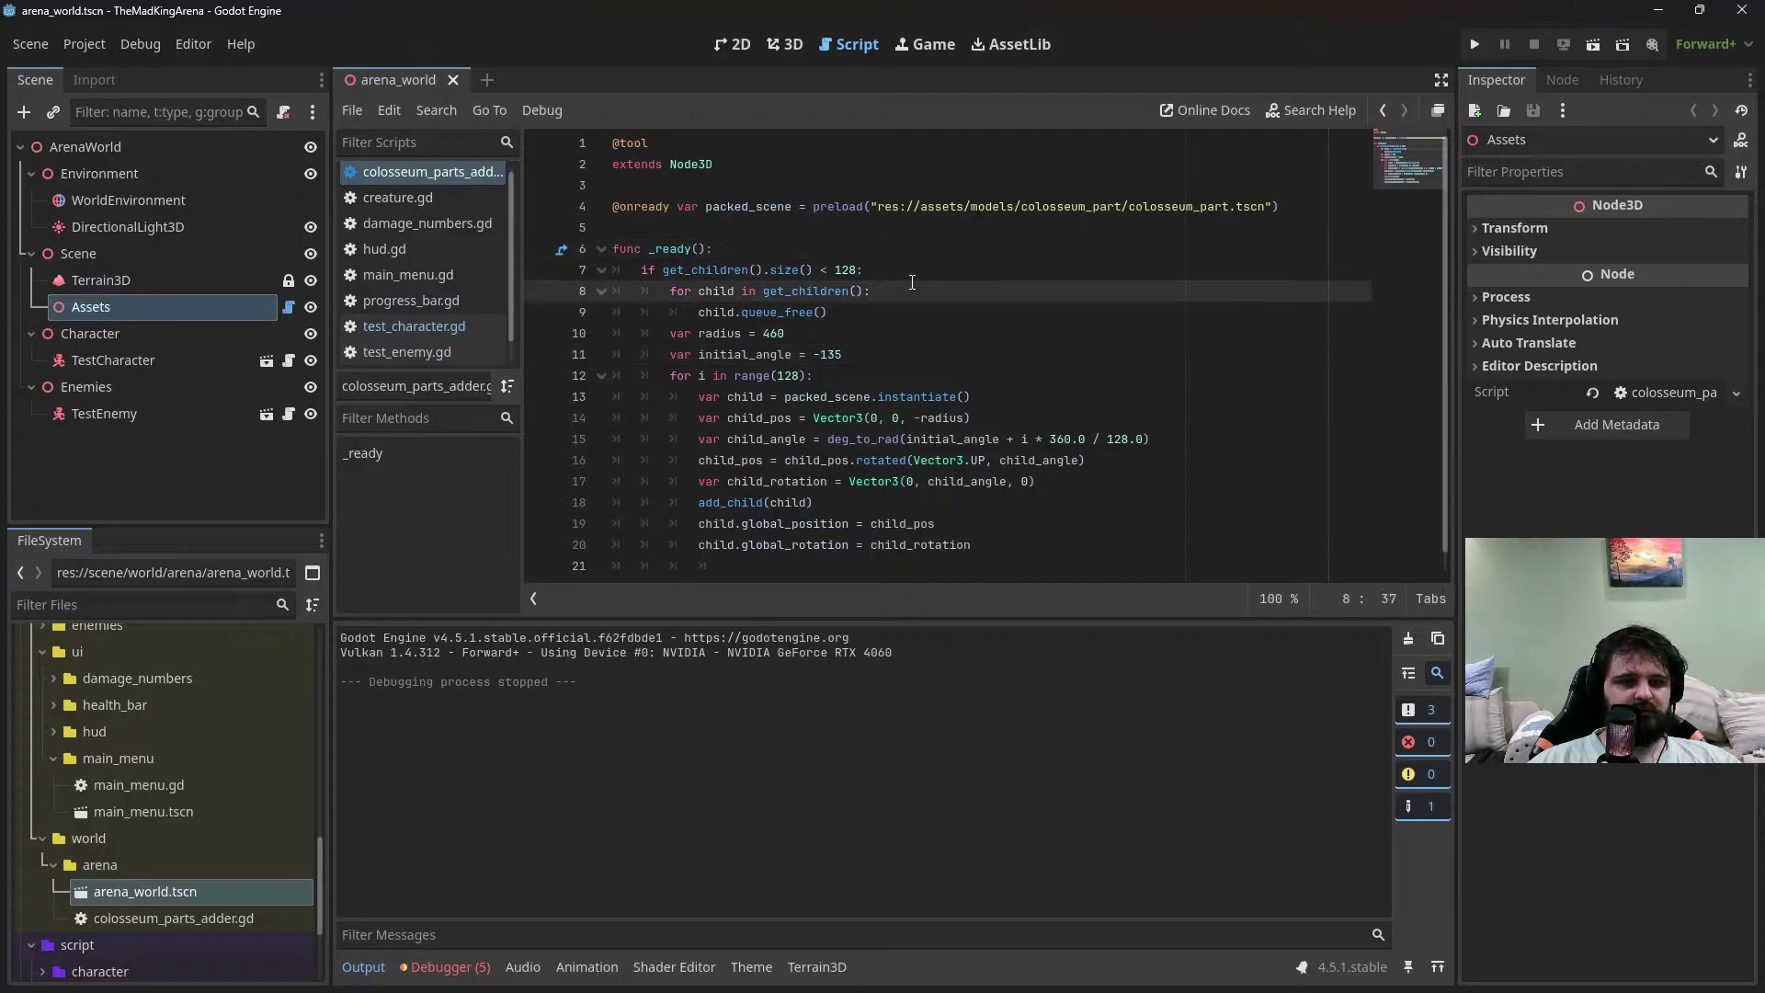
key("Down")
key("shift+Up")
key("shift+Up")
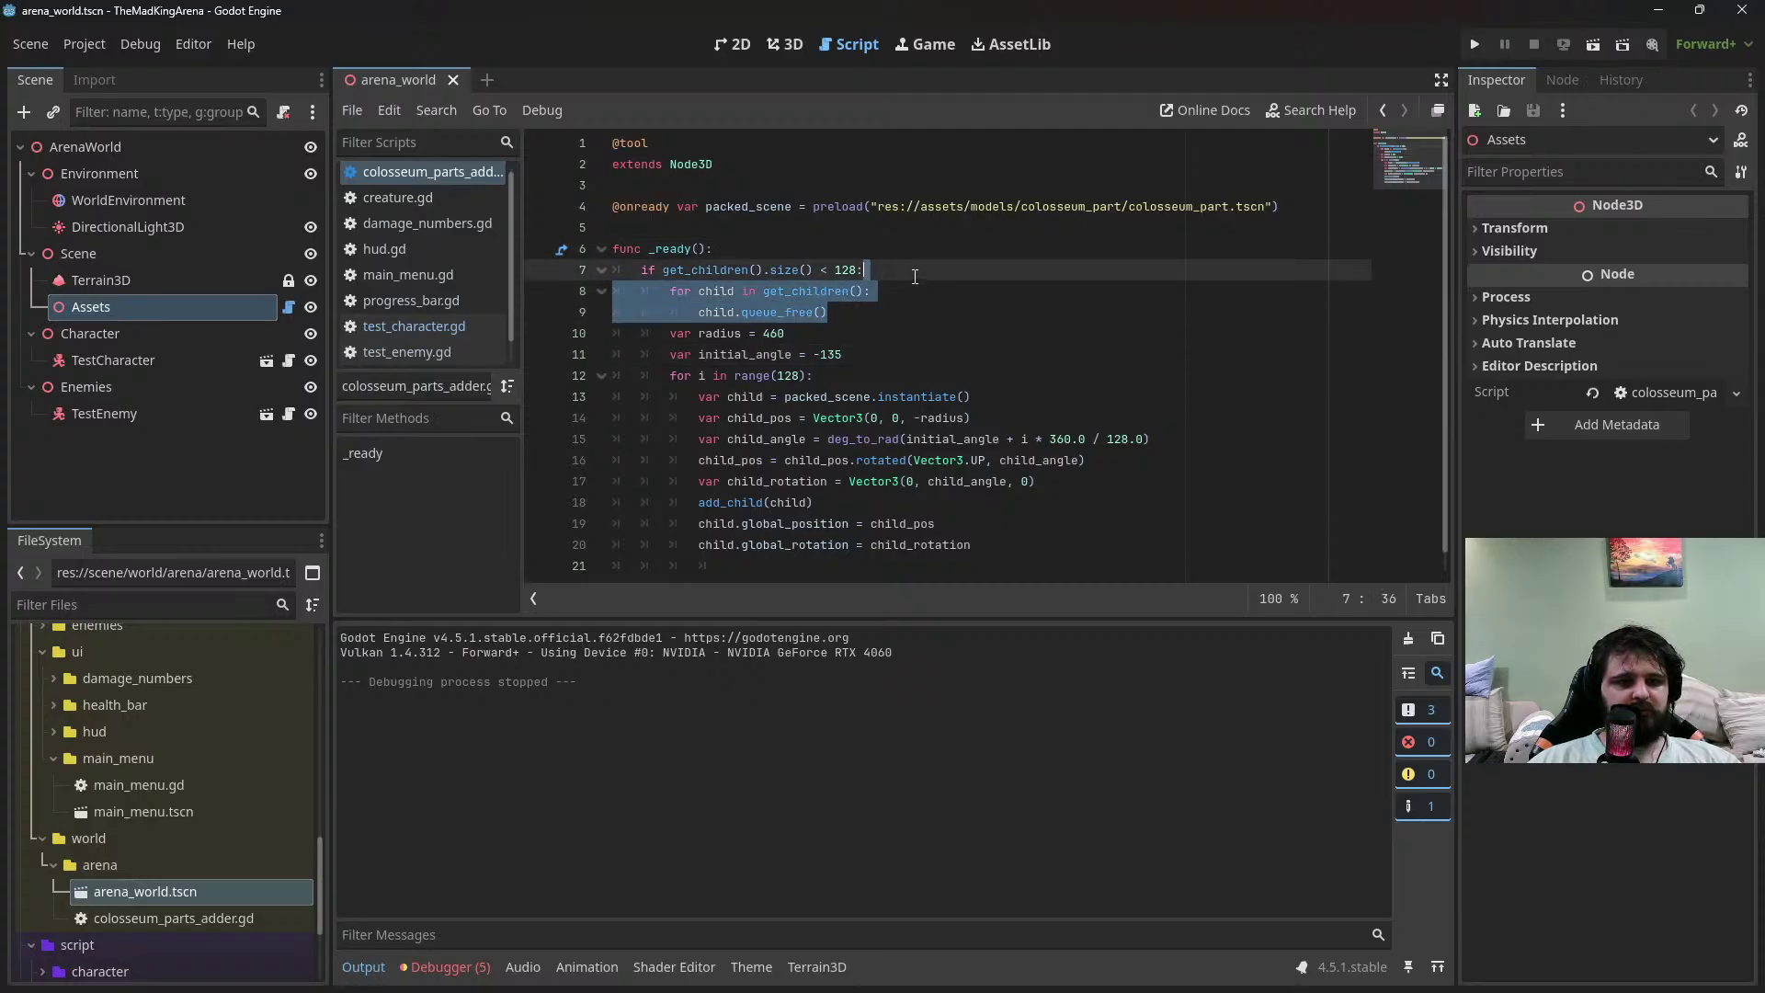
key("ctrl+x")
key("Up")
key("ctrl+v")
Unindent the moved queue_free loop by one level and save the script
left_click_drag(743, 291, 745, 270)
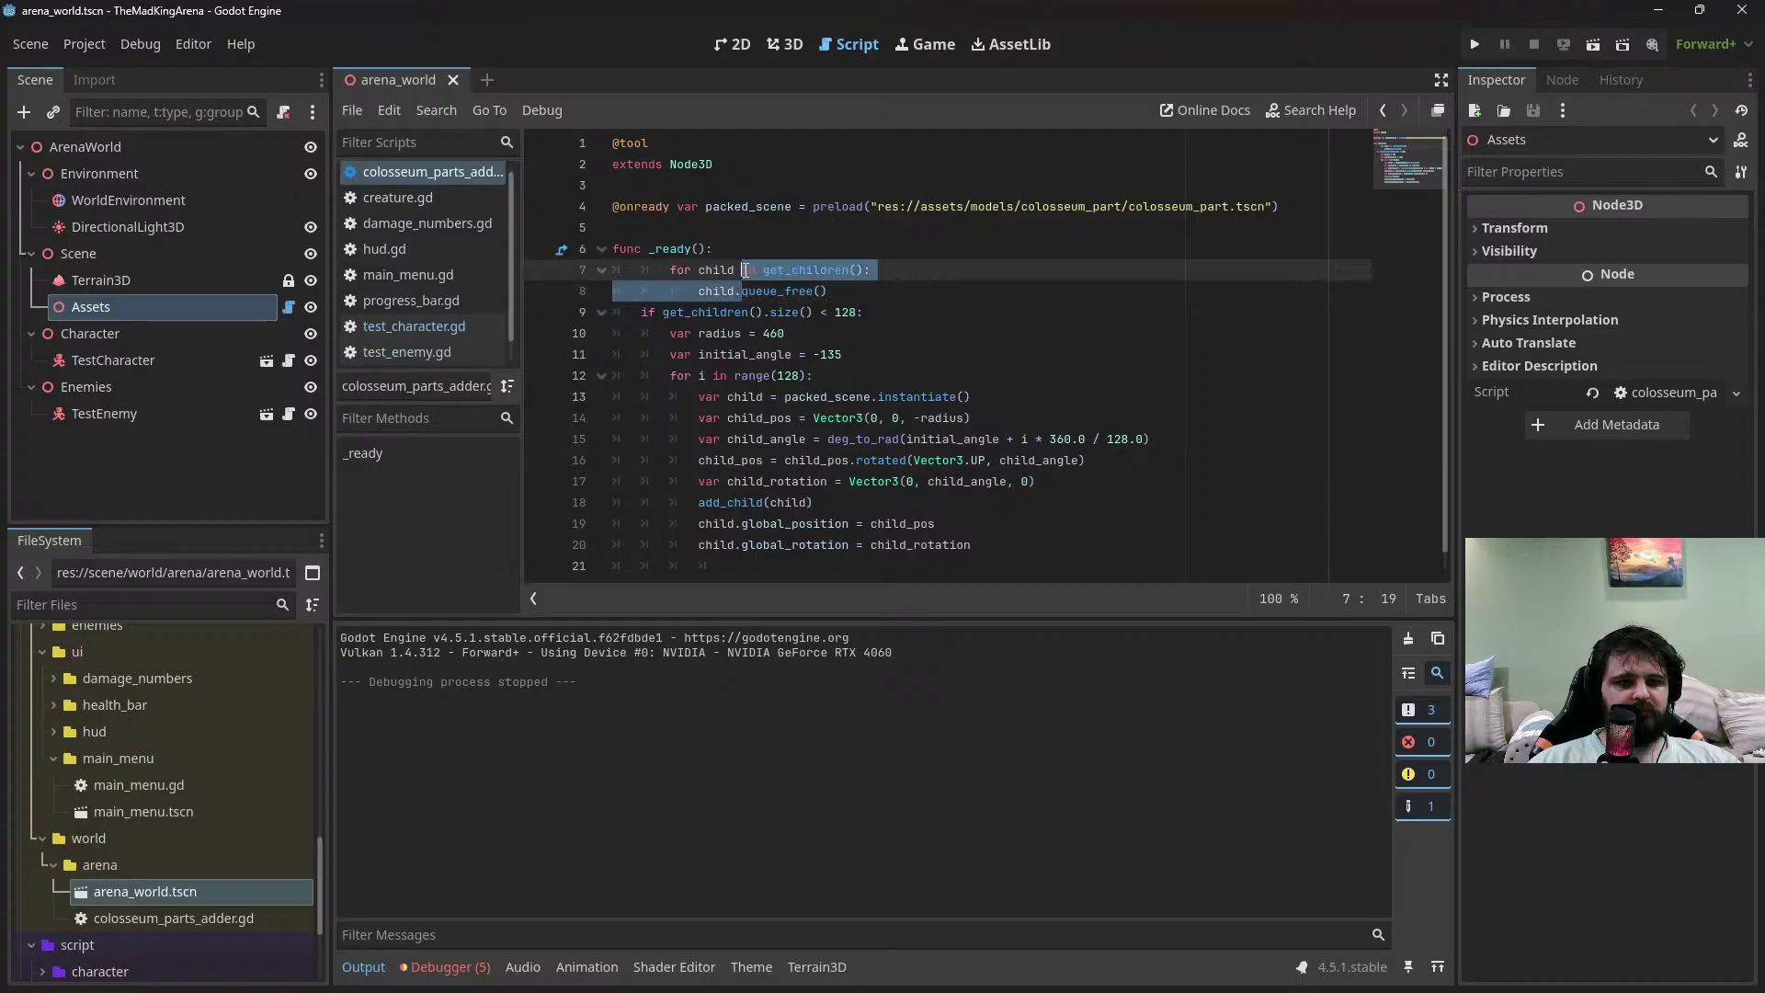
key("shift+Tab")
key("ctrl+s")
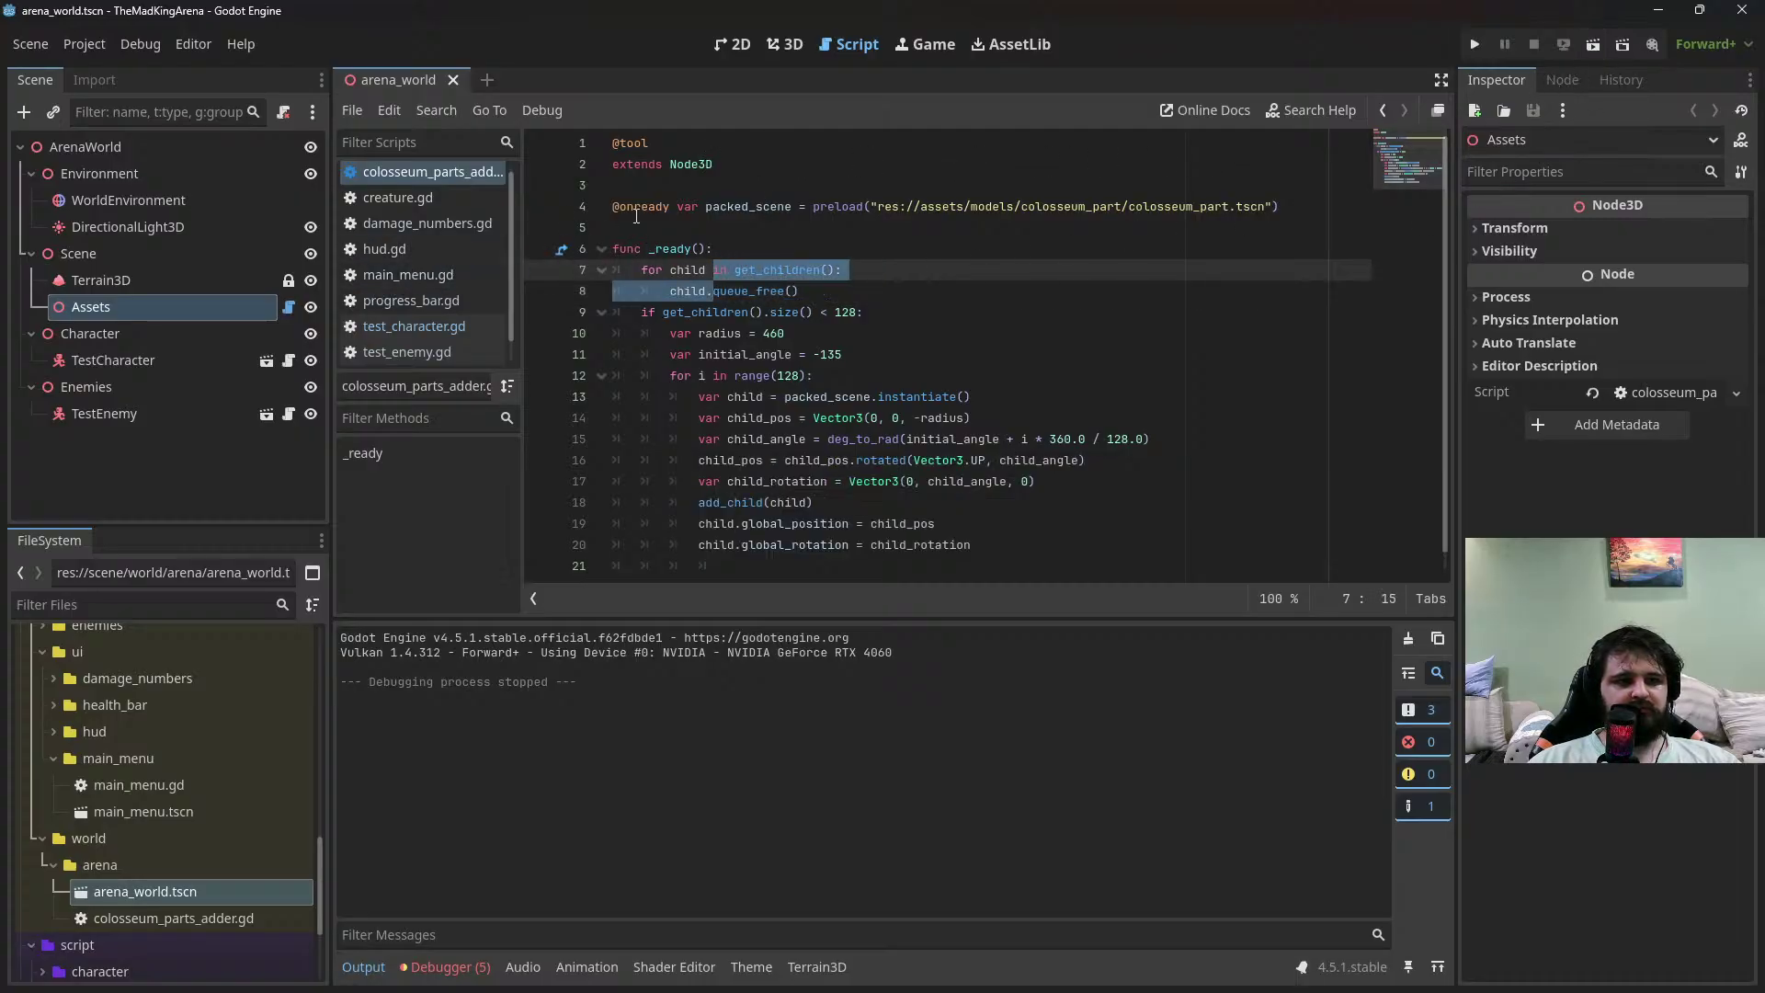
Close and reopen arena_world.tscn to rerun the edited tool script, and inspect the wall in the 3D view
left_click(453, 80)
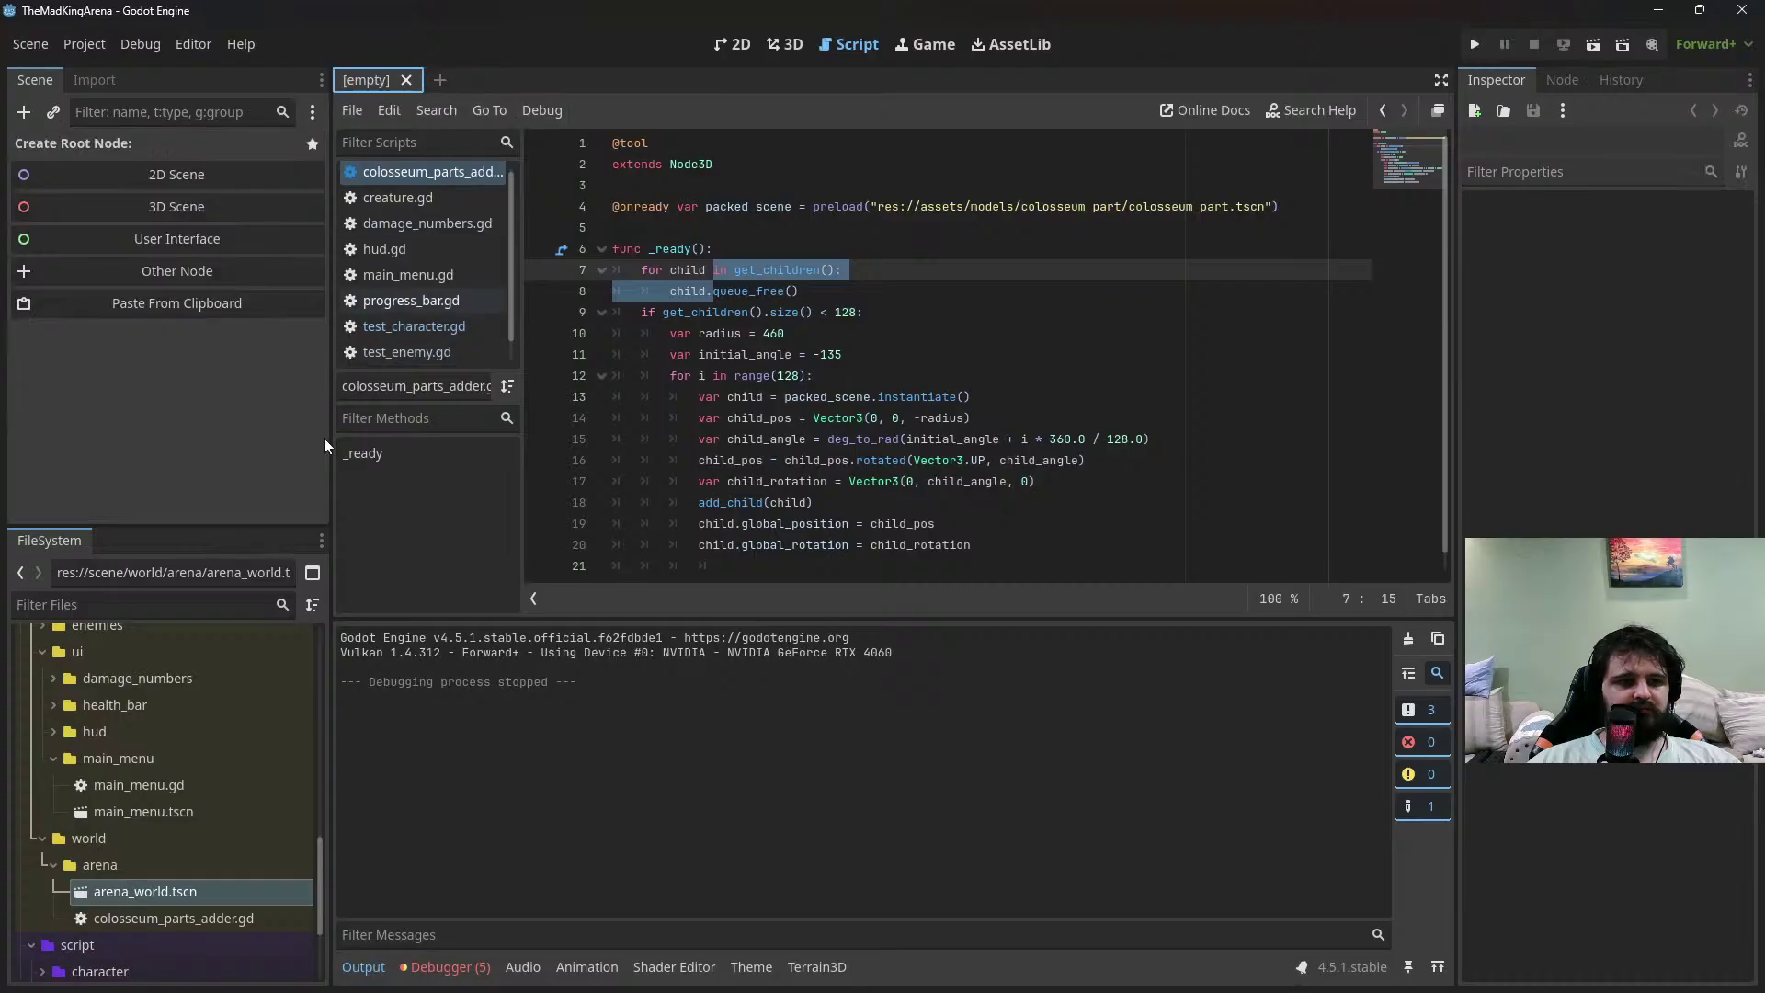
double_click(163, 888)
left_click(786, 44)
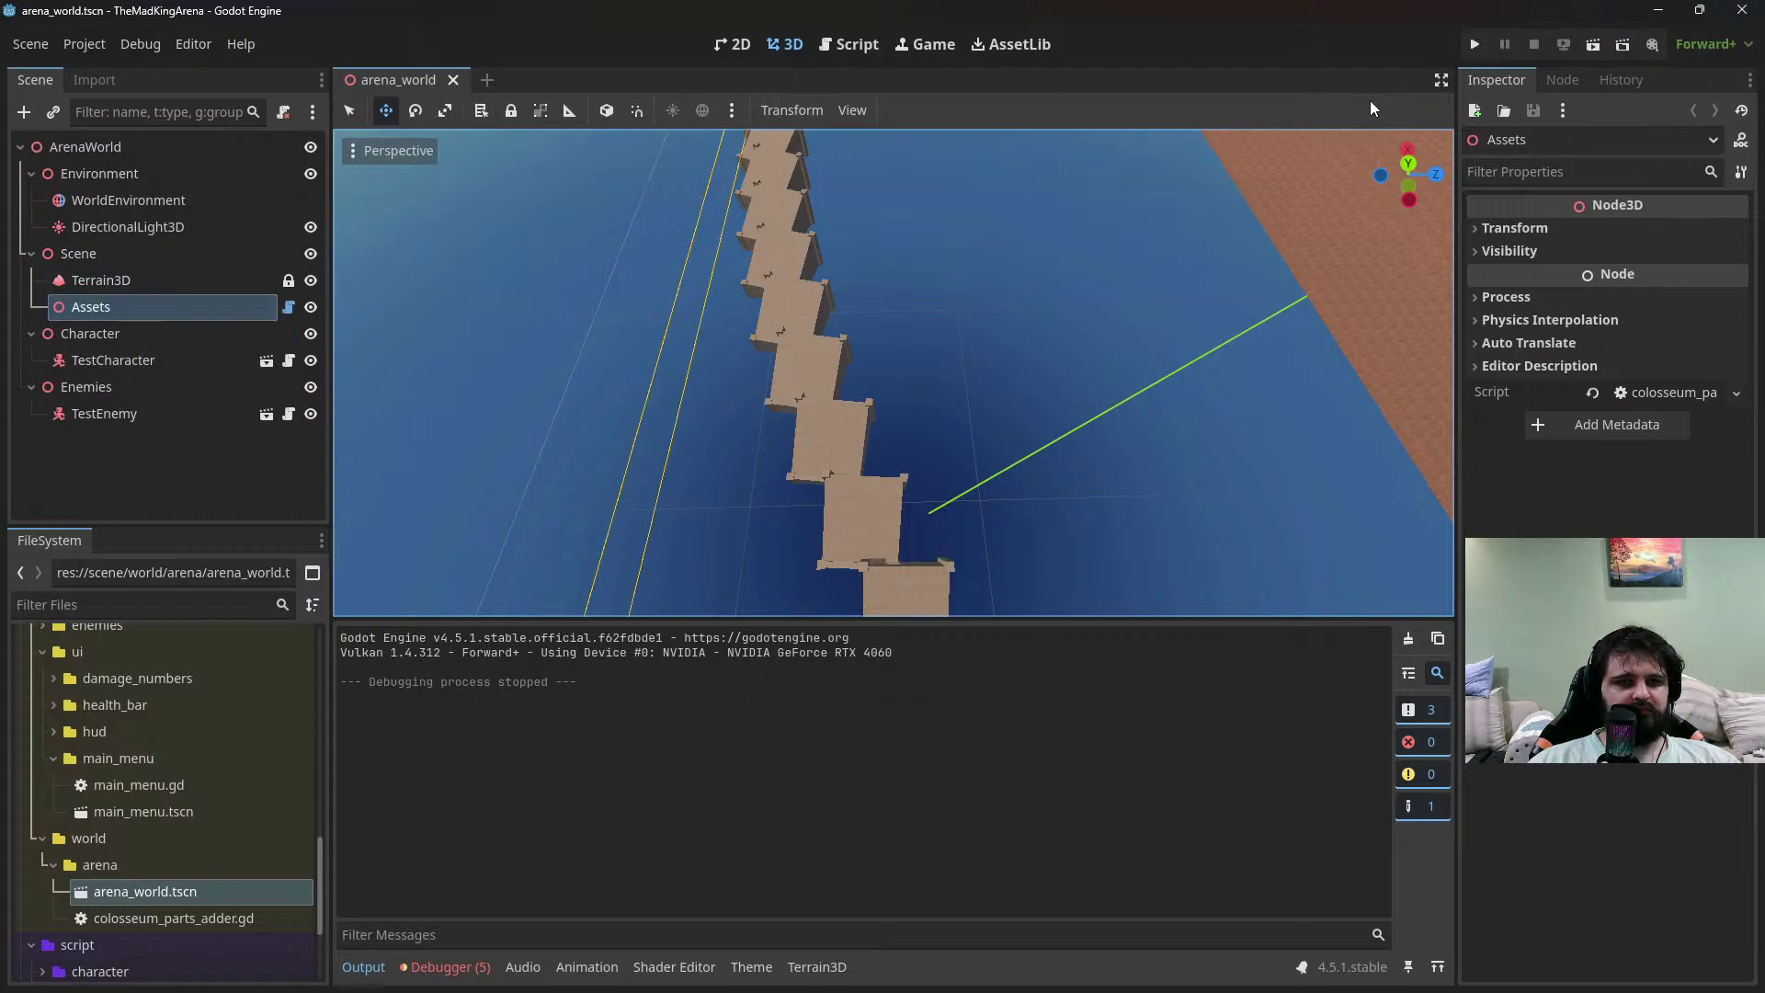
left_click(453, 80)
double_click(178, 893)
Set initial_angle to - 45 in the colosseum_parts_adder script after reviewing the child-removal loop and the add_child call
left_click(866, 48)
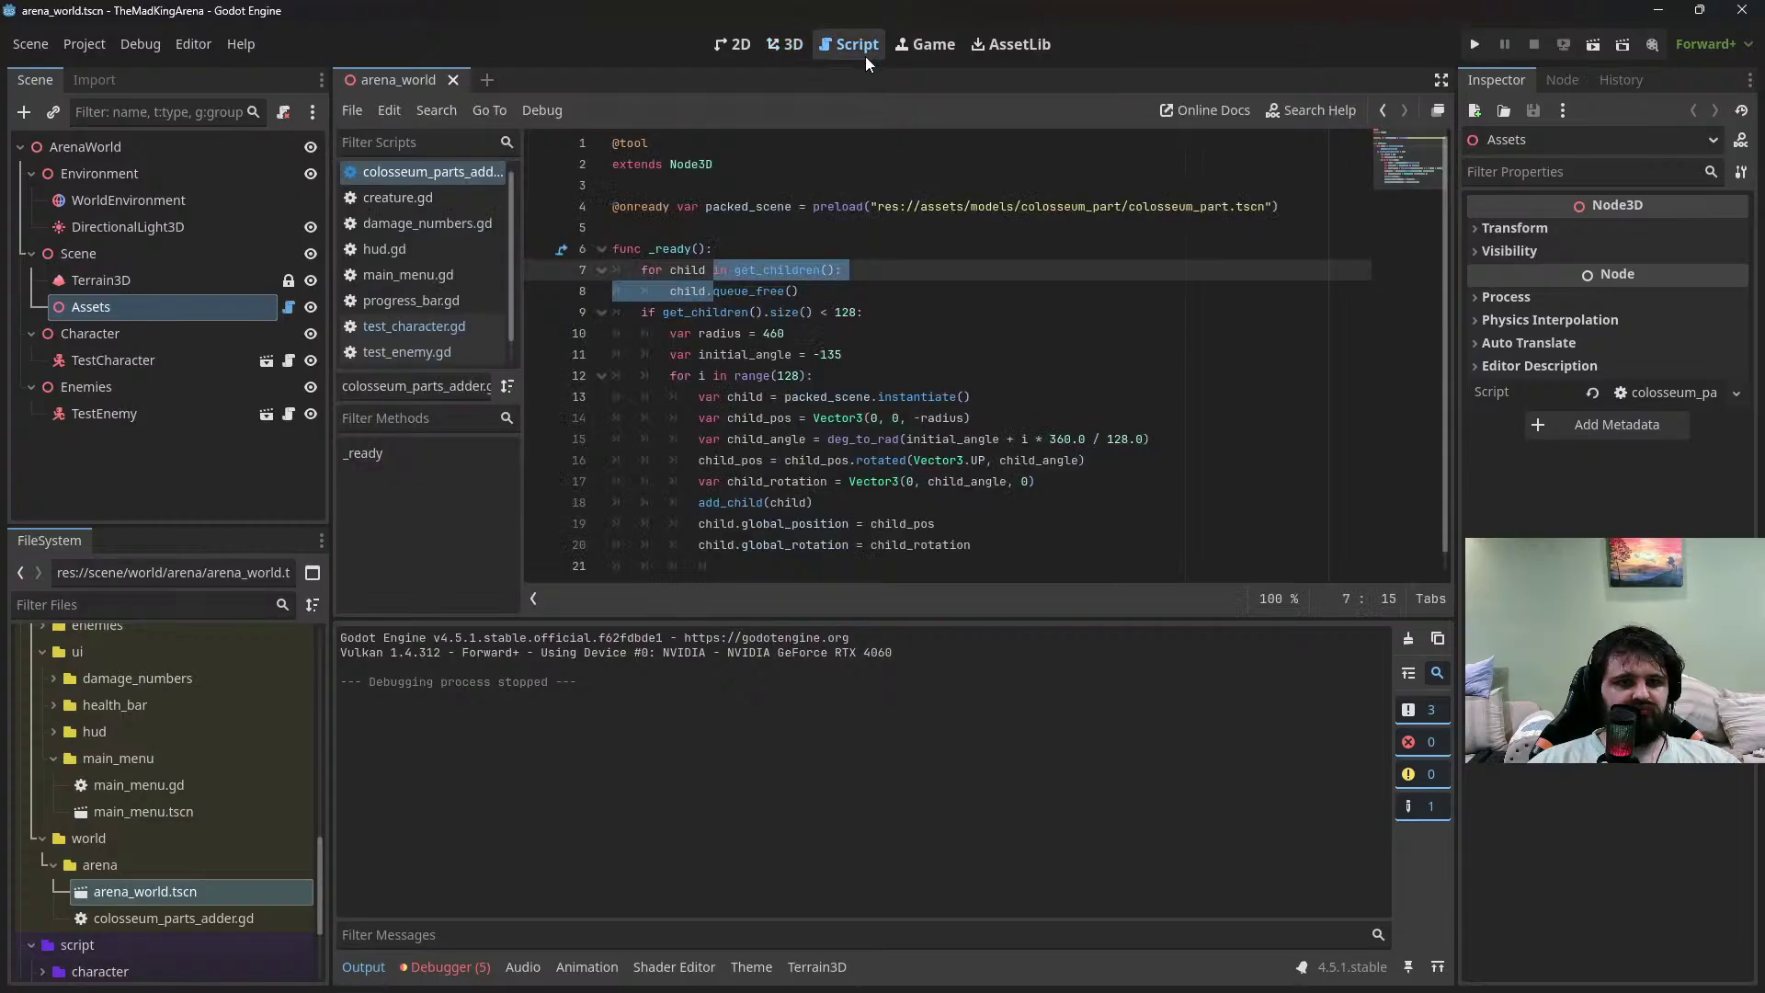
left_click(873, 286)
double_click(690, 274)
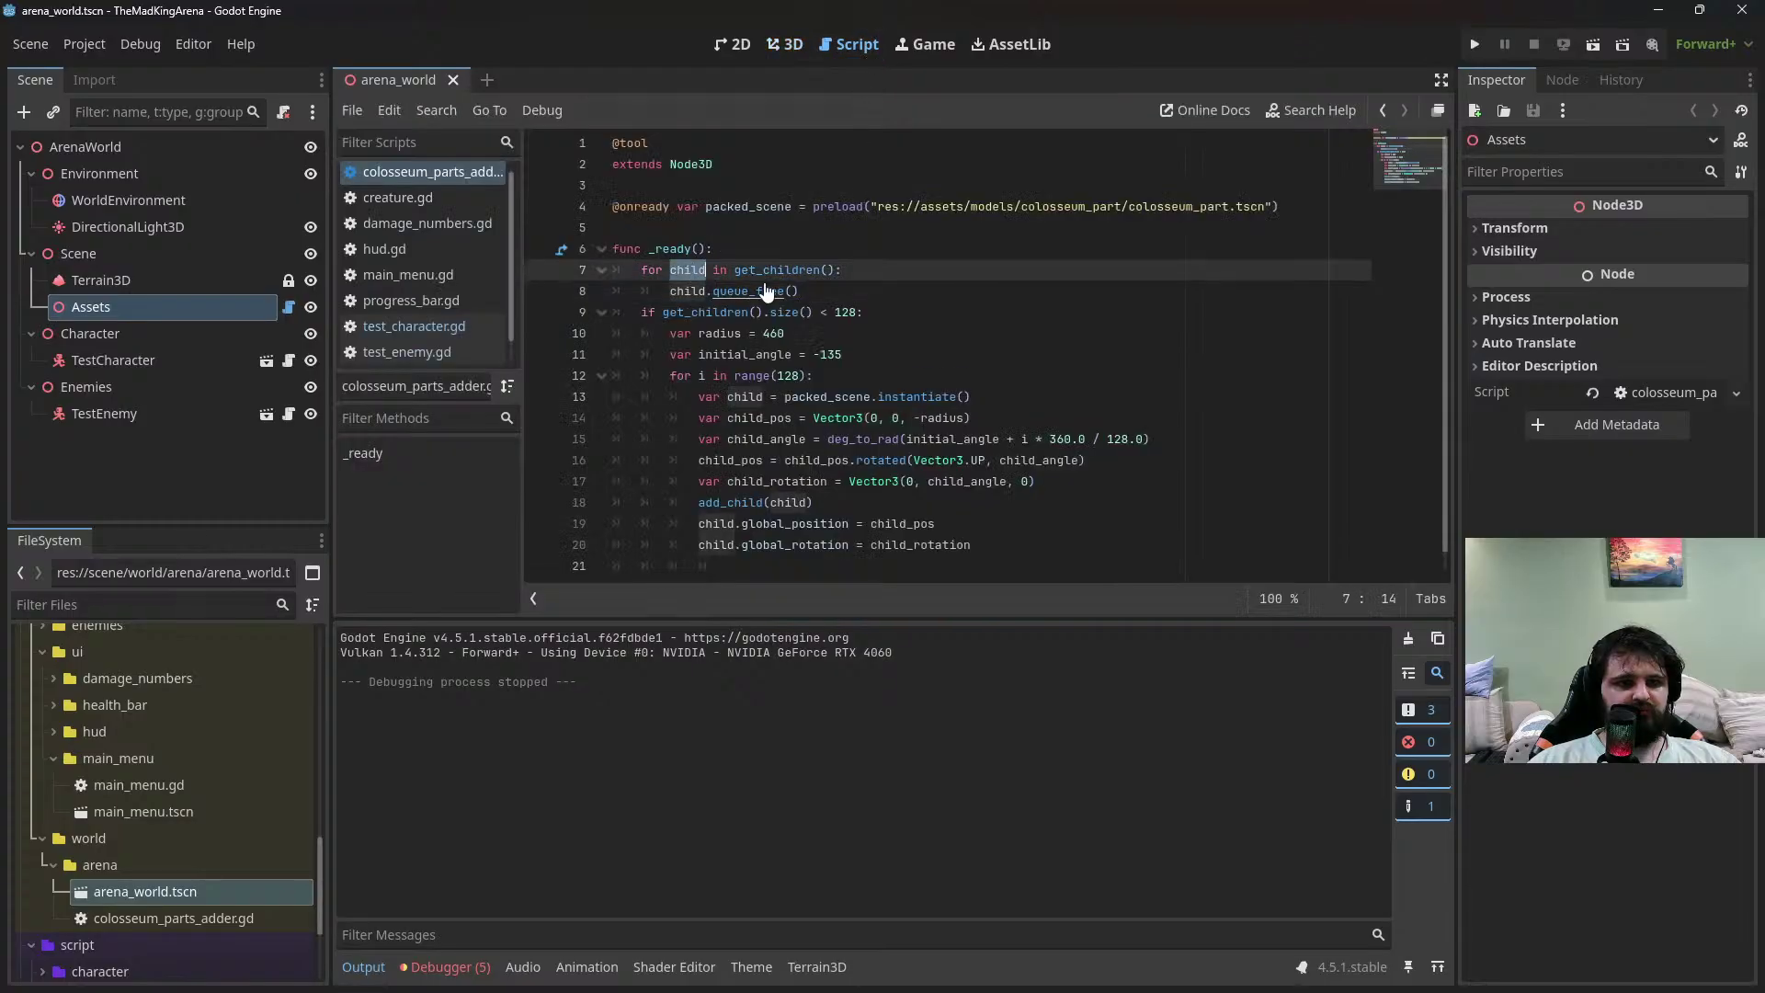
left_click(828, 290)
double_click(724, 502)
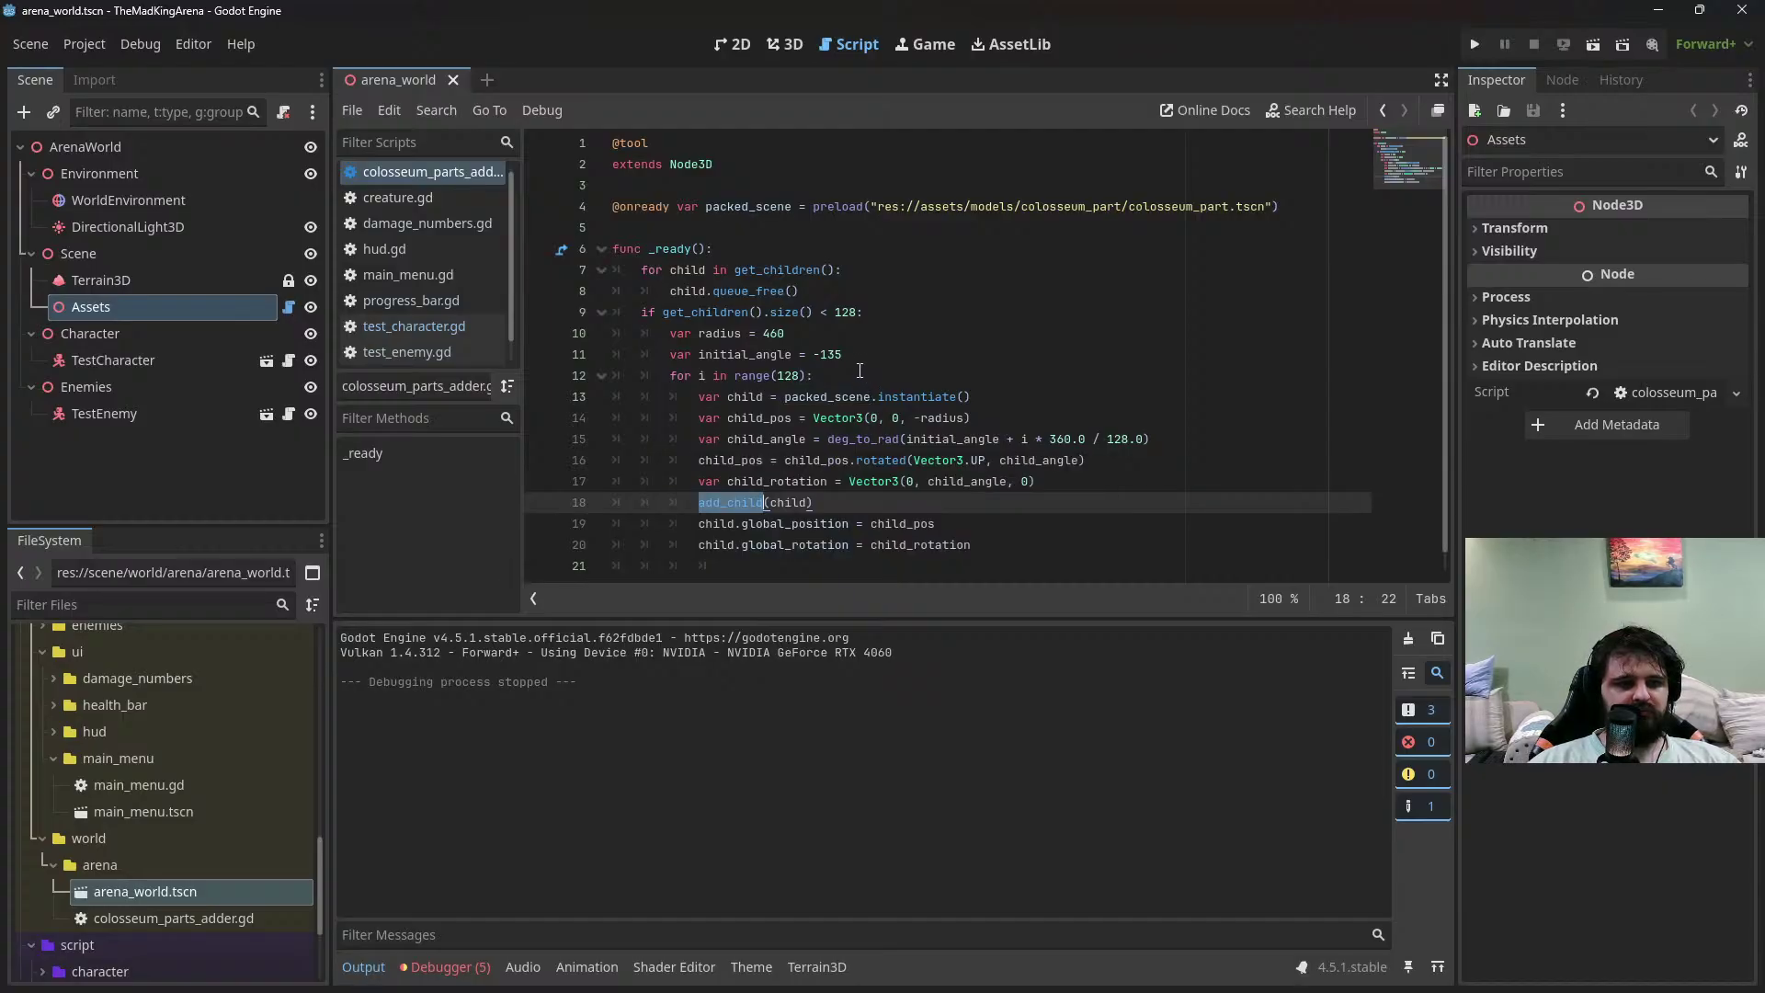
left_click_drag(846, 354, 816, 355)
double_click(765, 355)
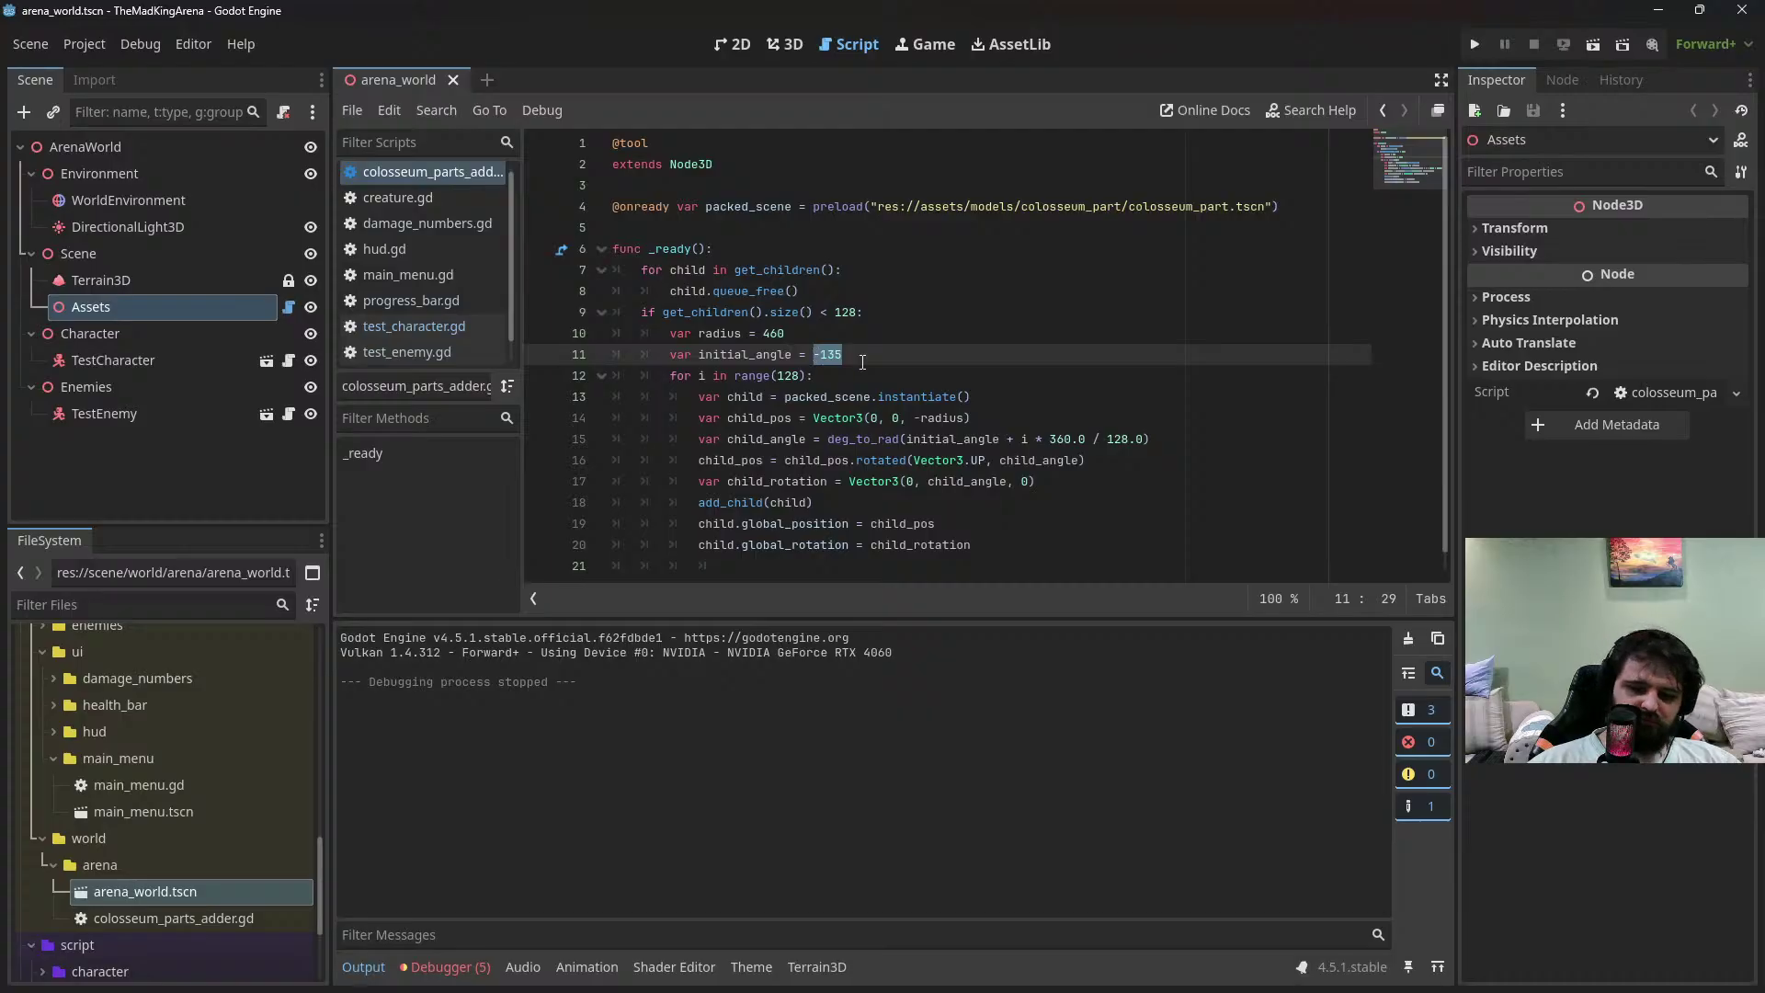
type("- 45")
Run the current scene, close the game, and inspect the orientation of the wall parts around the ring in the 3D view
key("F6")
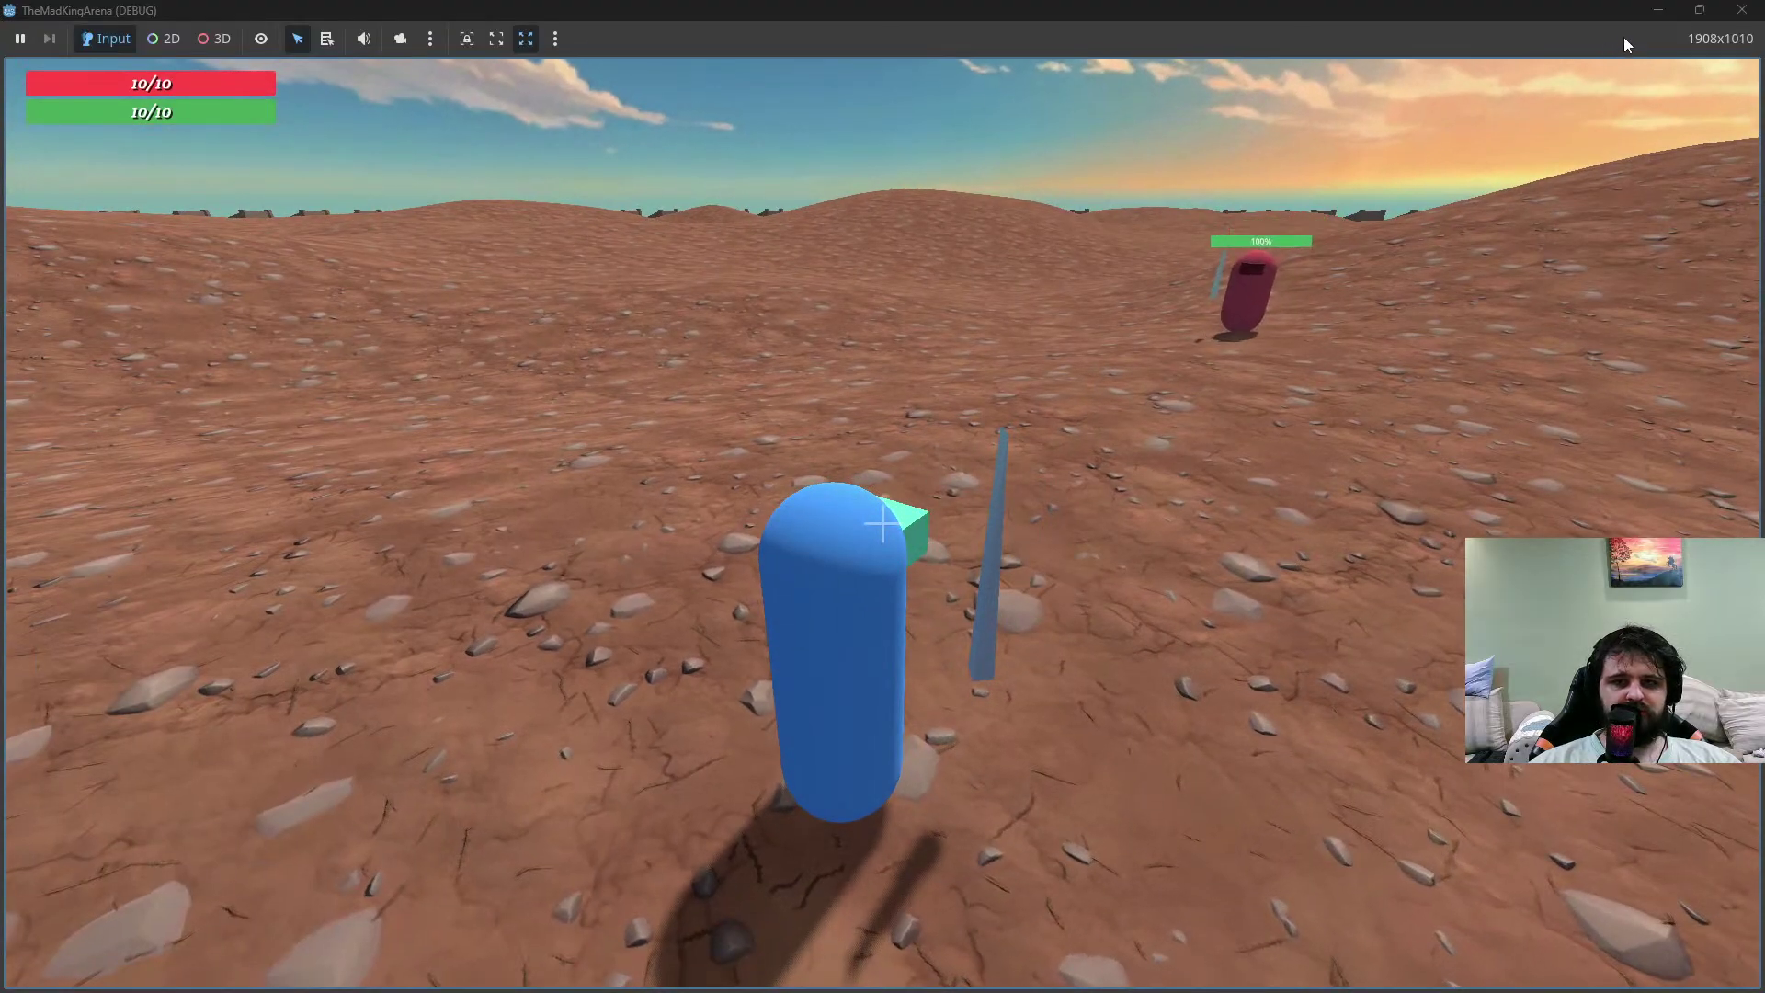
left_click(1743, 9)
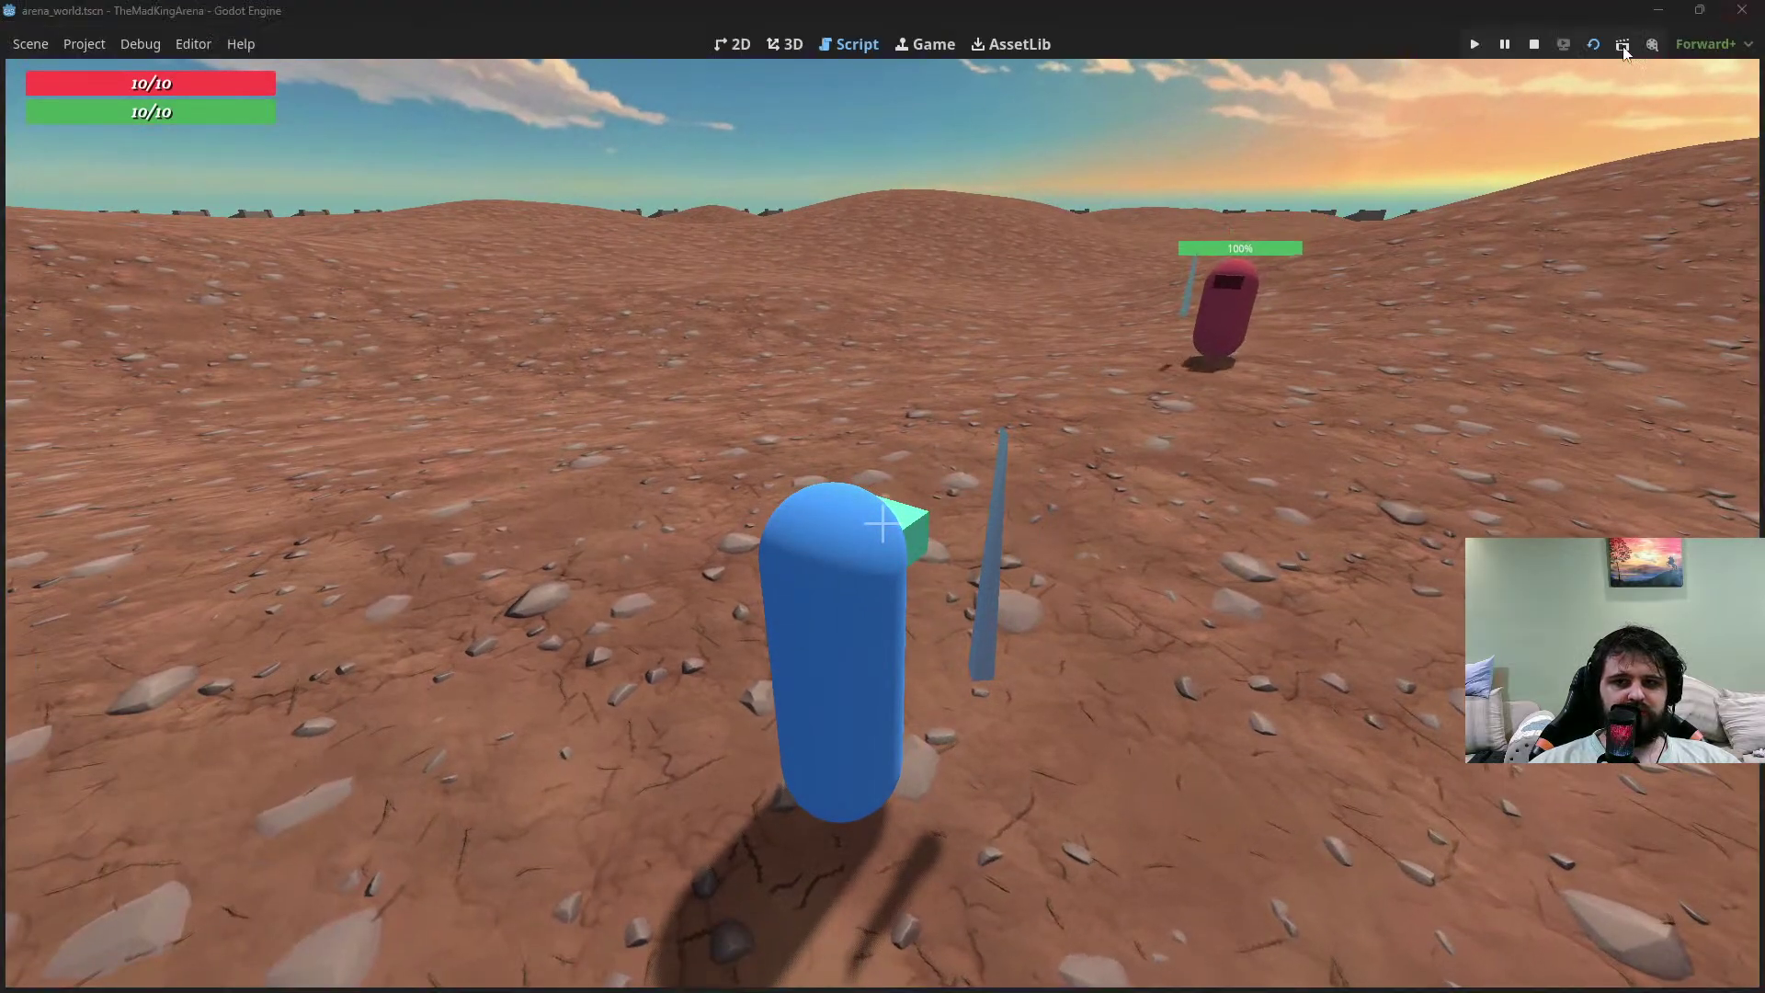
left_click(786, 44)
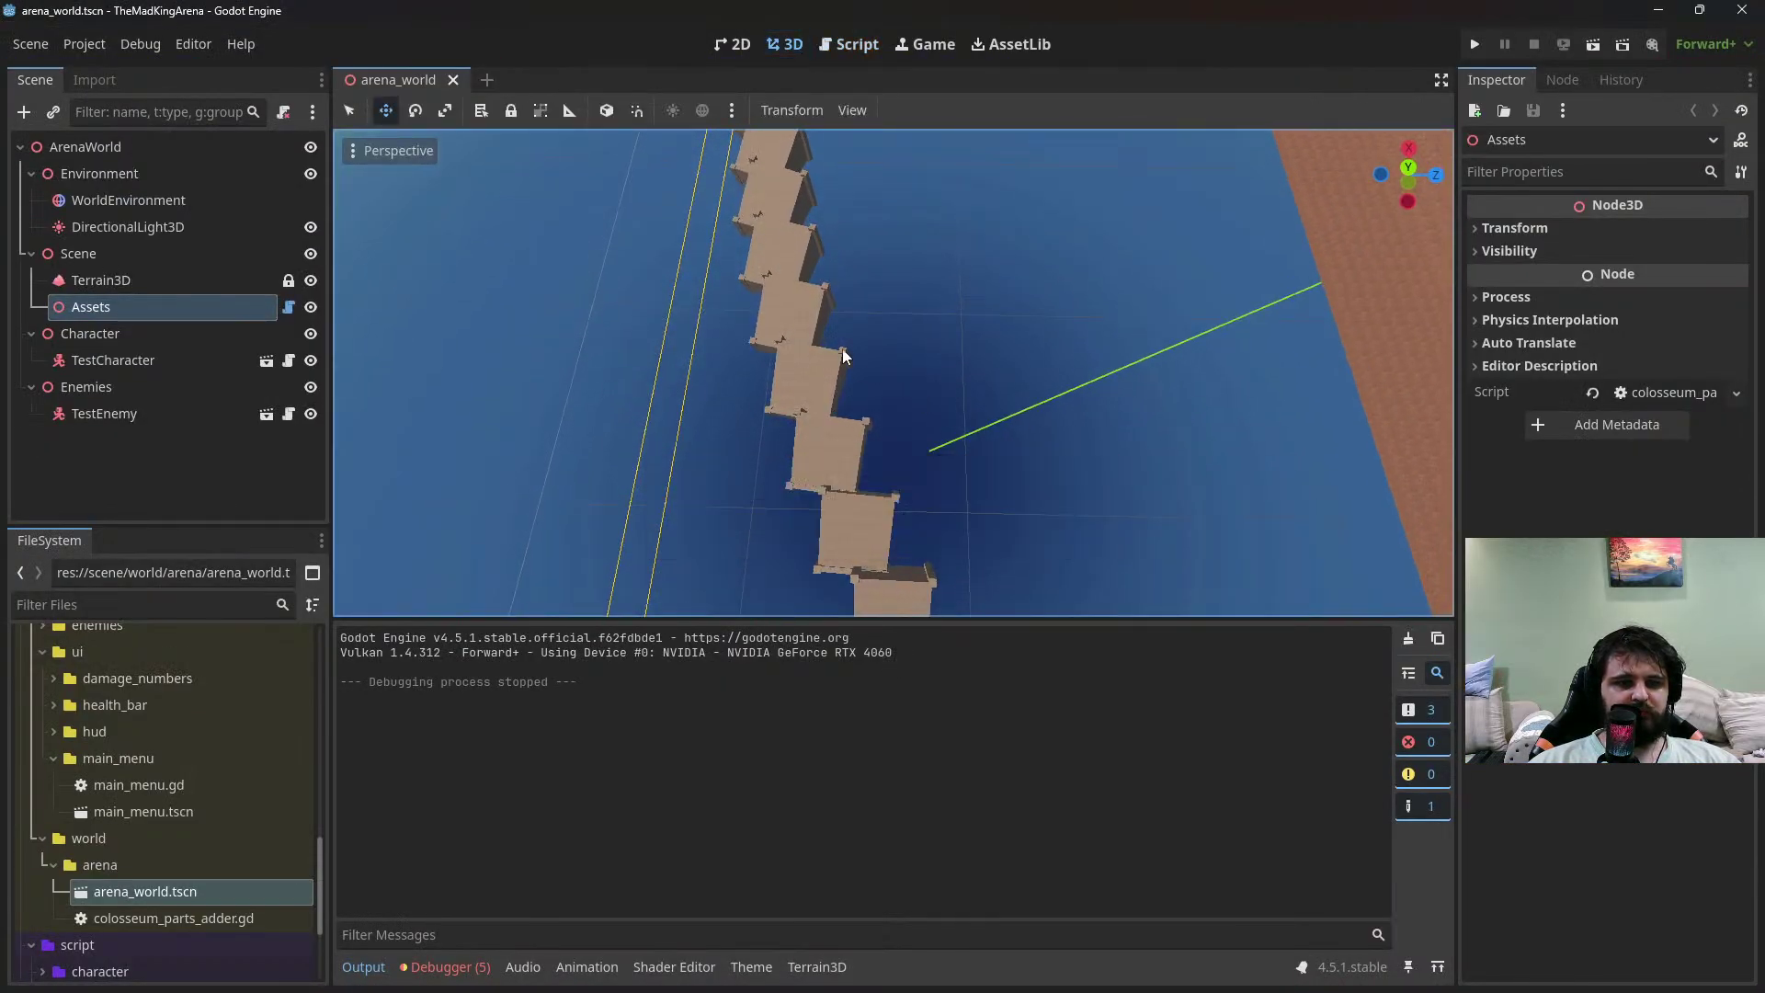
scroll(828, 396, "down", 6)
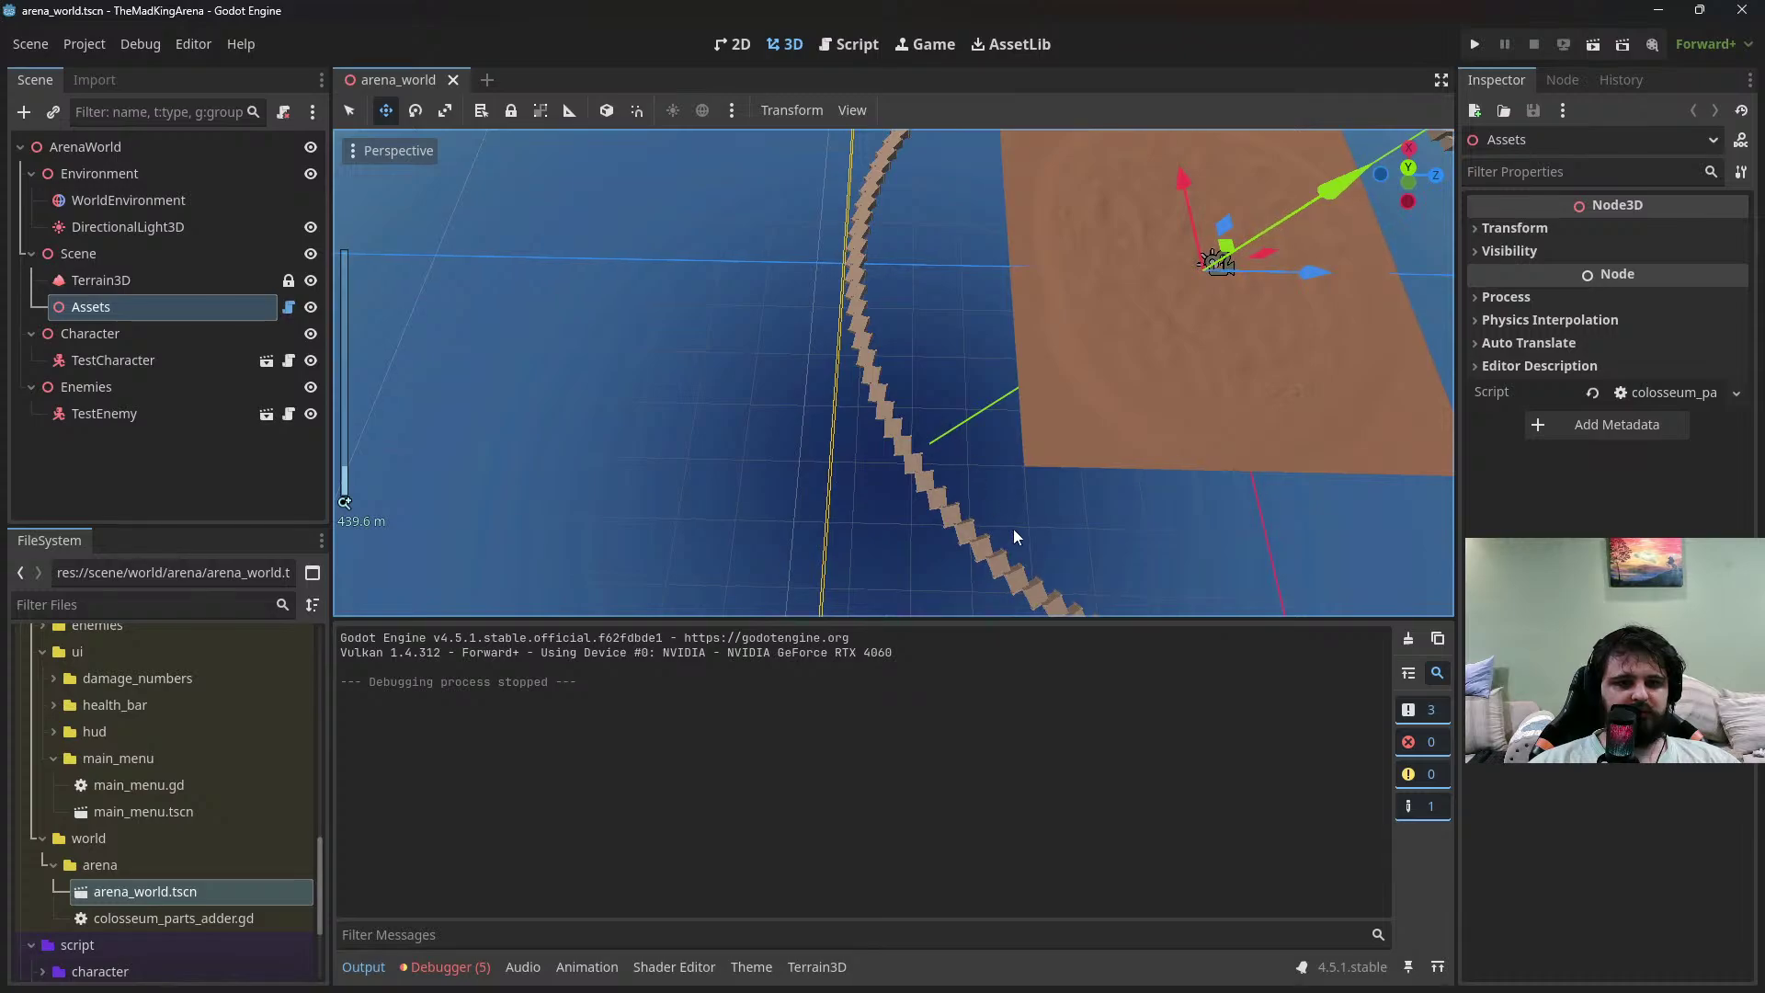
middle_click_drag(1013, 528, 936, 384)
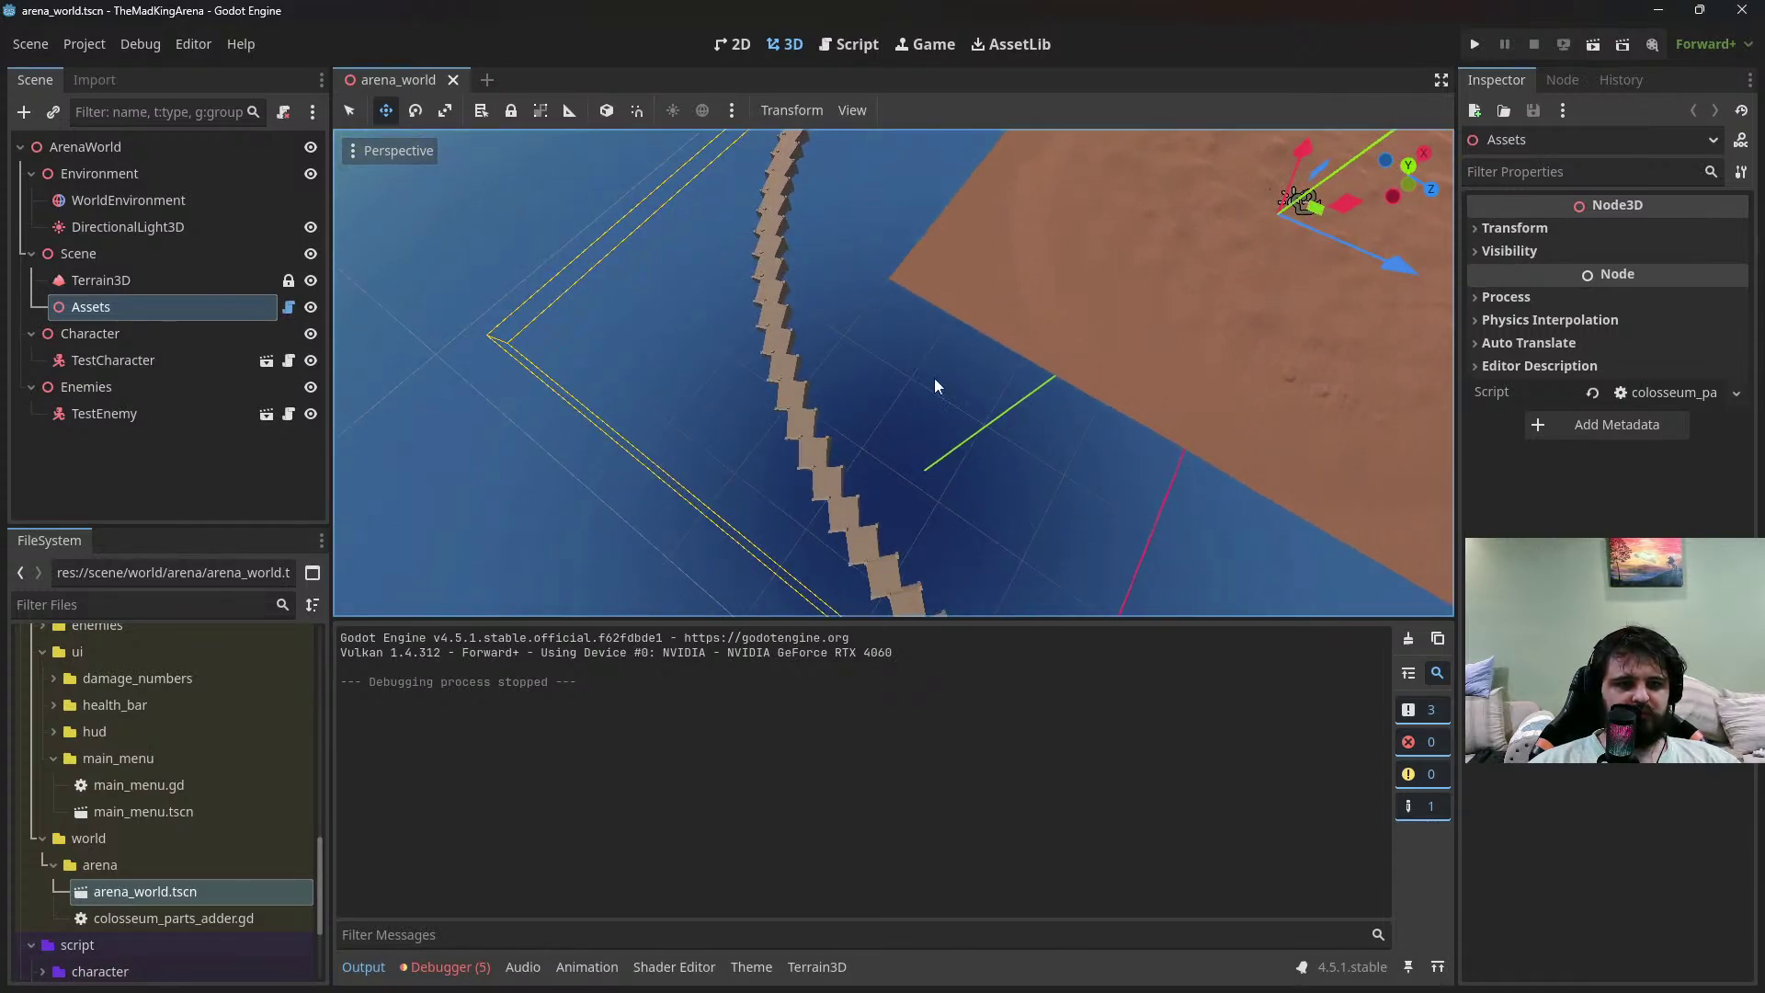
Examine how the script computes child_angle, child_pos and child_rotation and applies them to each wall part
left_click(846, 51)
left_click(899, 439)
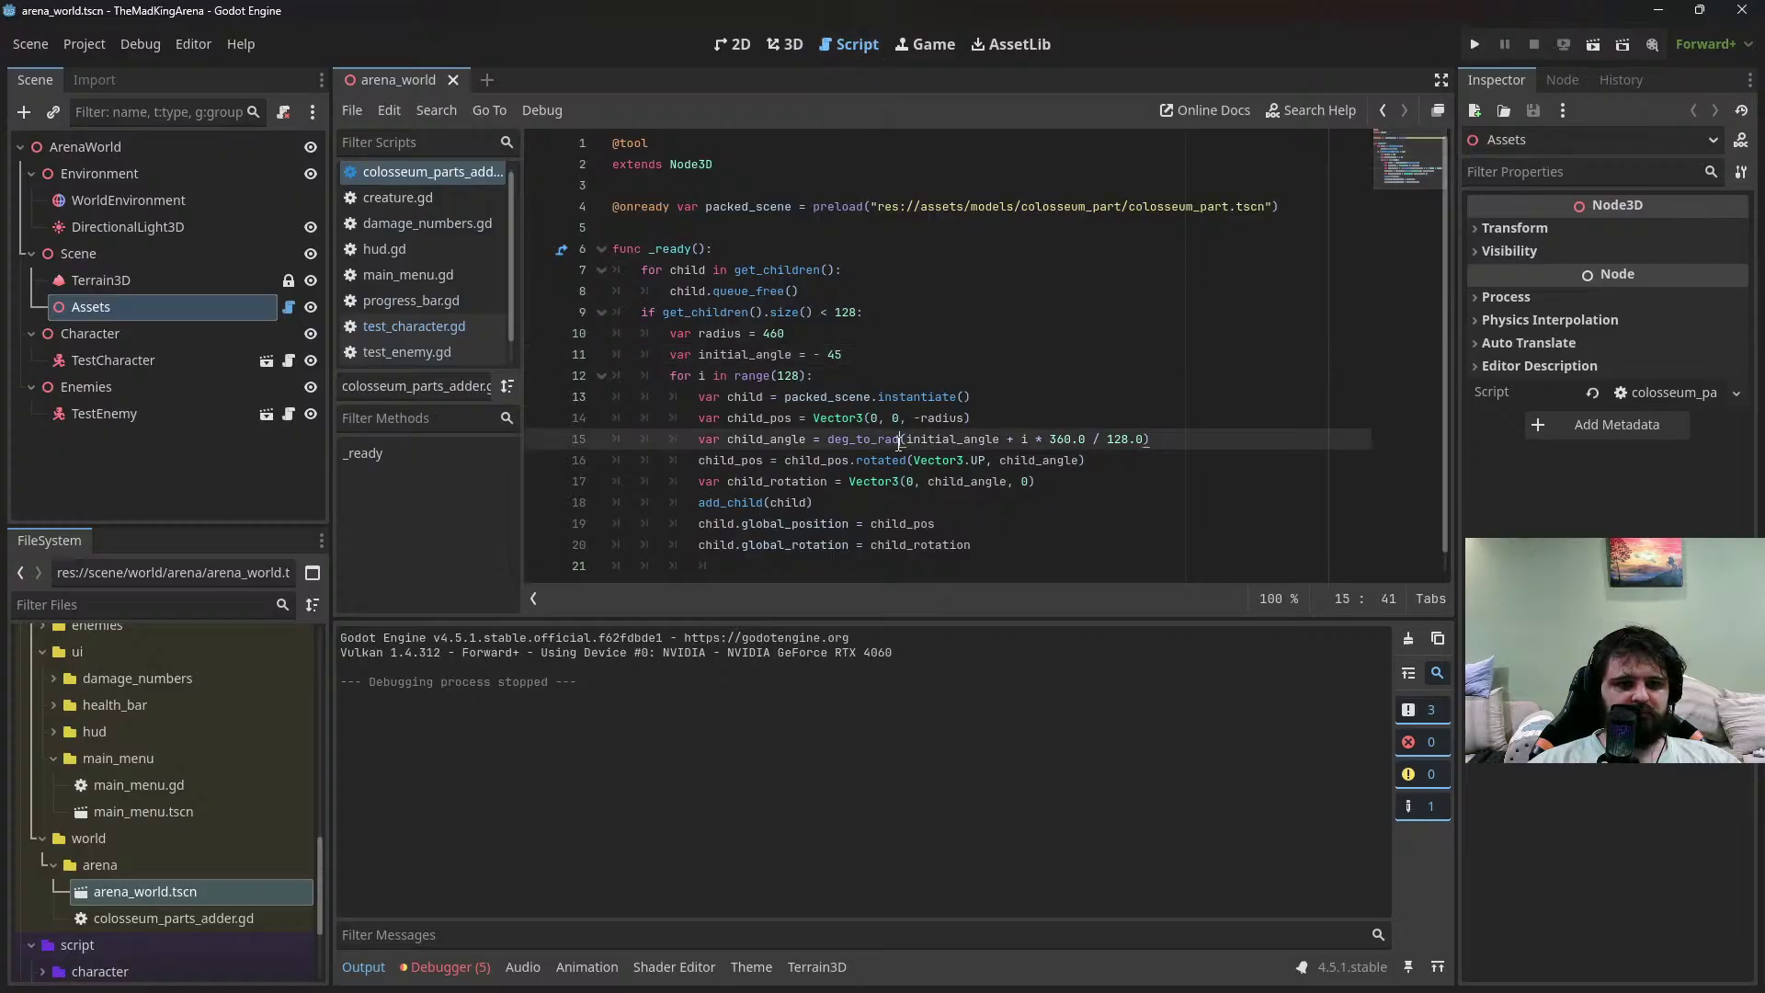
double_click(899, 440)
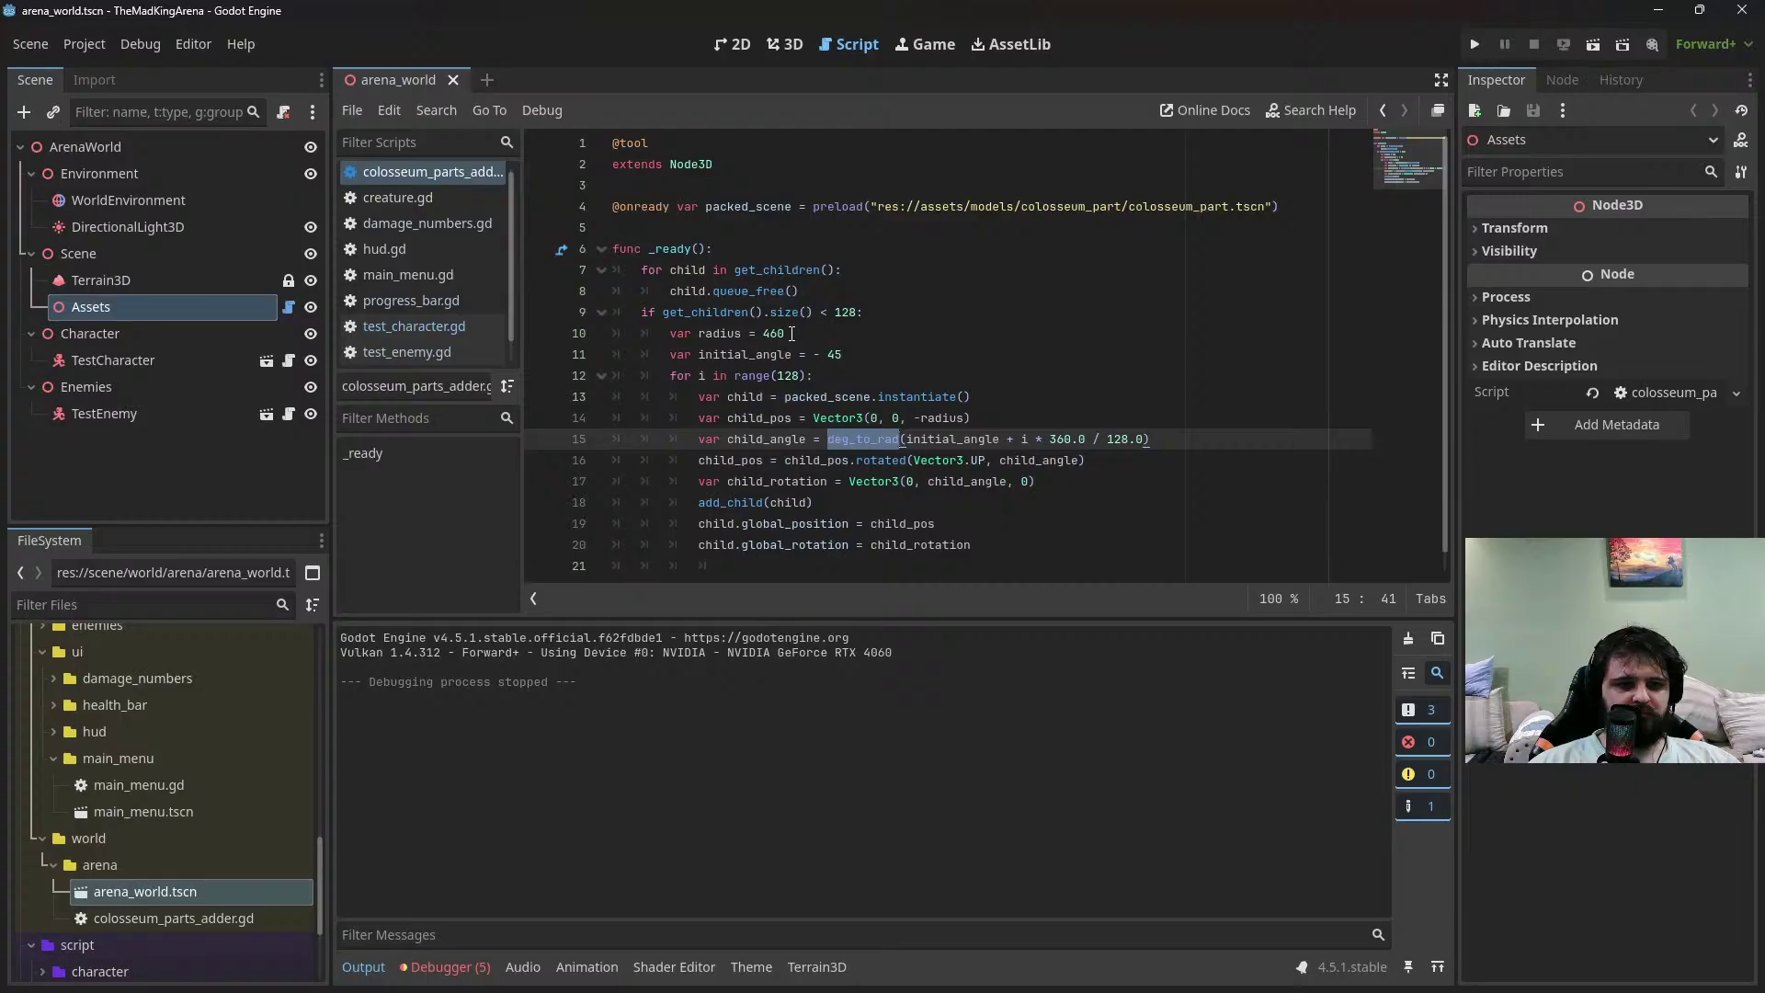
double_click(773, 438)
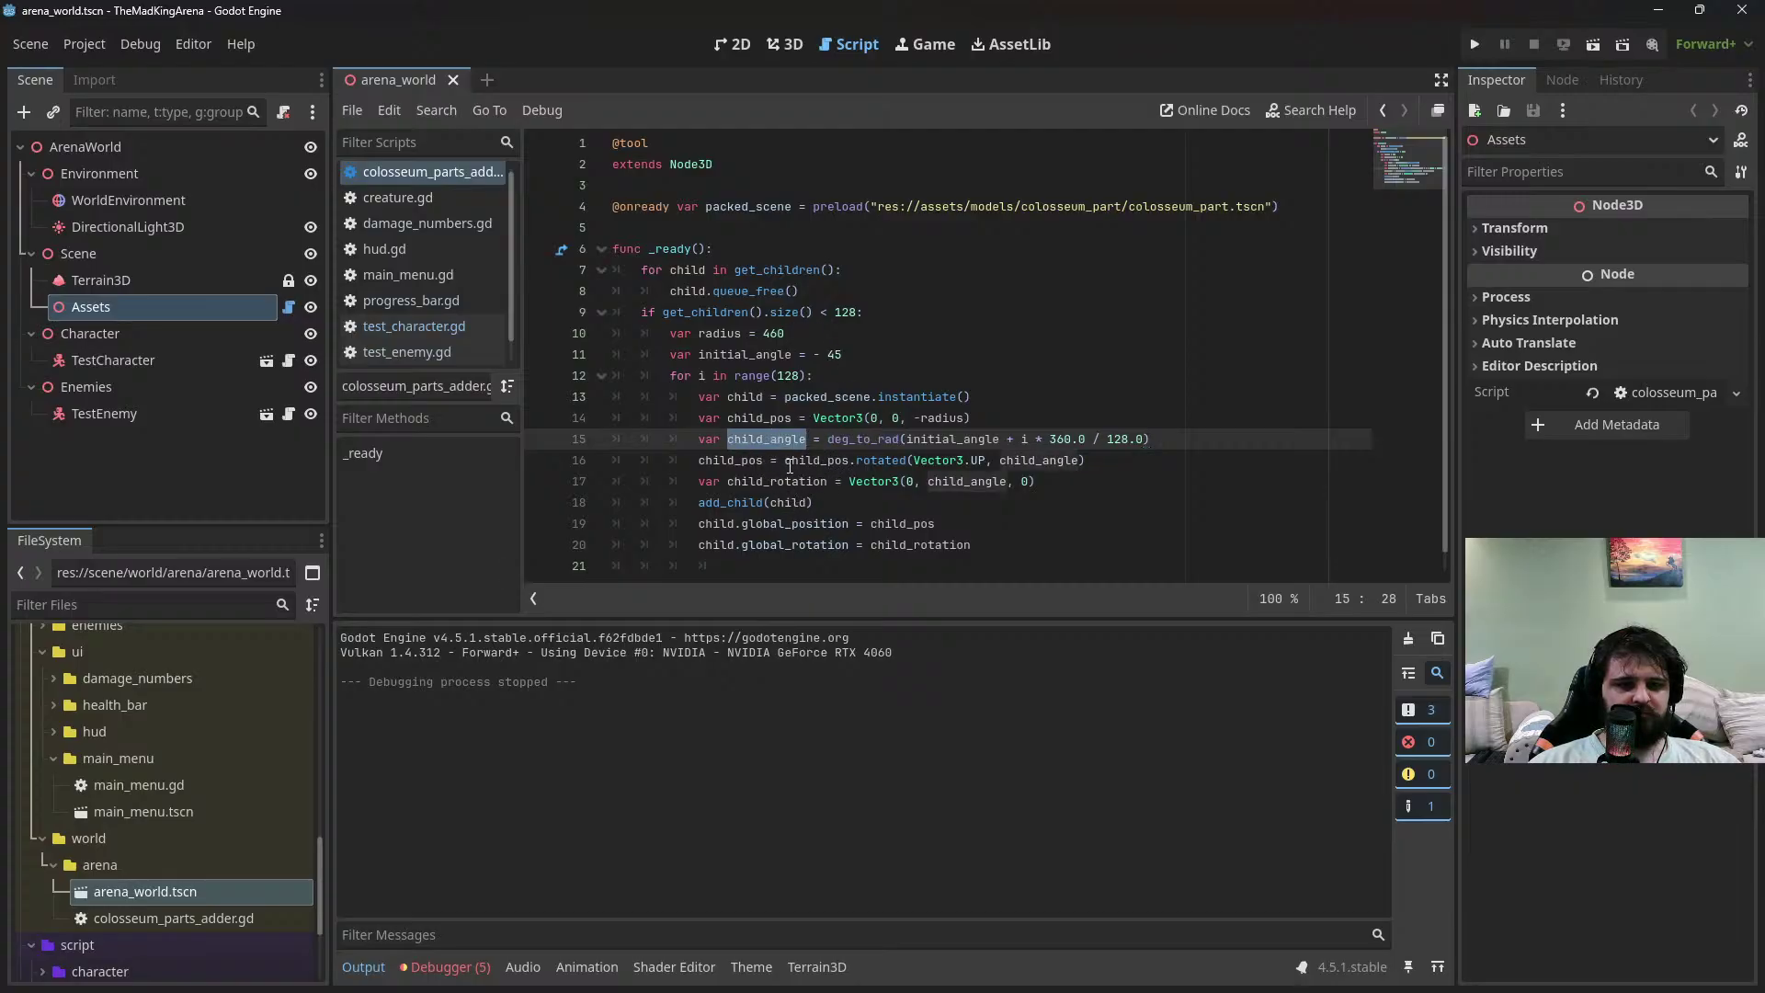
left_click(908, 460)
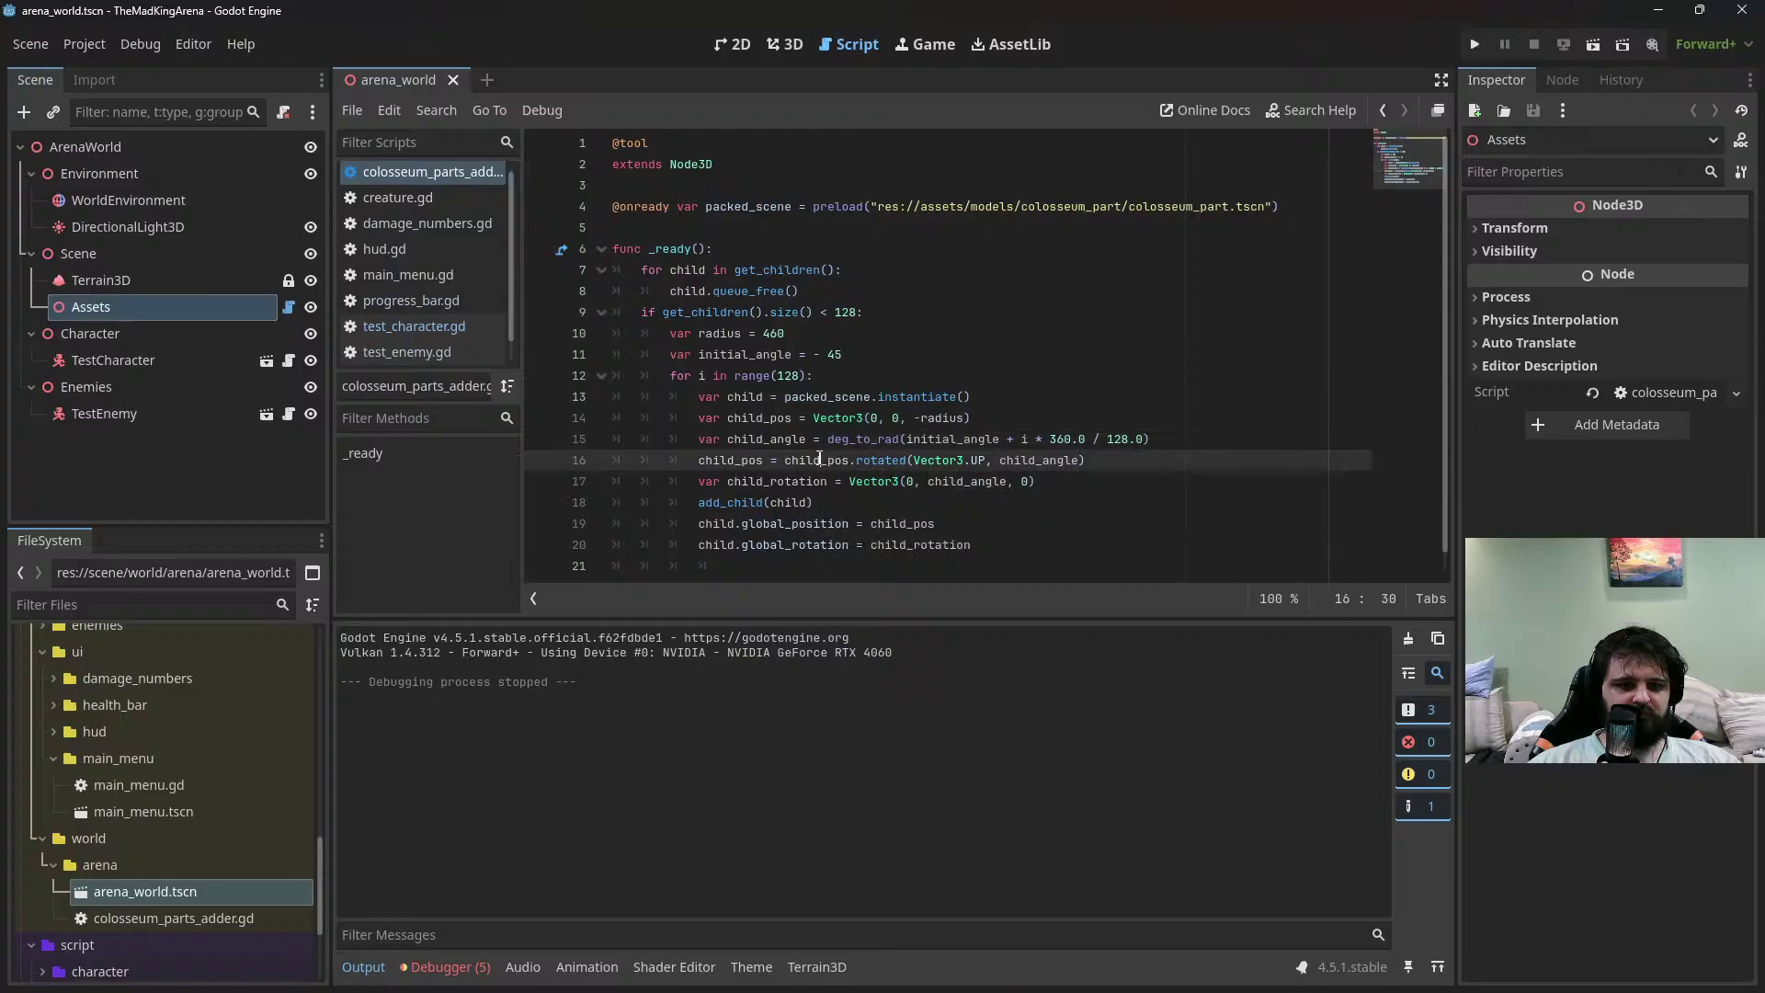
double_click(897, 460)
left_click(977, 460)
double_click(1039, 459)
left_click(763, 480)
double_click(763, 481)
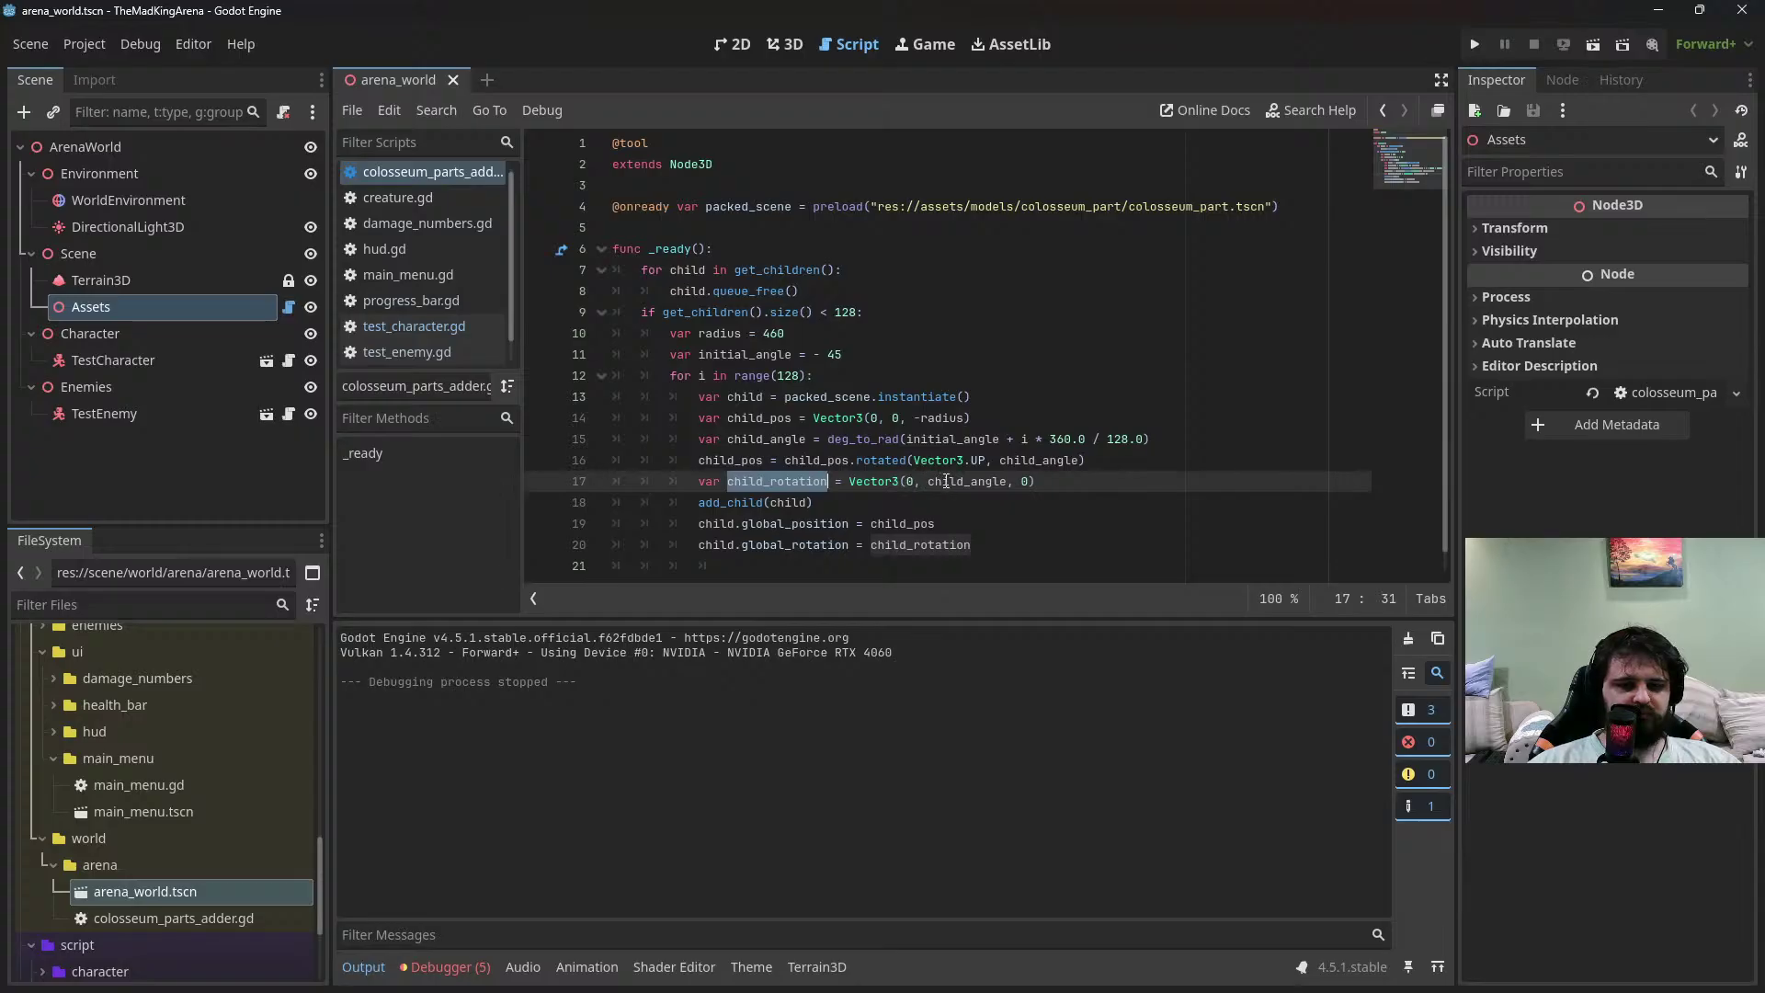
left_click(816, 547)
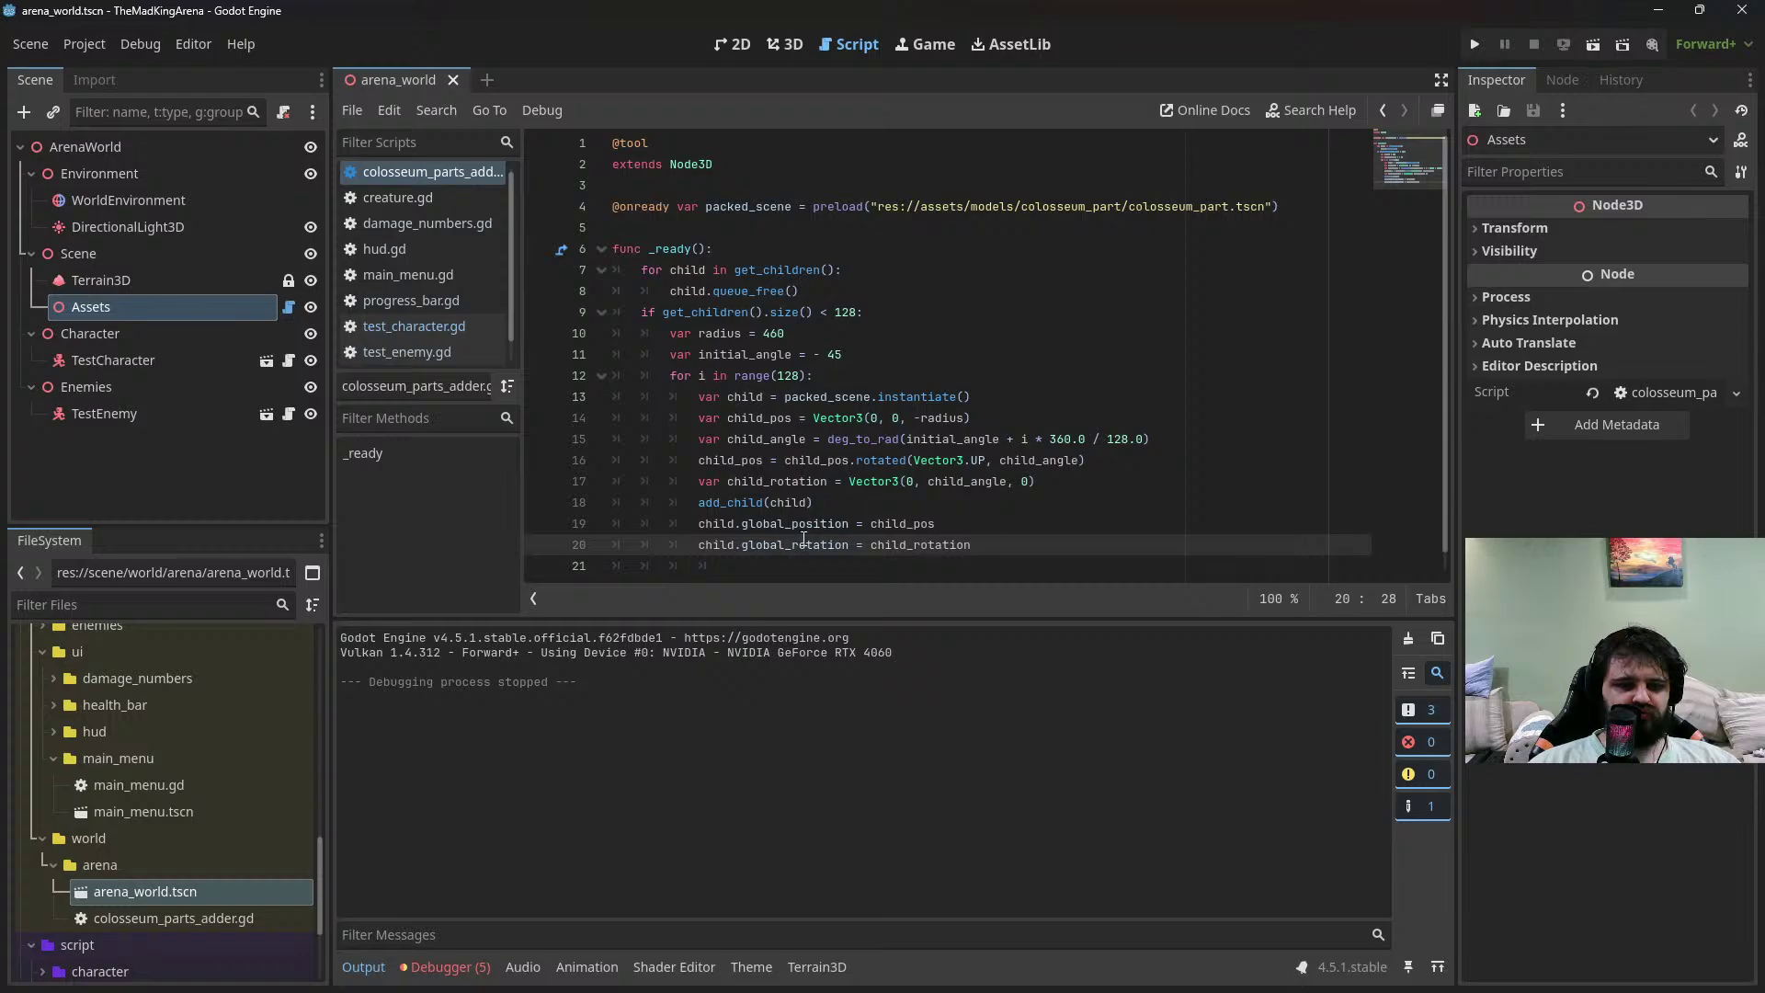
left_click(789, 503)
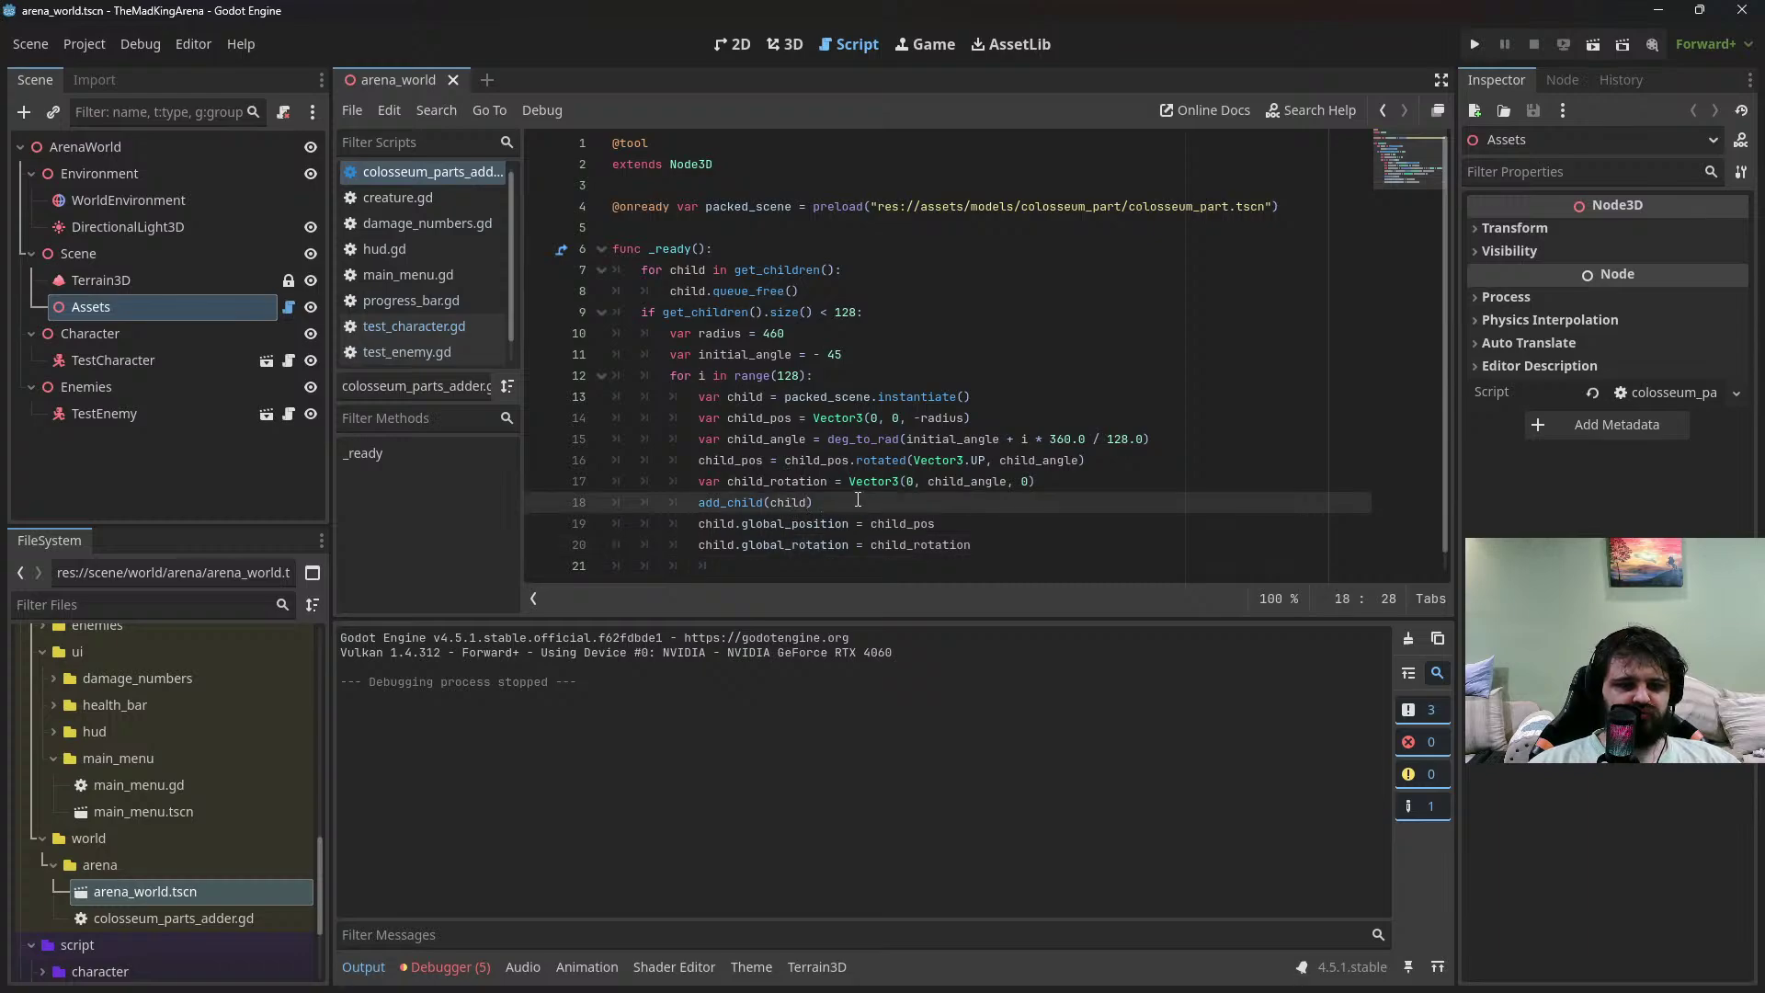
double_click(799, 482)
double_click(767, 439)
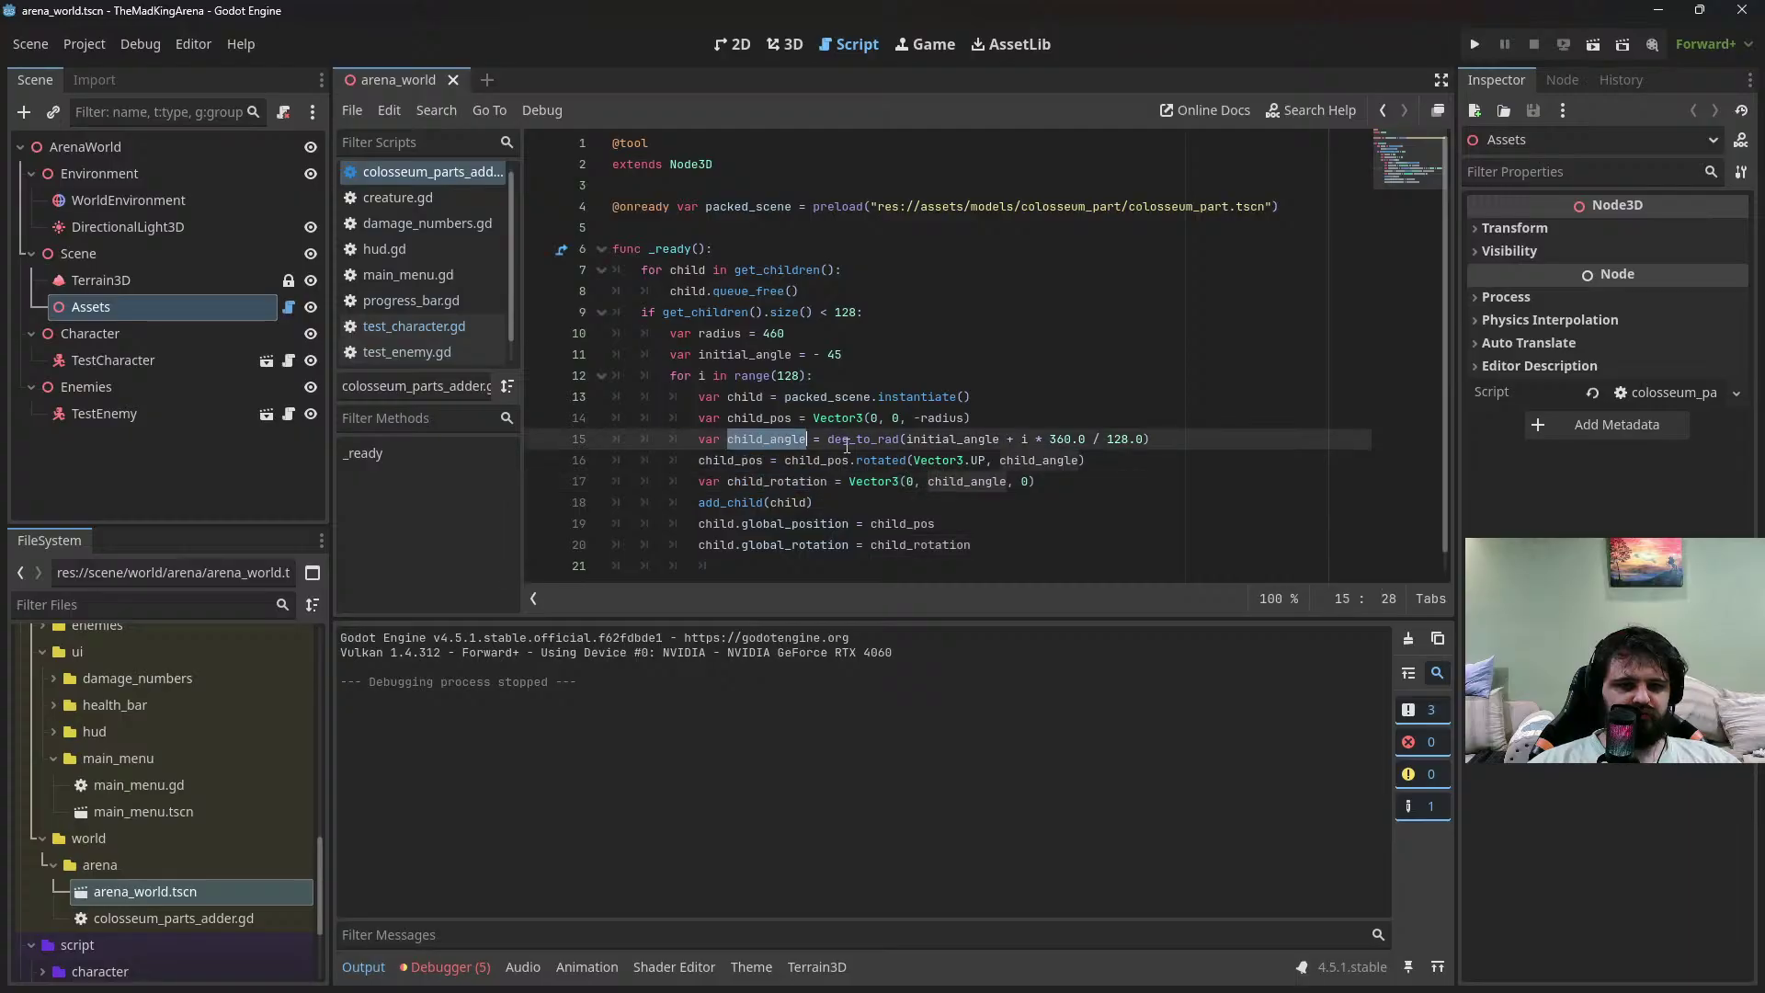
Set initial_angle to 15 in the colosseum_parts_adder script, run the current scene, and close the game
left_click_drag(844, 355, 813, 355)
key("BackSpace")
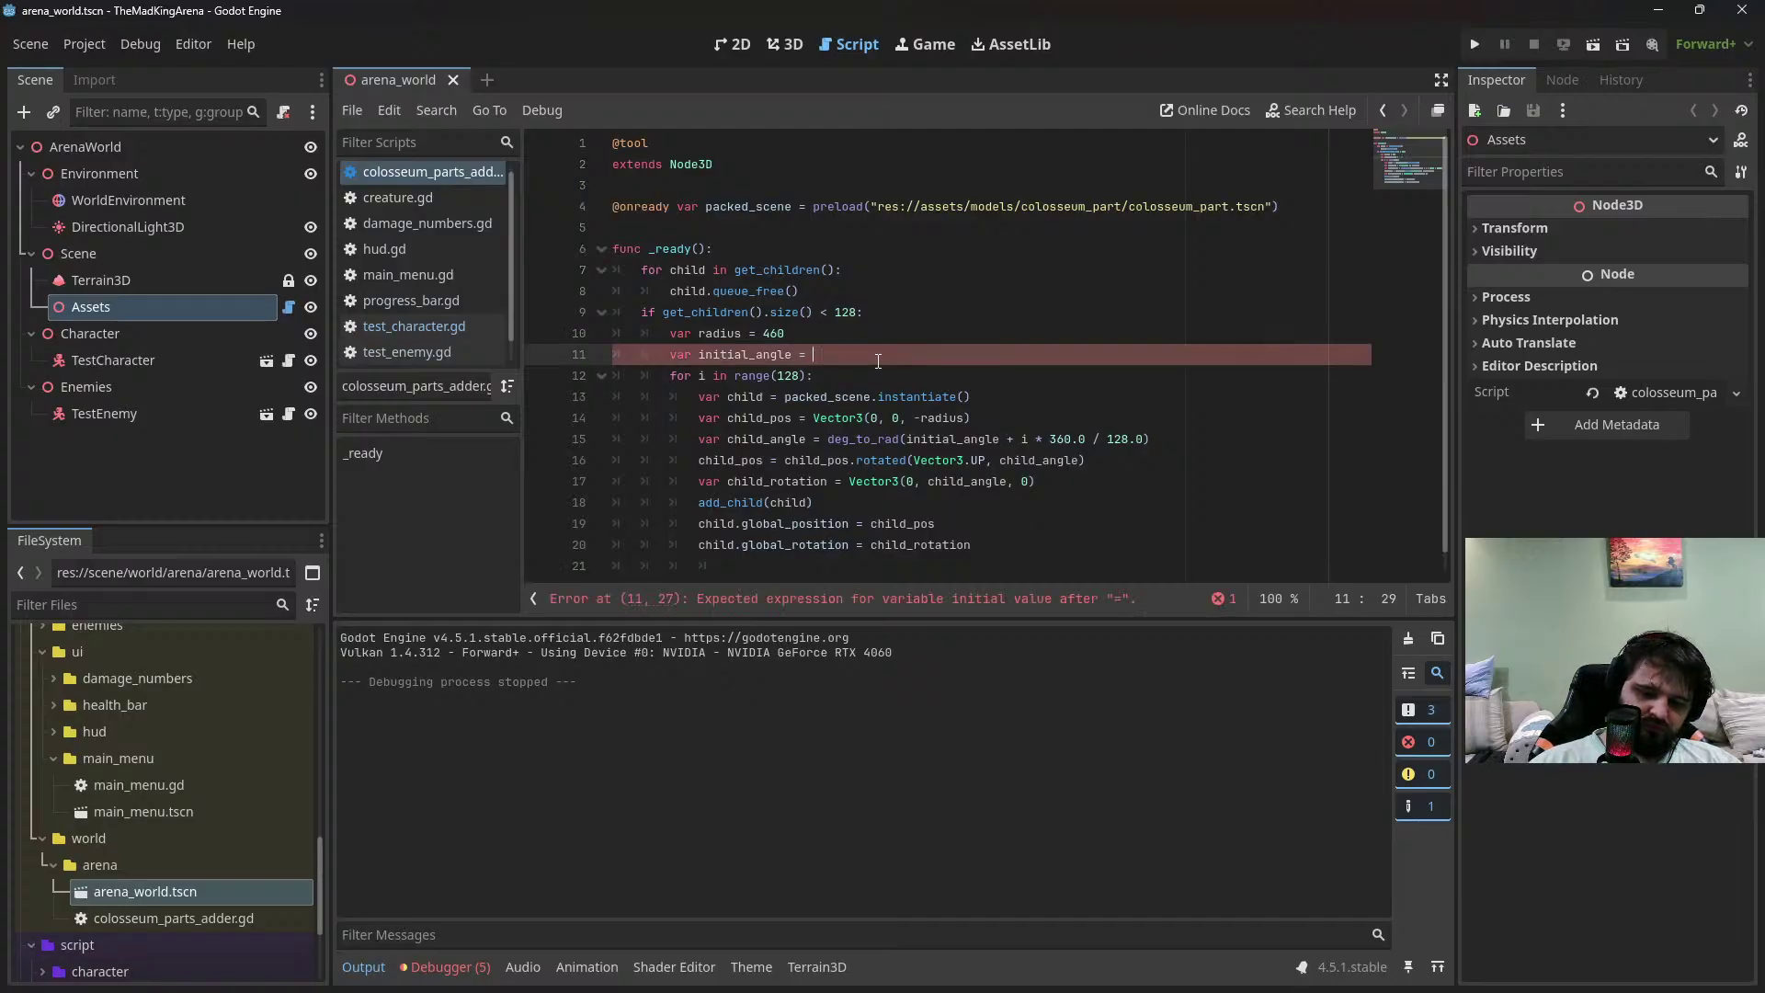
type("15")
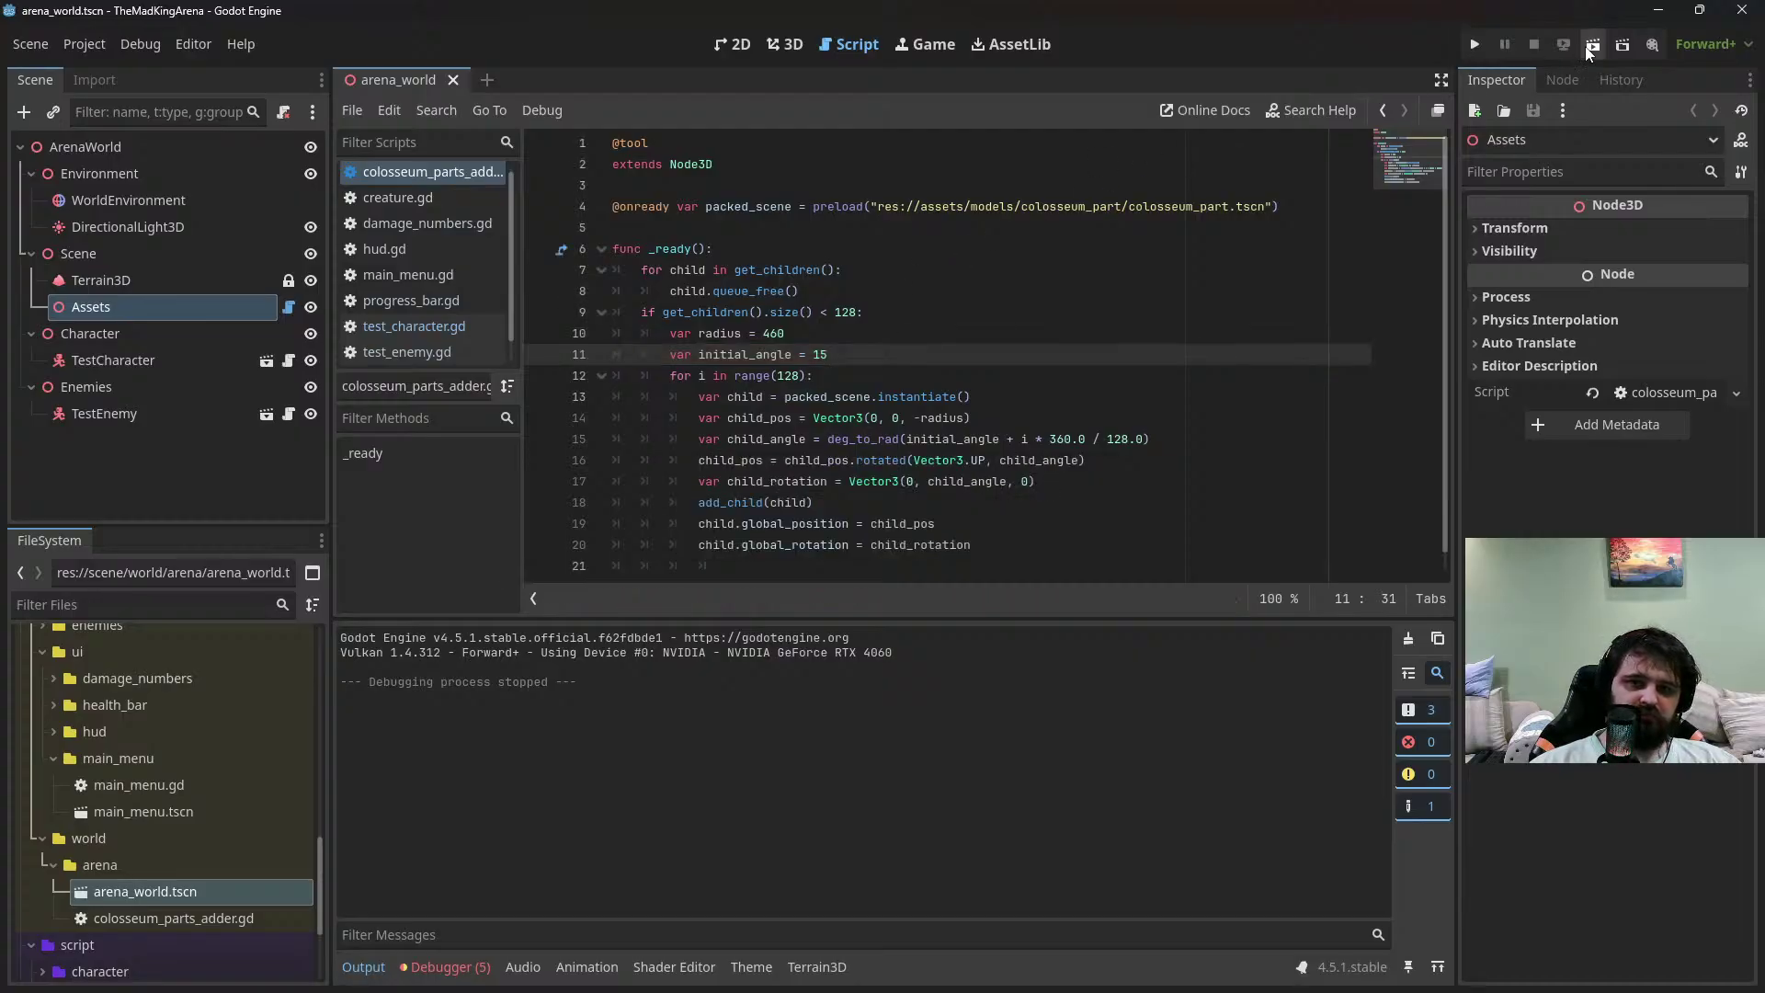
left_click(1591, 46)
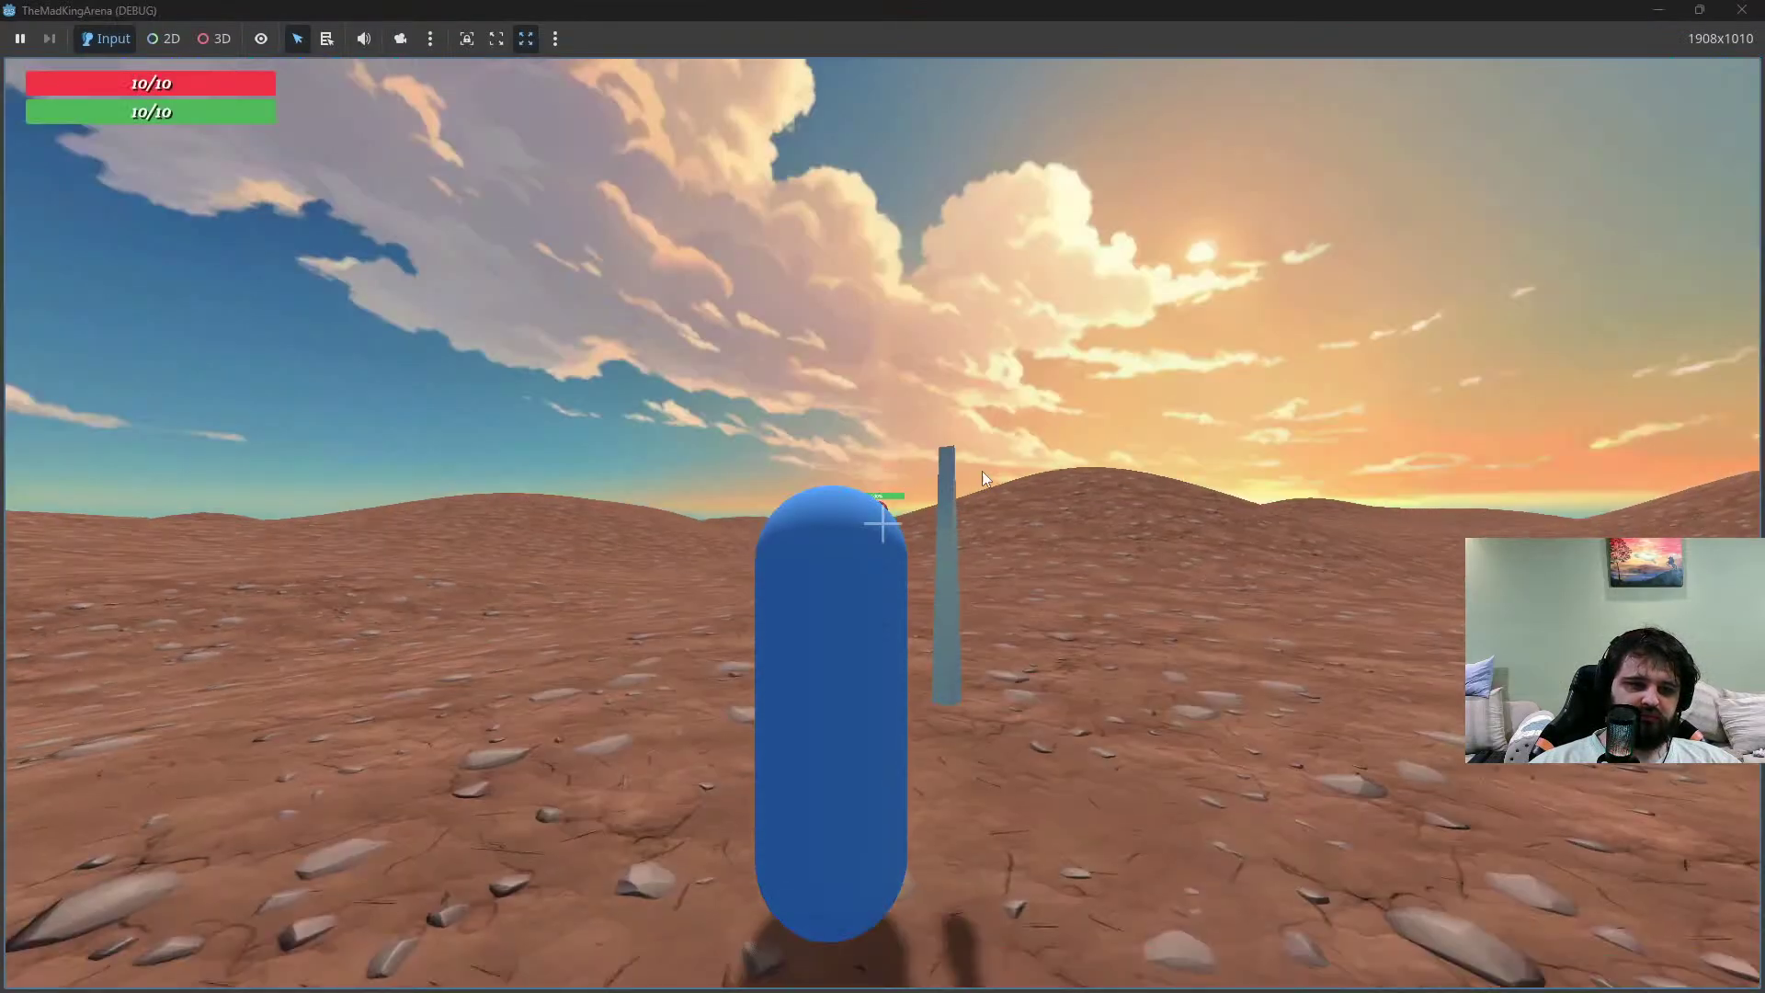
left_click(1742, 9)
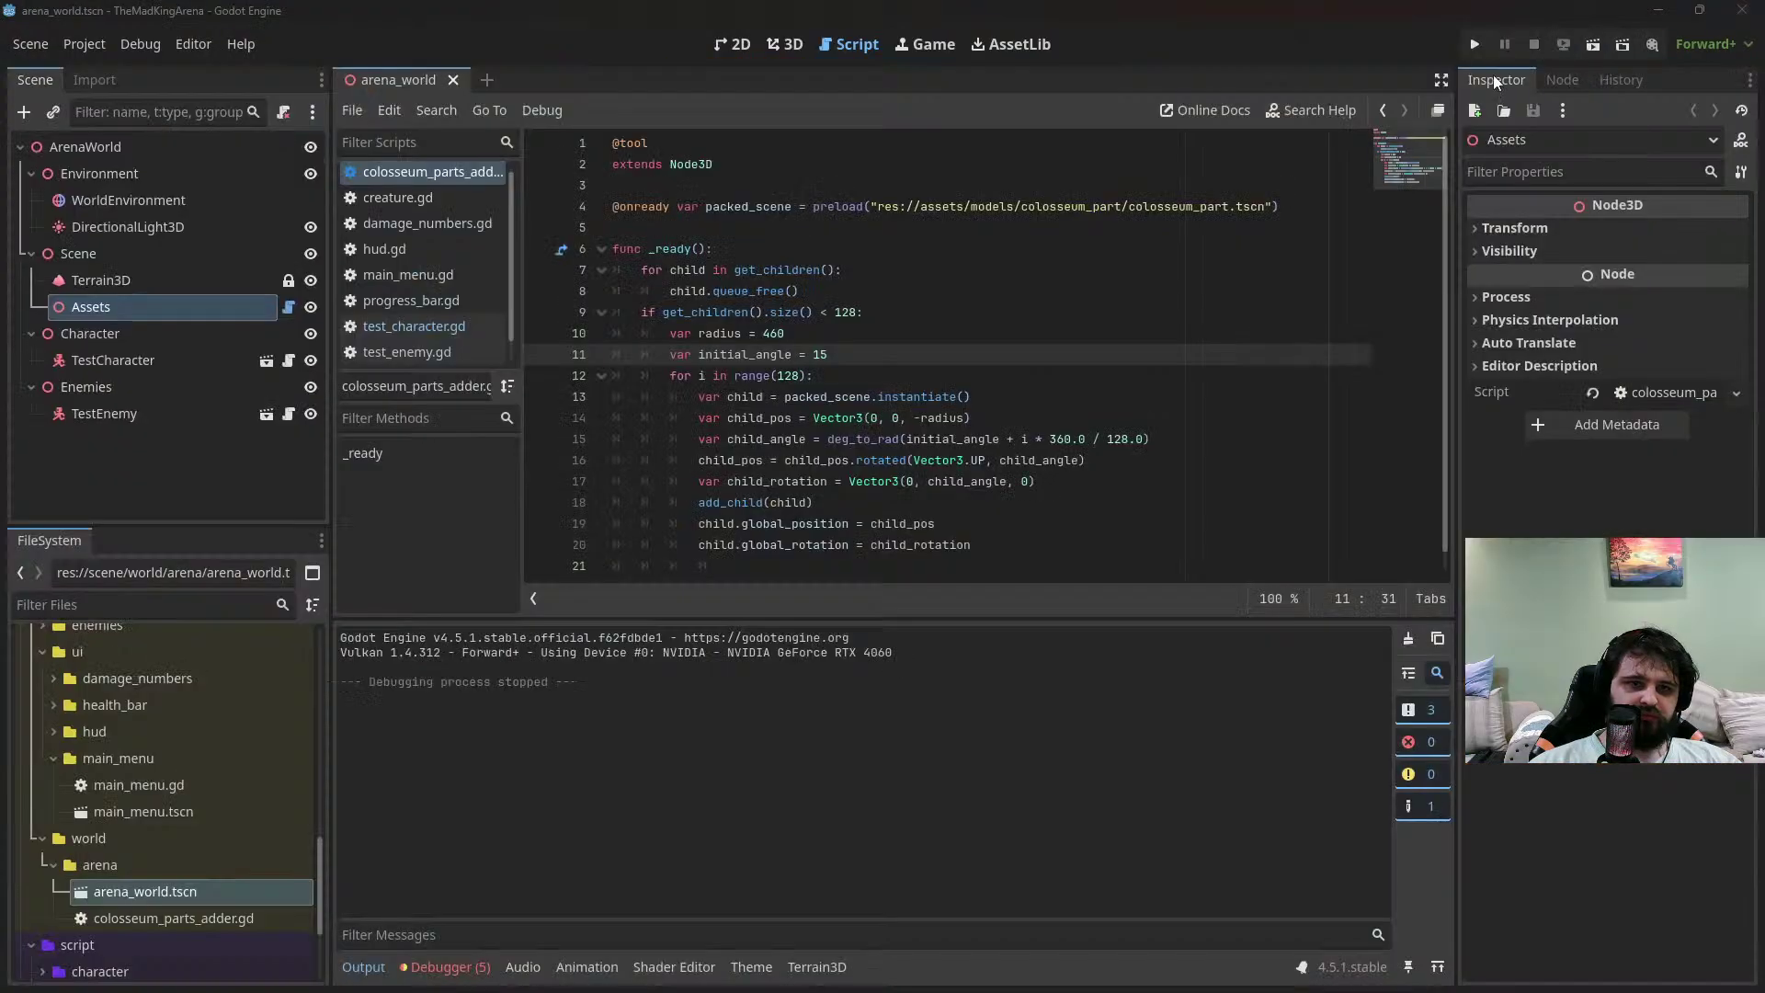
Save, close and reopen arena_world.tscn to rerun the tool script, and inspect the wall parts in the 3D view
double_click(152, 889)
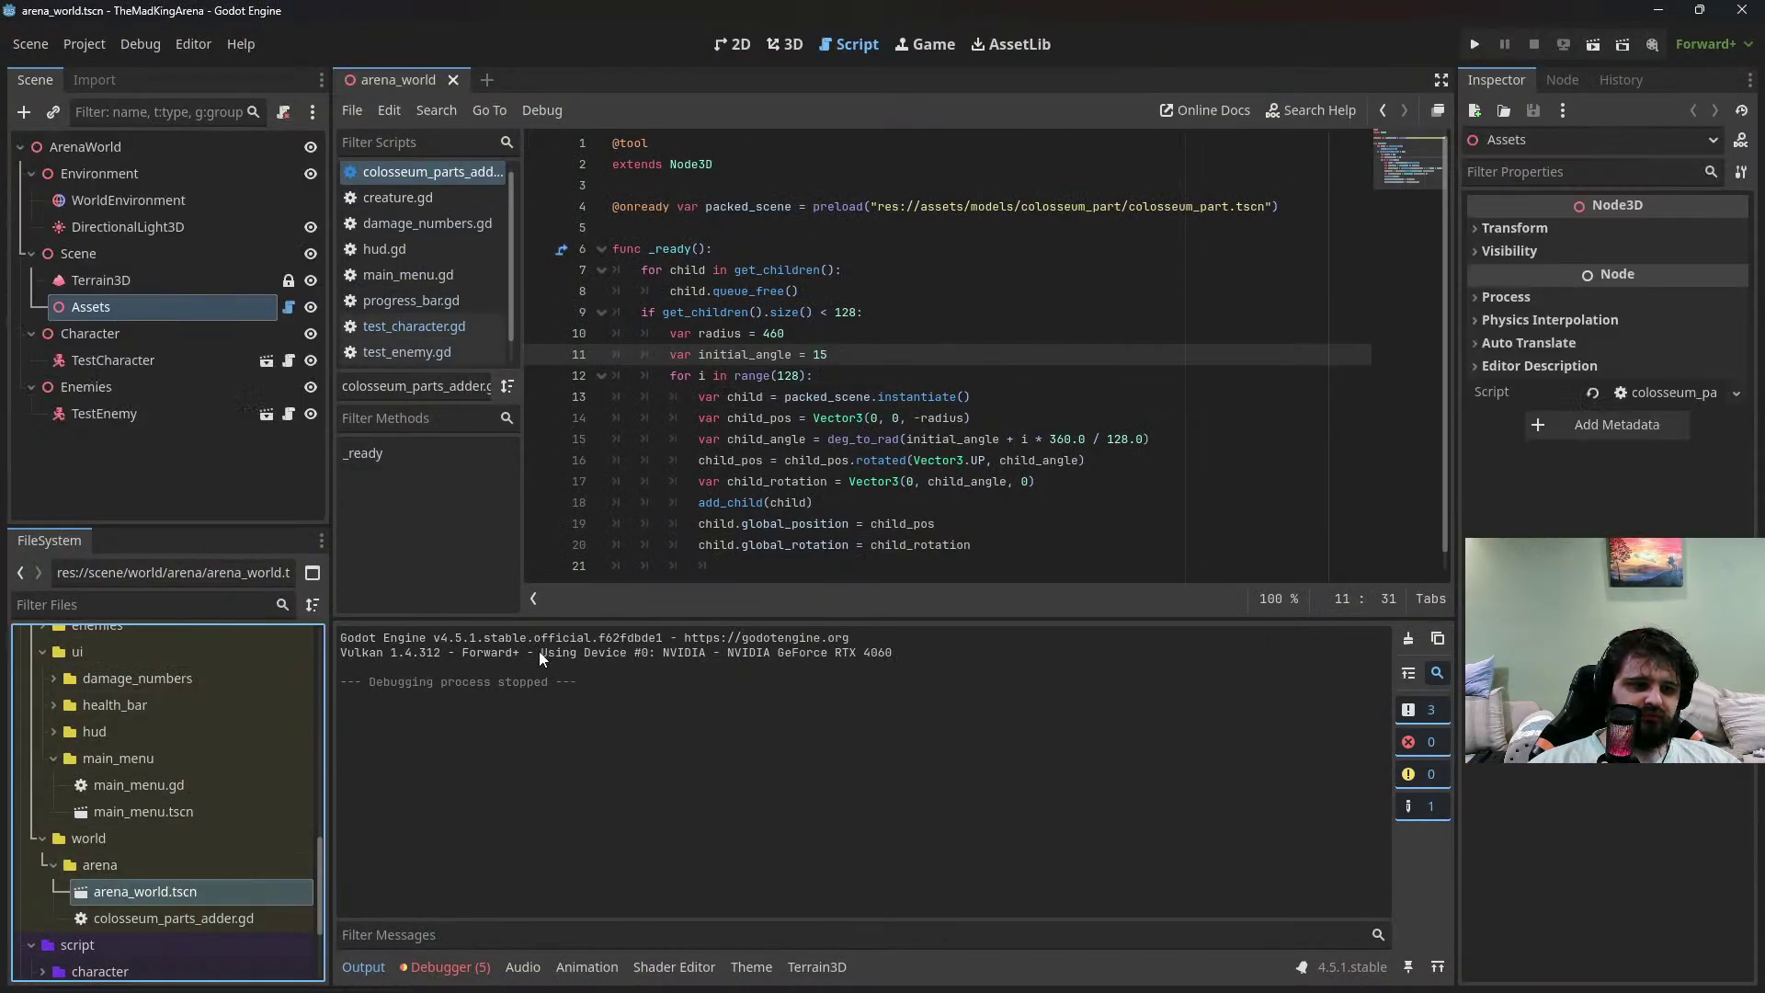
left_click(789, 44)
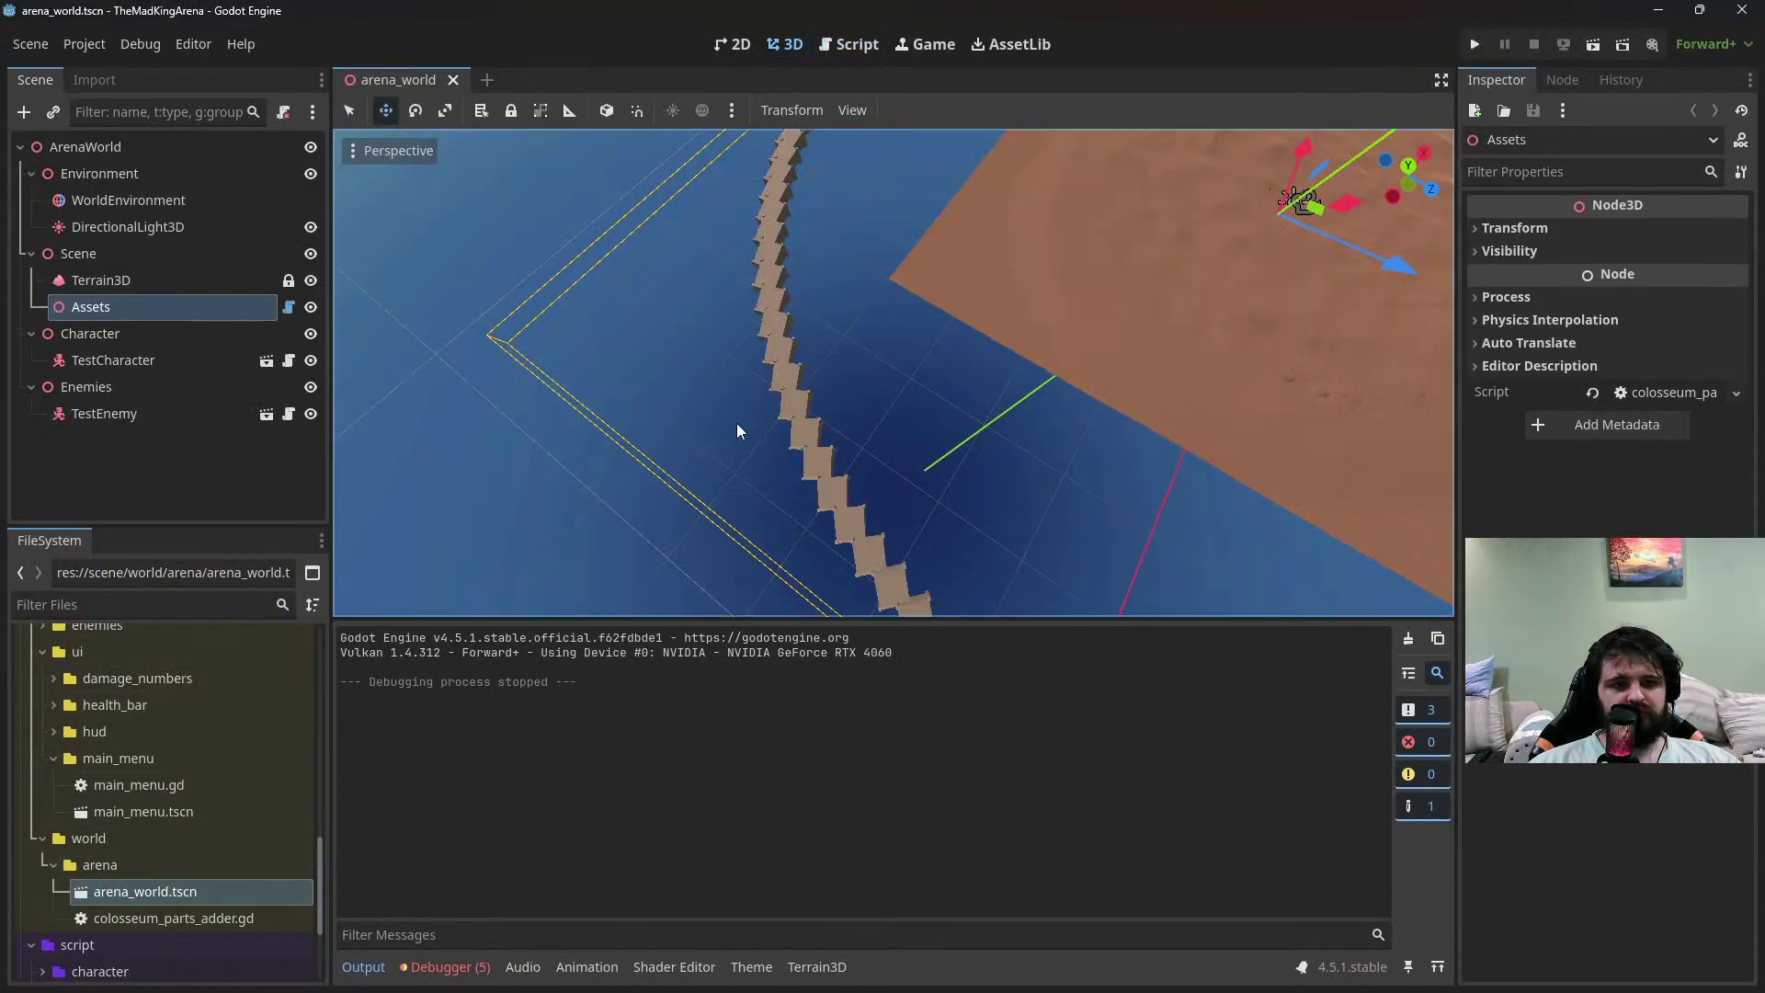
key("ctrl+s")
left_click(453, 80)
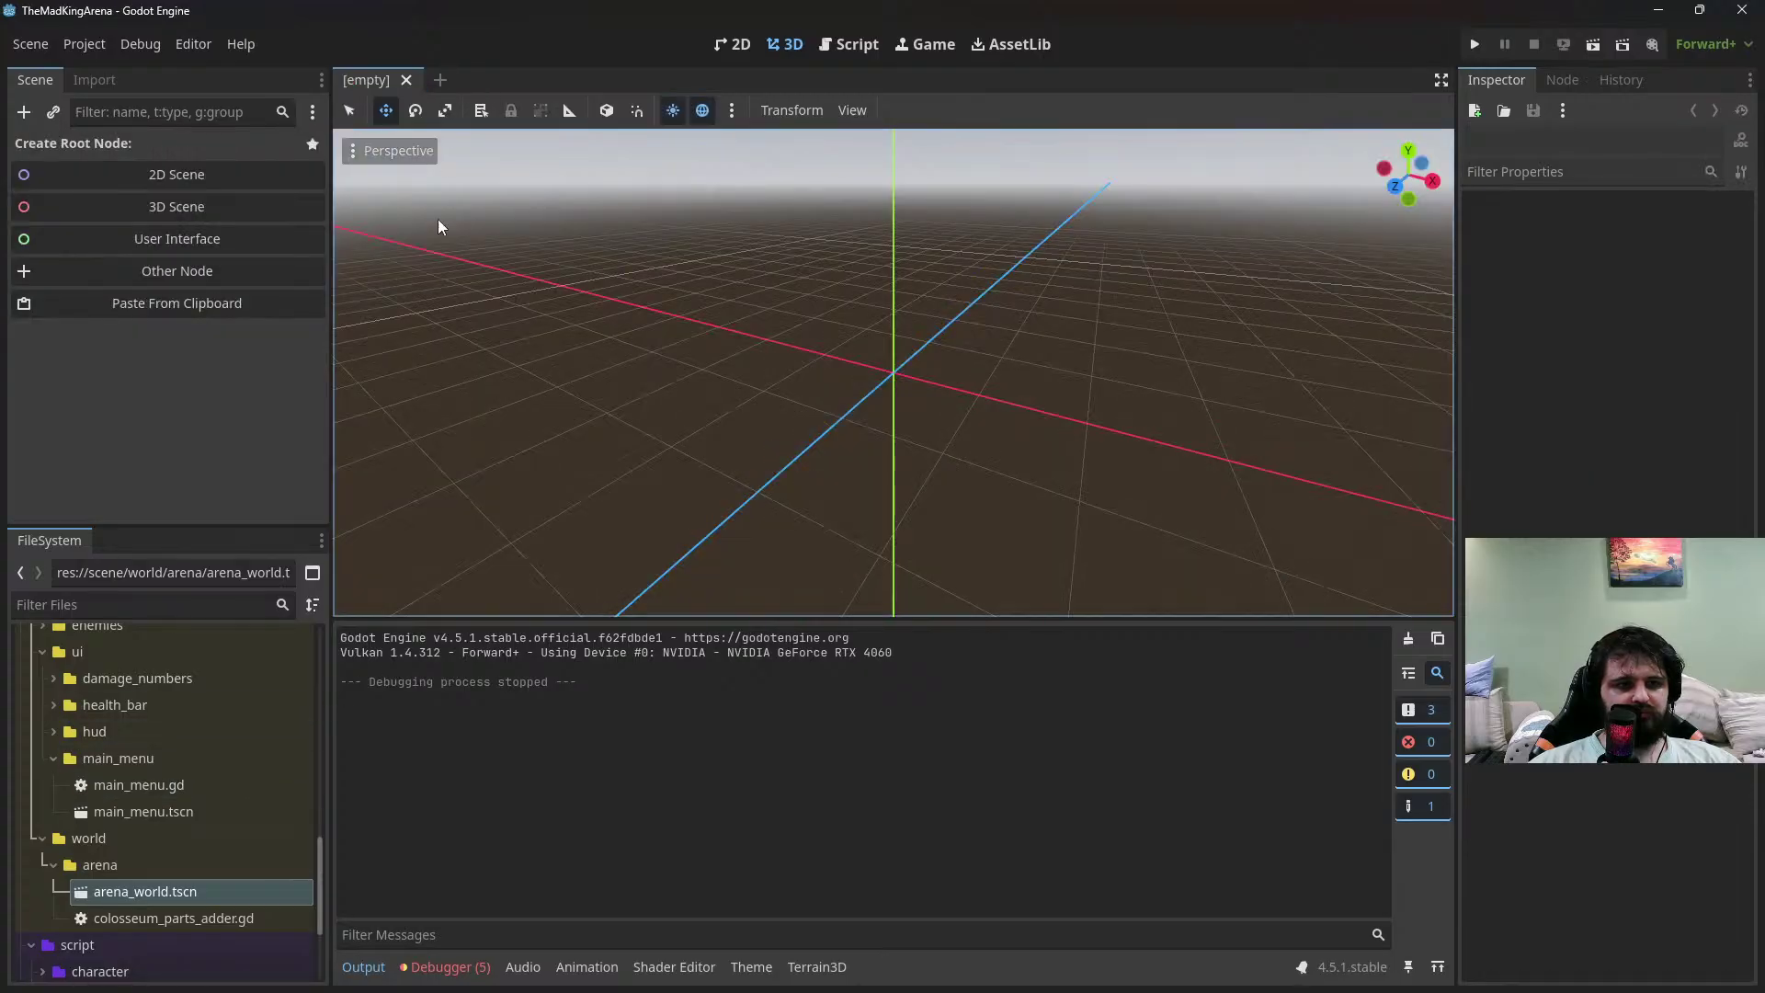
double_click(228, 886)
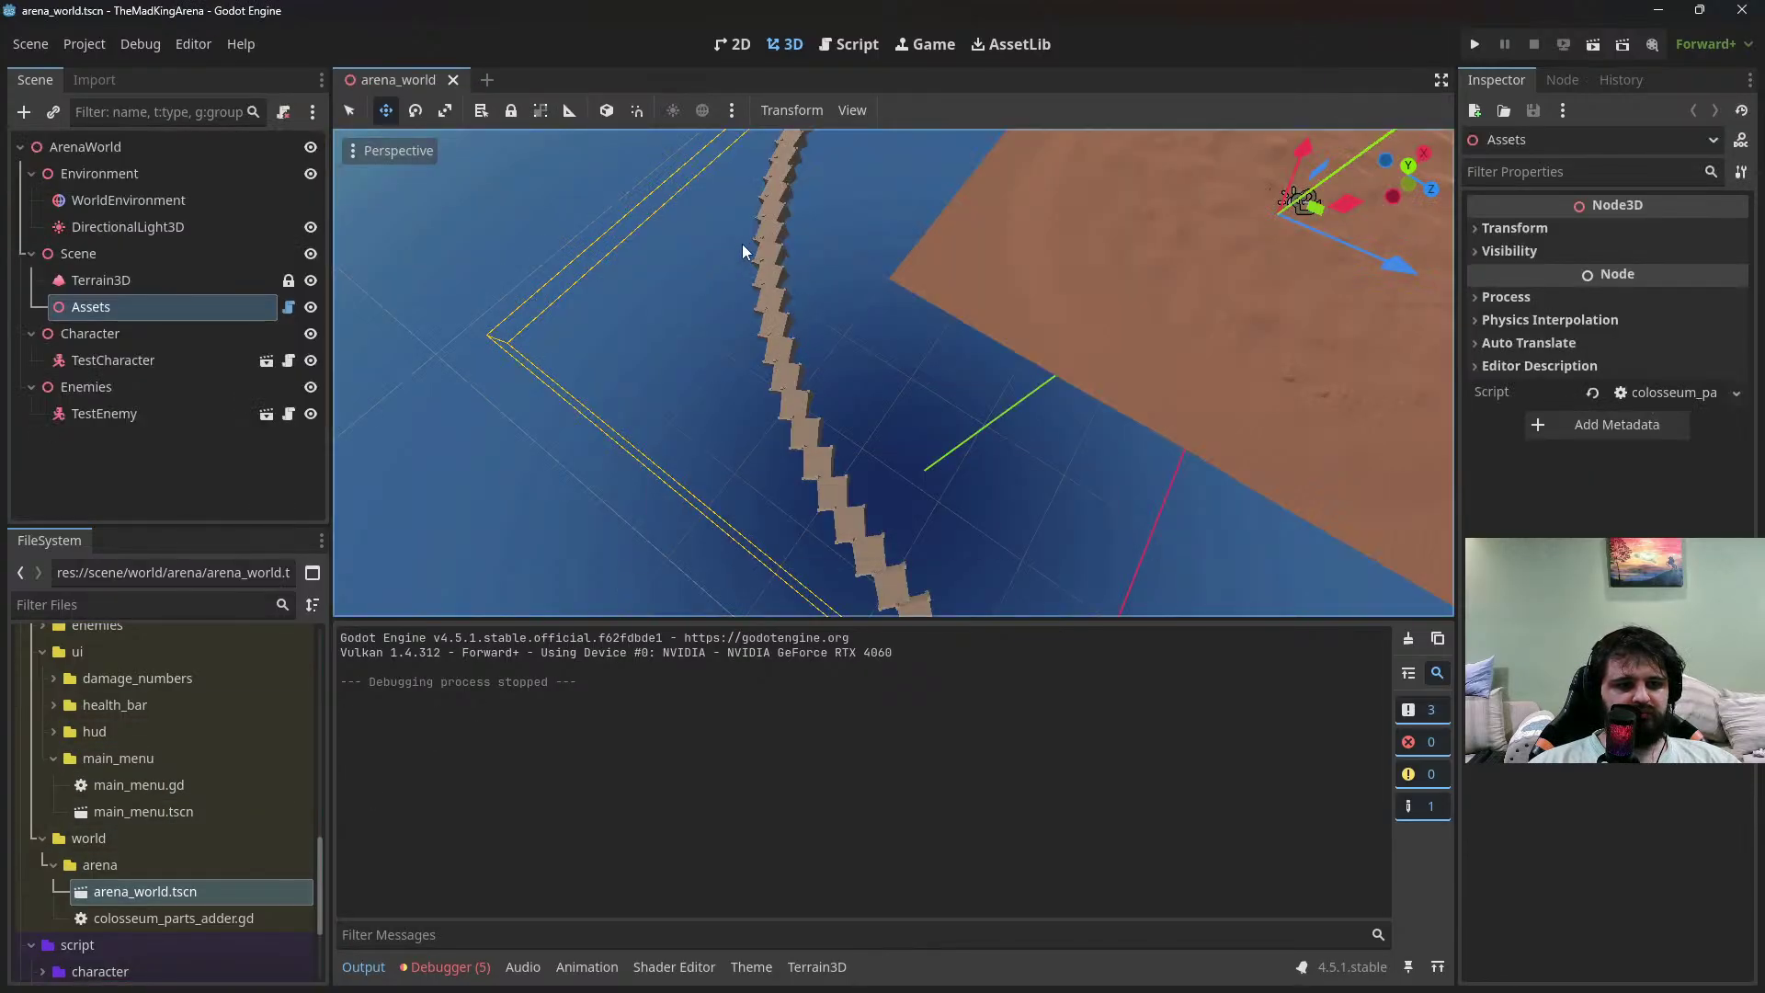
Delete the child-removal loop at the start of _ready() in the script and leave an empty line in its place
left_click(851, 44)
left_click(890, 269)
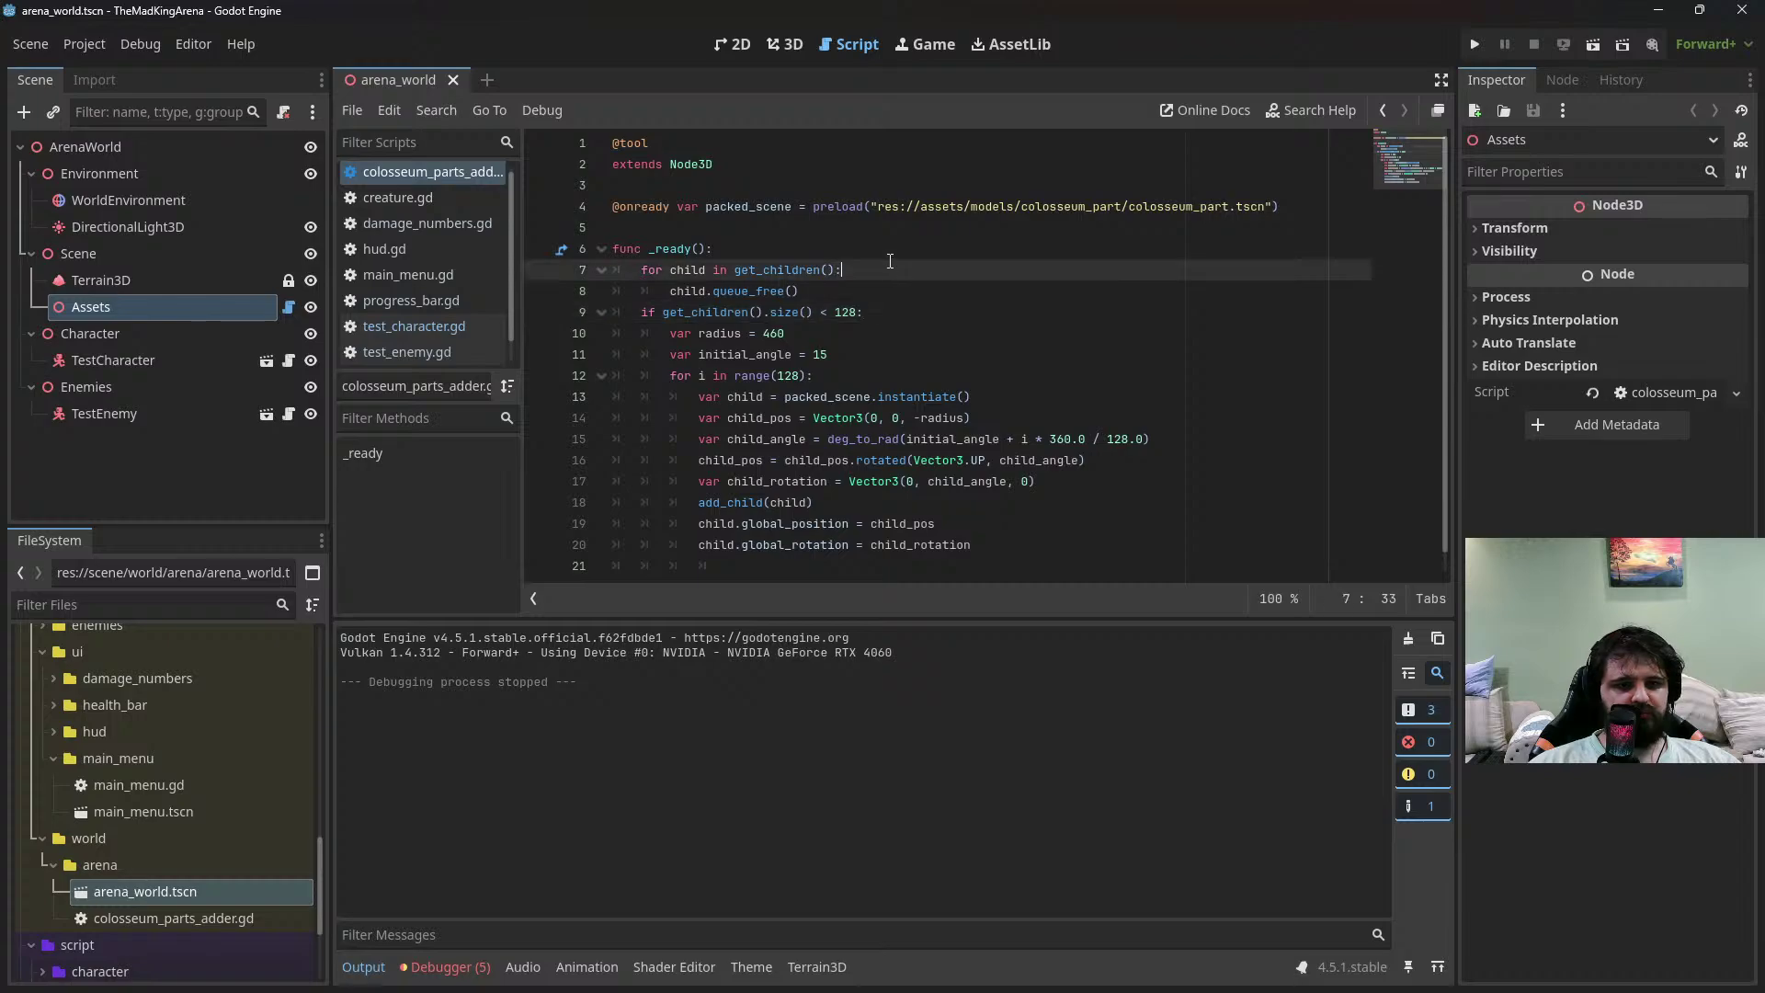
key("Down")
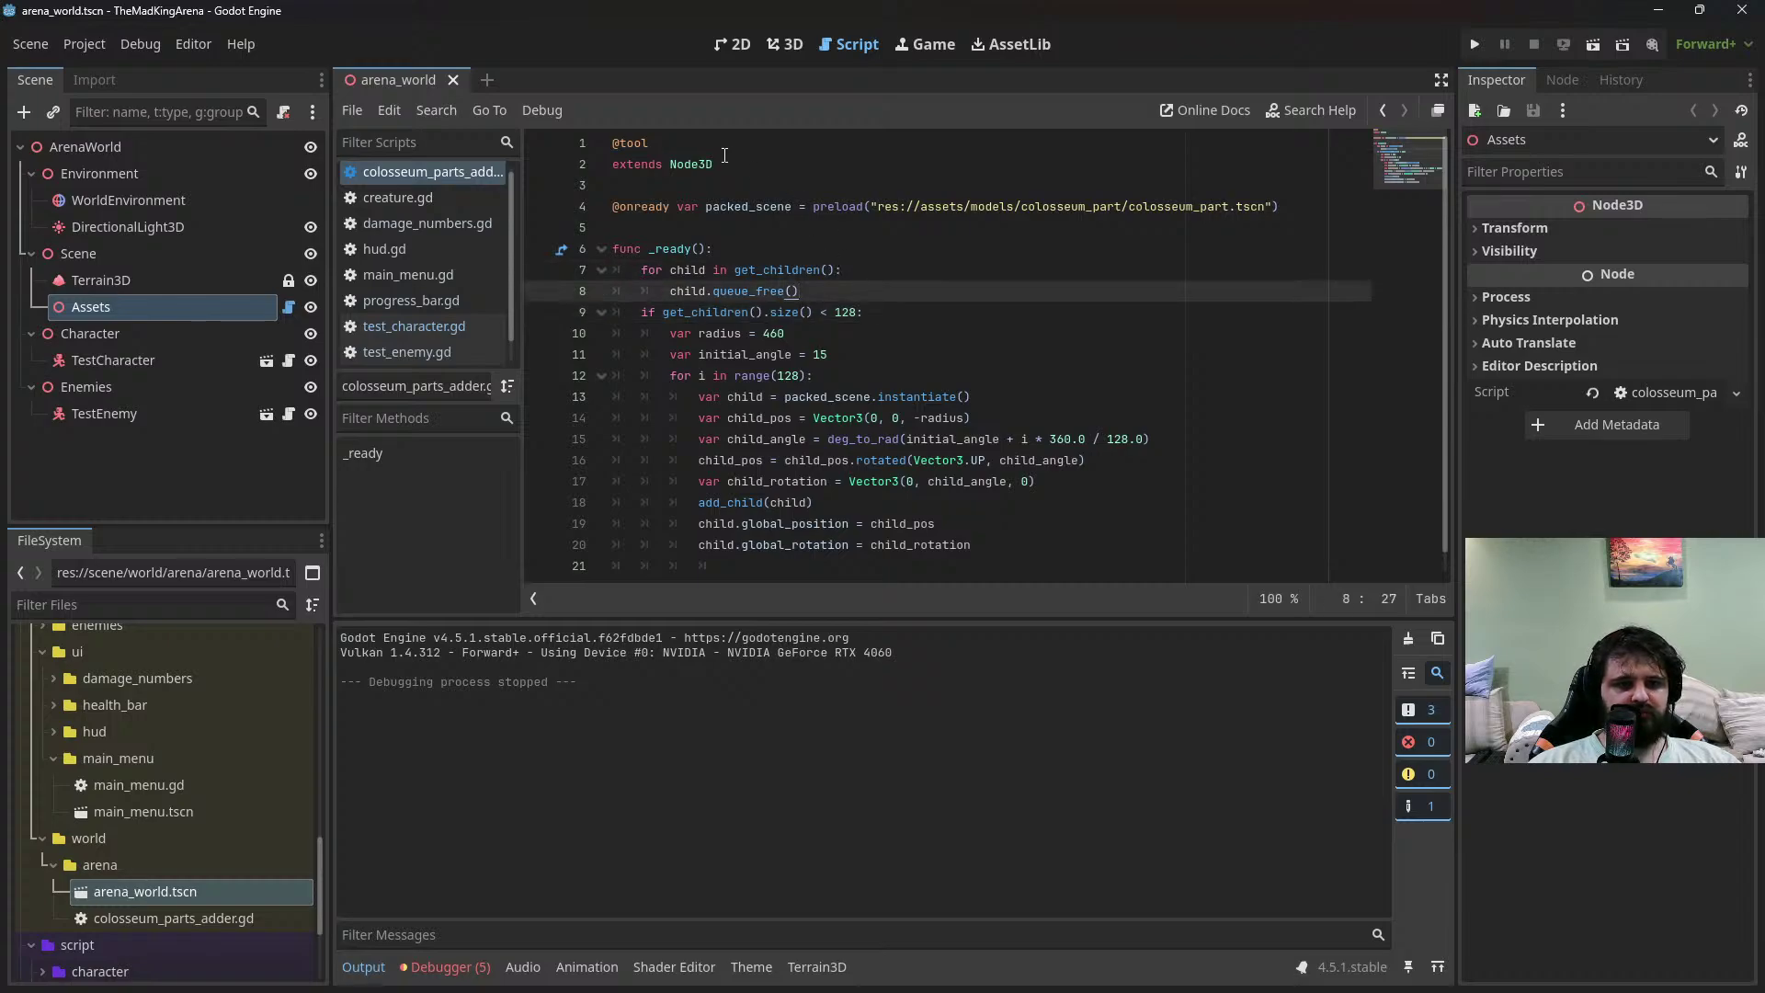
left_click(725, 157)
left_click(828, 313)
left_click(831, 293)
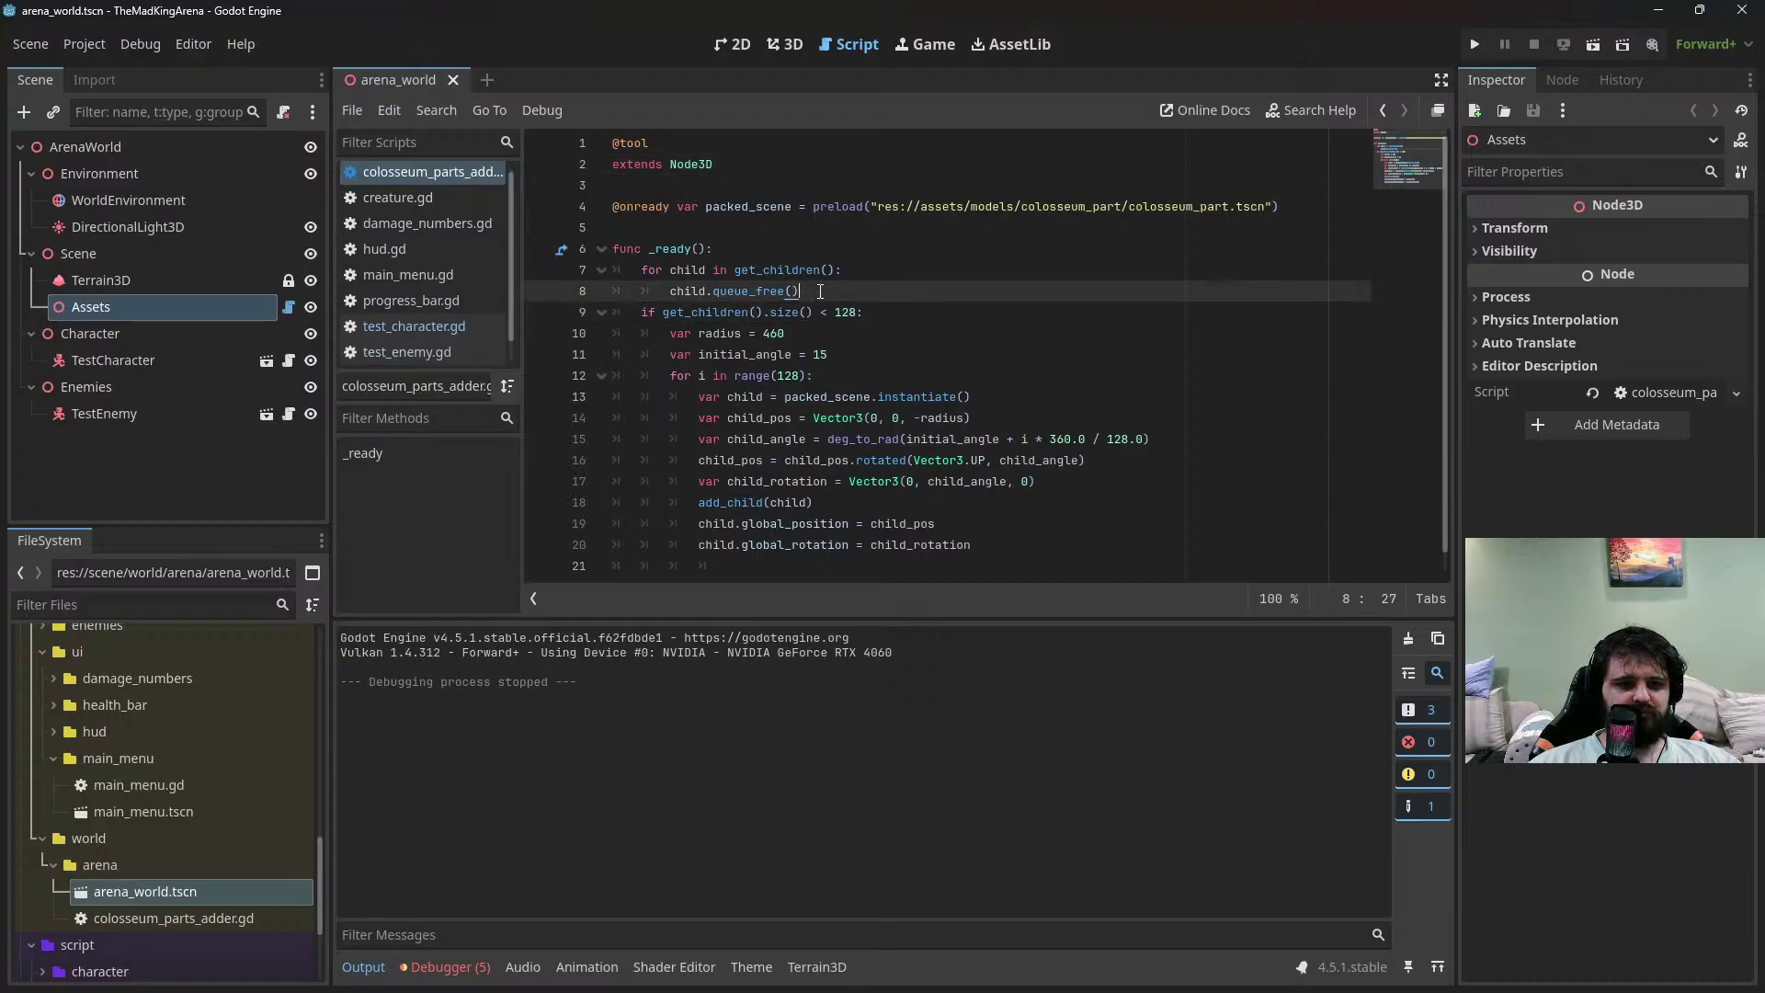
left_click_drag(820, 291, 762, 257)
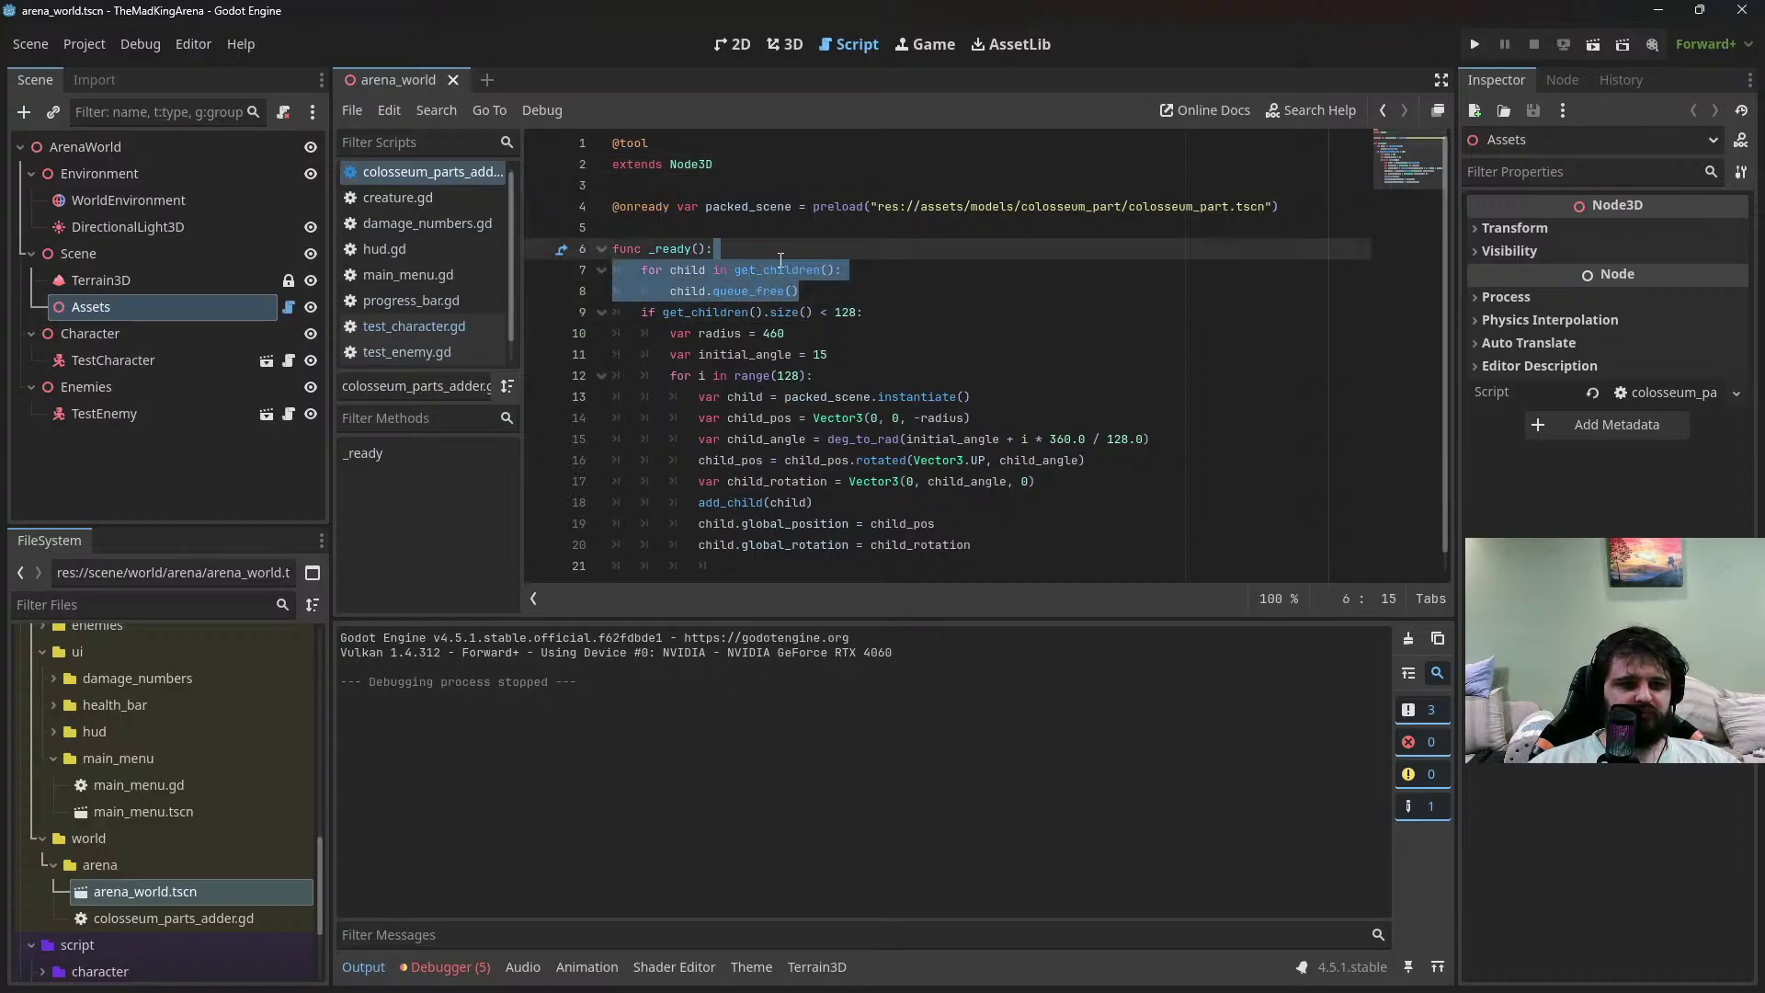
key("BackSpace")
key("Return")
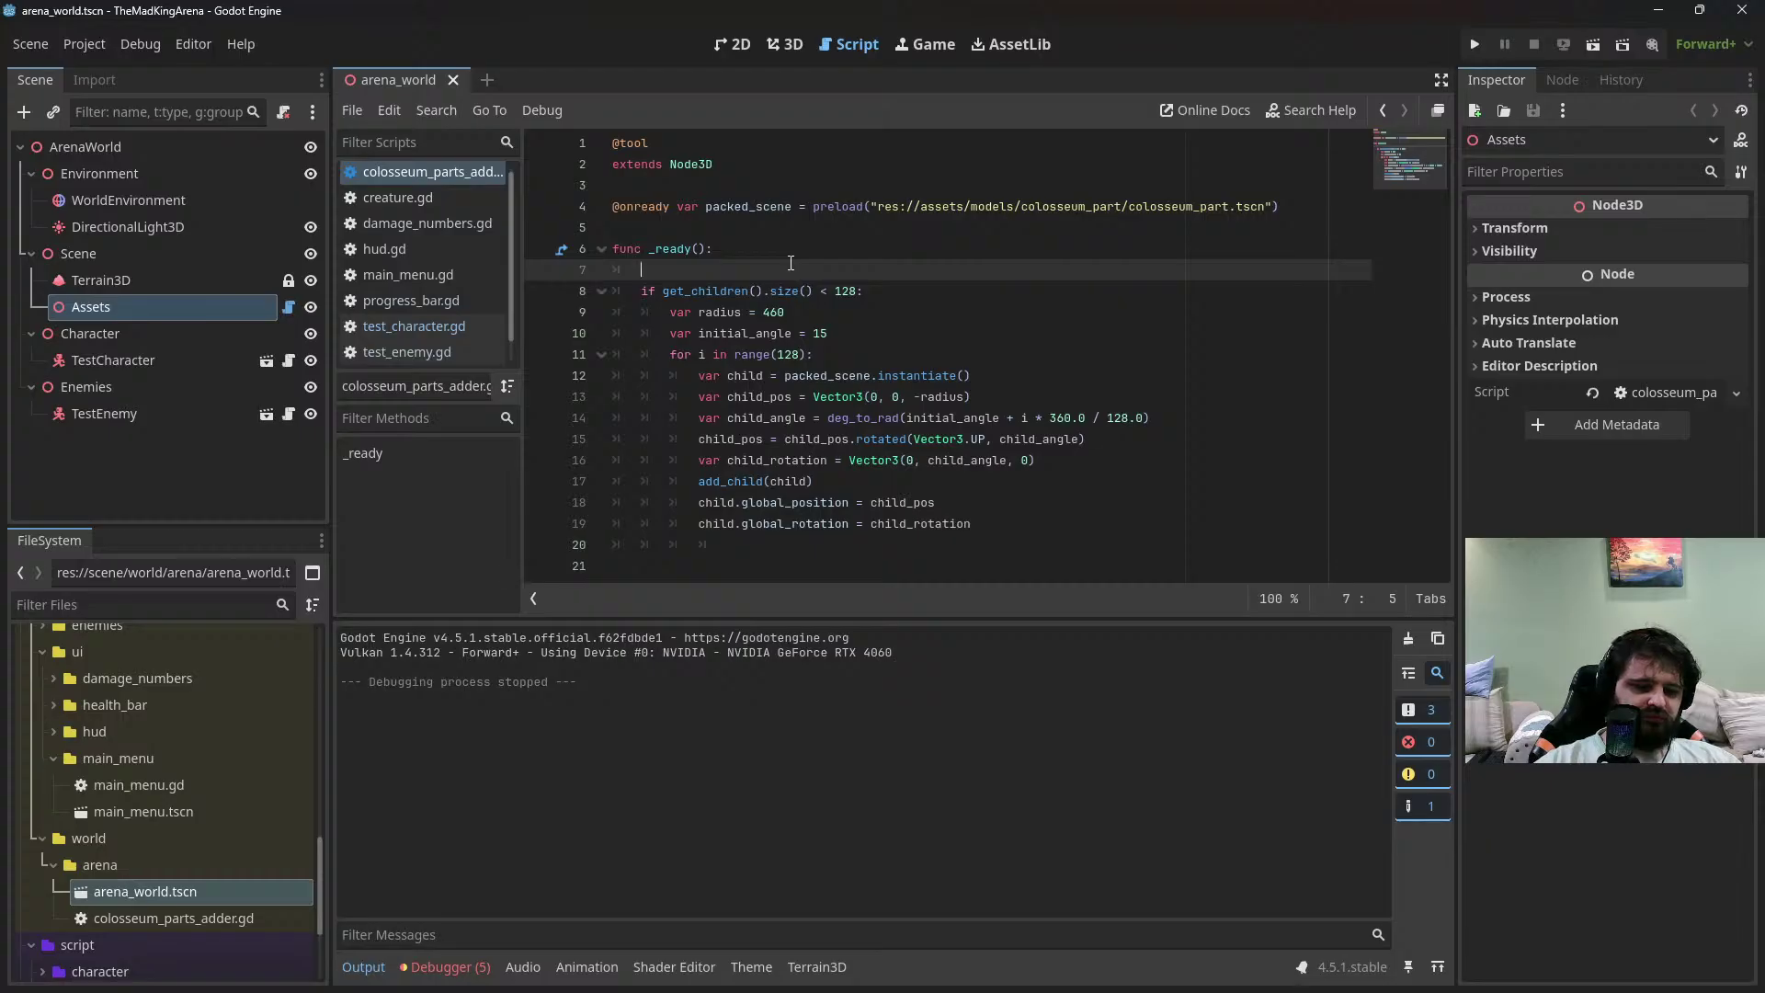
Write a for loop in _ready() over get_children() that calls queue_free() on each child, and save the script
type("for c")
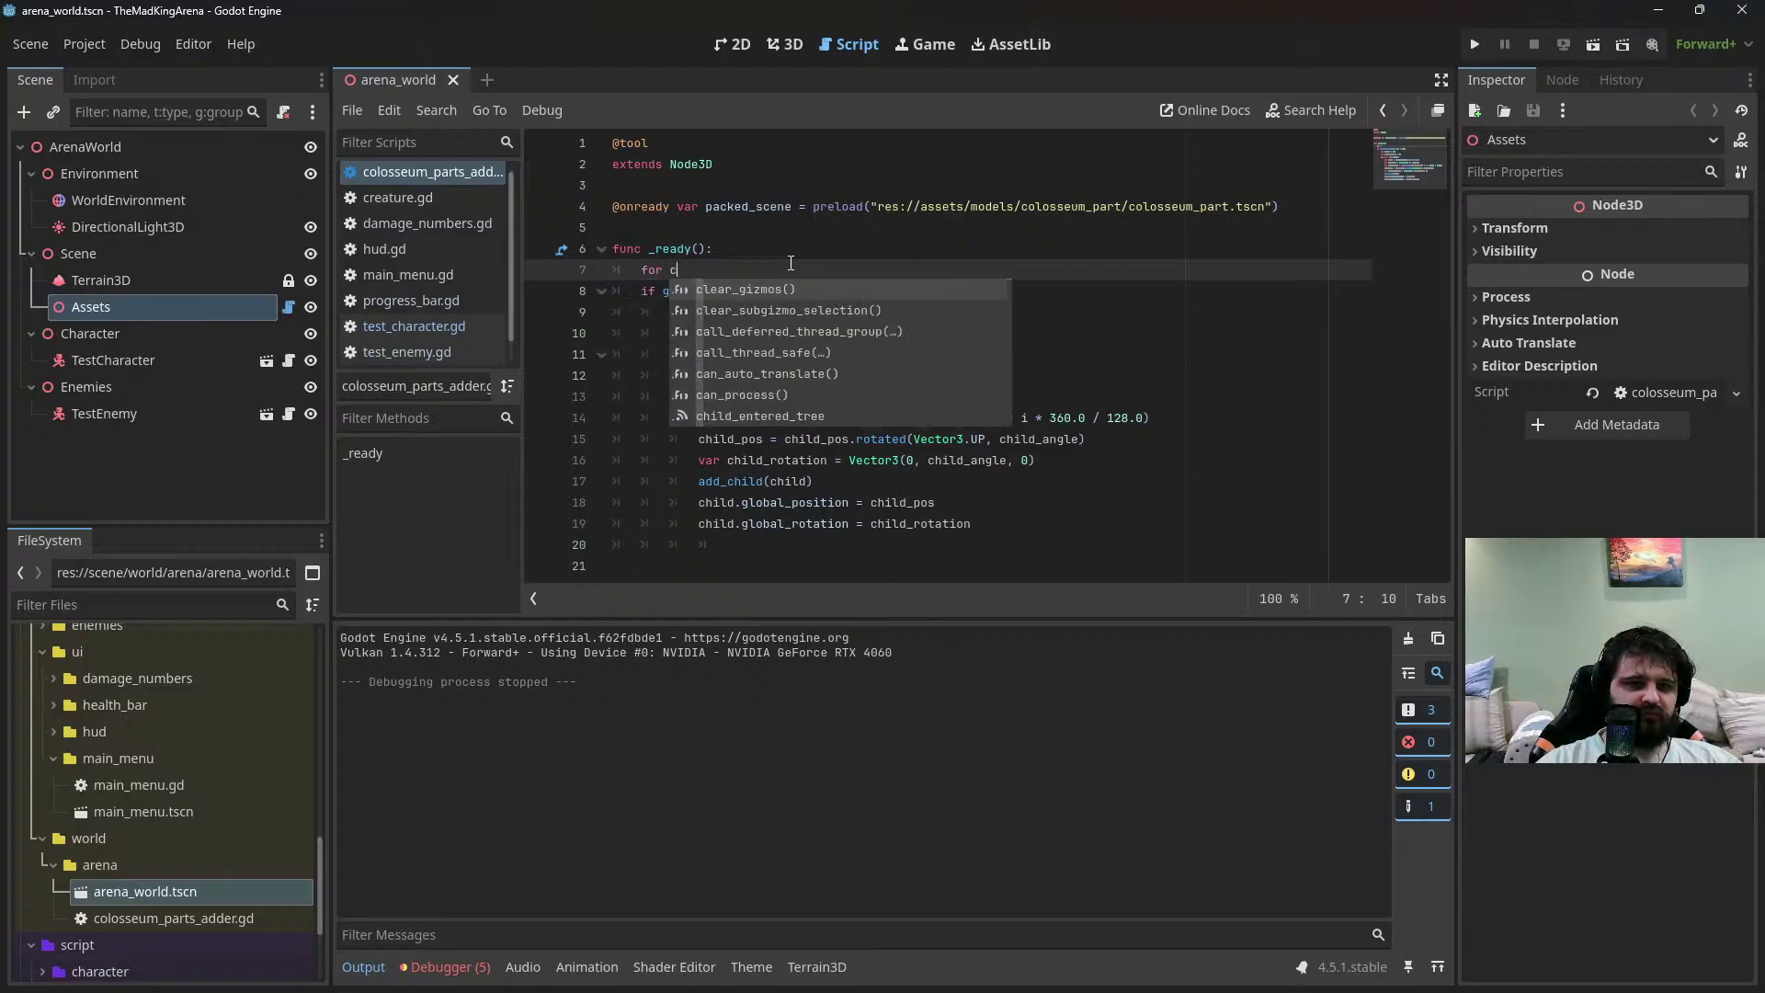
type("lea")
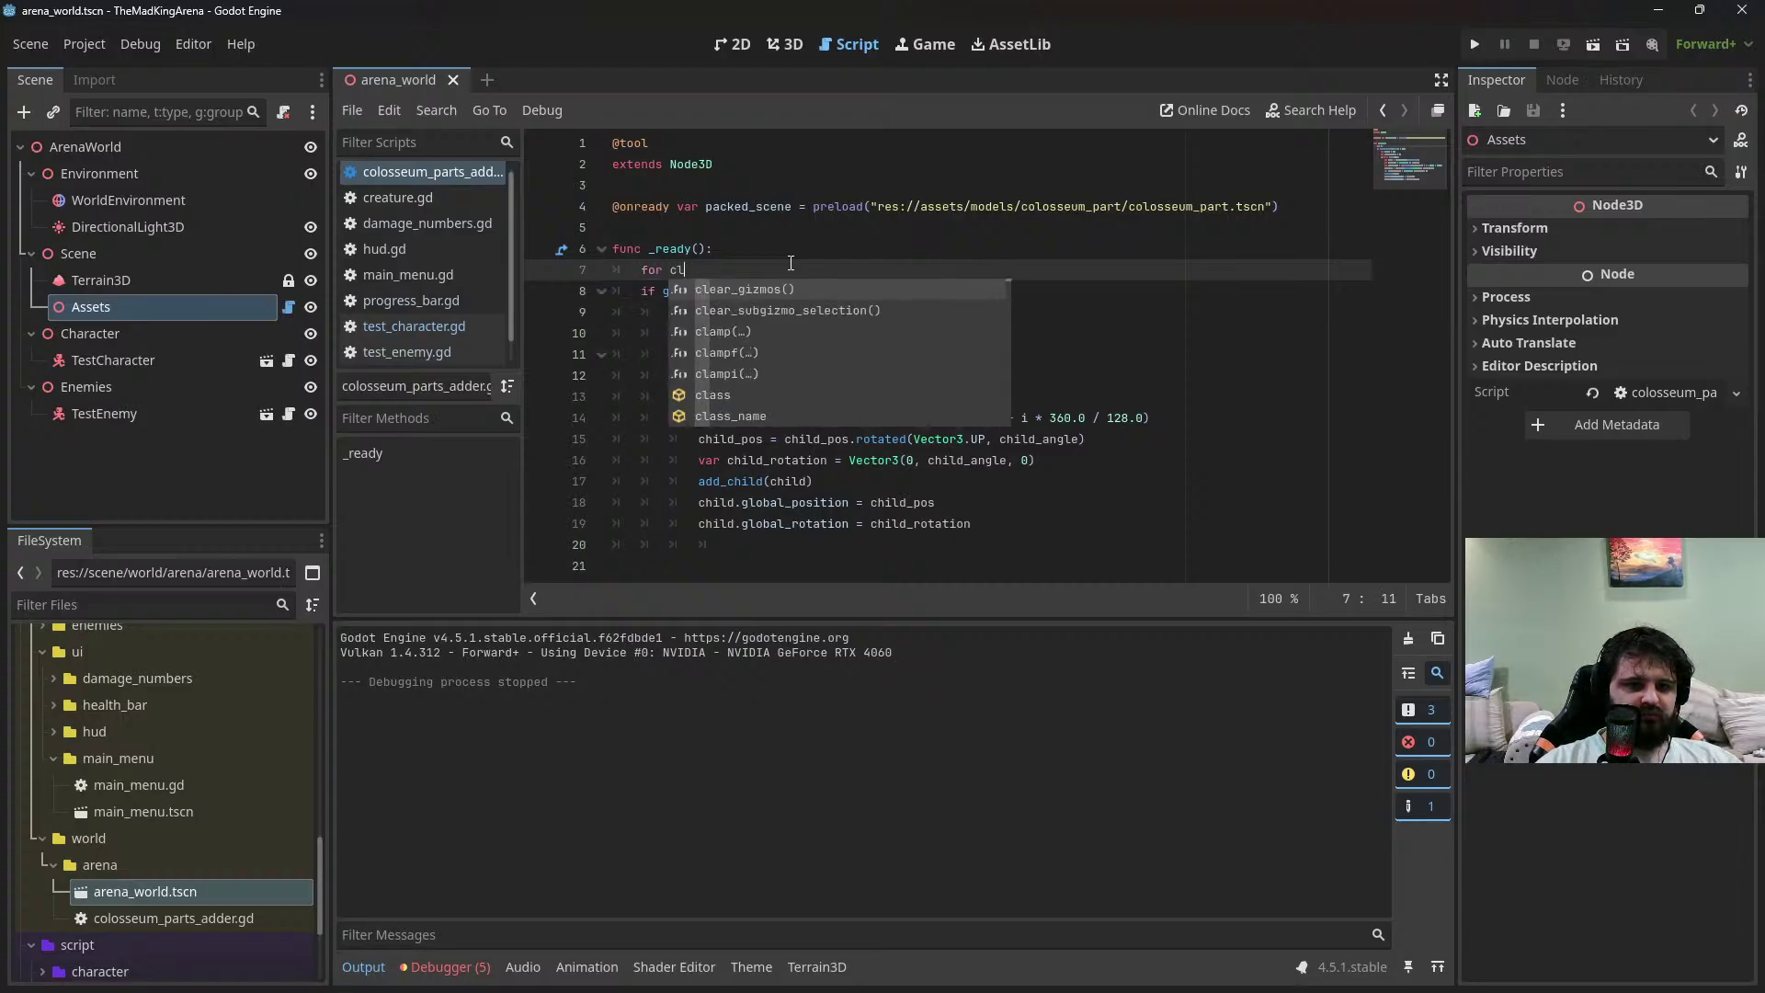
key("BackSpace")
key("BackSpace")
key("BackSpace")
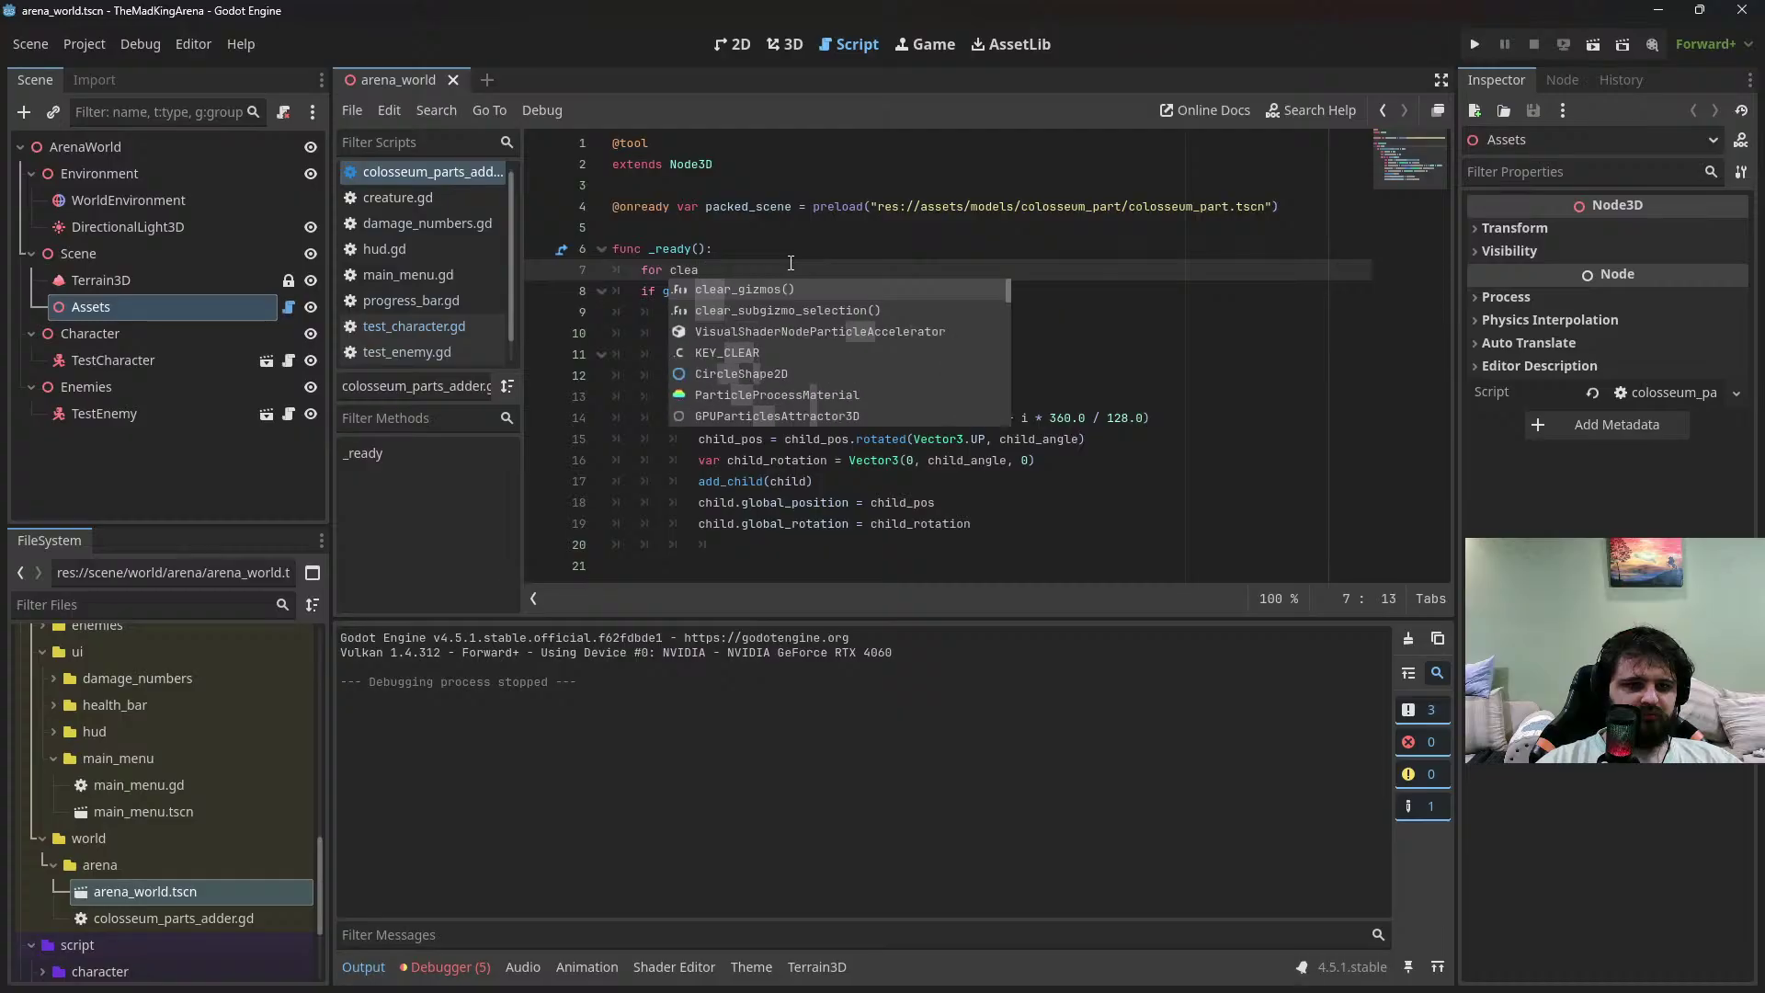
type("hi")
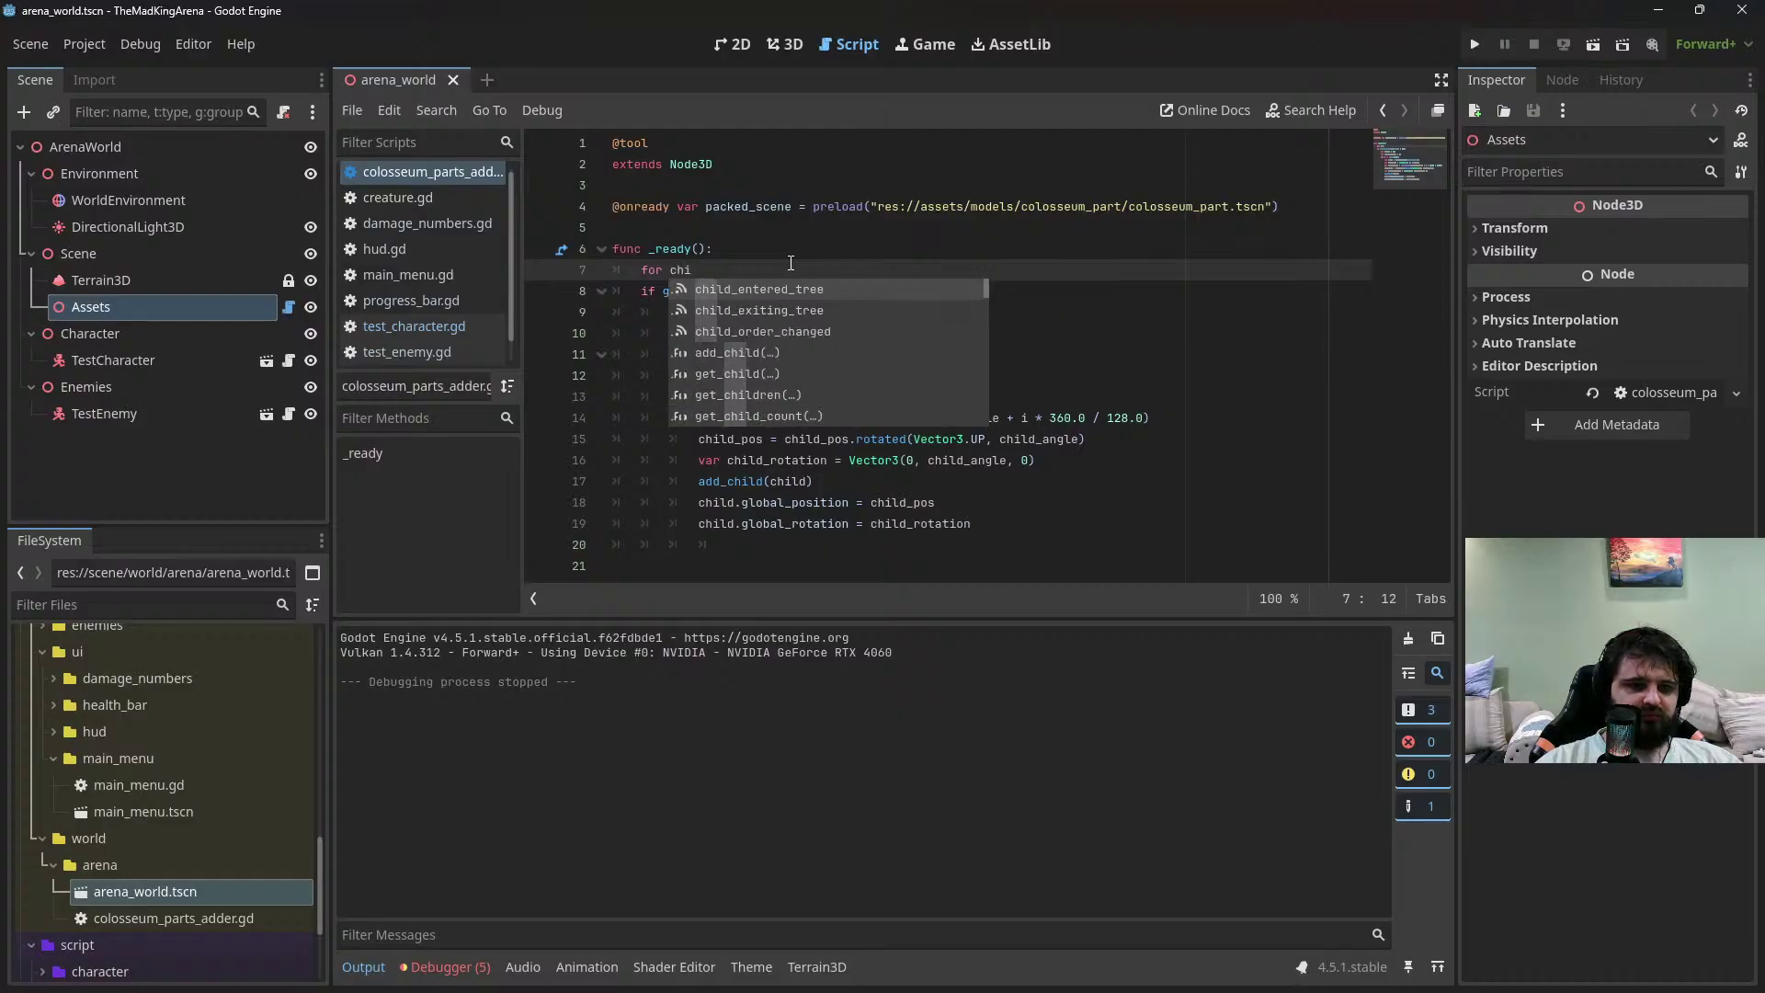
type("ld in ")
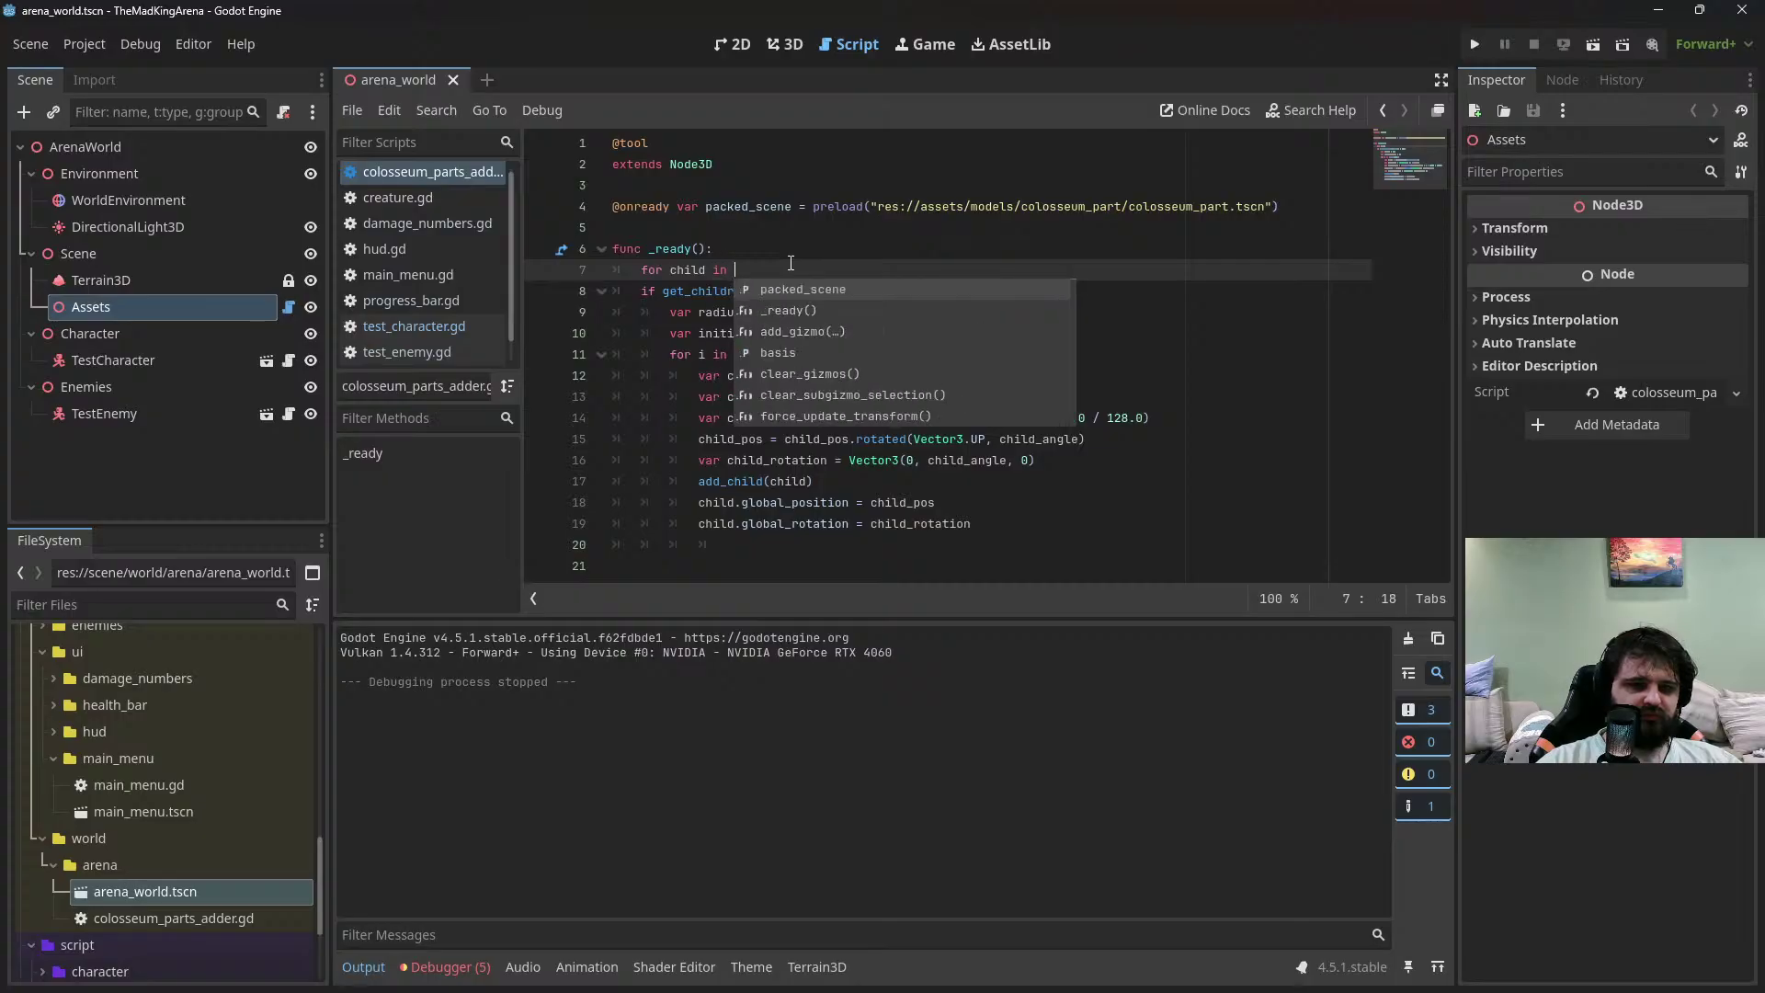
type("get_child")
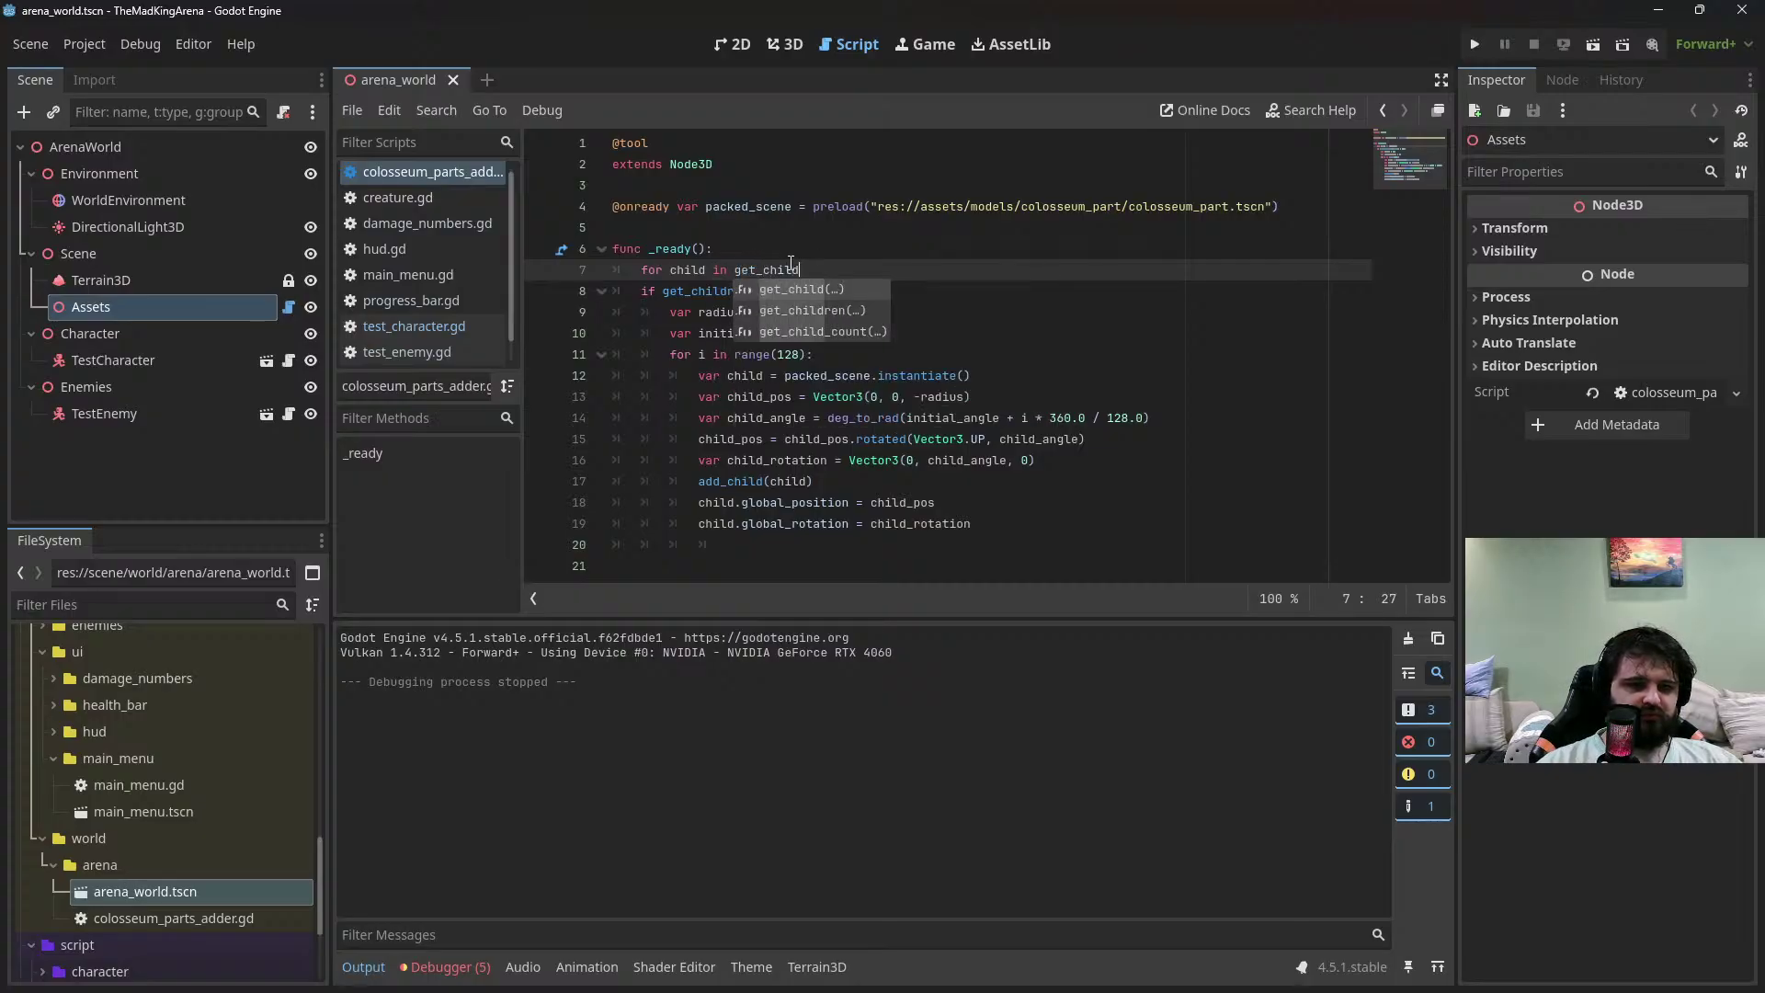
key("Return")
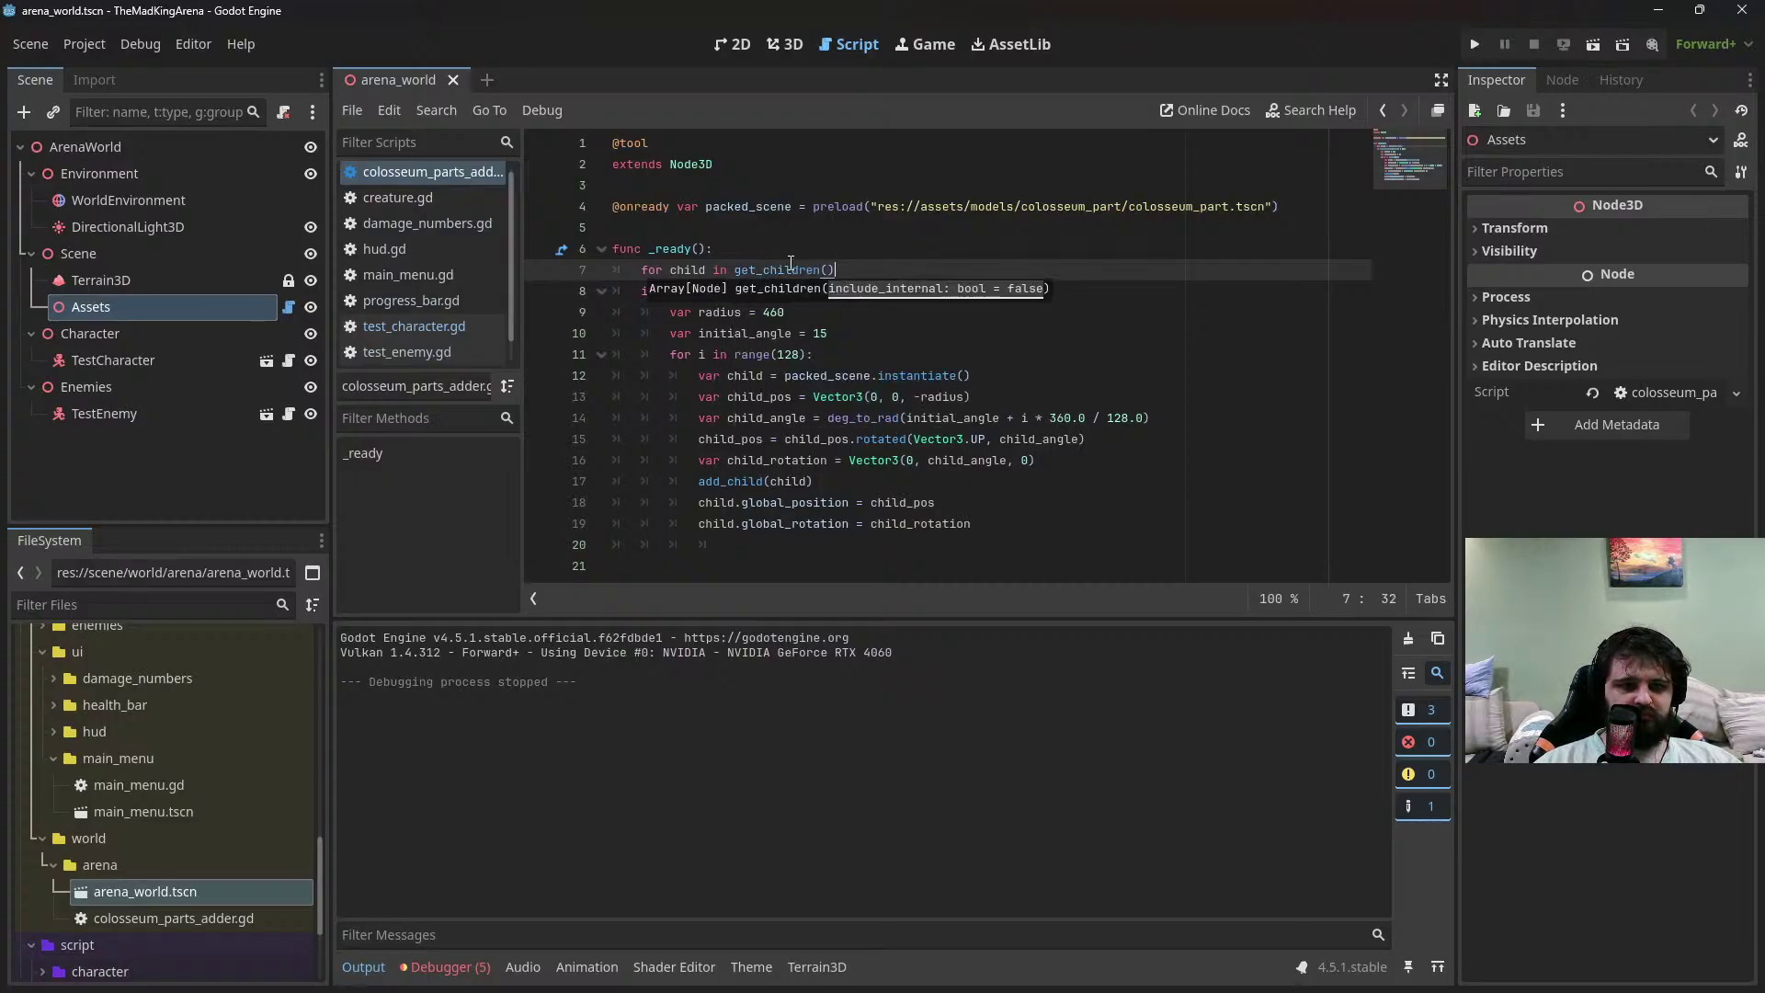
type(":")
key("Return")
type("cihld.")
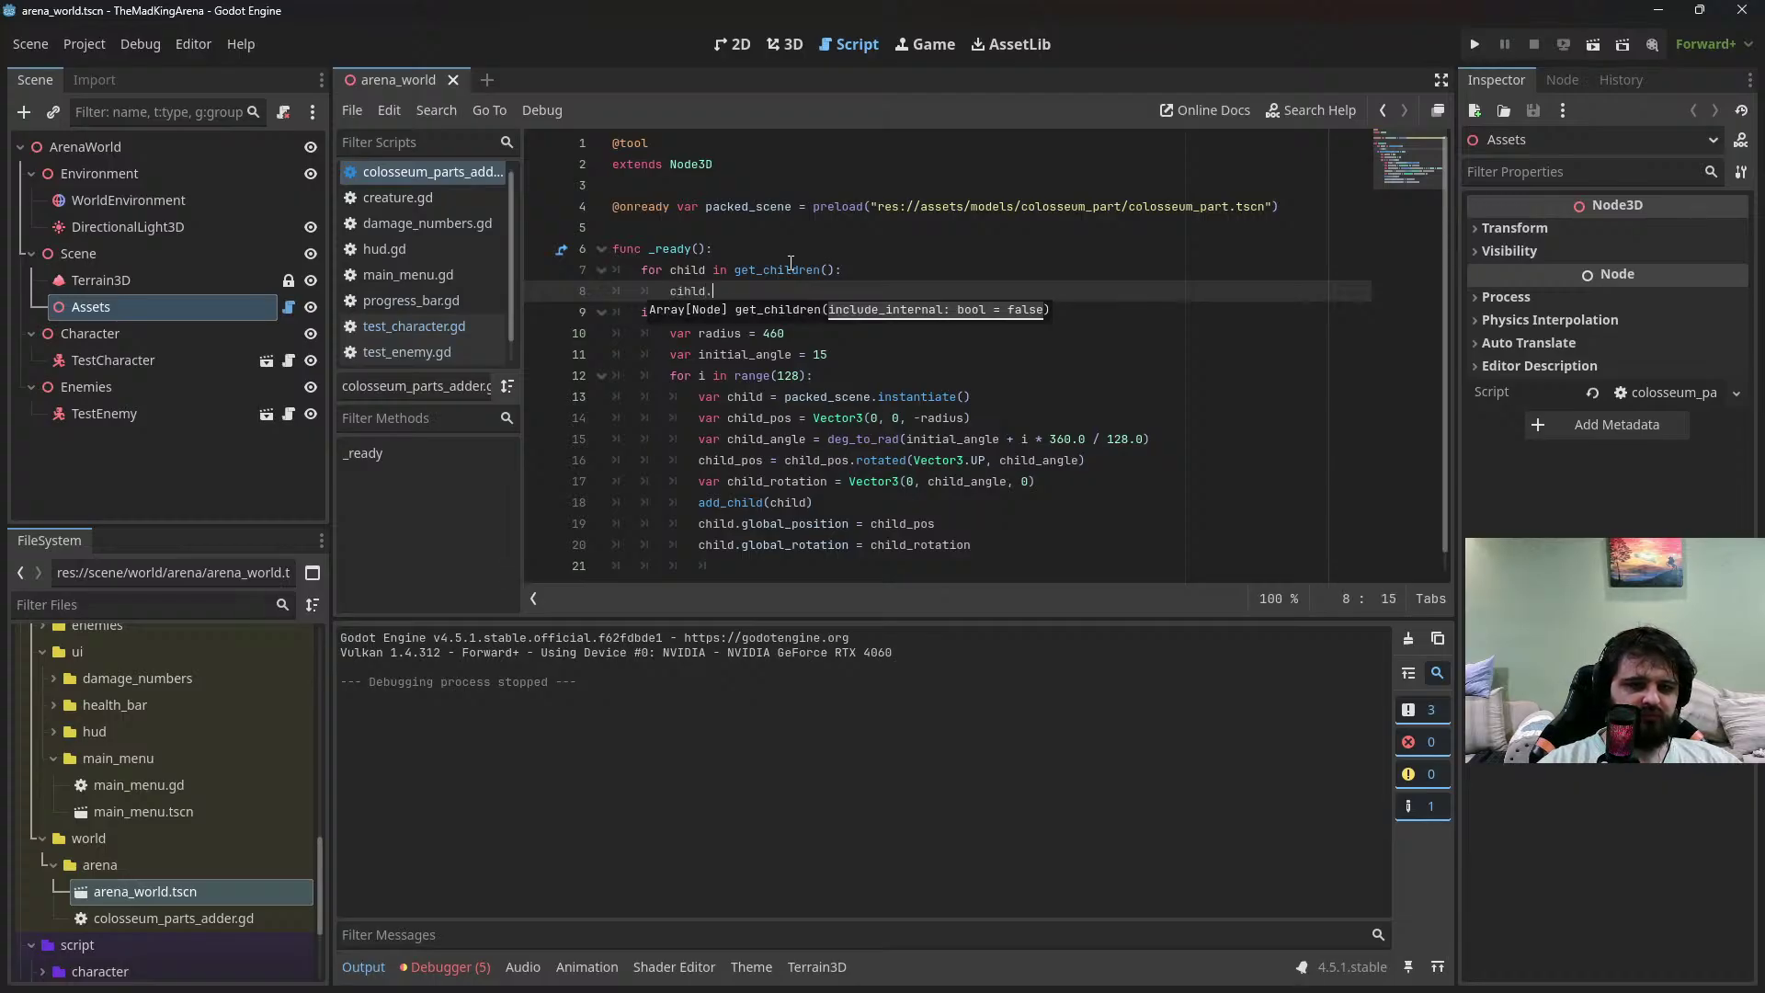
type("queue_fre")
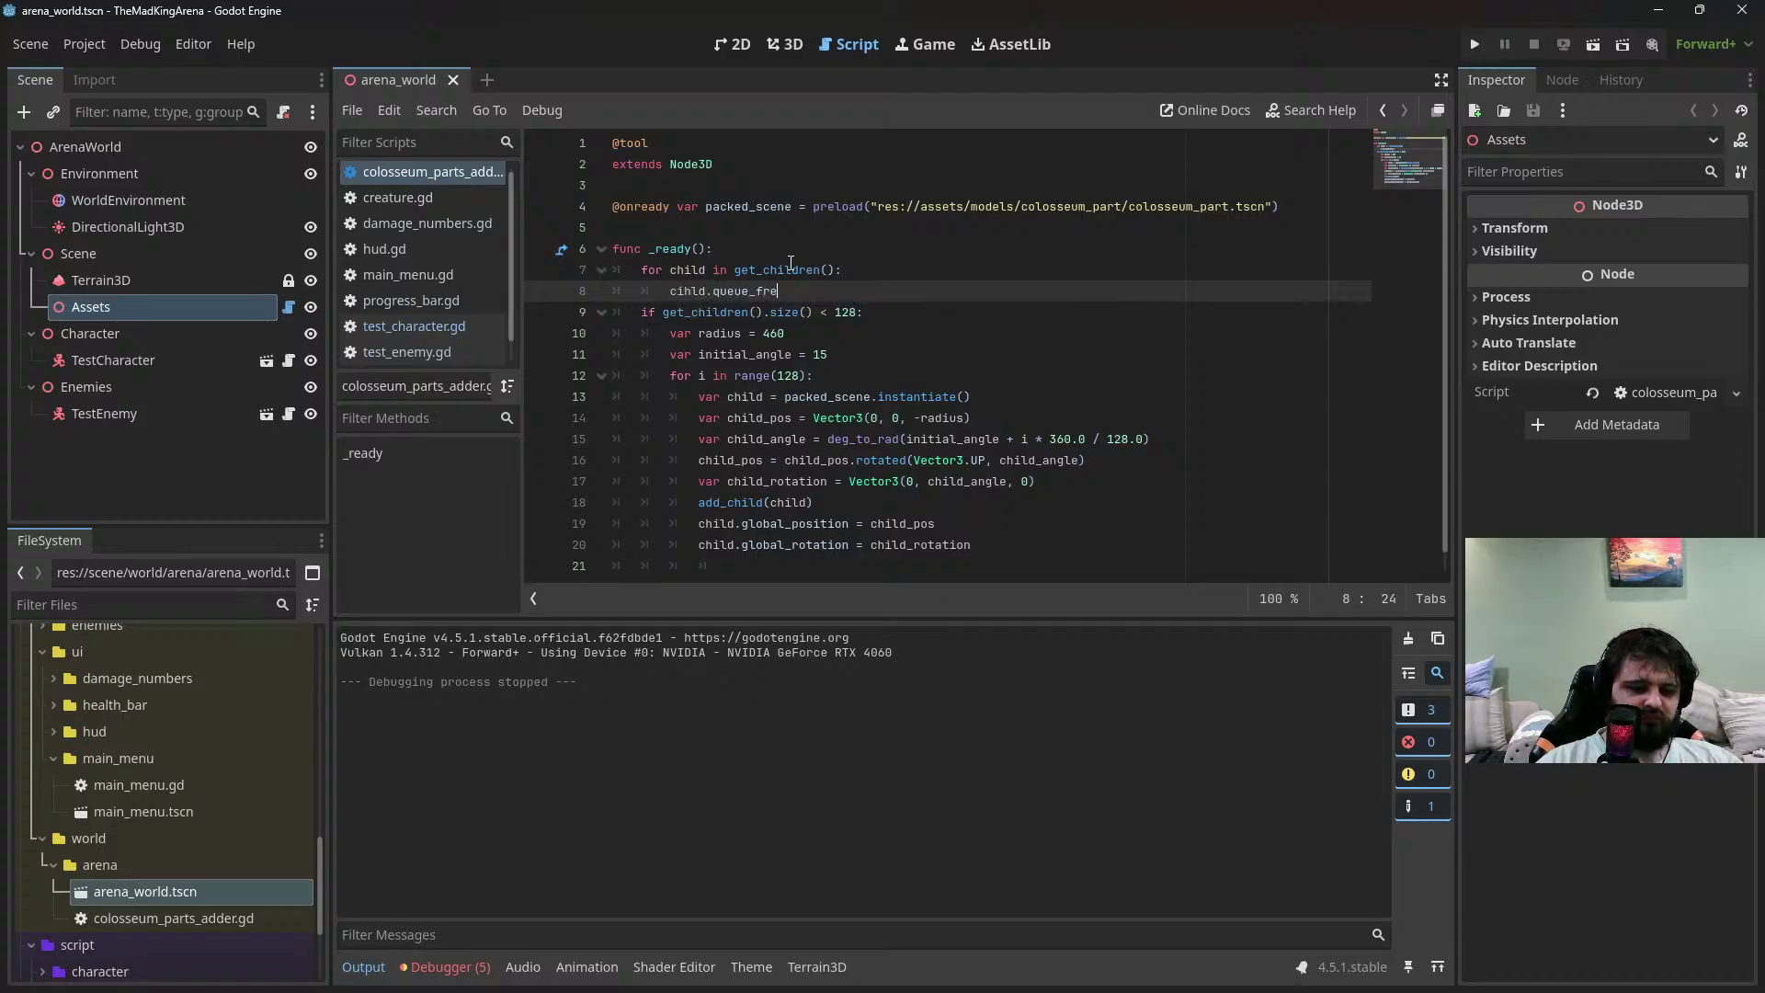
type("e()")
key("ctrl+s")
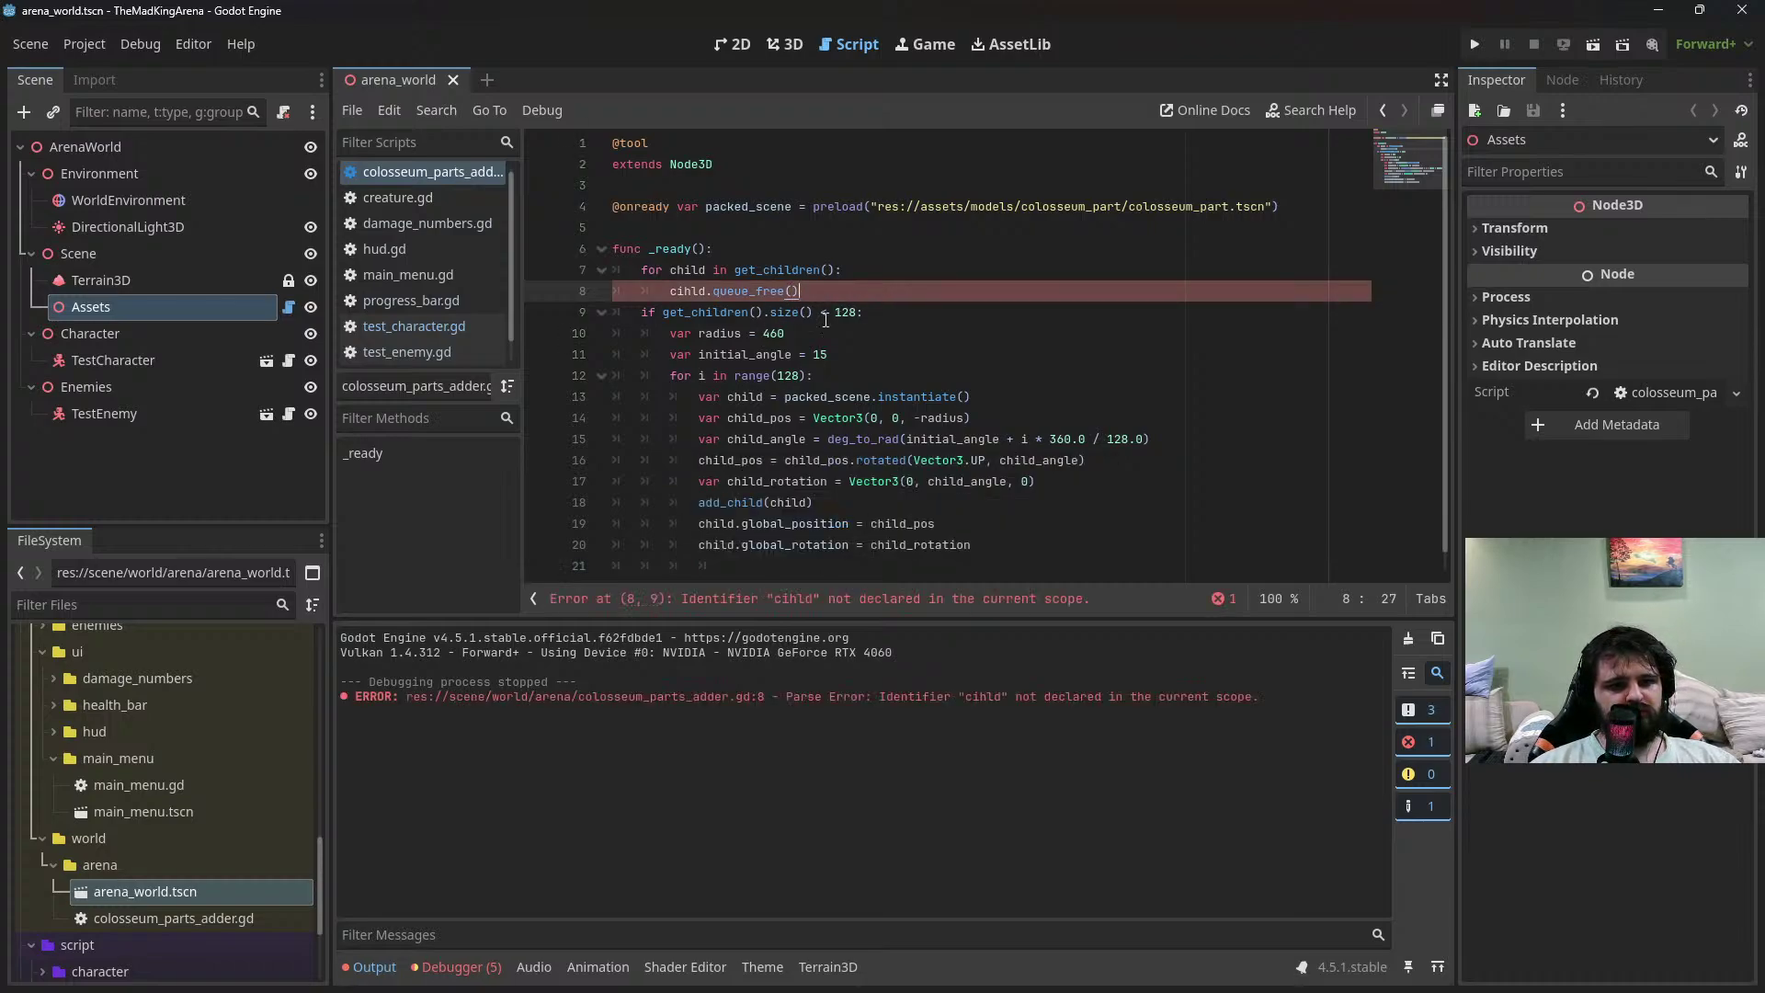
Correct the misspelled identifier cihld to child in the queue_free() line
double_click(688, 291)
double_click(689, 270)
key("ctrl+c")
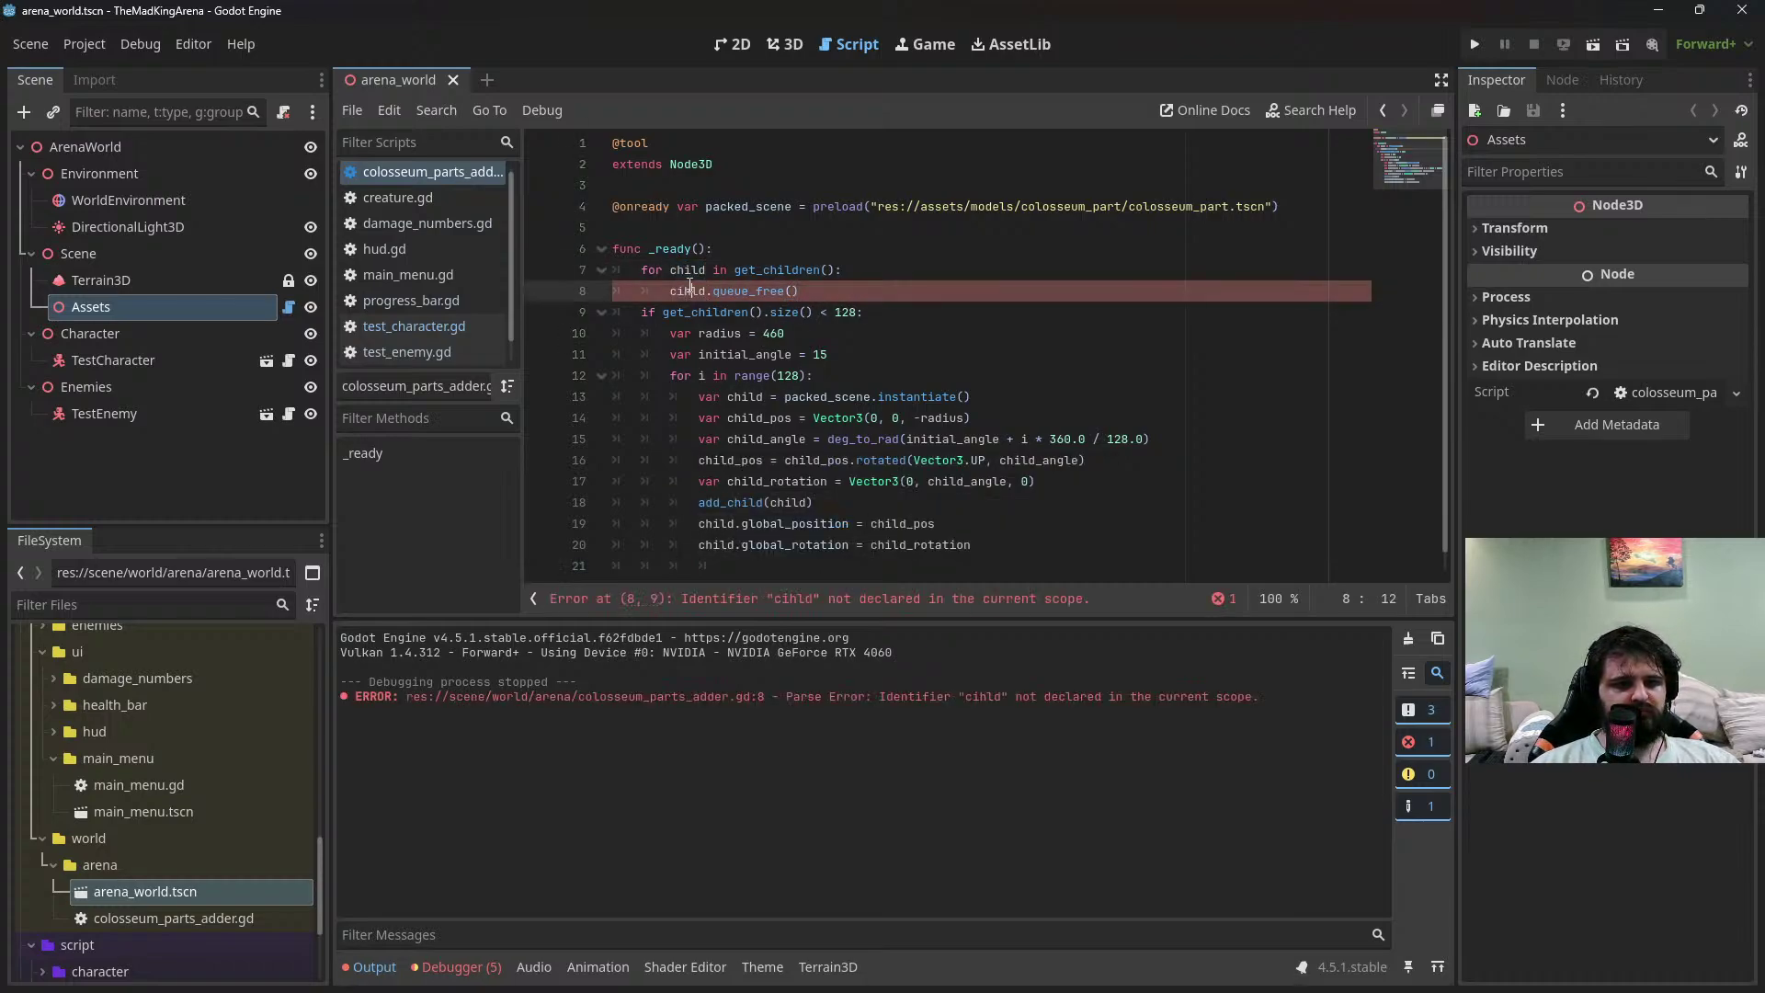
double_click(695, 289)
key("ctrl+v")
Remove the get_children().size() < 128 condition from _ready() and unindent the code beneath it by one level
left_click(876, 309)
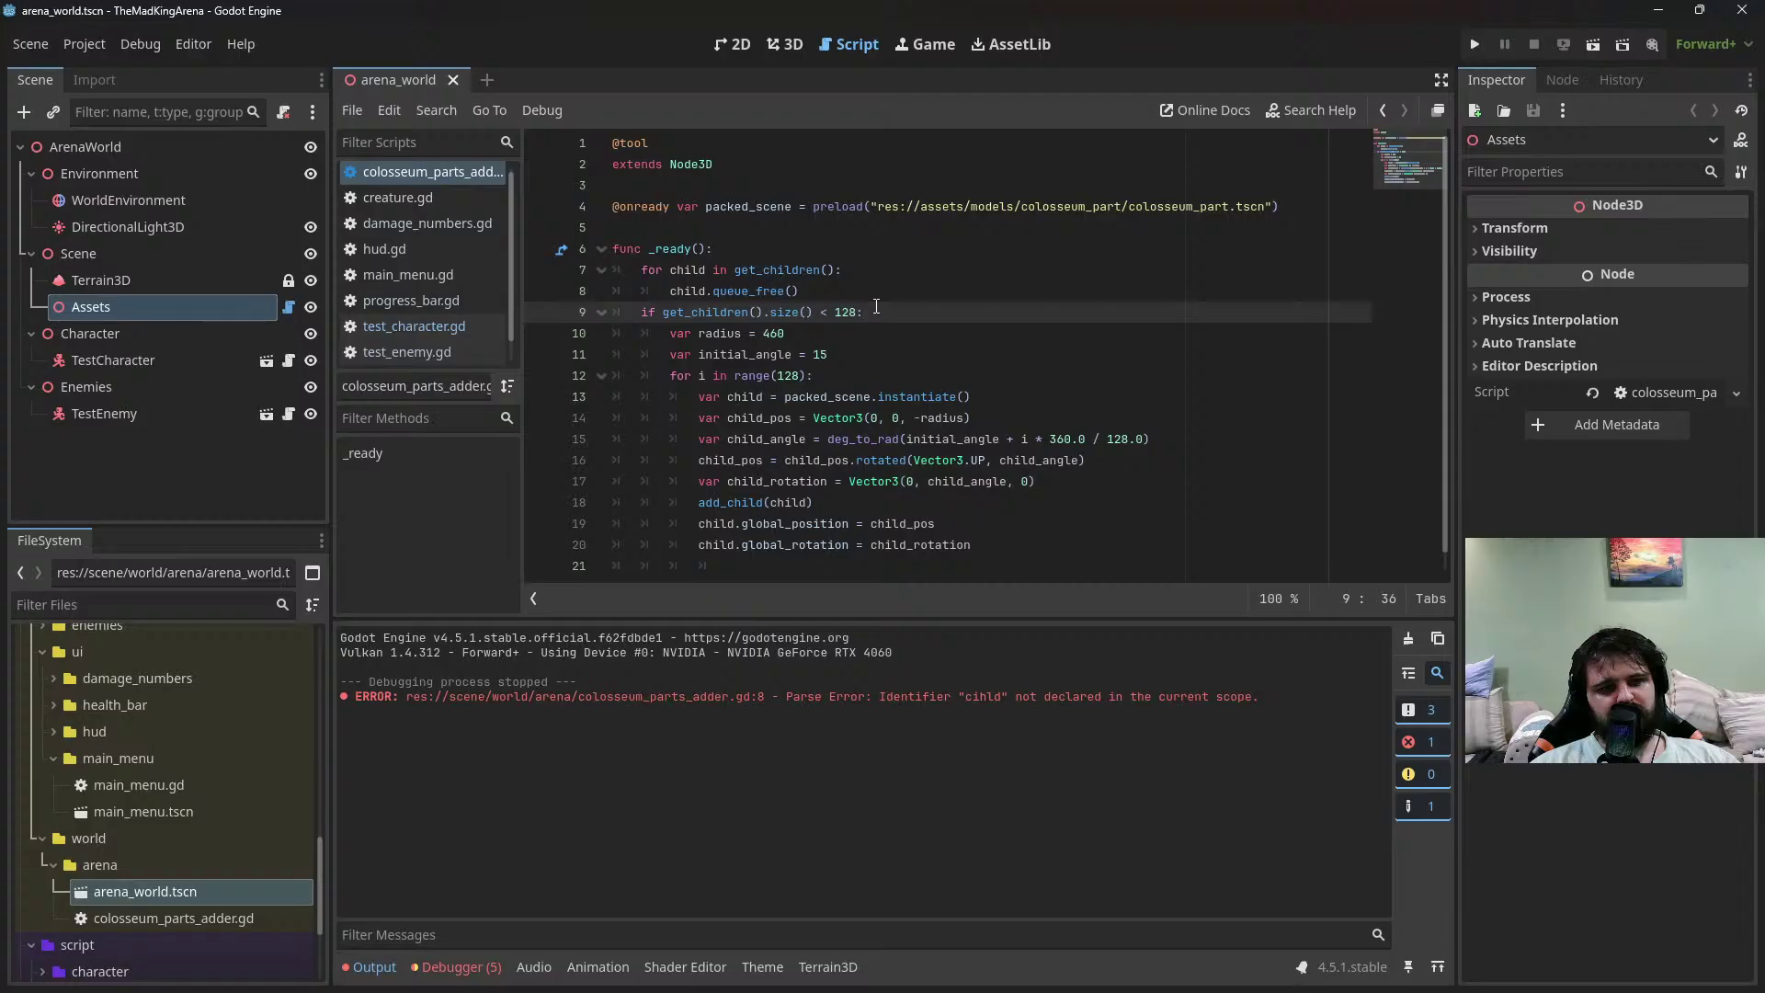
left_click_drag(862, 312, 645, 307)
key("BackSpace")
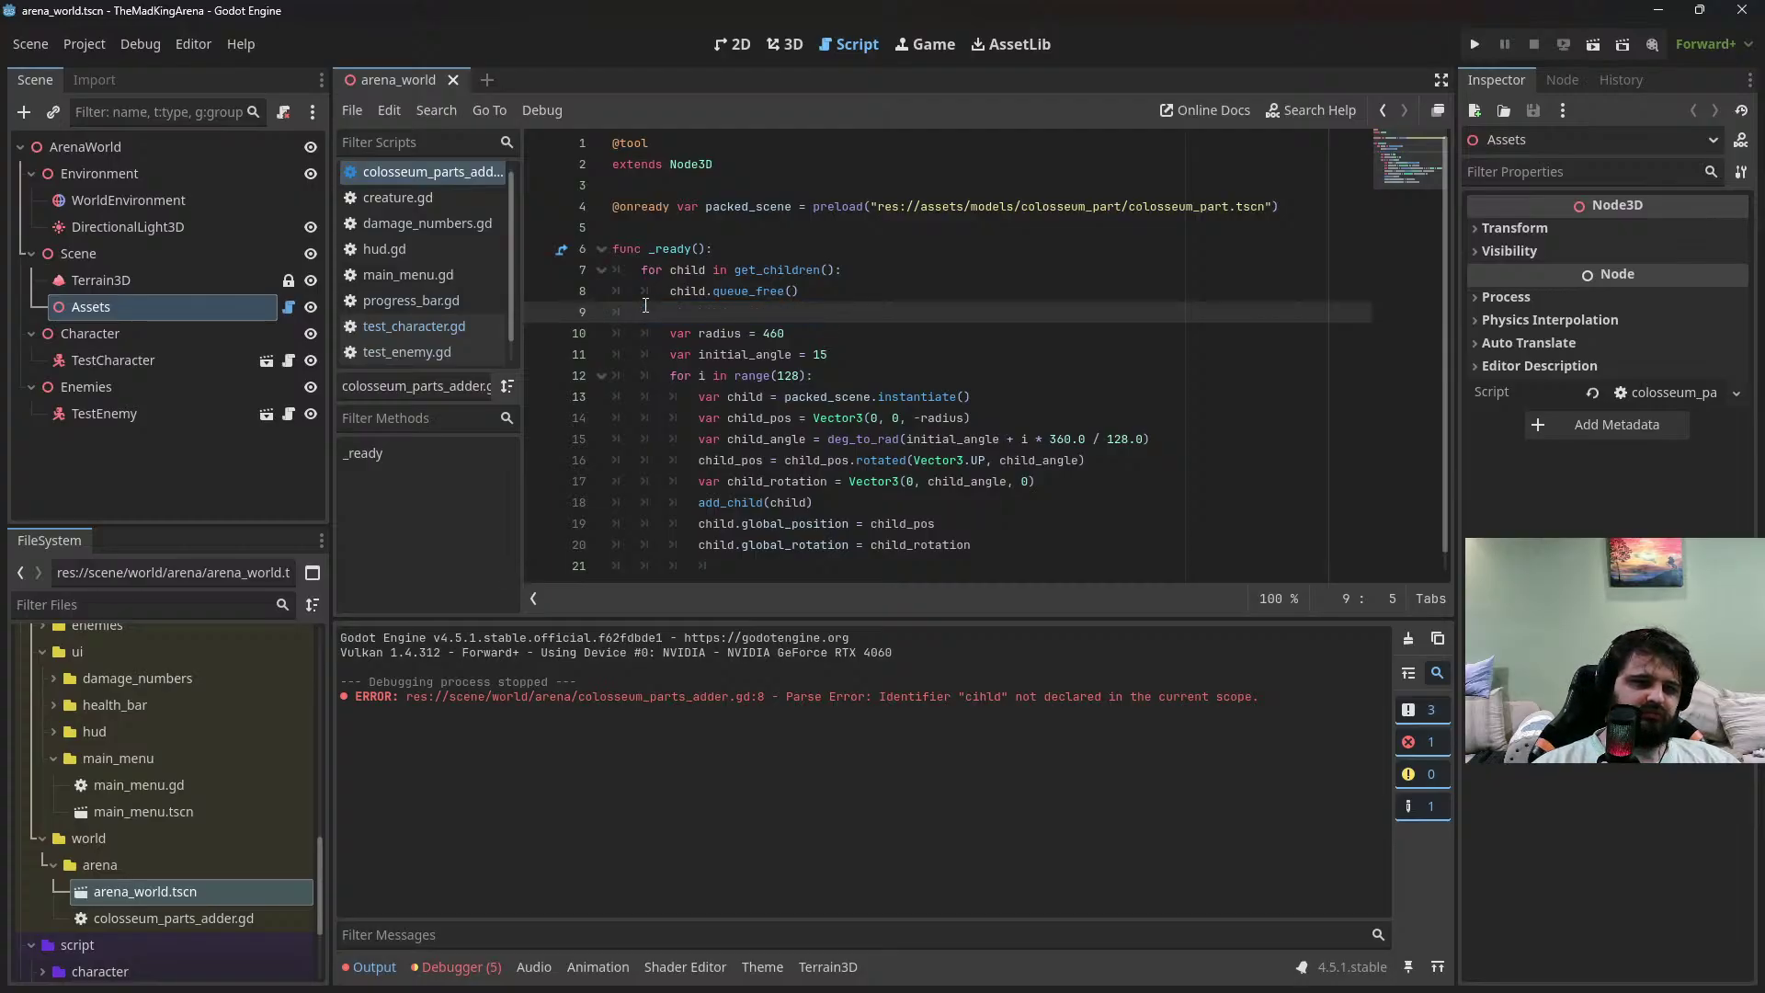
key("shift+Down")
key("shift+Down")
key("shift+Down")
key("shift+Down")
key("shift+Down")
key("shift+Down")
key("shift+Down")
key("shift+Down")
key("shift+Down")
key("shift+Down")
key("shift+Down")
key("shift+Tab")
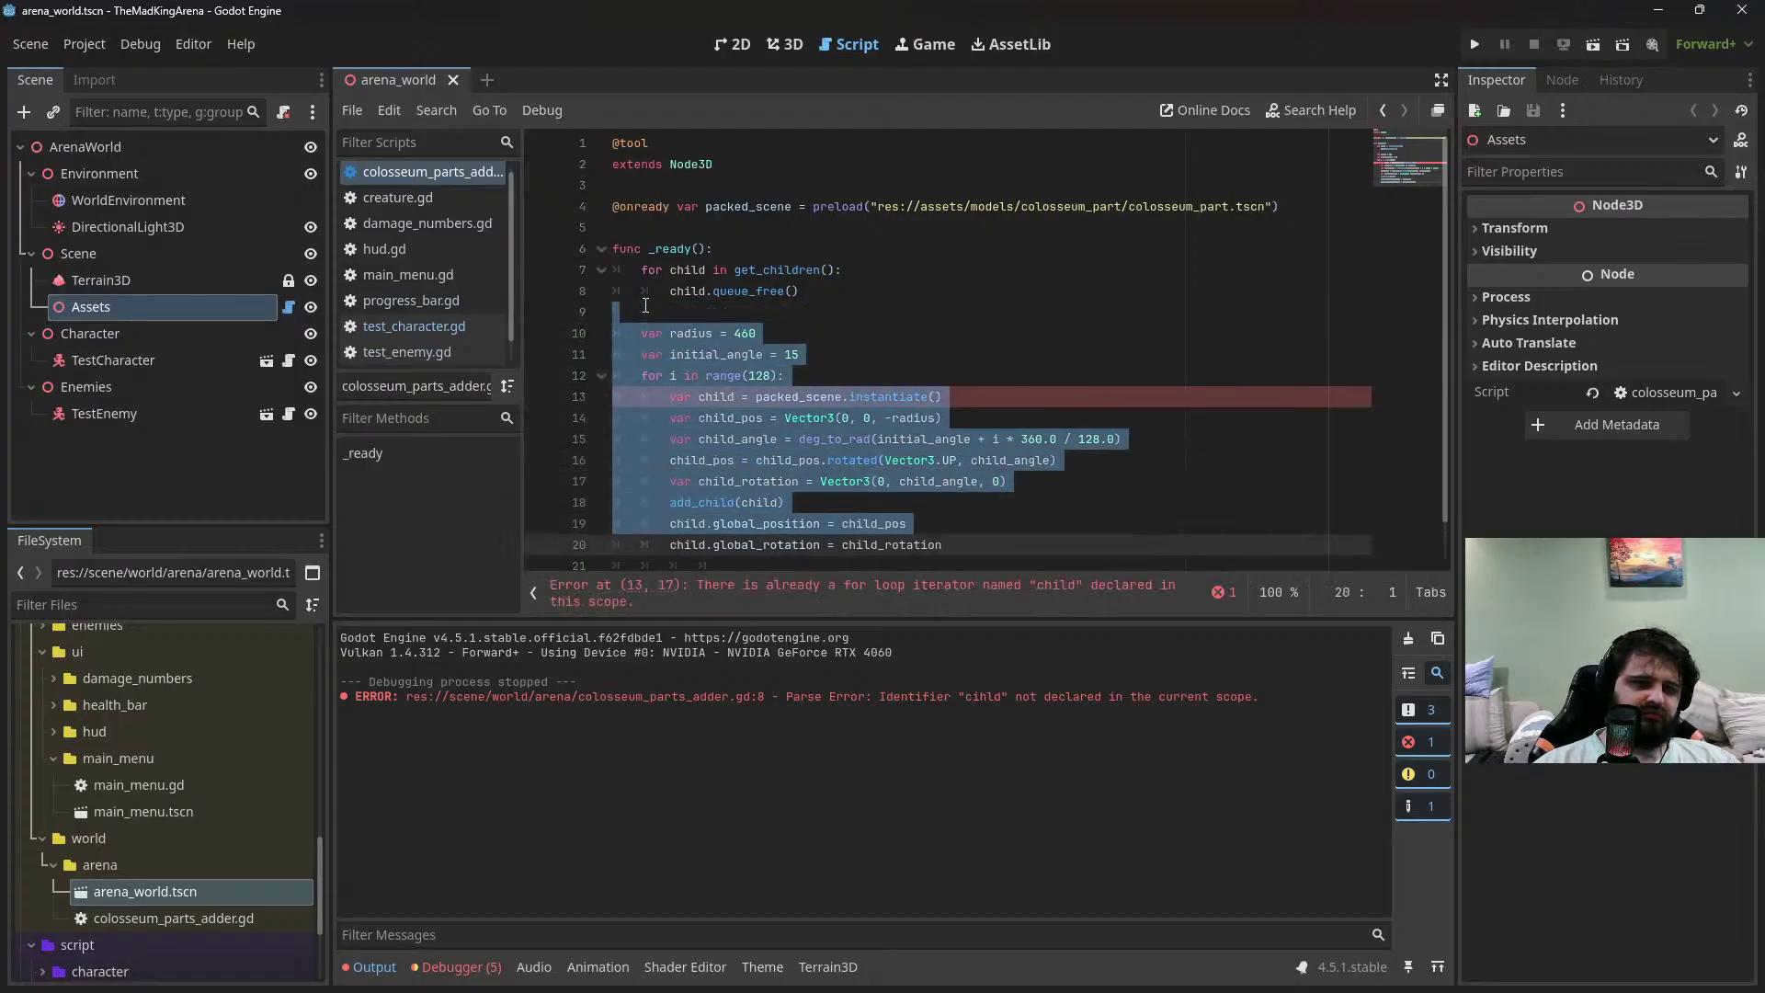
Delete the leftover empty line above var radius and the surplus blank indented line at the end of the script
left_click(846, 292)
key("Delete")
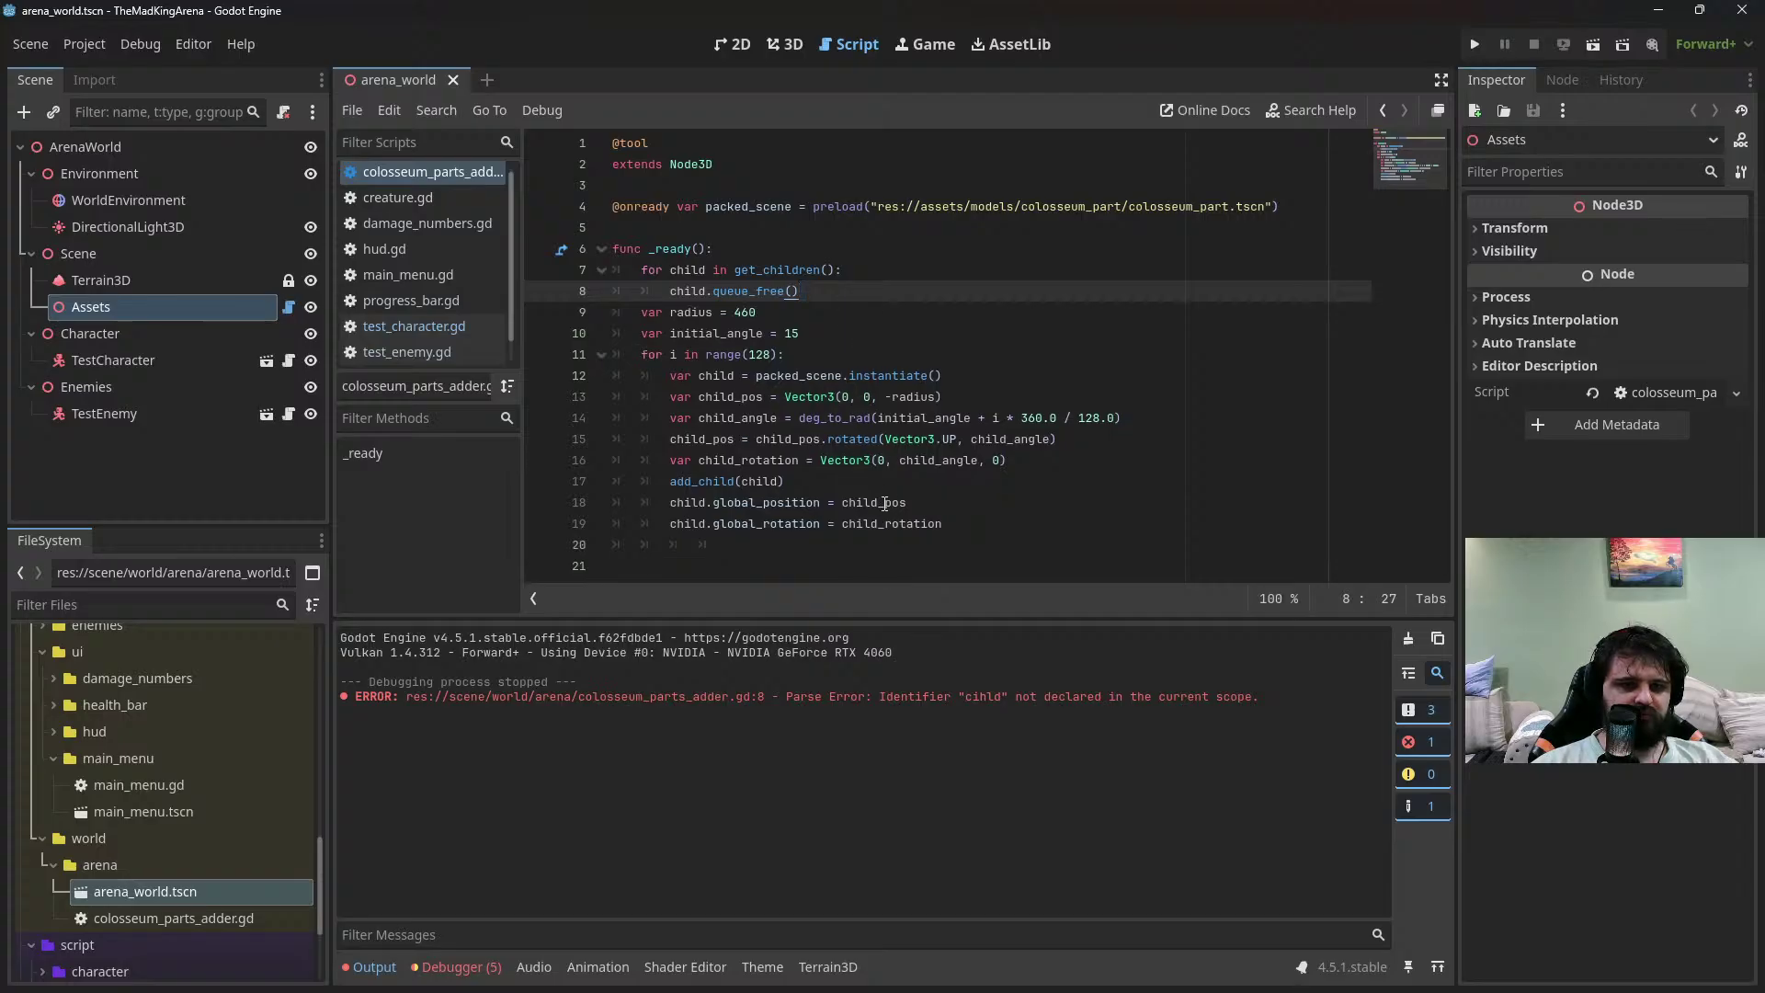
key("ctrl+End")
key("BackSpace")
key("BackSpace")
key("BackSpace")
Save the script, then close and reopen arena_world.tscn to rerun the simplified _ready() code
key("ctrl+s")
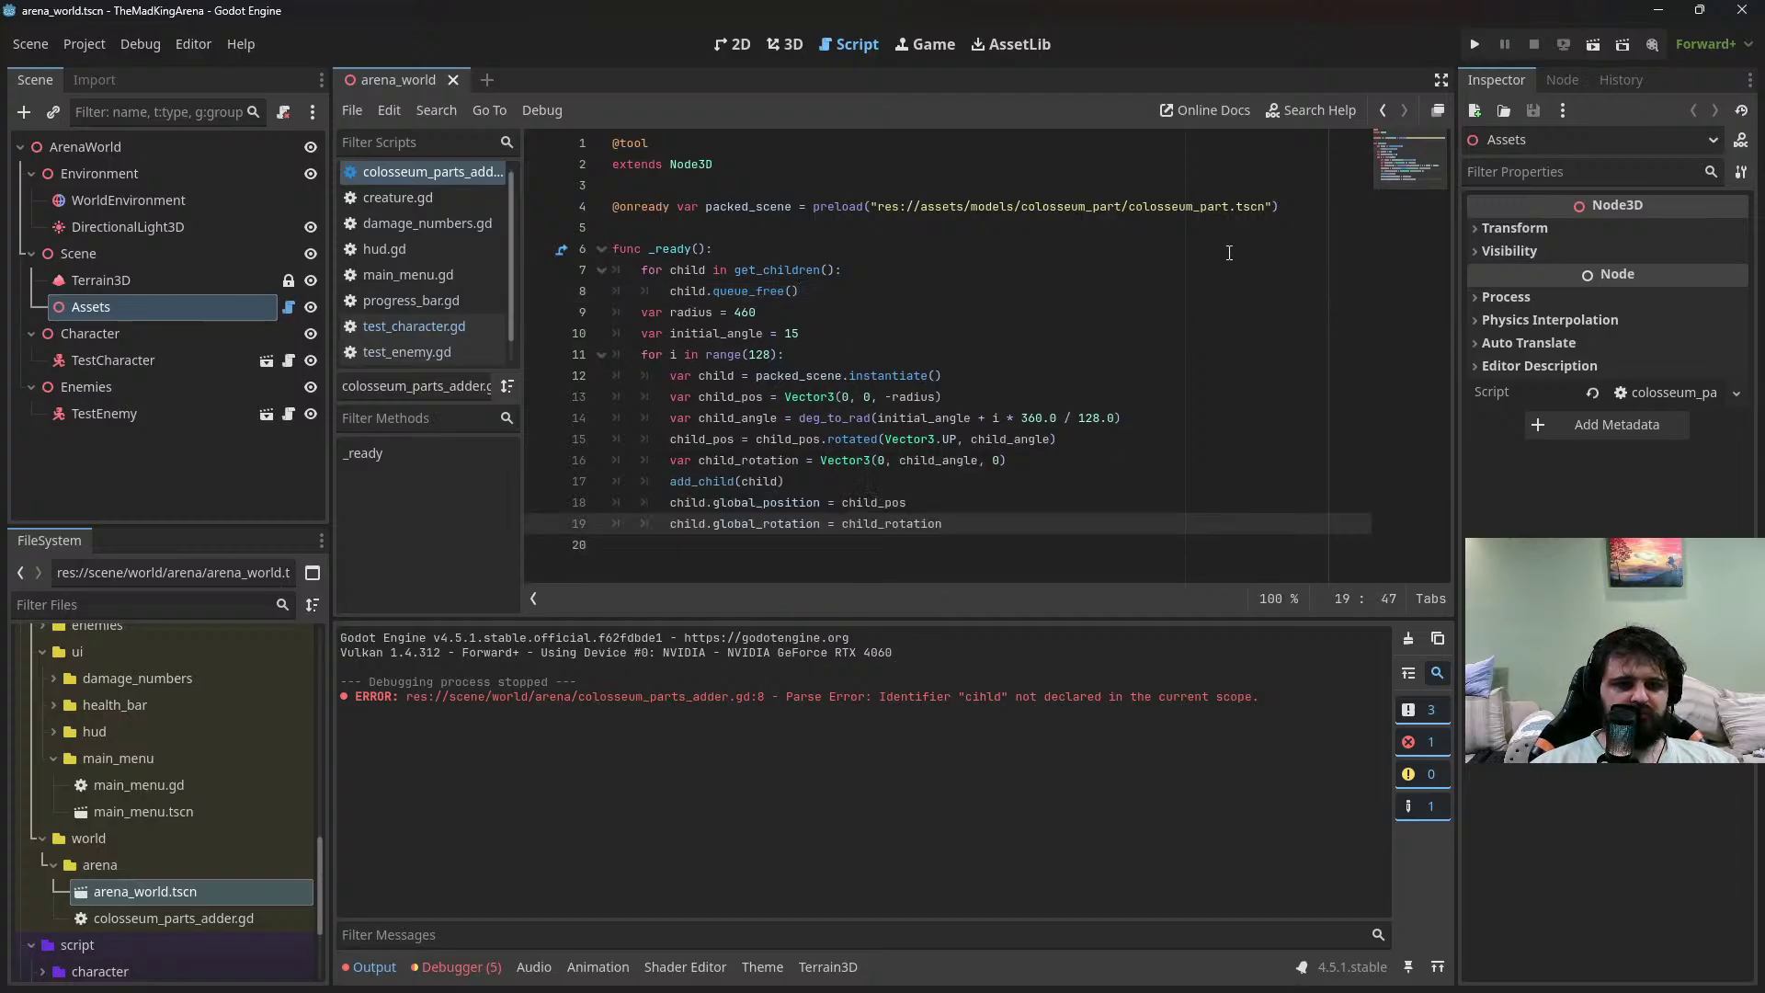
left_click(453, 80)
double_click(196, 891)
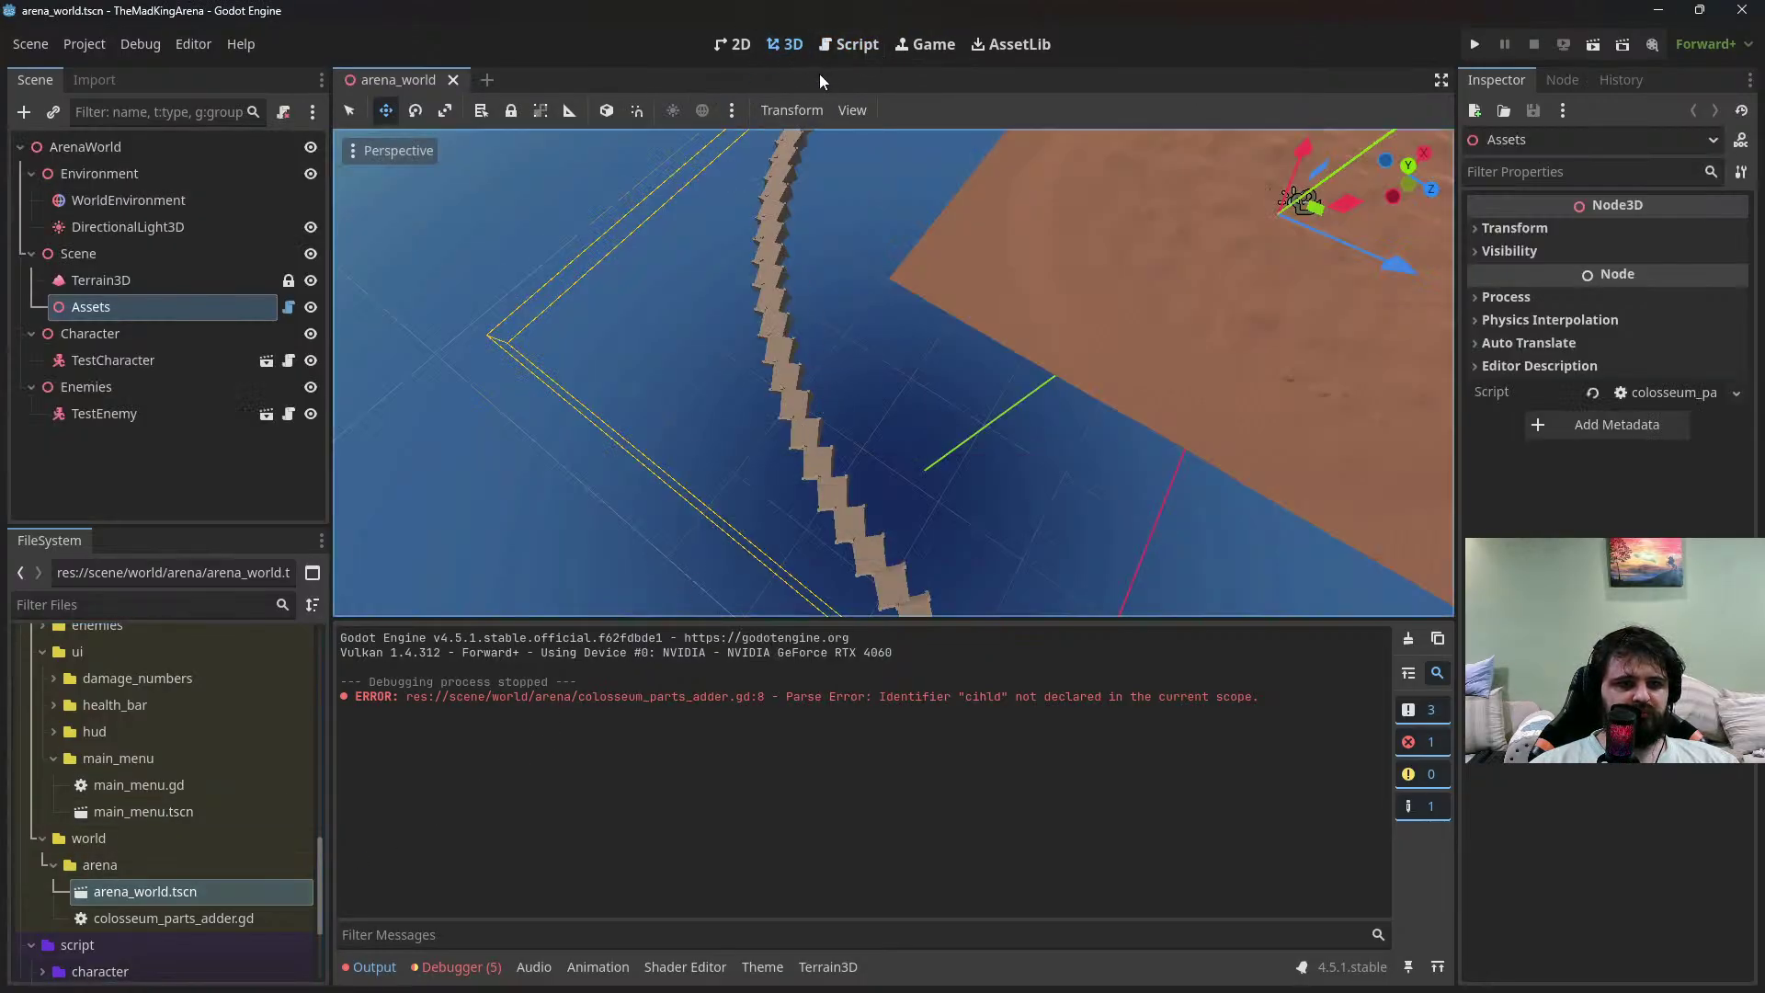
left_click(844, 46)
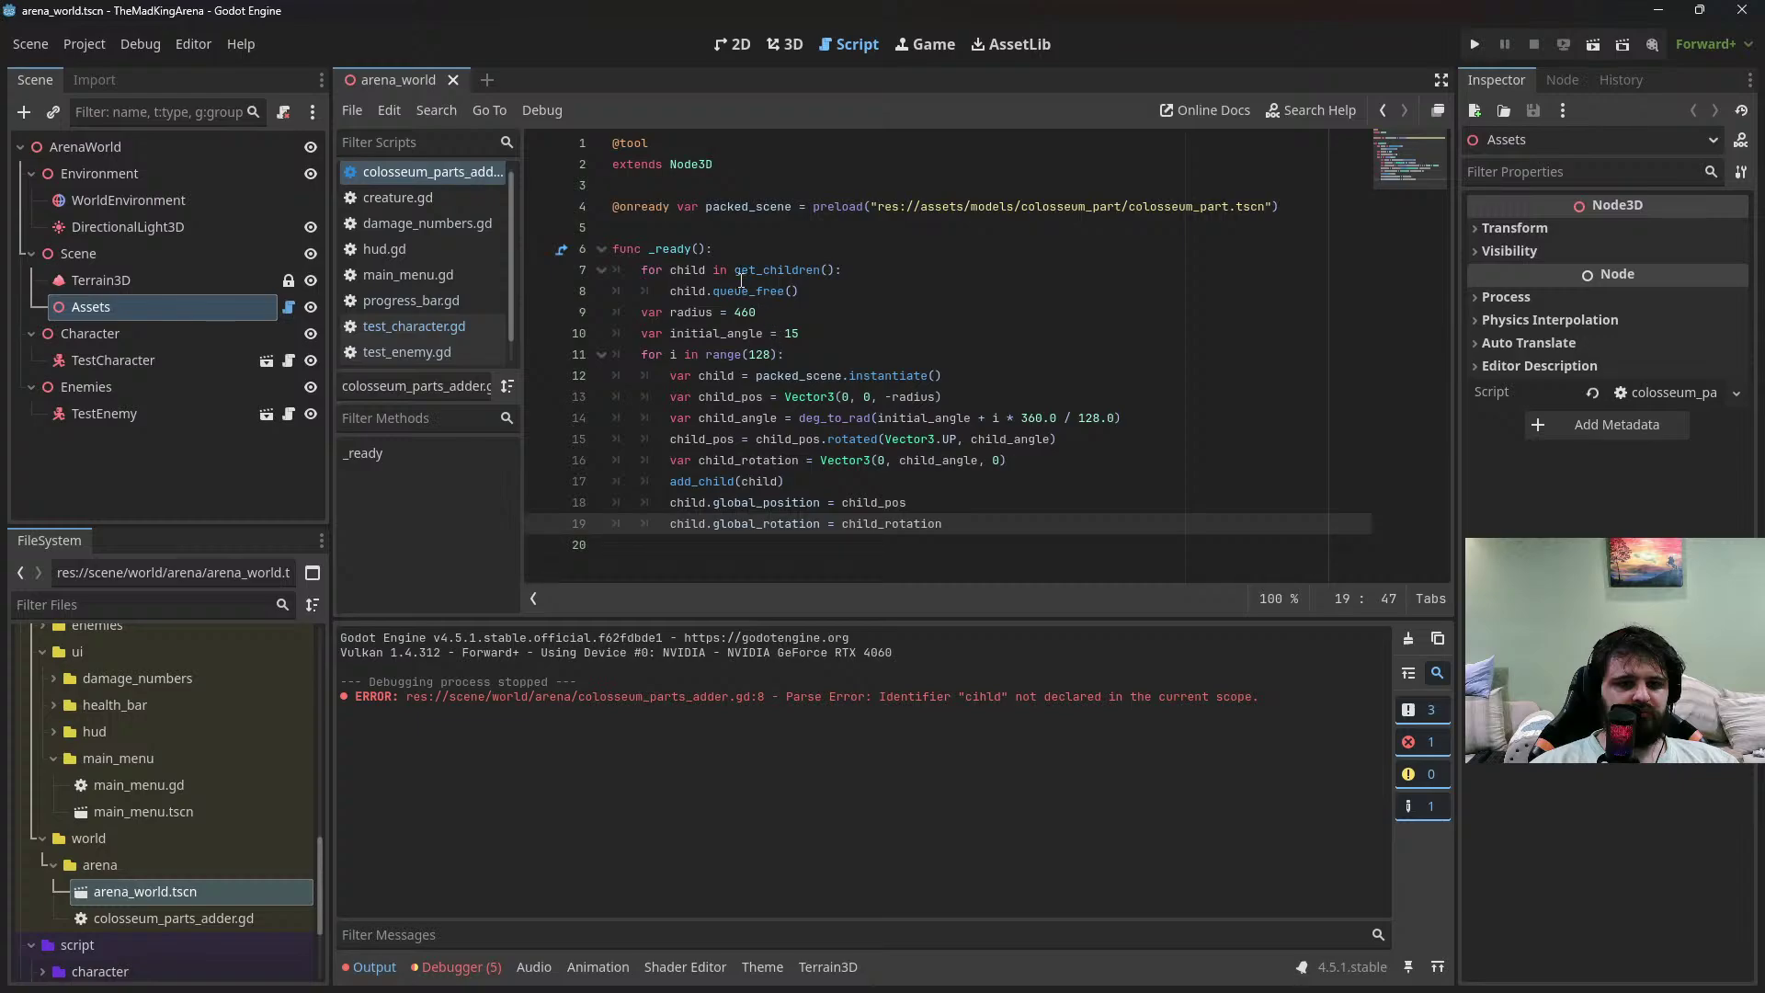
left_click(1298, 202)
key("Return")
key("Return")
type("@exop")
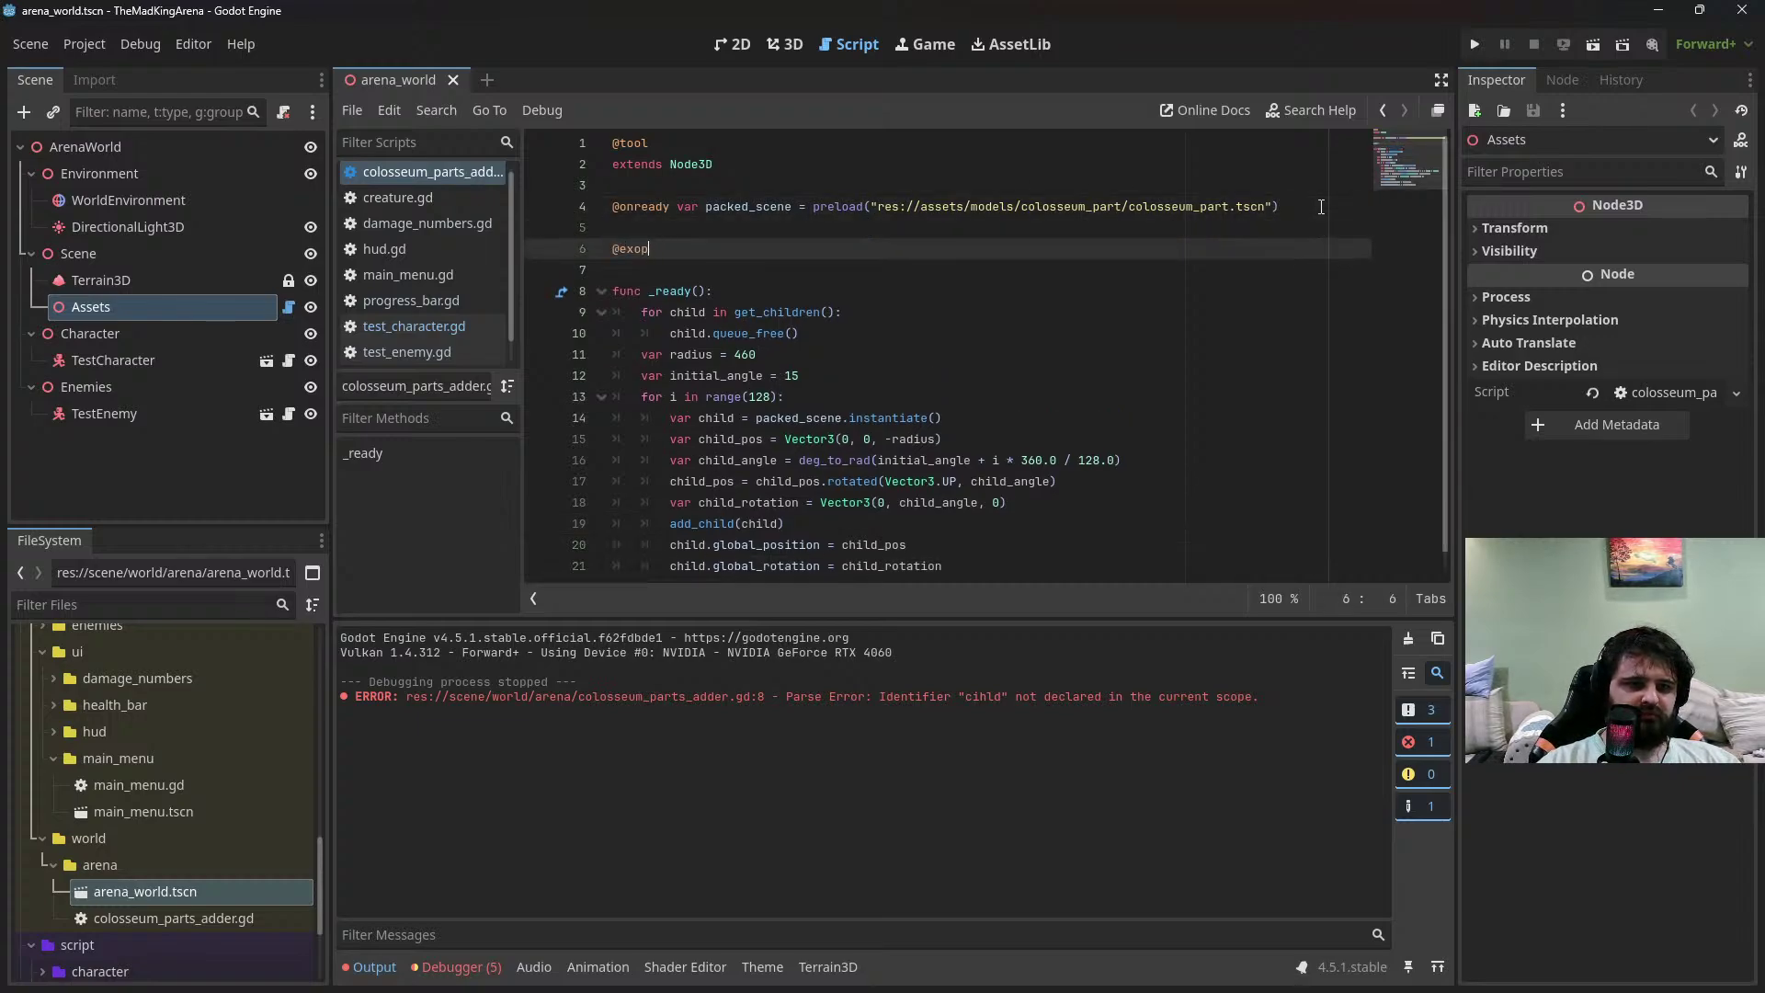
key("BackSpace")
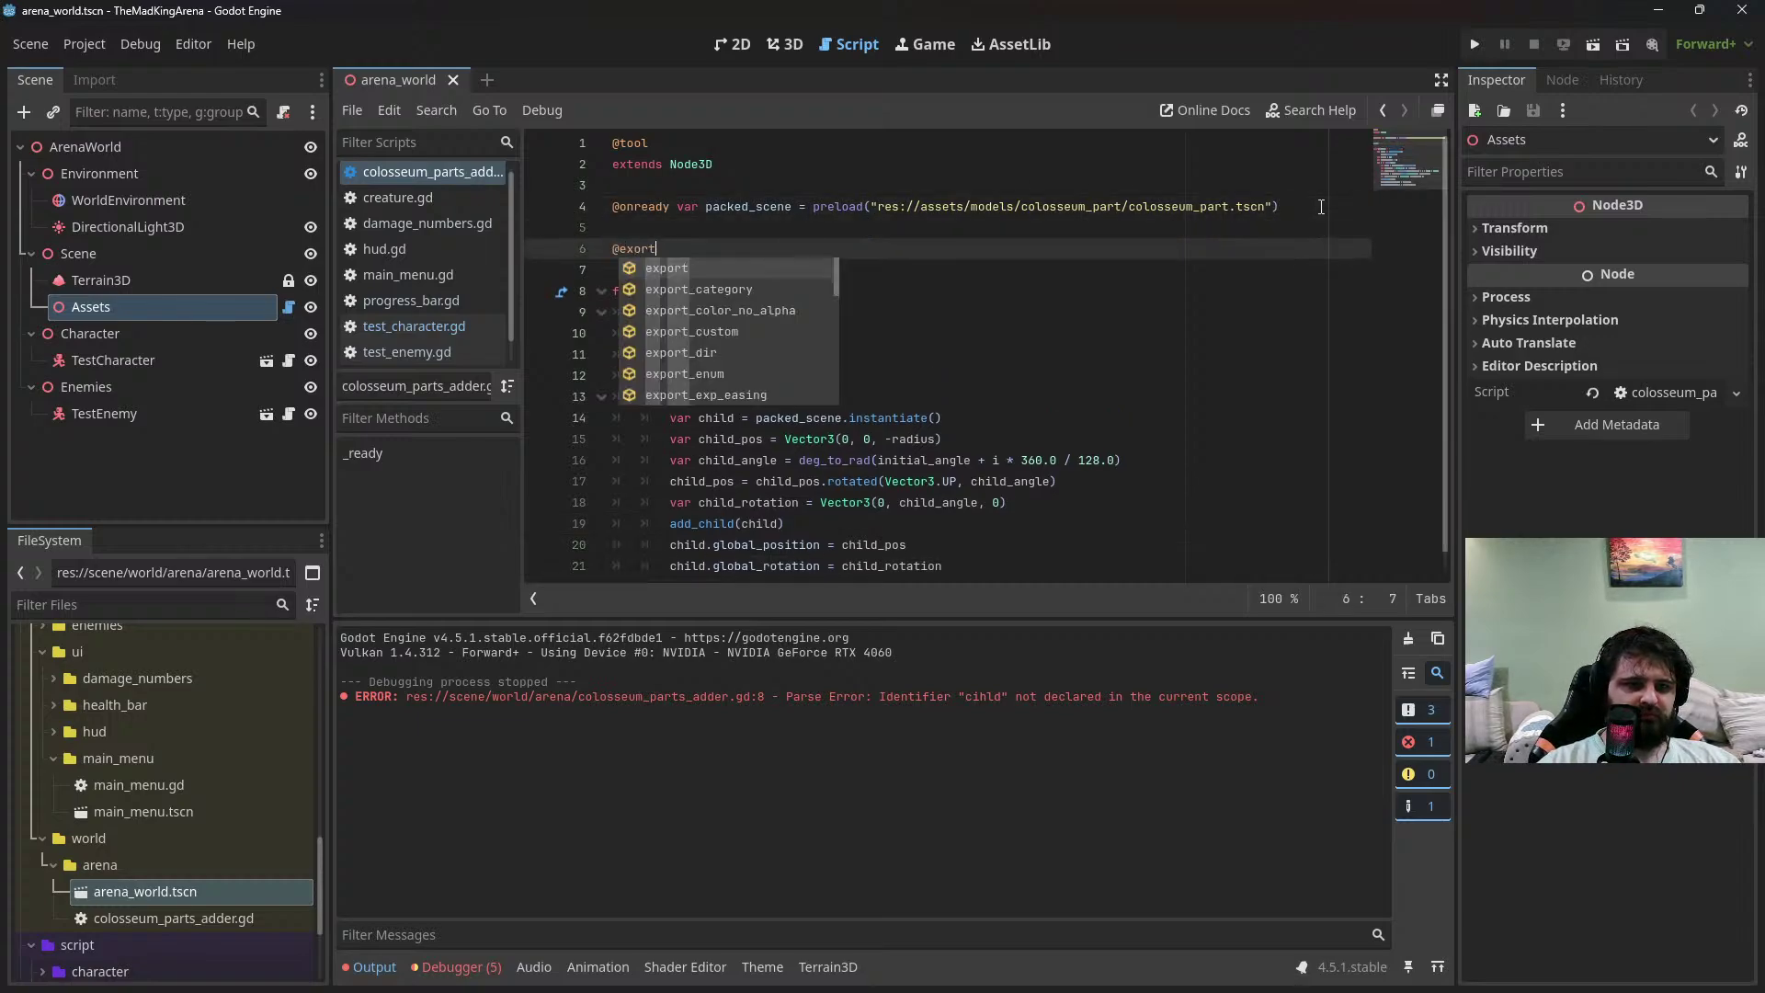
type("port var")
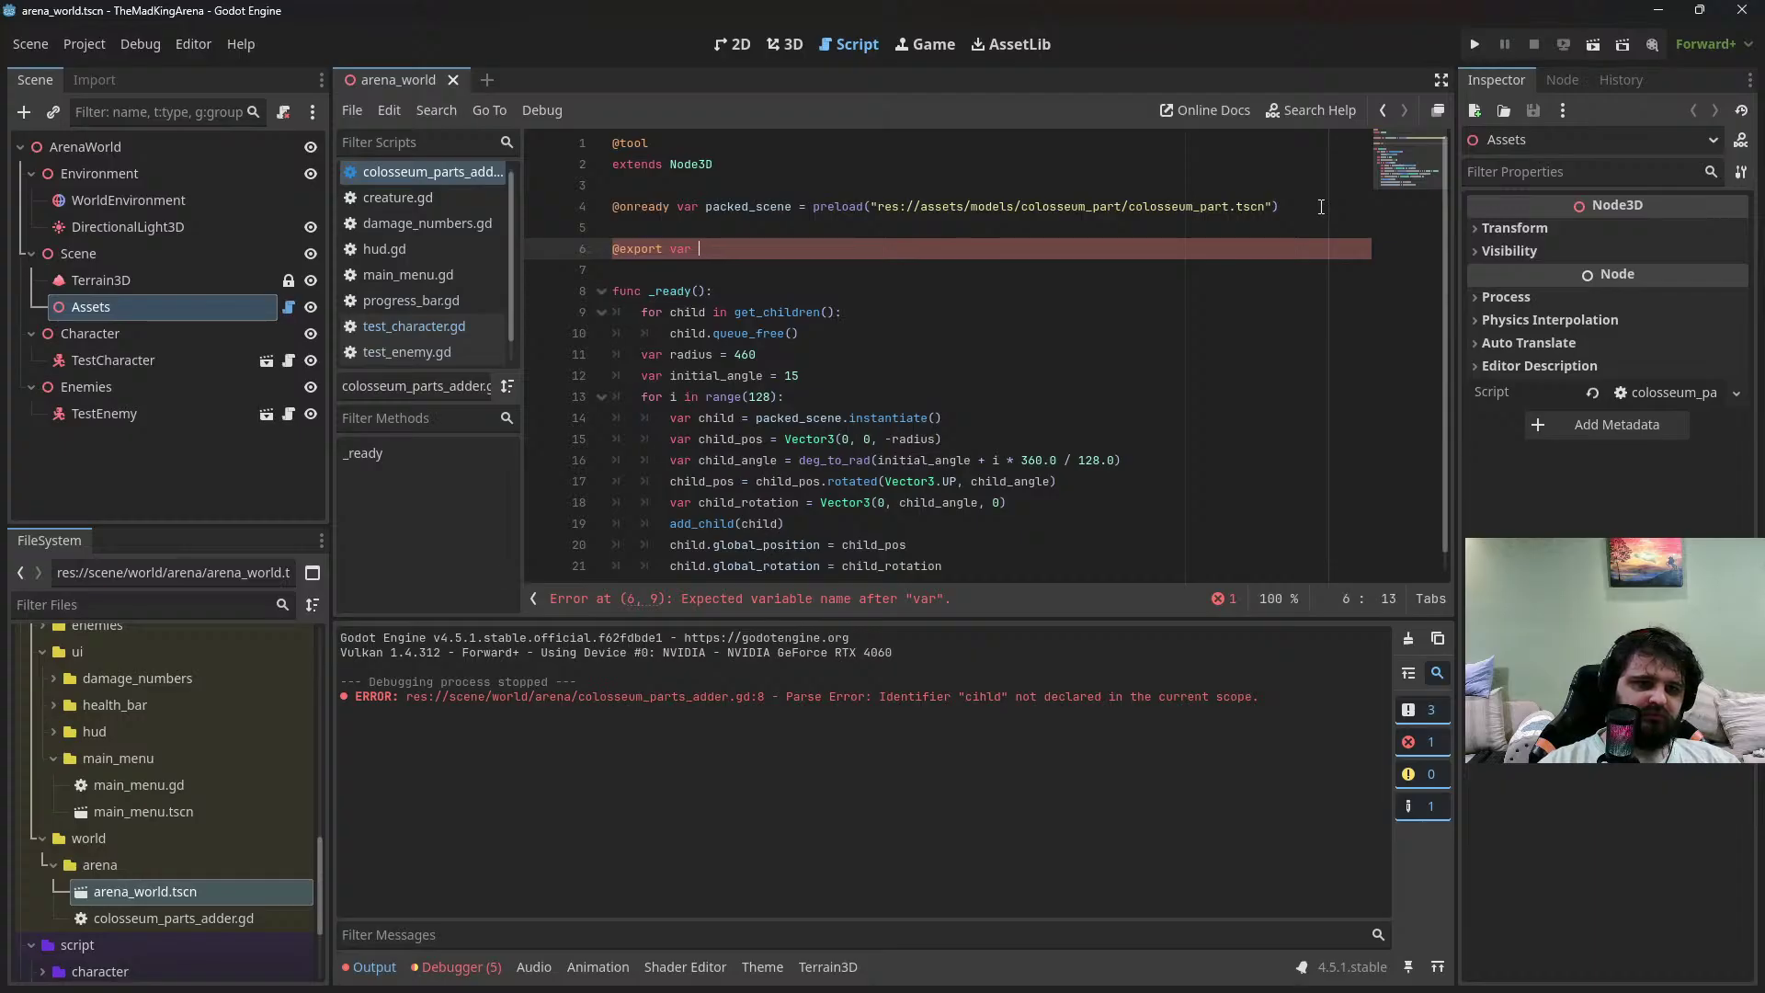
Add an empty function header, func generate():, at the end of the script after _ready()
scroll(835, 228, "down", 1)
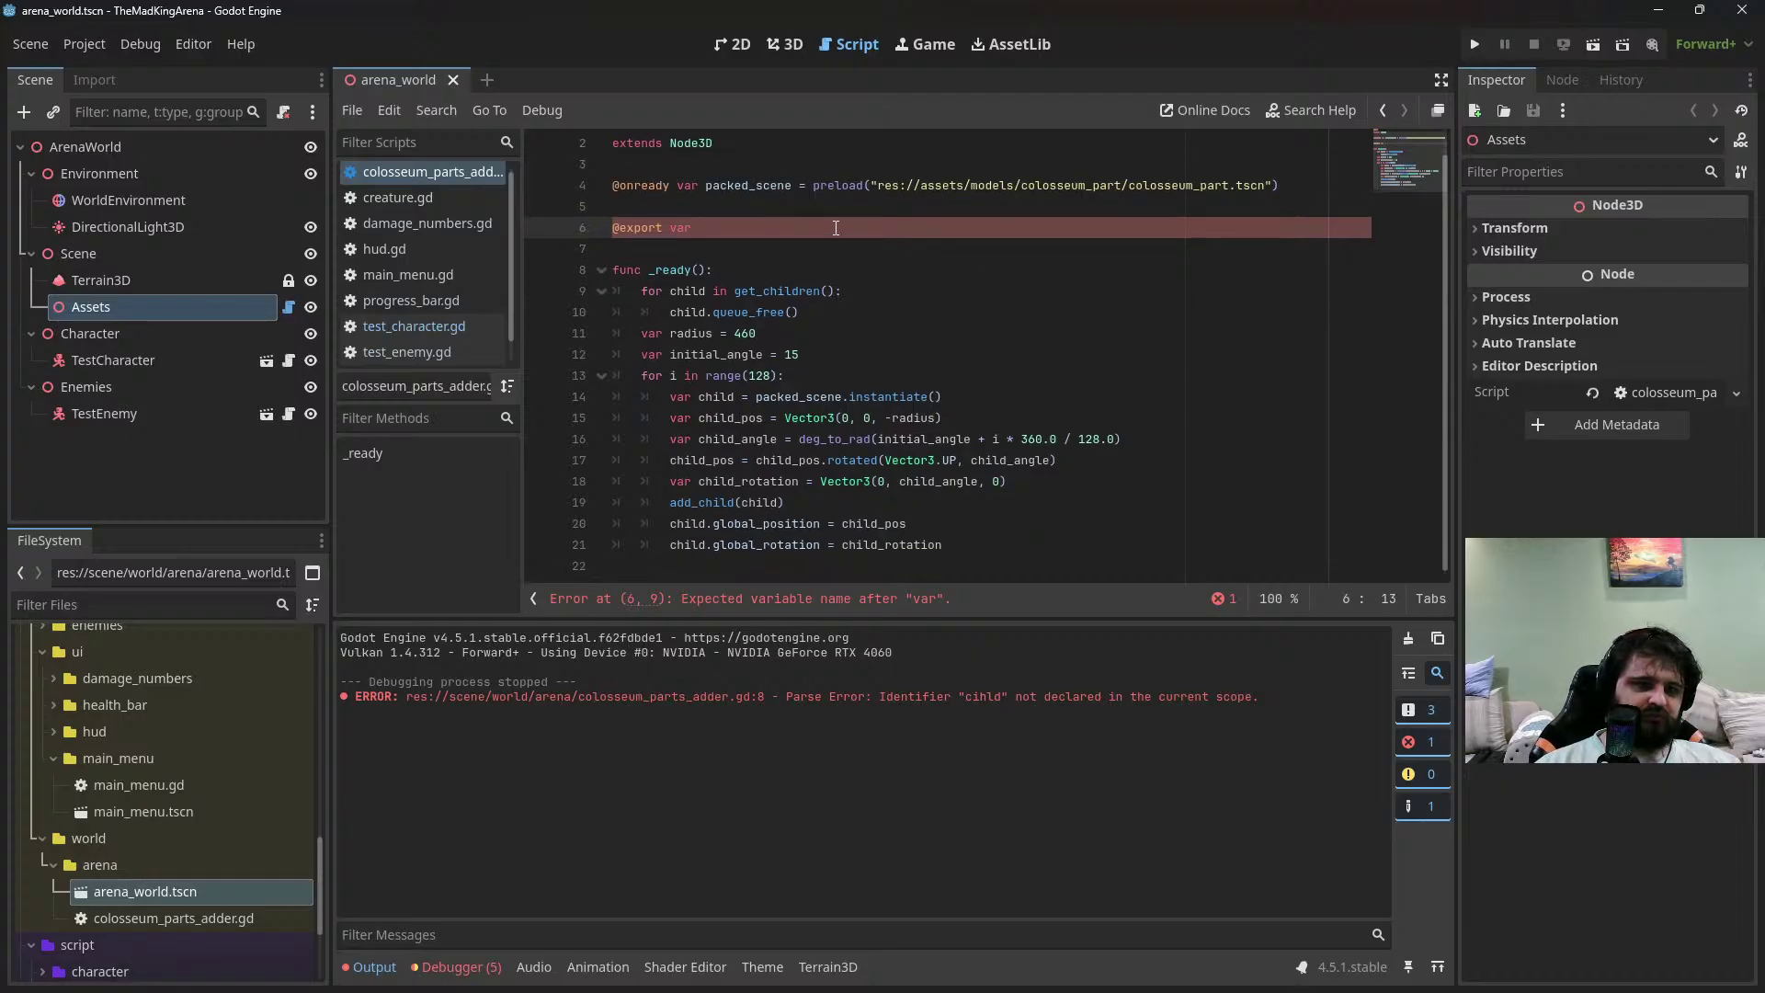
left_click(1020, 547)
key("Down")
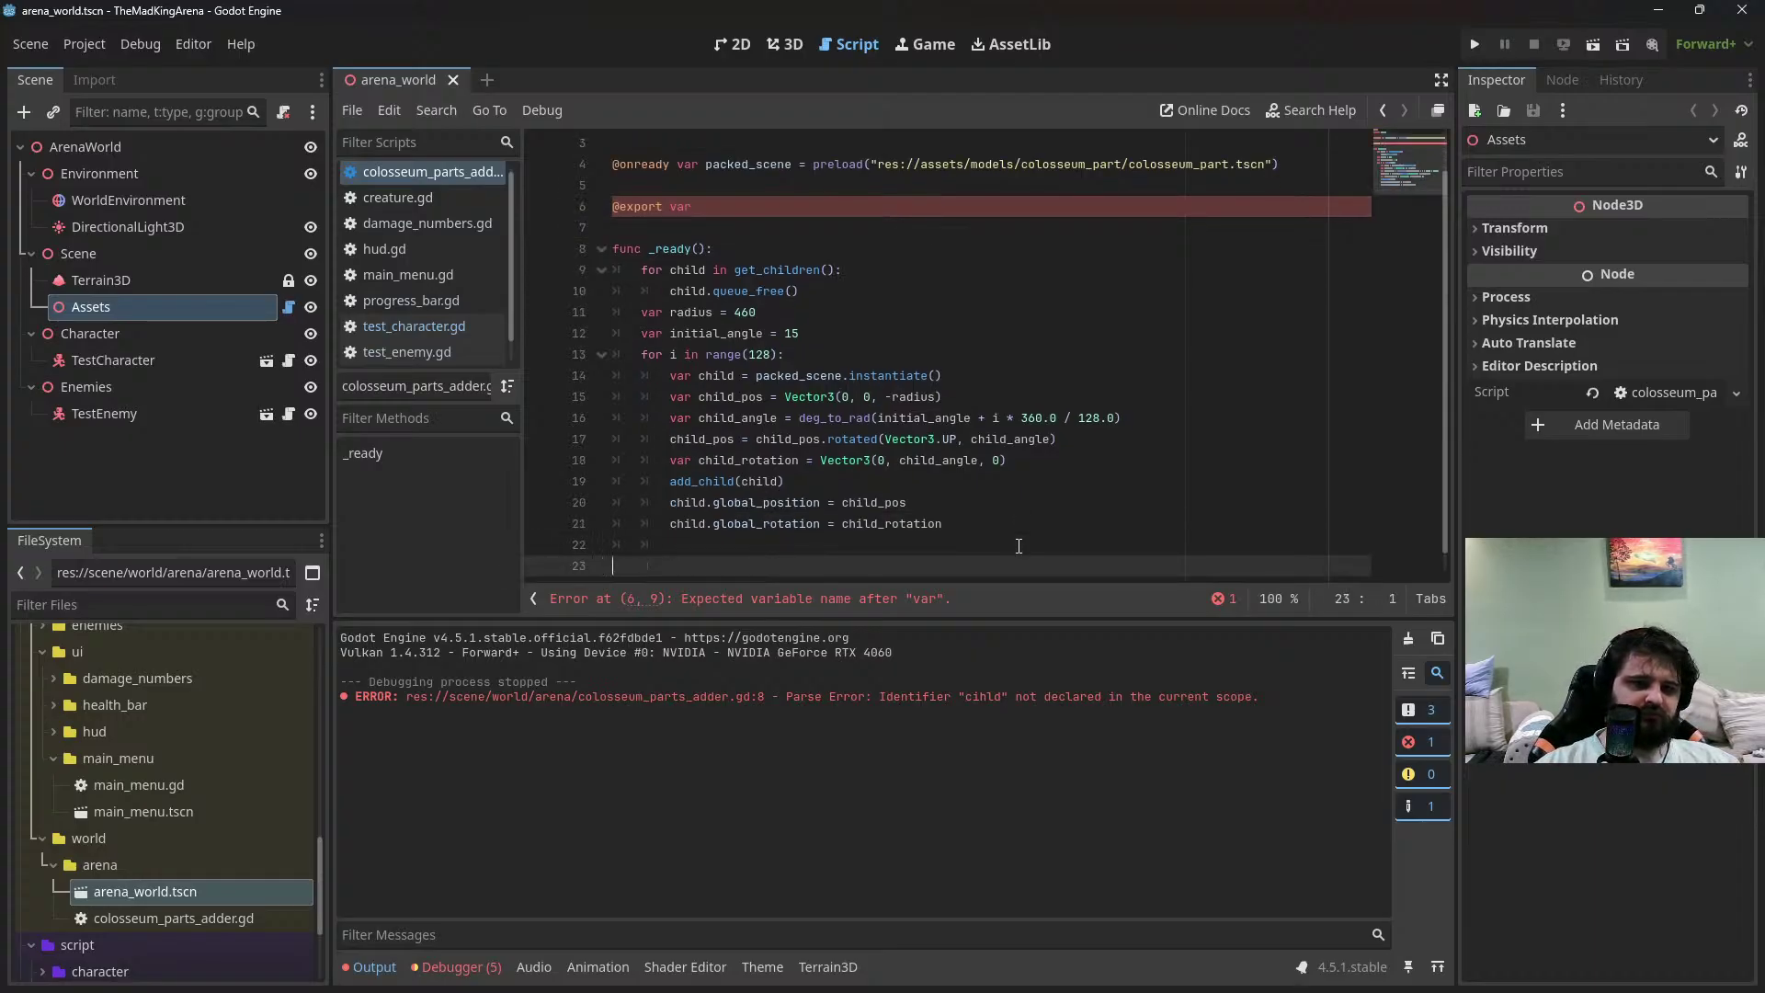
key("Return")
type("func ")
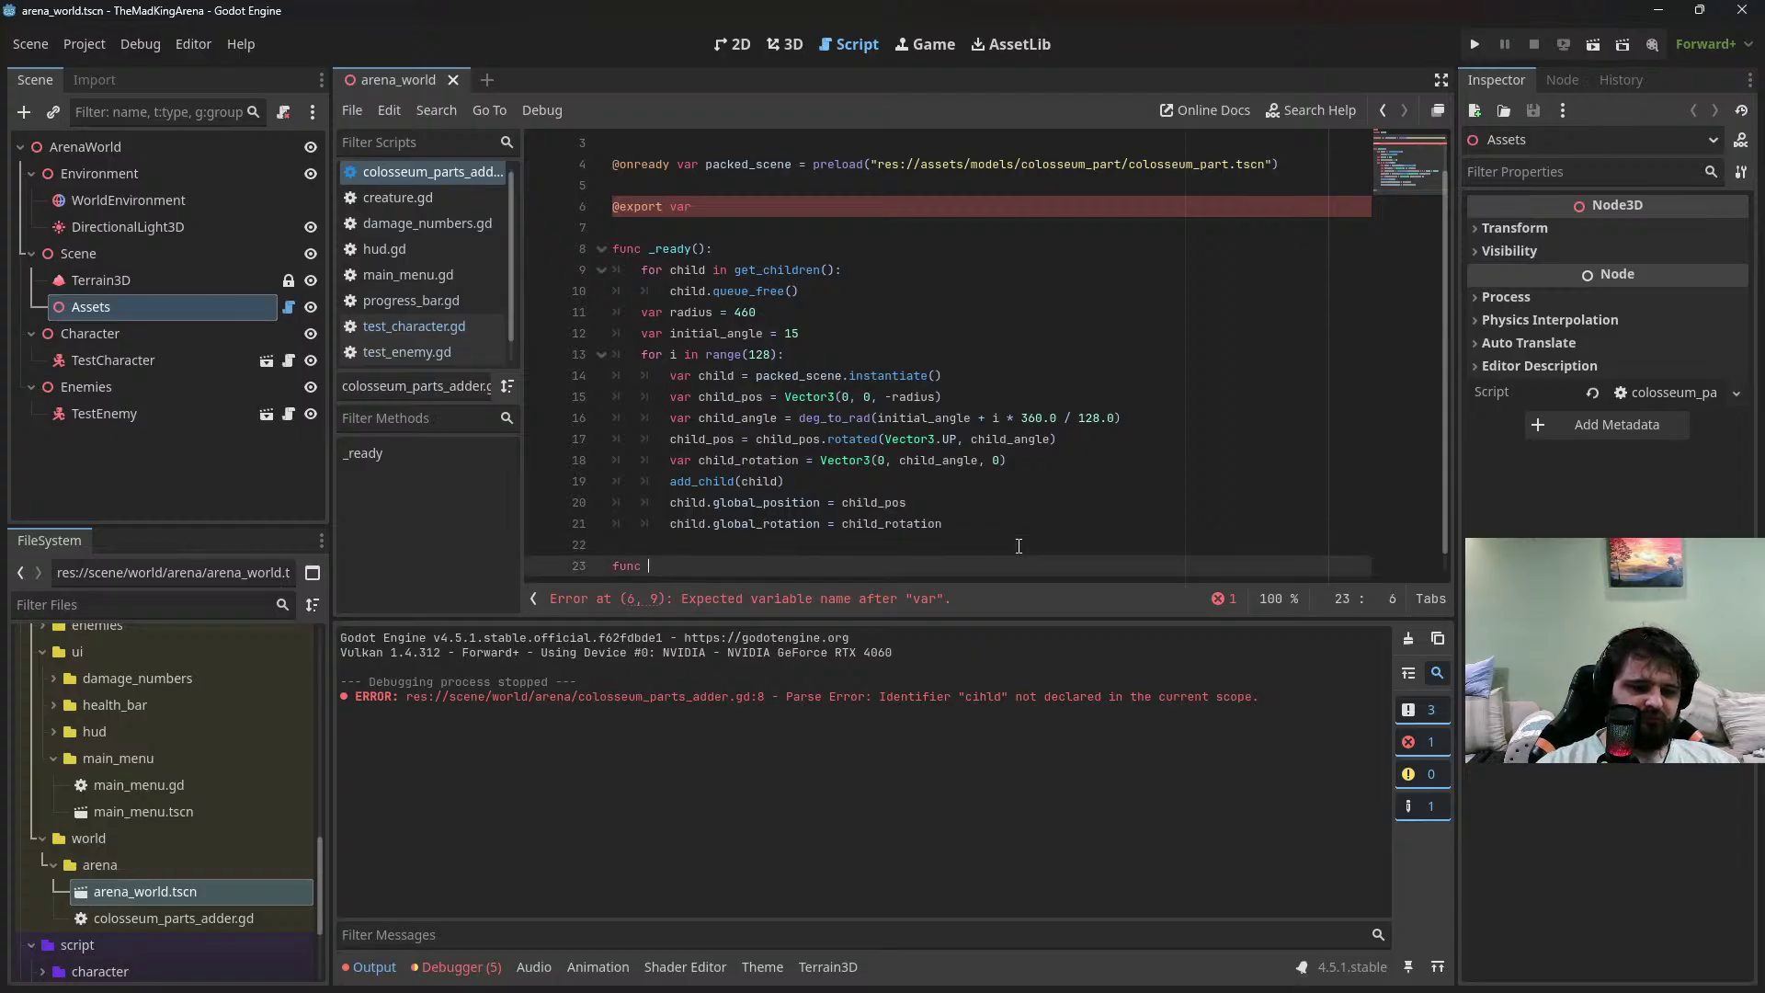
type("generate():")
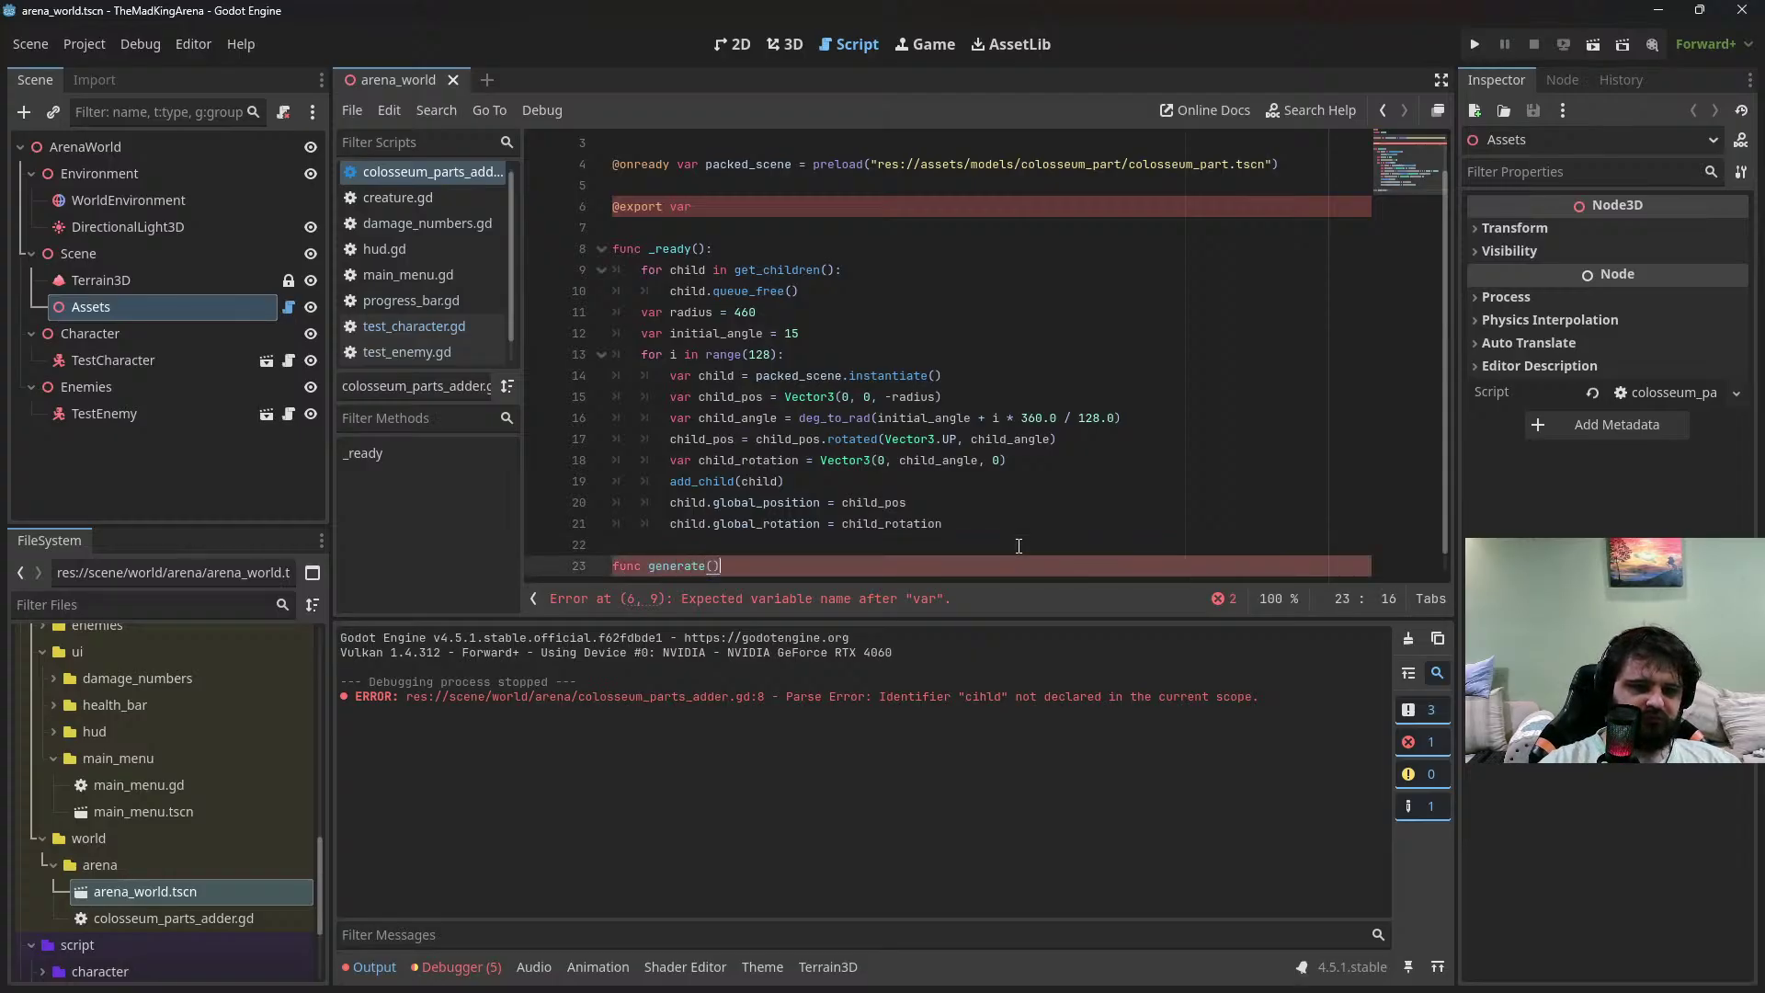
key("Return")
Move the entire body of _ready(), from the child-freeing loop to the global_rotation line, into generate()
left_click(1050, 502)
left_click_drag(1050, 502, 726, 228)
key("BackSpace")
left_click_drag(854, 355, 853, 341)
key("ctrl+v")
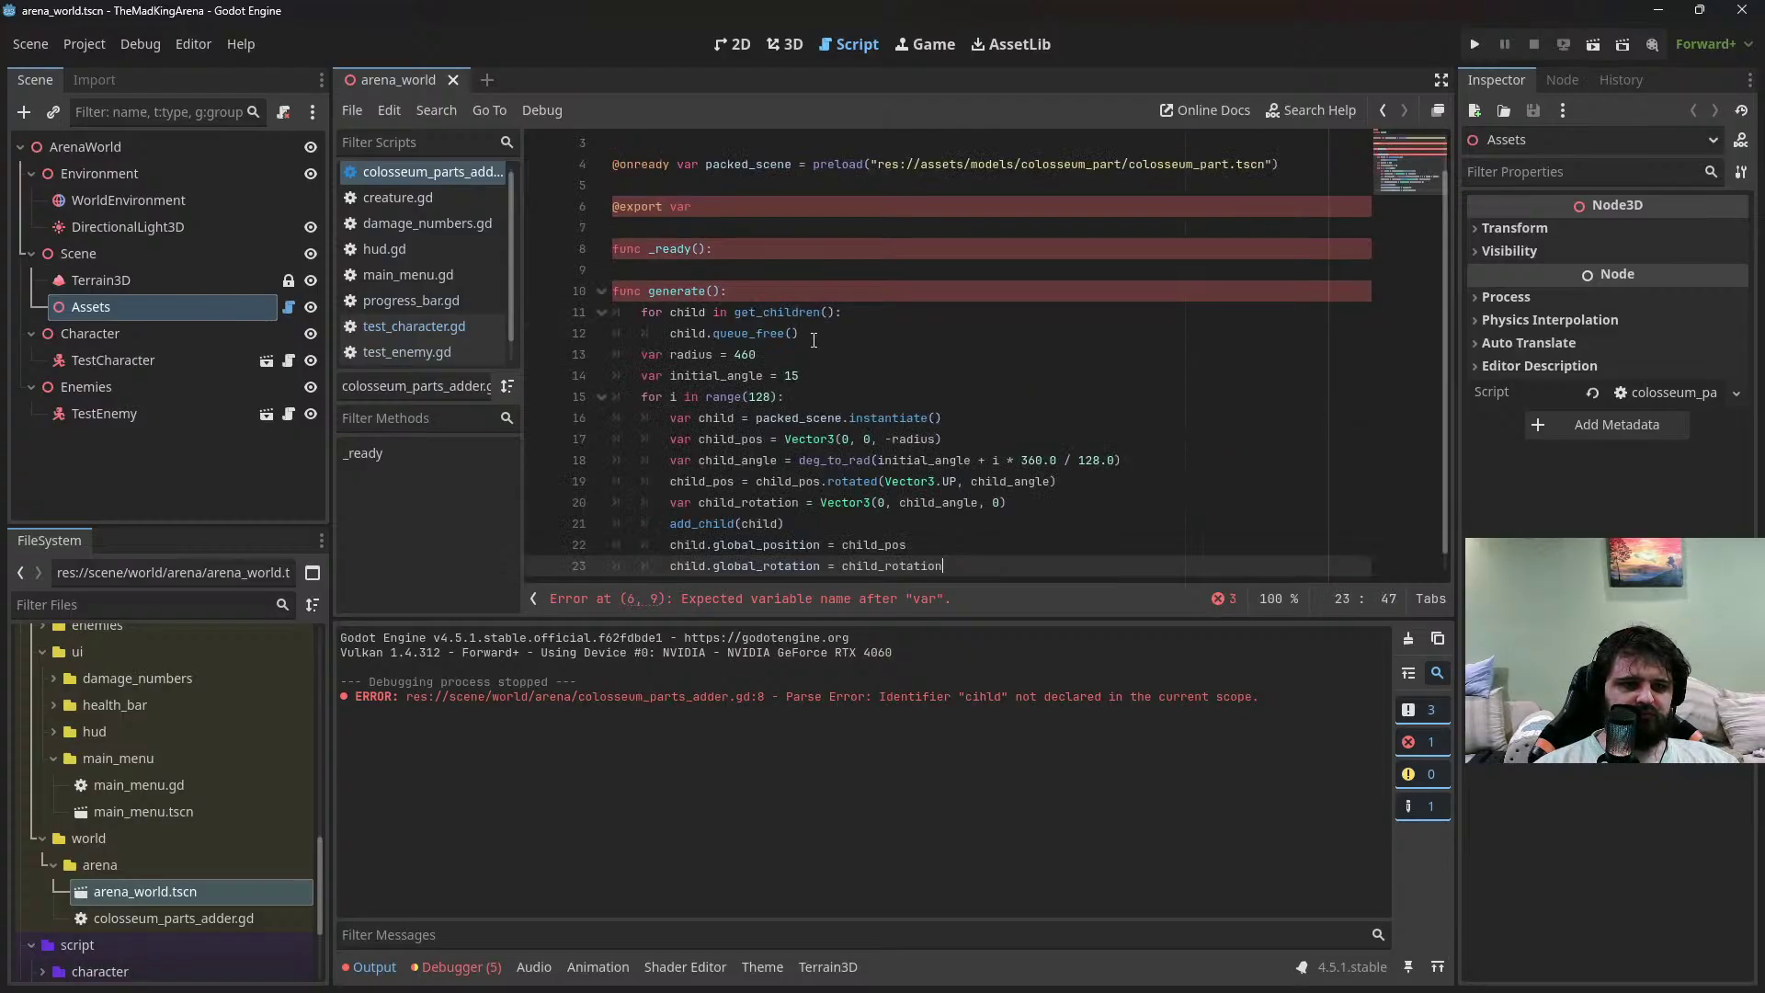
Make _ready() call generate() as its only statement
left_click(805, 256)
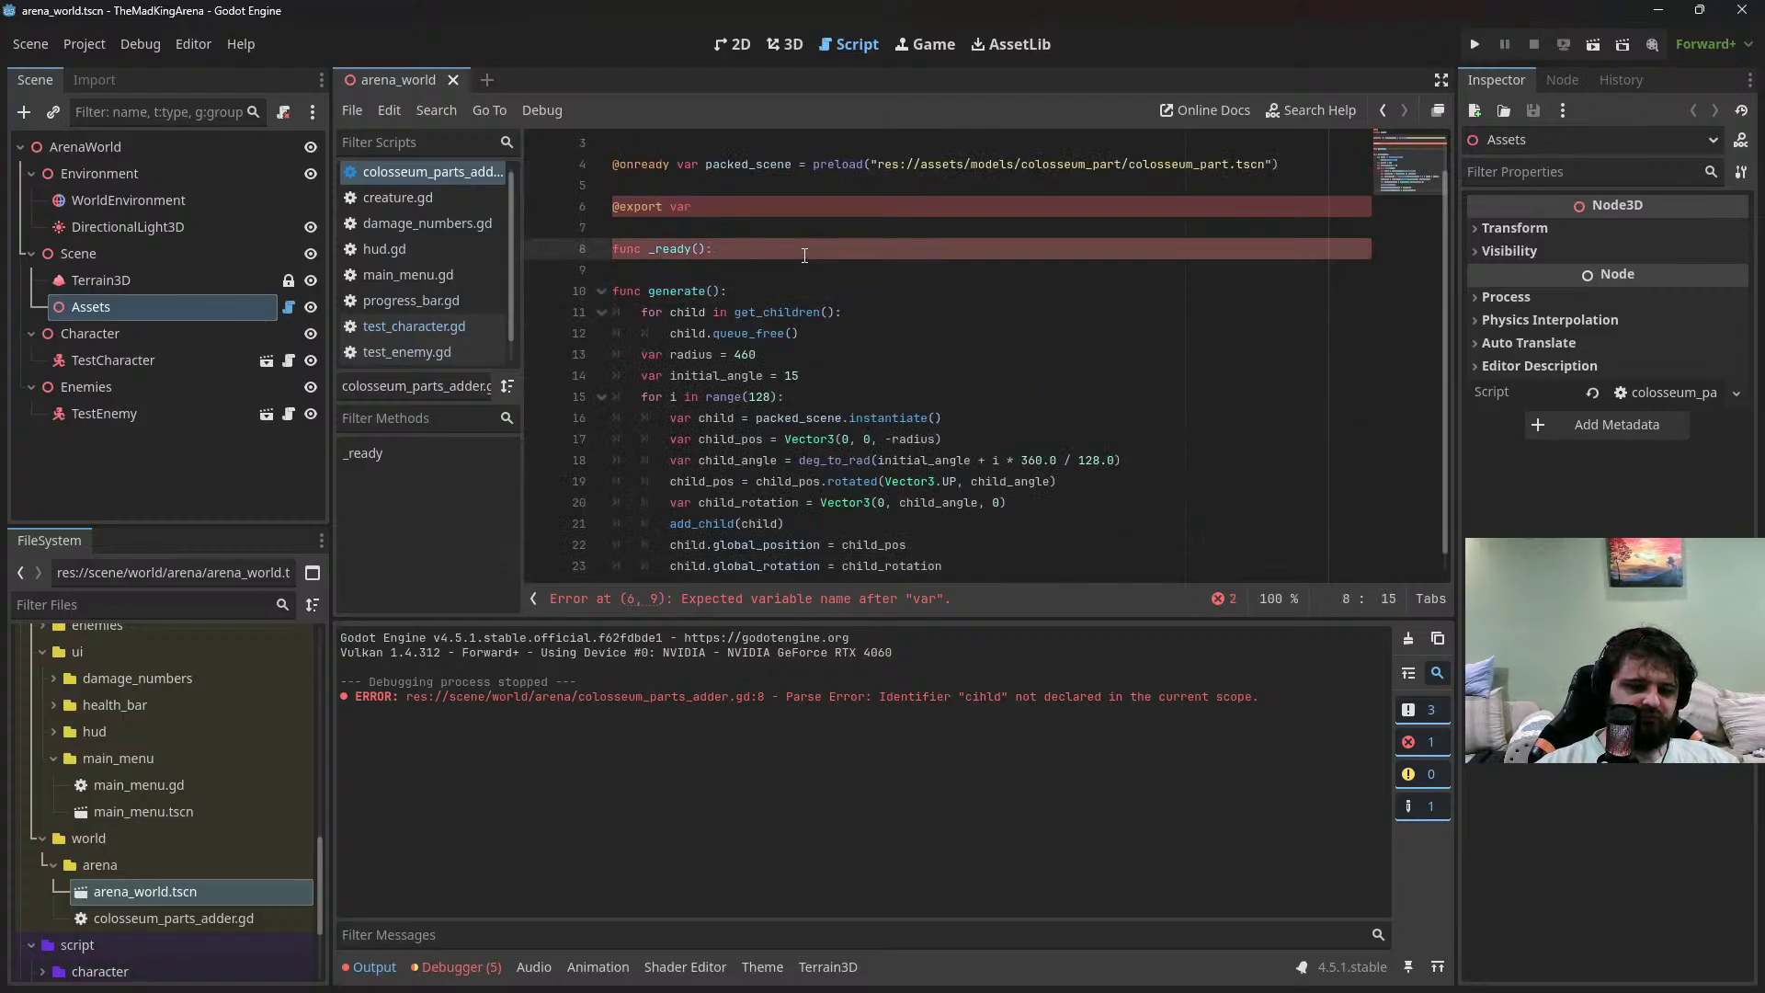
key("Return")
type("gene")
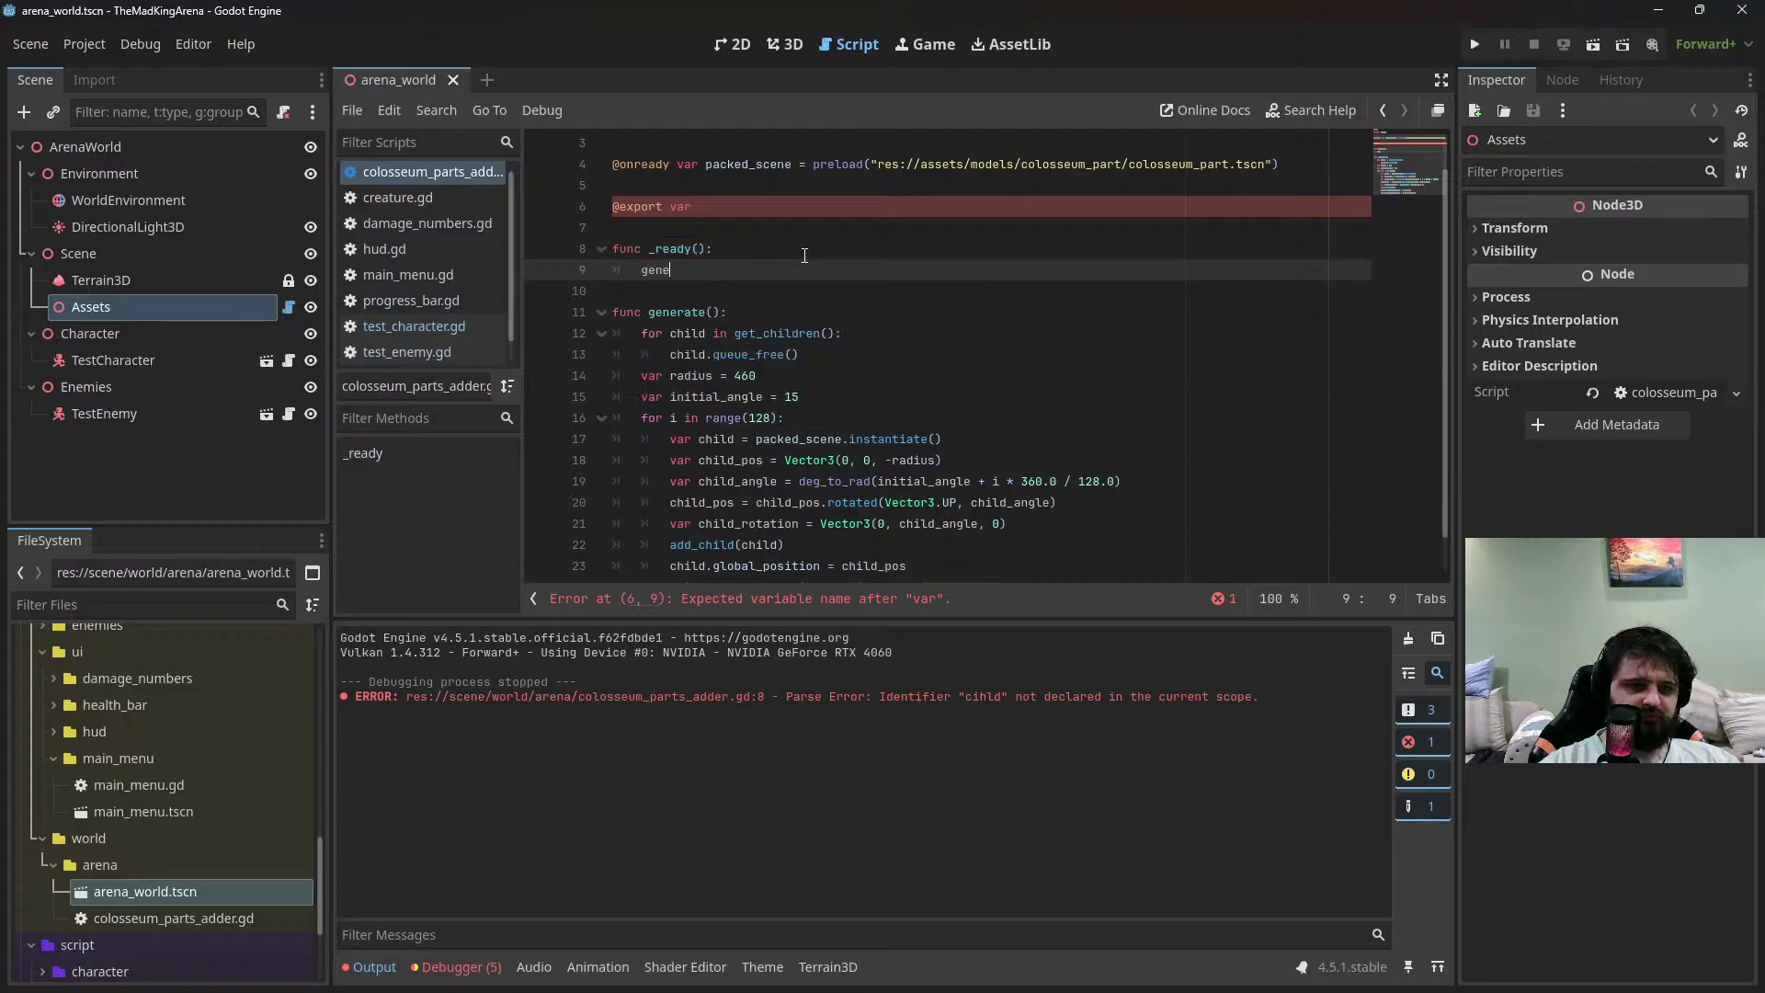
type("rate")
key("Return")
left_click(859, 200)
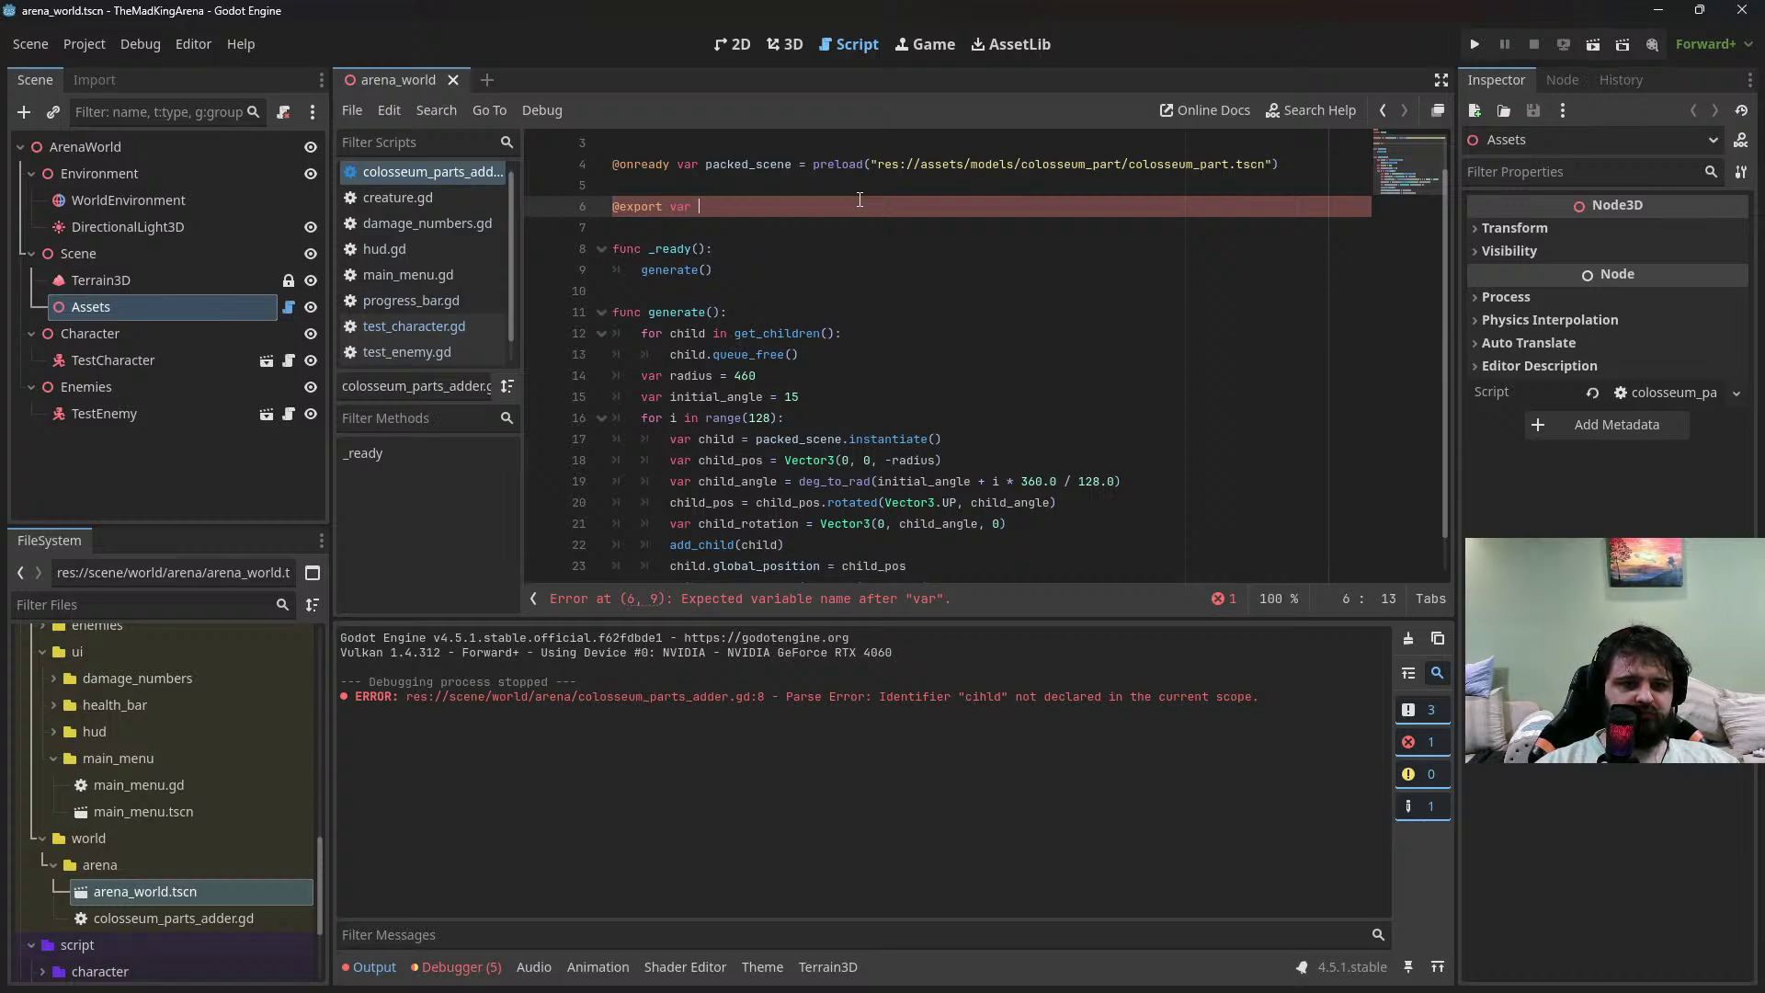
key("BackSpace")
key("BackSpace")
key("BackSpace")
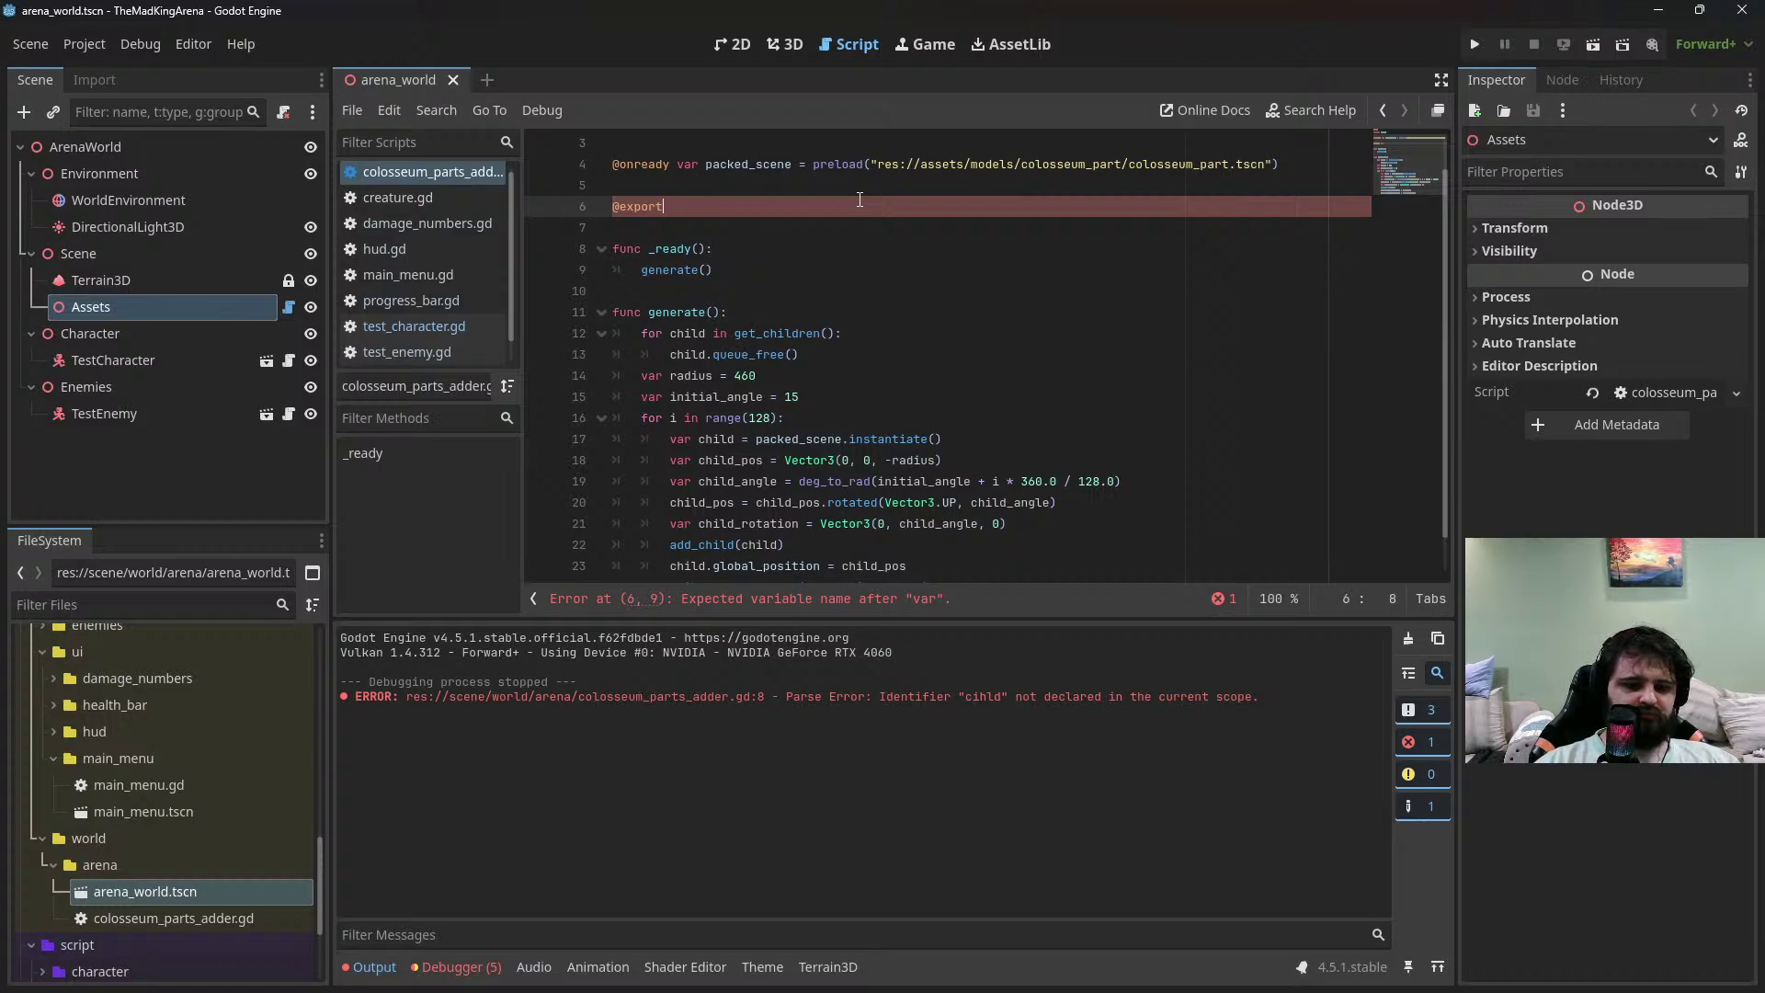
type("_bu")
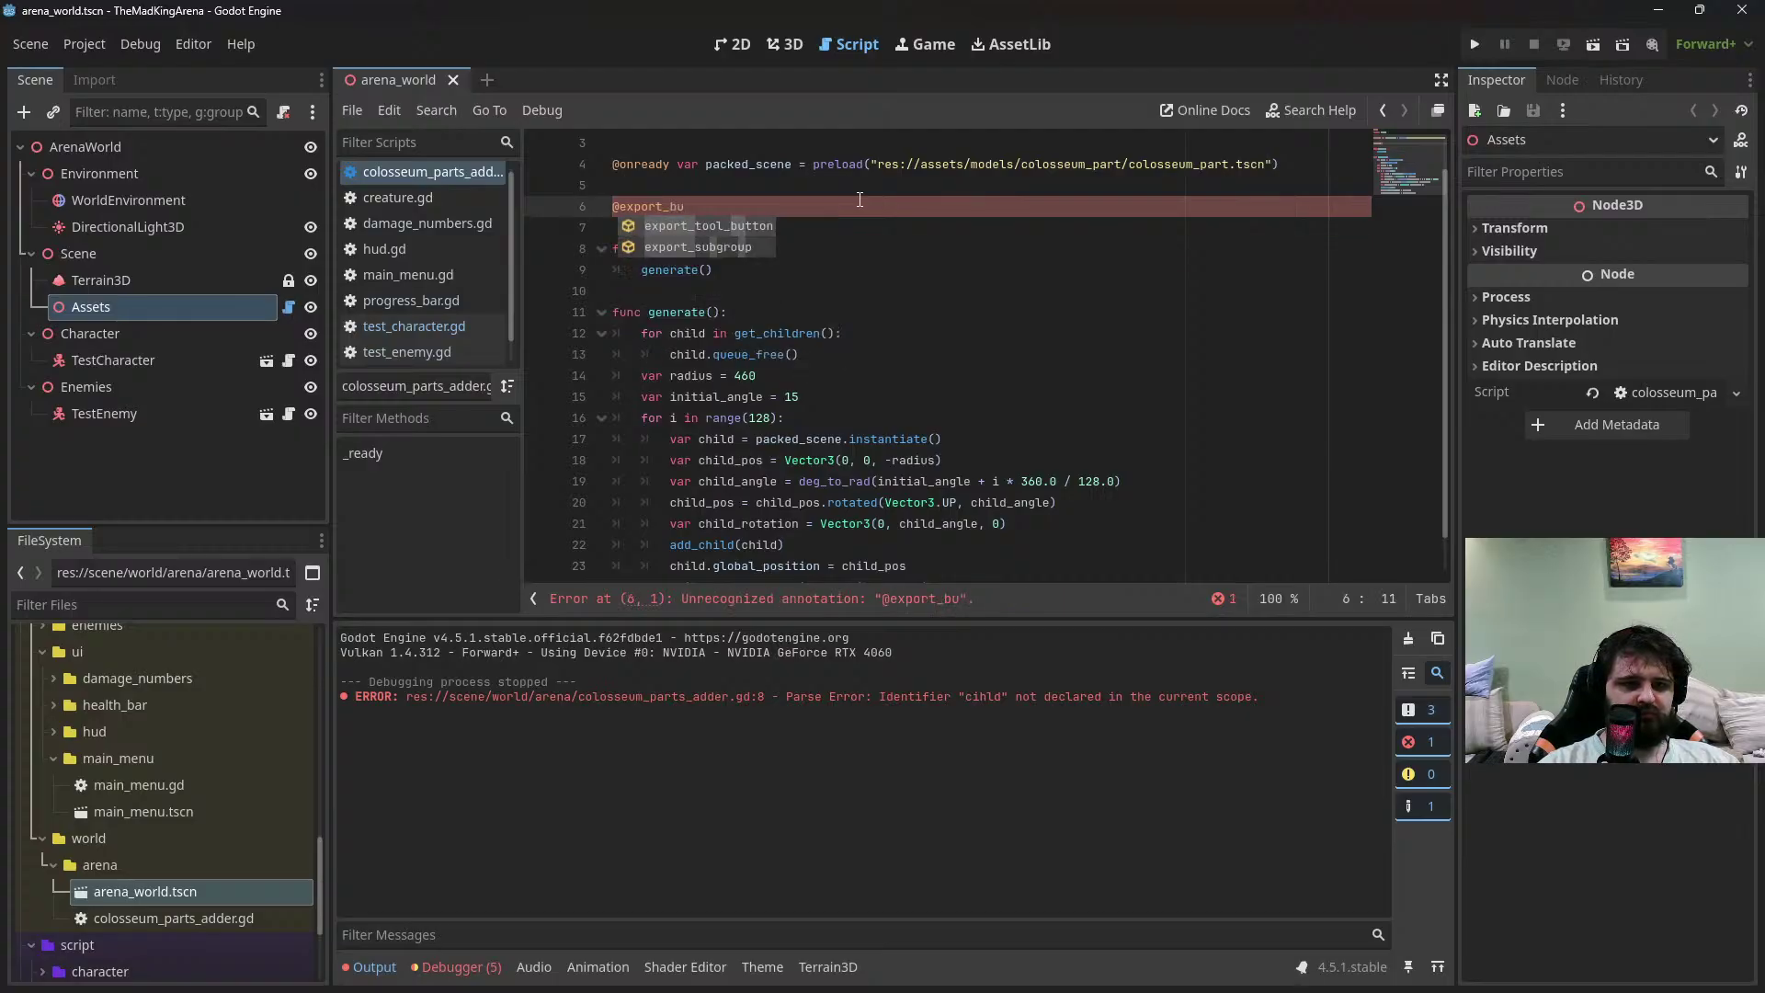
key("BackSpace")
key("BackSpace")
type("to")
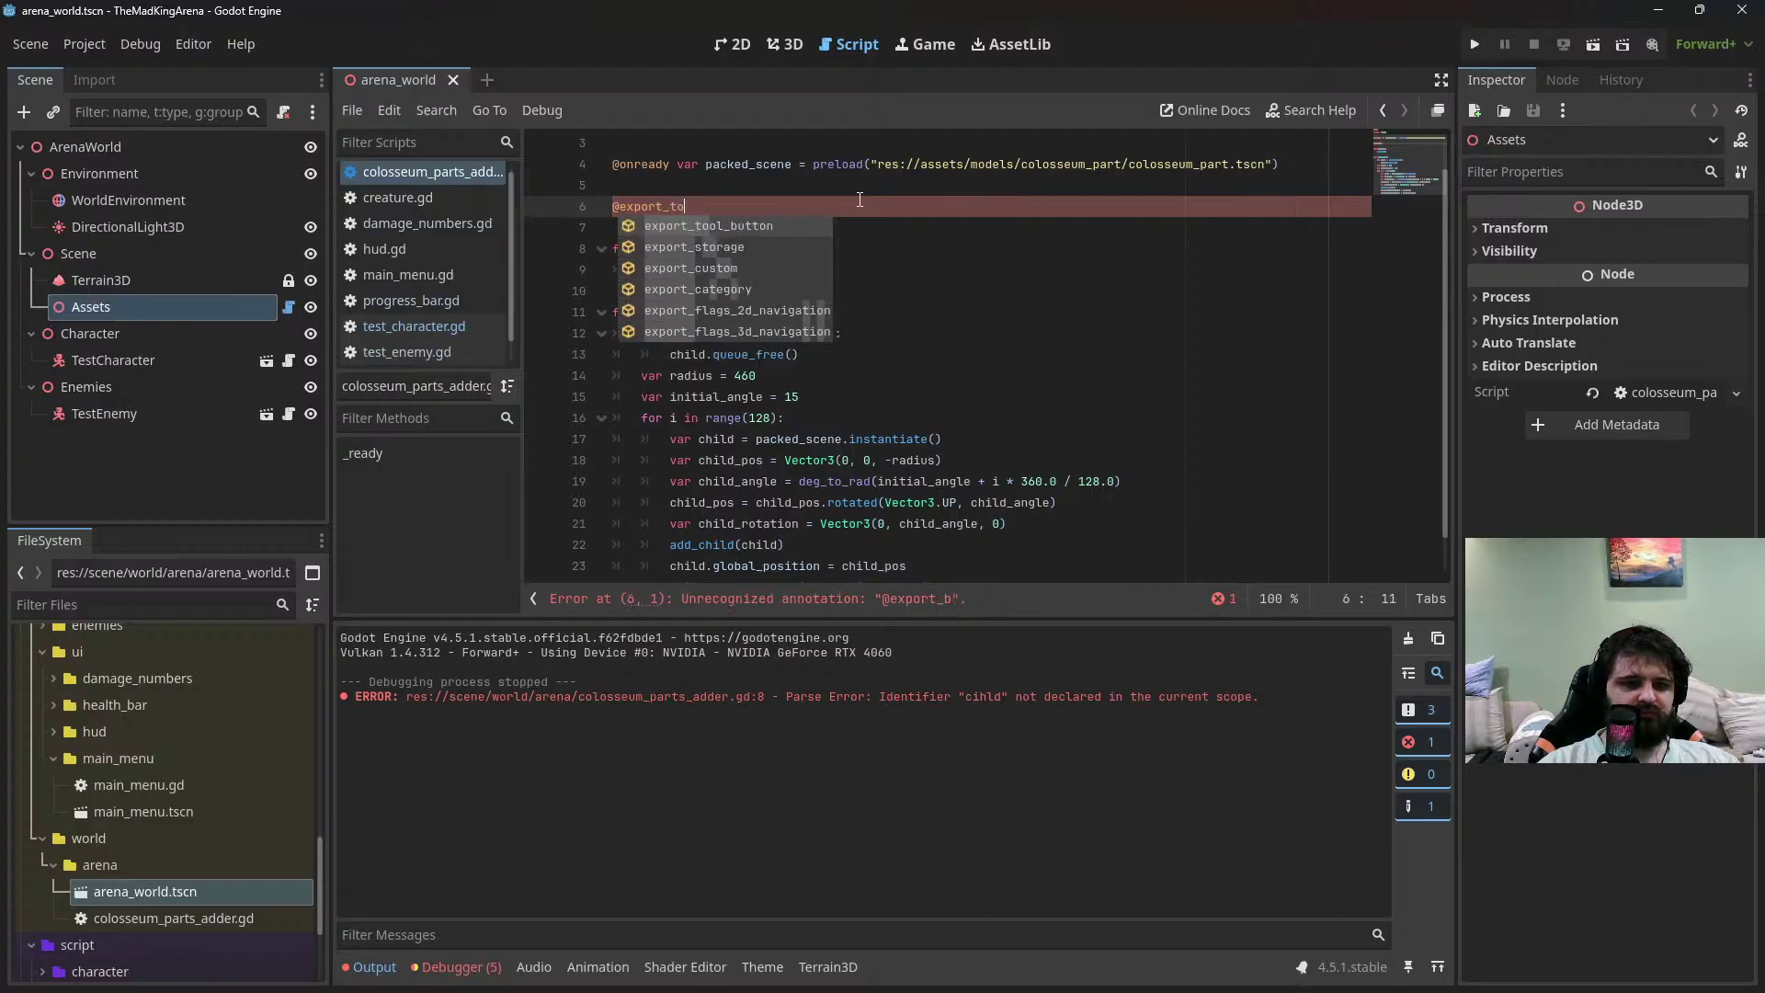
key("Return")
type("\"")
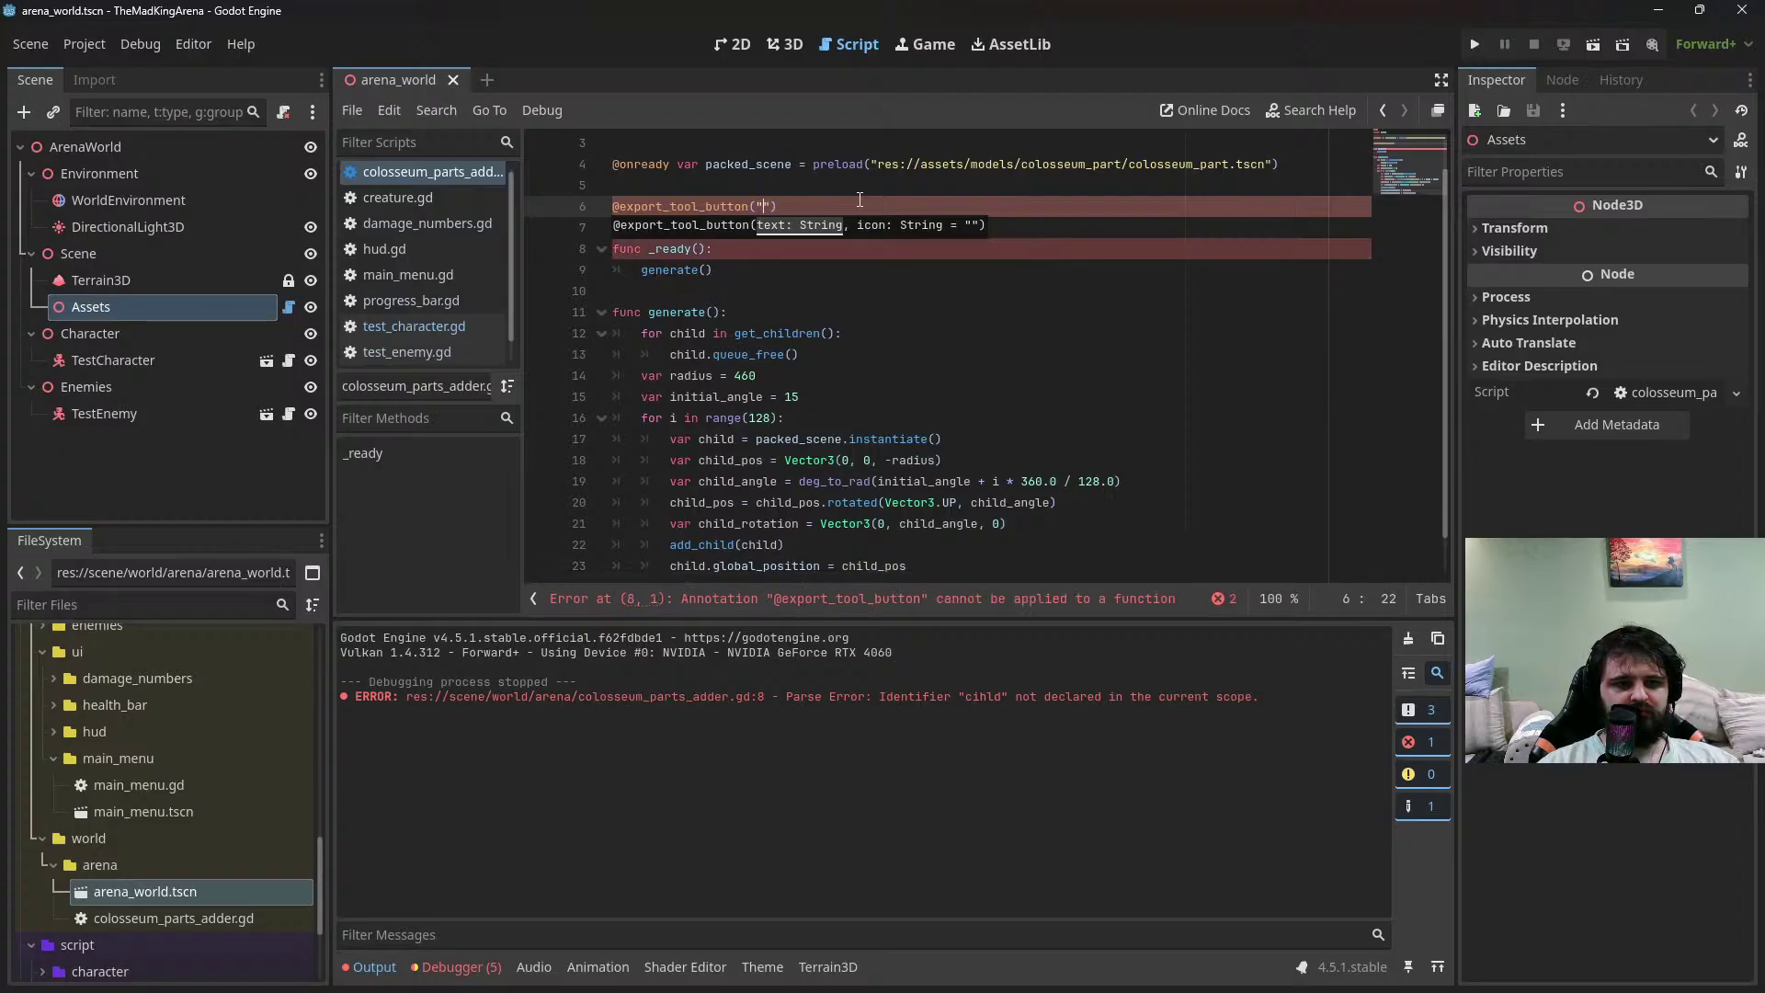
type("Generate")
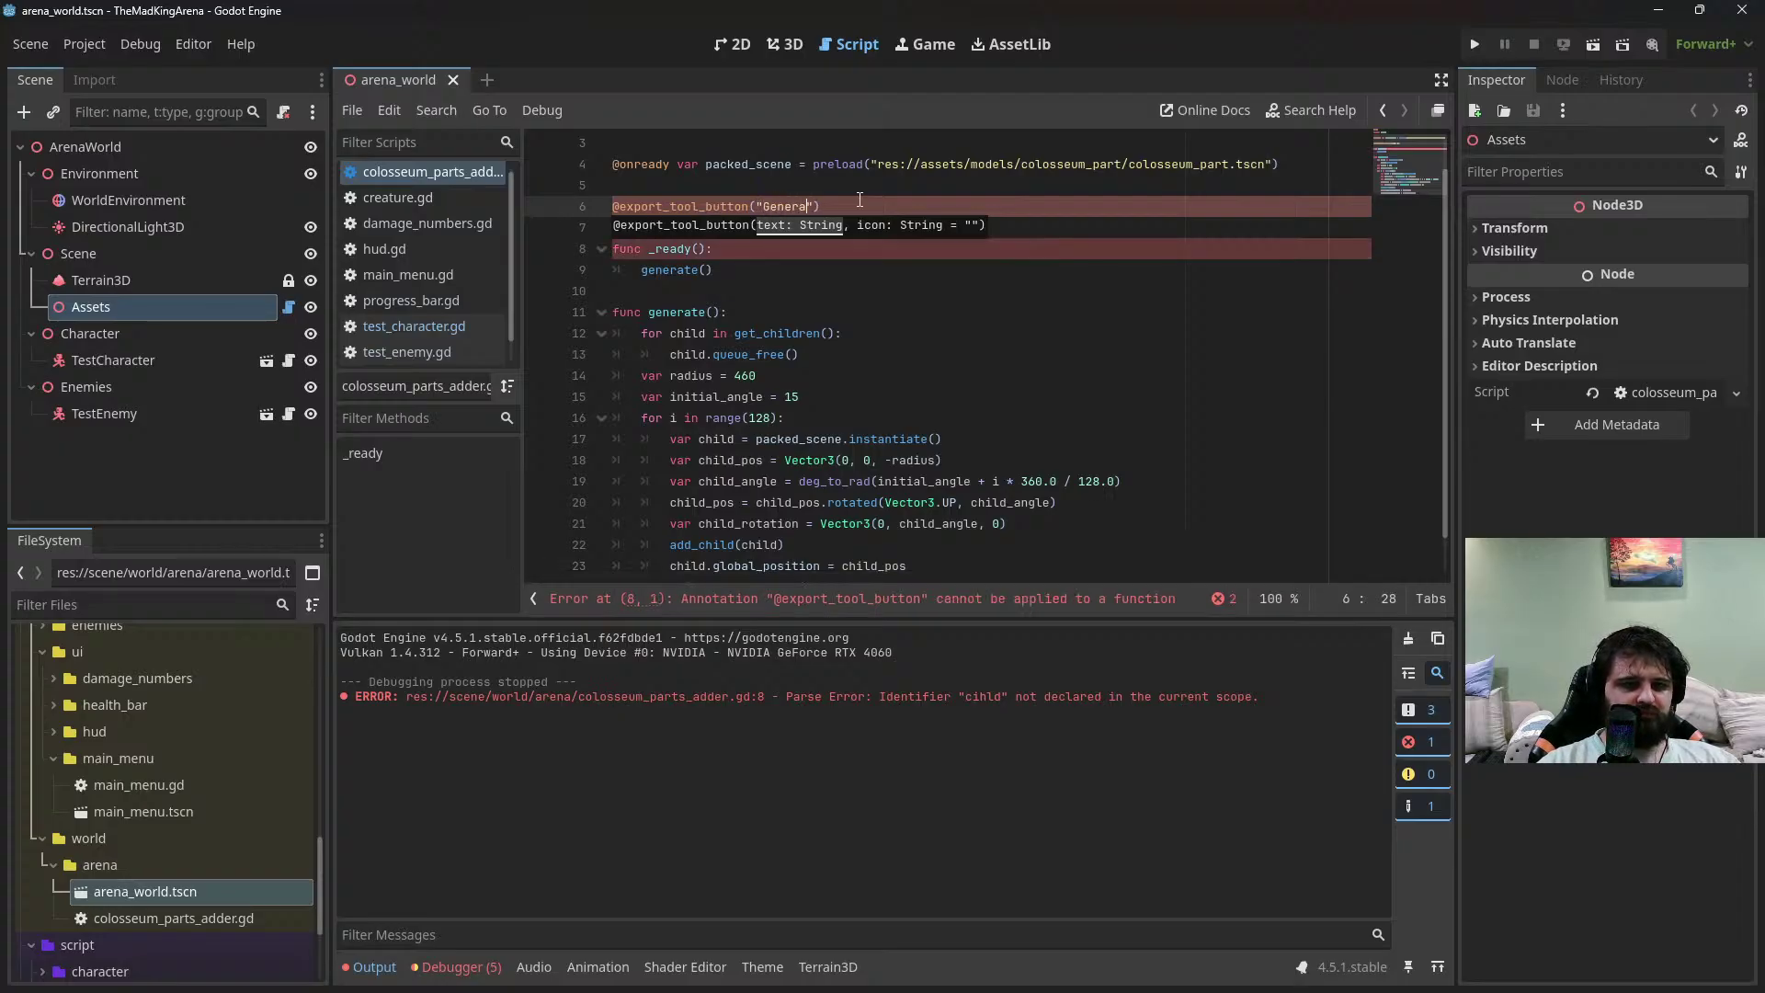
left_click(866, 208)
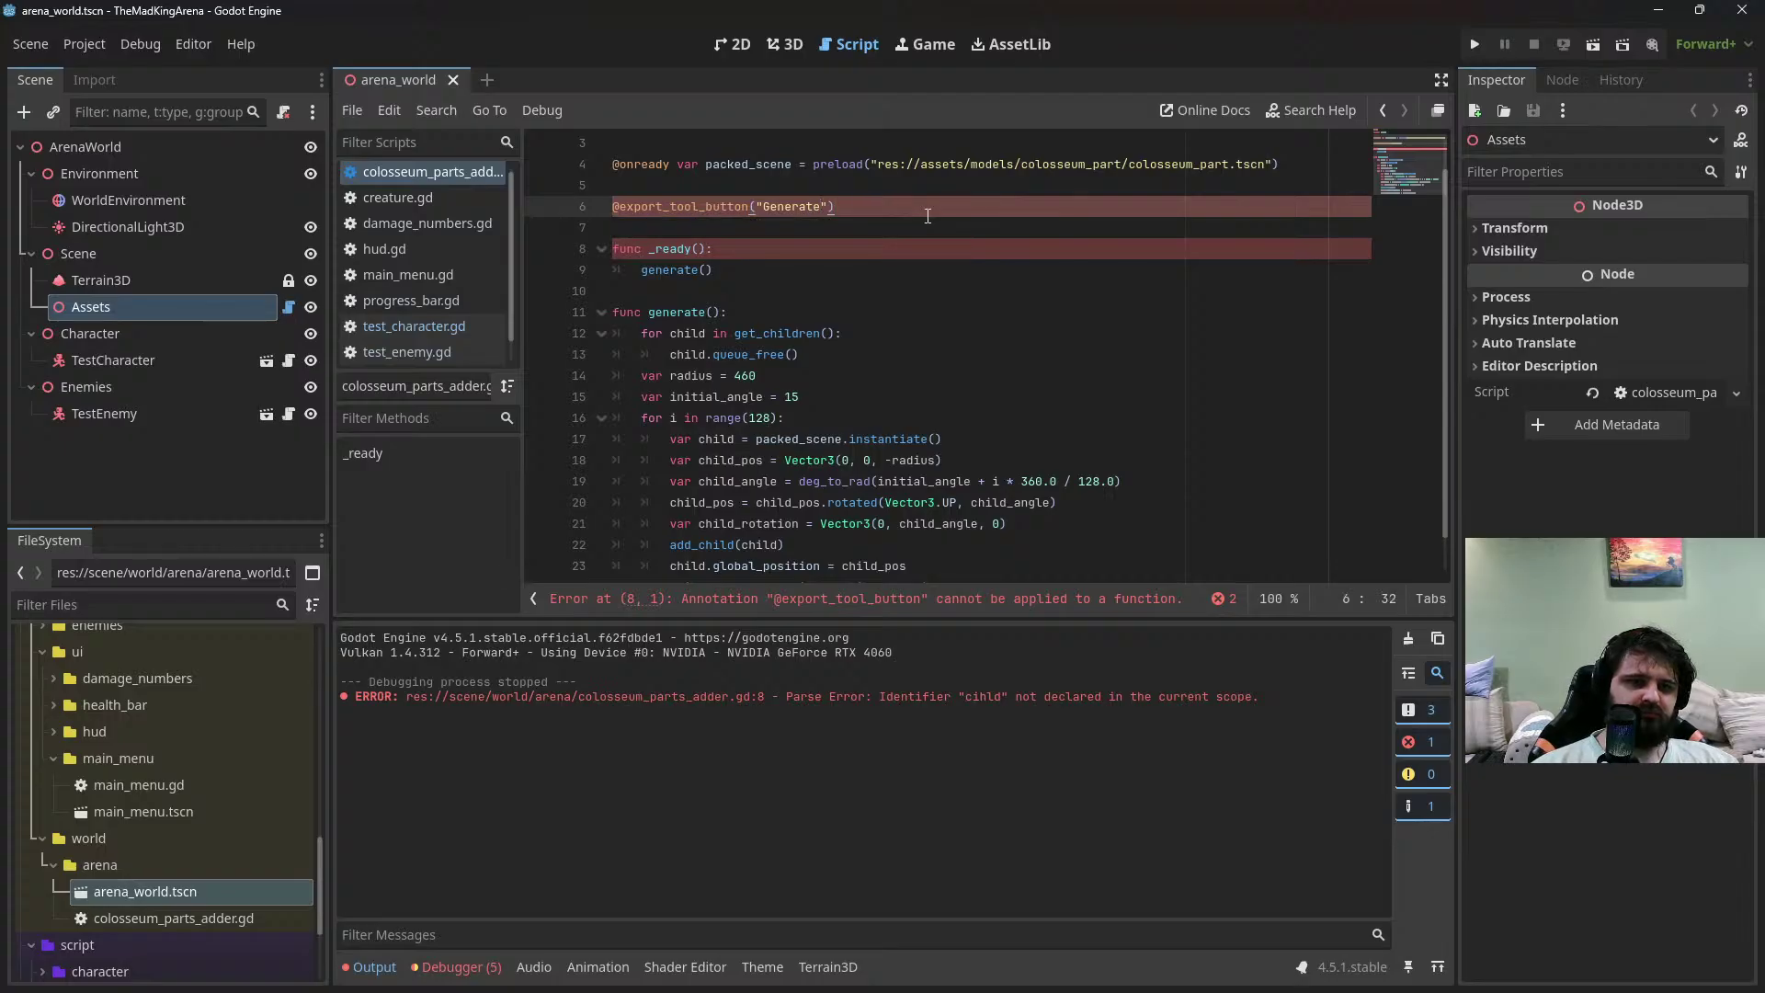
Consult the export_tool_button documentation and complete the annotation line with var generate_action = generate
mouse_move(736, 207)
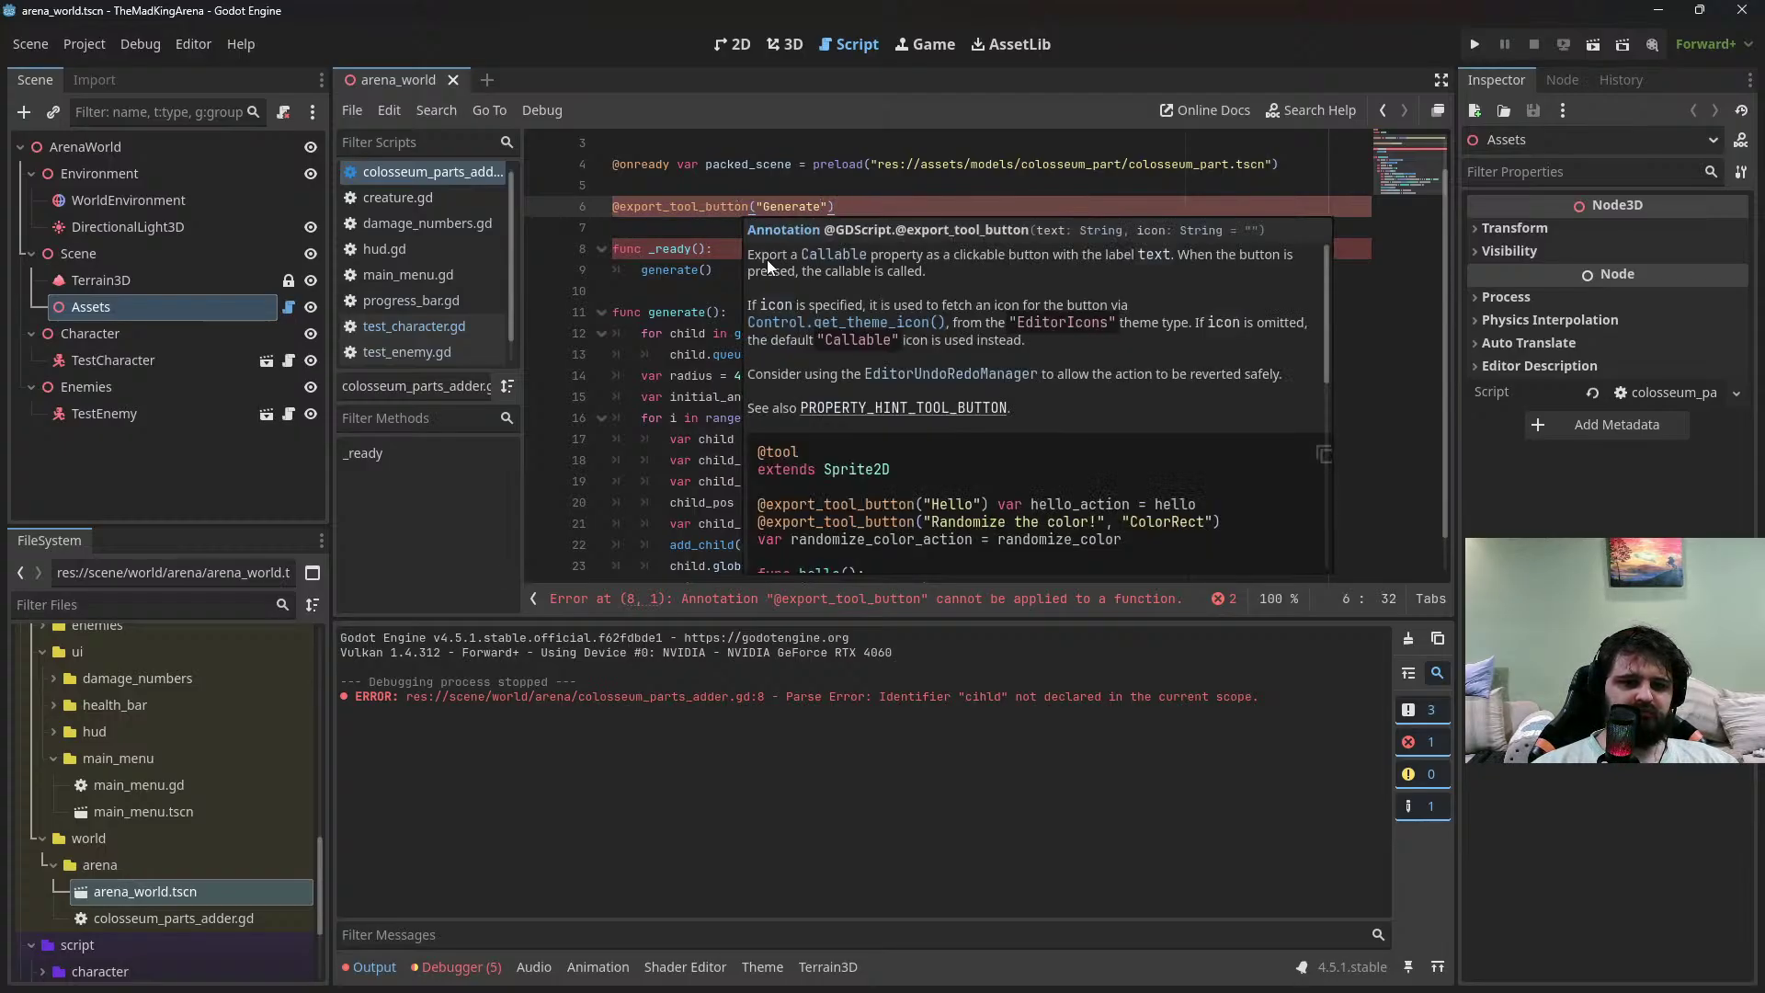
scroll(864, 432, "down", 1)
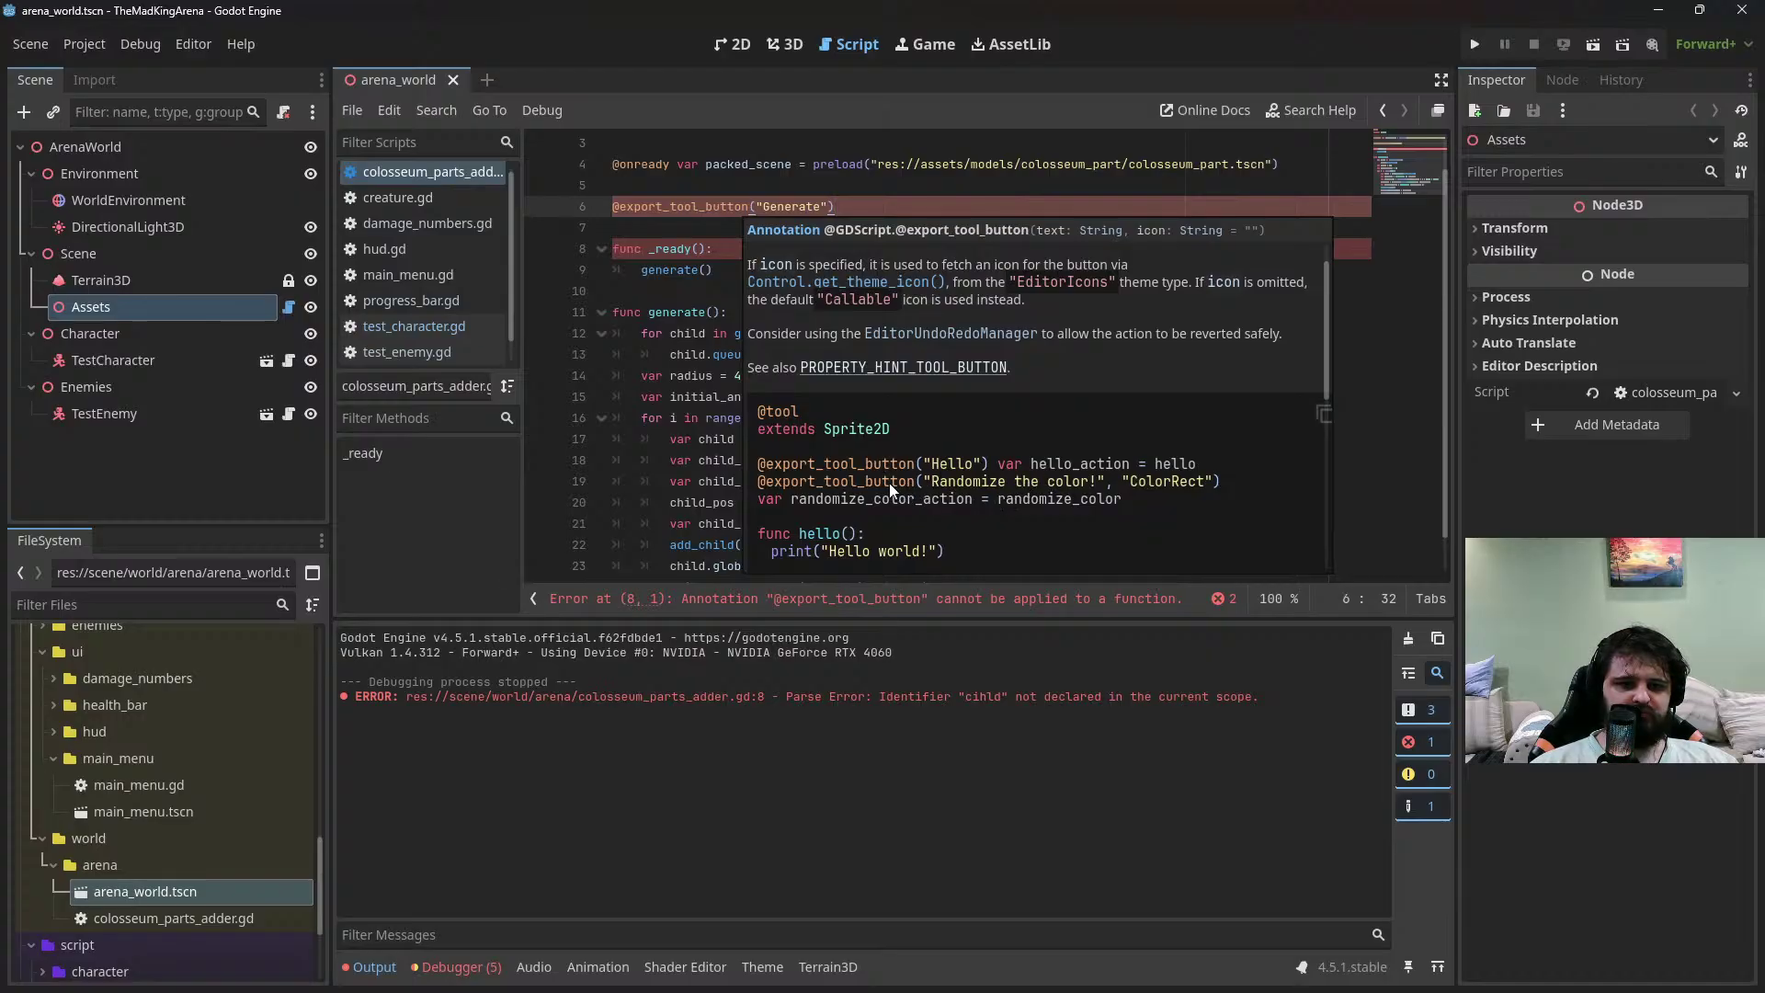
scroll(895, 482, "up", 1)
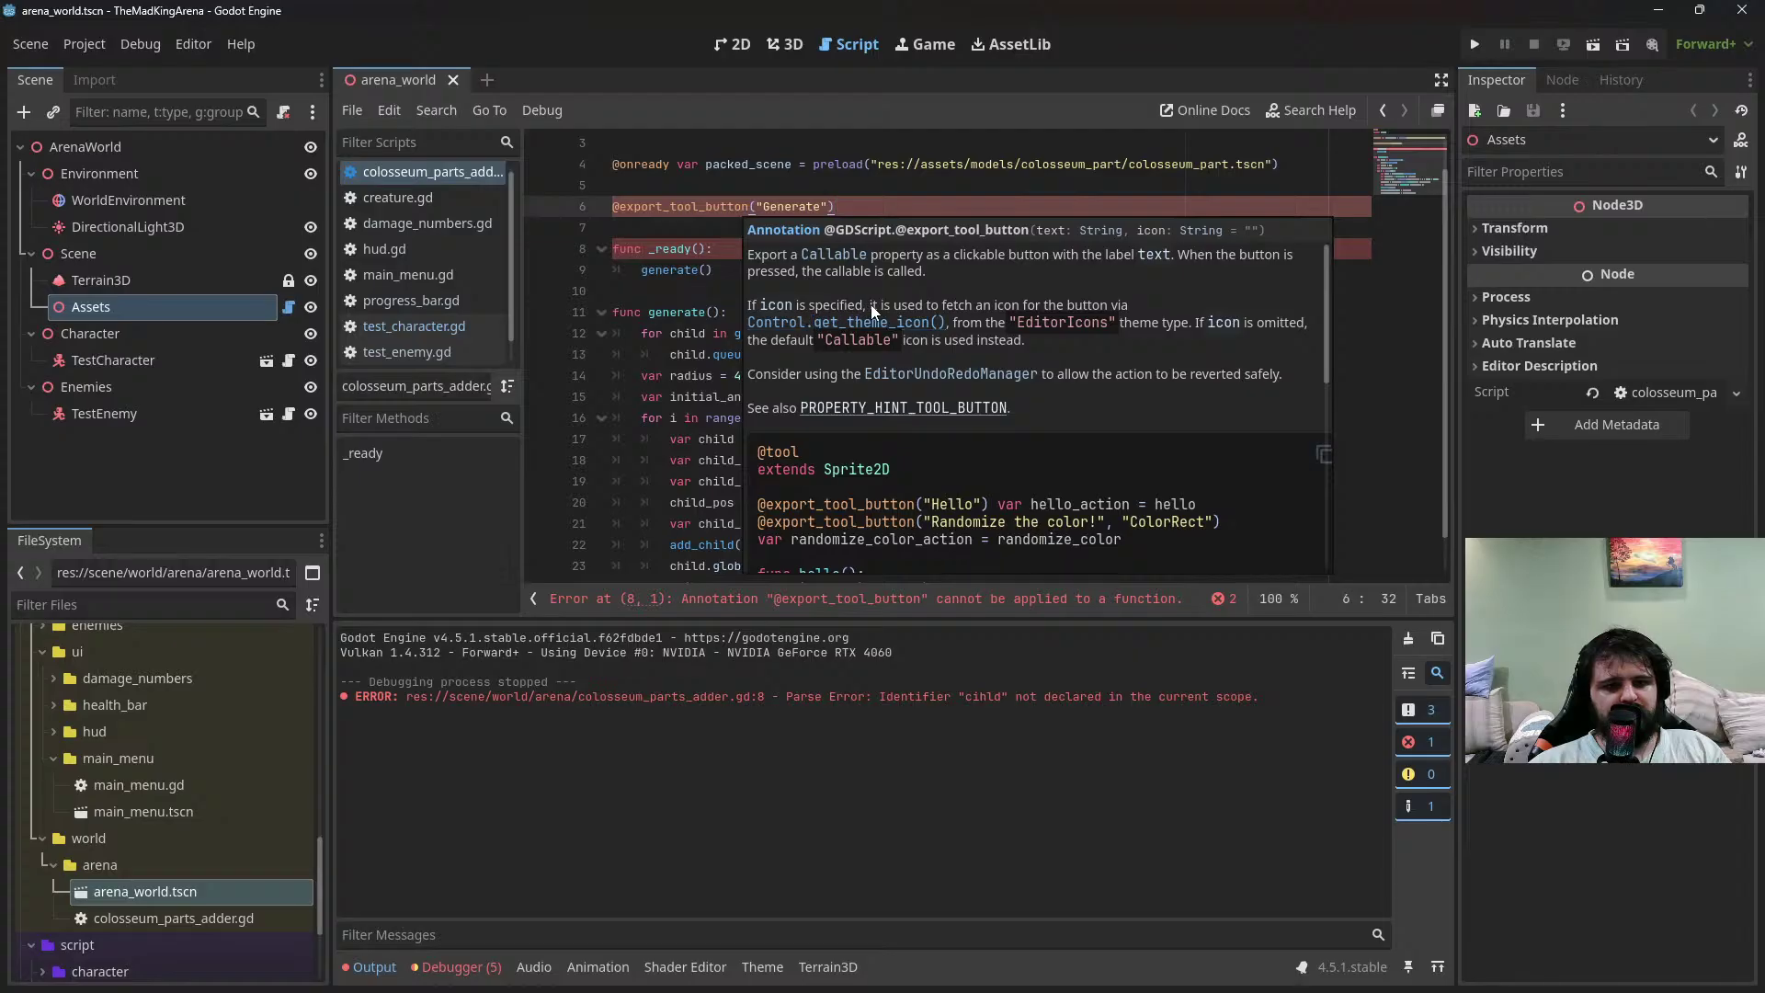
scroll(1012, 370, "down", 5)
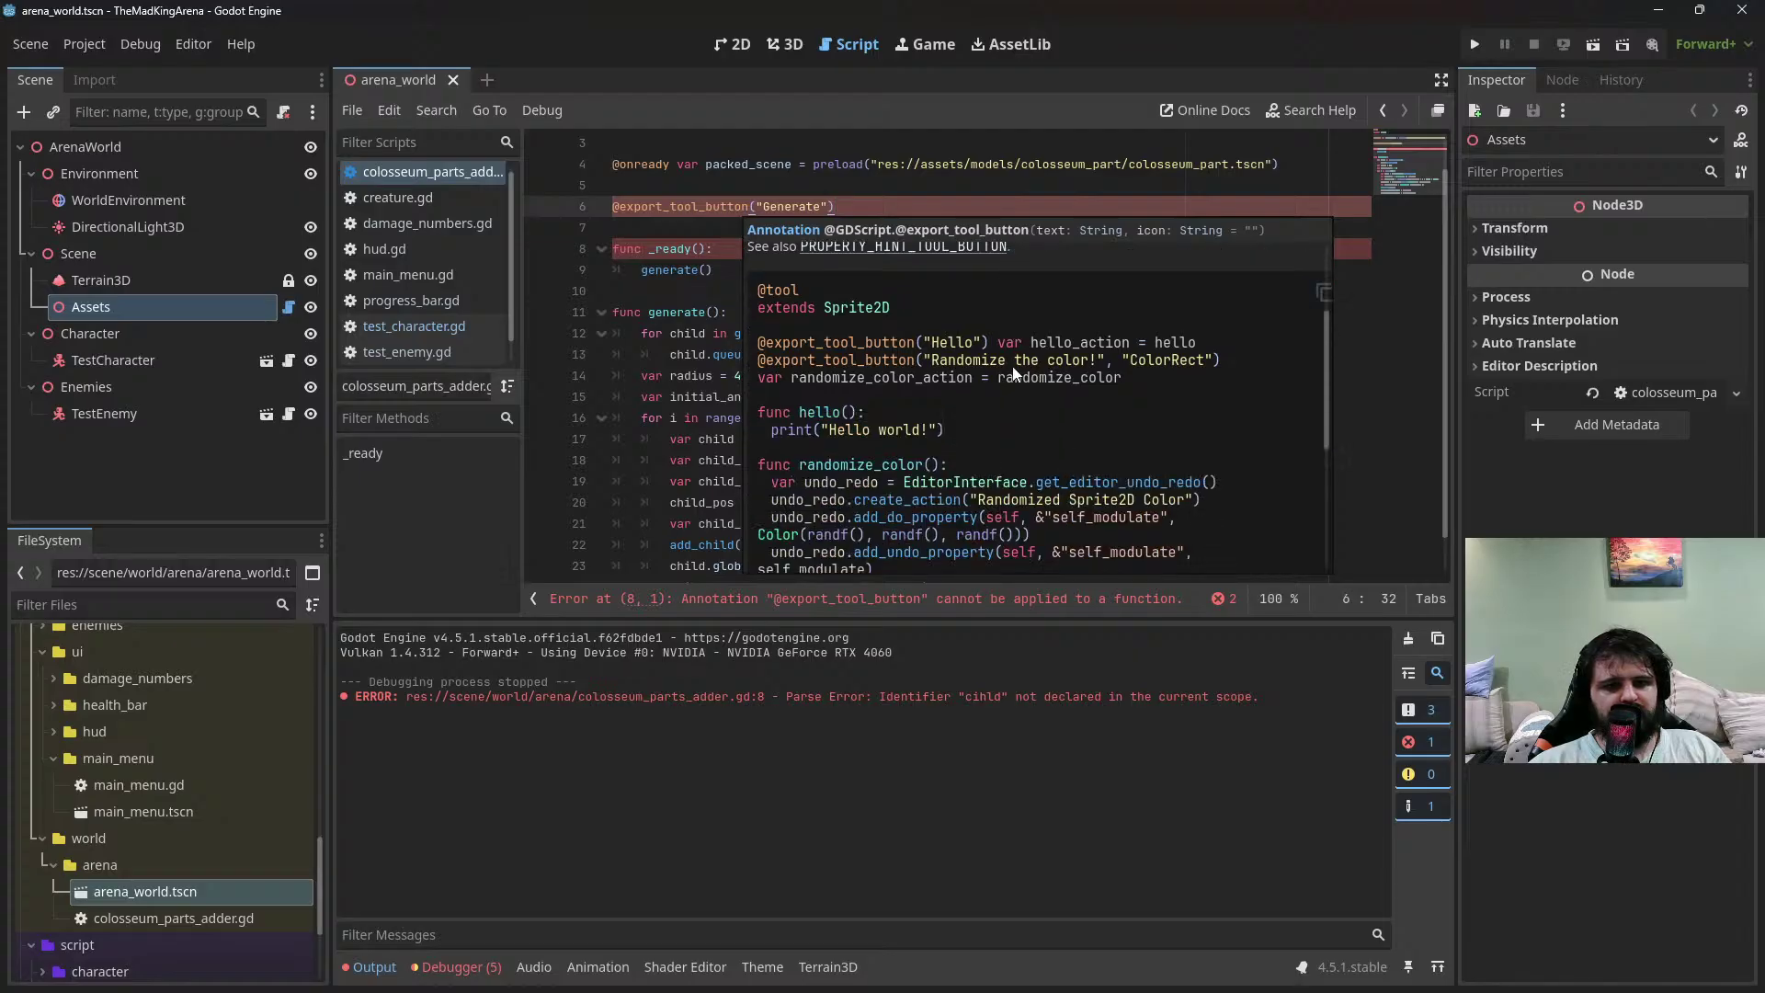
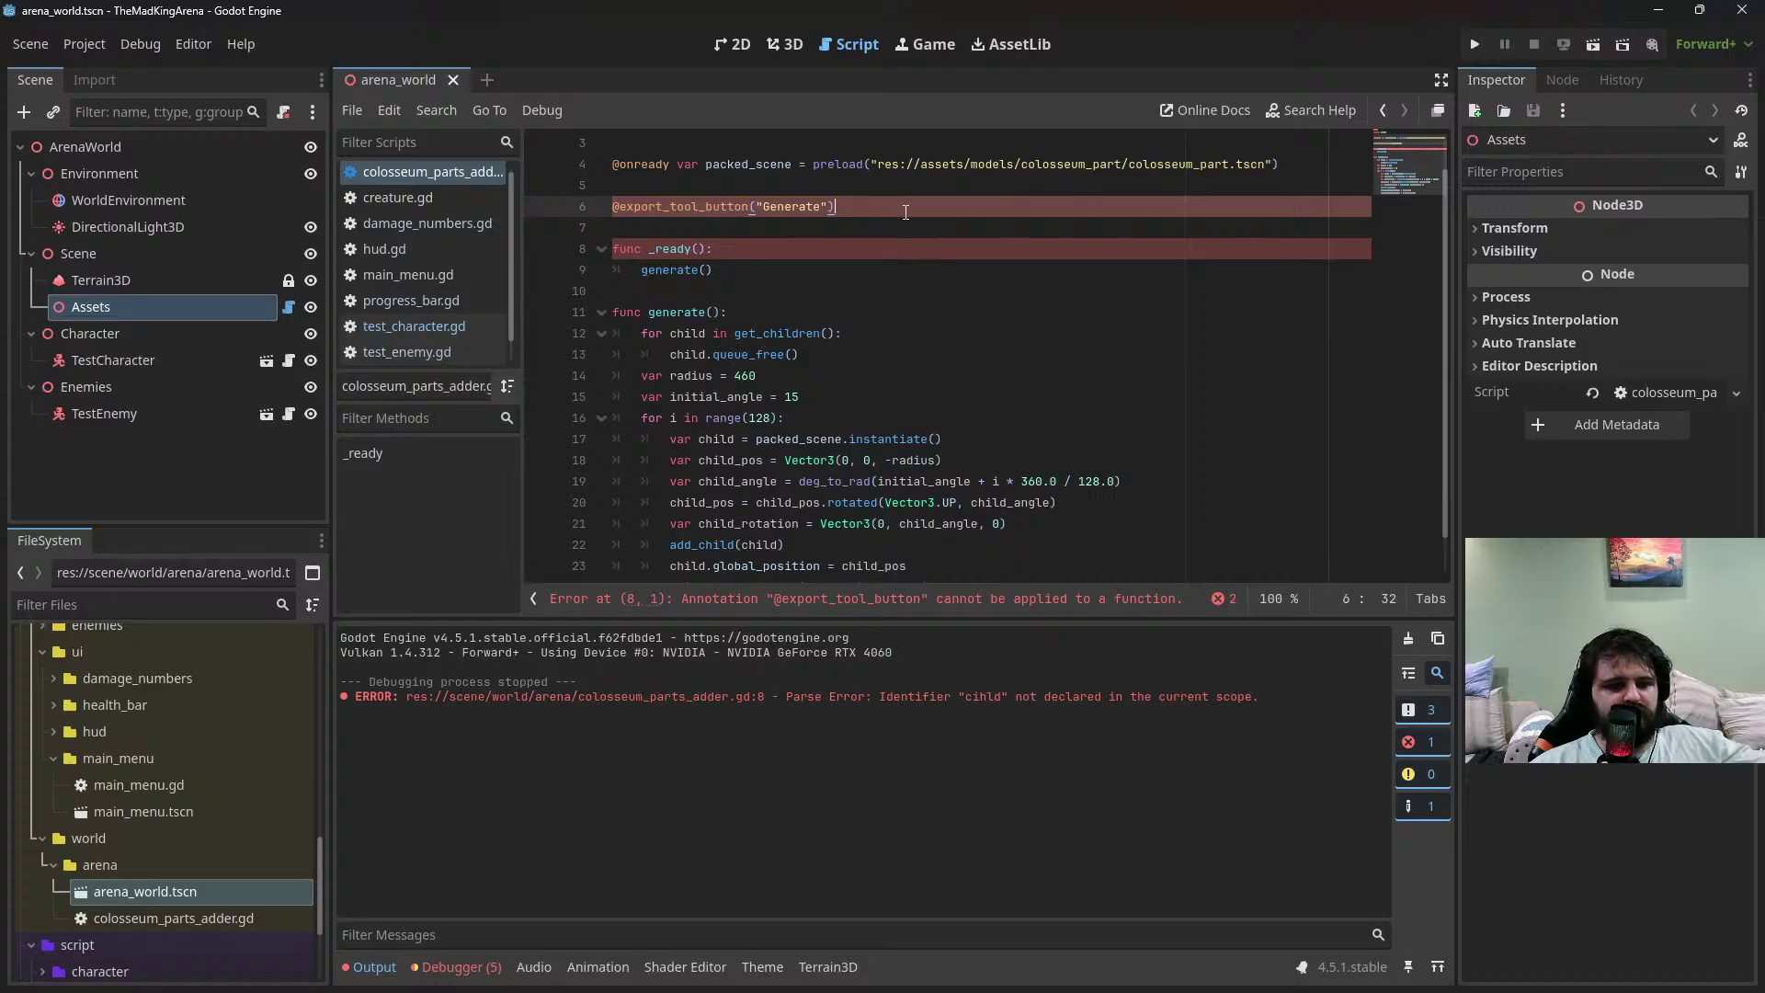
type("var h")
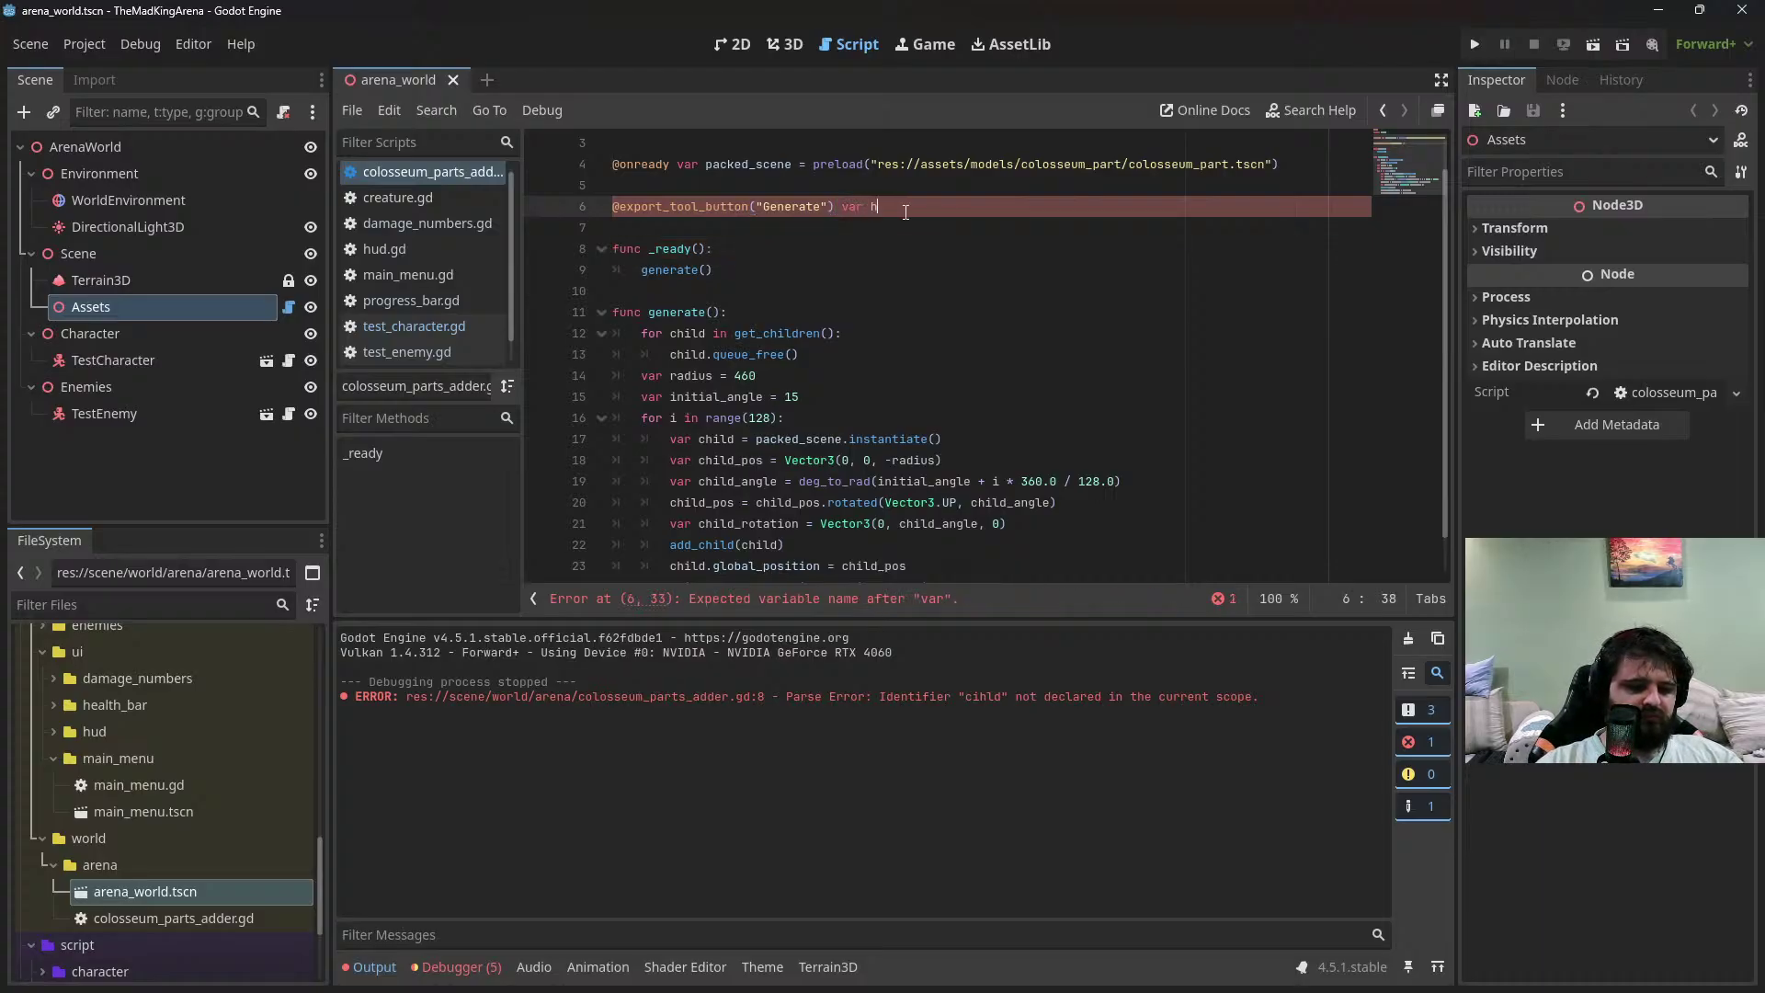
key("BackSpace")
type("generate")
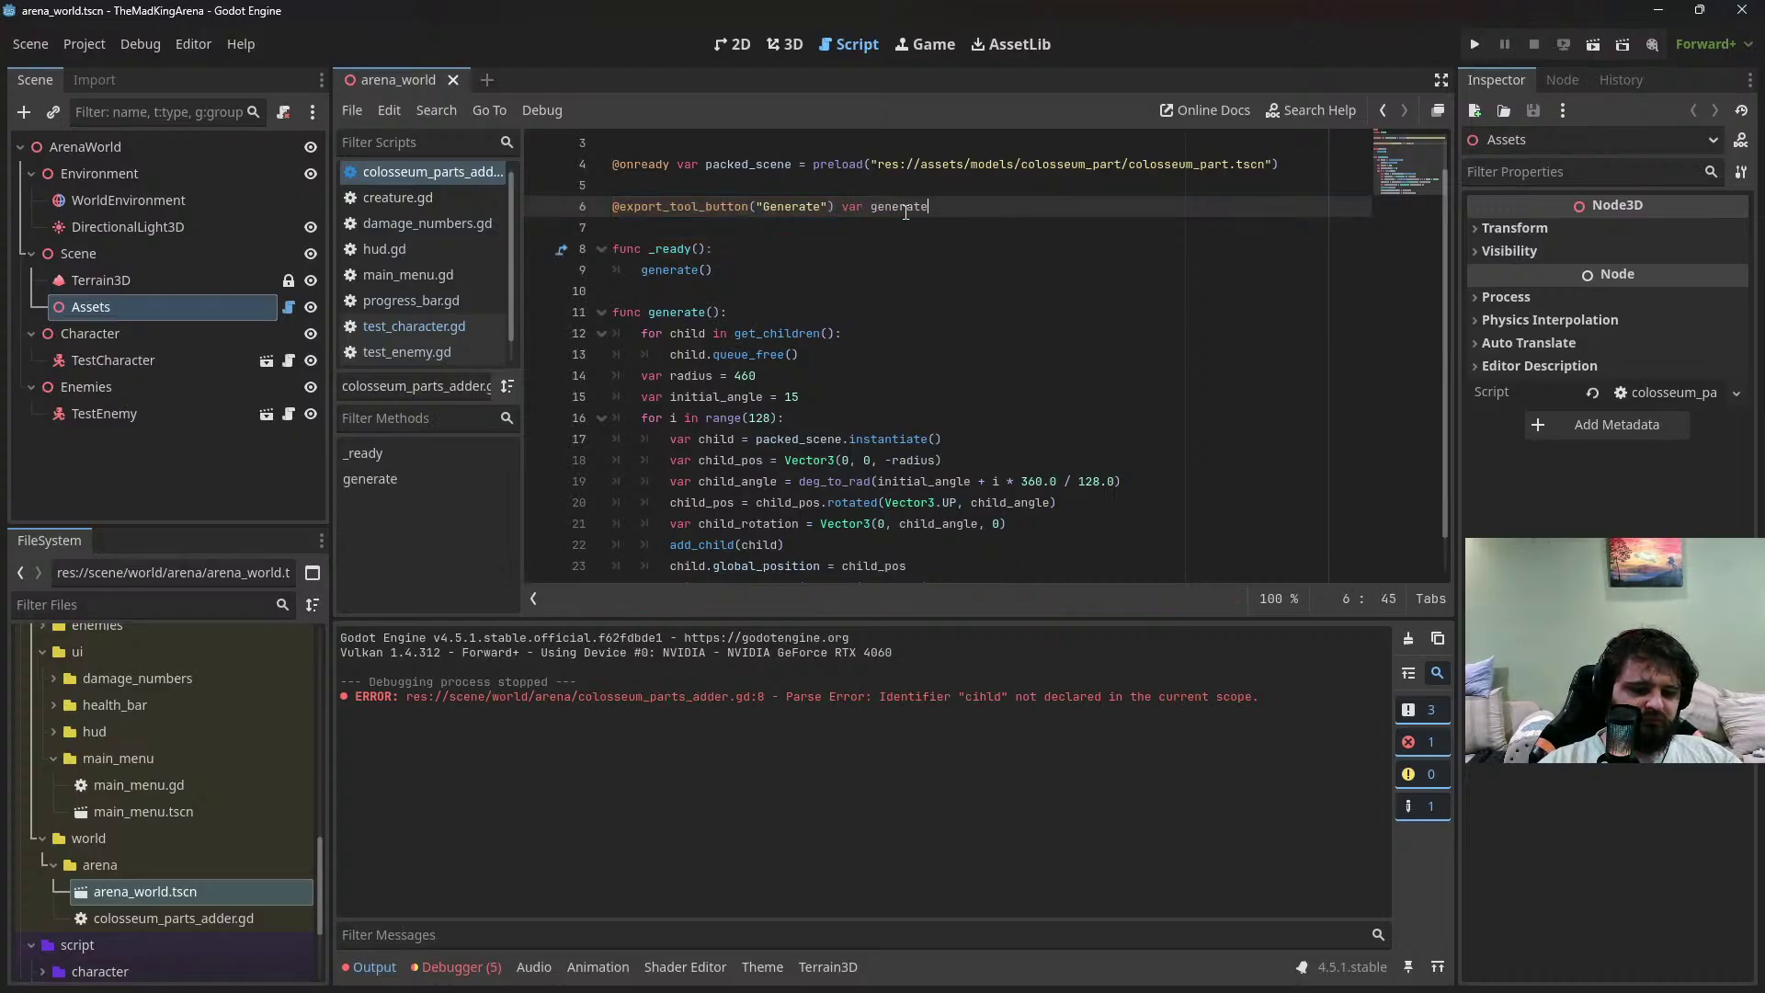
type("_action = ")
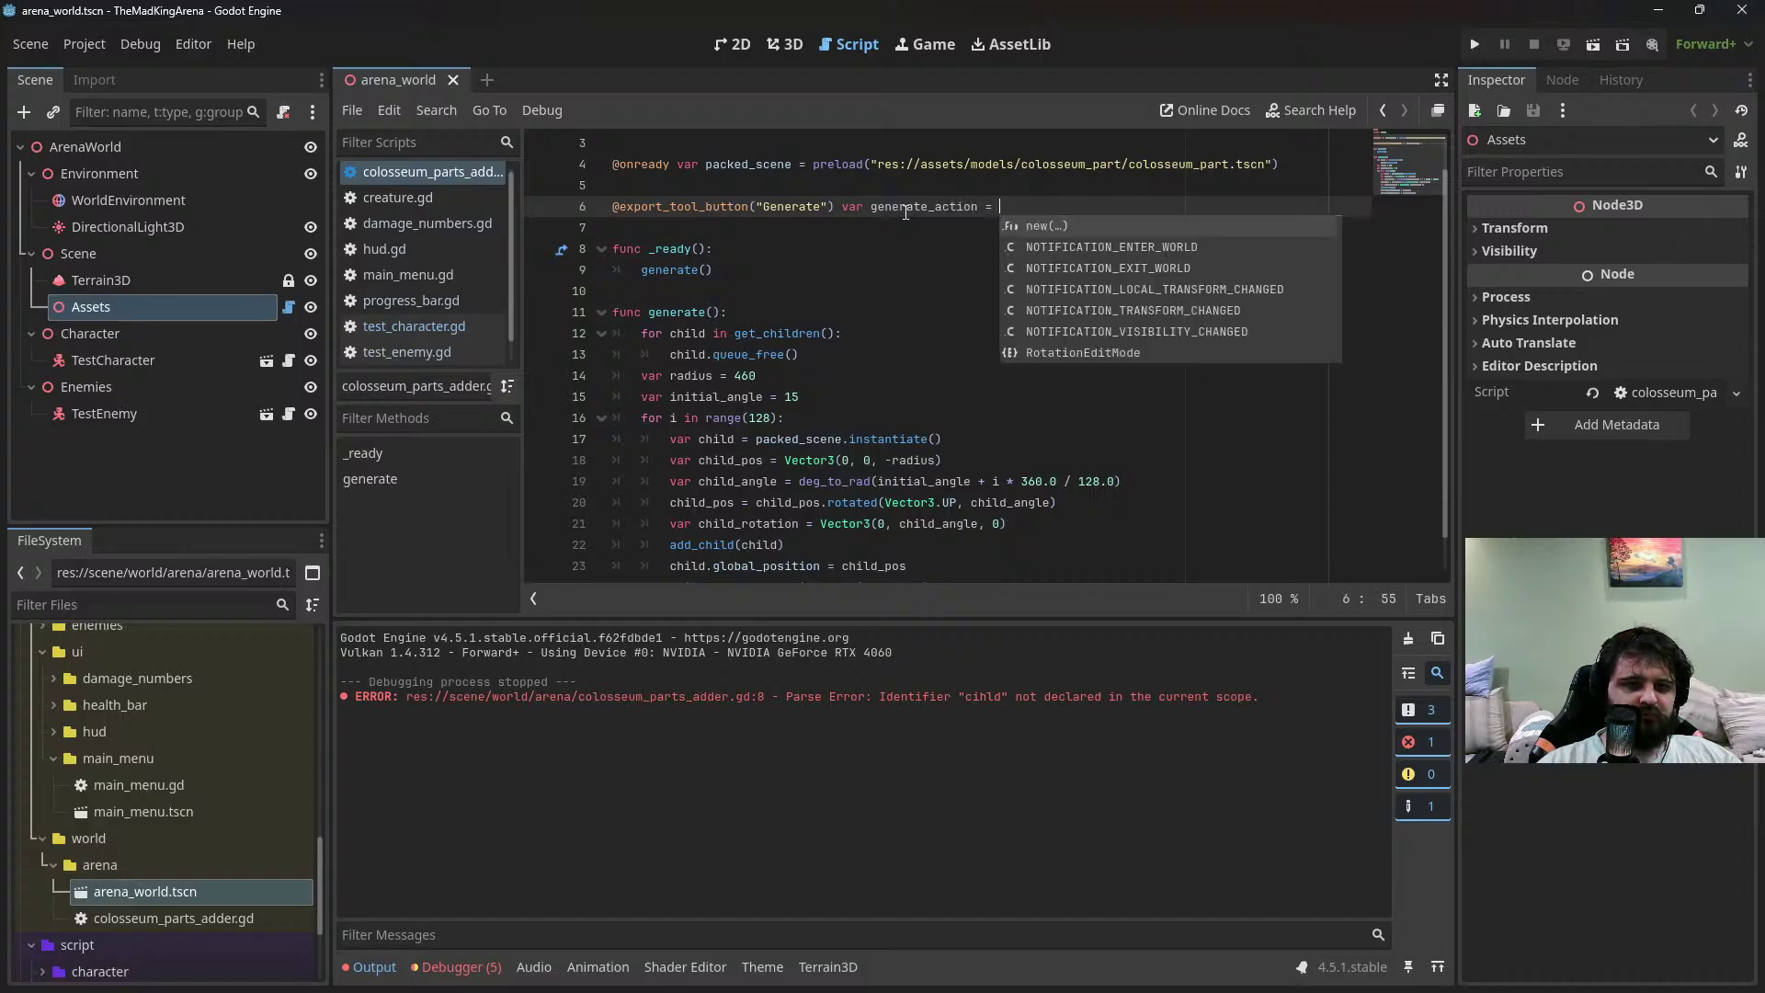
type("generate")
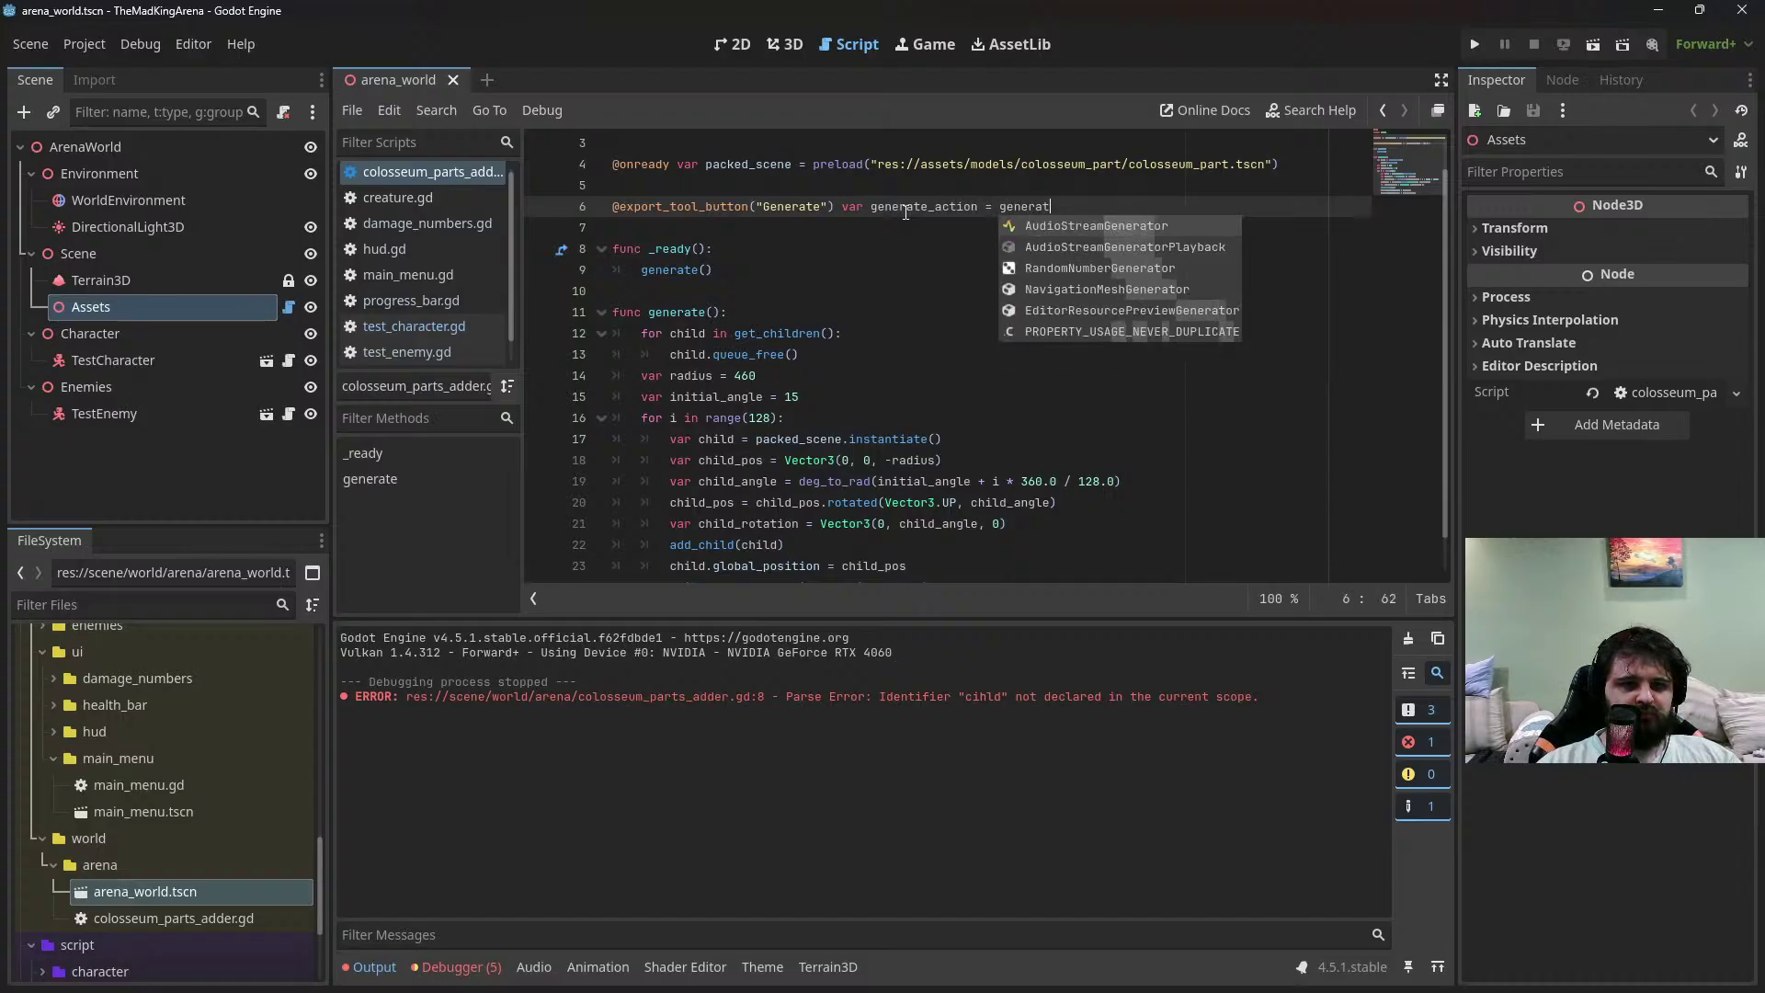
key("Down")
key("Down")
key("Down")
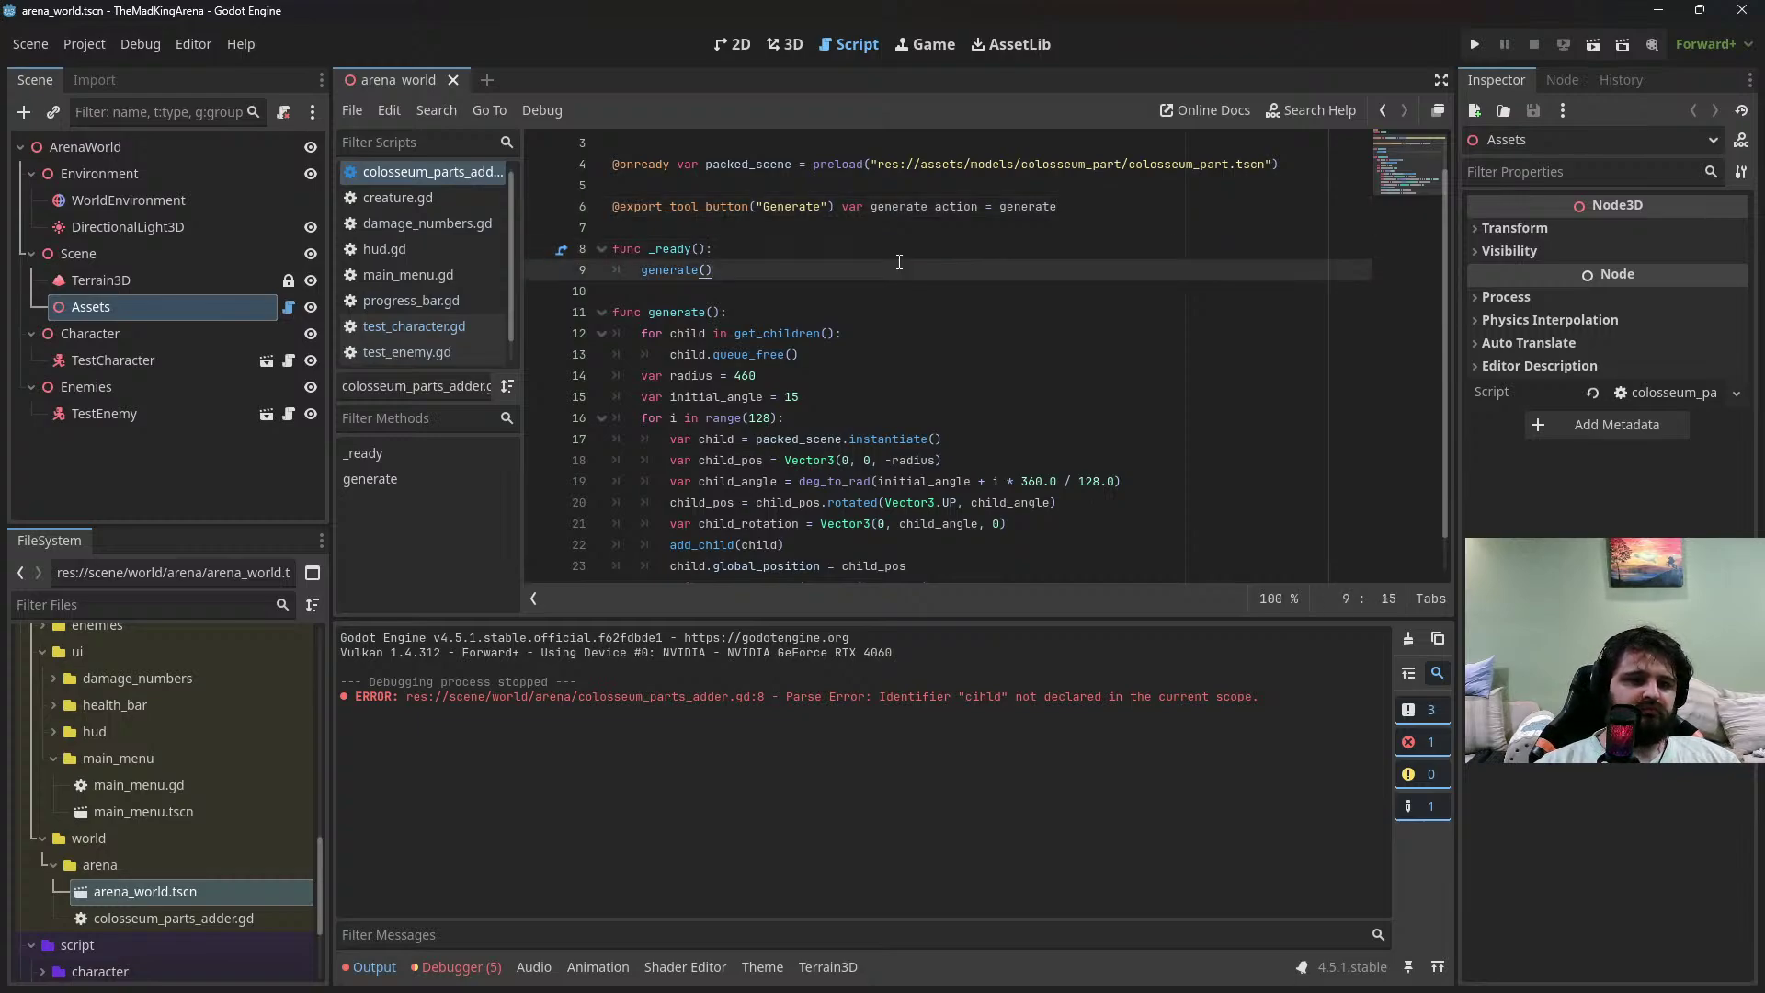
scroll(920, 260, "up", 1)
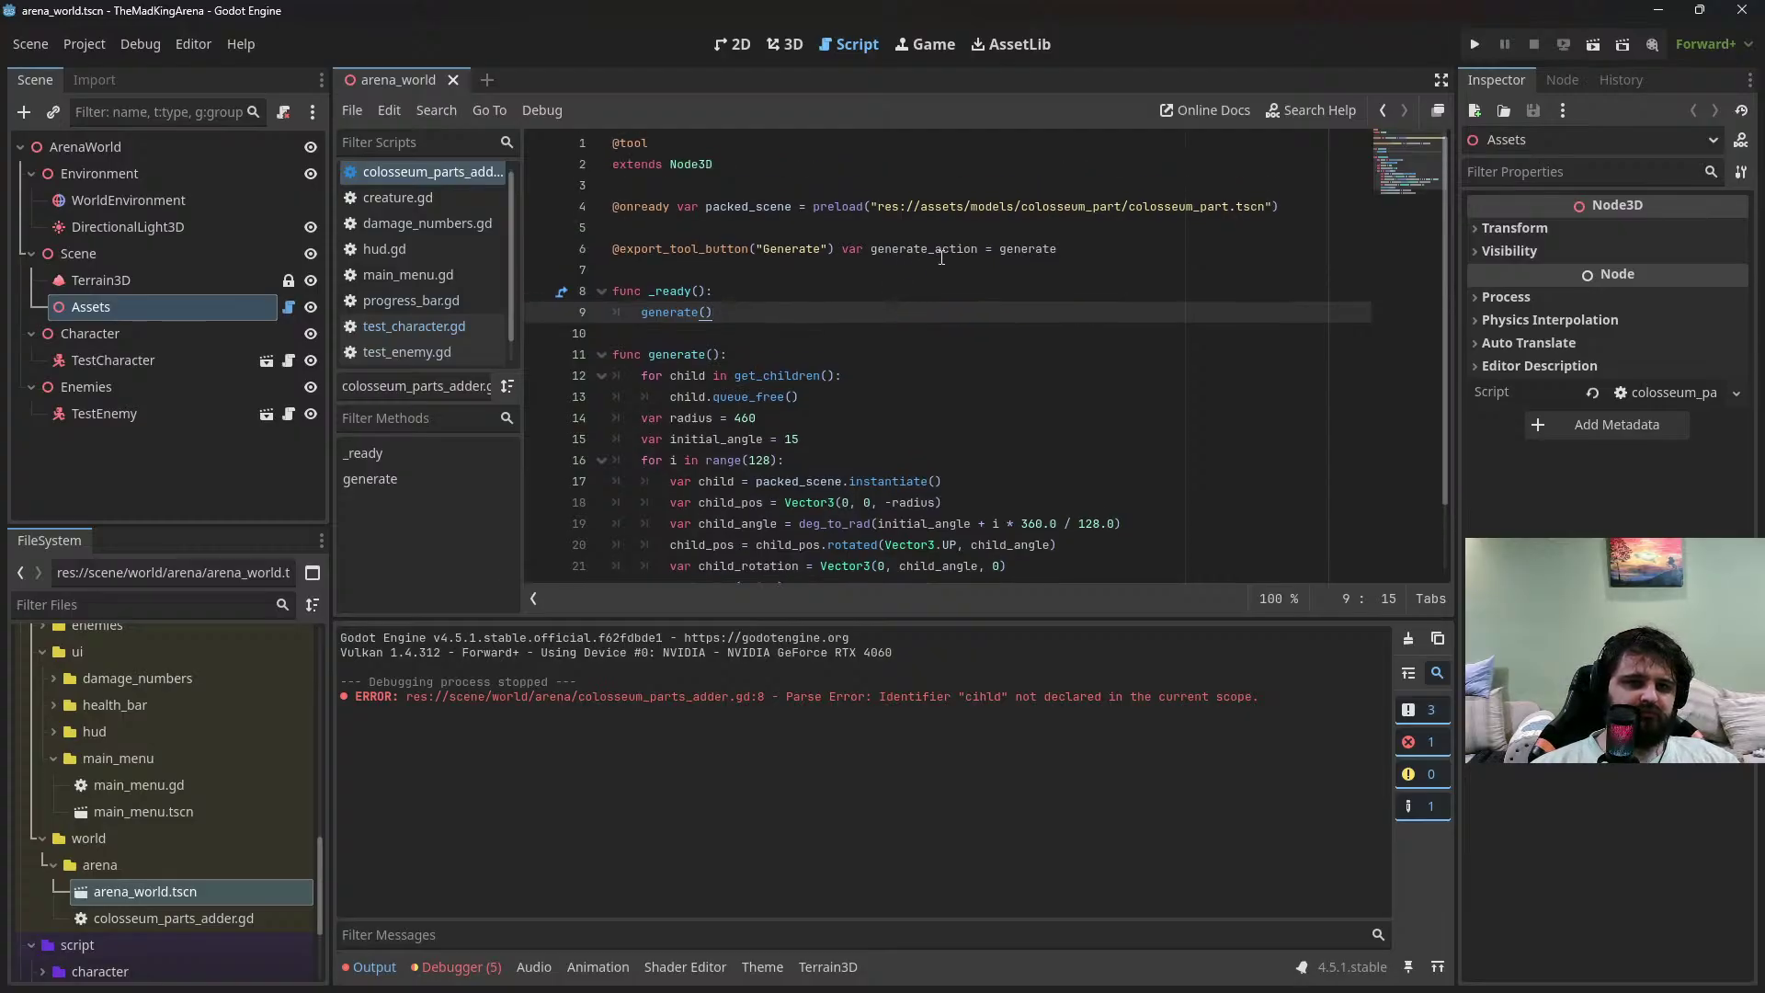
left_click(1321, 209)
key("Return")
key("Return")
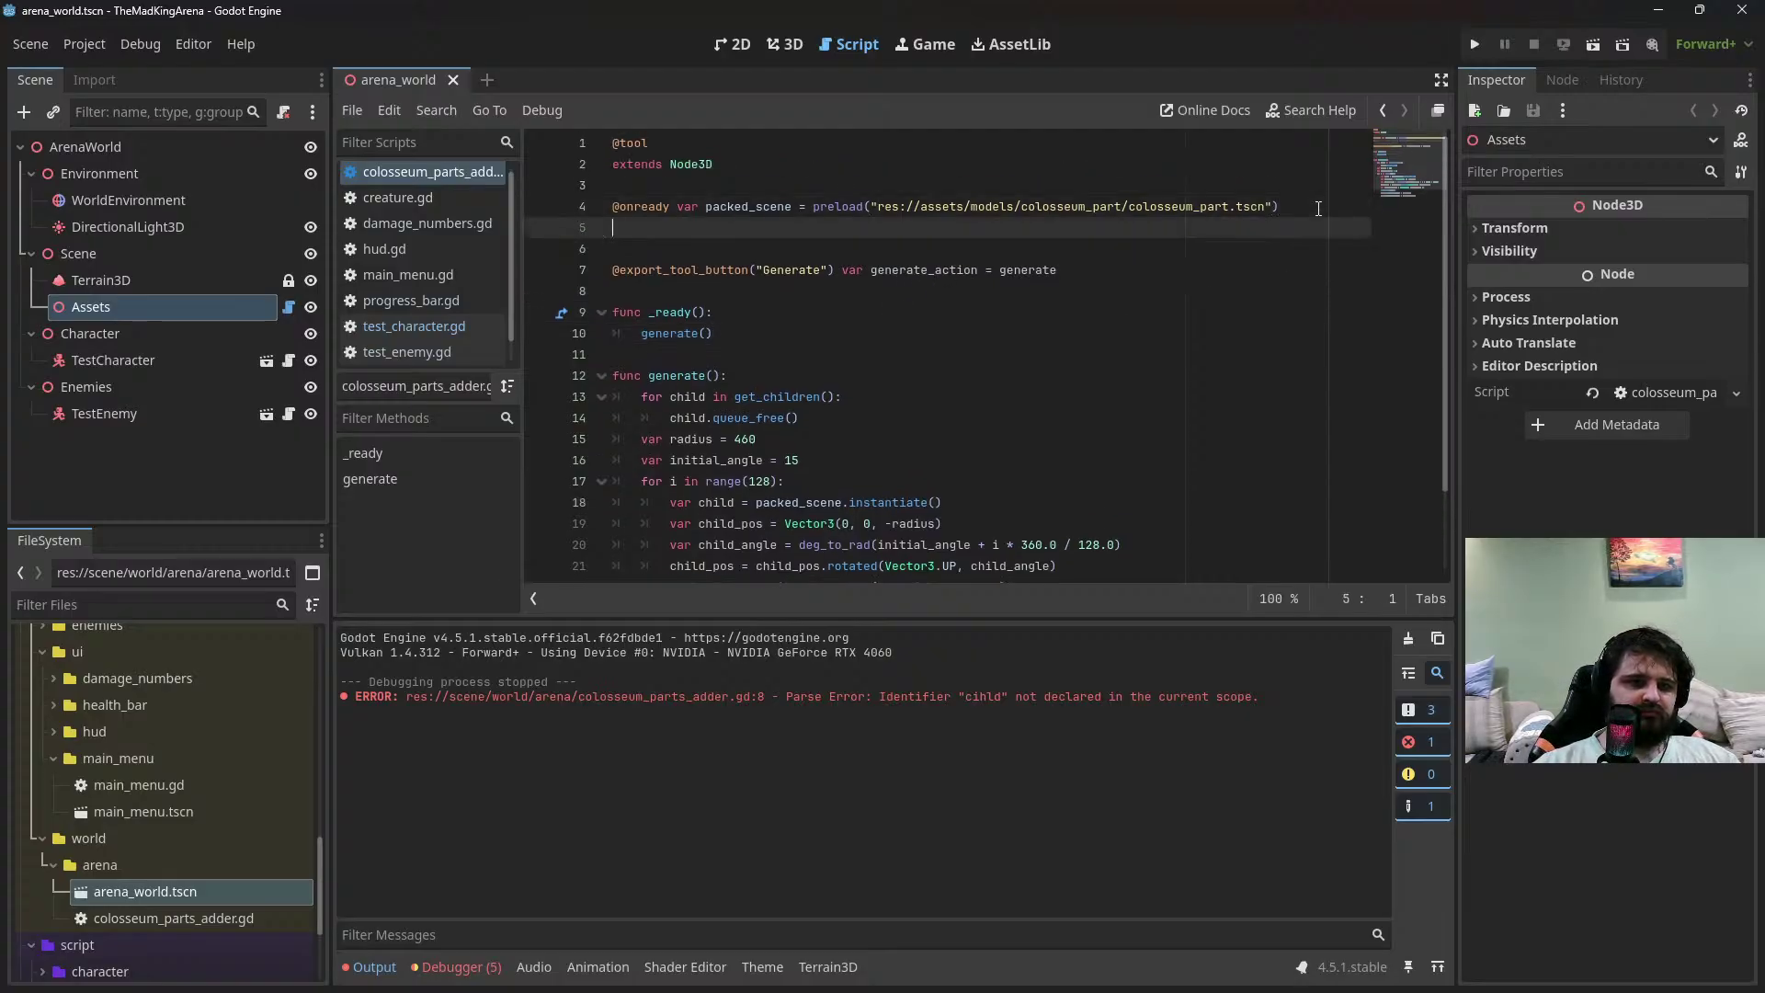
type("@export ini")
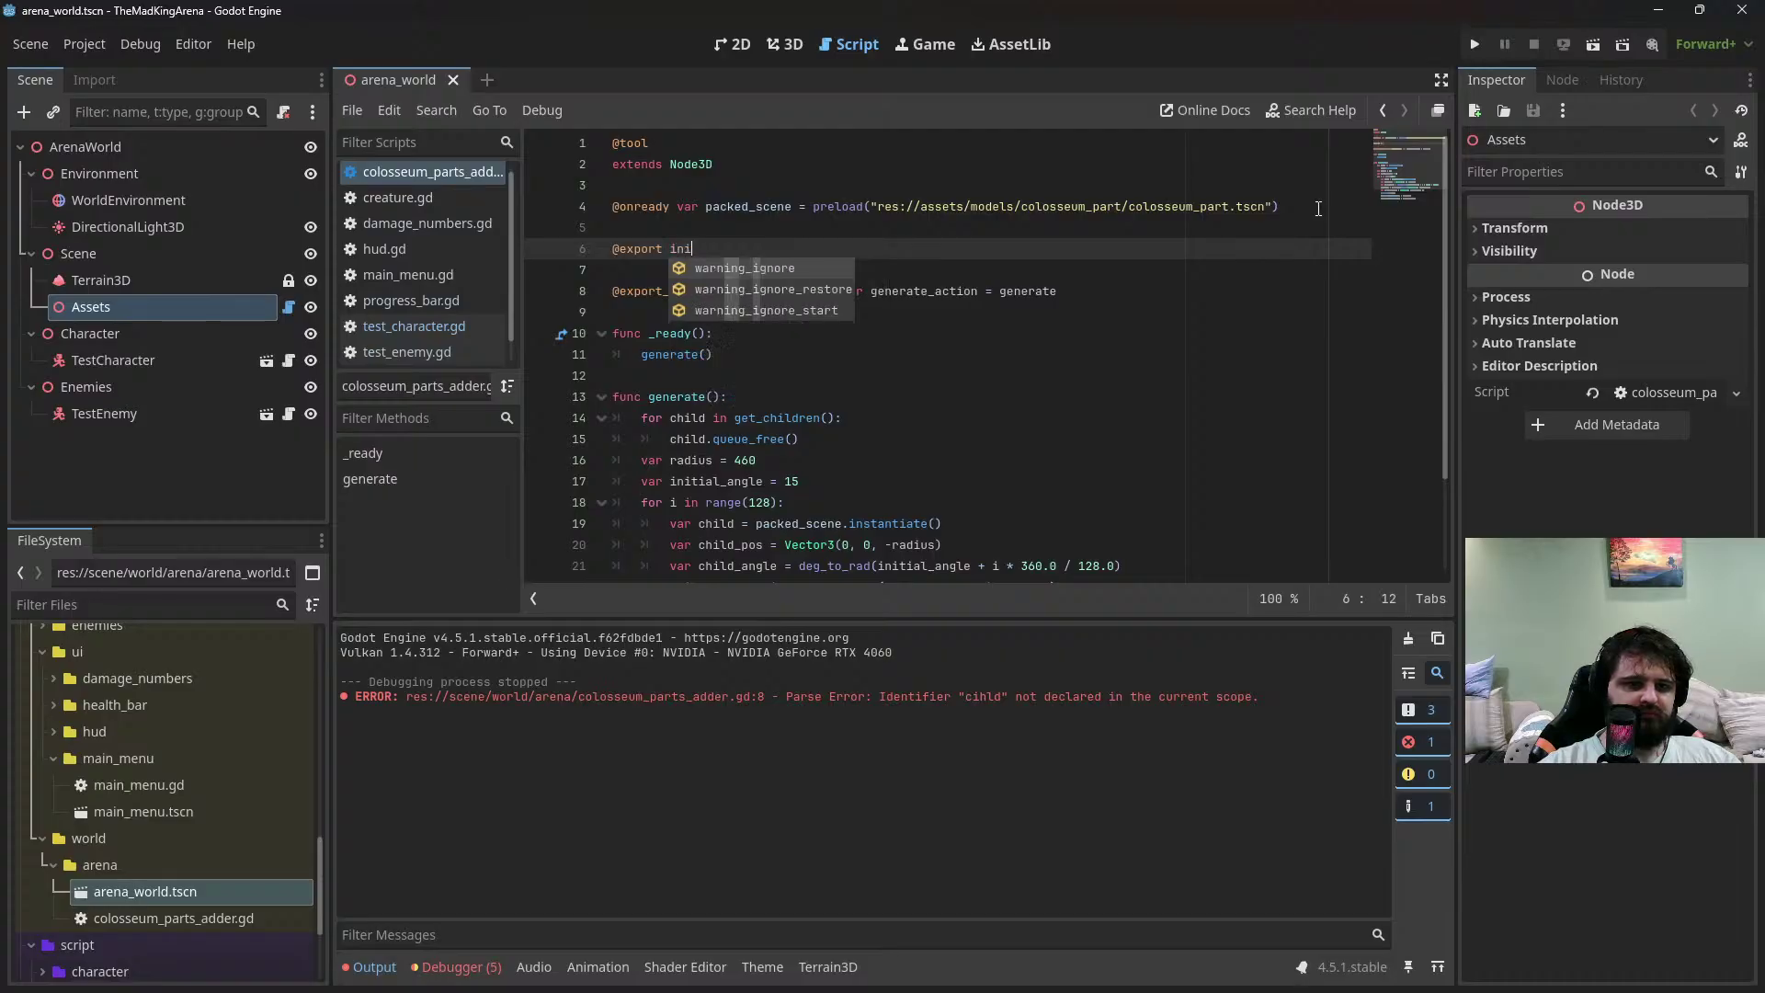
type("tial_angle")
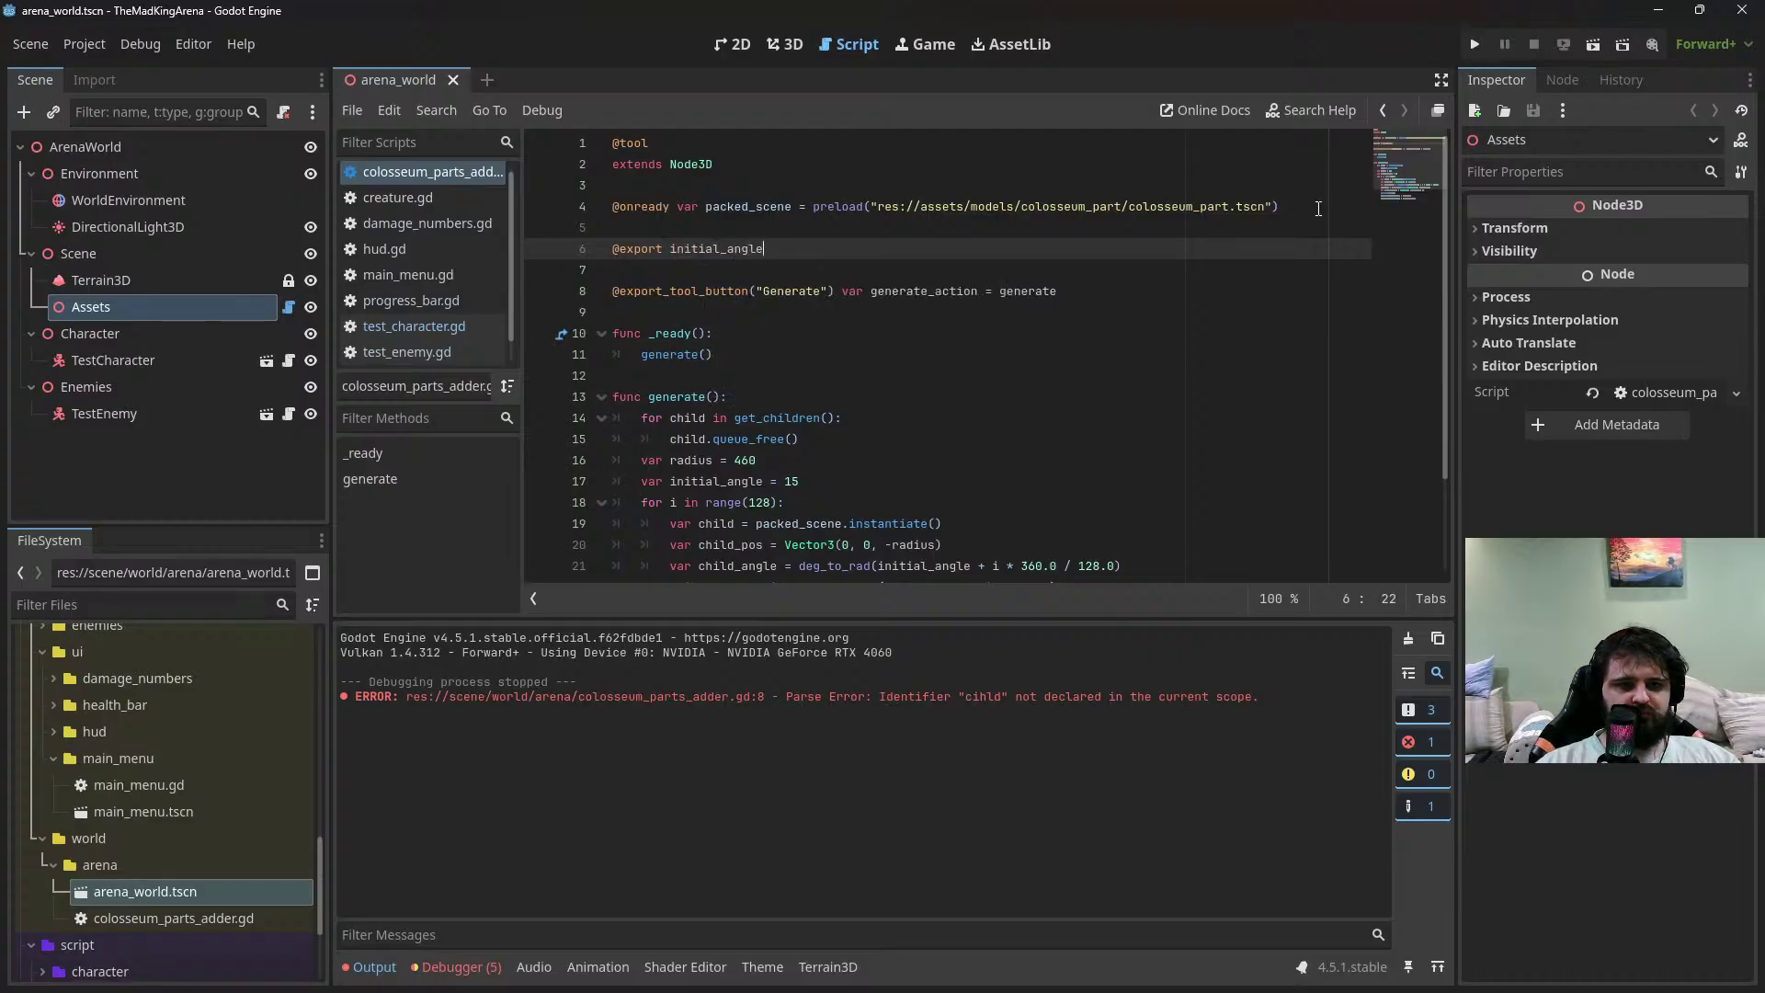
type(" =")
key("Up")
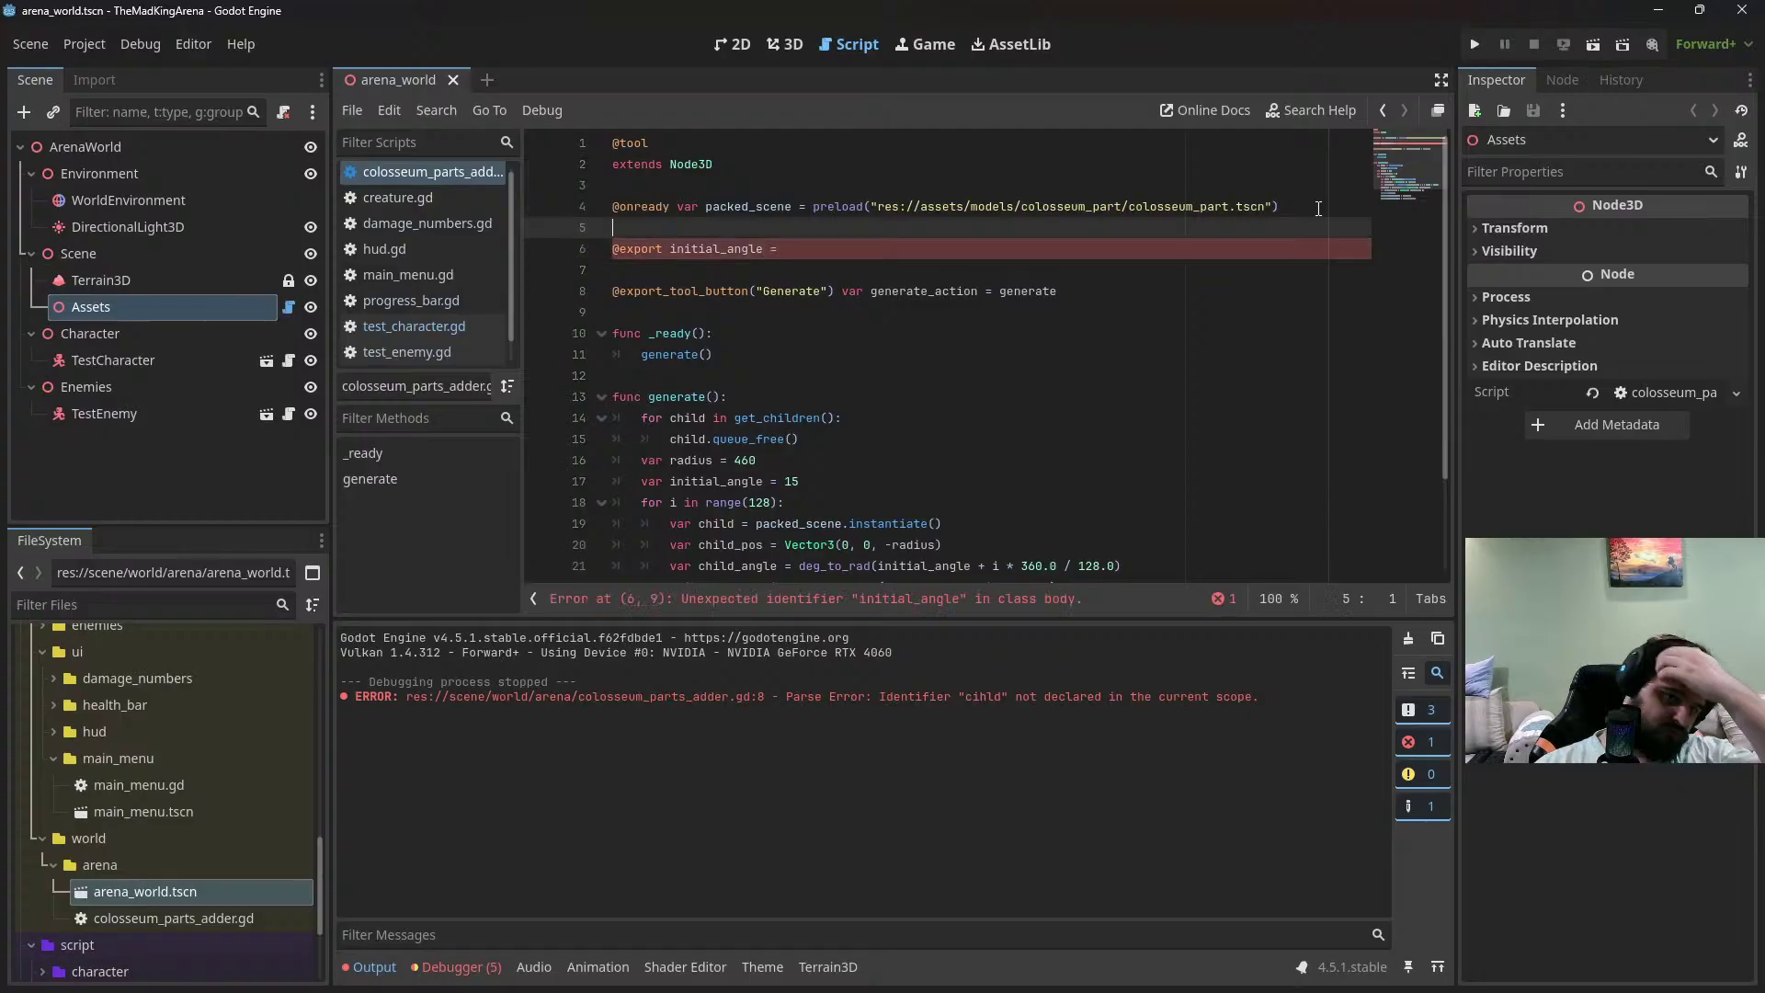
key("Return")
type("@")
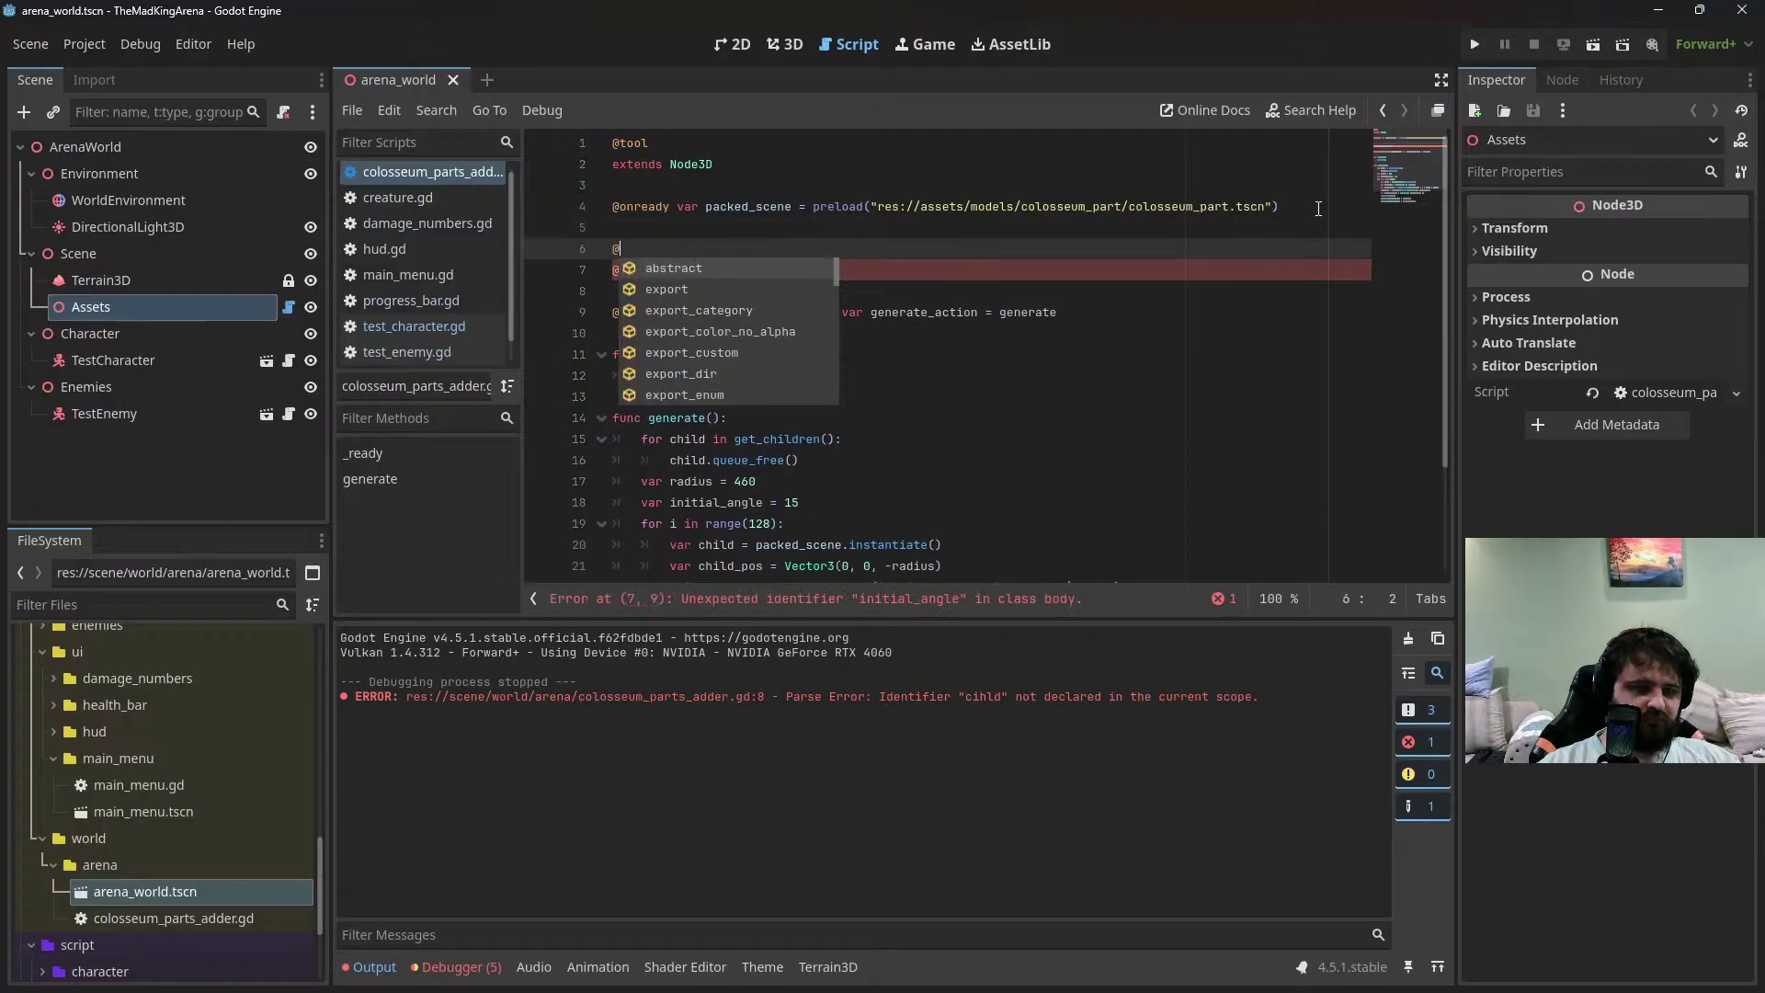
type("export var count")
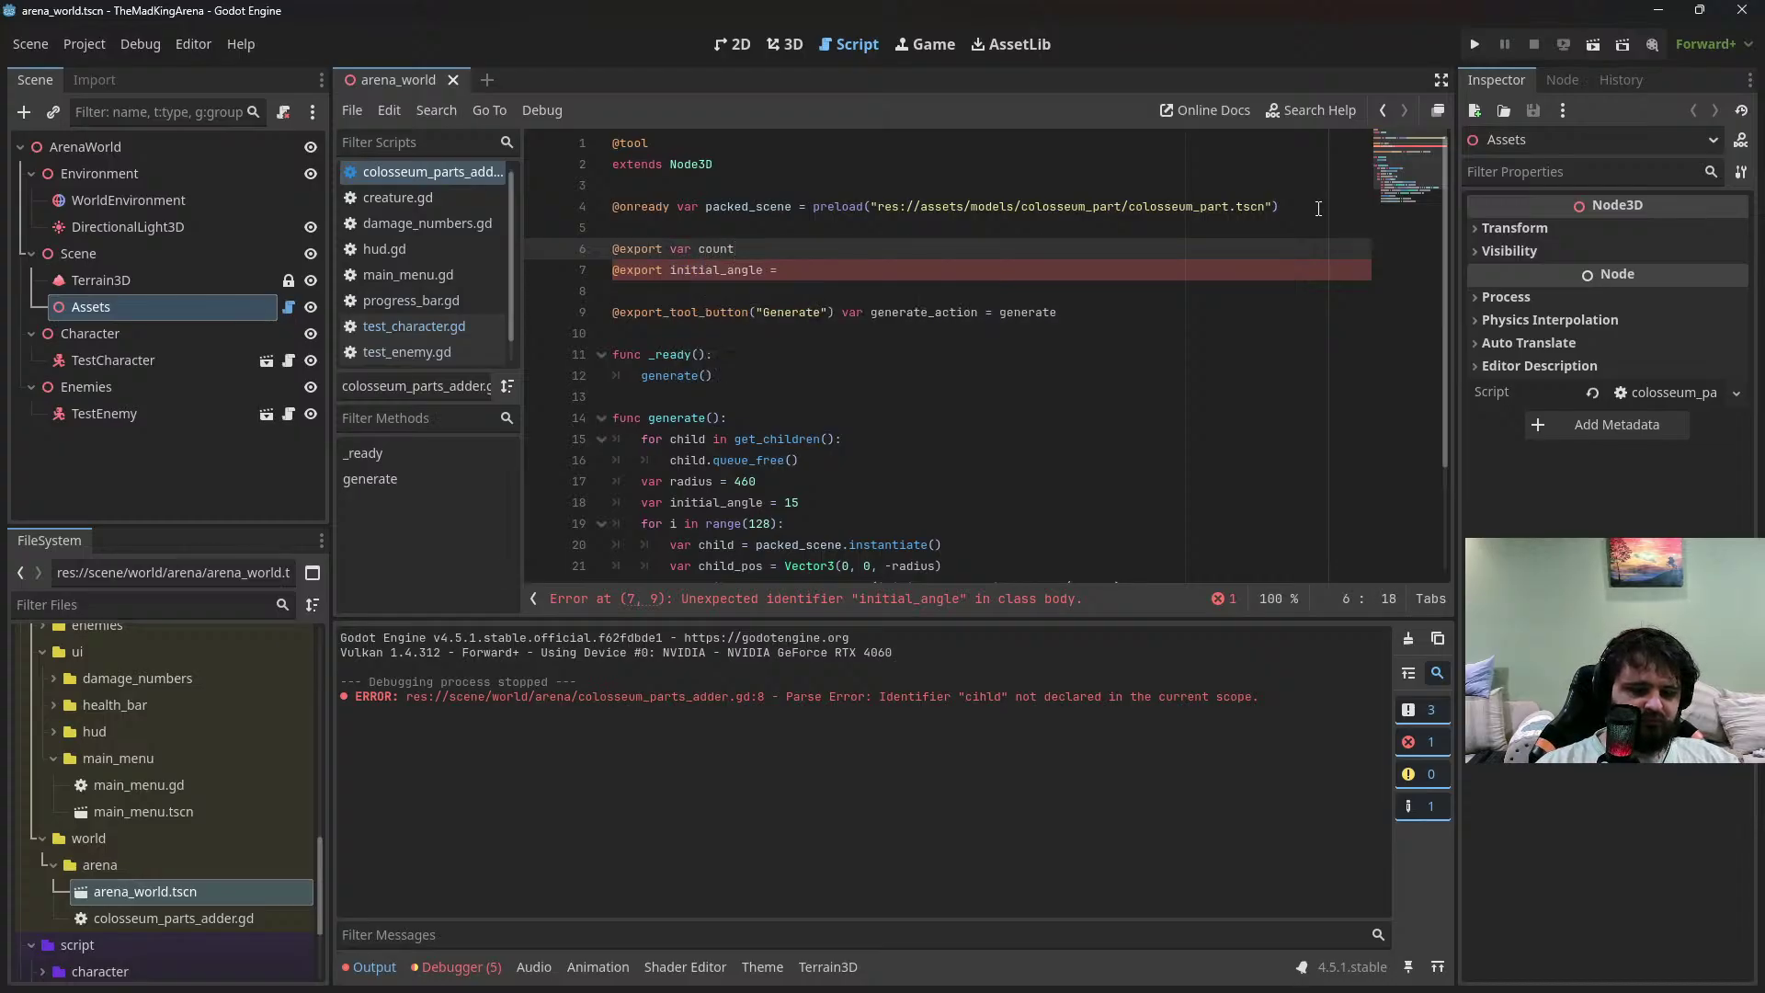
type(" = 128")
key("Down")
key("Left")
key("Left")
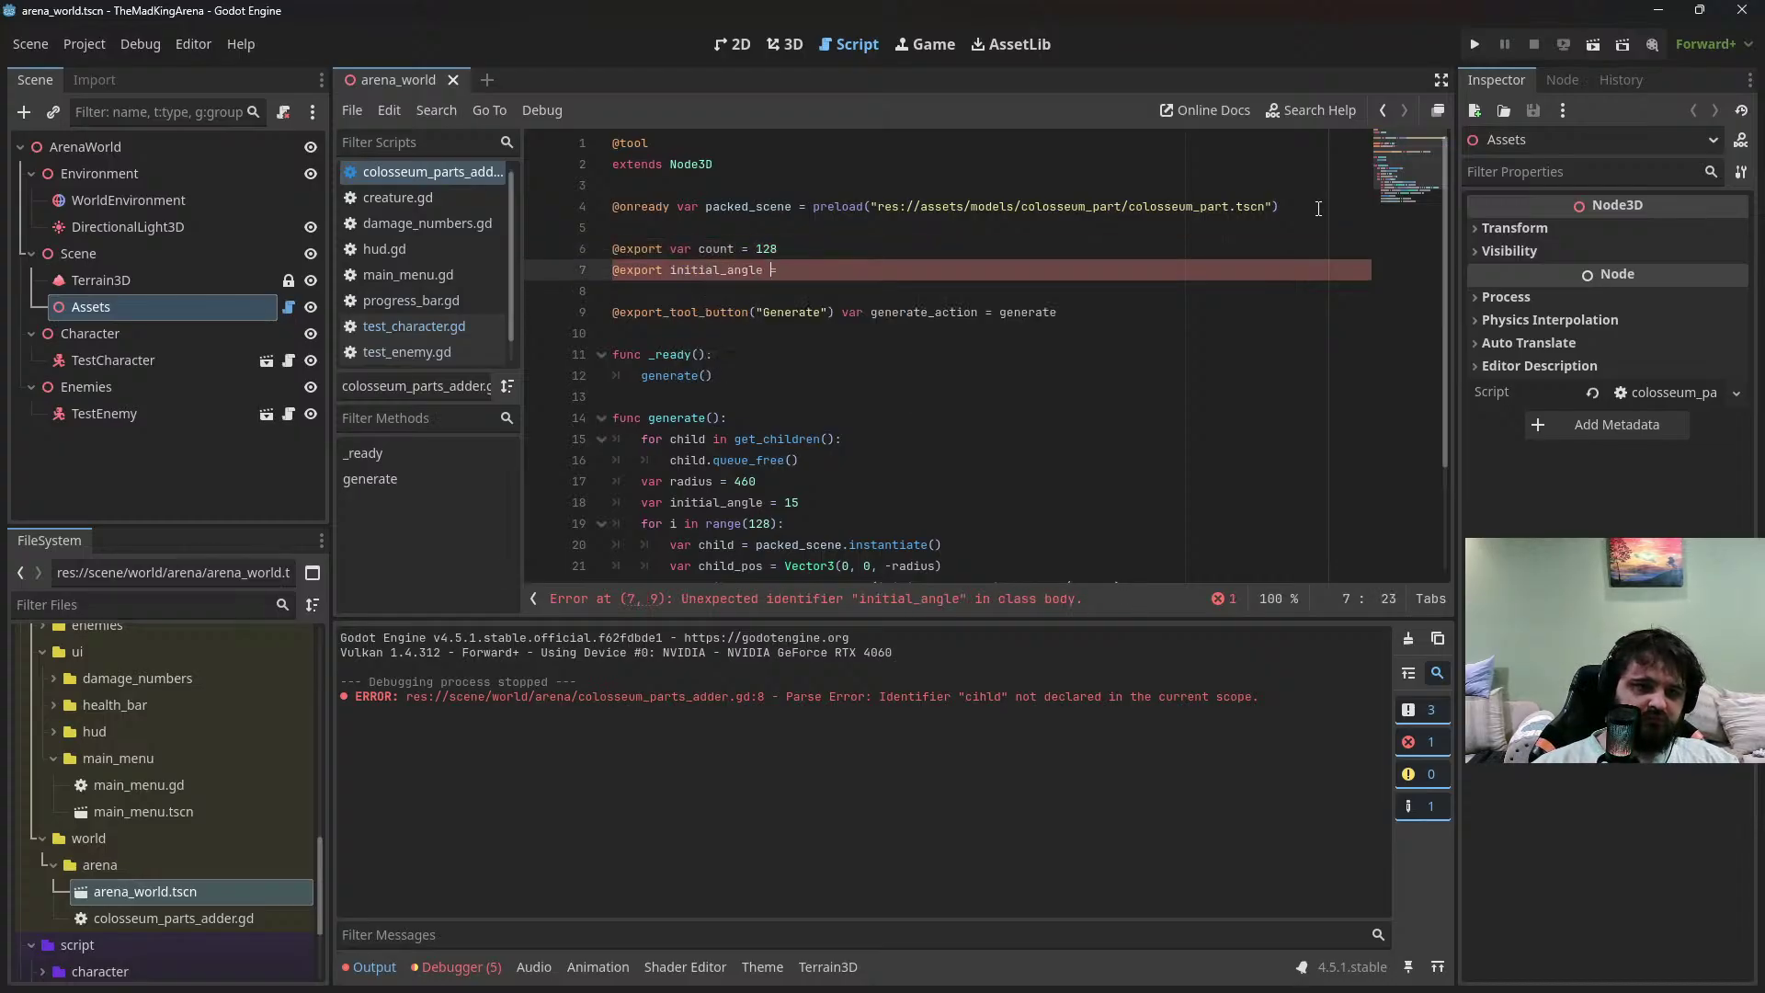
key("ctrl+Left")
key("Right")
type("var ")
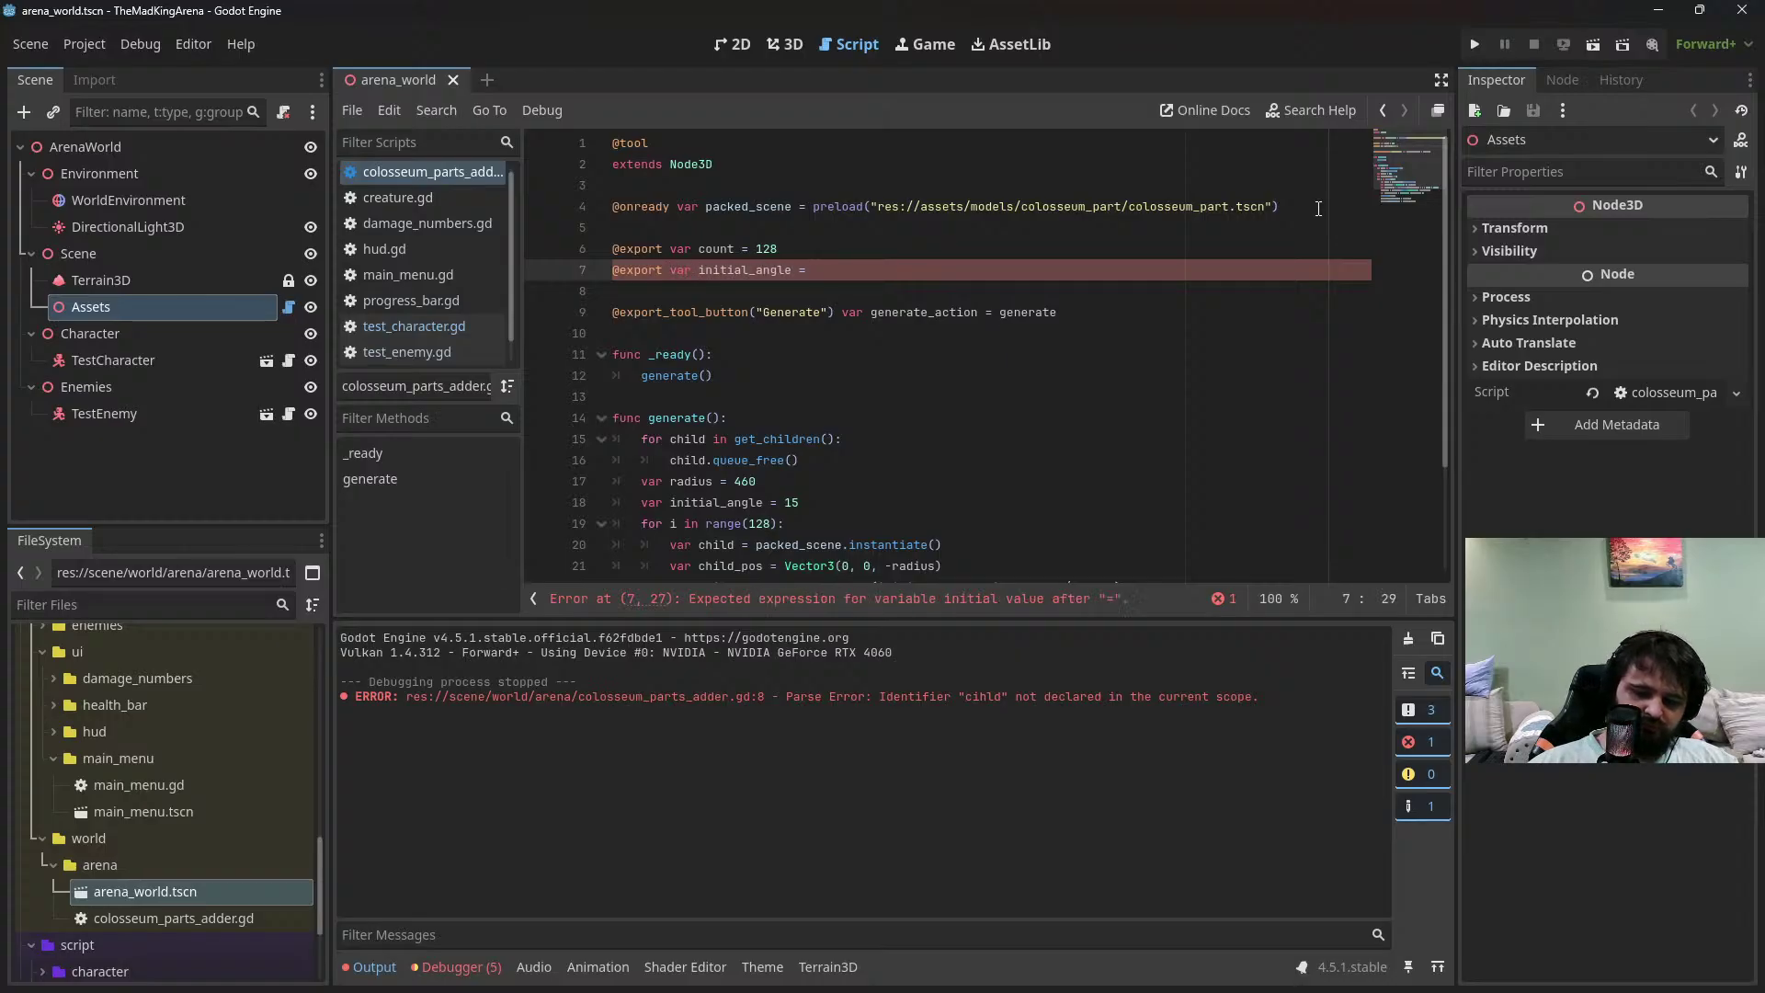
type("-15")
key("Return")
type("@ex")
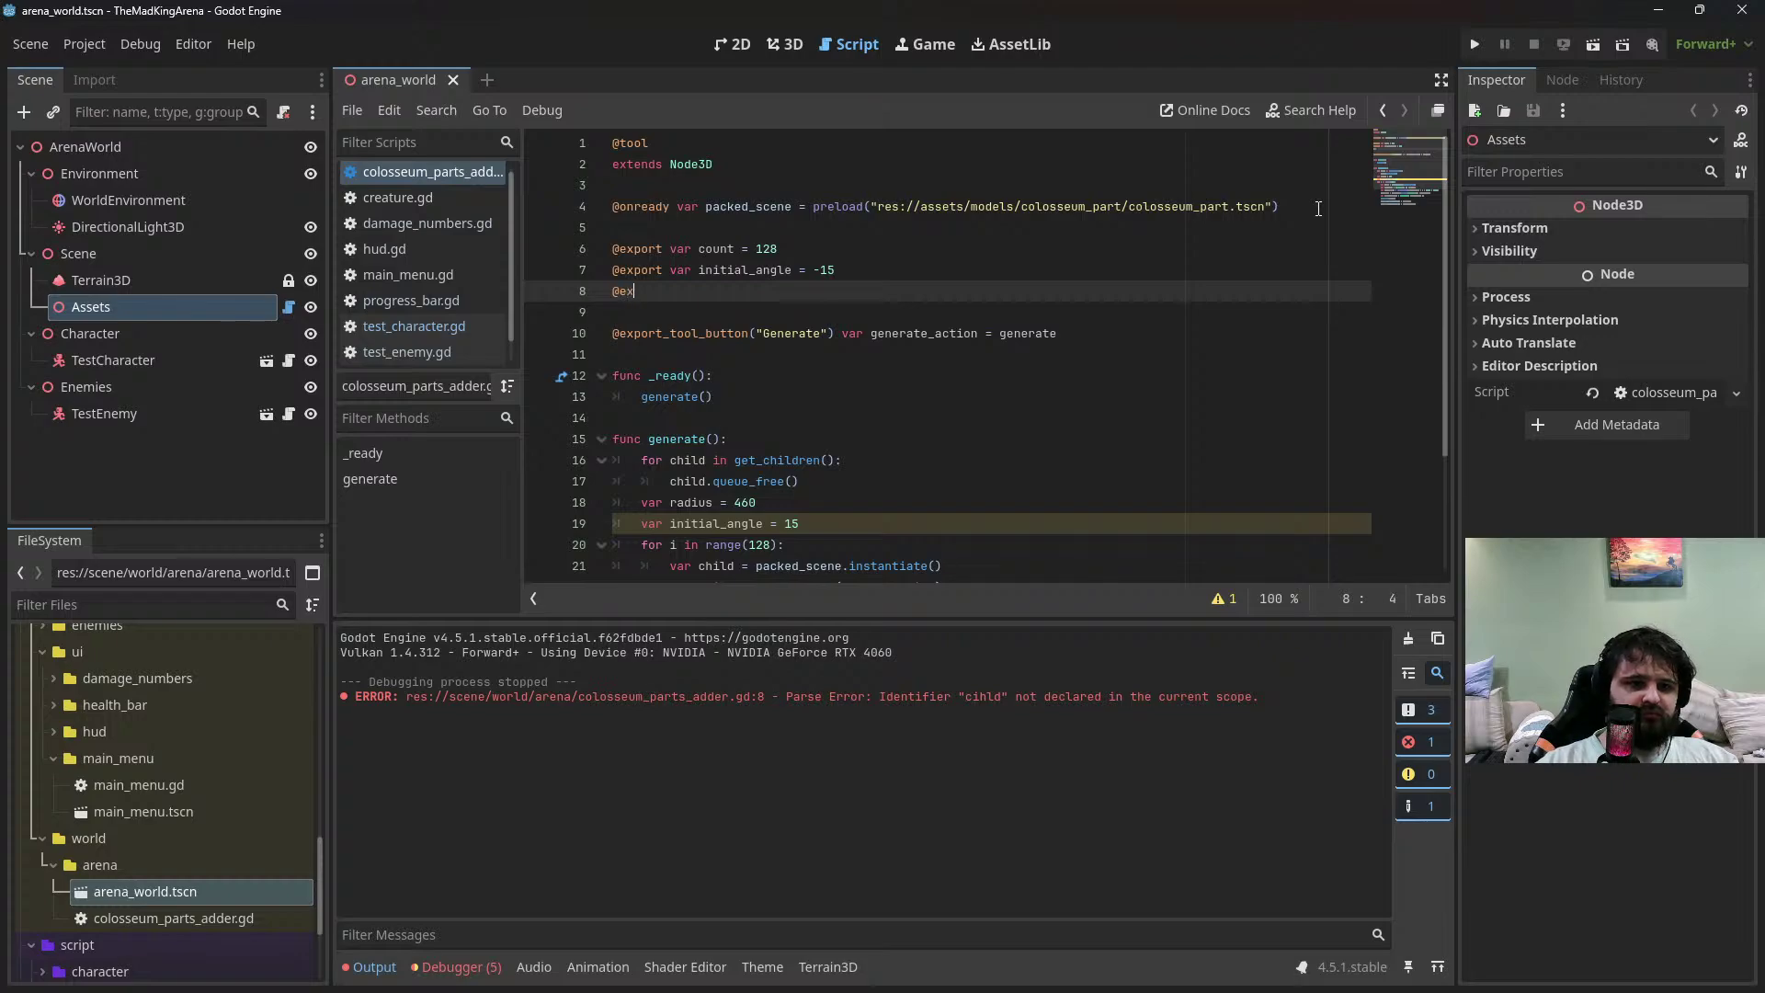
type("port var ")
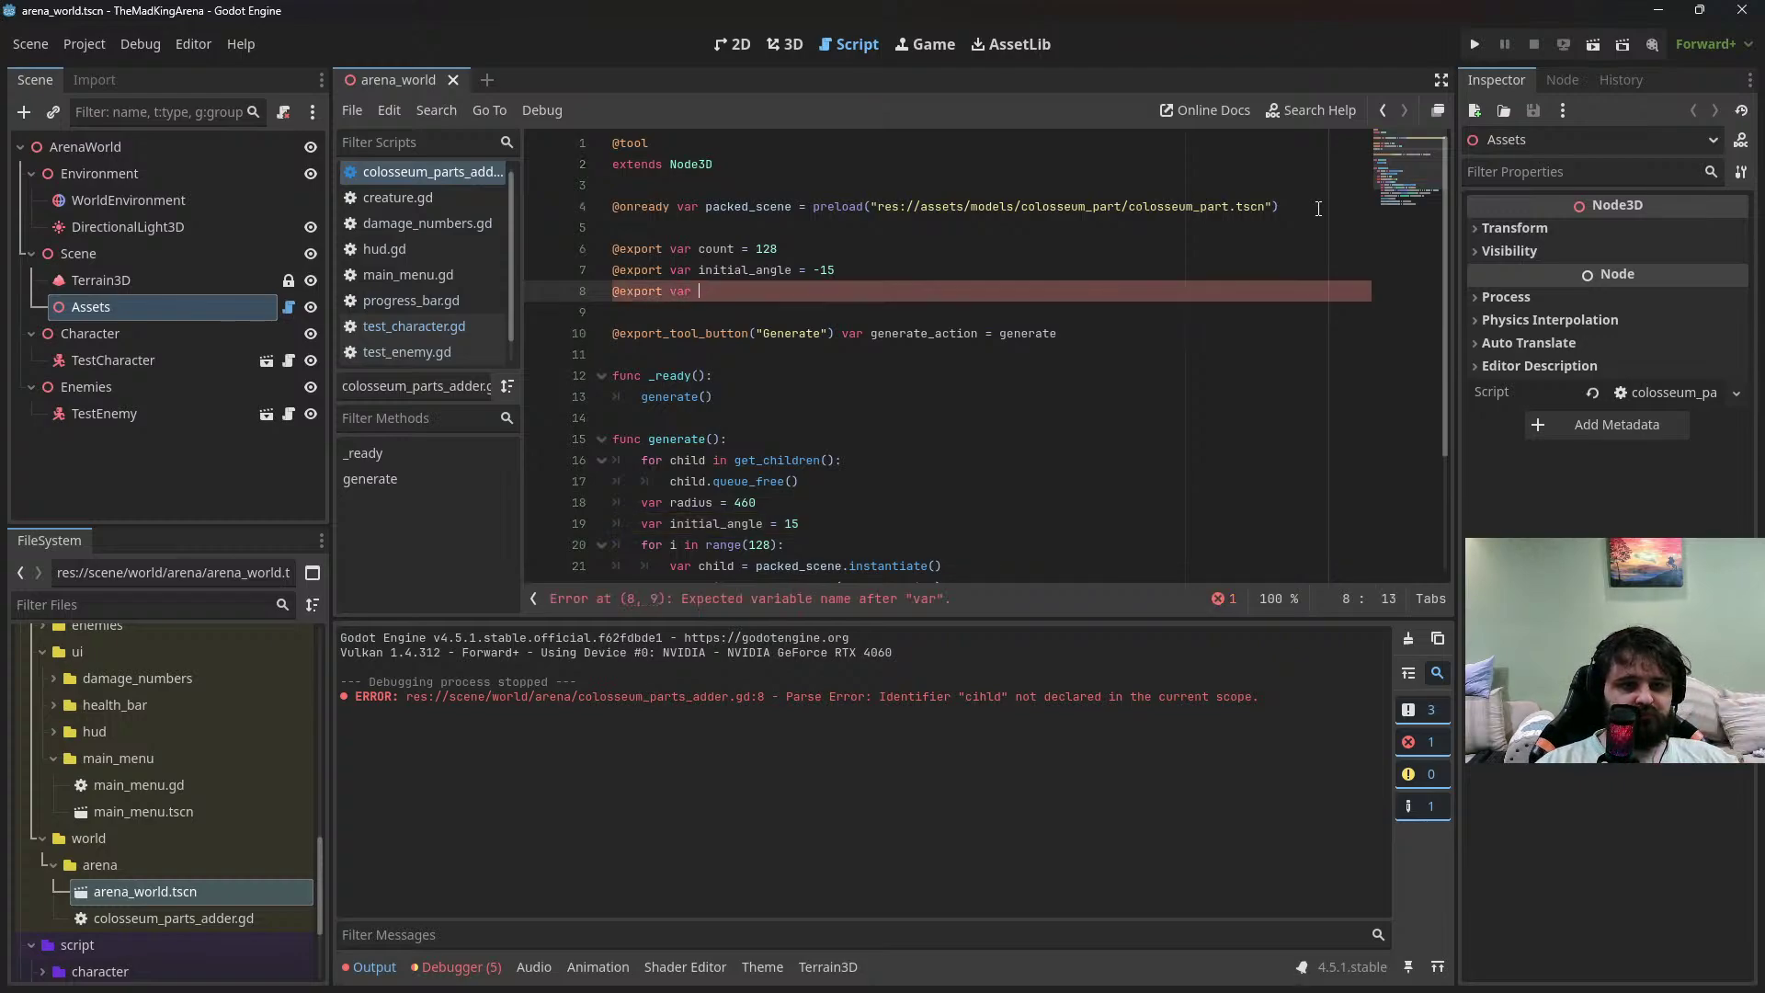
type("radius = ")
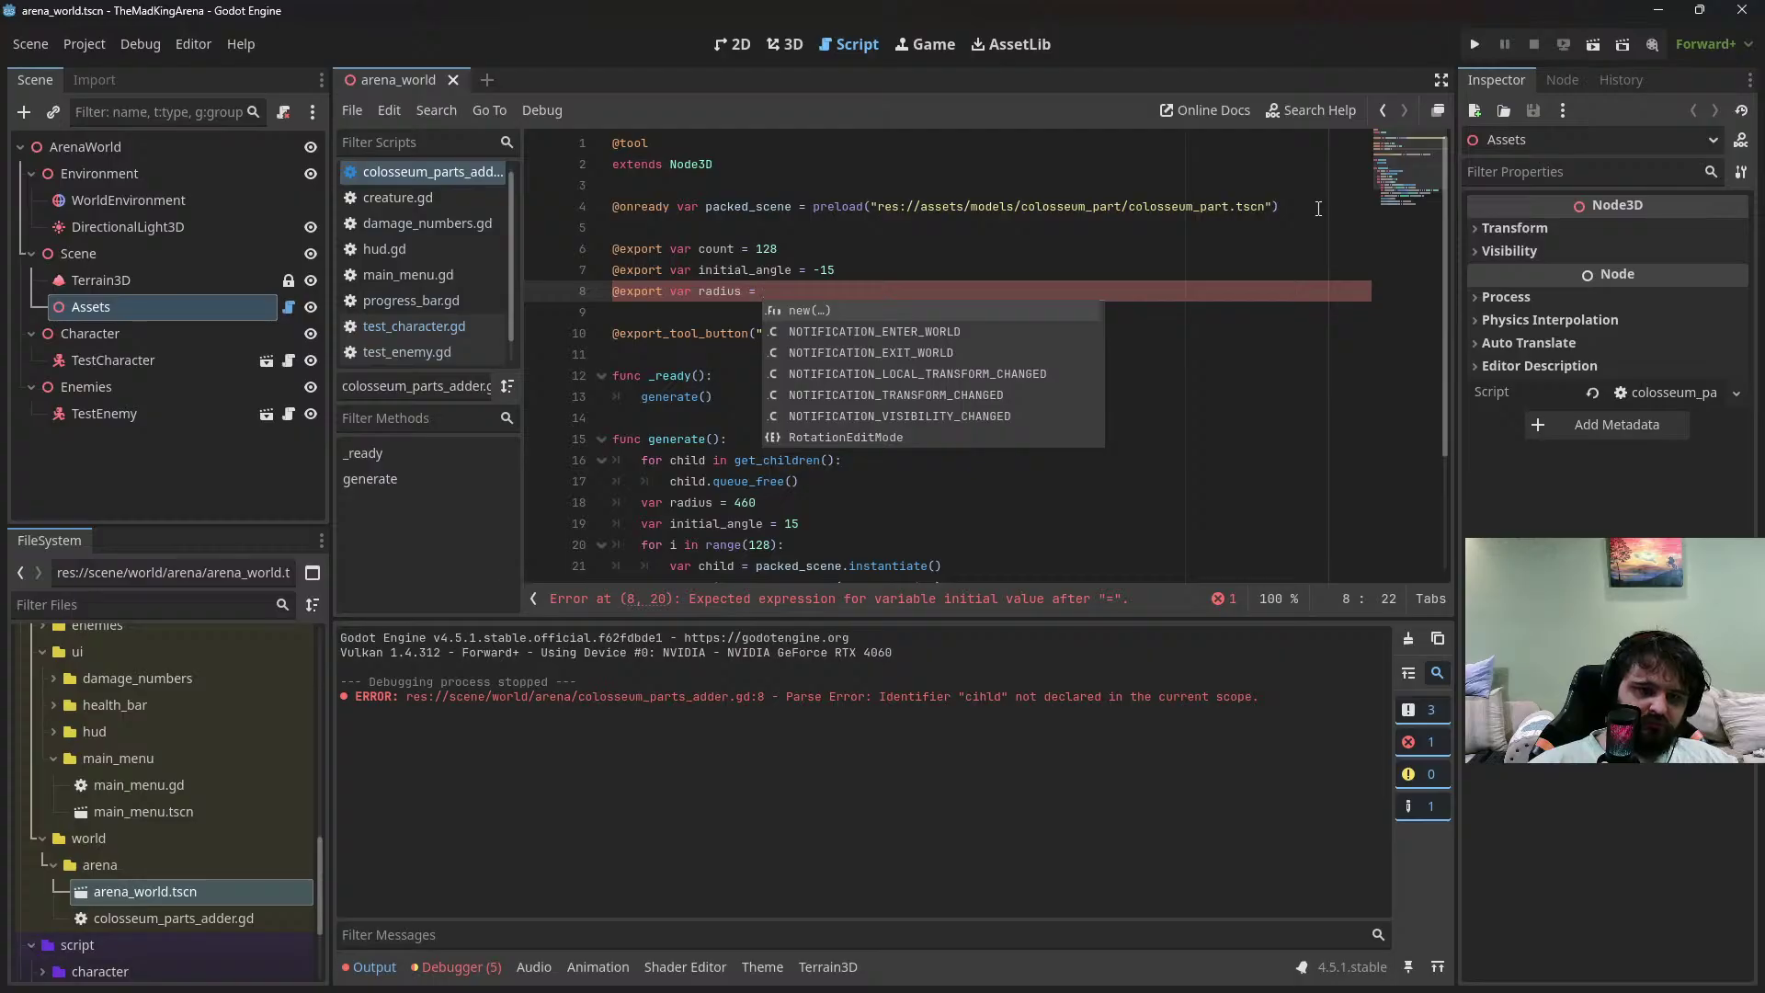
type("460")
Delete the local radius and initial_angle variable declarations from generate()
left_click(996, 507)
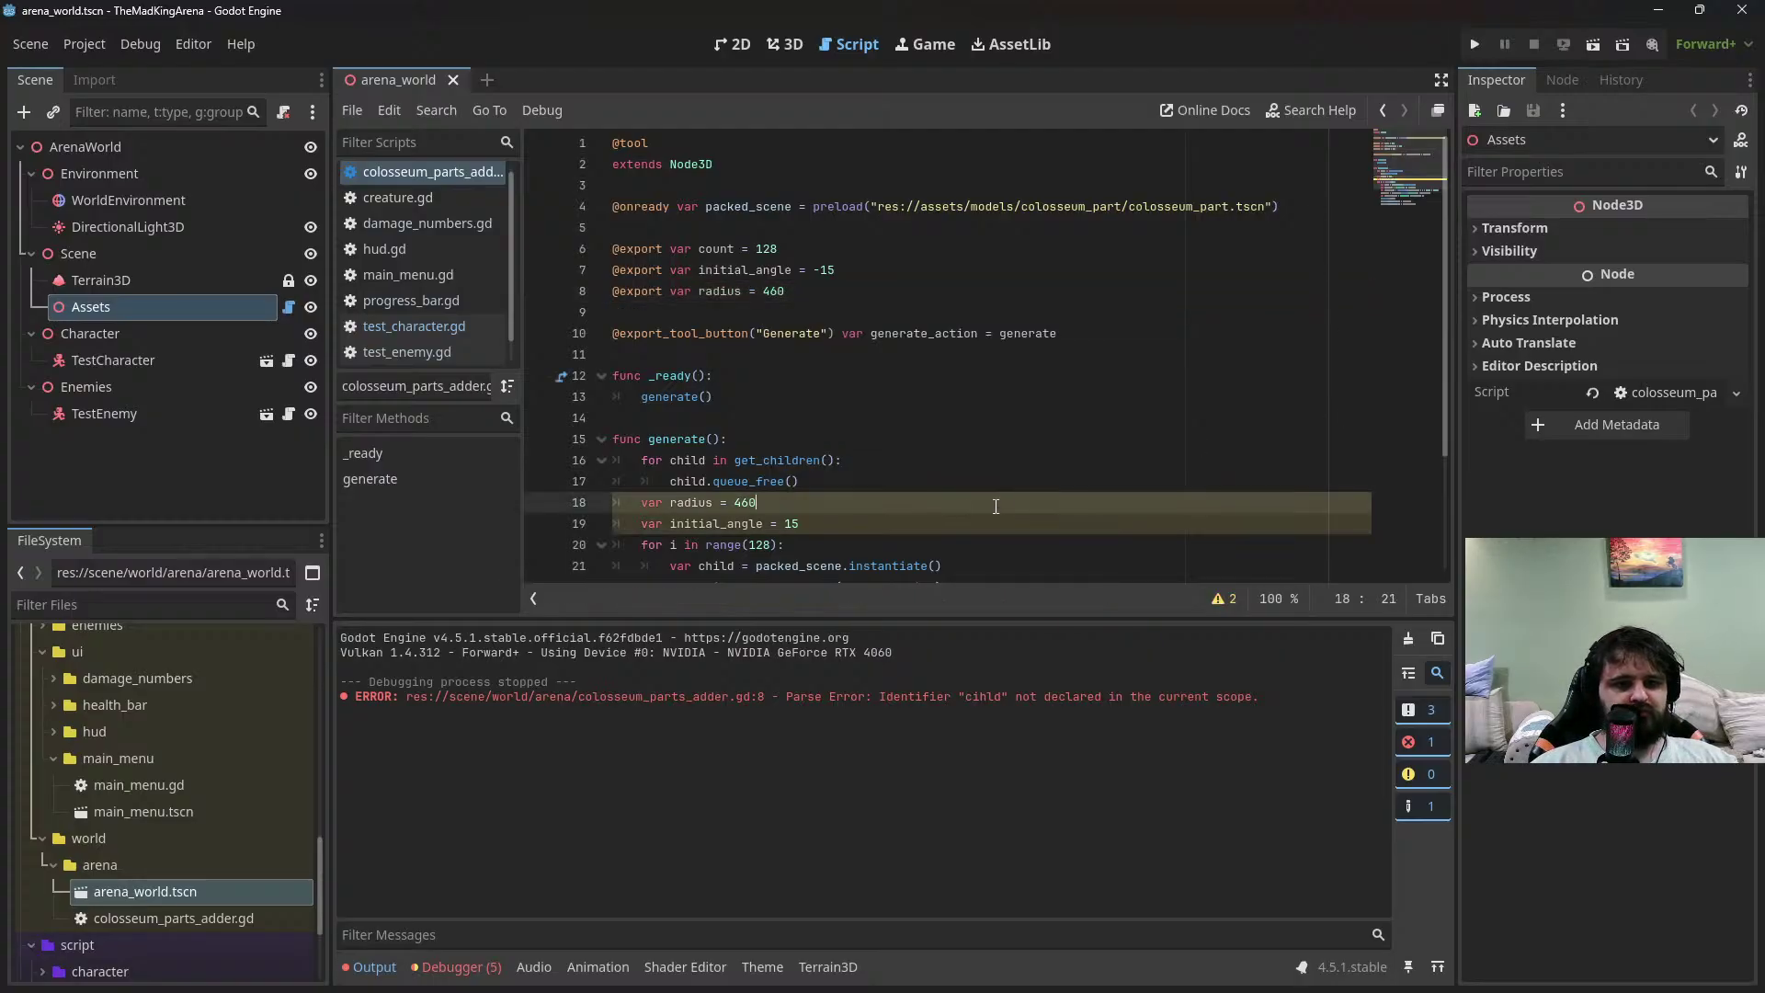
key("BackSpace")
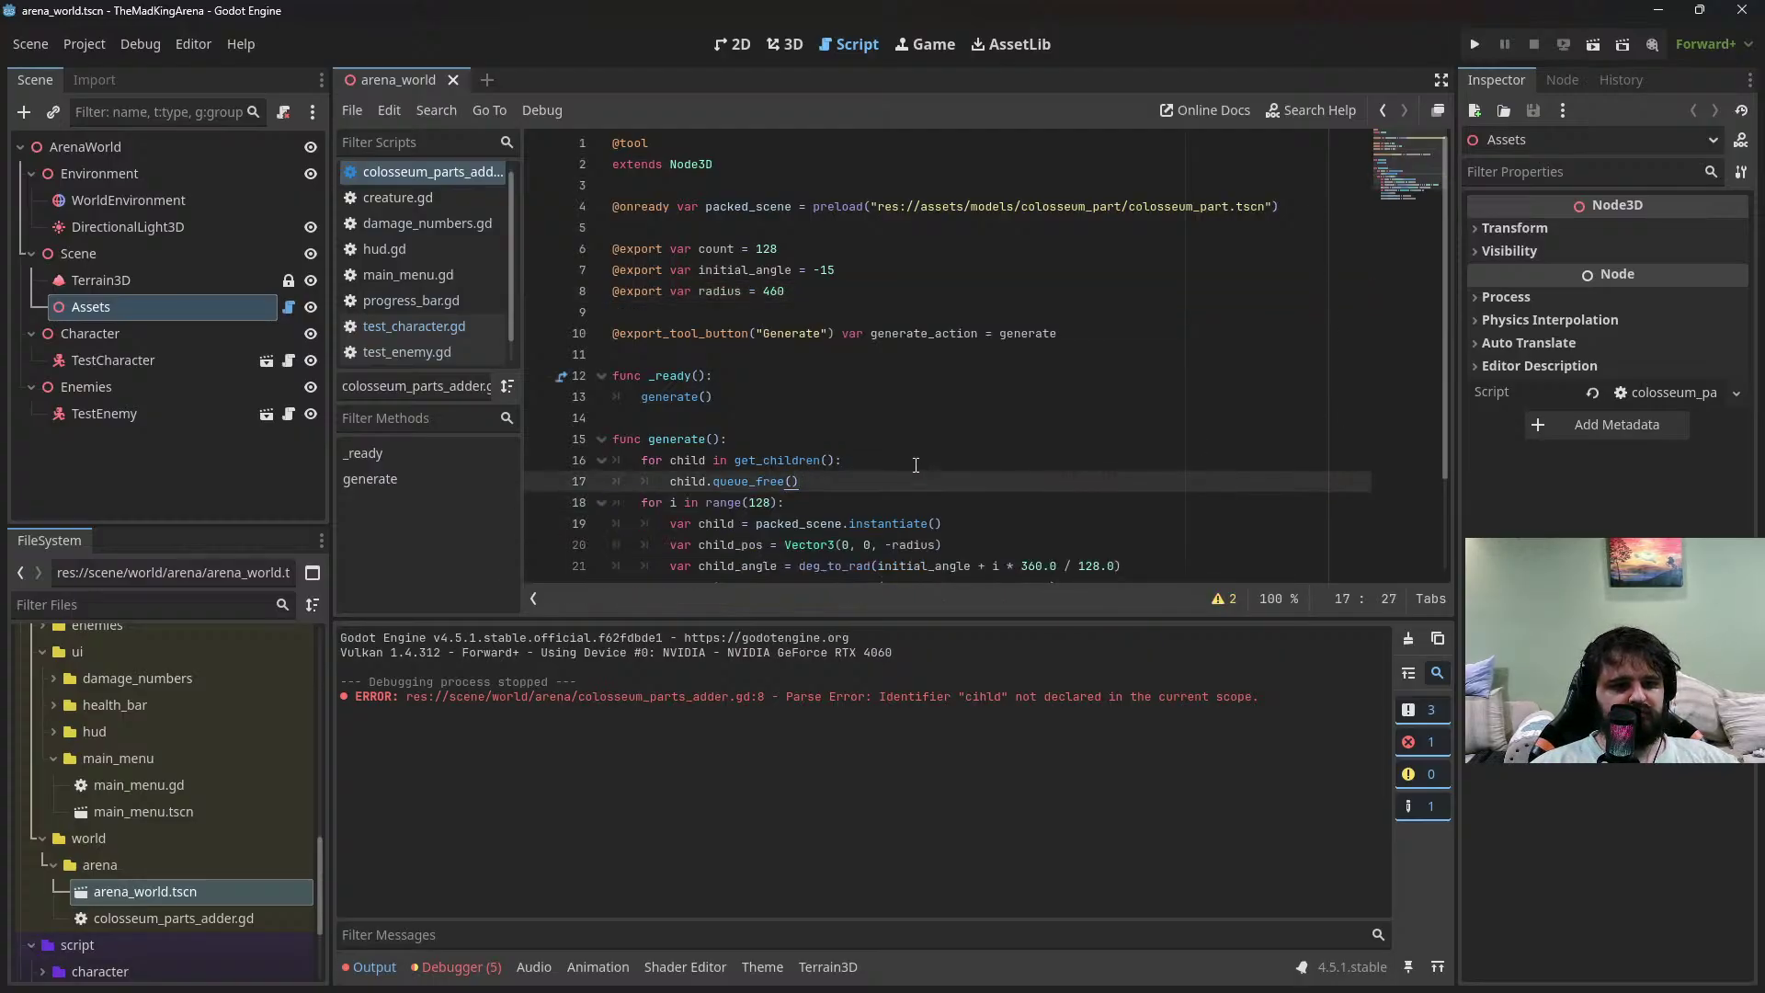
scroll(900, 405, "down", 2)
scroll(798, 315, "up", 3)
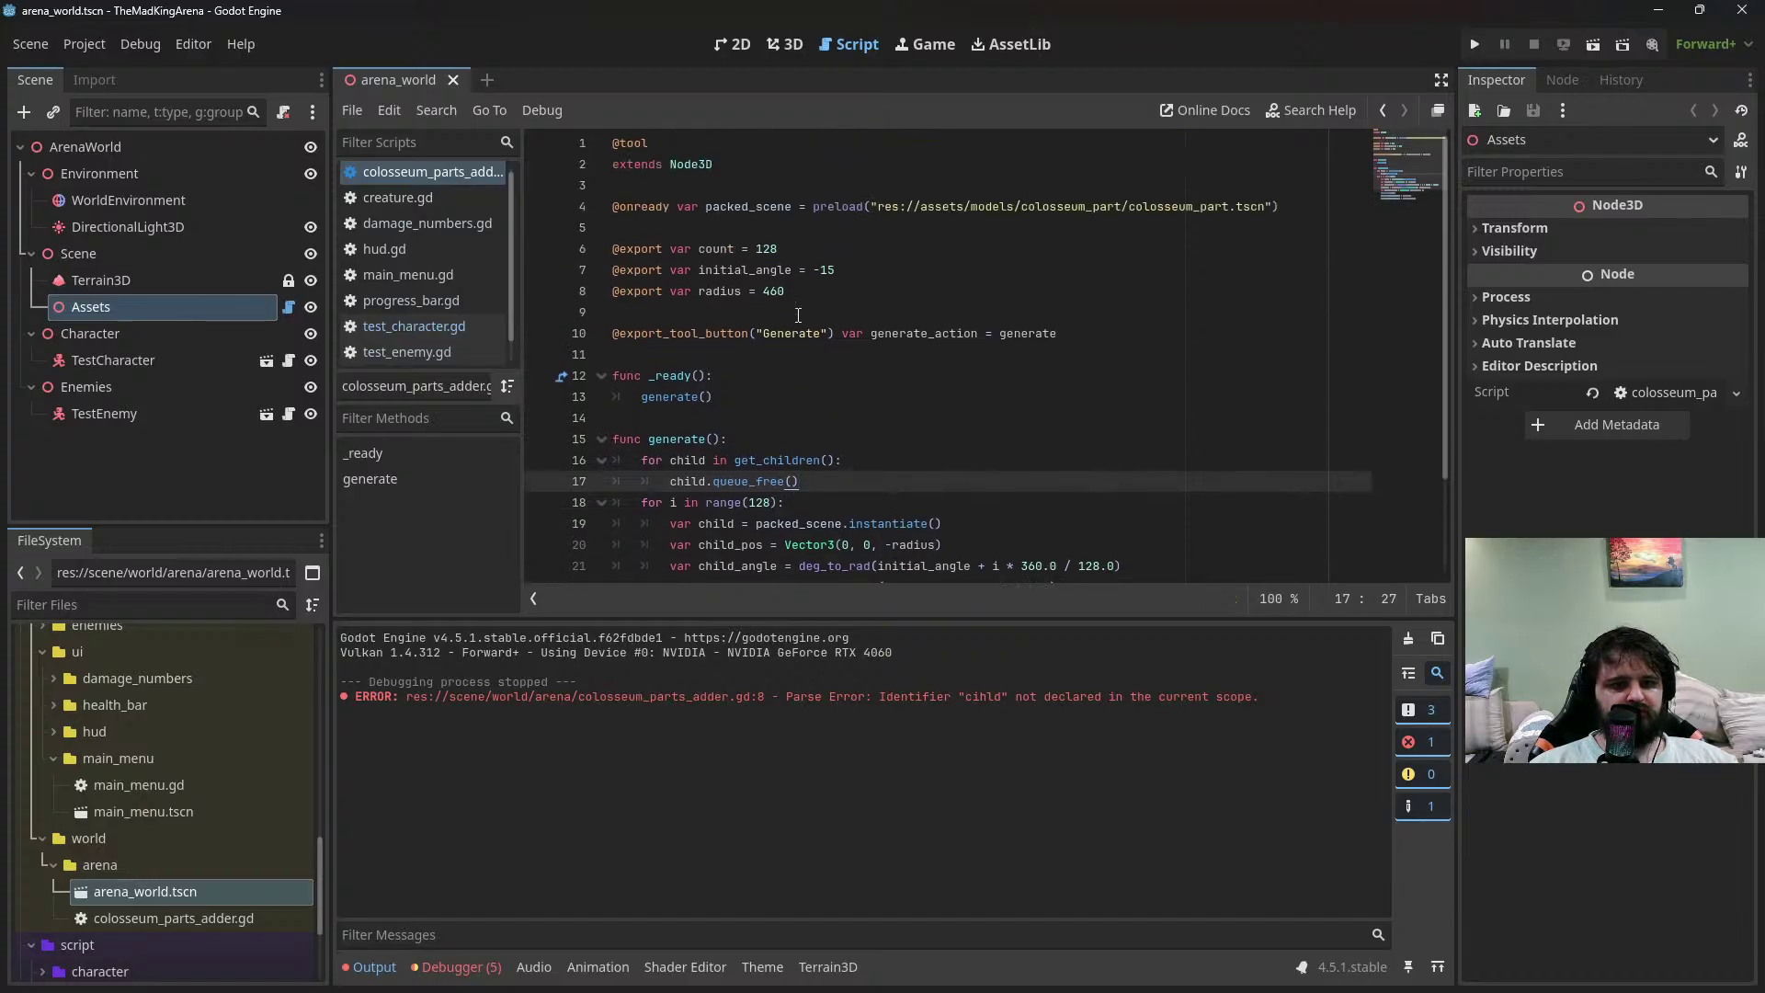
Reselect the Assets node in the 3D view and set its Count to 128 and Initial Angle to -15
left_click(786, 42)
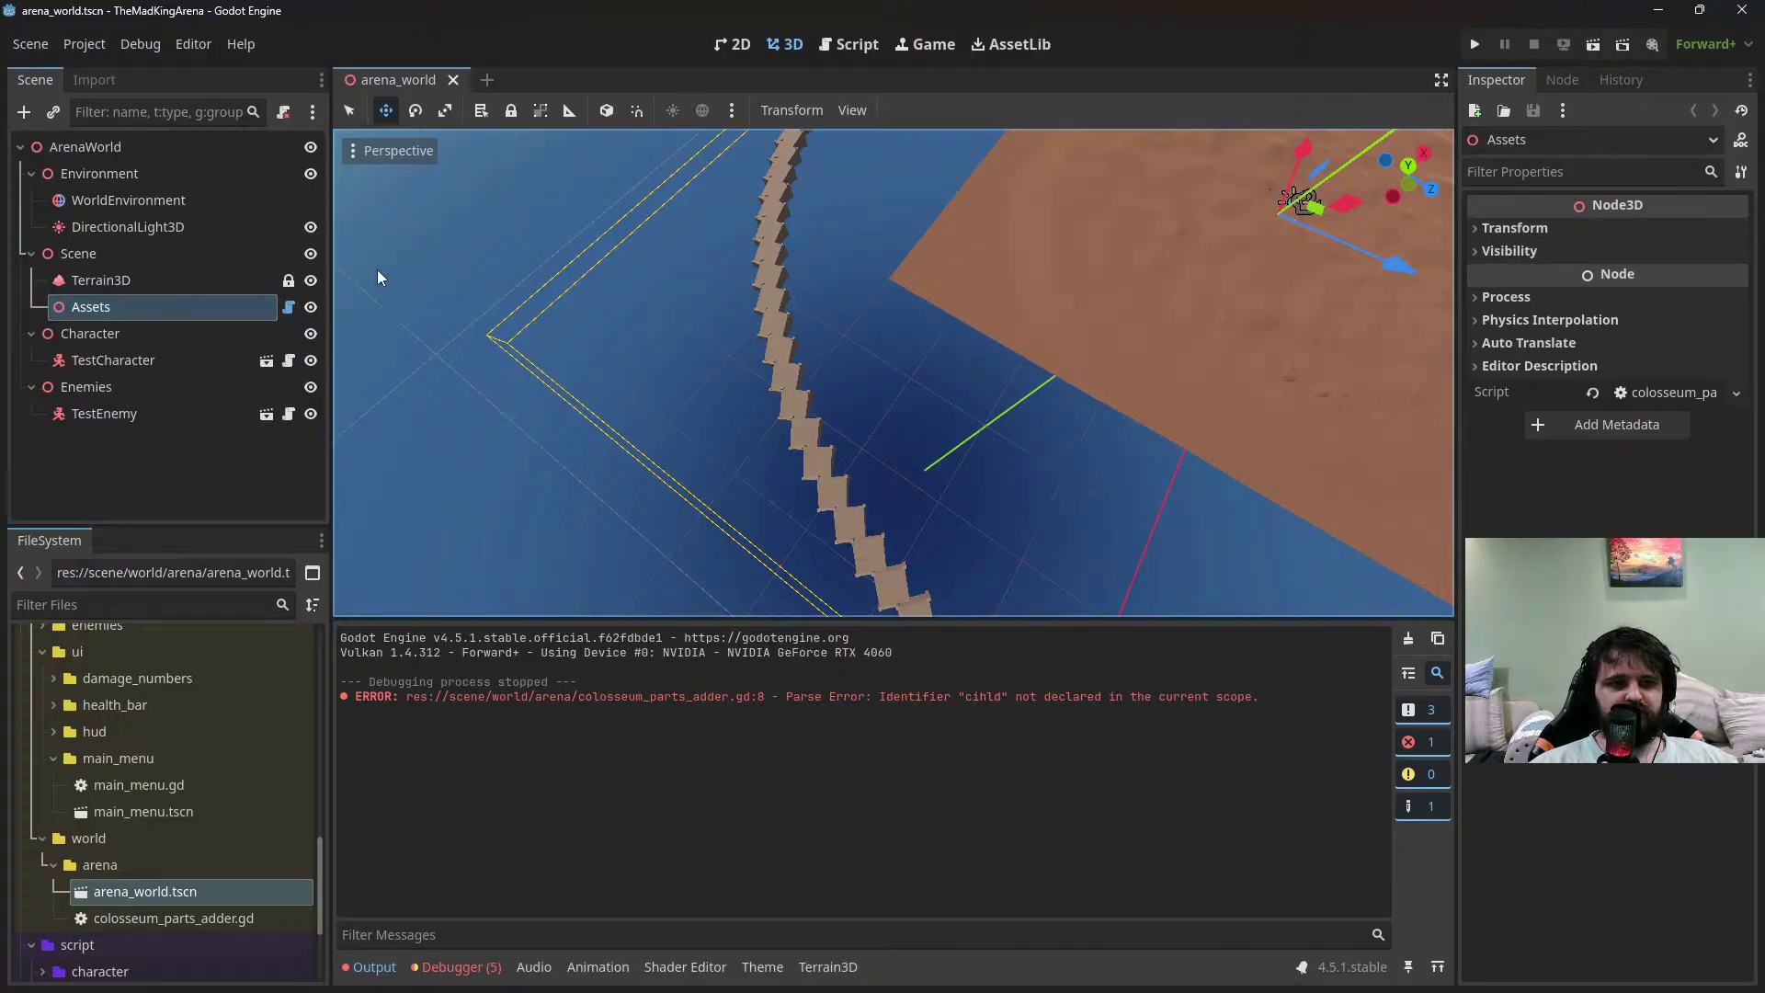
left_click(185, 280)
left_click(179, 304)
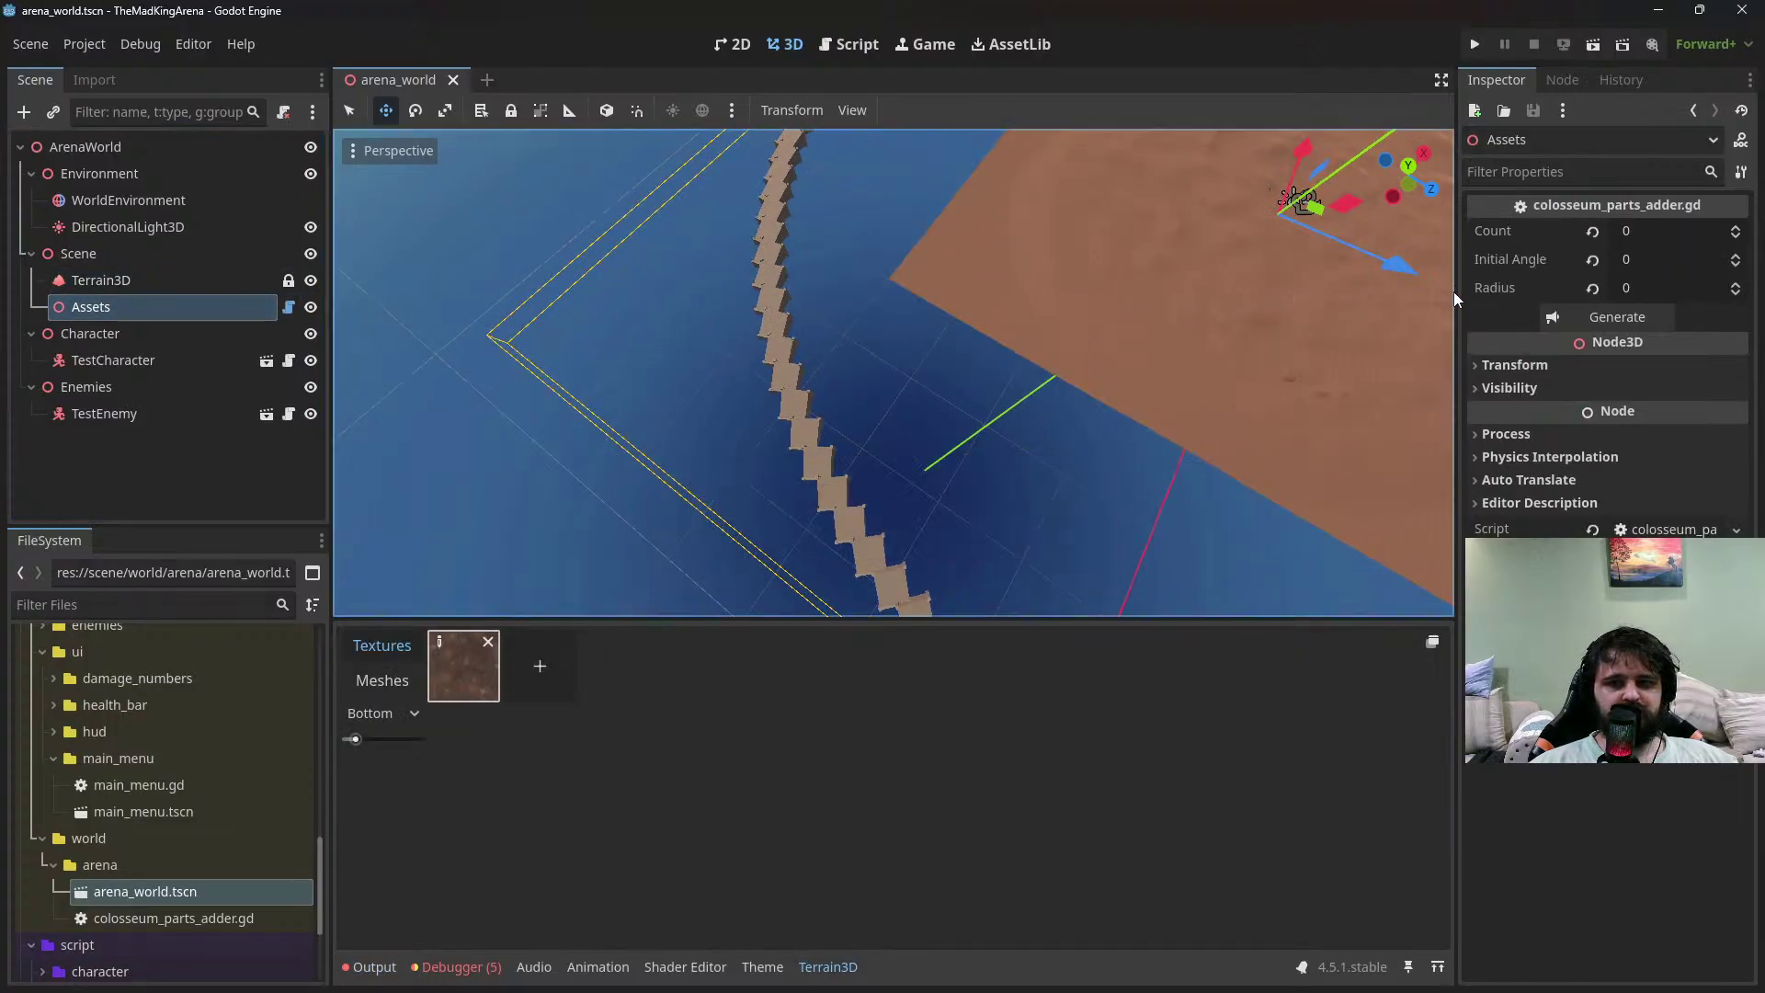
left_click(1625, 231)
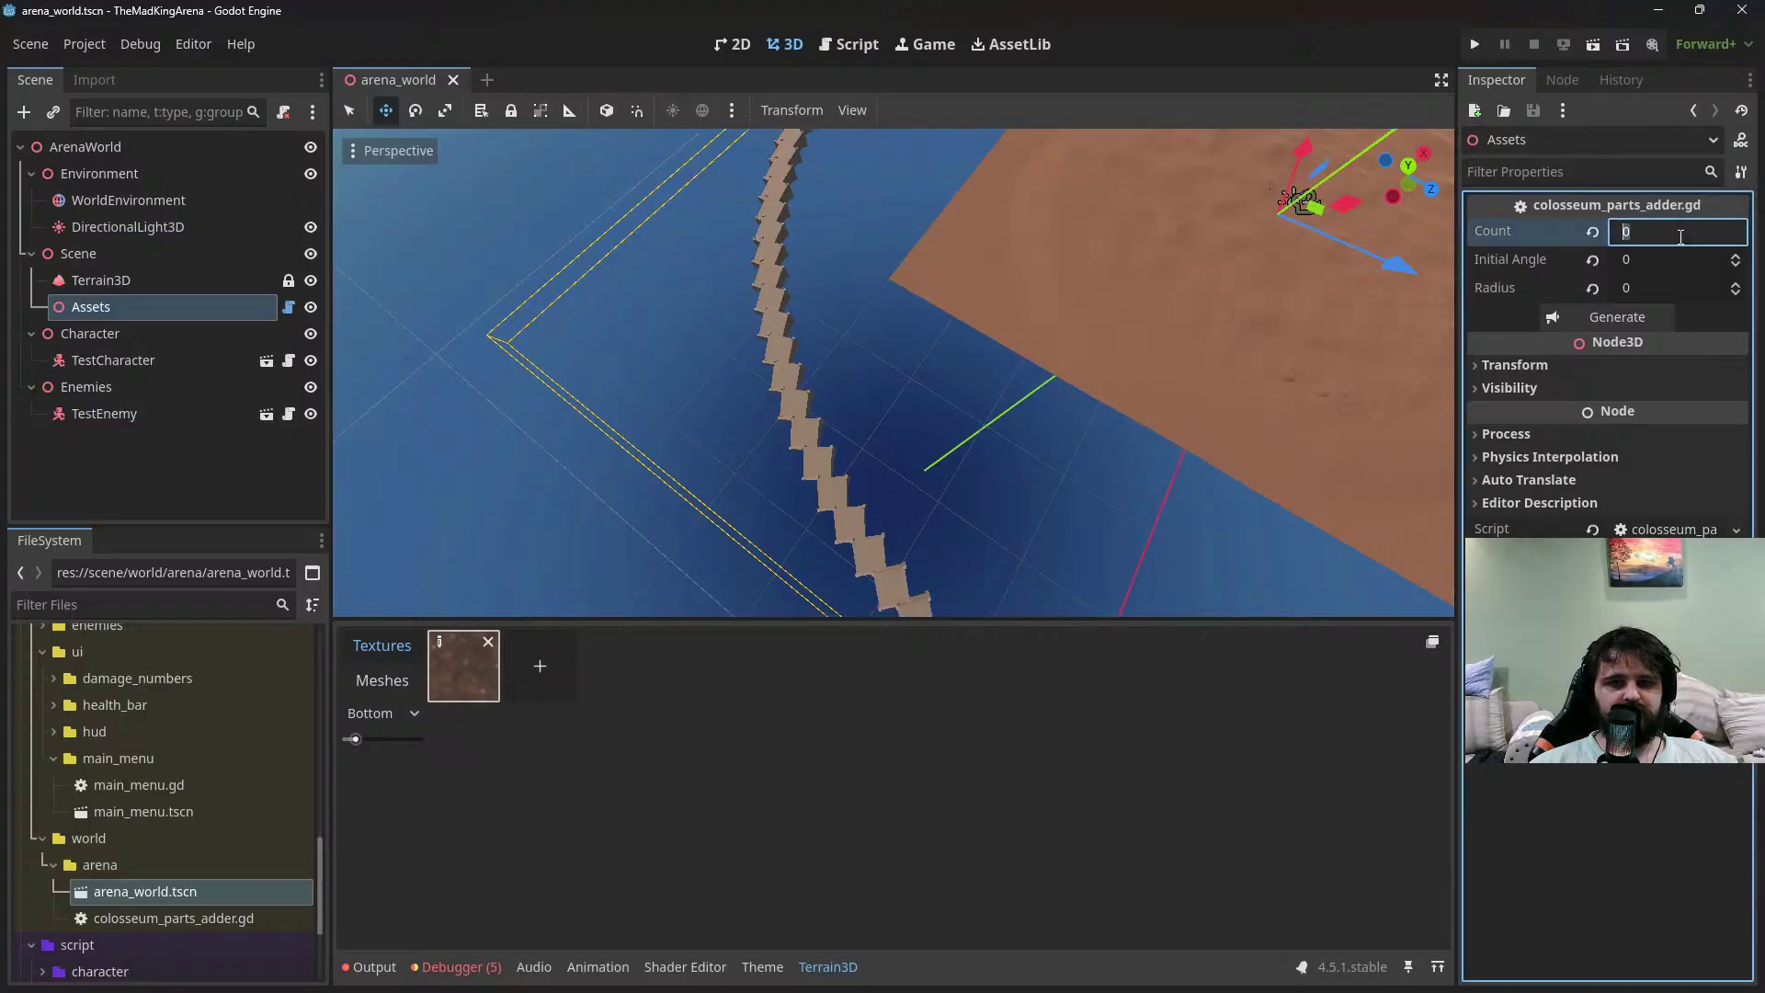
type("128")
key("Tab")
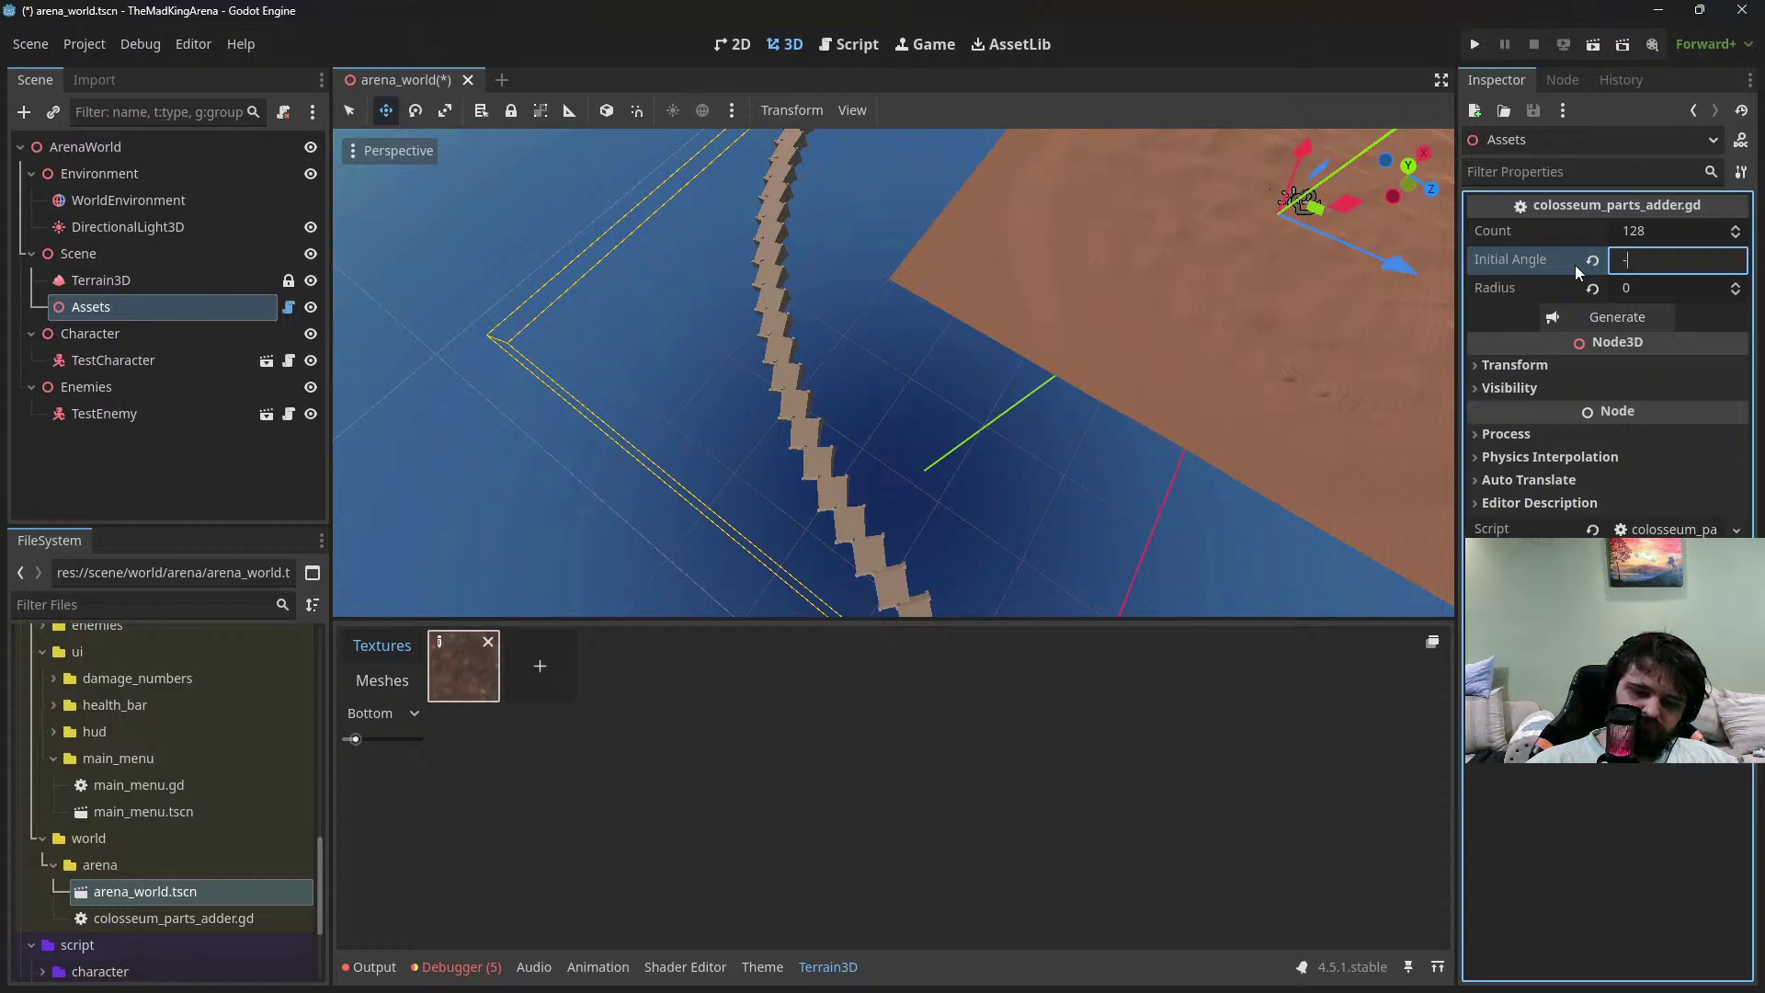
type("-15")
key("Tab")
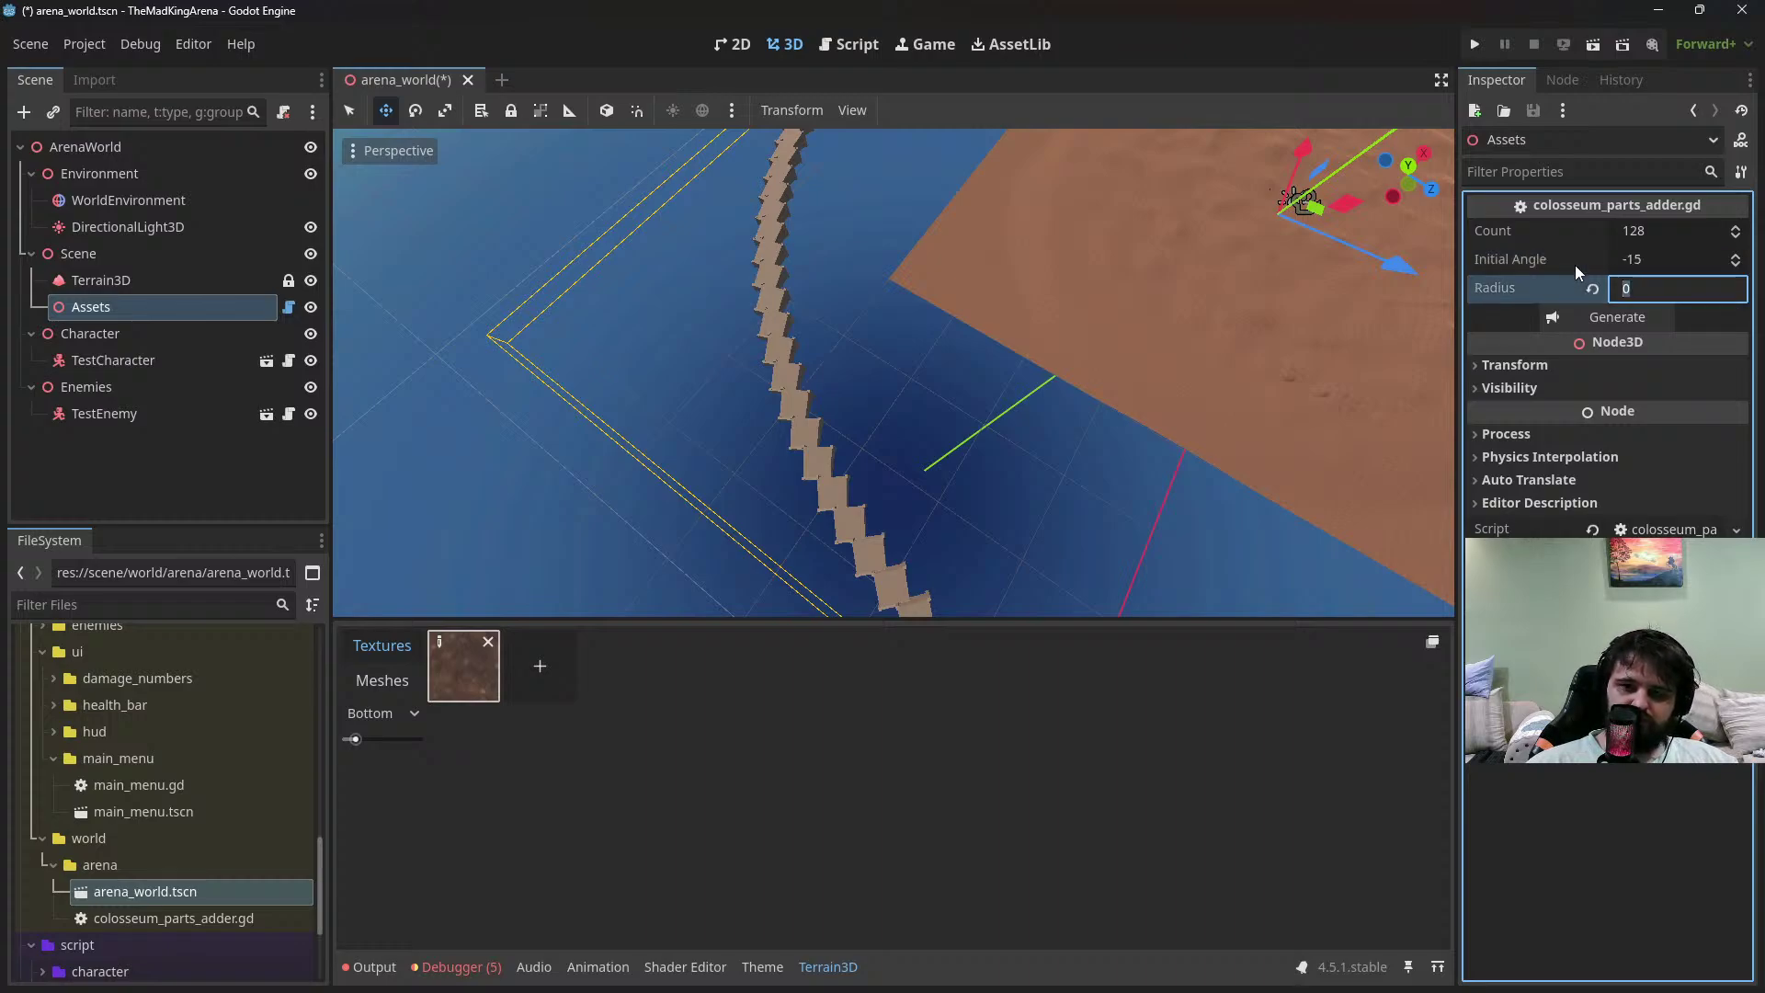
Set the Assets node's Radius to 160, save the scene and run Generate
type("160")
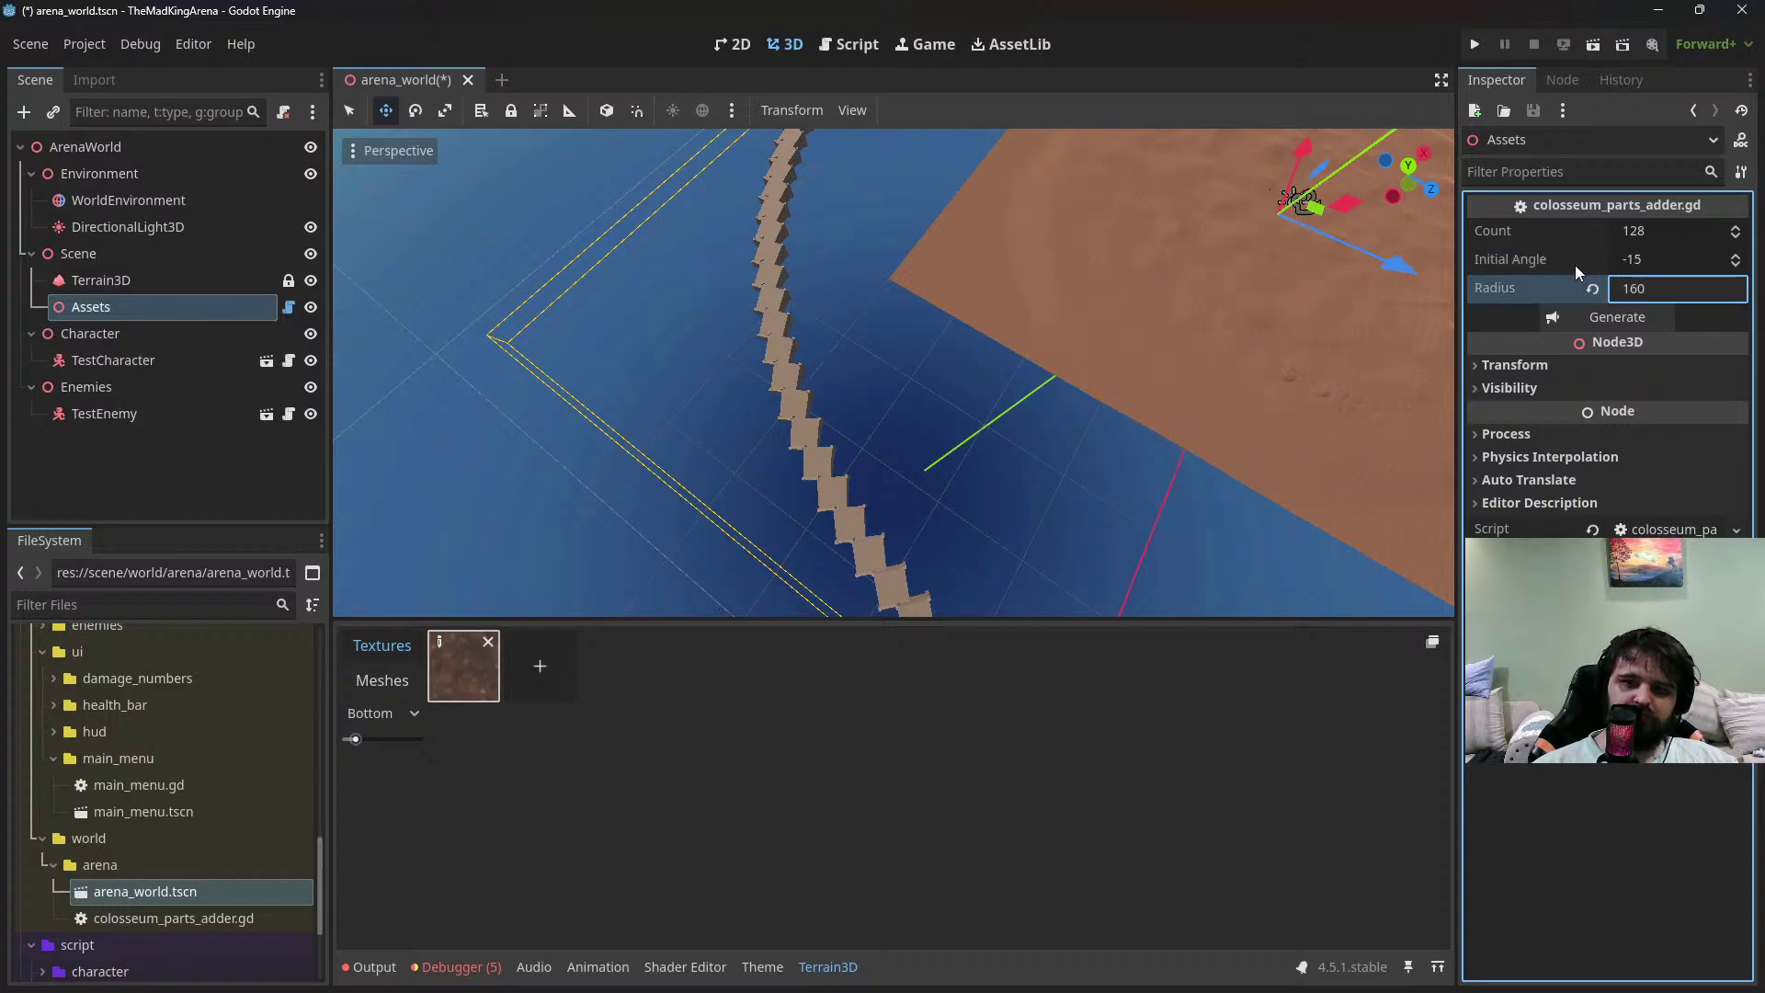
key("Tab")
key("ctrl+s")
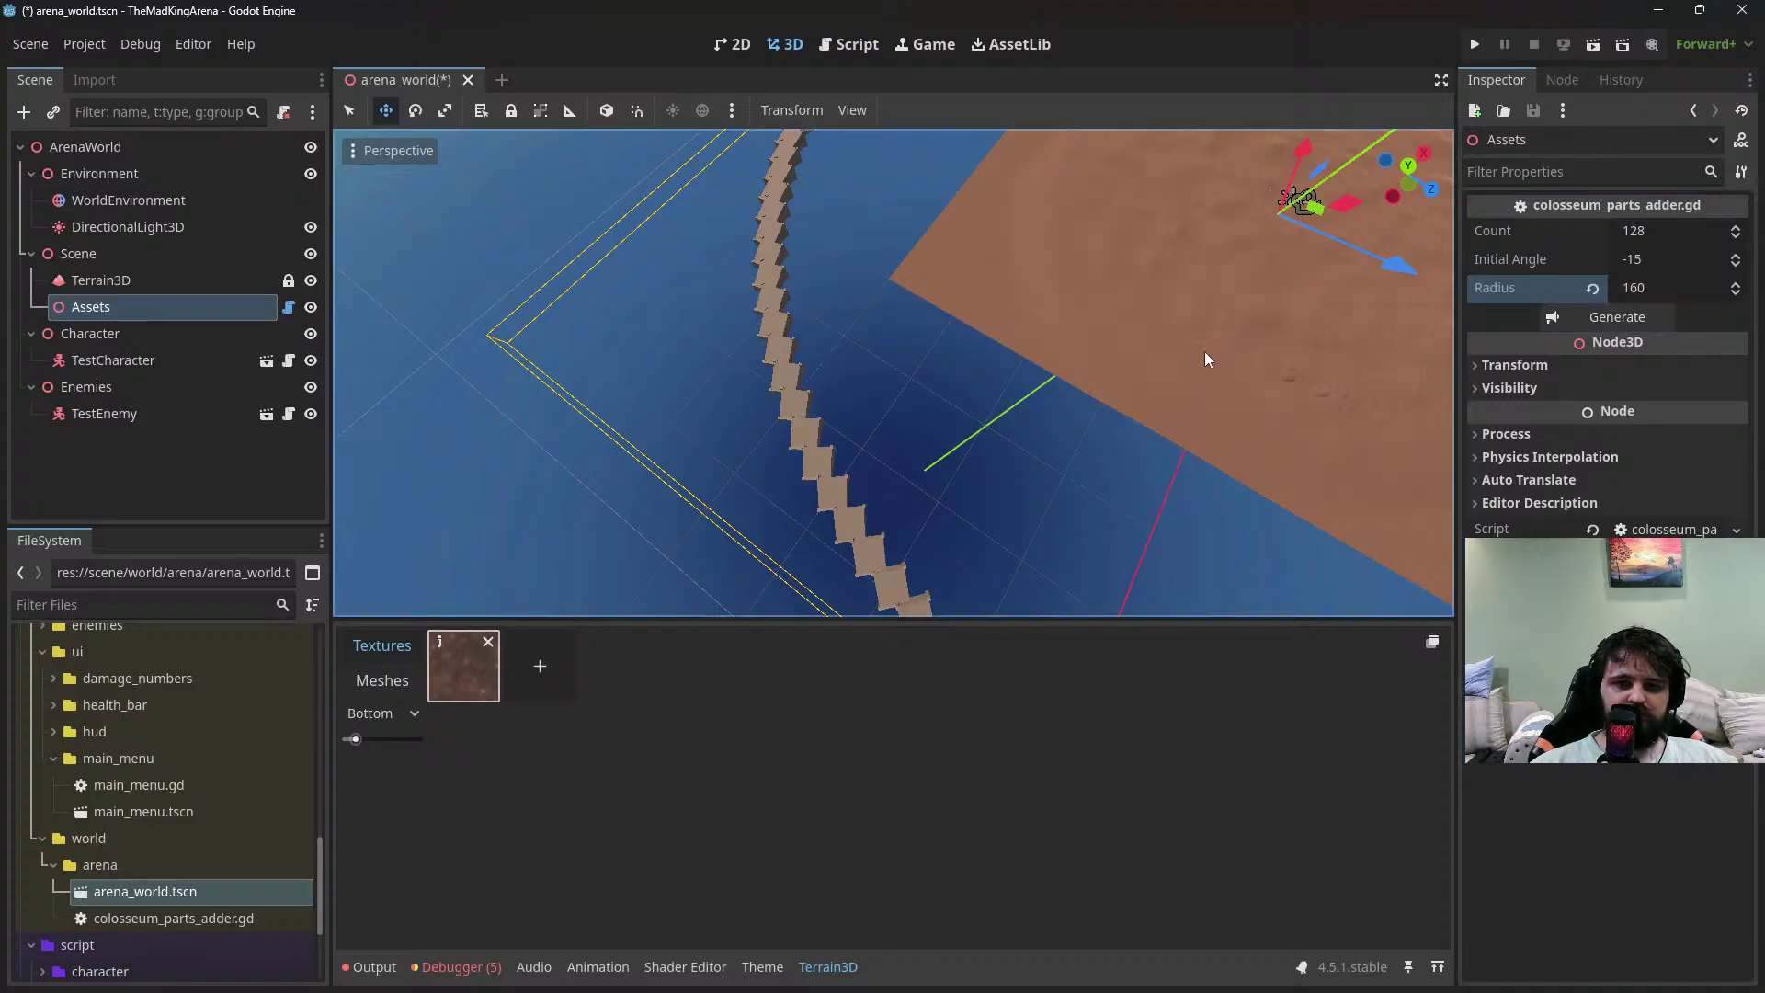
left_click(1611, 322)
Set the Assets node's Radius to 460, run Generate and save the scene
left_click(1654, 261)
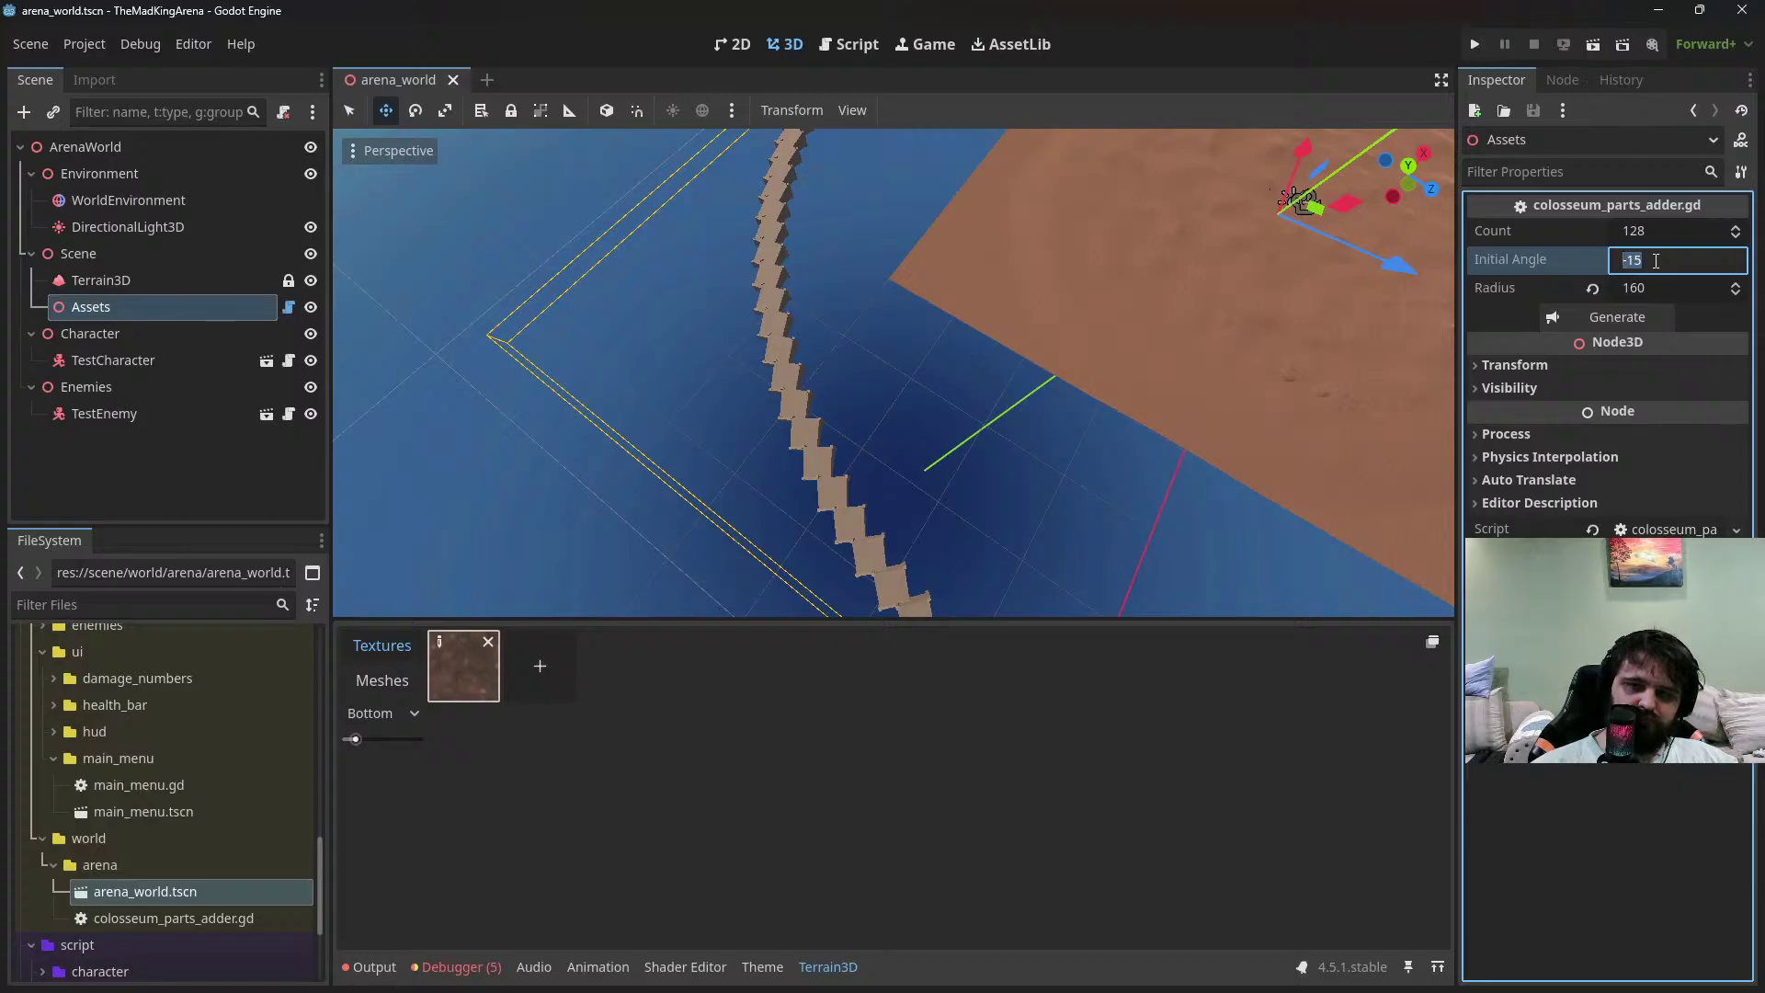
left_click(1659, 281)
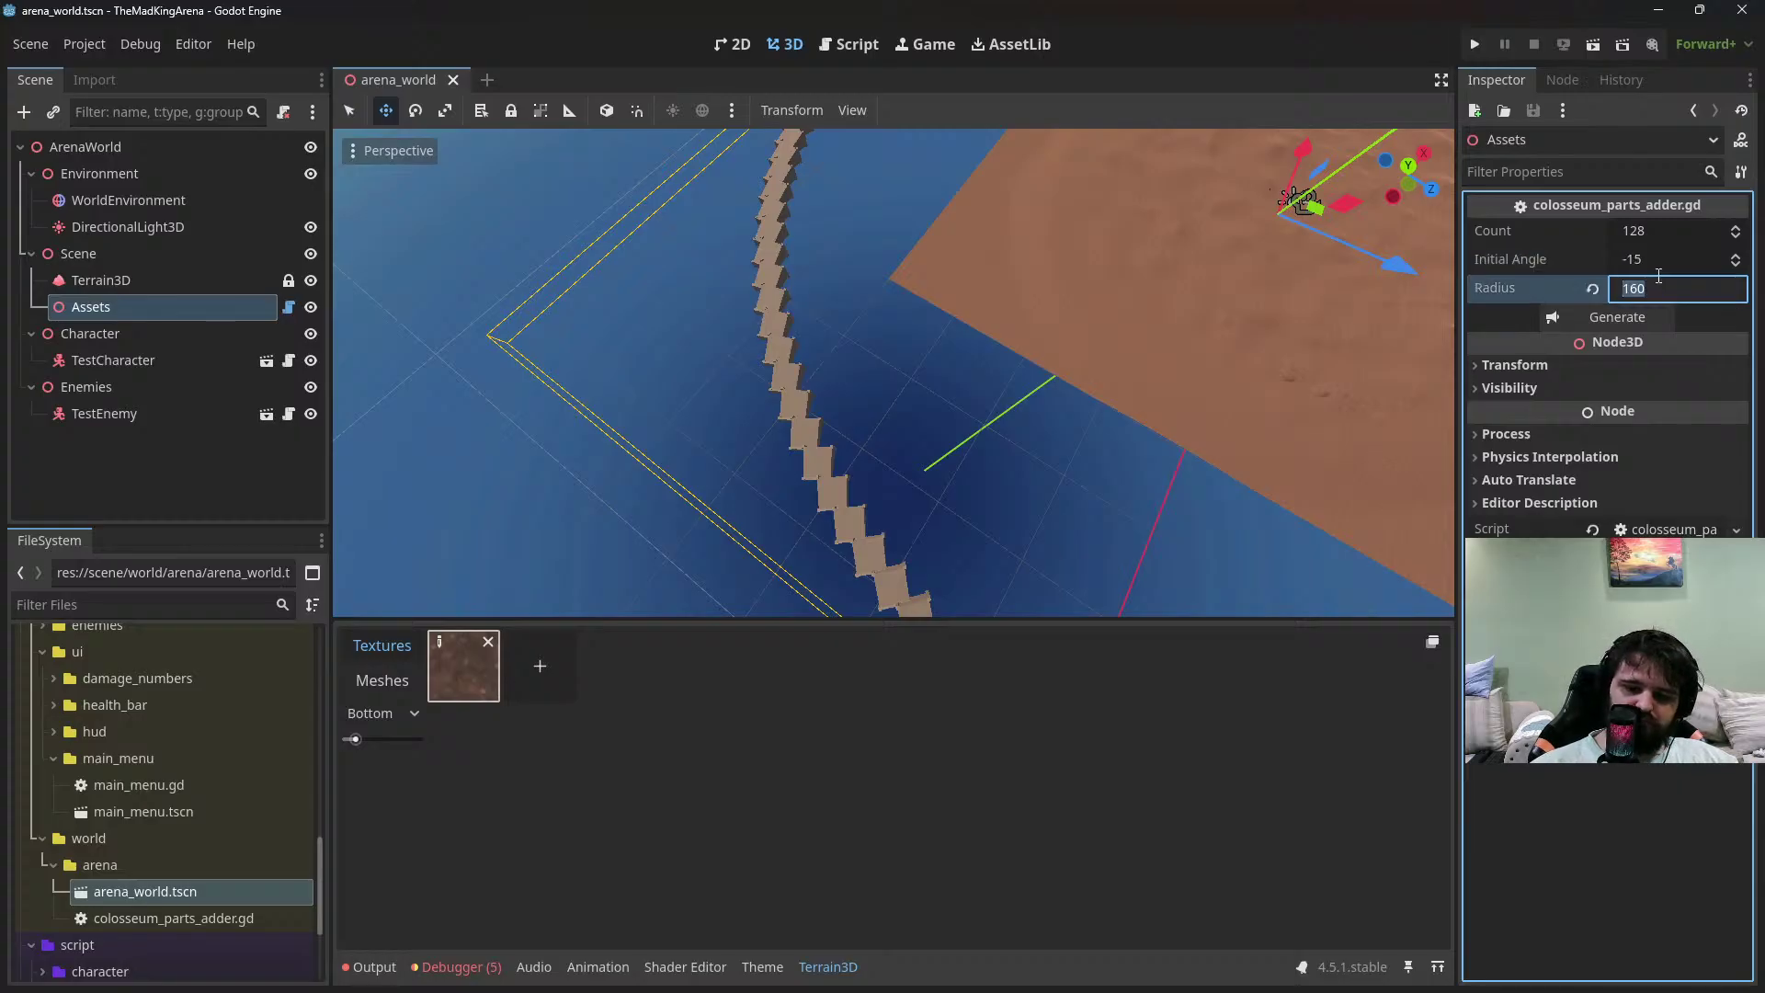
type("460")
left_click(1587, 315)
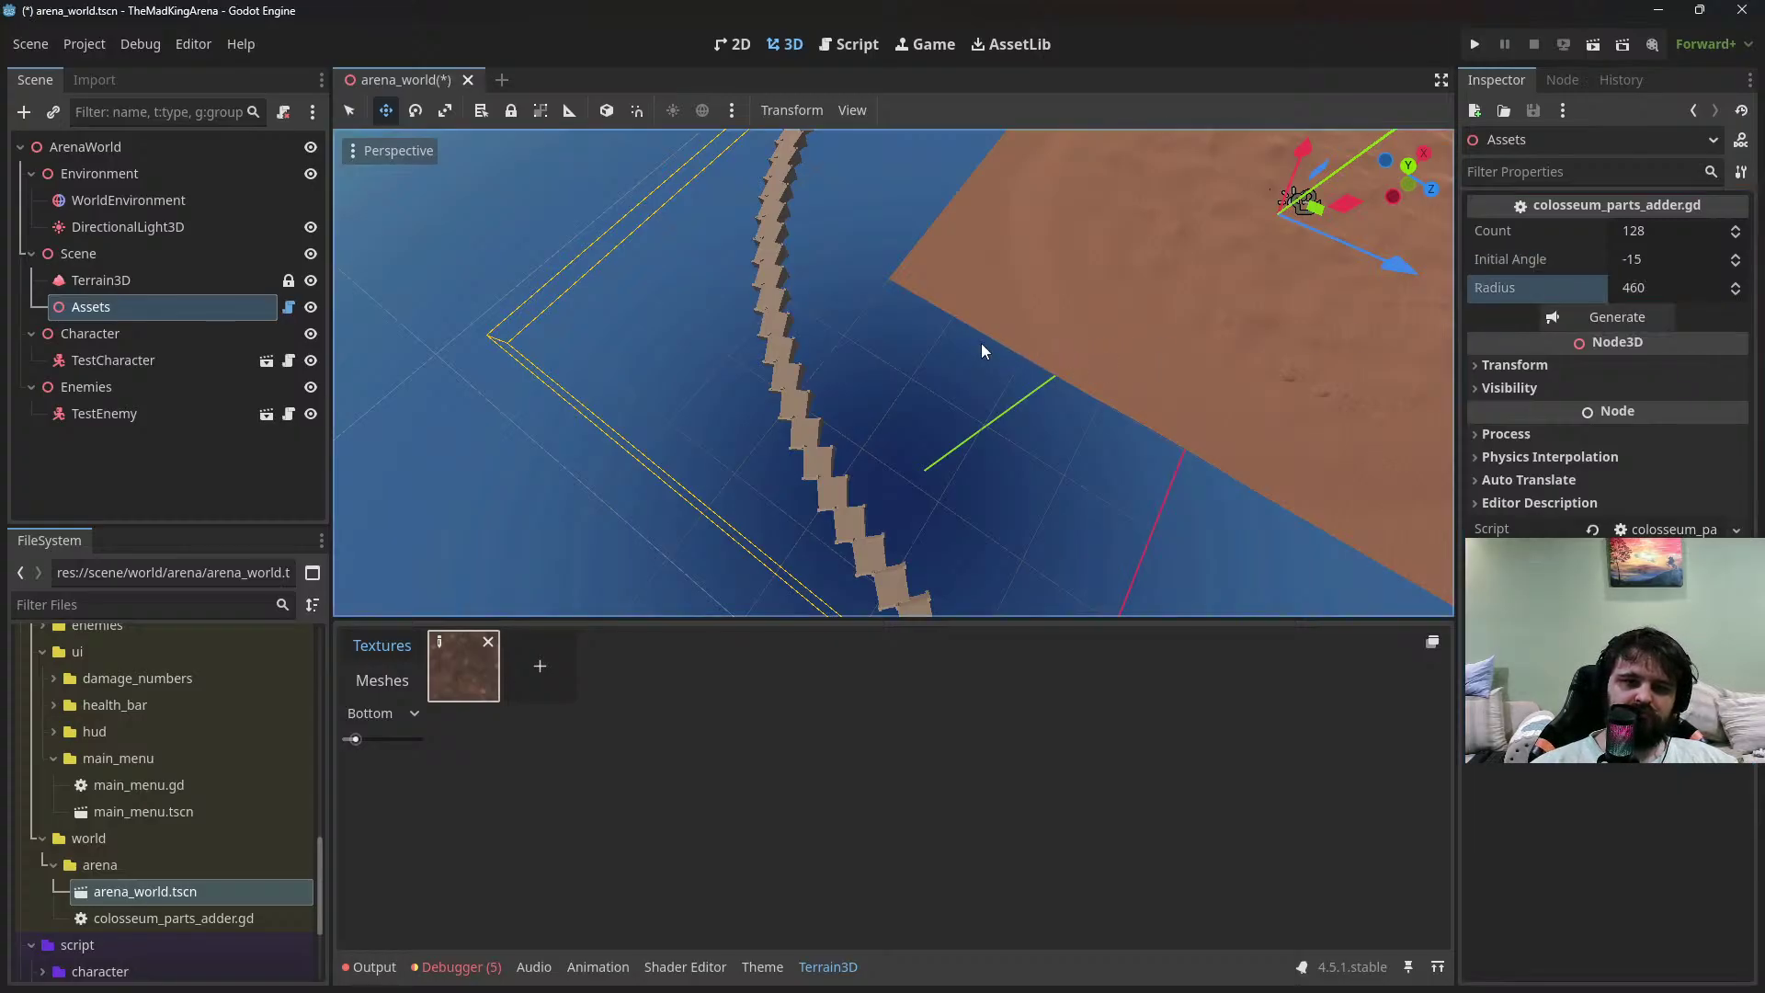
key("ctrl+s")
middle_click_drag(935, 341, 954, 291)
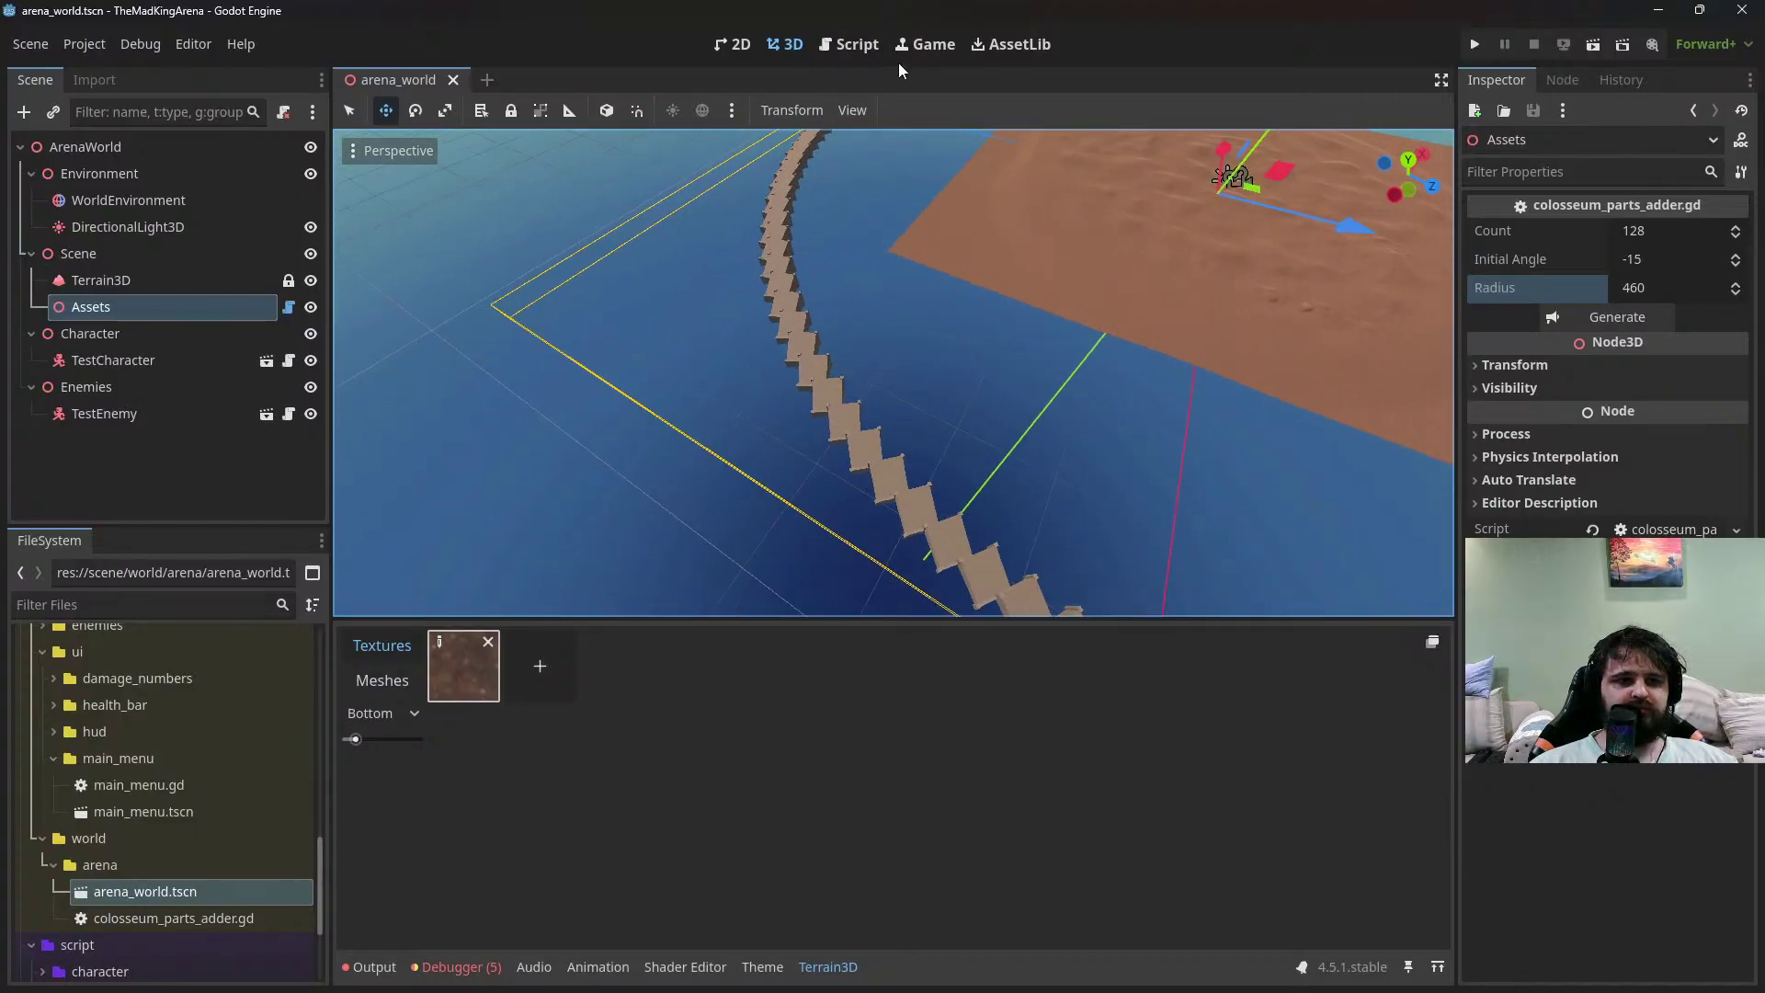
In the script, end the loop in generate() with the line child.name = "Colosseum Part %d" % i
left_click(855, 45)
scroll(911, 343, "down", 2)
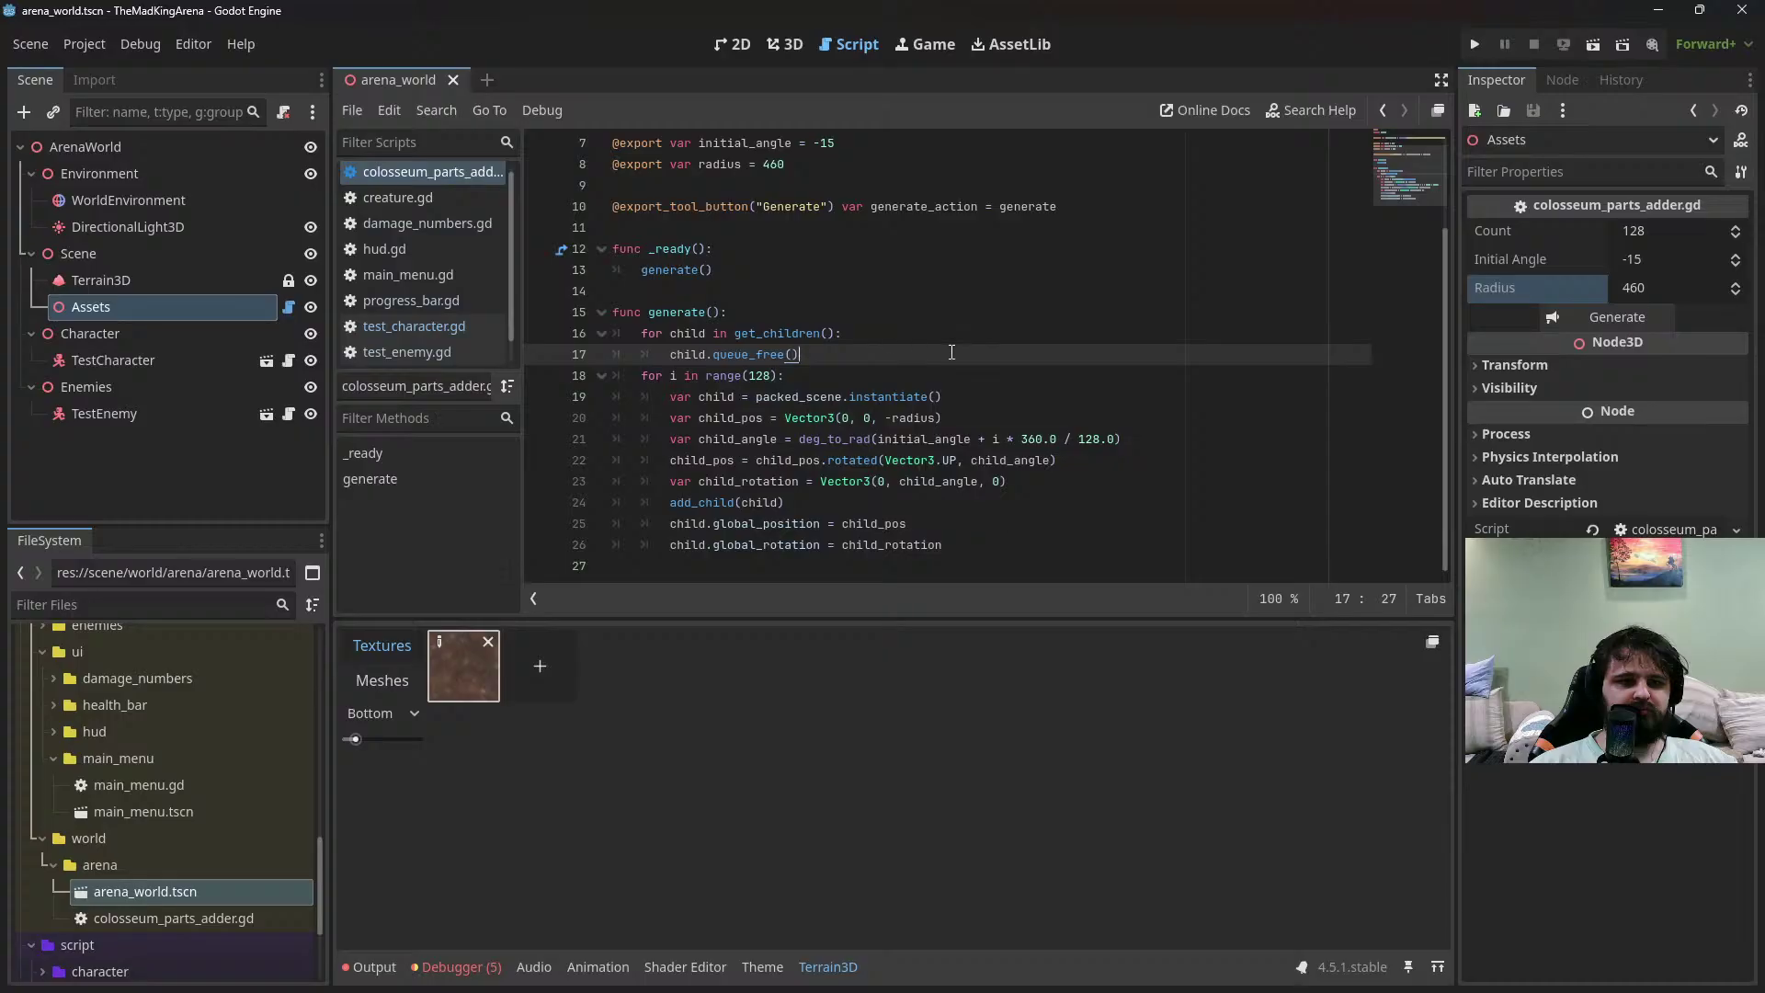
scroll(835, 375, "up", 2)
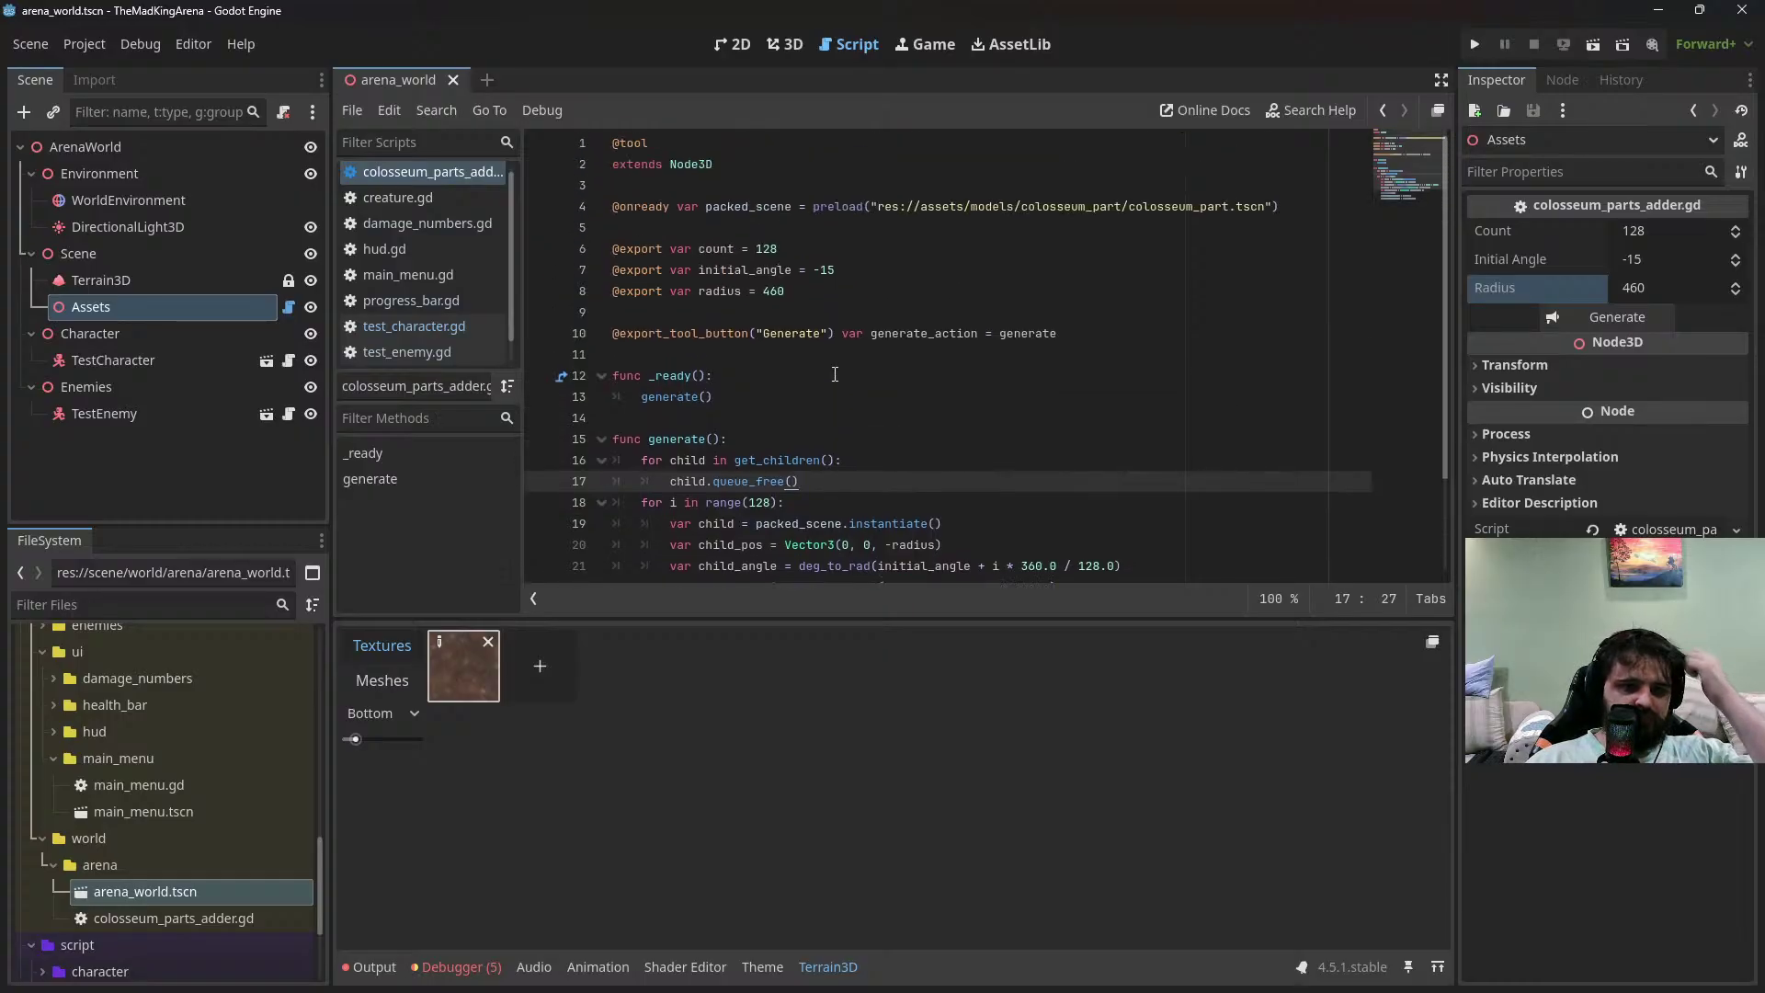
scroll(835, 375, "down", 2)
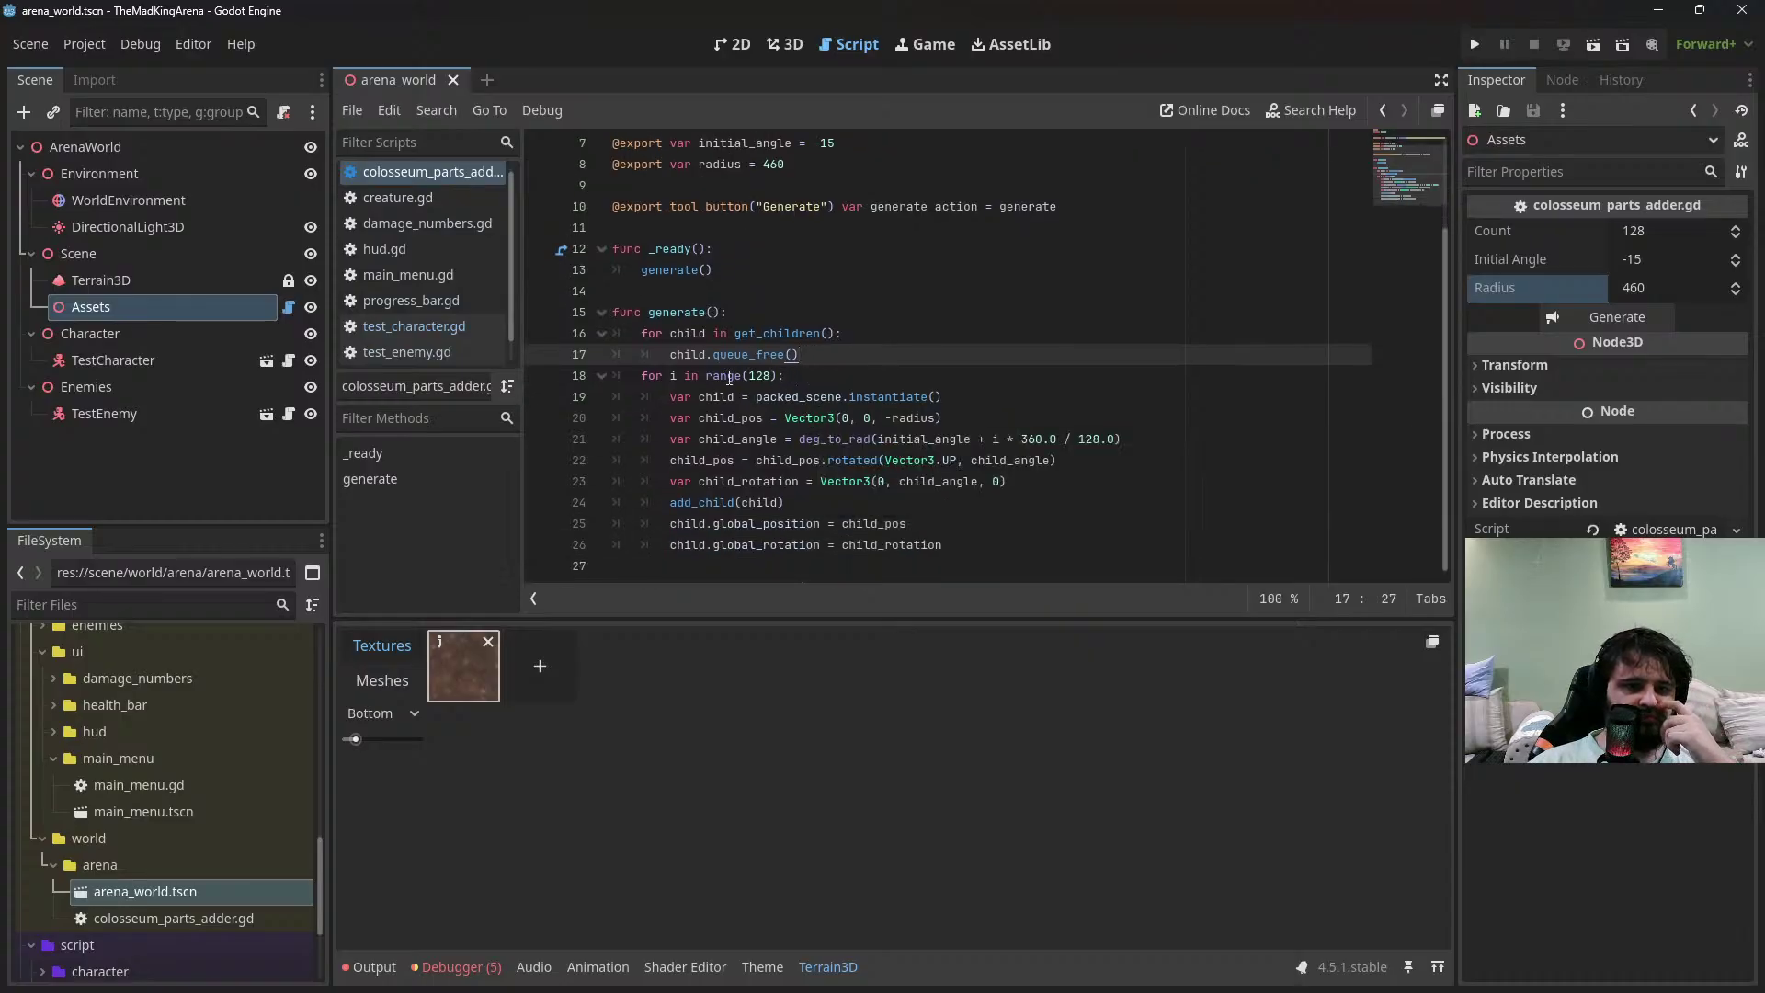
left_click(865, 502)
key("Down")
key("Down")
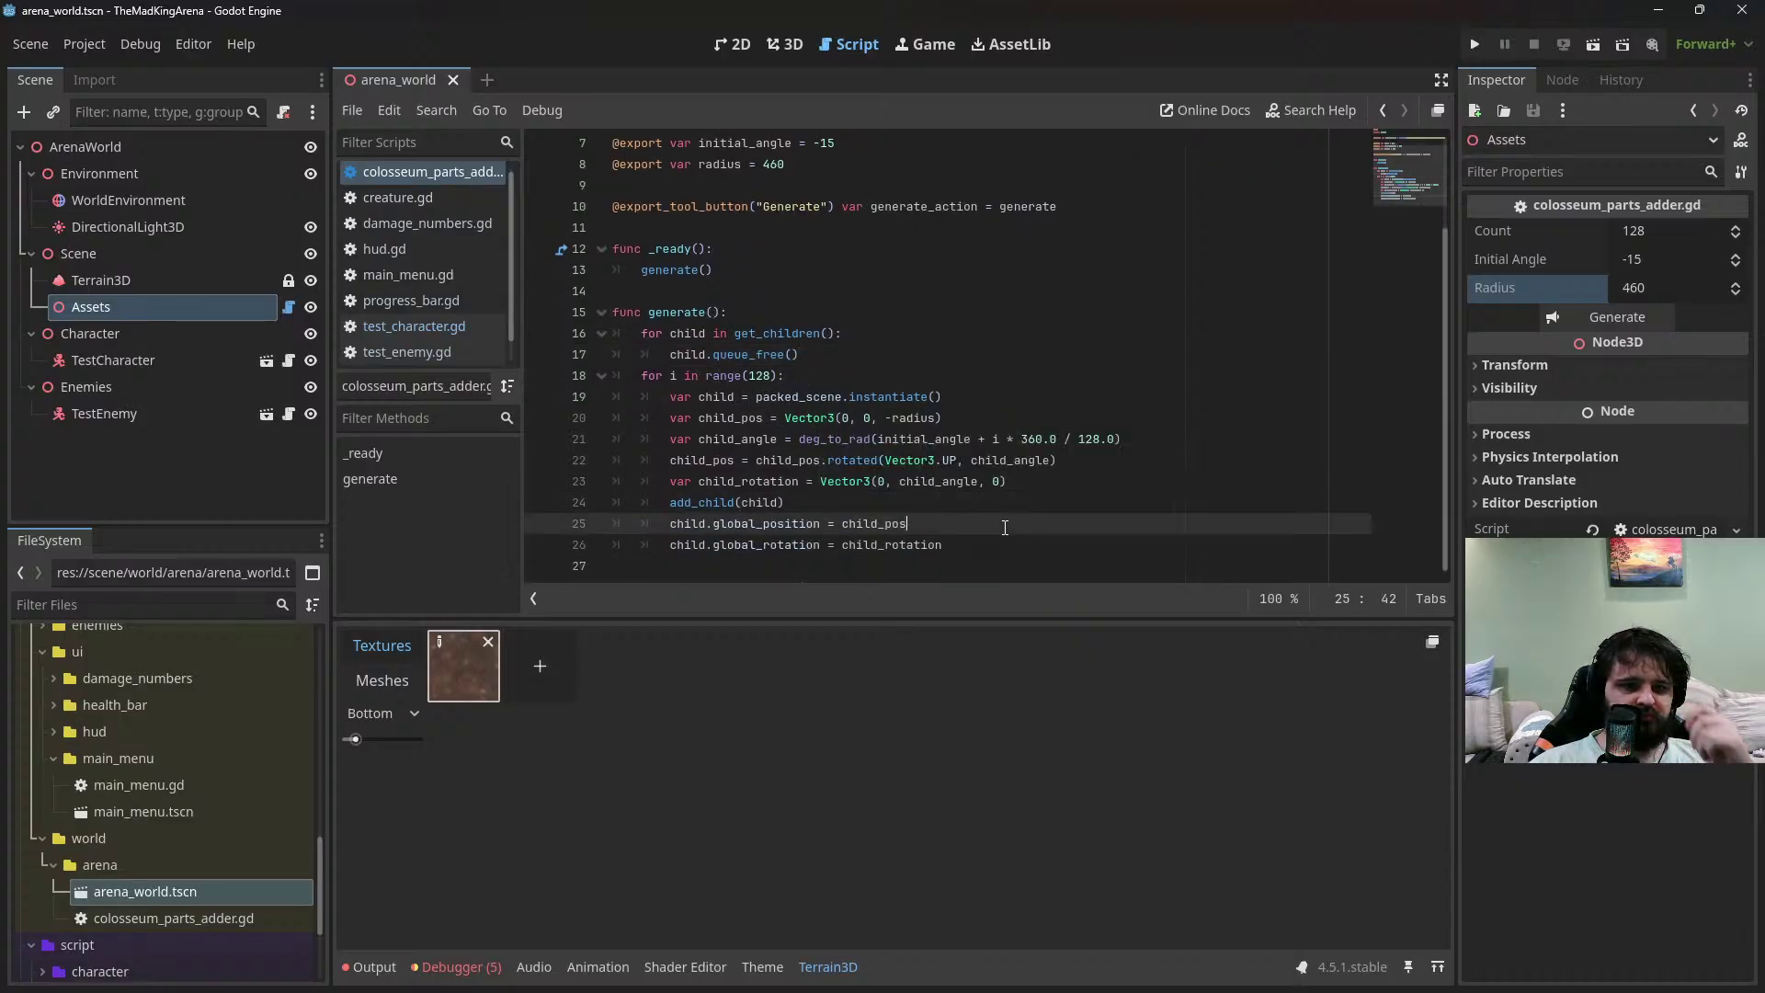
key("Return")
type("child.name")
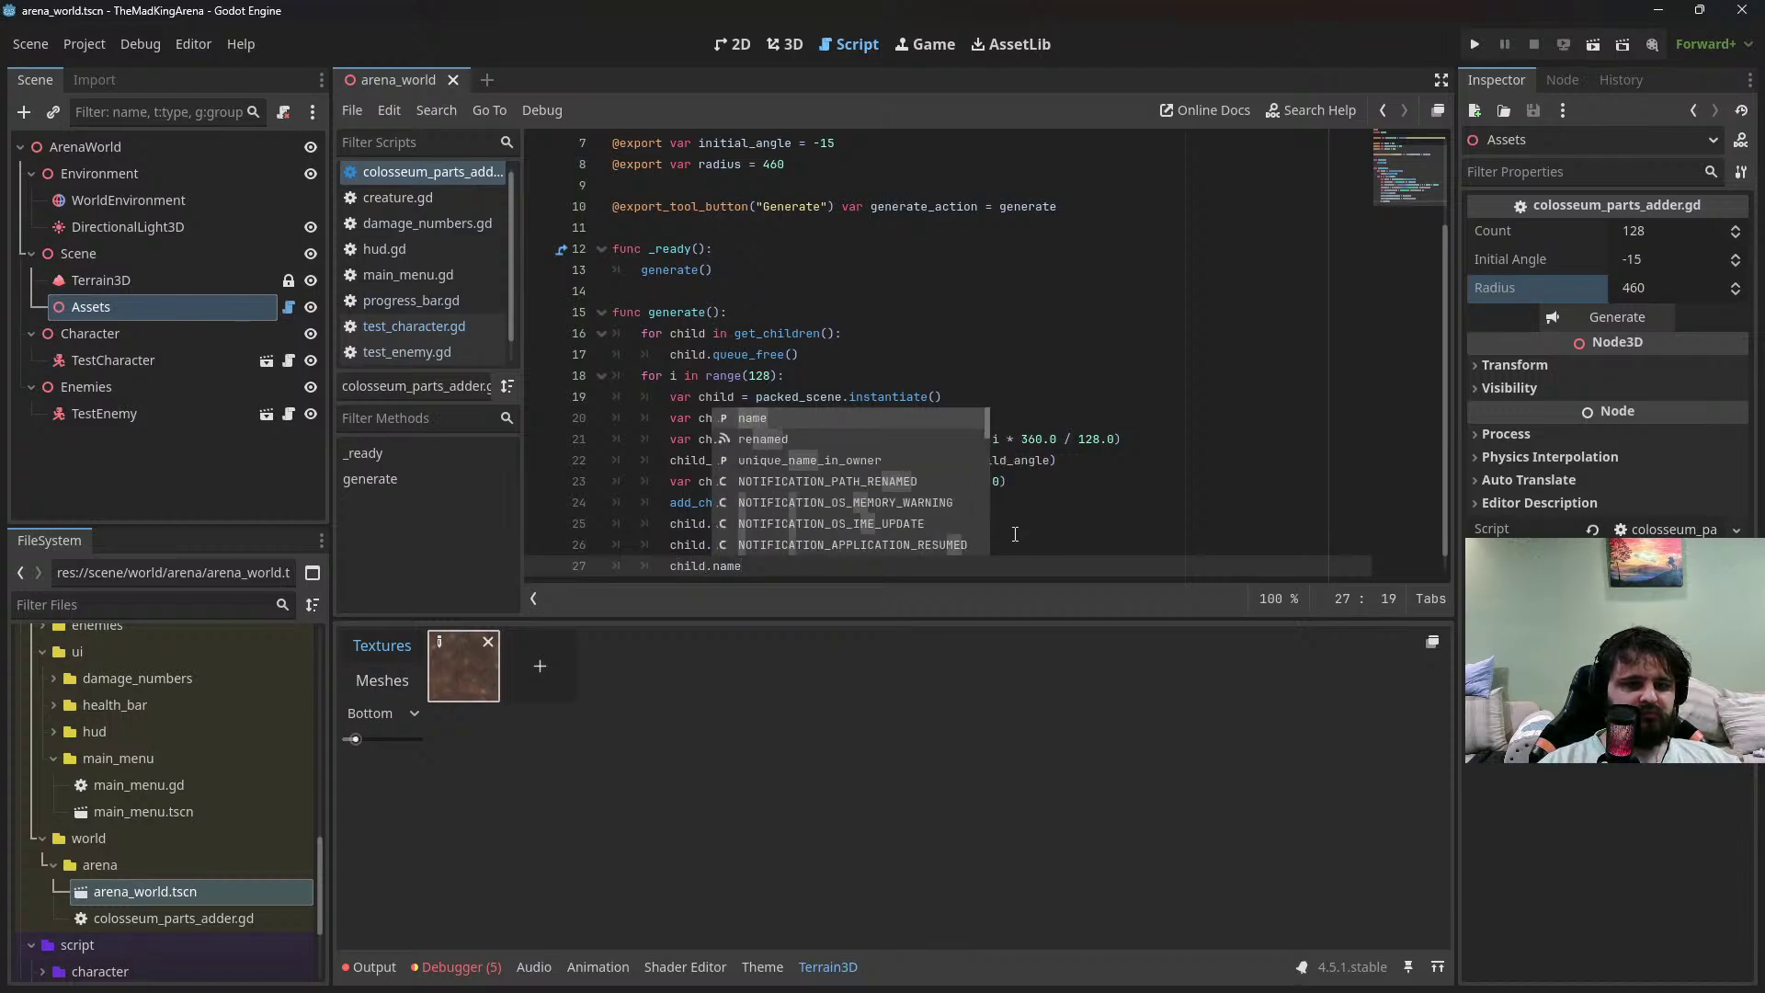
type(" = \"")
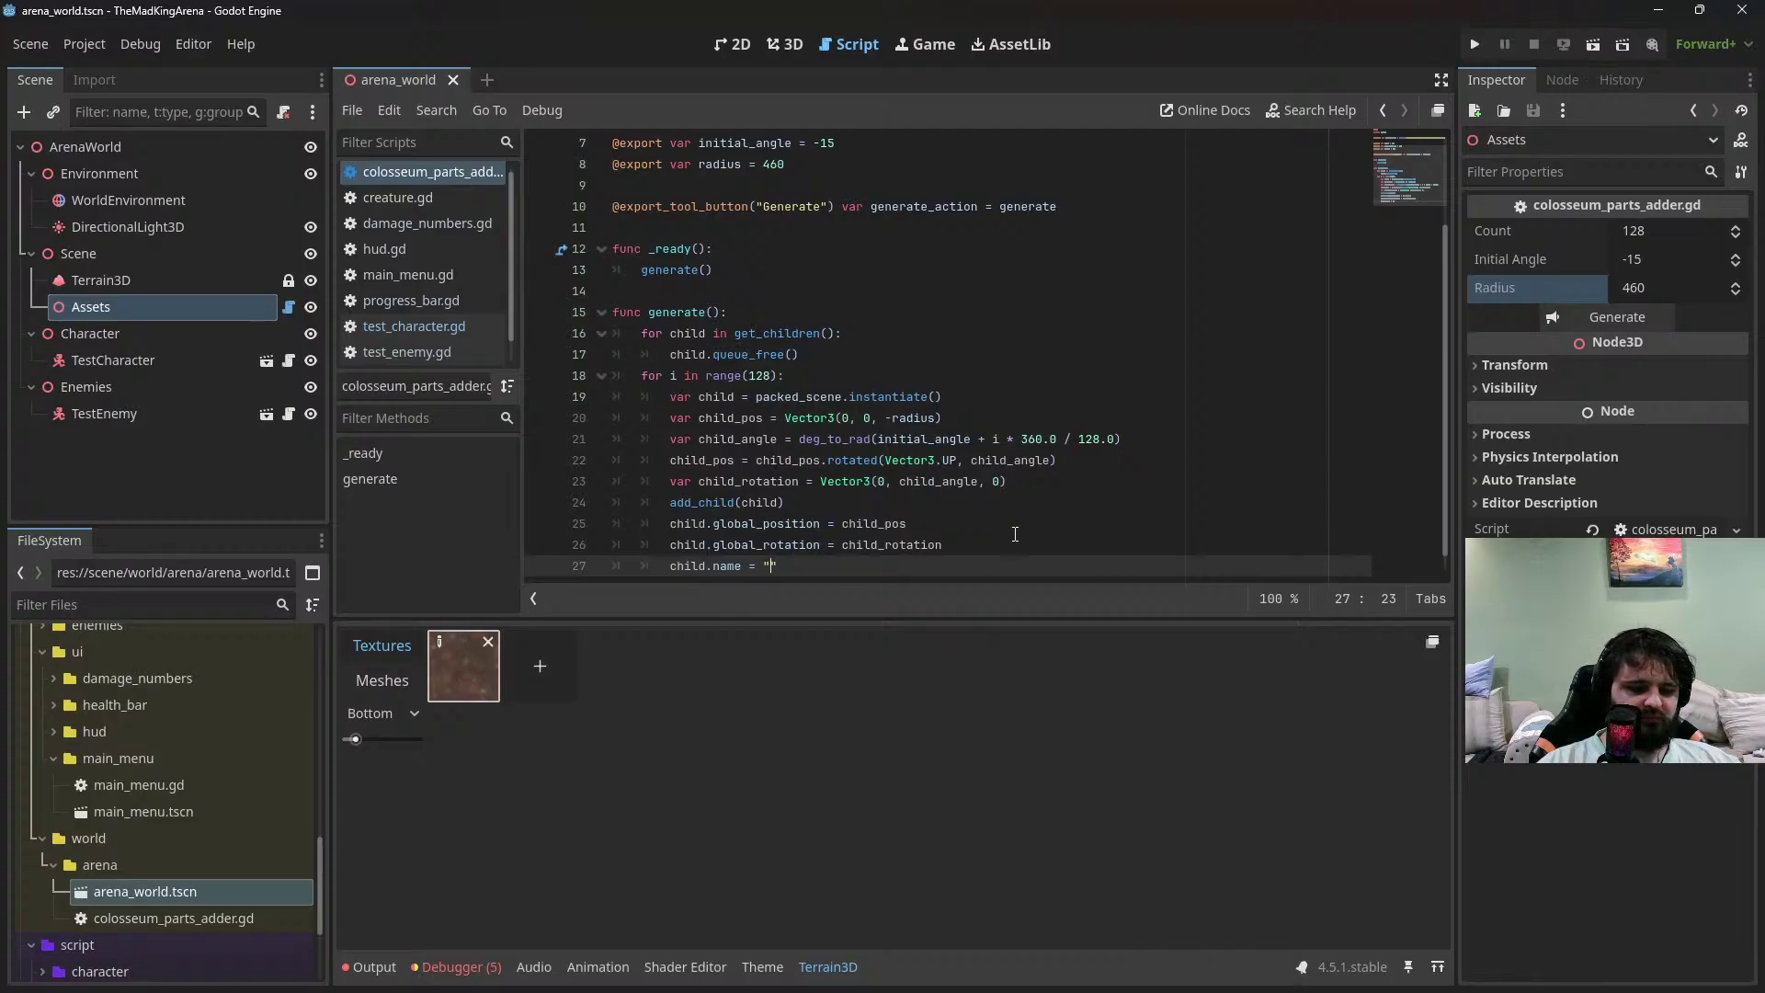
type("Colosseum P")
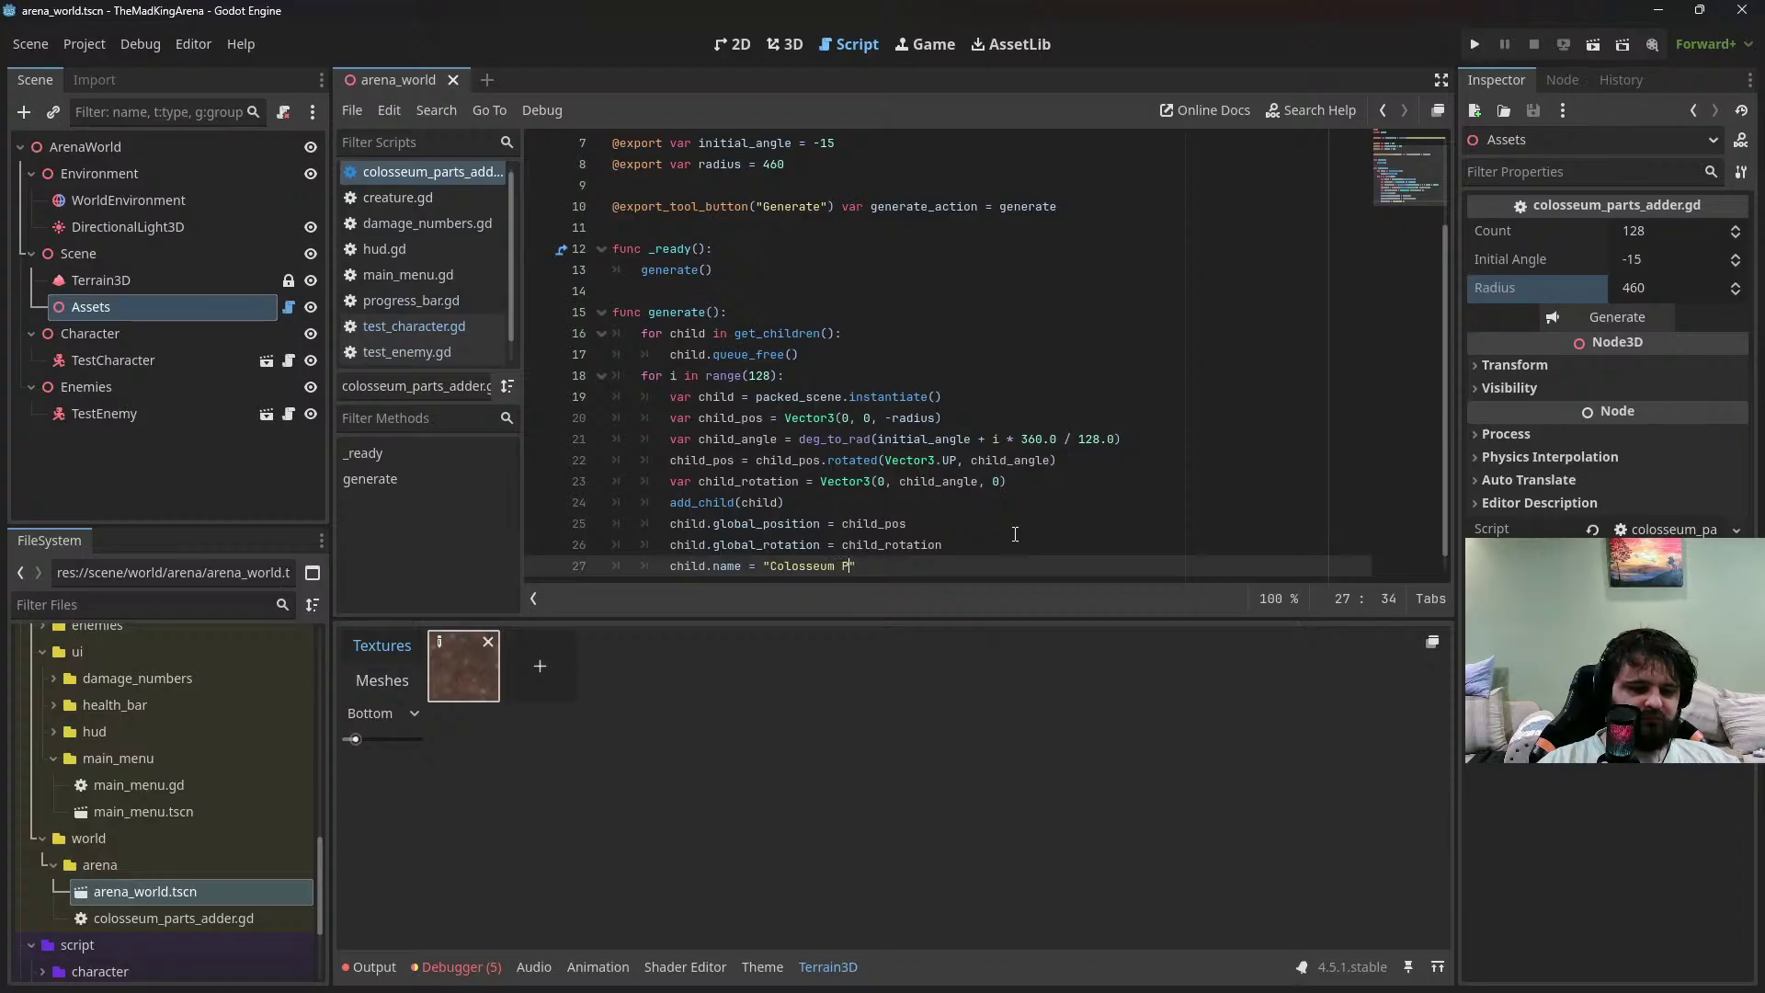
type("art")
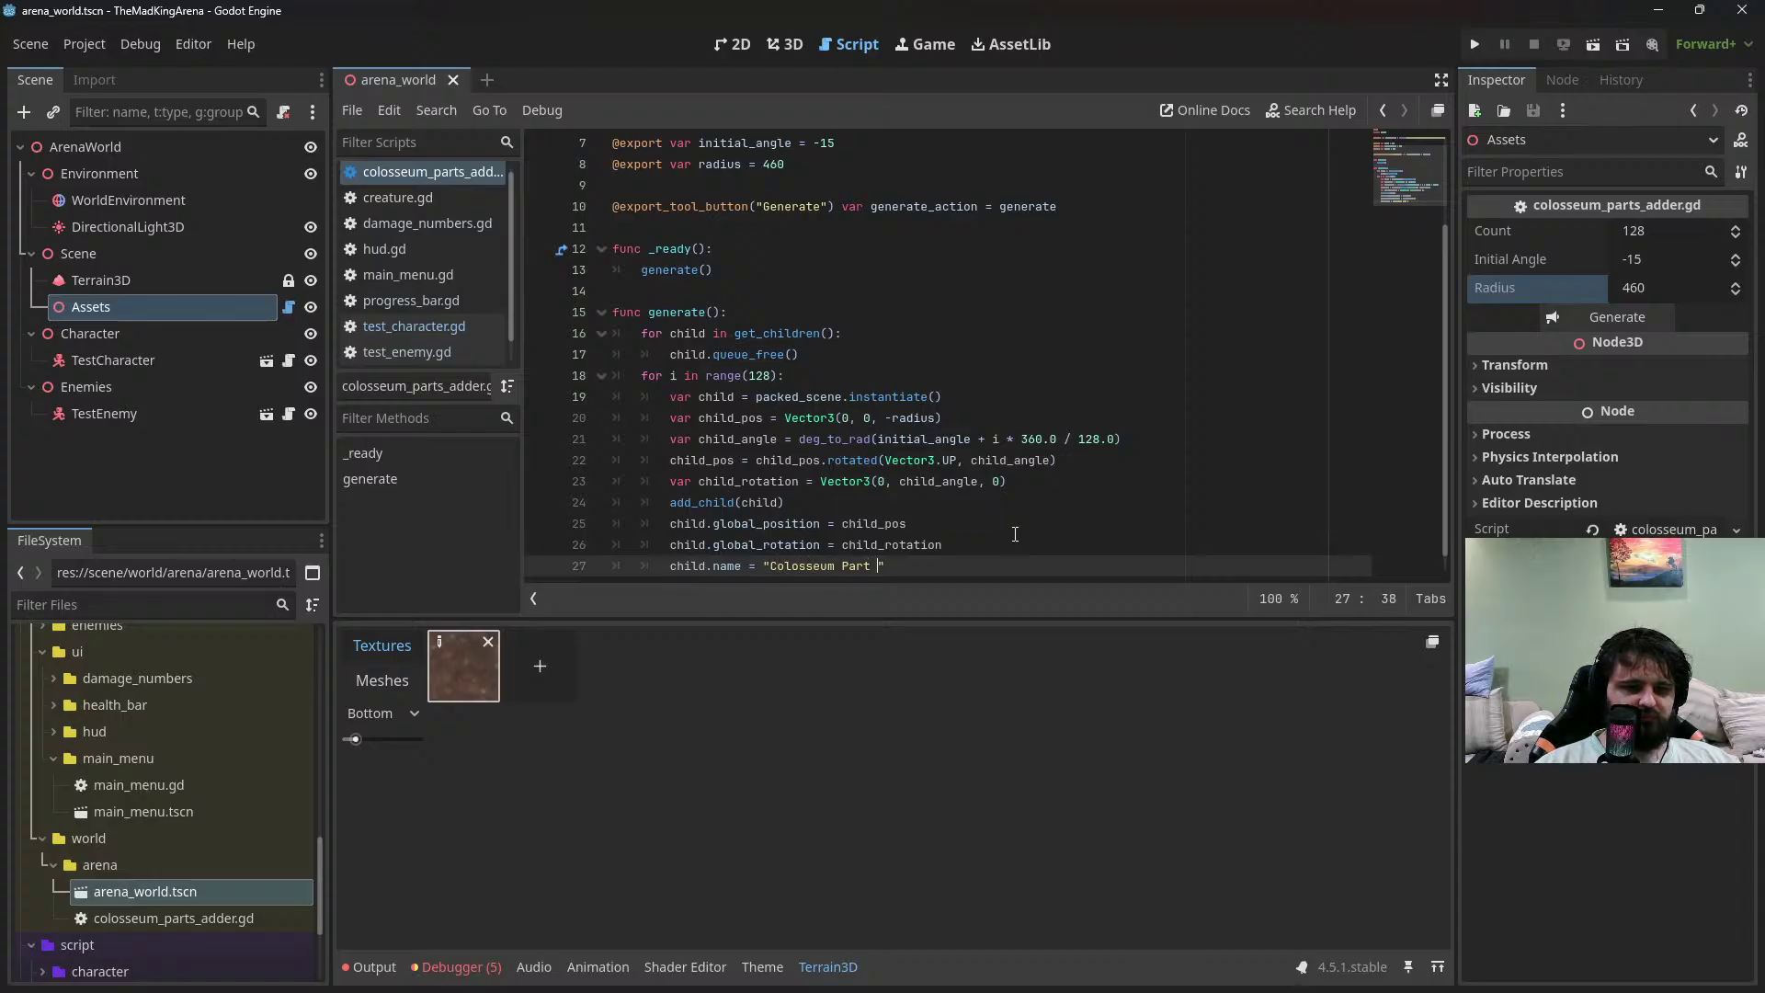
type(" %d")
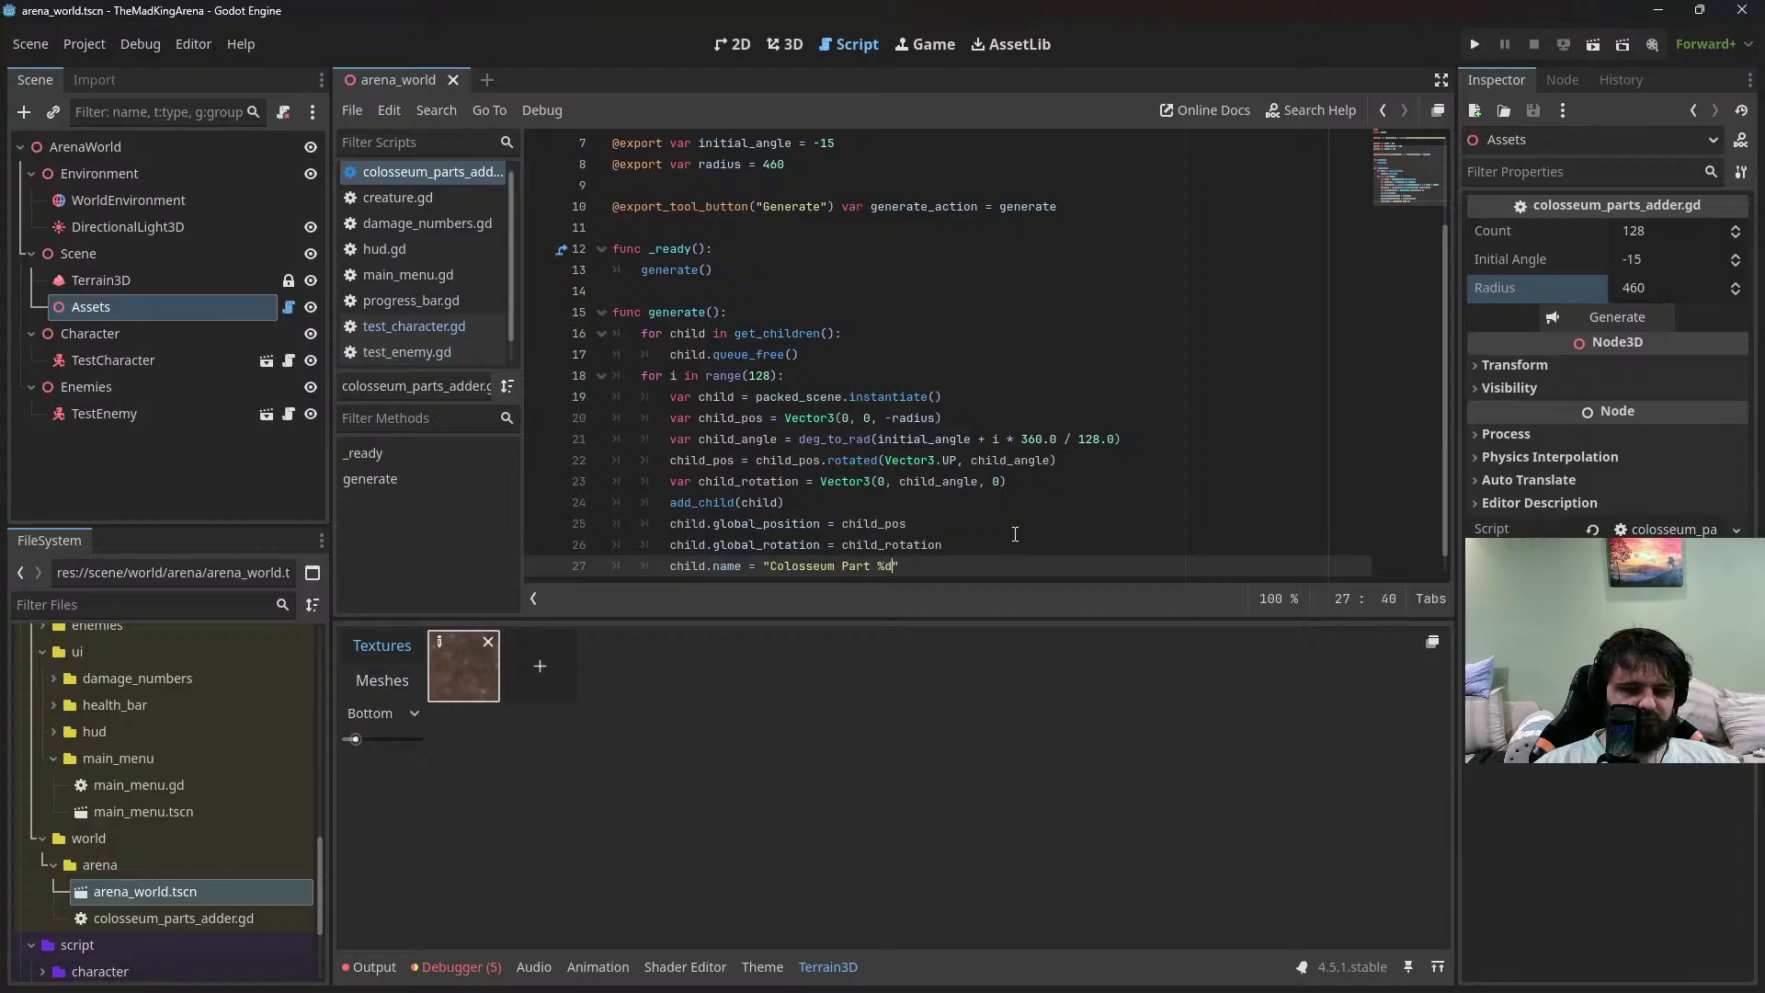
key("BackSpace")
key("BackSpace")
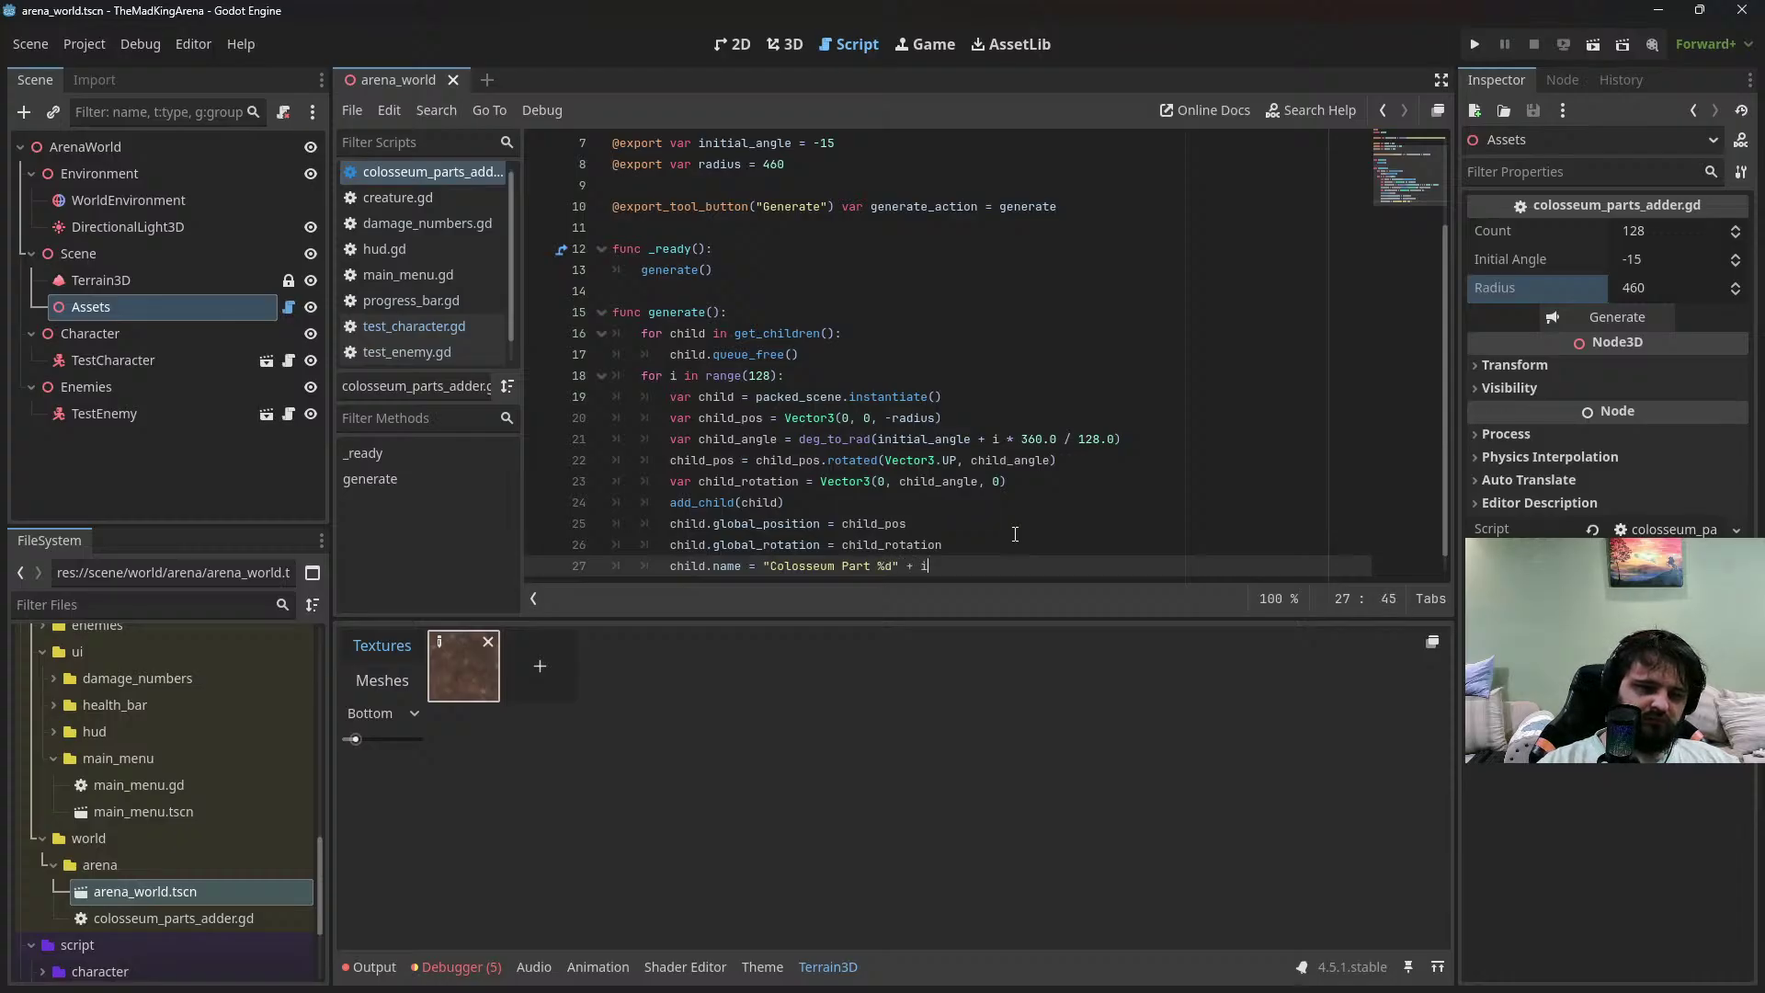
type("% i")
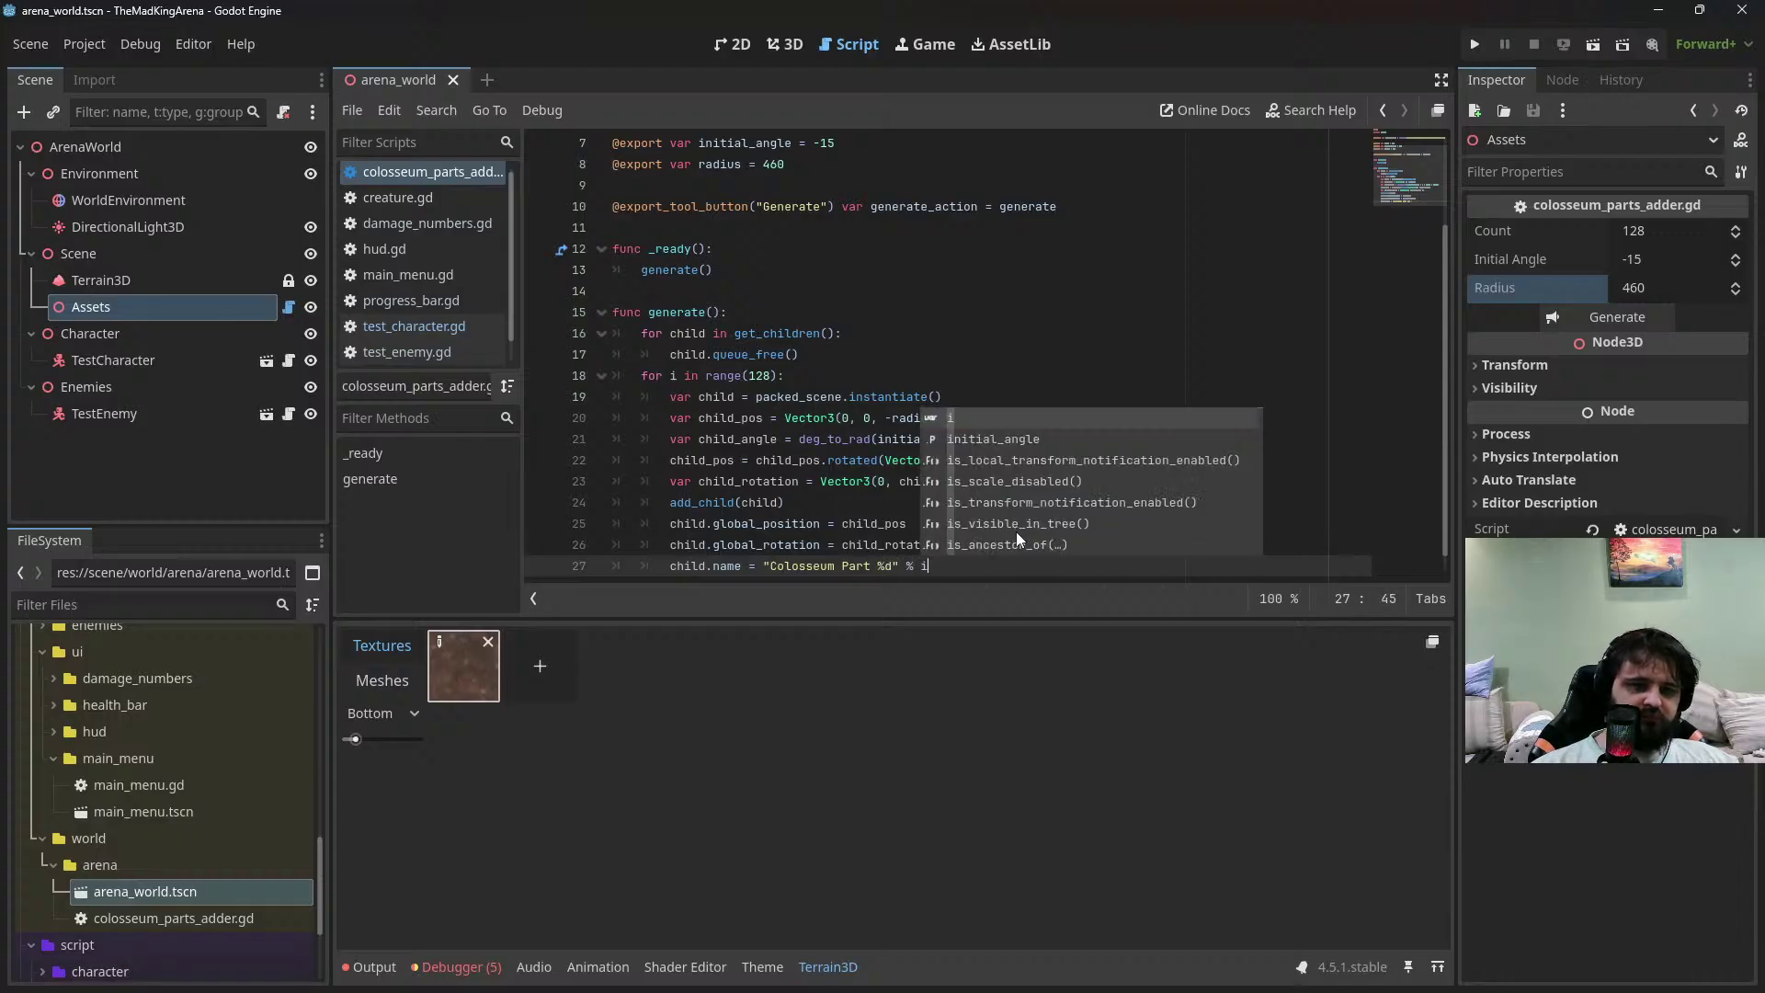
Replace the hard-coded 128 in the range() call of generate() with the exported count variable
left_click(764, 371)
scroll(764, 371, "up", 2)
double_click(717, 248)
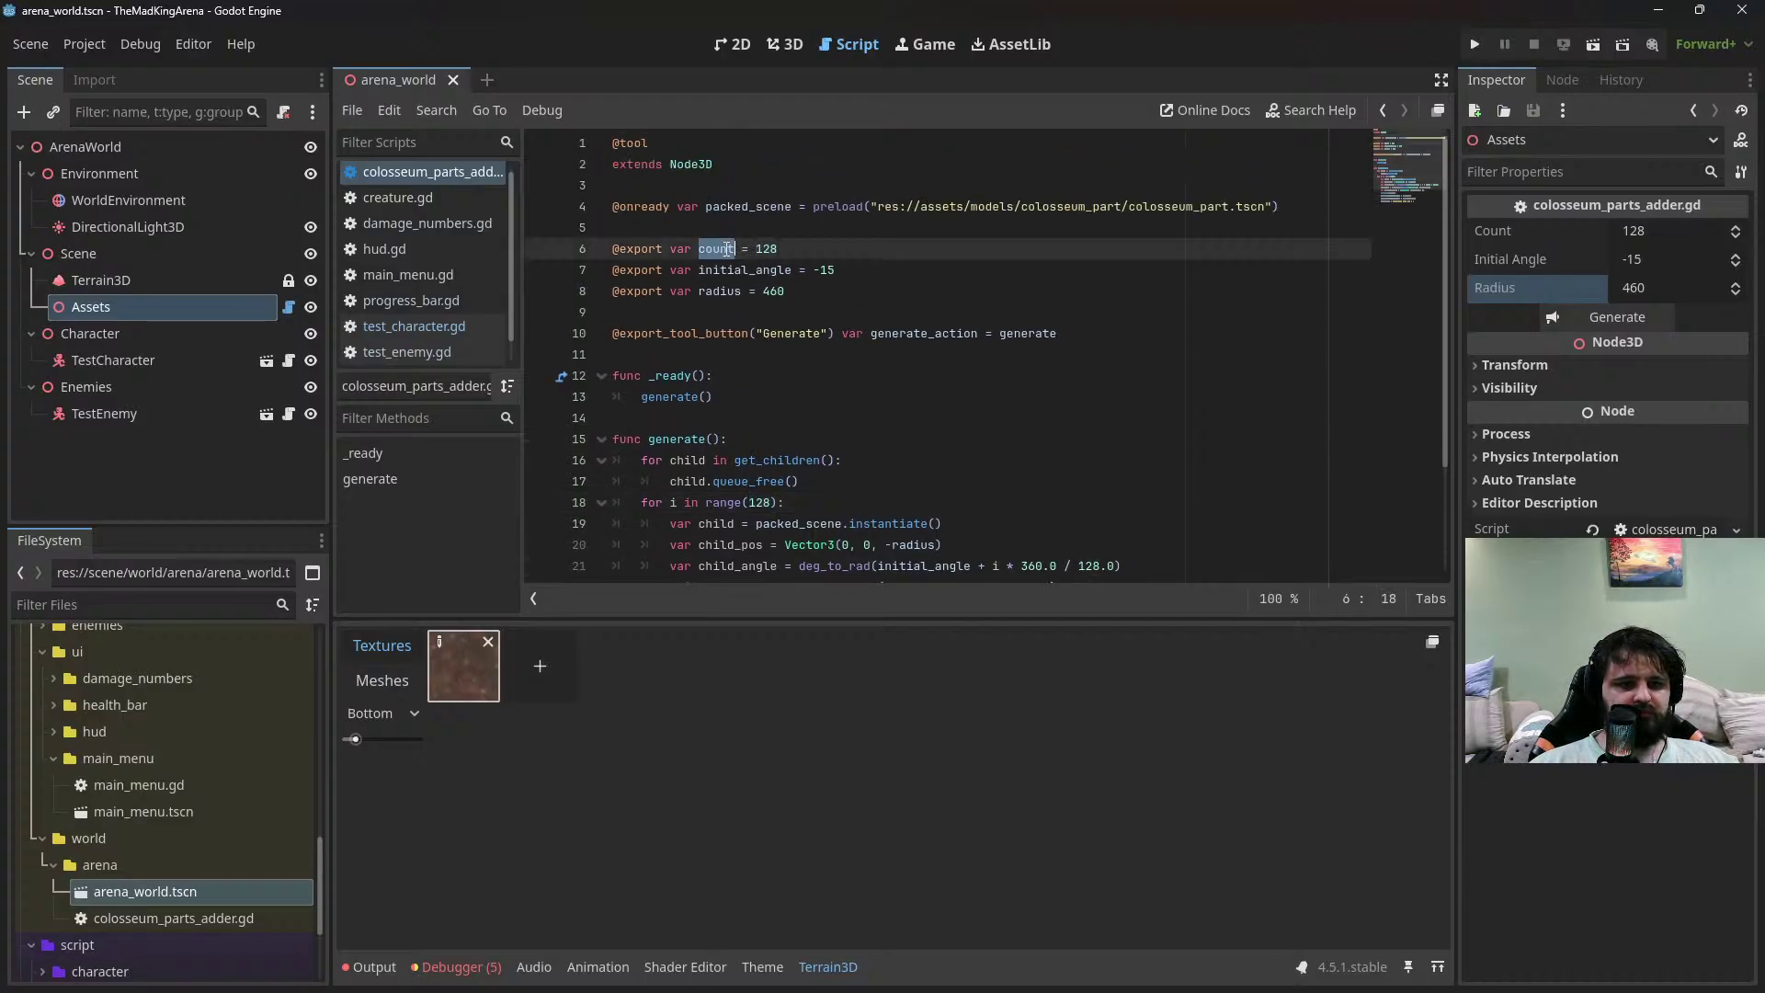
key("ctrl+c")
double_click(767, 502)
key("ctrl+v")
scroll(998, 400, "down", 3)
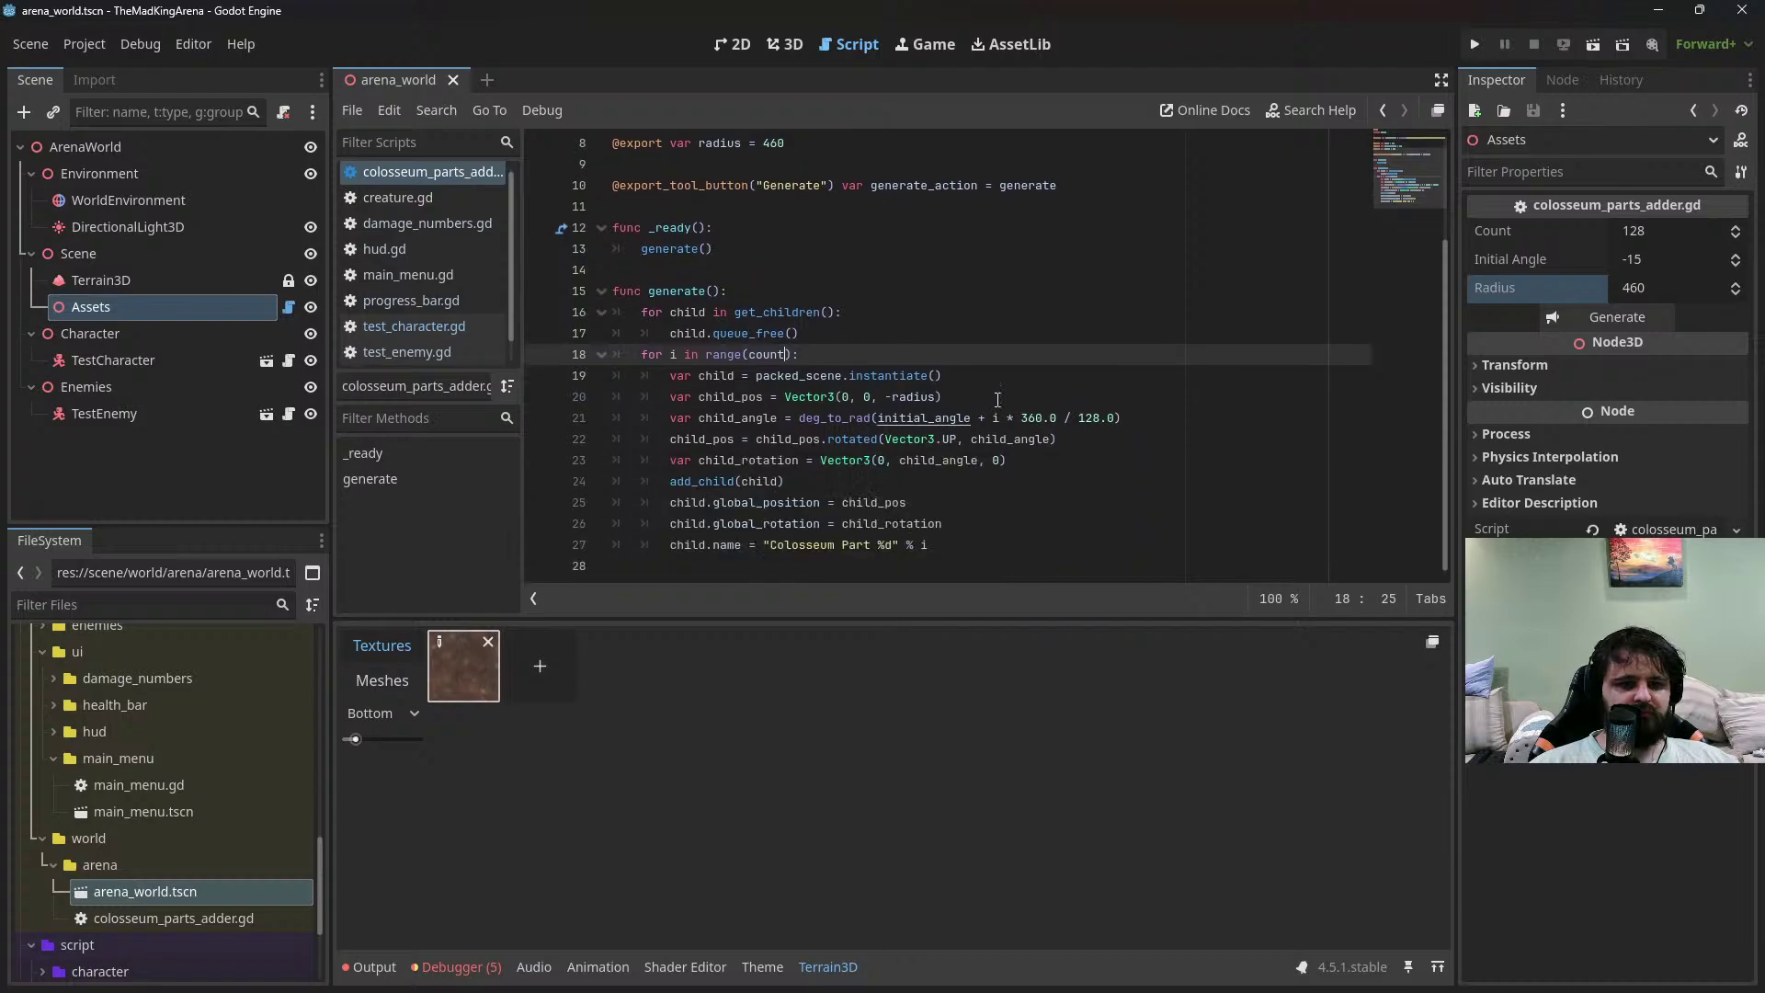
Test-run the current scene, stop it, and close and reopen arena_world.tscn
left_click(1593, 44)
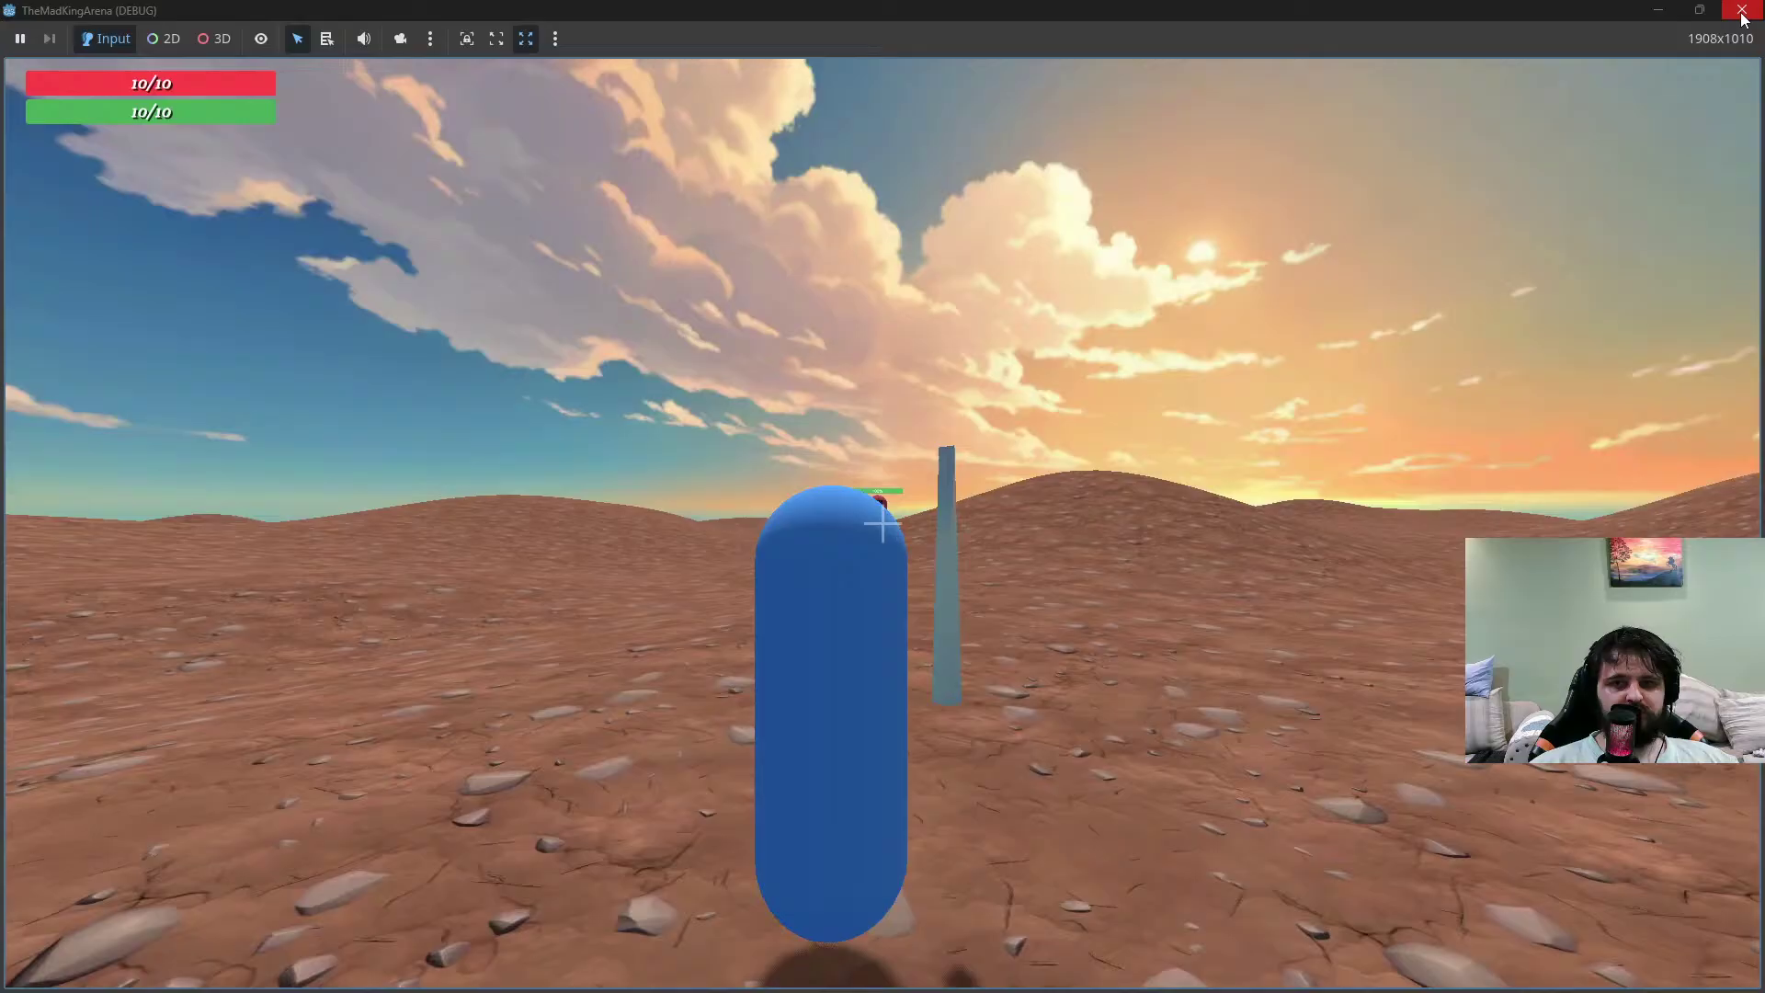
left_click(1731, 13)
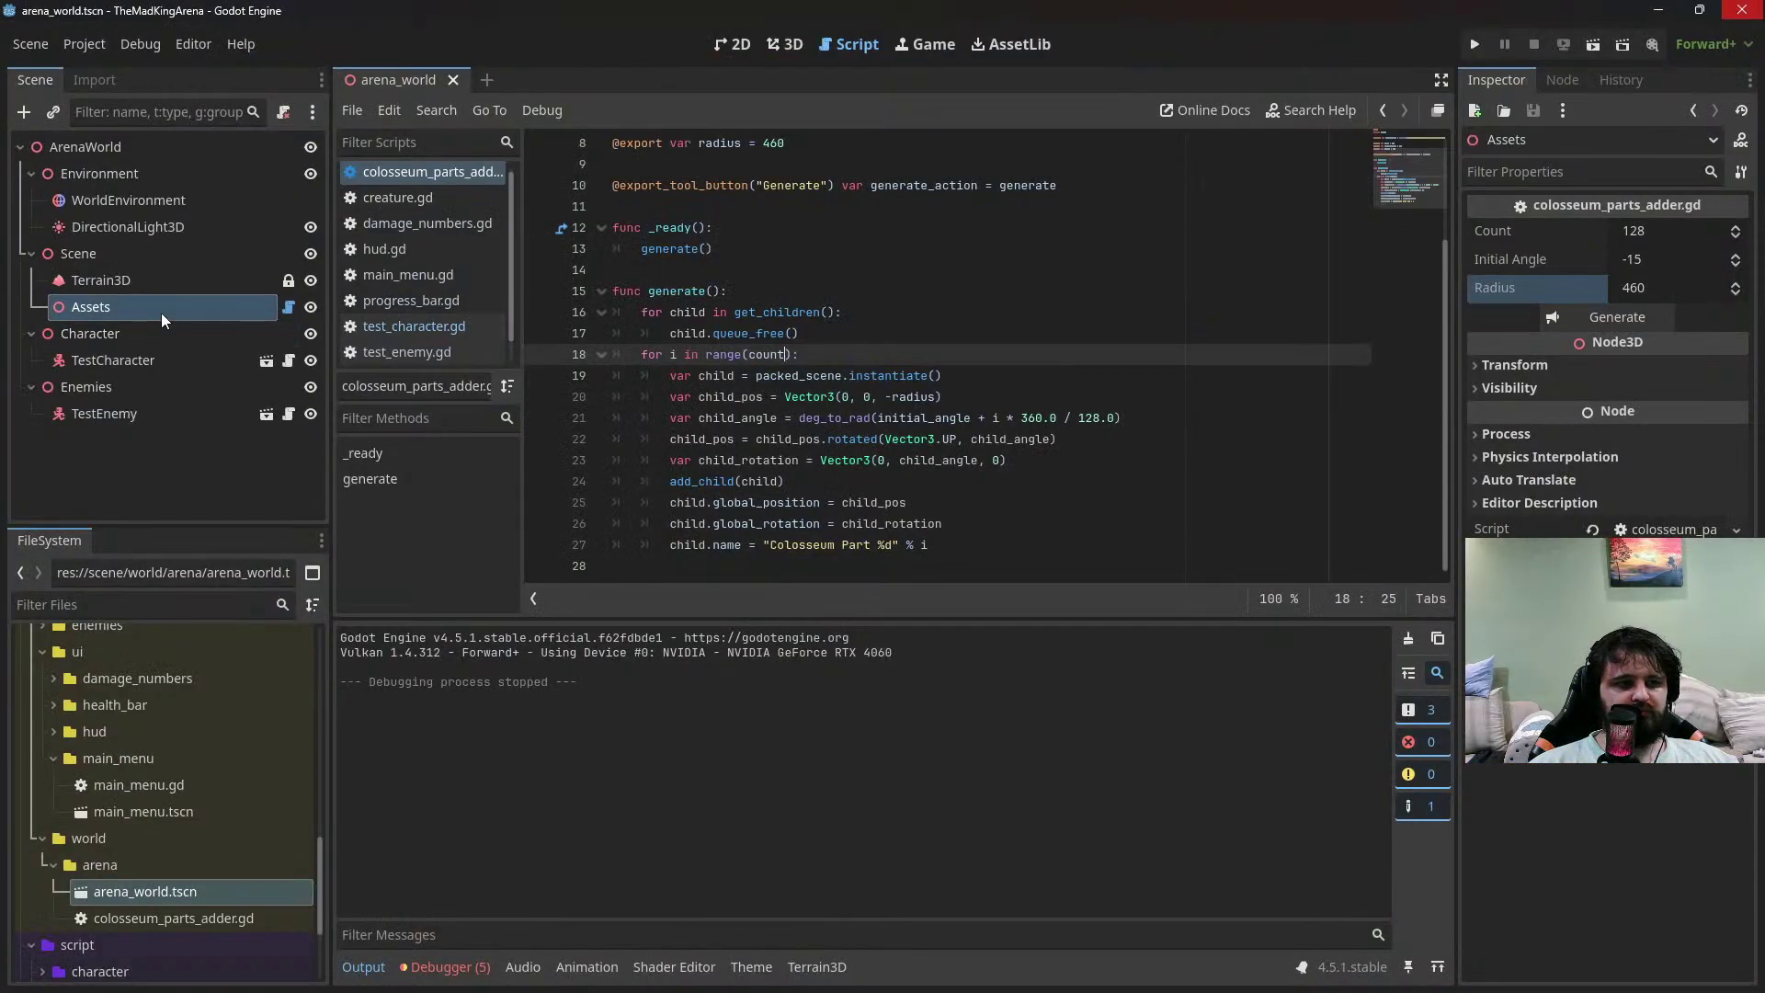
left_click(453, 80)
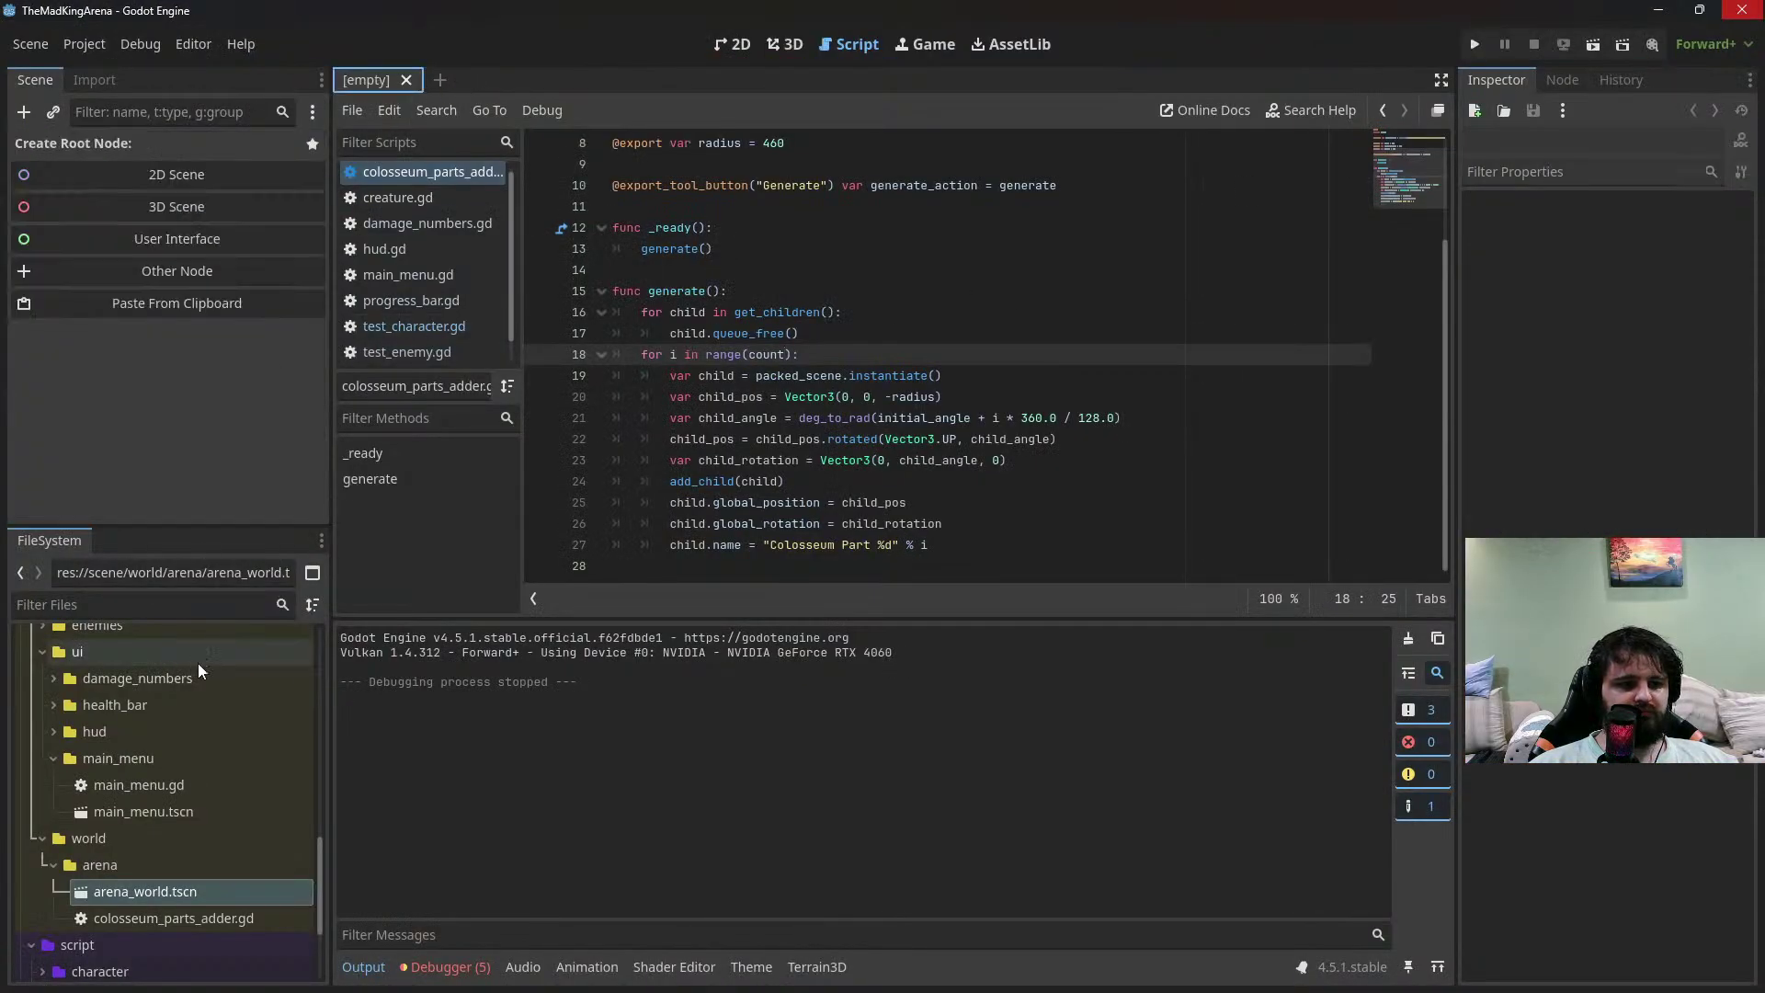
double_click(147, 892)
Run Generate on the reopened scene's Assets node with the 3D view showing
left_click(180, 281)
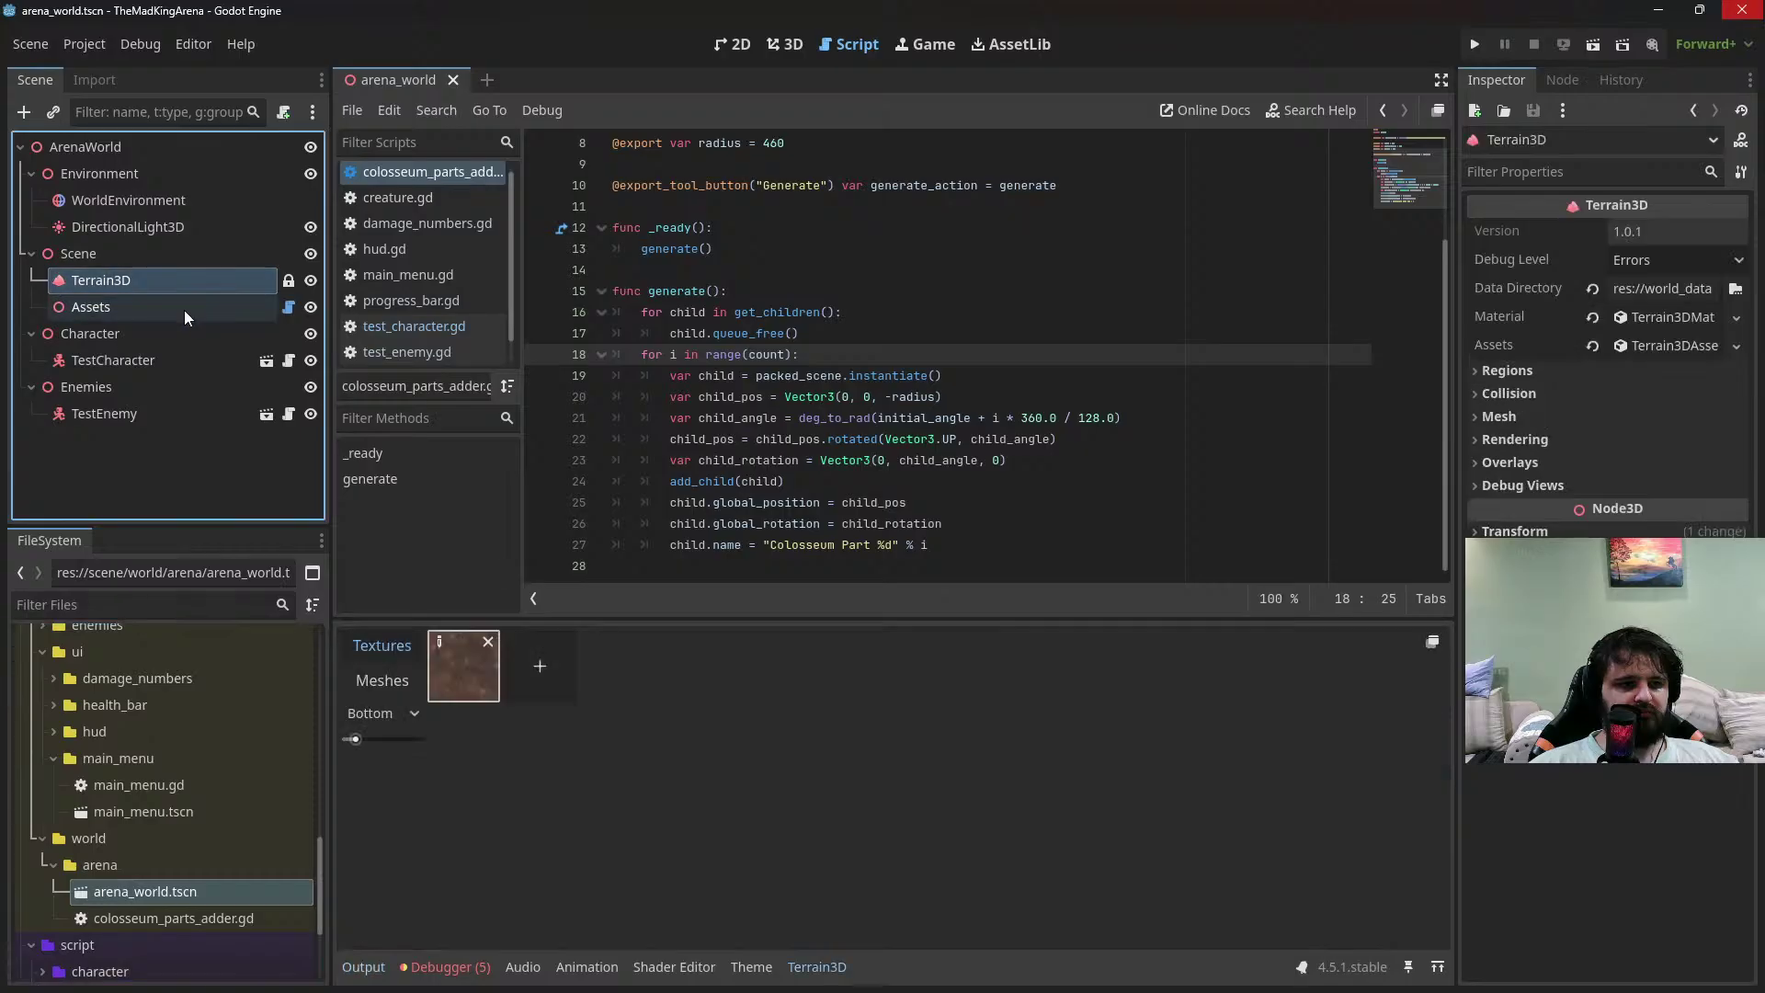
left_click(184, 309)
left_click(793, 48)
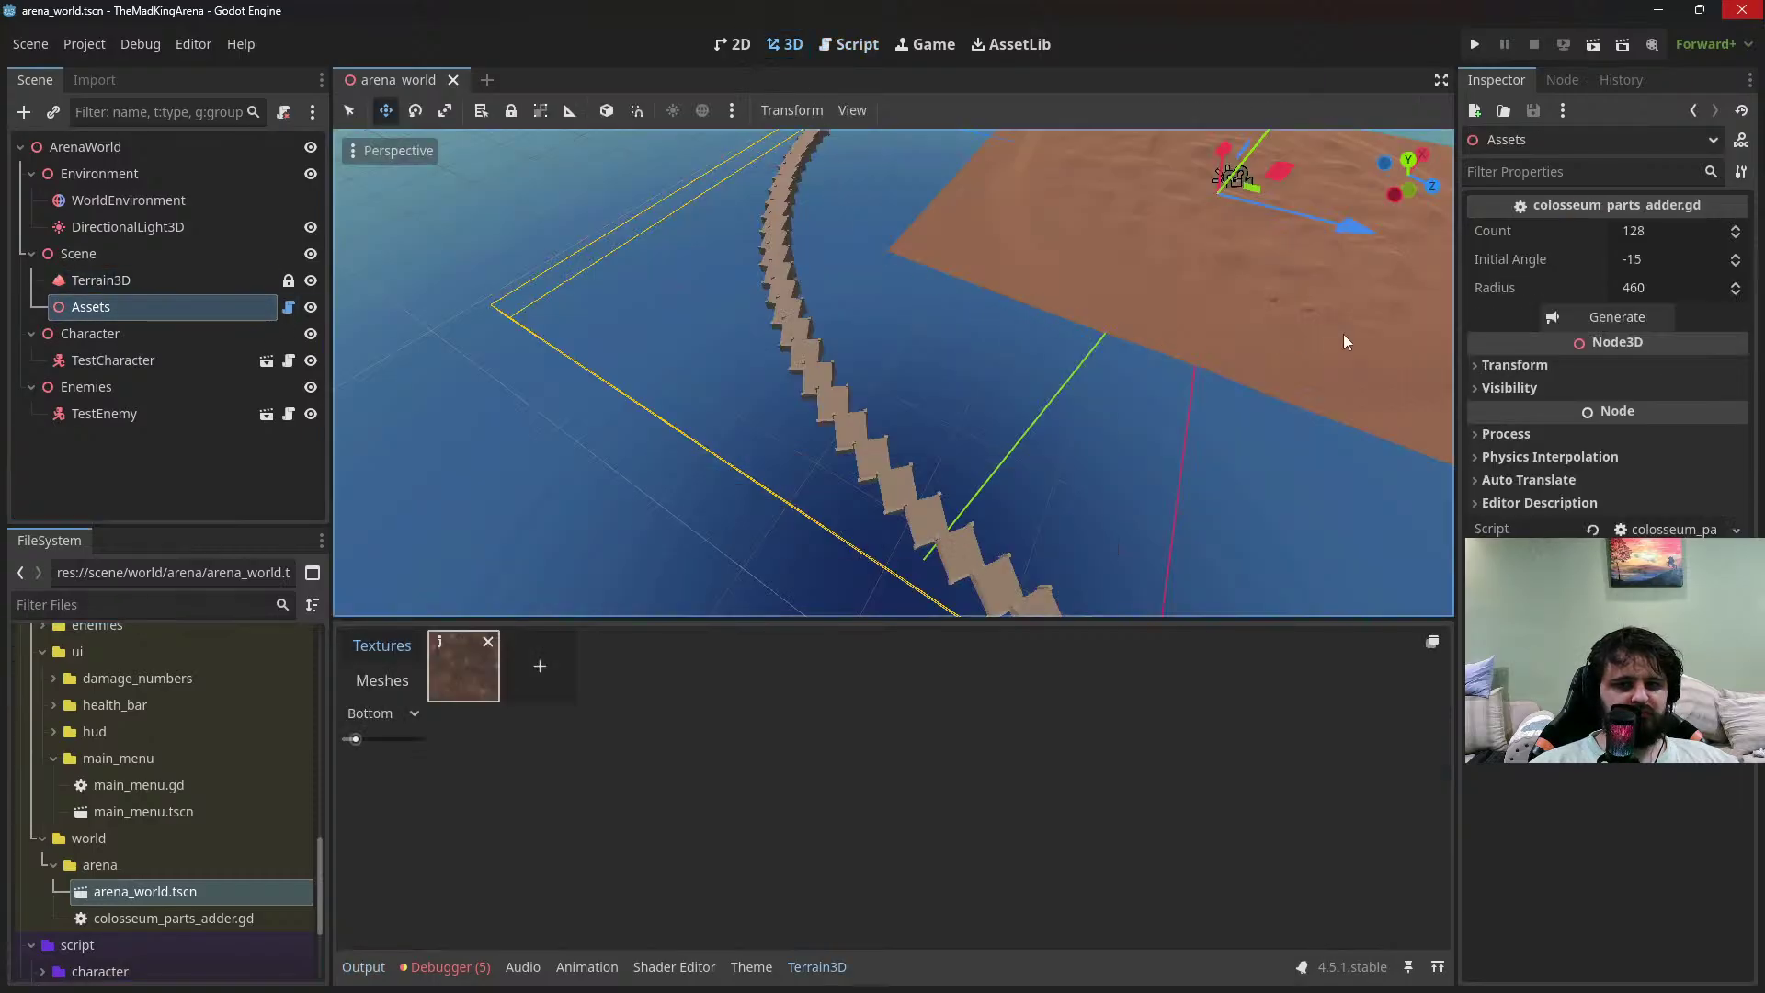
left_click(1626, 318)
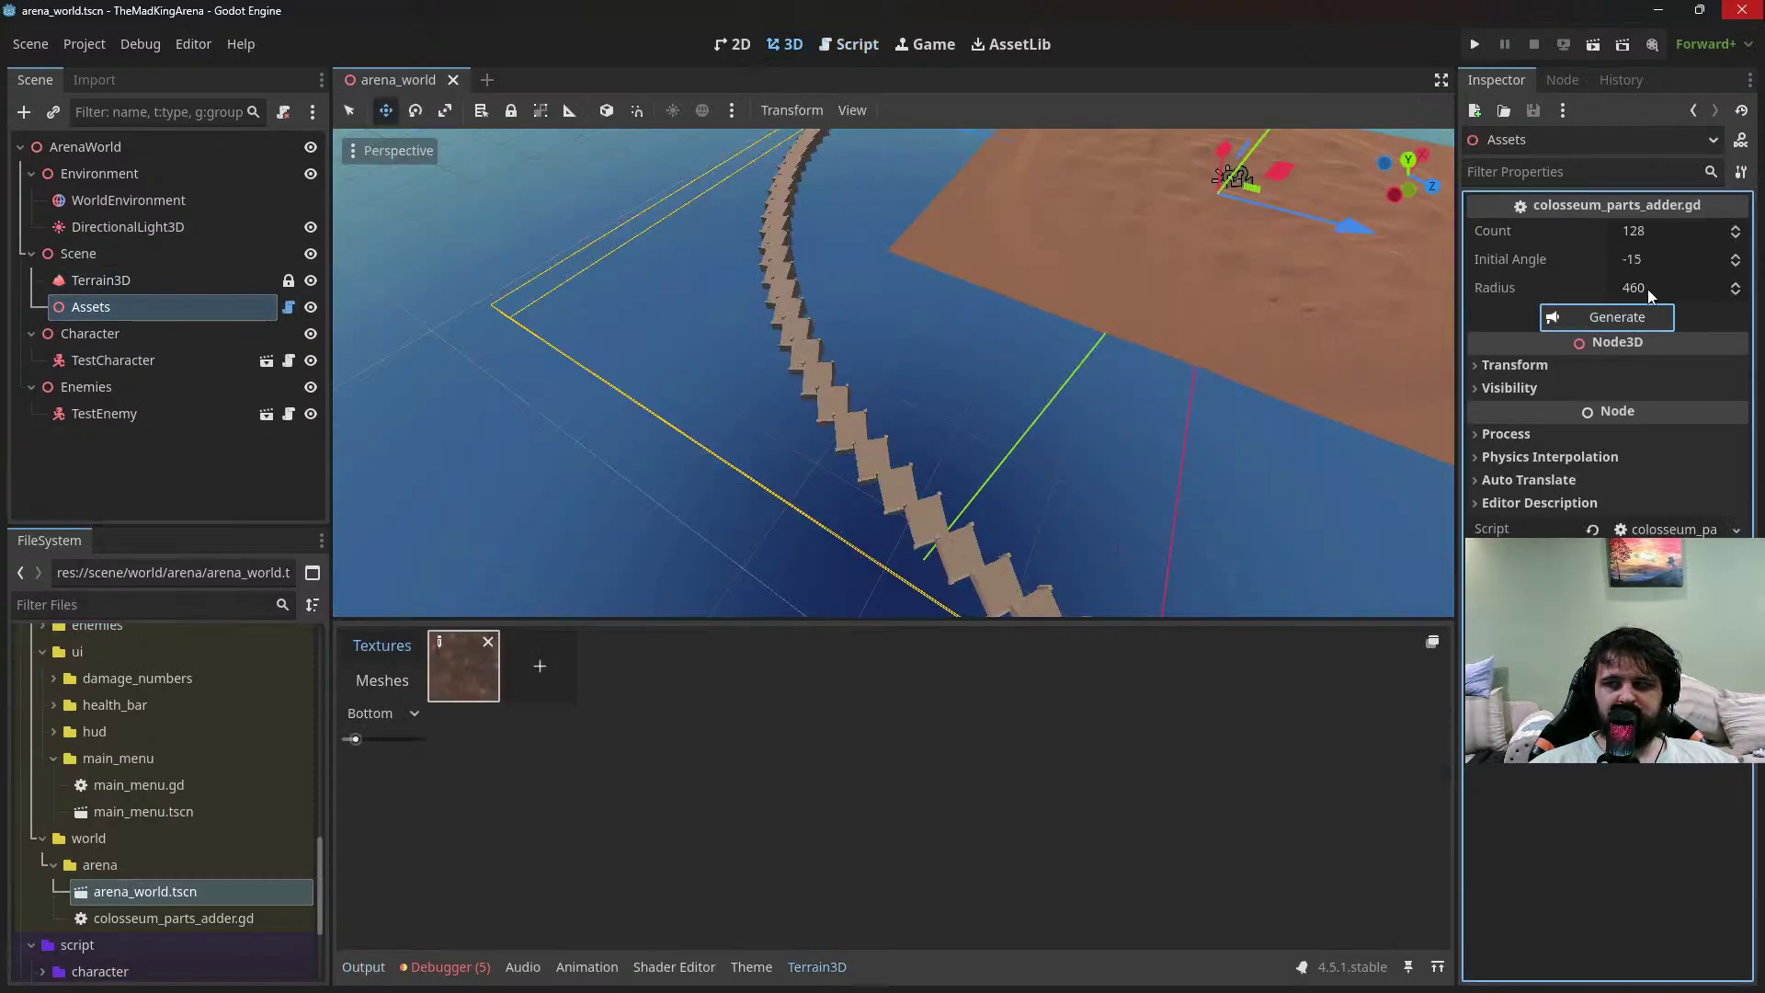
Set the Assets node's Radius to 360 and run Generate
left_click(1648, 289)
type("360")
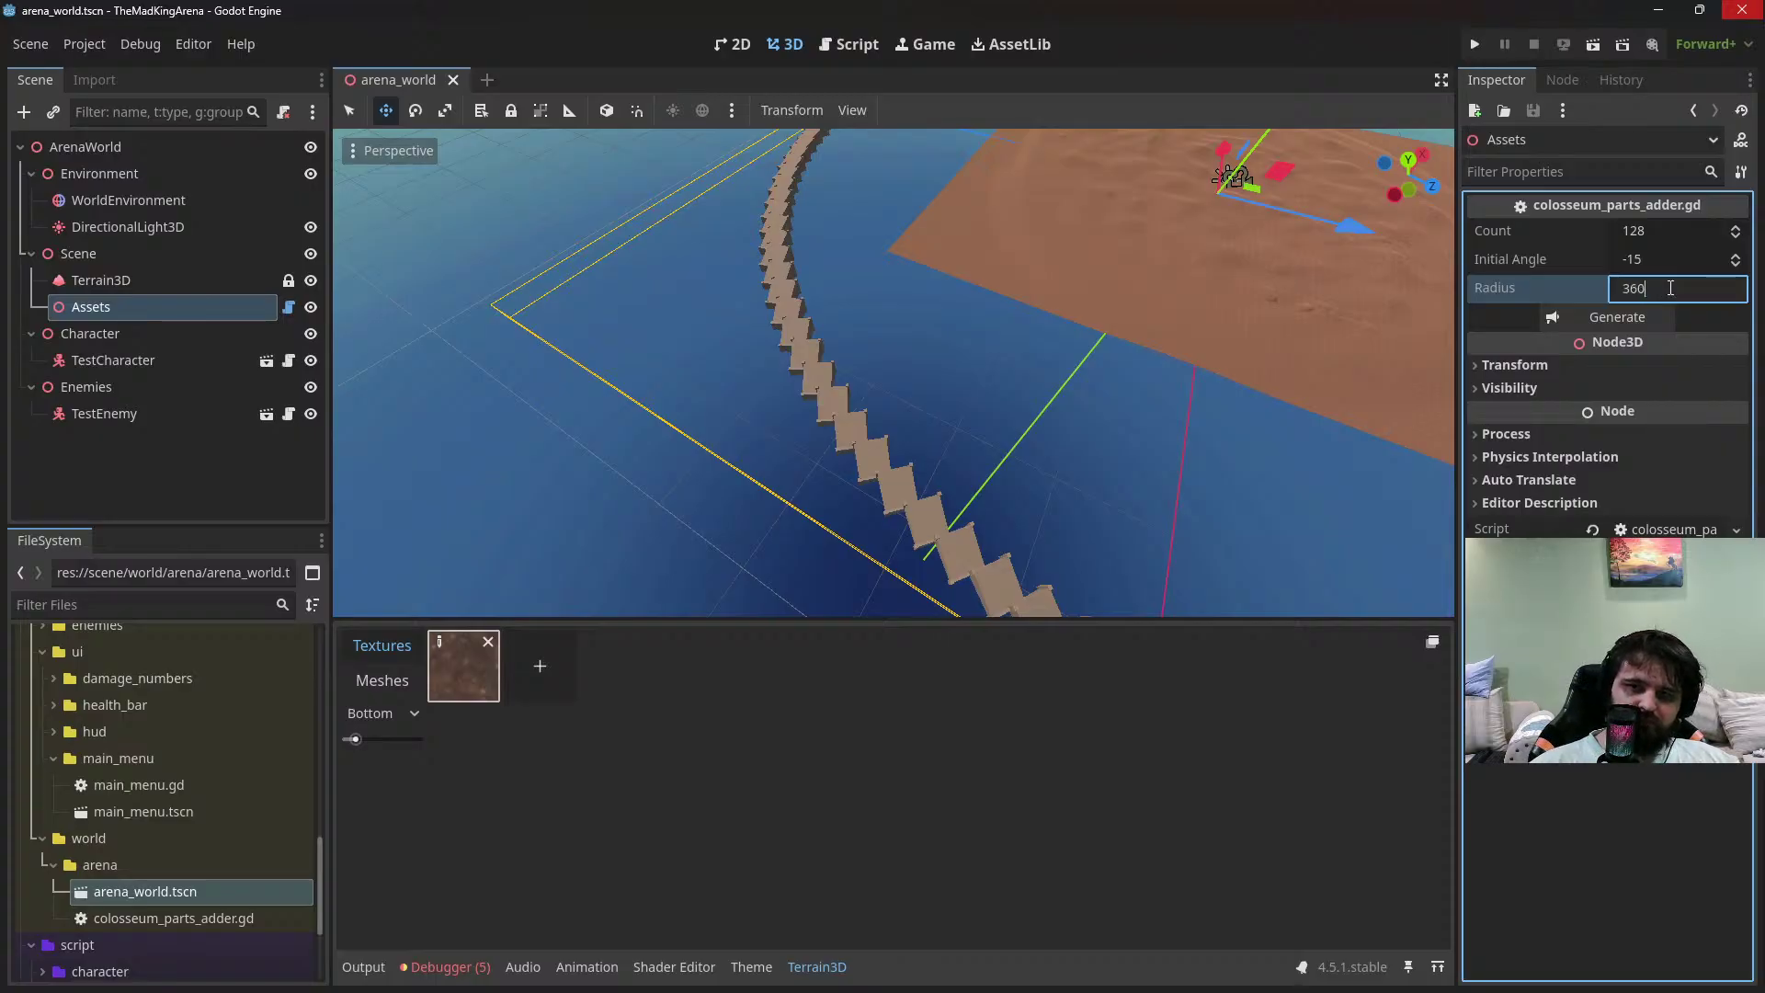
key("Return")
left_click(1613, 317)
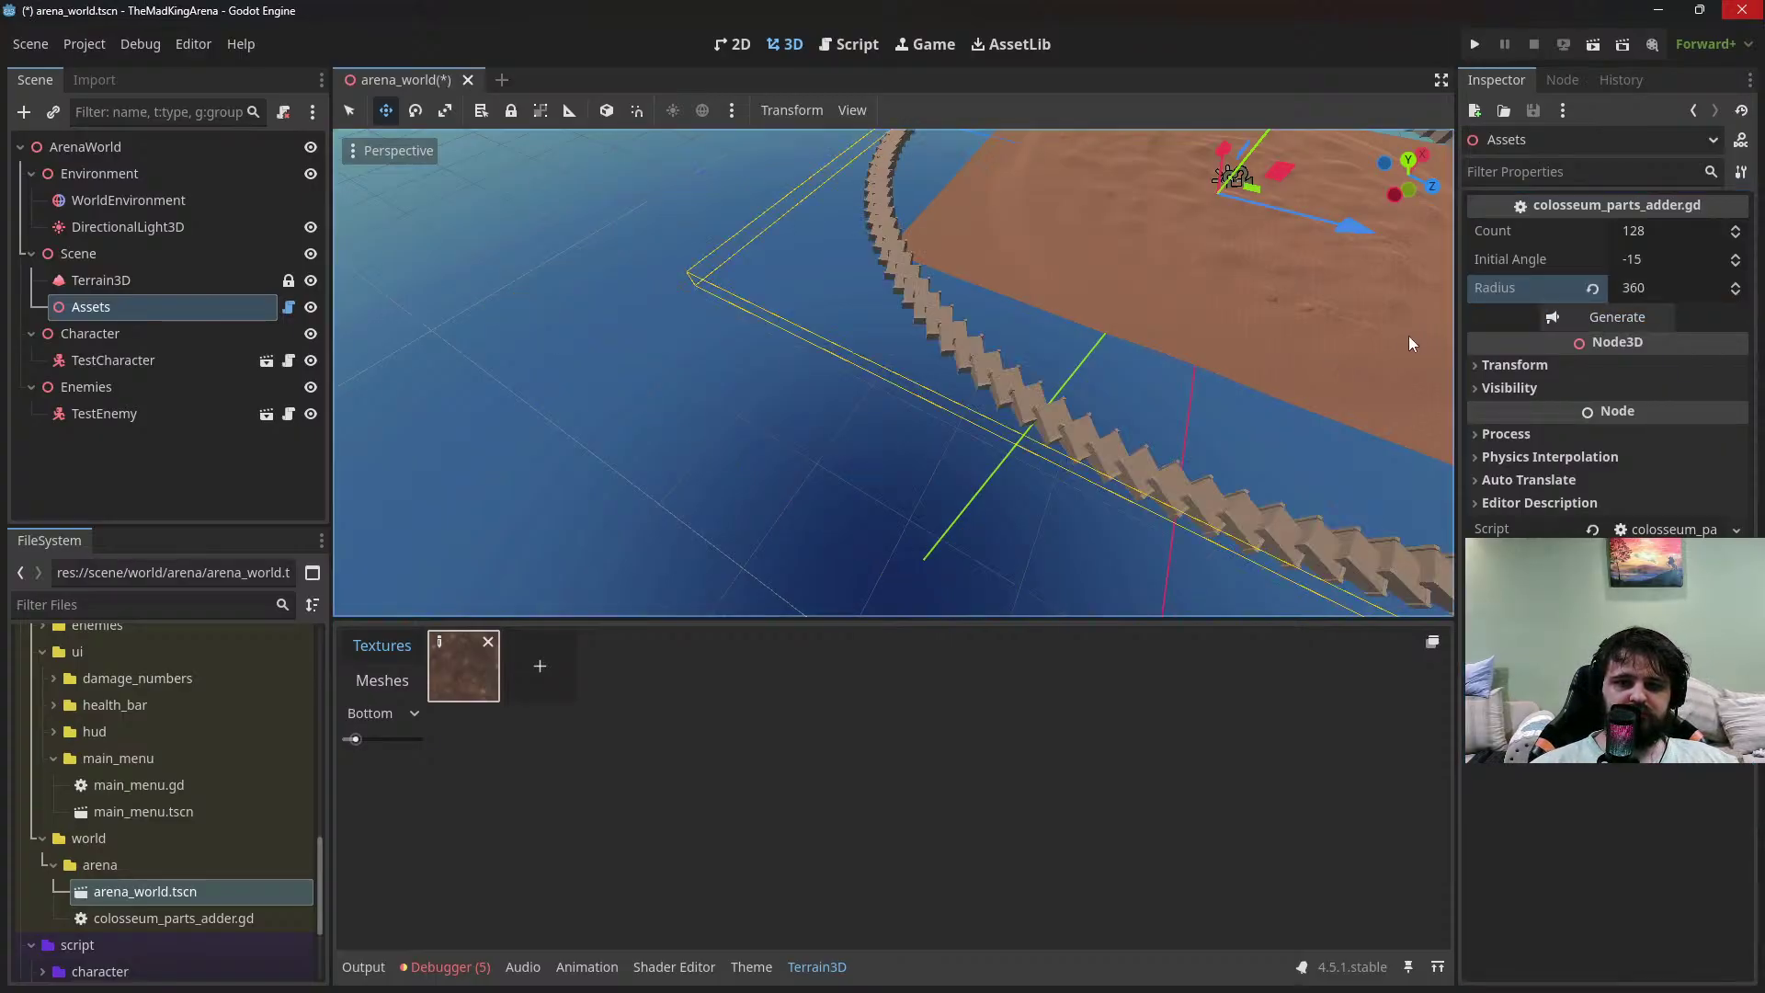
Set the Assets node's Radius to 420 and run Generate
left_click(1655, 290)
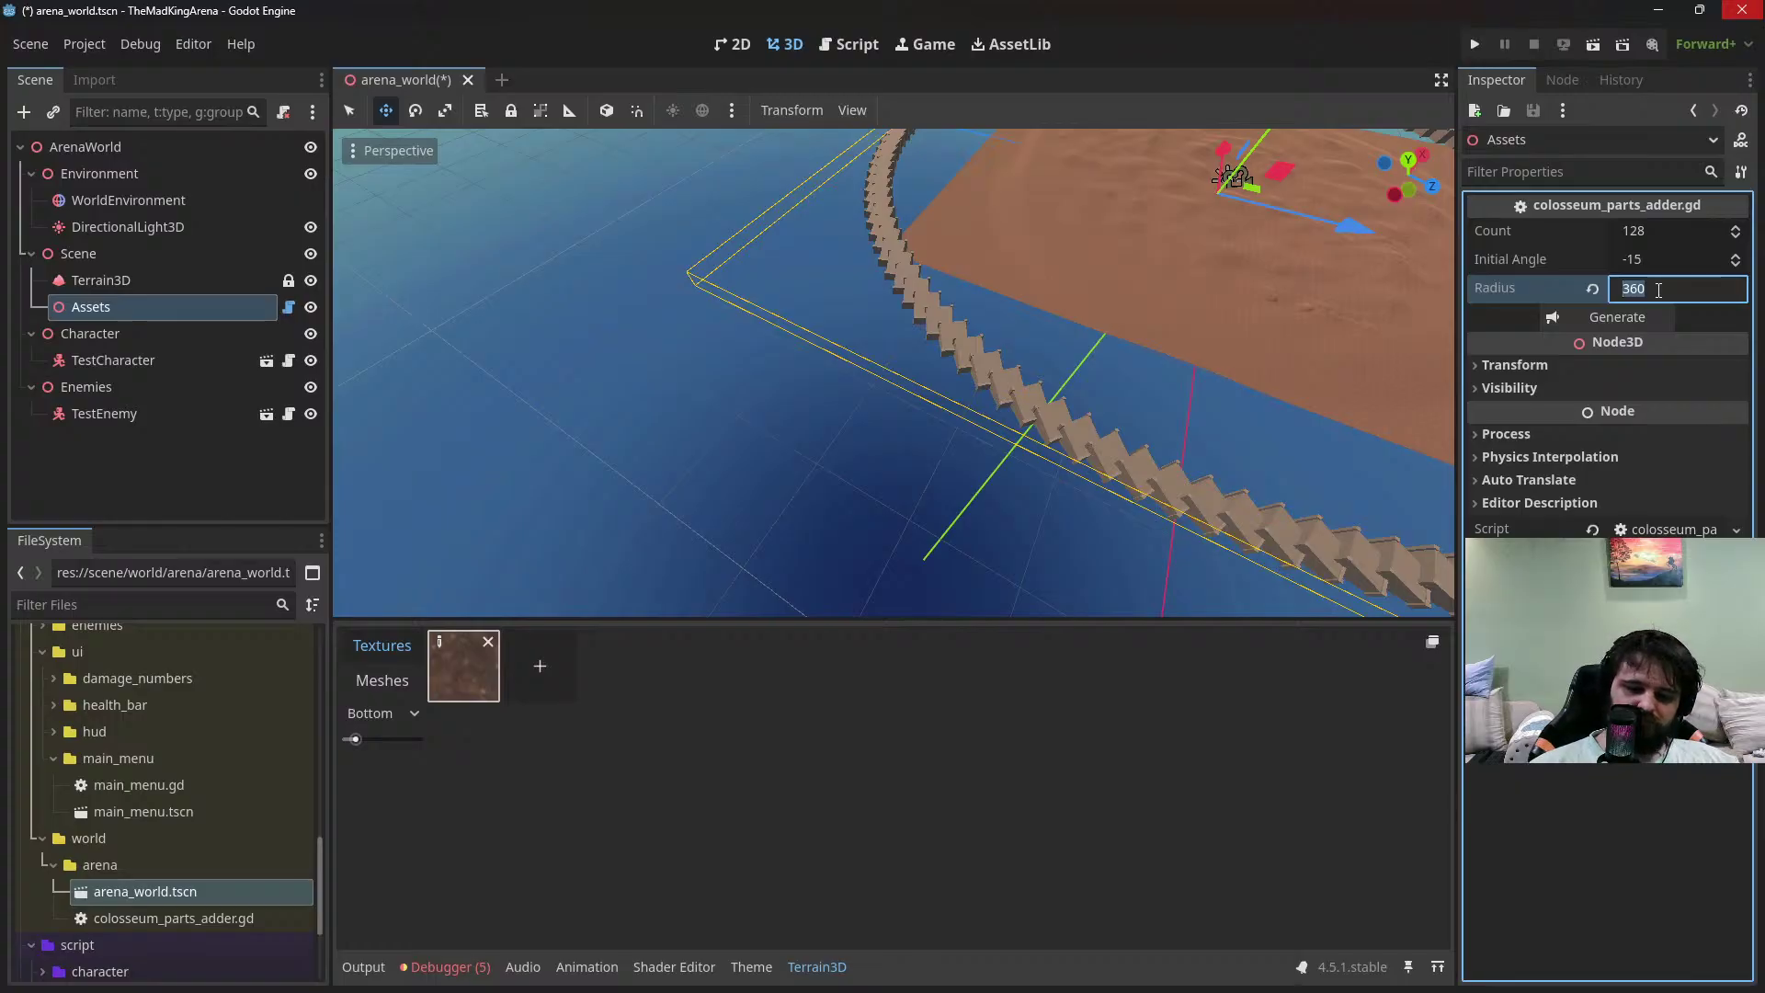
type("420")
key("Return")
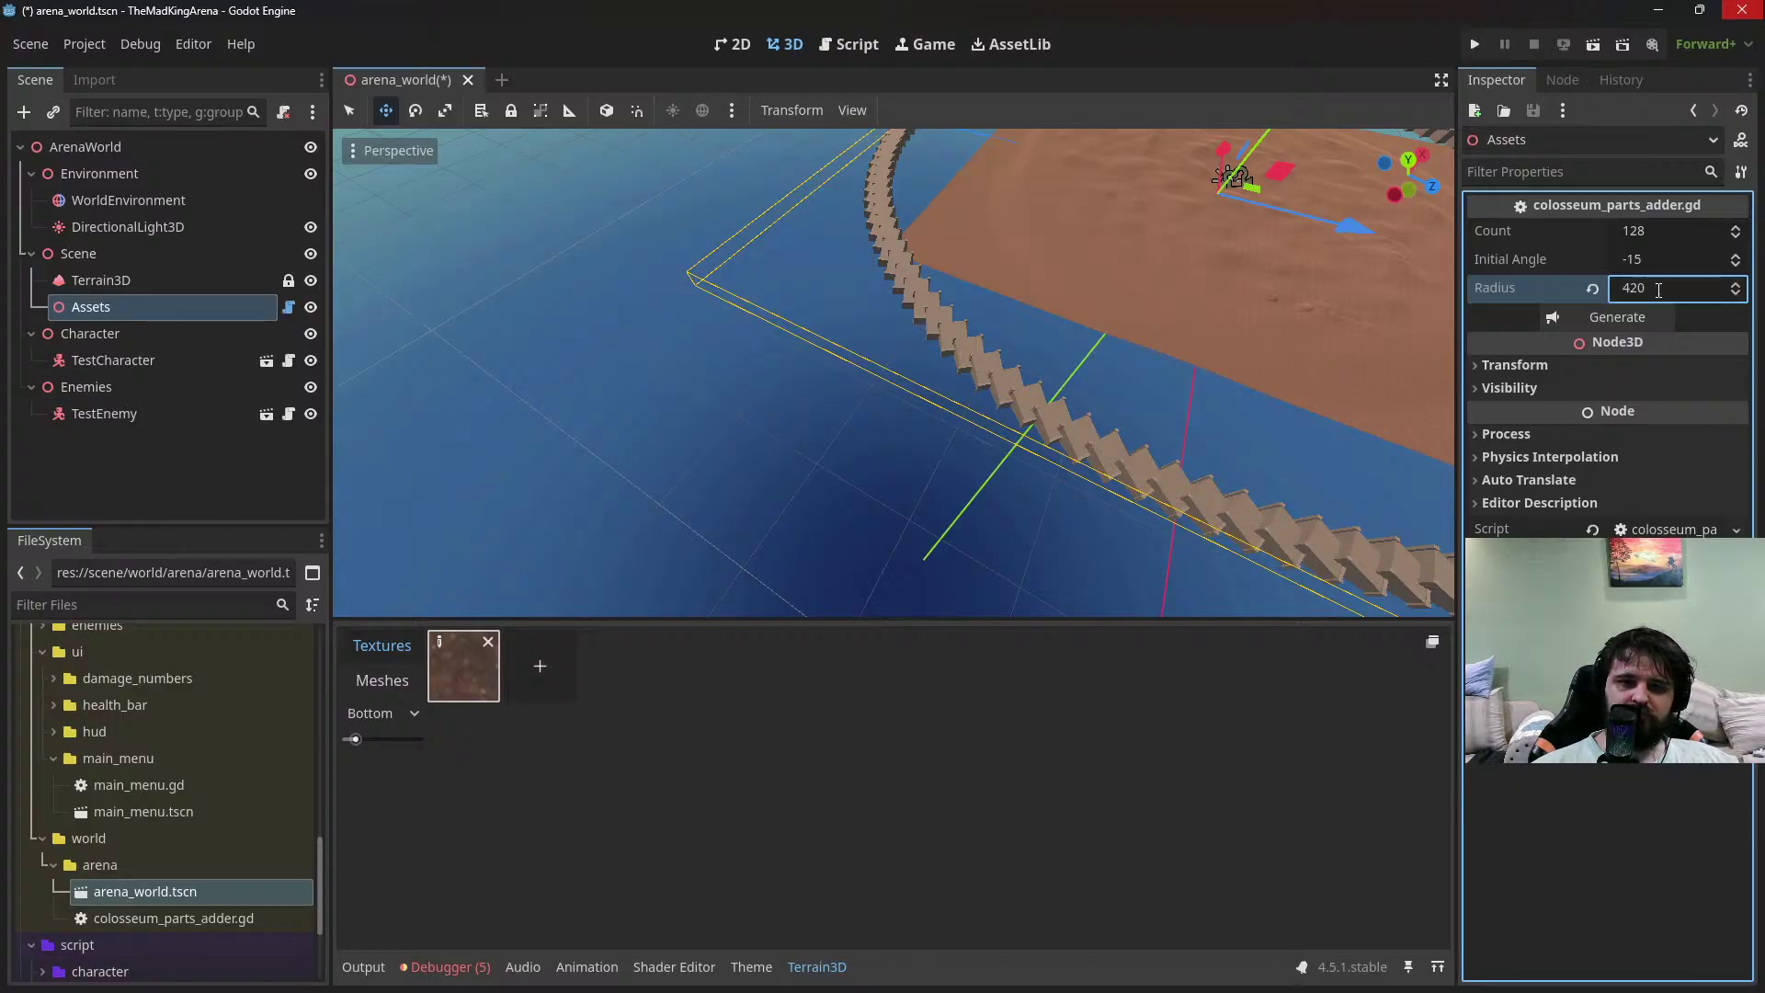
left_click(1583, 318)
Set the Assets node's Initial Angle to -60, run Generate and save the scene
left_click(1664, 264)
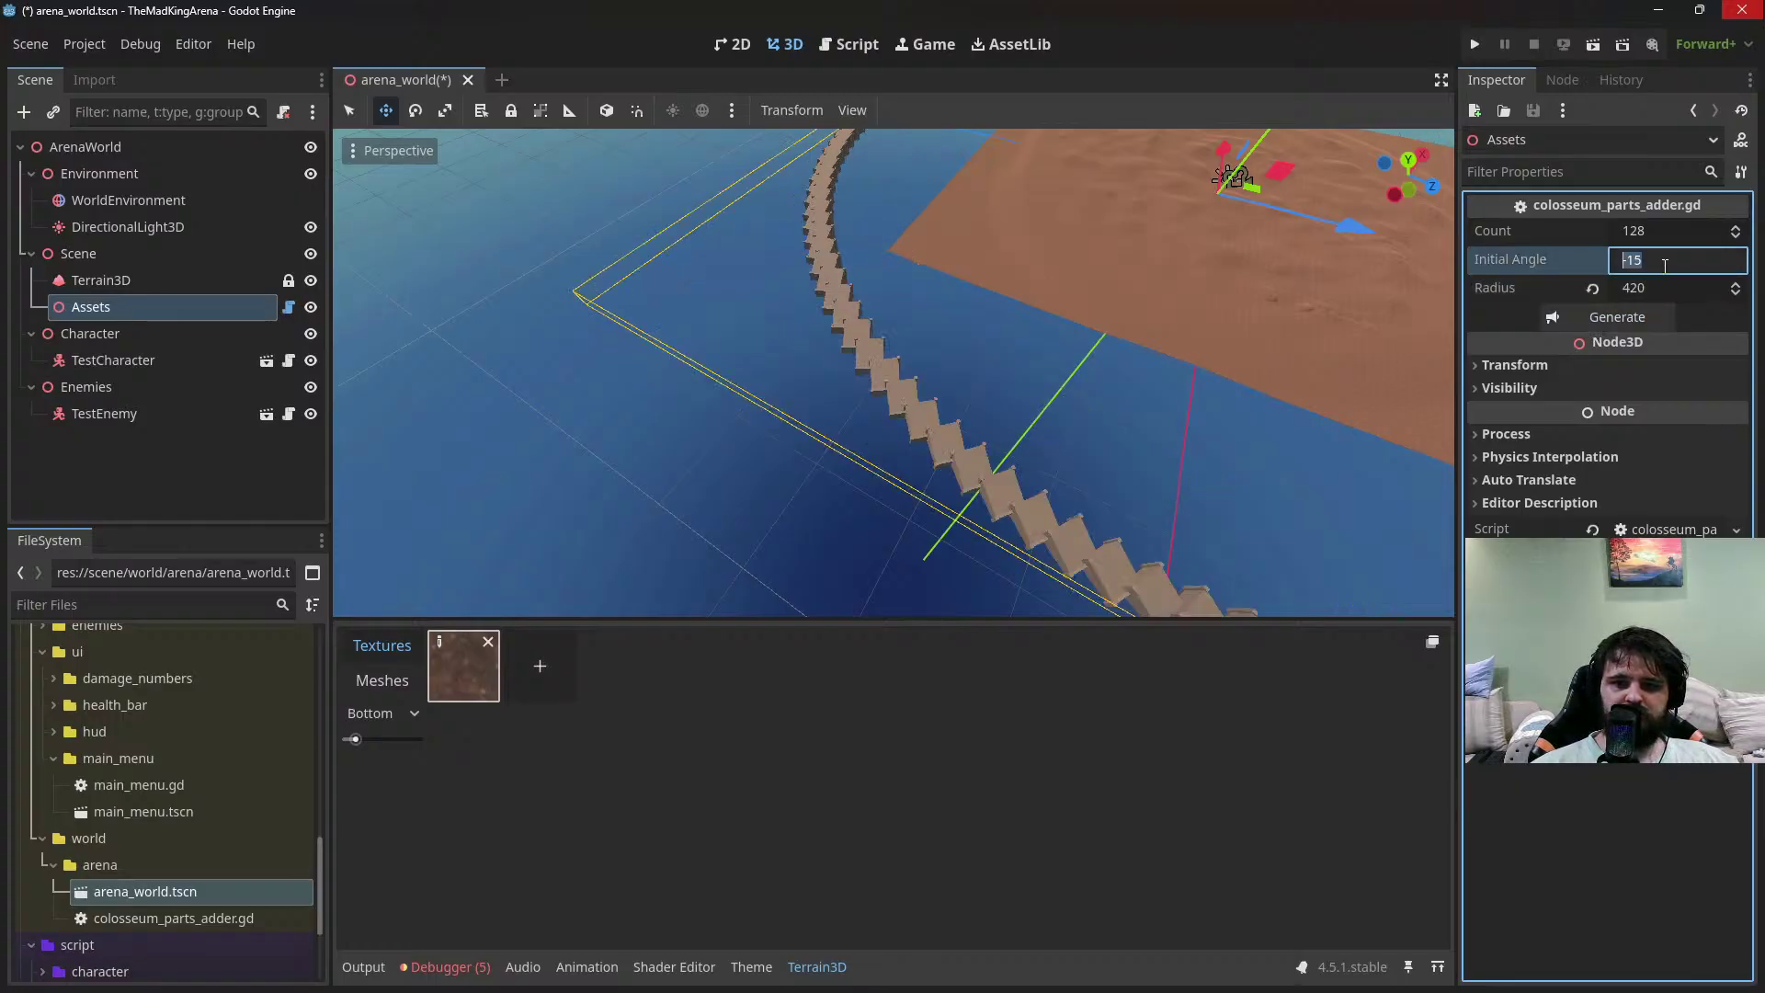
type("-60")
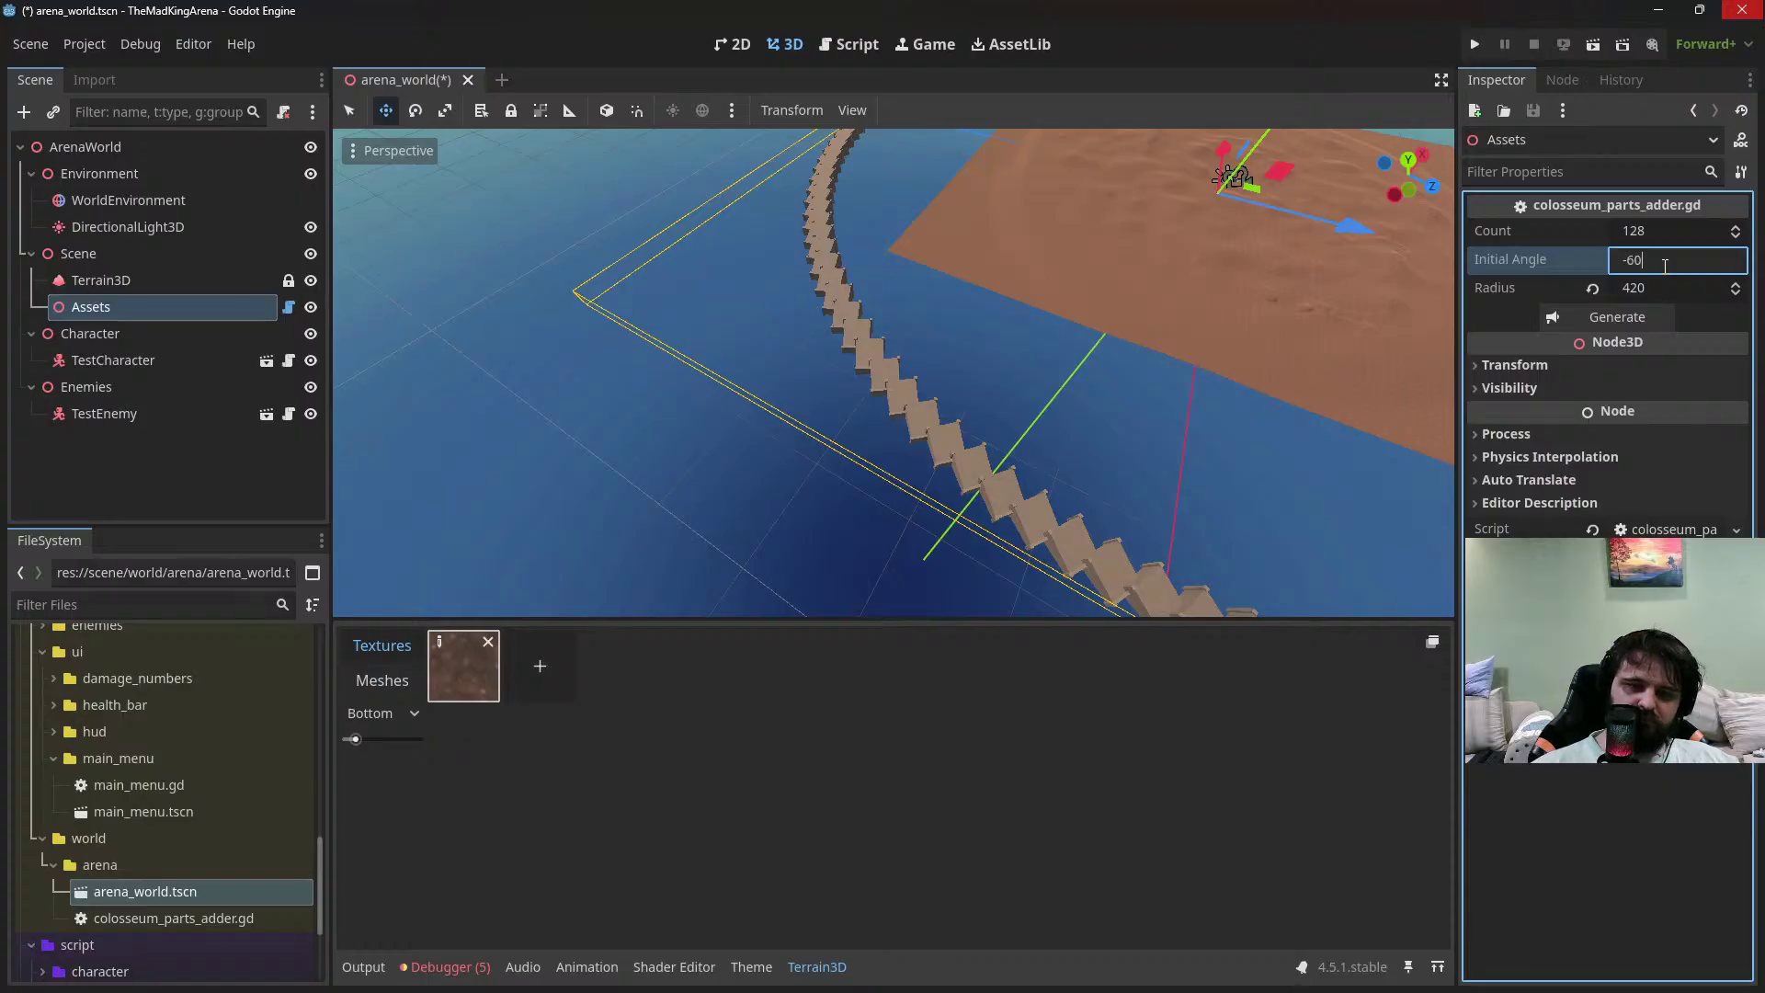
left_click(1653, 325)
key("ctrl+s")
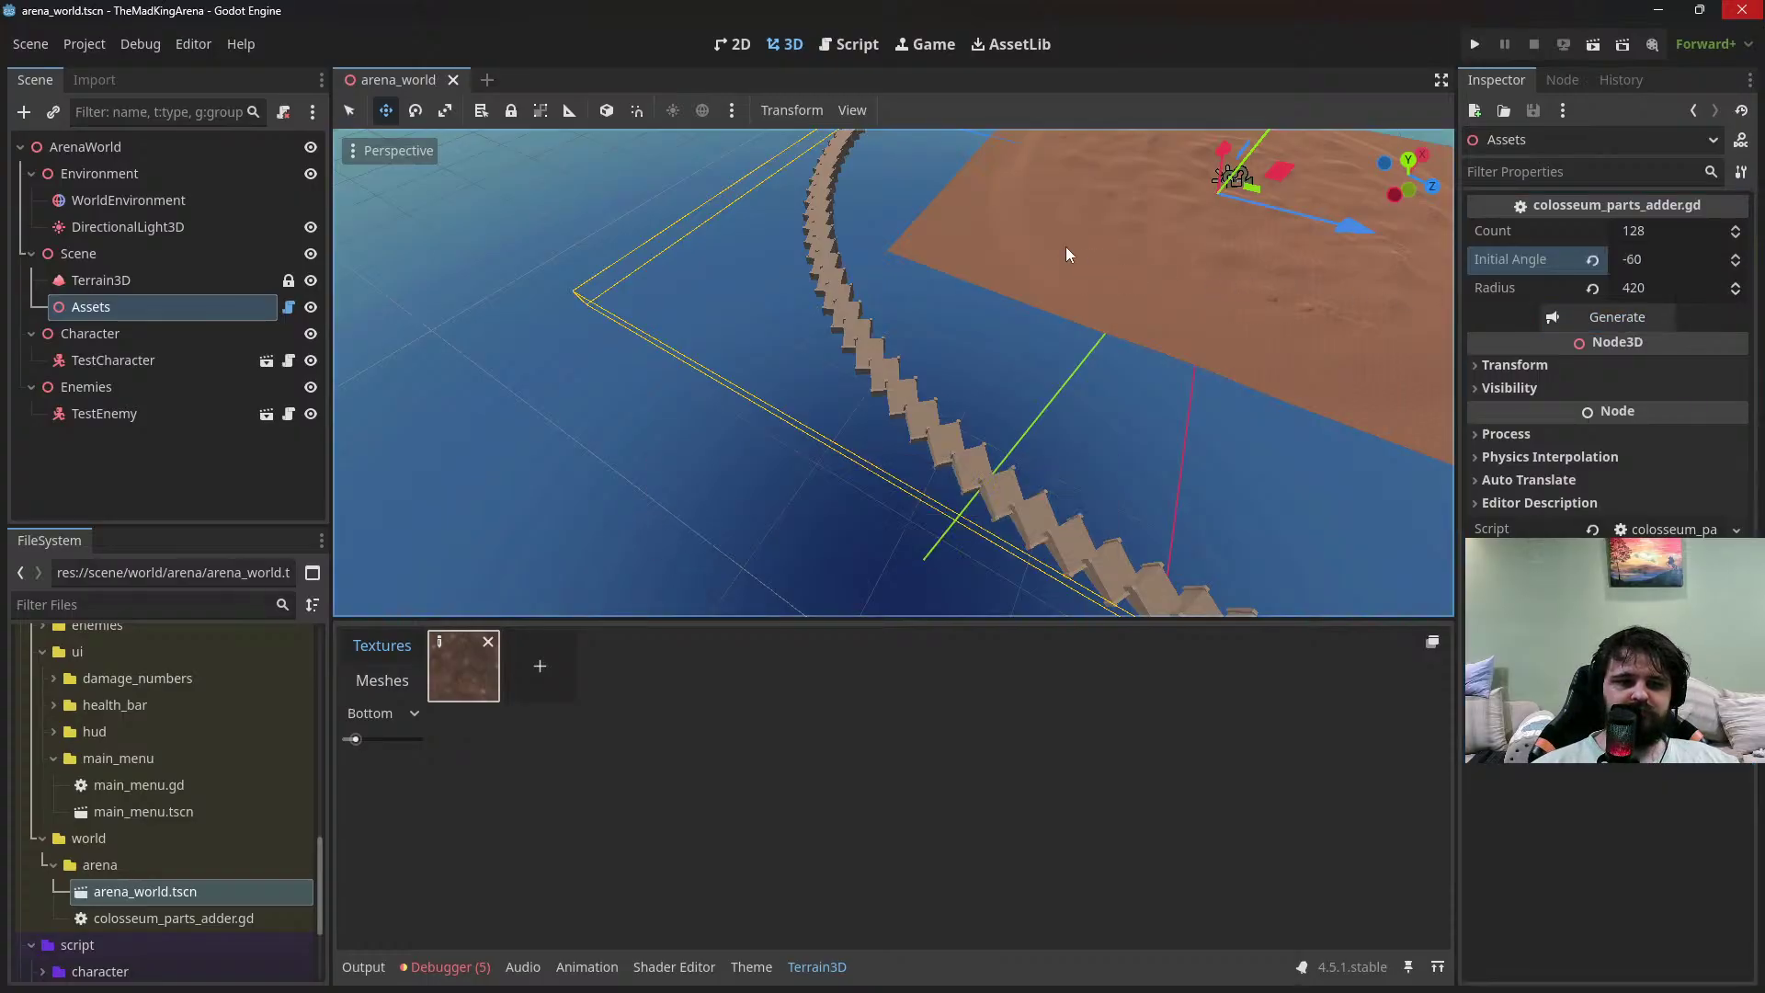
In the script's child_angle line, wrap i * 360.0 / 128.0 in parentheses, save, and run Generate on Assets again
left_click(858, 46)
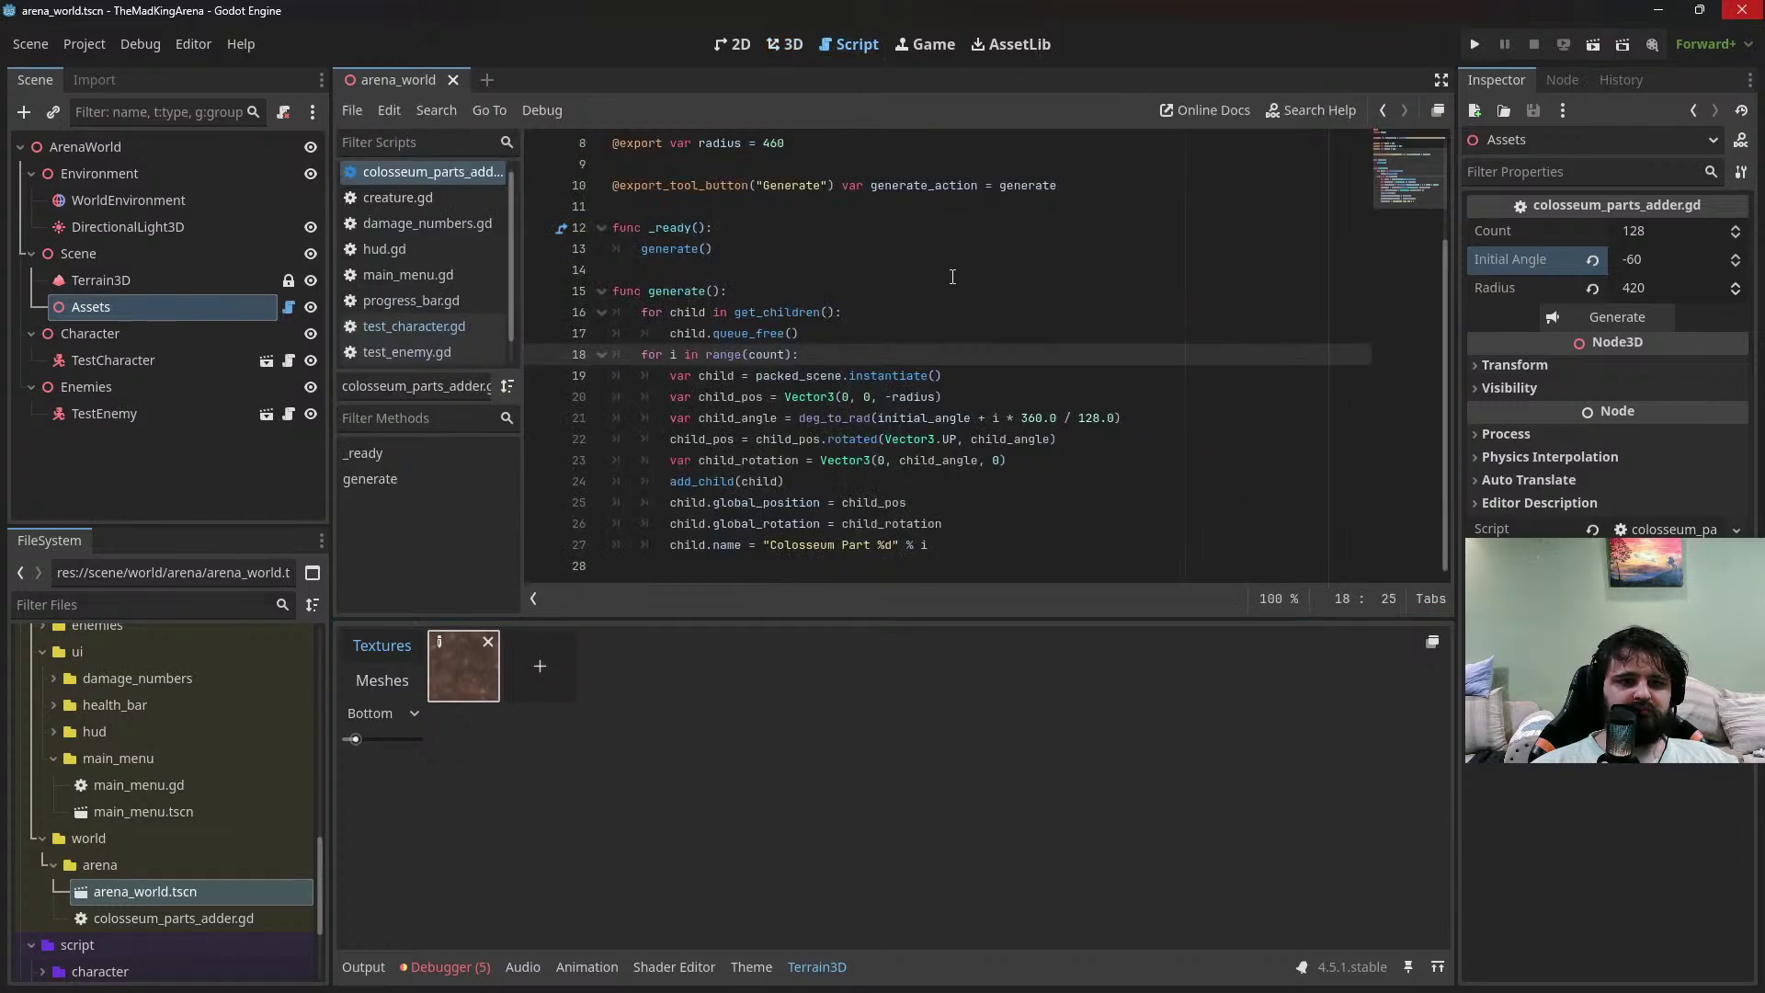
double_click(953, 418)
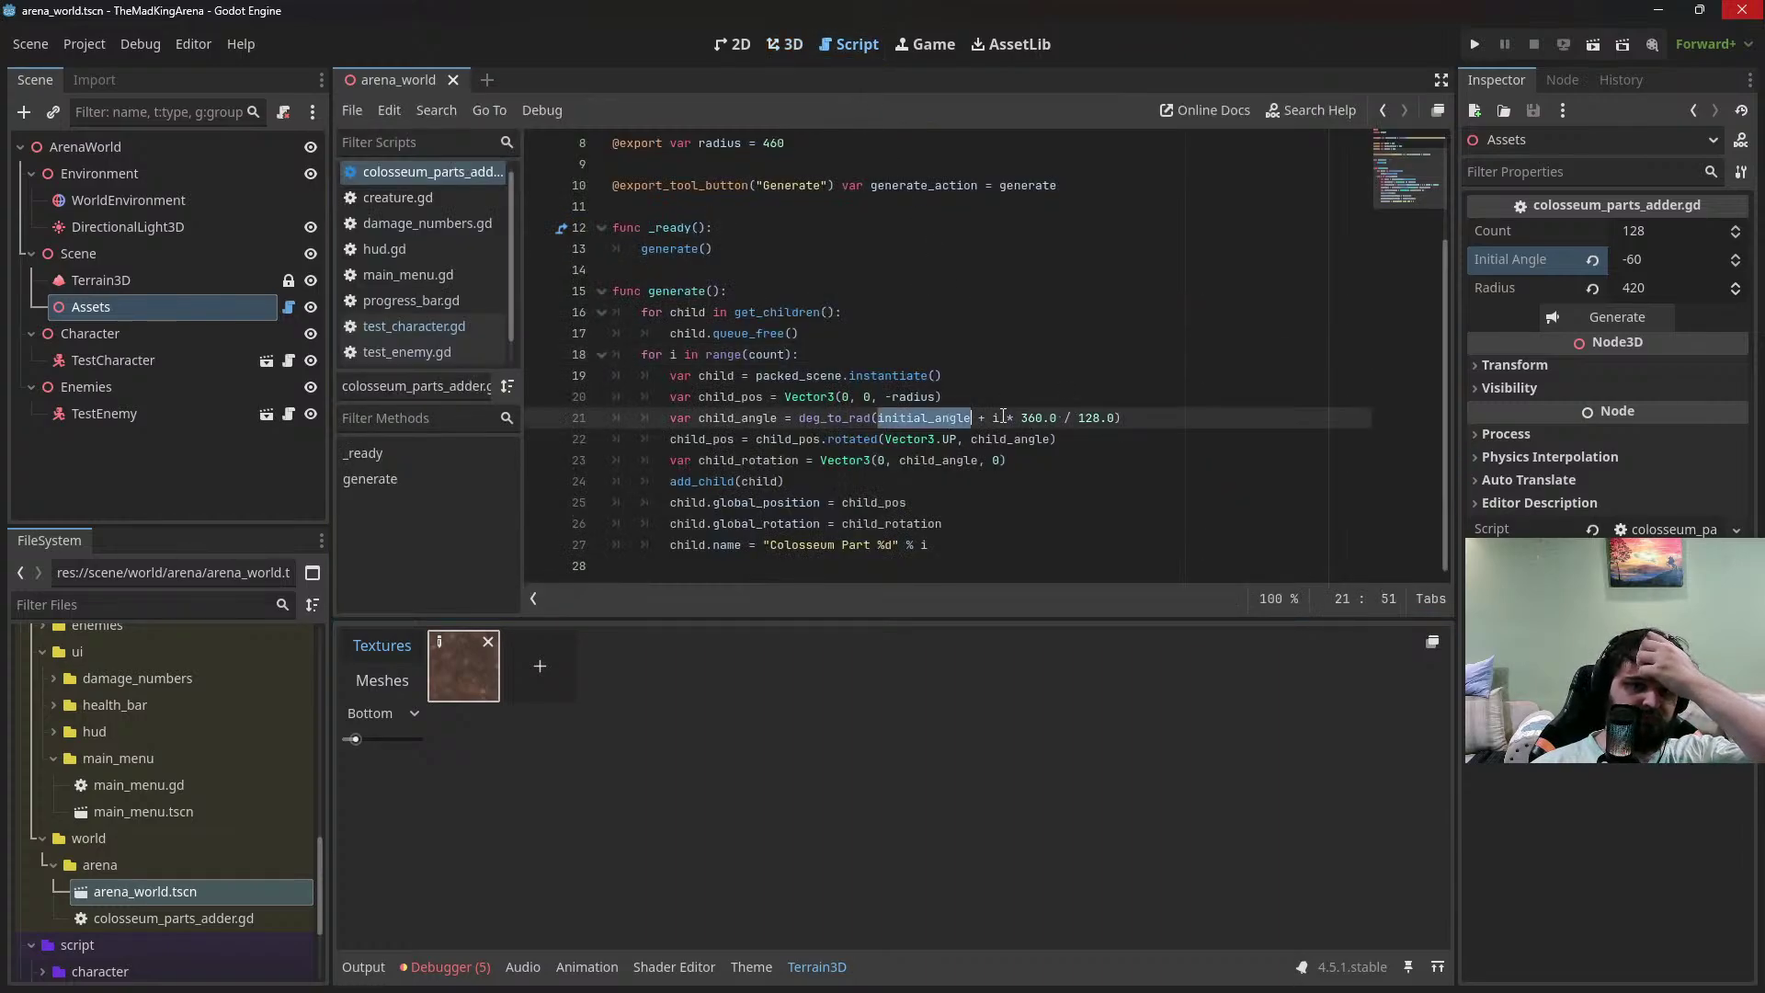
left_click(996, 418)
type("(")
left_click(1124, 418)
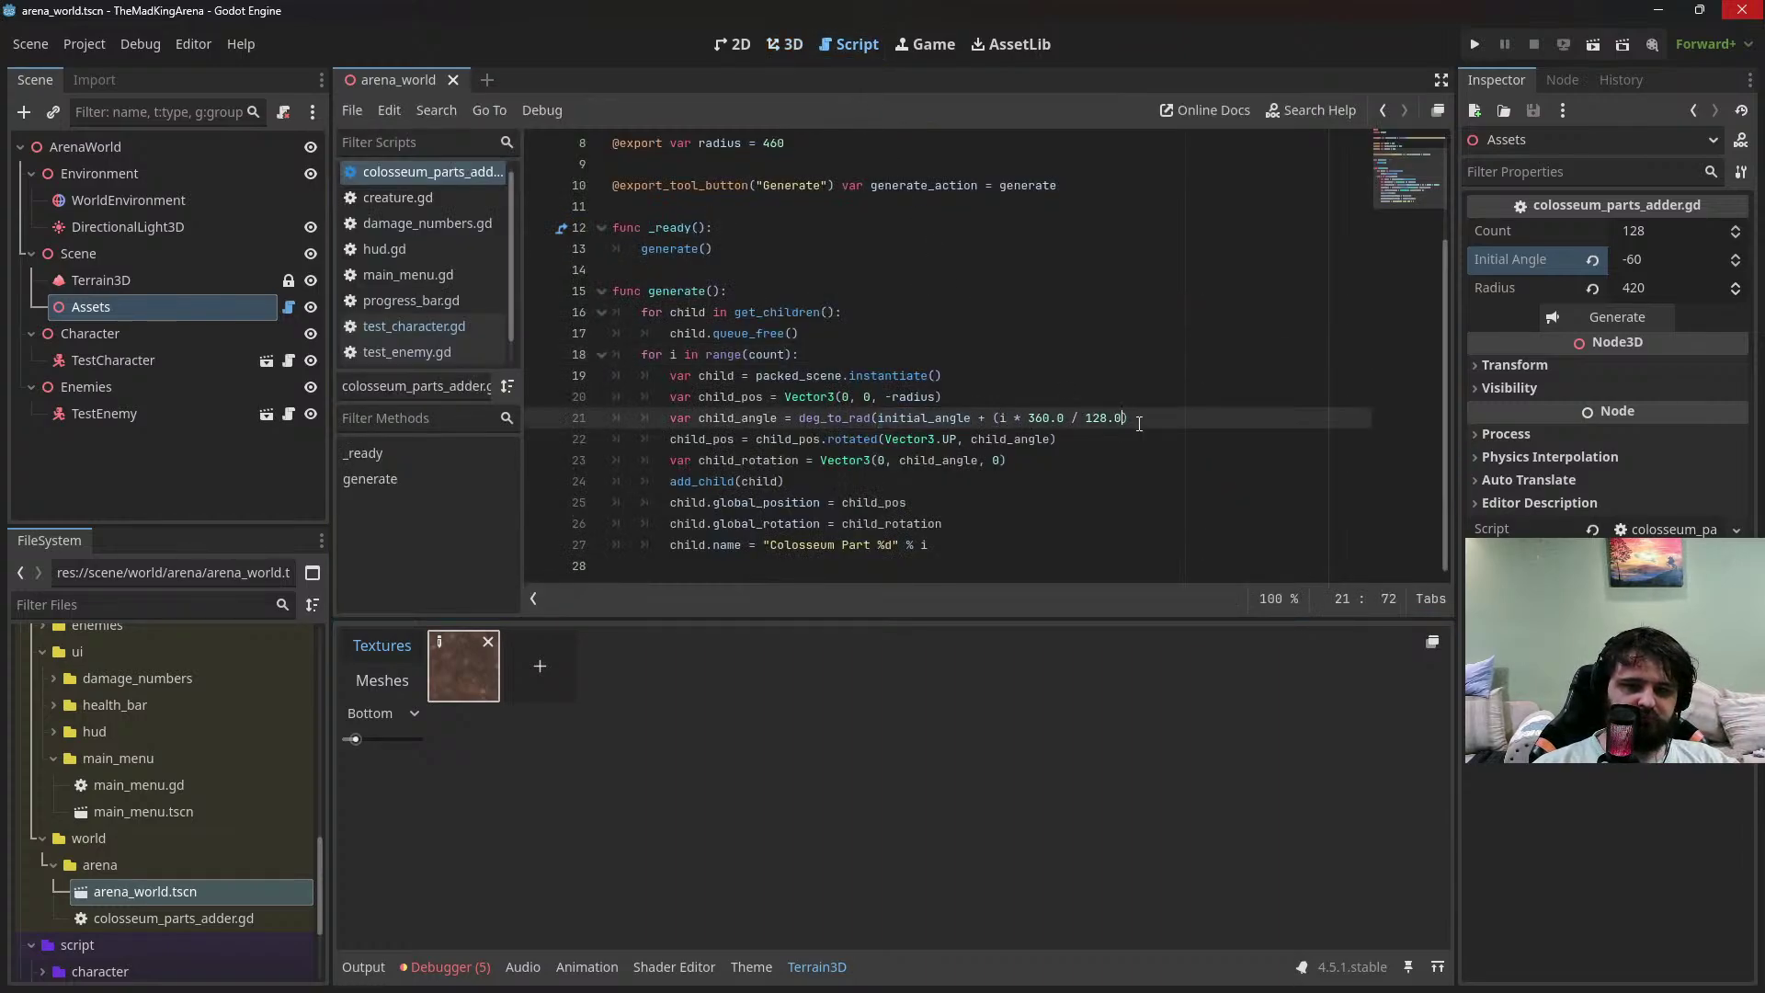
type("))")
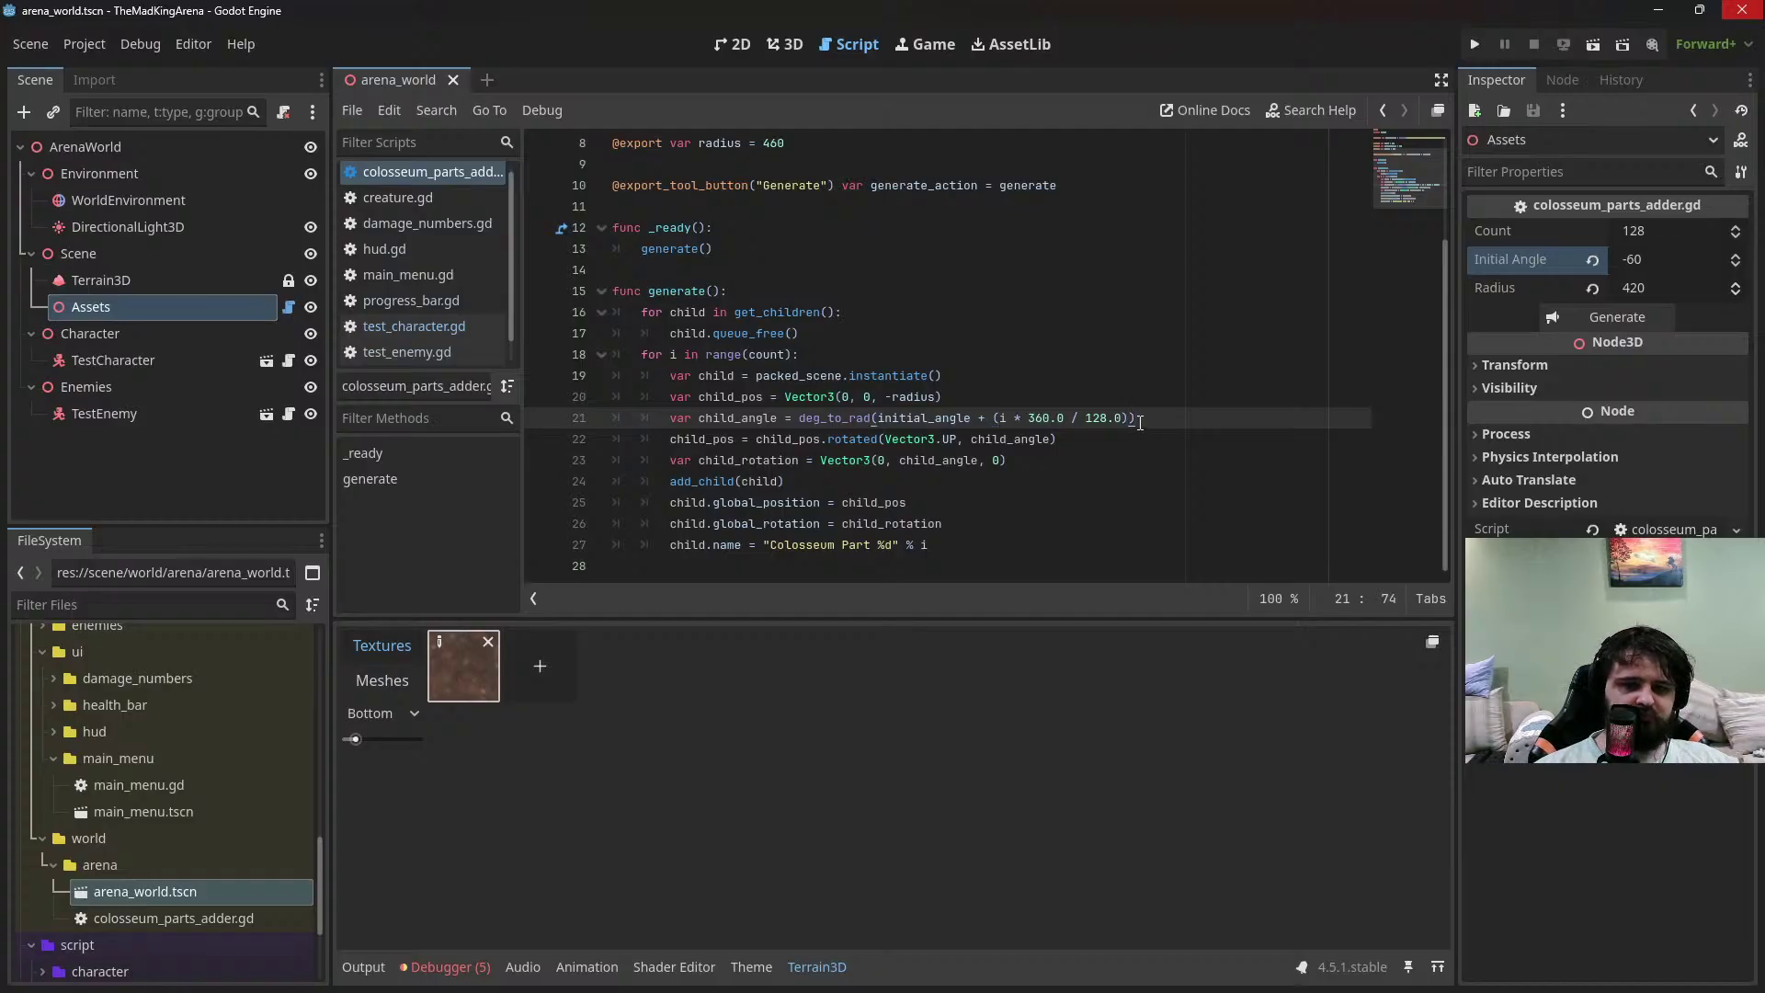
key("ctrl+s")
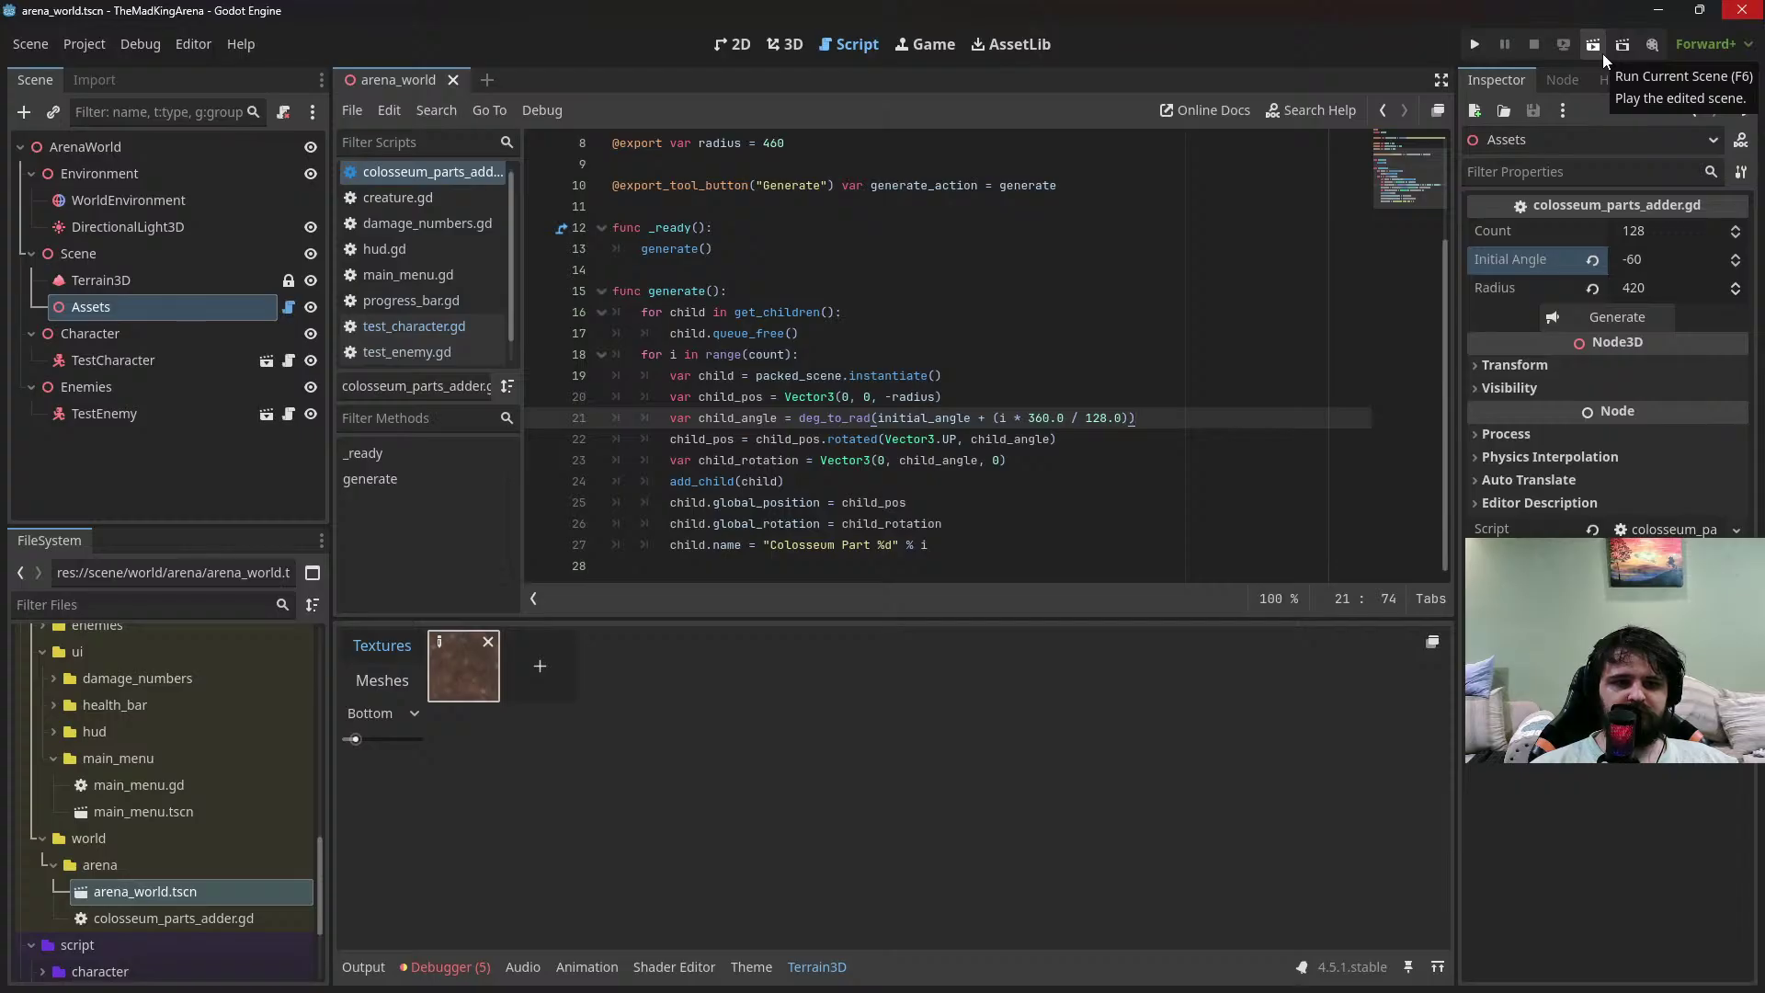
left_click(784, 44)
left_click(1608, 317)
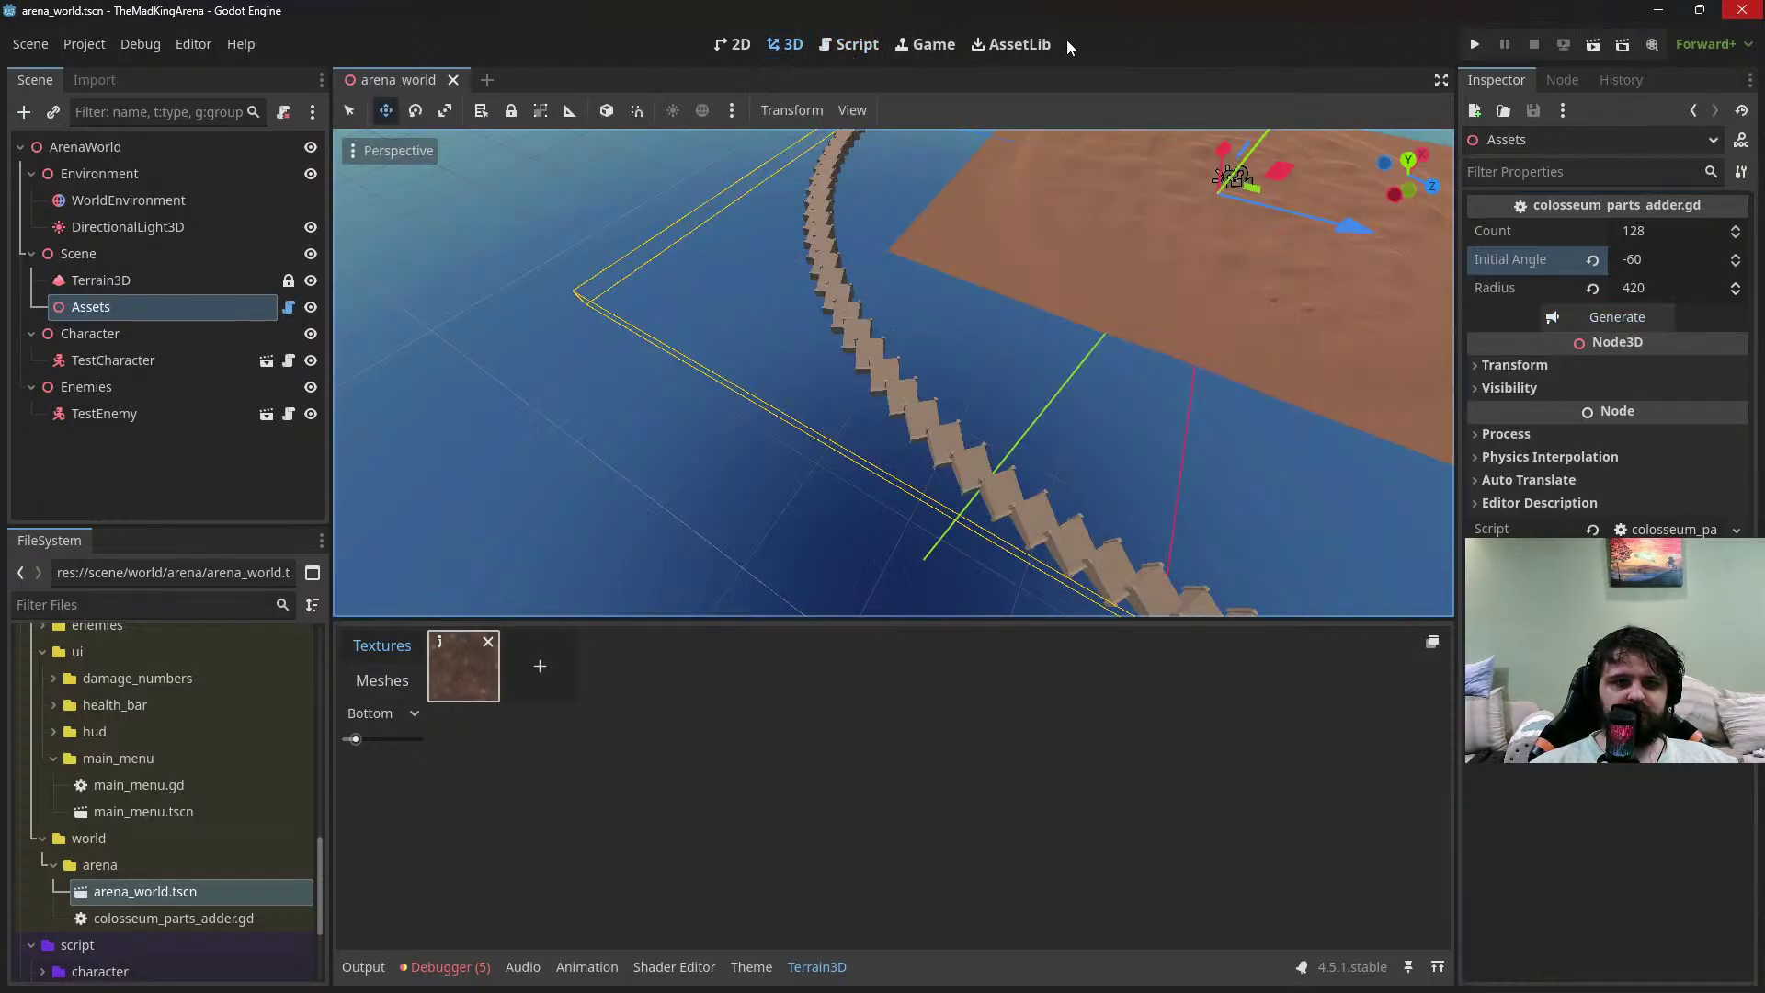
Add the : float type to the exported initial_angle and radius variables in the script
left_click(848, 44)
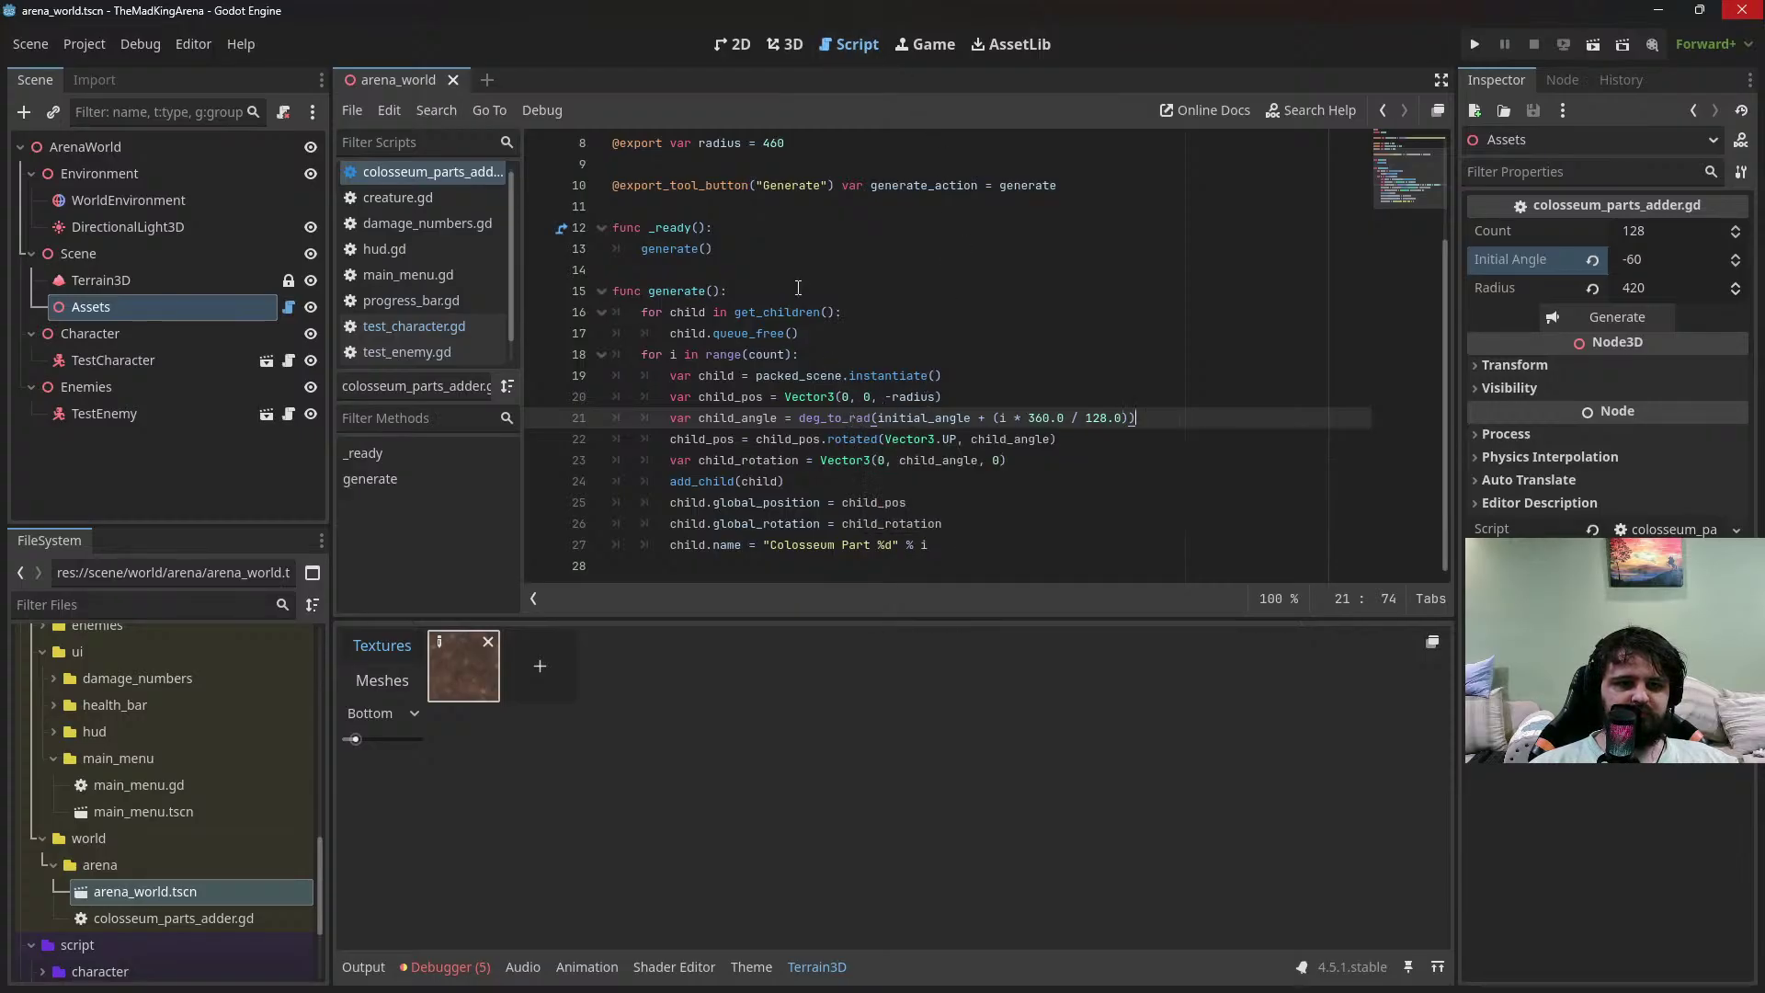
scroll(798, 288, "up", 2)
left_click(799, 249)
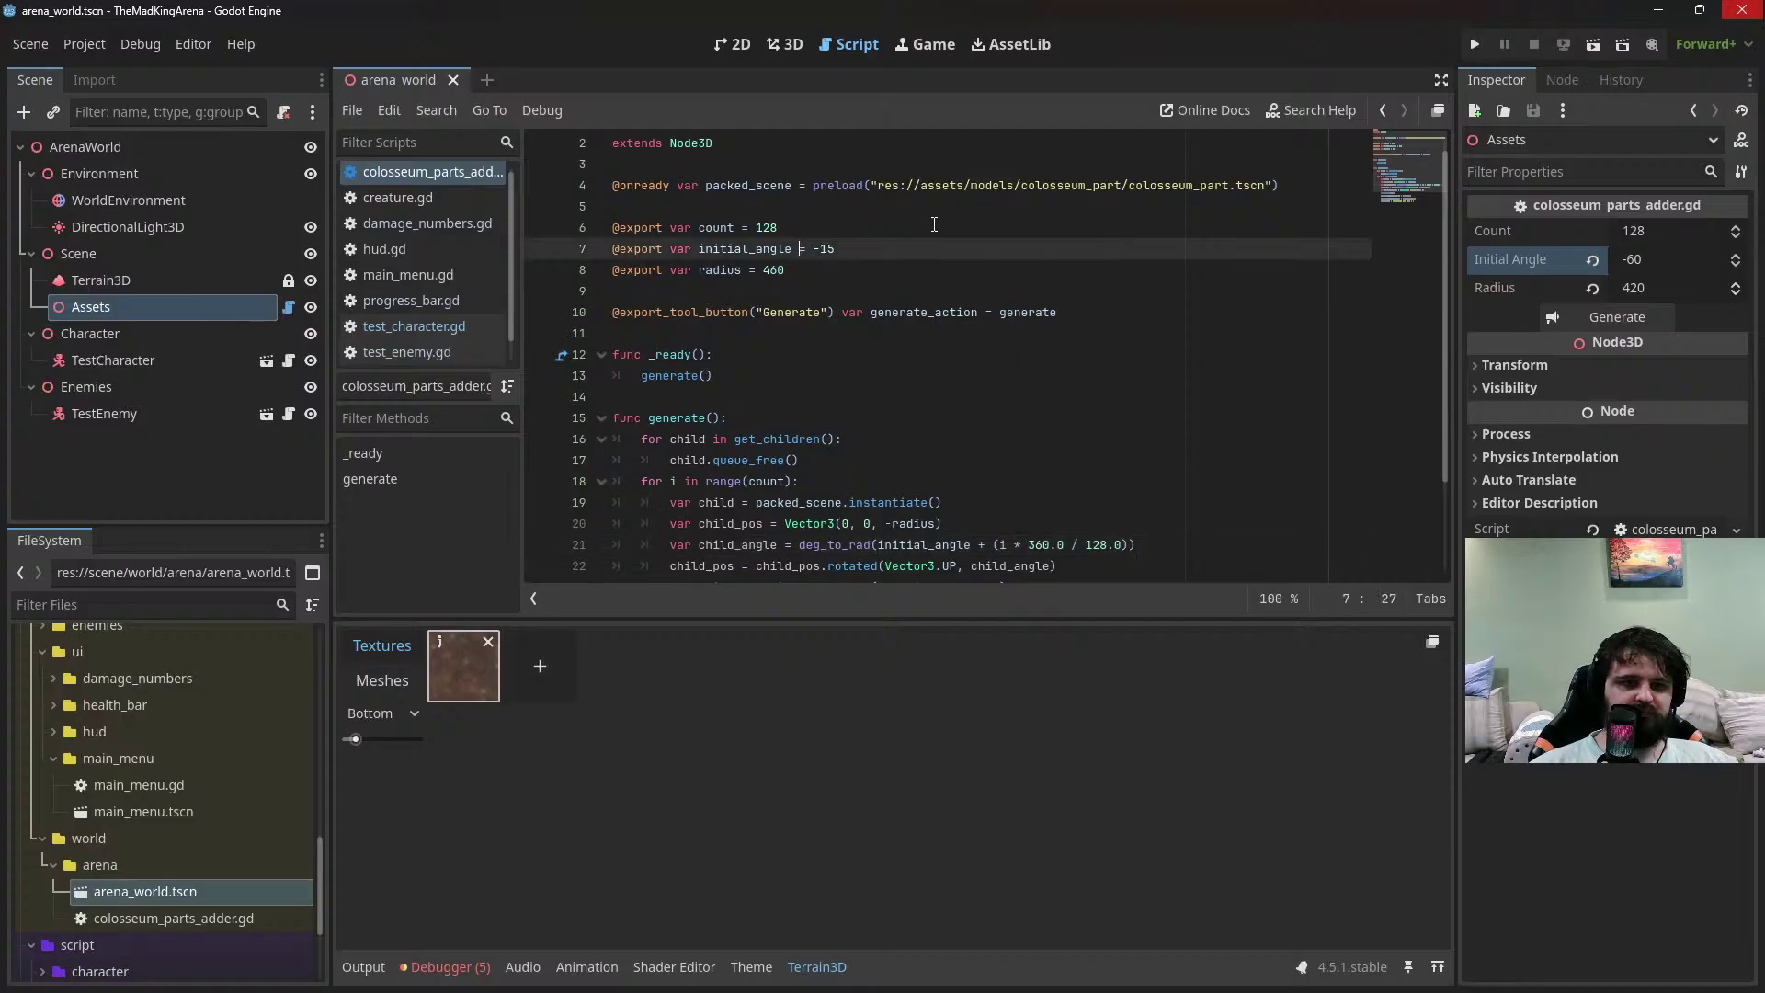
type(": float")
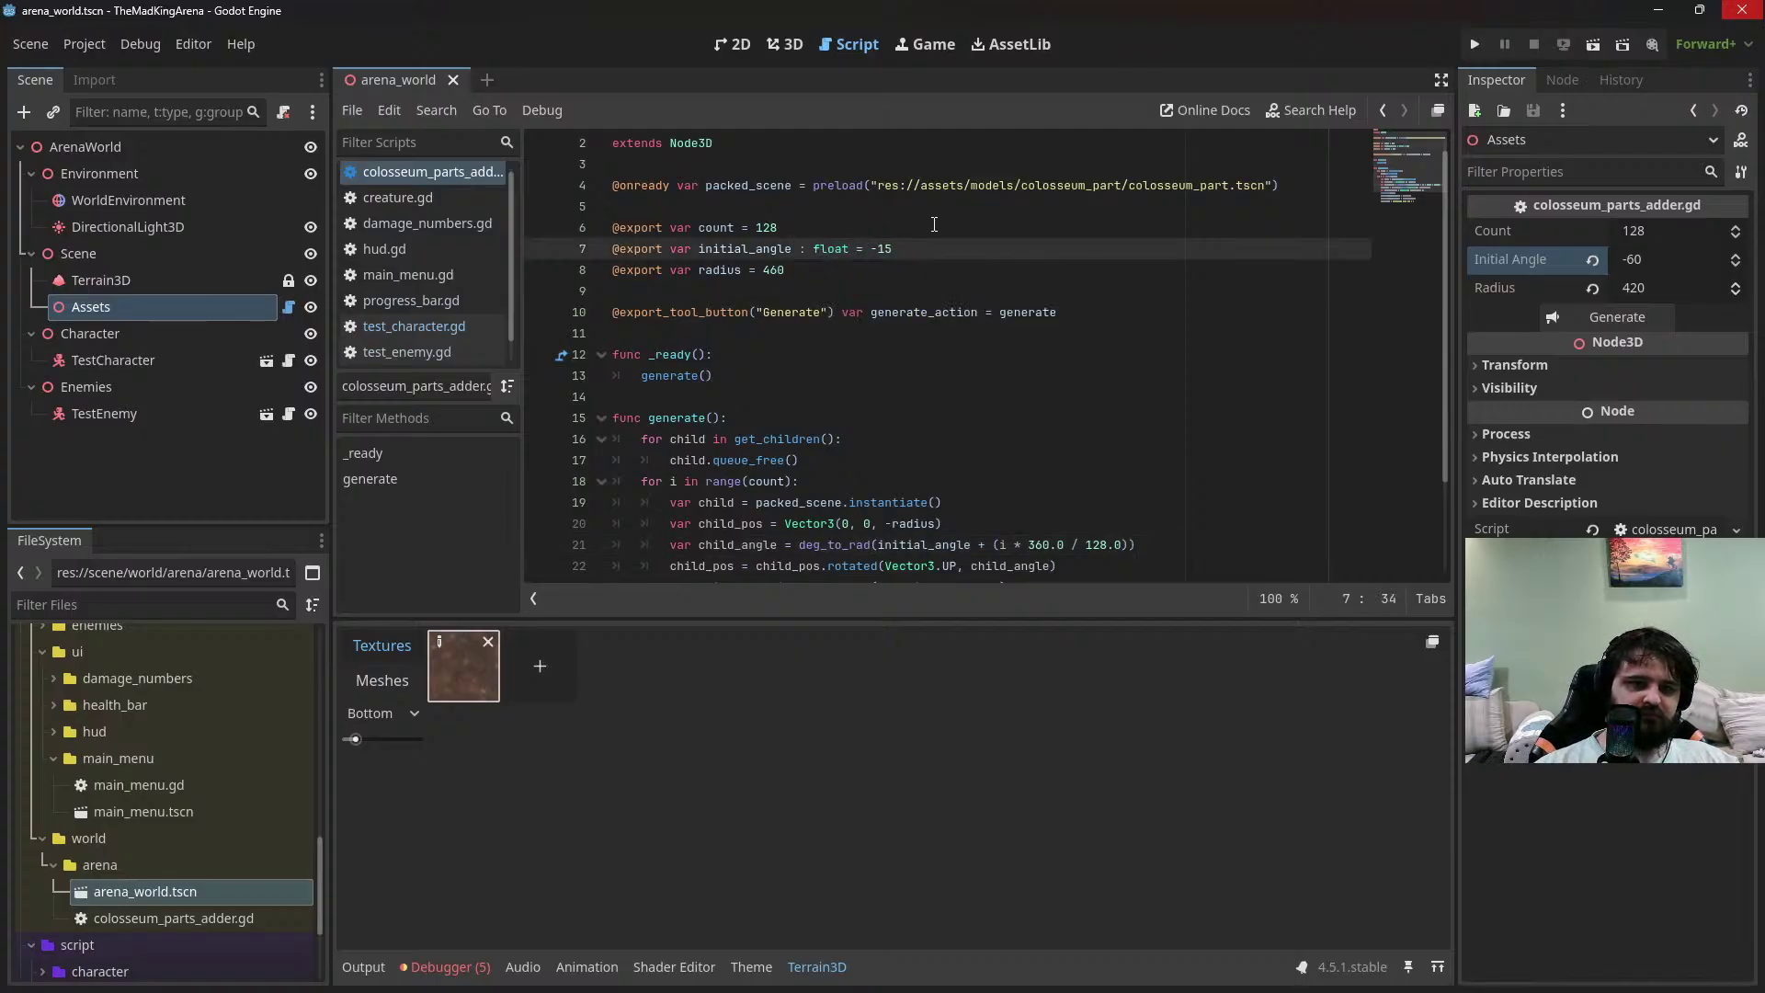
left_click(743, 229)
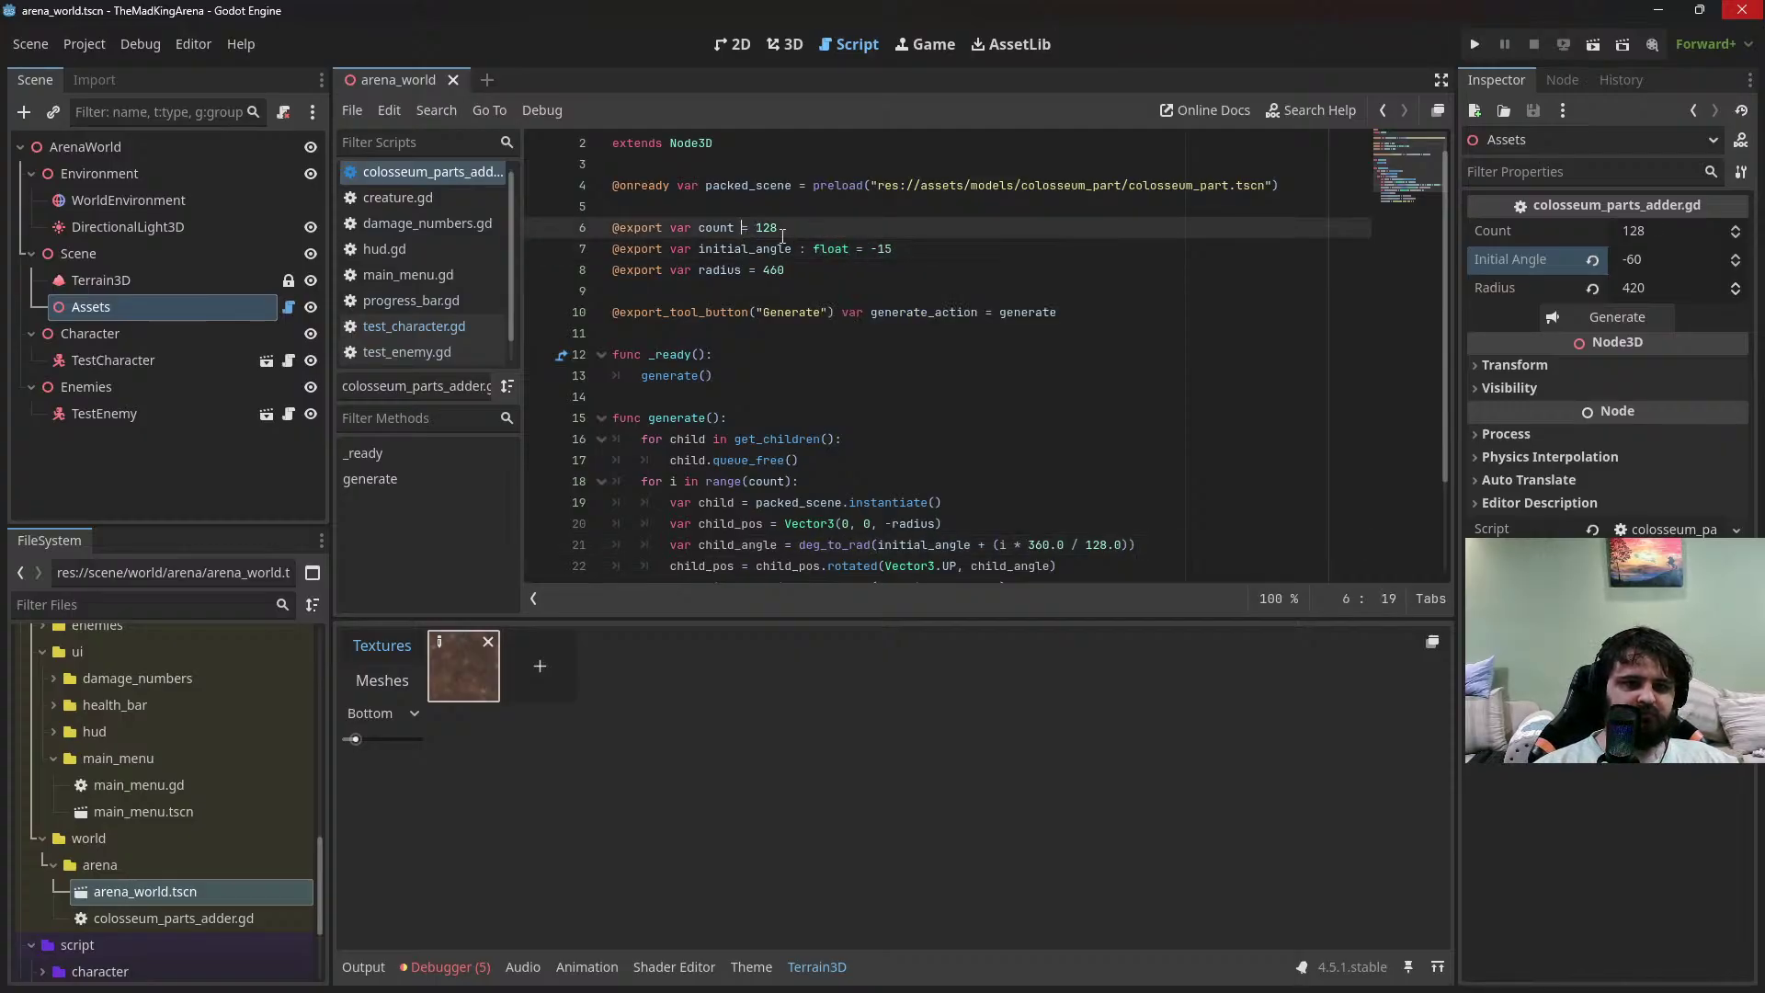
left_click(742, 270)
type(": float")
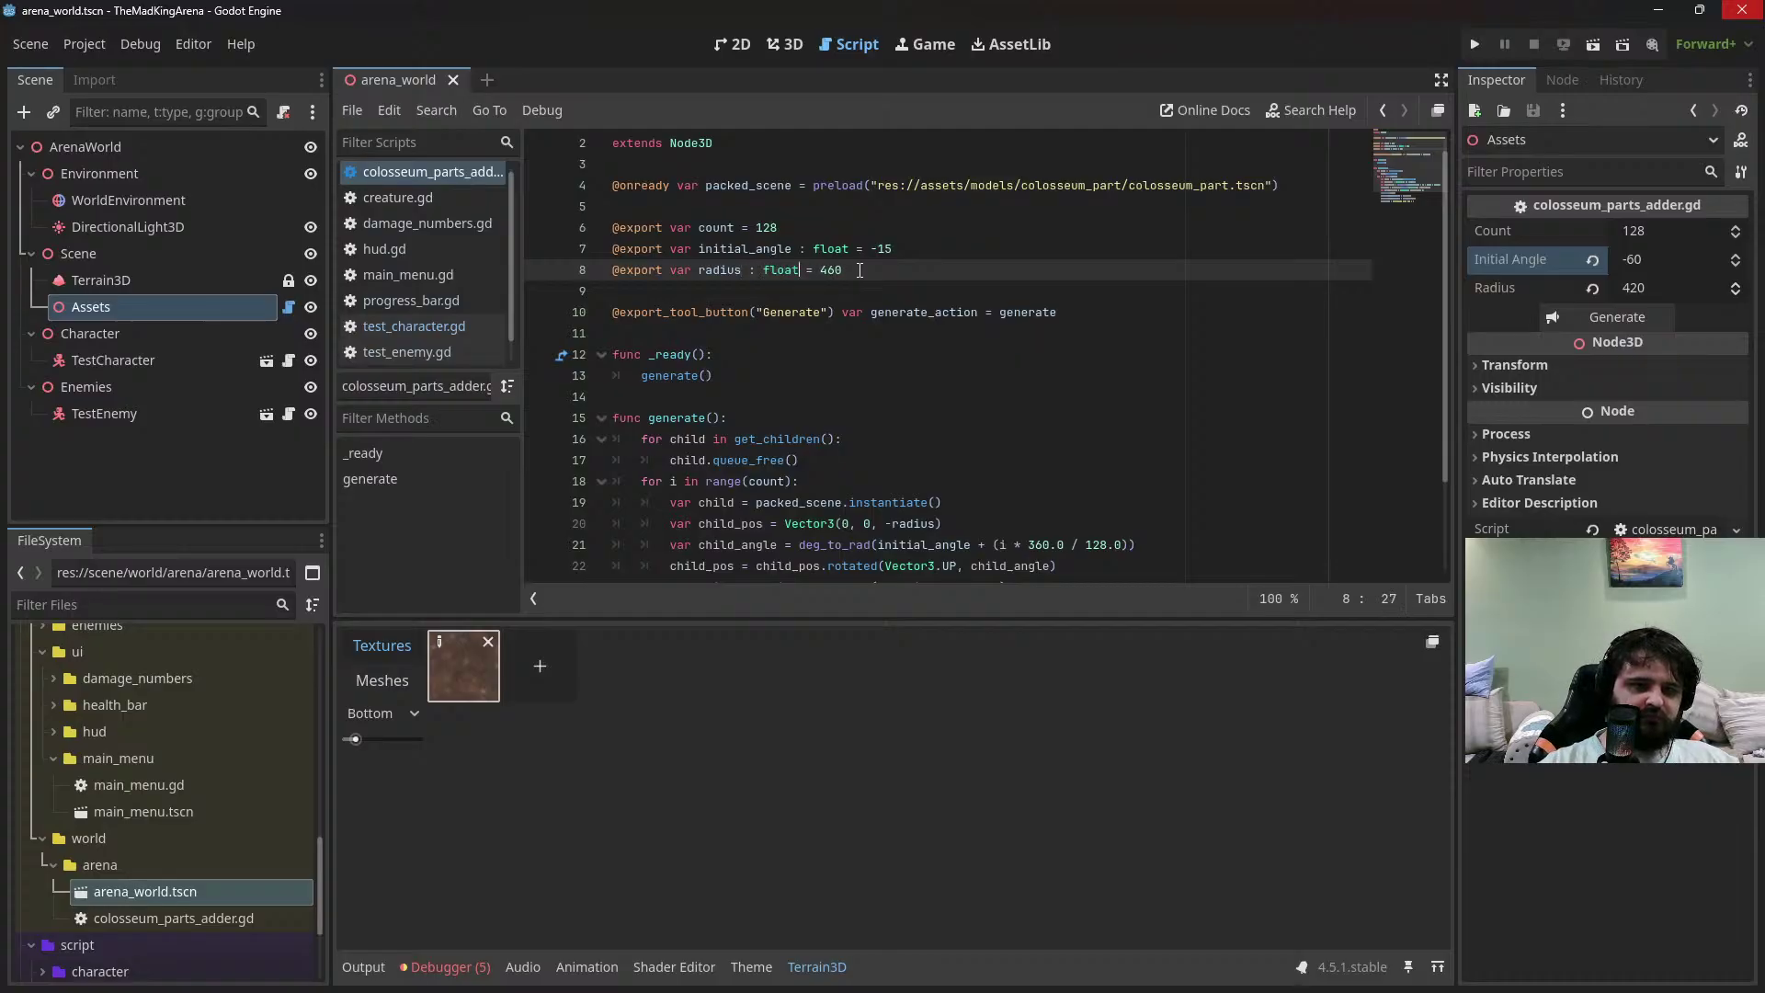
Test-run the current scene, close it, and run Generate on the Assets node with the 3D view showing
left_click(1594, 45)
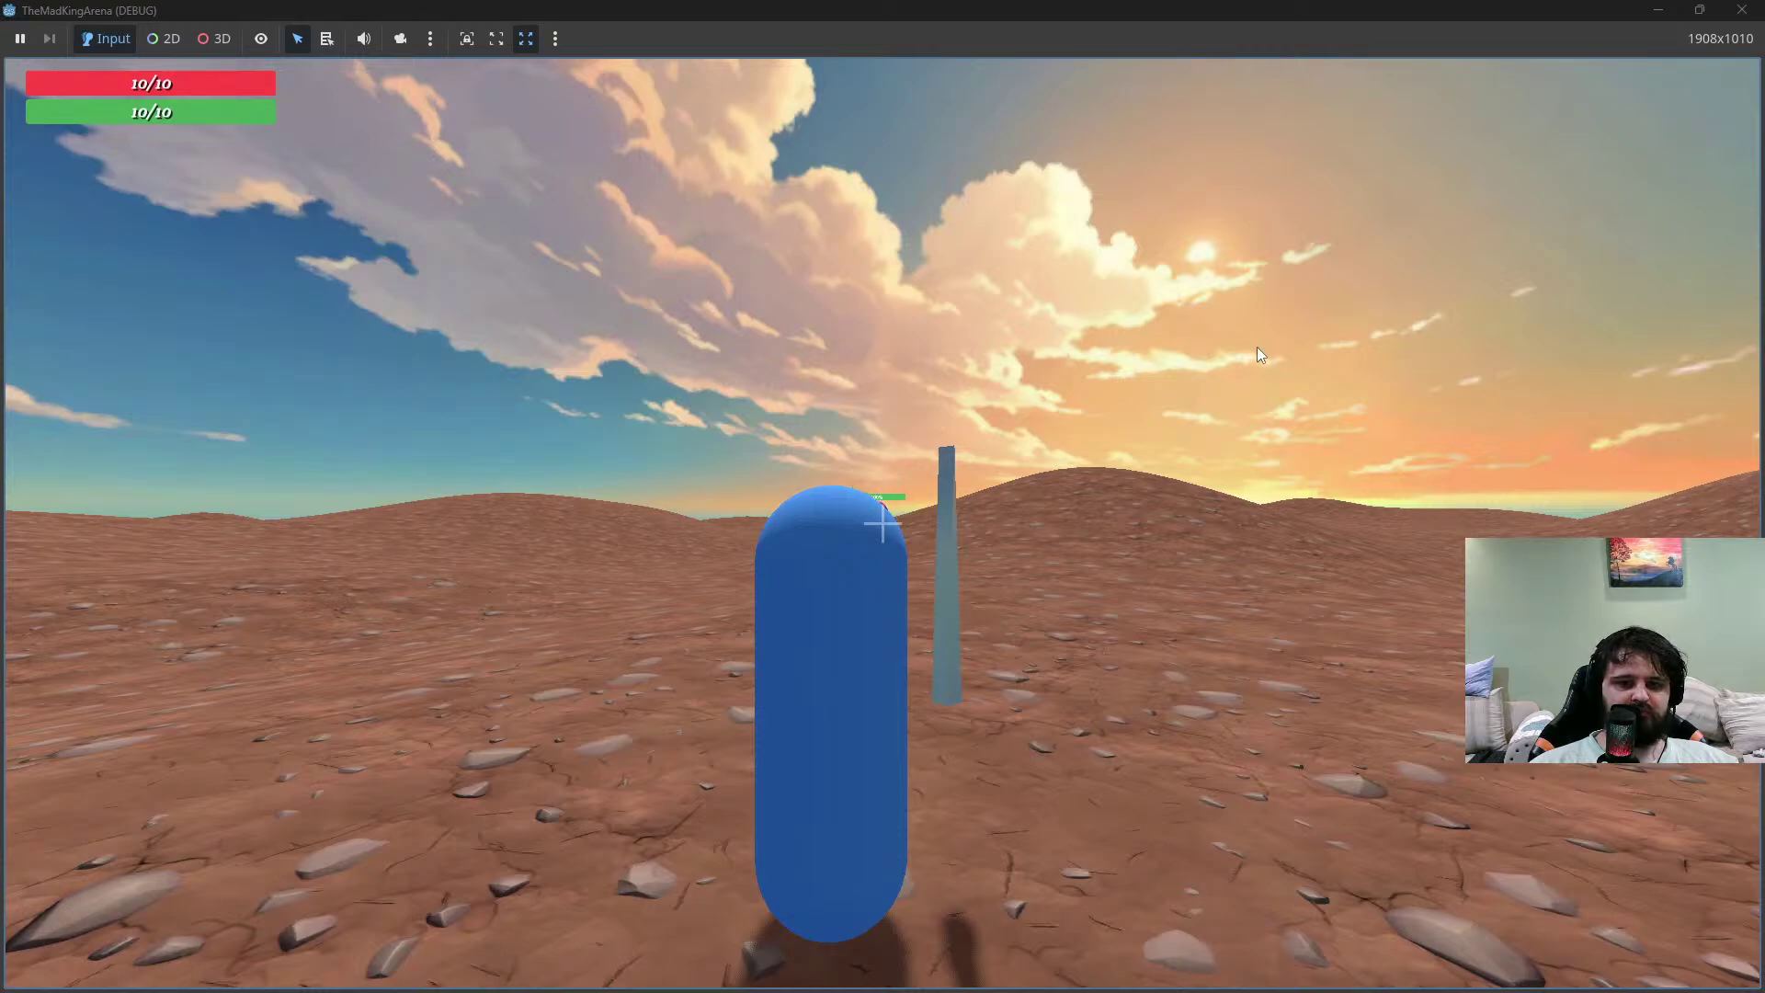
left_click(1740, 11)
left_click(747, 49)
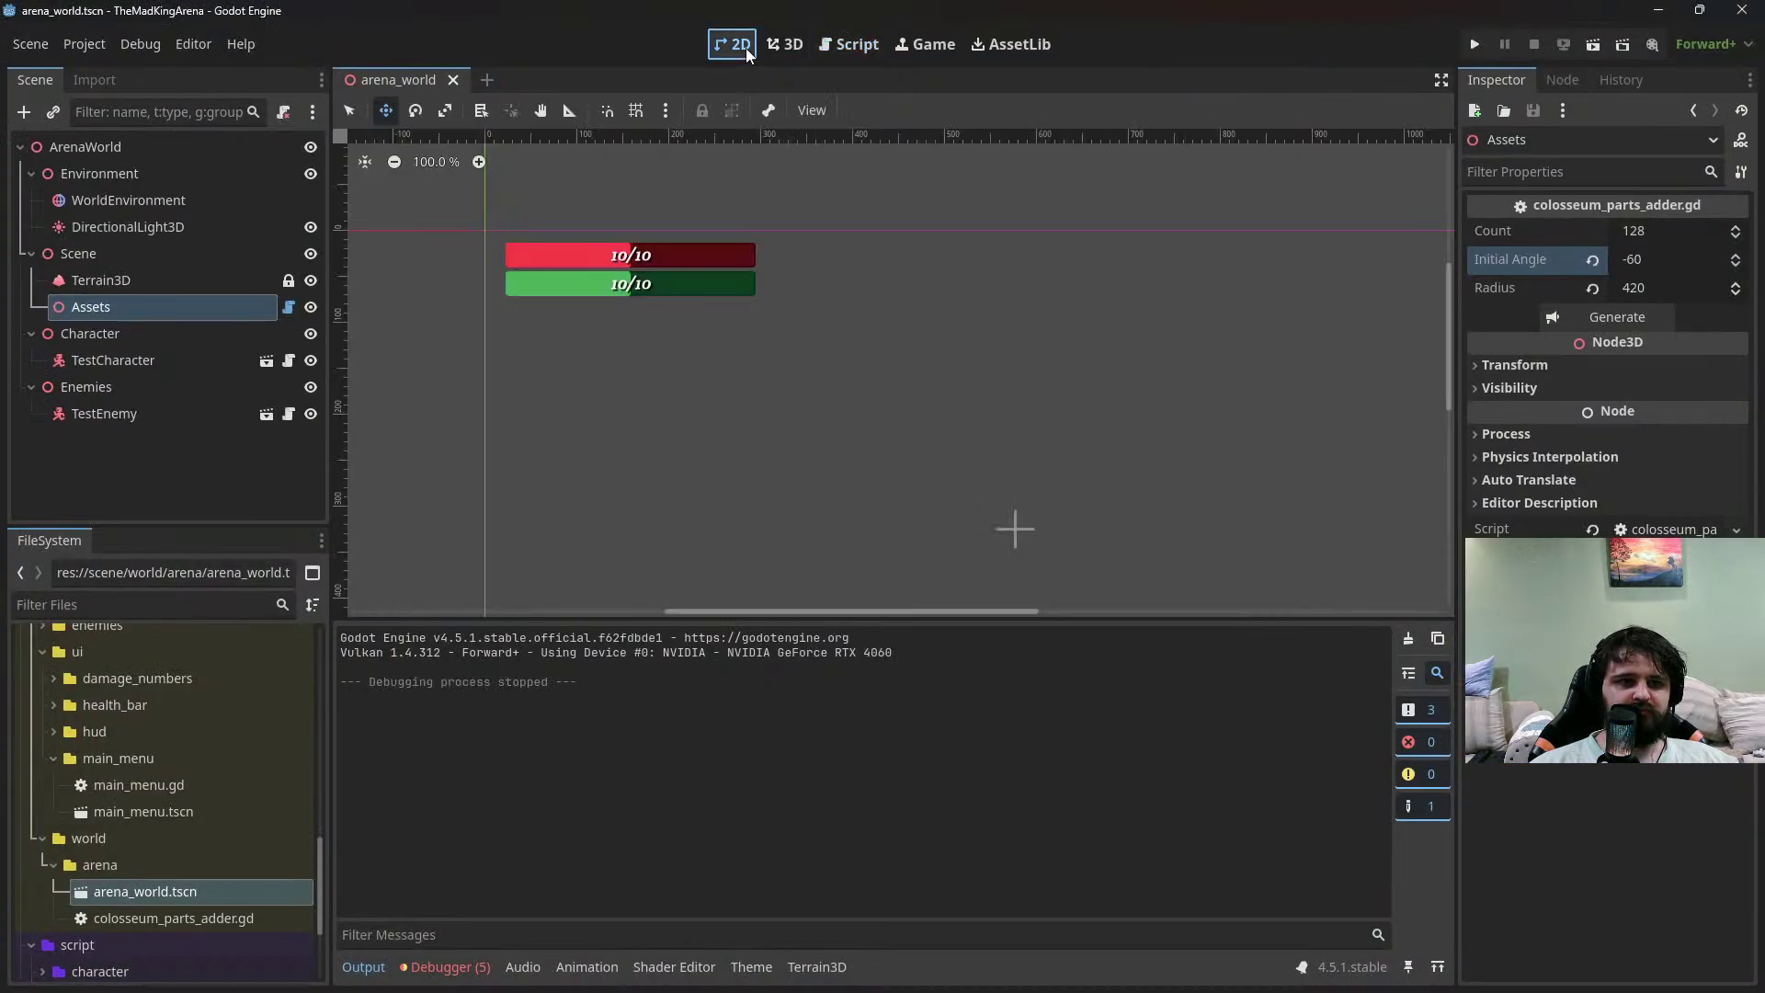
left_click(782, 45)
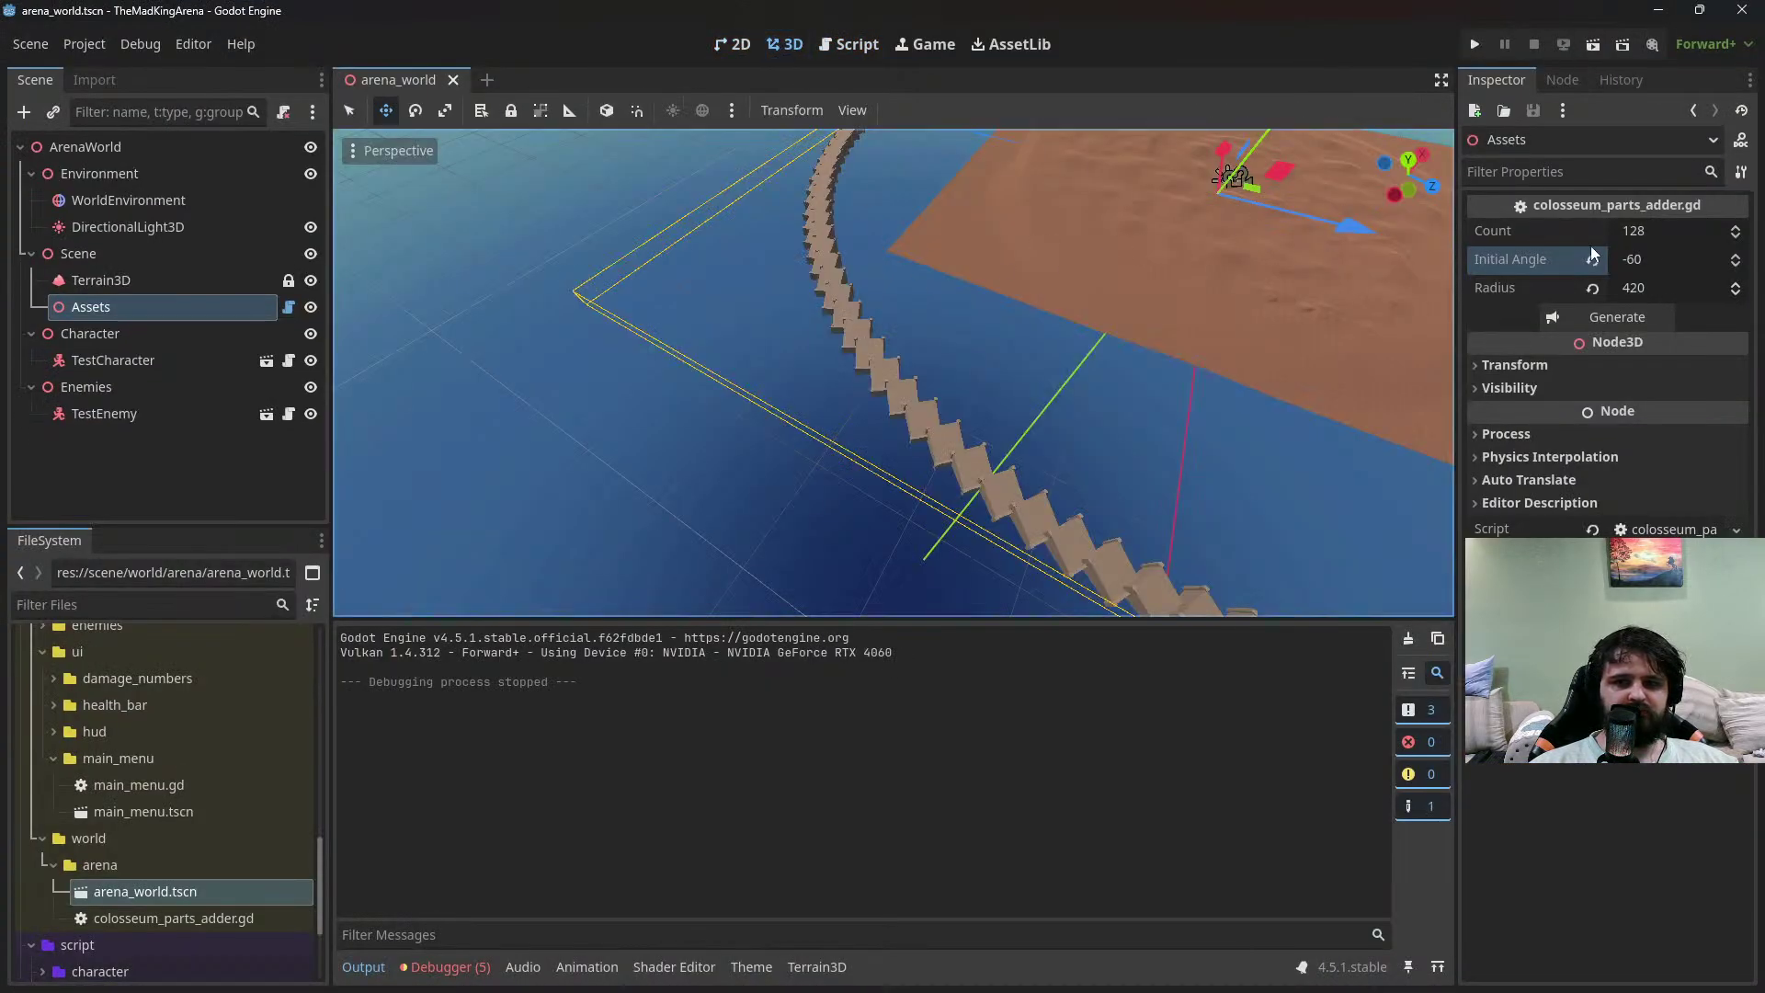
left_click(1642, 315)
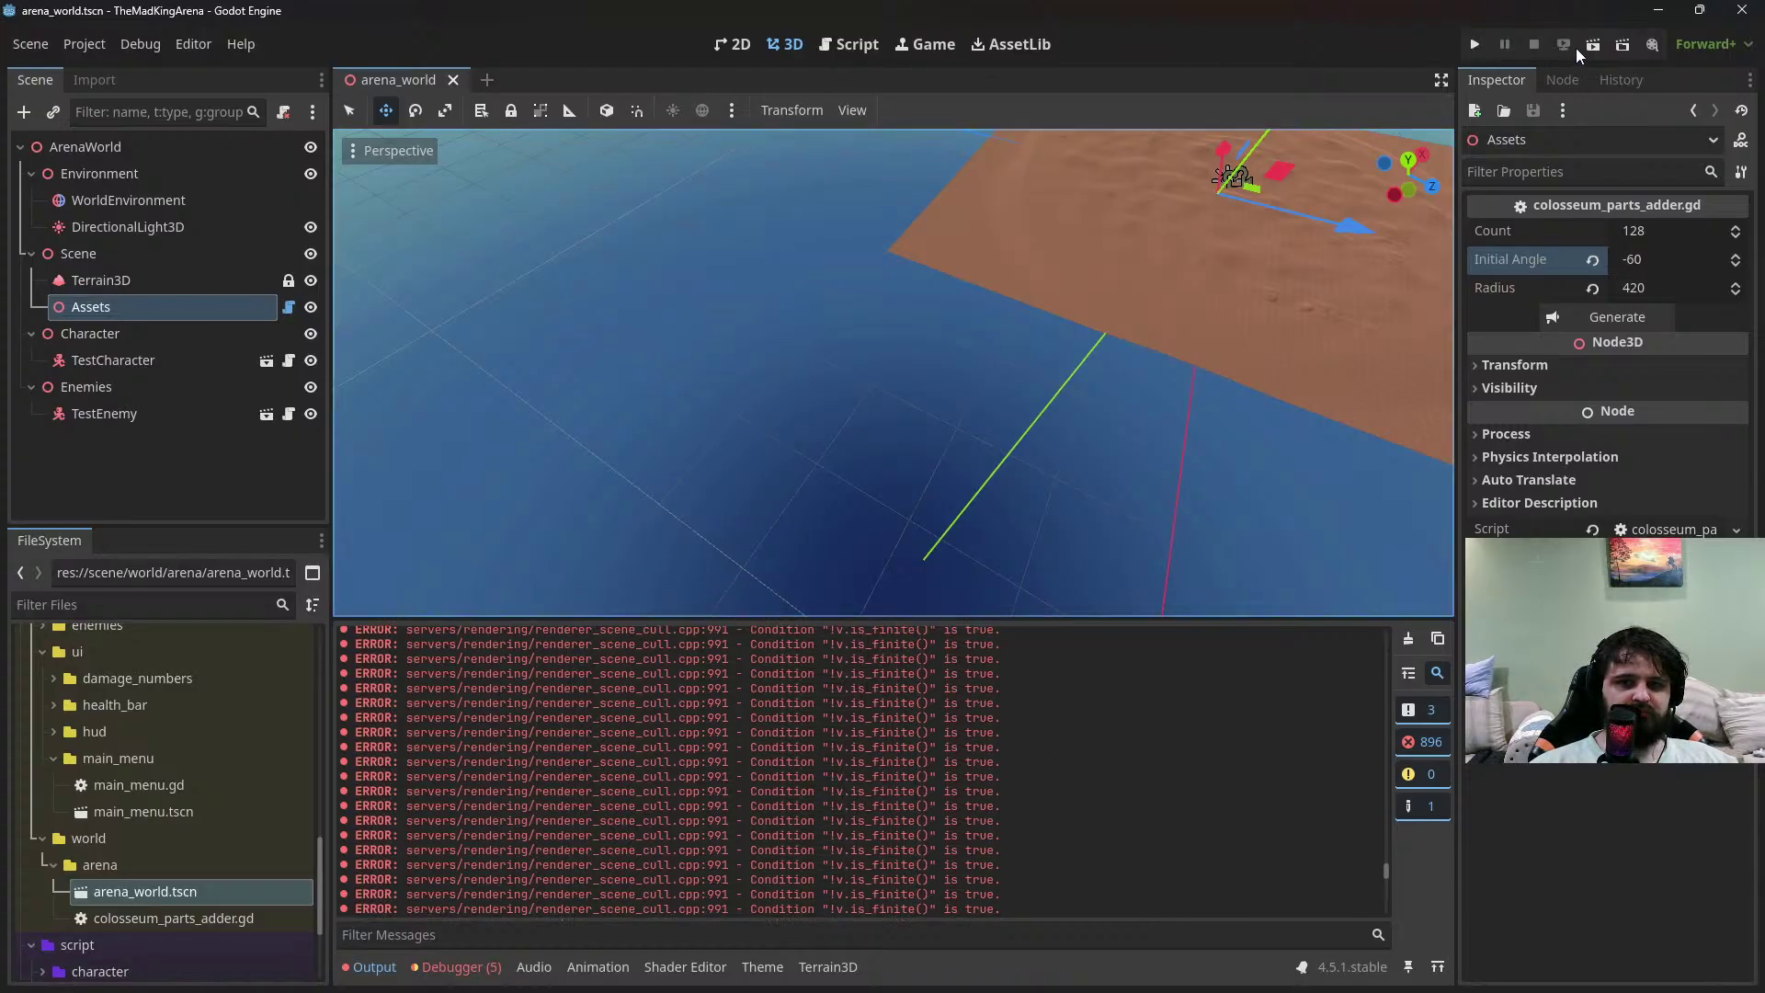
left_click(1596, 316)
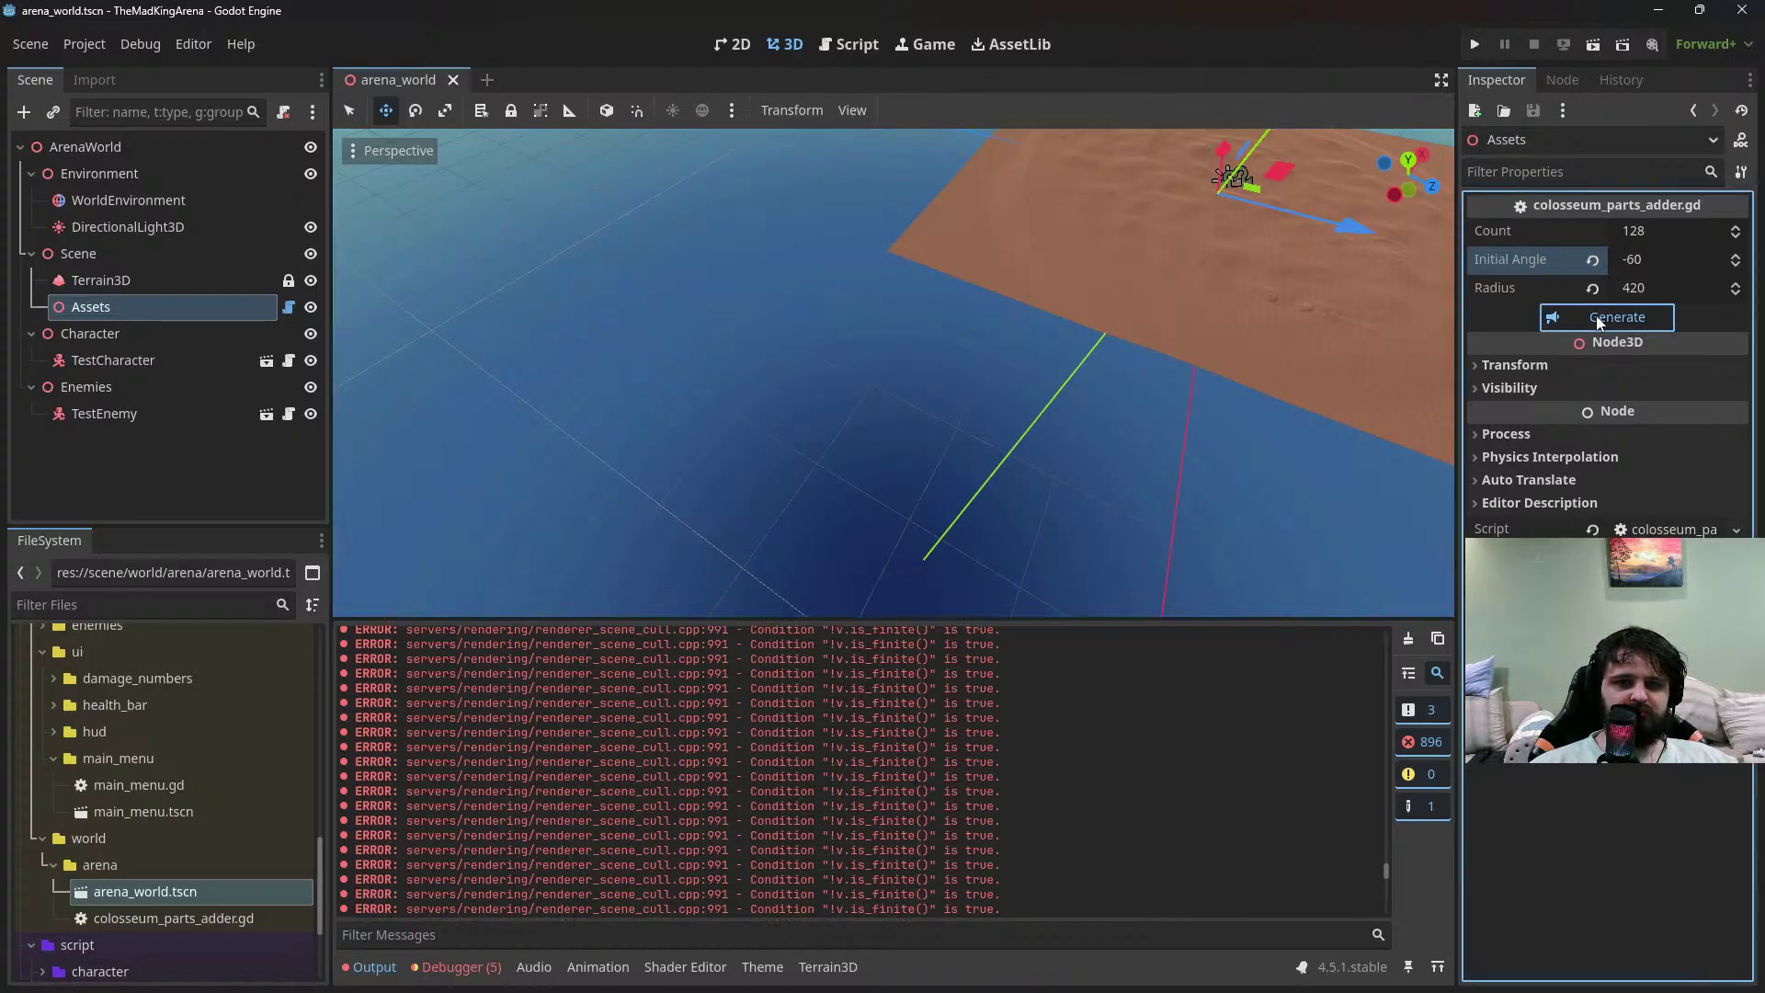
Re-enter -60 as the Assets node's Initial Angle and run Generate
left_click(1646, 259)
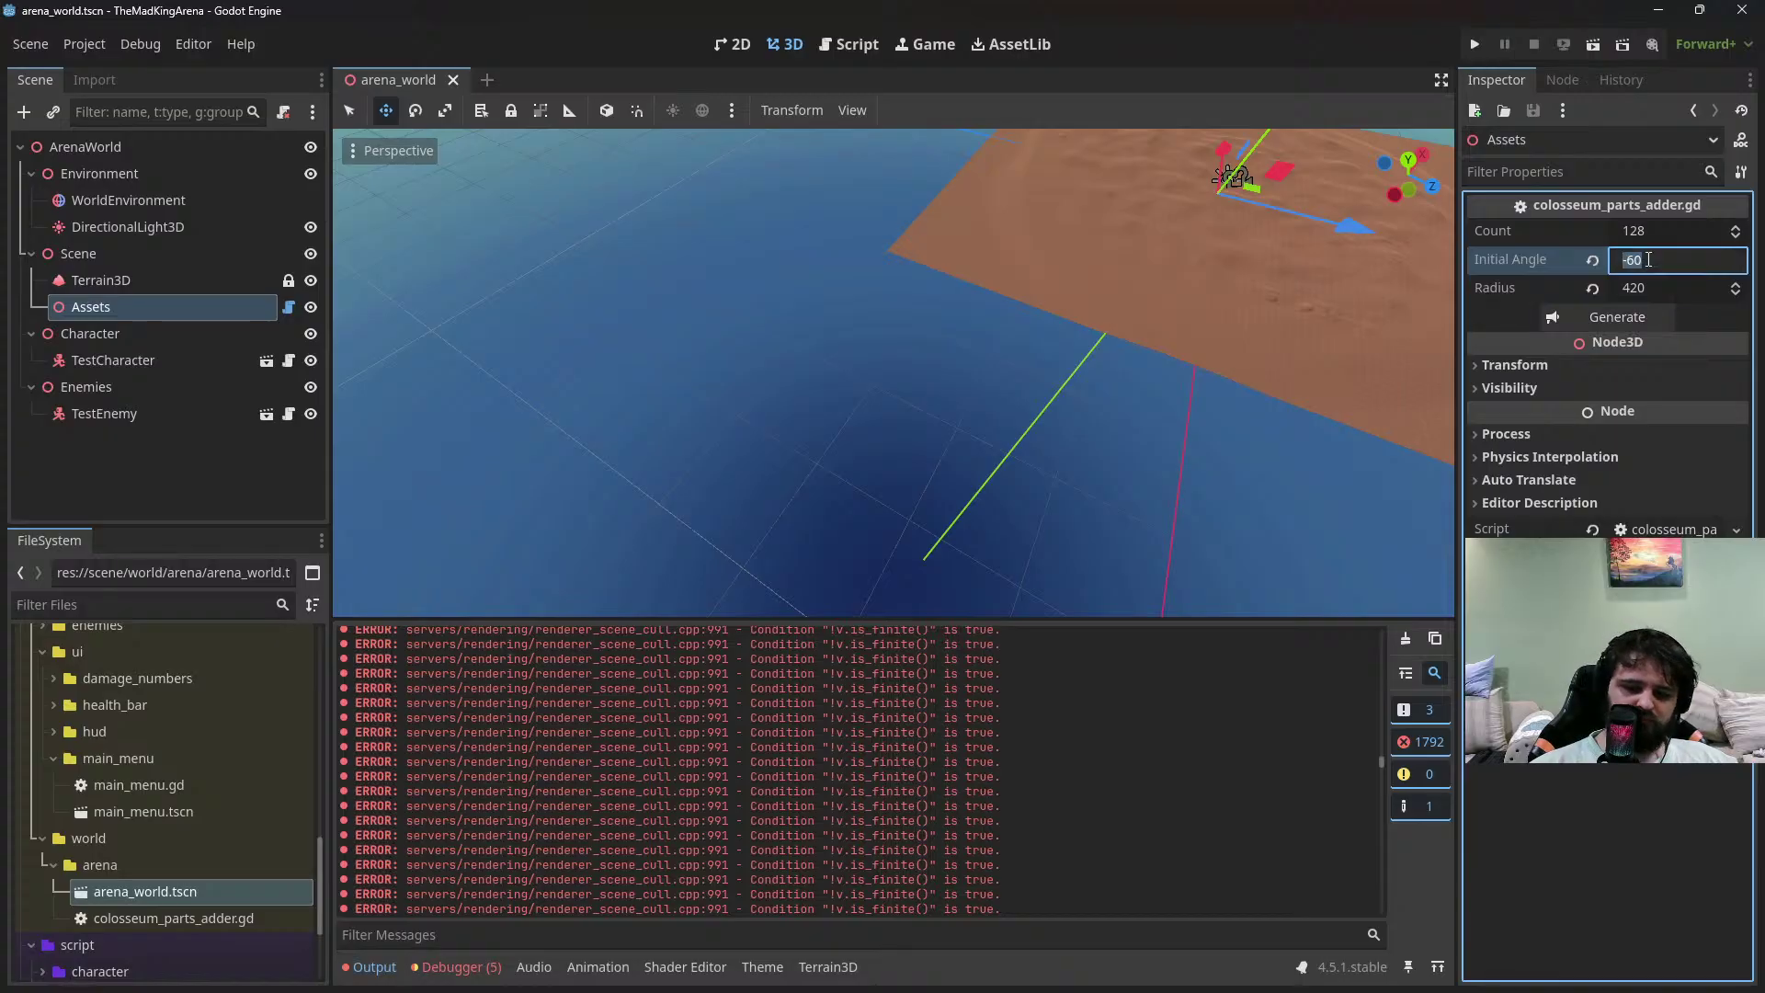
type("-")
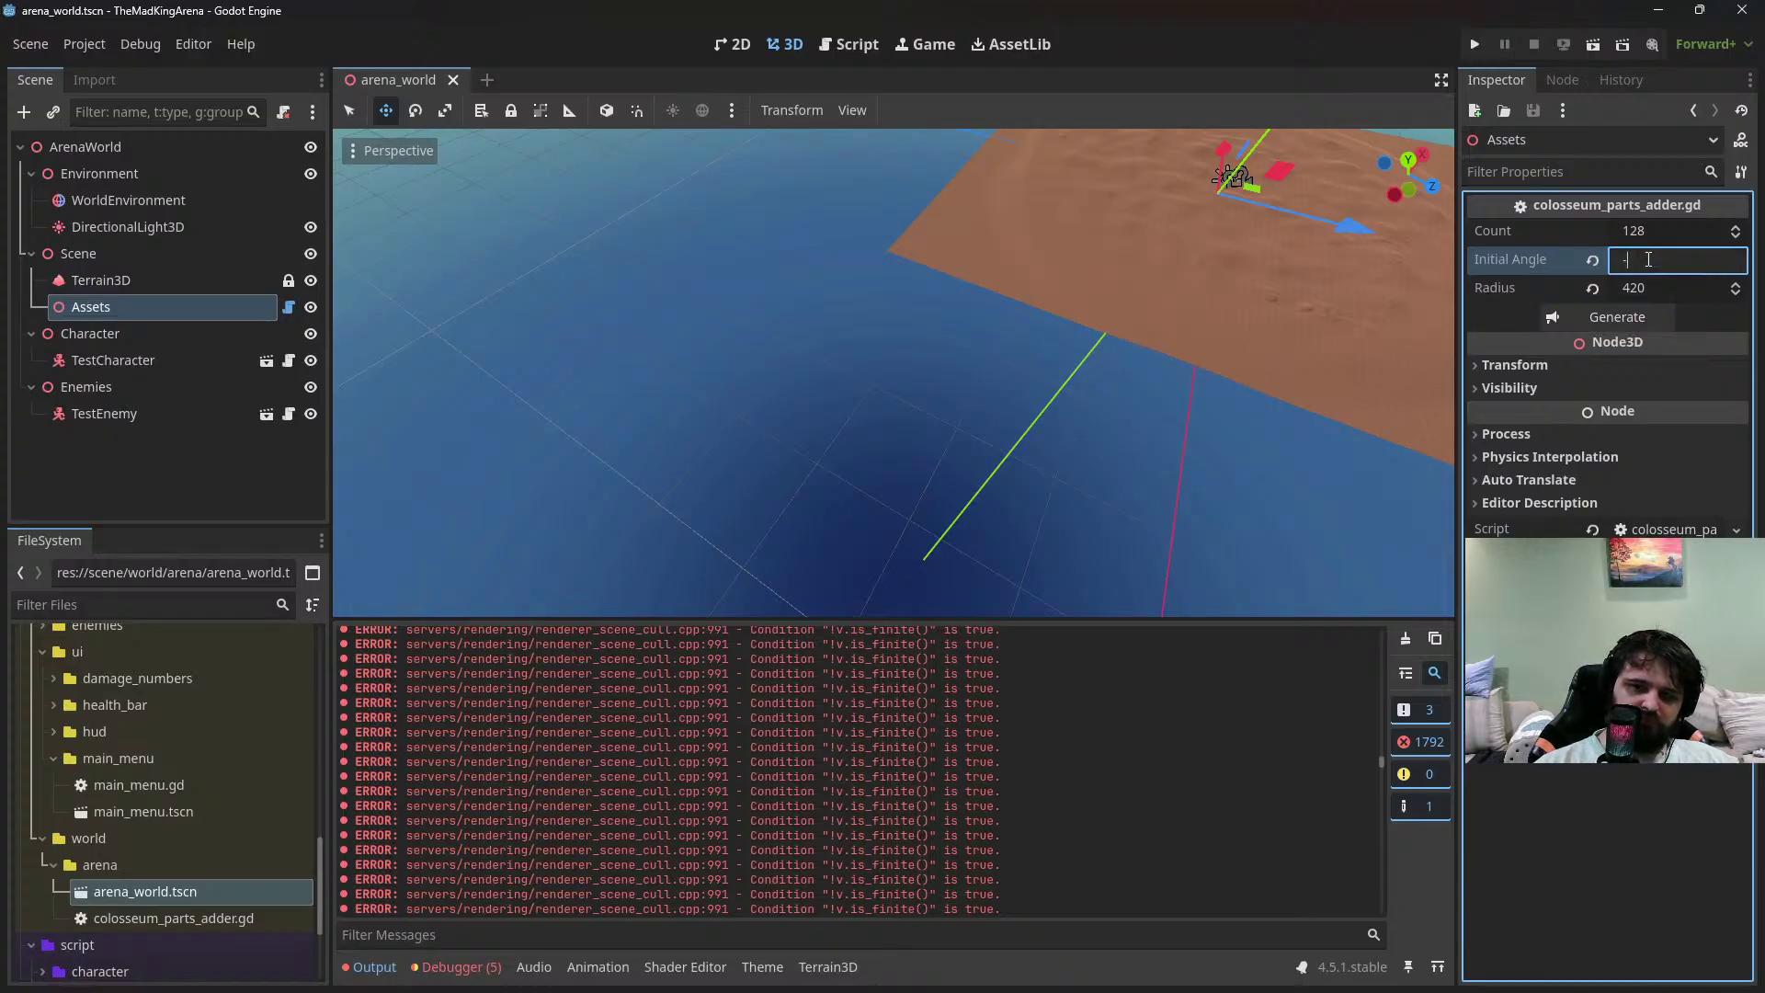
type("600")
key("Return")
left_click(1580, 327)
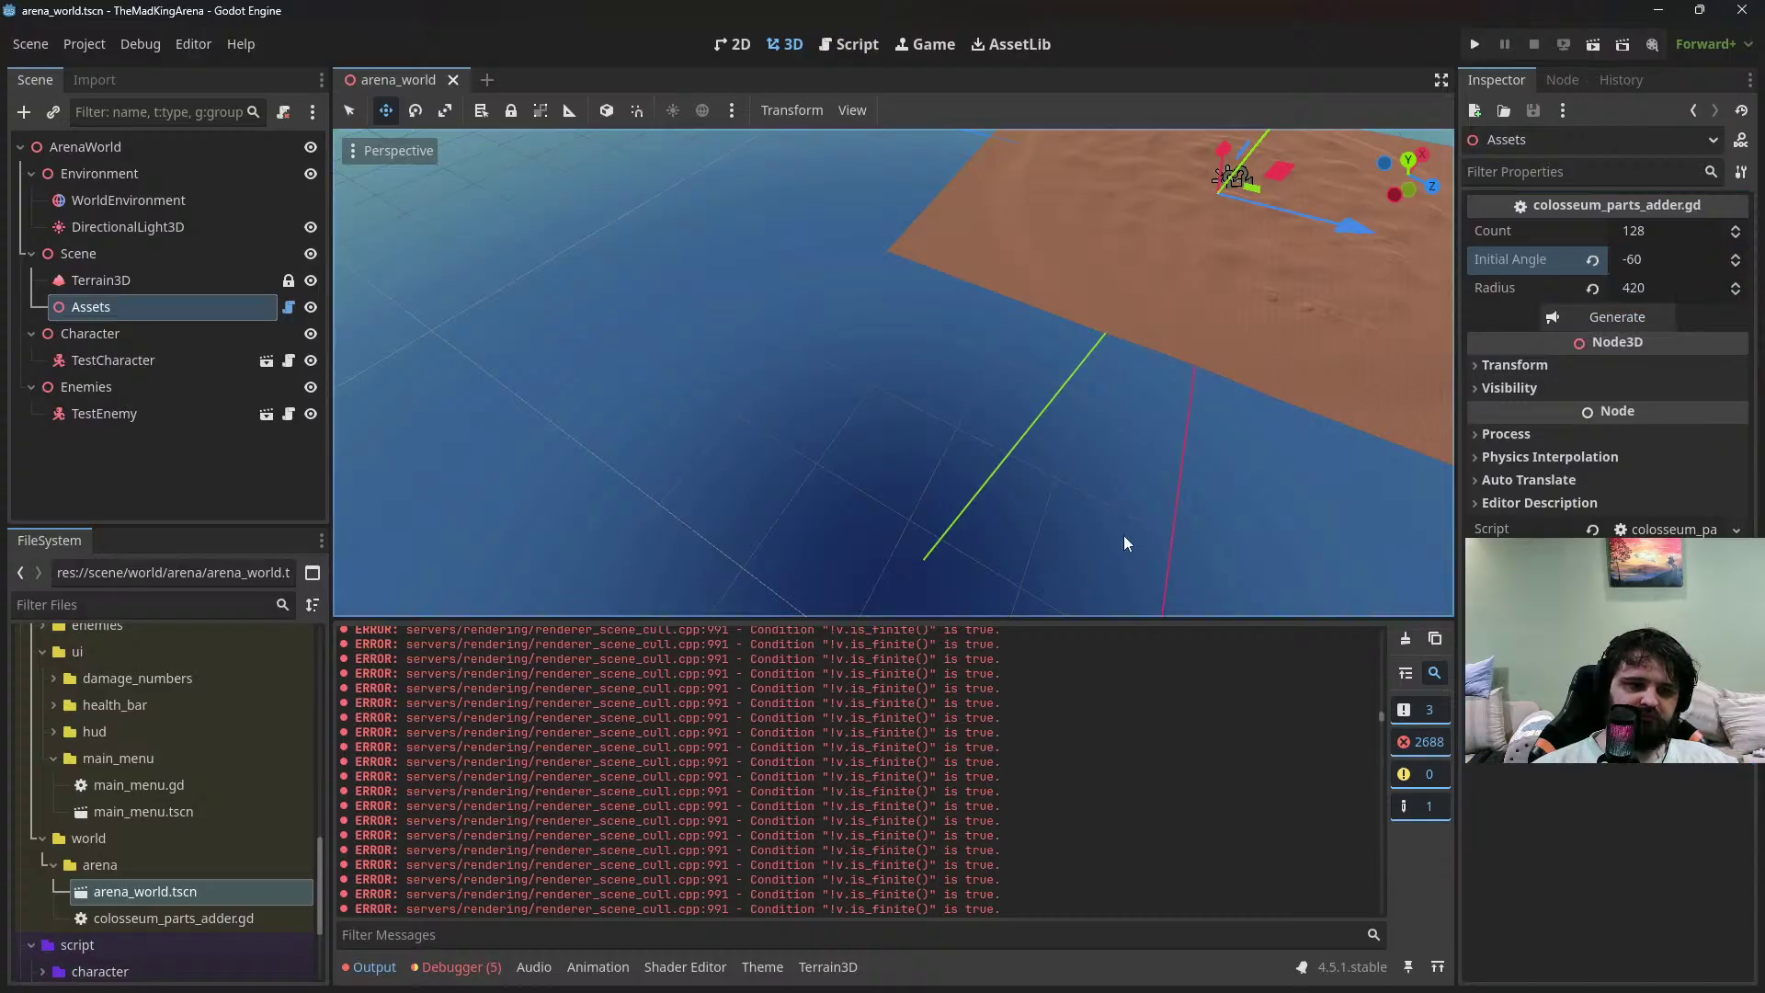
Check the debugger's error list and the output log for the cause of the missing wall parts
left_click(460, 966)
left_click(465, 634)
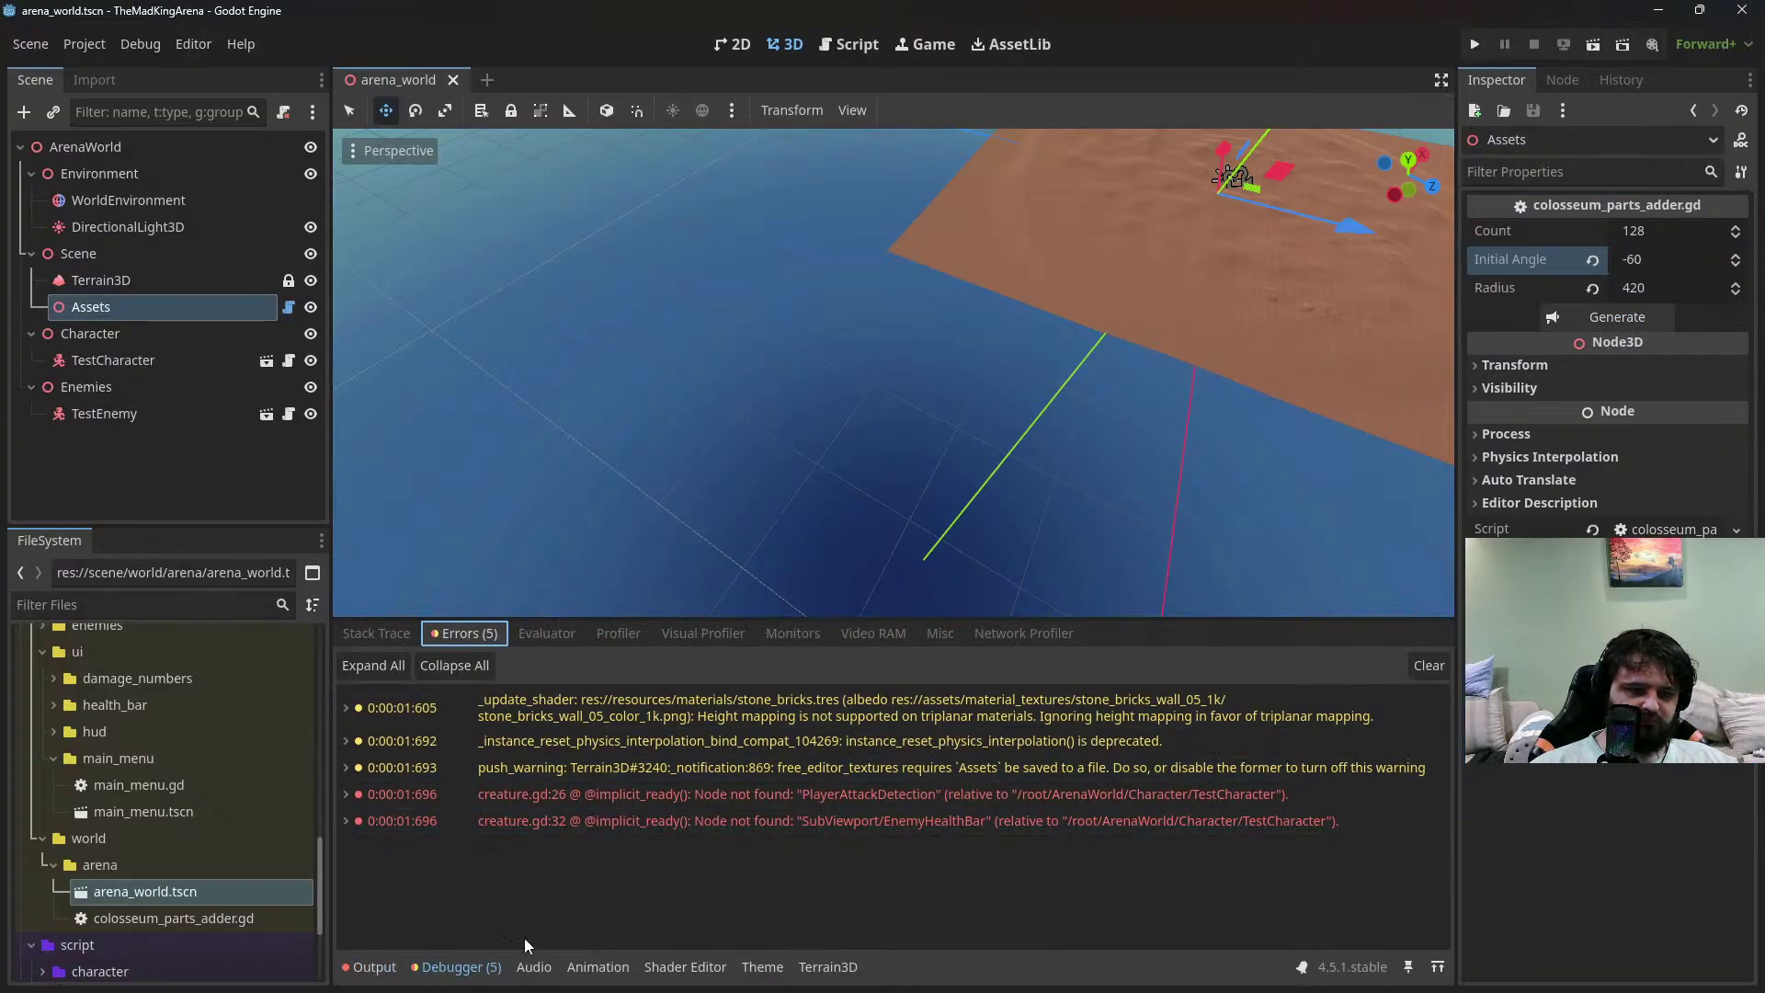
left_click(374, 967)
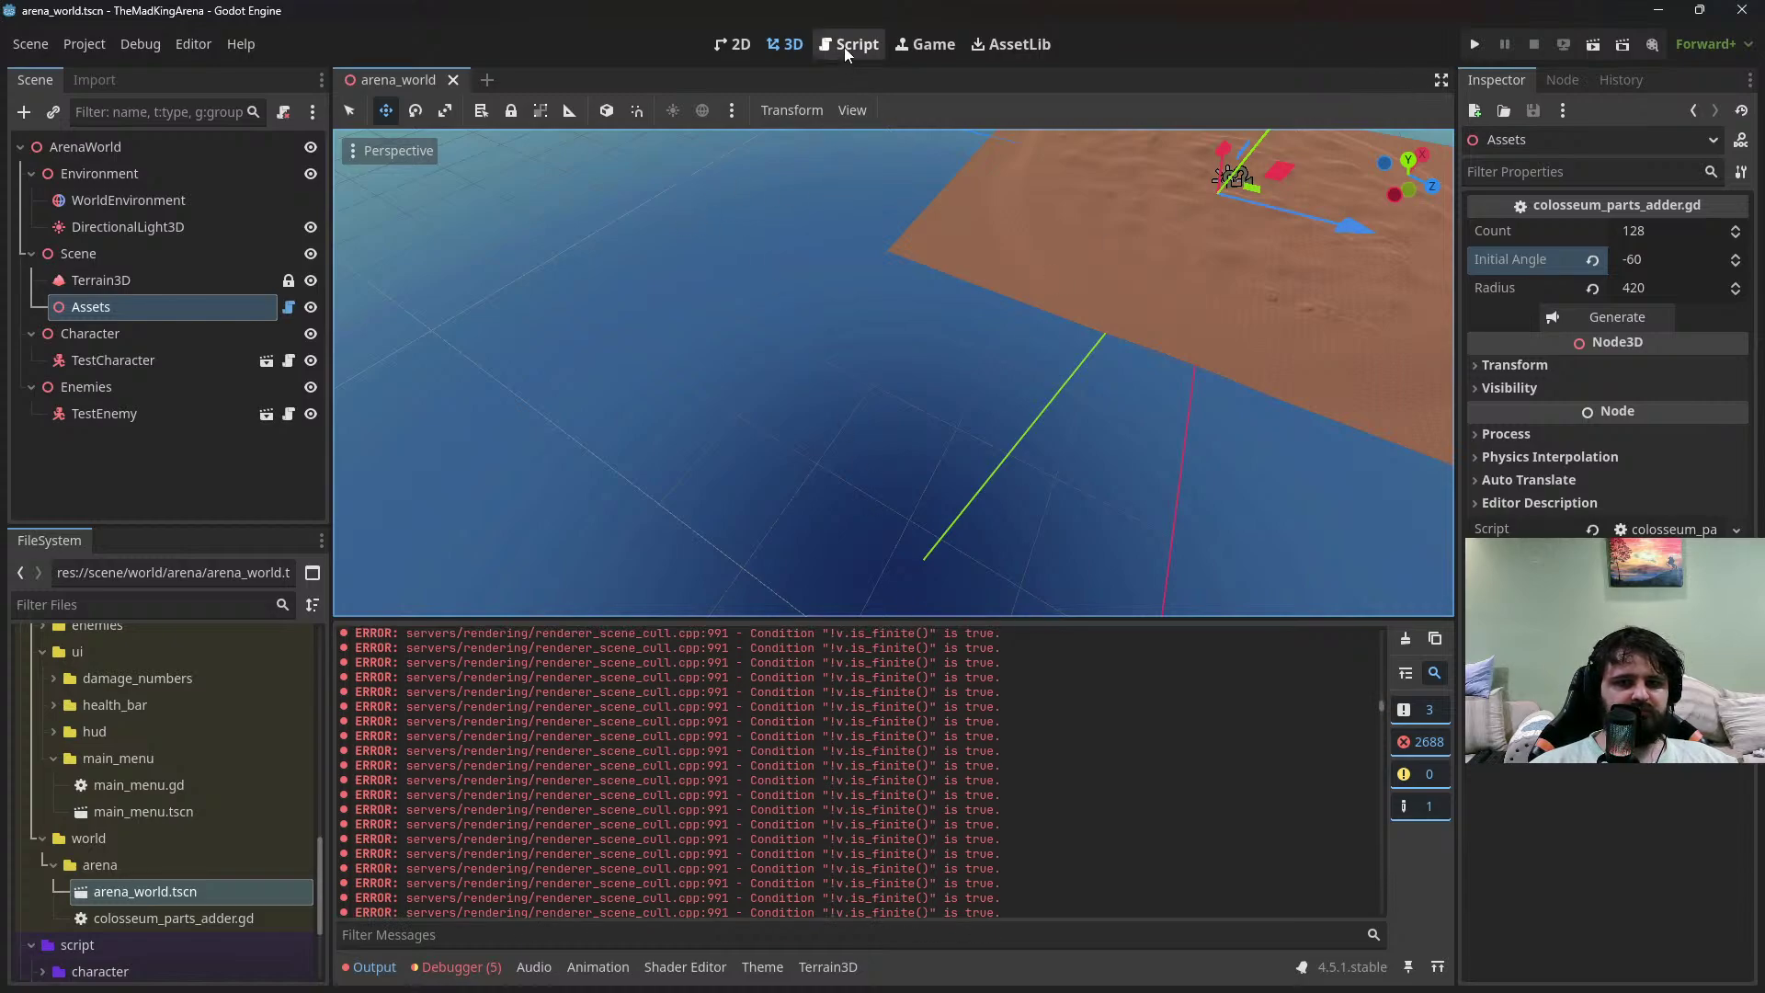
Set the Assets node's Count to 64 and run Generate
left_click(1688, 233)
type("64")
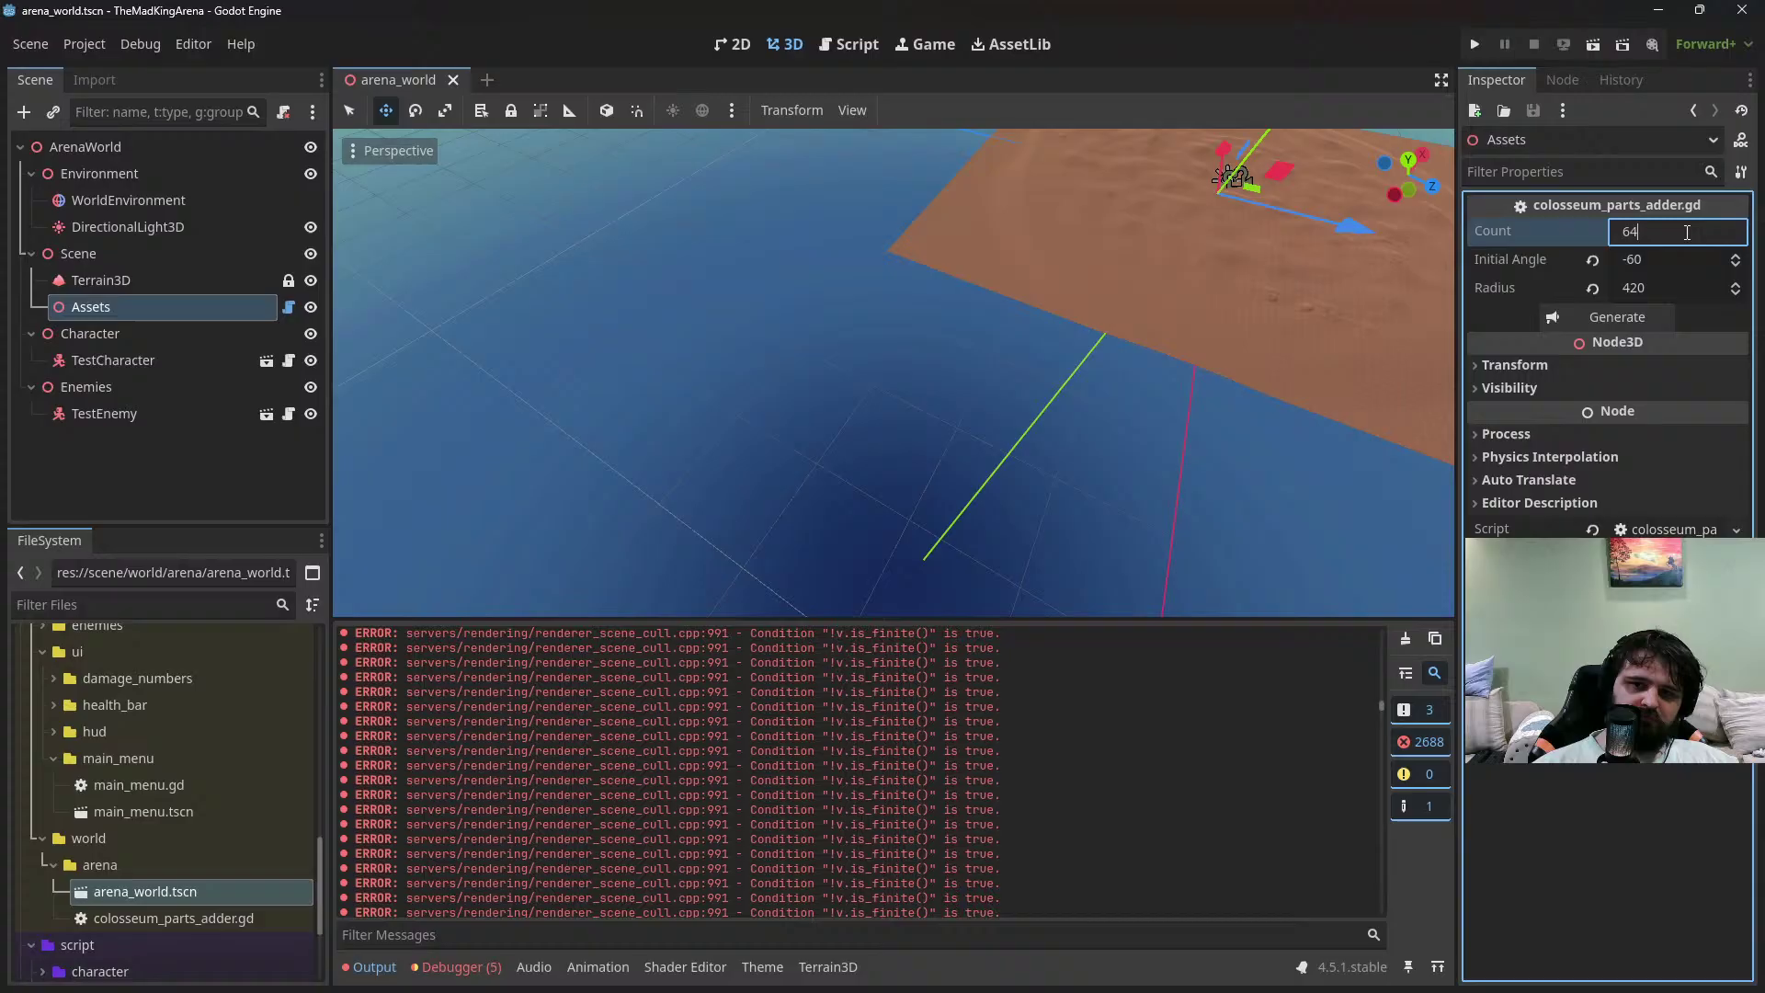
left_click(1587, 317)
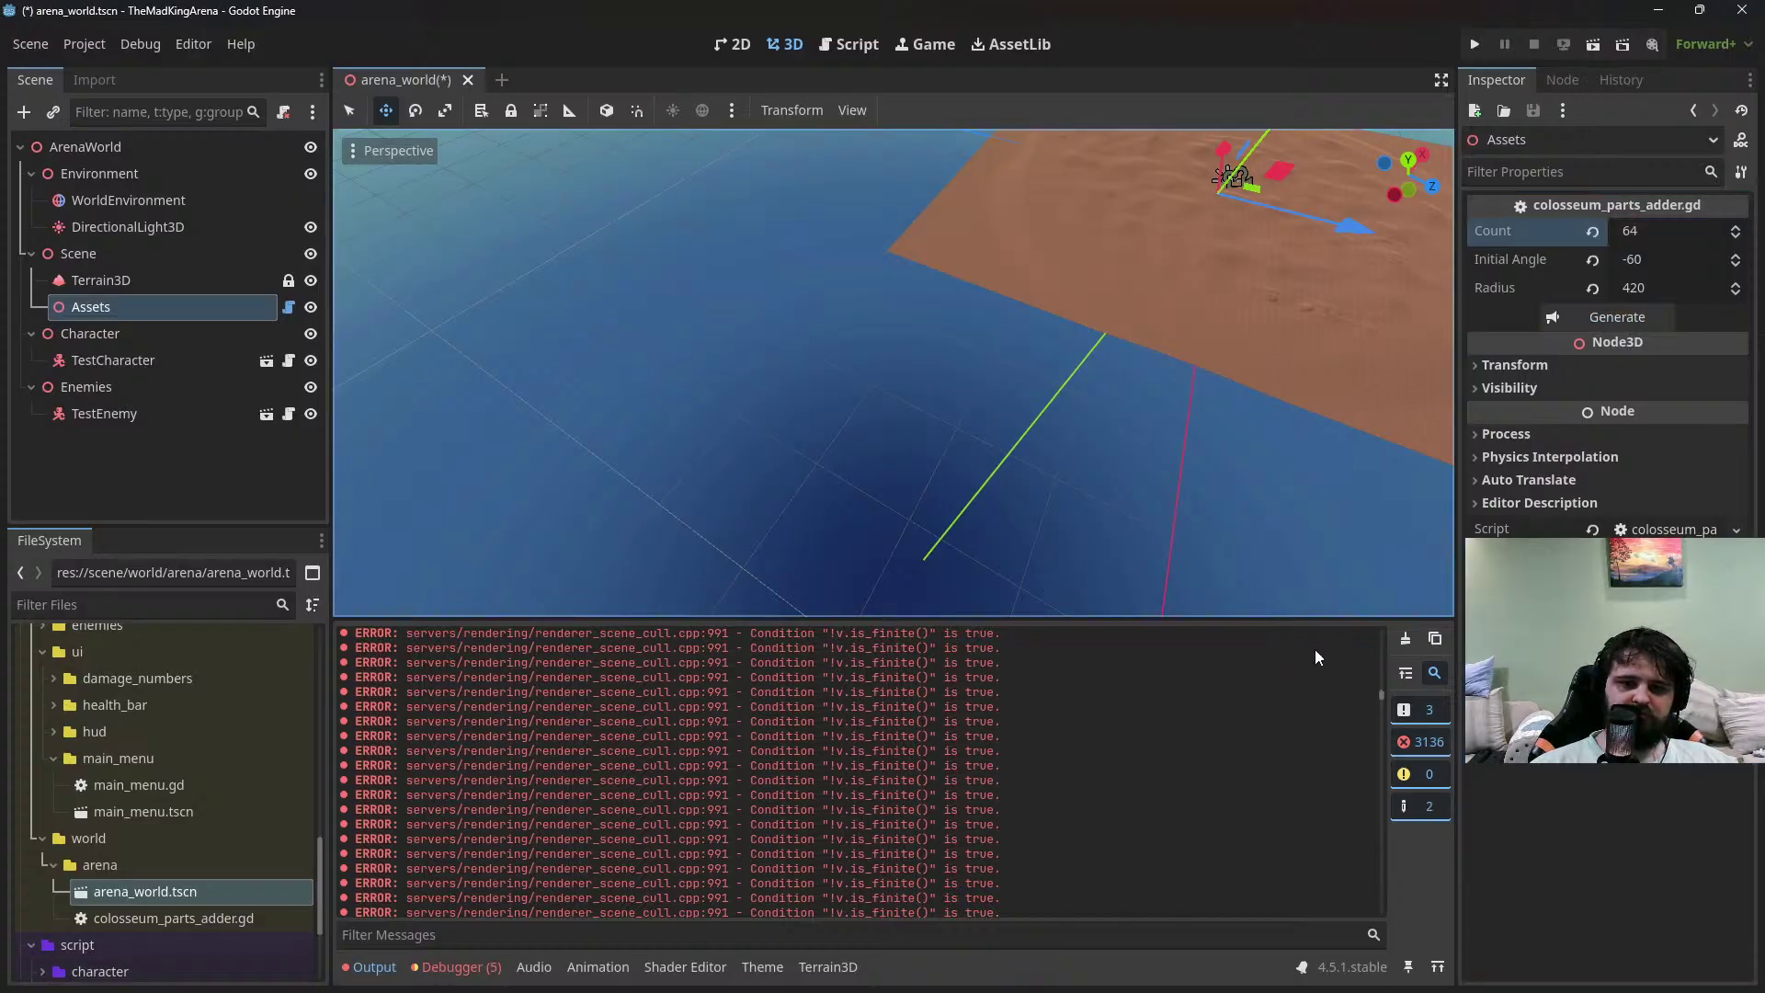
Close and reopen the arena_world scene, clear the output log, and rerun Generate on the Assets node
left_click(466, 80)
double_click(178, 894)
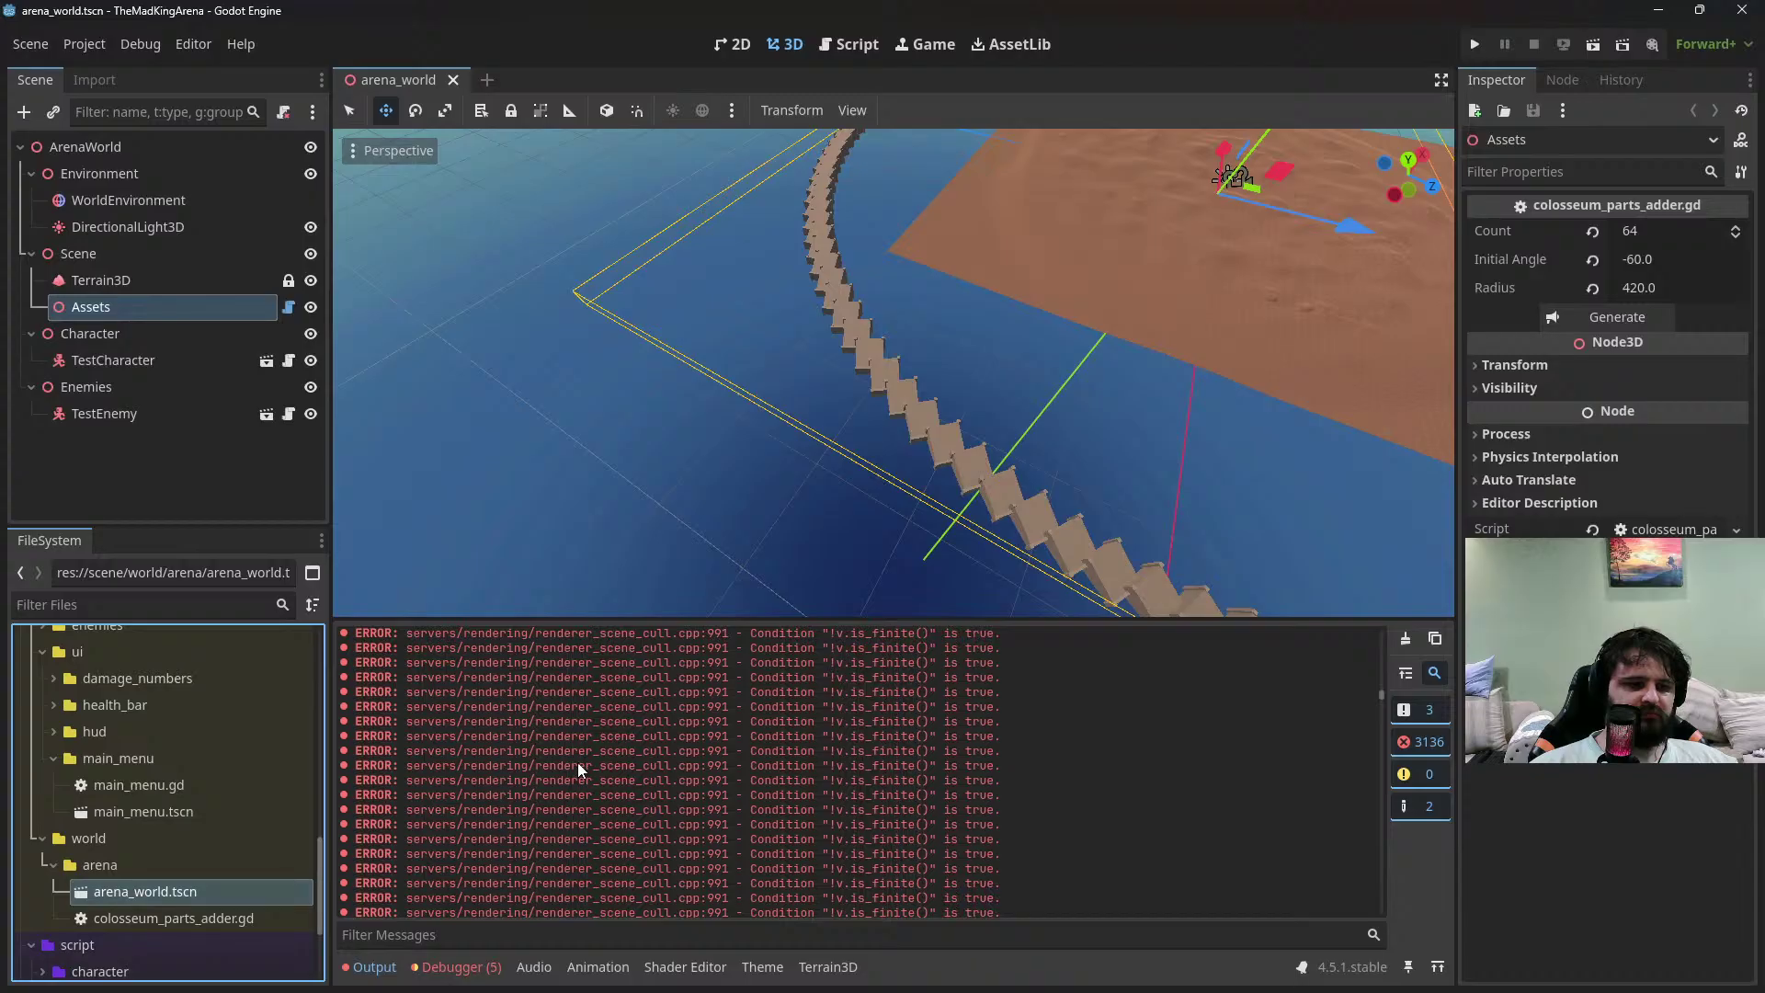
left_click(1406, 641)
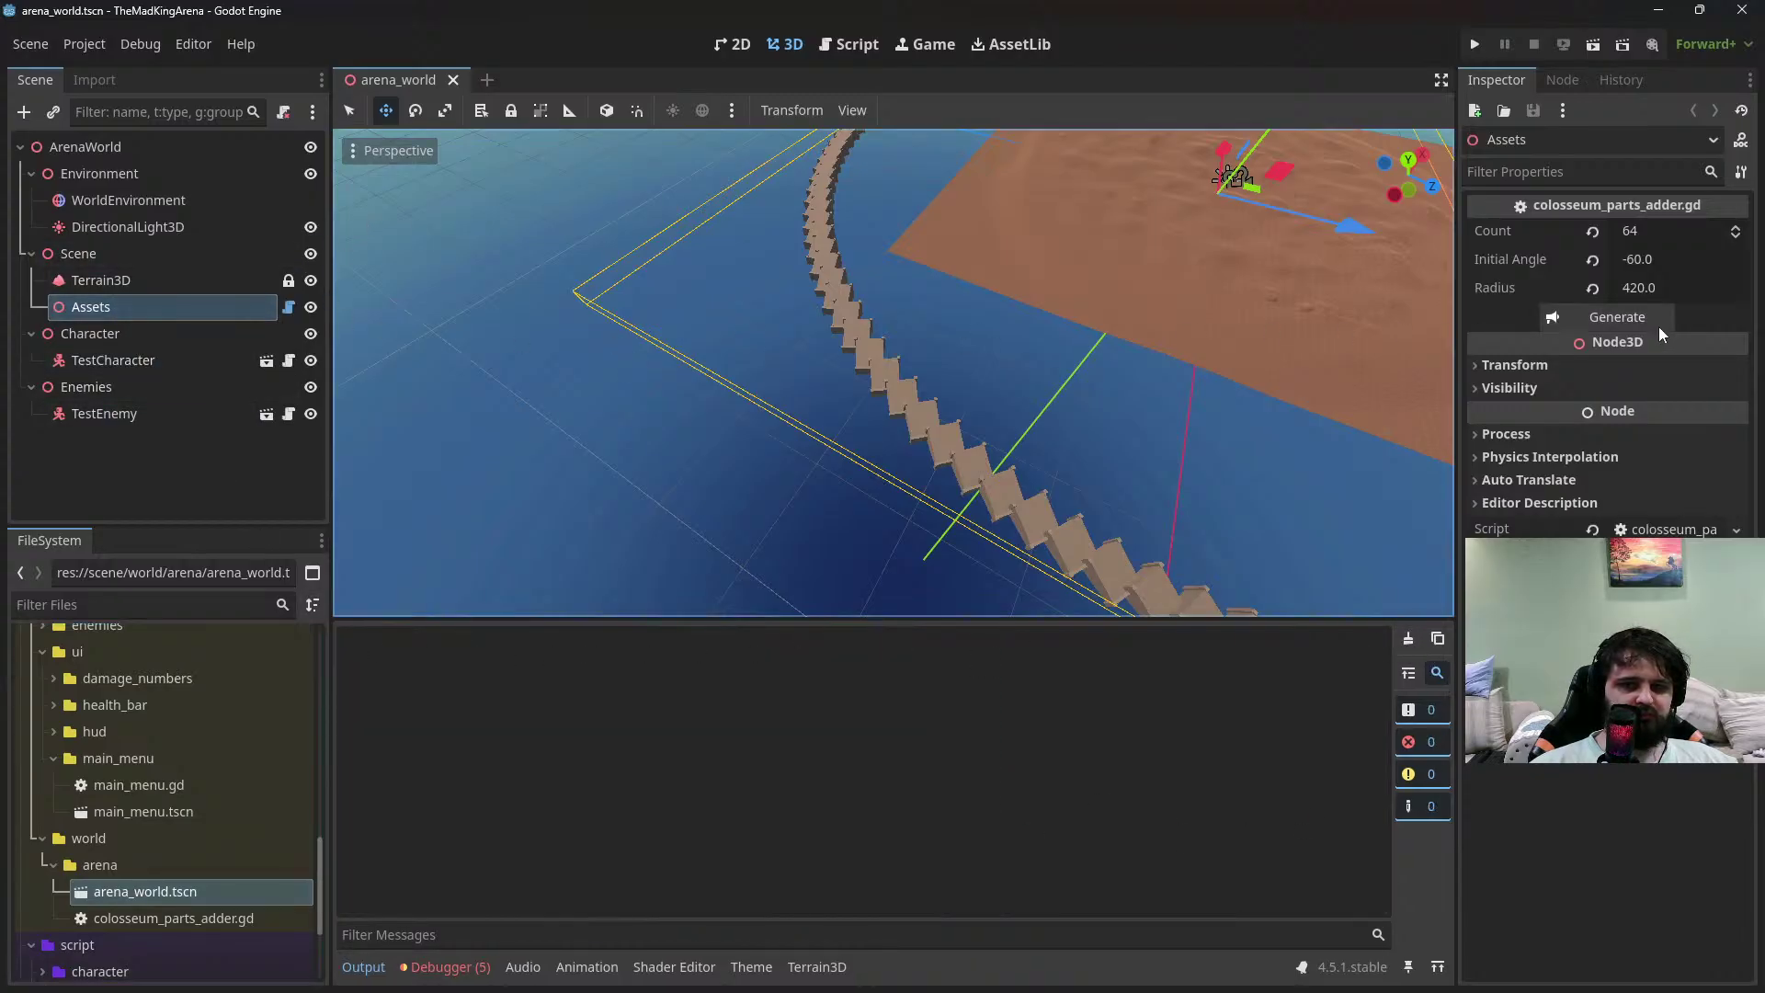
left_click(1611, 318)
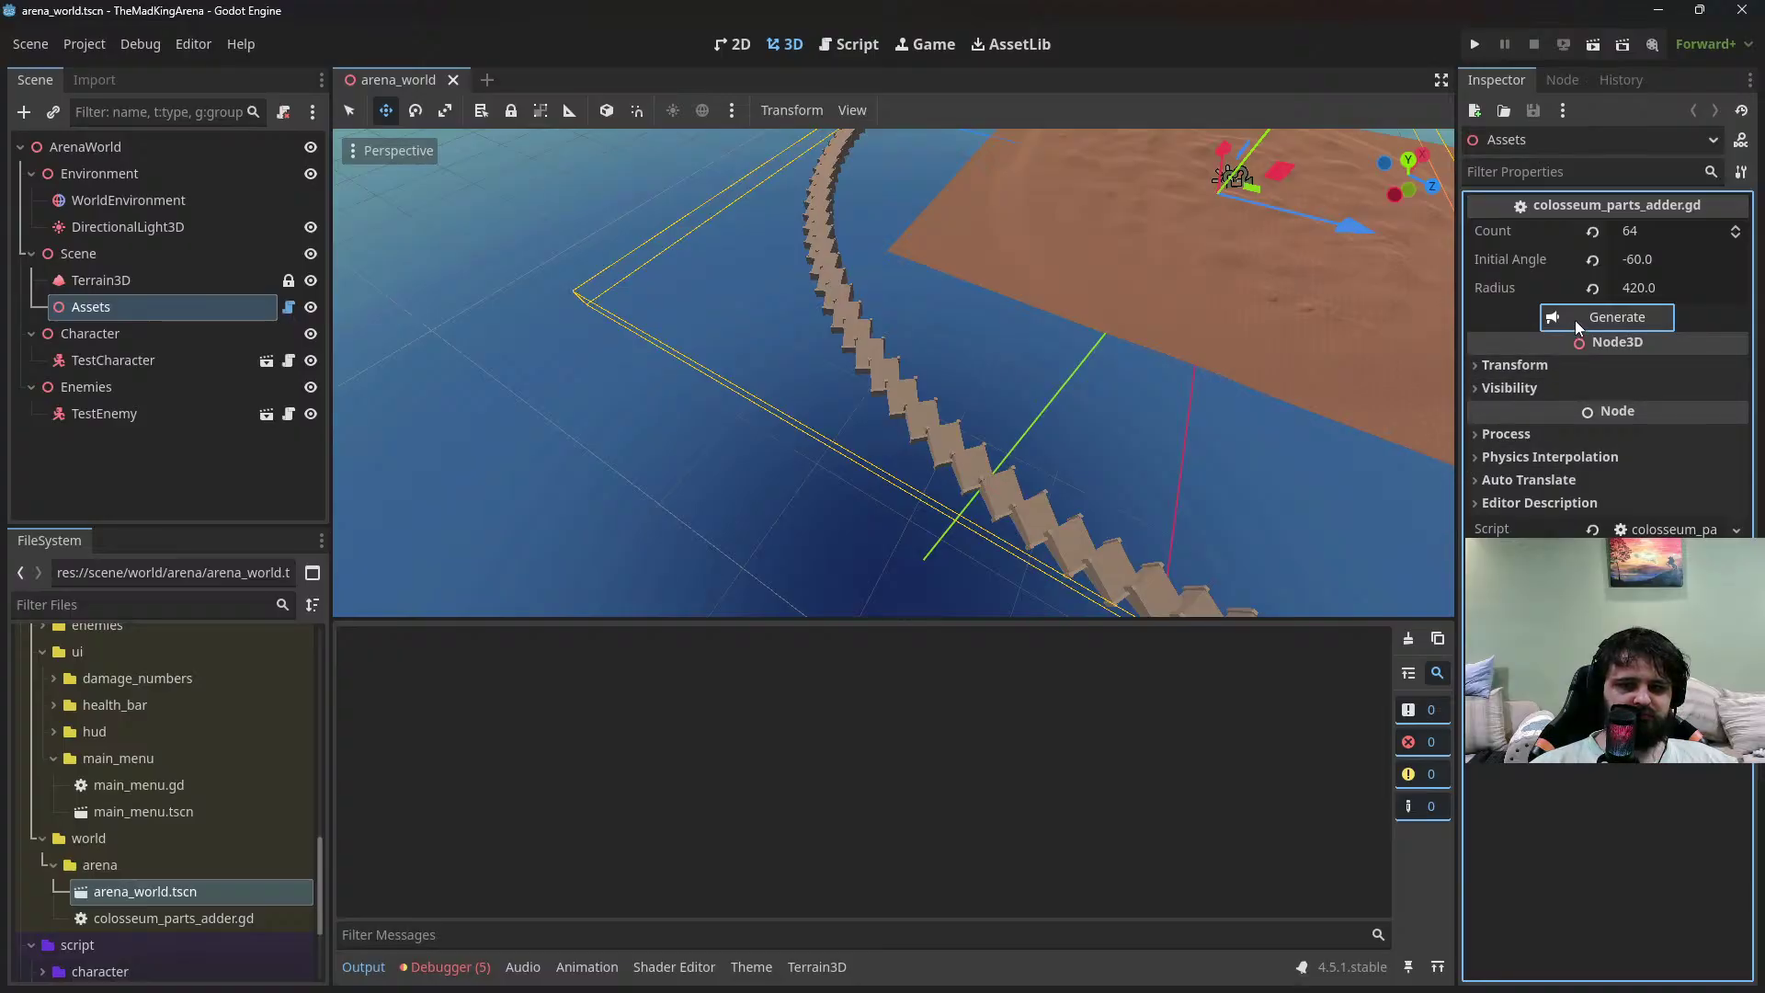
left_click(1575, 319)
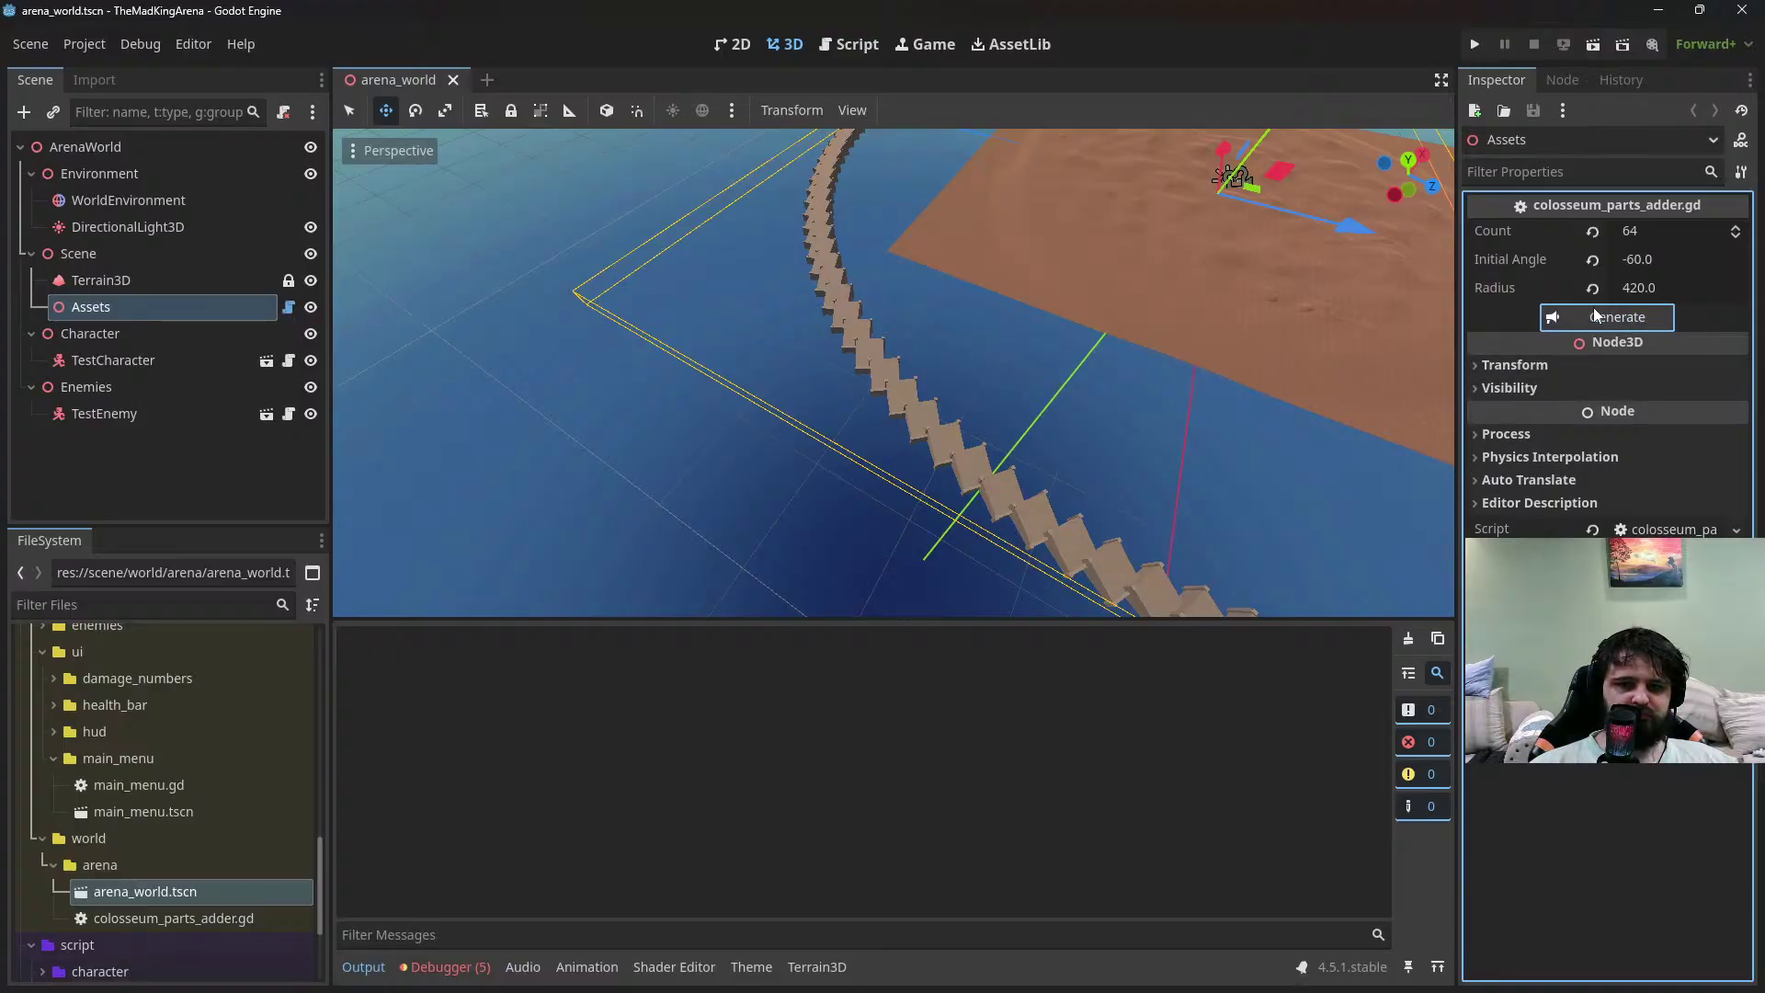
Set the Assets node's Radius to 120, run Generate, and focus the 3D view on the node
left_click(1653, 234)
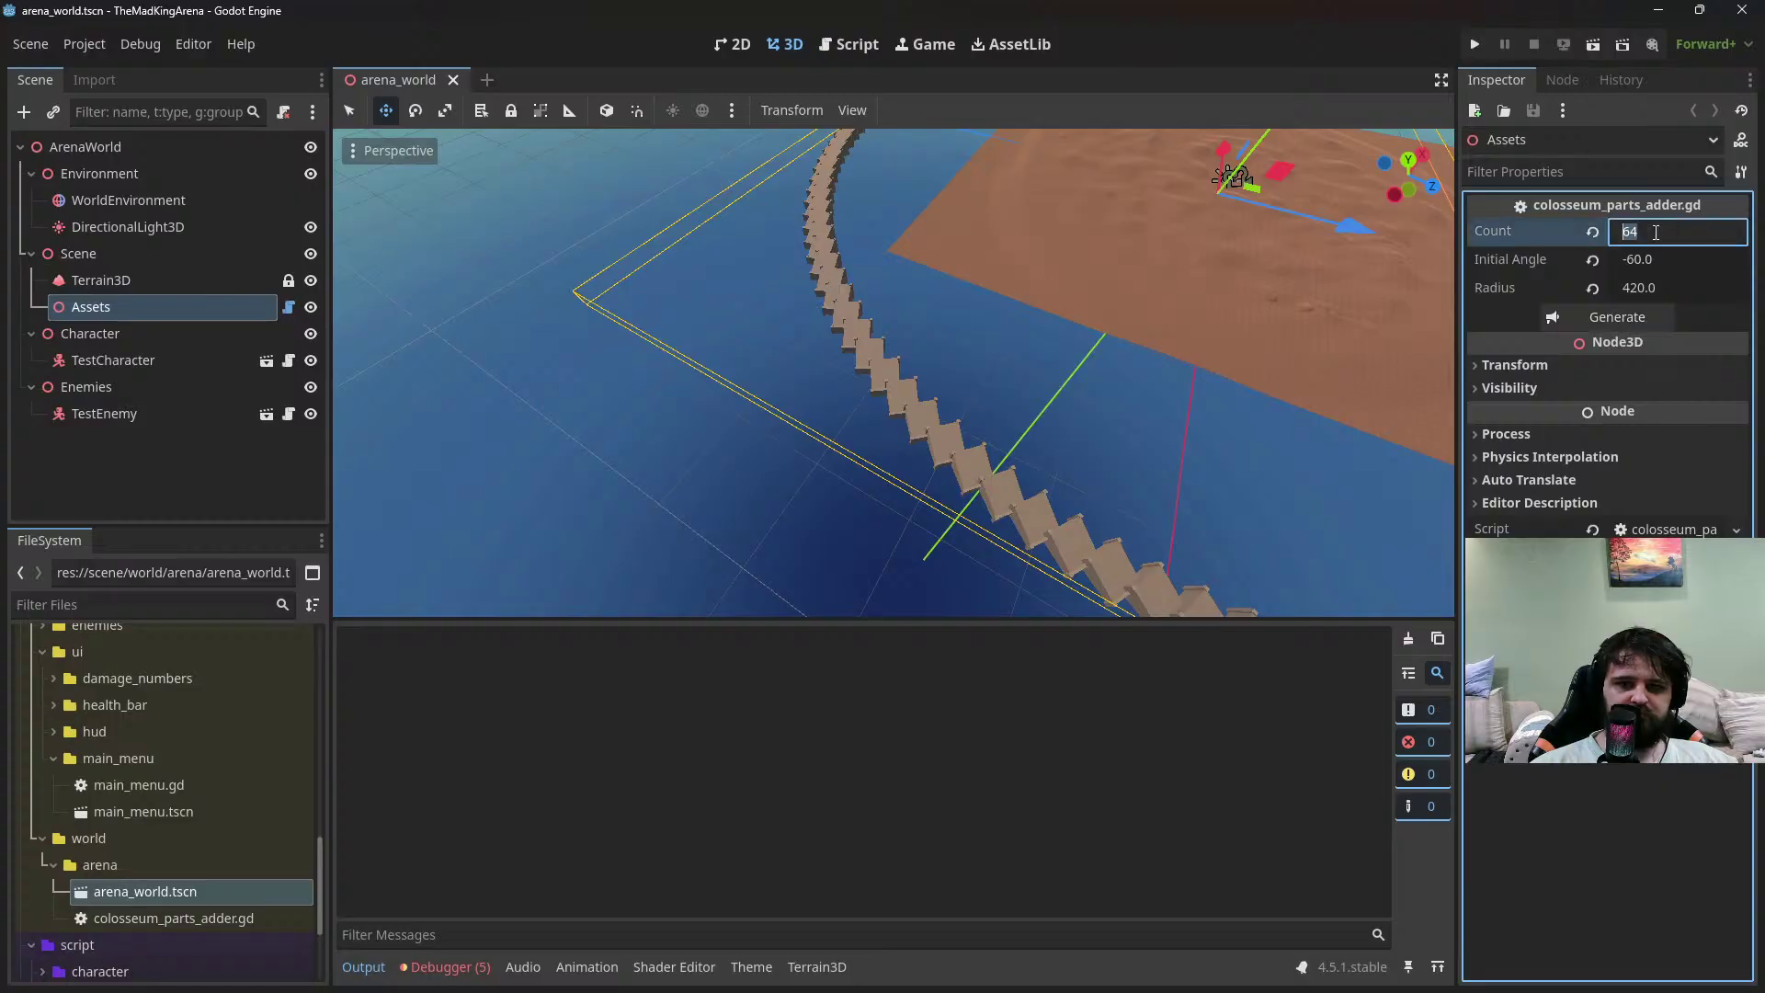
left_click(1670, 282)
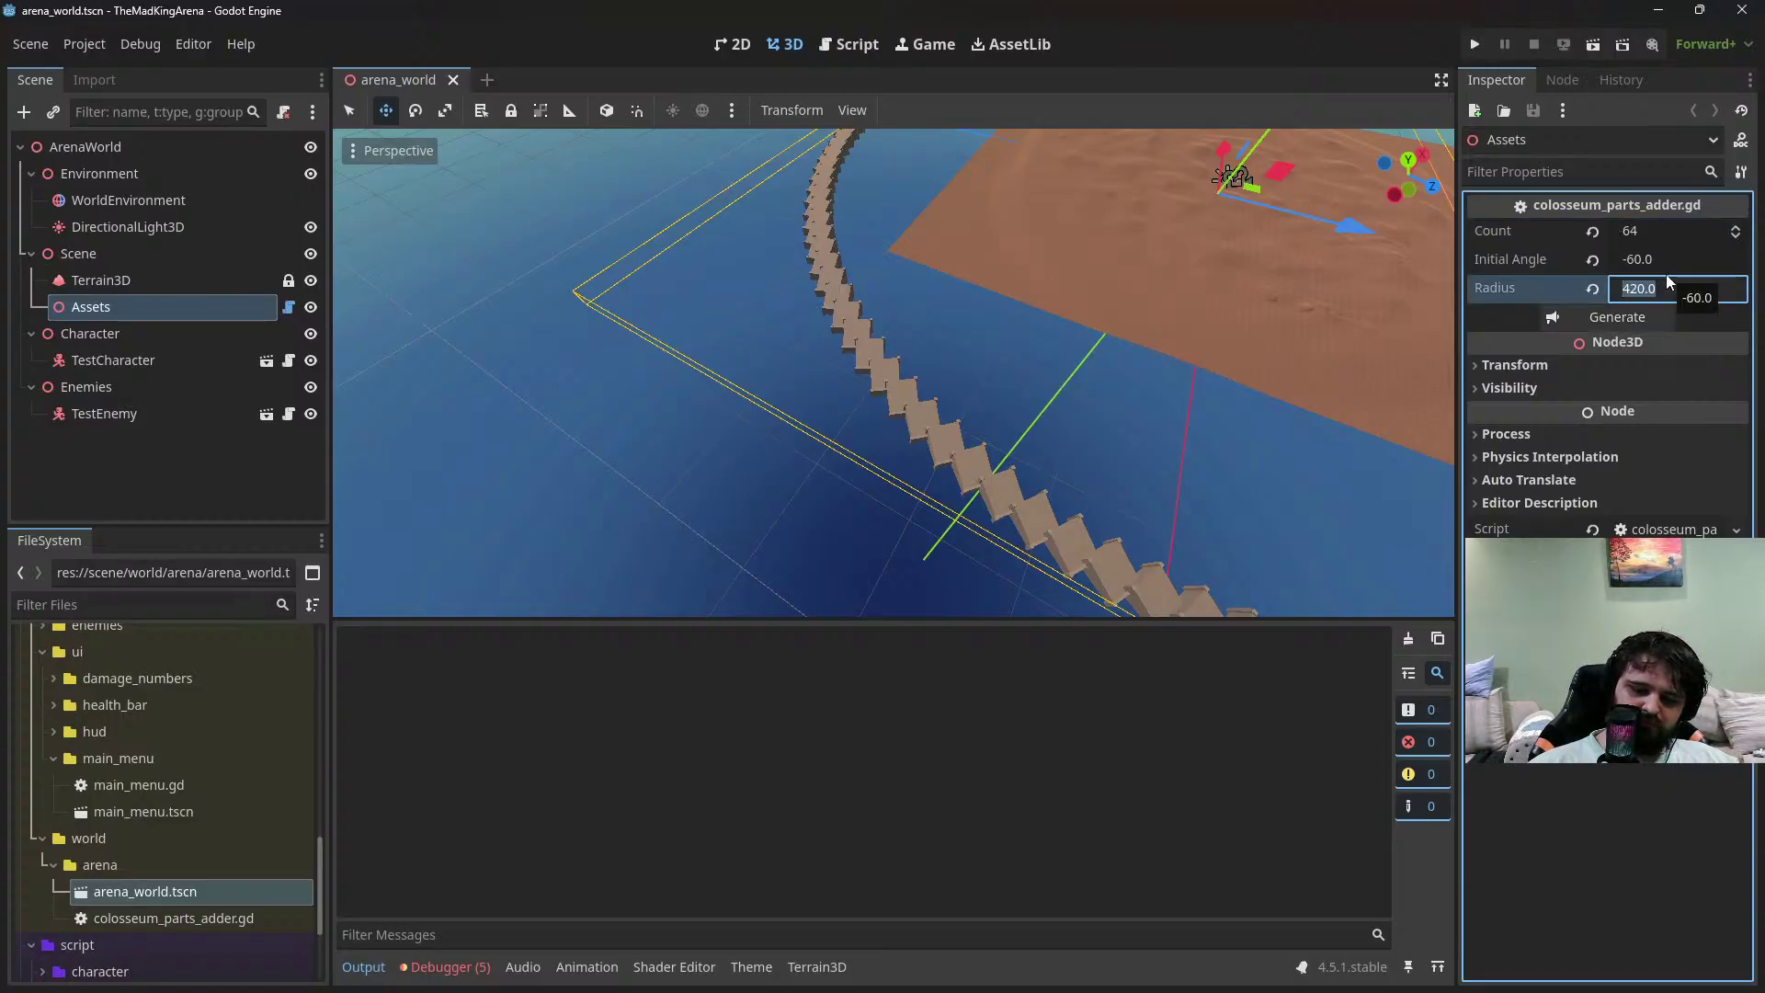
type("120")
left_click(1635, 318)
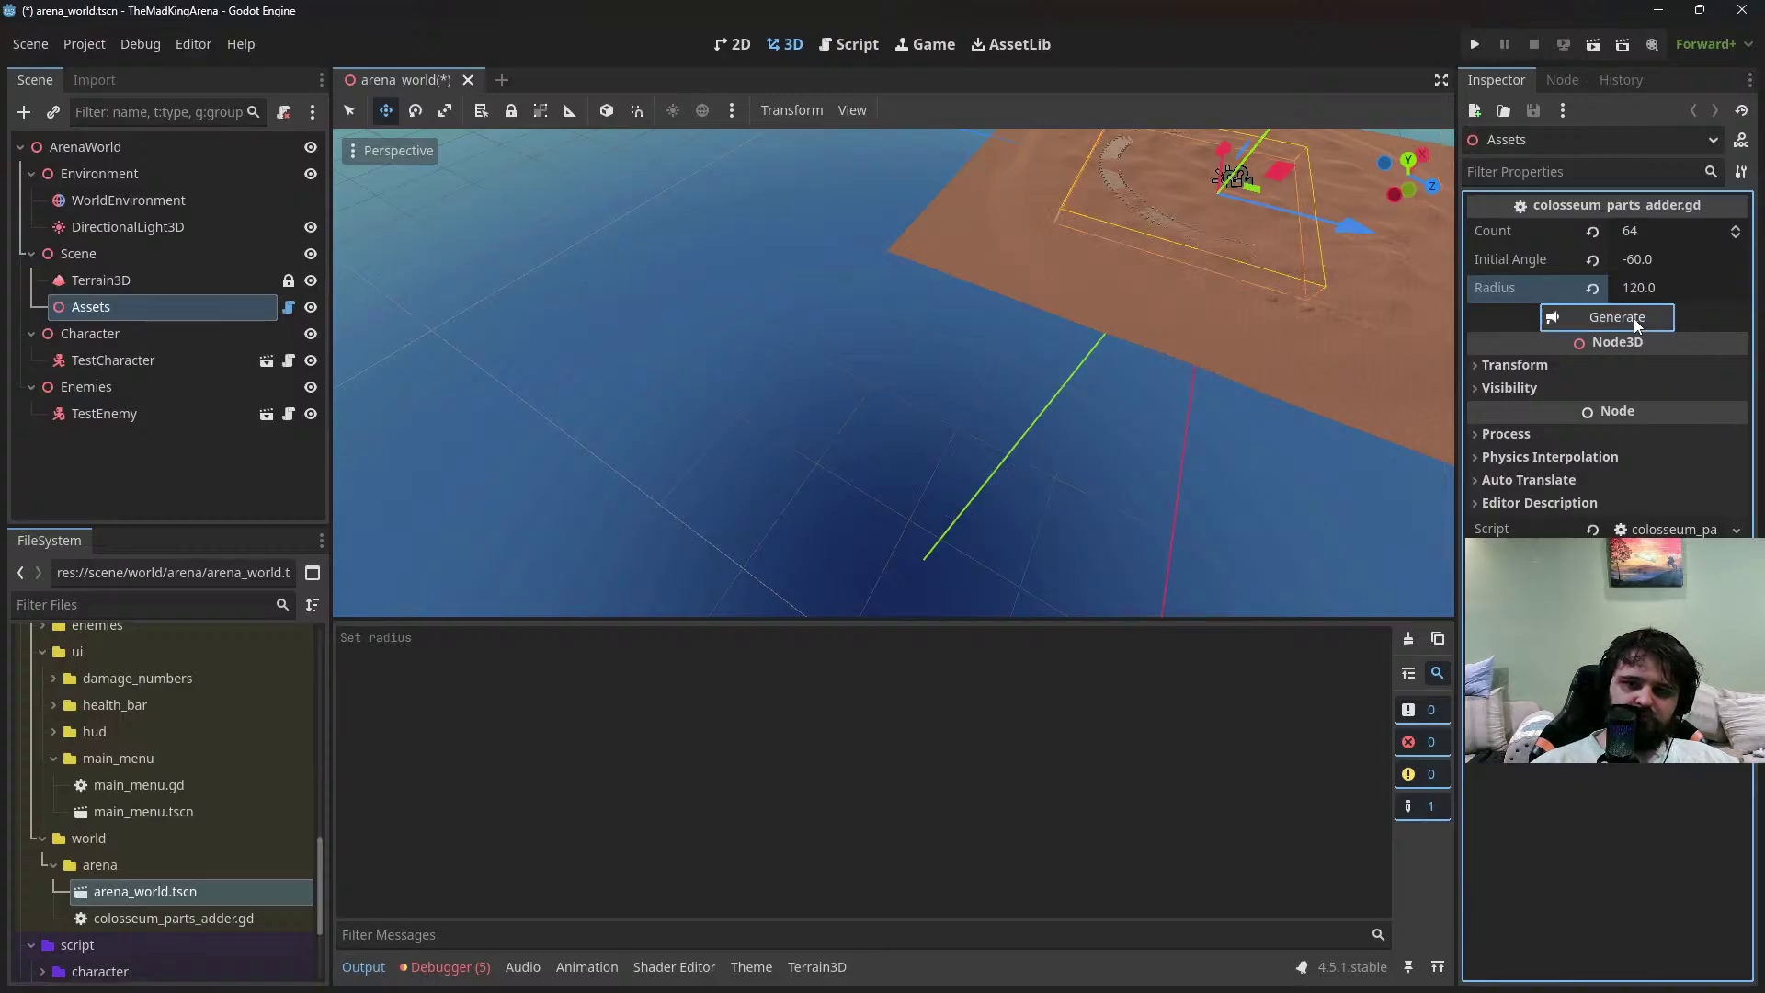
key("f")
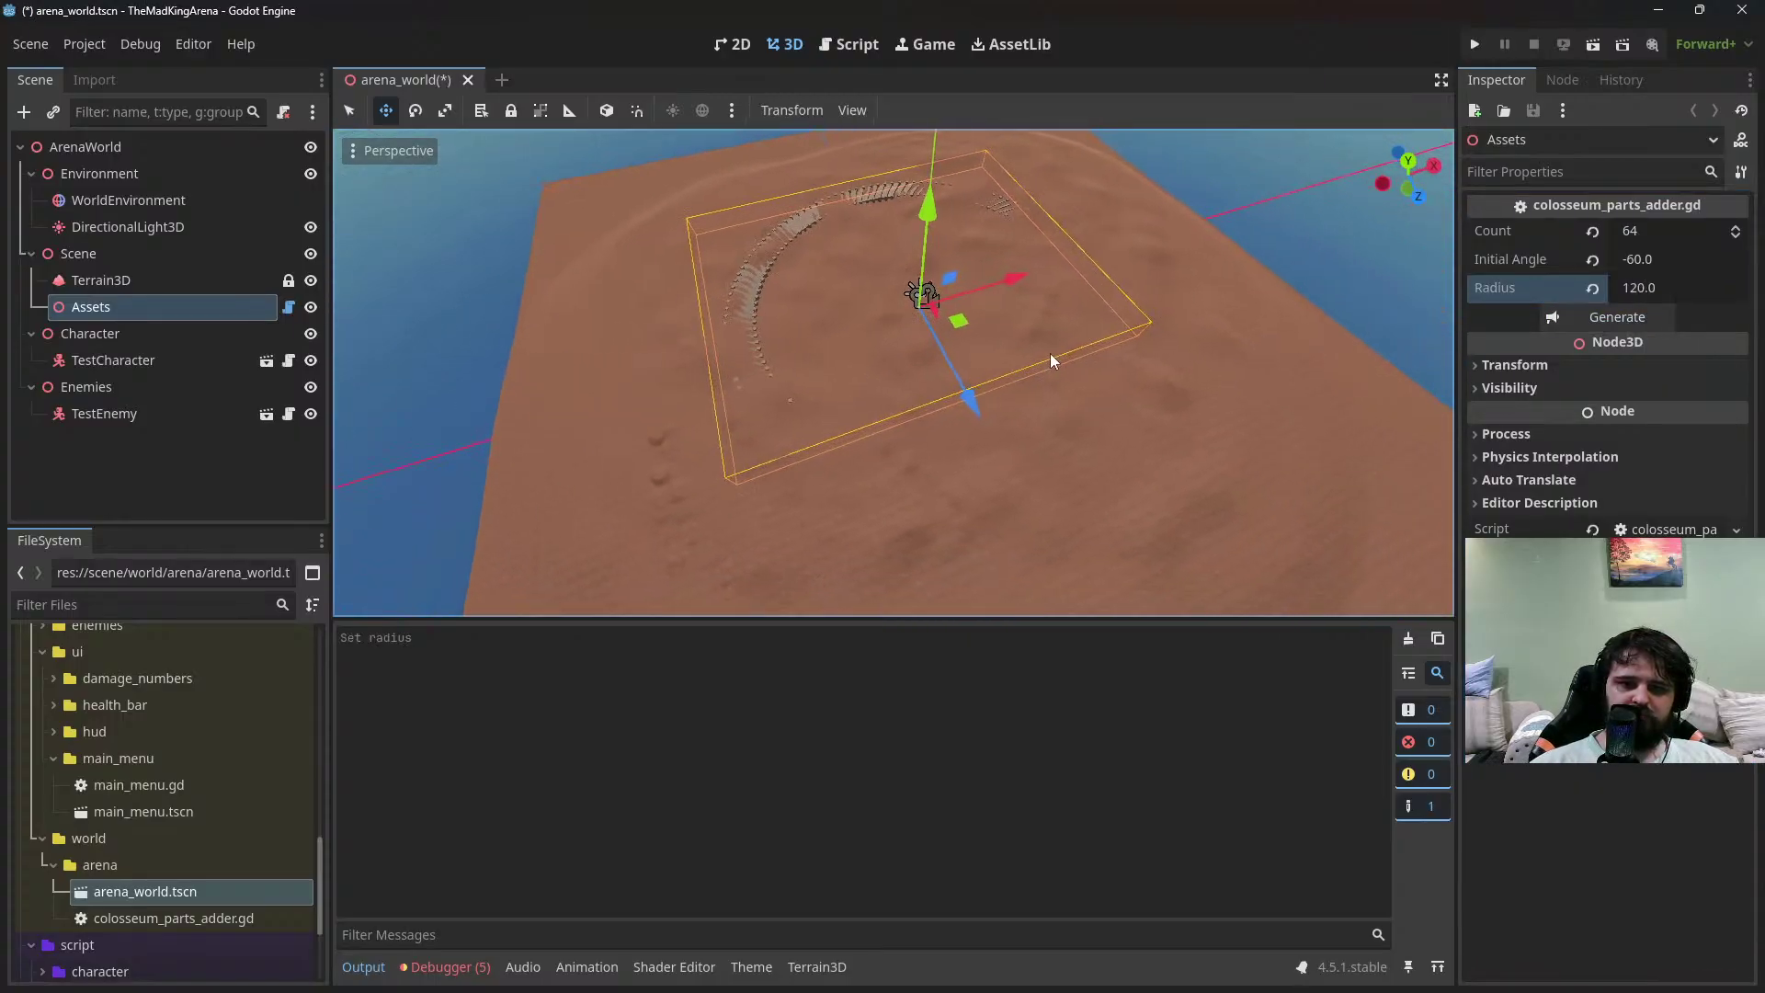
Set the Assets node's Radius to 360 and regenerate the wall parts
left_click(1655, 285)
type("300")
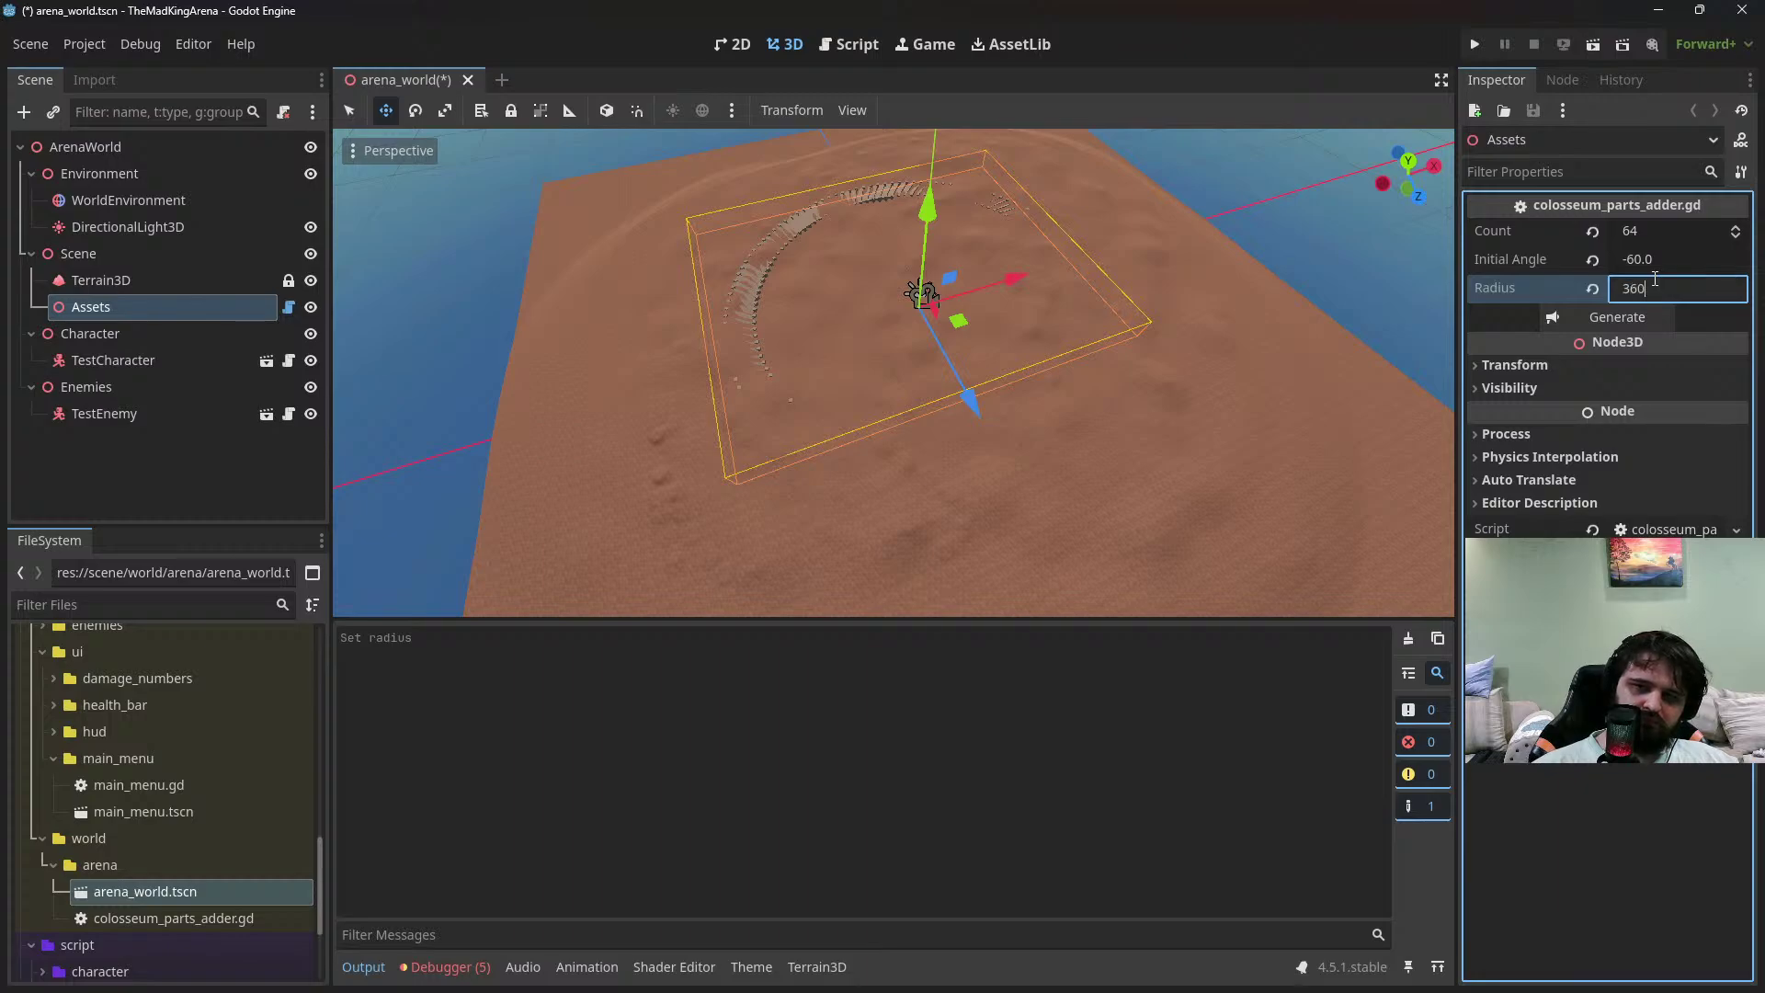
left_click(1587, 323)
Set the Assets node's Count to 32, regenerate the wall parts, and save the scene
left_click(1665, 231)
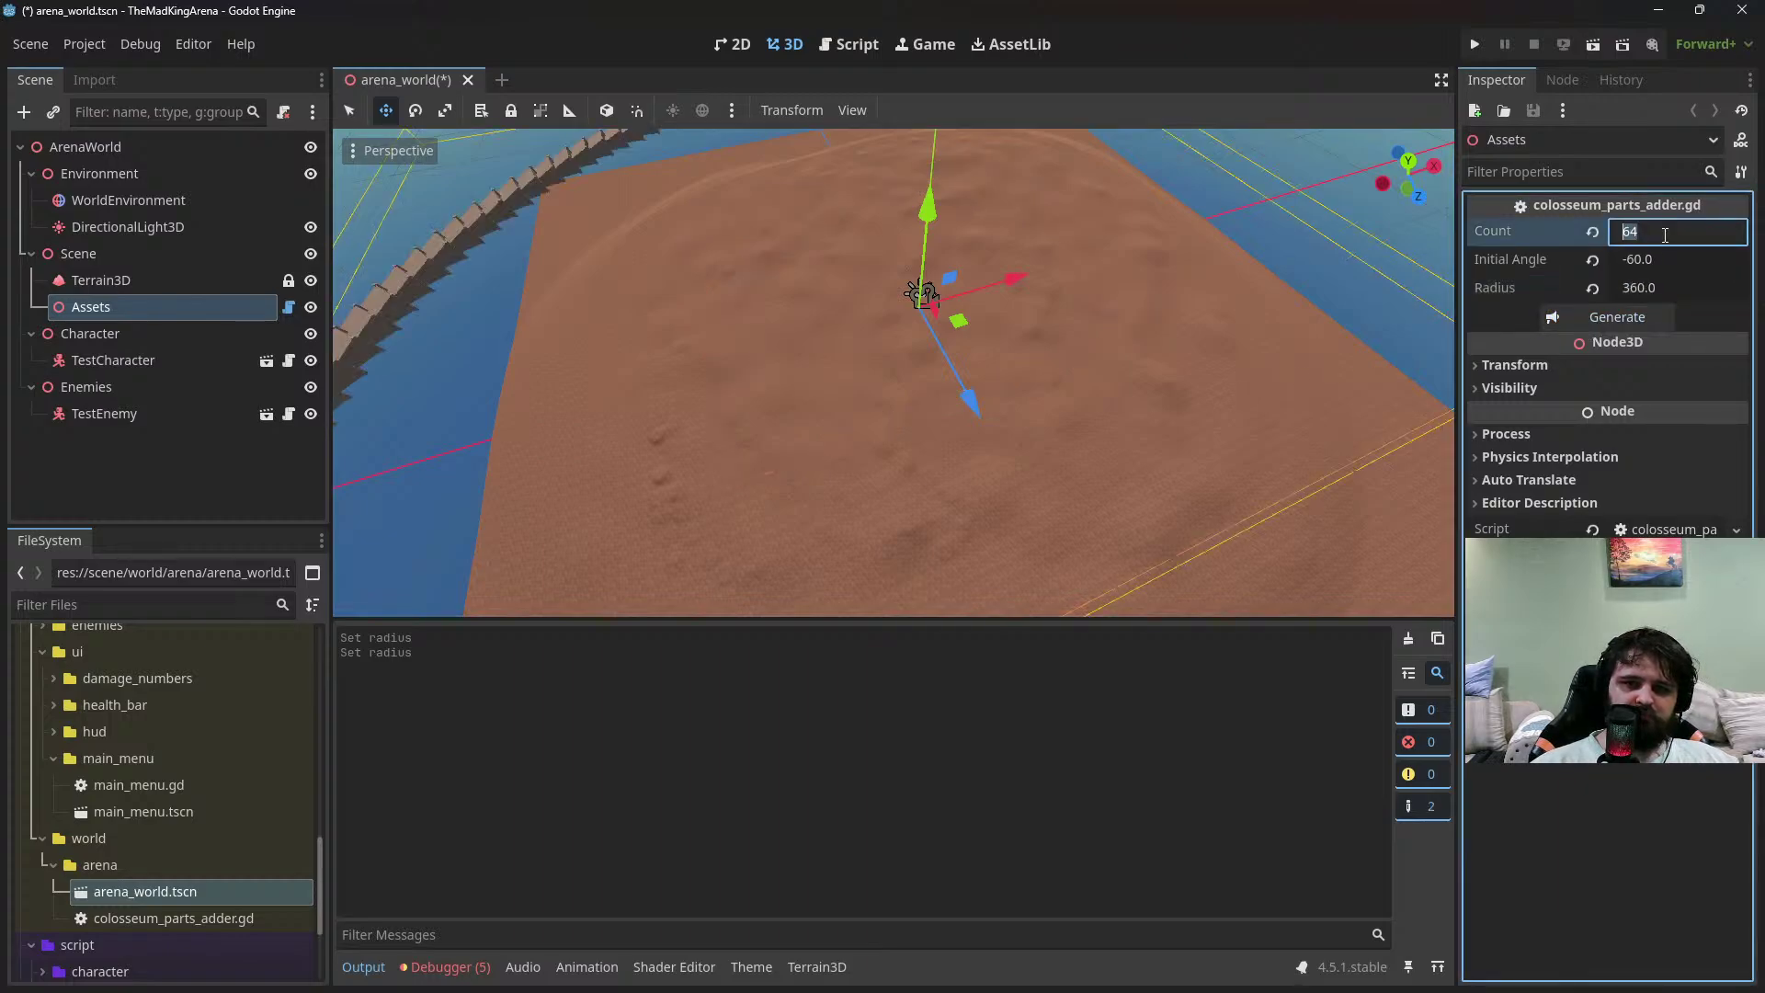
type("32")
left_click(1620, 313)
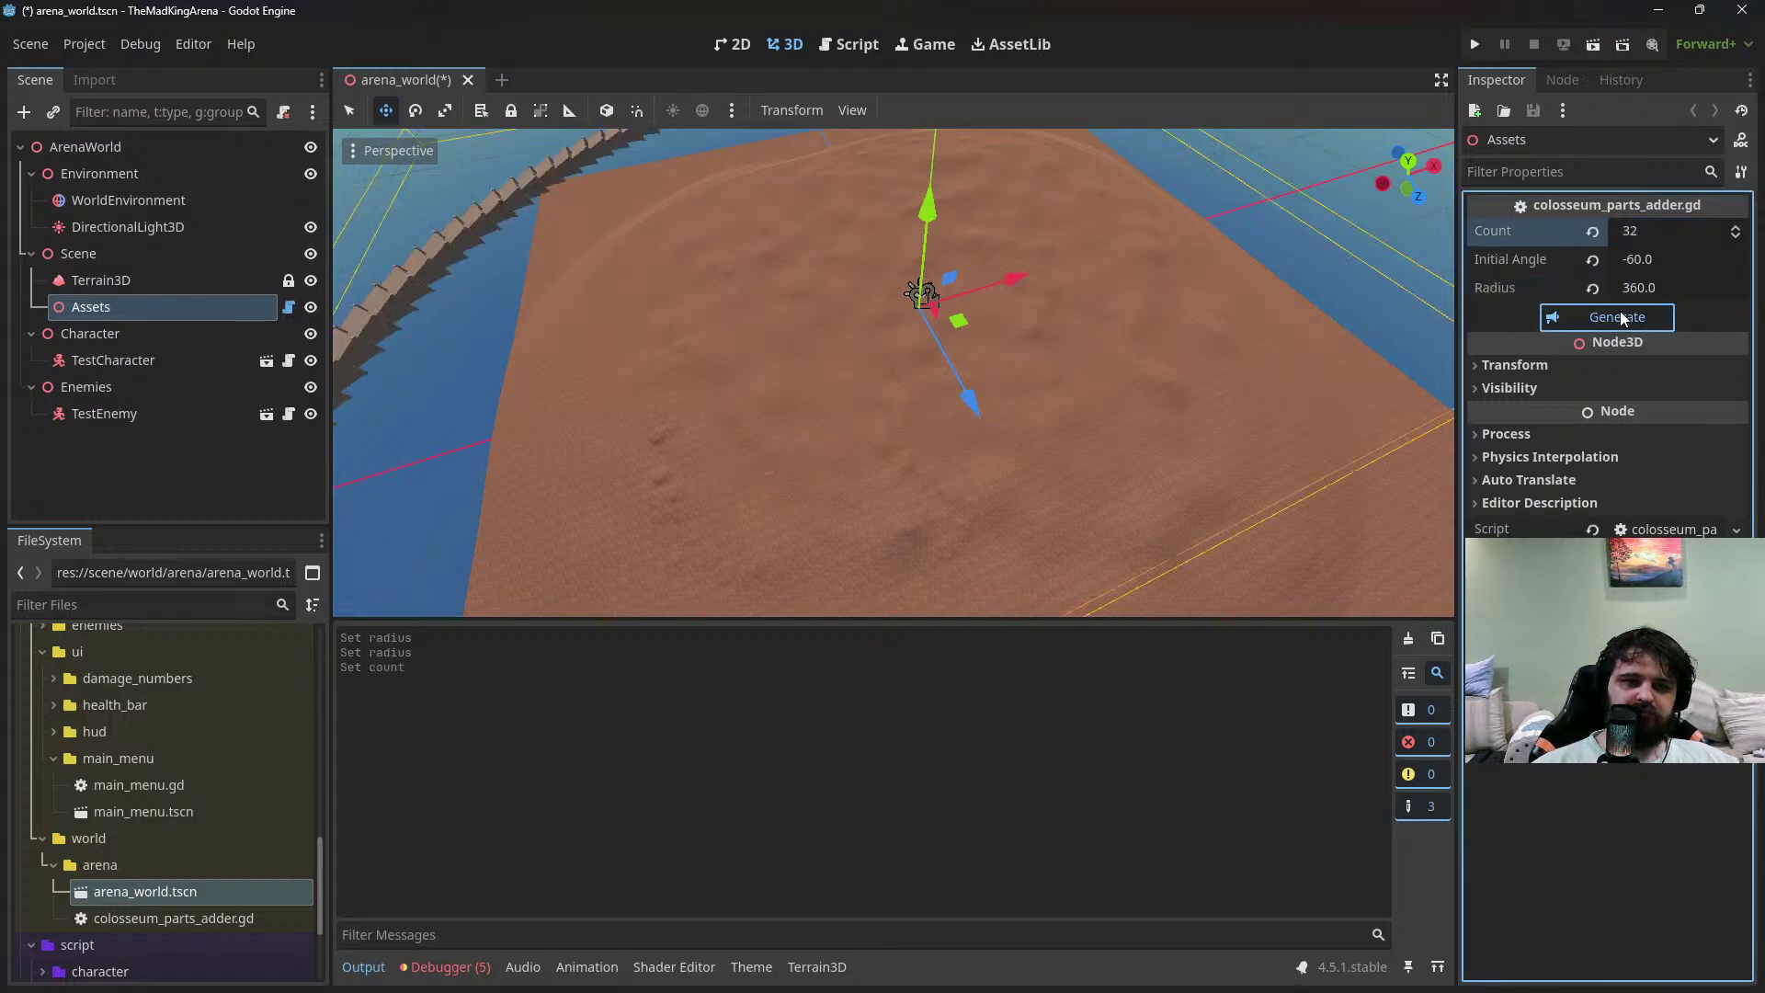
scroll(1009, 302, "down", 5)
scroll(1018, 305, "up", 3)
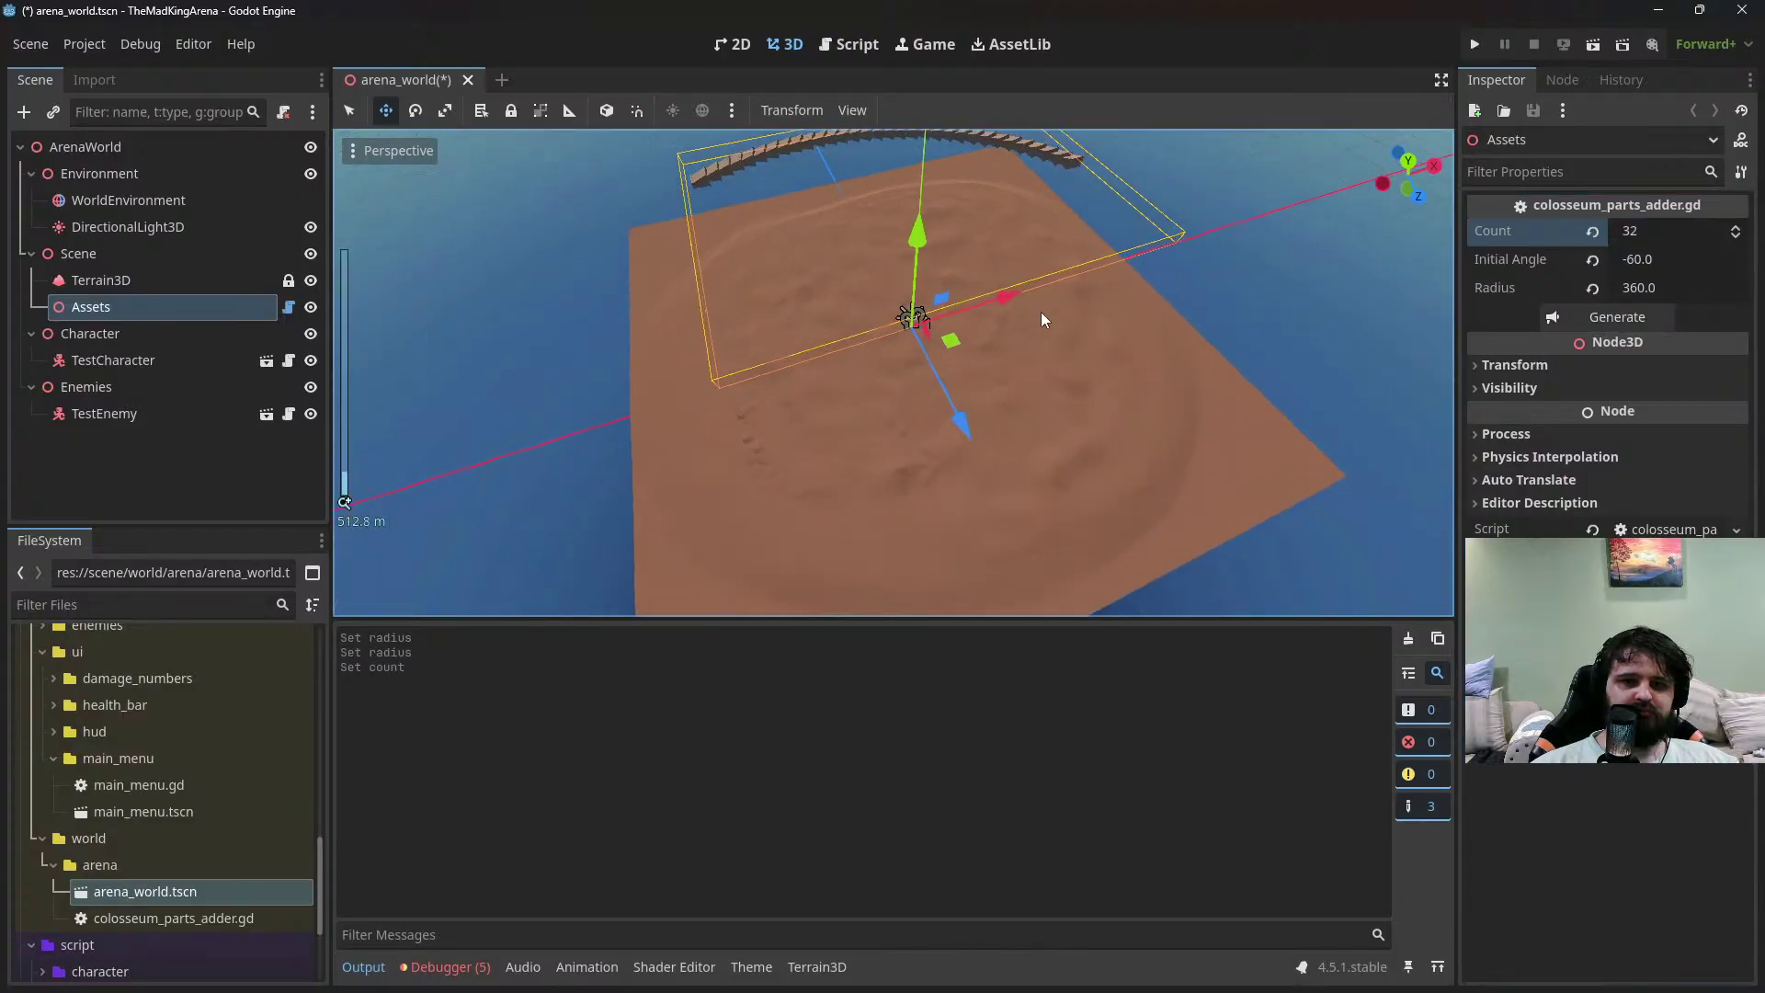
key("ctrl+s")
middle_click_drag(1040, 290, 892, 291)
In the script's child_angle calculation, replace the hard-coded 128.0 divisor with count
left_click(865, 48)
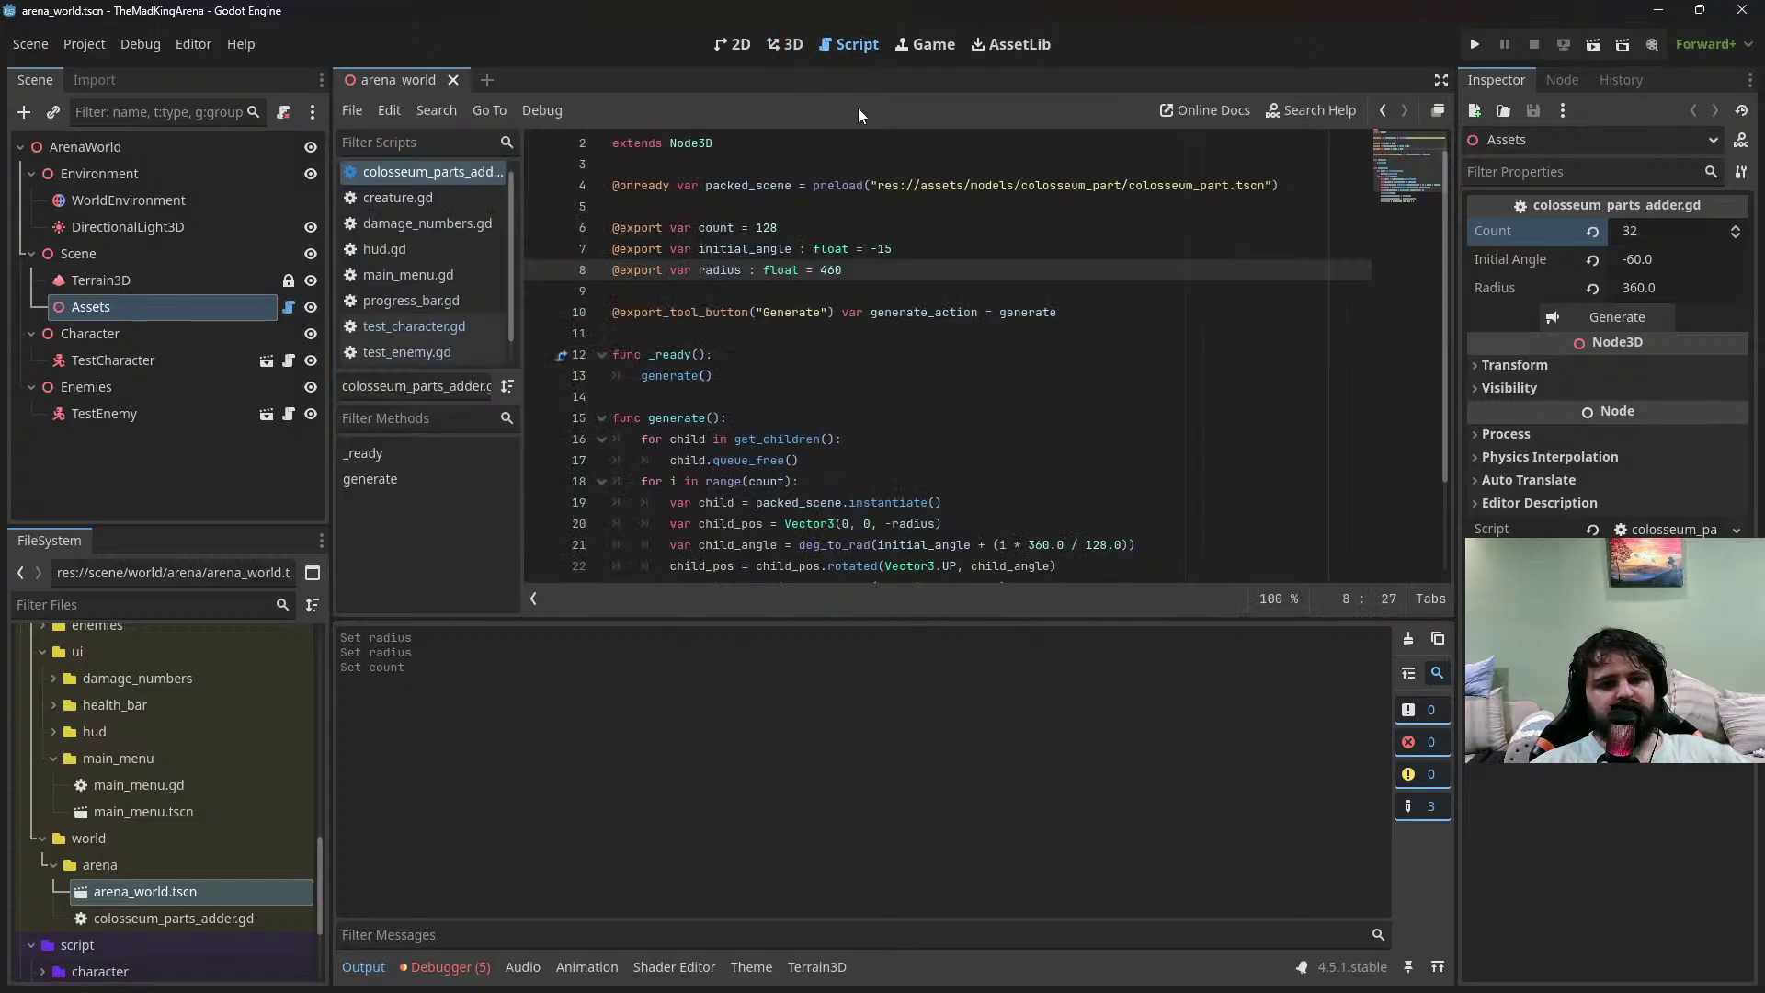
scroll(782, 368, "down", 3)
double_click(741, 419)
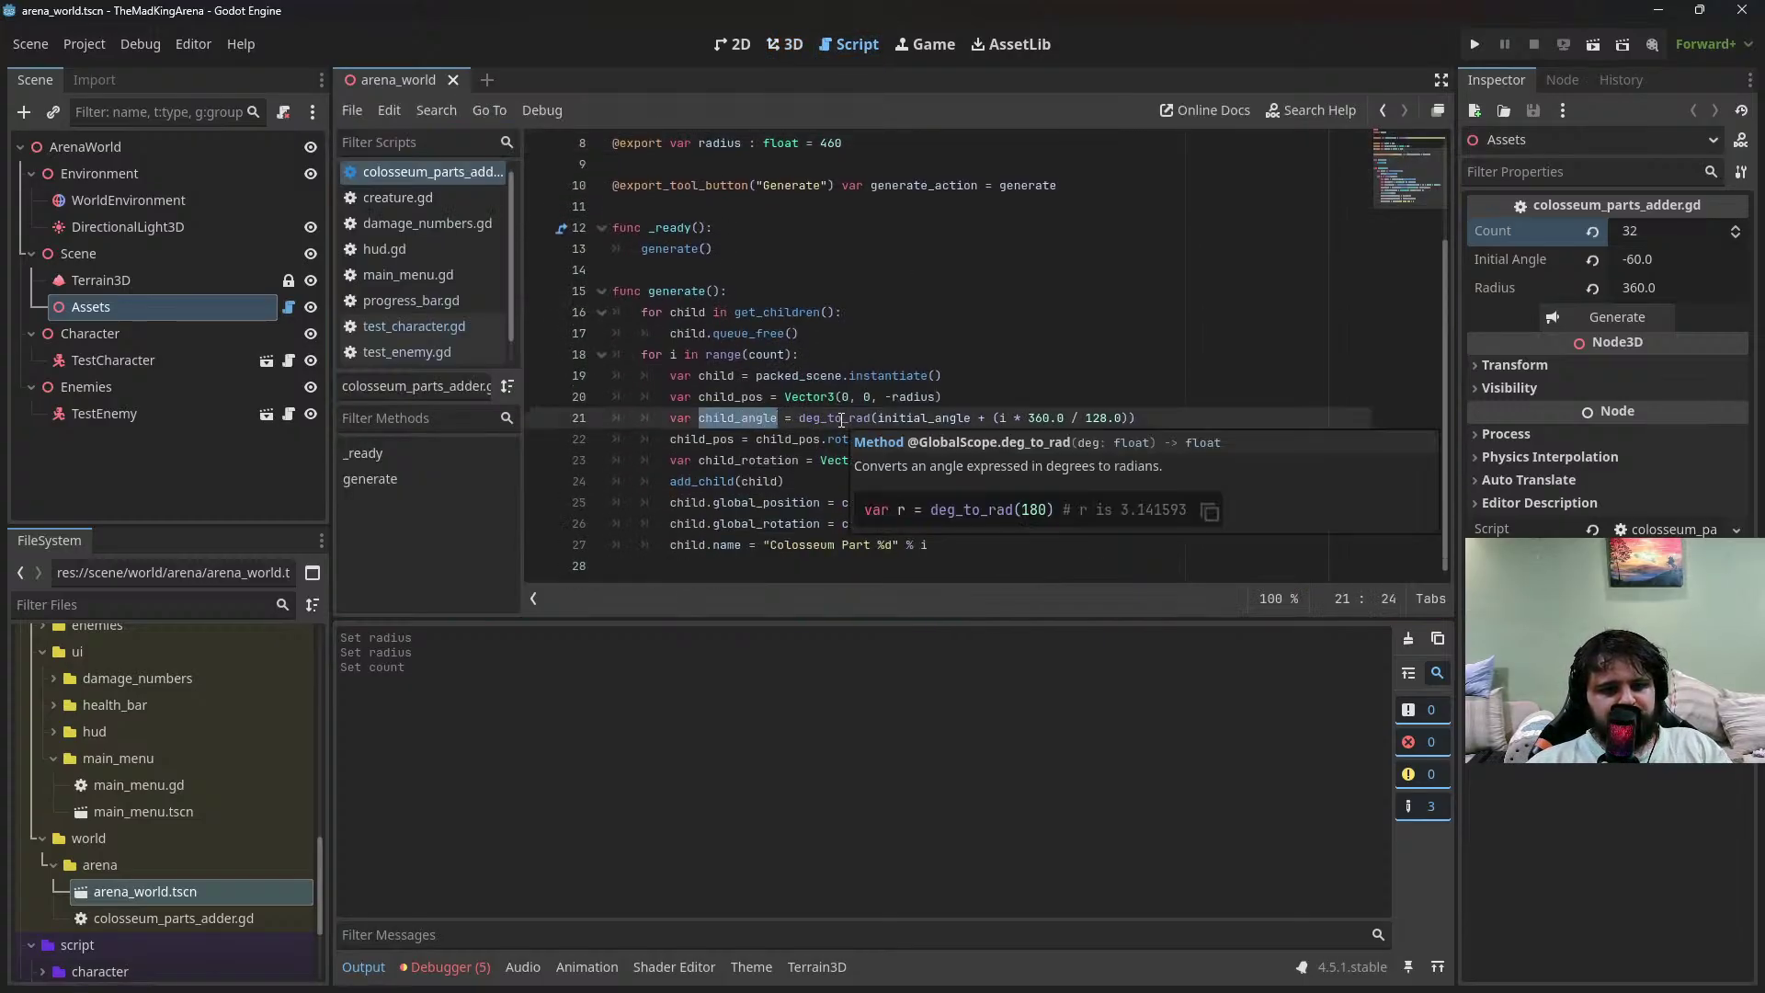
double_click(932, 417)
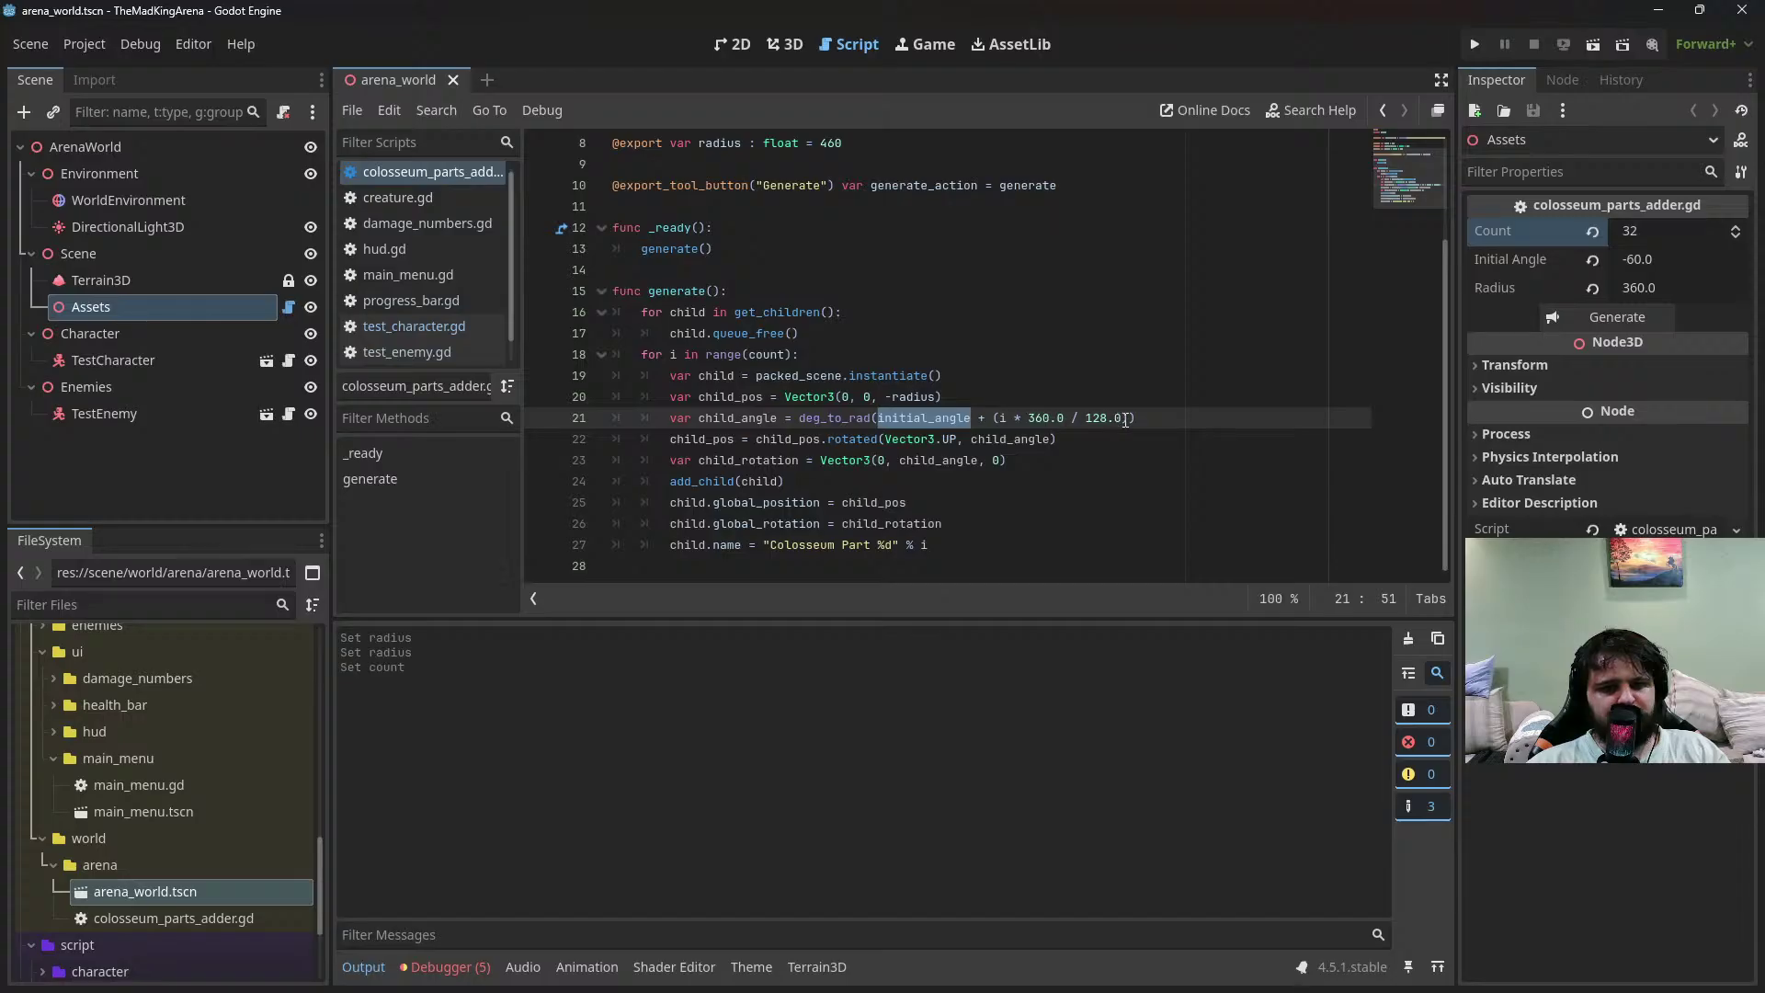
left_click_drag(1121, 418, 1080, 421)
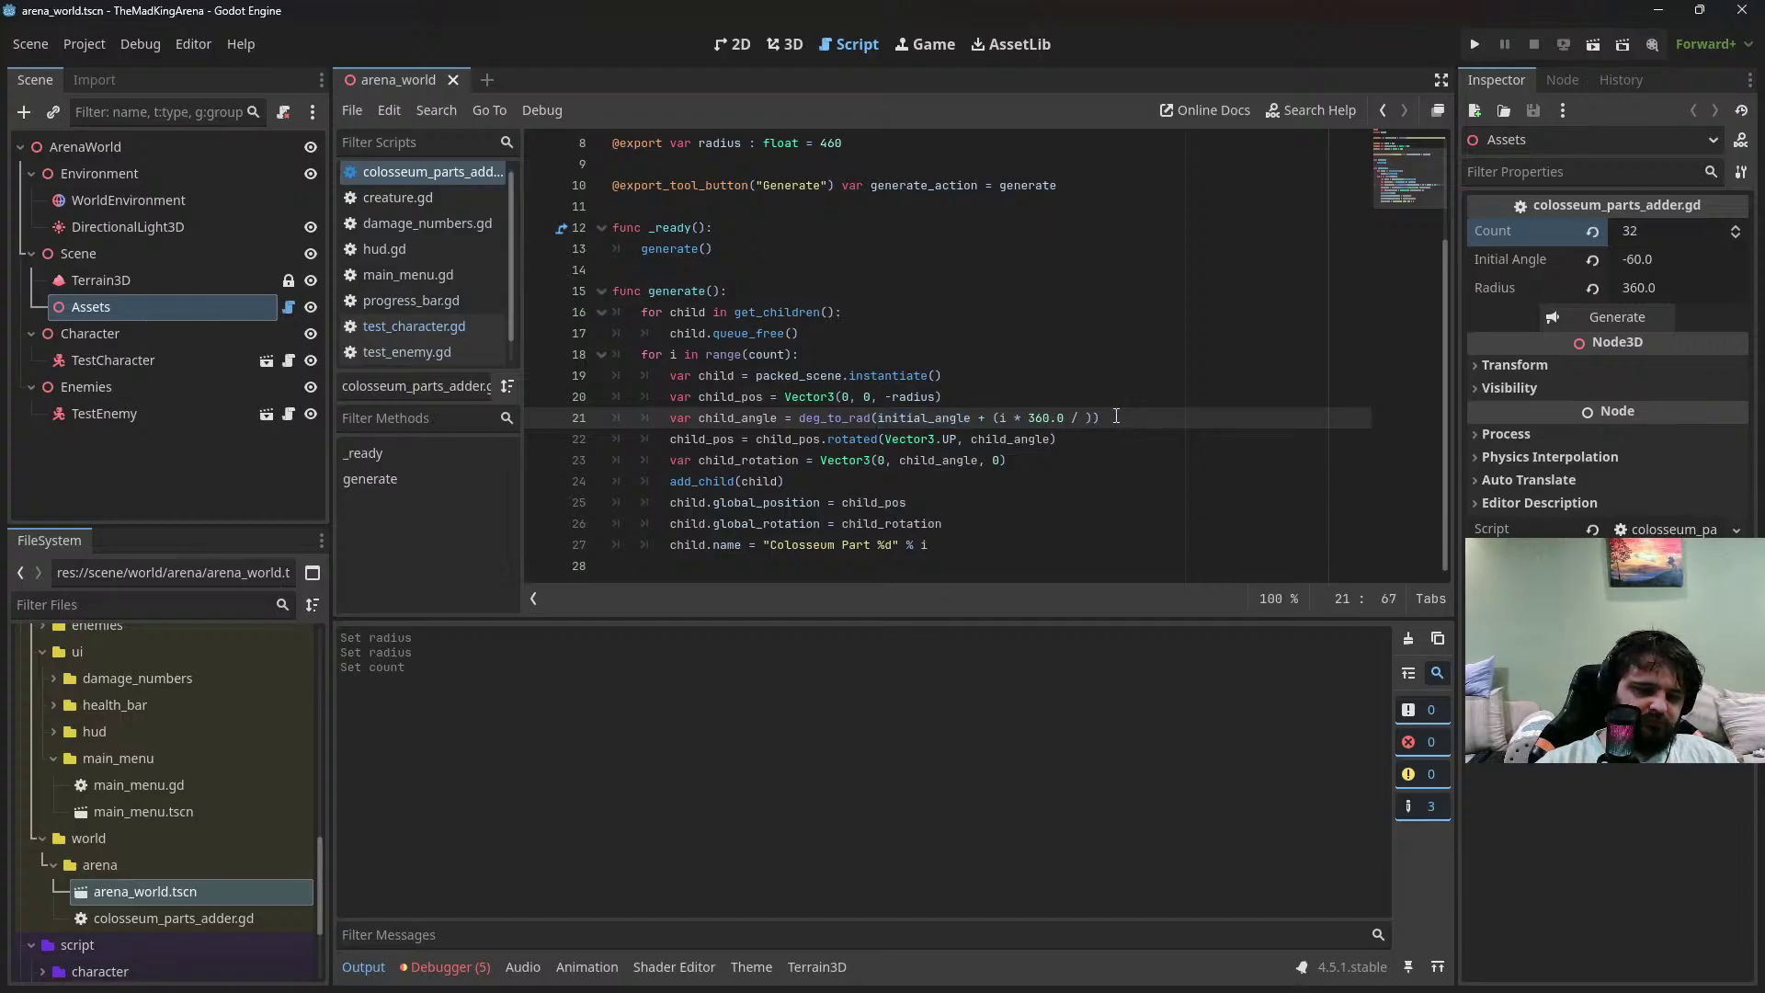
type("count")
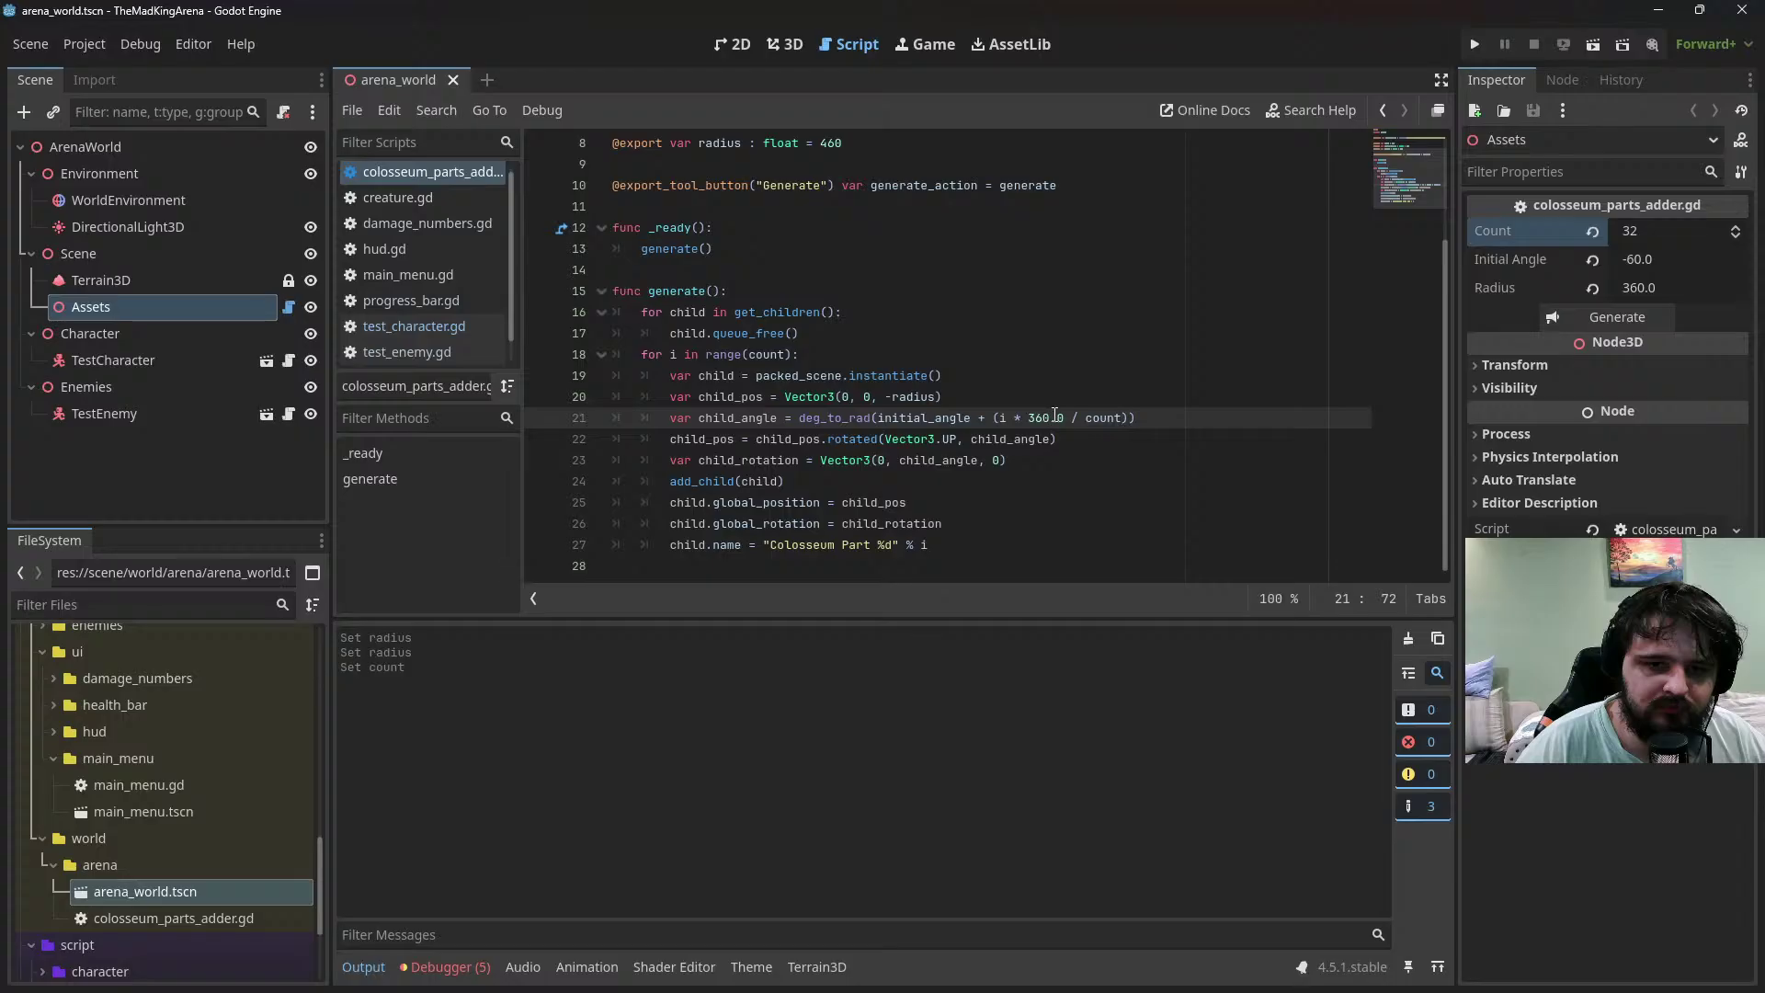
left_click_drag(1063, 418, 1031, 420)
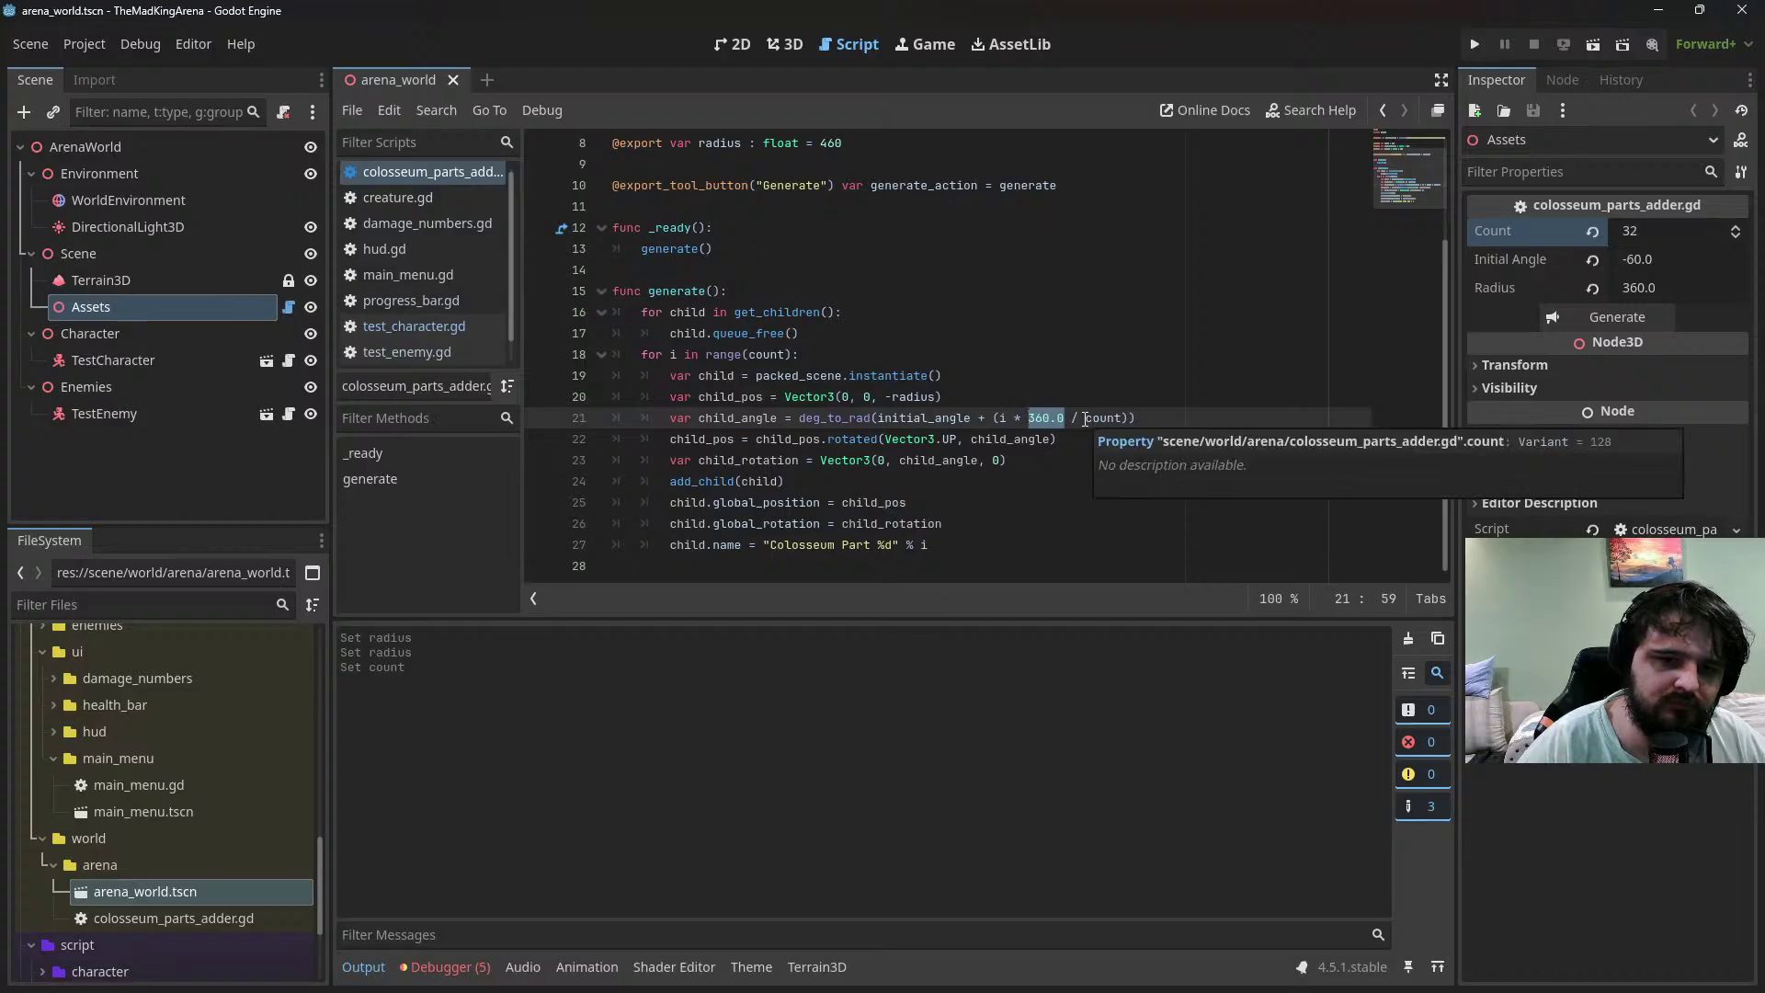
key("BackSpace")
key("BackSpace")
key("BackSpace")
key("BackSpace")
key("BackSpace")
key("BackSpace")
key("BackSpace")
key("BackSpace")
key("BackSpace")
key("BackSpace")
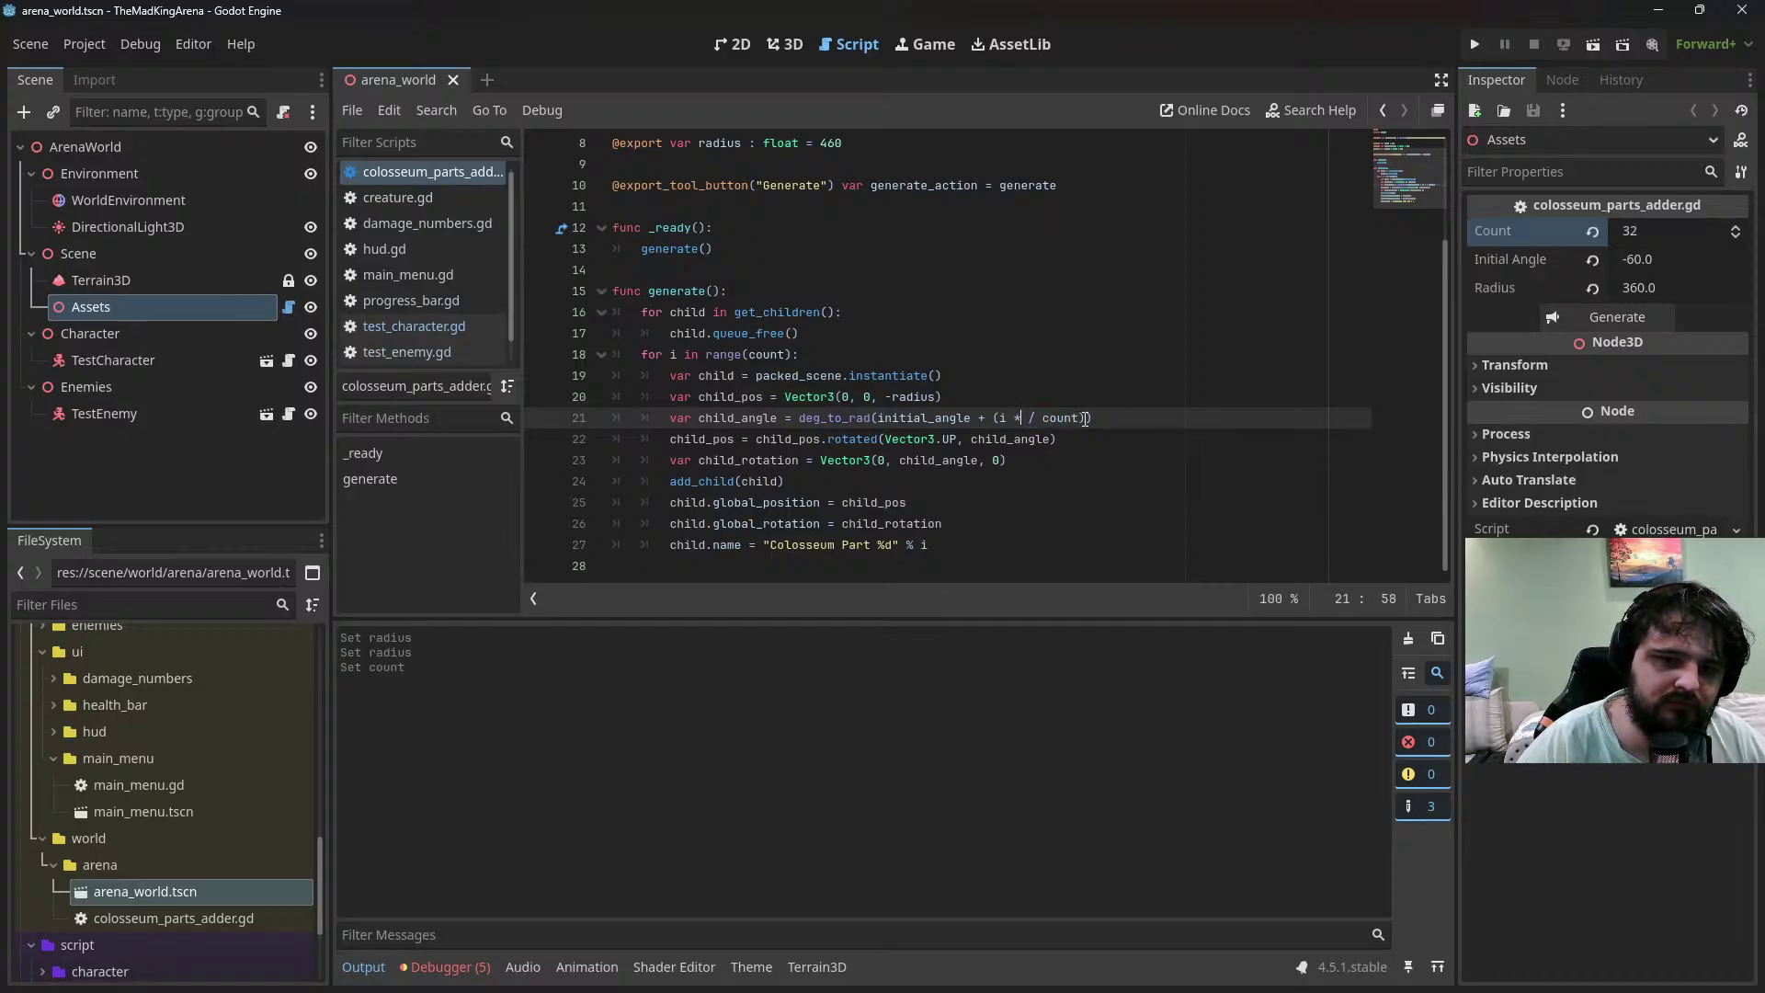
key("ctrl+z")
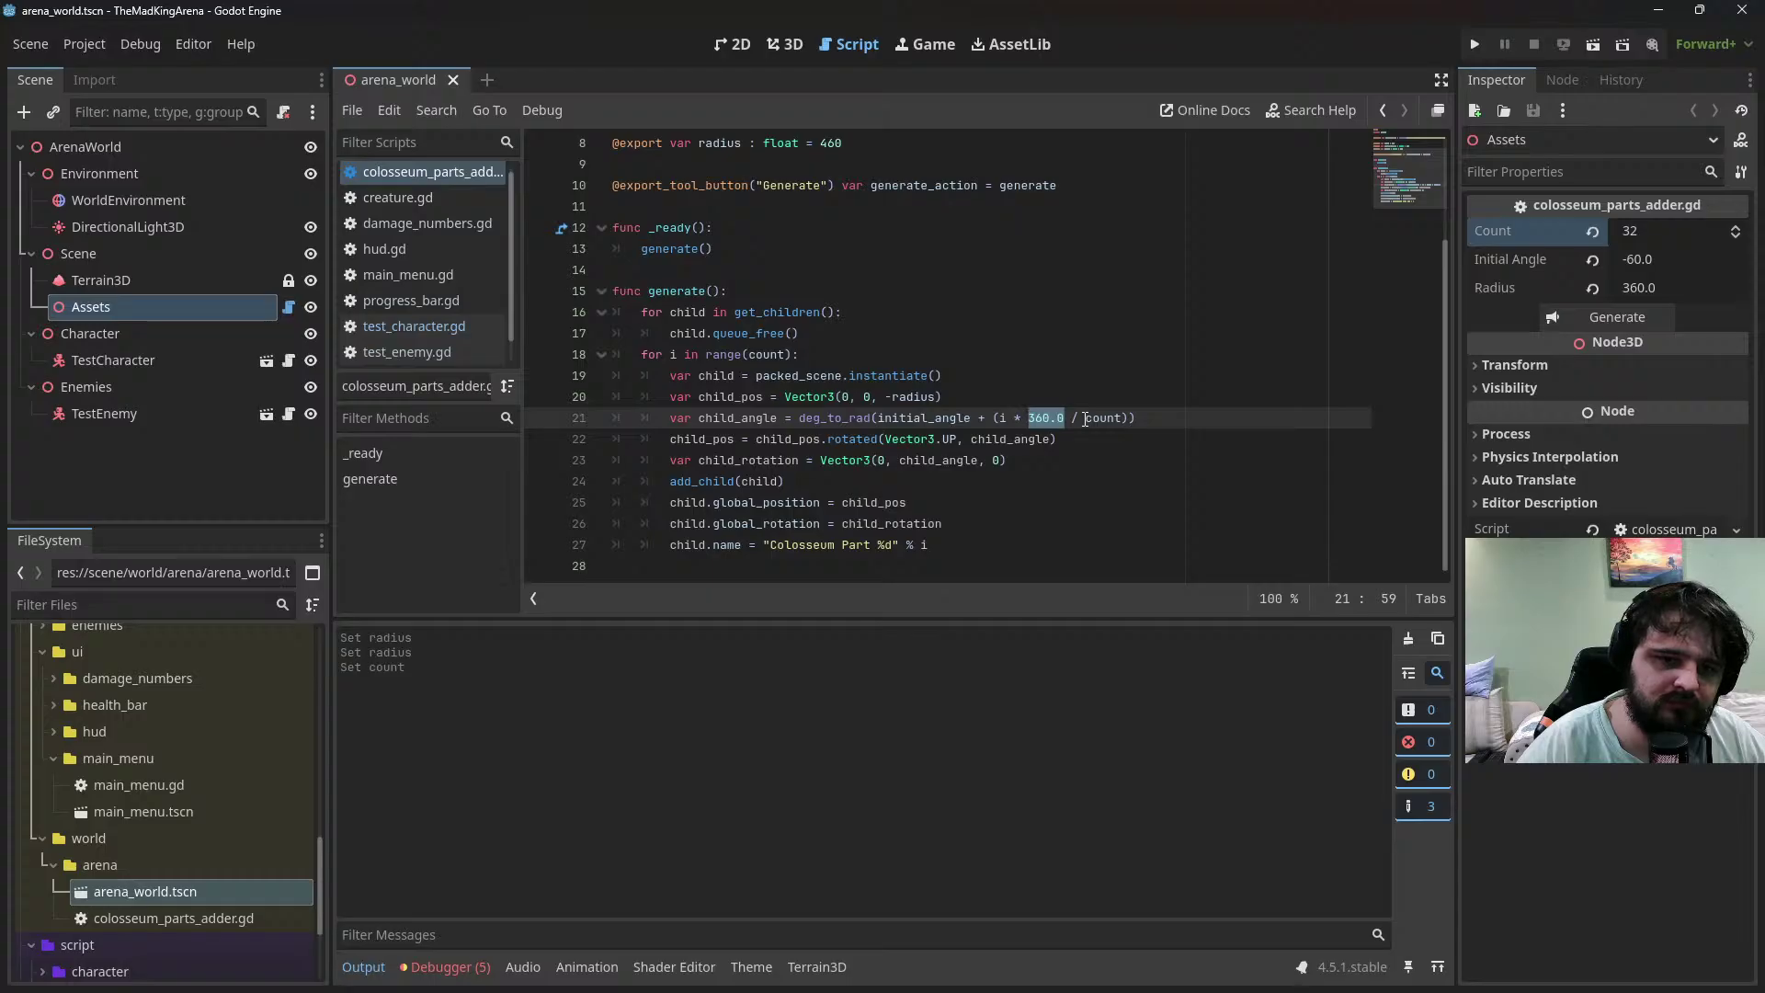
key("Right")
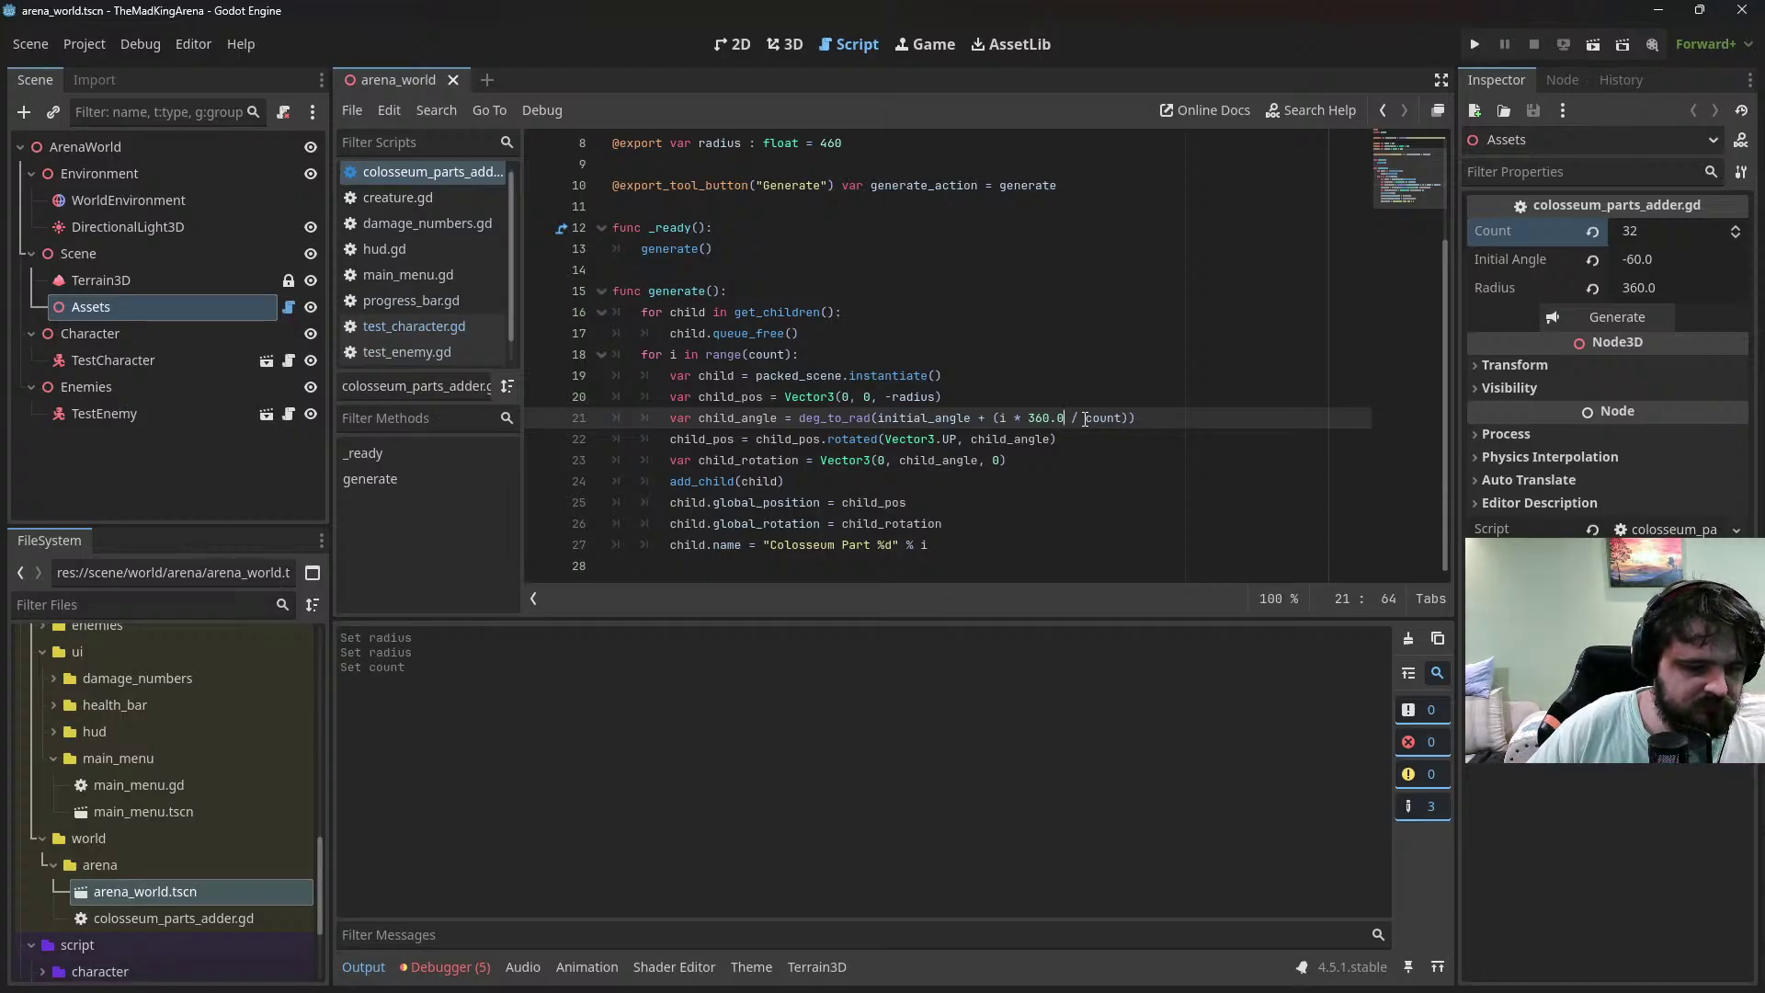
key("Left")
key("Left")
key("Left")
key("Left")
key("Left")
key("Left")
key("Left")
key("Left")
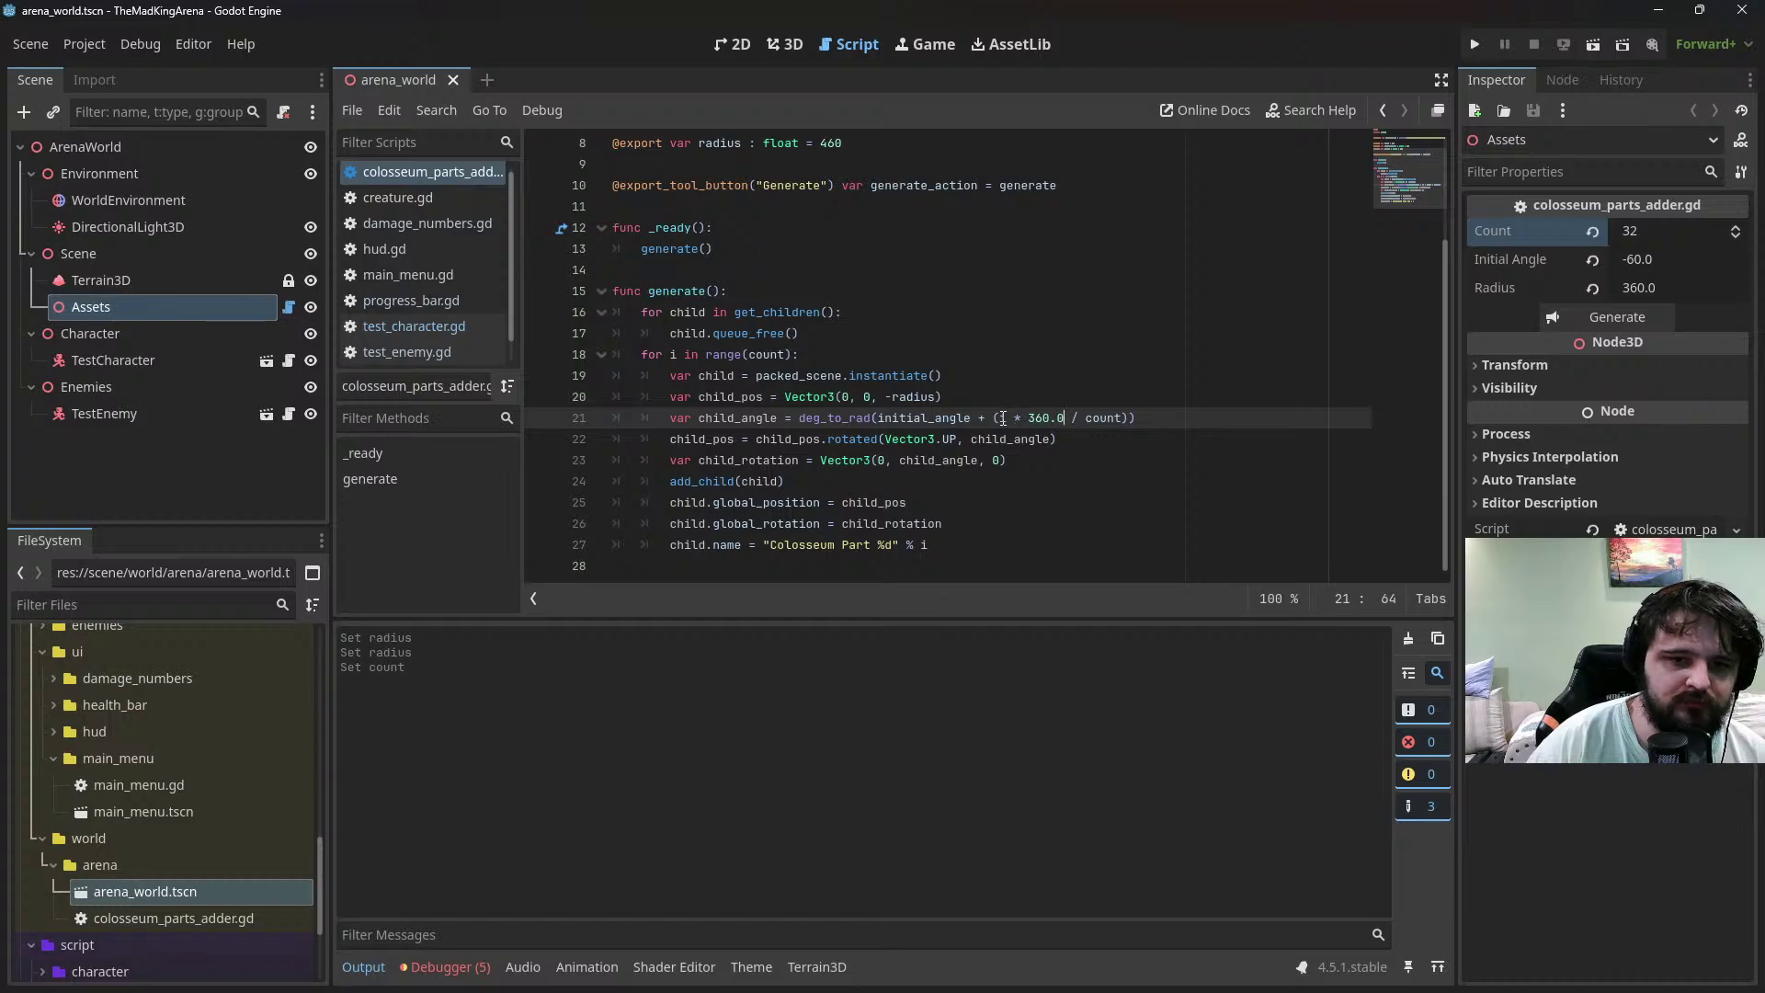
key("Left")
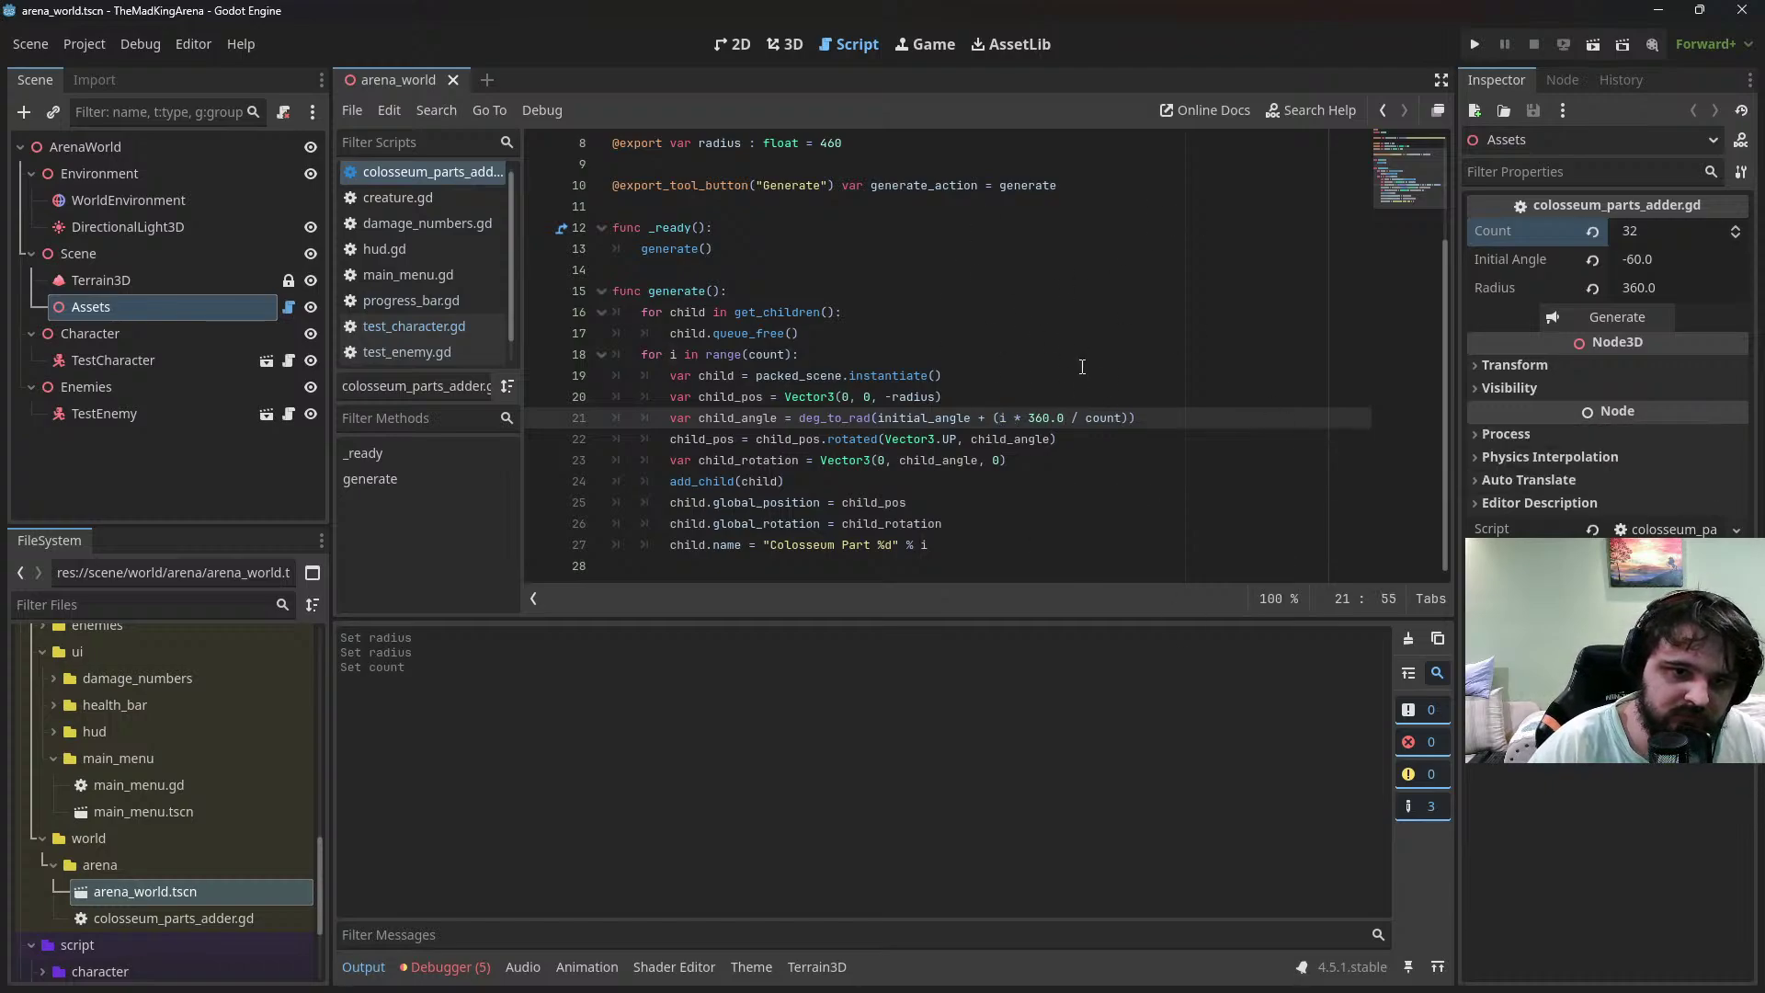
double_click(942, 419)
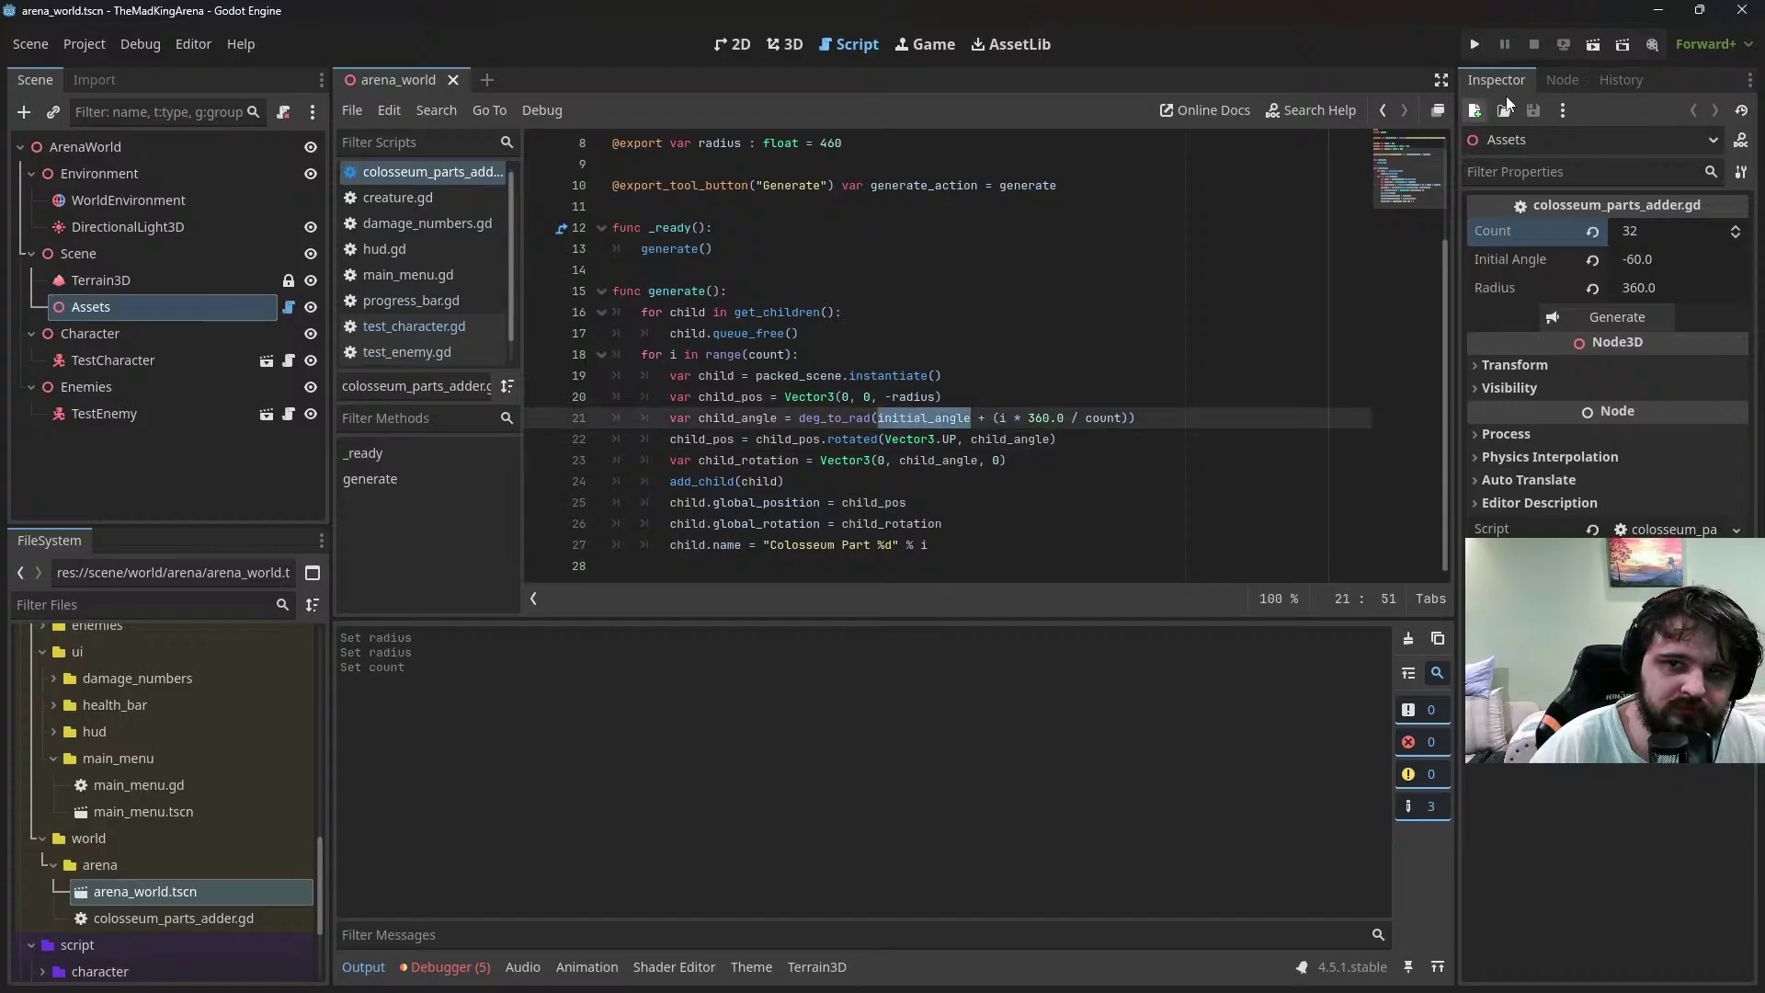
Test-run the current scene, close it, and return to the 3D view
left_click(777, 46)
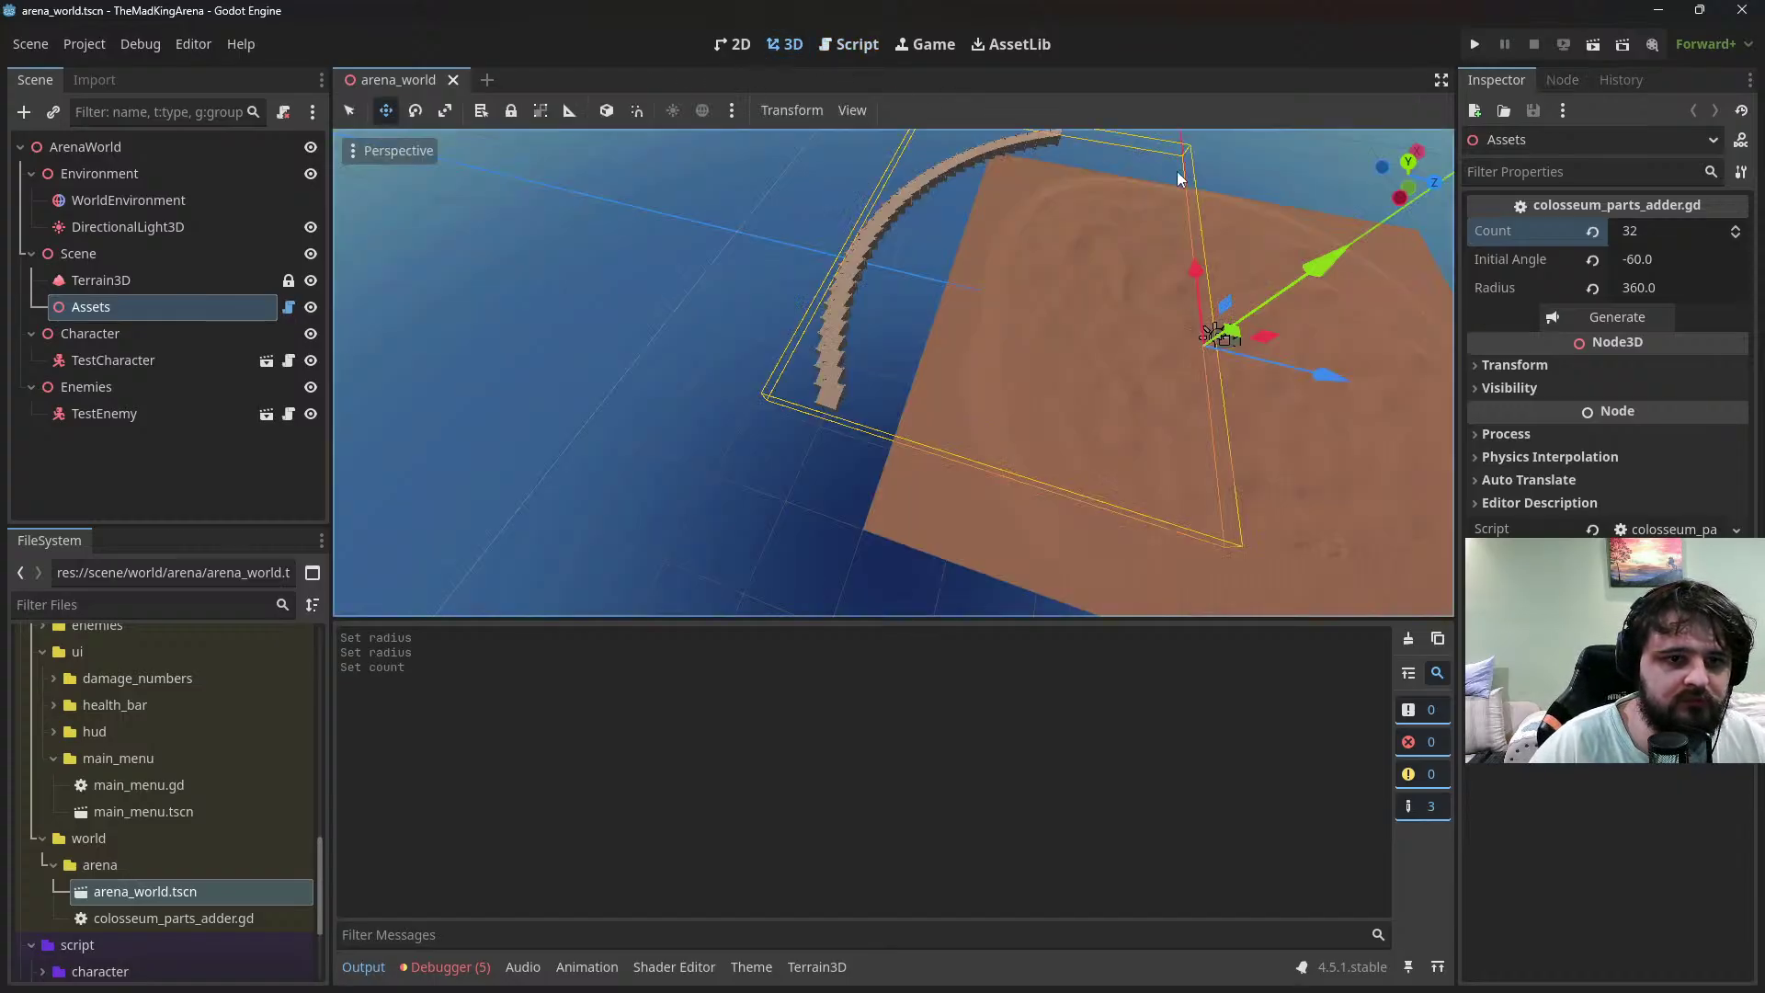
left_click(1594, 46)
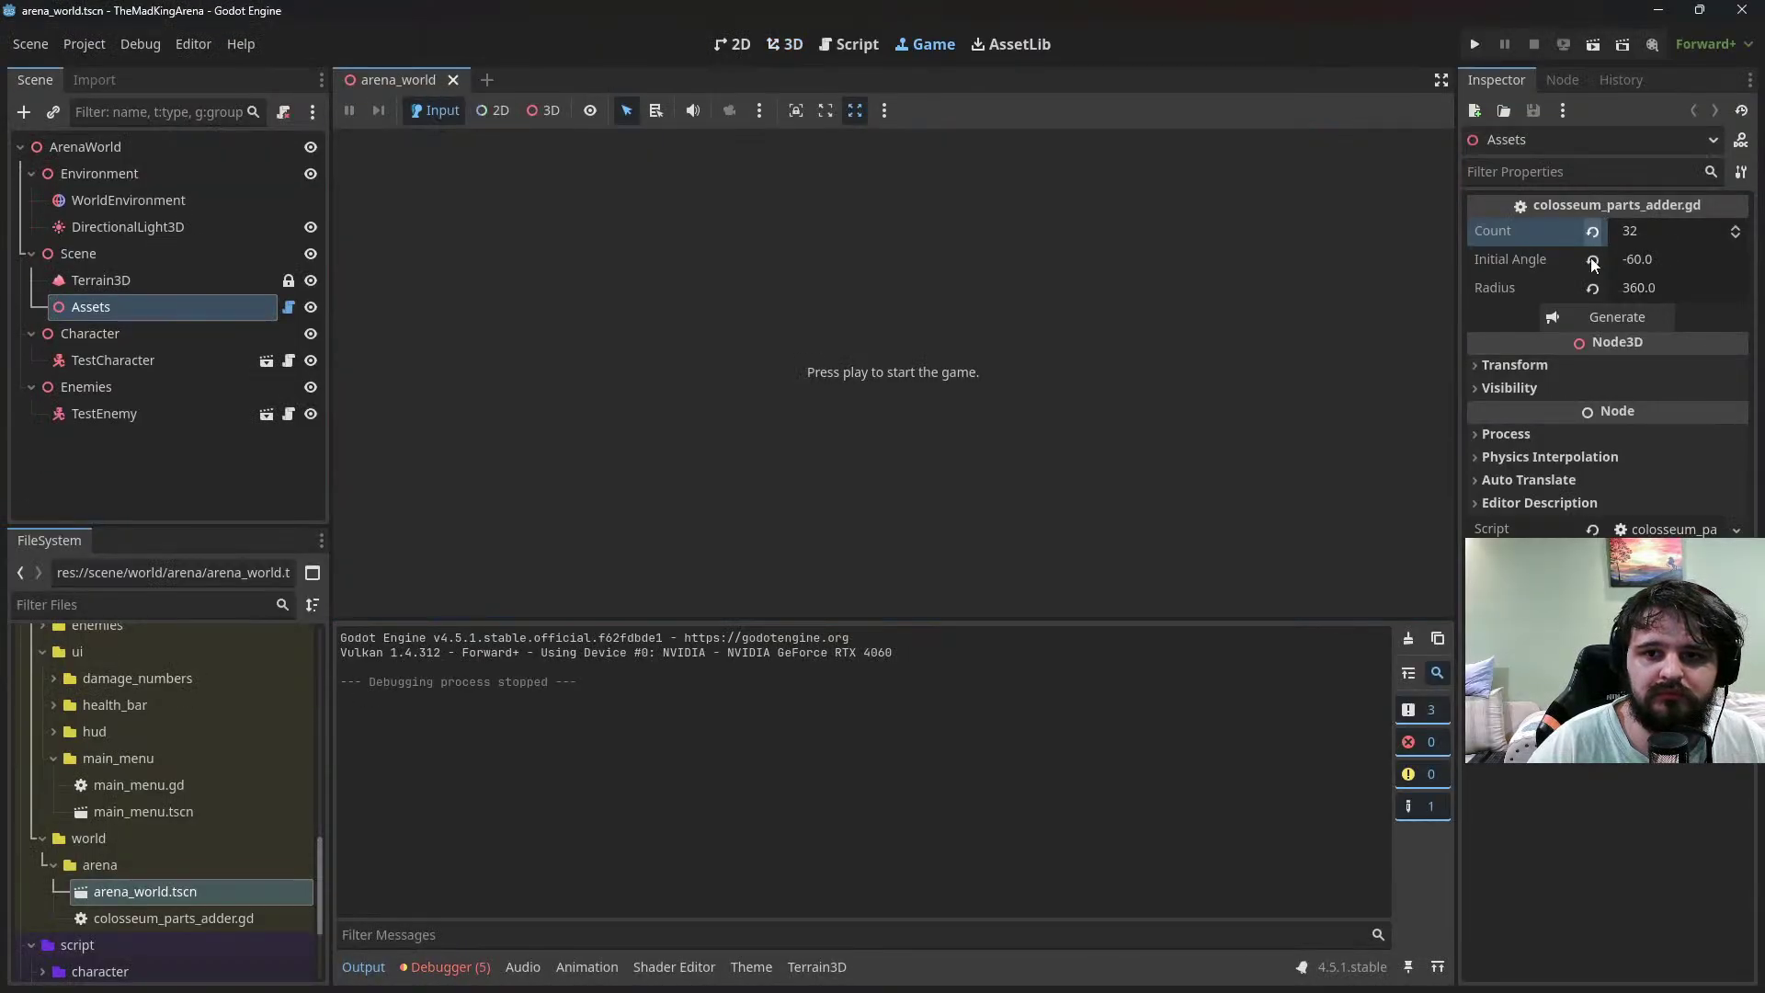
left_click(797, 46)
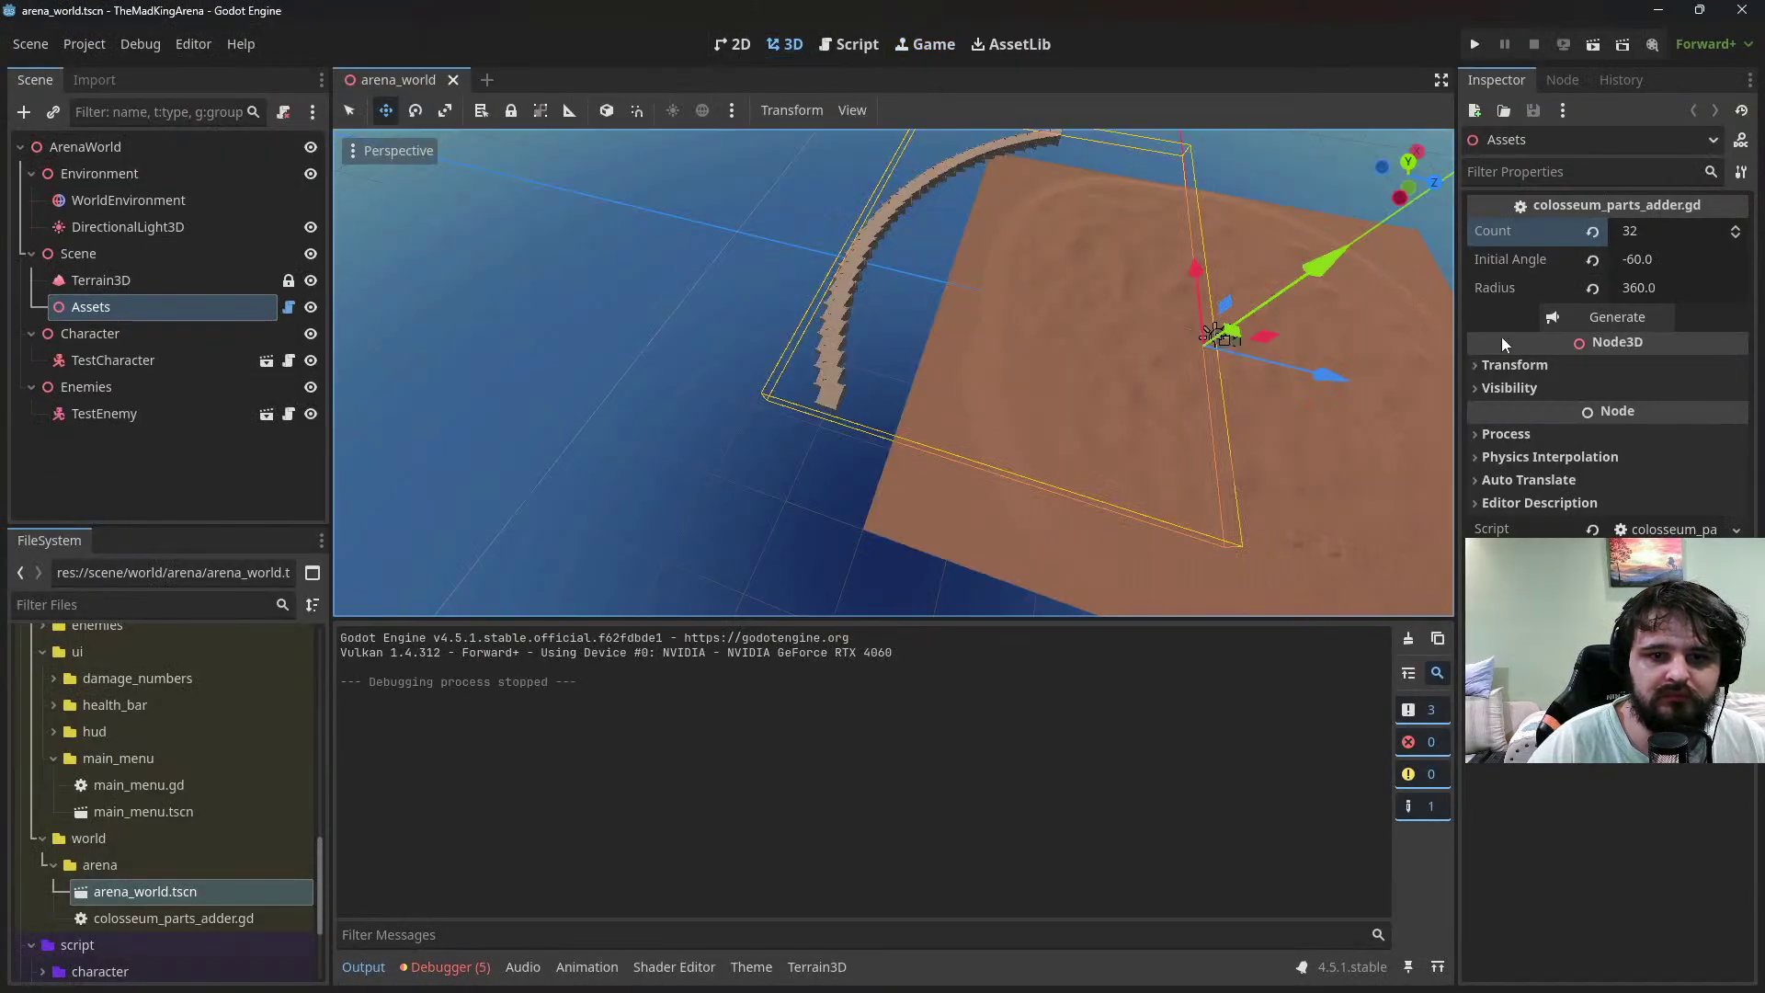
Run Generate on the Assets node and inspect the spacing of the wall parts around the terrain
left_click(1600, 320)
scroll(1248, 377, "down", 3)
middle_click_drag(1247, 395, 1030, 239)
scroll(1039, 316, "up", 6)
scroll(1263, 286, "down", 3)
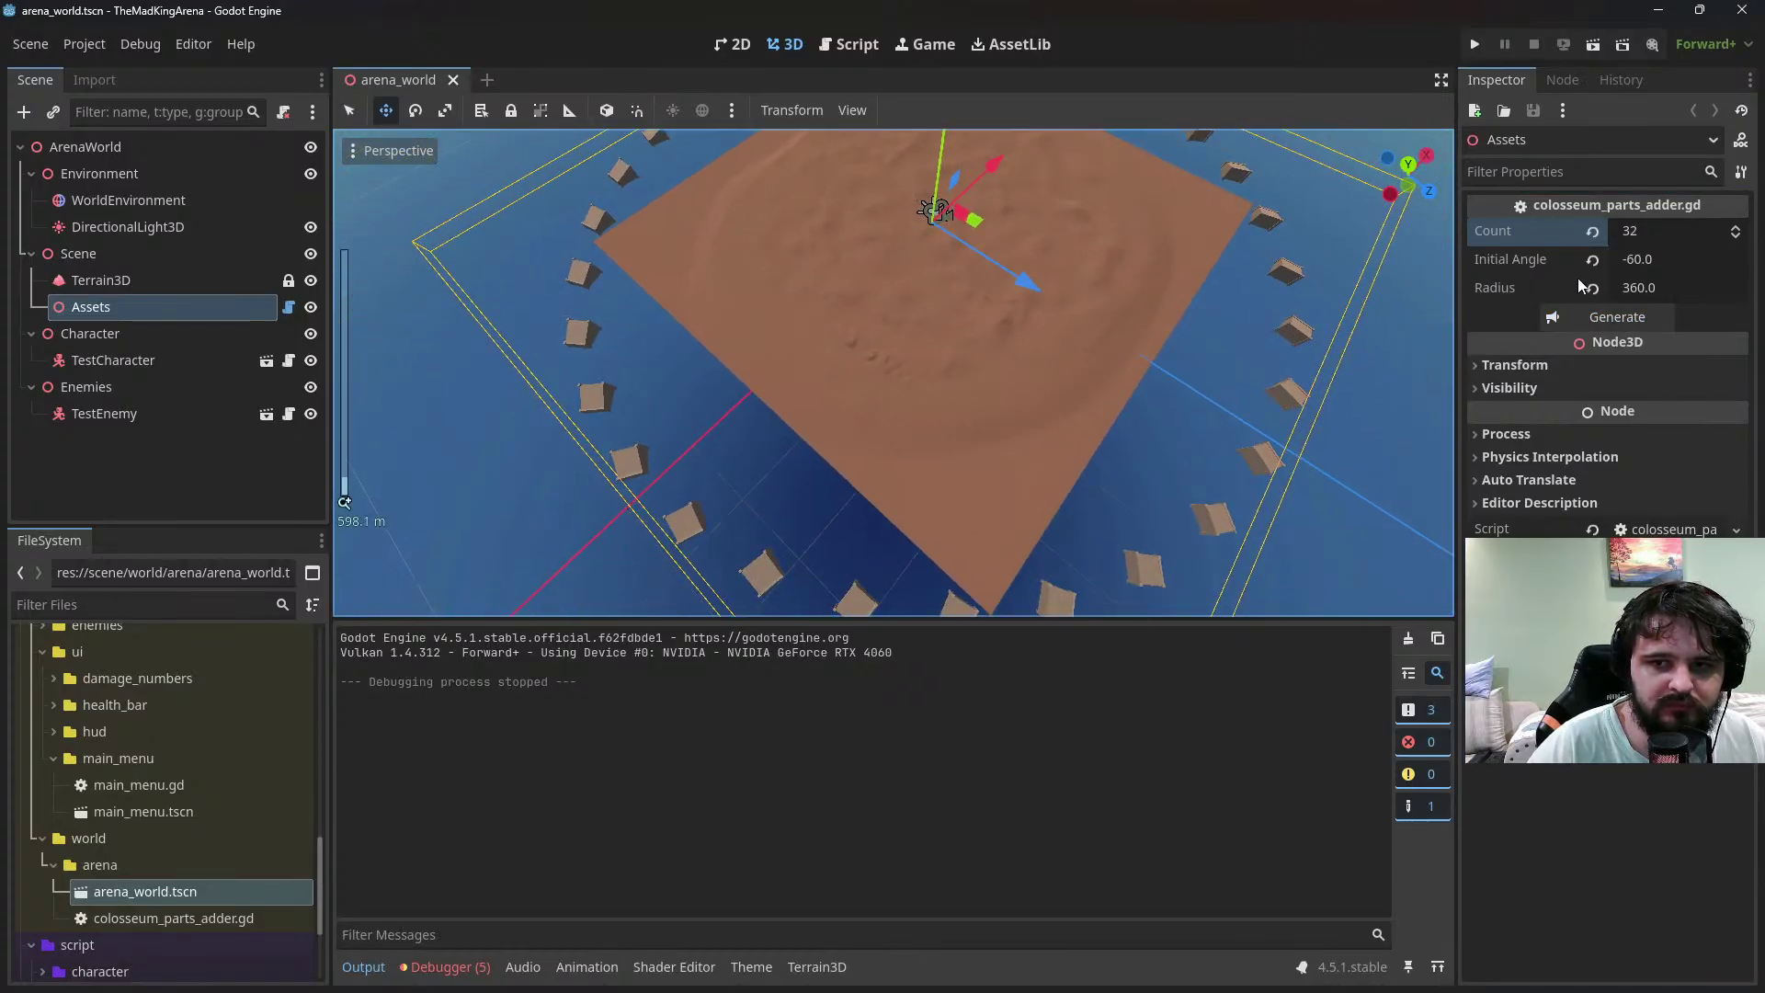
Try Initial Angle values of -45 and -30 on the Assets node, running Generate after each
left_click(1679, 261)
type("-45")
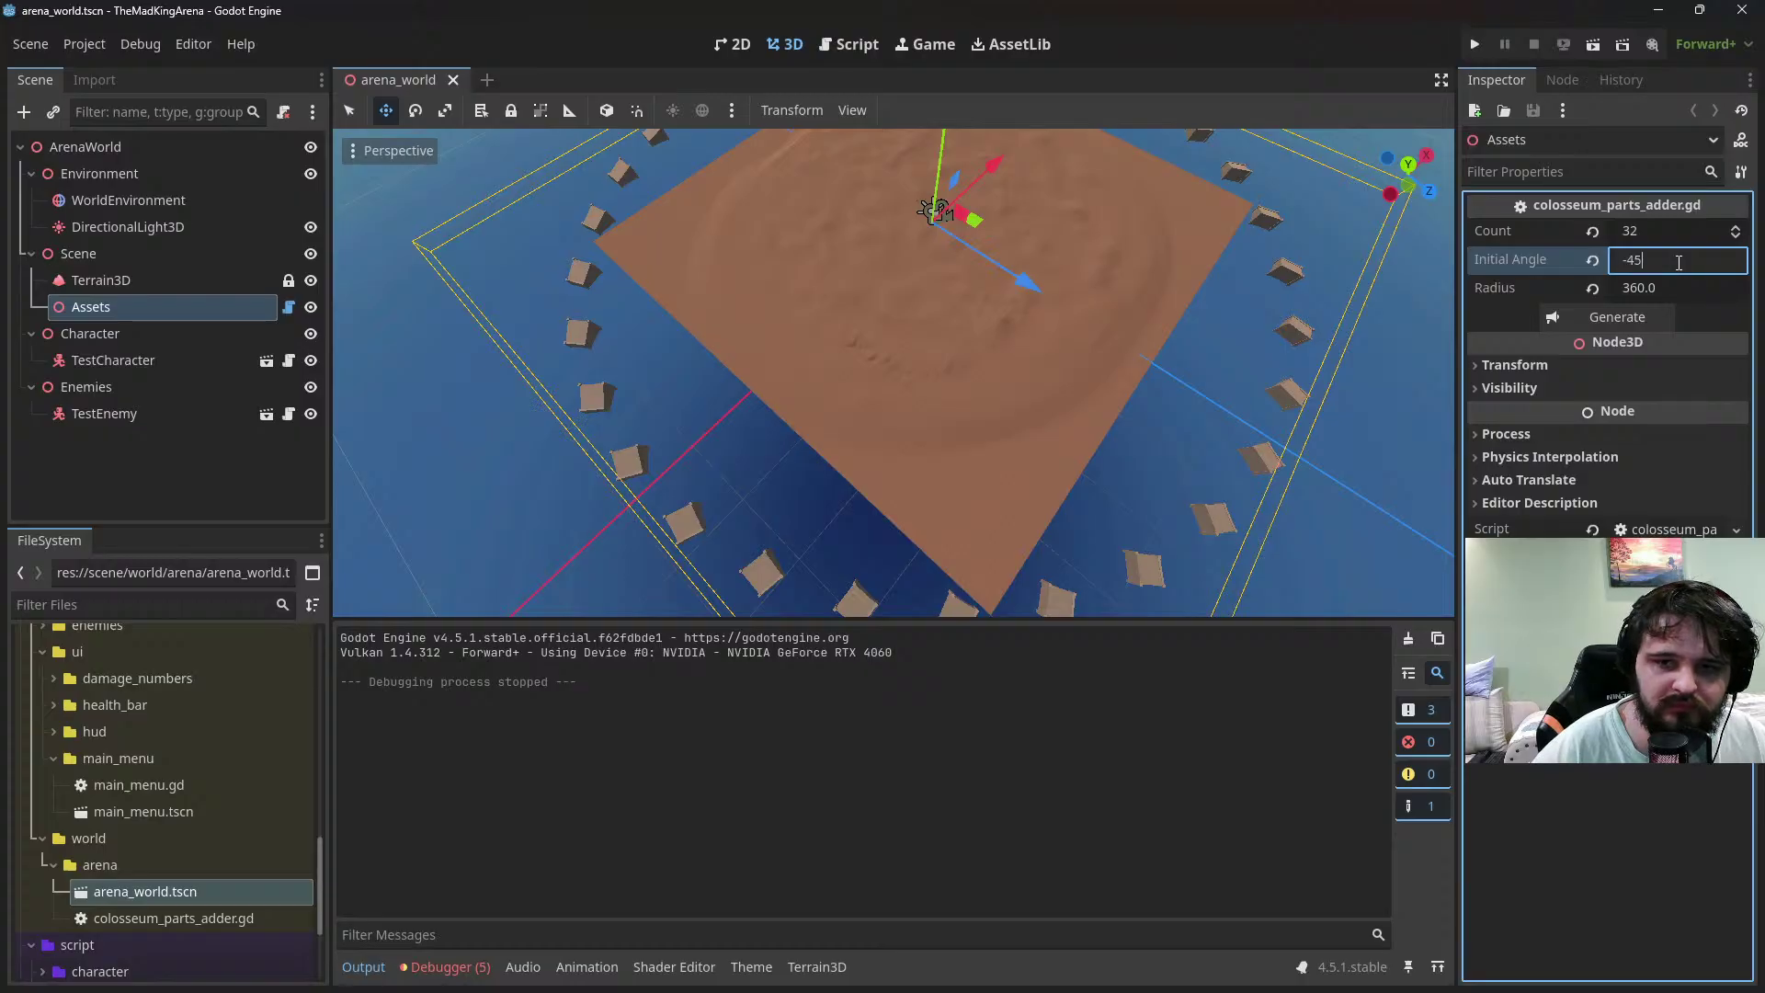
left_click(1648, 317)
left_click(1655, 264)
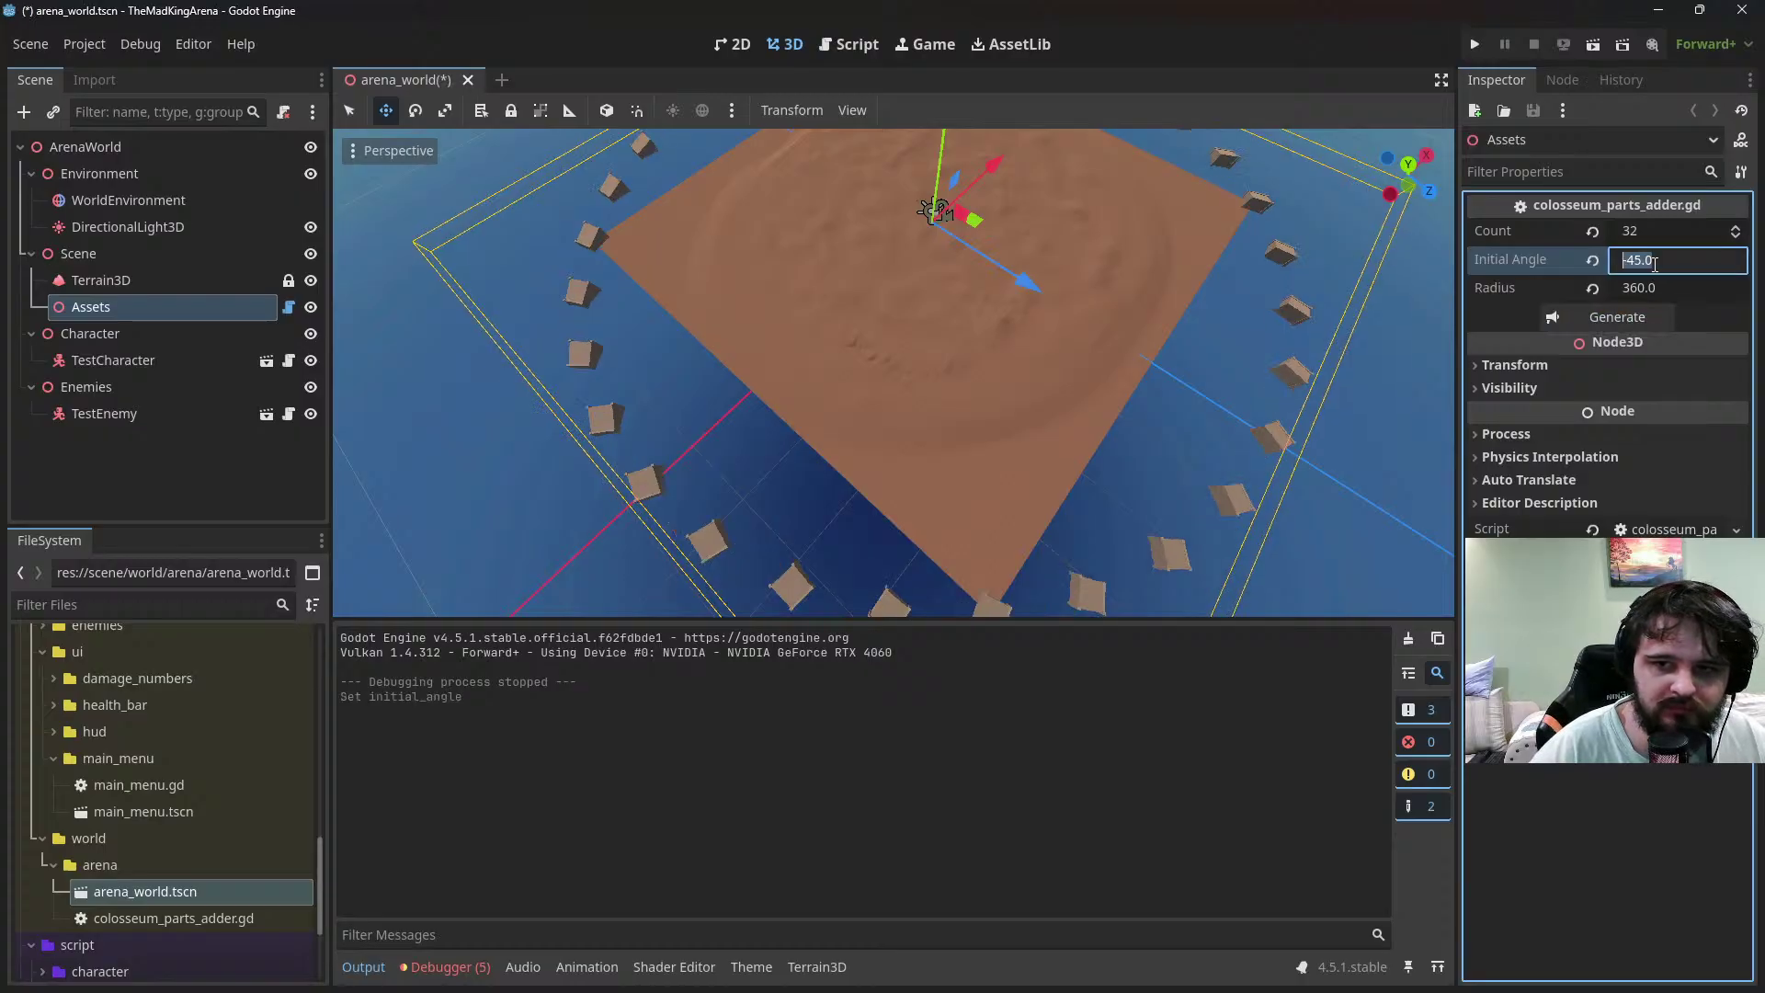
type("-30")
left_click(1651, 318)
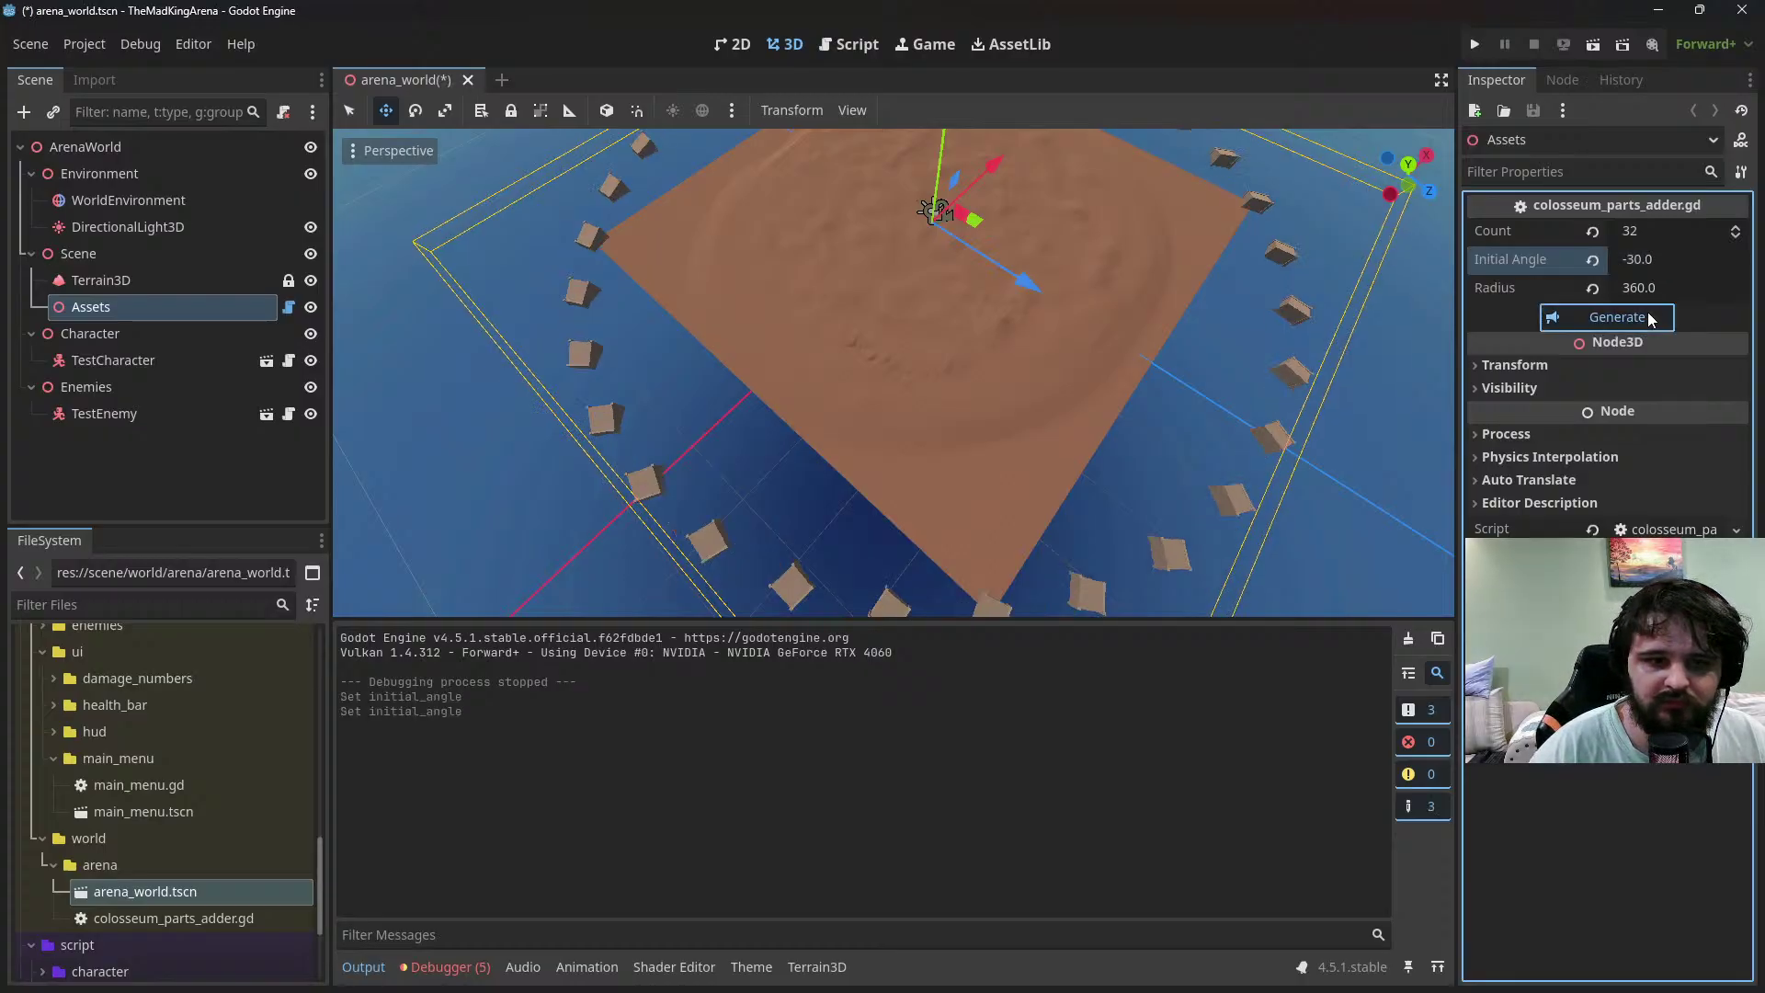
Set the Assets node's Initial Angle to 0 and run Generate
left_click(1655, 261)
type("0")
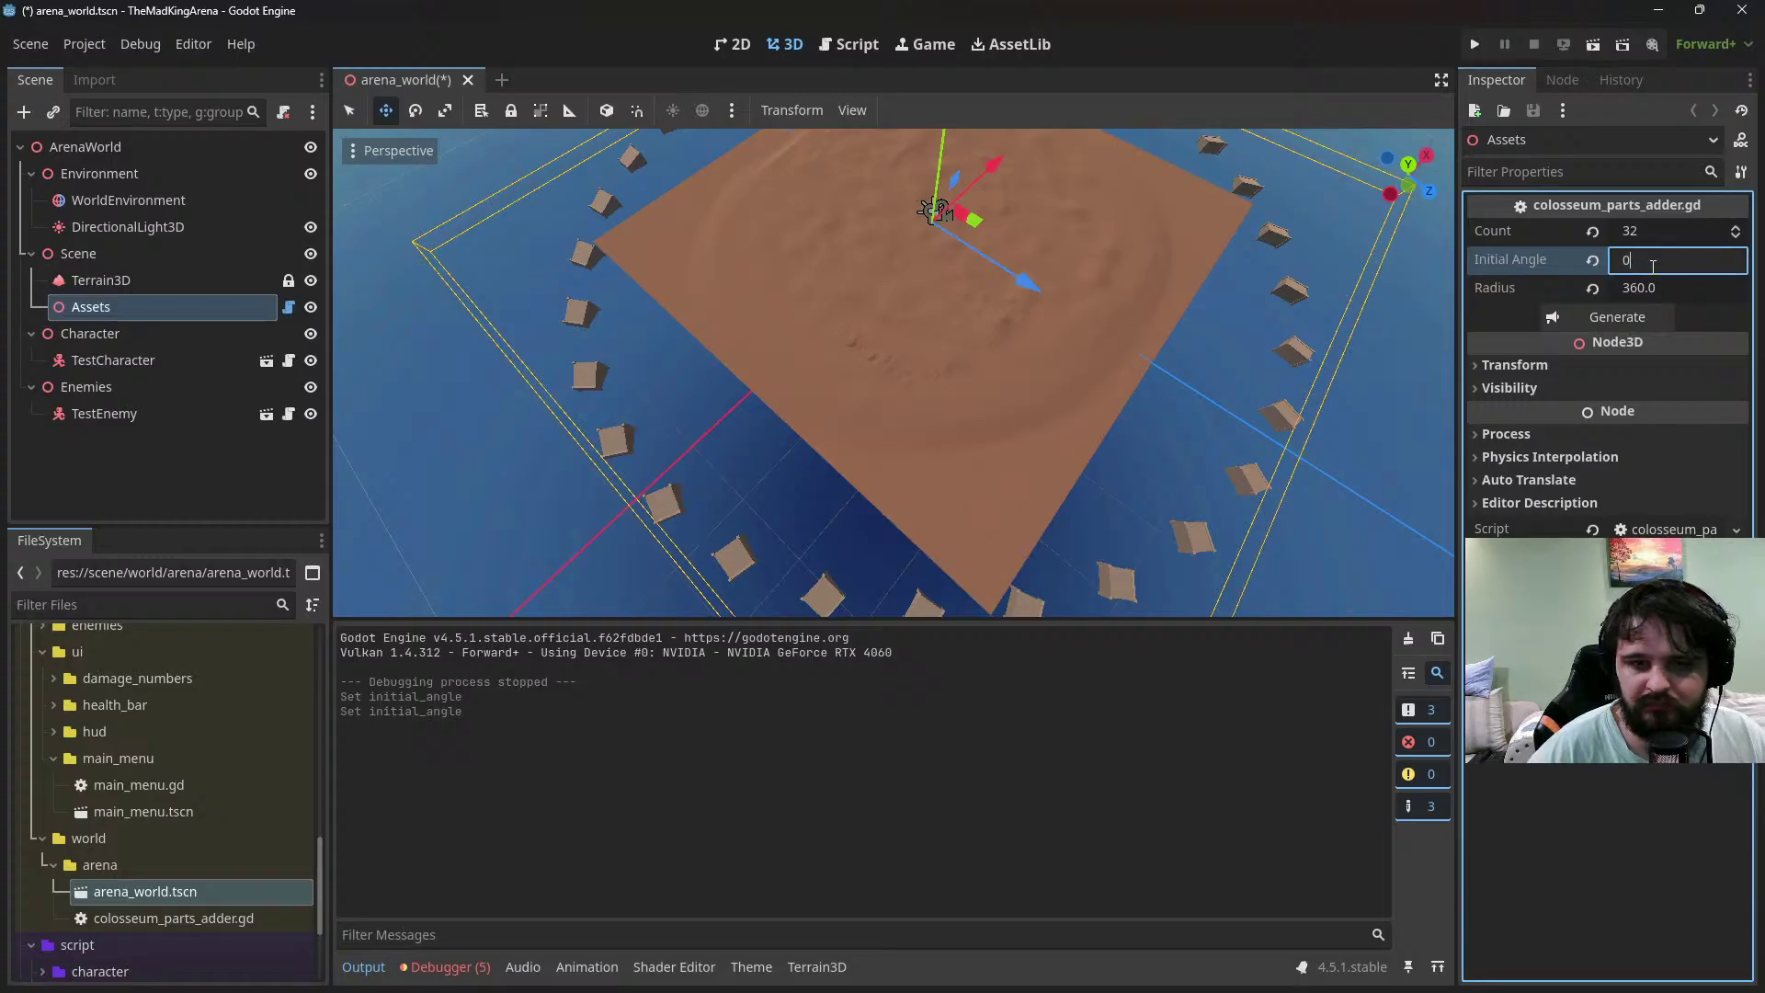
left_click(1582, 318)
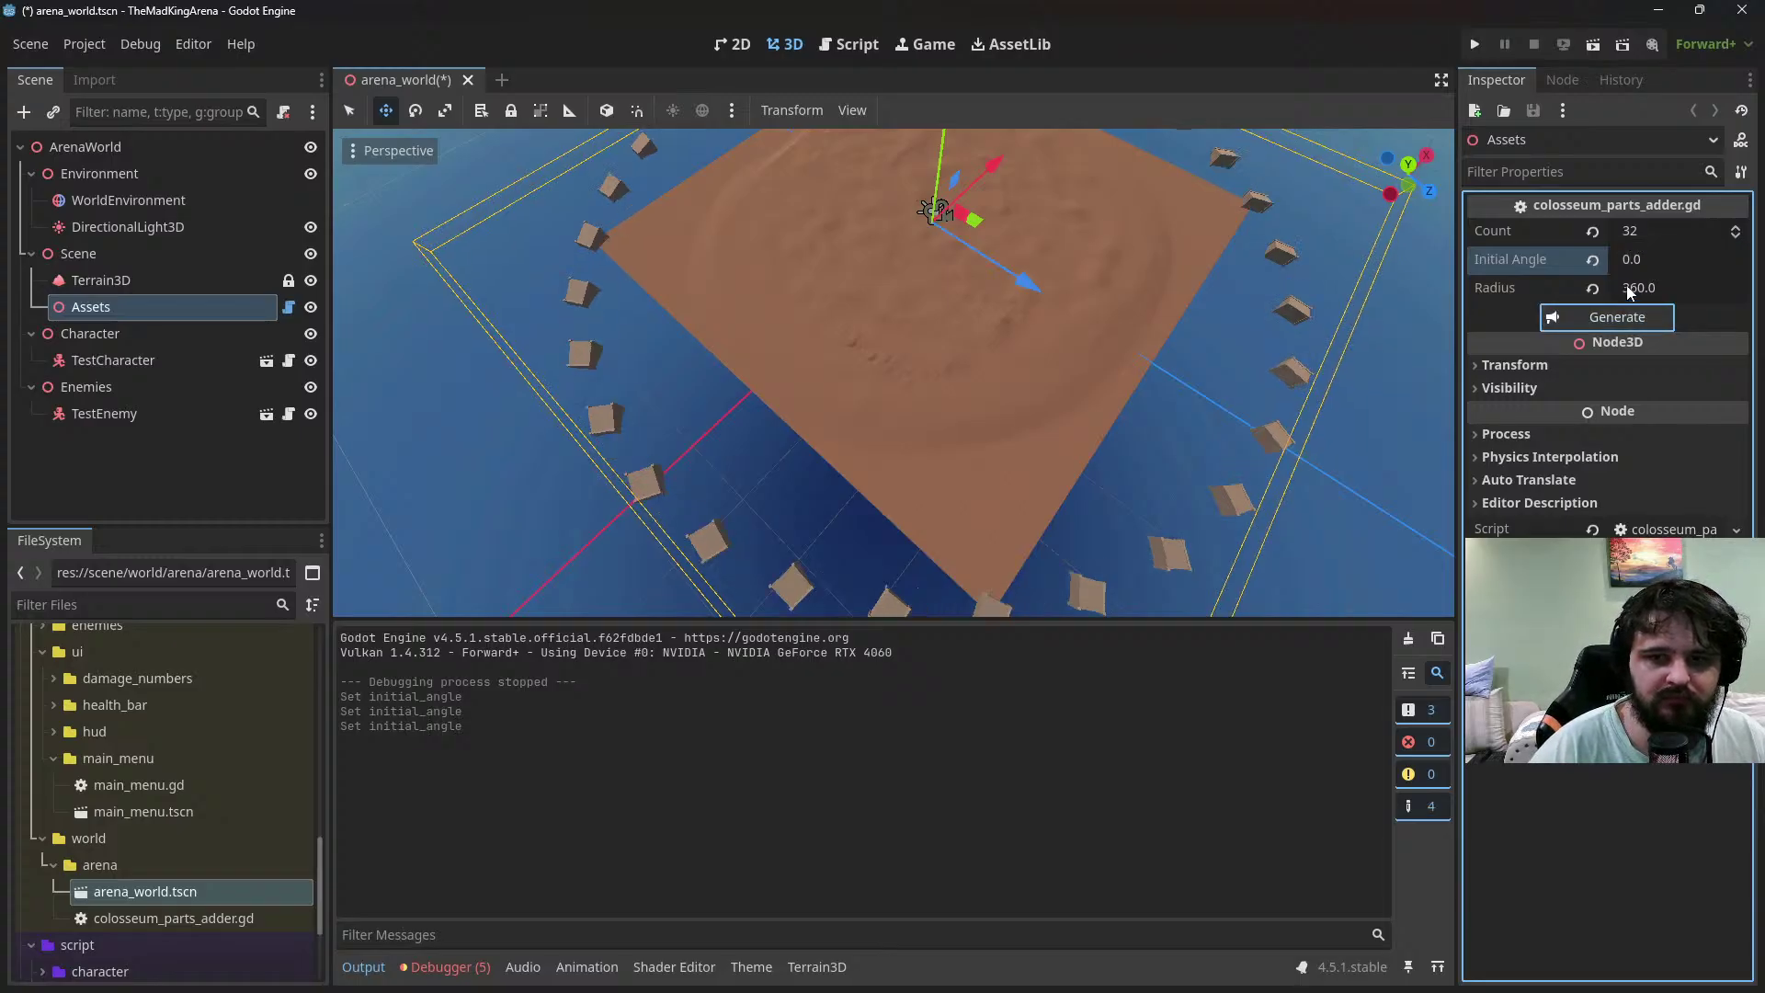
Try Initial Angle values of 180 and -90 on the Assets node, running Generate after each
left_click(1648, 259)
type("180")
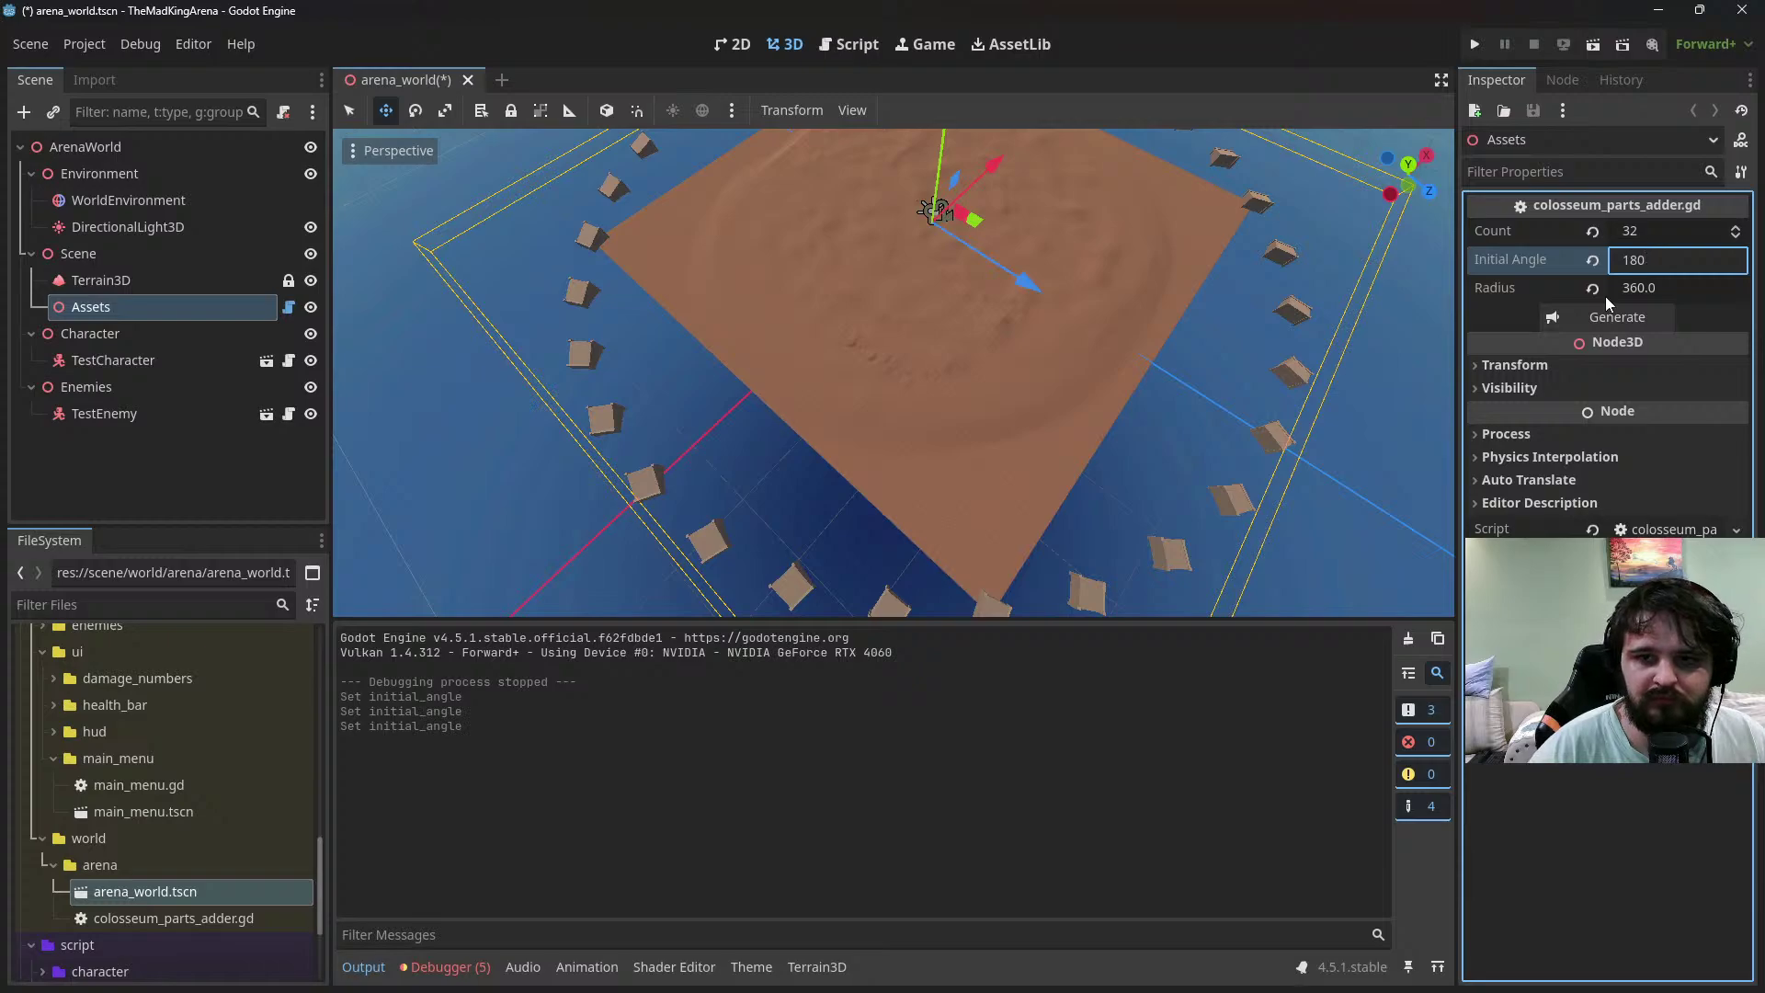
left_click(1592, 317)
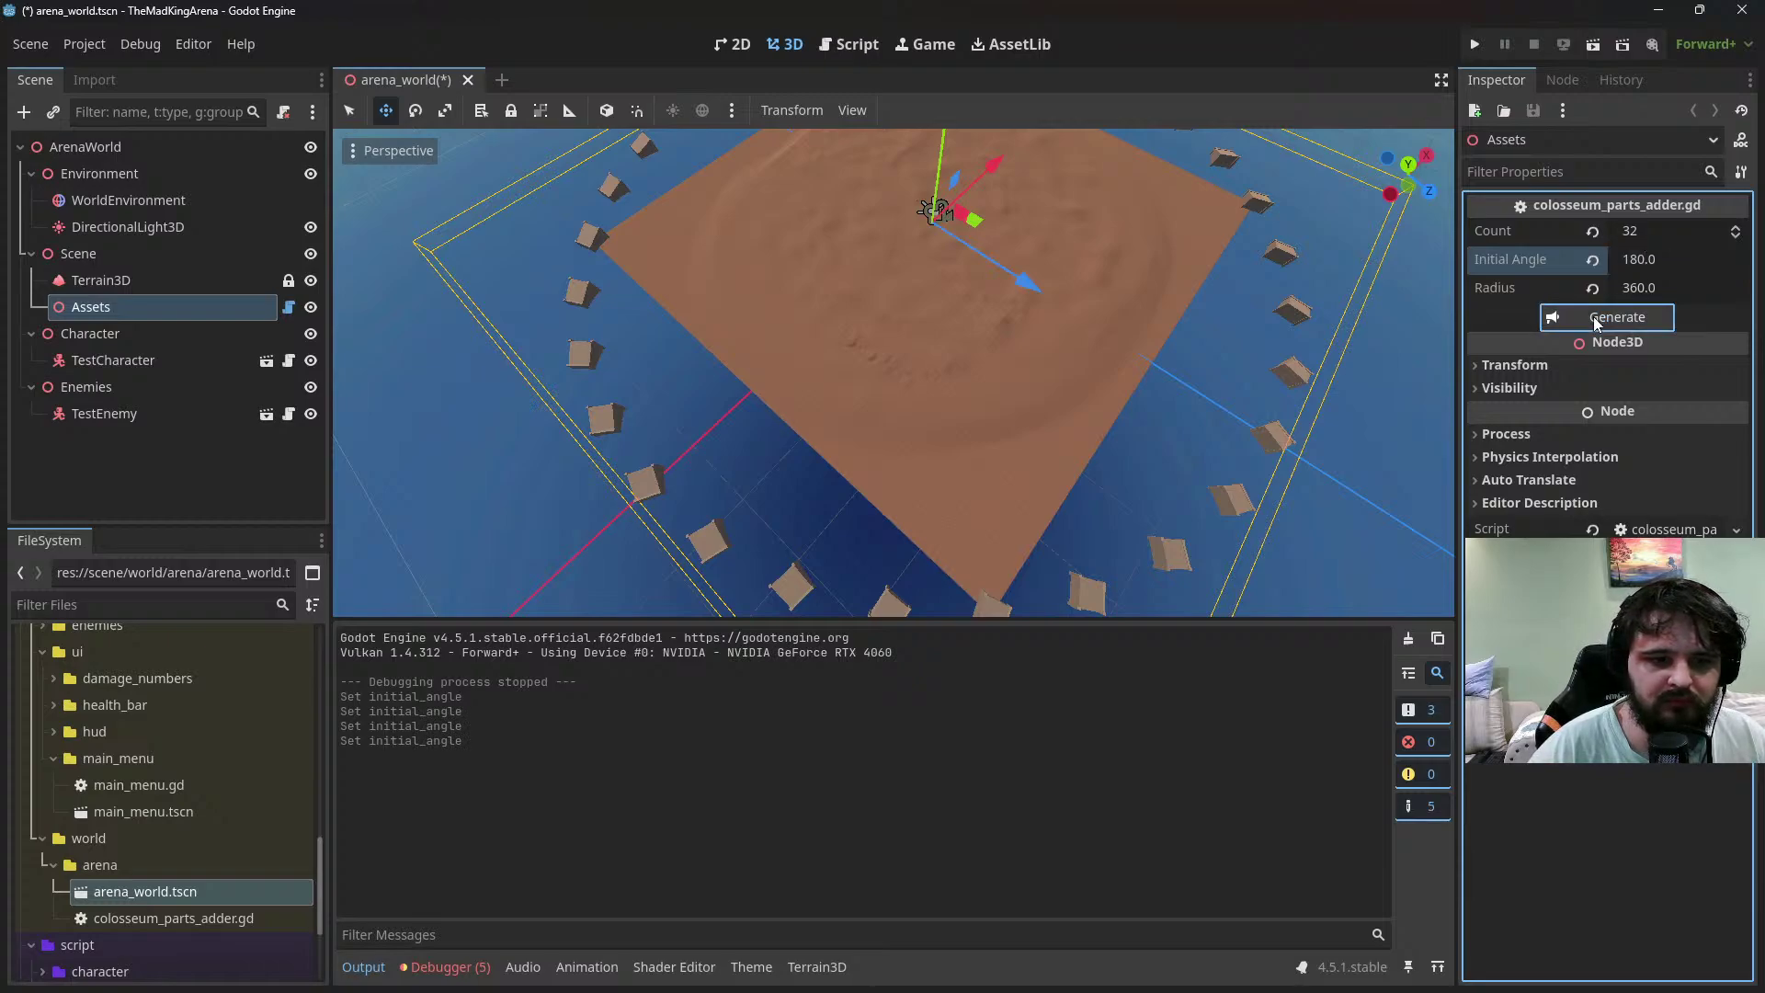
left_click(1652, 259)
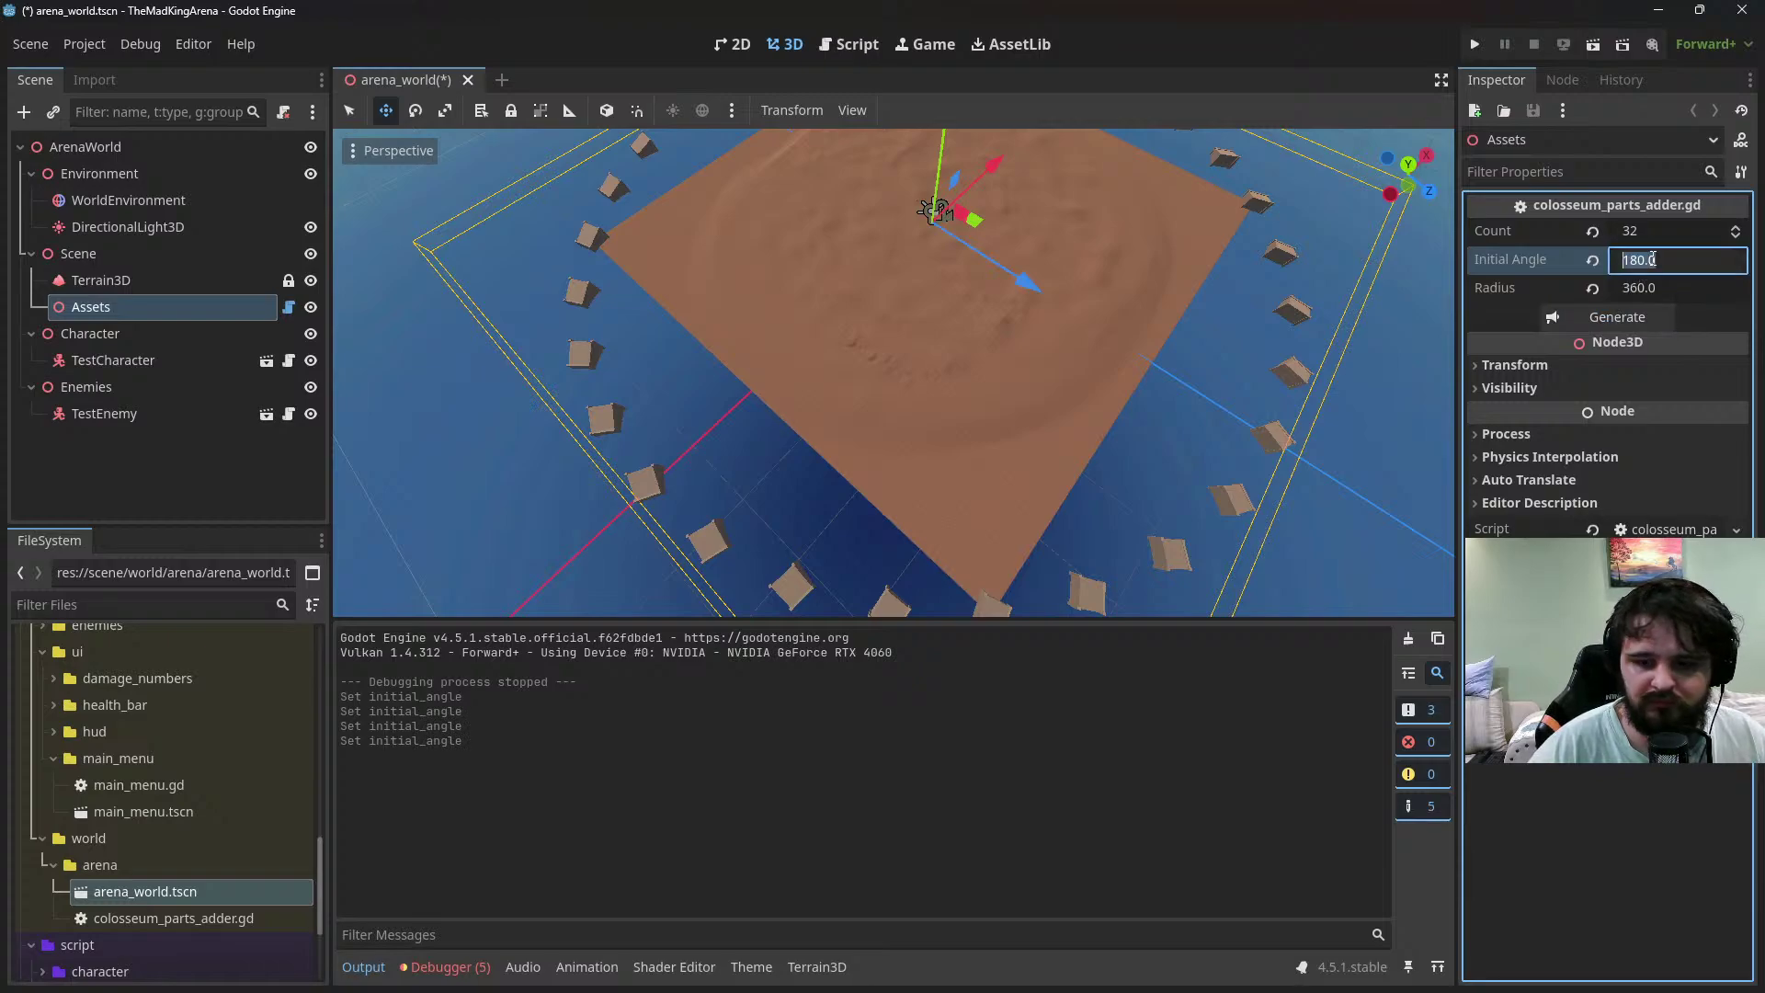
type("-90")
left_click(1572, 320)
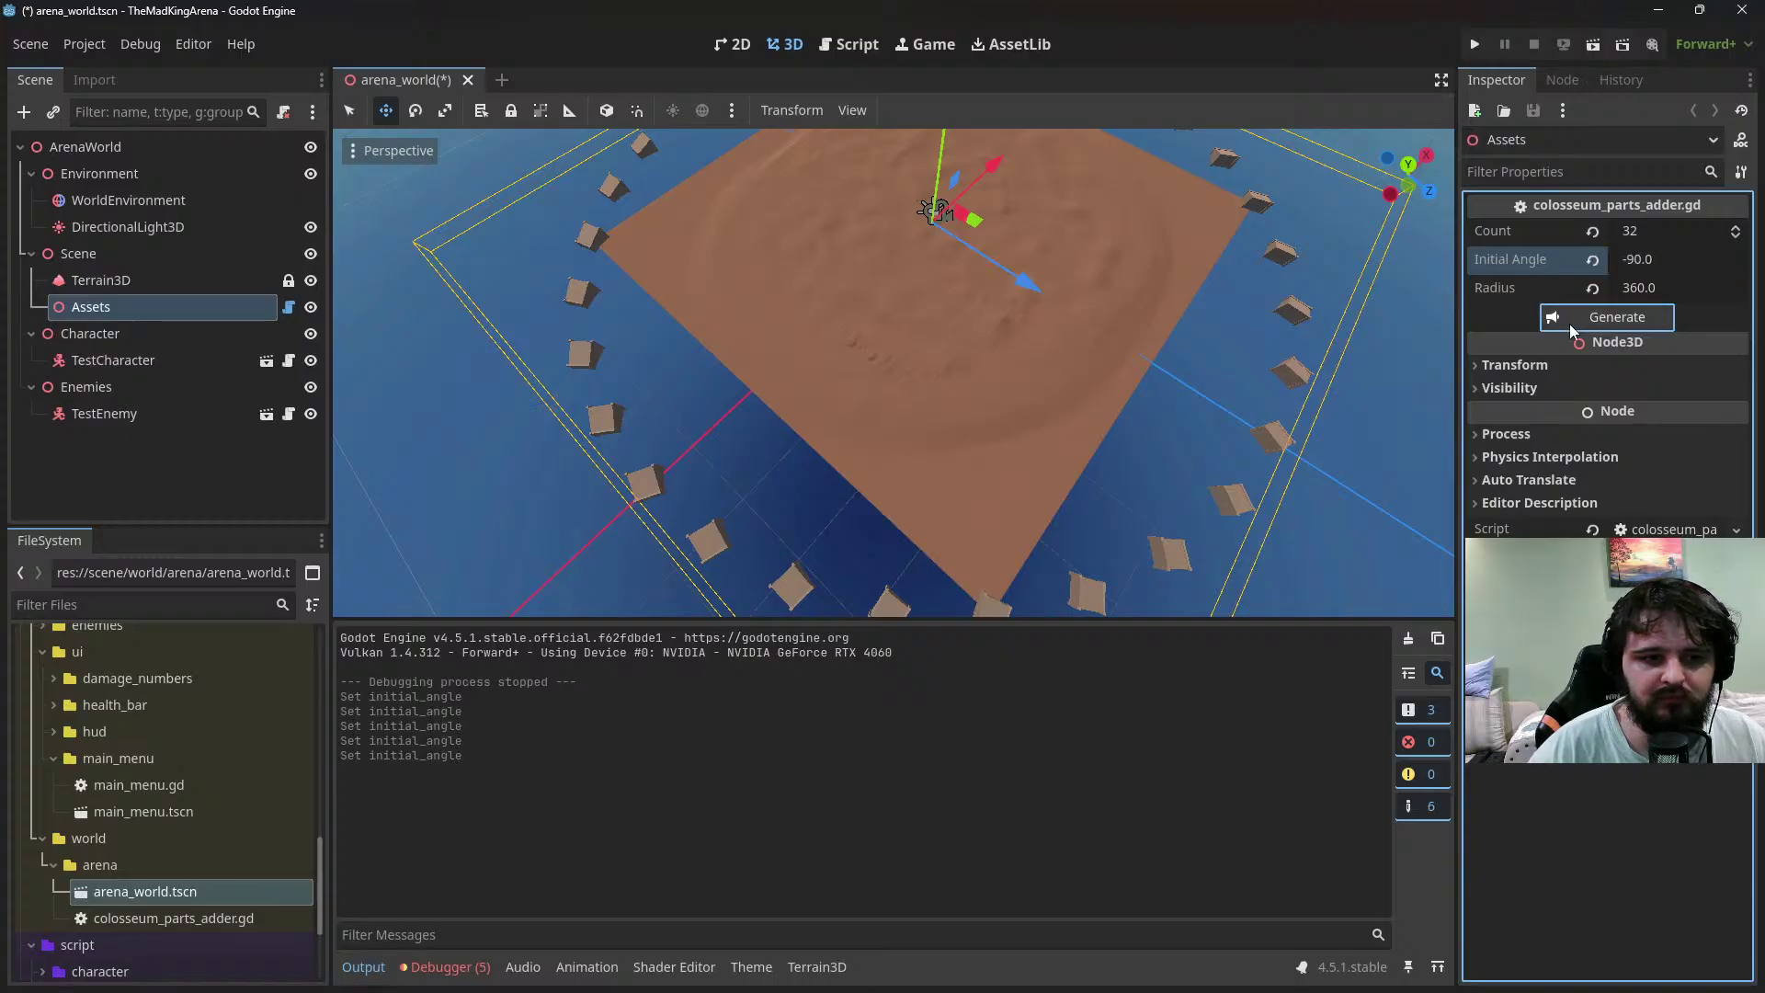
Try Initial Angle values of 90 and 3 on the Assets node, running Generate after each
left_click(1653, 261)
type("90")
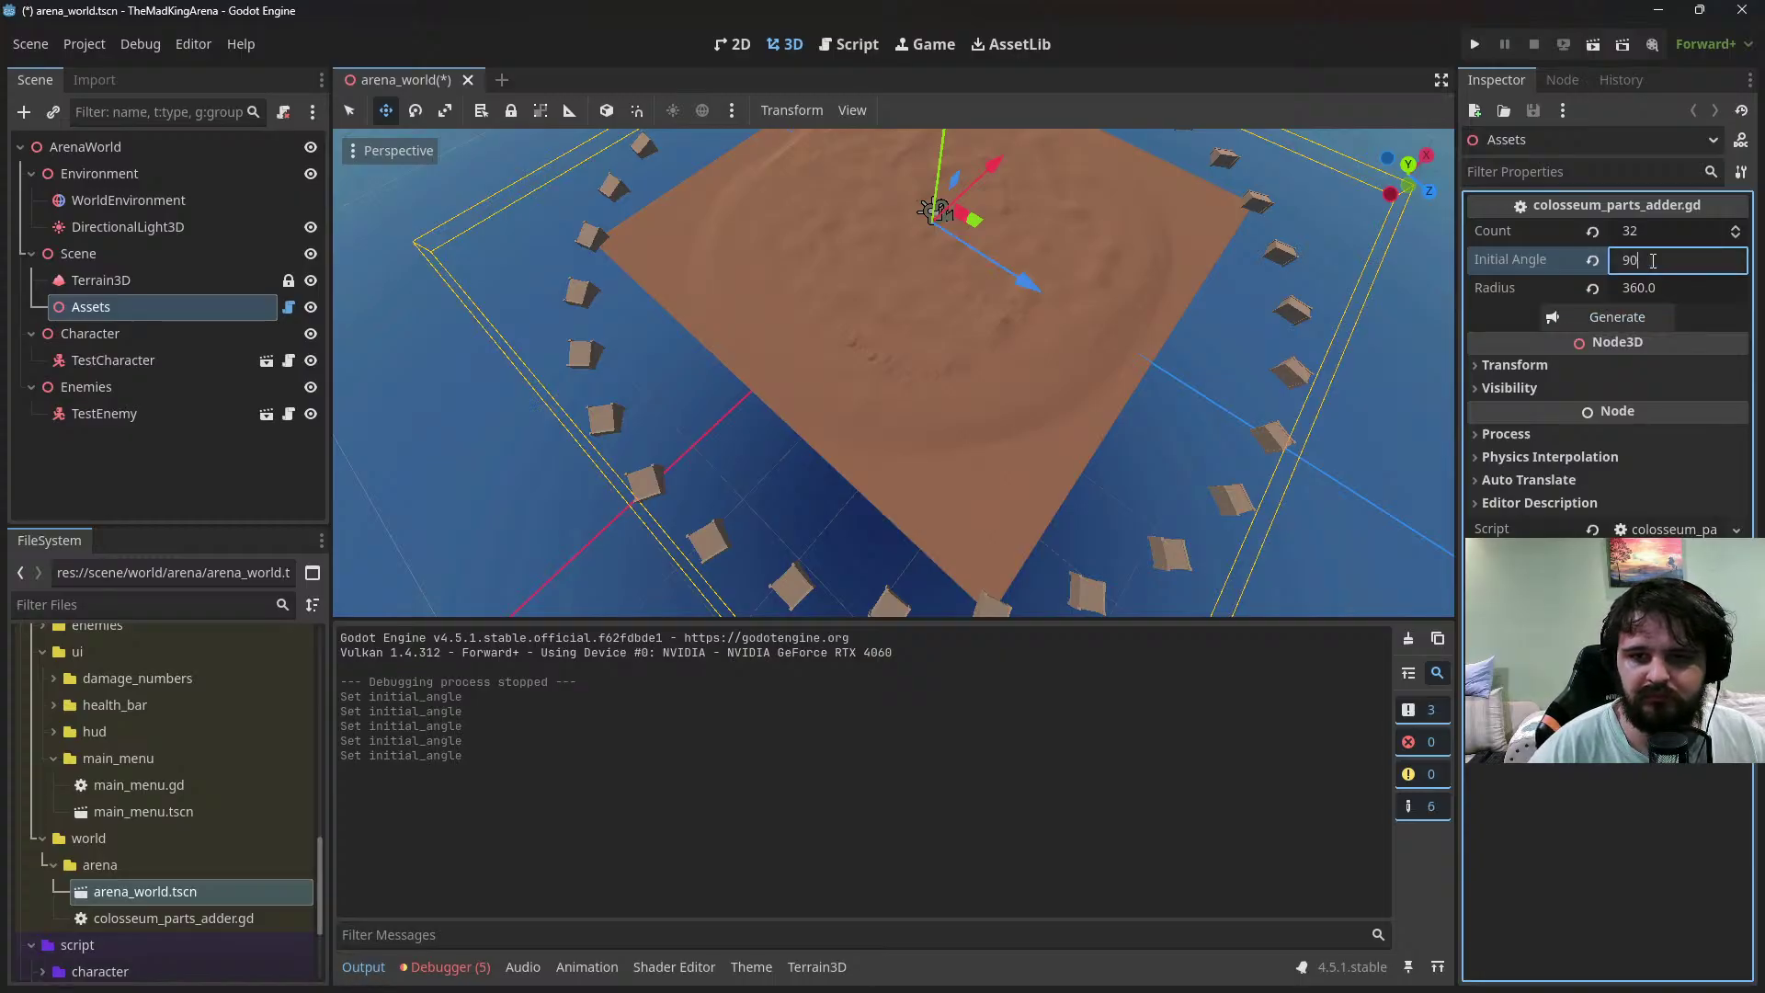
left_click(1589, 318)
left_click(1644, 258)
type("3")
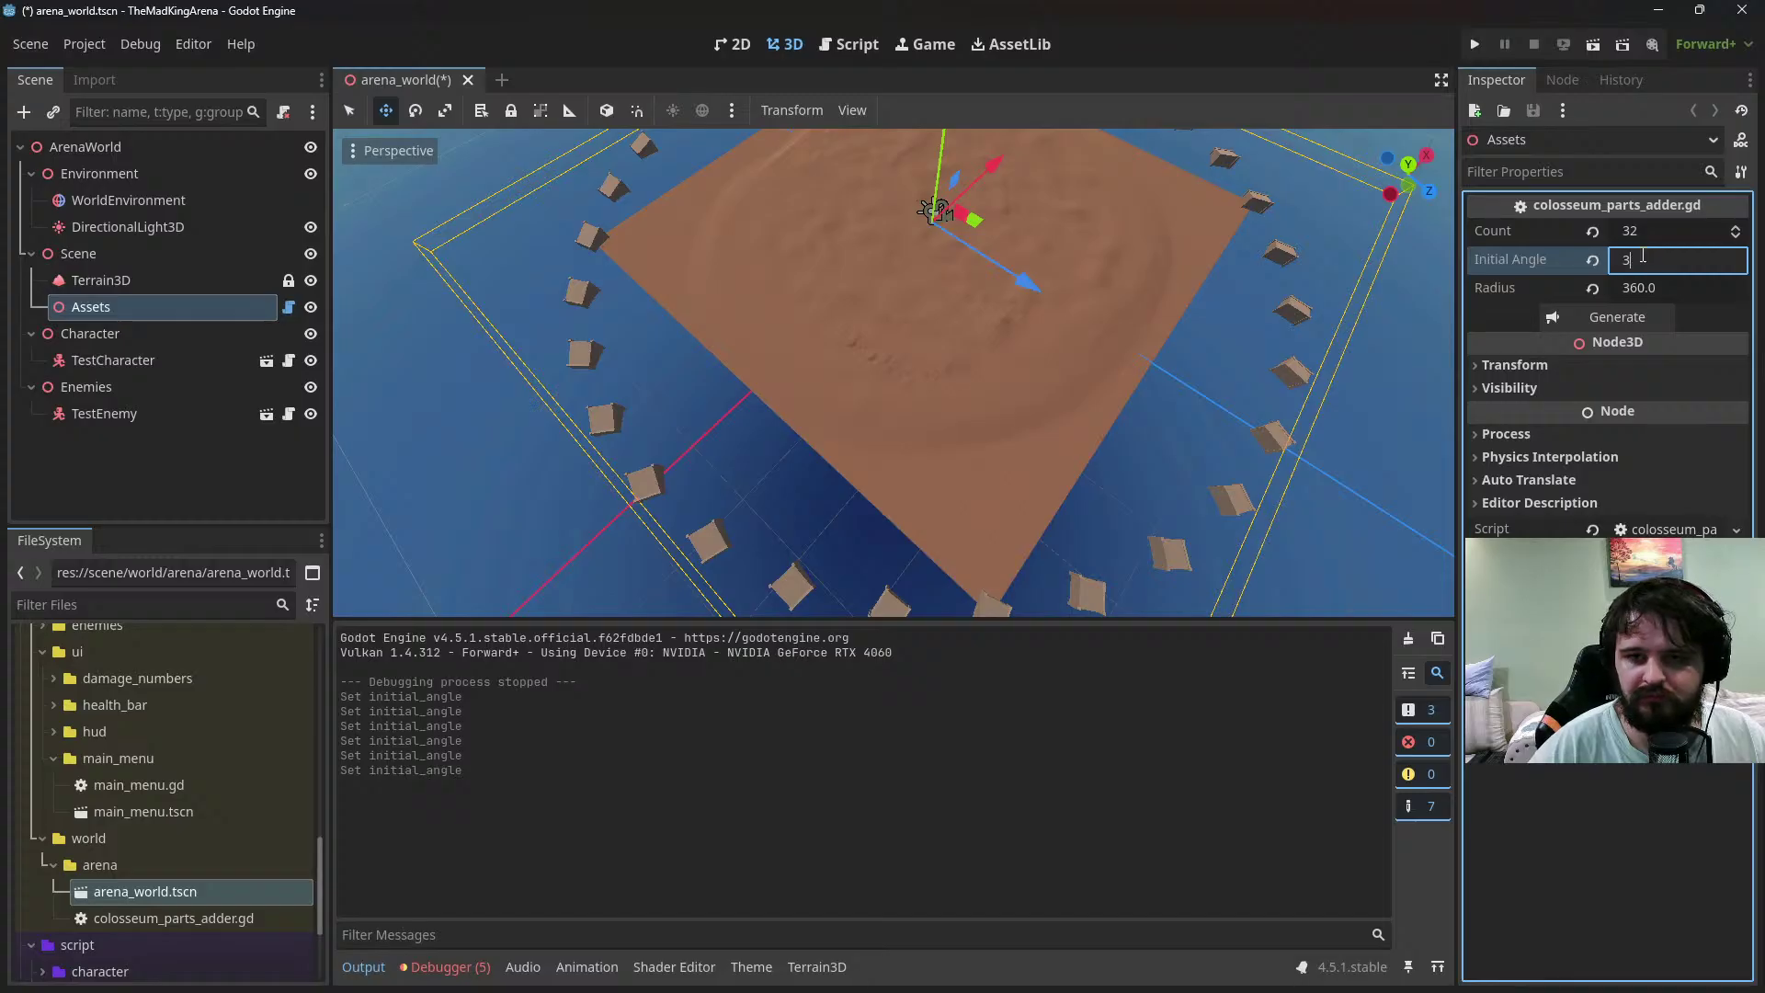
left_click(1611, 318)
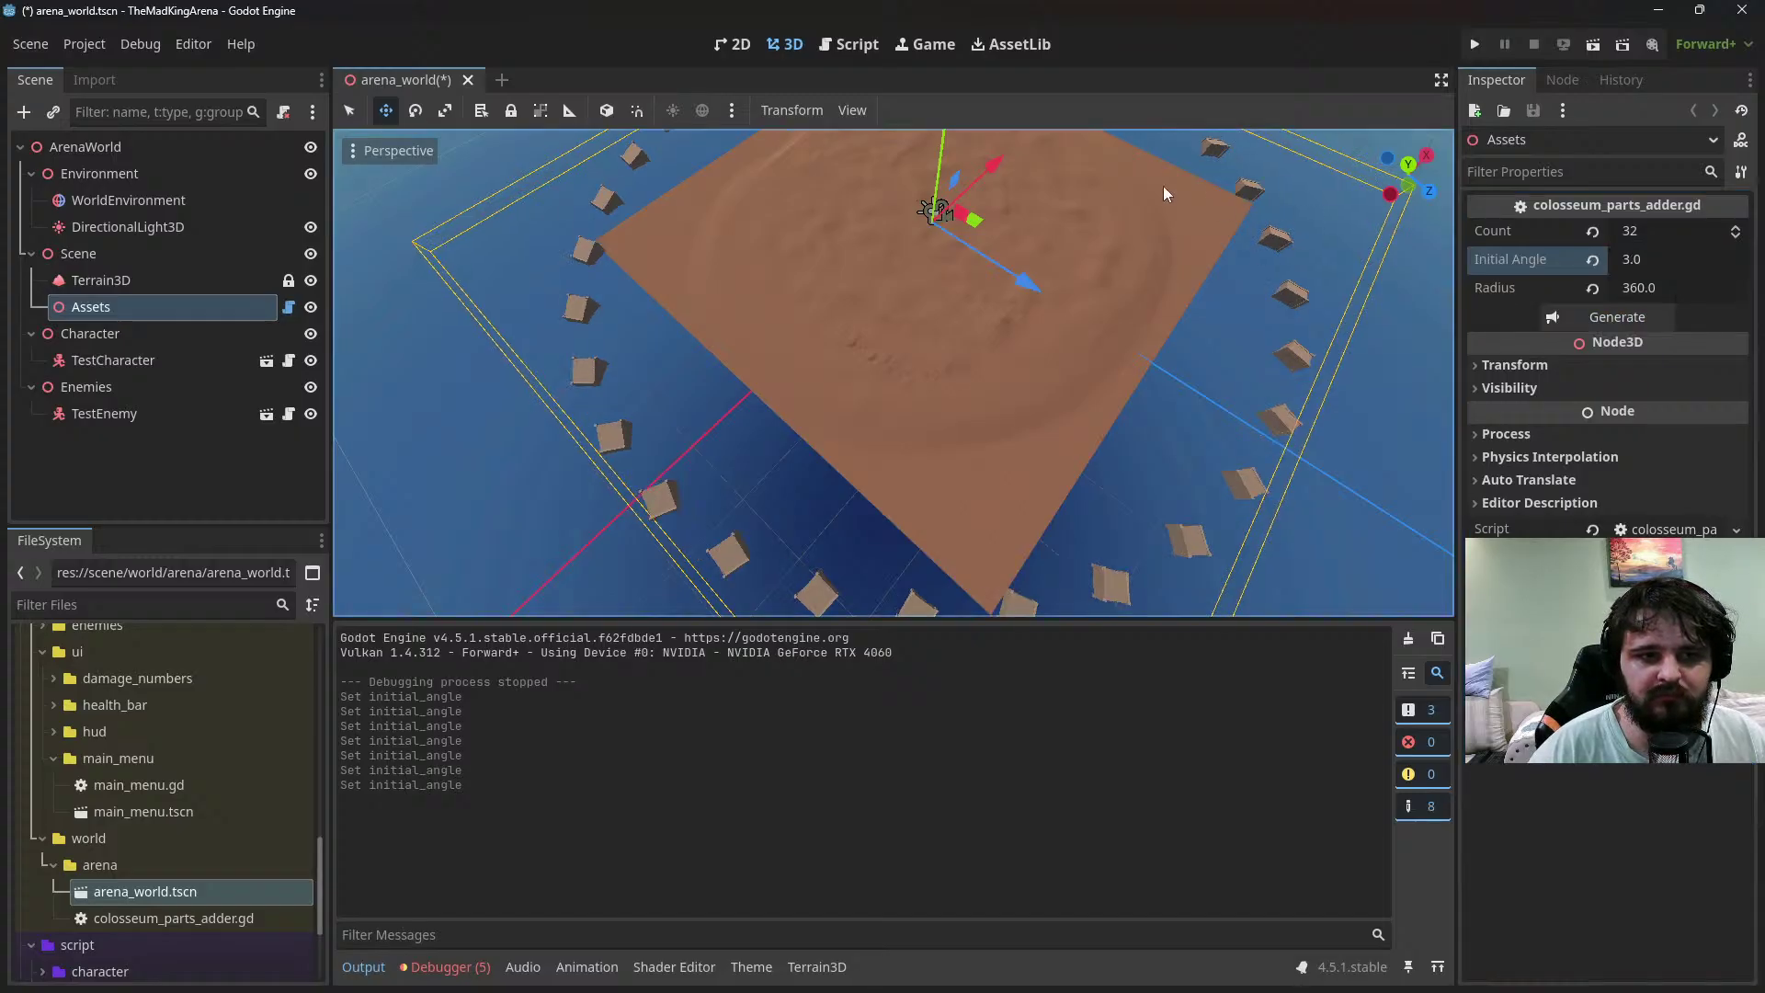
Review the child_angle calculation and exported variables in colosseum_parts_adder.gd, and save the scene
left_click(879, 53)
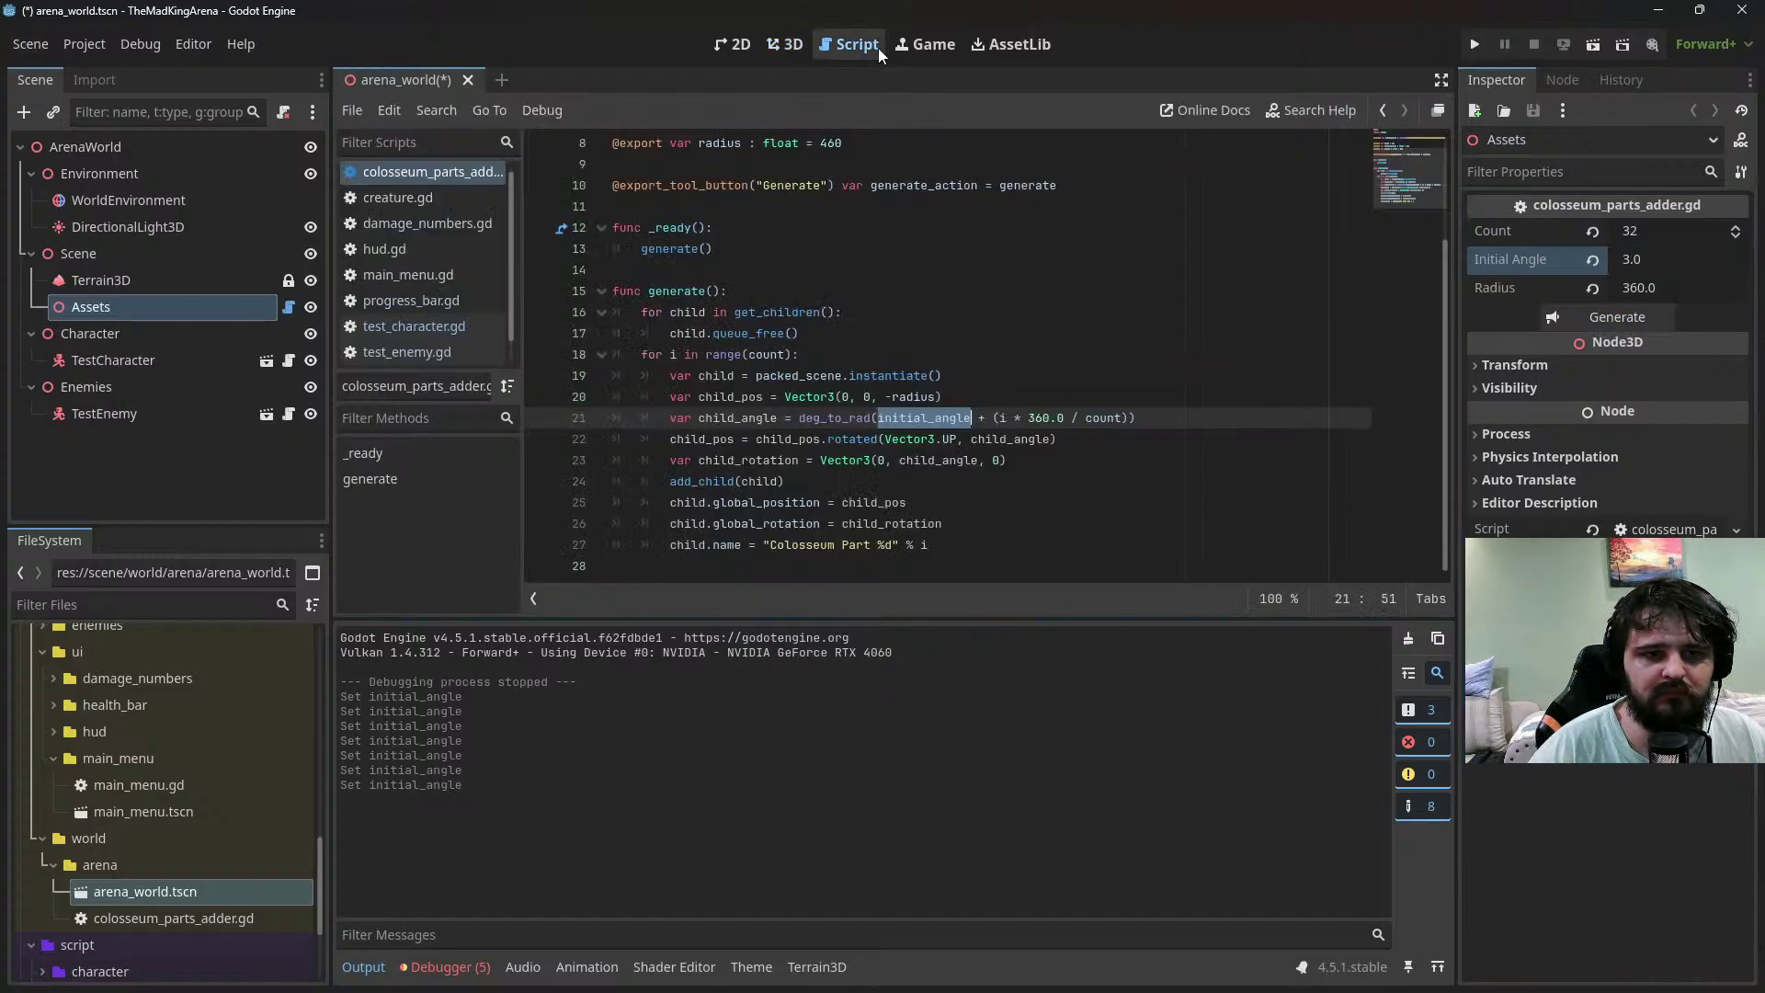
double_click(858, 417)
mouse_move(842, 421)
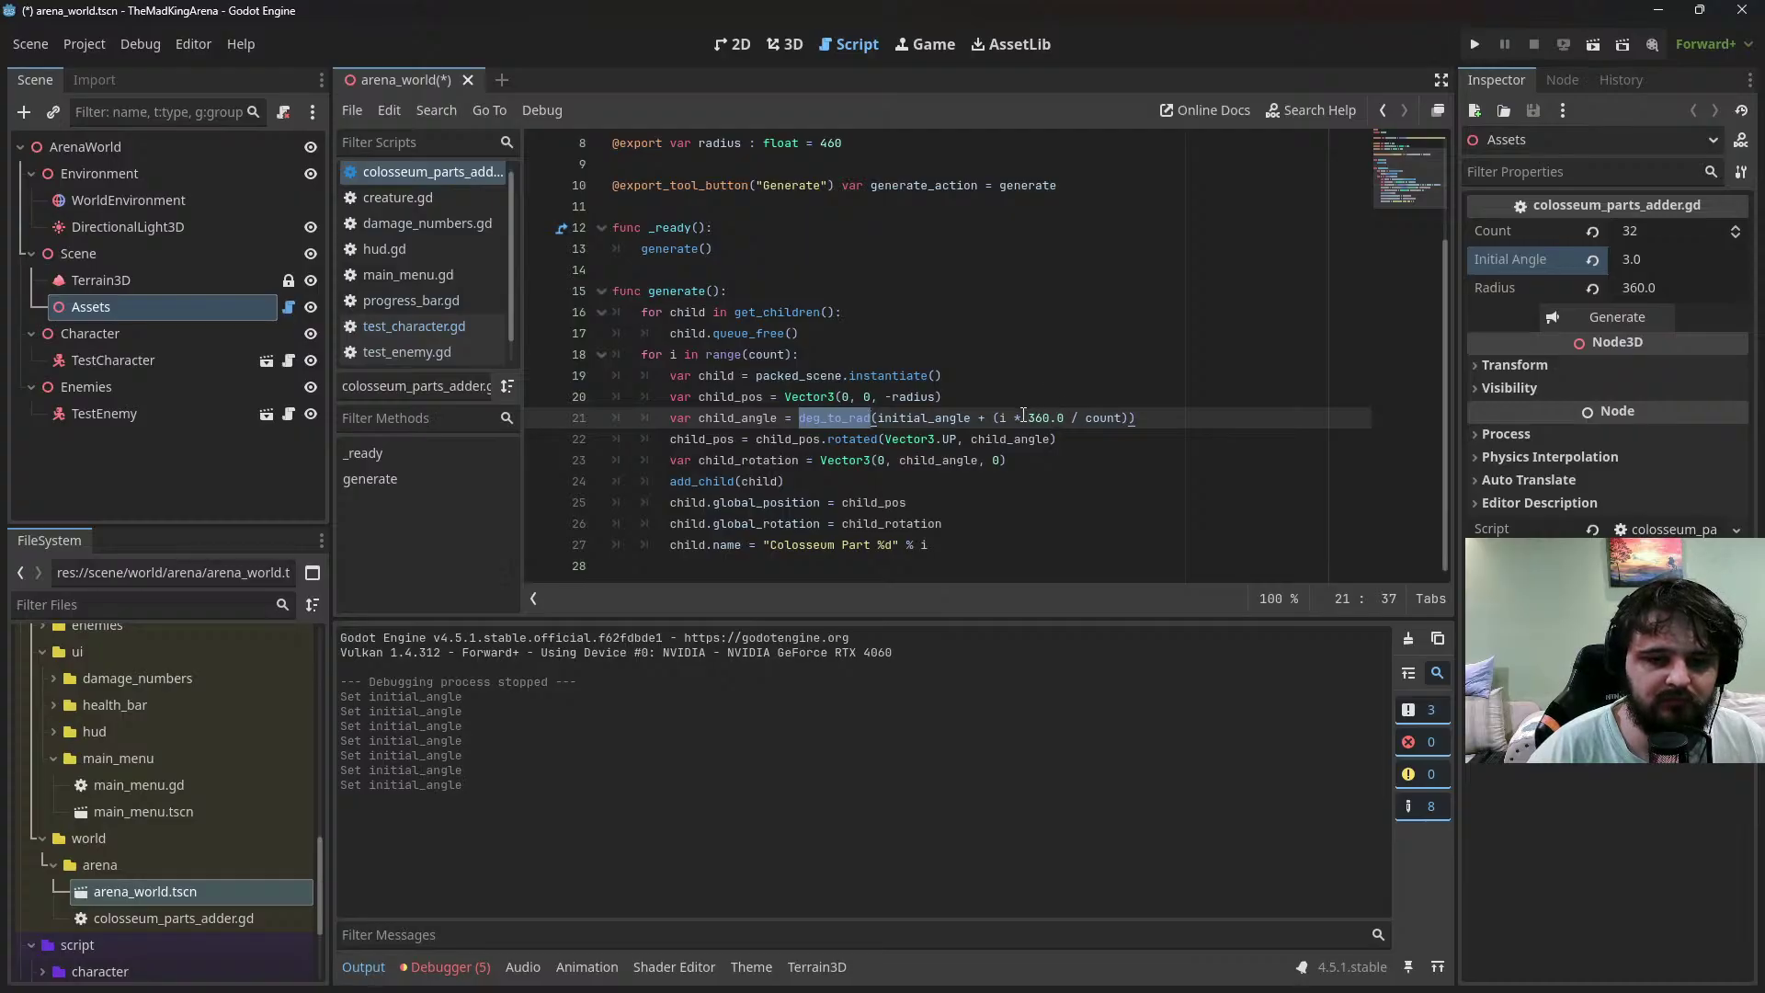
double_click(882, 417)
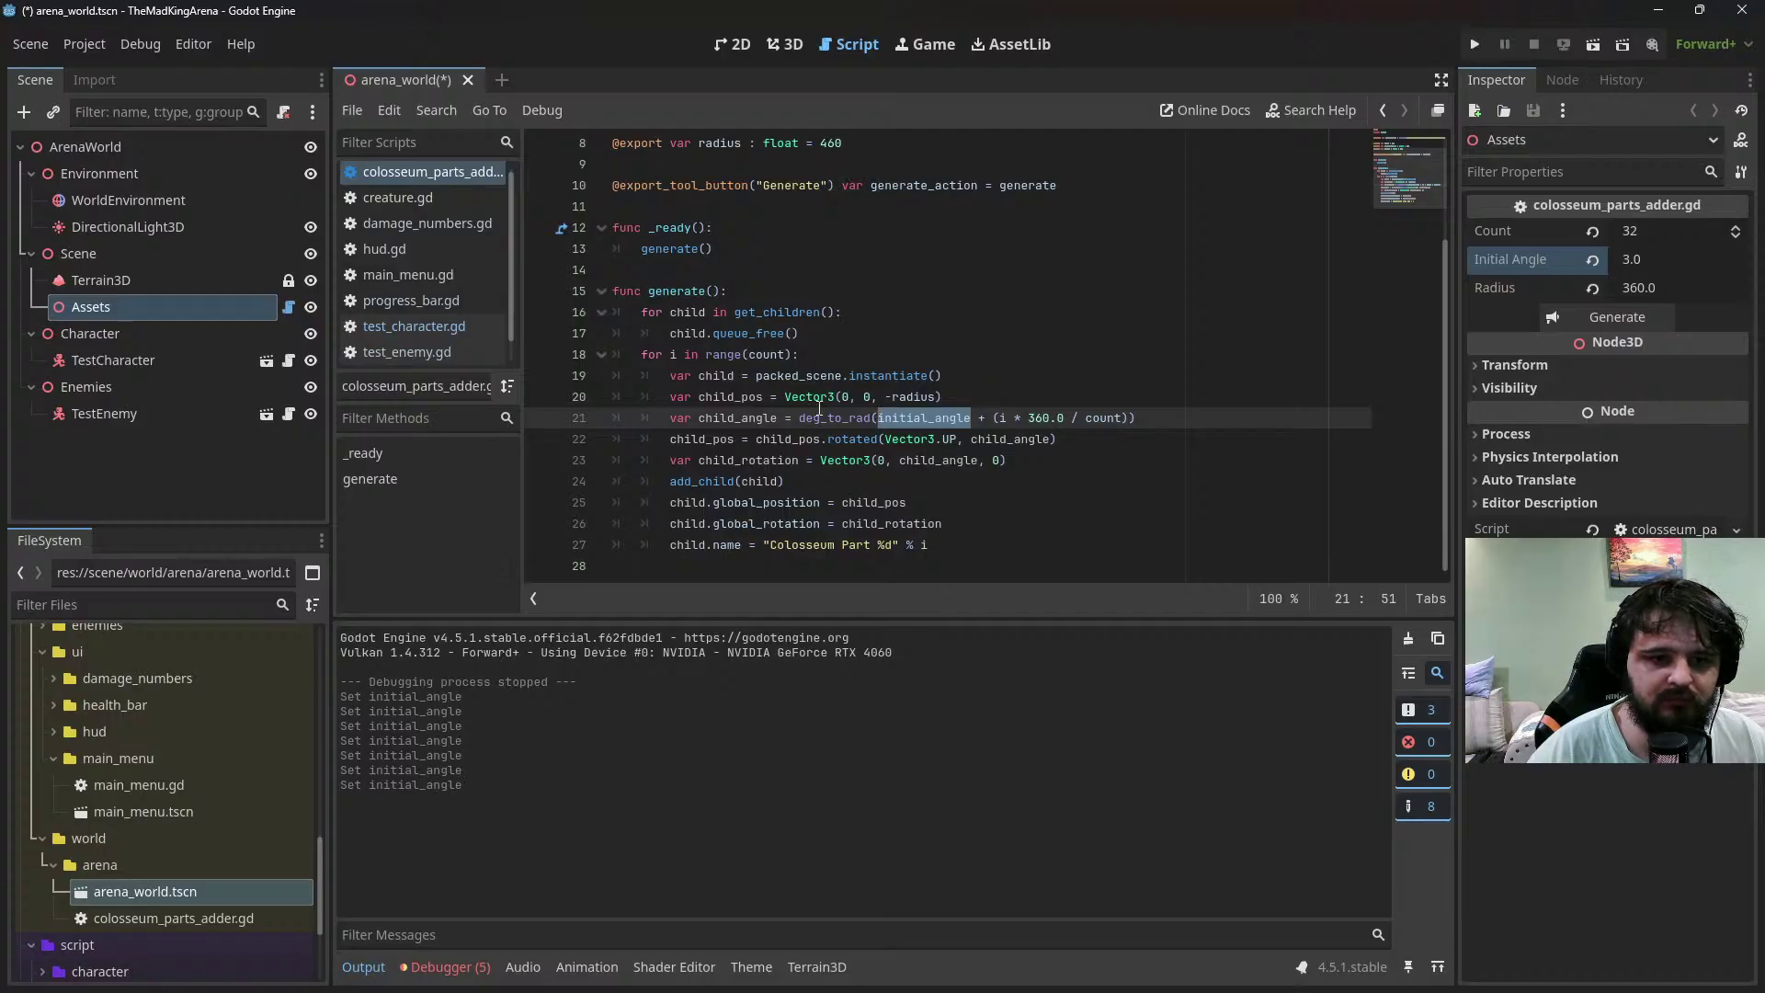
scroll(842, 396, "up", 3)
scroll(845, 311, "down", 2)
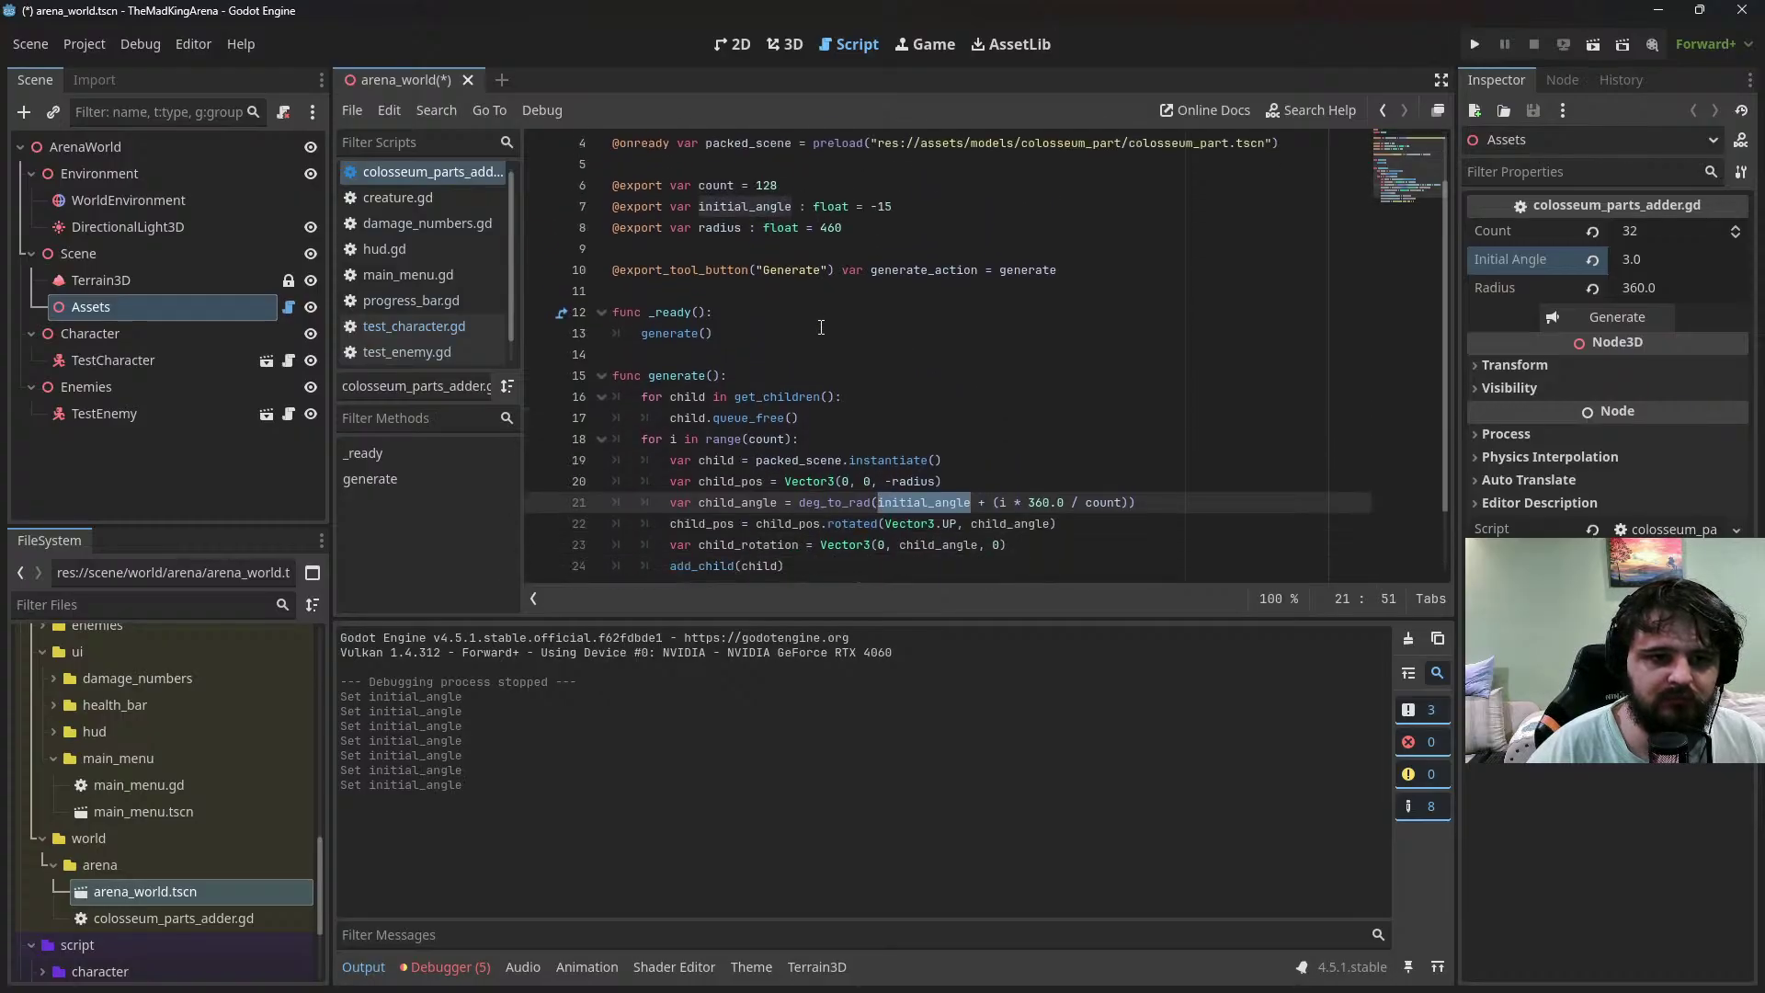
scroll(845, 310, "up", 1)
key("ctrl+s")
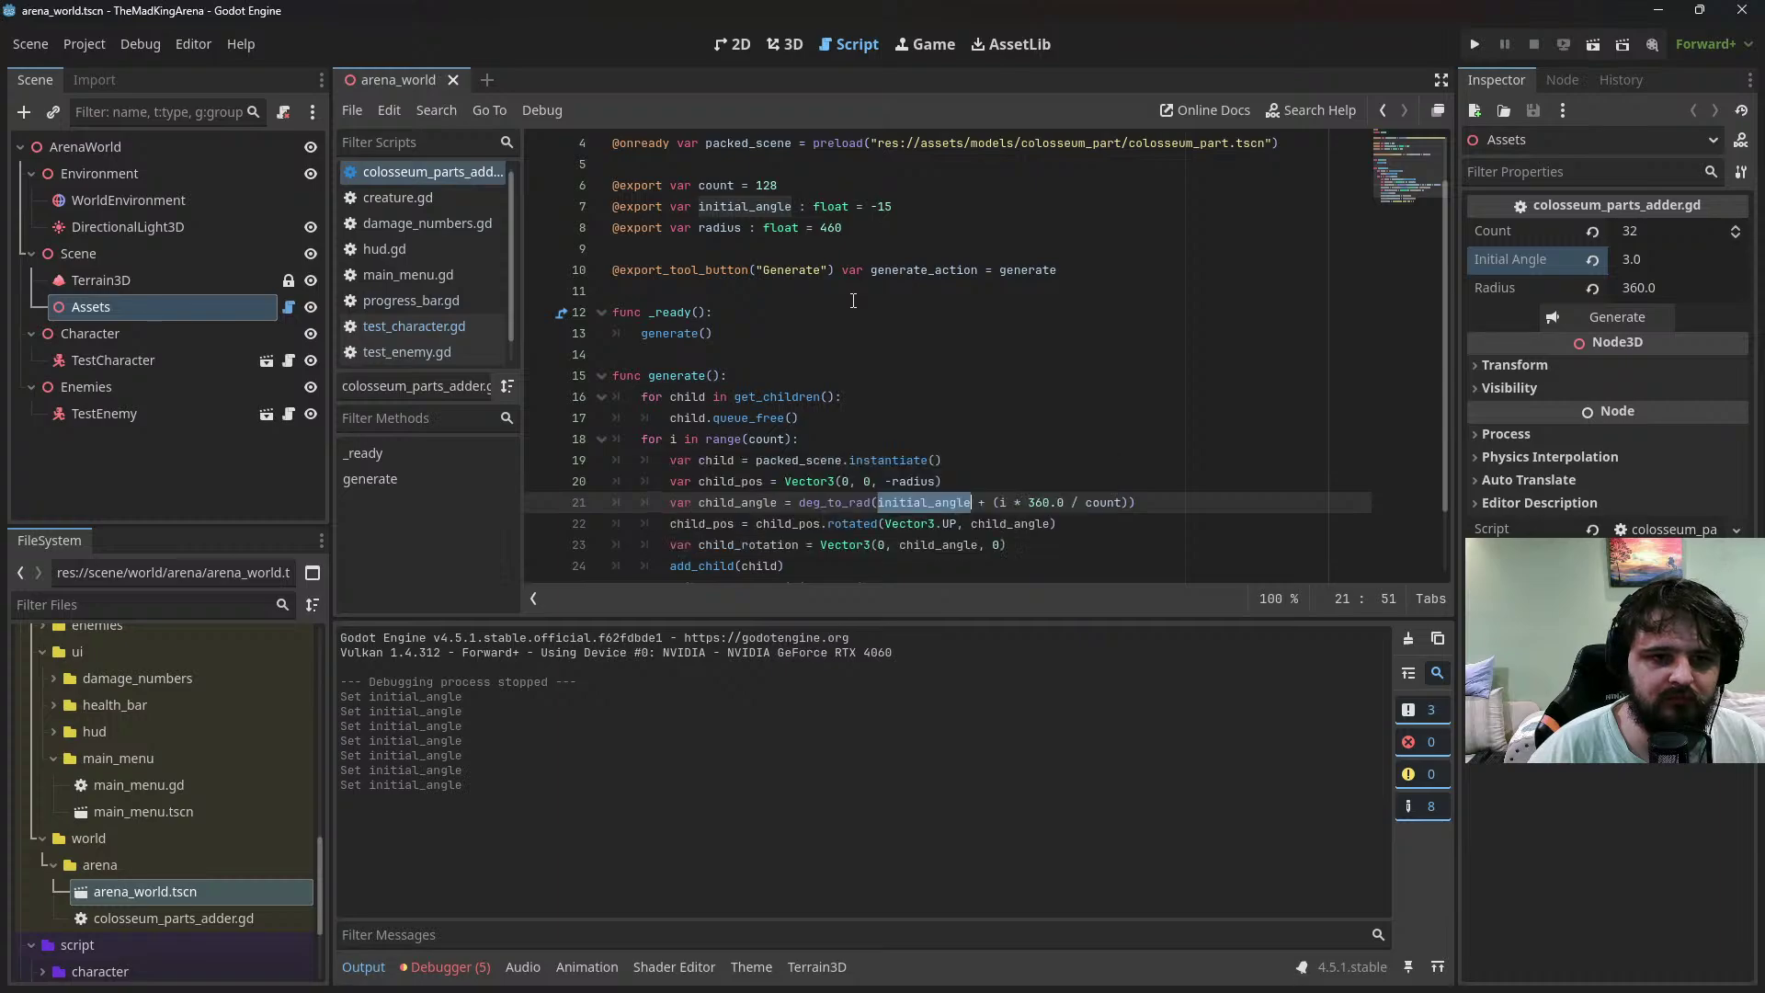
scroll(871, 329, "down", 1)
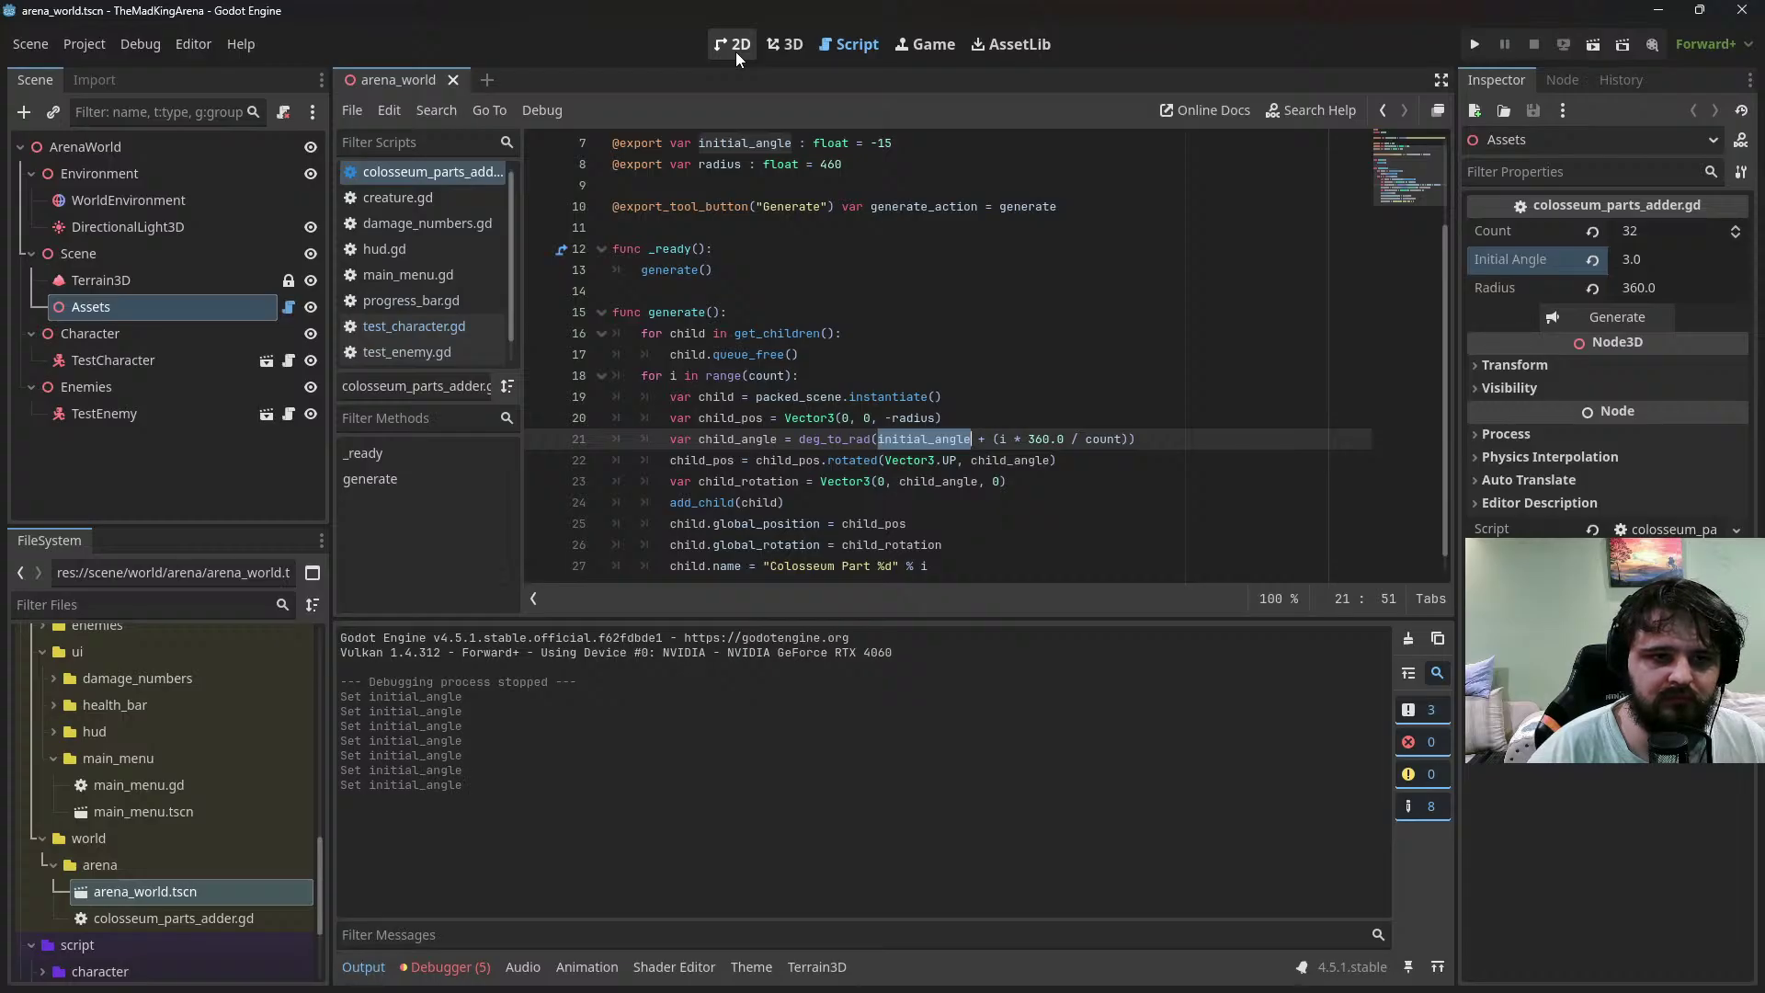
Try Initial Angle values of 1.8 and 1.6 on the Assets node, running Generate after each
left_click(773, 48)
left_click(1667, 266)
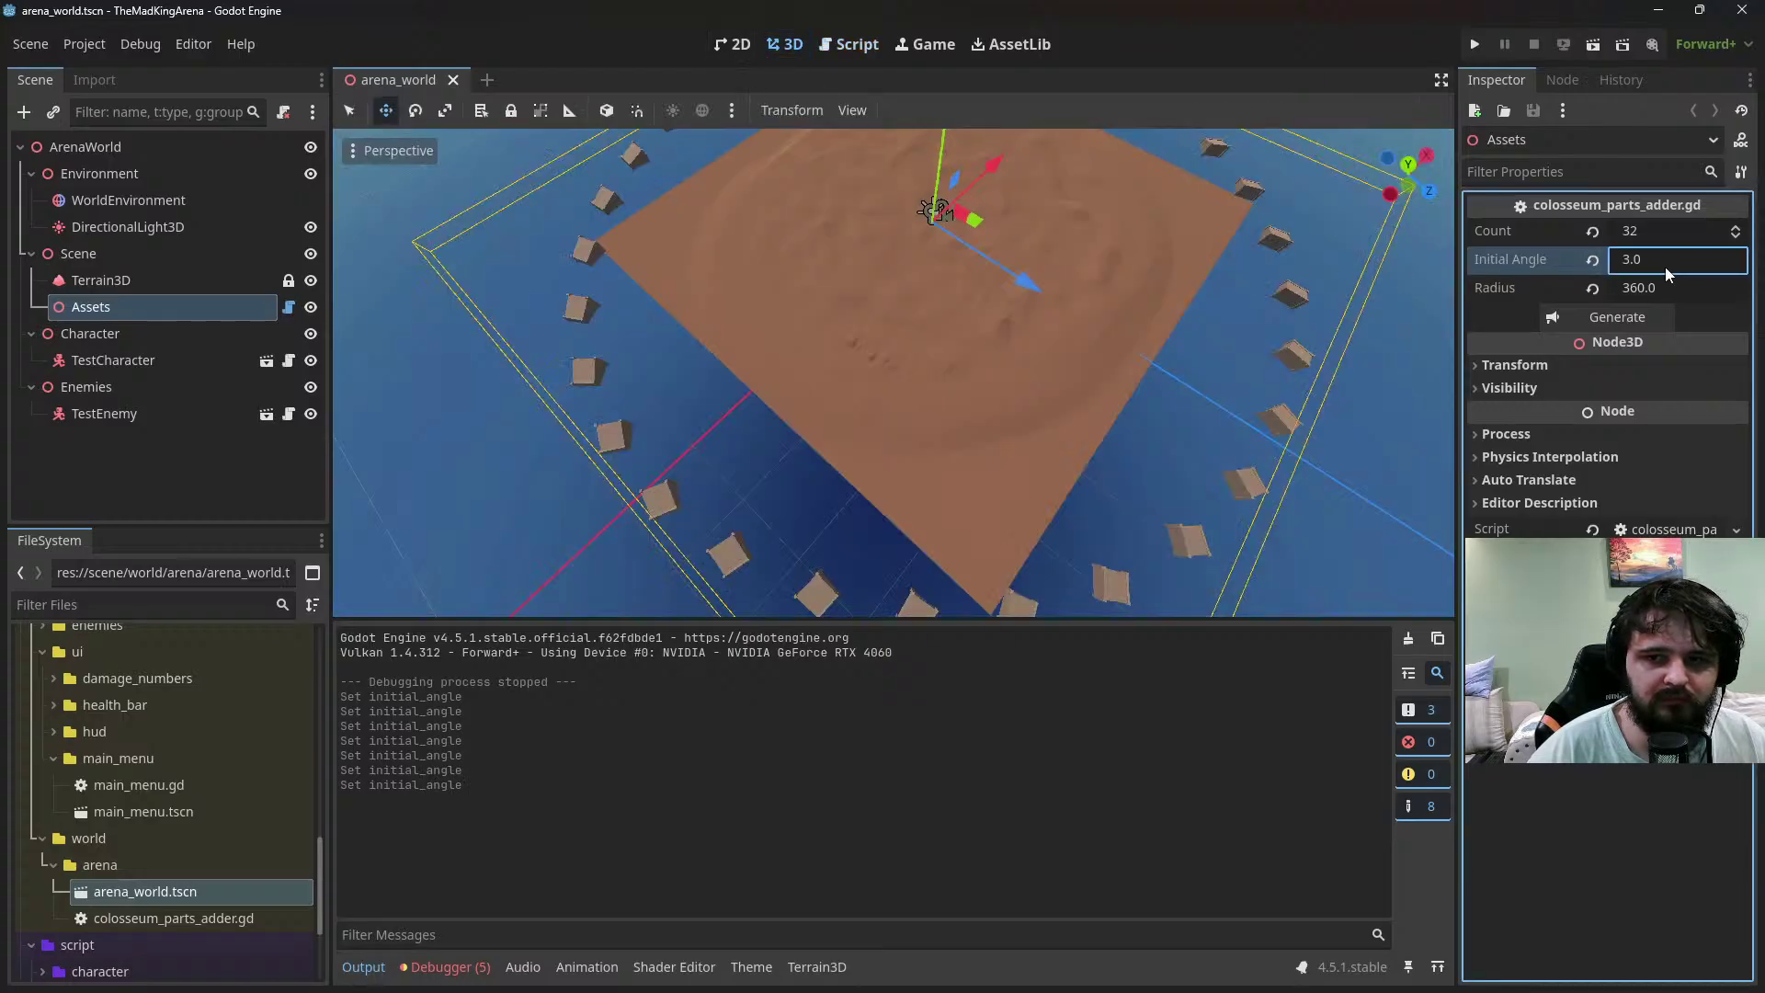
left_click(1667, 267)
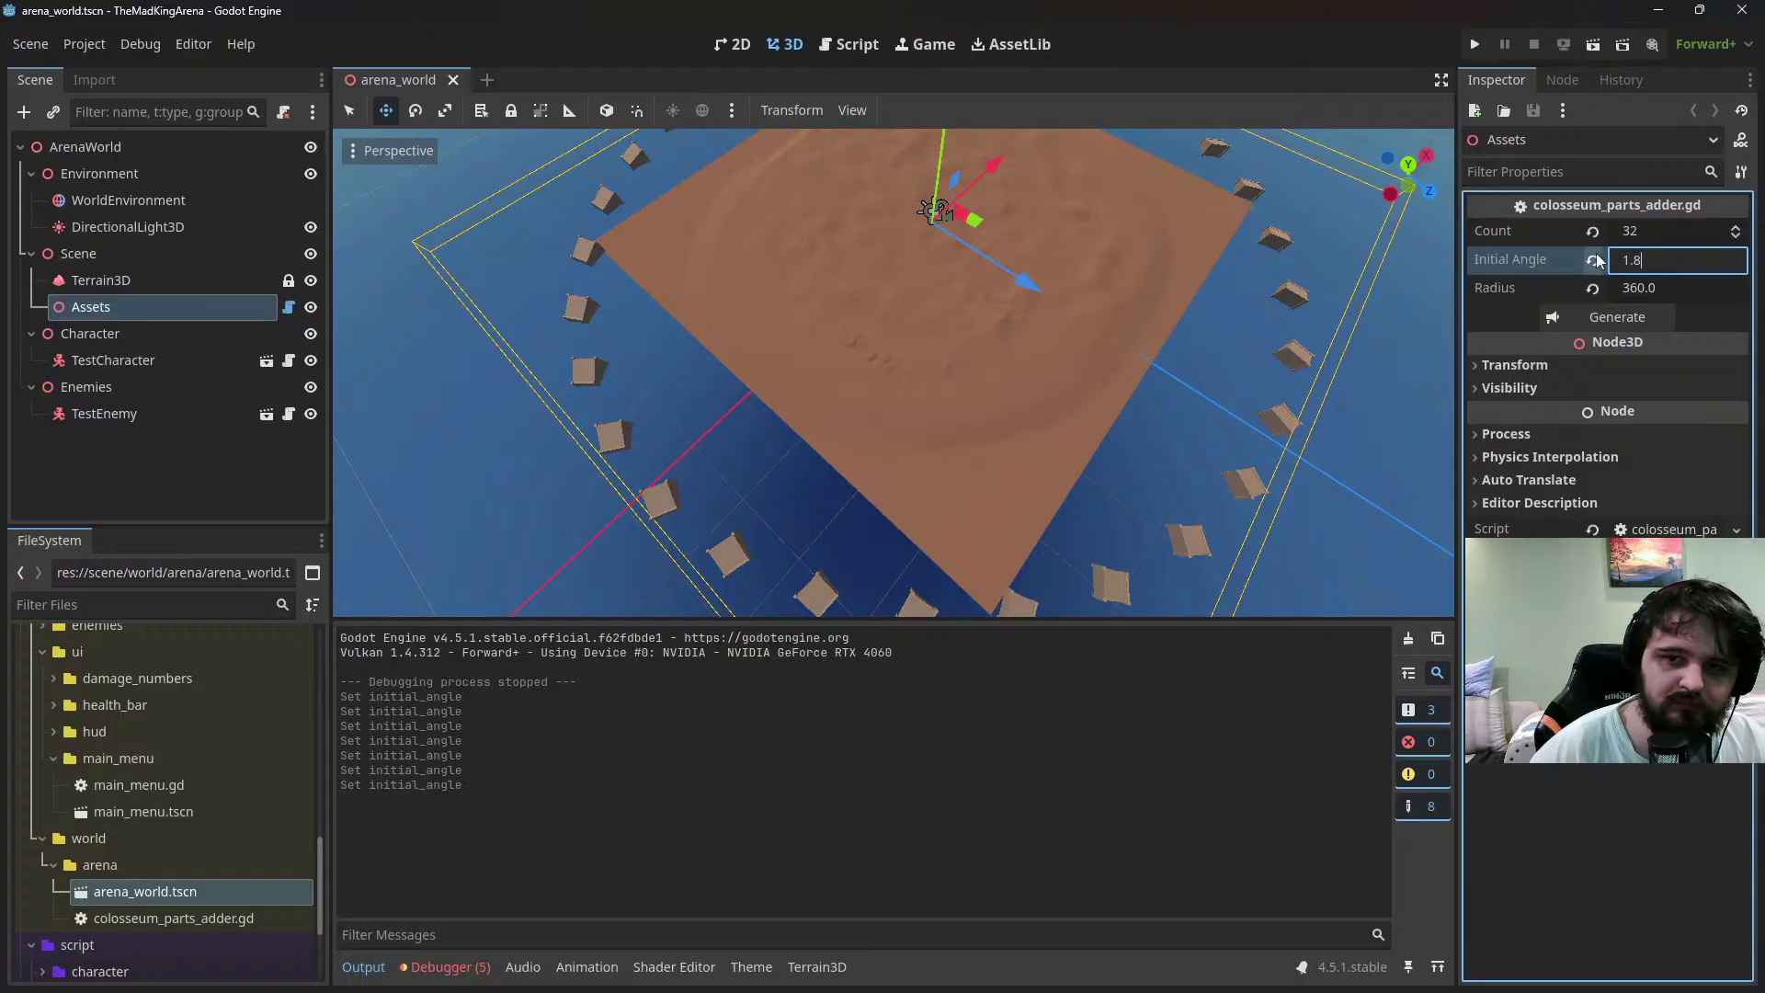
left_click(1595, 318)
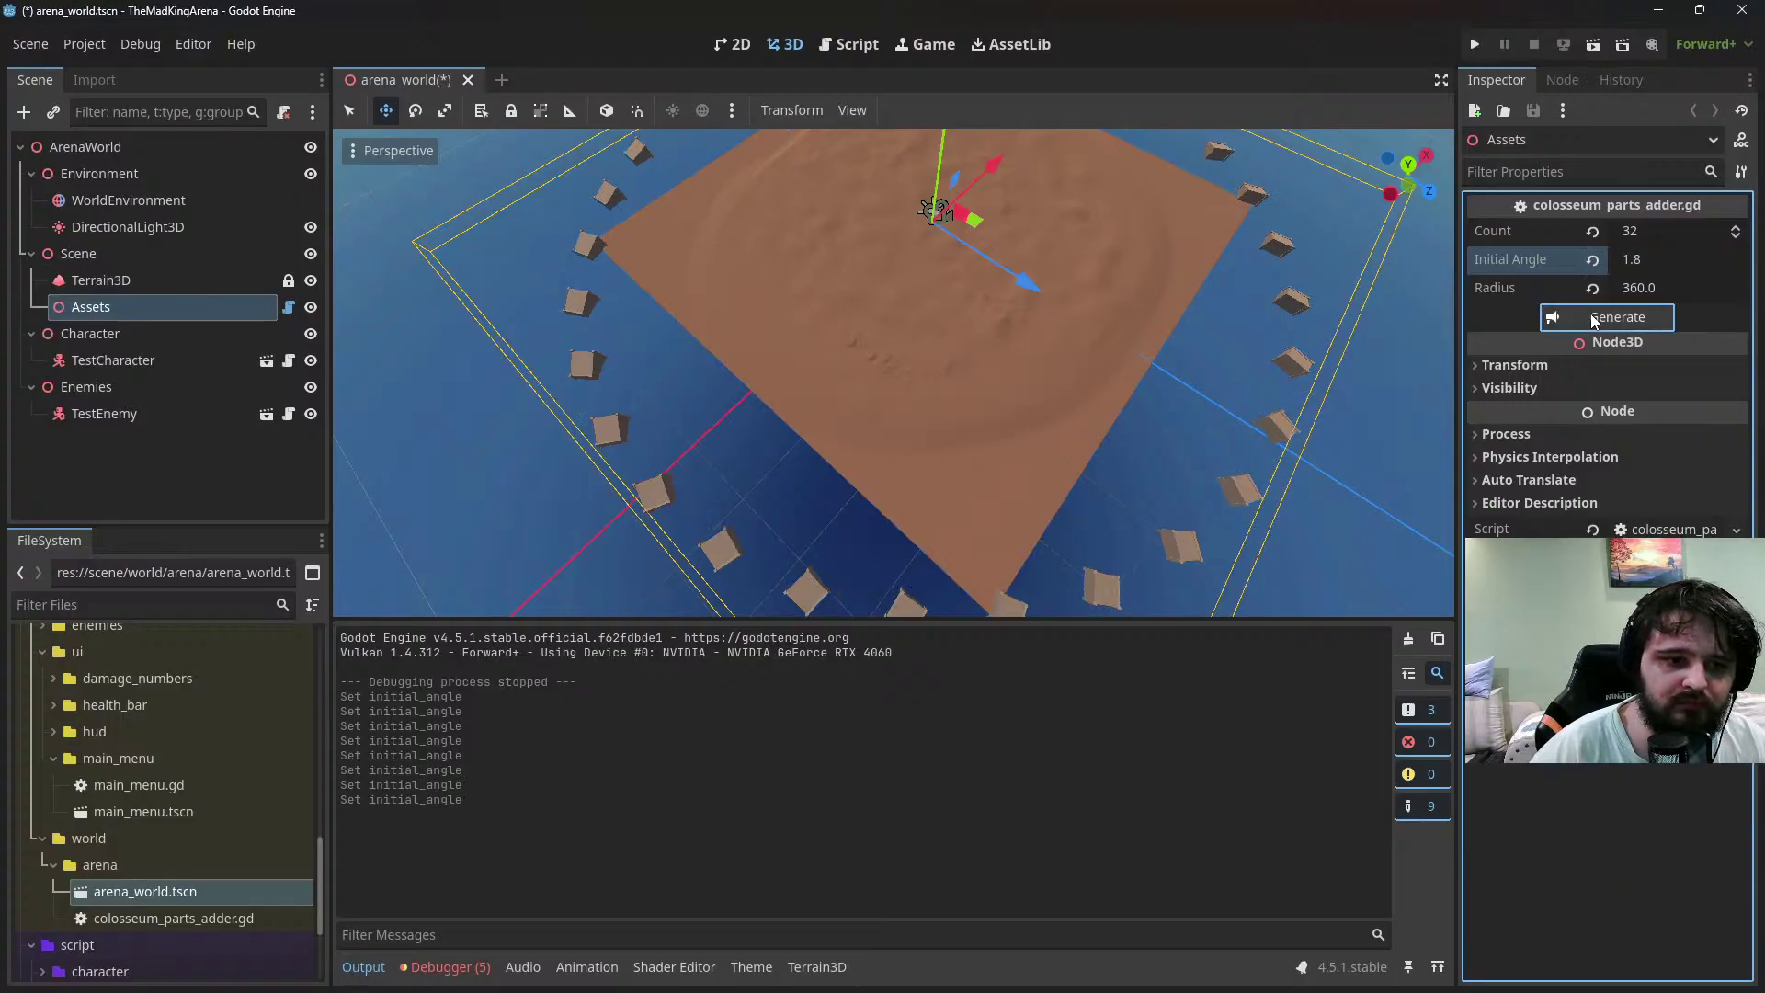
left_click(1633, 261)
type("1.6")
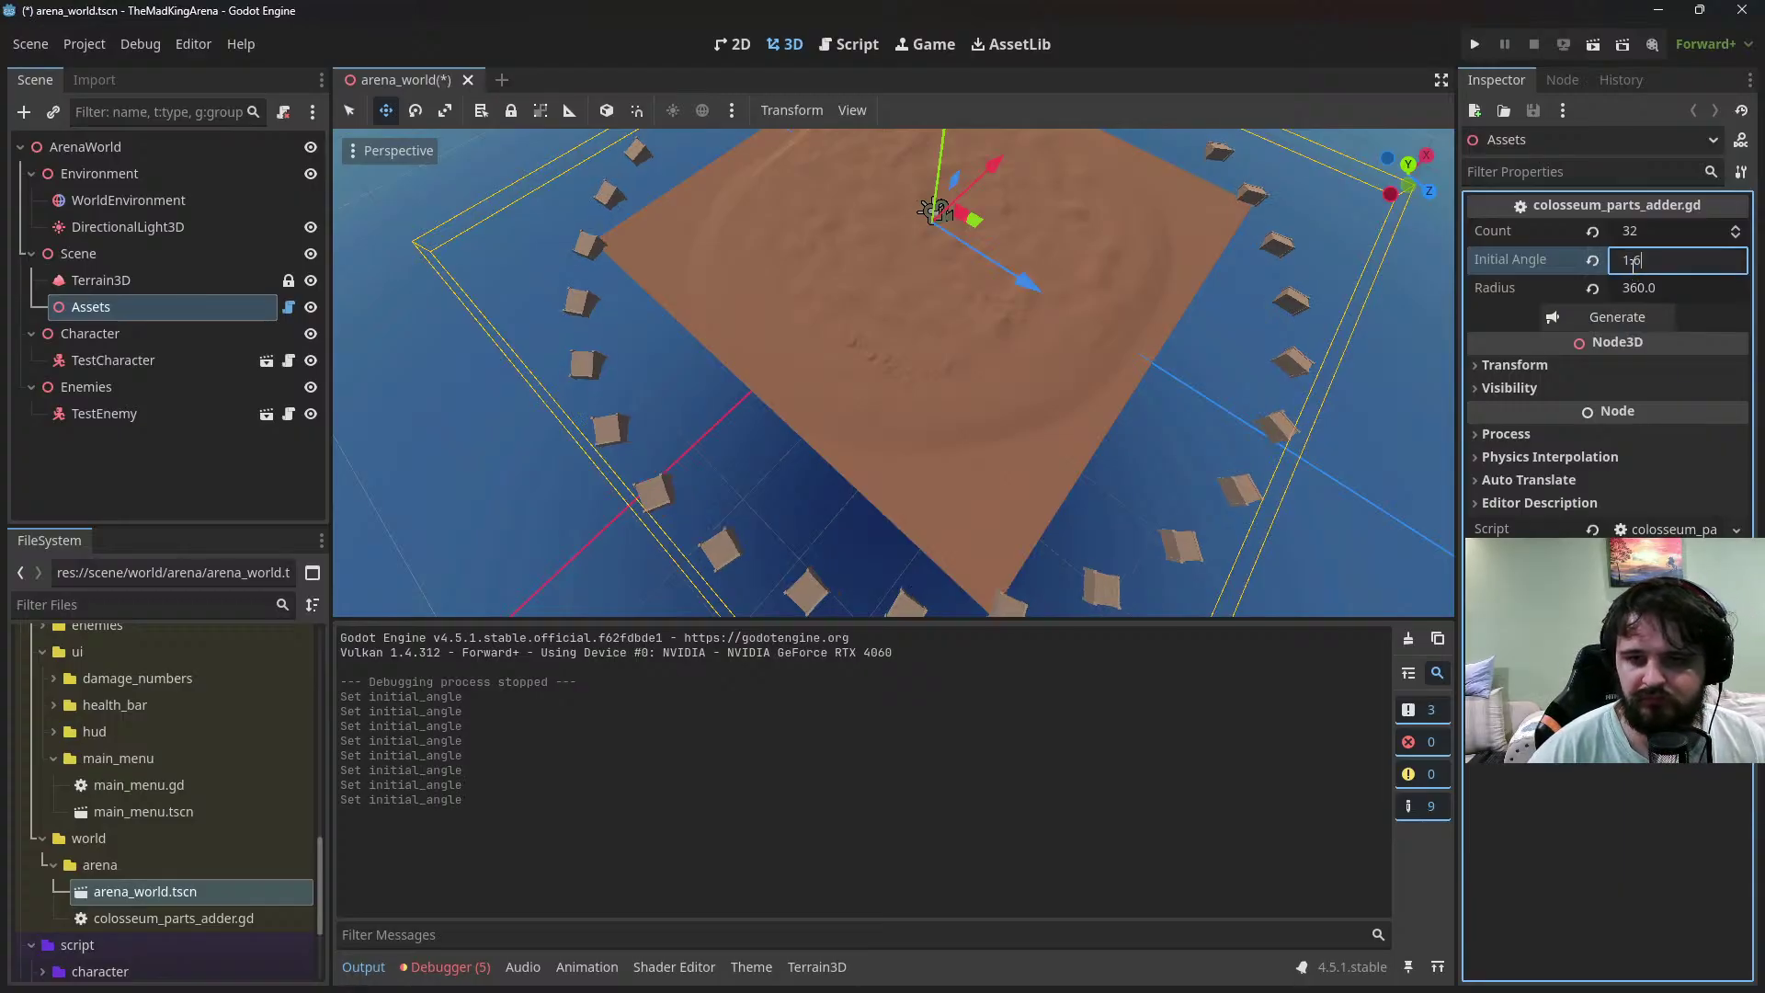
left_click(1565, 323)
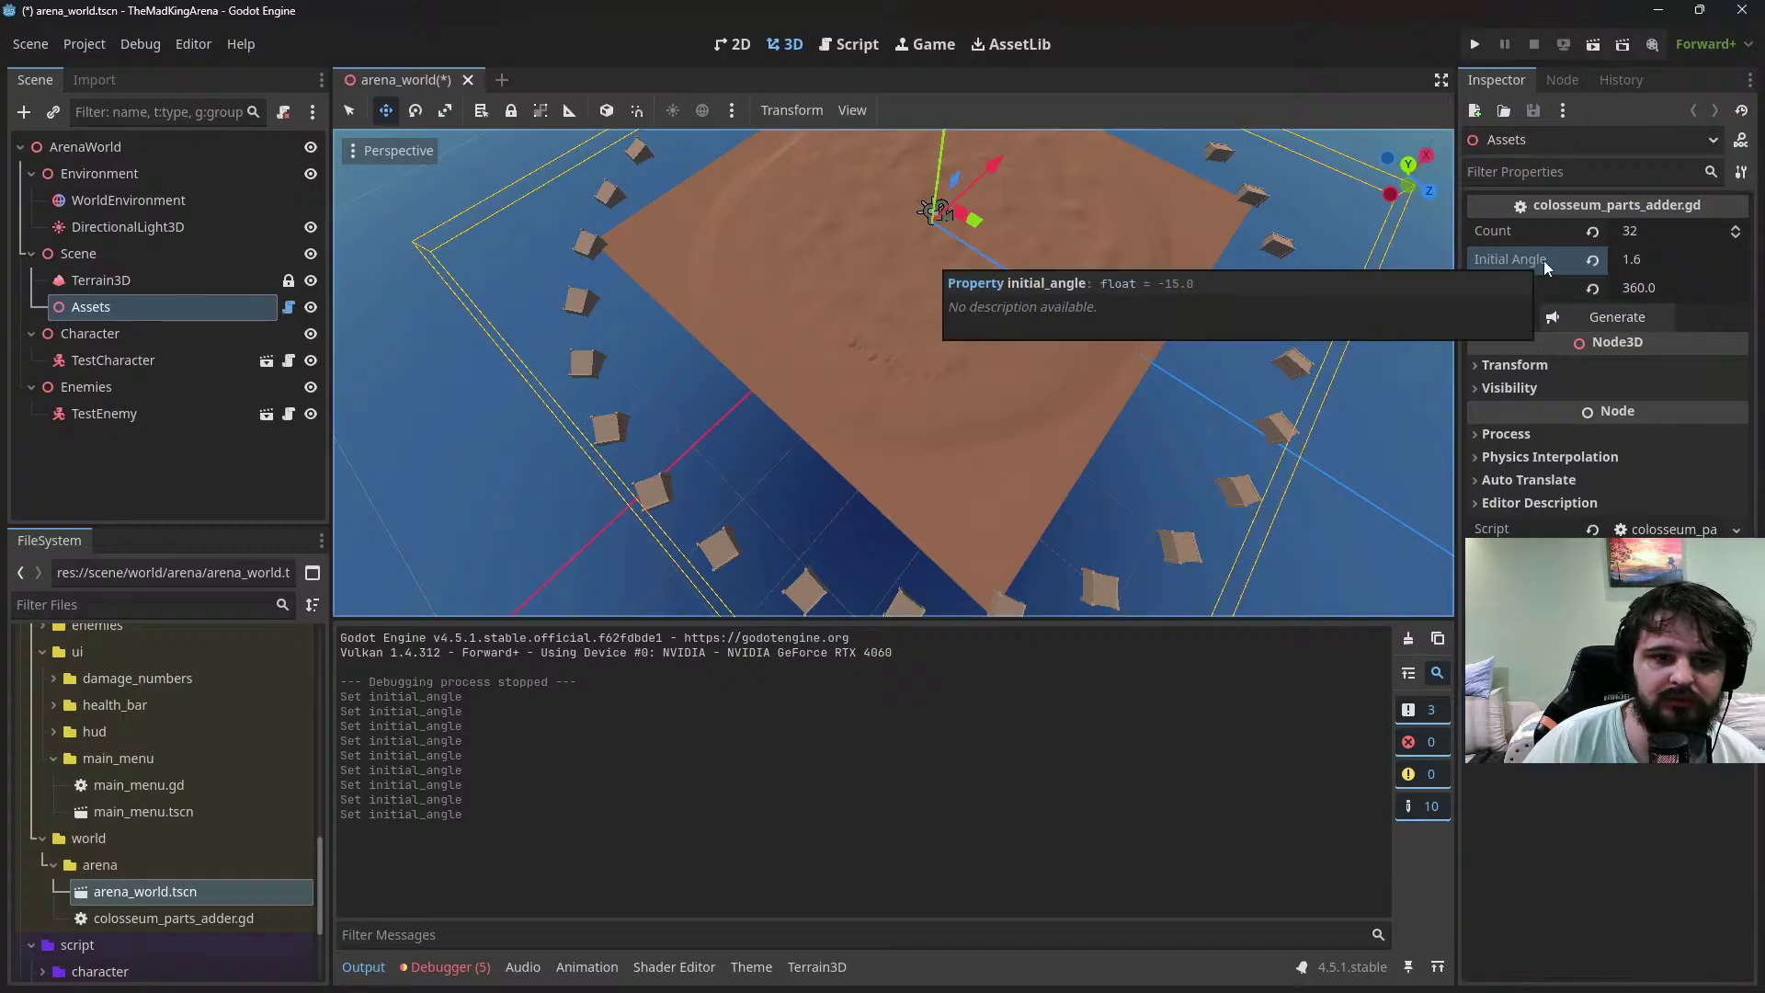
Set the Assets node's Initial Angle to 20, run Generate, and inspect the ring of wall parts
left_click(1642, 261)
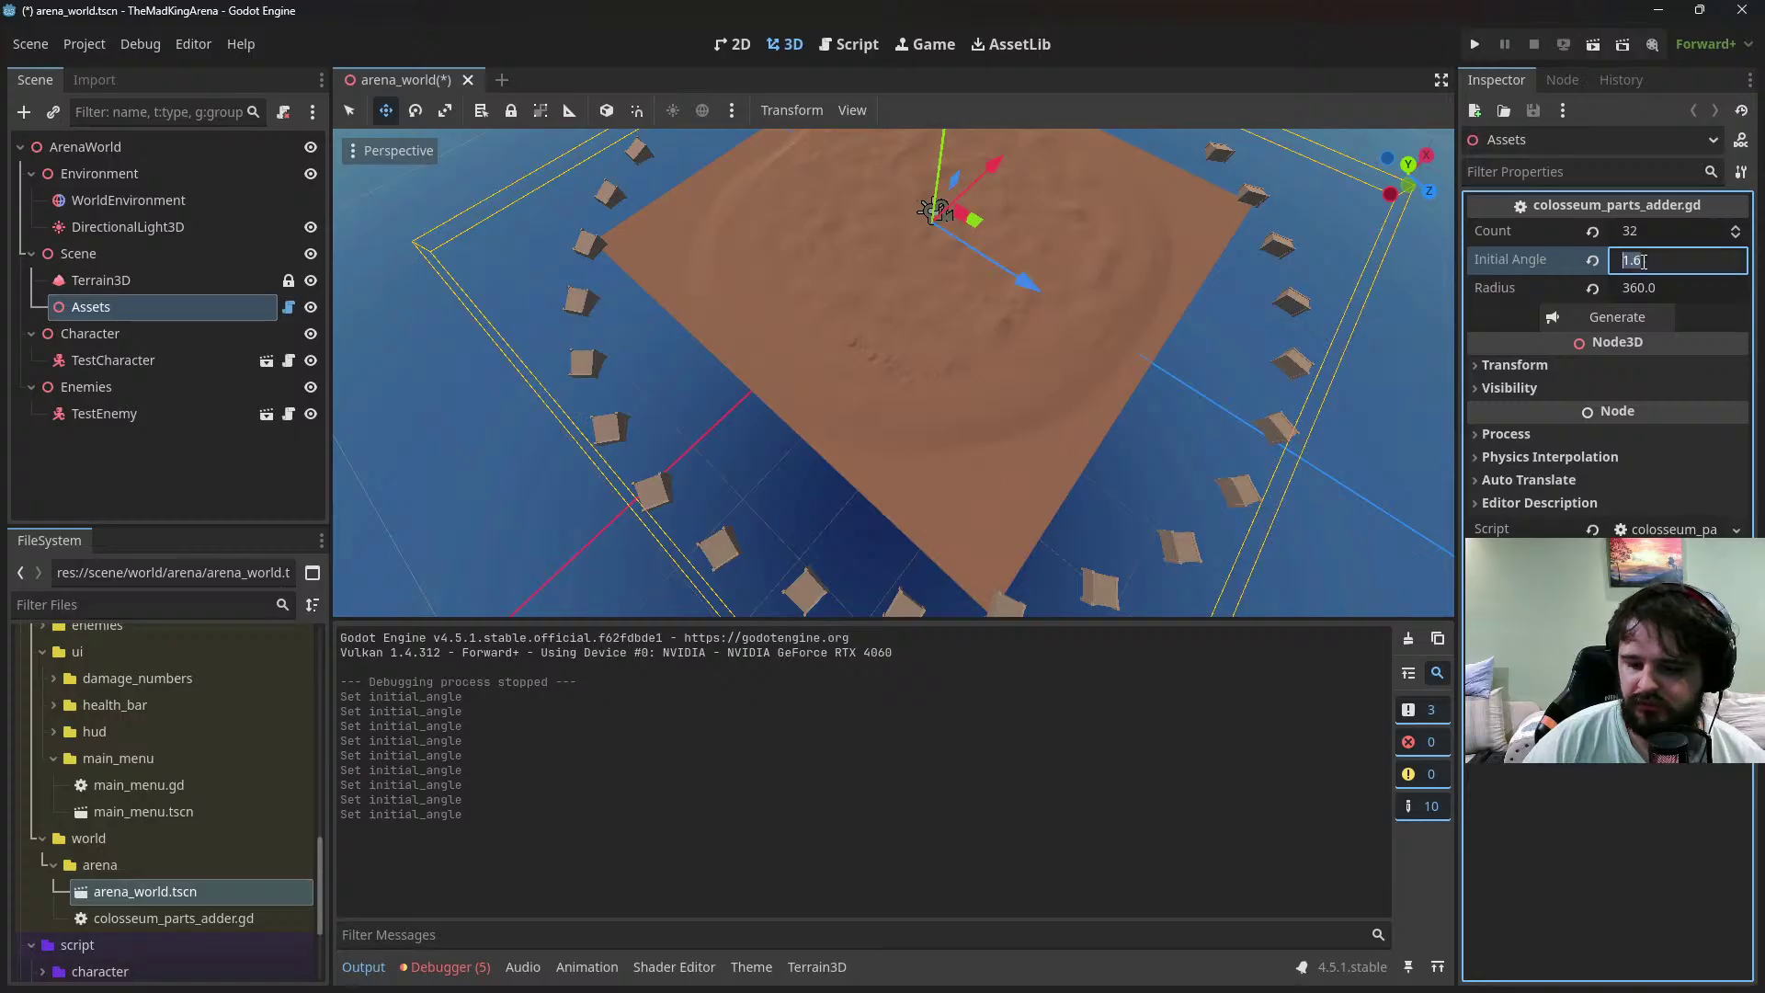
type("20")
left_click(1578, 316)
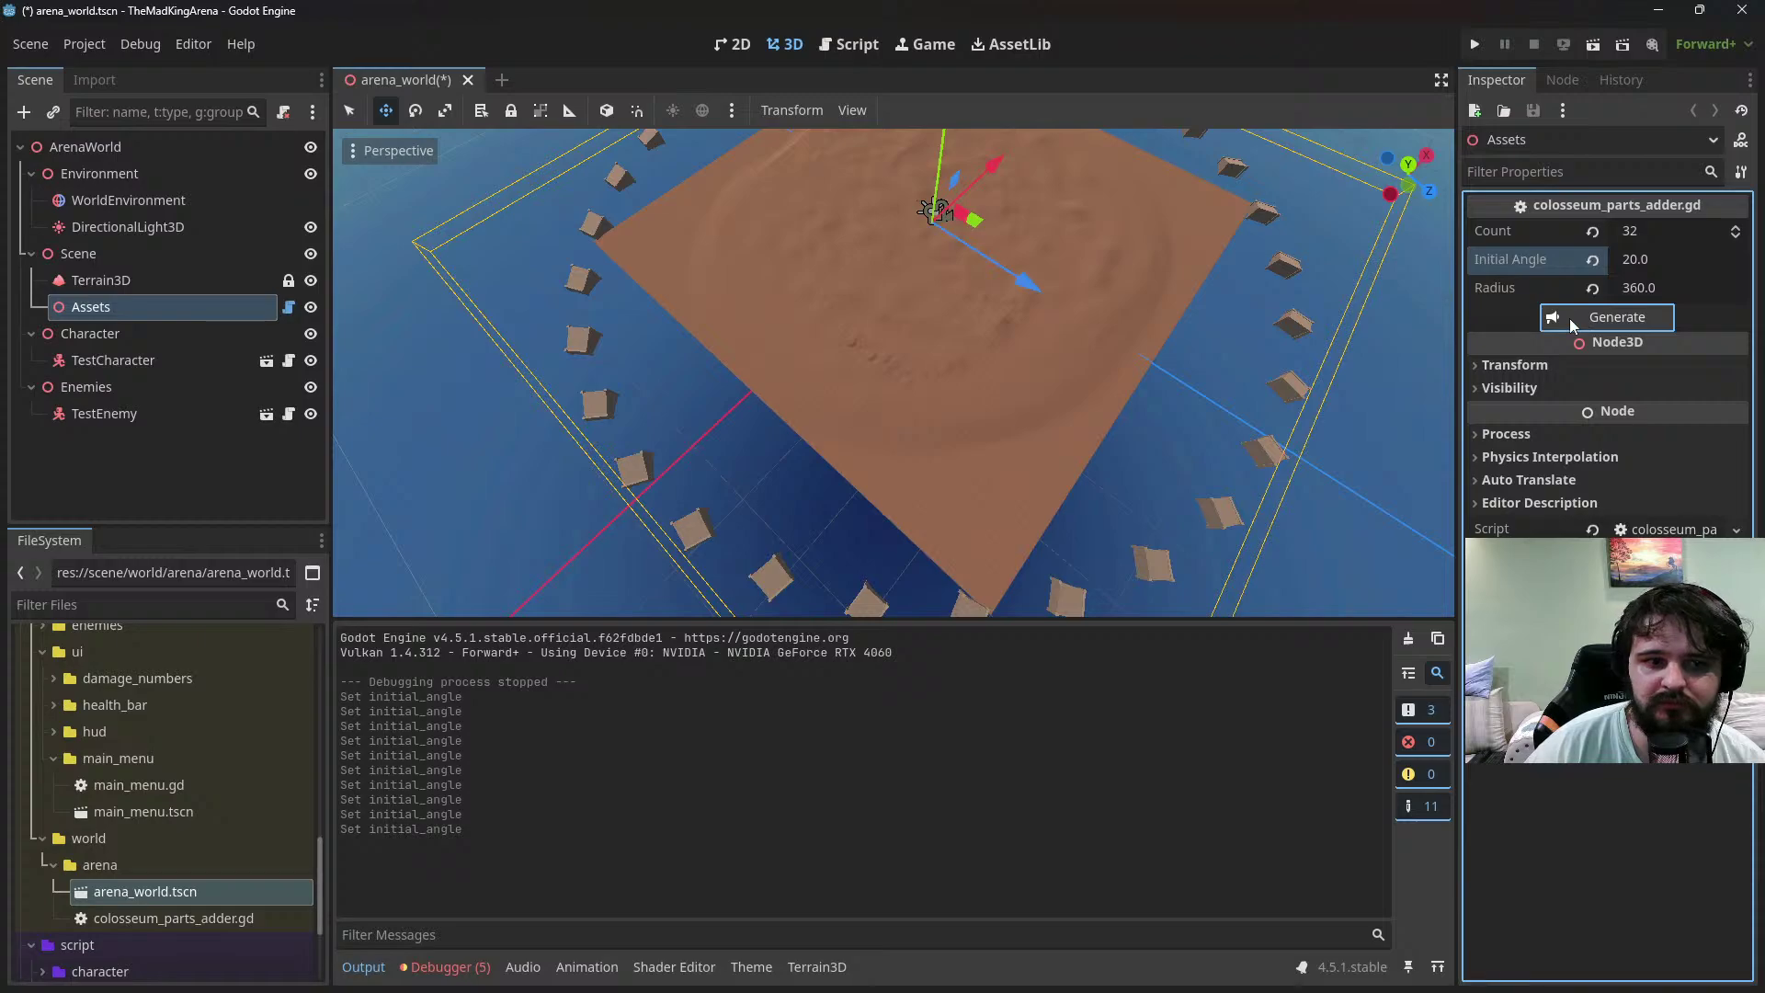
middle_click_drag(974, 417, 1537, 338)
middle_click_drag(1364, 335, 1294, 294)
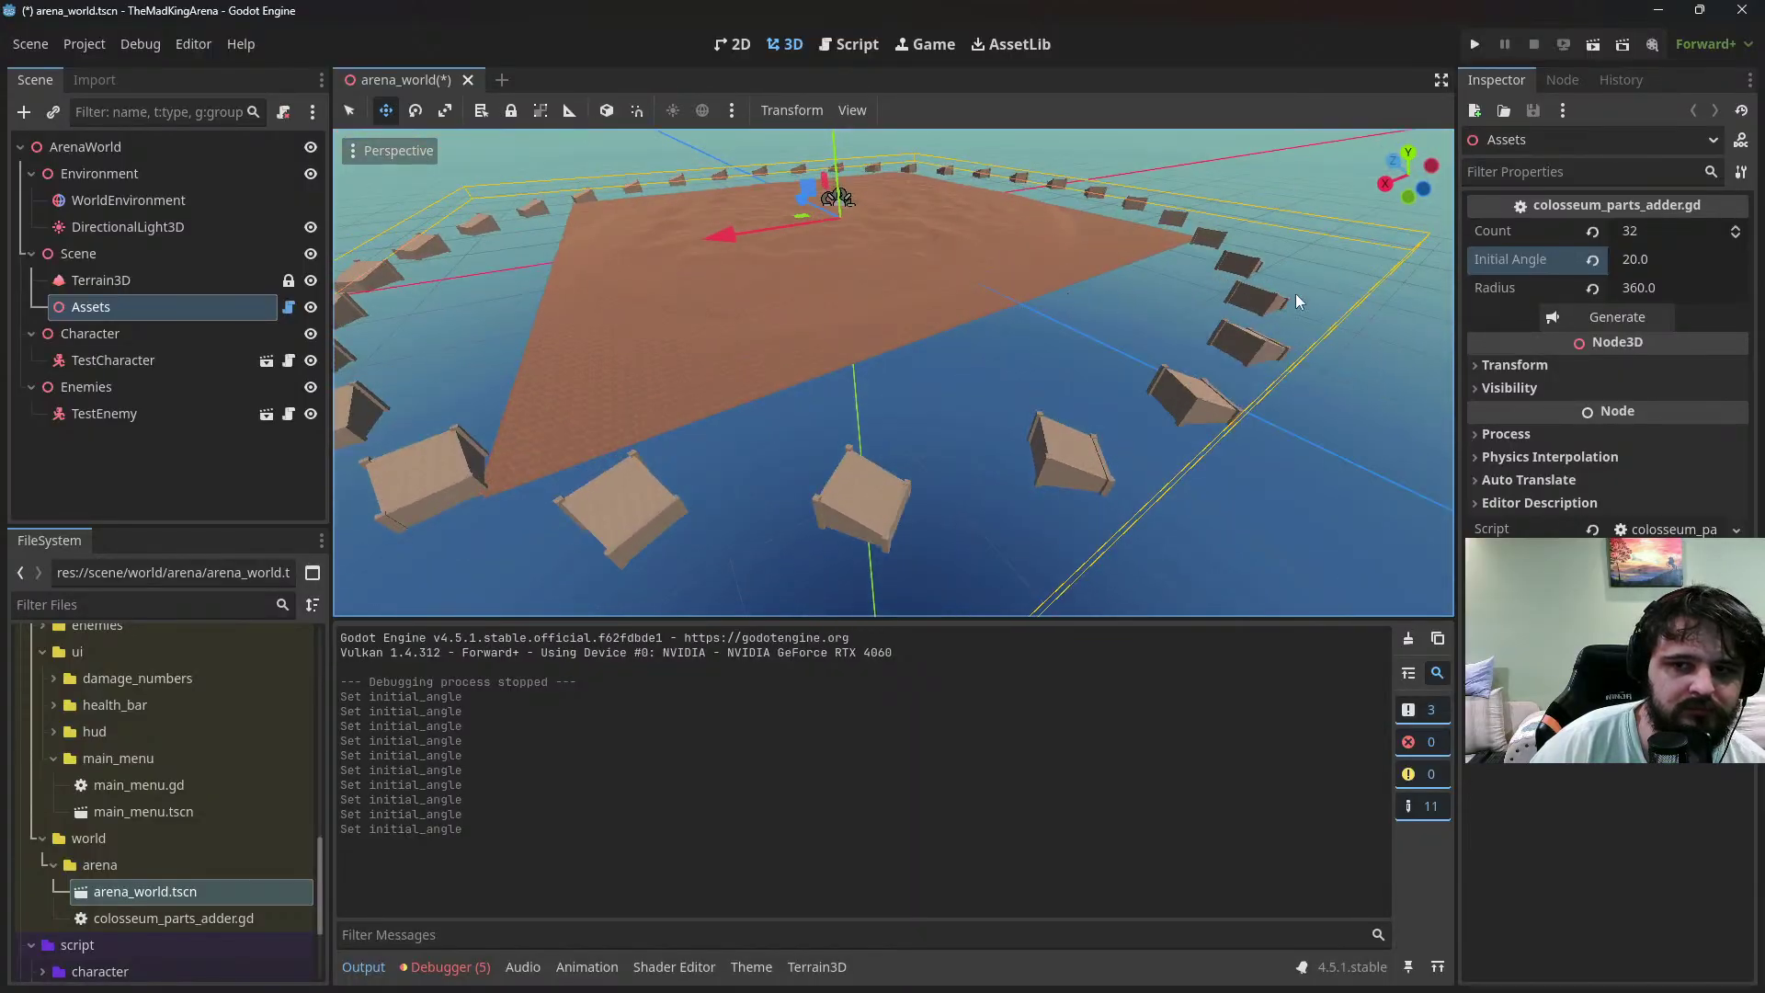
Try Radius values of 300 and 240 on the Assets node, running Generate after each
left_click(1668, 286)
type("300")
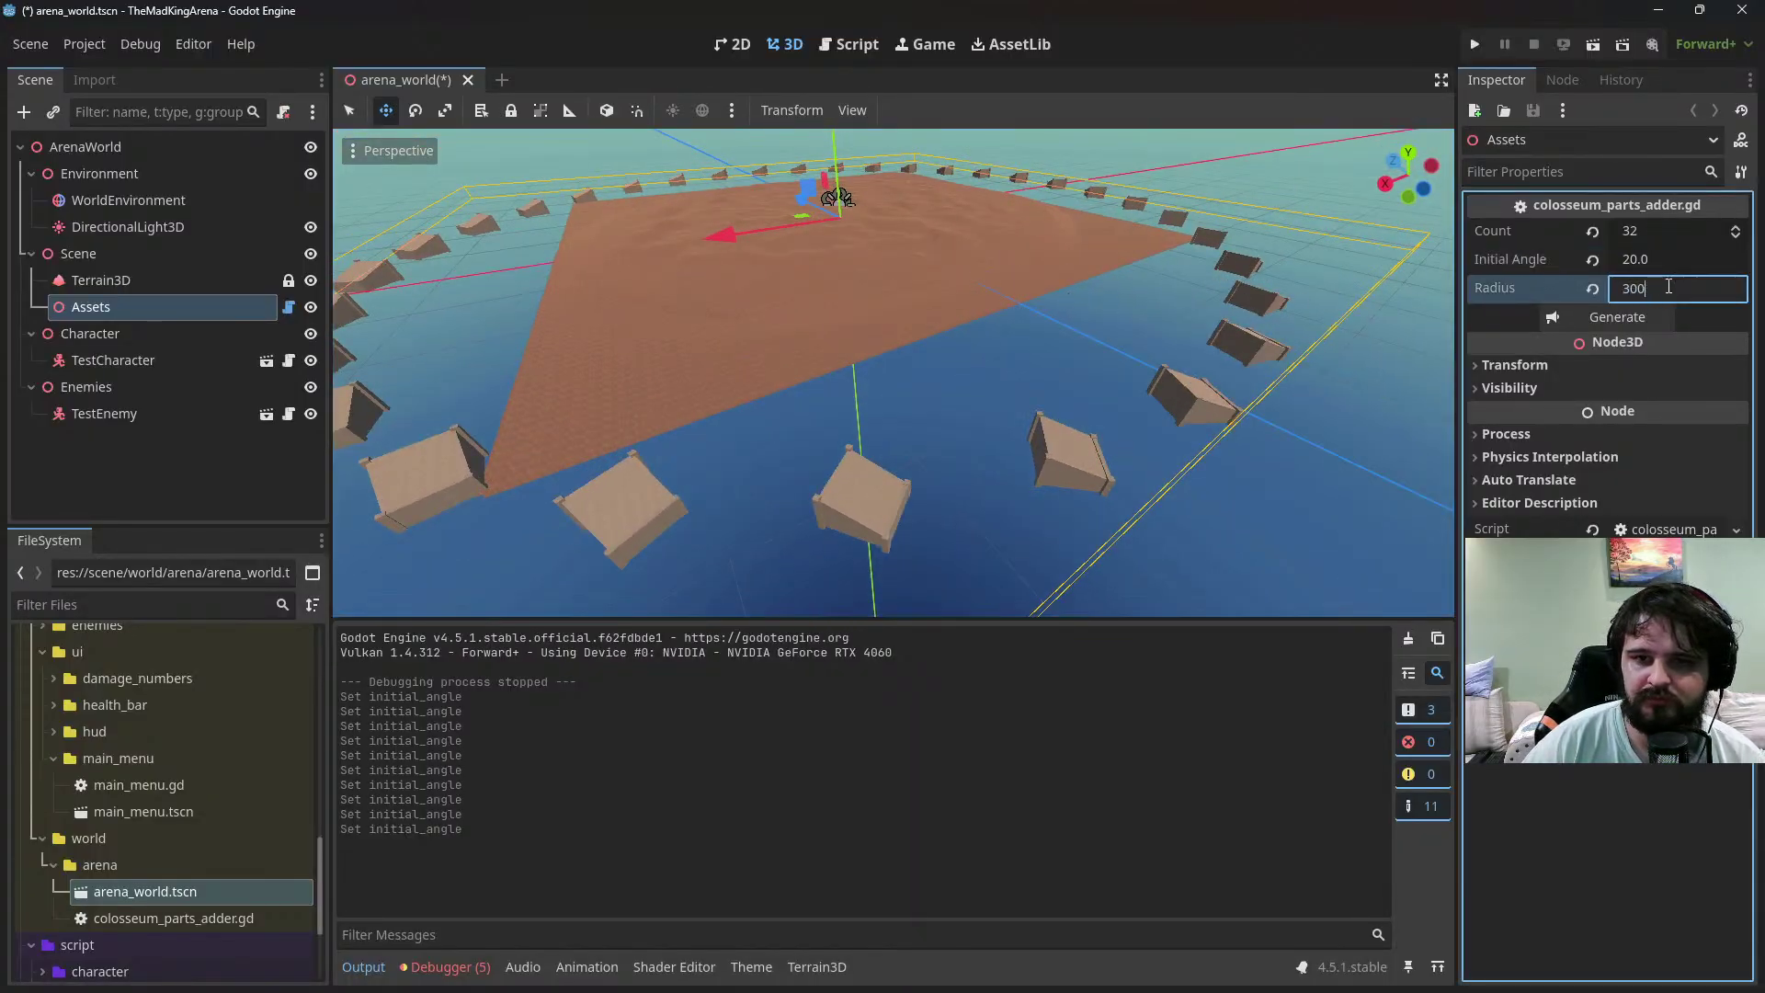
key("Return")
left_click(1593, 314)
left_click(1649, 286)
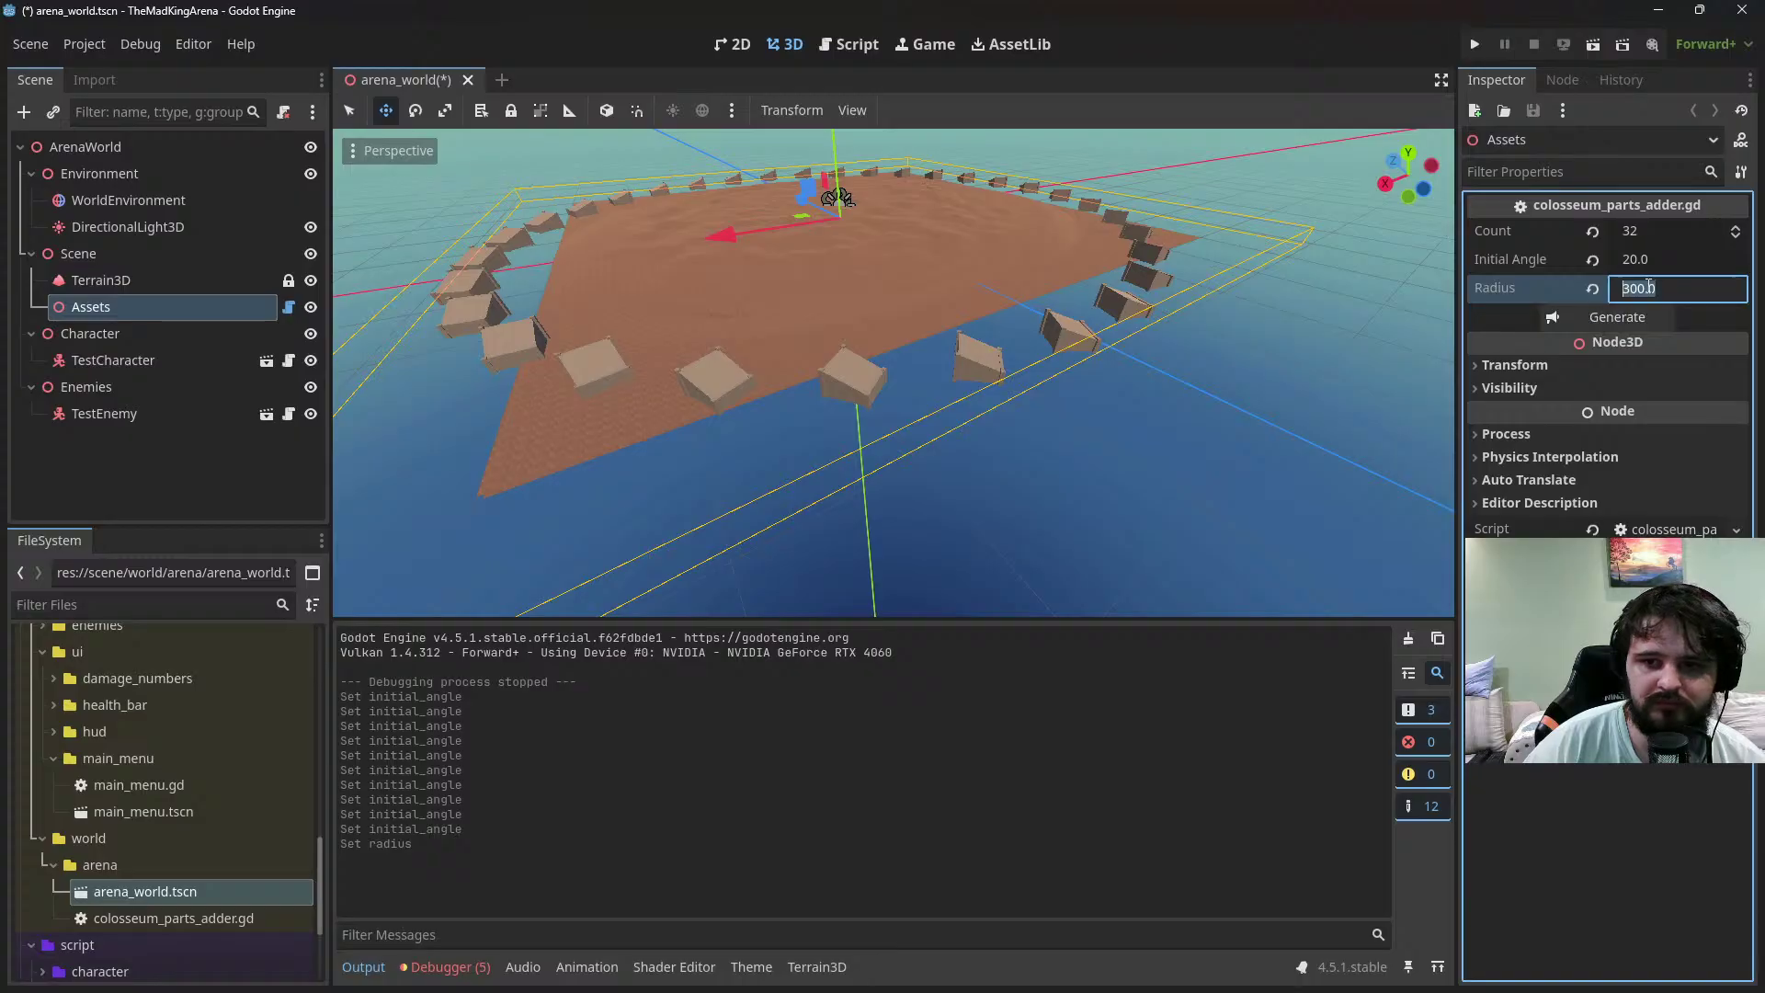
type("240")
key("Return")
left_click(1563, 317)
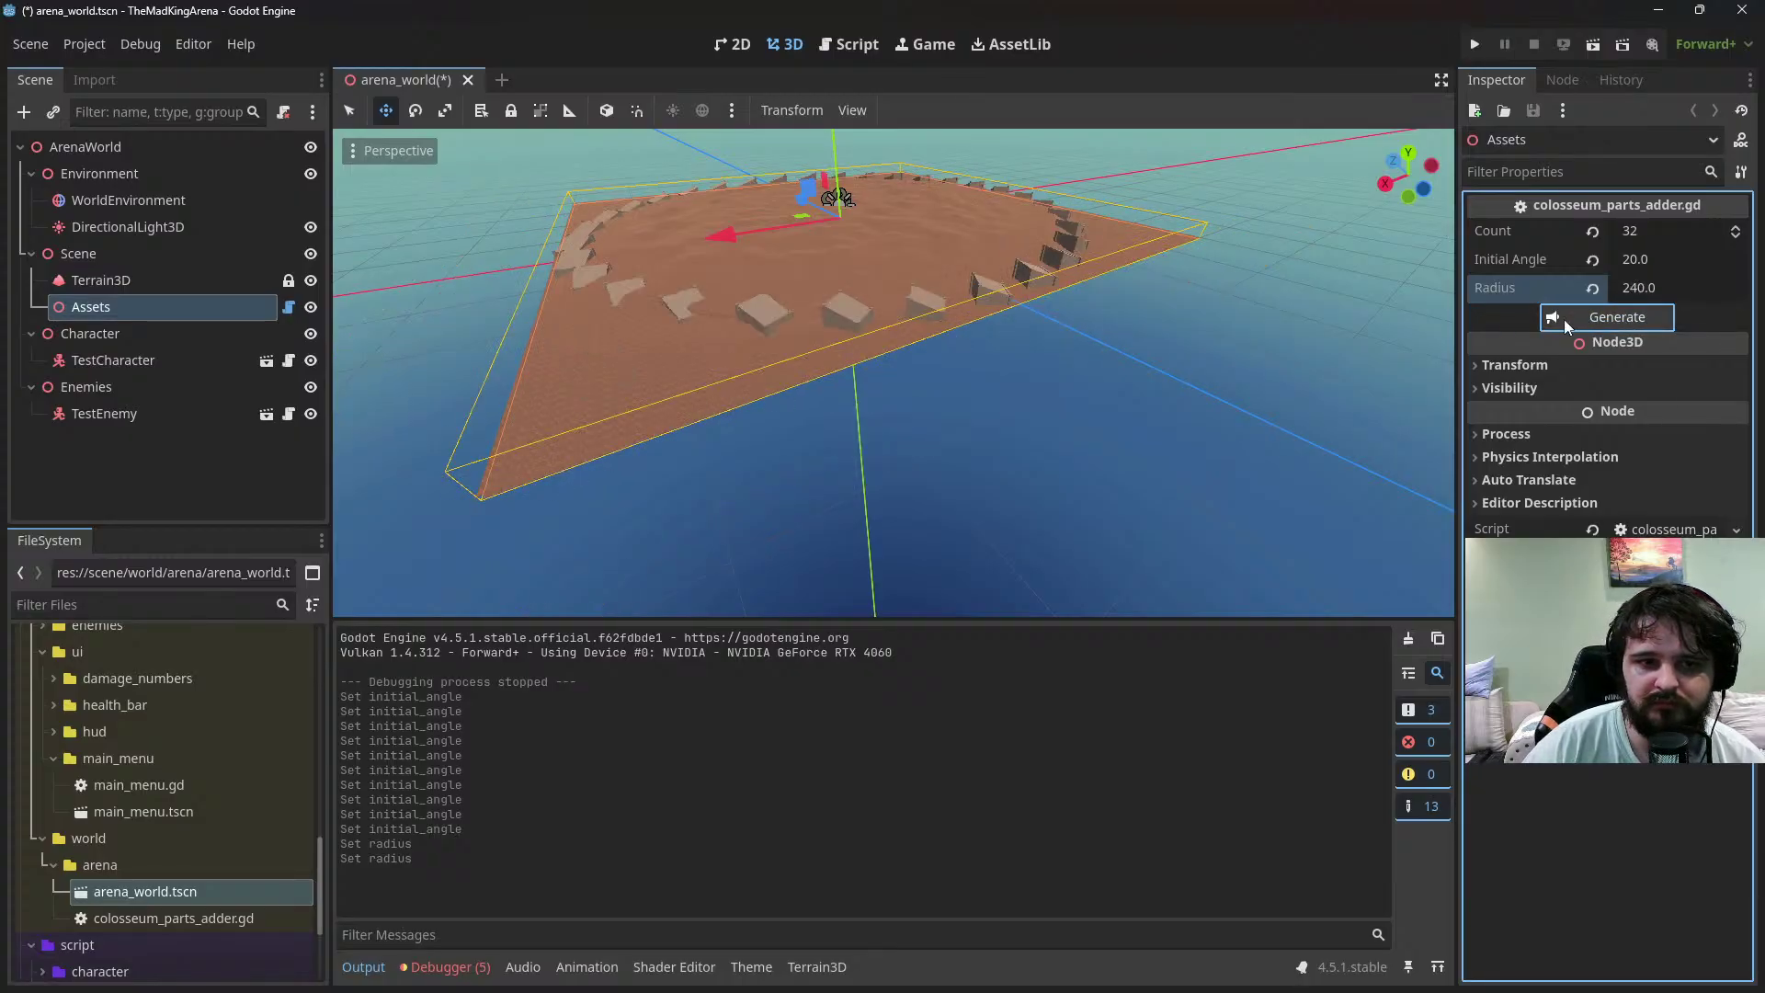
Set the Assets node's Radius to 120 and run Generate
left_click(1664, 277)
type("120")
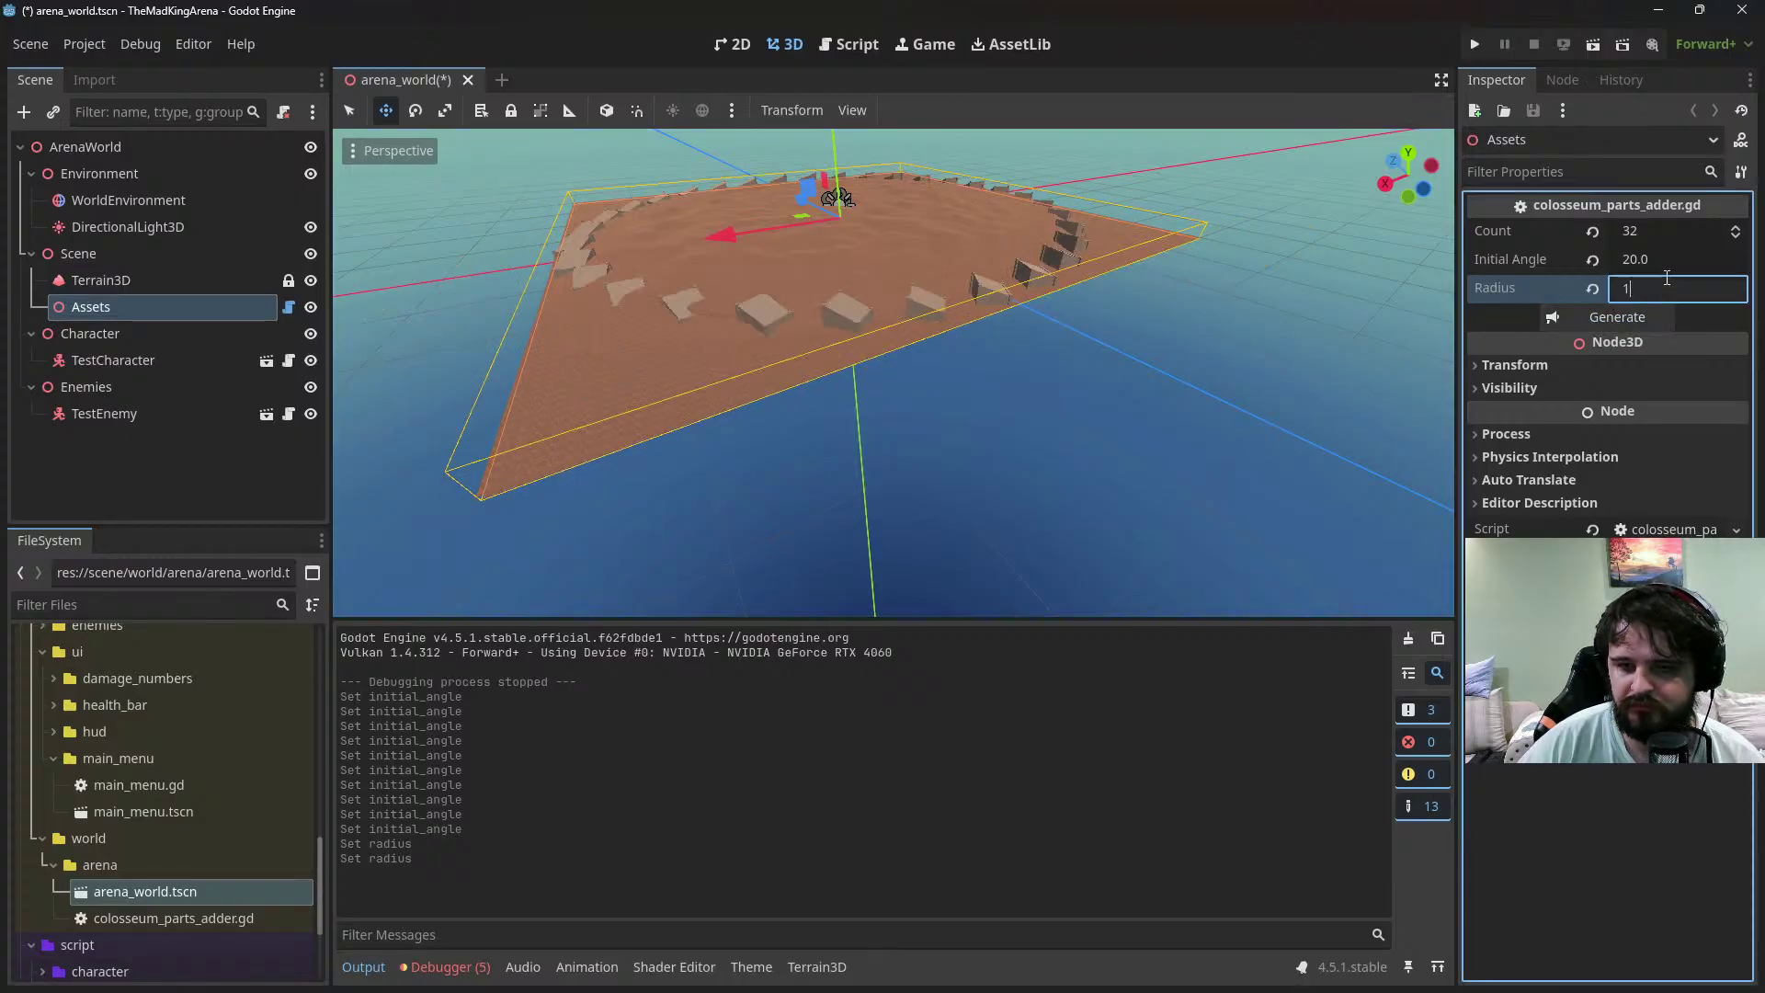
key("Return")
left_click(1620, 317)
Raise the Assets node slightly along its vertical axis, run Generate, and save the scene
middle_click_drag(951, 278, 985, 302)
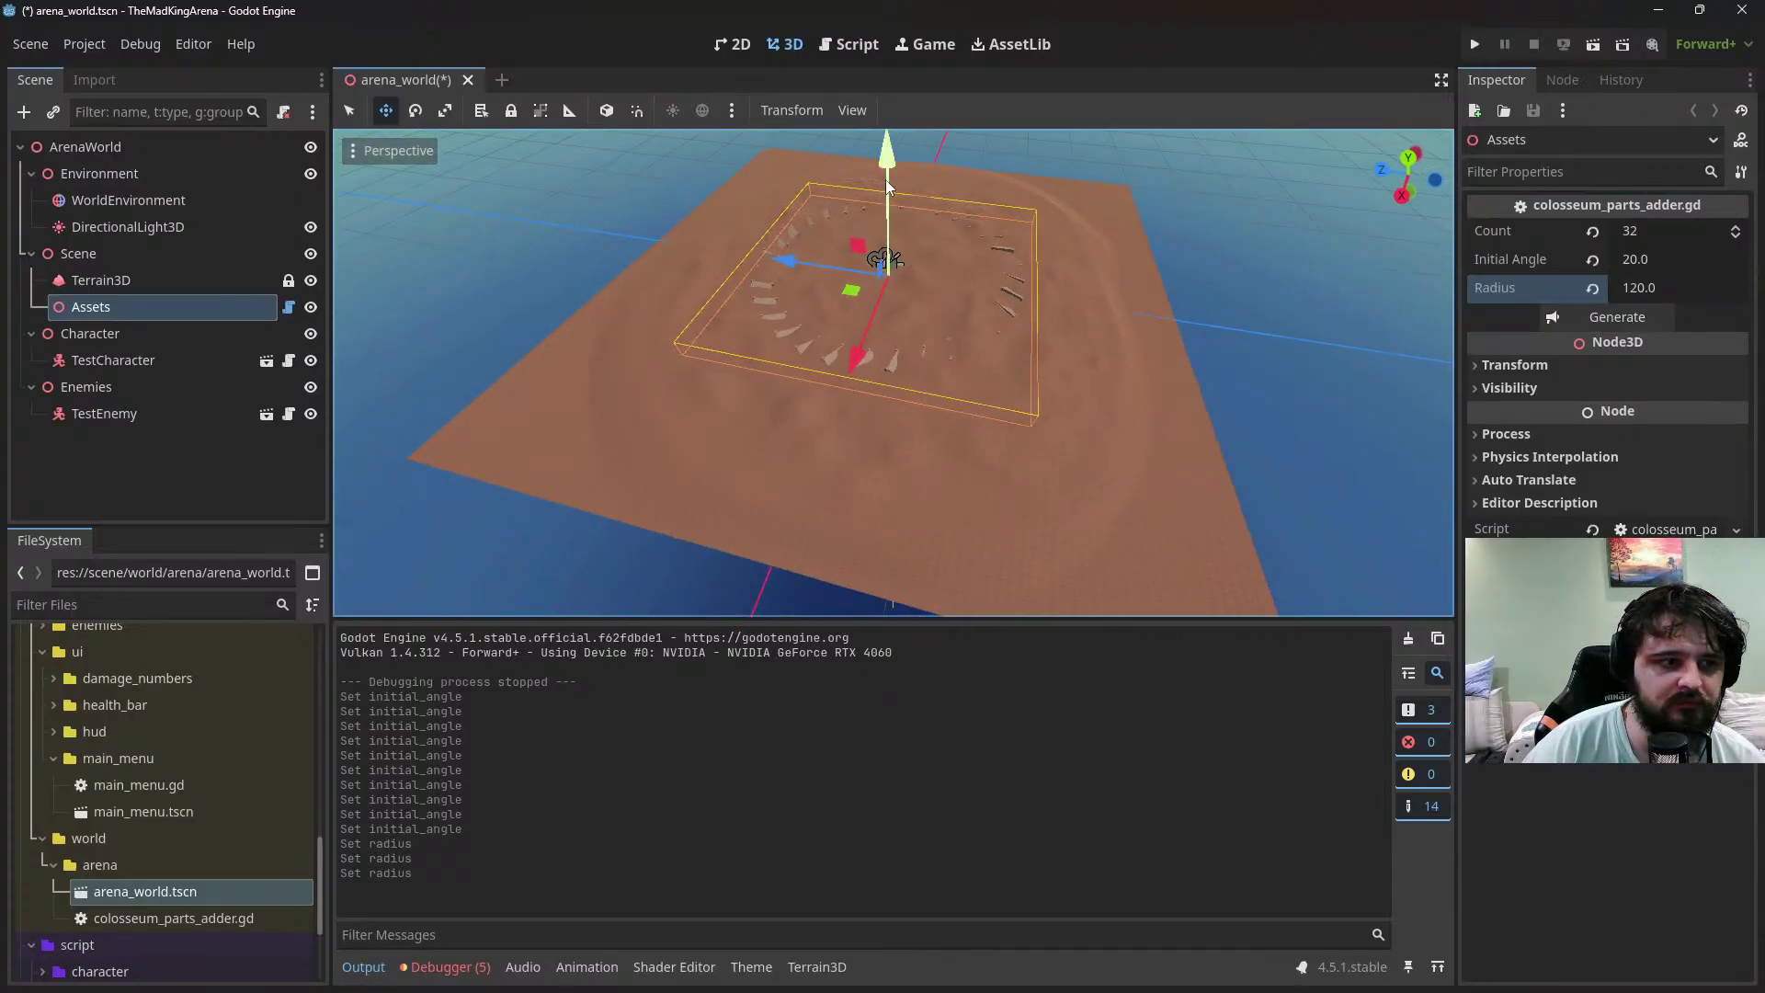
left_click_drag(887, 187, 889, 164)
left_click(1624, 317)
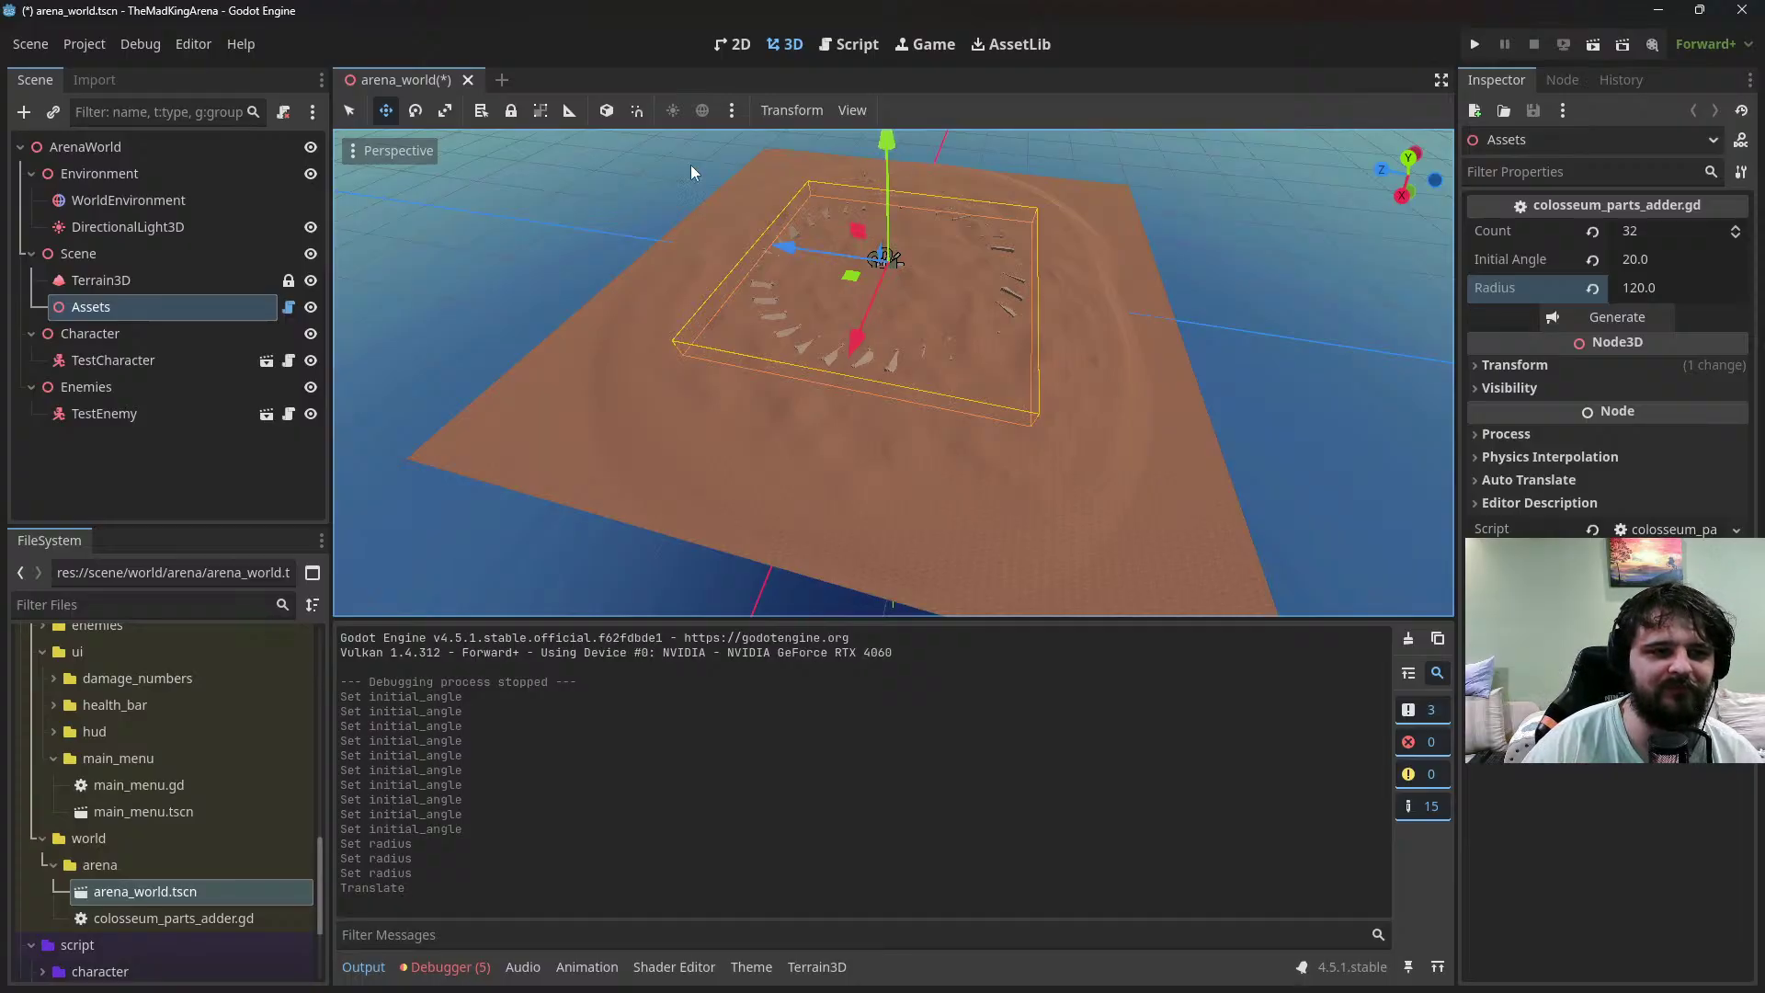
key("ctrl+s")
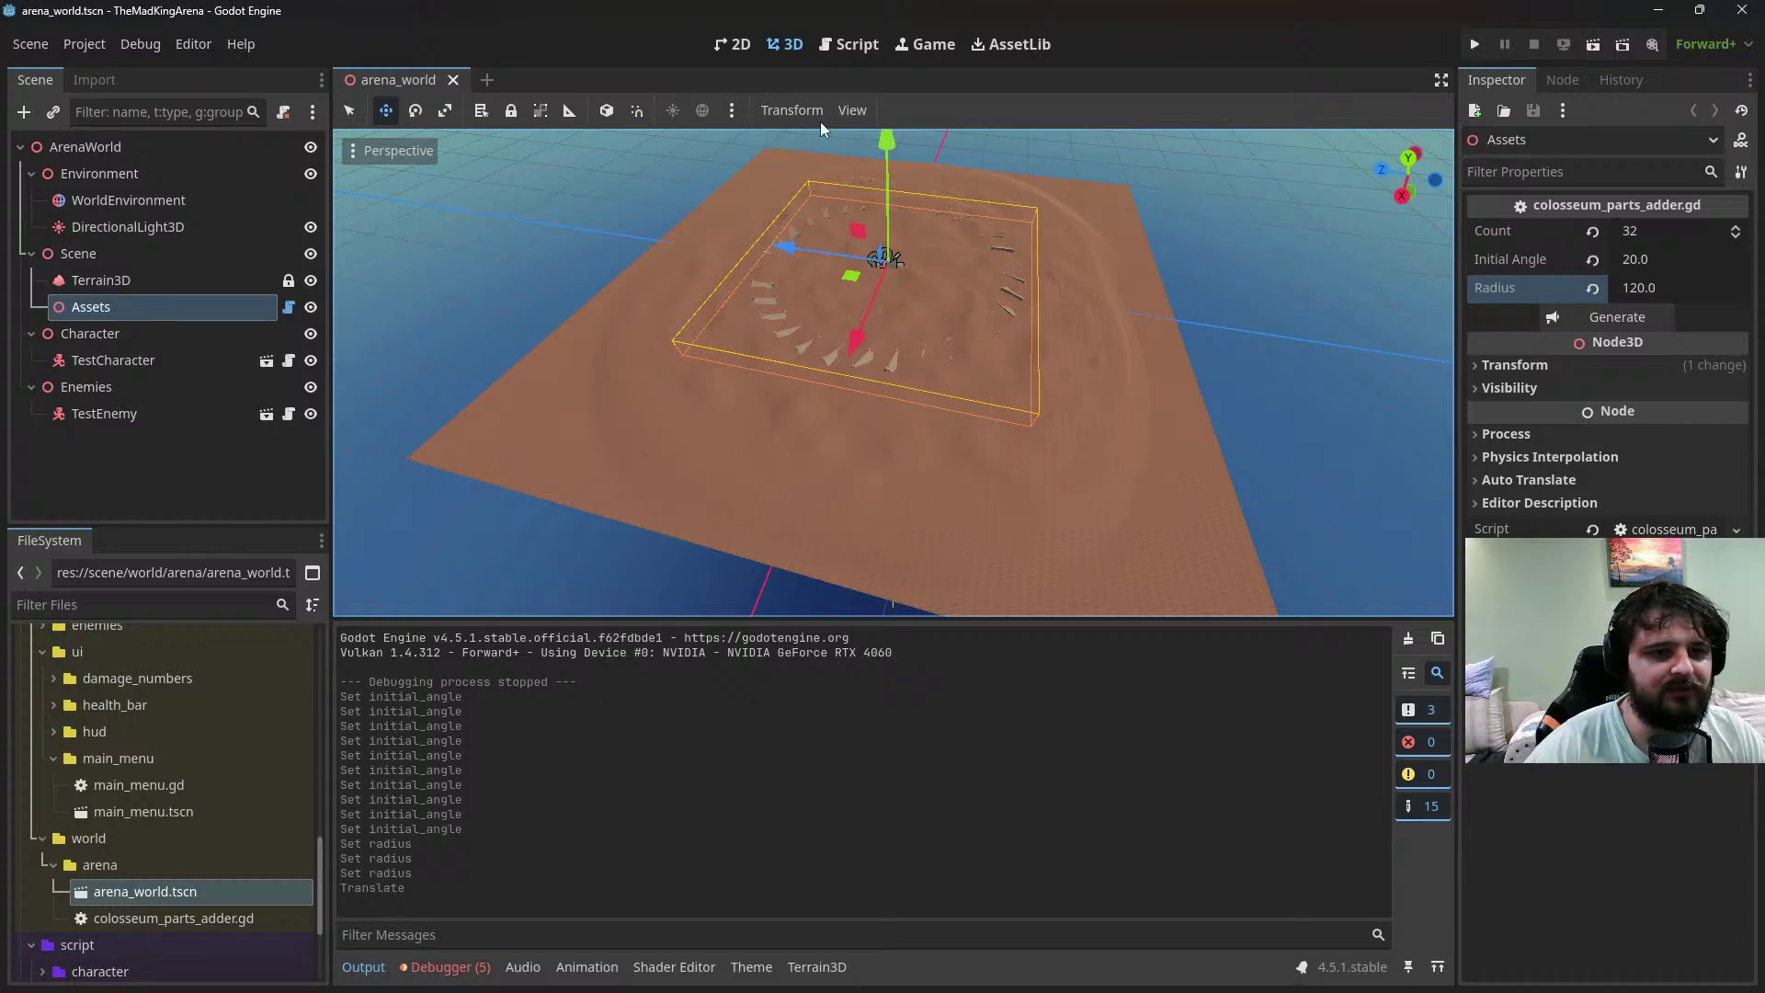
In generate(), replace the child's global_position with position and global_rotation with rotation
left_click(851, 45)
scroll(782, 386, "down", 1)
left_click(750, 502)
double_click(750, 502)
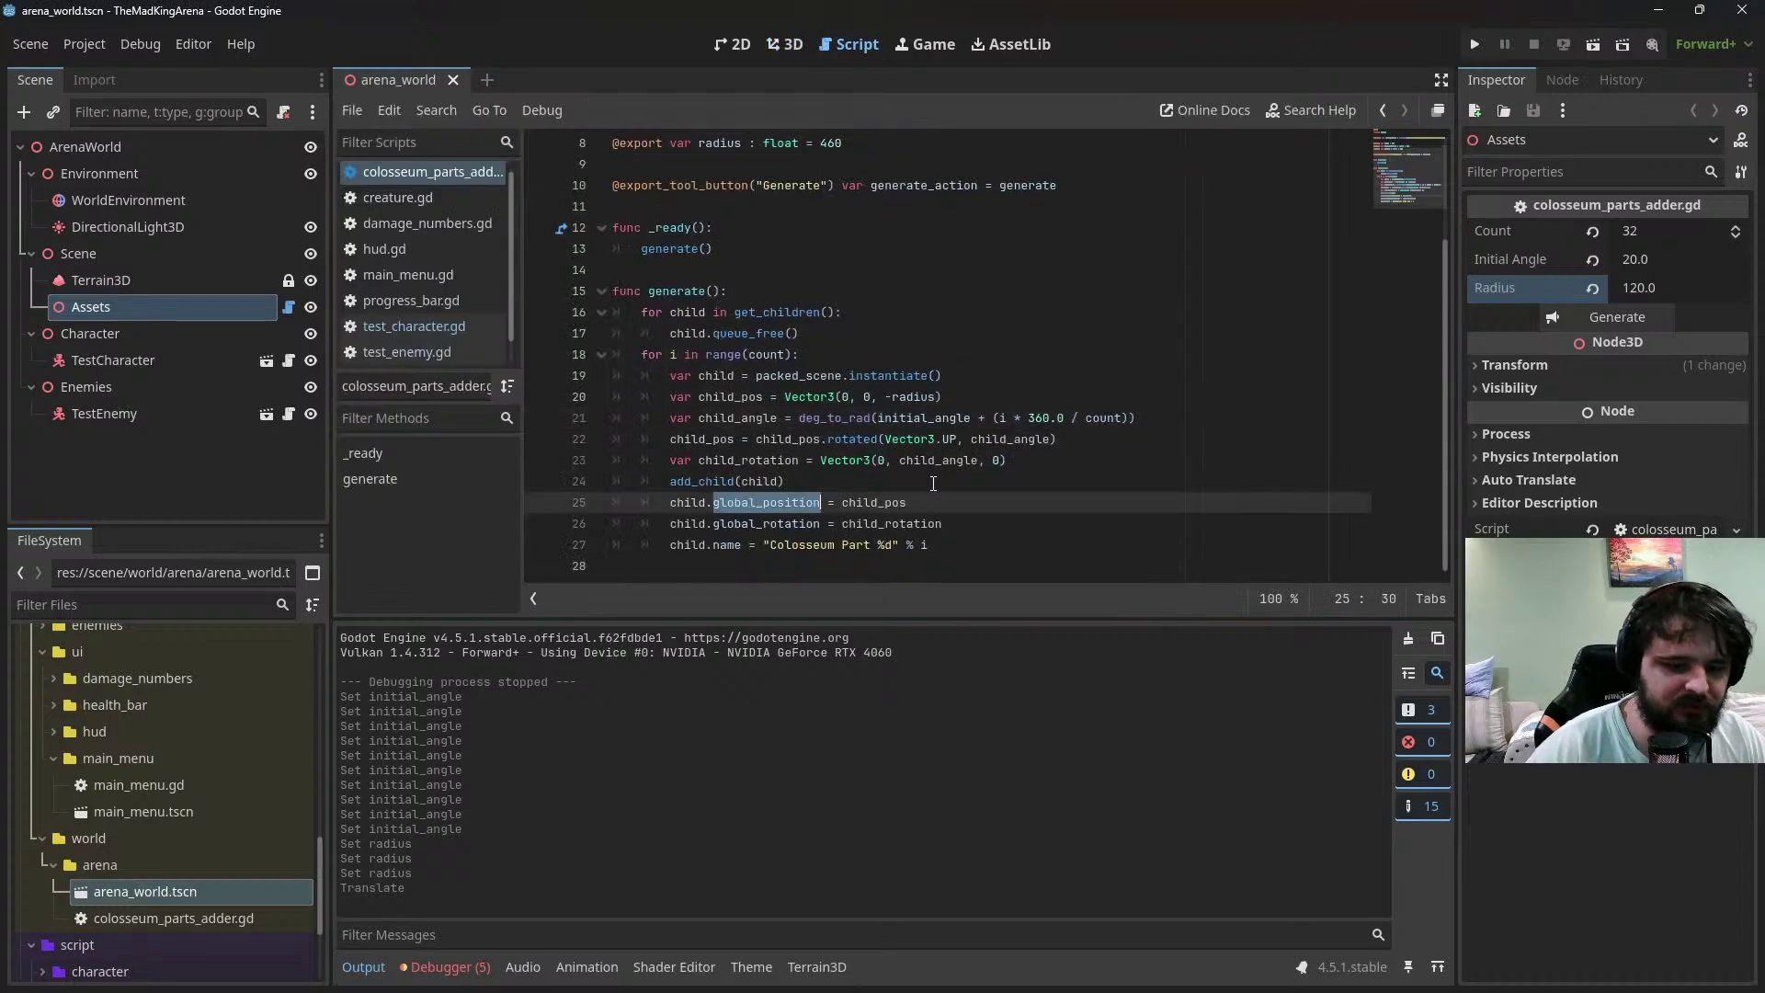
type("position")
key("ctrl+s")
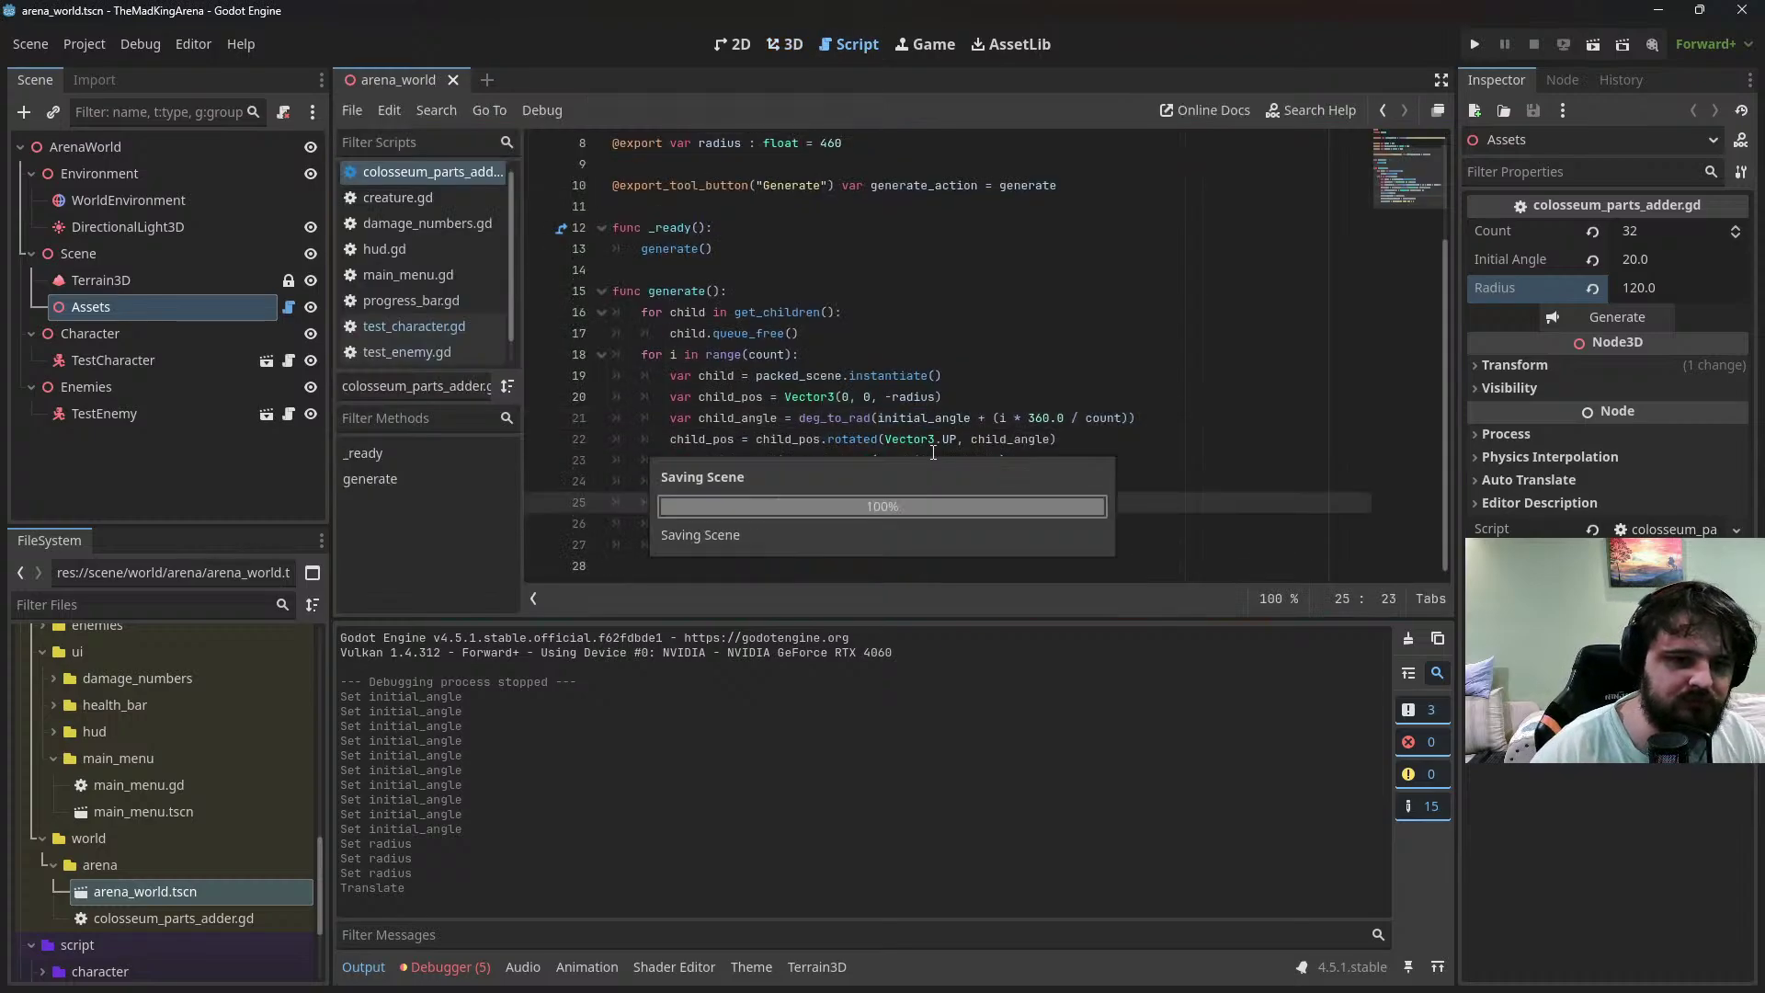
double_click(775, 525)
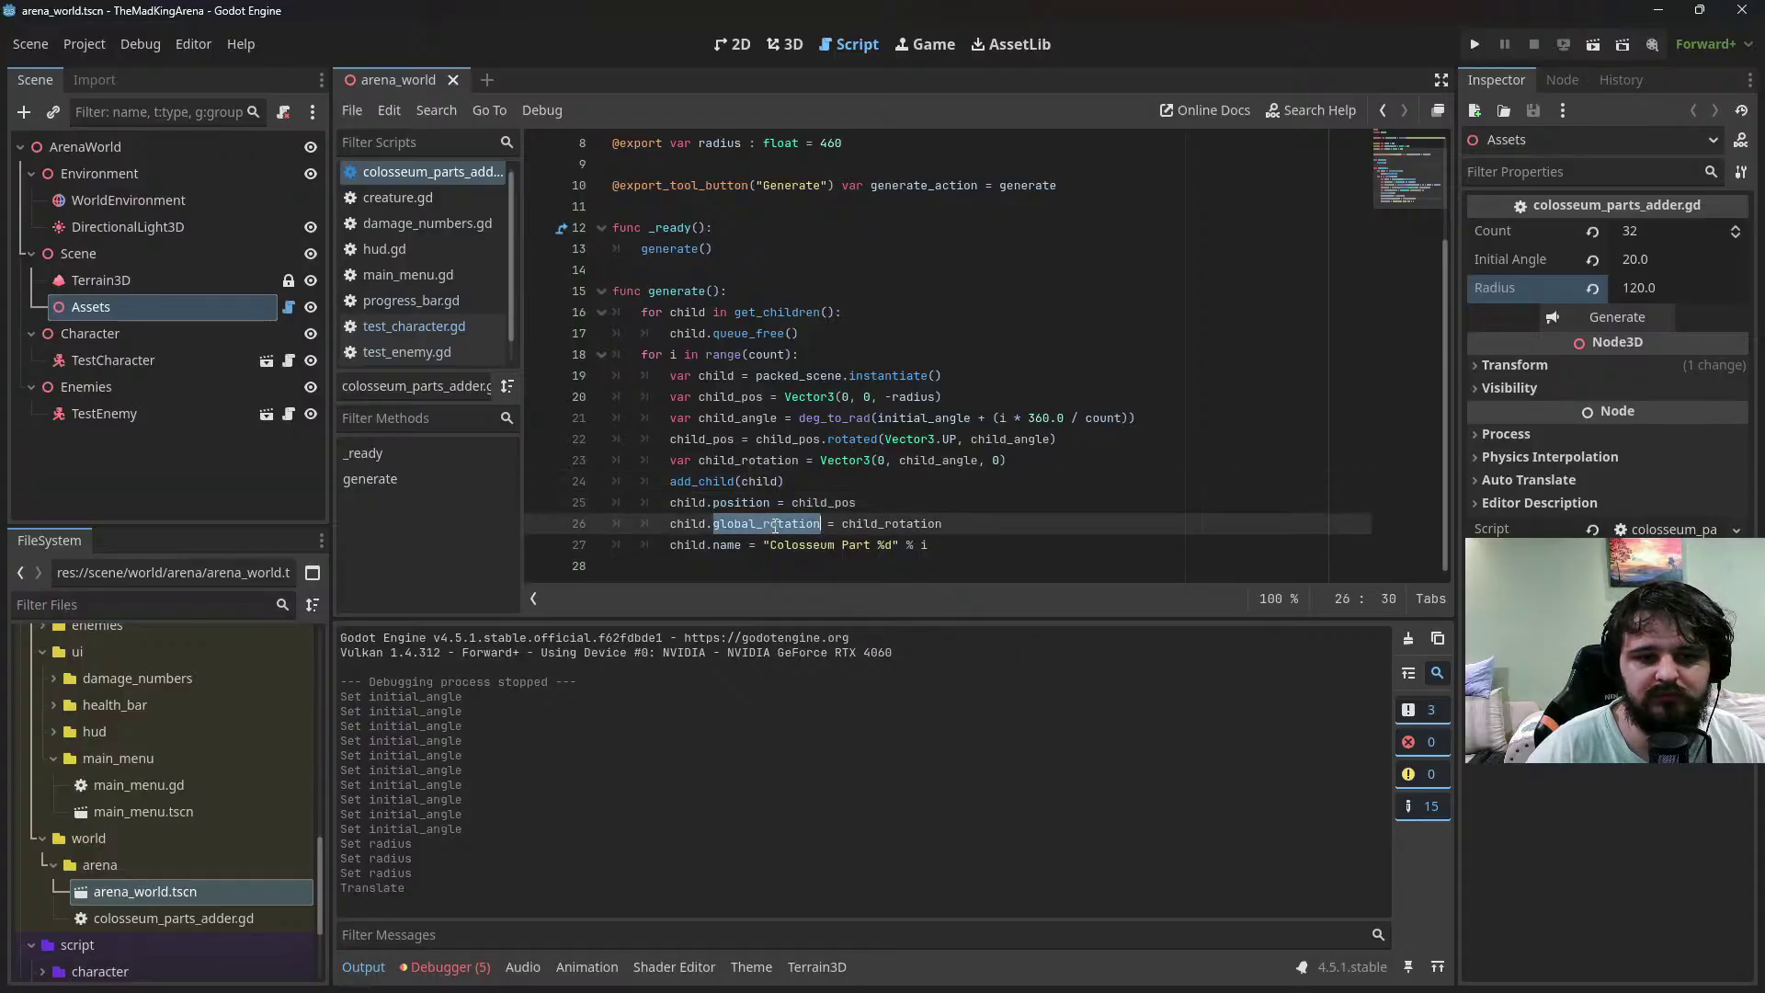
type("rotation")
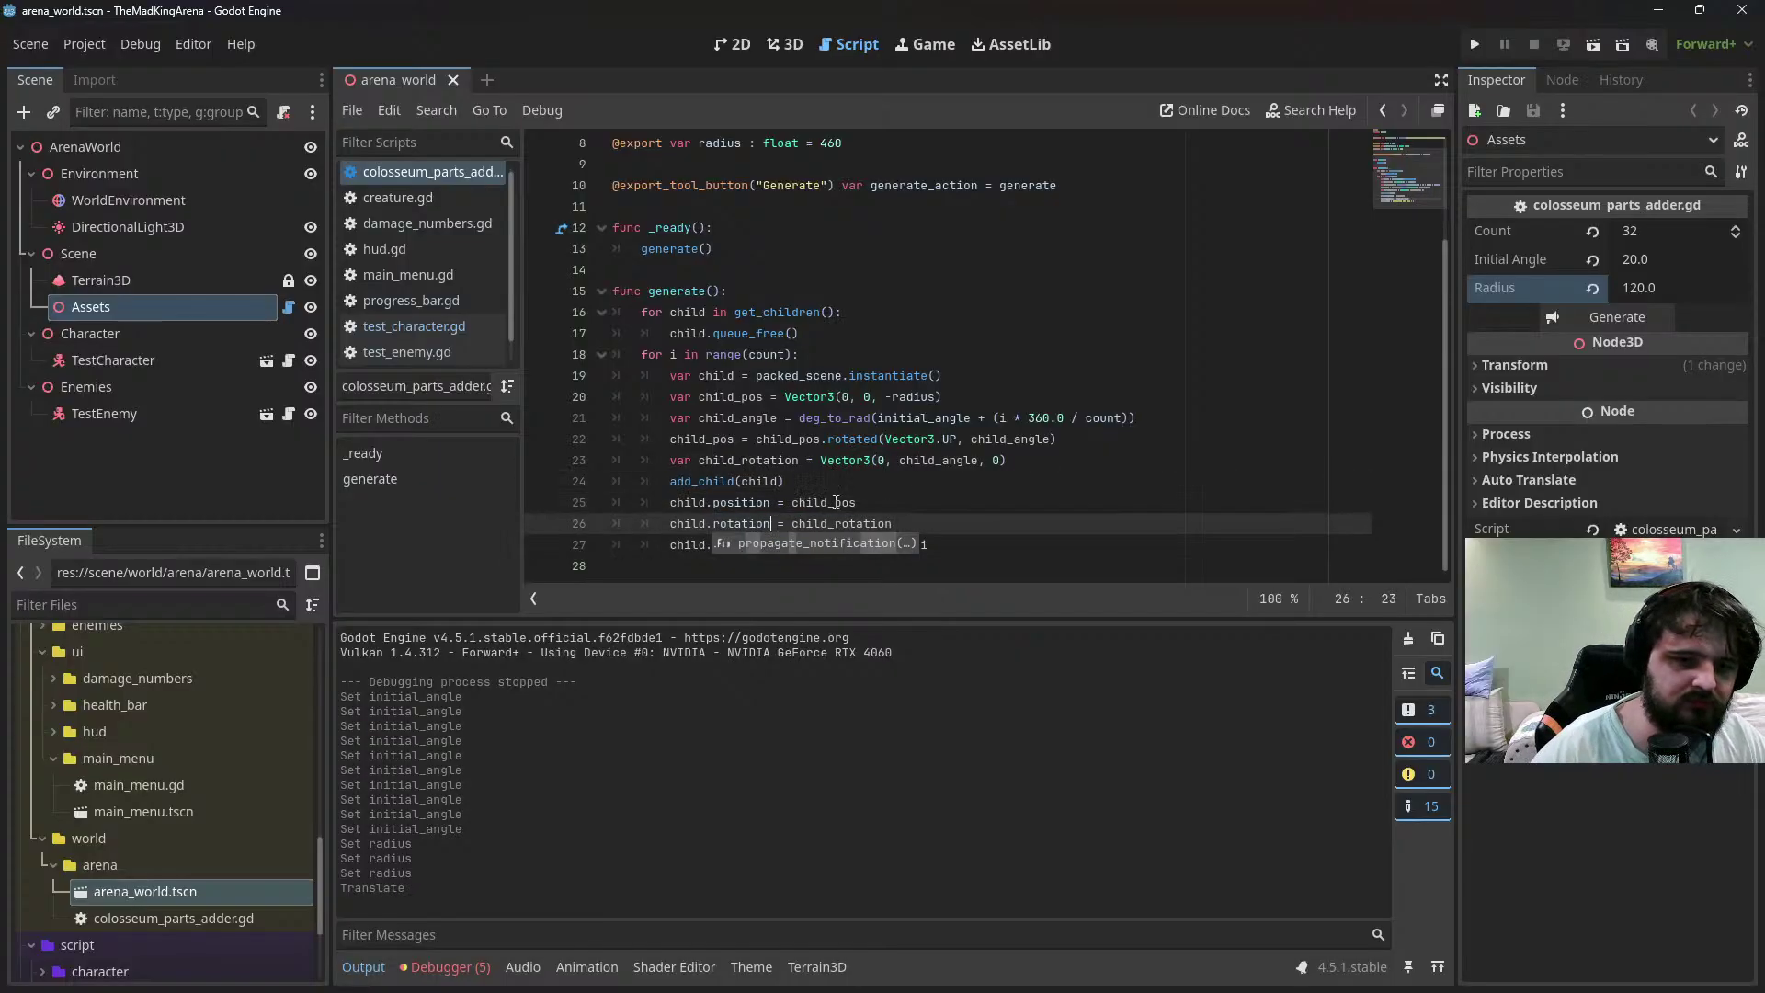
Test-run the current scene, stop it, and return to the 3D view
left_click(1597, 54)
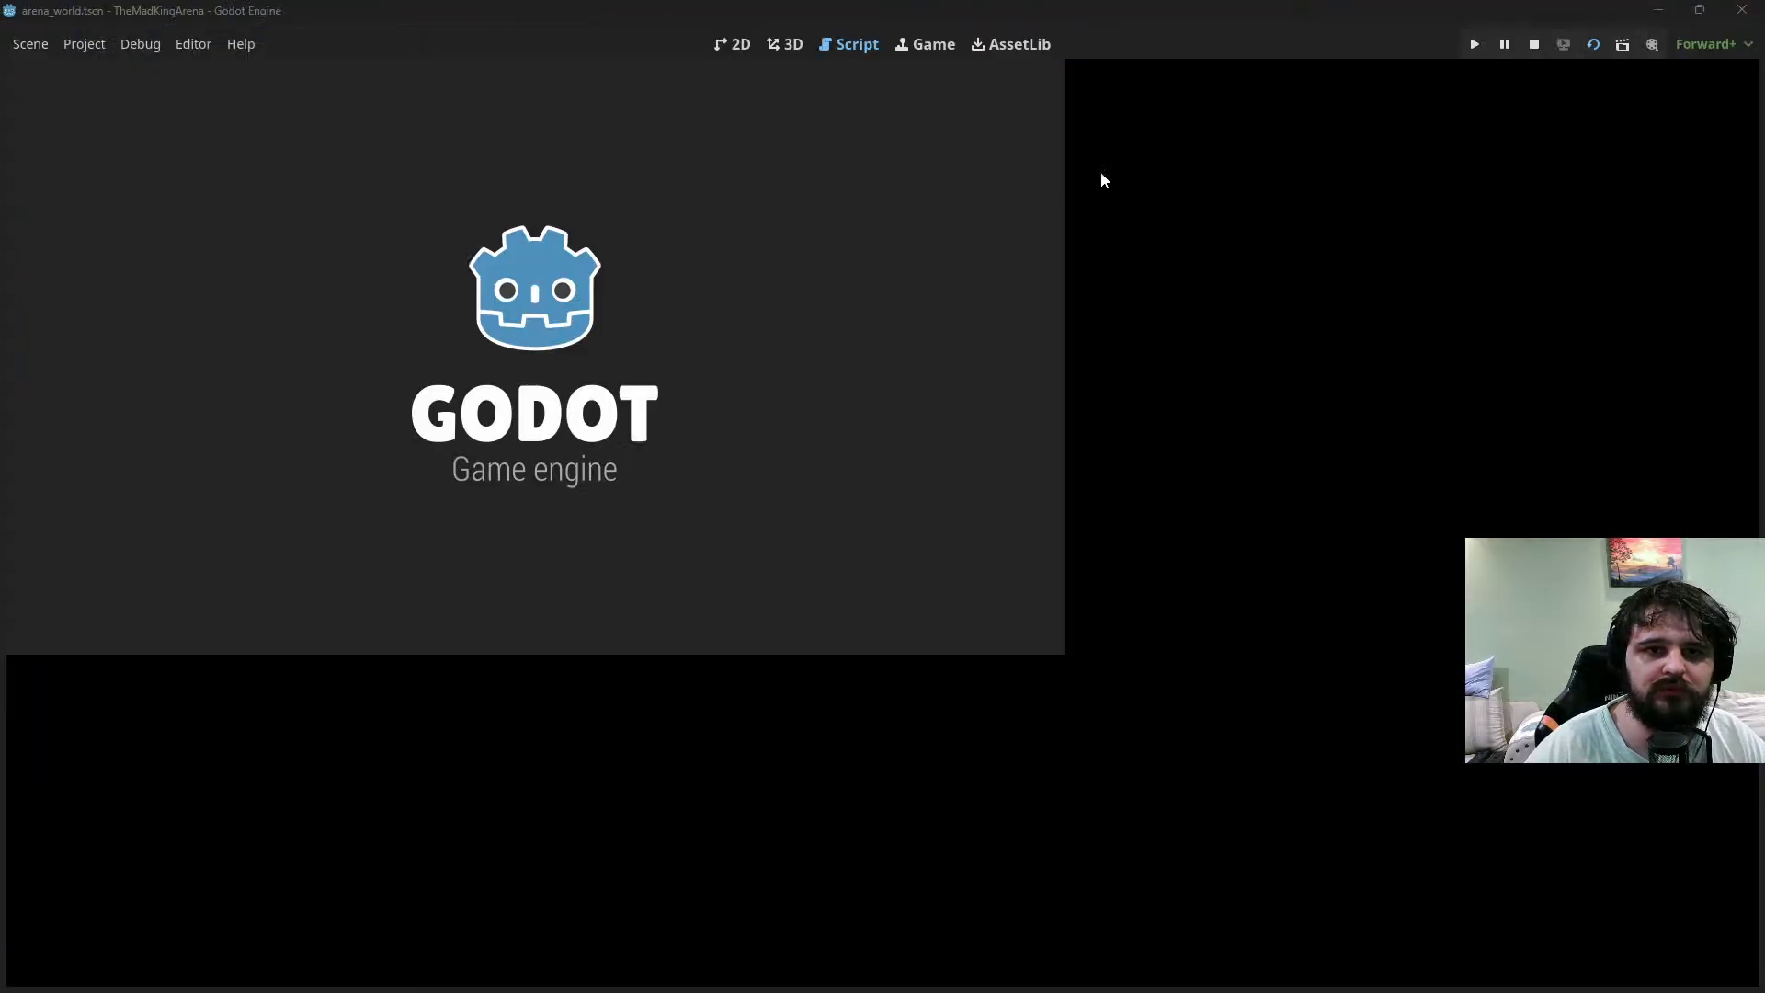
key("F8")
left_click(787, 46)
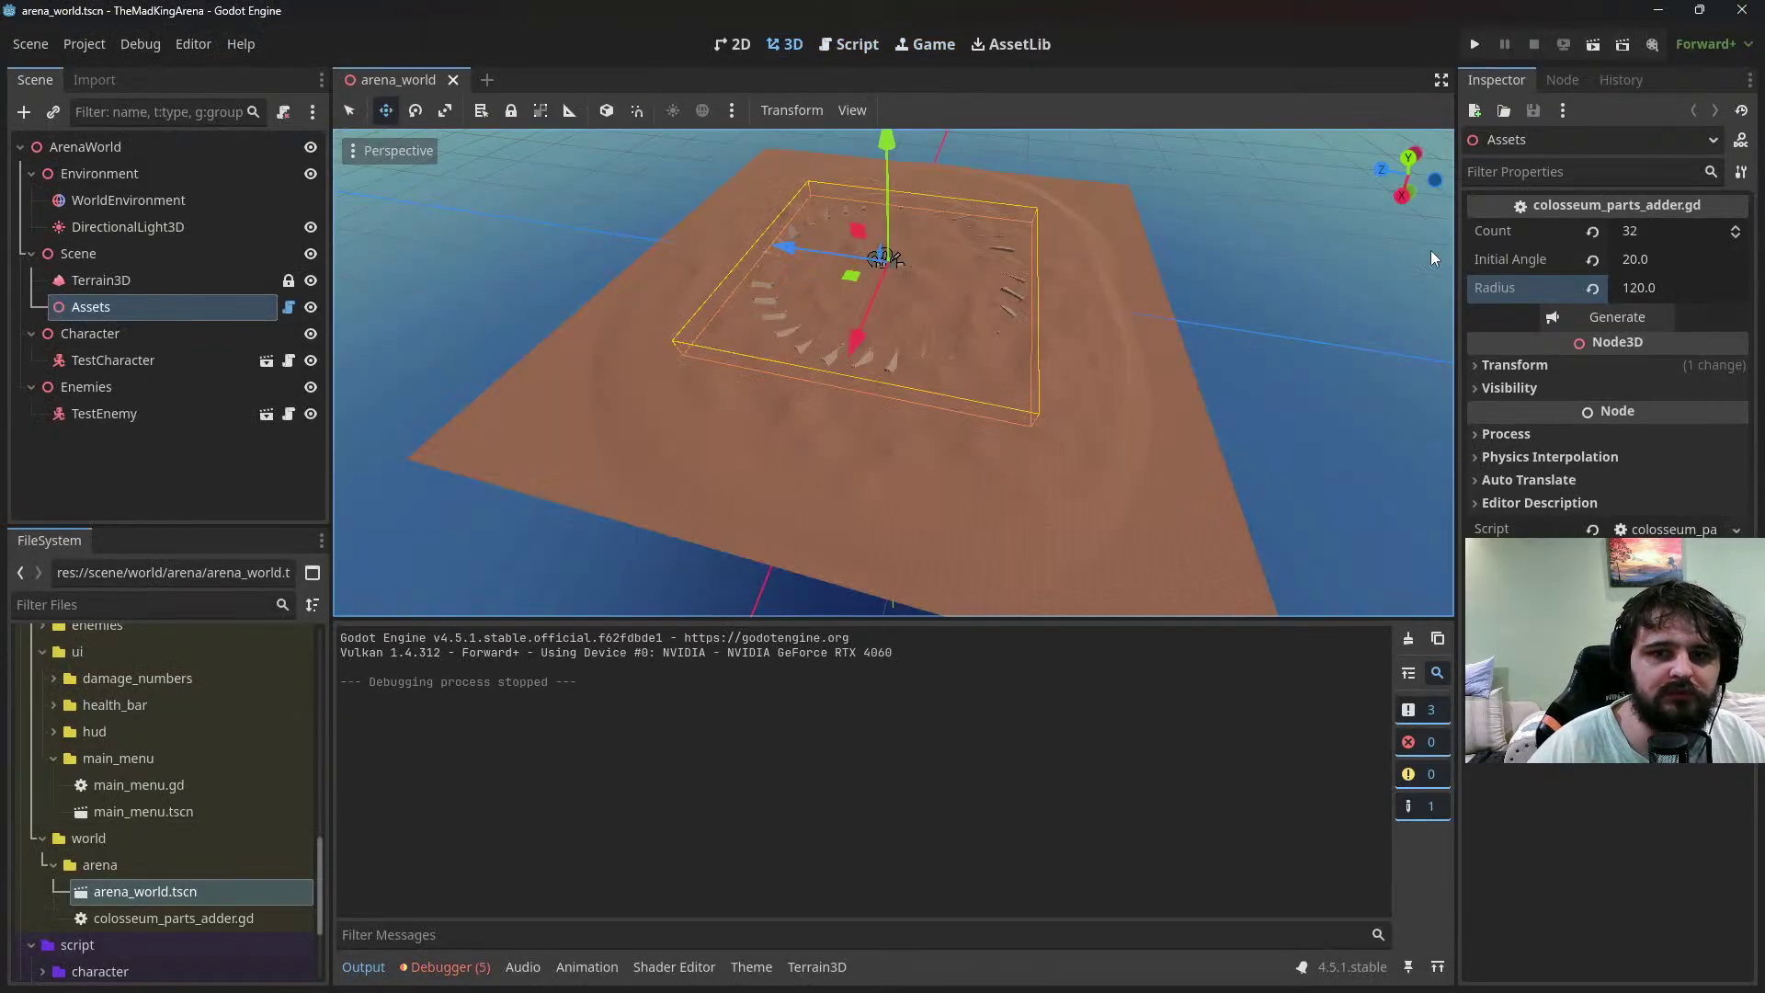
Regenerate the wall parts from the Assets node and inspect the raised ring on the terrain
left_click(1590, 319)
middle_click_drag(1162, 399, 1167, 320)
scroll(1079, 278, "down", 3)
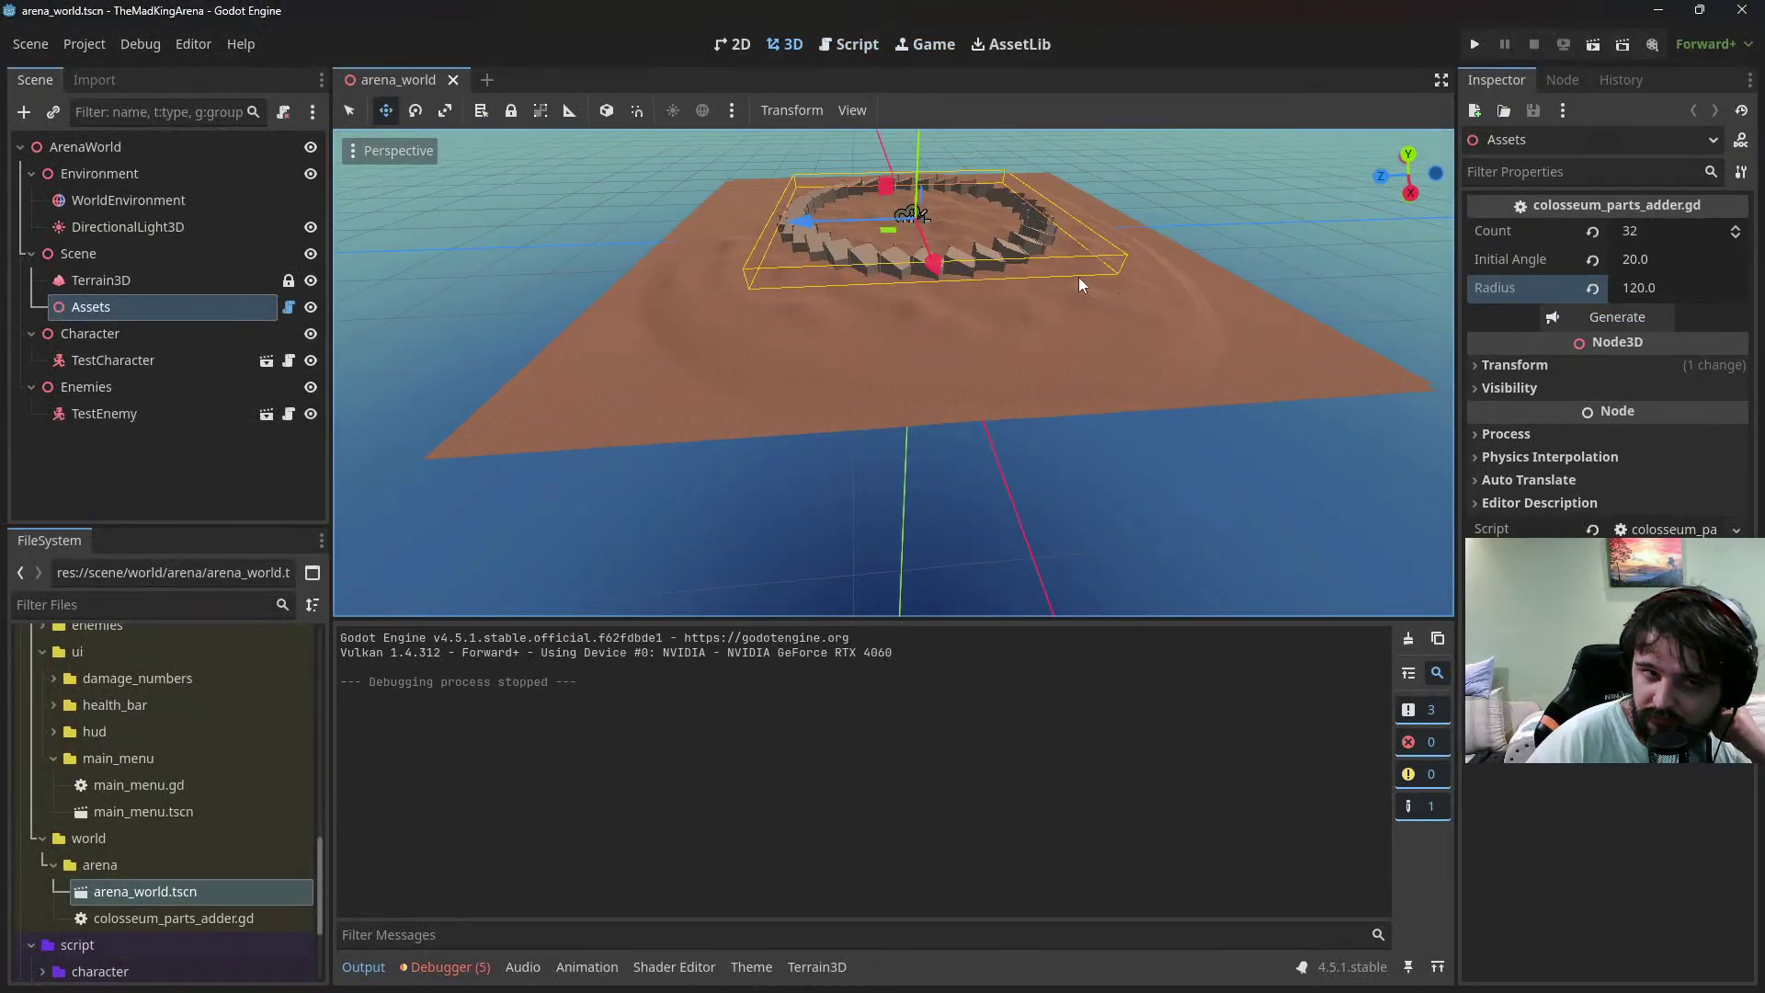
Lower the Assets node slightly along its vertical axis so the wall ring sits closer to the terrain
scroll(1078, 277, "up", 6)
middle_click_drag(1103, 240, 879, 338)
scroll(954, 389, "up", 2)
middle_click_drag(954, 389, 957, 257)
scroll(969, 224, "up", 2)
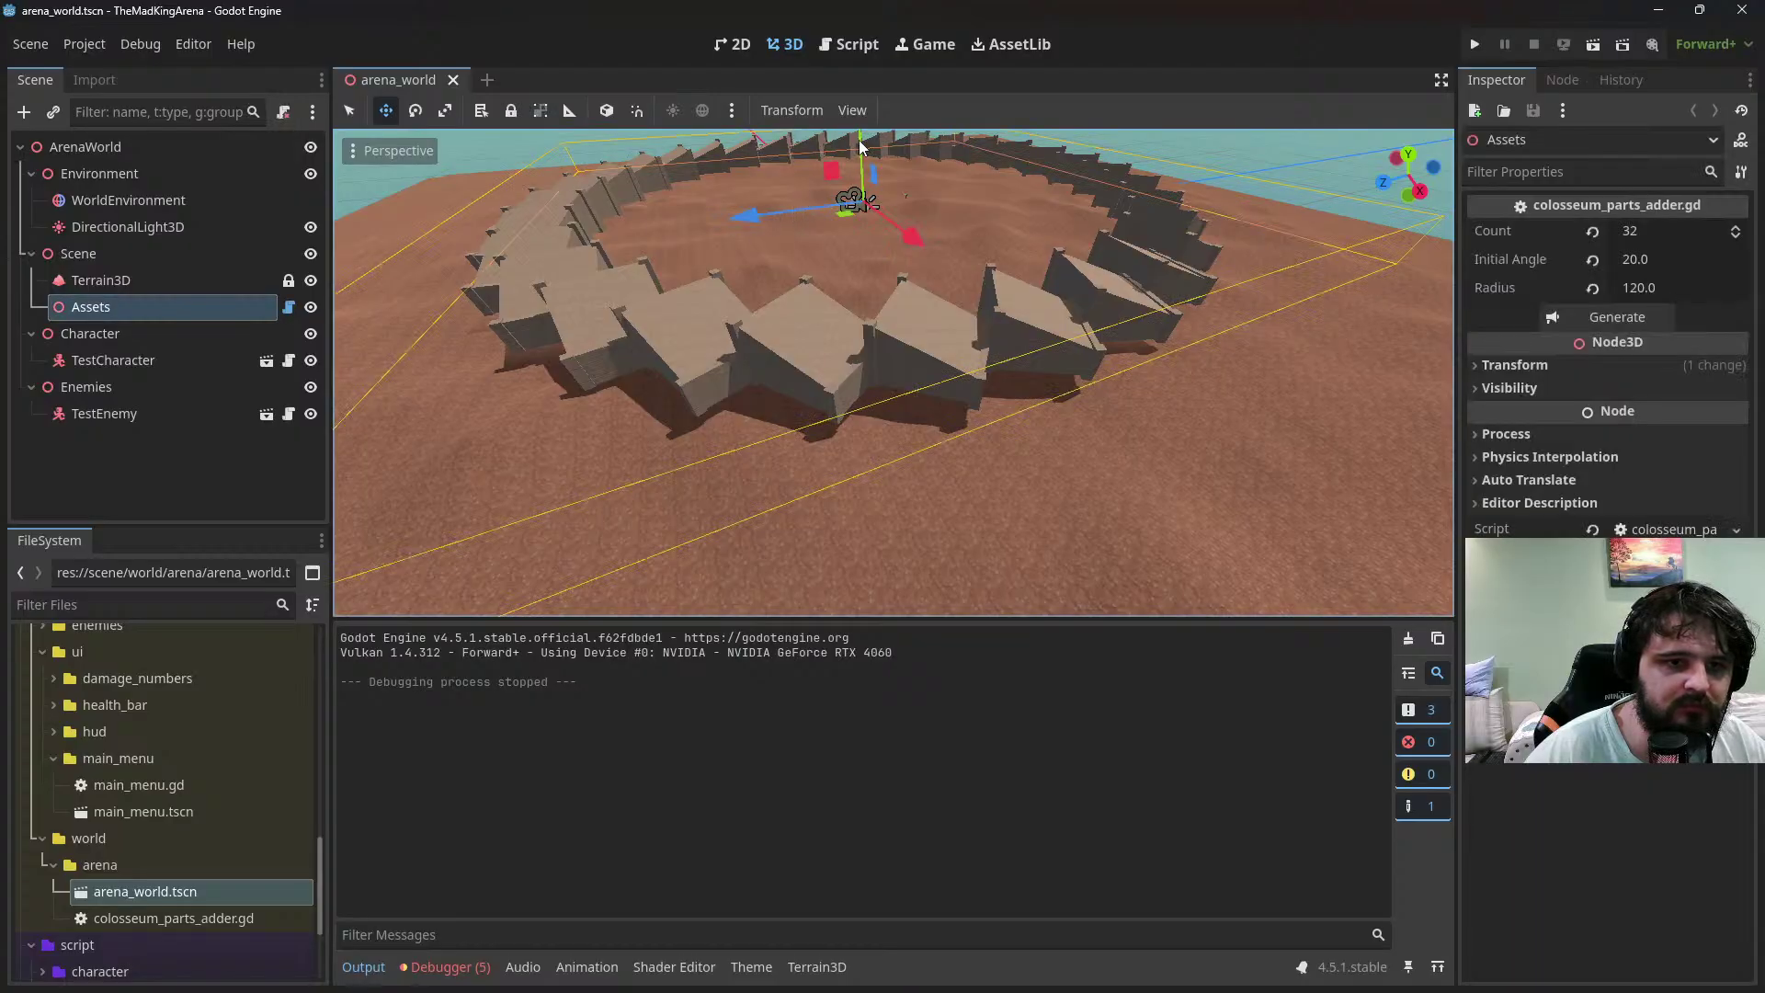
middle_click_drag(855, 152, 867, 210, "shift")
scroll(866, 204, "down", 5)
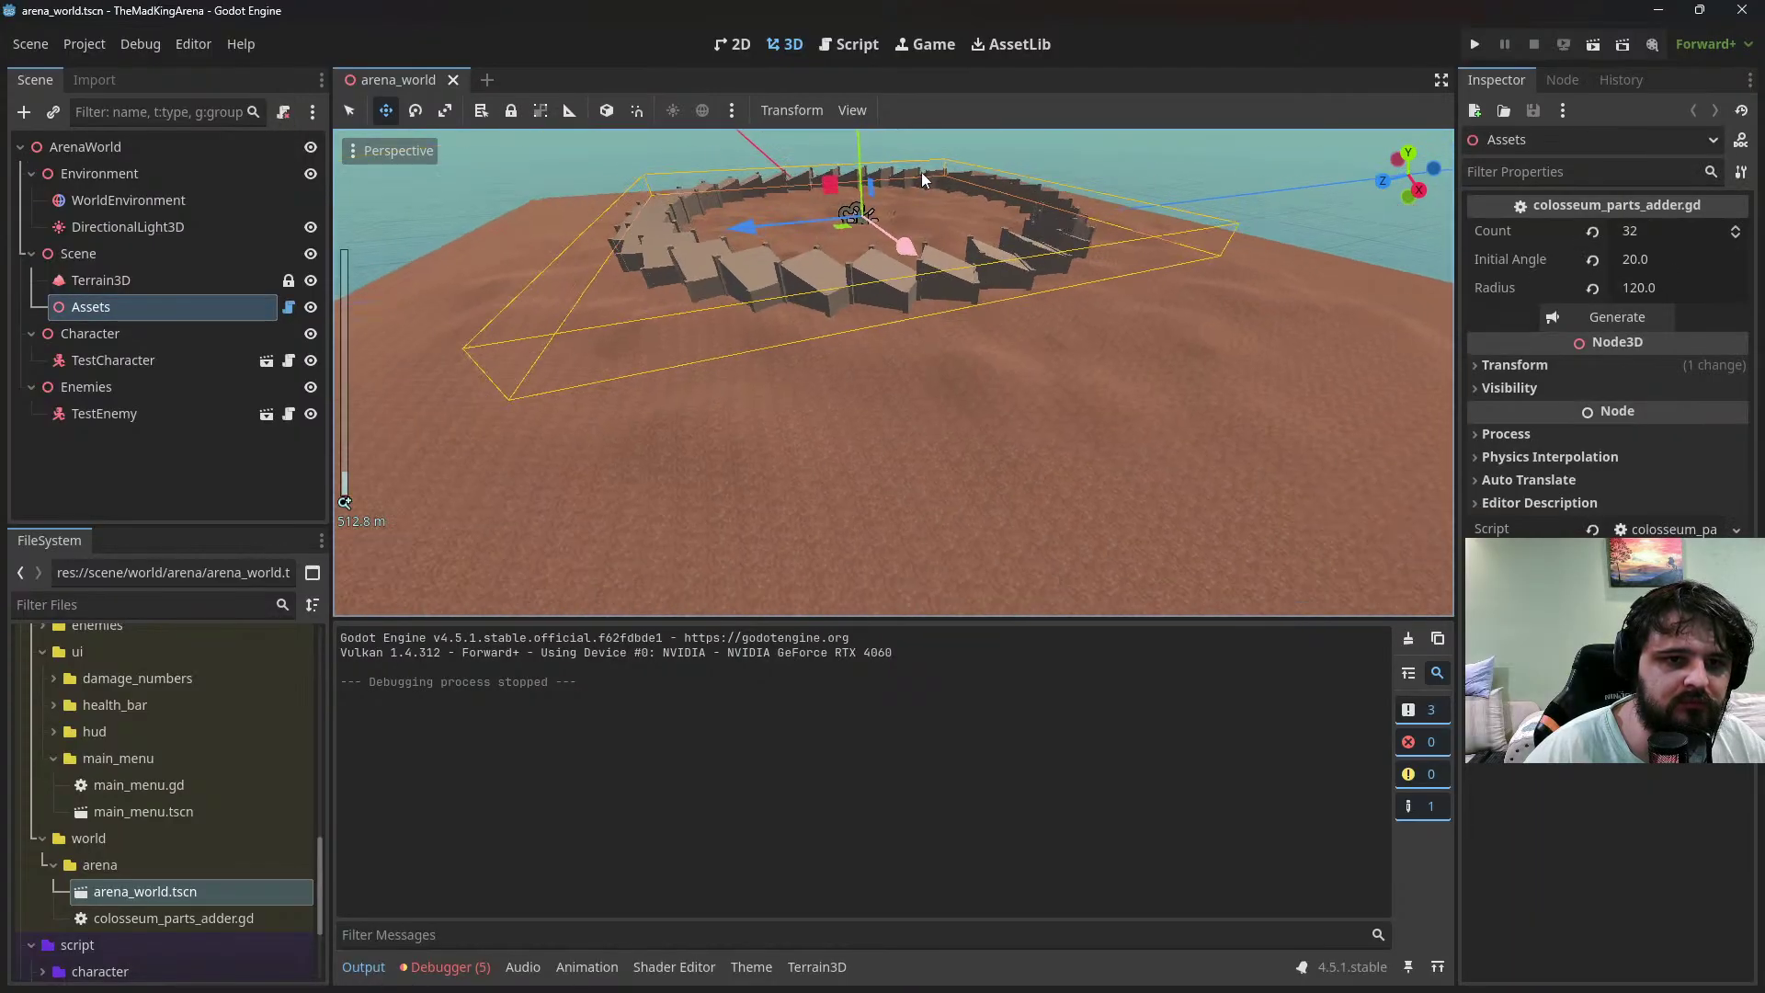
left_click(862, 140)
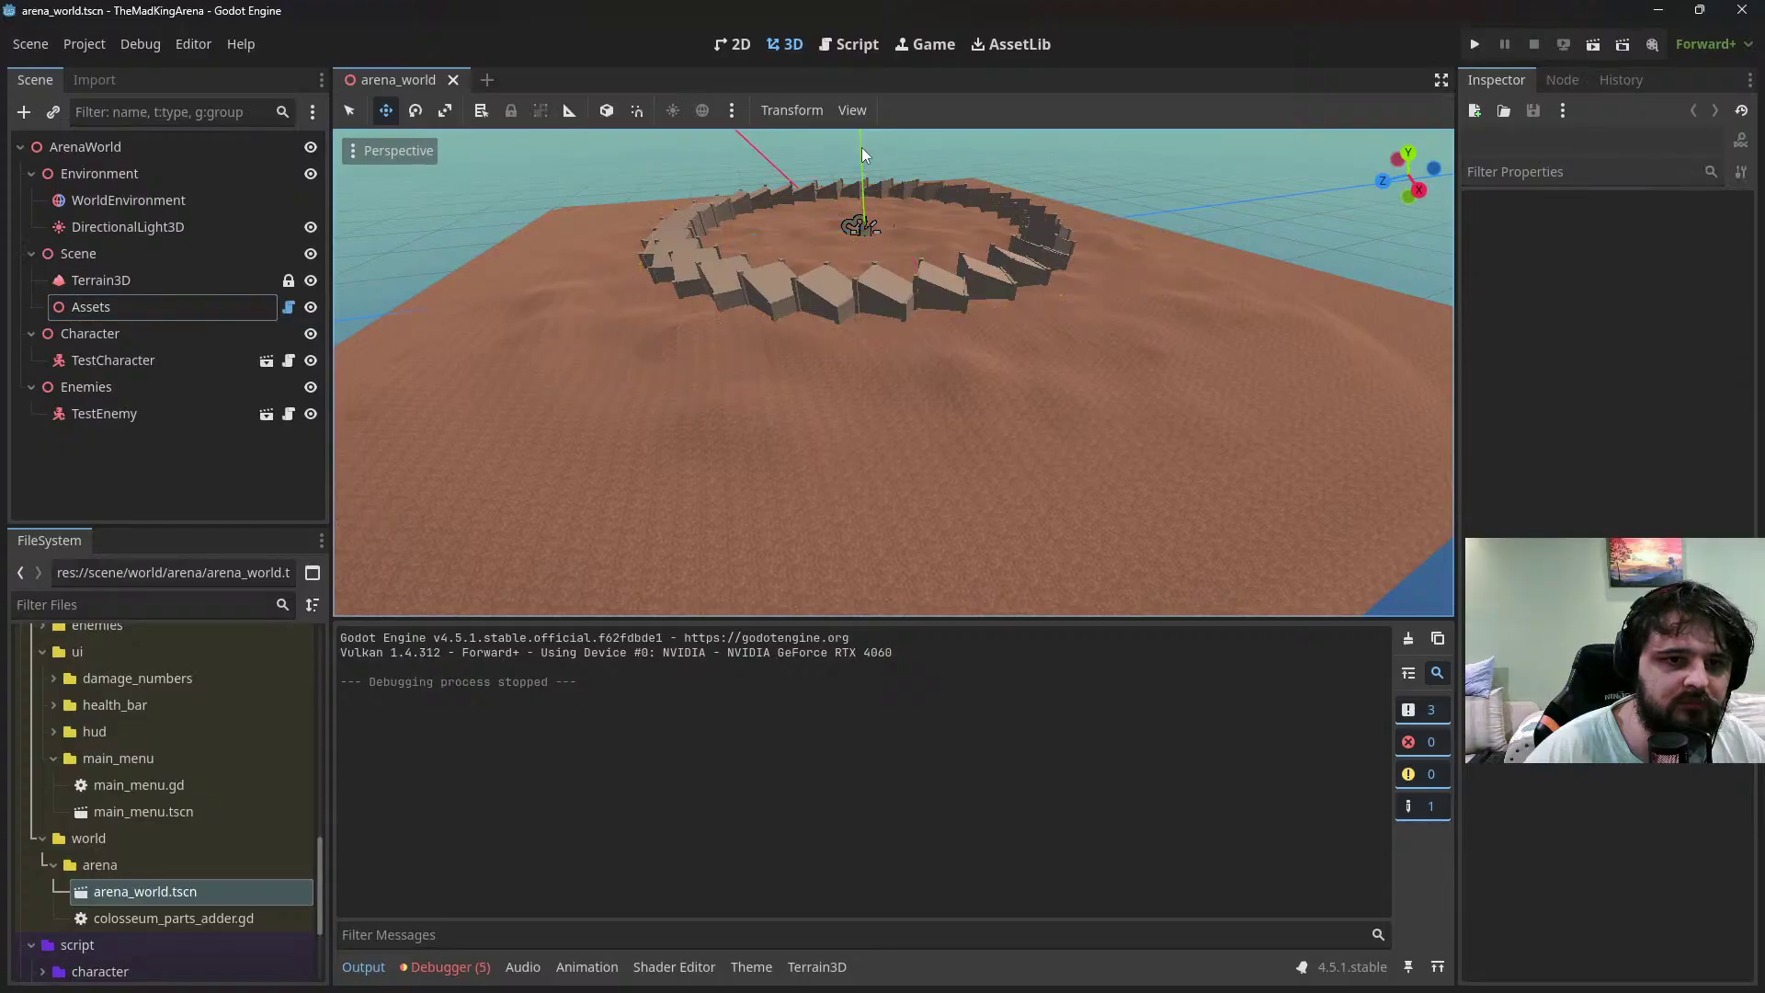
left_click(694, 284)
middle_click_drag(658, 238, 809, 303)
left_click_drag(994, 256, 999, 274)
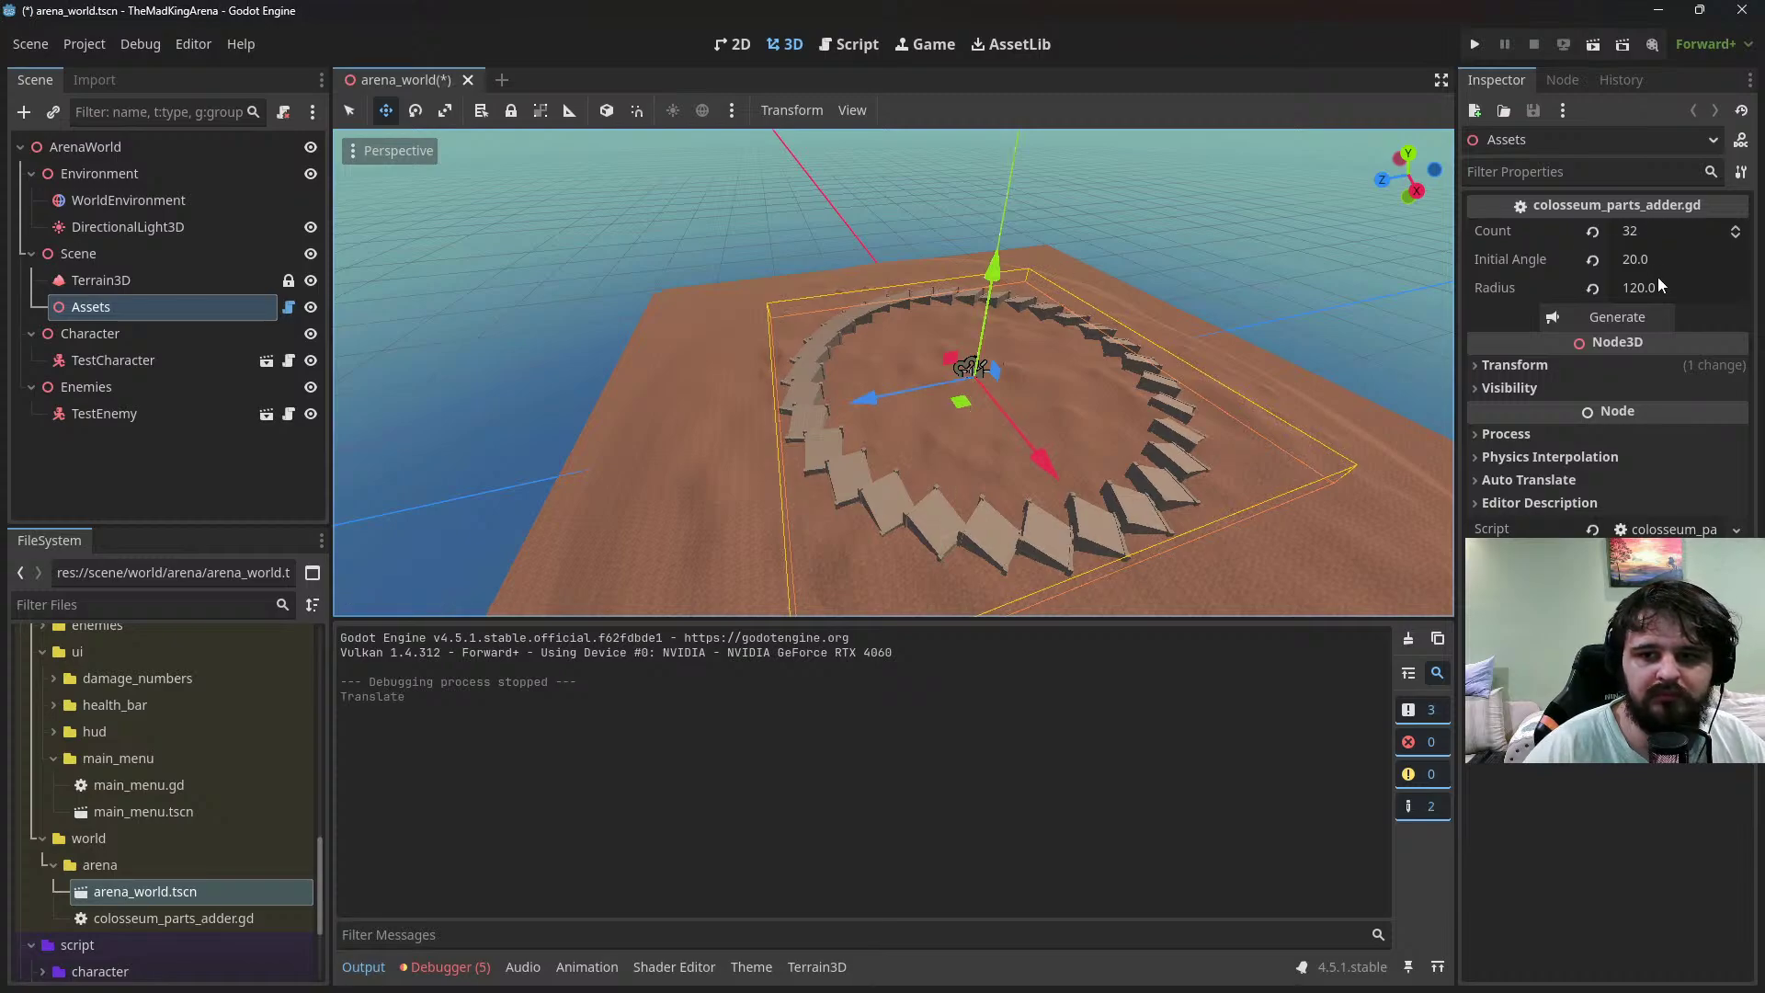
Set the Assets node's Count to 64 and Radius to 240, and regenerate the wall parts
left_click(1653, 233)
type("64")
key("Return")
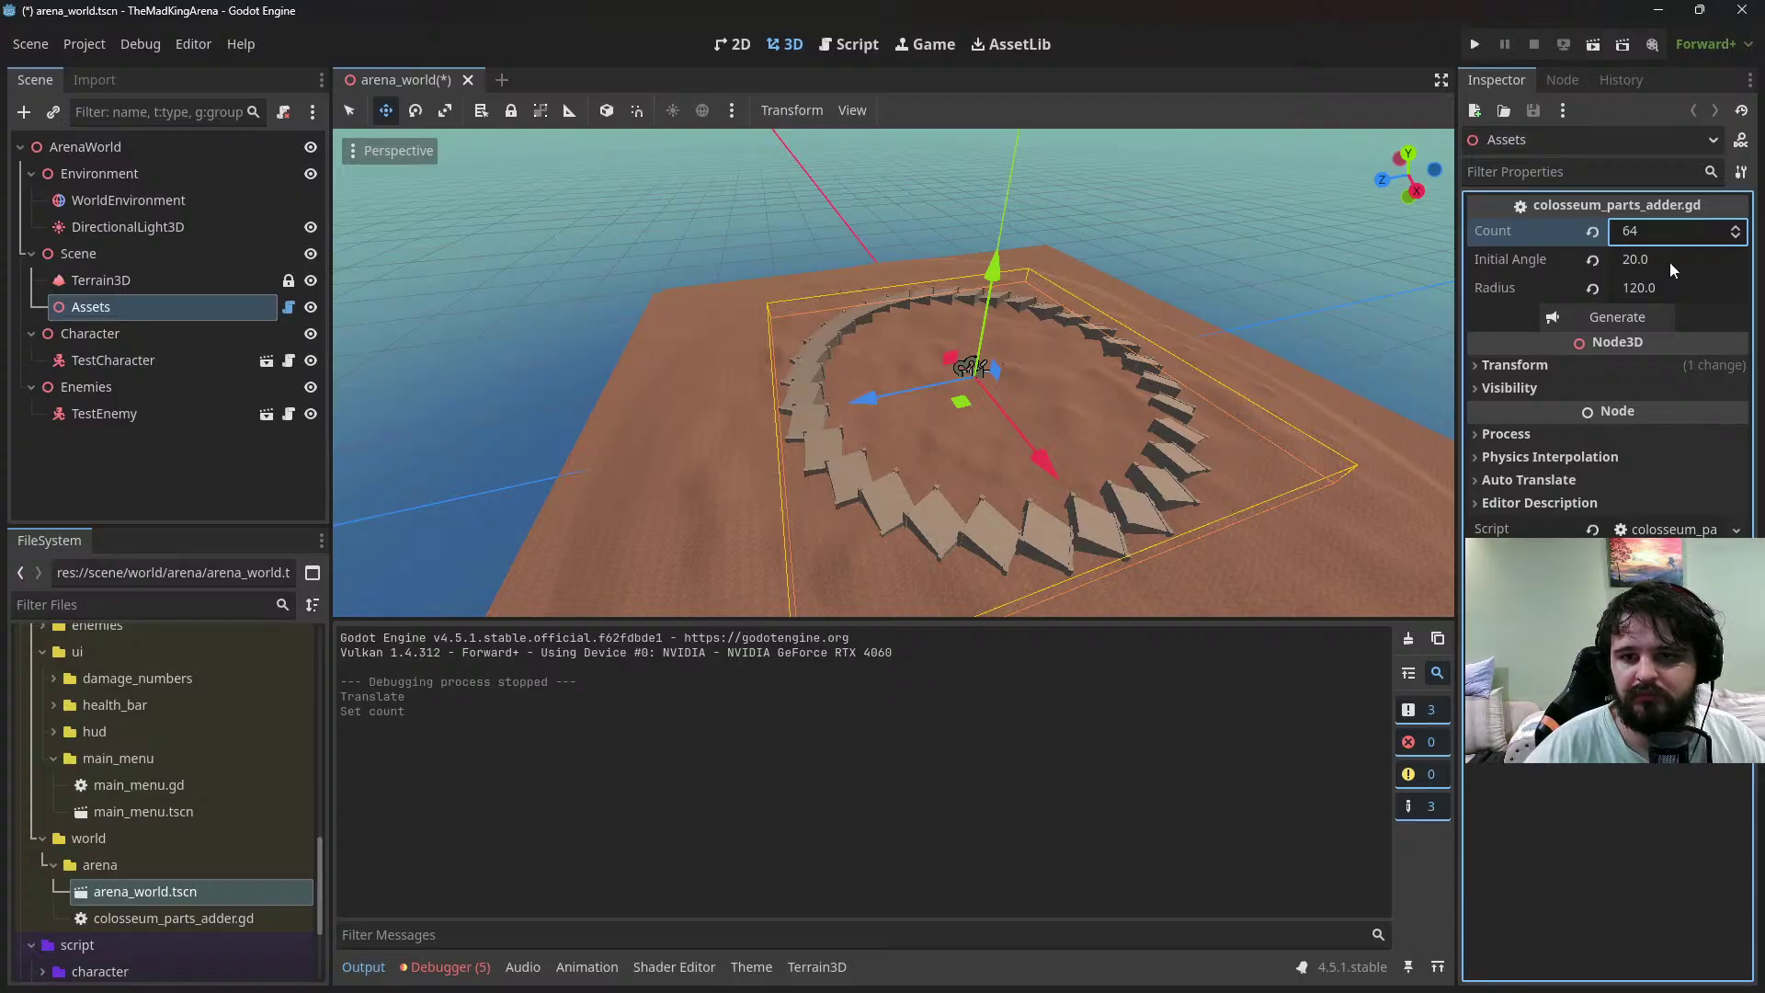
left_click(1668, 286)
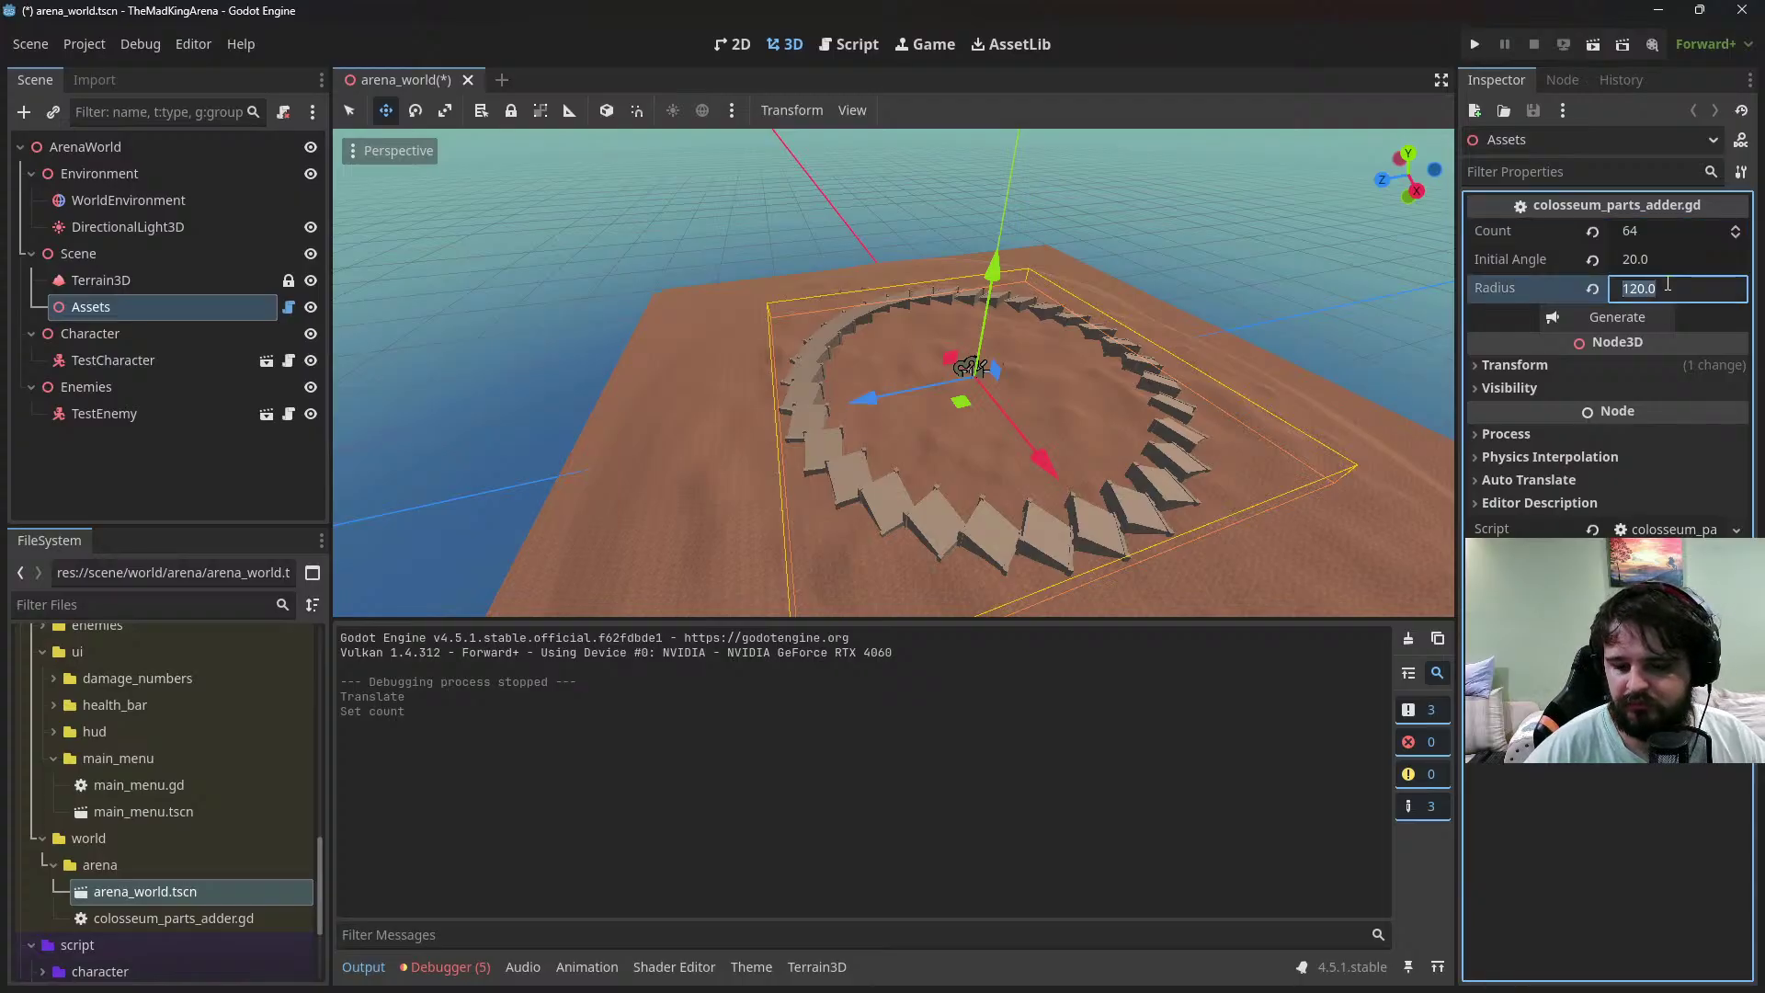
type("240")
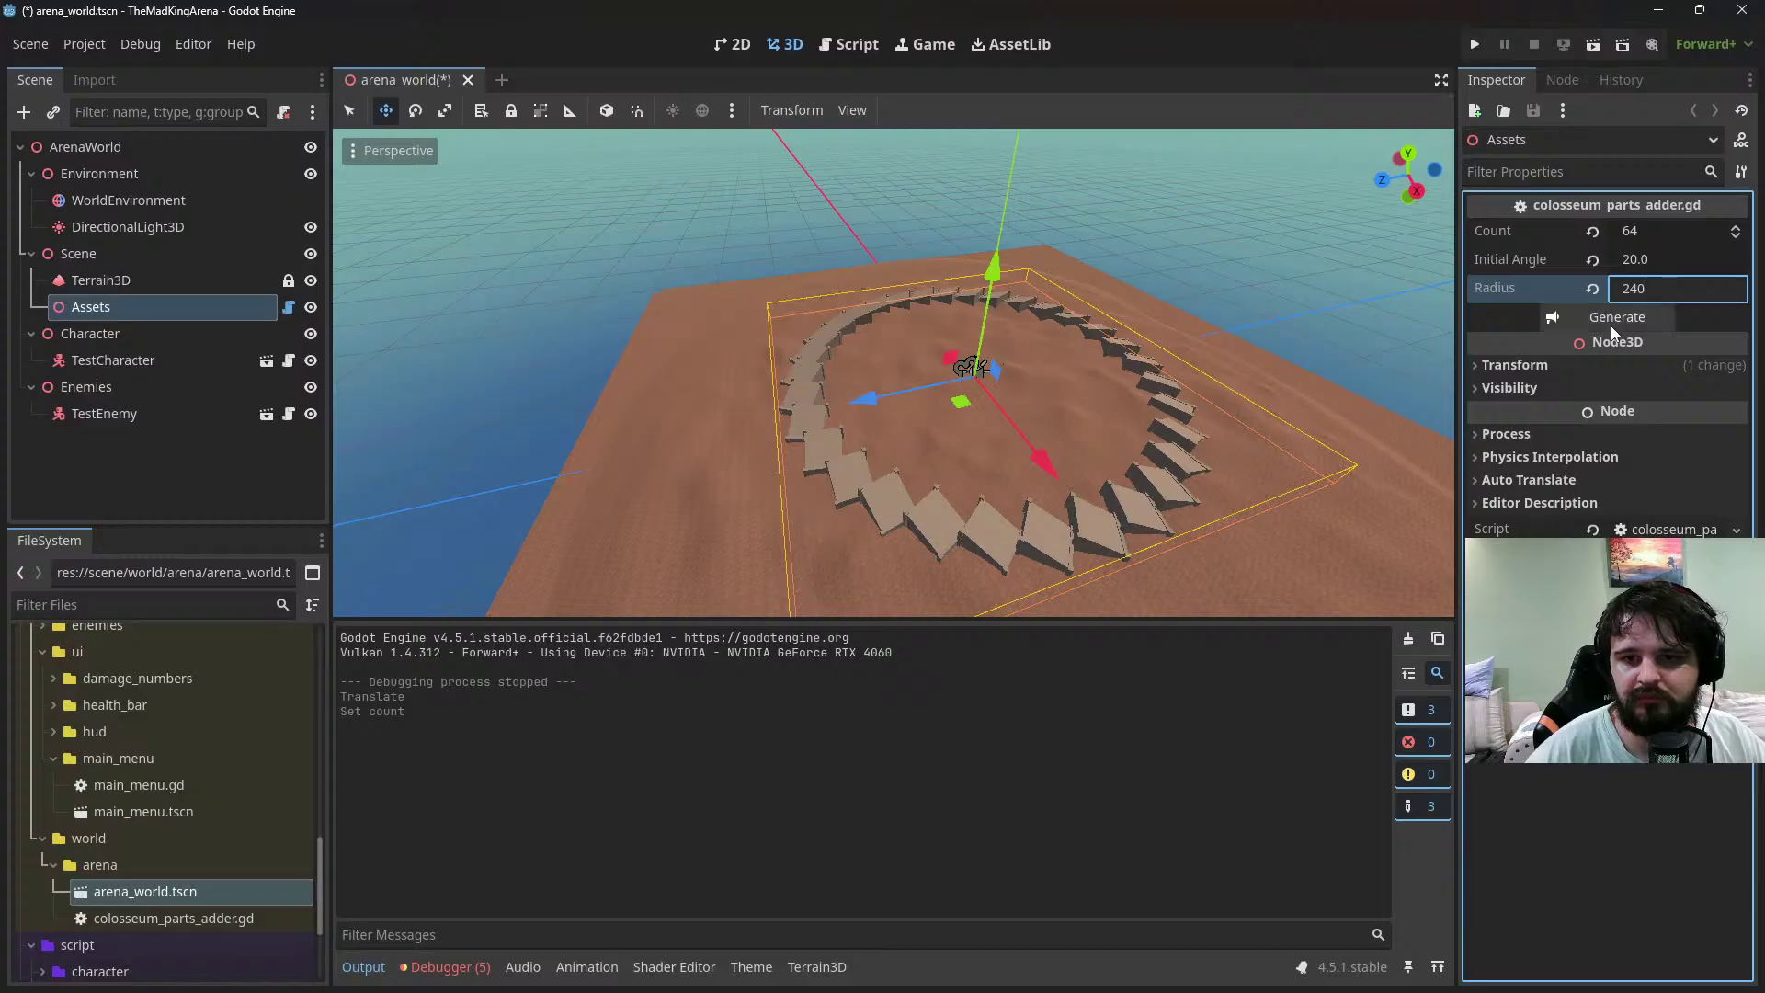
left_click(1611, 326)
scroll(1057, 460, "down", 5)
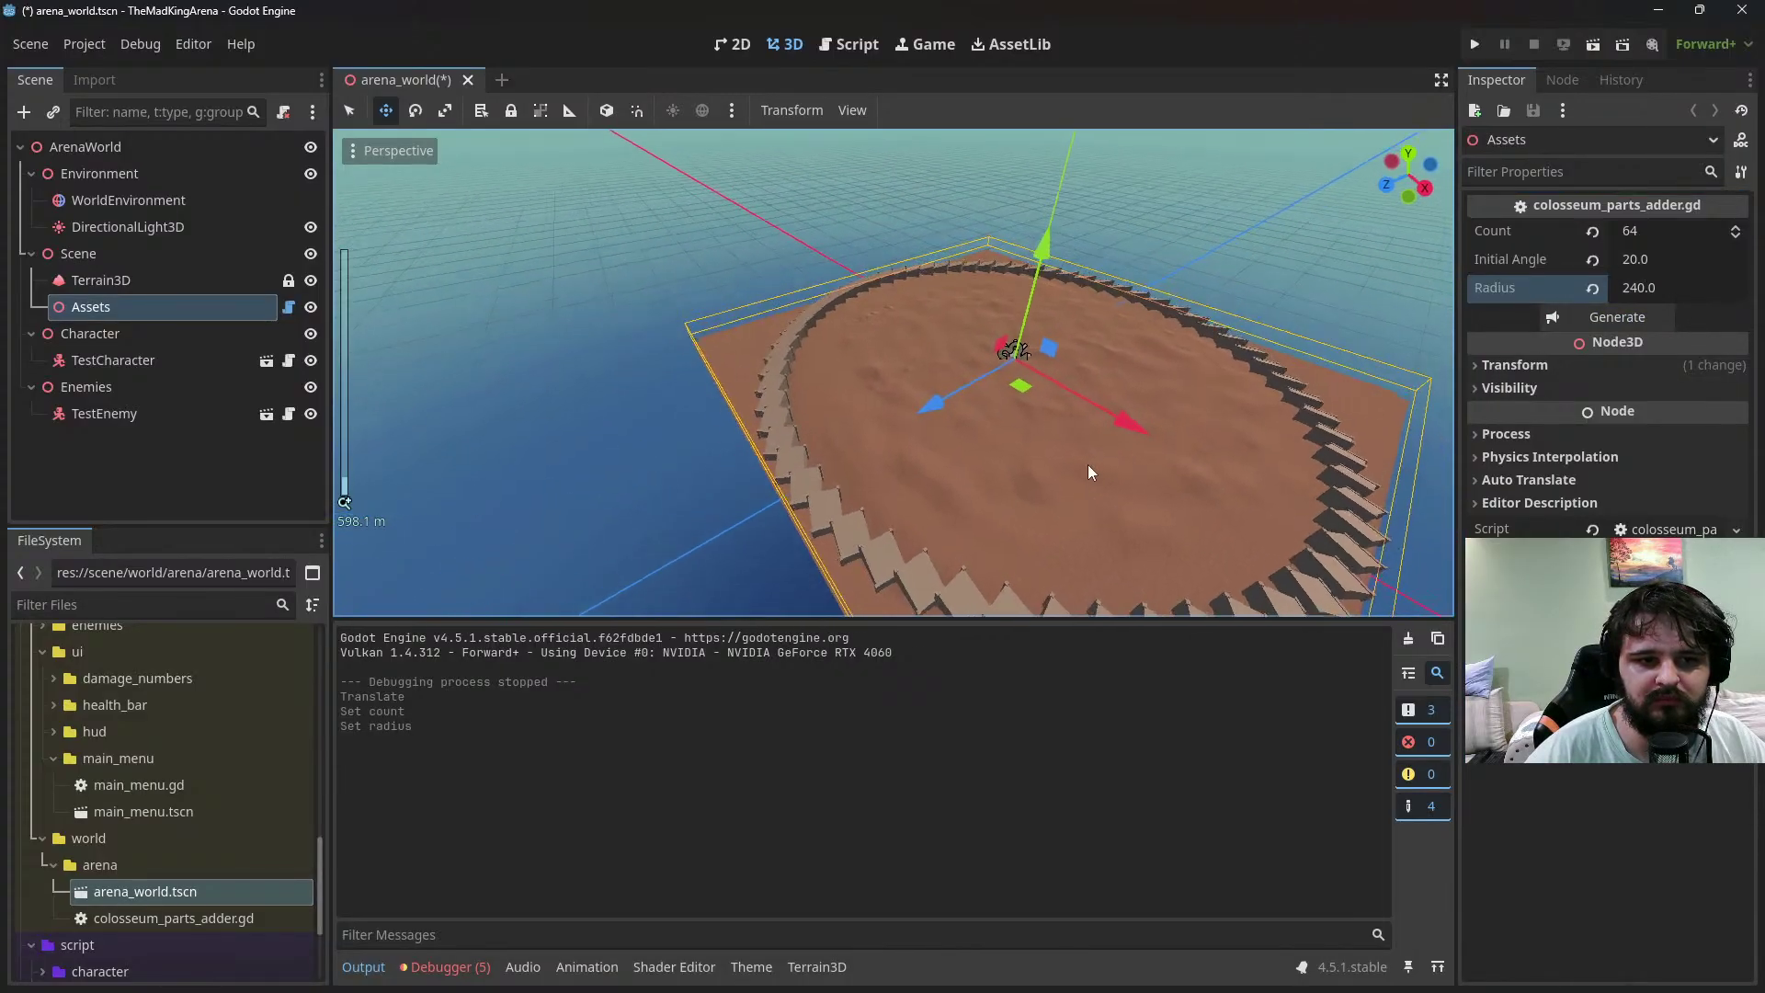
scroll(1033, 463, "up", 3)
Try Initial Angle values of 0.1, 0.2 and 0.3, regenerating the wall parts after each one
left_click(1646, 262)
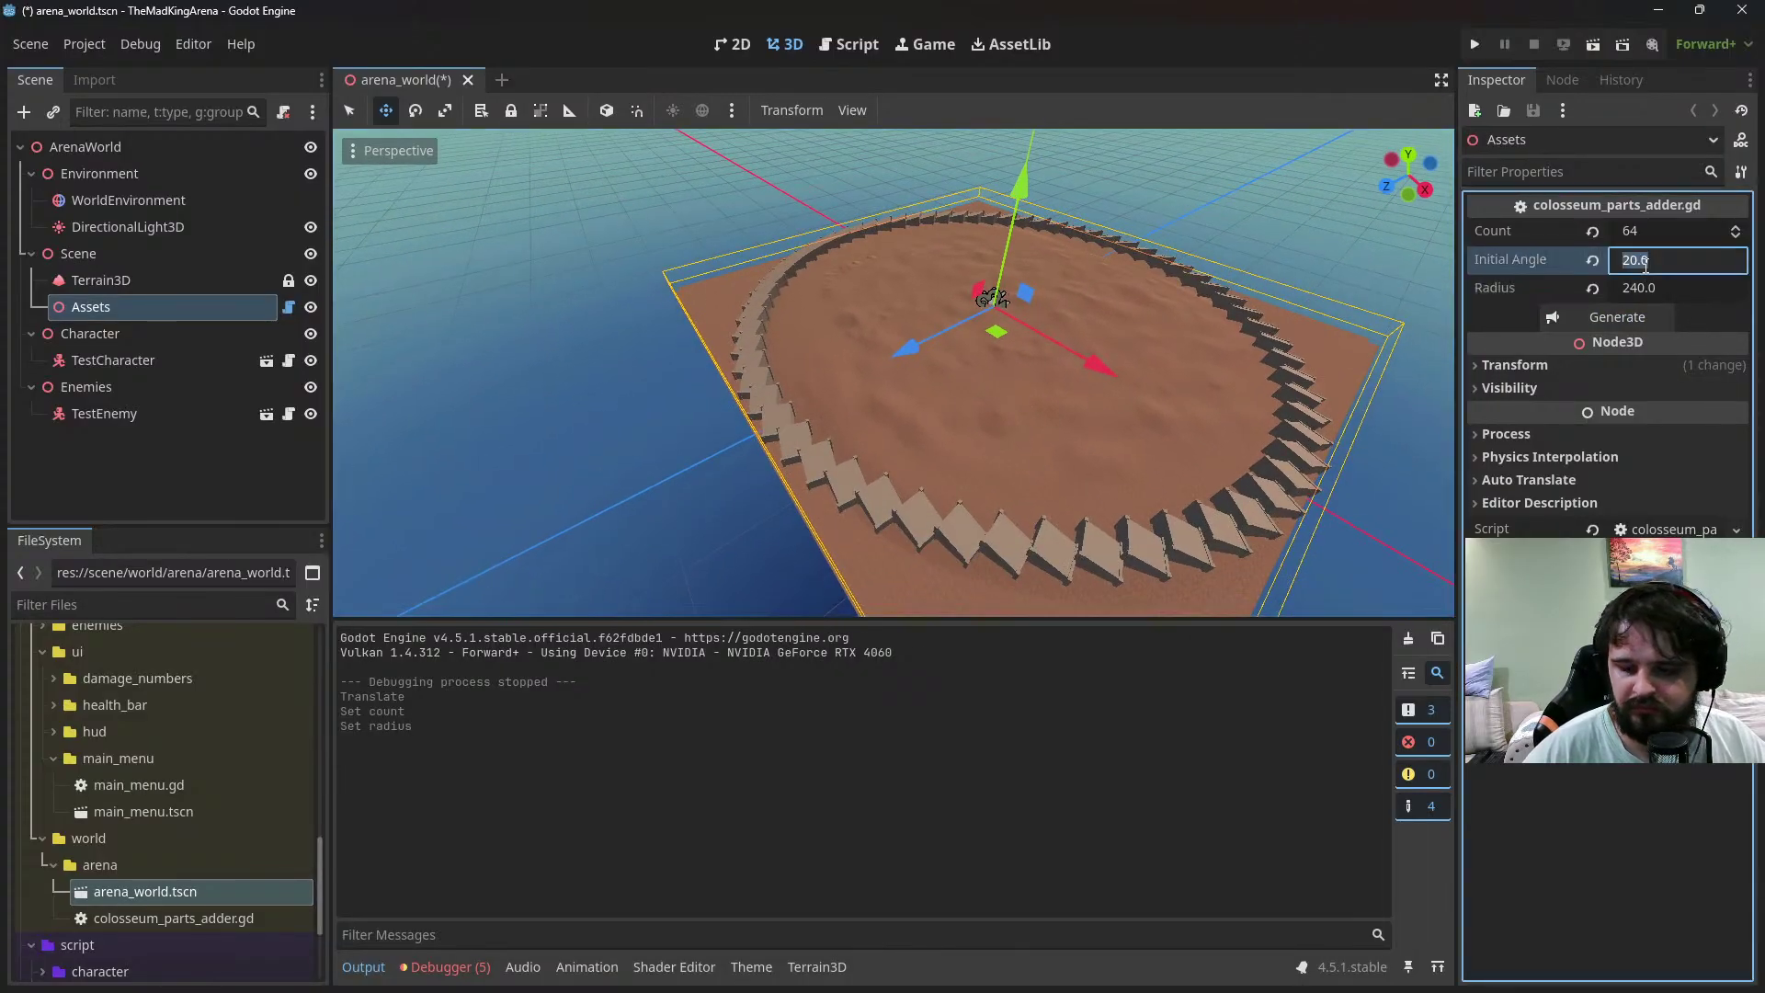
type("0.1")
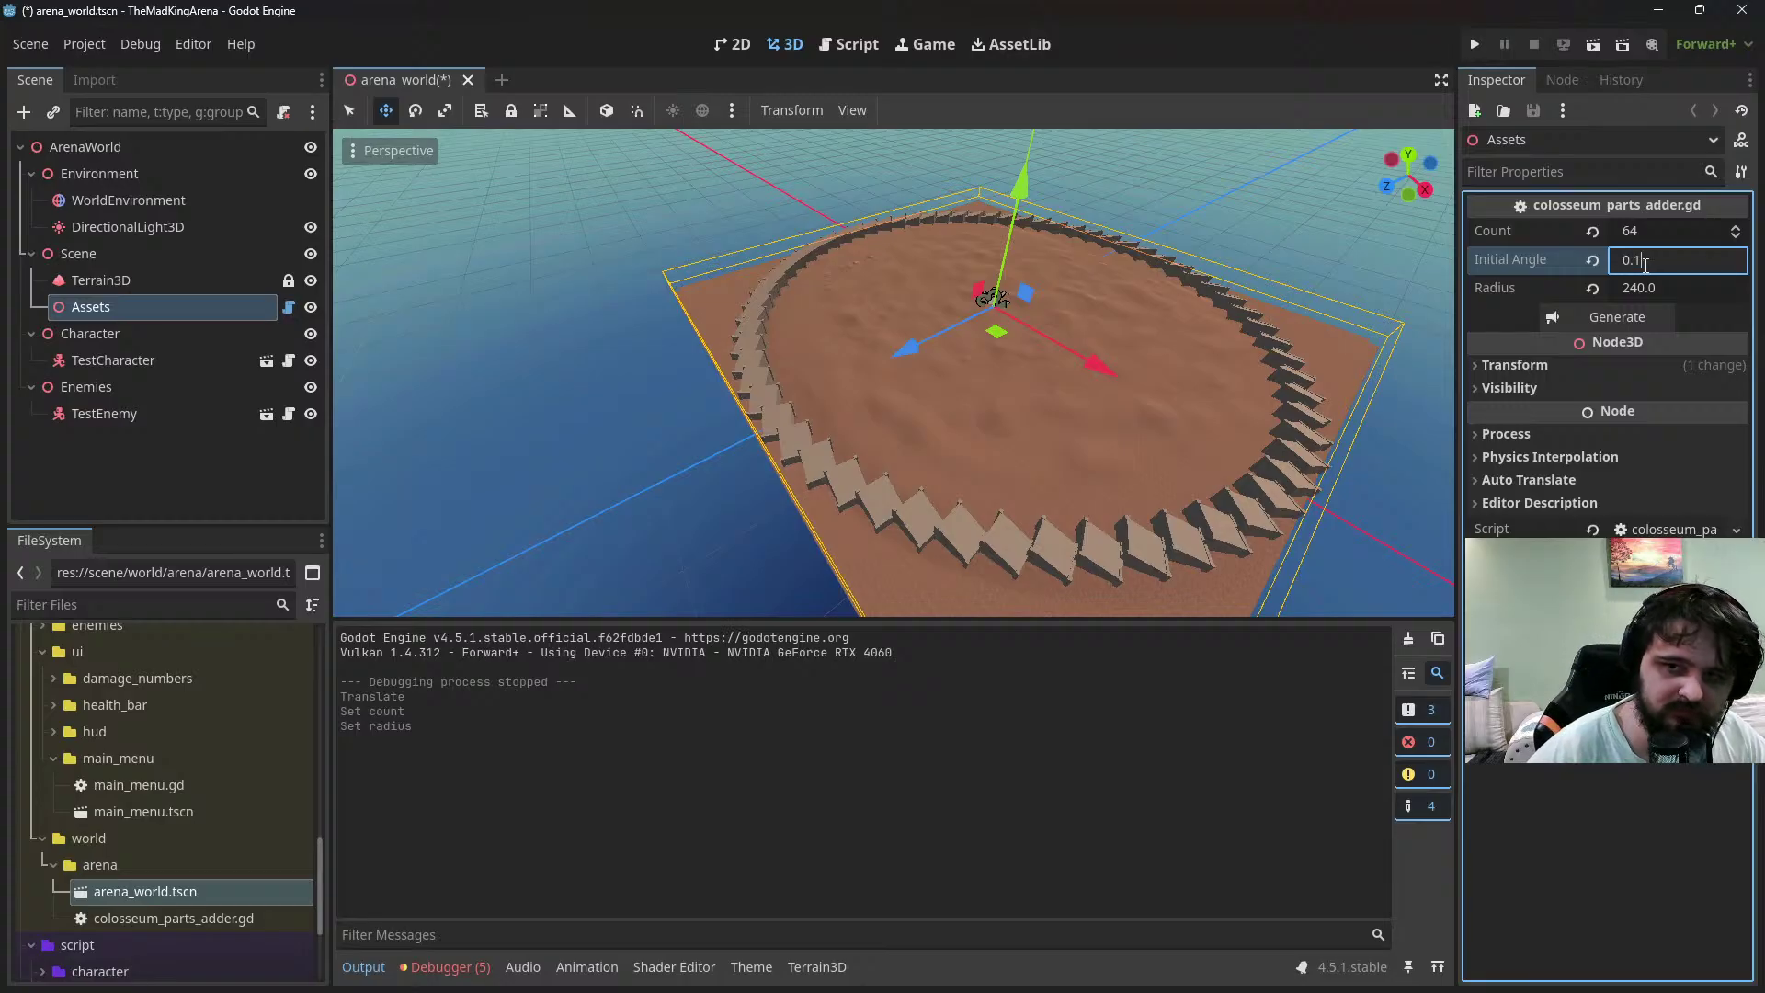
left_click(1578, 315)
left_click(1642, 260)
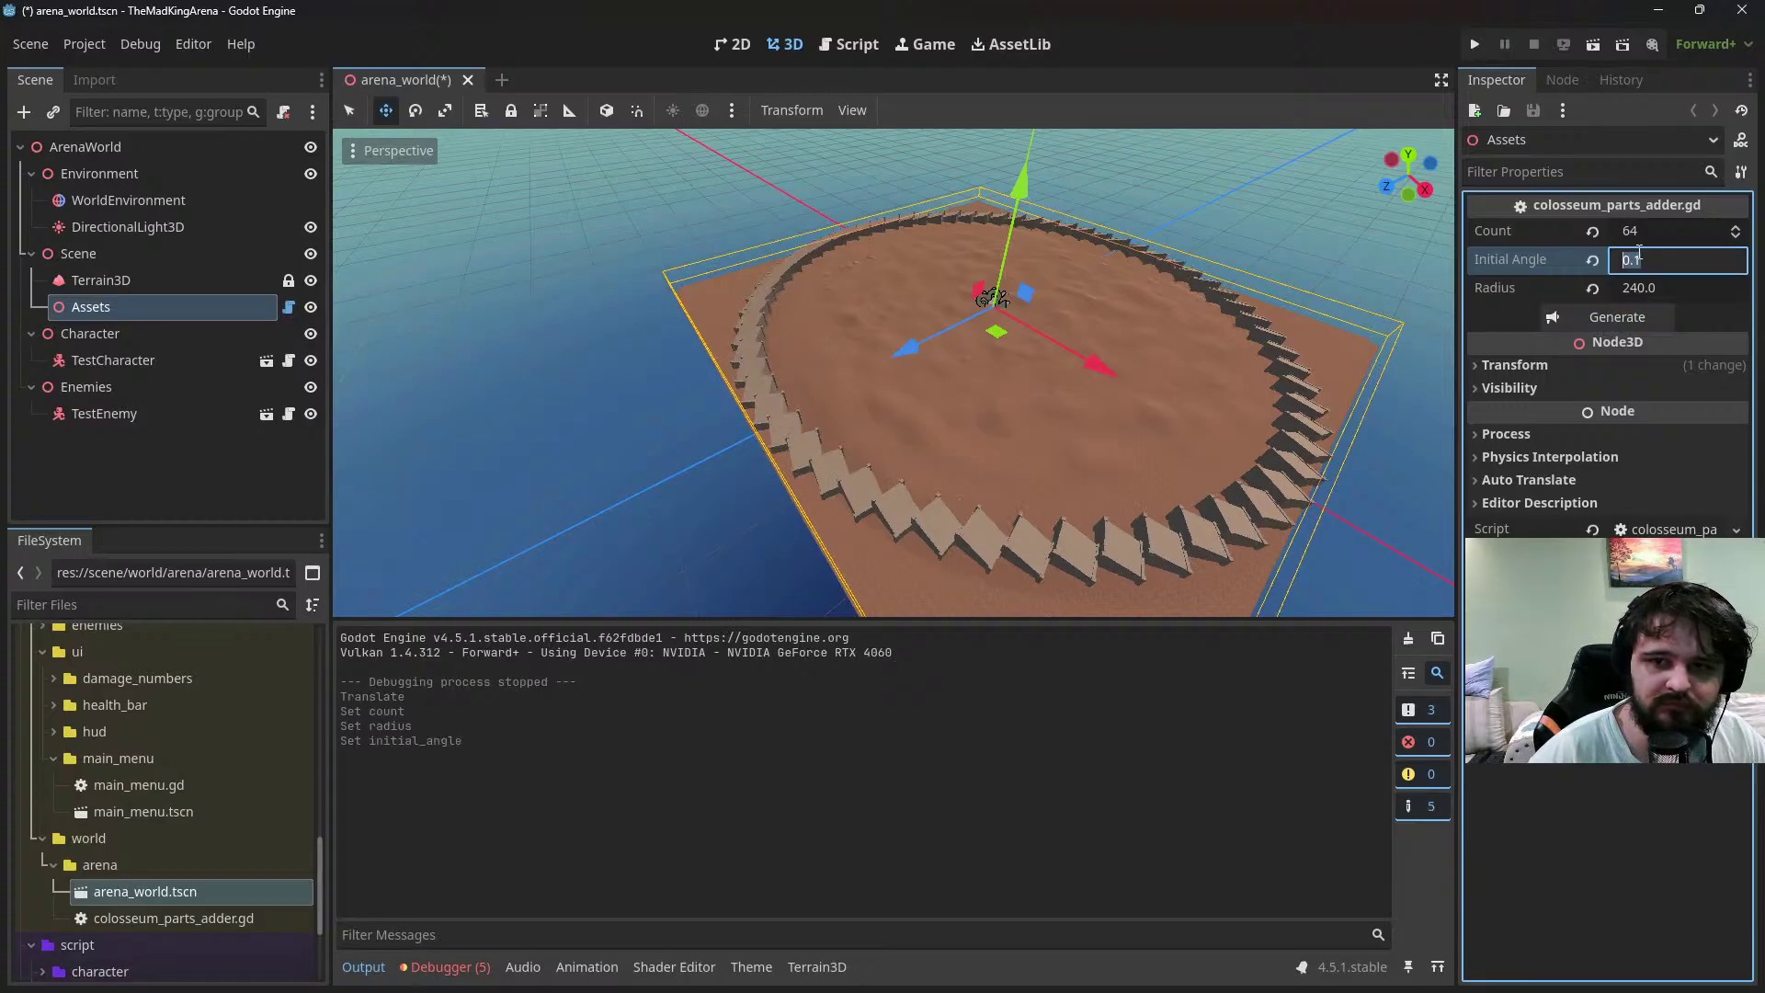
type("0.2")
left_click(1586, 317)
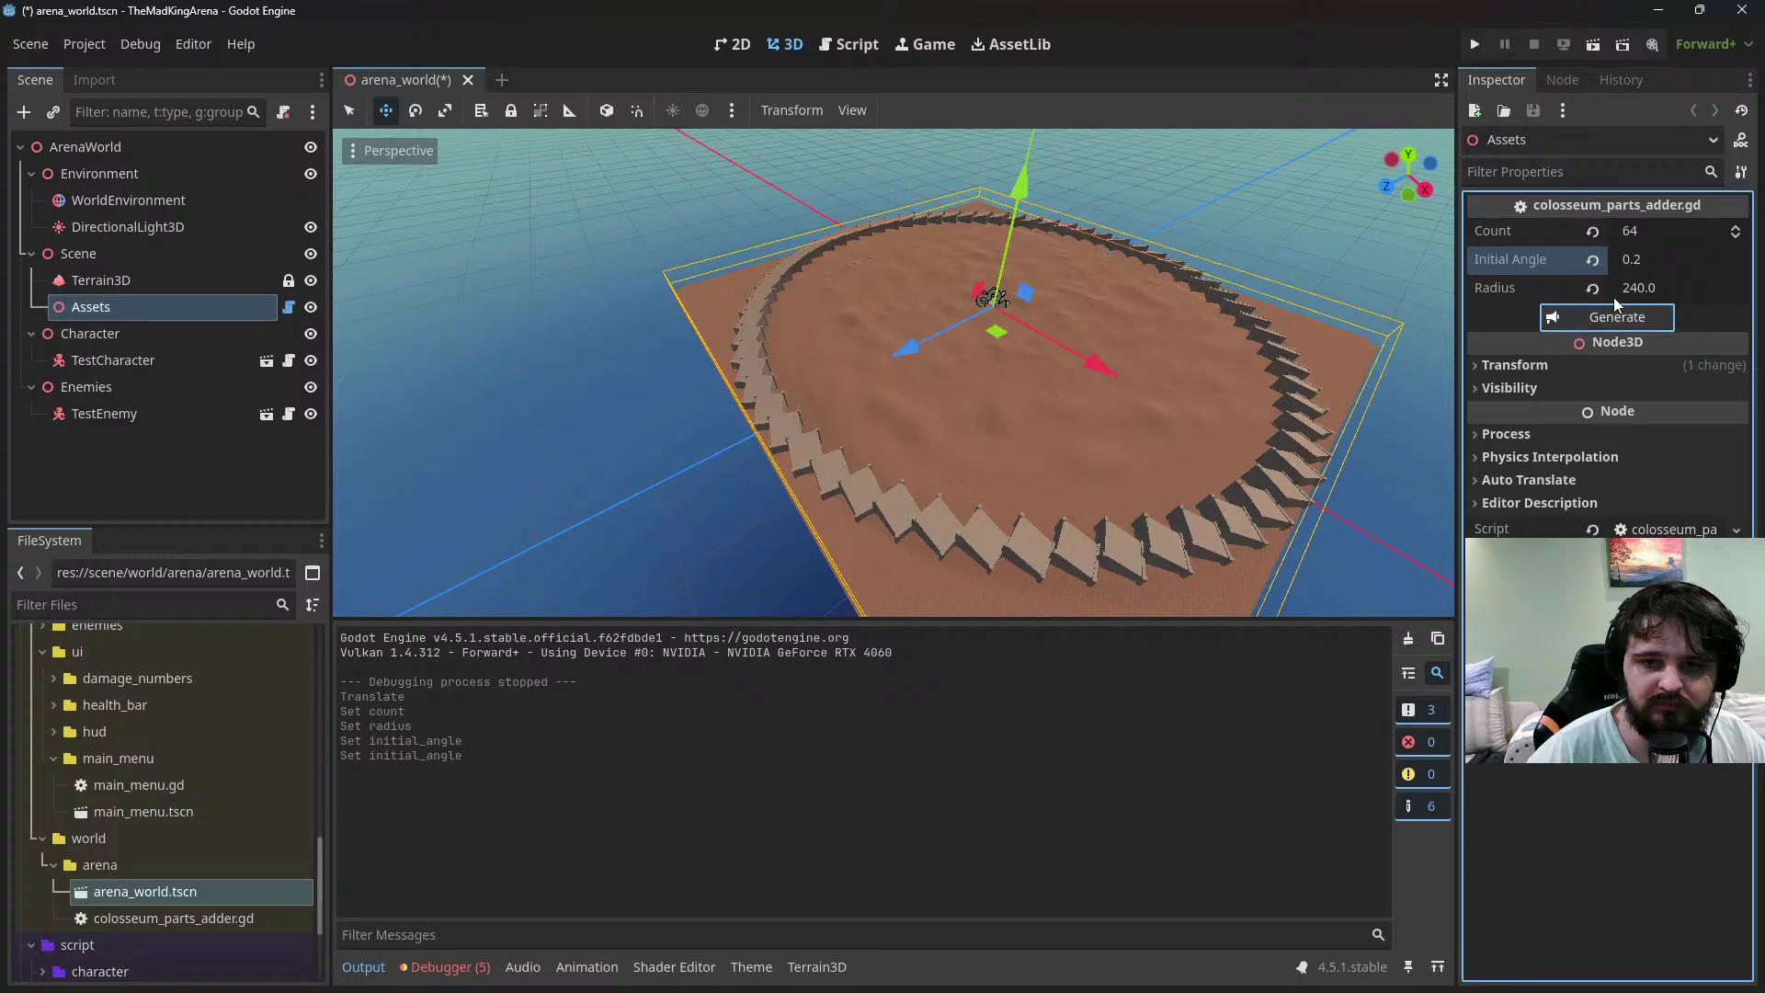
left_click(1663, 257)
type("0.3")
left_click(1589, 318)
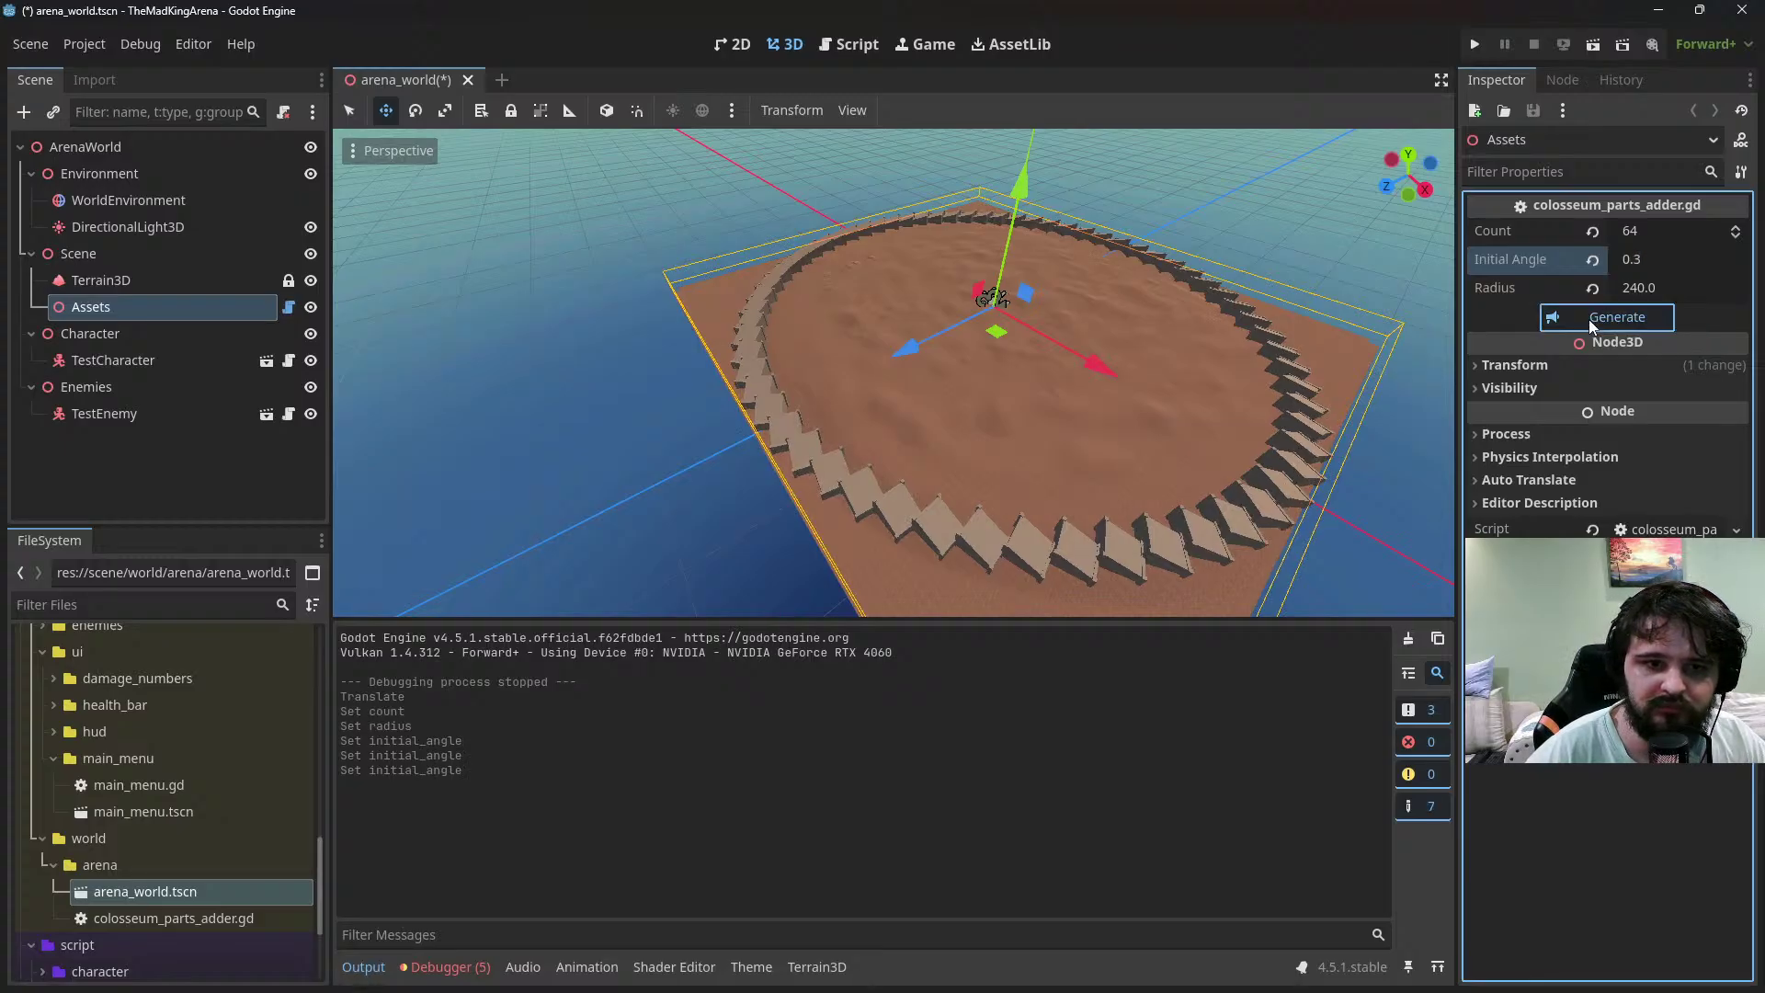
Test Initial Angle at 0.7, 2 and 360, regenerating the wall ring for each value
left_click(1657, 260)
type("0")
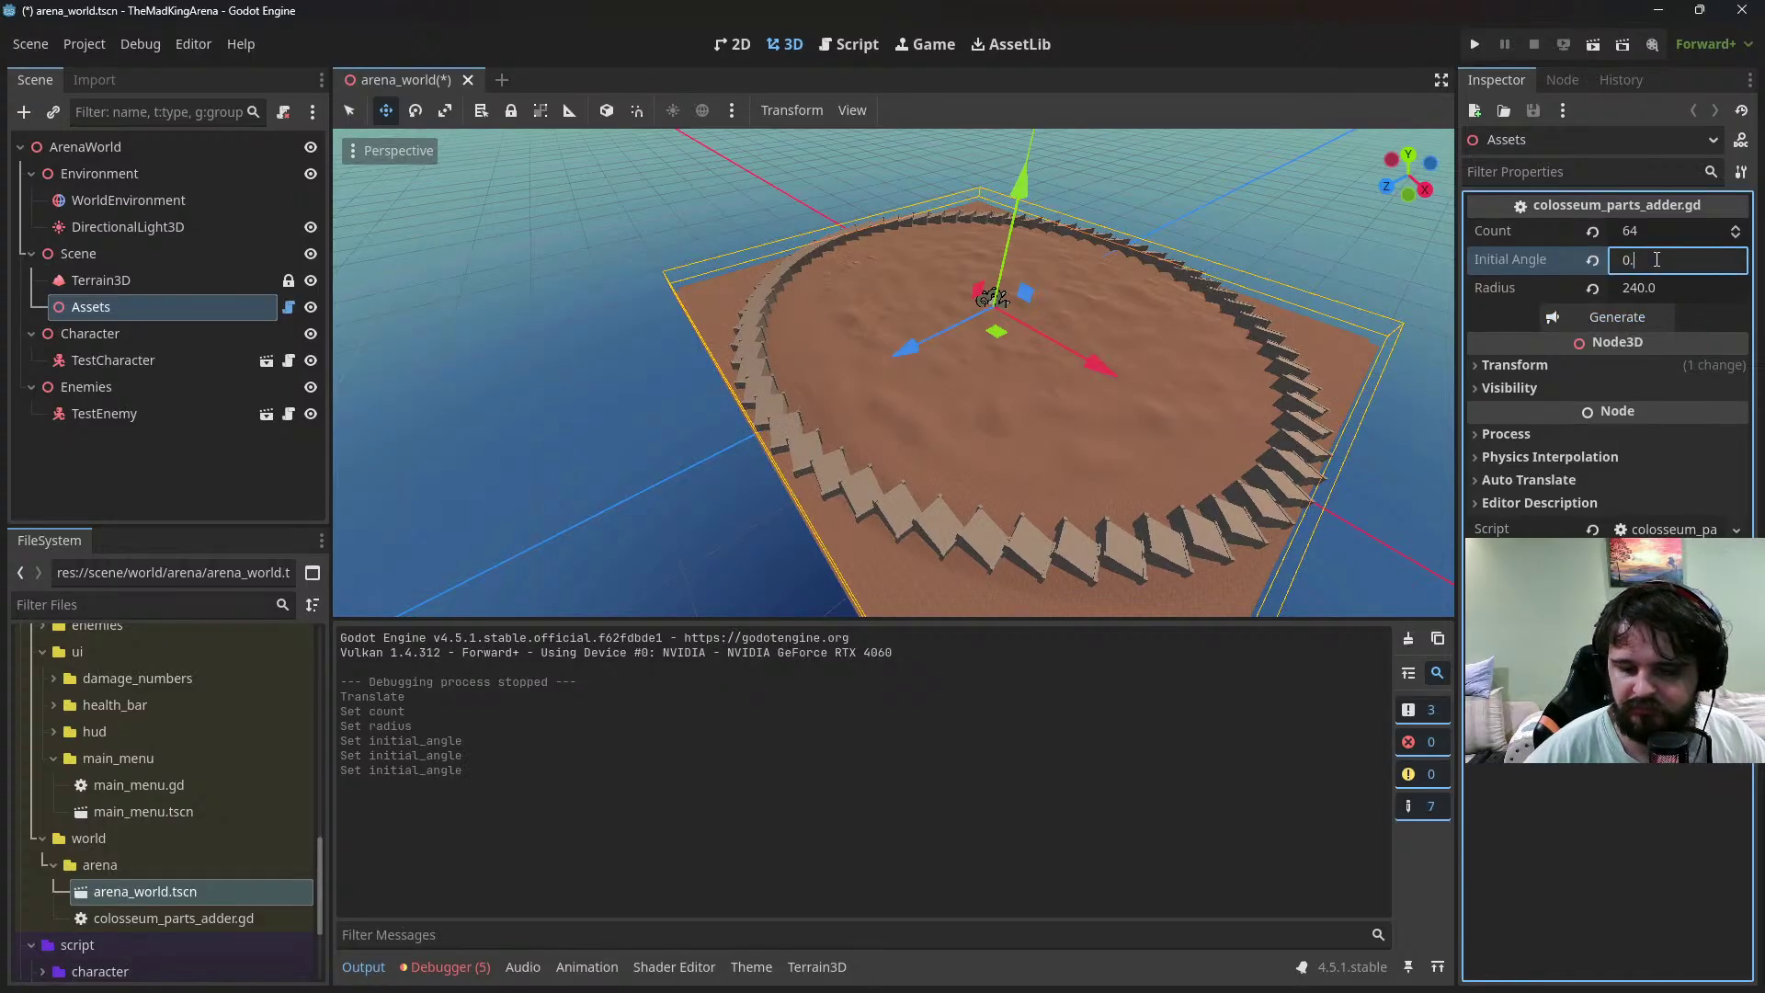
left_click(1637, 321)
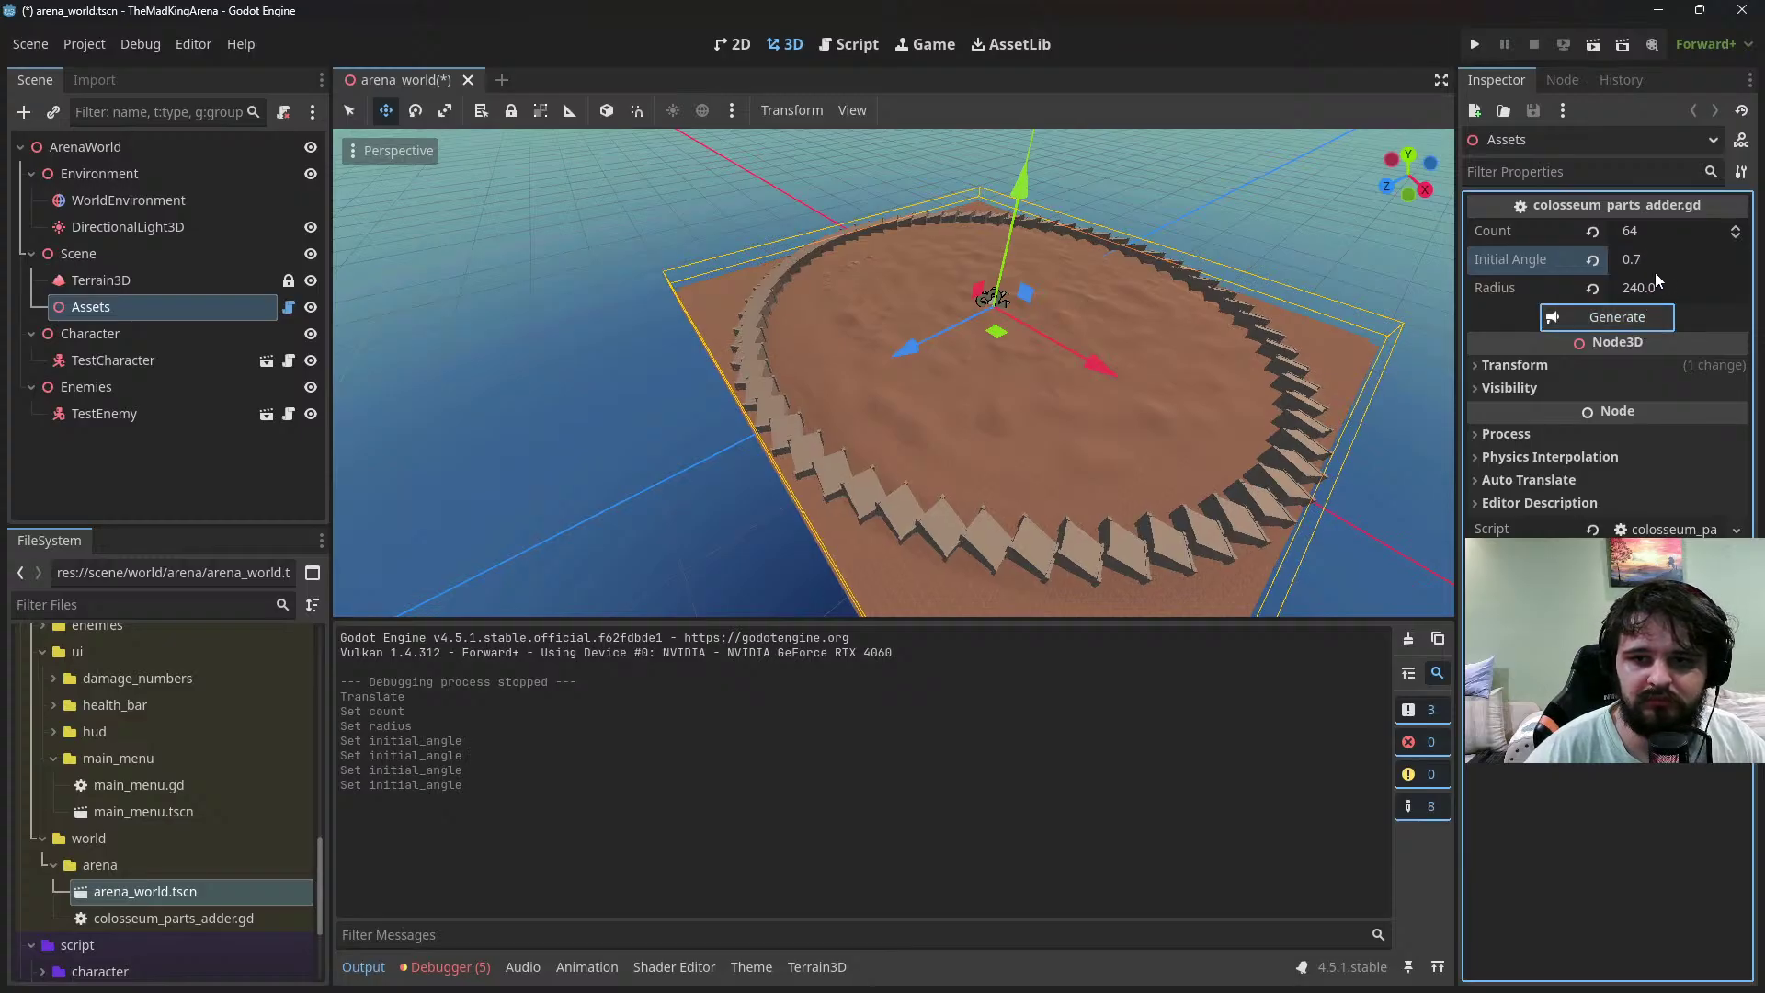
left_click(1662, 262)
type("2")
left_click(1637, 317)
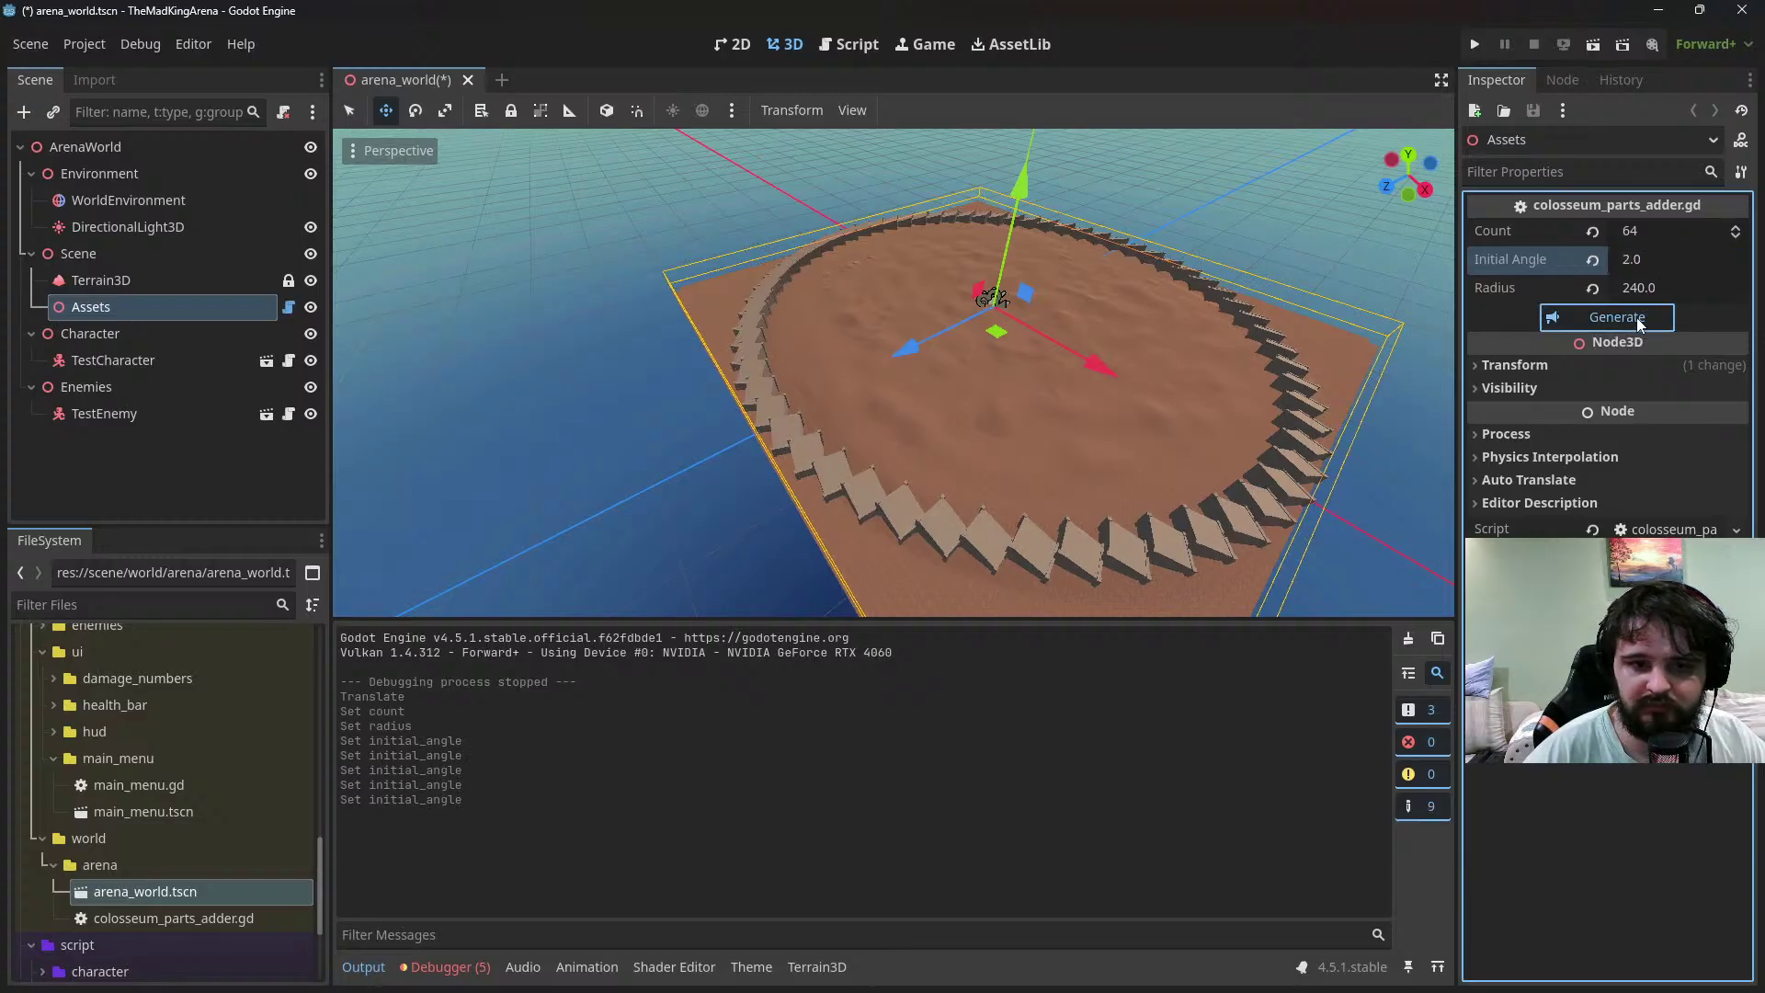
left_click(1657, 257)
type("360")
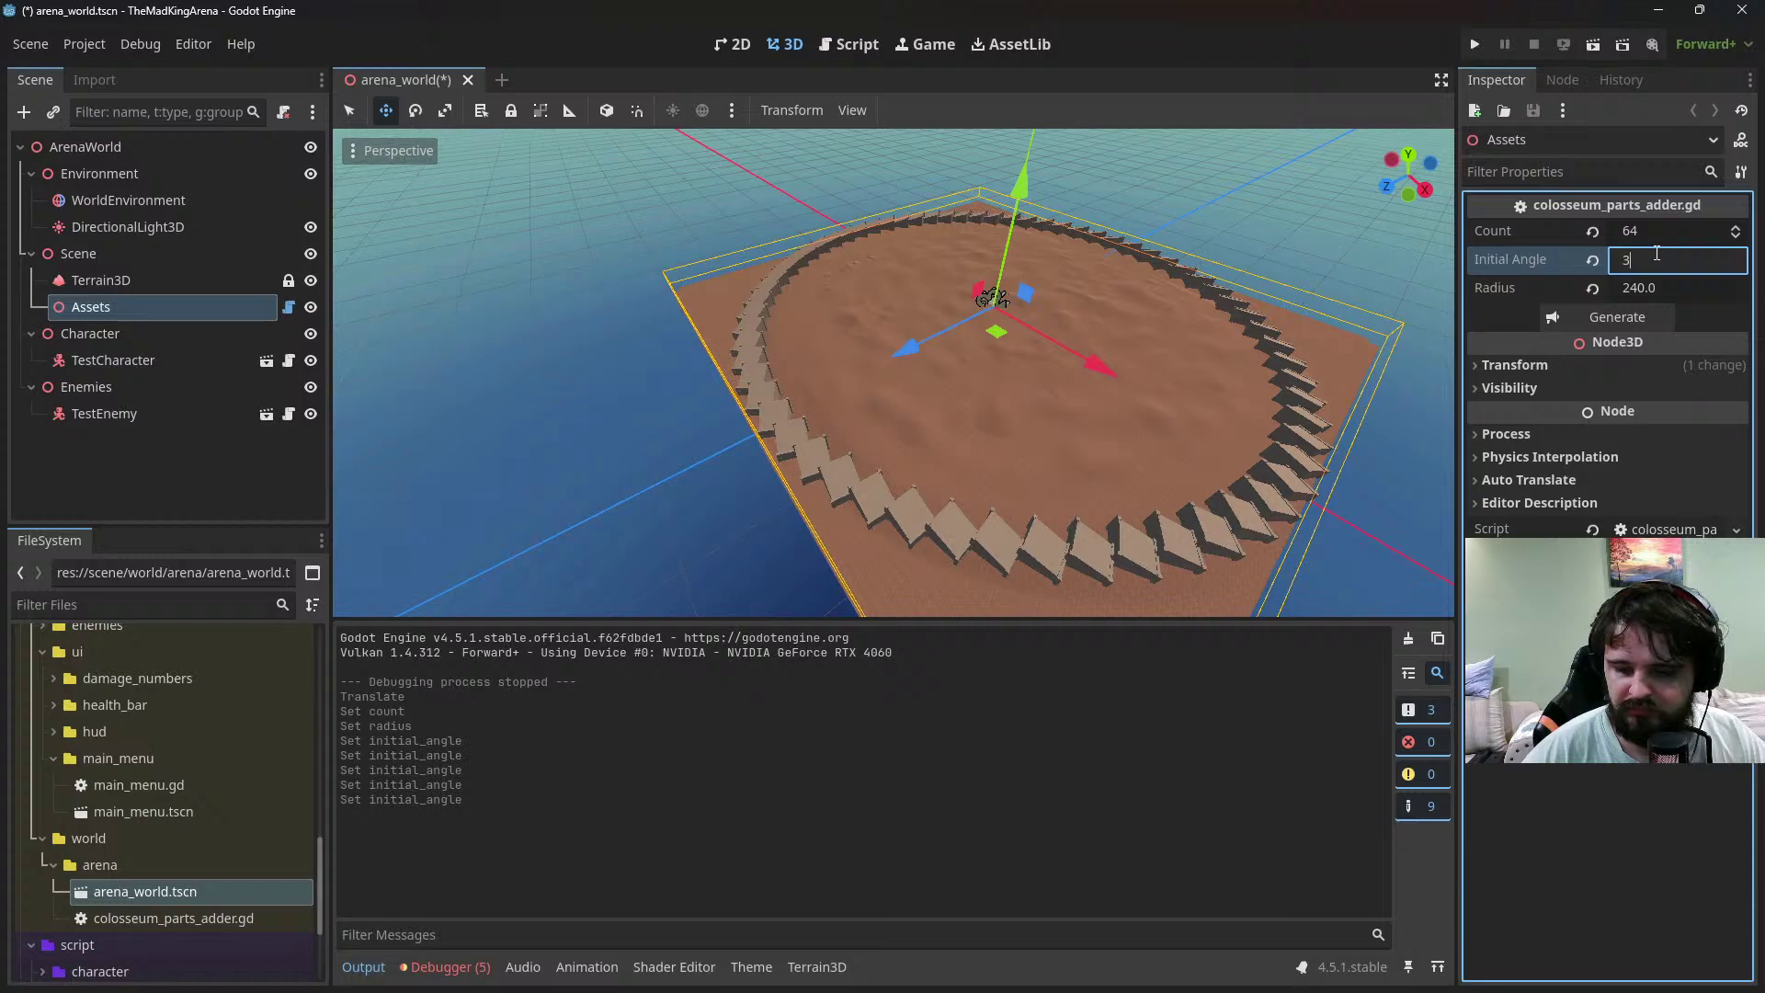
left_click(1592, 321)
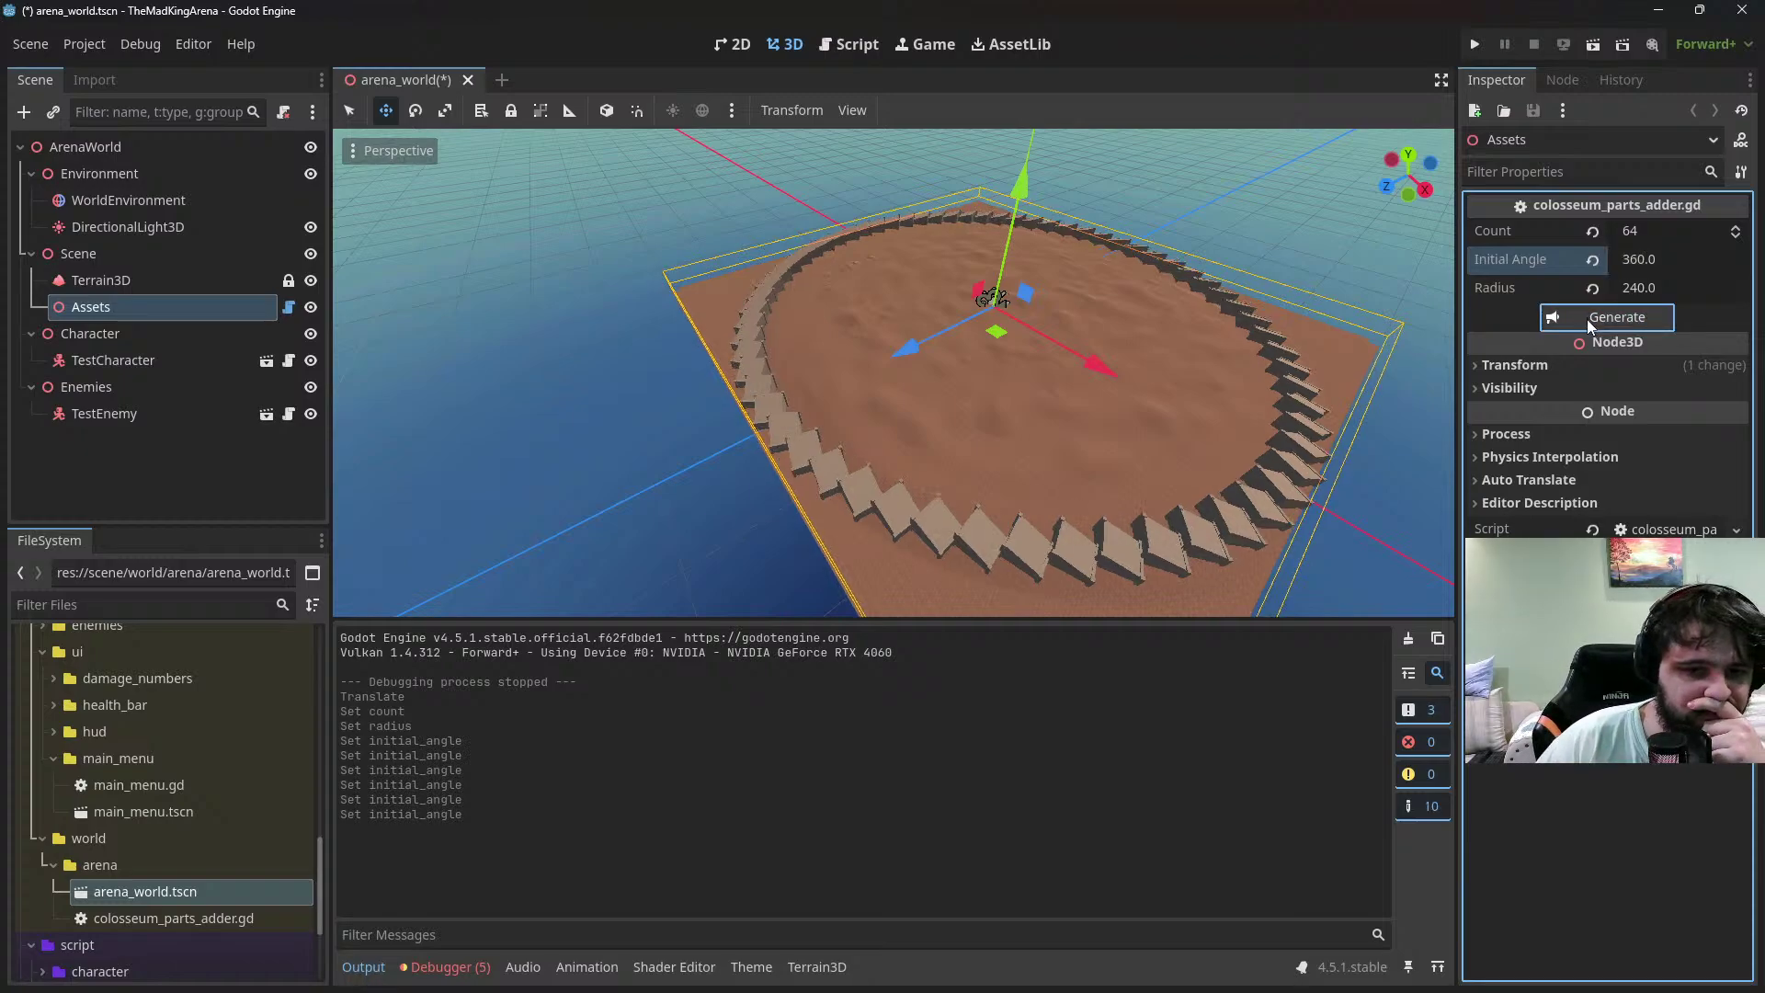
Review the angle and rotation variables in generate() and comment out the child.rotation = child_rotation line
left_click(867, 48)
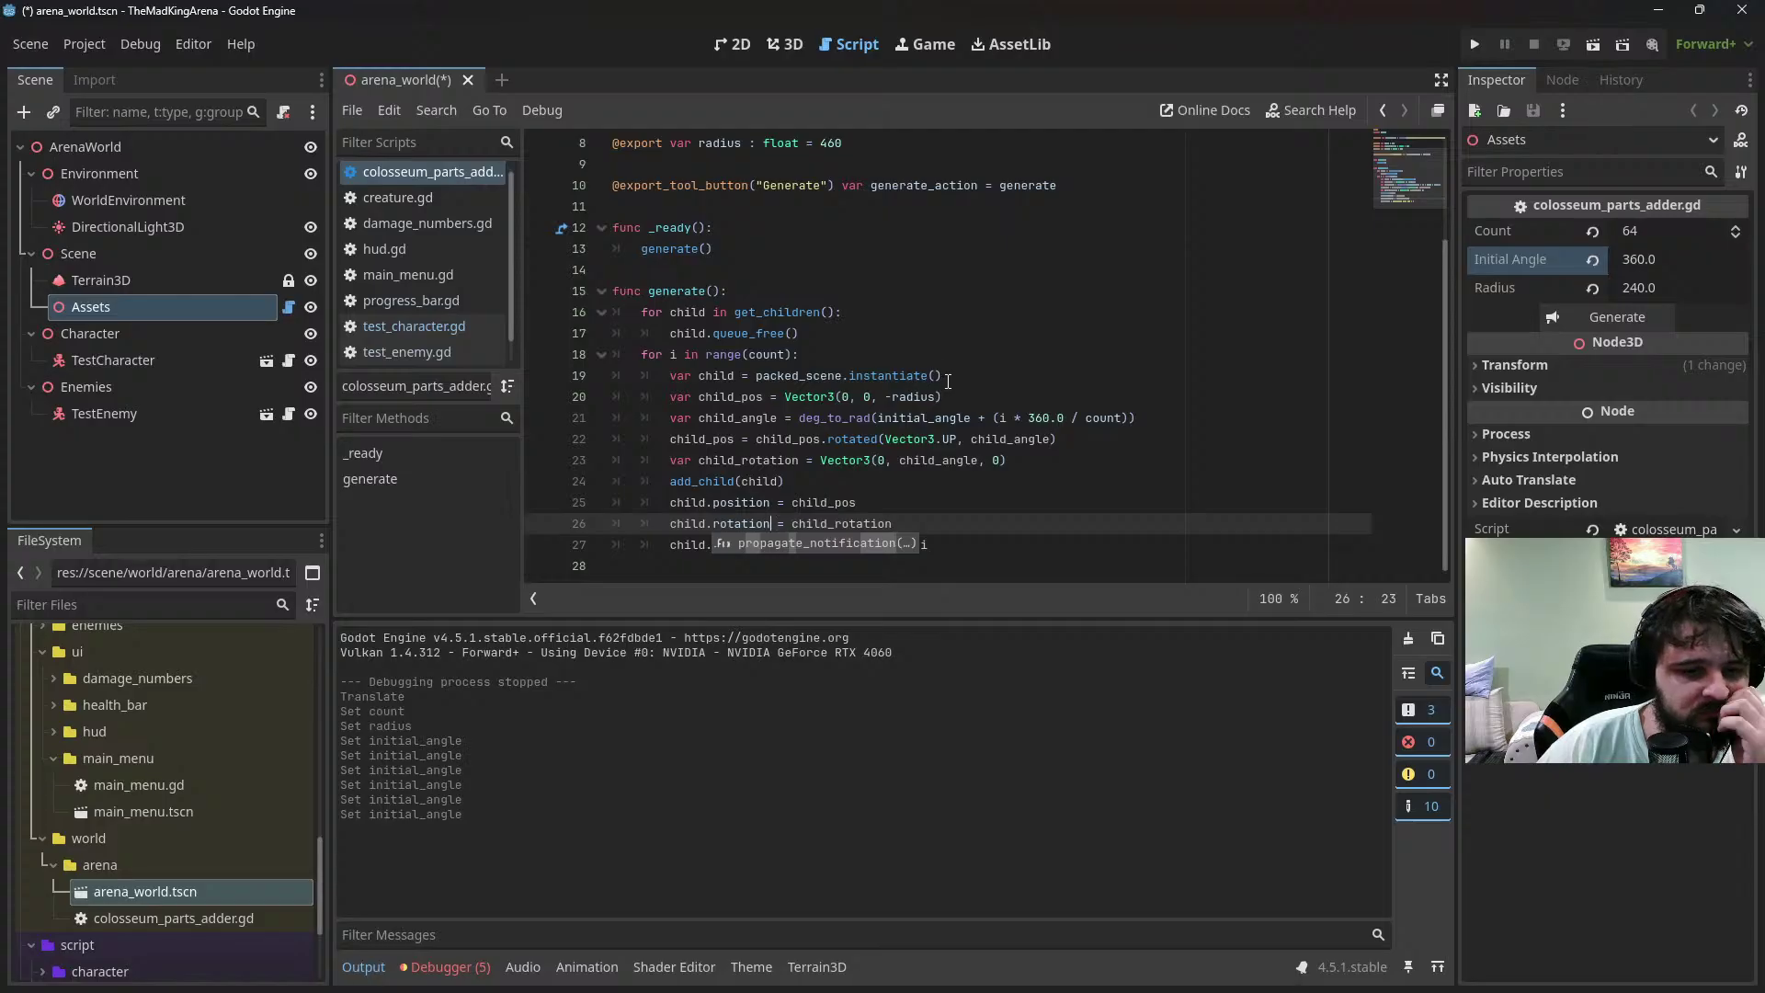
double_click(767, 524)
left_click(764, 417)
double_click(764, 417)
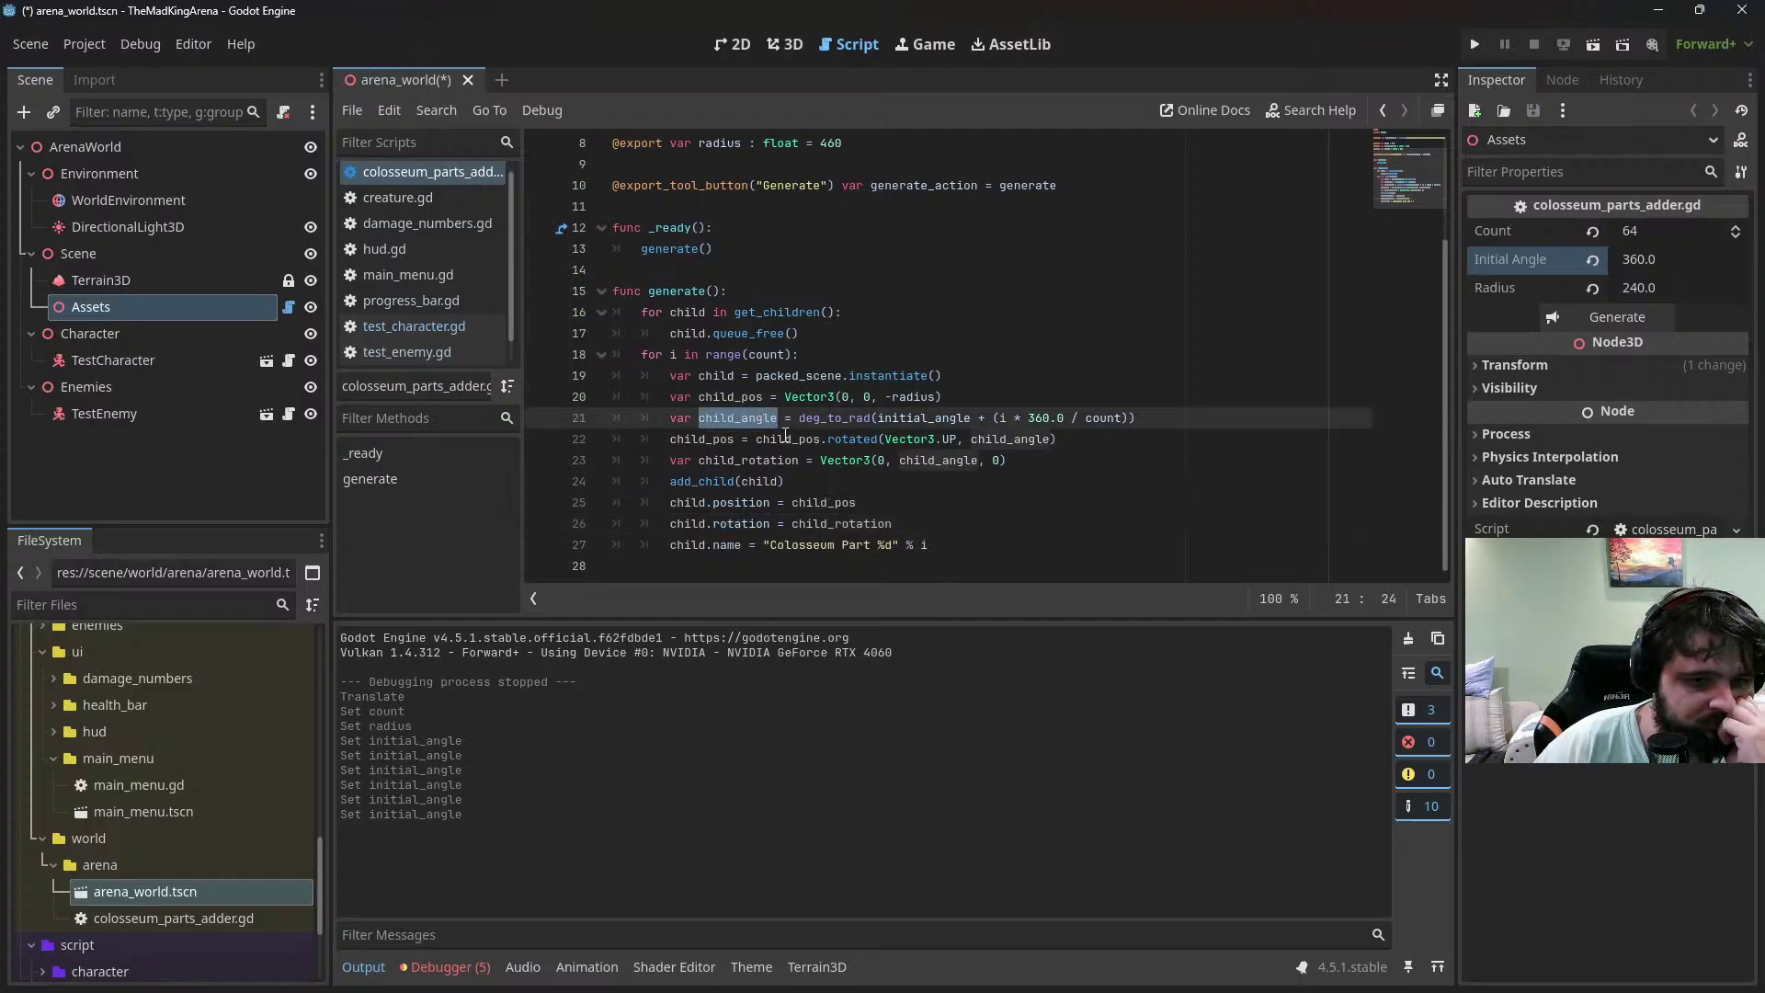
double_click(780, 460)
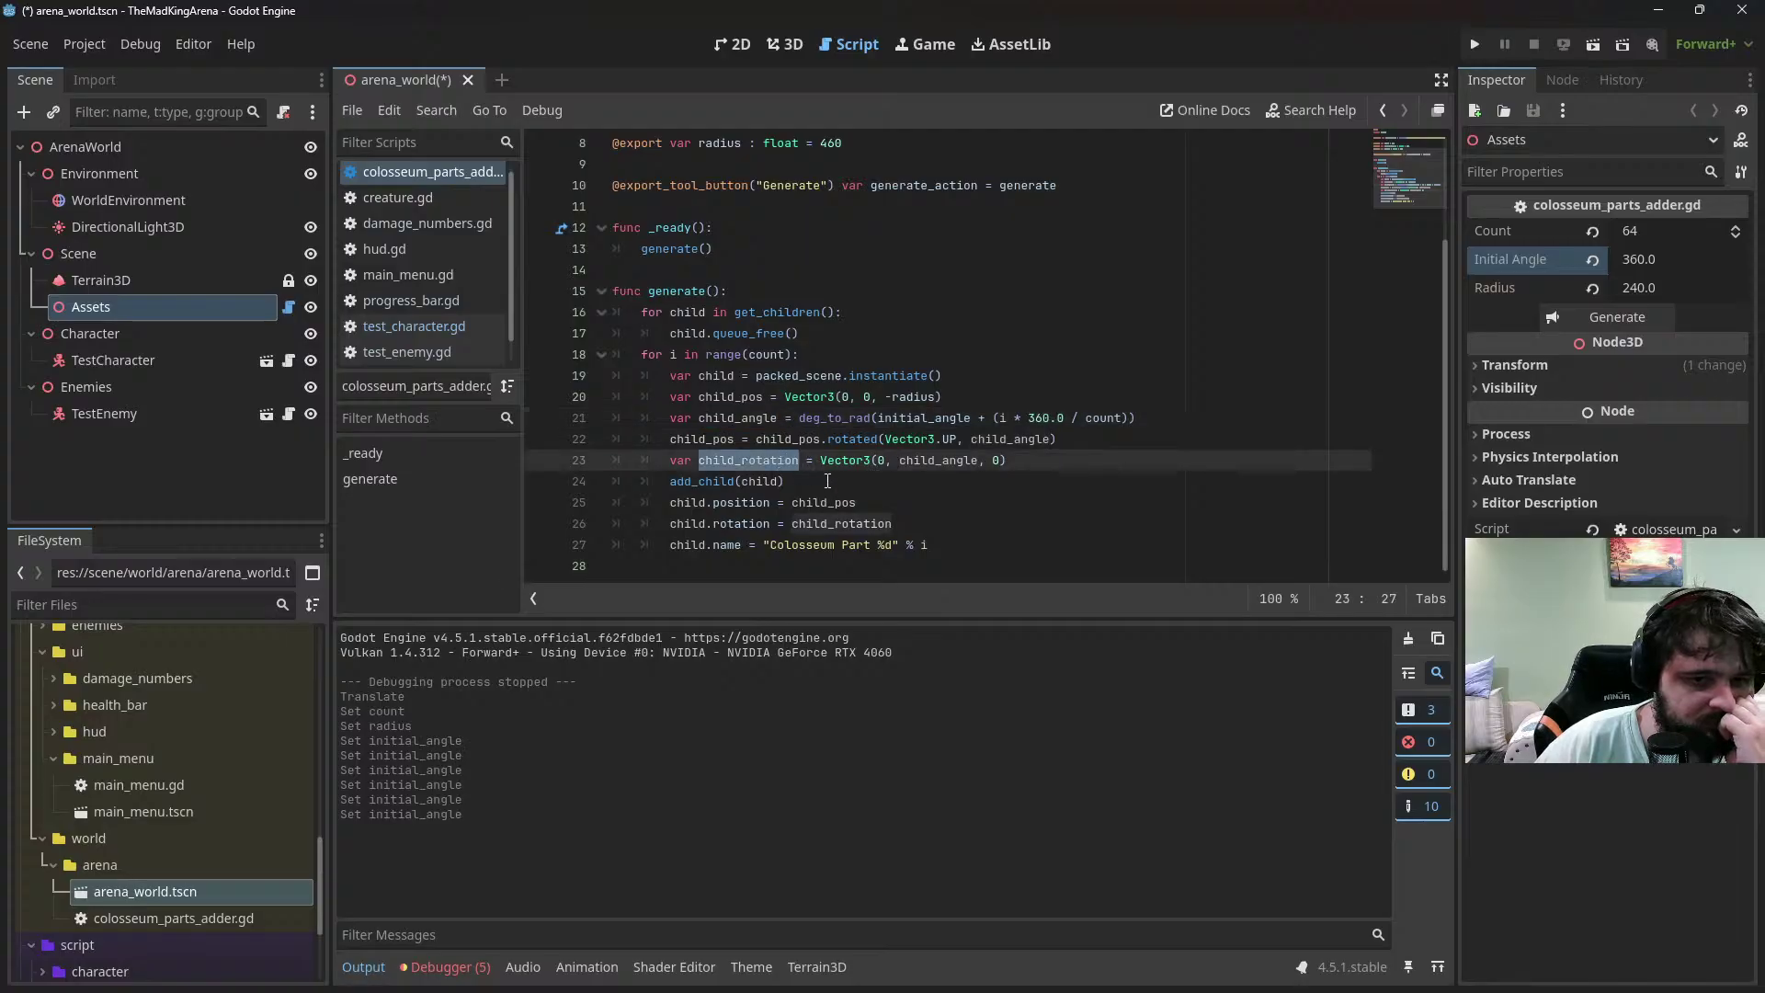
mouse_move(862, 462)
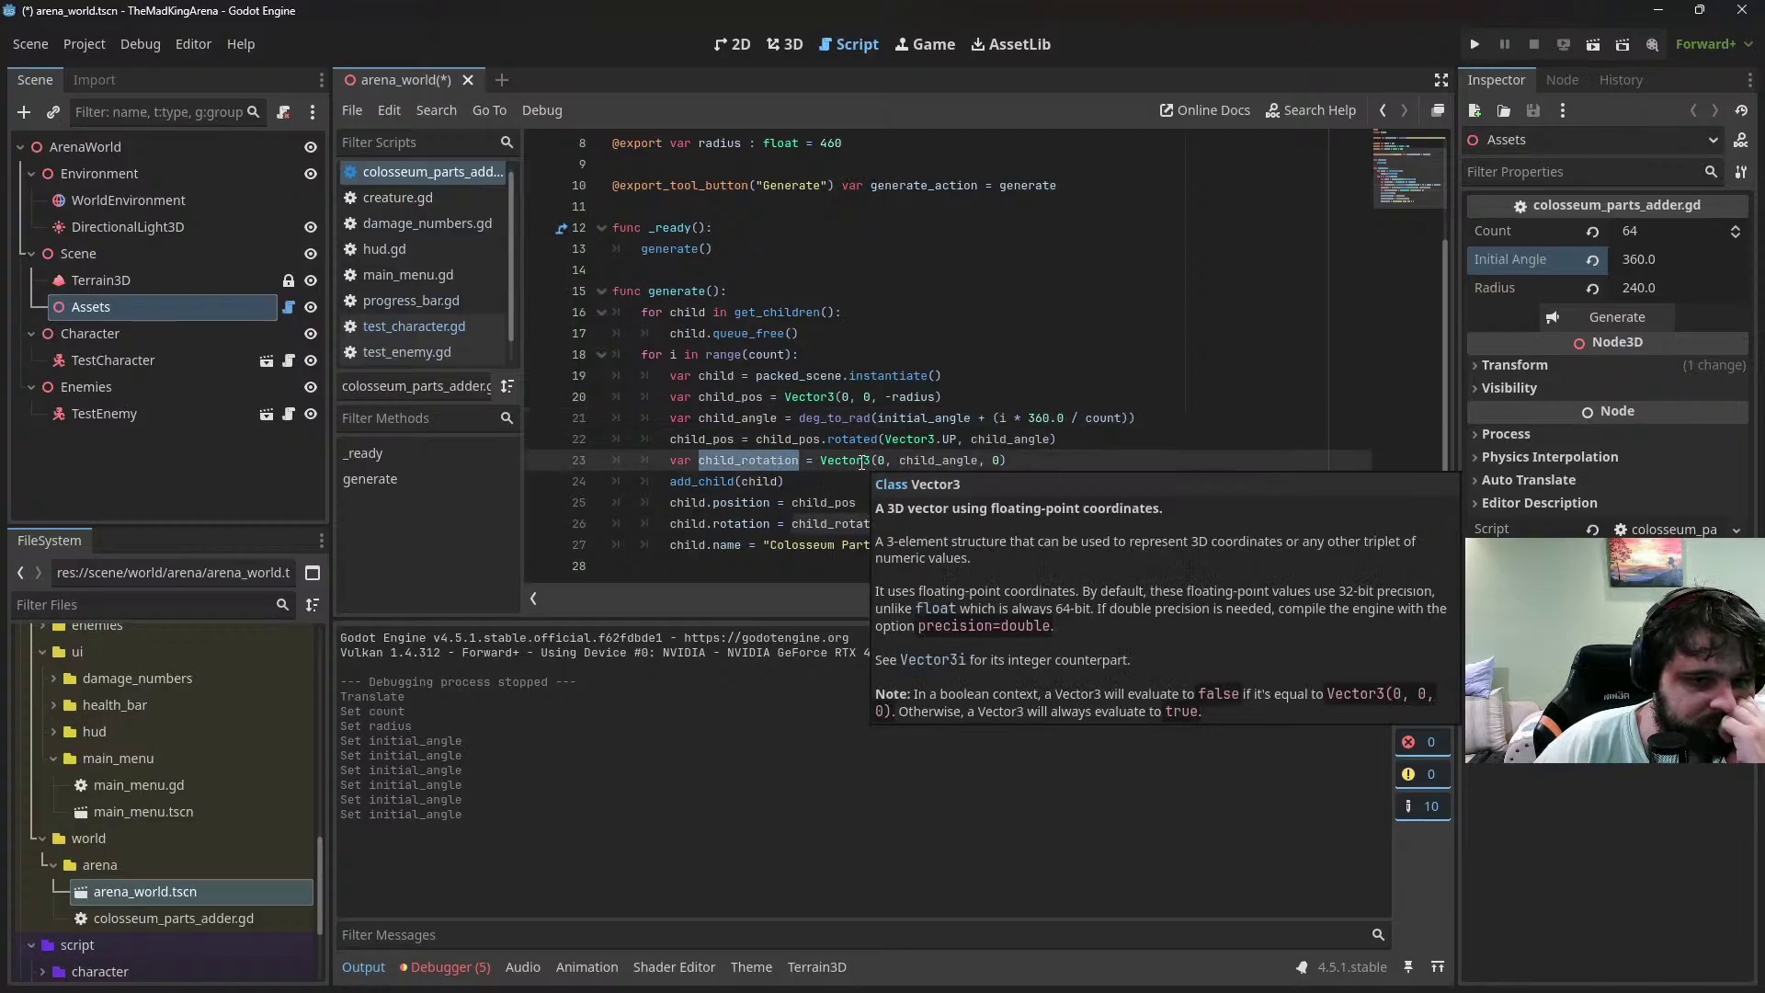
mouse_move(827, 521)
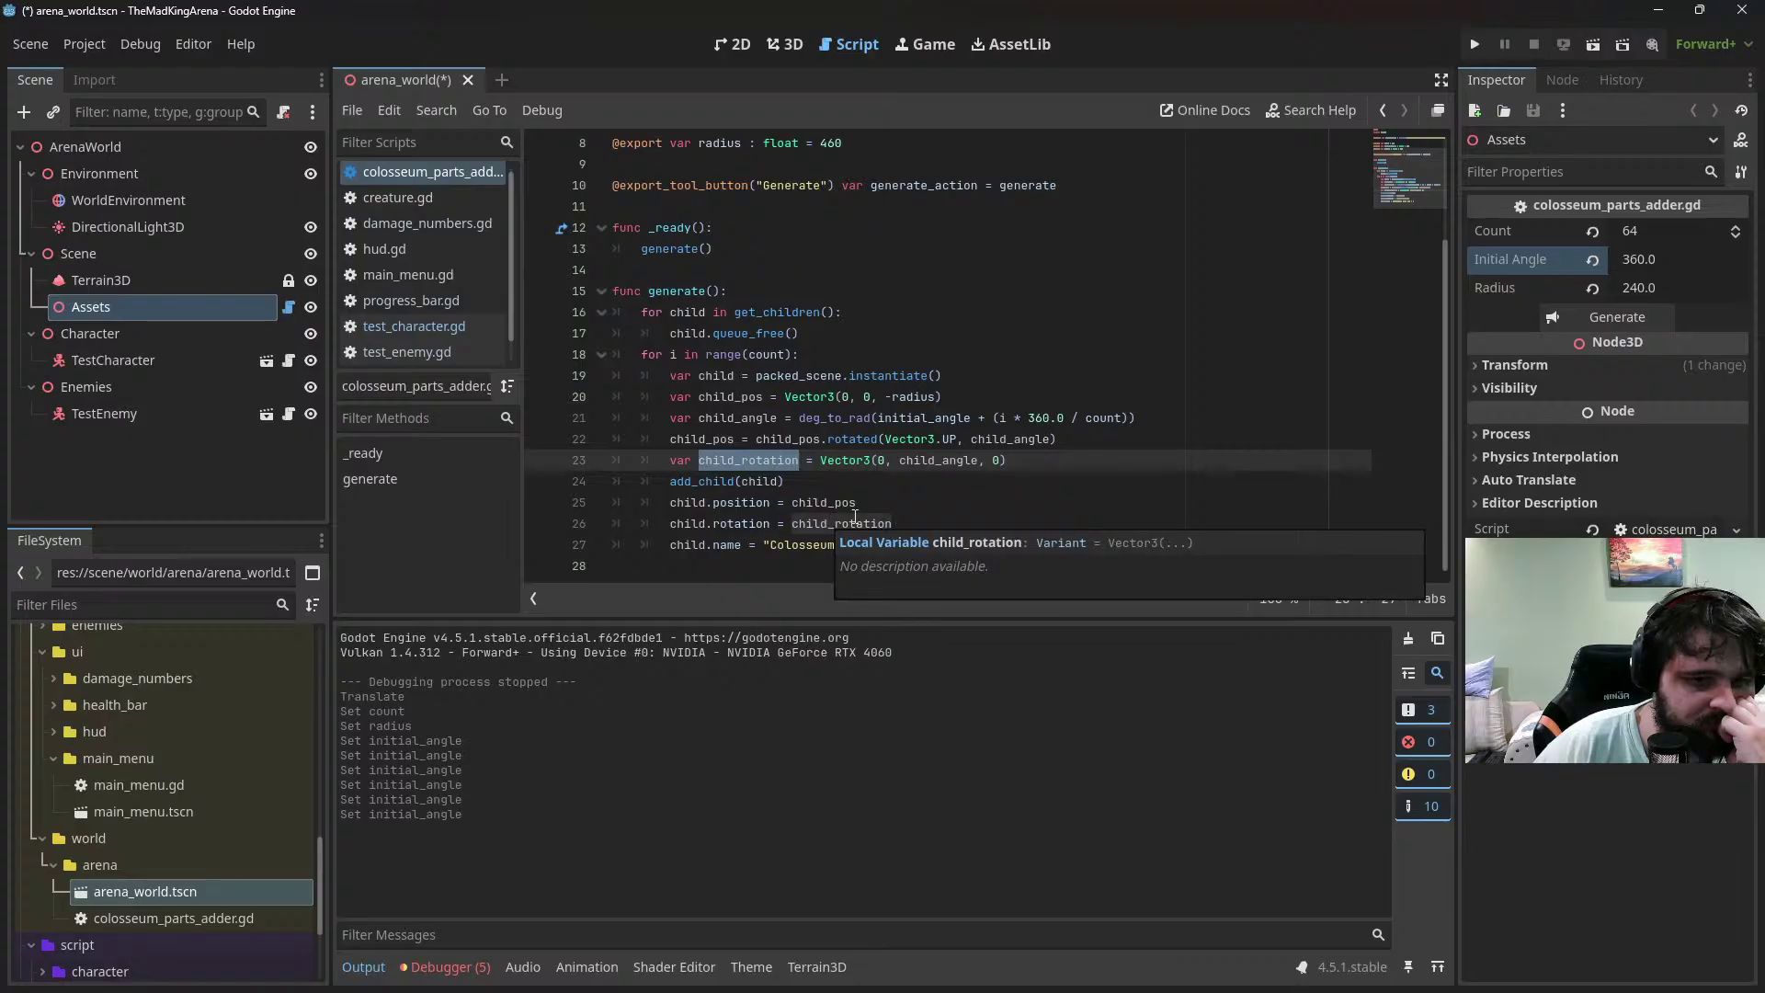
left_click(672, 523)
type("#")
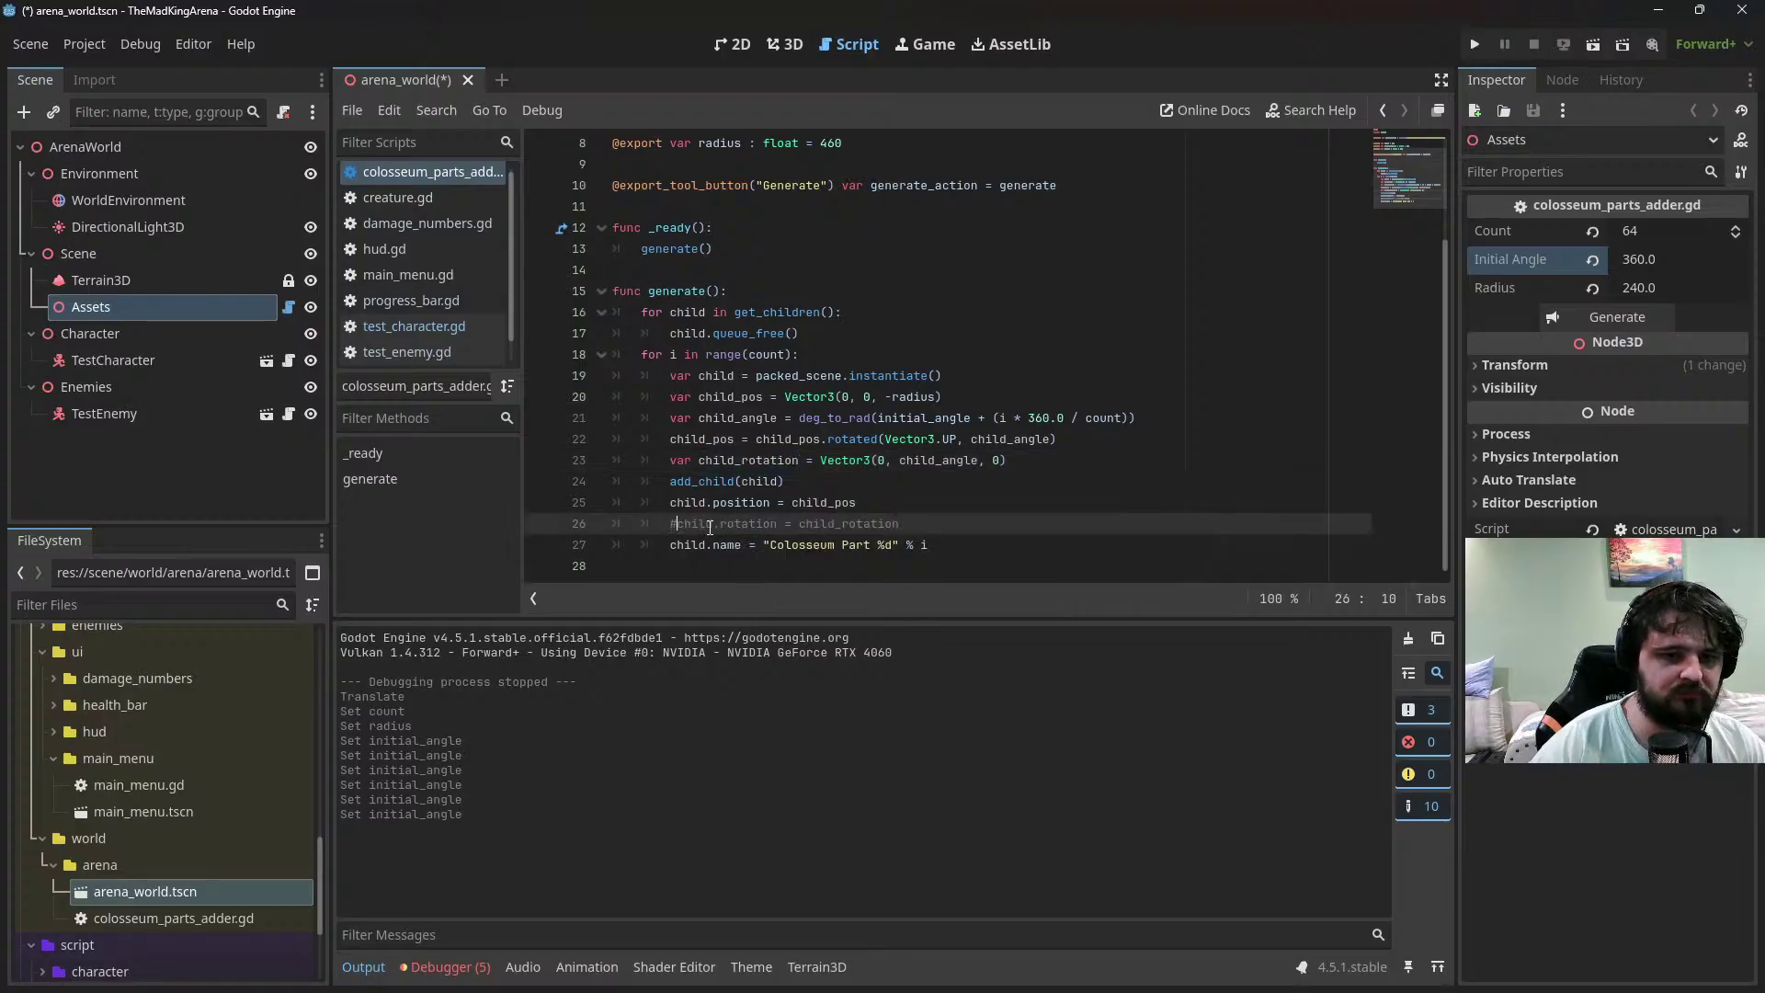
Test-run the current scene, stop it, and regenerate the wall parts in the 3D view
left_click(1593, 46)
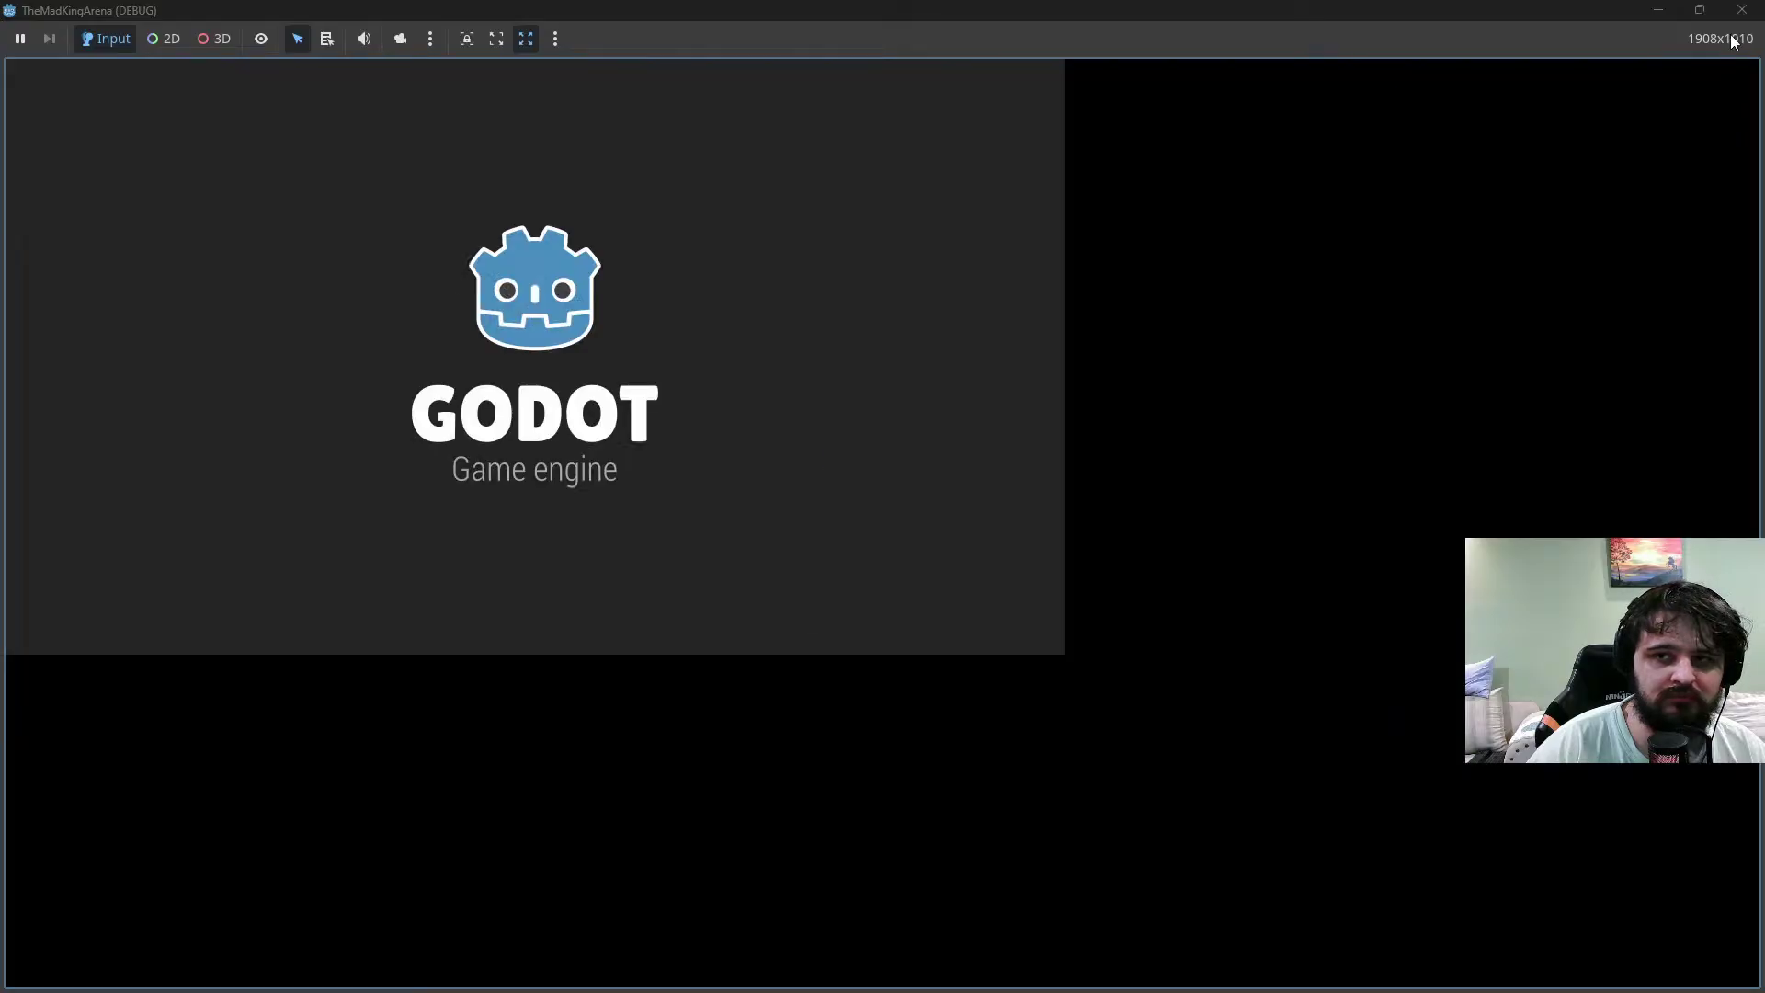
left_click(1742, 11)
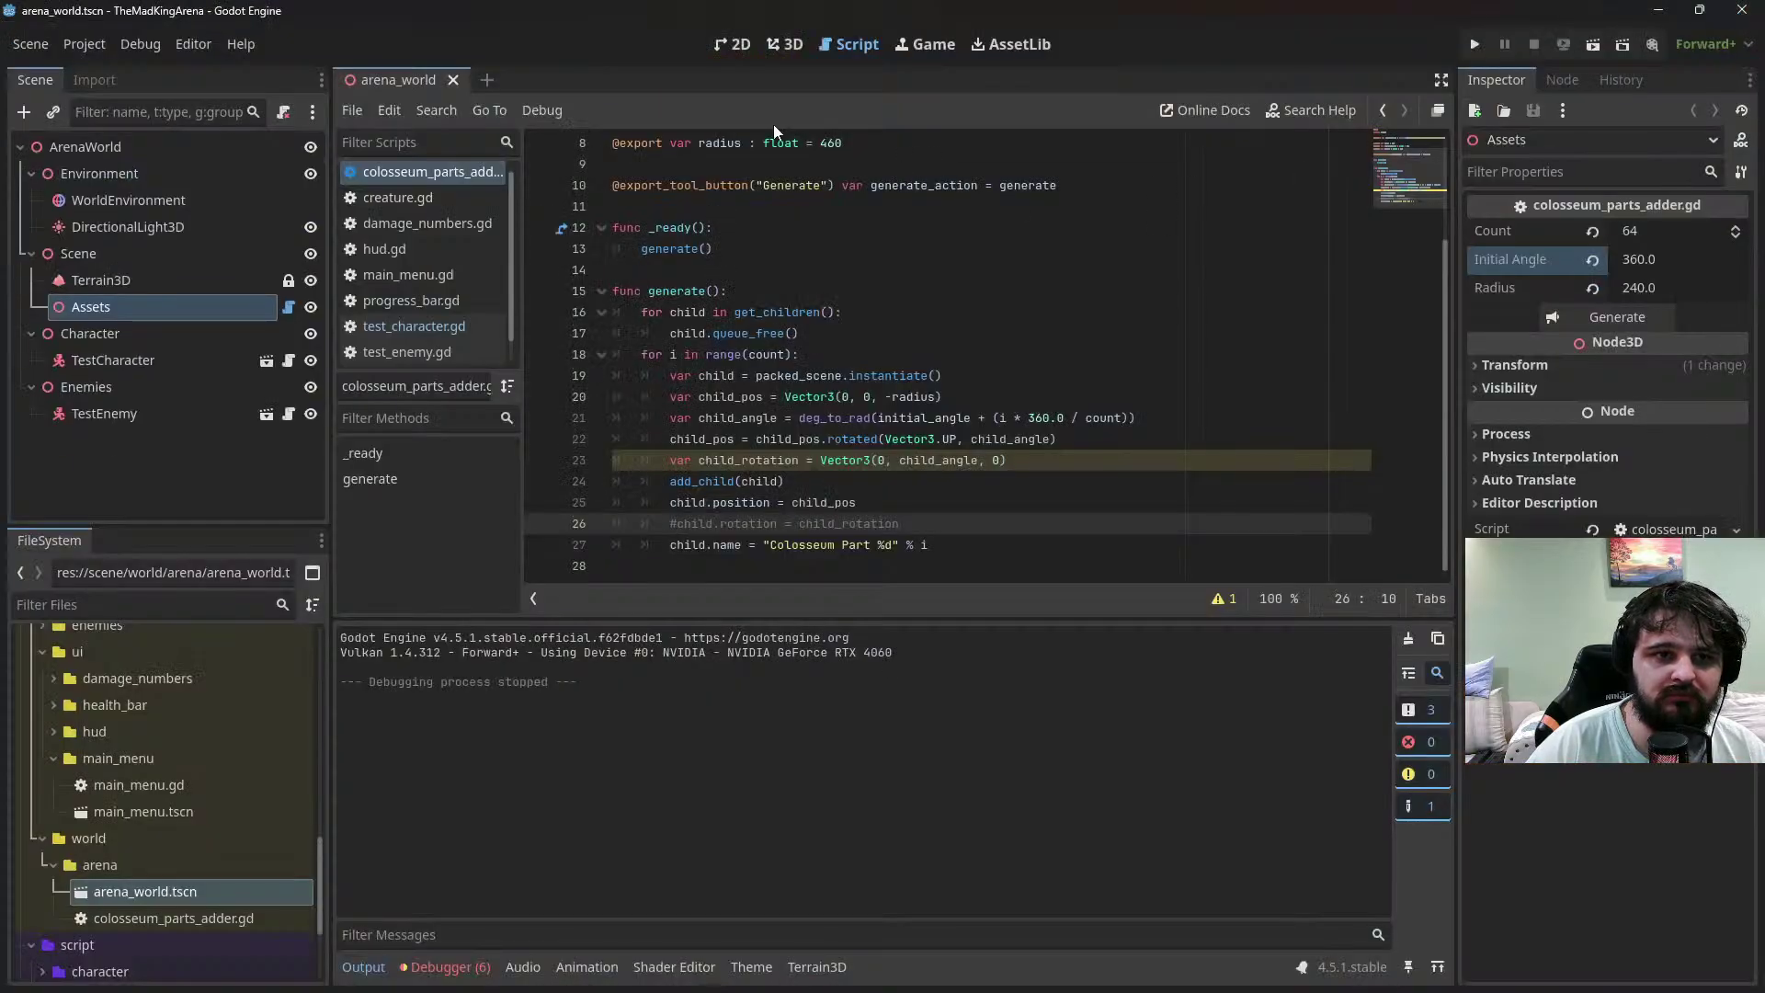
left_click(786, 44)
left_click(1603, 317)
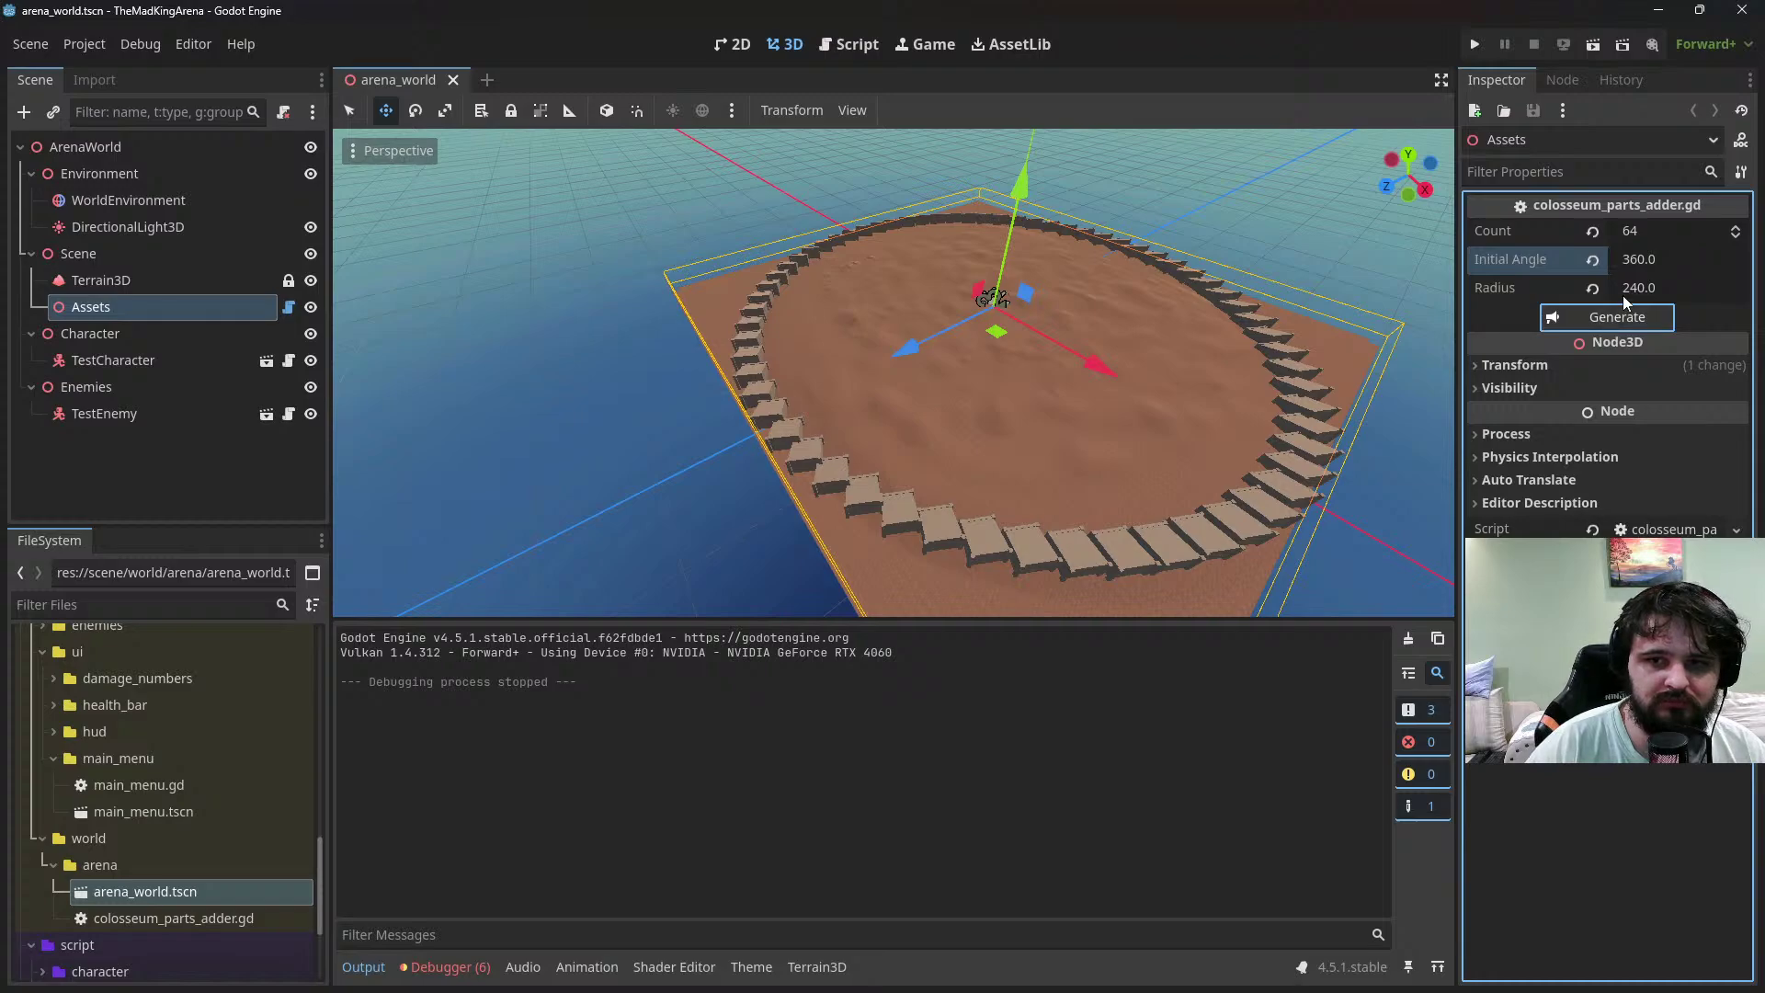
Try Initial Angle values of 1, 45 and 3 with the rotation line disabled, regenerating the ring each time
left_click(1660, 265)
type("1")
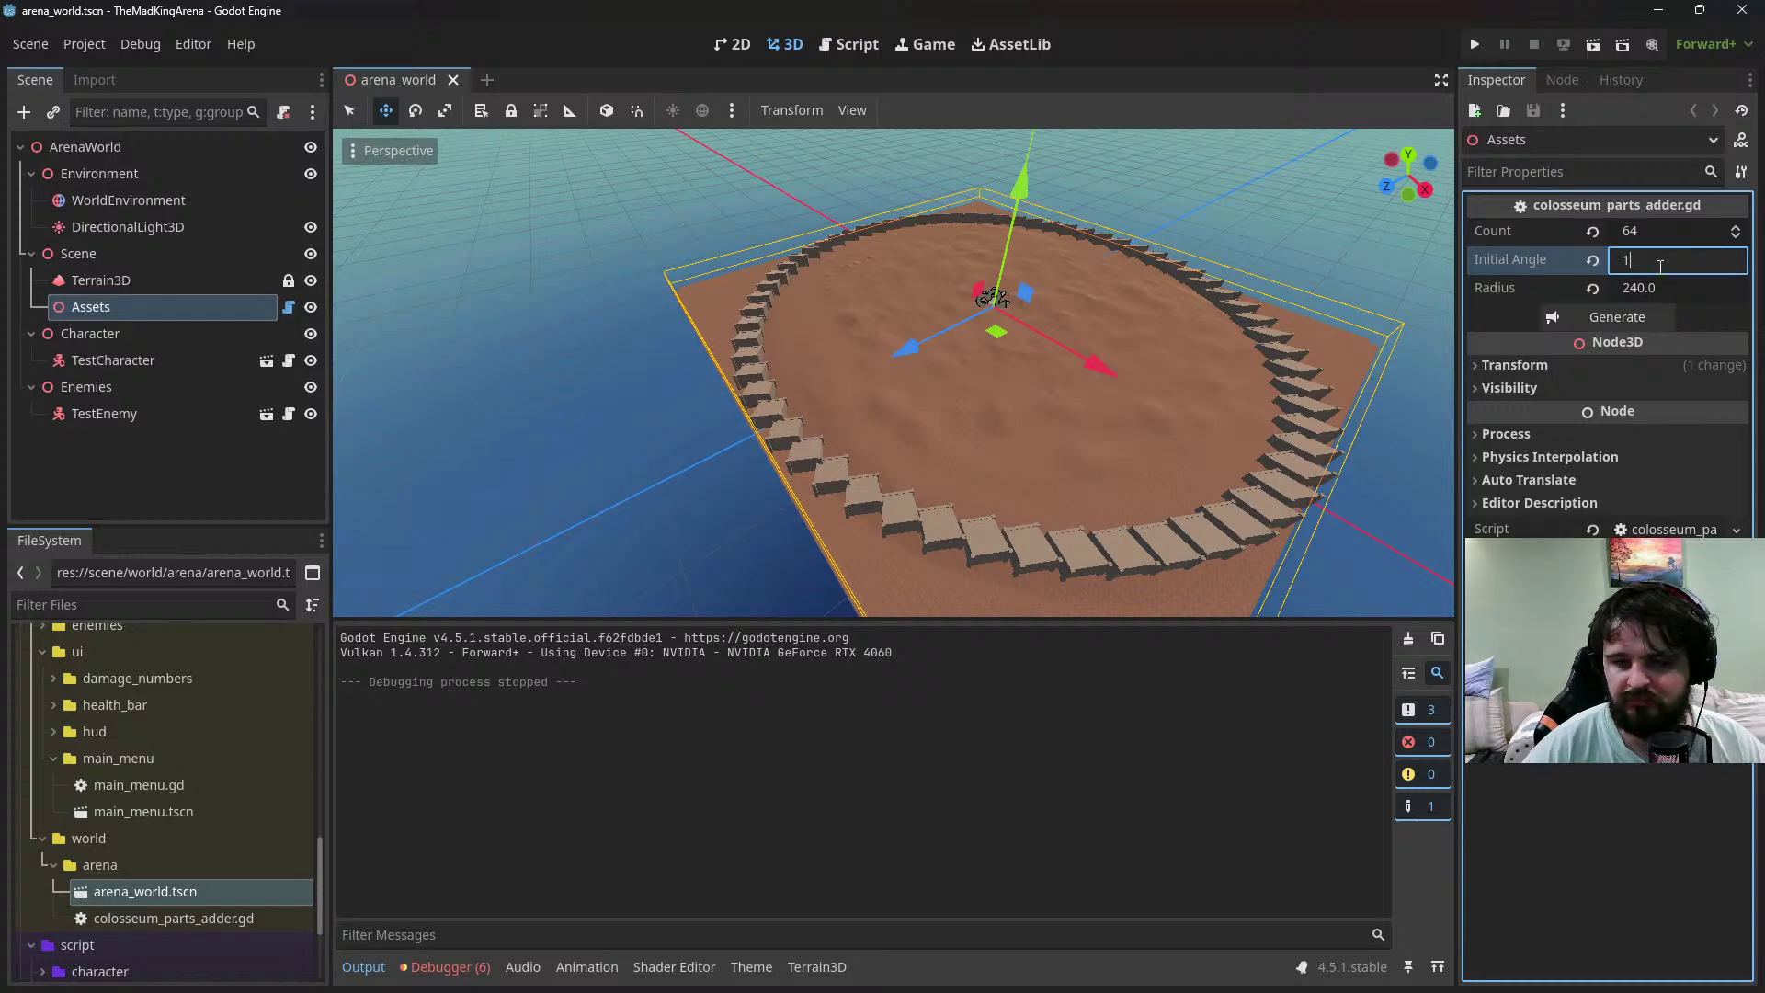
left_click(1615, 322)
left_click(1657, 259)
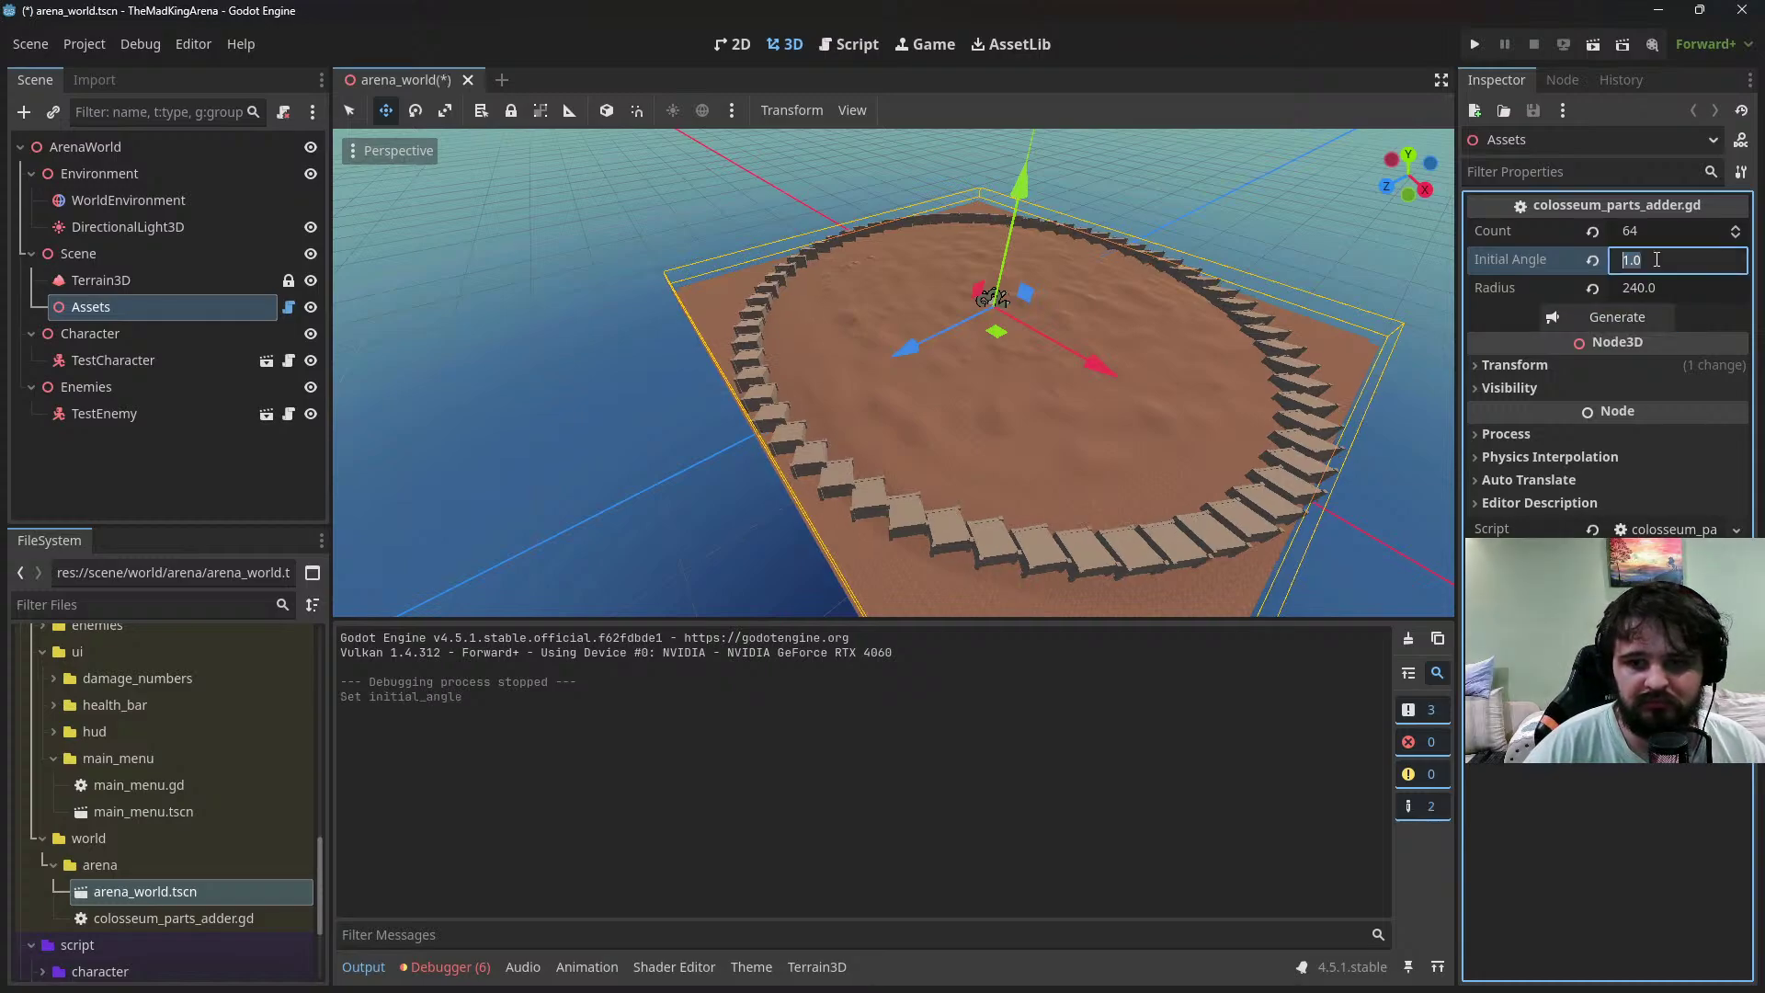
type("3")
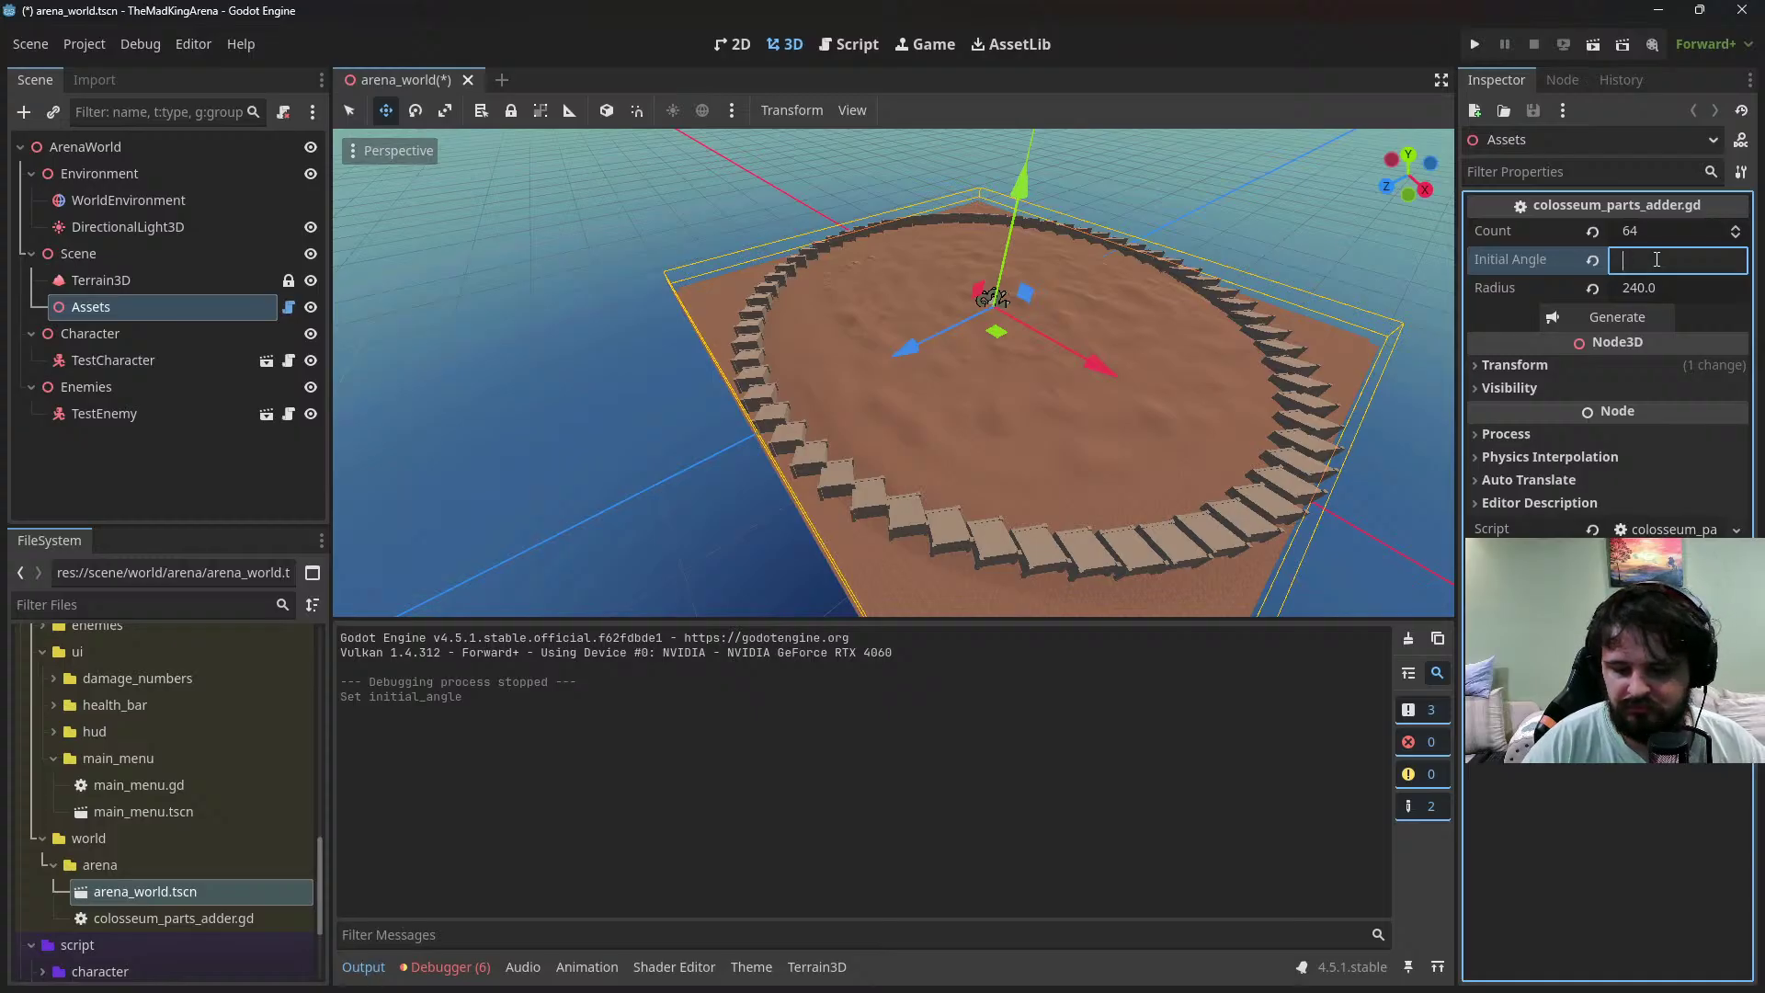
type("45")
left_click(1620, 322)
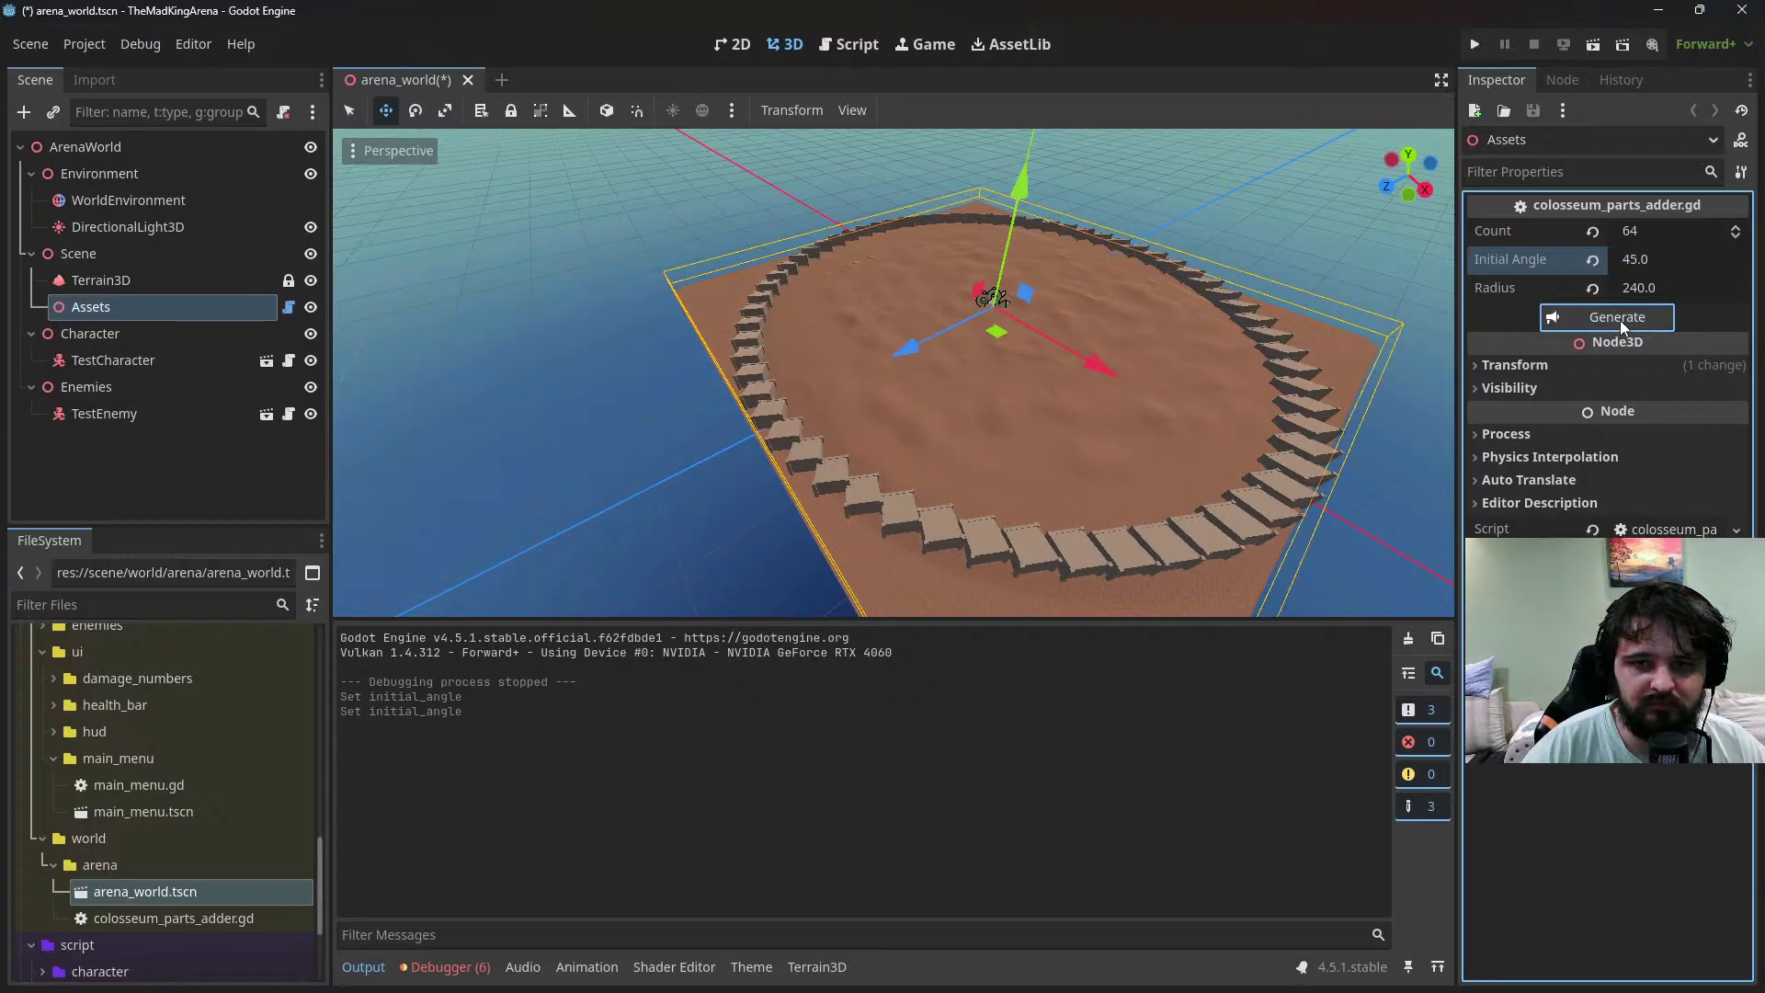
left_click(1664, 262)
type("3")
key("Tab")
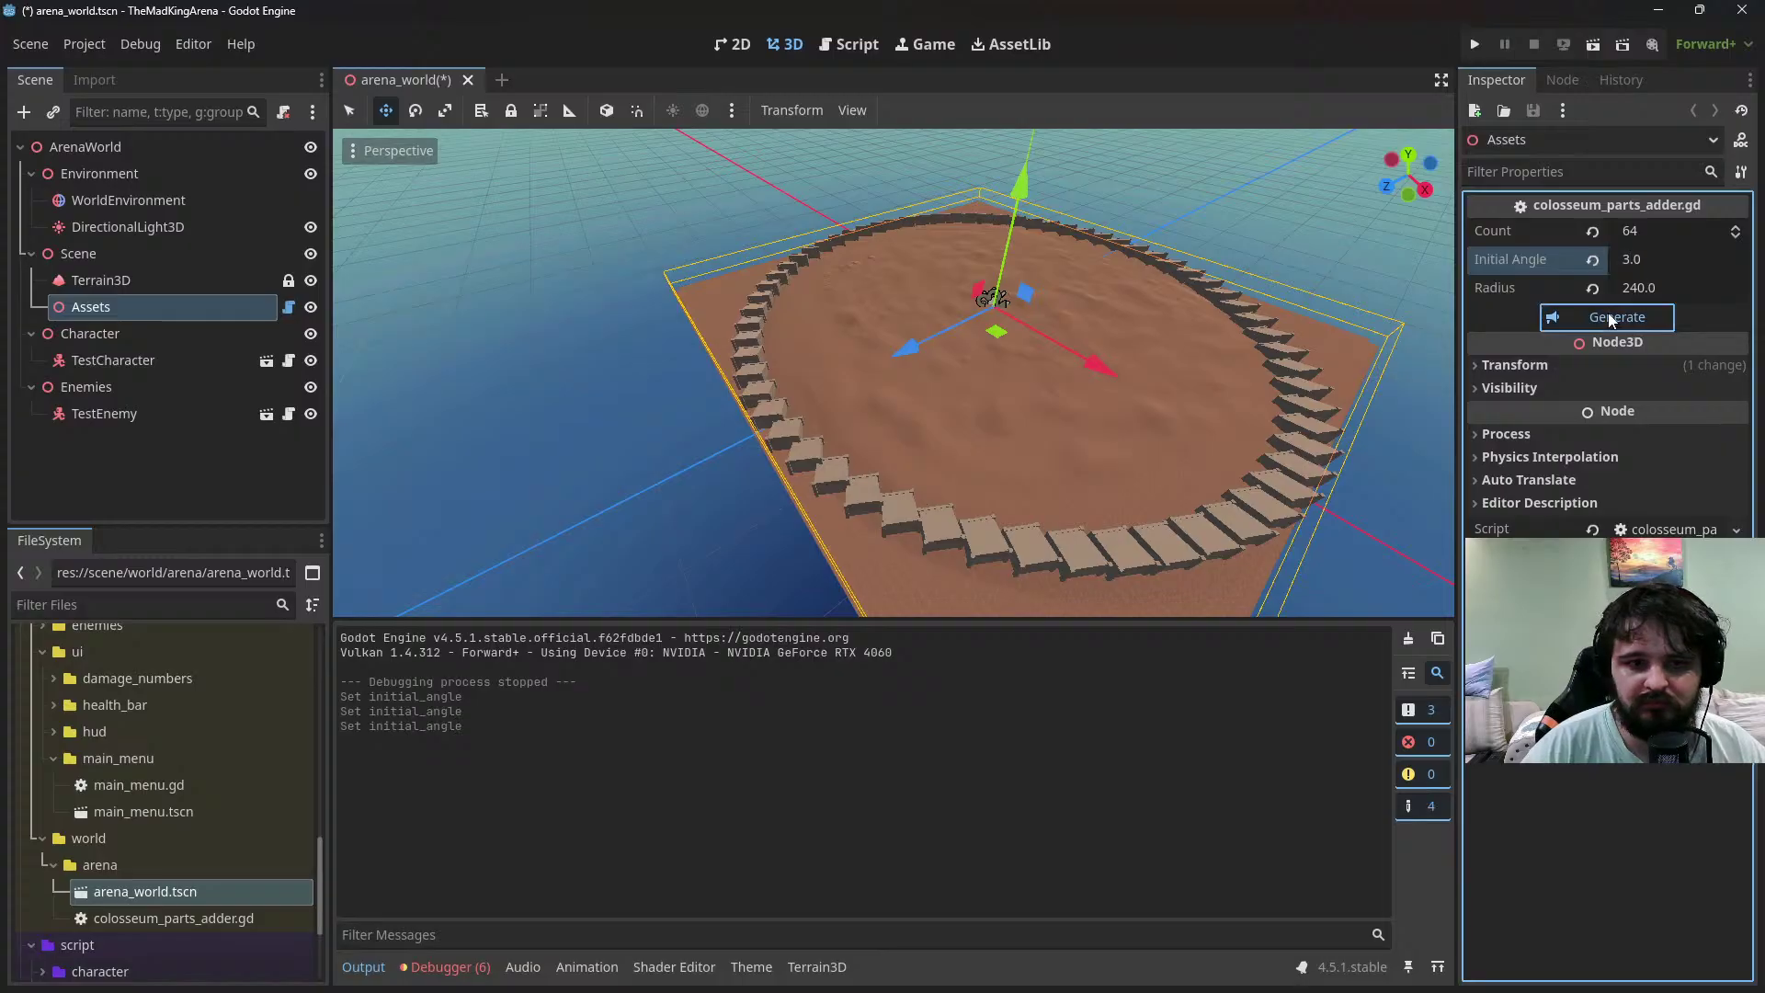
Set the Initial Angle to 45, regenerate the wall parts, and save the scene
left_click(1640, 261)
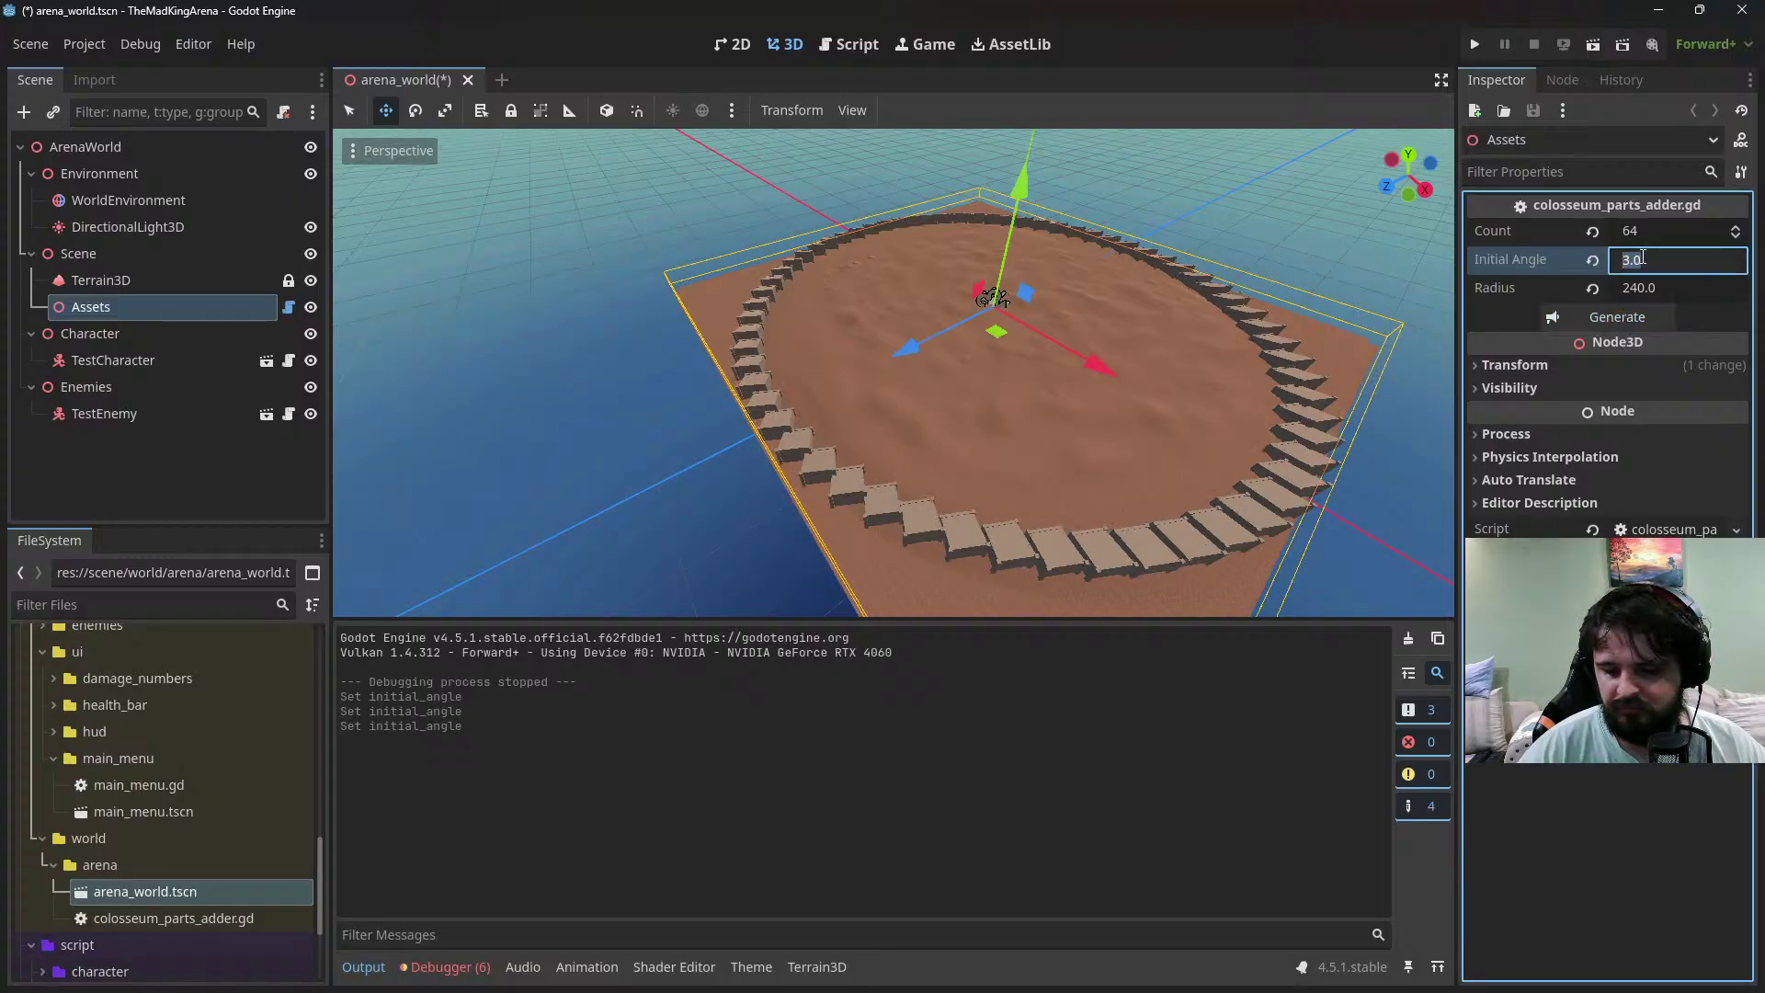
type("45")
left_click(1601, 318)
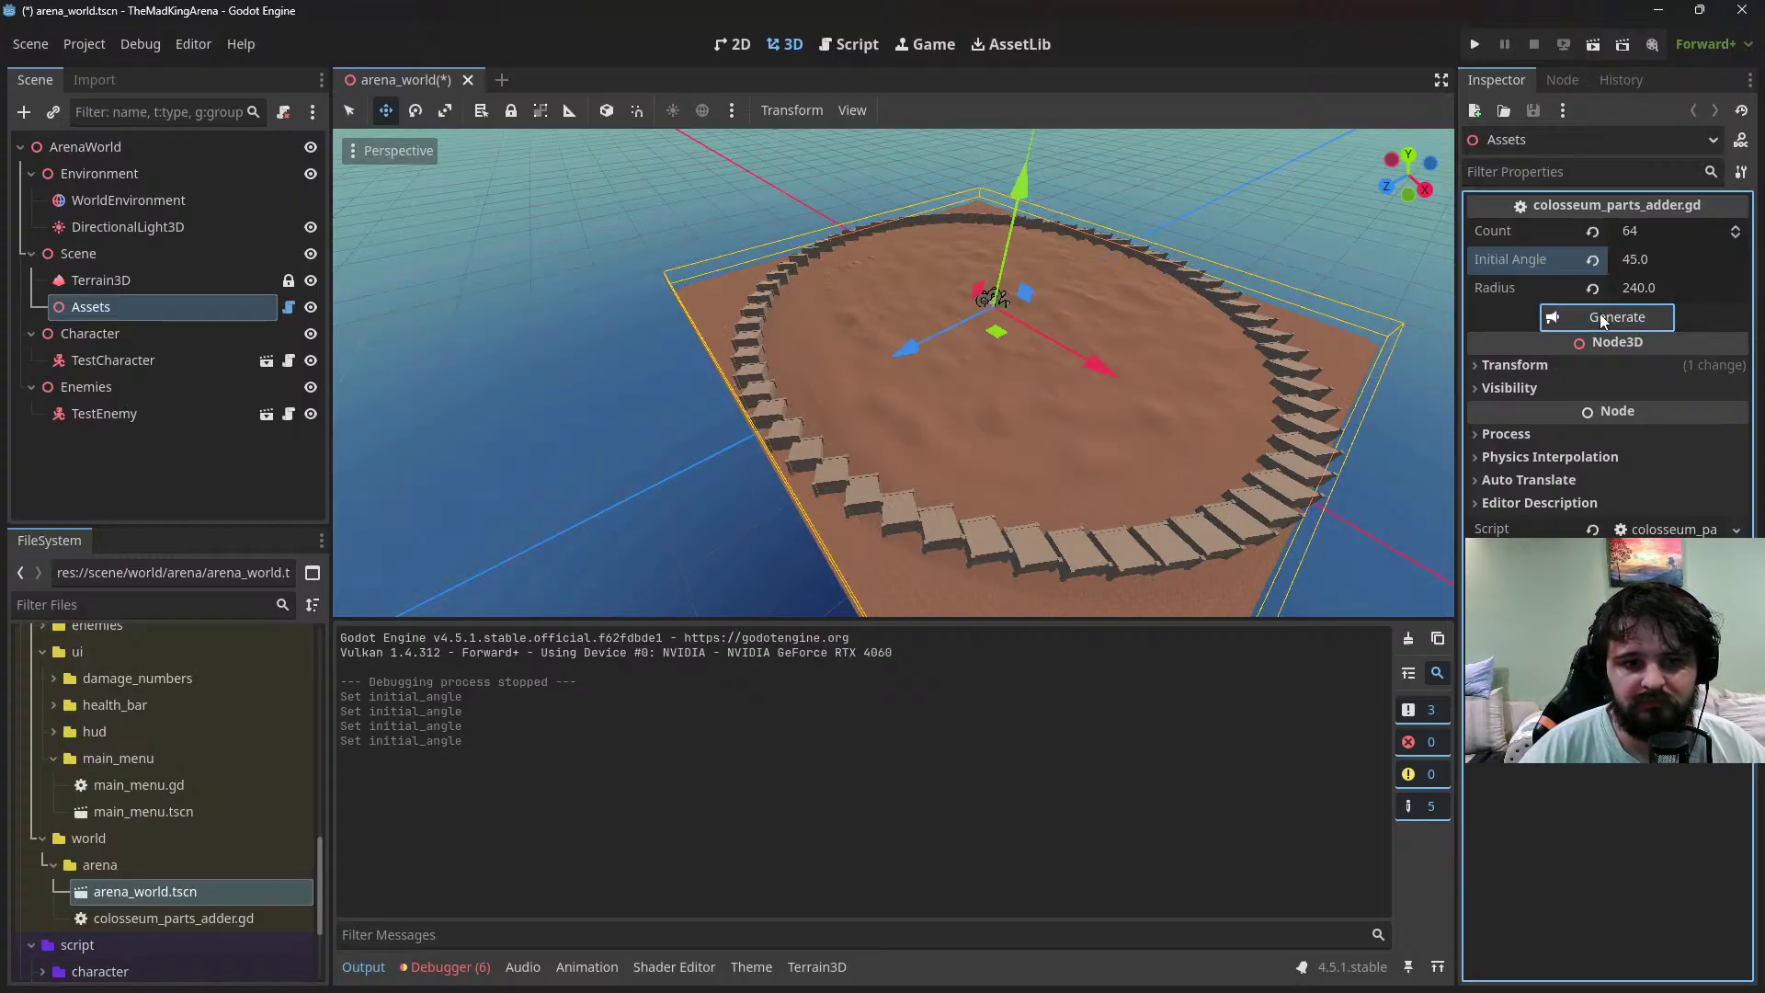
middle_click_drag(1306, 395, 1156, 375)
key("ctrl+s")
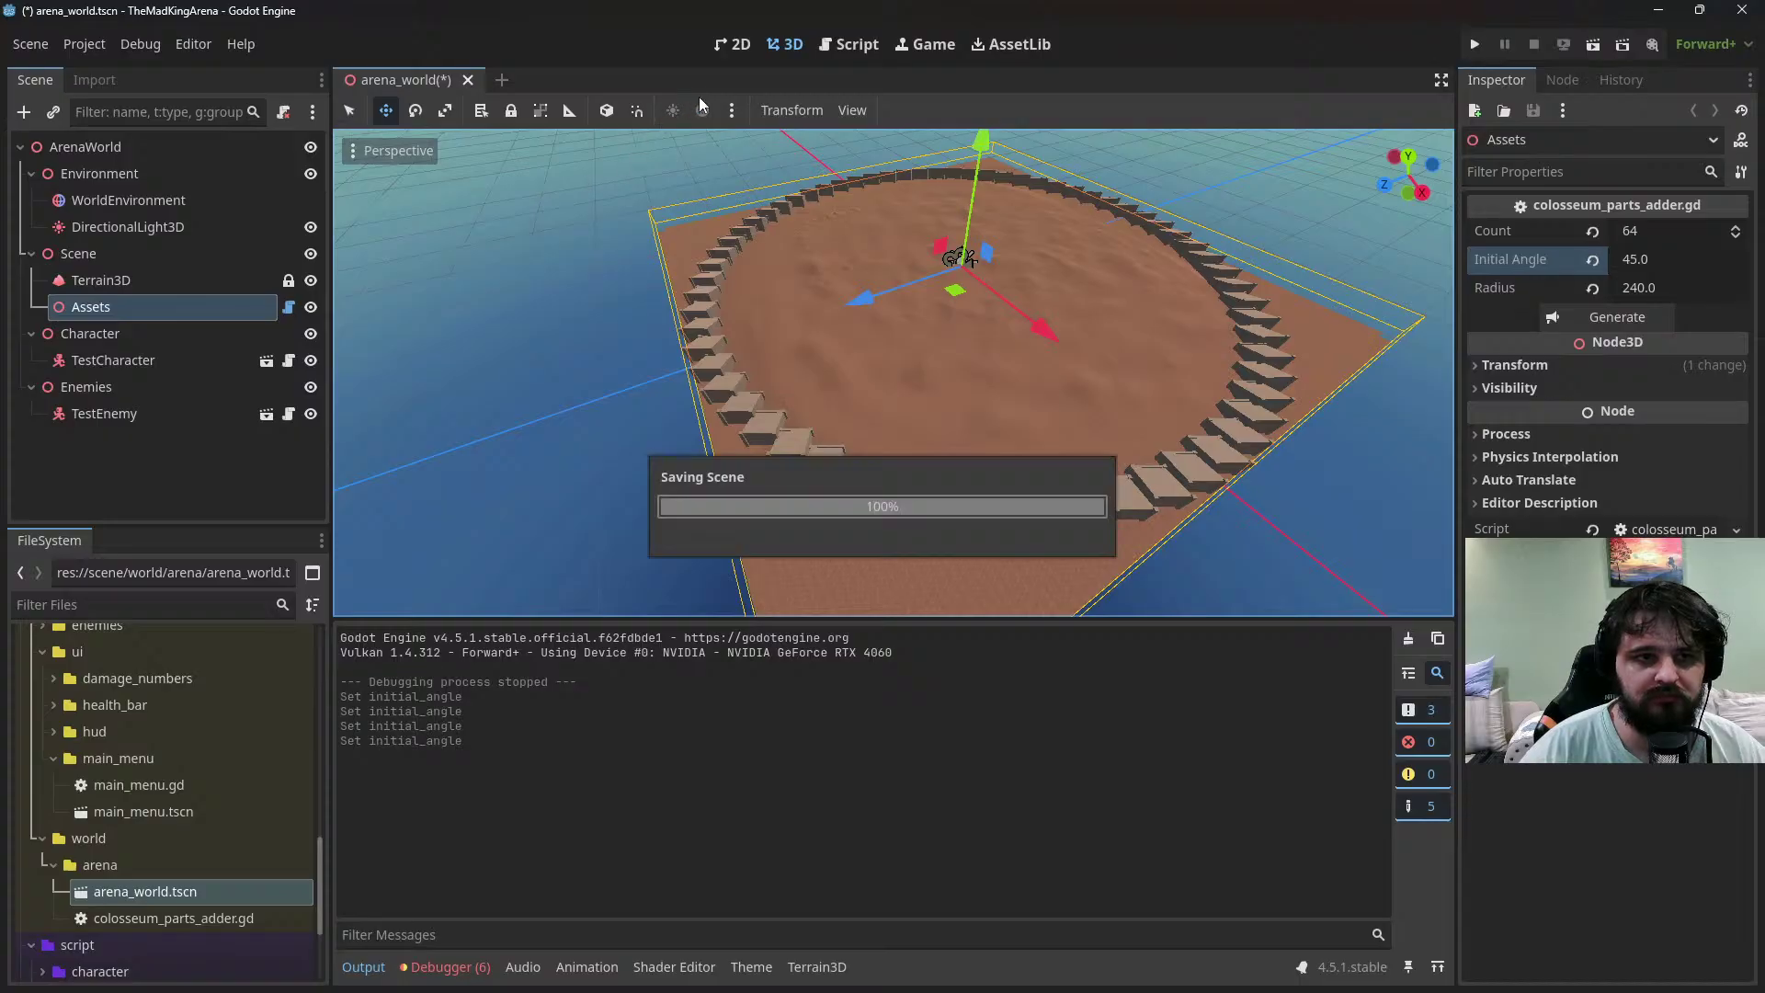
Uncomment the child.rotation = child_rotation line in generate() and regenerate the wall ring in the 3D view
left_click(849, 44)
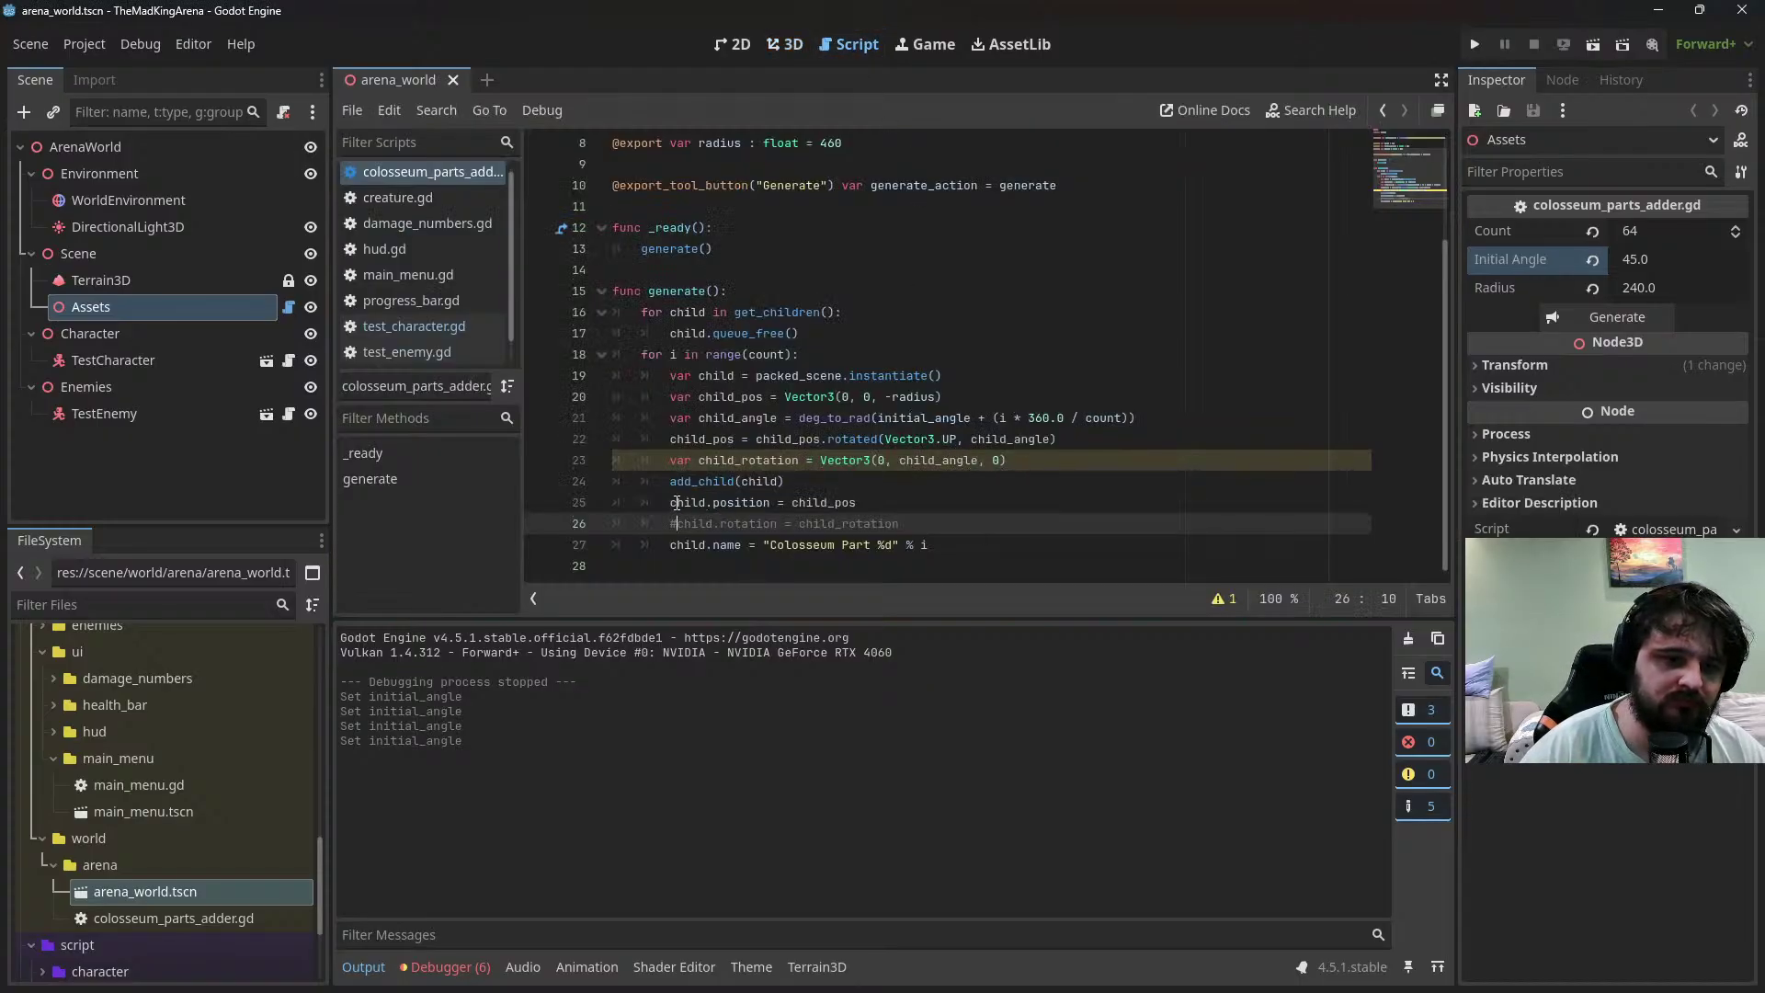
key("BackSpace")
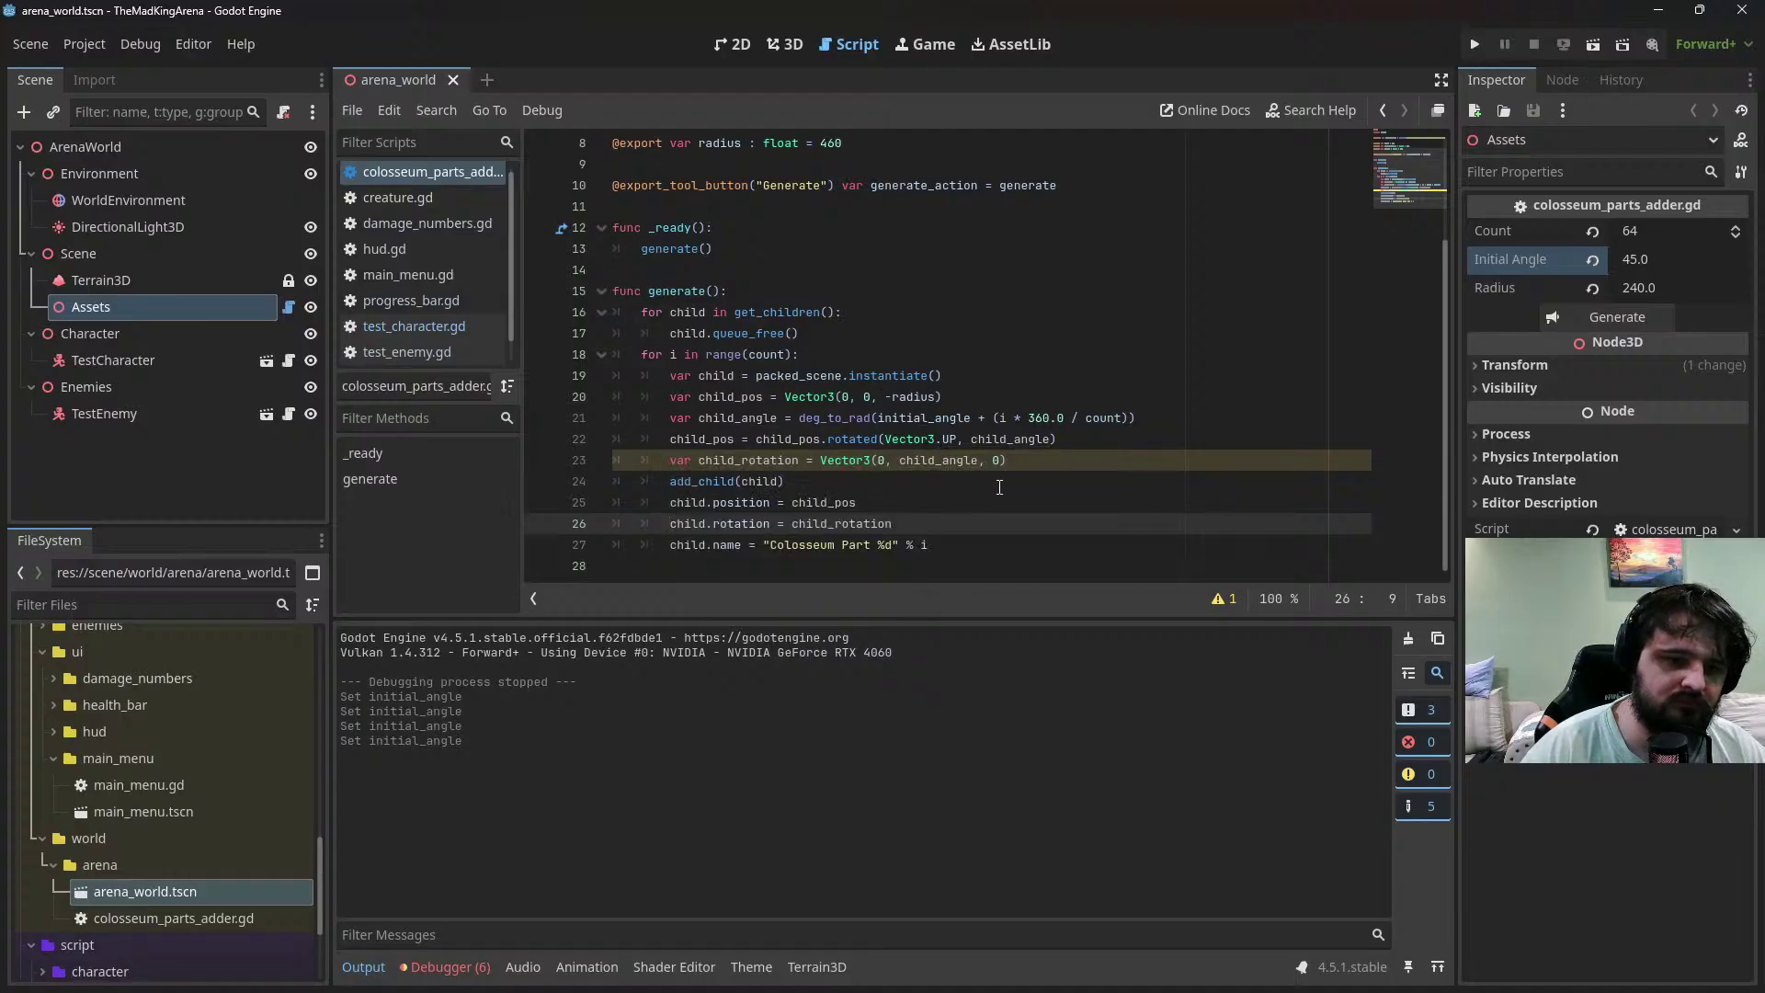
left_click(741, 46)
left_click(783, 45)
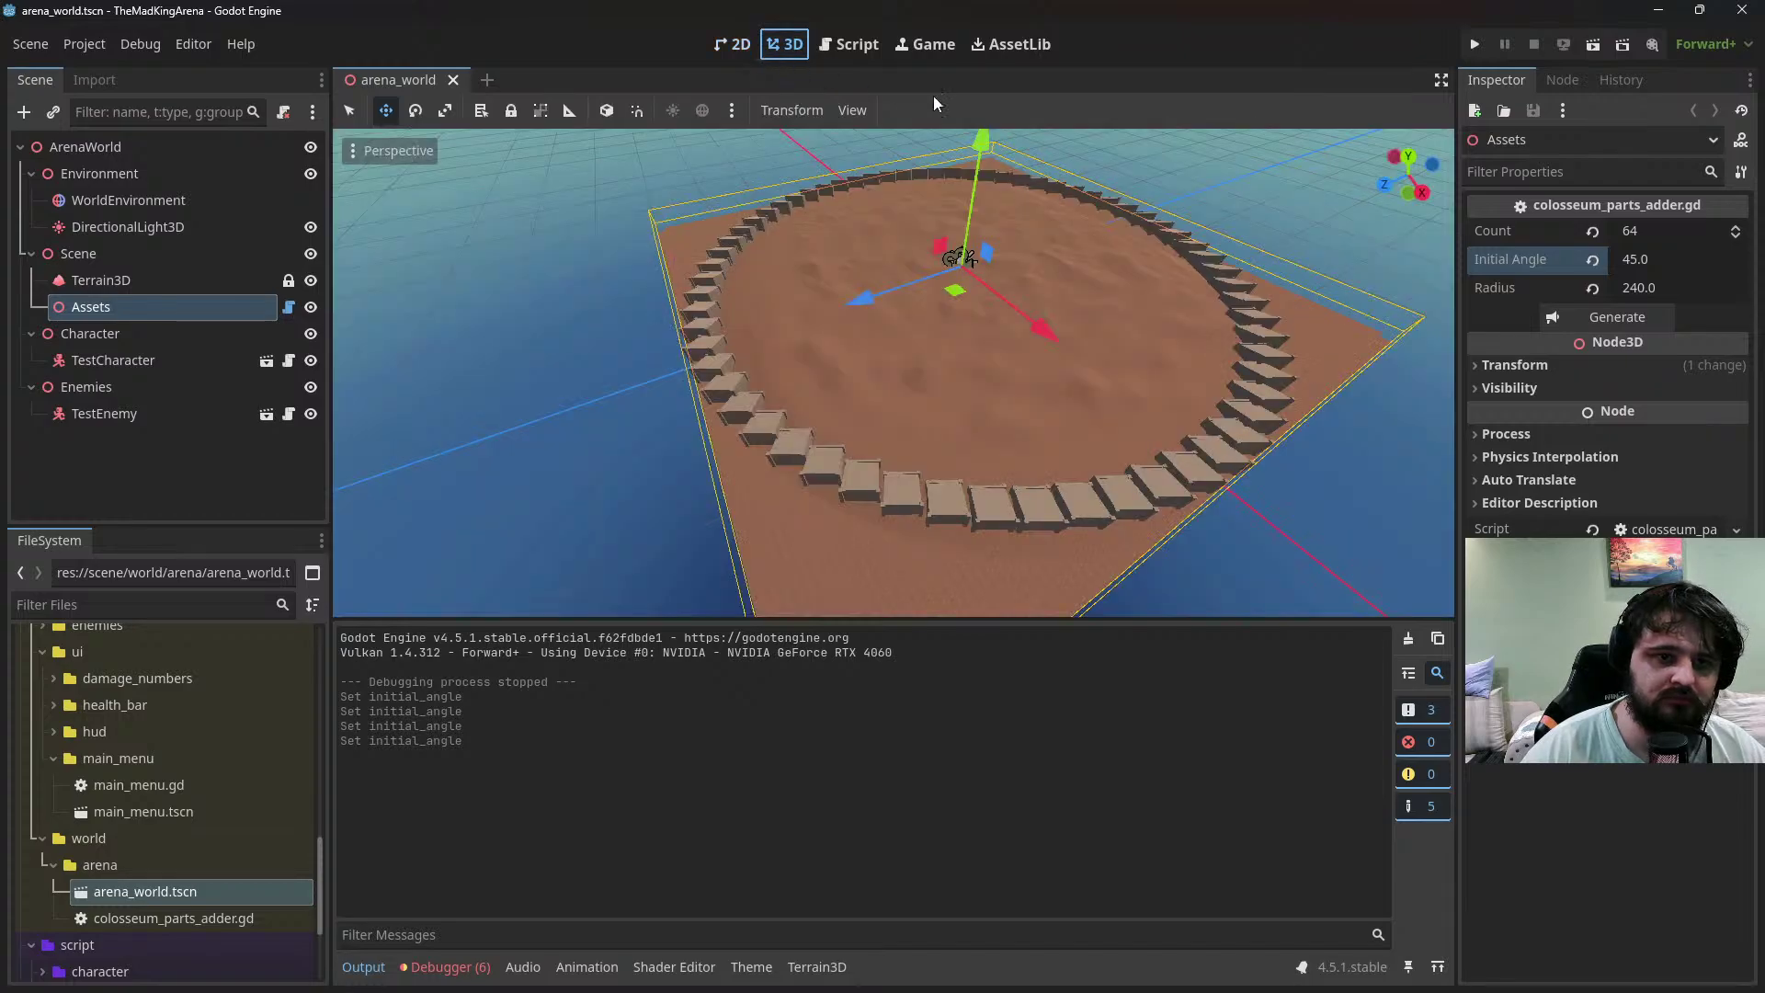
left_click(1654, 266)
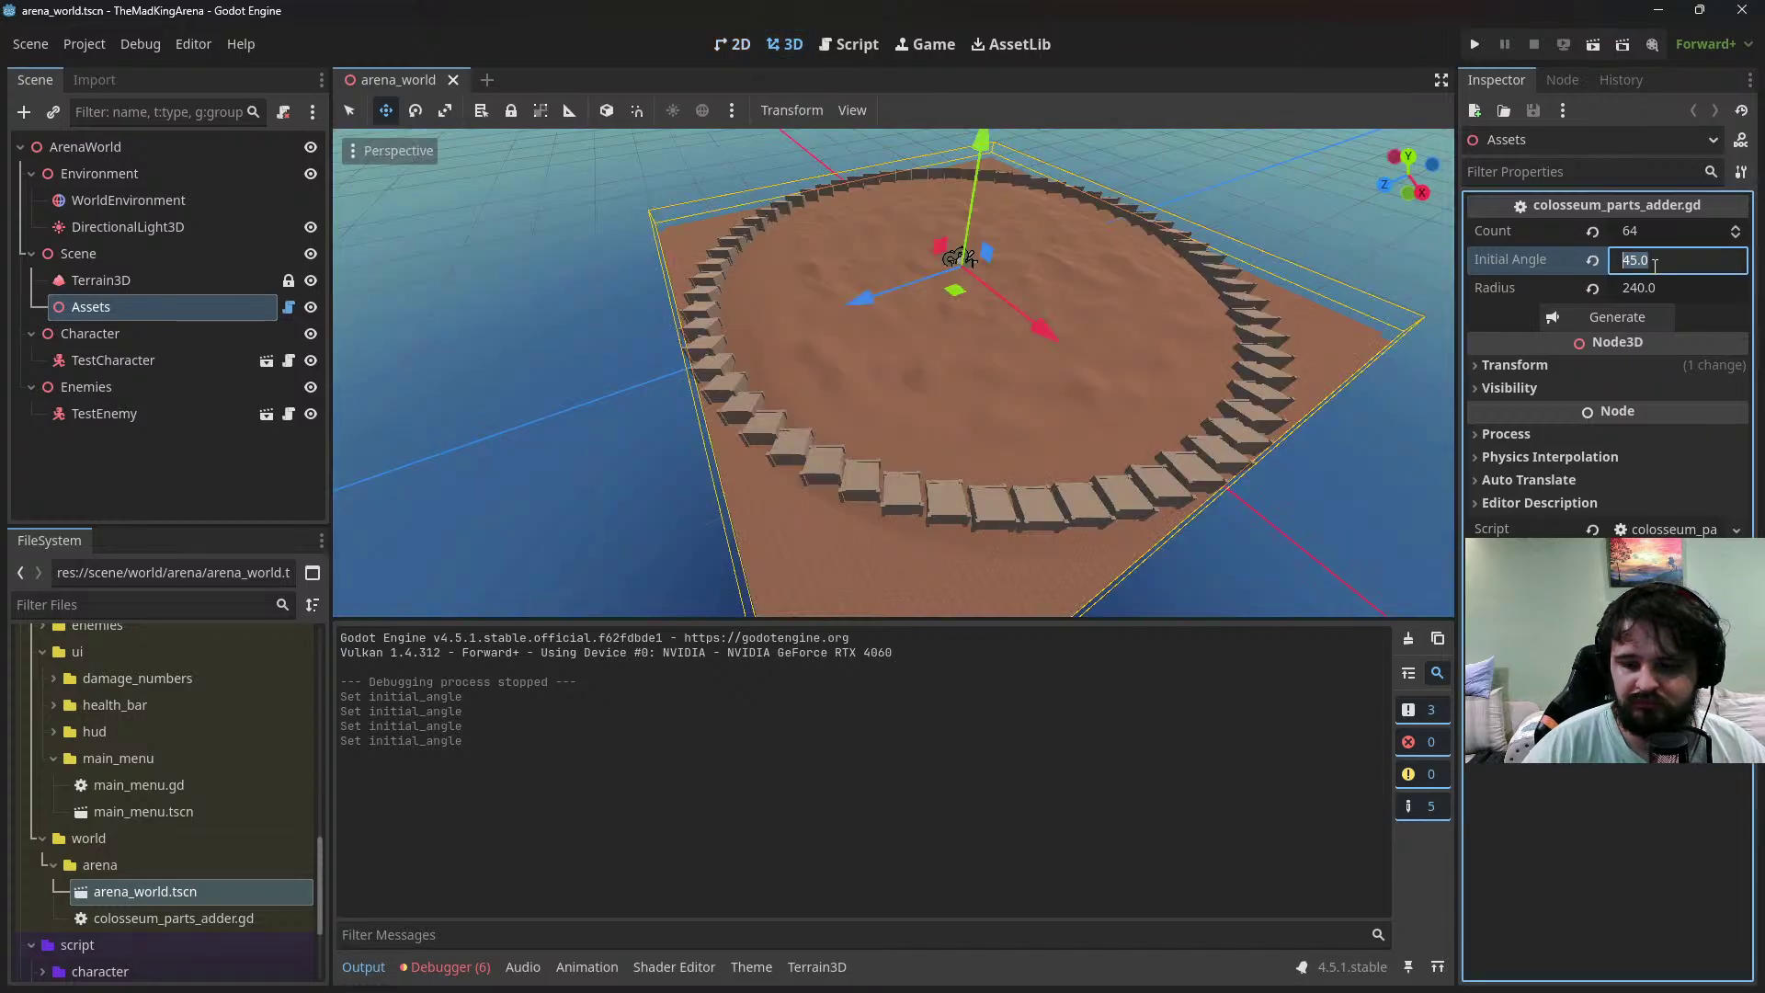
left_click(1576, 318)
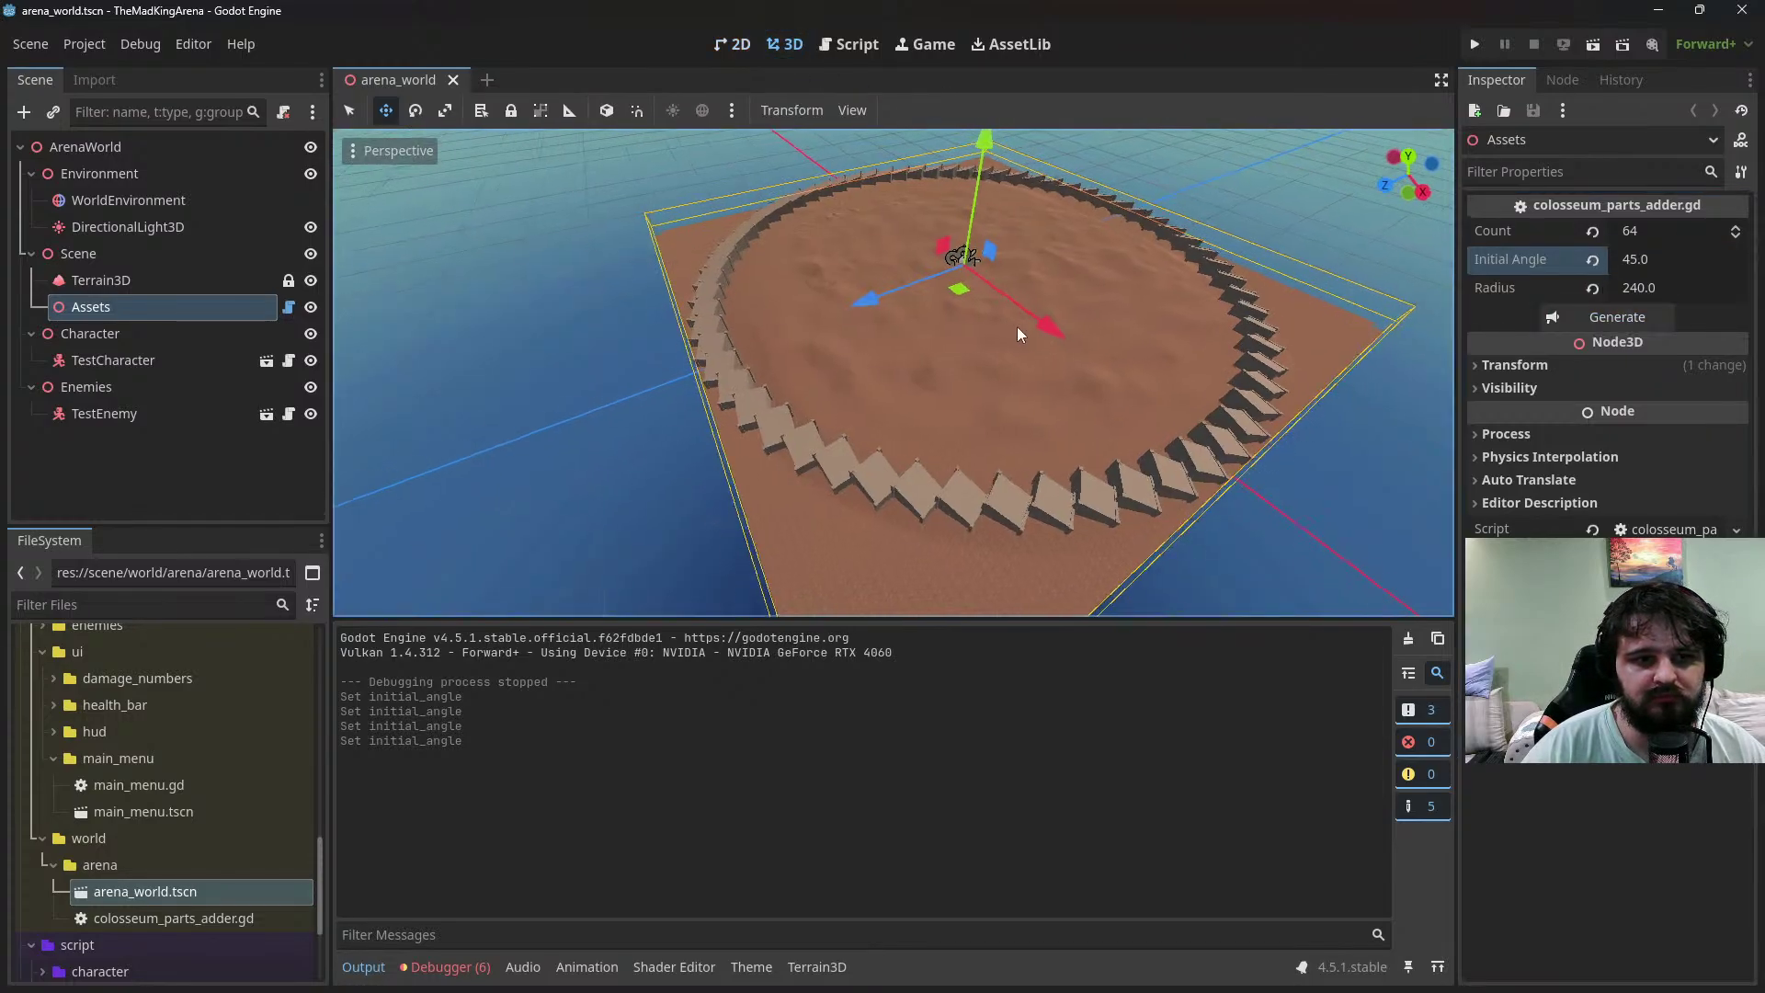
middle_click_drag(1017, 327, 1105, 367)
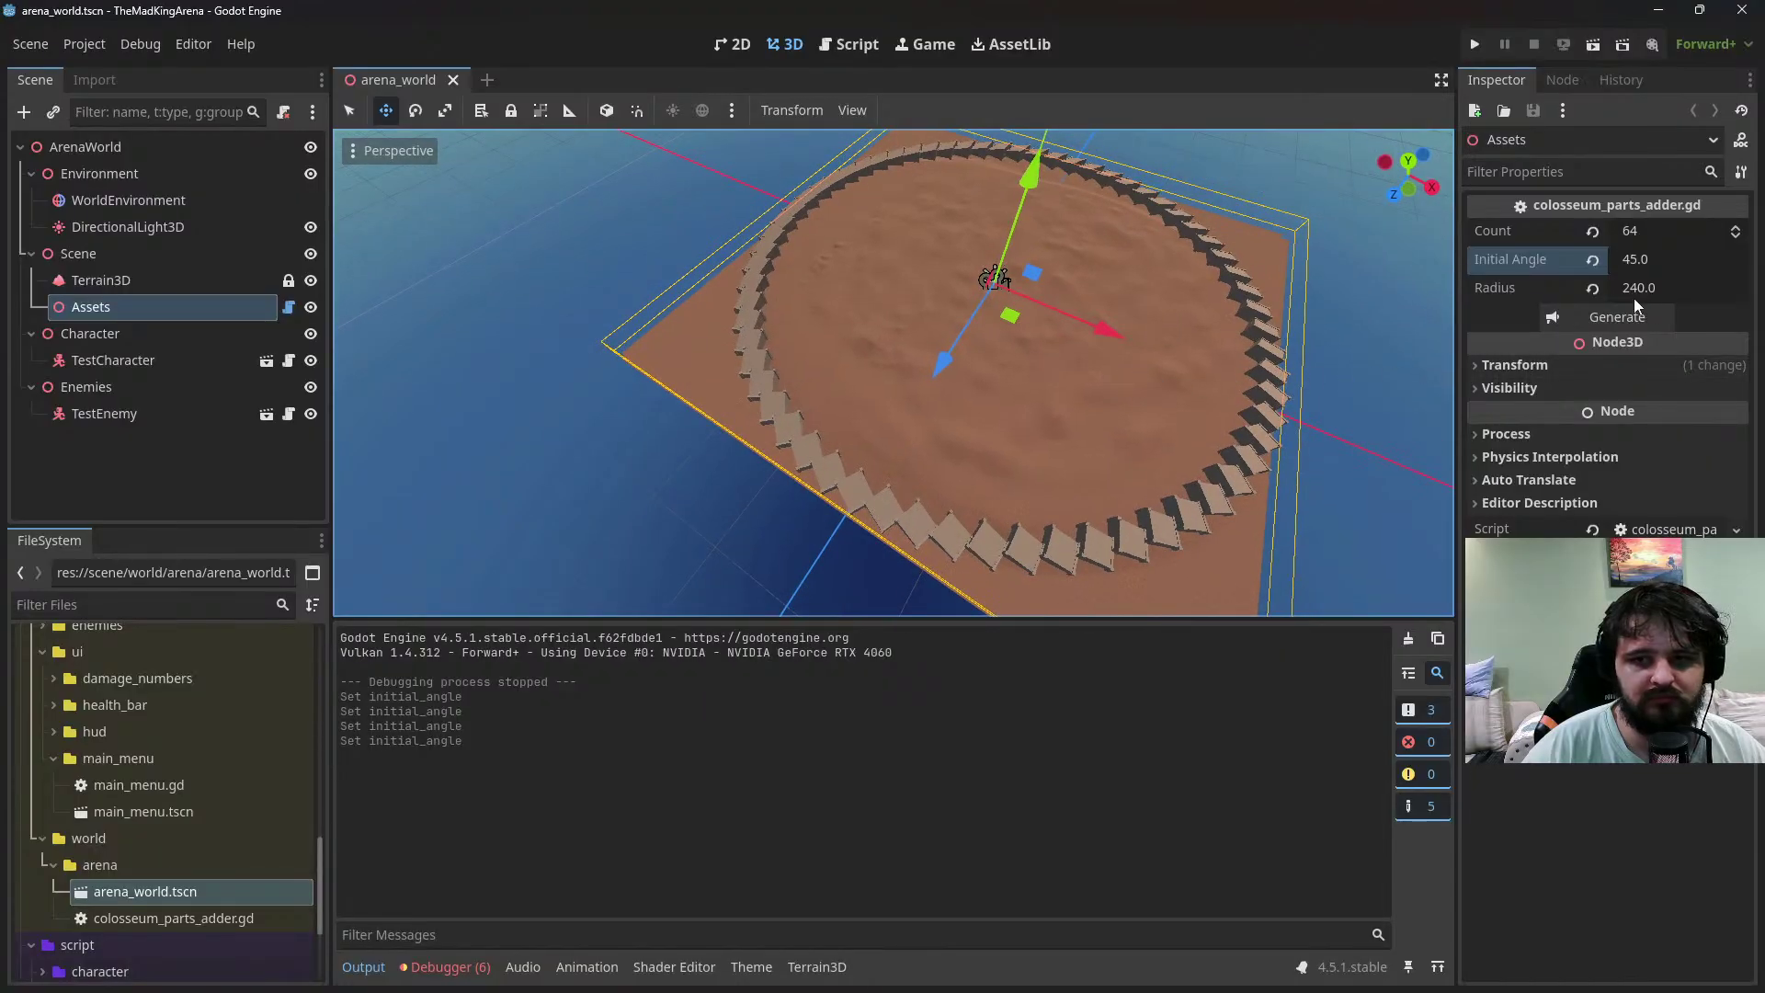
Try Initial Angle values of -45, 45 and 3 with the rotation line enabled, regenerating the ring each time
left_click(1660, 261)
type("-45")
left_click(1616, 317)
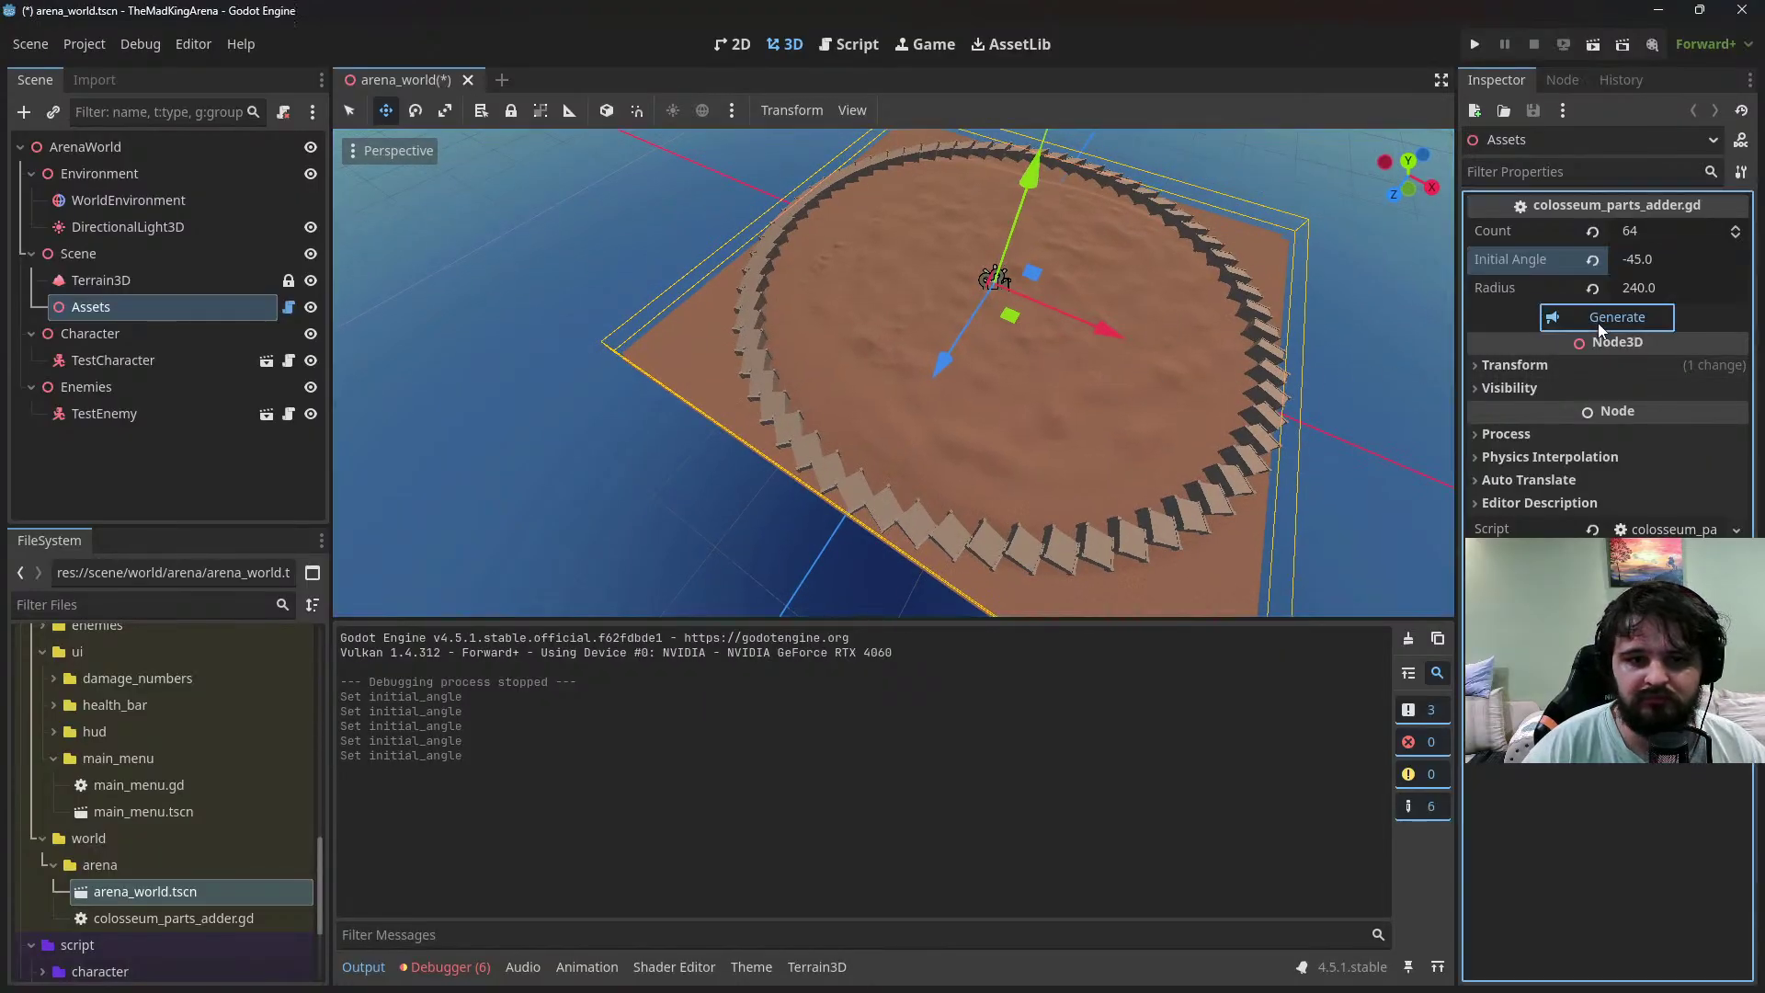
left_click(1667, 266)
type("45")
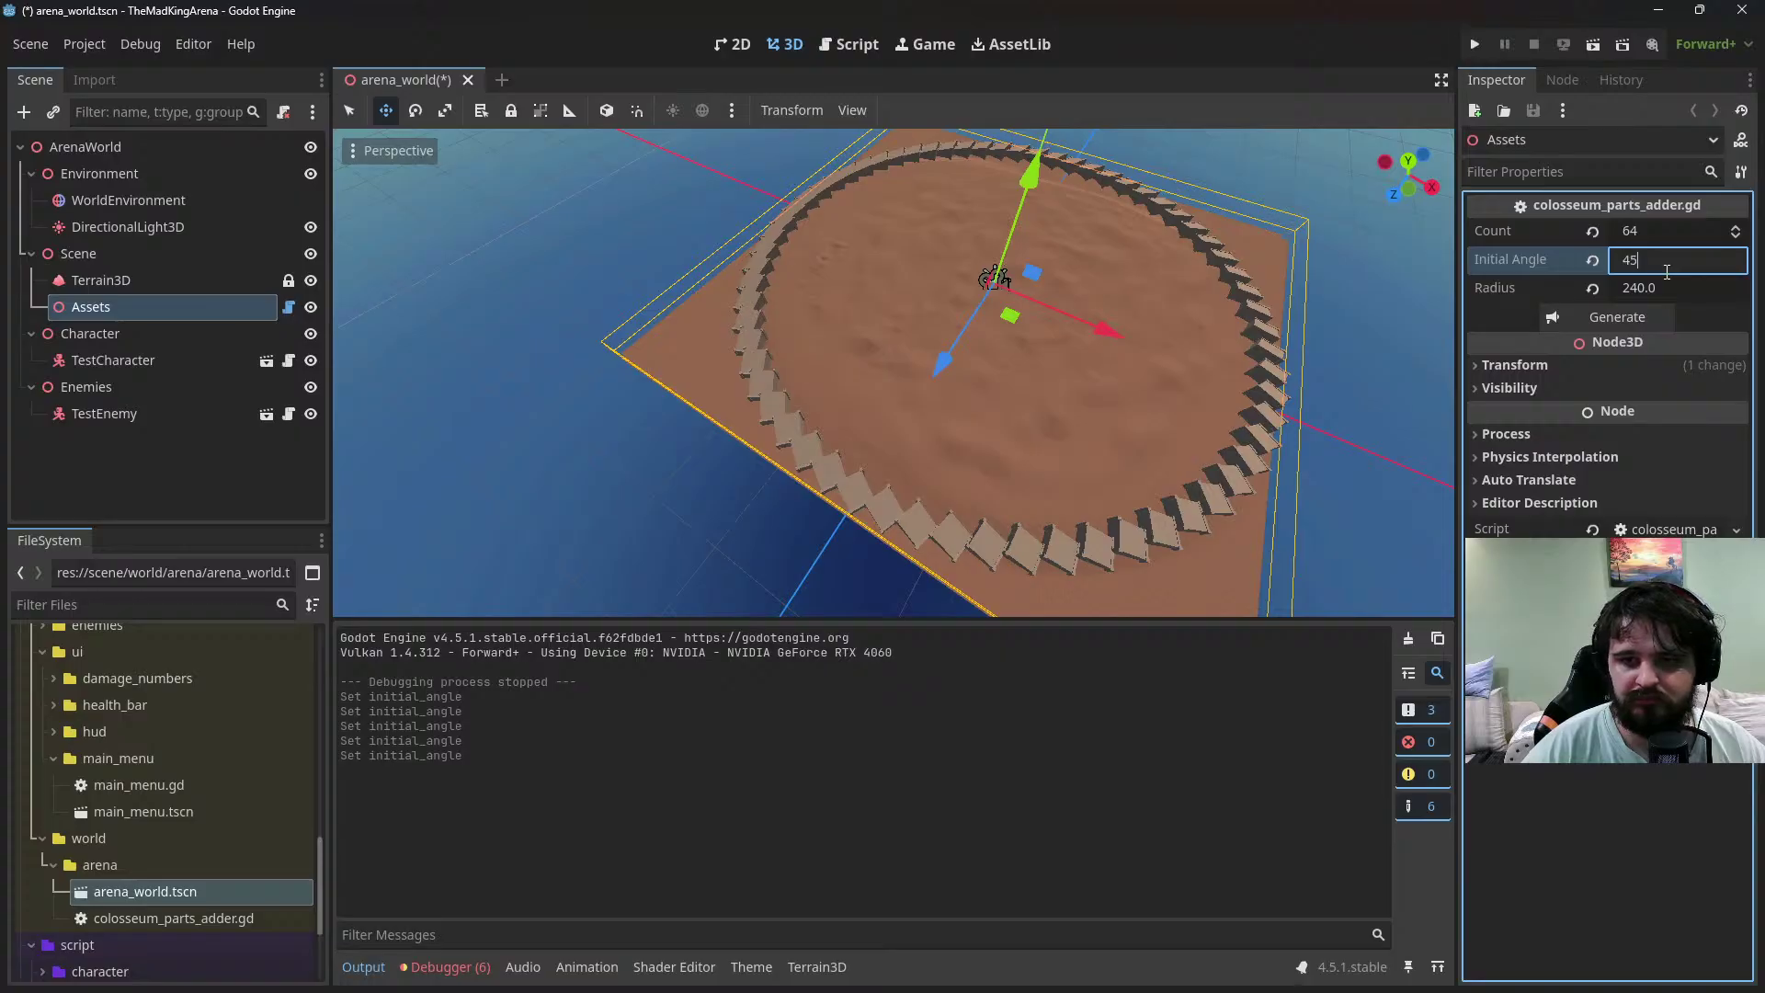
left_click(1616, 318)
left_click(1667, 263)
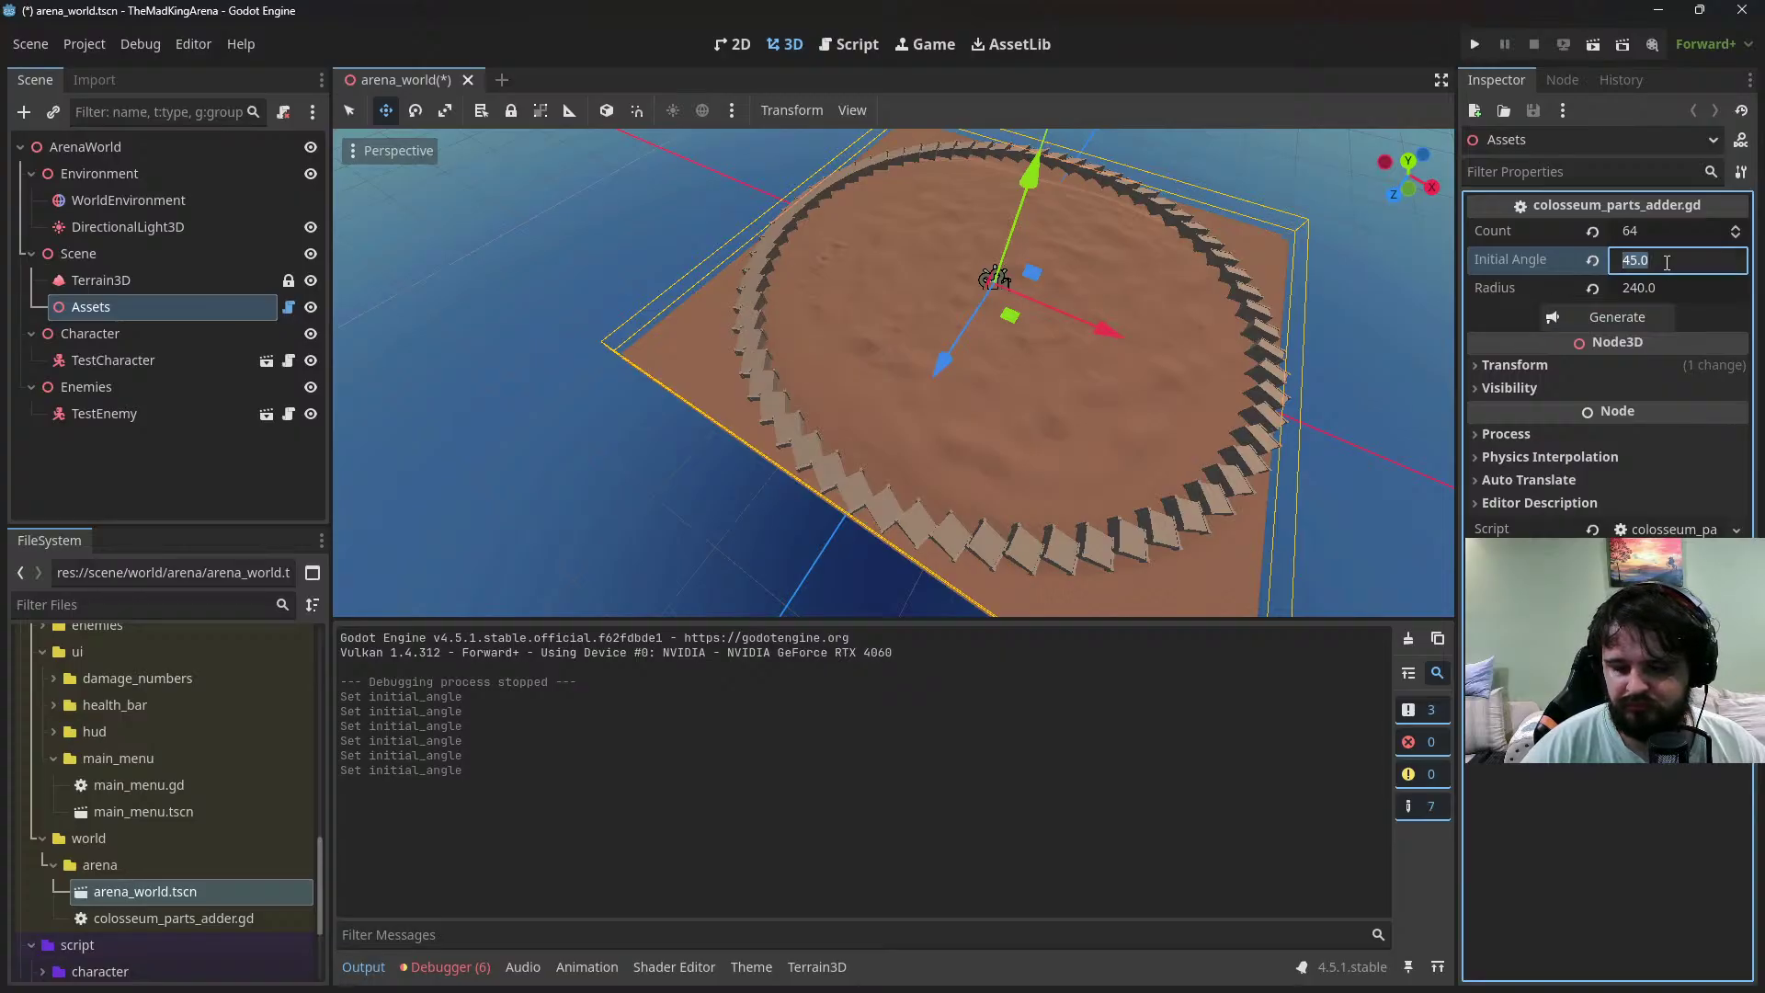
type("3")
left_click(1614, 318)
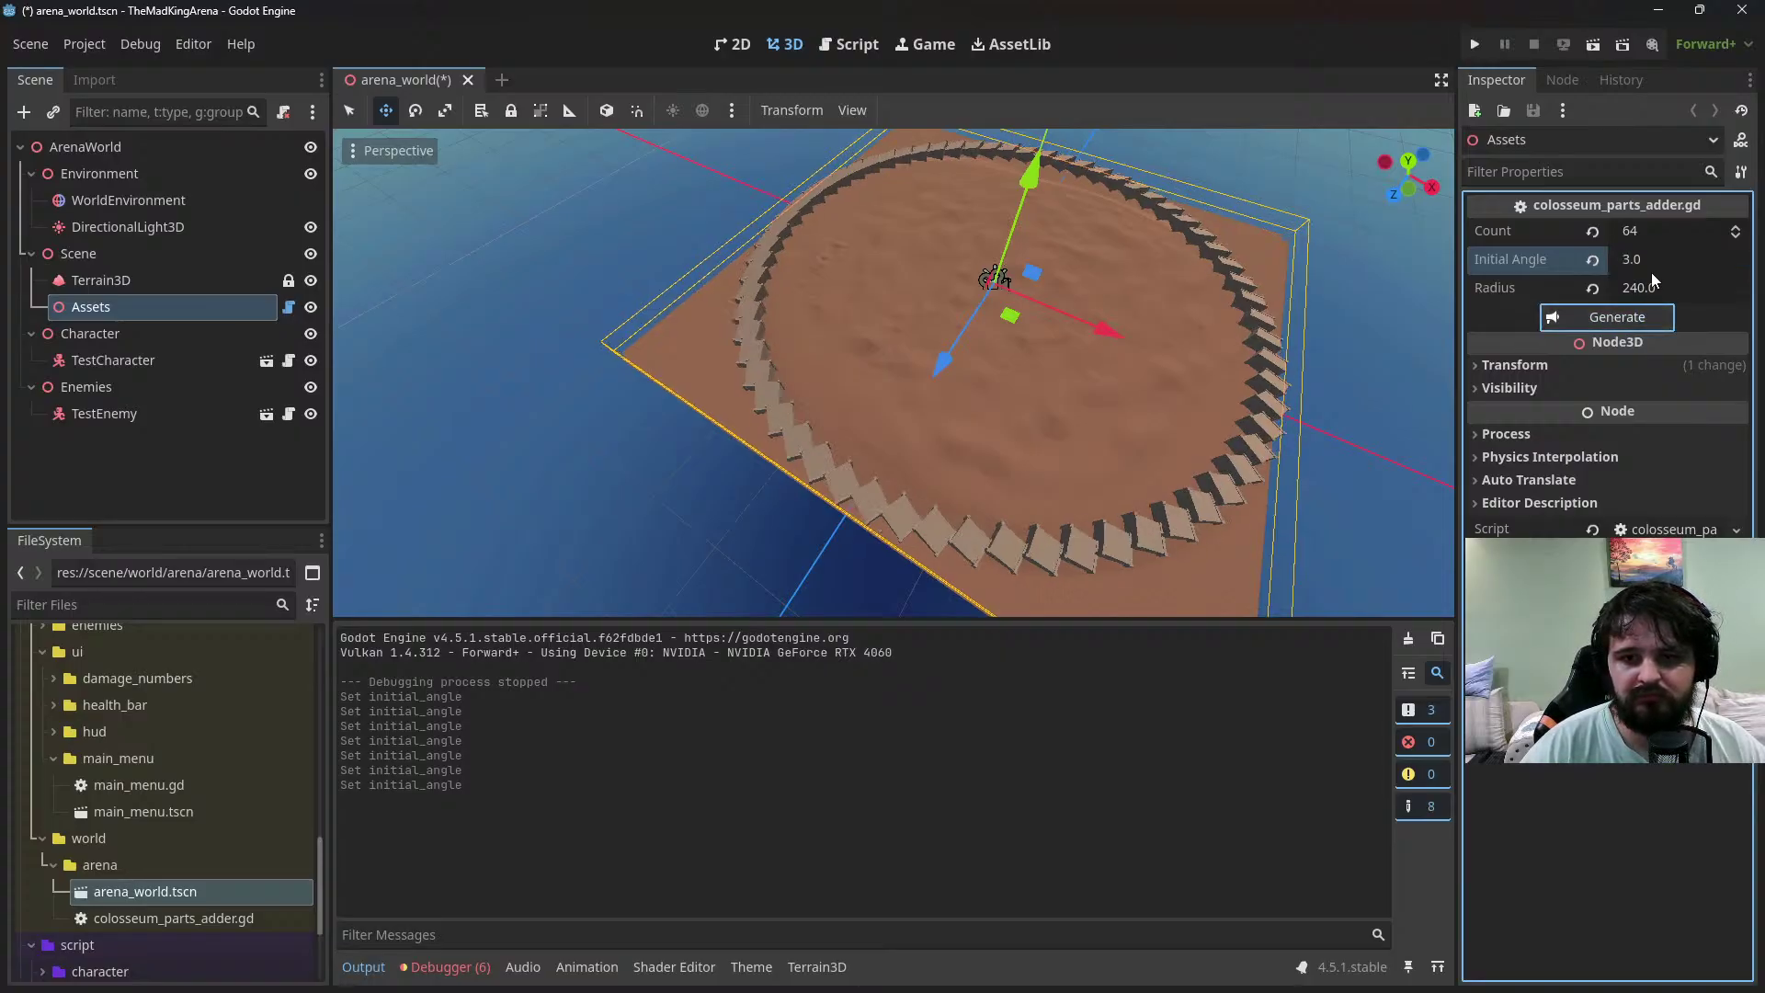
Fine-tune the Initial Angle to 5.125, regenerating the wall parts repeatedly
mouse_move(1646, 266)
left_mouse_down()
mouse_move(1682, 266)
mouse_move(1662, 264)
left_mouse_up()
left_click(1607, 317)
left_click(1607, 317)
left_click(1600, 325)
left_click(1587, 325)
left_click(1600, 320)
left_click(1595, 322)
left_click(1600, 320)
left_click(1601, 318)
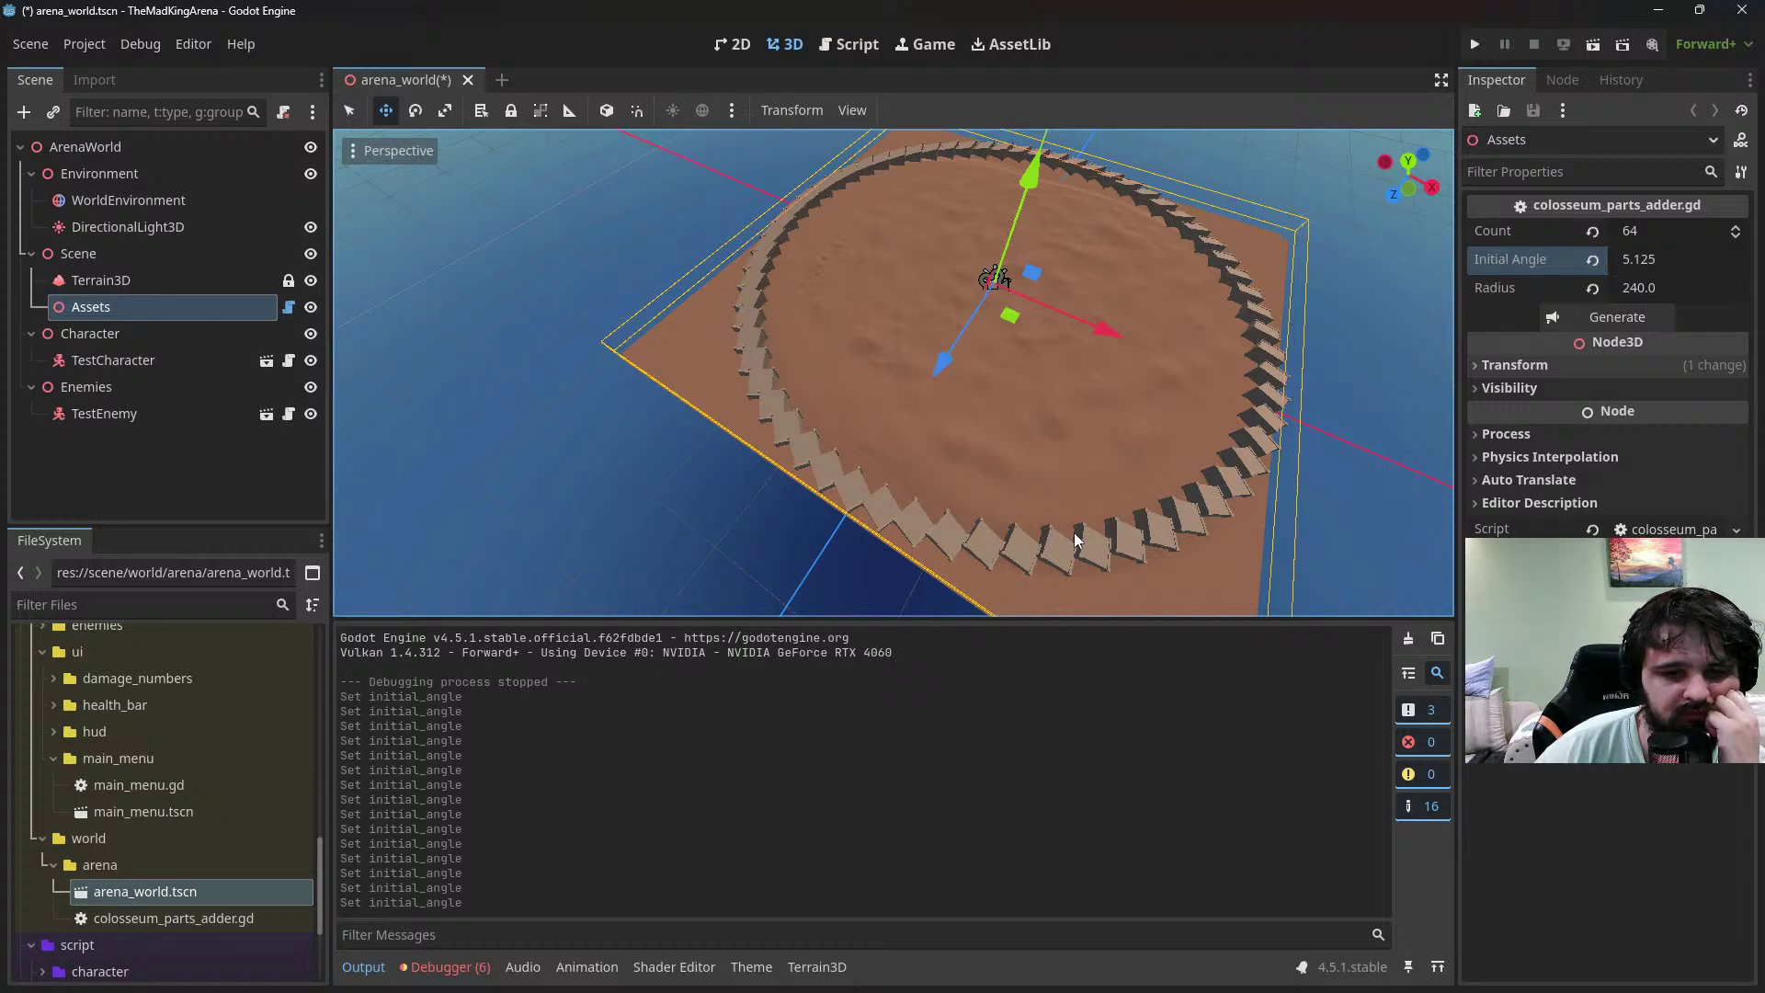
Try subtracting the per-part angle from initial_angle in the child_angle expression, save, and regenerate the ring
left_click(869, 44)
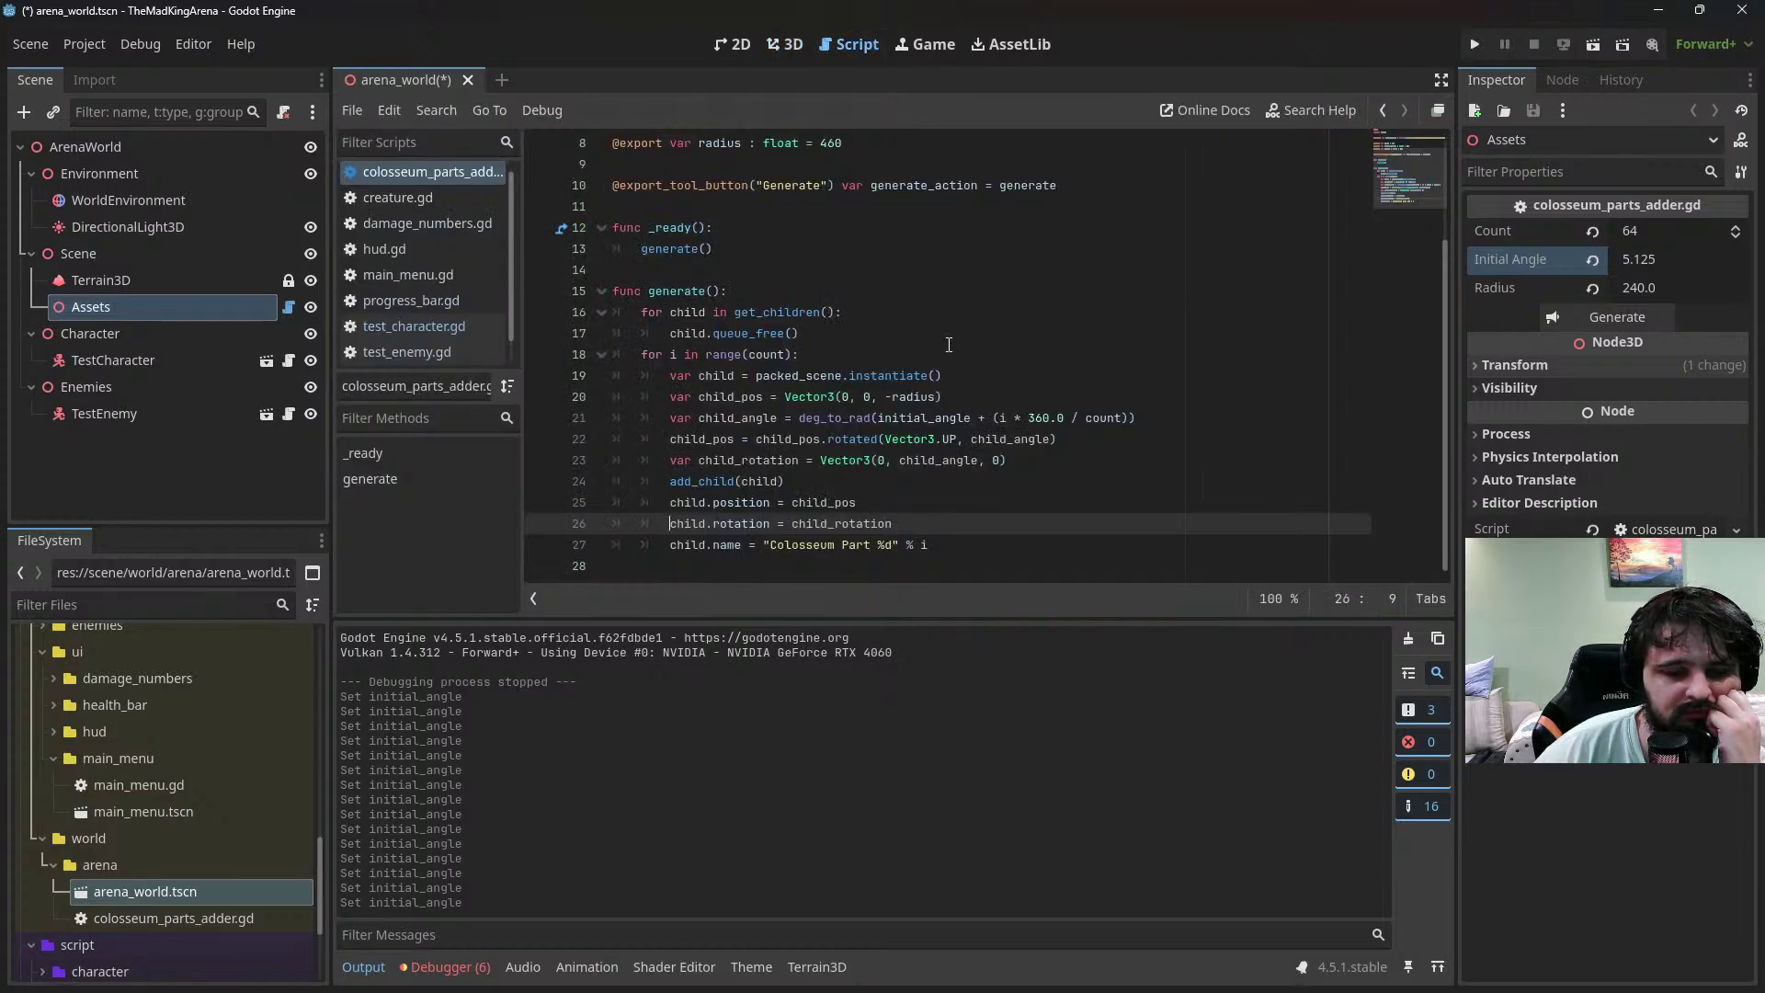
mouse_move(961, 422)
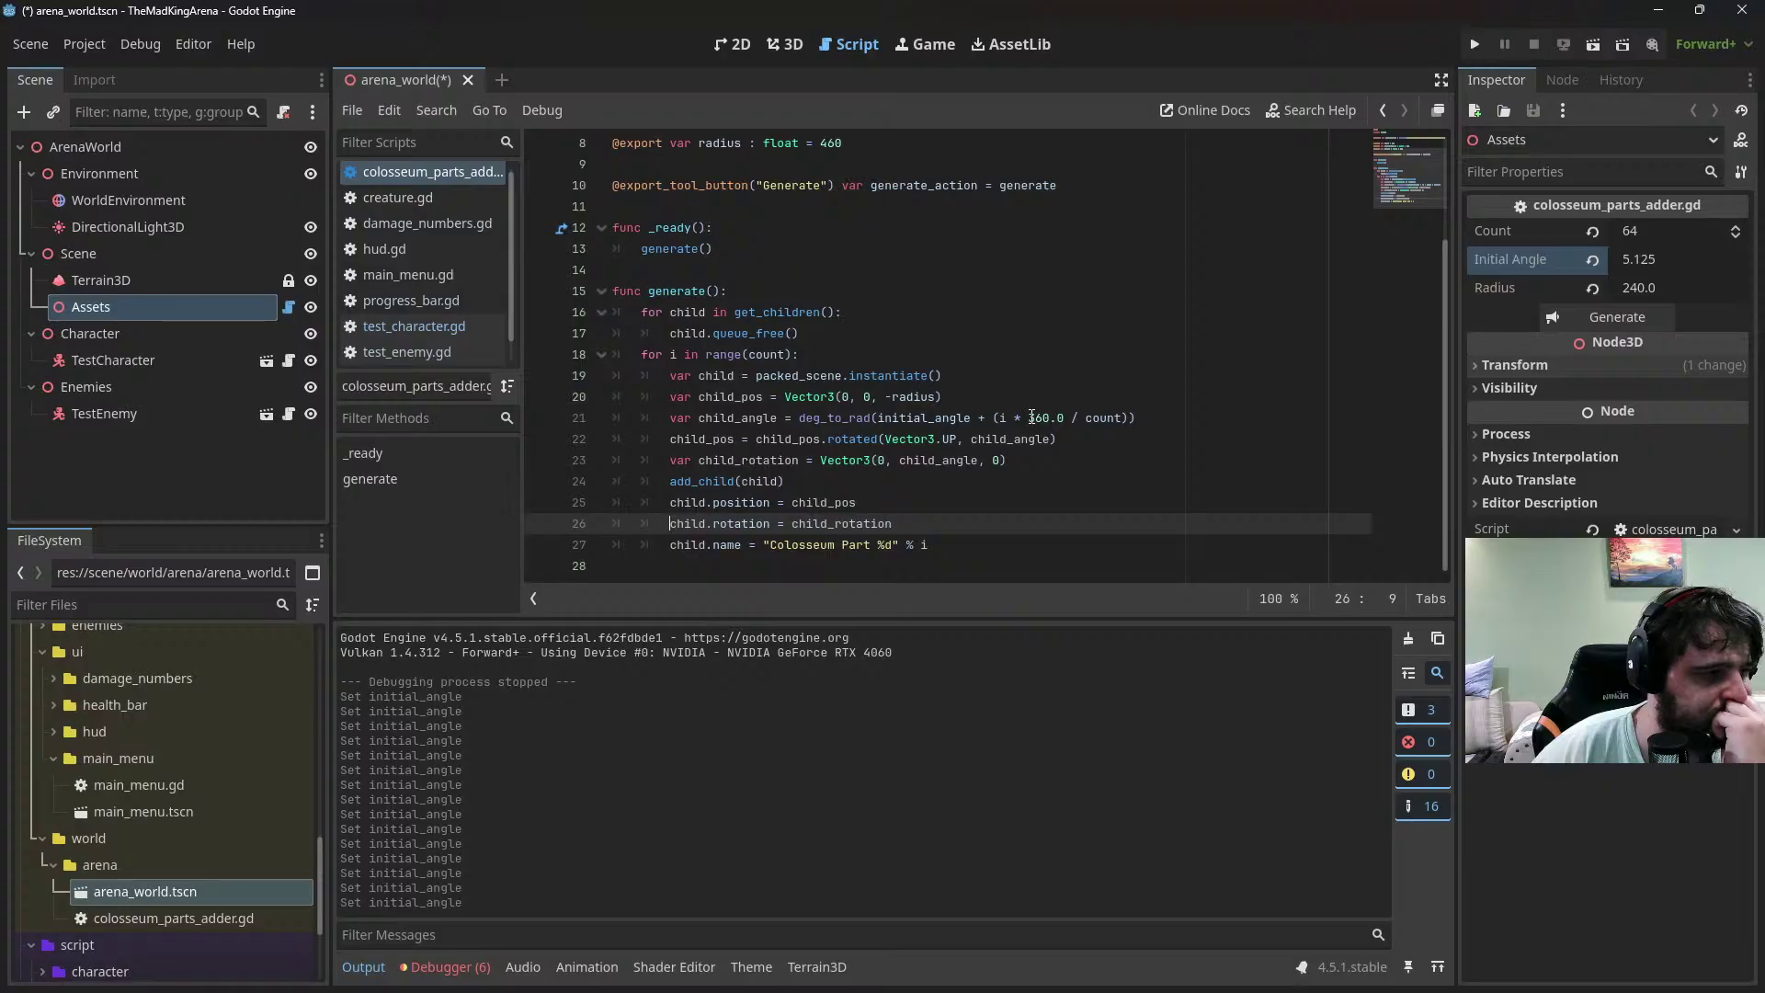
left_click(978, 419)
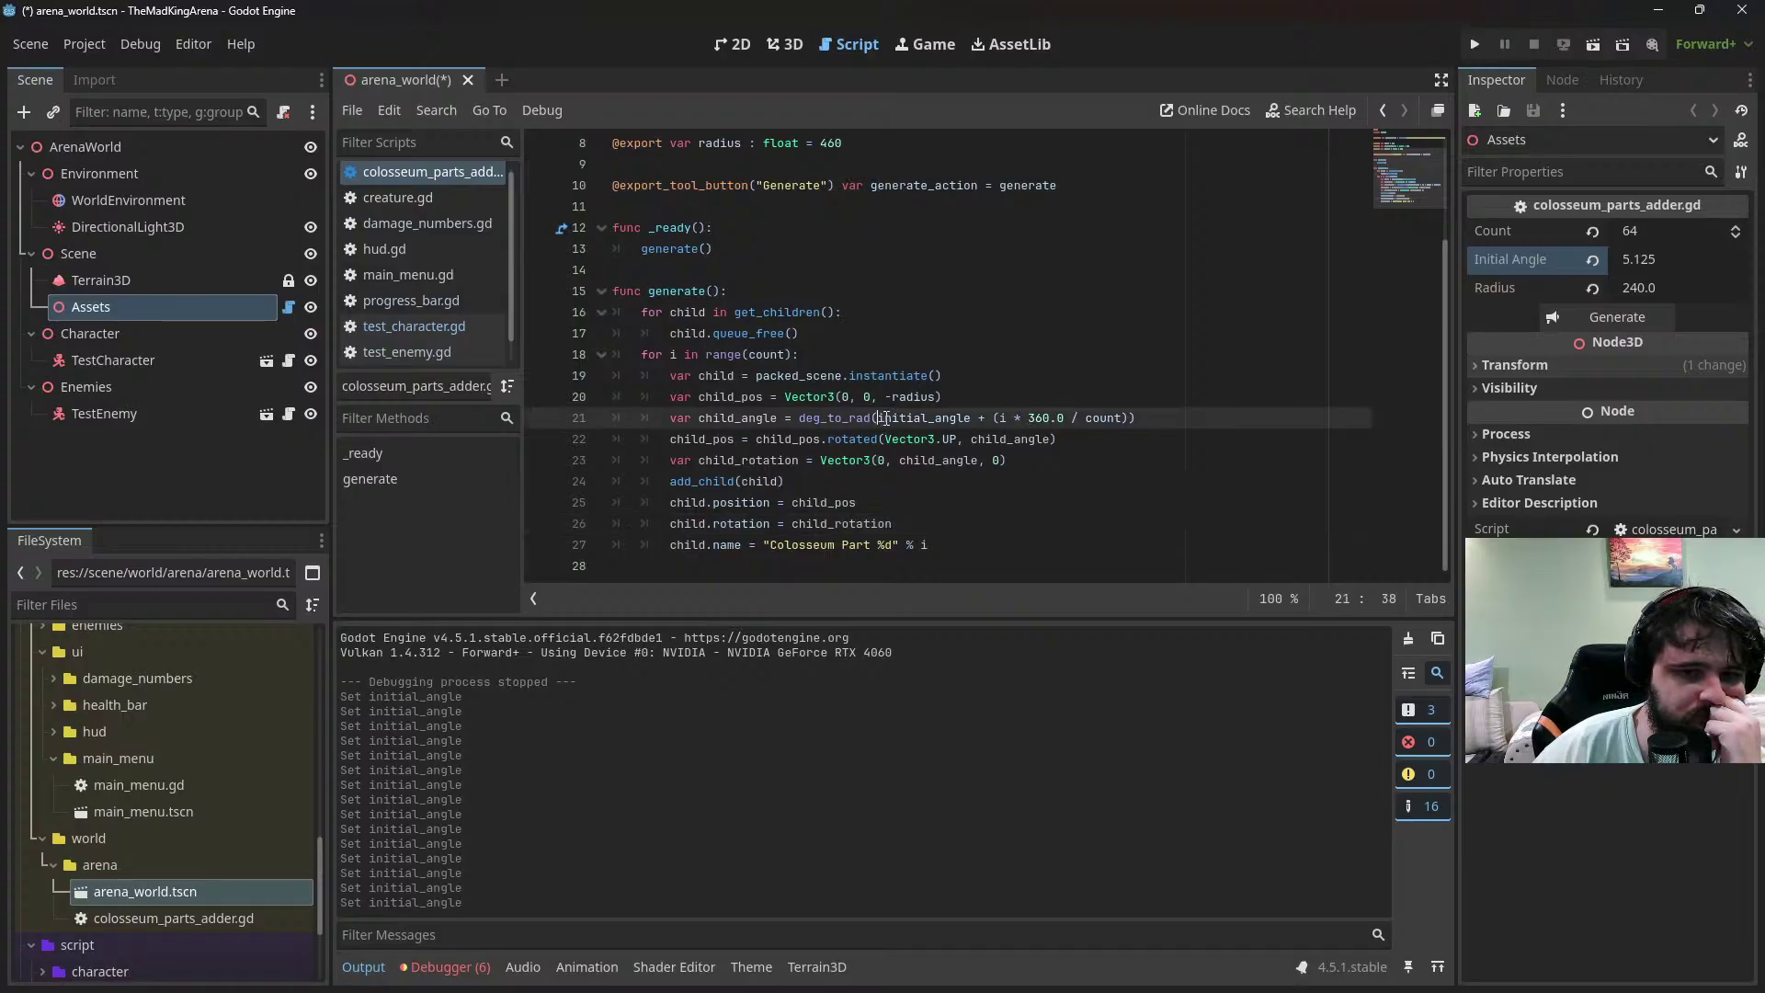
key("Delete")
type("-")
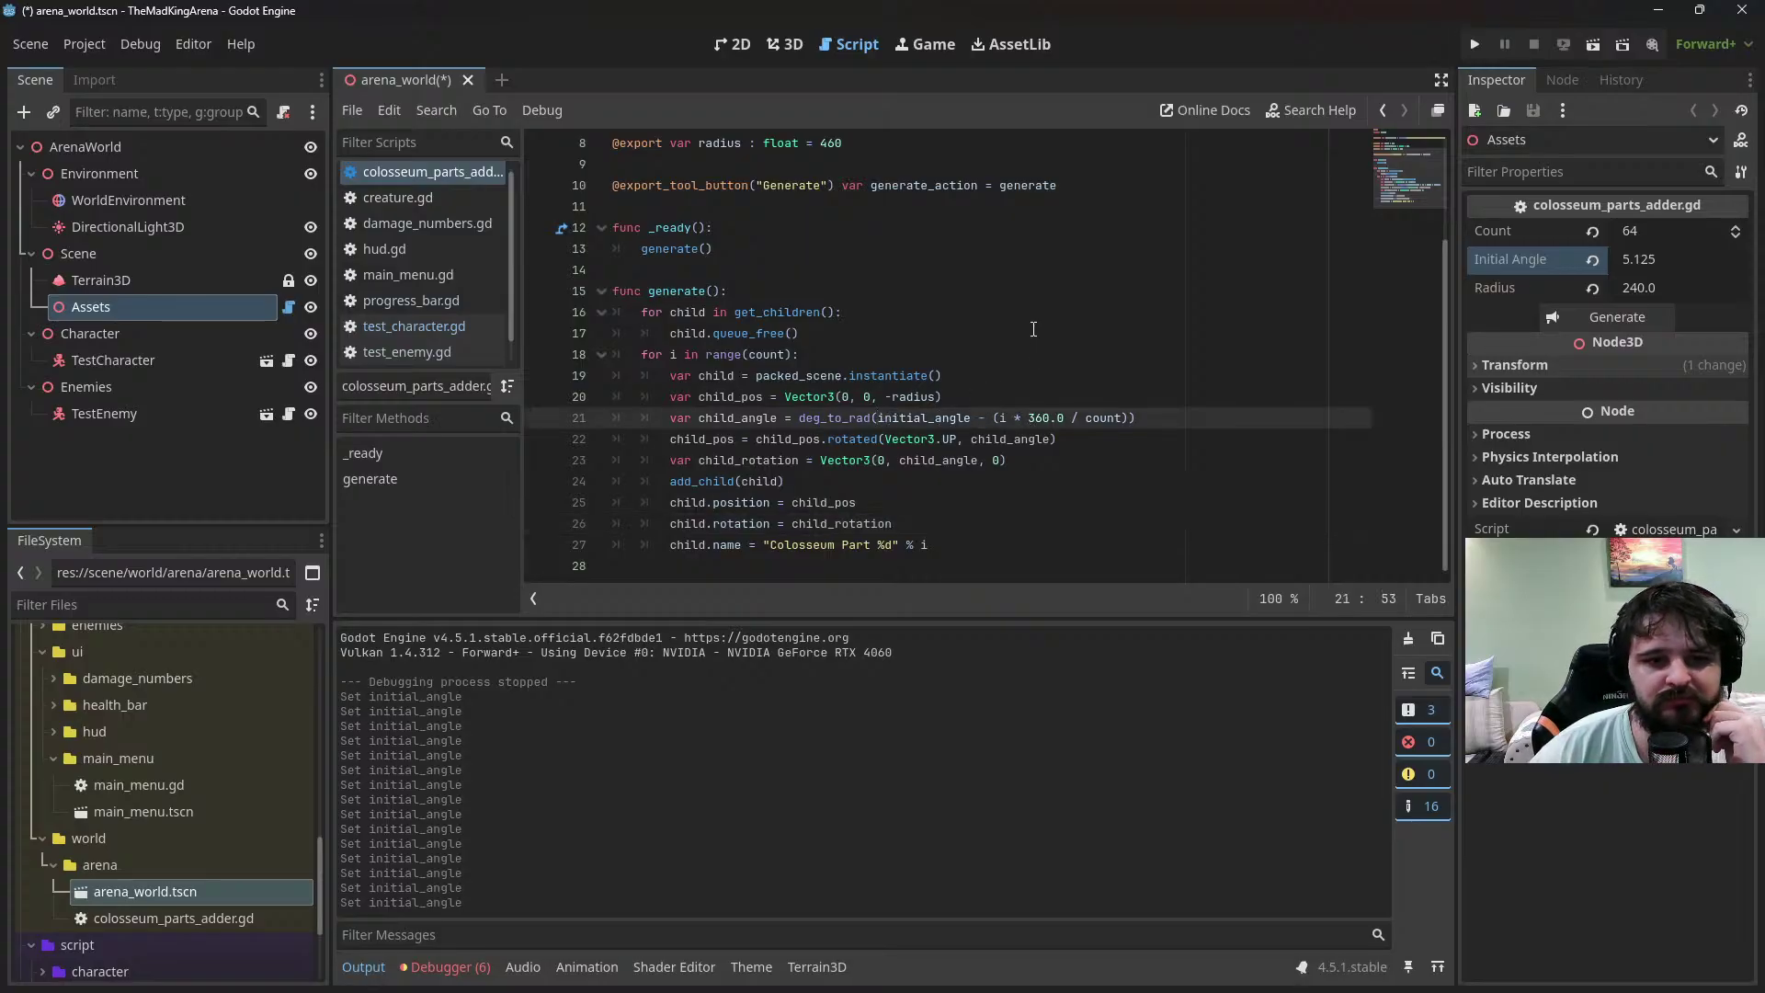
key("ctrl+s")
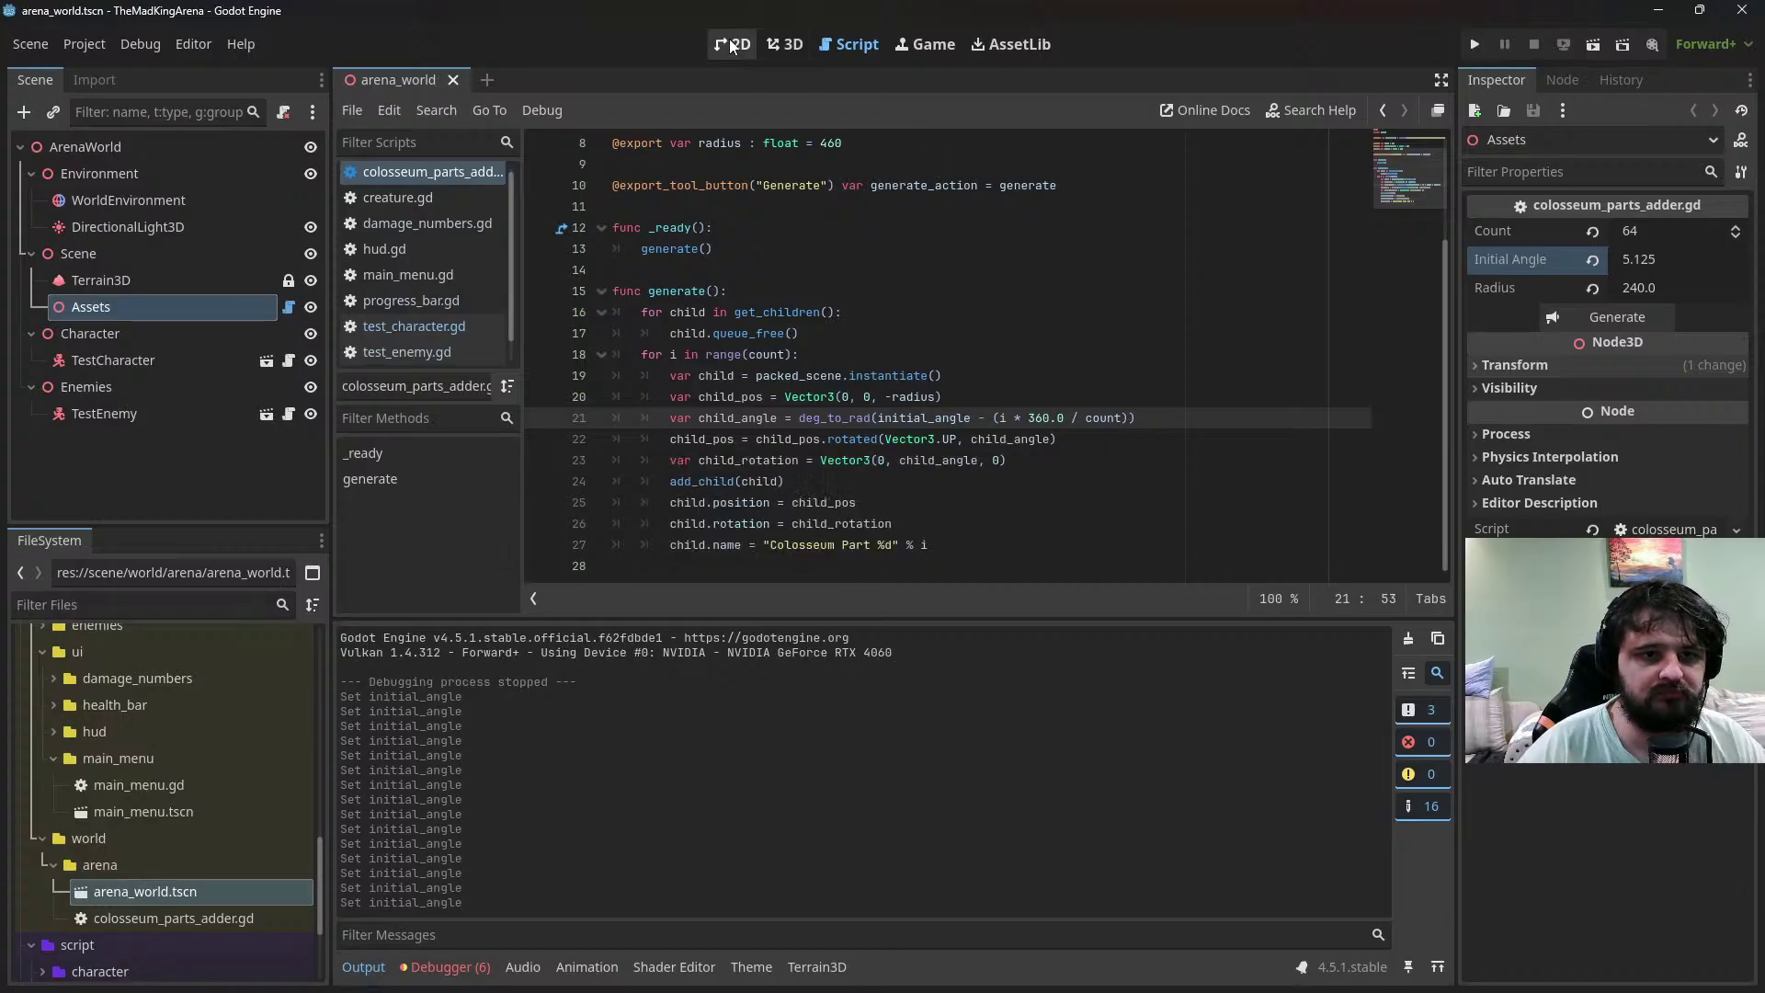
left_click(784, 44)
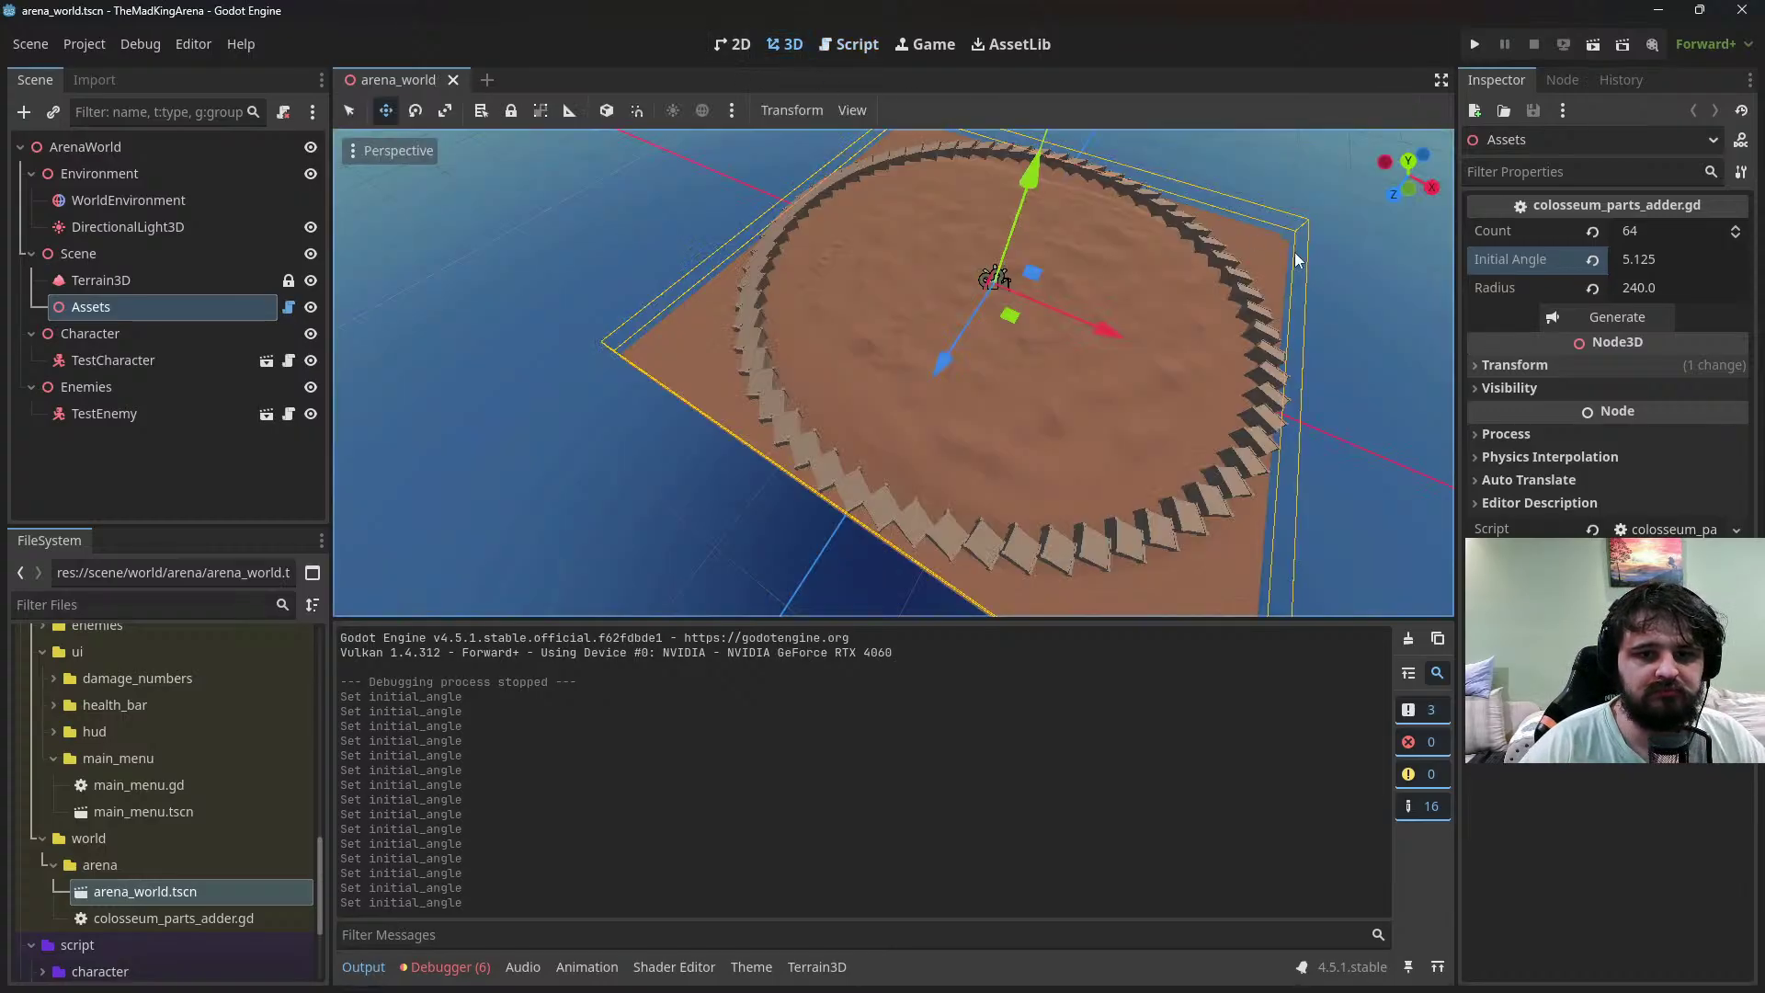
left_click(1584, 320)
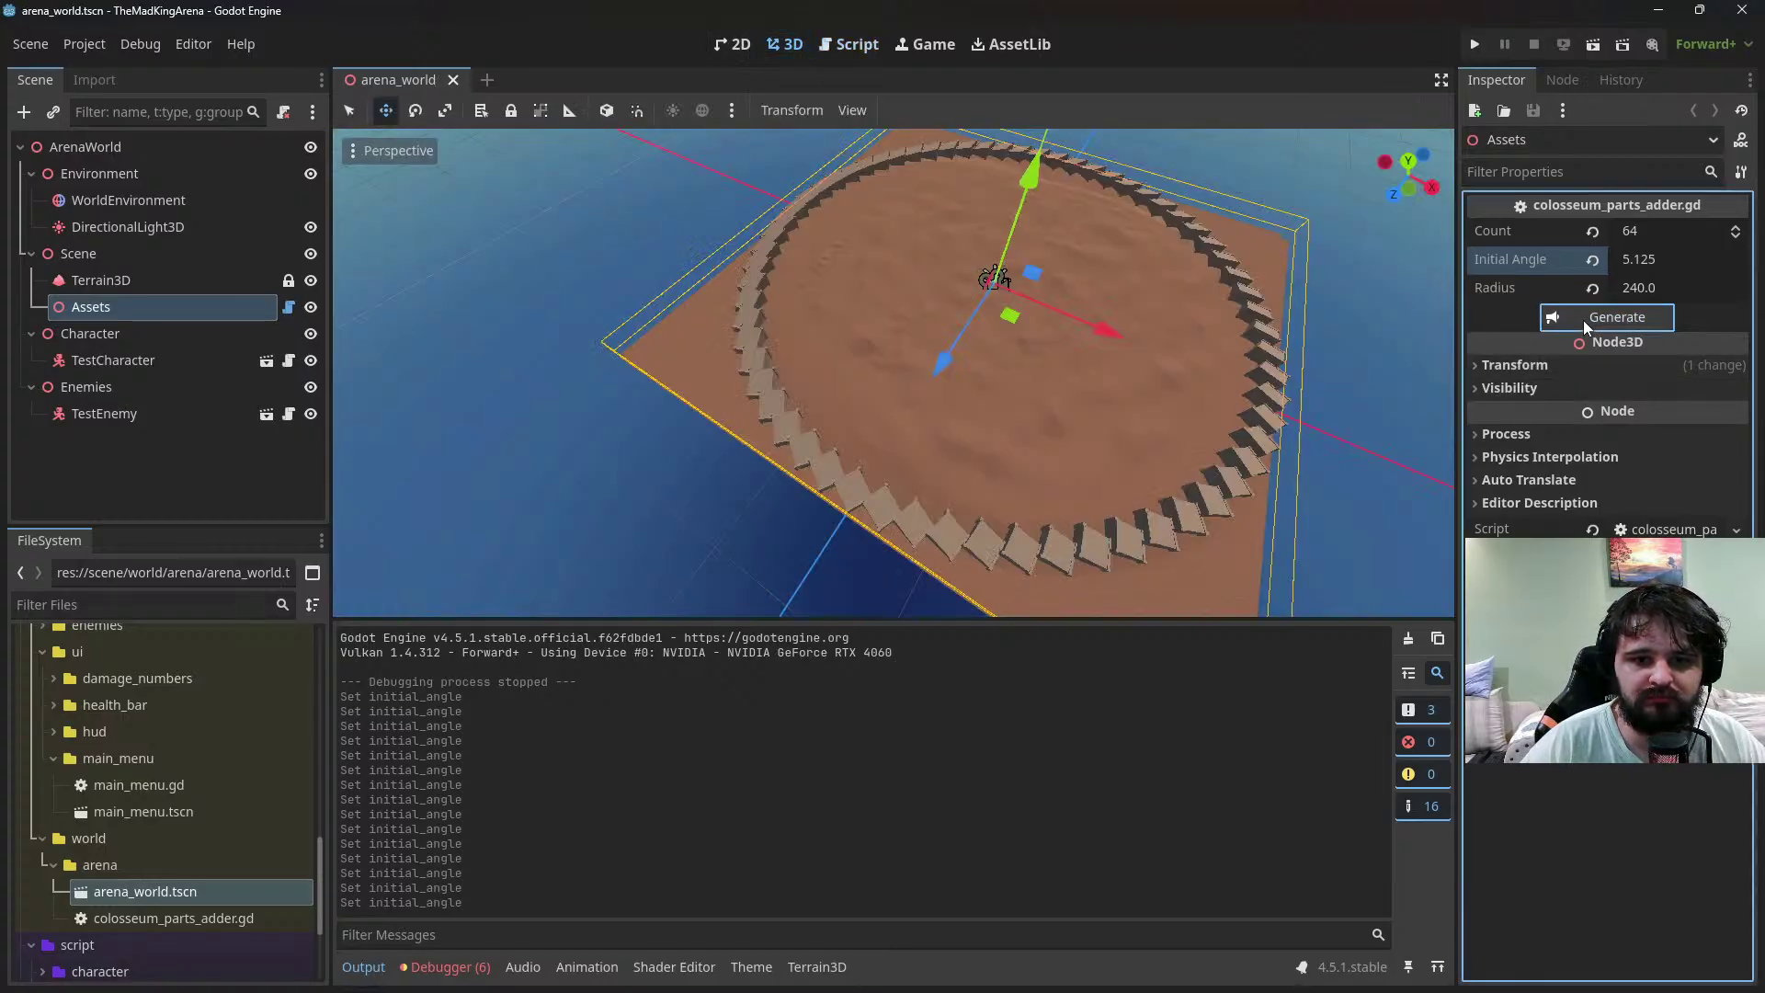
Restore the plus sign between initial_angle and the per-part angle in the child_angle expression
left_click(851, 44)
key("BackSpace")
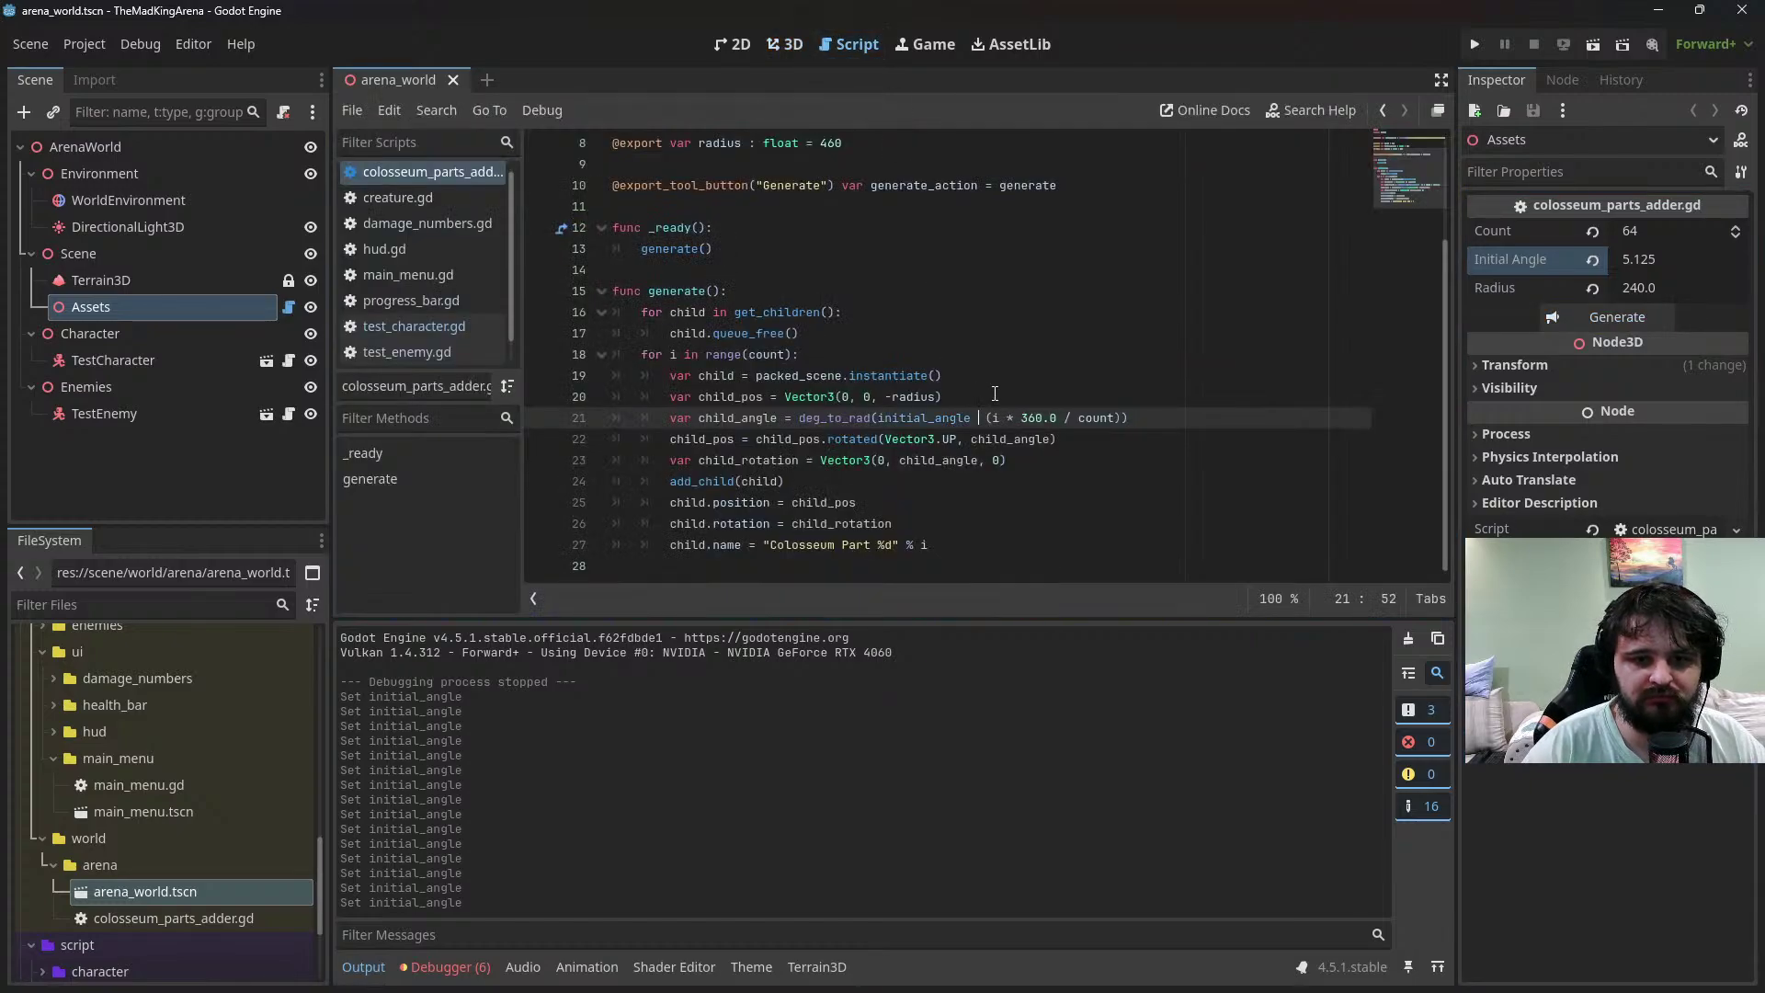
type("+")
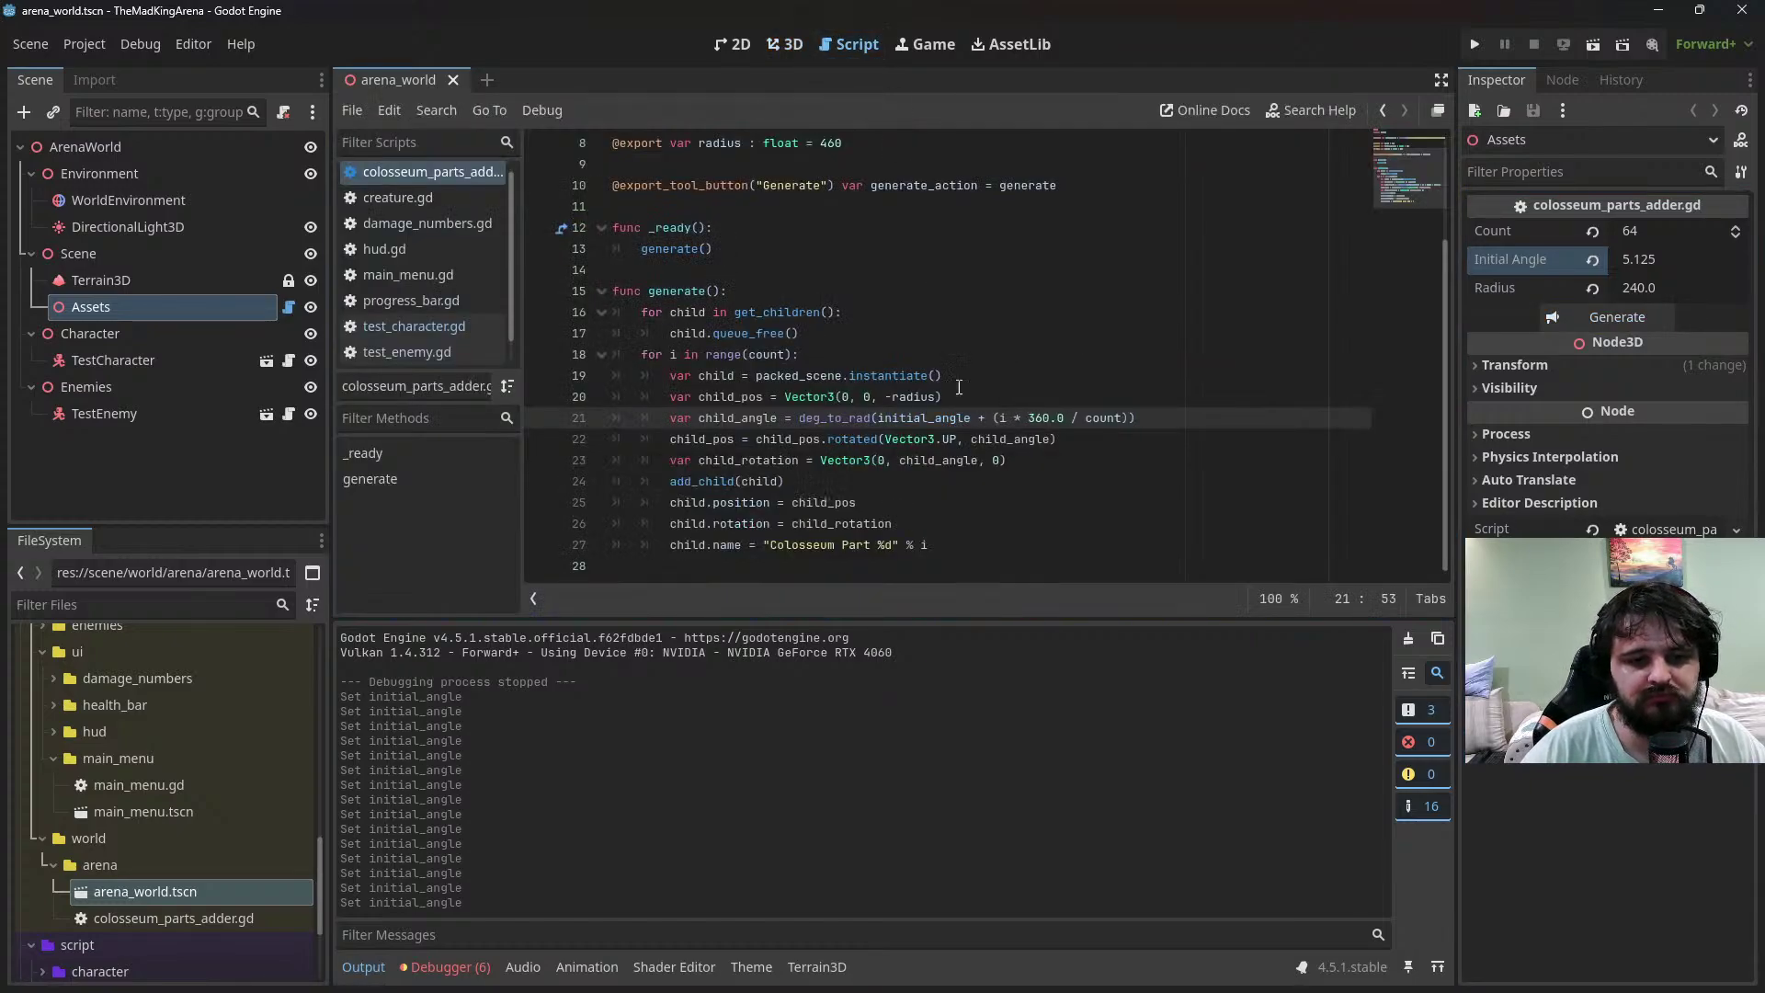
Review the deg_to_rad conversion and where child_angle, initial_angle and child.rotation are used in the script
mouse_move(862, 418)
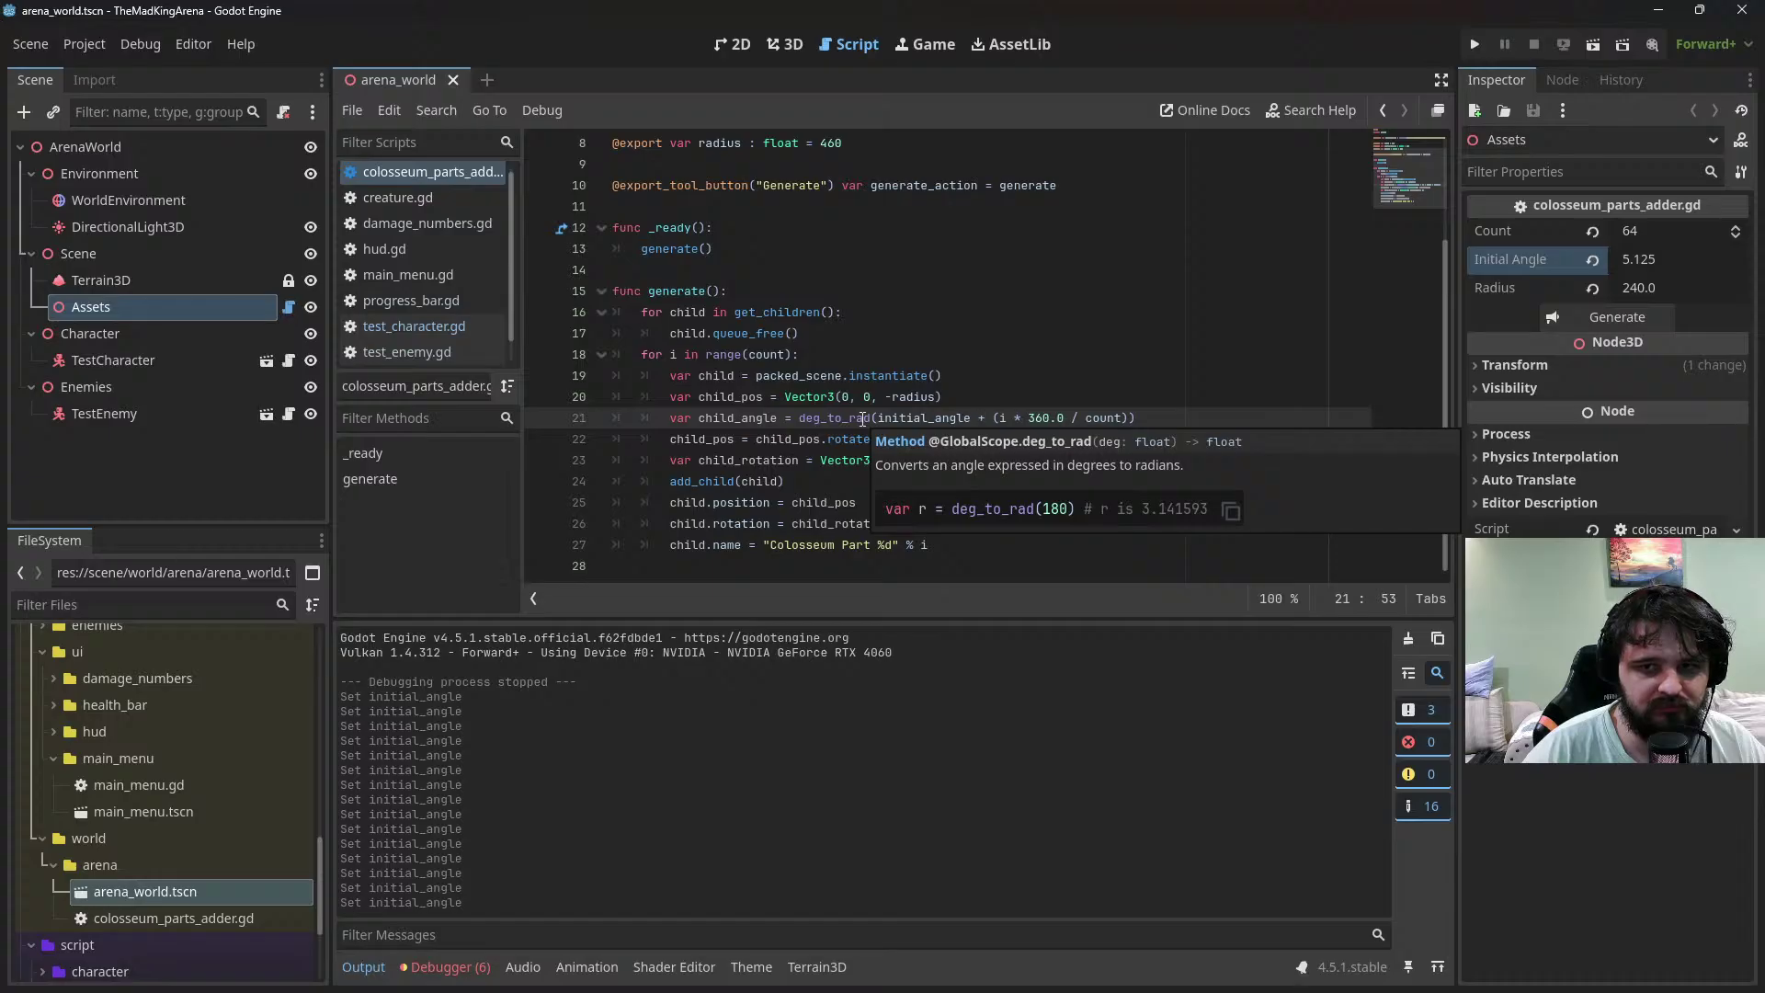
left_click(1650, 260)
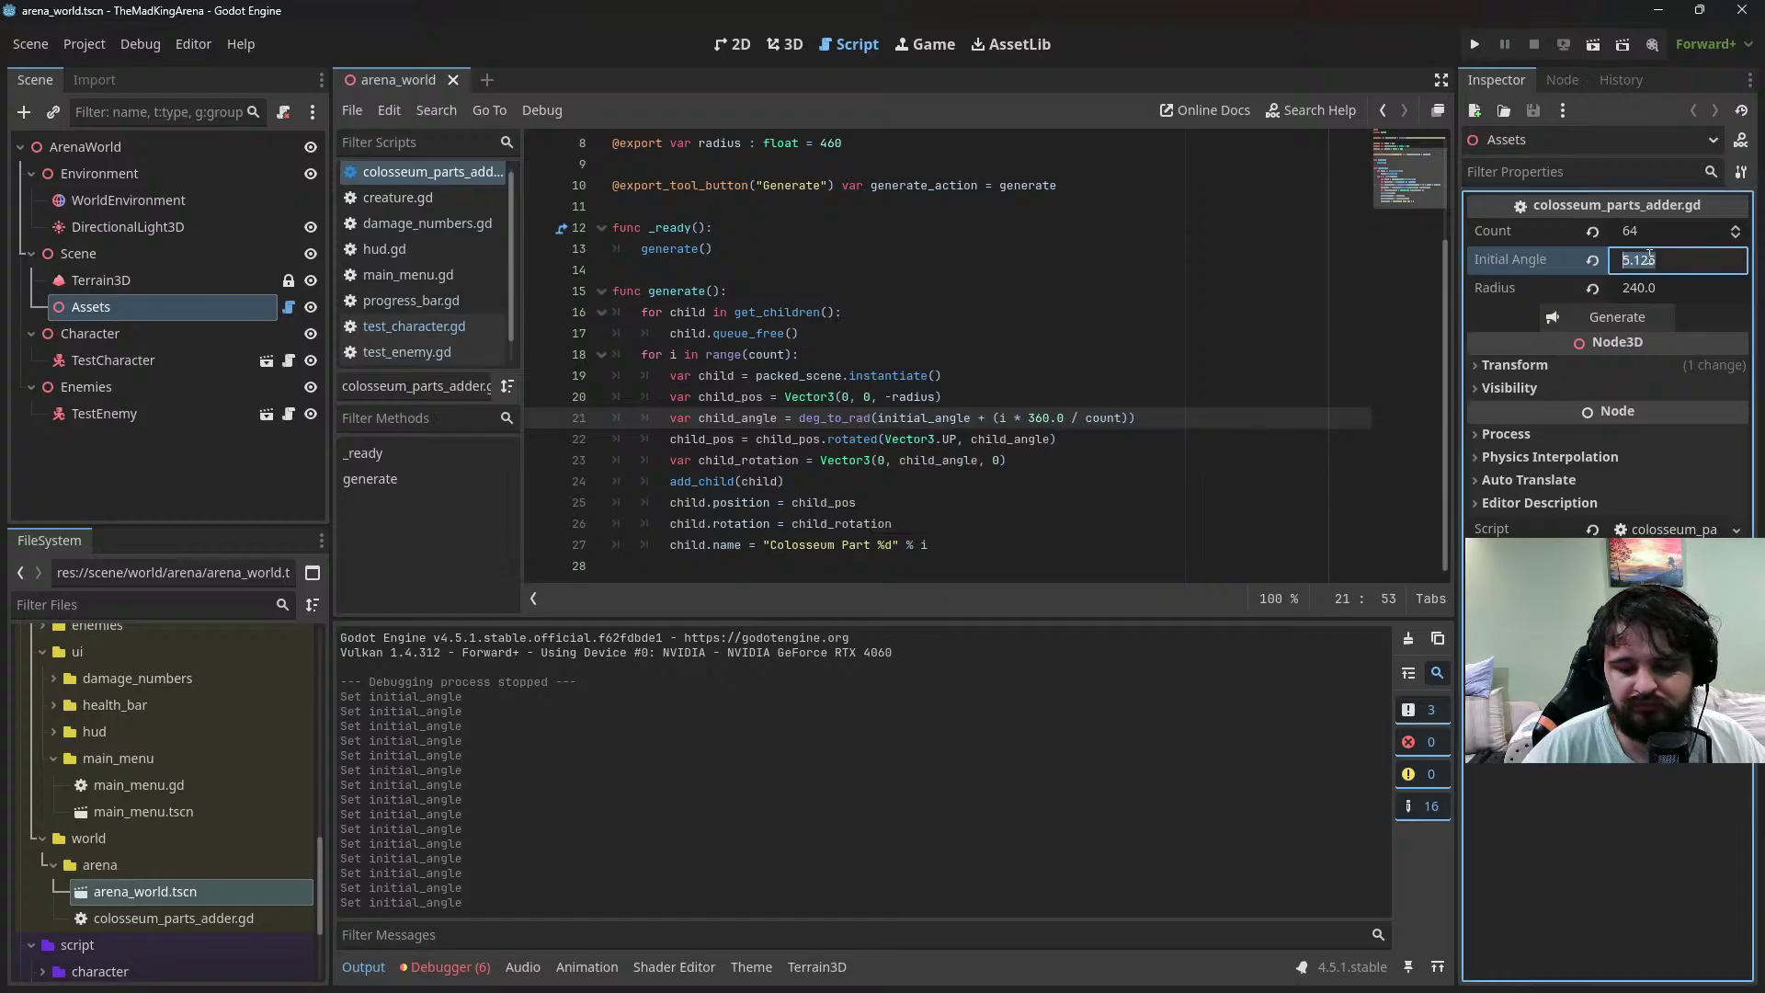
left_click(754, 417)
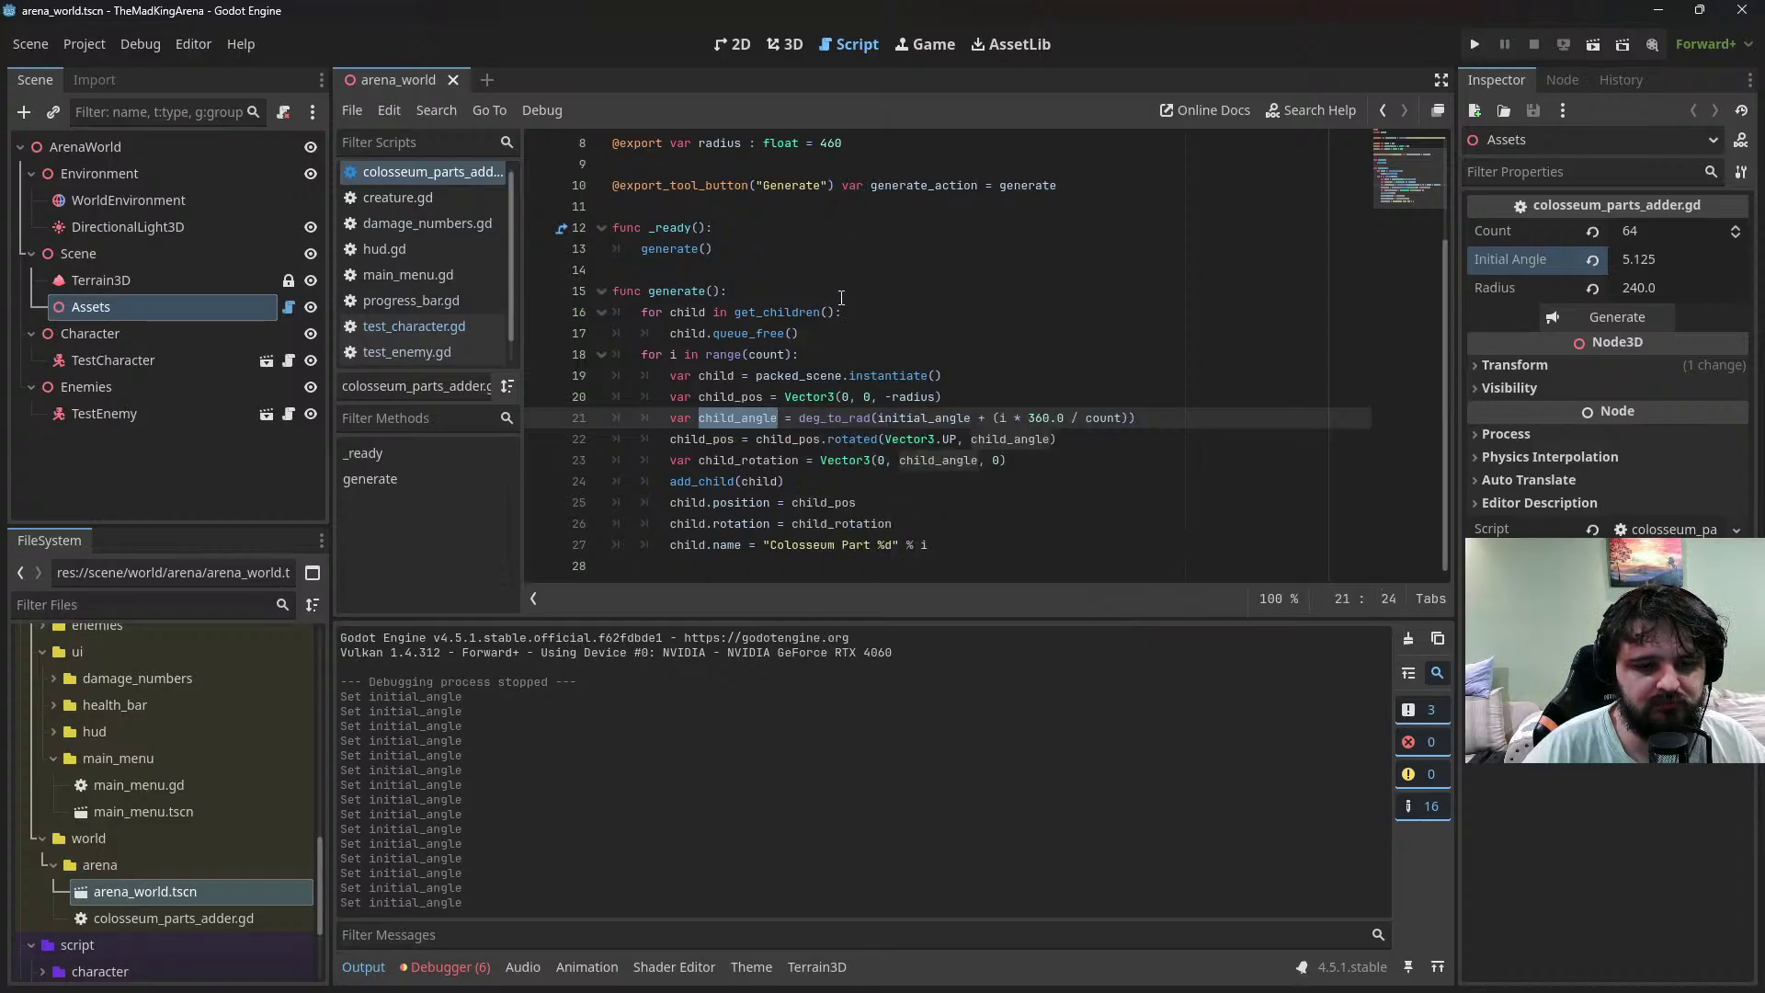
double_click(887, 415)
scroll(890, 396, "up", 2)
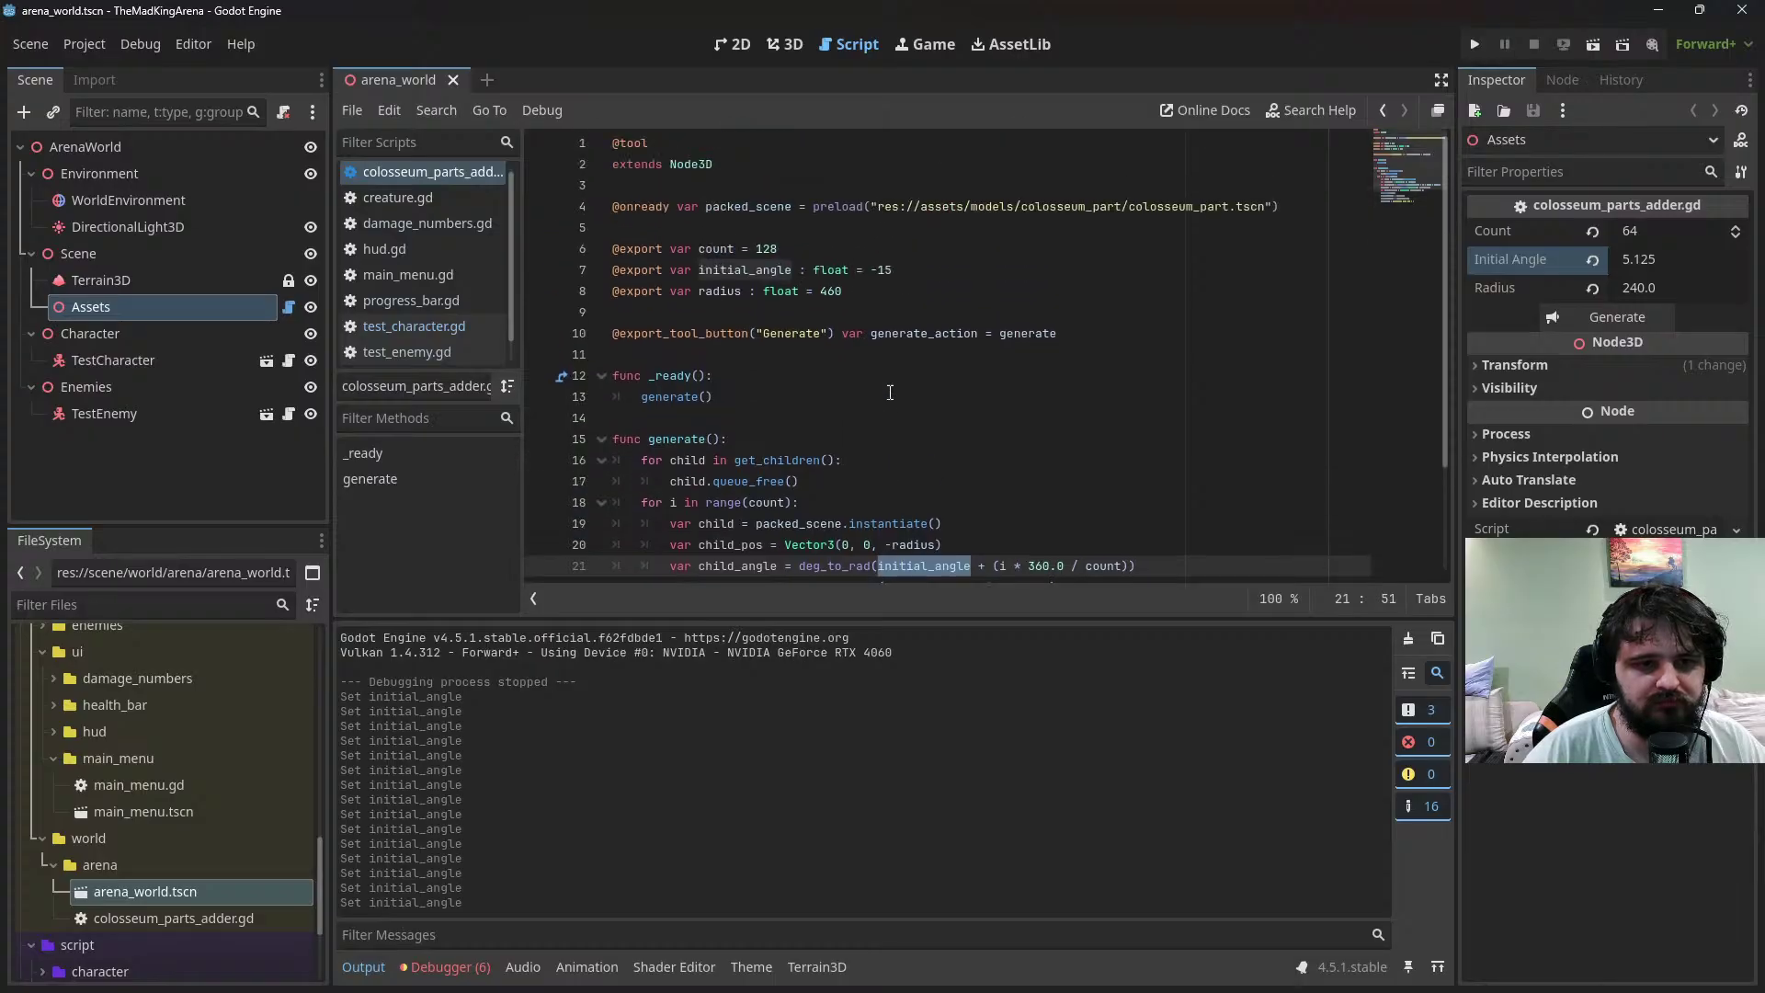
scroll(890, 393, "down", 2)
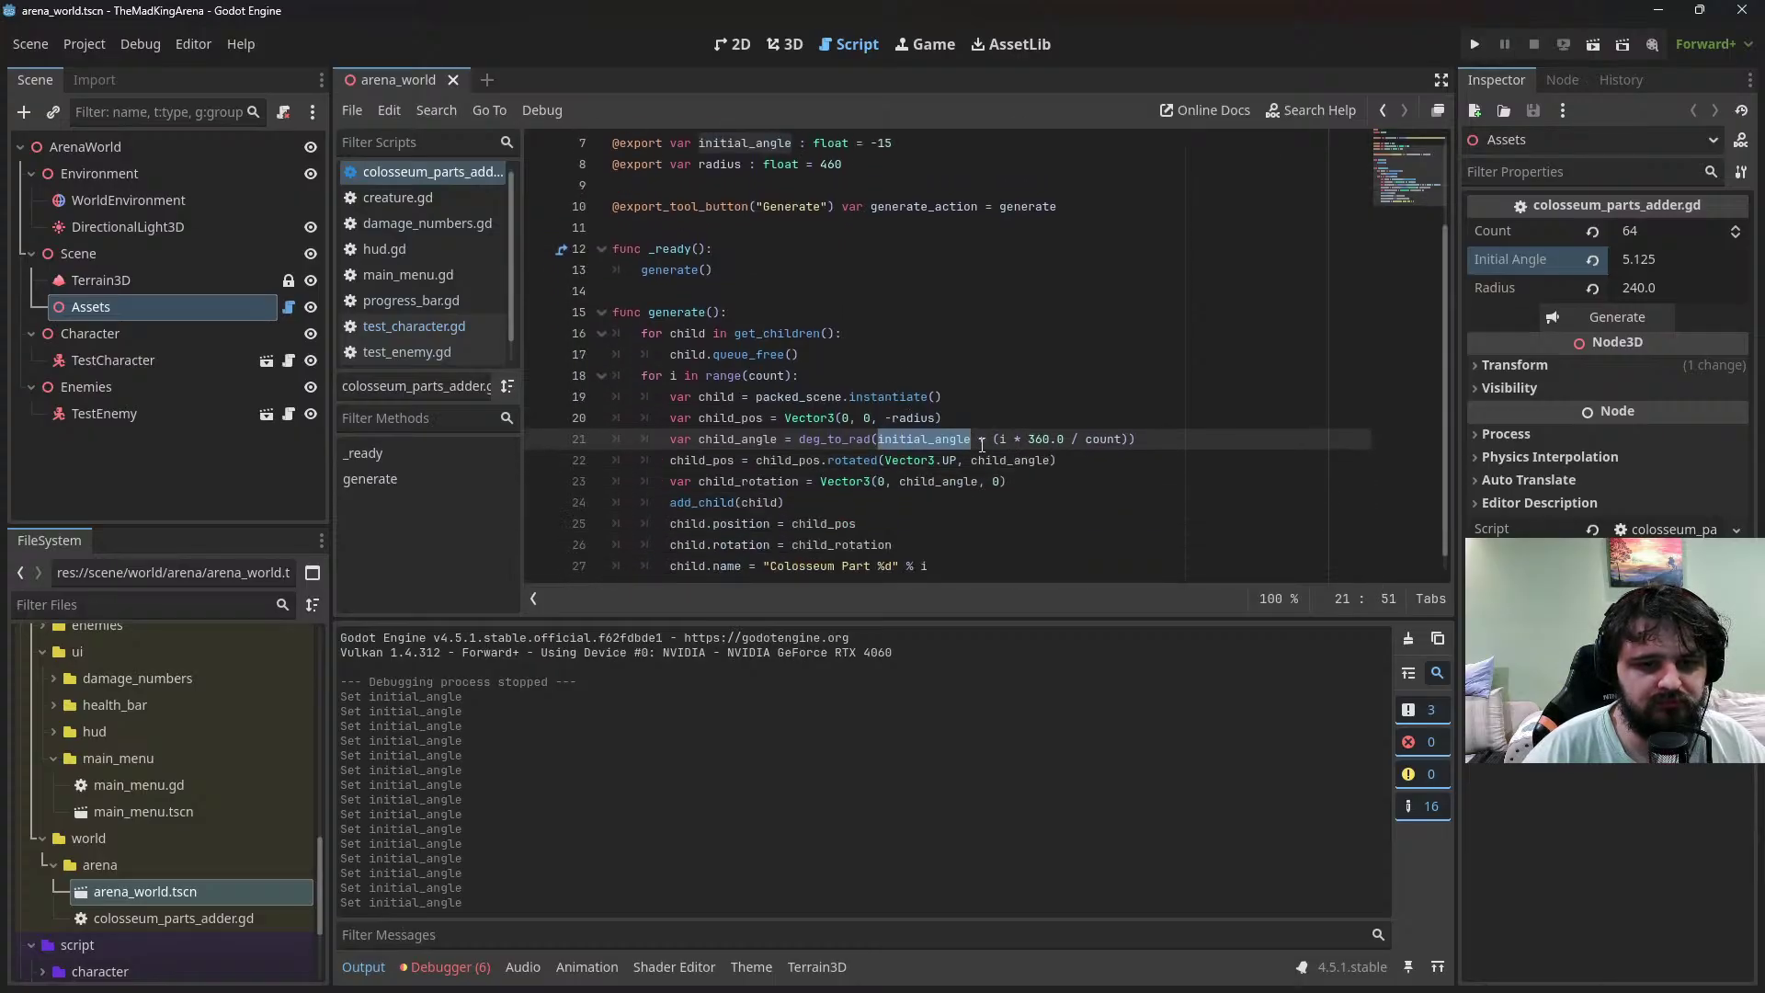
left_click(756, 545)
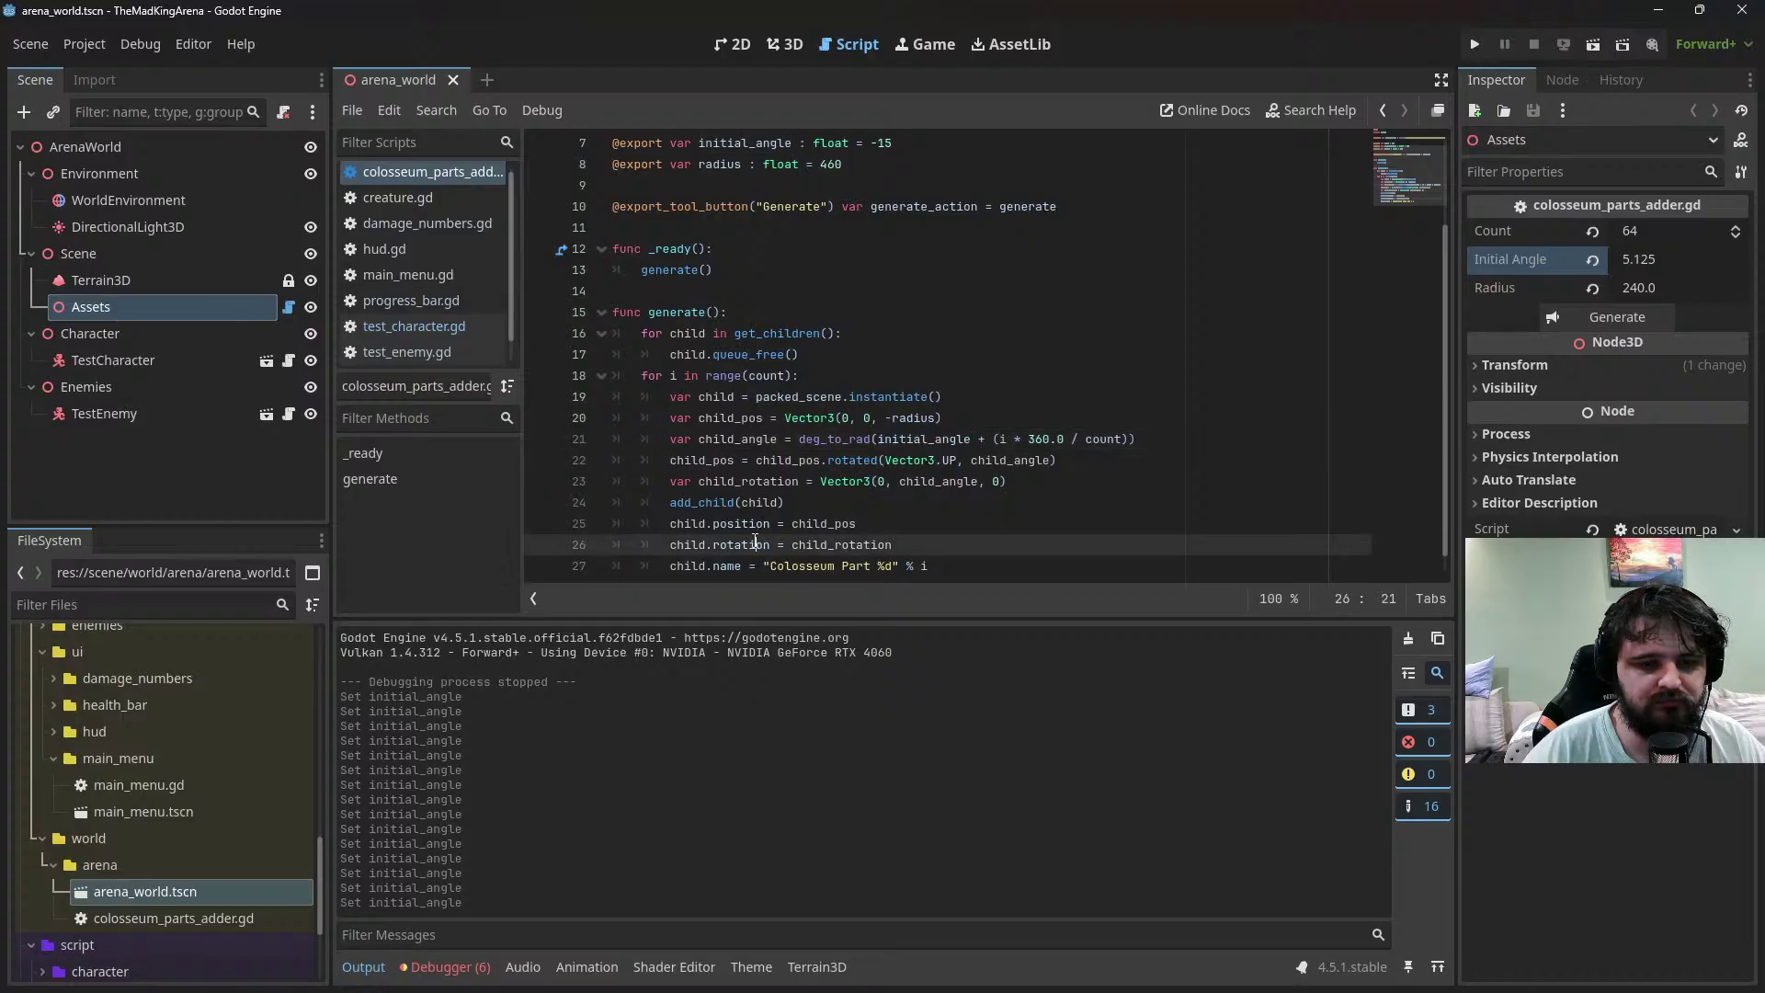
Insert a temporary rotation line at the end of generate() to read the property's documentation, and remove it again
left_click(984, 563)
key("Return")
type("rotation")
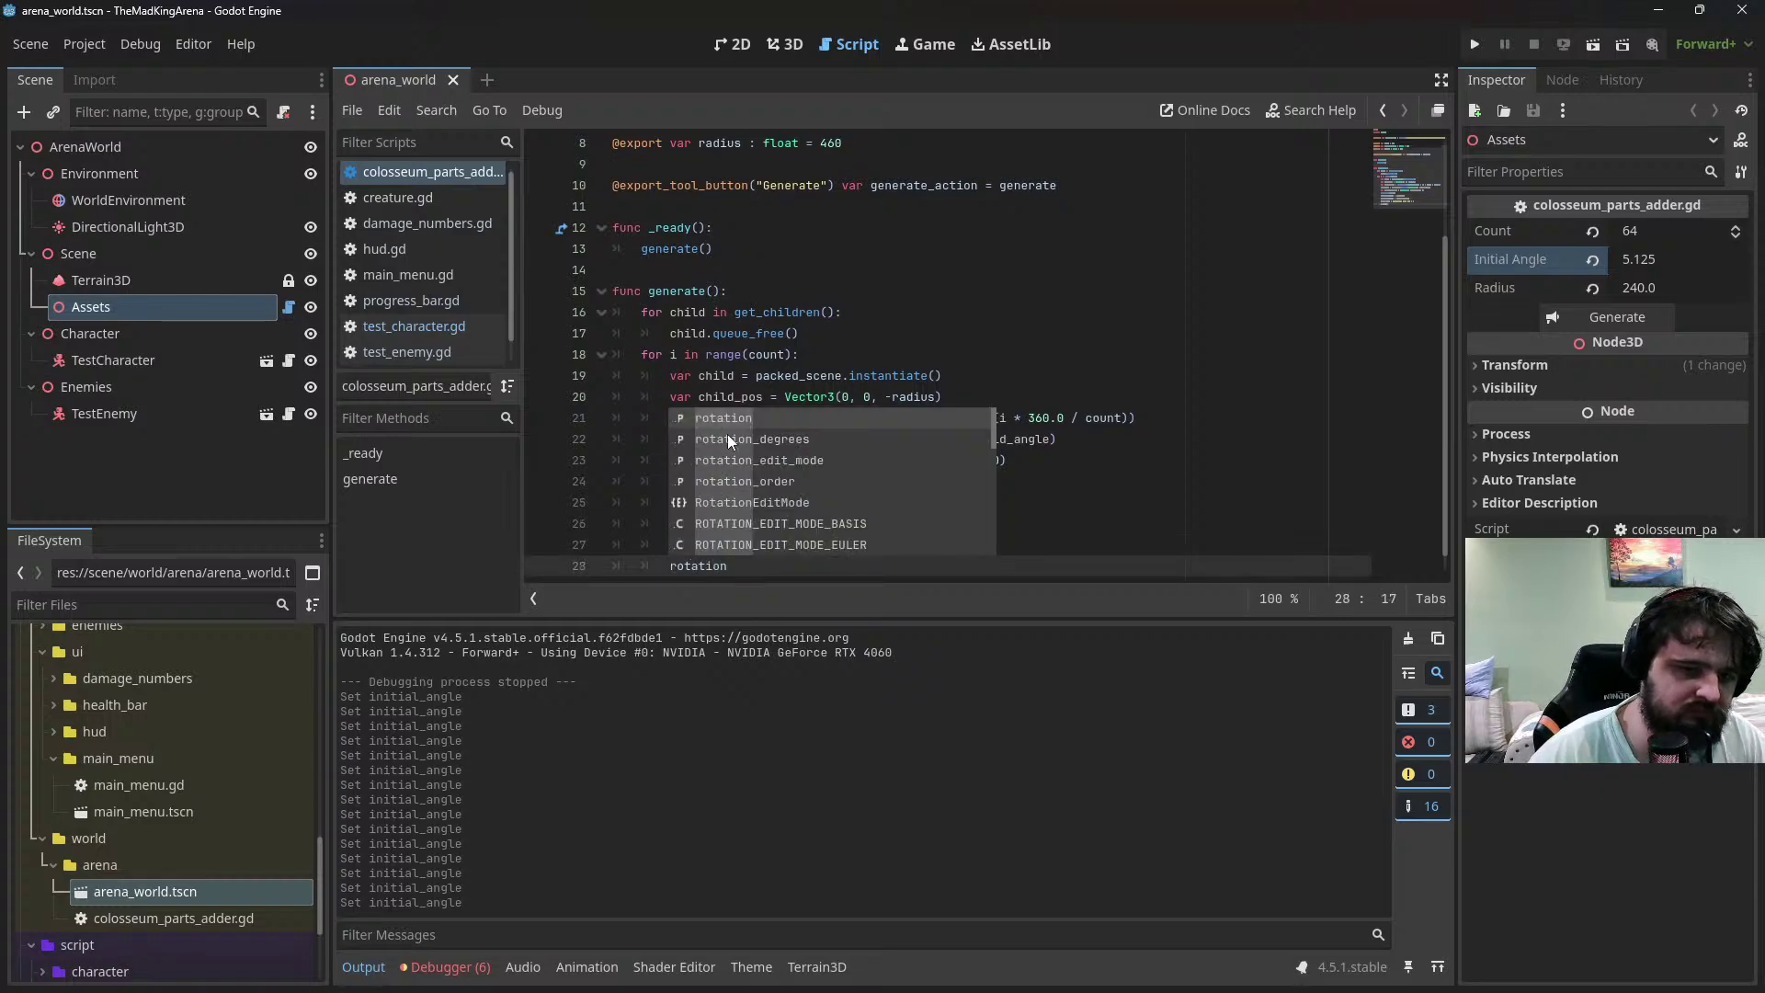
key("Escape")
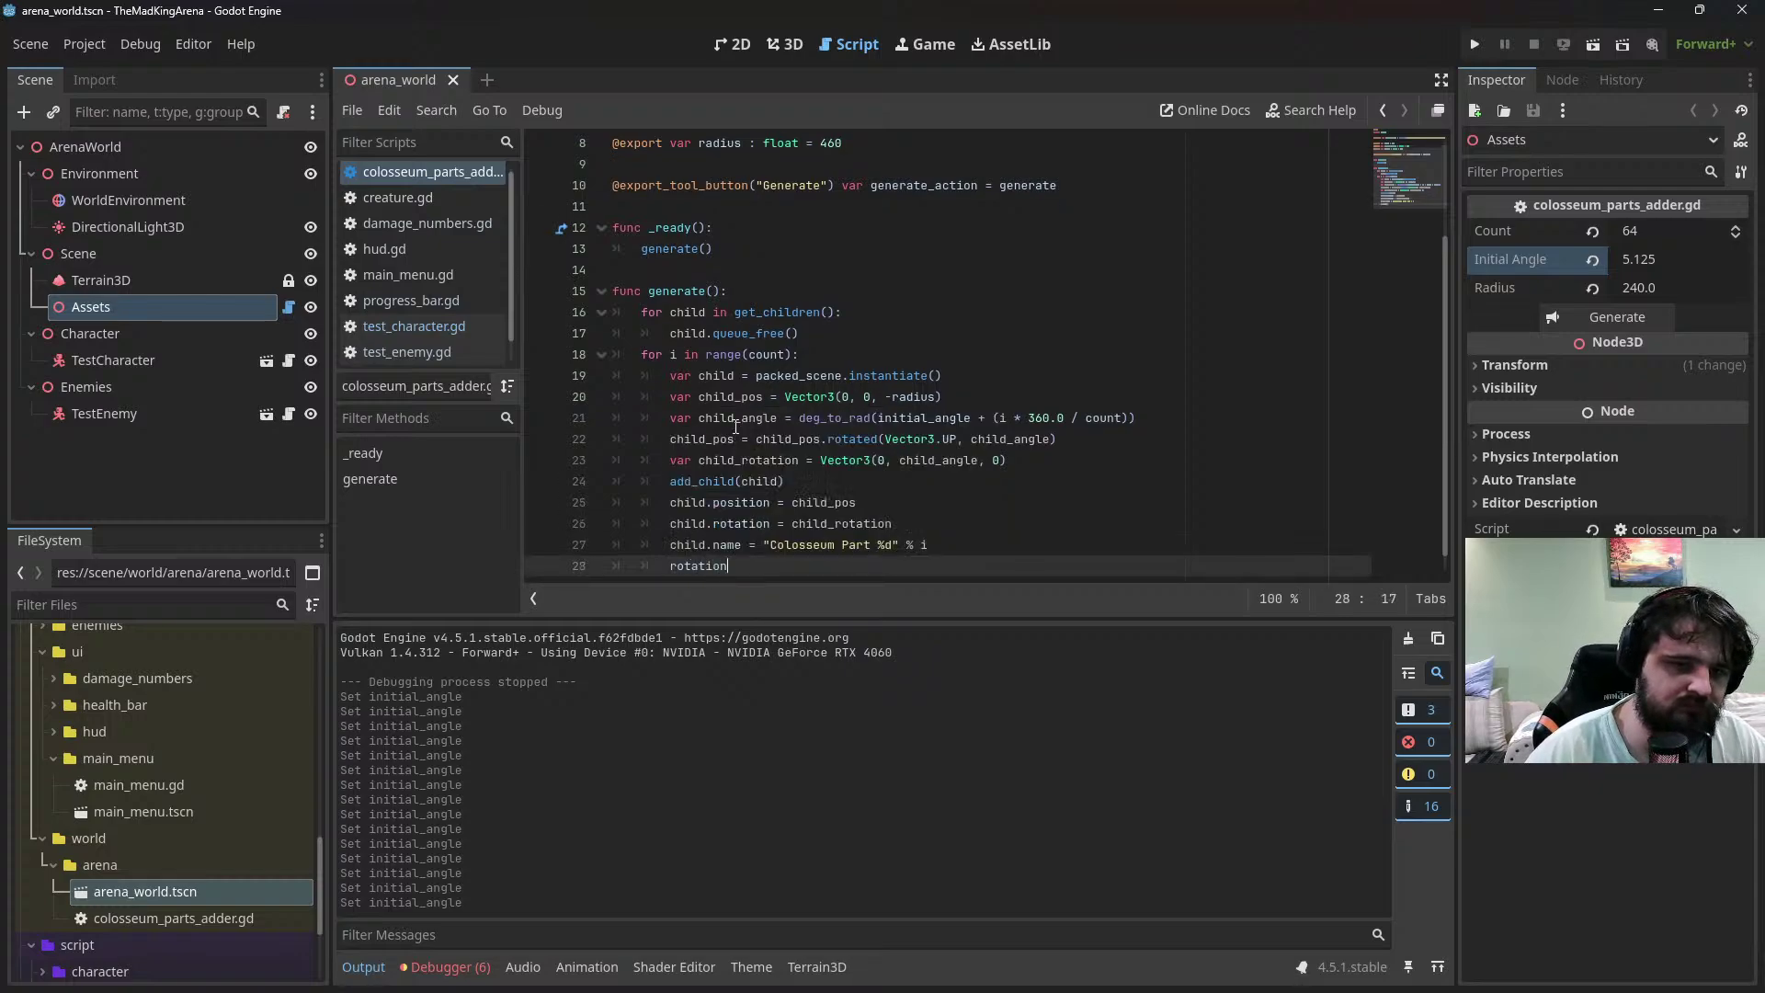
mouse_move(716, 565)
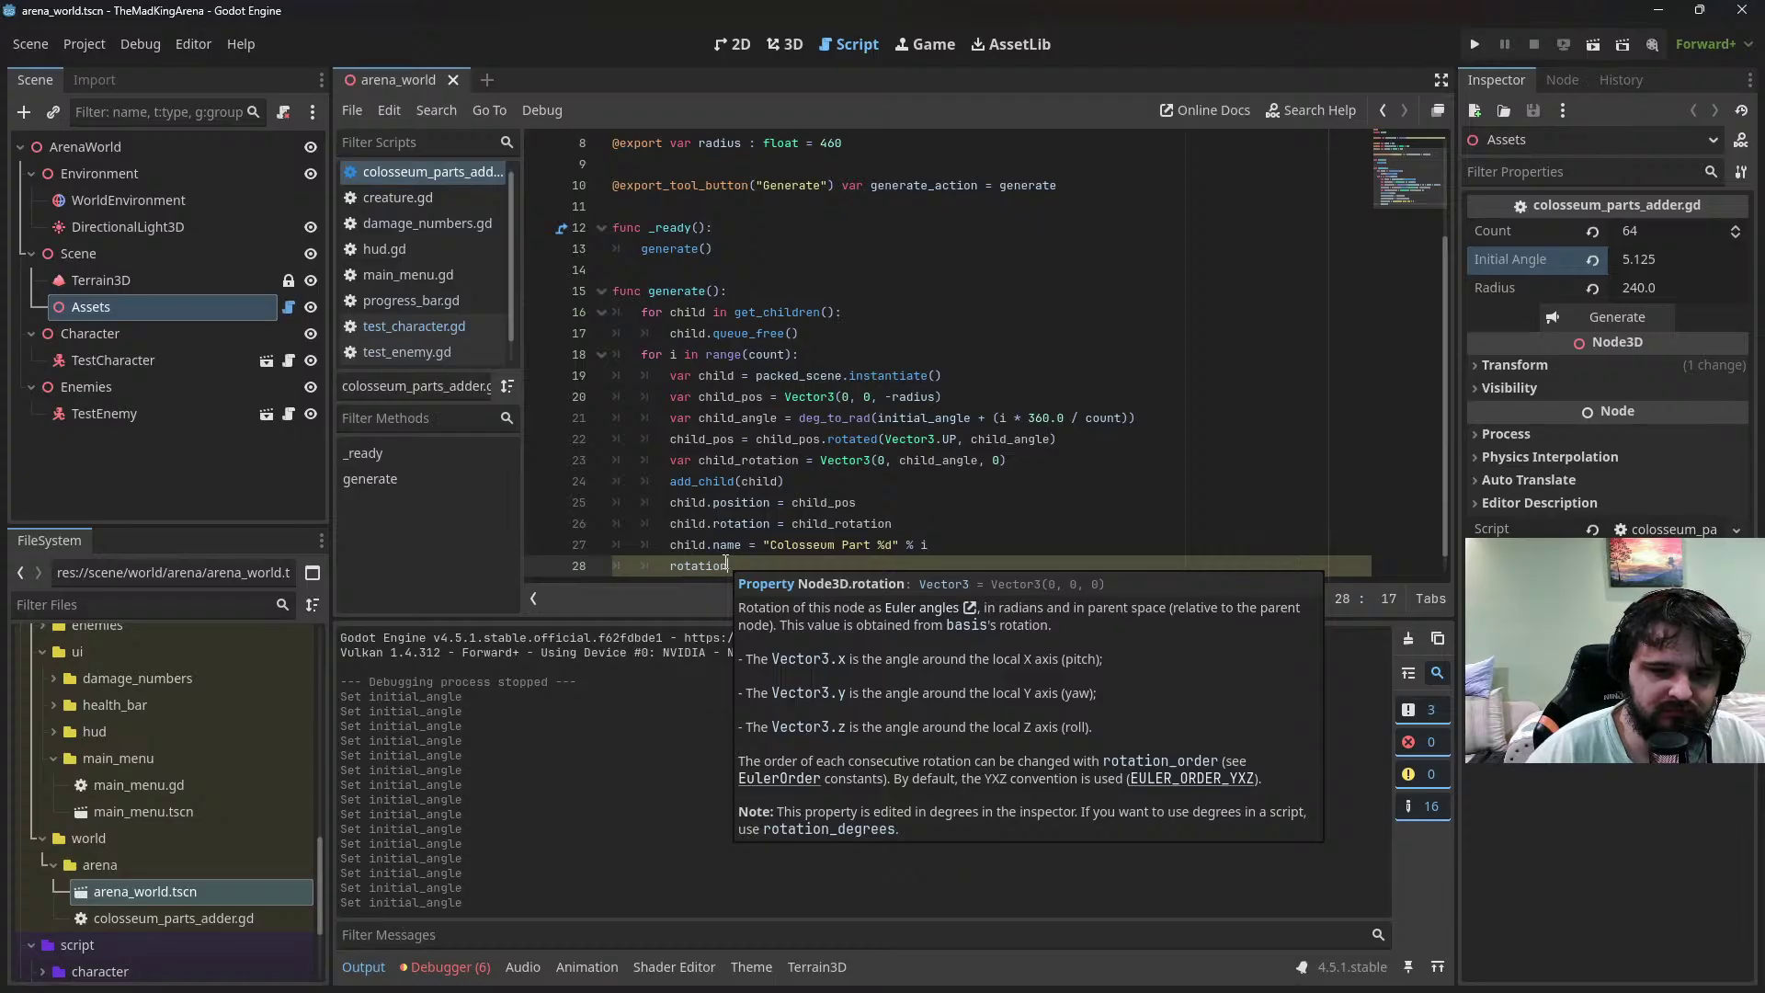
left_click(952, 548, "shift")
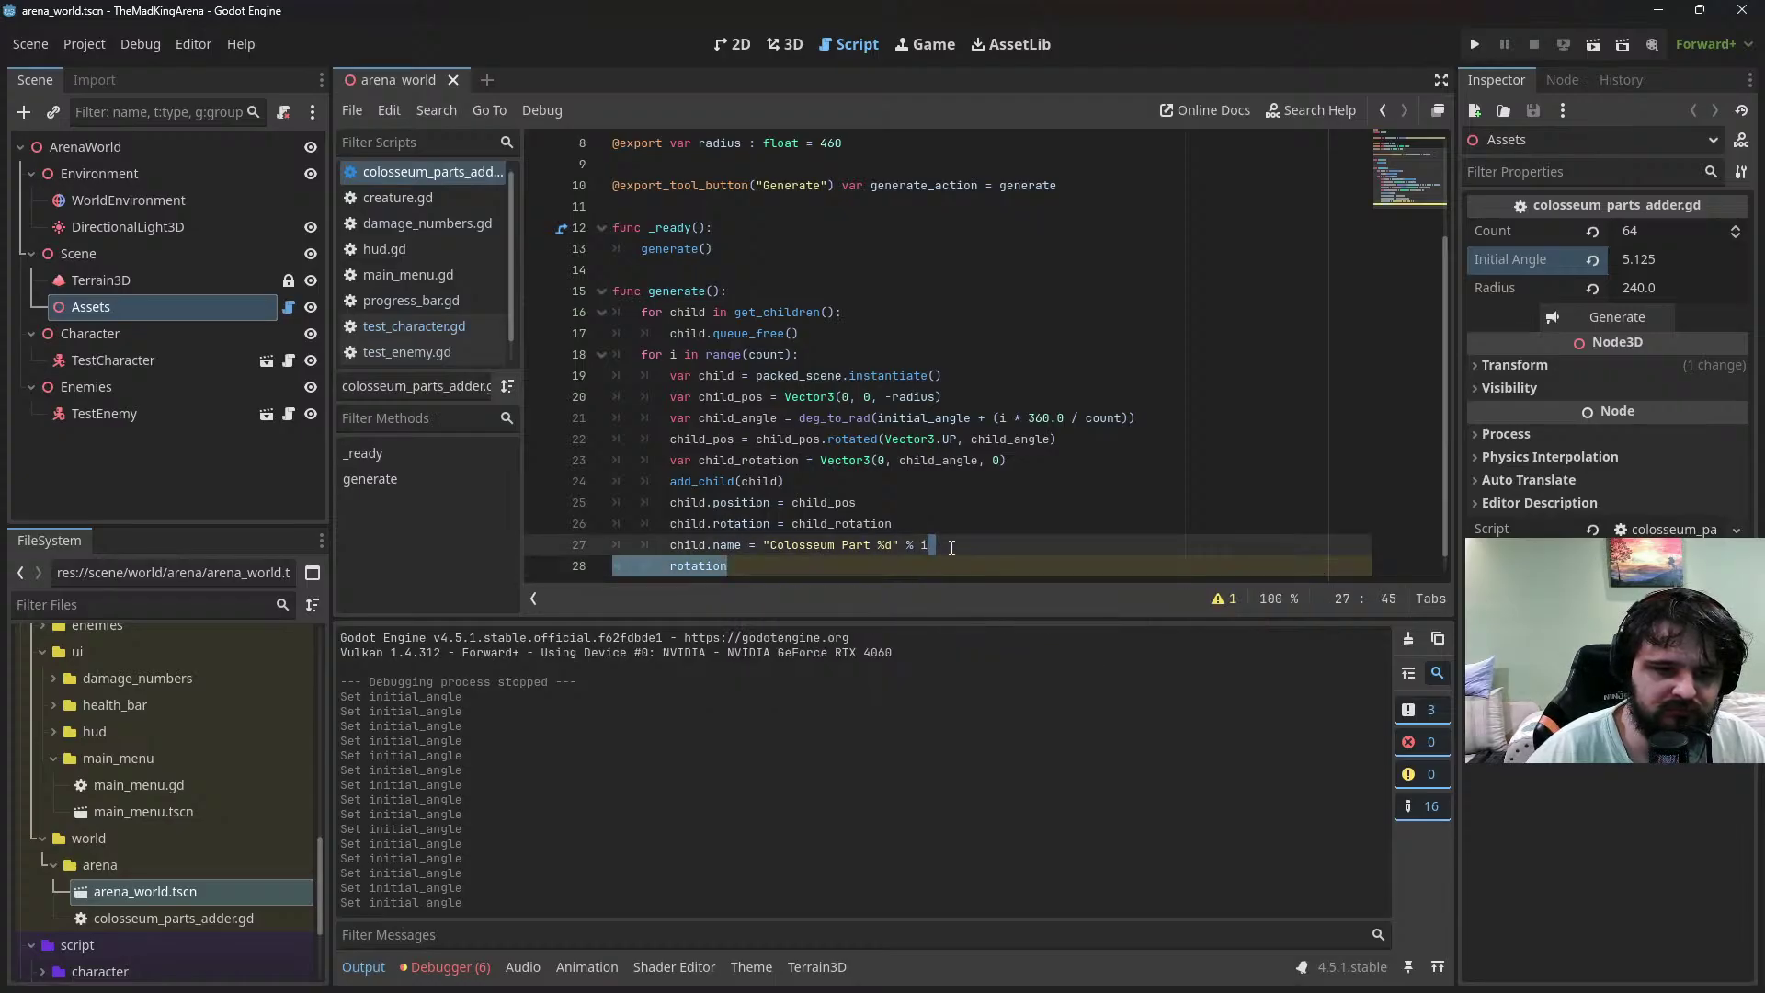
key("BackSpace")
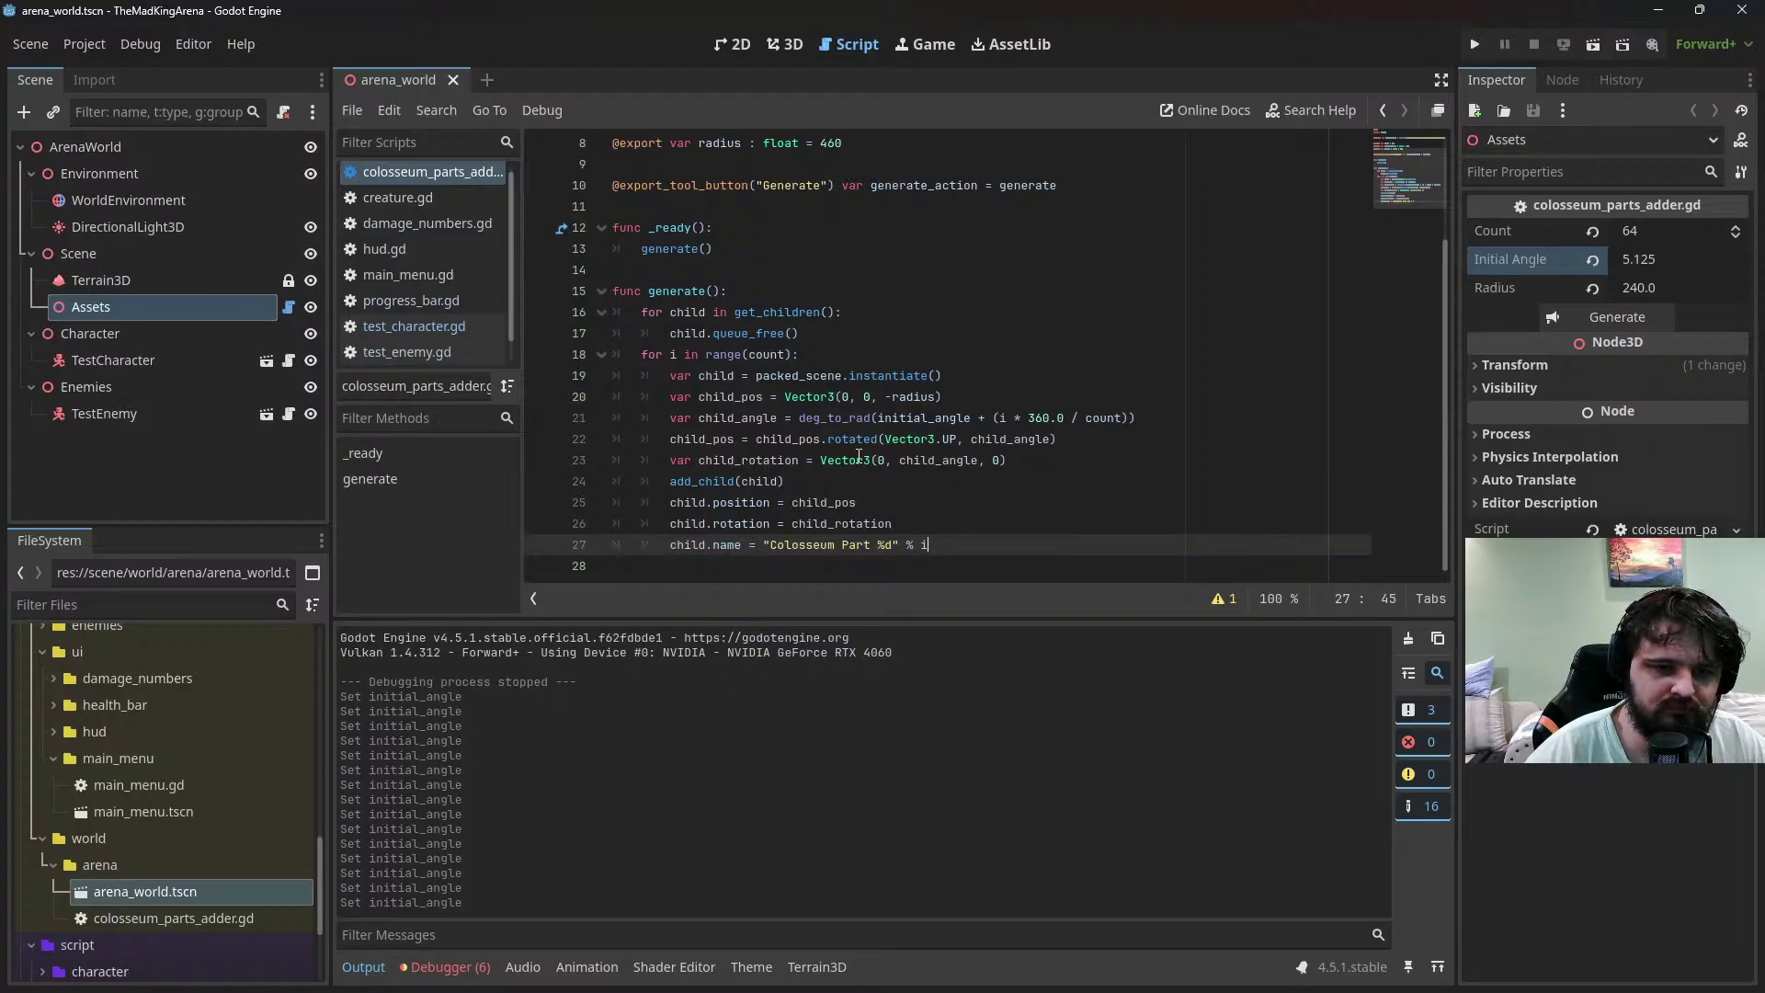
Add a debug print below the child_angle line in generate() that outputs "for part i=", i, " angle is>: " and child_angle
double_click(922, 459)
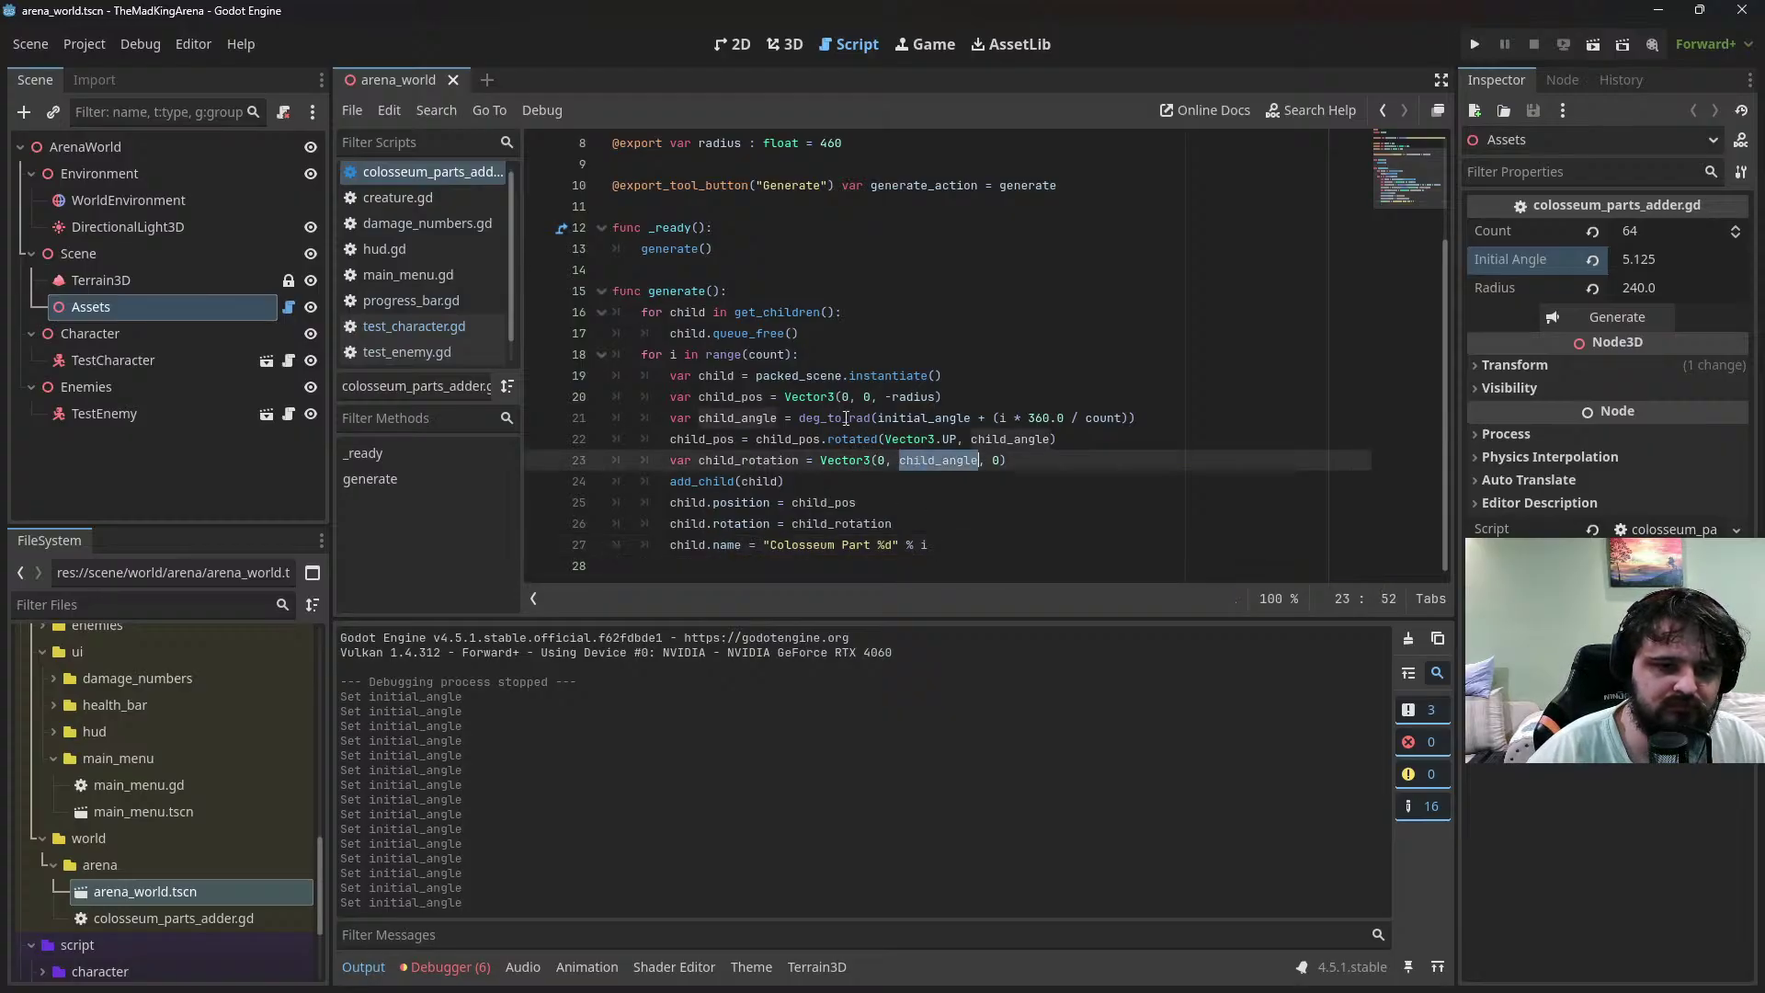
mouse_move(846, 418)
left_click(1164, 413)
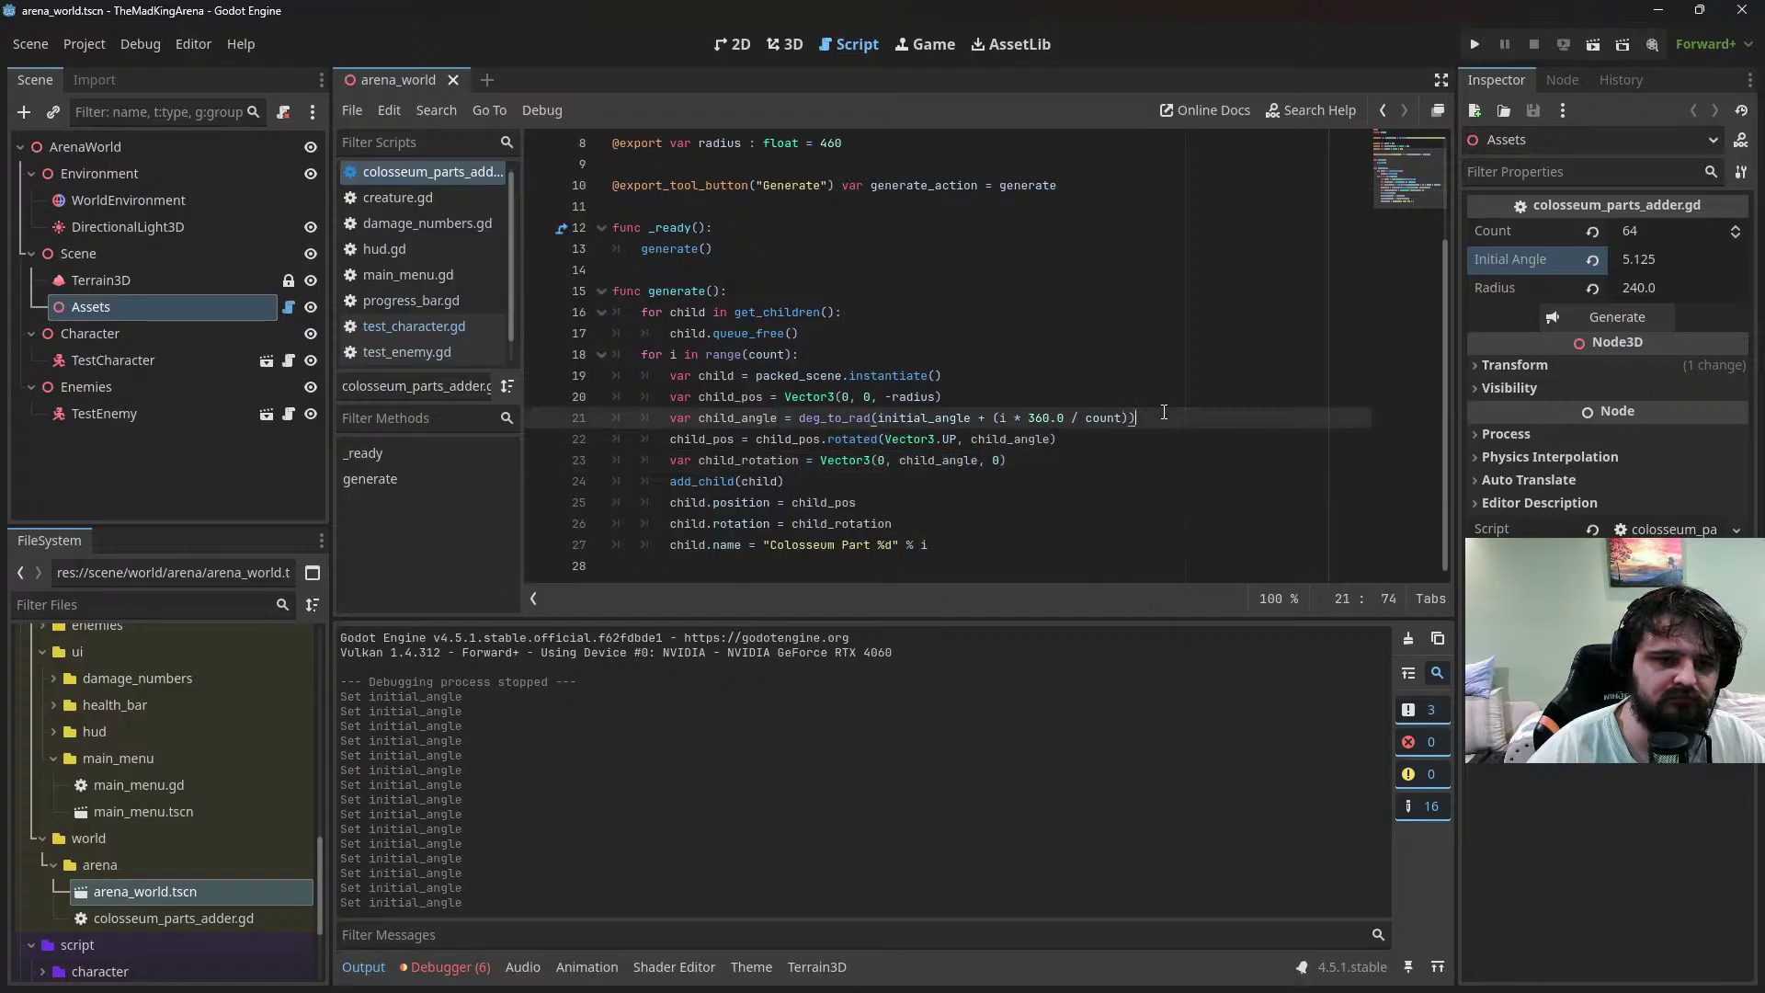
key("Return")
type("print")
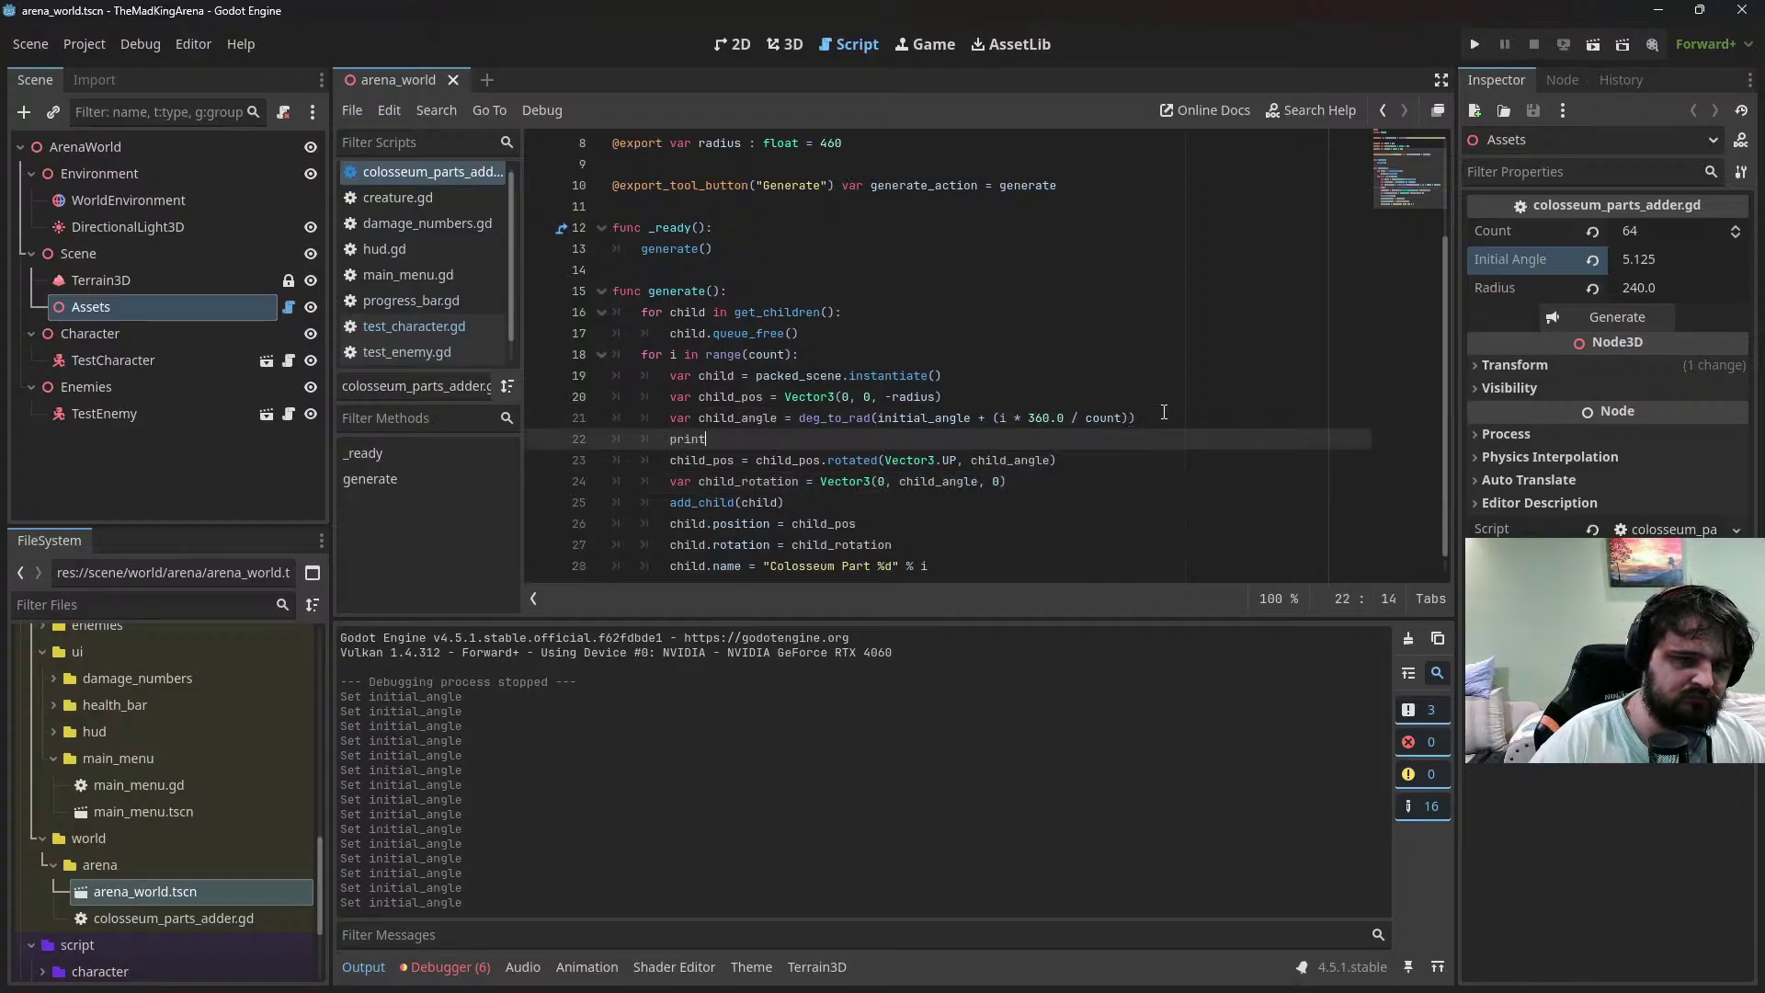
type("(\"for")
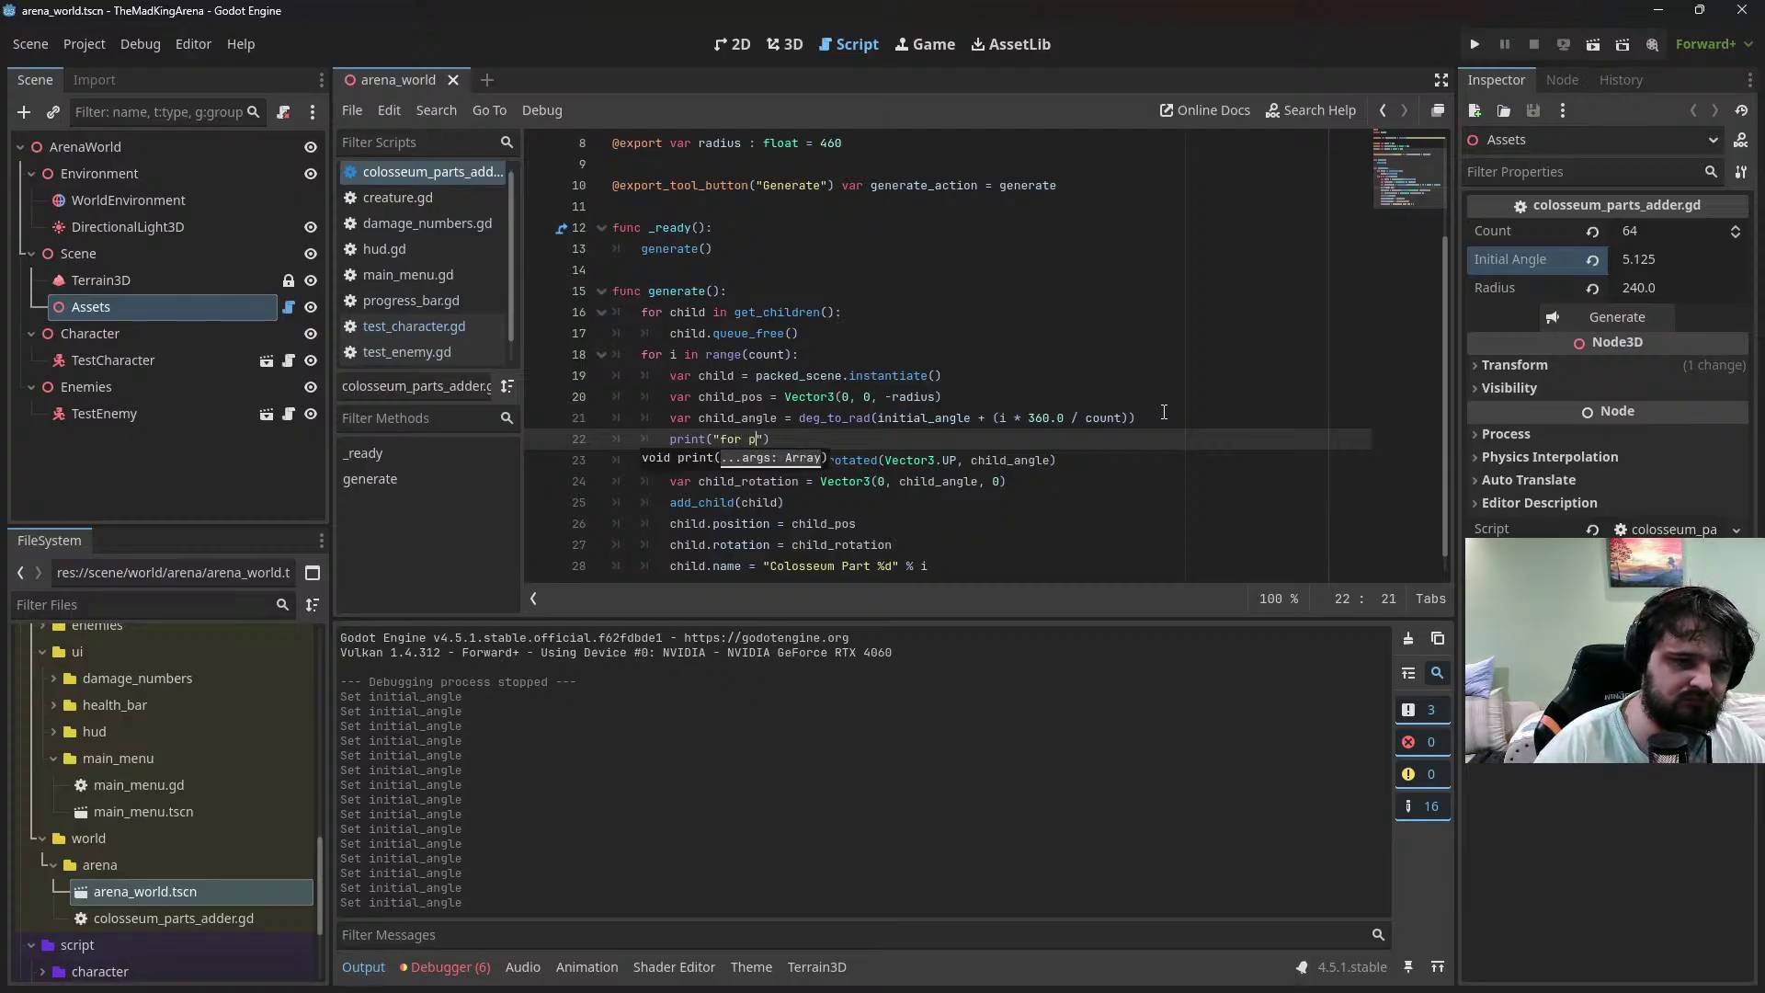
type(" part")
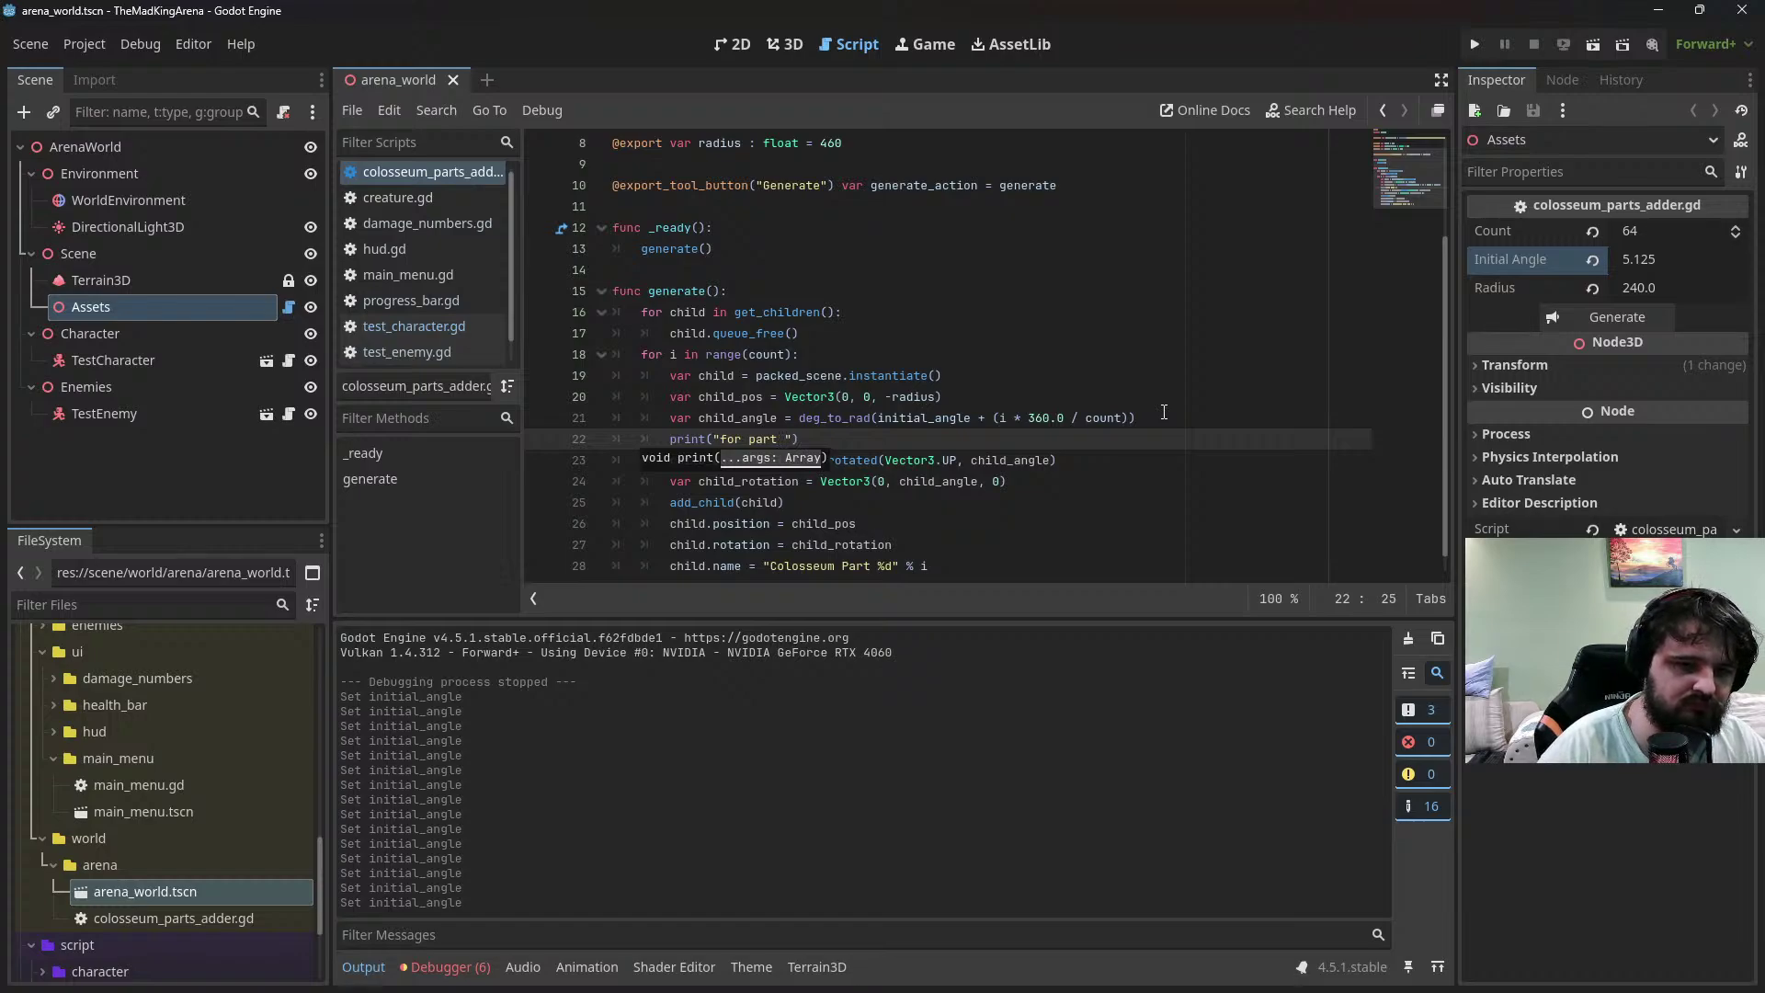
type(" i=\"")
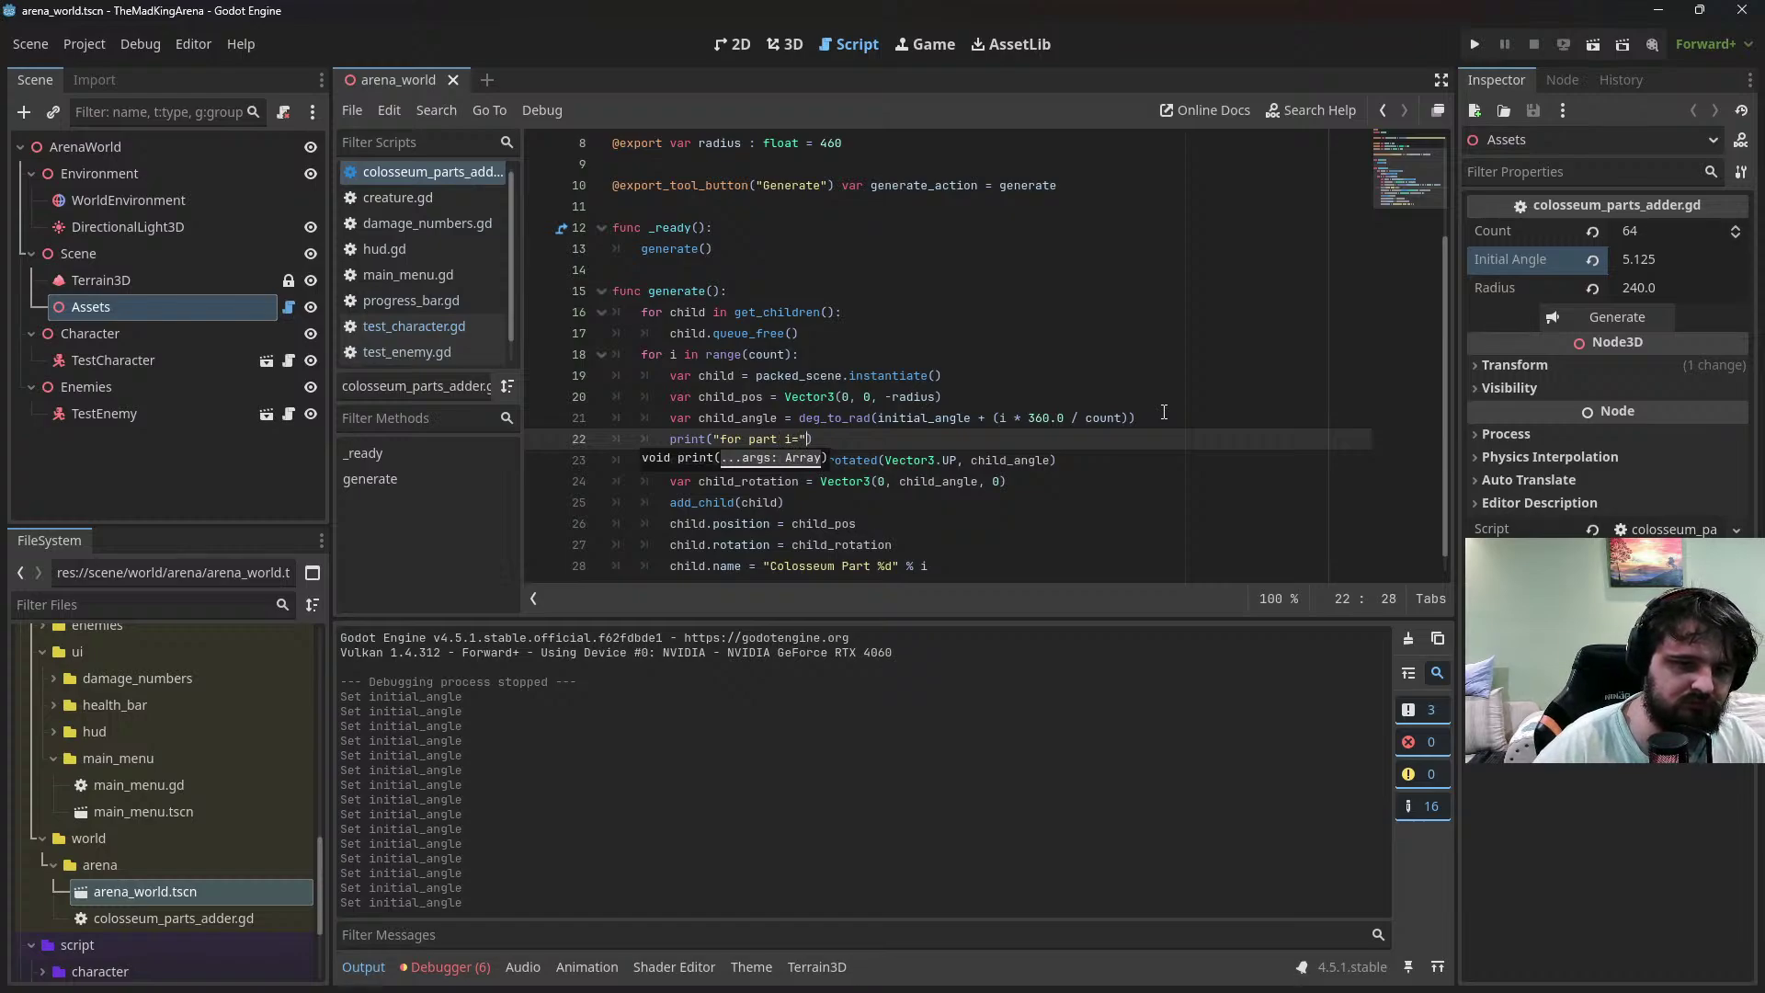
type(", i, \"")
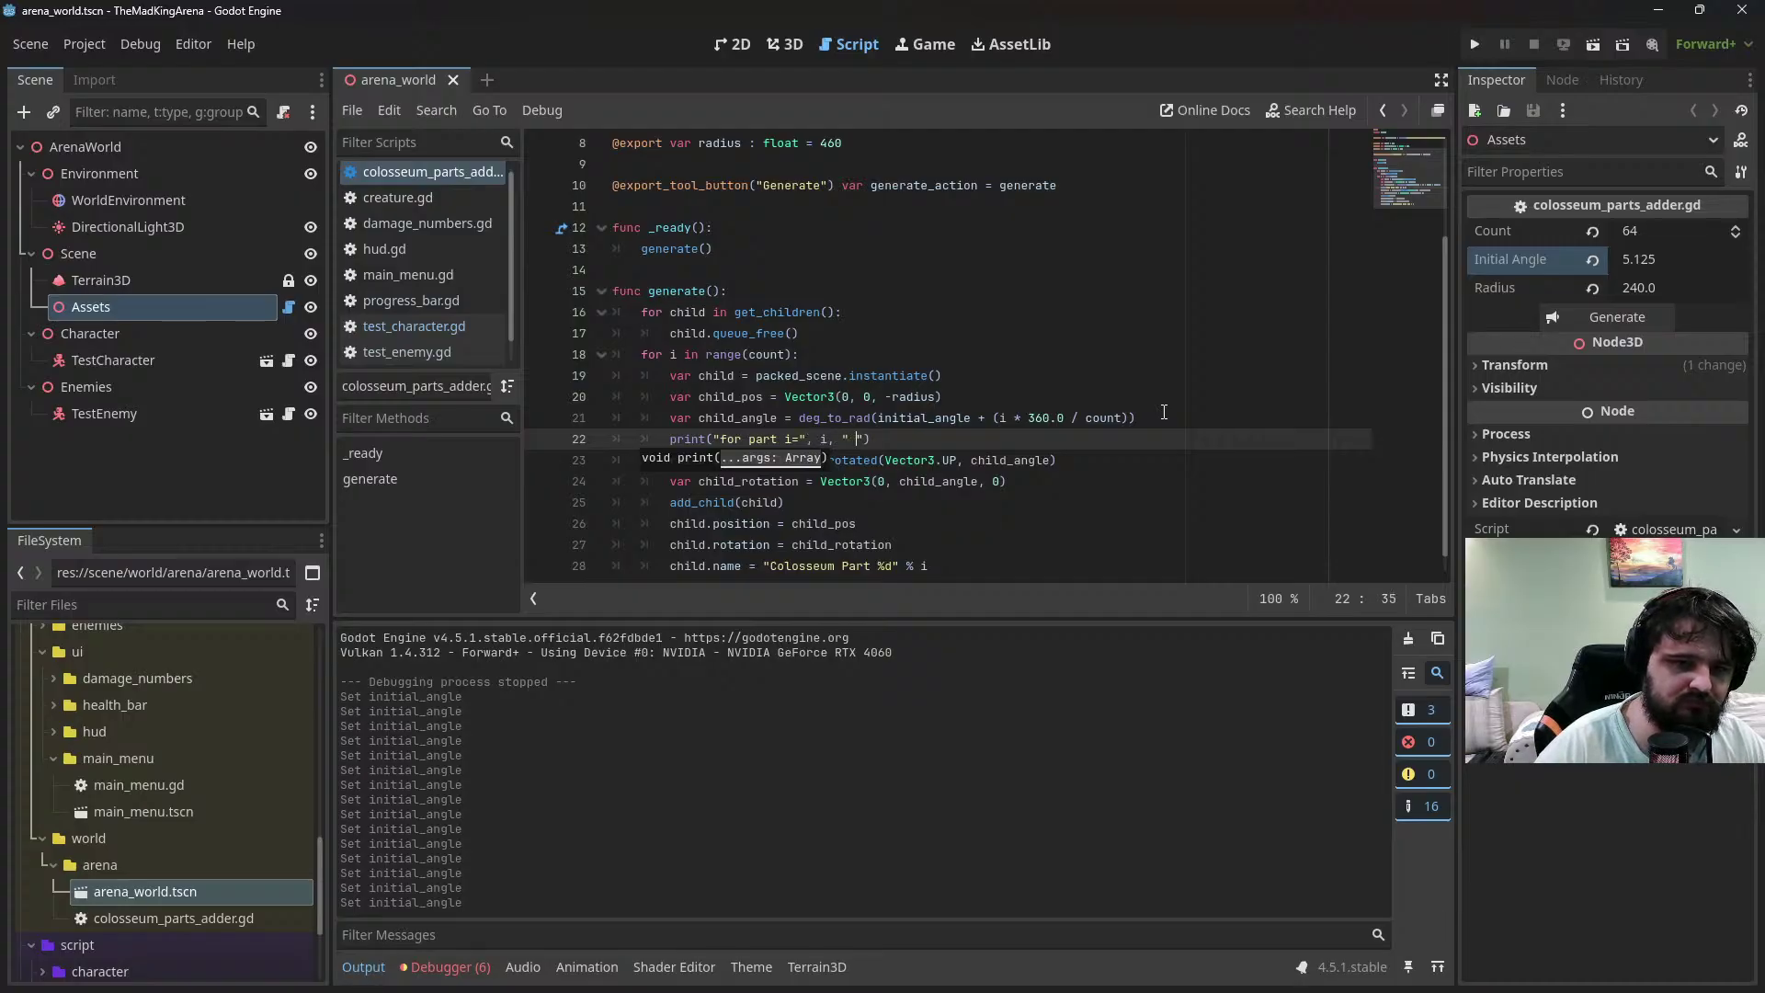
type(" angle is>: \"")
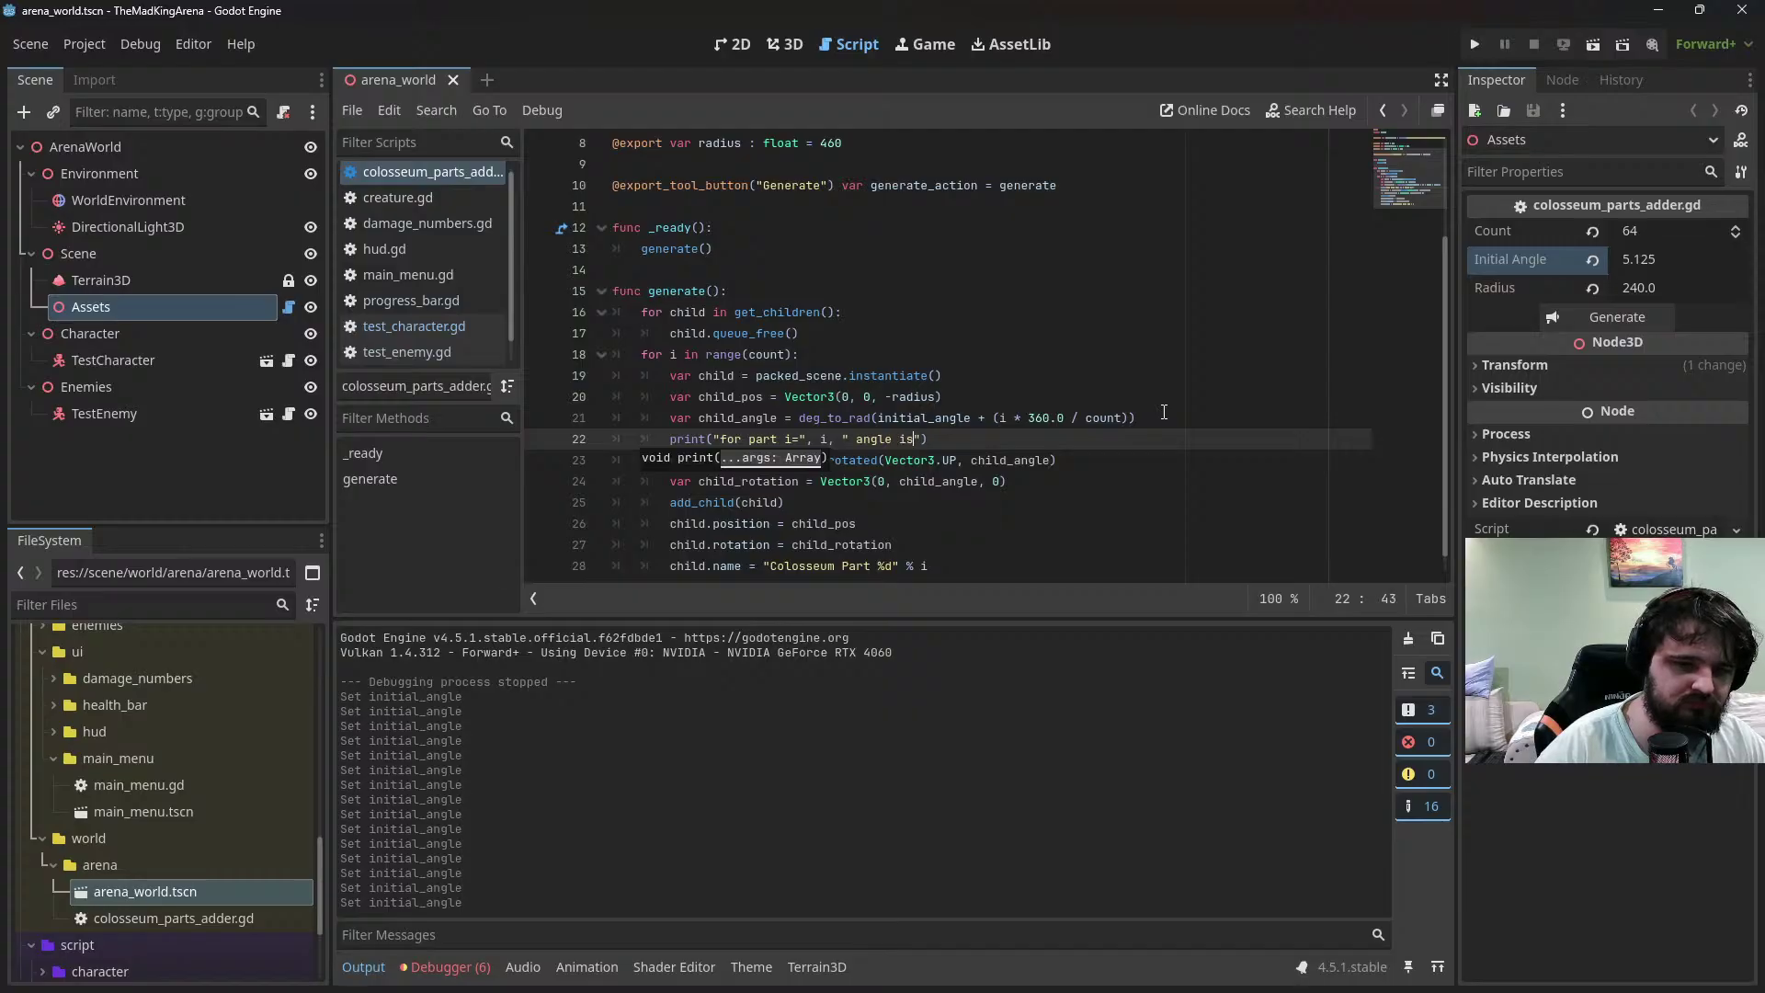
type(", chi")
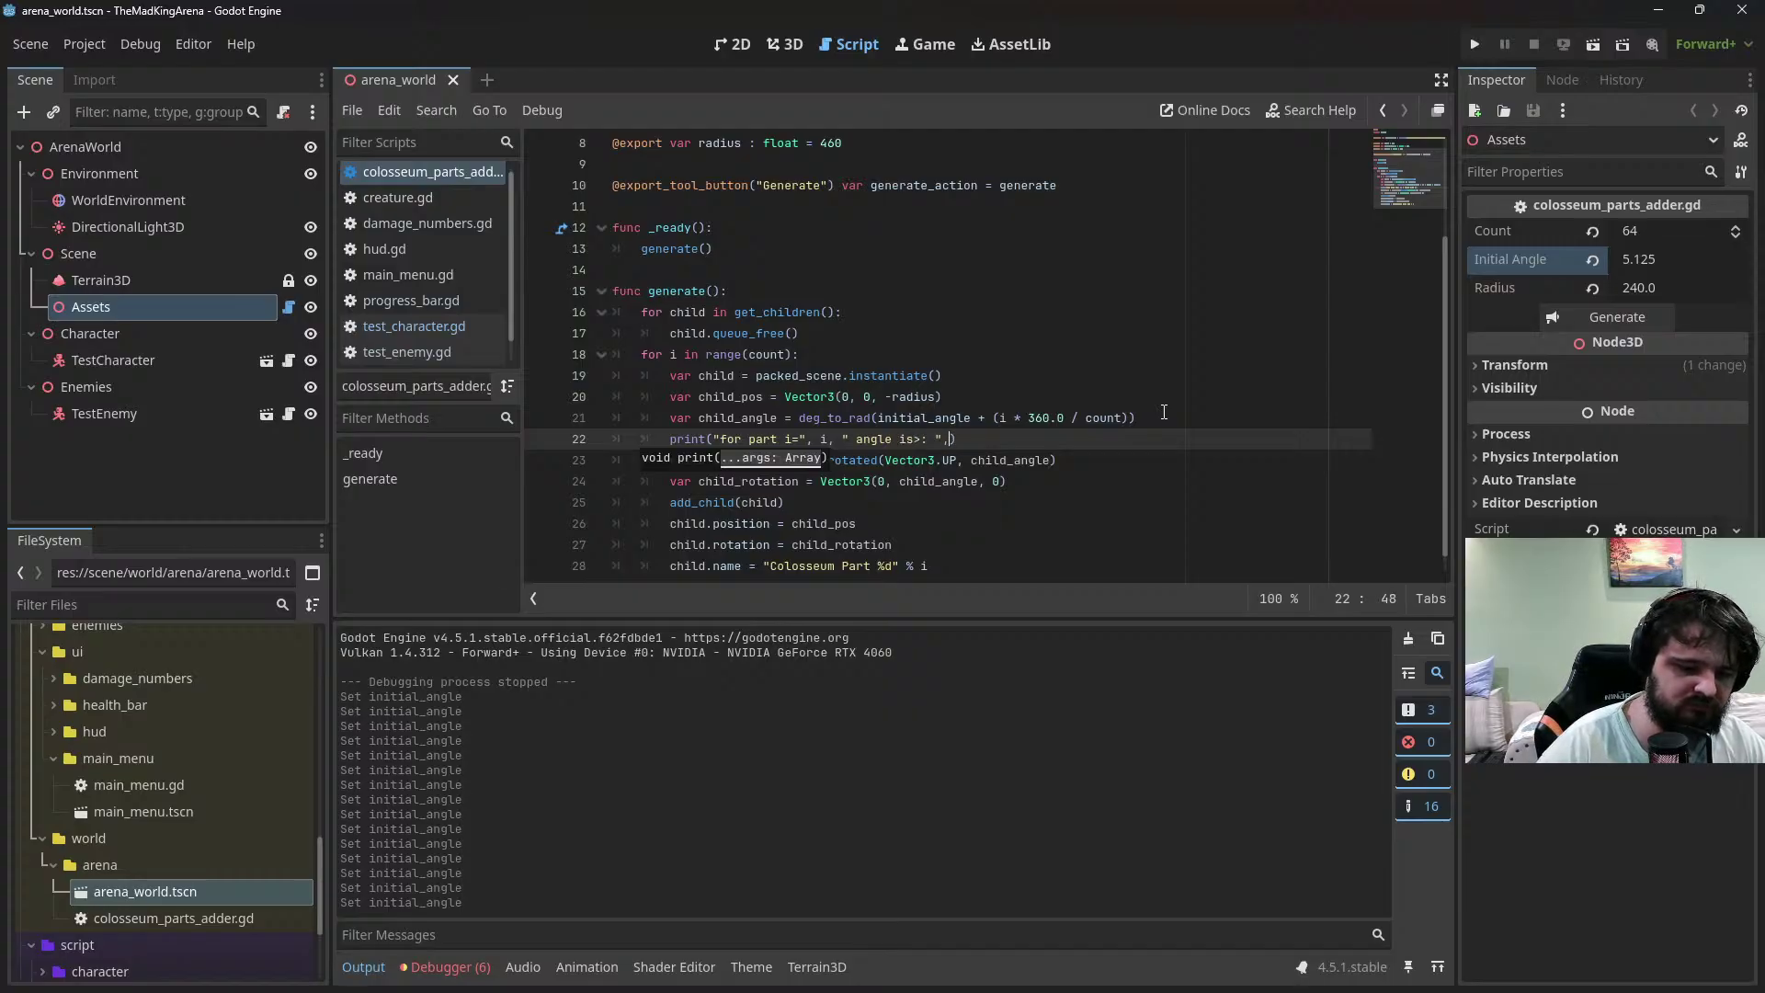
key("Down")
key("Return")
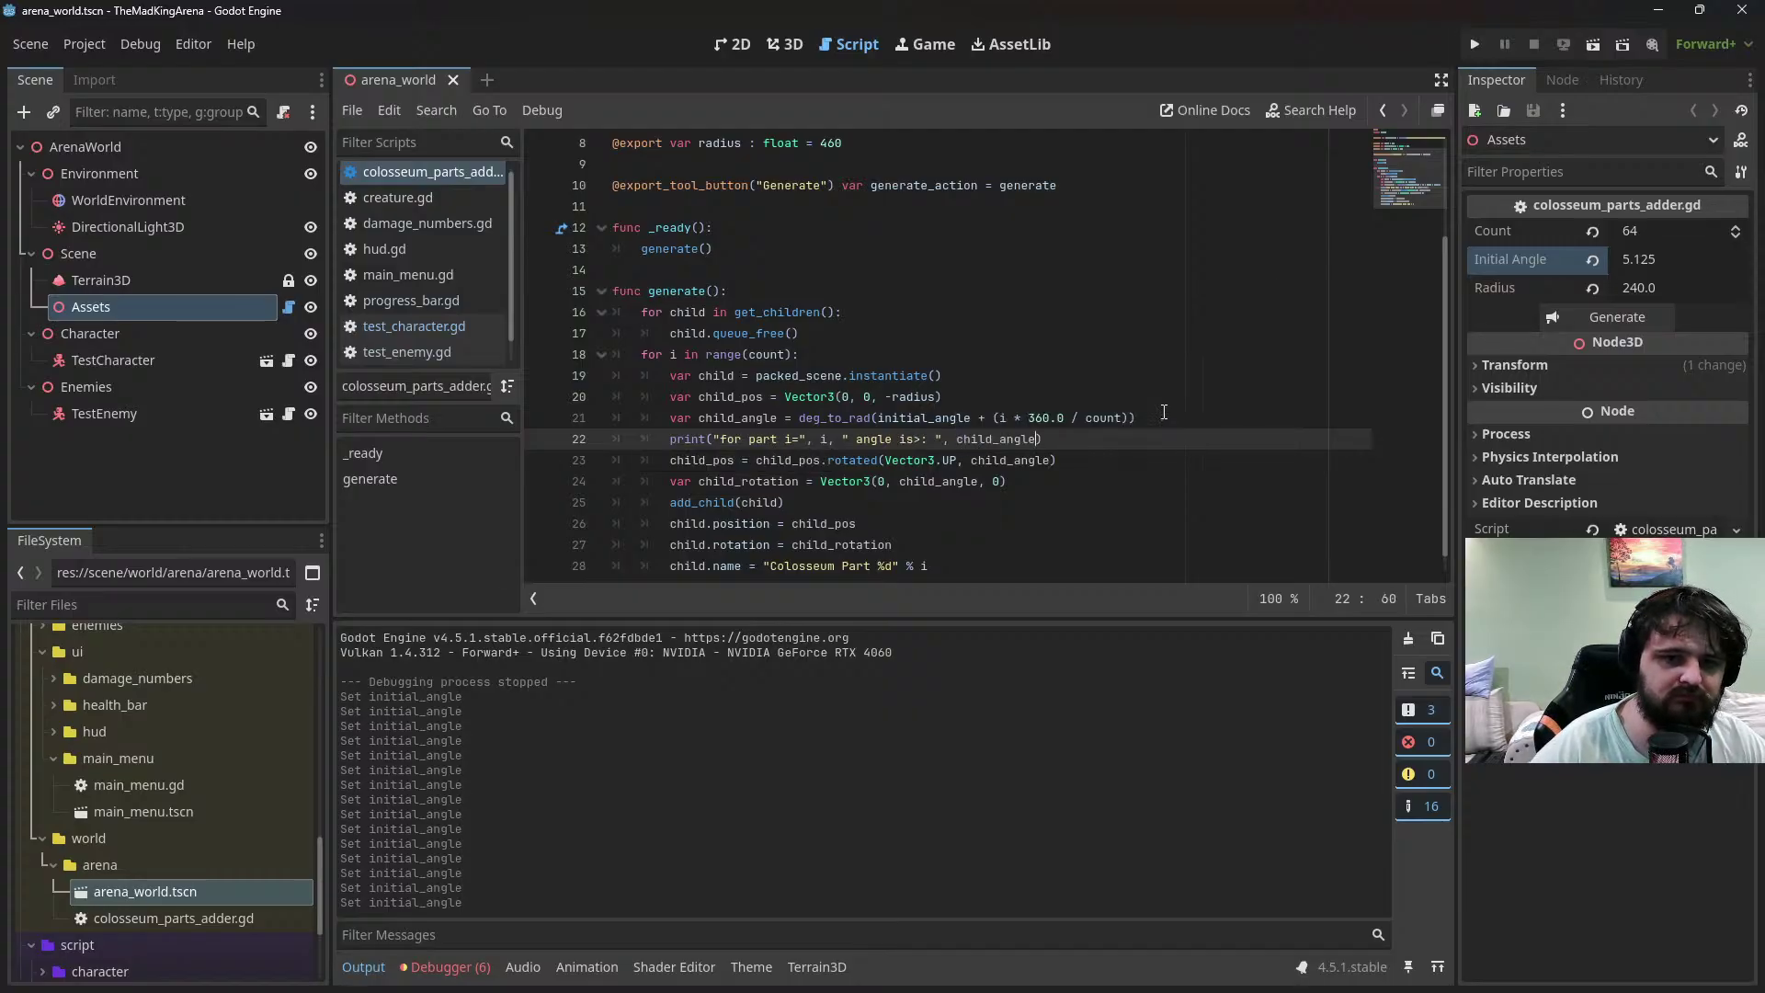
Run the arena scene, close the game window, and examine the child_angle values printed for all the parts
left_click(1592, 50)
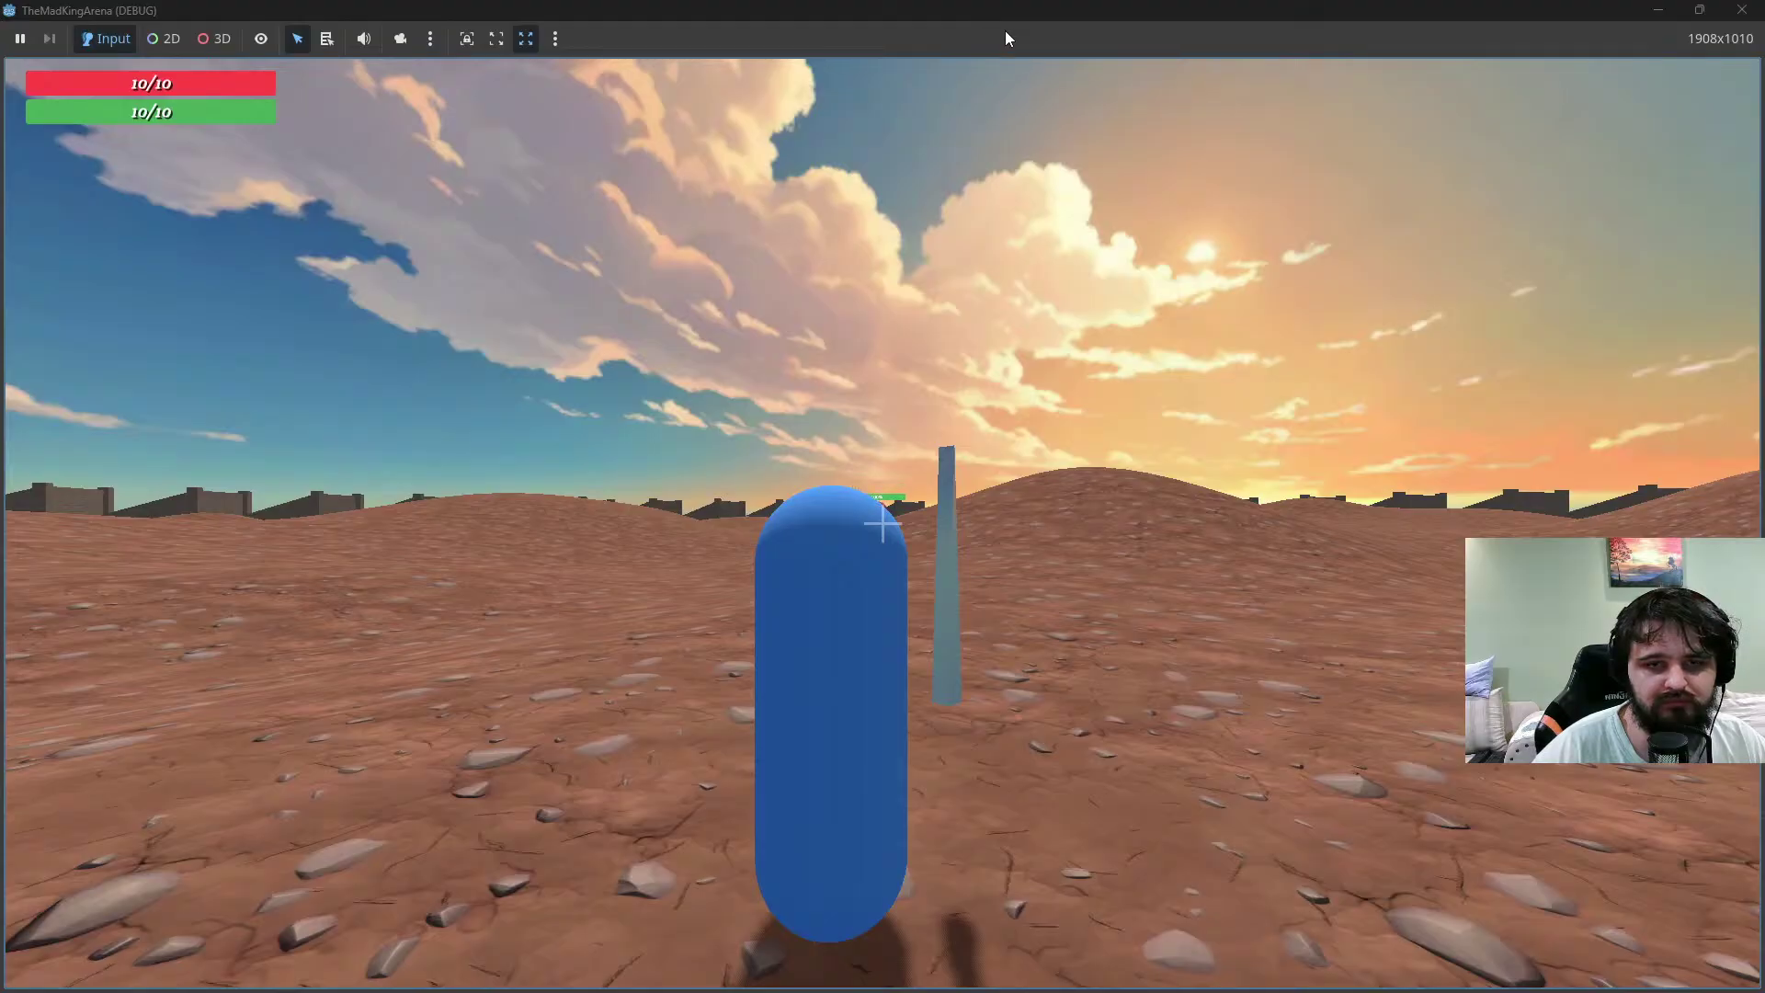
left_click(1742, 9)
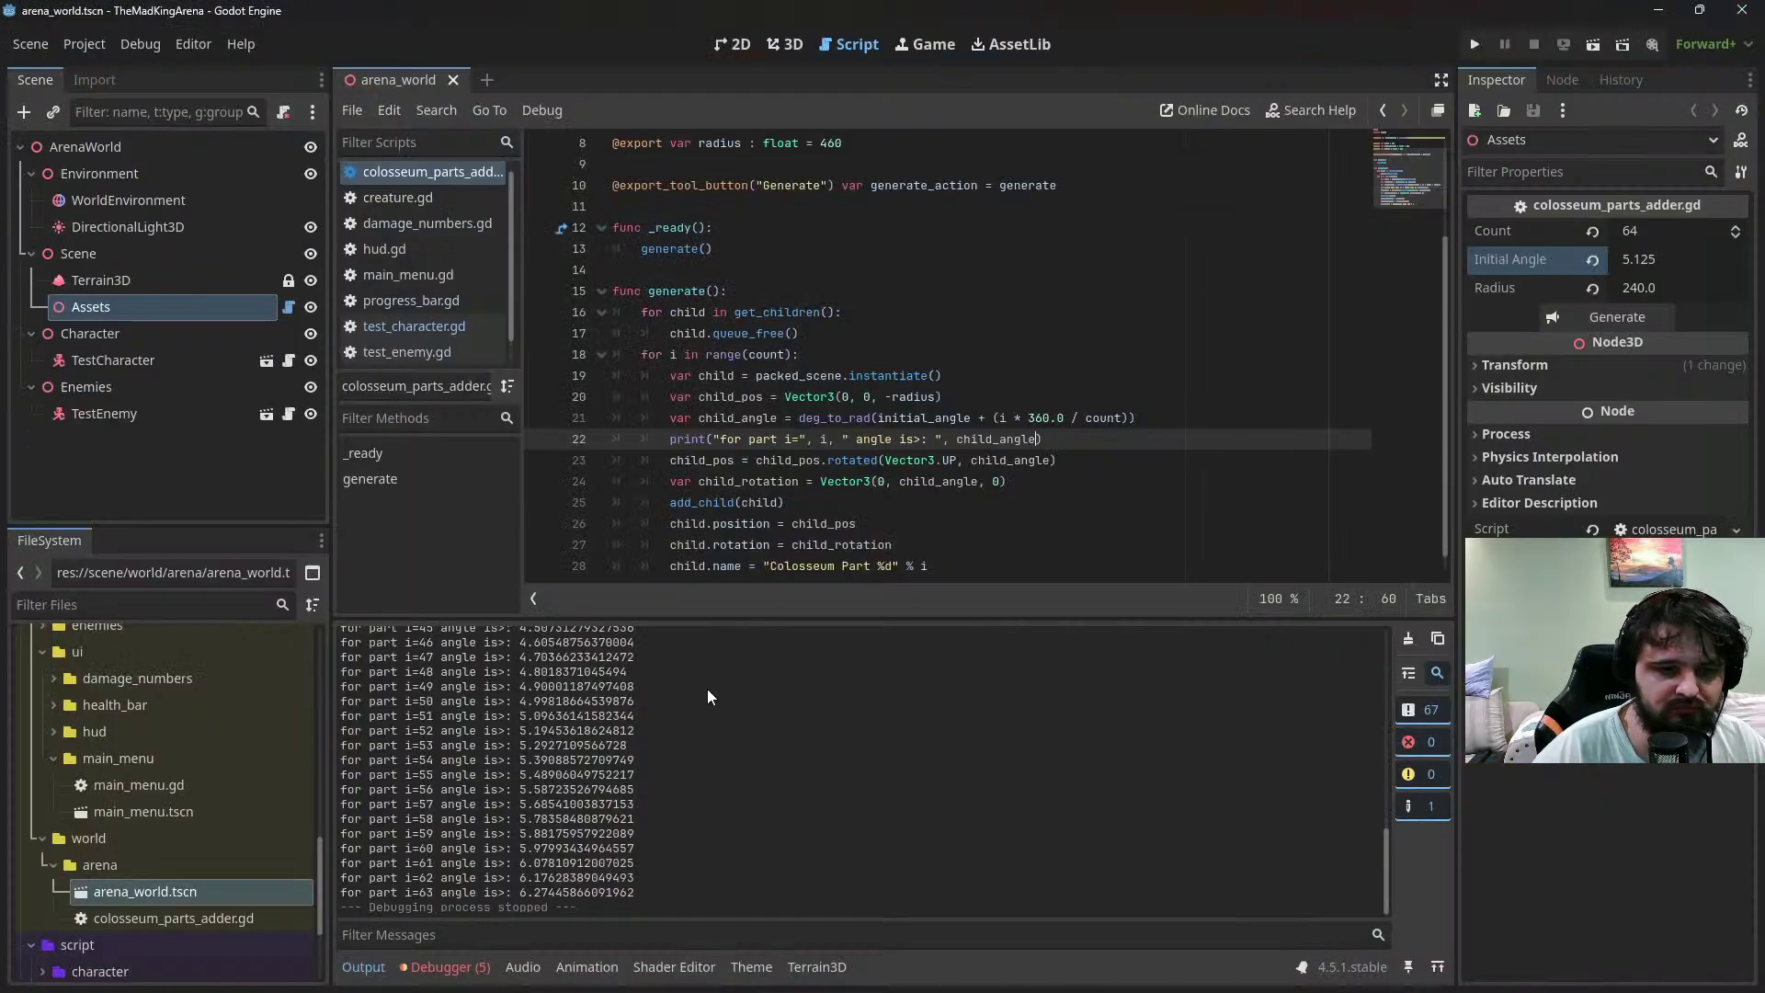
scroll(600, 767, "up", 10)
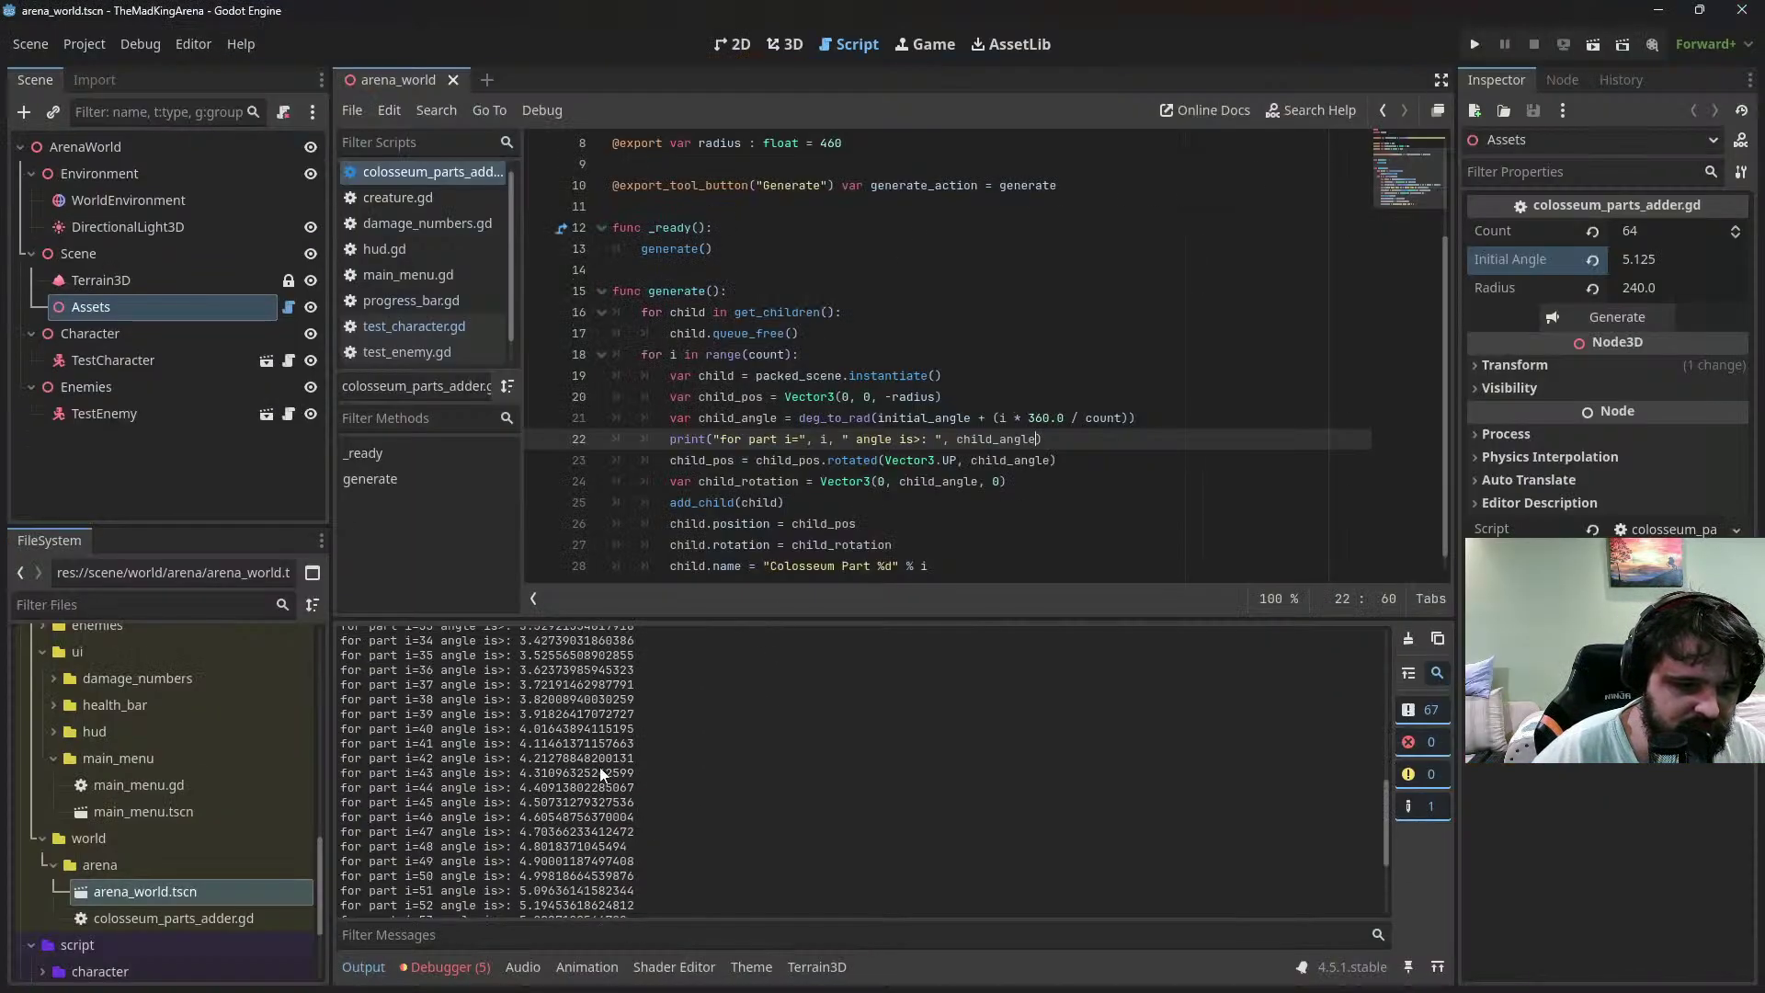
scroll(600, 767, "up", 5)
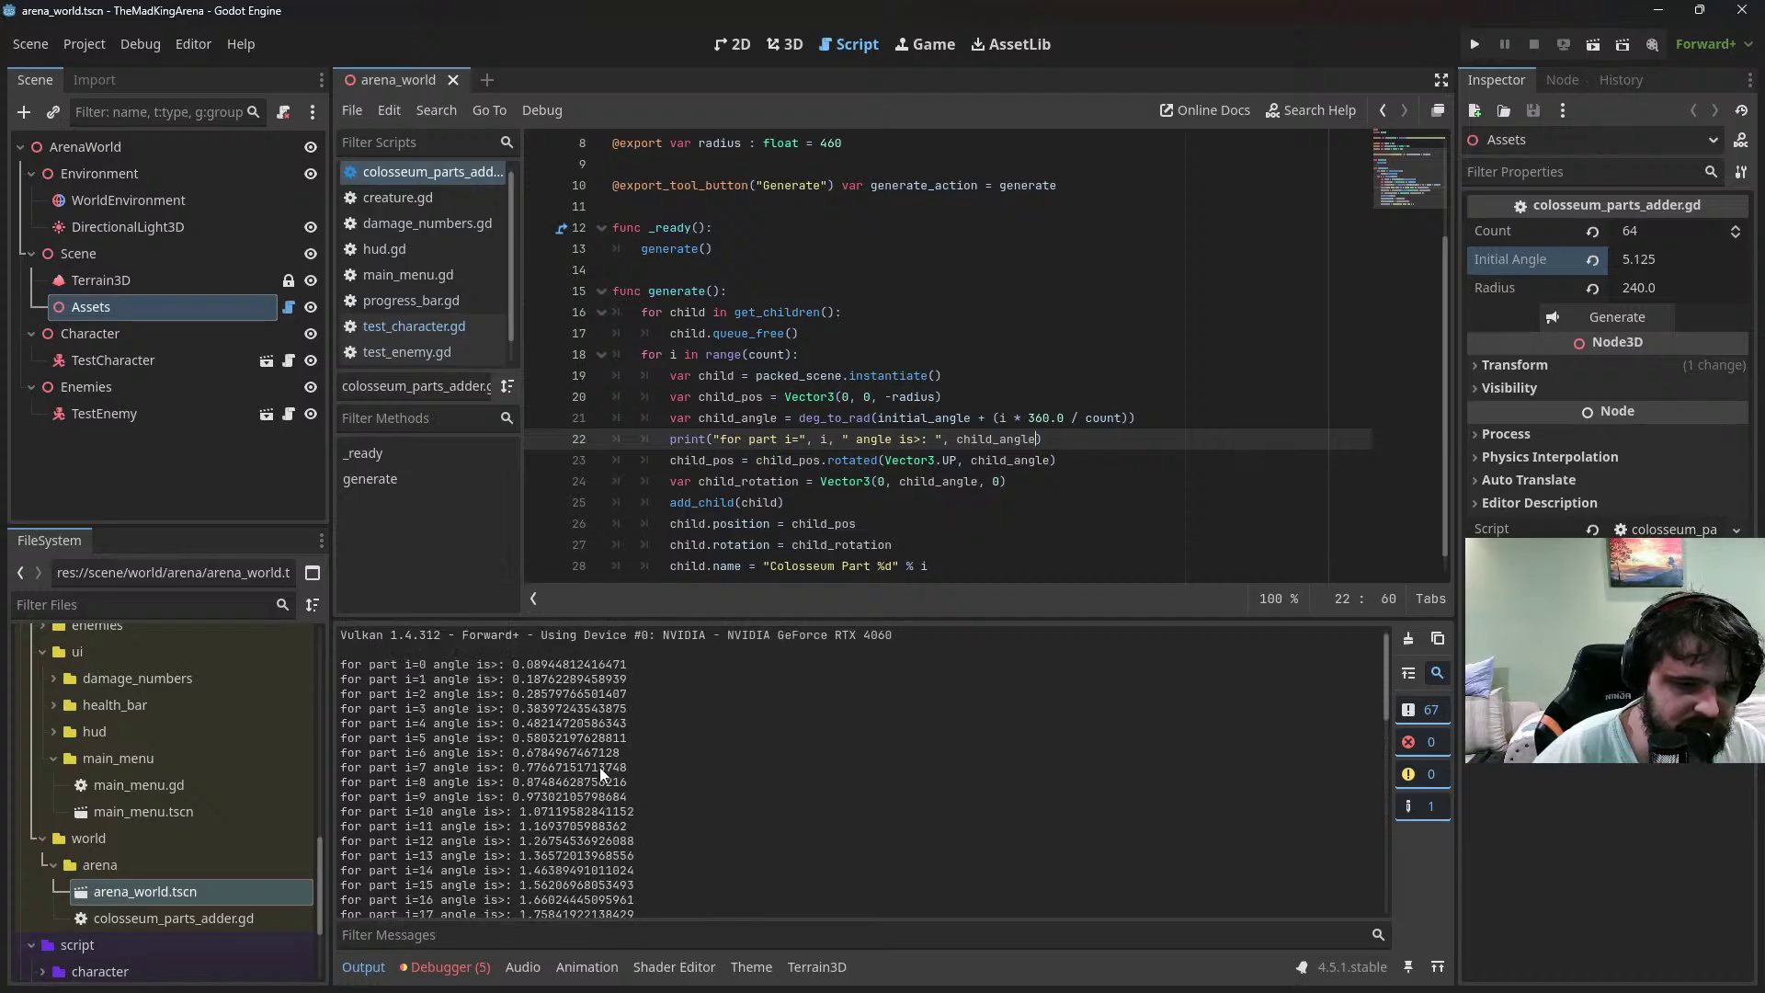
scroll(601, 773, "down", 5)
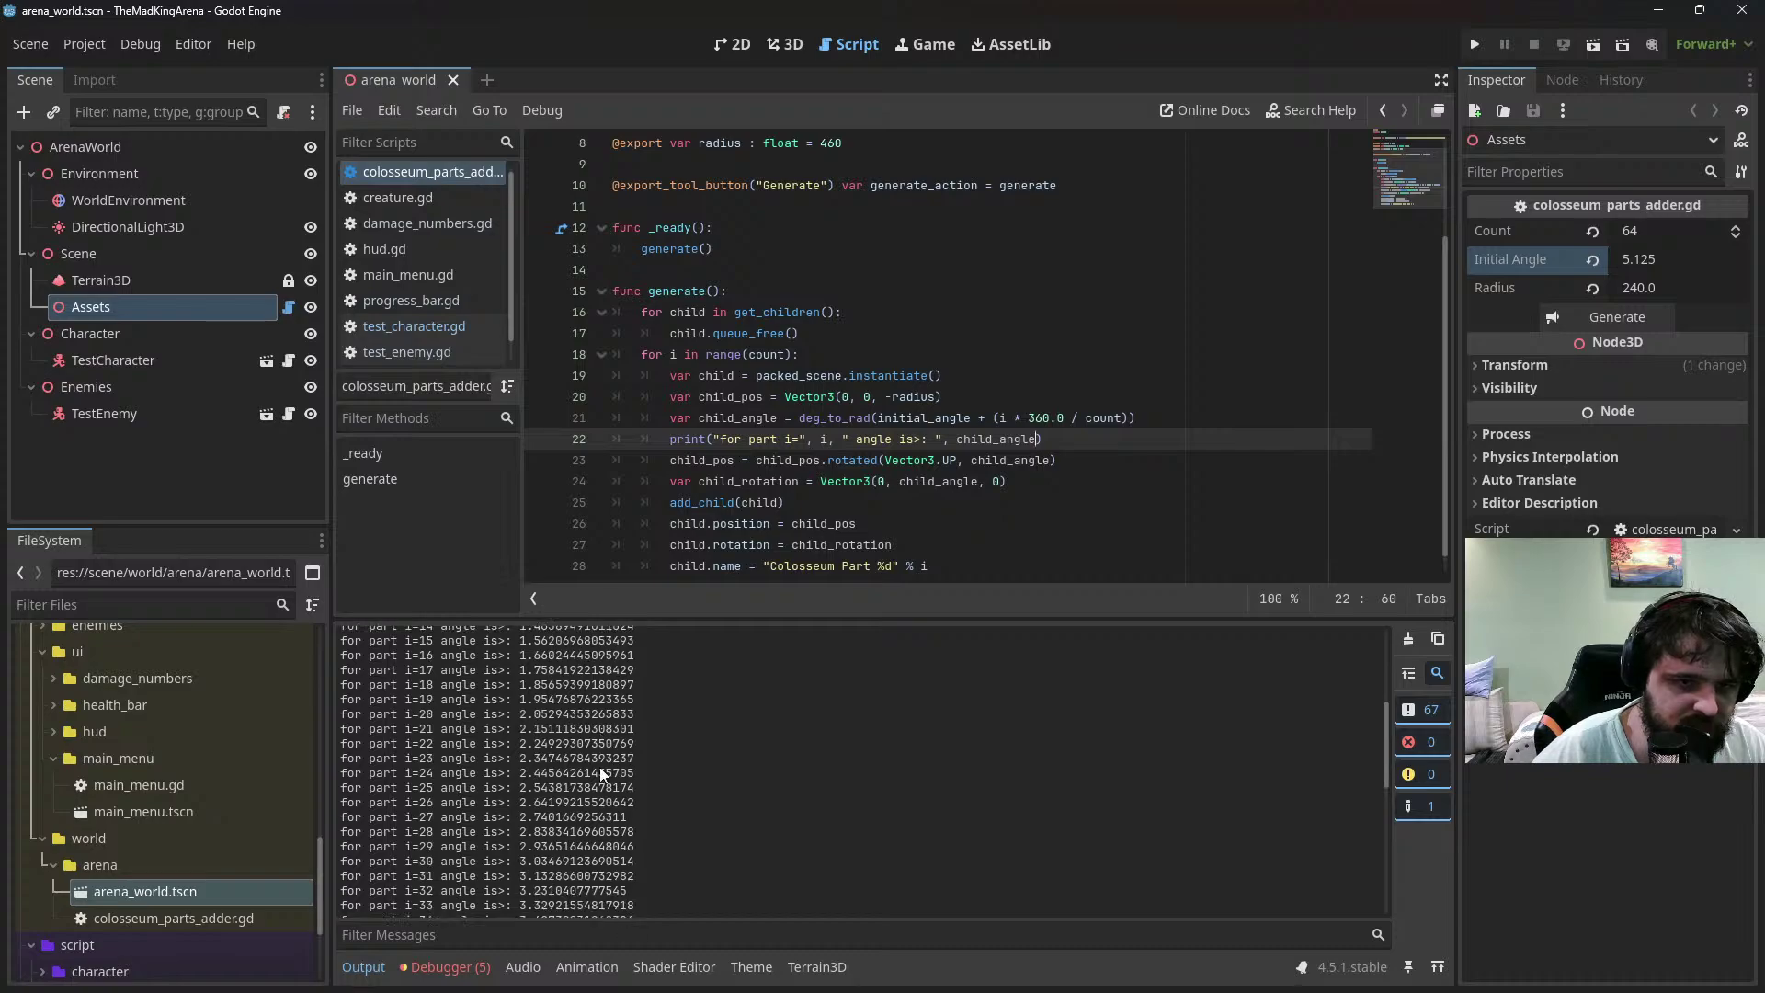
scroll(600, 773, "down", 4)
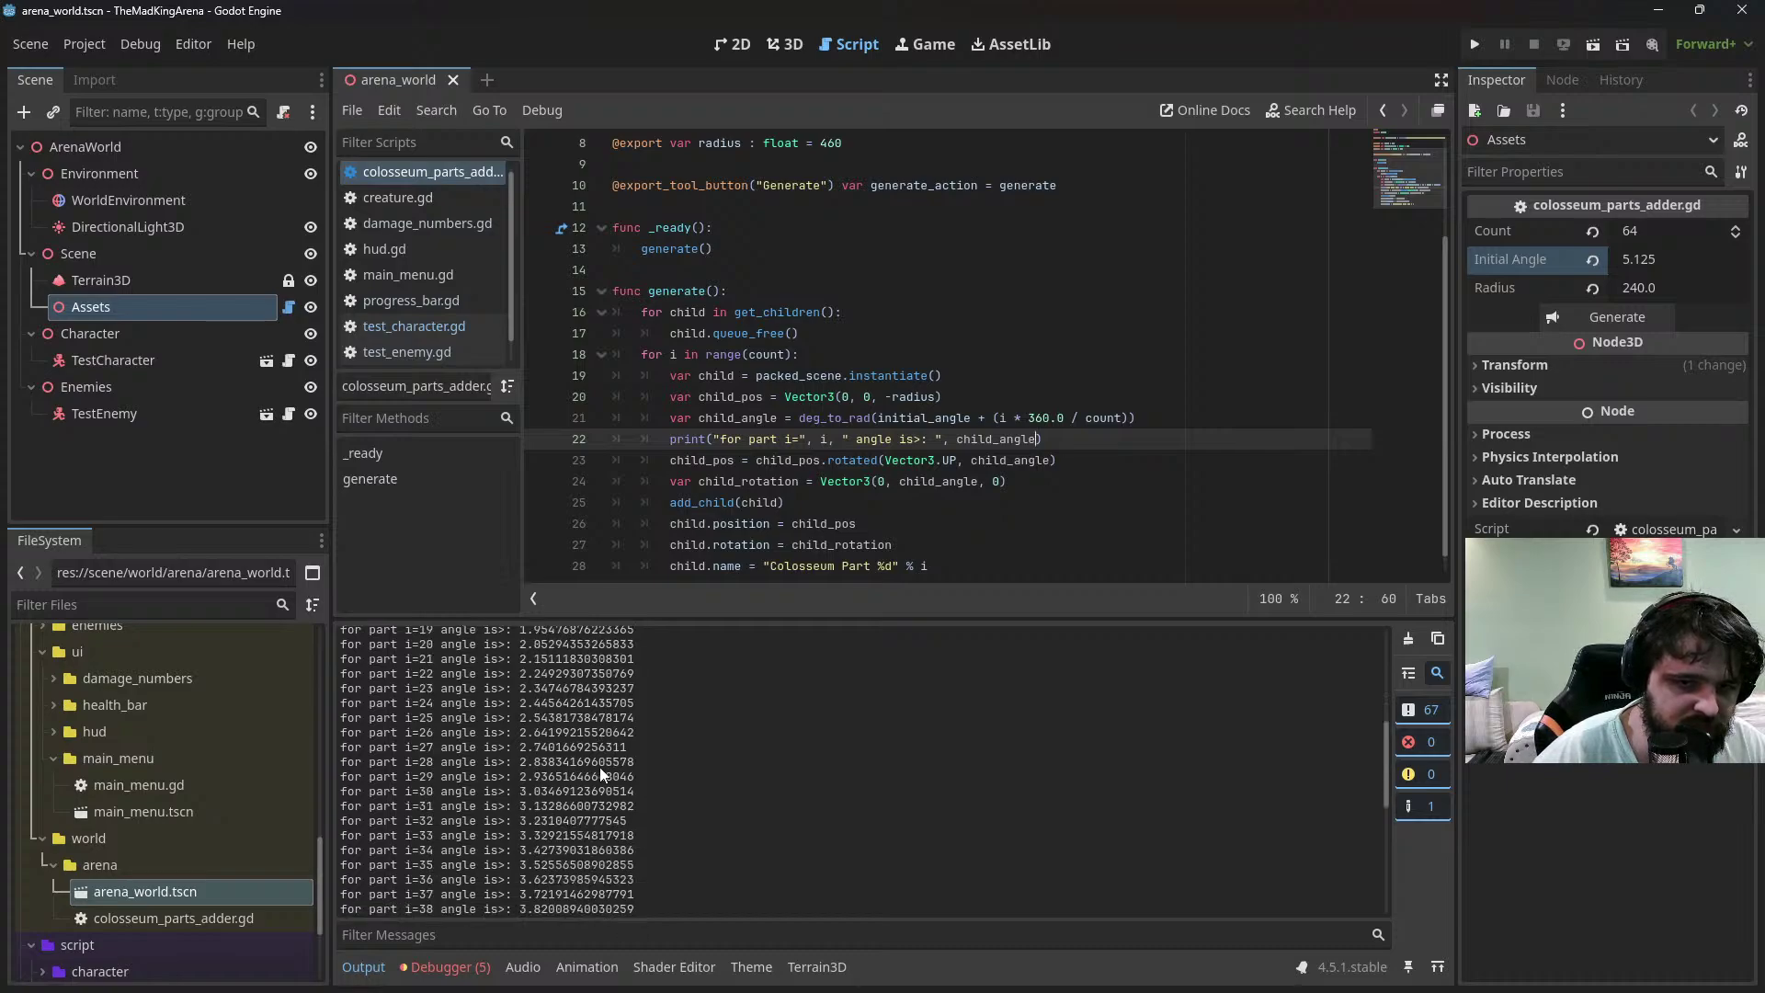
scroll(600, 767, "down", 6)
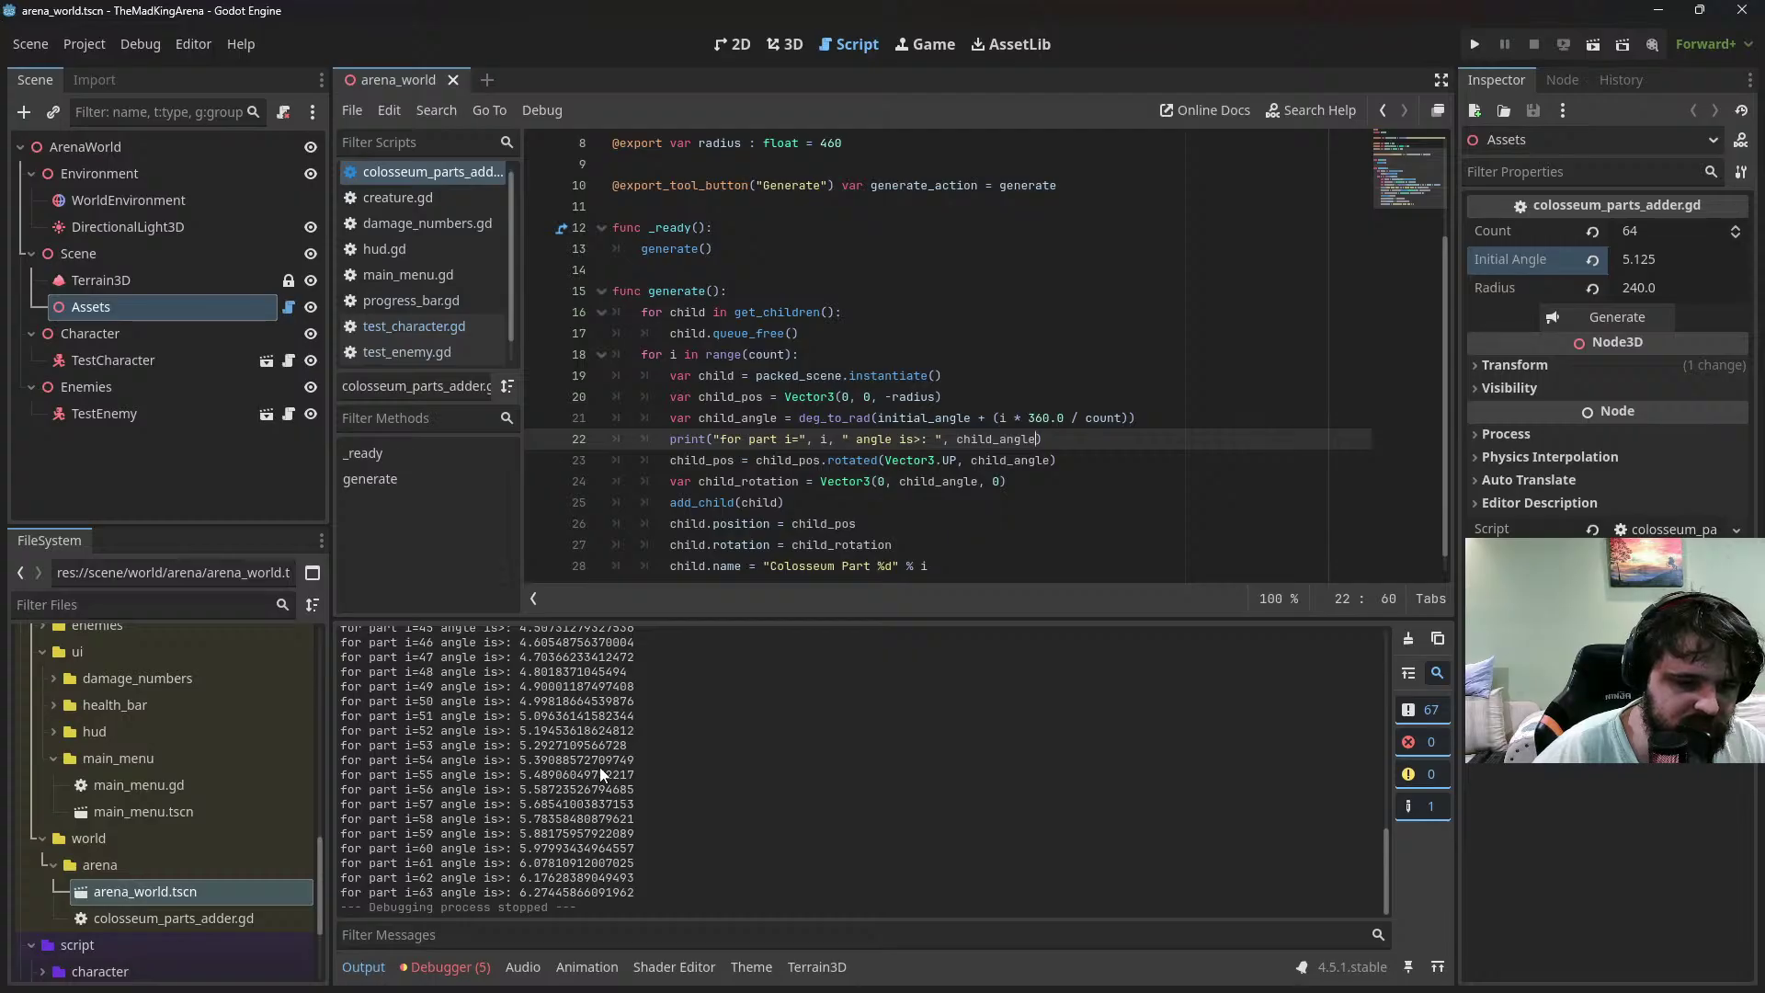
scroll(600, 767, "up", 2)
scroll(600, 765, "down", 2)
scroll(600, 765, "up", 12)
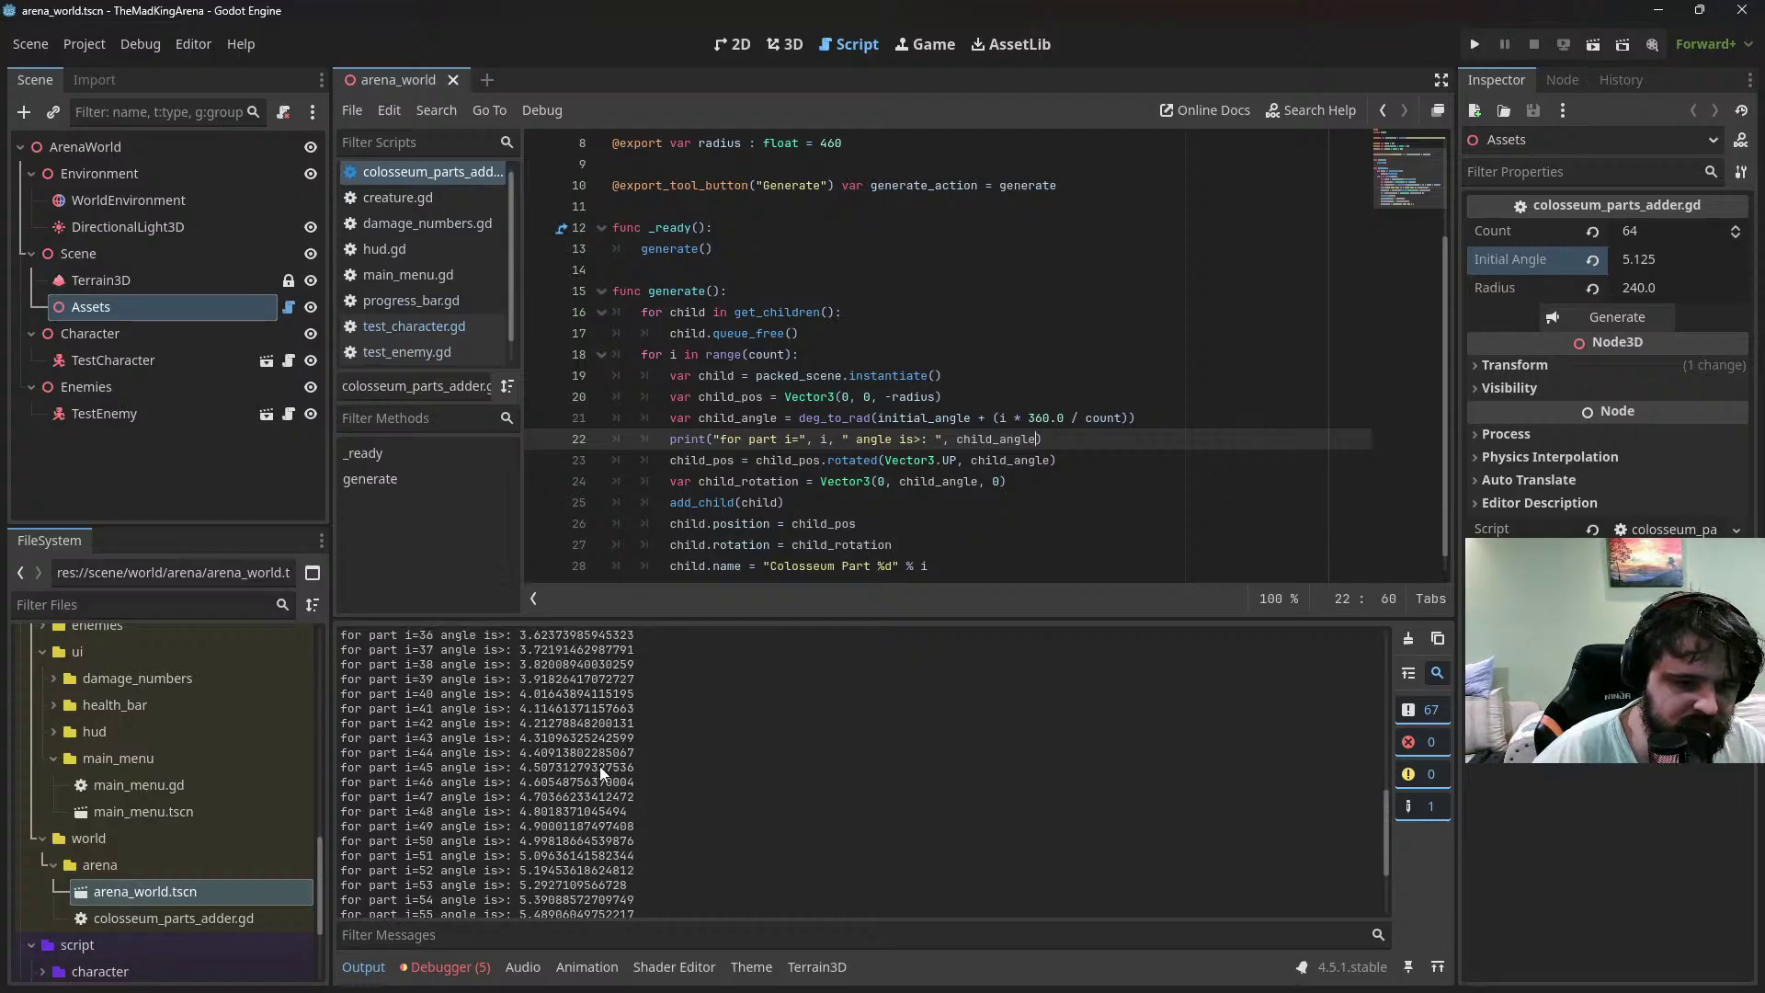
scroll(599, 766, "up", 4)
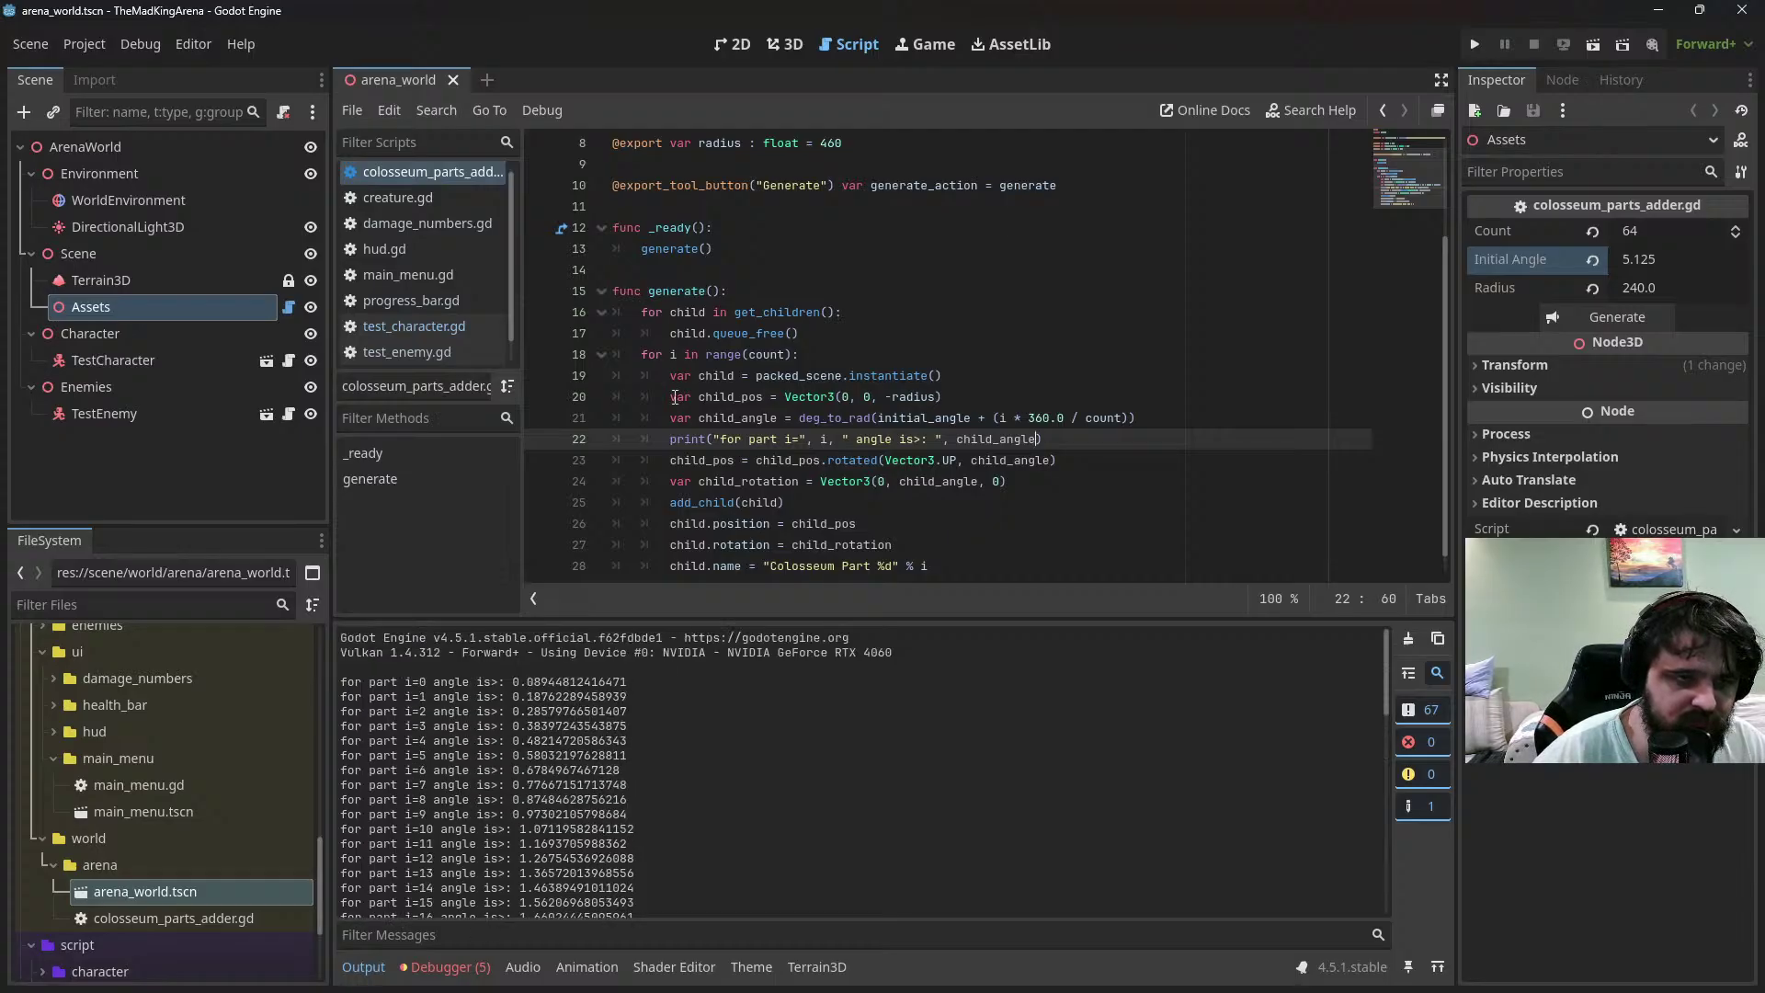
scroll(640, 769, "down", 15)
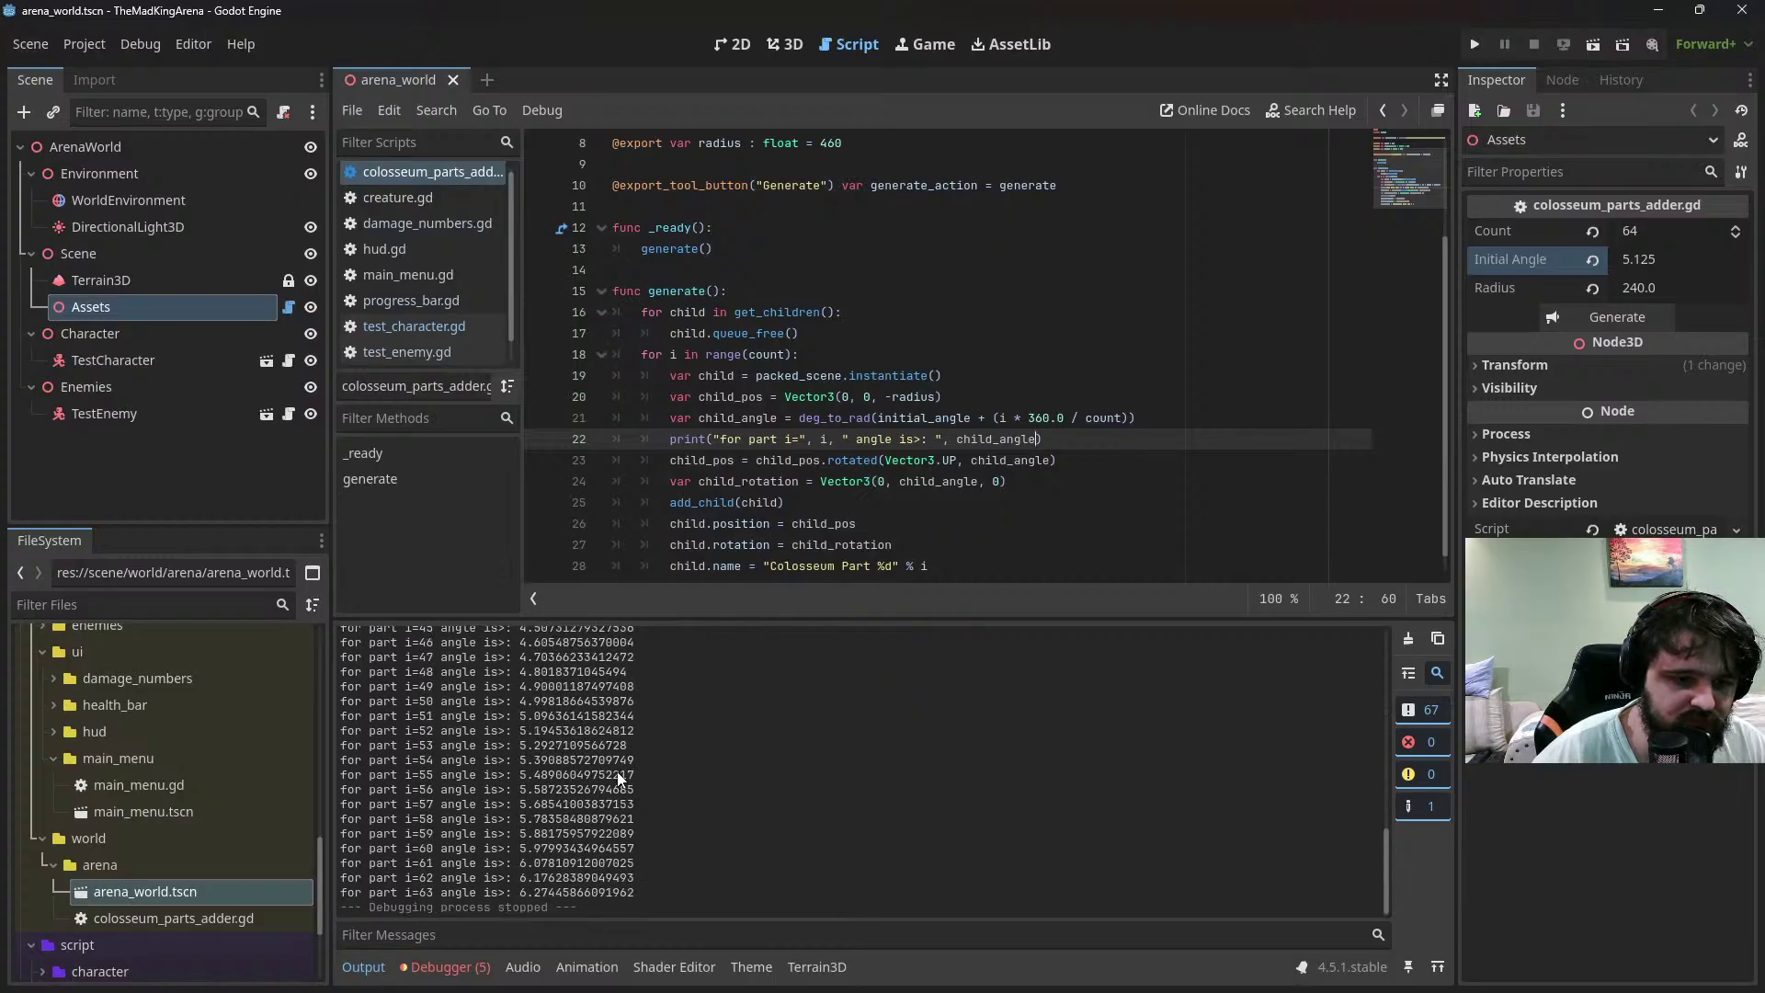
Set the part Count of the Assets node to 32, regenerate the ring in the 3D view, and check the printed angles
left_click(743, 44)
left_click(787, 44)
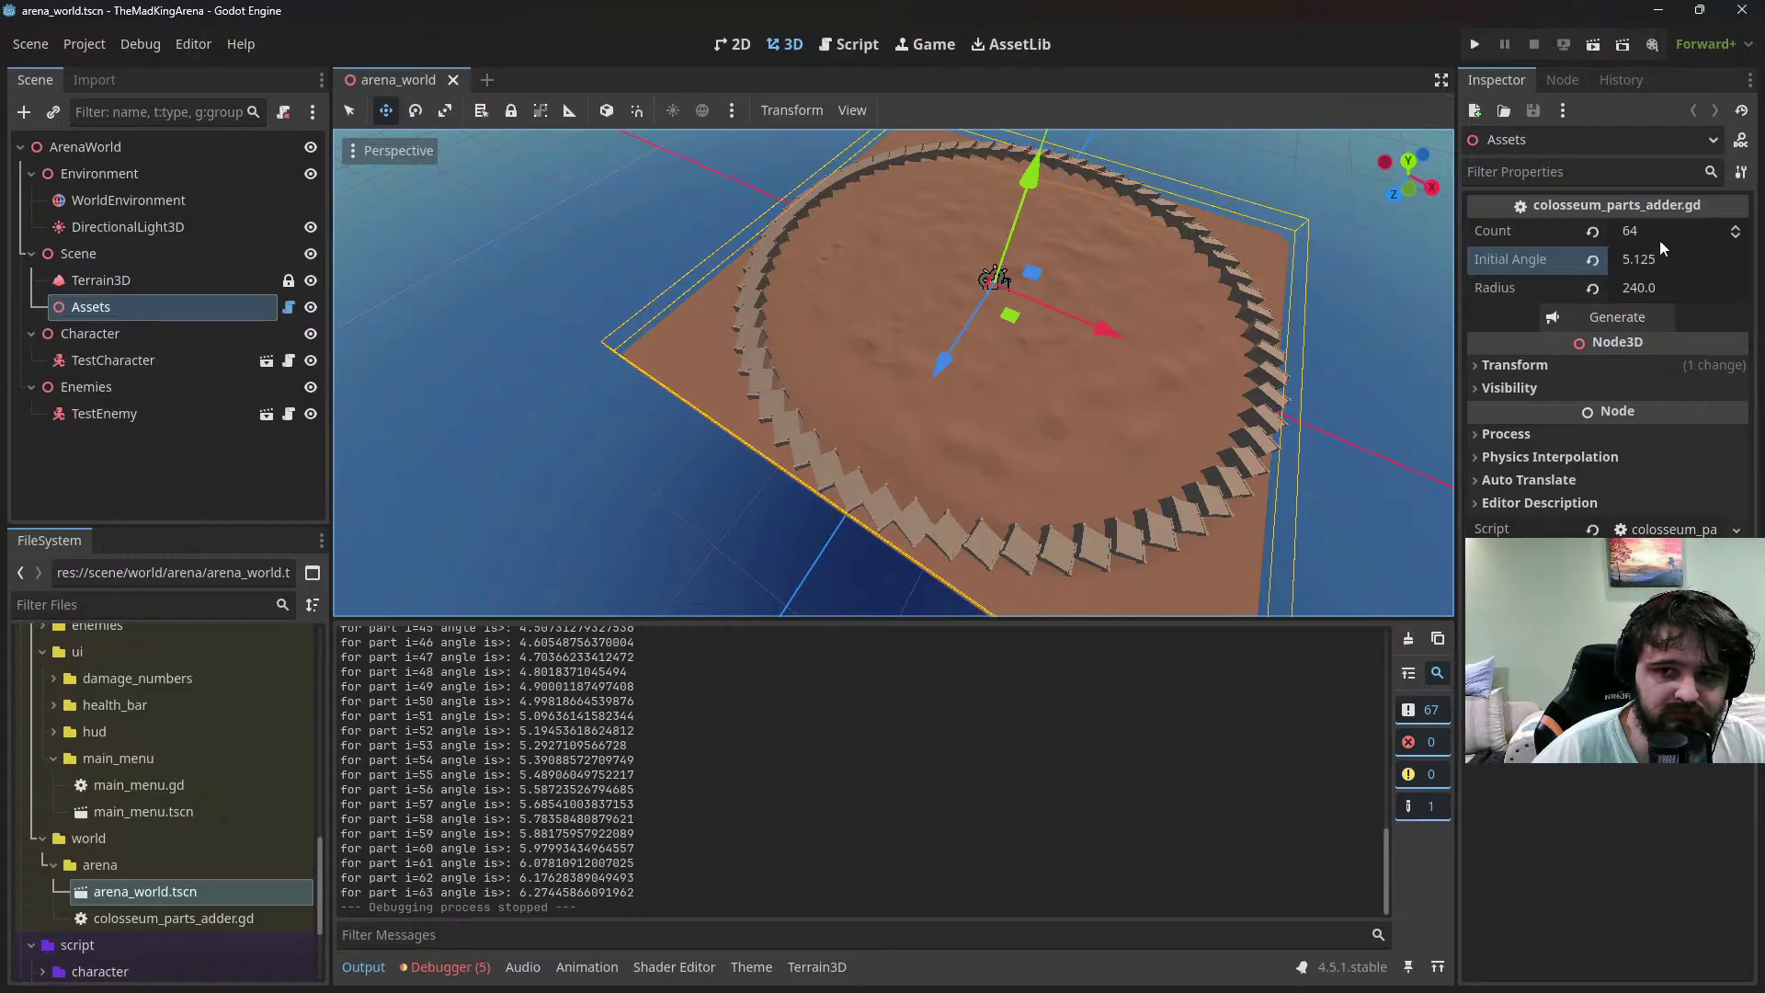
left_click(1655, 232)
type("32")
left_click(1575, 317)
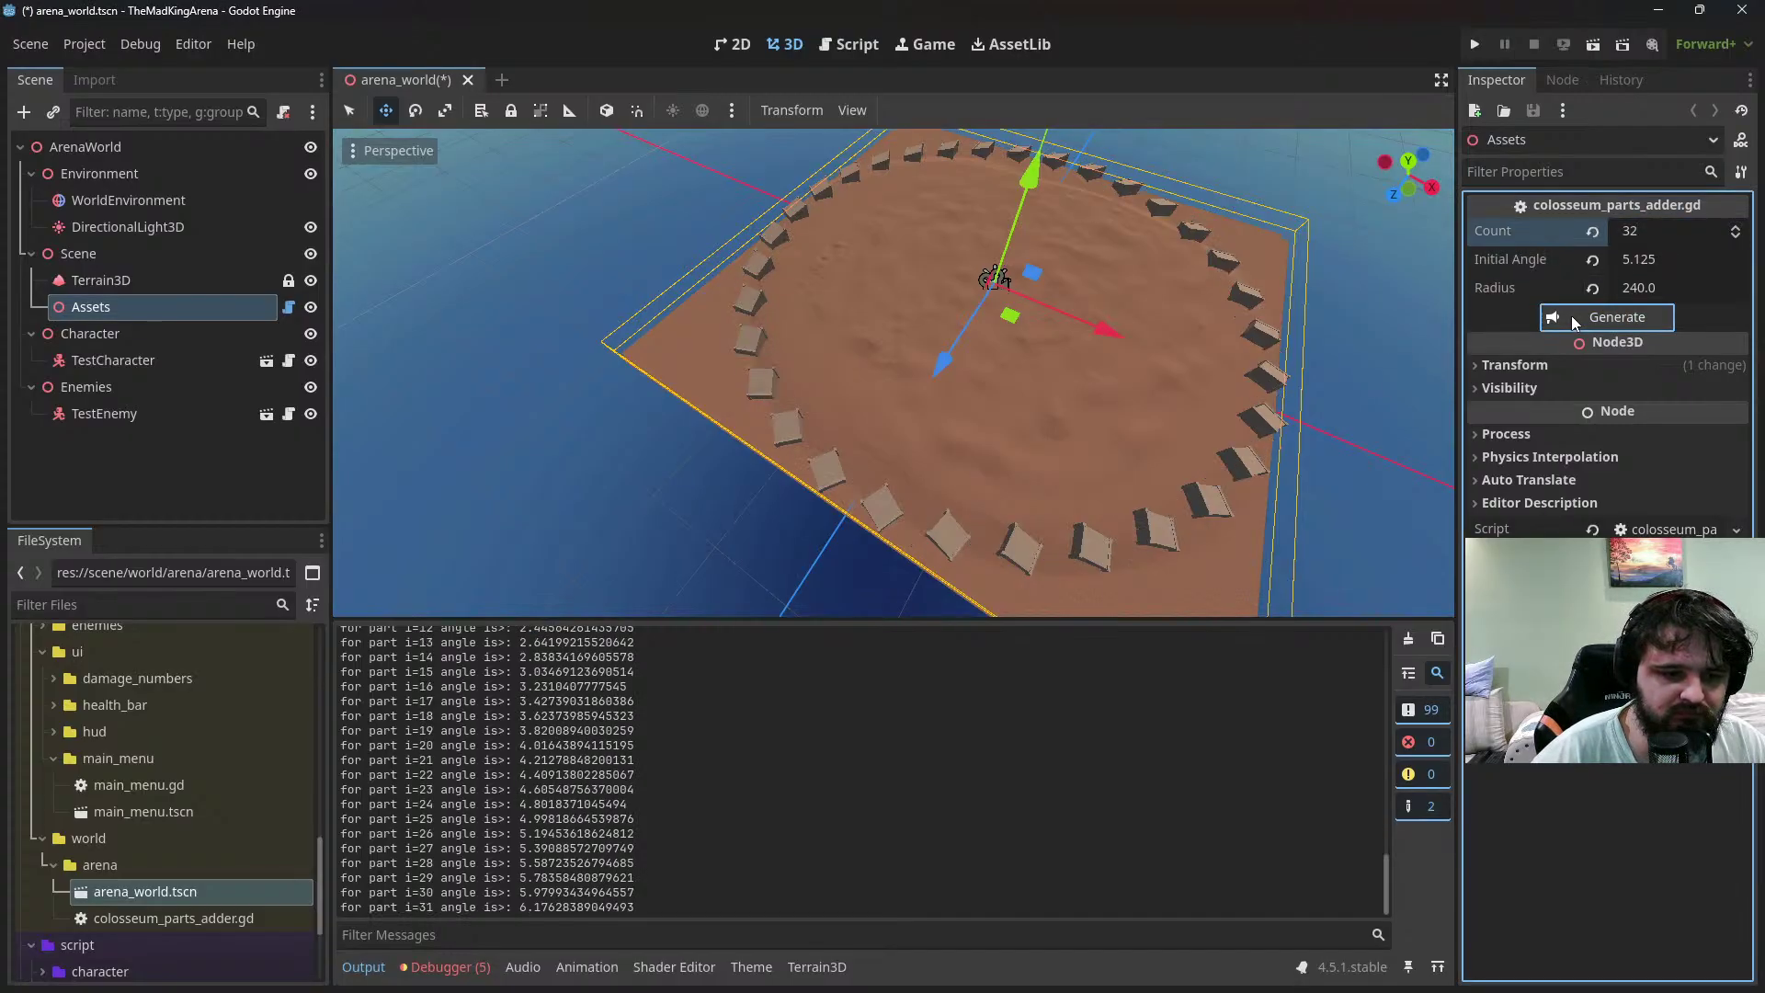
scroll(988, 707, "up", 5)
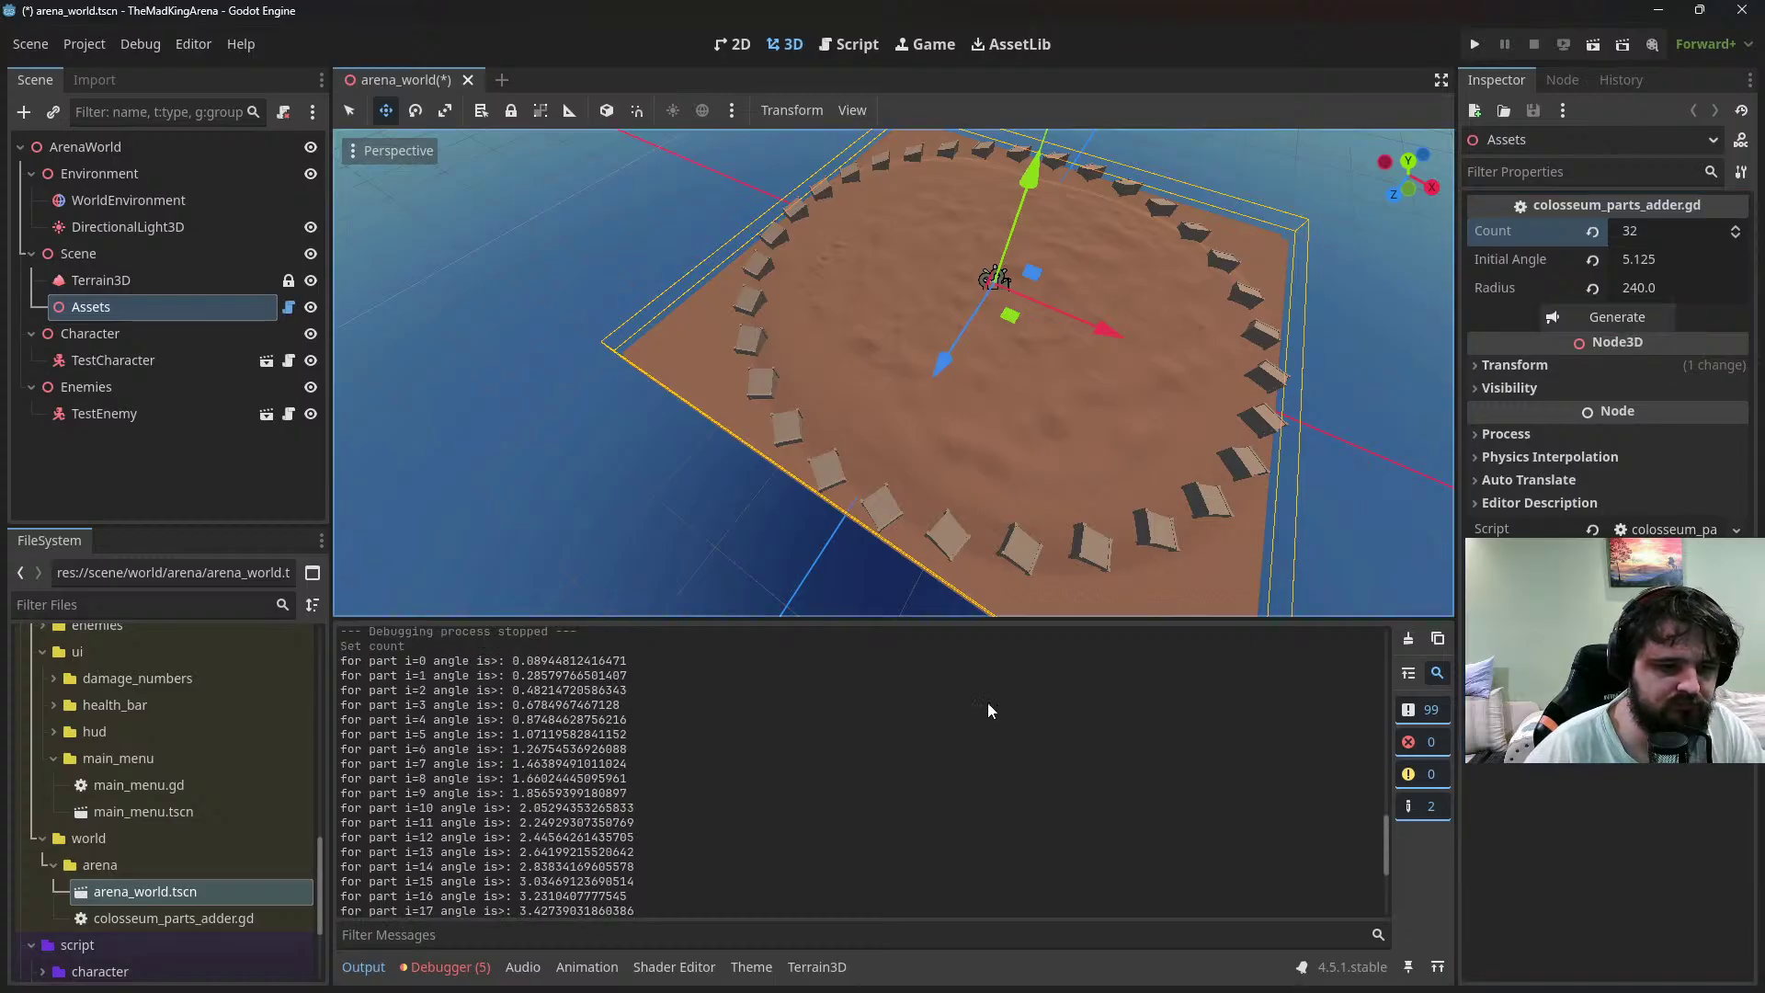
scroll(993, 708, "down", 5)
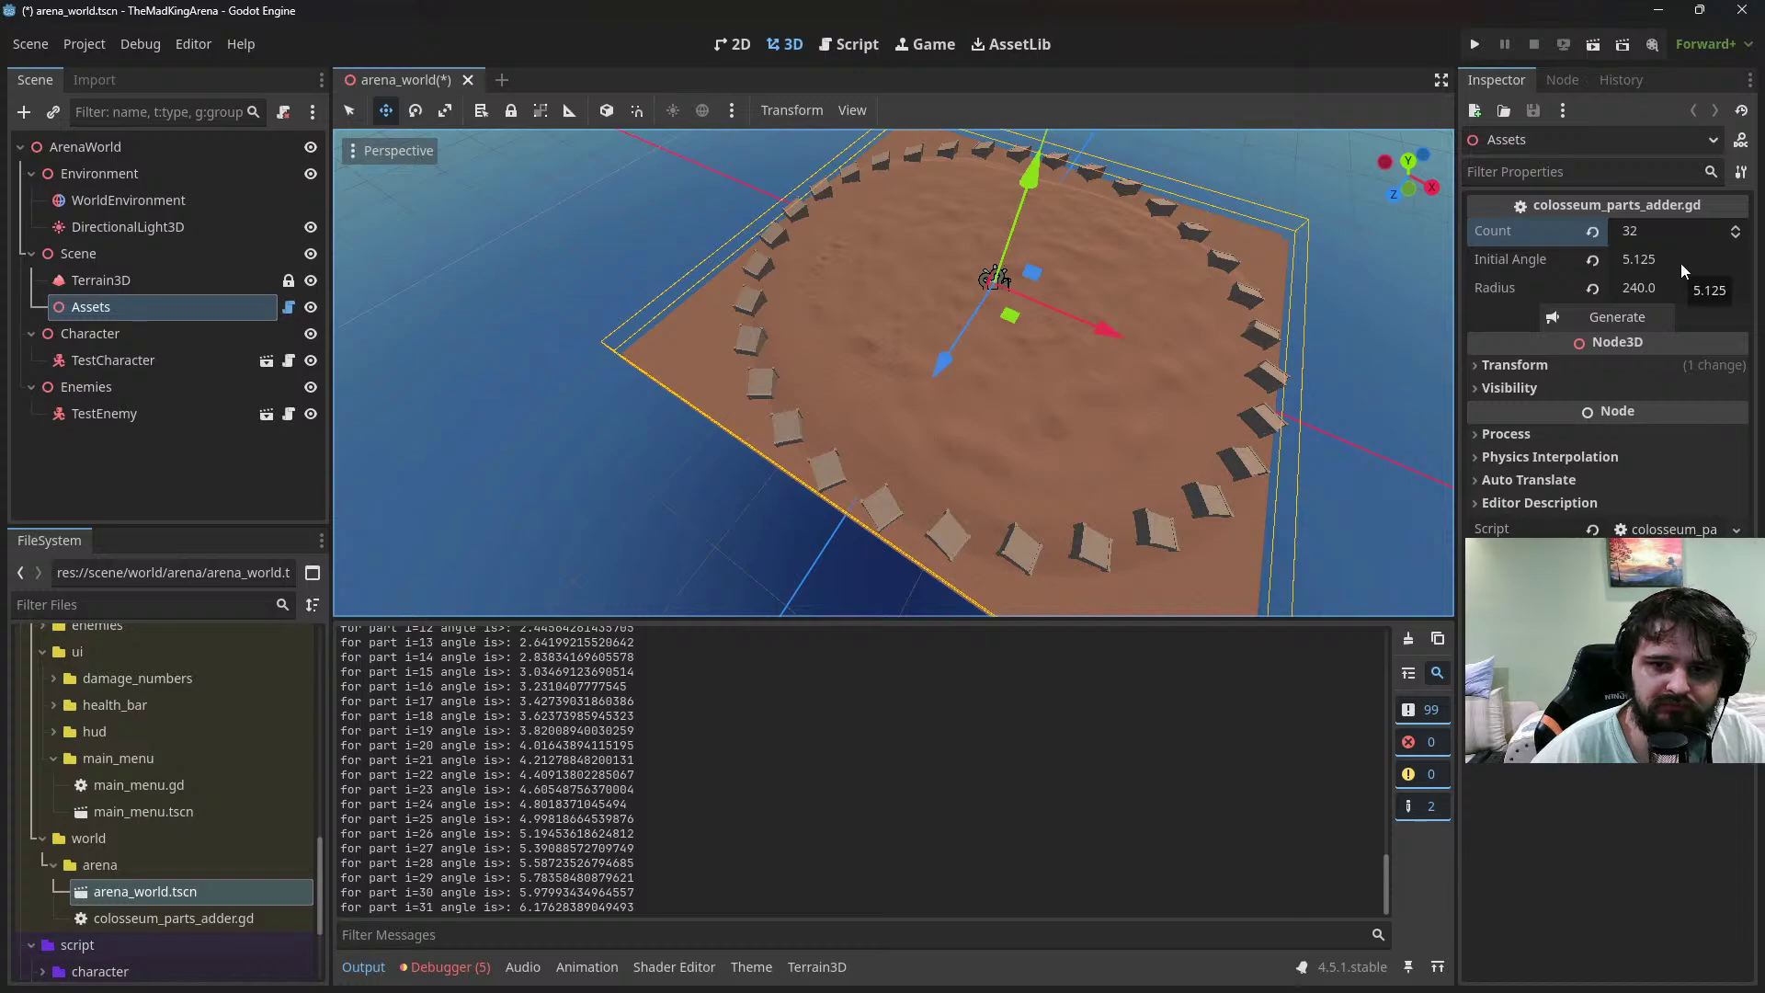
Try Initial Angle values of 6 and 7 on the Assets node, regenerating the ring after each change
left_click(1658, 265)
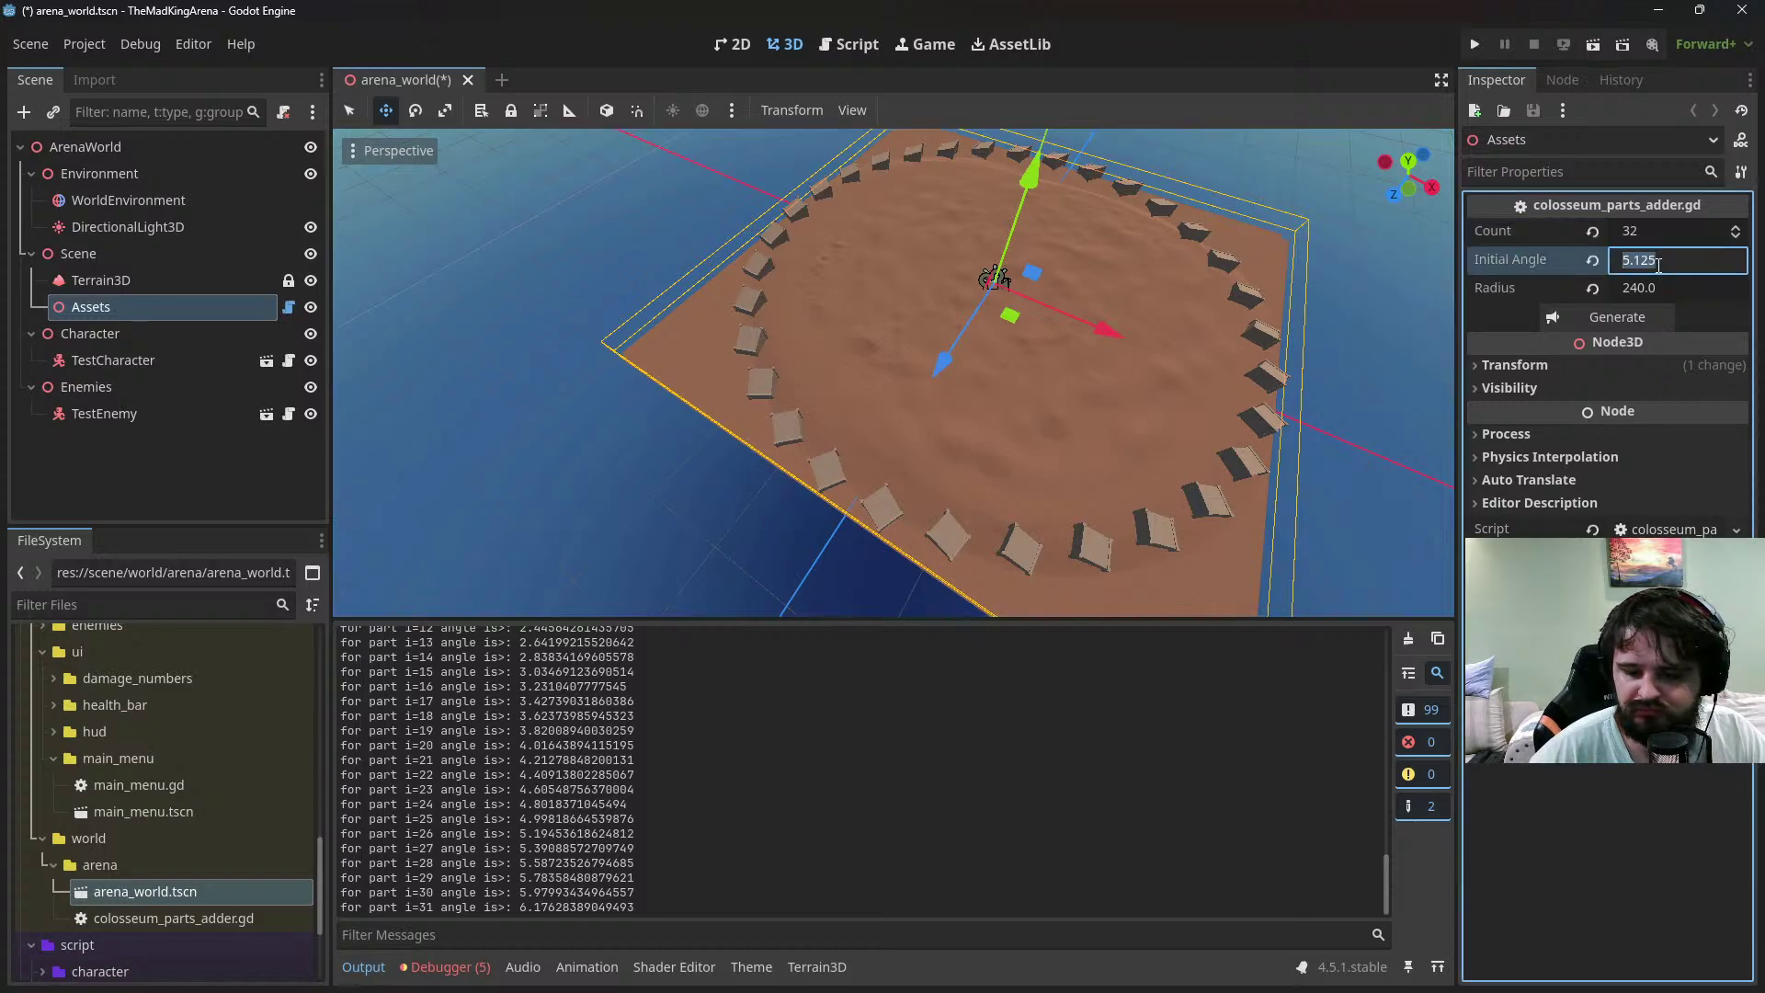
type("6")
left_click(1591, 317)
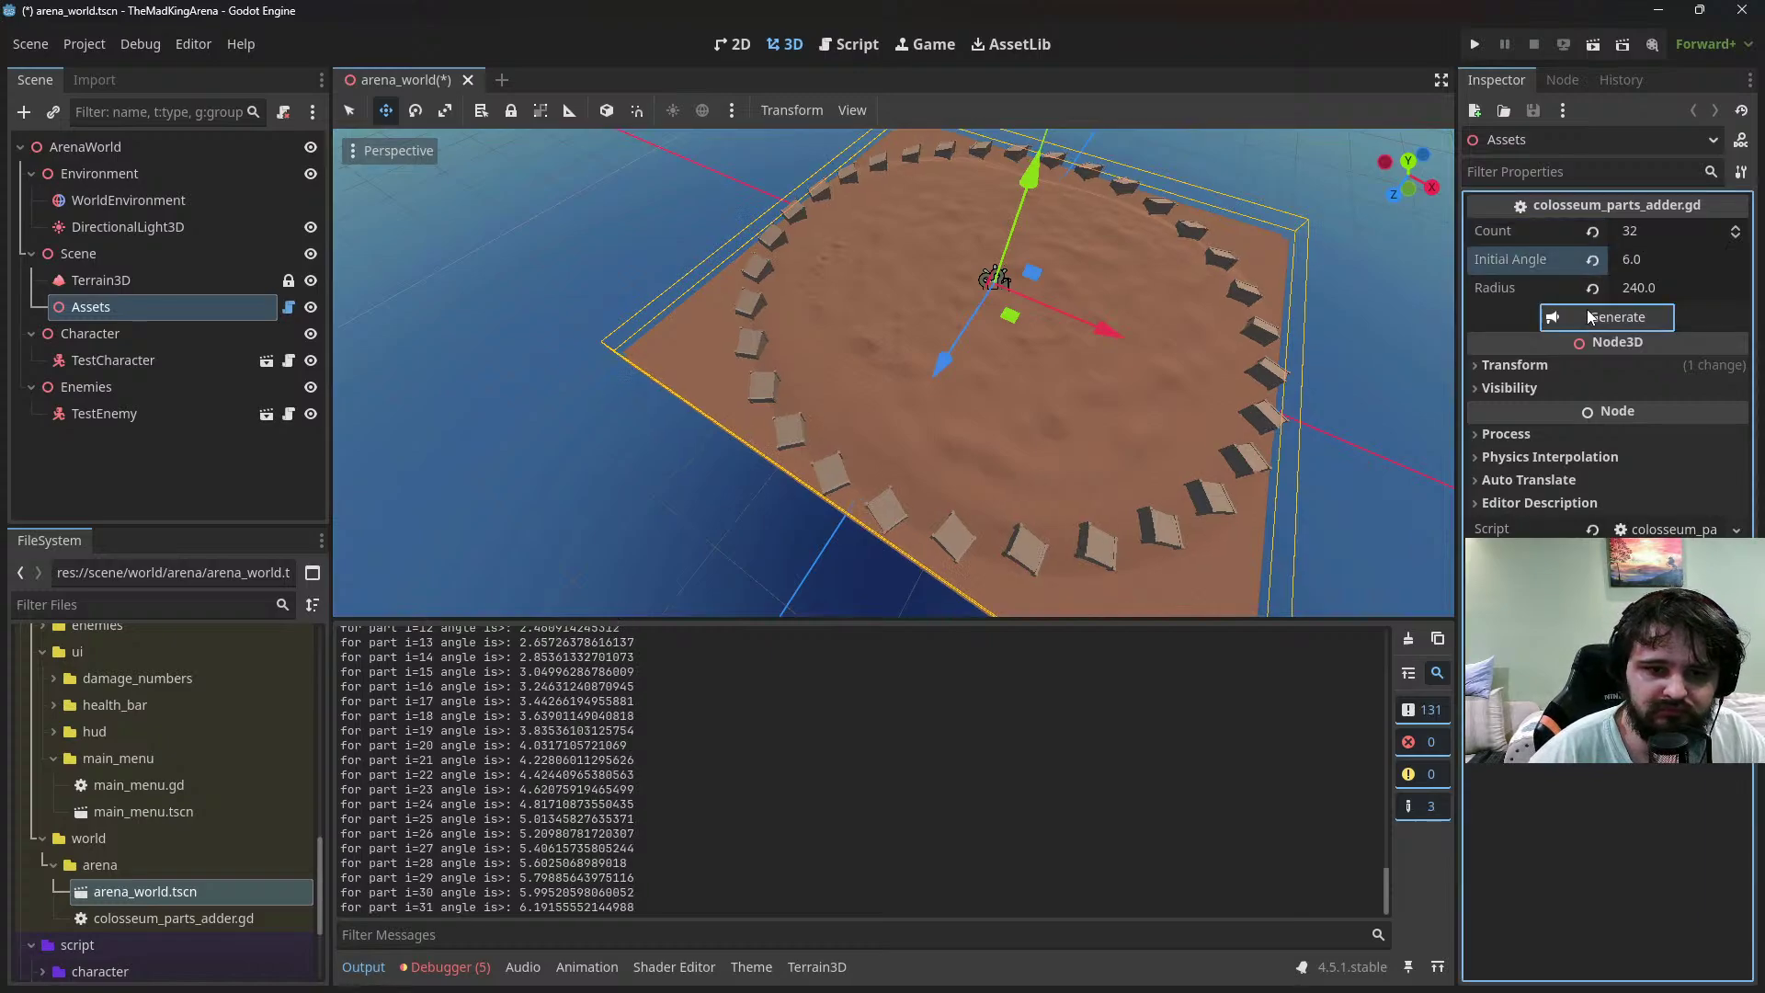
left_click(1644, 262)
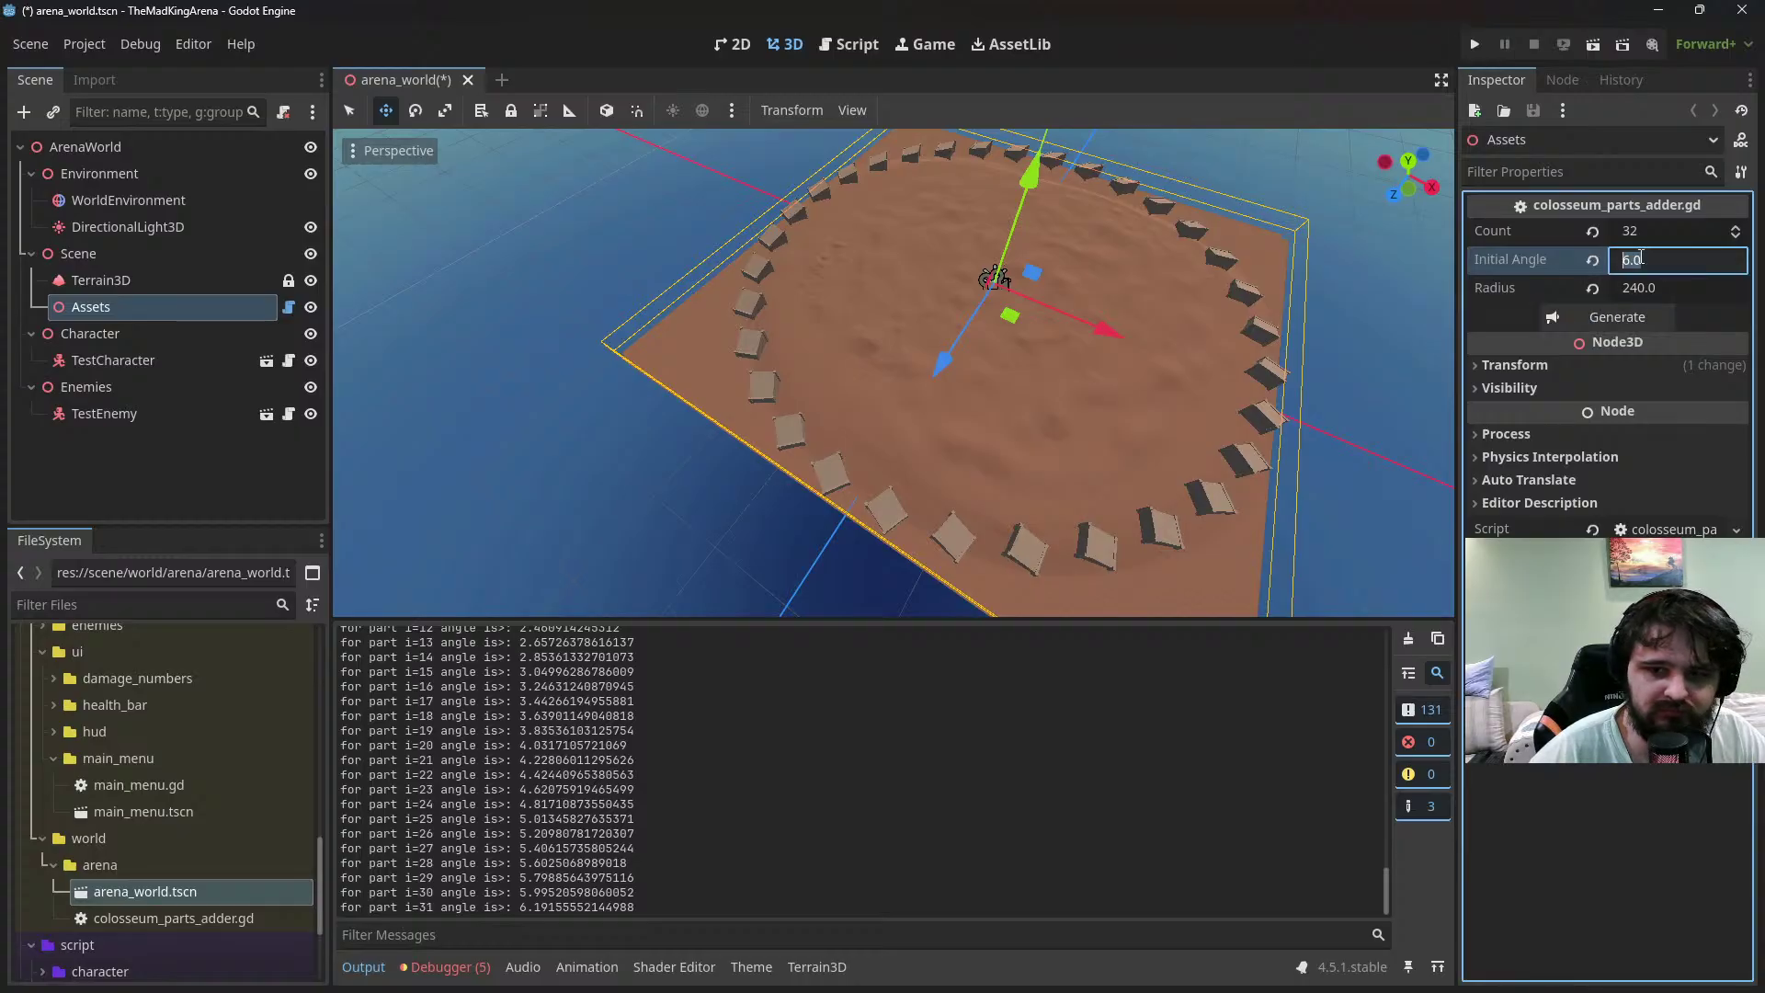
type("7")
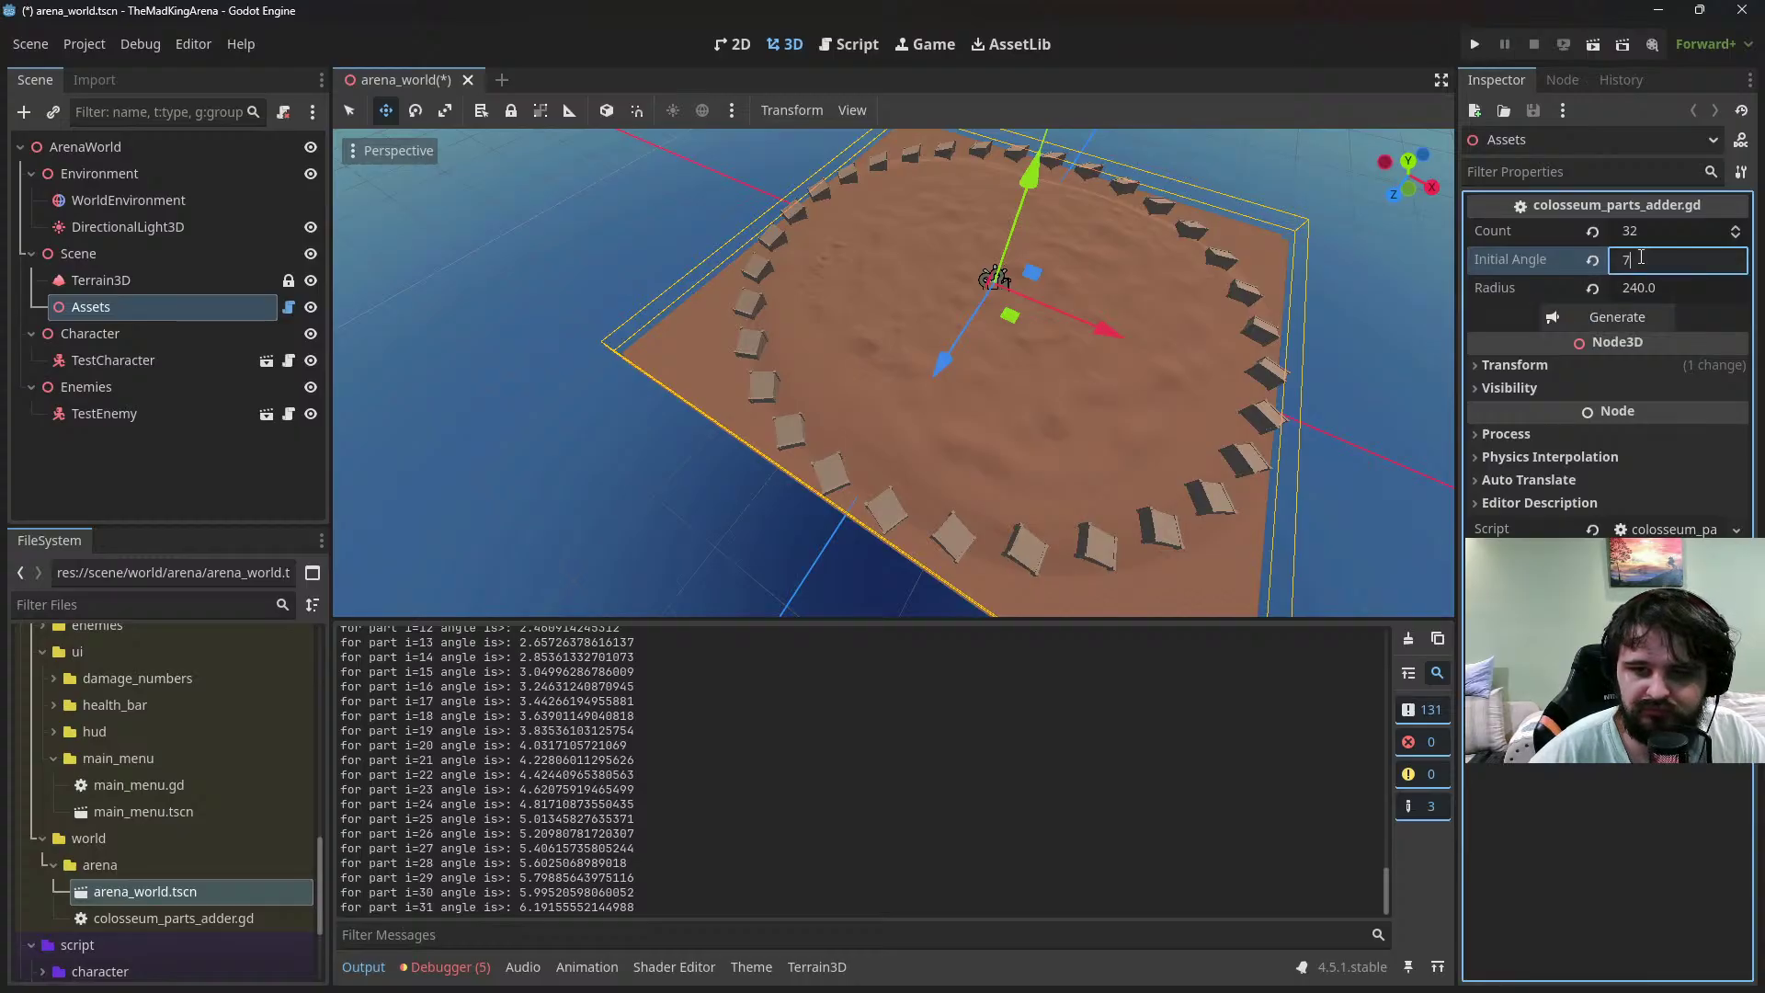
left_click(1597, 320)
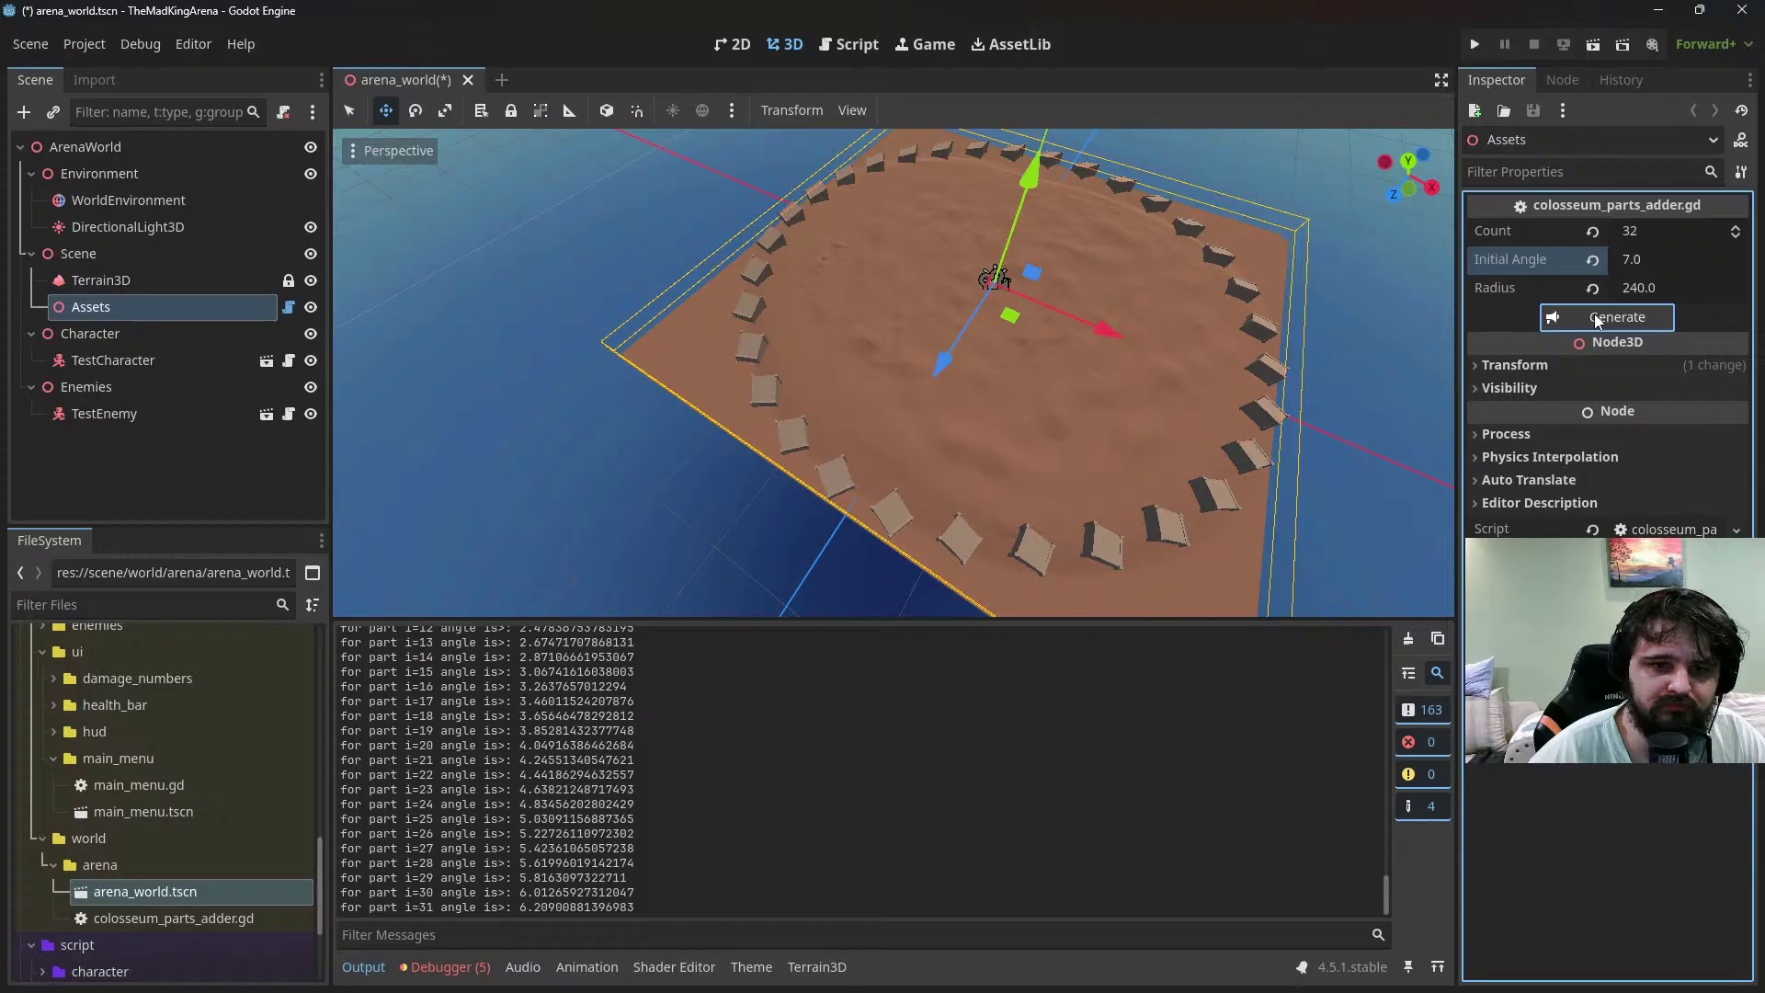
Remove the debug print line below the child_angle calculation in the colosseum parts script
left_click(848, 45)
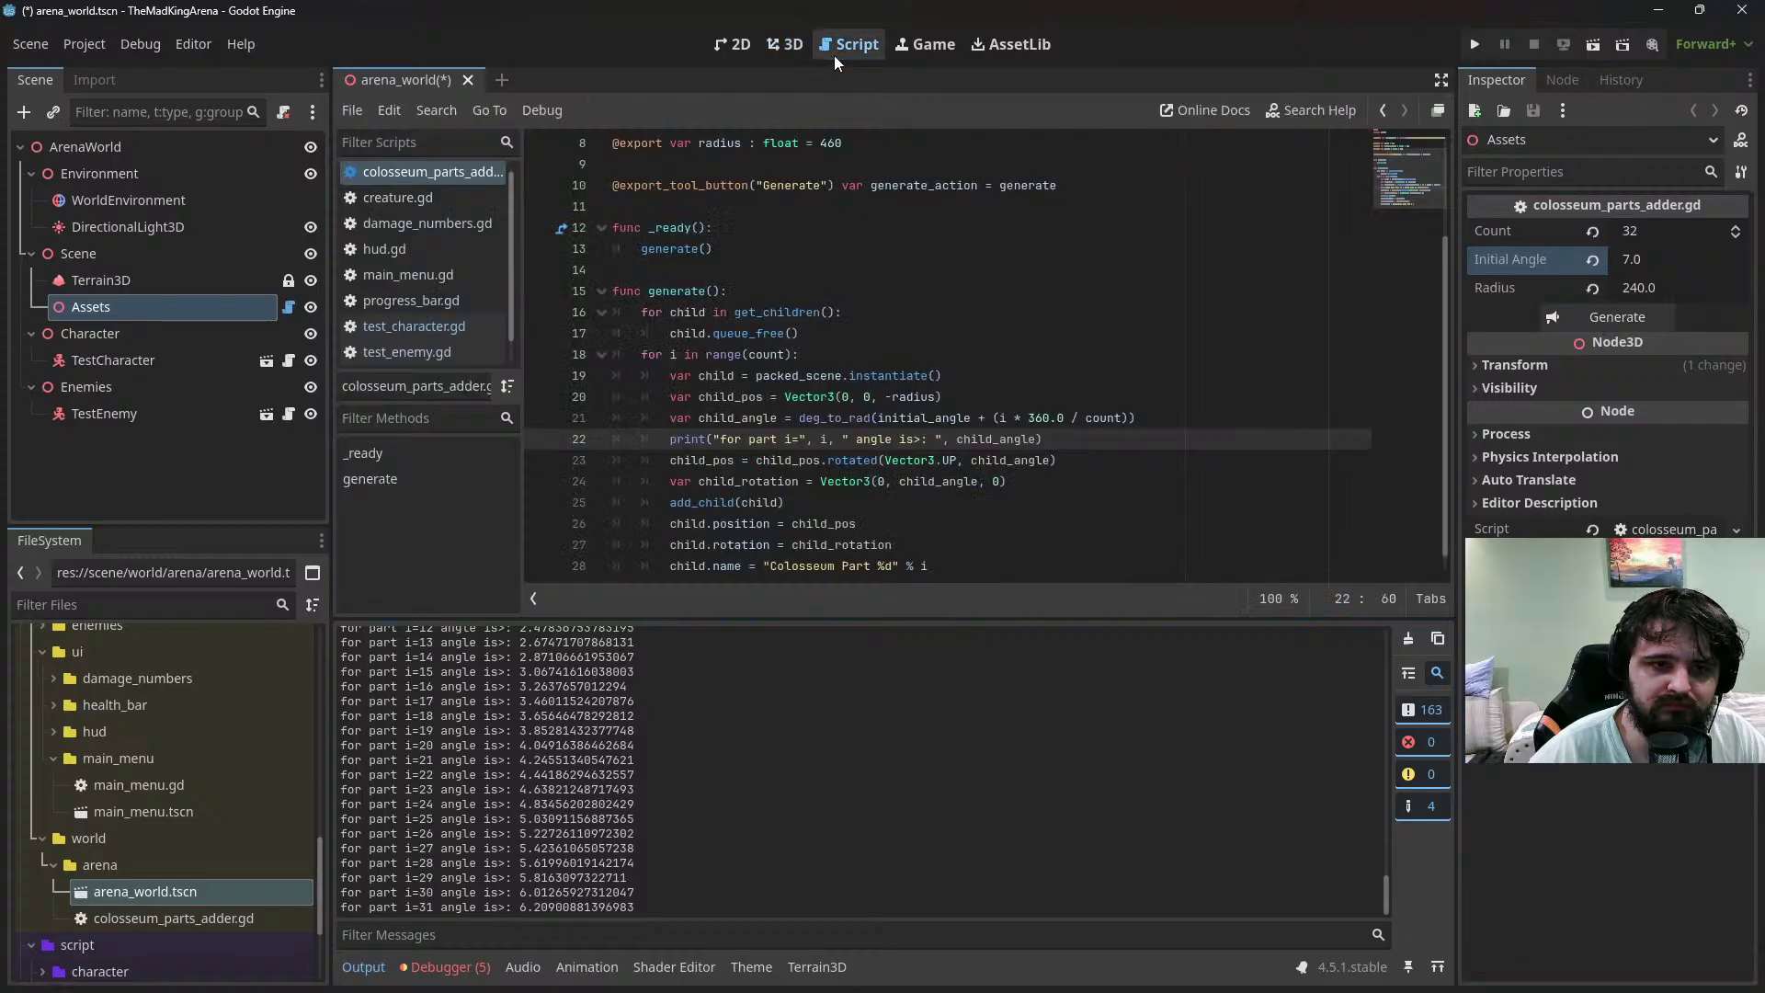
left_click(1160, 427)
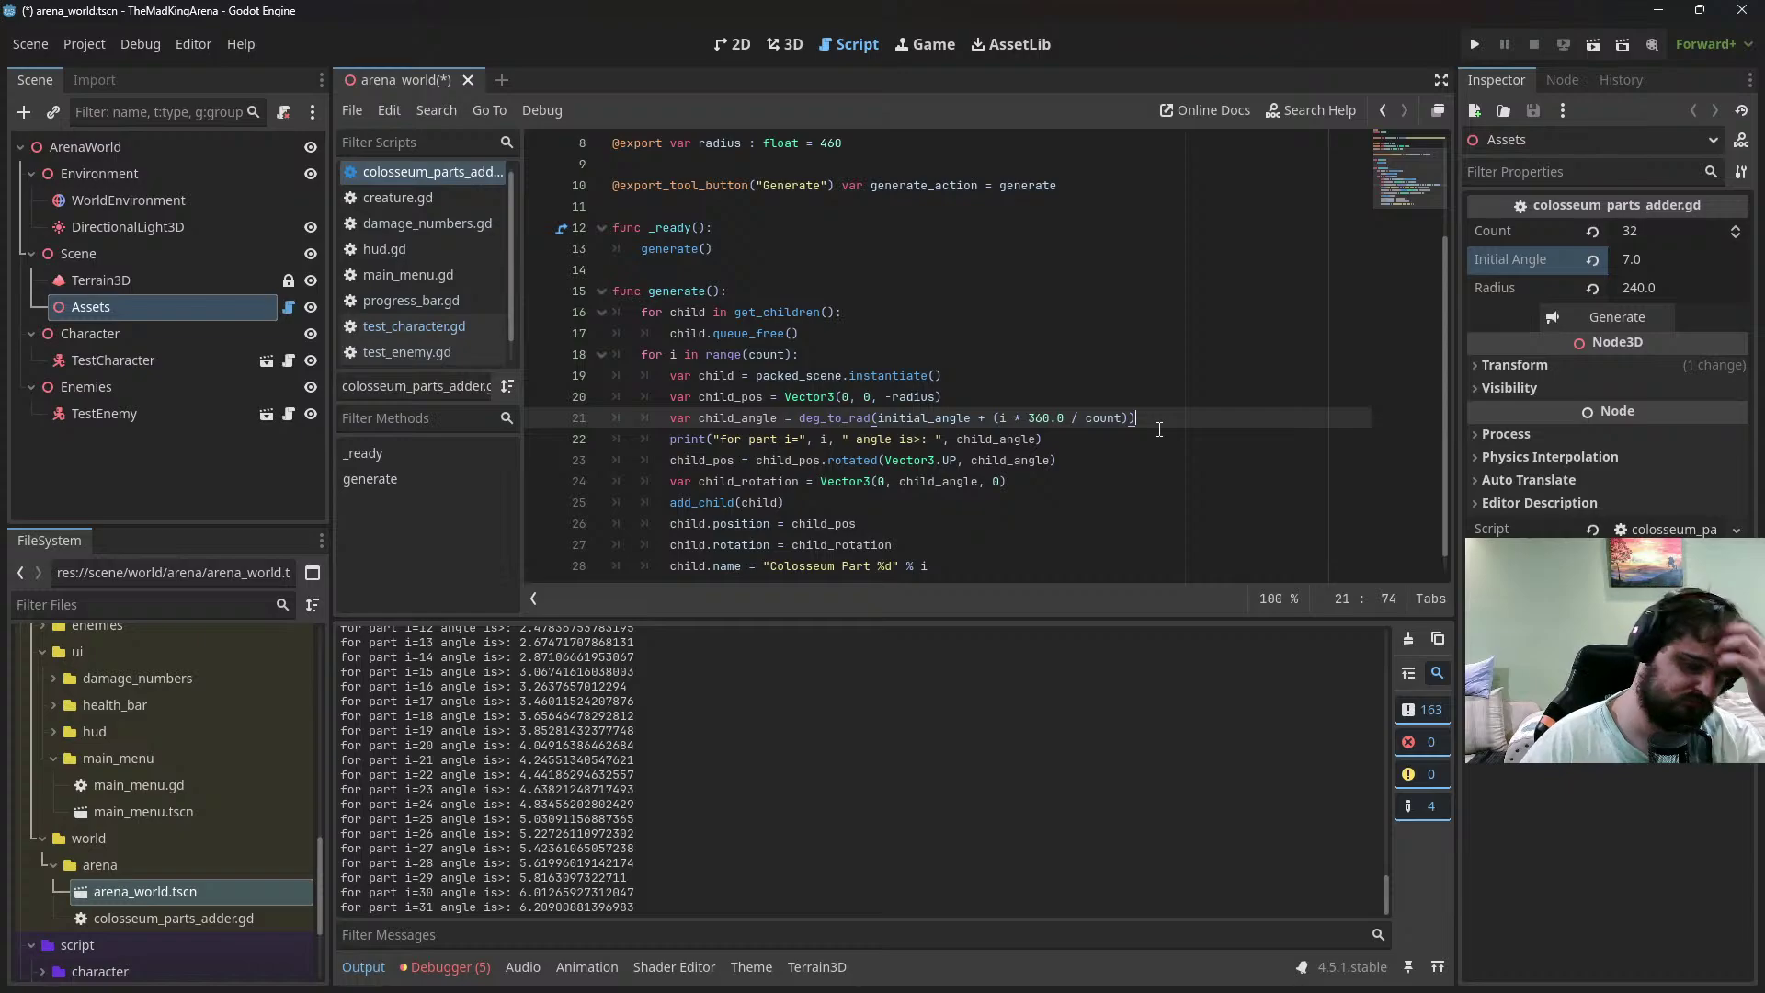
scroll(1159, 430, "down", 1)
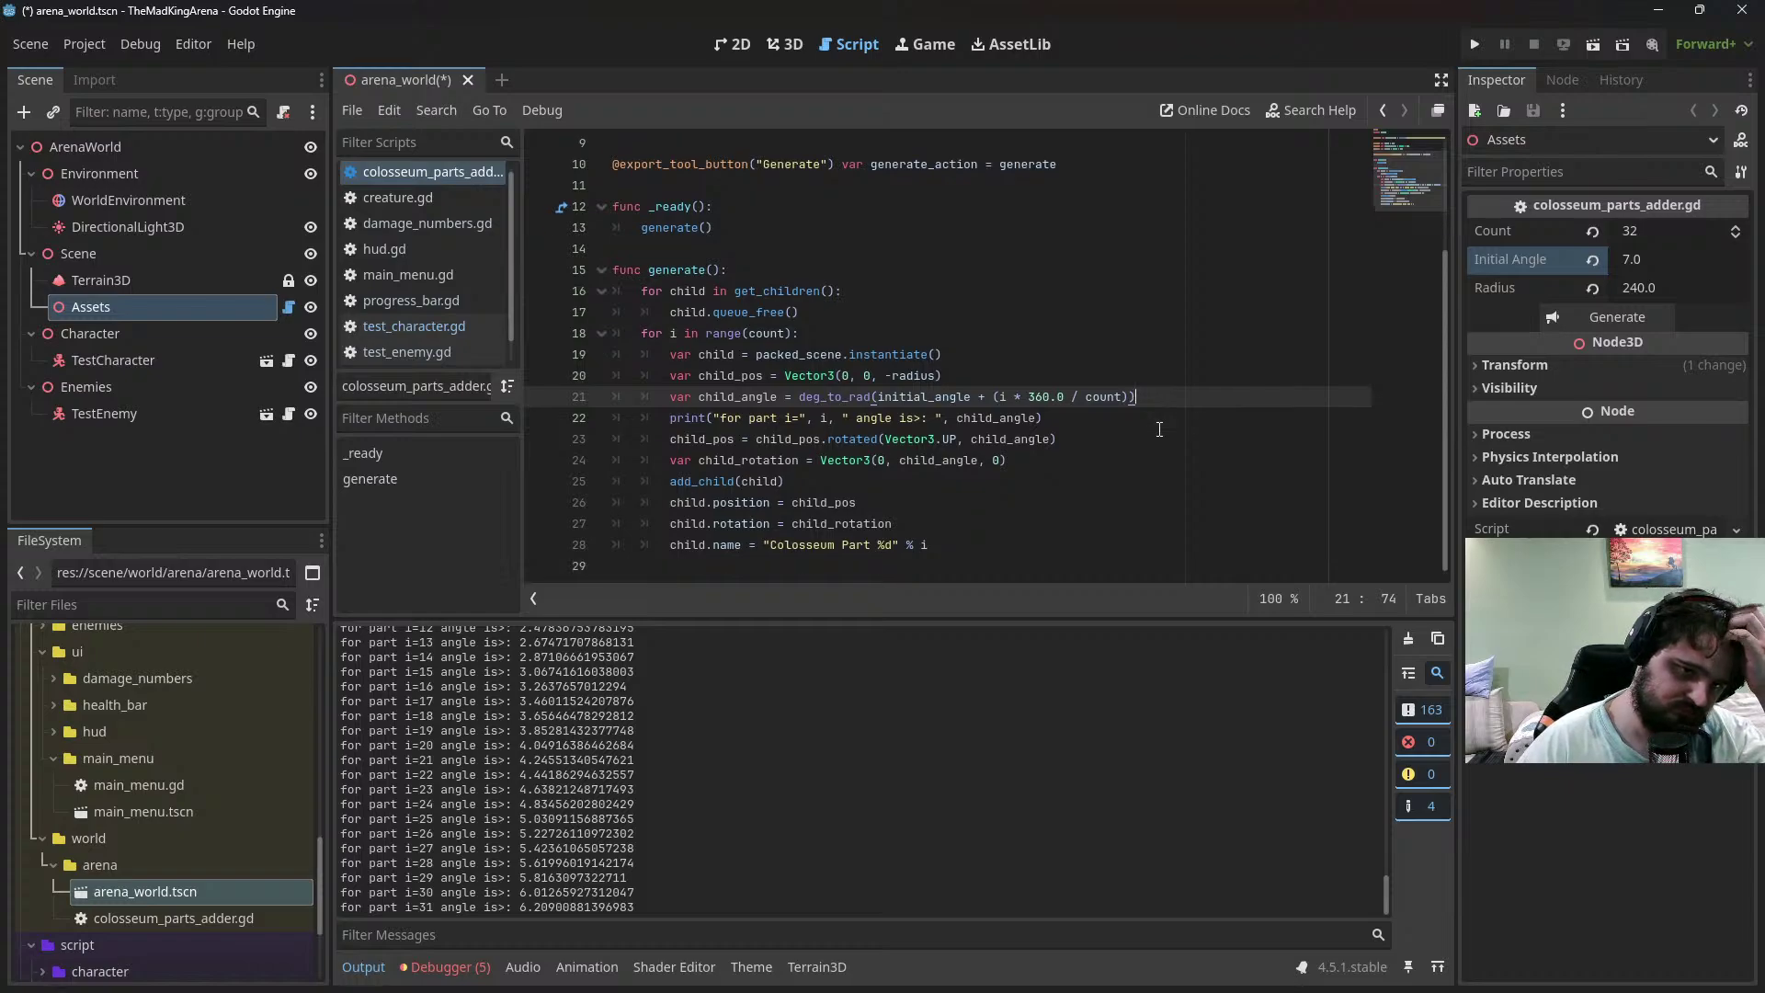
left_click_drag(1160, 428, 1174, 401)
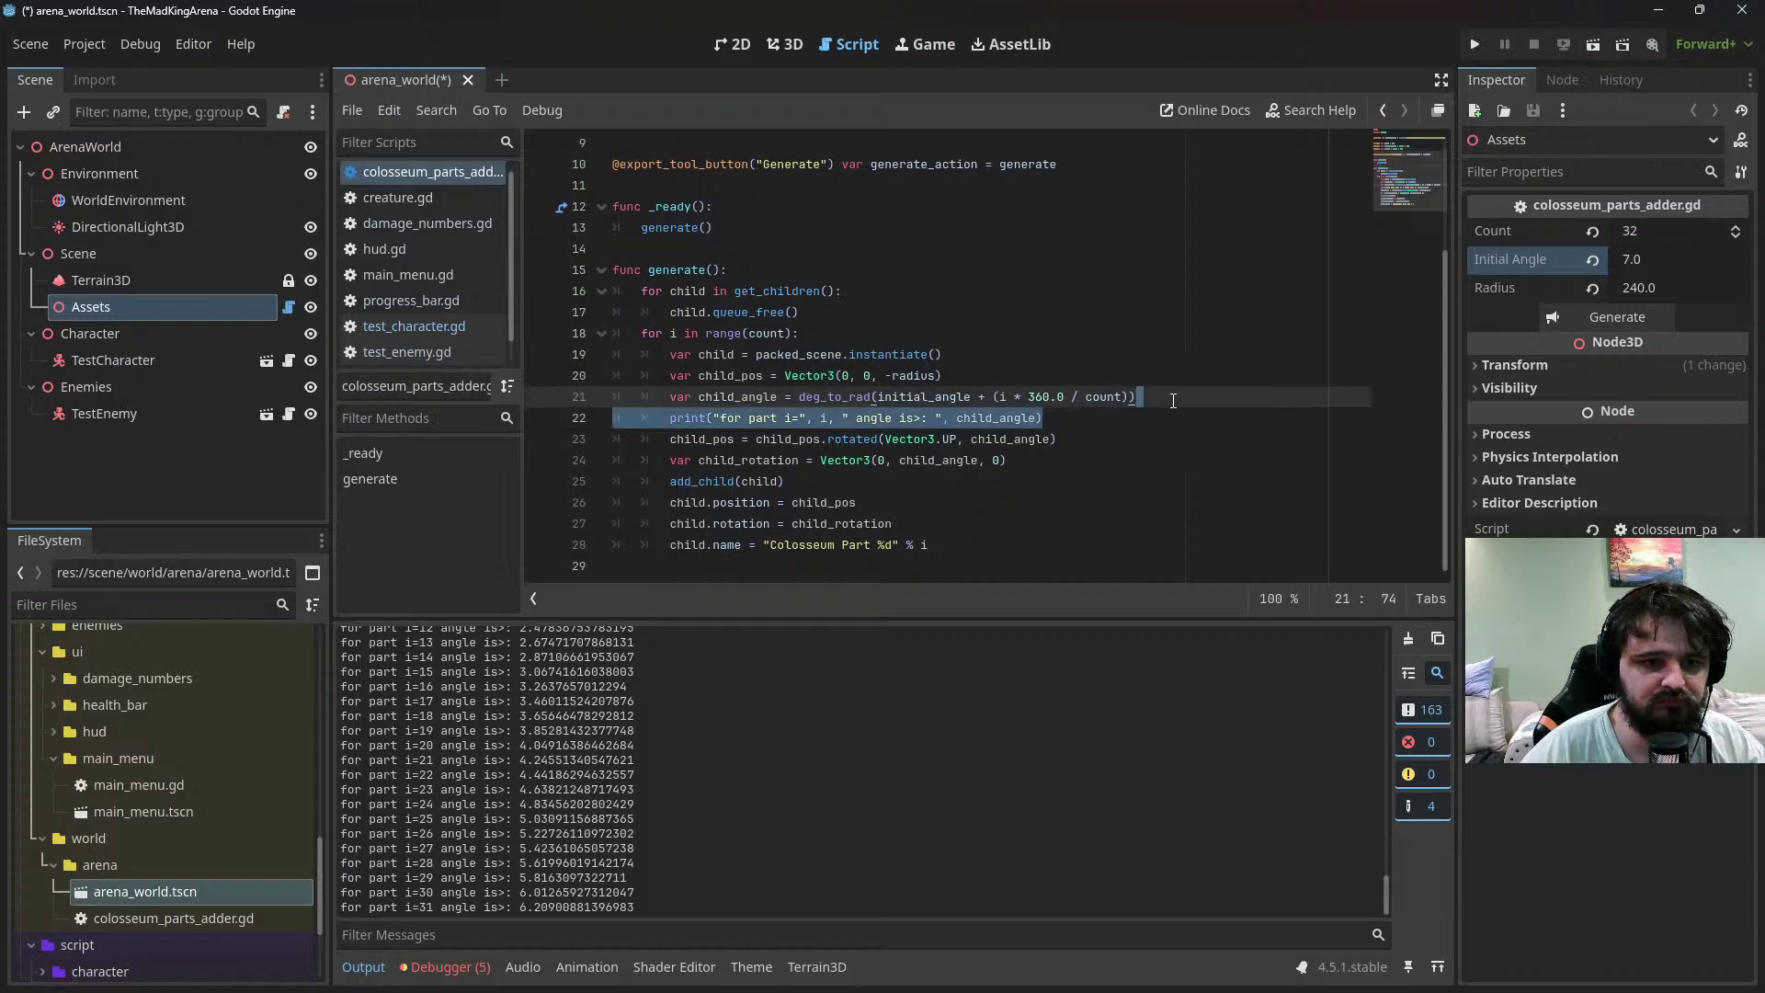
key("BackSpace")
Replace the Vector3 expression assigned to child_rotation with child_pos - Vector3.ZERO in the generate function
left_click(1095, 419)
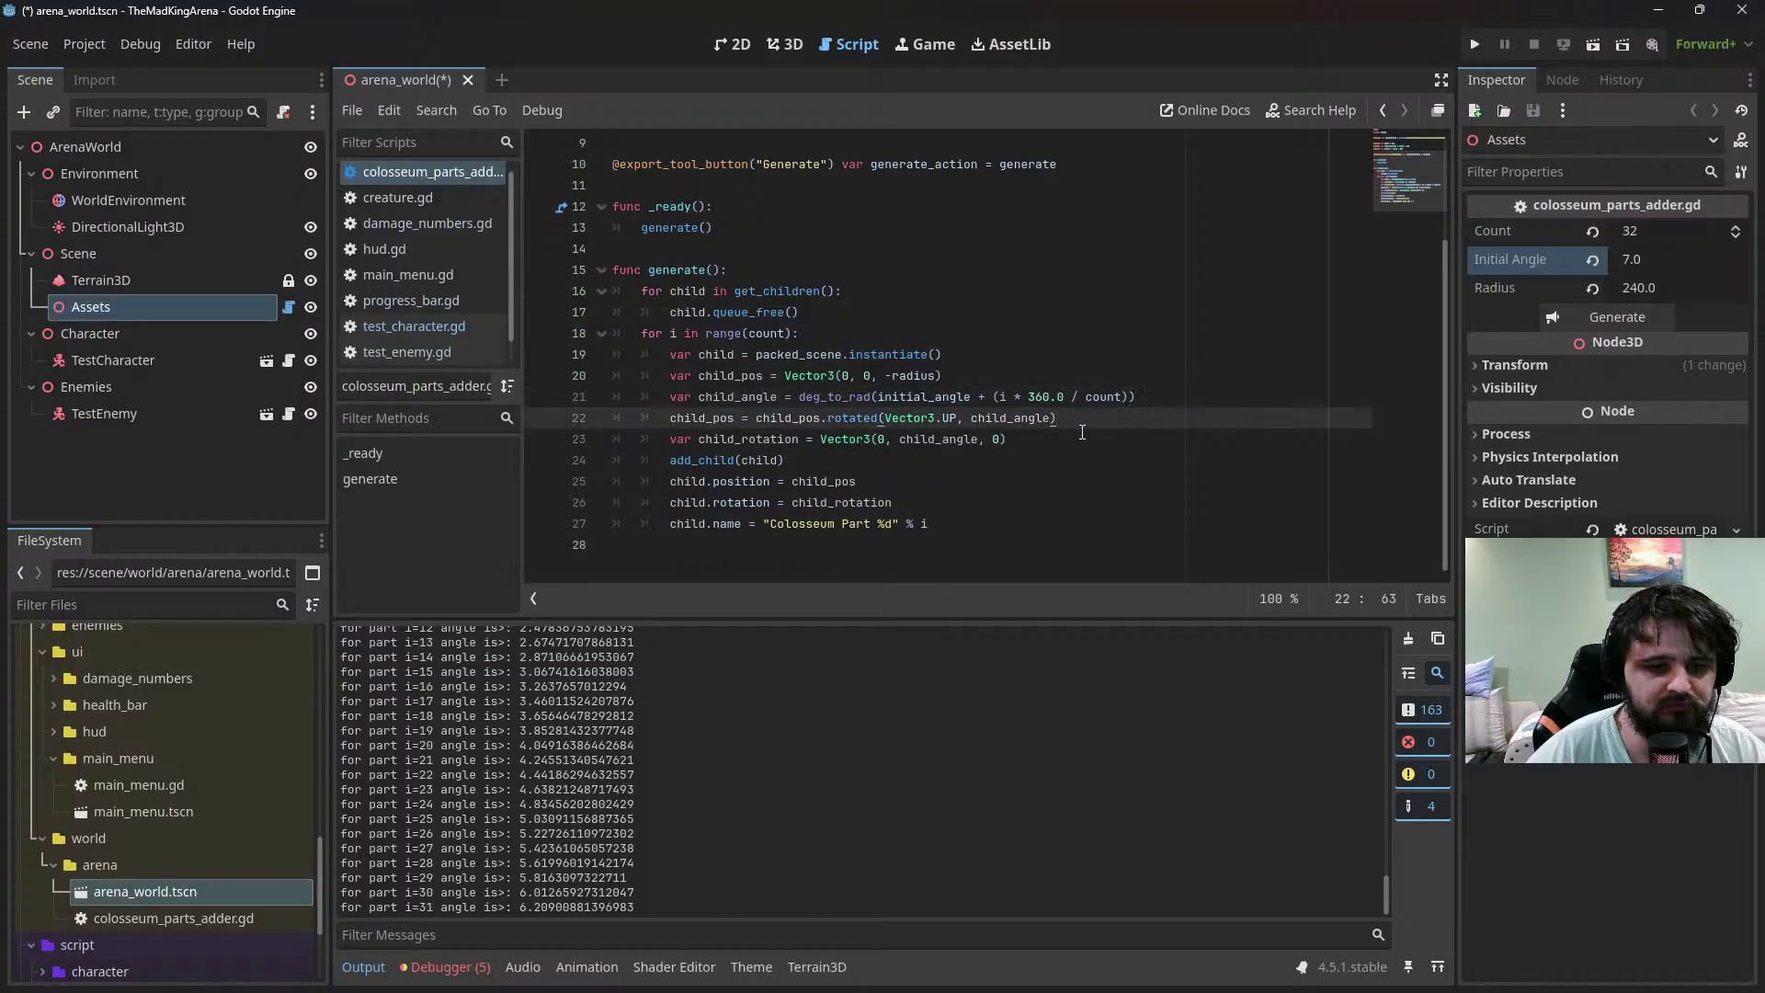
left_click(1074, 436)
left_click_drag(1054, 440, 823, 434)
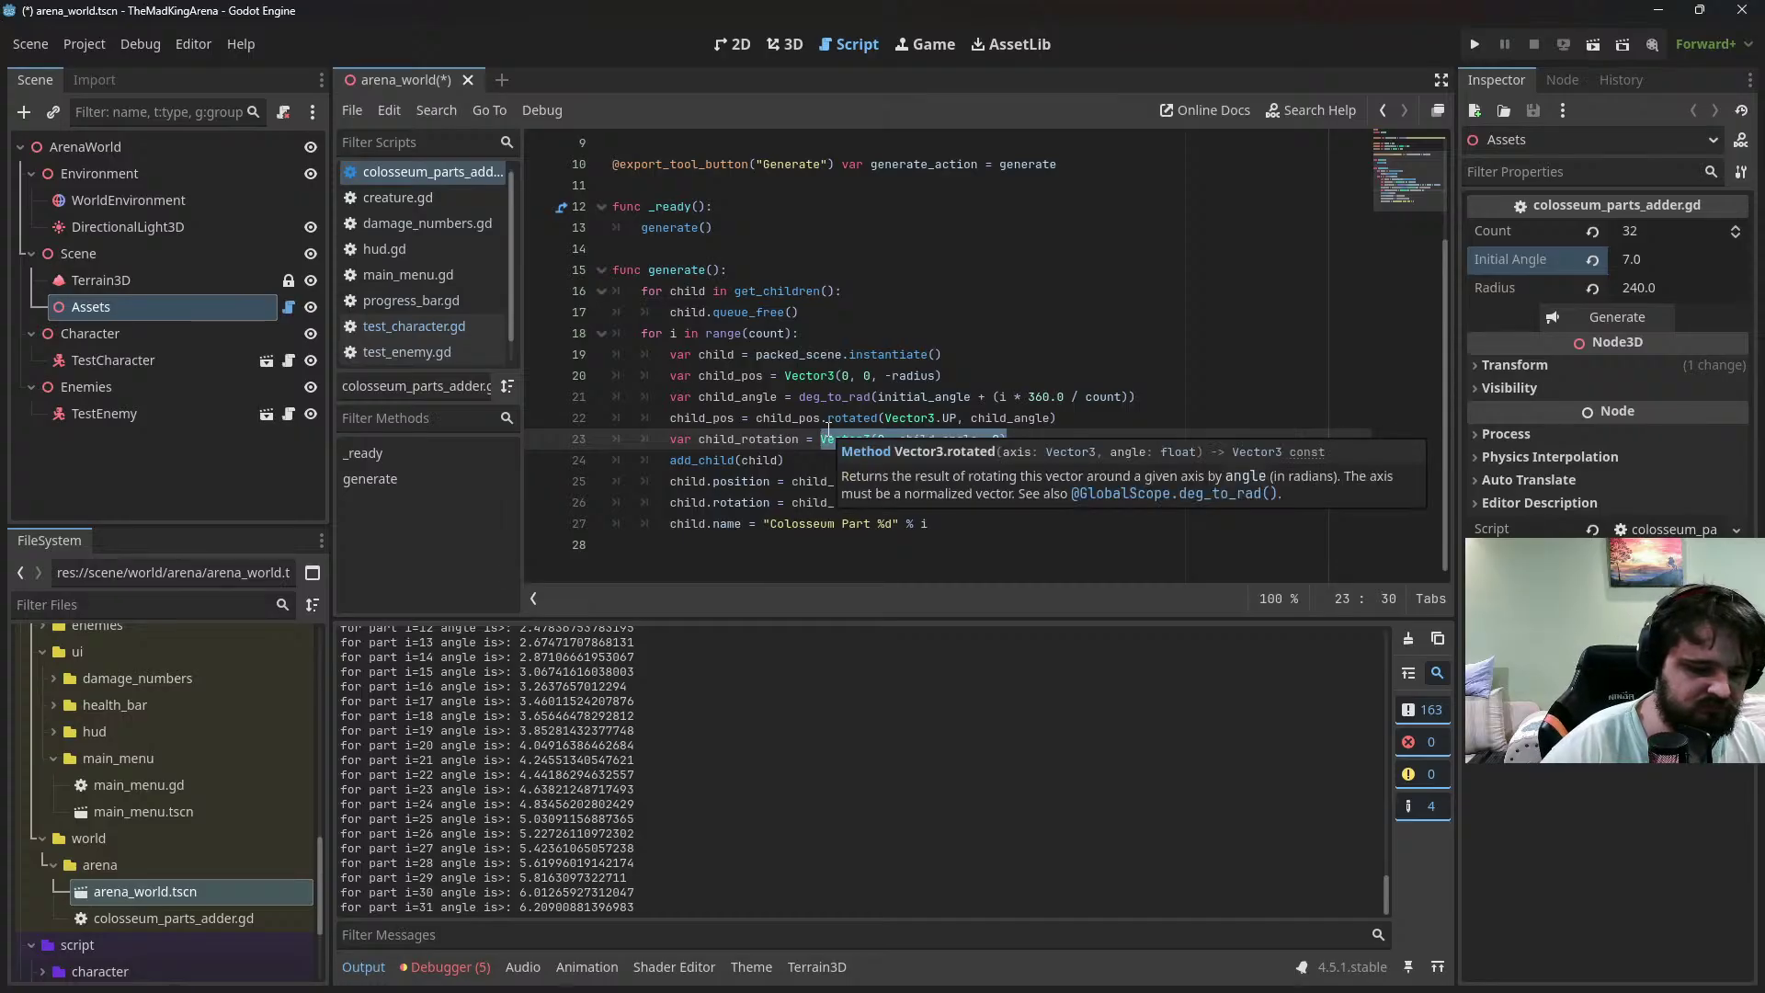
type("chi")
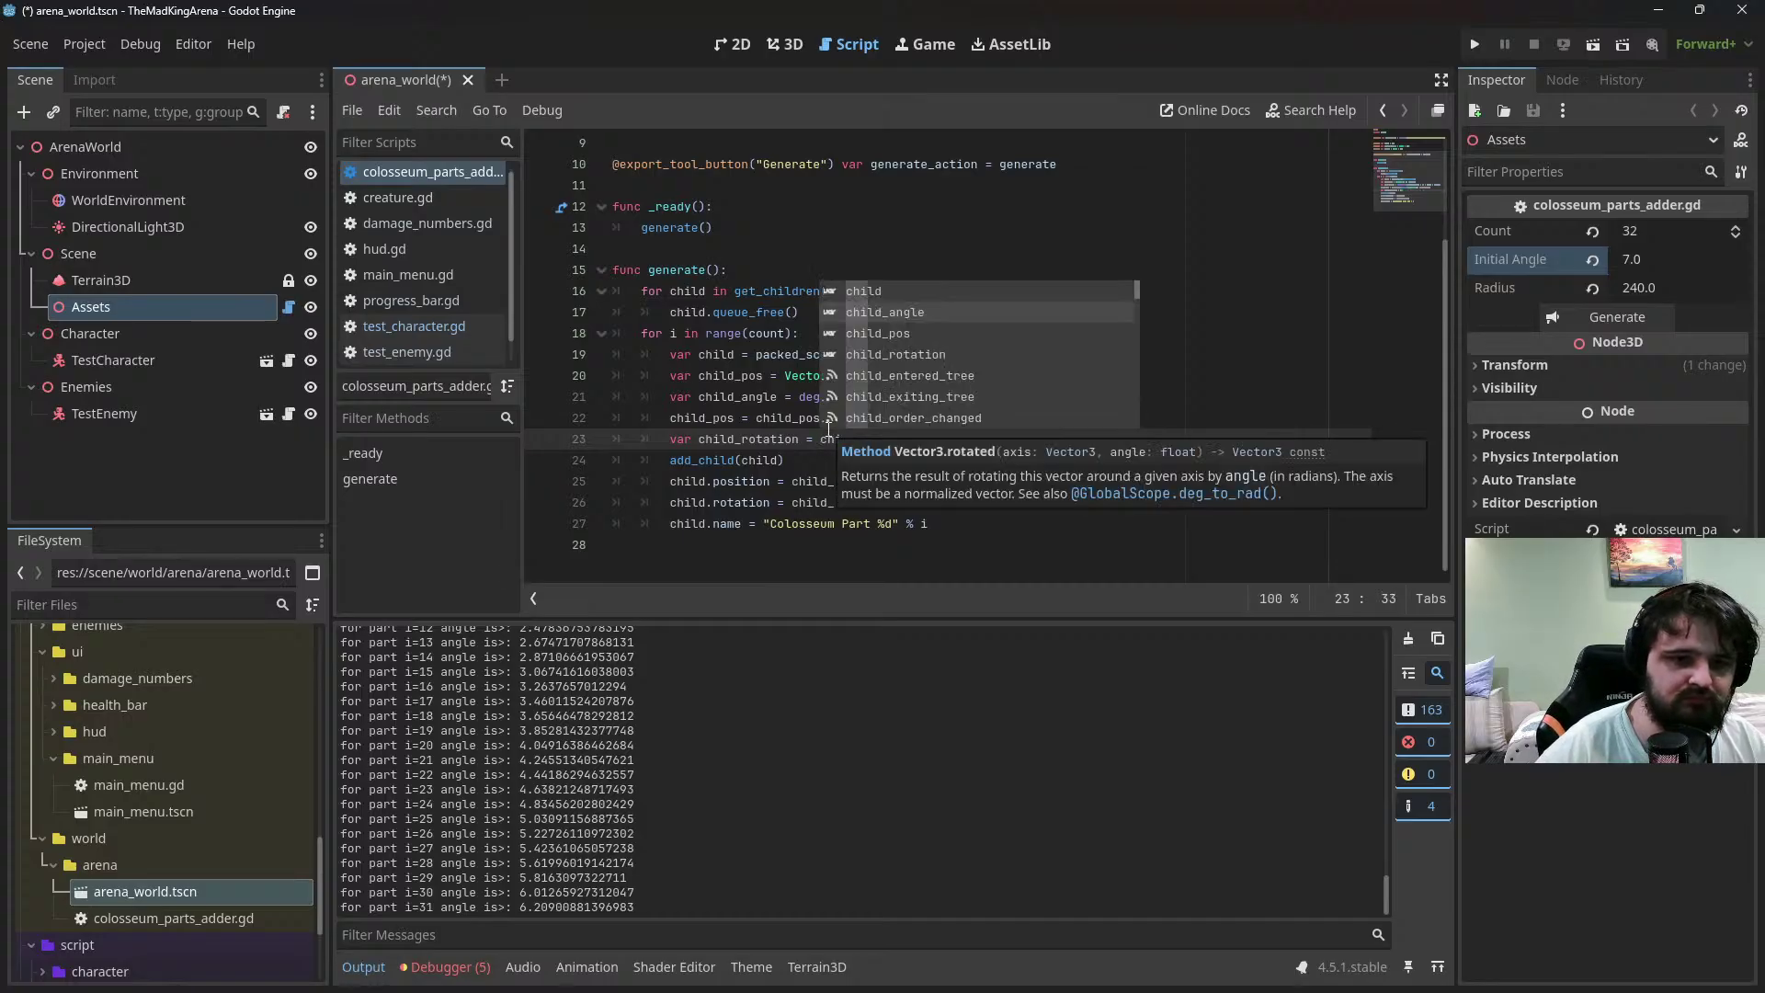
type("ld_ang - ")
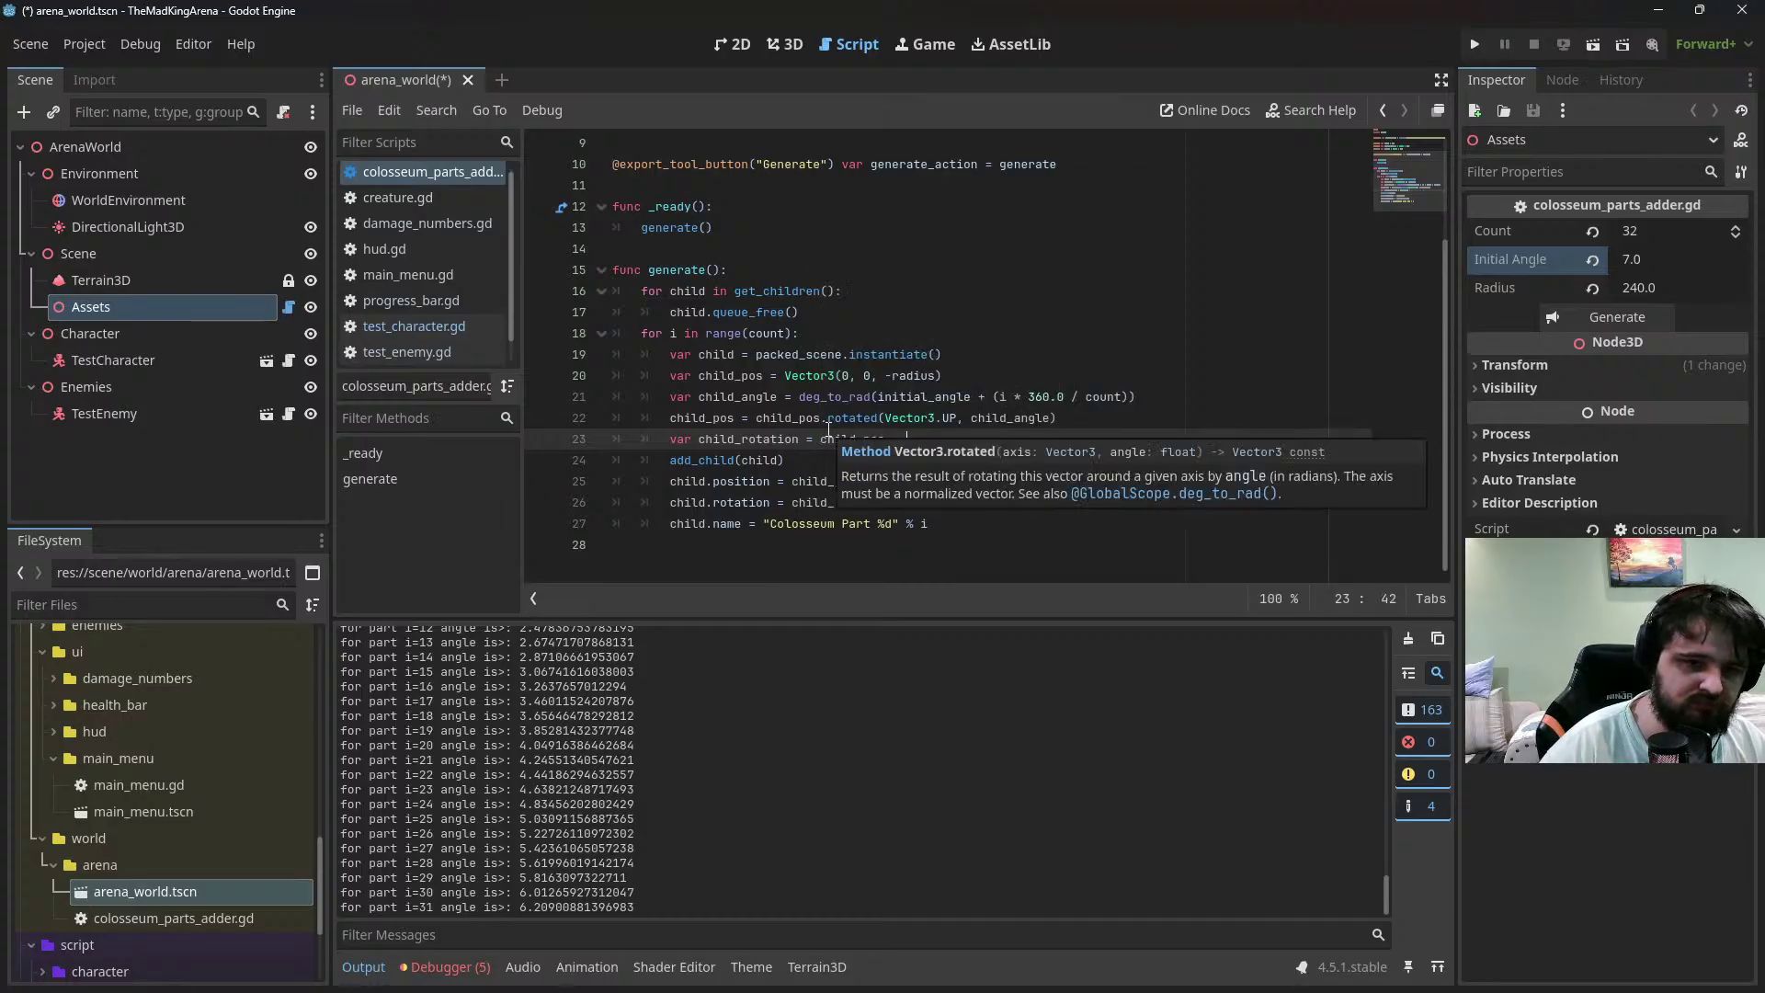
type("position")
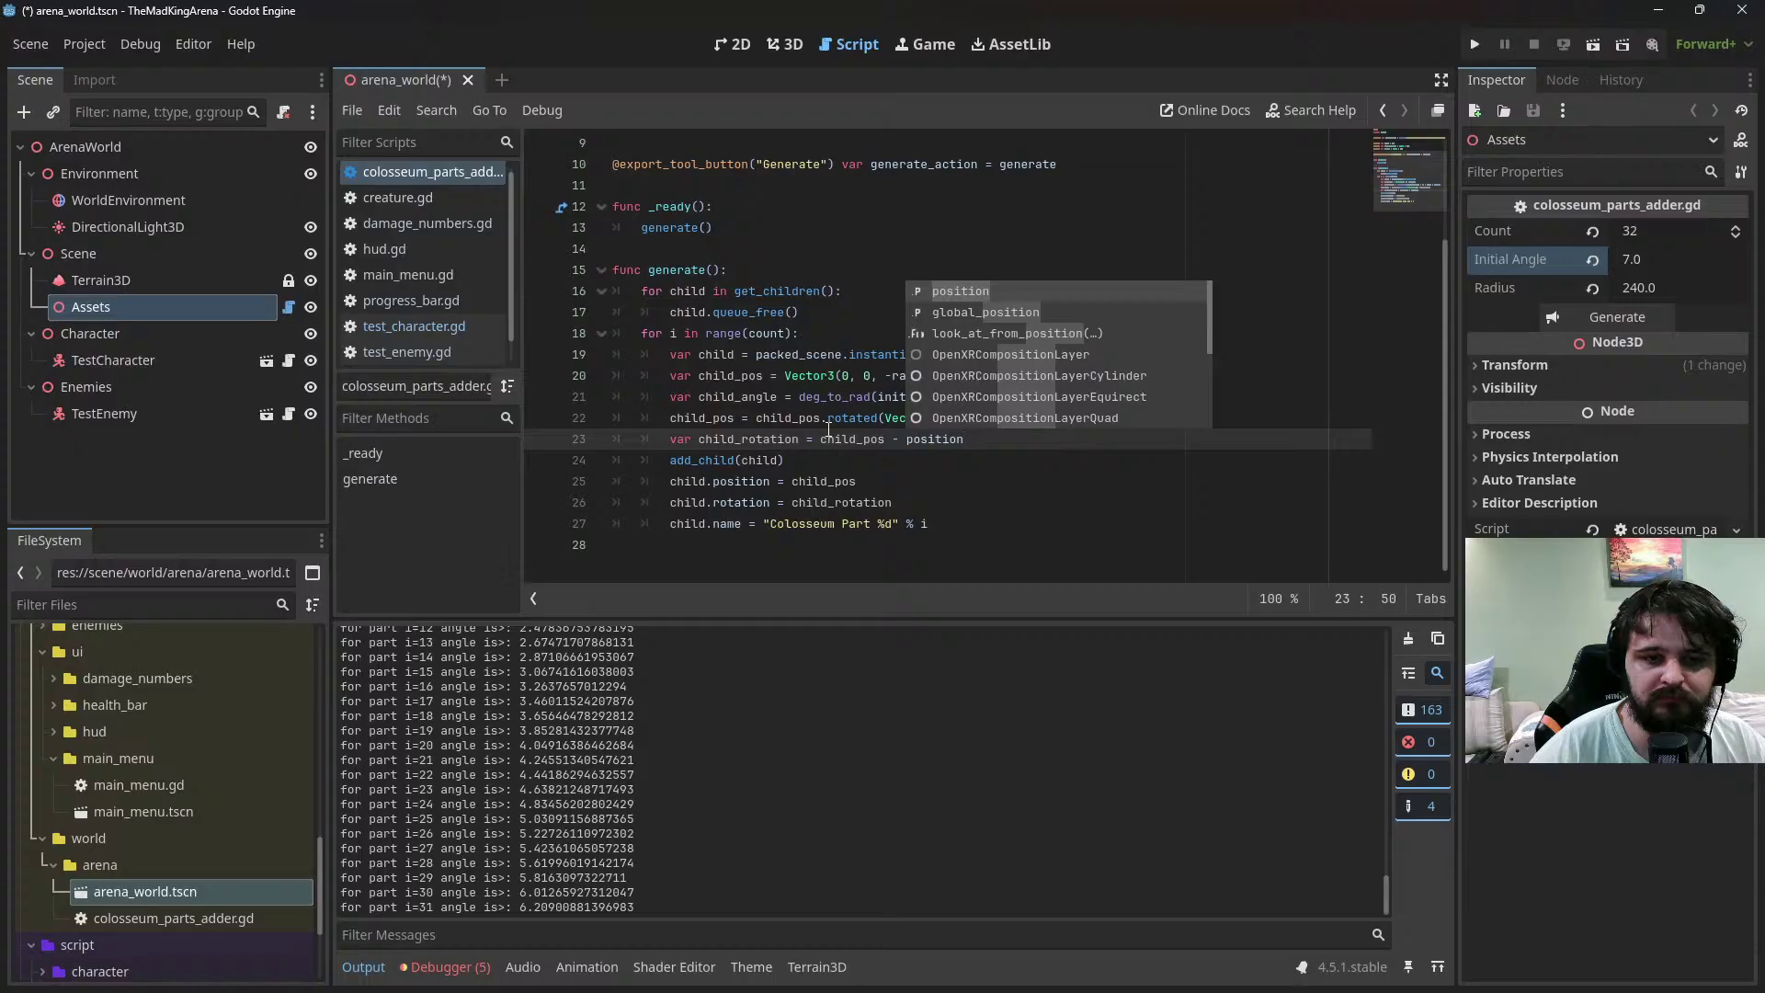
key("ctrl+shift+Left")
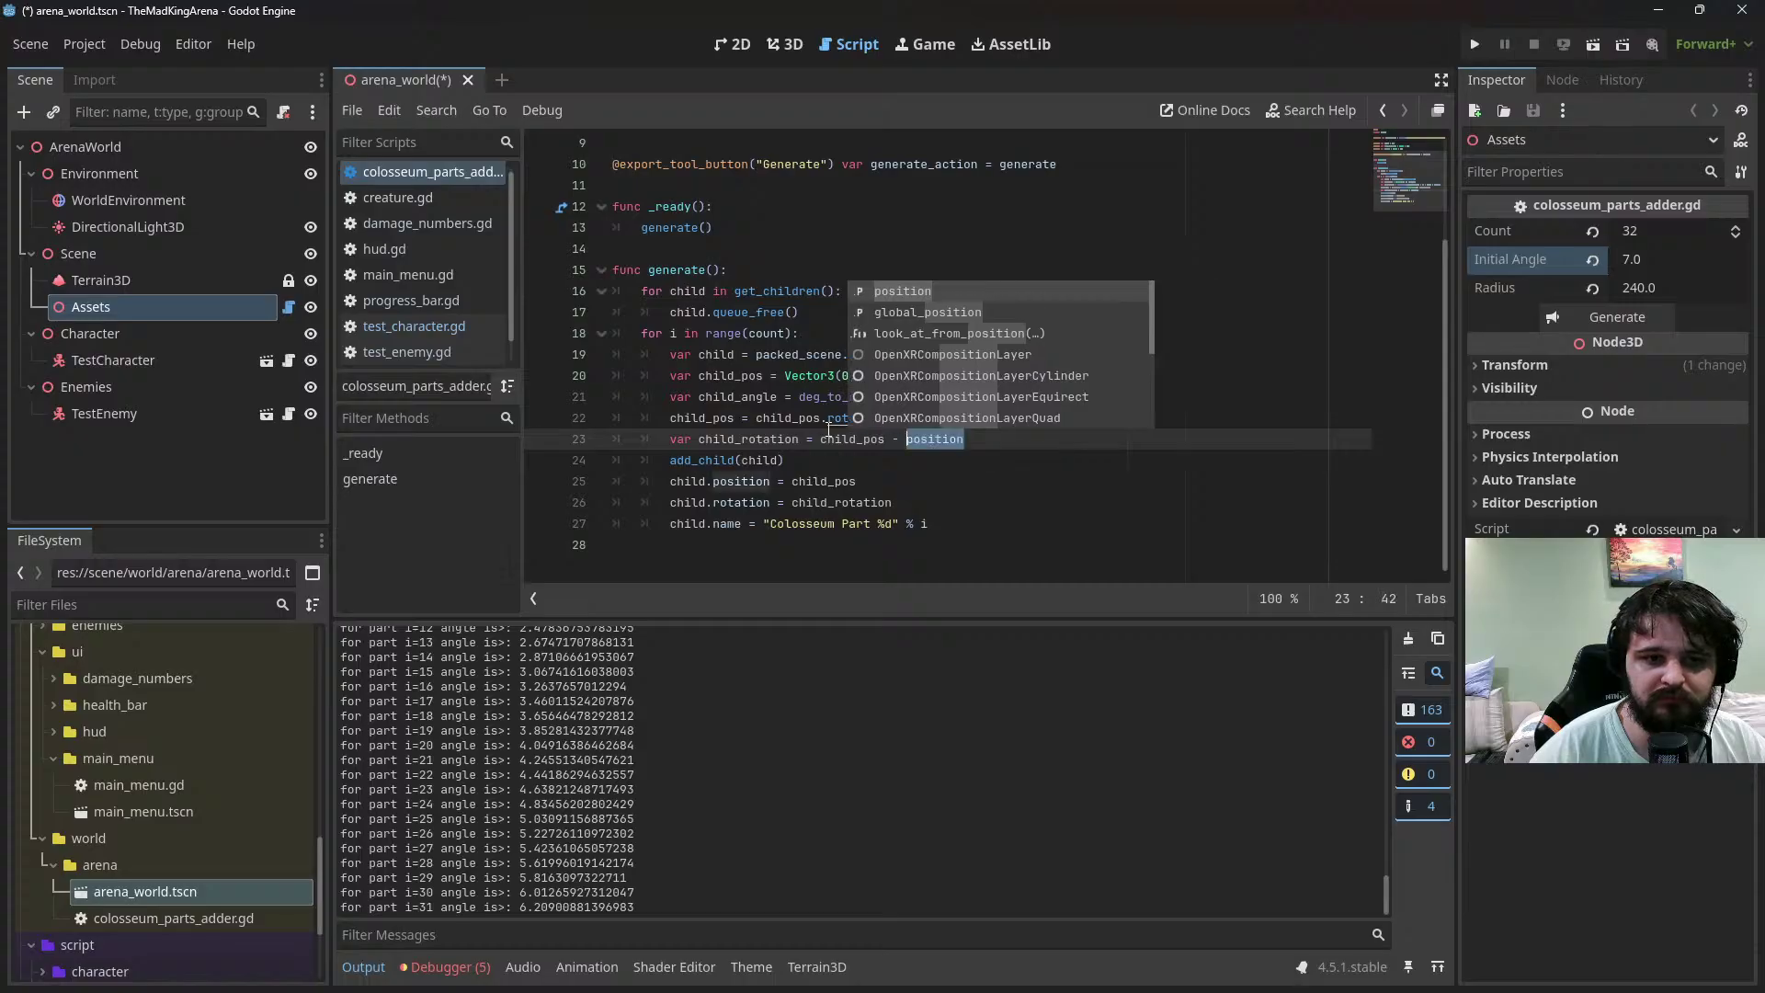
type("Vectr")
key("Down")
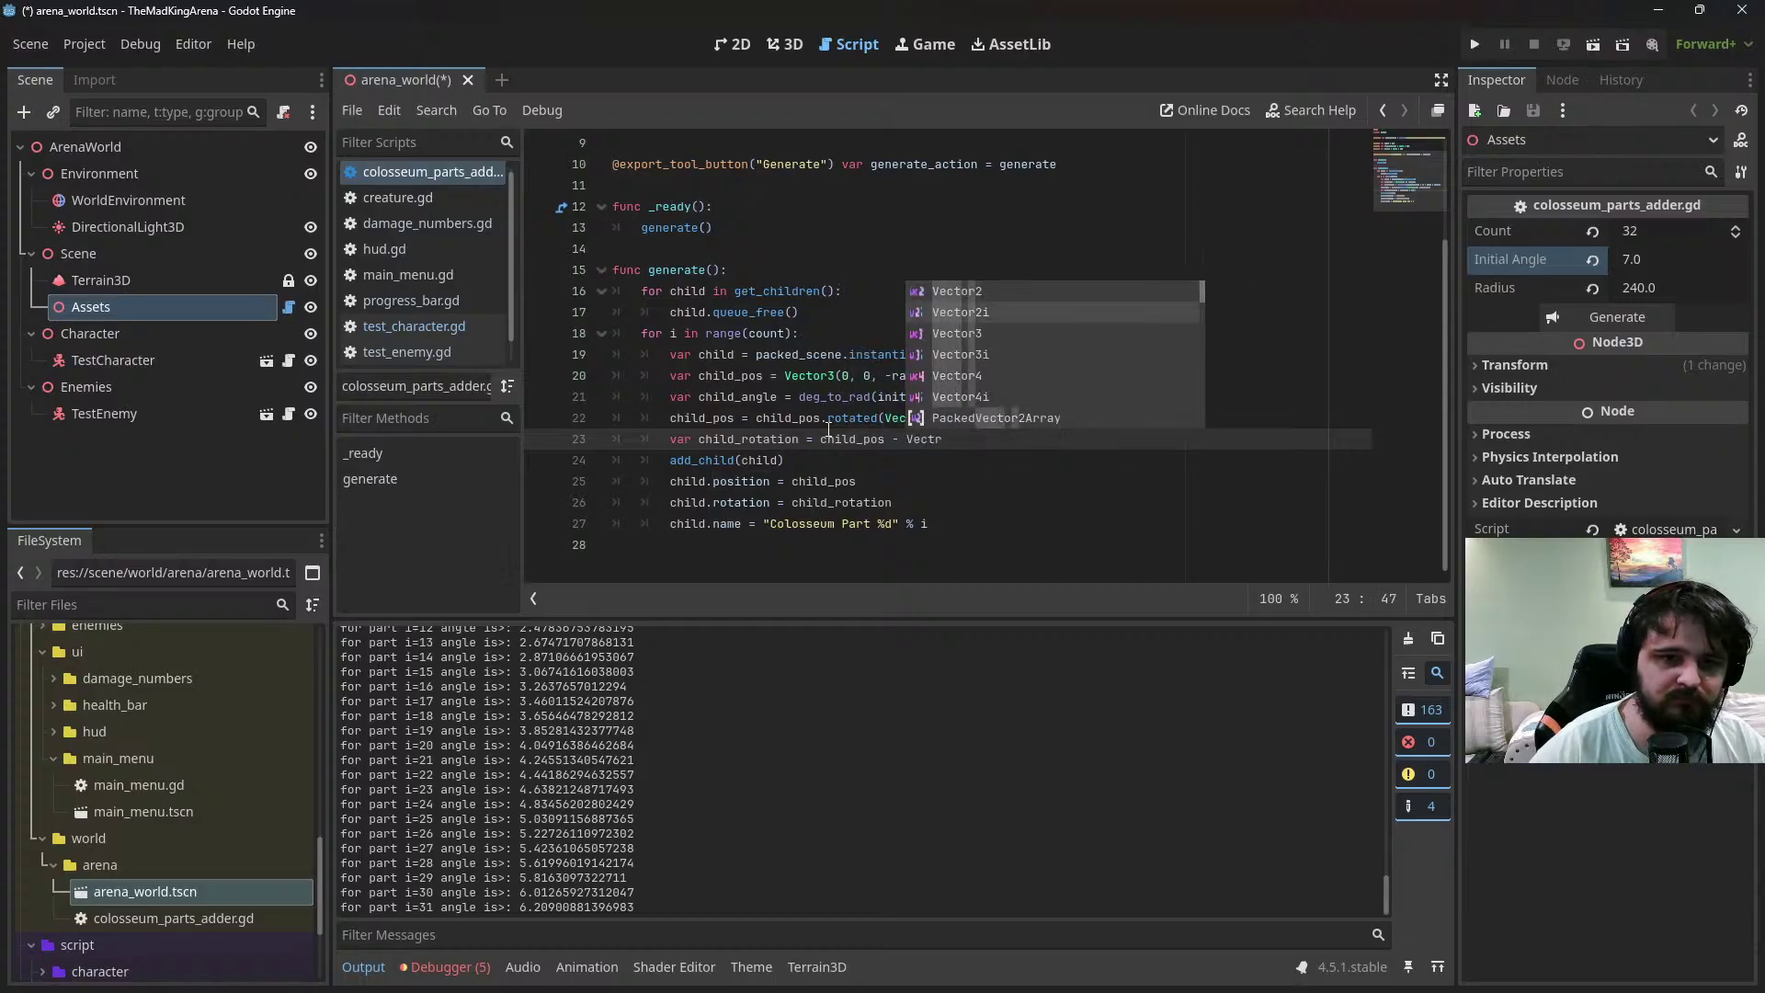
key("Down")
key("Return")
type(".ZERO")
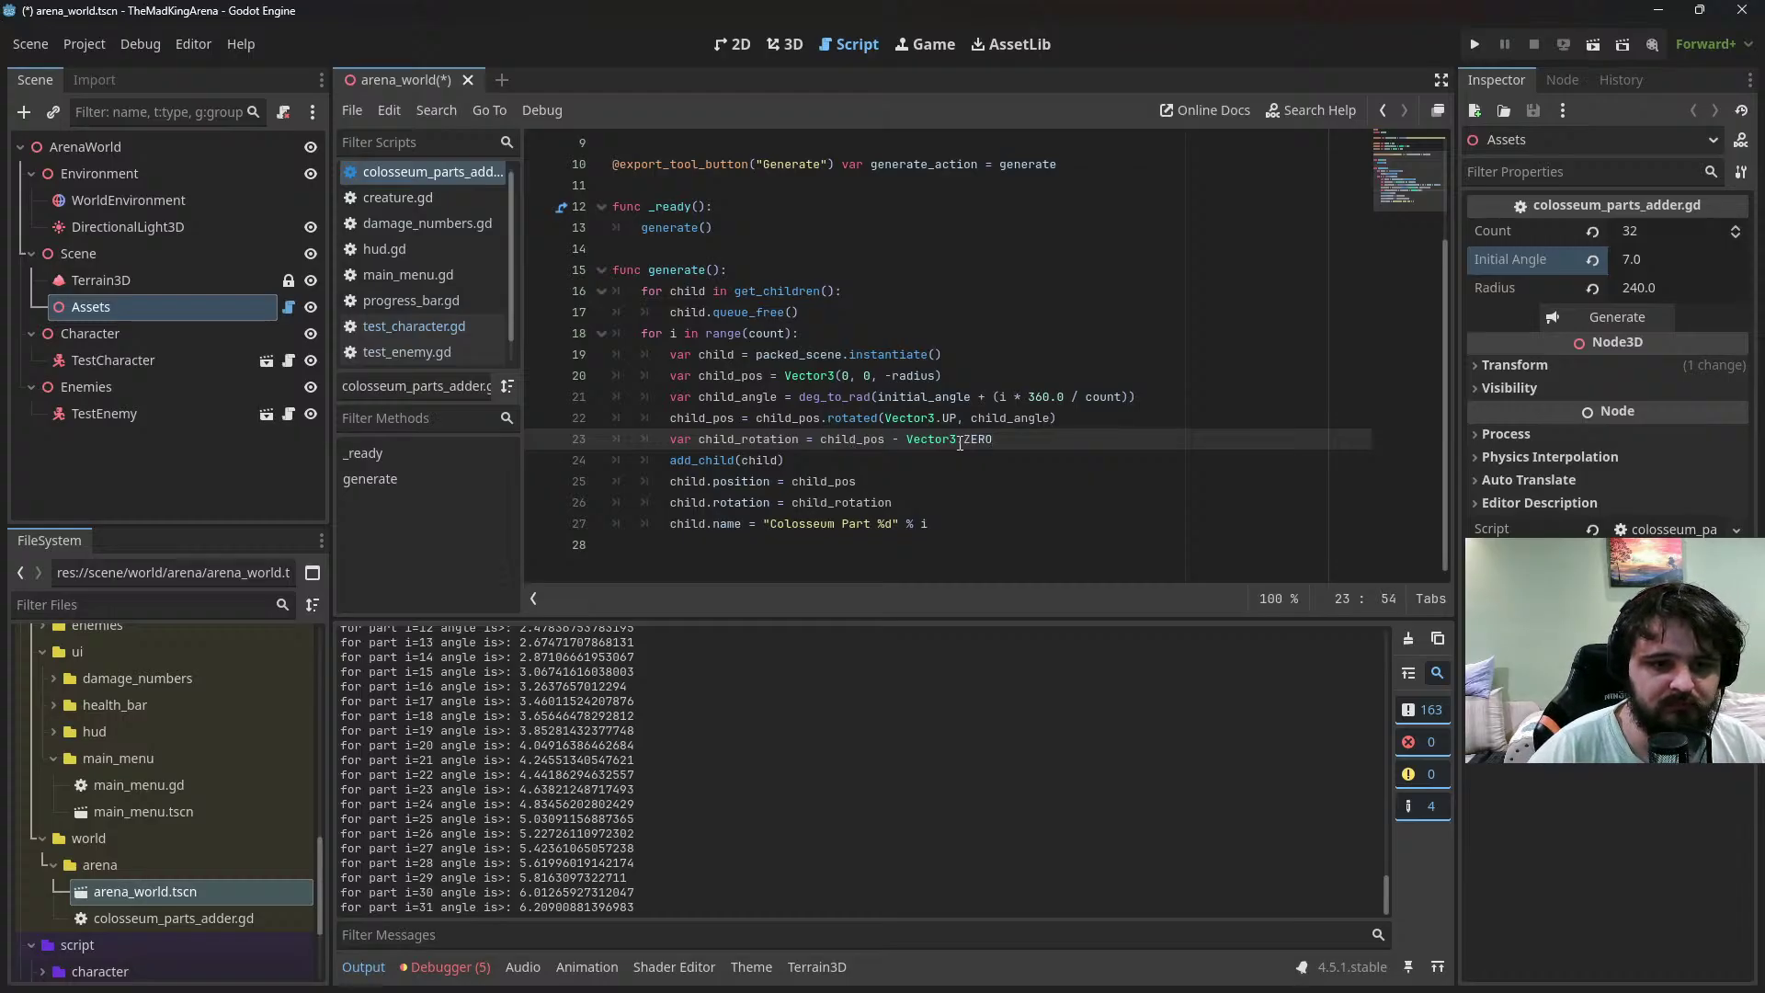
Enclose the child_rotation subtraction in parentheses and append an angle_to() call to it
left_click(822, 440)
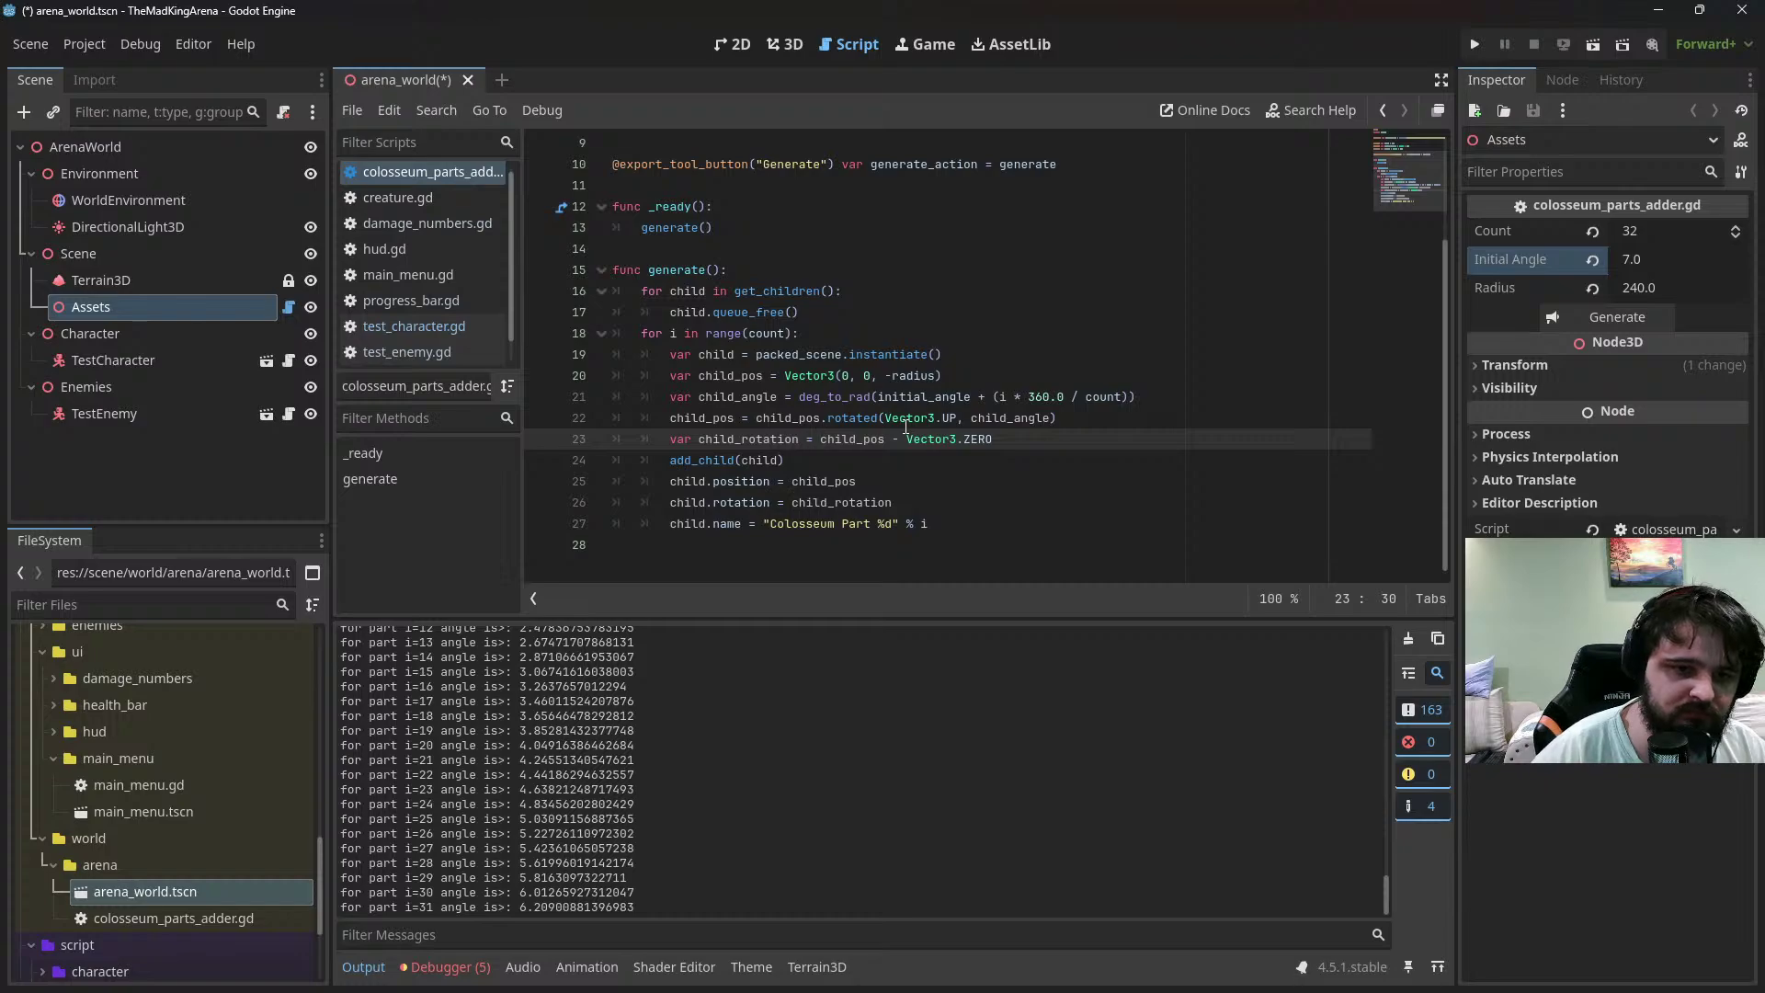
type("(")
key("End")
type(")")
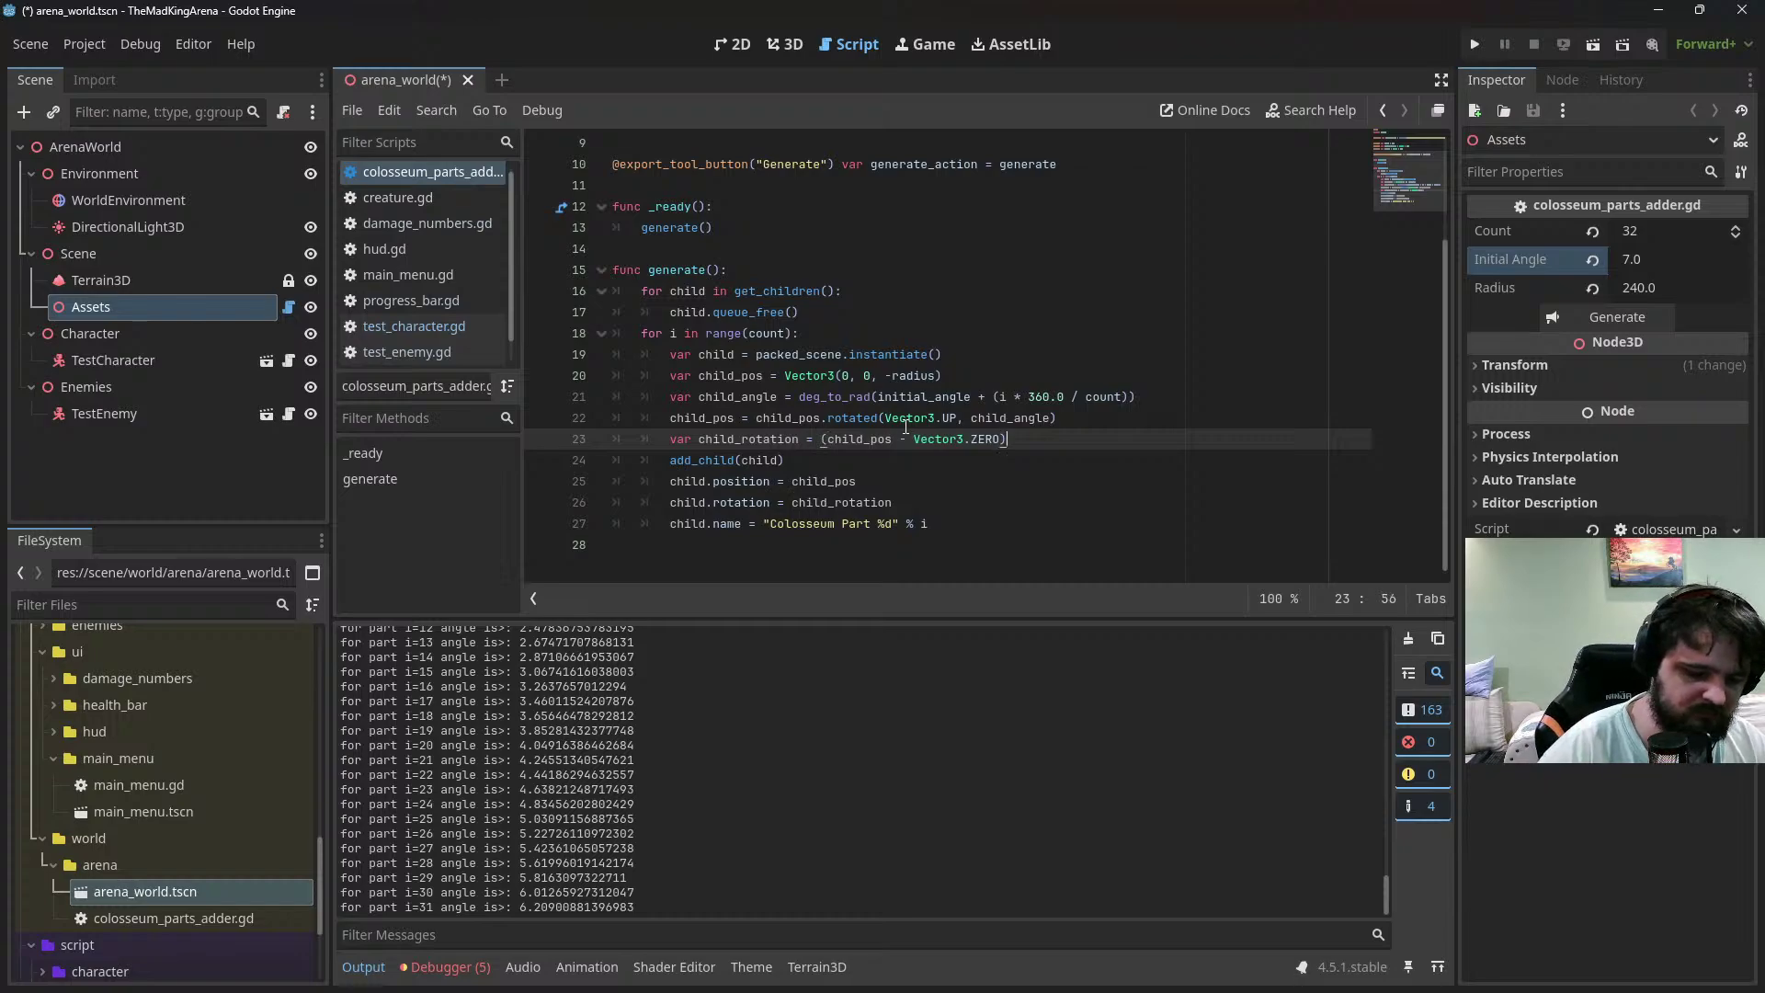
type(".")
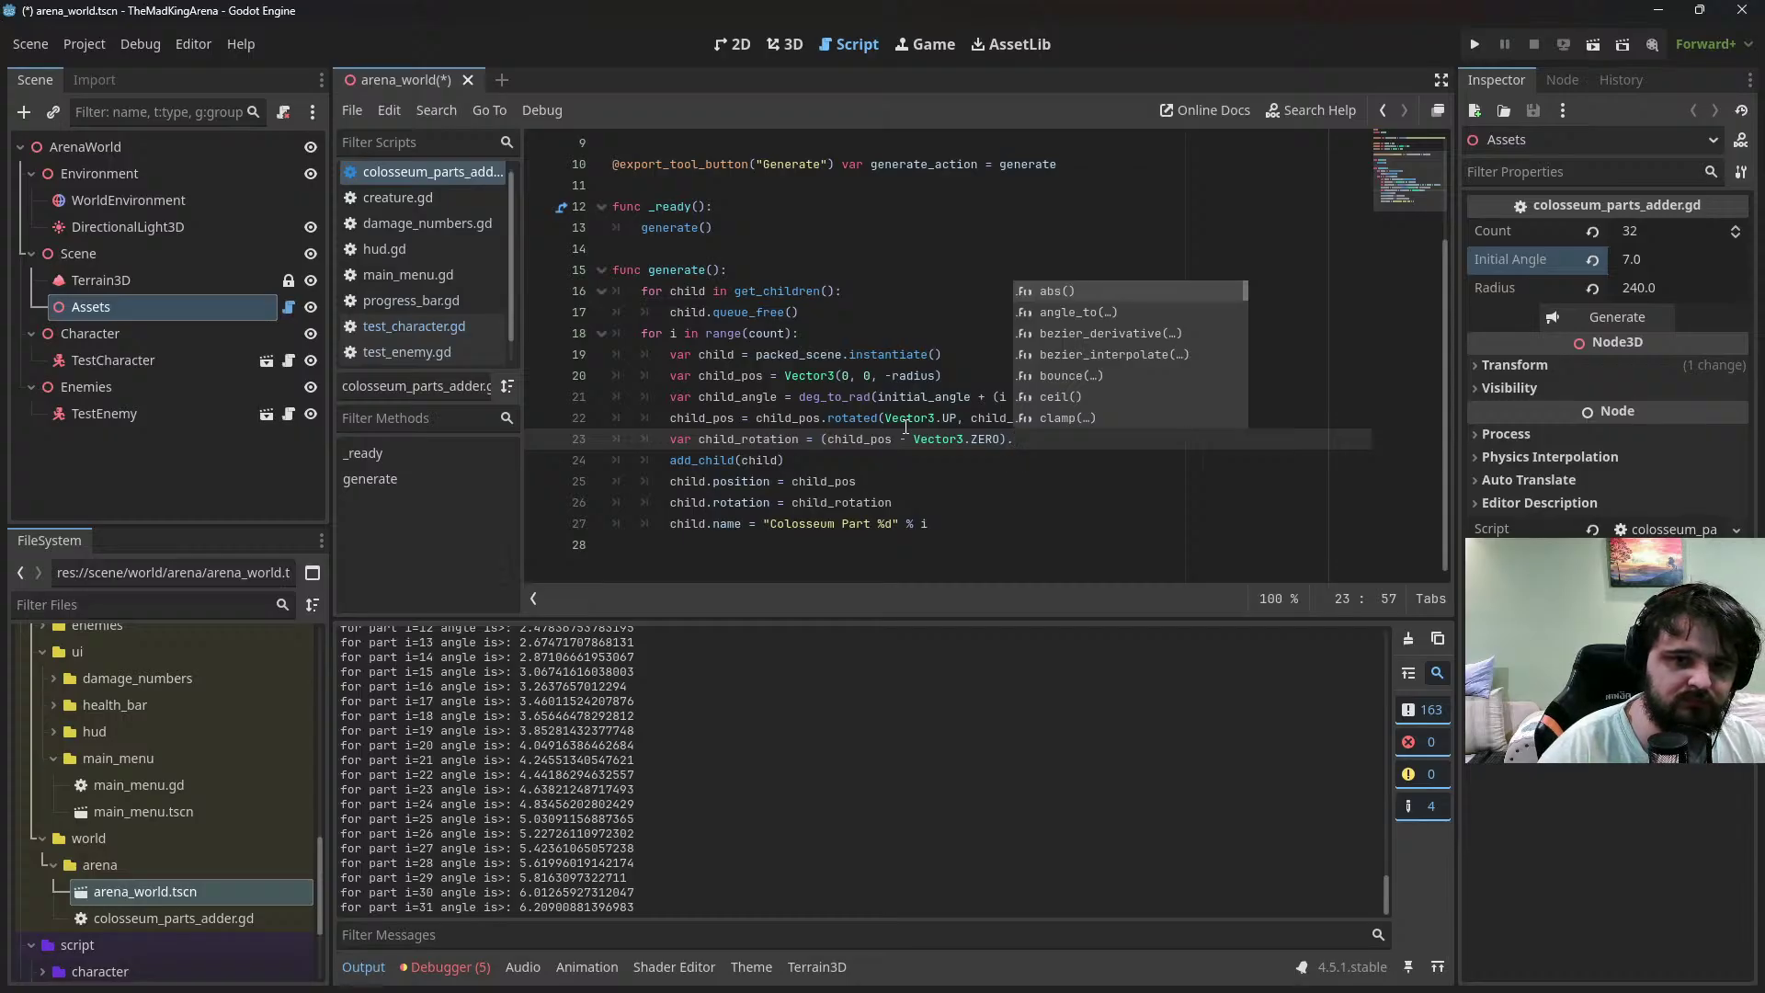
key("Down")
key("Return")
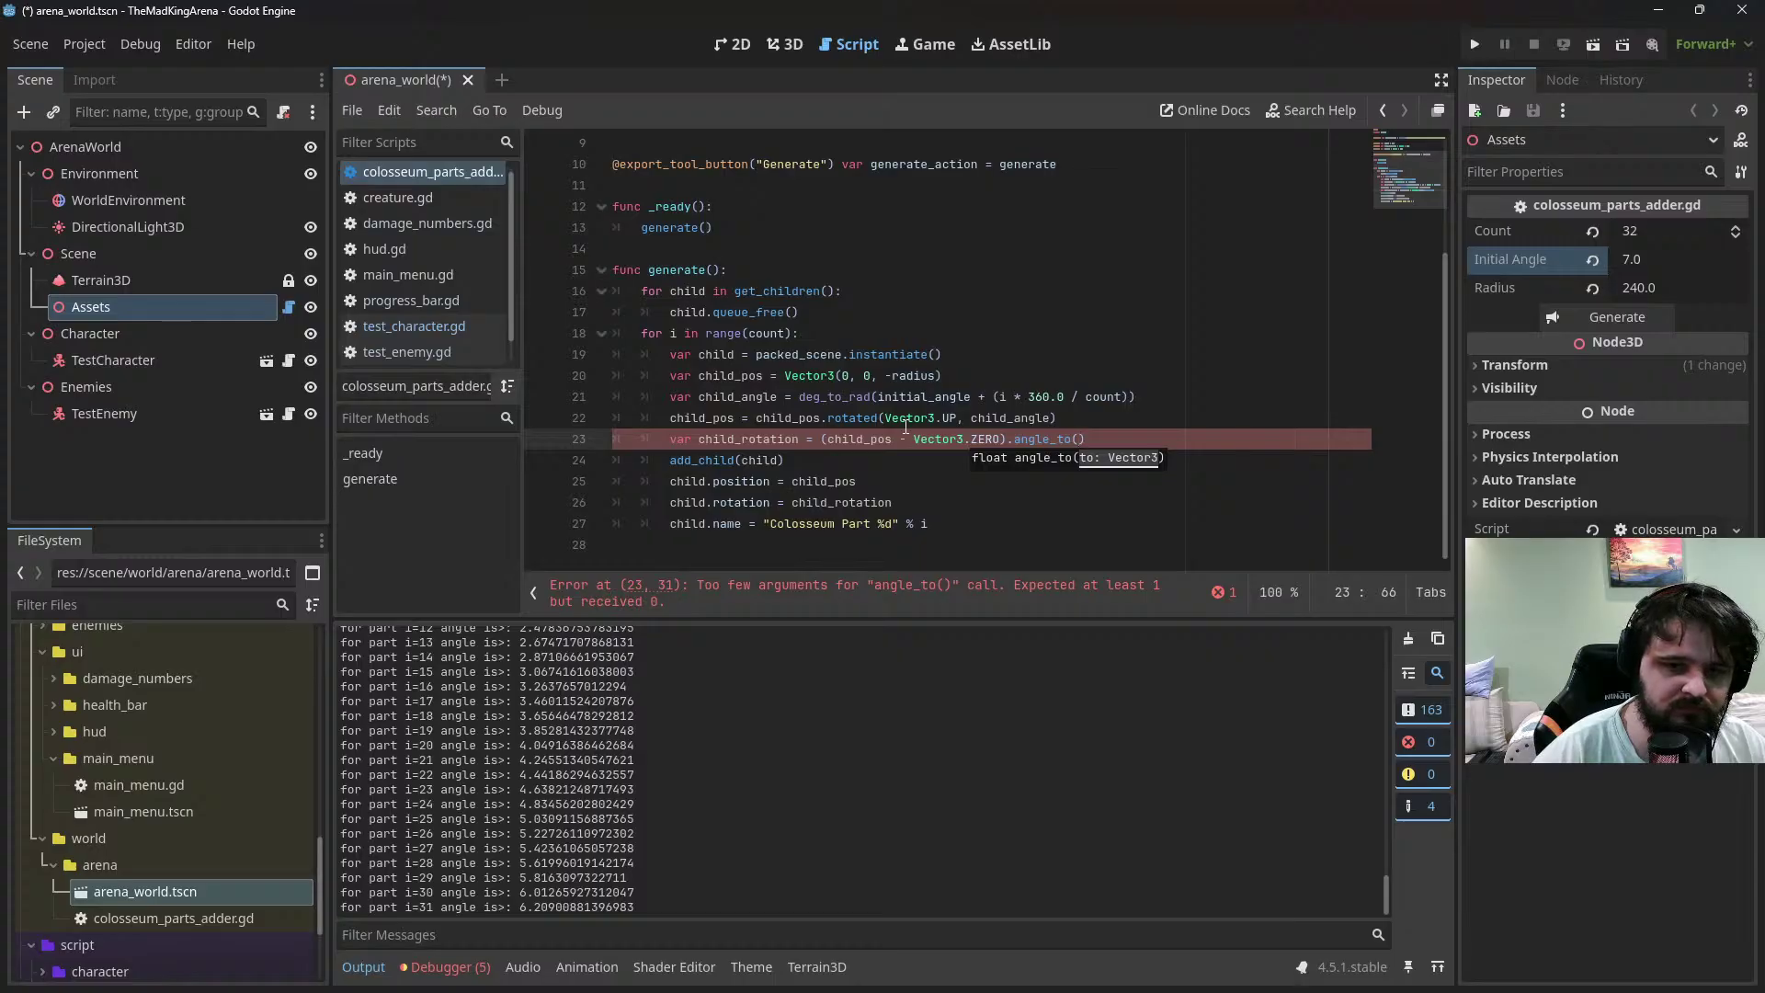
Pass Vector3.RIGHT as the argument of the angle_to call in the child_rotation line
type("V")
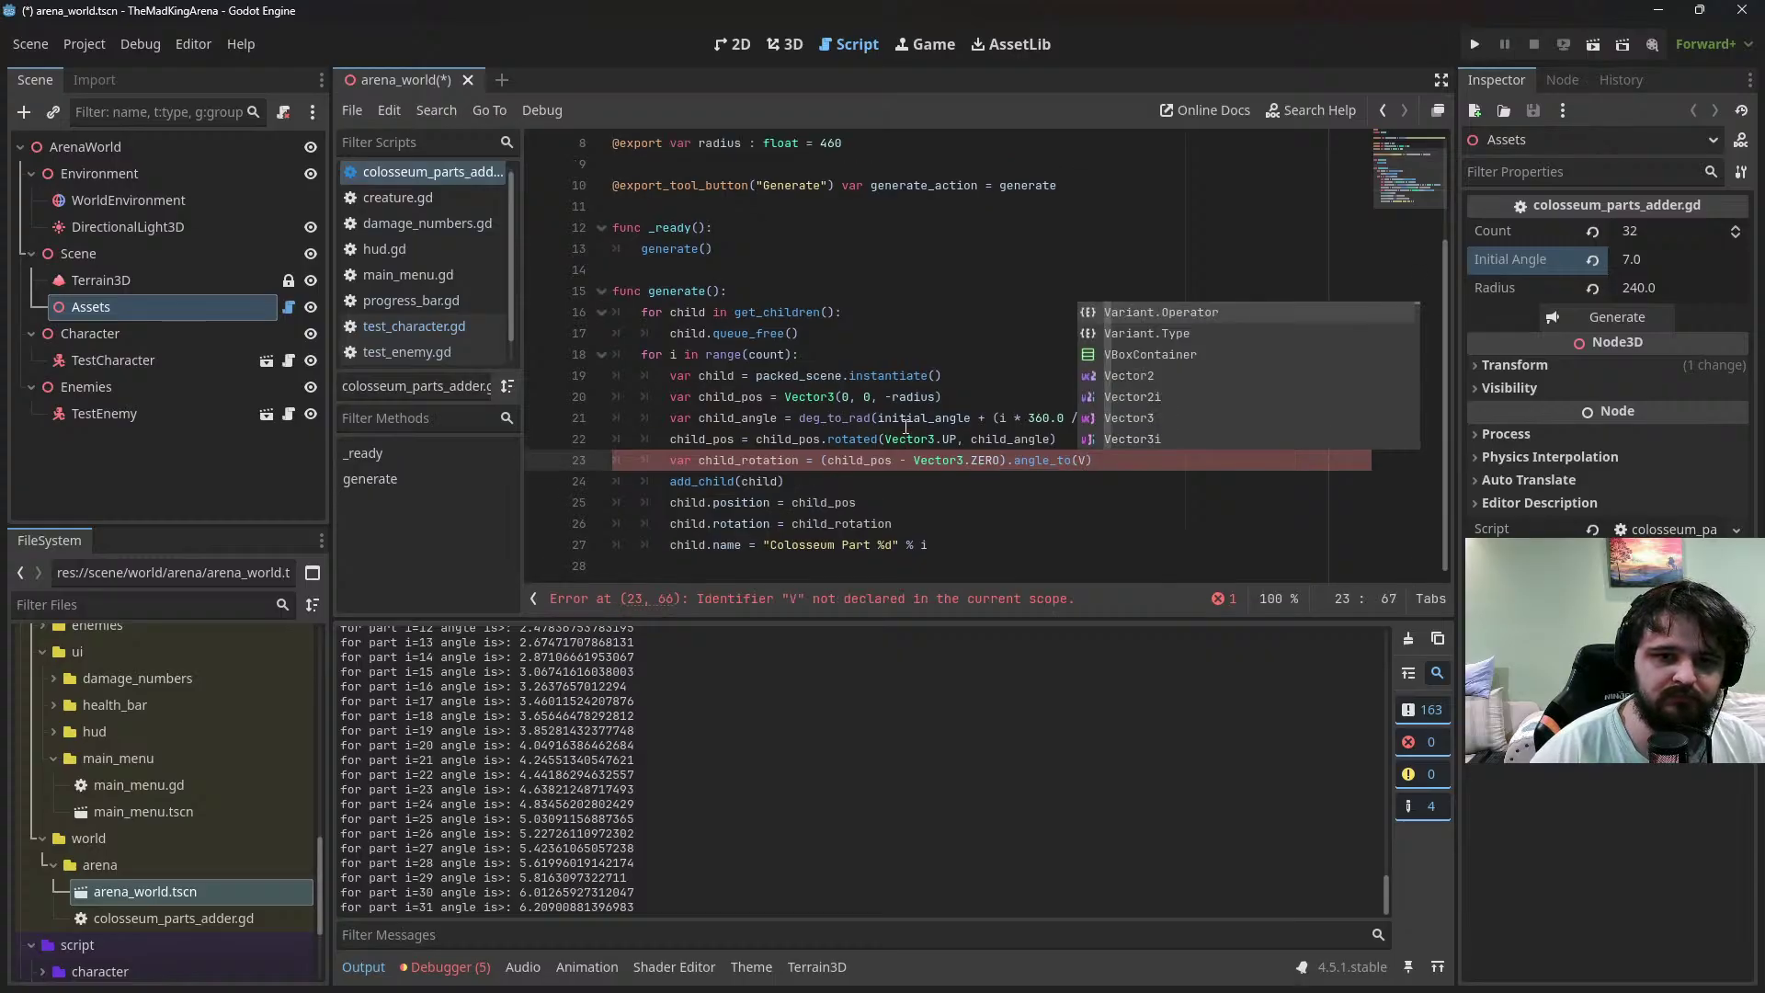
key("Down")
key("Down")
key("Down")
key("Down")
key("Down")
key("Return")
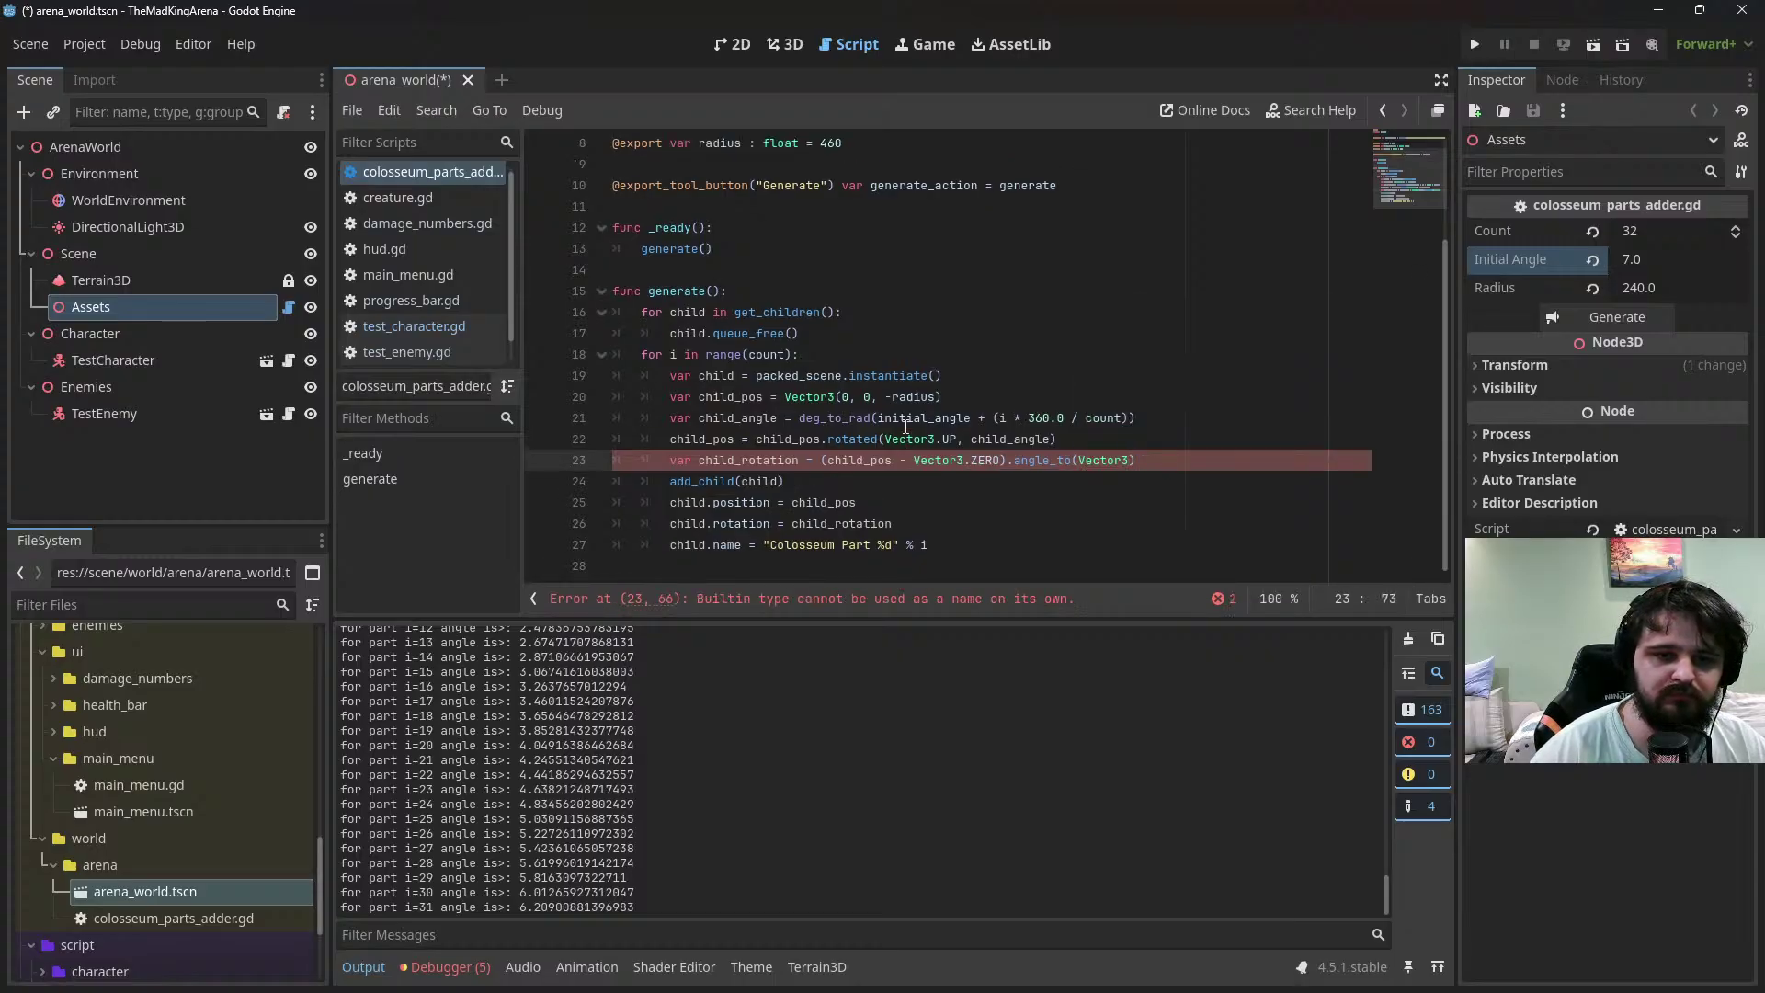
mouse_move(1023, 460)
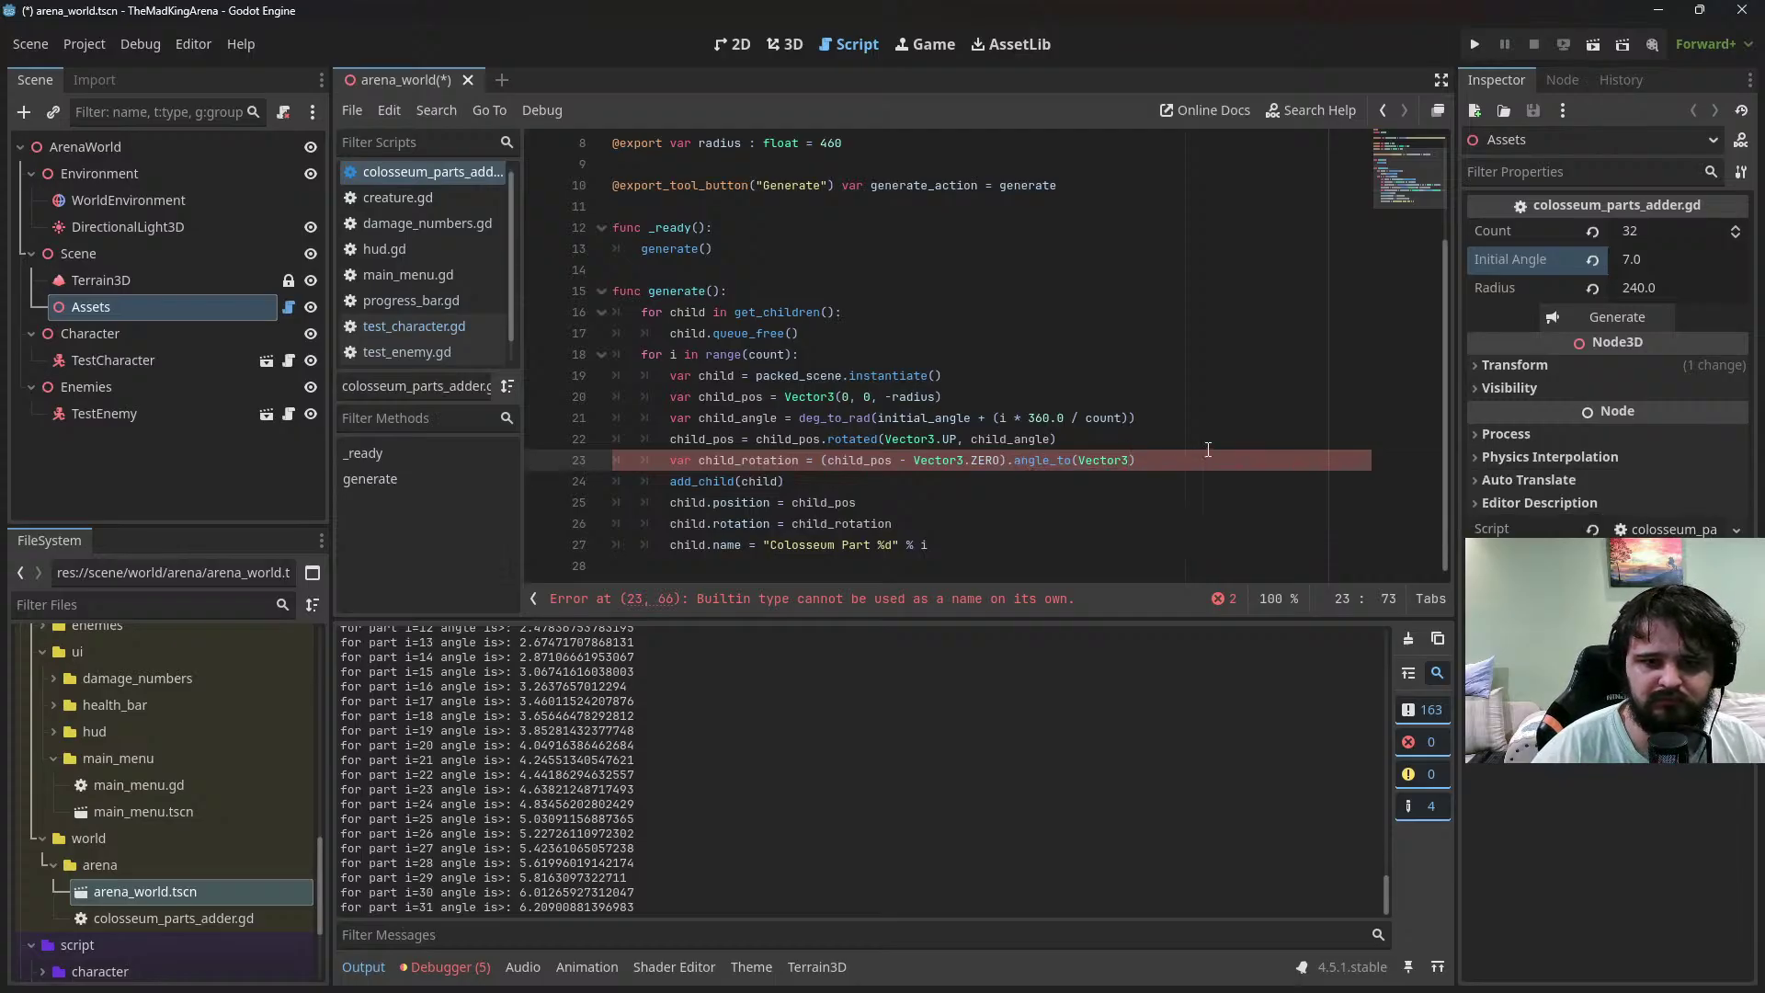
type(".")
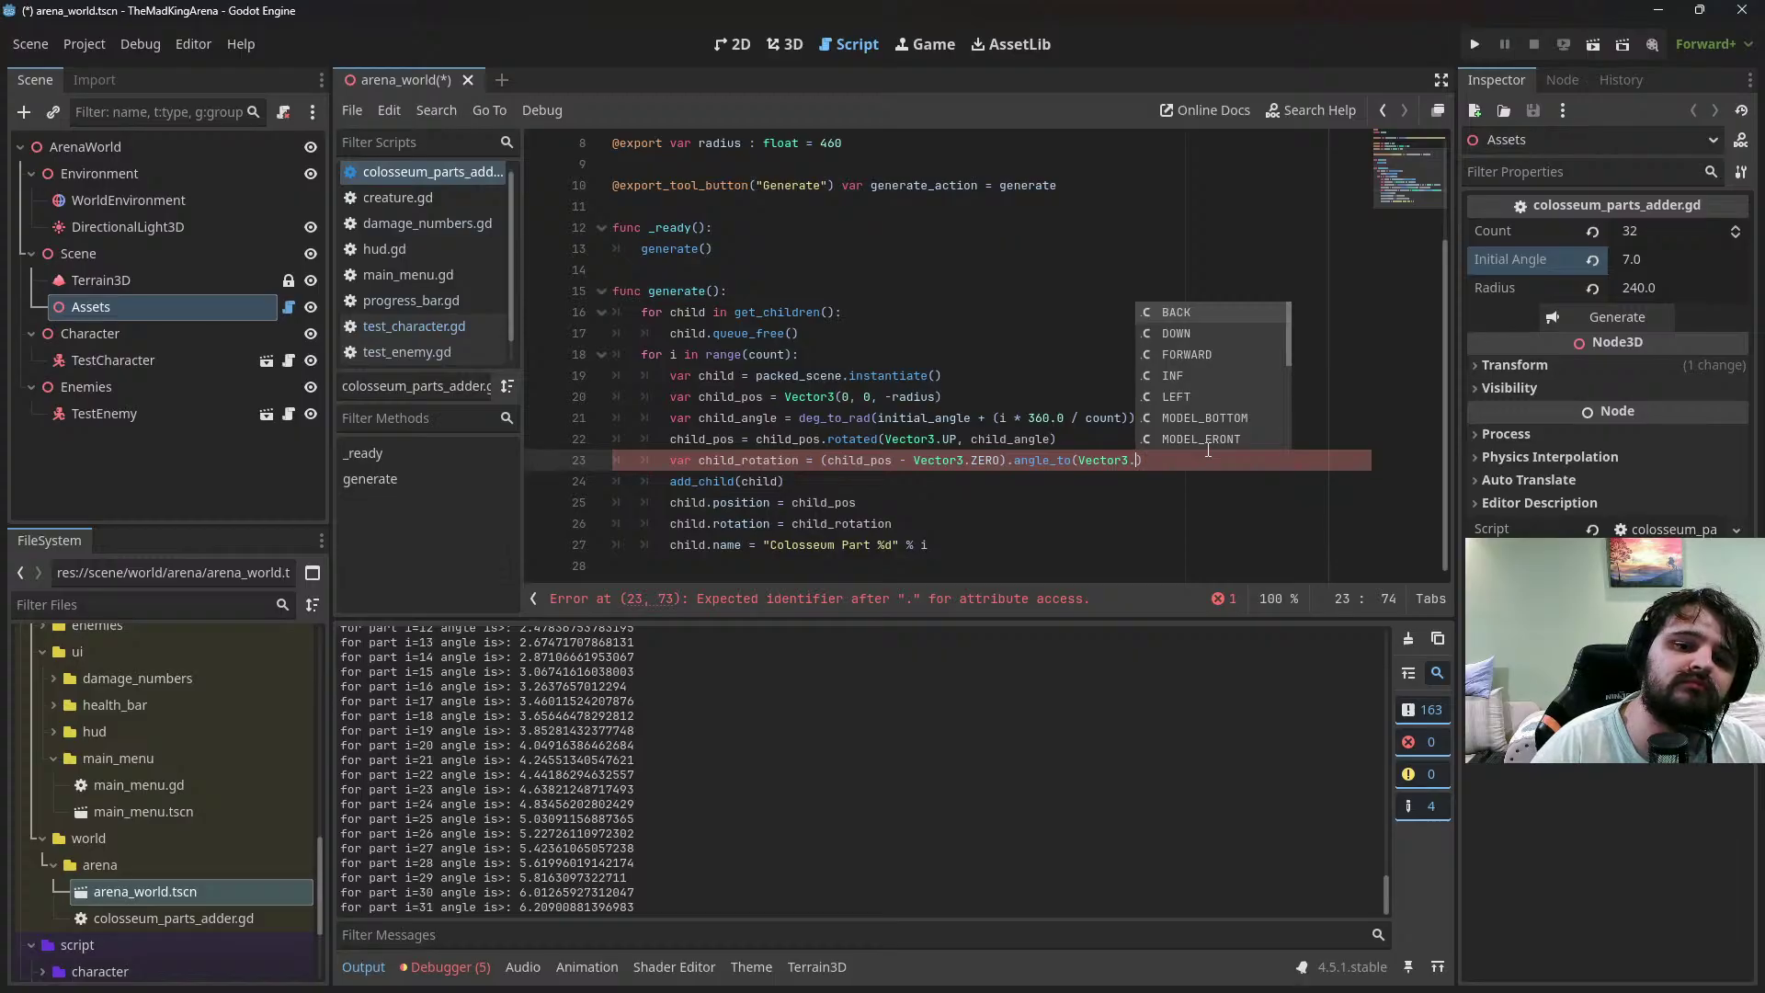
type("R")
key("Return")
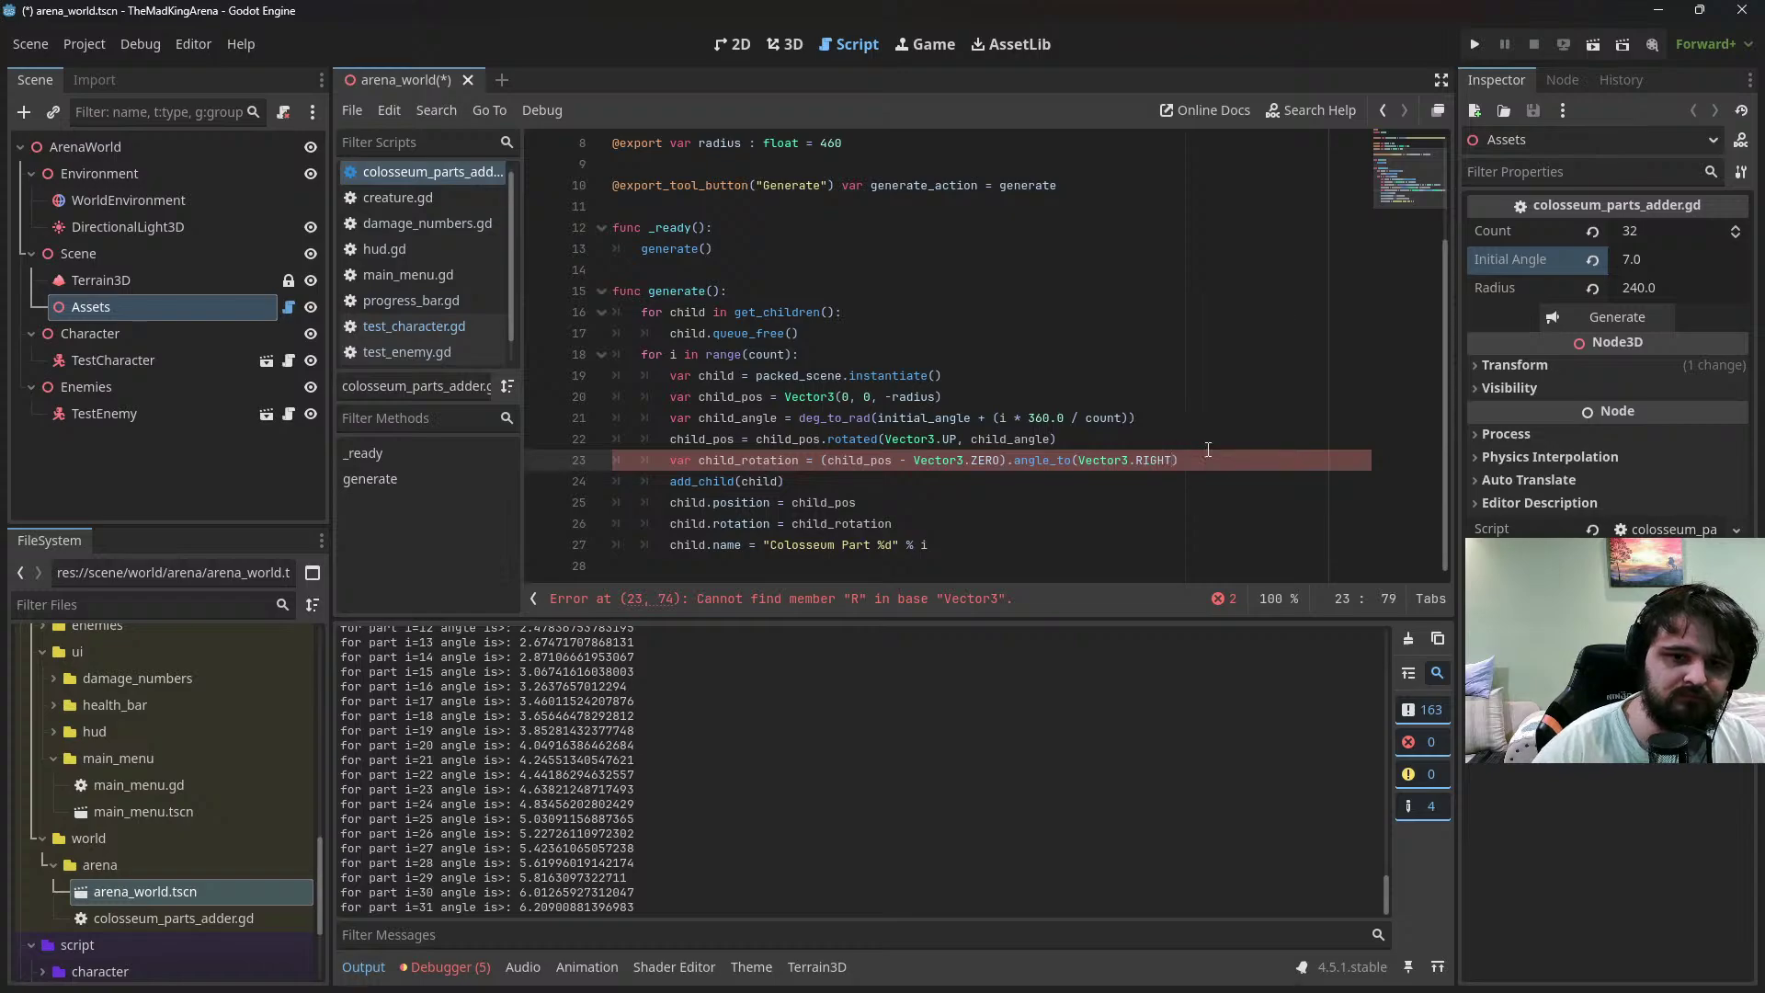
mouse_move(1147, 465)
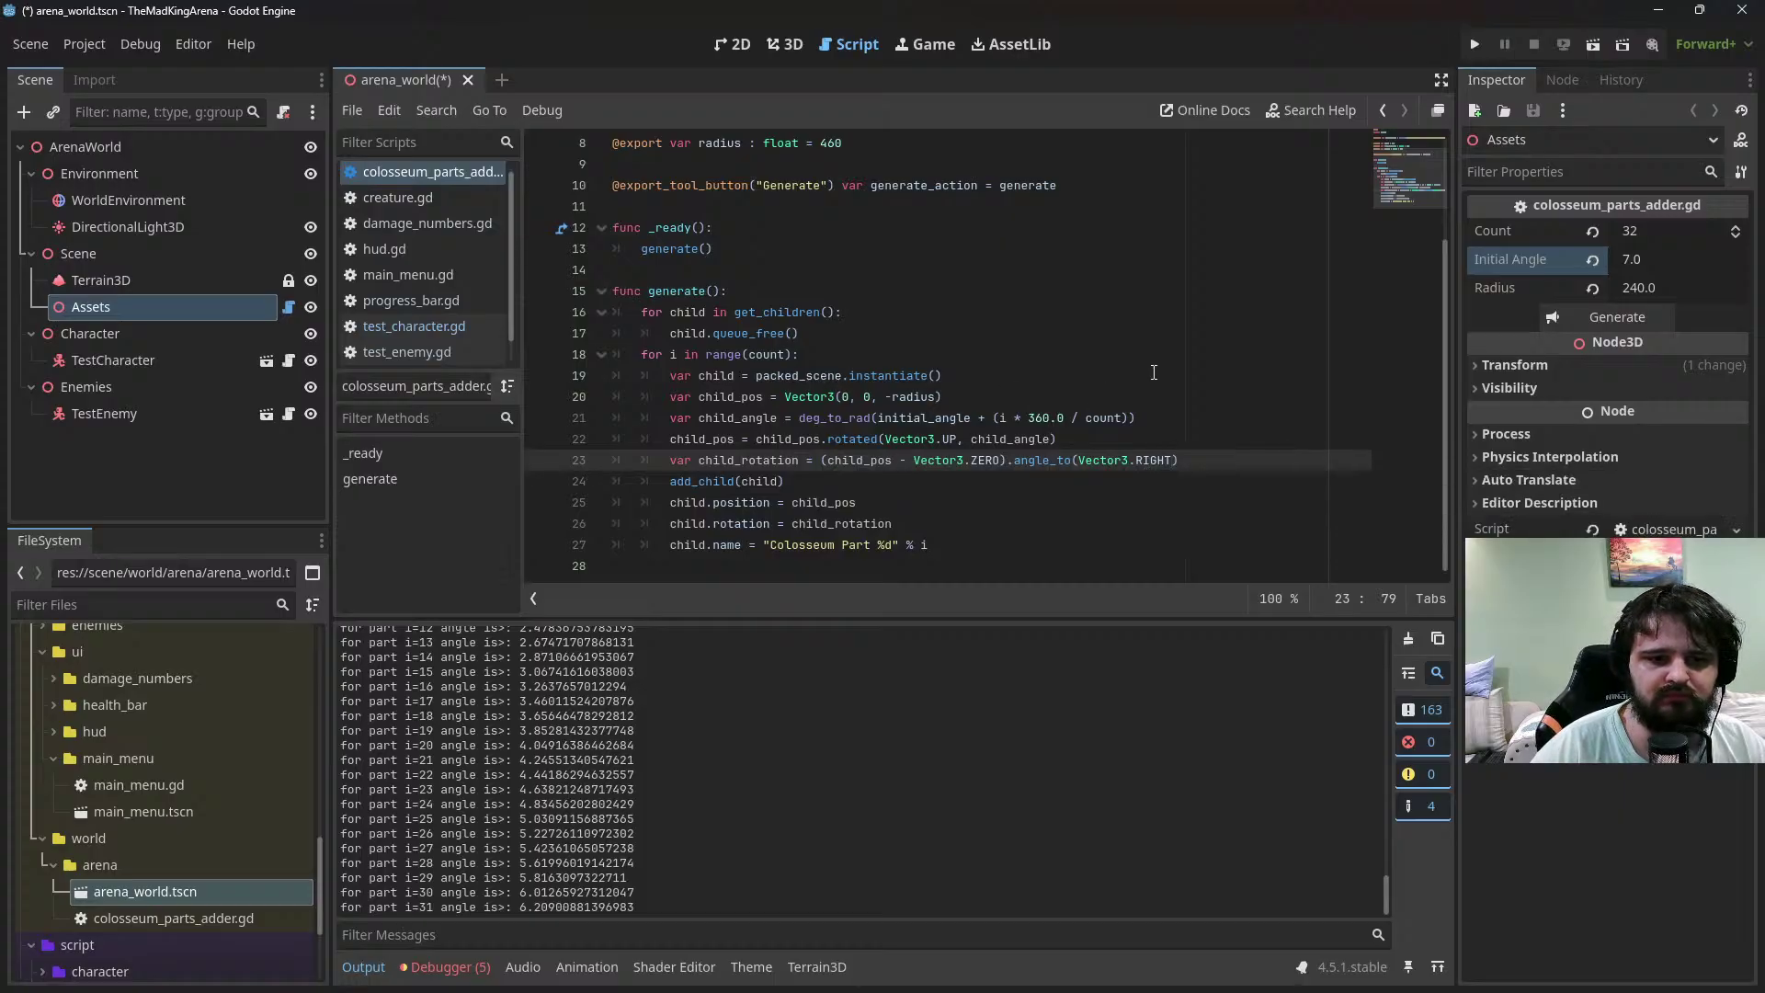
Run the arena scene to test the angle_to rotation, stop the session, and check the child_rotation variable in the script
left_click(1592, 46)
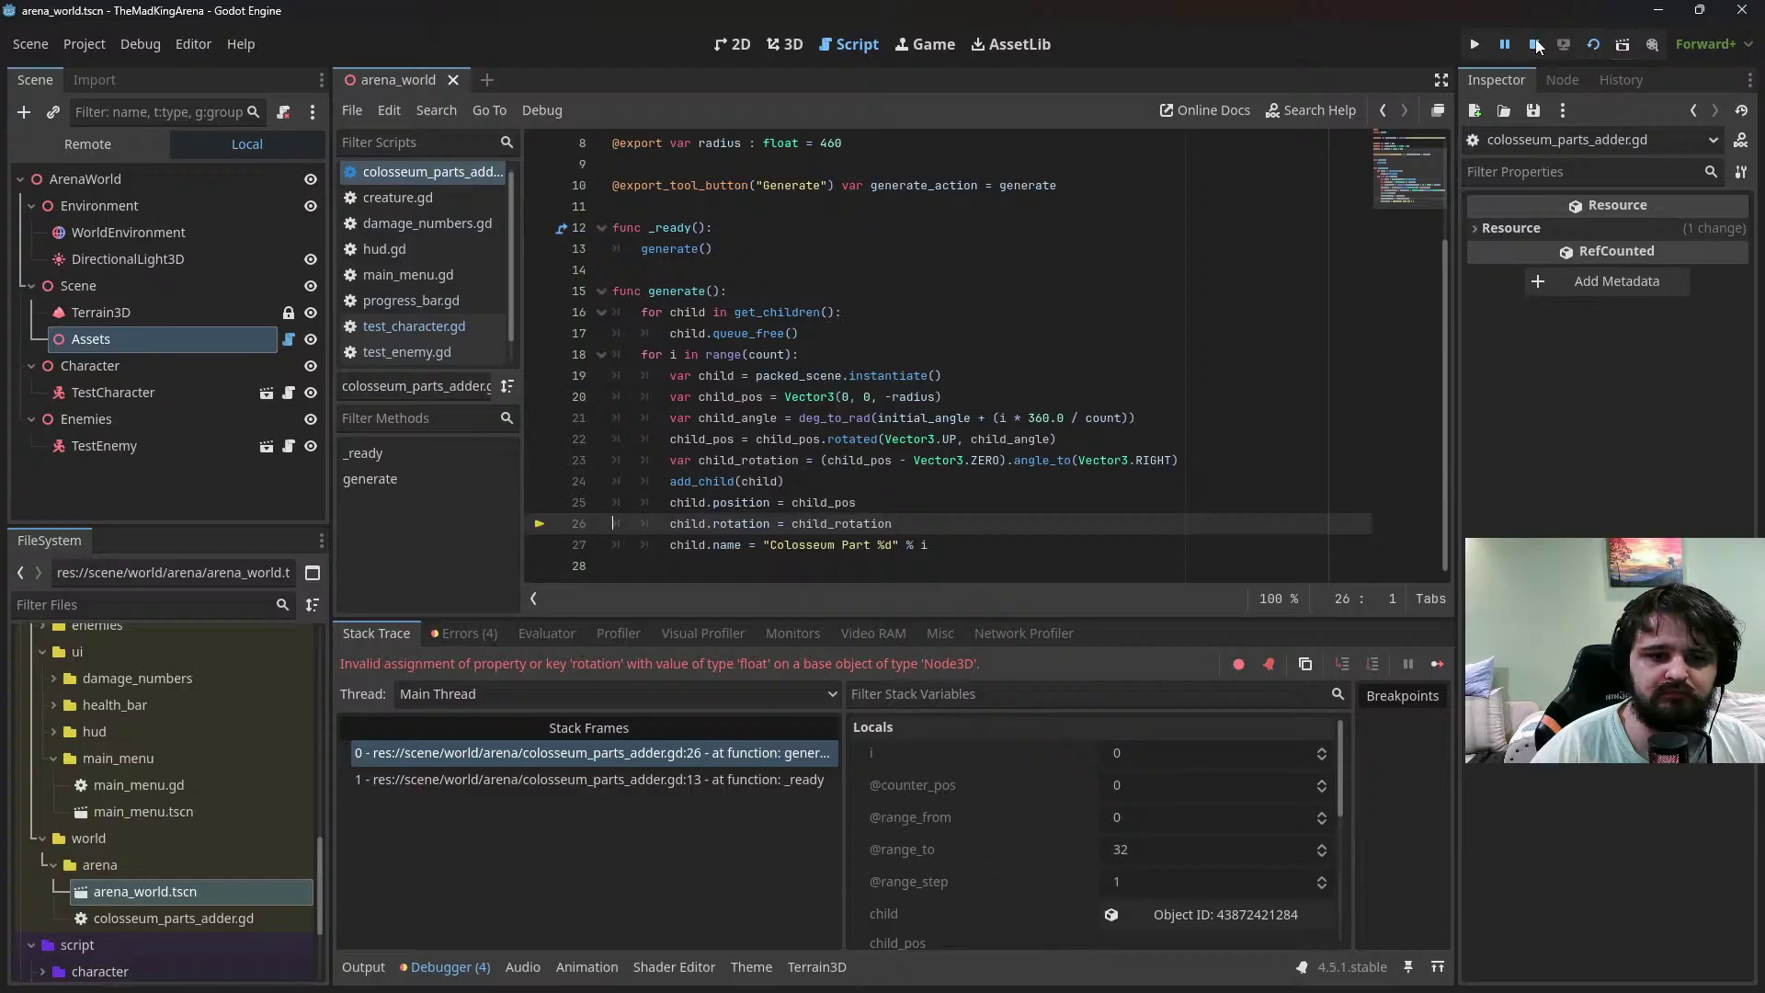
left_click(1534, 44)
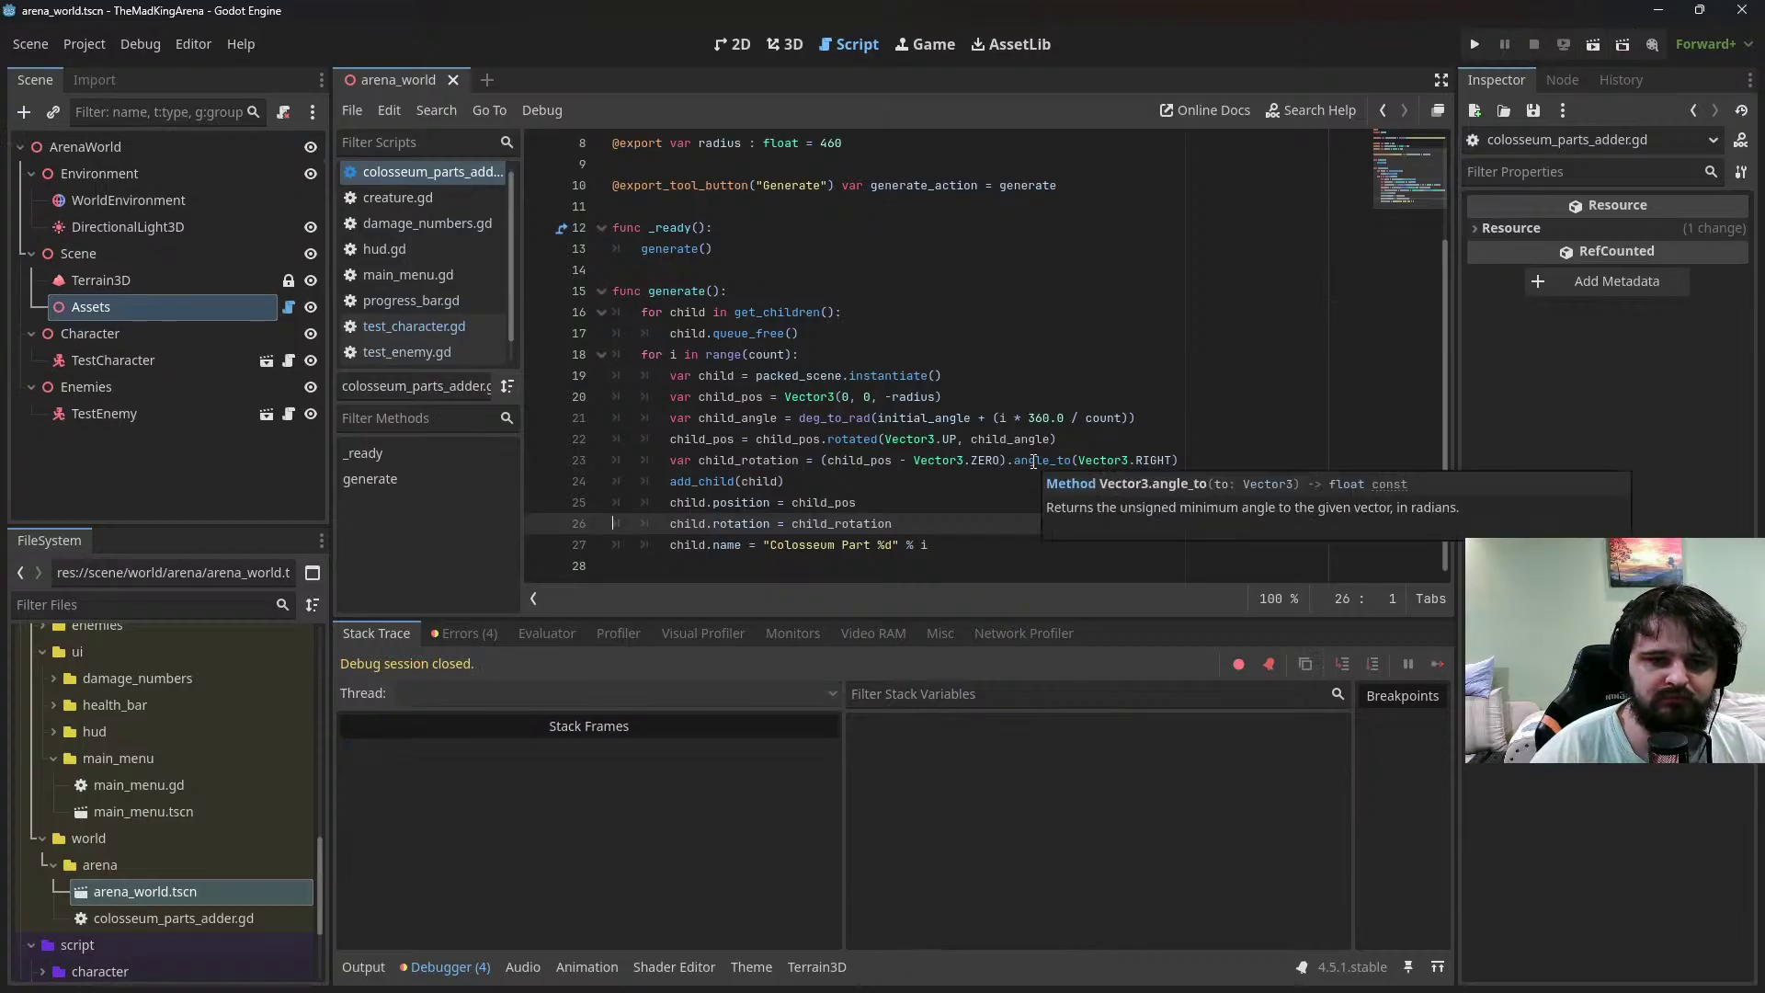
double_click(774, 462)
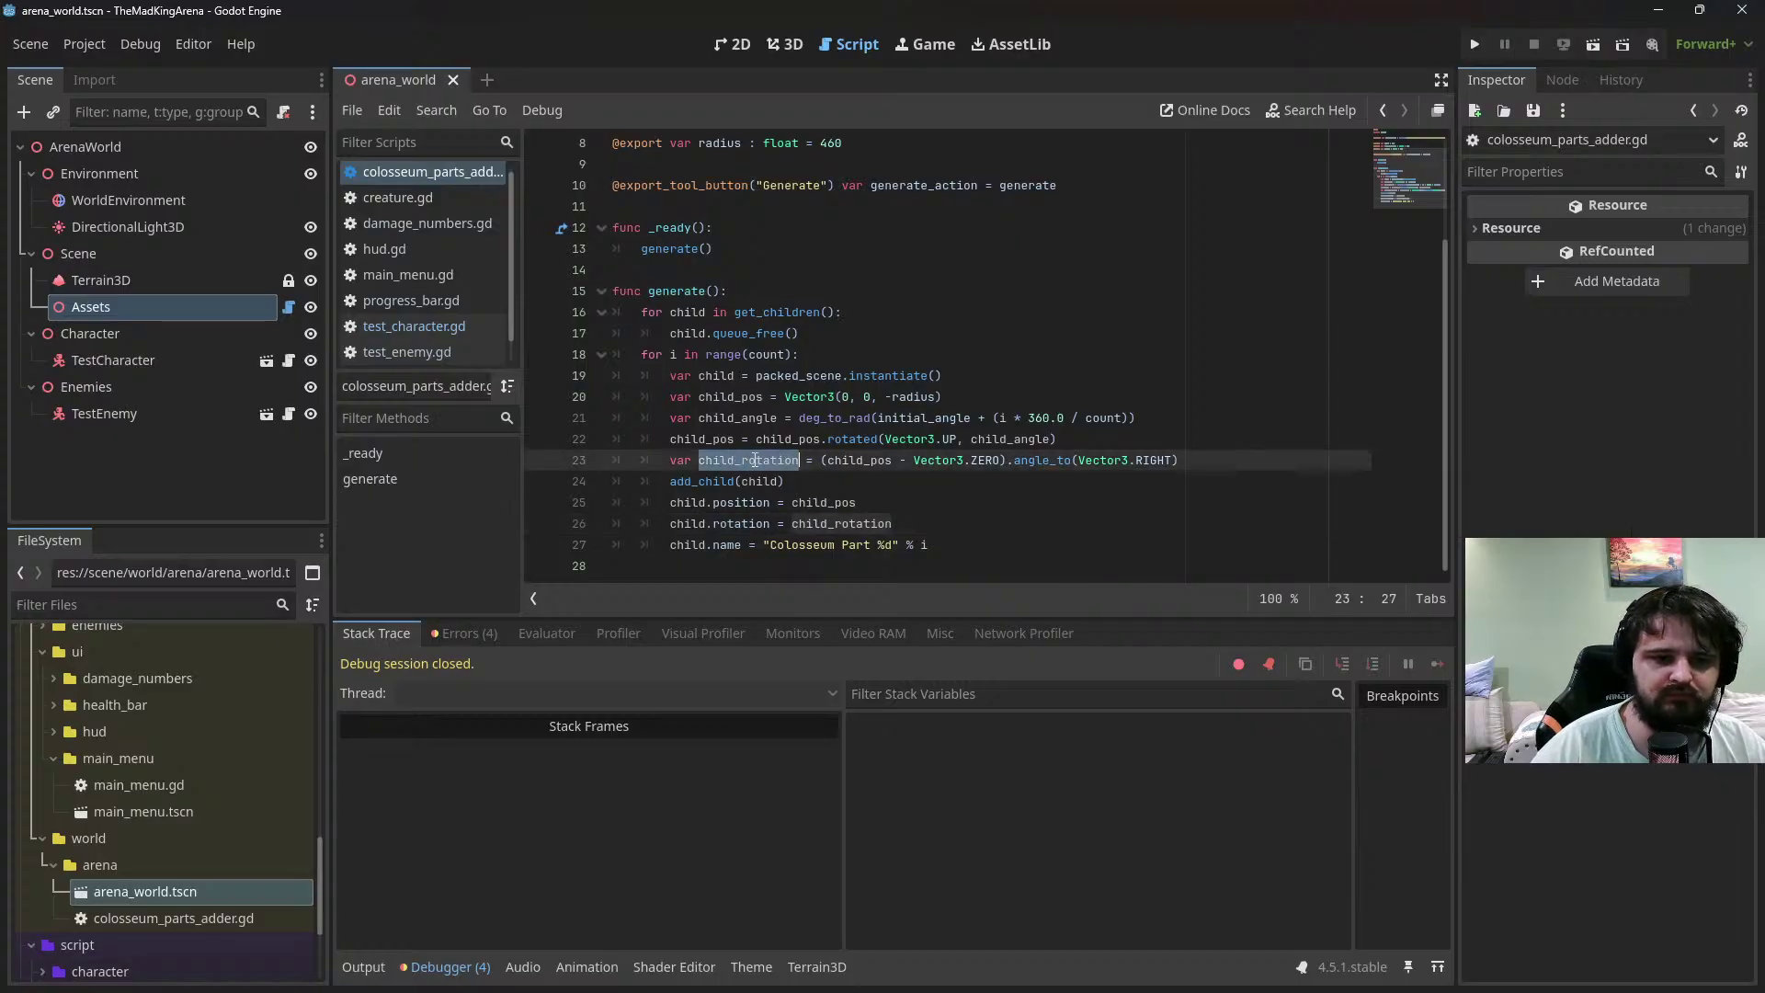
Regenerate the wall parts from the Assets node in the 3D view, and check the script's output messages for errors
left_click(786, 44)
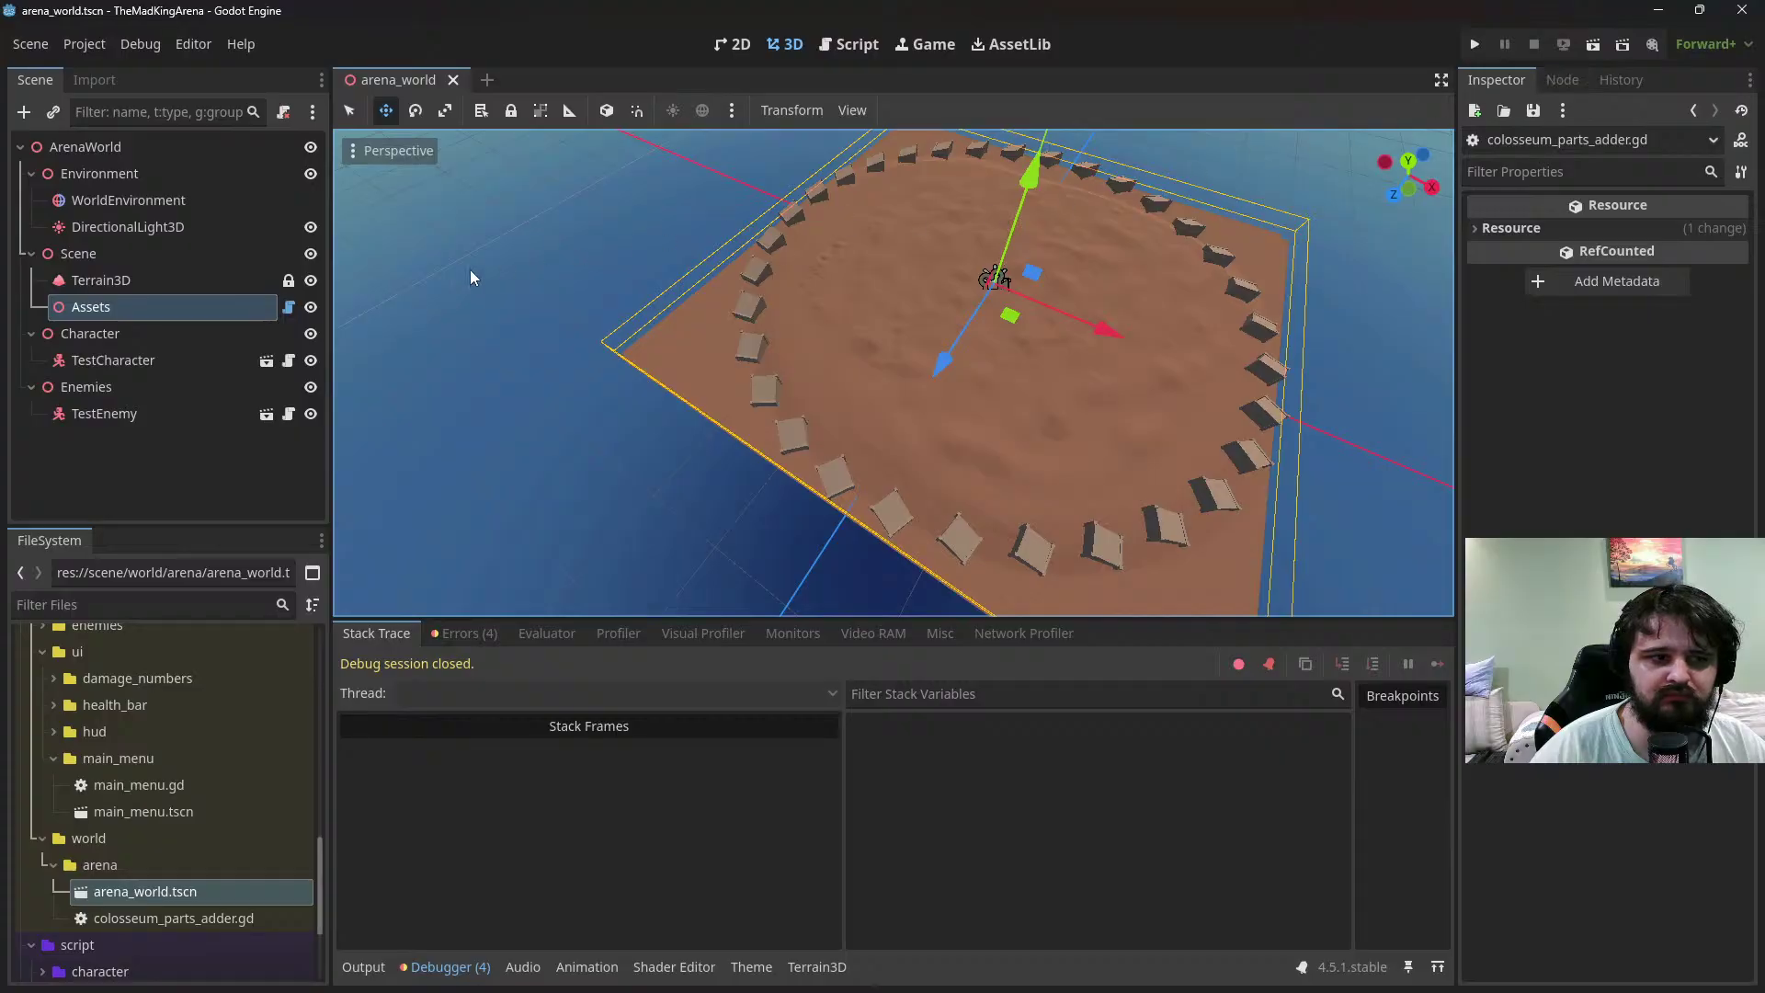
left_click(161, 306)
left_click(1623, 317)
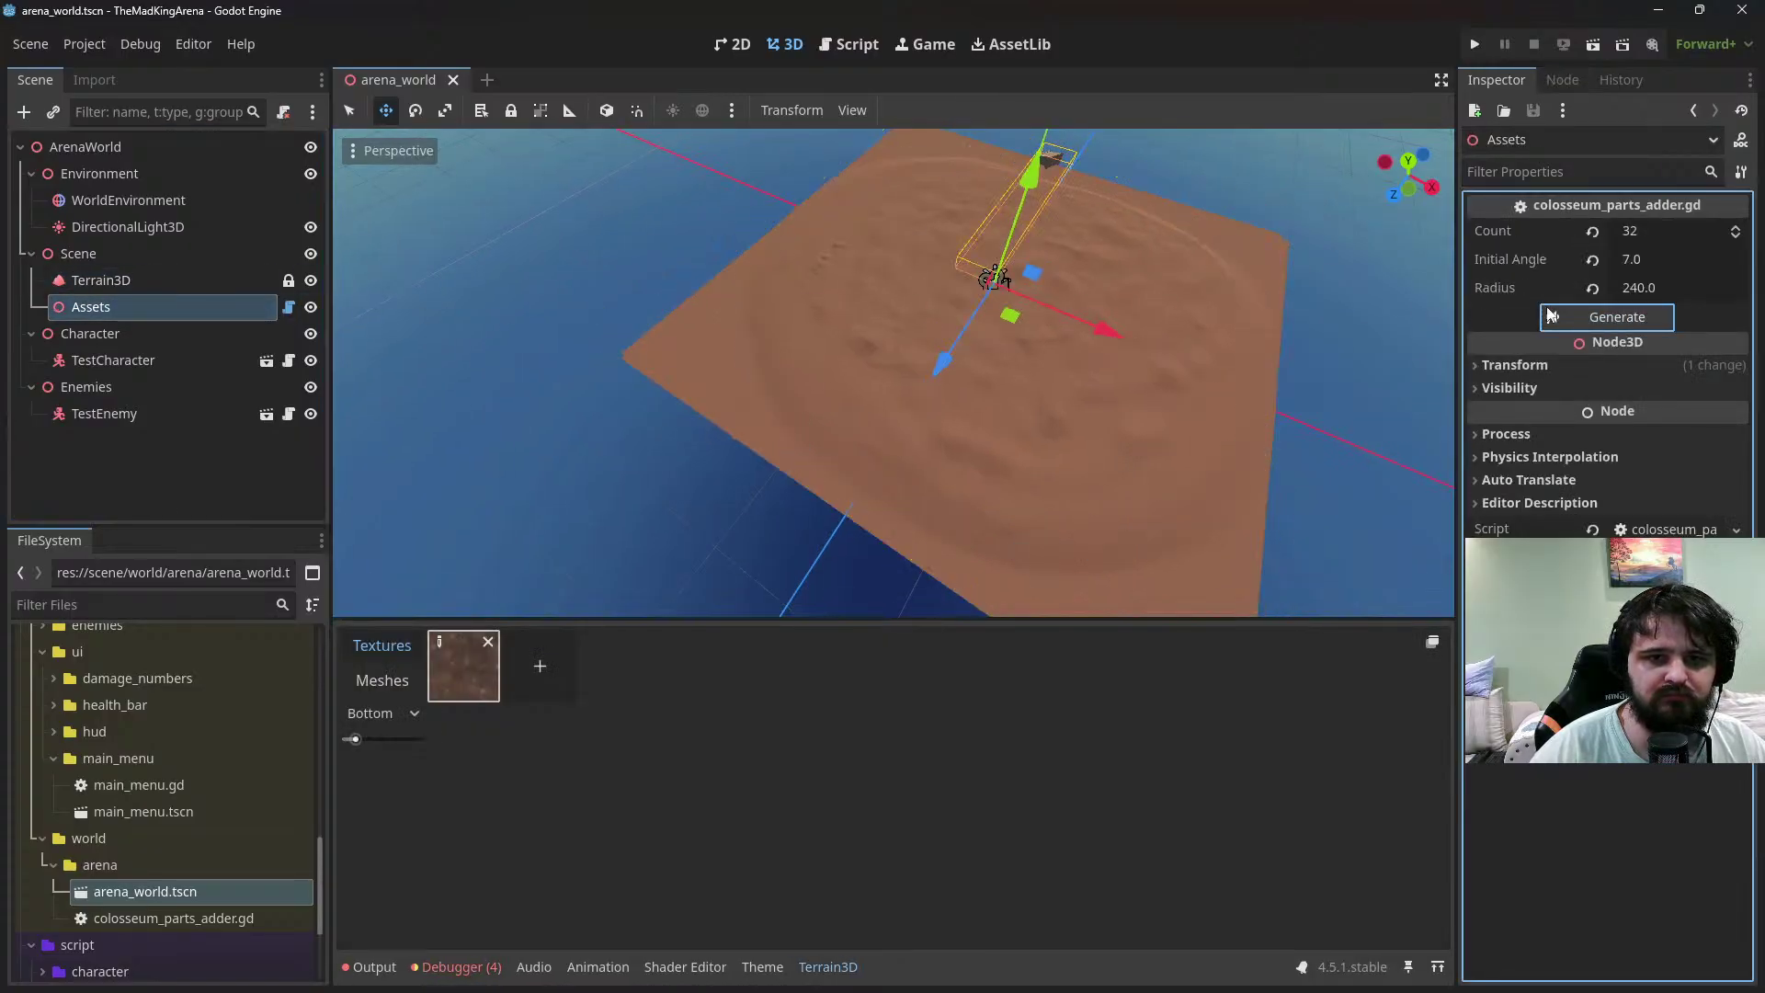
middle_click_drag(1133, 289, 1011, 267)
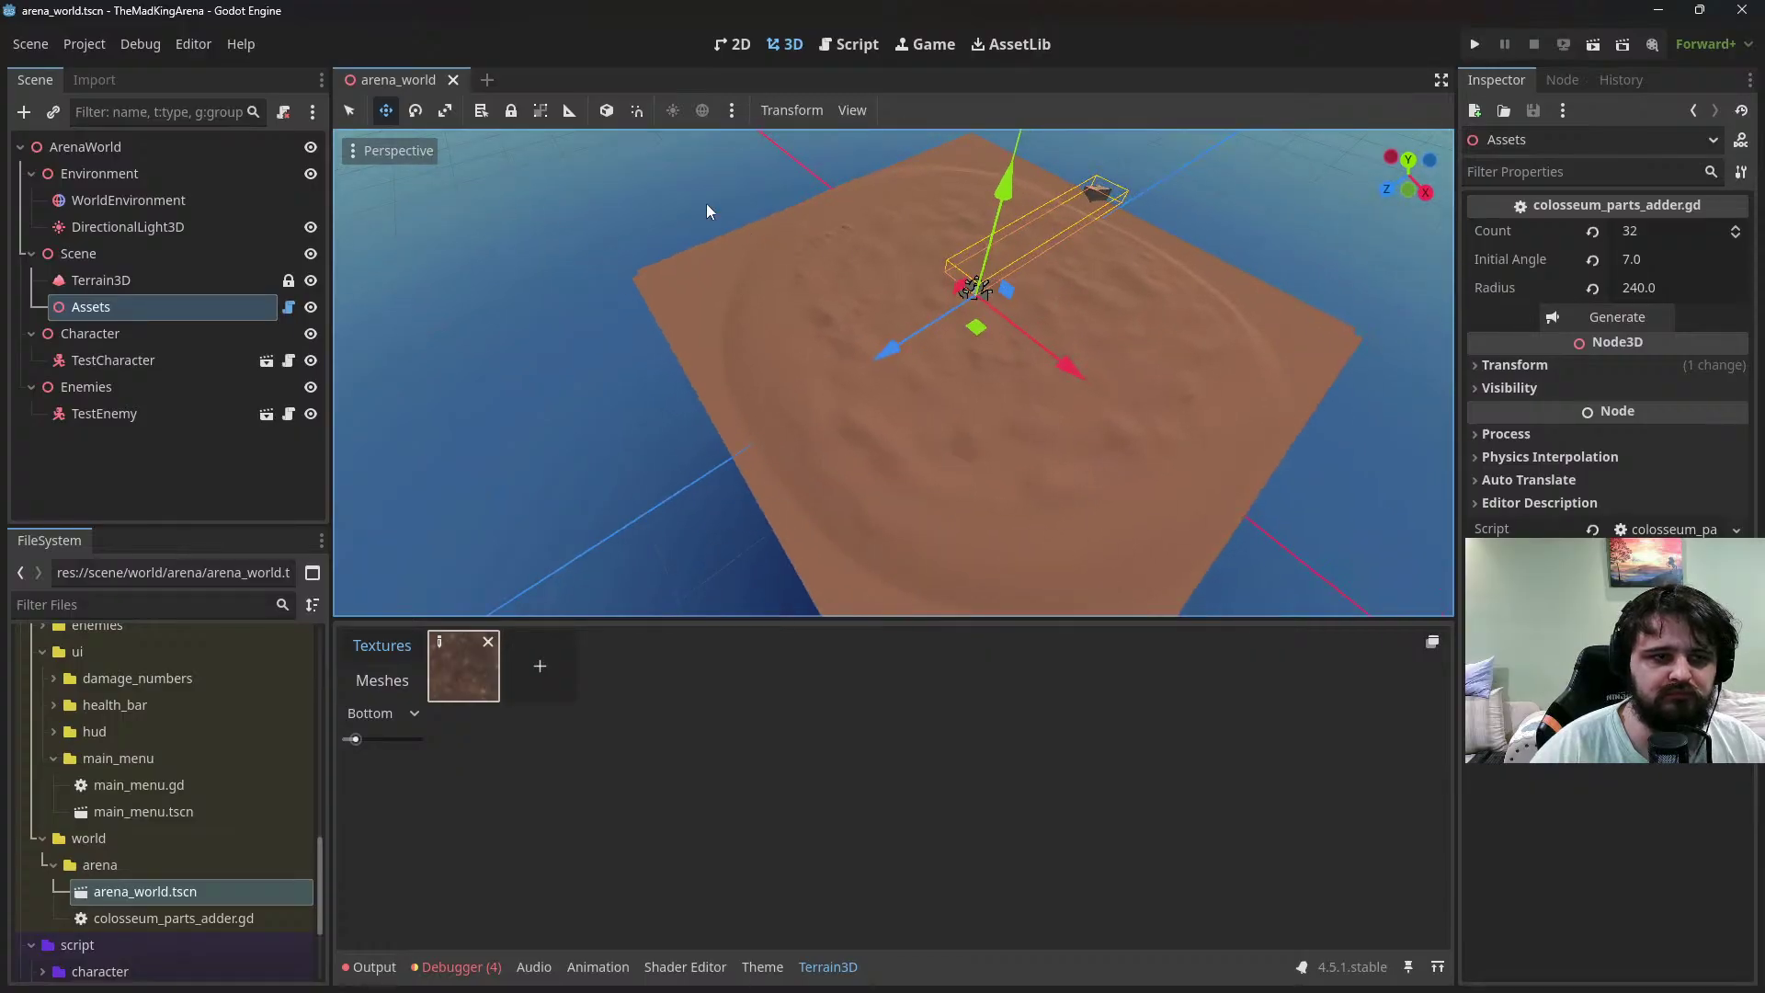
left_click(849, 44)
left_click(375, 967)
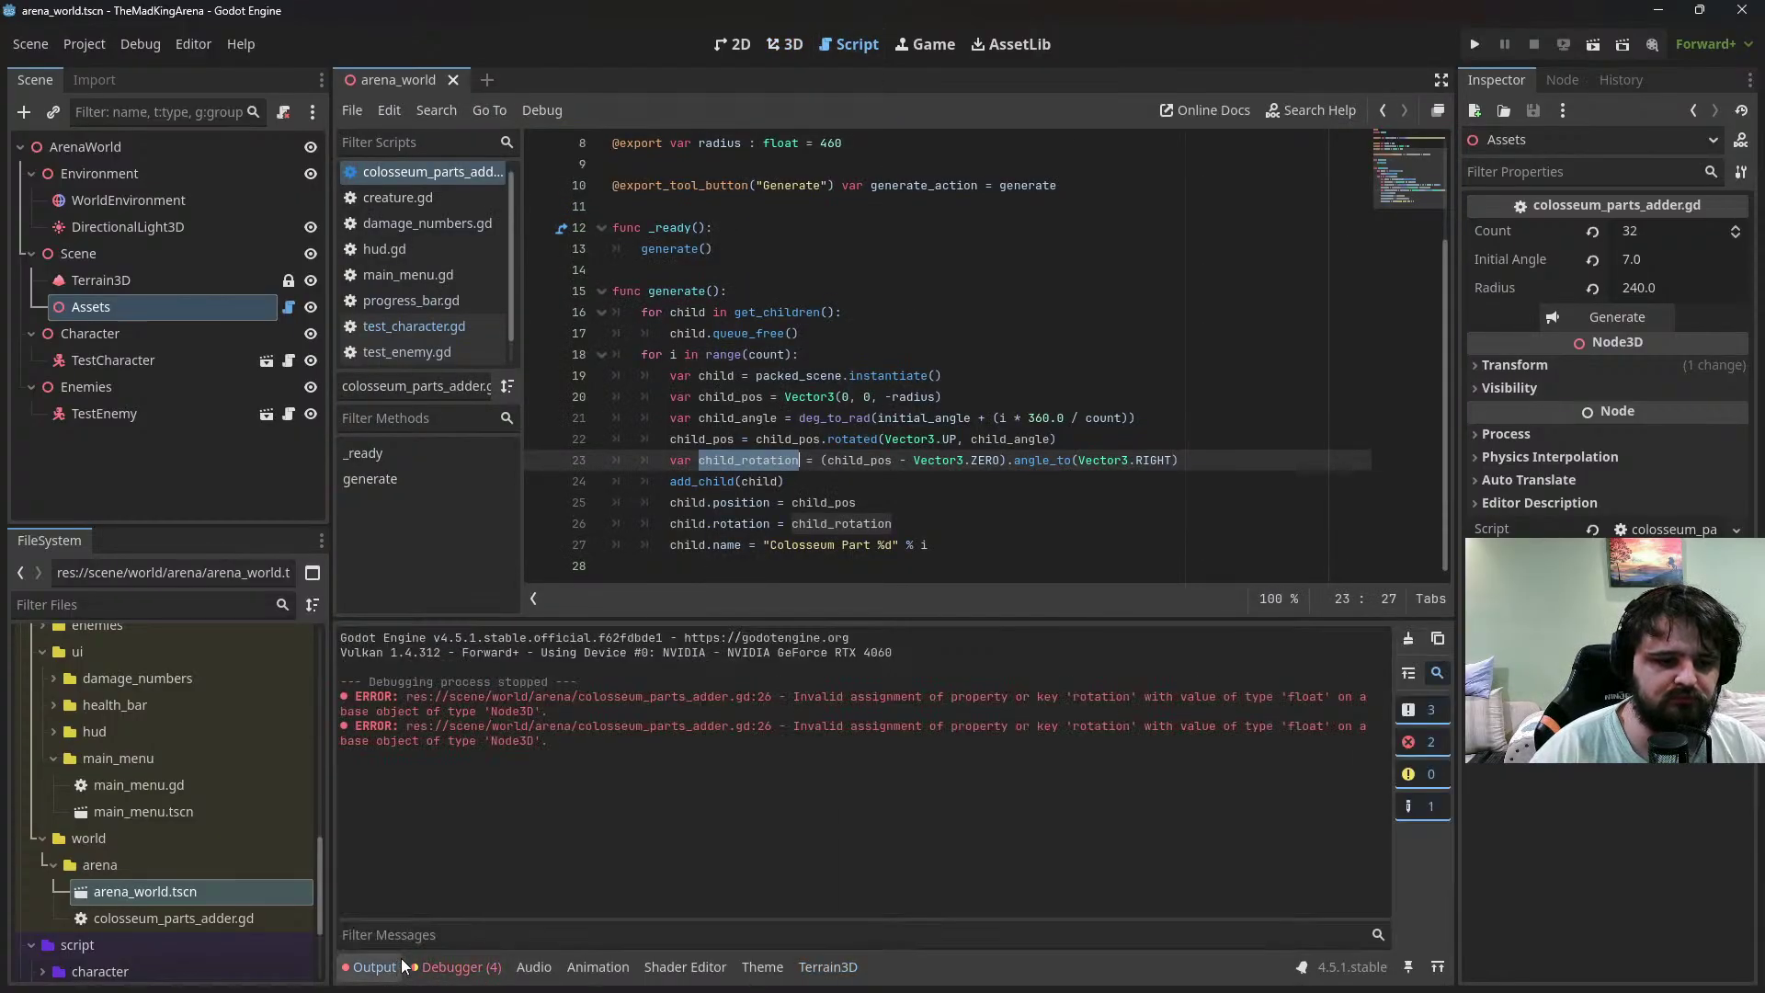
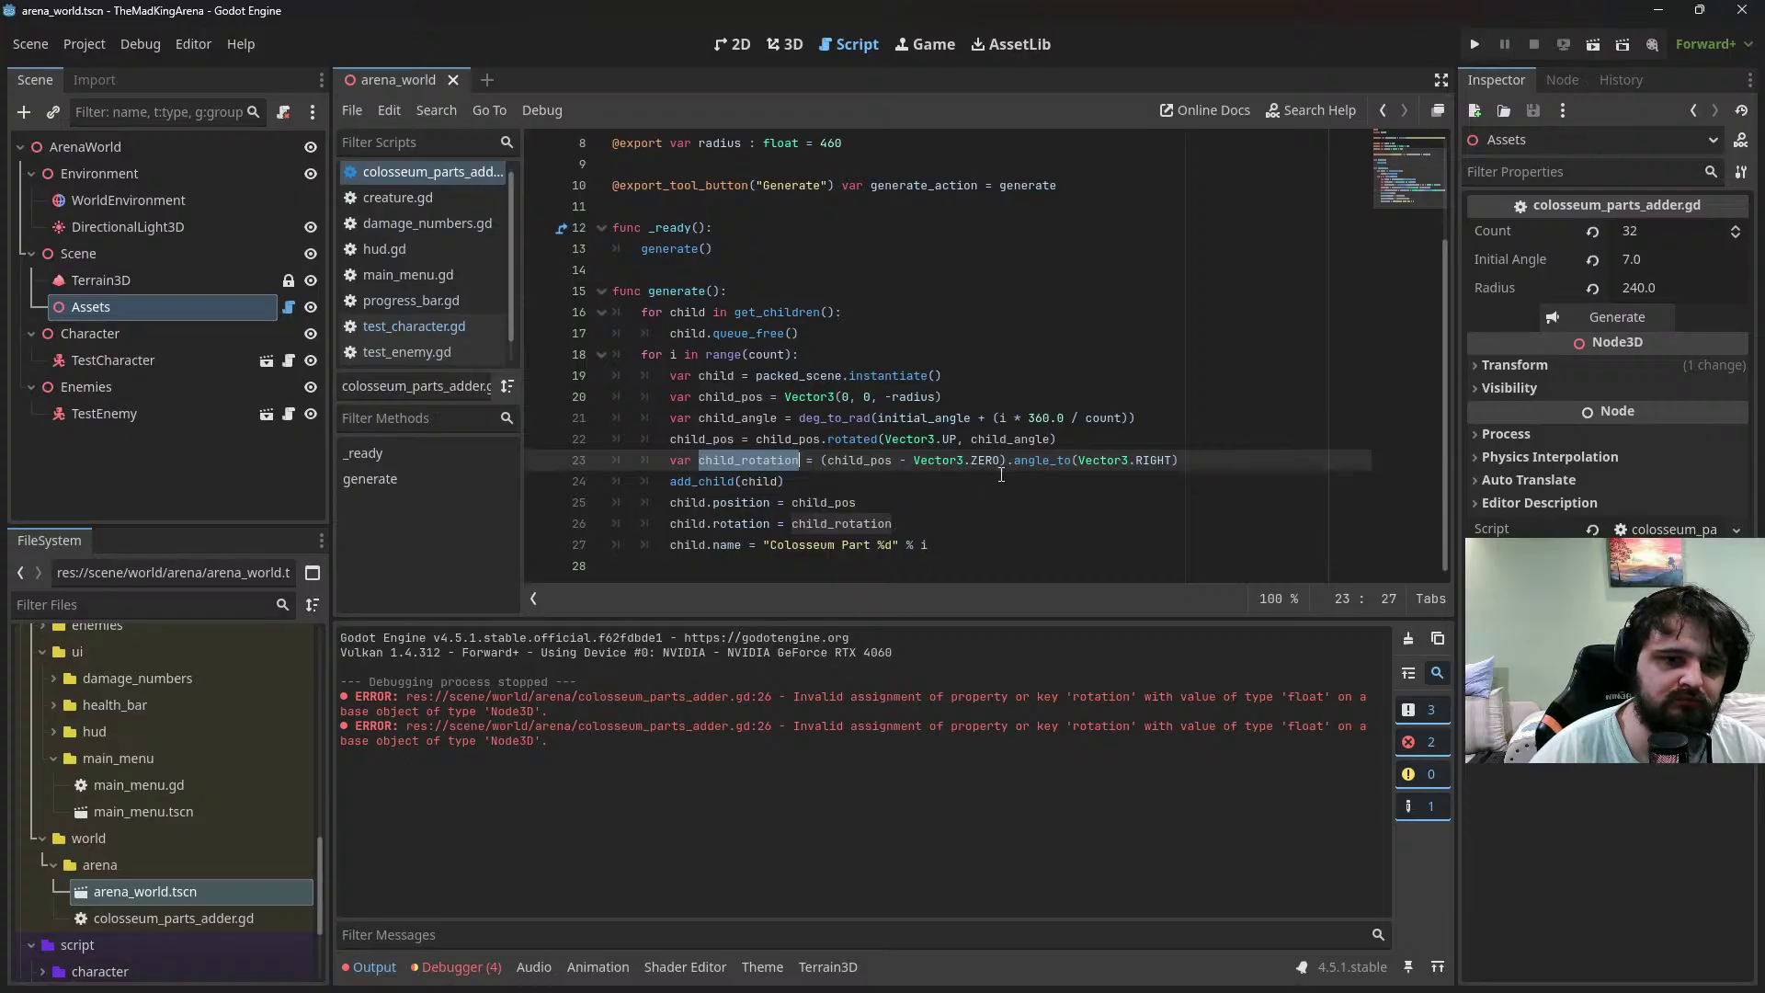
Wrap the child_rotation angle expression in a Vector3 as its y component, with 0 for x and z
left_click(823, 462)
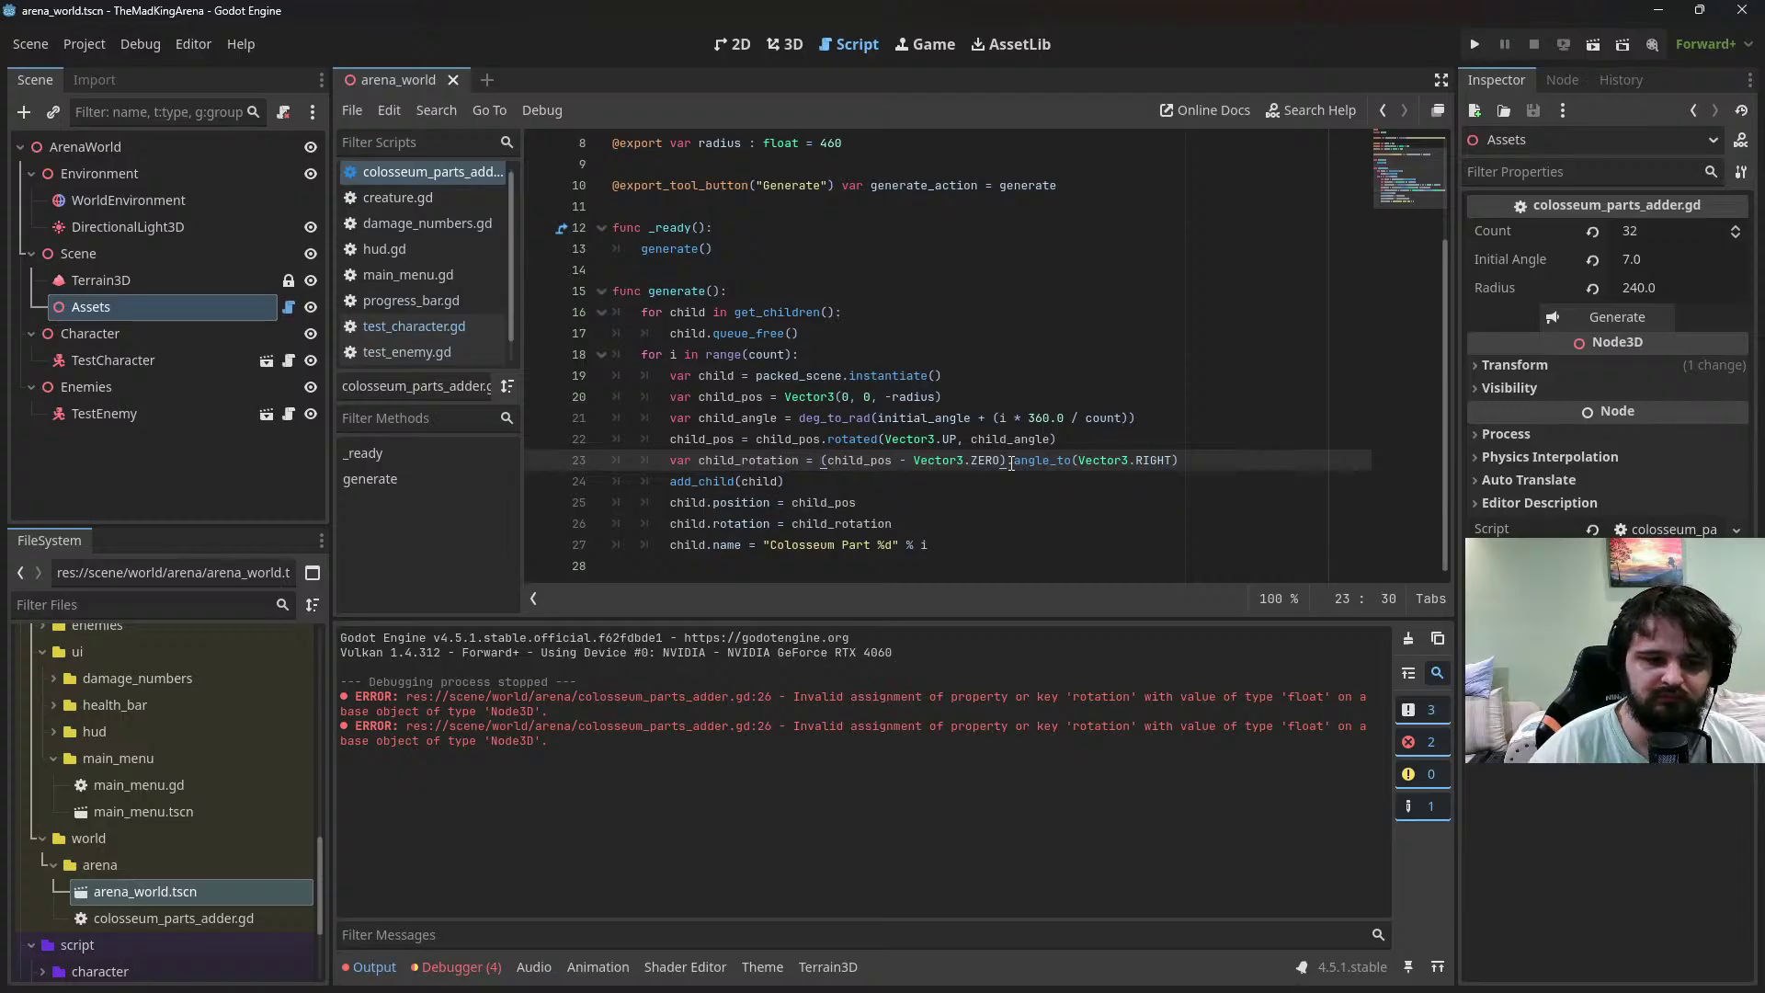
type("Vector3")
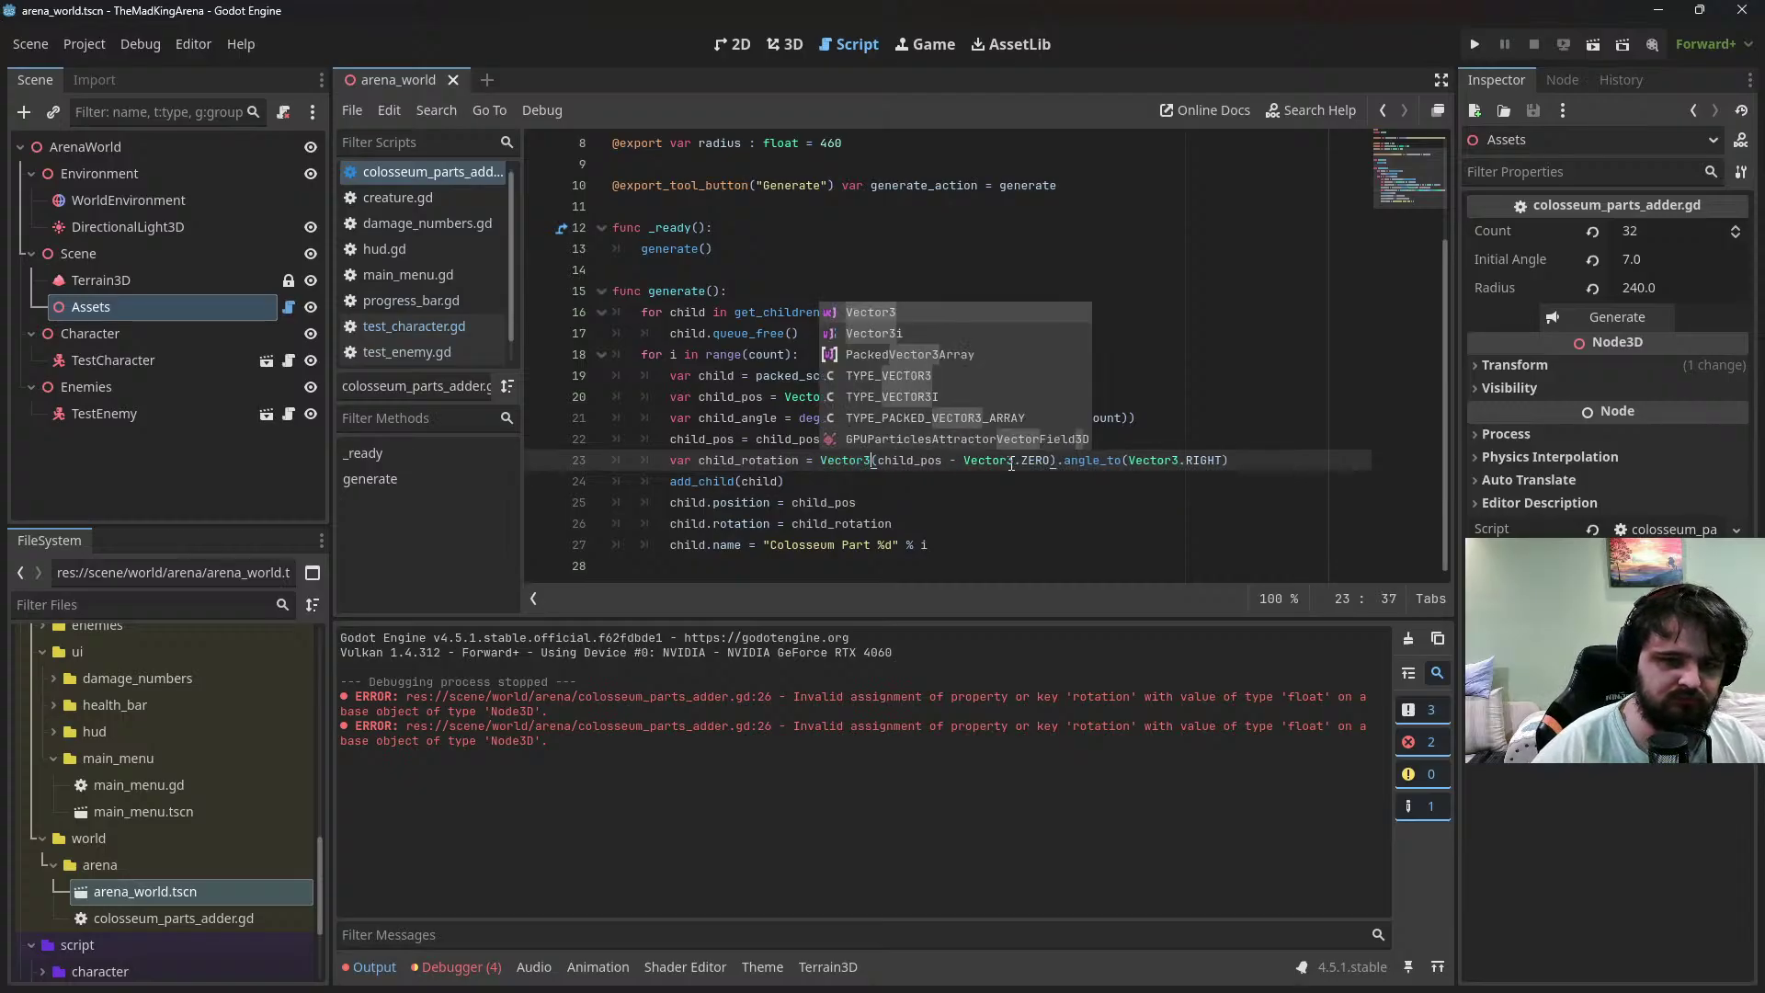
type("(0")
key("Delete")
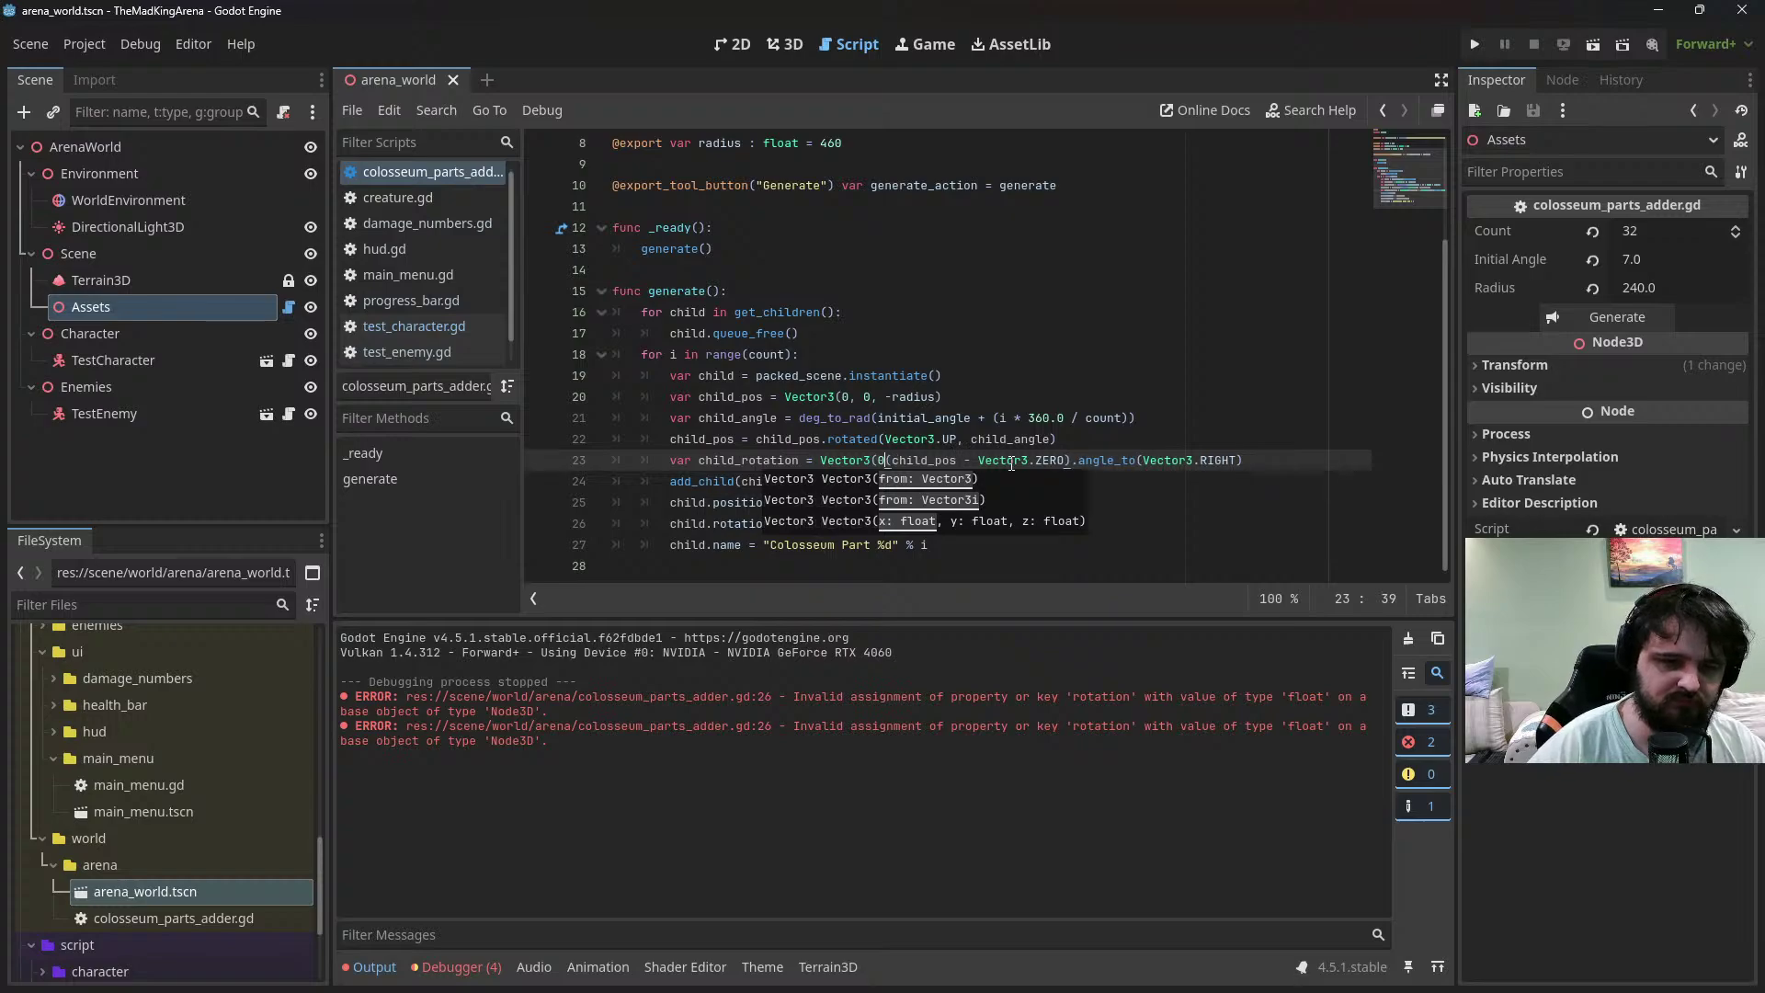
type(",")
key("End")
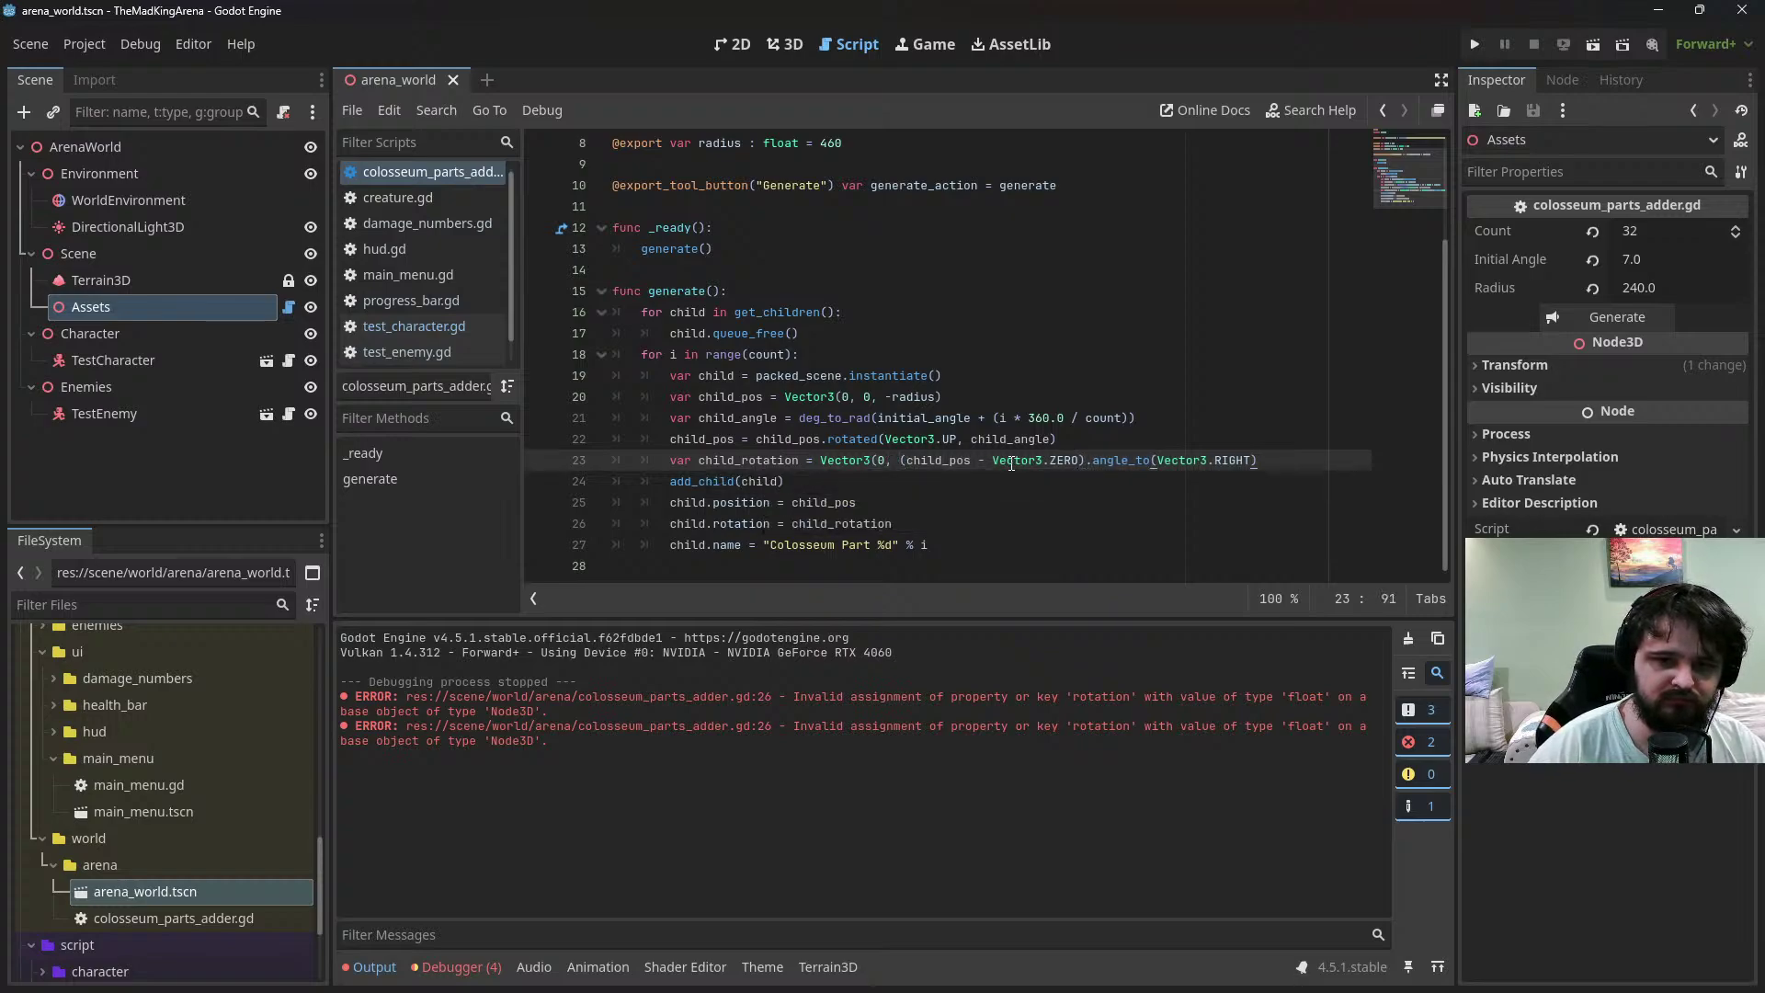
type(",0)")
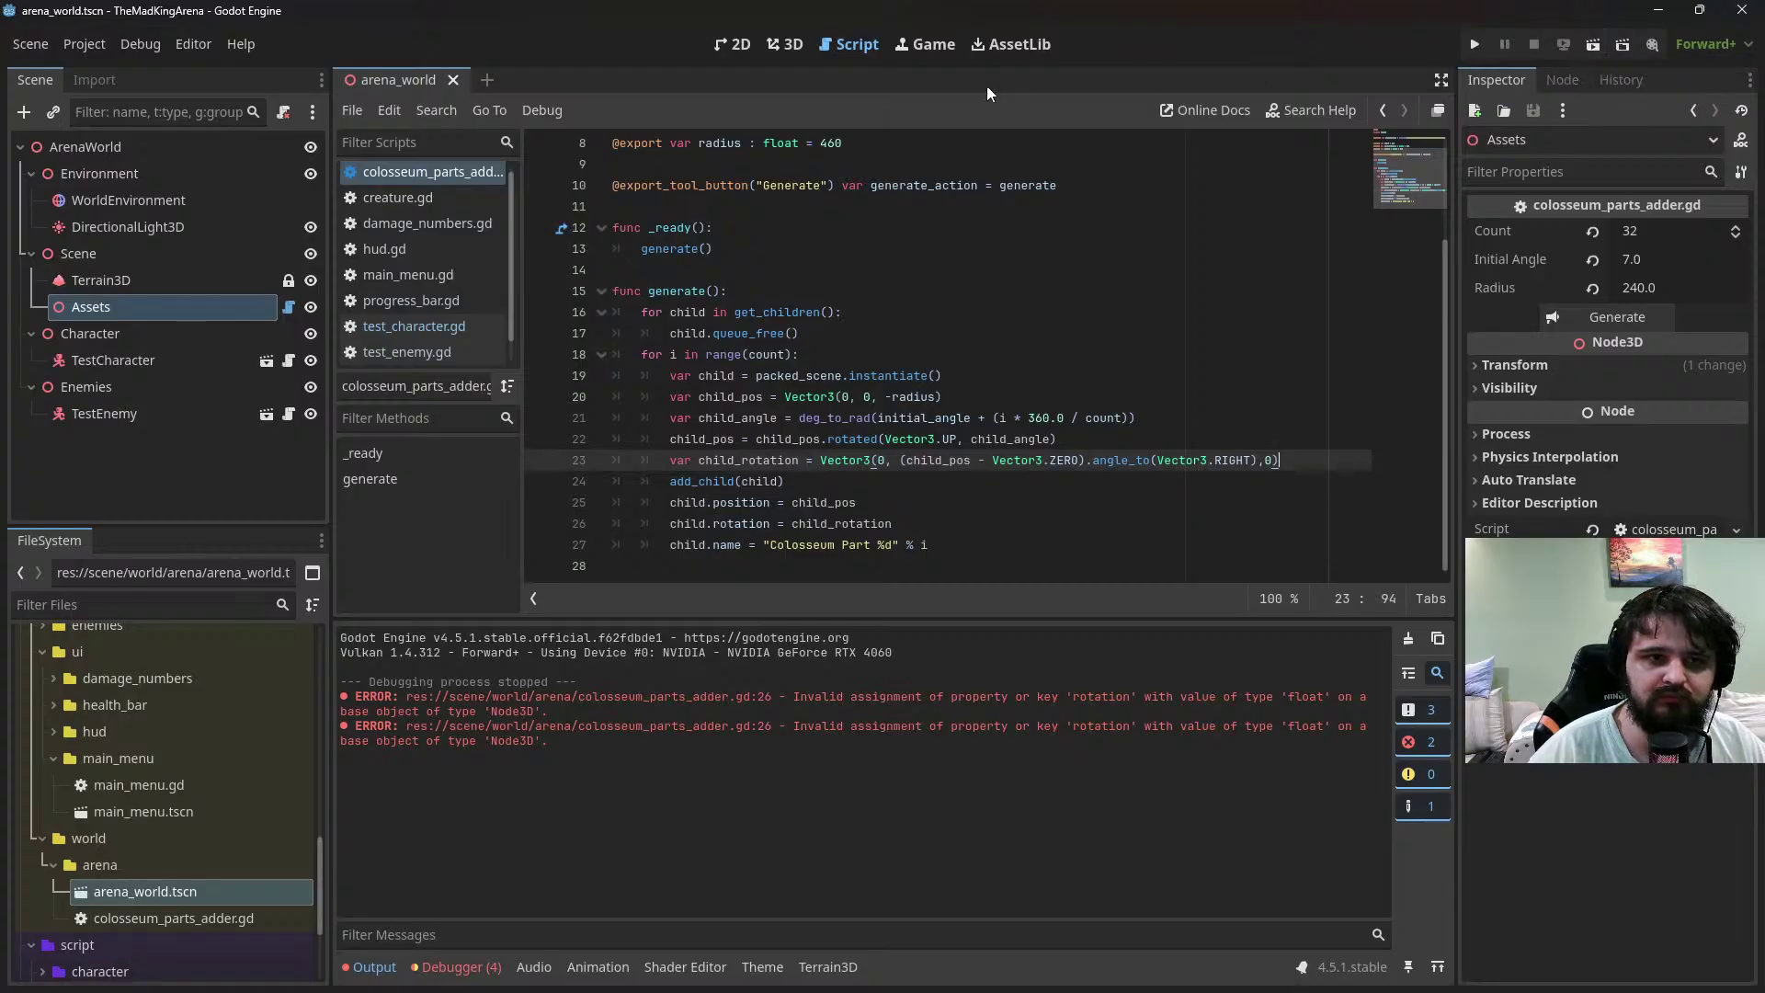
Try regenerating the colosseum ring in the 3D view with the Vector3-based child_rotation
left_click(792, 43)
left_click(1561, 316)
left_click(1561, 316)
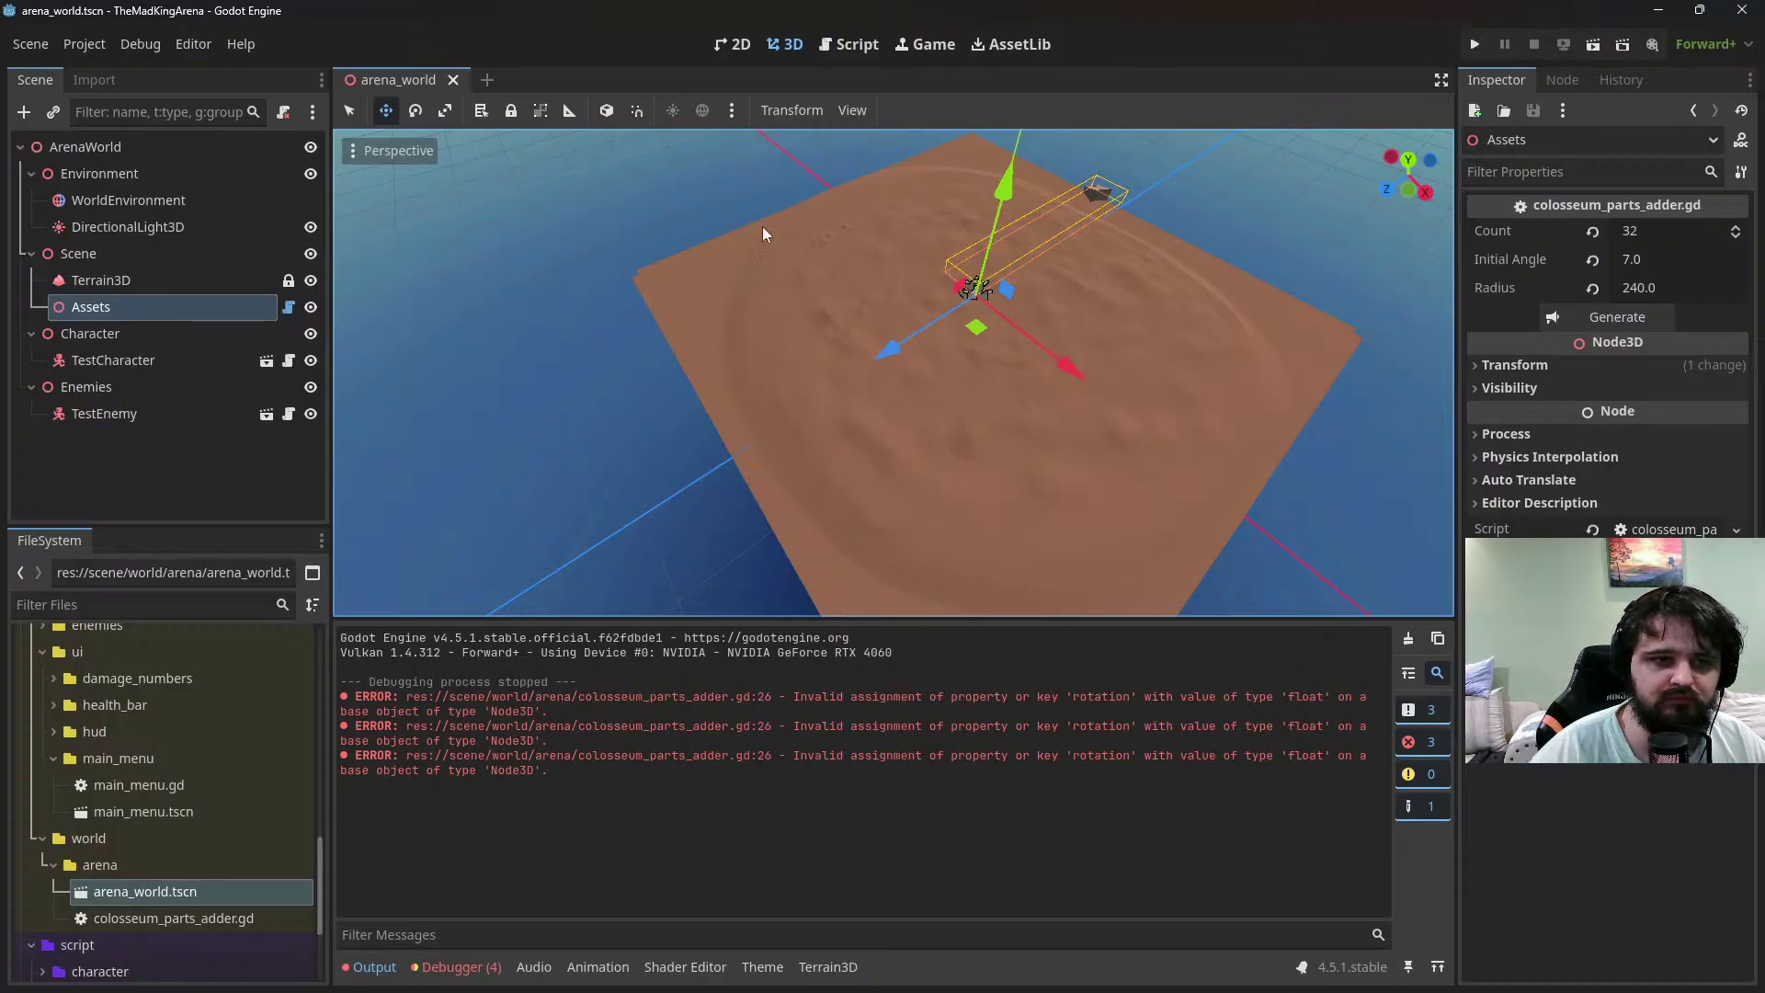
Generate the ring of colosseum parts from the Assets node's existing settings
left_click(858, 48)
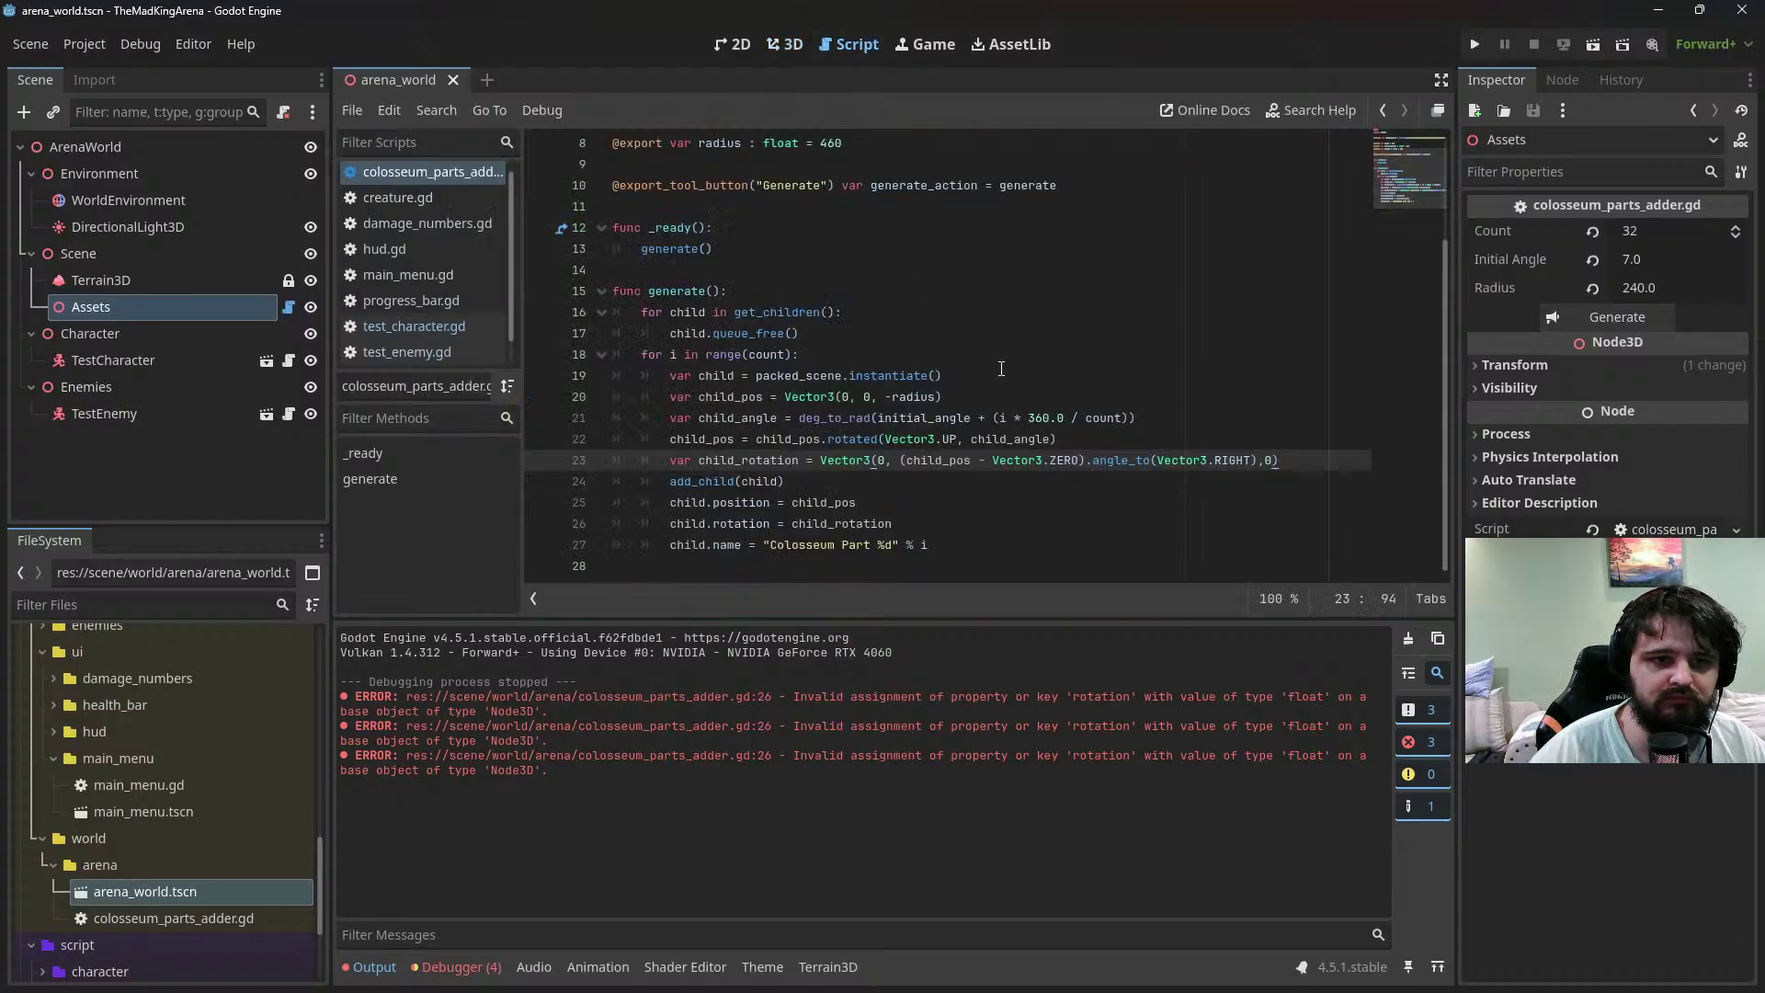
left_click(785, 44)
left_click(1575, 316)
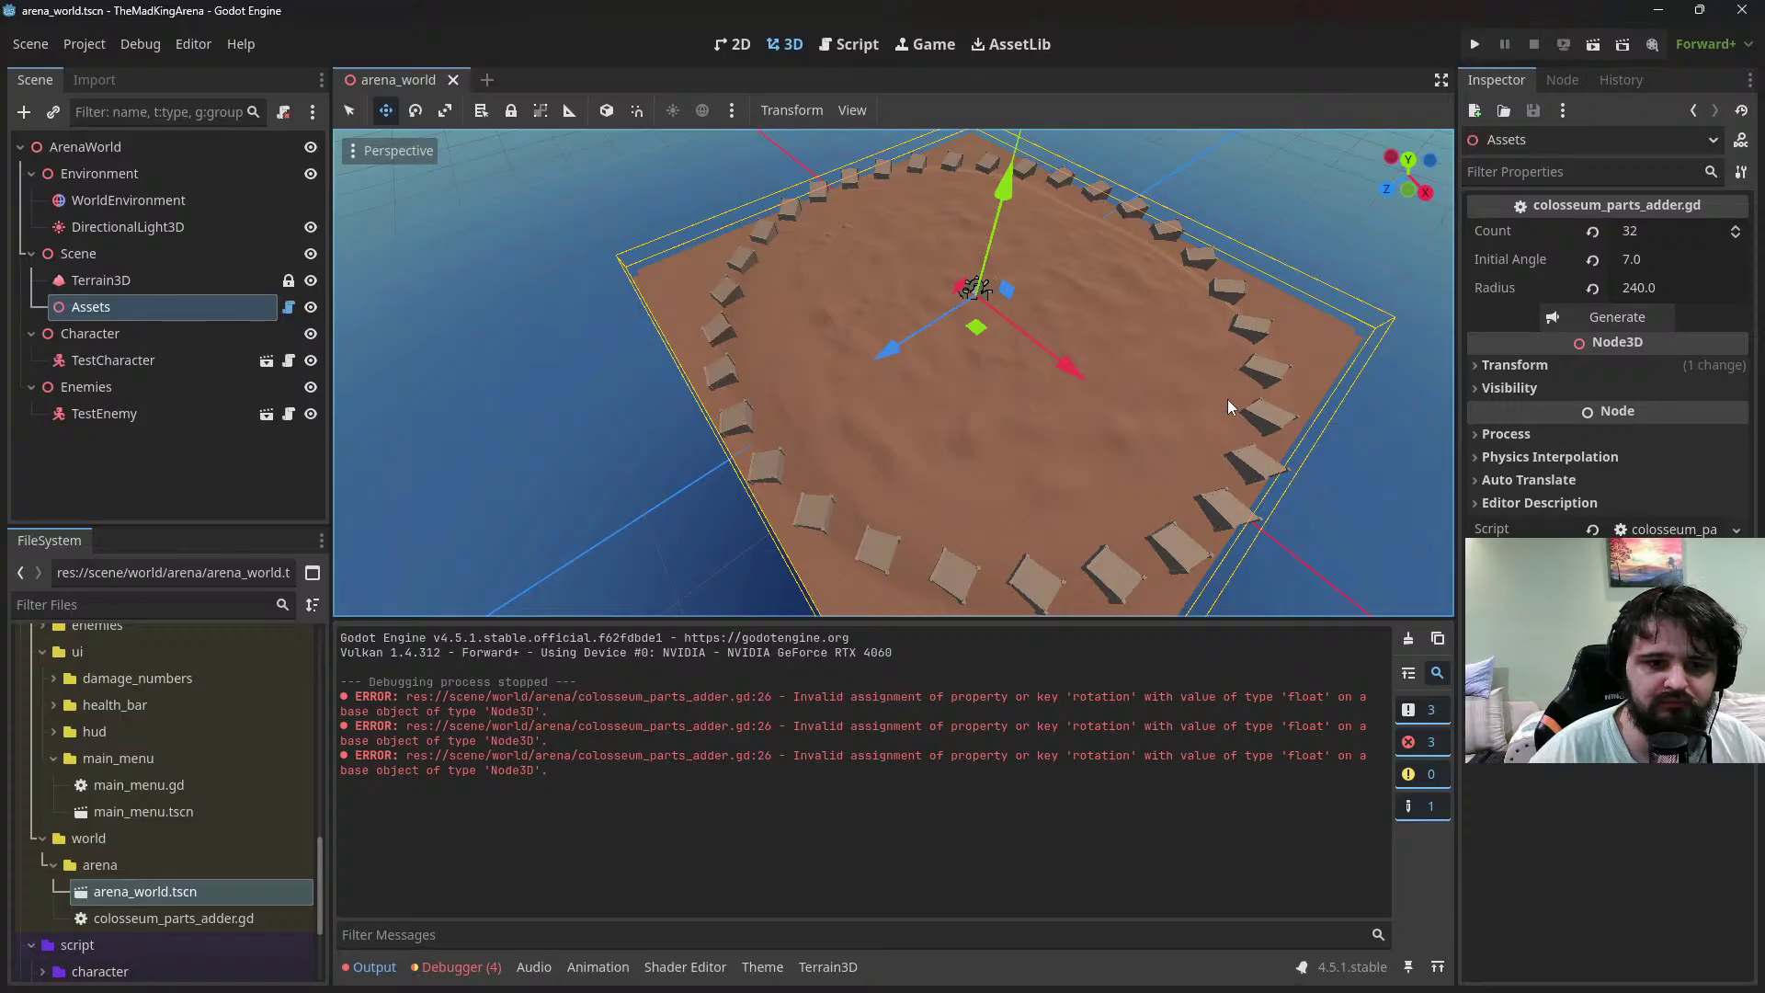
Try an Initial Angle of 15 and another of 30 on the Assets node, regenerating the colosseum parts for each
left_click(1649, 257)
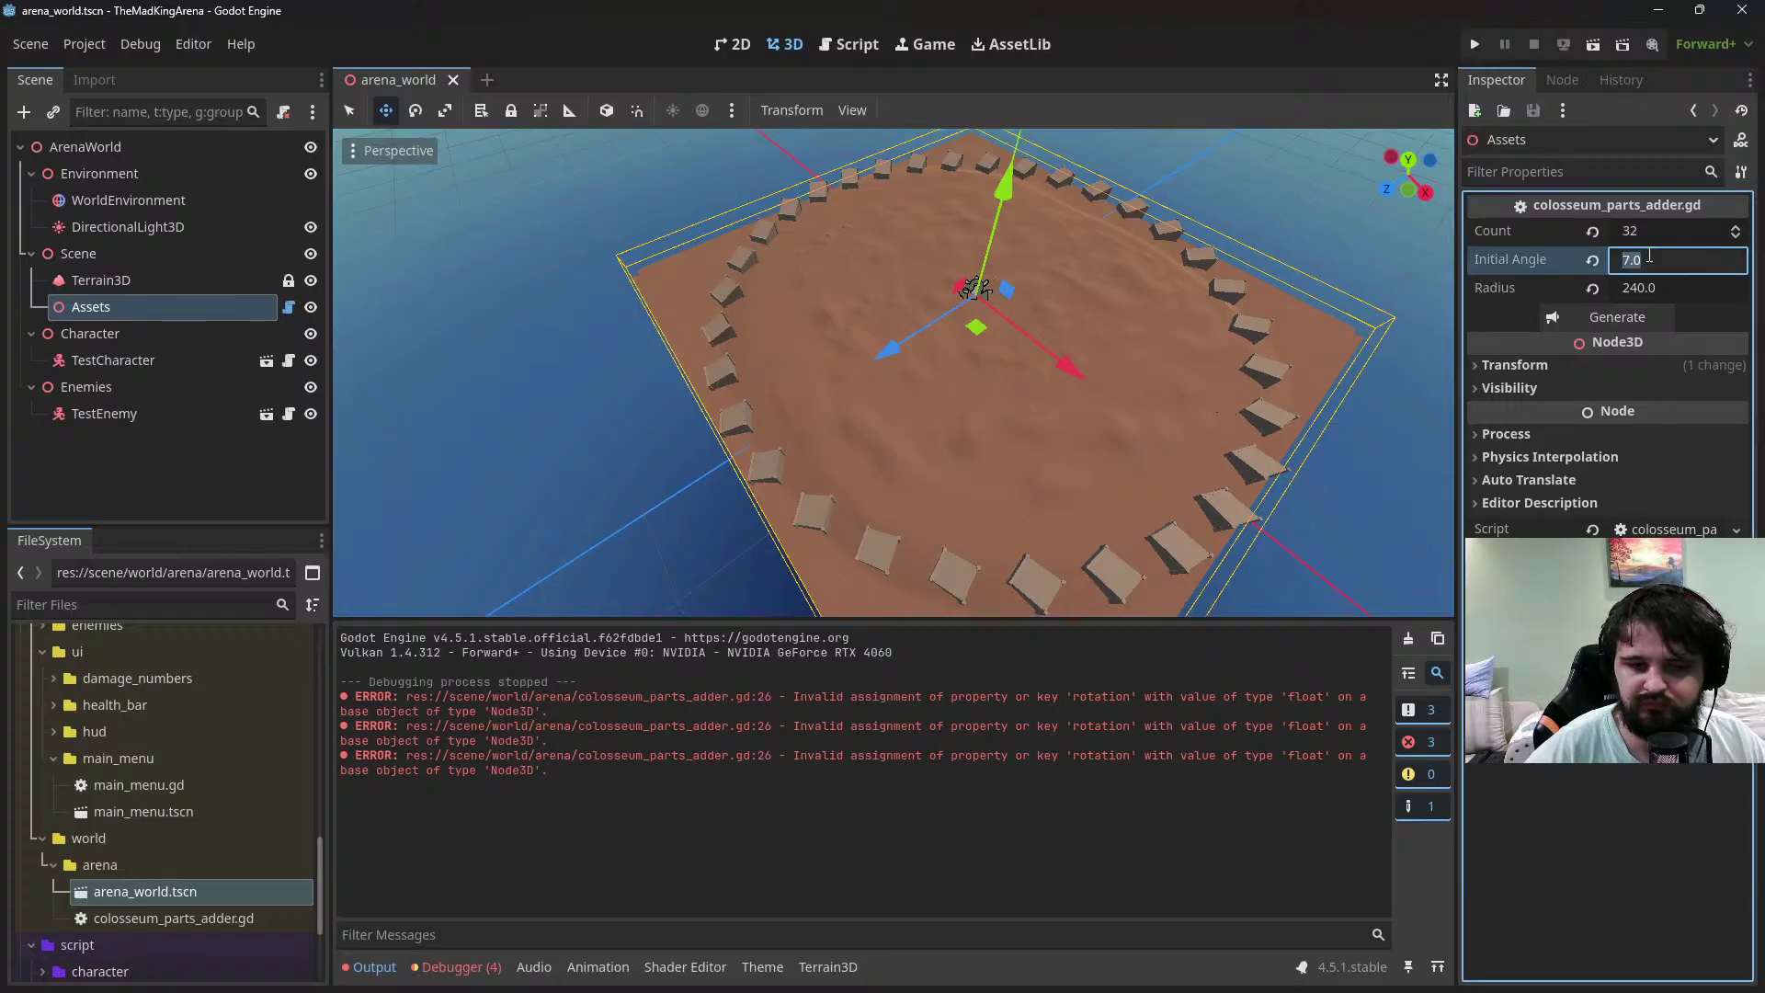
type("15")
left_click(1578, 316)
left_click(1637, 261)
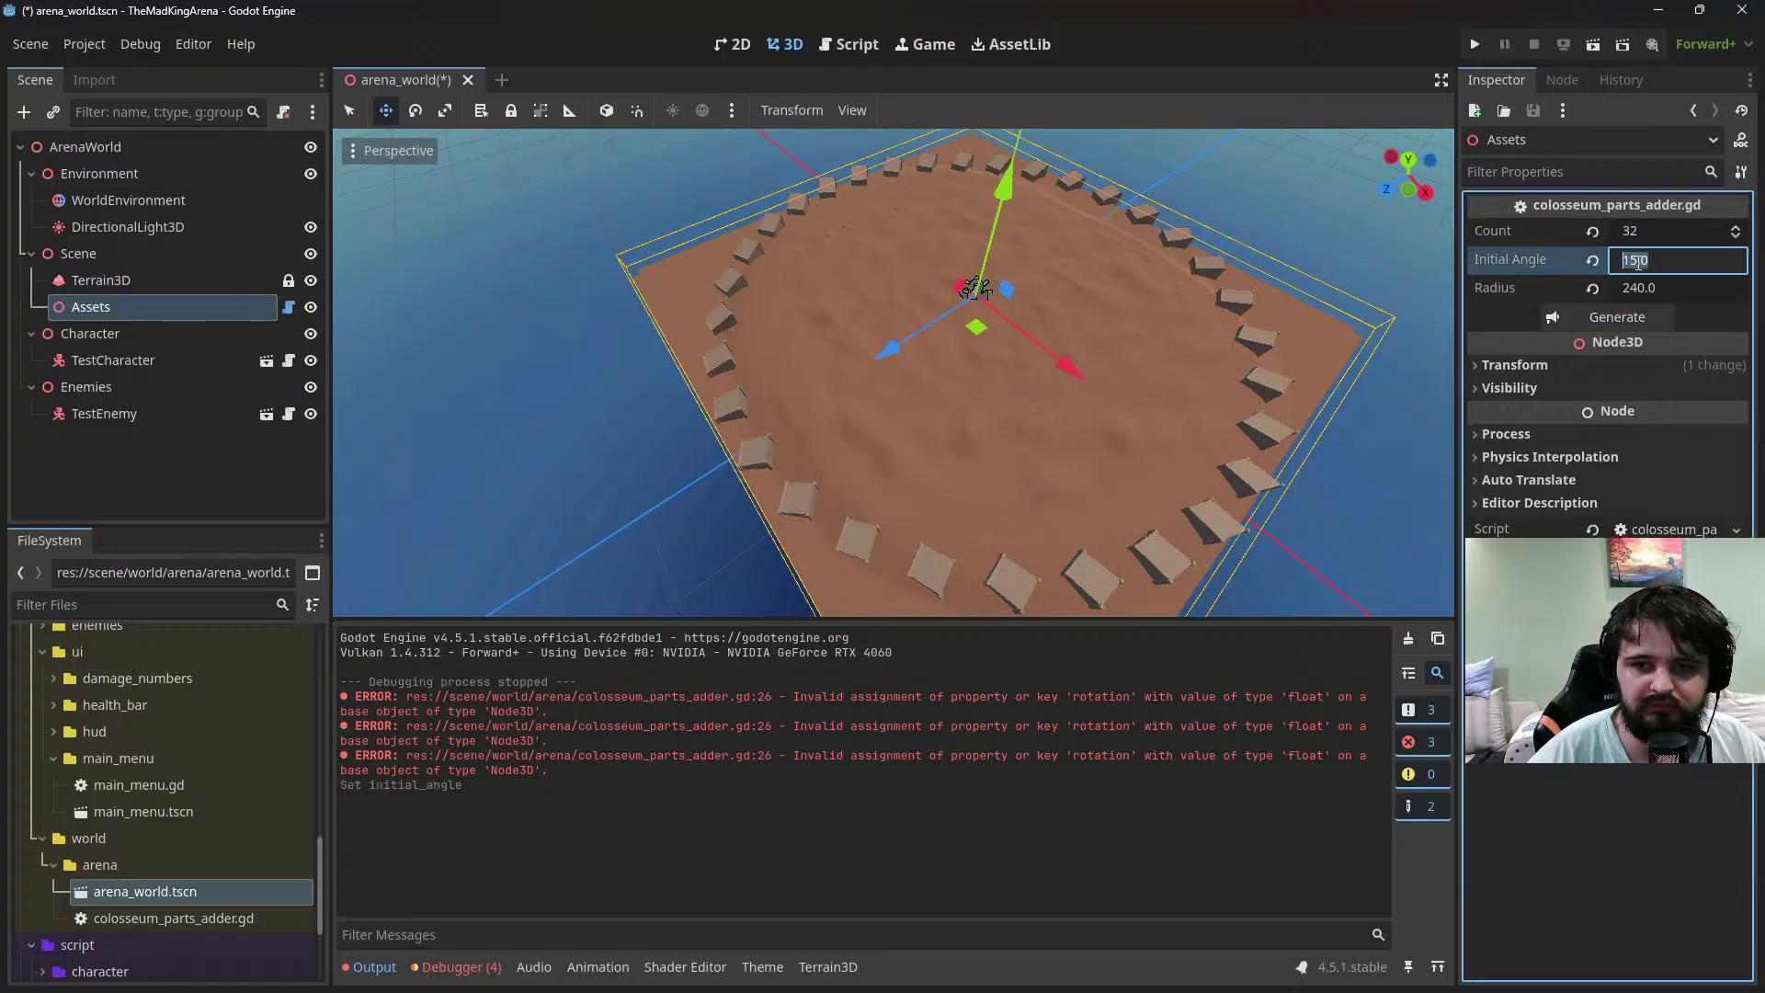
type("30")
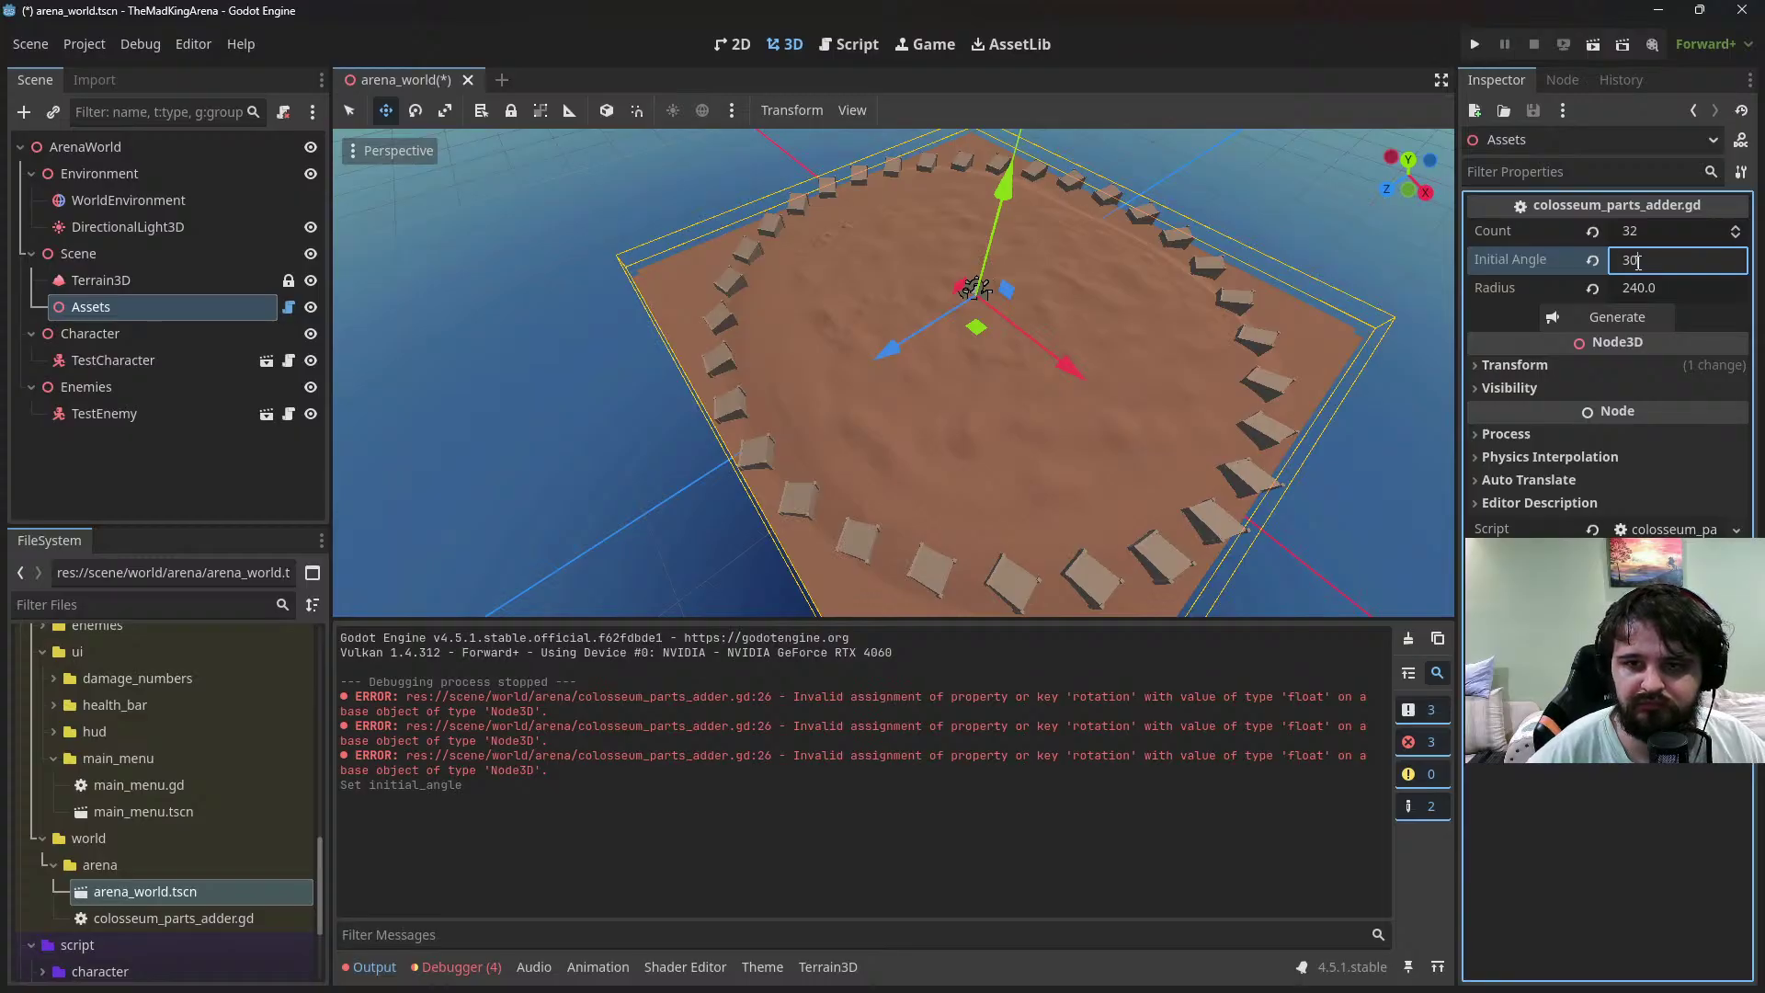
left_click(1596, 318)
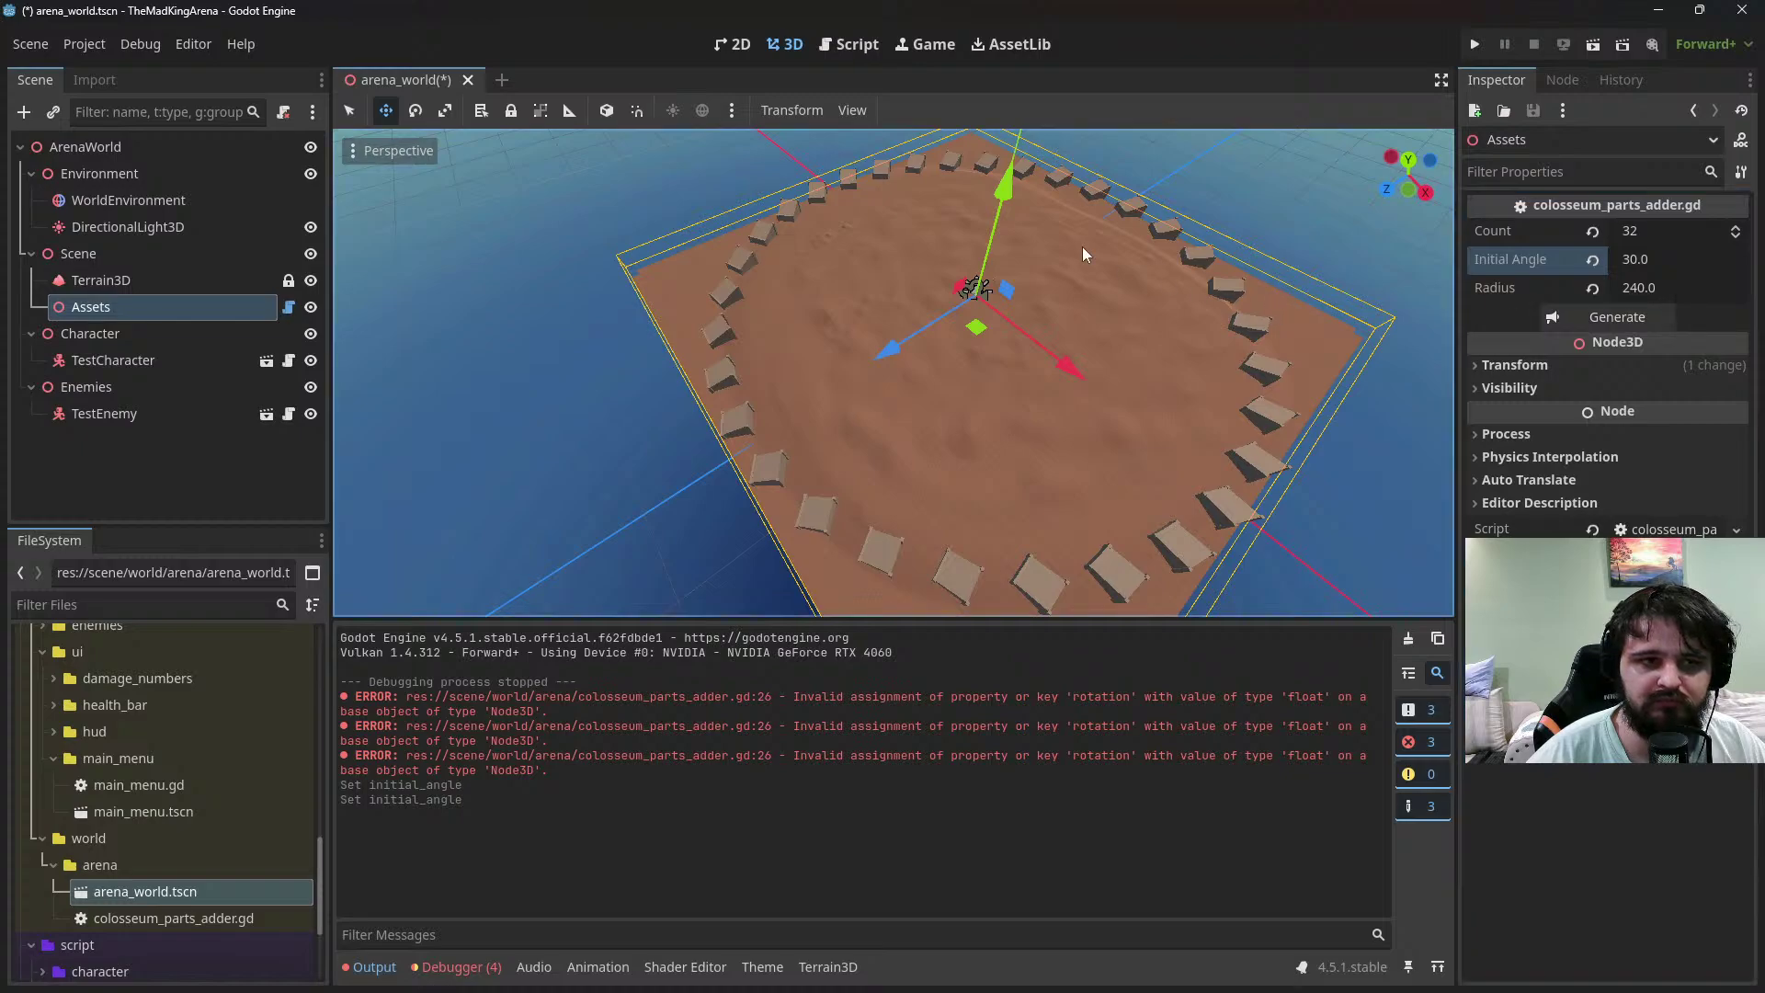
Remove the initial_angle offset from the child_angle line in colosseum_parts_adder.gd, leaving deg_to_rad(i * 360.0 / count)
left_click(863, 48)
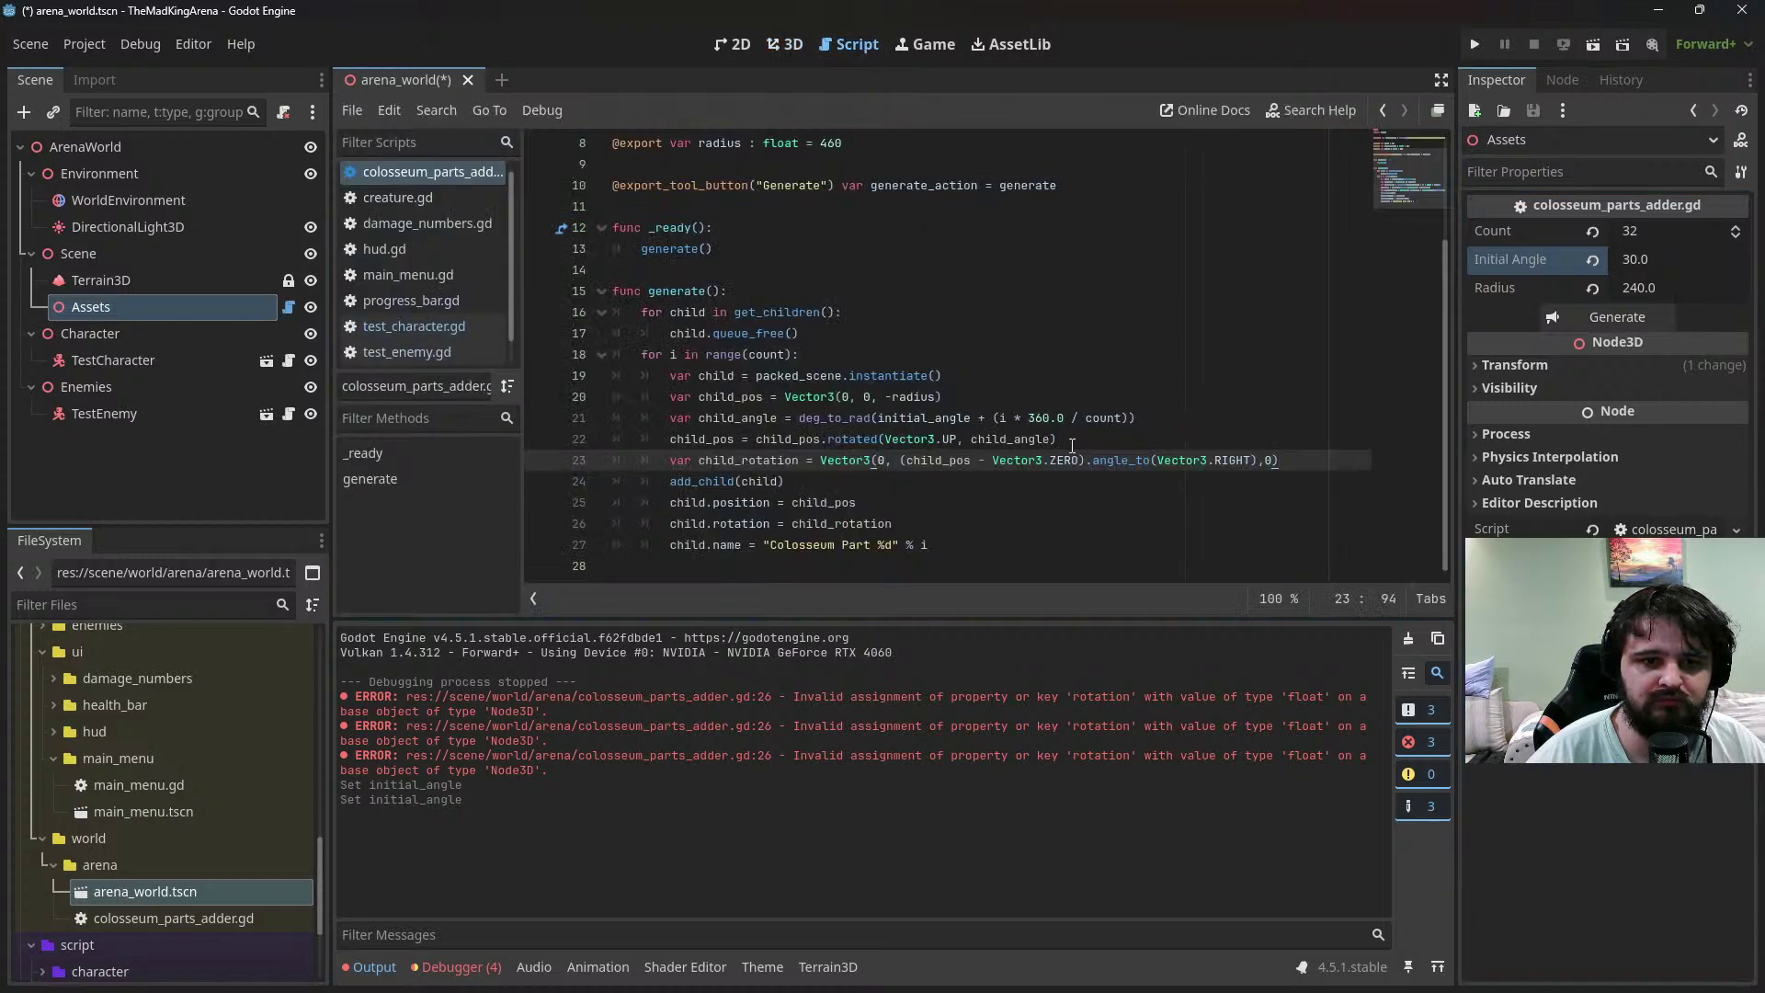
left_click_drag(985, 417, 878, 418)
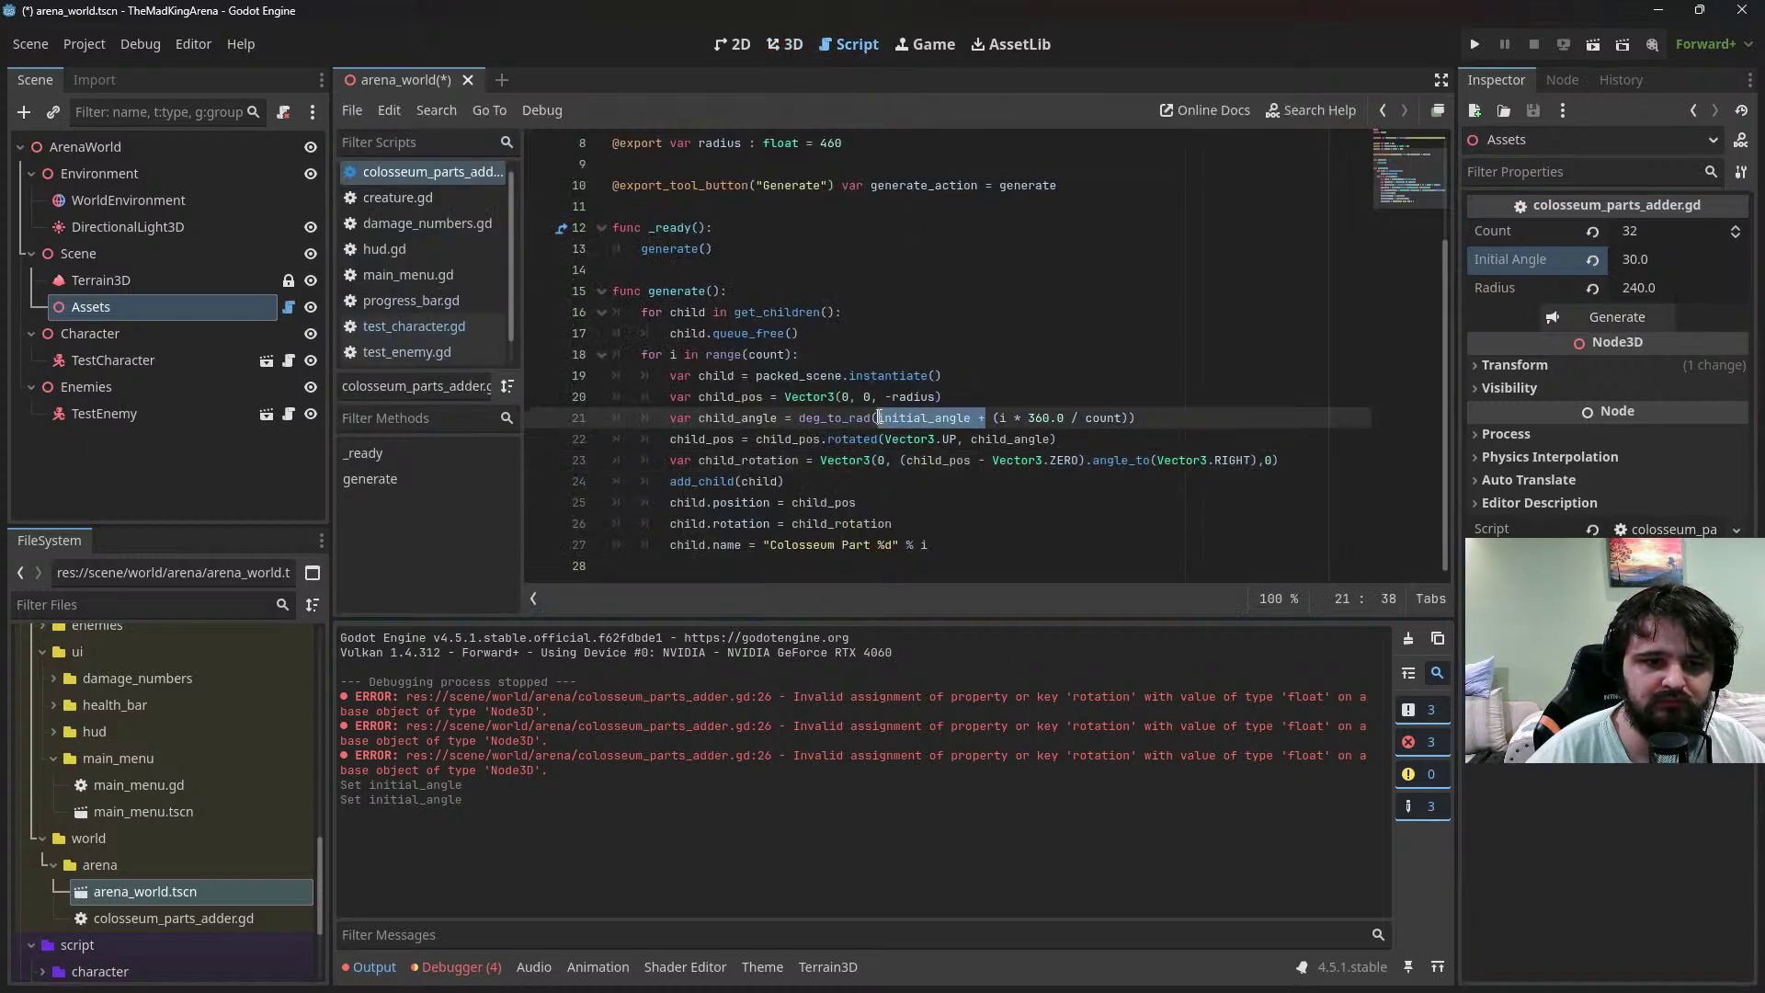
key("BackSpace")
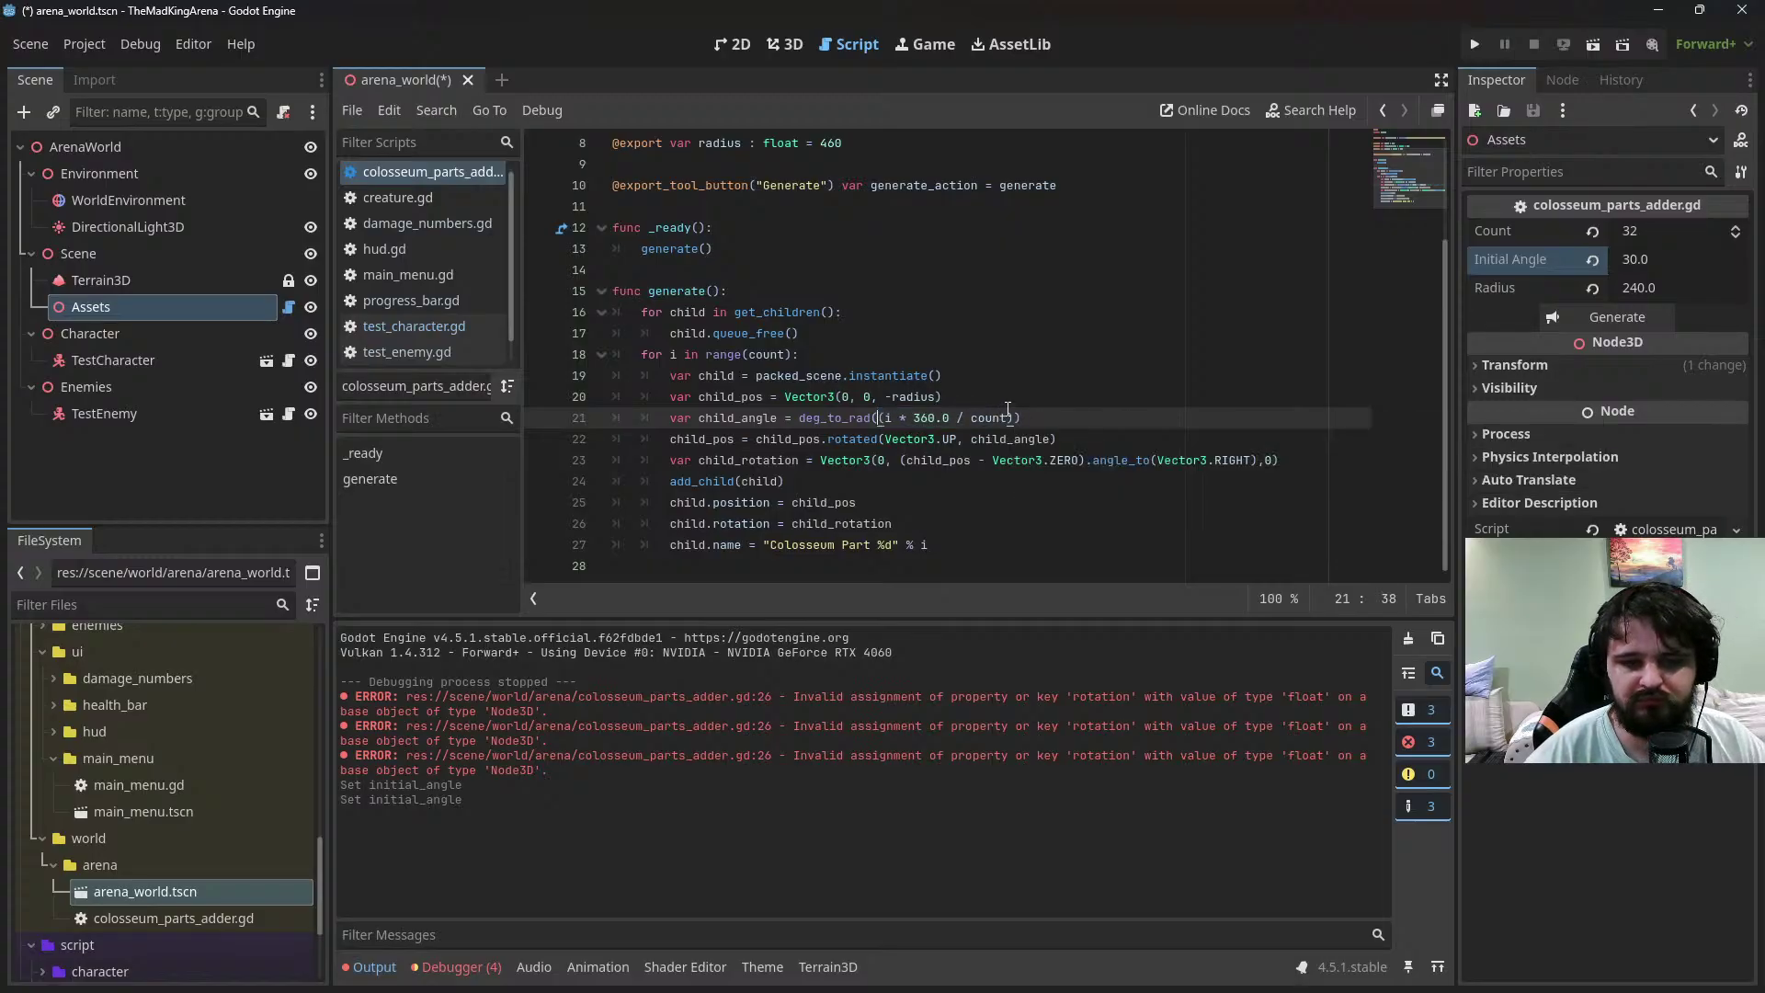
key("Delete")
key("End")
key("BackSpace")
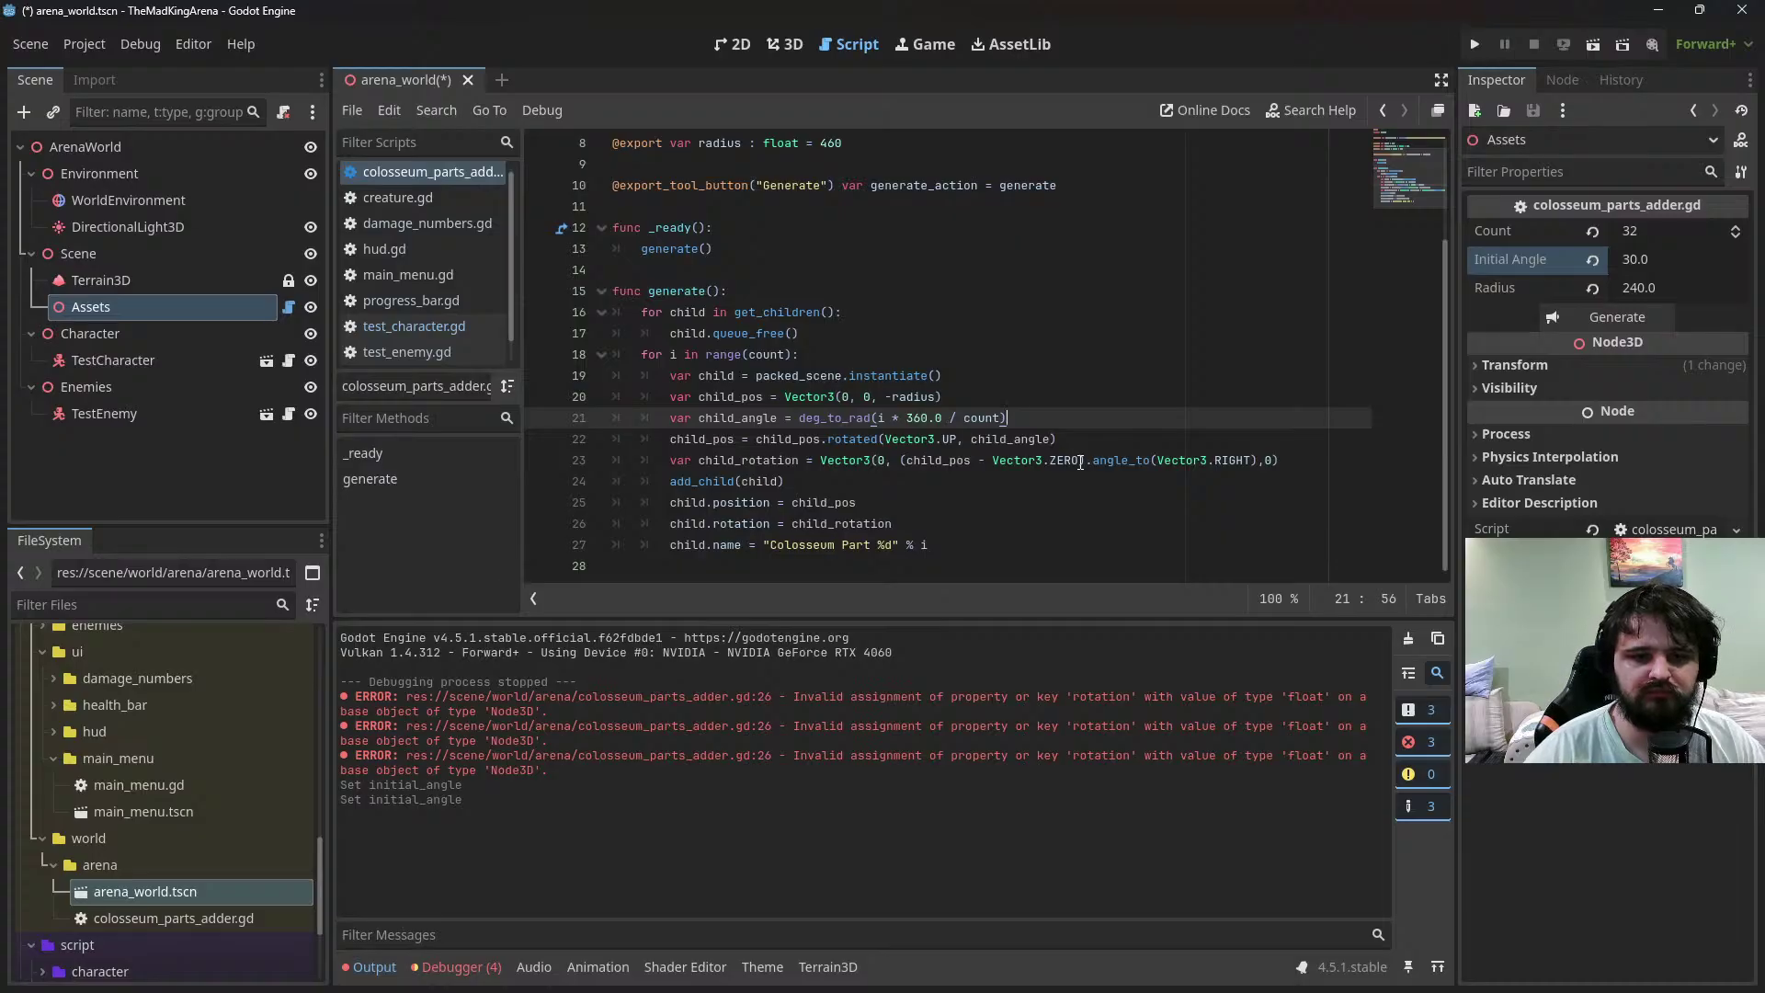
Add initial_angle to the Y value of the child_rotation vector, after the angle_to(Vector3.RIGHT) call, and save
left_click(1257, 459)
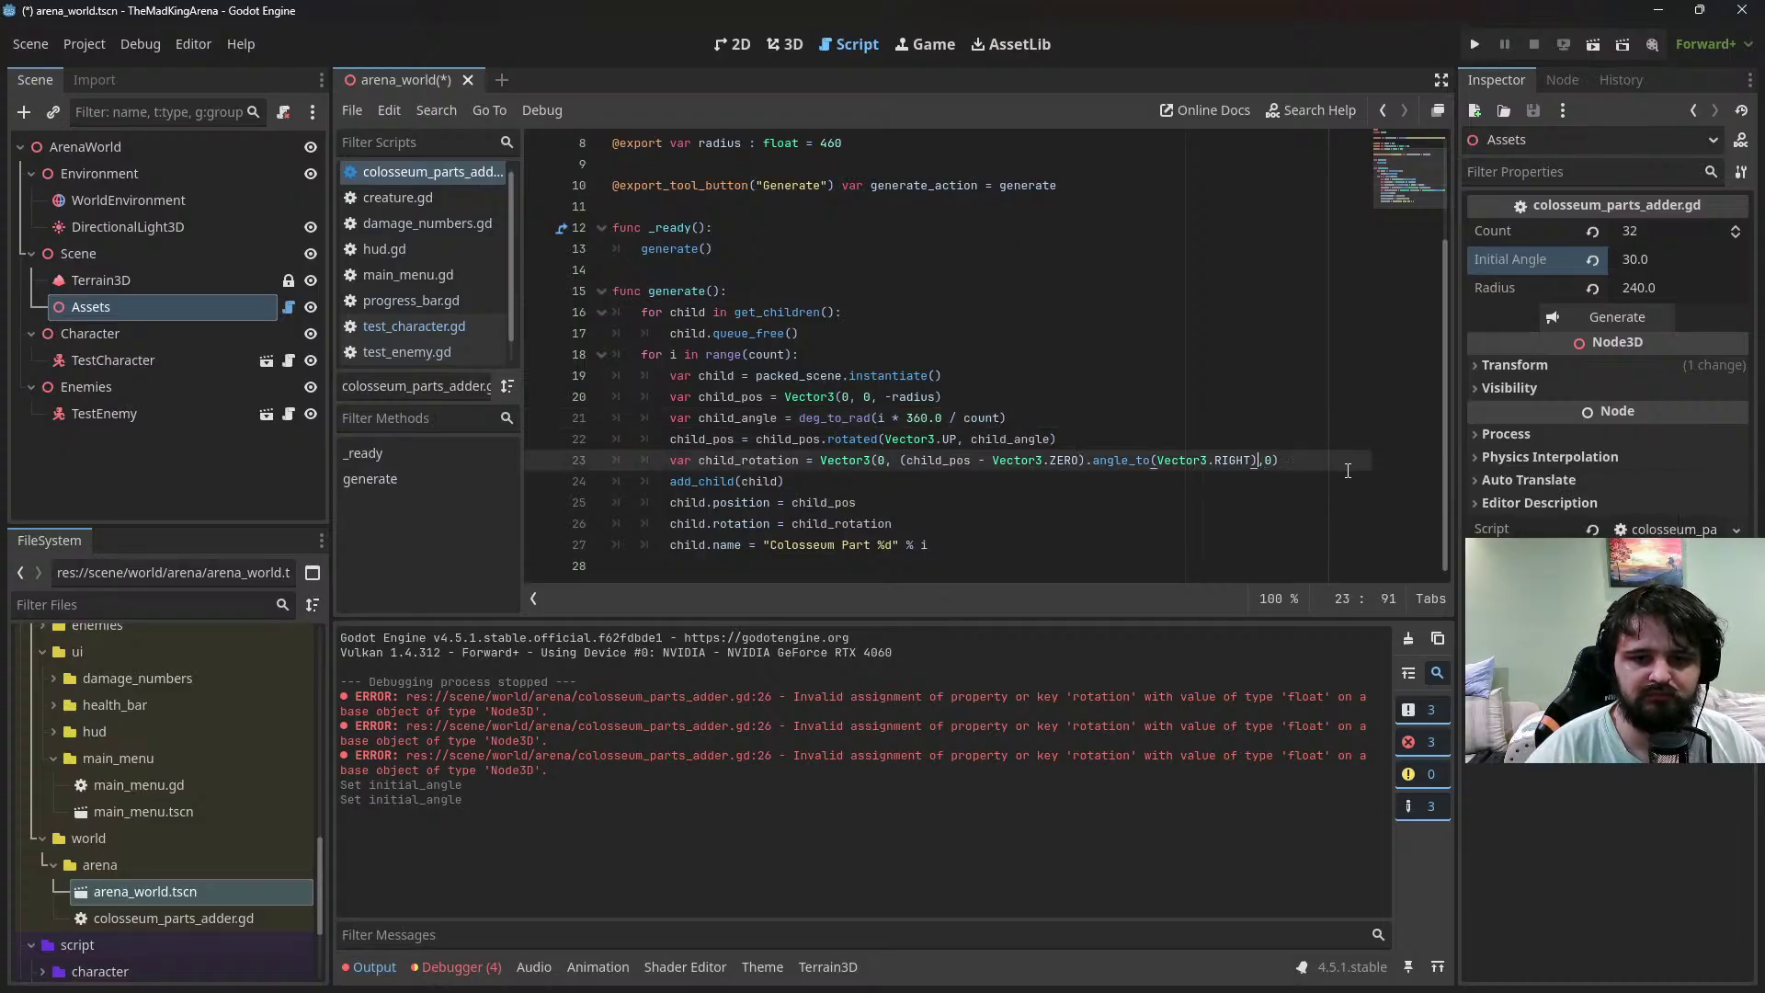
type("+ ")
type("initial_angle")
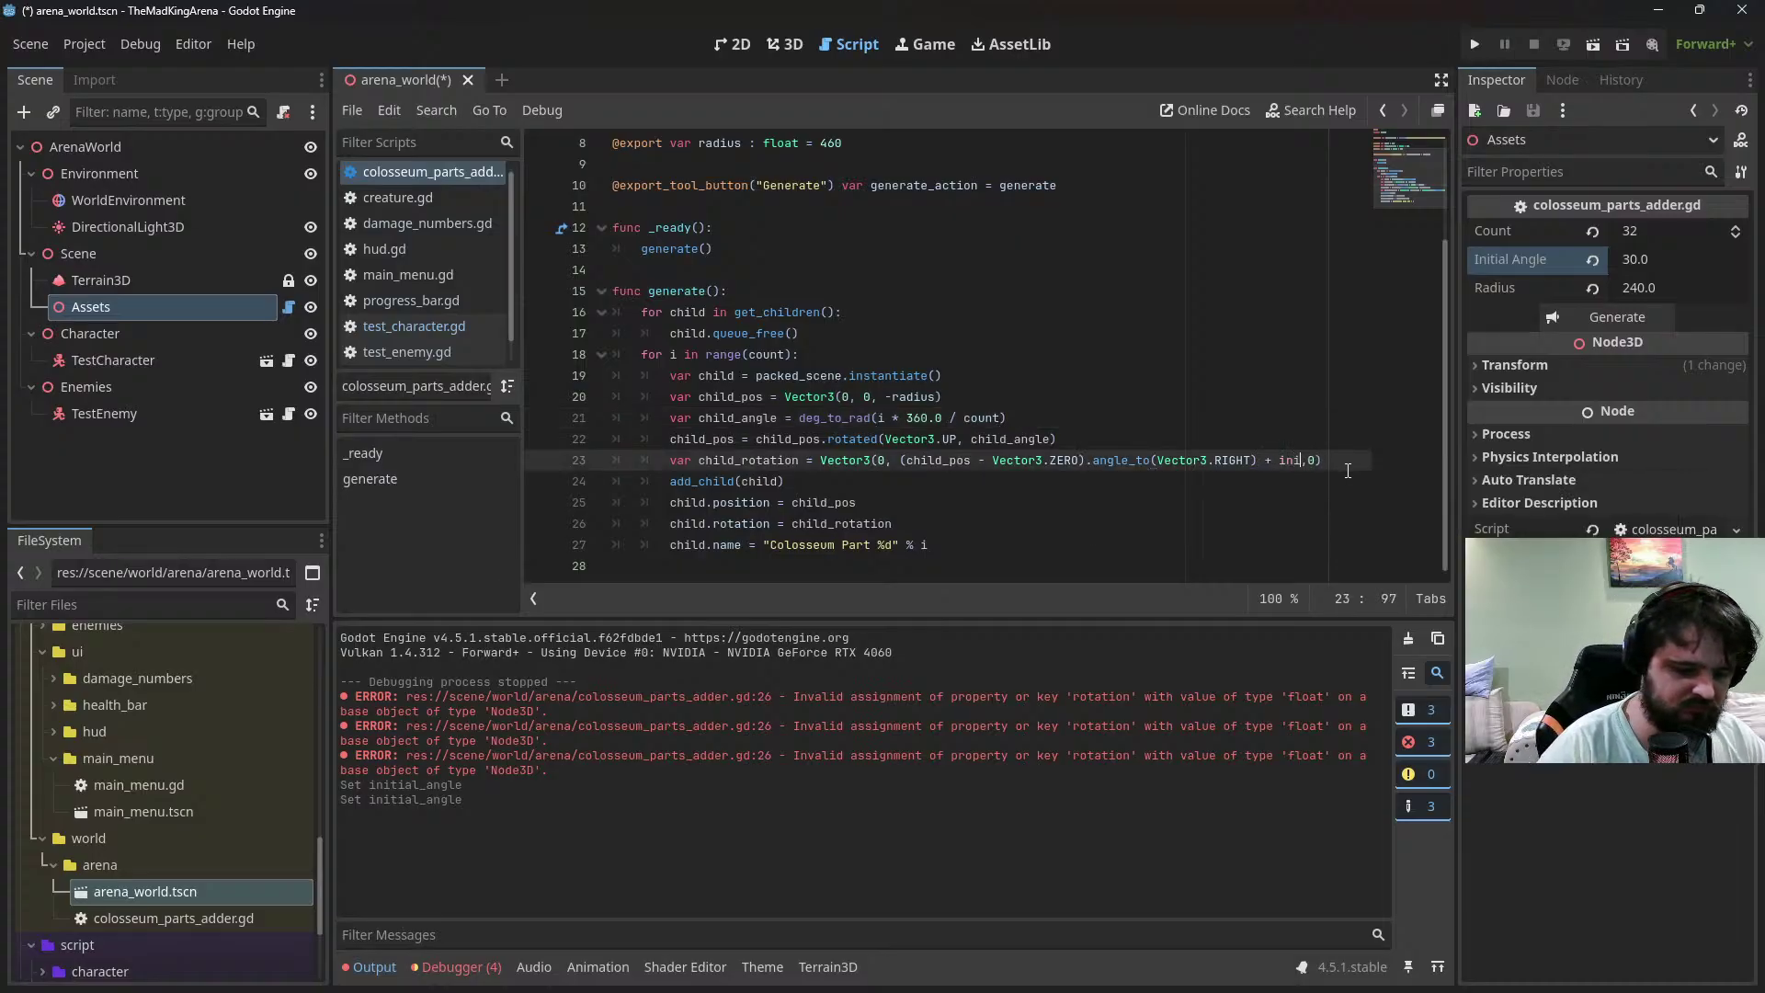
key("ctrl+s")
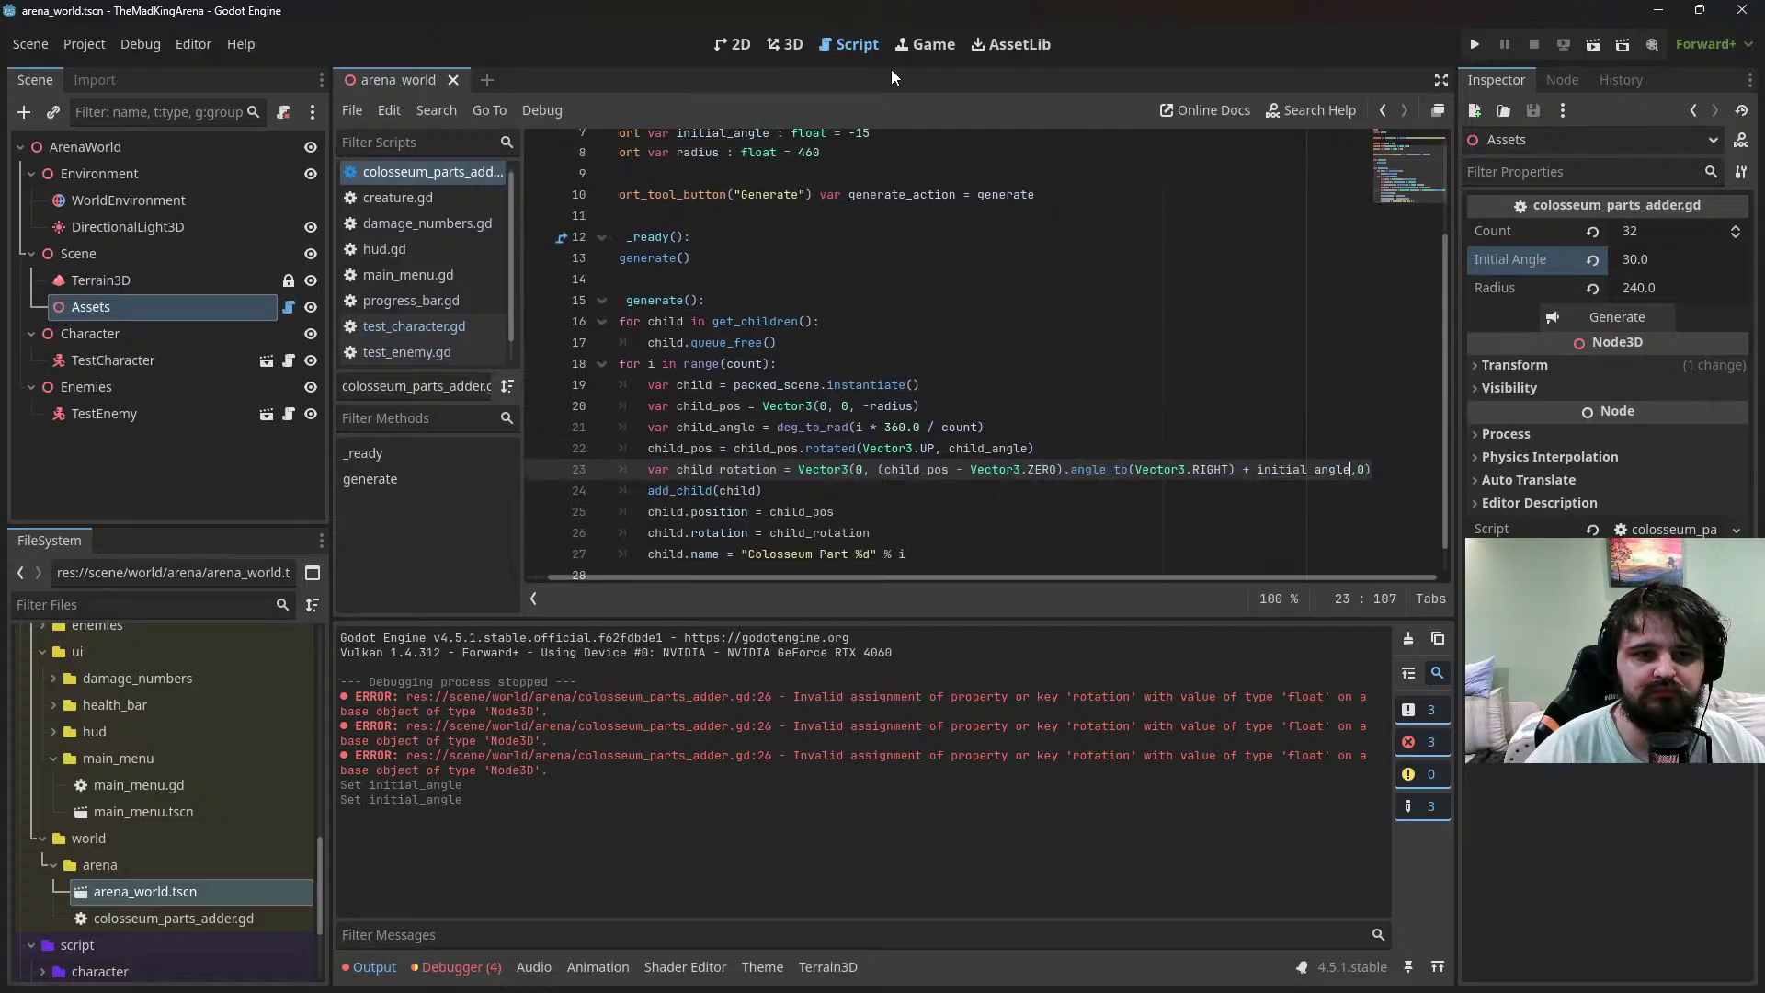
Test the edited script by regenerating the colosseum parts, including with Initial Angle values of 45 and 35
left_click(793, 46)
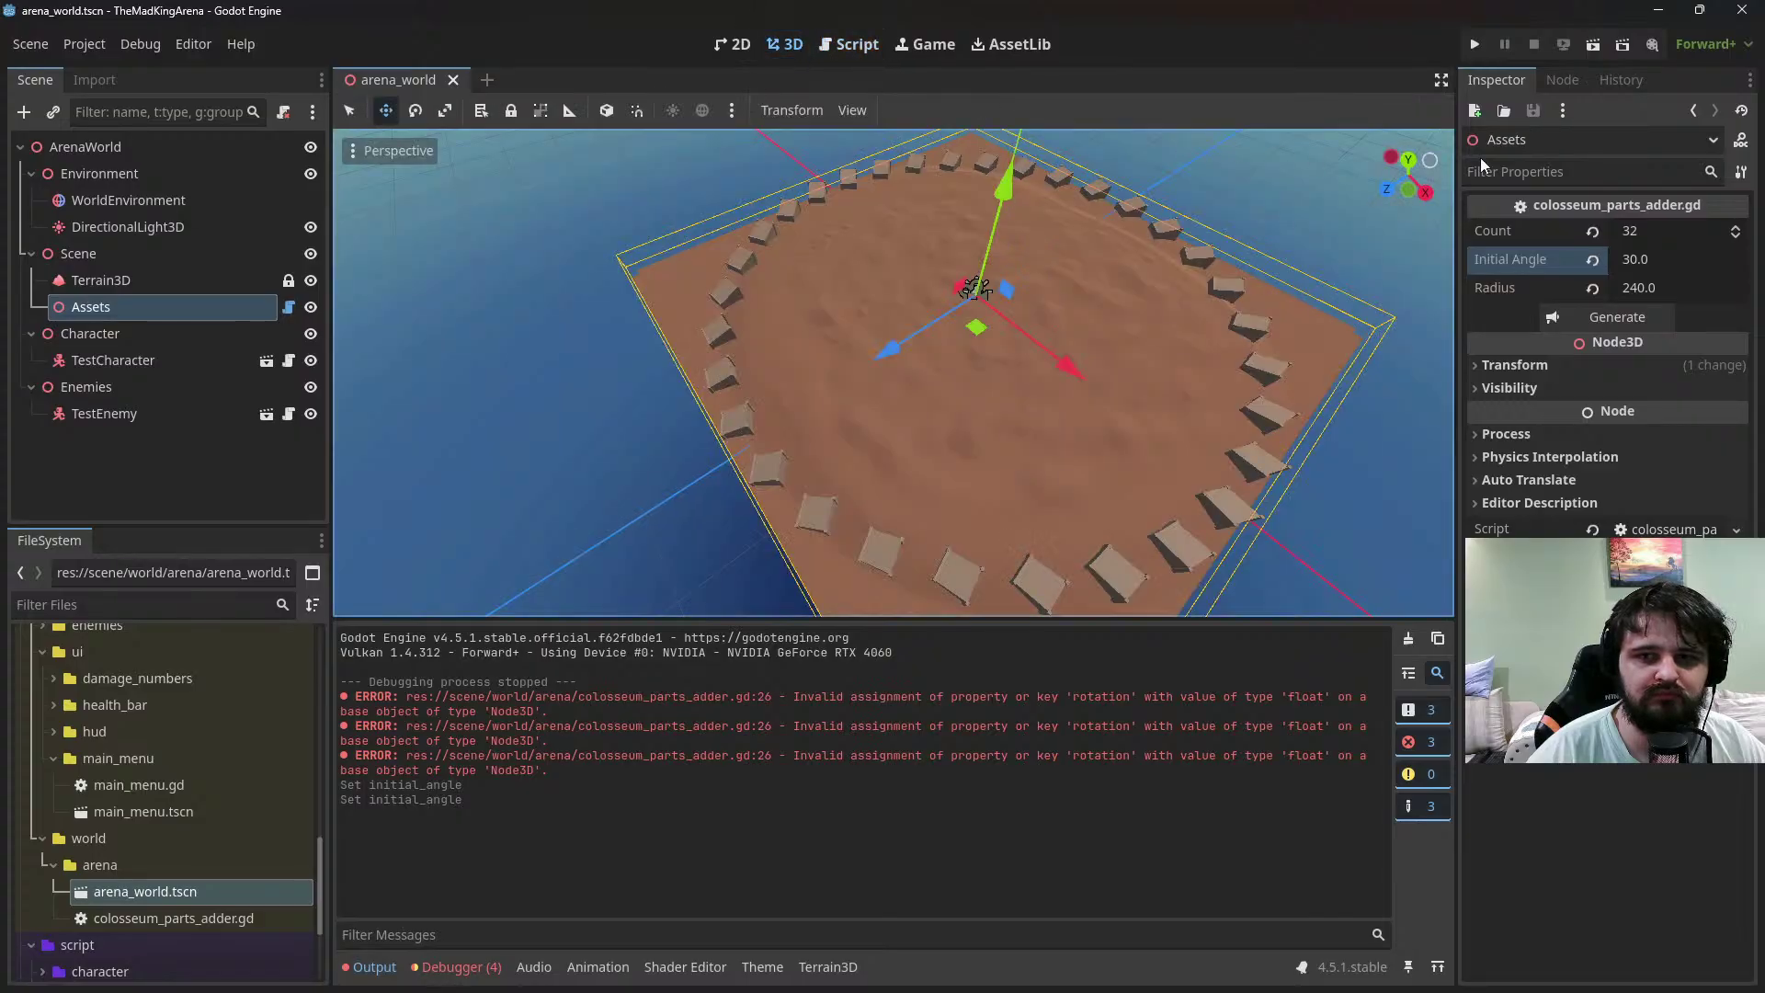
left_click(1607, 316)
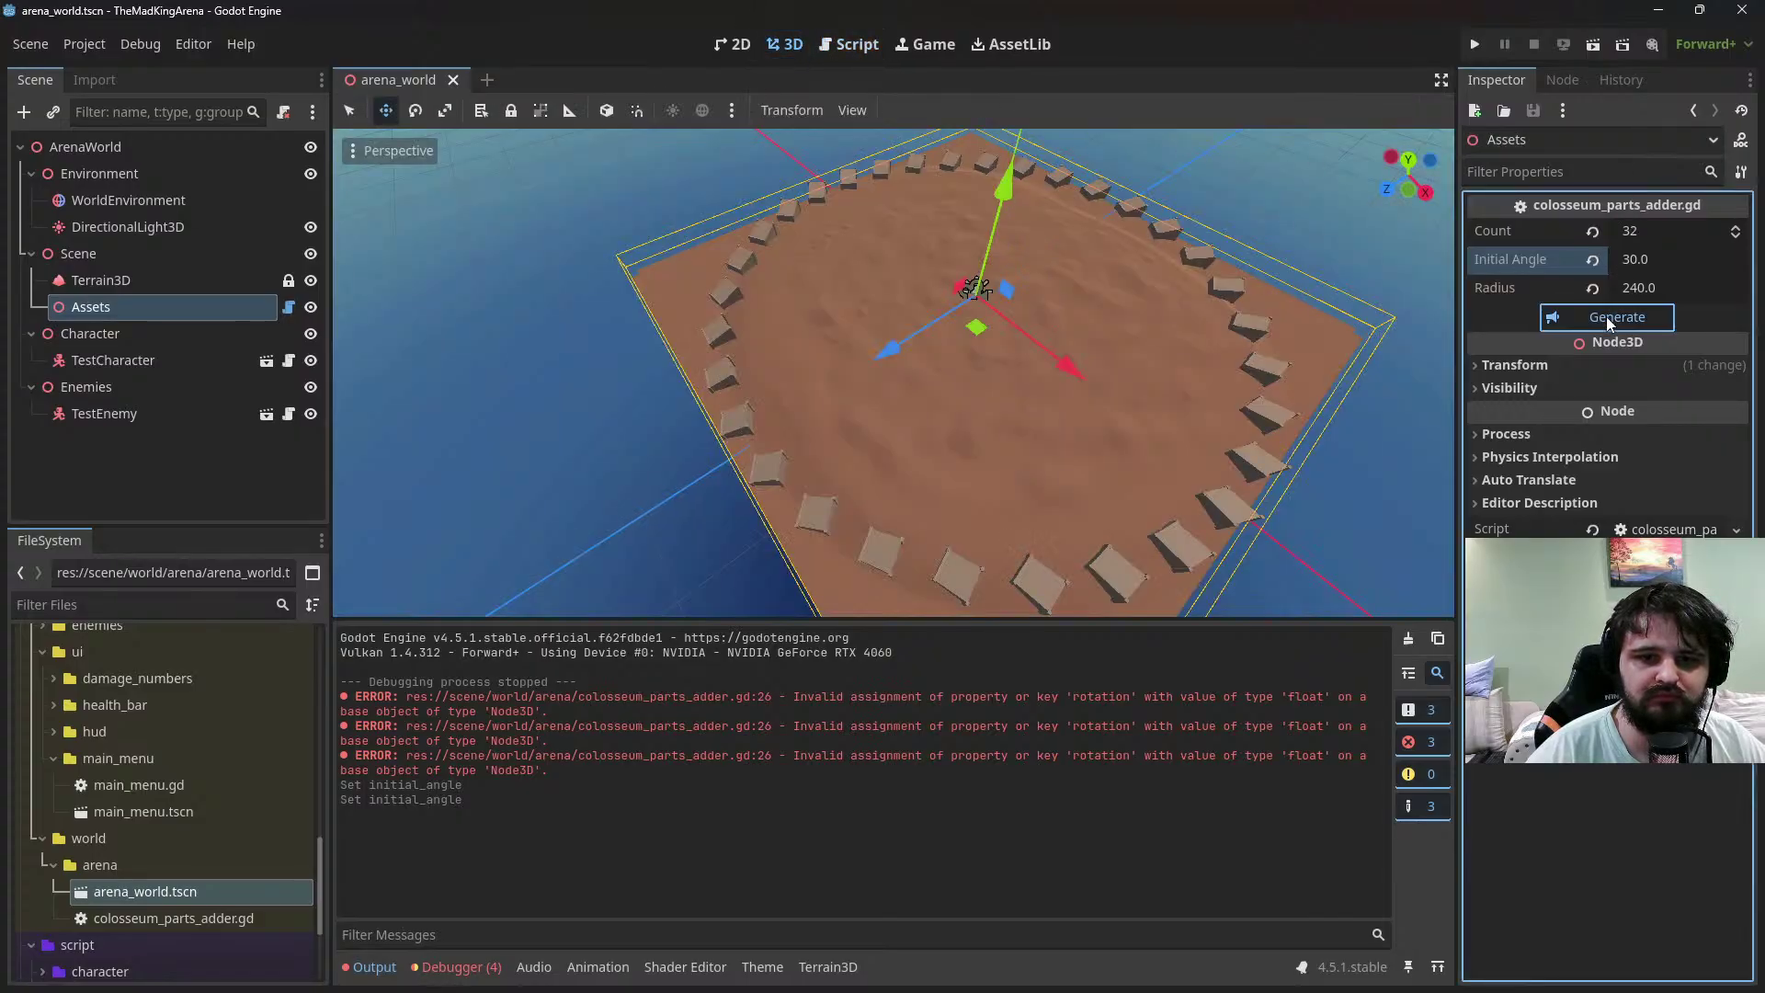
left_click(1645, 262)
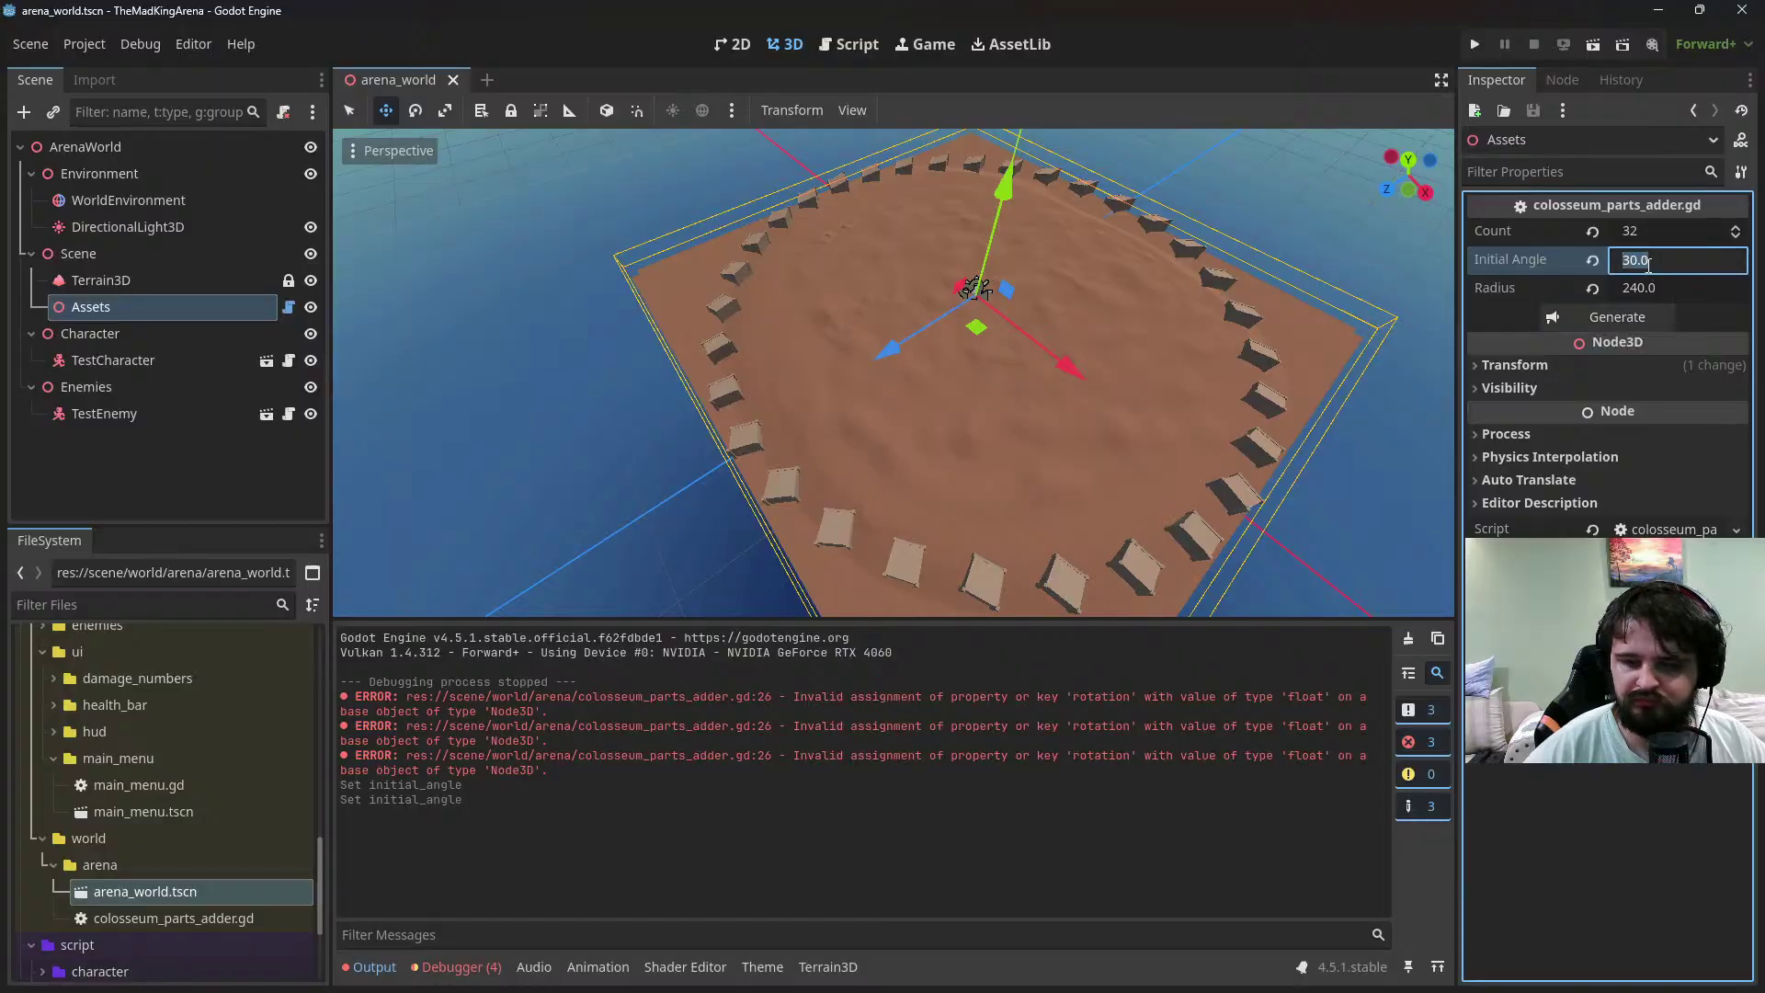
type("45")
left_click(1636, 320)
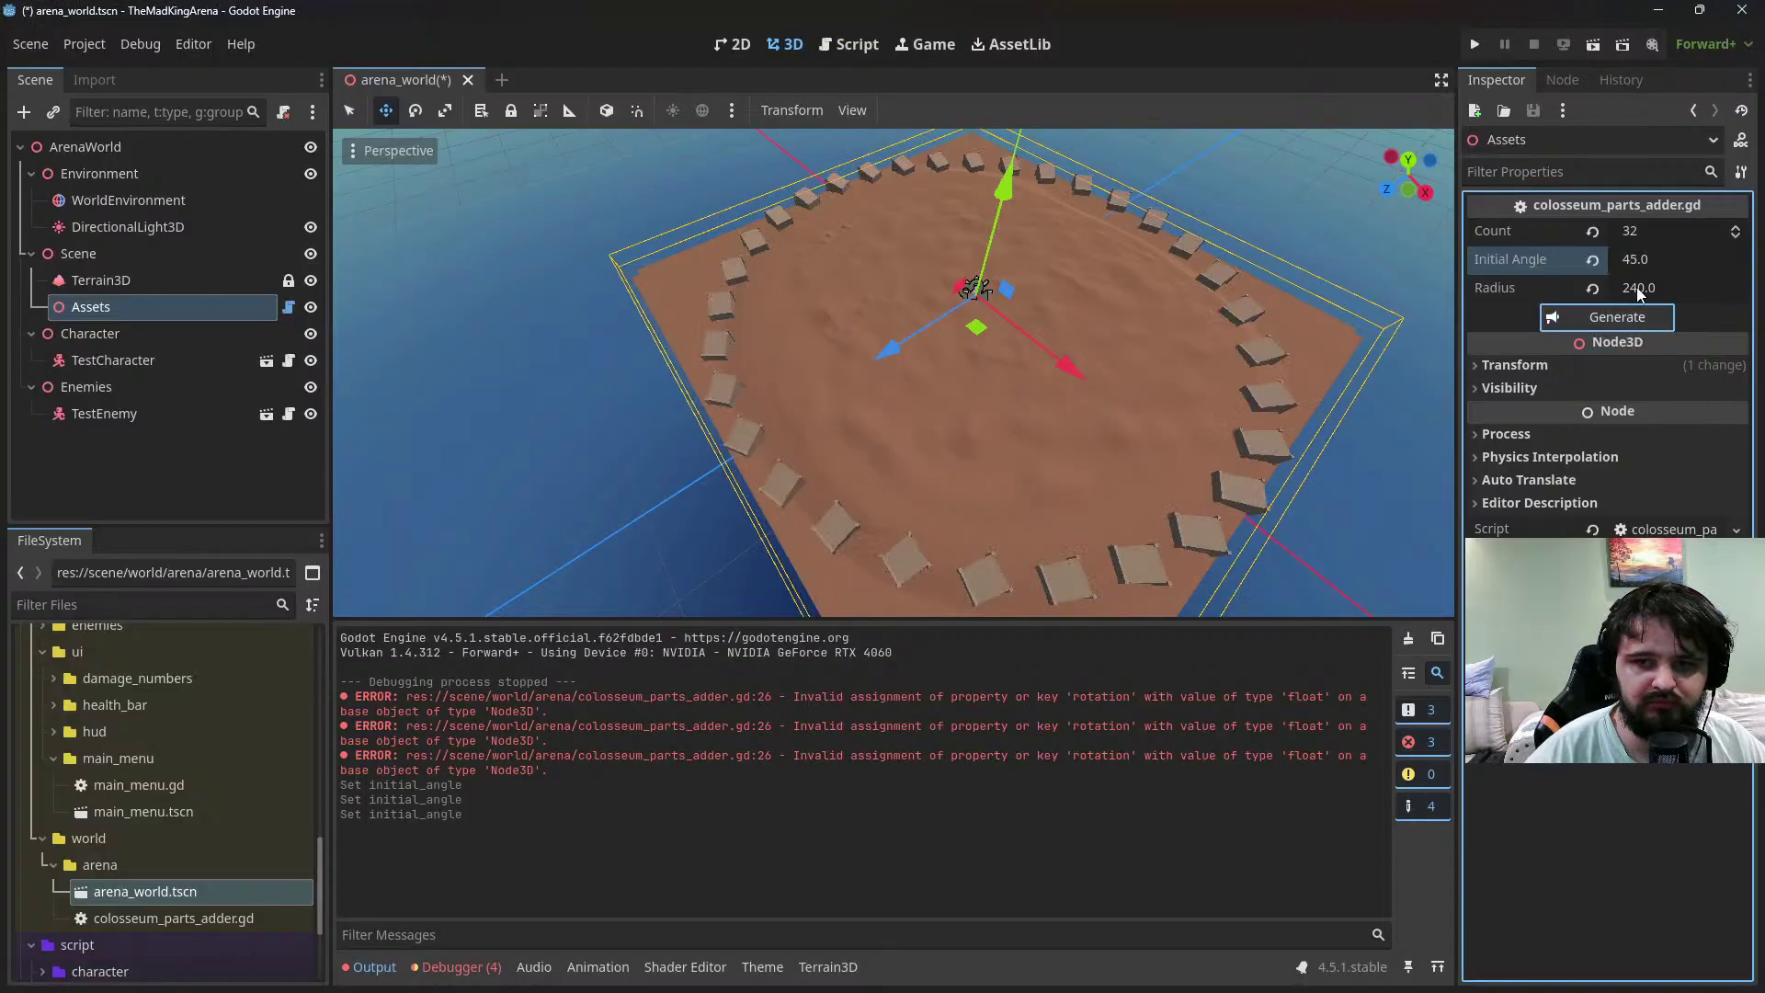
left_click(1652, 260)
type("35")
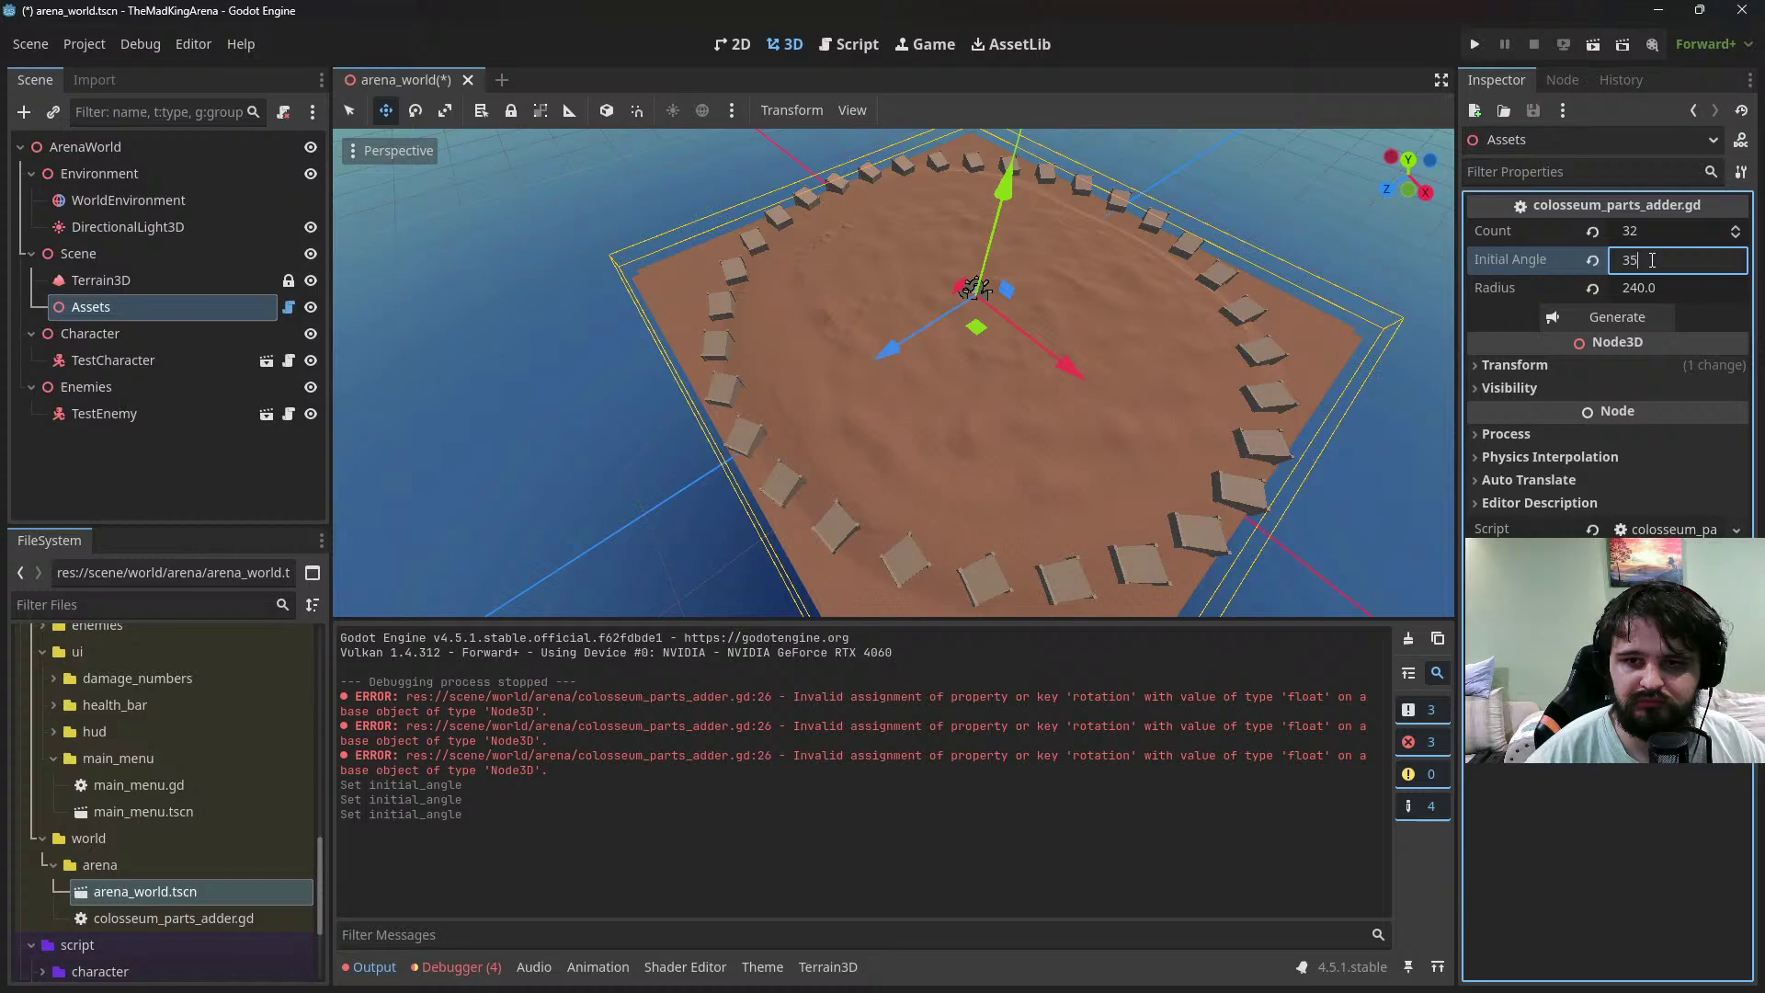
left_click(1617, 318)
Wrap initial_angle in deg_to_rad() in the child_rotation line and save the script
left_click(851, 44)
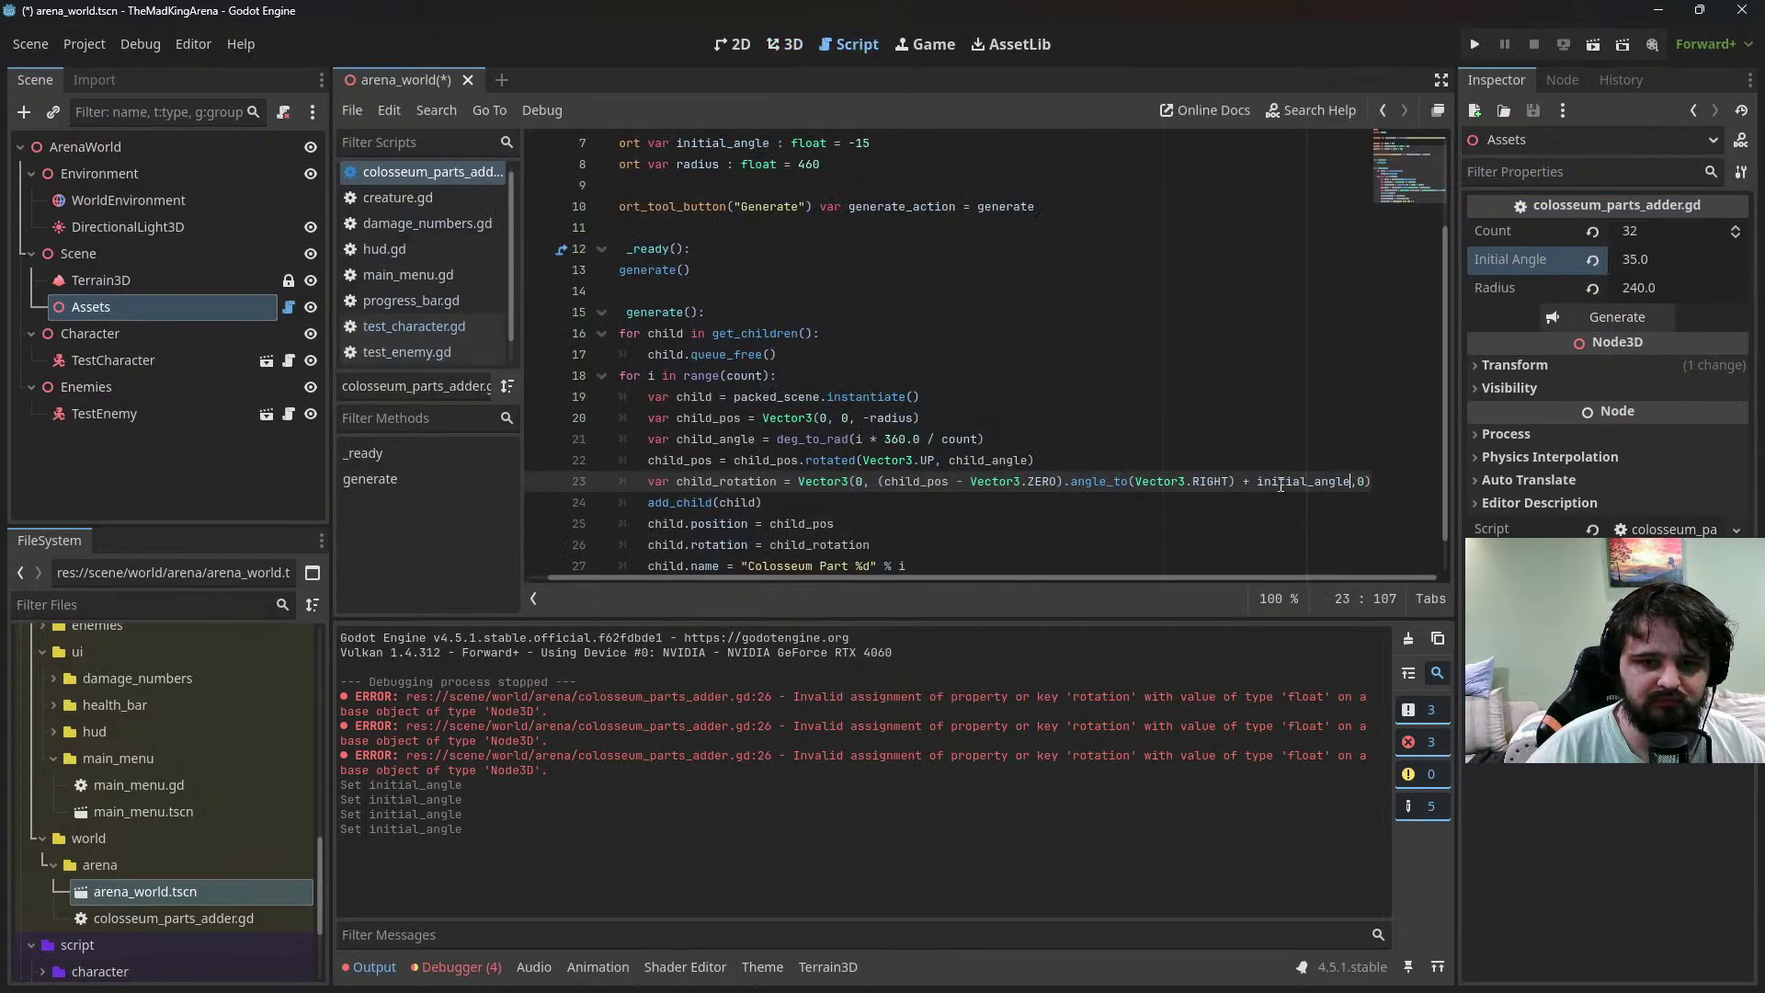
key("ctrl+Left")
type("deg_to")
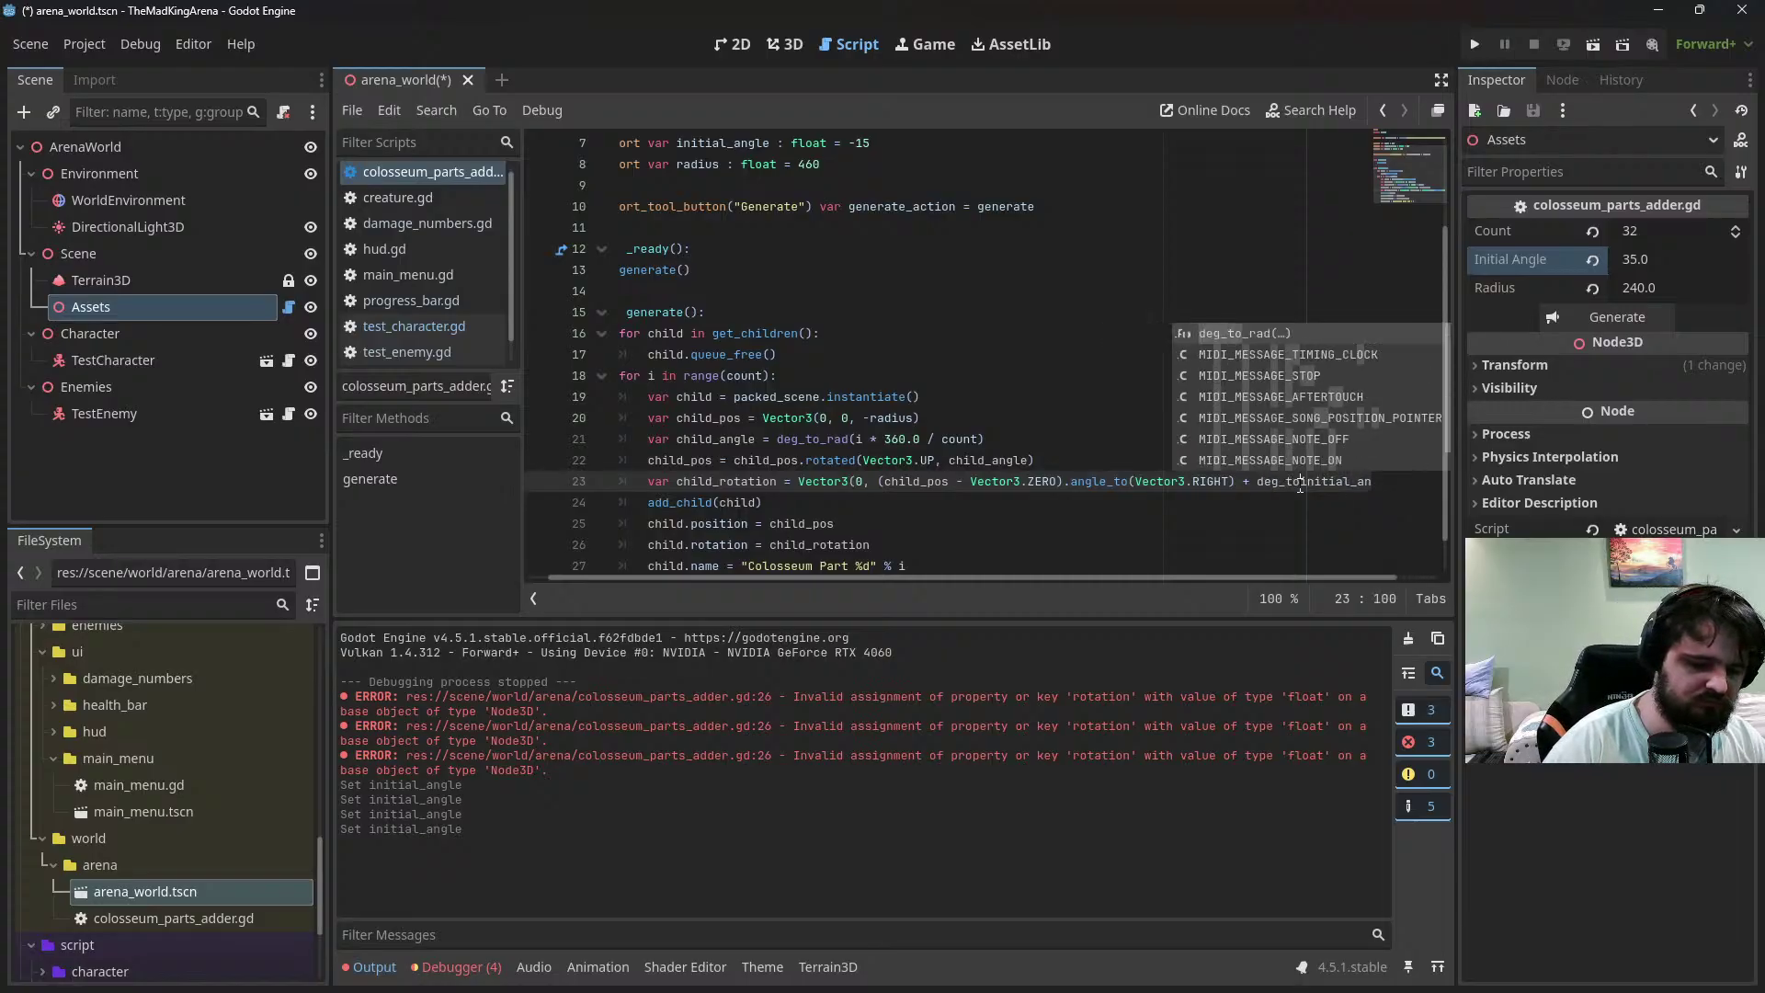
key("Return")
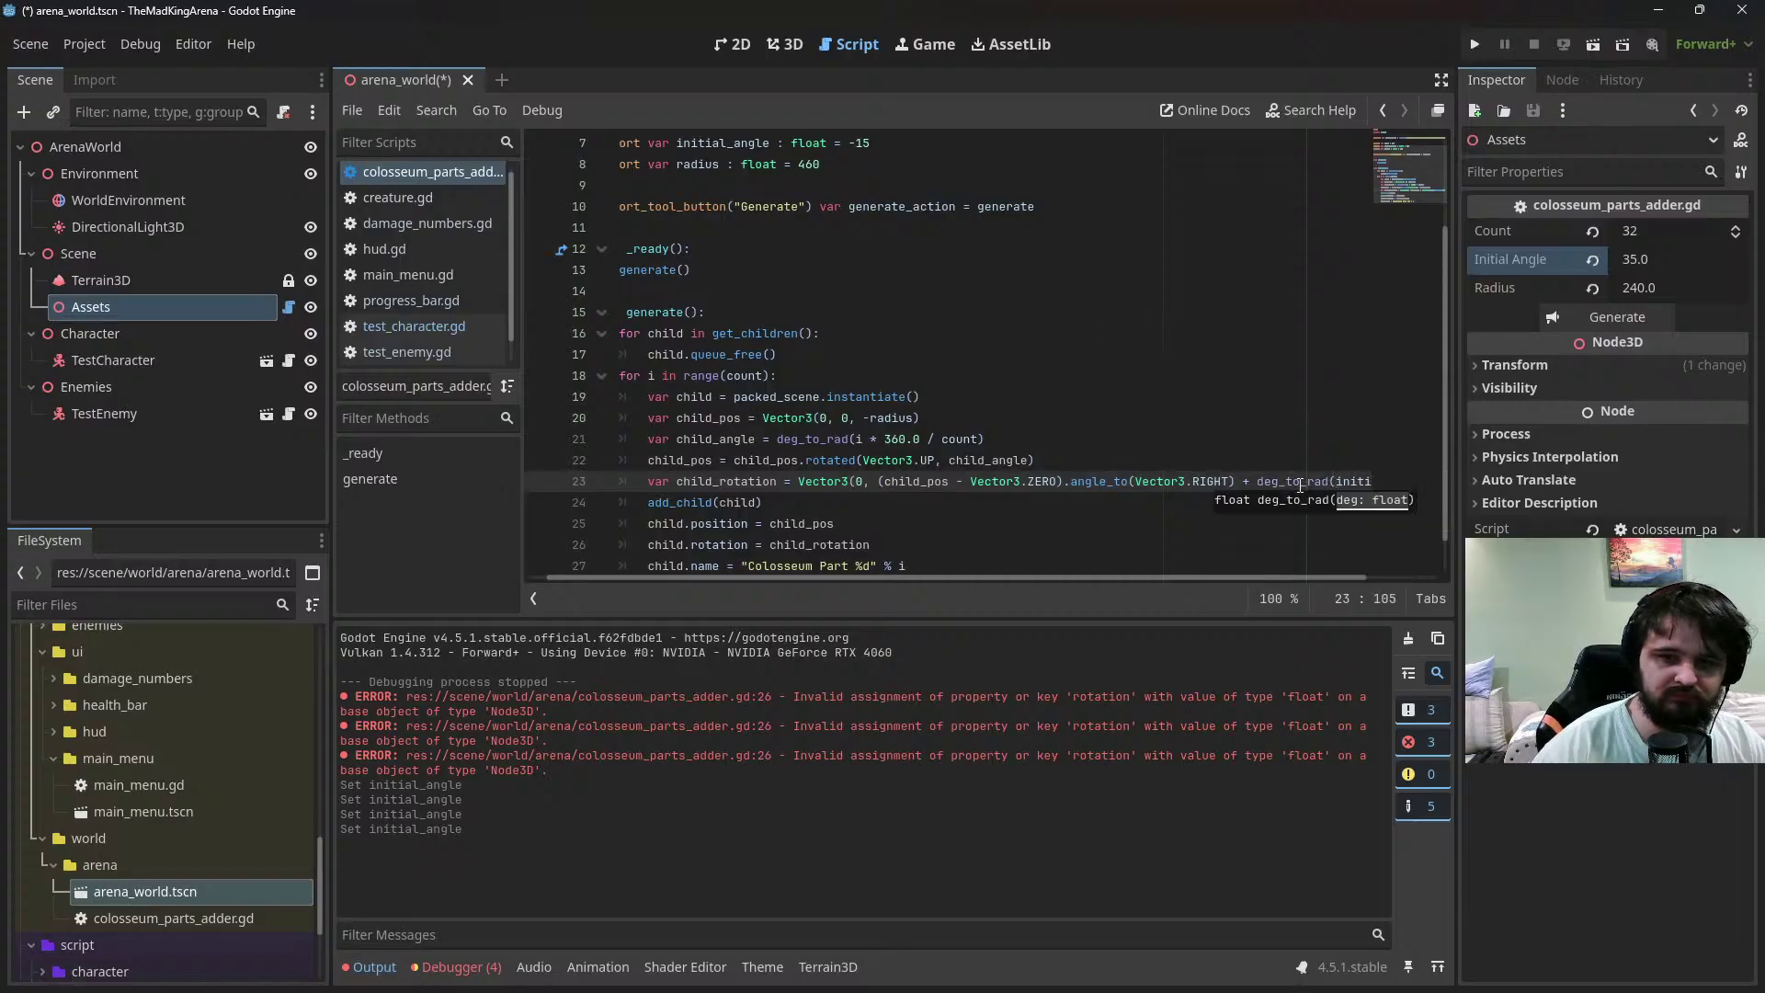
key("Right")
key("Right")
key("Right")
key("Right")
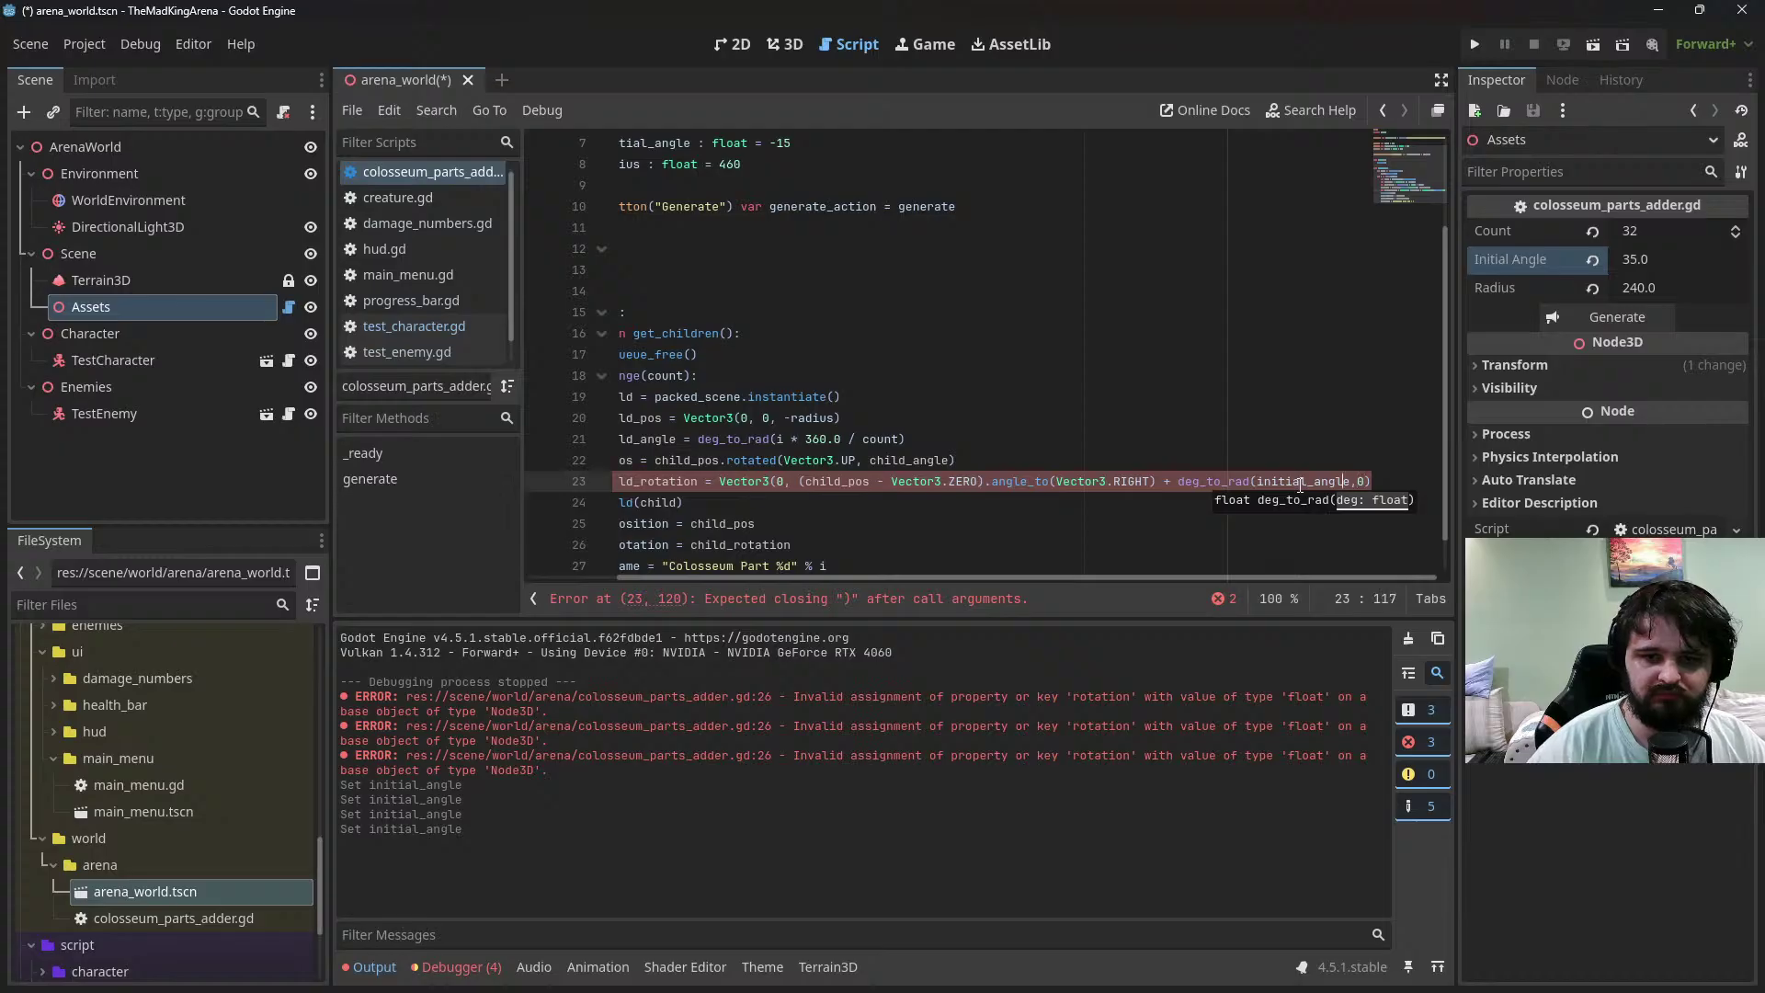
type(")")
key("ctrl+s")
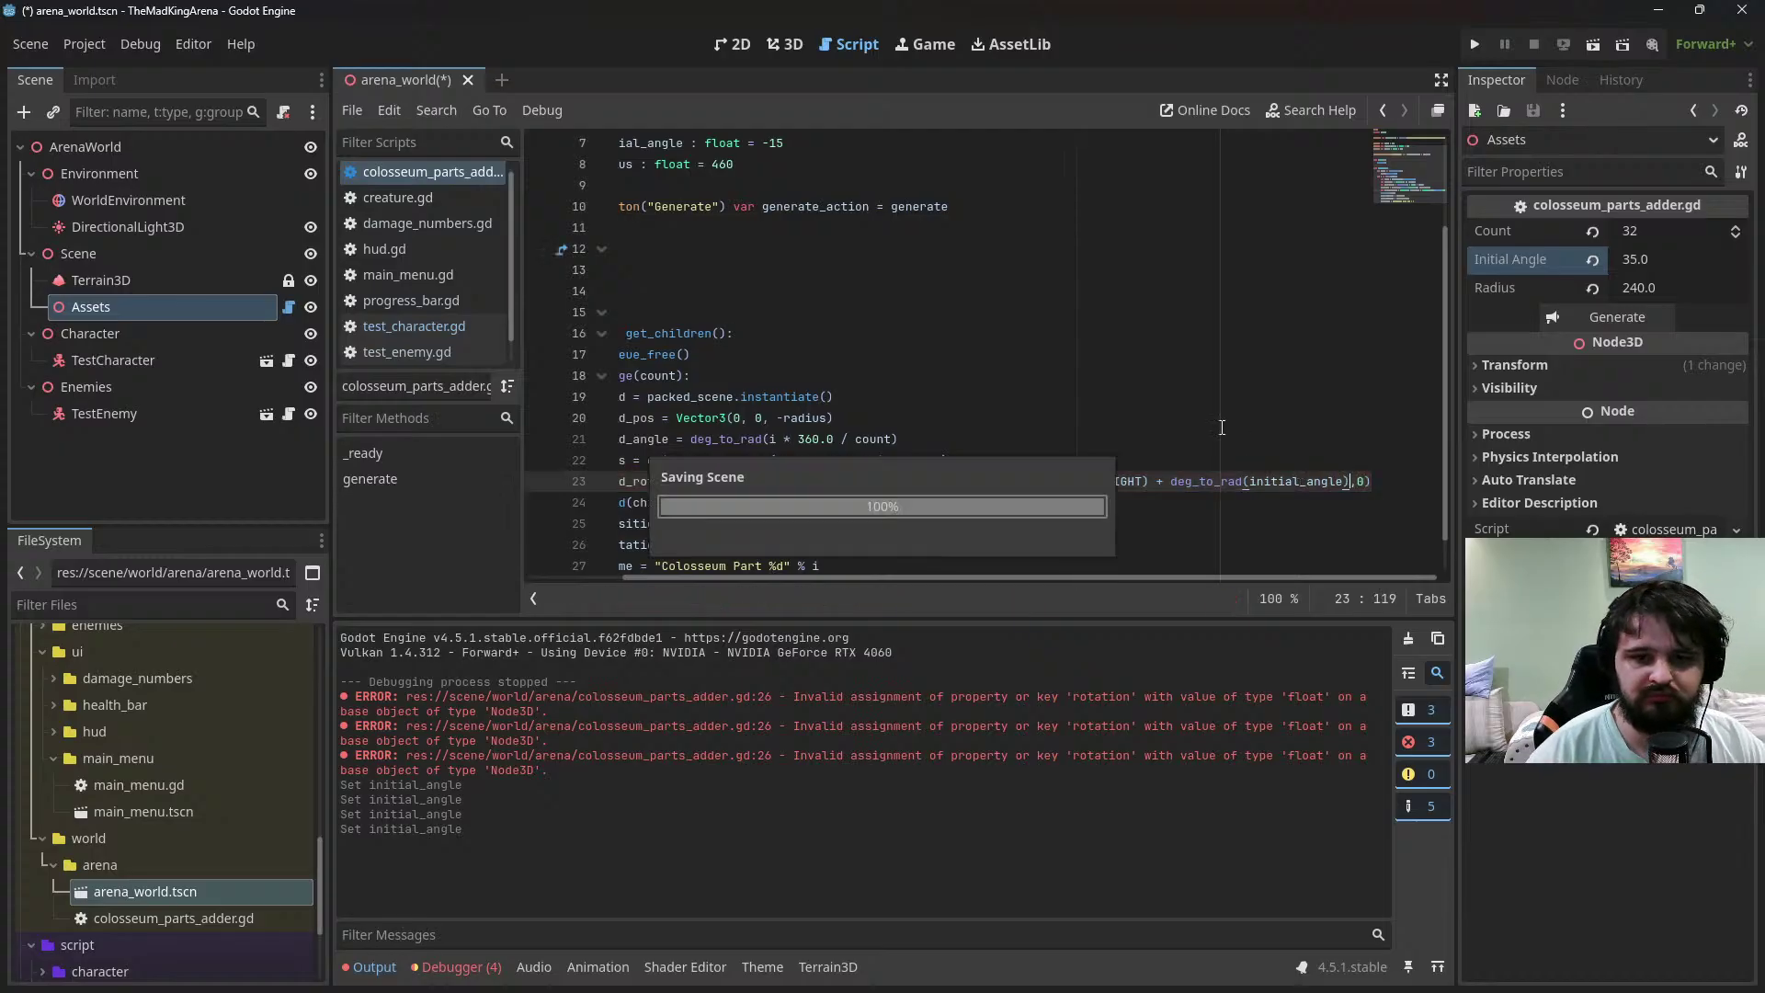
Regenerate the colosseum parts with the corrected script, and once more with an Initial Angle of 45
left_click(786, 46)
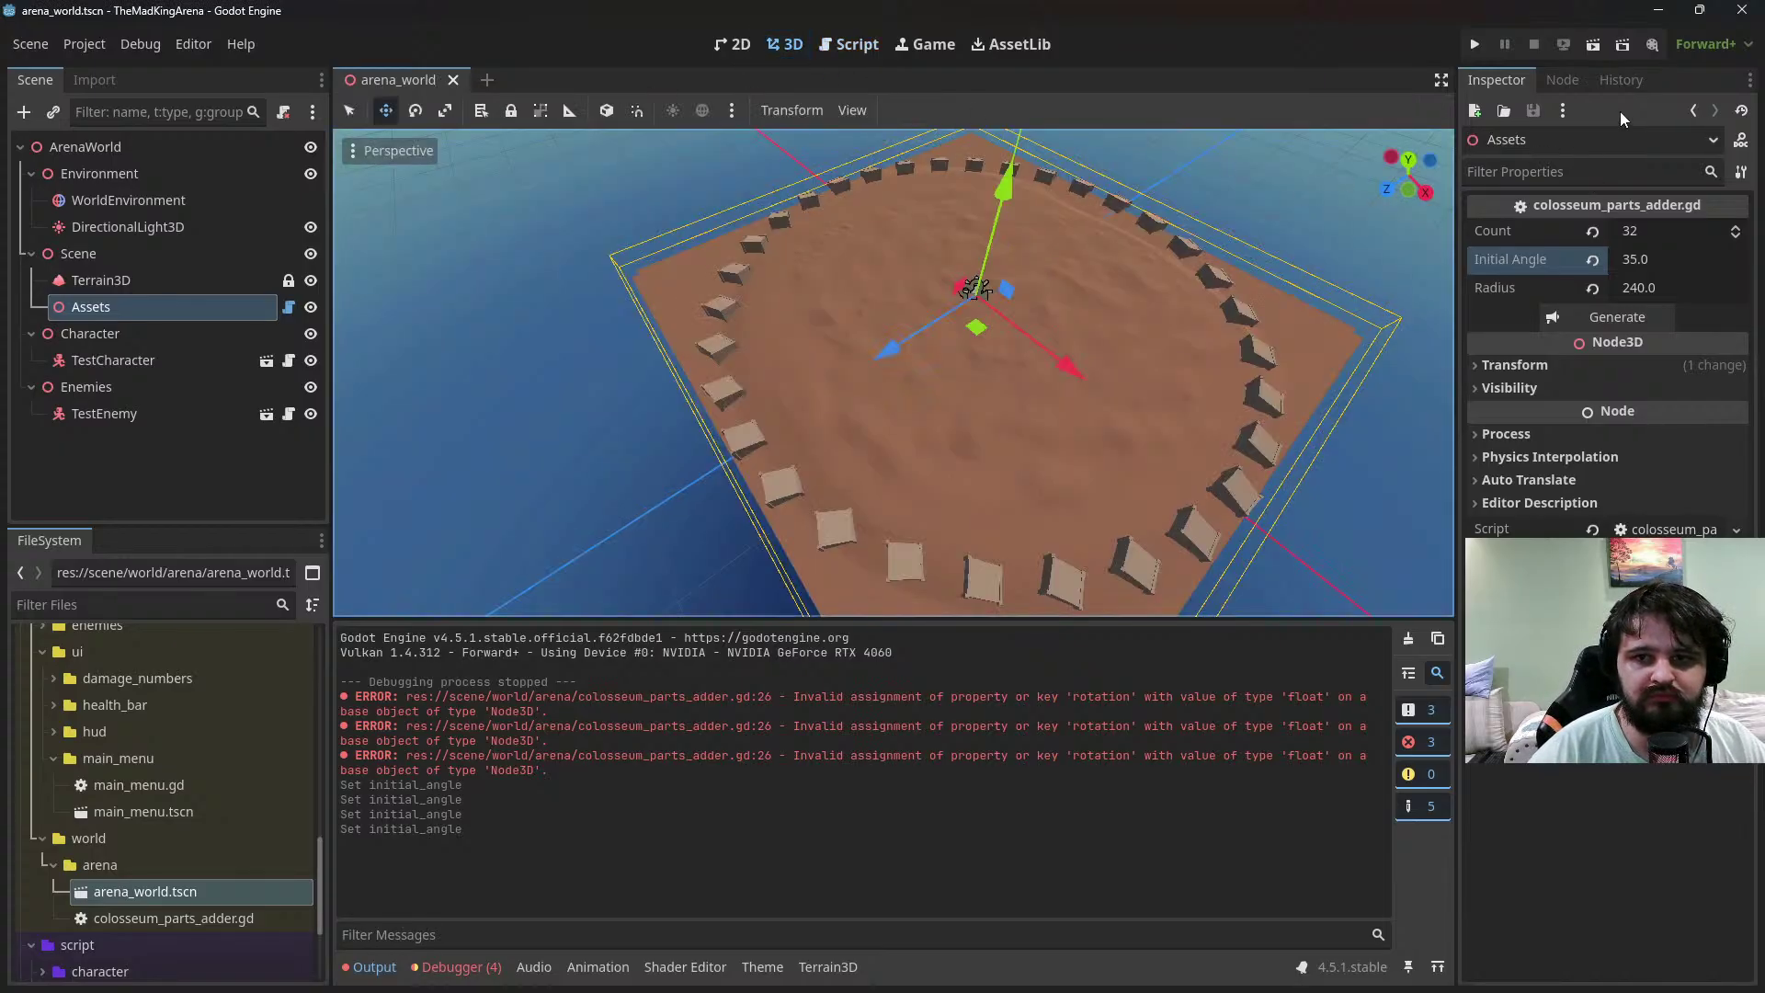
left_click(1625, 316)
left_click(1654, 259)
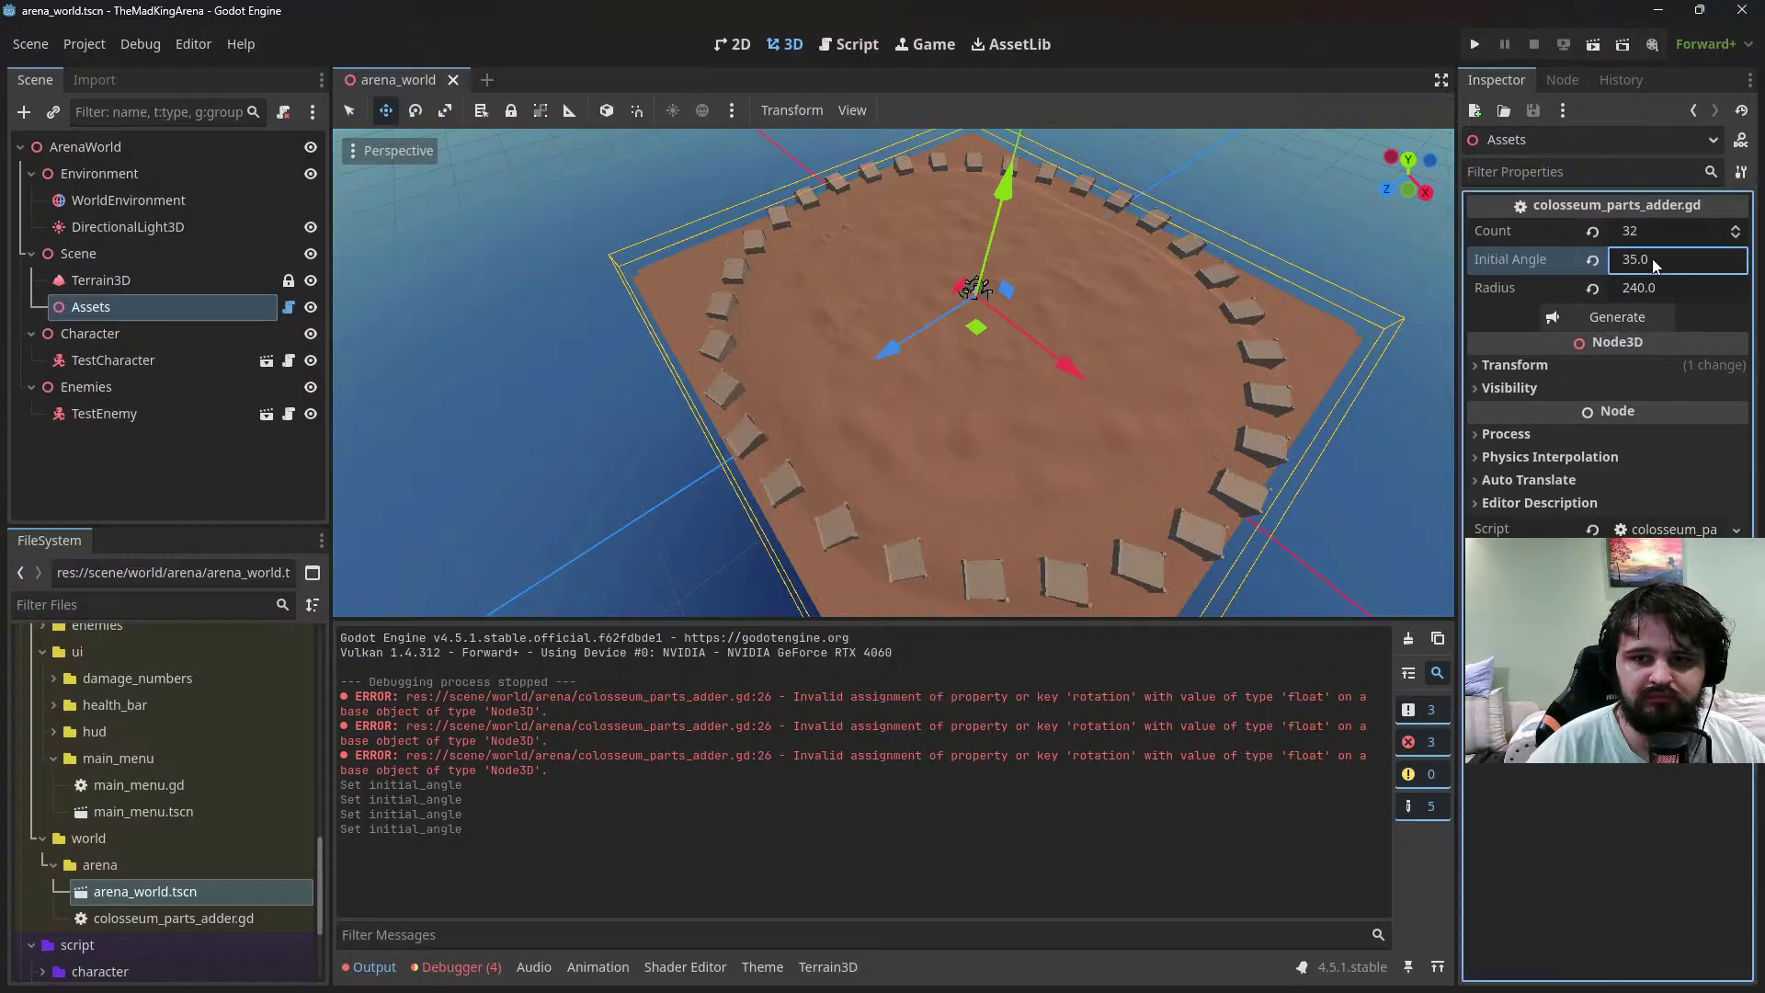
type("45")
left_click(1621, 324)
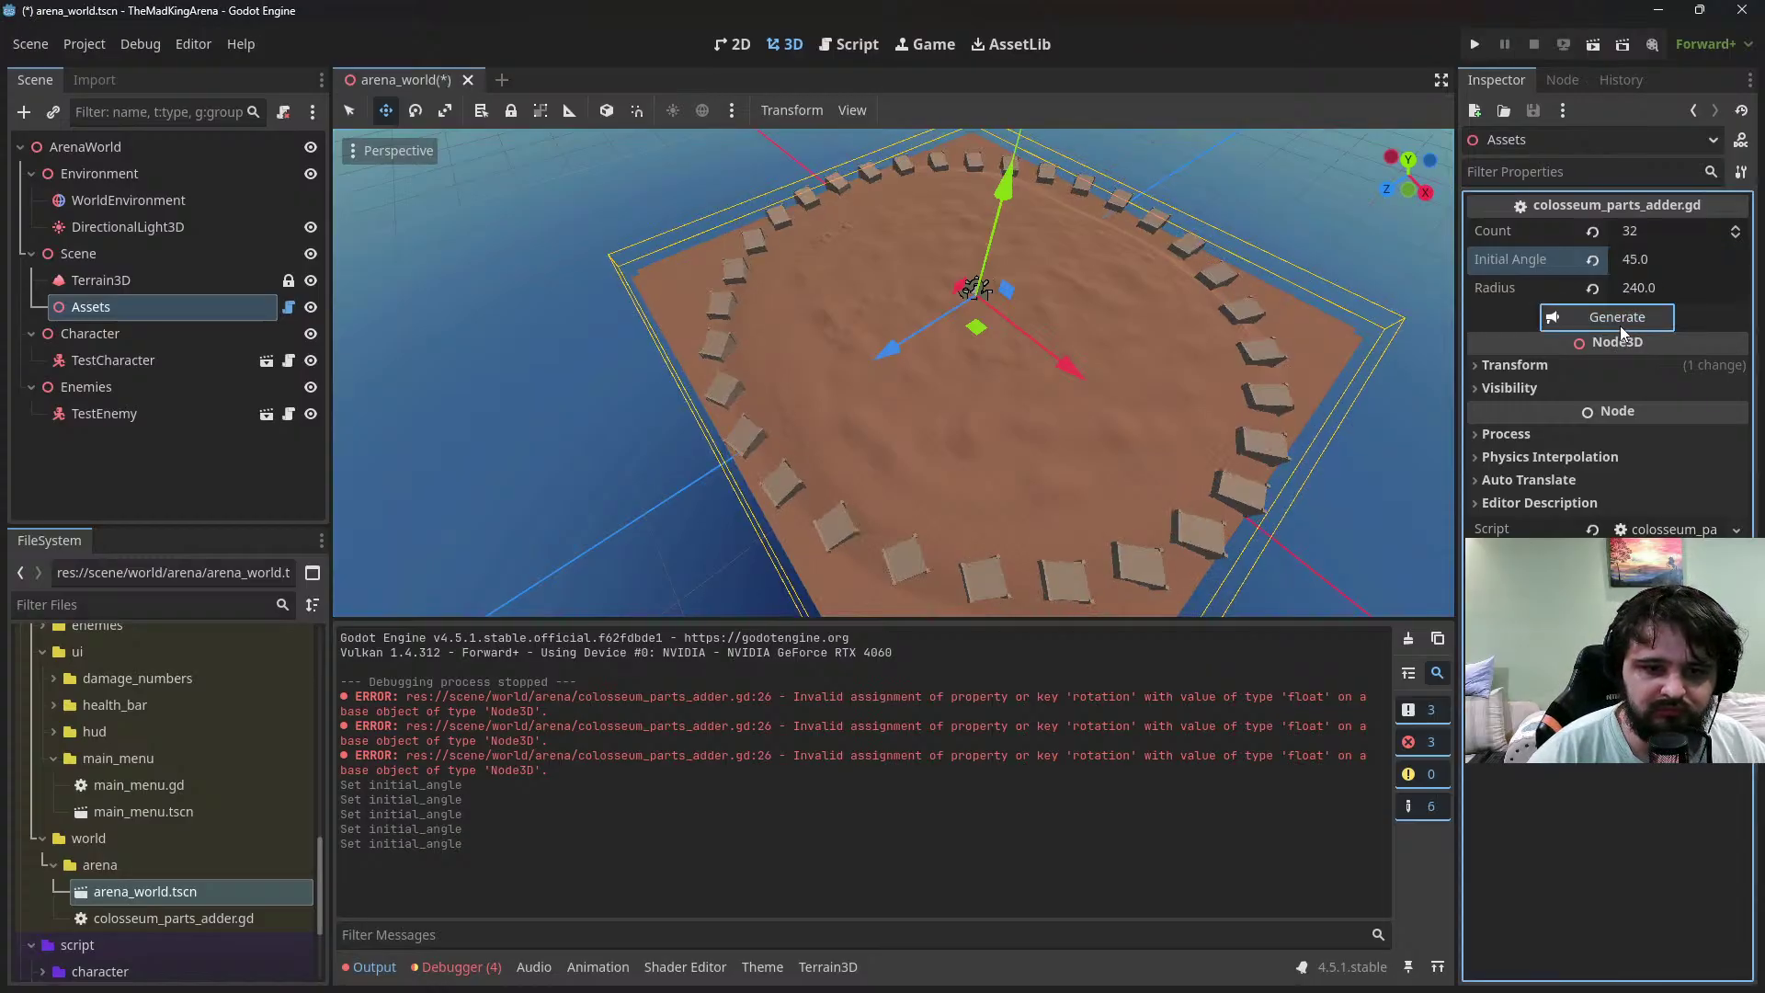
Set the Assets node's Count to 64 and regenerate the colosseum parts
left_click(1653, 260)
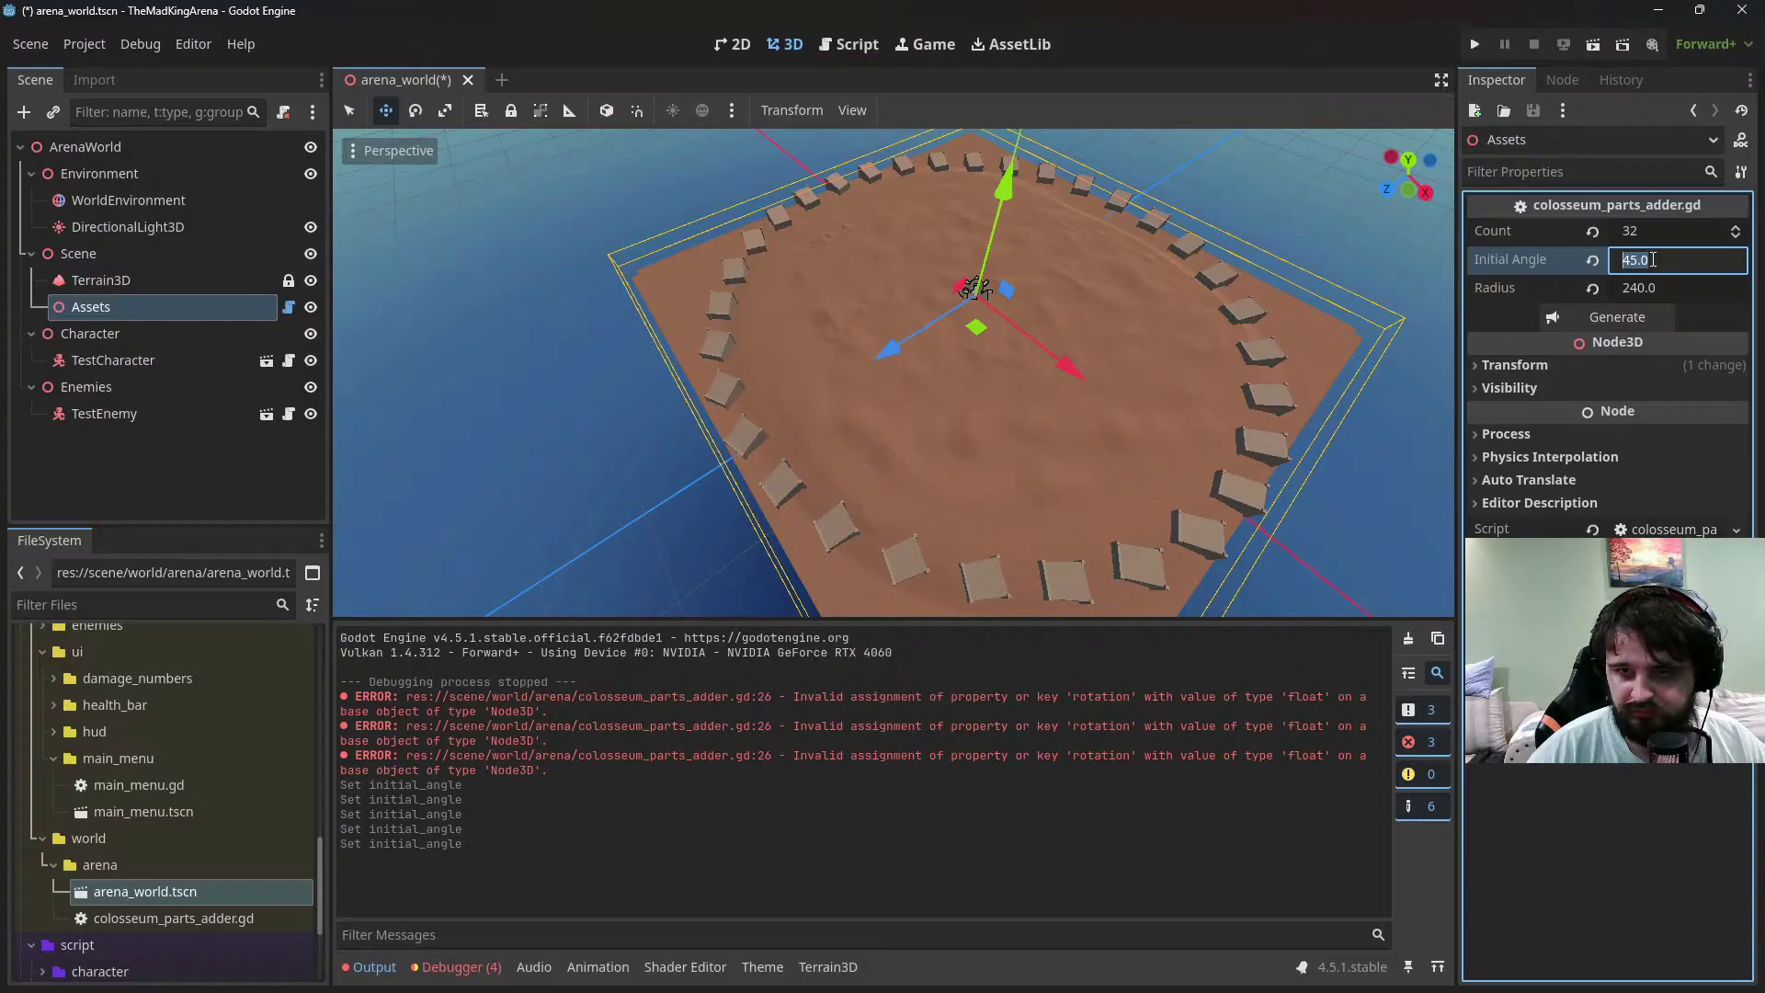
left_click(1646, 229)
left_click(1603, 319)
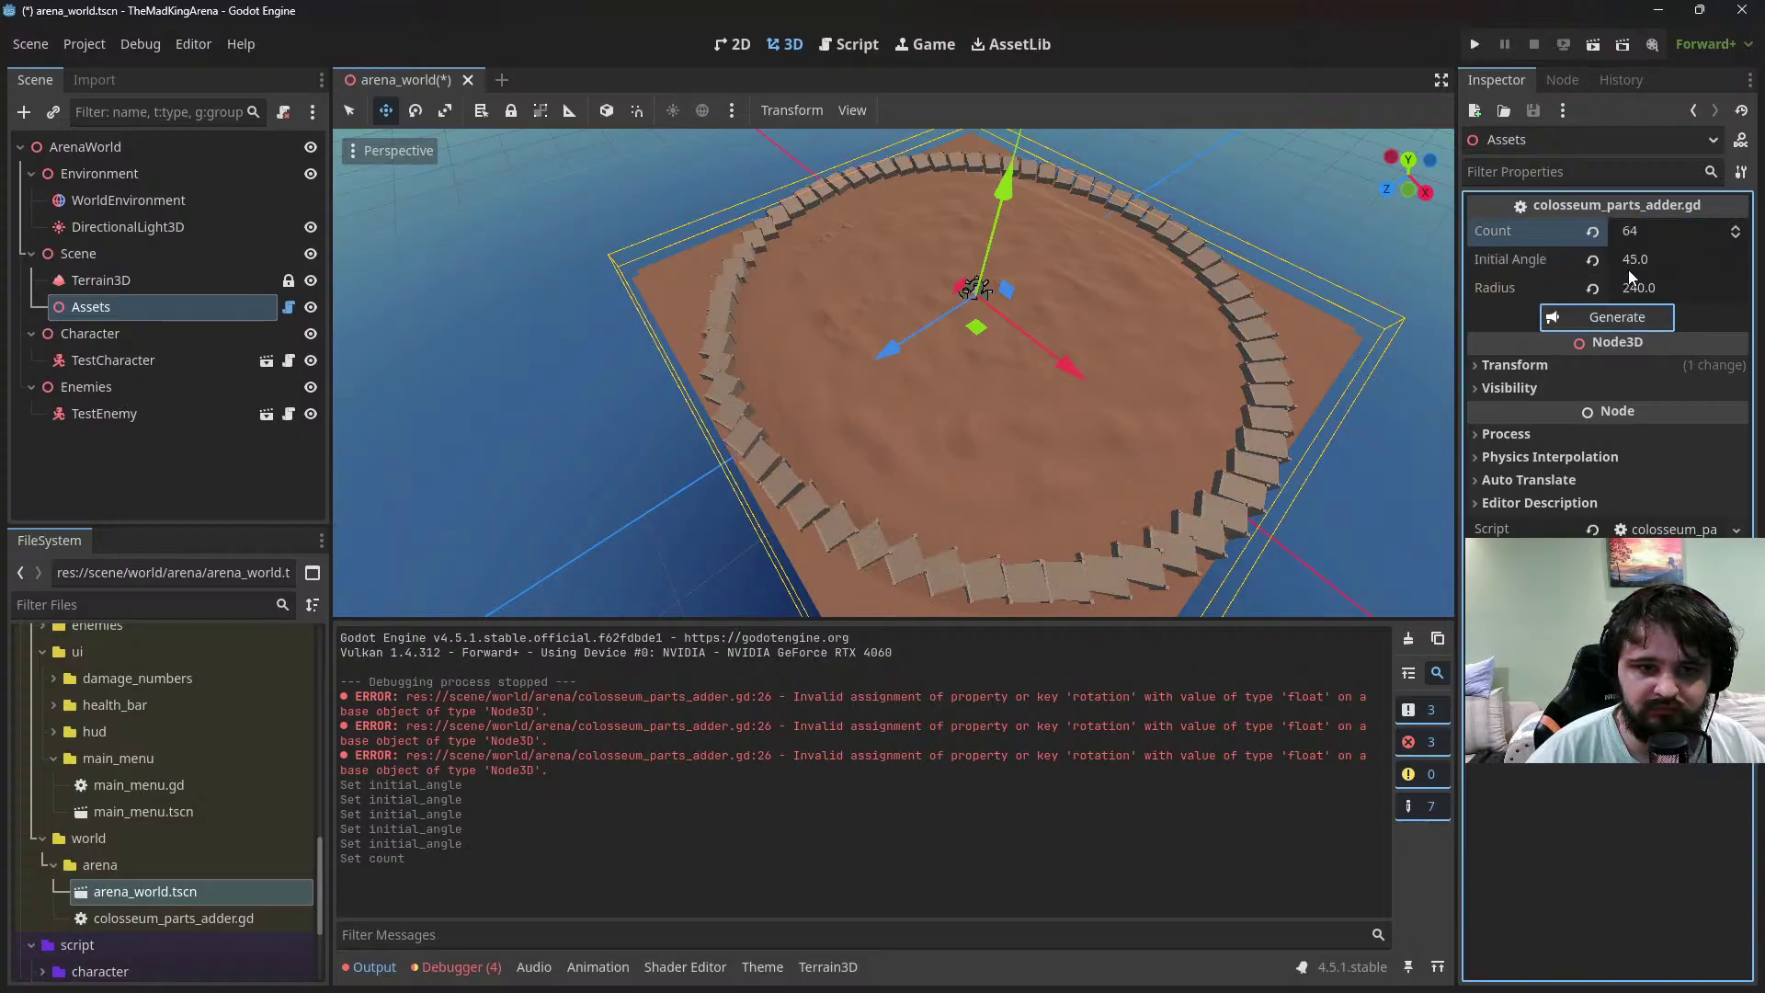
Try Initial Angle values of 0 and -30 with the denser ring, regenerating the colosseum parts for each
left_click(1661, 259)
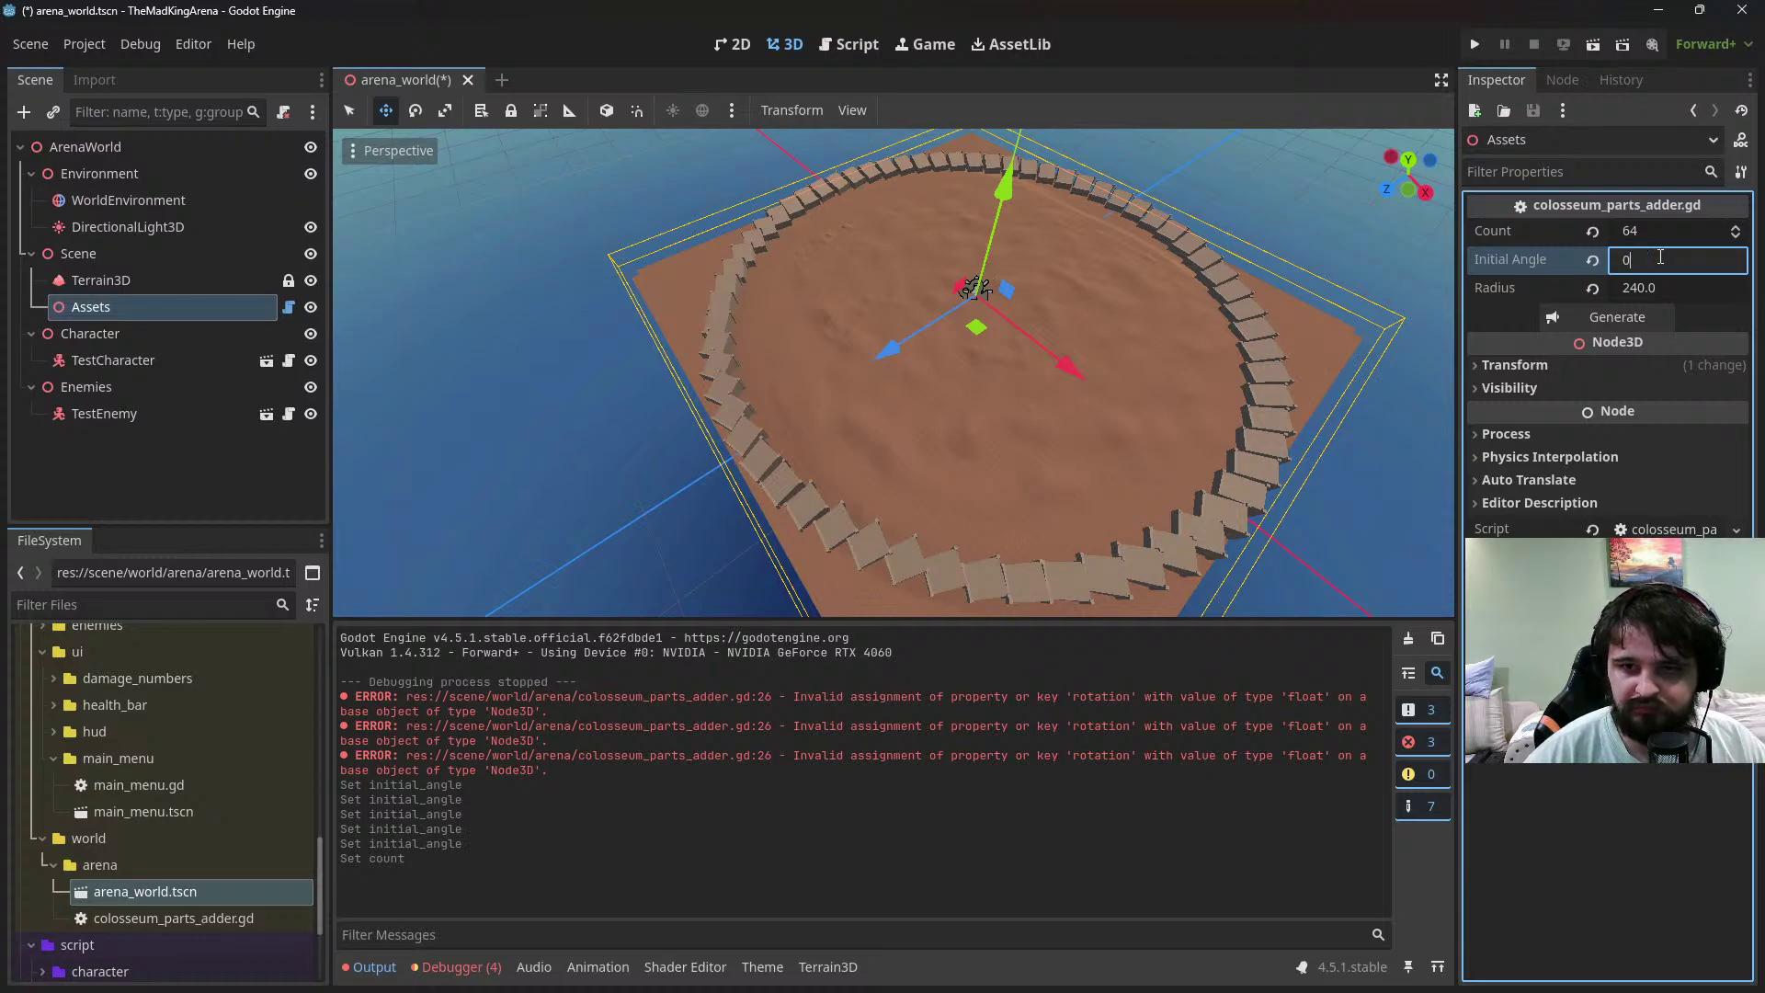
type("0")
left_click(1612, 317)
left_click(1667, 260)
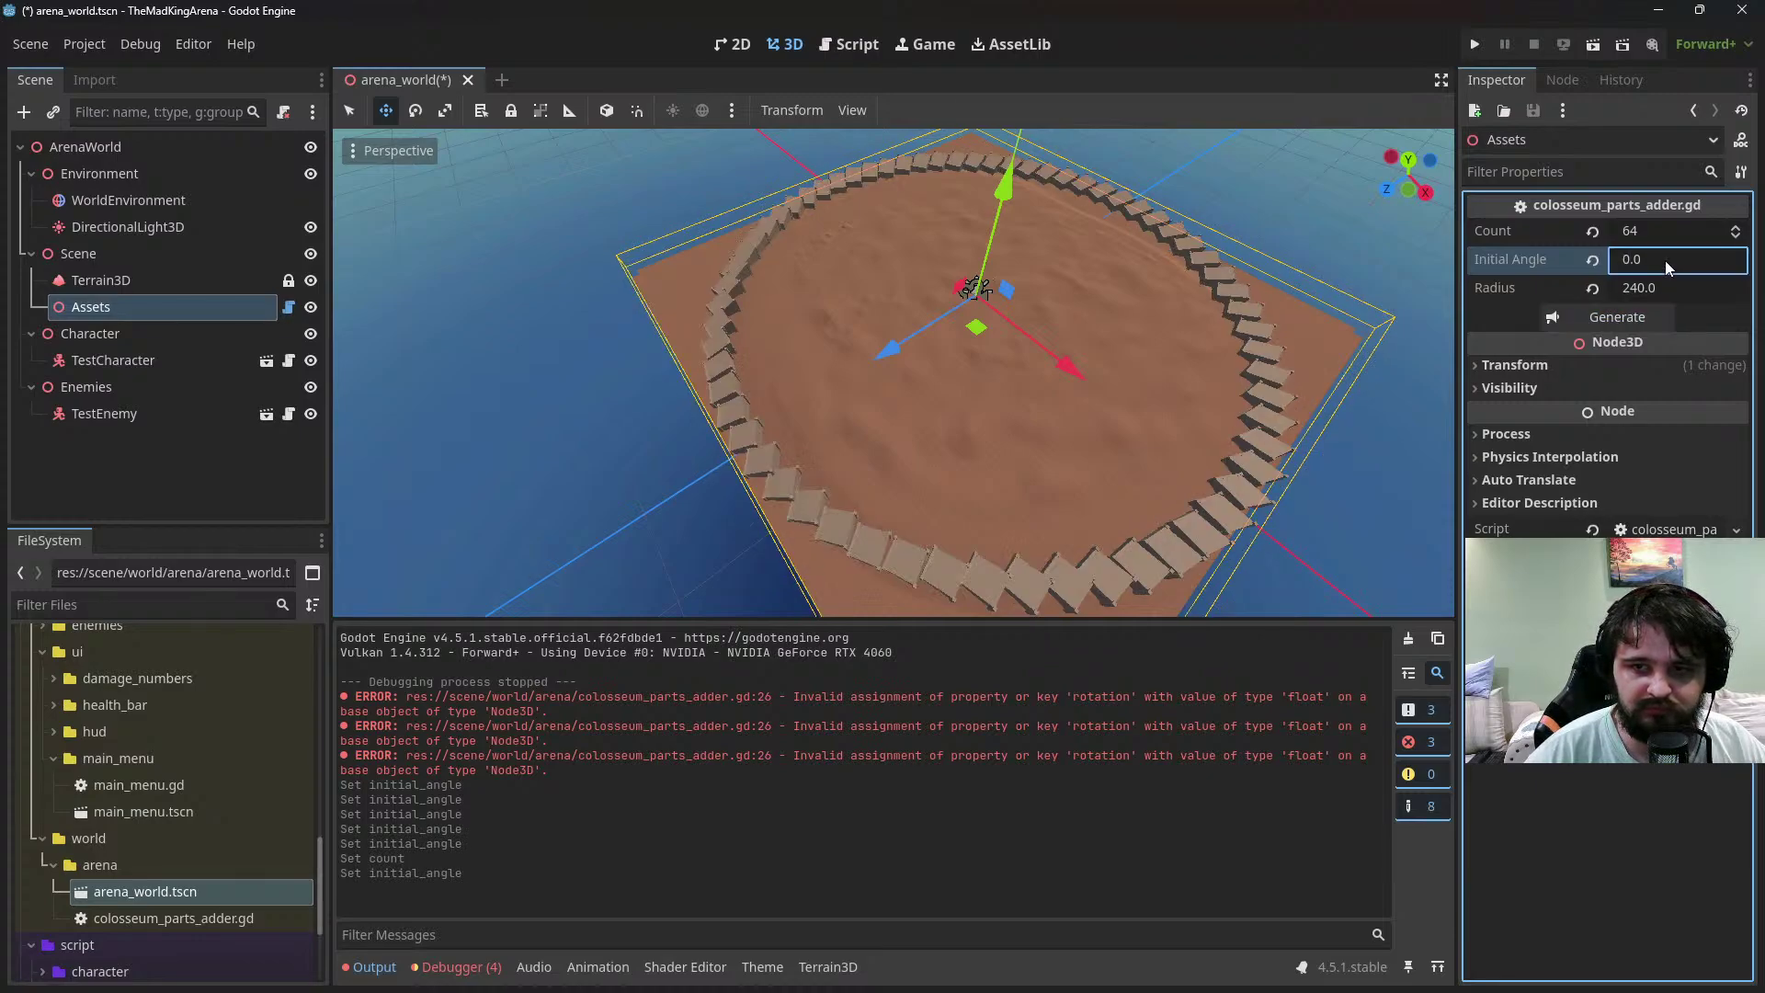
type("-30")
left_click(1612, 318)
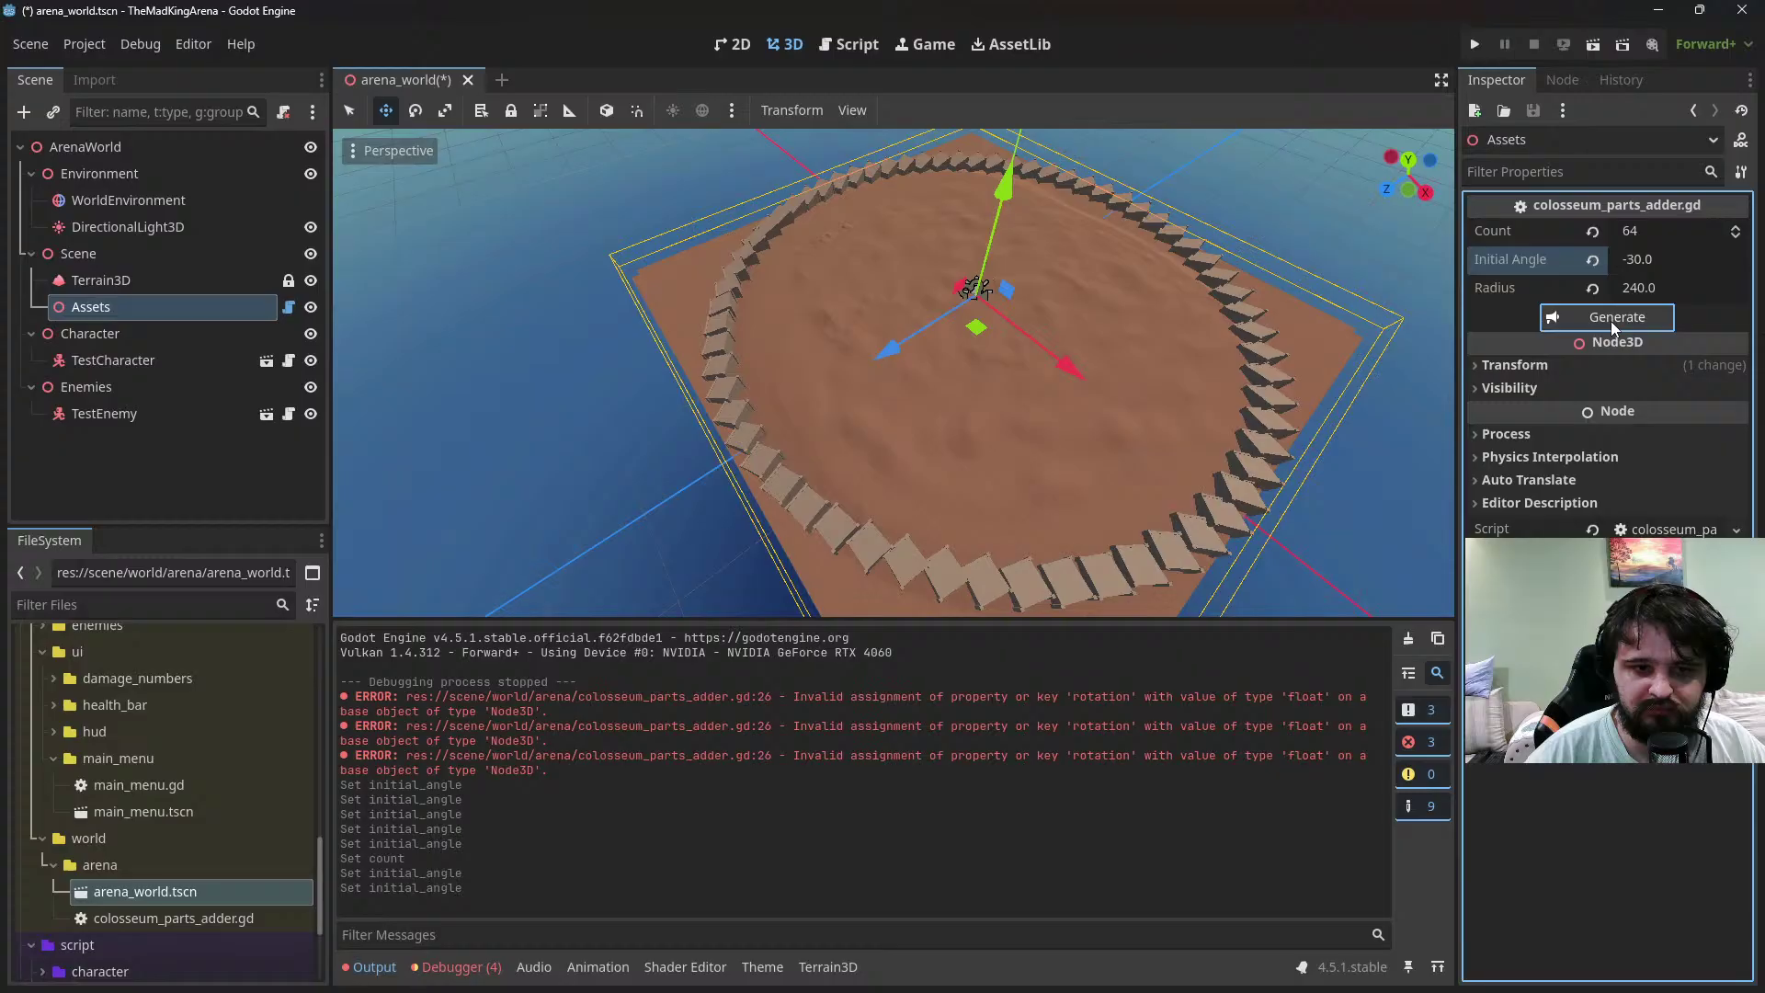
Inspect the wall segments up close, then set Initial Angle to 0 and regenerate the colosseum parts
scroll(1105, 539, "up", 10)
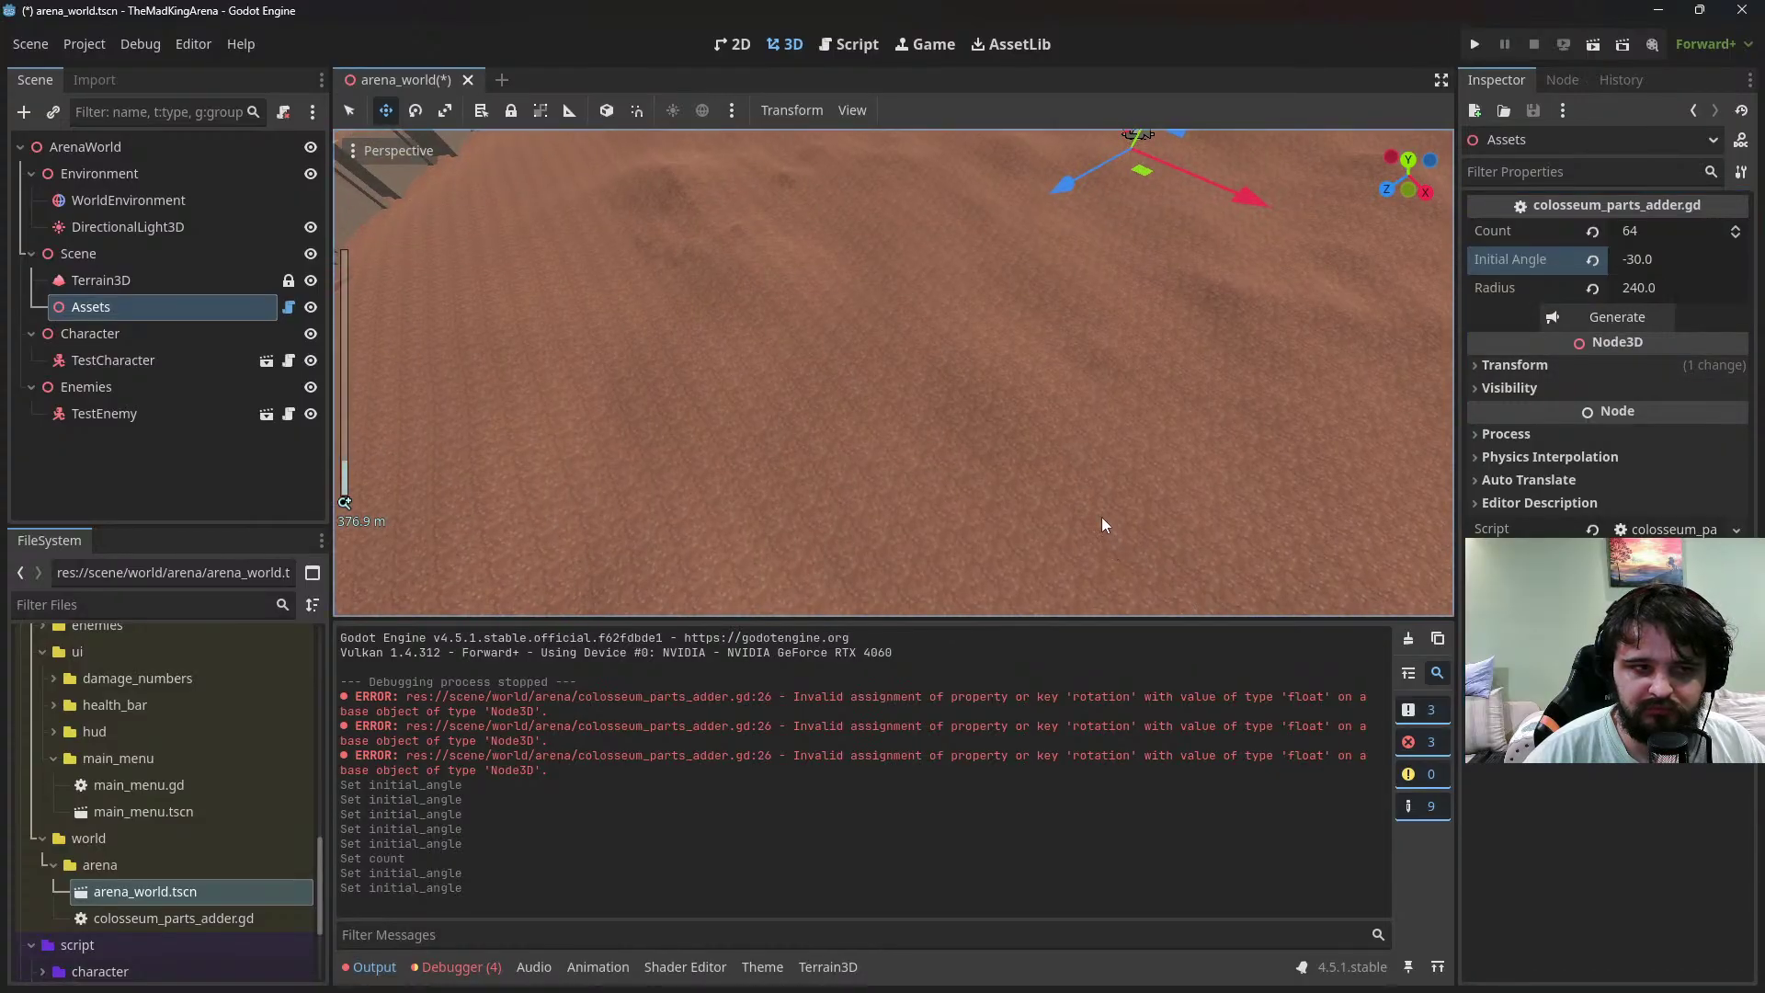
middle_click_drag(1103, 524, 828, 399)
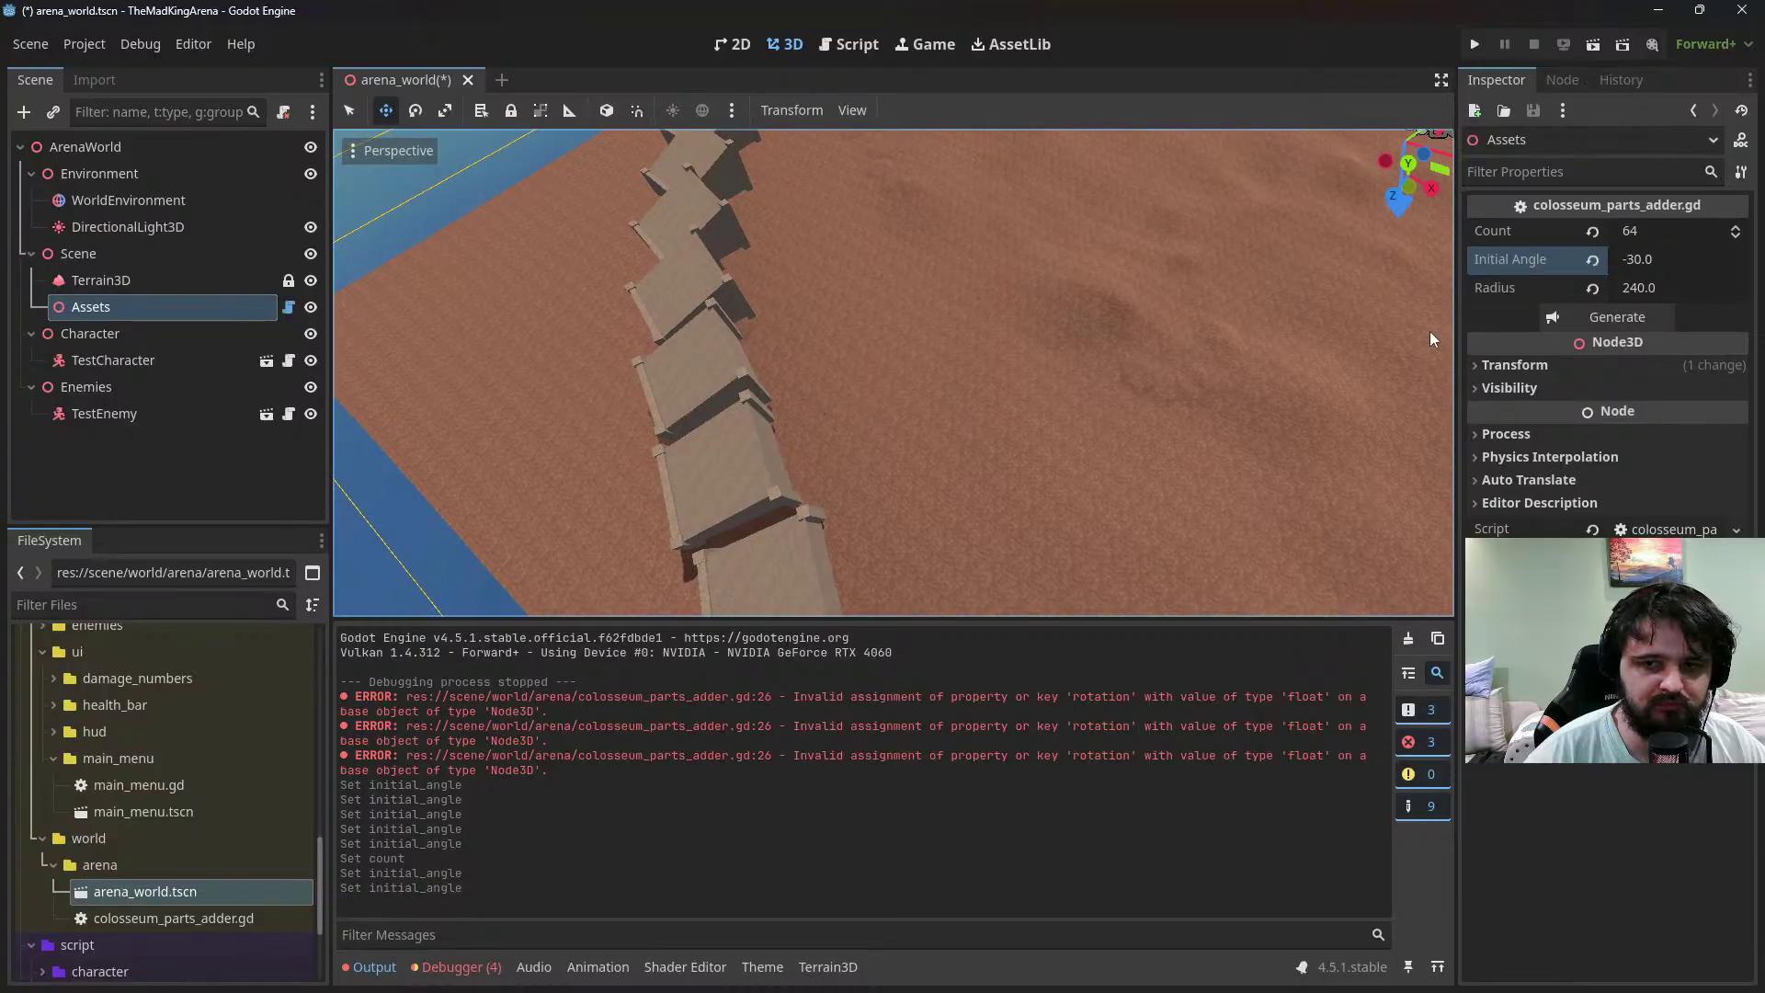
left_click(1648, 261)
left_click(1610, 317)
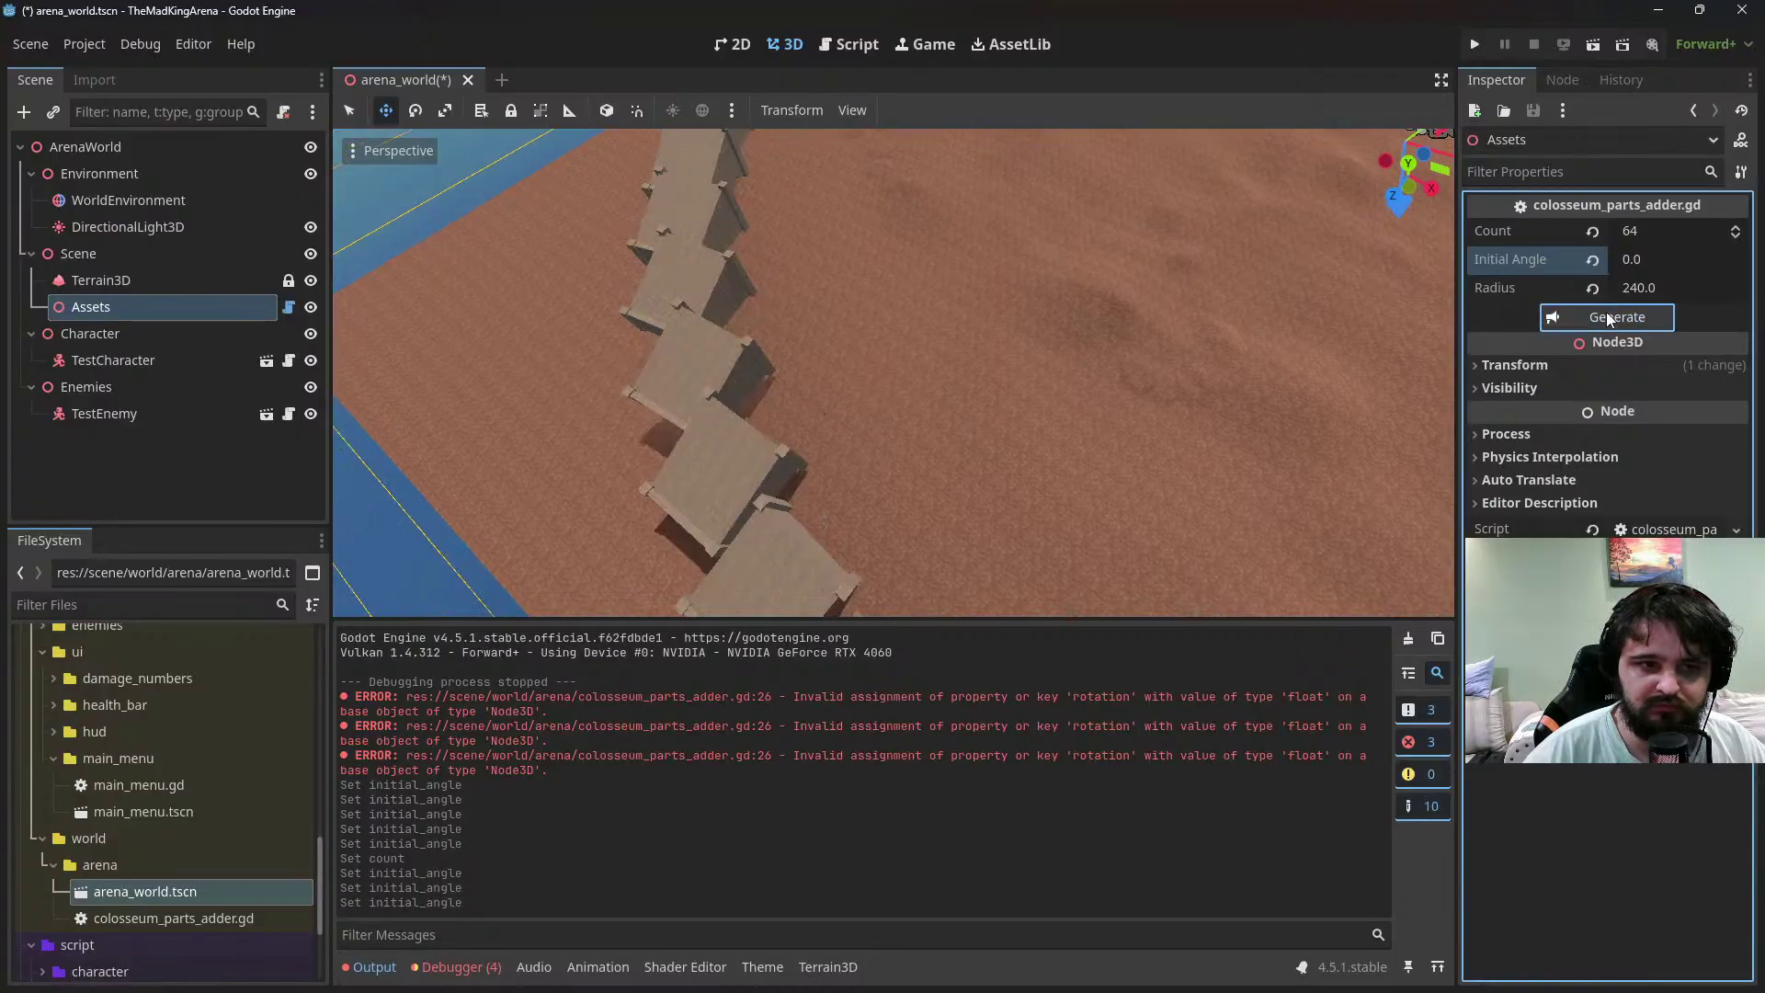
Try Initial Angle values of 30 and 90 on the Assets node, regenerating the colosseum parts for each
left_click(1661, 261)
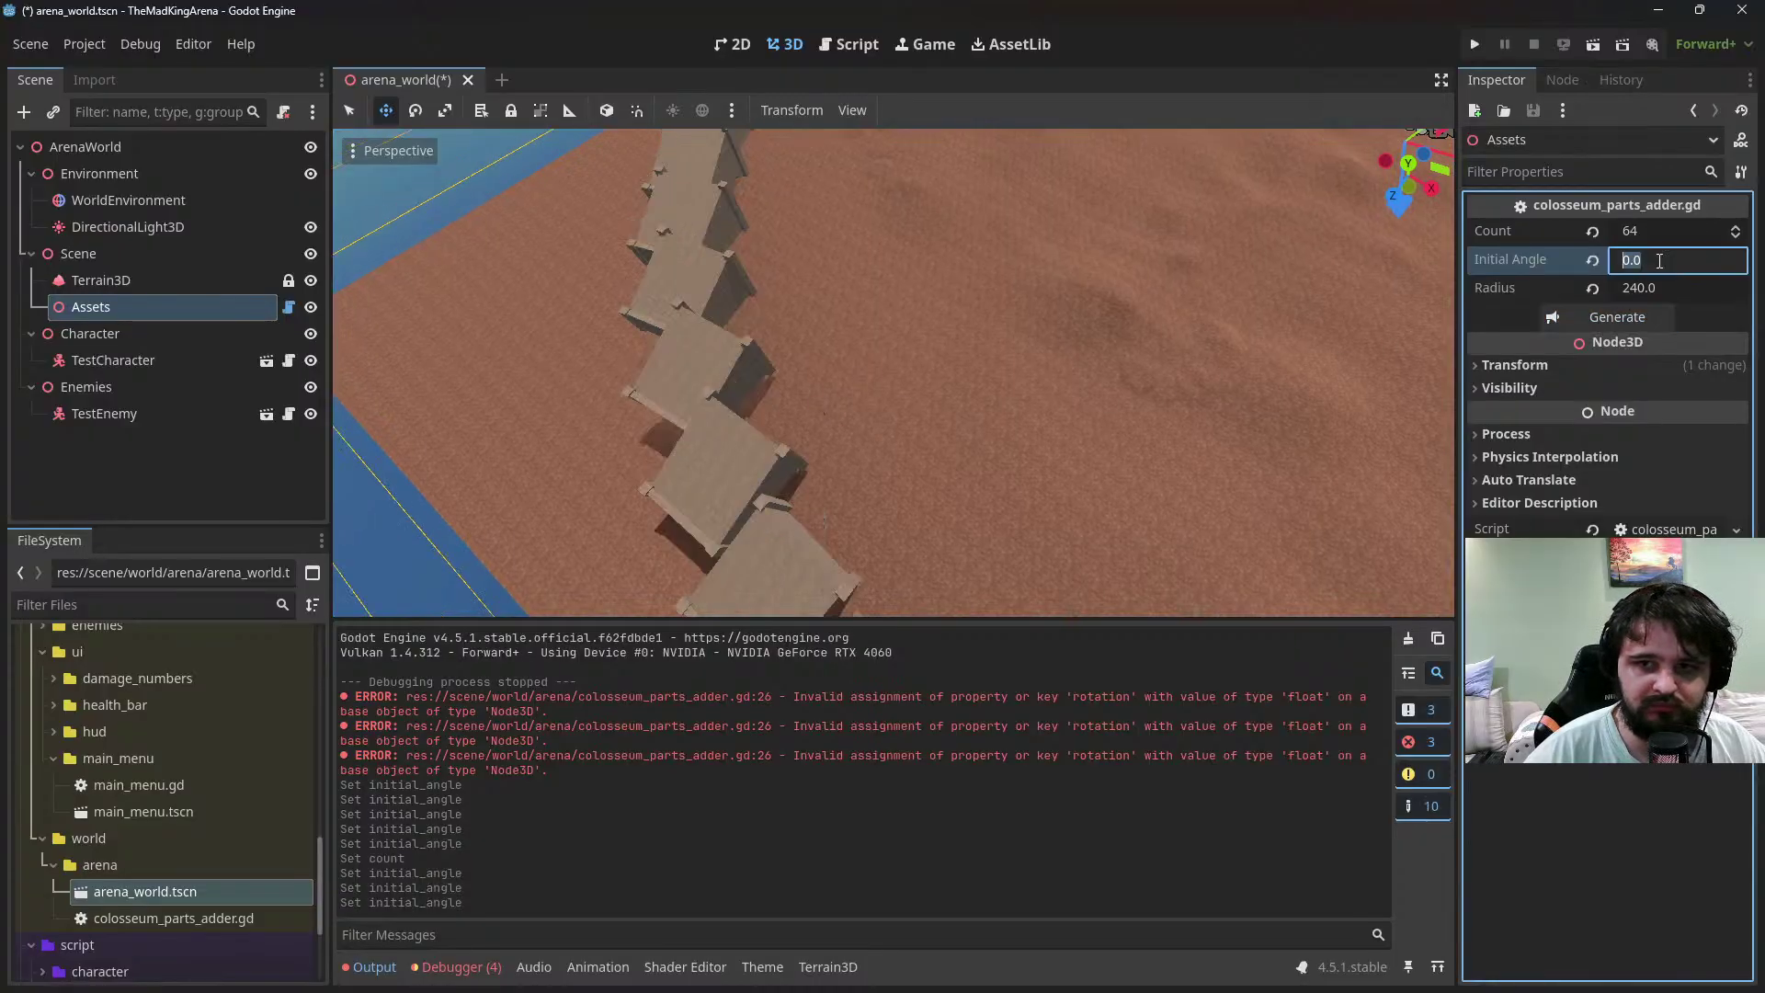
left_click(1594, 314)
left_click(1669, 263)
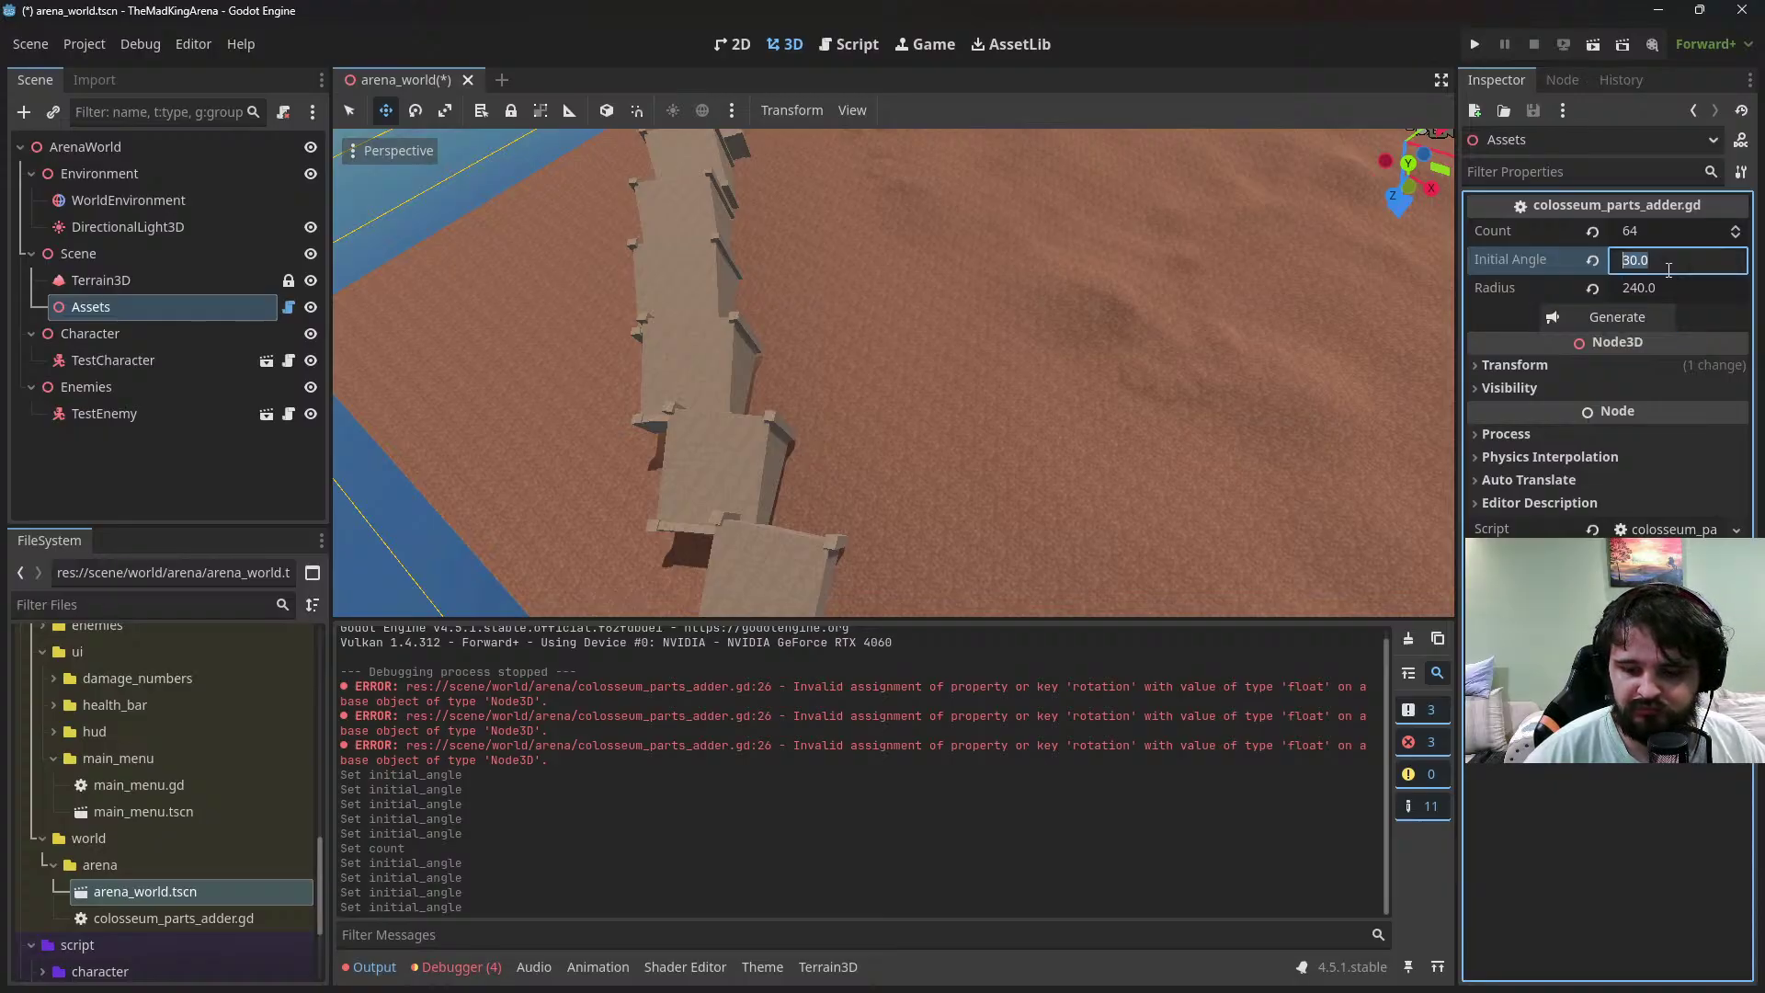
type("90")
left_click(1625, 318)
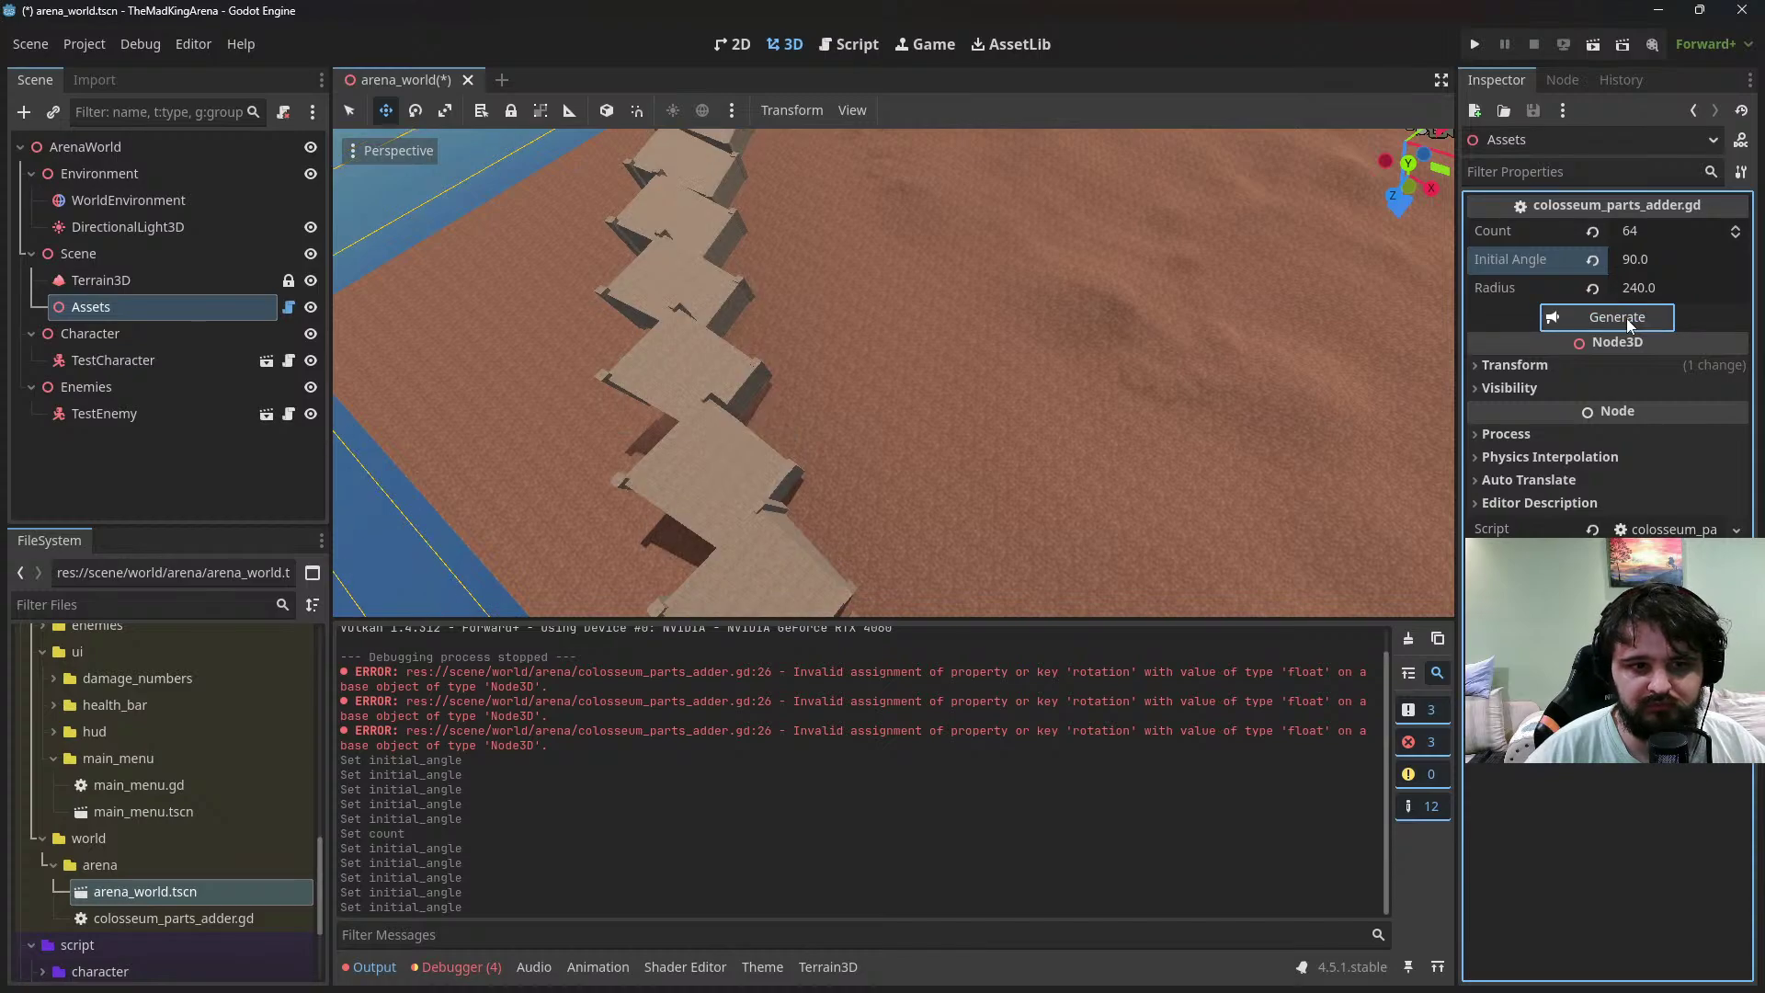
Set Initial Angle to 135, regenerate the colosseum parts, check the ring's alignment and save the arena scene
left_click(1660, 261)
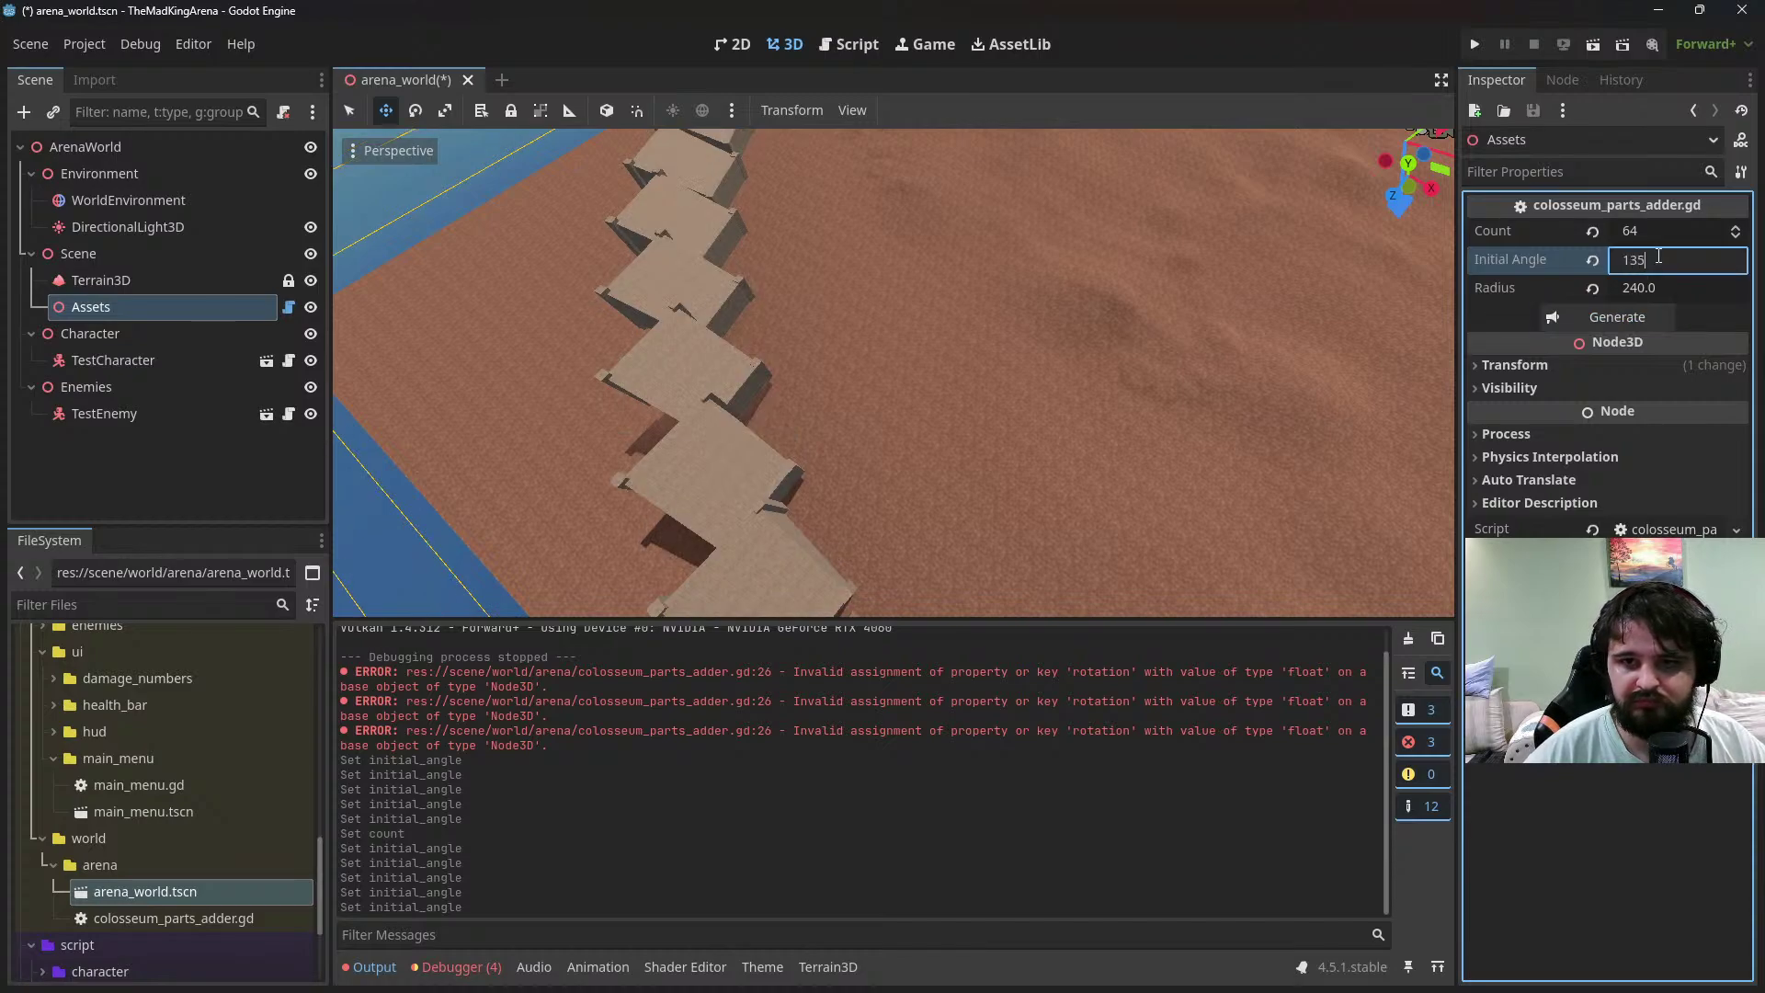
type("135")
left_click(1643, 318)
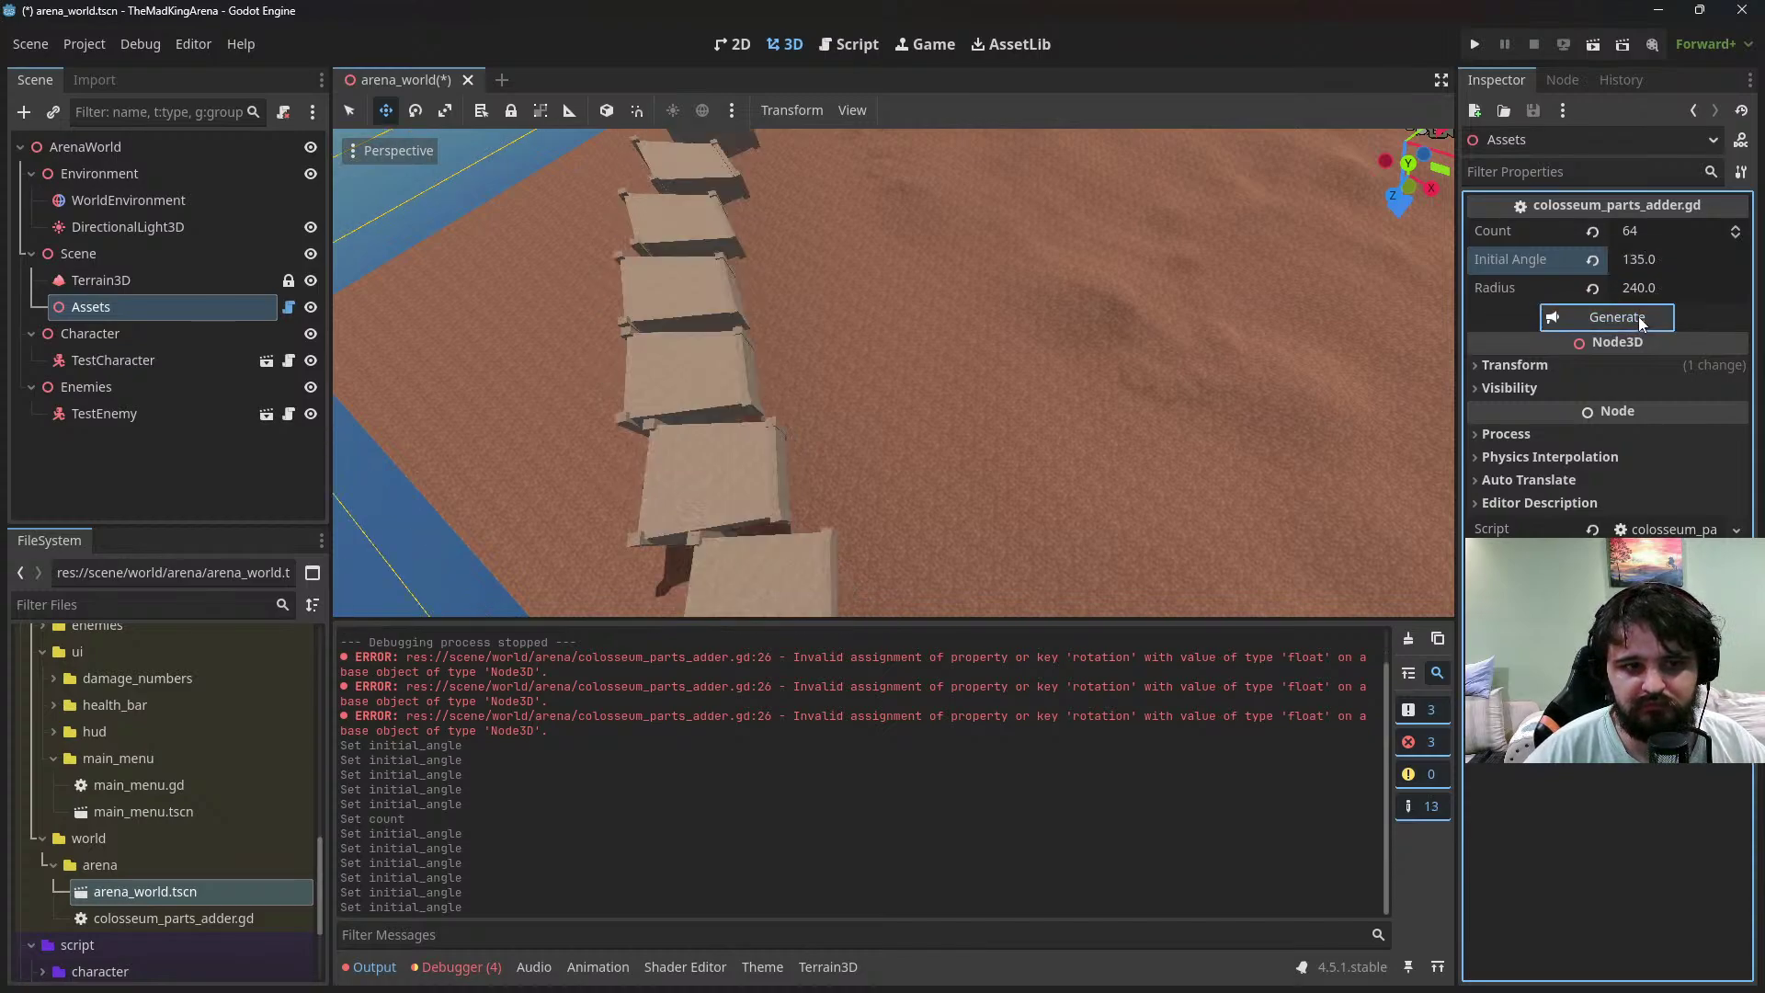
middle_click_drag(956, 345, 725, 394)
scroll(727, 399, "down", 8)
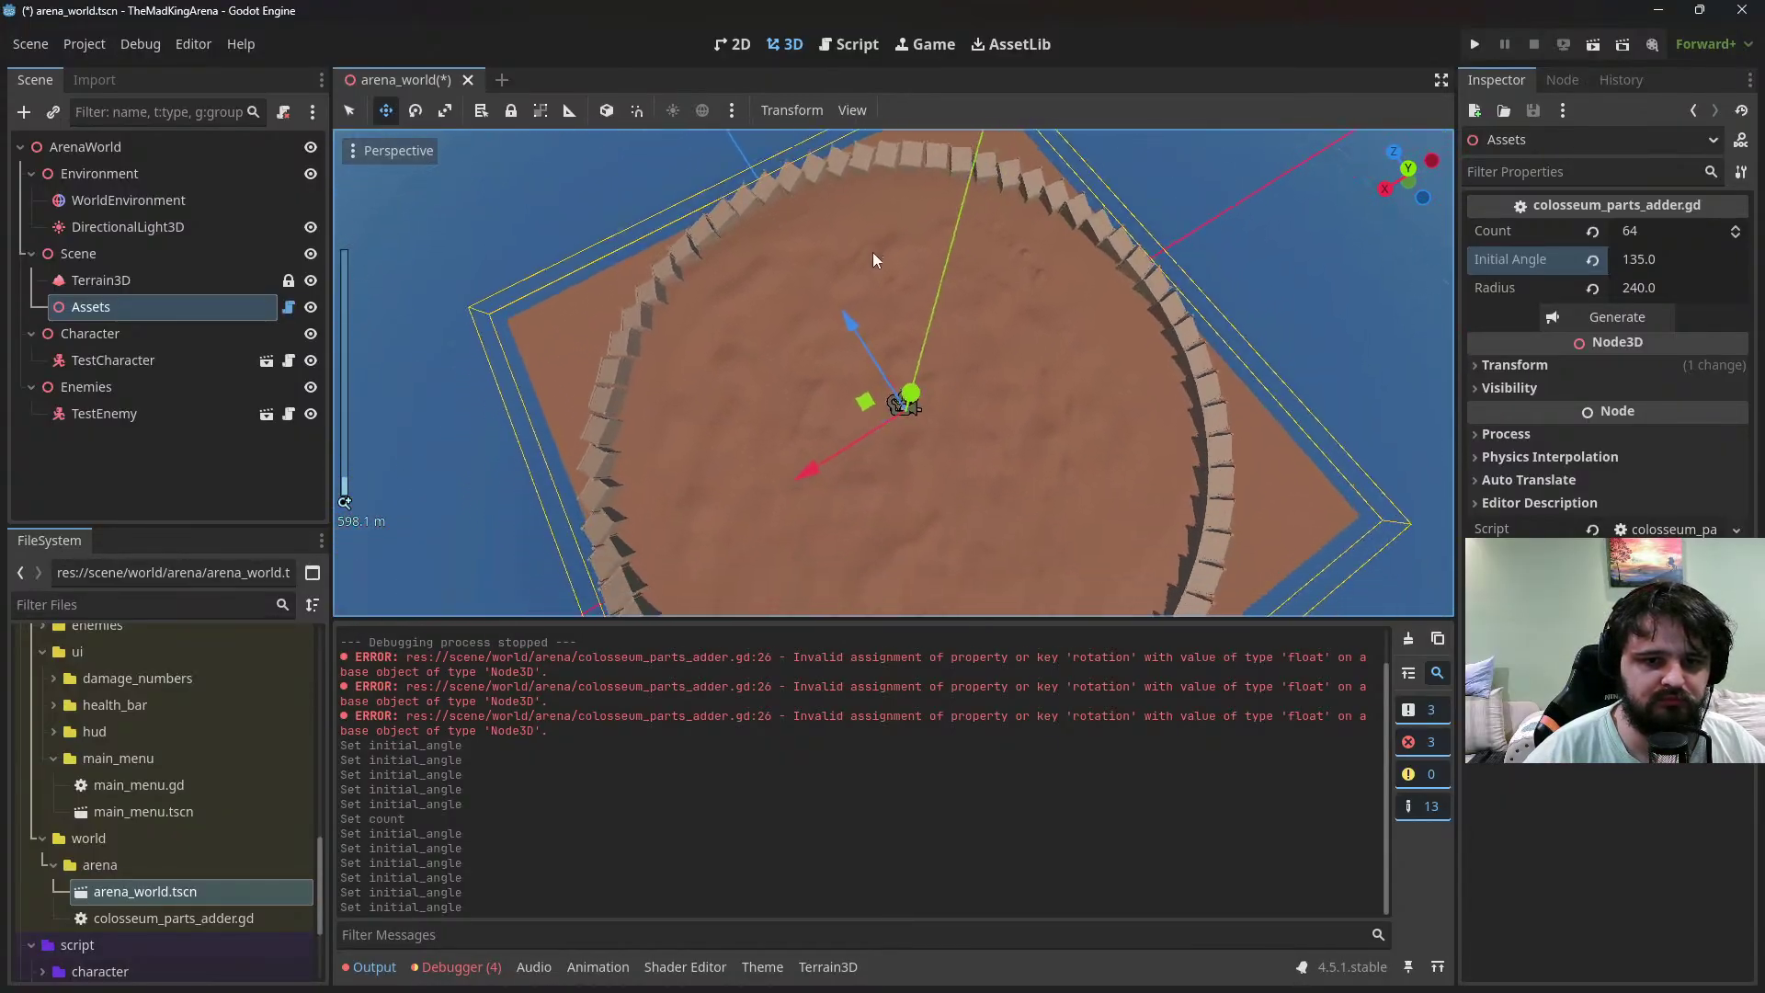
middle_click_drag(902, 324, 957, 434)
scroll(1018, 433, "up", 3)
scroll(1023, 453, "down", 2)
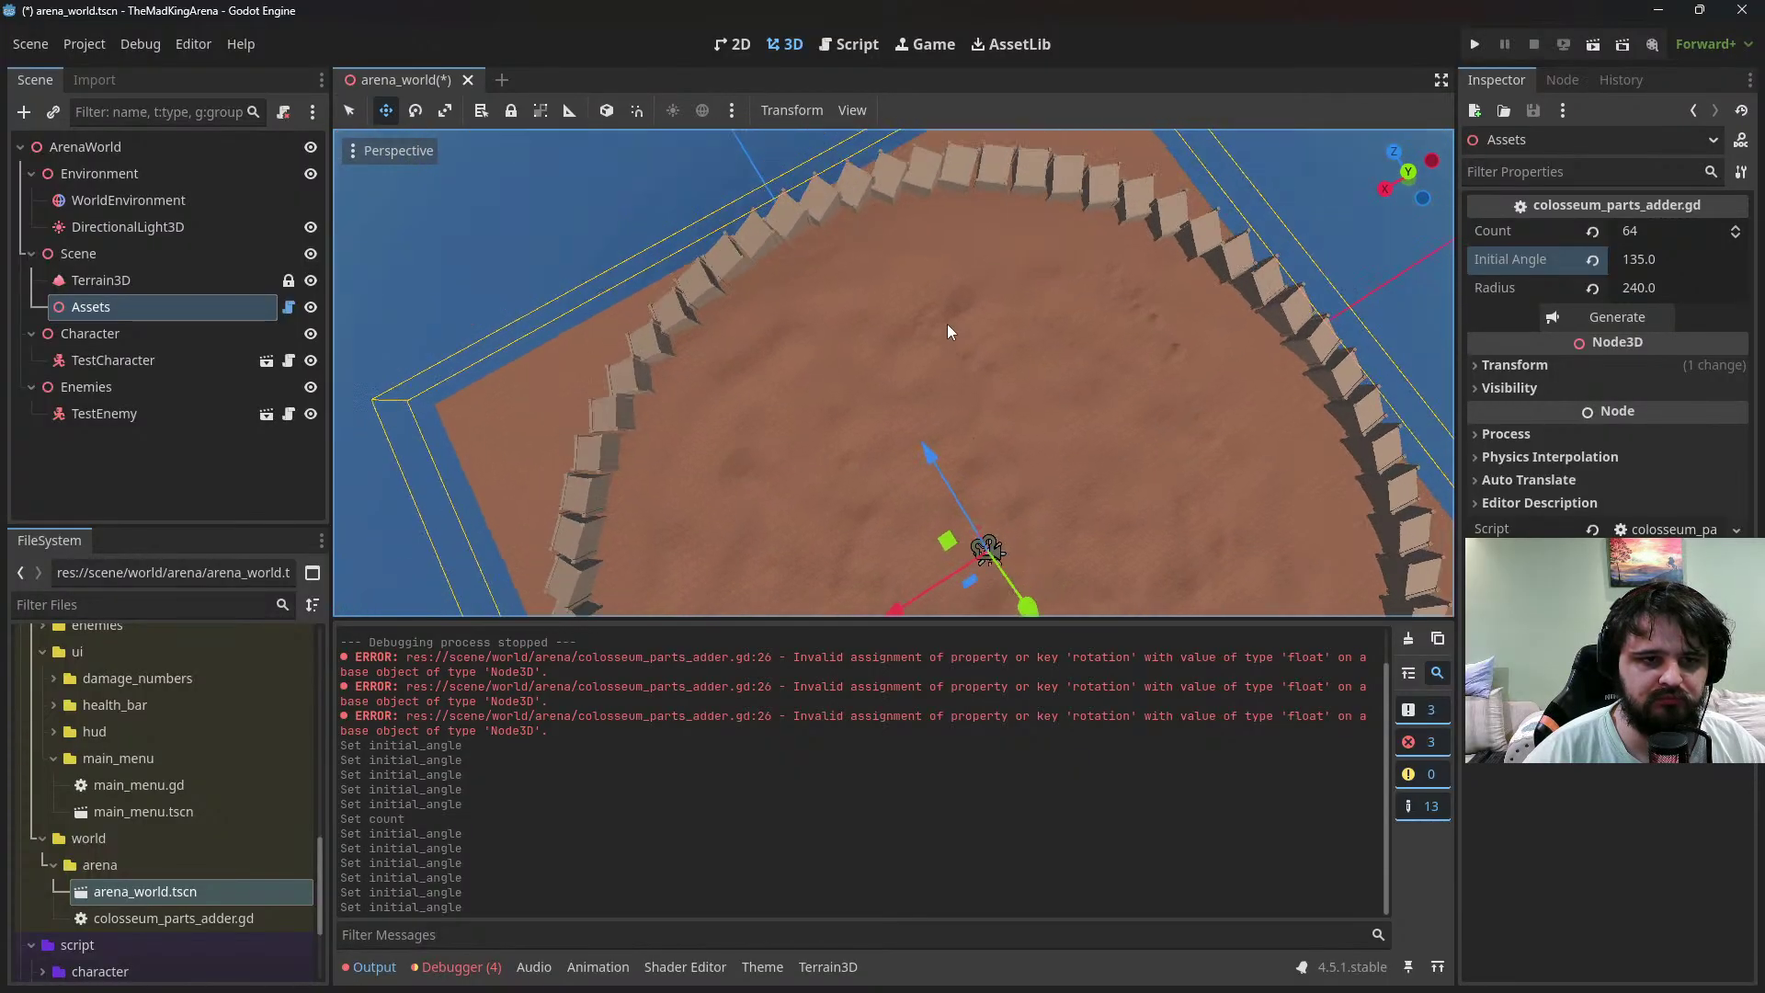
scroll(928, 312, "up", 2)
scroll(928, 314, "up", 2)
key("ctrl+s")
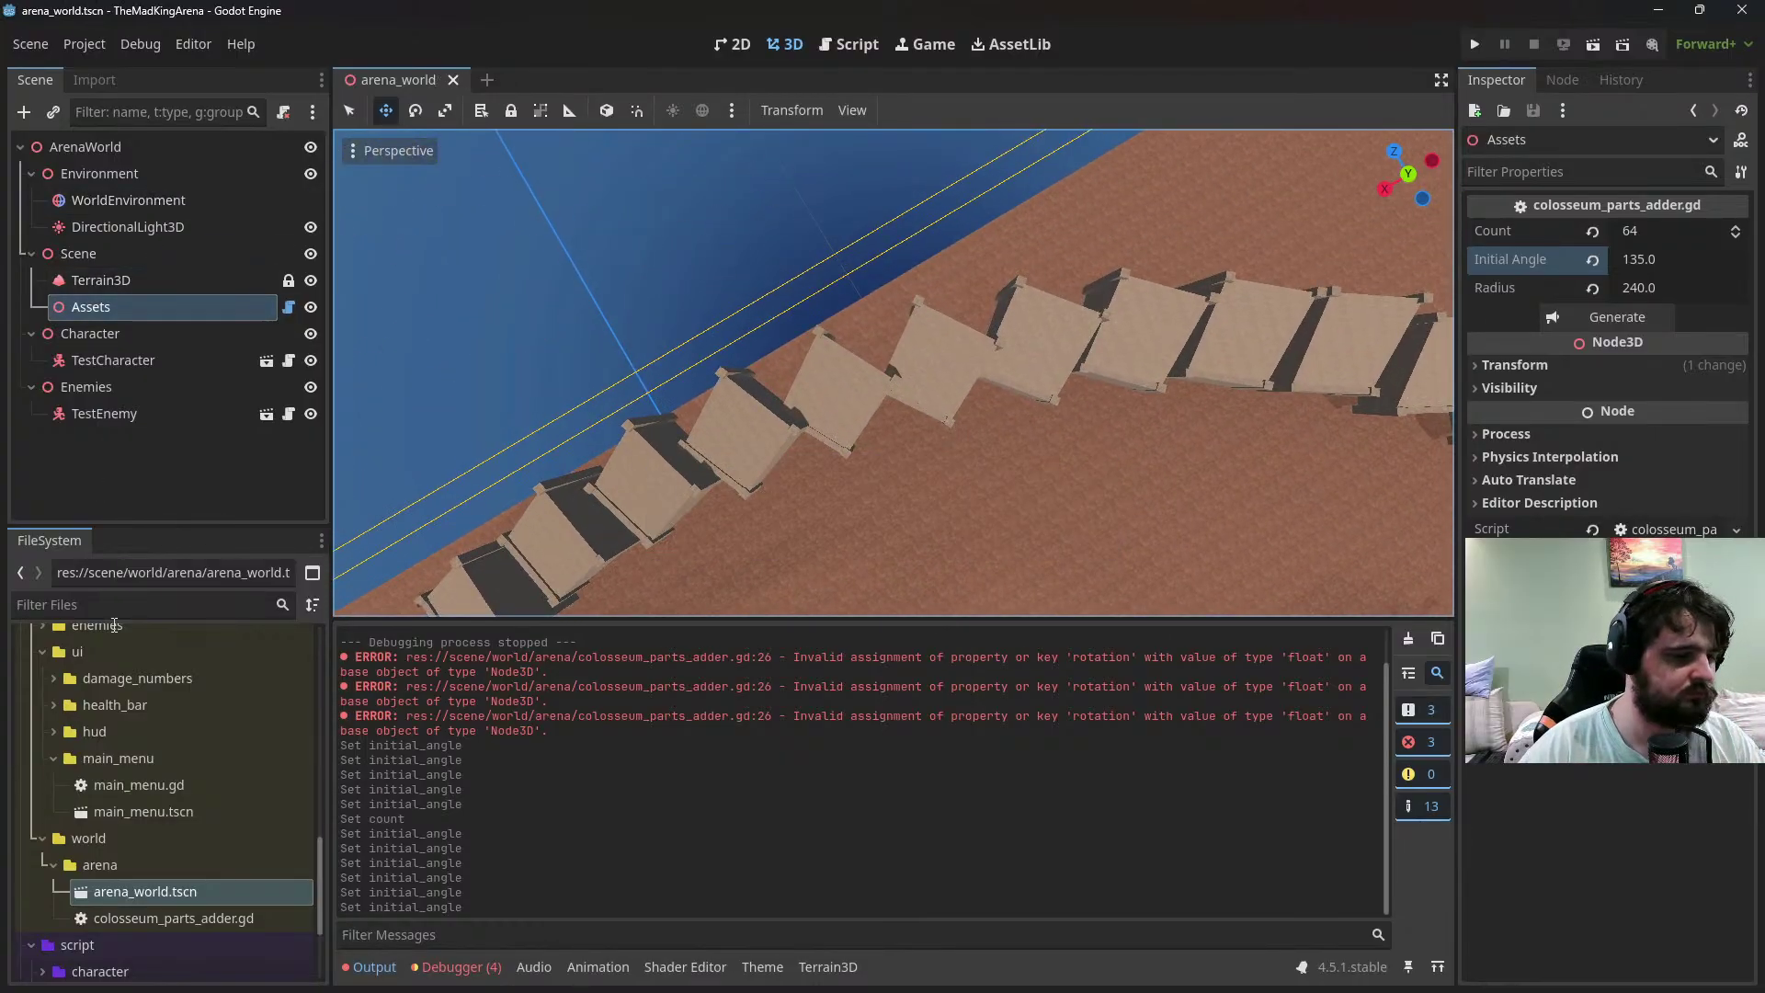
Open the colosseum_part.tscn scene from the models folder and view the wall part from the side
scroll(130, 796, "up", 2)
scroll(131, 796, "up", 5)
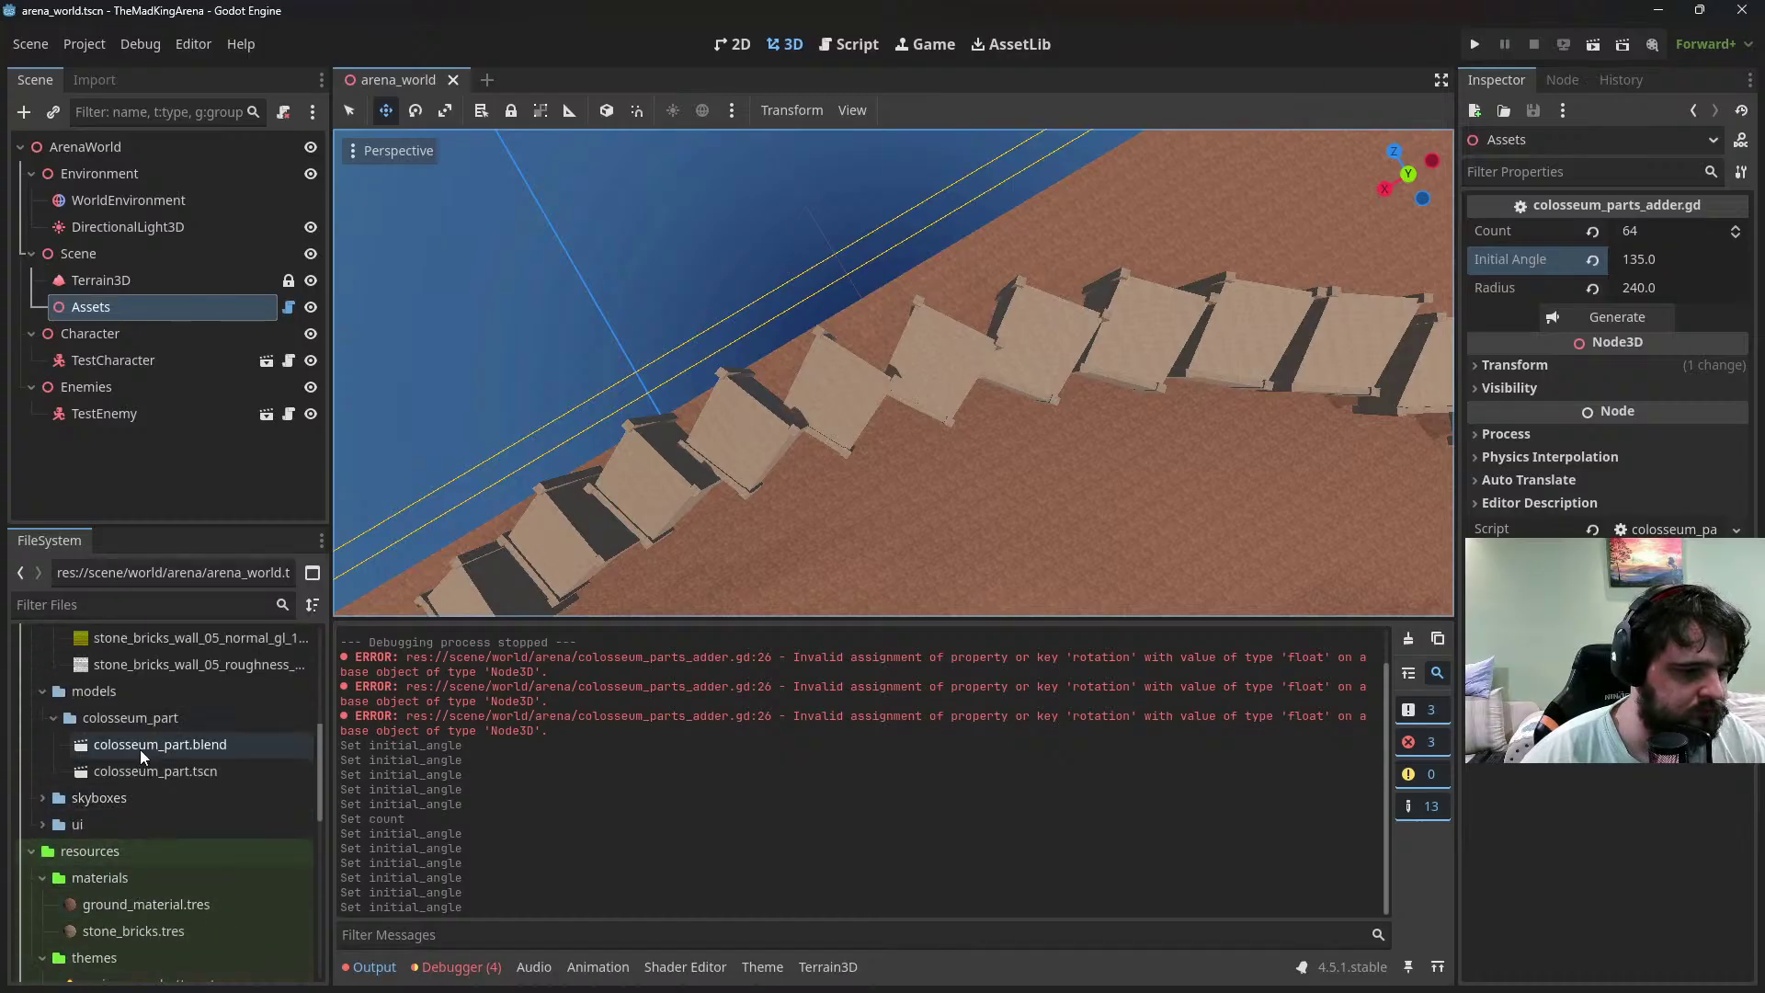
scroll(154, 697, "up", 2)
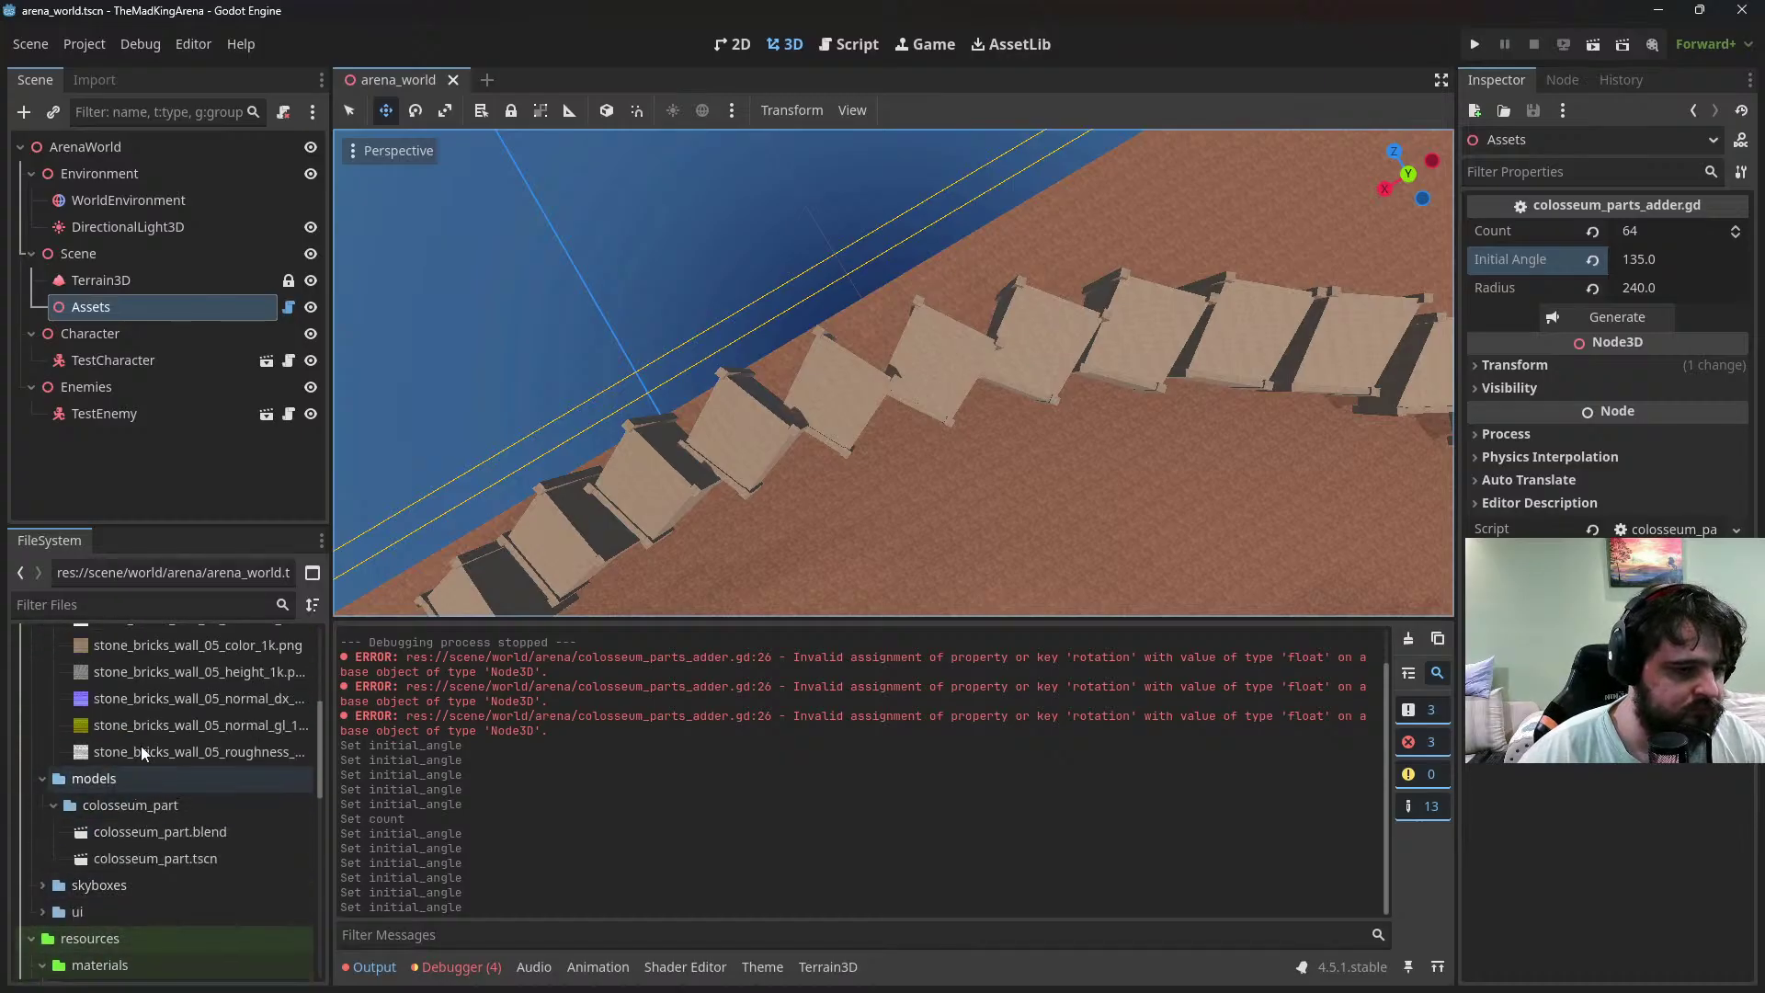
double_click(147, 859)
scroll(680, 493, "down", 3)
middle_click_drag(684, 489, 874, 511)
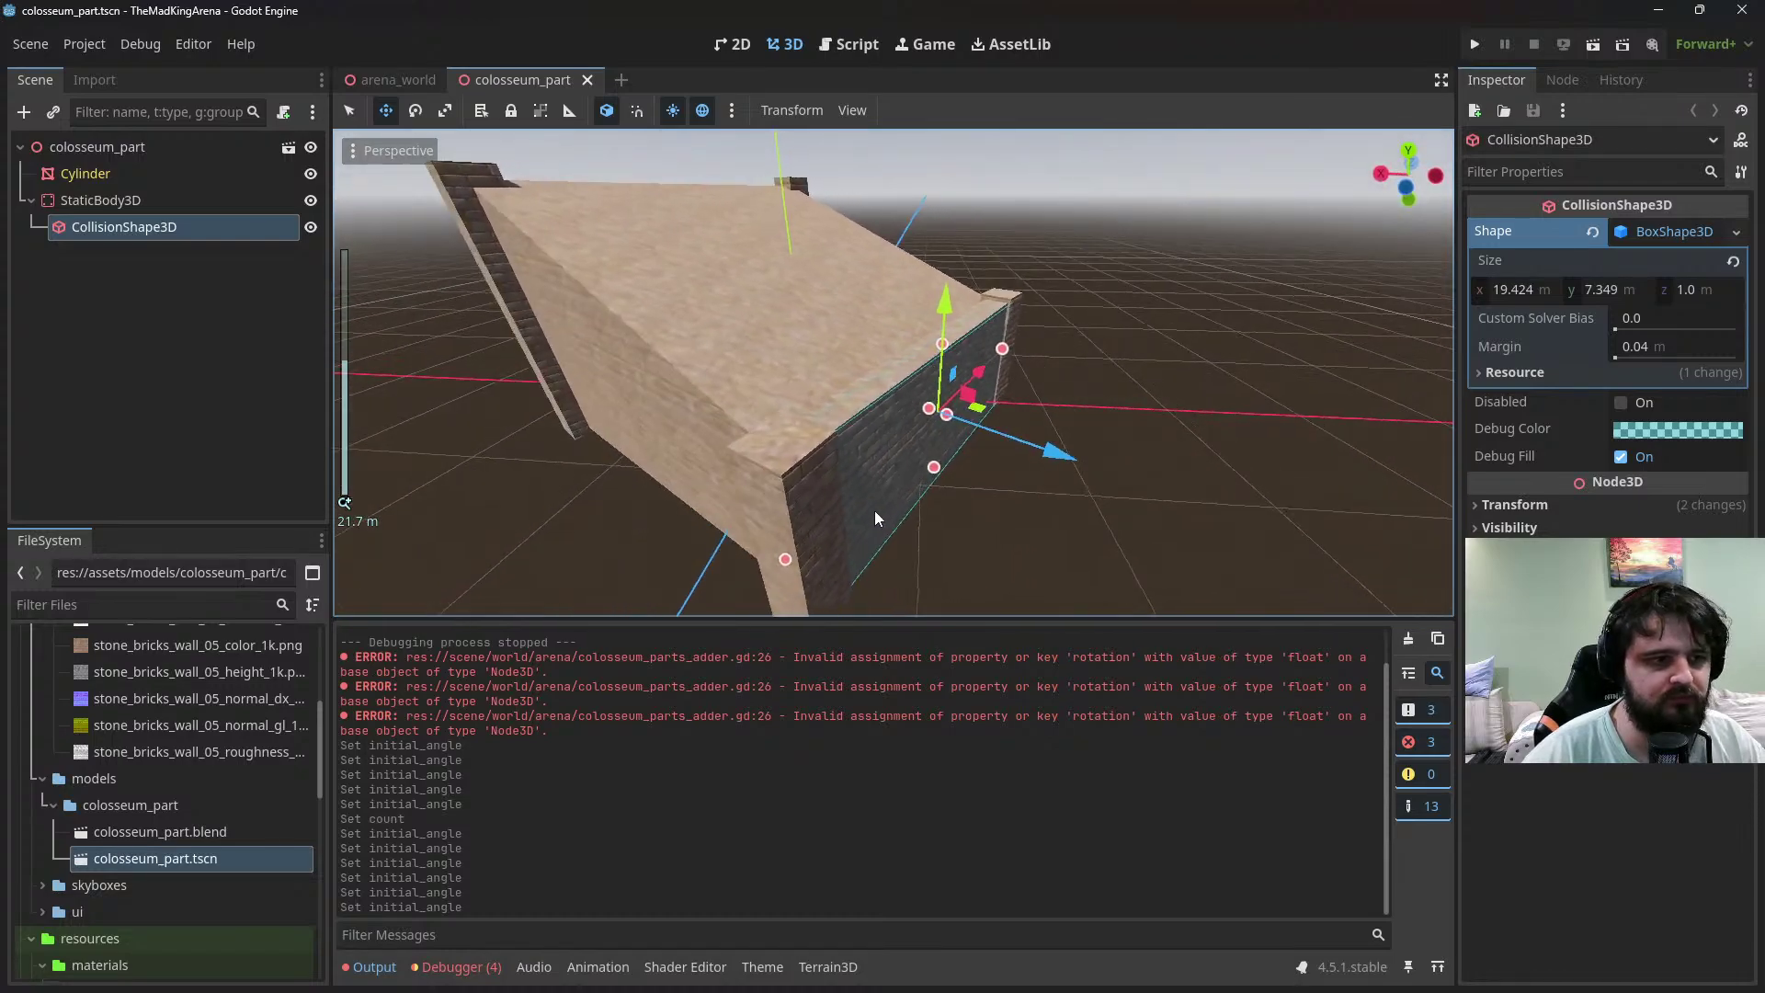
Reparent StaticBody3D, with its collision shape, under the Cylinder mesh
left_click(125, 174)
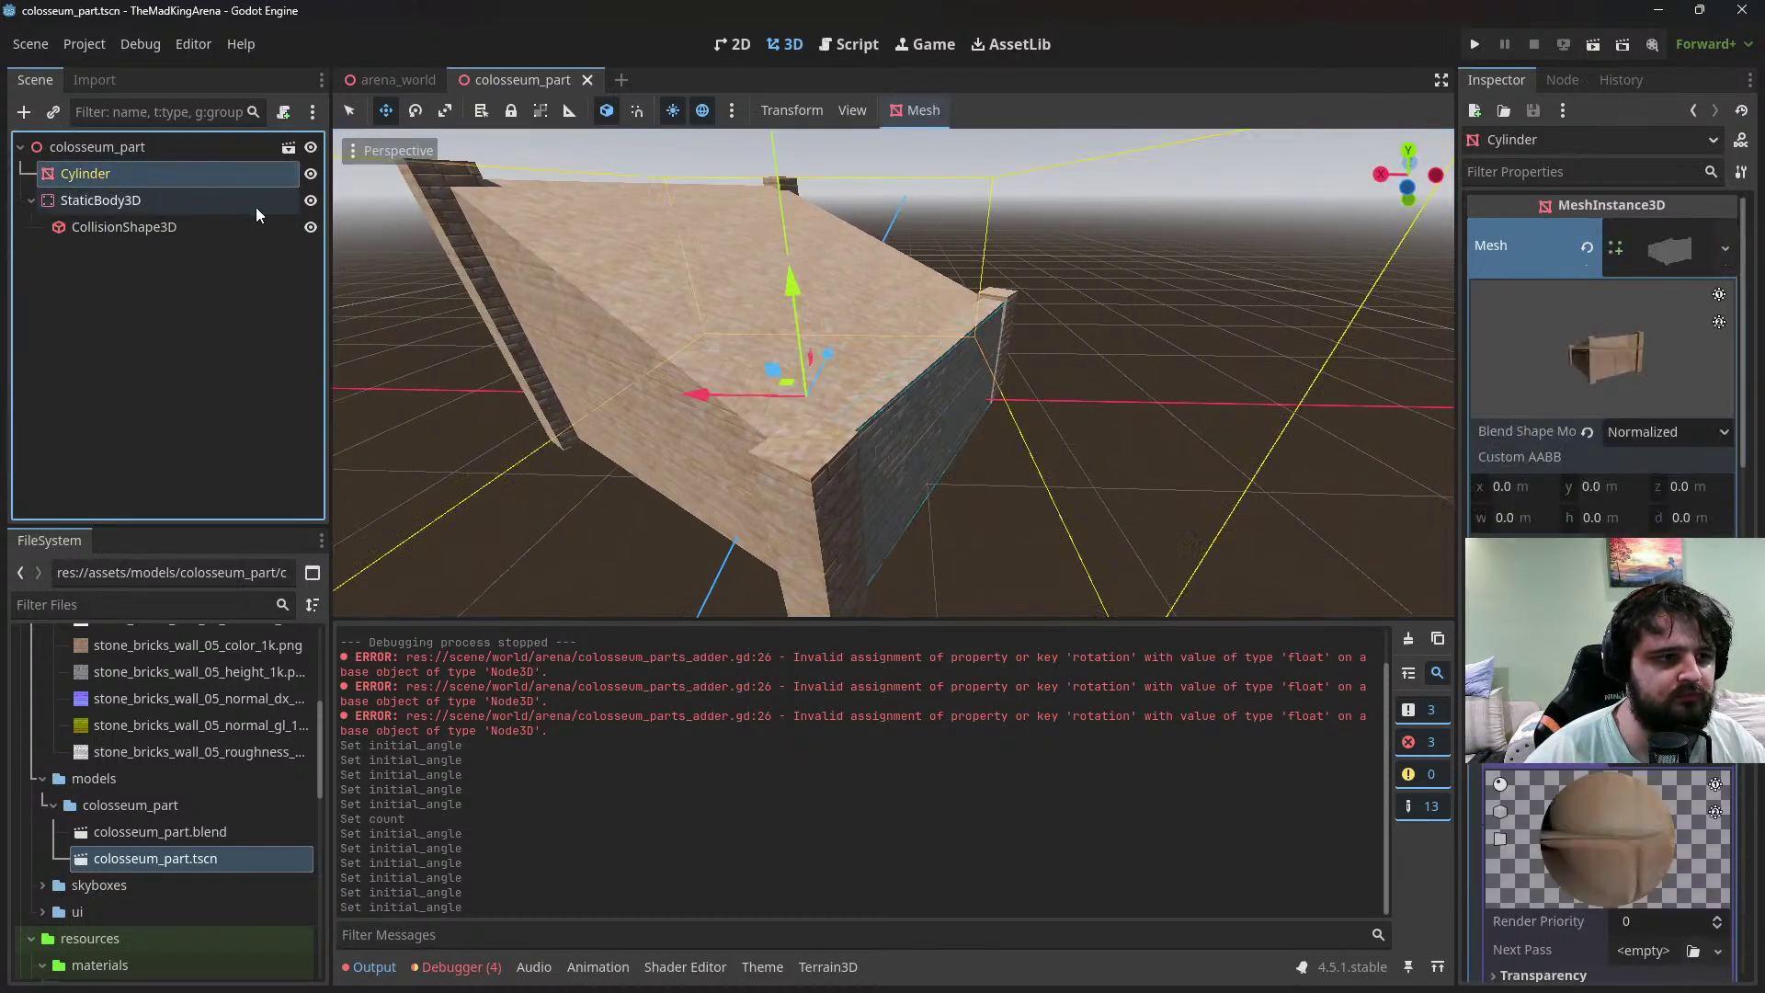
left_click(139, 207, "shift")
scroll(526, 300, "down", 3)
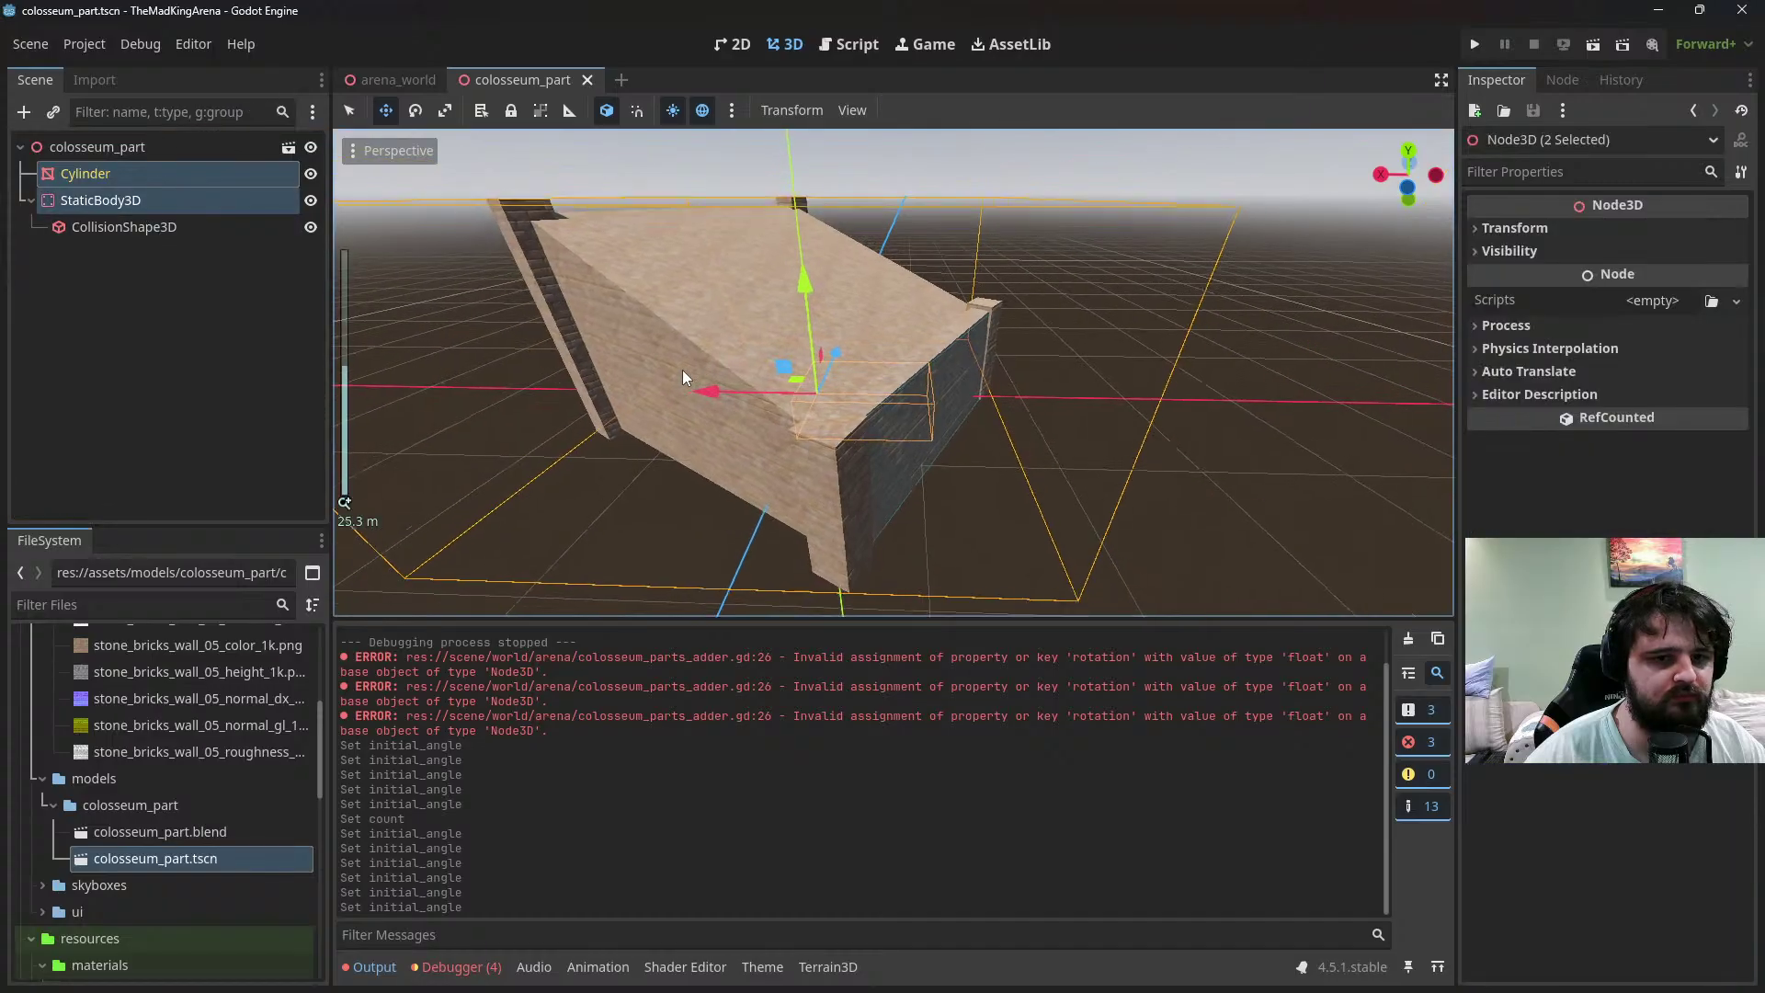
left_click(131, 206)
left_click_drag(131, 206, 134, 182)
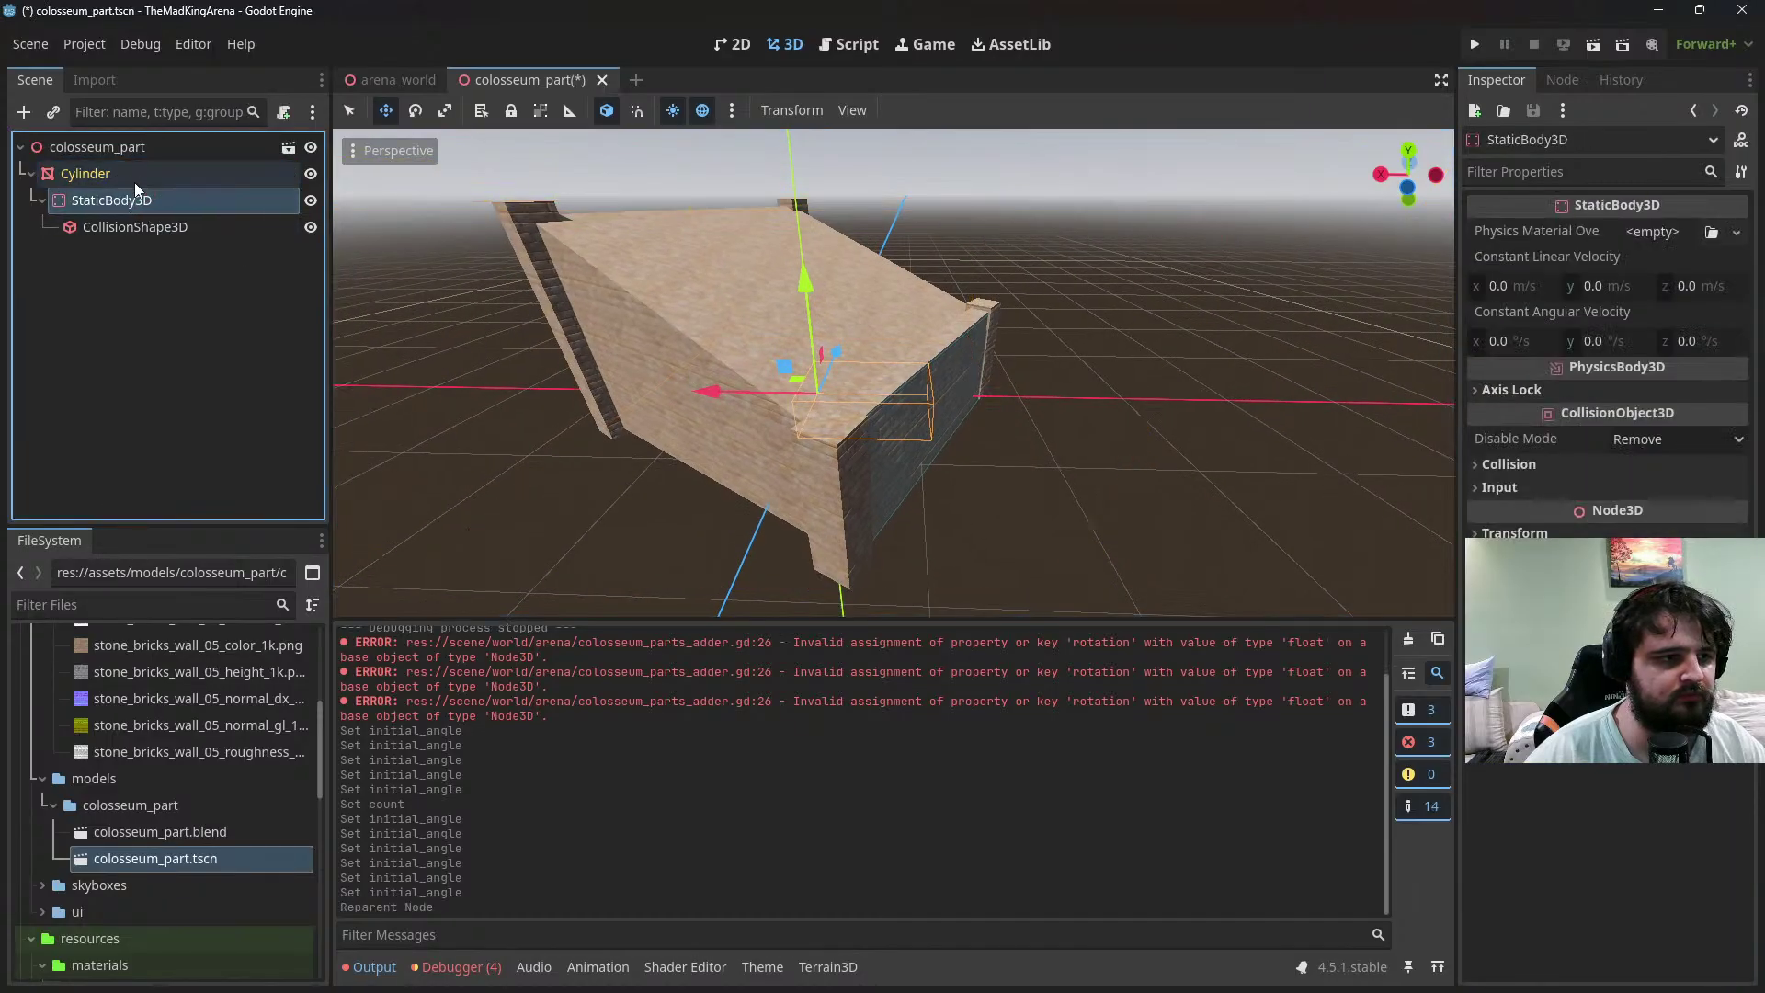
Rotate the Cylinder mesh about its vertical axis to bring the wall part square with the scene axes
left_click(114, 182)
middle_click_drag(846, 423, 621, 223)
left_click(412, 115)
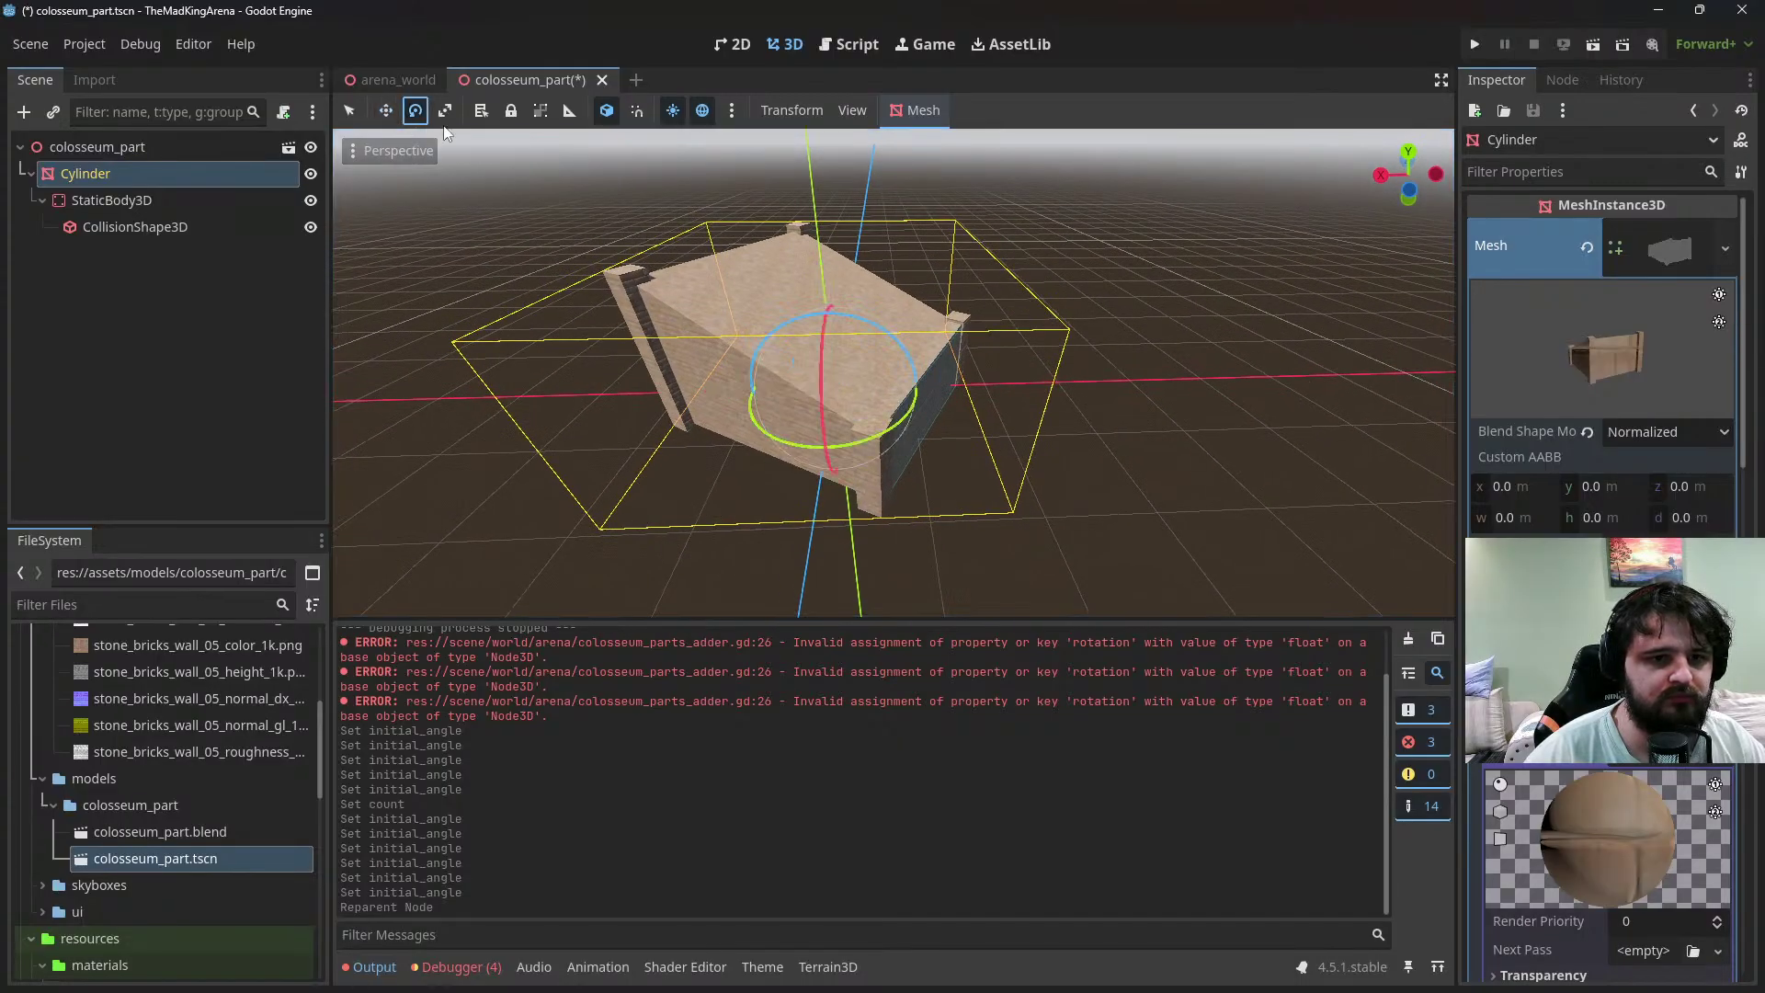
left_click_drag(890, 421, 1116, 372)
middle_click_drag(1116, 373, 857, 388)
left_click_drag(900, 418, 929, 420)
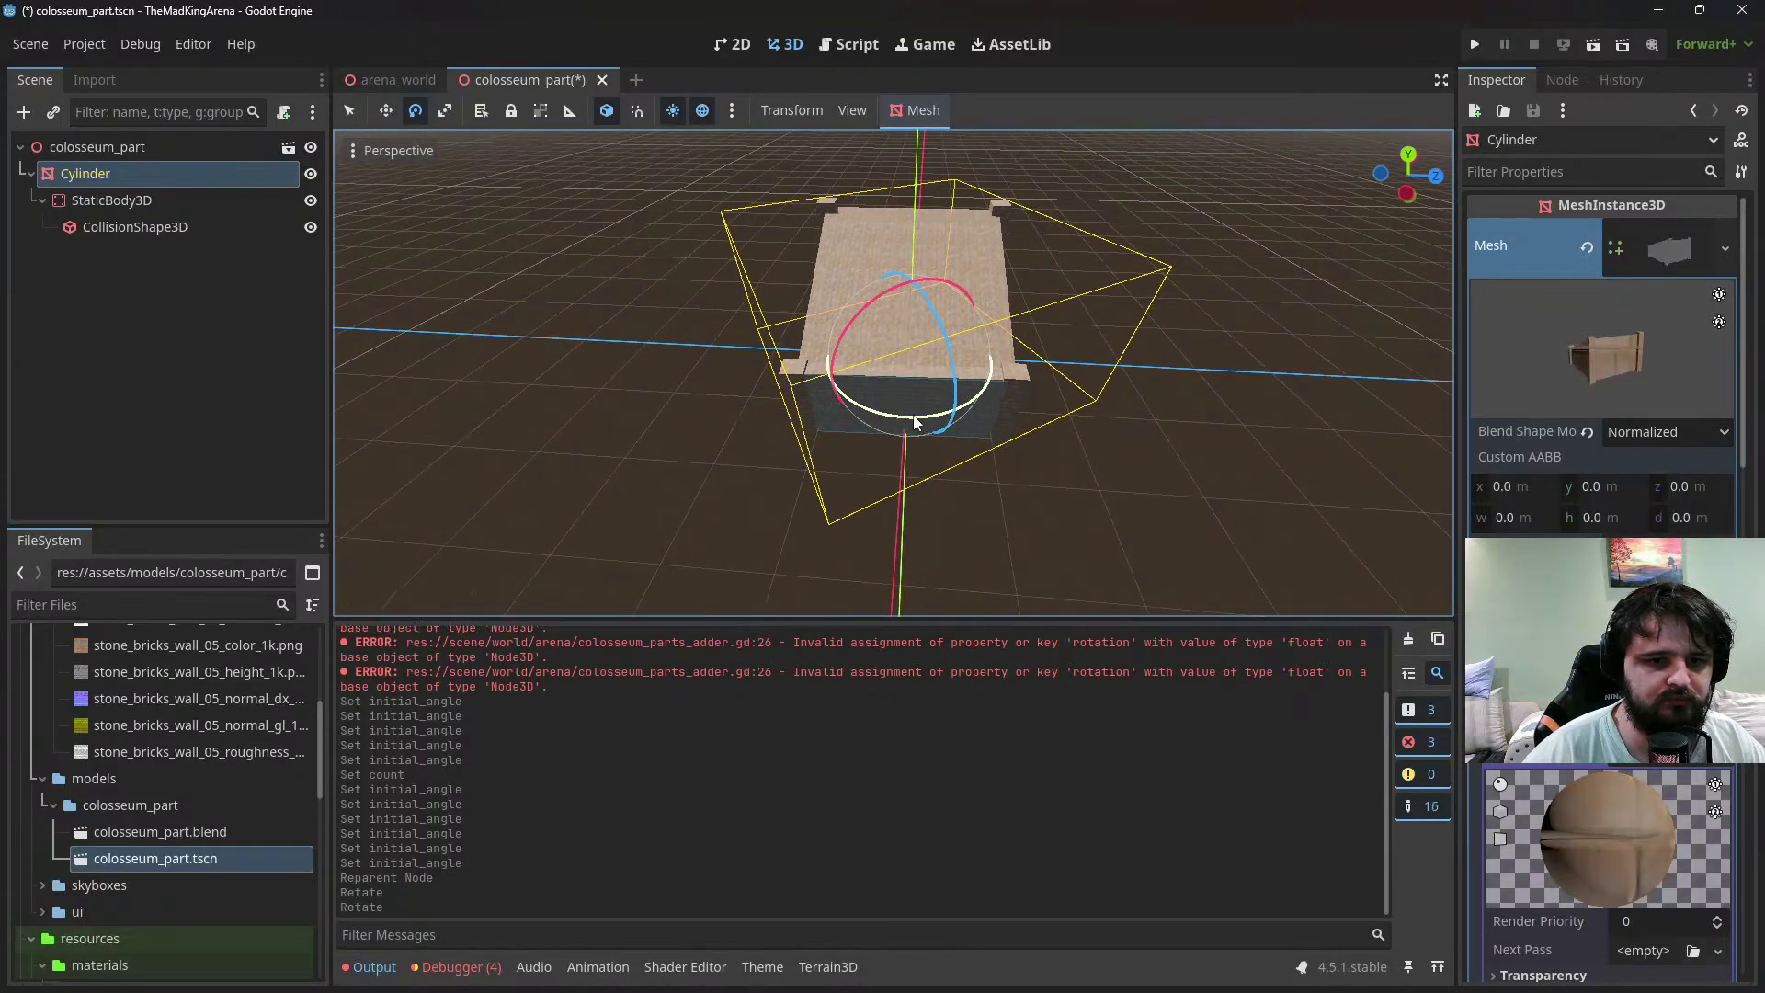
middle_click_drag(929, 419, 470, 171)
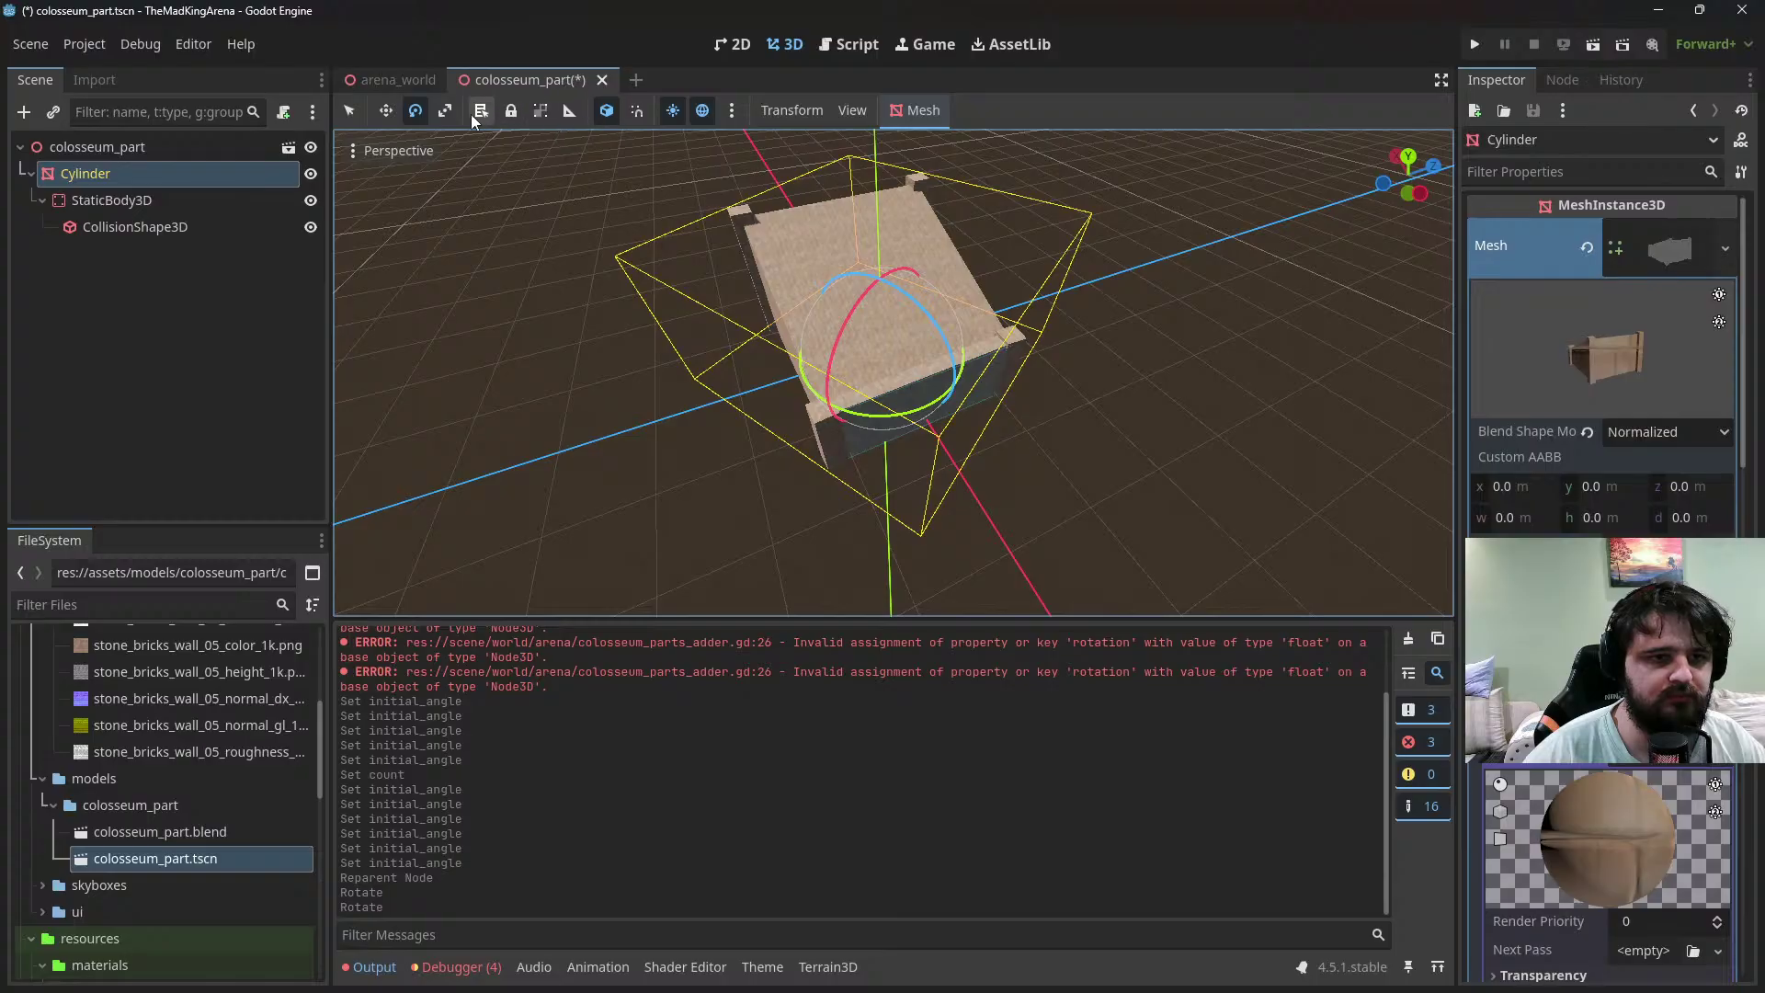
Turn off local space, move the Cylinder off its current spot and rotate it again about the vertical axis
left_click(607, 110)
left_click(387, 110)
left_click_drag(867, 324, 809, 278)
middle_click_drag(810, 277, 910, 343)
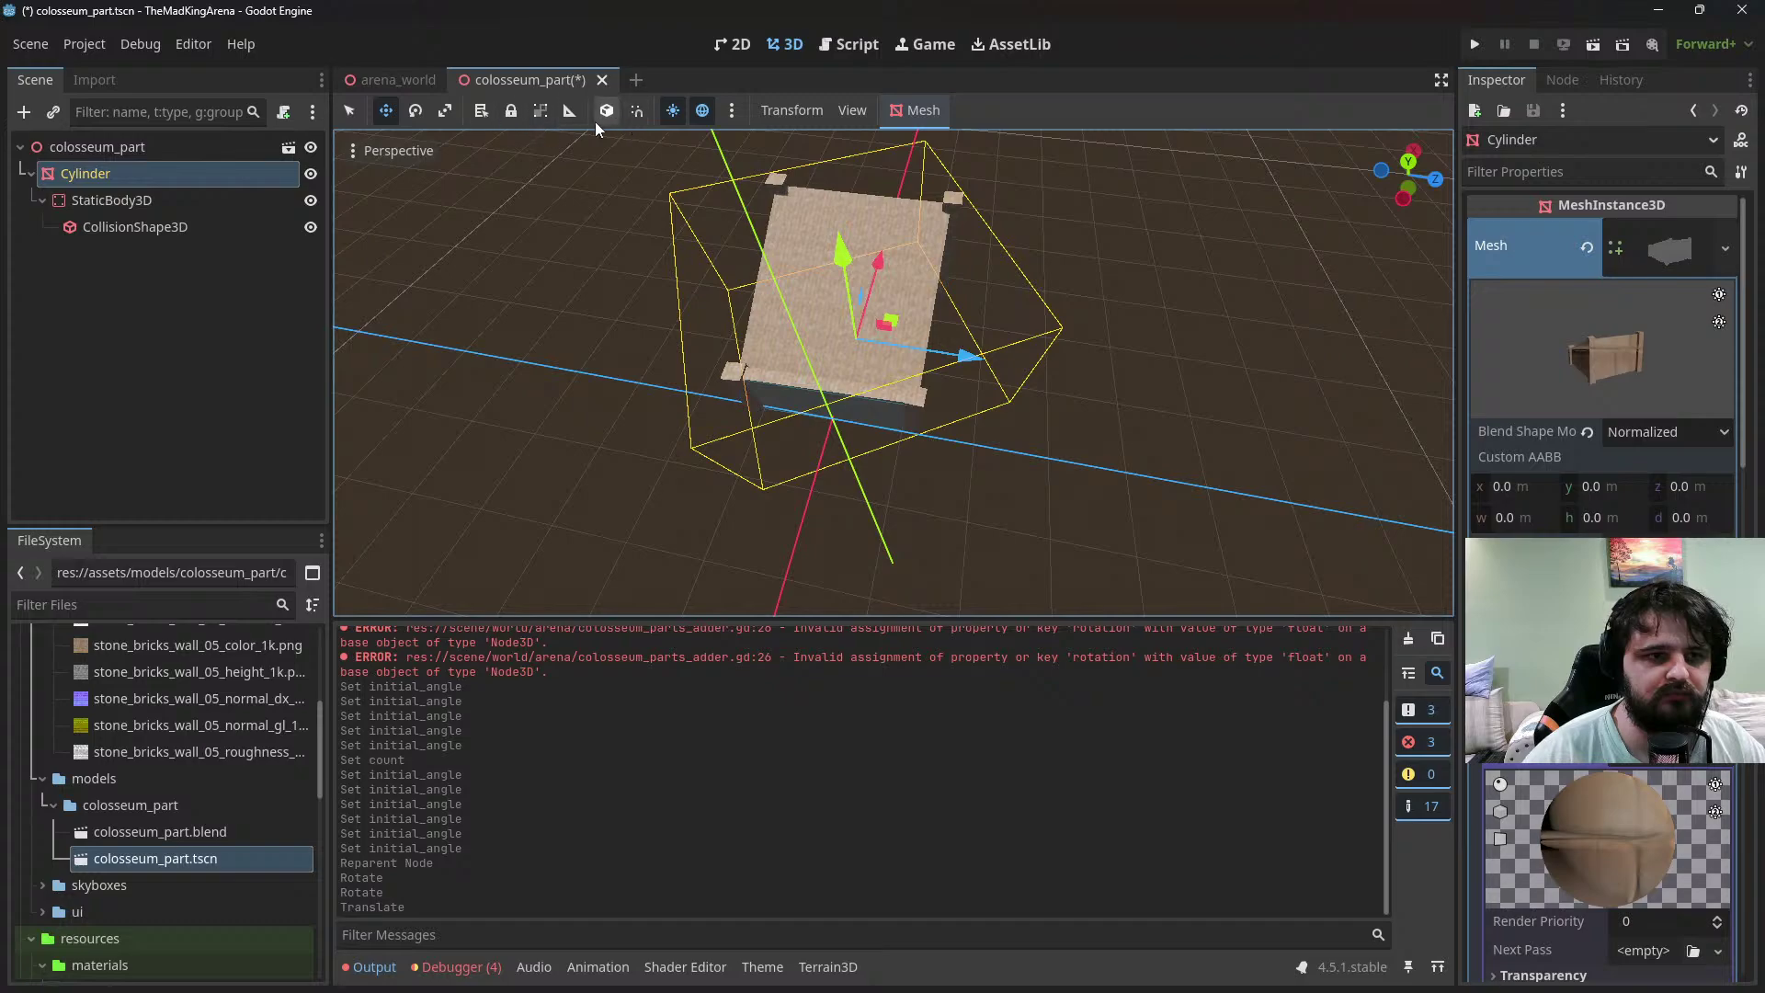
left_click(416, 110)
left_click_drag(925, 381, 775, 384)
Switch to the top orthographic view and move the Cylinder along X to centre it on the origin
key("KP_5")
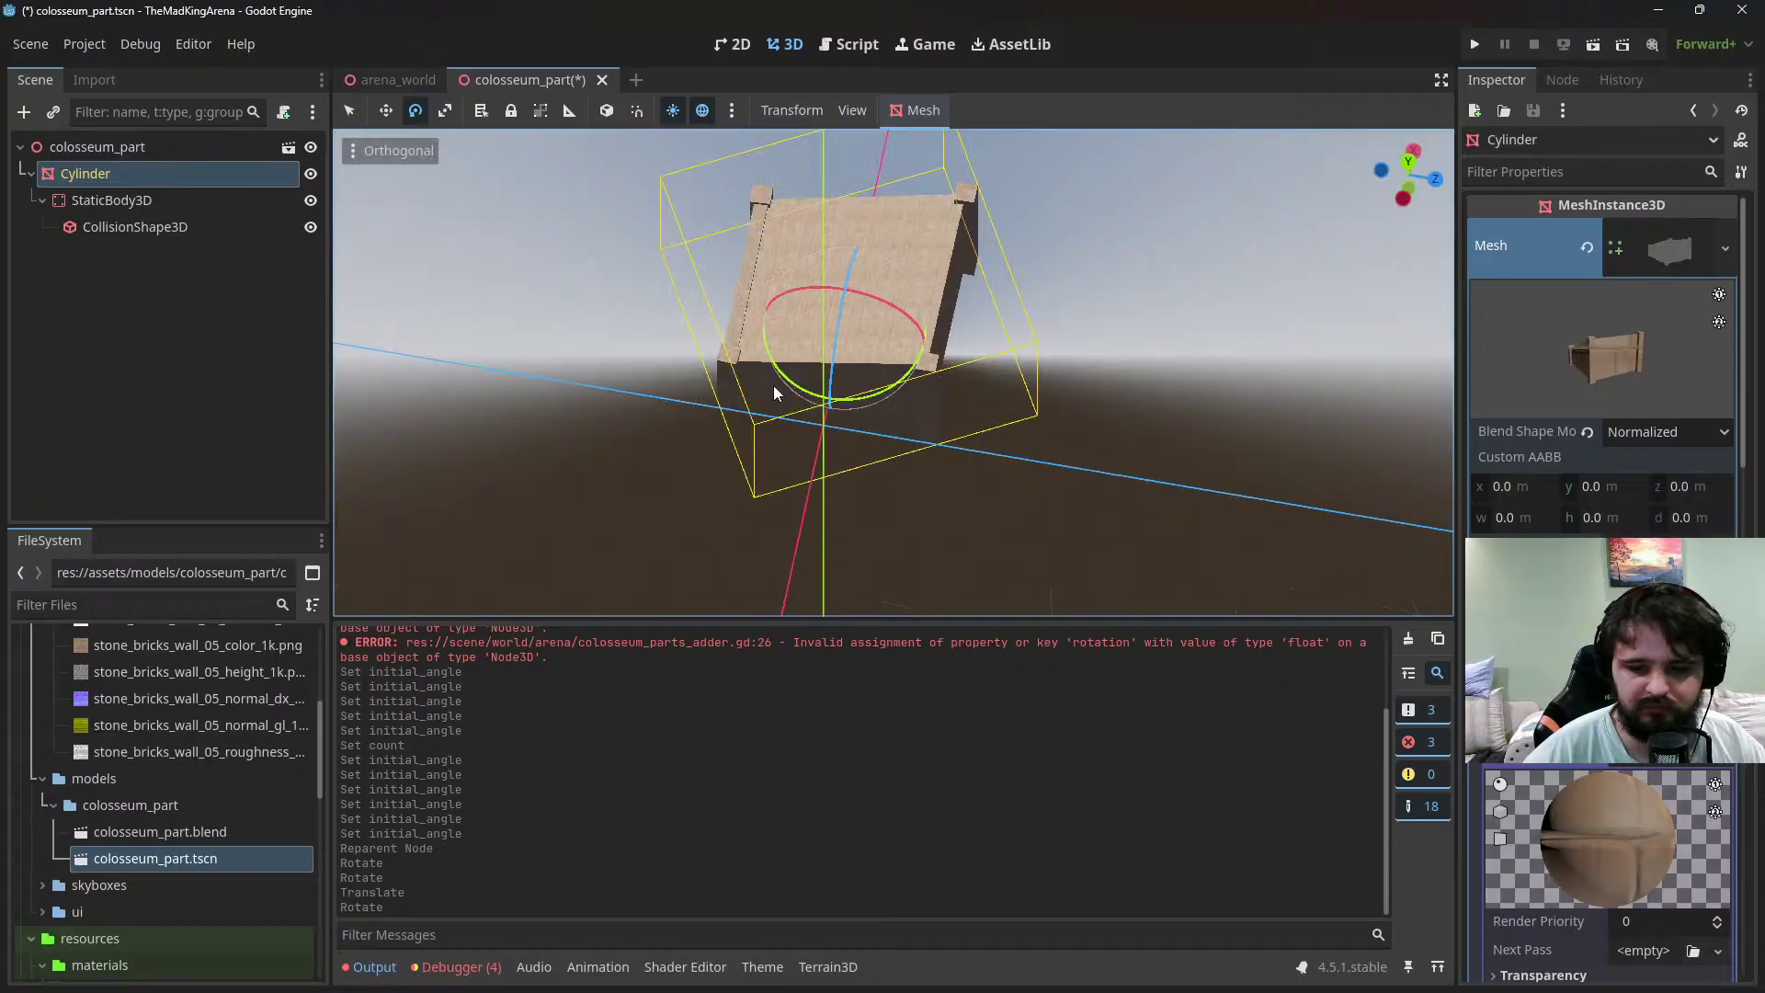
key("KP_7")
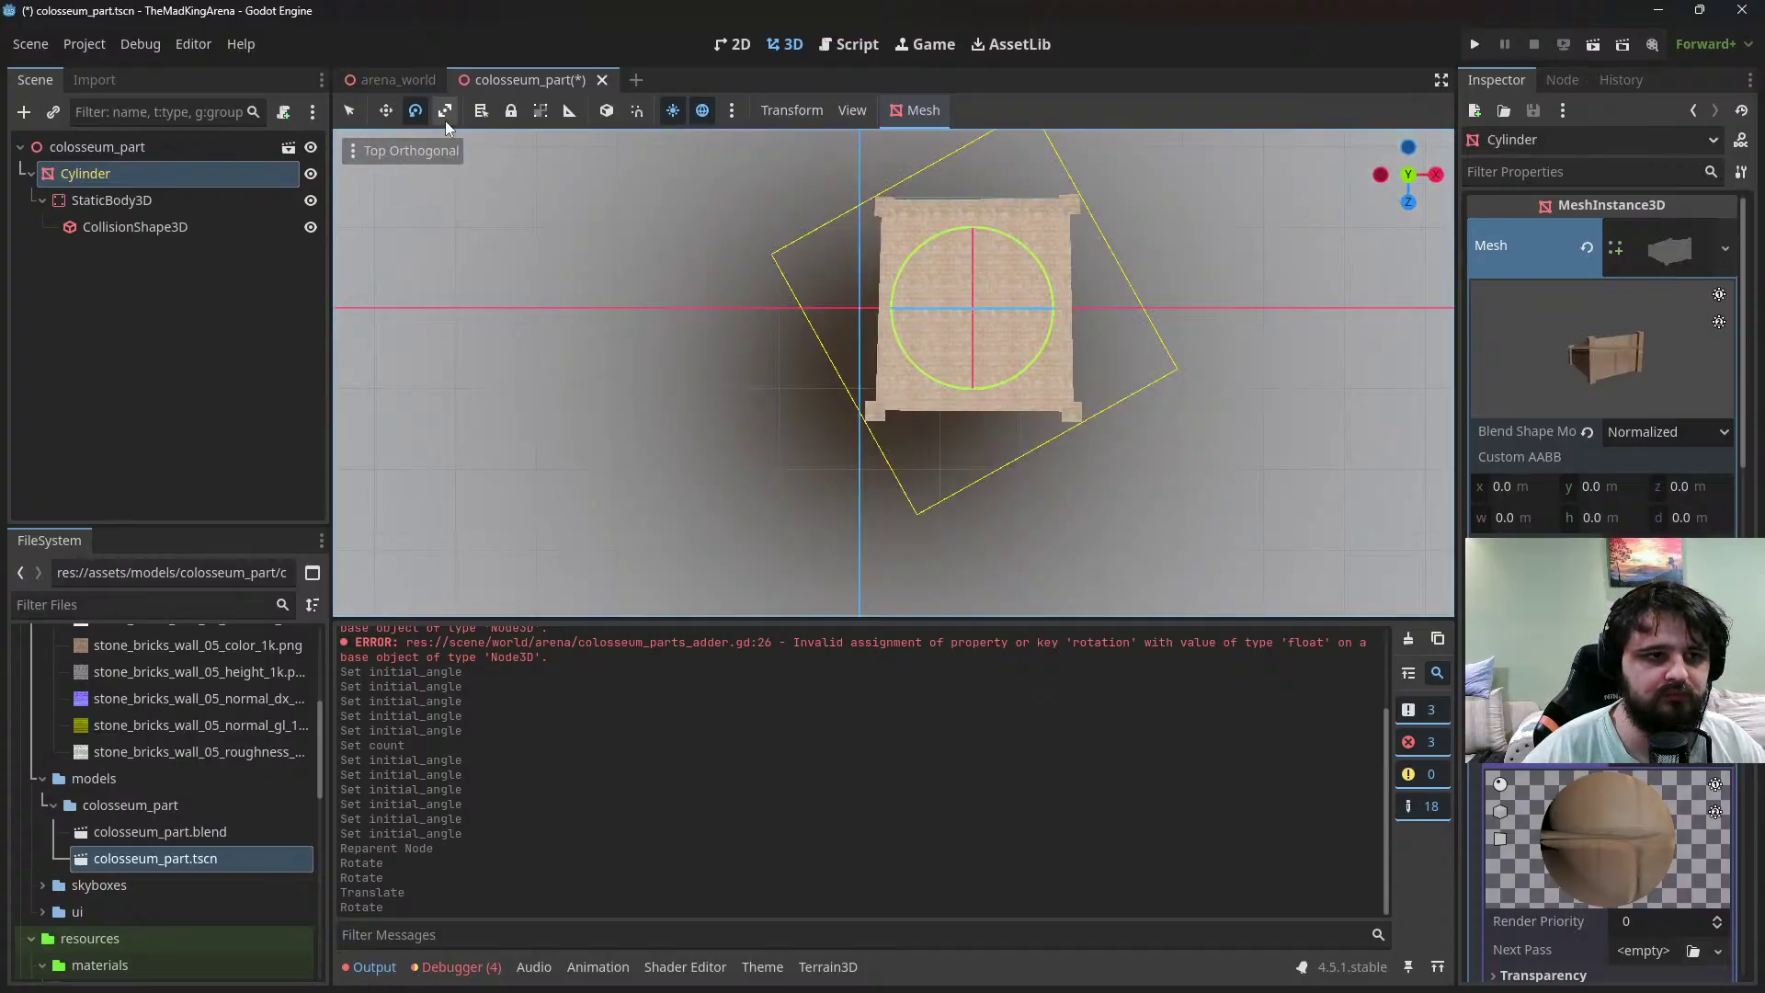
left_click(395, 114)
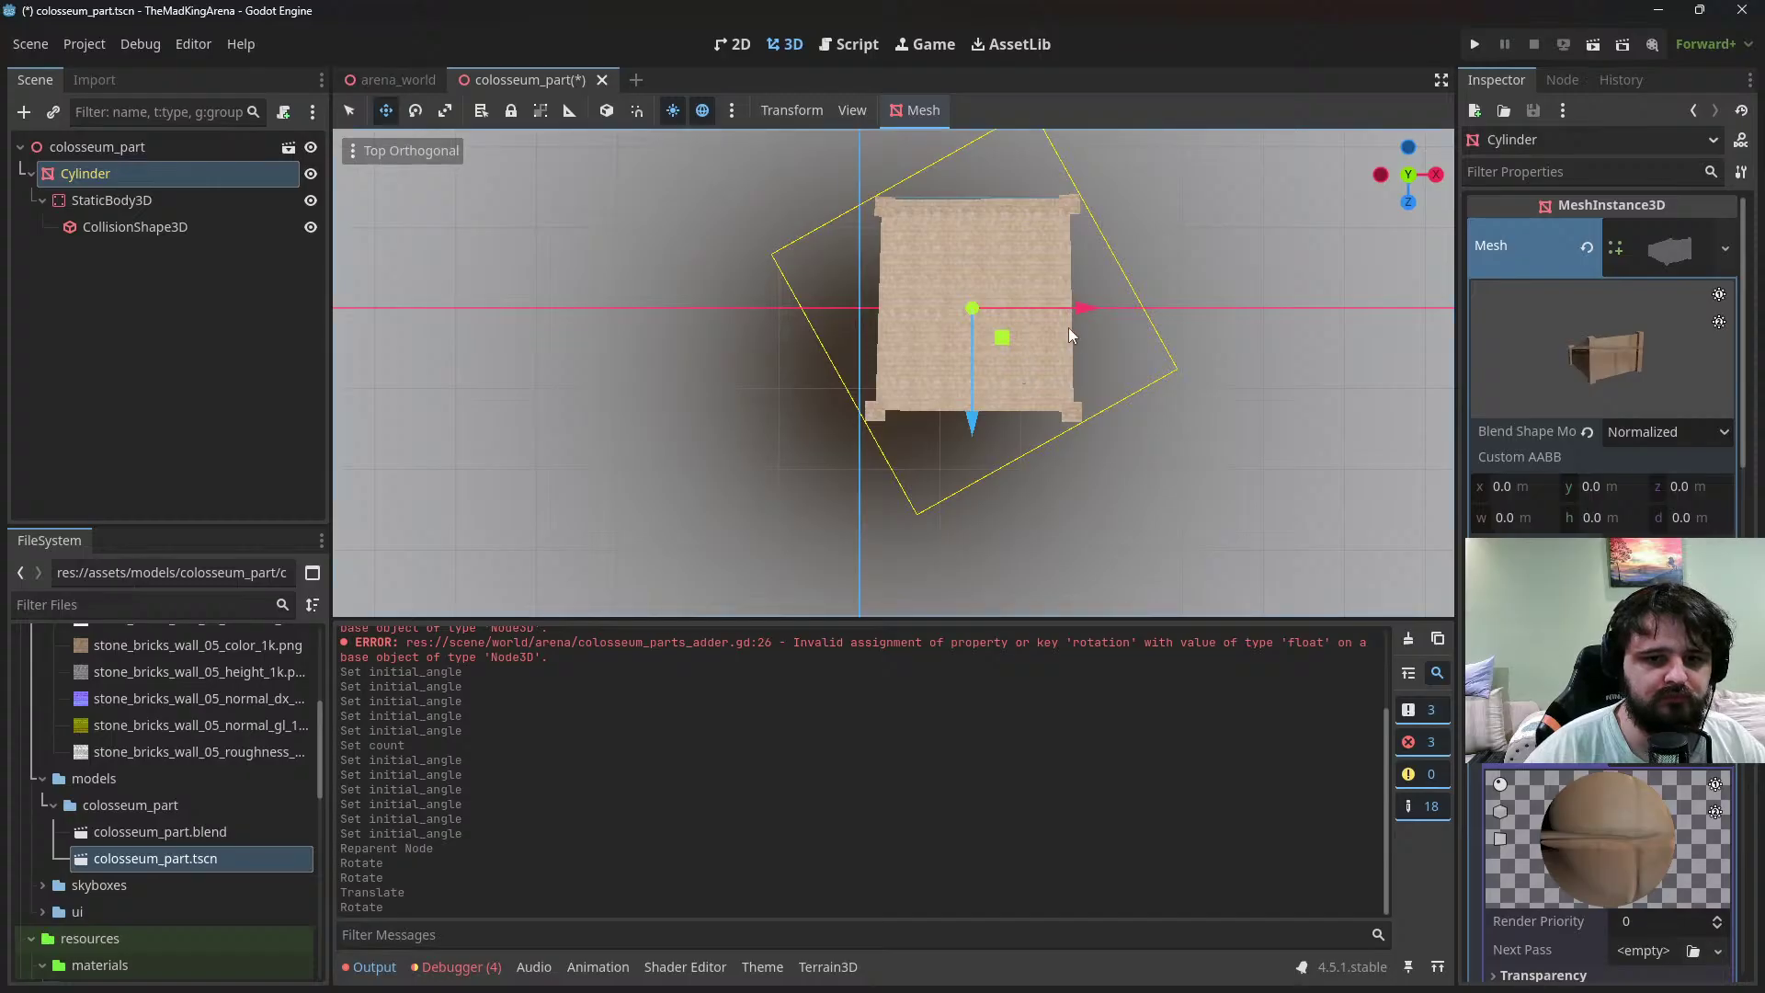
left_click_drag(1068, 328, 964, 317)
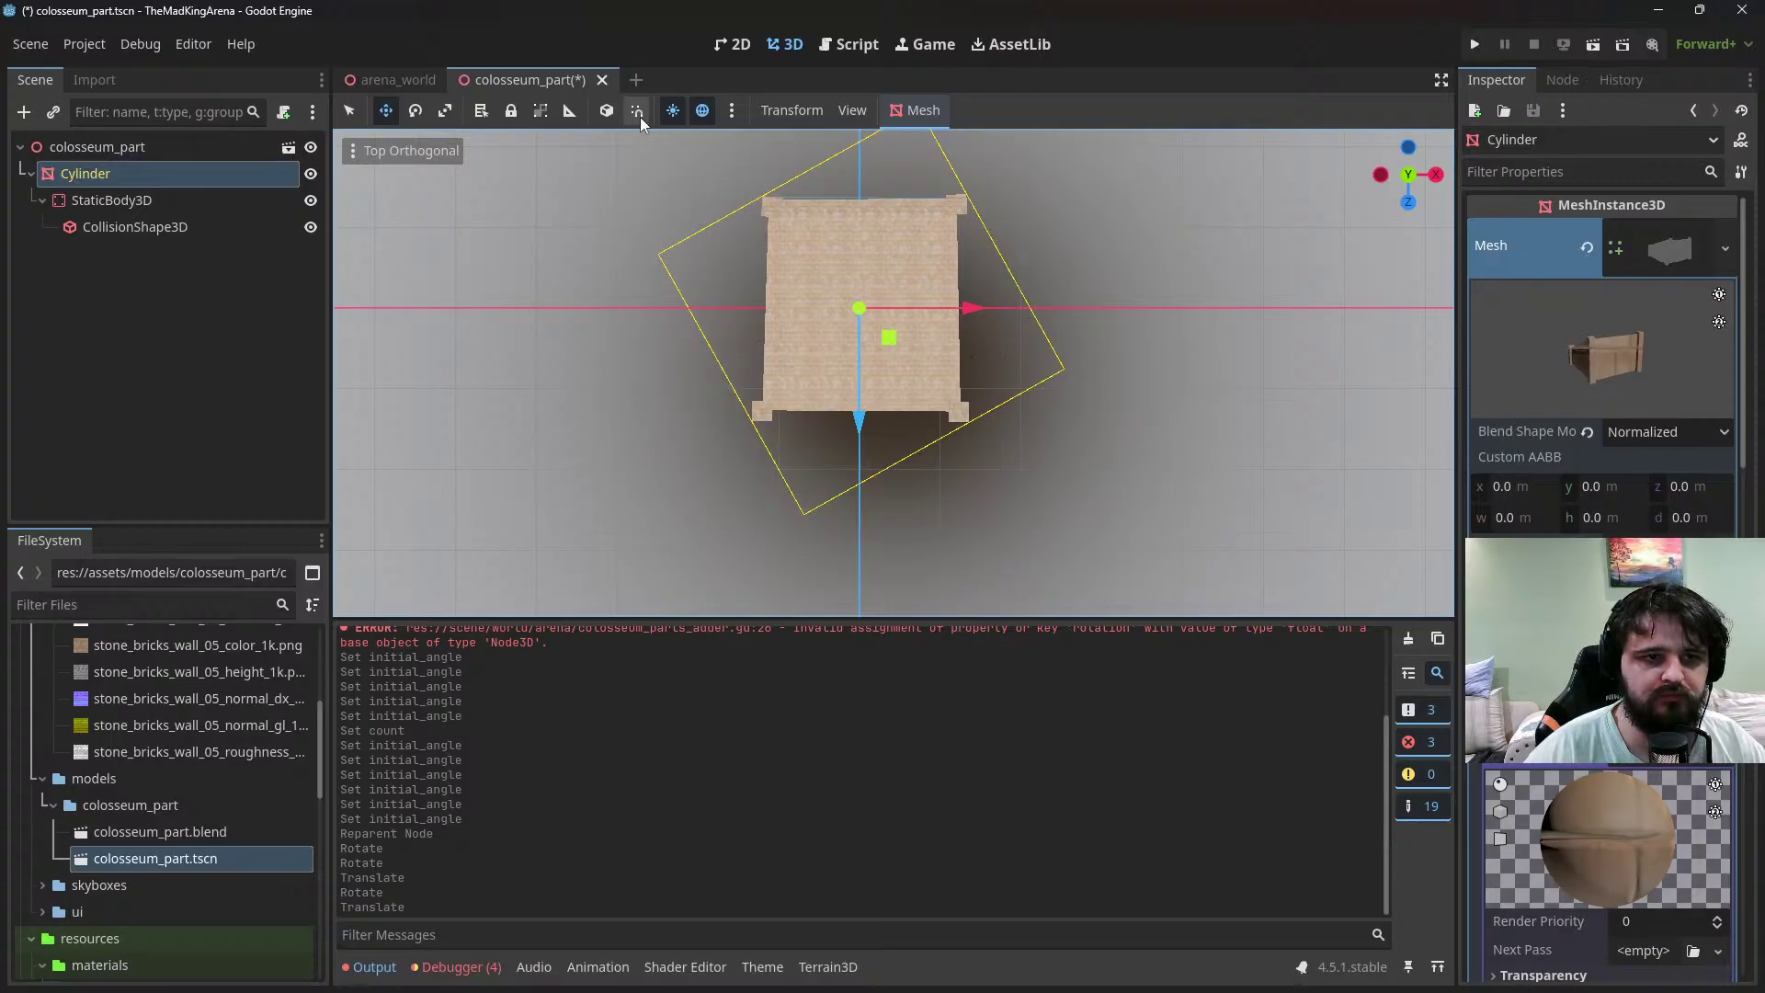
Fine-tune the Cylinder's rotation about the vertical axis and save the colosseum_part scene
left_click(417, 111)
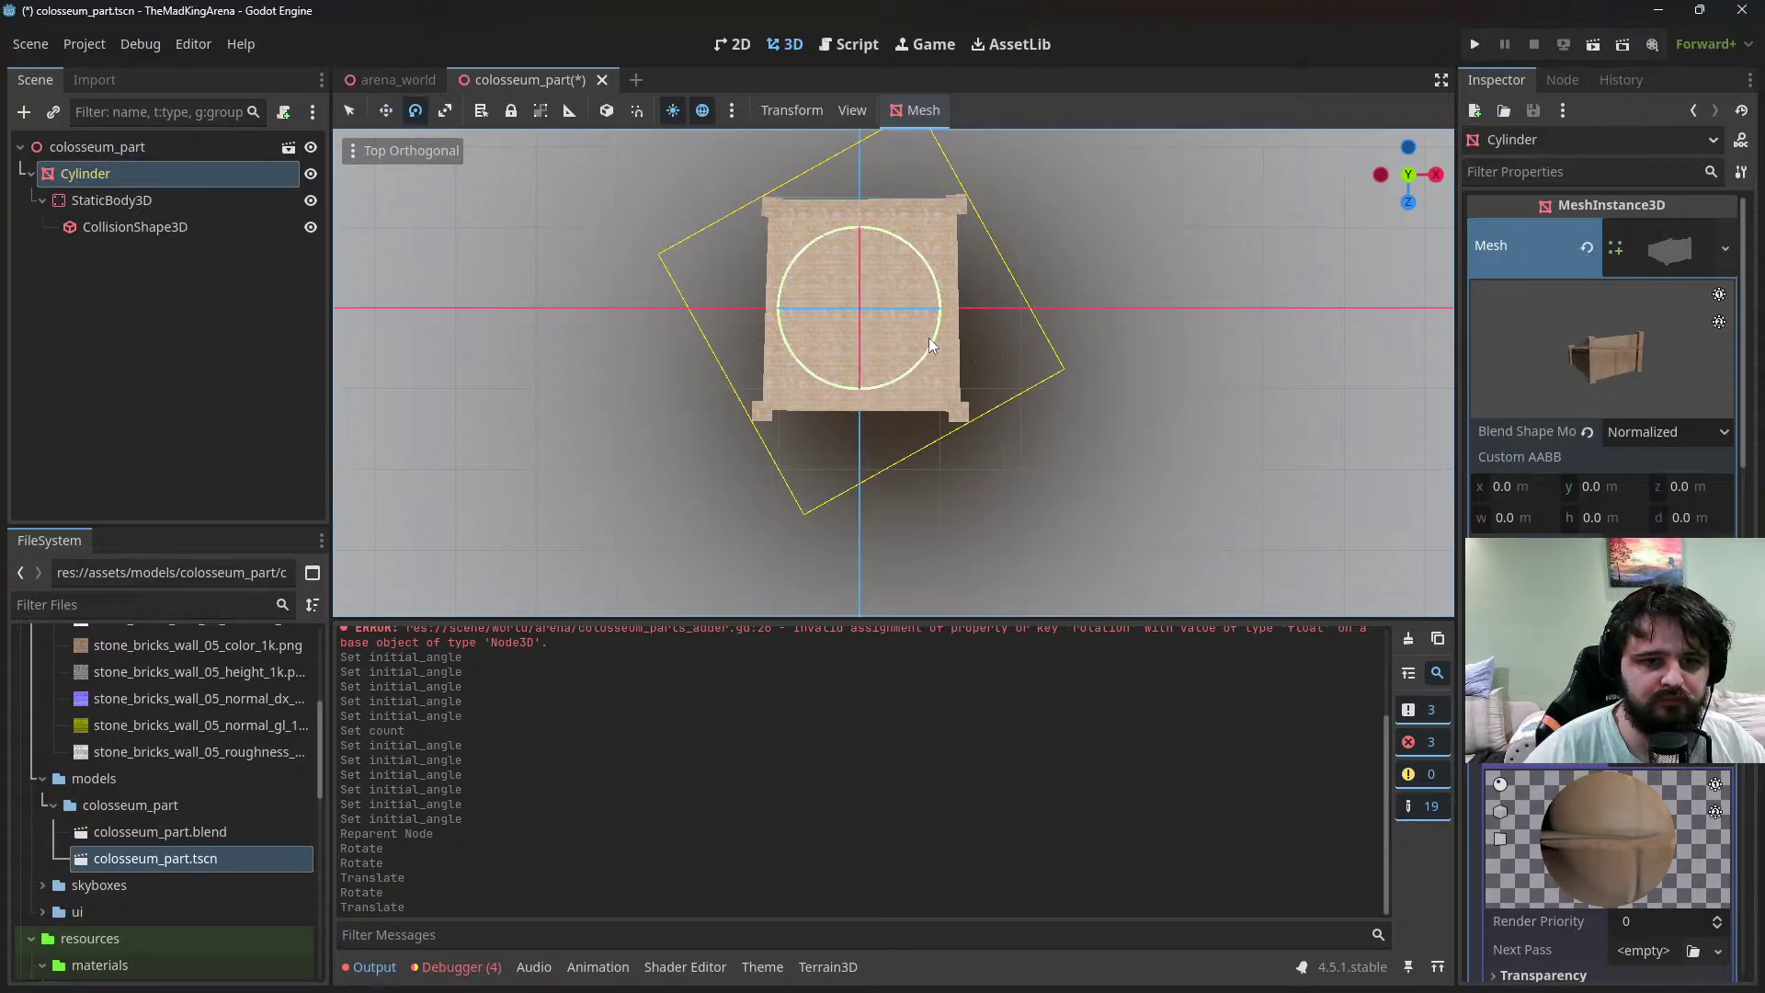
left_click_drag(929, 340, 934, 346)
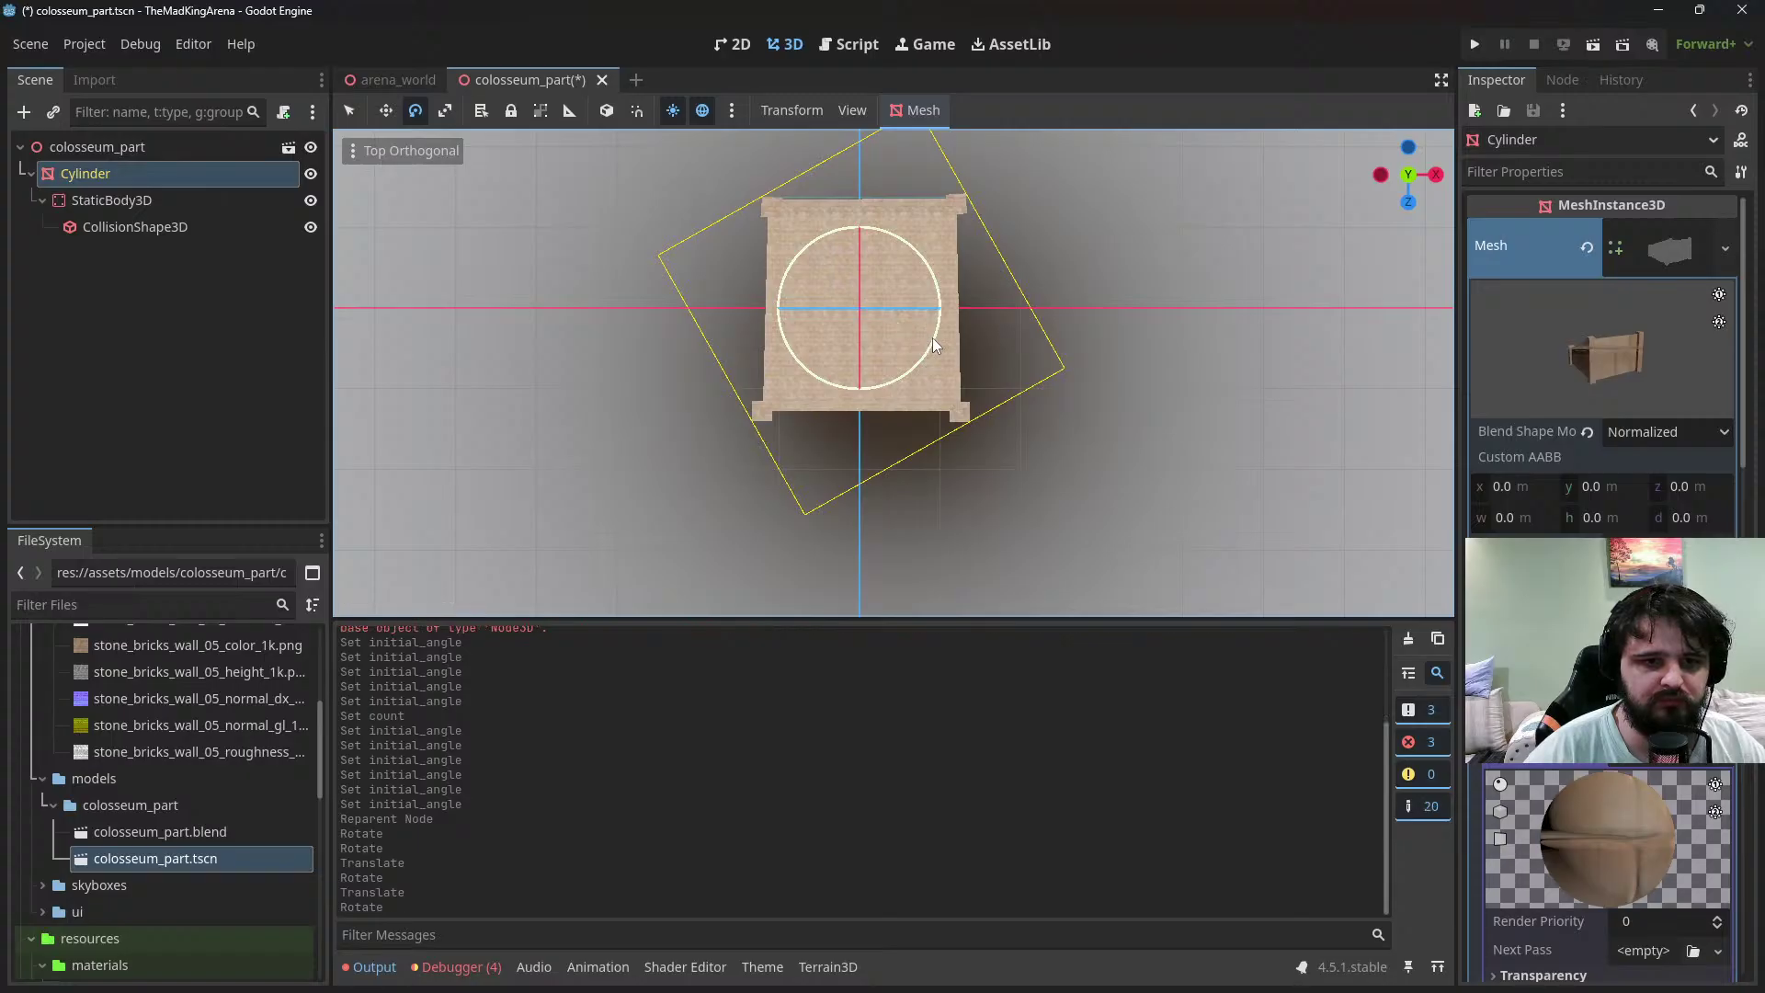
middle_click_drag(933, 346, 768, 359)
key("KP_7")
key("ctrl+s")
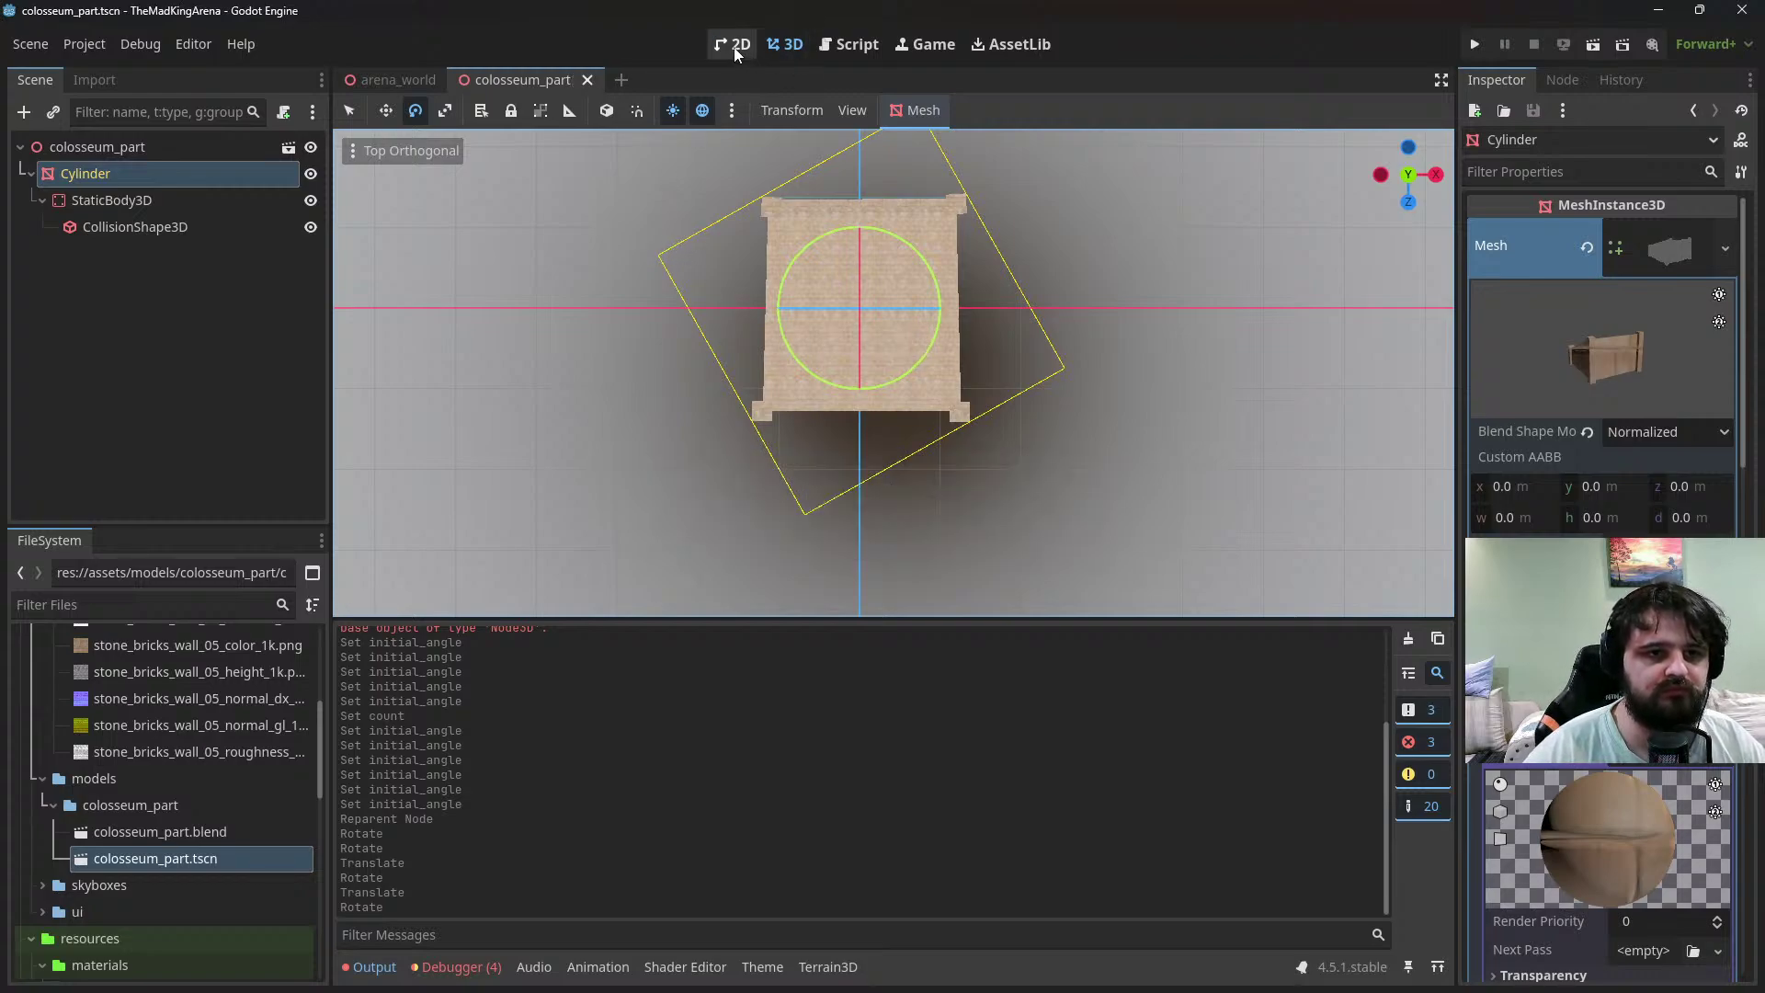
Close the colosseum_part scene, regenerate the colosseum parts in the arena and inspect the whole ring
left_click(587, 80)
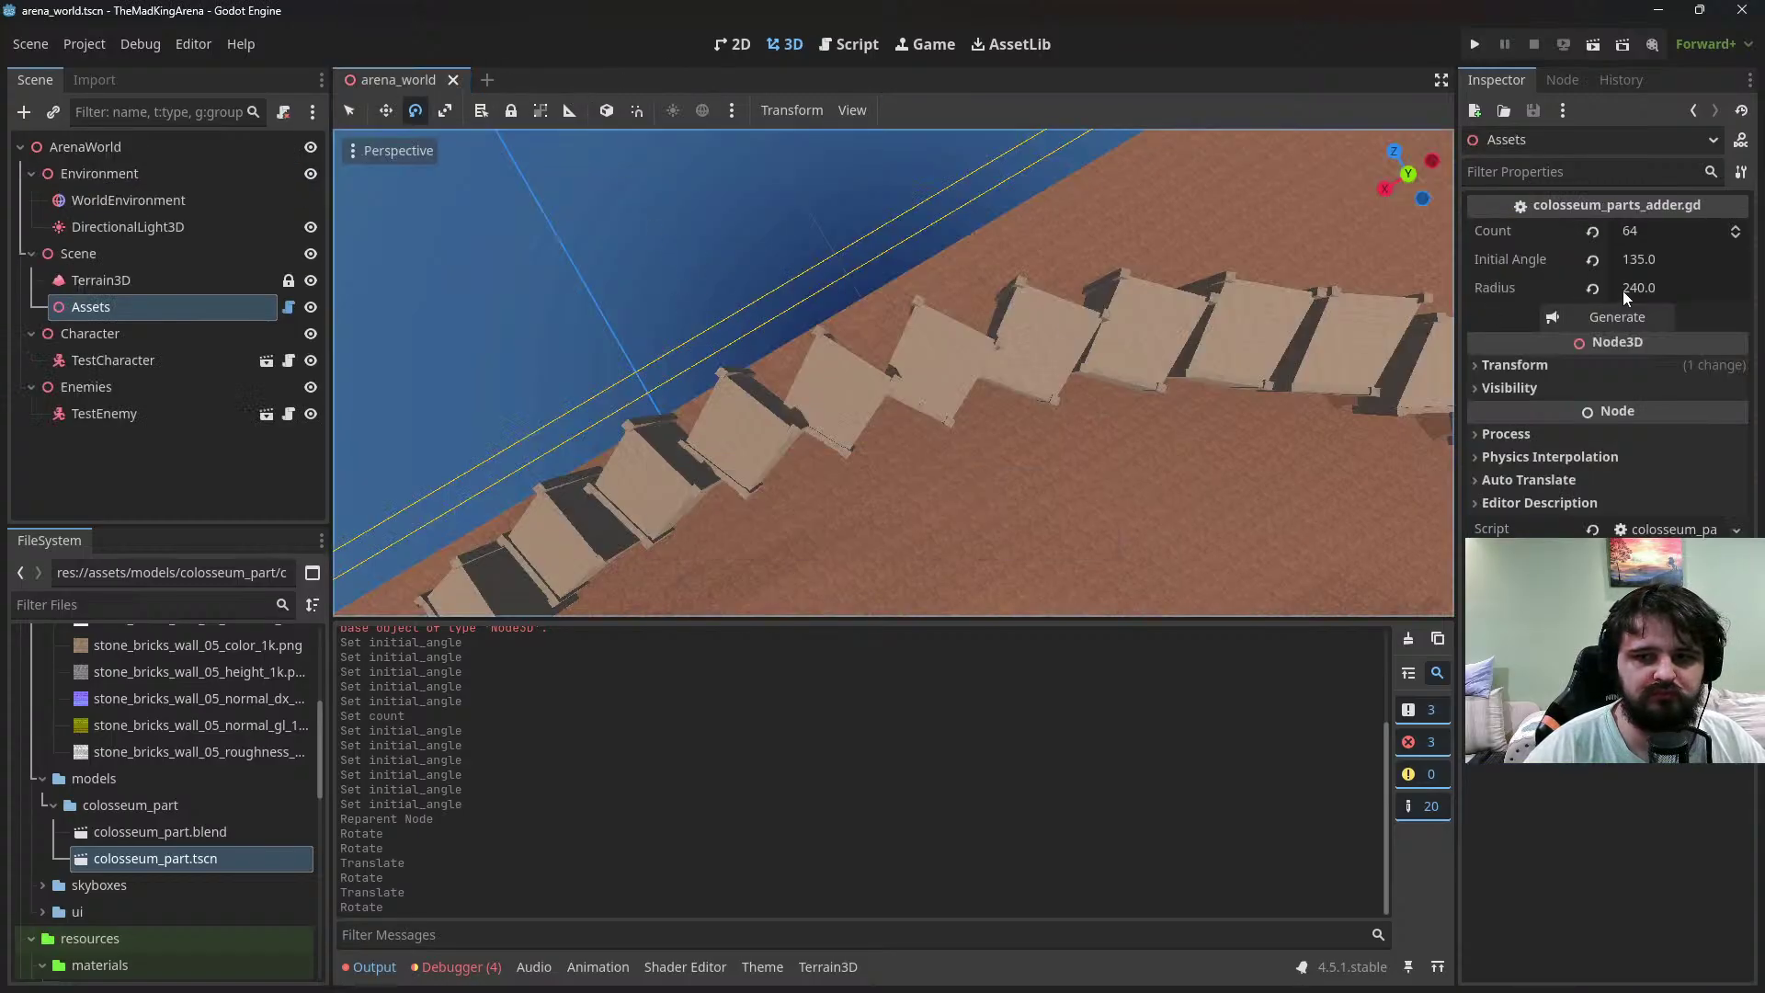
left_click(1569, 318)
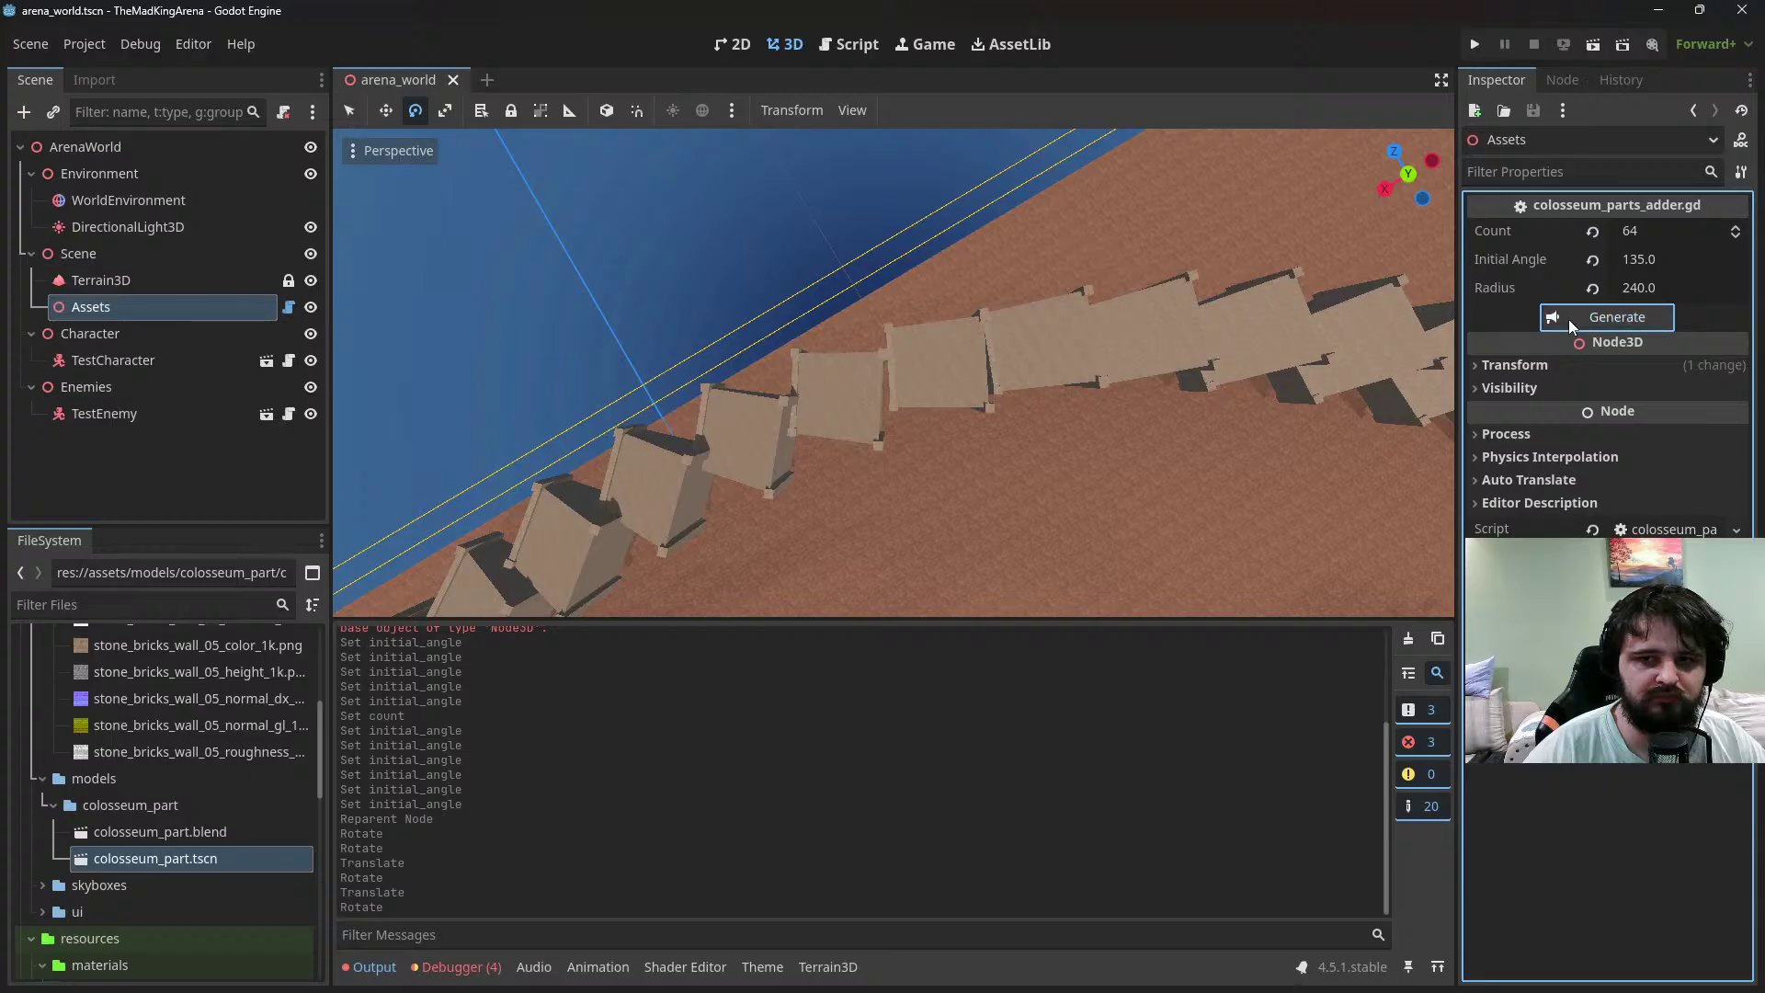
scroll(1007, 462, "down", 4)
middle_click_drag(1008, 462, 920, 177)
scroll(1072, 338, "down", 8)
scroll(967, 372, "up", 5)
scroll(1035, 417, "down", 3)
scroll(958, 331, "up", 3)
scroll(869, 346, "down", 8)
Adjust the height of the Assets node in small vertical moves and regenerate the colosseum parts
left_click(920, 171)
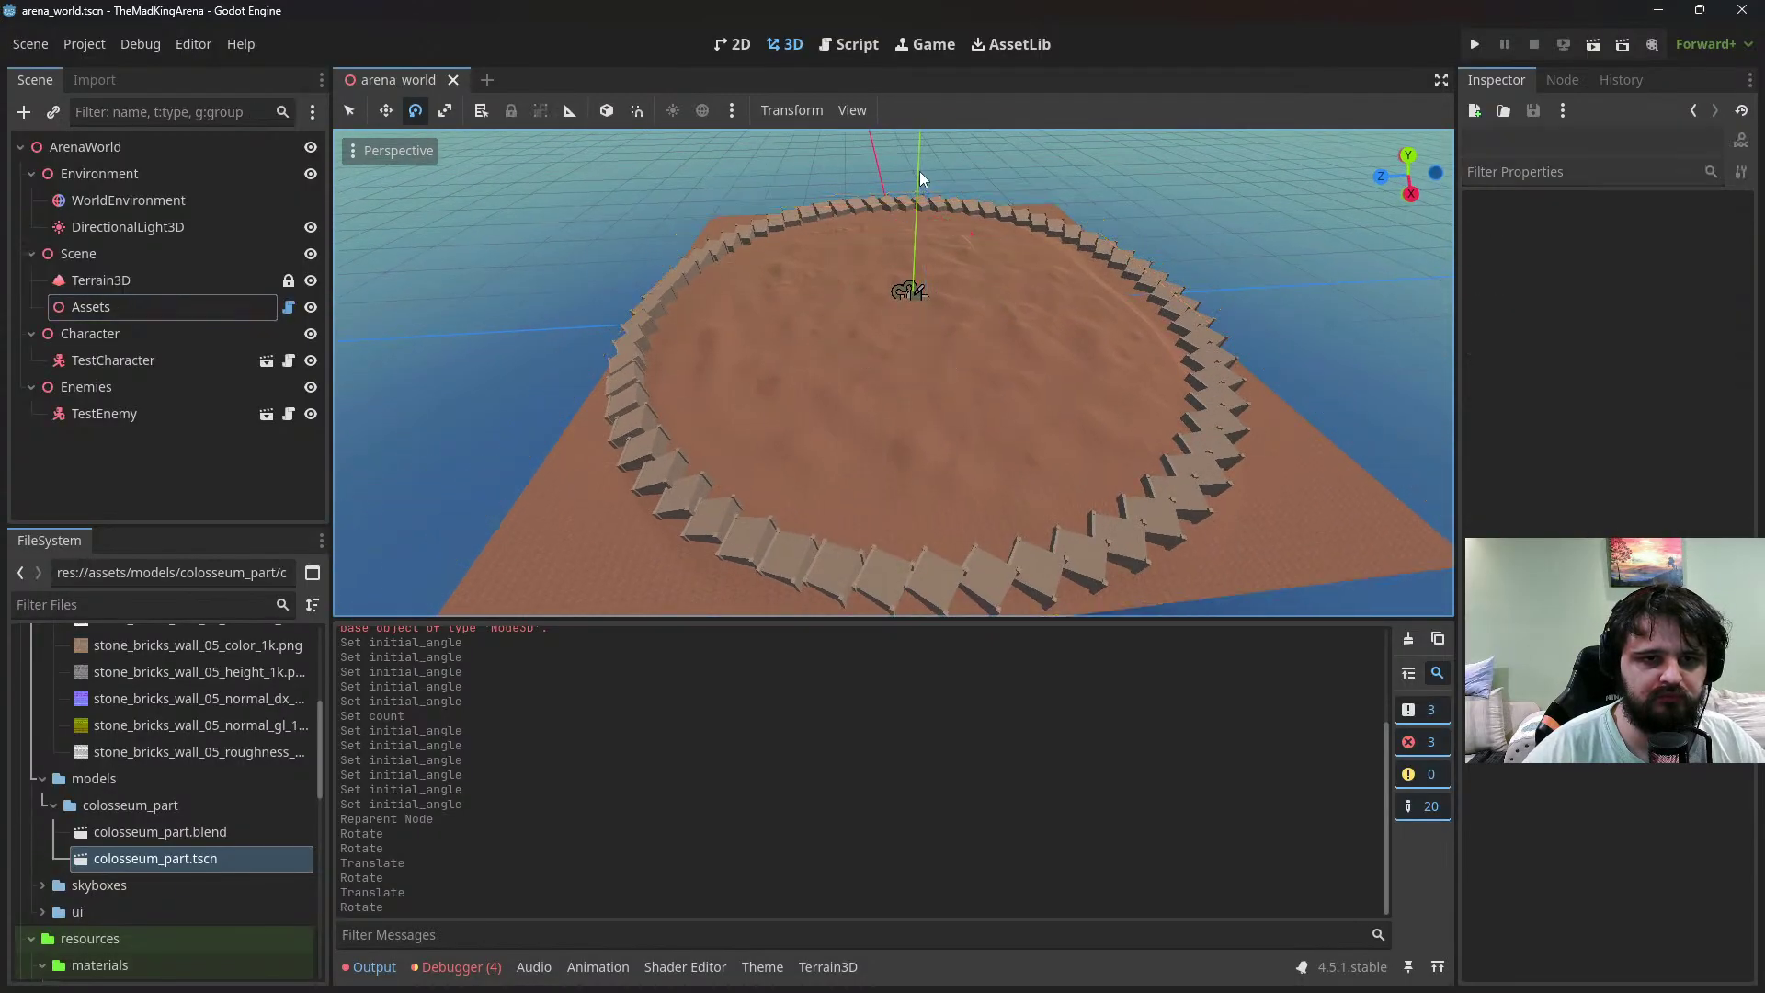
left_click(130, 300)
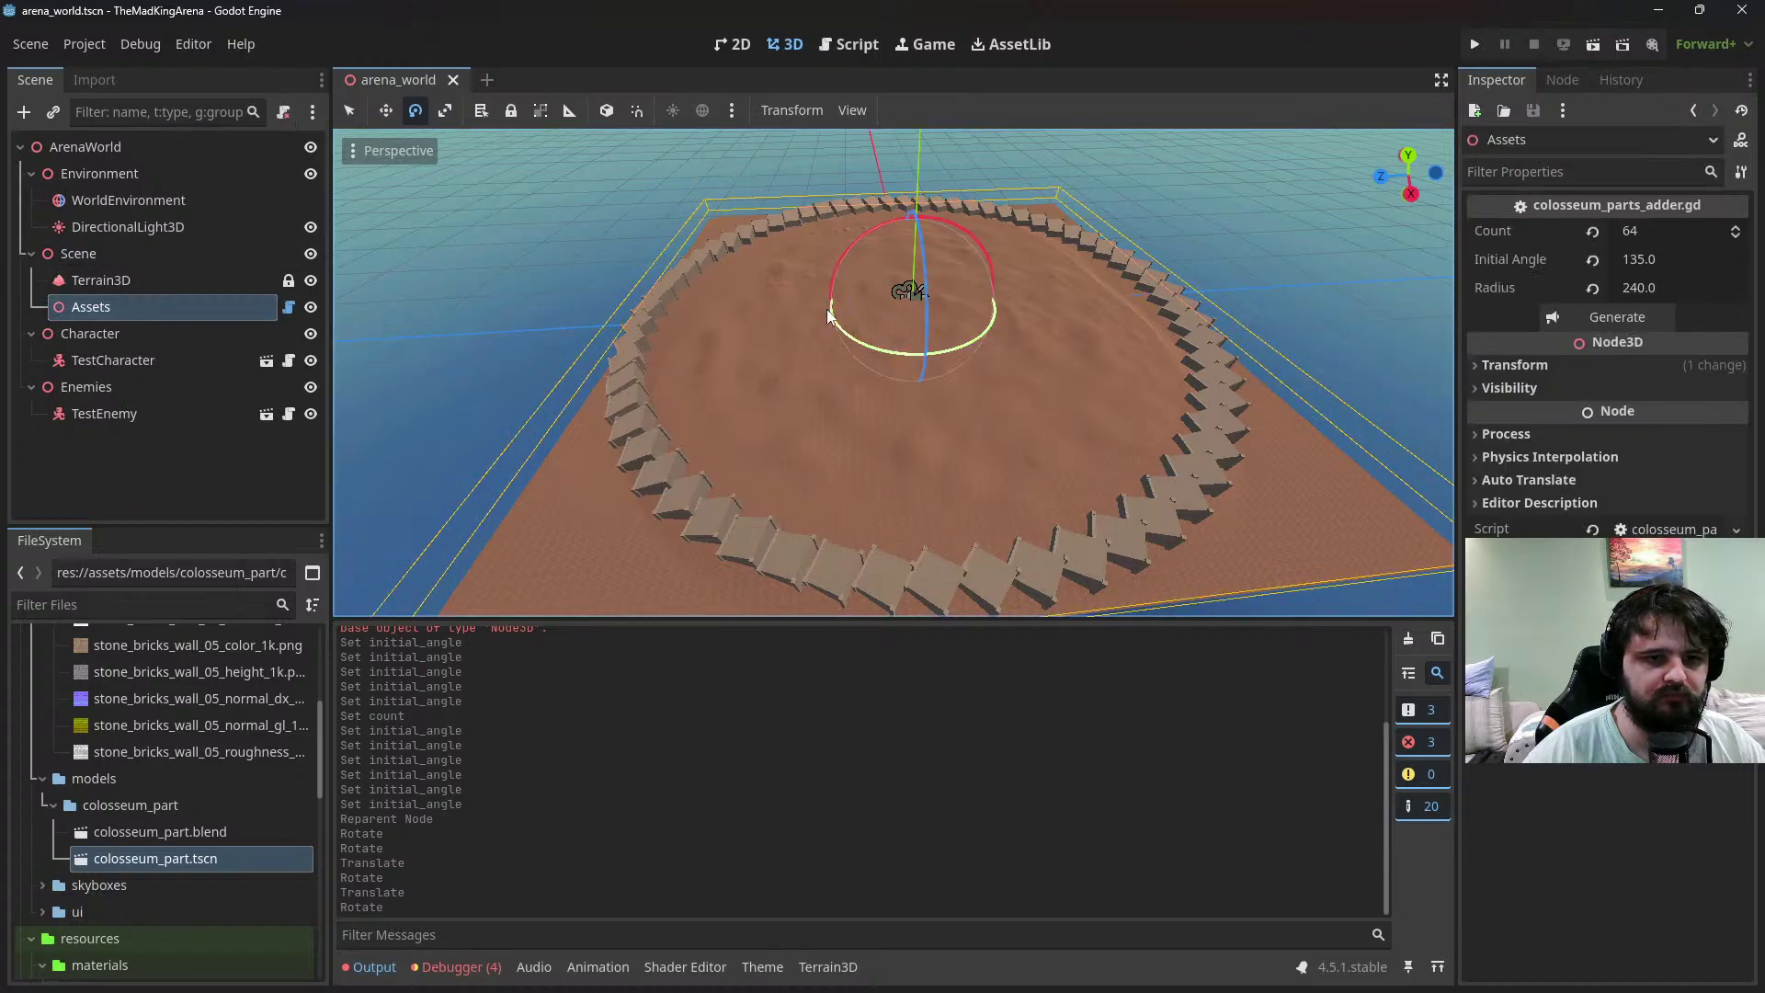
left_click(436, 110)
left_click(386, 110)
left_click_drag(918, 184, 922, 191)
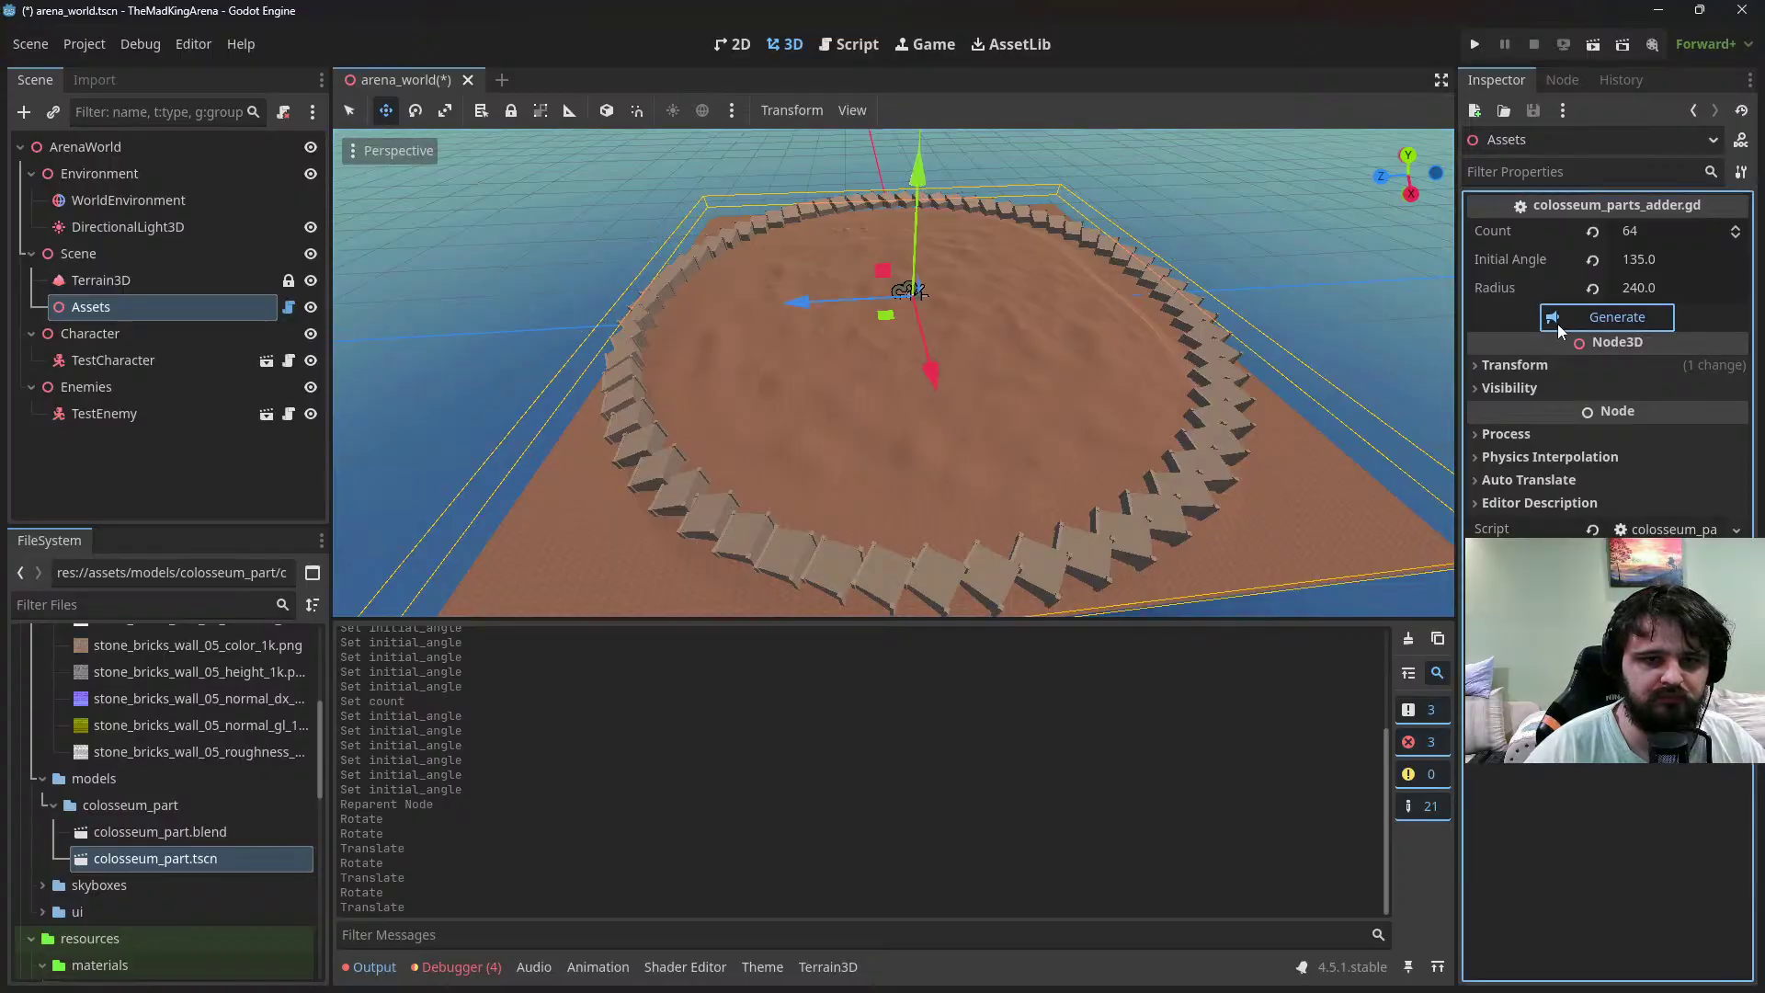
left_click_drag(917, 180, 918, 199)
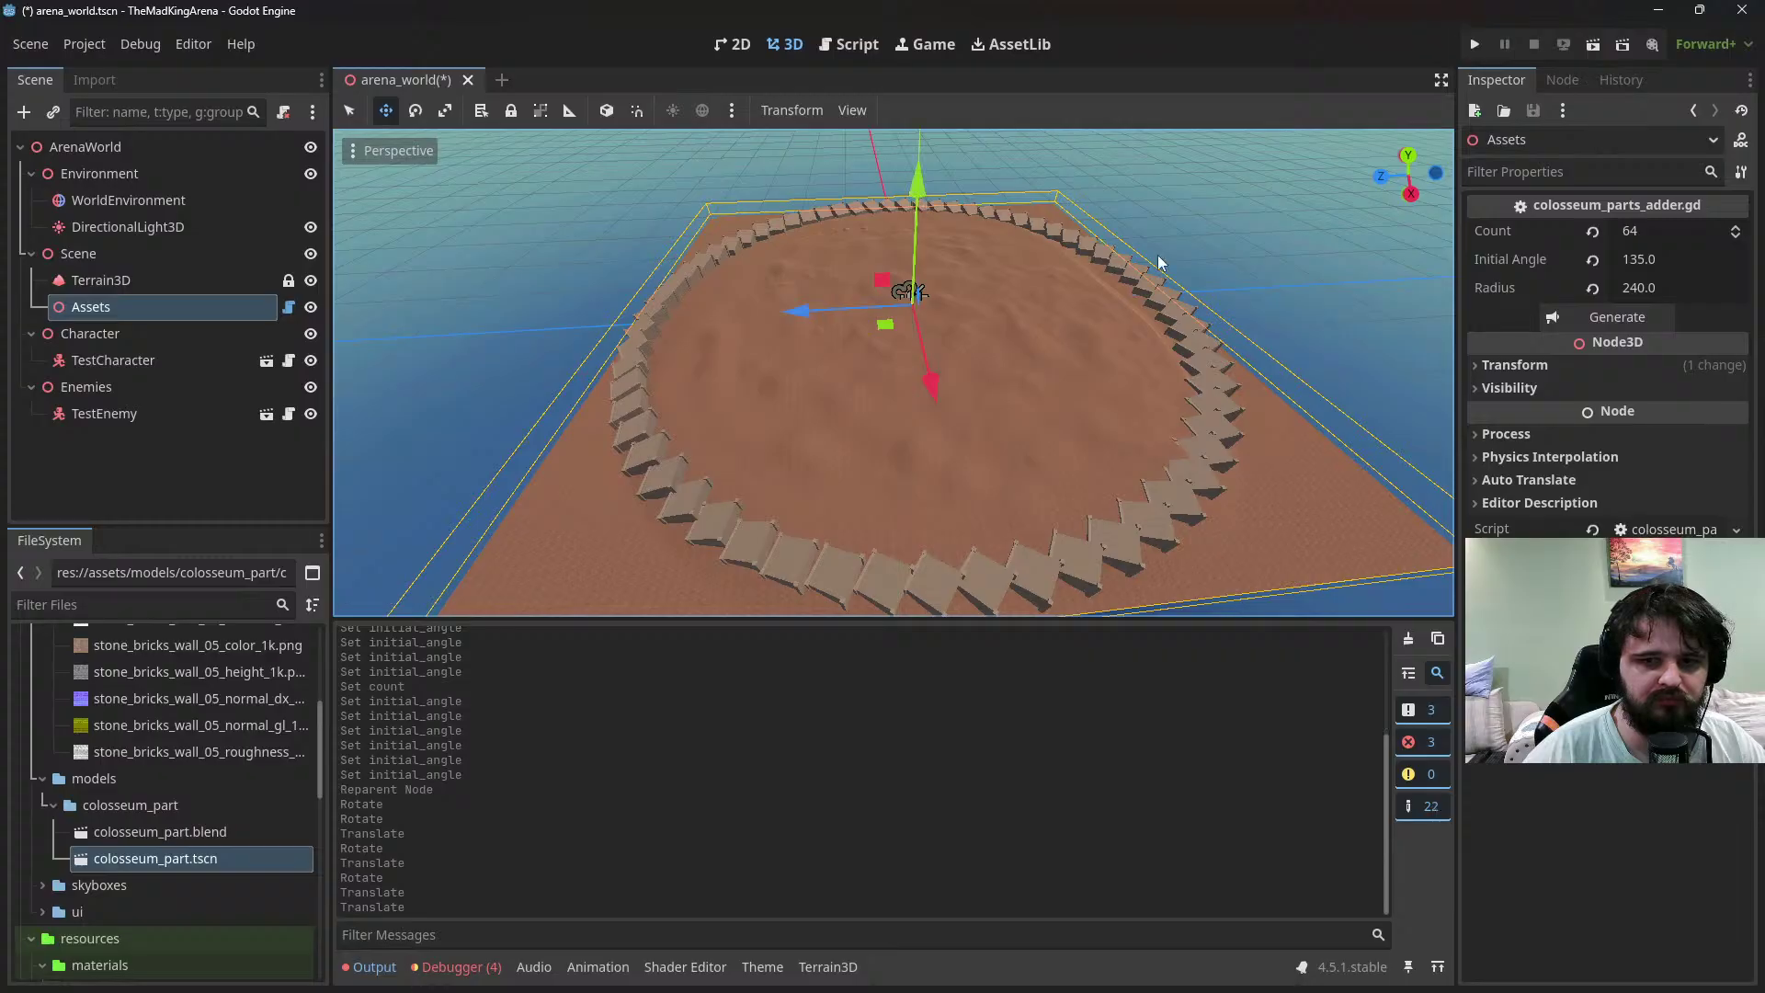
left_click(1571, 319)
middle_click_drag(993, 354, 1007, 273)
left_click_drag(984, 246, 985, 246)
left_click(1569, 323)
Examine the regenerated ring from several angles and up close for how neighbouring wall segments line up
scroll(1212, 378, "down", 5)
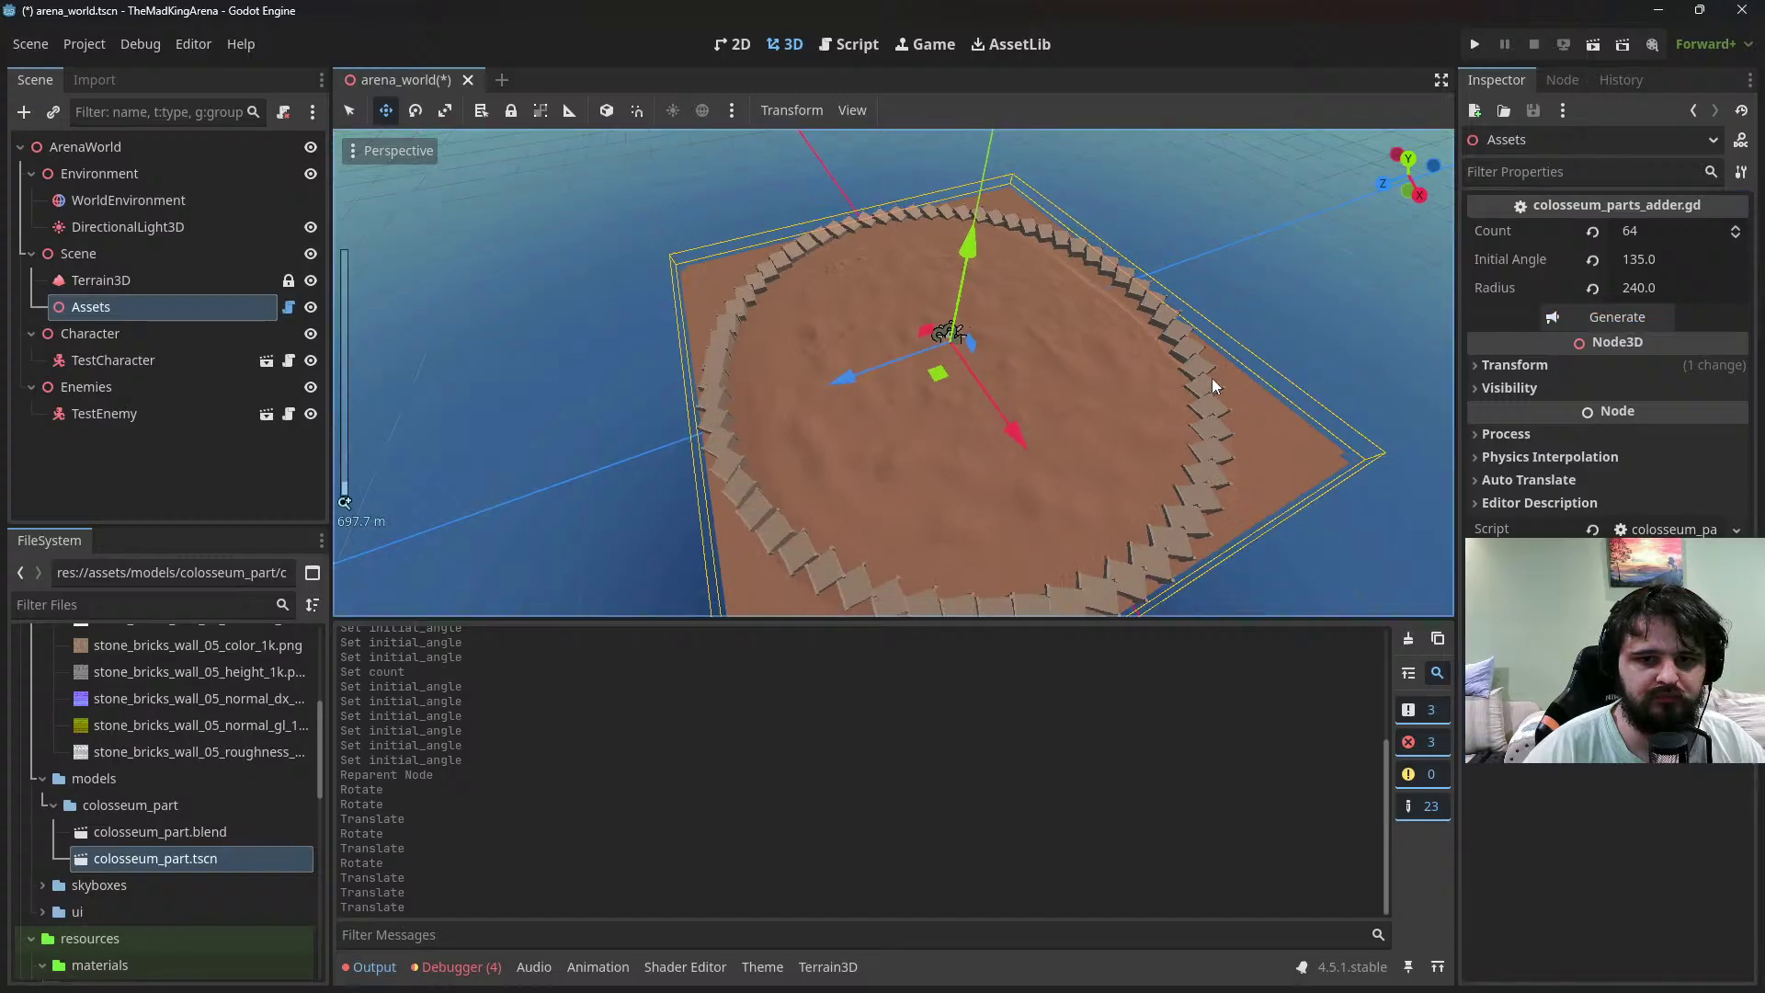
middle_click_drag(1166, 383, 997, 326)
scroll(1052, 392, "up", 6)
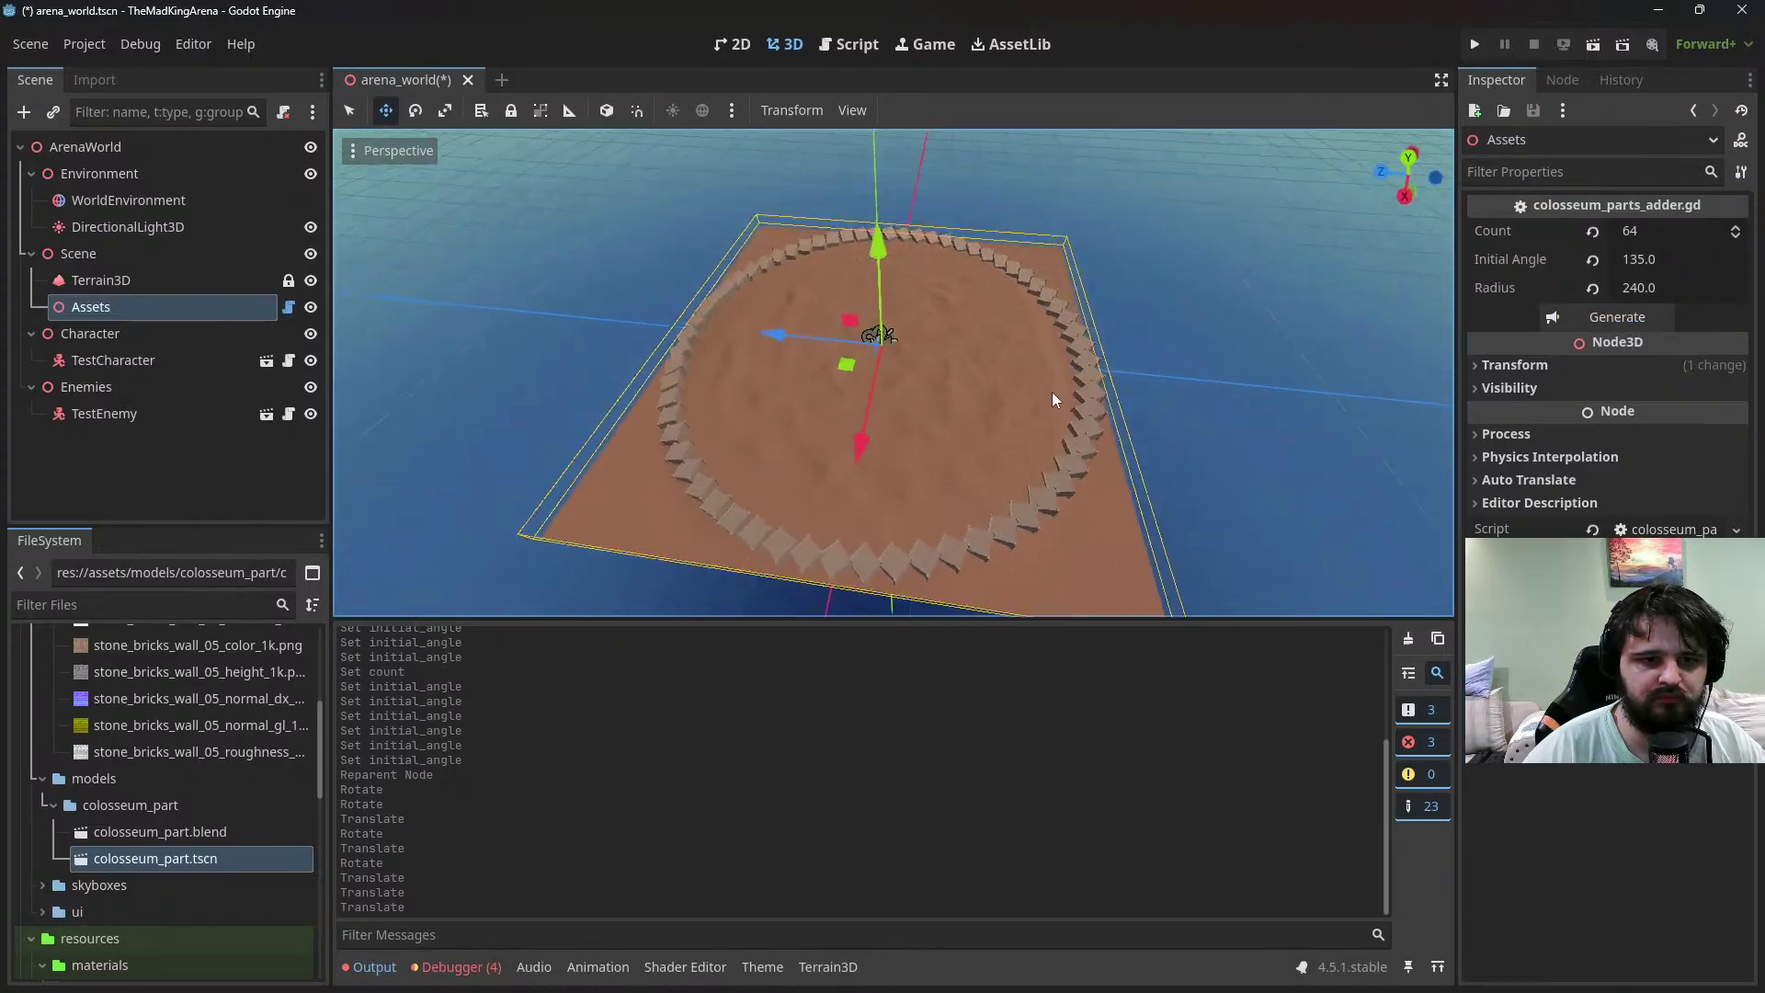
middle_click_drag(719, 345, 905, 425)
scroll(824, 276, "up", 3)
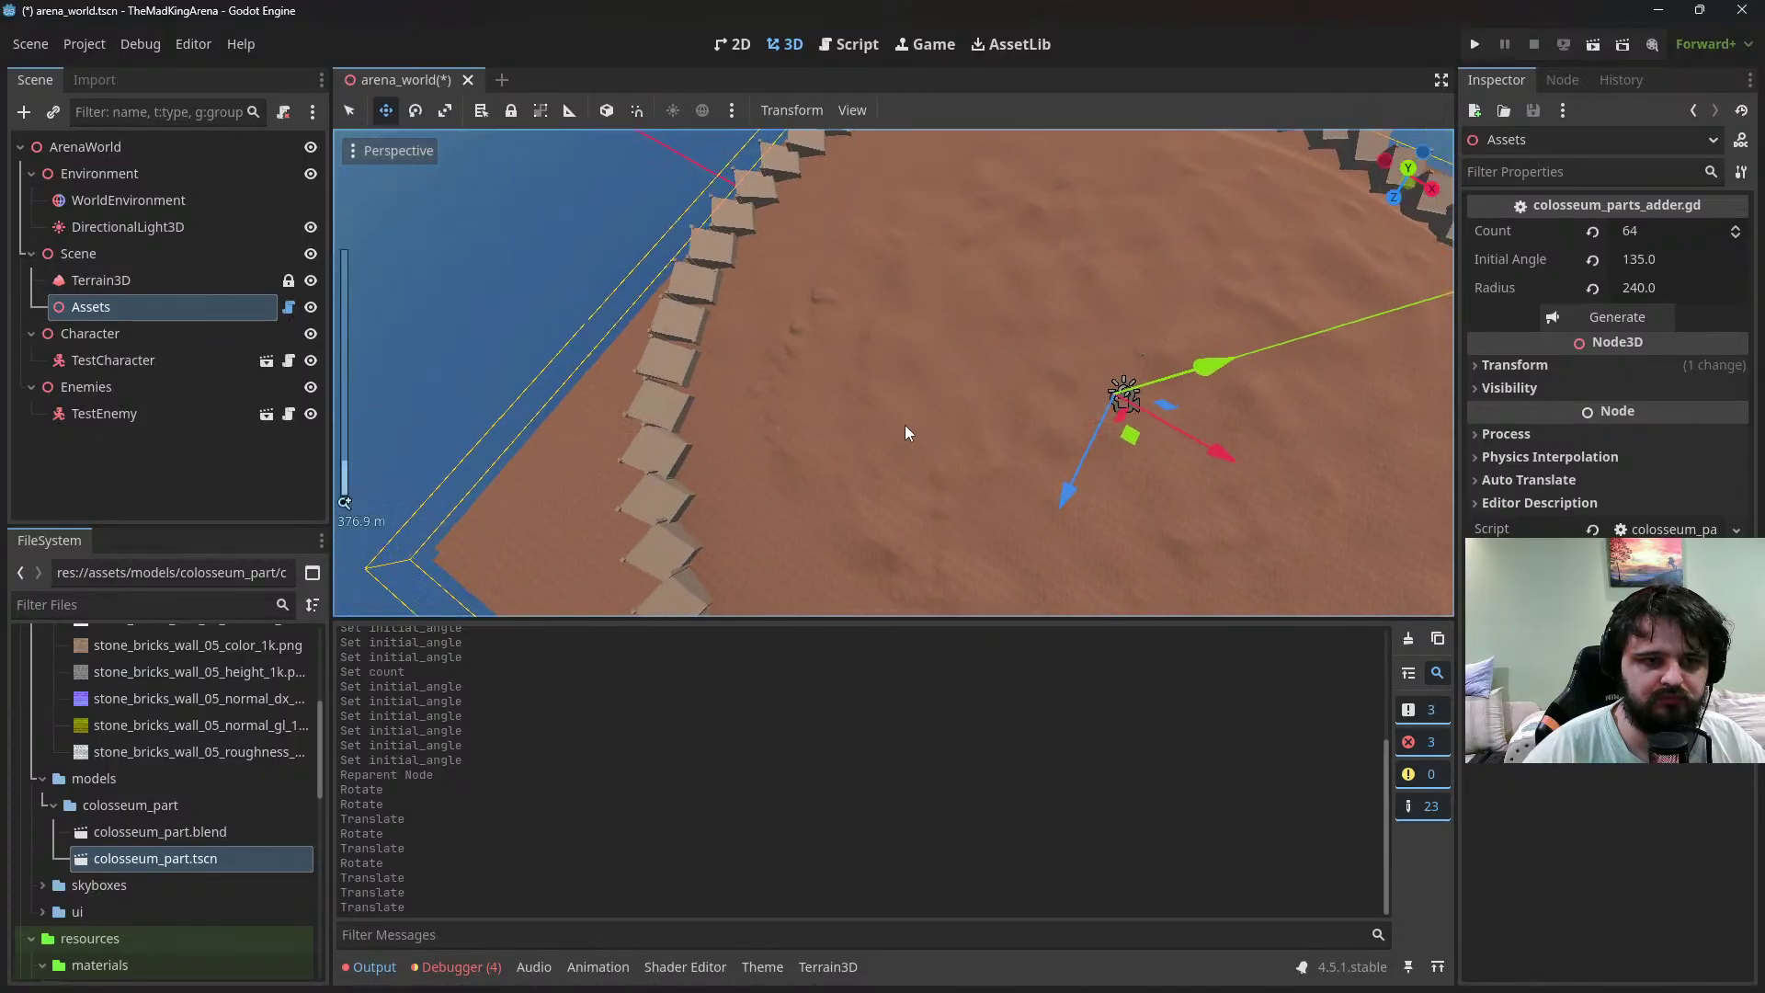
scroll(905, 425, "up", 3)
middle_click_drag(868, 392, 842, 421)
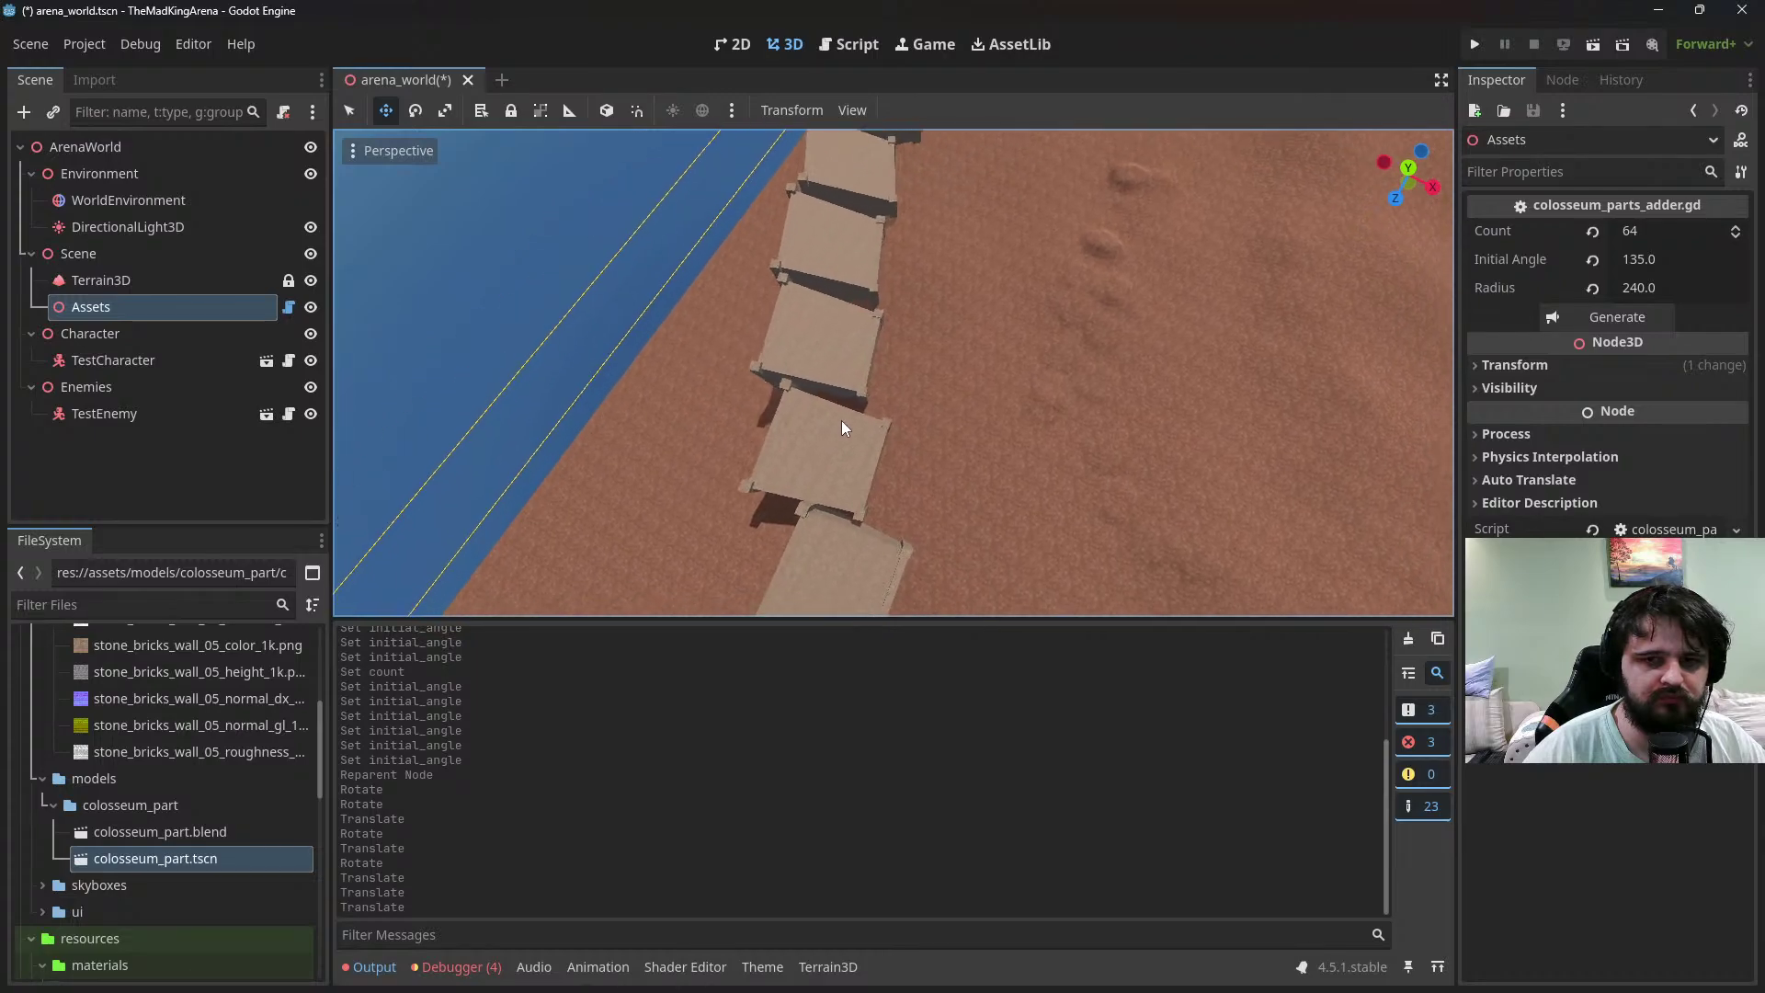
Set the Assets generator's count to 128 and radius to 460, regenerate the parts and save the arena_world scene
left_click(1669, 237)
type("128")
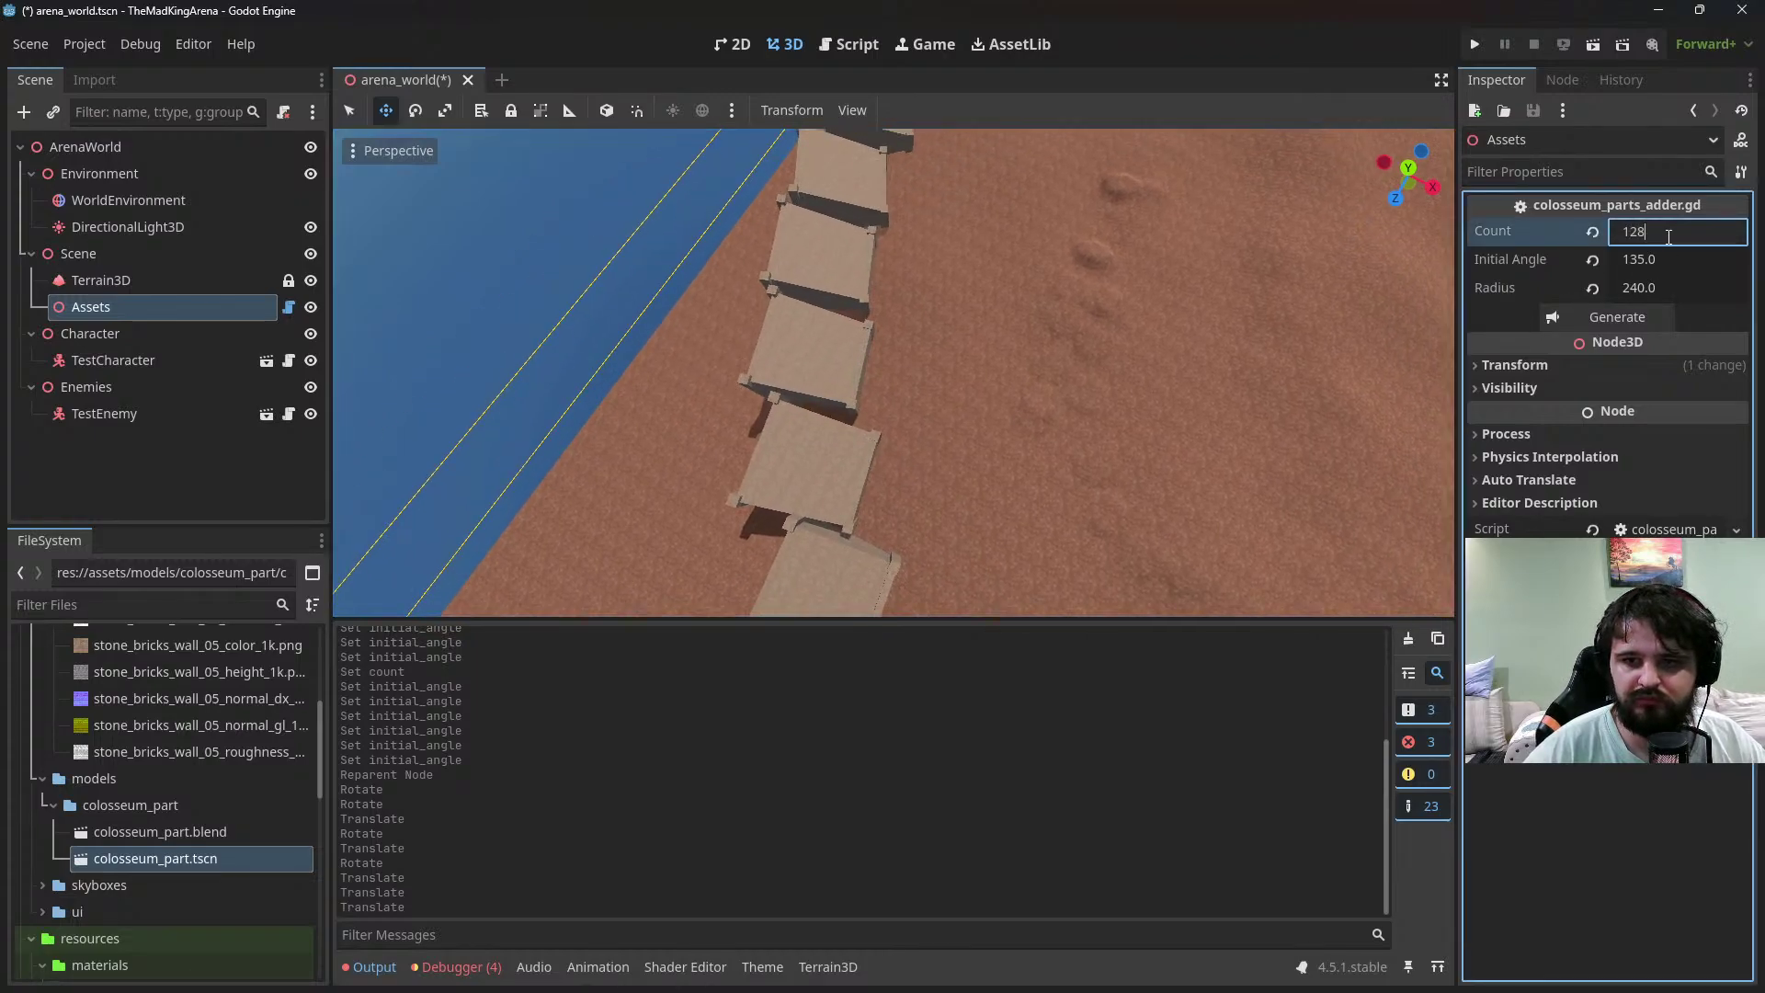
left_click(1669, 288)
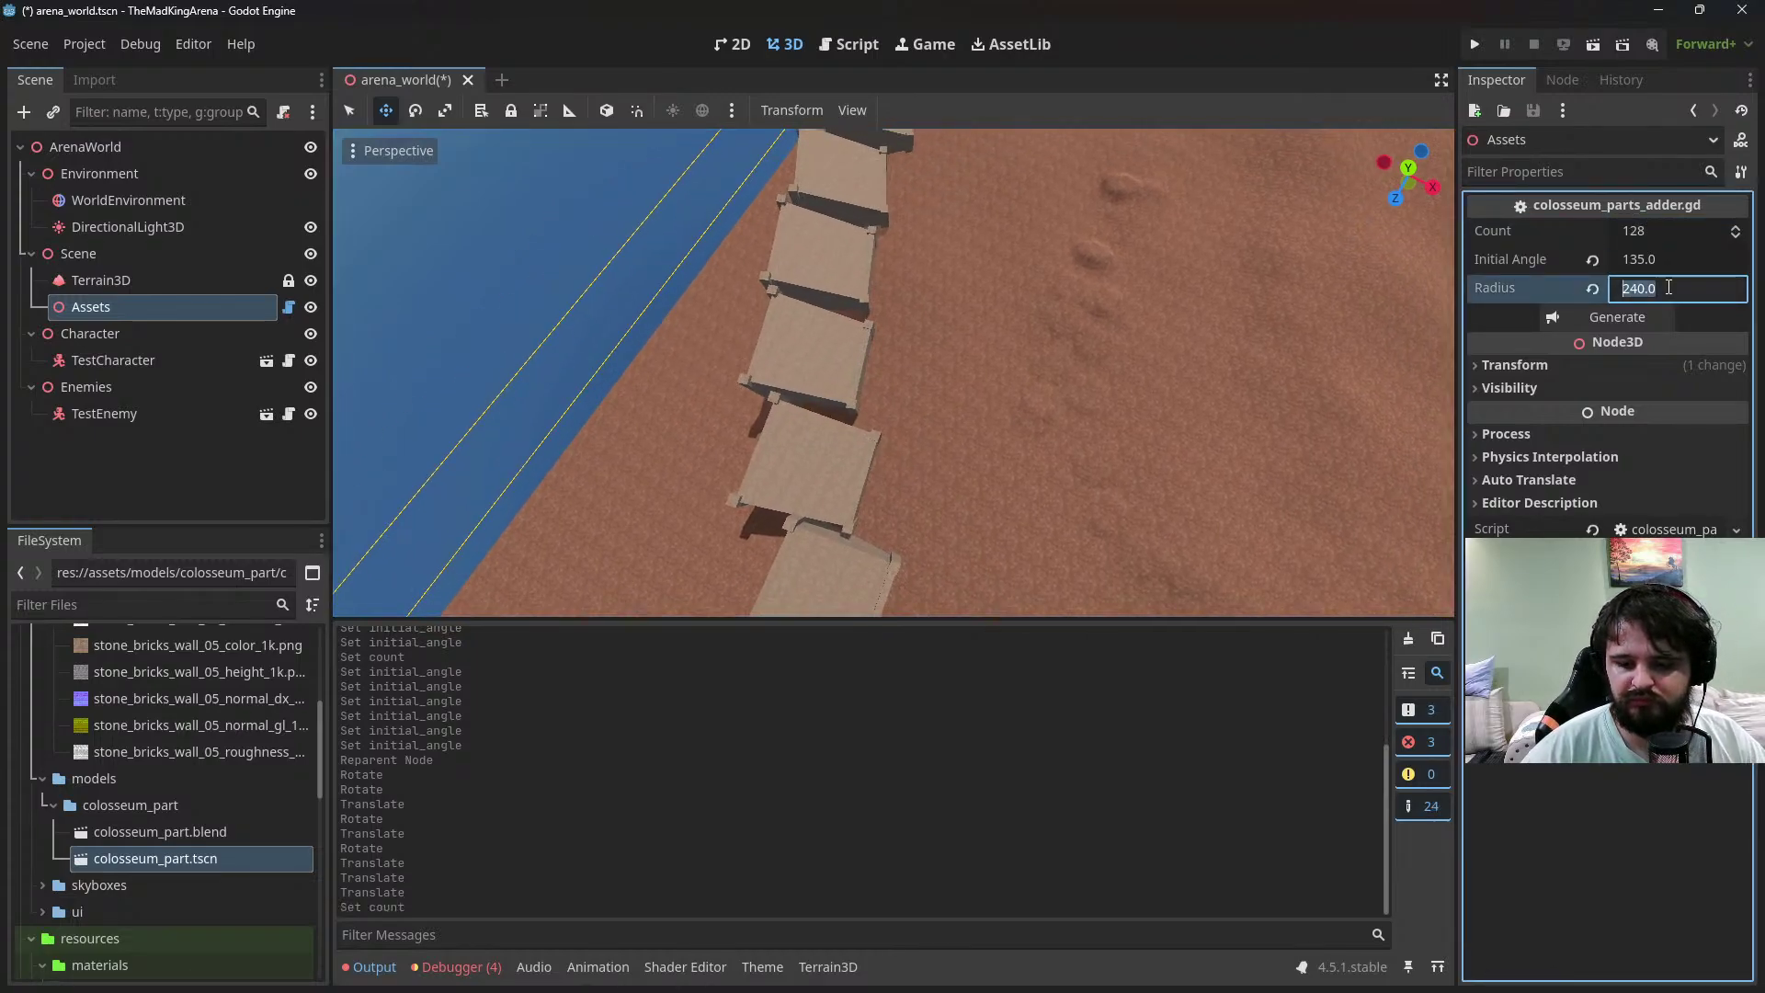
type("460")
key("Return")
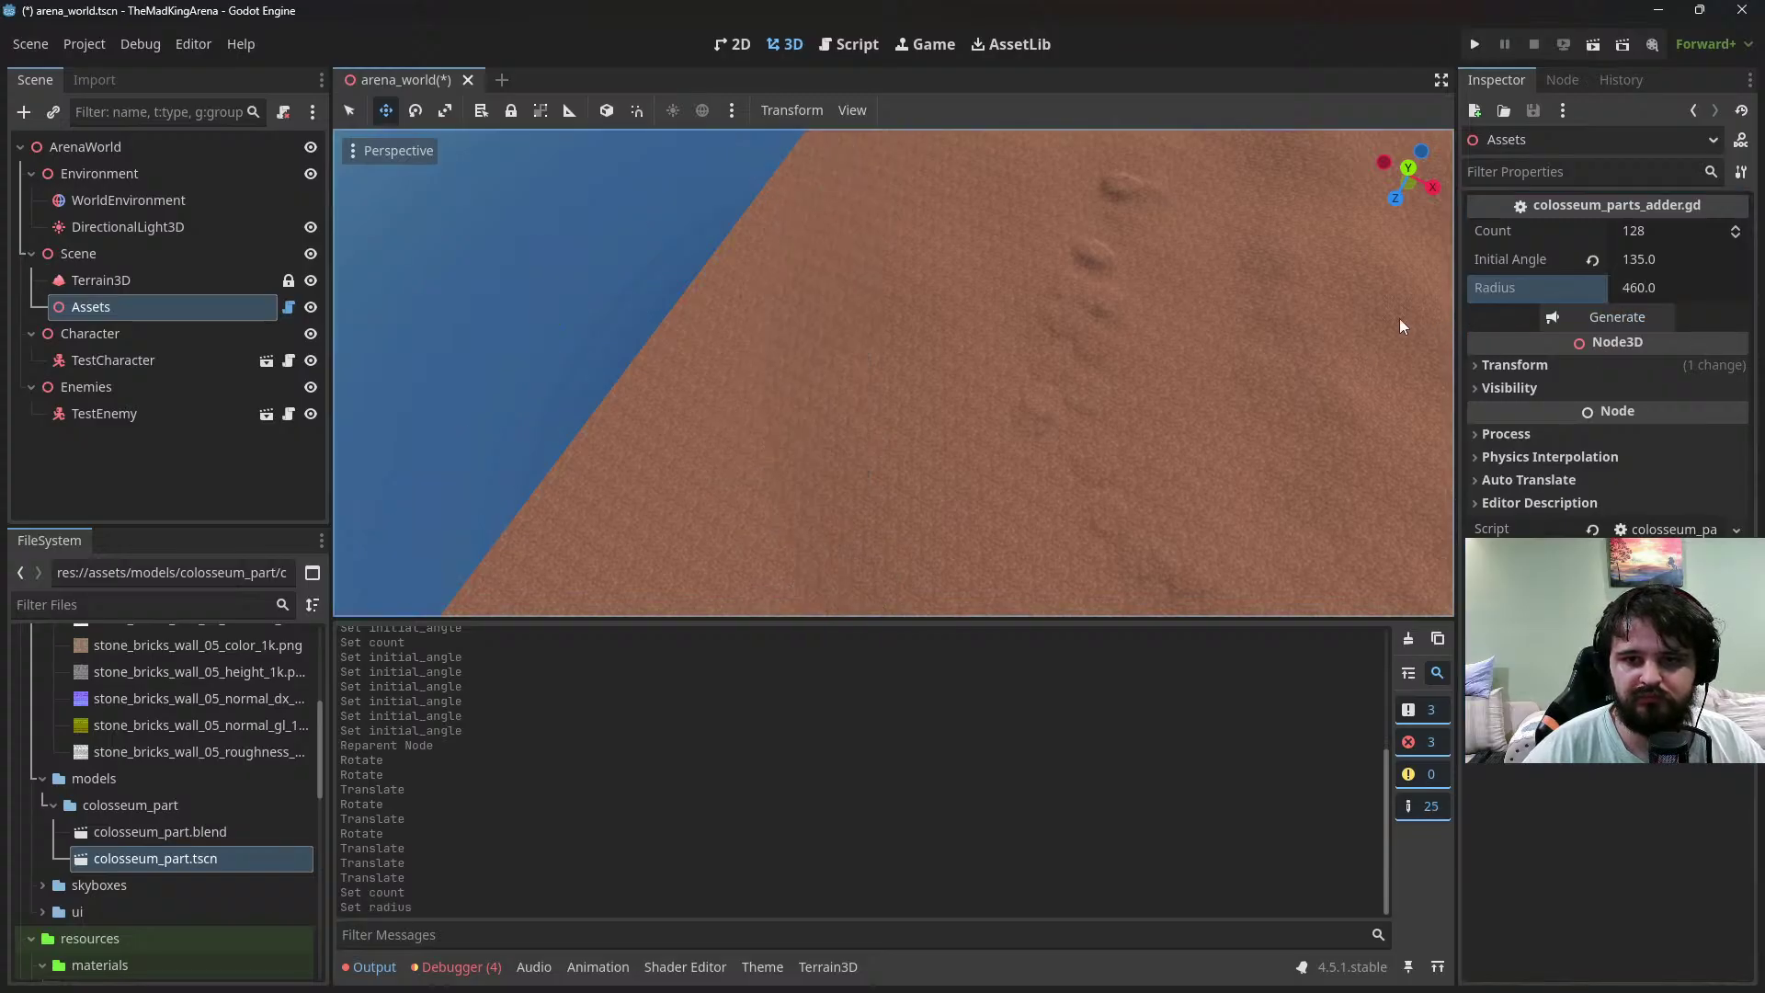
scroll(1287, 323, "down", 5)
scroll(1011, 405, "up", 5)
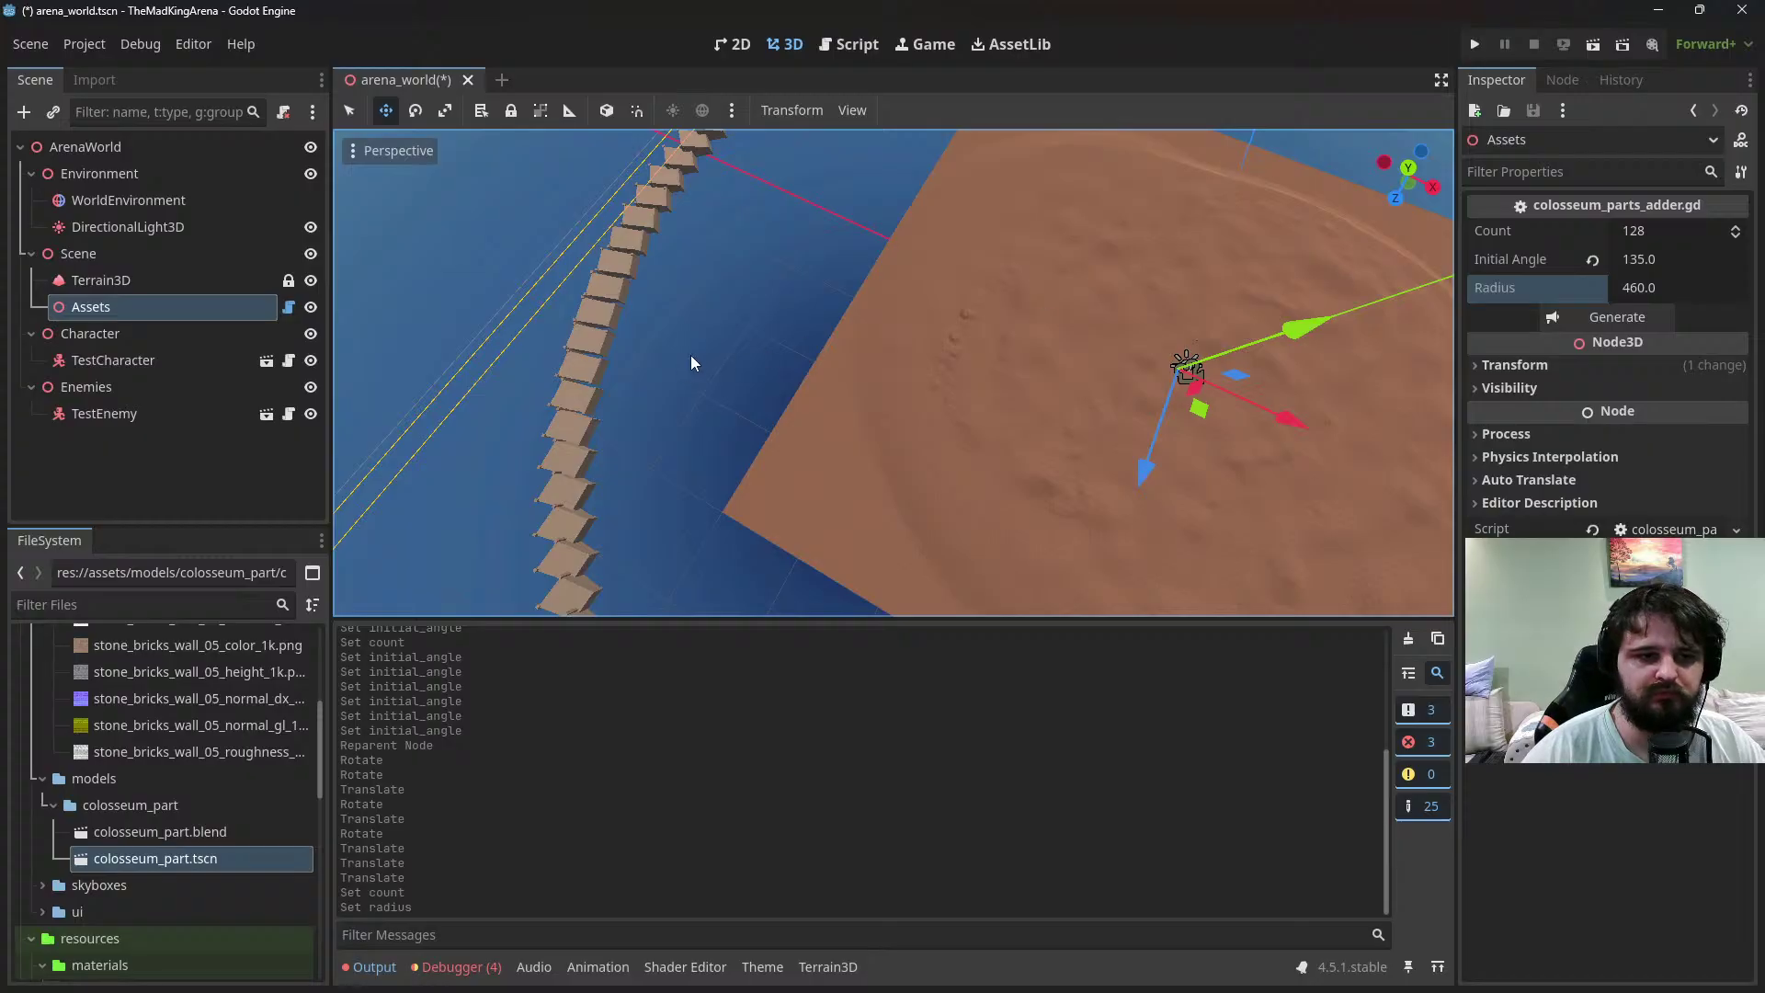
scroll(843, 336, "up", 5)
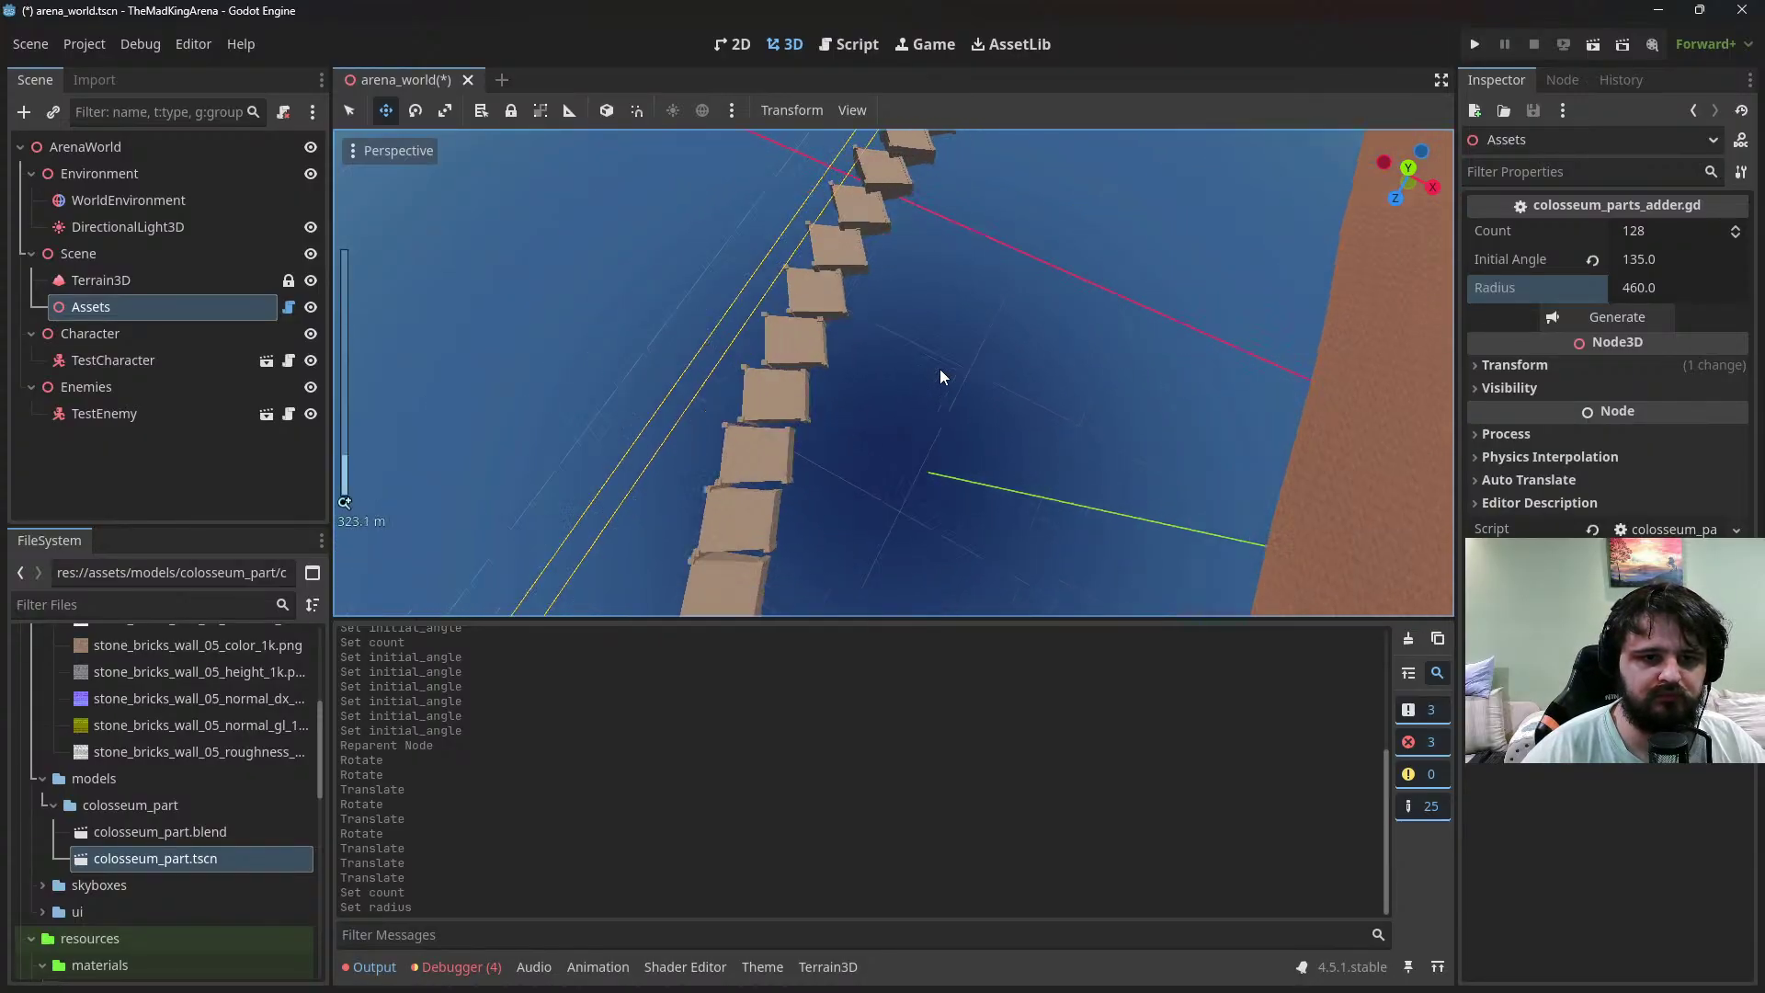
scroll(1023, 329, "down", 4)
key("ctrl+s")
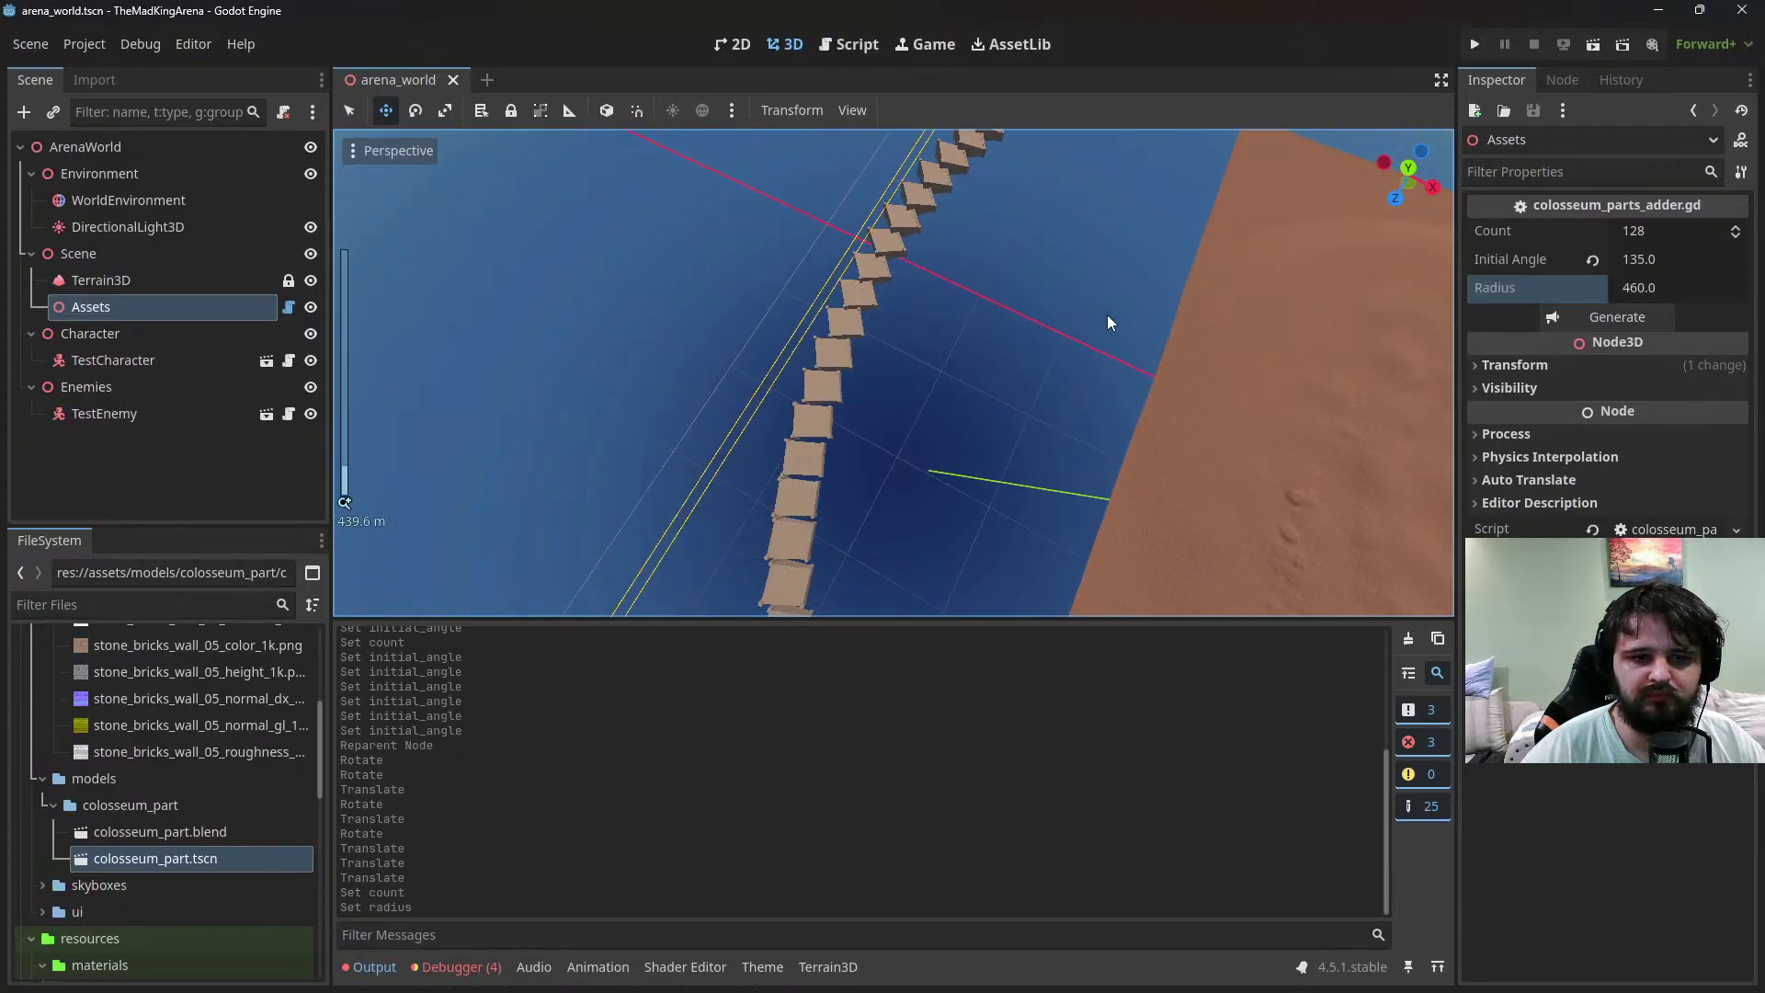
scroll(1023, 327, "down", 3)
In generate() of the colosseum_parts_adder script, declare a target_angle variable as a Vector2 just above the child_rotation line
left_click(853, 45)
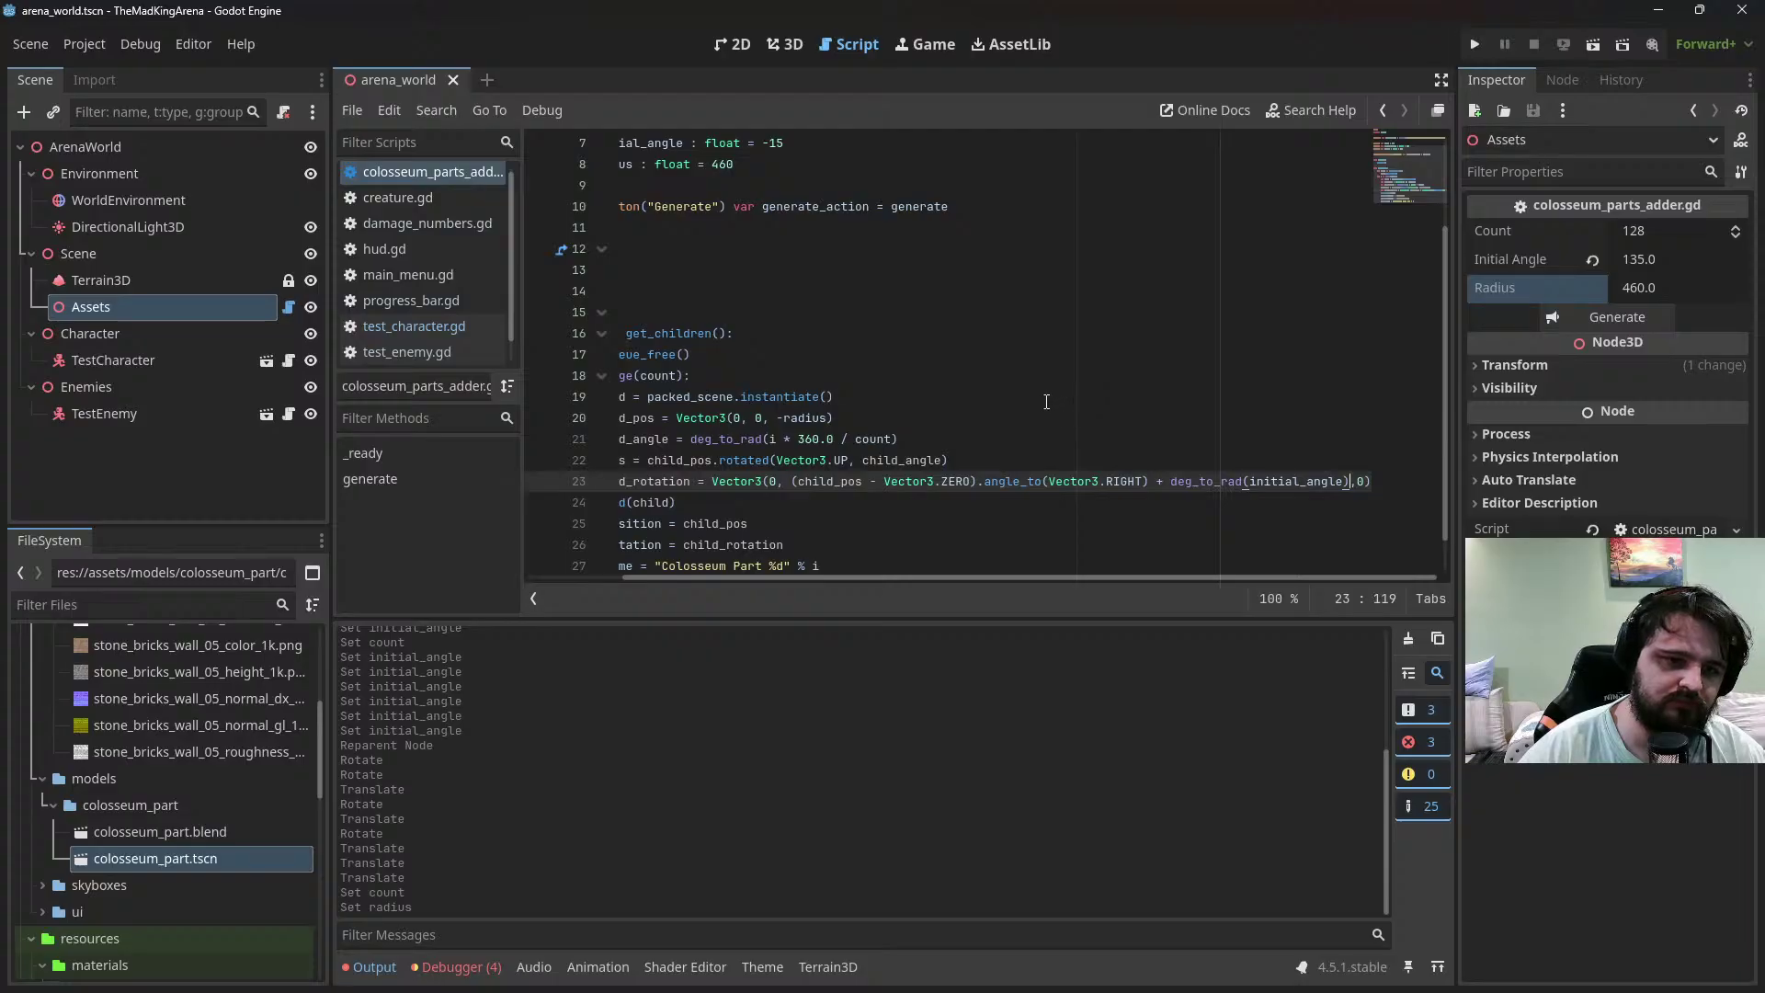
left_click_drag(726, 578, 620, 577)
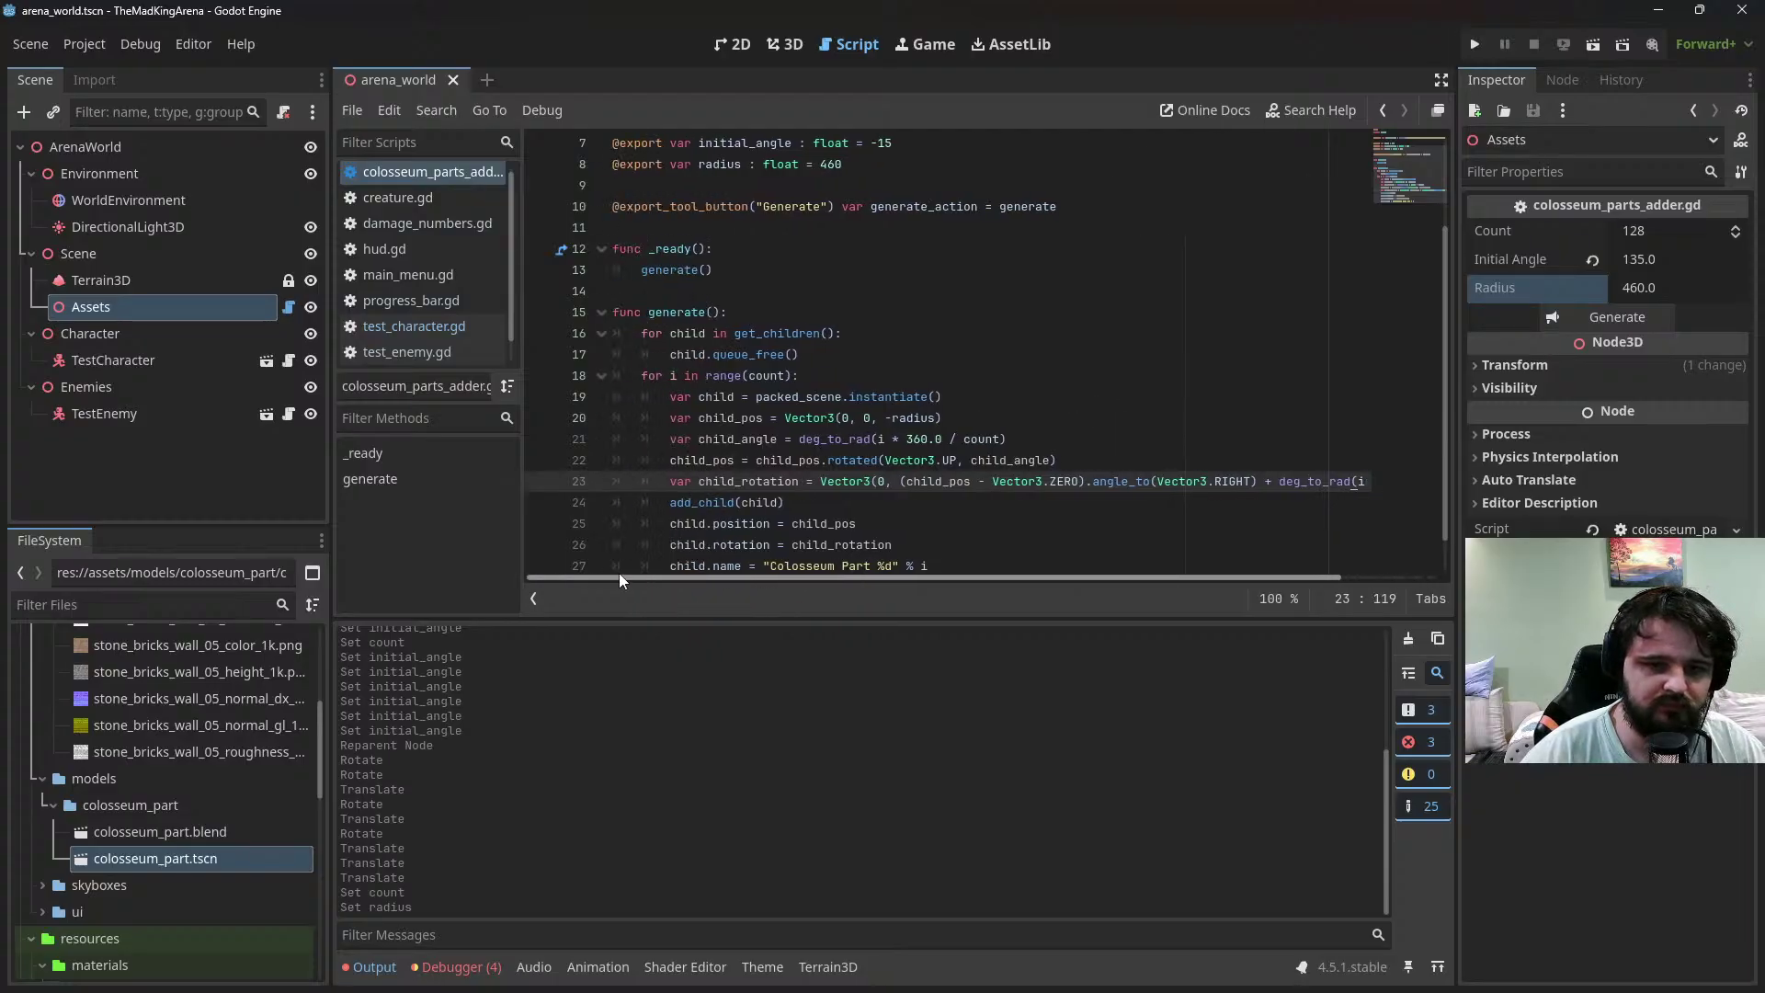
double_click(743, 480)
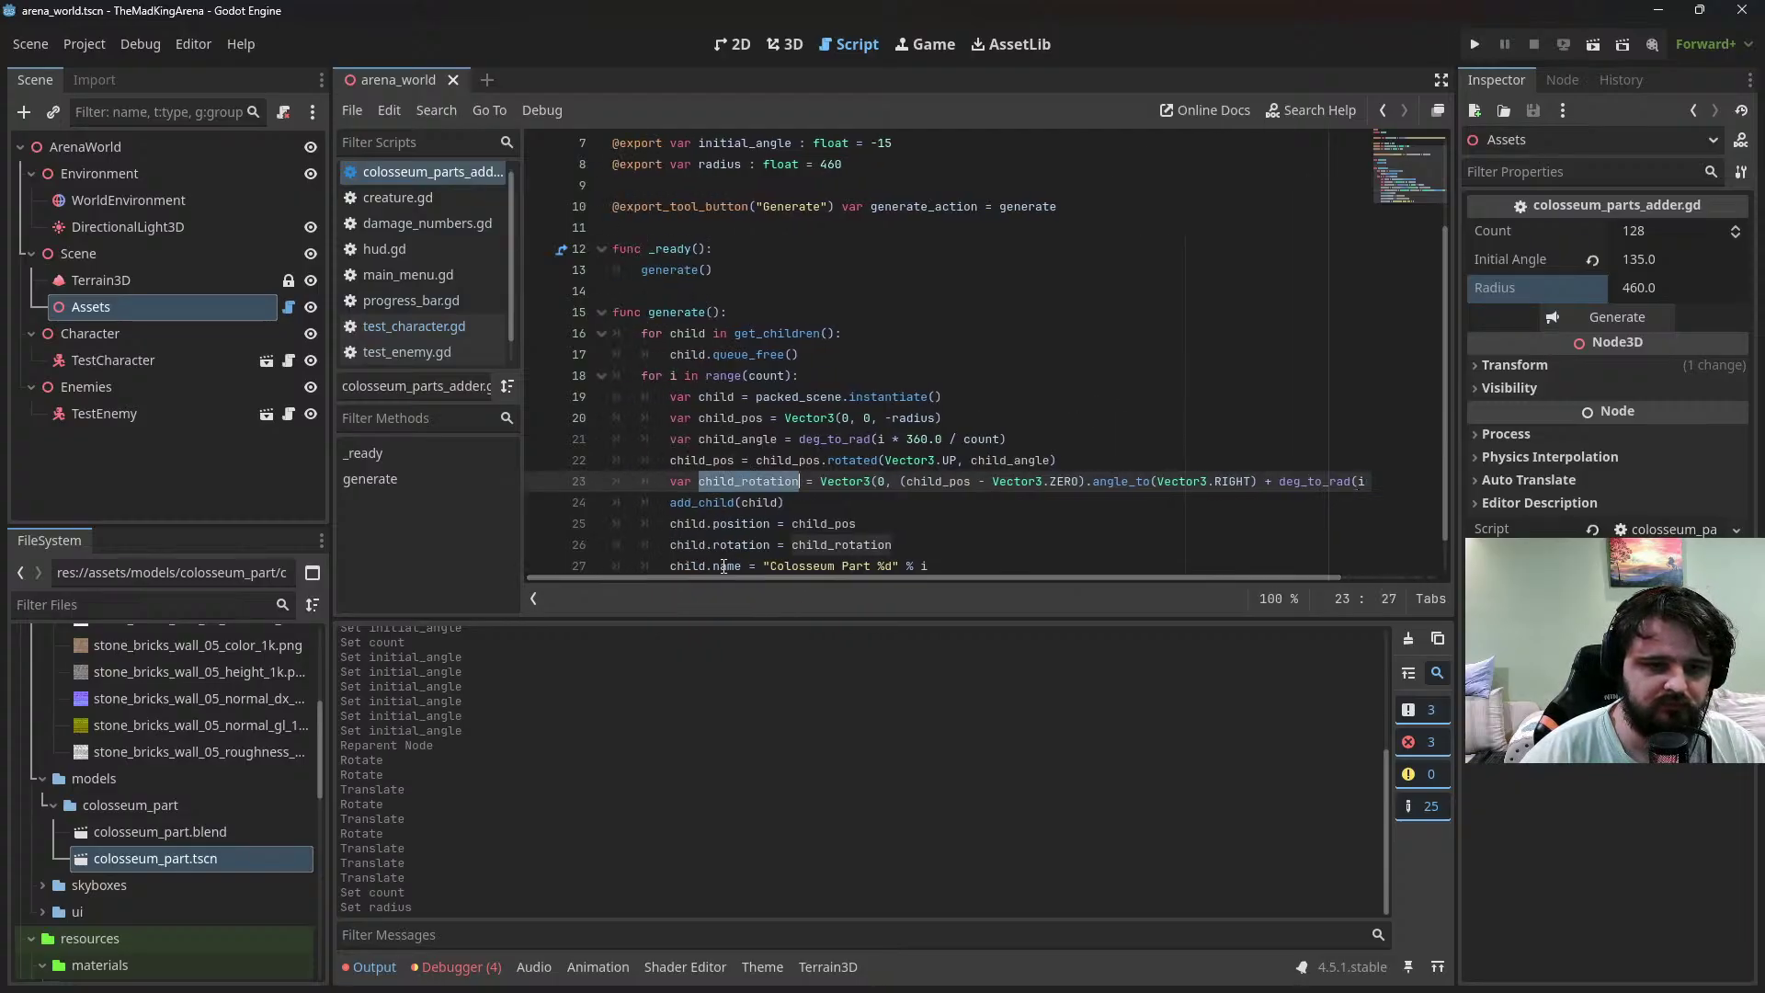
mouse_move(743, 578)
left_mouse_down()
mouse_move(837, 579)
mouse_move(725, 579)
mouse_move(748, 577)
left_mouse_up()
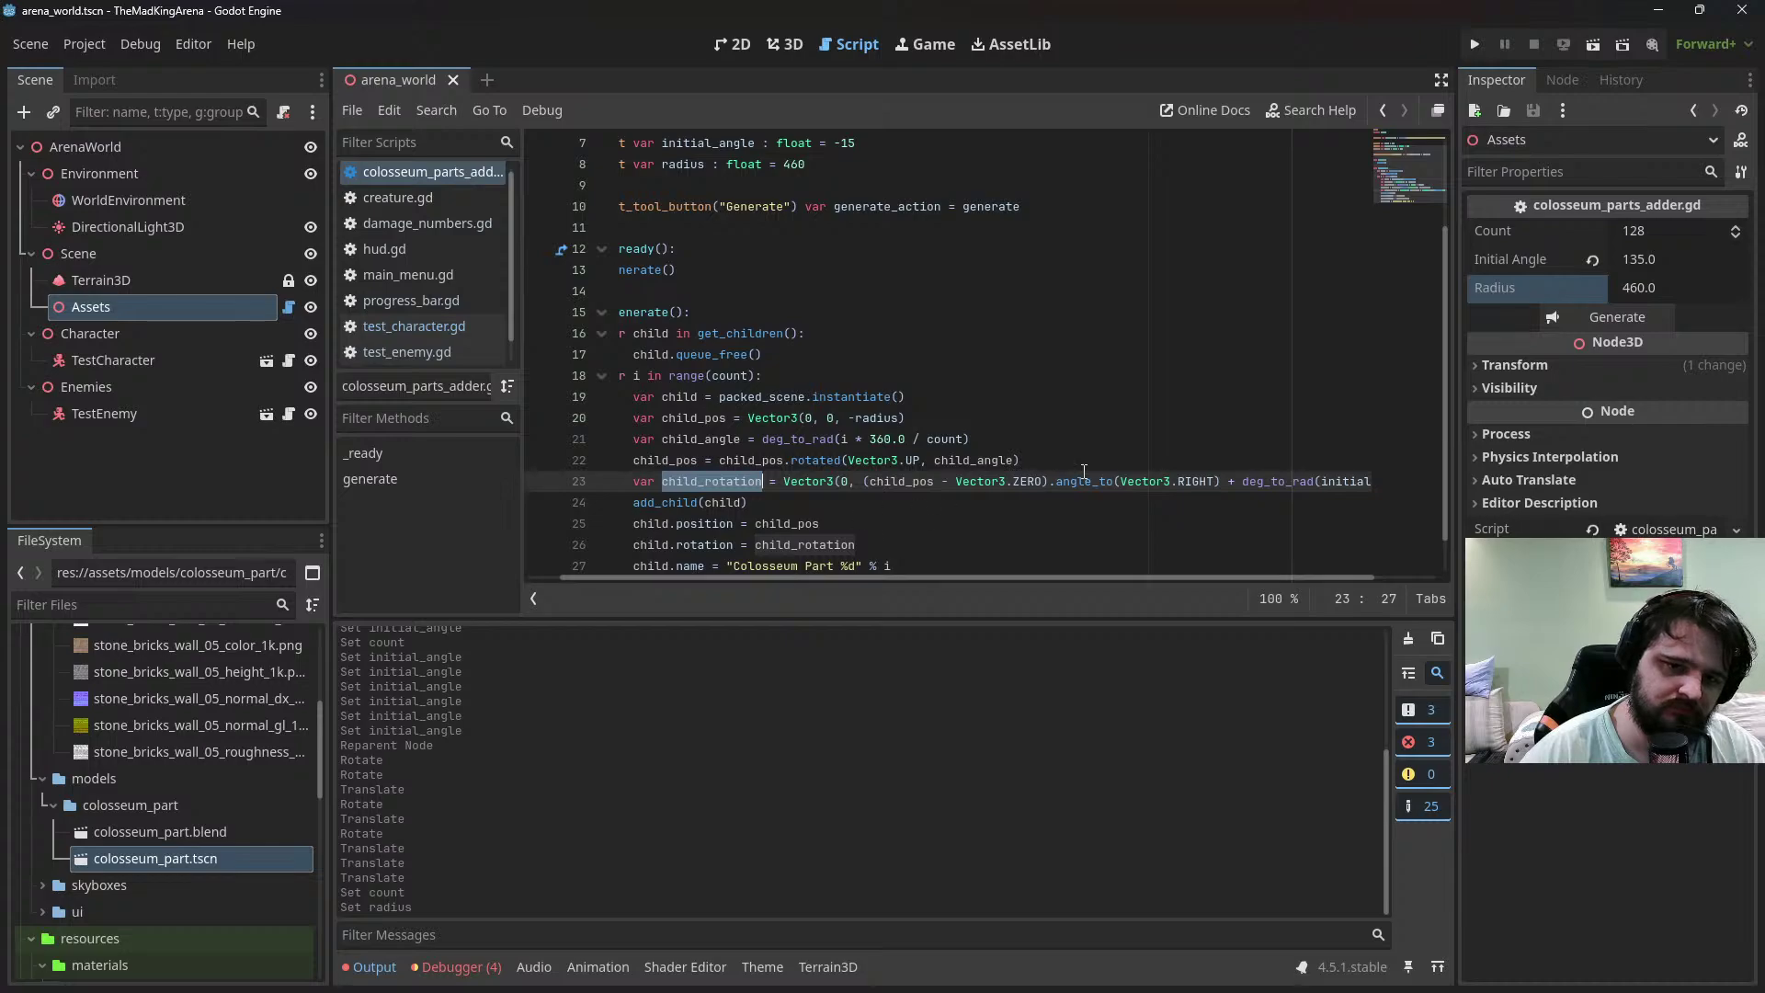
left_click_drag(890, 576, 952, 577)
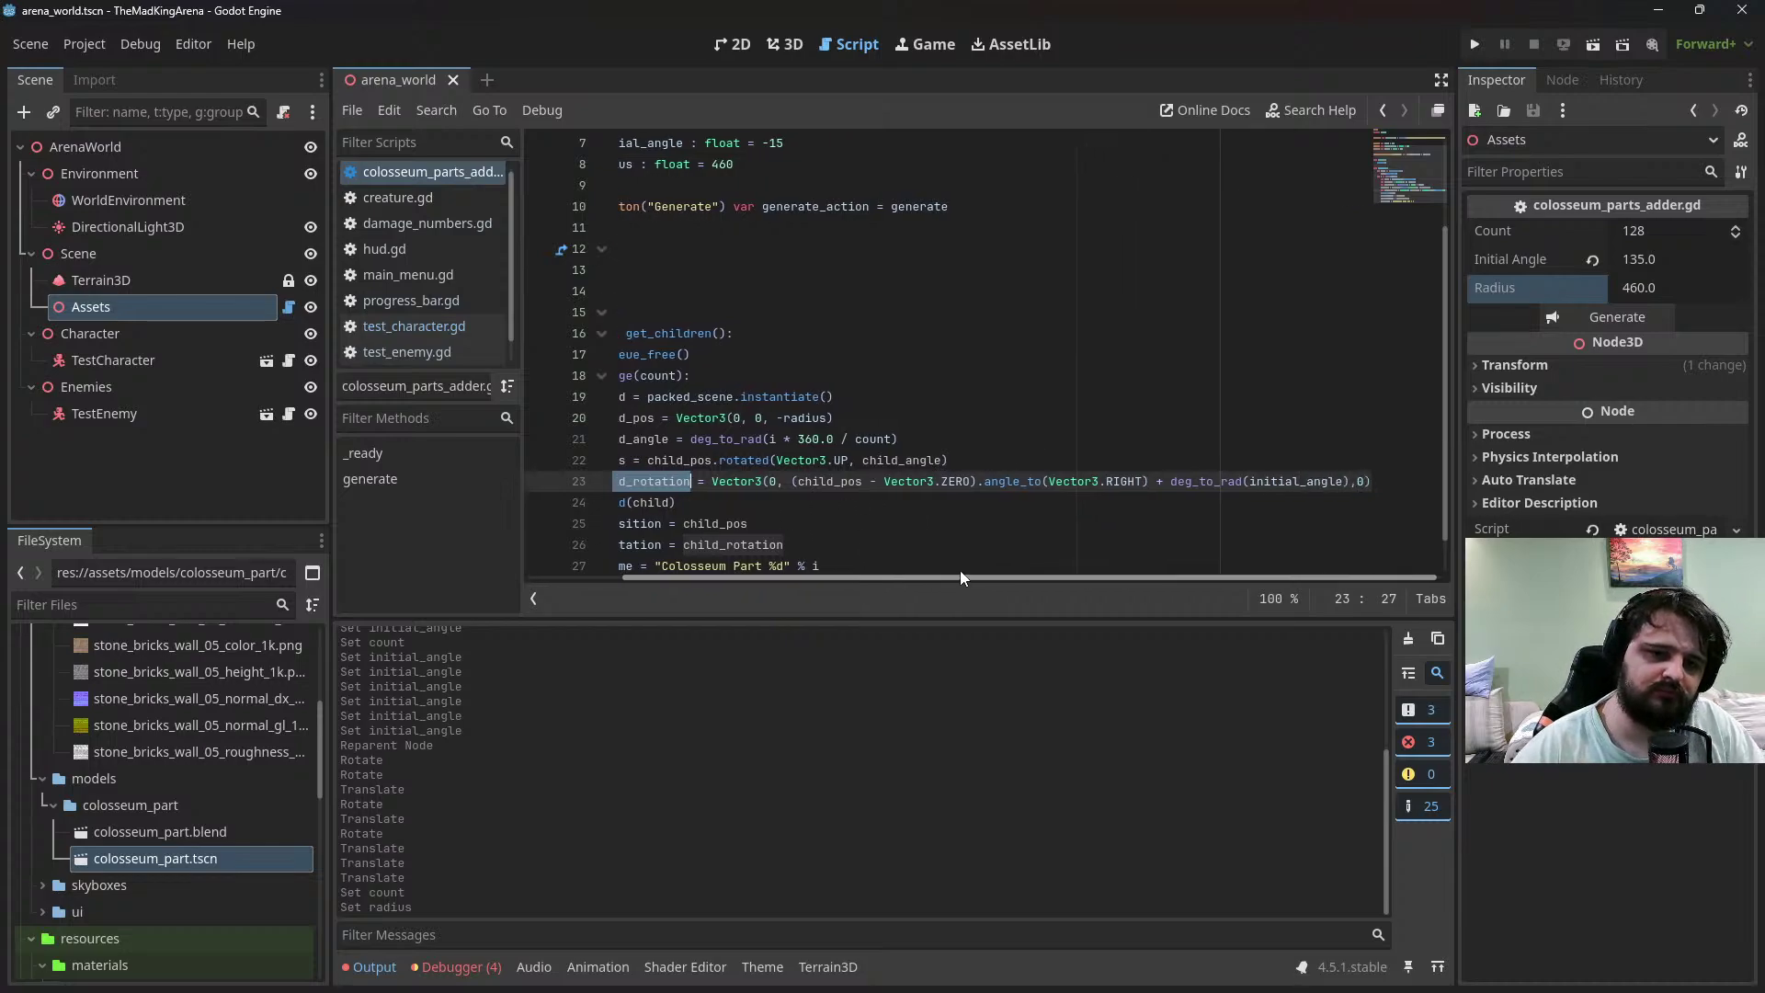
left_click_drag(960, 577, 865, 577)
left_click(1086, 458)
key("Return")
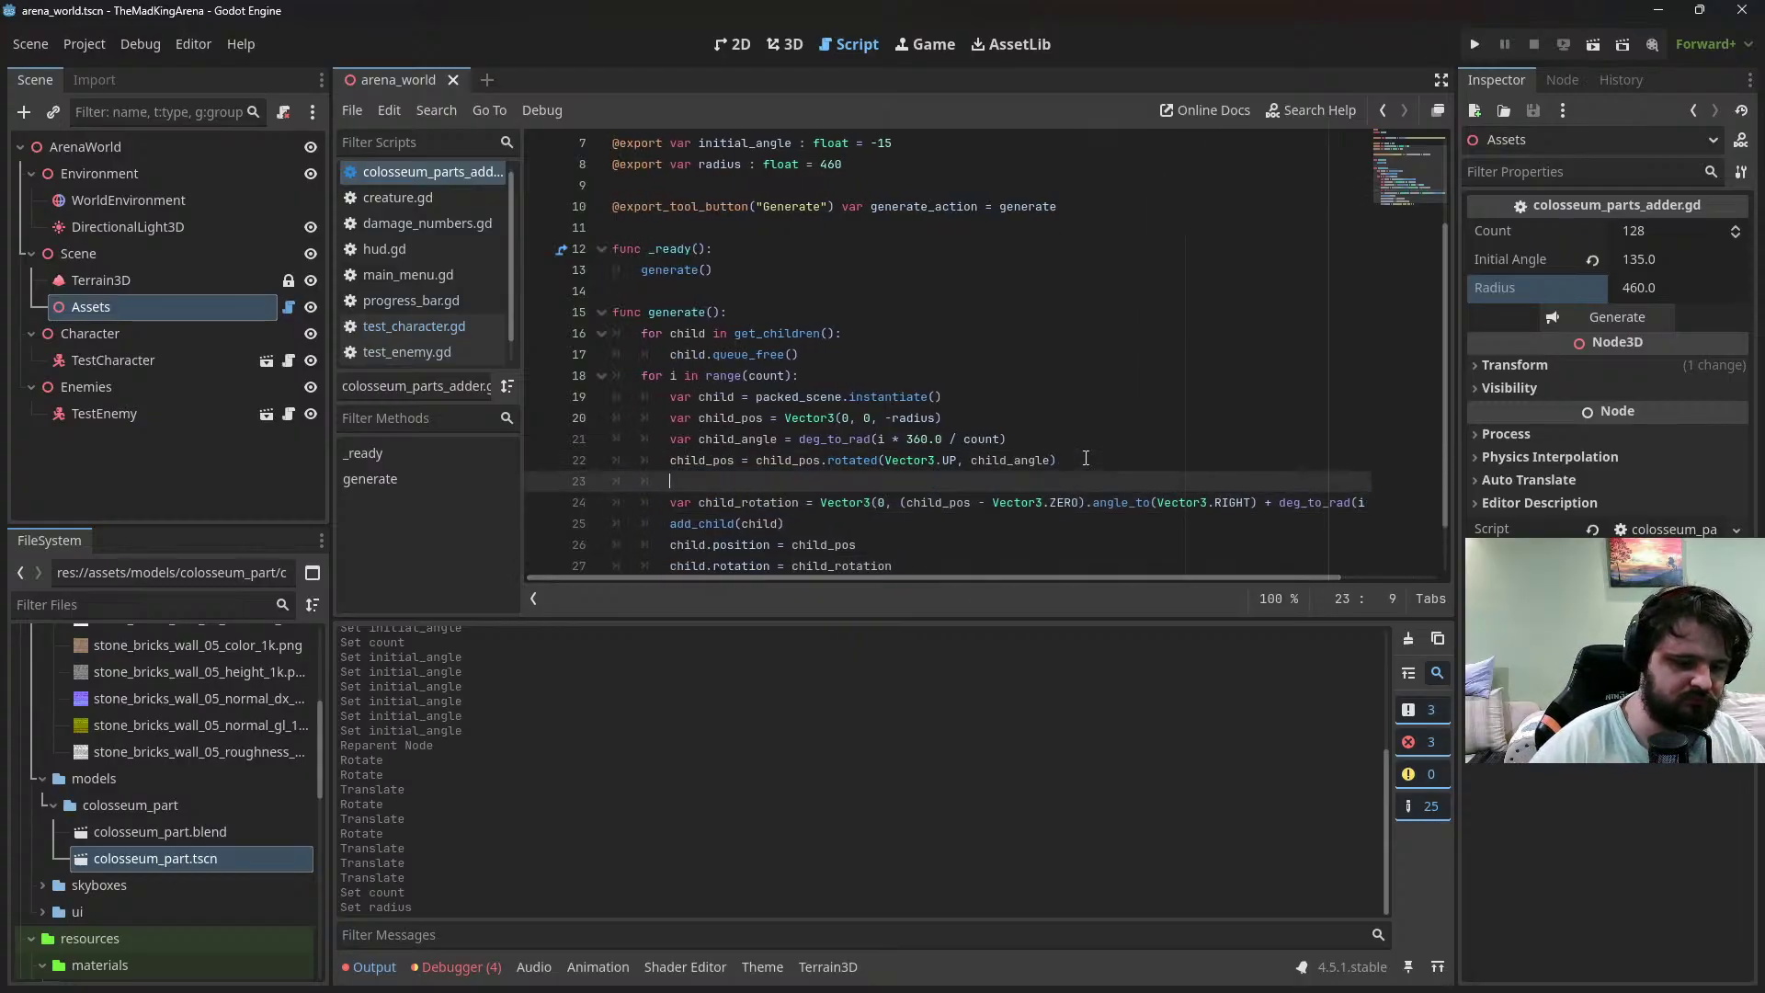
type("var target_angle =")
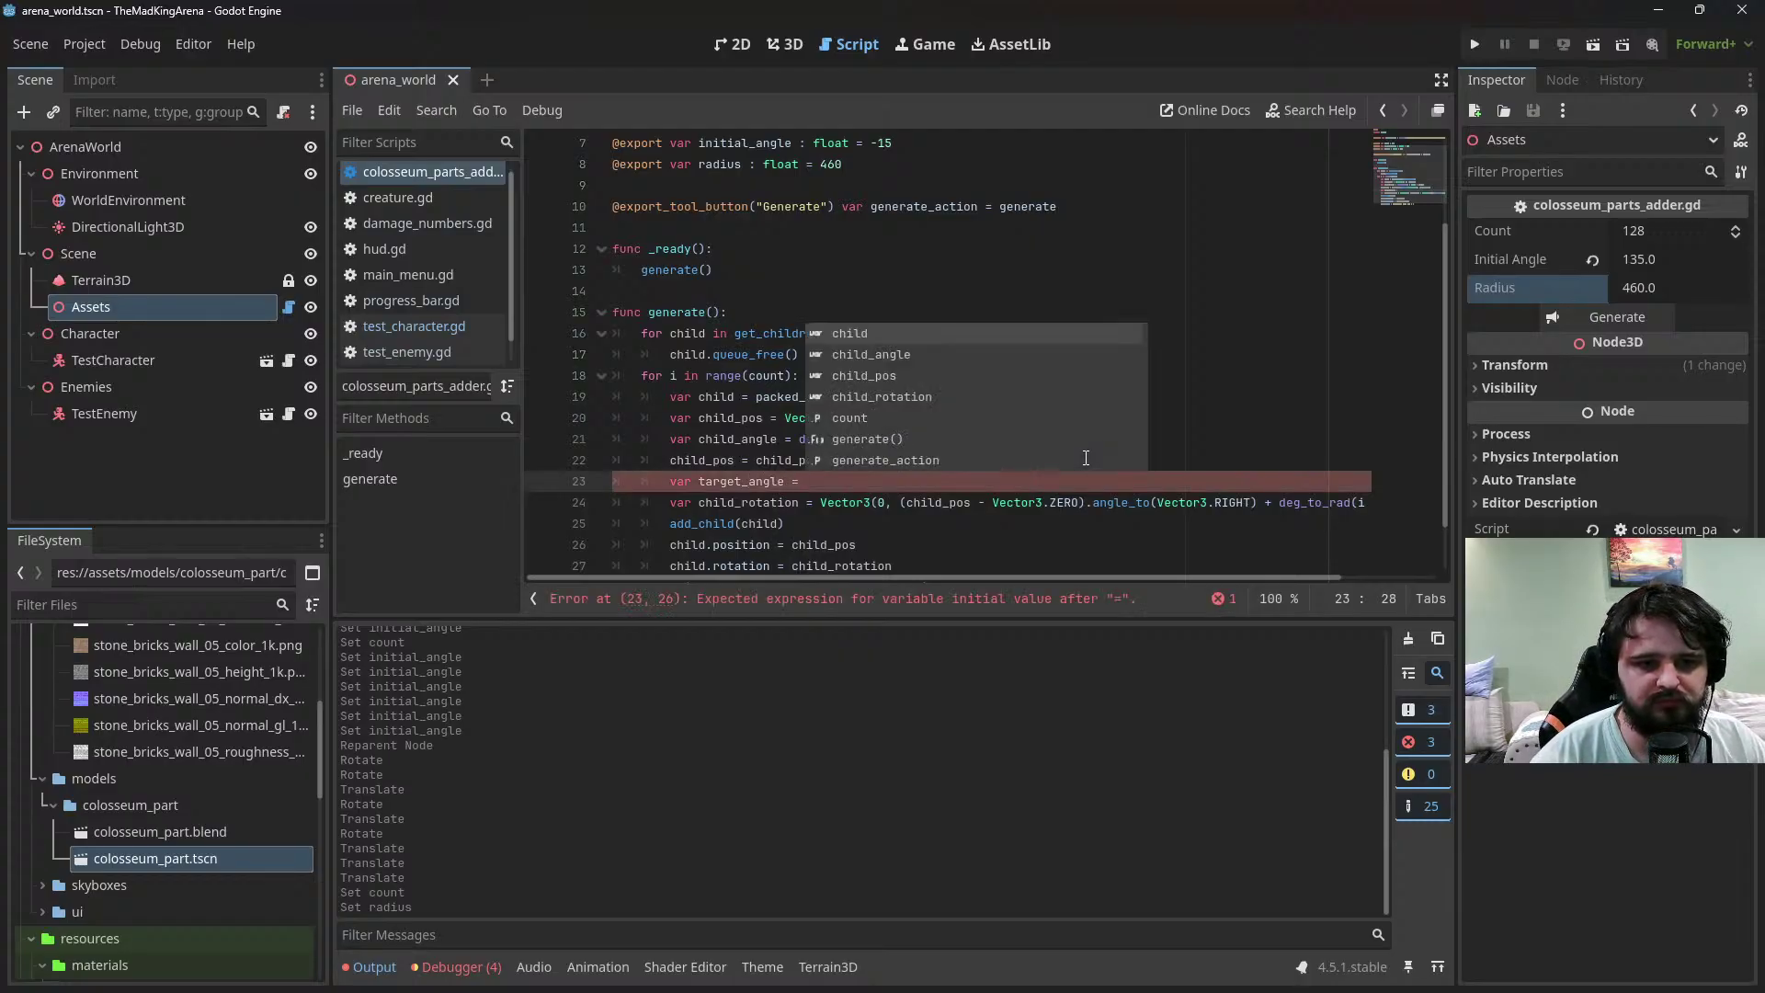
type("V")
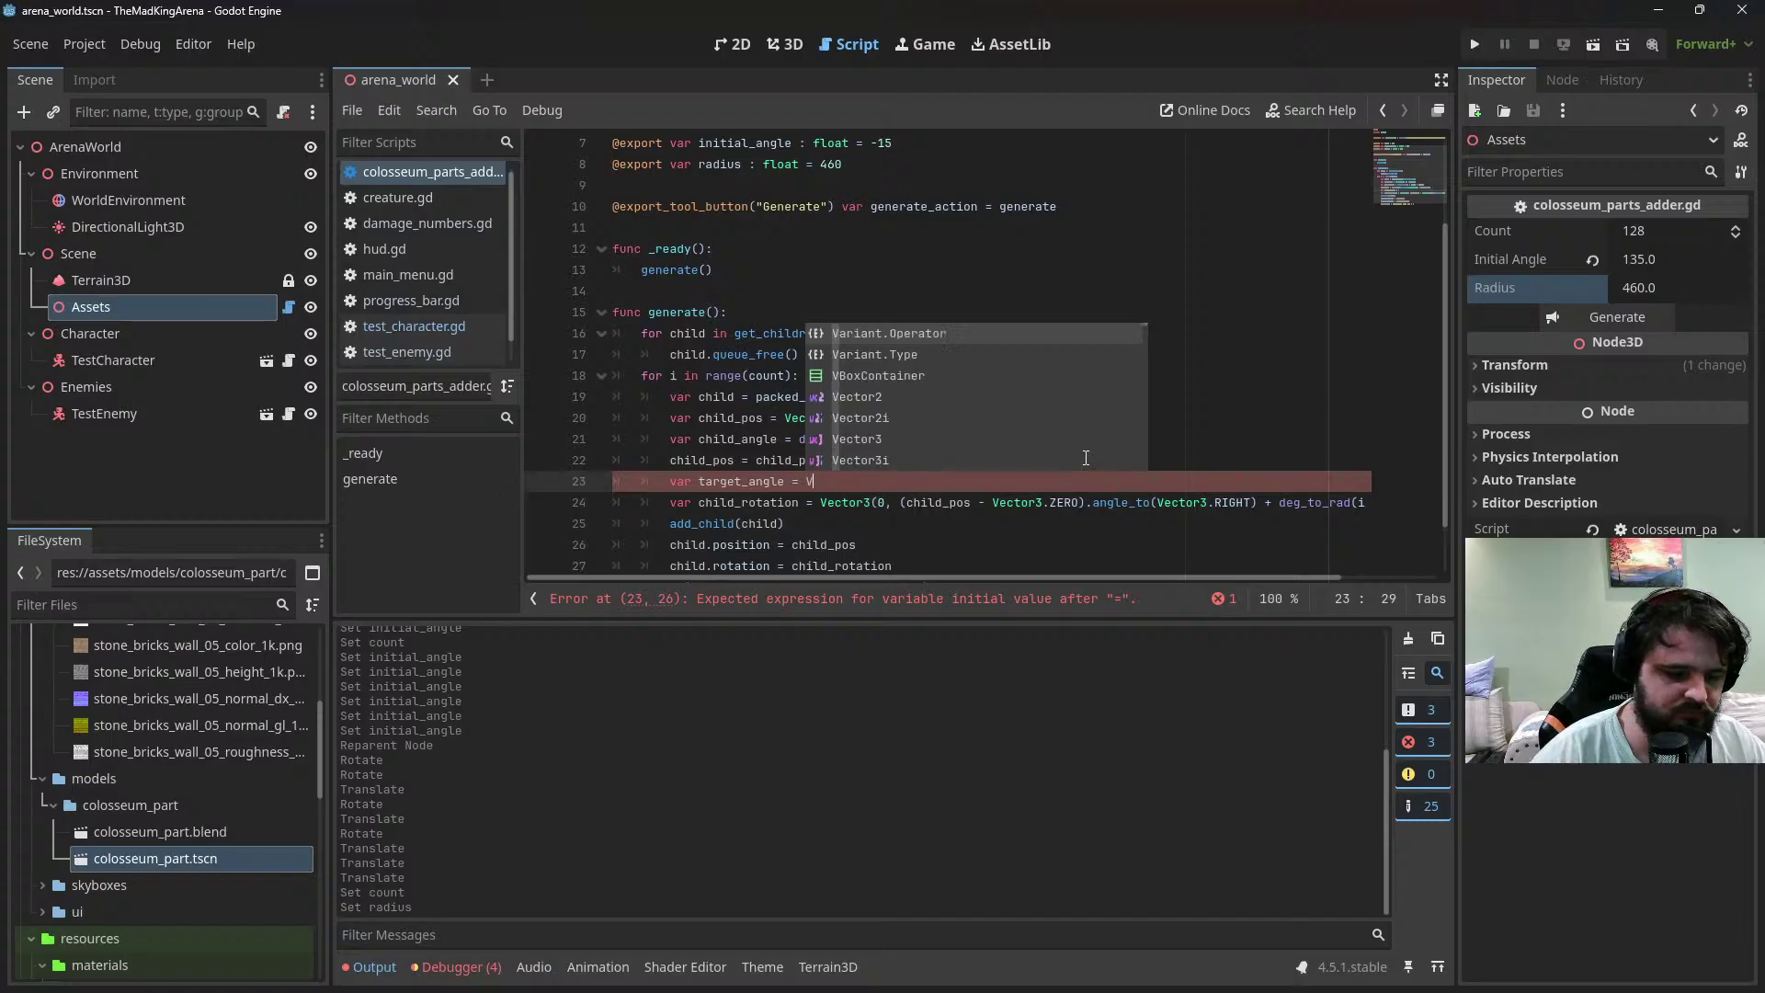
type("ector2(")
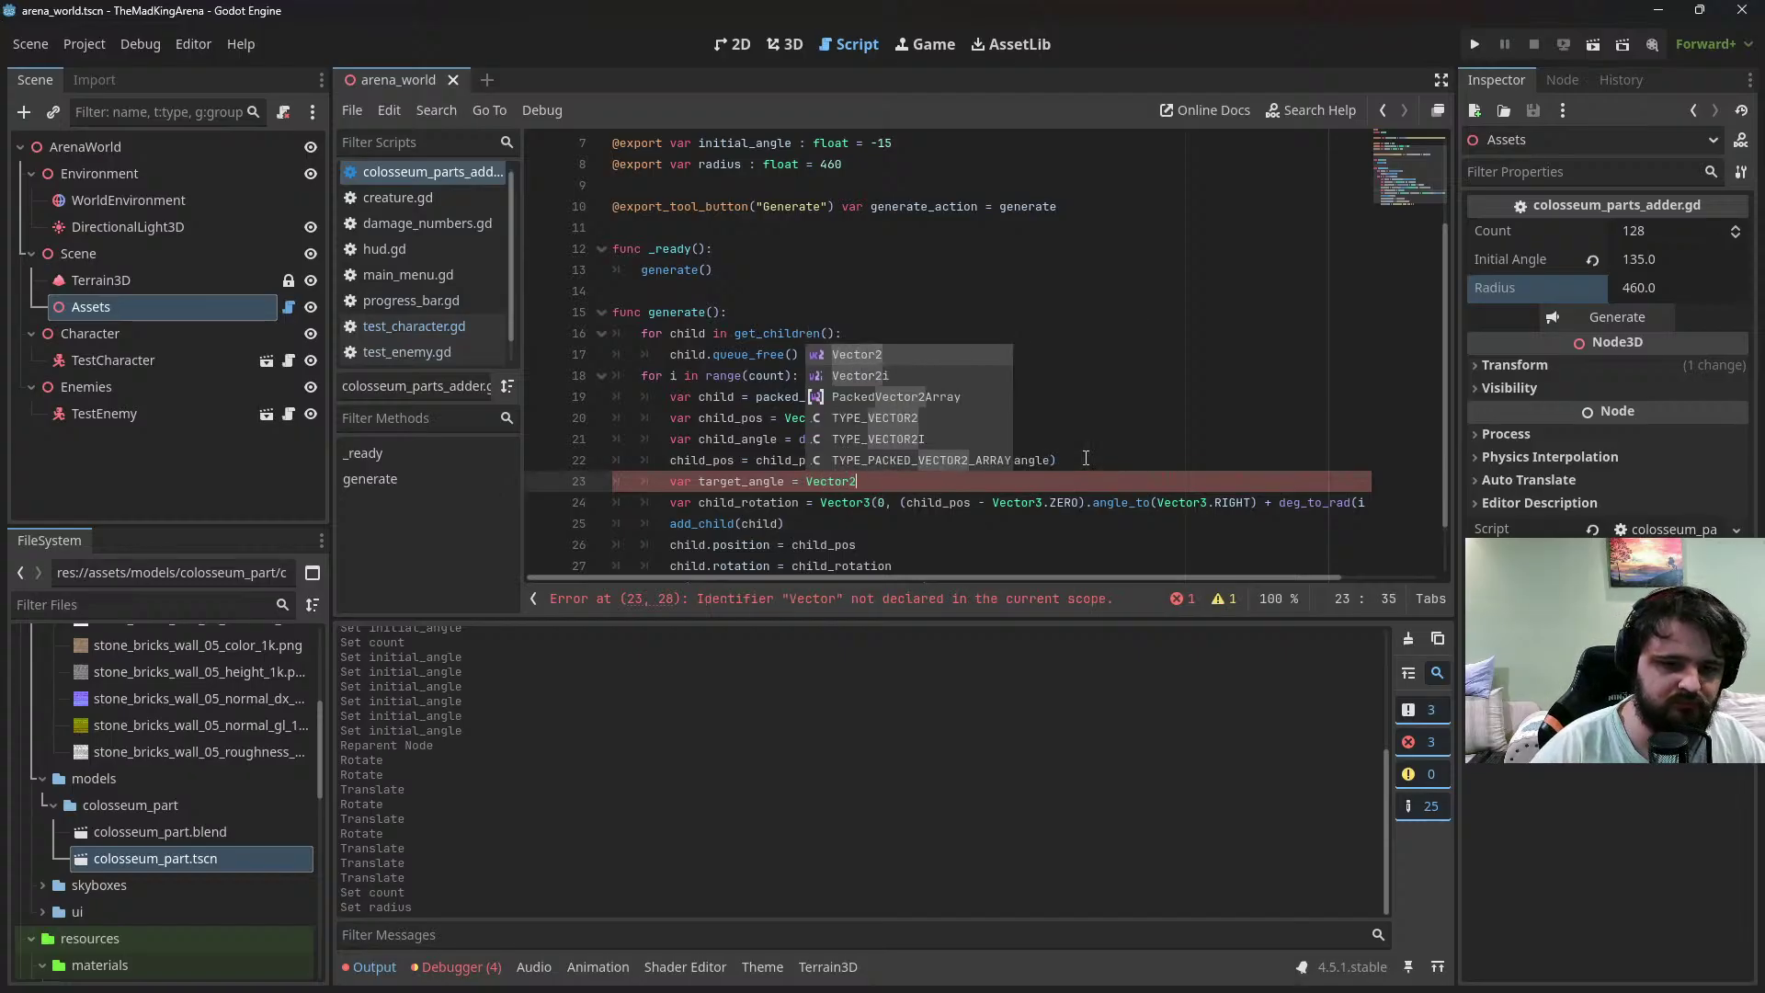
Complete the target_angle expression as Vector2(child_pos.x, child_pos.z).angle()
left_click(1108, 497)
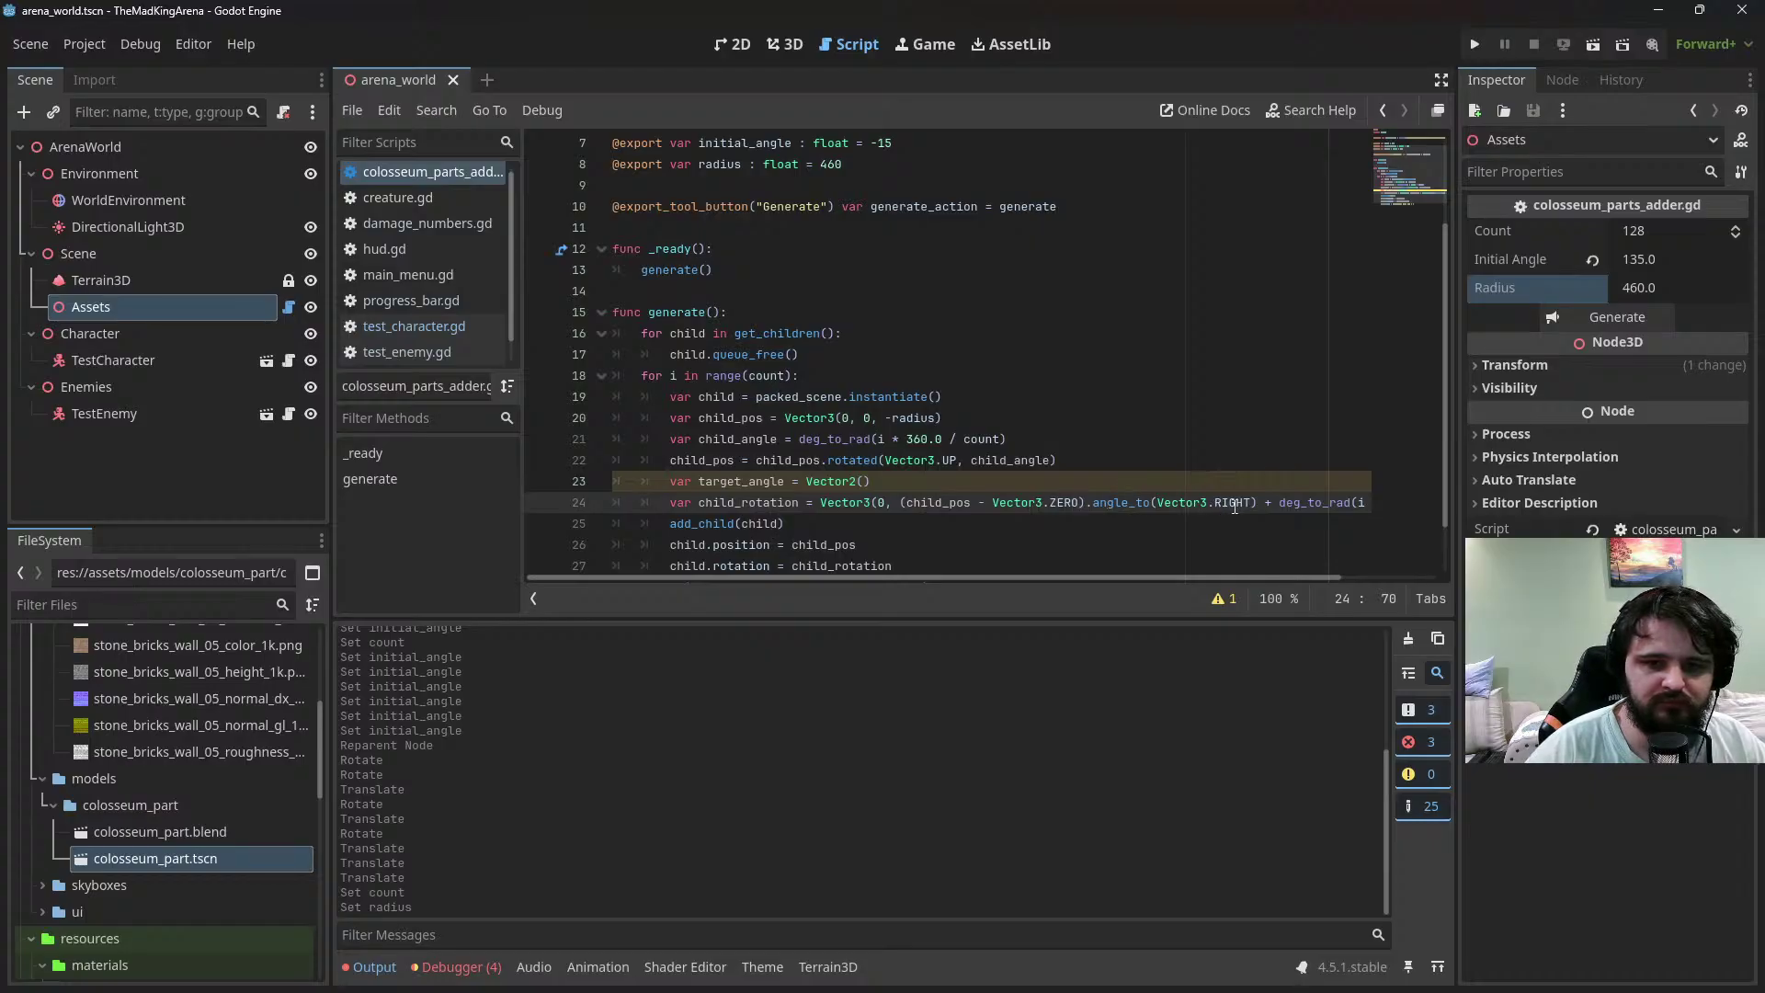
double_click(938, 502)
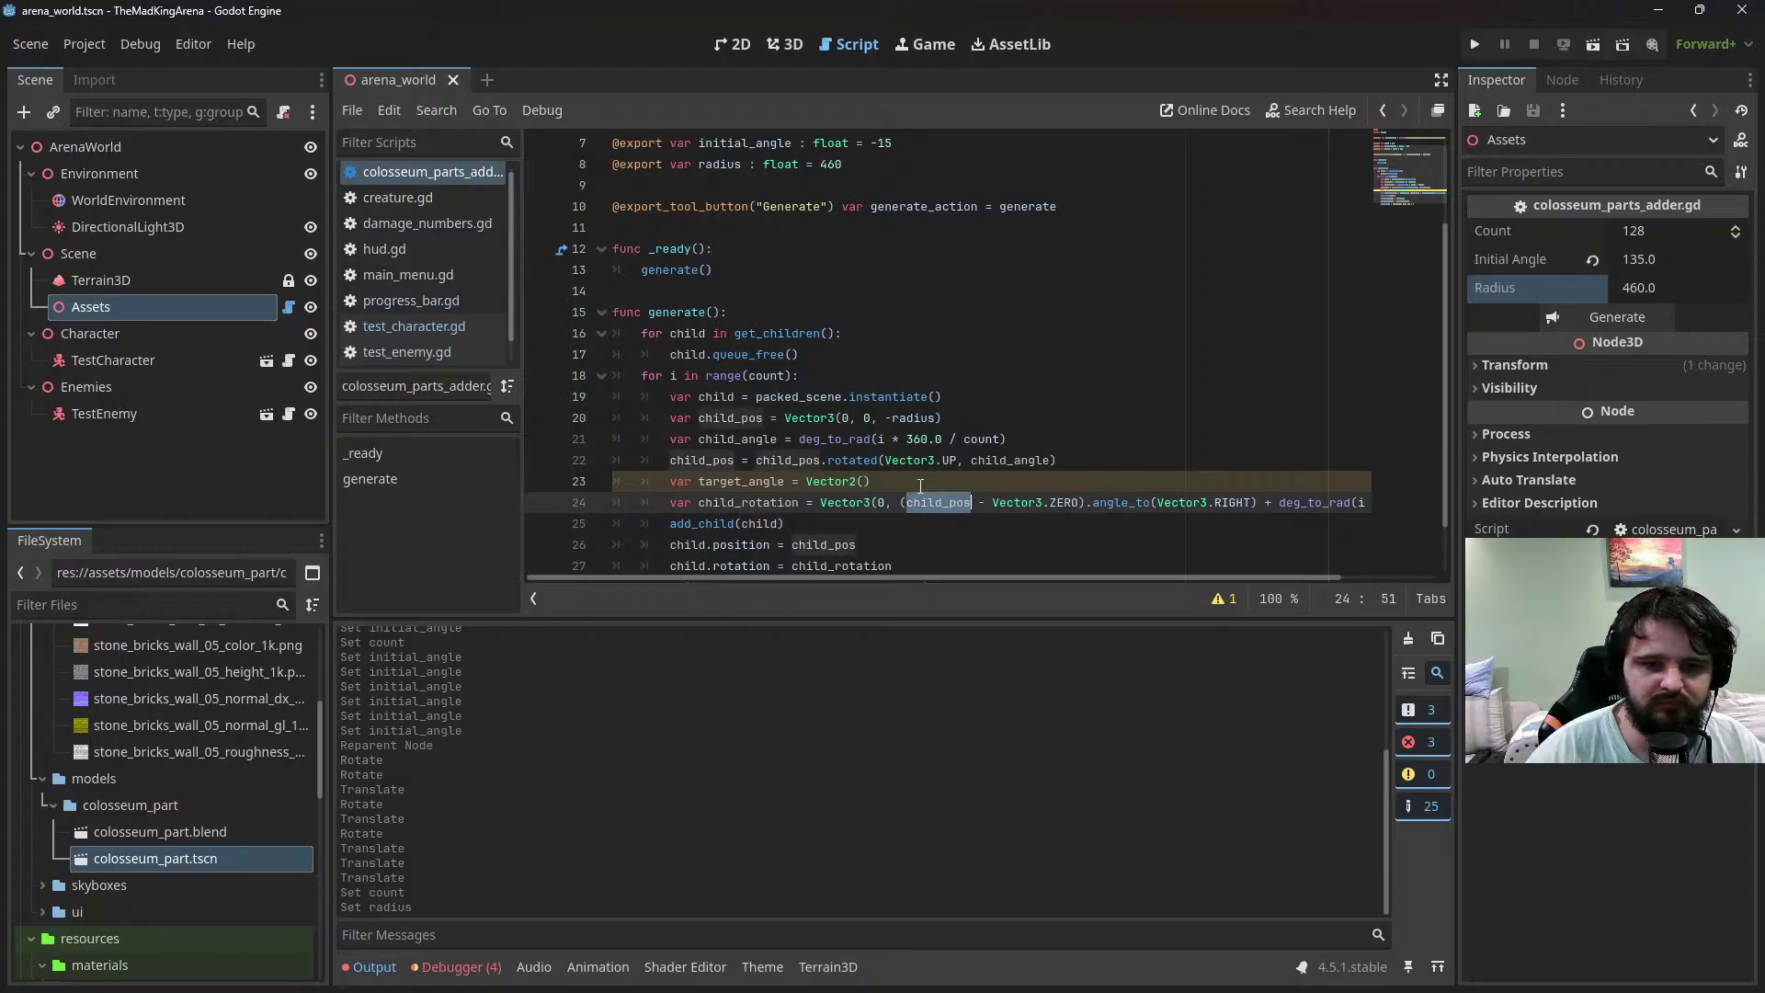
key("ctrl+c")
left_click(863, 481)
key("ctrl+v")
type(",")
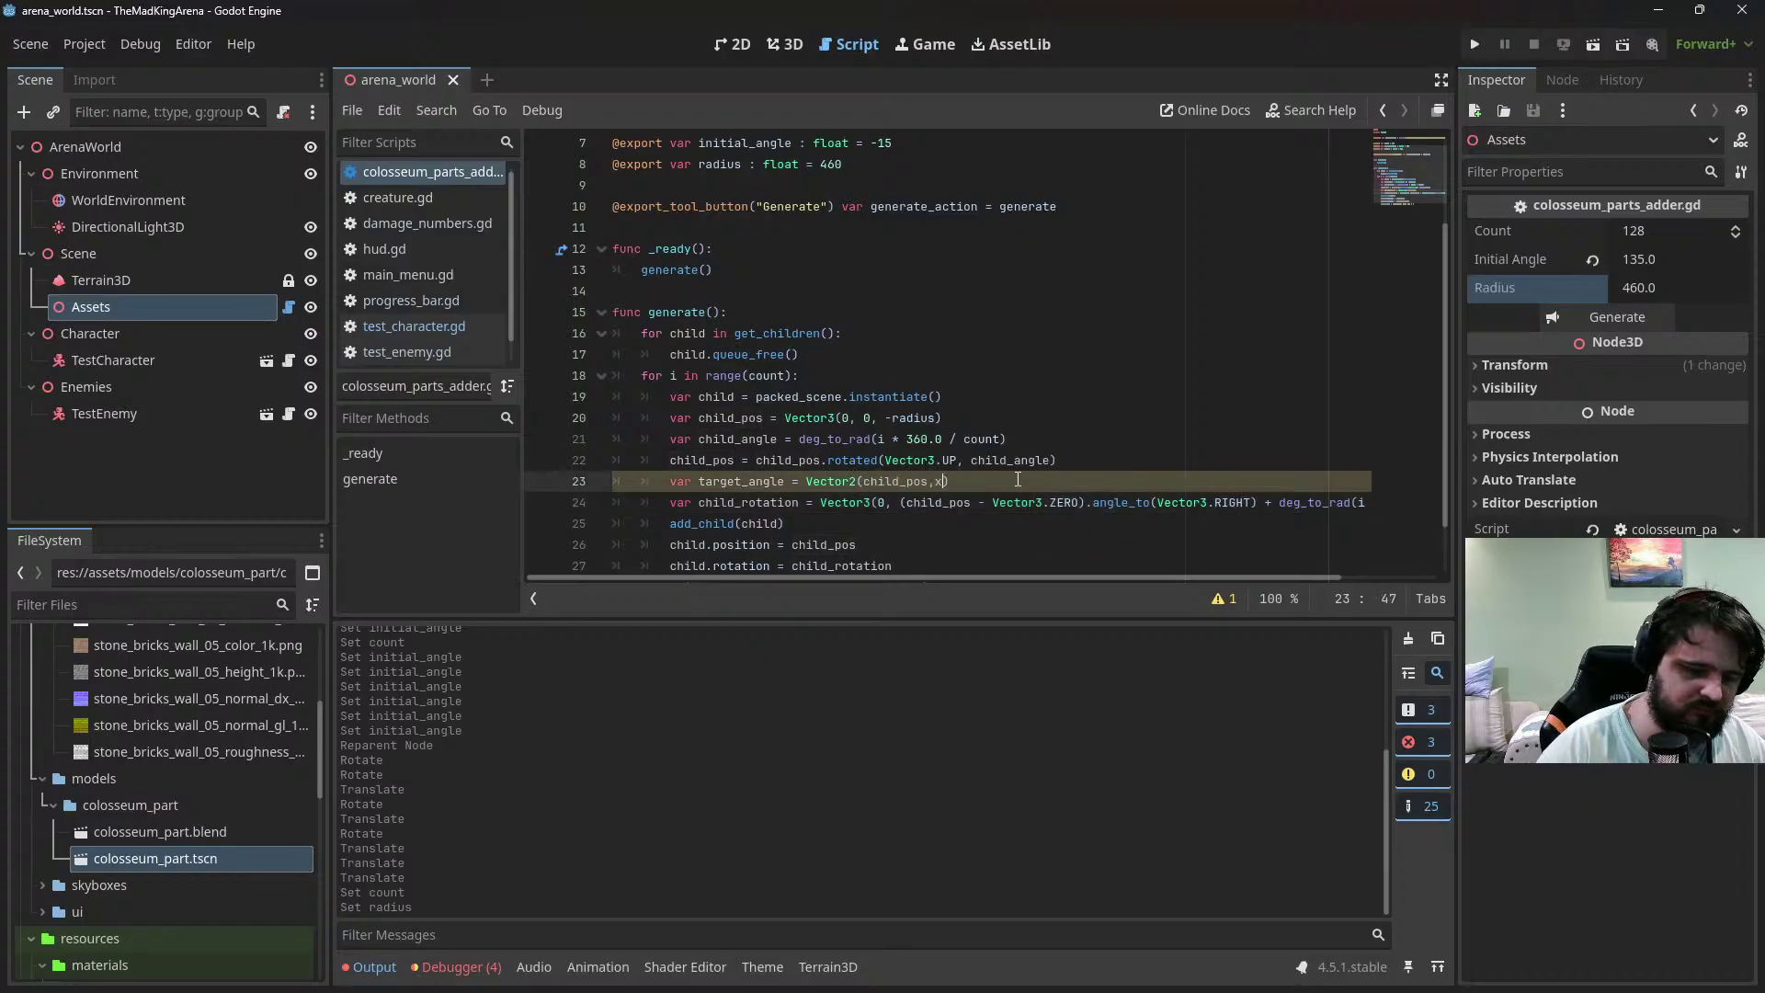
key("BackSpace")
key("BackSpace")
key("BackSpace")
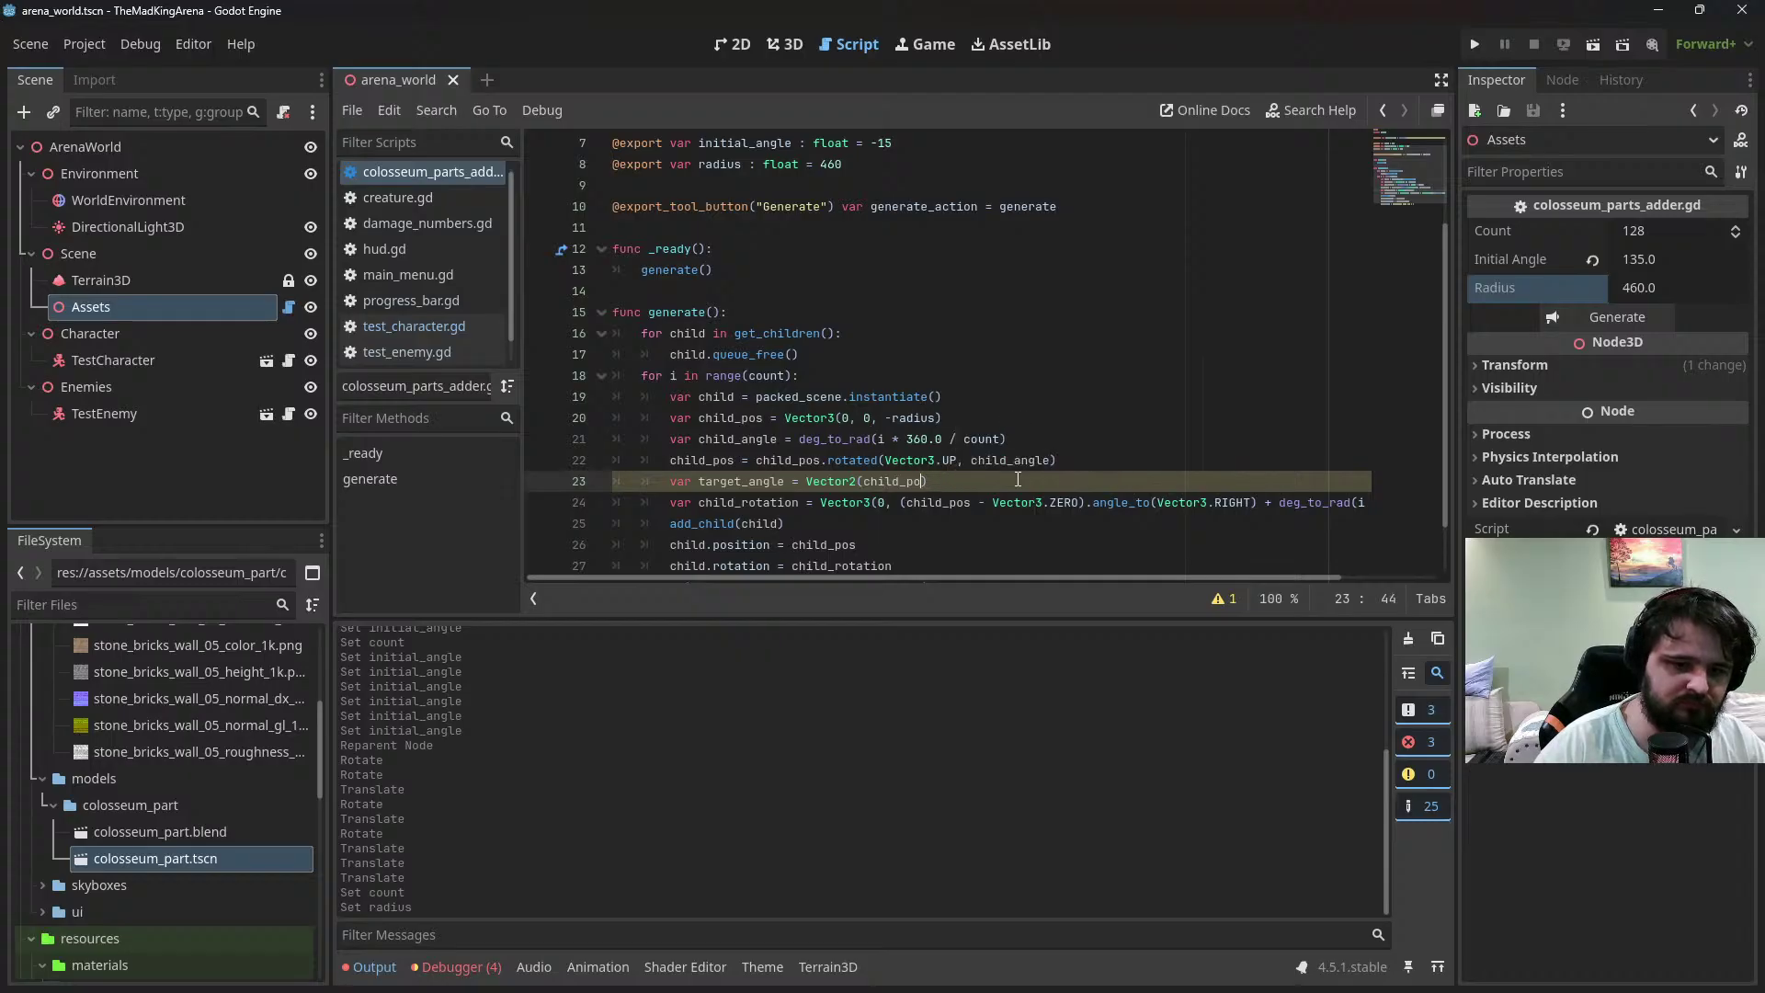
type("s.")
type("x, child")
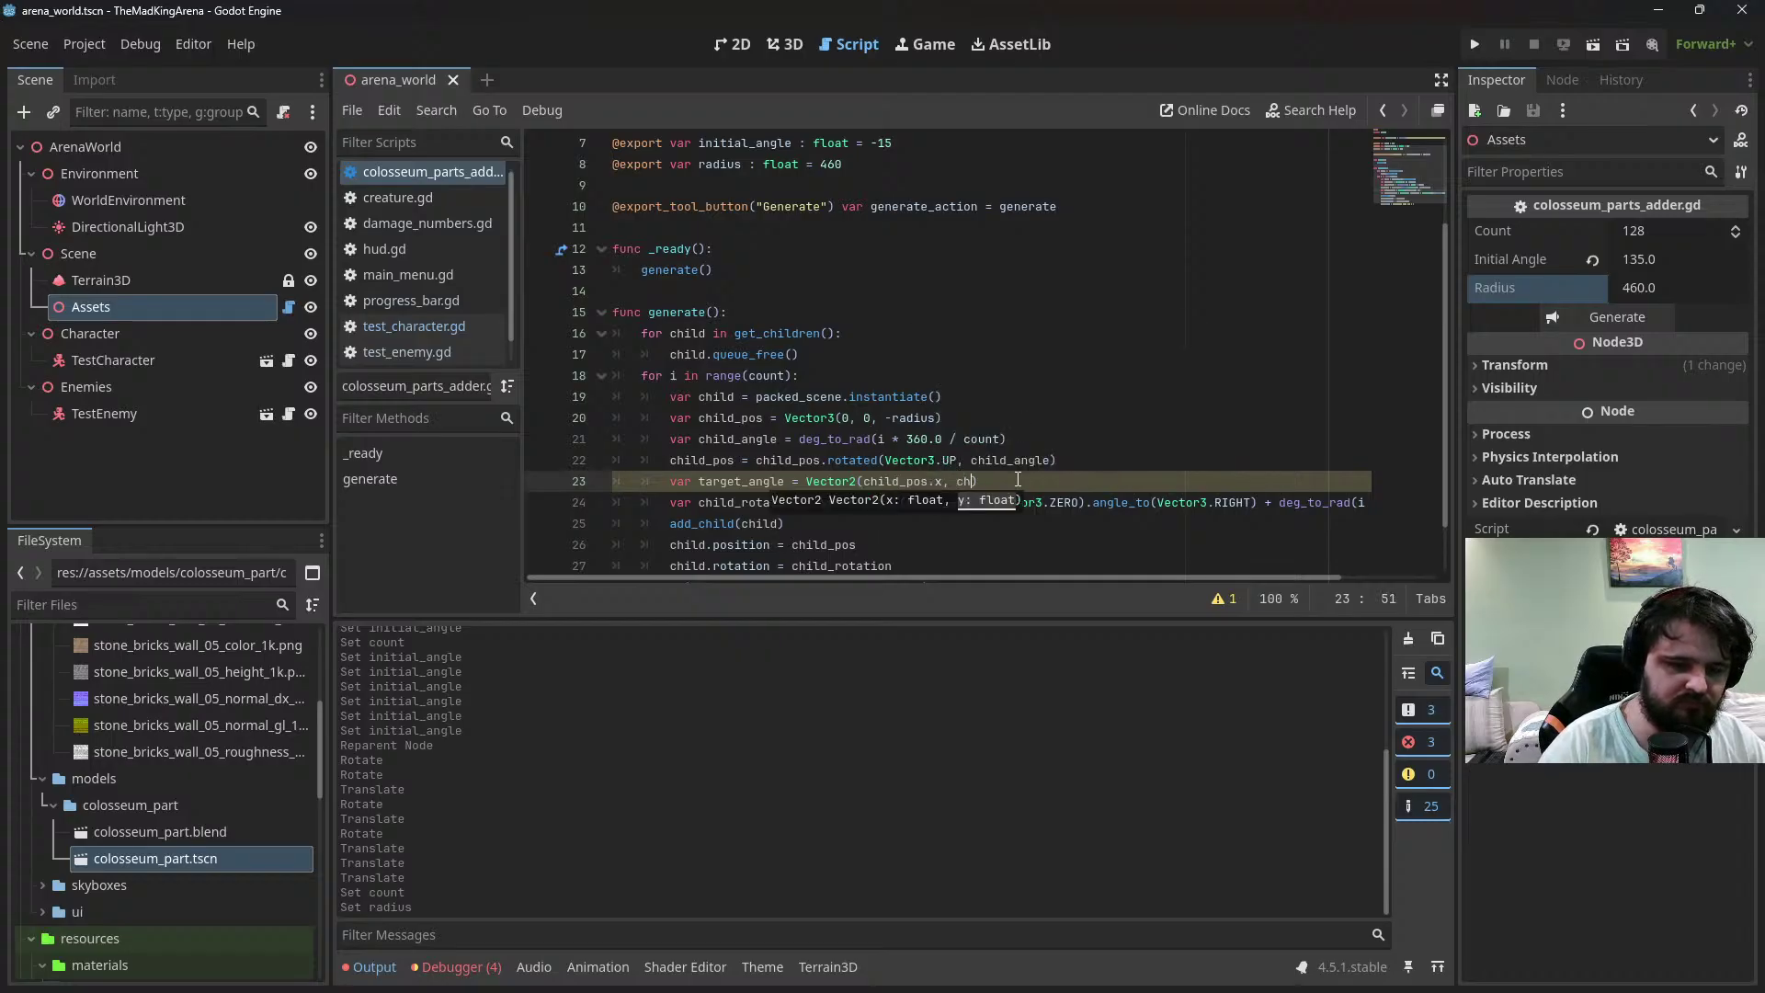
type("_pos.z")
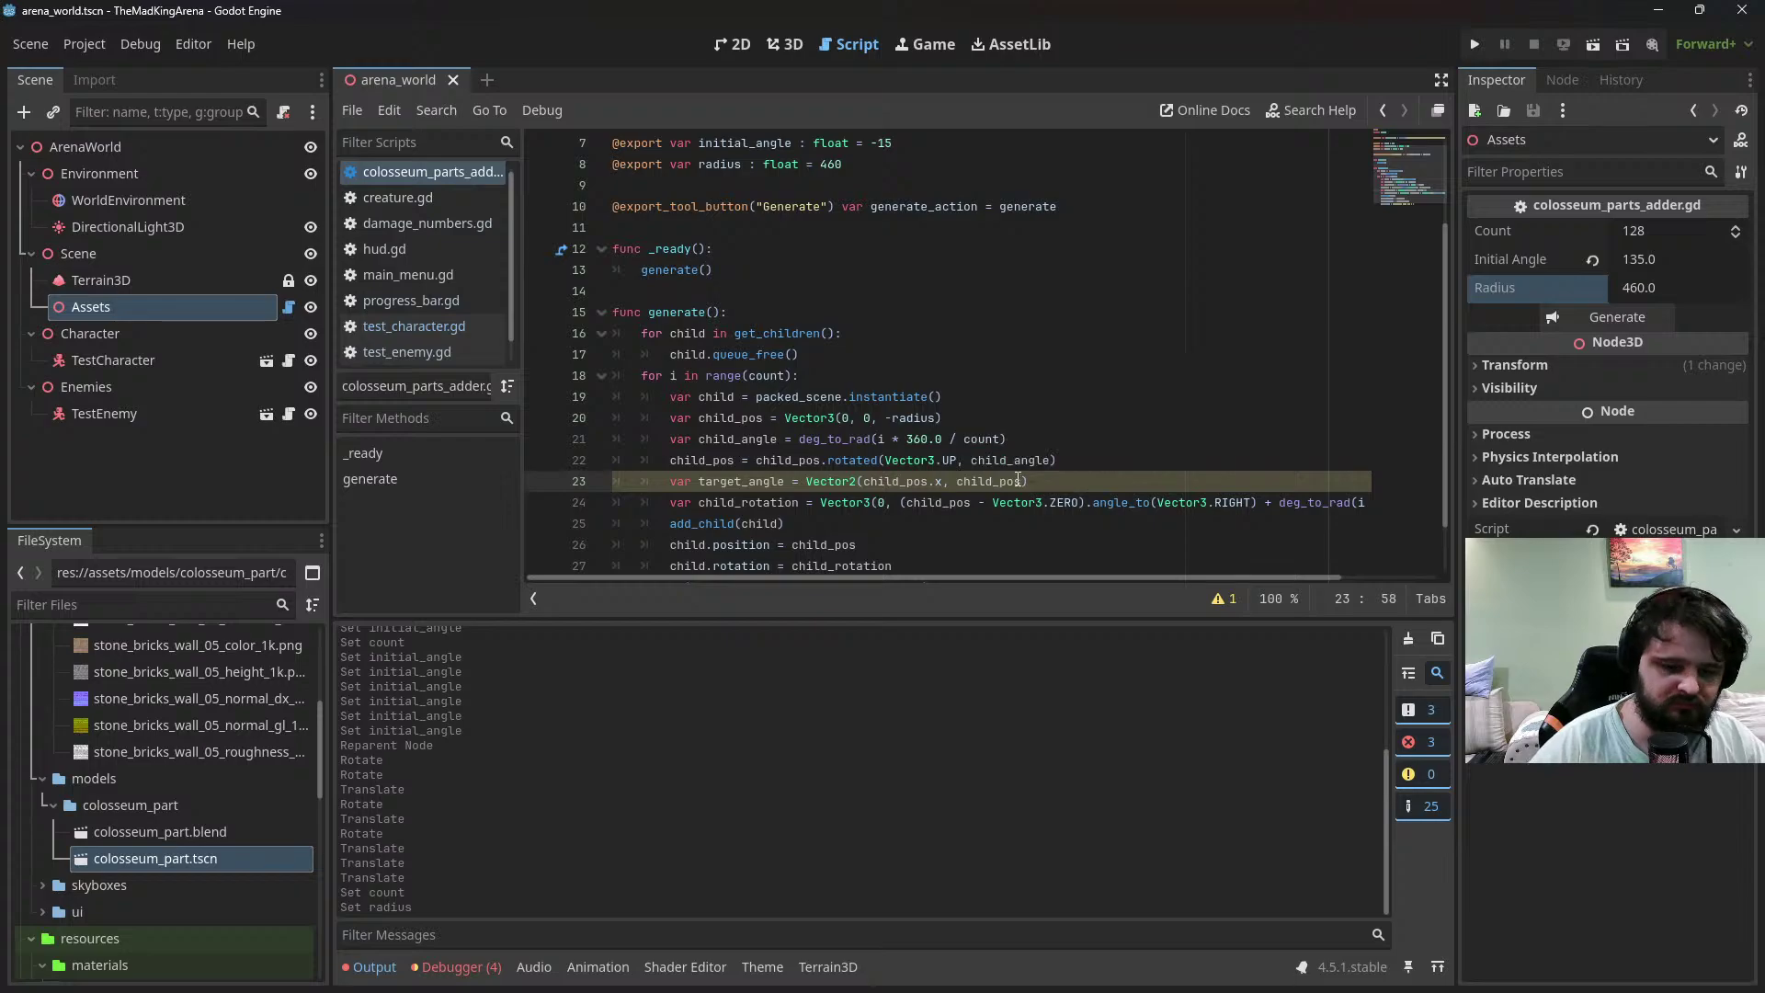
type(")")
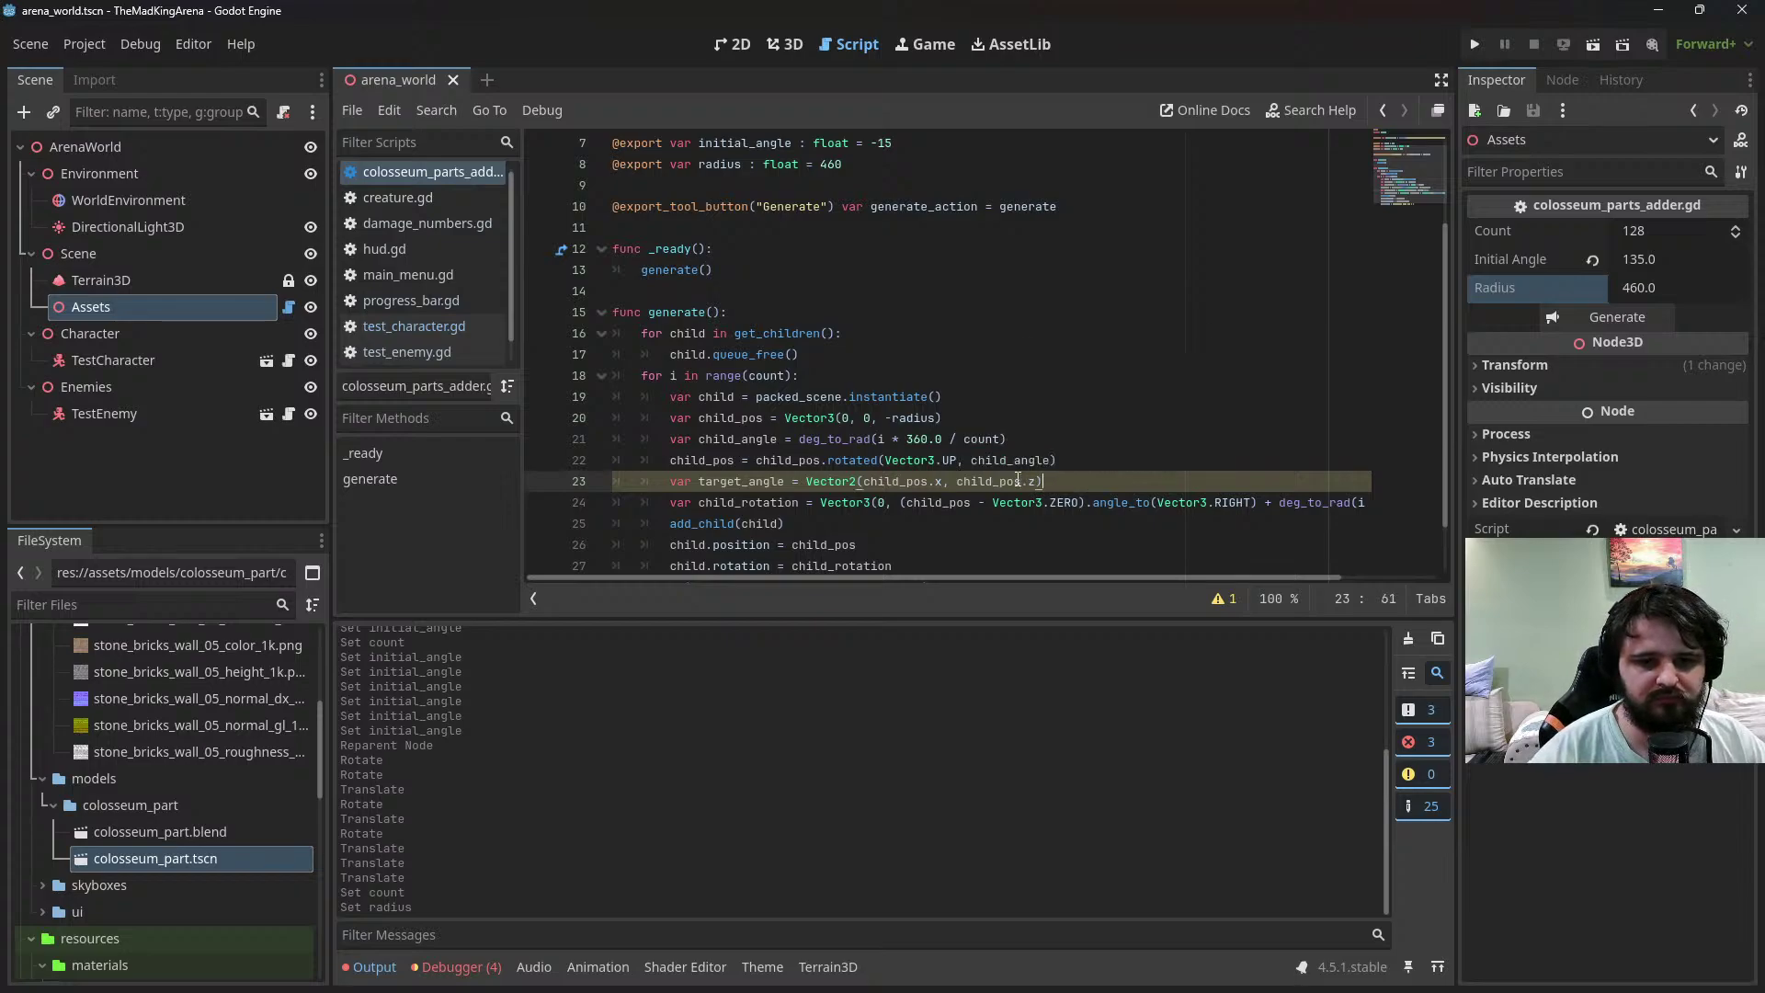
type(".angle()")
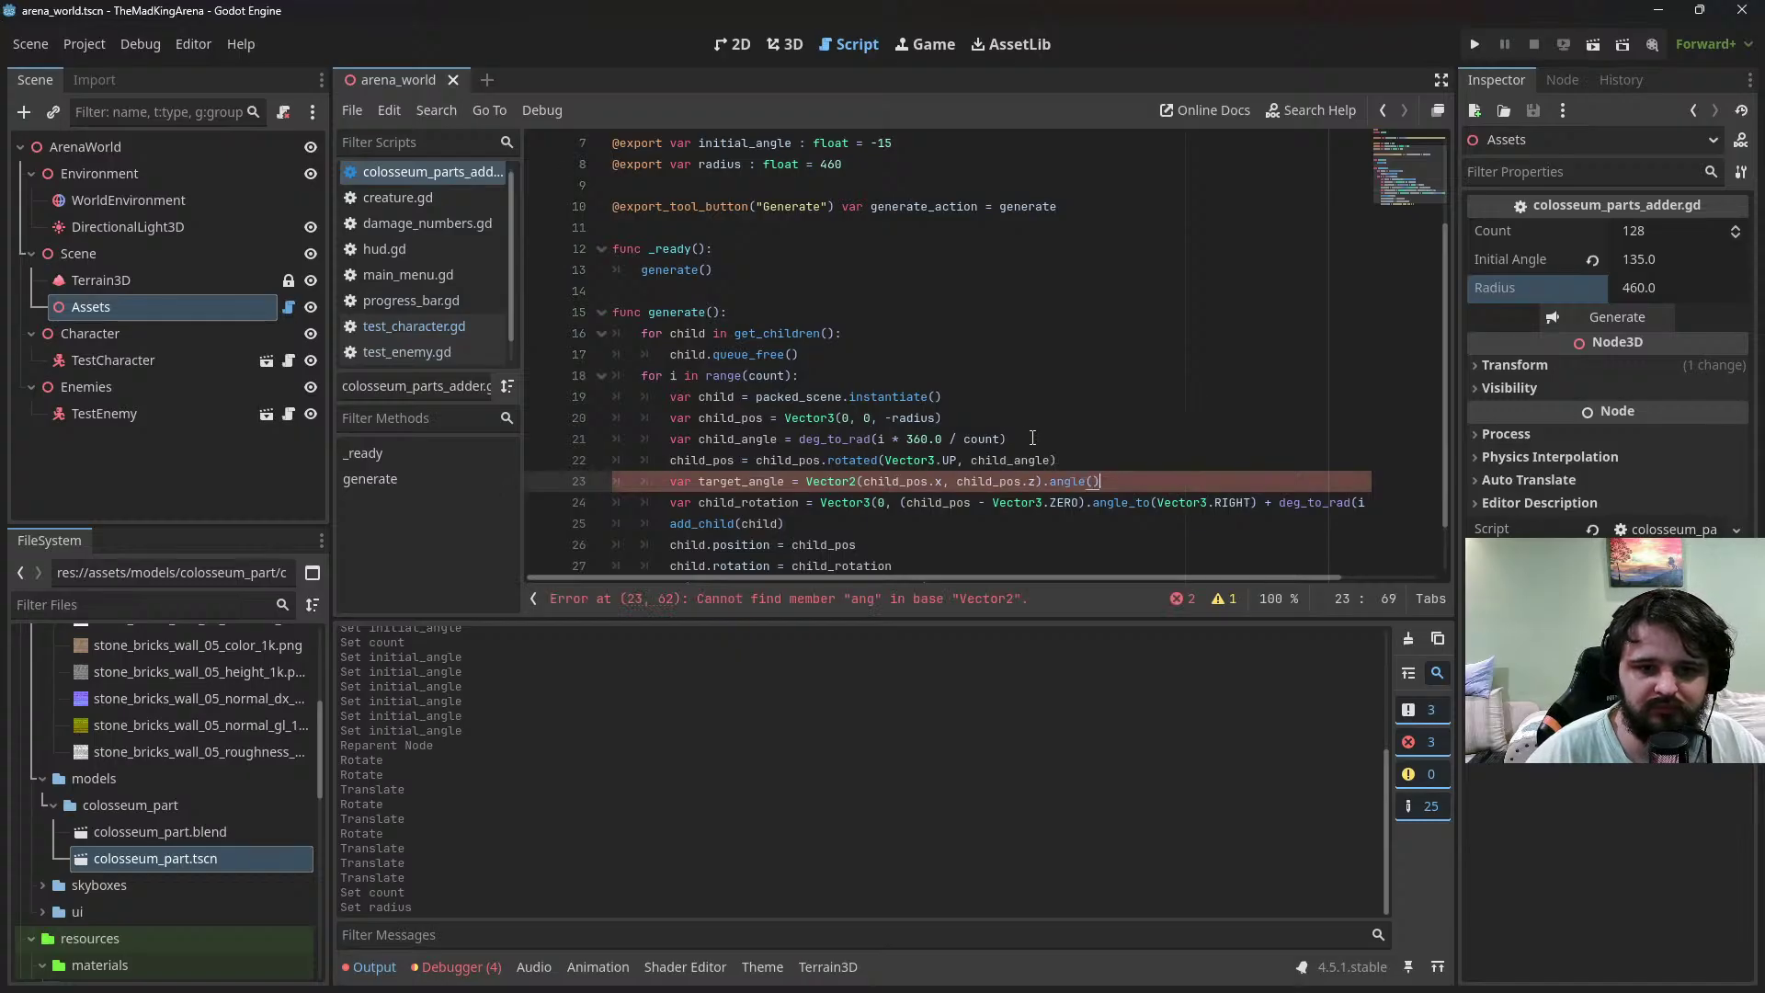
key("Return")
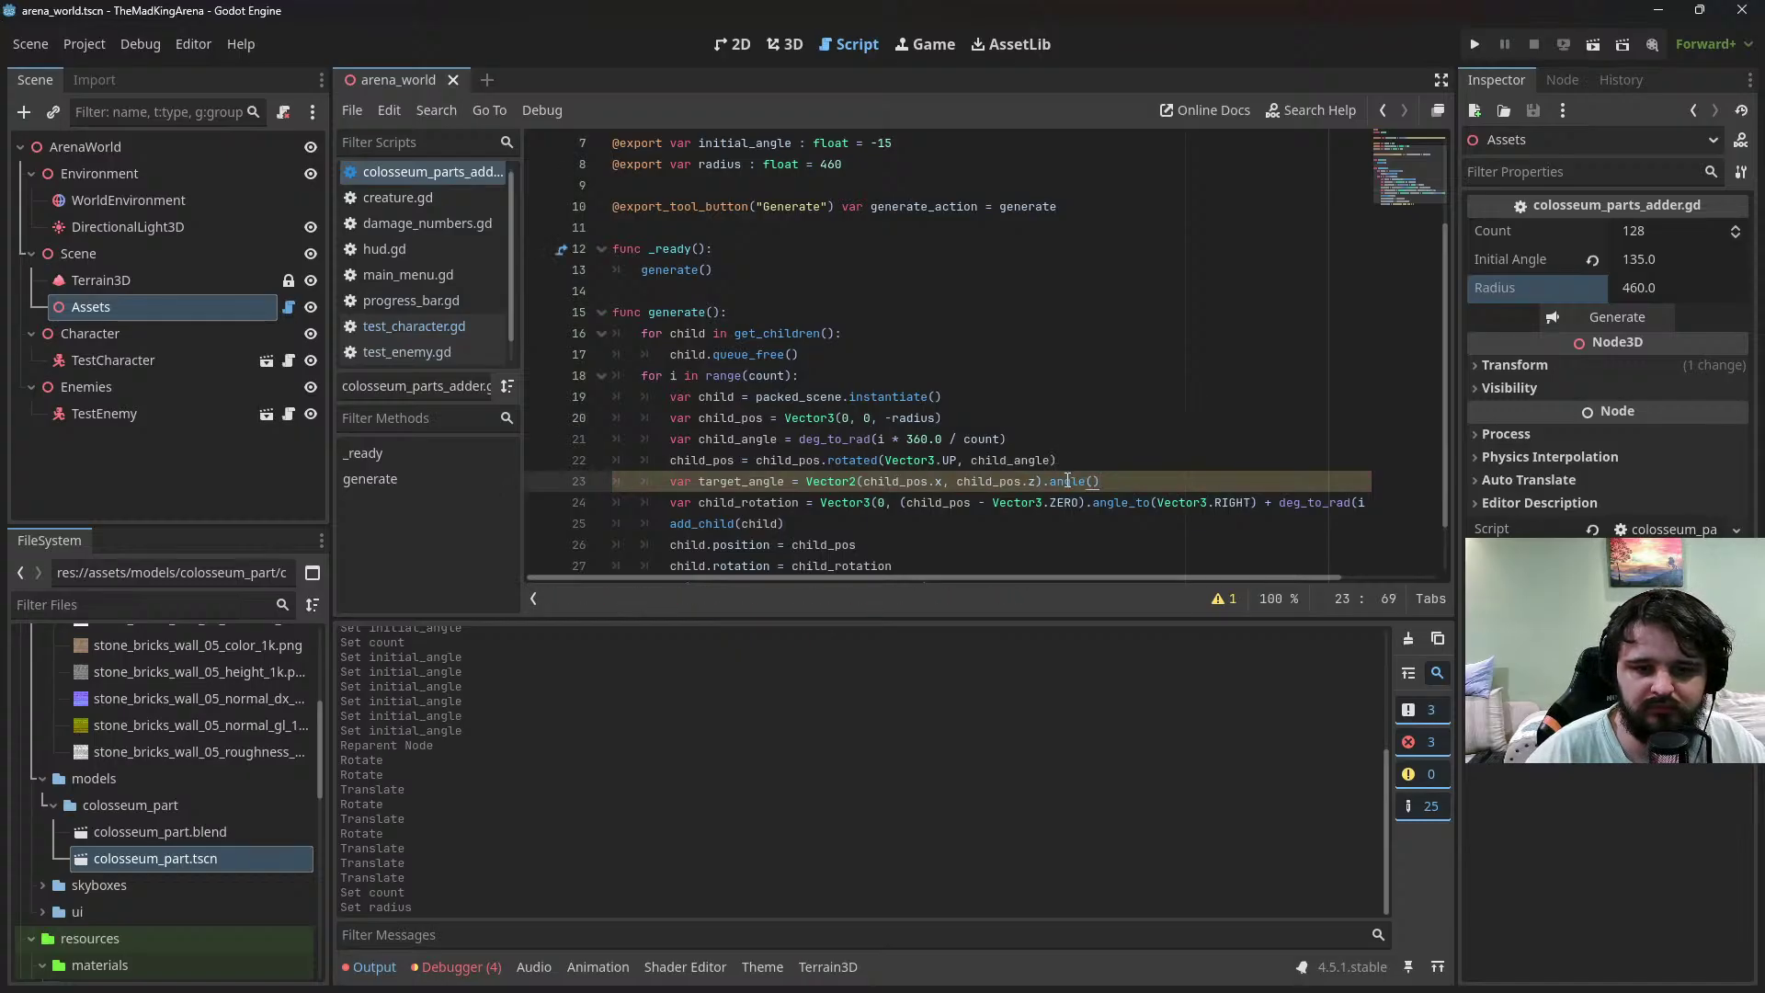
Replace the angle_to expression in the child_rotation line with target_angle, keeping the deg_to_rad(initial_angle) offset
mouse_move(1067, 479)
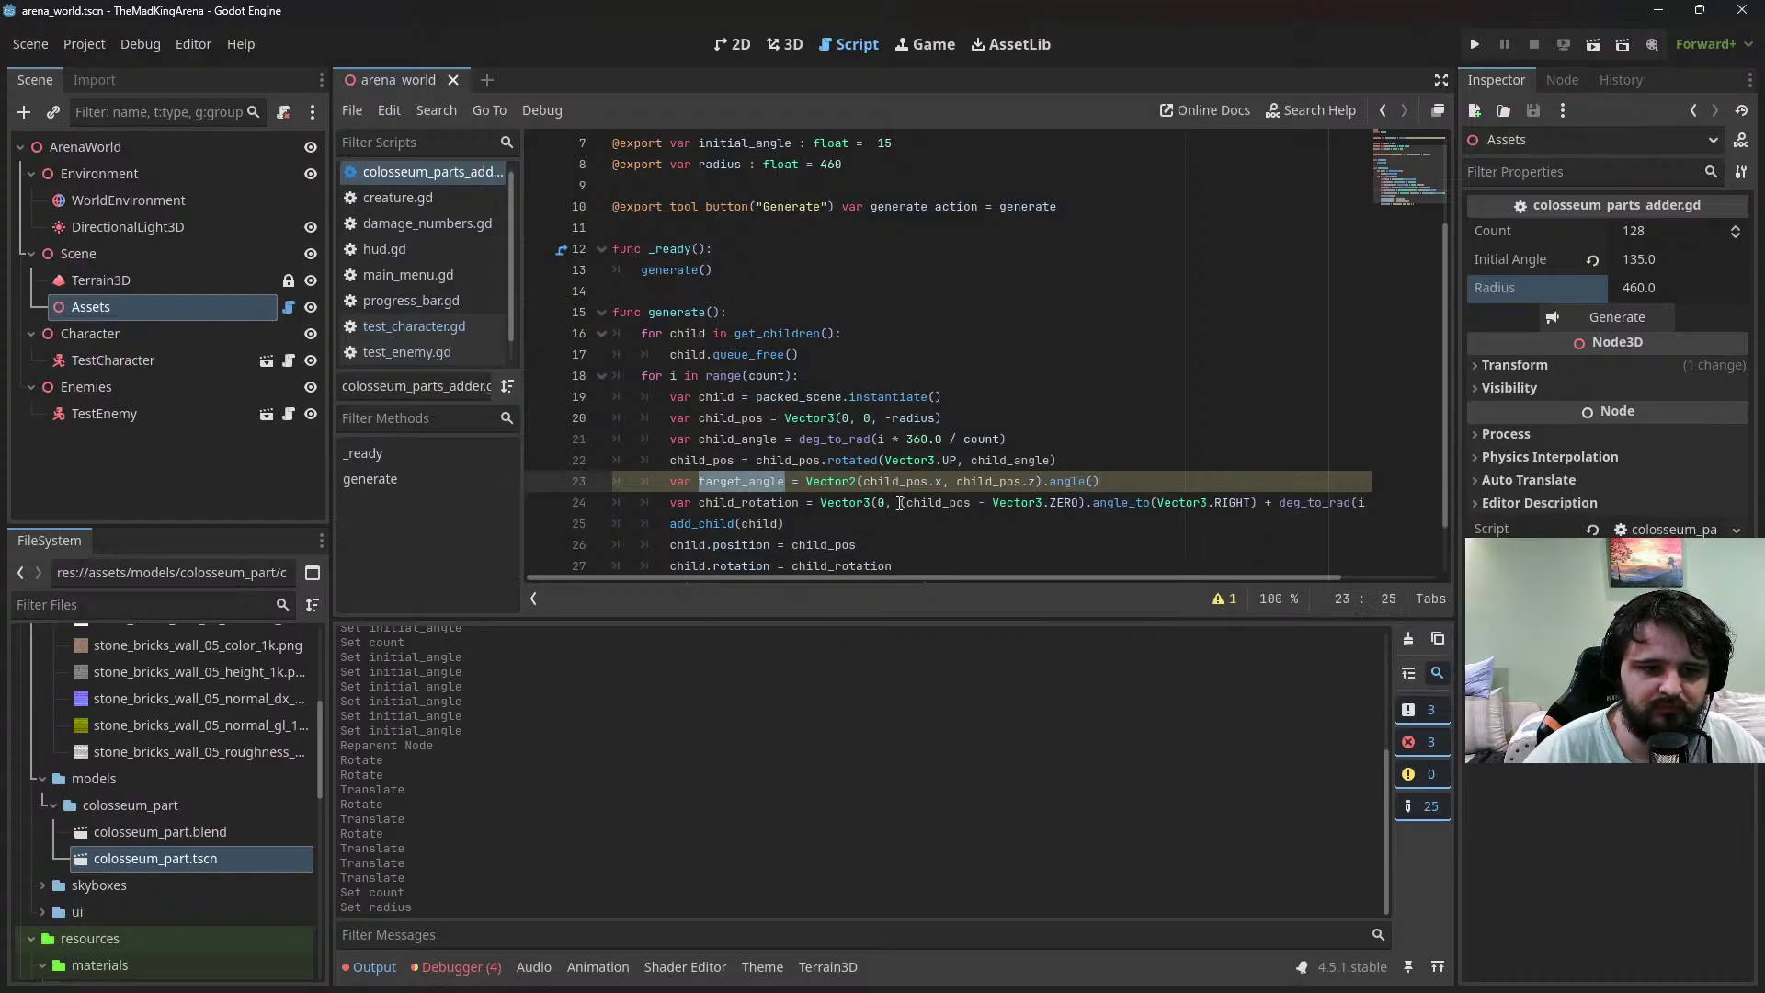
left_click_drag(901, 502, 1249, 492)
key("ctrl+v")
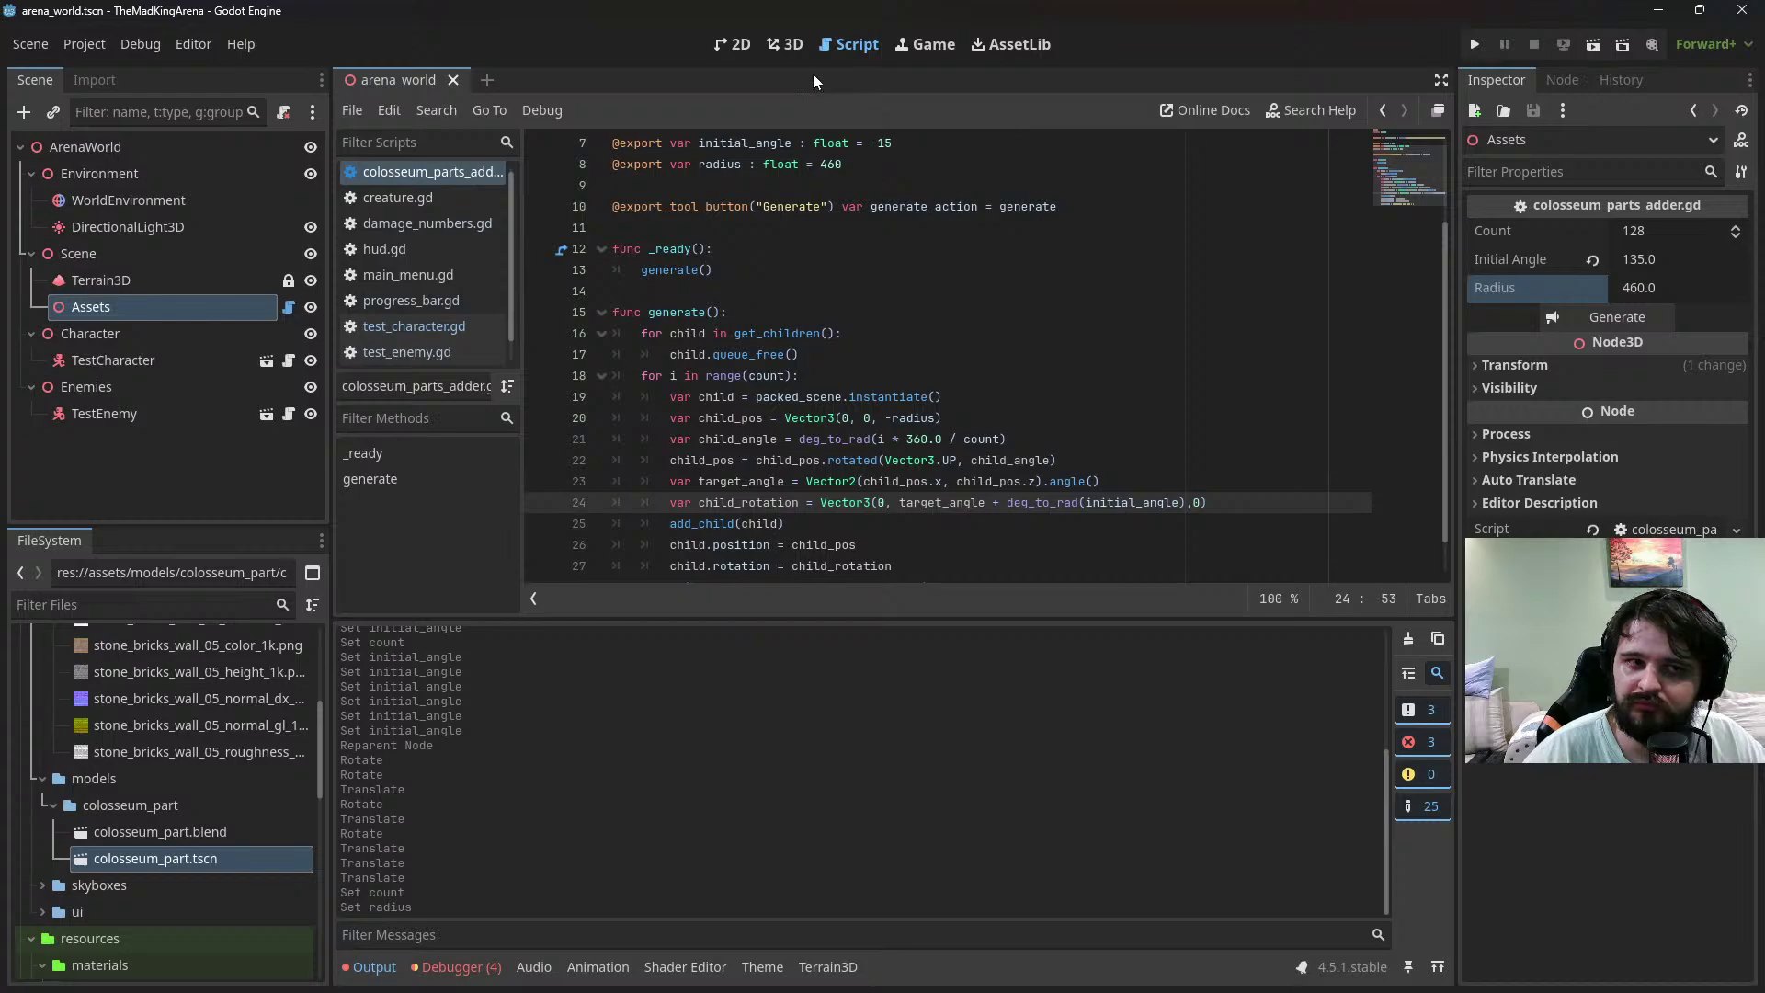
Regenerate the colosseum parts in the 3D scene and check how the segments are rotated around the whole ring
left_click(784, 45)
left_click(1576, 317)
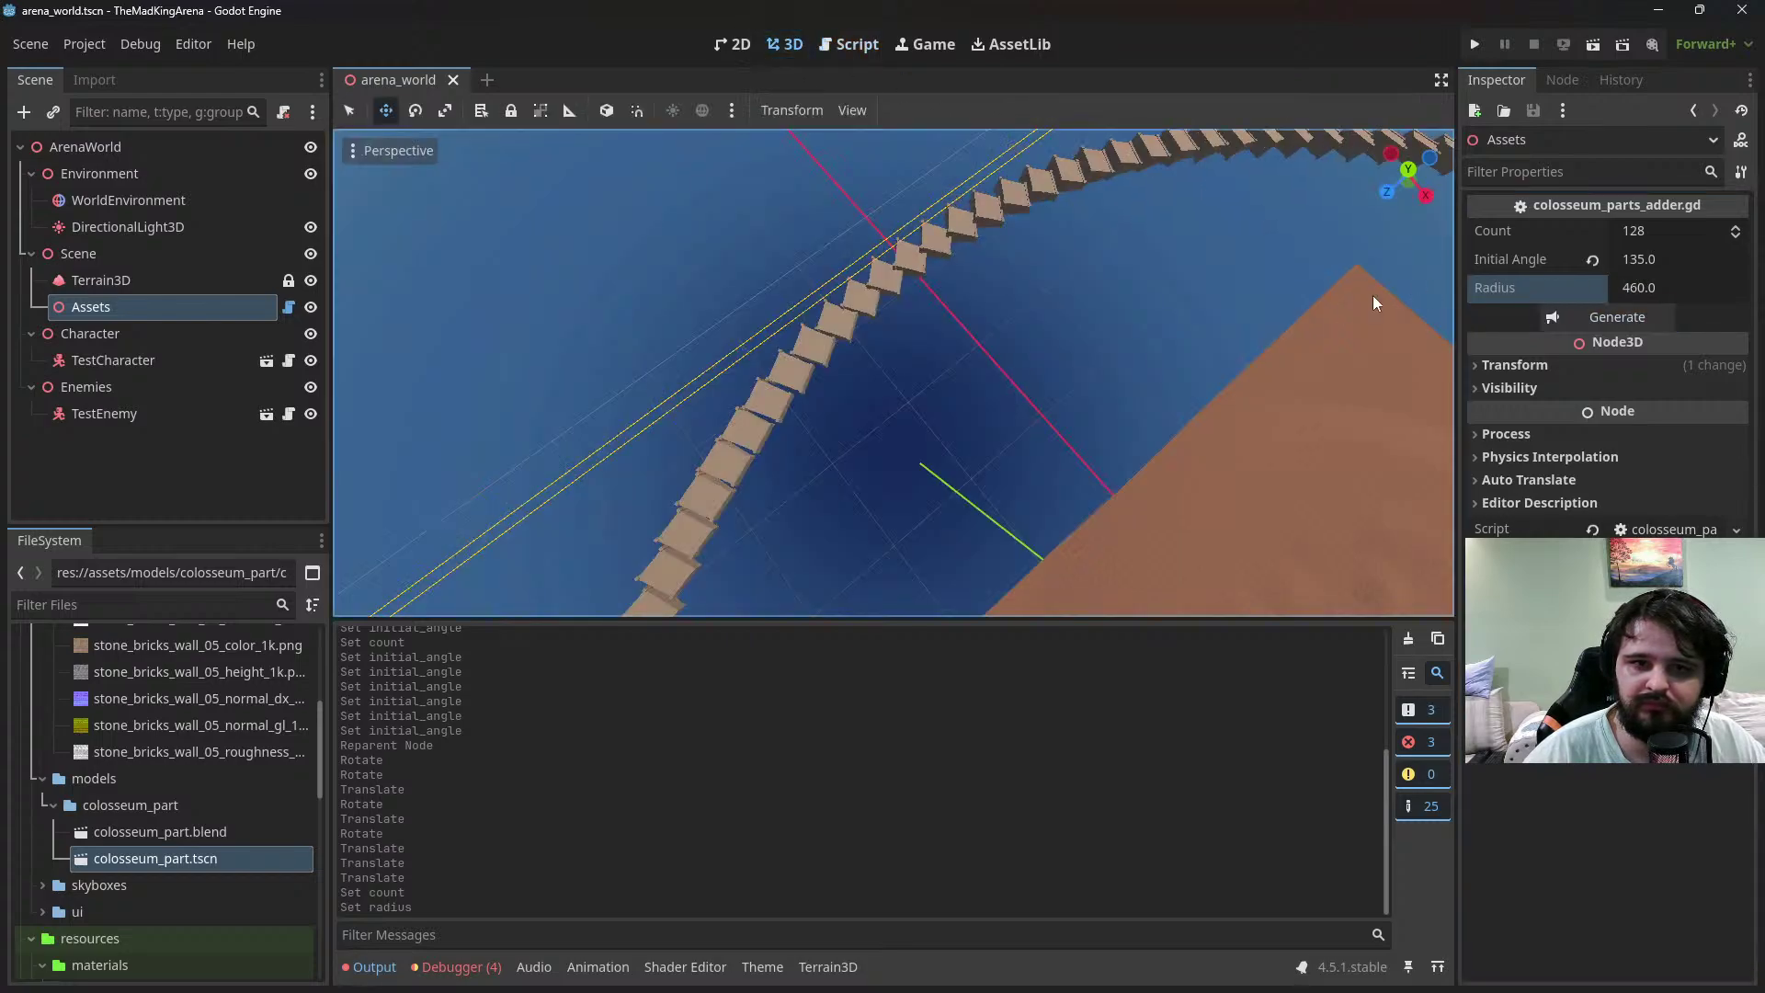
middle_click_drag(1126, 443, 1175, 358)
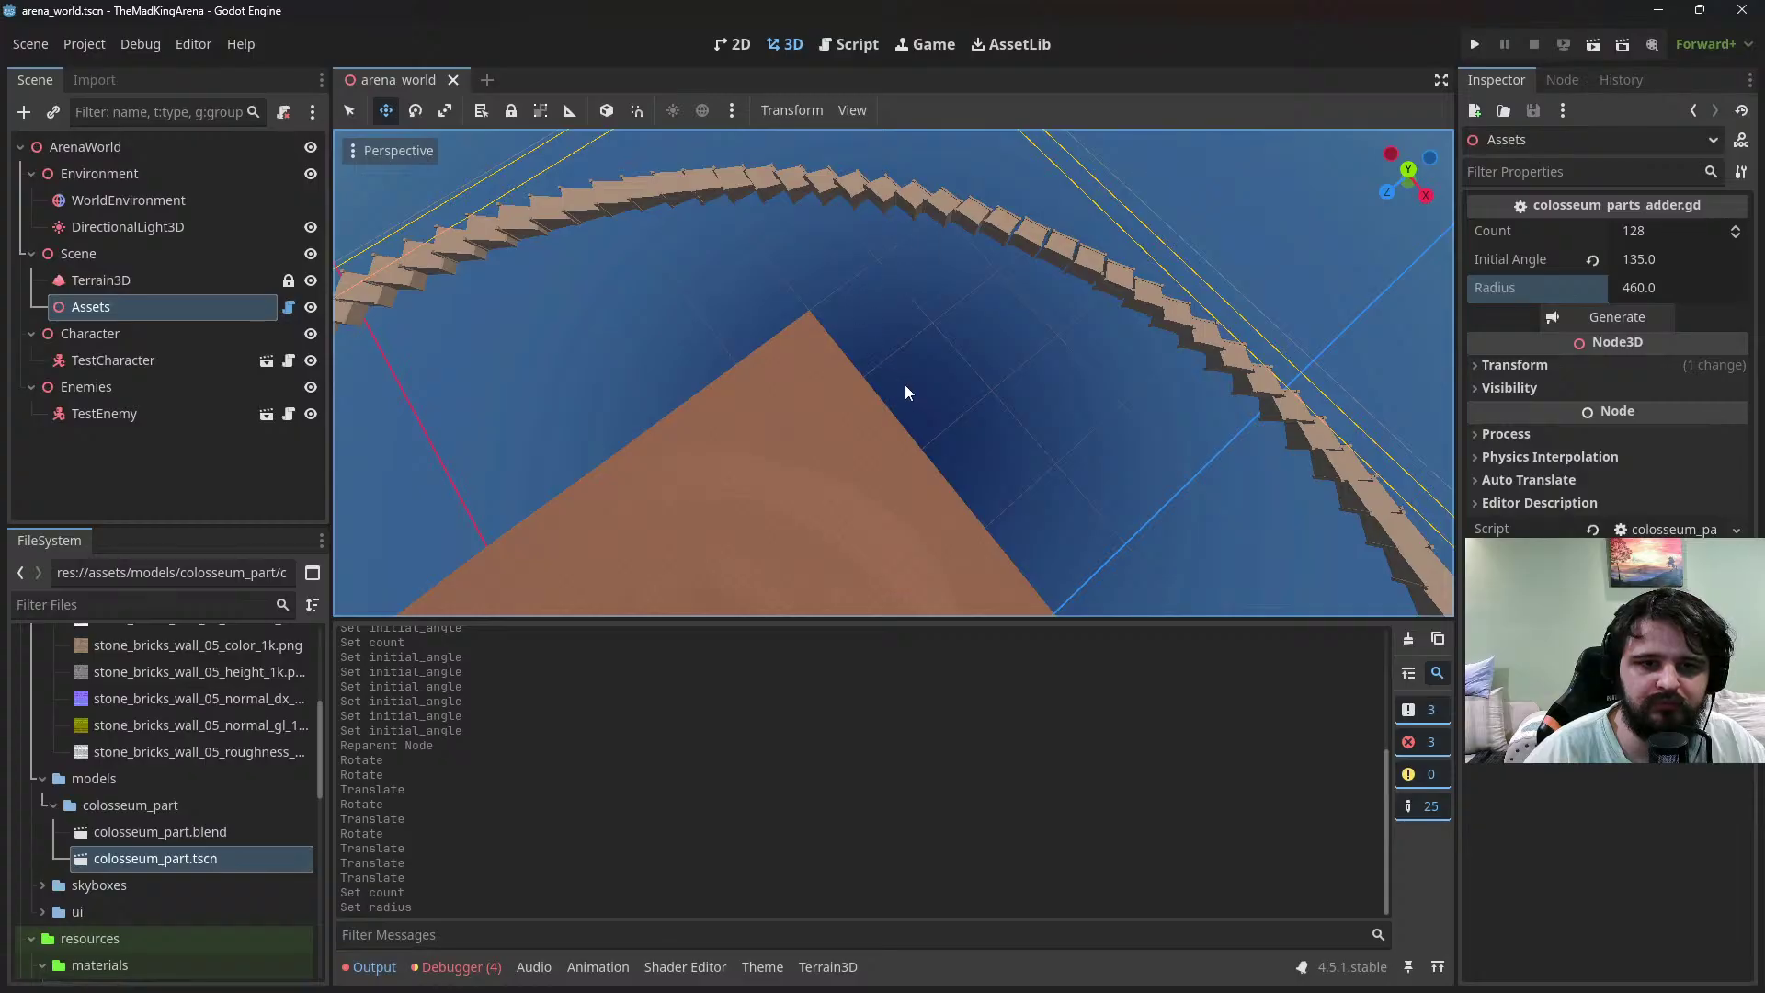
middle_click_drag(982, 421, 1005, 423)
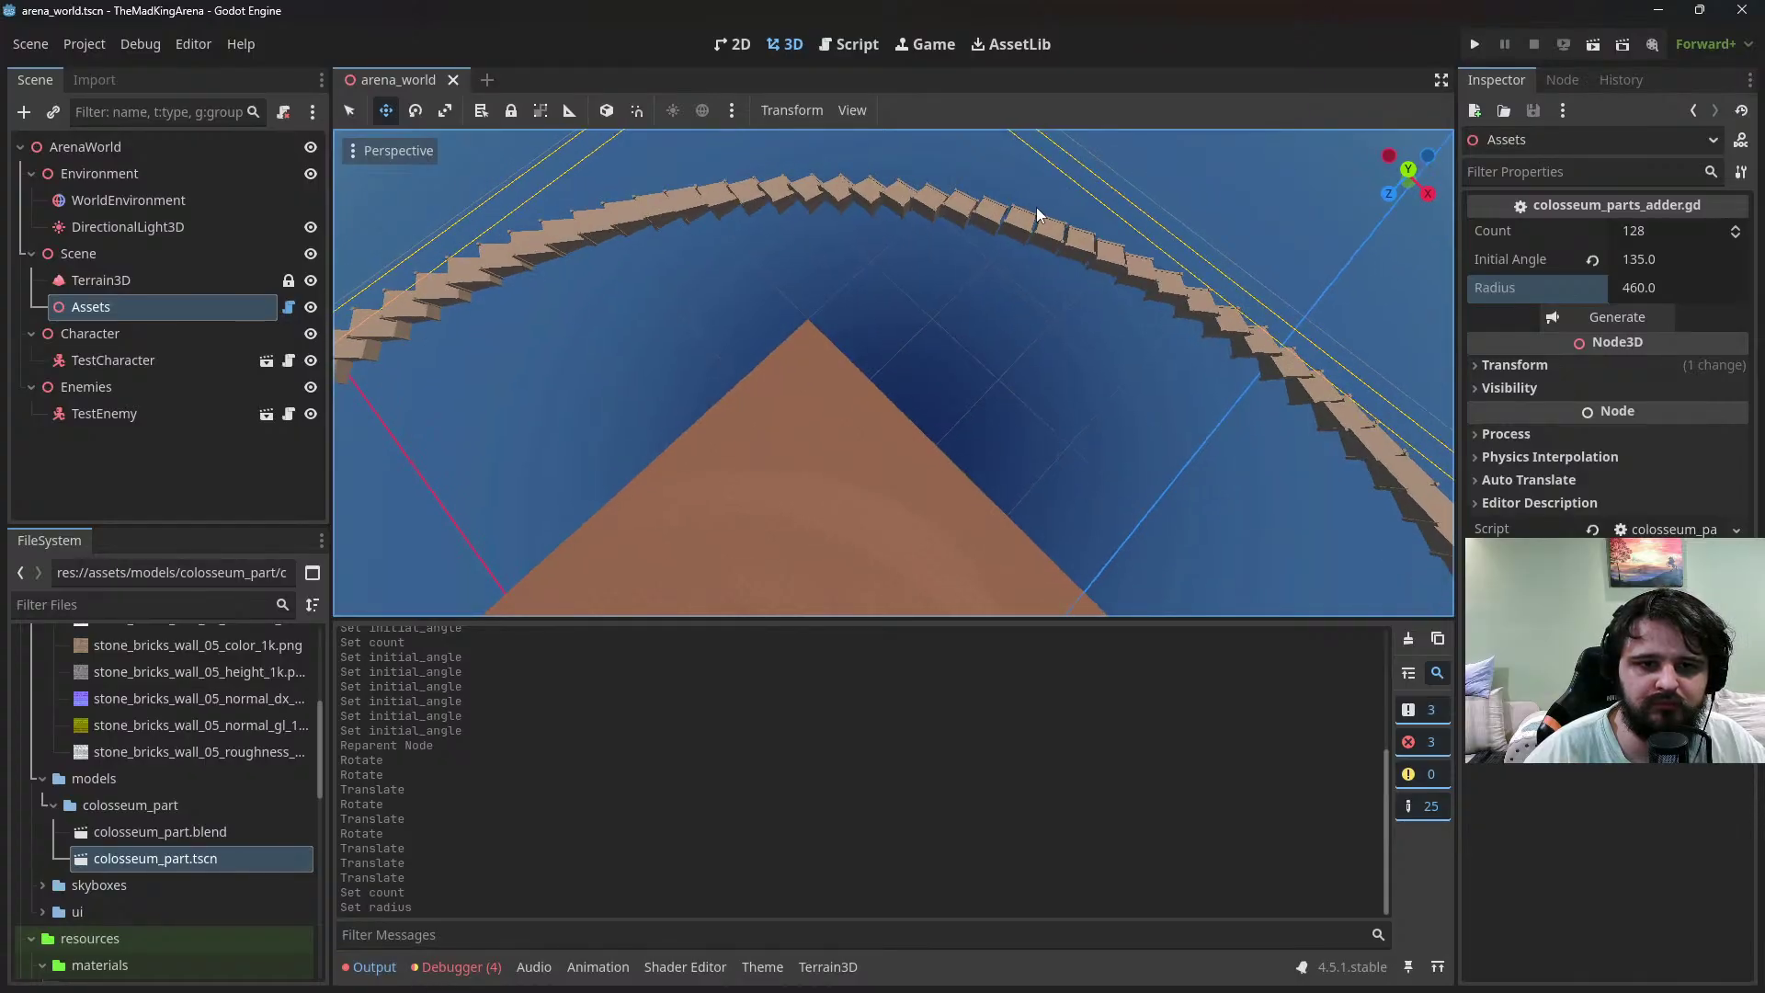
middle_click_drag(984, 206, 1015, 460)
scroll(1032, 296, "up", 2)
scroll(1030, 294, "down", 3)
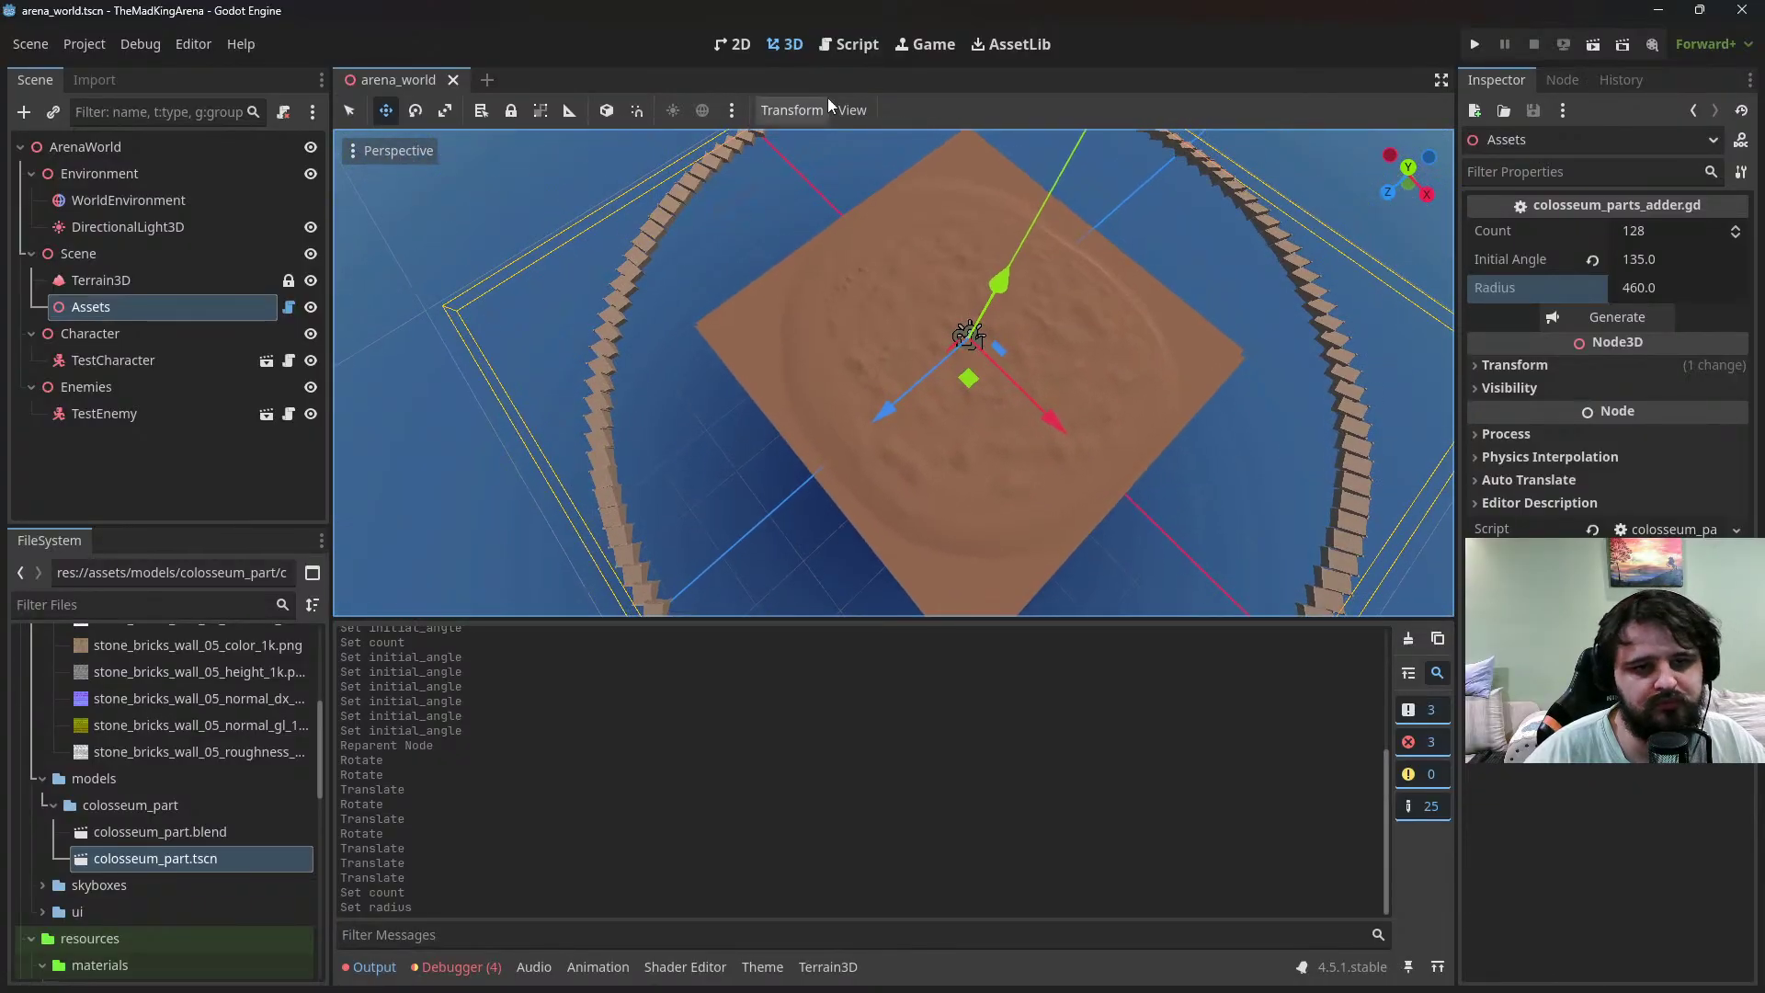
Set the Assets generator's initial angle to 0, regenerate the ring and save the arena_world scene
left_click(855, 44)
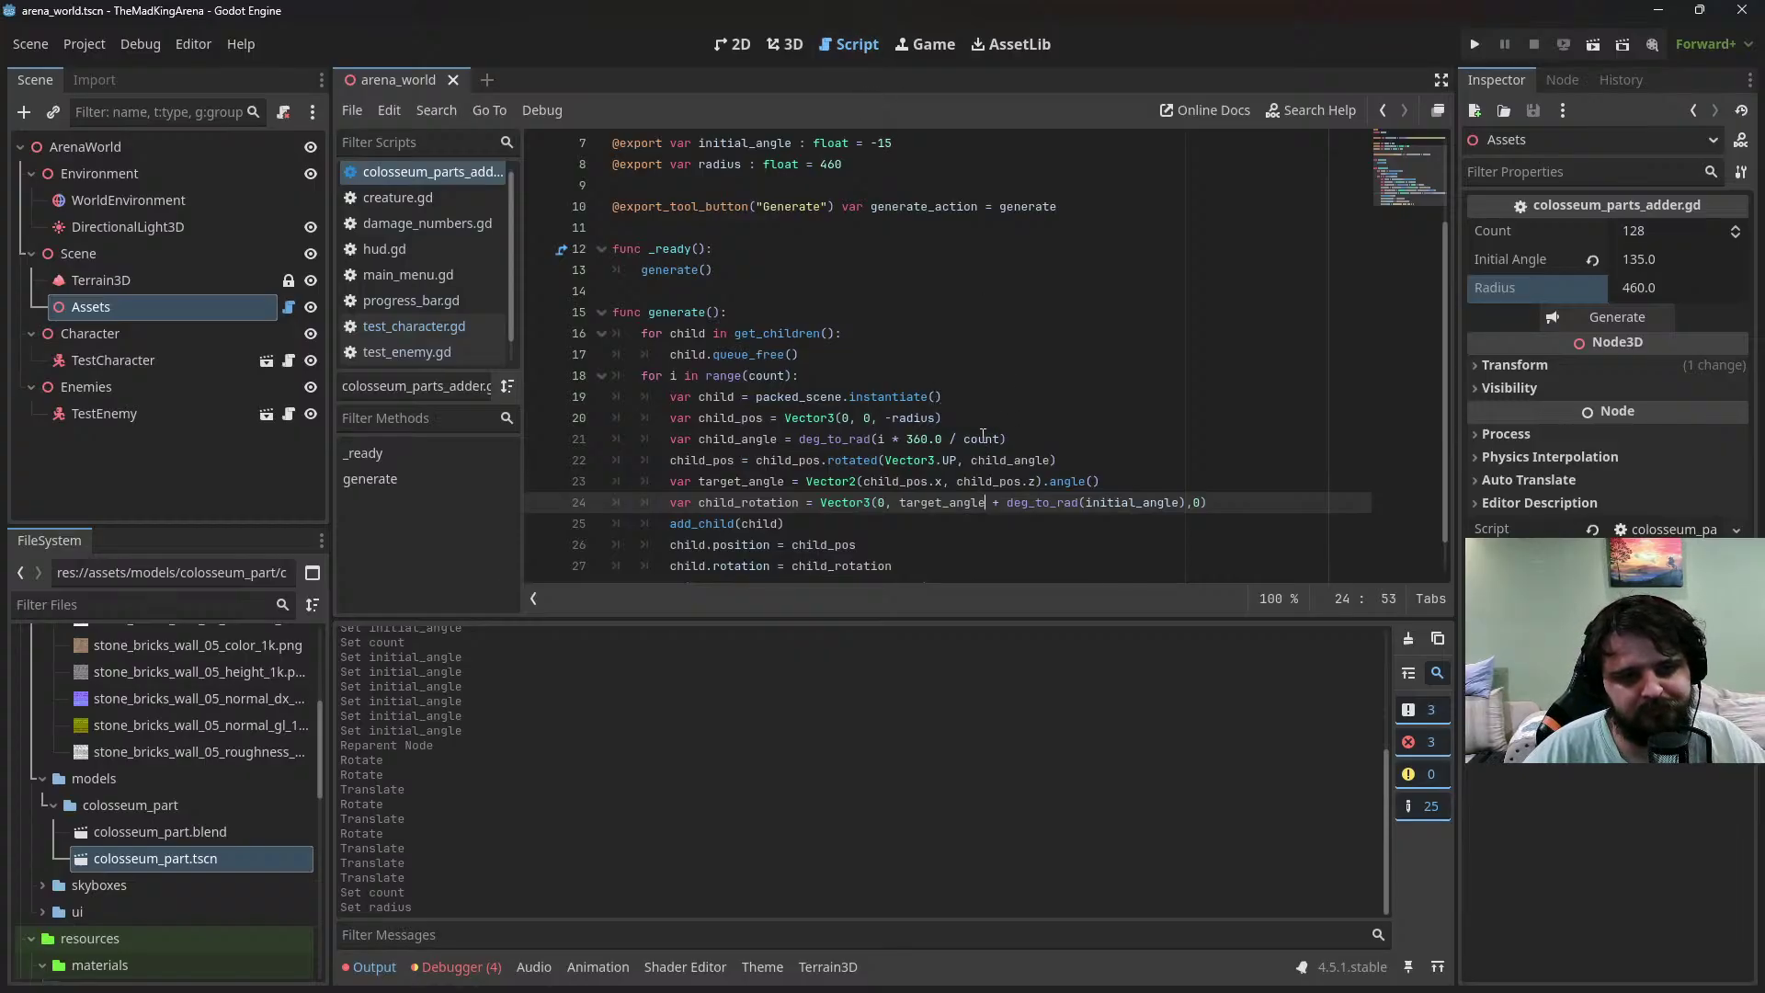
left_click(787, 46)
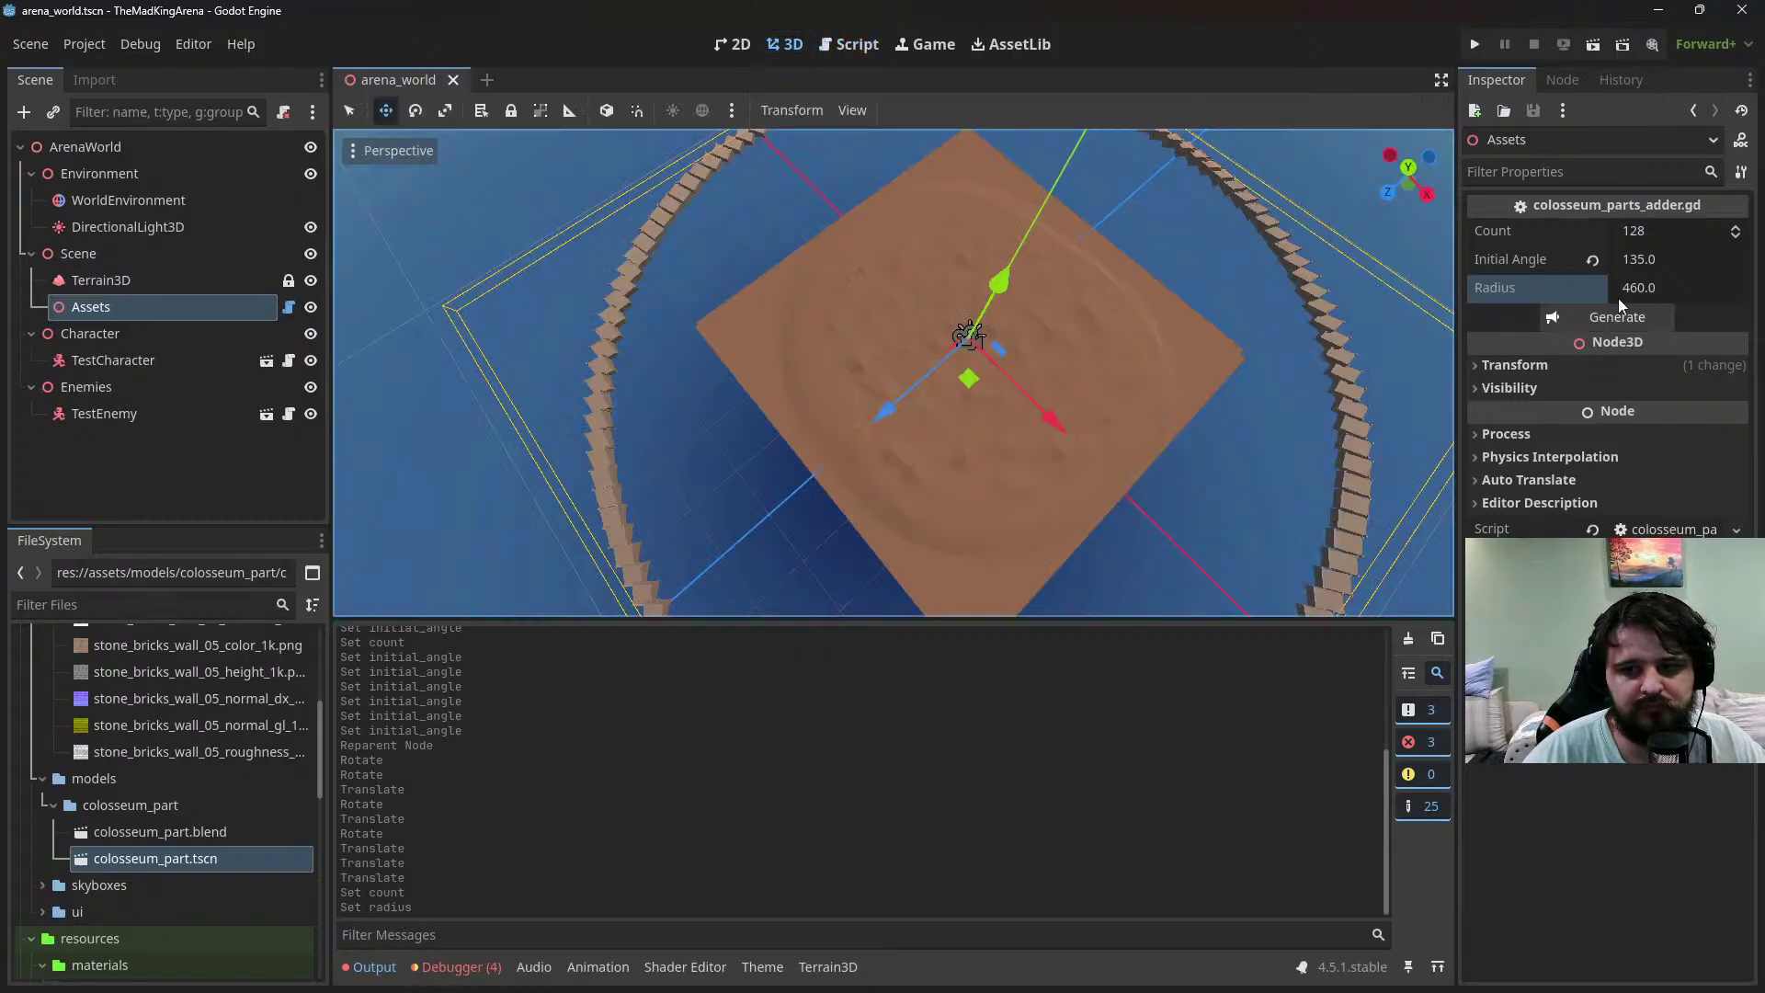
left_click(1641, 262)
type("0")
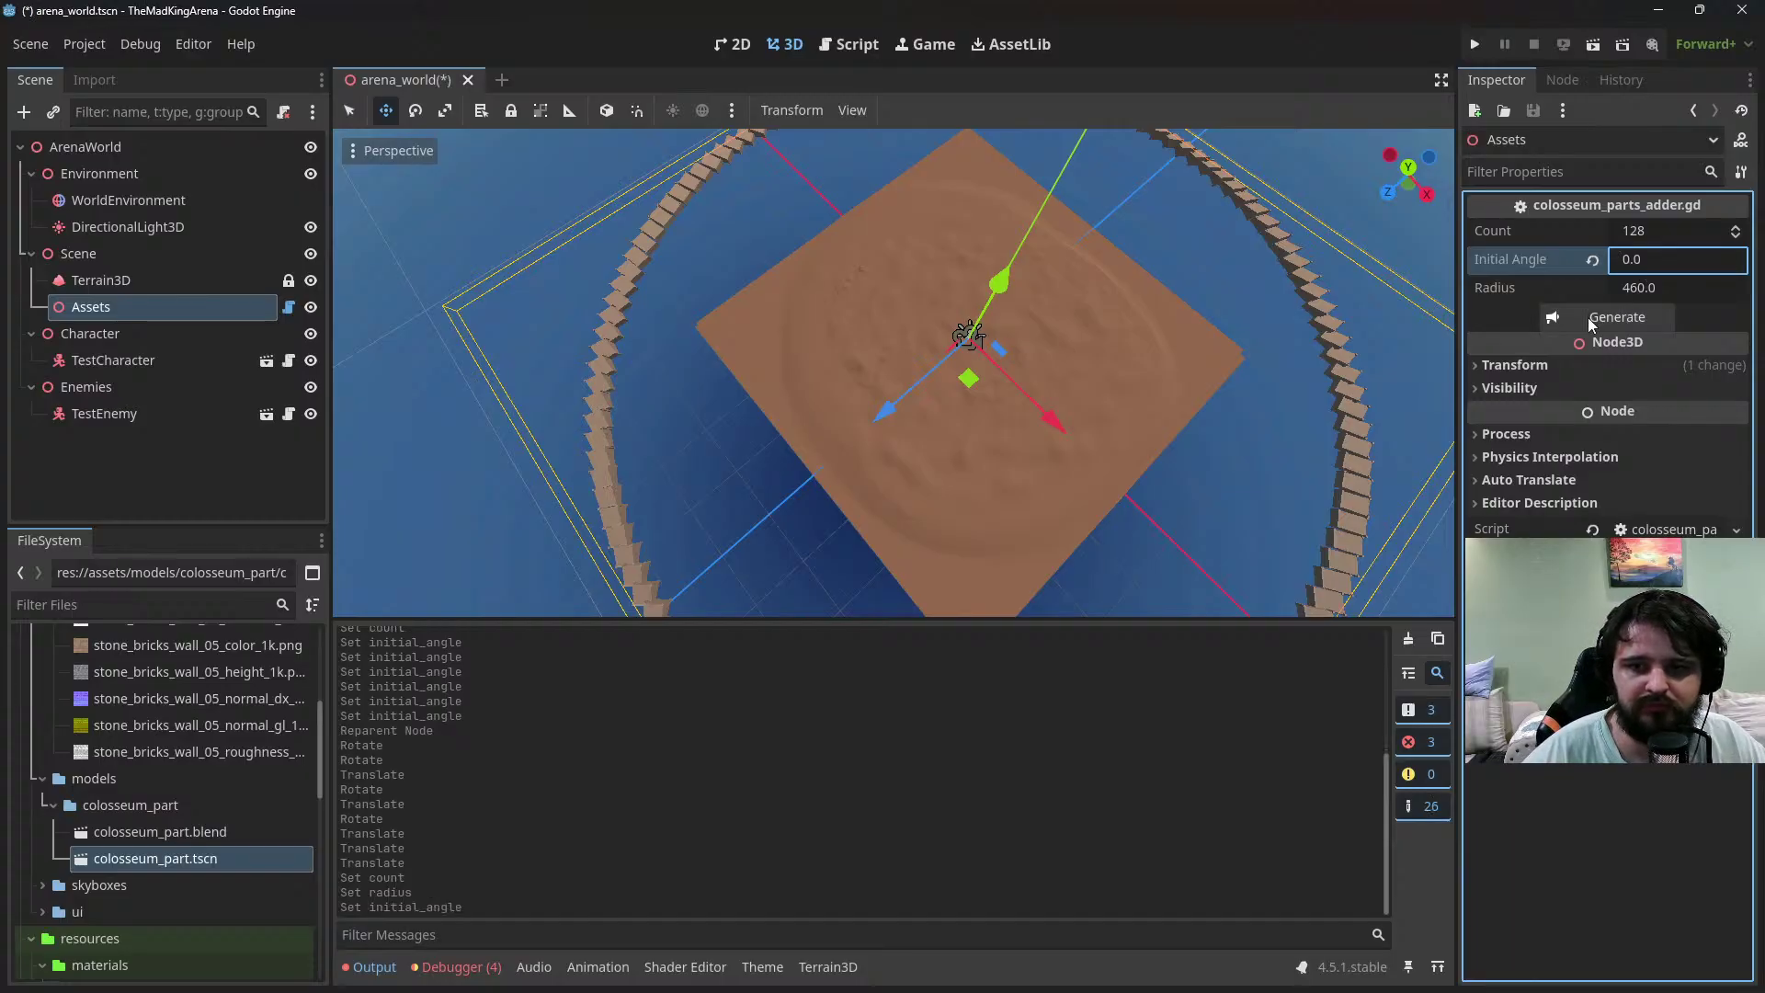
key("Return")
key("ctrl+s")
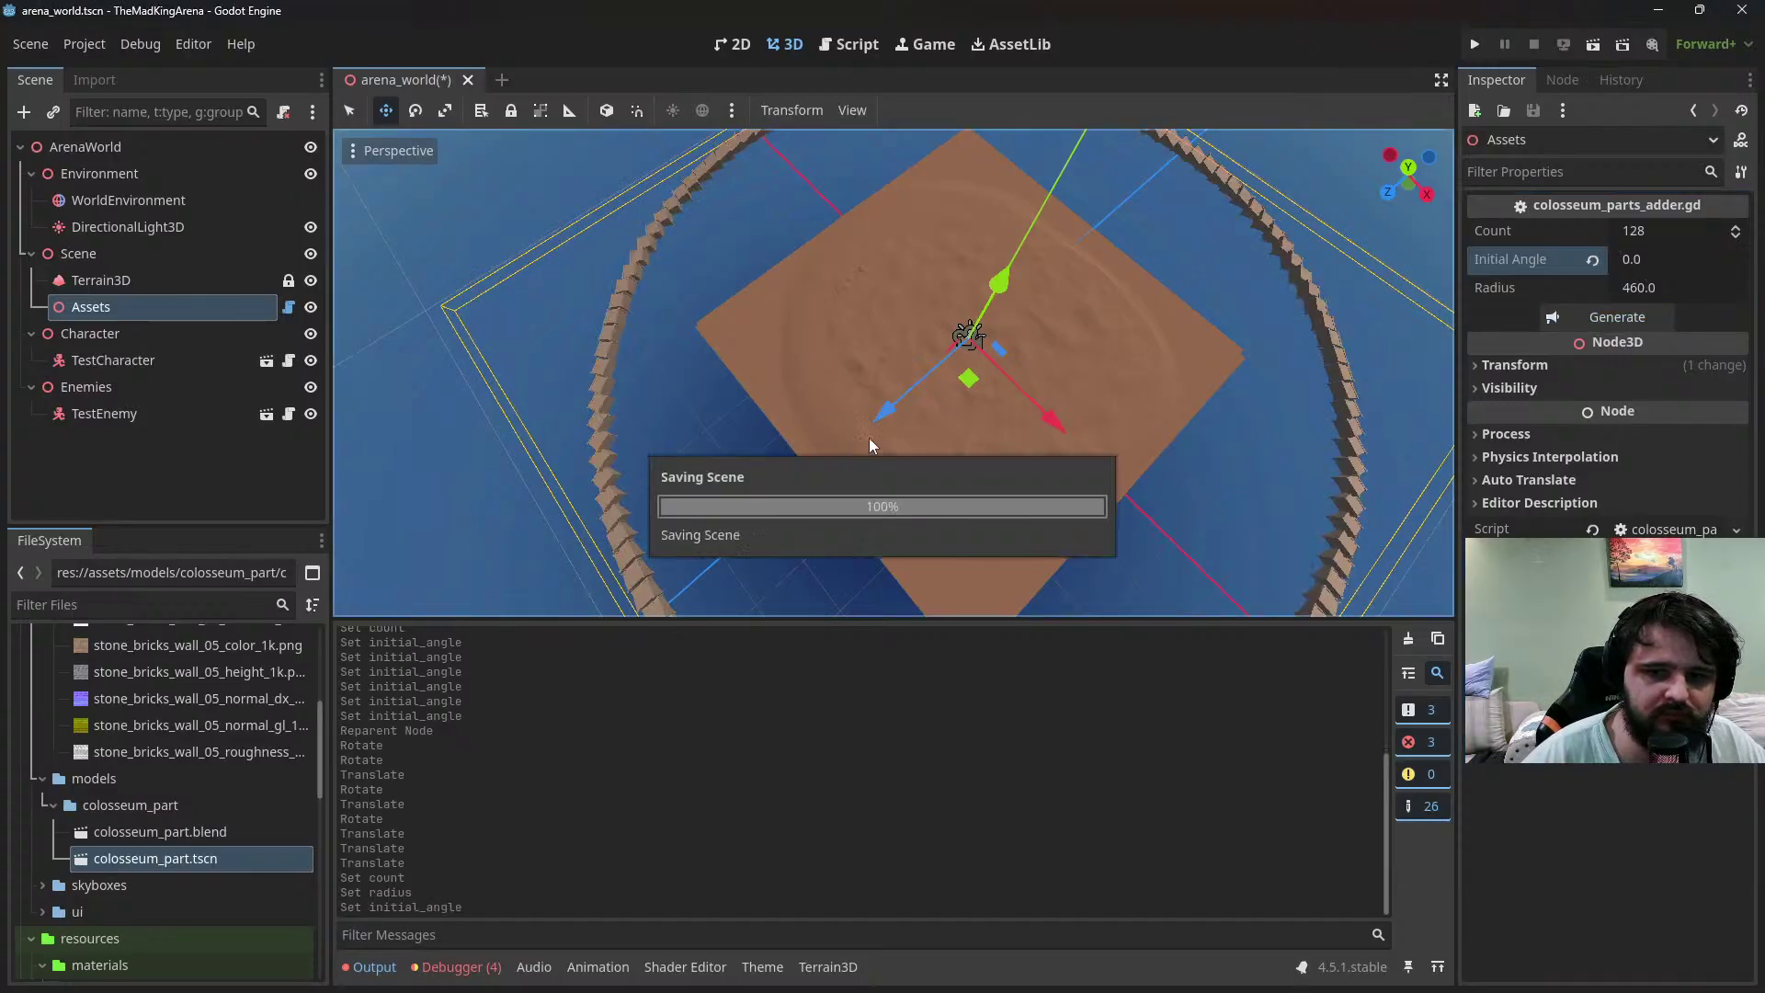
middle_click_drag(1129, 416, 971, 343)
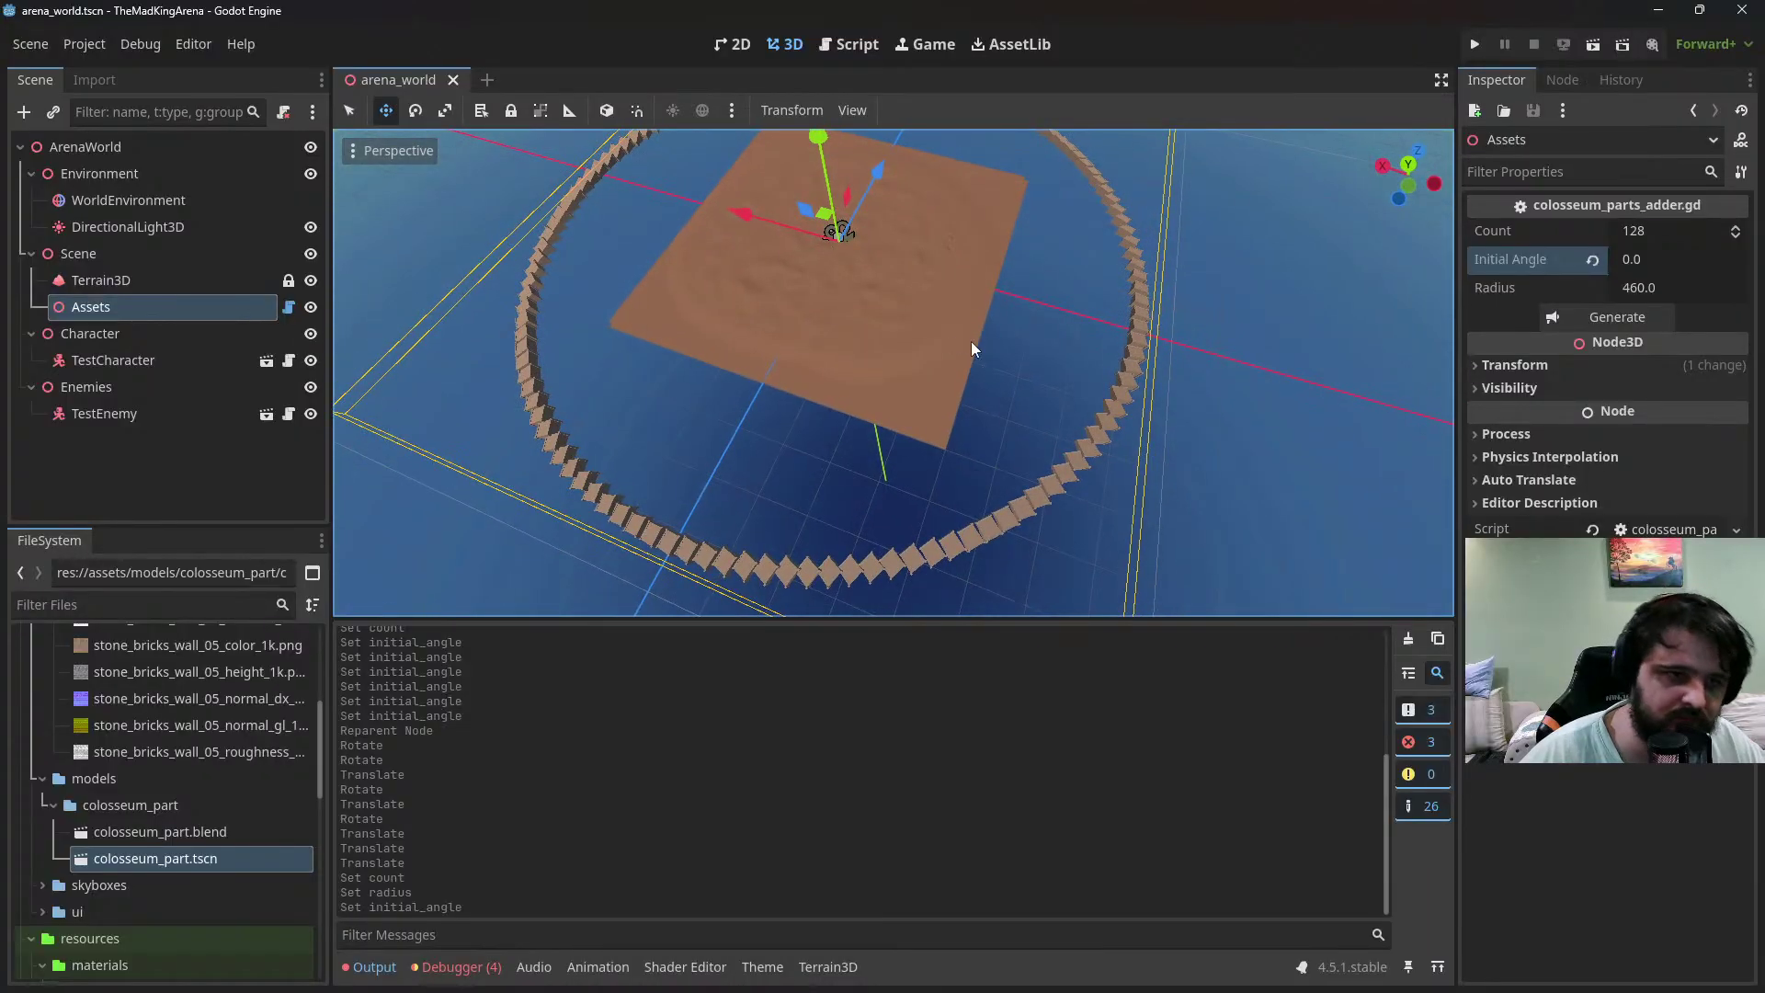
Replace the Y rotation expression in the script's child_rotation line with child_angle
key("ctrl+F3")
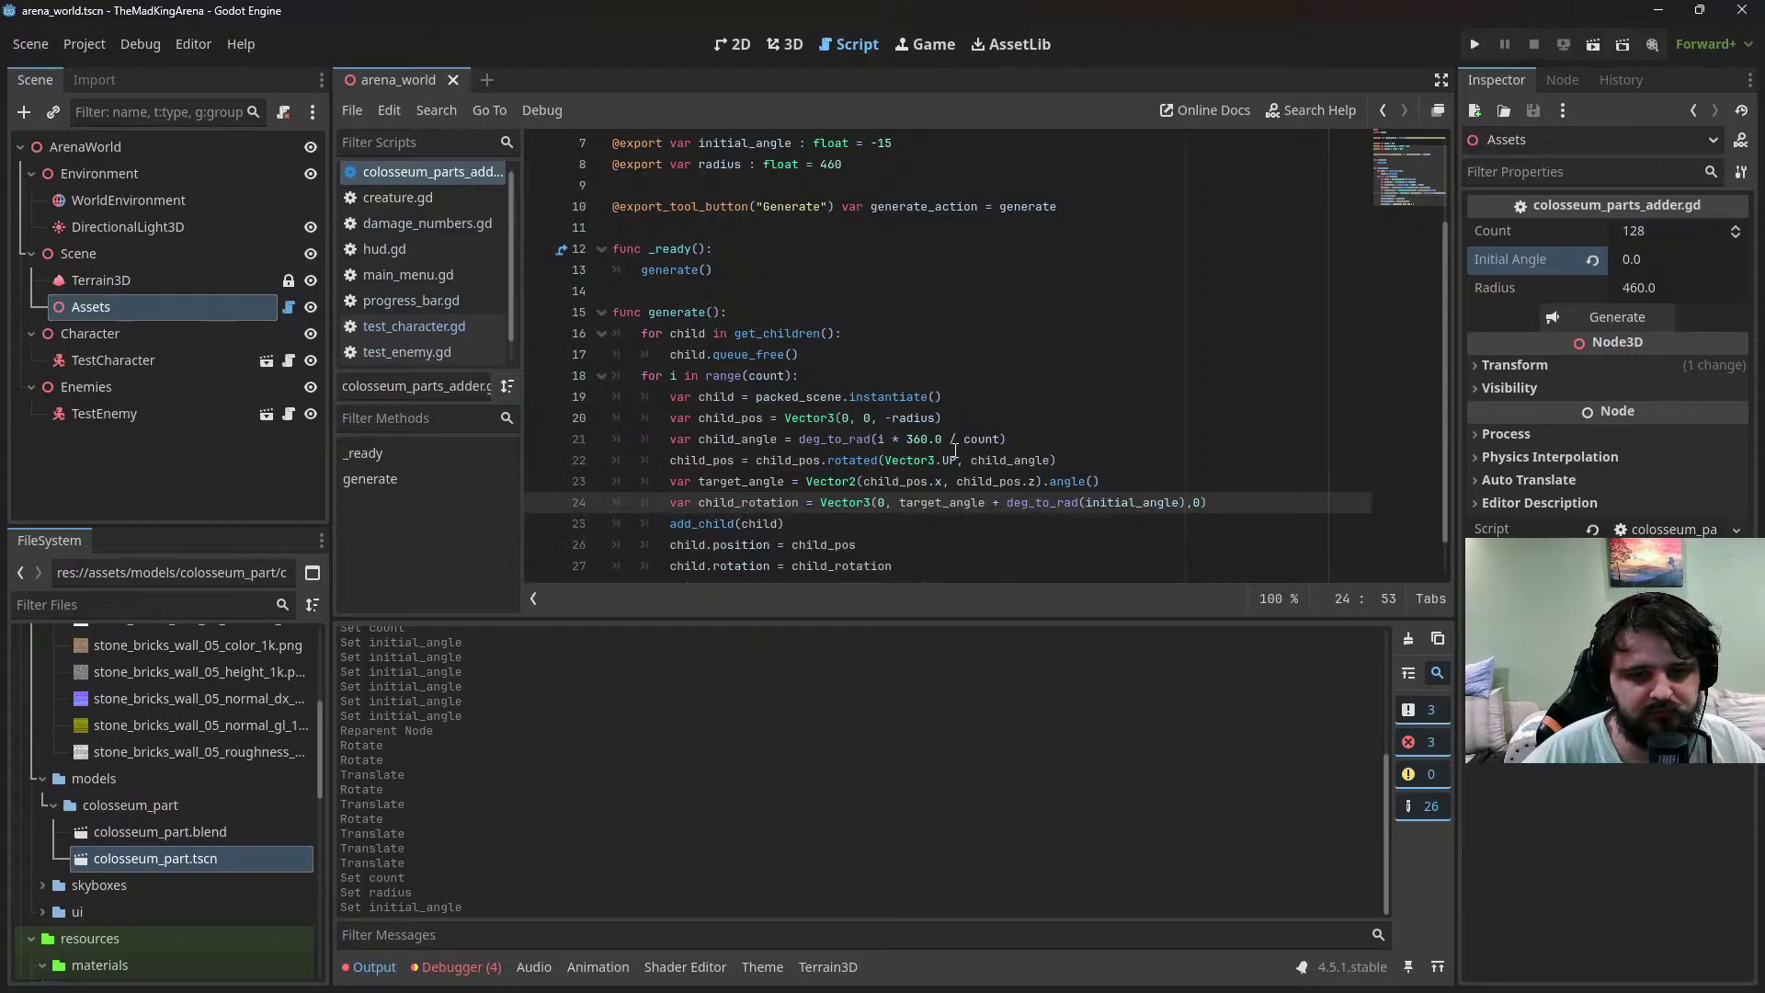
left_click(762, 465)
left_click_drag(1185, 502, 900, 502)
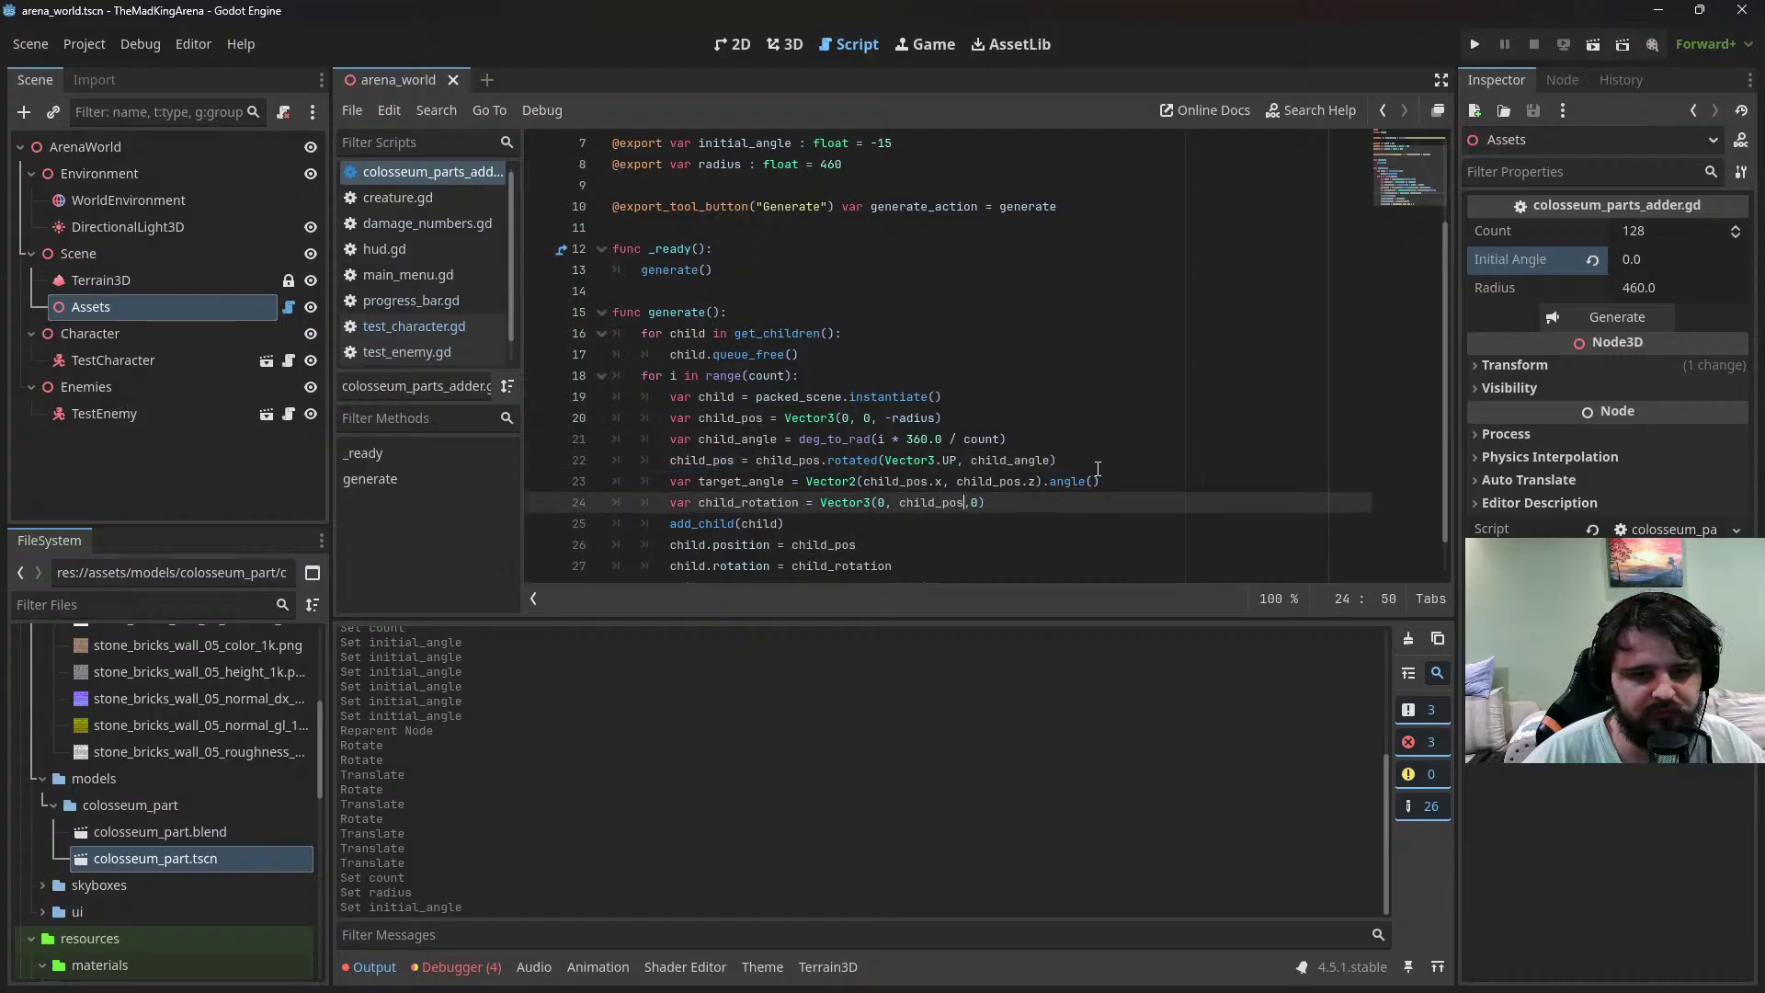
double_click(738, 438)
key("ctrl+c")
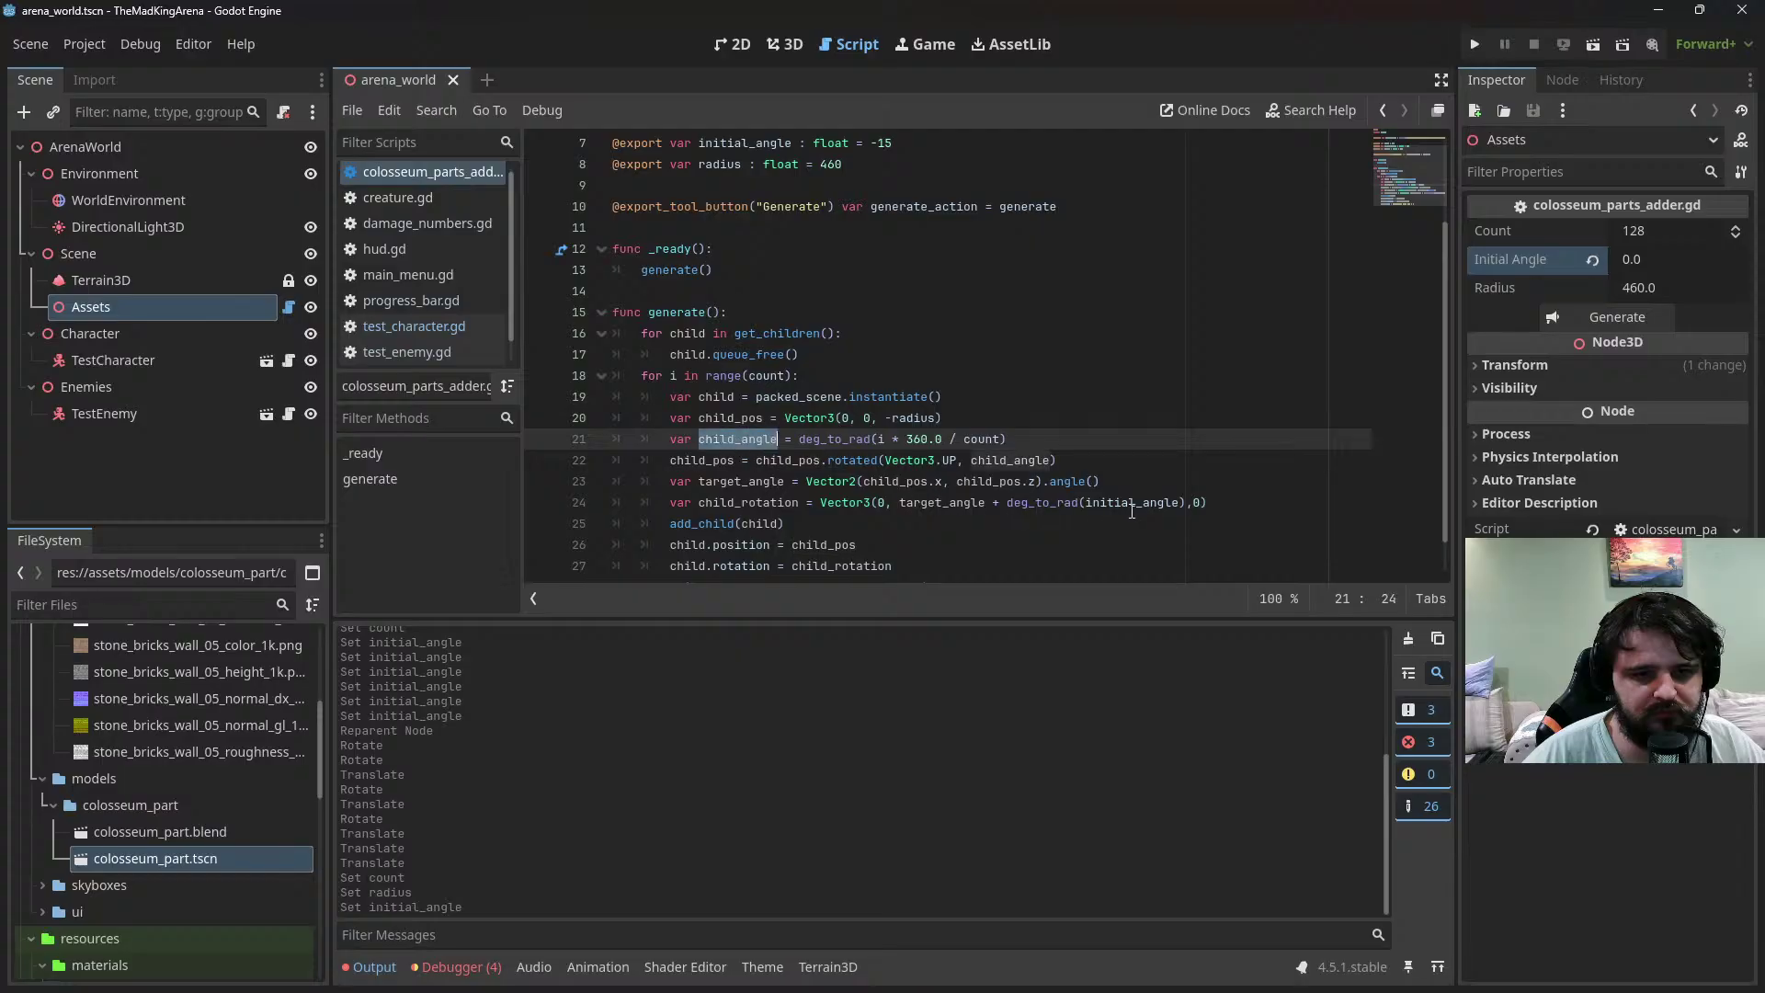
left_click_drag(1186, 502, 900, 504)
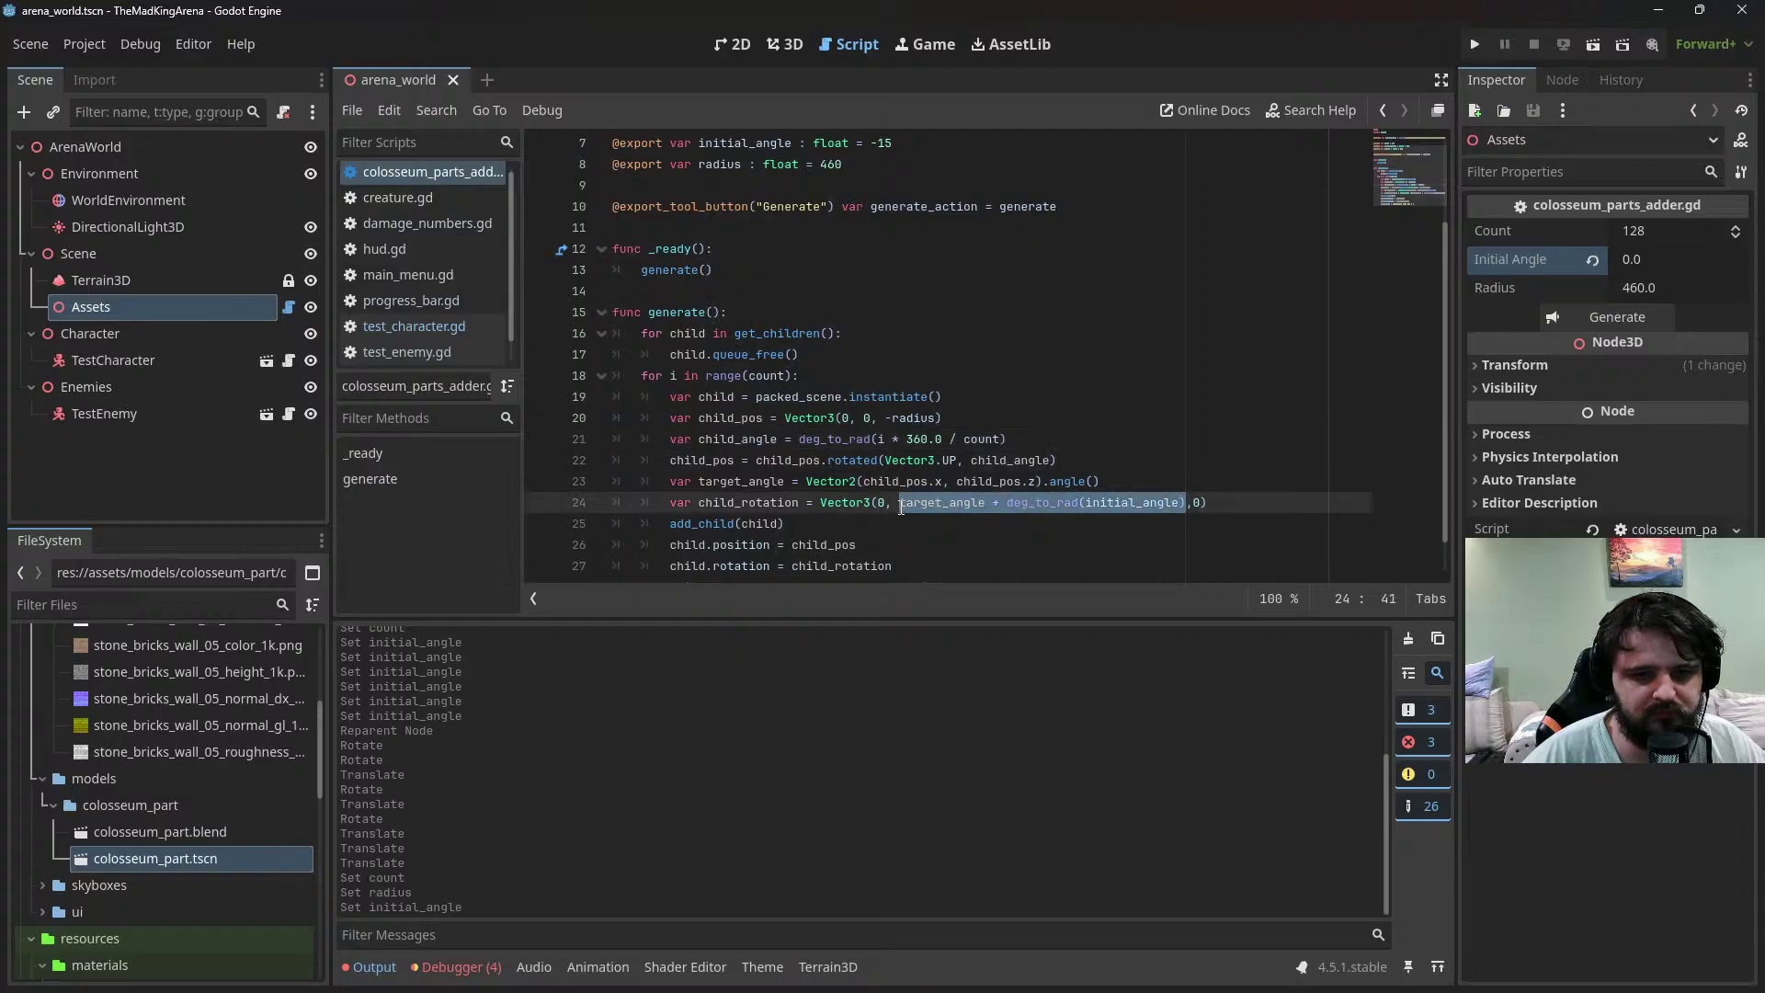
key("ctrl+v")
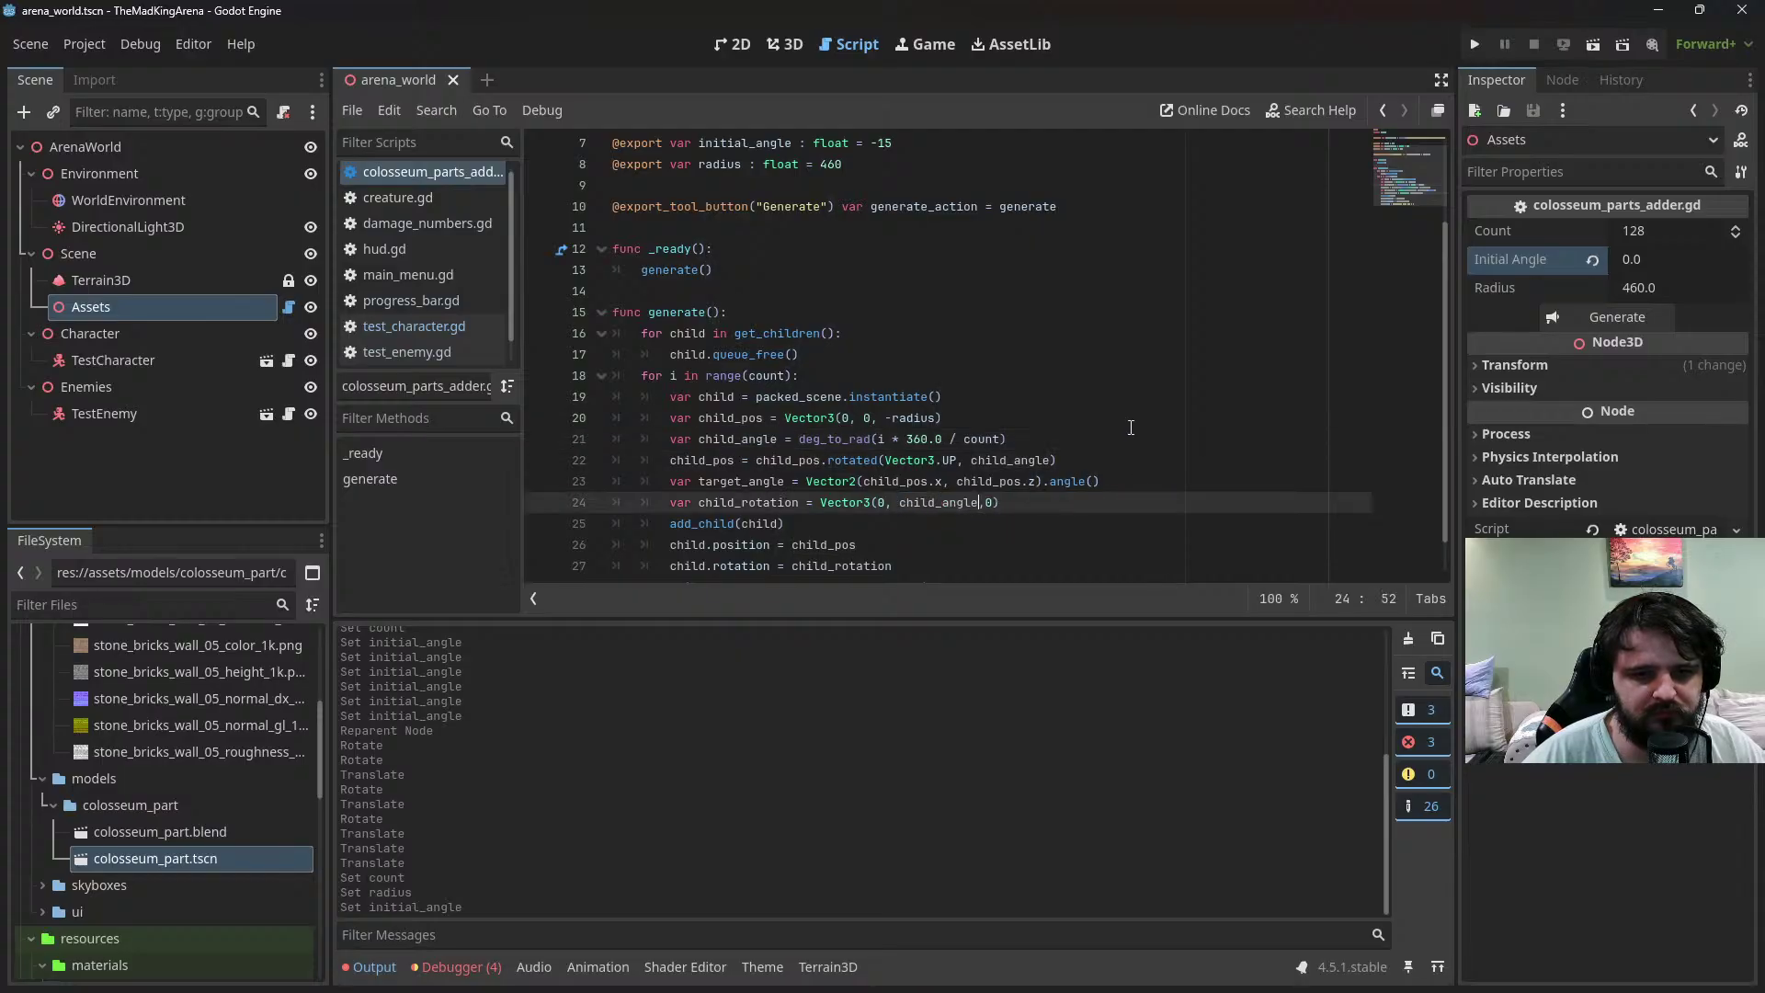
Test-run the current scene and regenerate the colosseum ring to check how its wall segments are oriented
left_click(1594, 44)
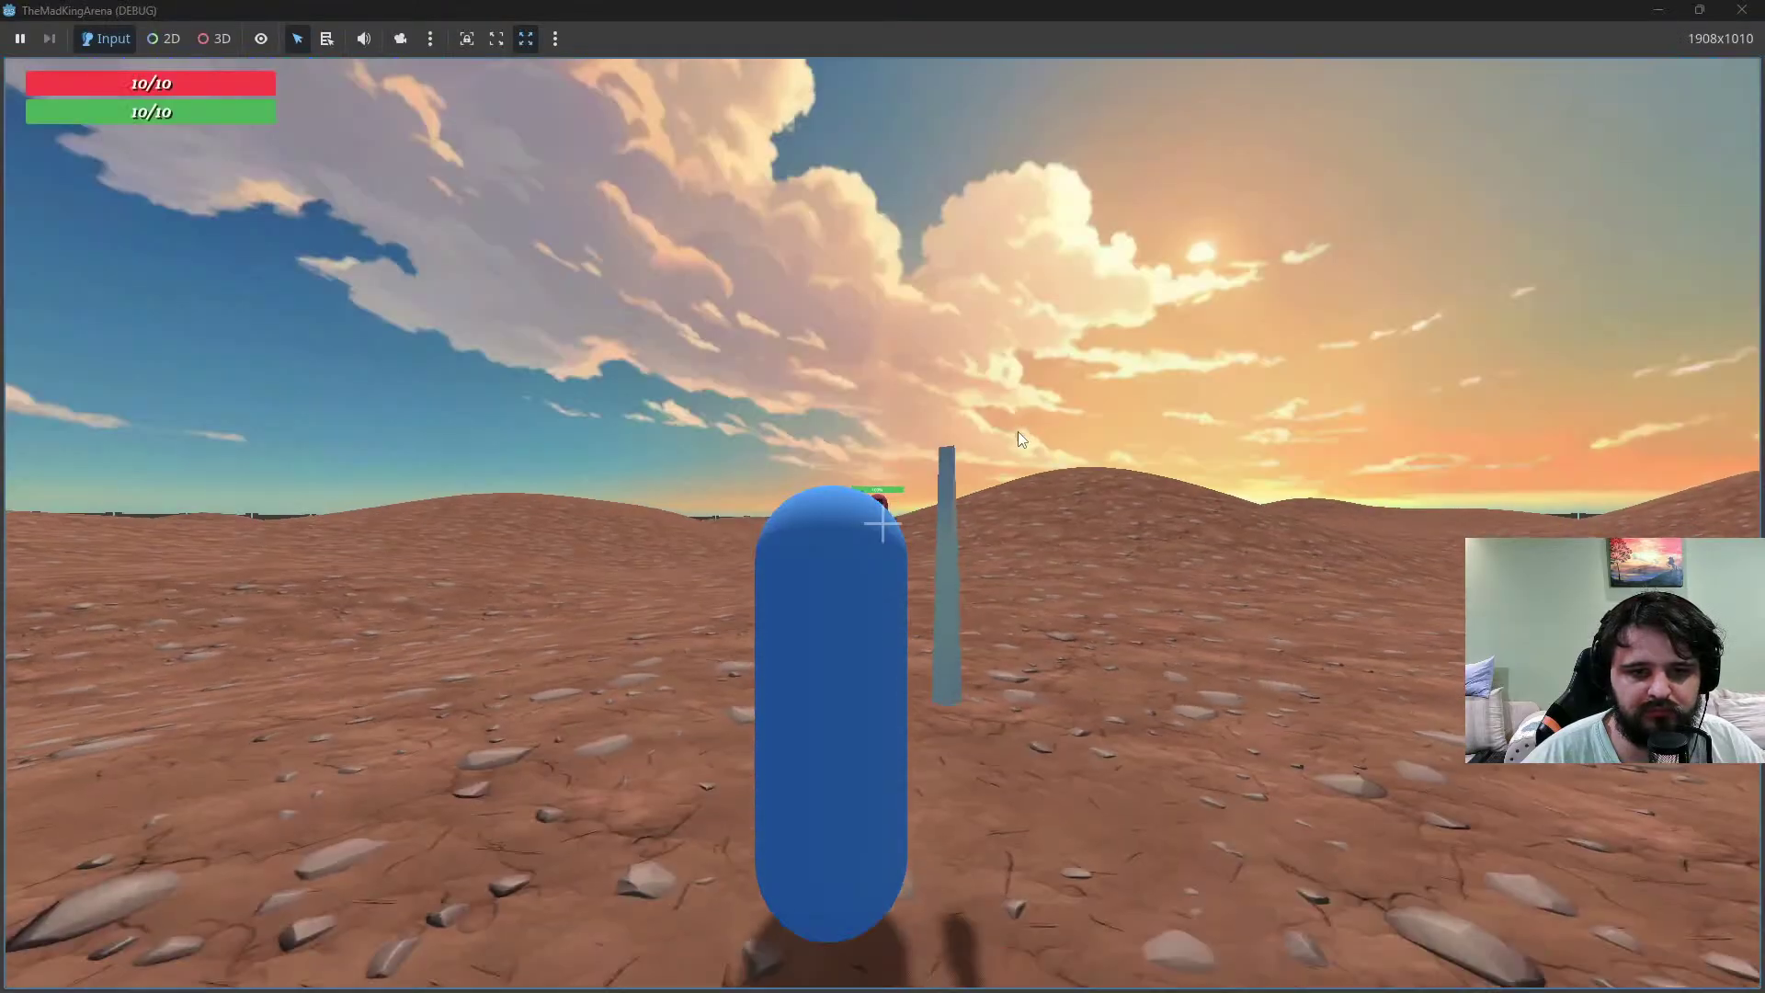
left_click(1742, 10)
key("ctrl+F2")
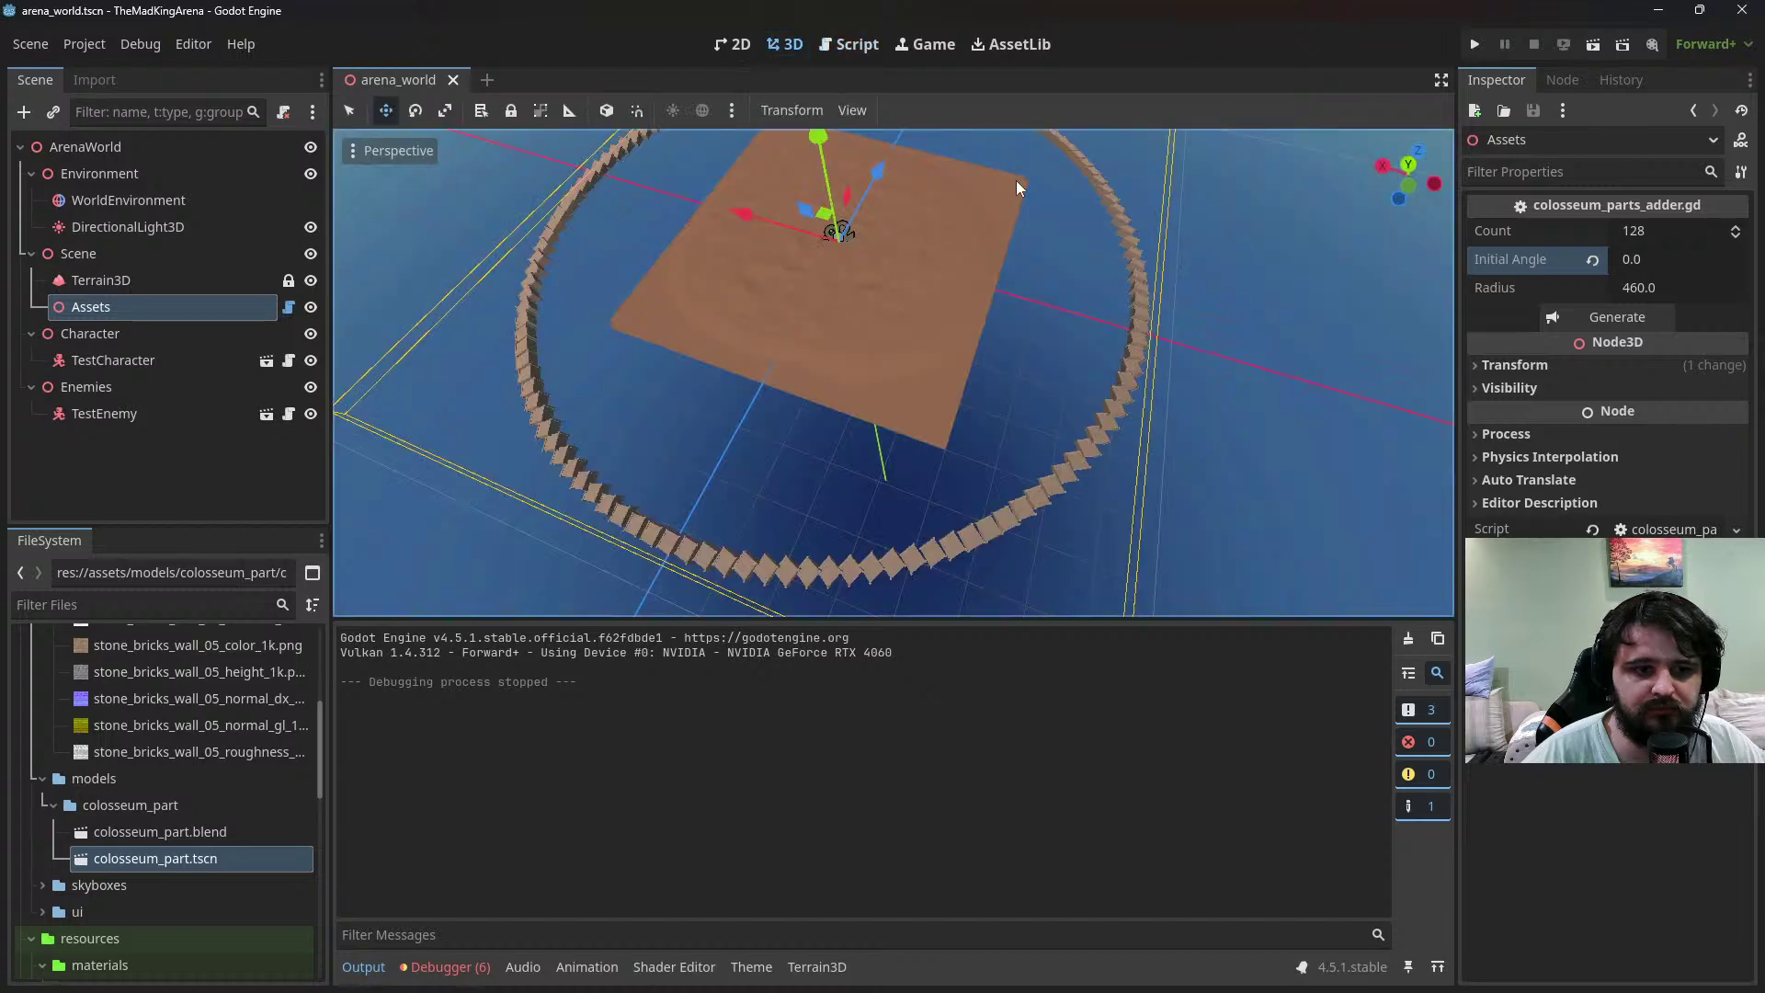
left_click(1583, 321)
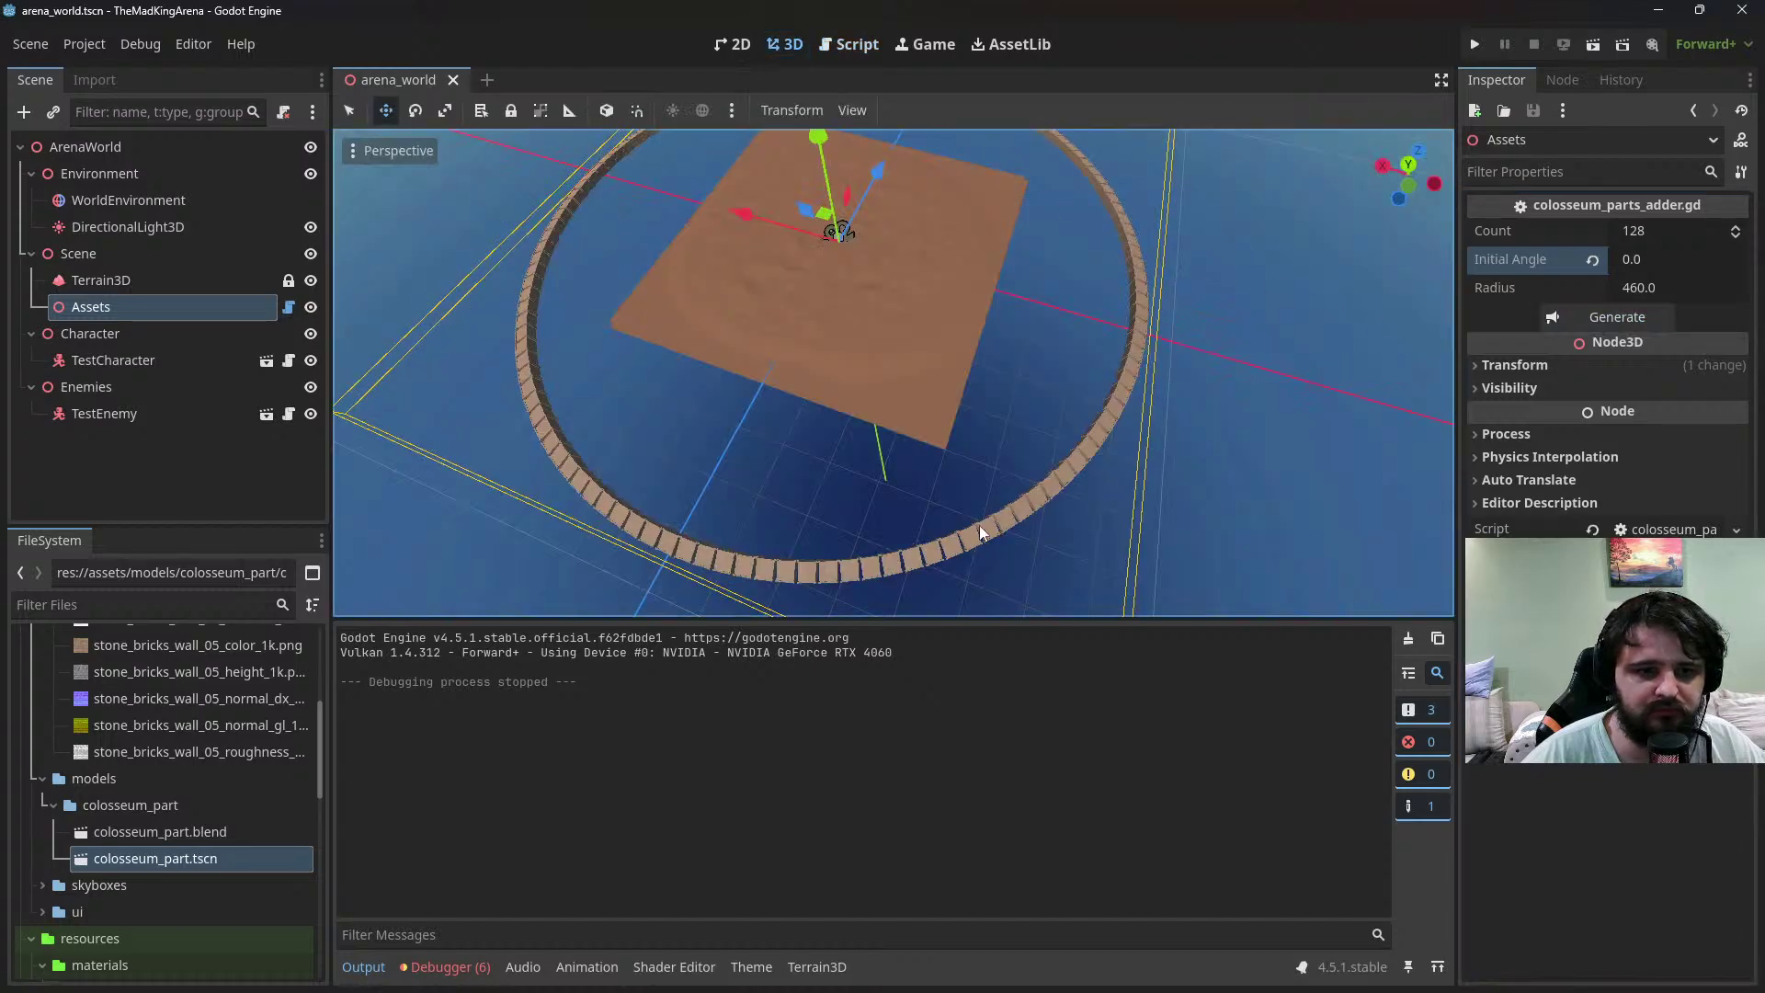
middle_click_drag(918, 466, 1111, 456)
scroll(849, 386, "down", 2)
scroll(834, 389, "up", 3)
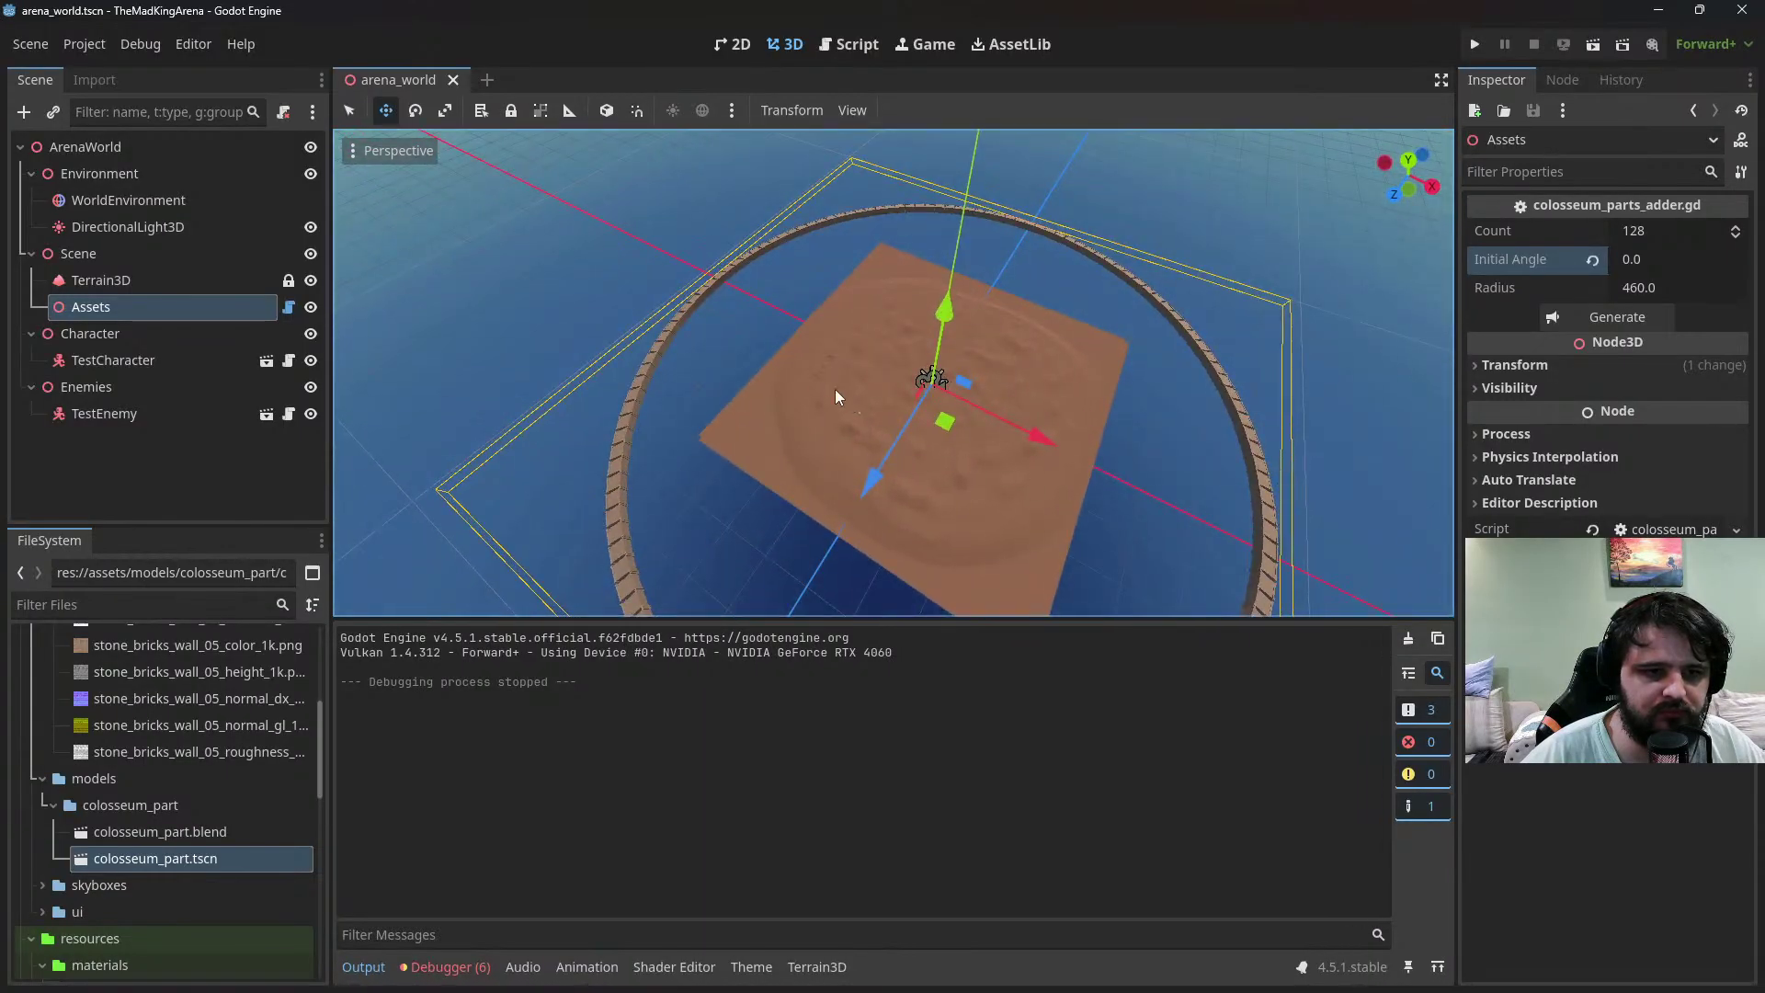
middle_click_drag(564, 371, 831, 388)
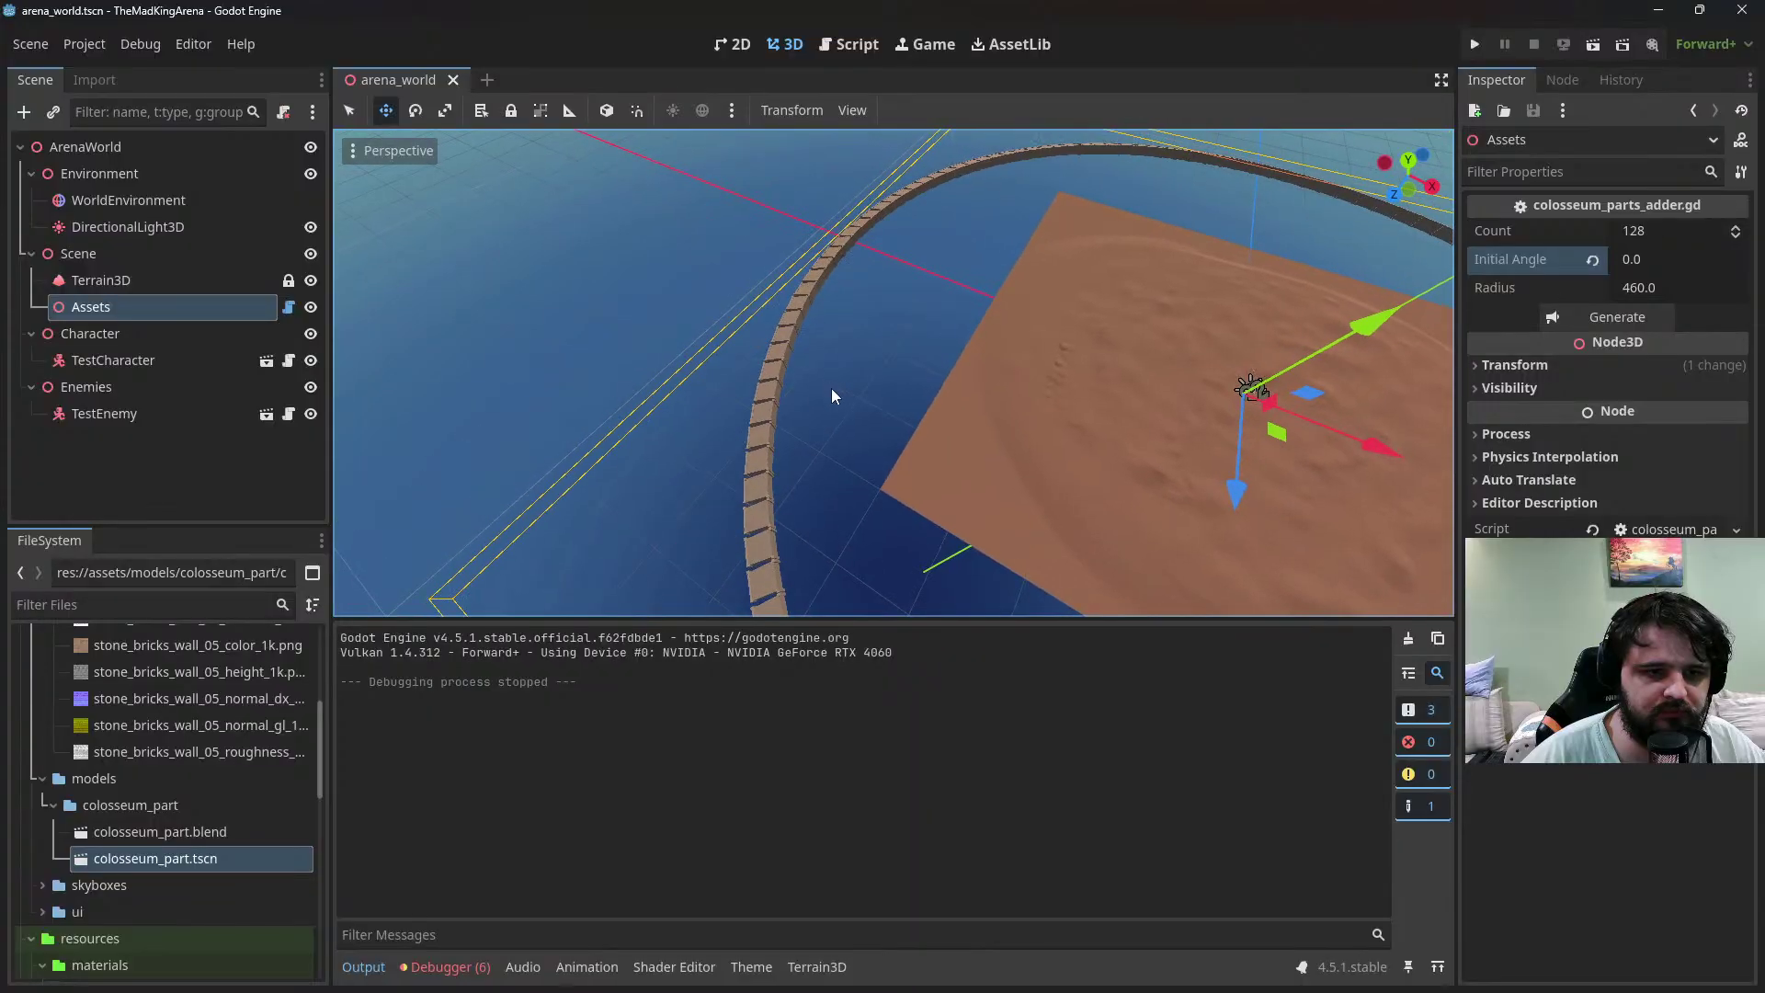
scroll(837, 397, "up", 2)
Delete the target_angle line and add + deg_to_rad(initial_angle) after child_angle in the child_rotation line
left_click(855, 45)
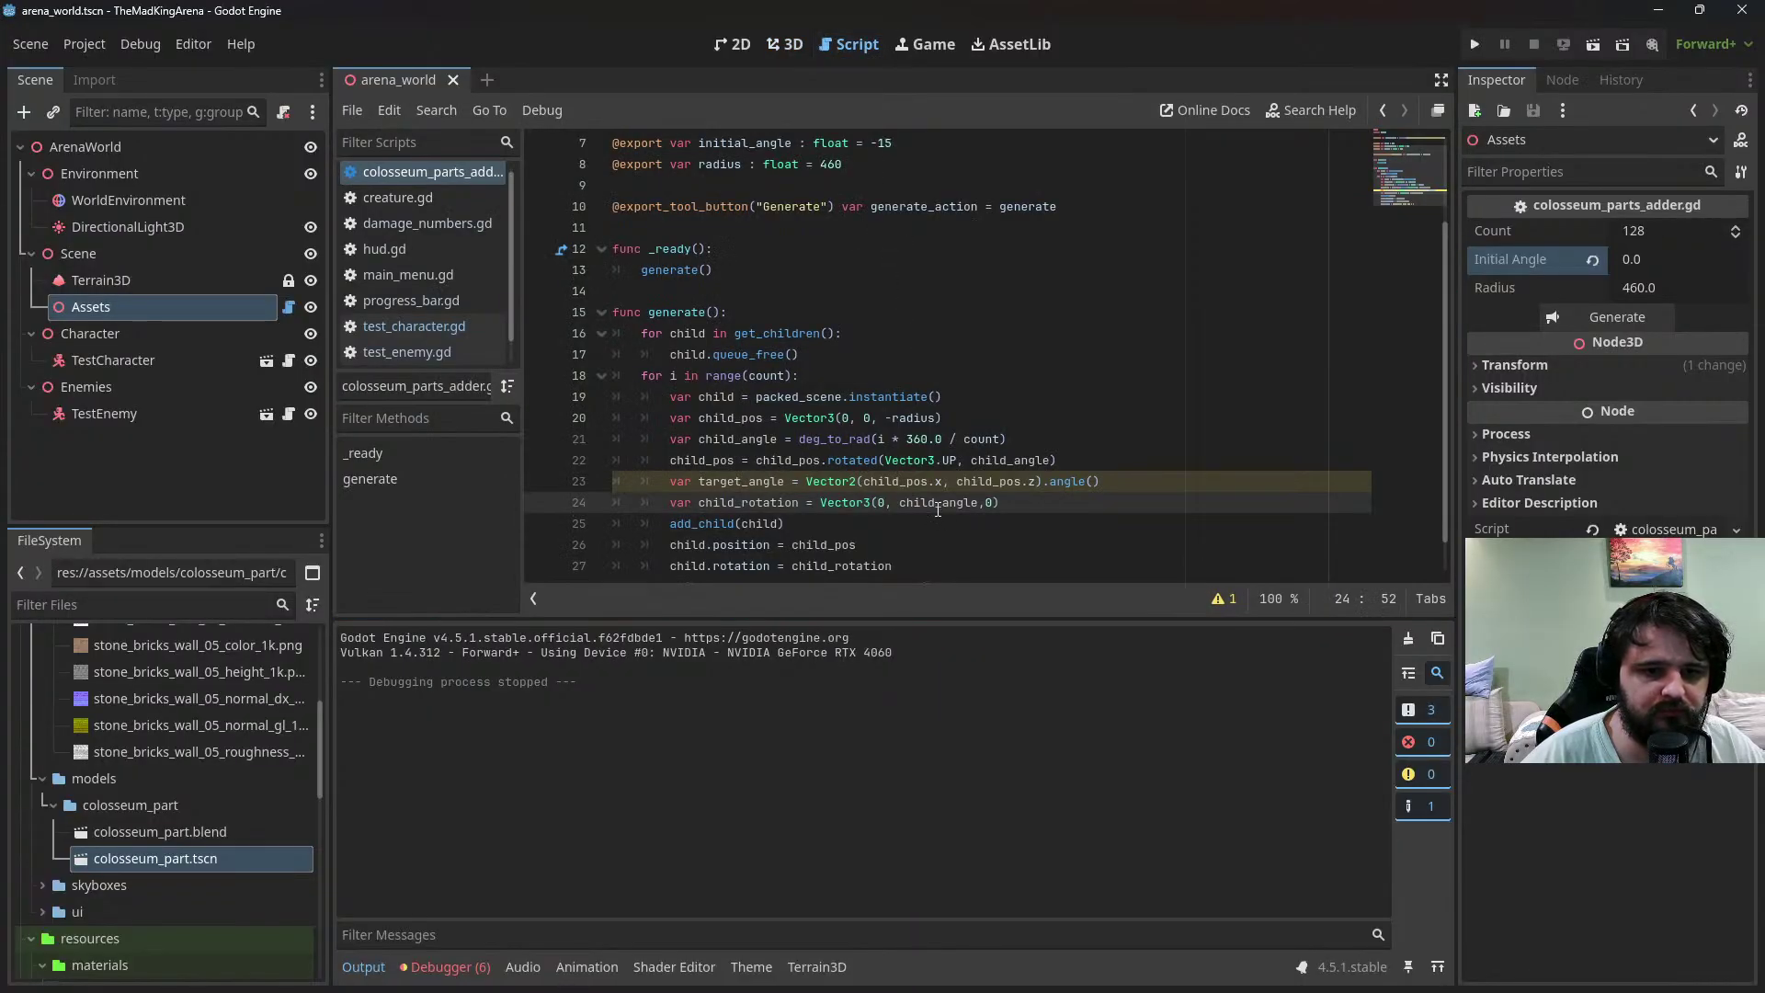
left_click_drag(1104, 473, 1141, 466)
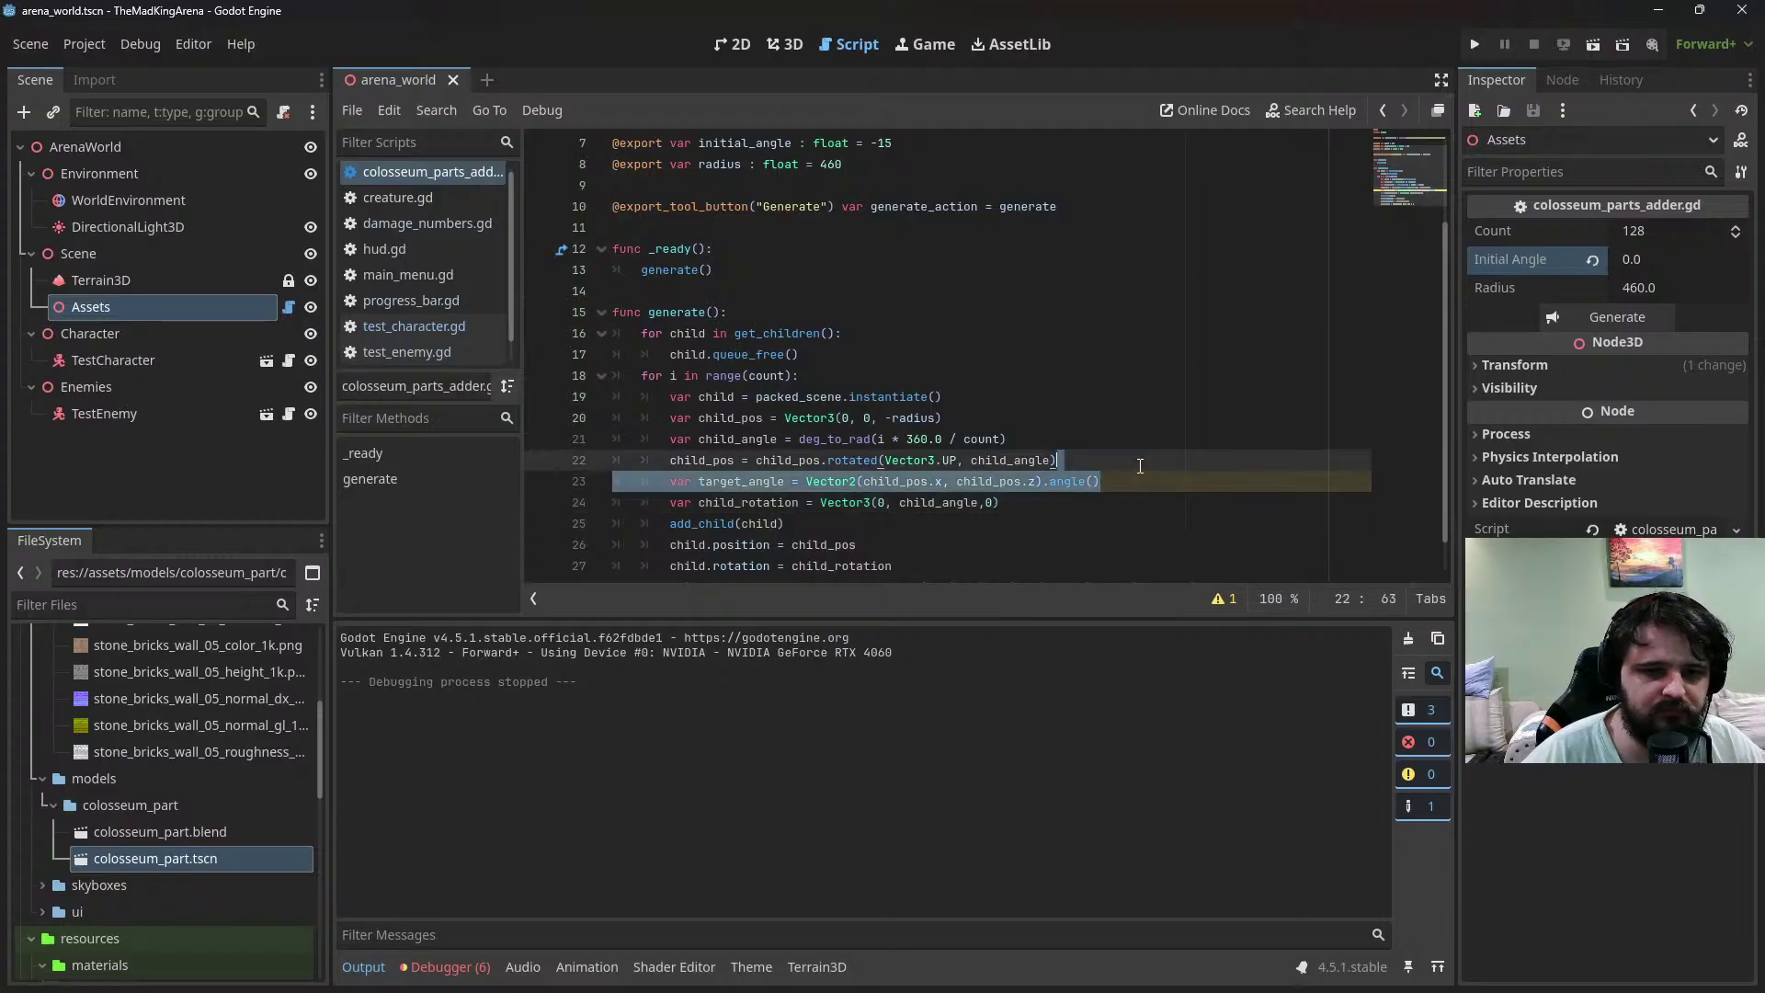
key("BackSpace")
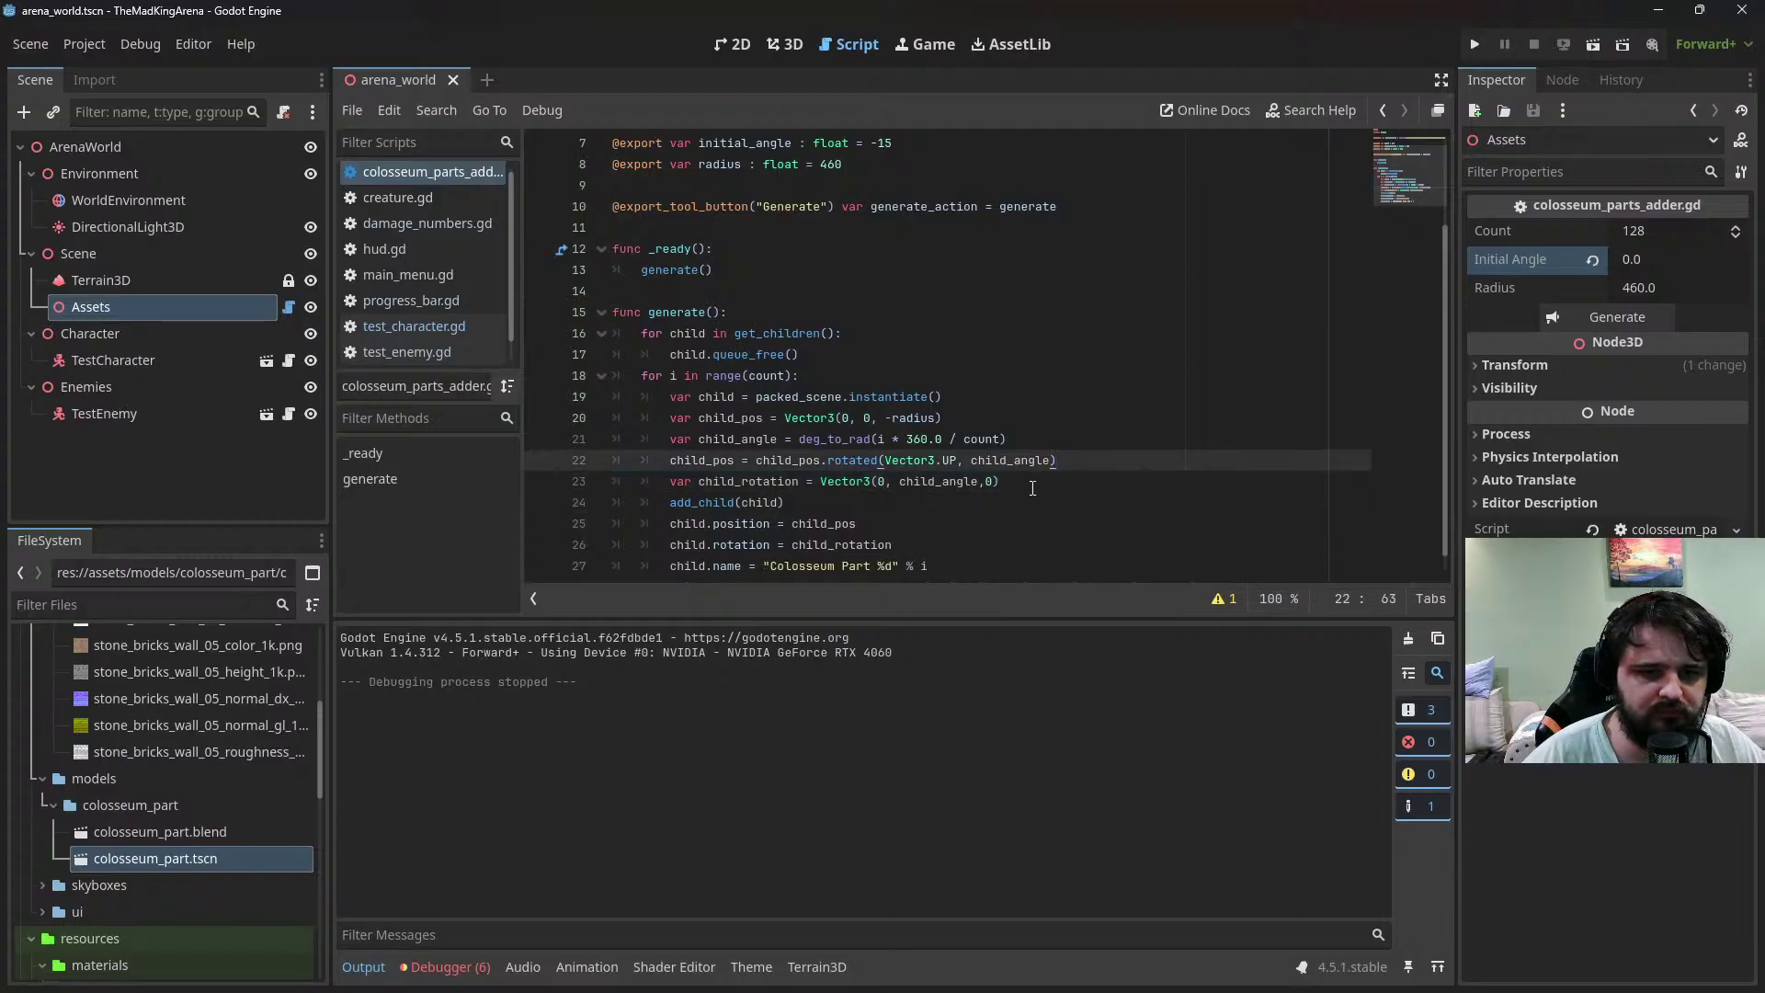
left_click(981, 481)
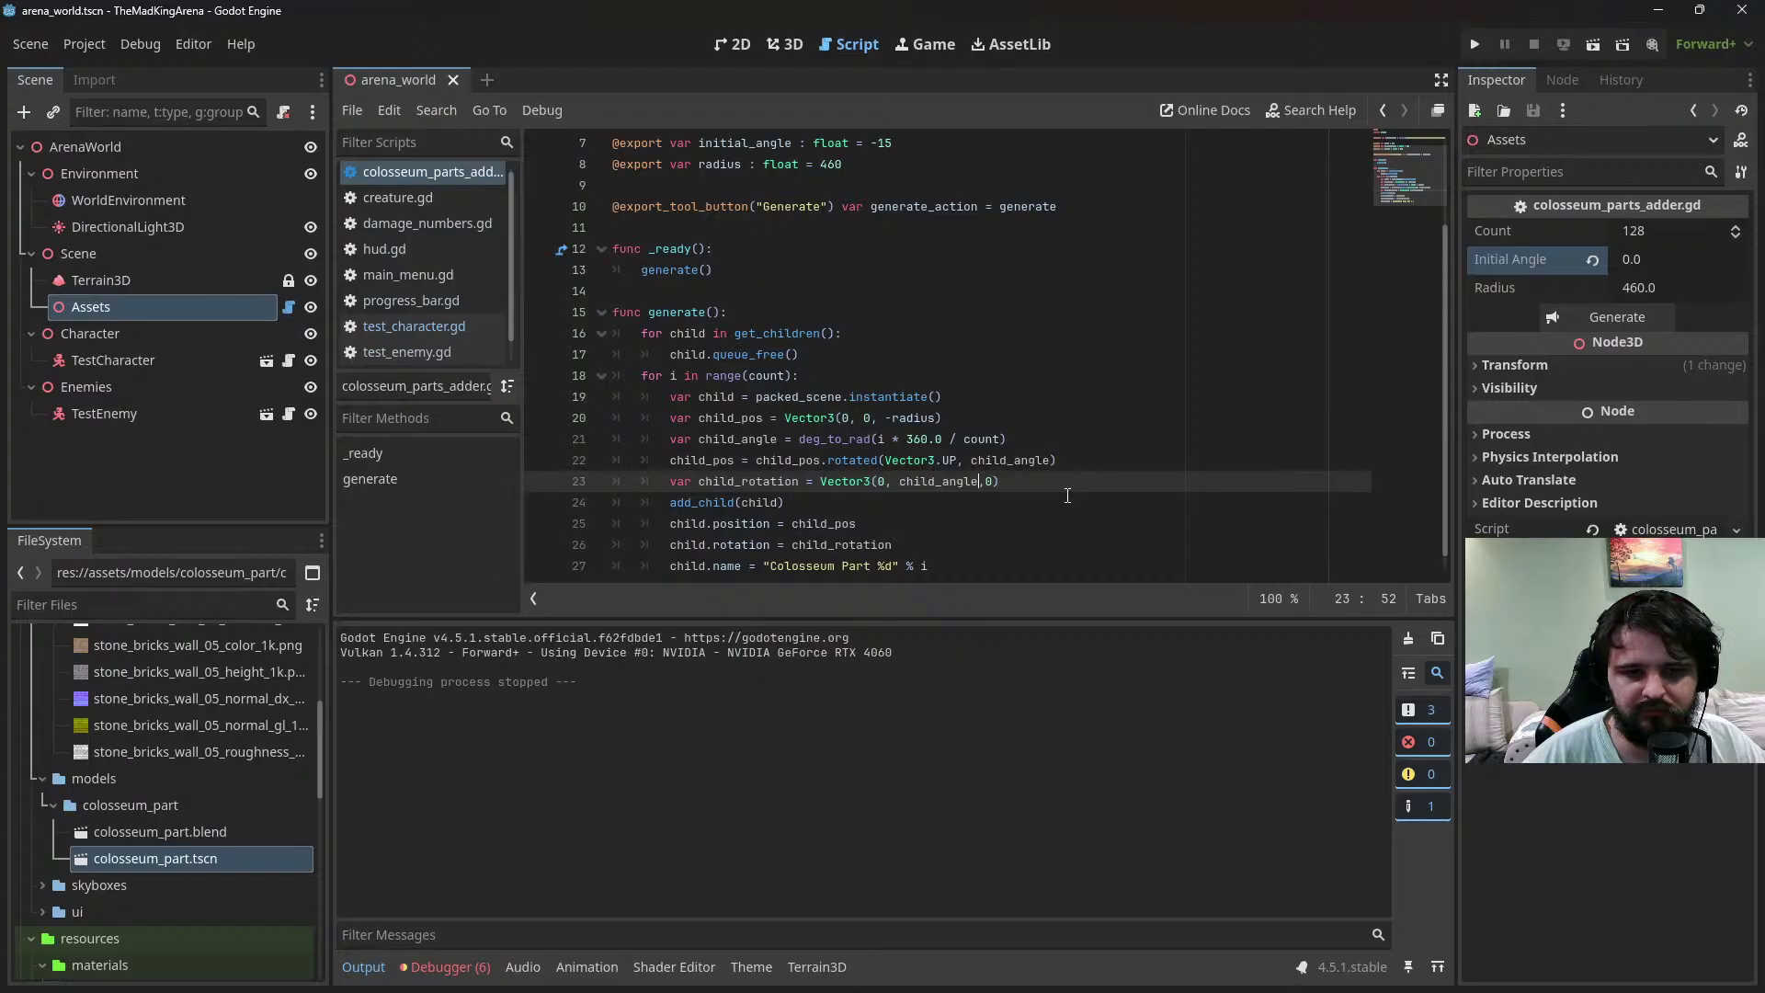
type("+ deg_to")
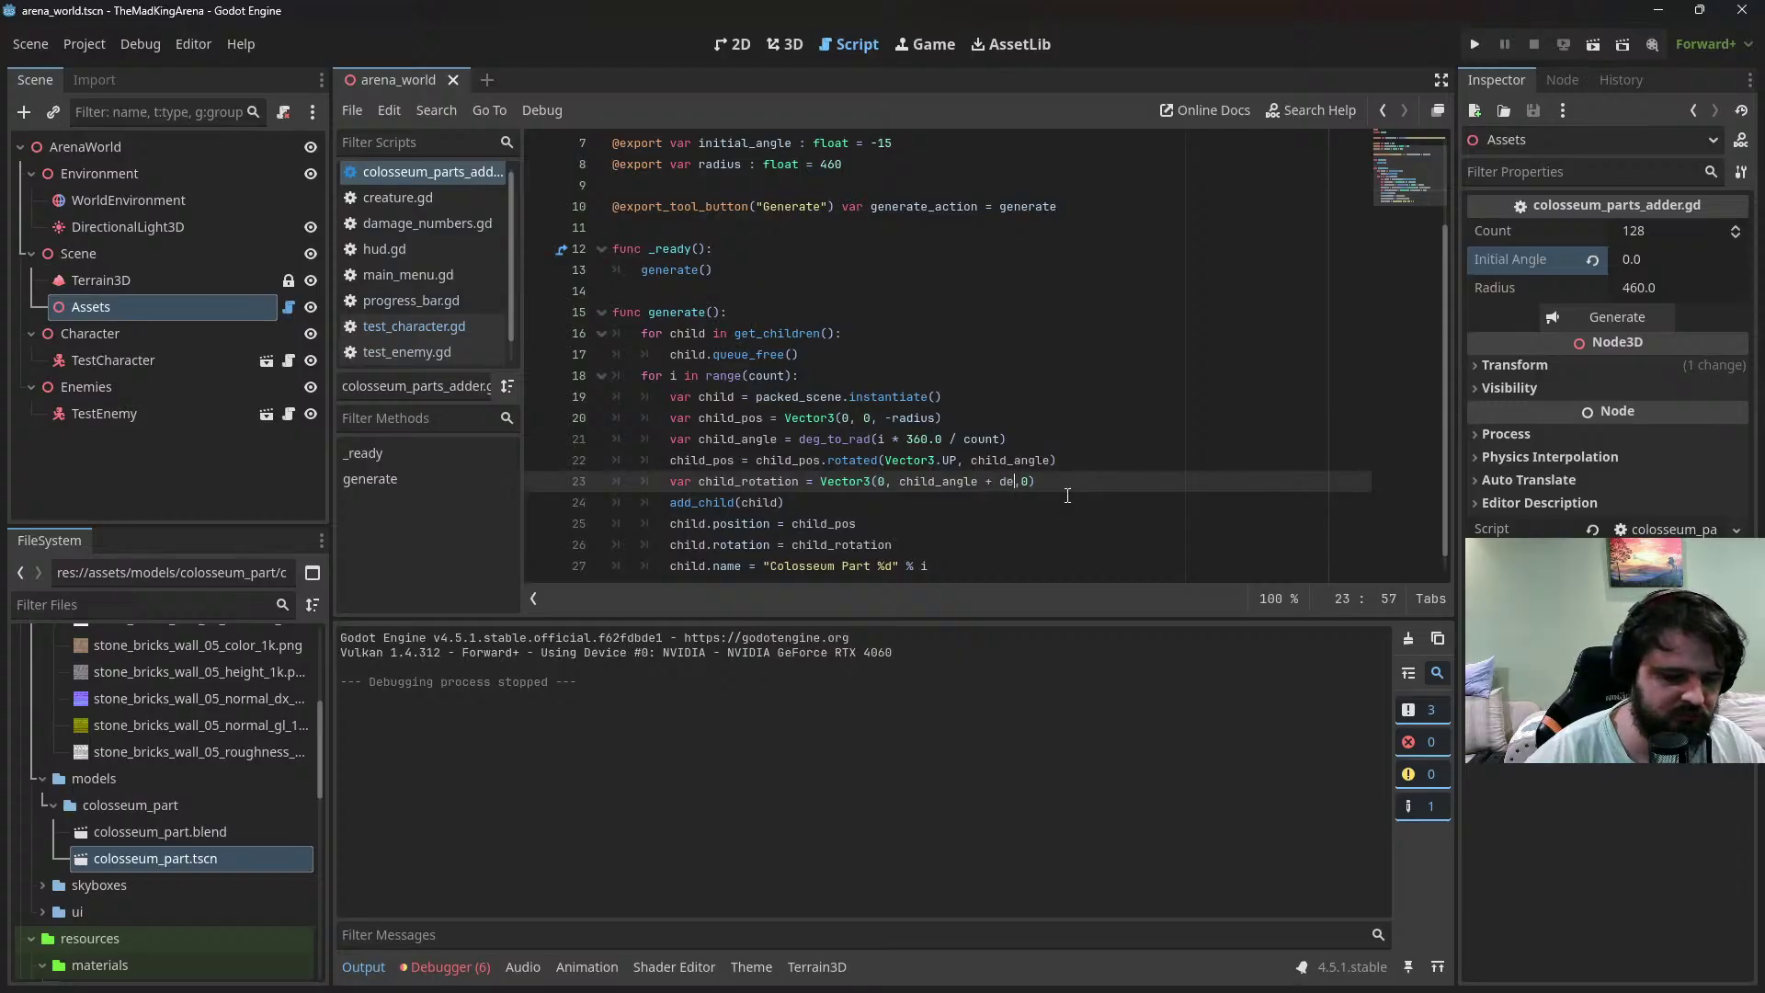
key("Return")
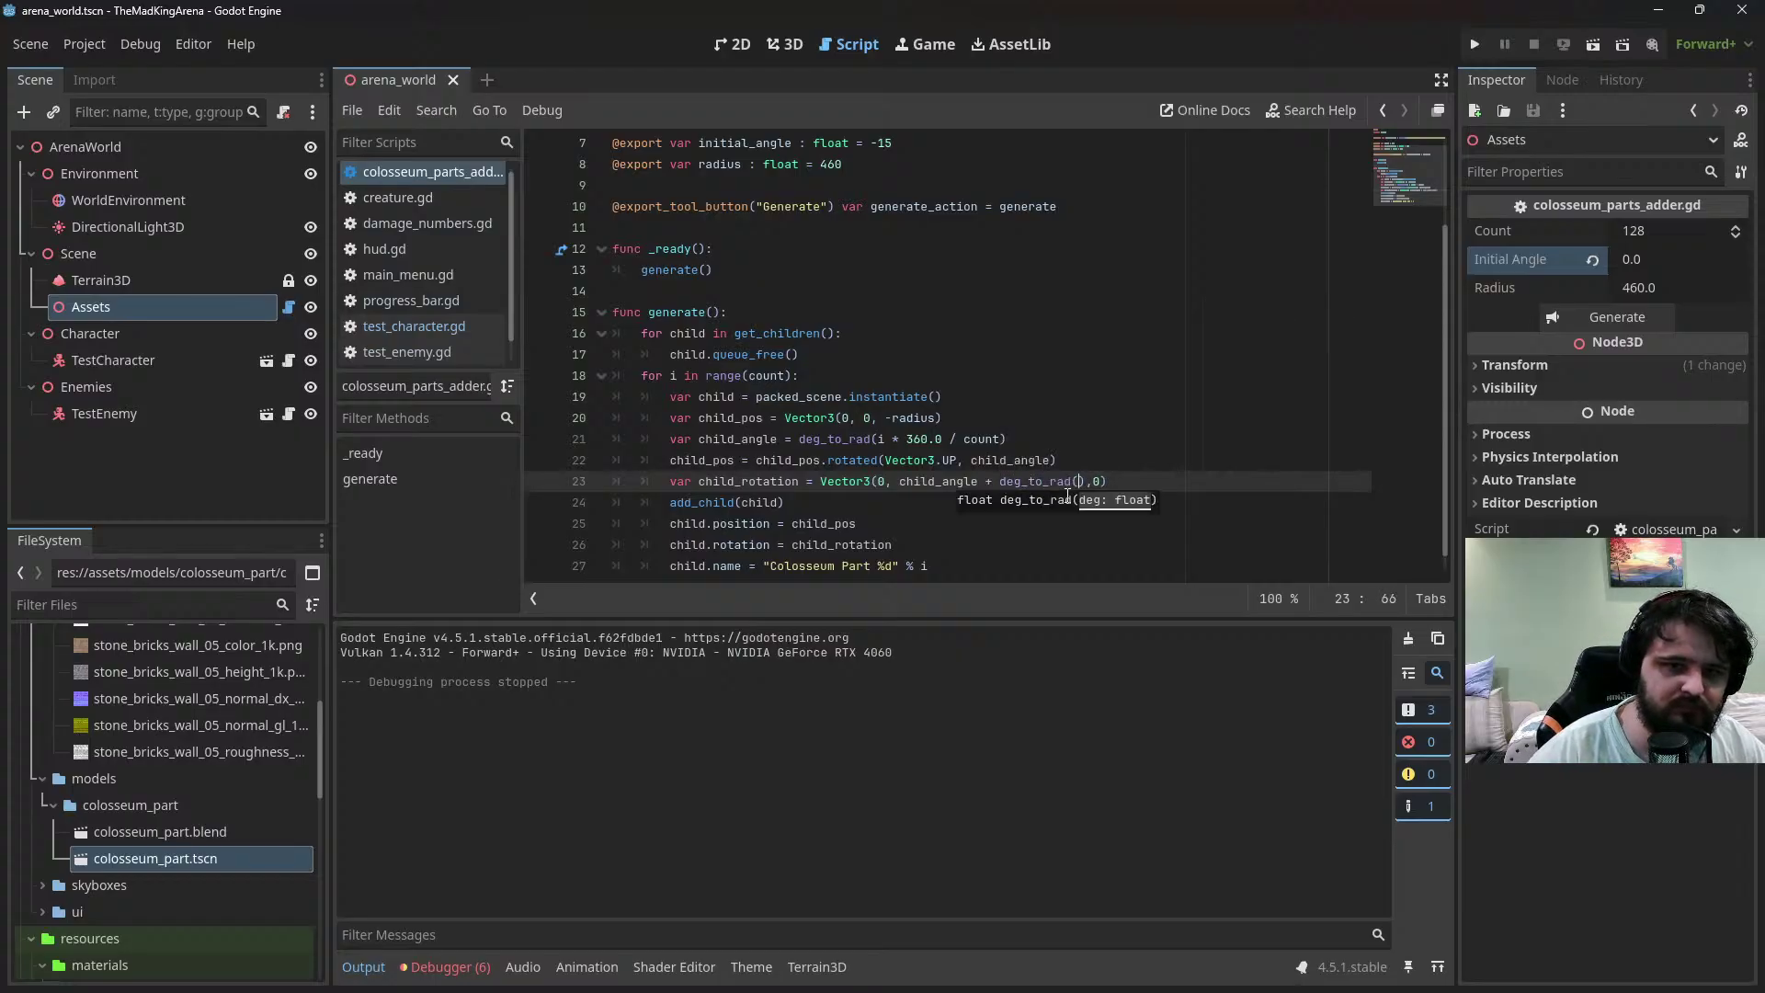
type("initial_angle")
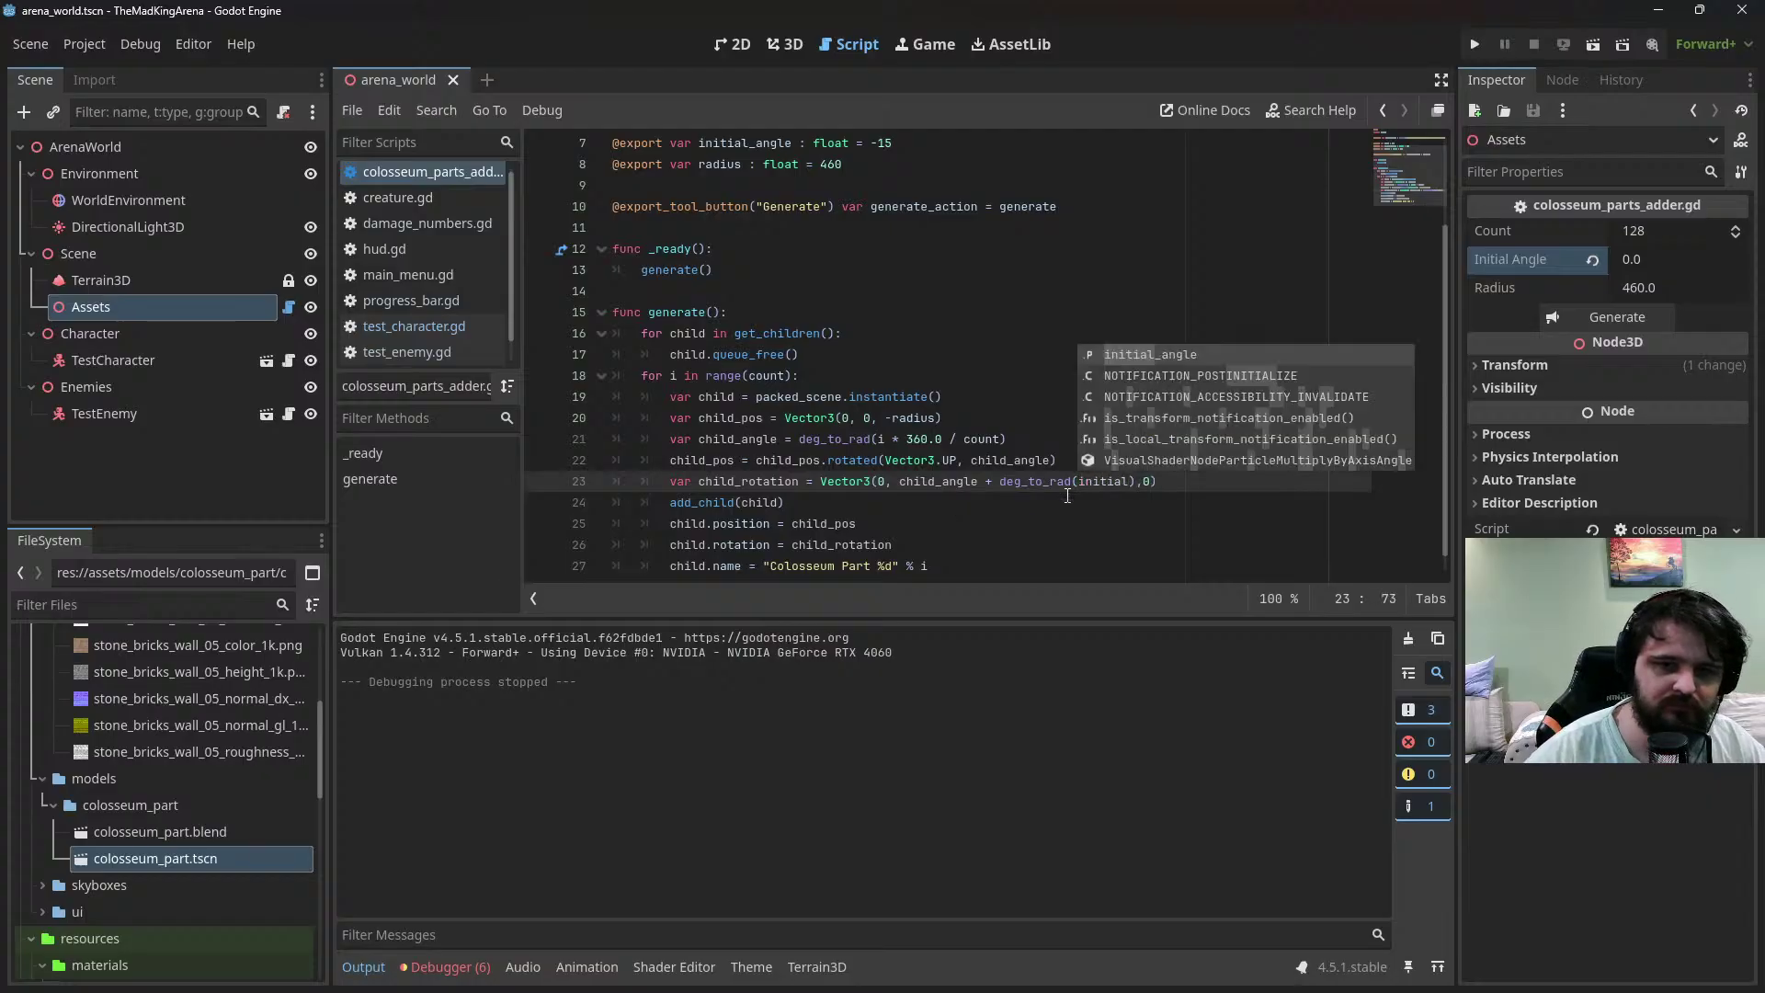
Test-run the current scene, then set the generator's initial angle to 180 and regenerate the ring
left_click(785, 51)
left_click(1591, 48)
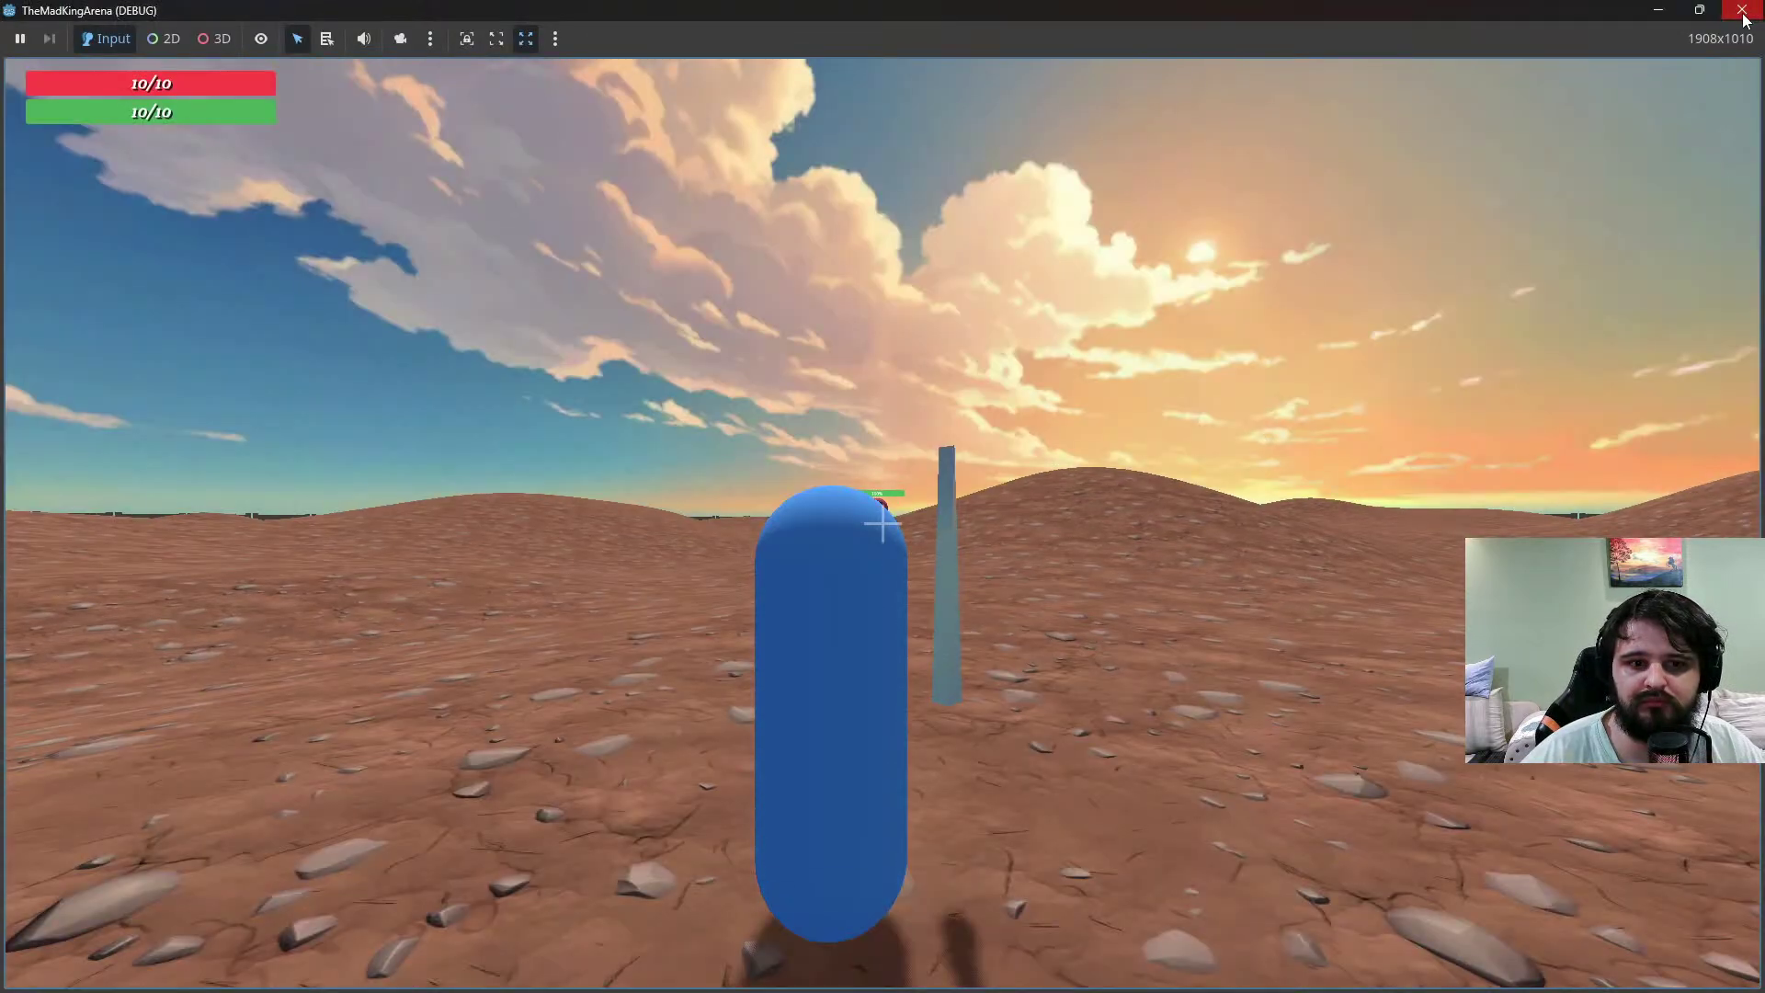
left_click(1743, 12)
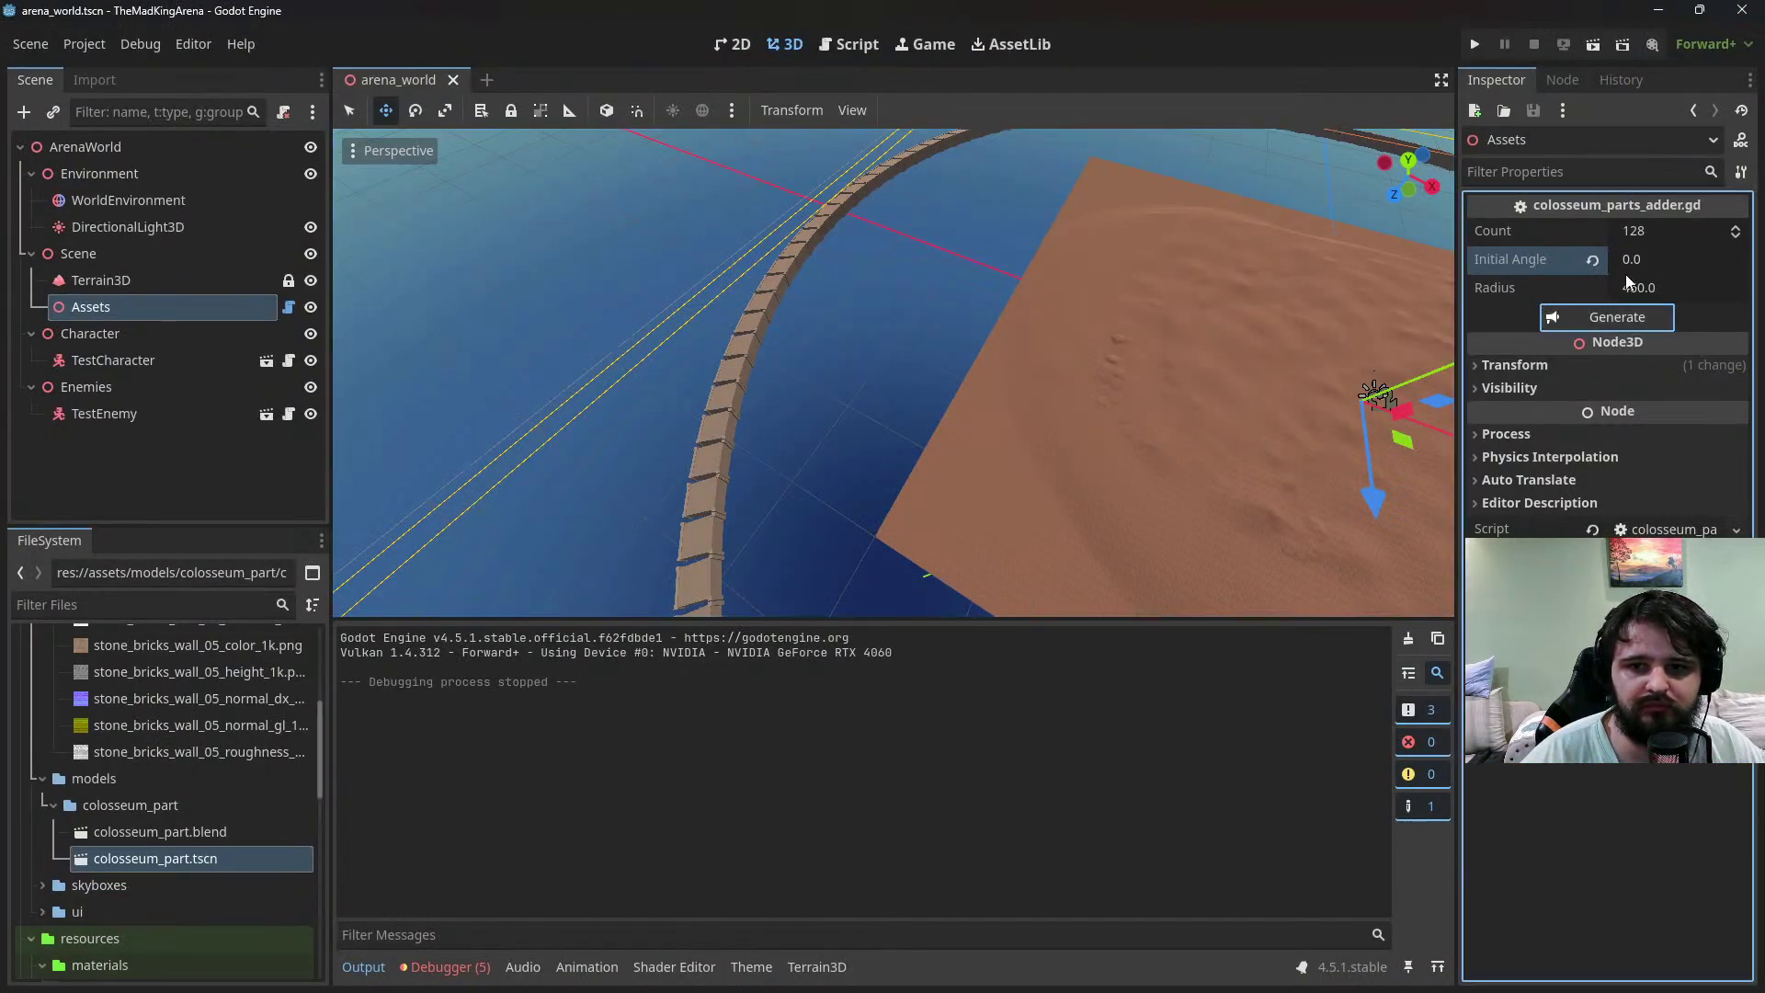
left_click(1646, 259)
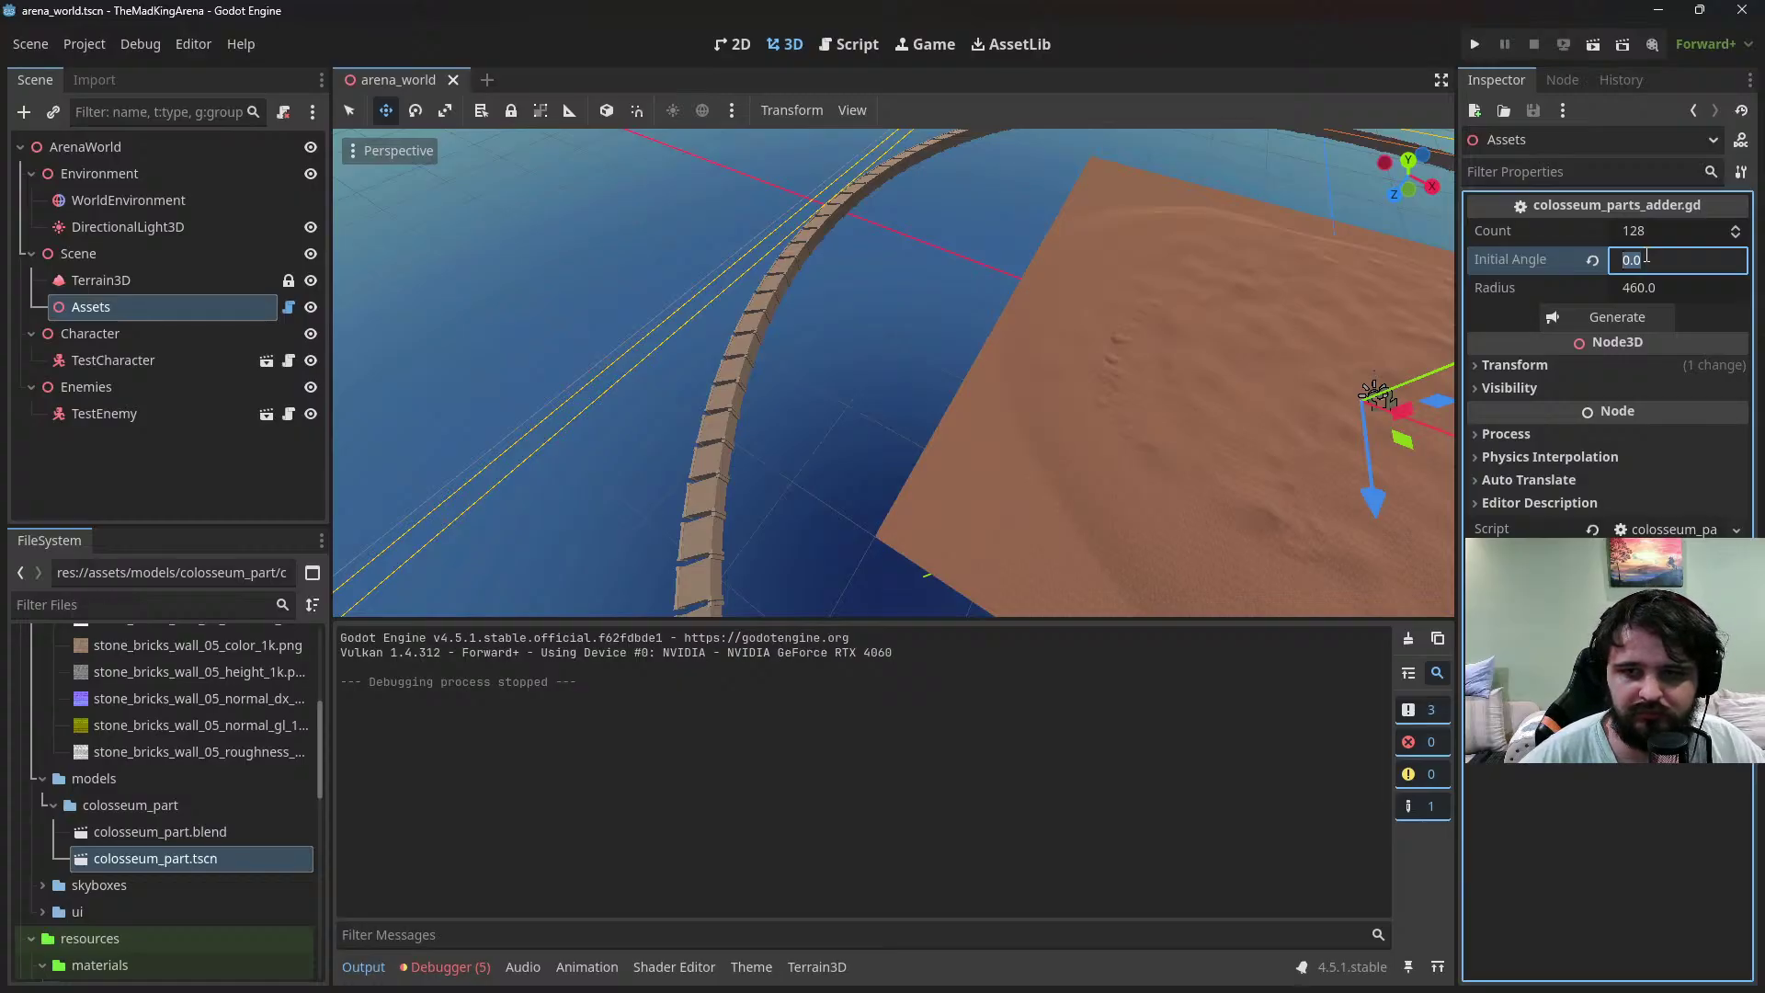
type("180")
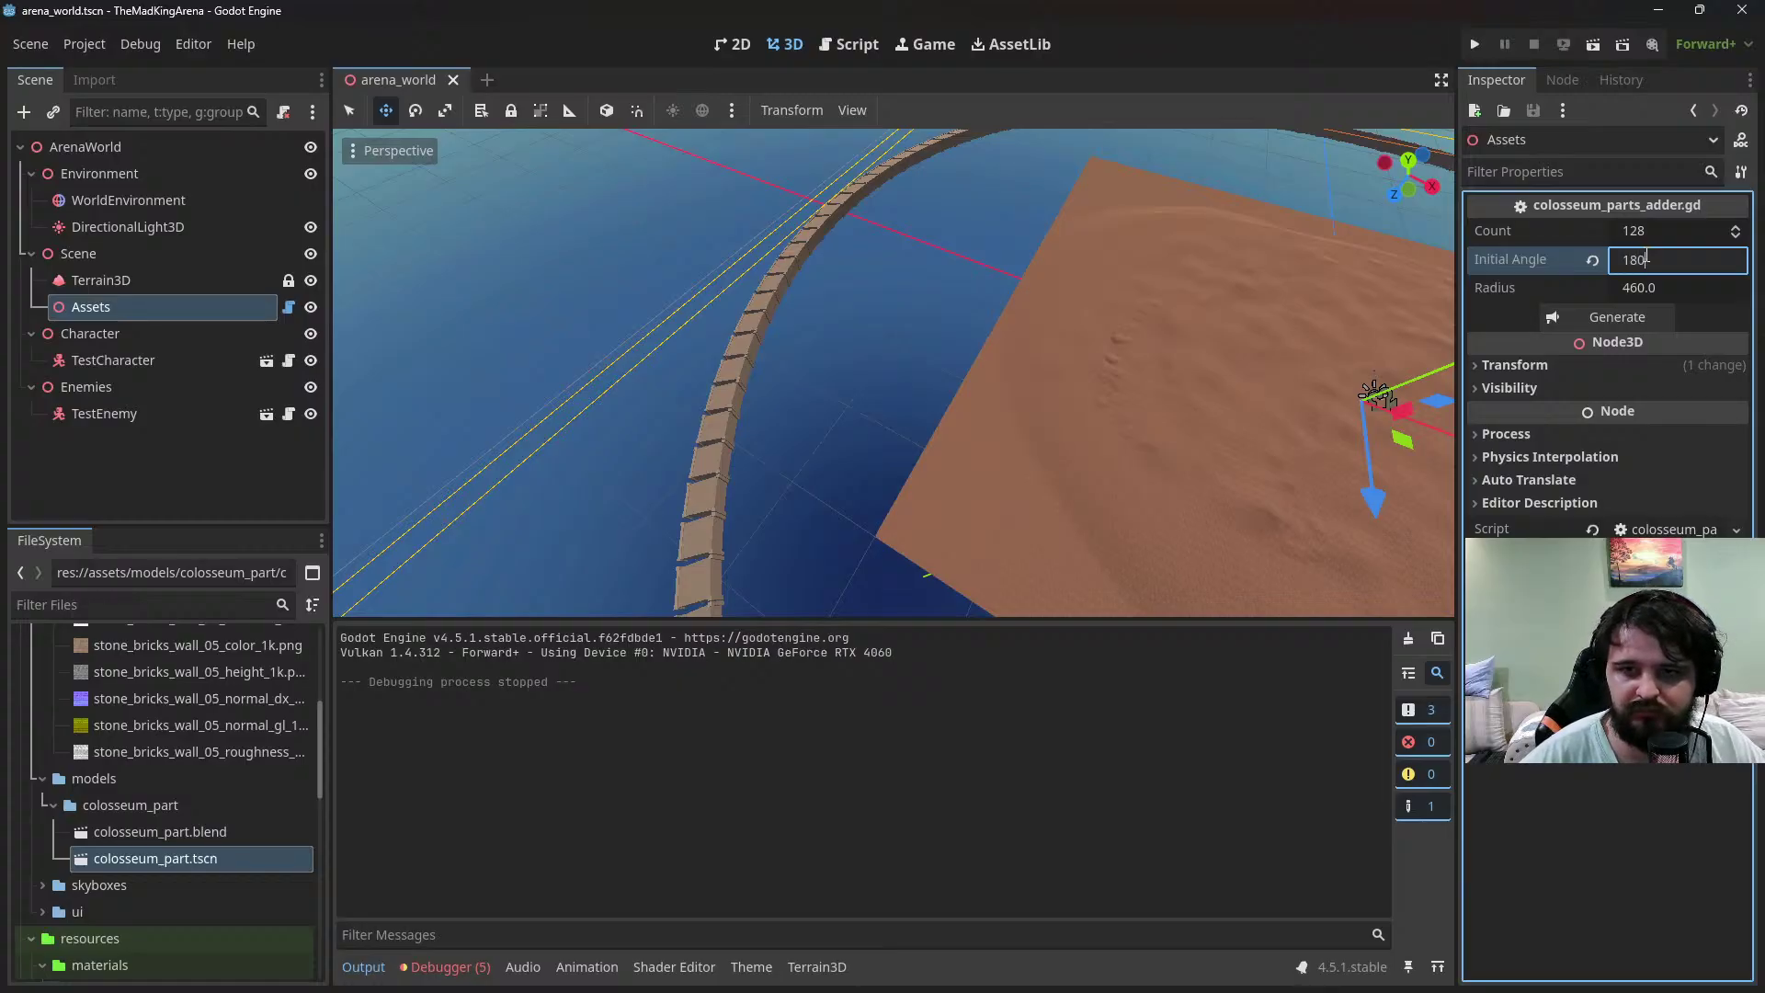
left_click(1557, 323)
middle_click_drag(1425, 354, 782, 456)
Set the generator's count to 64 and regenerate the colosseum ring
left_click(1664, 288)
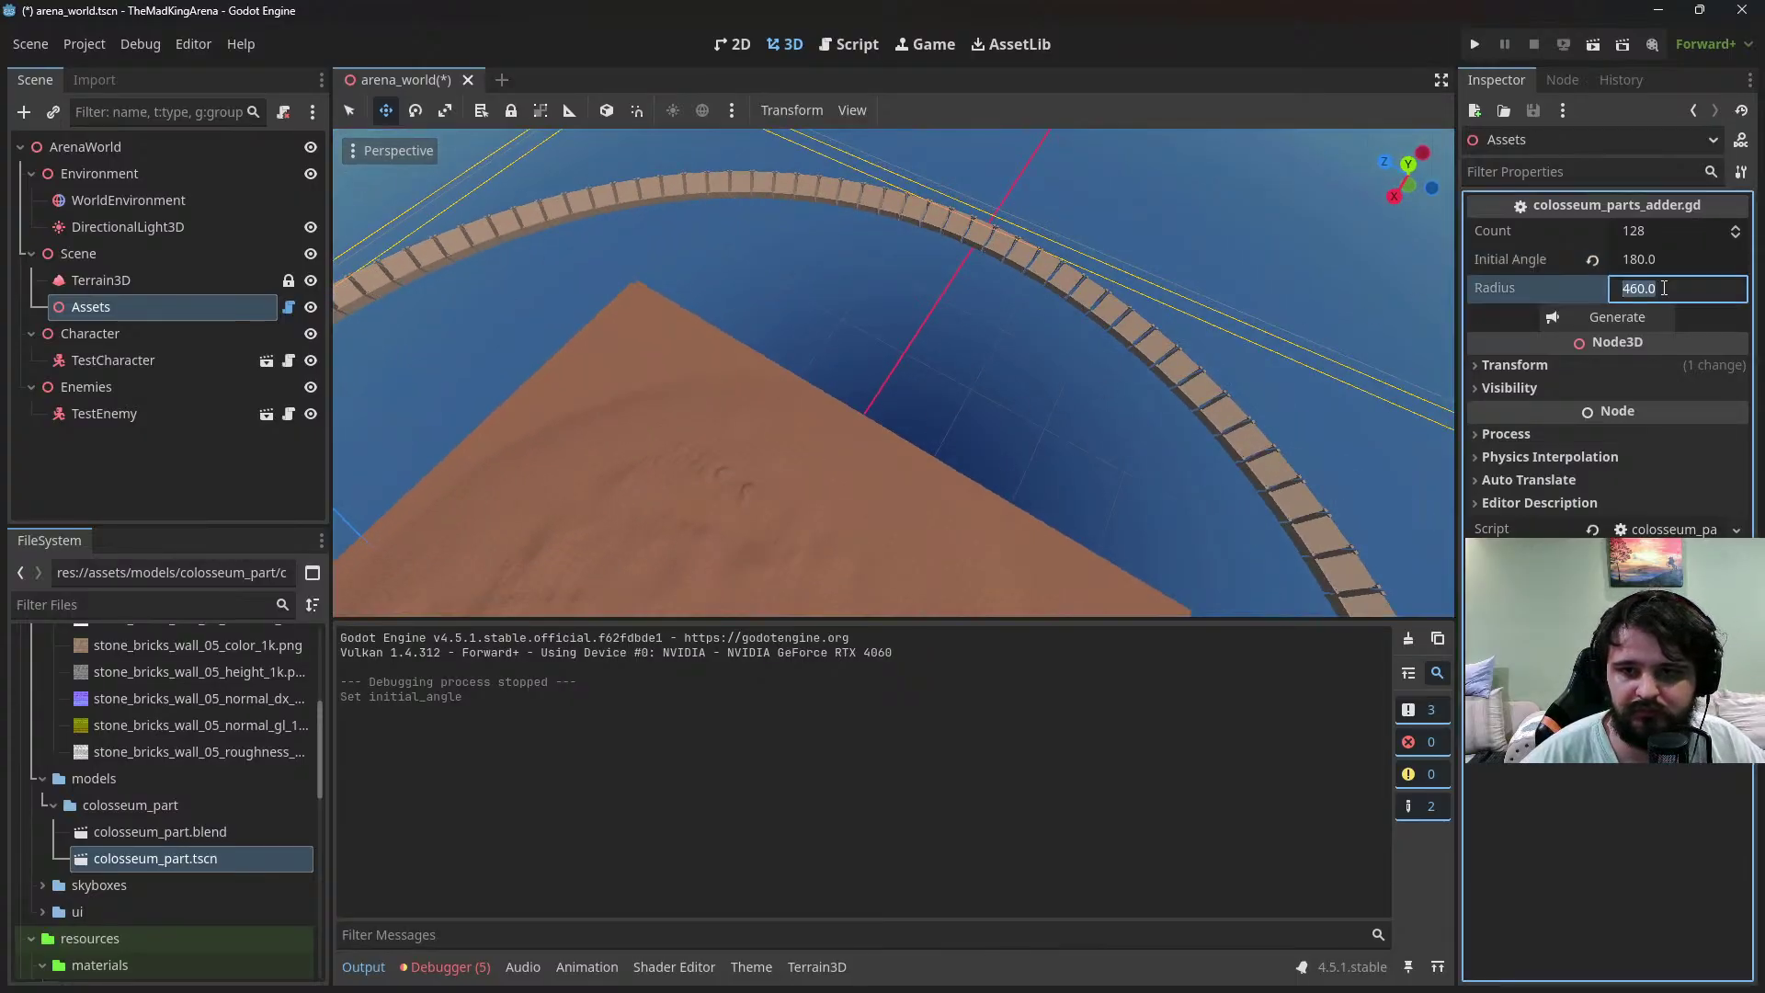
left_click(1670, 235)
type("64")
left_click(1651, 314)
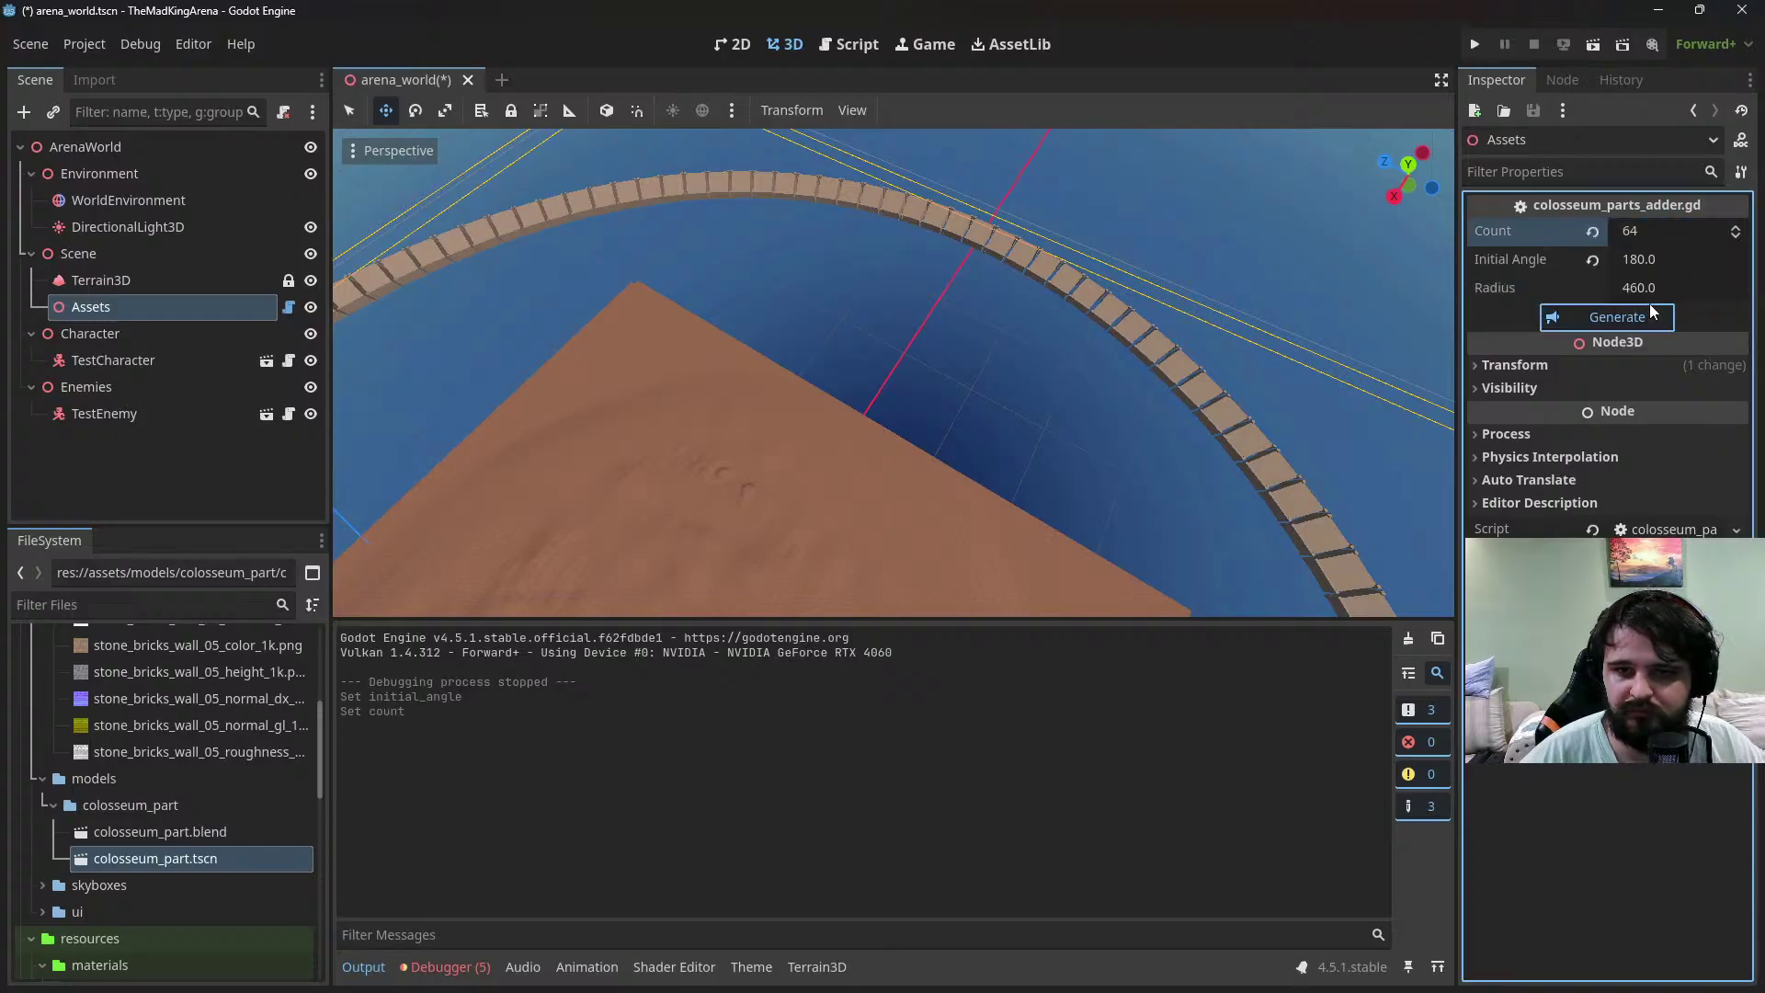
left_click(1650, 314)
Set the generator's radius to 230, regenerate the ring and inspect the gaps between the segments
left_click(1665, 290)
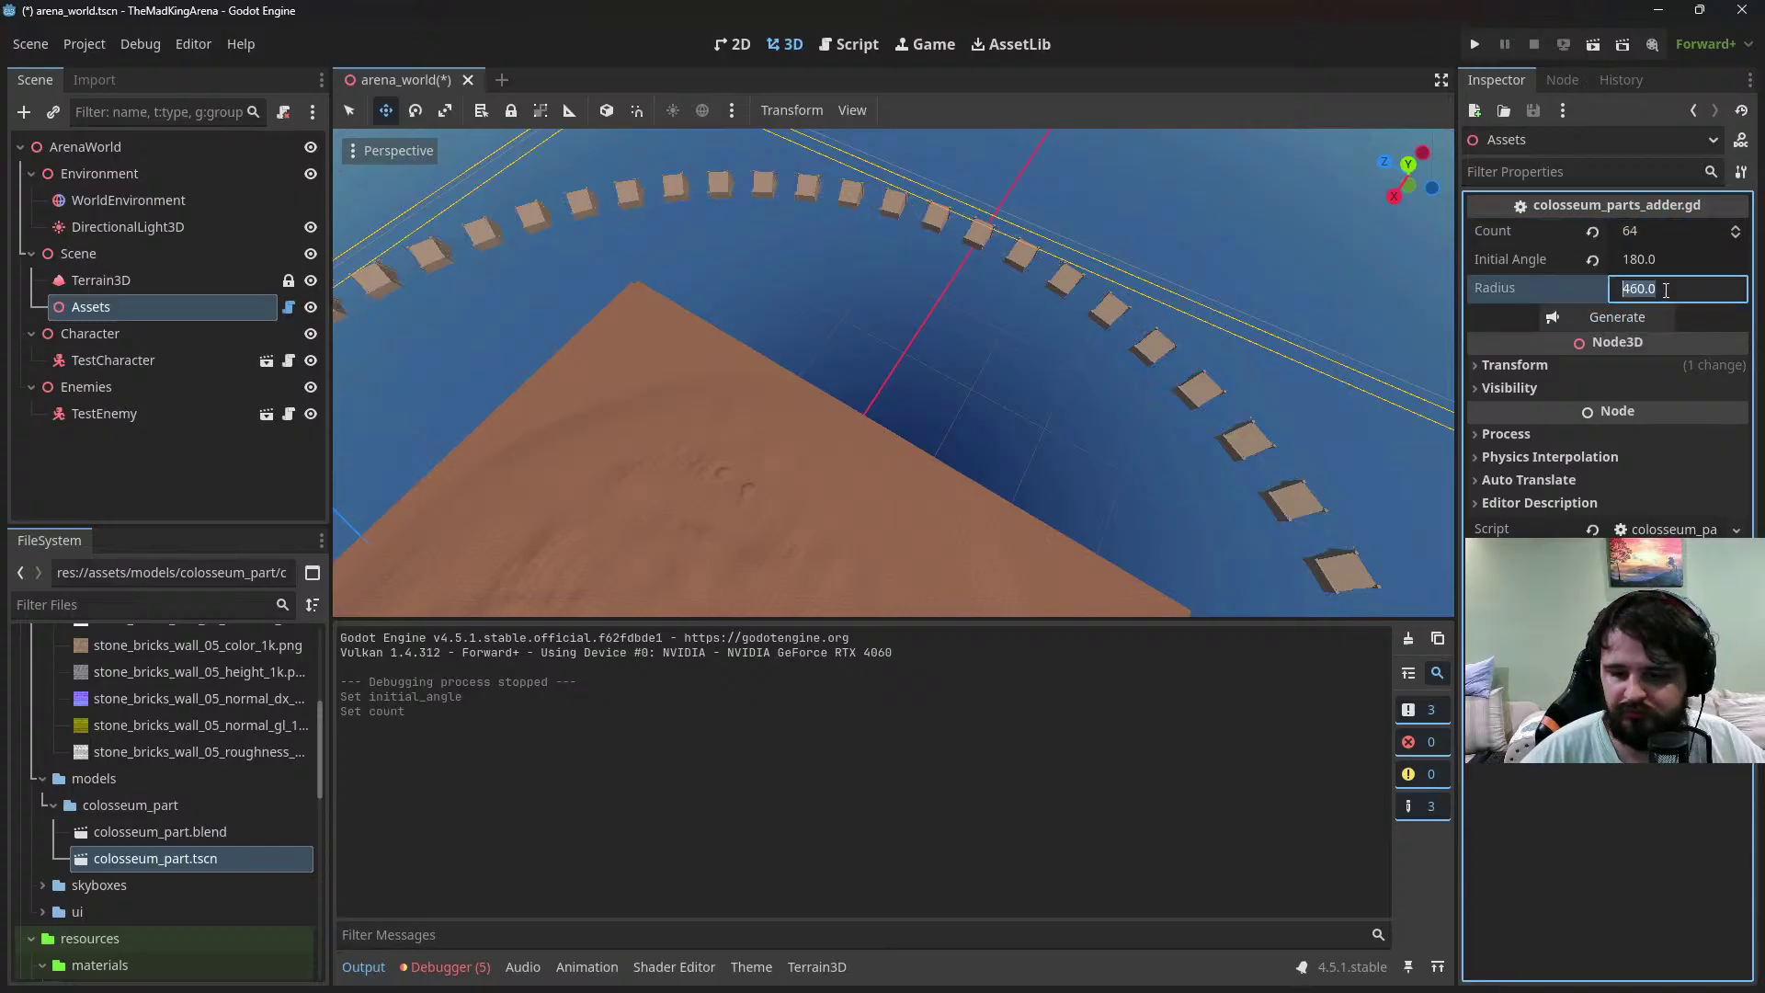
type("2")
type("30")
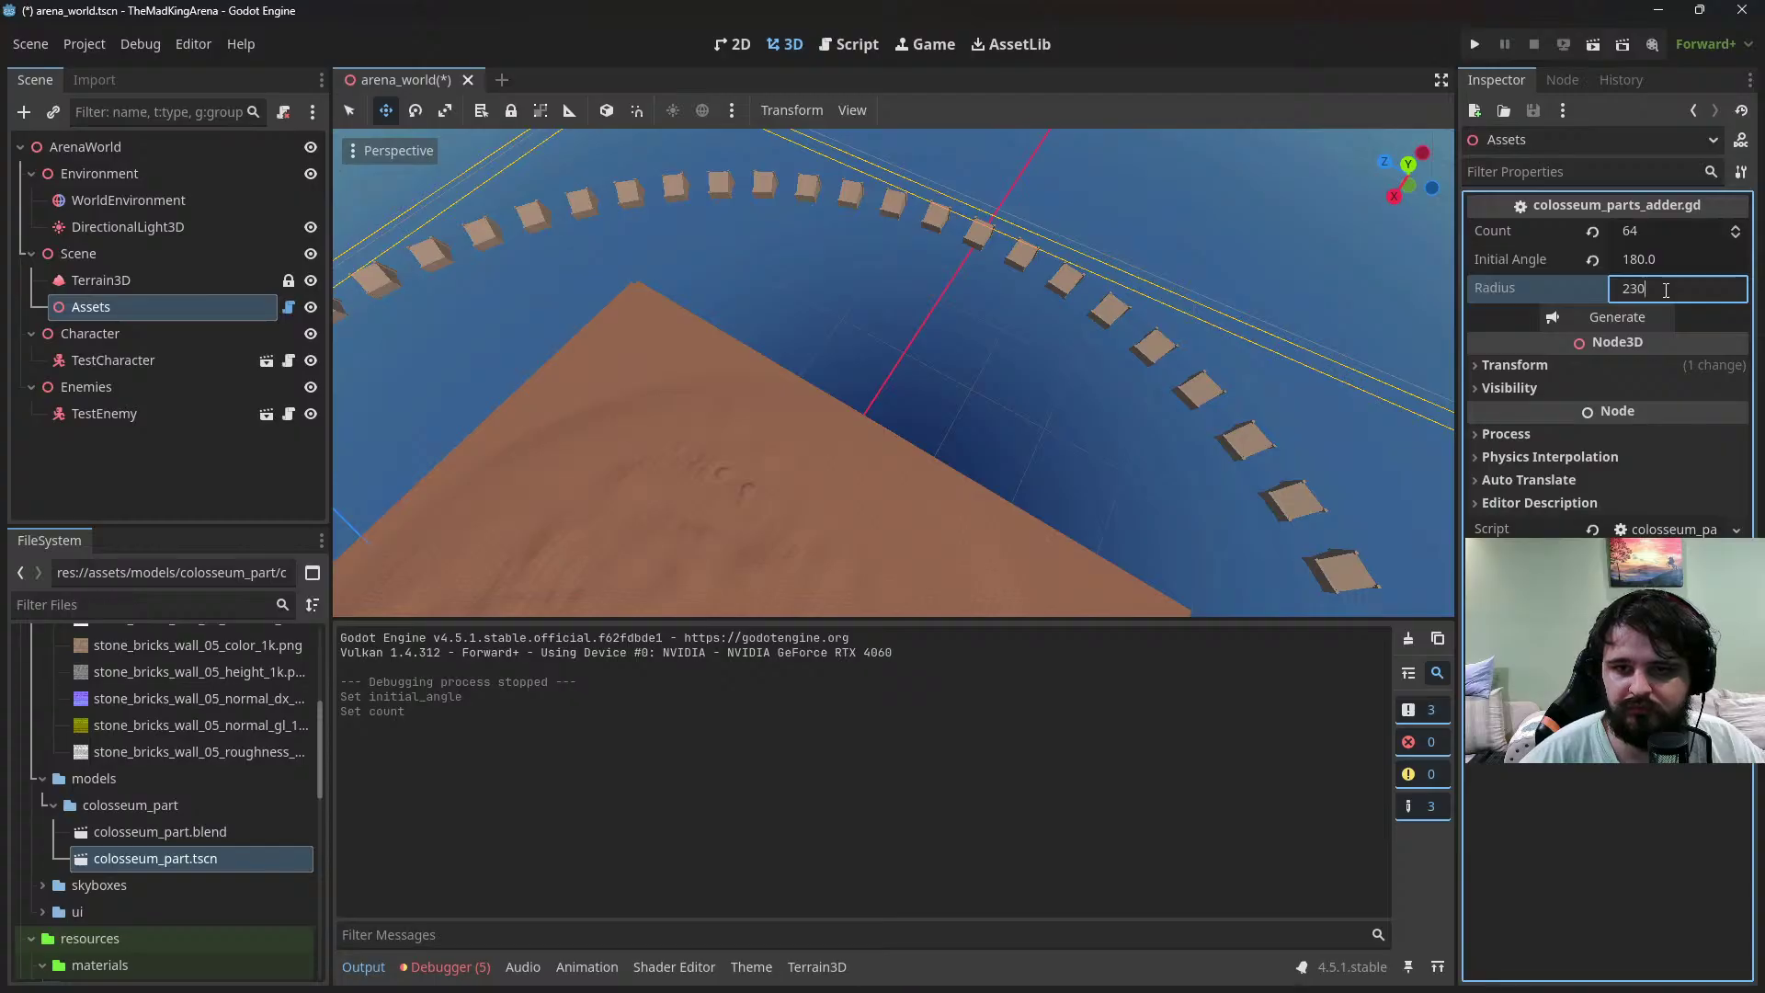
left_click(1620, 320)
scroll(725, 518, "up", 10)
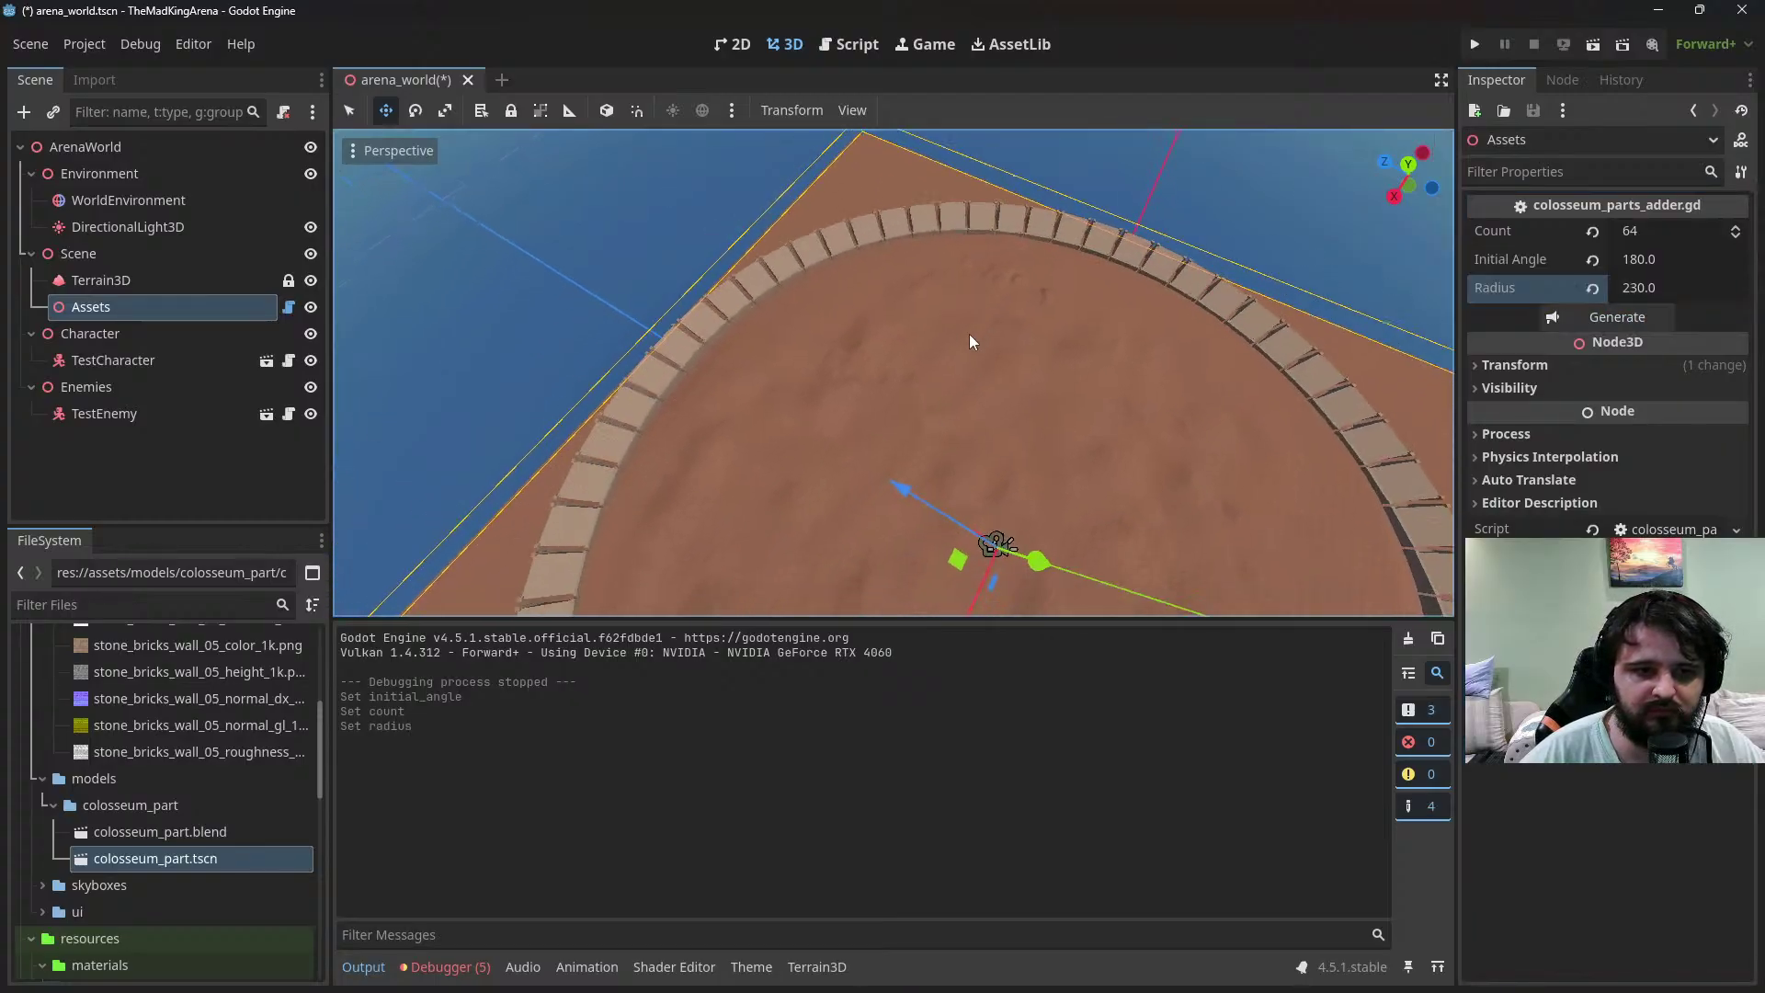
middle_click_drag(631, 398, 1252, 396)
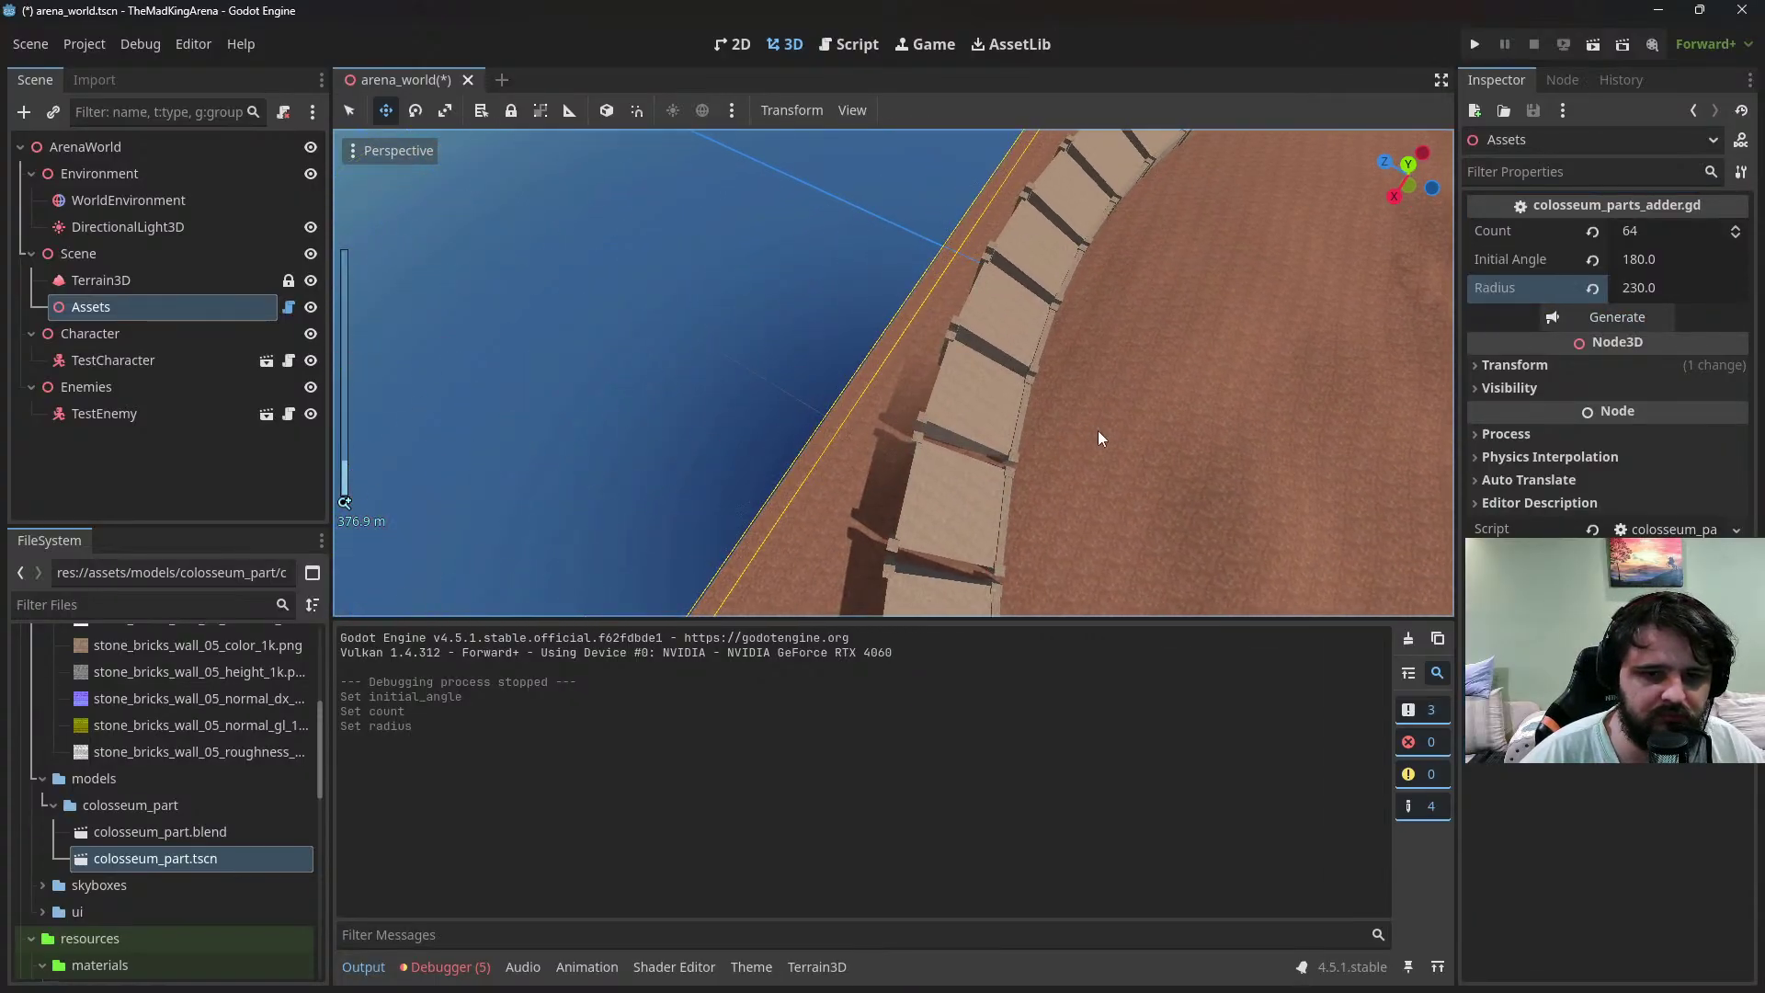
Set the generator's radius to 200, regenerate the ring and check how it sits on the terrain
left_click(1647, 290)
type("20")
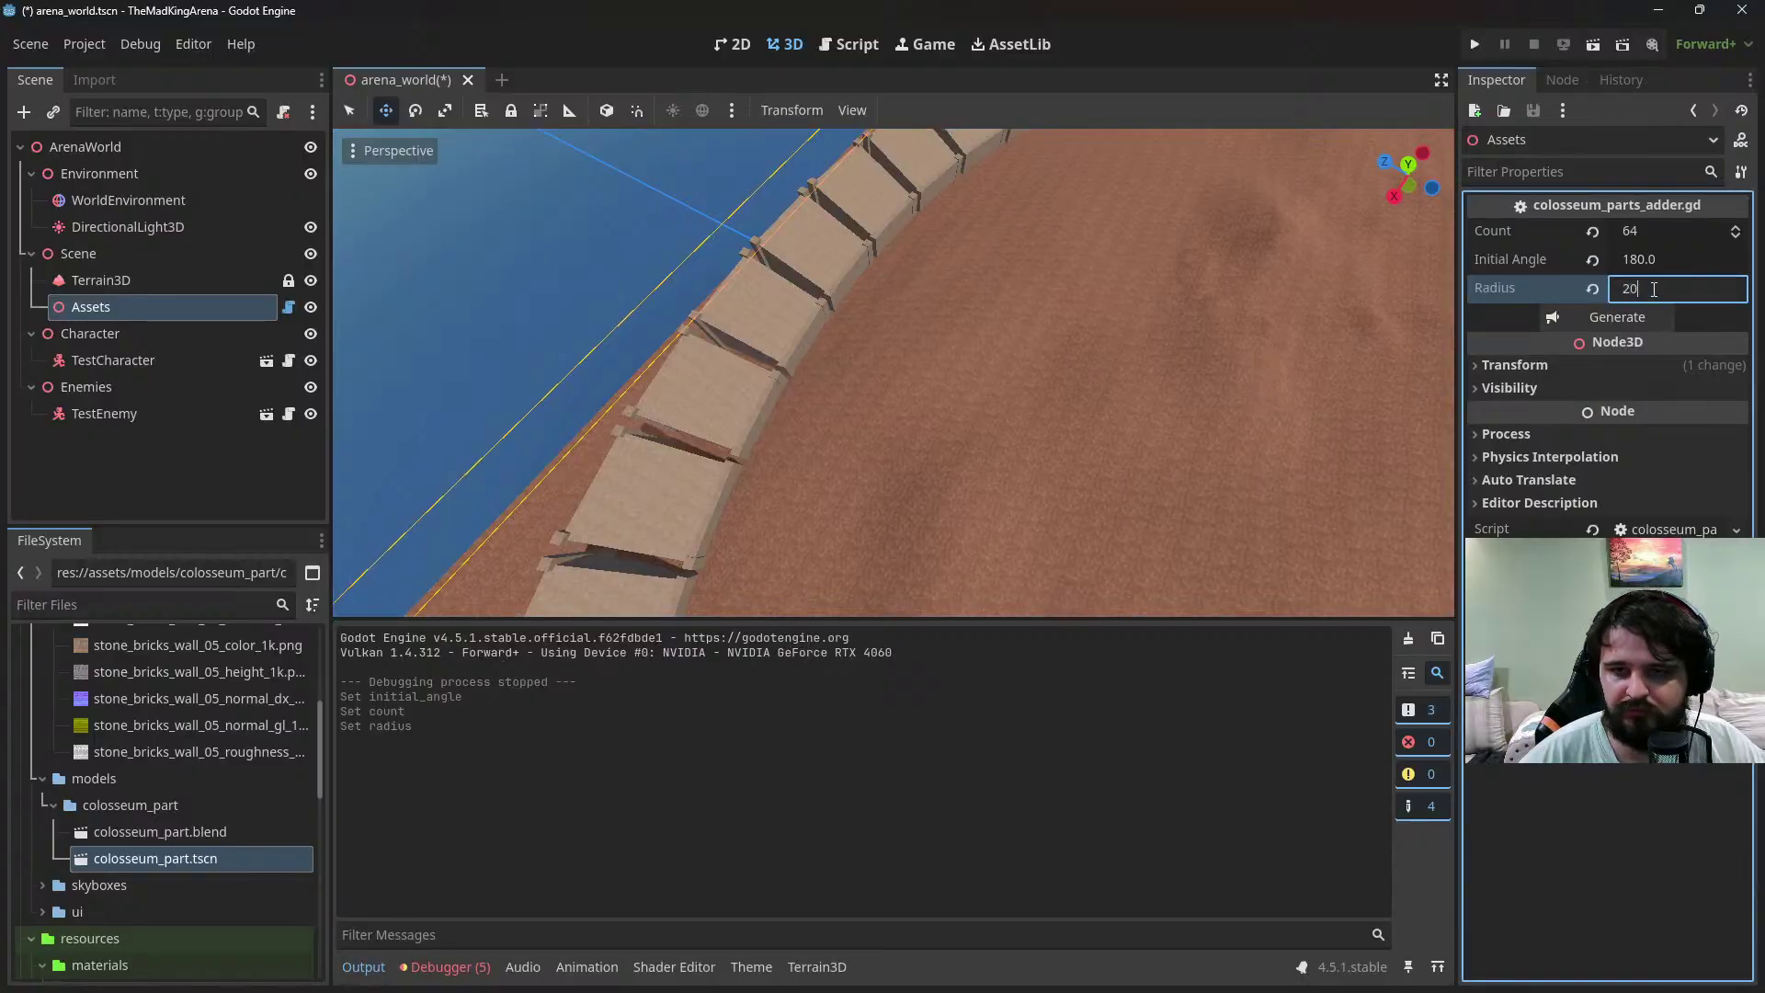
type("0")
key("Return")
middle_click_drag(1193, 434, 953, 311)
scroll(1099, 368, "down", 5)
scroll(1018, 305, "down", 6)
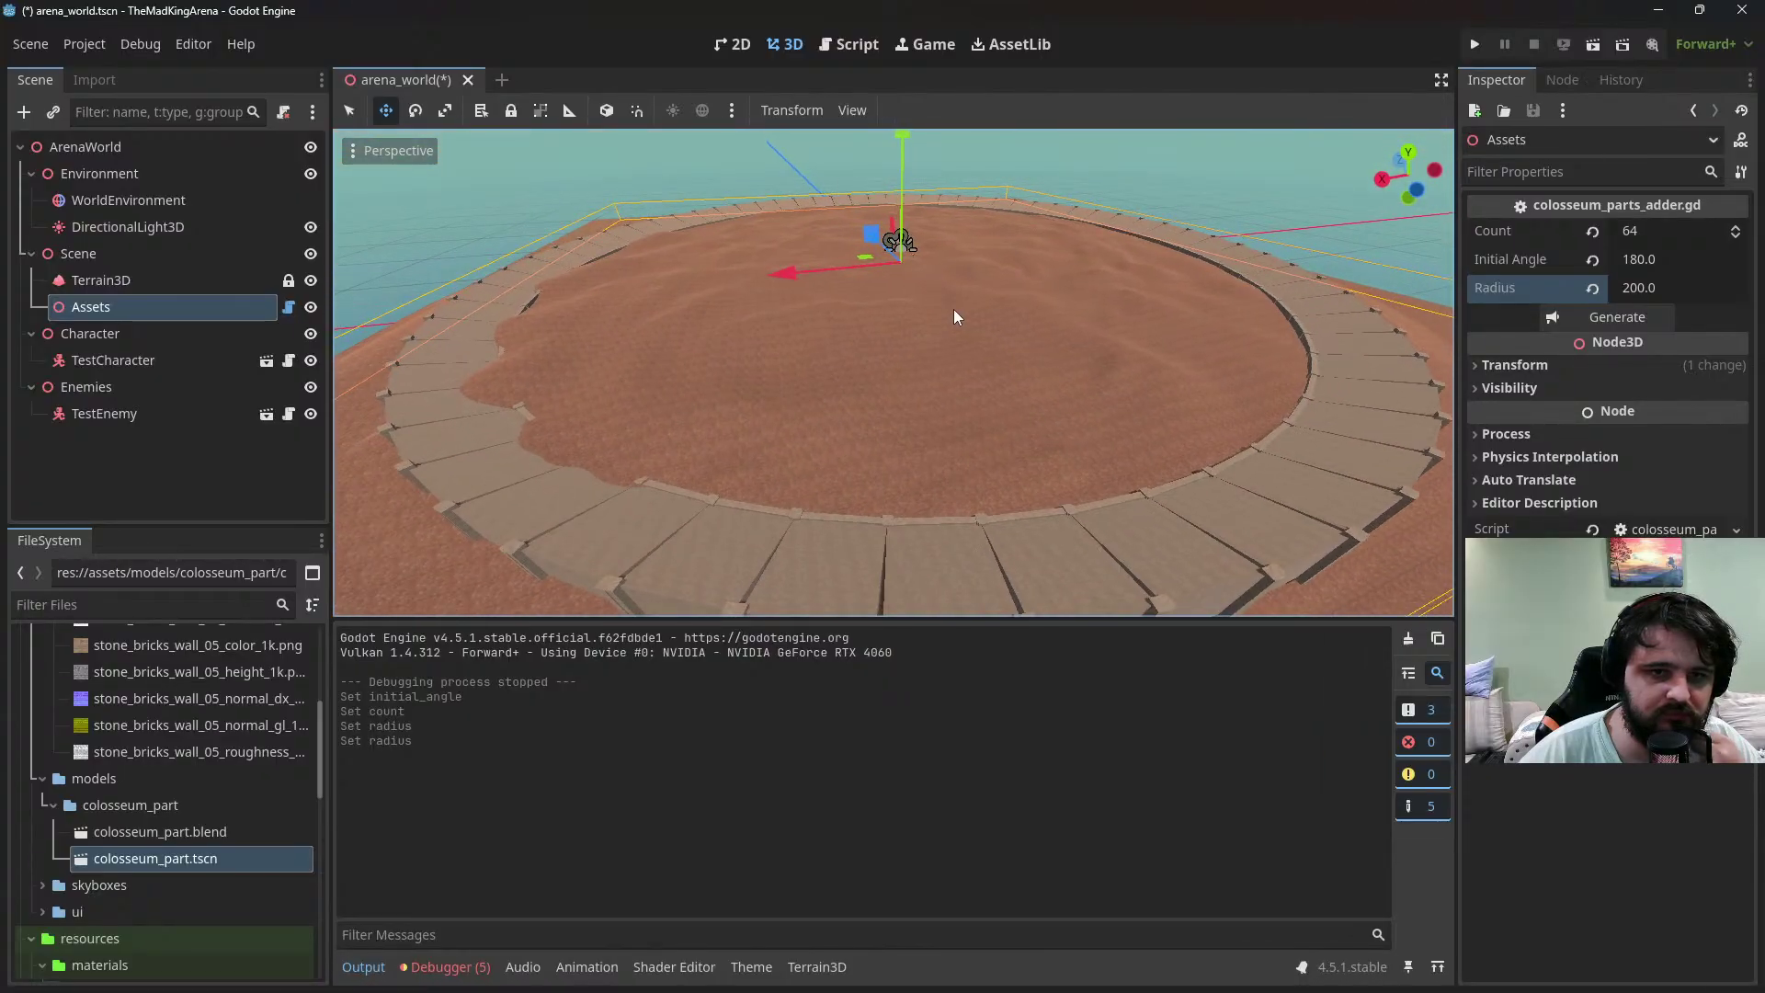
Raise the Assets node slightly along the vertical axis so the wall ring stands above the terrain
left_click(900, 167)
left_click(157, 304)
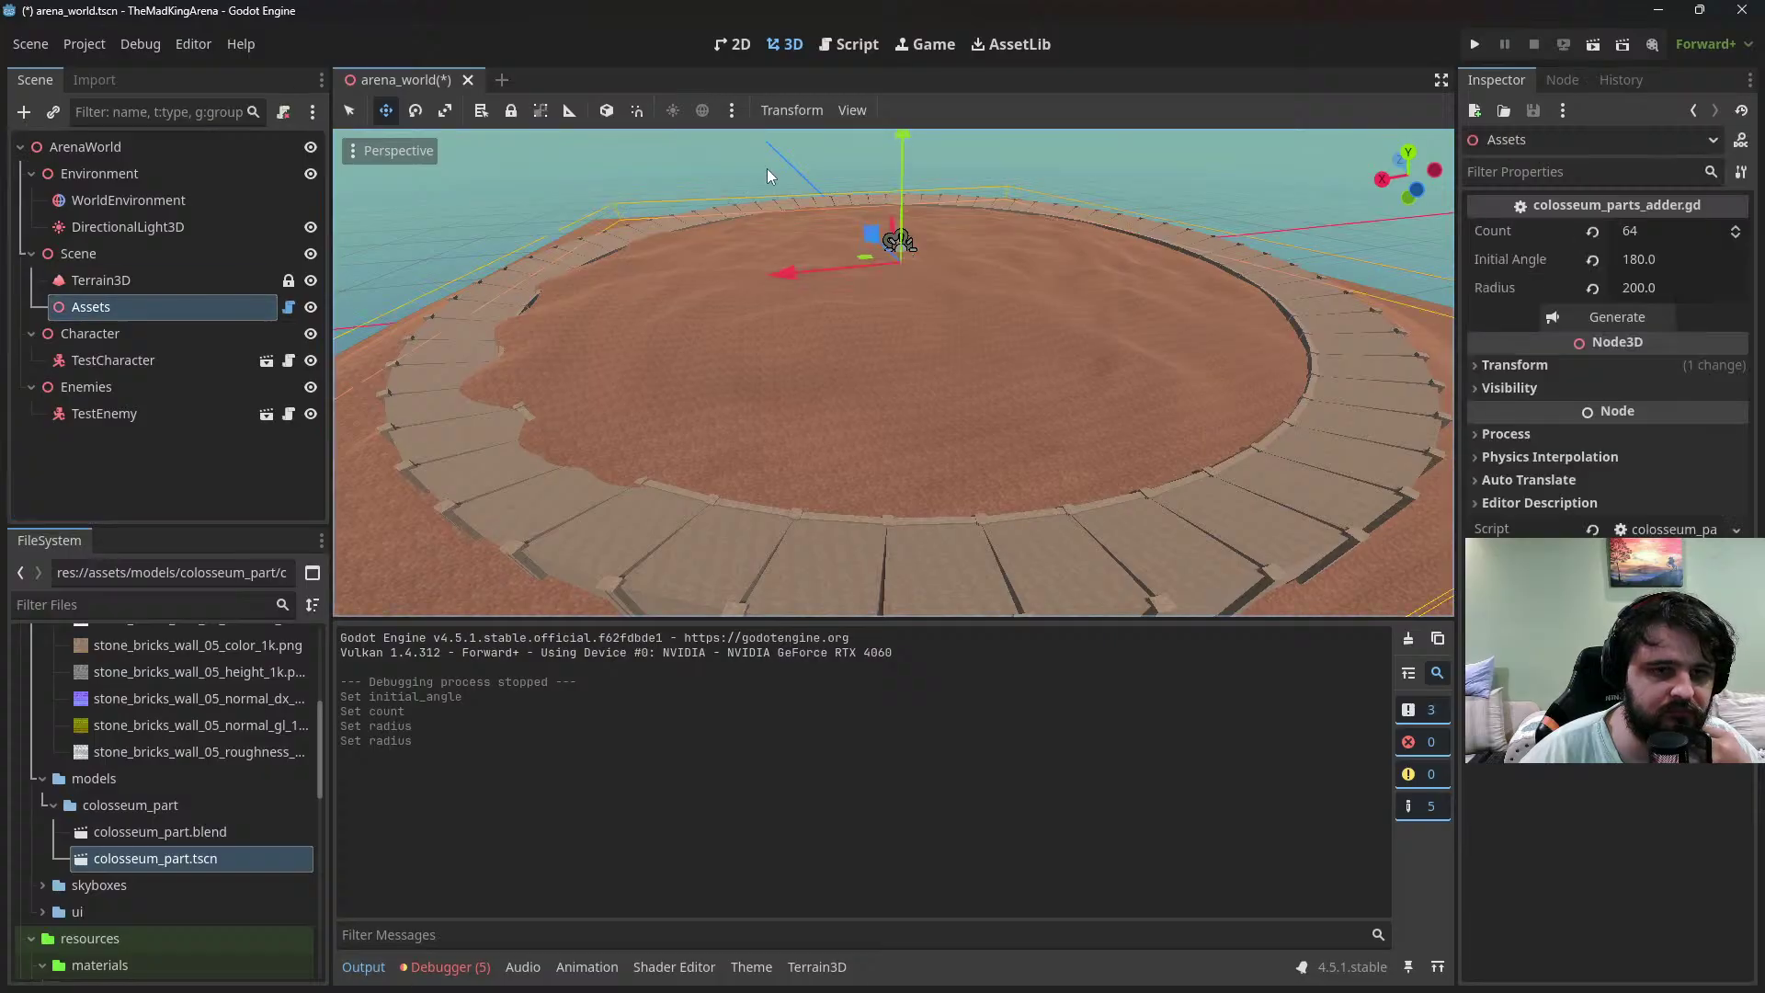
left_click_drag(908, 147, 907, 132)
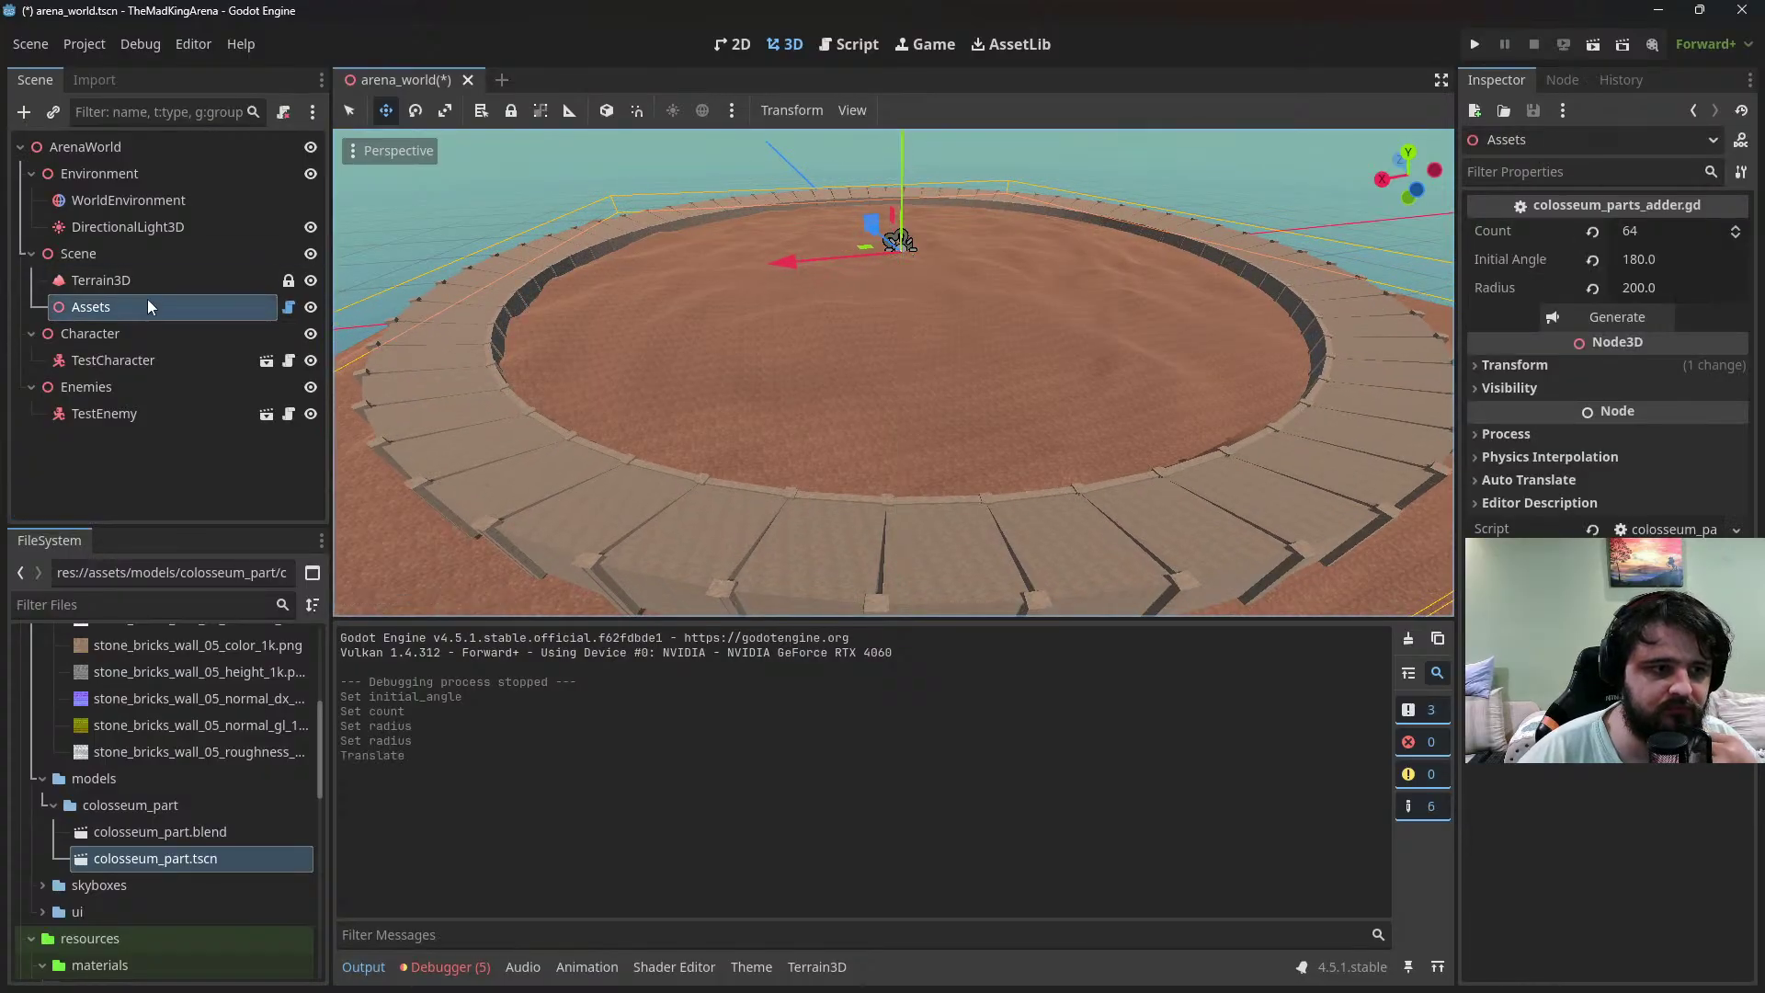
Rename the Assets node as ColosseumParts and save the arena_world scene
double_click(127, 307)
type("ColosseumParts")
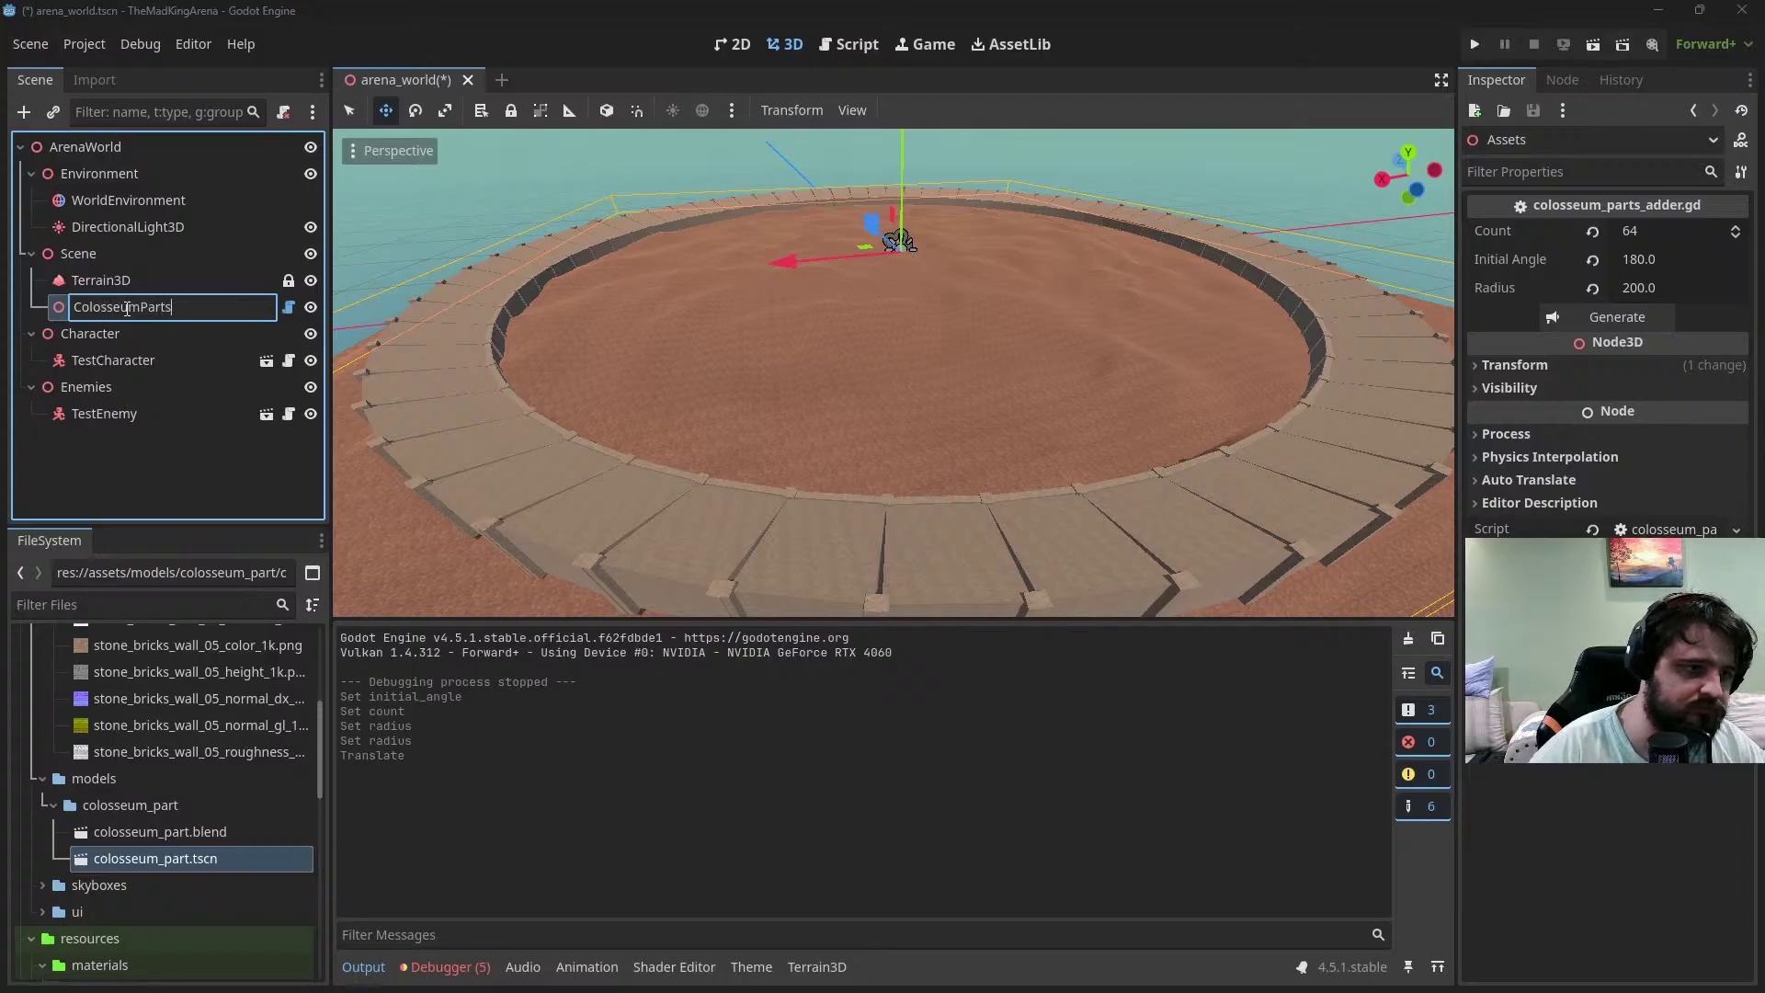
key("Return")
key("ctrl+s")
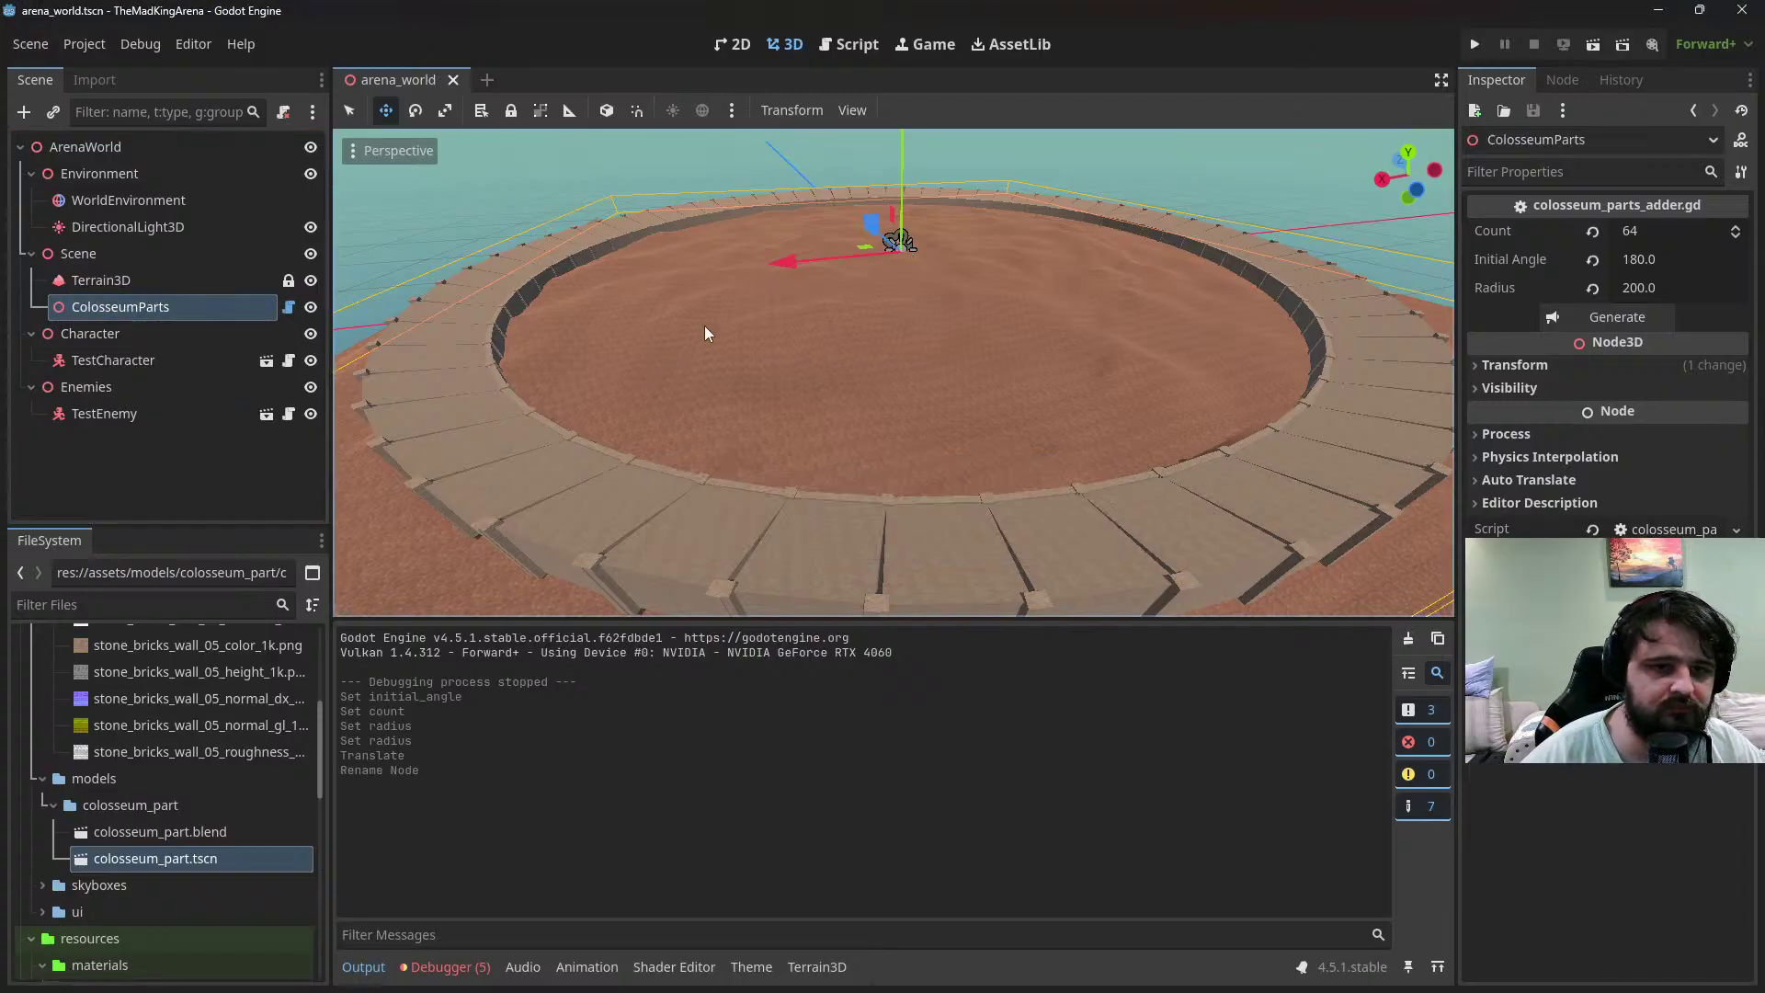
Lower the ColosseumParts node slightly along the vertical axis
scroll(680, 358, "up", 3)
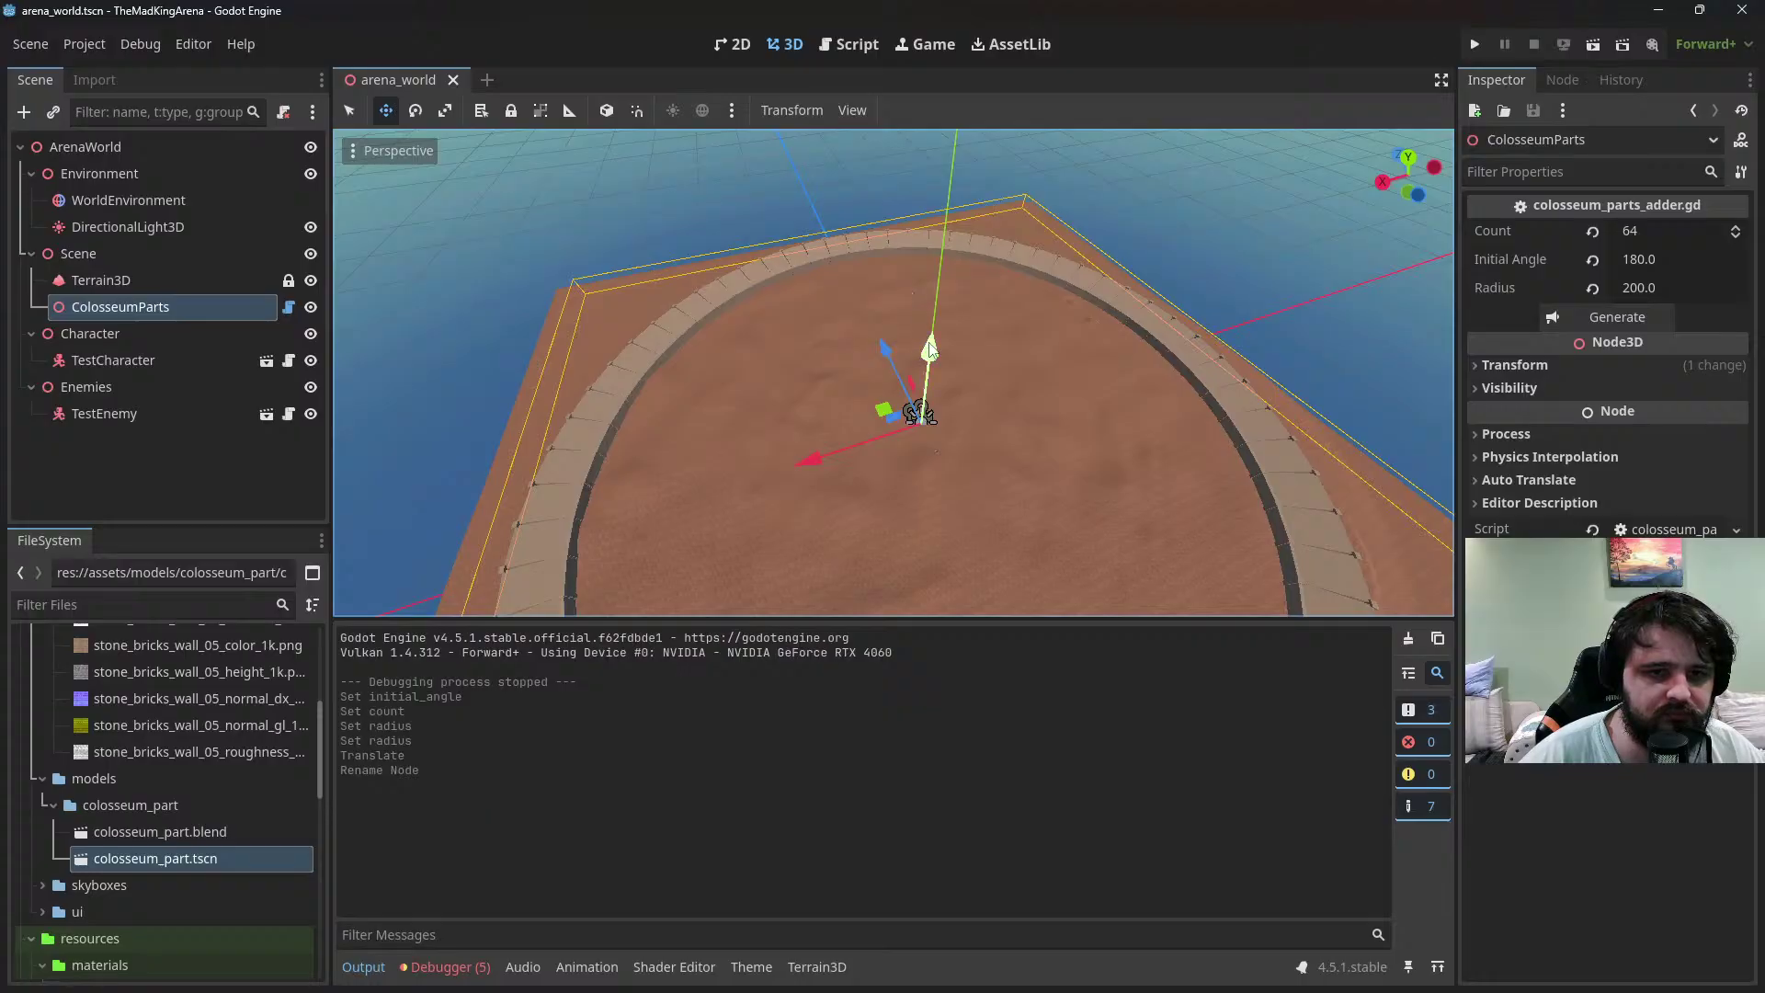
left_click_drag(930, 346, 931, 350)
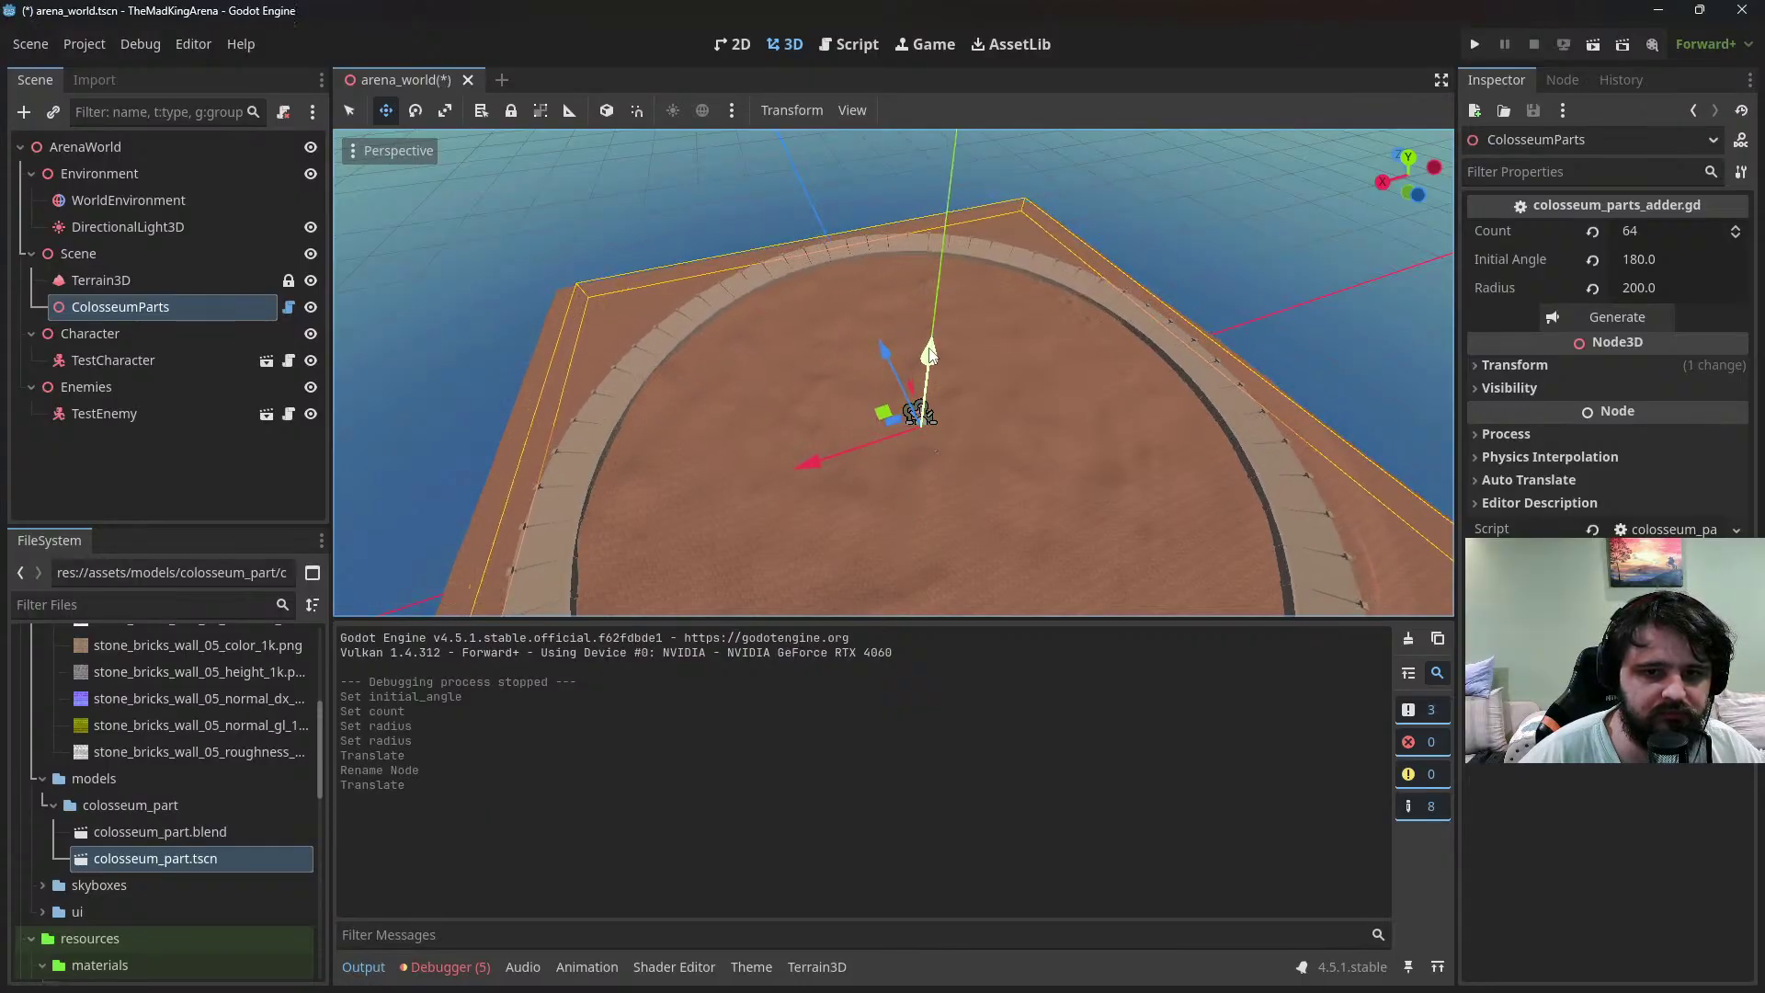
Check the lowered wall ring's height against the terrain and save the arena_world scene
middle_click_drag(930, 351, 542, 250)
scroll(1034, 308, "up", 2)
scroll(1048, 298, "down", 3)
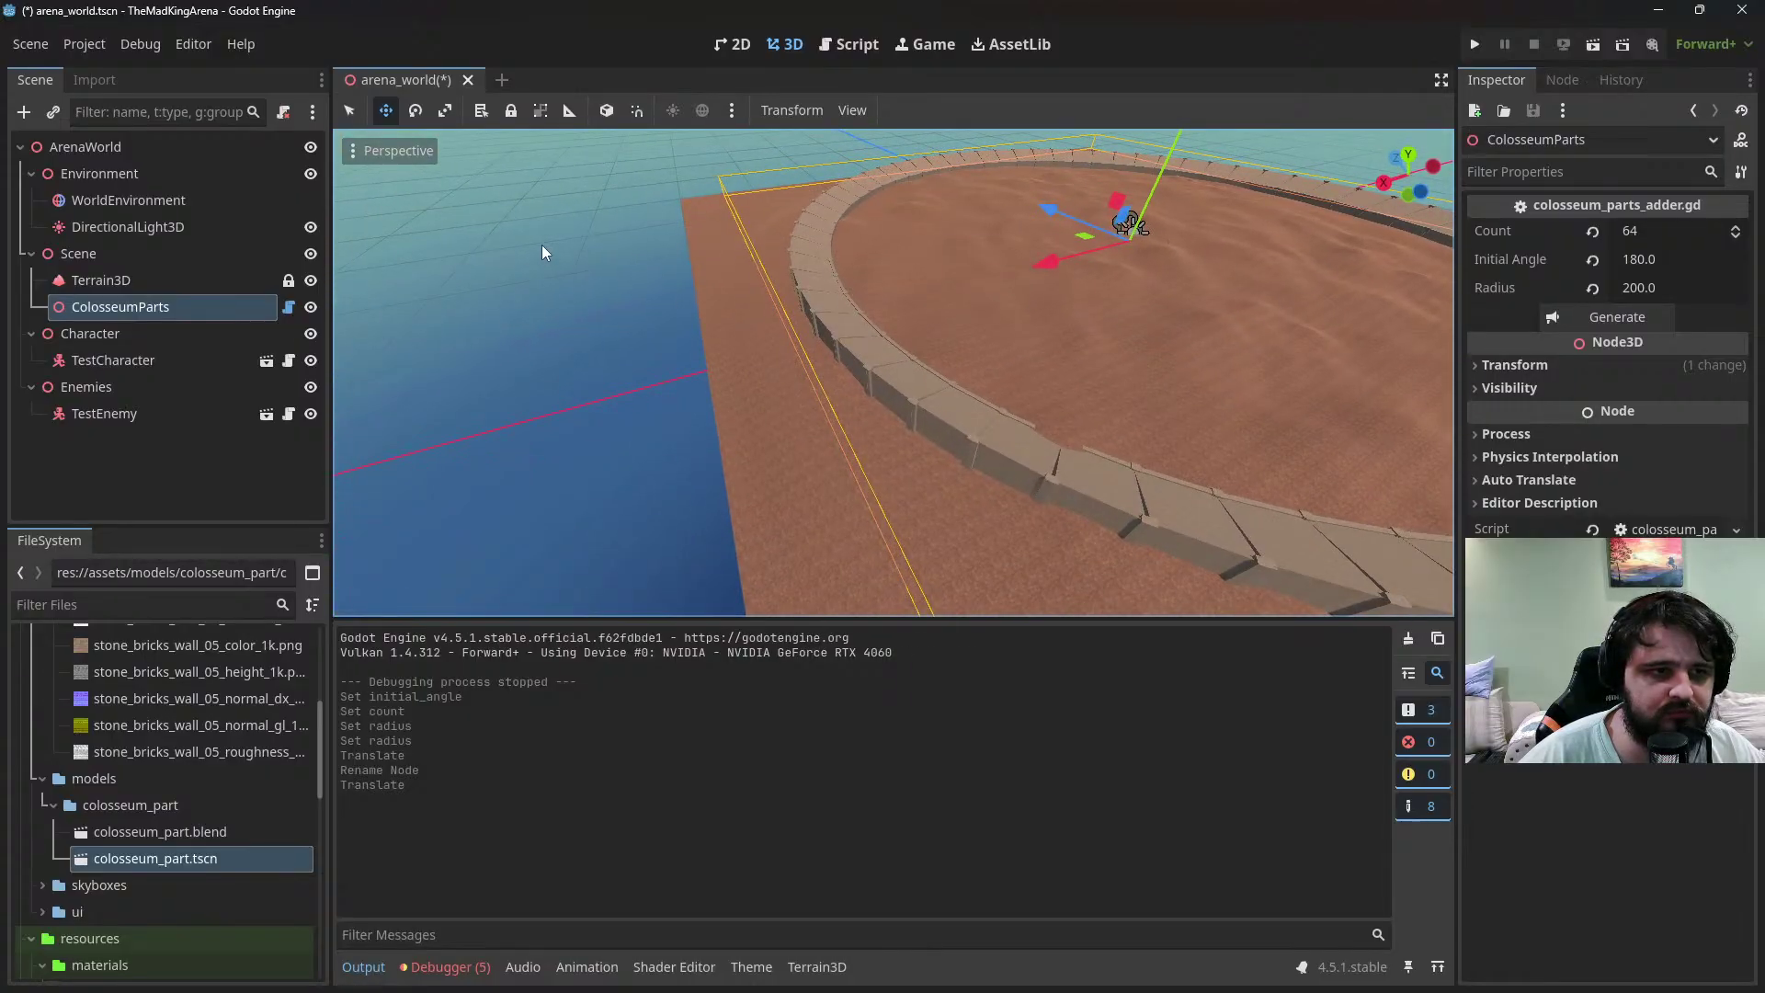
key("ctrl+s")
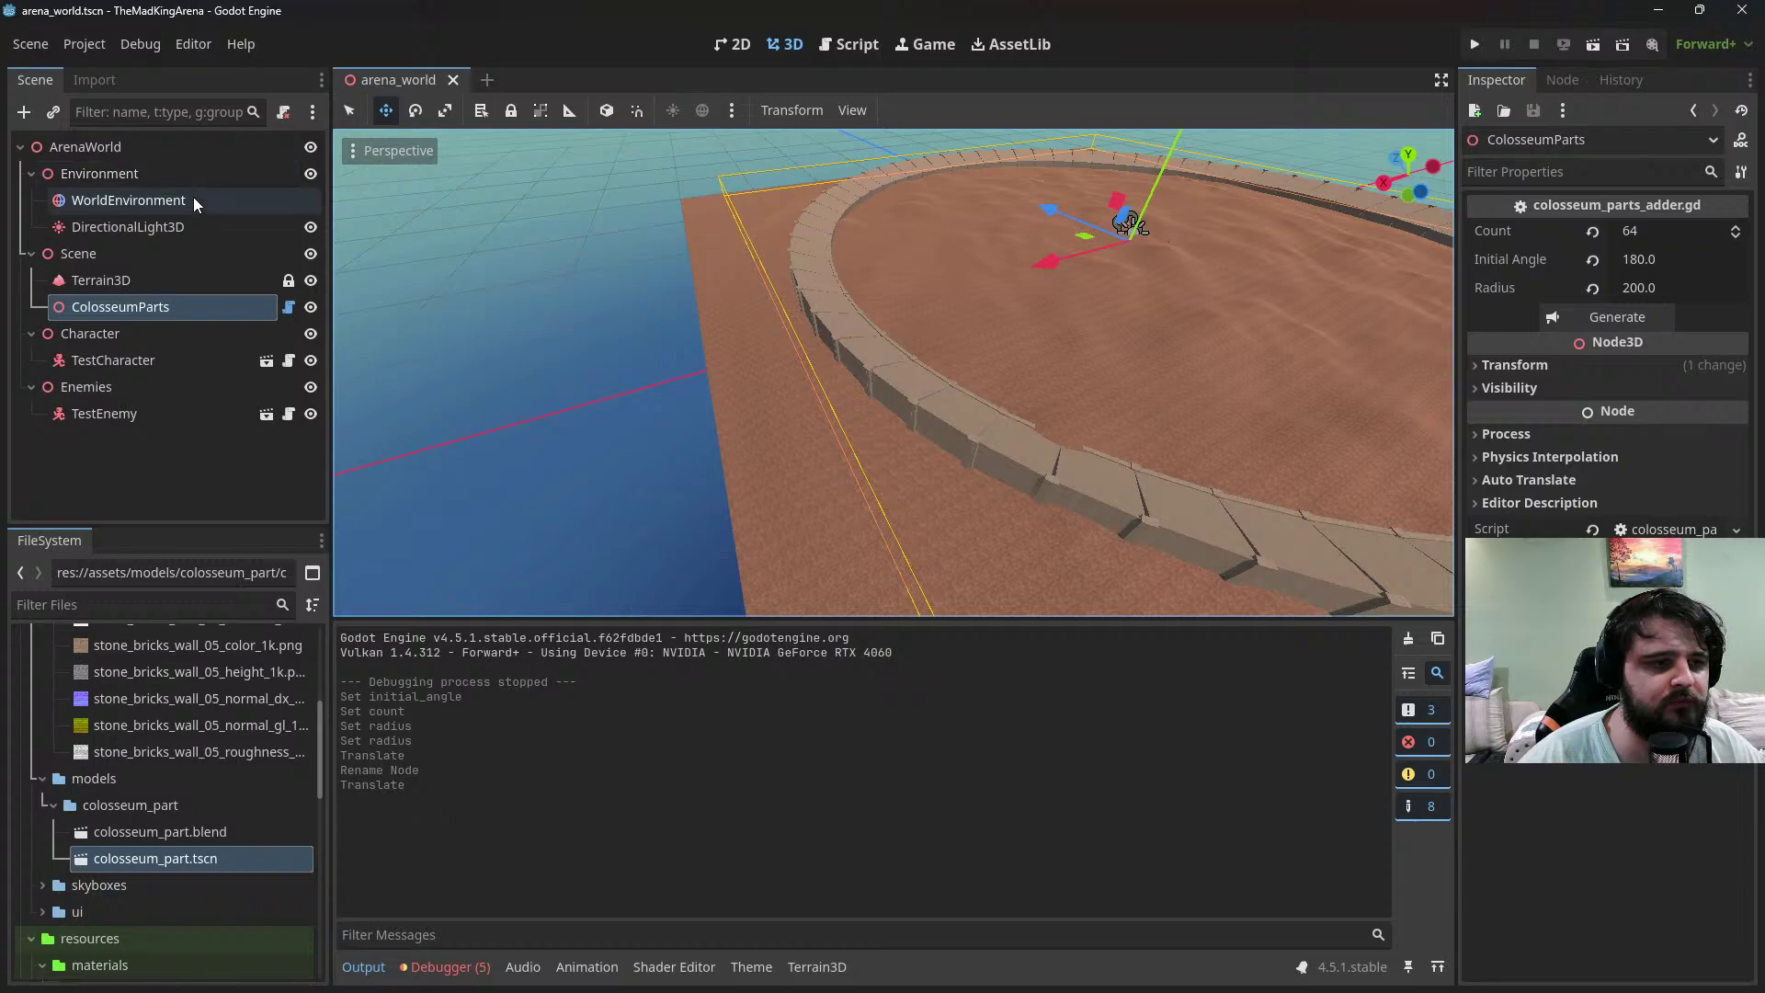
Select the Terrain3D node and activate its height-sculpting tool for raising and lowering the ground beside the wall
left_click(170, 257)
left_click(137, 279)
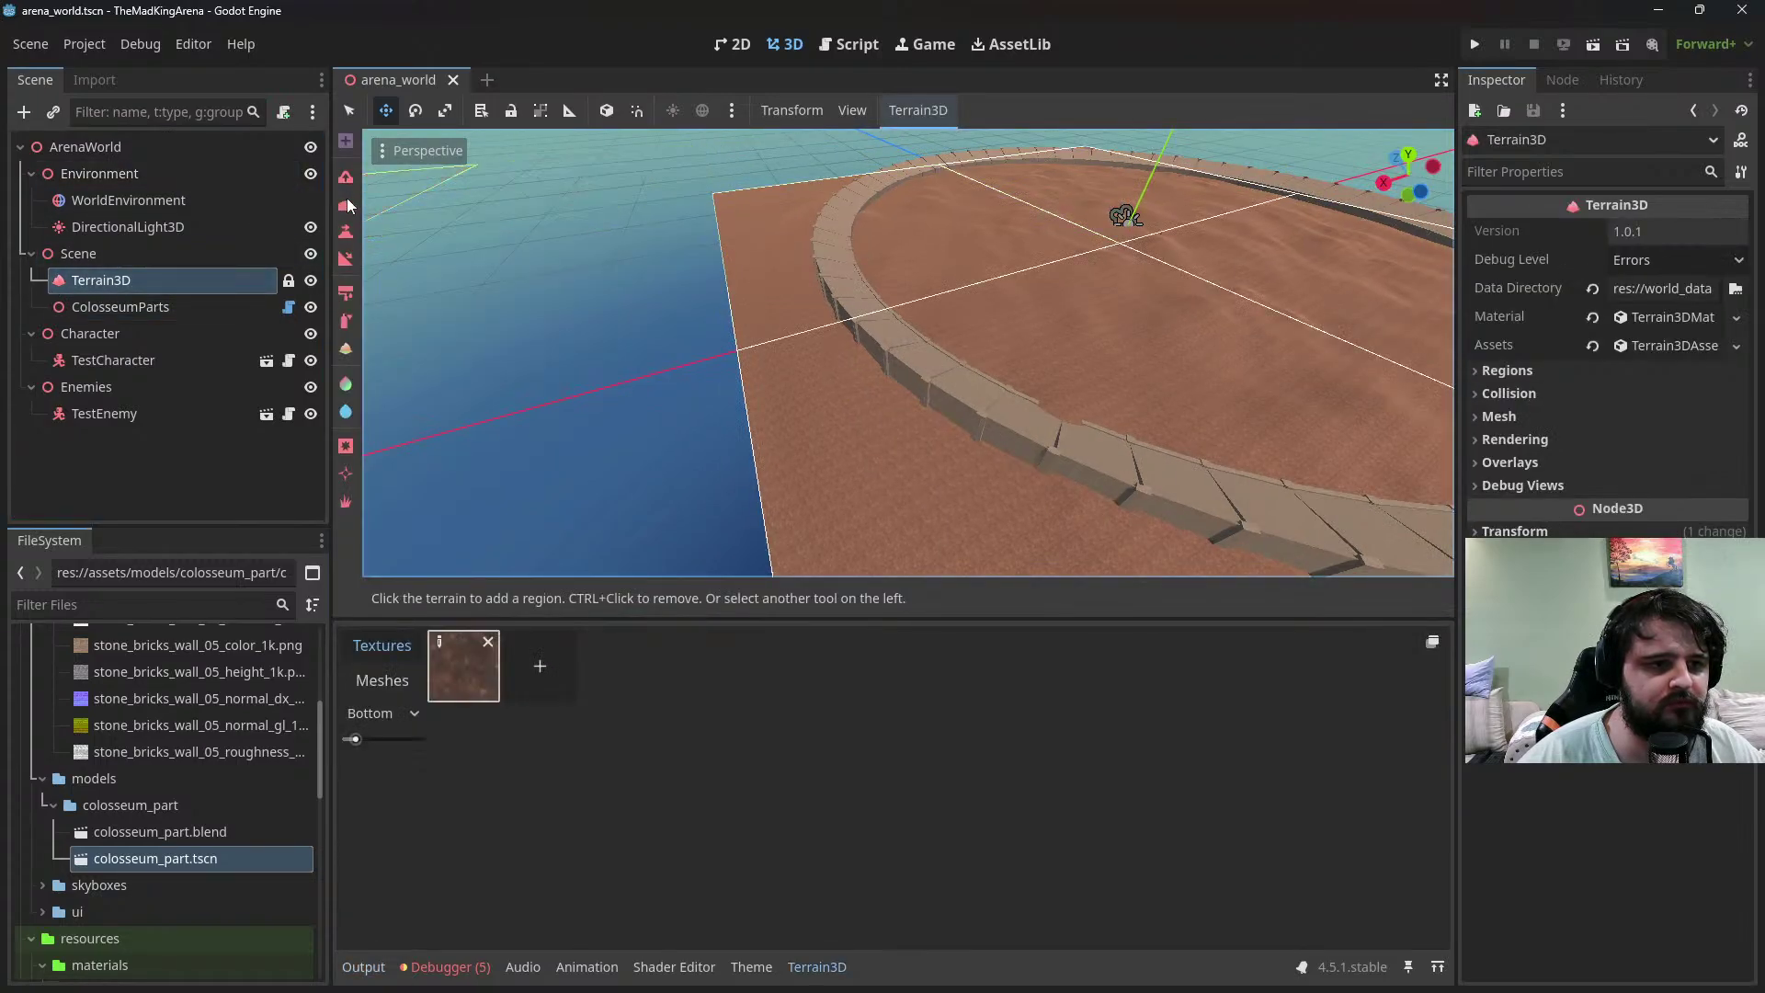
key("ctrl")
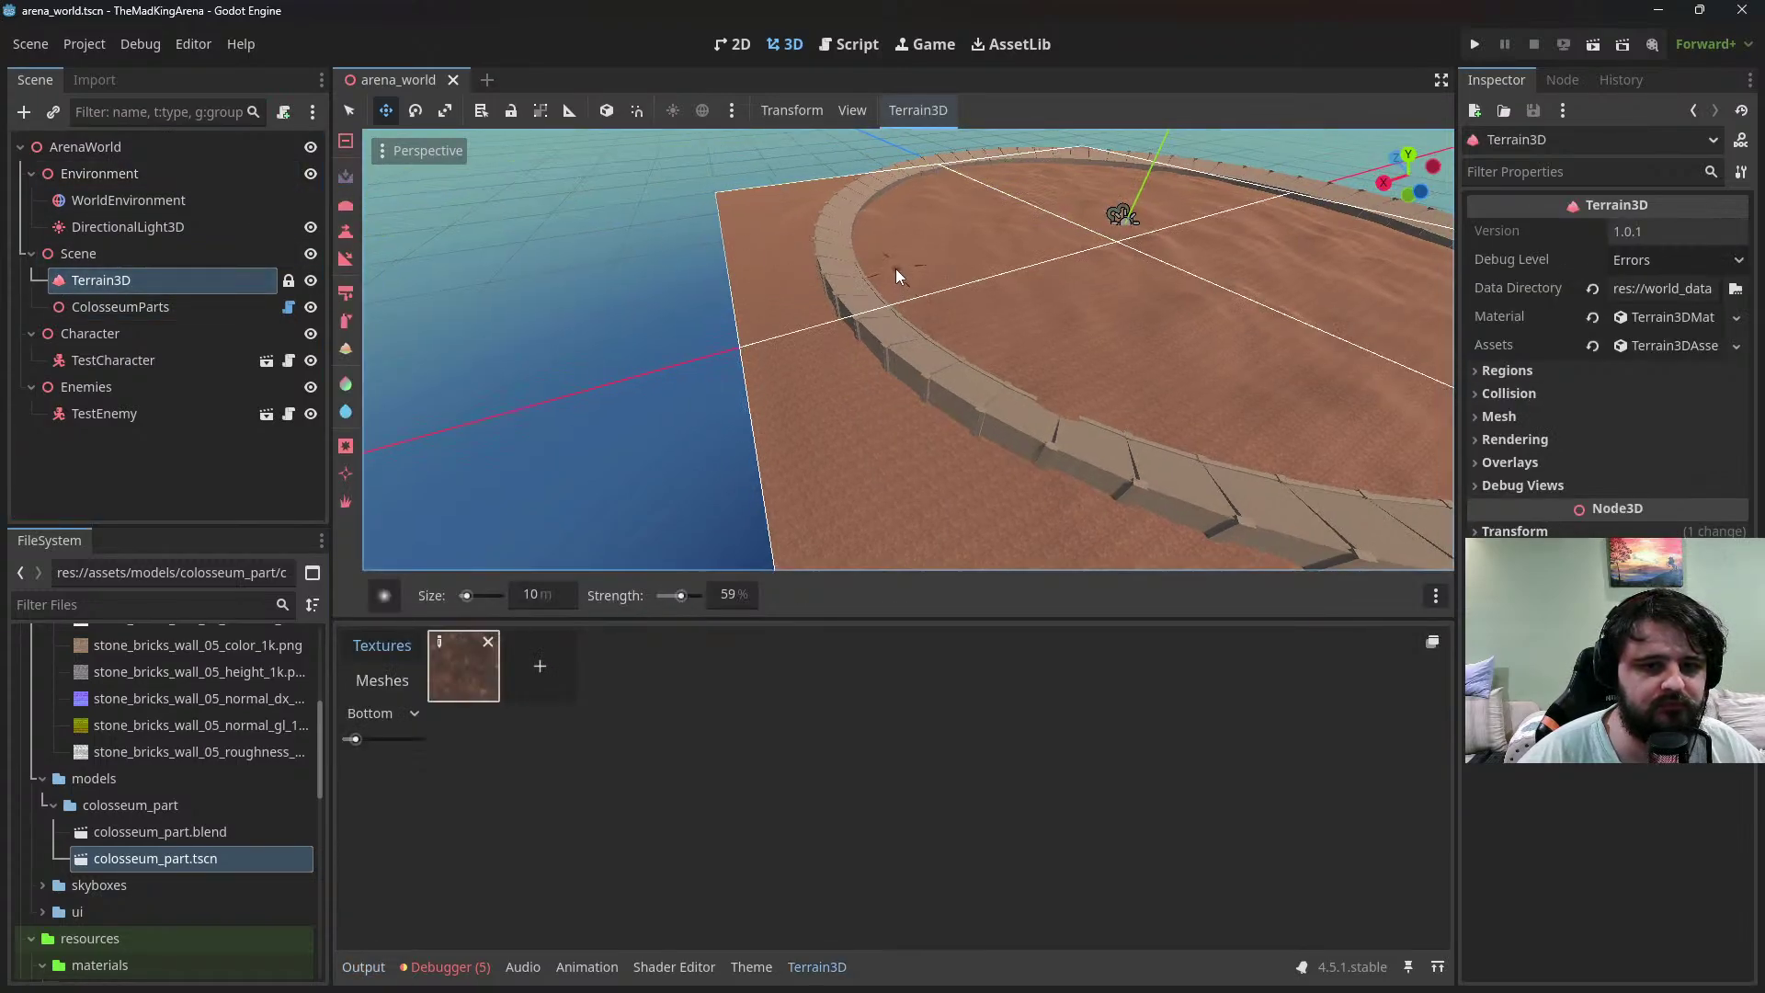
scroll(890, 265, "up", 6)
scroll(940, 258, "down", 3)
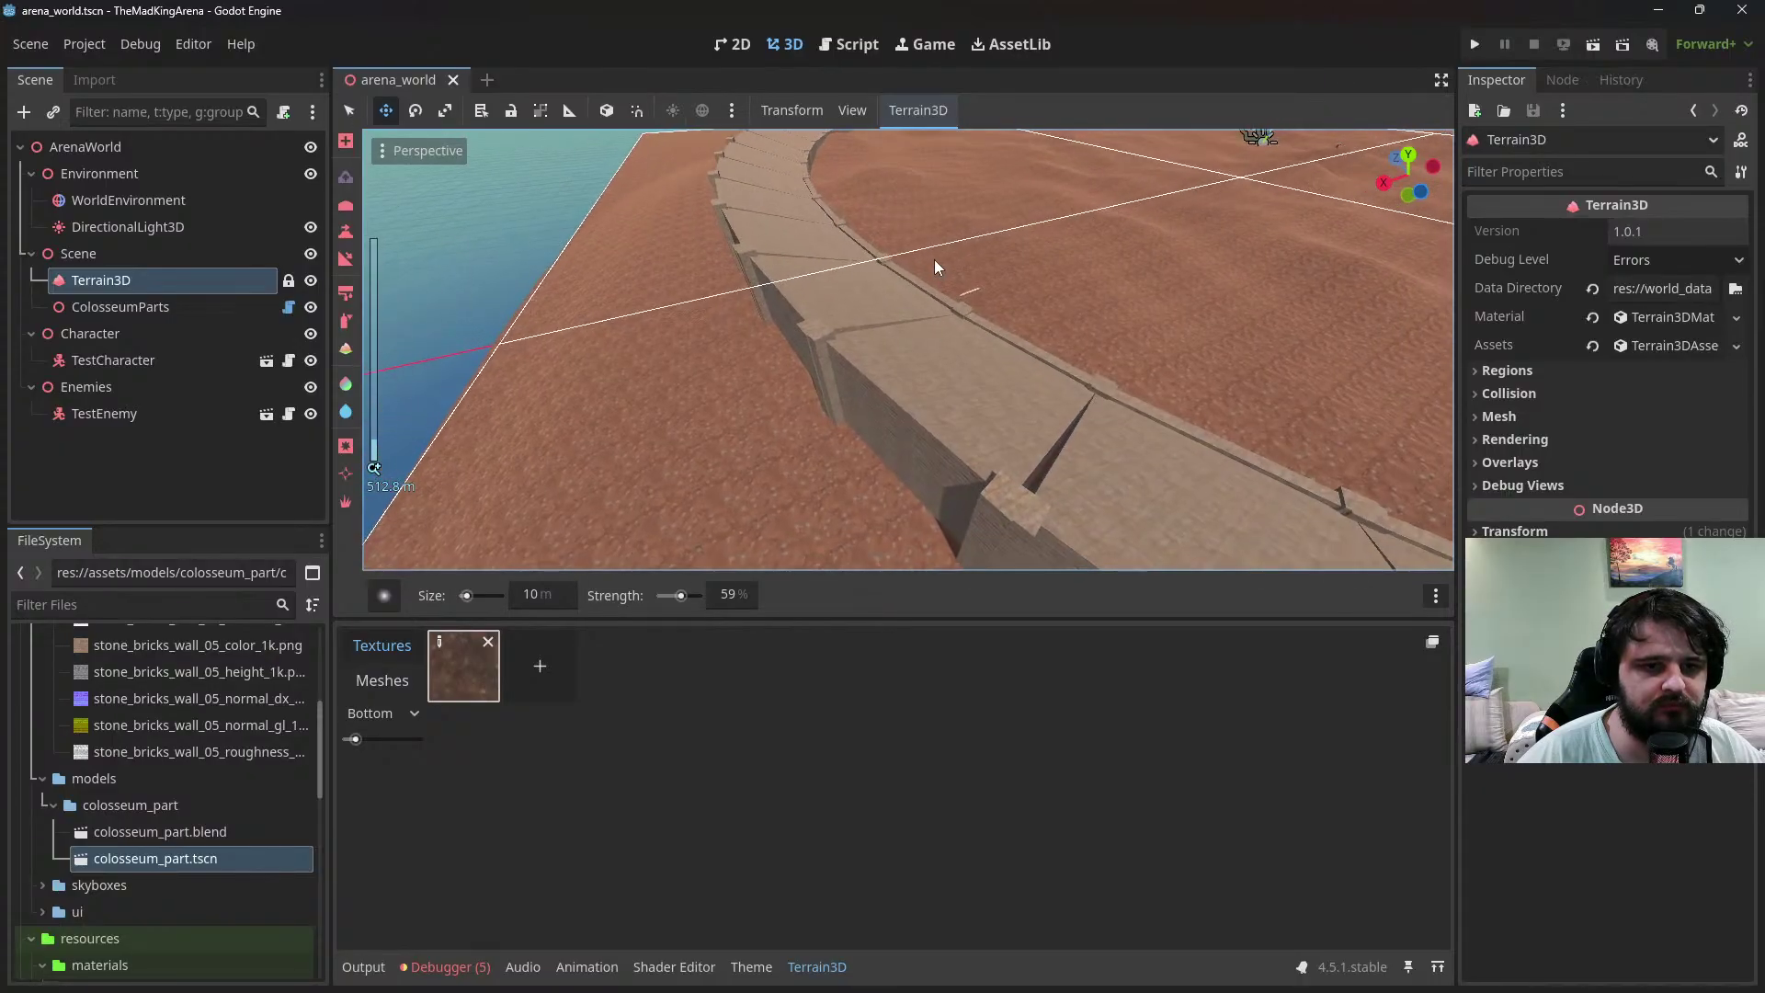
middle_click_drag(934, 260, 929, 368)
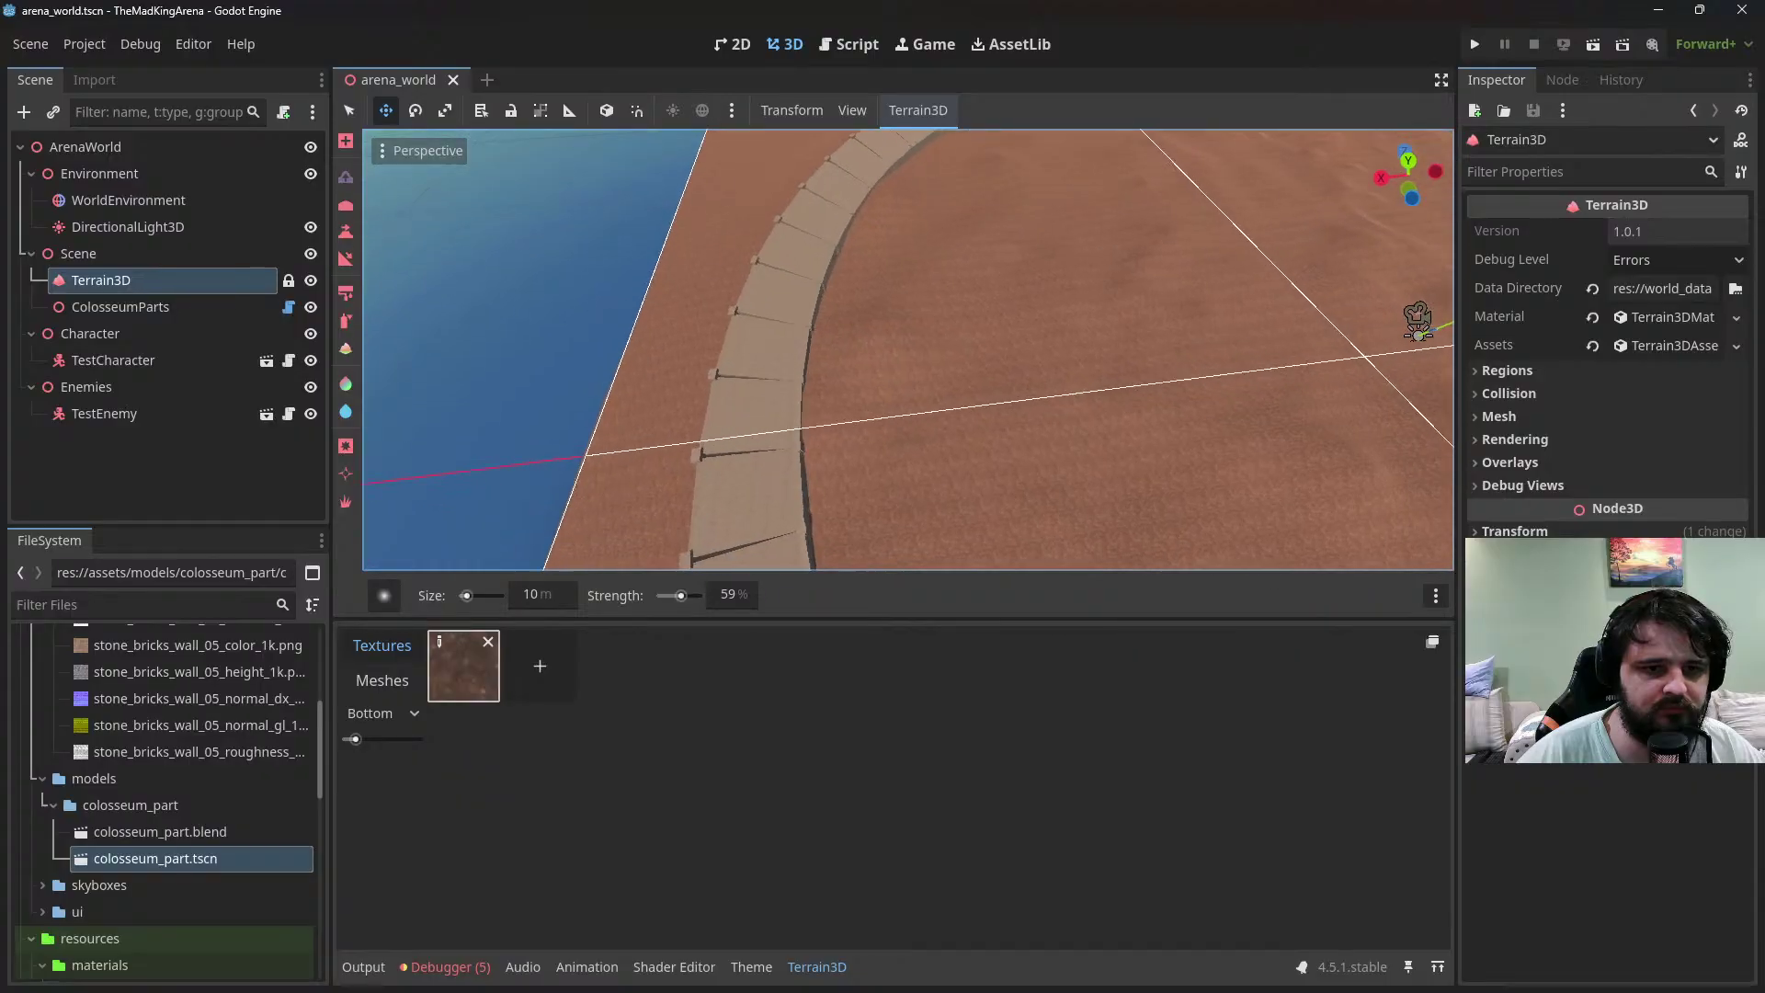
Try to lower the terrain along the wall's inner edge with the 10 m brush
key("w")
right_click_drag(897, 313, 787, 315)
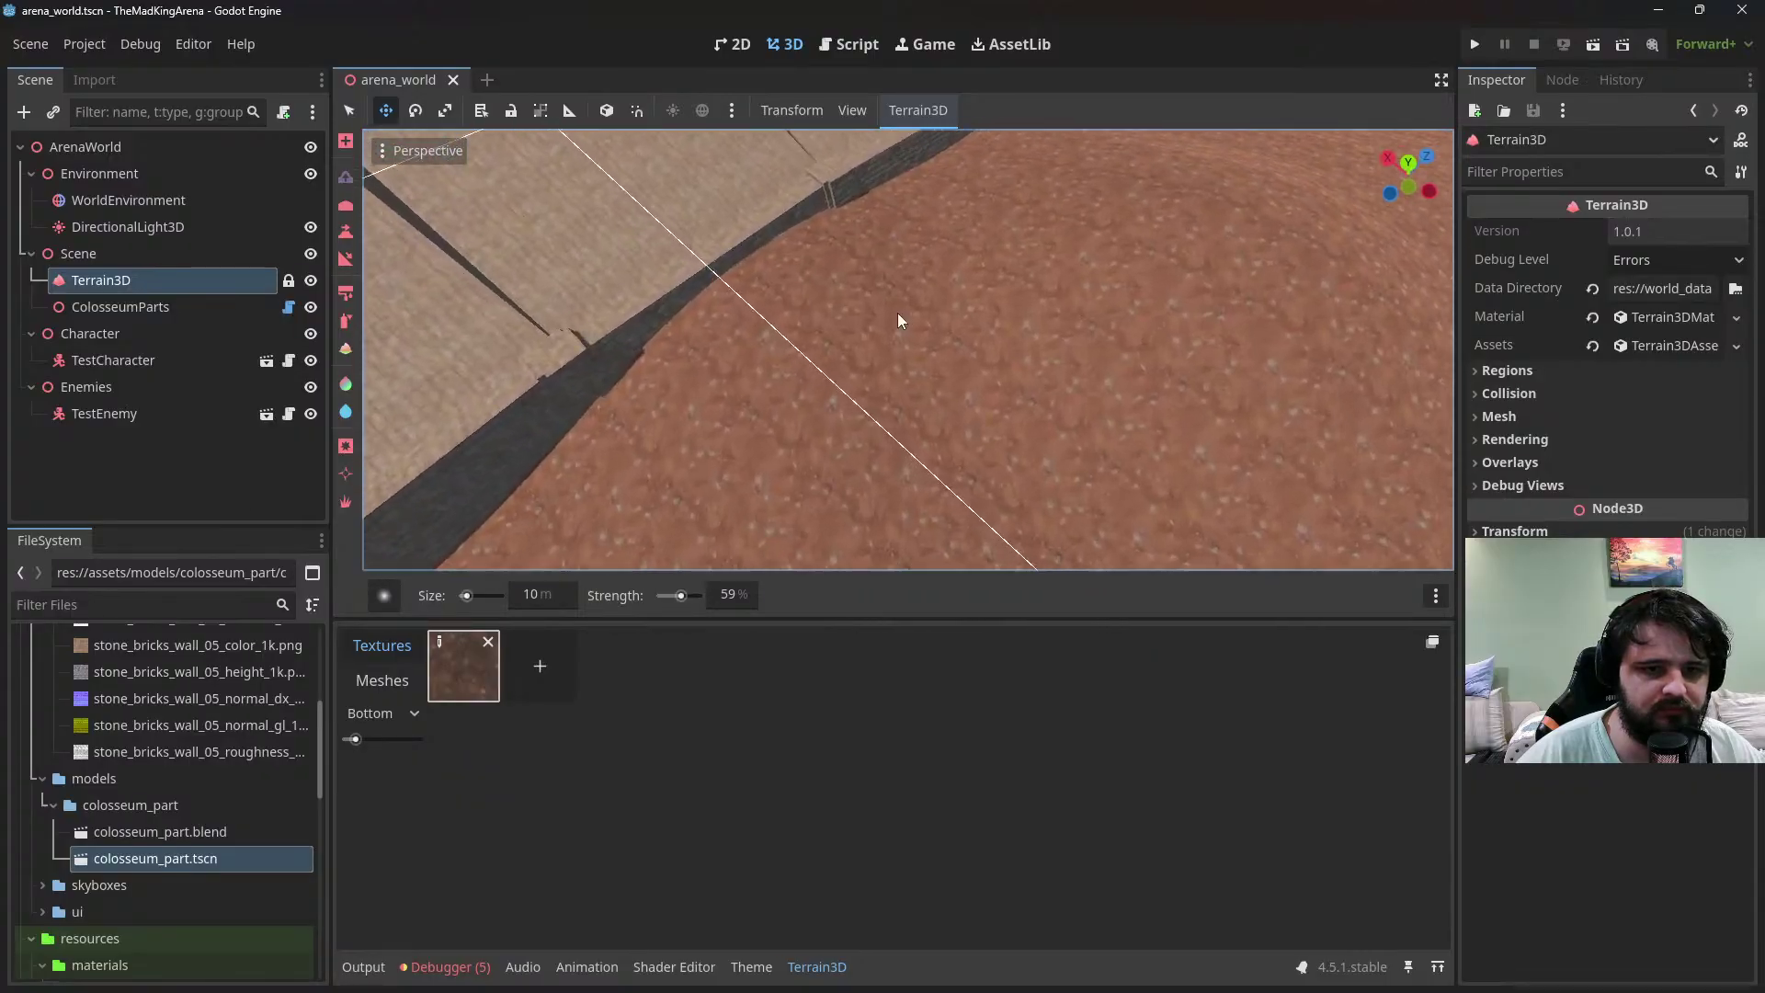
scroll(898, 312, "down", 12)
mouse_move(931, 329)
right_mouse_down()
mouse_move(926, 349)
mouse_move(934, 320)
right_mouse_up()
key("w")
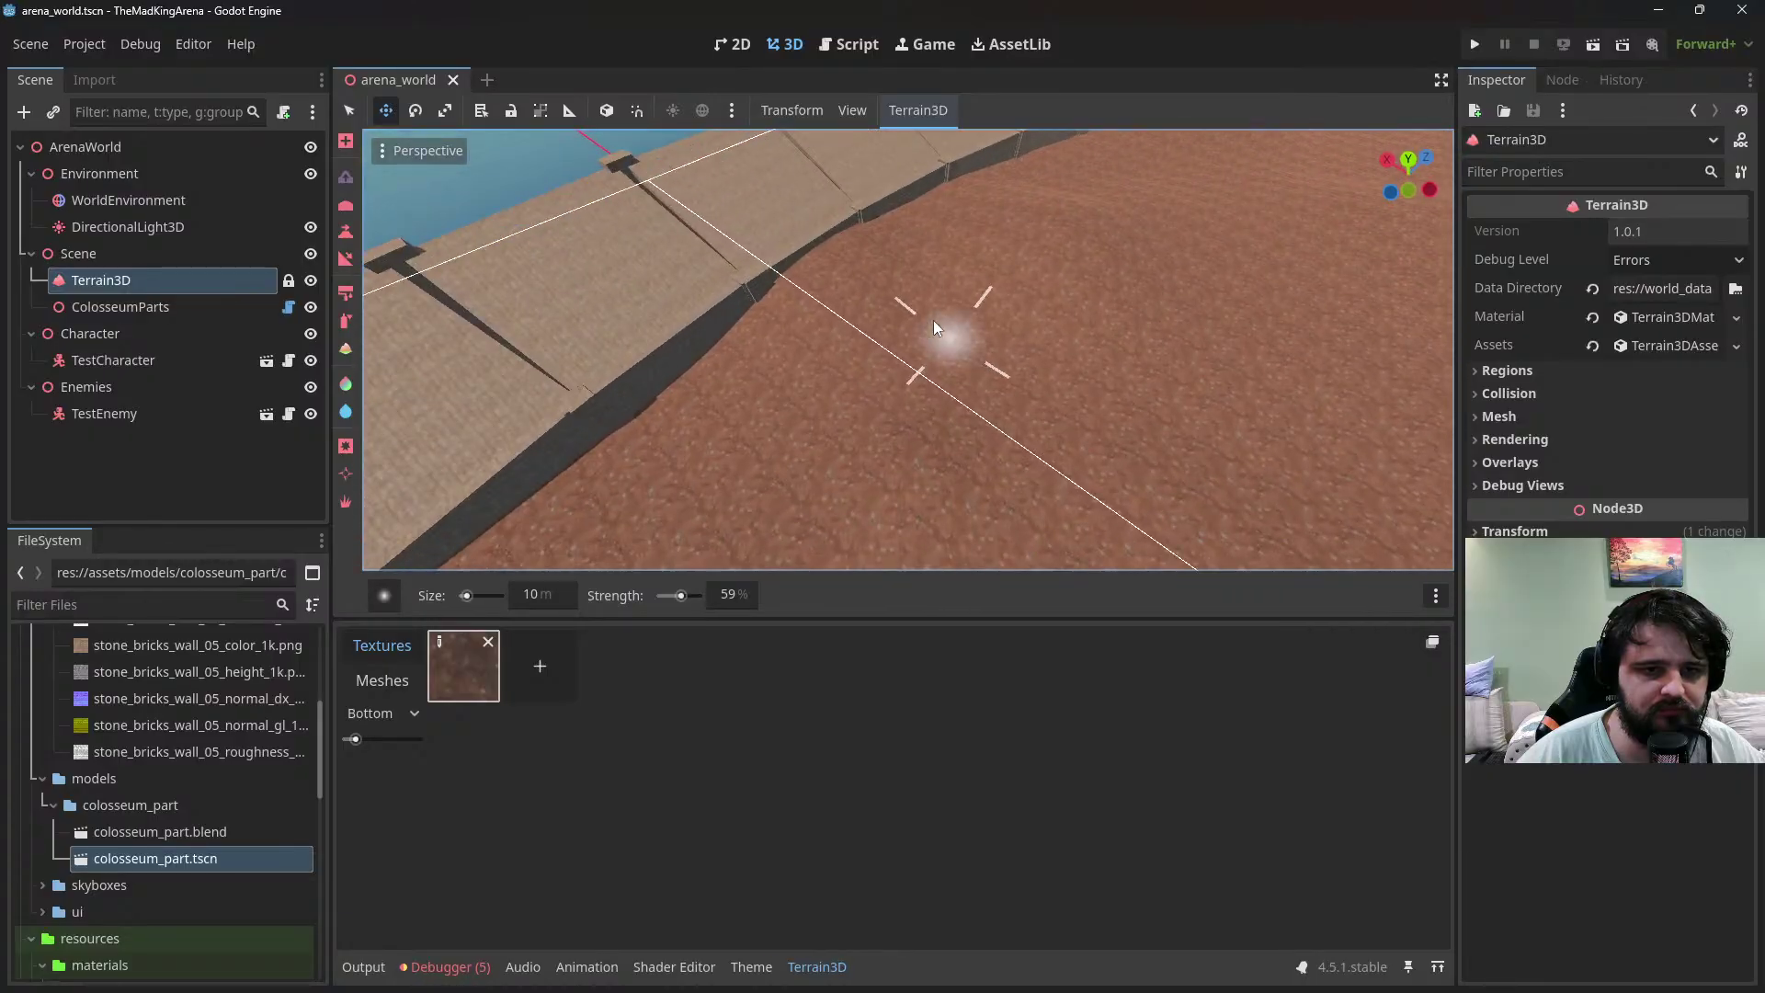
left_click_drag(825, 279, 888, 262, "ctrl")
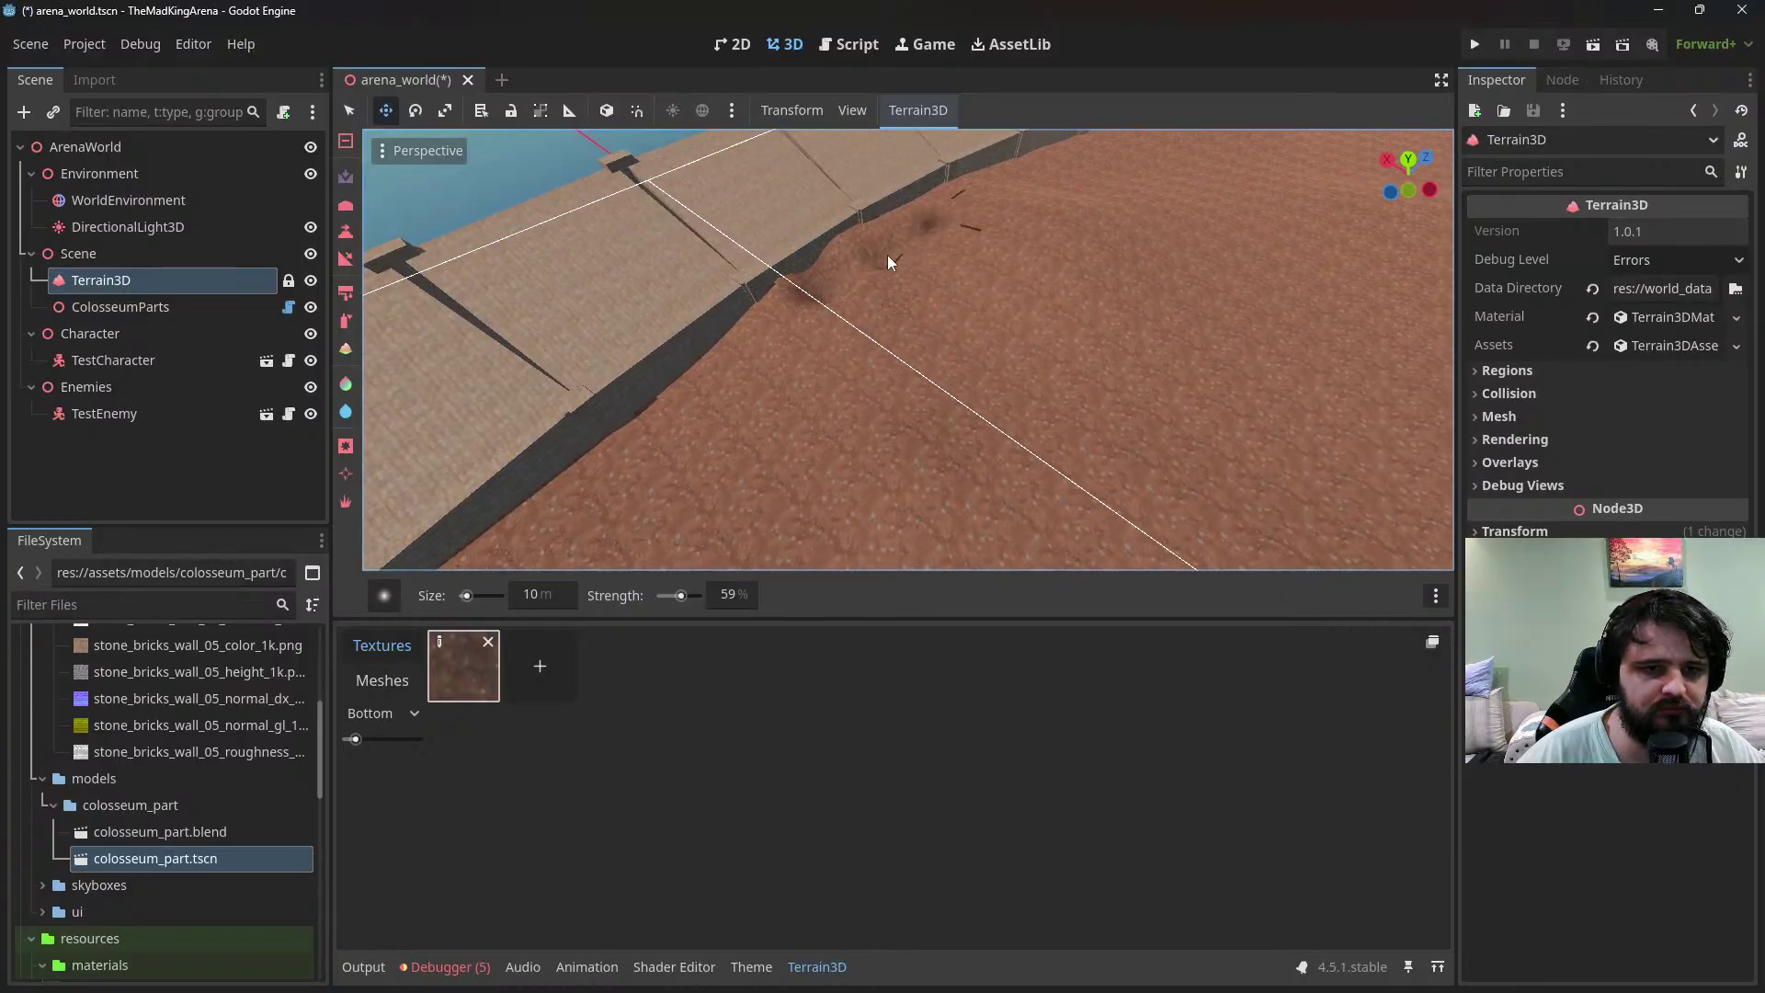
key("ctrl+z")
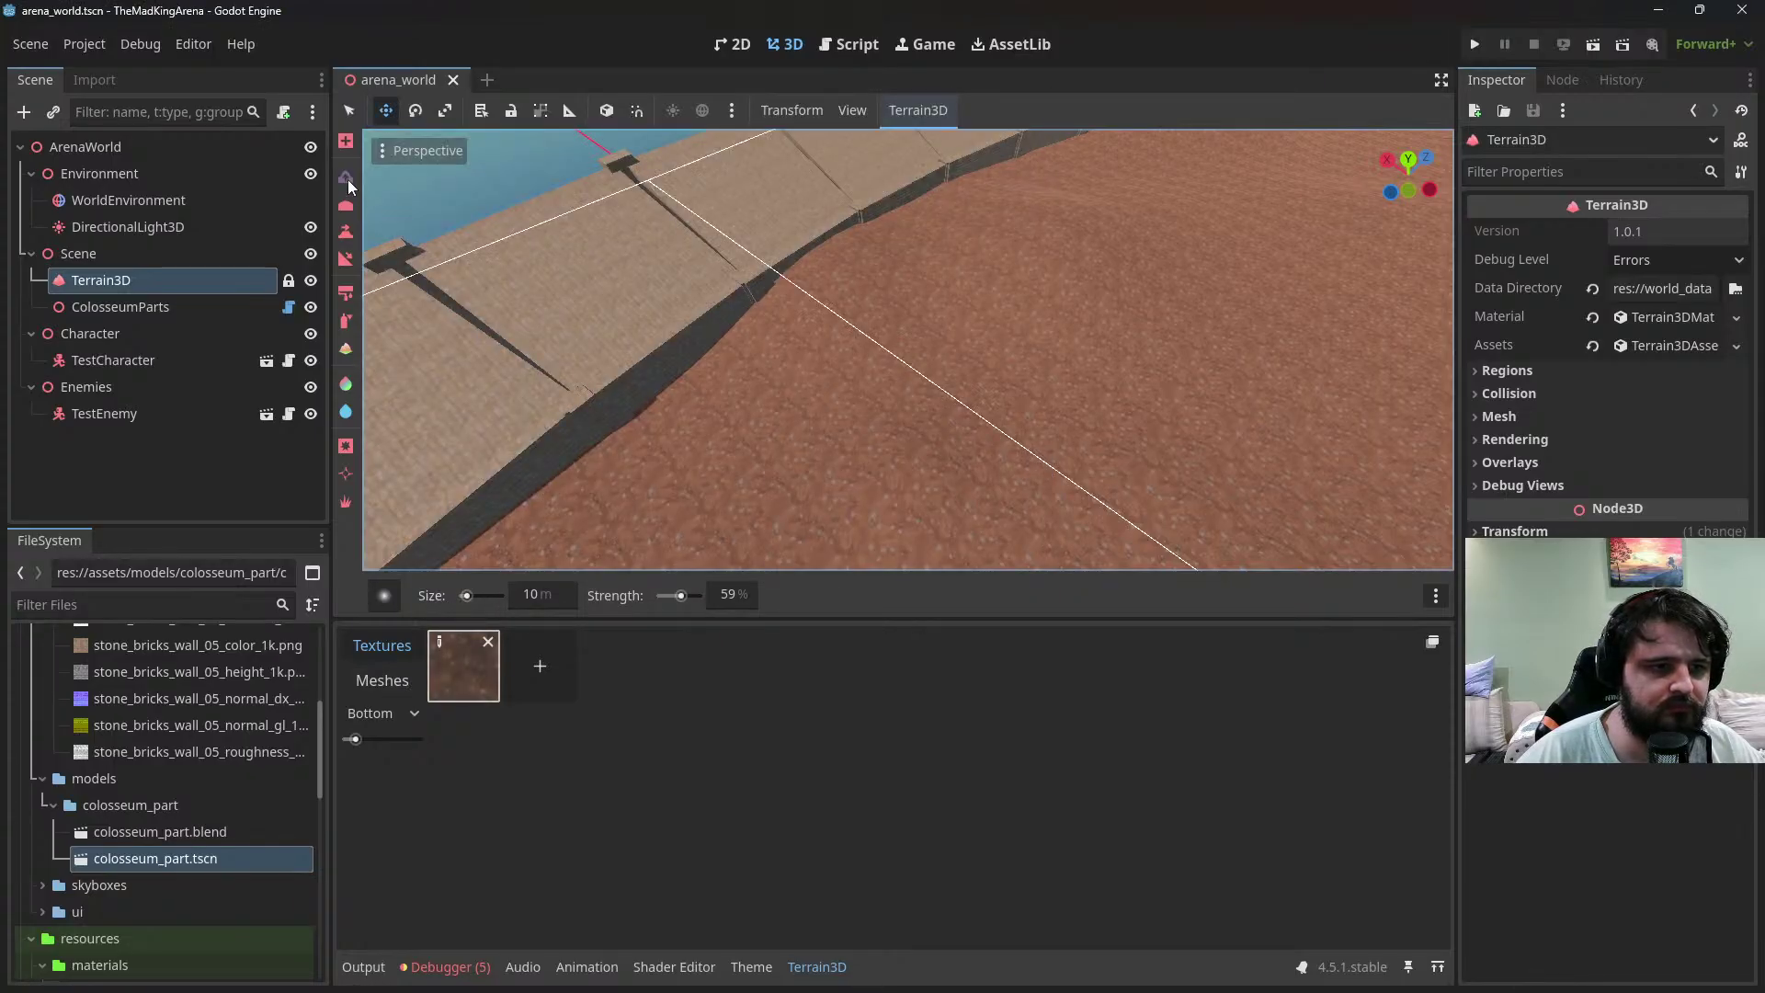
Set the sculpting brush size to 40 m and choose the soft round brush shape
left_click(524, 593)
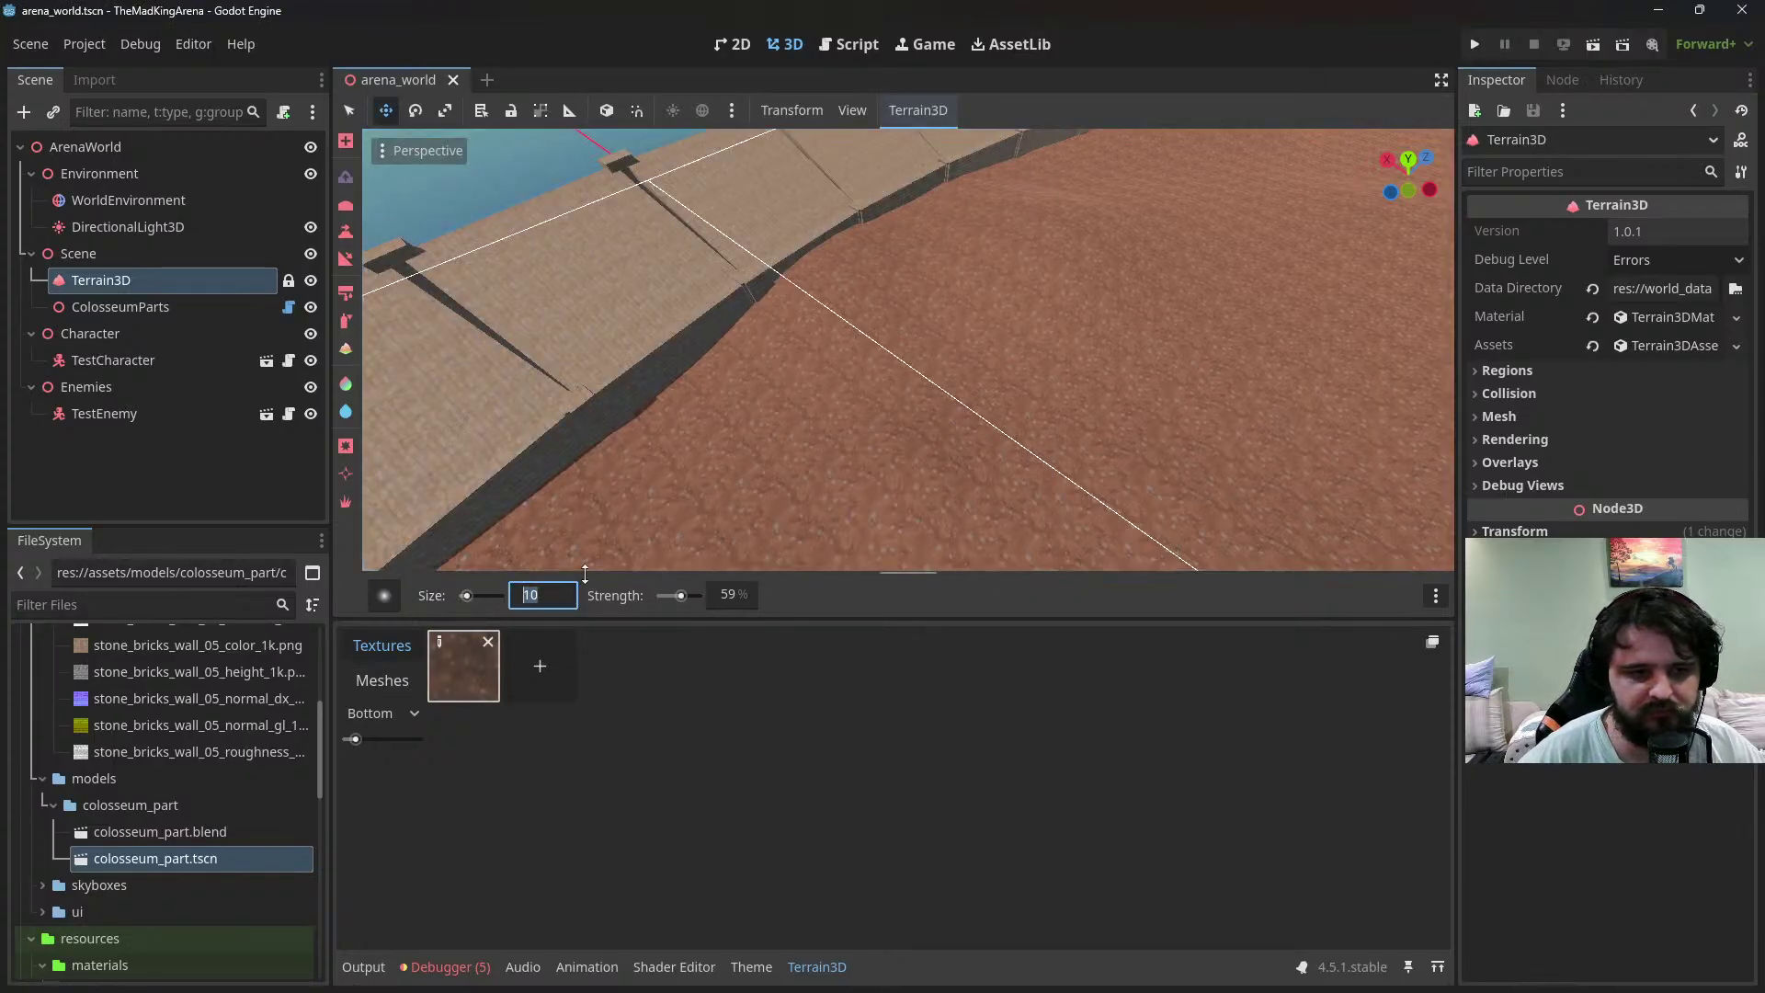
type("40")
key("Return")
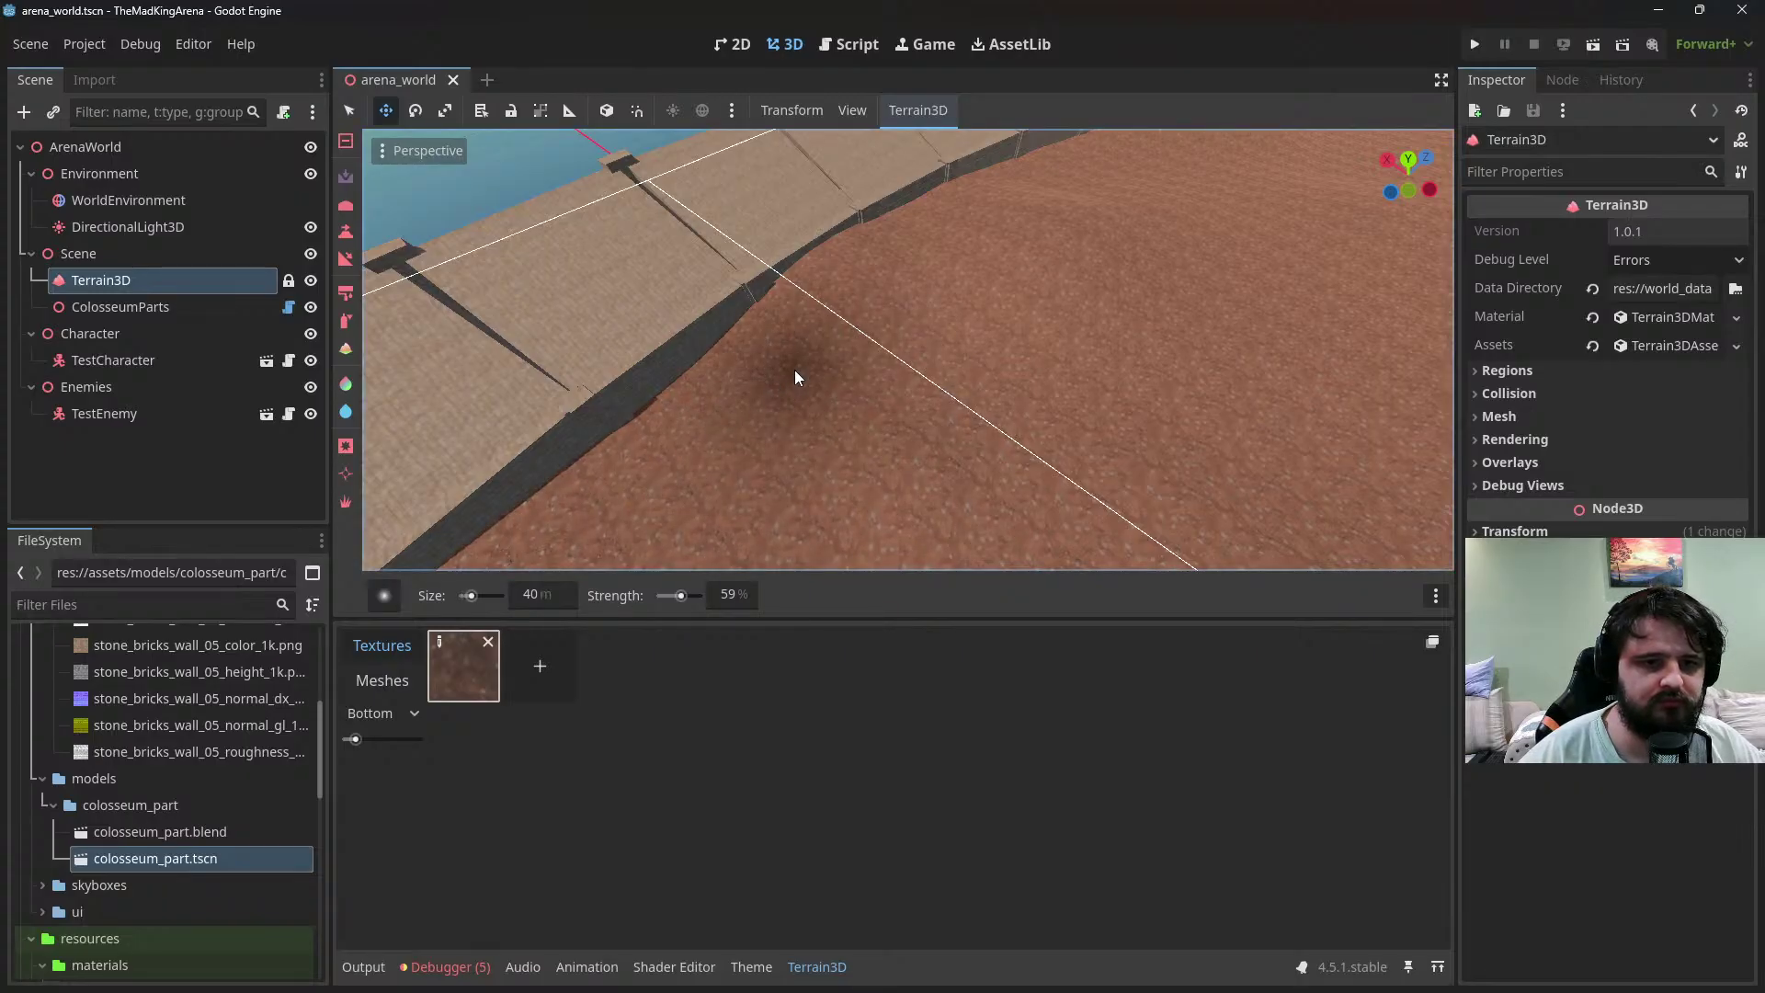
left_click(384, 595)
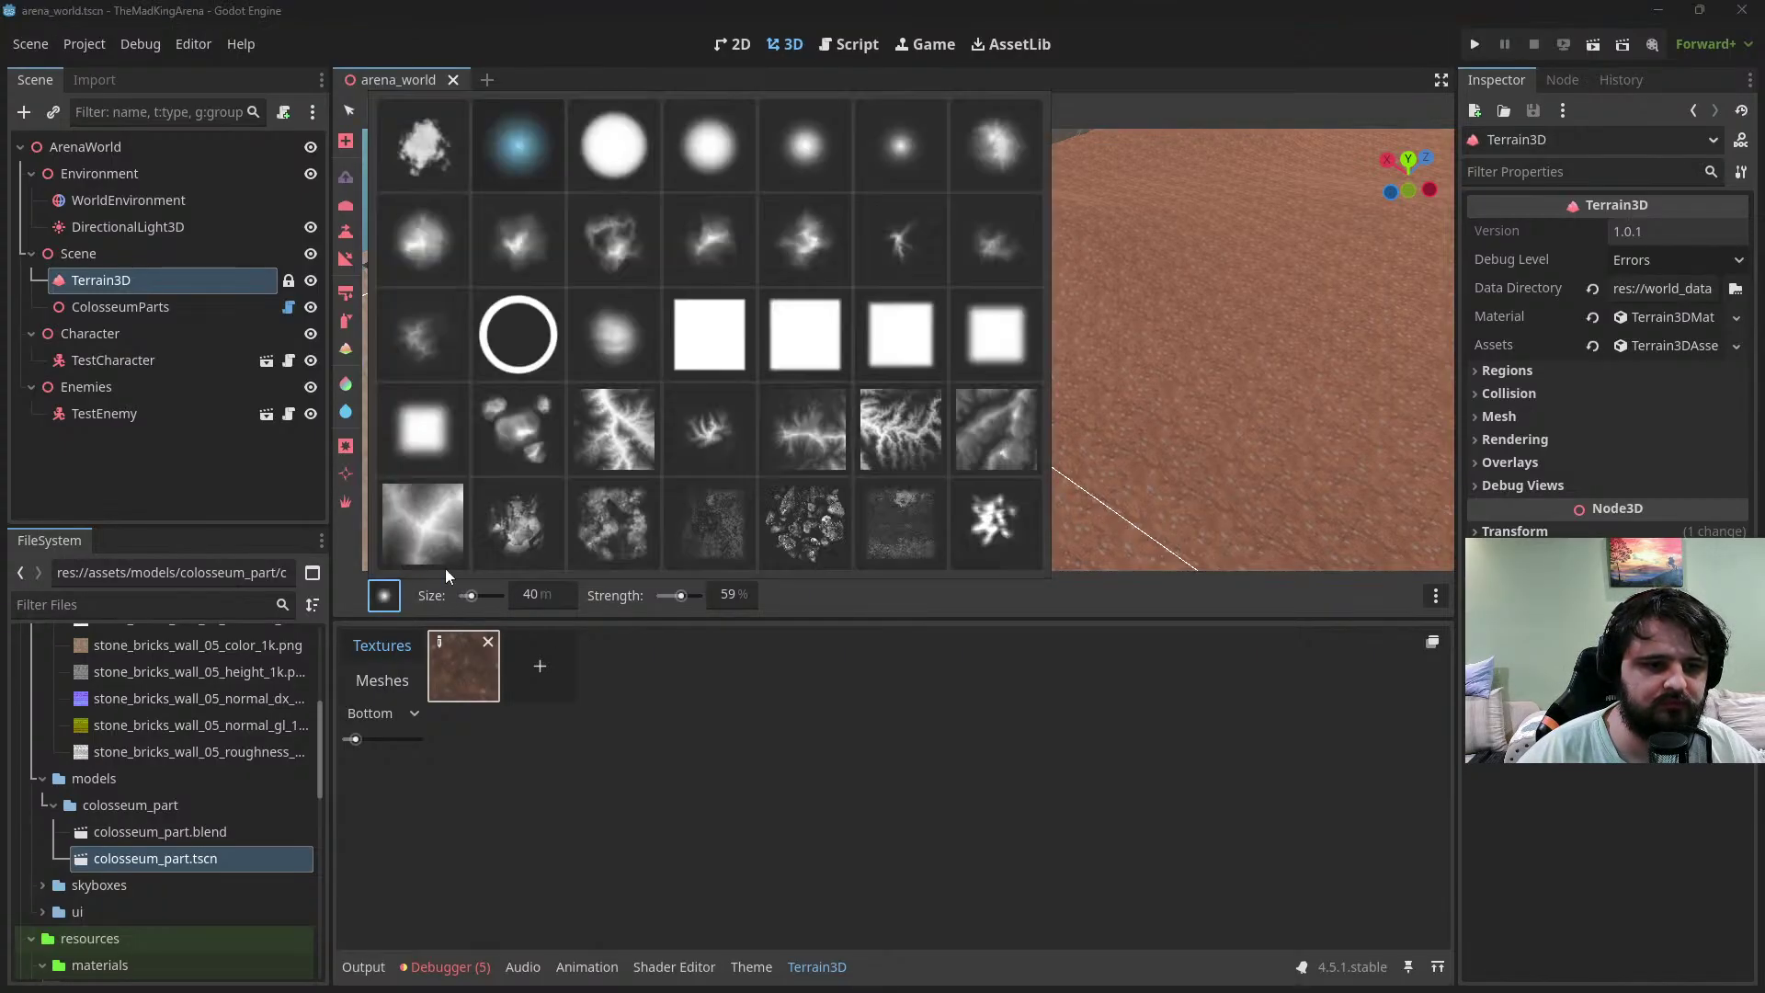
left_click(556, 158)
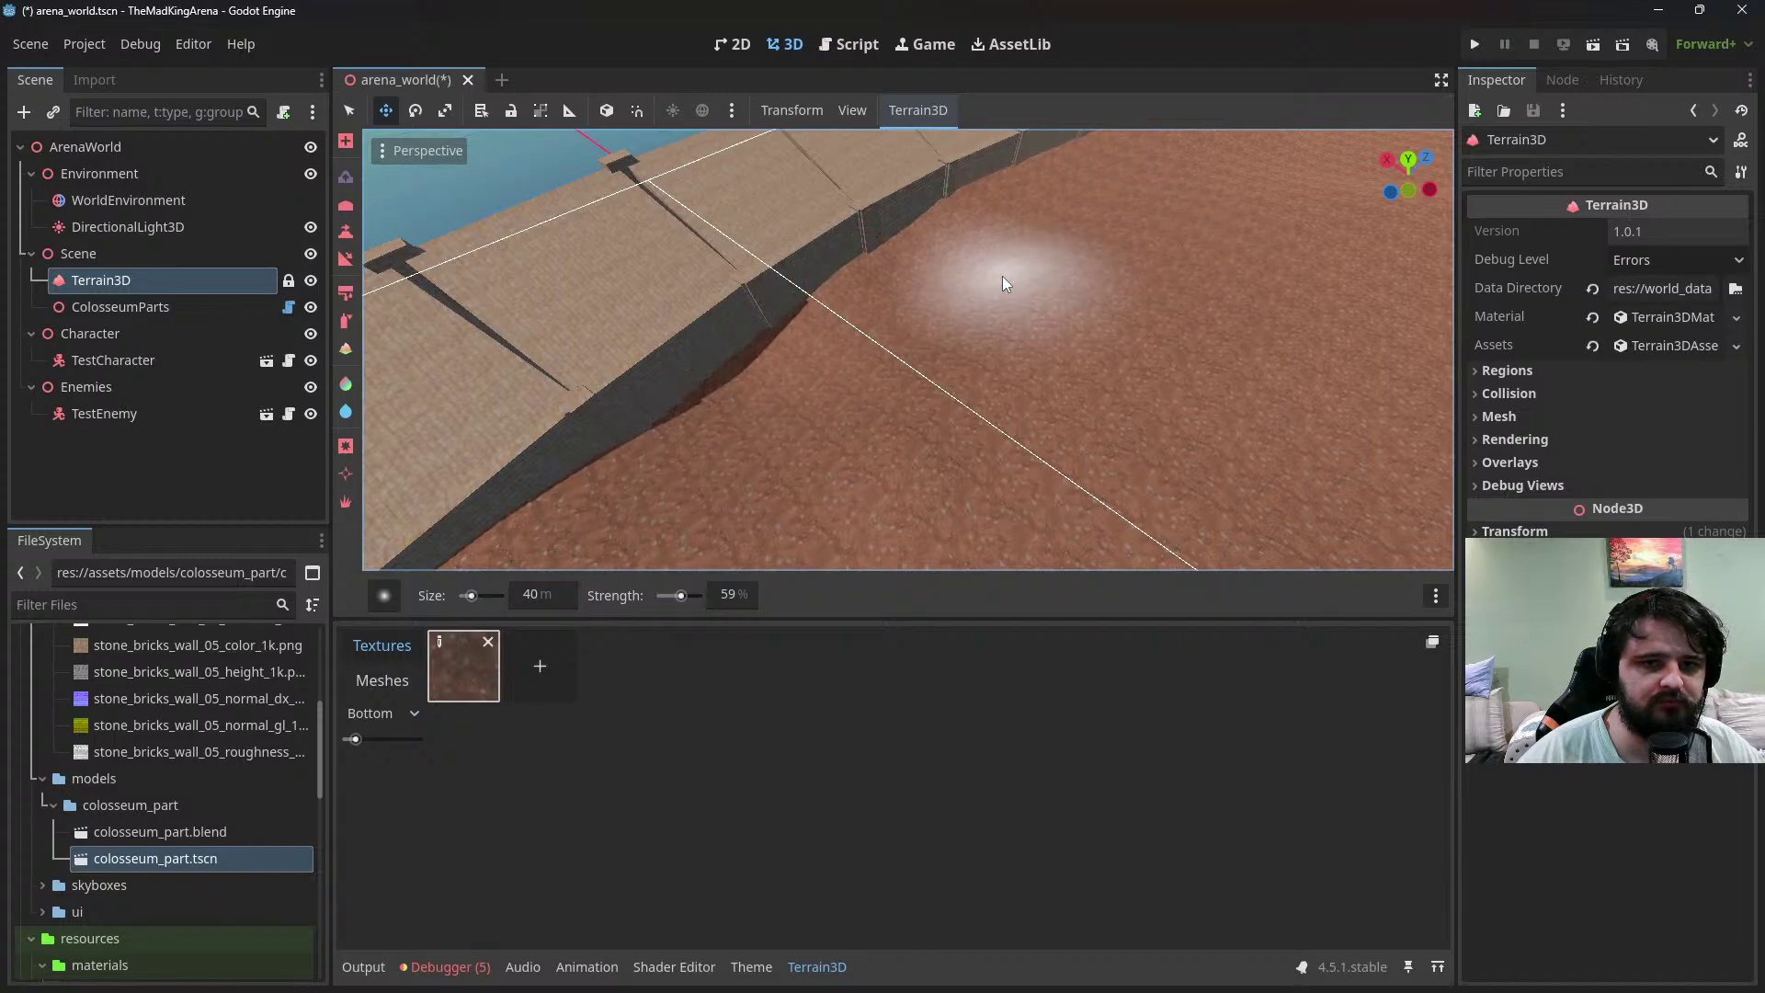
Lower the terrain along the inner foot of the wall, working around the whole ring
scroll(1002, 278, "down", 5)
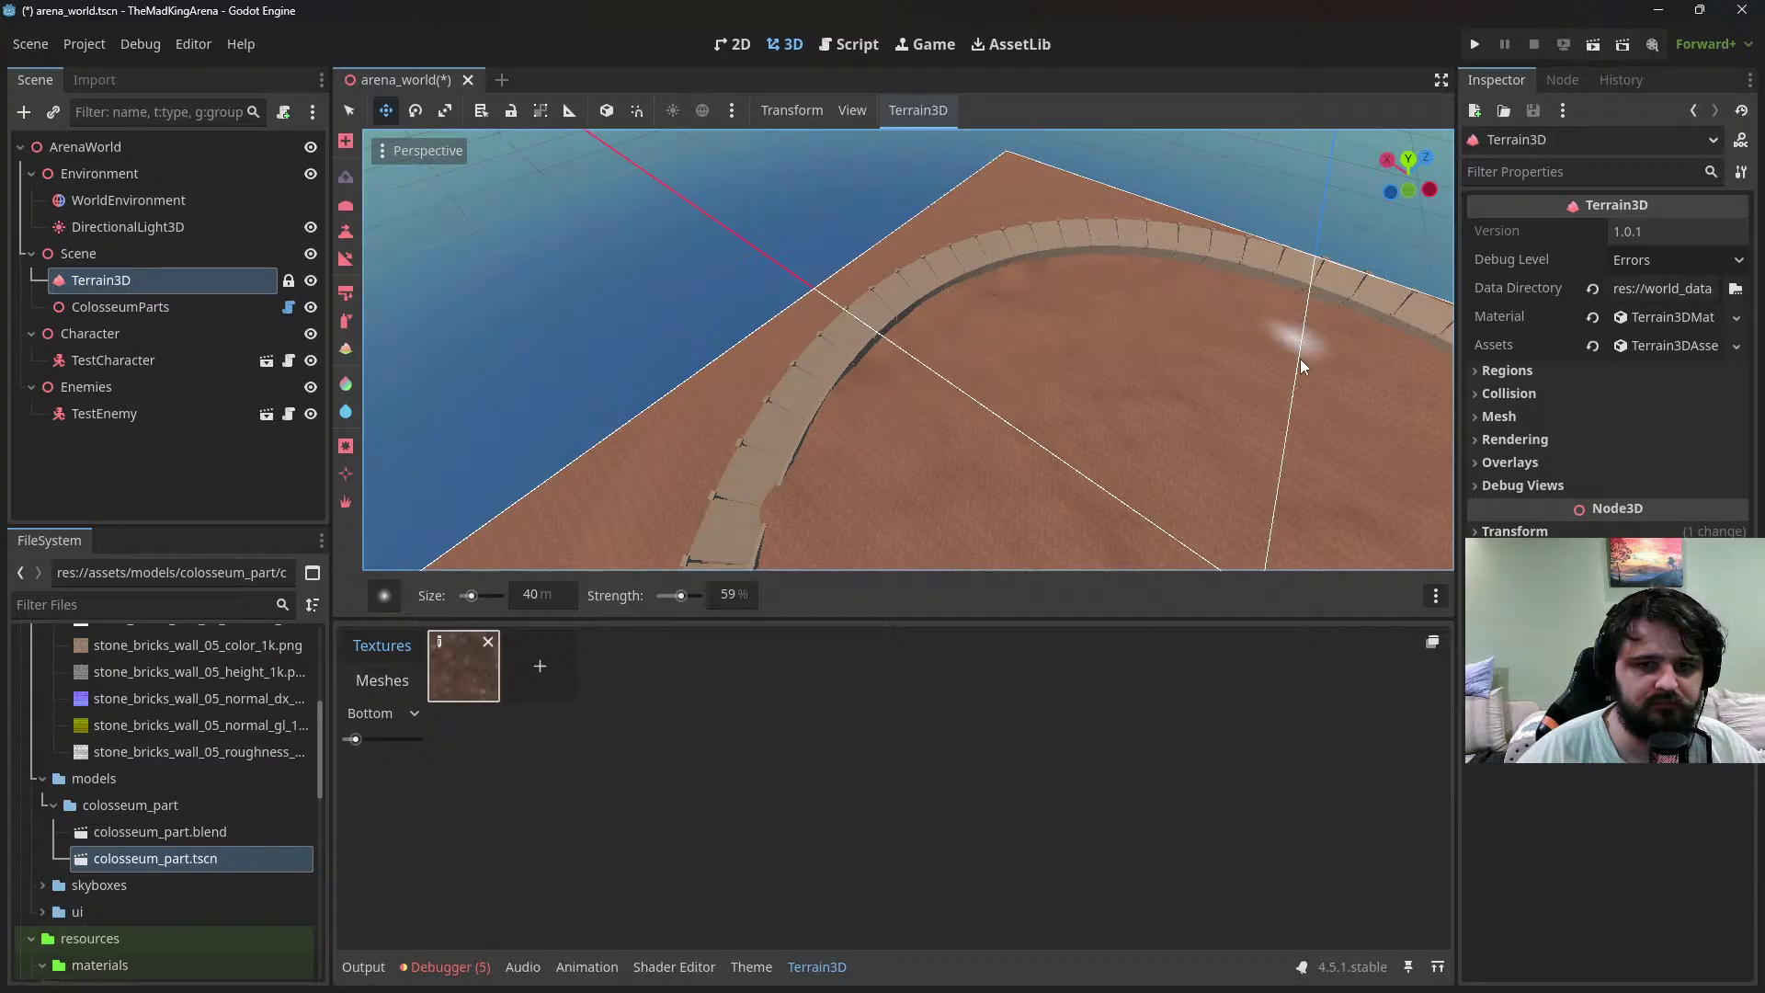
middle_click_drag(1301, 359, 1167, 309)
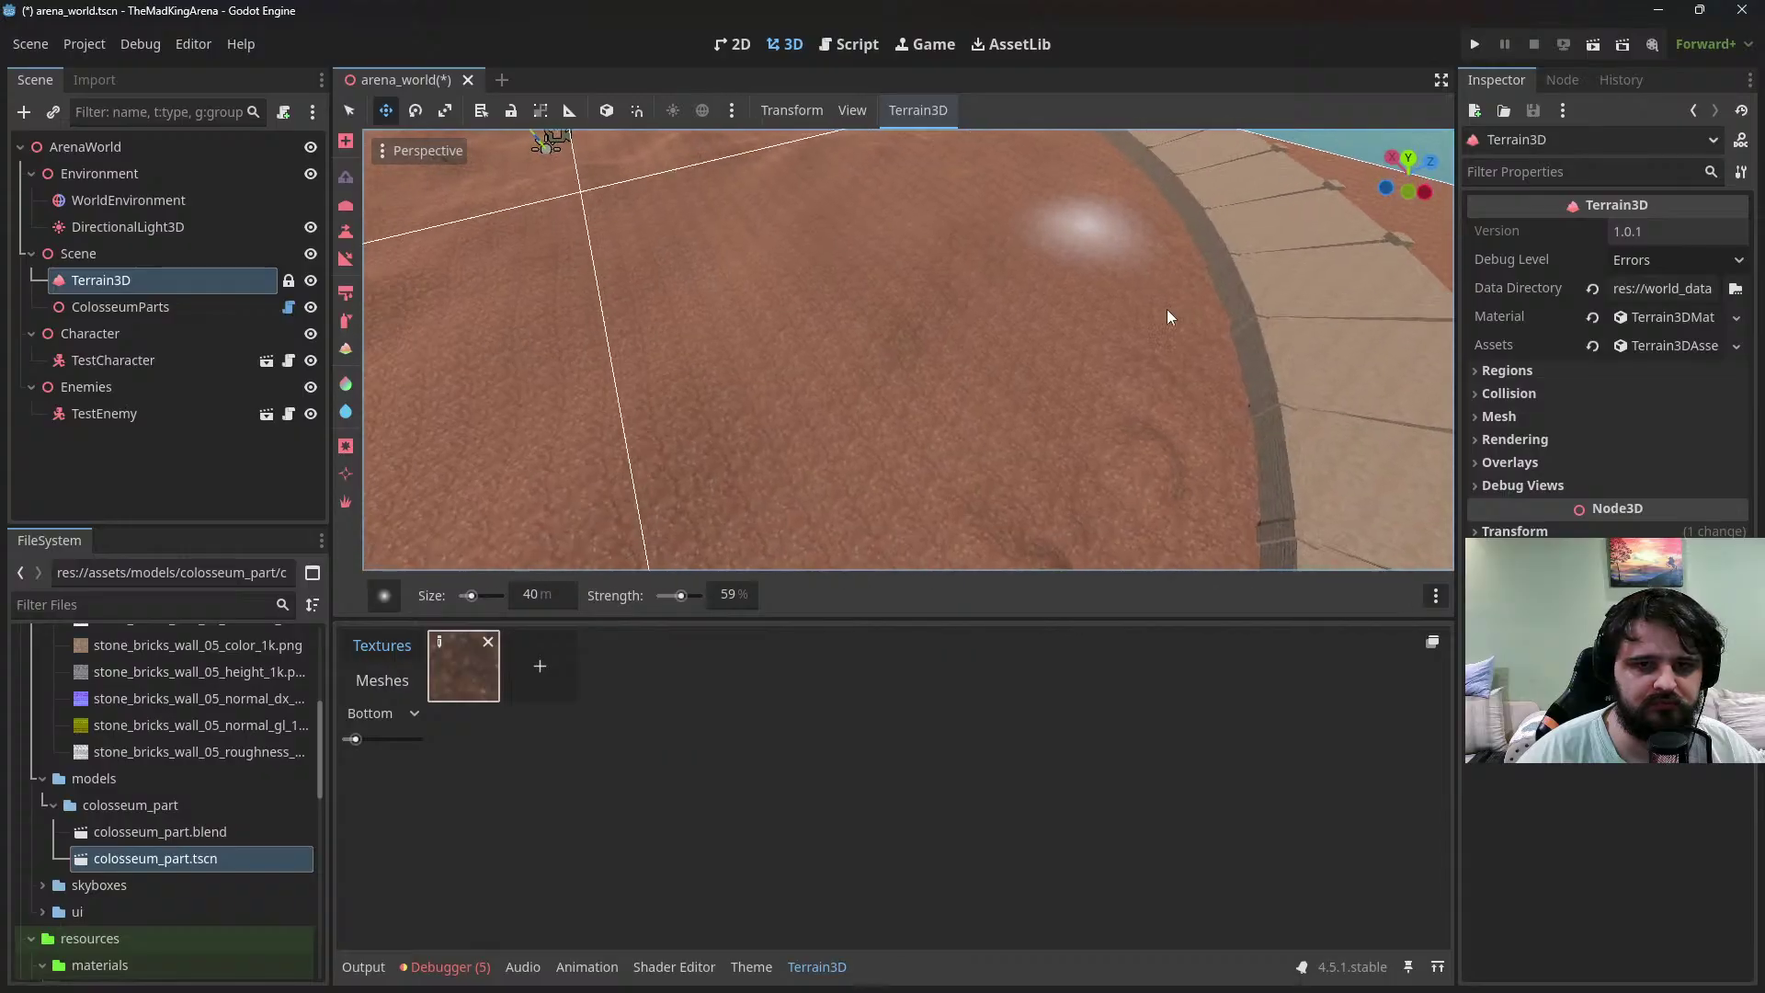
scroll(1167, 310, "down", 2)
middle_click_drag(1024, 311, 1103, 304)
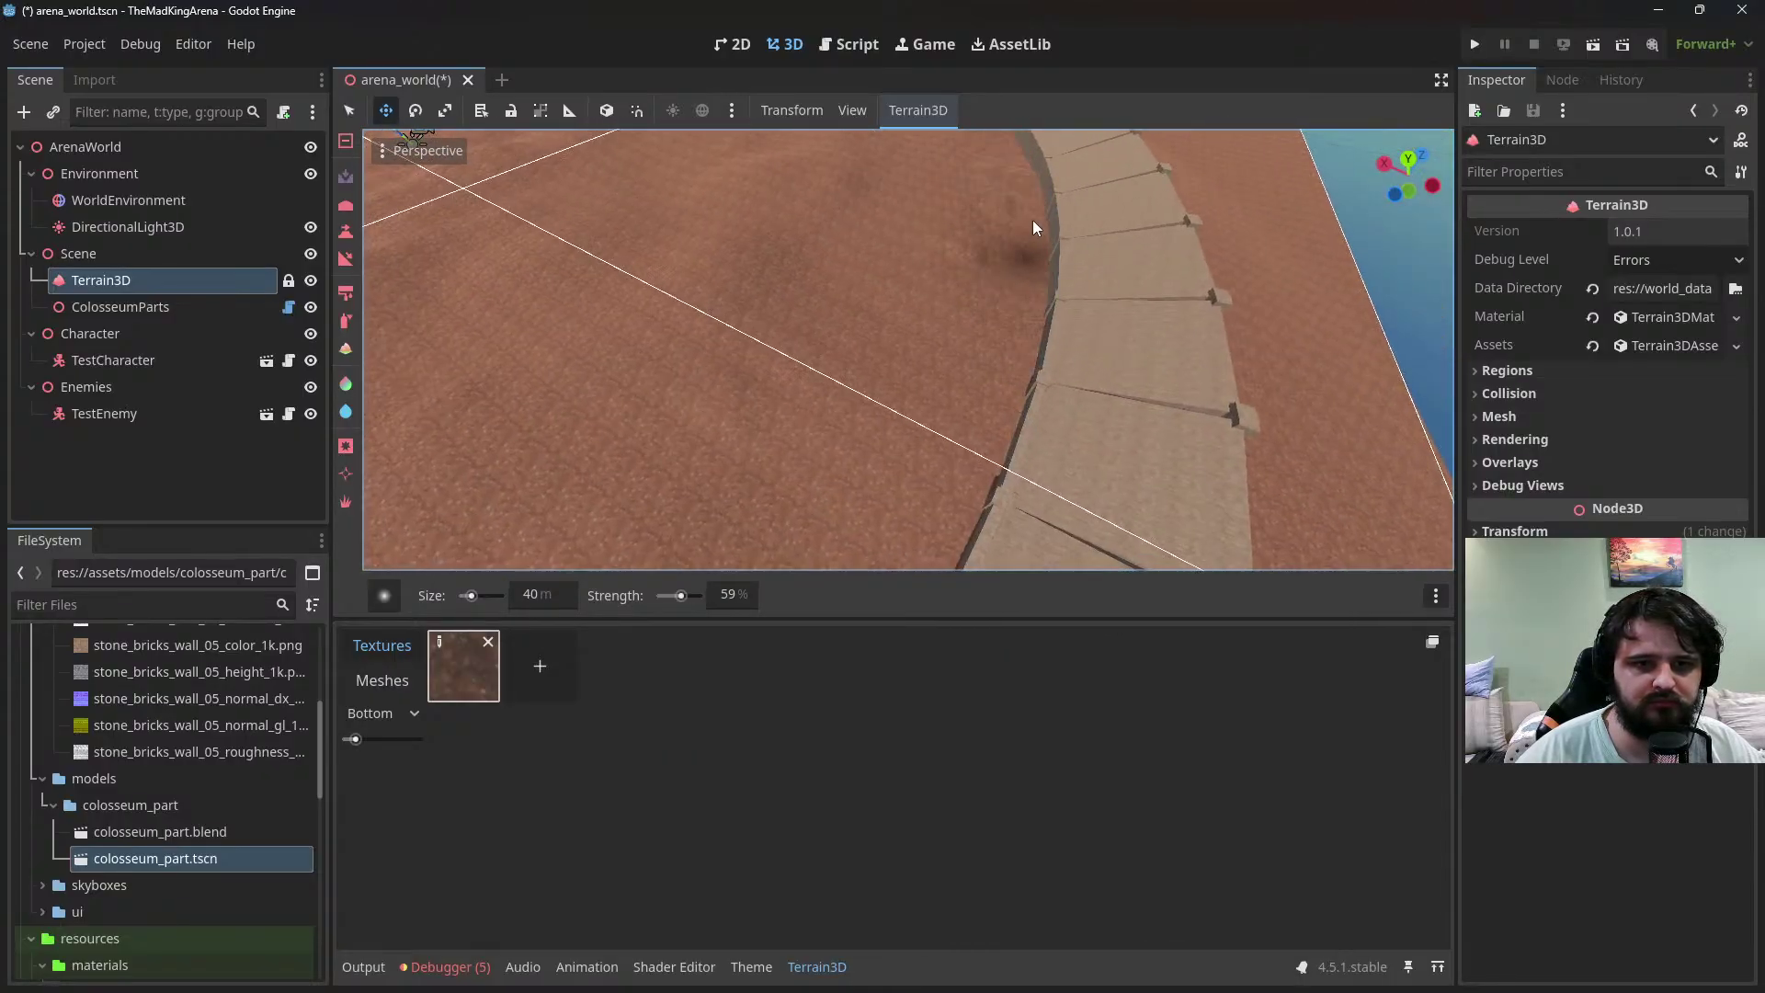
mouse_move(982, 379)
middle_mouse_down()
mouse_move(875, 394)
mouse_move(808, 355)
mouse_move(1177, 346)
middle_mouse_up()
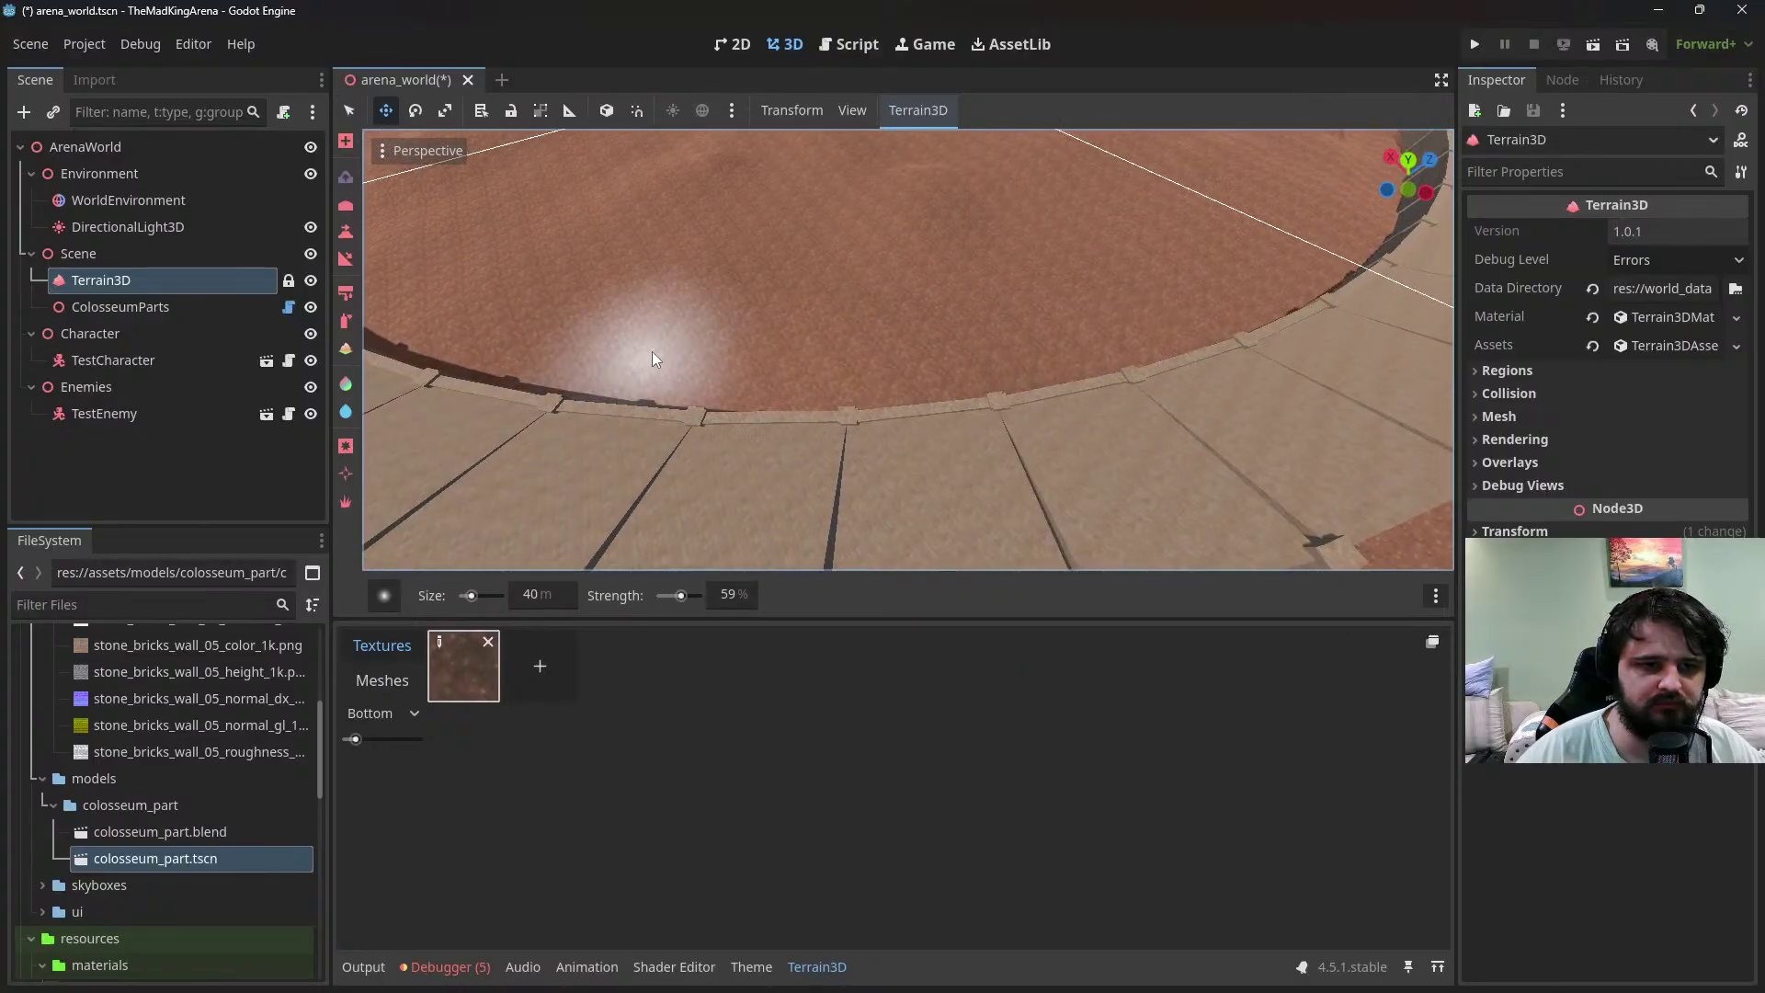
middle_click_drag(653, 351, 1140, 414)
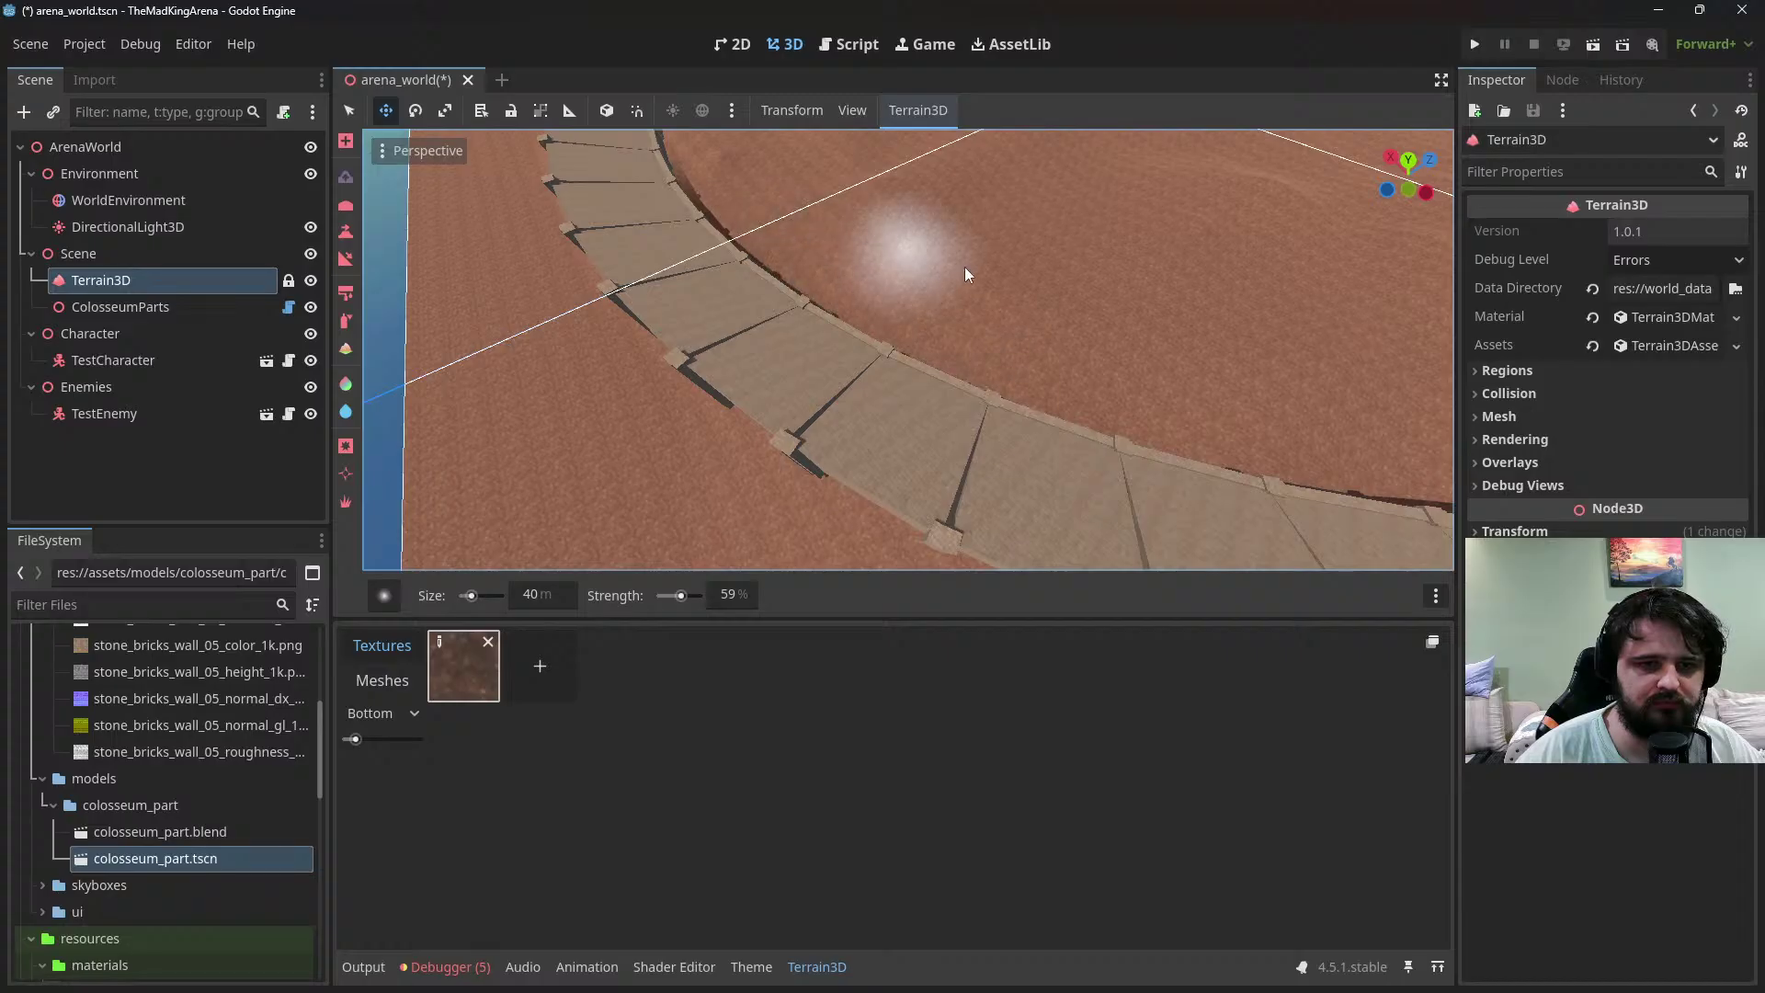
middle_click_drag(966, 271, 683, 351)
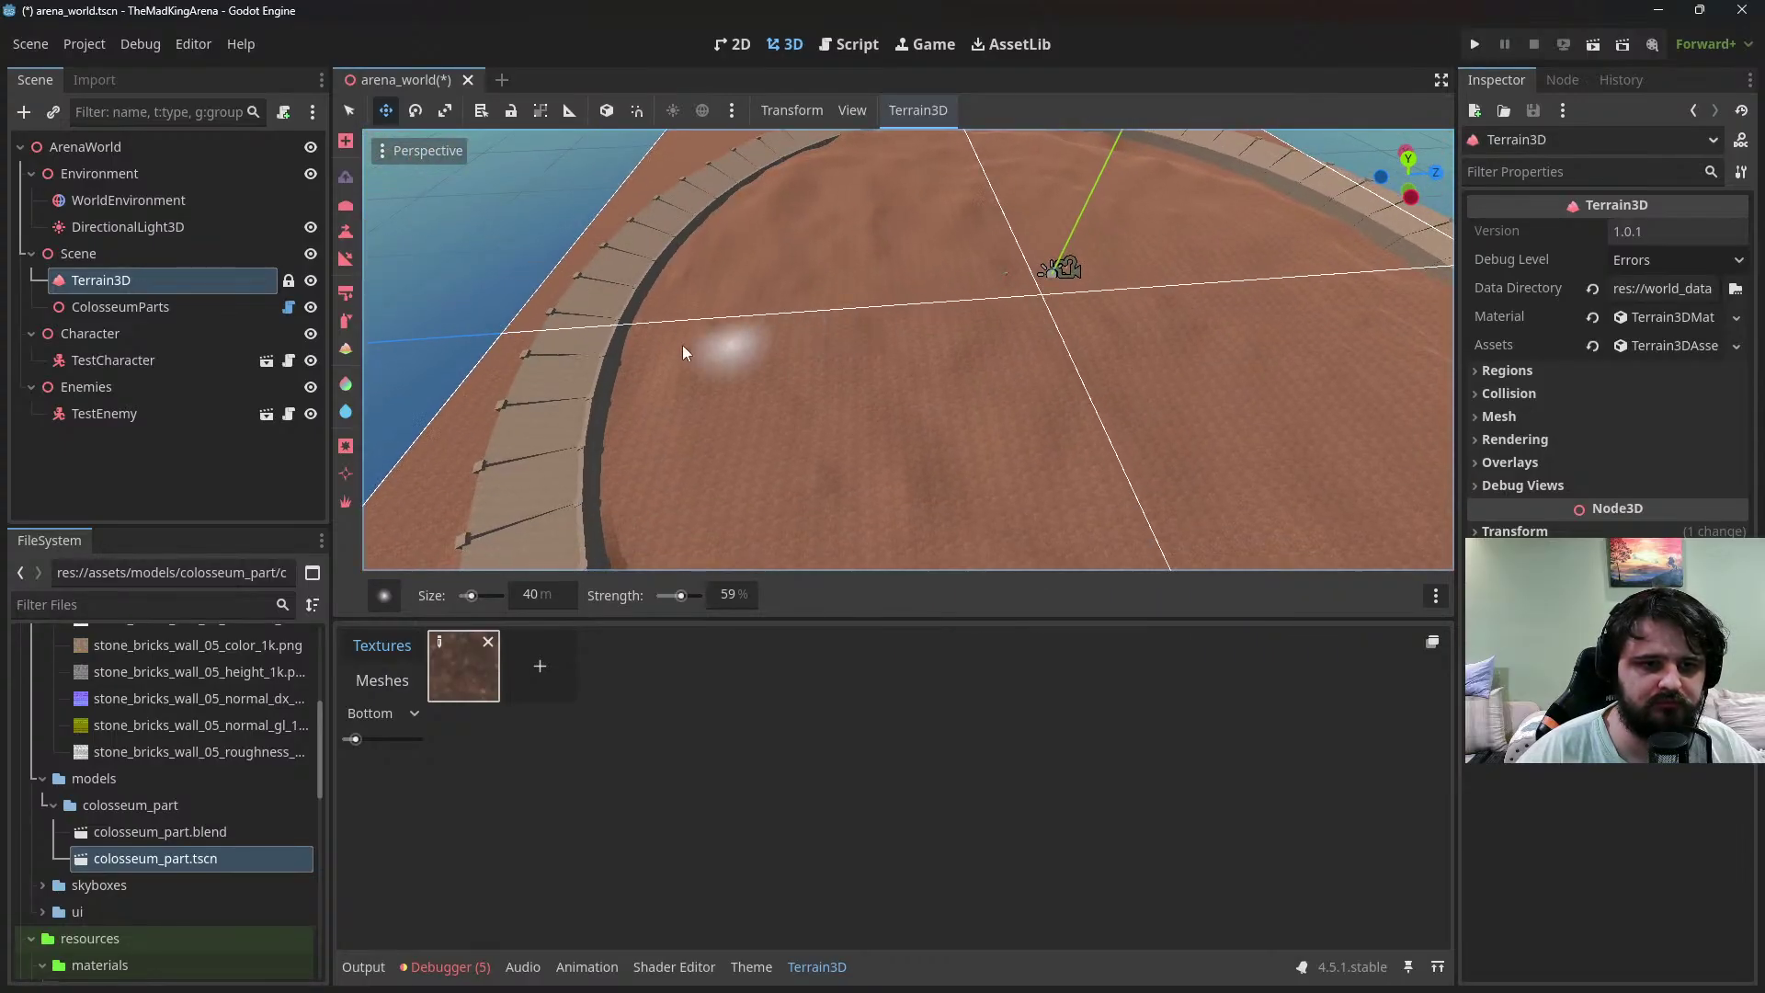
Smooth the lowered terrain along the wall's inner edge so it blends into the arena floor
key("ctrl")
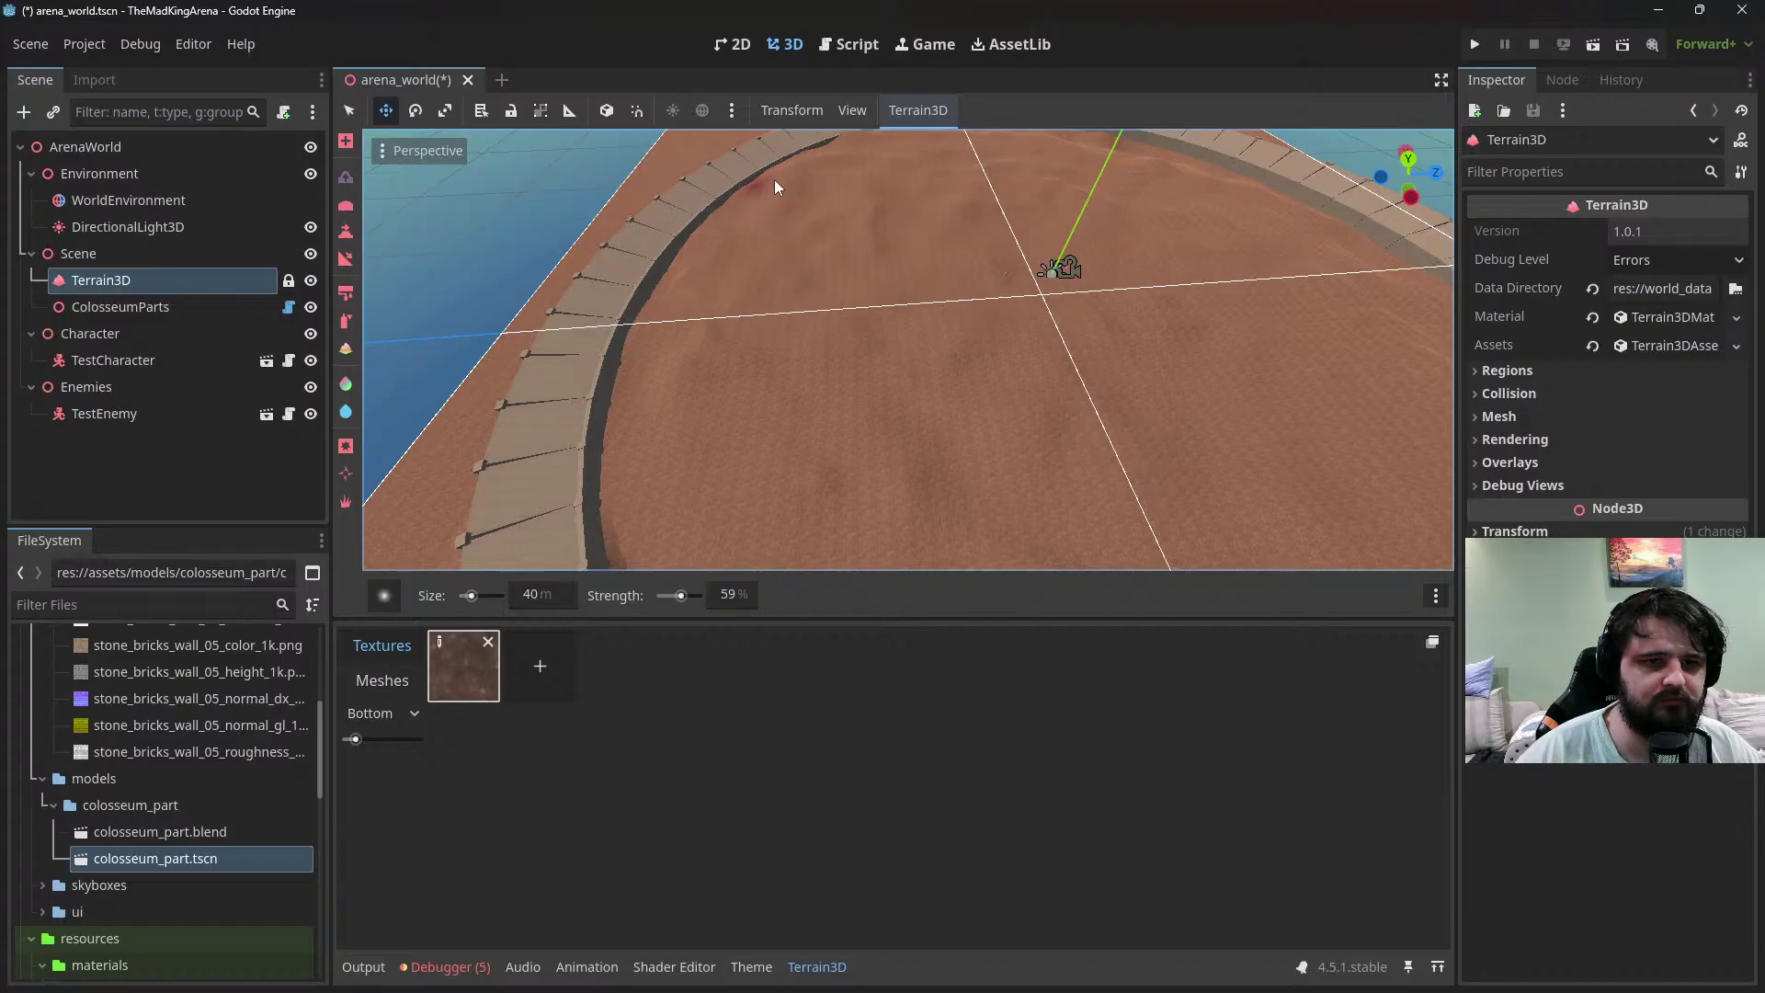
middle_click_drag(774, 186, 819, 309)
key("ctrl")
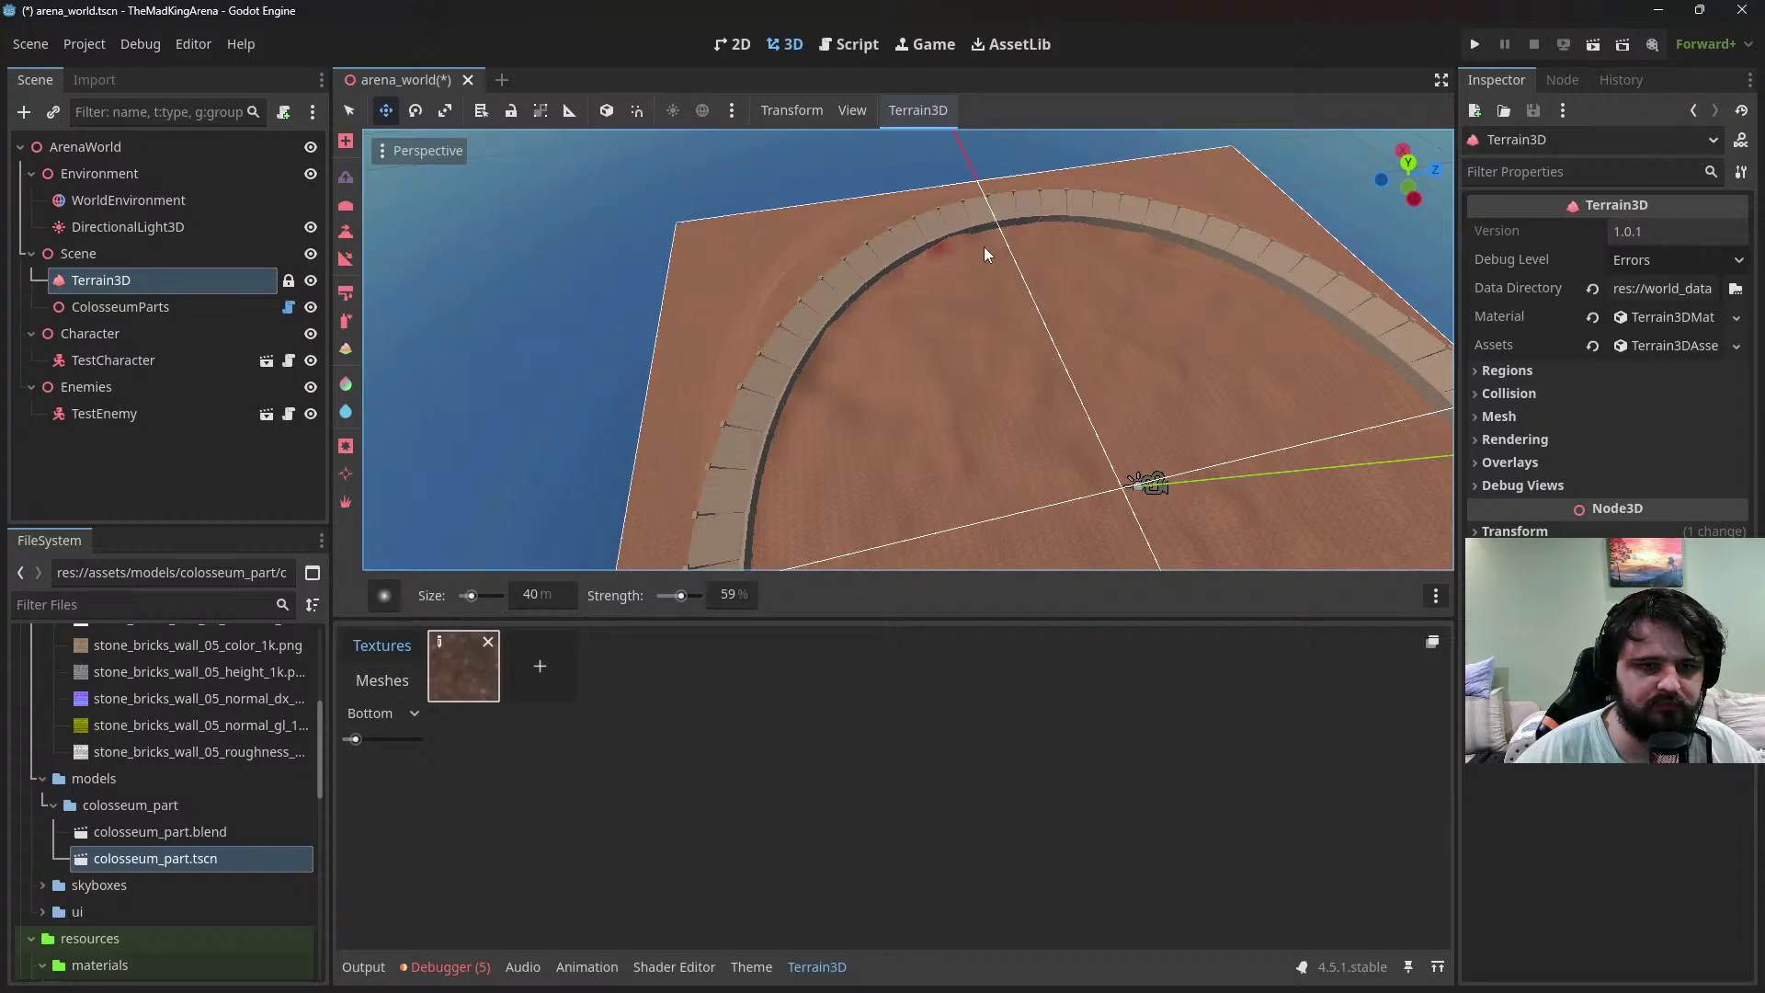
scroll(993, 380, "up", 5)
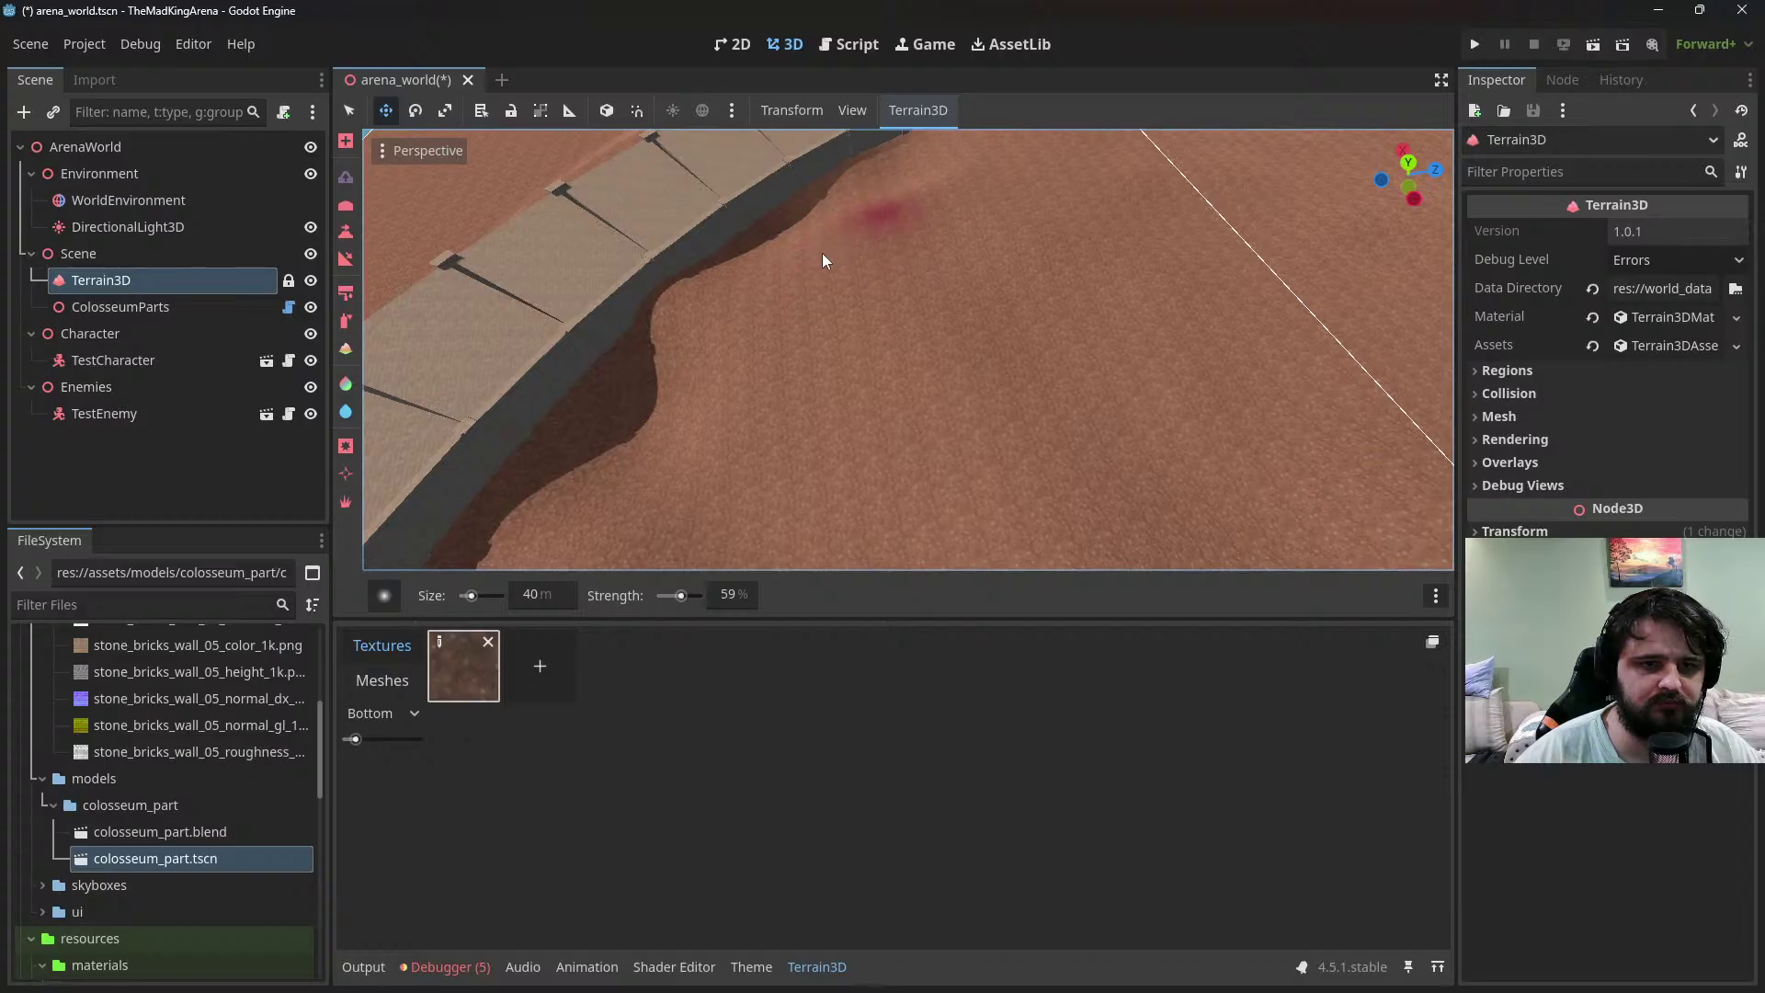
left_click_drag(840, 283, 985, 264, "ctrl")
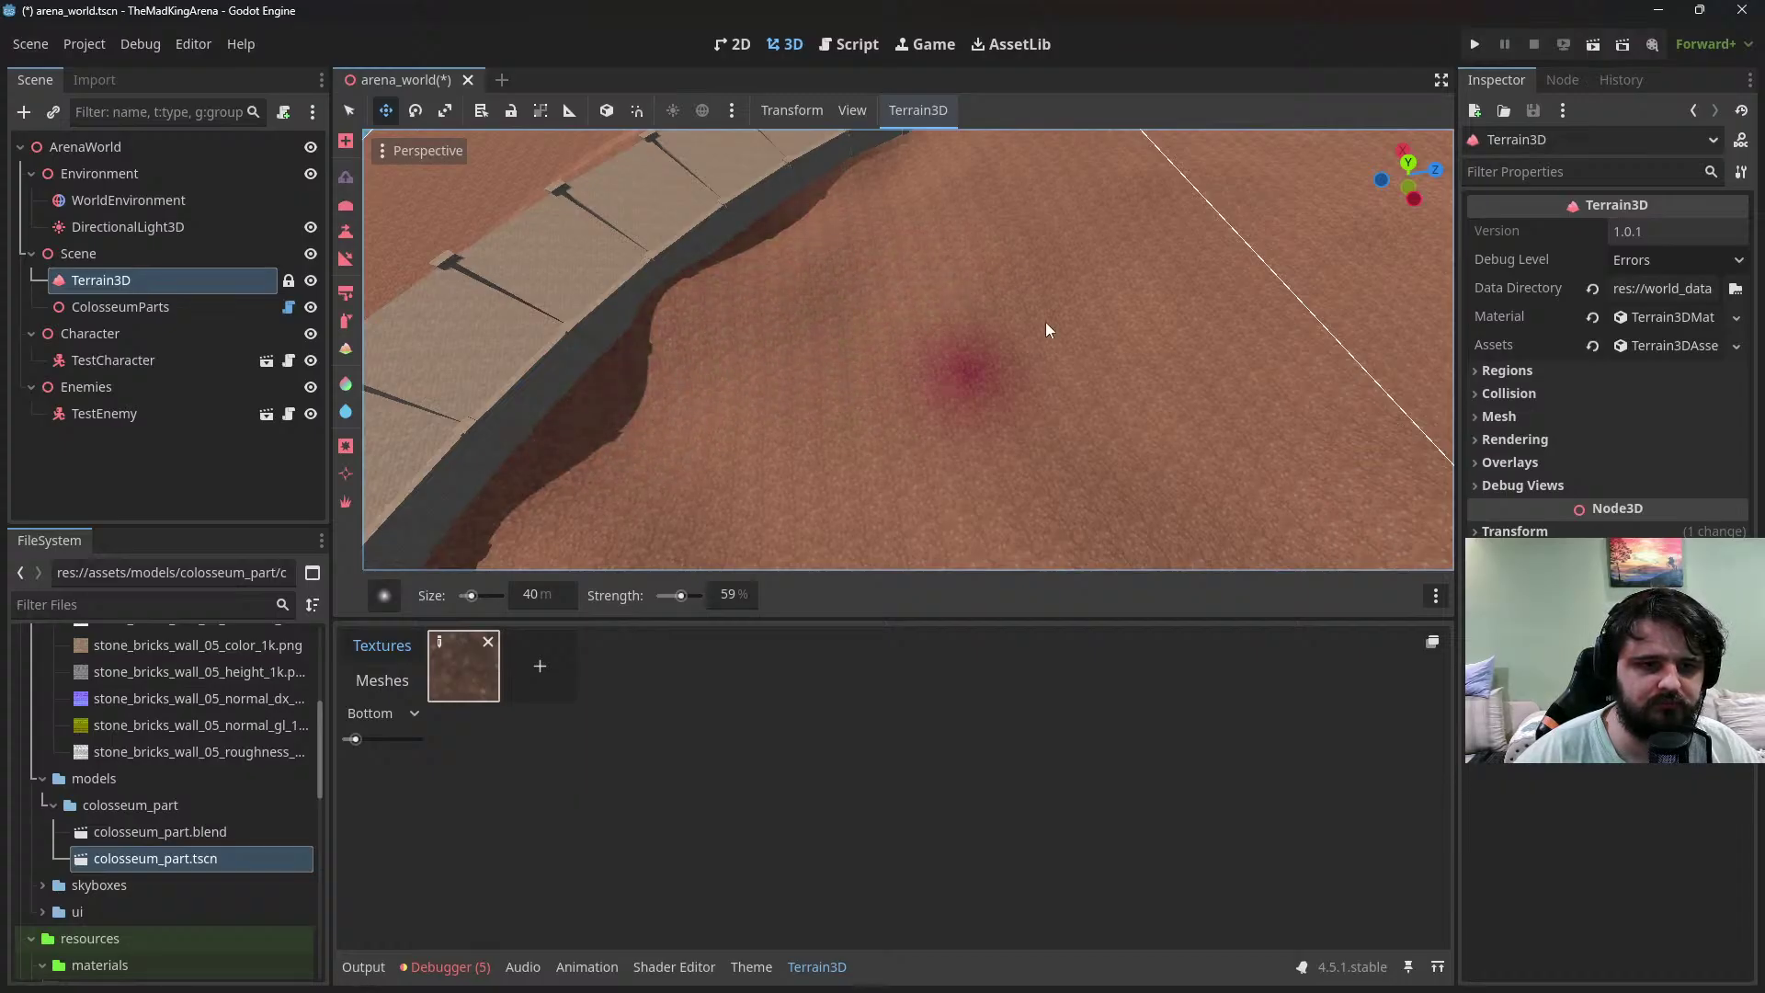
Carve hollows into the arena floor on one side near the wall and smooth their edges
mouse_move(1012, 354)
left_mouse_down()
mouse_move(980, 383)
mouse_move(1009, 390)
mouse_move(807, 335)
mouse_move(978, 237)
mouse_move(1001, 256)
mouse_move(919, 343)
mouse_move(902, 425)
mouse_move(887, 304)
mouse_move(945, 385)
left_mouse_up()
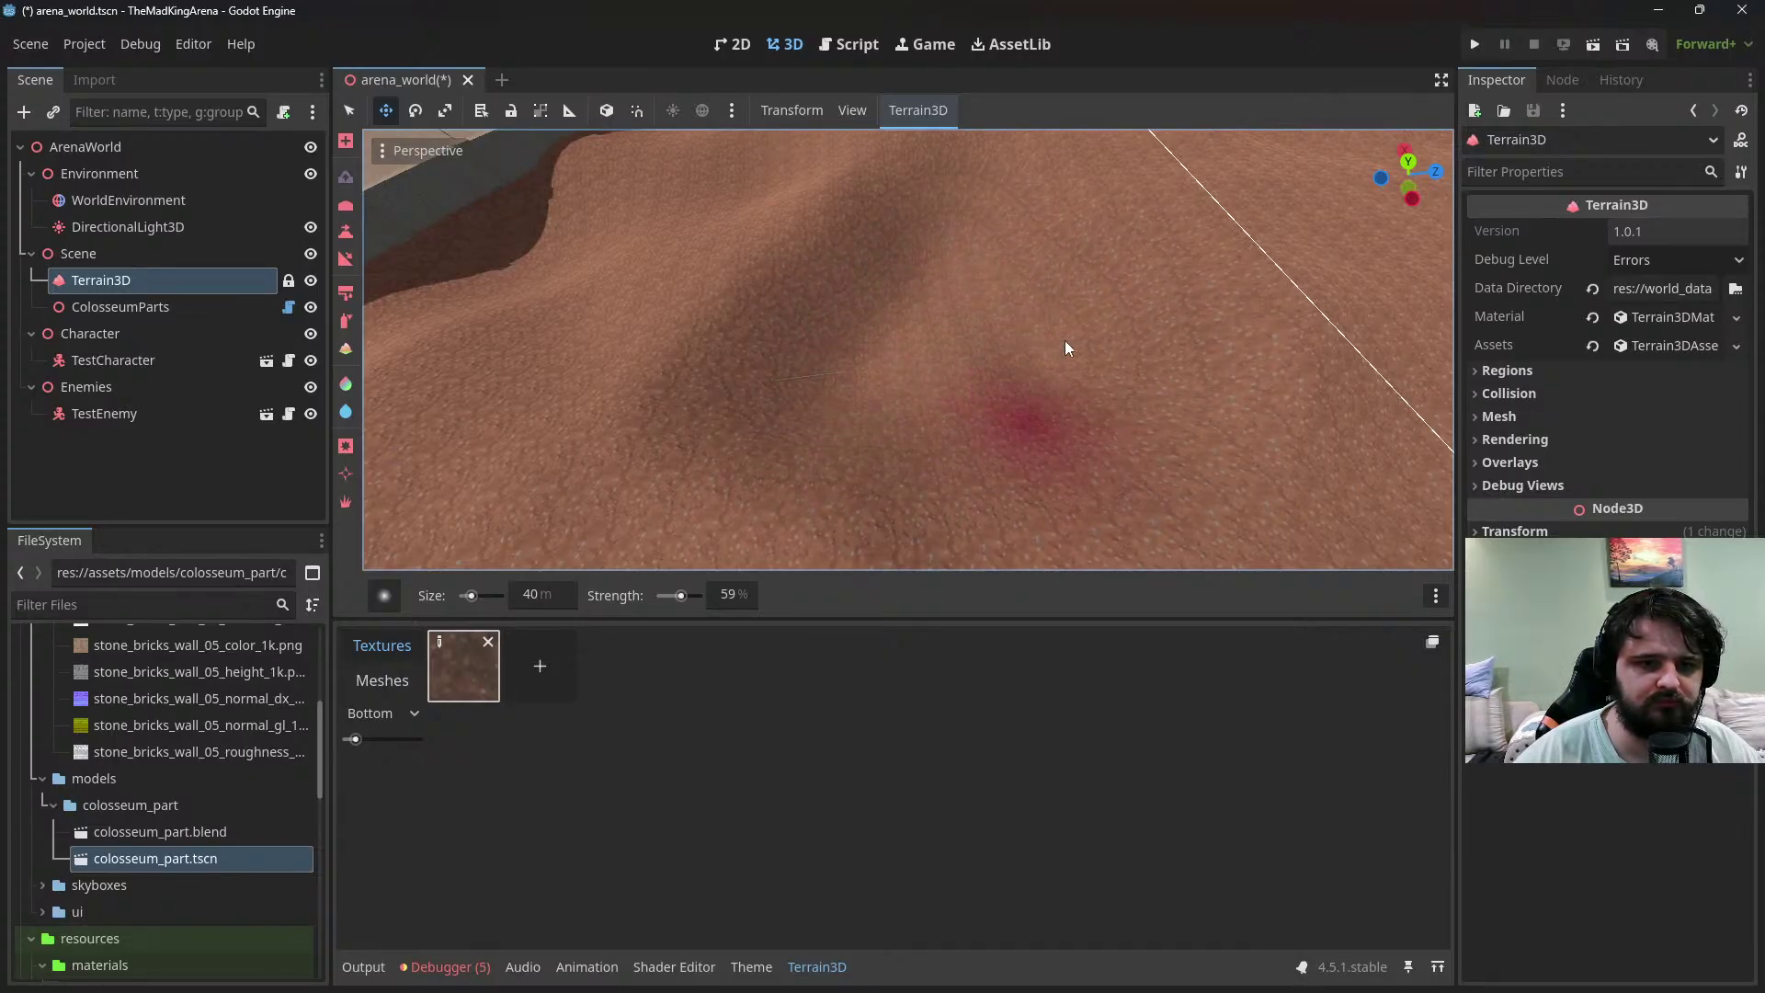
scroll(1023, 382, "down", 5)
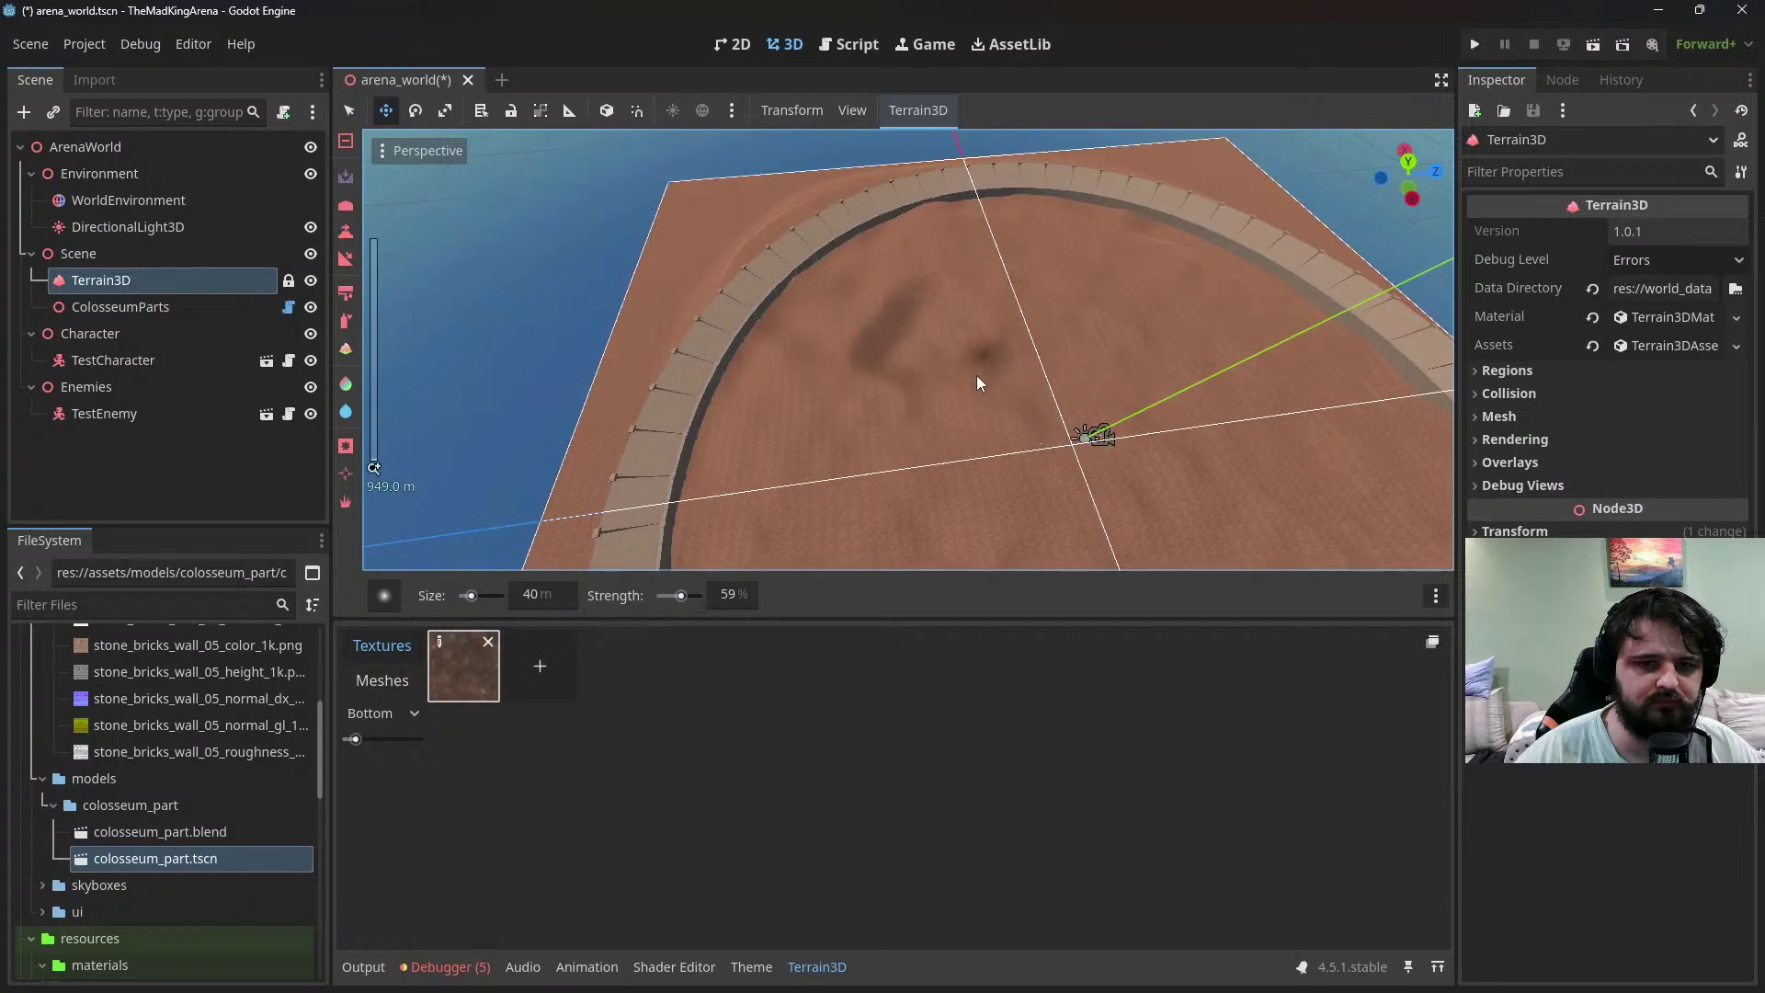
left_click_drag(914, 500, 863, 475)
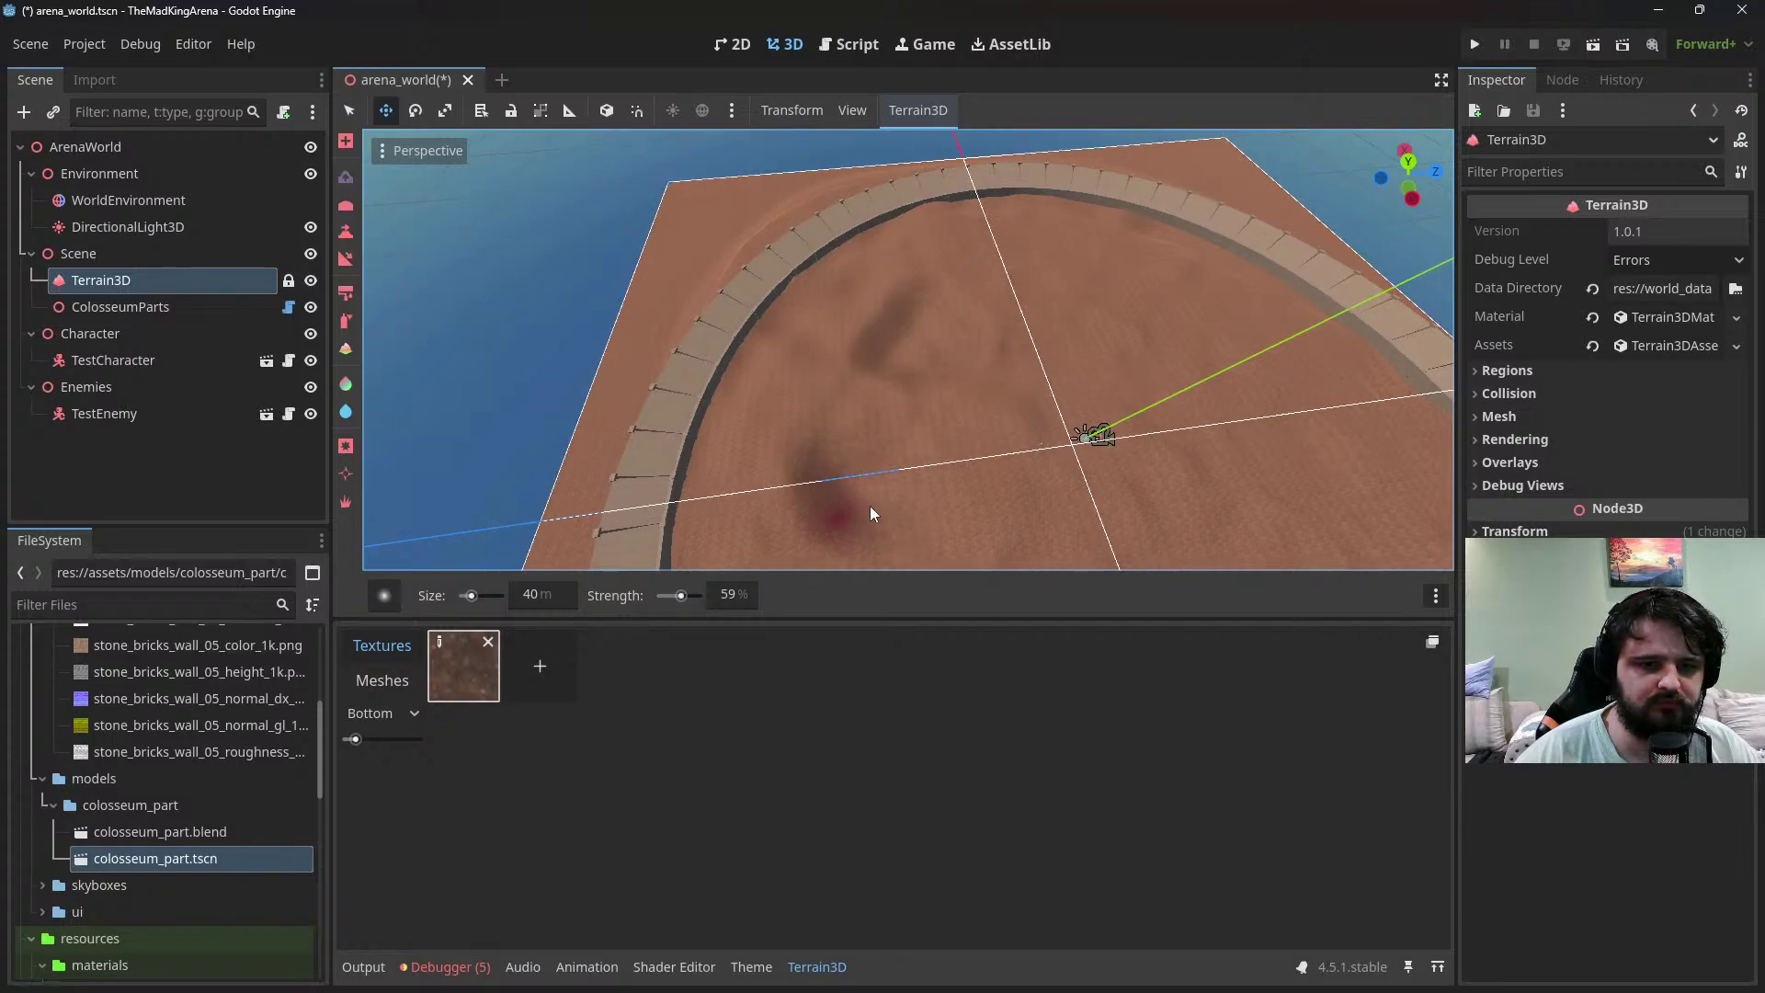
middle_click_drag(890, 515, 896, 484)
scroll(897, 484, "up", 10)
scroll(897, 484, "down", 10)
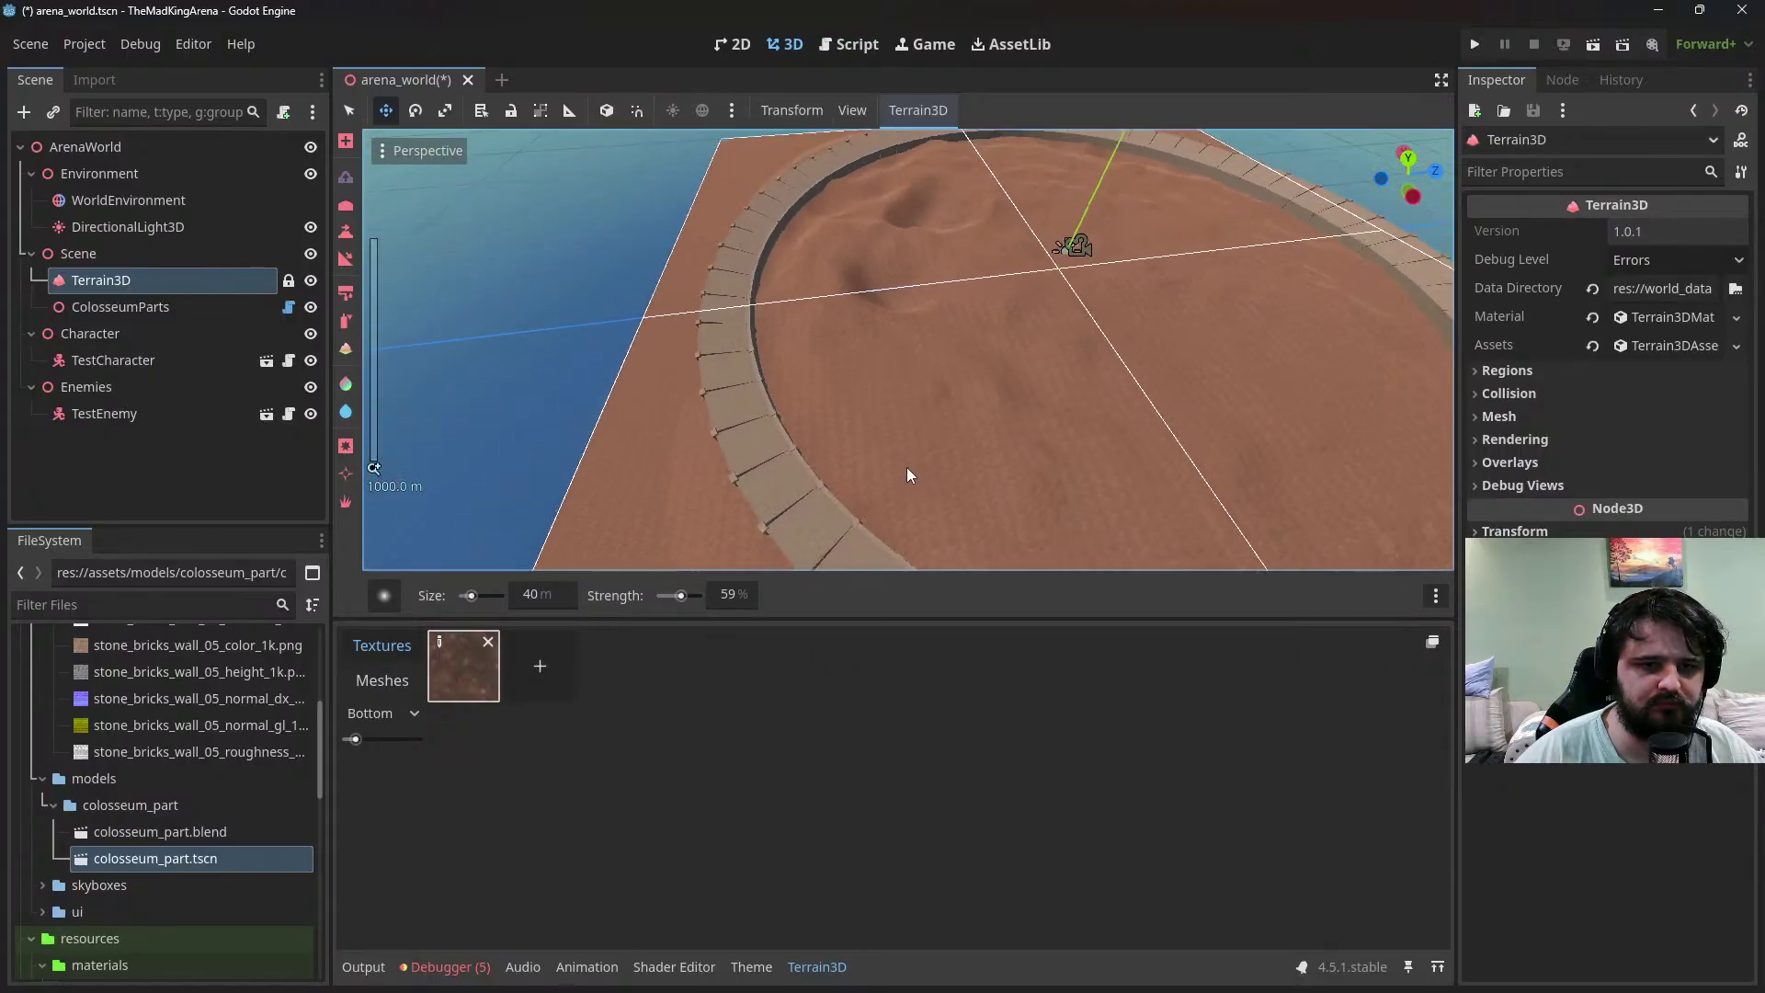
Sculpt a winding hollow into the open floor between the arena's center and the wall, and smooth it
mouse_move(1039, 448)
left_mouse_down()
mouse_move(1055, 450)
mouse_move(1046, 387)
left_mouse_up()
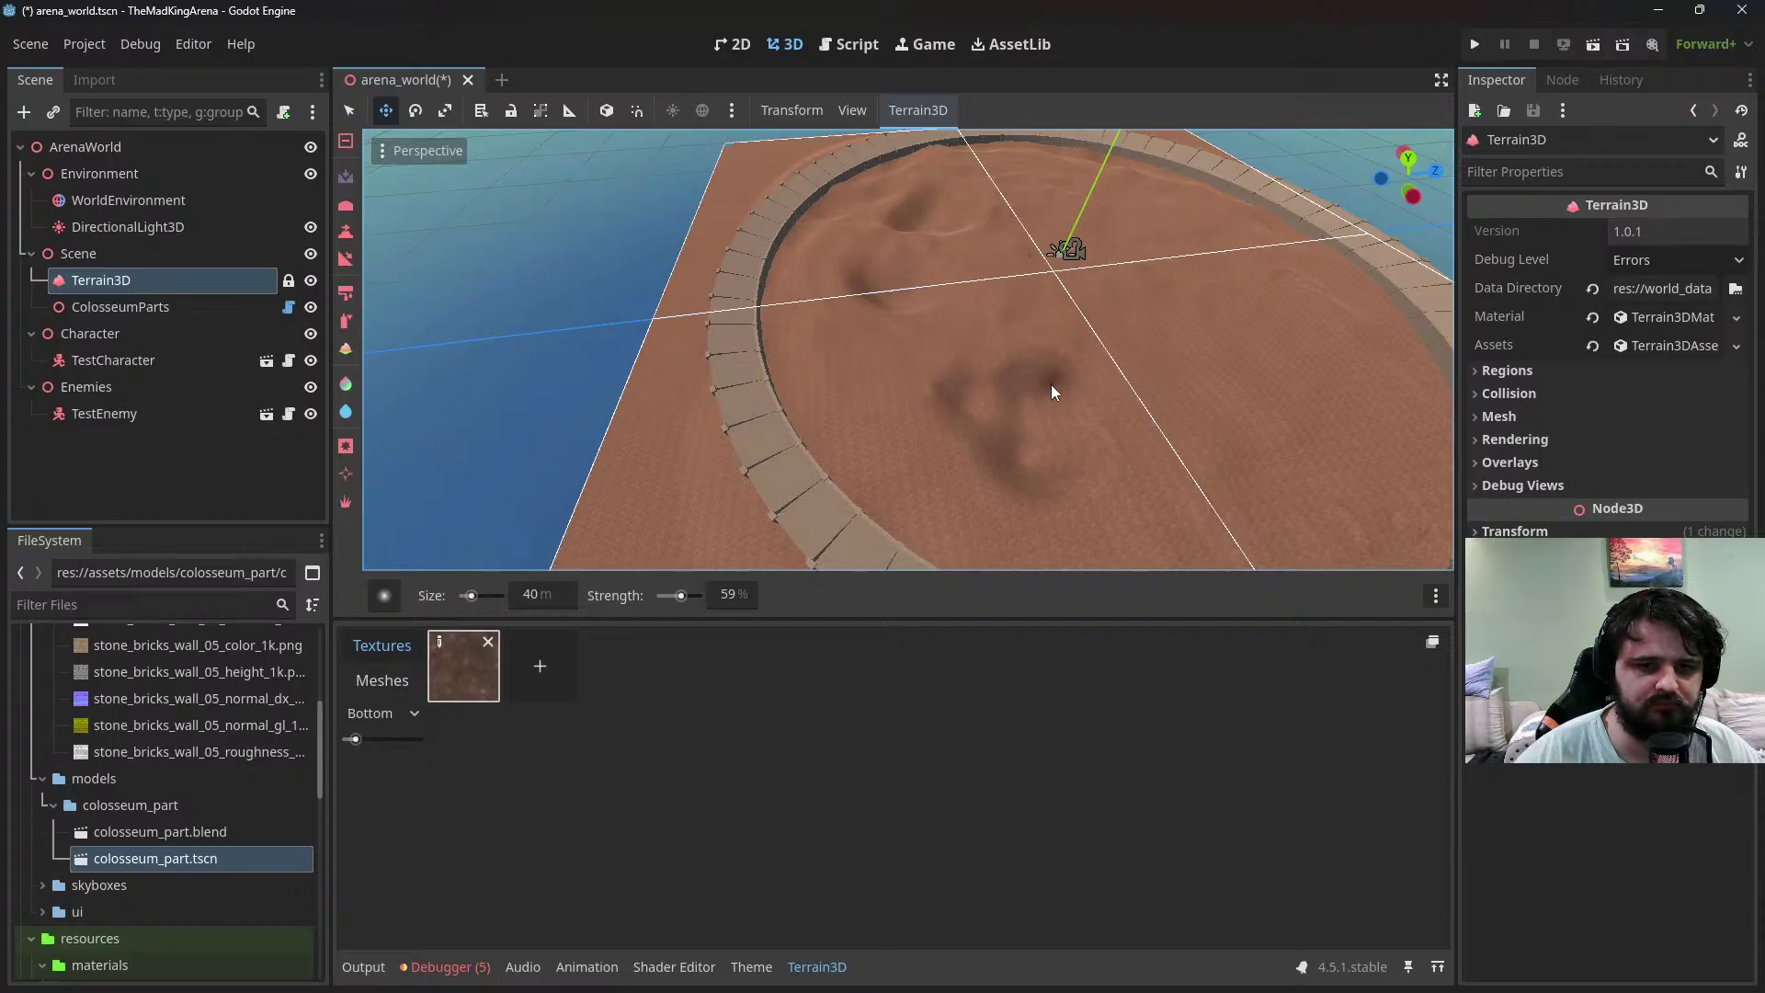
mouse_move(1127, 471)
left_mouse_down("shift")
mouse_move(1091, 410)
mouse_move(1045, 421)
left_mouse_up("shift")
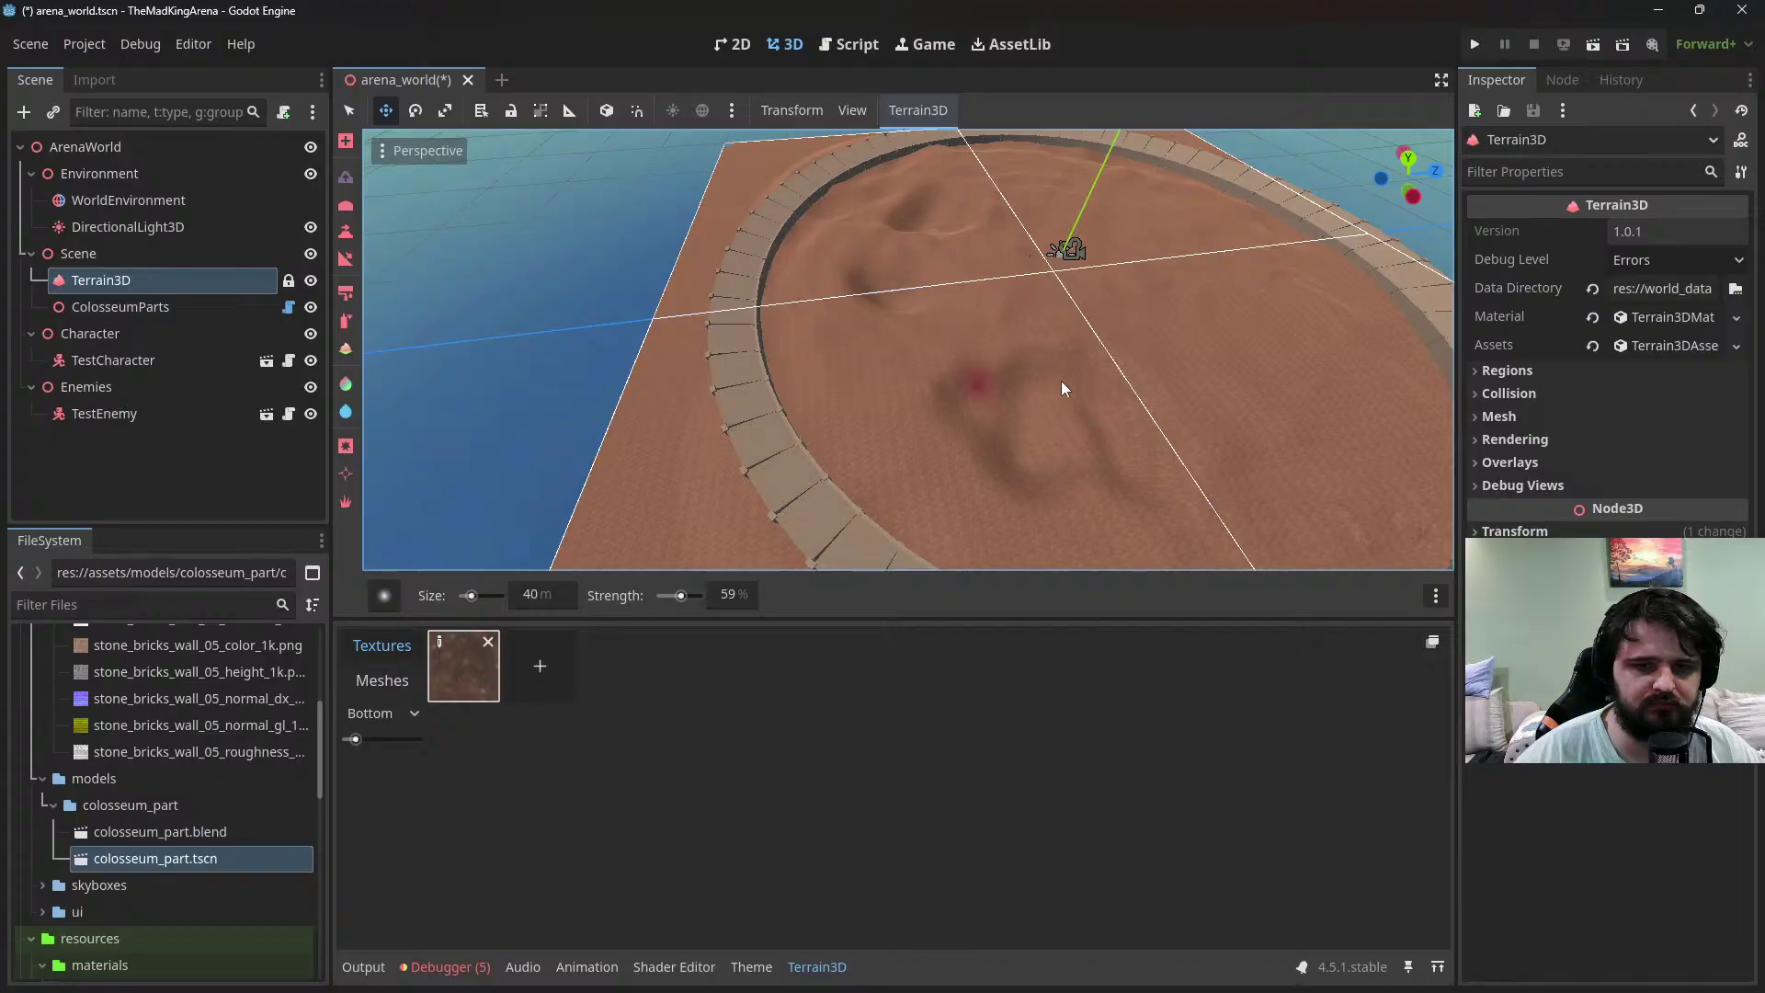
middle_click_drag(1113, 395, 1078, 413)
scroll(1048, 419, "up", 5)
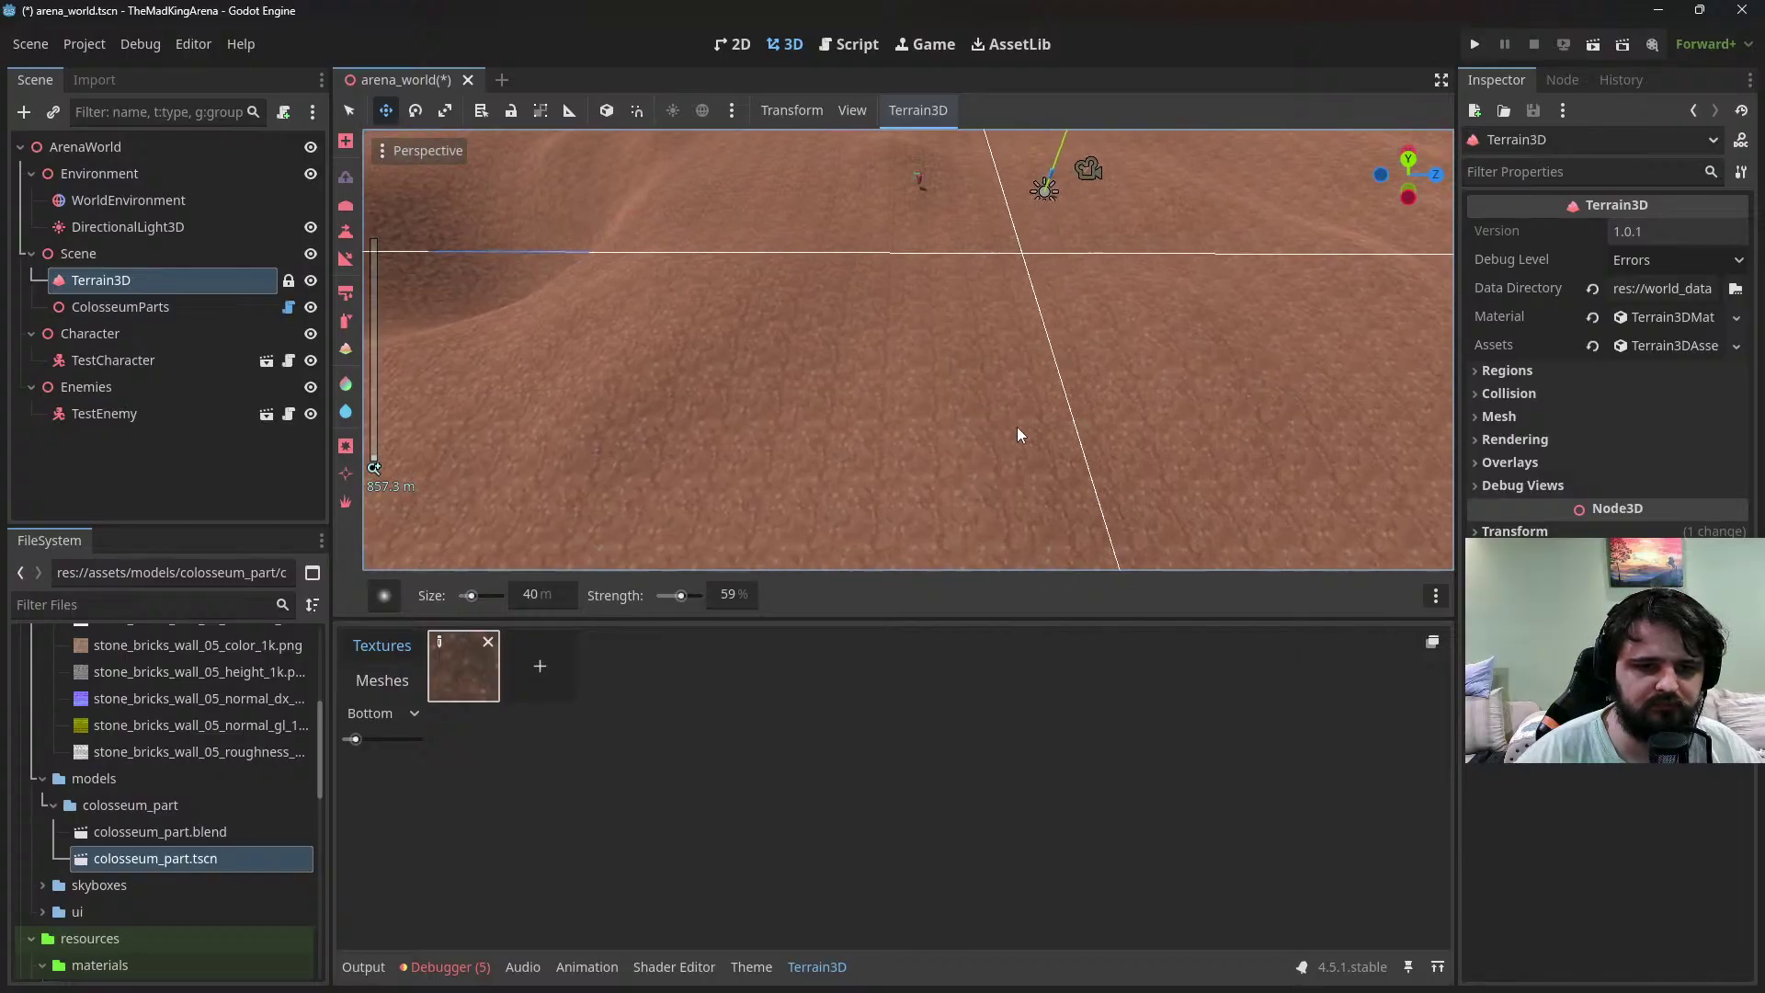
scroll(938, 403, "down", 5)
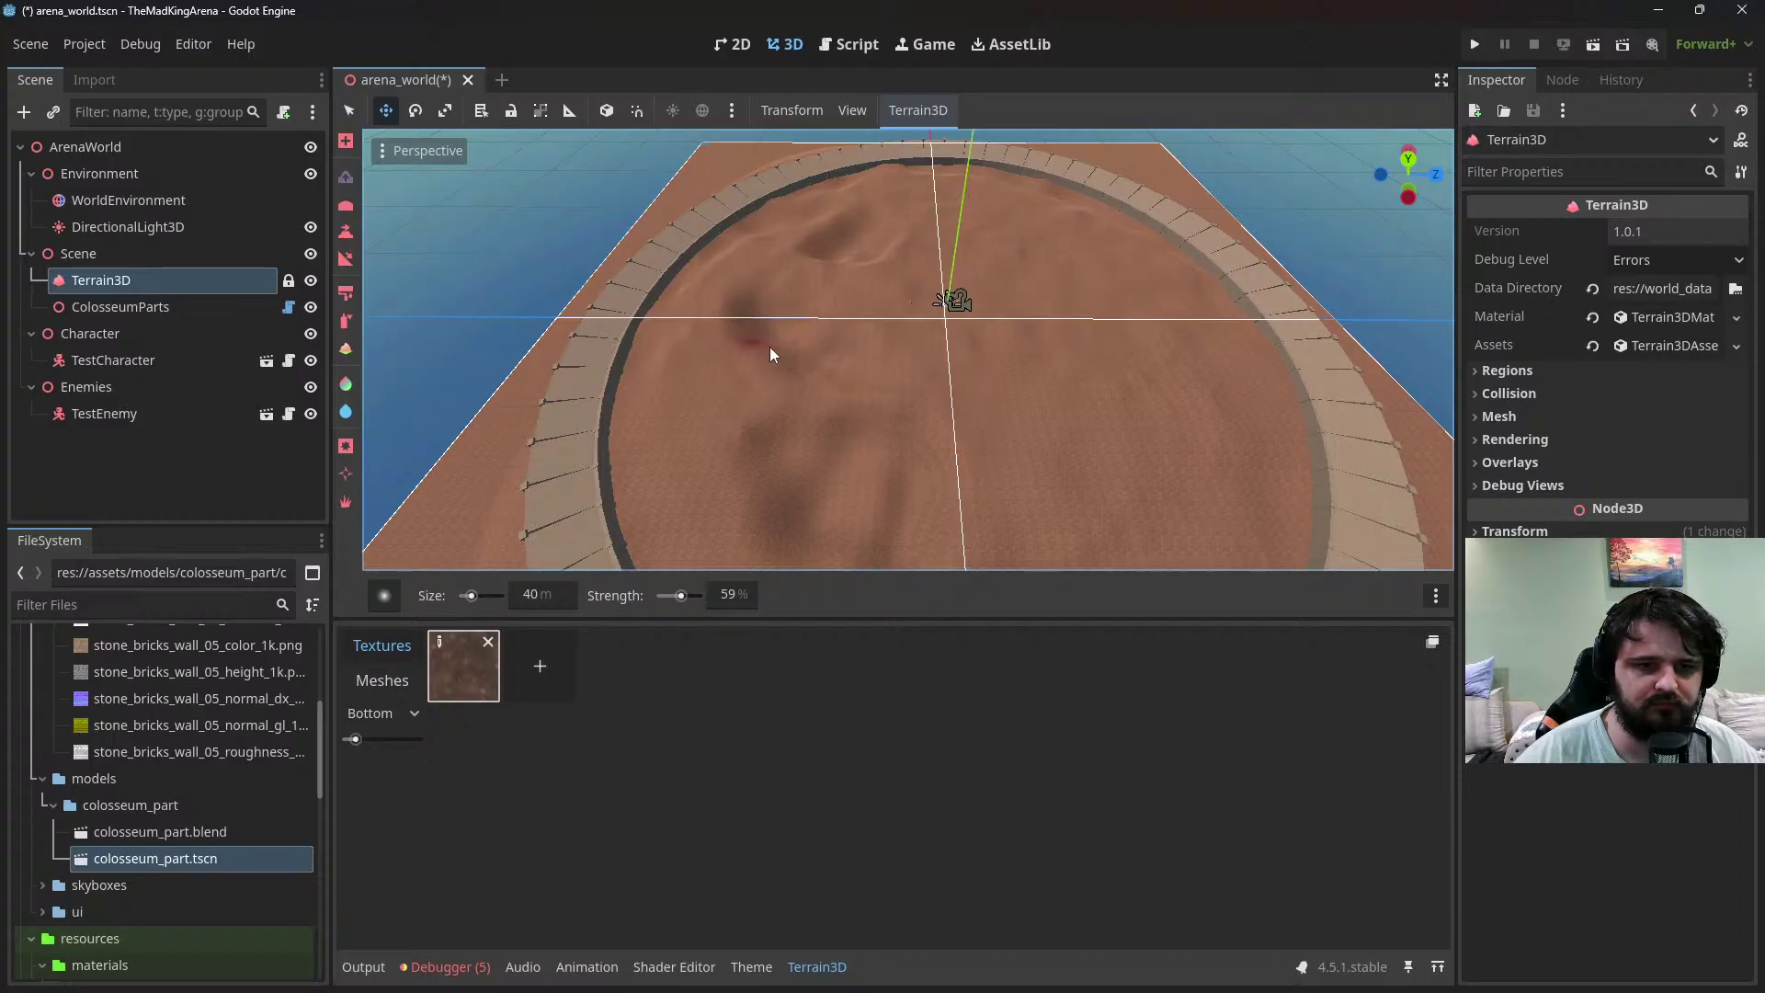
Lower more irregular patches across both halves of the arena floor and soften them into uneven ground
left_click_drag(757, 363, 824, 364, "ctrl")
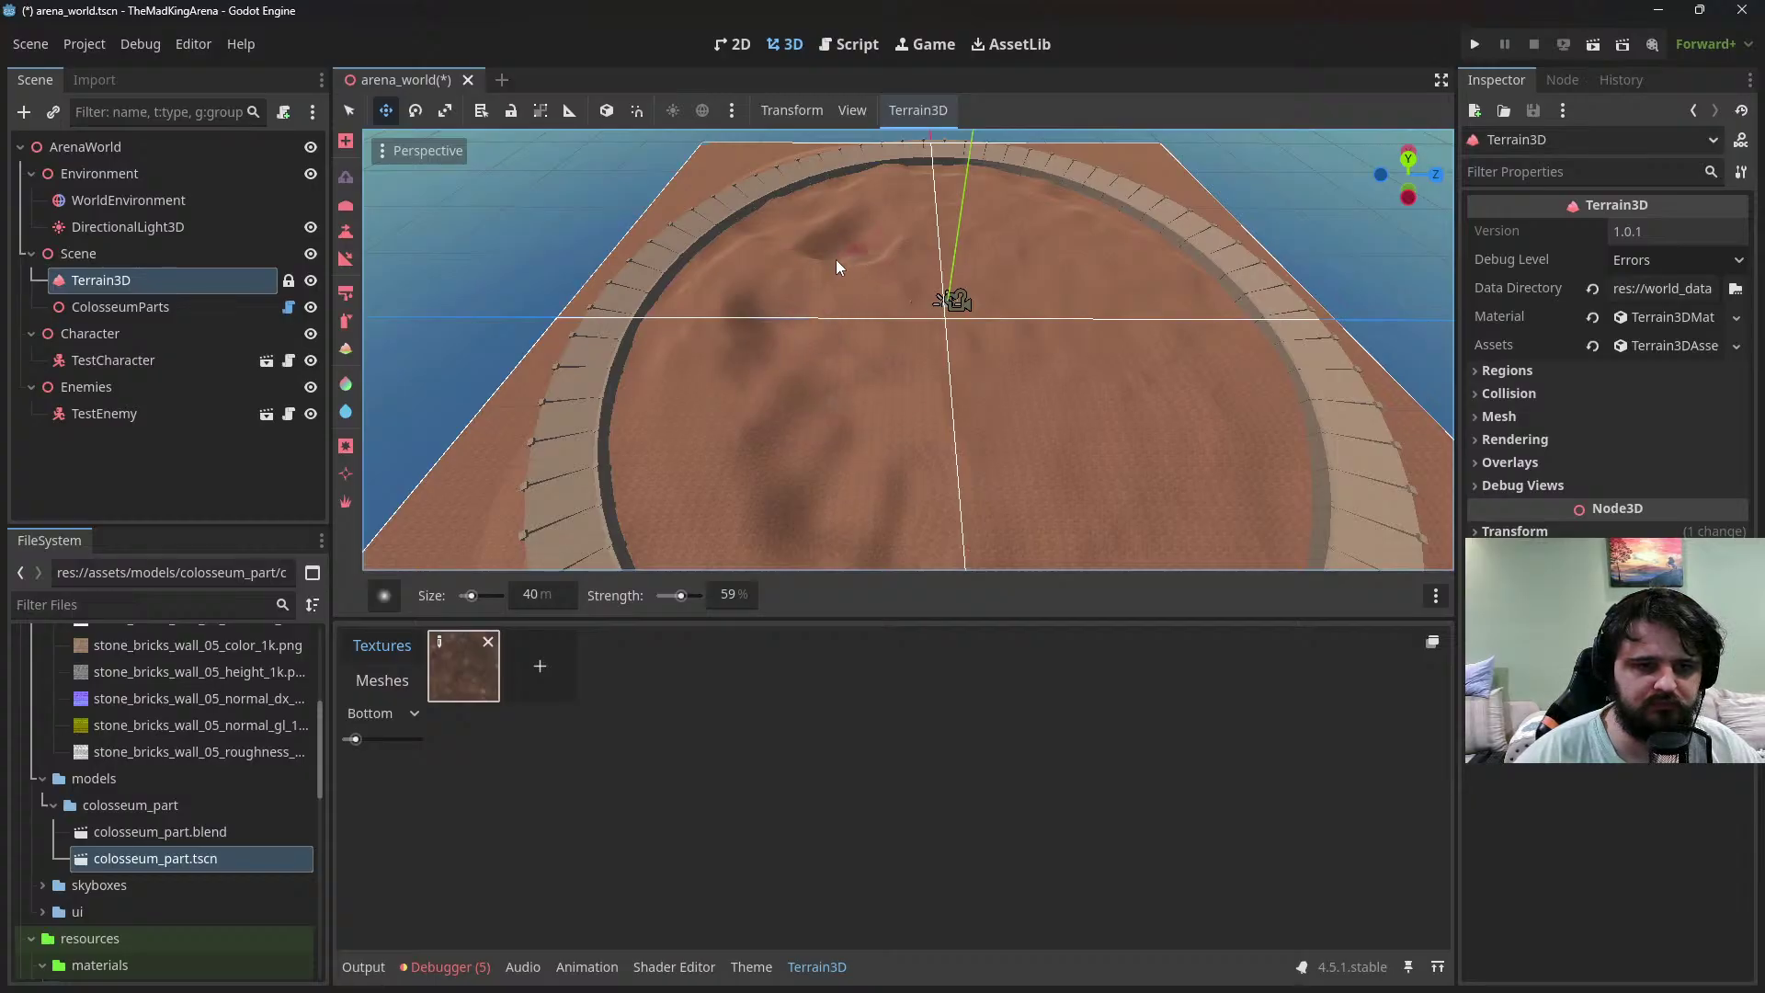
left_click_drag(852, 272, 870, 289, "ctrl")
mouse_move(1107, 457)
left_mouse_down("ctrl")
mouse_move(948, 515)
mouse_move(1067, 473)
mouse_move(1007, 502)
mouse_move(1182, 373)
left_mouse_up("ctrl")
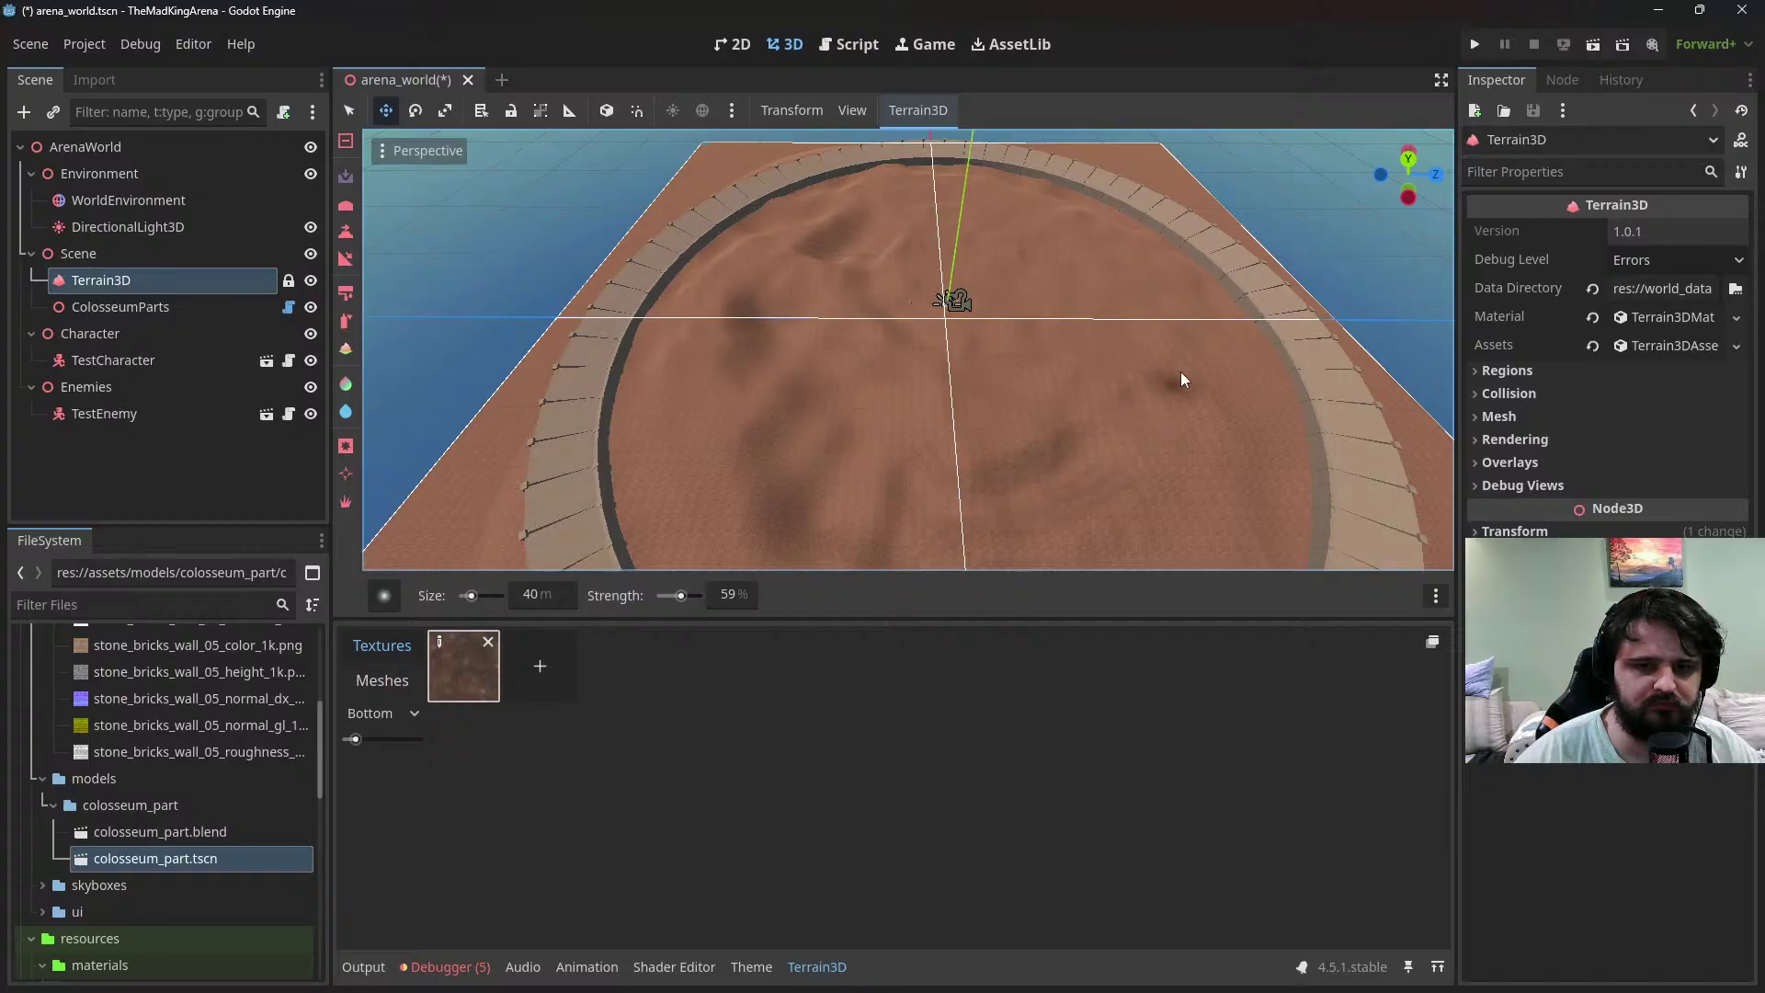
left_click(970, 241, "ctrl")
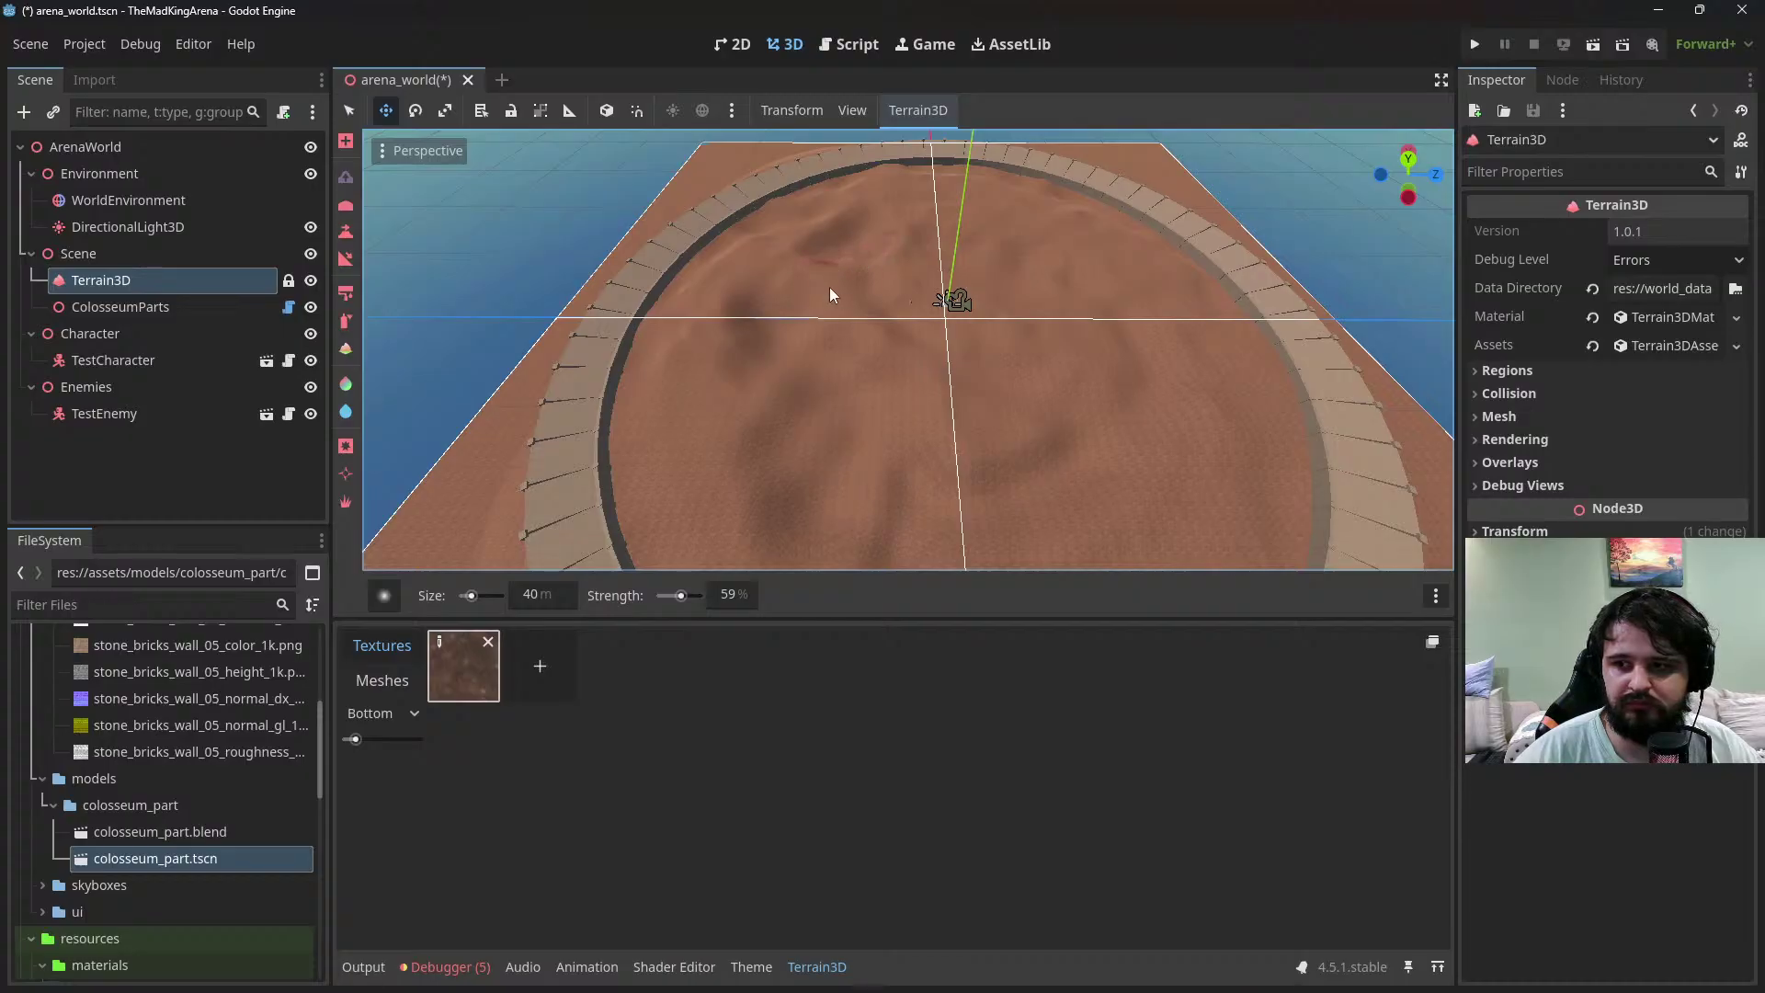
Carve a hollow into the arena floor near its center, connecting the existing depressions, and smooth the surrounding slopes
scroll(899, 427, "up", 8)
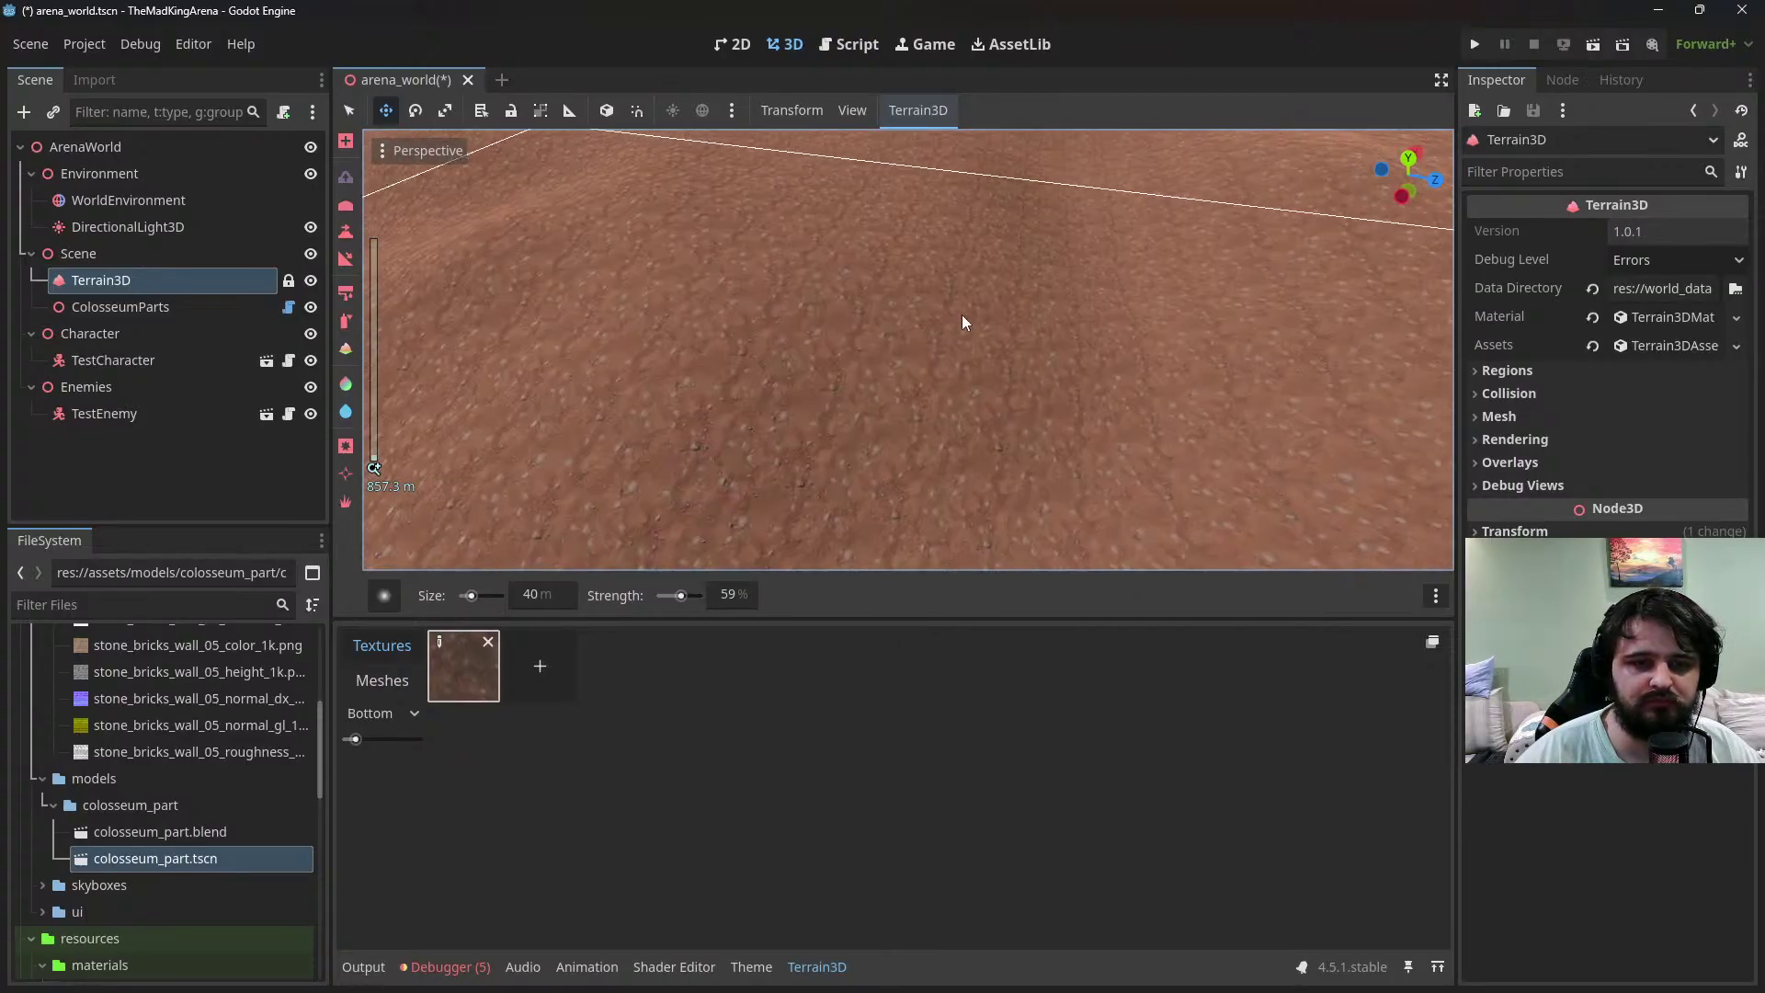
scroll(973, 325, "down", 5)
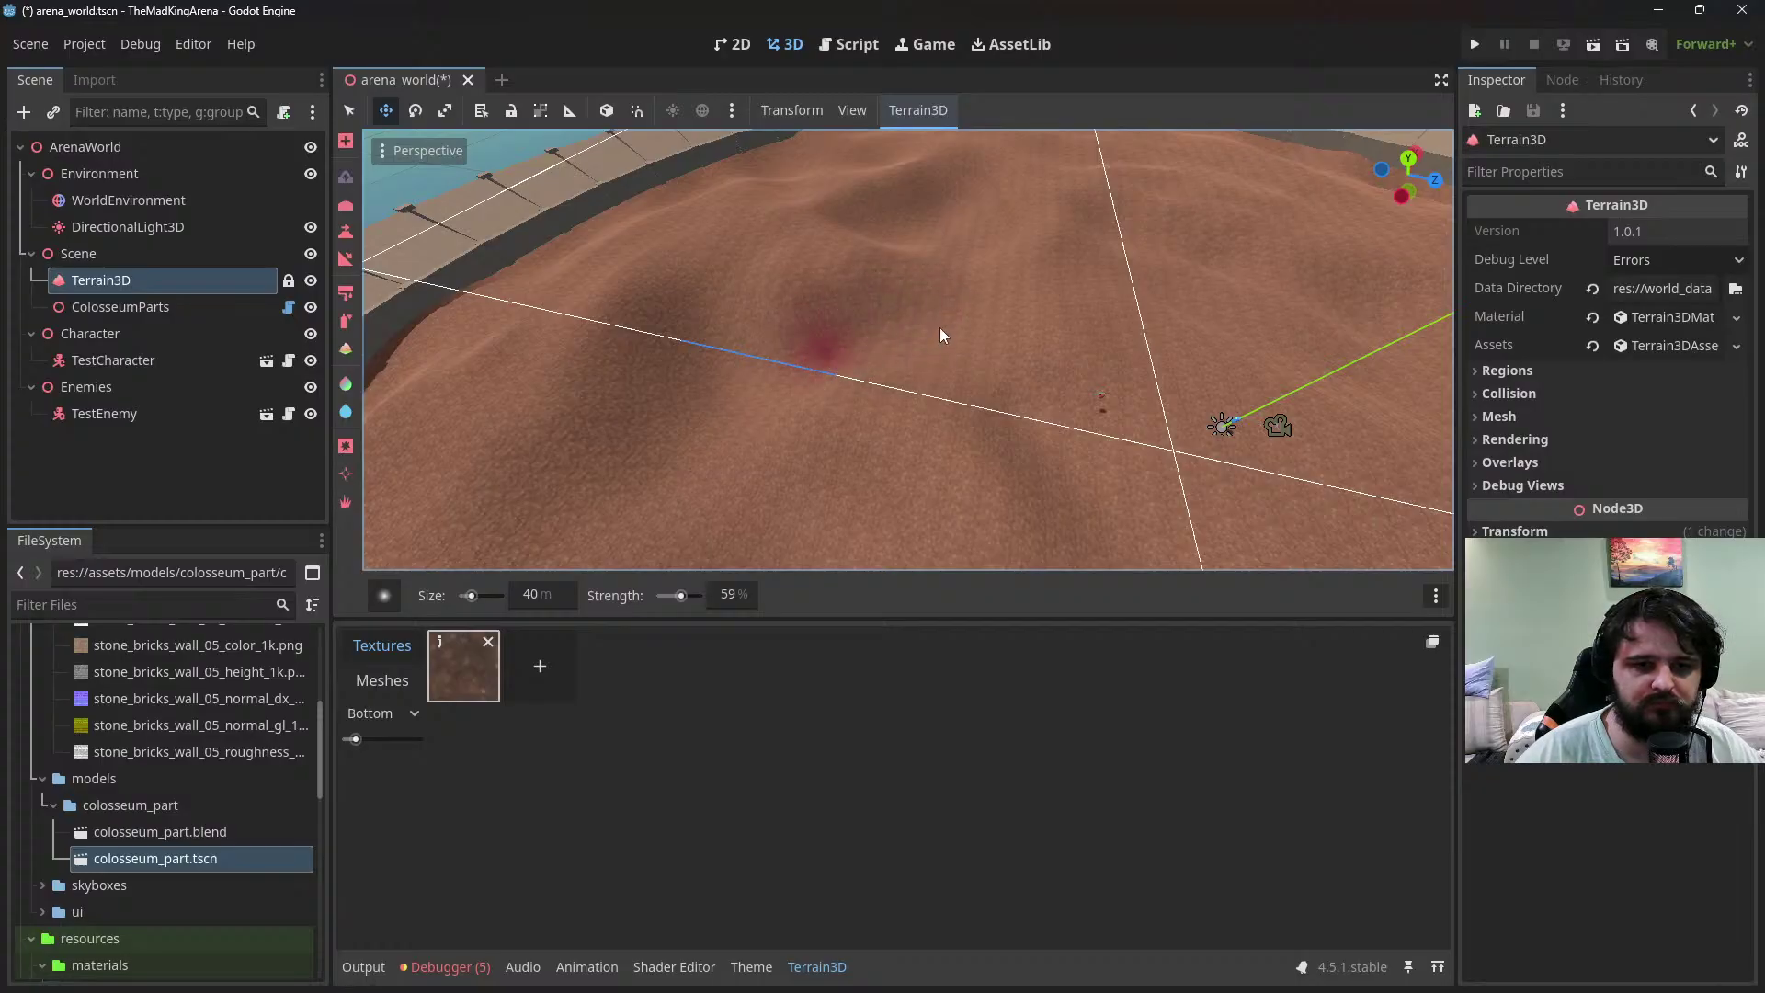
left_click_drag(898, 379, 811, 276)
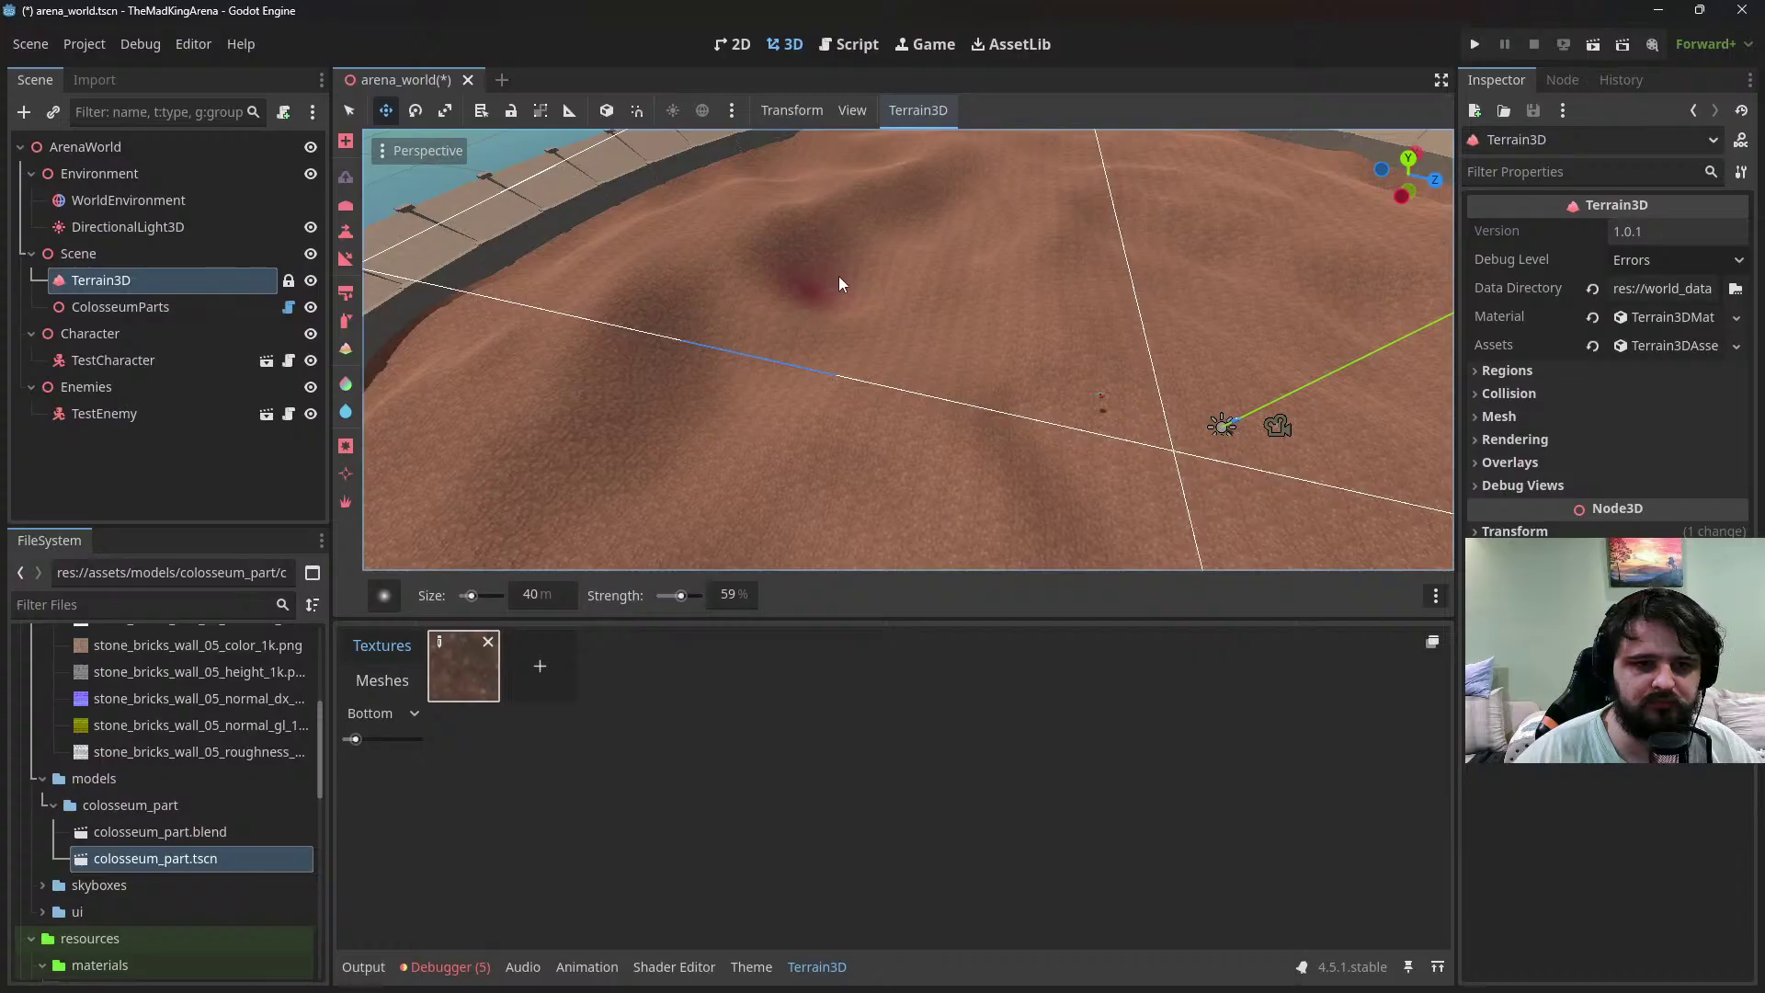
key("ctrl")
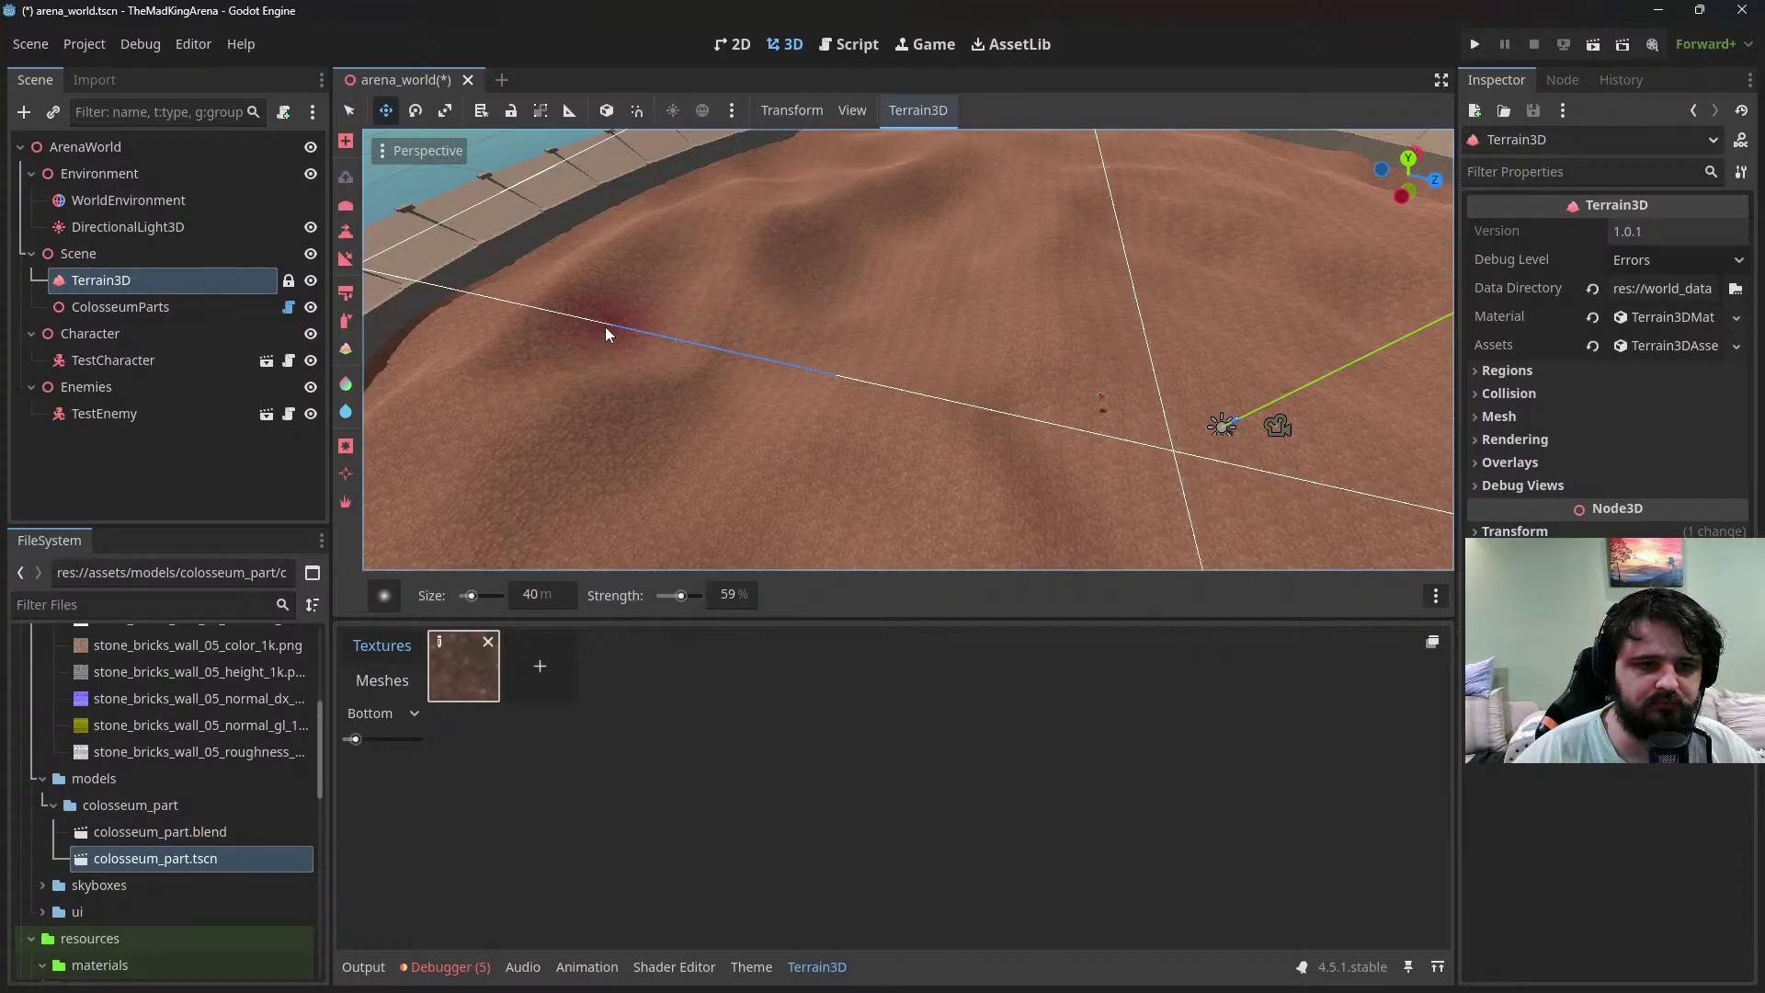
scroll(1104, 283, "down", 2)
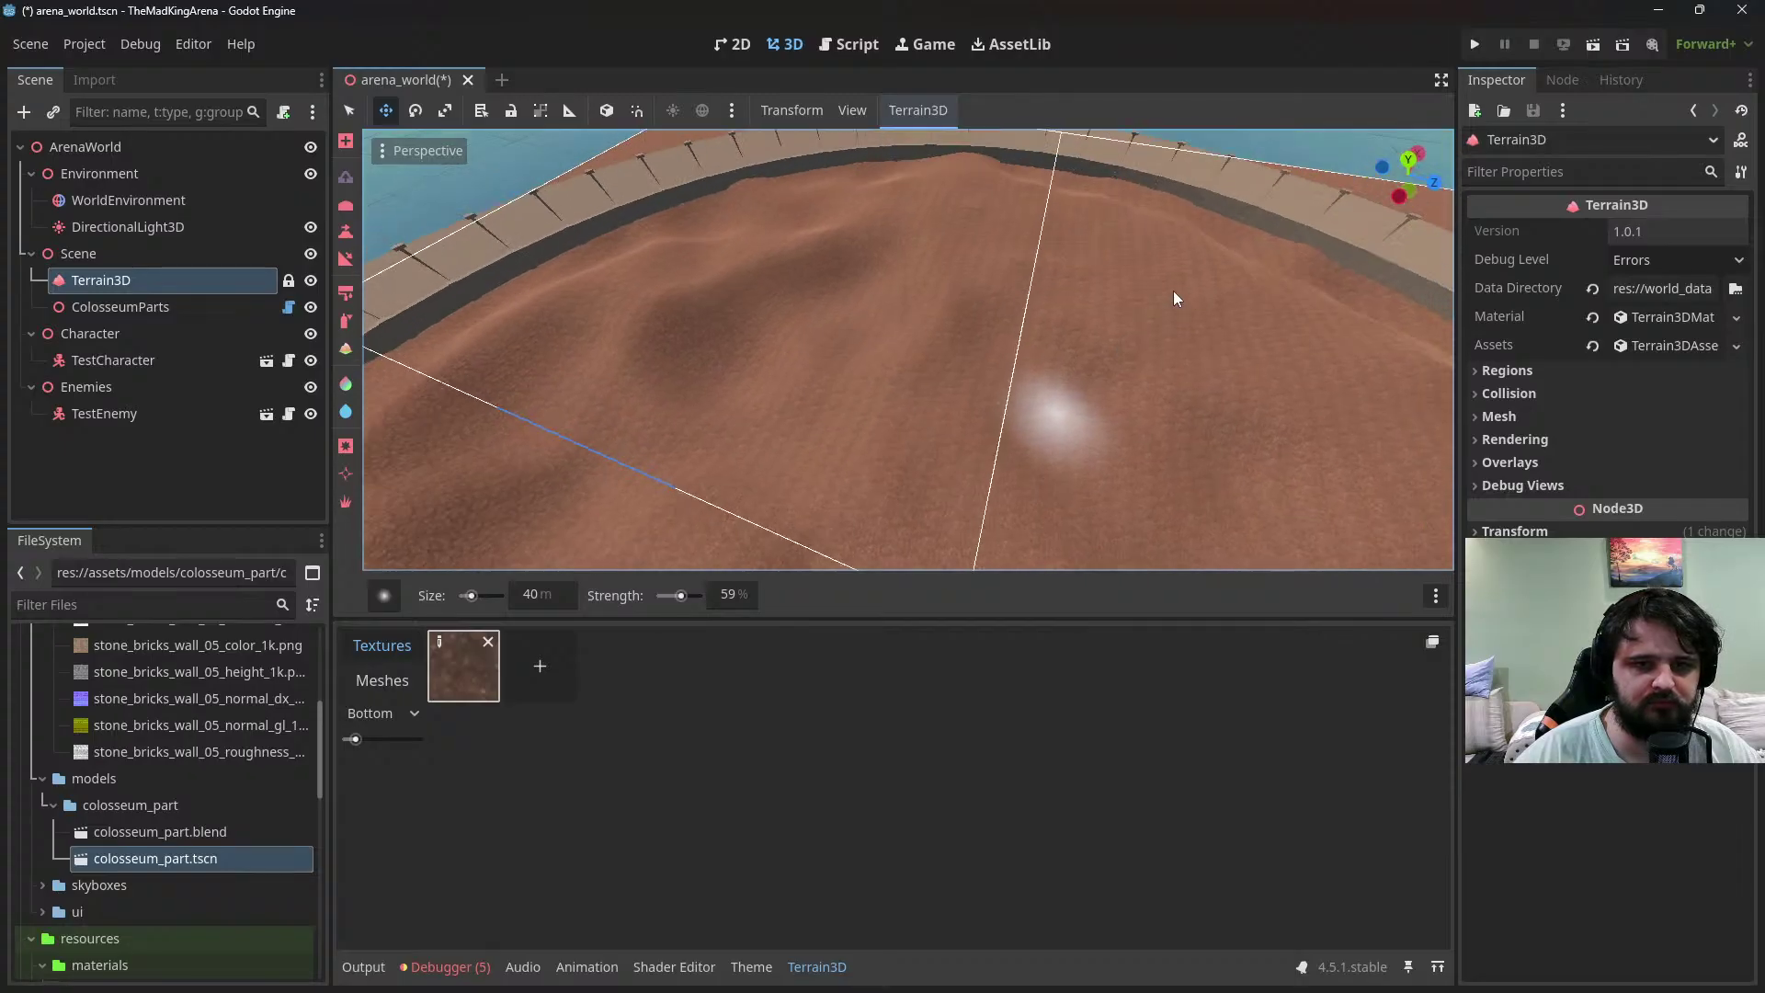
Lower further irregular patches on the arena floor between the center and the wall, and blend their ridges into soft slopes
scroll(1149, 293, "up", 1)
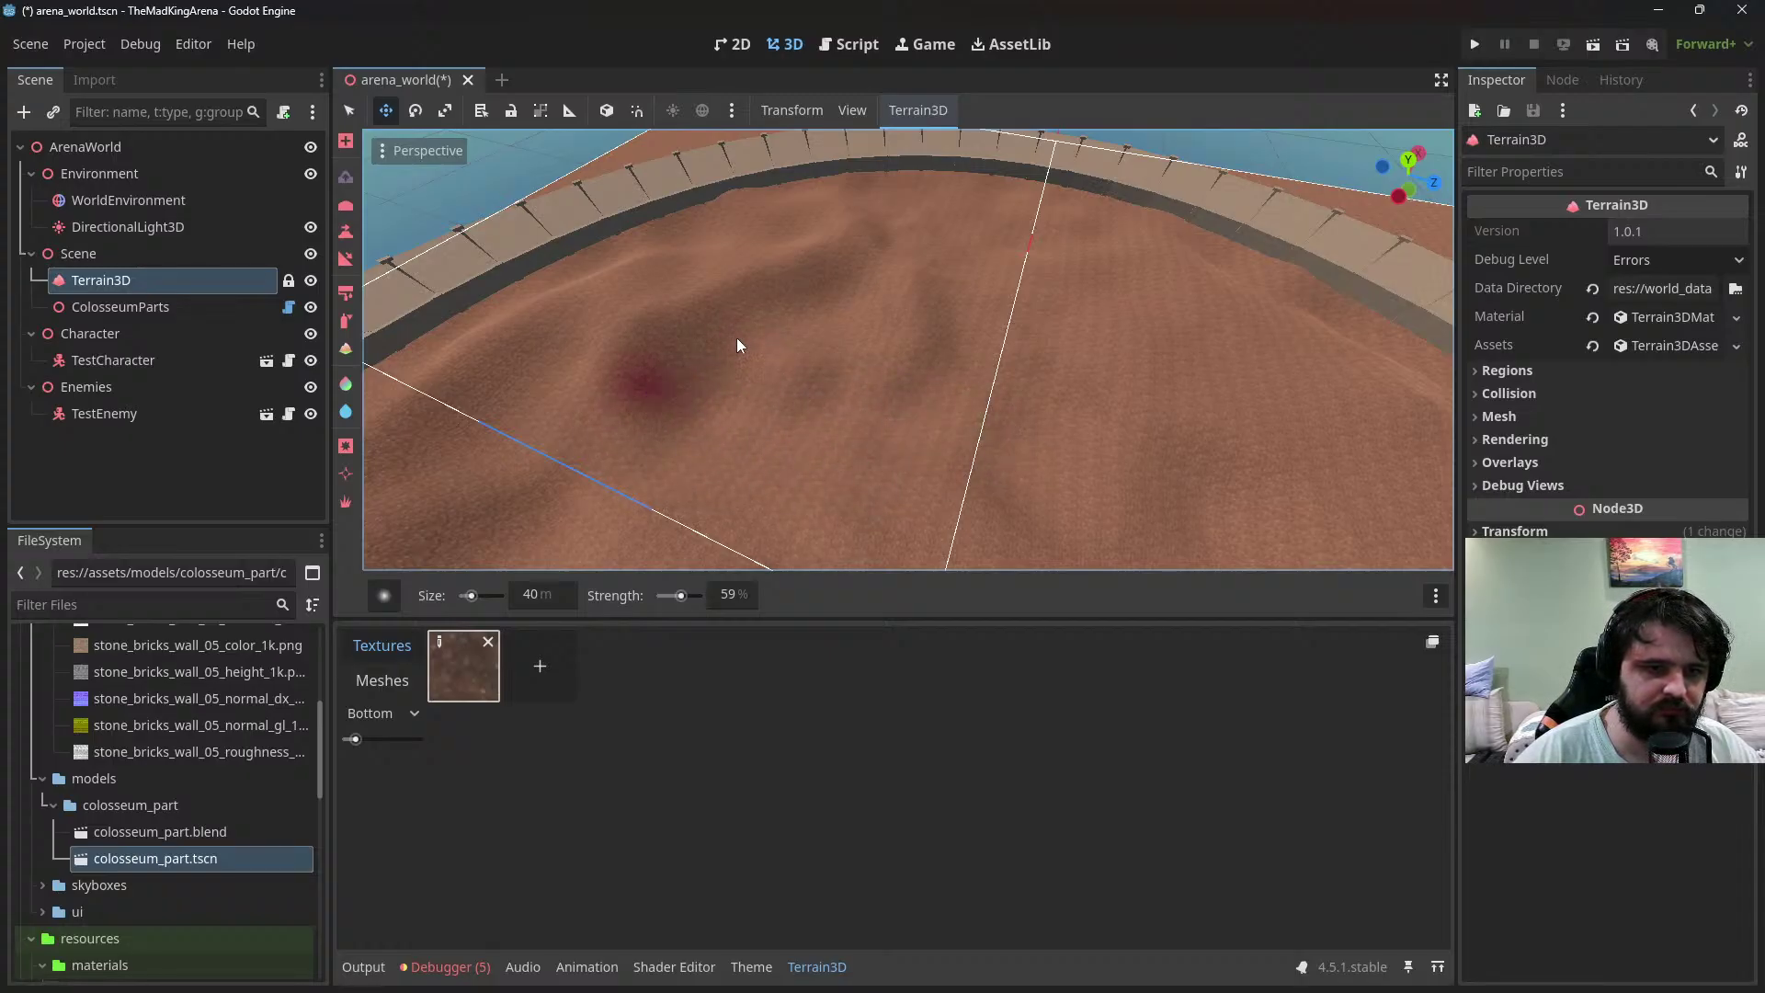
middle_click_drag(919, 434, 1084, 432)
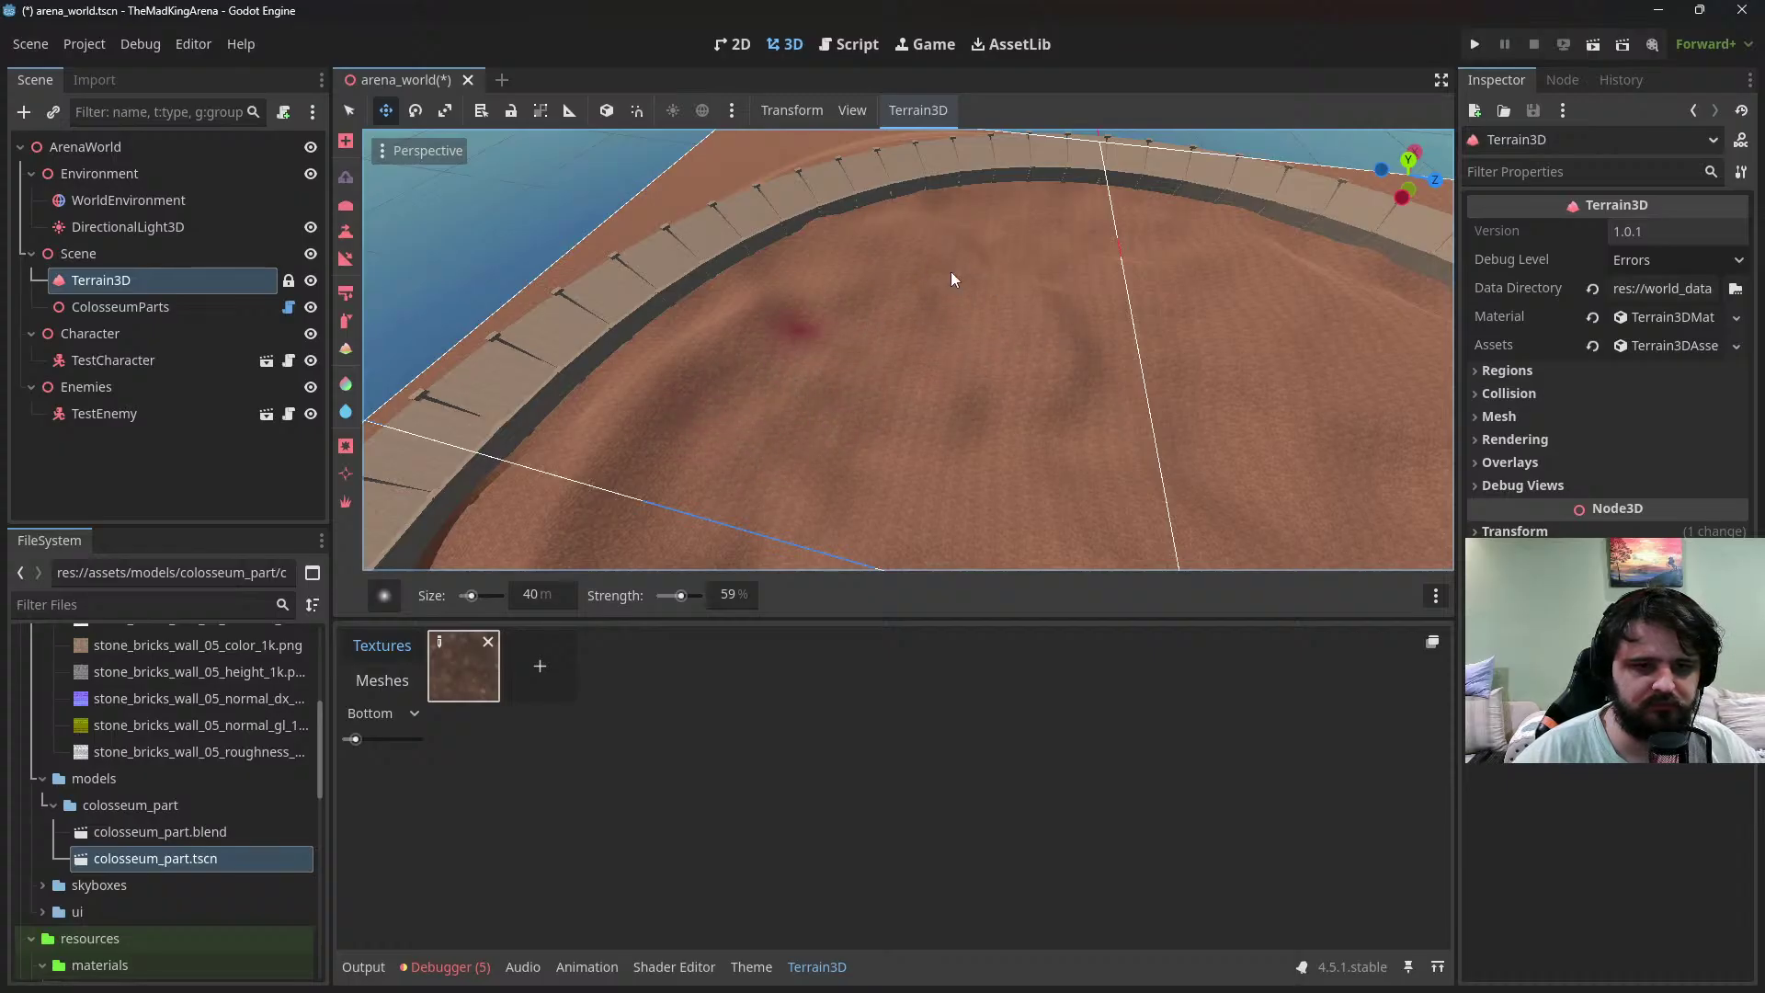
middle_click_drag(1122, 364, 984, 388)
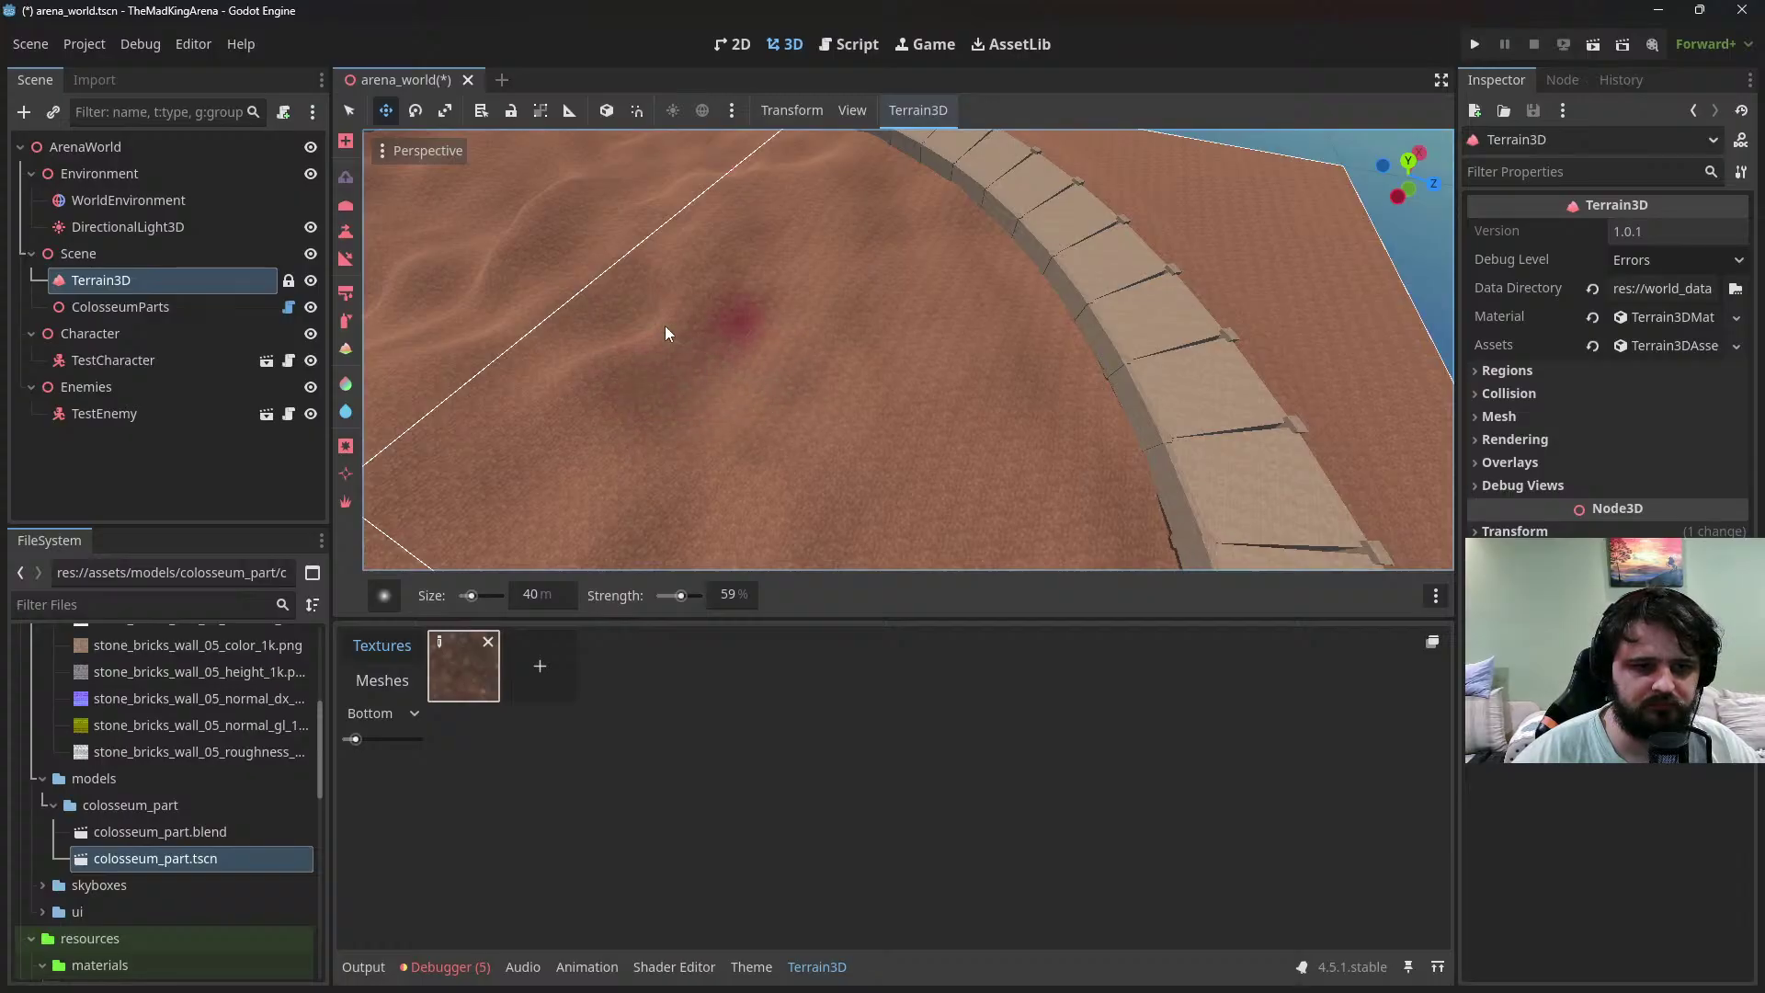
key("ctrl")
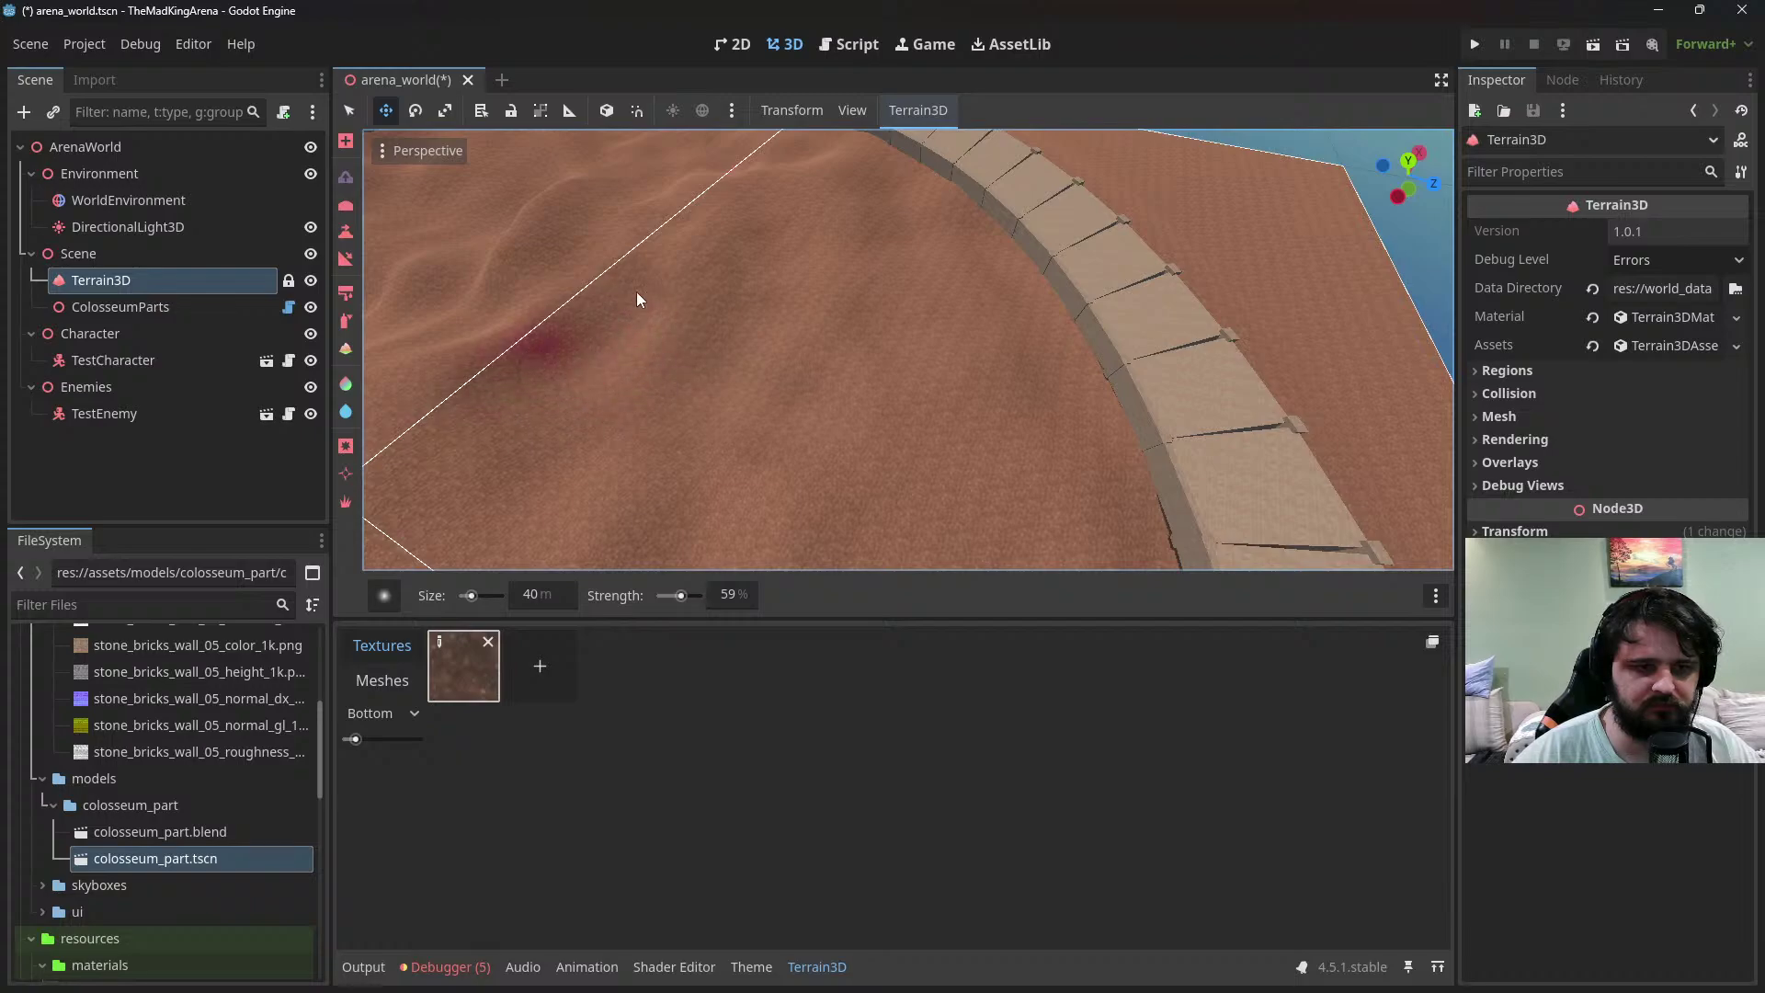
middle_click_drag(920, 370, 847, 366)
Sculpt scattered hollows across the opposite half of the arena floor and smooth their edges up to the wall
scroll(847, 366, "down", 6)
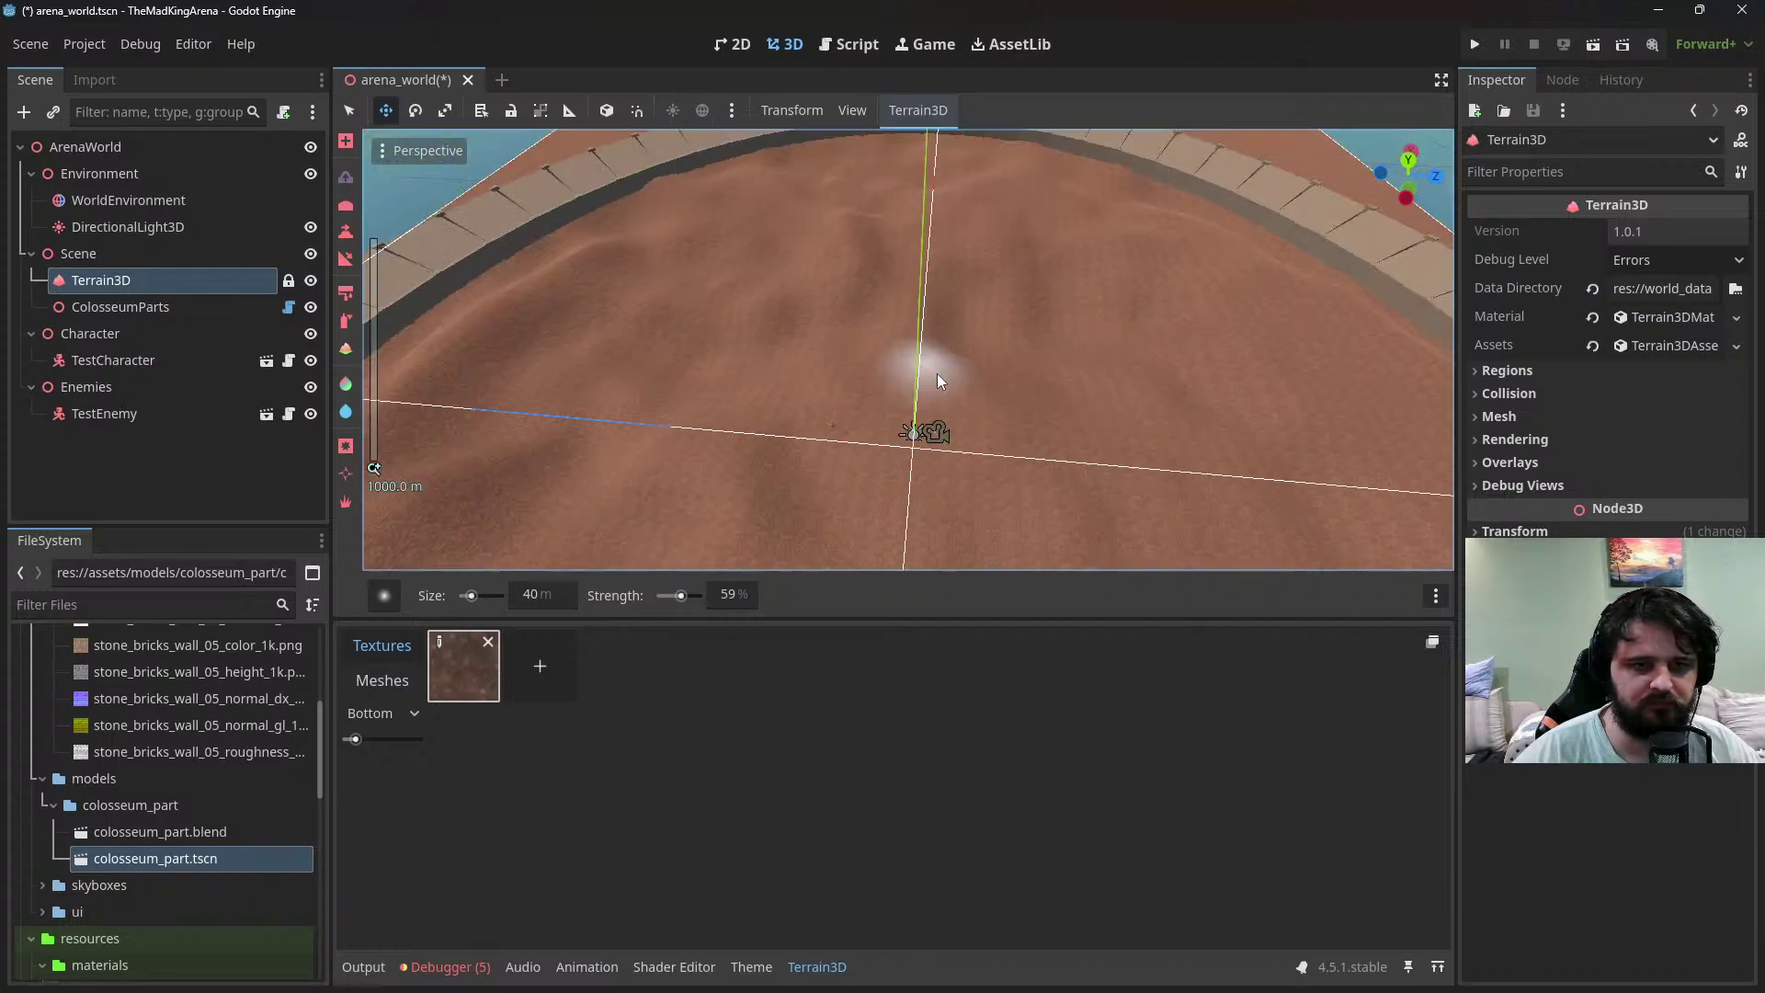
scroll(1021, 413, "up", 3)
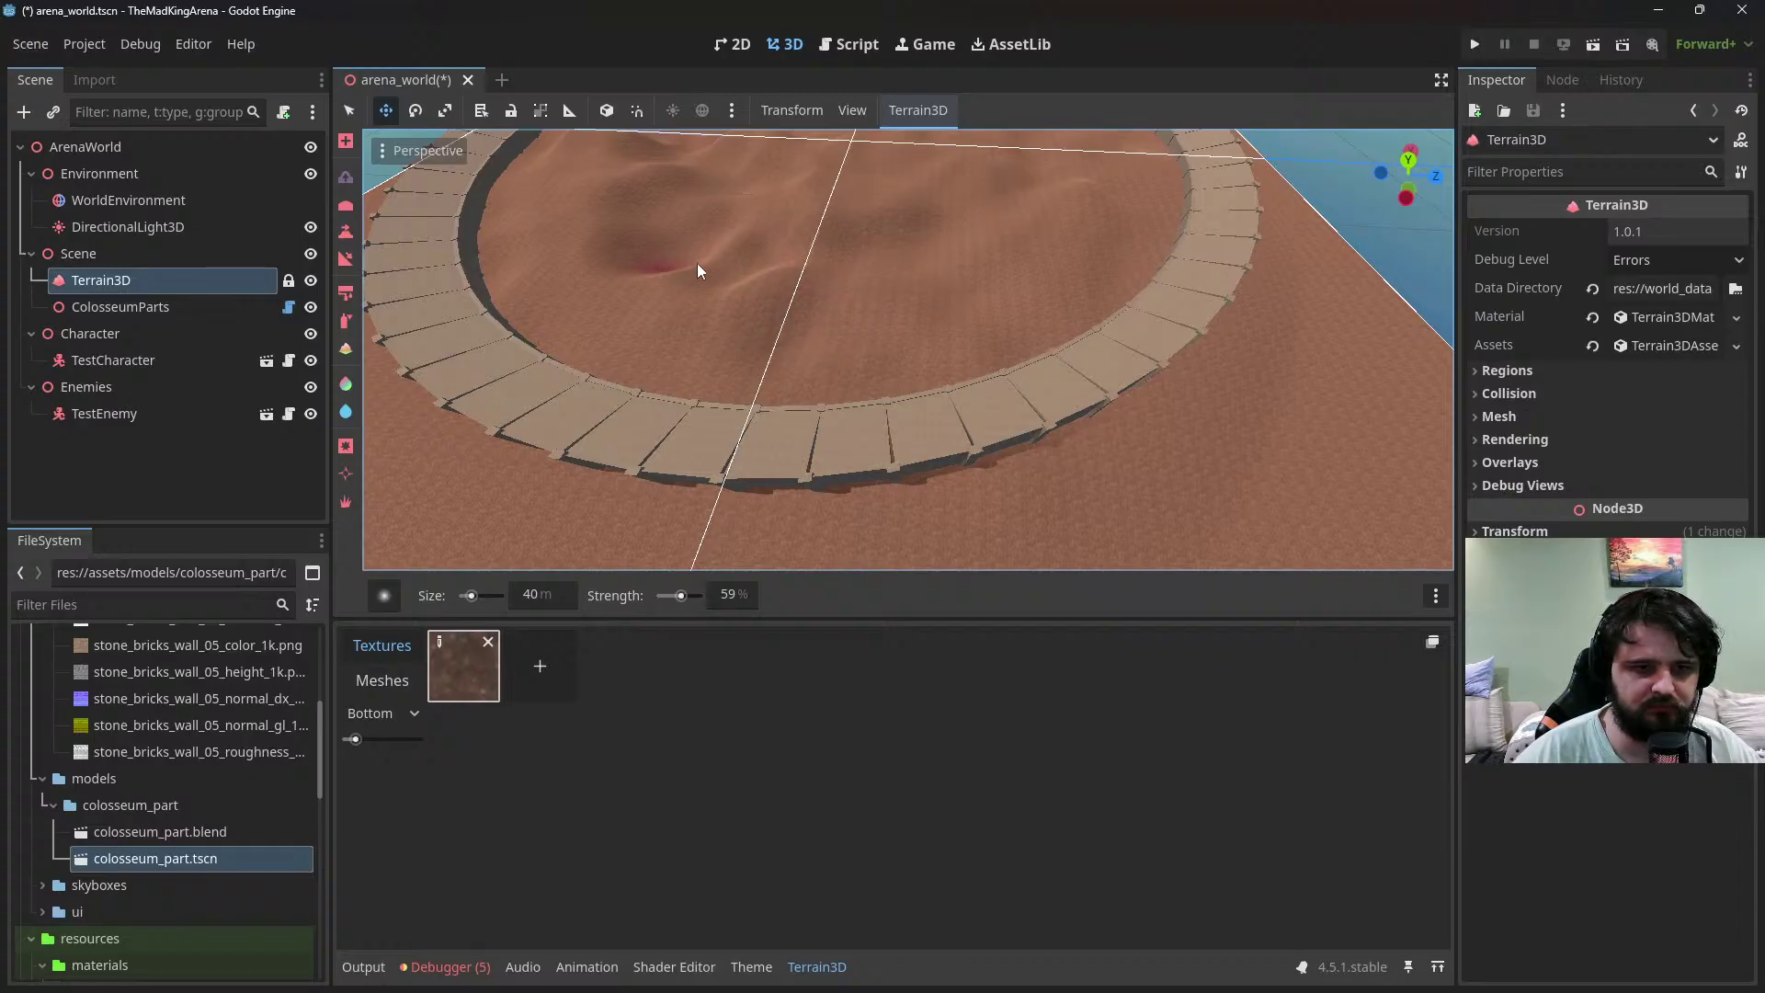
mouse_move(730, 284)
middle_mouse_down()
mouse_move(945, 506)
mouse_move(1043, 460)
middle_mouse_up()
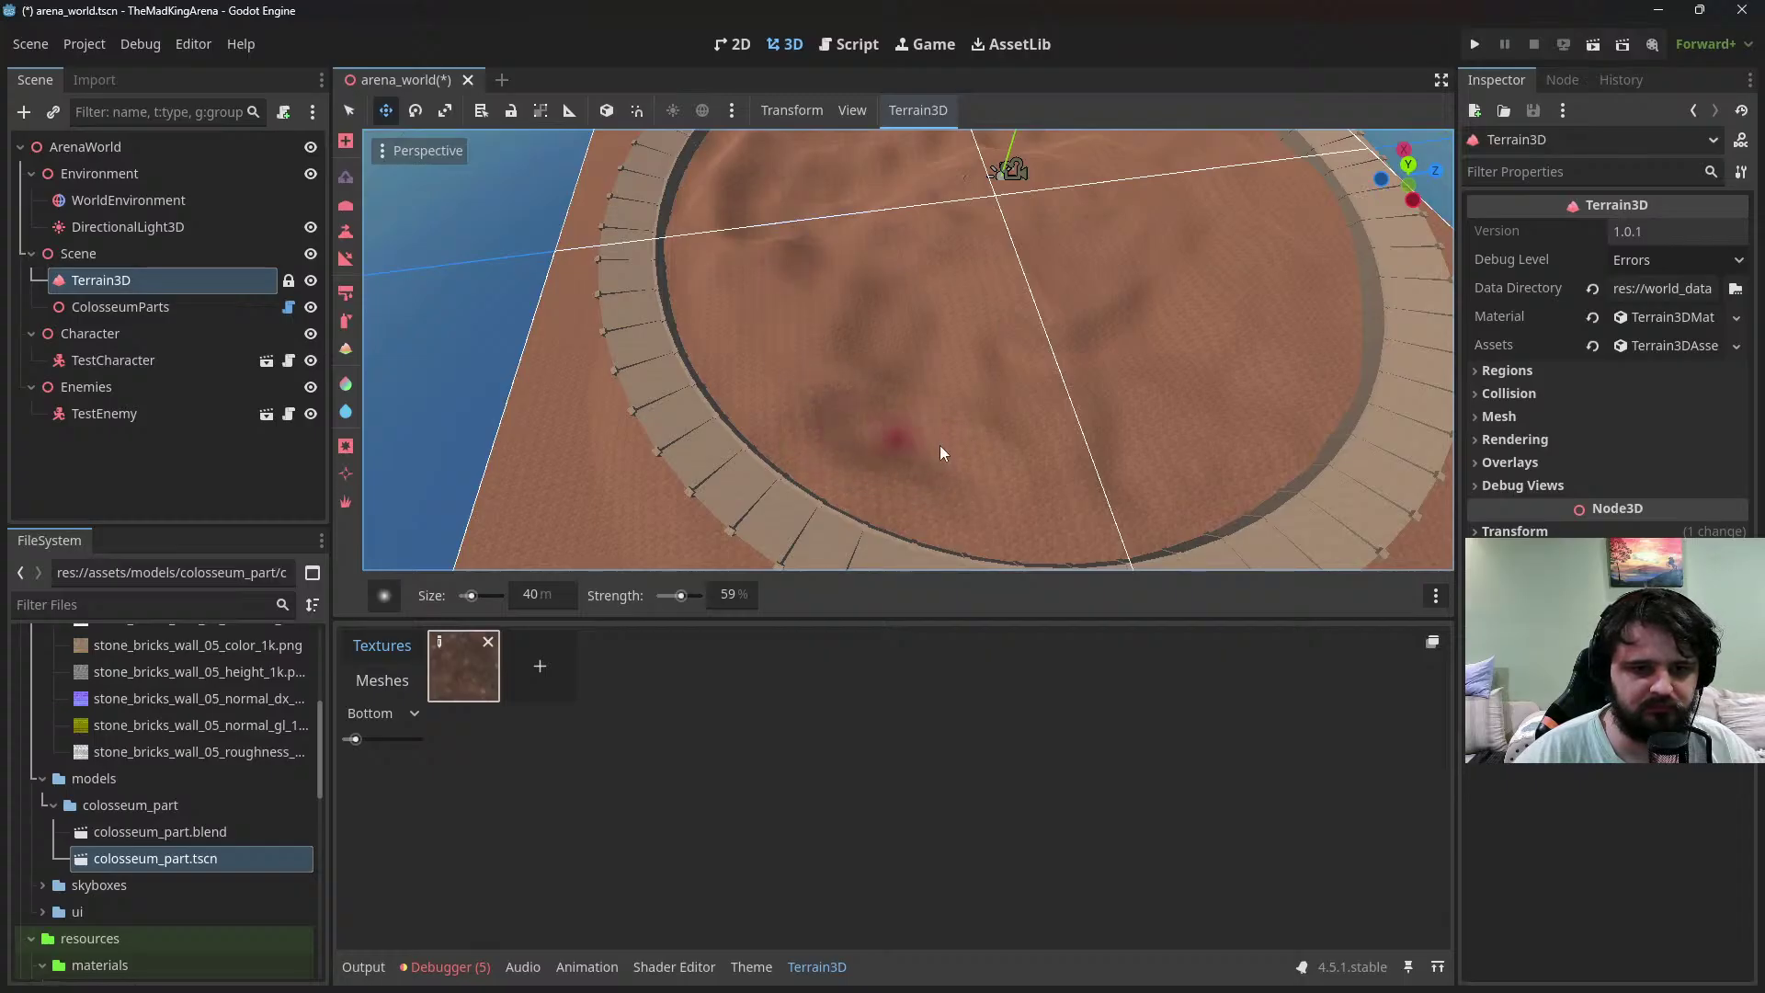
middle_click_drag(980, 491, 879, 411)
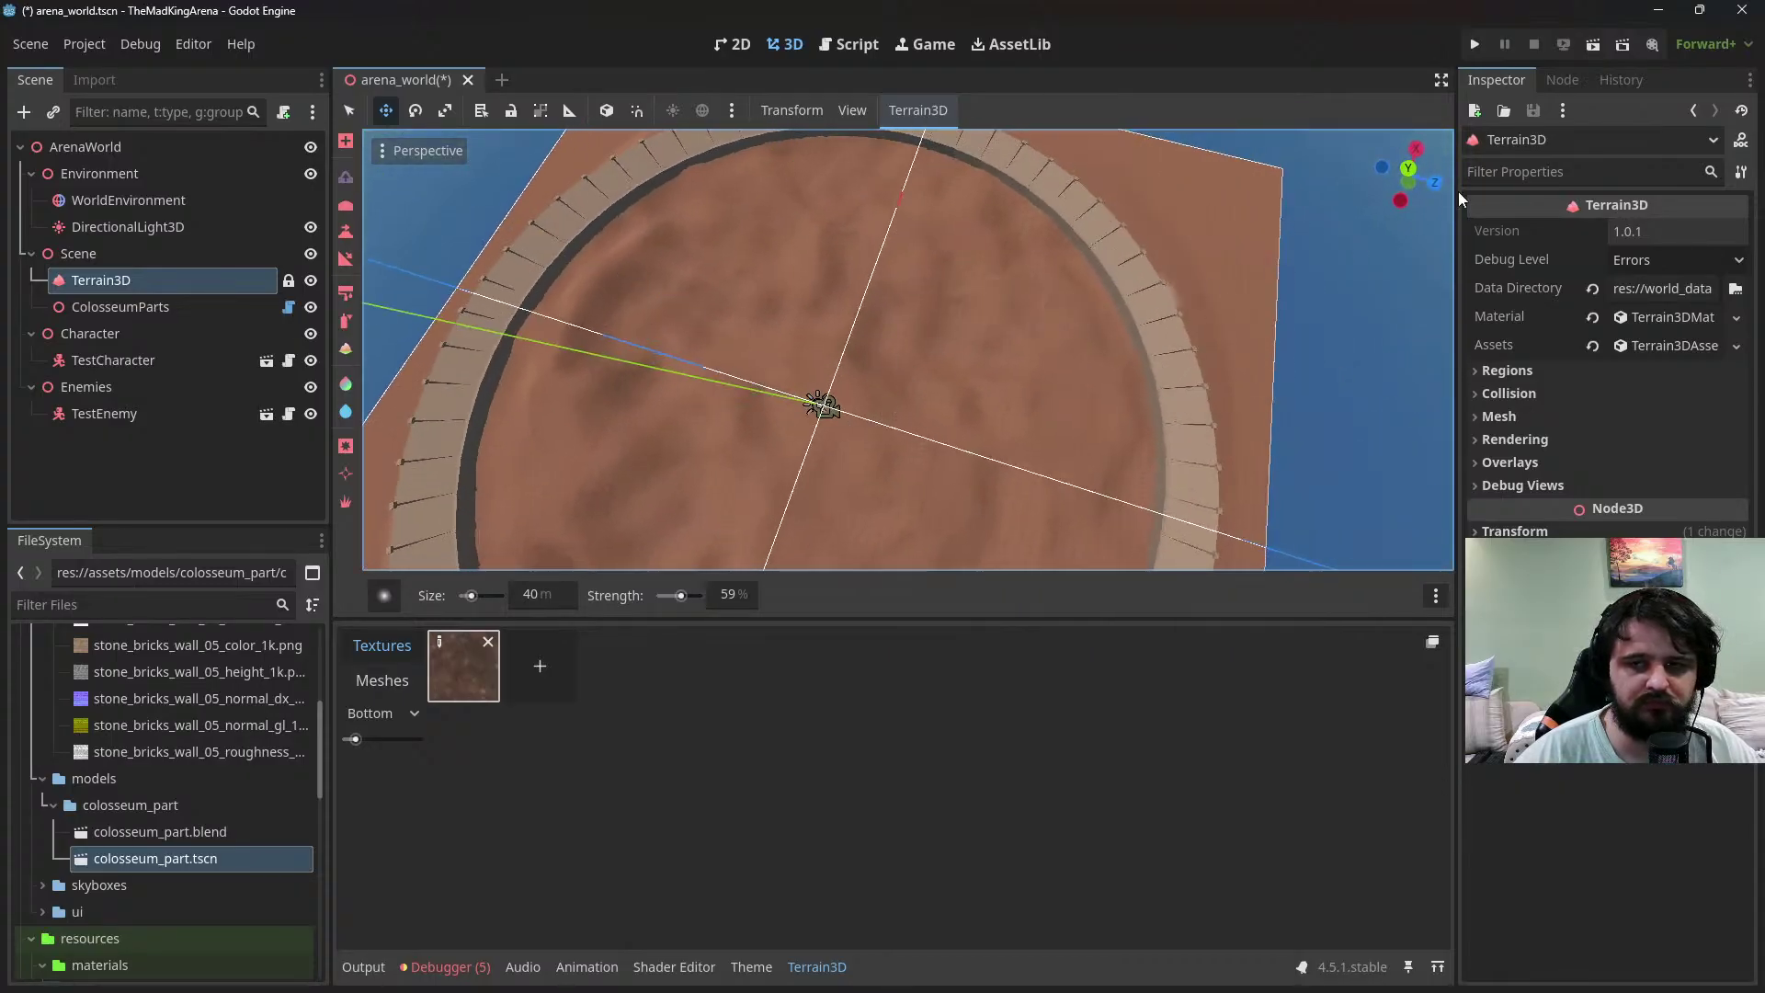
Run the current scene and move the character across the sculpted hollows and mounds to check the terrain's scale
left_click(1592, 45)
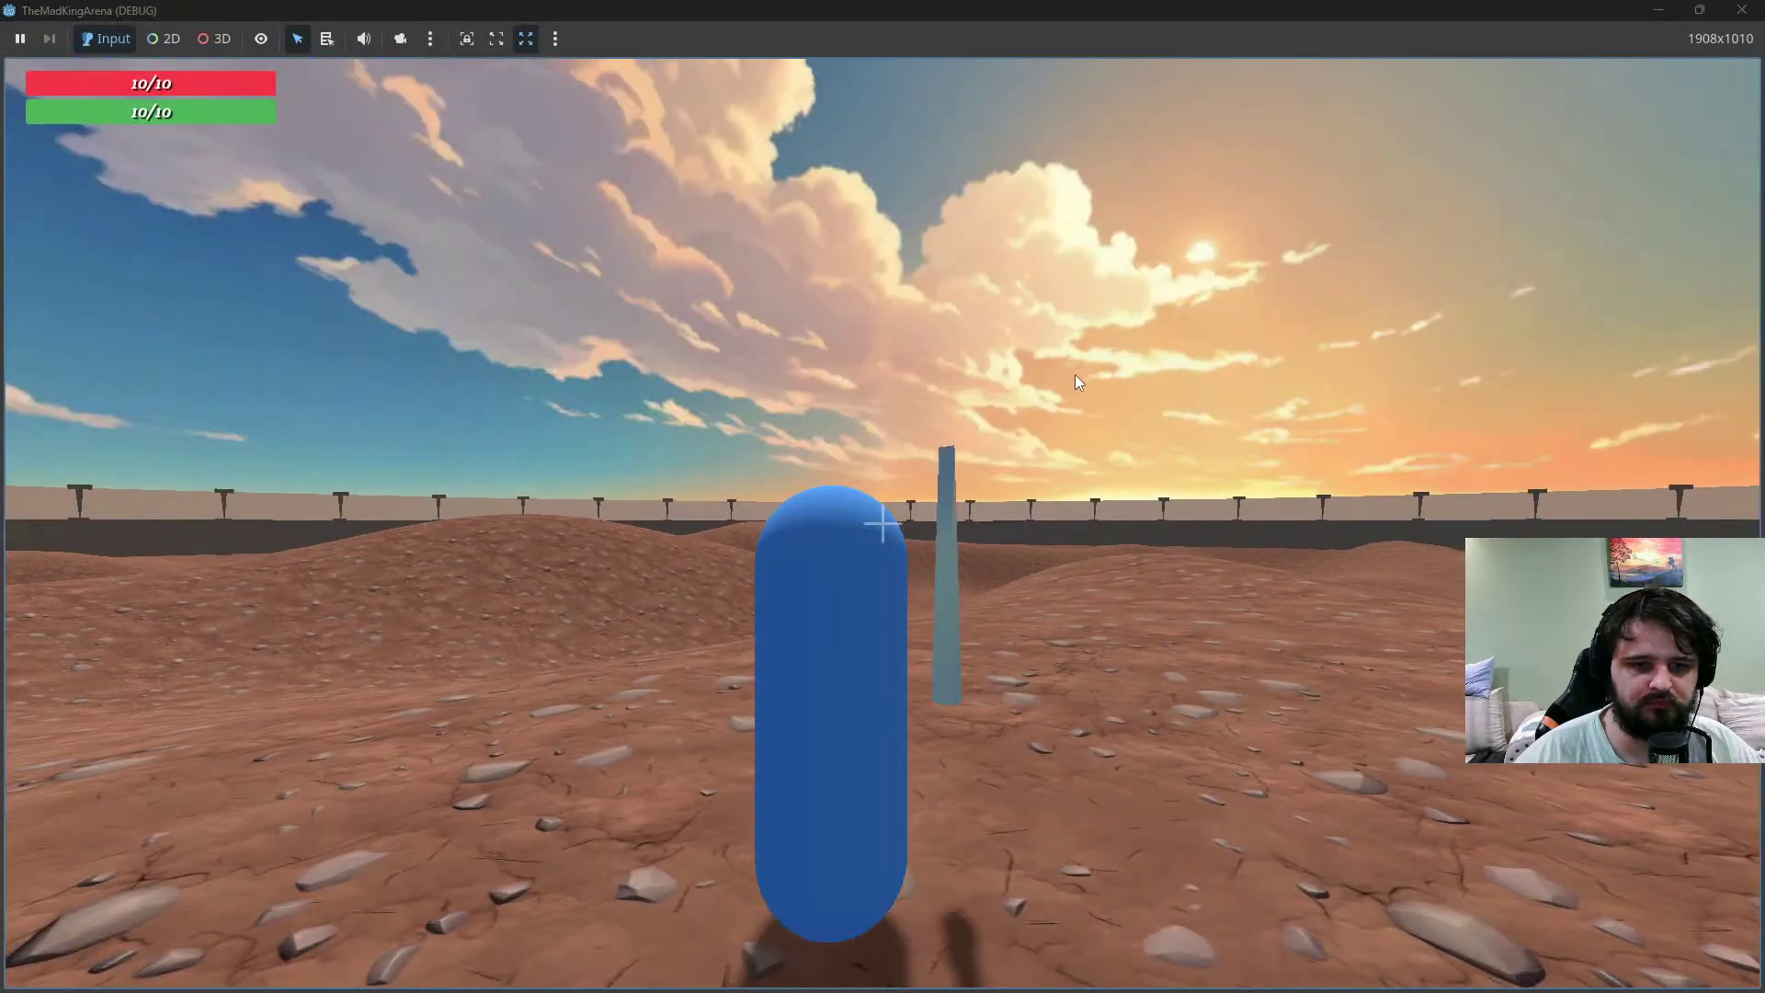
key("shift+w")
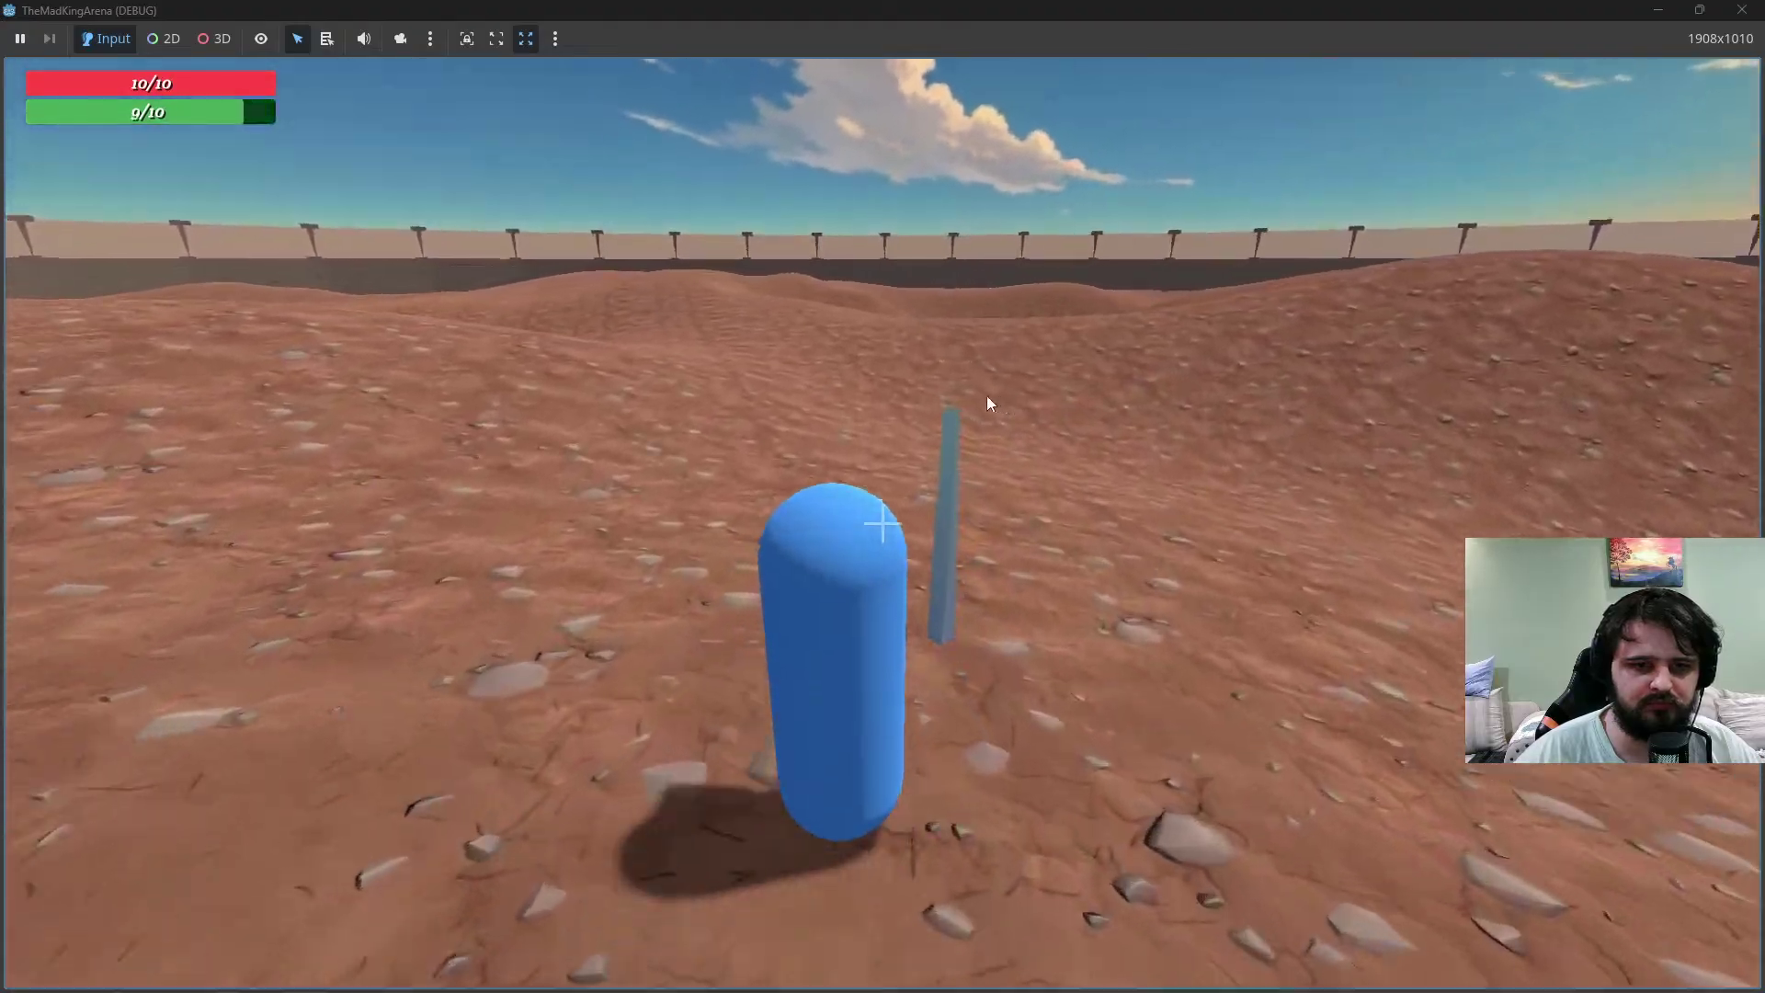
key("shift+w")
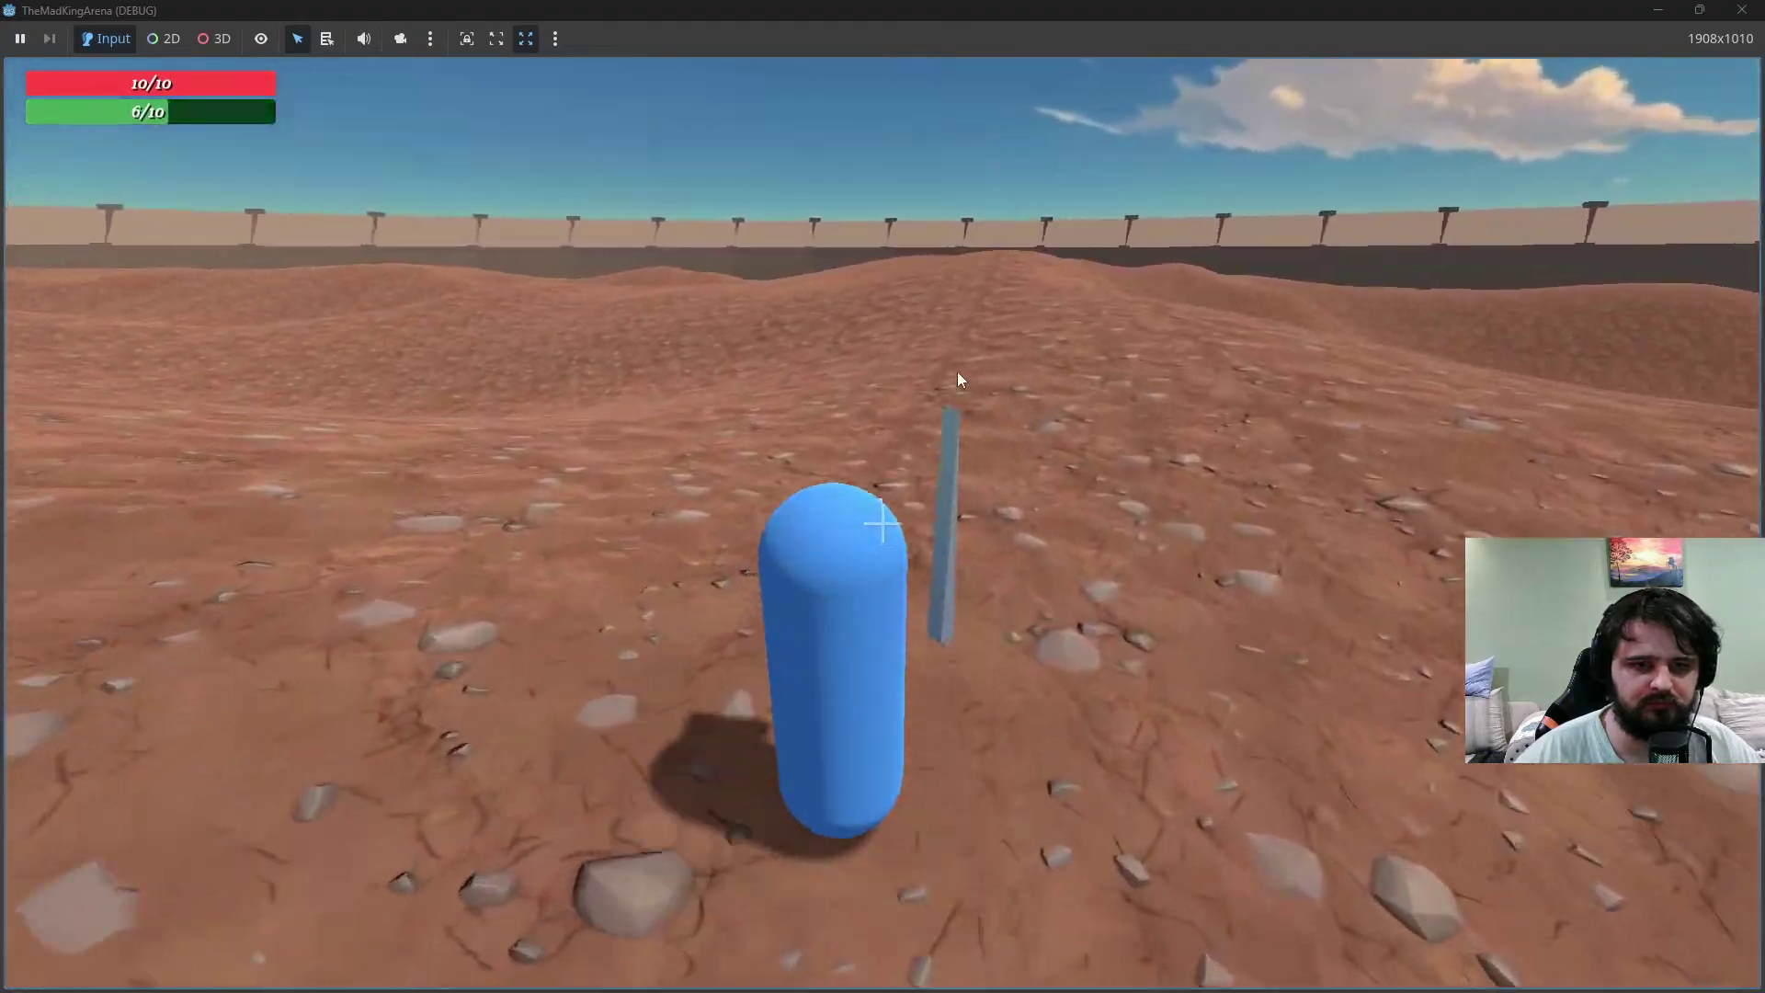
key("shift+w")
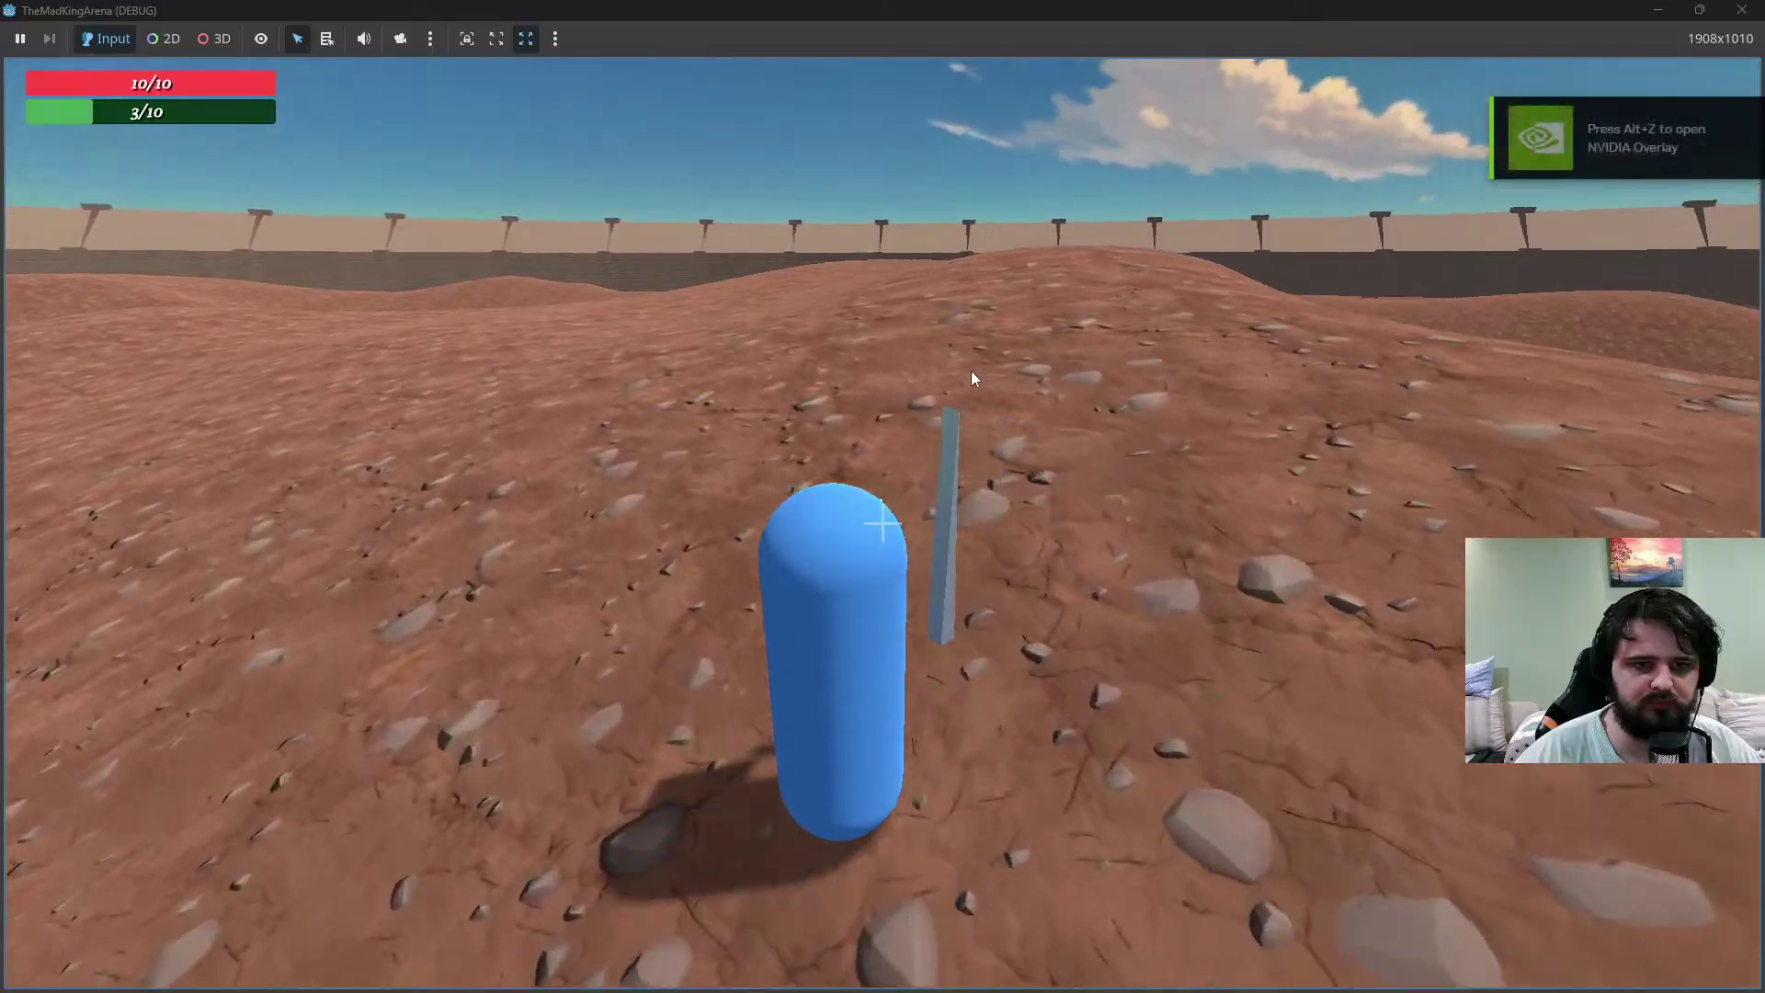
key("shift+w")
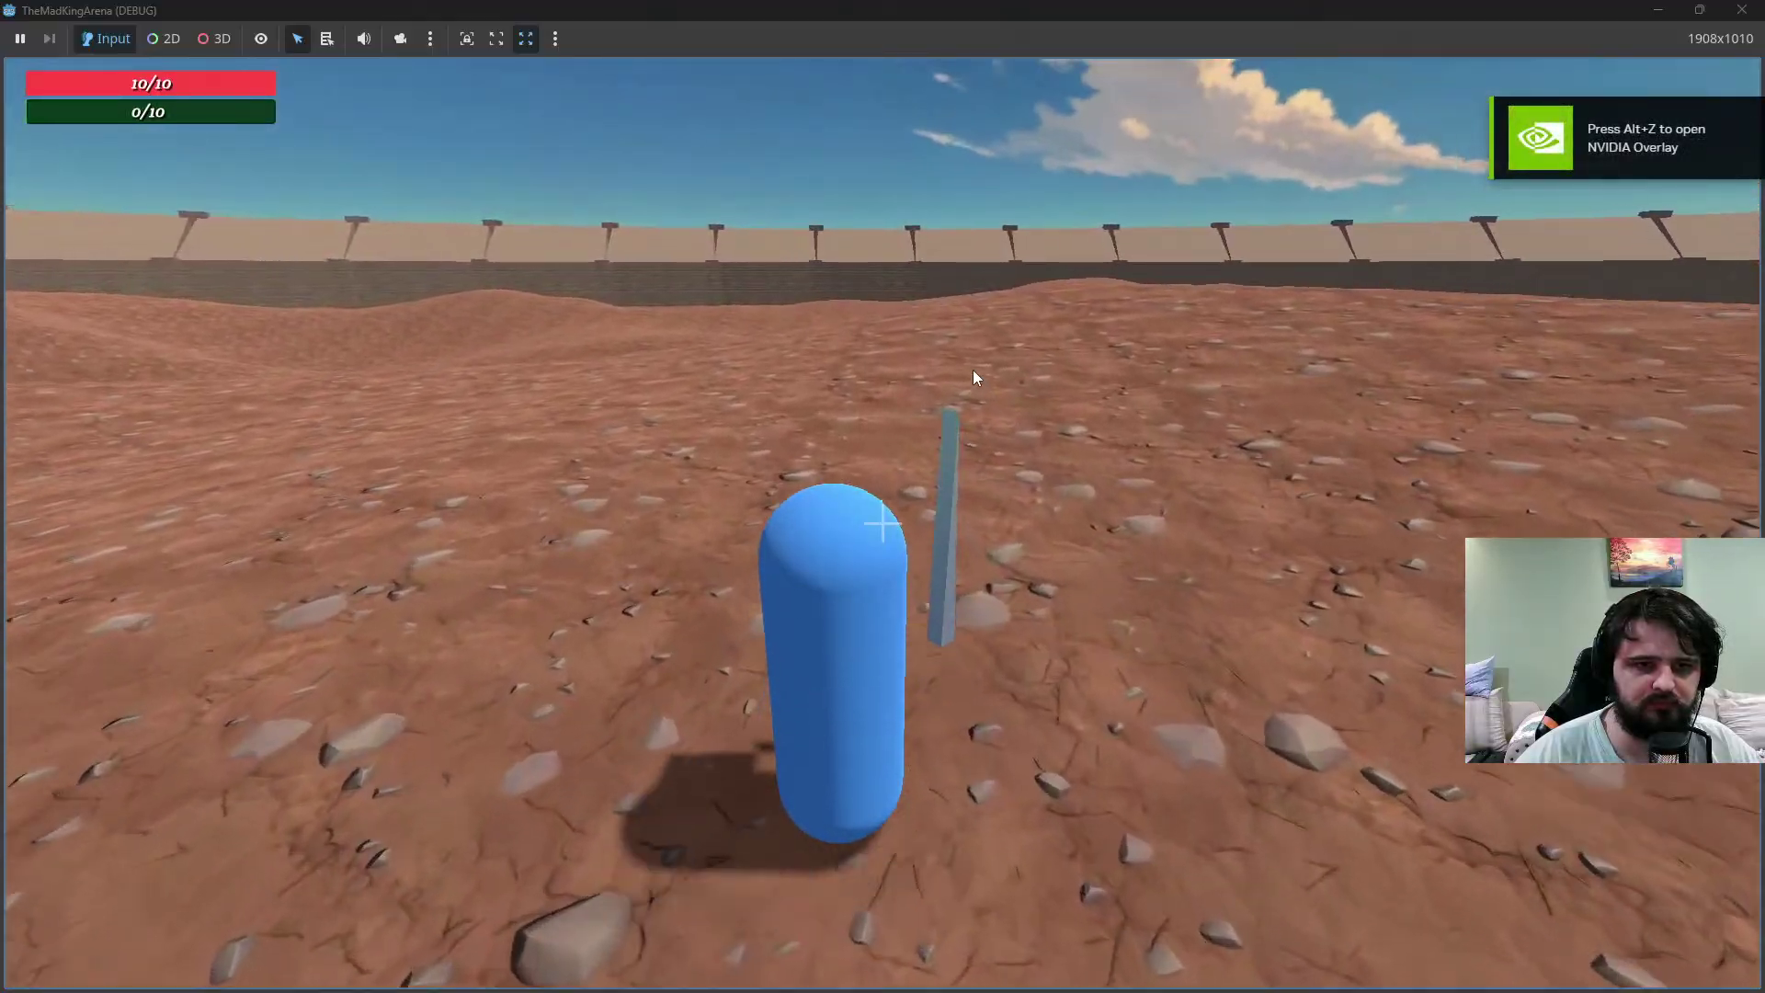
key("w")
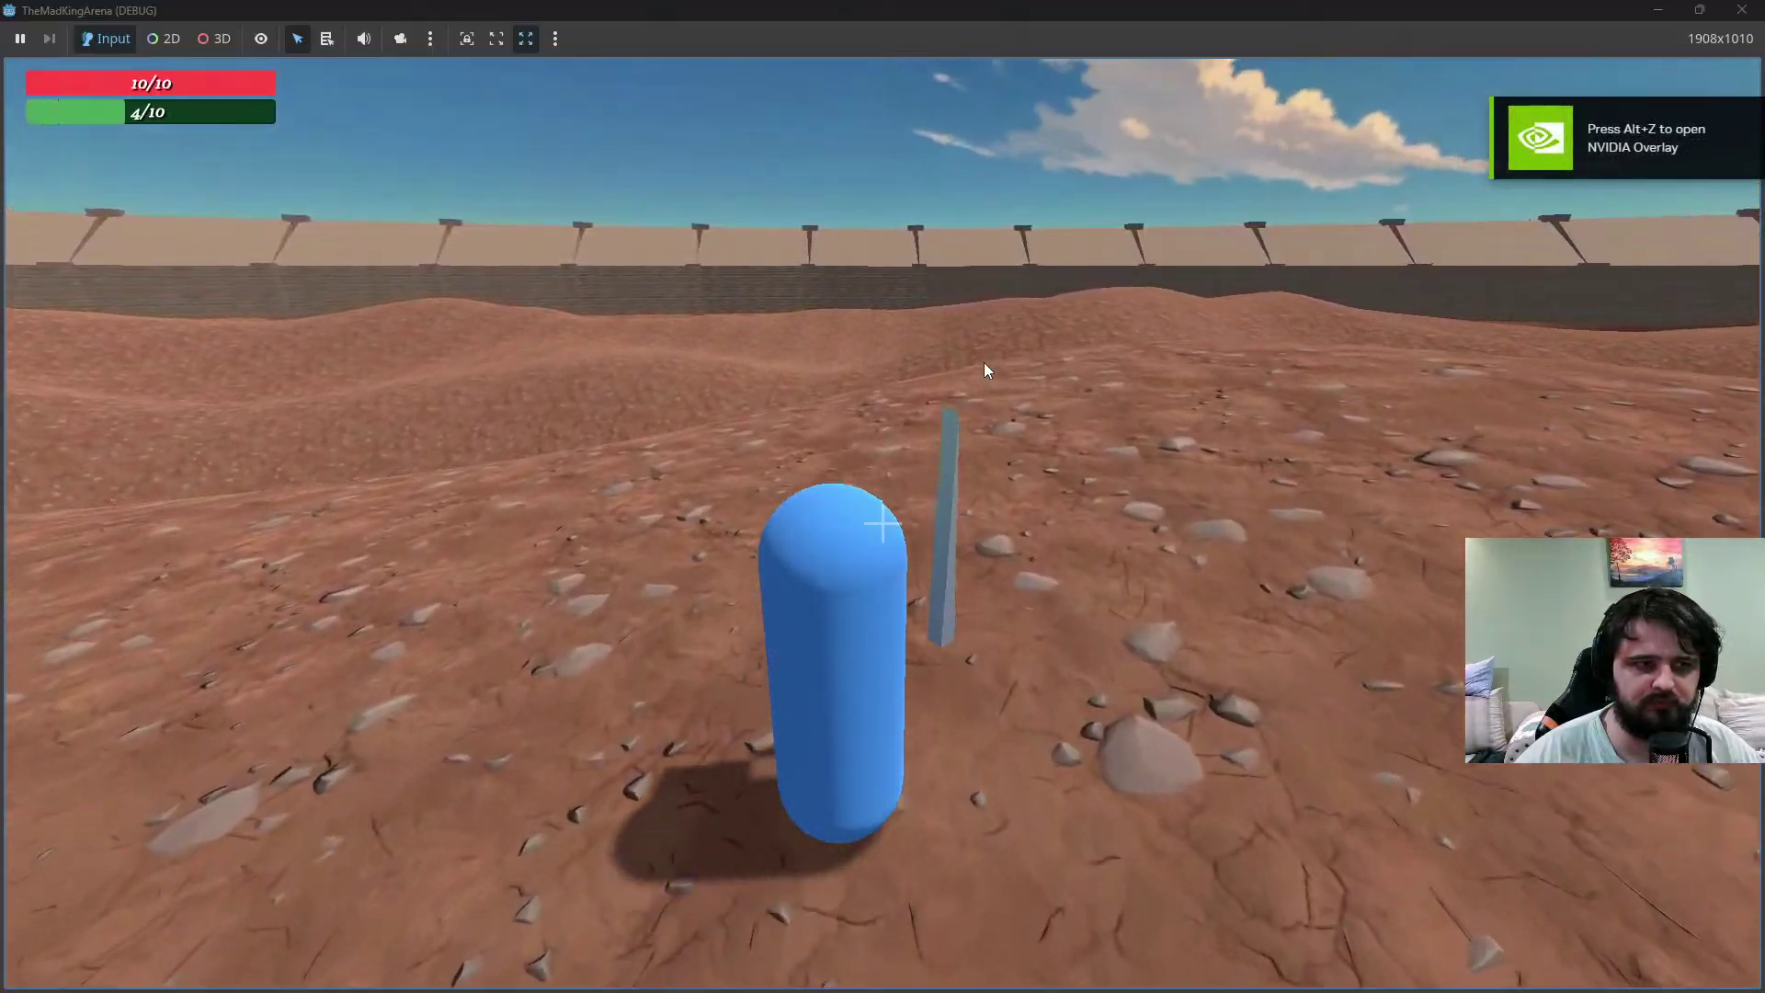
key("w")
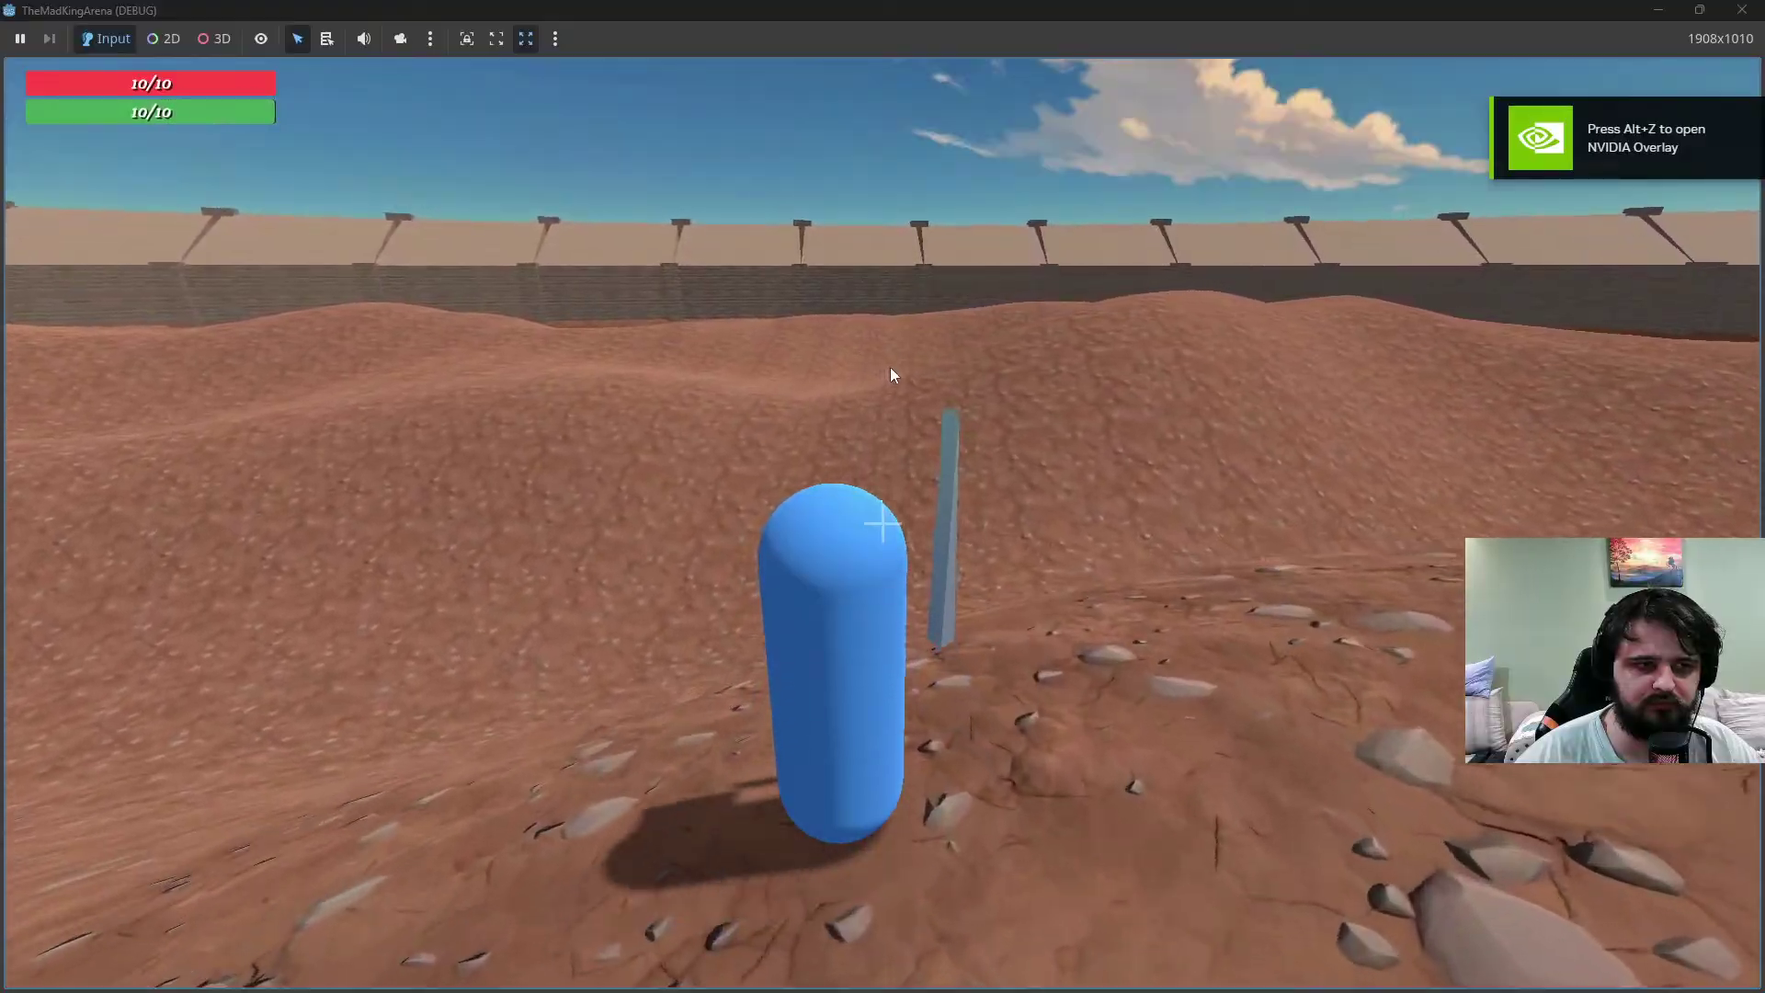
key("shift+w")
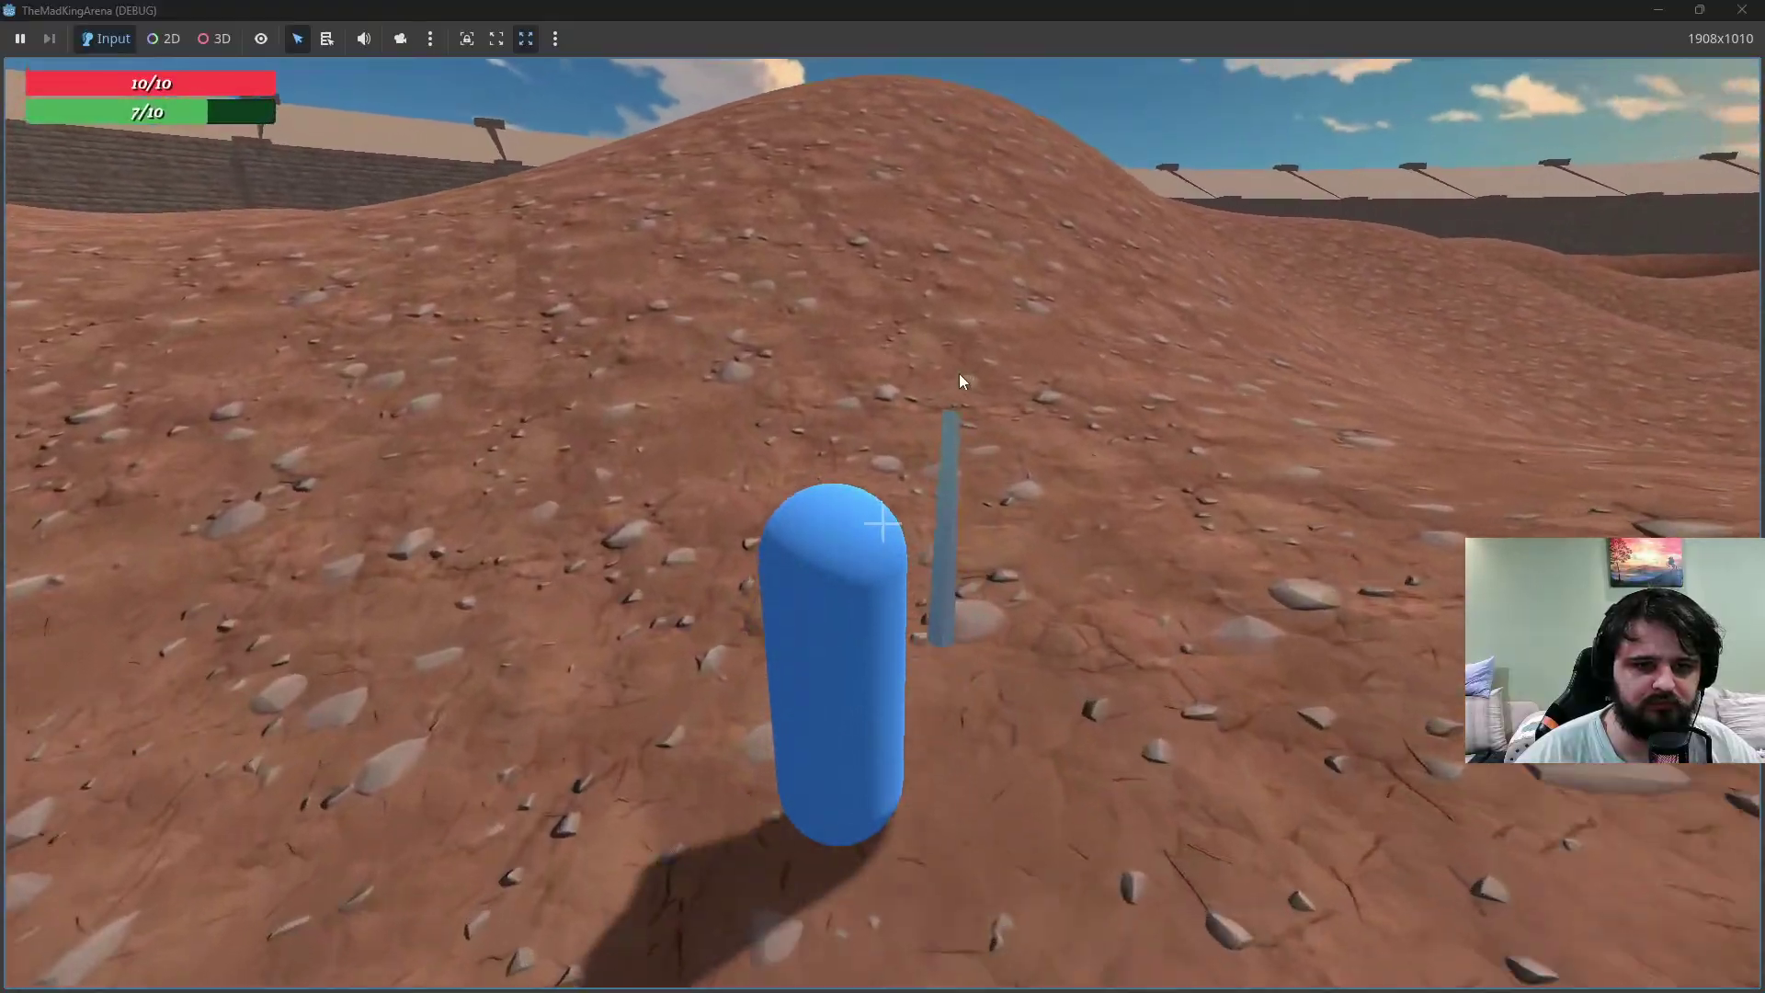
key("shift+w")
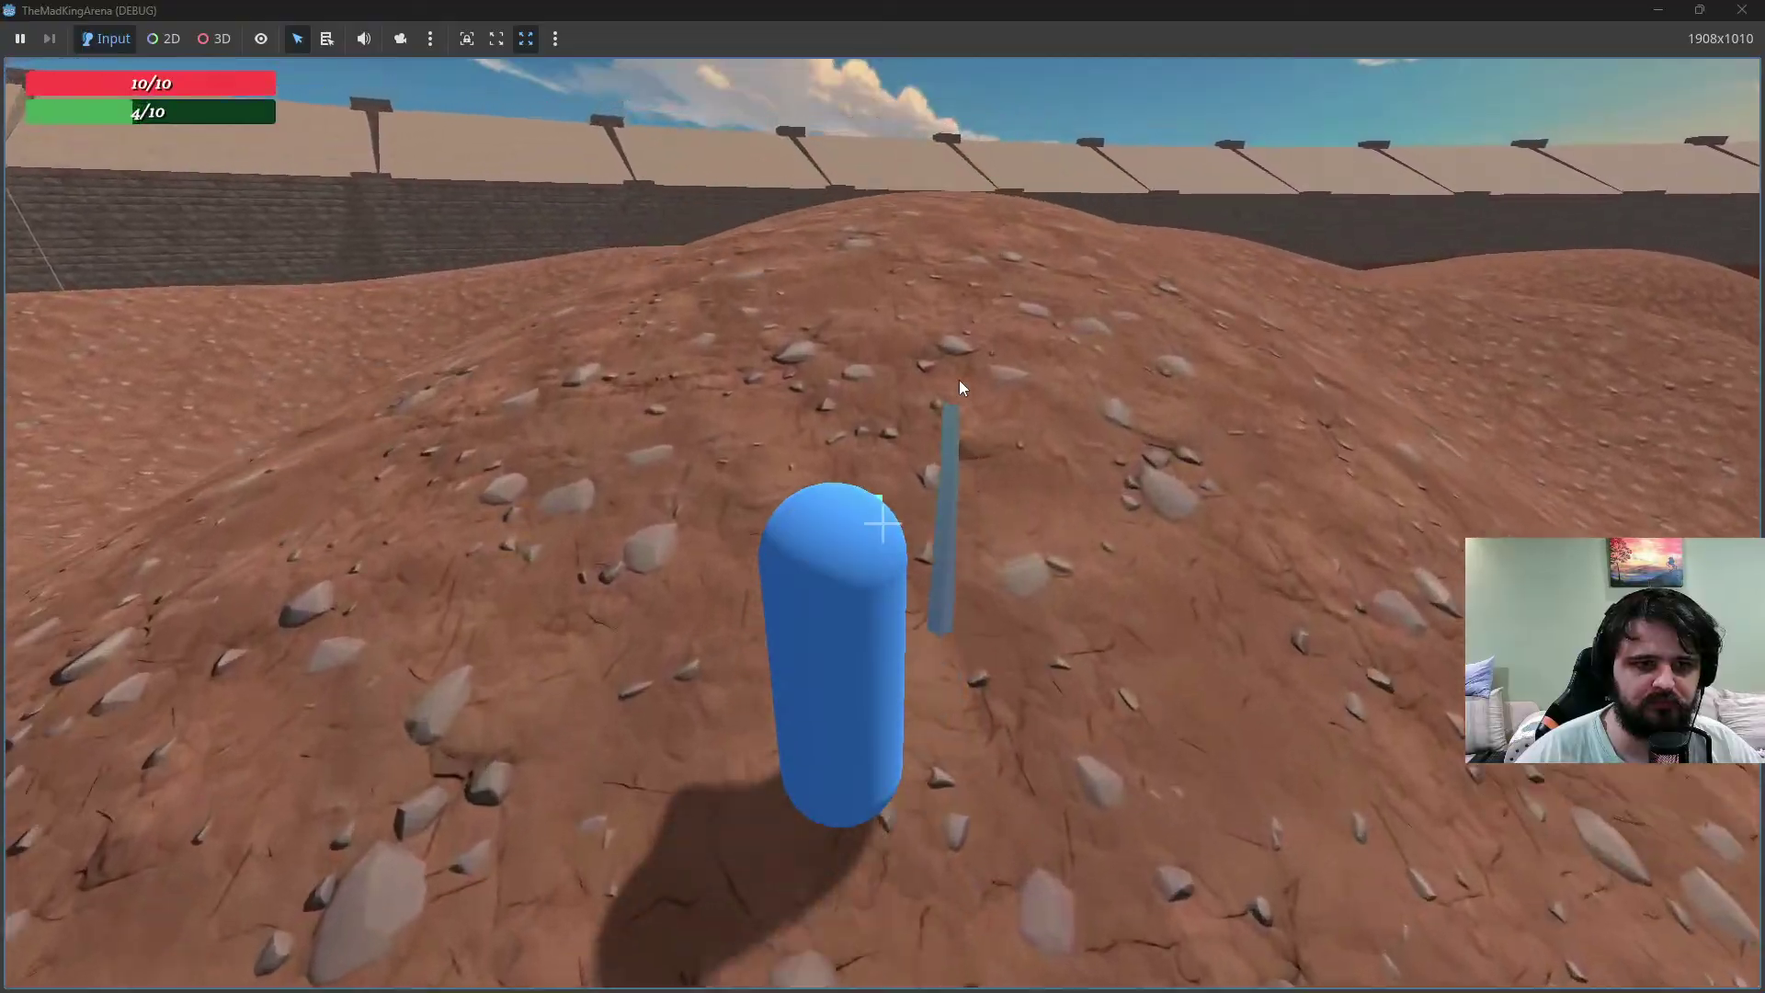
key("shift+w")
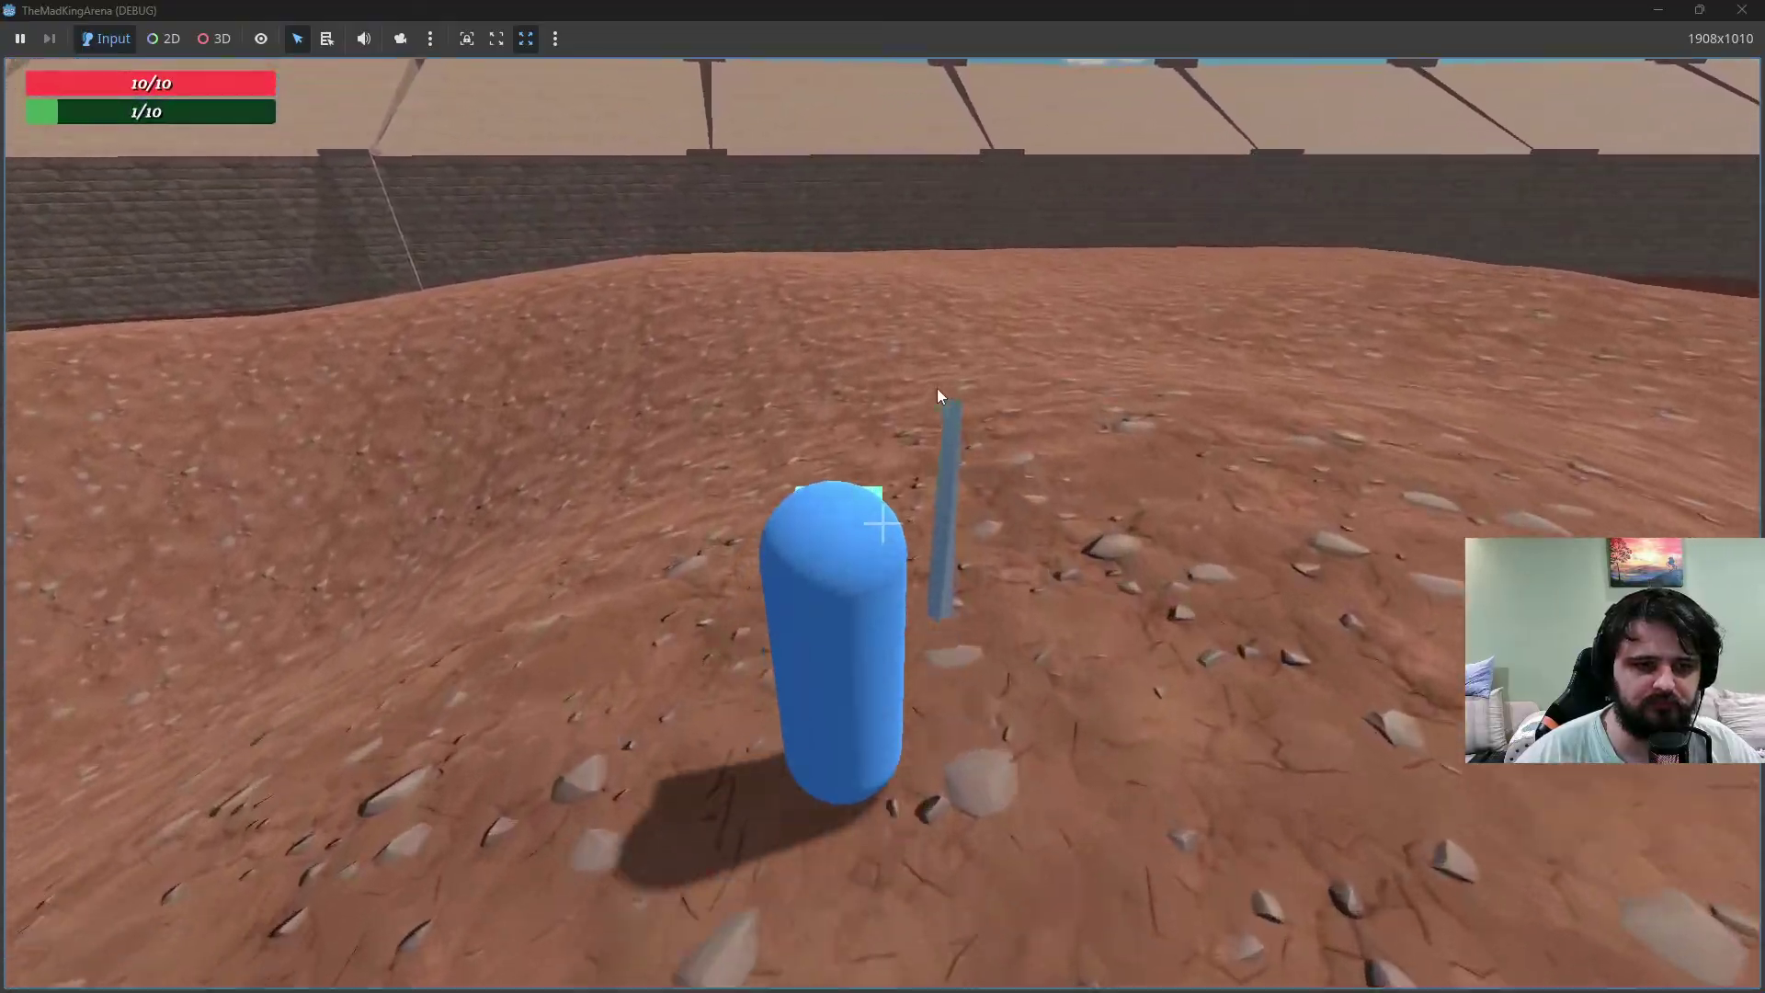
key("shift+w")
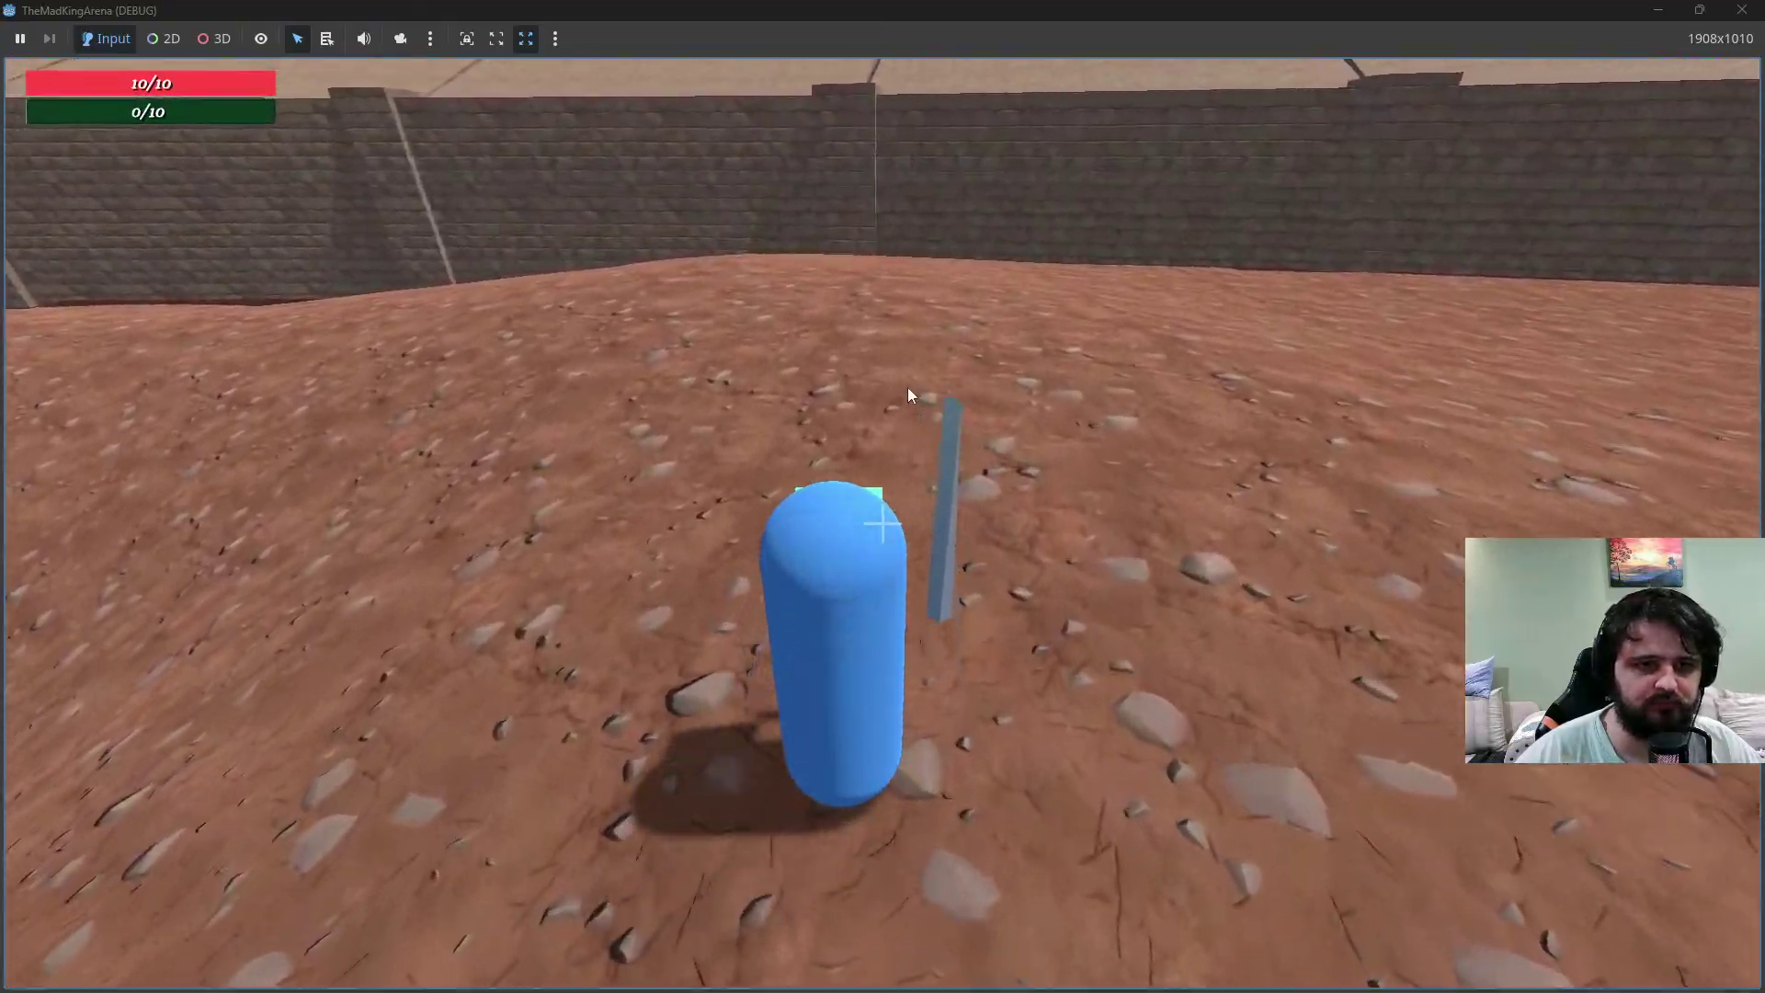
Walk the character up to the colosseum wall and along its base to check where it meets the ground, and close the game
key("w")
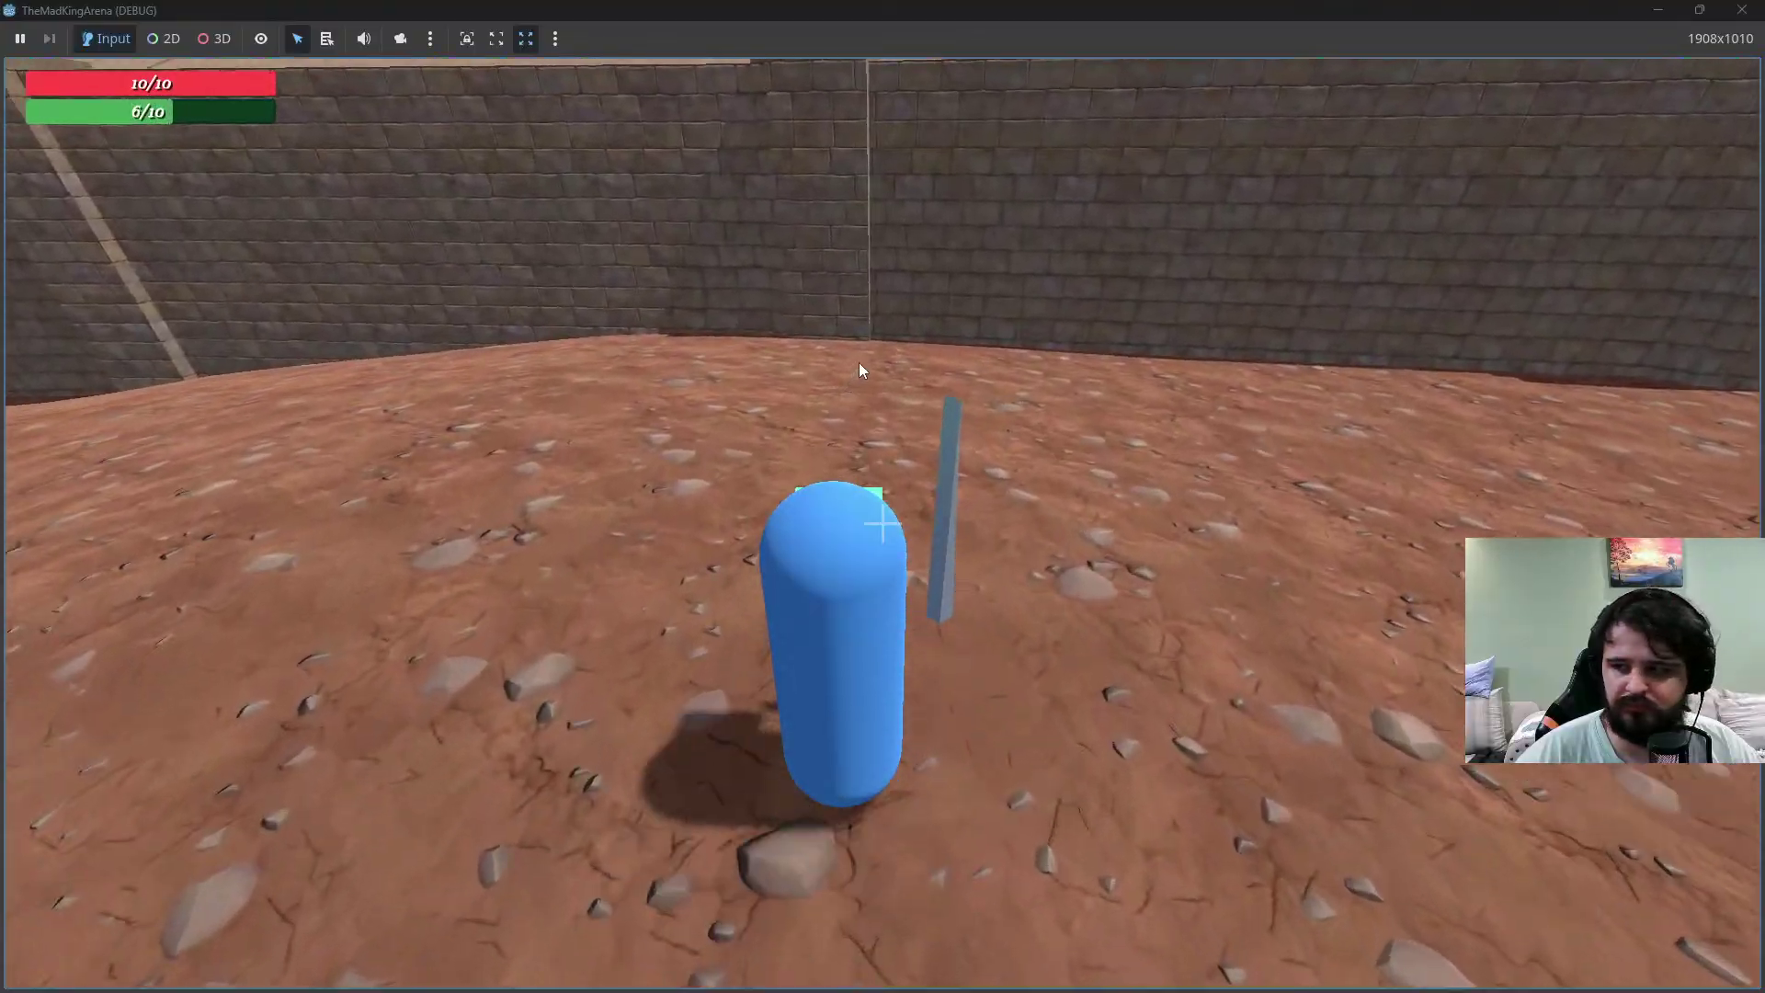
key("w")
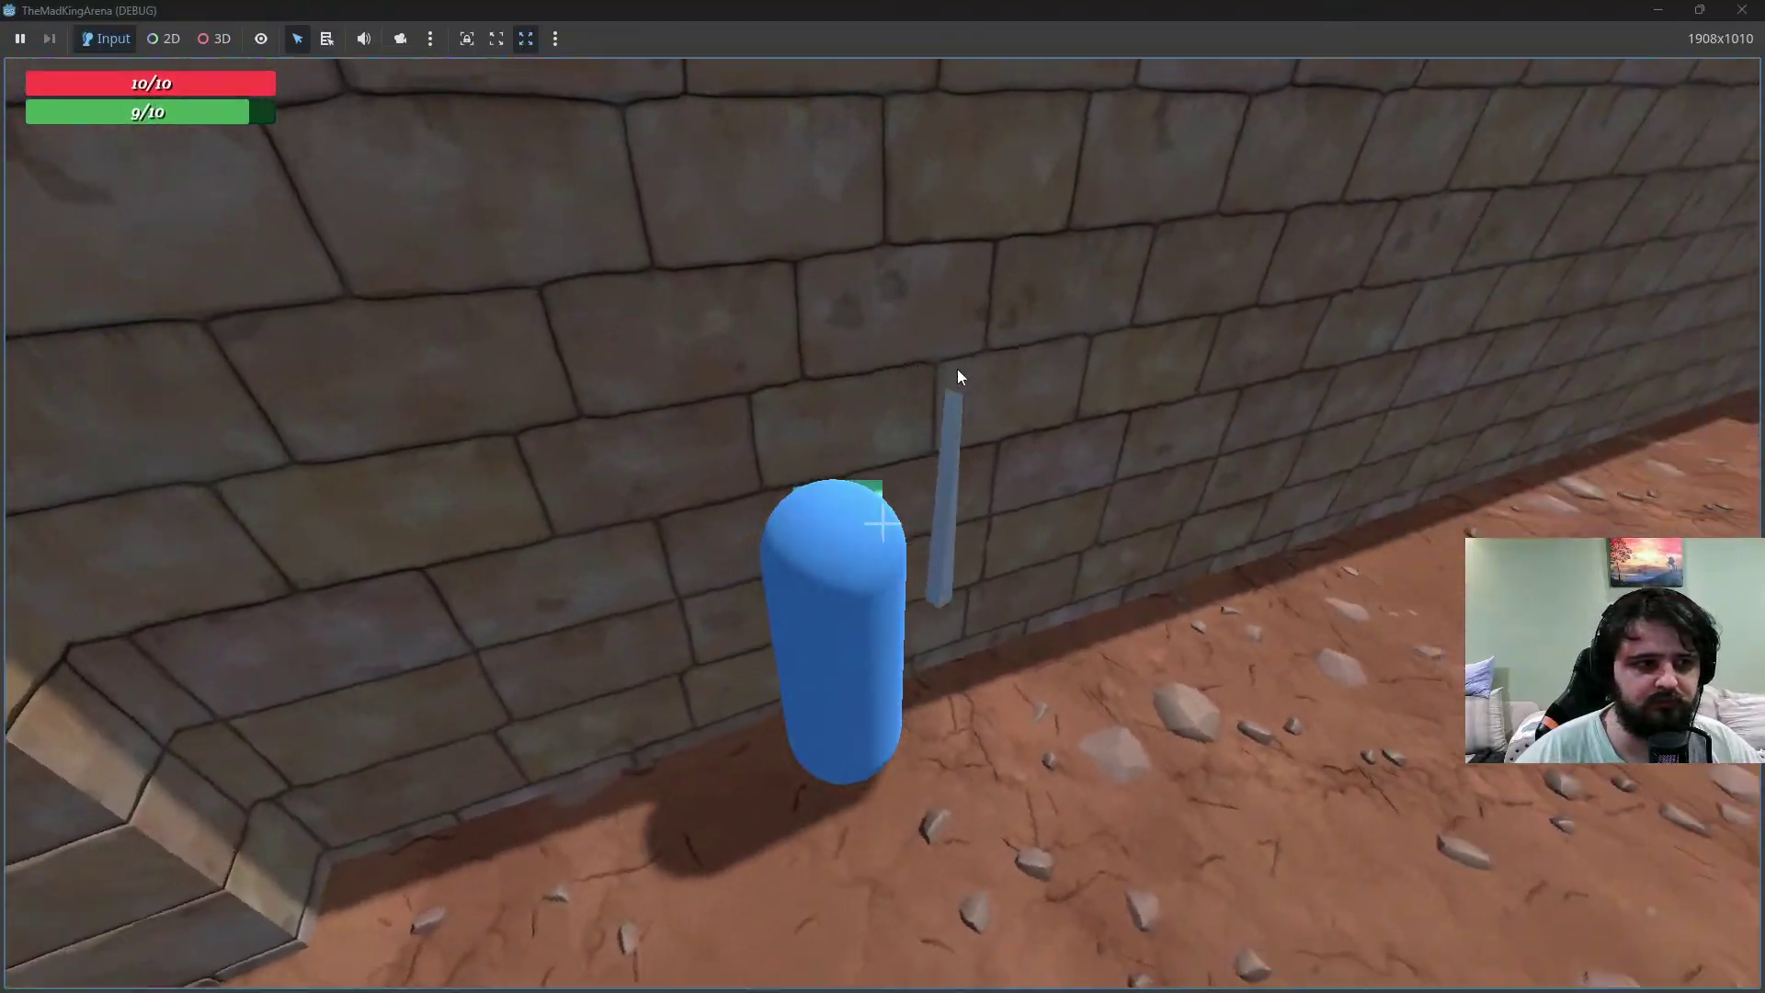
key("w")
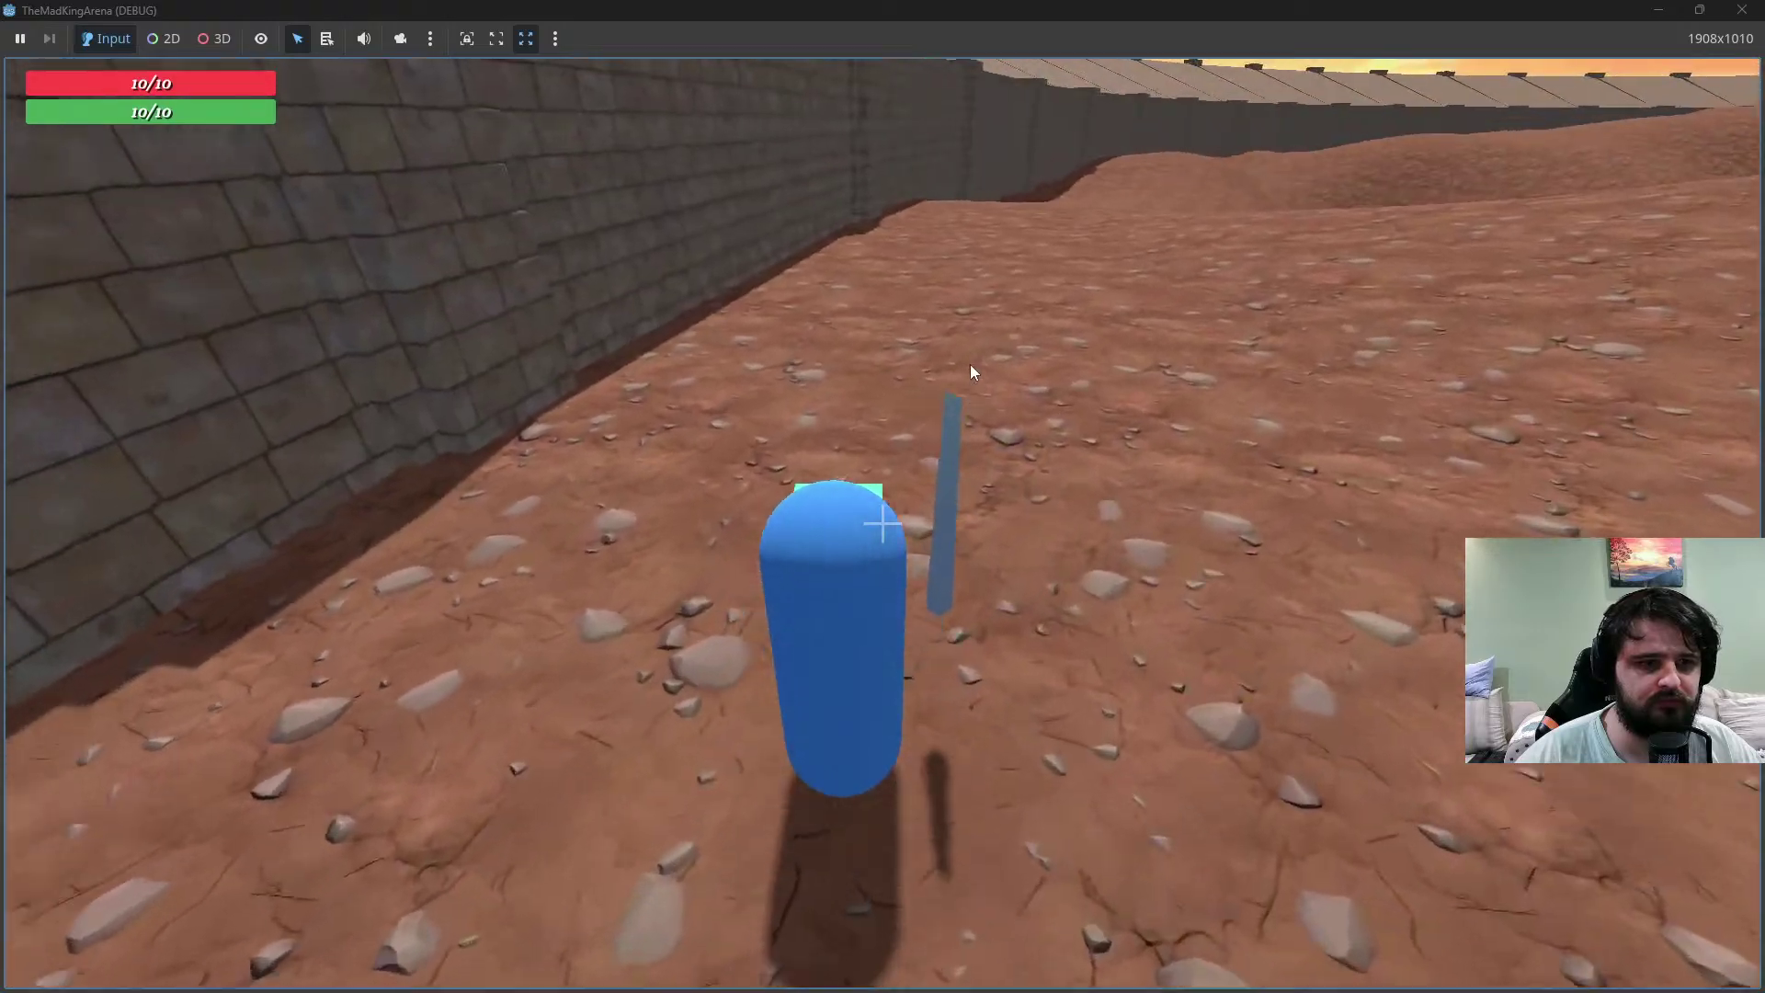
key("shift+w")
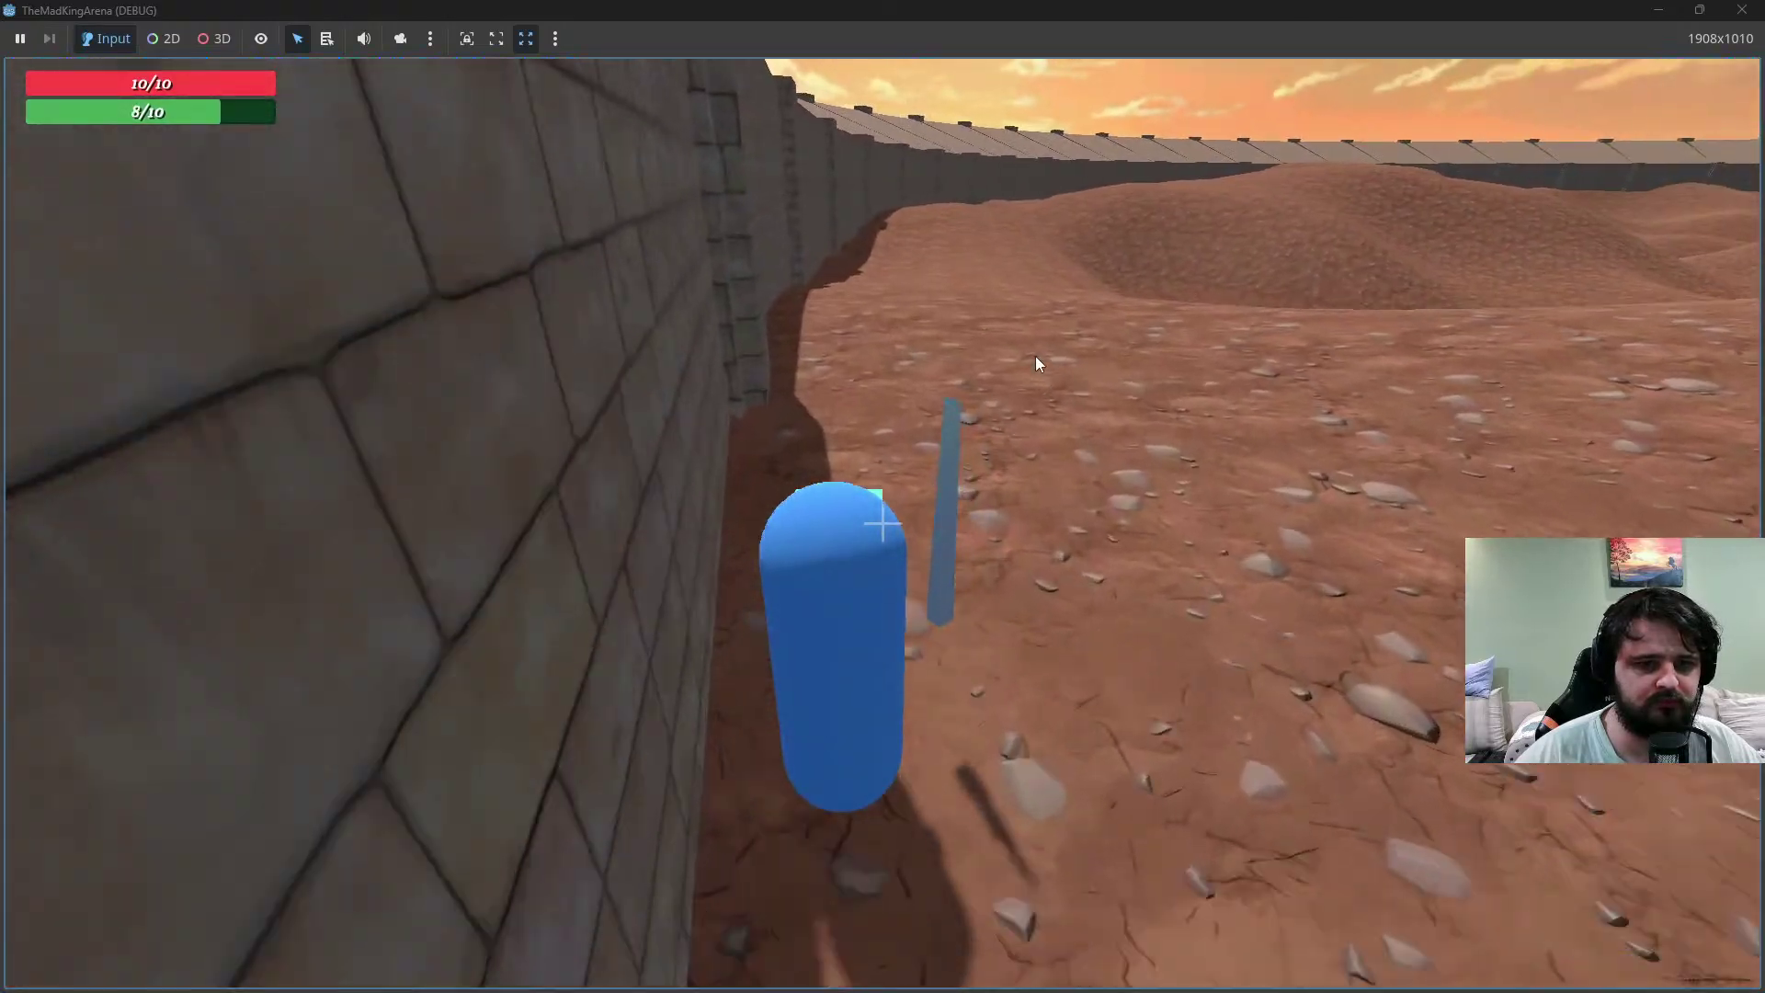
key("w")
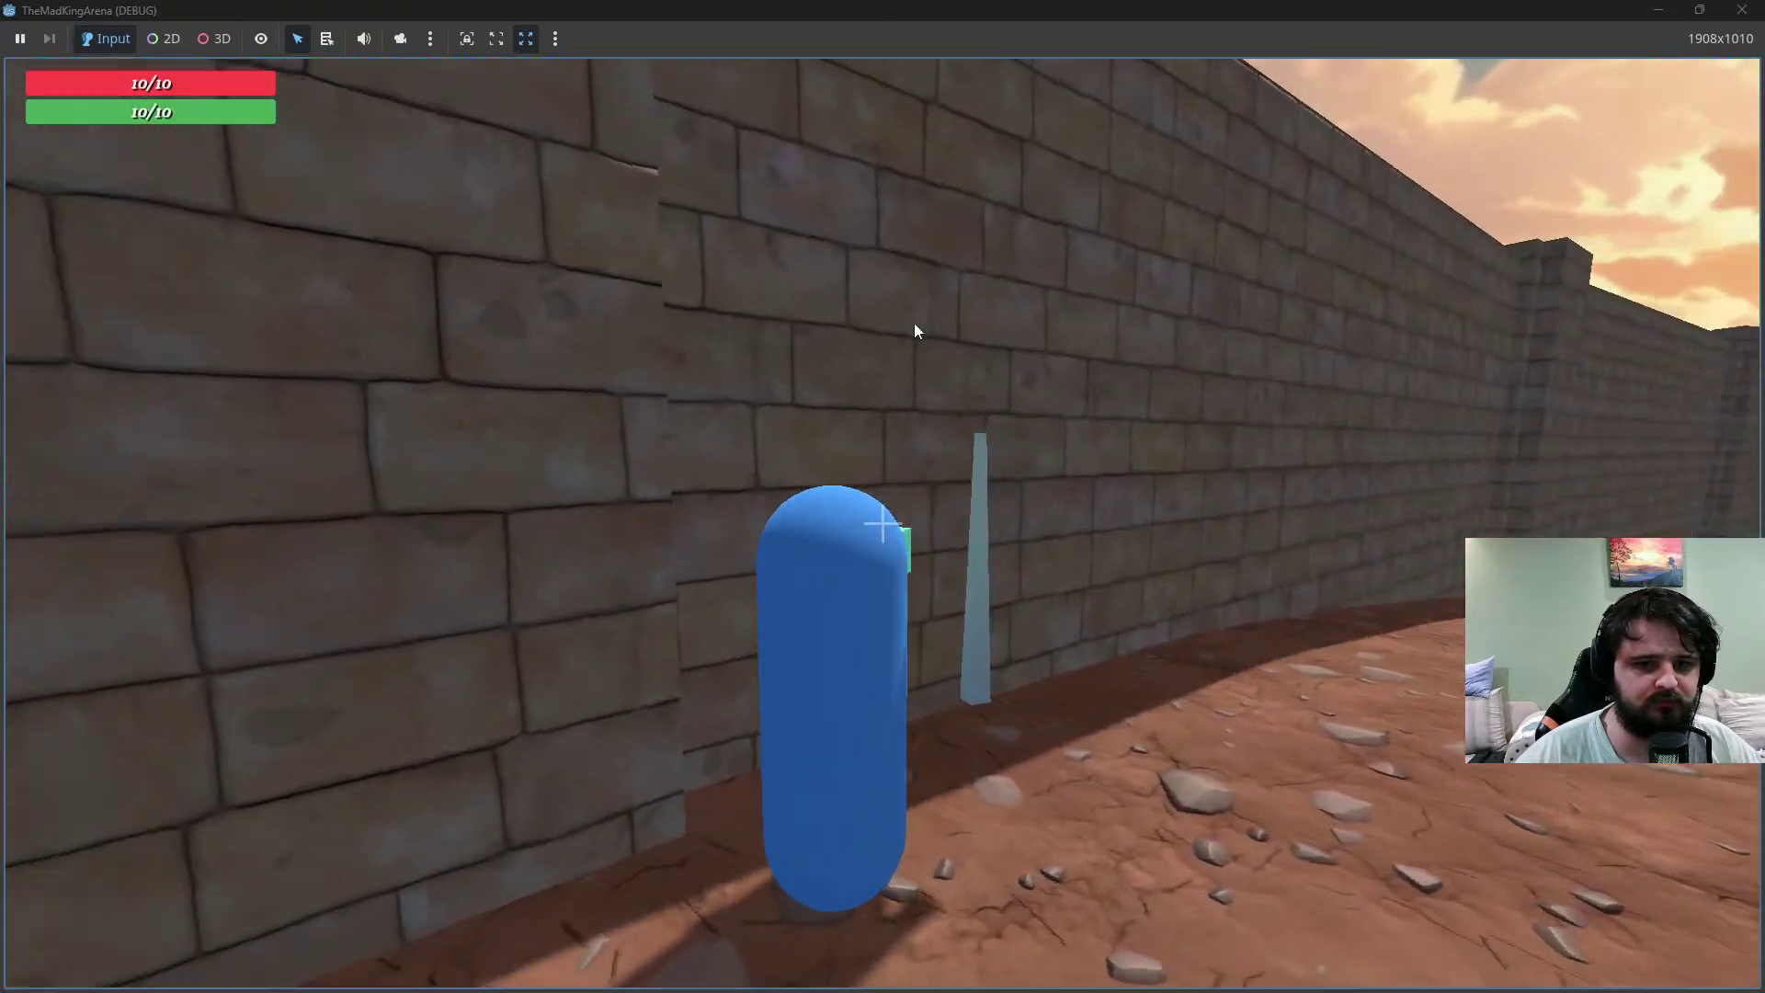
key("w")
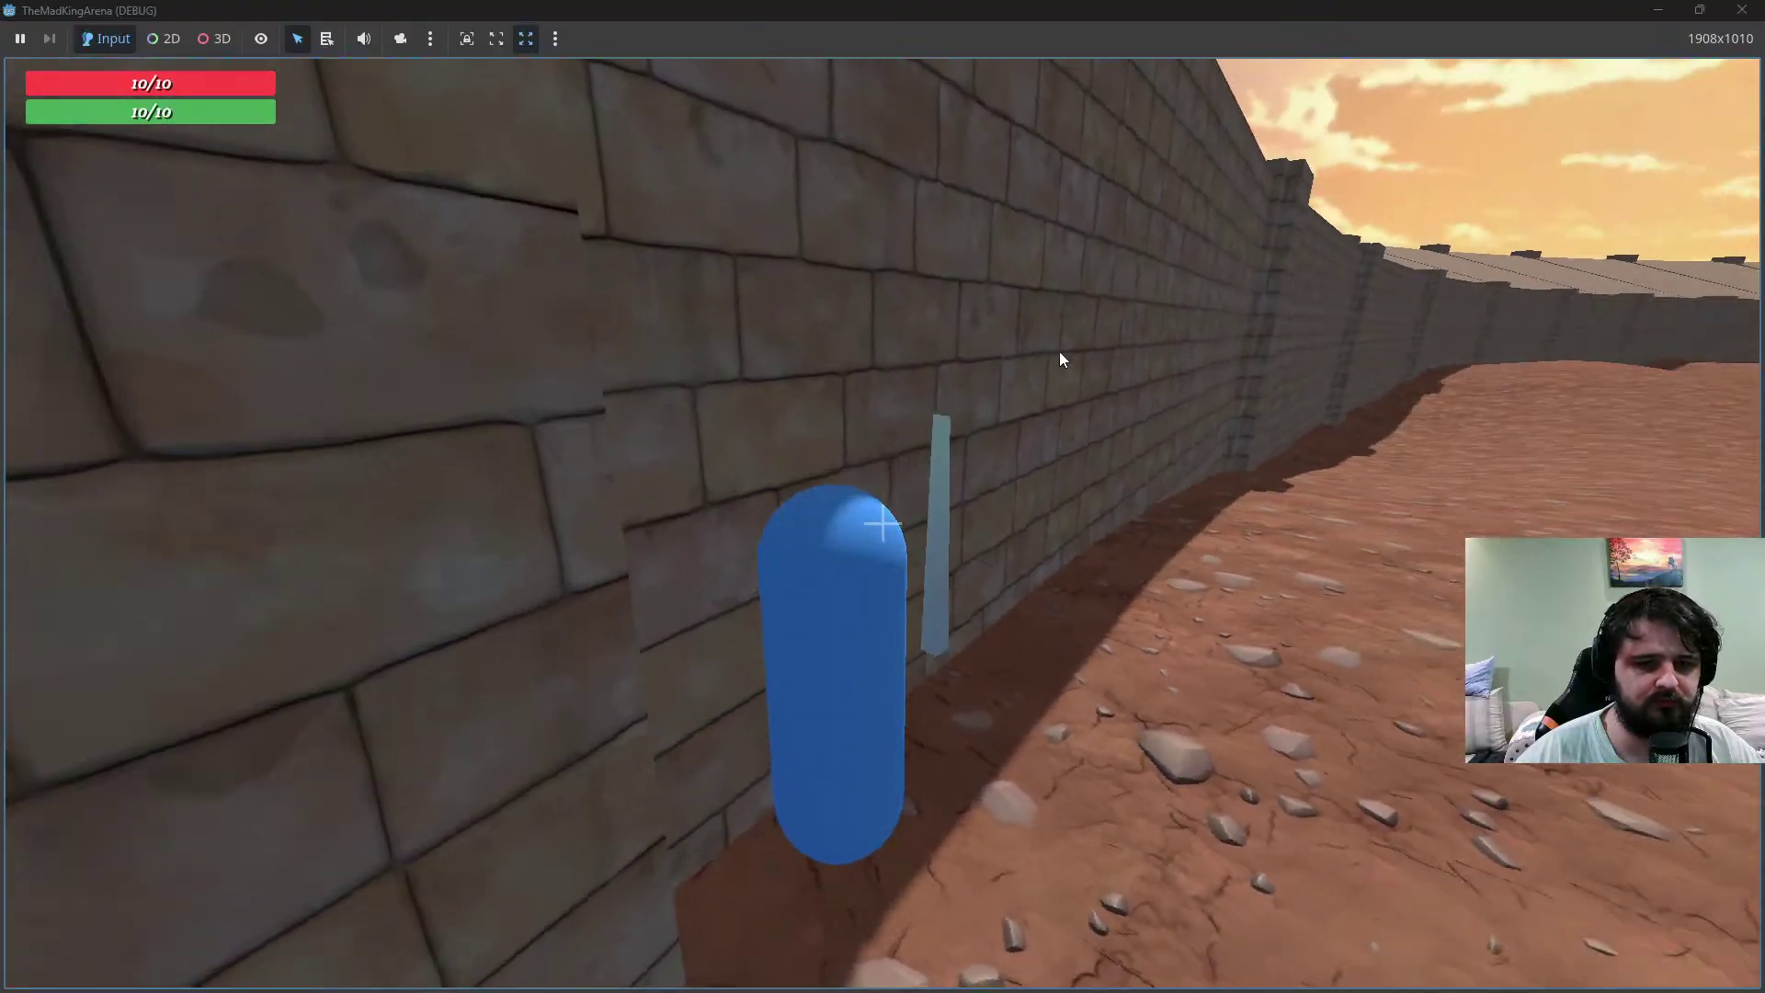
key("shift+w")
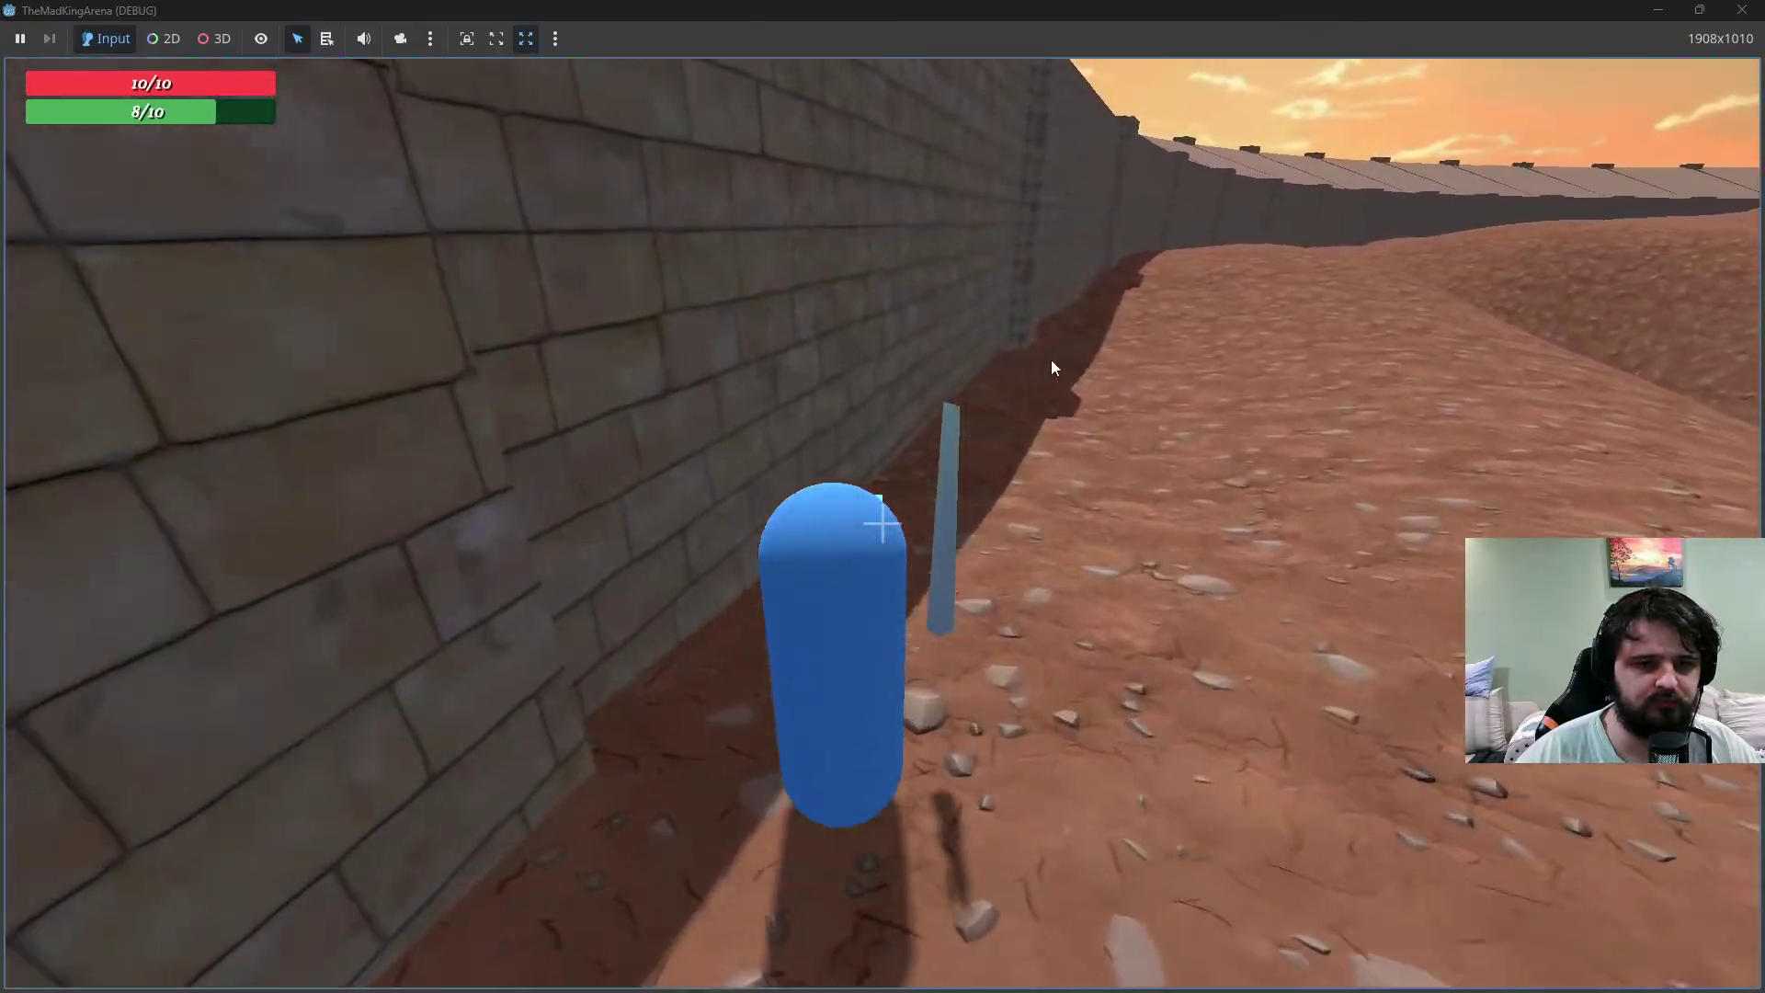
key("w")
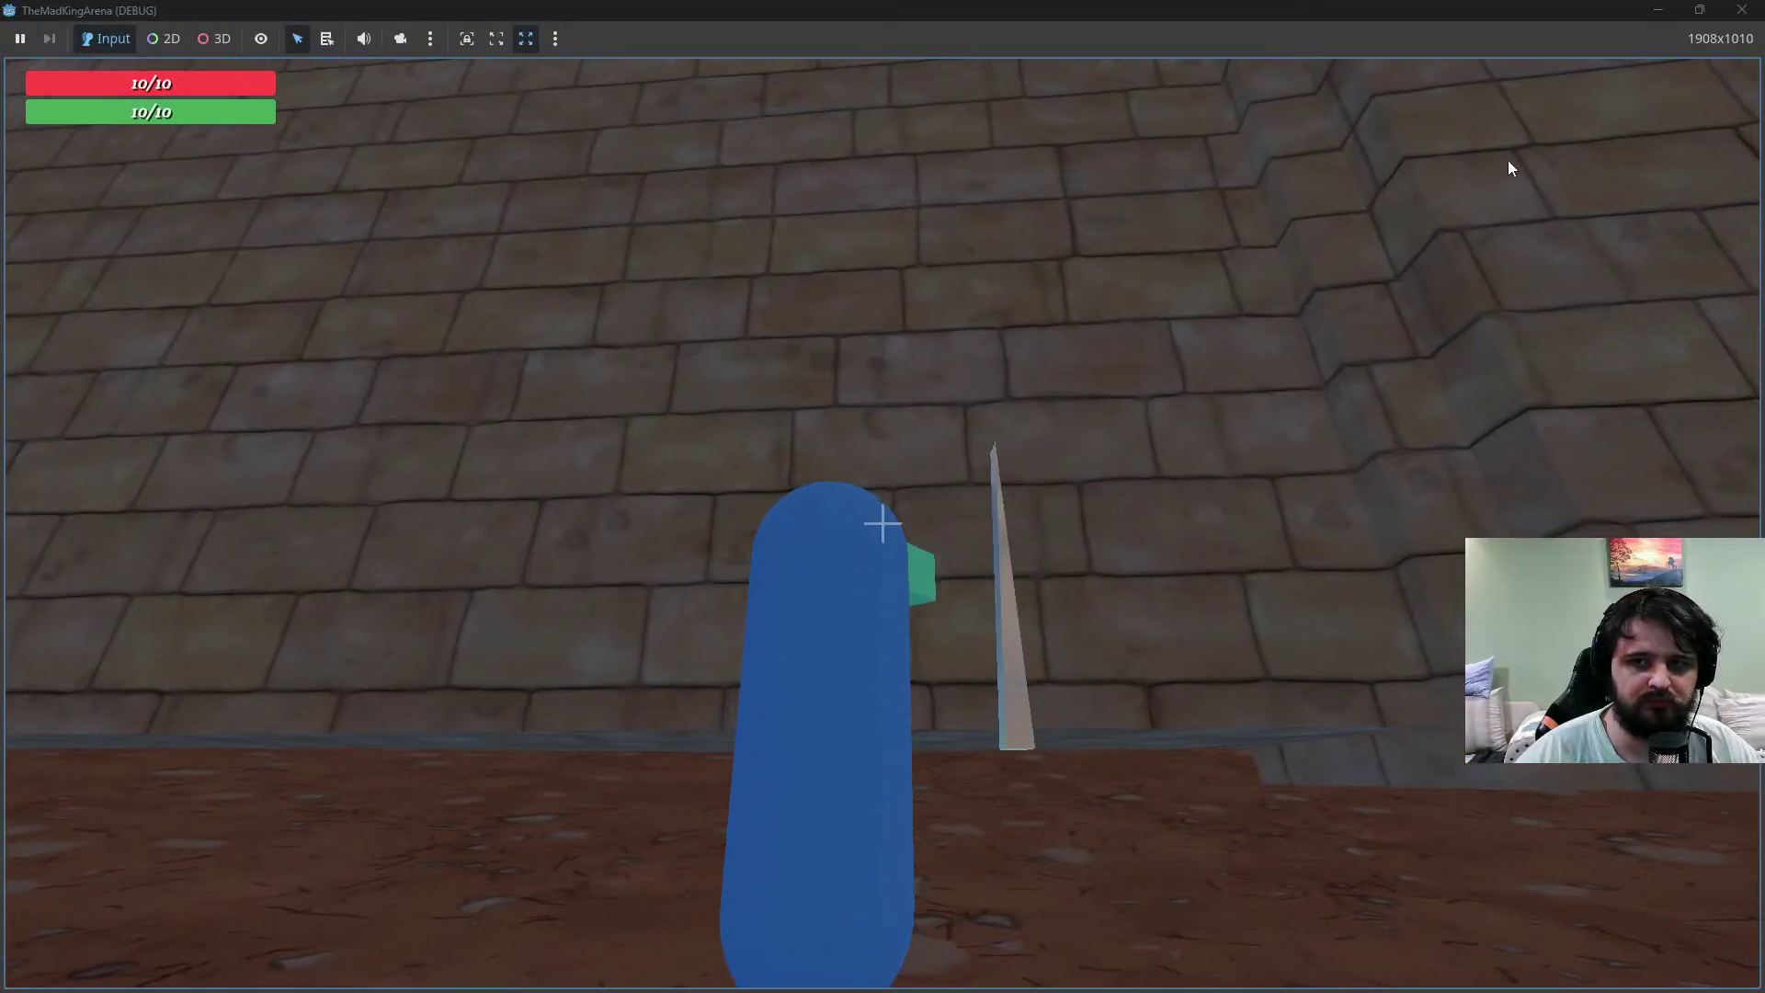
left_click(1742, 10)
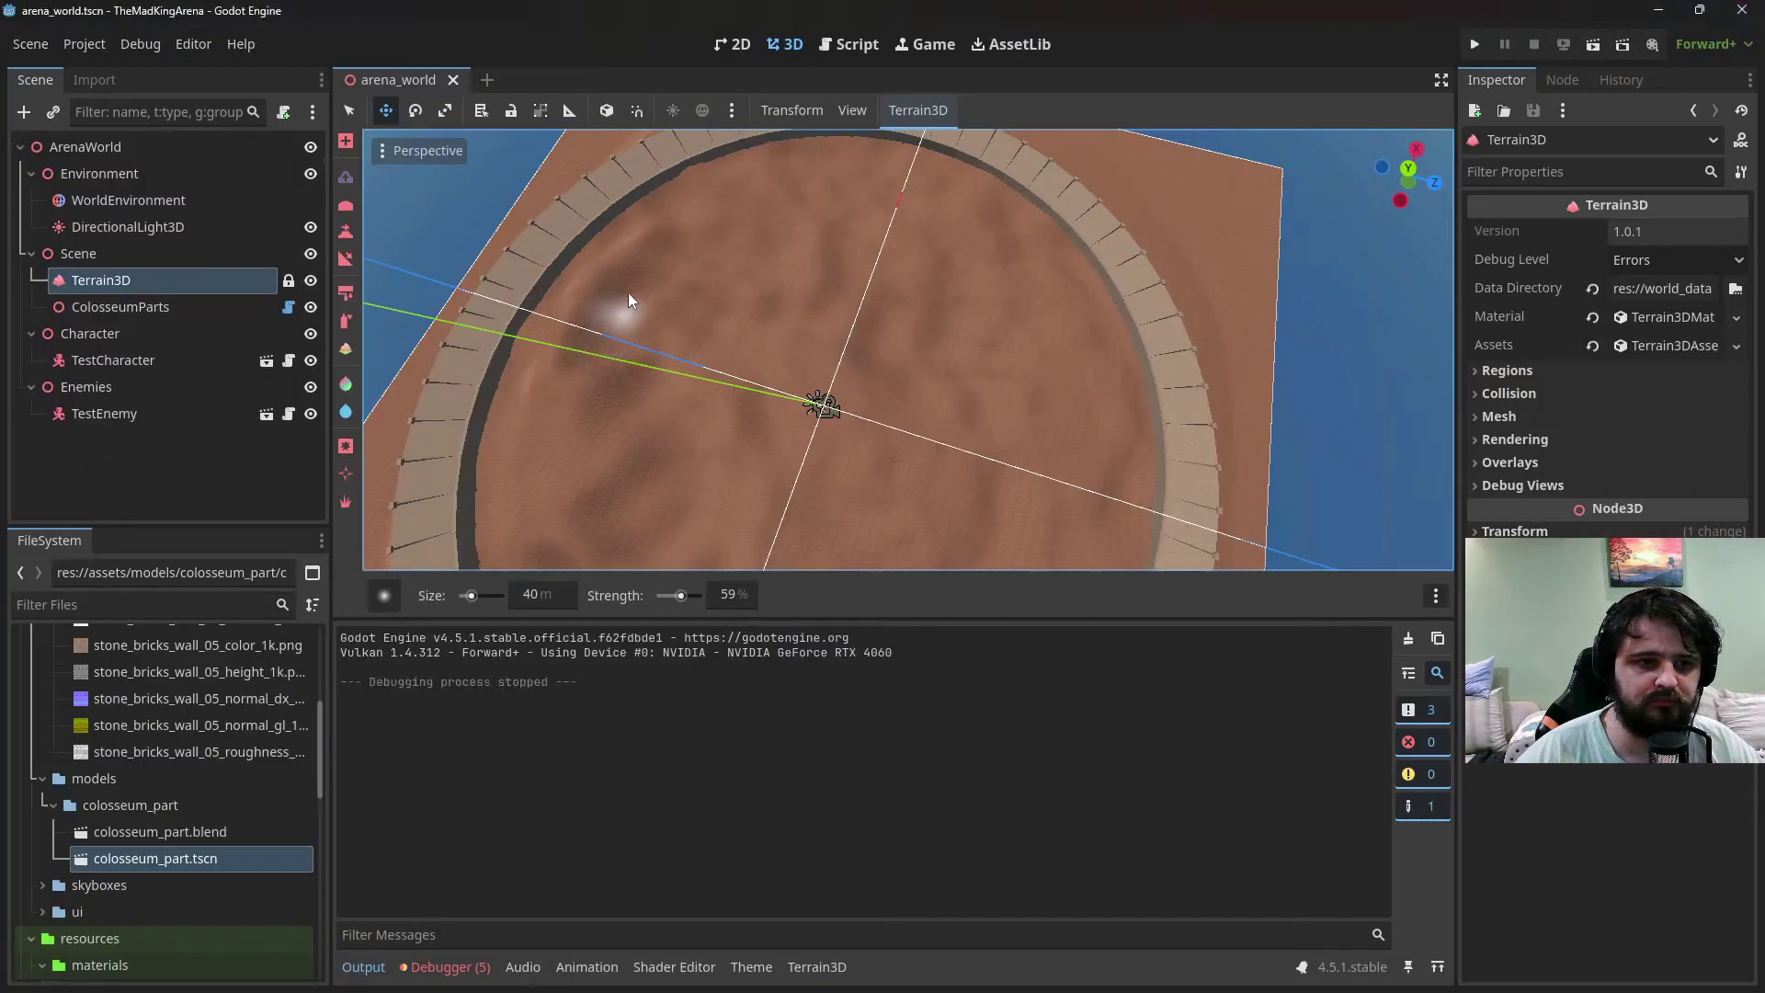
Fill the deep hollow at the base of the colosseum wall and smooth the raised ground into the surrounding arena floor
scroll(644, 285, "up", 4)
middle_click_drag(659, 280, 658, 202)
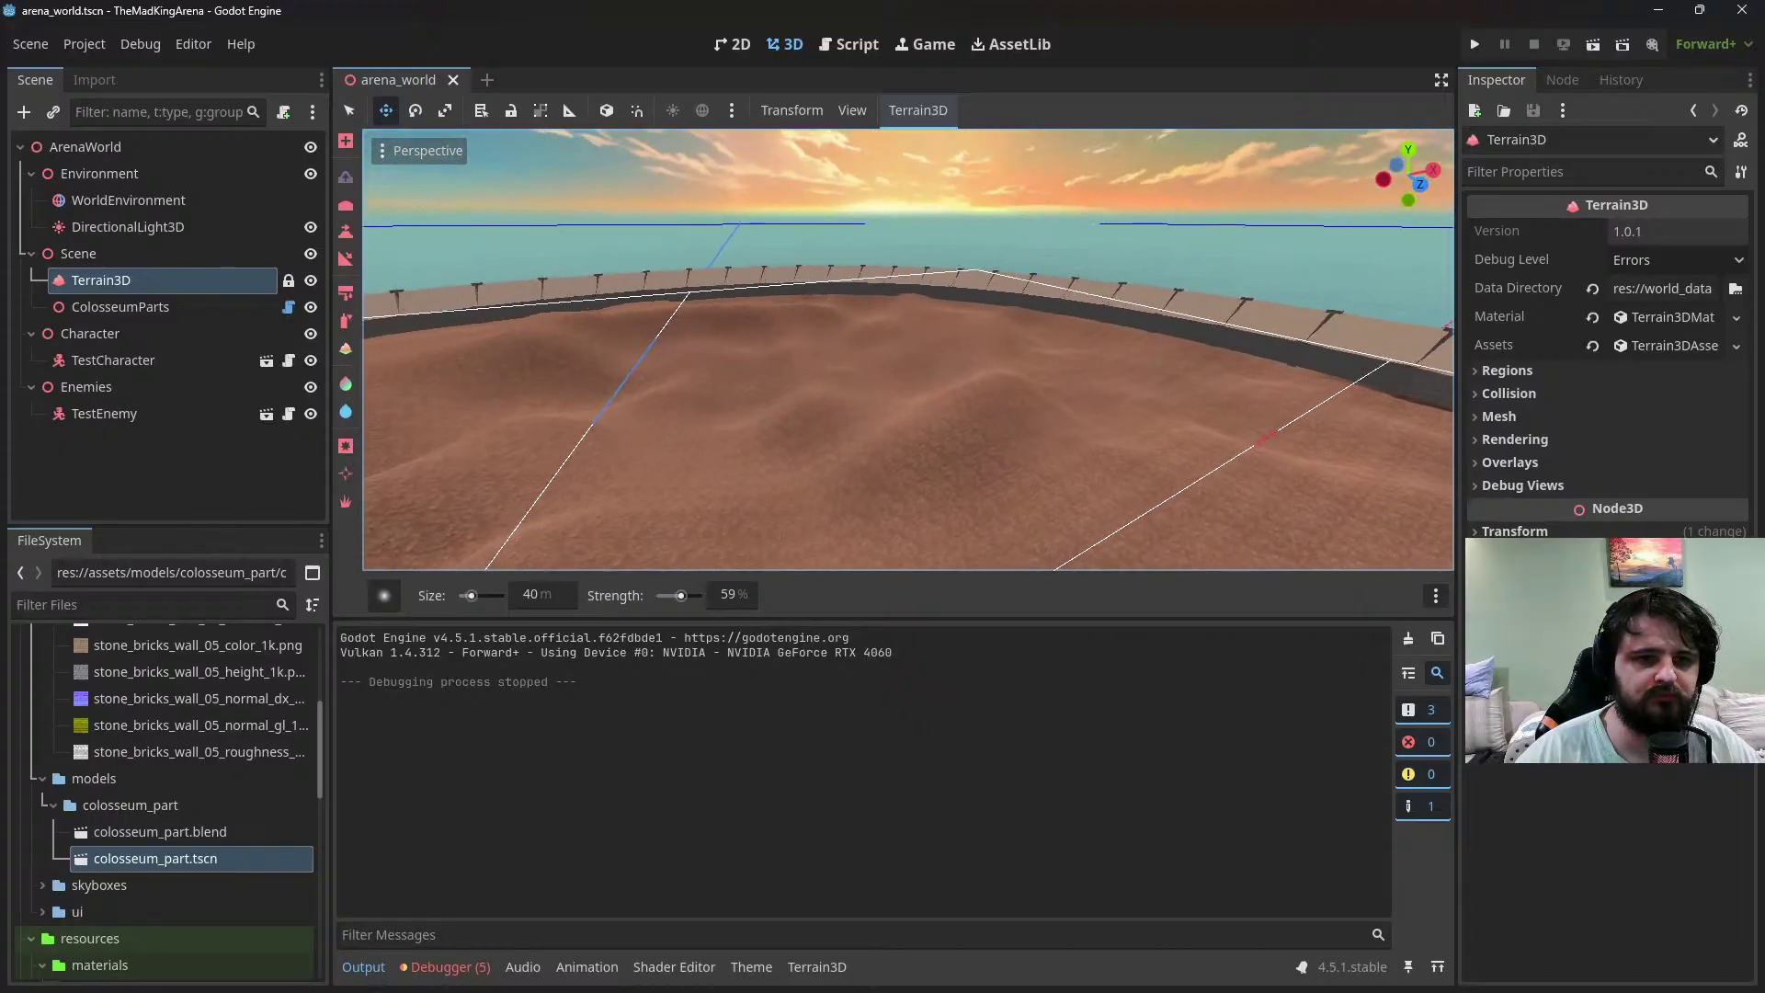
key("w")
mouse_move(658, 279)
right_mouse_down()
mouse_move(663, 228)
mouse_move(664, 265)
right_mouse_up()
key("s")
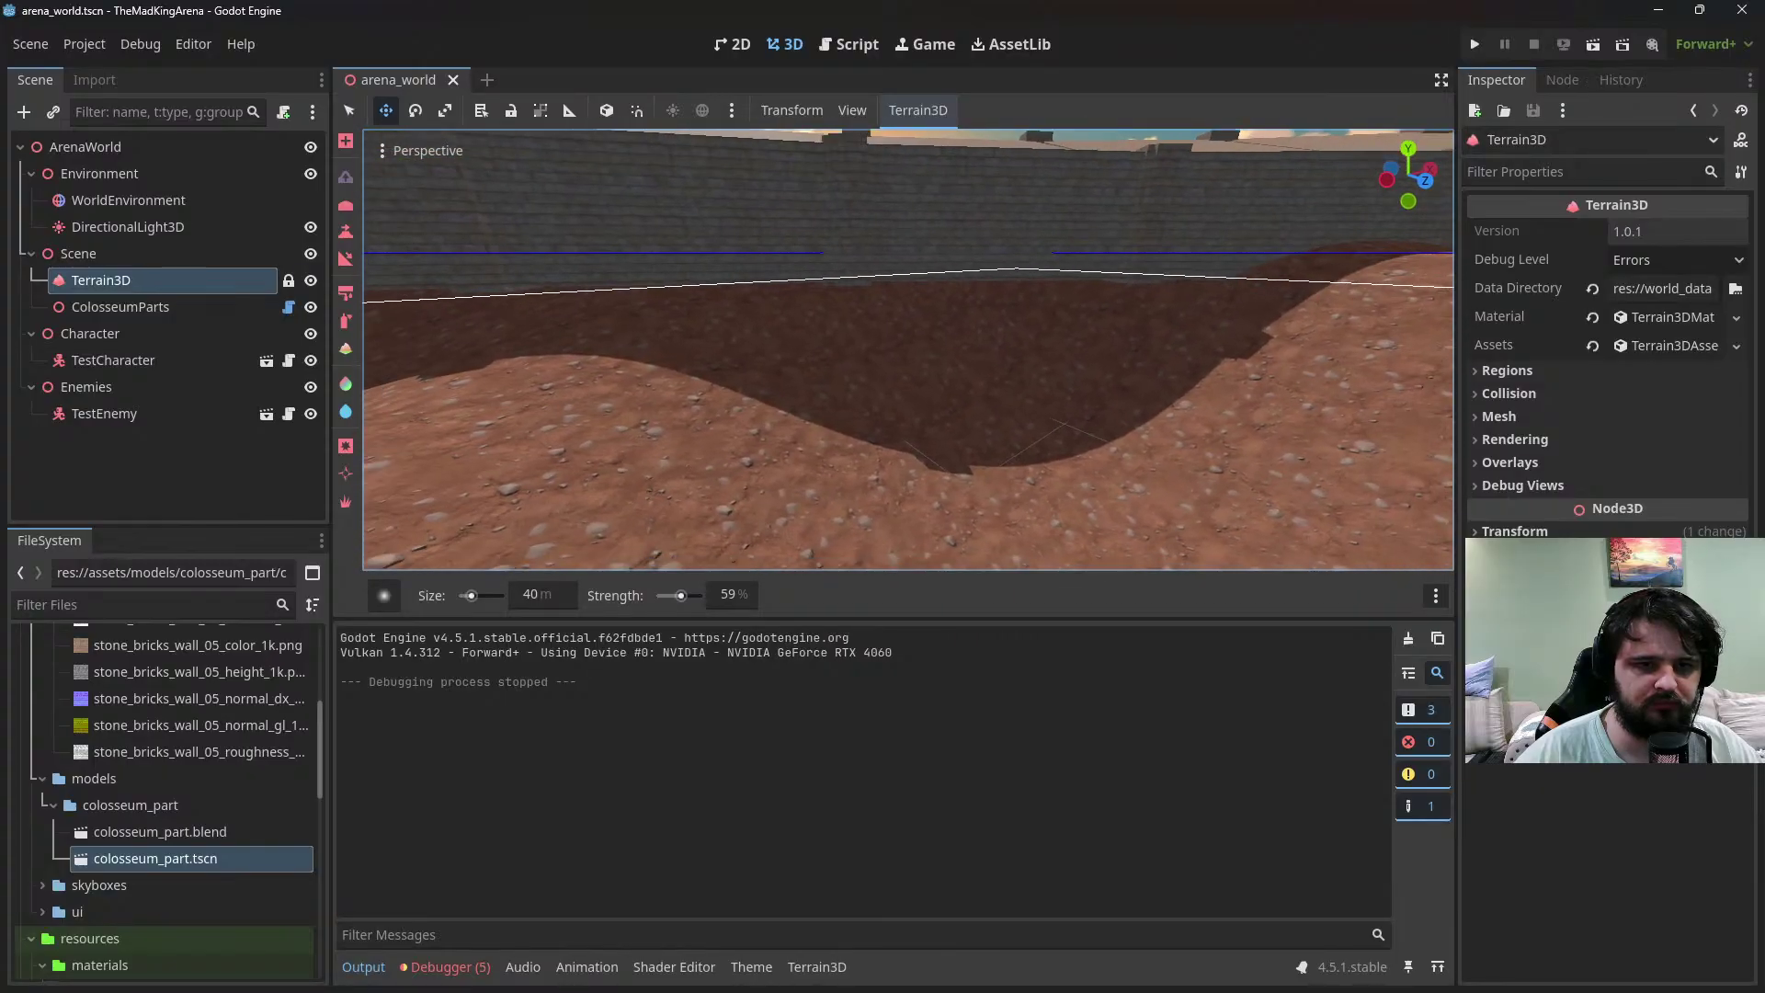
left_click_drag(1124, 318, 1072, 320)
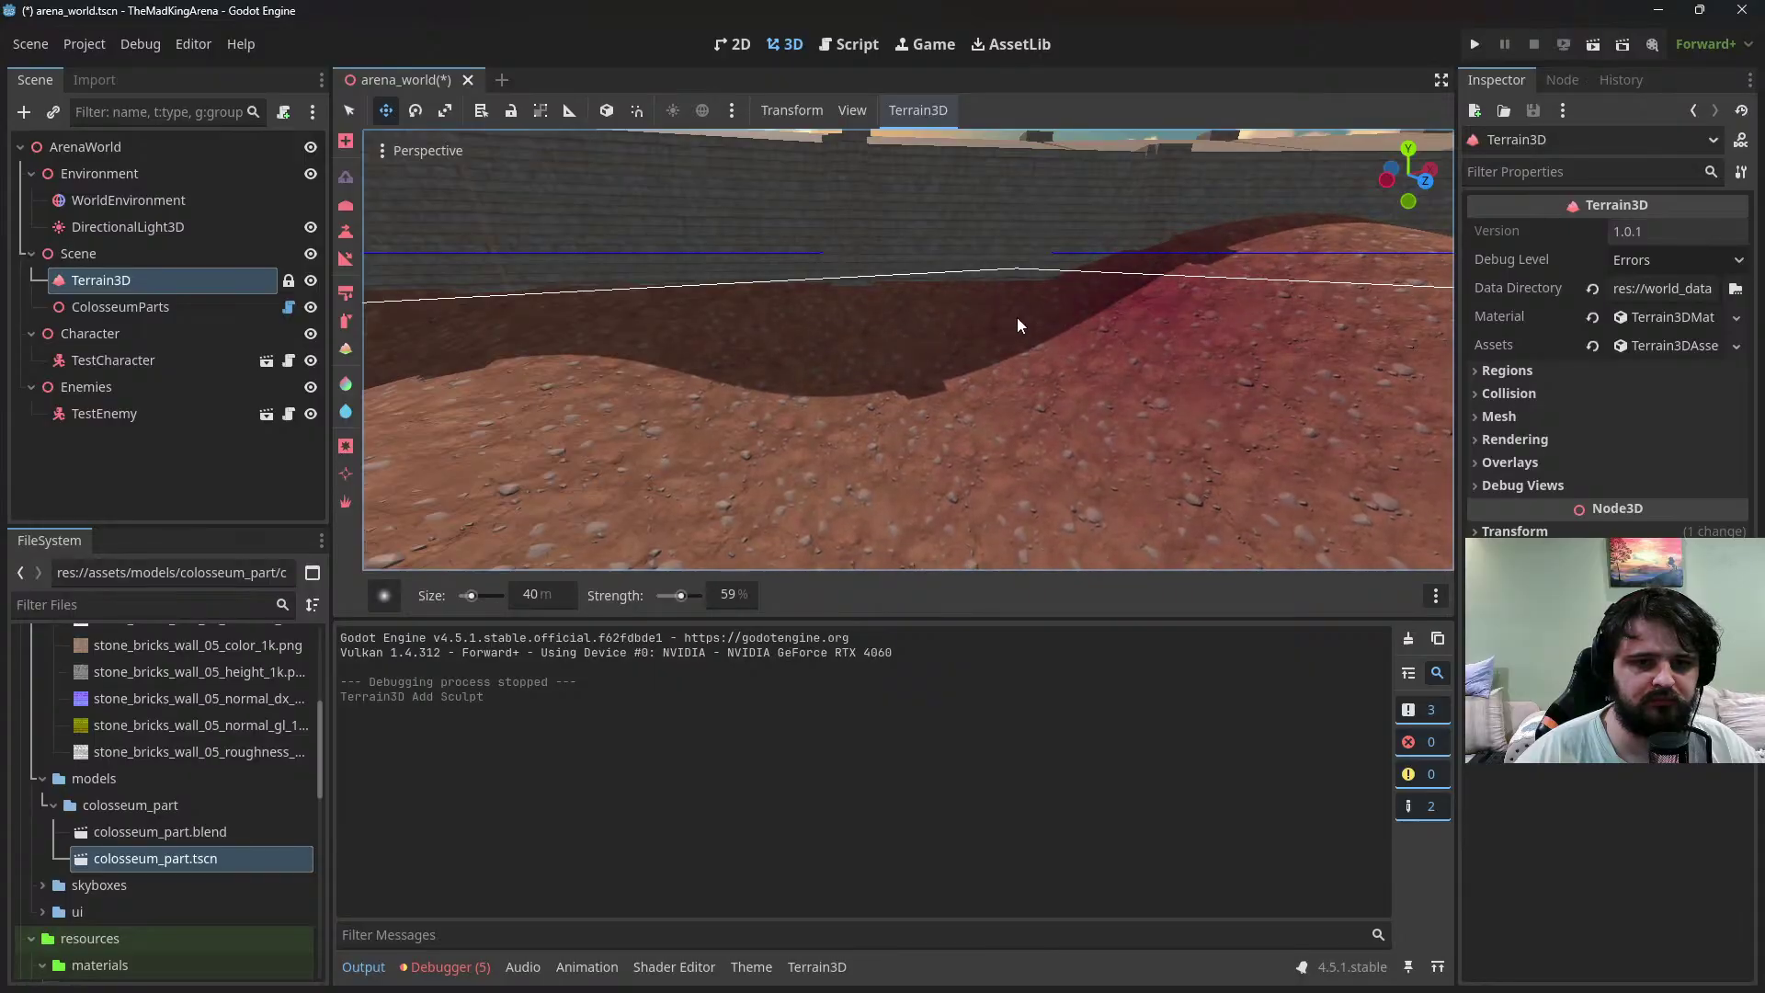
mouse_move(808, 304)
left_mouse_down("shift")
mouse_move(561, 309)
mouse_move(965, 300)
mouse_move(721, 311)
mouse_move(752, 320)
left_mouse_up("shift")
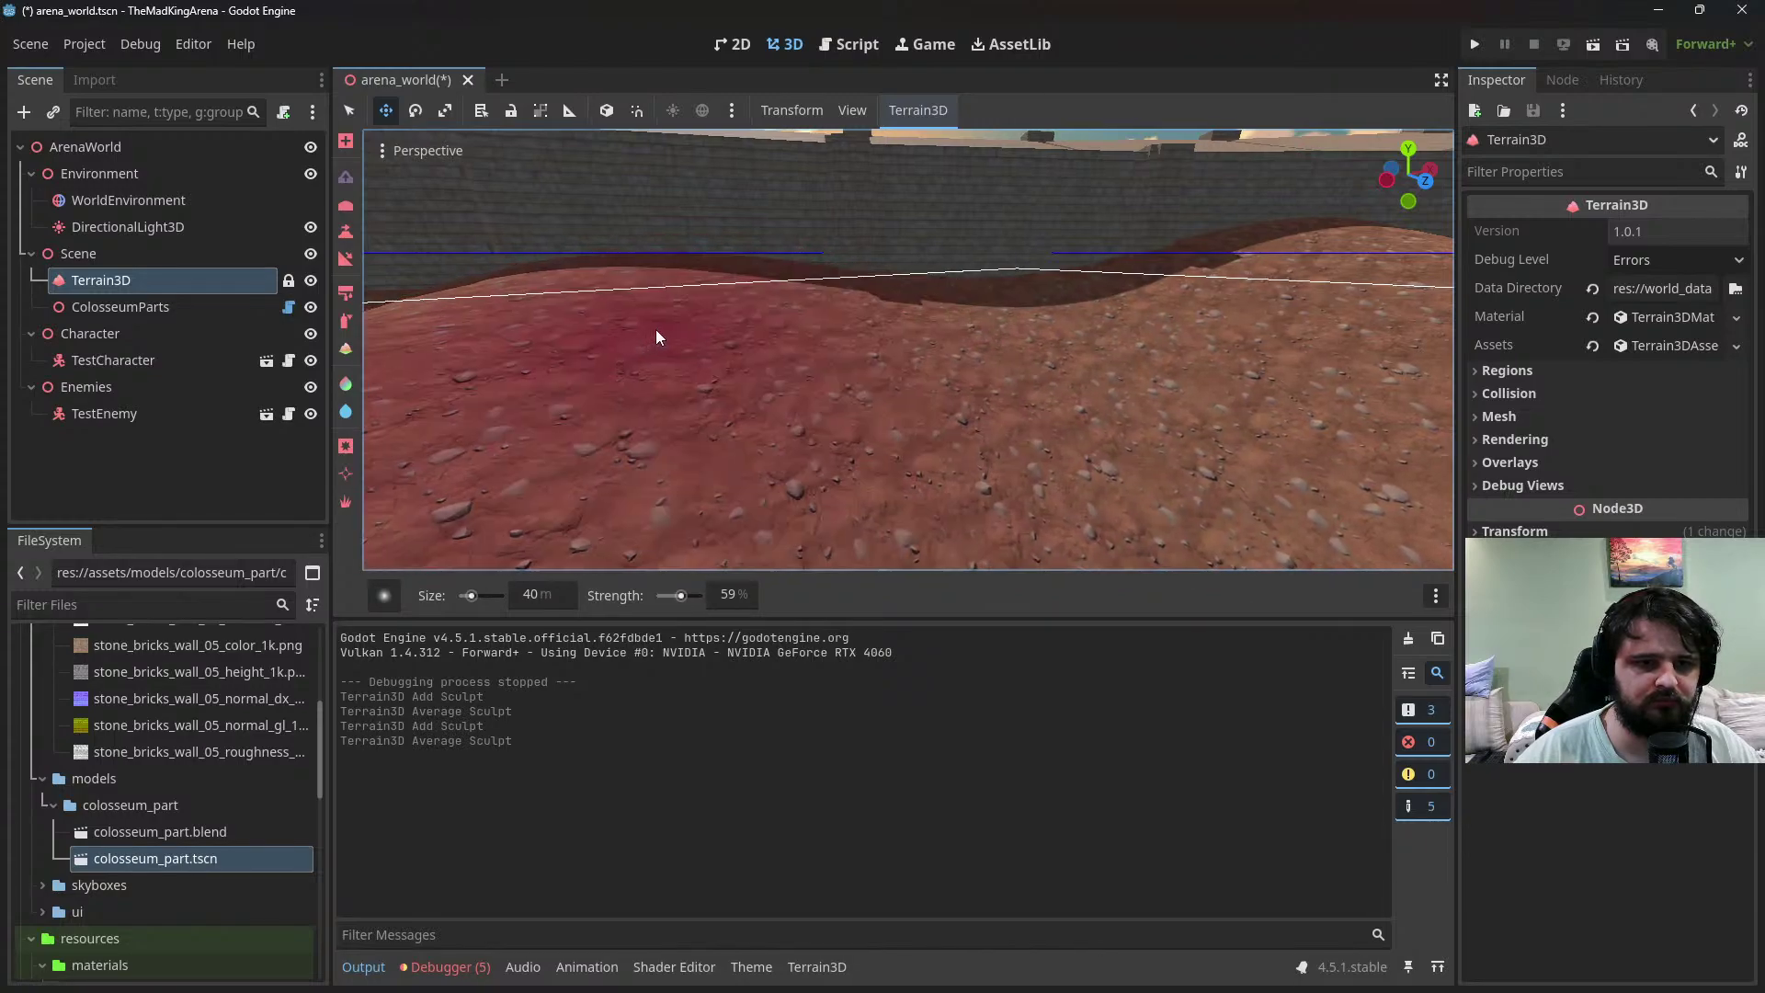
scroll(681, 339, "down", 10)
mouse_move(756, 344)
right_mouse_down()
mouse_move(865, 344)
mouse_move(824, 362)
right_mouse_up()
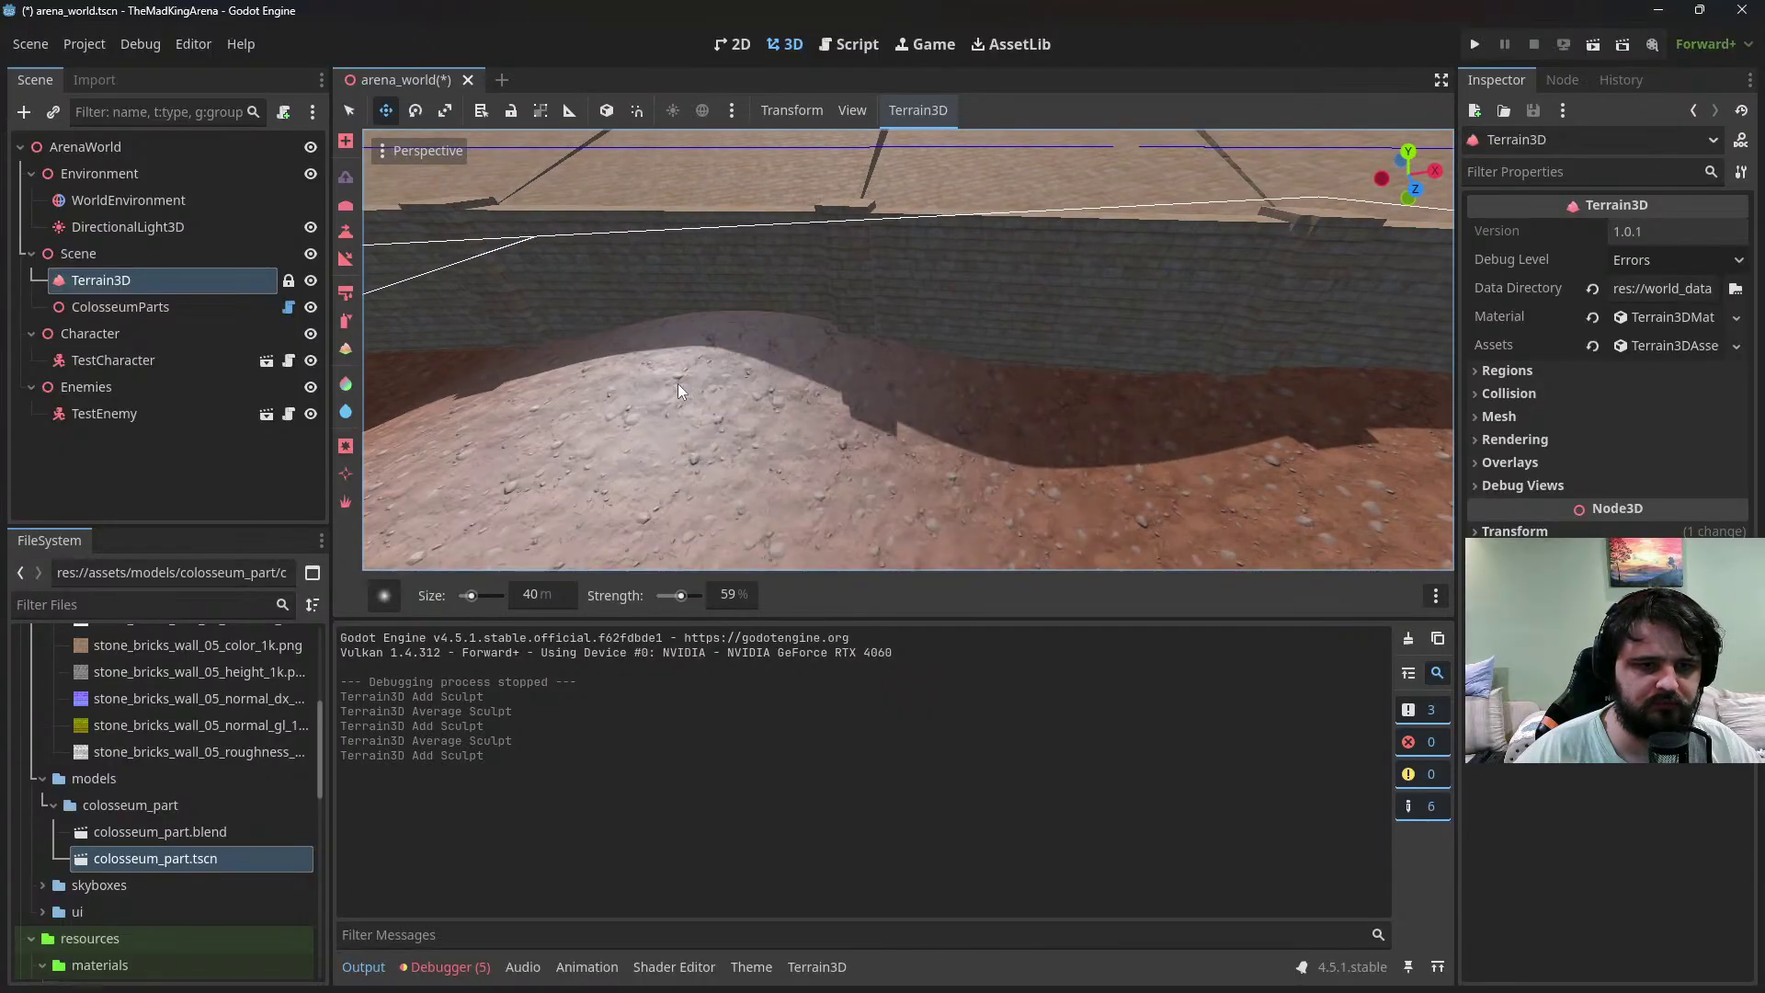
mouse_move(677, 383)
left_mouse_down()
mouse_move(532, 377)
mouse_move(665, 368)
left_mouse_up()
Return to the arena interior, raise the low ground along another stretch of wall, and smooth it into an even rise
right_click_drag(665, 370, 650, 411)
scroll(743, 331, "down", 12)
right_click_drag(745, 333, 890, 373)
scroll(890, 373, "down", 10)
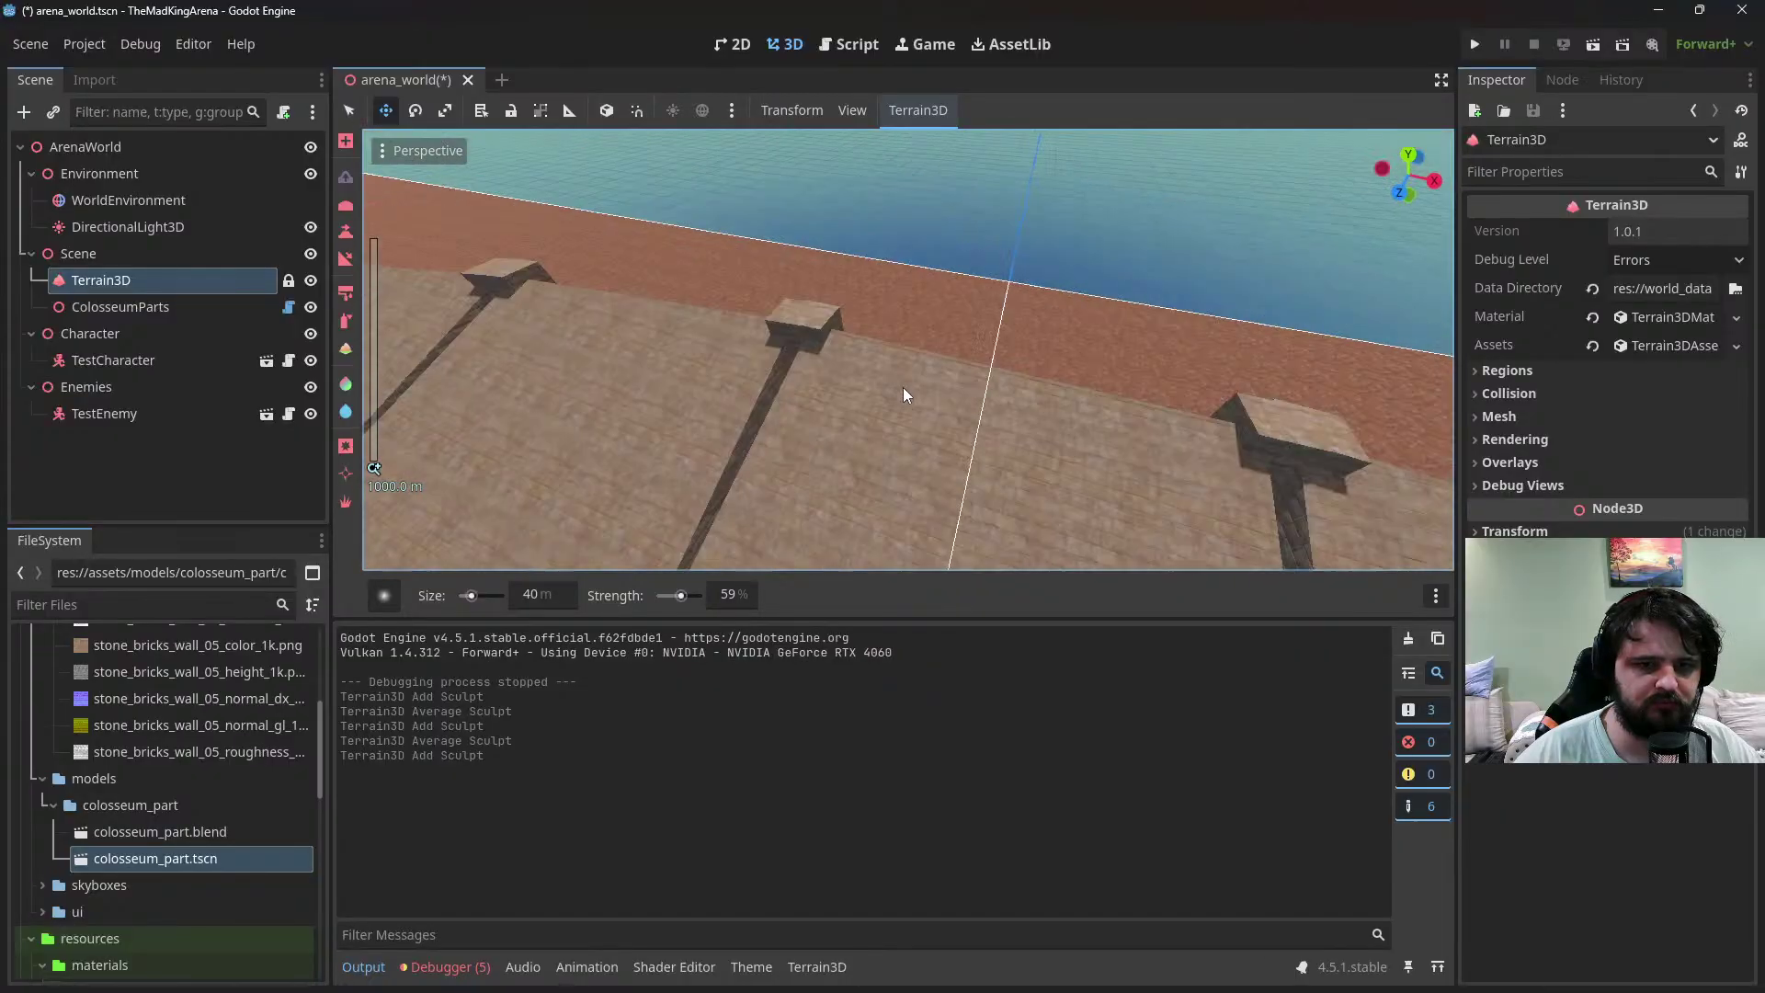
scroll(935, 422, "up", 15)
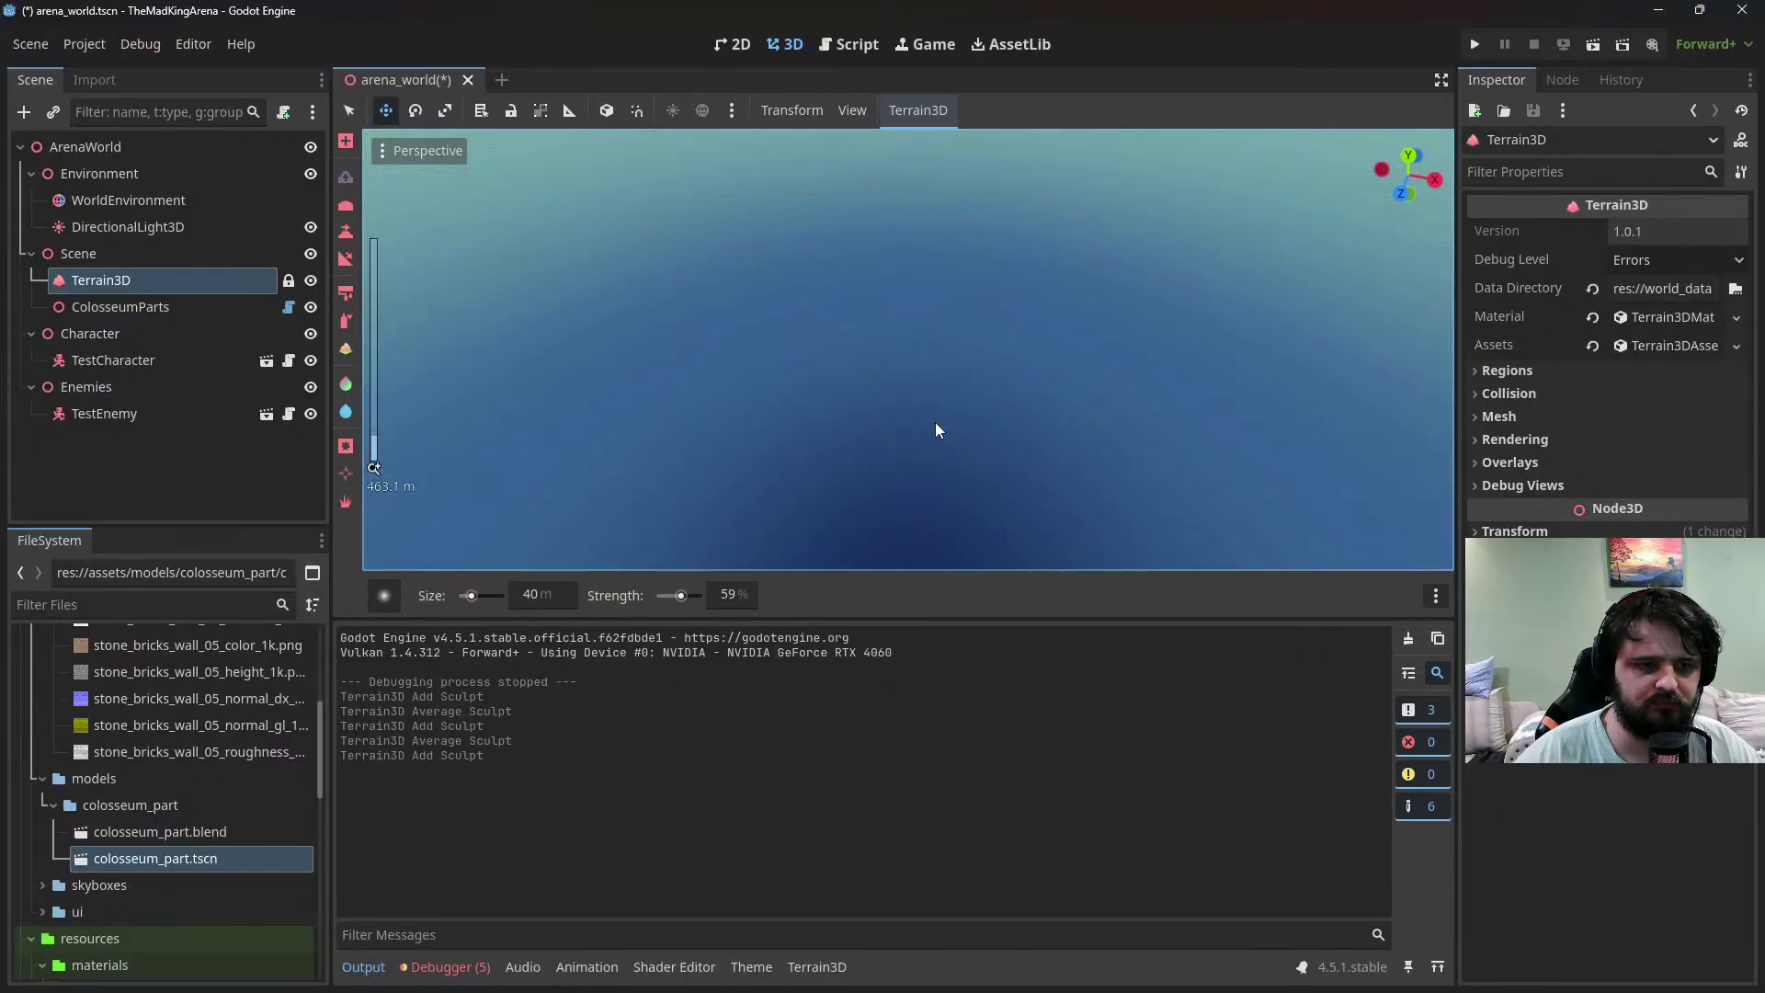
right_click_drag(935, 423, 1083, 303)
key("w")
scroll(1083, 303, "up", 5)
key("w")
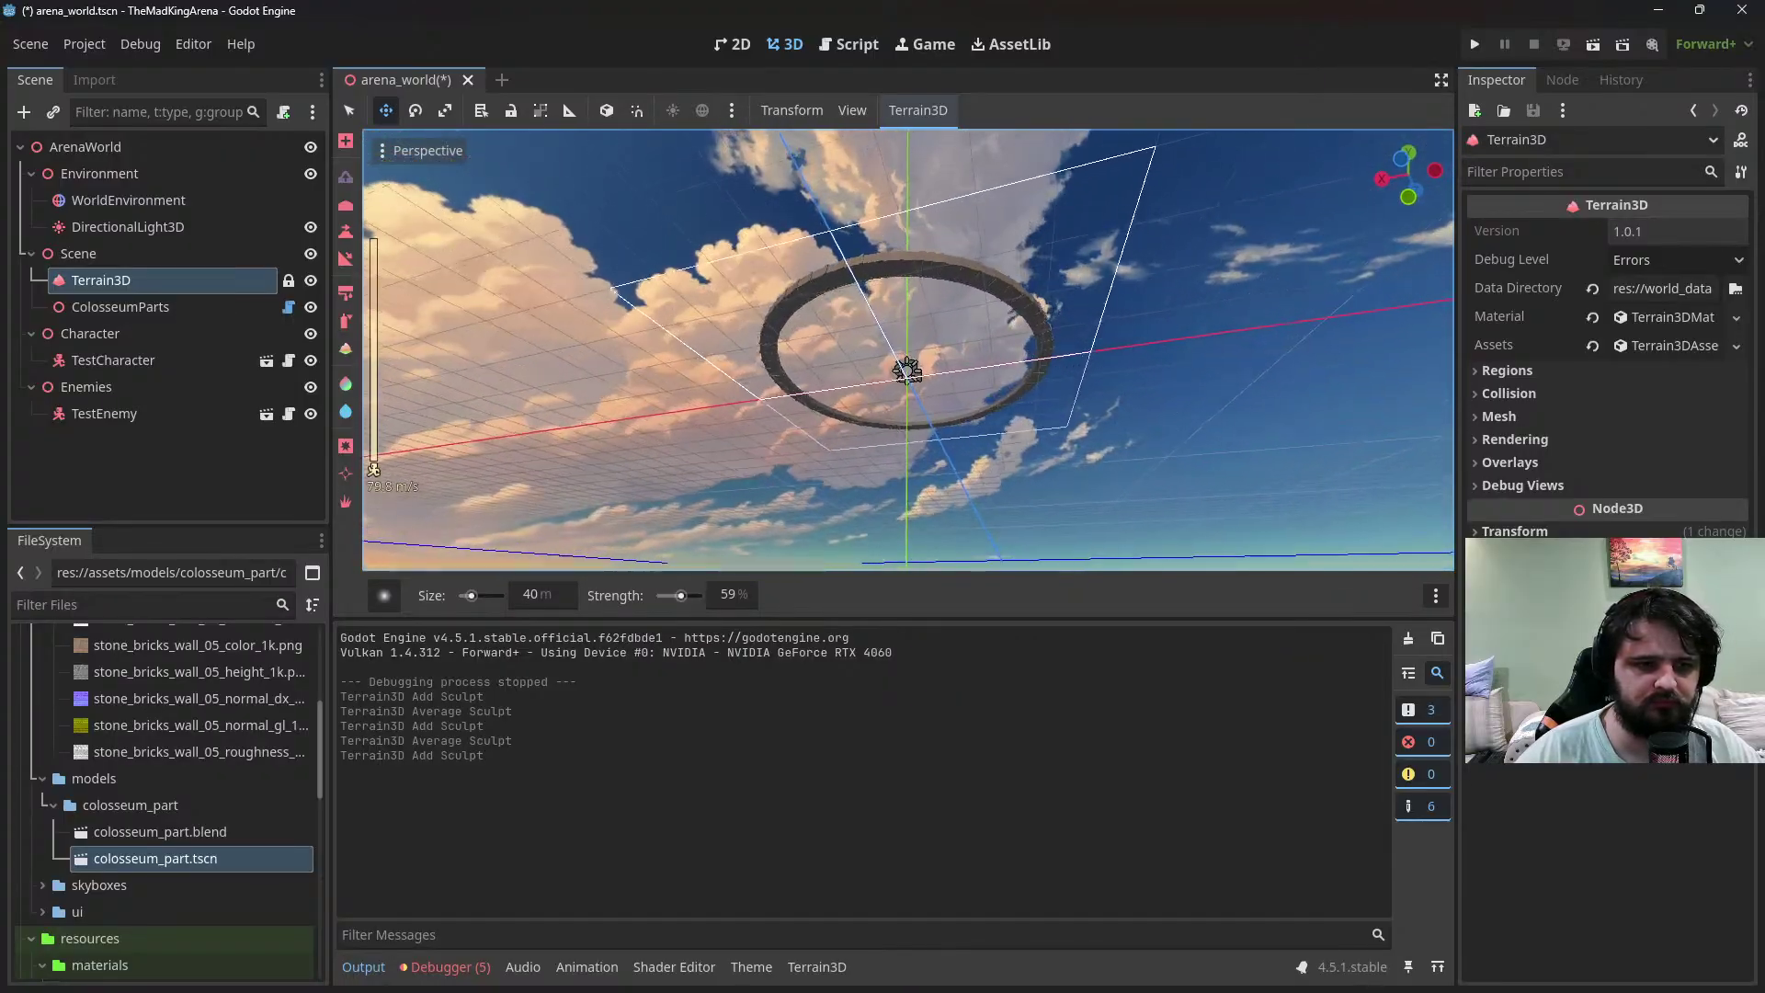
scroll(909, 349, "down", 2)
scroll(908, 359, "down", 10)
mouse_move(908, 350)
right_mouse_down()
mouse_move(910, 459)
mouse_move(908, 383)
right_mouse_up()
key("w")
mouse_move(908, 382)
left_mouse_down()
mouse_move(840, 390)
mouse_move(1001, 345)
mouse_move(805, 344)
mouse_move(1056, 362)
left_mouse_up()
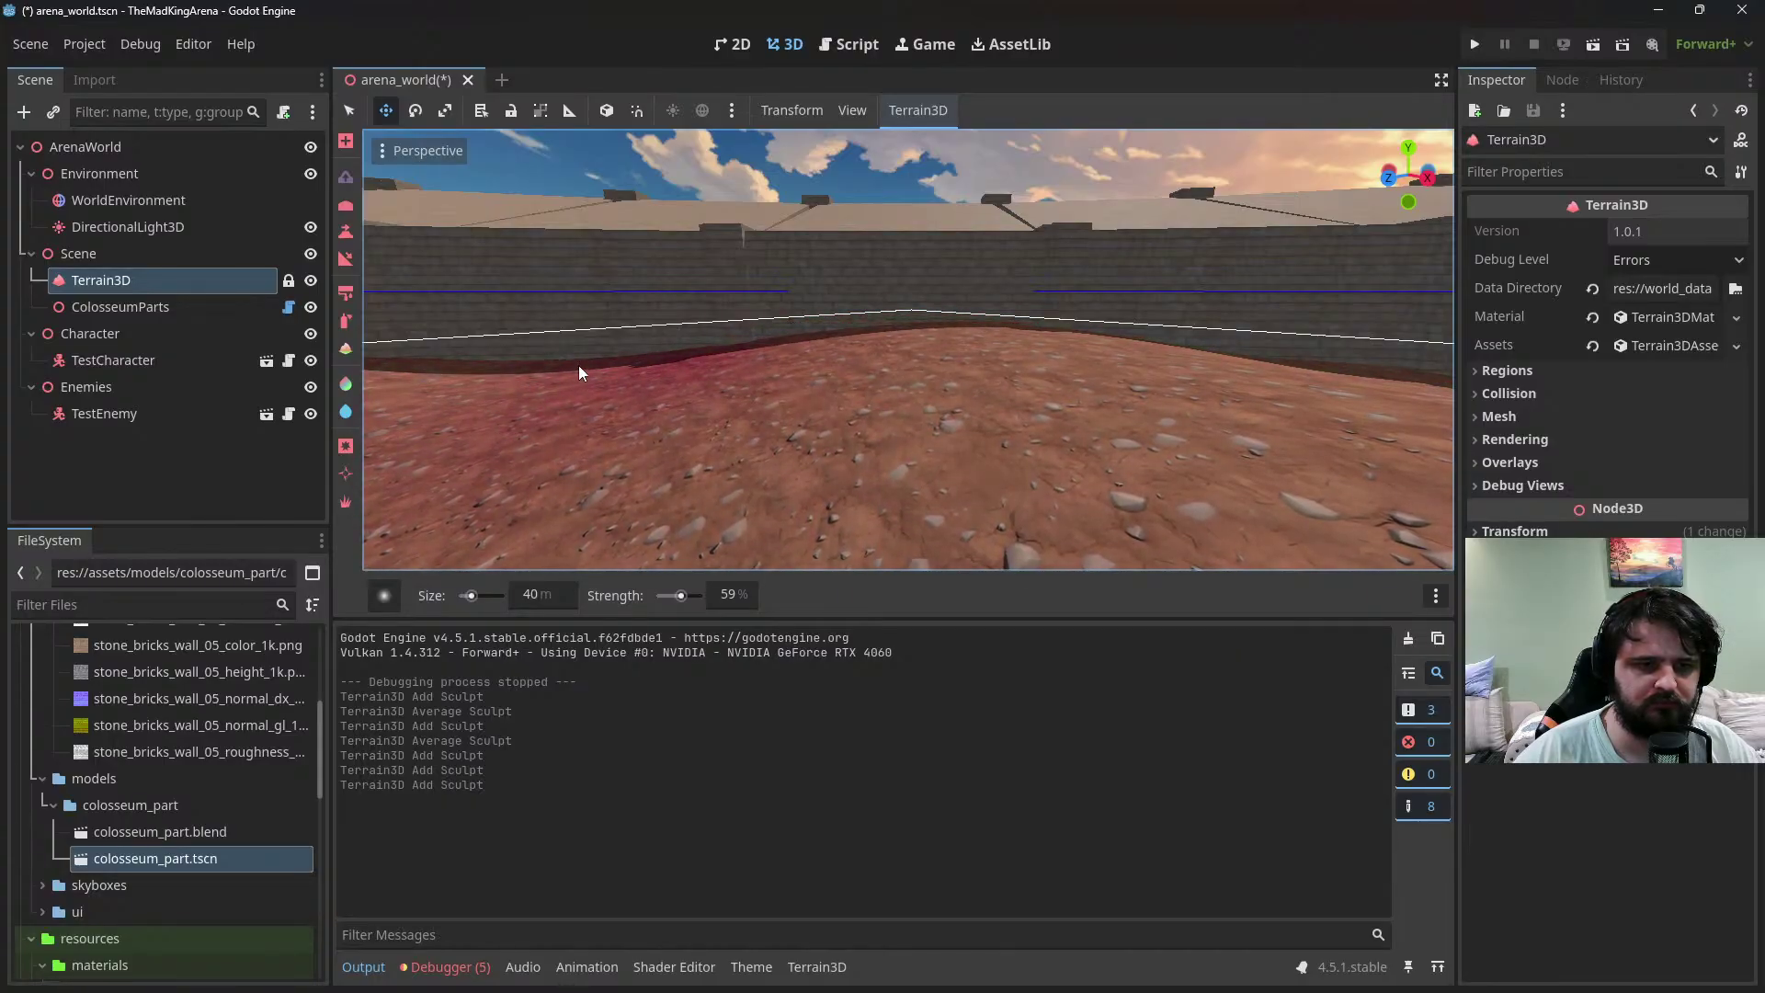
mouse_move(883, 366)
left_mouse_down("shift")
mouse_move(1074, 345)
mouse_move(1196, 361)
mouse_move(1078, 358)
left_mouse_up("shift")
Build up the sunken floor edge along the curved wall with repeated raising strokes using the 40 m brush
scroll(1150, 351, "down", 5)
left_click_drag(1077, 358, 1274, 365)
middle_click_drag(1260, 368, 1195, 395, "shift")
left_click_drag(1170, 461, 1258, 487)
middle_click_drag(1261, 484, 1107, 444, "shift")
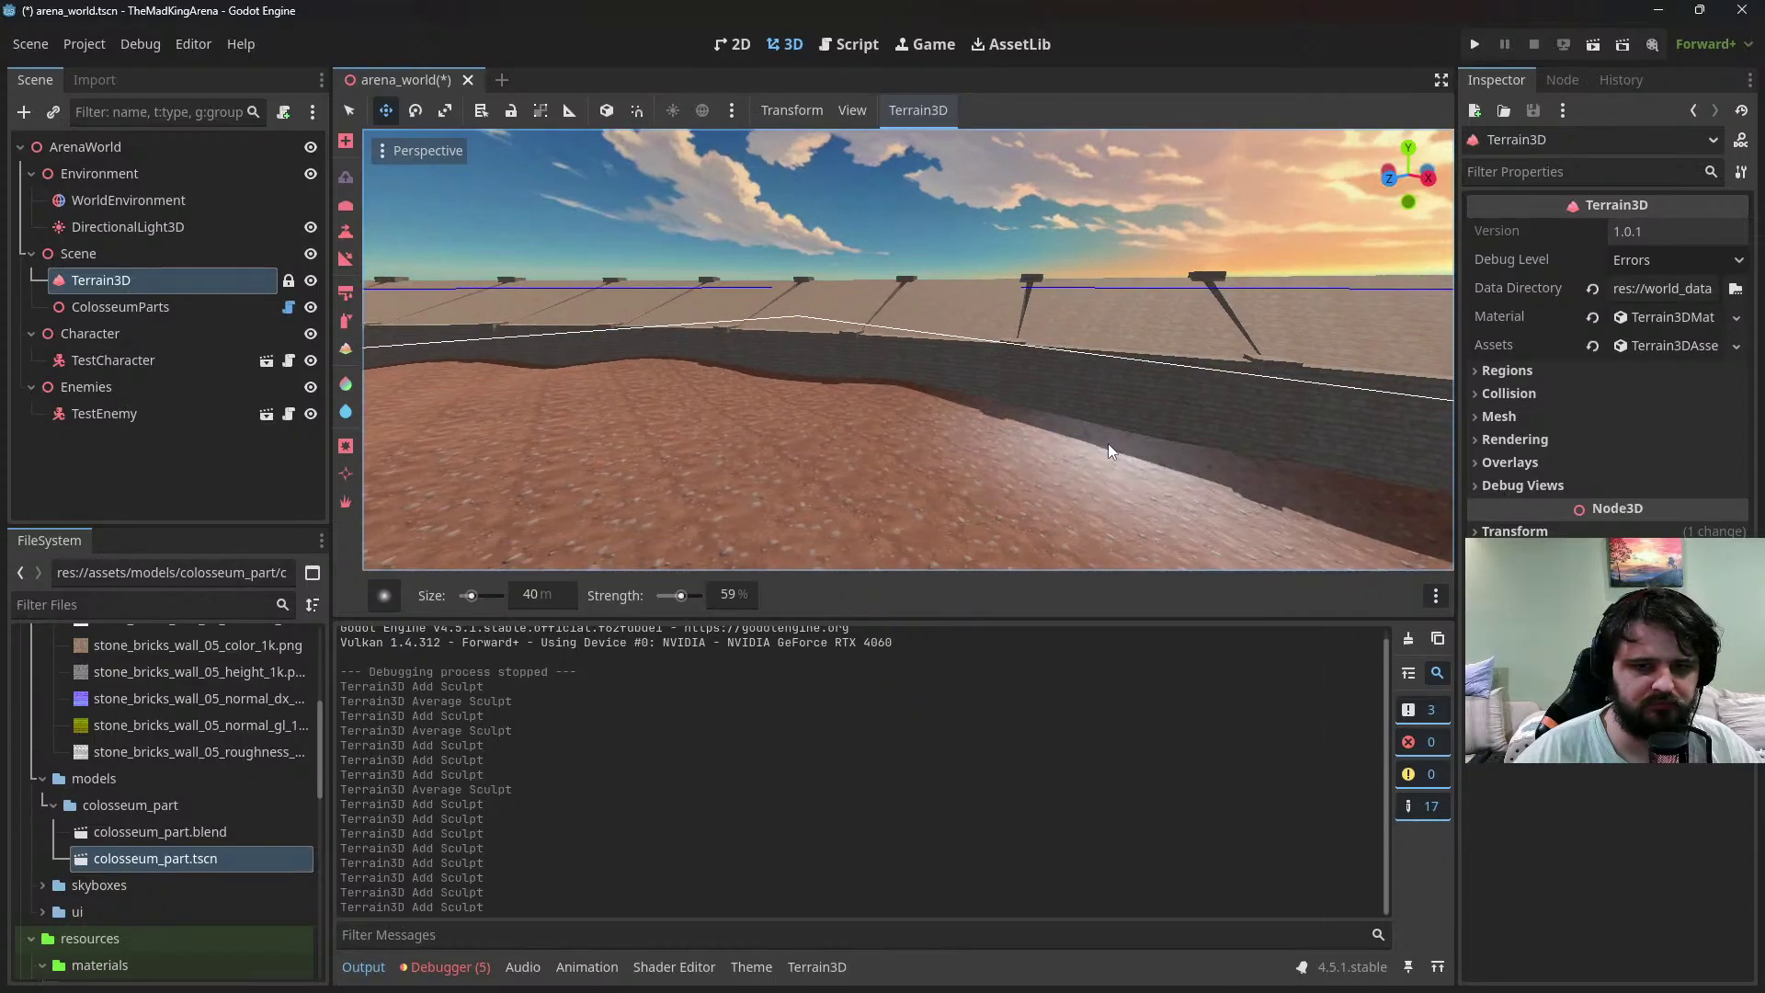
mouse_move(1107, 443)
left_mouse_down()
mouse_move(1160, 451)
mouse_move(1091, 433)
left_mouse_up()
scroll(1139, 434, "up", 2)
scroll(1138, 439, "down", 4)
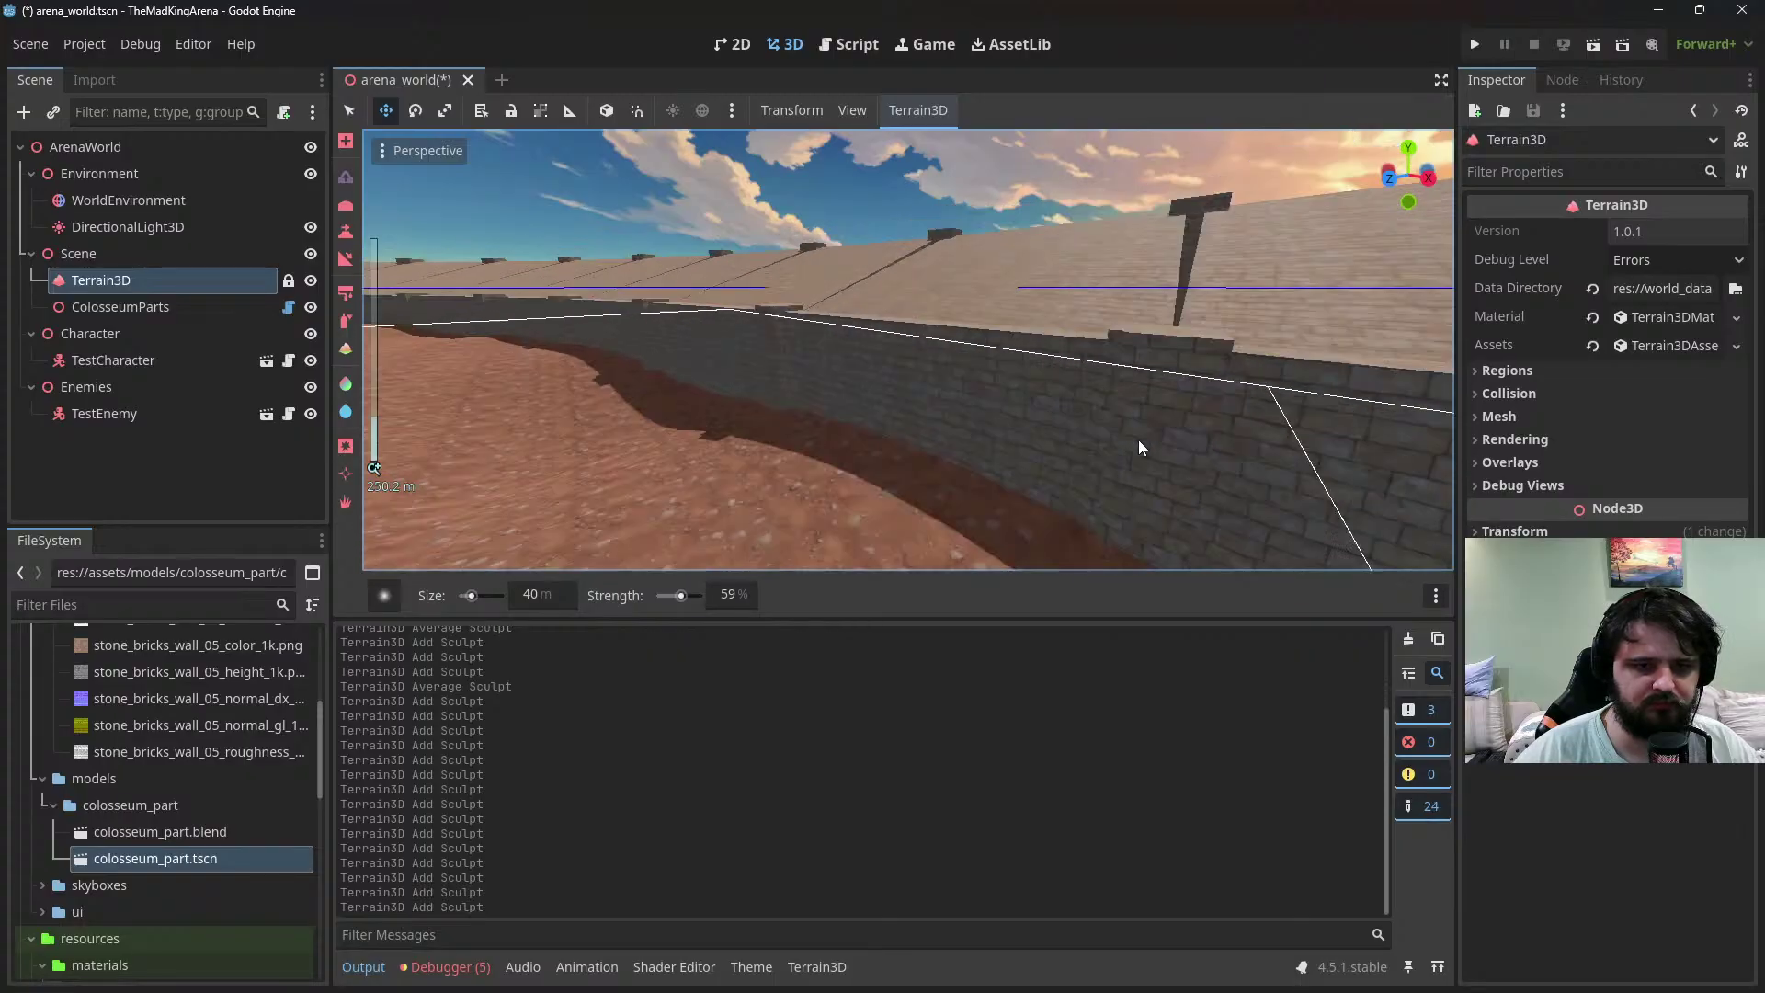
Fill the remaining trough farther along the wall base and smooth its ridge into a gentle slope
left_click_drag(1227, 476, 1309, 507, "shift")
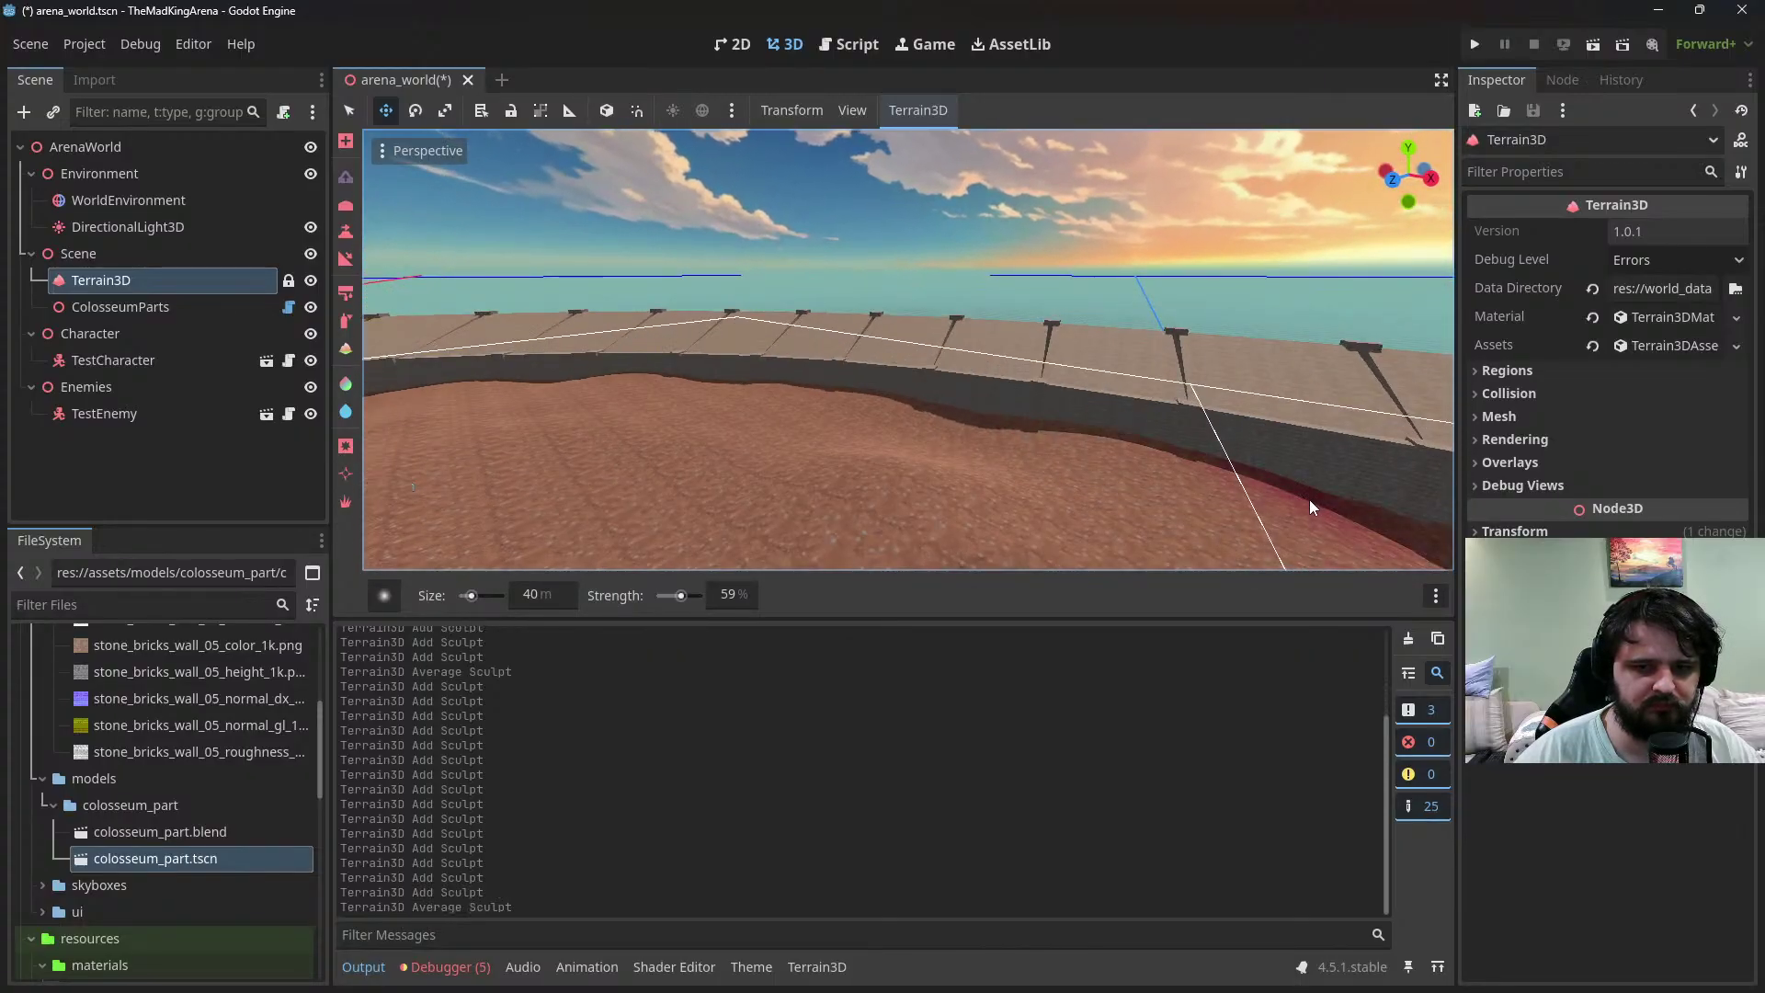
left_click(1310, 500)
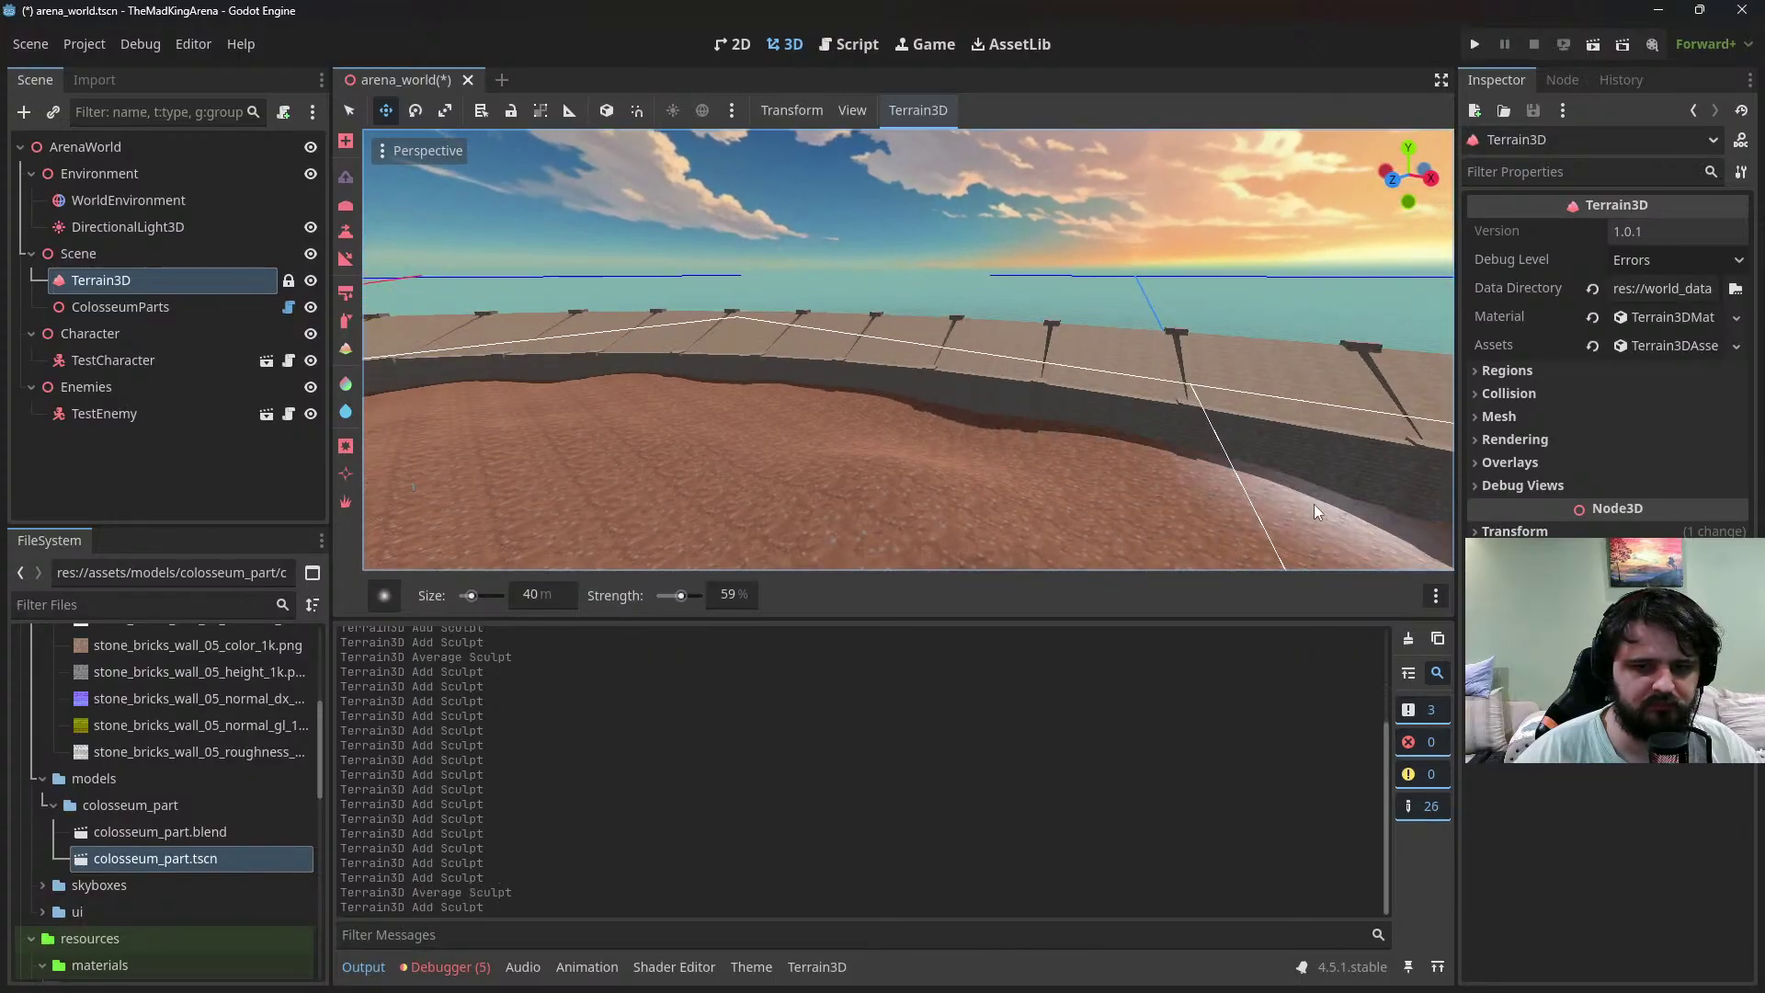
middle_click_drag(1315, 504, 1189, 451, "shift")
left_click(1115, 406)
left_click(1112, 404)
left_click(1112, 405)
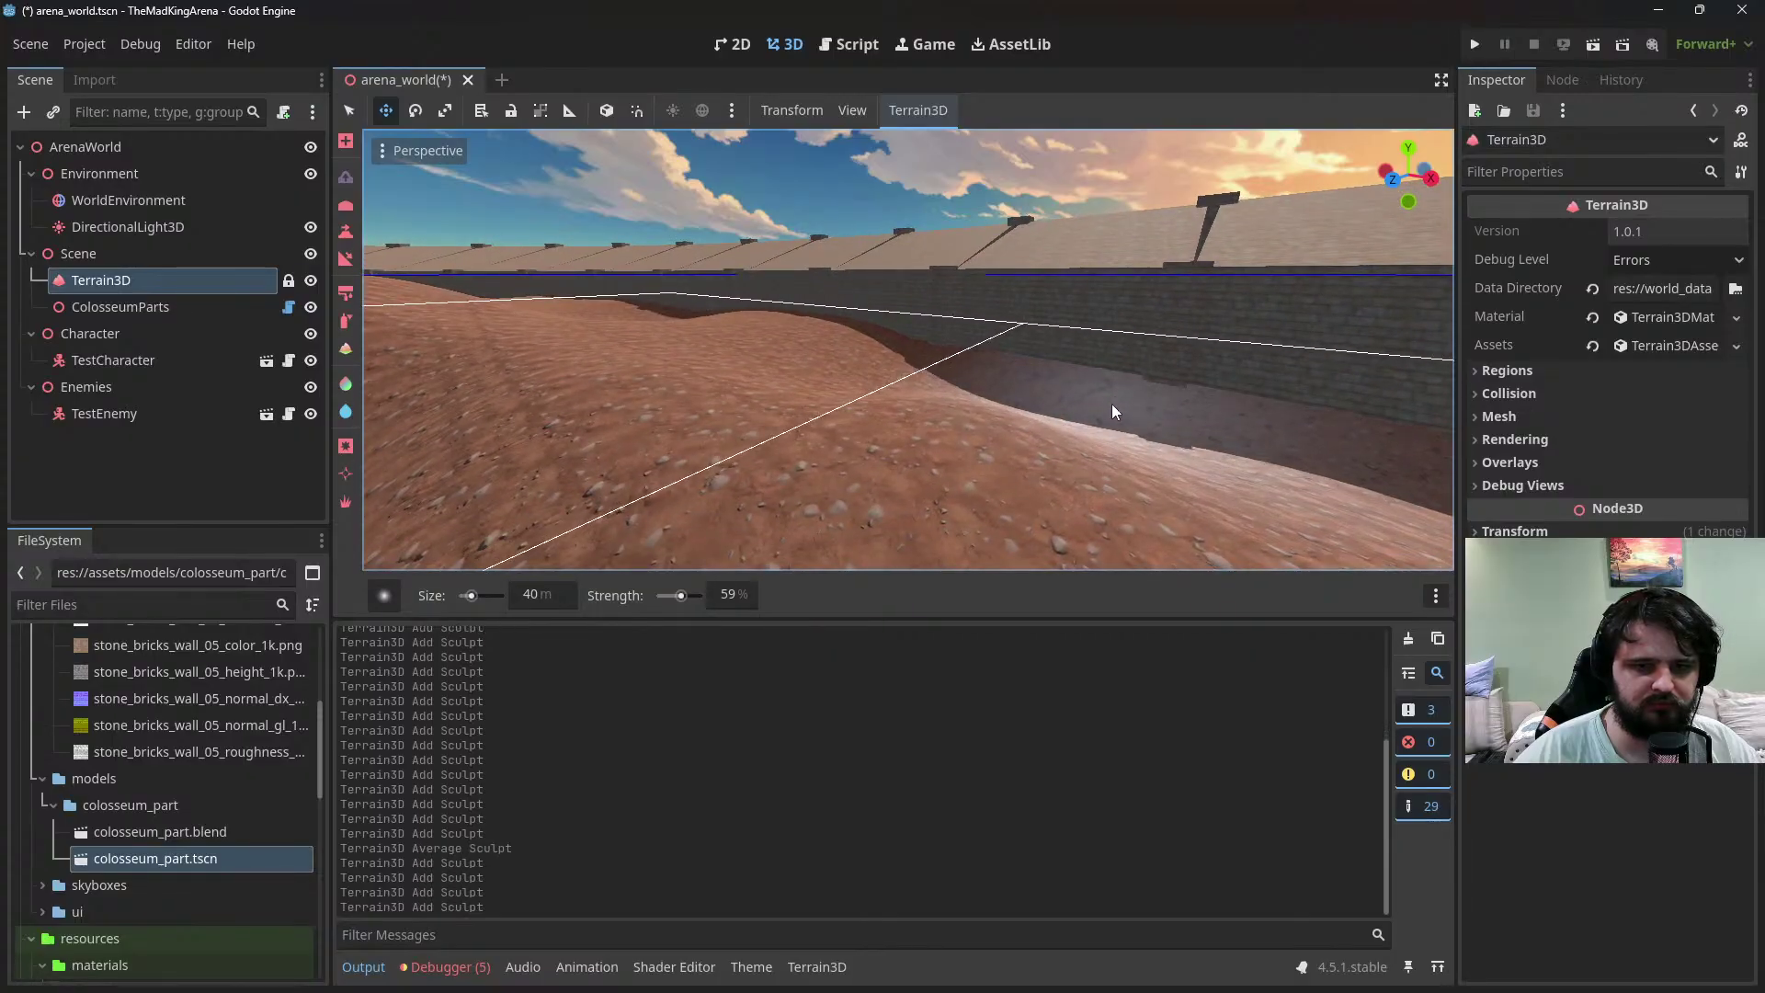
mouse_move(1026, 366)
left_mouse_down("shift")
mouse_move(1066, 360)
mouse_move(1151, 403)
mouse_move(1061, 398)
left_mouse_up("shift")
left_click(1077, 389)
mouse_move(1014, 351)
left_mouse_down()
mouse_move(1170, 366)
mouse_move(998, 345)
mouse_move(1068, 349)
left_mouse_up()
middle_click_drag(1069, 349, 1066, 371)
middle_click_drag(1166, 427, 1145, 400, "shift")
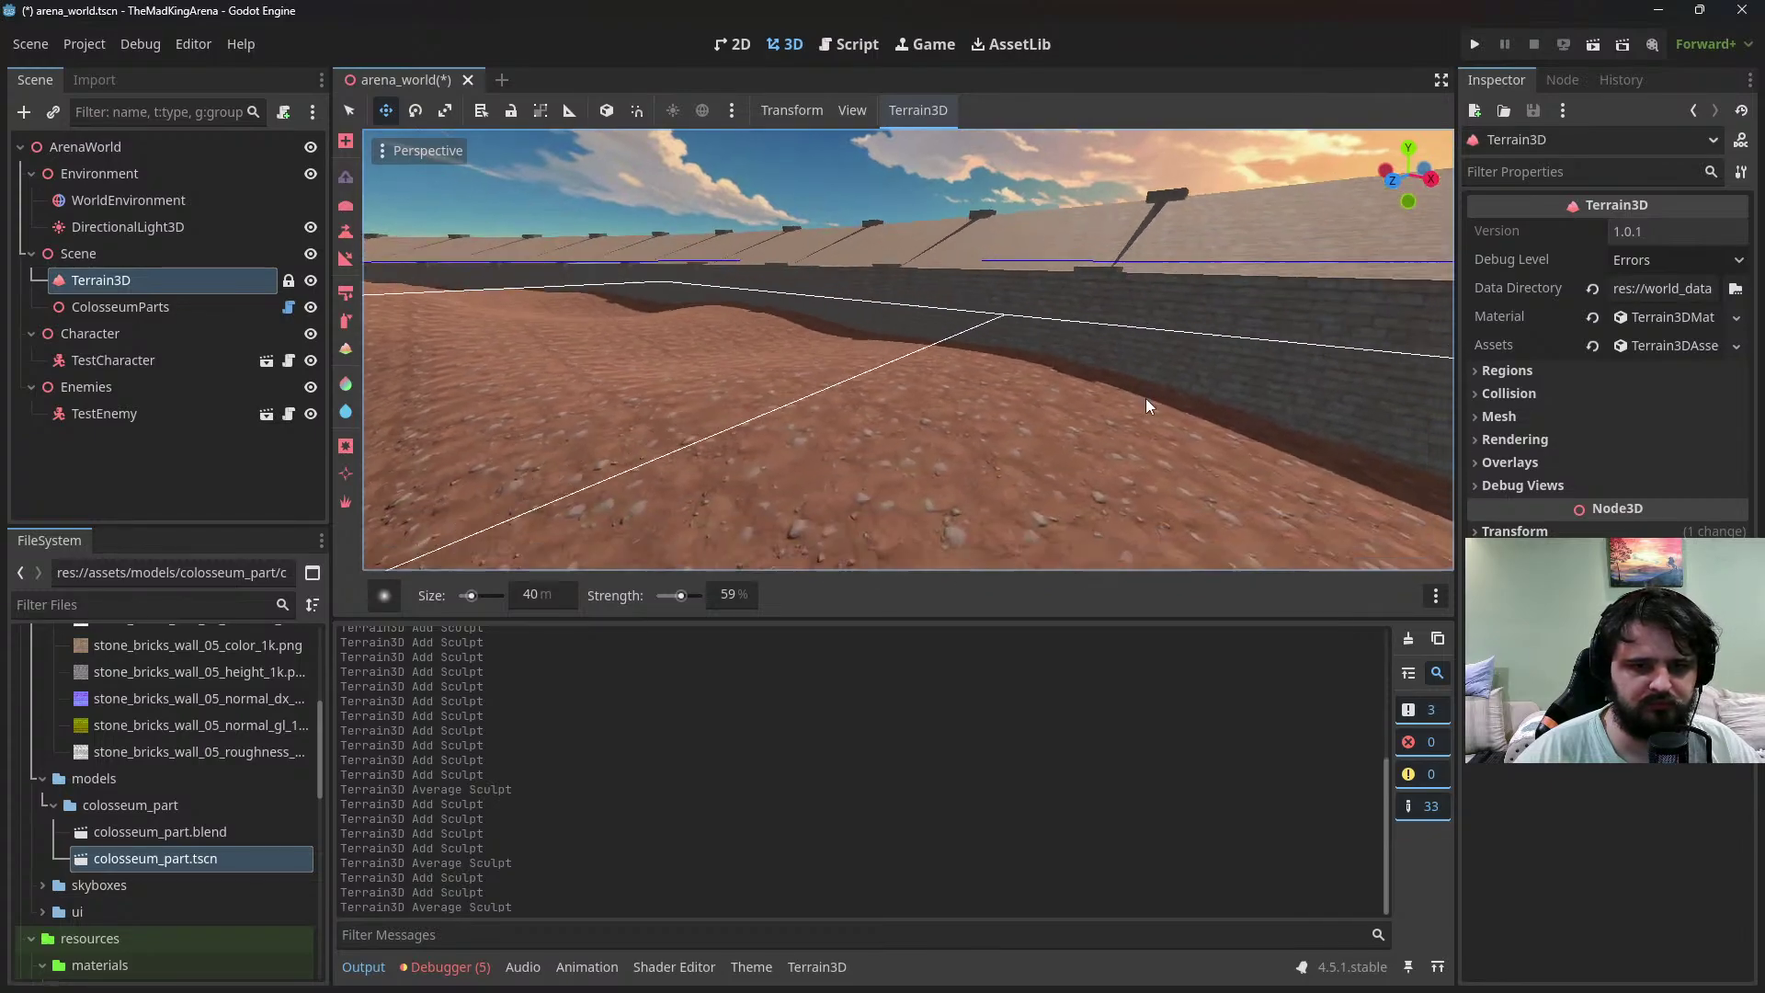
Raise a broad mound in the wide dip against the wall and soften its flanks along the wall base
key("w")
right_click_drag(1146, 399, 880, 508)
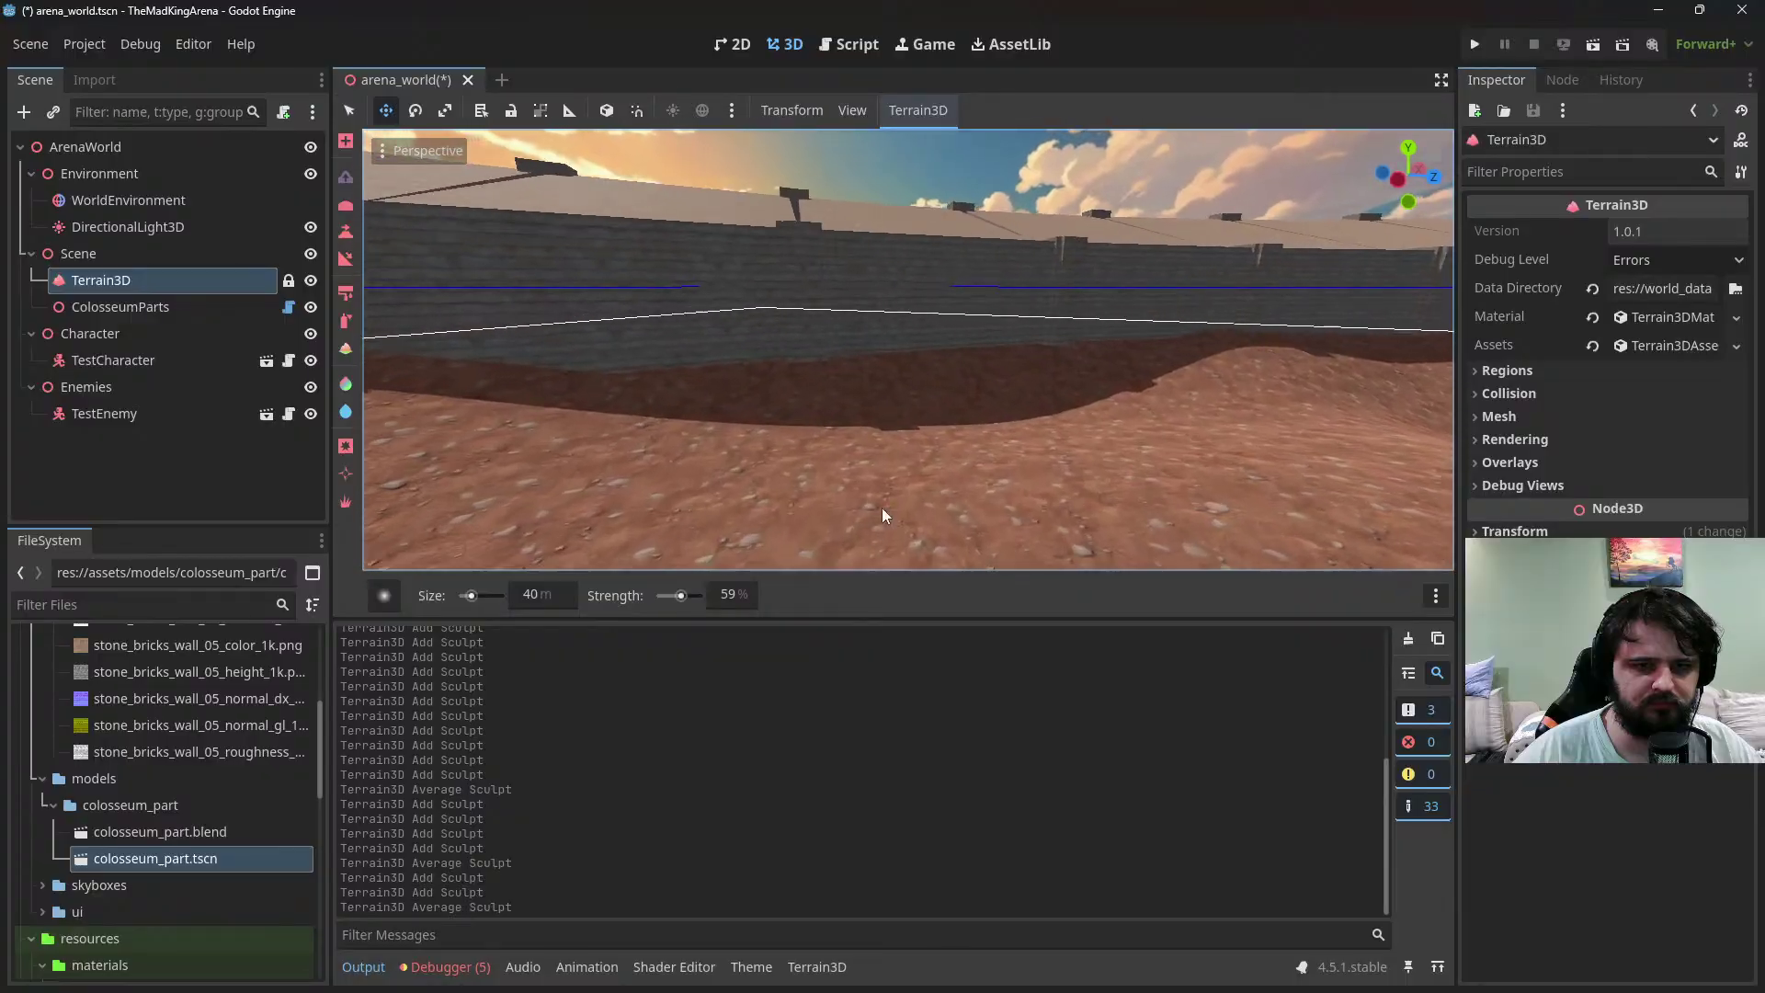
mouse_move(986, 376)
left_mouse_down()
mouse_move(974, 358)
mouse_move(1092, 342)
left_mouse_up()
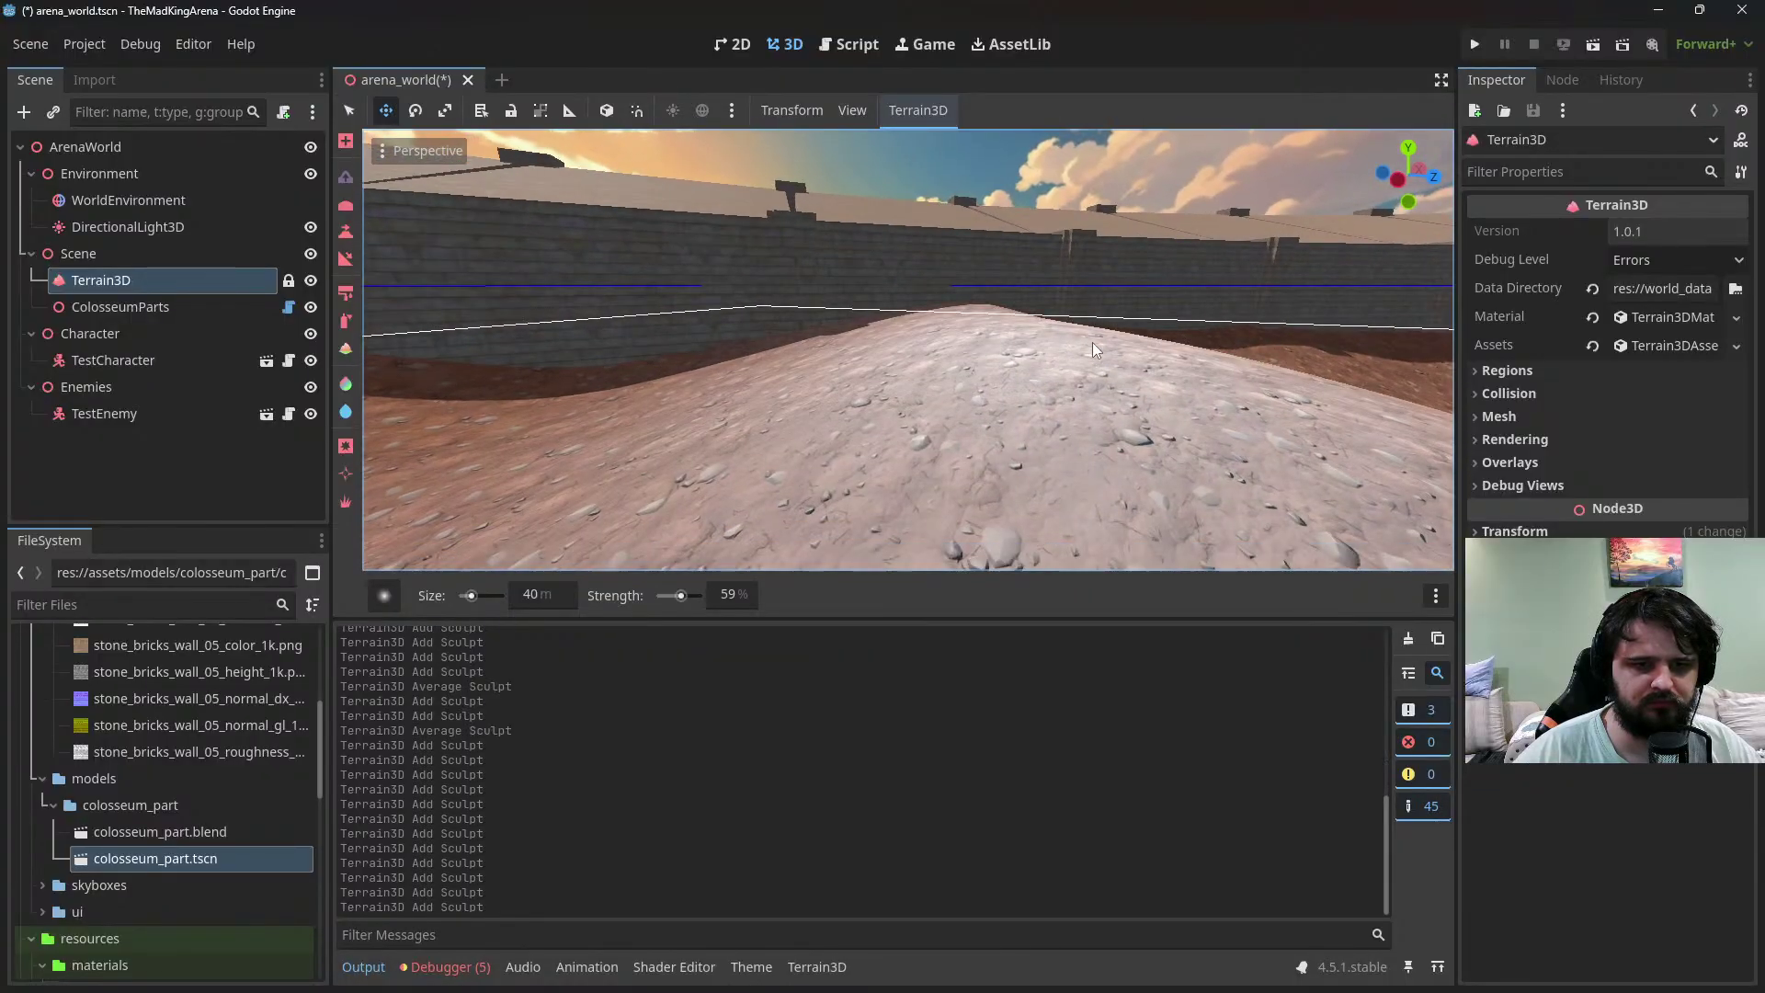
right_click_drag(1092, 342, 1101, 313)
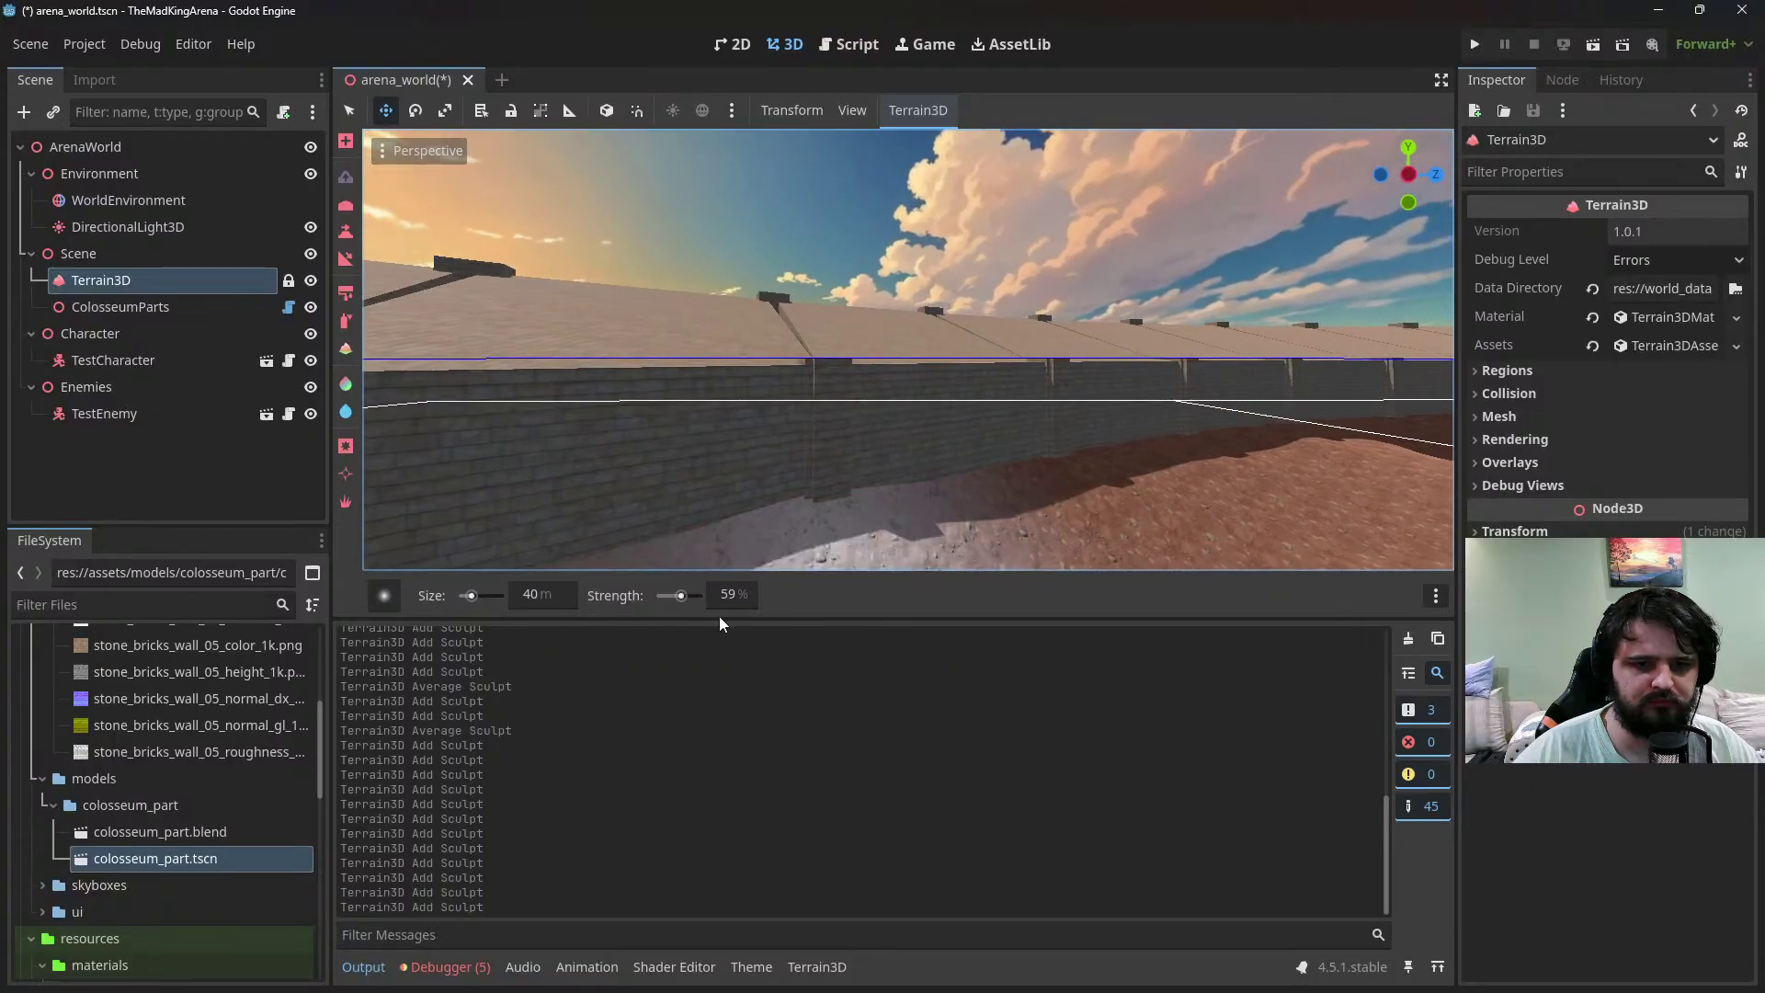
mouse_move(1085, 478)
left_mouse_down()
mouse_move(991, 511)
mouse_move(1107, 474)
mouse_move(1102, 497)
mouse_move(1077, 468)
mouse_move(978, 490)
left_mouse_up()
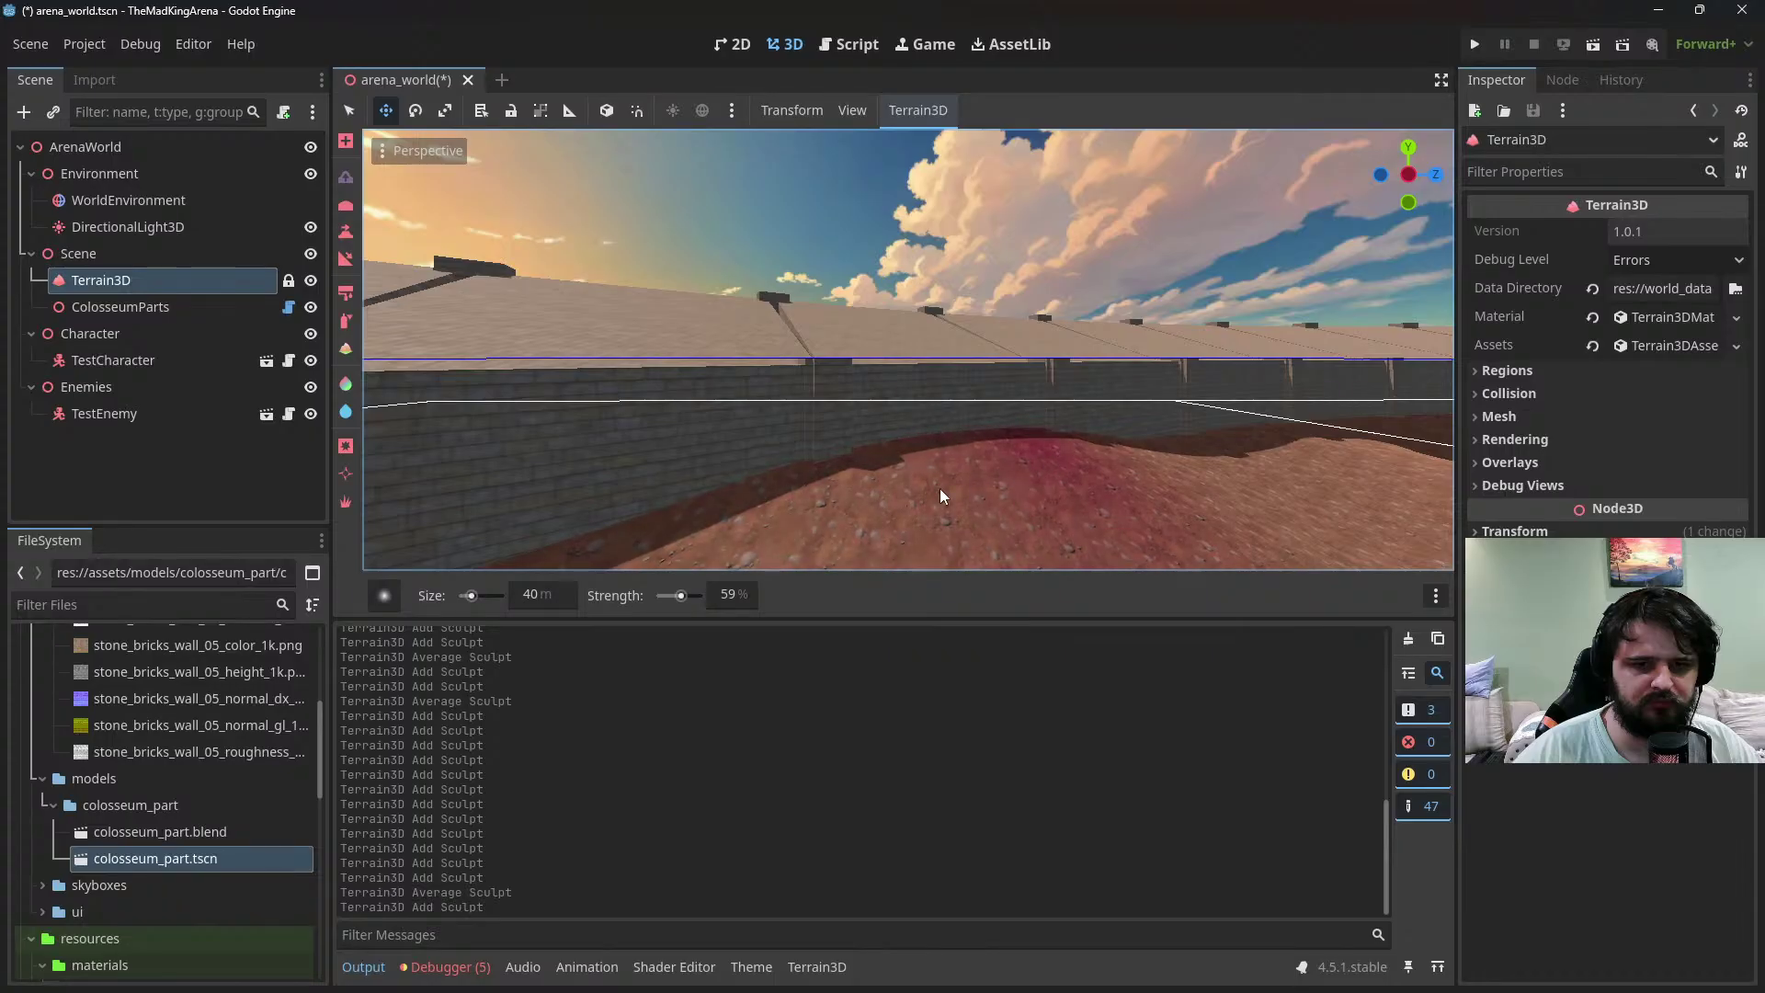
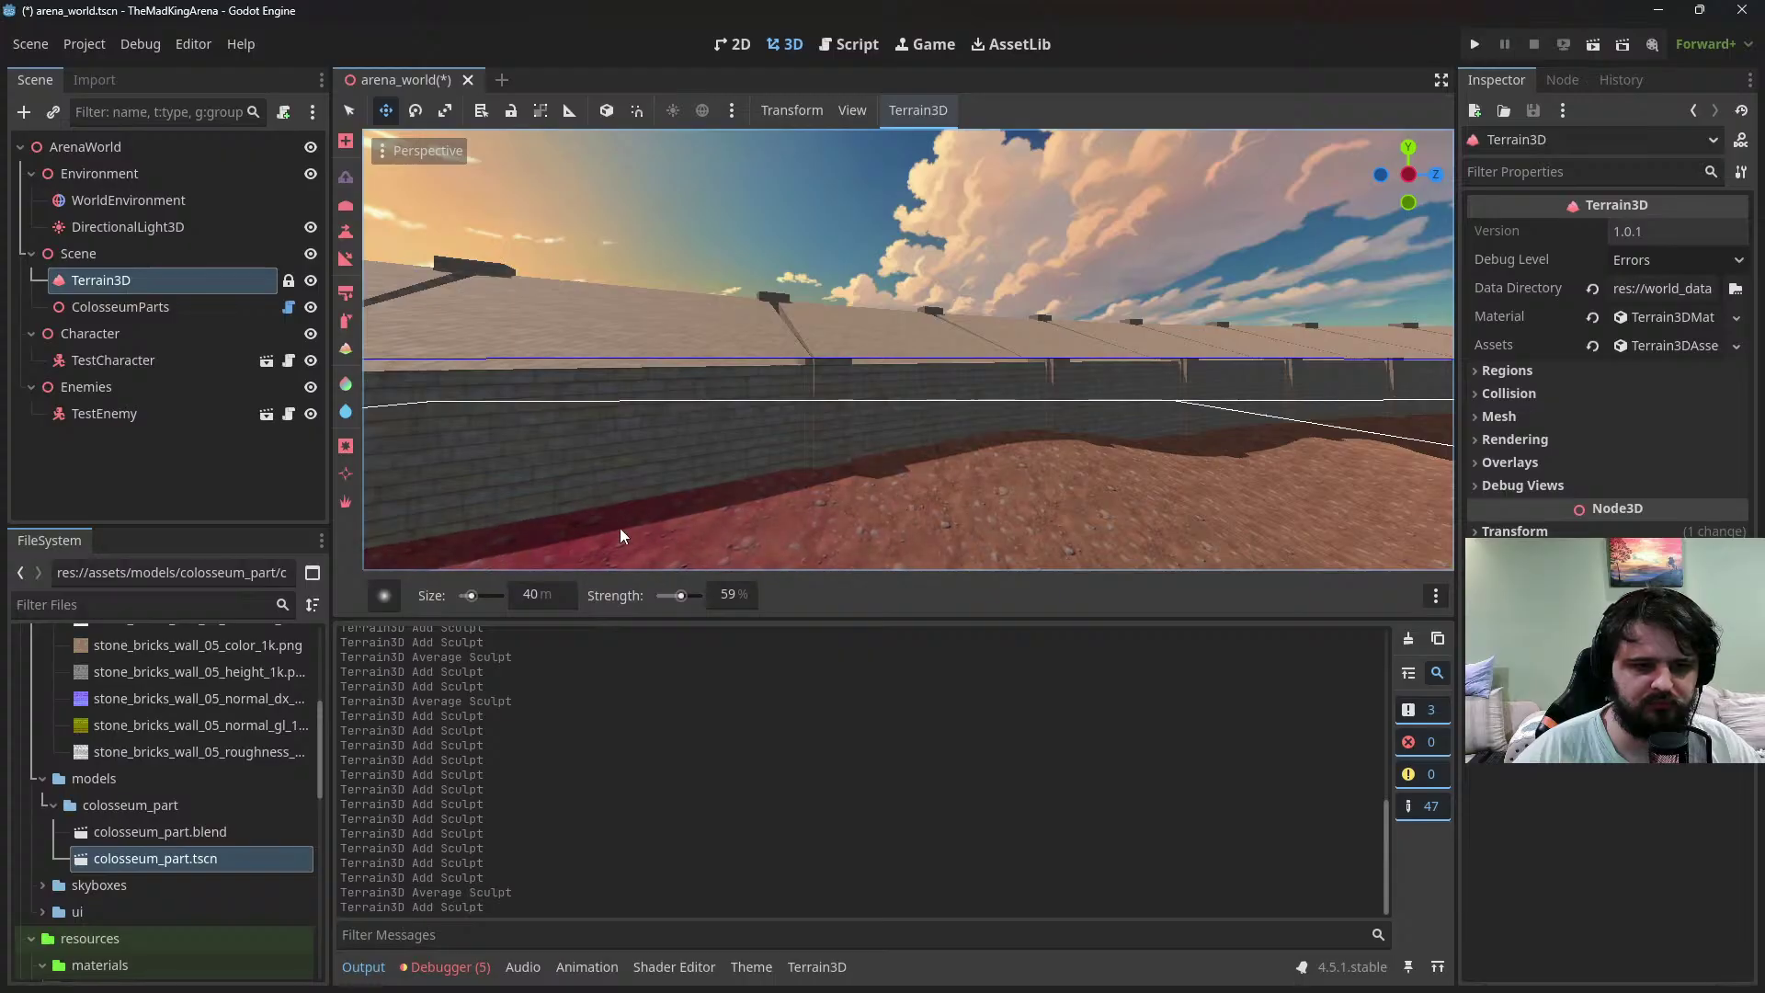
mouse_move(618, 529)
left_mouse_down()
mouse_move(803, 479)
mouse_move(774, 469)
mouse_move(810, 461)
left_mouse_up()
Raise the sunken spot beside the curved wall and average the terrain on both sides of it
scroll(810, 461, "down", 5)
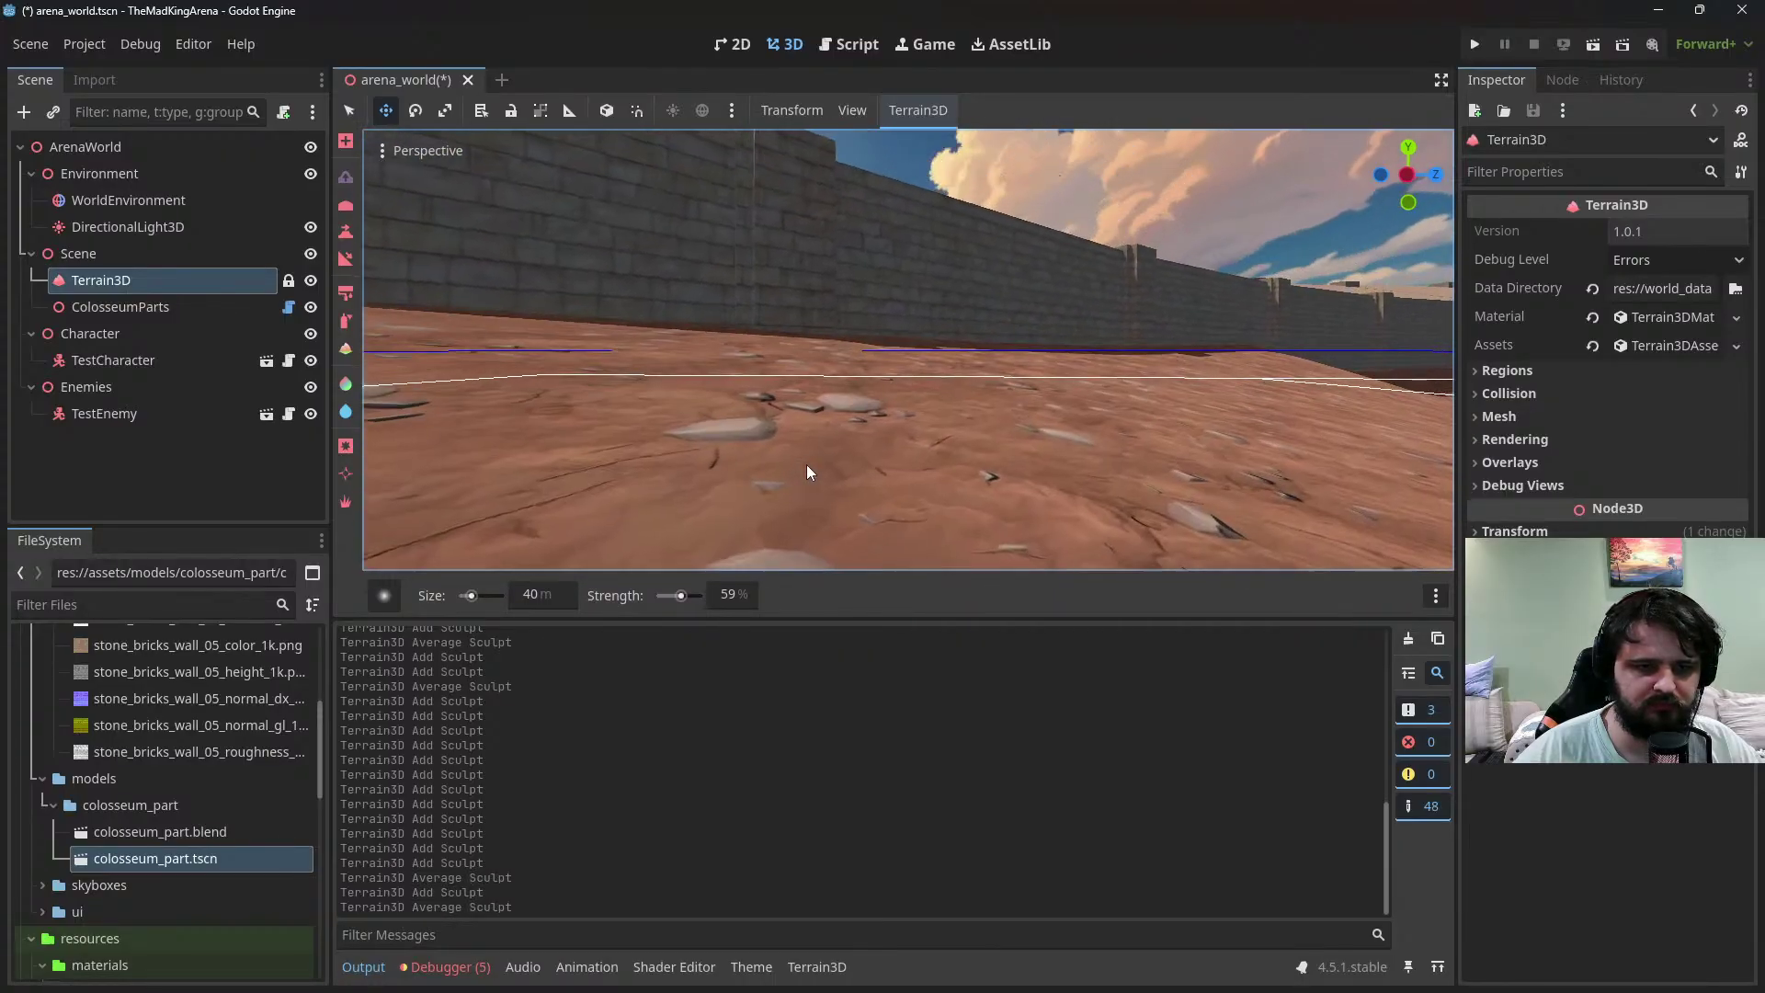
scroll(867, 440, "down", 8)
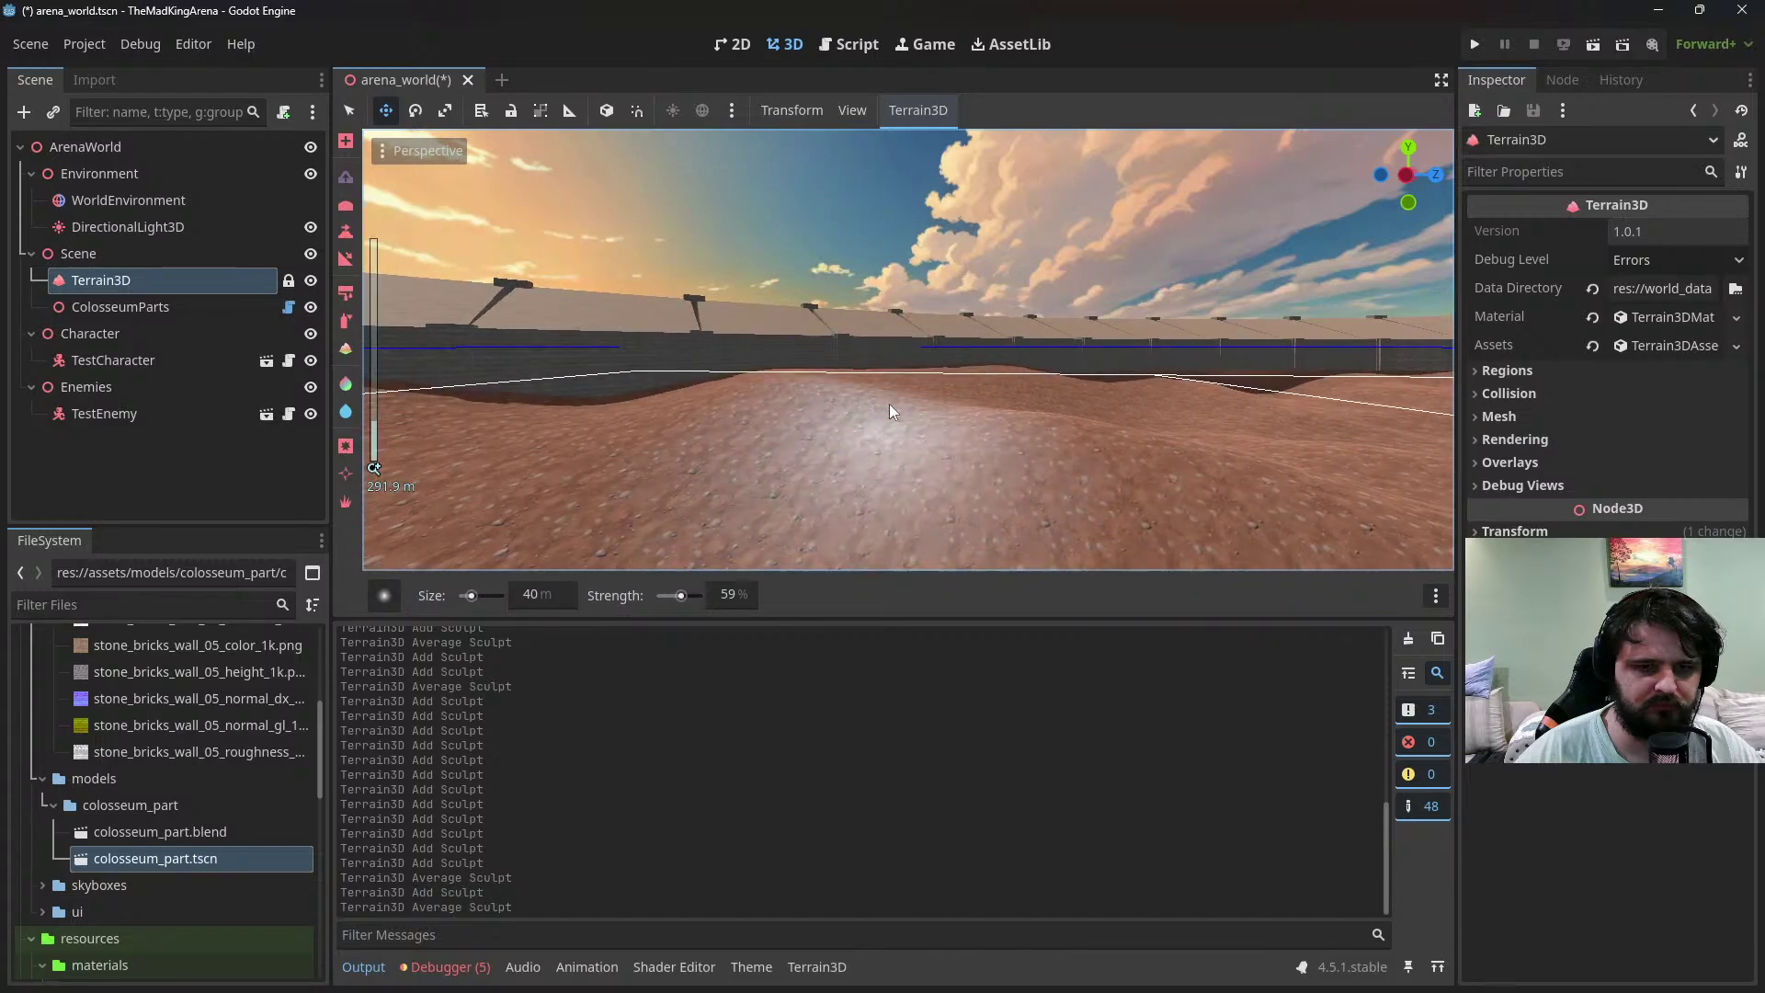
middle_click_drag(887, 401, 894, 438)
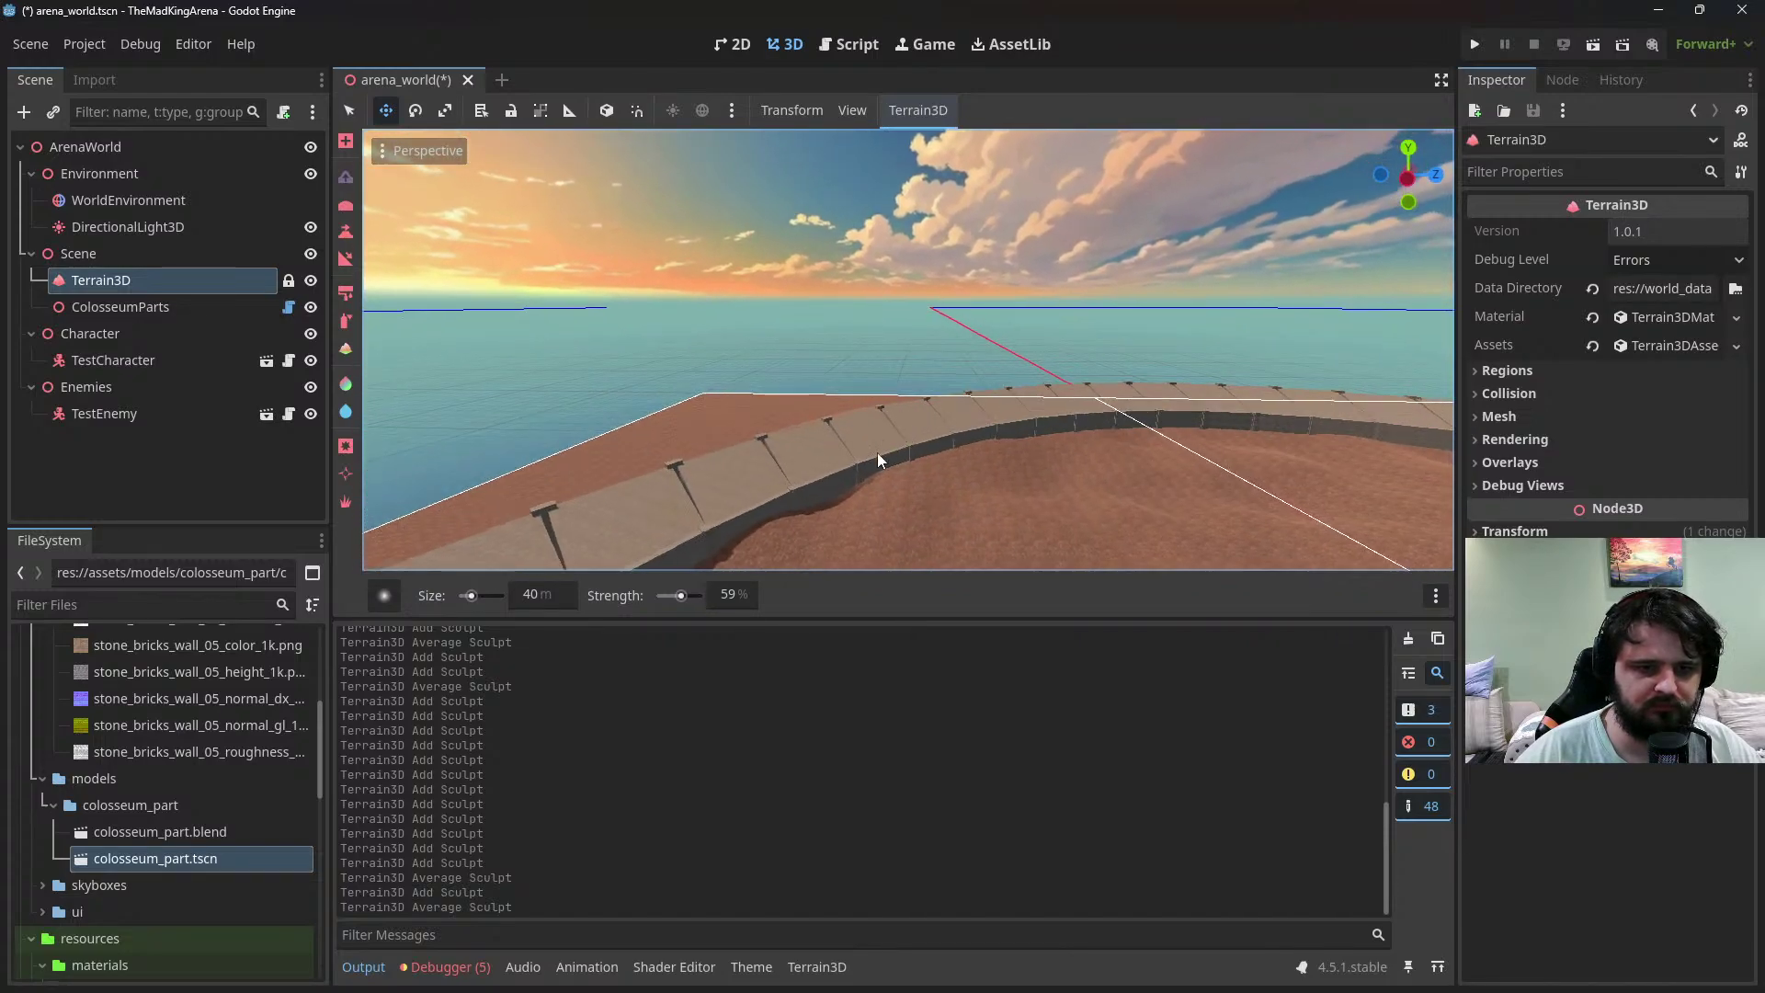
left_click(837, 498)
left_click(836, 498)
left_click(837, 497)
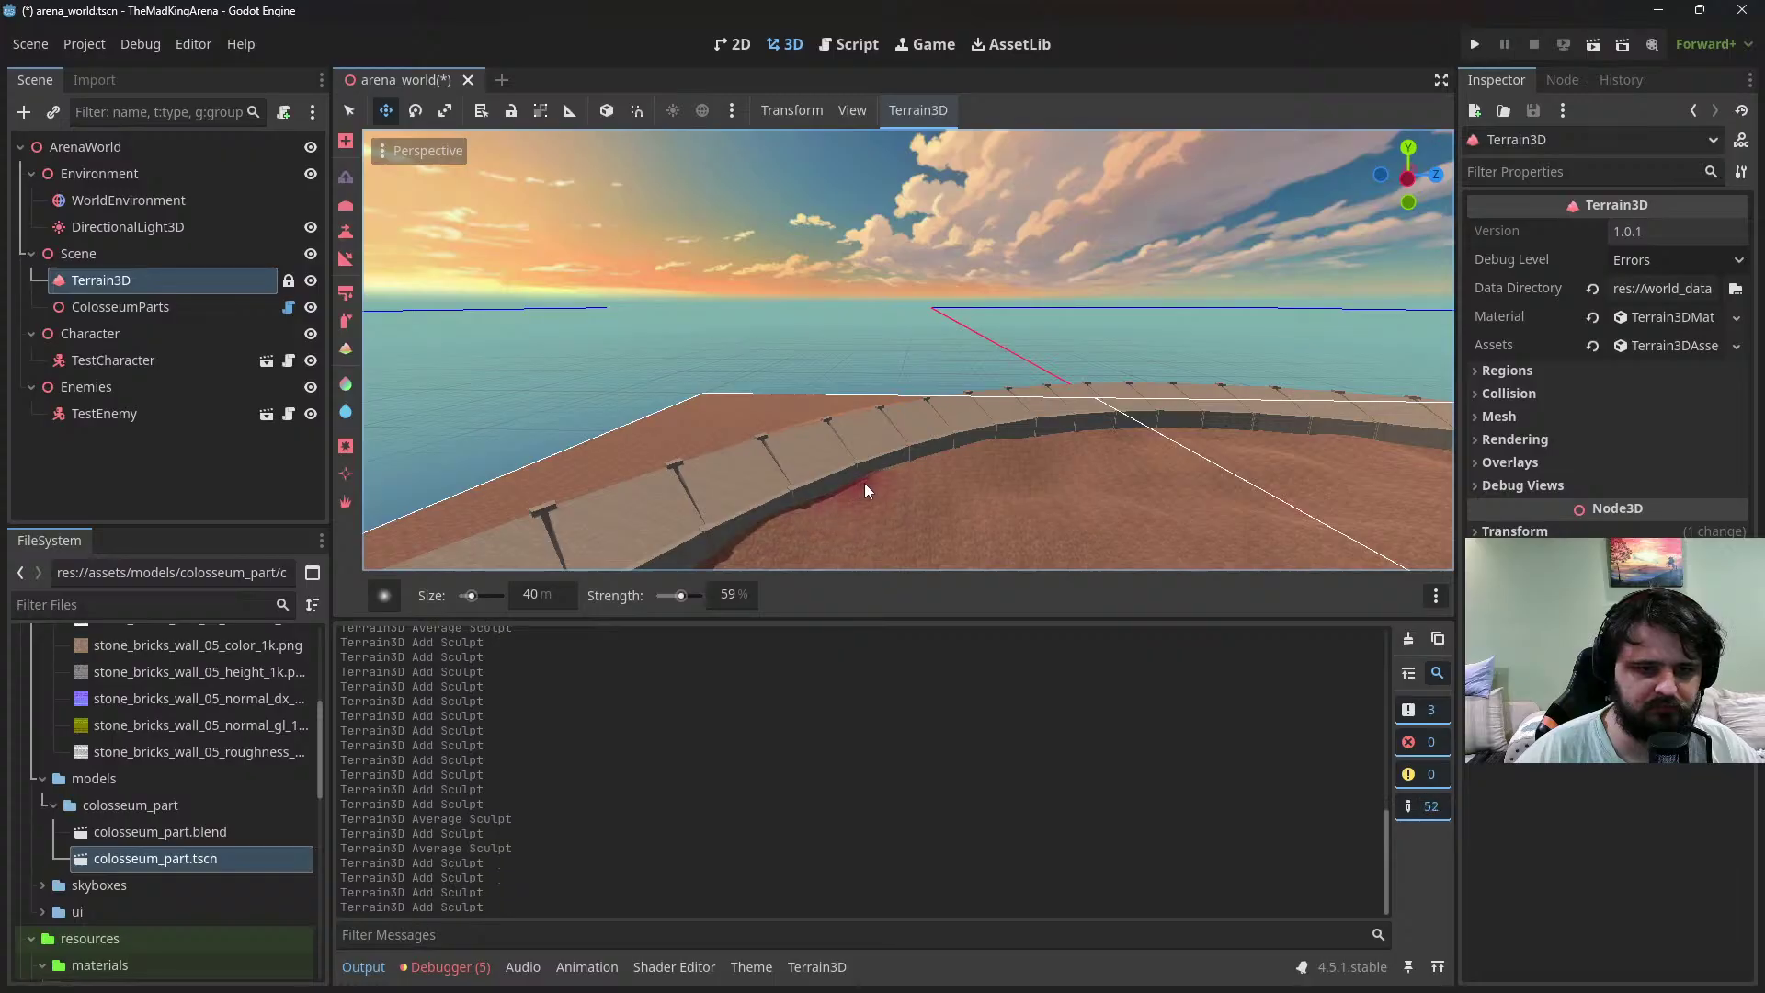
left_click(864, 483, "shift")
left_click(821, 516, "shift")
middle_click_drag(902, 486, 890, 489)
Raise and smooth the floor edge at the far wall, and lower the resulting mound to blend with the ground
left_click(1043, 446, "shift")
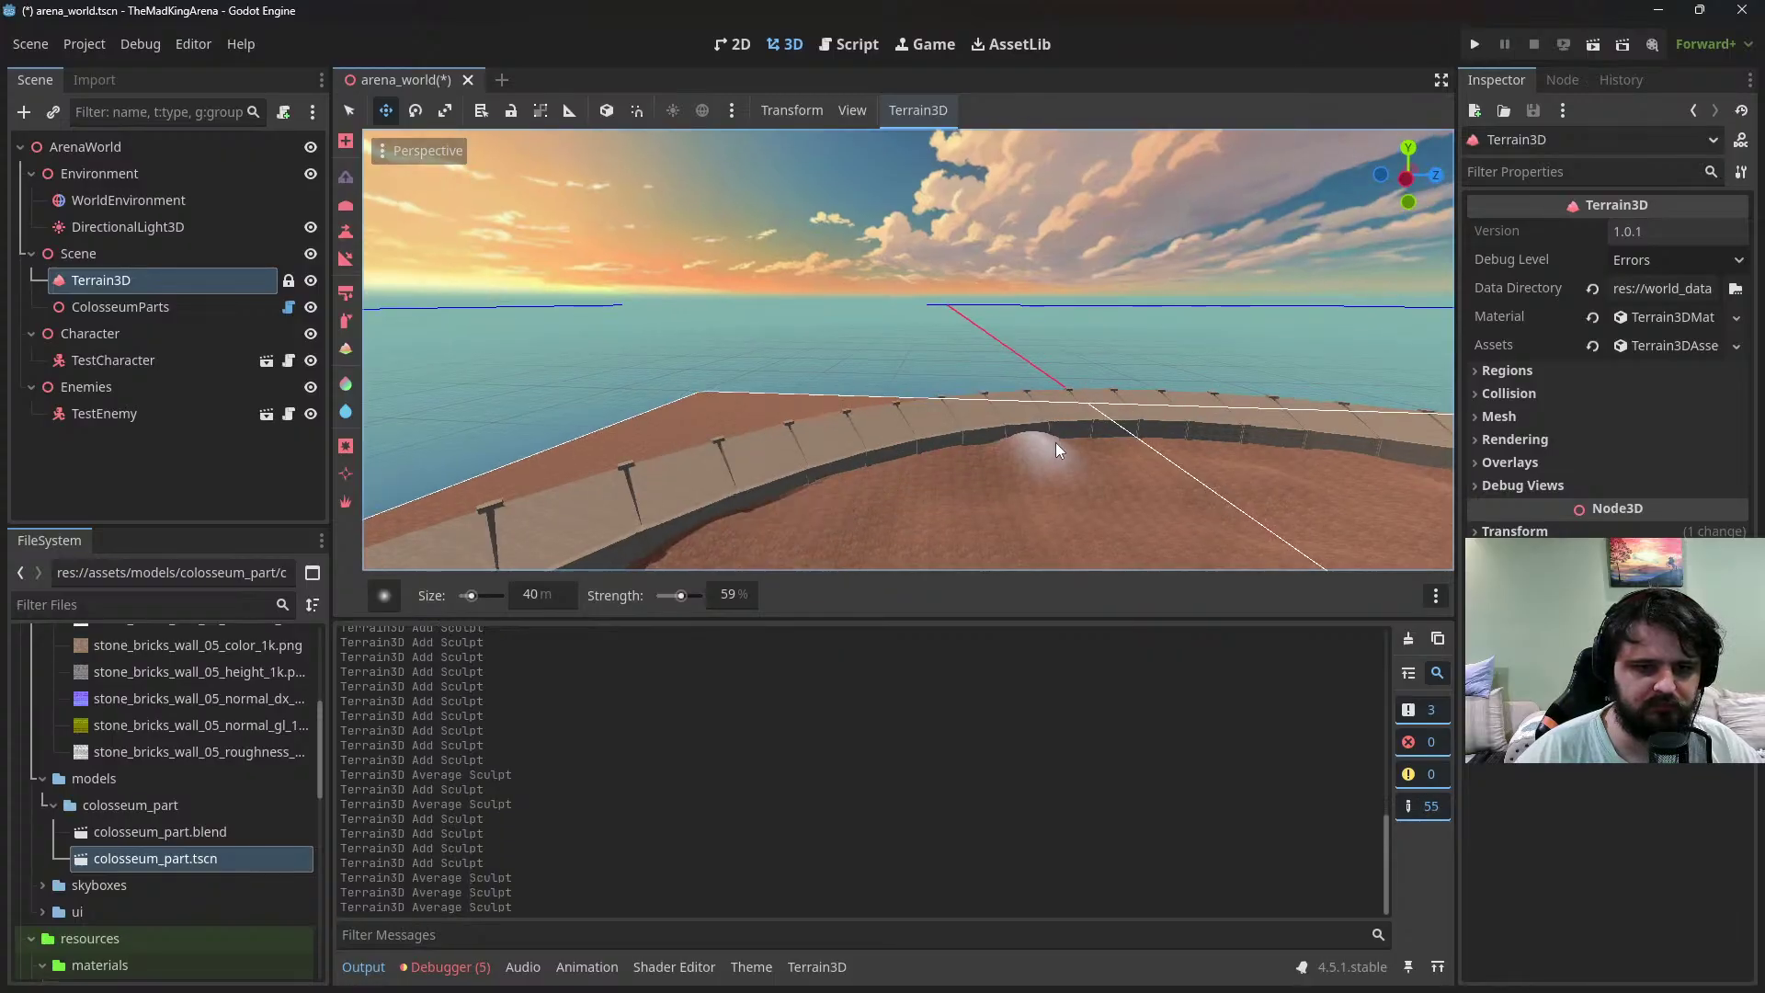
left_click(1066, 442)
left_click(1049, 442, "shift")
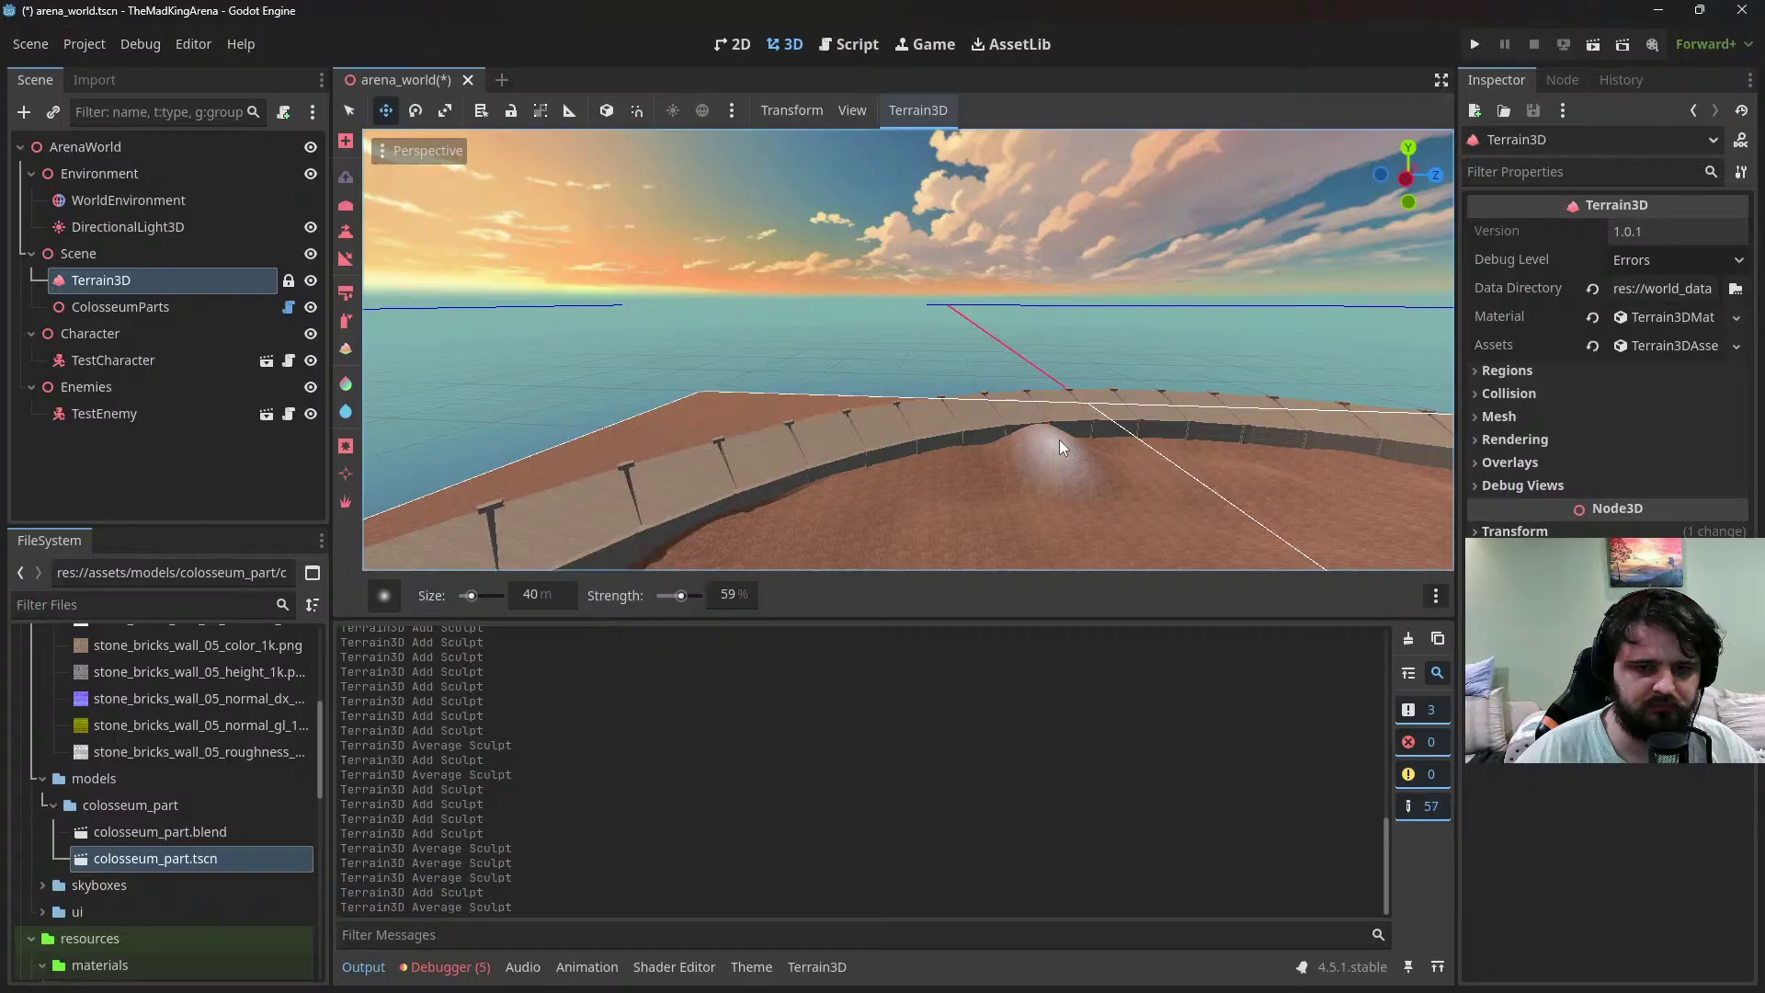
left_click(1058, 440, "ctrl")
left_click(1043, 442, "ctrl")
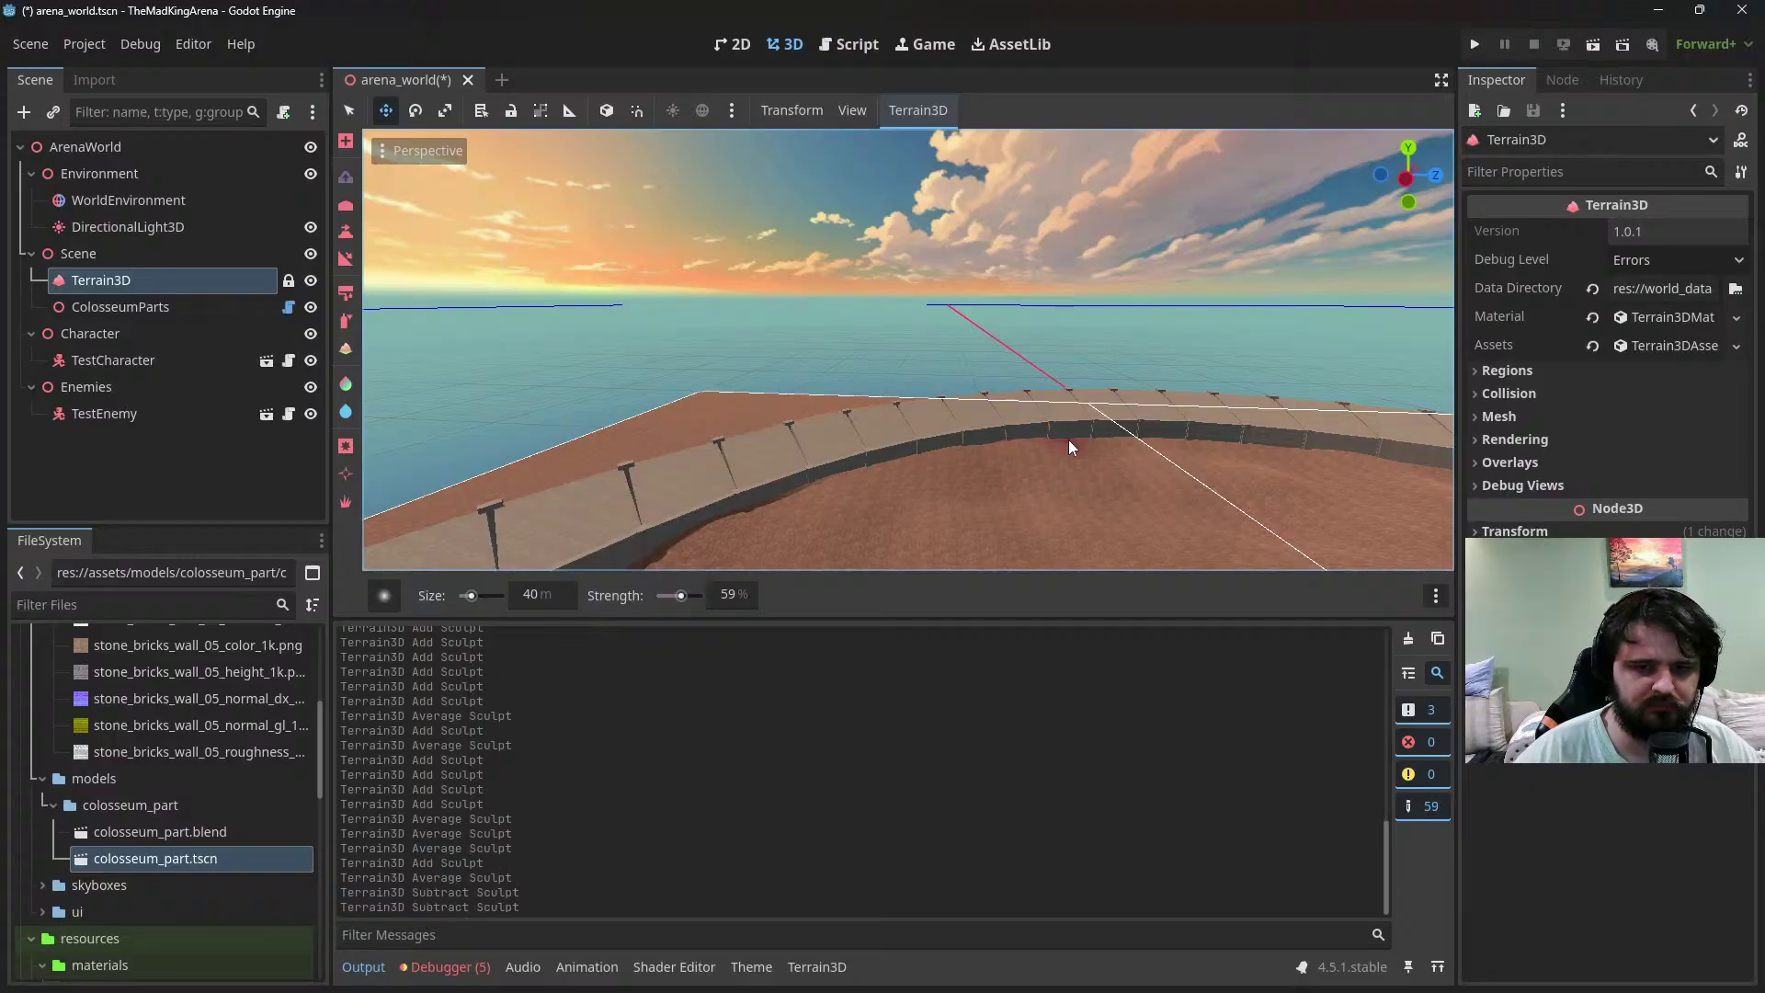
left_click(1097, 442, "shift")
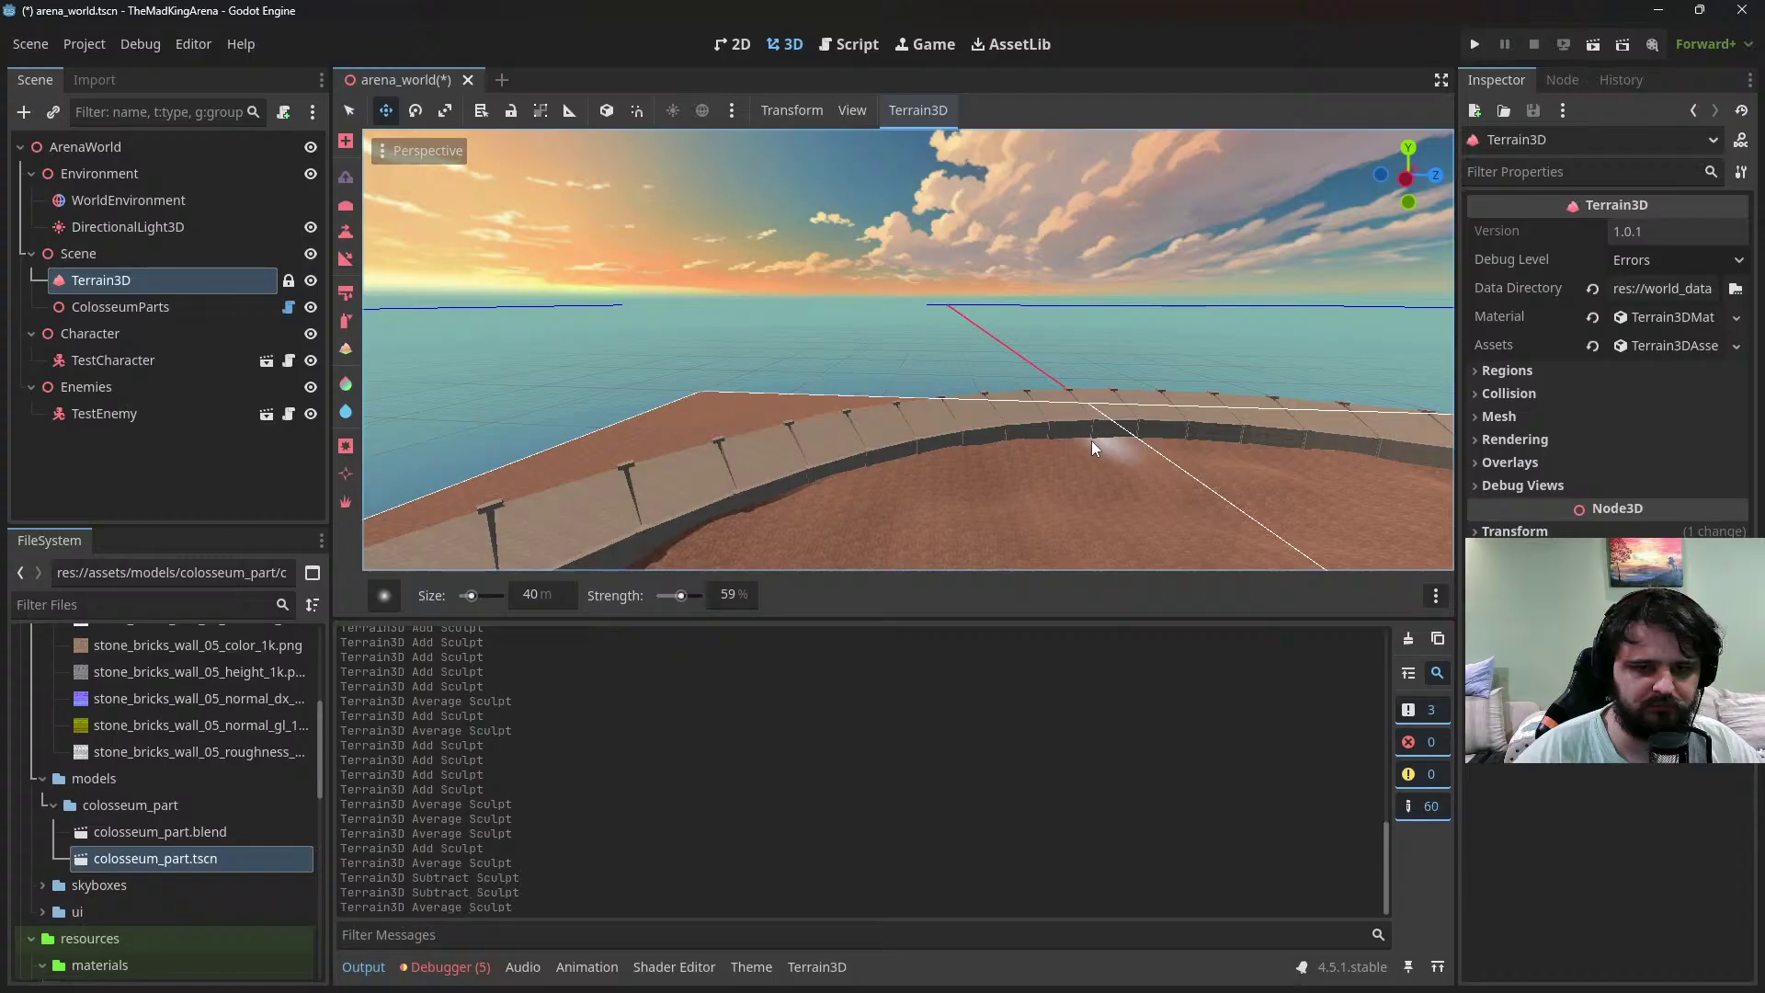
Raise the low strip at the foot of the far wall in small dabs and smooth the edges
left_click(1090, 441)
left_click(1090, 441)
left_click(1091, 440)
left_click(1085, 439)
left_click(1083, 437)
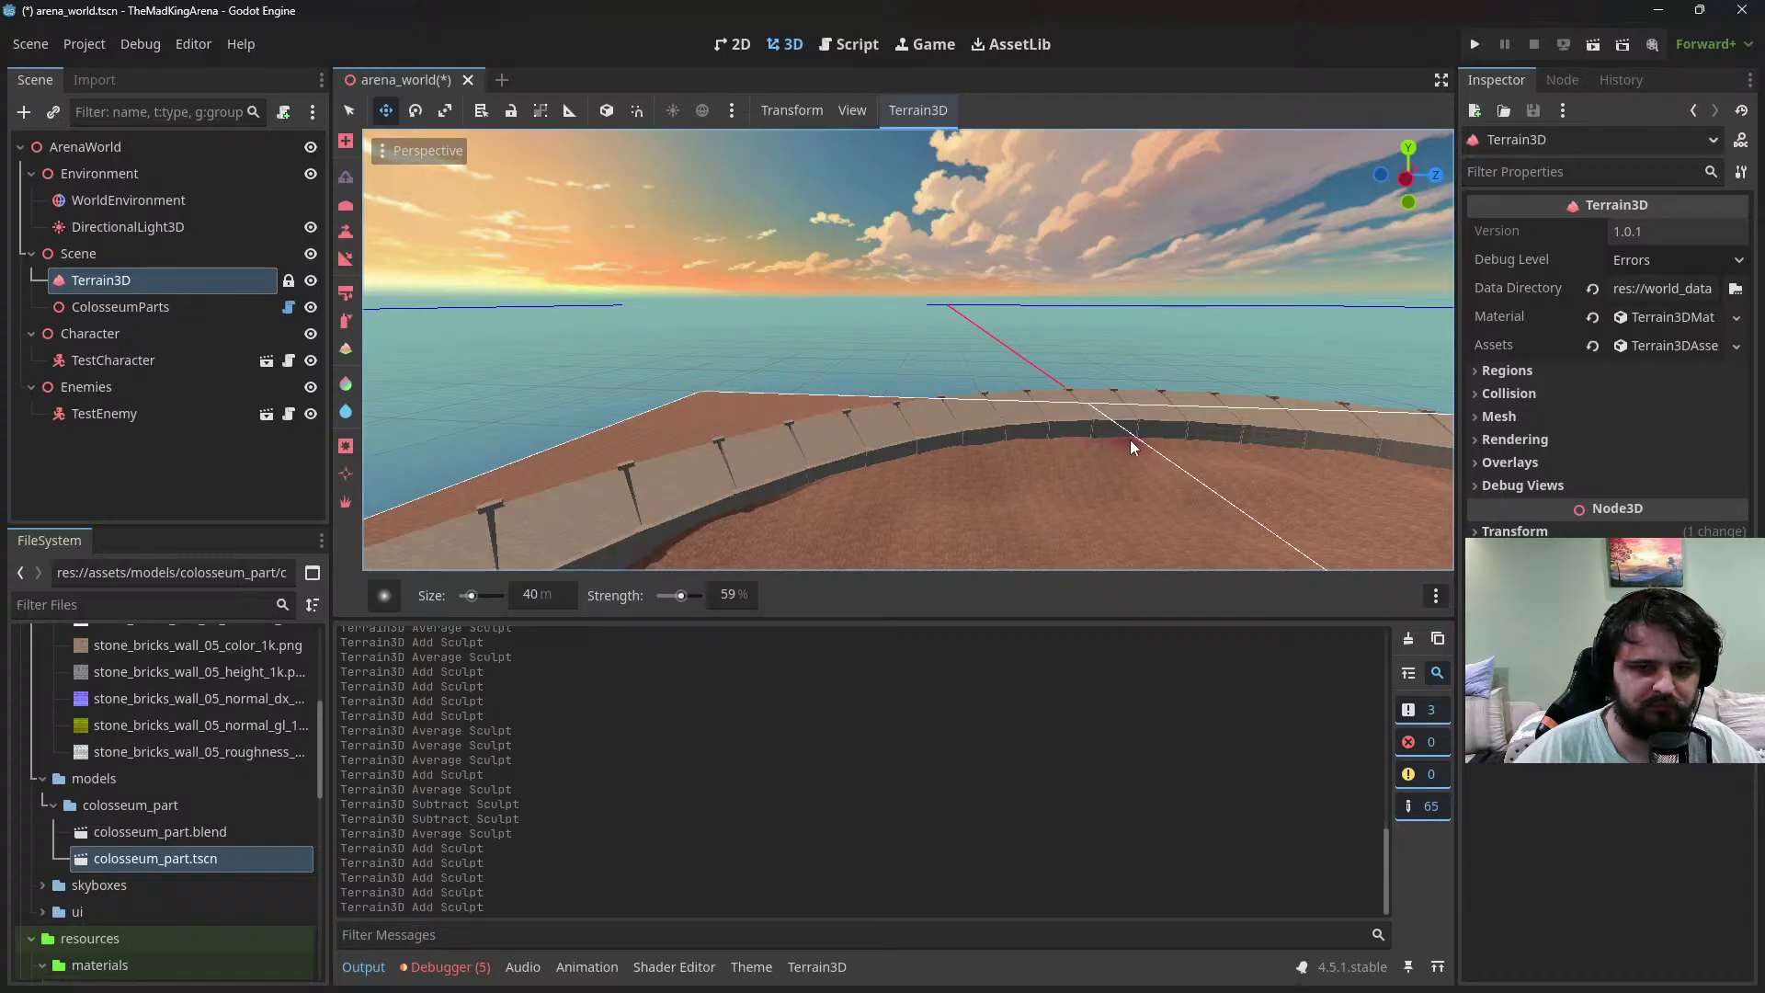
left_click(1100, 443, "shift")
left_click(1086, 443)
left_click(1093, 443)
left_click(1117, 441, "shift")
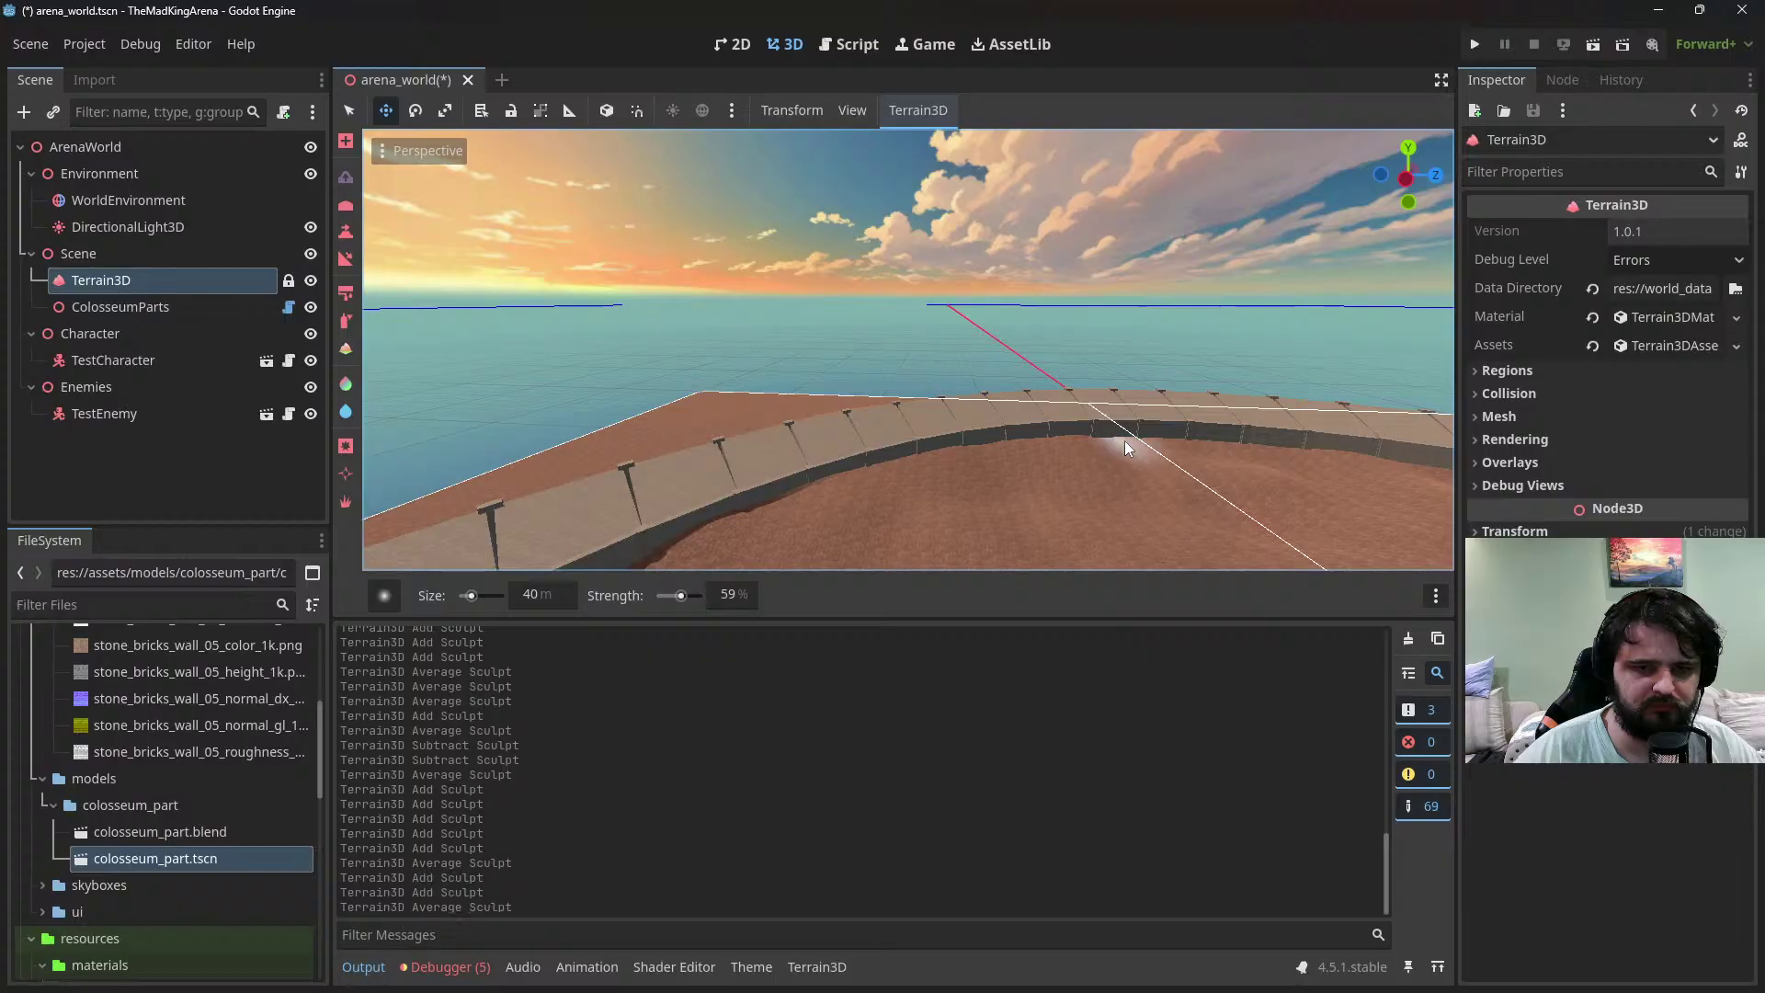
Continue raising the floor edge around the far wall where the region boundary crosses it, and smooth the adjoining ground
left_click(1125, 441)
left_click(1127, 443)
left_click(1134, 442)
left_click(1133, 441)
left_click(1136, 443)
left_click(1139, 444)
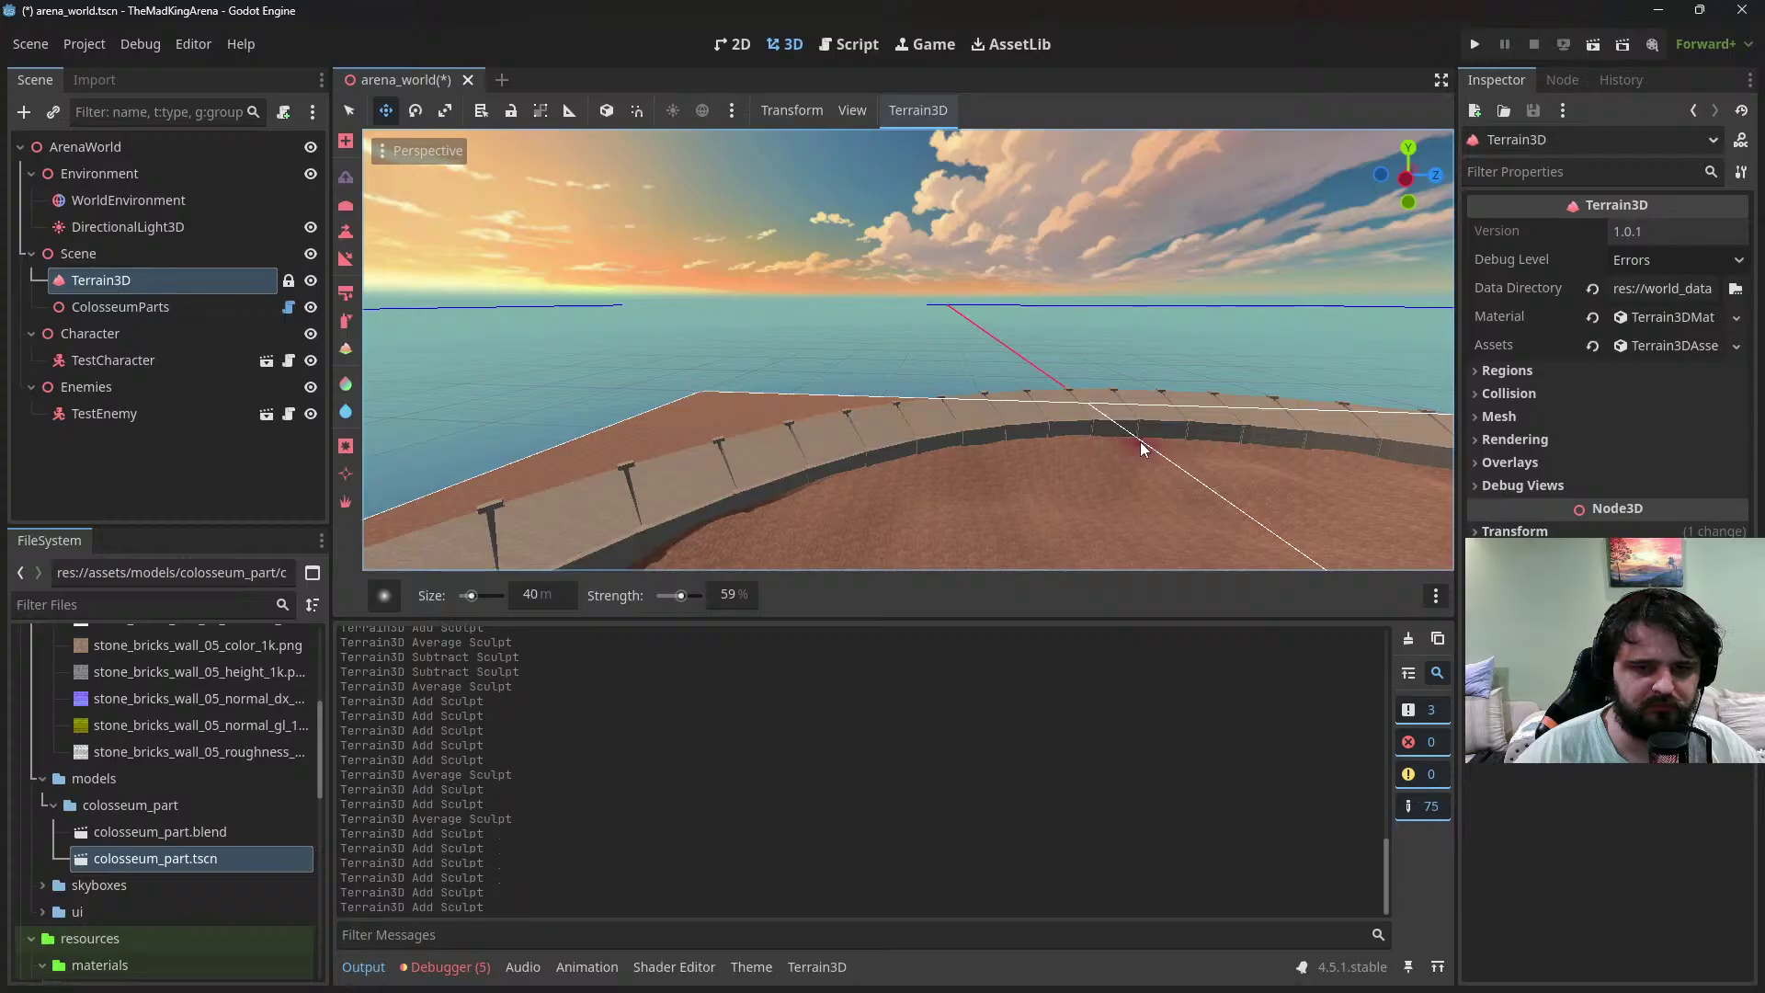
left_click(1147, 445)
left_click(1137, 446)
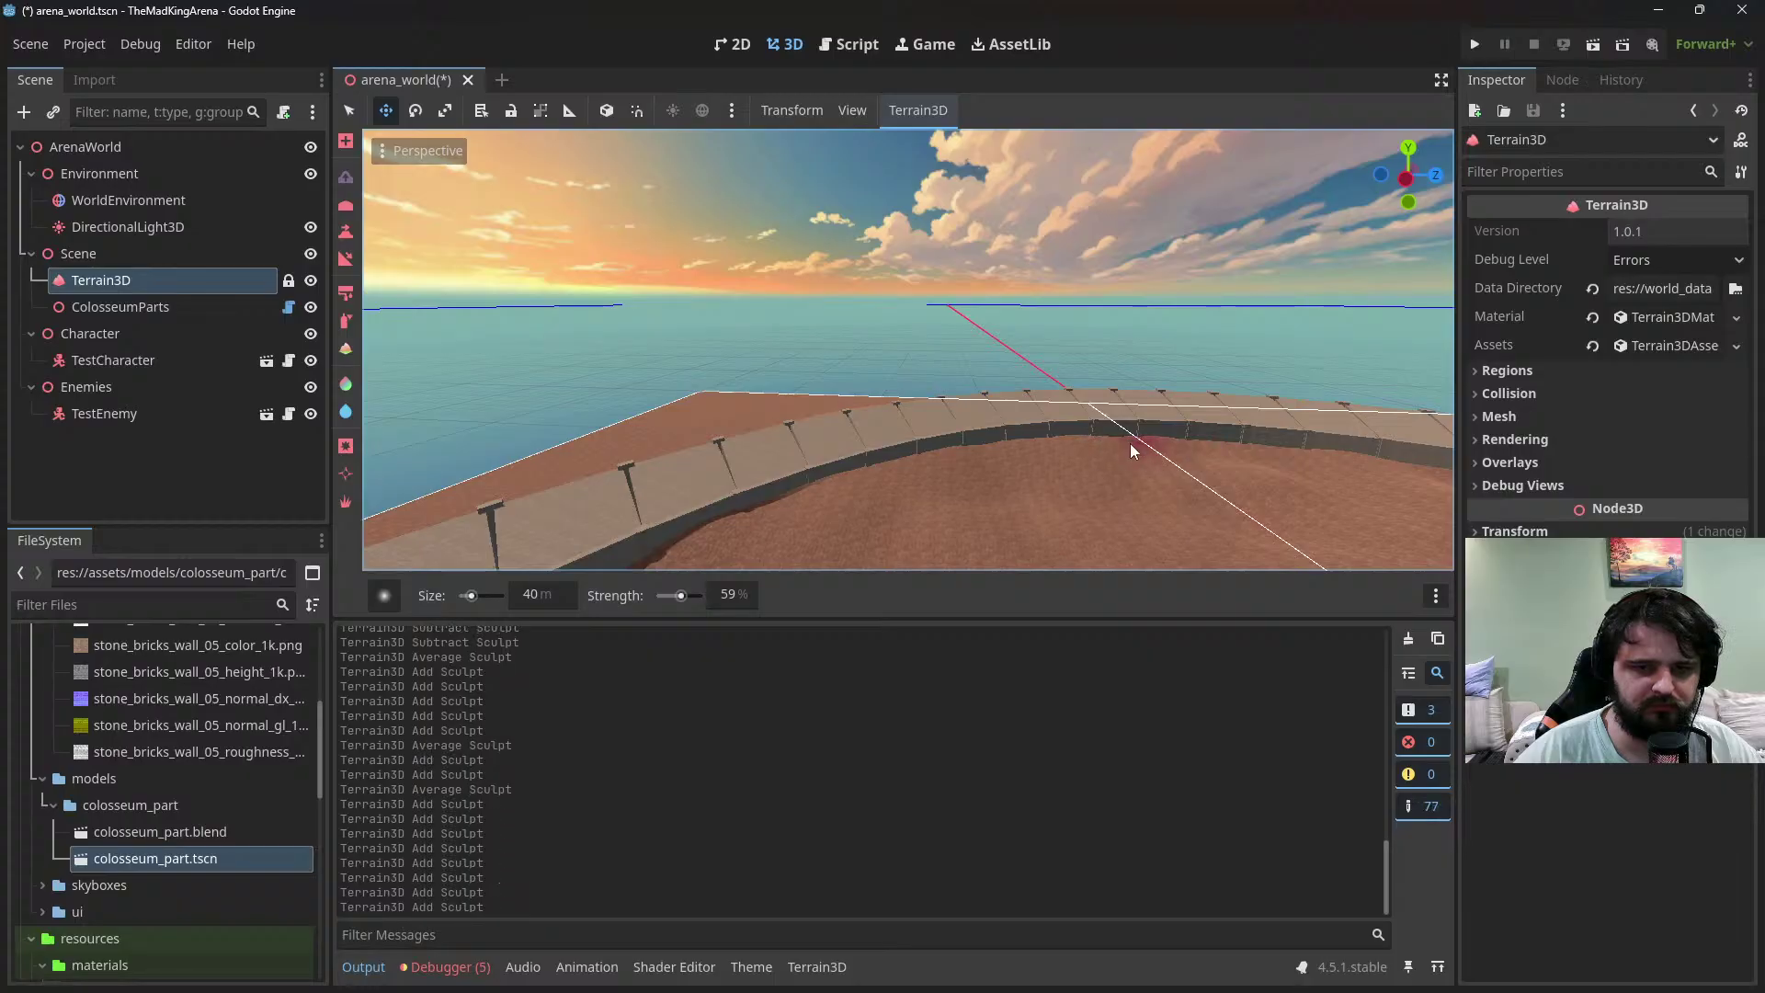
left_click(1183, 446, "shift")
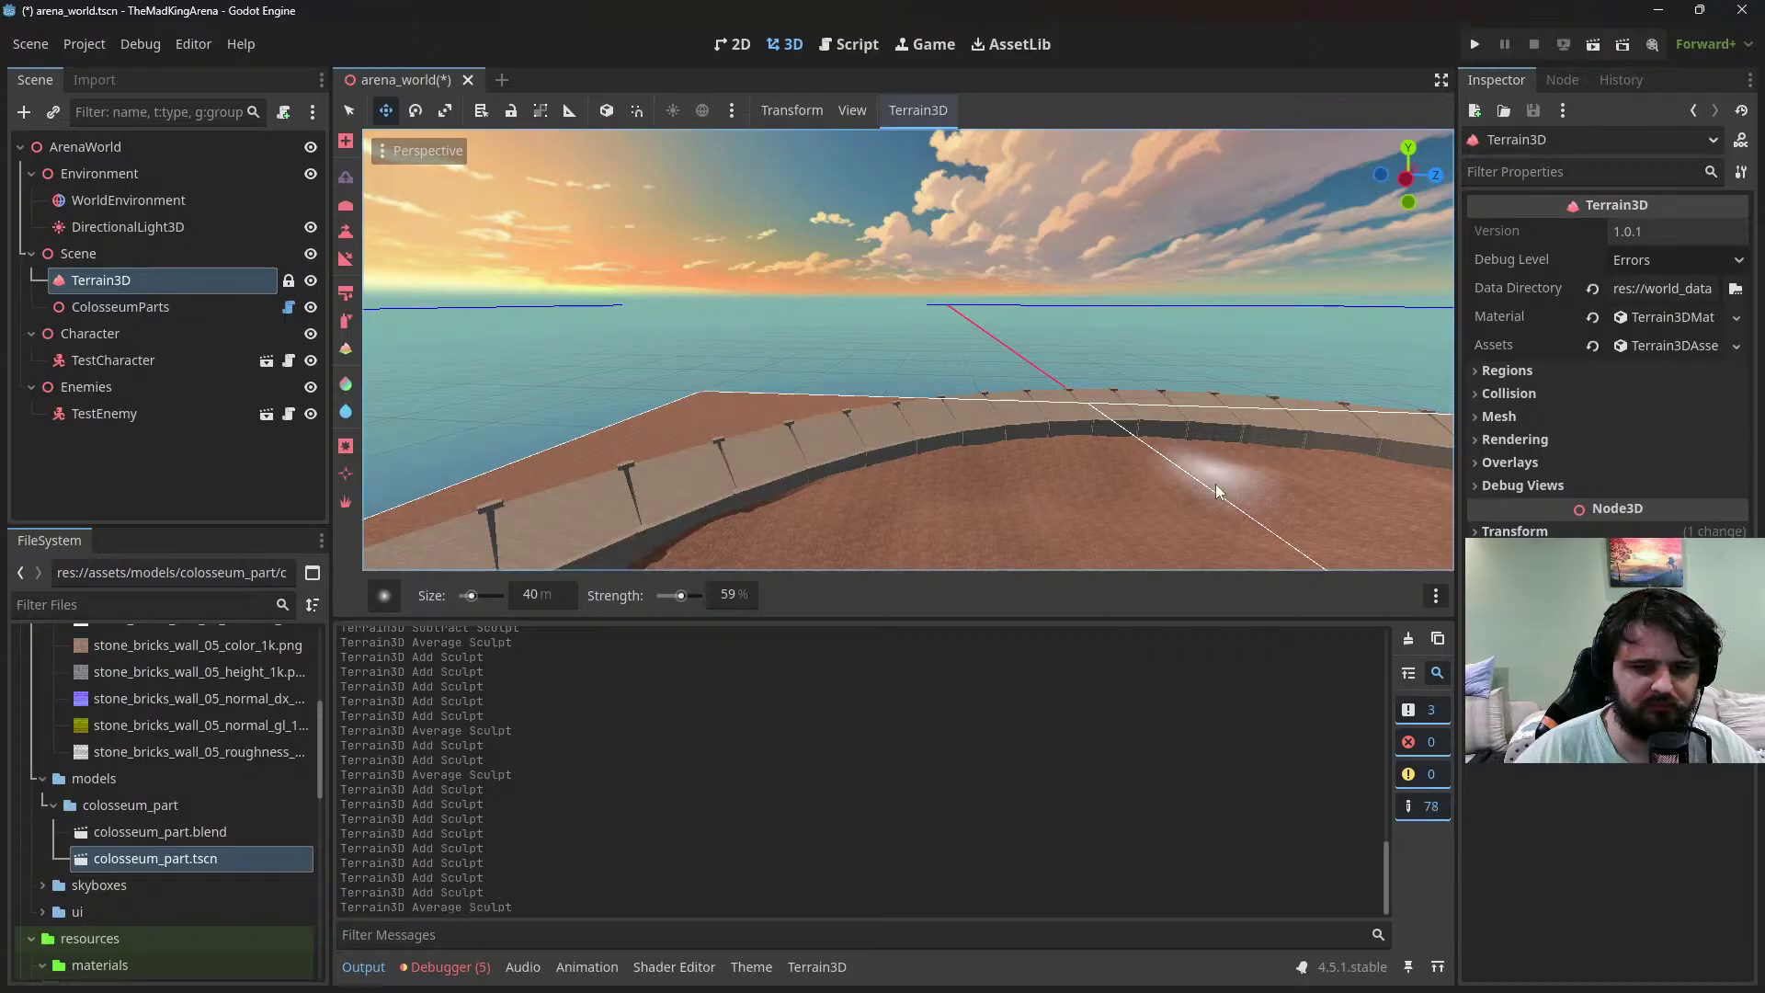
Turn to the next wall section and raise the sunken ground along its base
middle_click_drag(1215, 484, 984, 451)
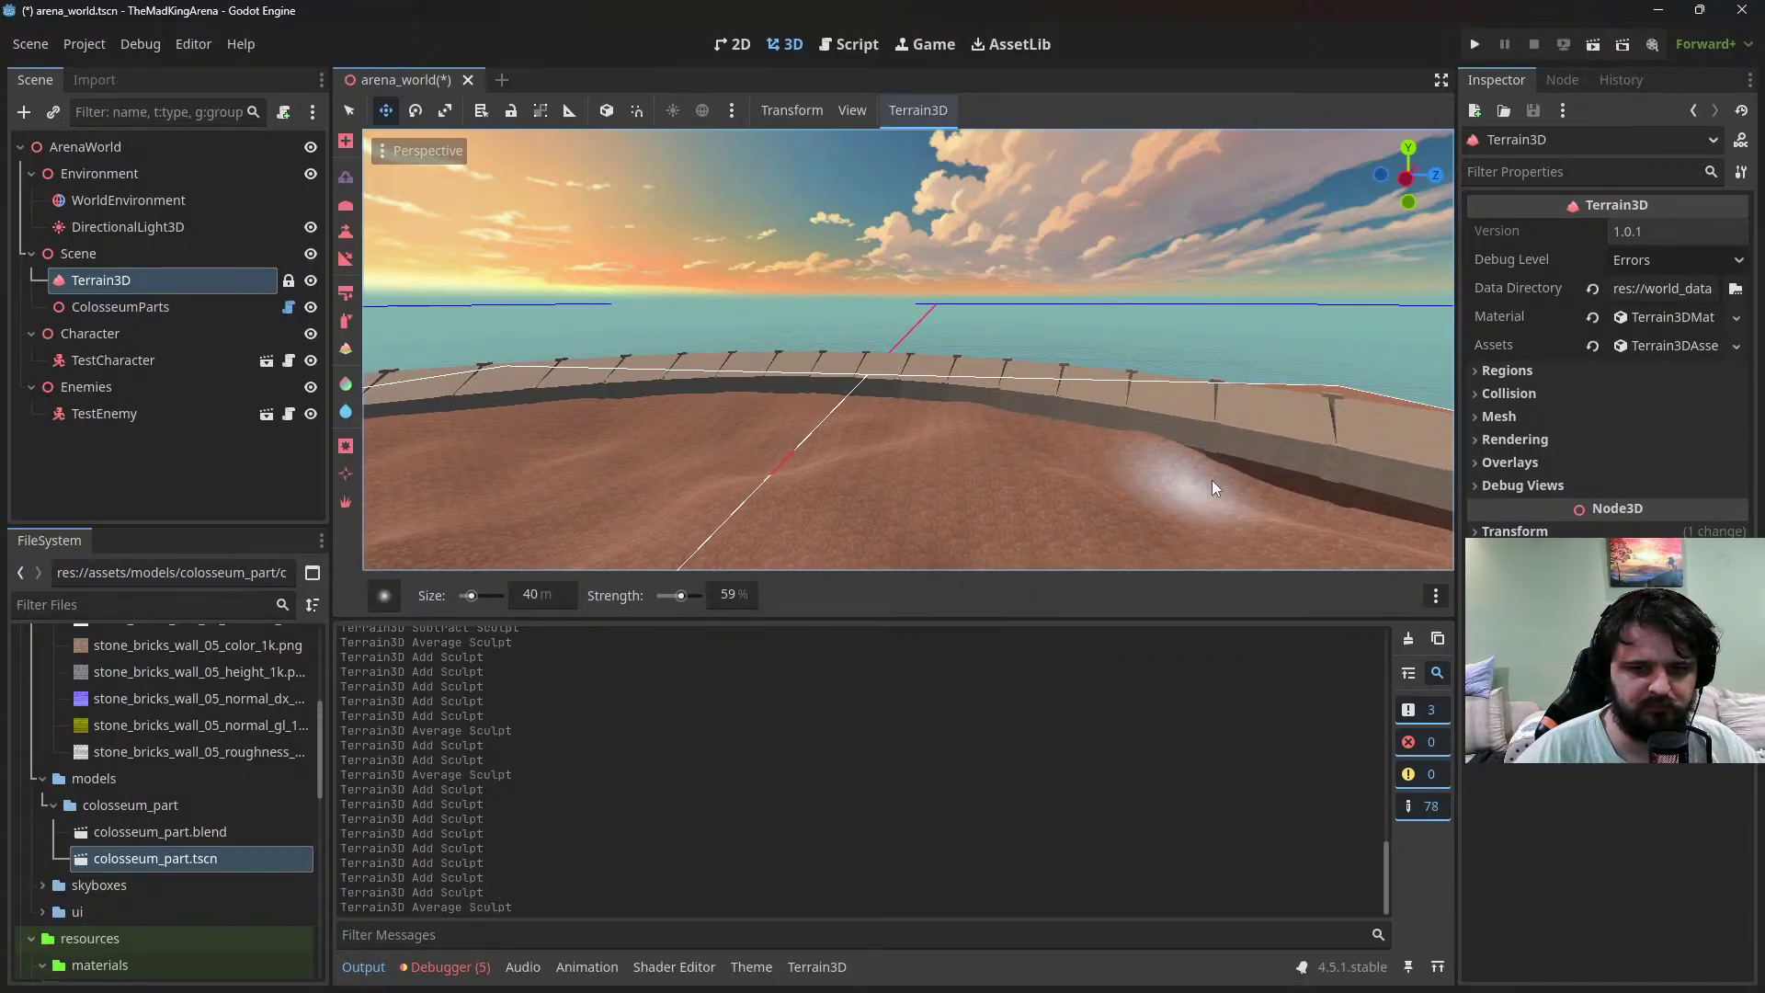
left_click(1333, 499)
left_click(1386, 509)
left_click(1243, 473)
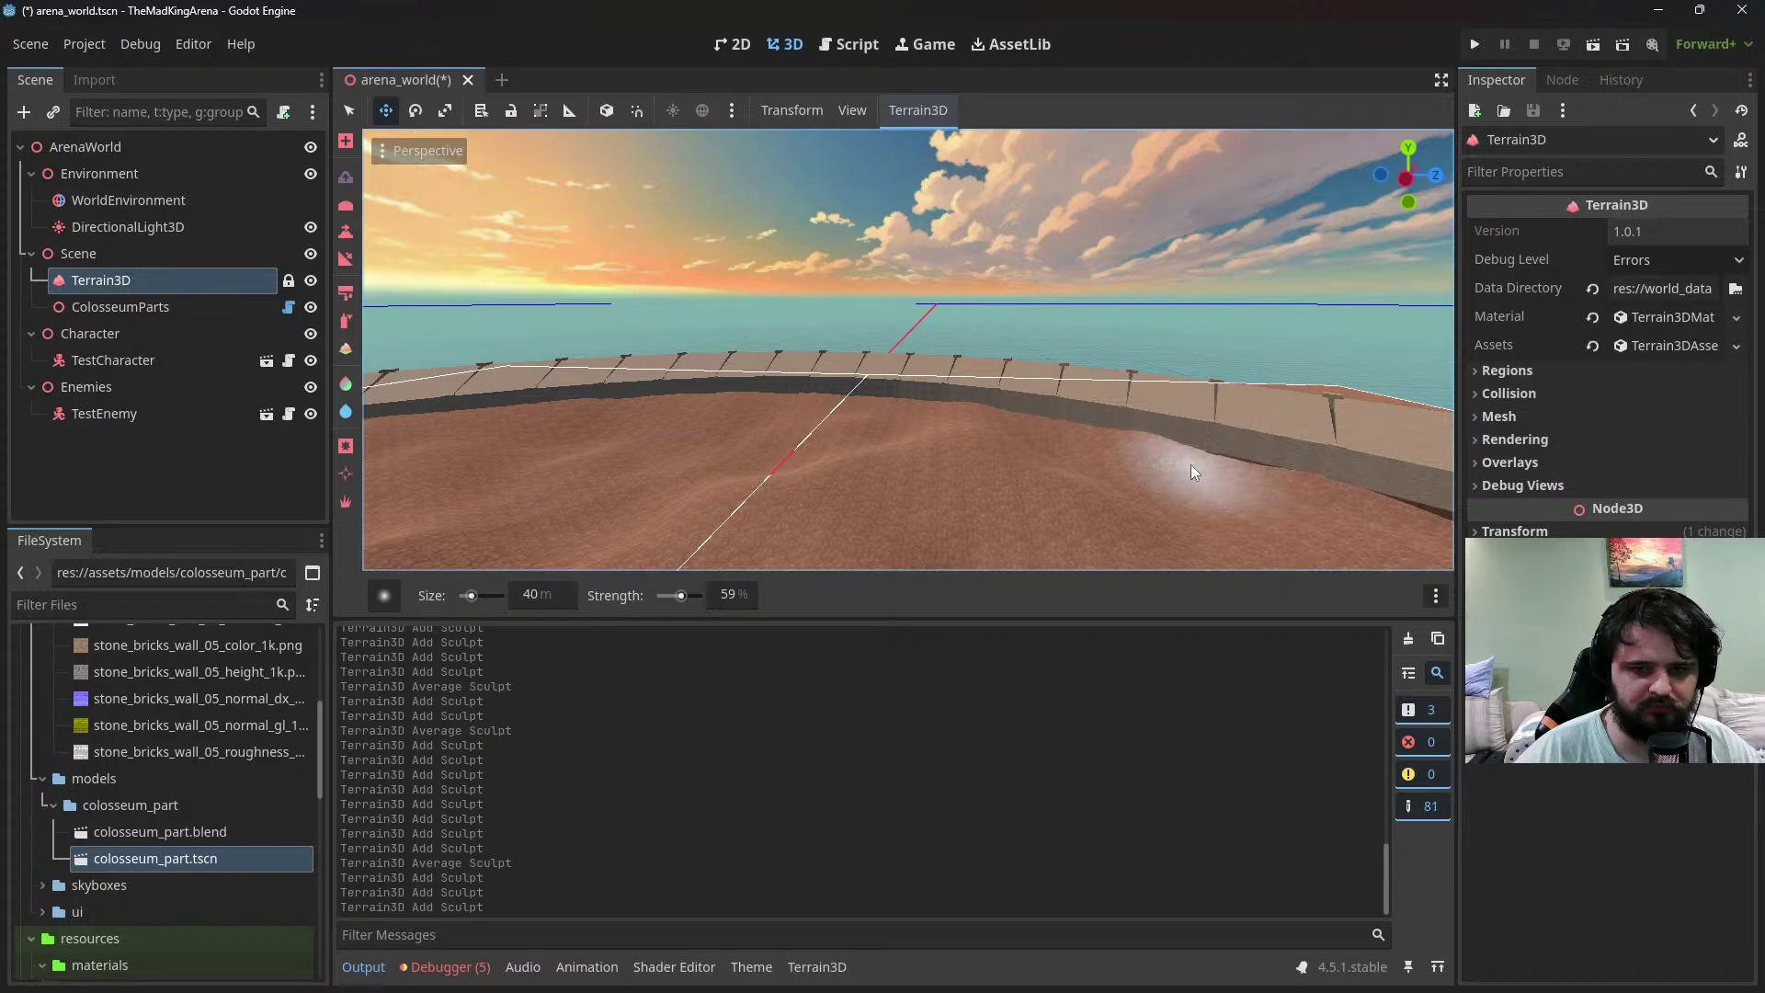
Raise the sunken floor along the middle of the wall section facing the terrain corner, smoothing the ground between the raised spots
mouse_move(1189, 466)
middle_mouse_down()
mouse_move(1225, 473)
mouse_move(1159, 439)
mouse_move(938, 419)
mouse_move(1164, 487)
middle_mouse_up()
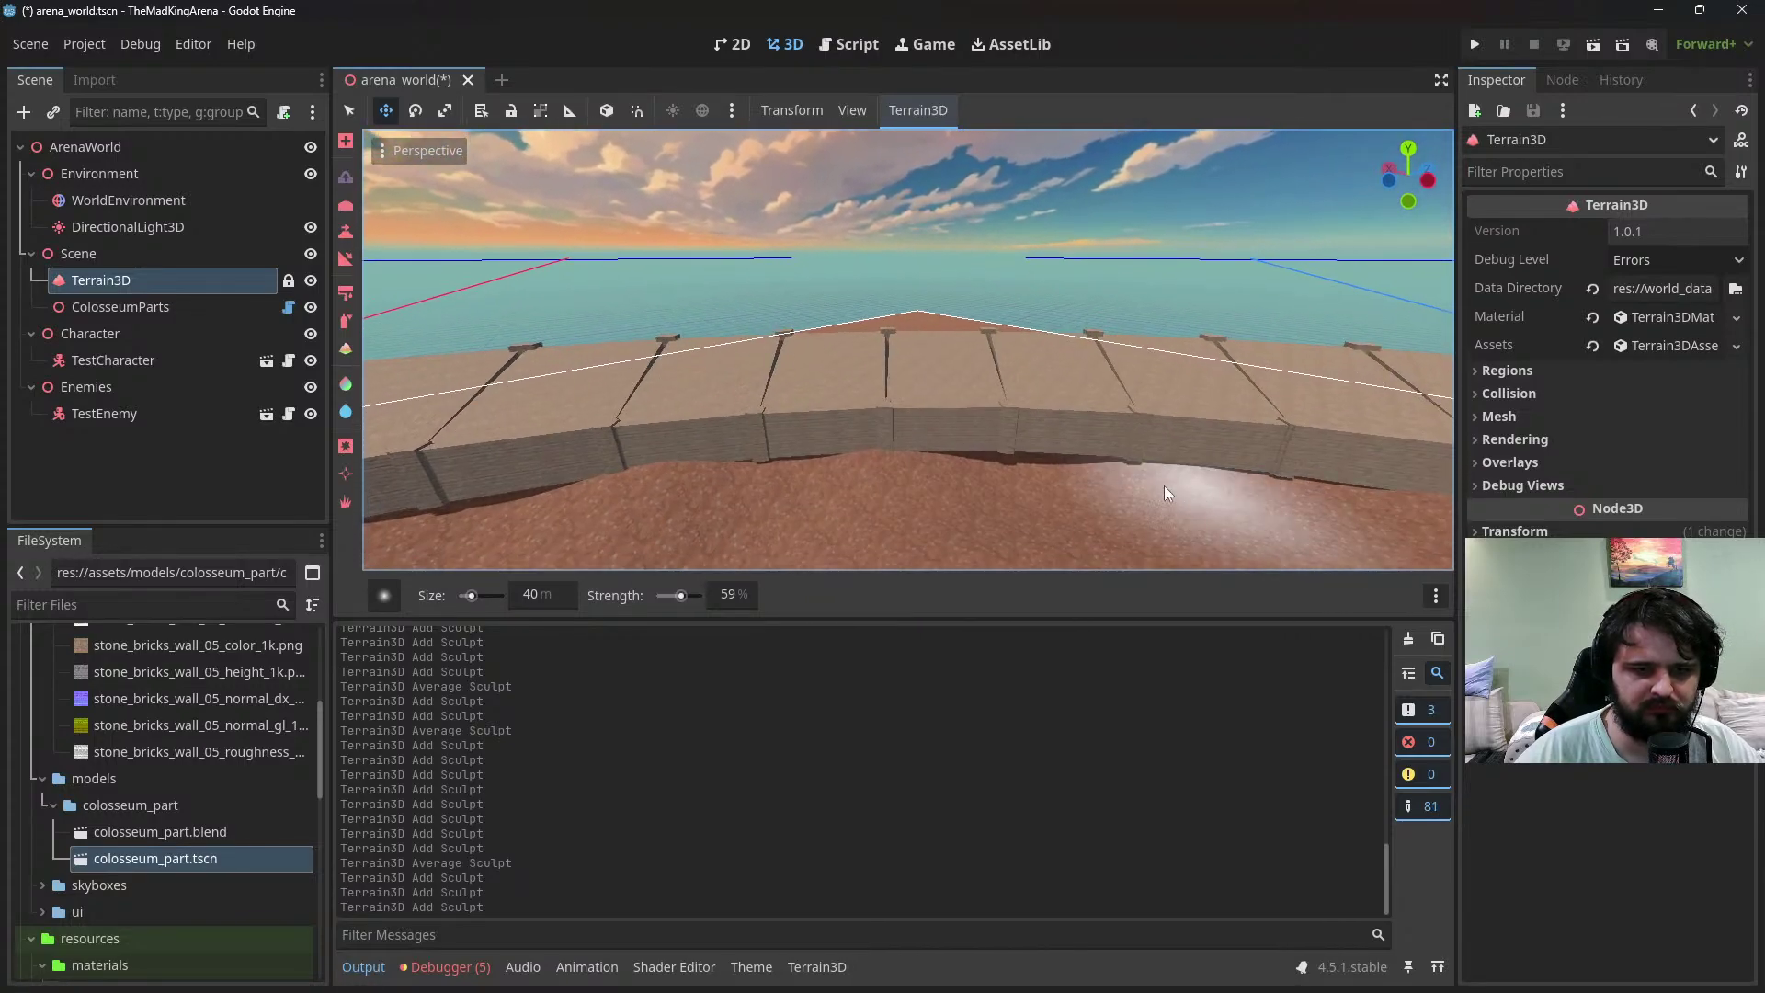
left_click(1024, 462)
left_click(1032, 463)
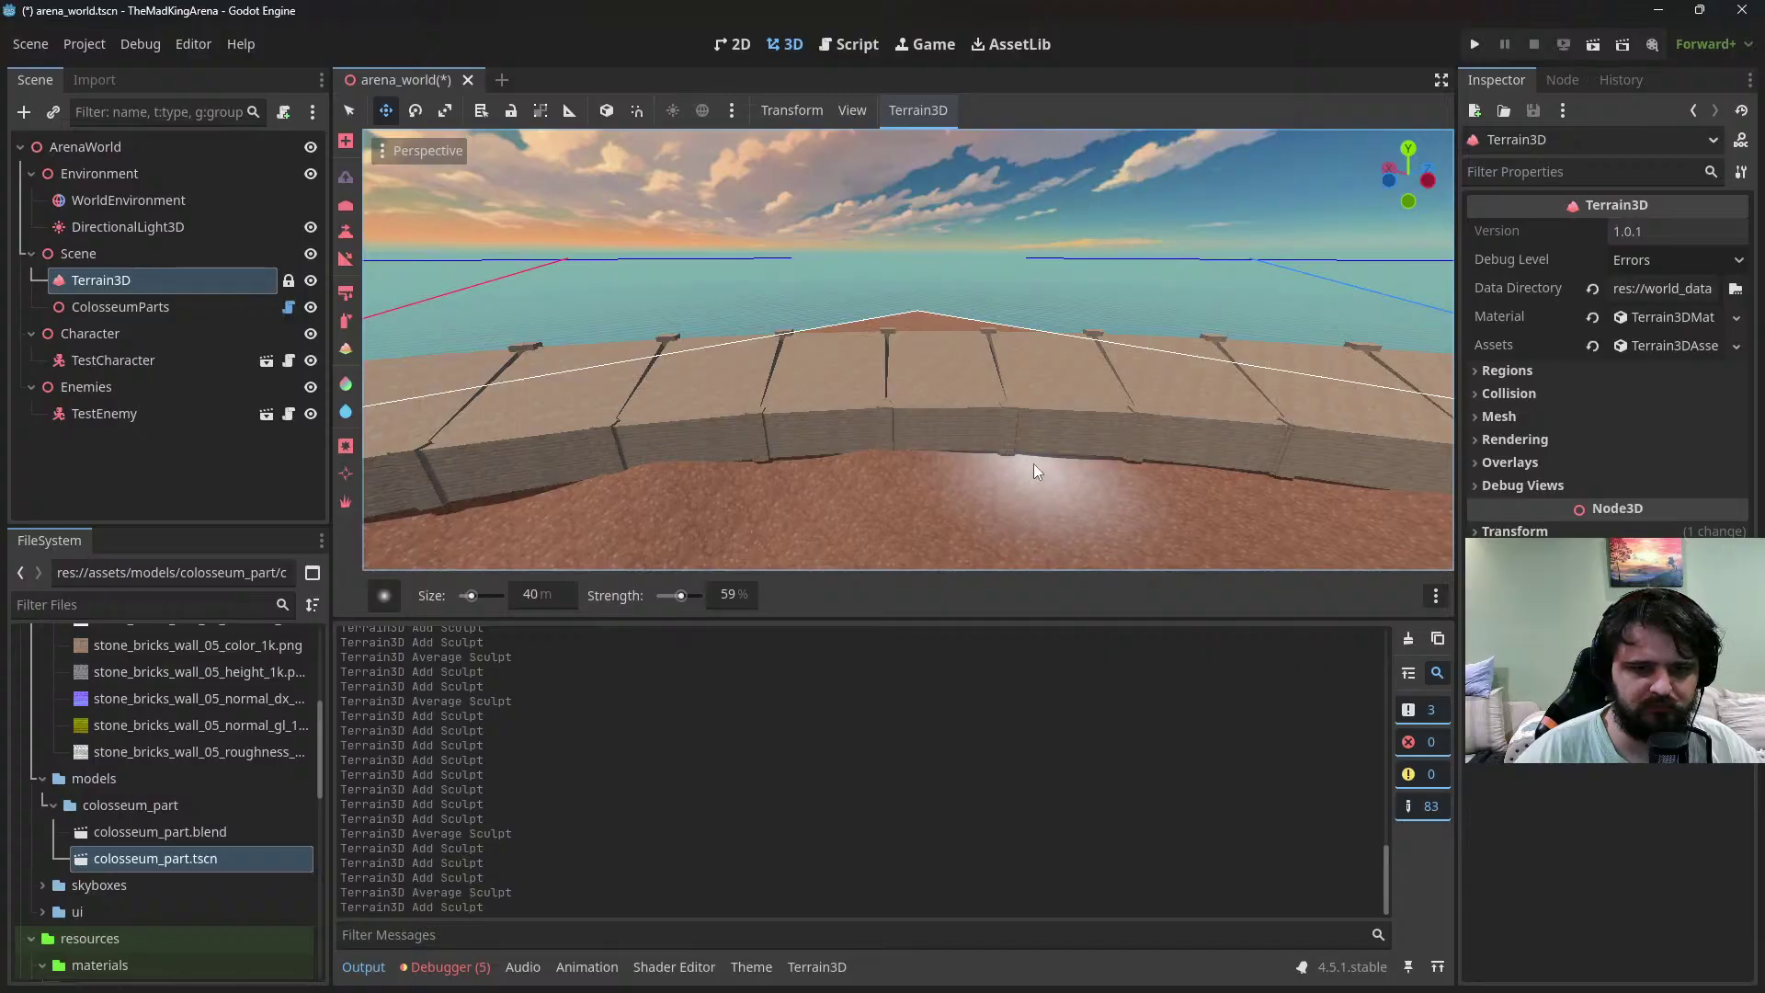
left_click(963, 458)
left_click(1042, 459, "shift")
left_click(887, 459)
left_click(813, 457, "shift")
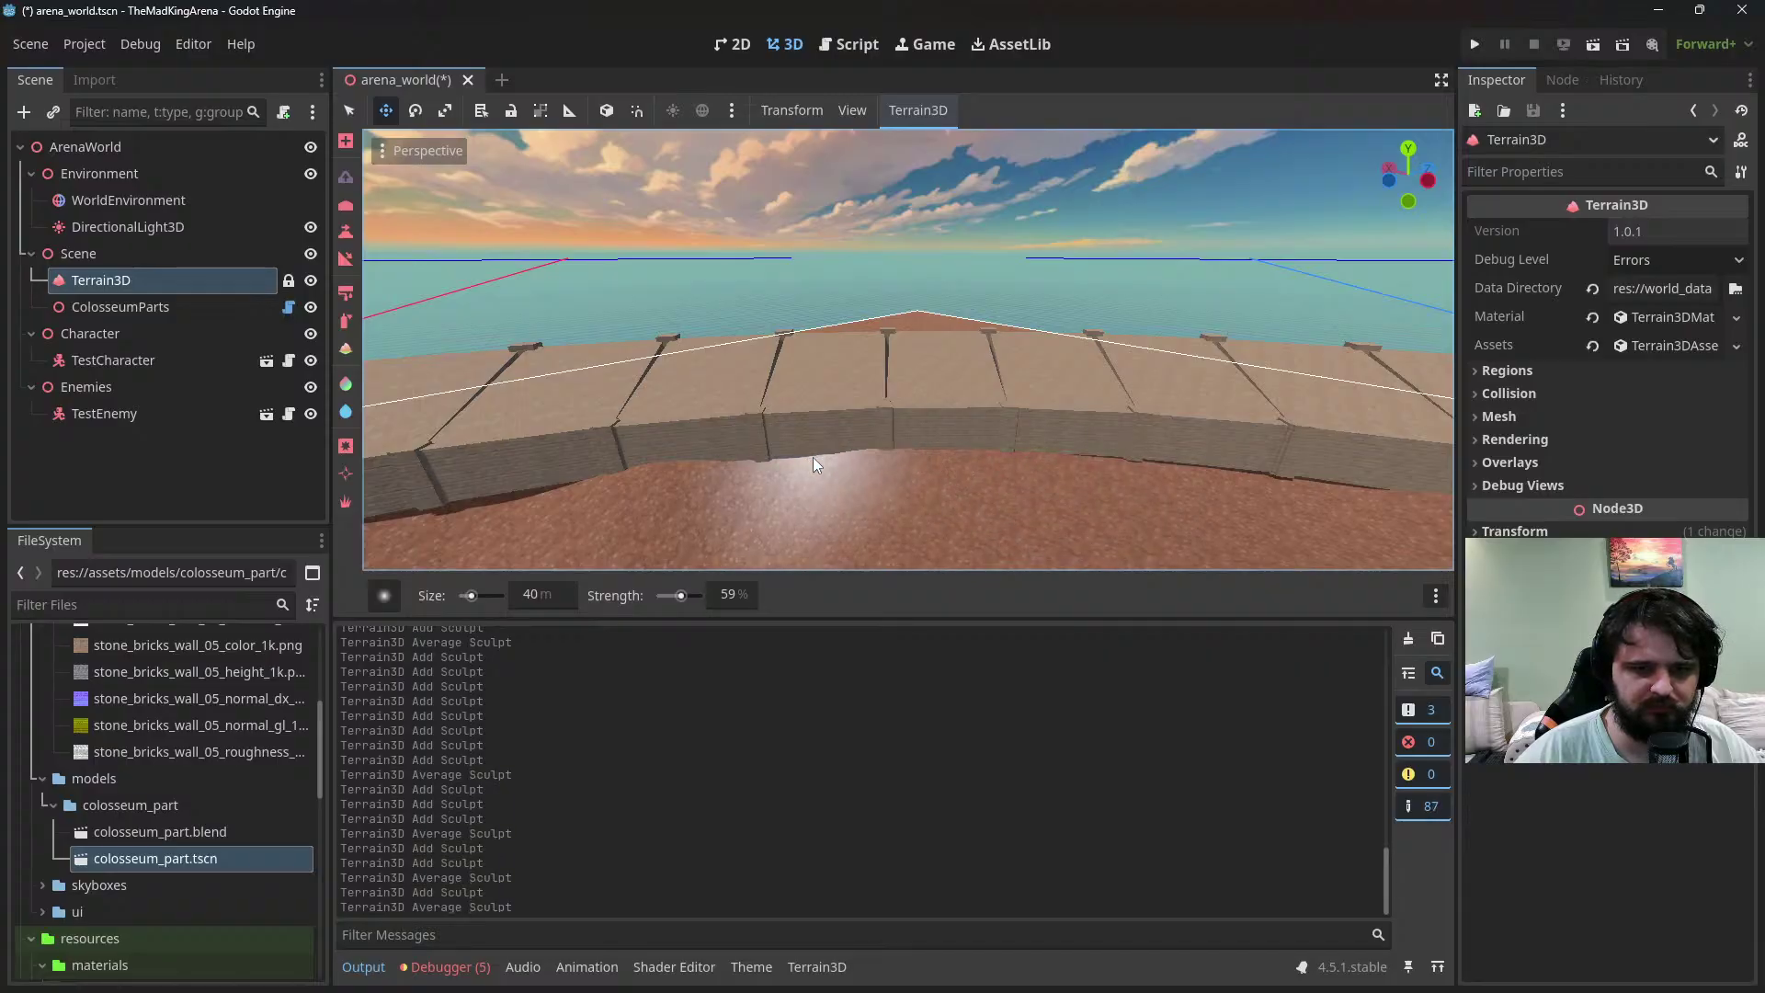
left_click(808, 461)
left_click(771, 462, "shift")
left_click(743, 466)
left_click(513, 495, "shift")
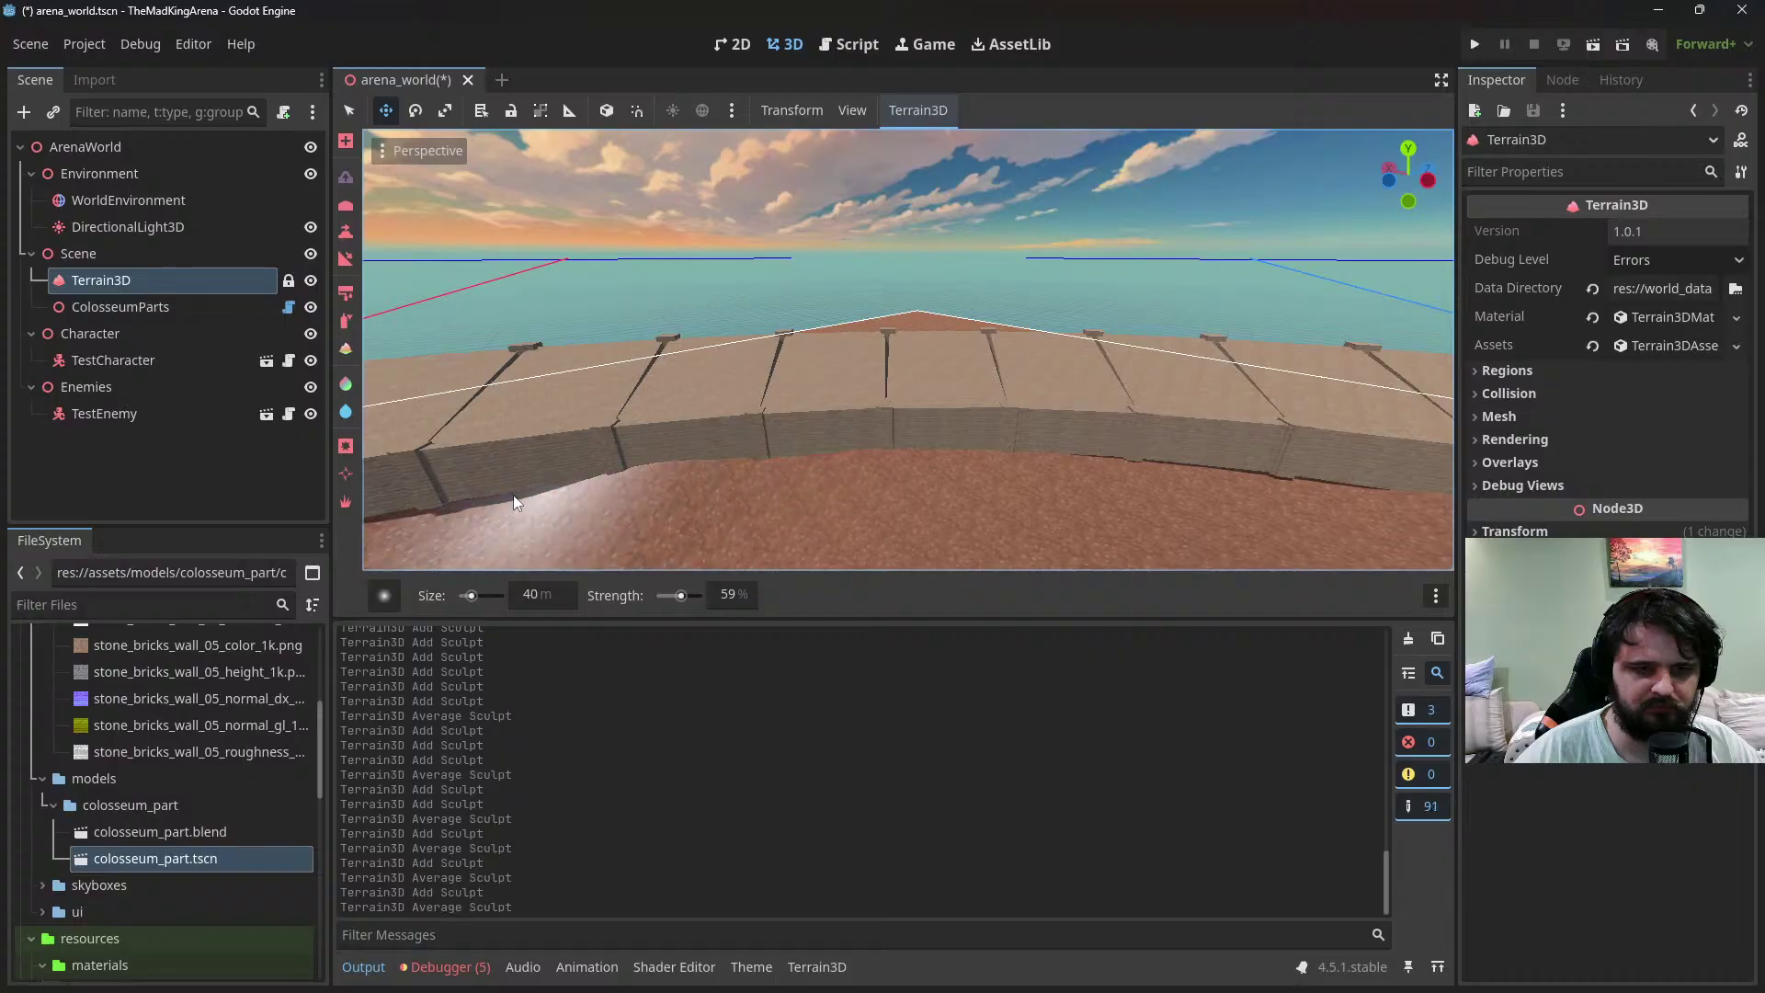
Raise the ground at the near end of this wall section, and lower the resulting mound
left_click(519, 488)
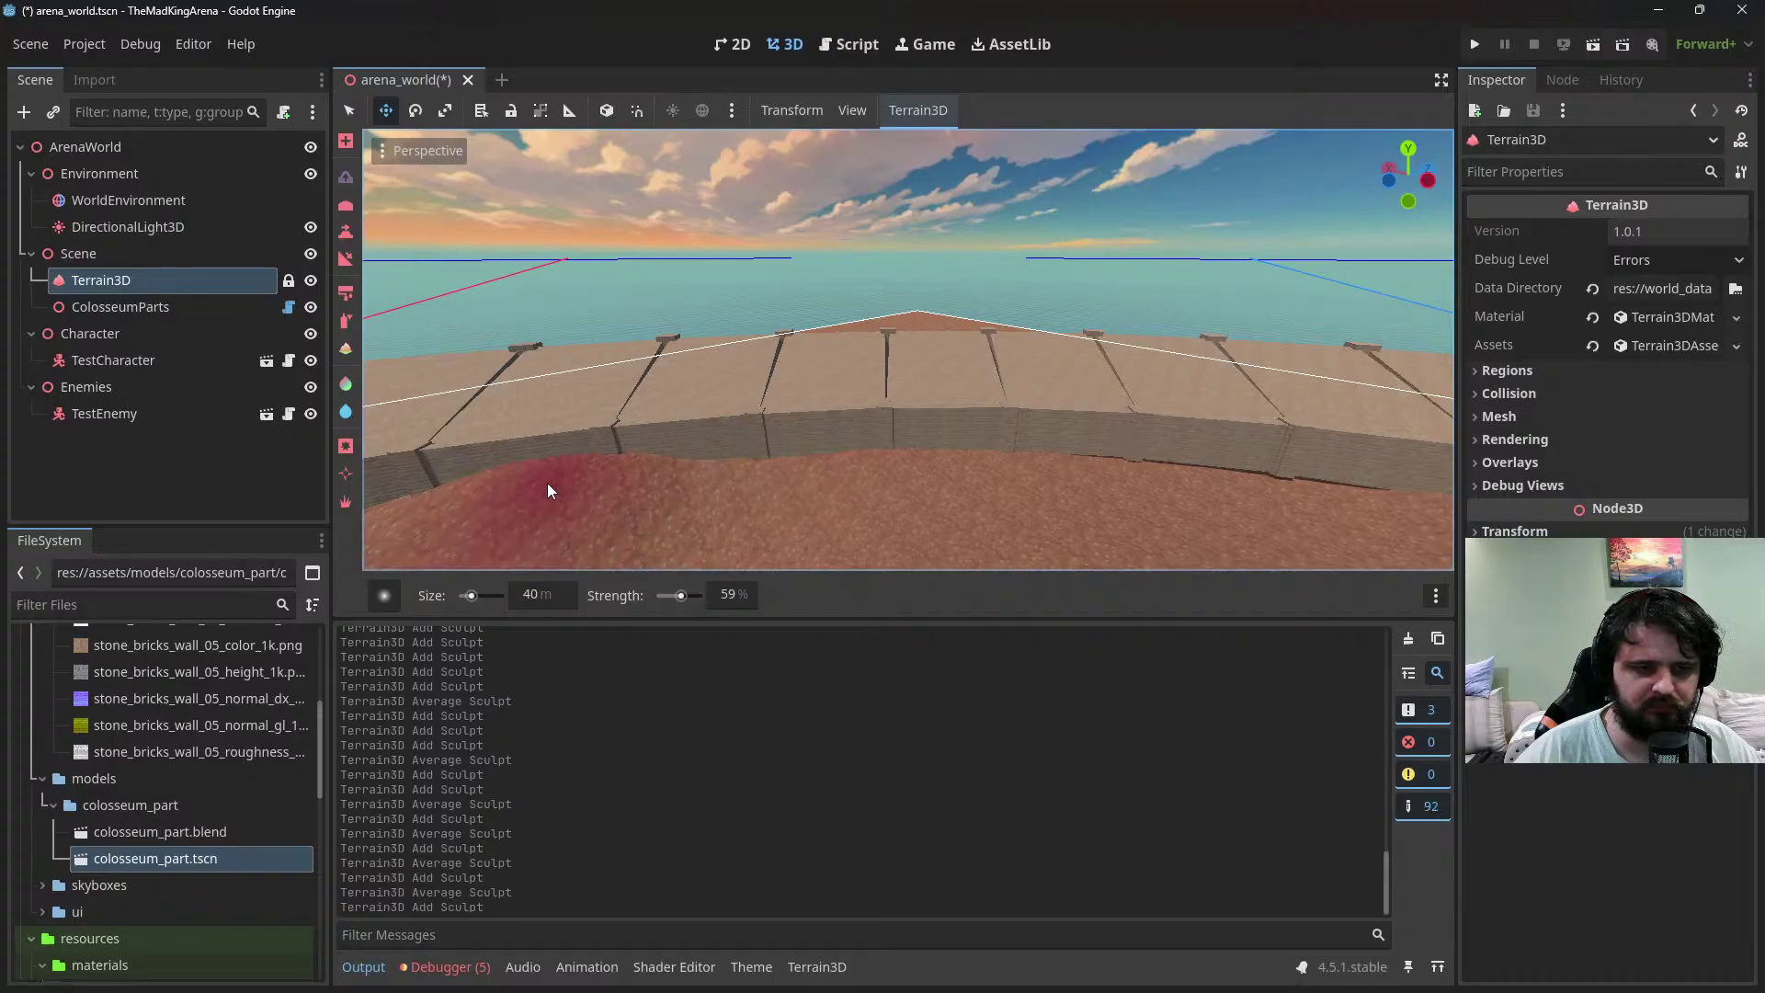
left_click(549, 489, "ctrl")
left_click(549, 489, "ctrl")
left_click(550, 488, "ctrl")
left_click(551, 485, "ctrl")
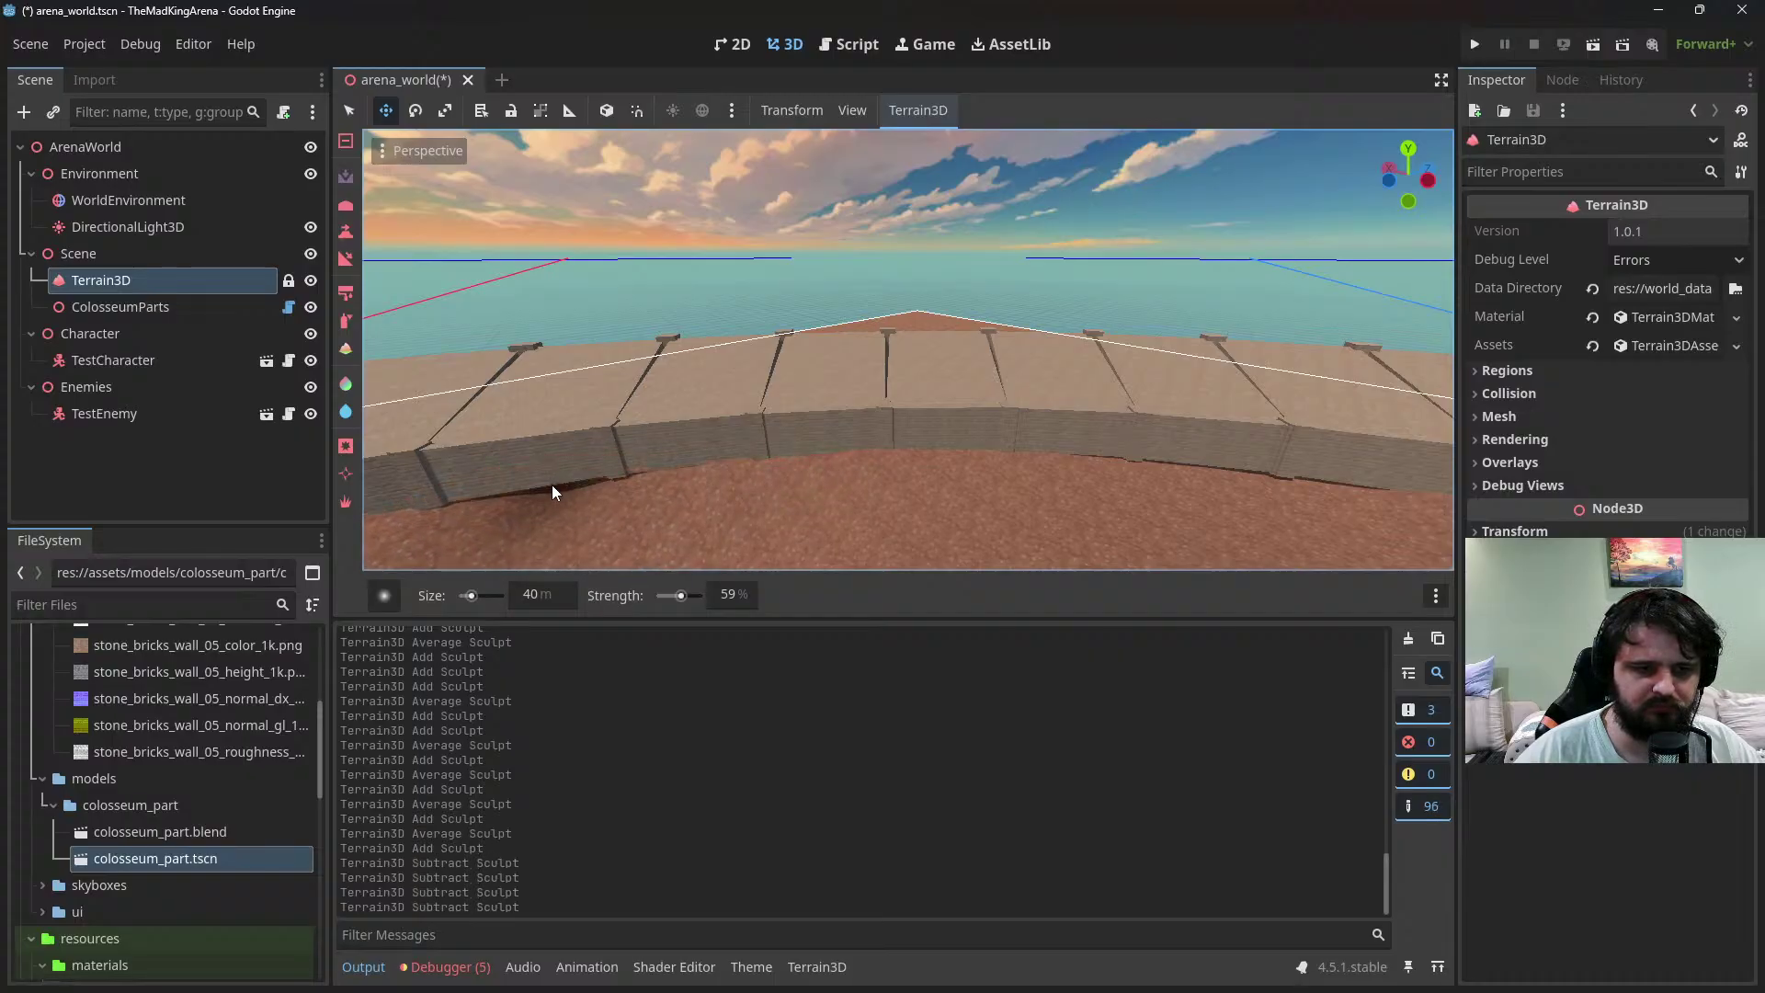
Refill the gap under the wall at the lowered spot in small dabs and smooth it
left_click(556, 493)
left_click(555, 492)
left_click(557, 492)
left_click(557, 492)
left_click(558, 492)
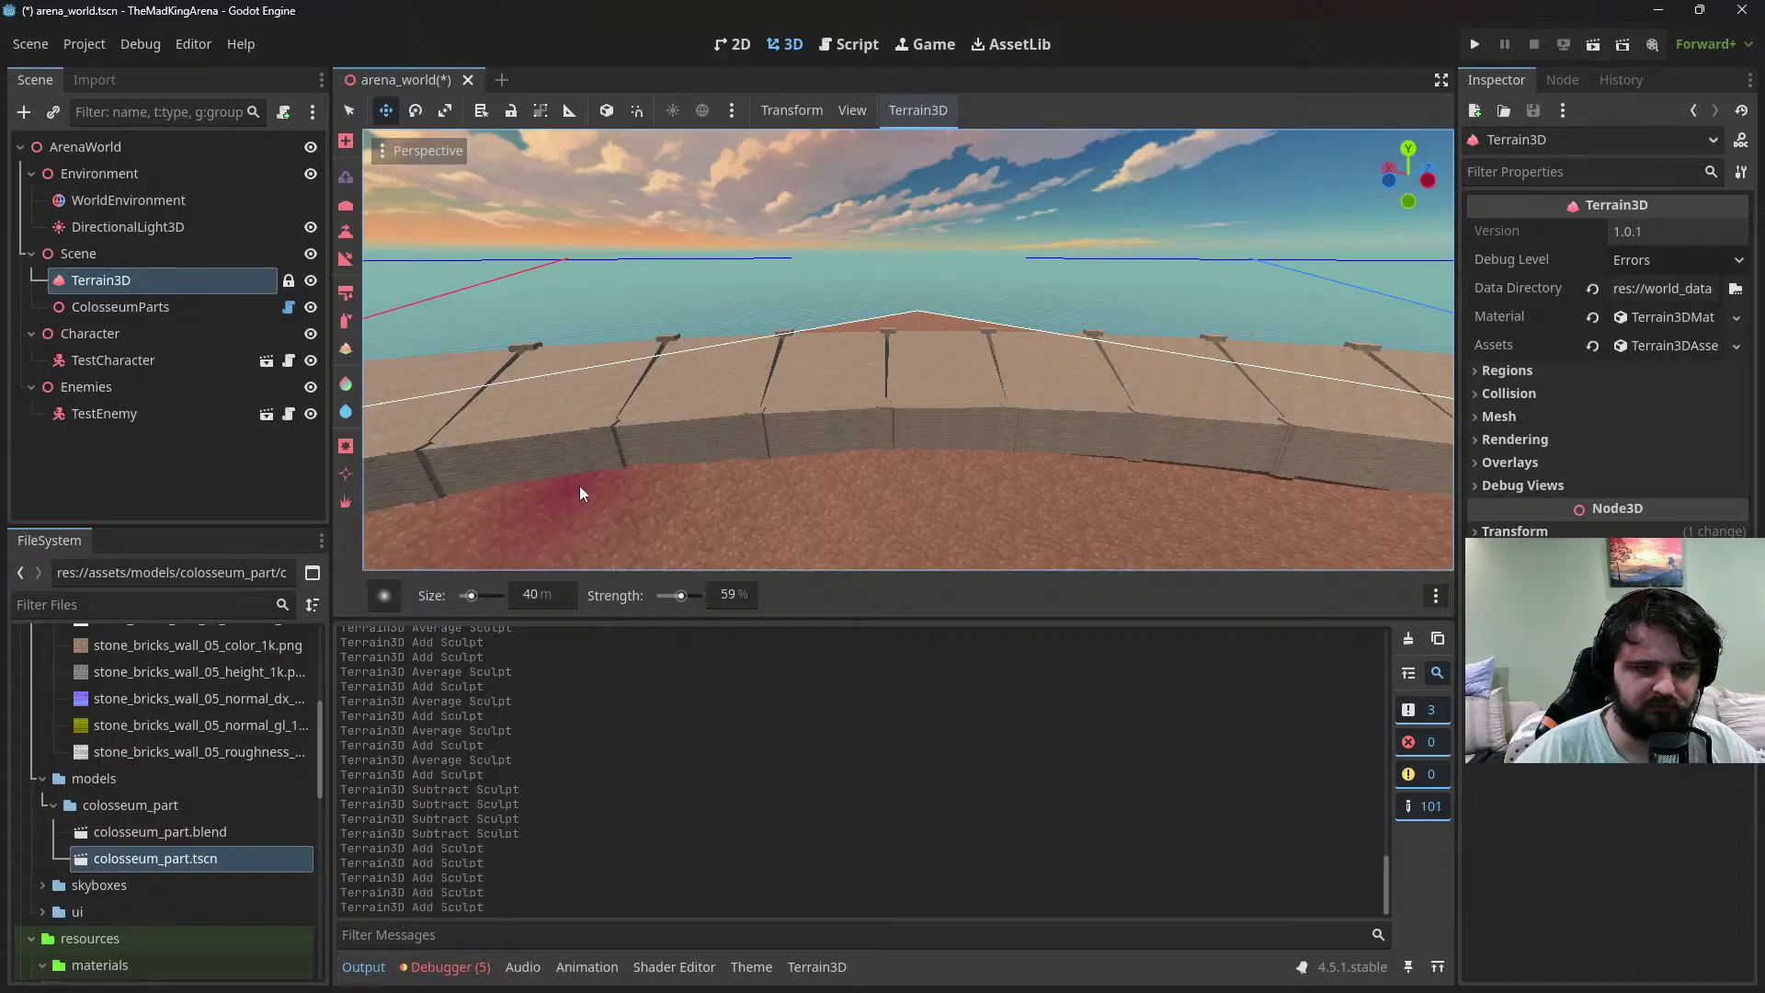
left_click(581, 487, "shift")
Raise the ground at the opposite end of the wall section, cut back the excess height and smooth it
left_click(1276, 470)
left_click(1265, 476)
left_click(1261, 476)
left_click(1169, 476)
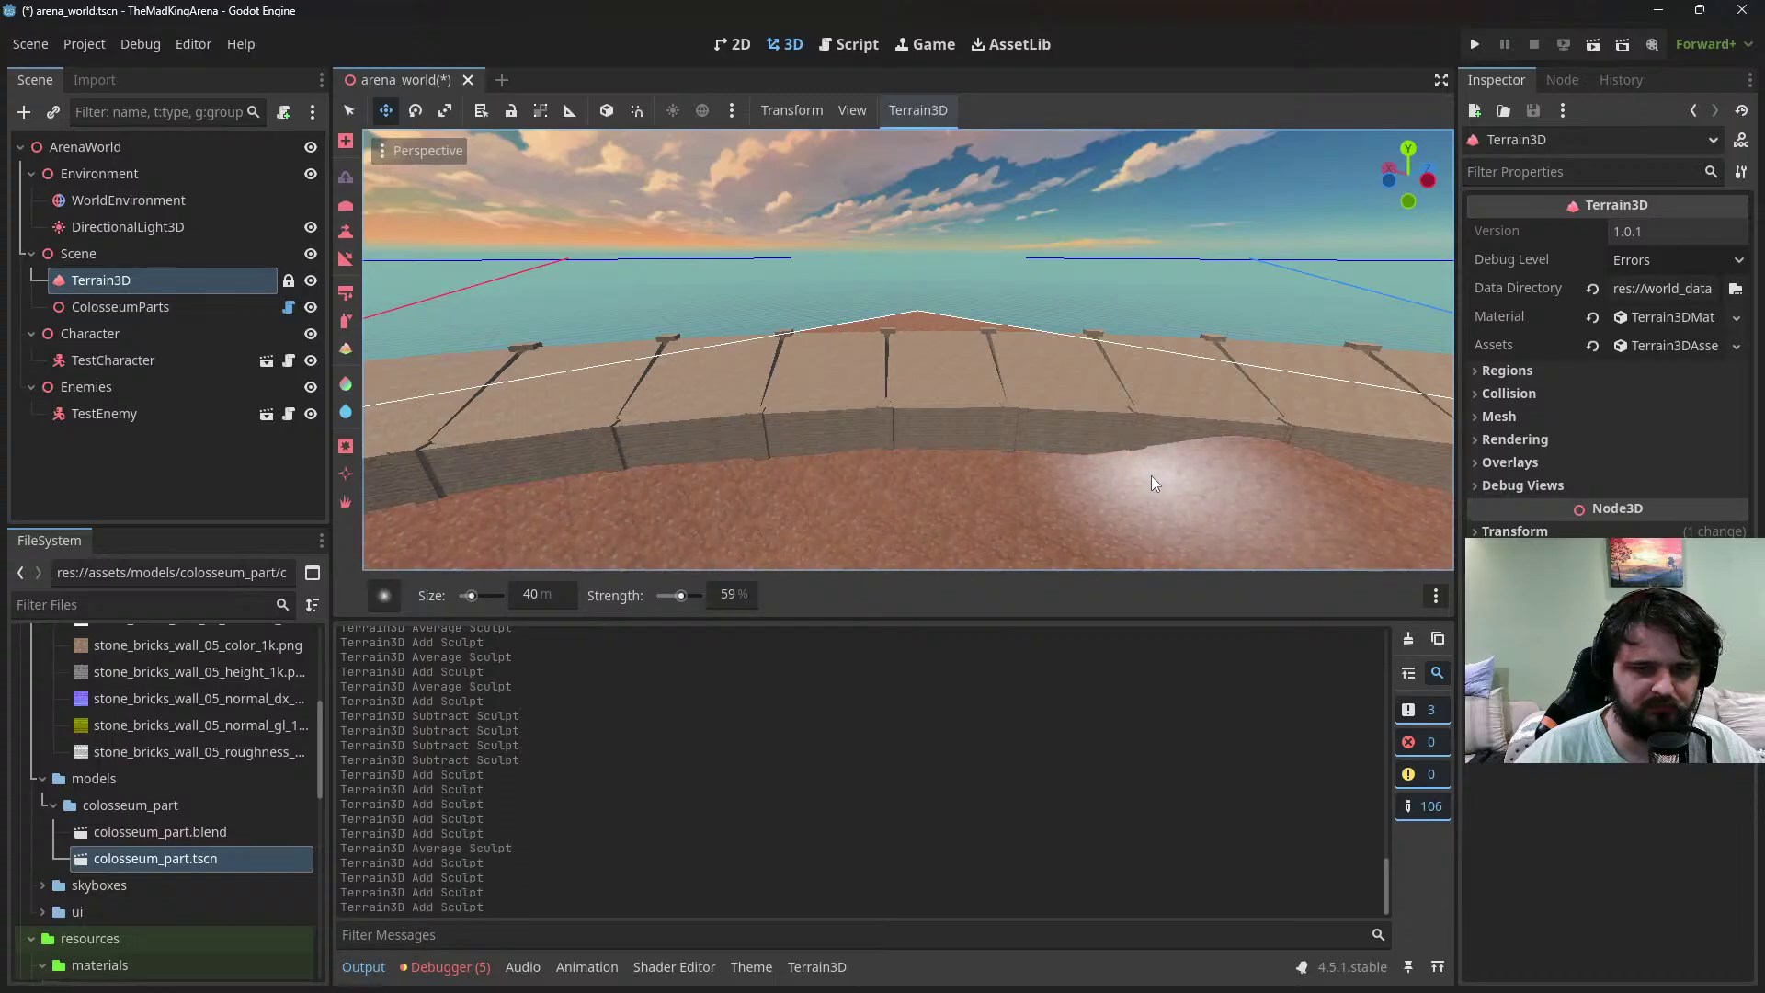
left_click_drag(1280, 480, 1233, 484, "ctrl")
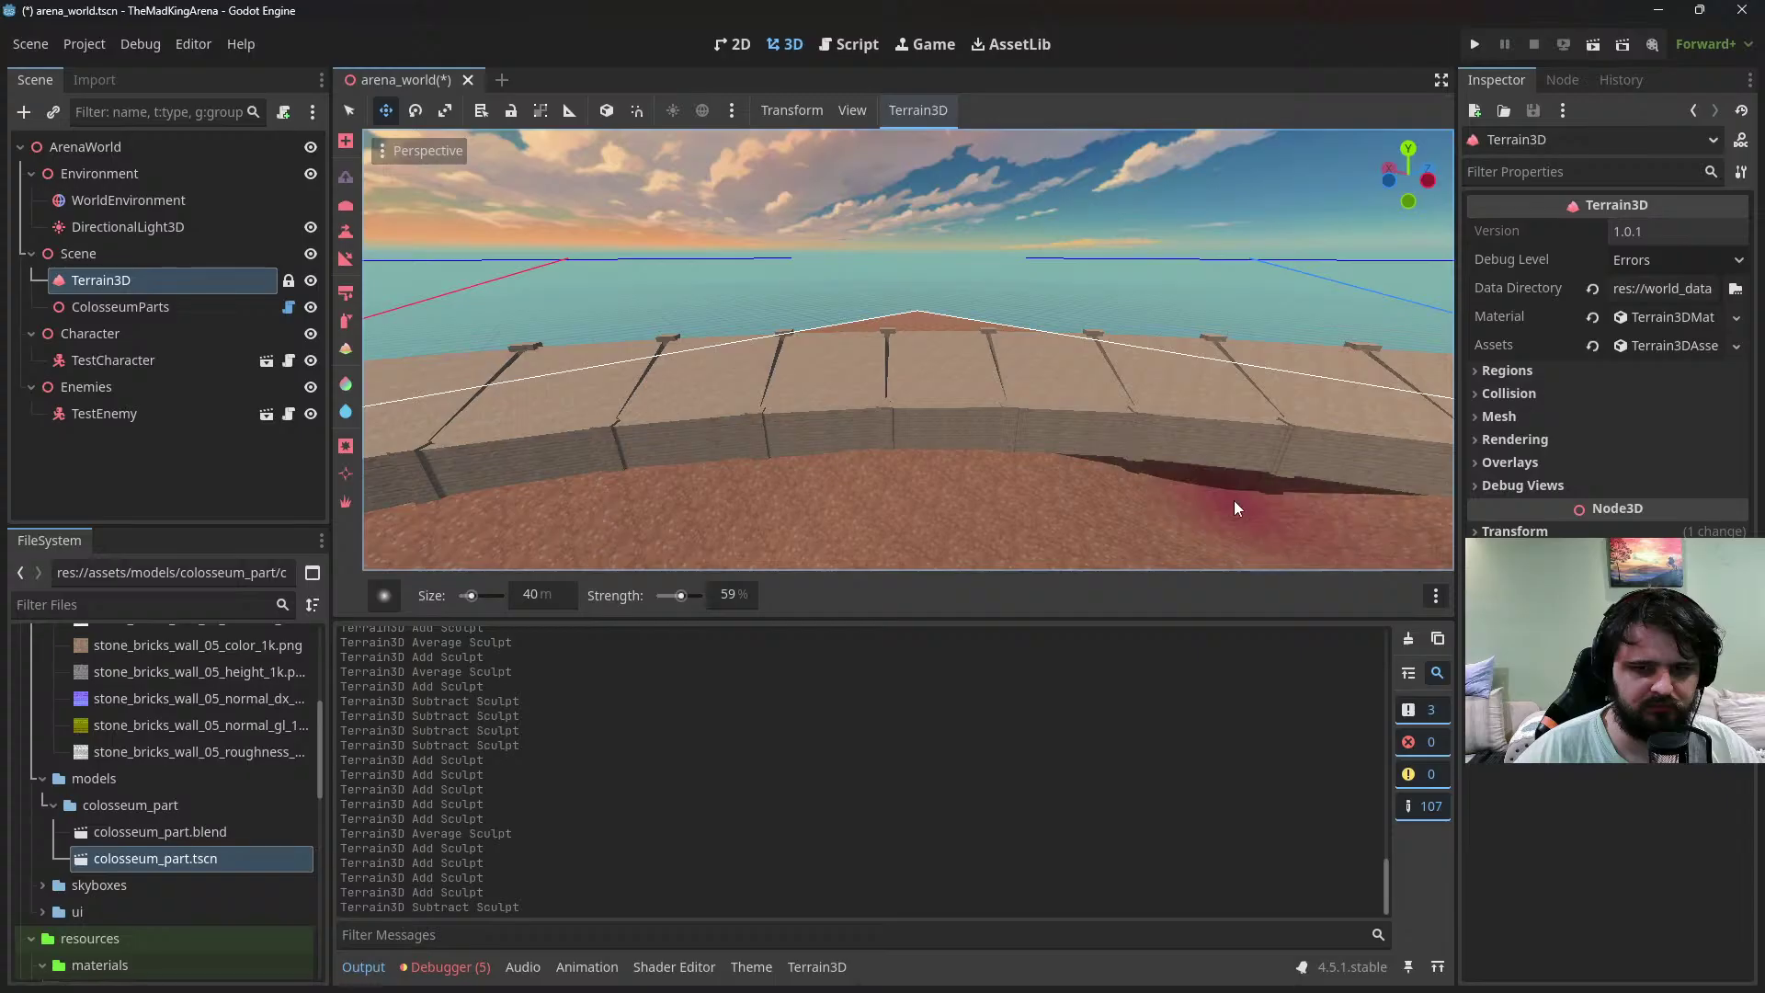
left_click(1235, 502, "shift")
Fill the remaining gap below the wall with repeated small raises and smooth the floor in front of it
left_click(1234, 500)
left_click(1235, 499)
left_click(1235, 499)
left_click(1234, 499)
left_click(1236, 499)
left_click(1231, 493)
left_click(1228, 487)
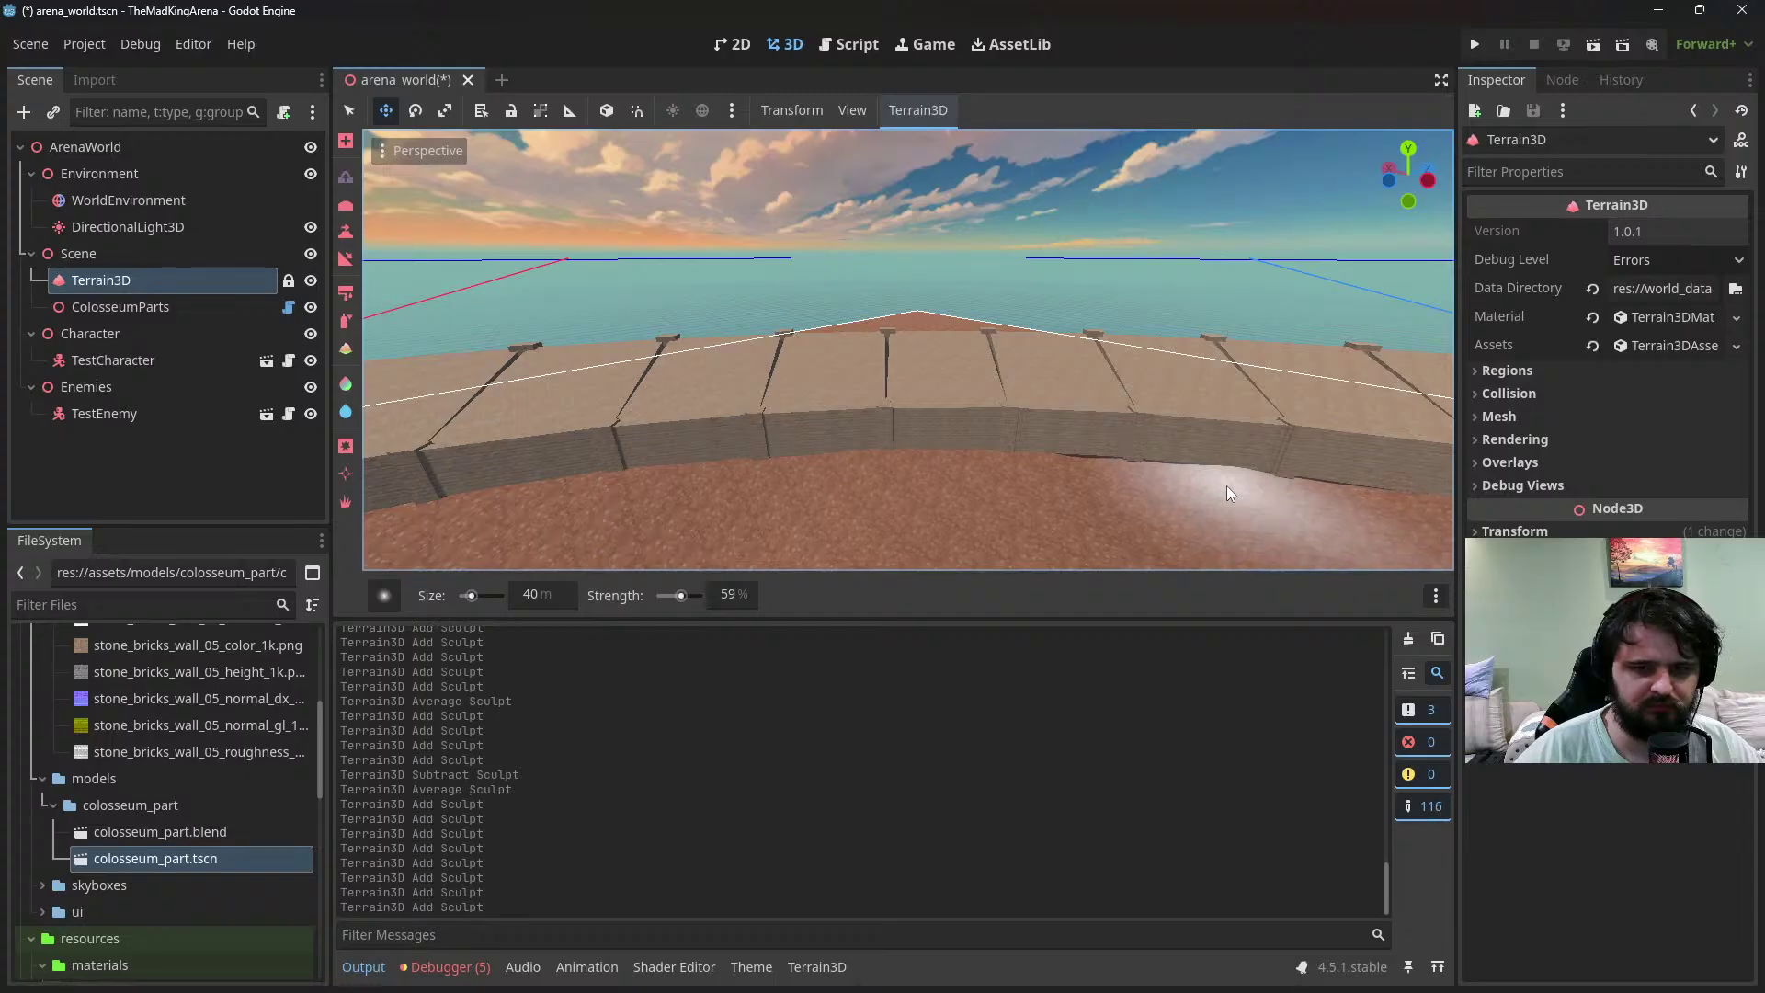
left_click(1227, 485)
left_click(1227, 486)
left_click(1229, 487)
left_click(1145, 478)
left_click(1162, 479)
left_click(1180, 479)
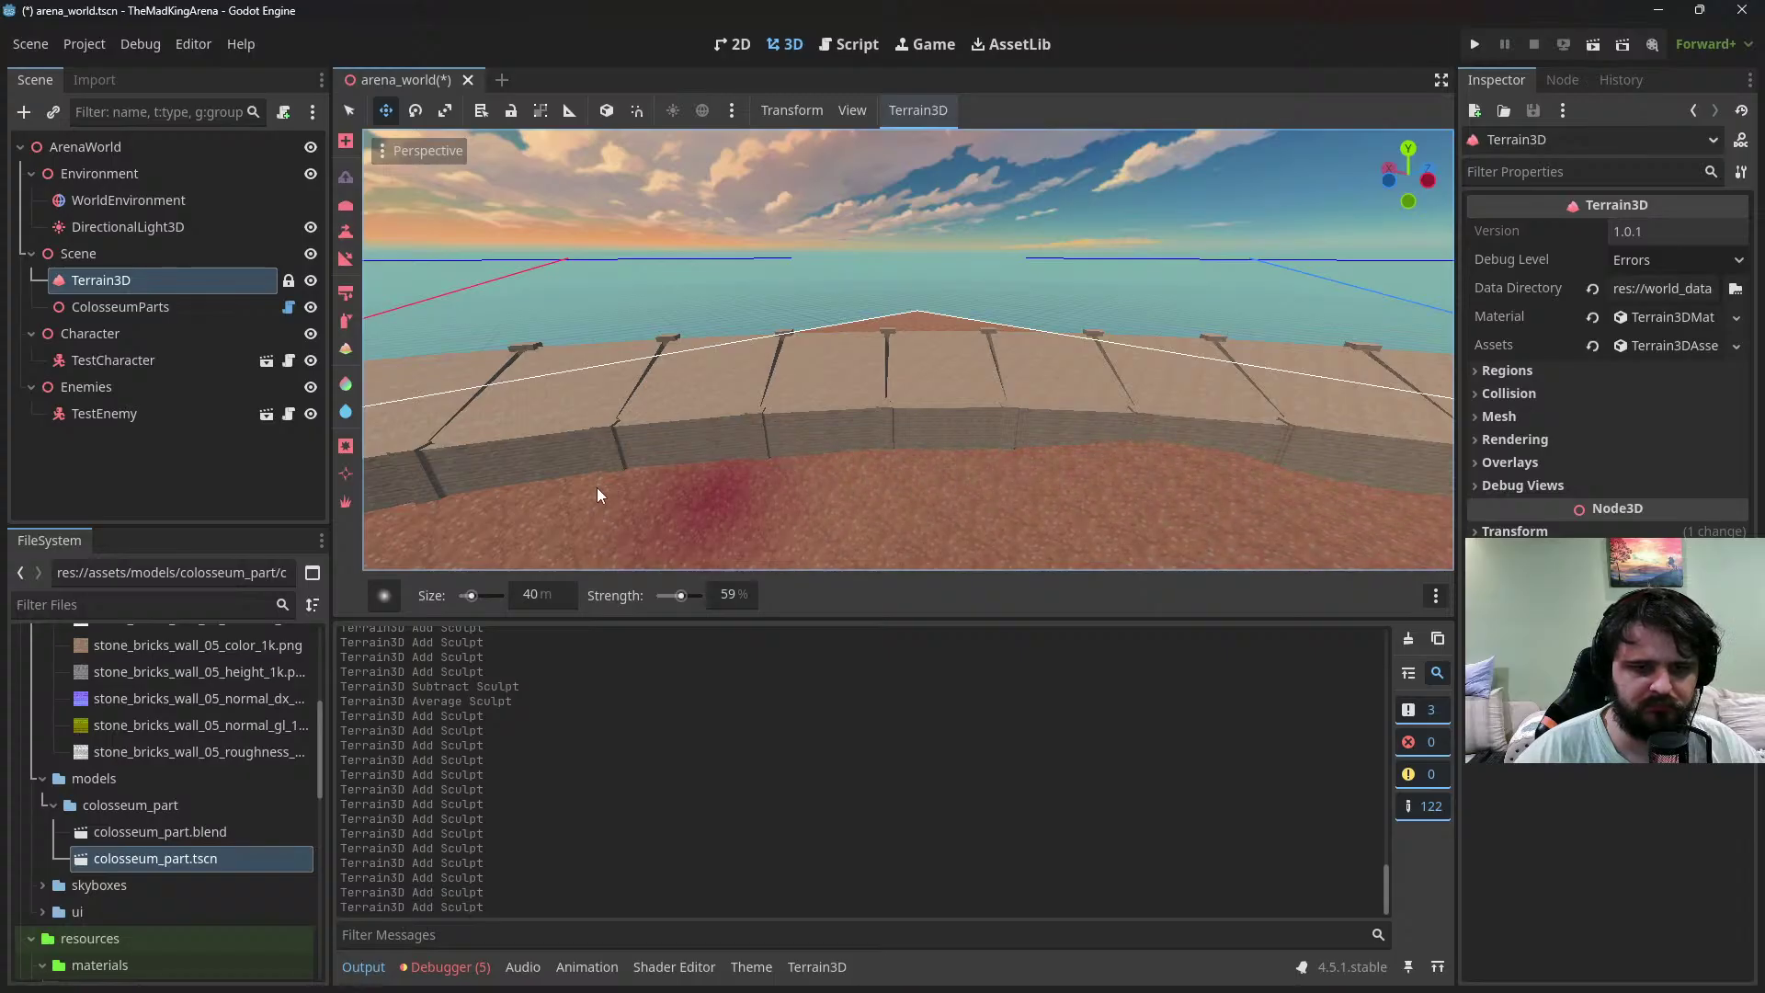
left_click(937, 493, "shift")
Carve shallow depressions into the open floor beside the curved wall and smooth their edges
middle_click_drag(936, 492, 1120, 498)
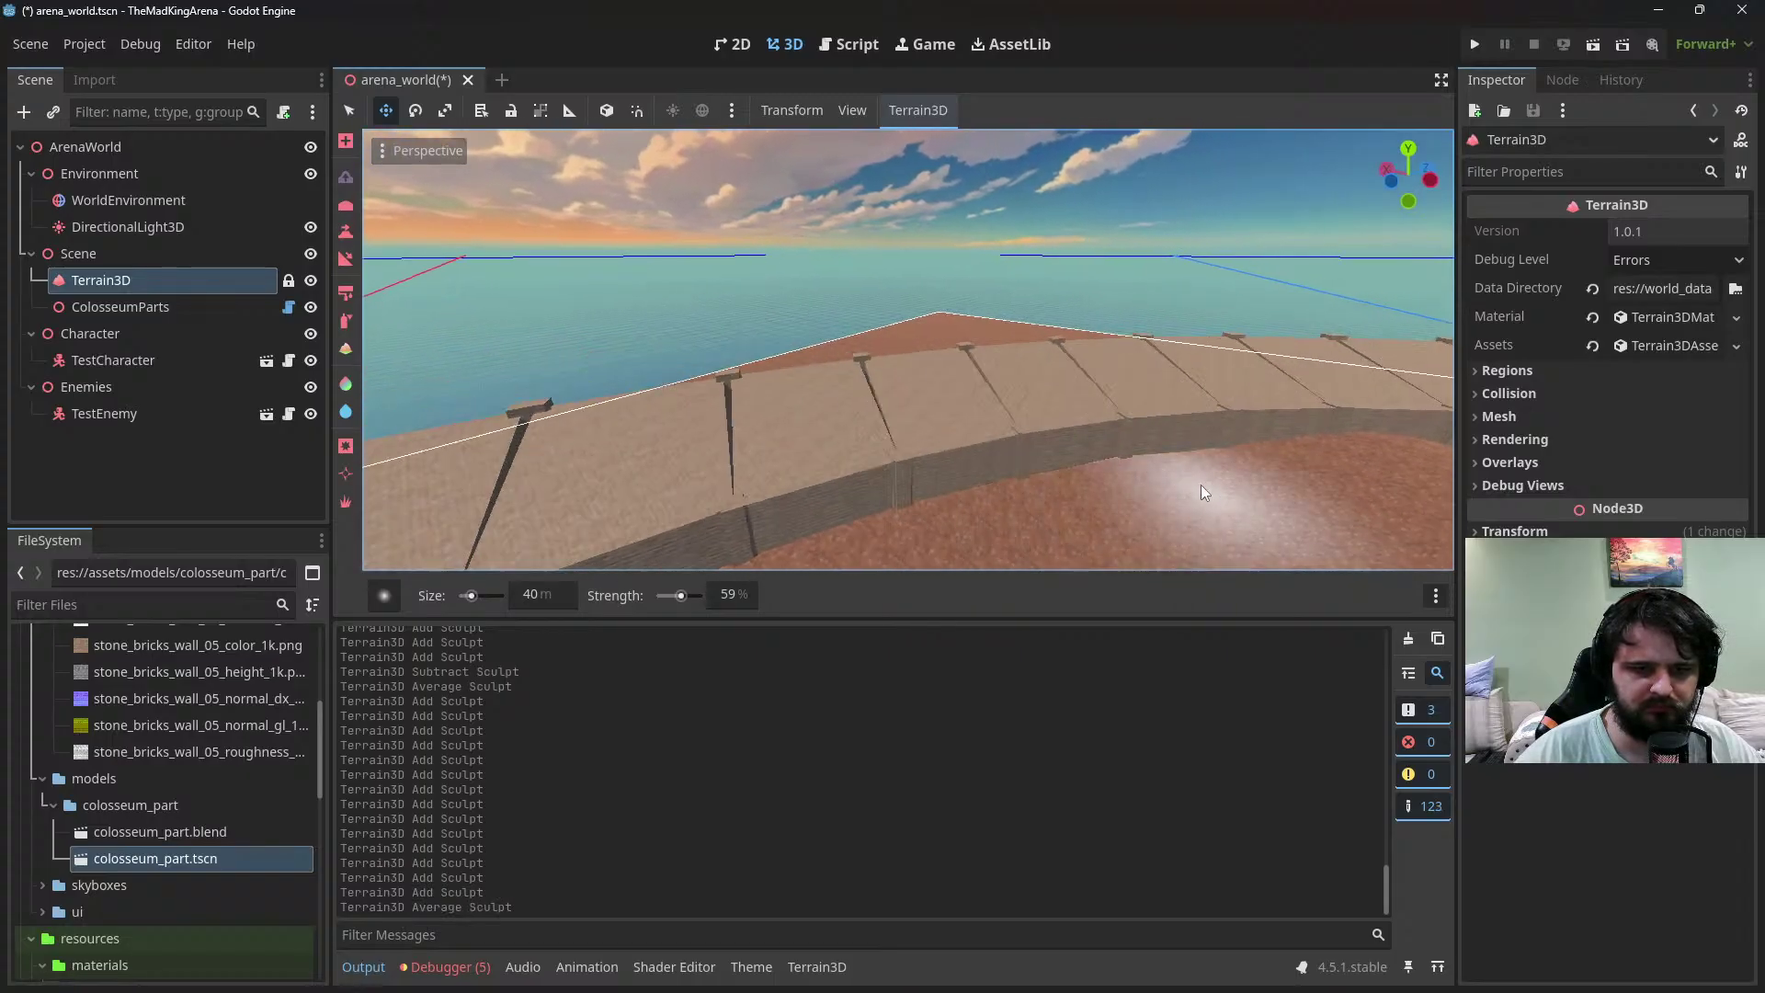
scroll(1201, 485, "down", 3)
left_click(957, 486, "ctrl")
left_click(971, 523, "ctrl")
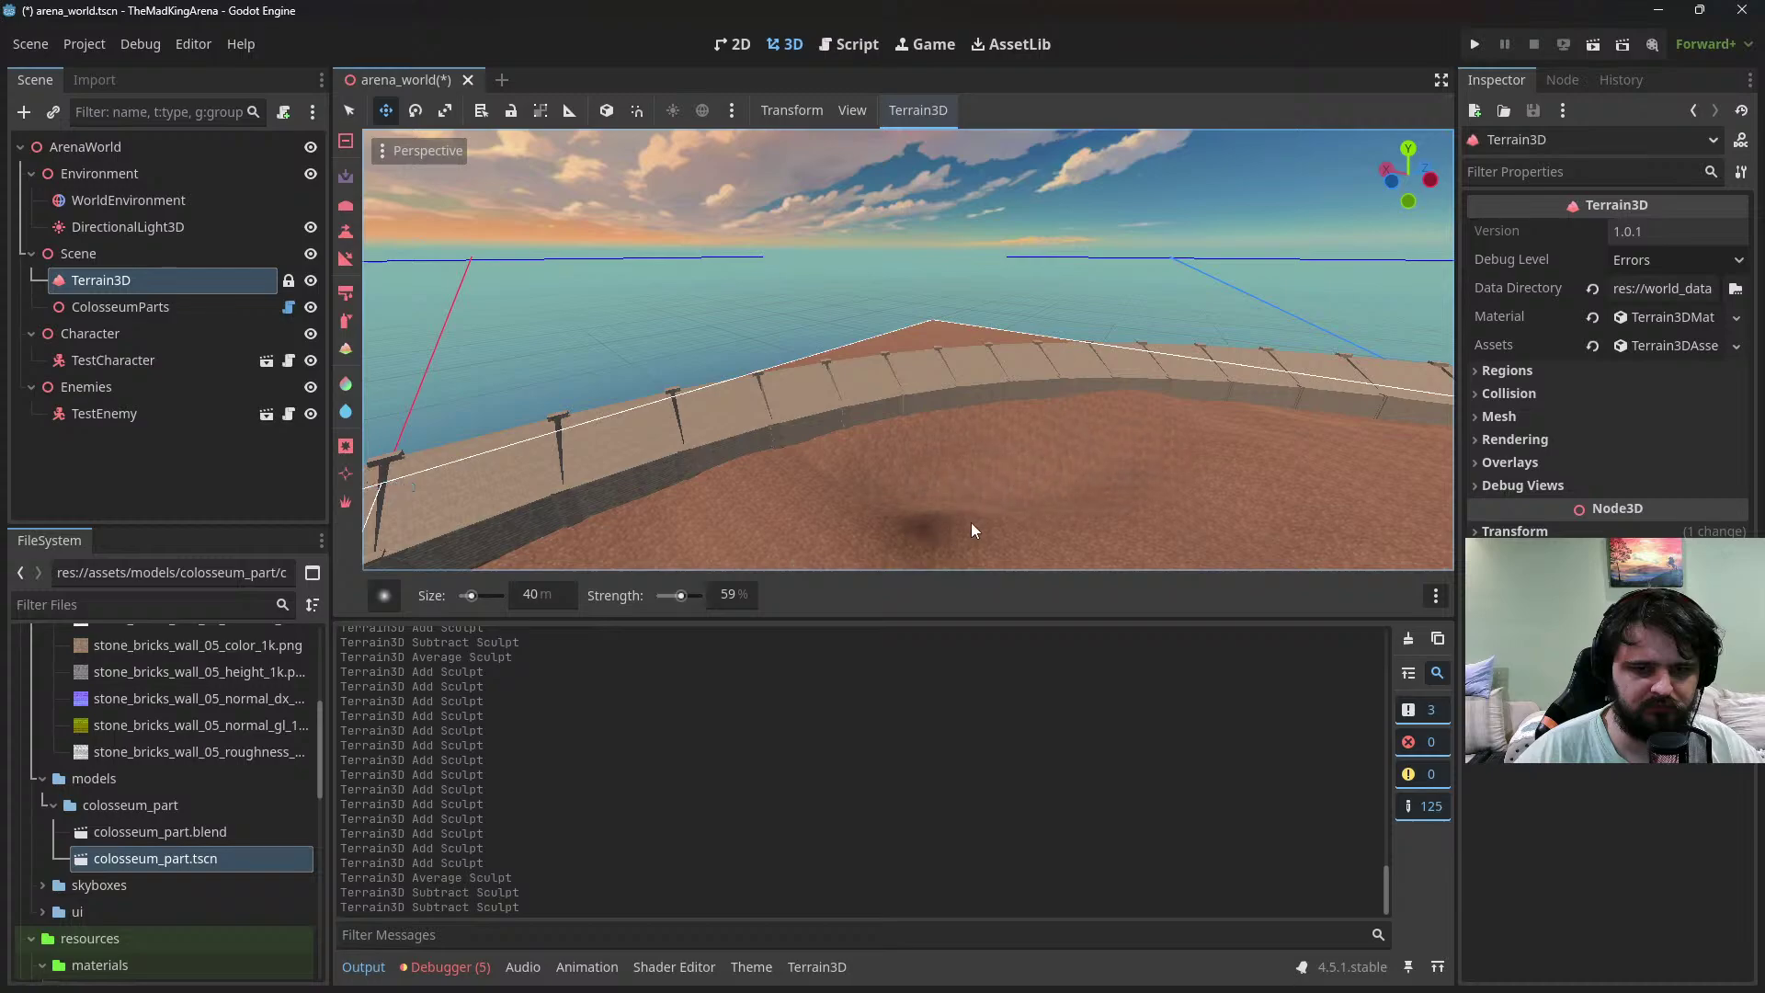
left_click(950, 541, "ctrl")
left_click(1031, 537, "ctrl")
left_click(1095, 530, "ctrl")
left_click(1011, 542, "ctrl")
left_click(1056, 545, "ctrl")
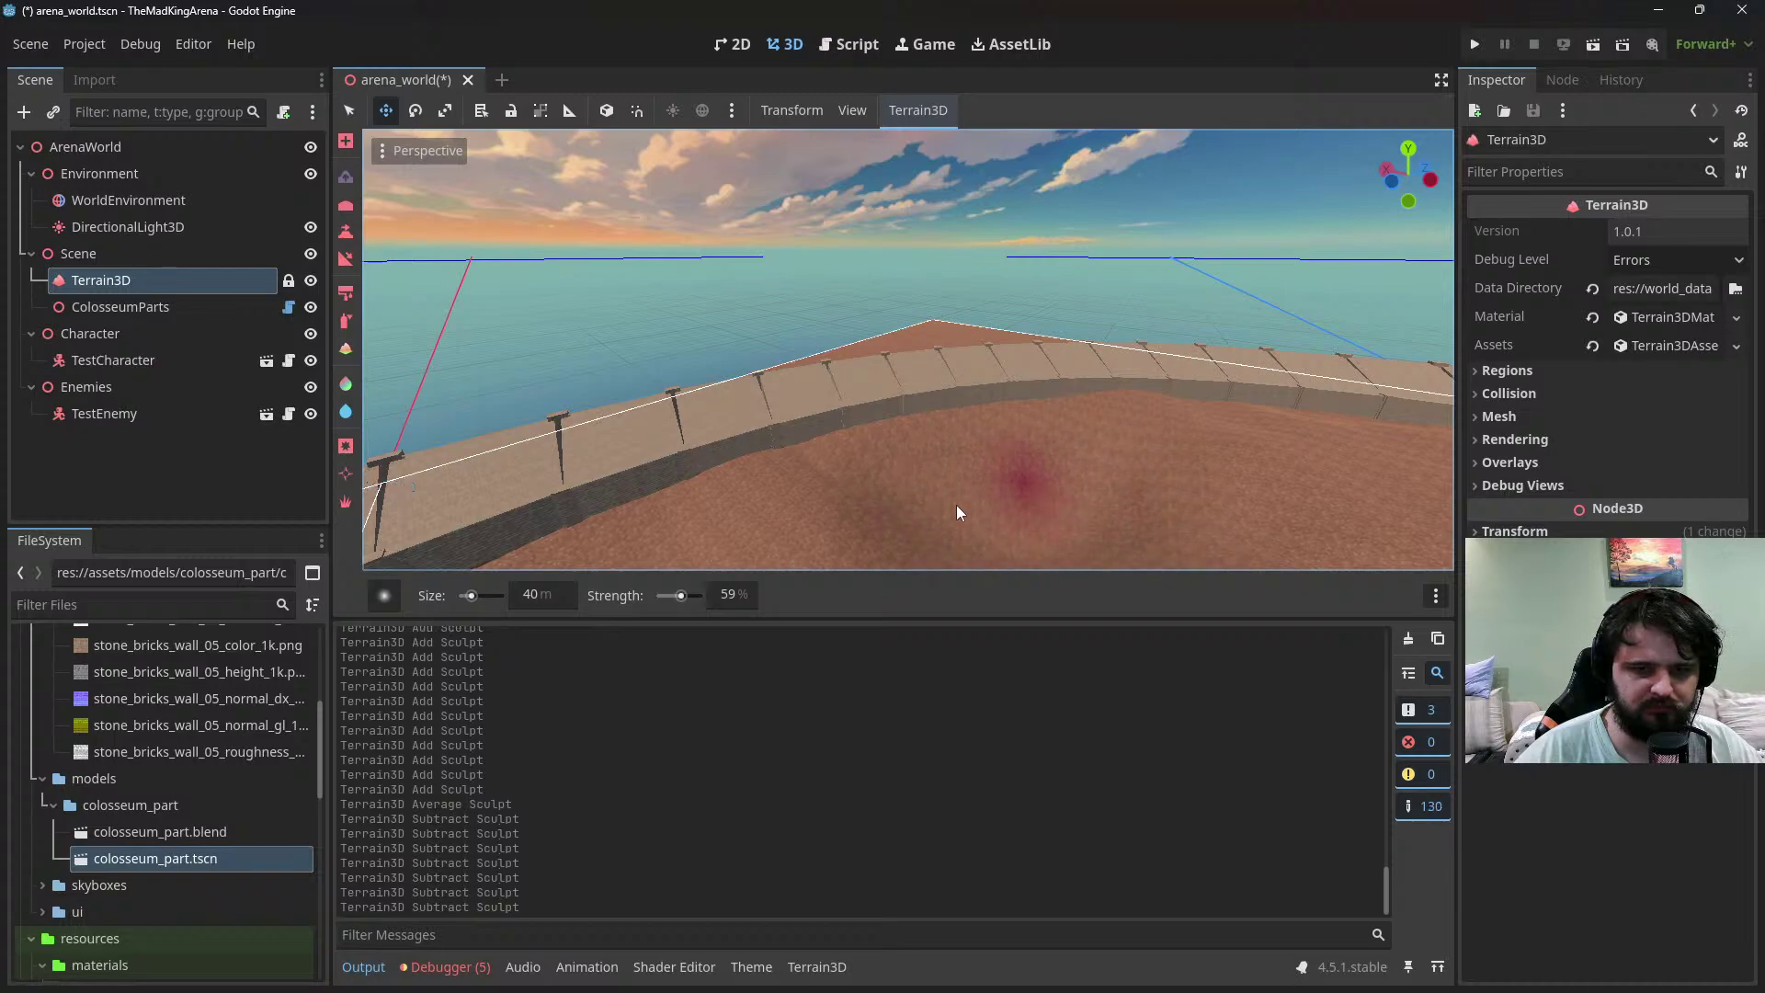
mouse_move(1060, 528)
left_mouse_down("shift")
mouse_move(1070, 478)
mouse_move(1180, 485)
left_mouse_up("shift")
Lower further patches of the open arena floor to make it uneven, and smooth the new hollows
scroll(1179, 481, "down", 5)
left_click(1086, 433, "ctrl")
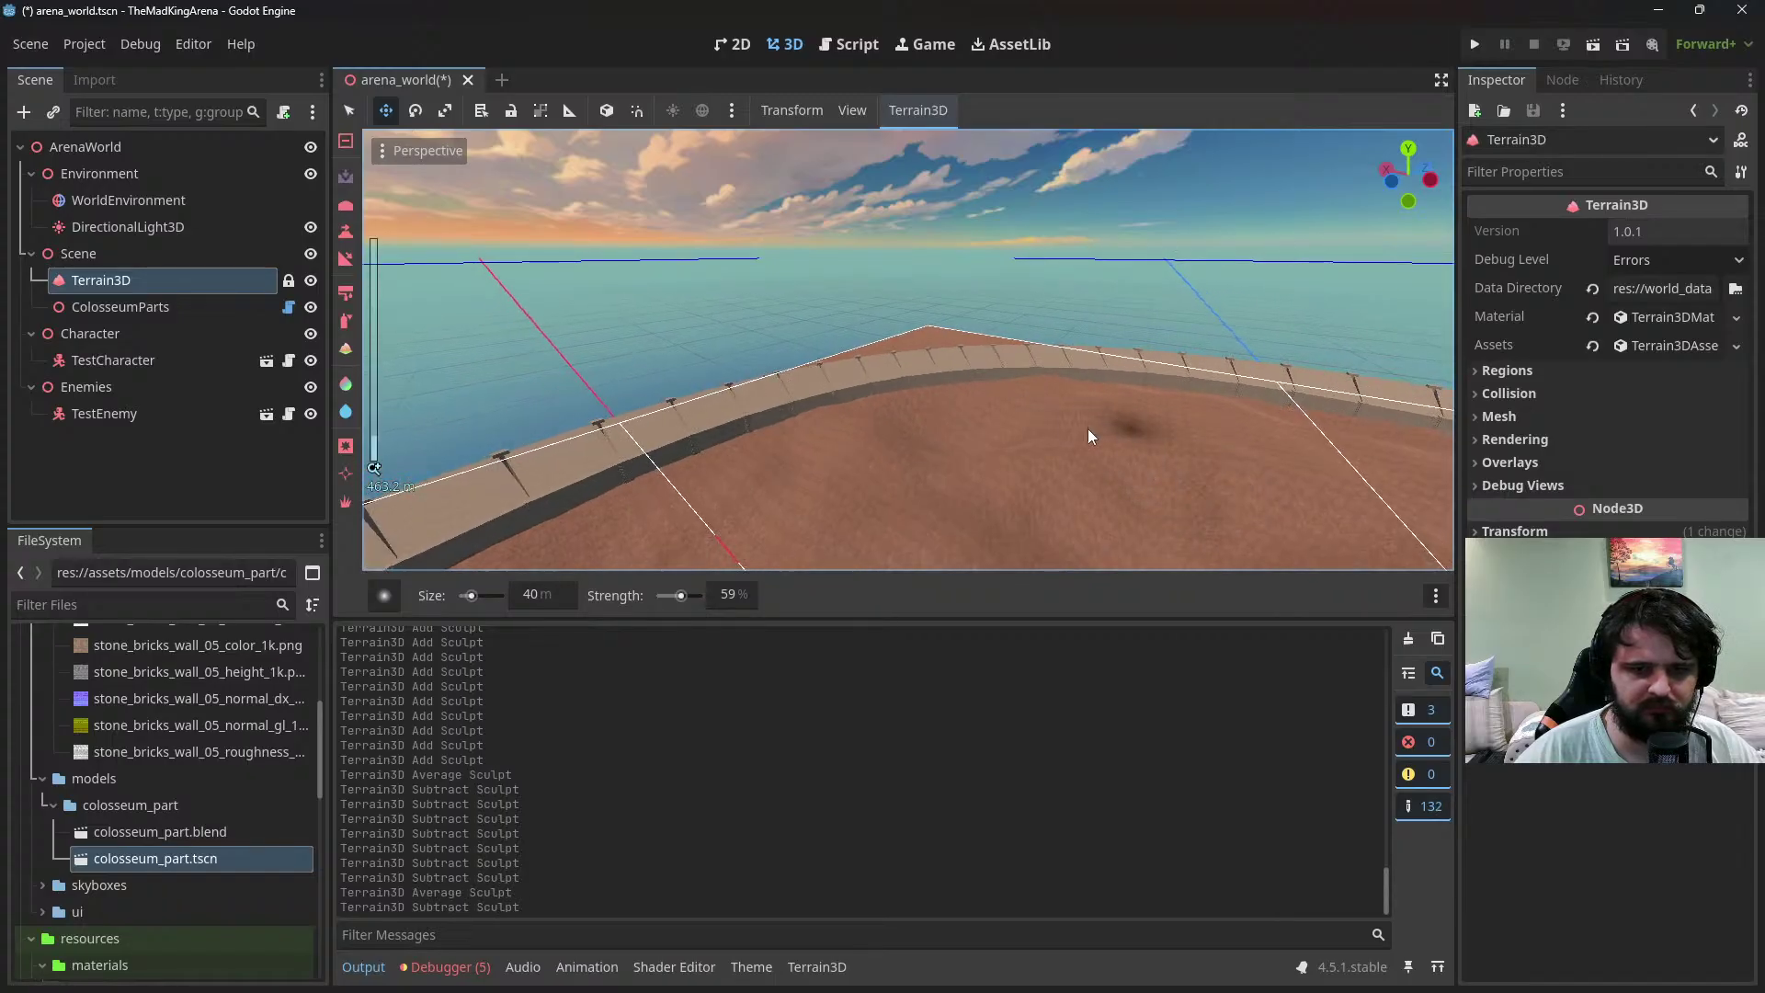
left_click(1069, 432, "ctrl")
left_click(1067, 430, "ctrl")
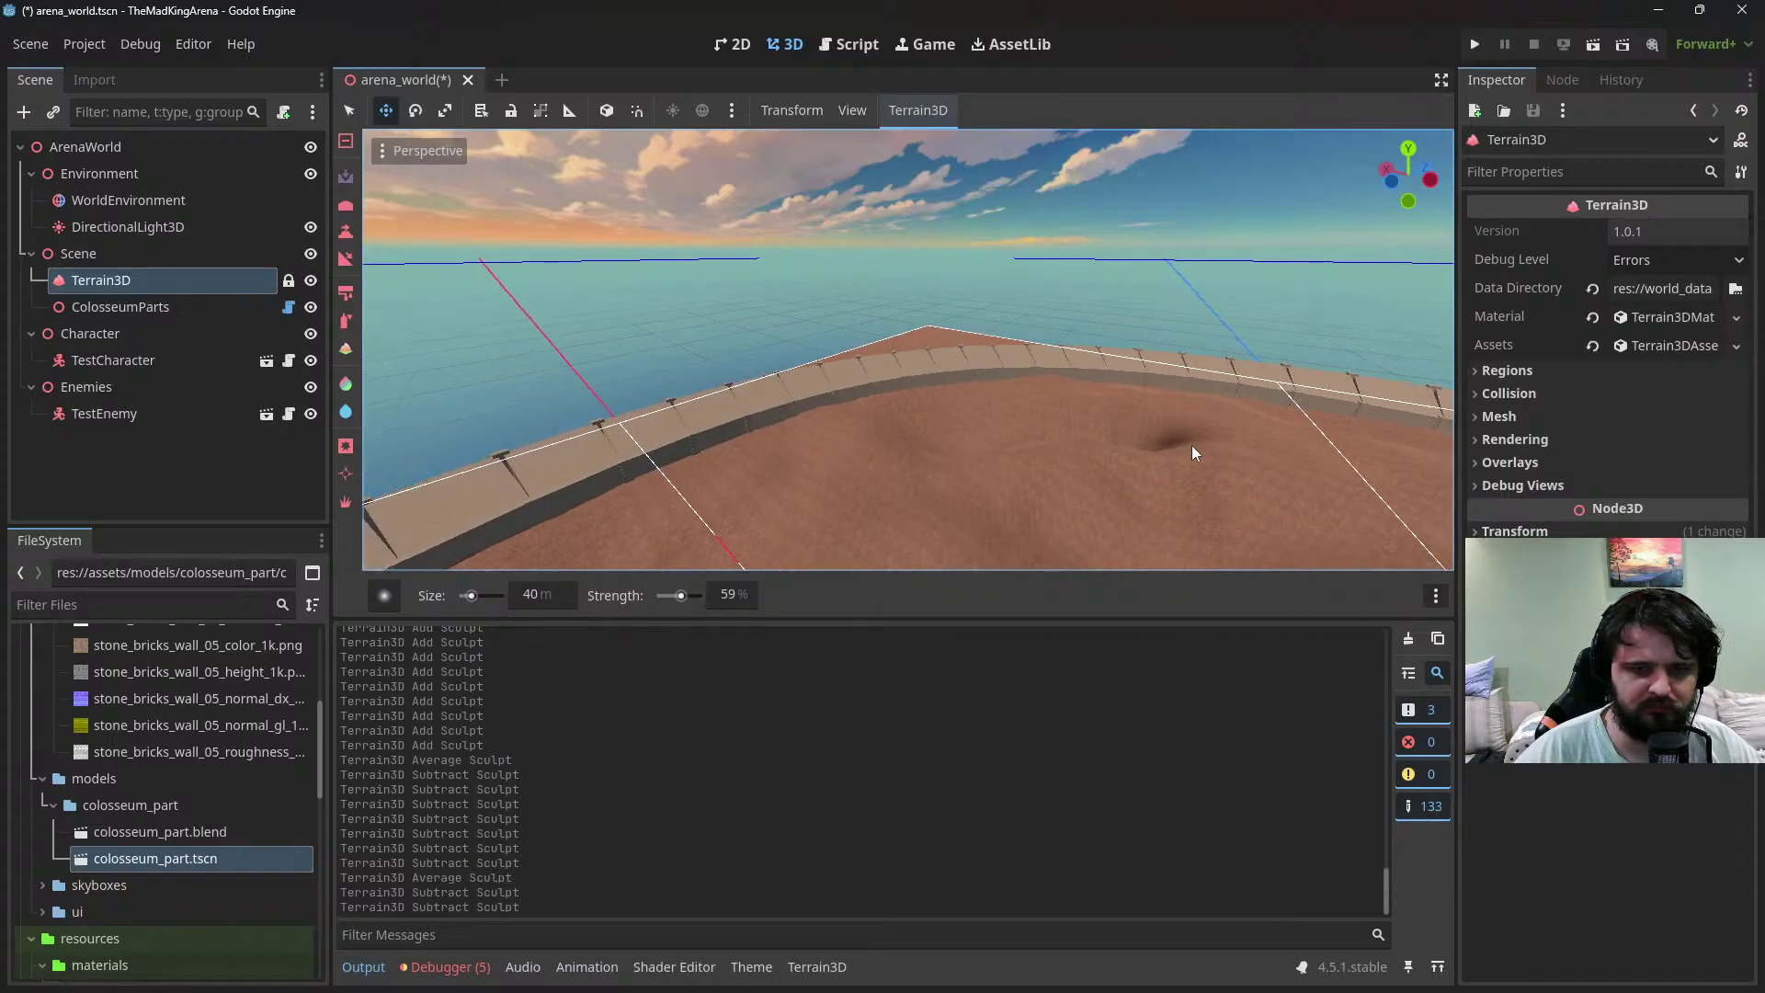
left_click(1261, 462, "ctrl")
mouse_move(1240, 485)
left_mouse_down("shift")
mouse_move(1221, 480)
mouse_move(1265, 472)
mouse_move(1201, 465)
left_mouse_up("shift")
scroll(1194, 452, "down", 5)
mouse_move(1195, 450)
middle_mouse_down()
mouse_move(1100, 494)
mouse_move(926, 513)
mouse_move(945, 474)
middle_mouse_up()
left_click(853, 427, "shift")
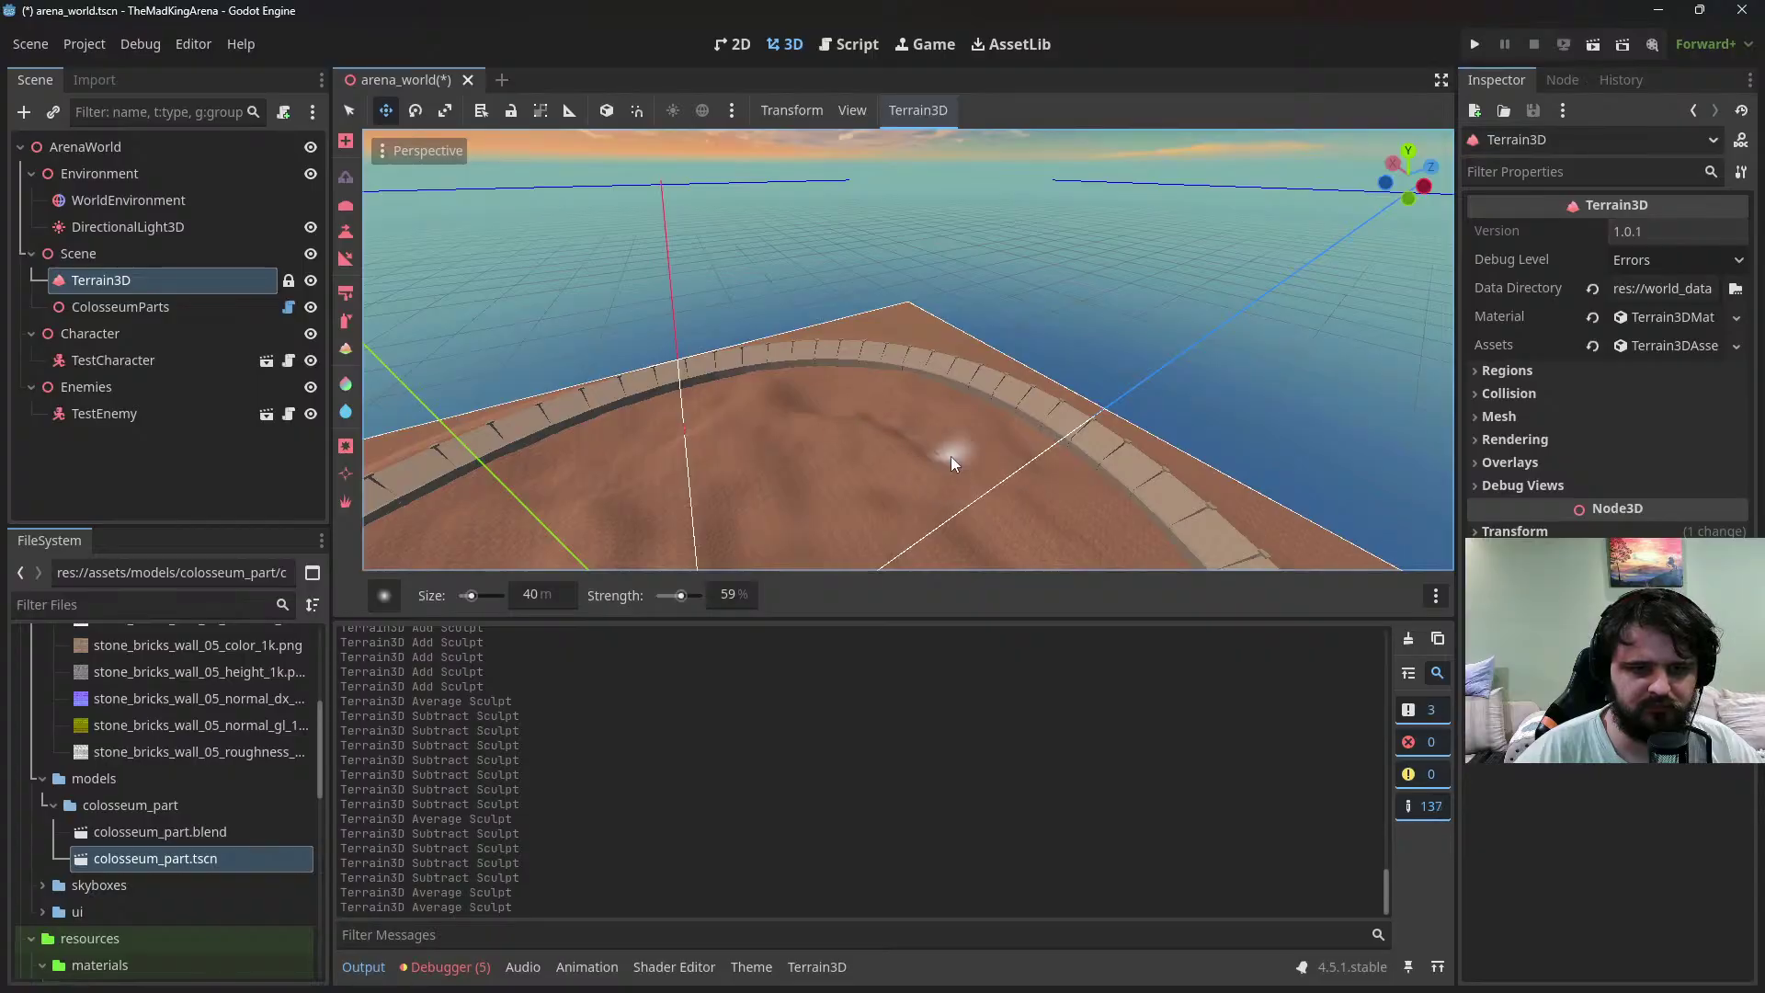
Raise the floor edge along the next stretch of curved wall to close the dark gap beneath it
scroll(951, 457, "up", 5)
scroll(1073, 523, "up", 5)
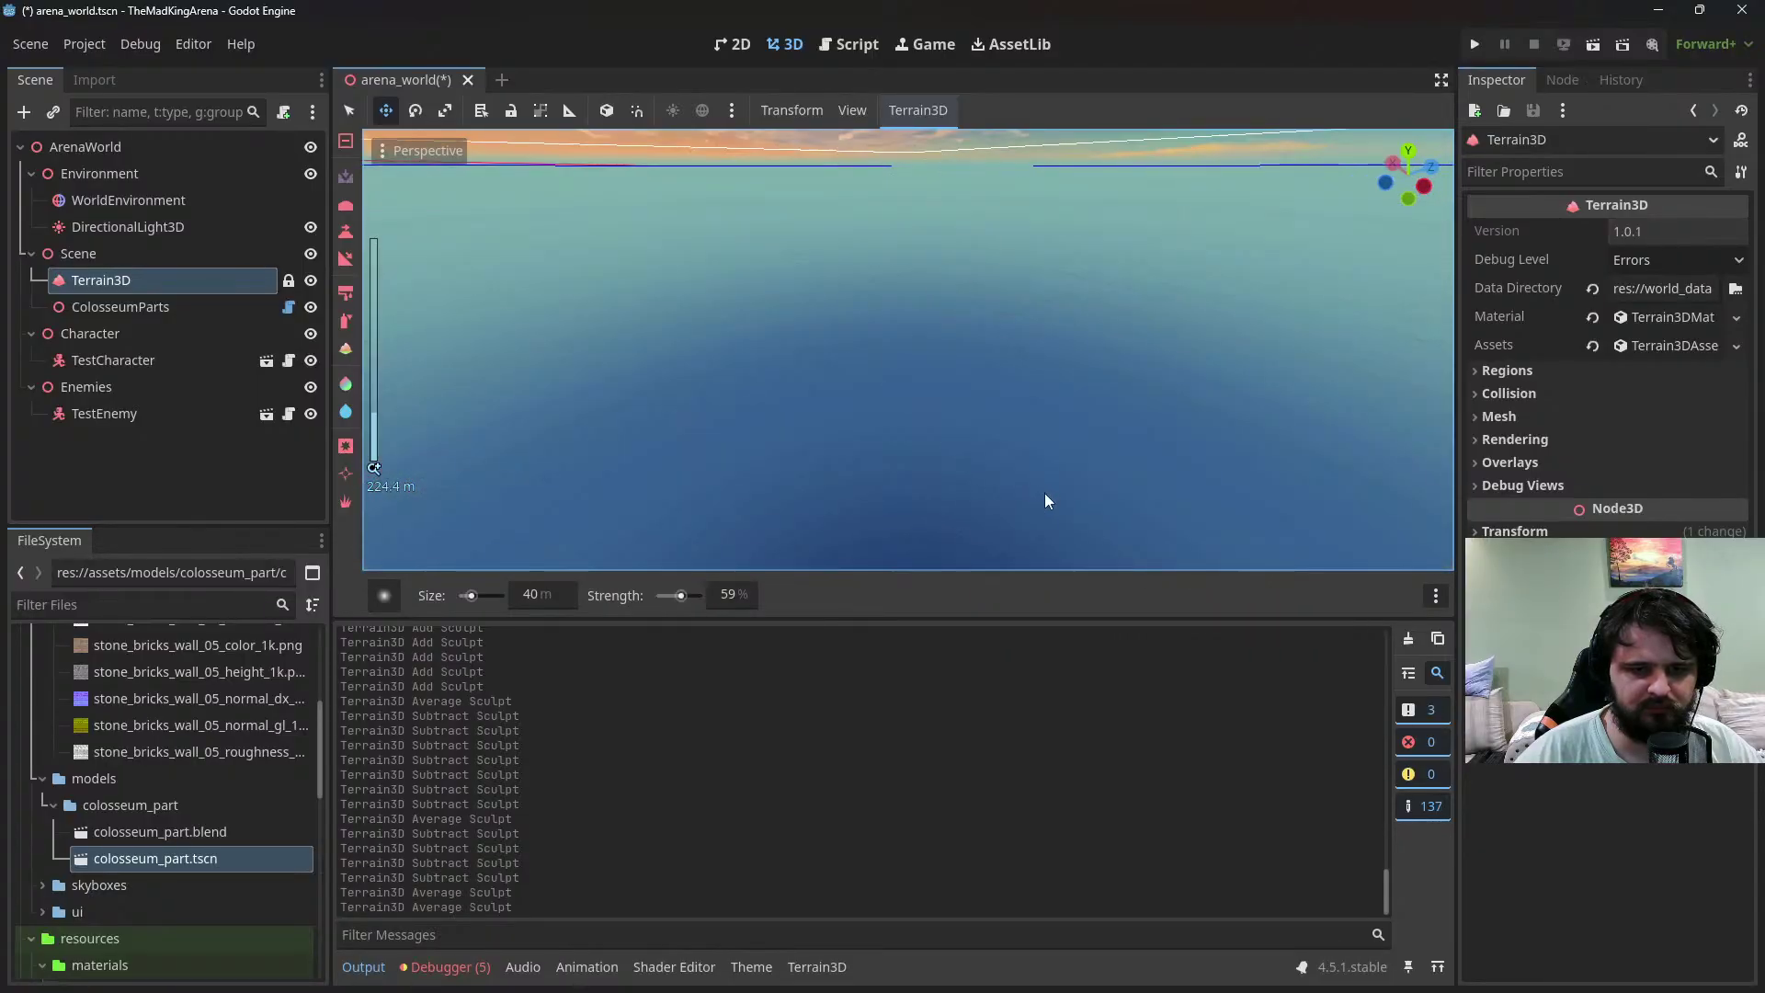
scroll(1052, 506, "down", 7)
middle_click_drag(1064, 487, 1022, 432, "shift")
scroll(961, 363, "up", 6)
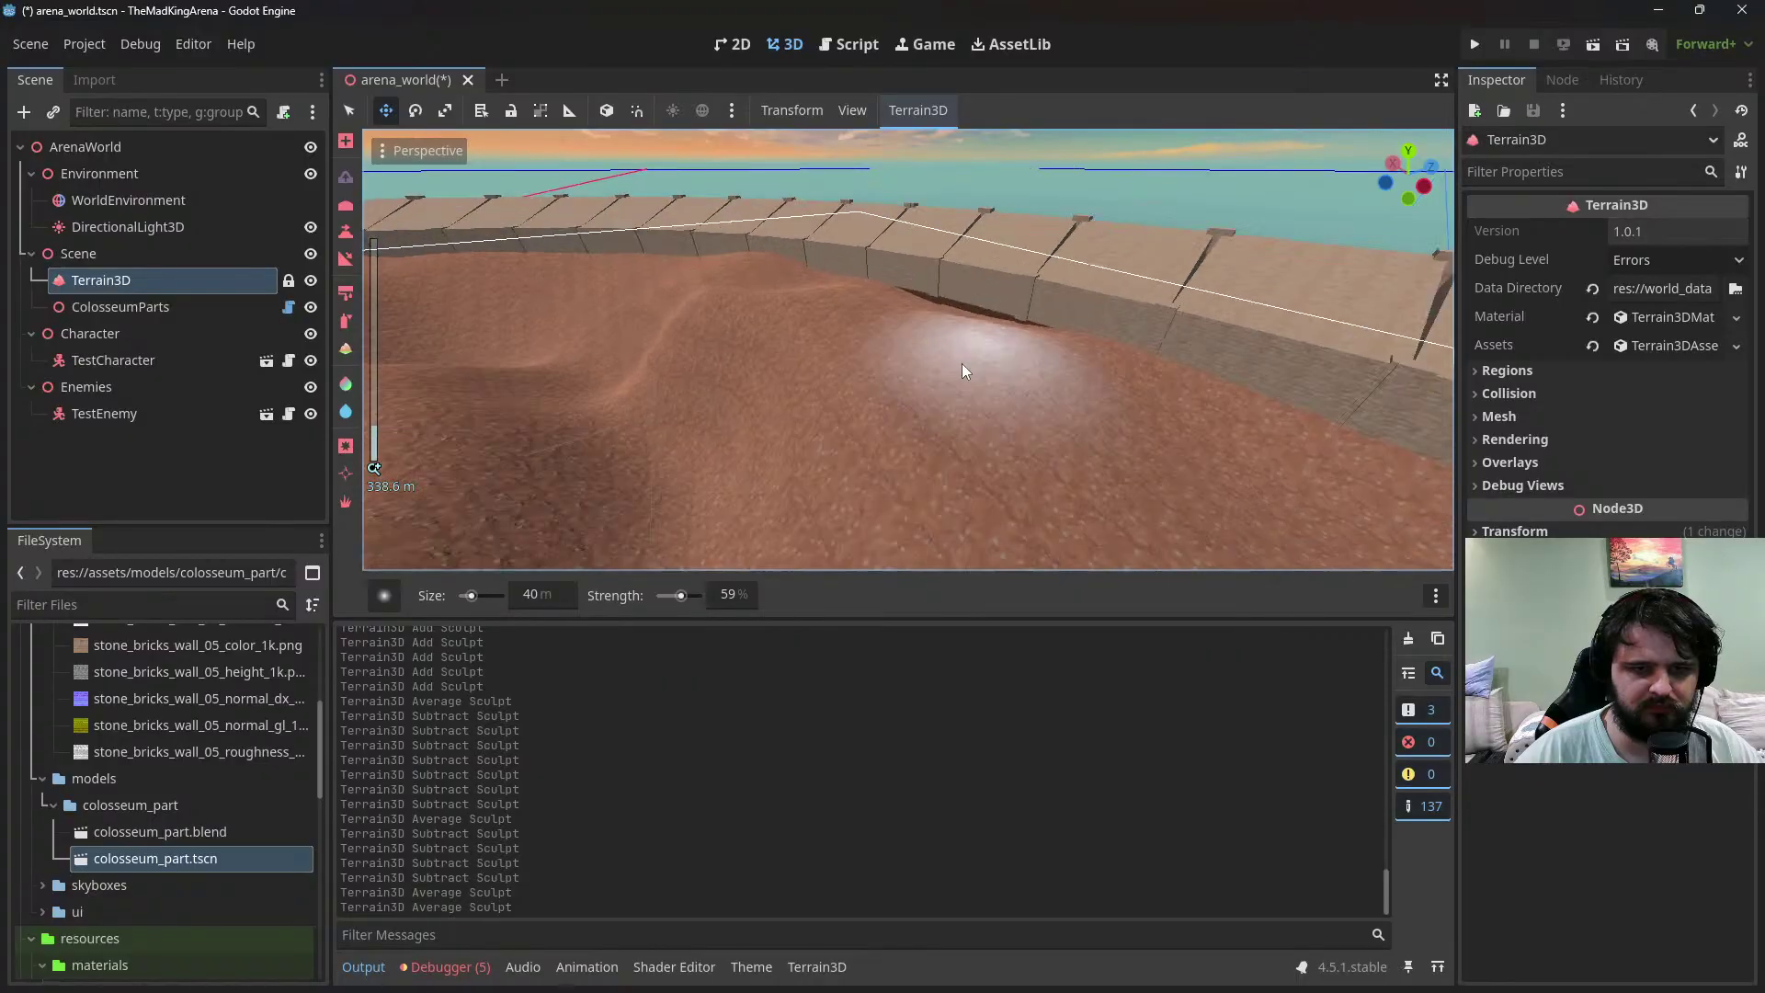
scroll(997, 327, "down", 4)
middle_click_drag(998, 328, 1028, 349)
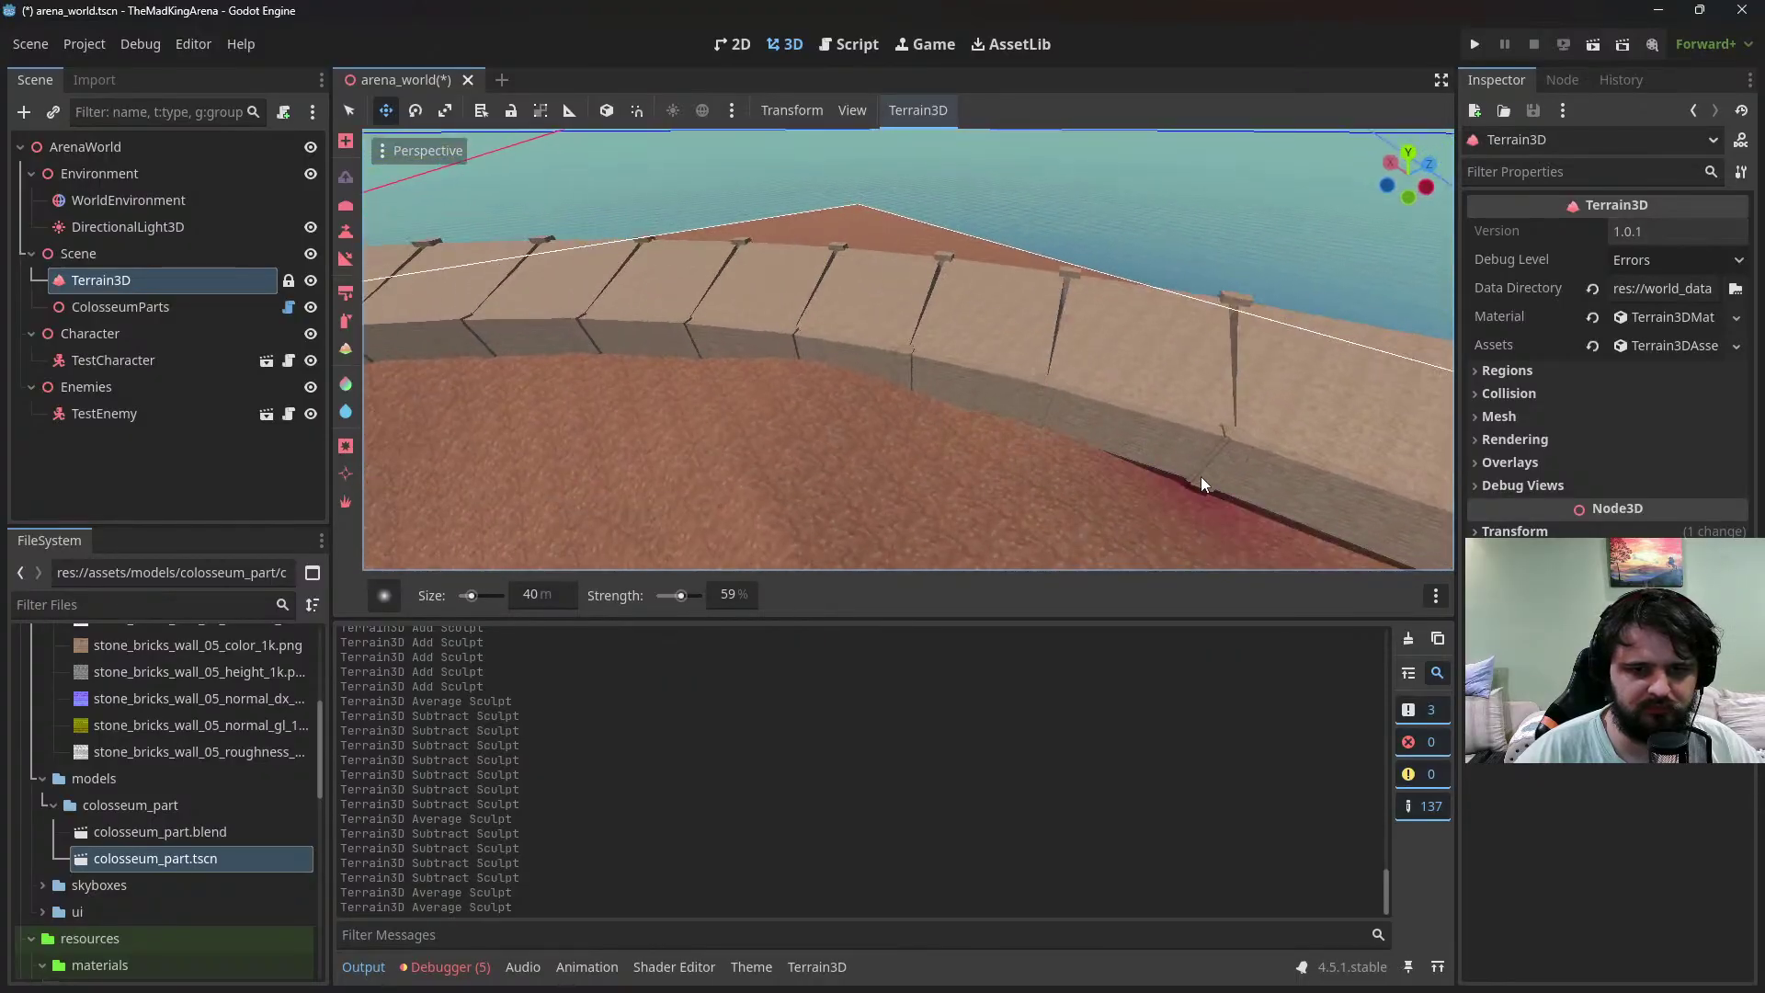
middle_click_drag(1201, 476, 1152, 457, "shift")
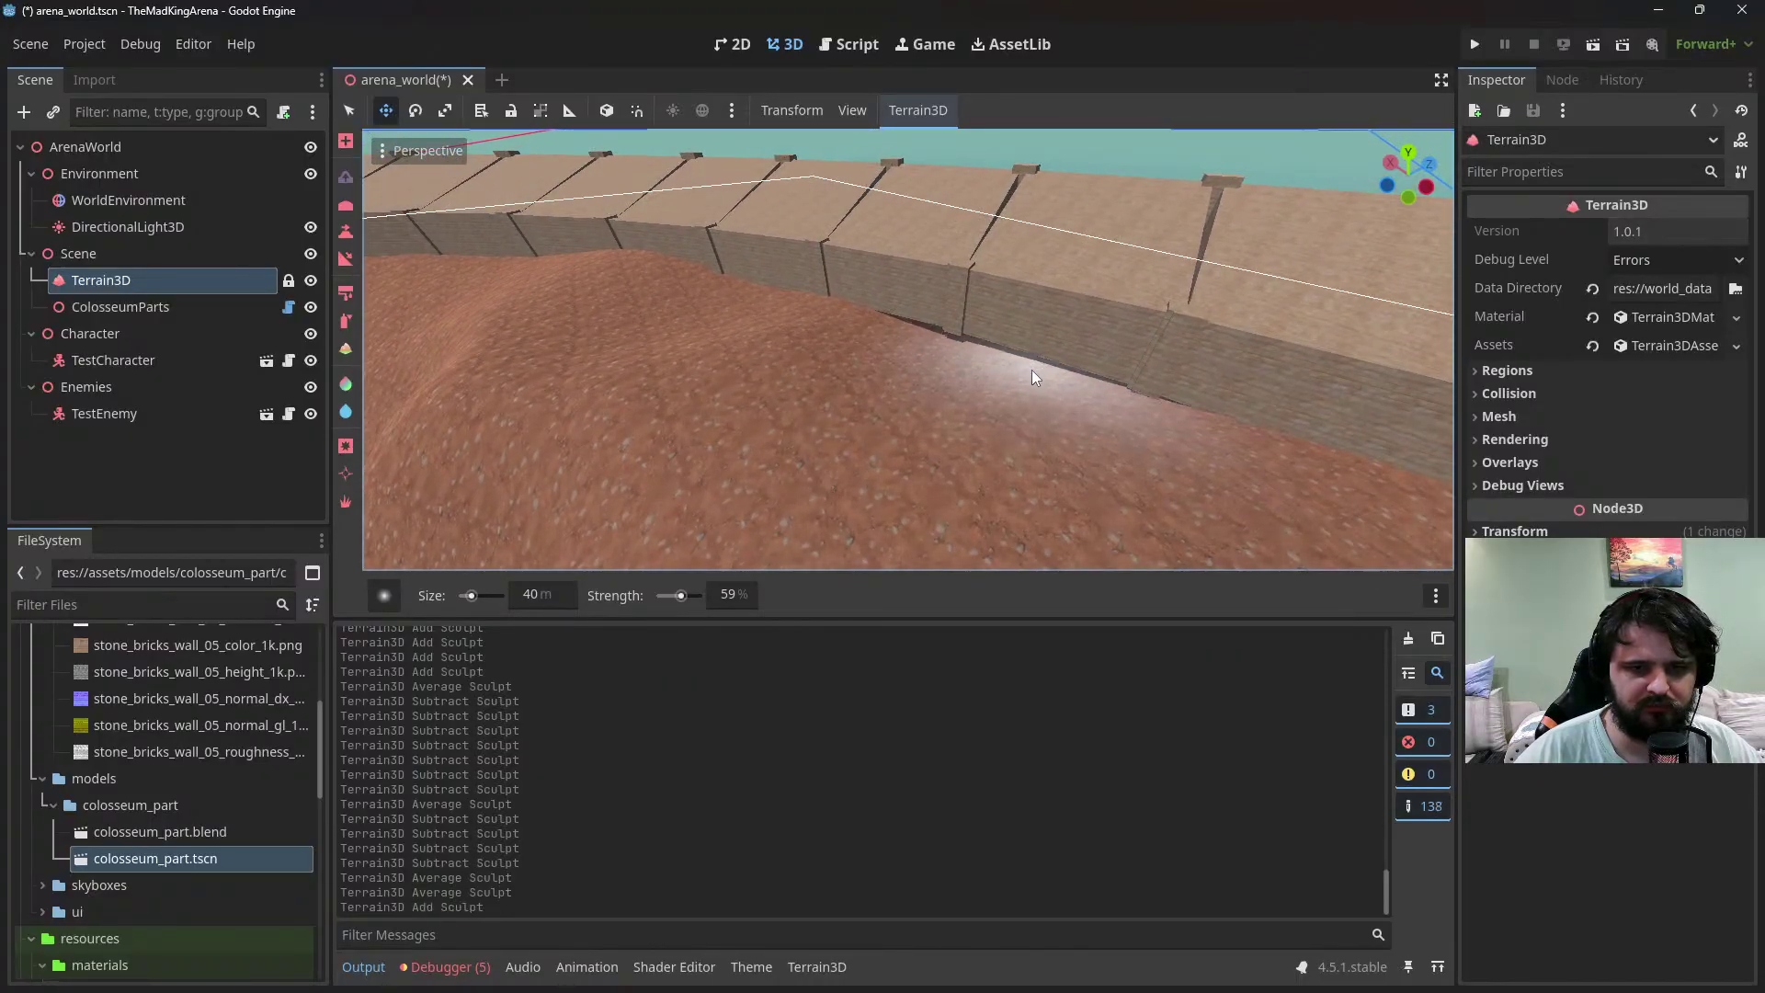
mouse_move(1033, 370)
left_mouse_down()
mouse_move(829, 296)
mouse_move(1058, 375)
mouse_move(1194, 462)
left_mouse_up()
scroll(1140, 426, "down", 6)
mouse_move(1195, 465)
left_mouse_down()
mouse_move(1211, 471)
mouse_move(1180, 448)
mouse_move(1136, 475)
left_mouse_up()
Raise the low ground farther along the curved wall and smooth the new edge into the floor
mouse_move(1135, 477)
middle_mouse_down()
mouse_move(1092, 452)
mouse_move(1169, 442)
mouse_move(1002, 355)
mouse_move(1293, 434)
mouse_move(1082, 391)
mouse_move(987, 305)
mouse_move(1149, 392)
mouse_move(1007, 382)
mouse_move(1170, 434)
mouse_move(972, 309)
middle_mouse_up()
scroll(1003, 355, "down", 3)
mouse_move(972, 309)
left_mouse_down()
mouse_move(958, 294)
mouse_move(984, 316)
left_mouse_up()
mouse_move(948, 296)
left_mouse_down("shift")
mouse_move(930, 287)
mouse_move(997, 327)
left_mouse_up("shift")
Raise the floor edge at the wall base where the region boundary crosses the next section
mouse_move(1041, 357)
middle_mouse_down()
mouse_move(1155, 384)
mouse_move(882, 251)
middle_mouse_up()
mouse_move(969, 332)
middle_mouse_down()
mouse_move(1130, 362)
mouse_move(1076, 358)
mouse_move(1194, 404)
mouse_move(1094, 420)
mouse_move(1234, 418)
mouse_move(995, 381)
mouse_move(1058, 368)
mouse_move(1119, 423)
mouse_move(933, 363)
mouse_move(994, 460)
middle_mouse_up()
scroll(1135, 402, "down", 5)
scroll(1011, 397, "down", 5)
key("w")
mouse_move(994, 465)
right_mouse_down()
mouse_move(994, 446)
mouse_move(965, 446)
mouse_move(1000, 447)
mouse_move(909, 327)
mouse_move(836, 388)
mouse_move(910, 318)
mouse_move(899, 249)
mouse_move(950, 358)
right_mouse_up()
scroll(994, 451, "up", 4)
left_click(785, 396)
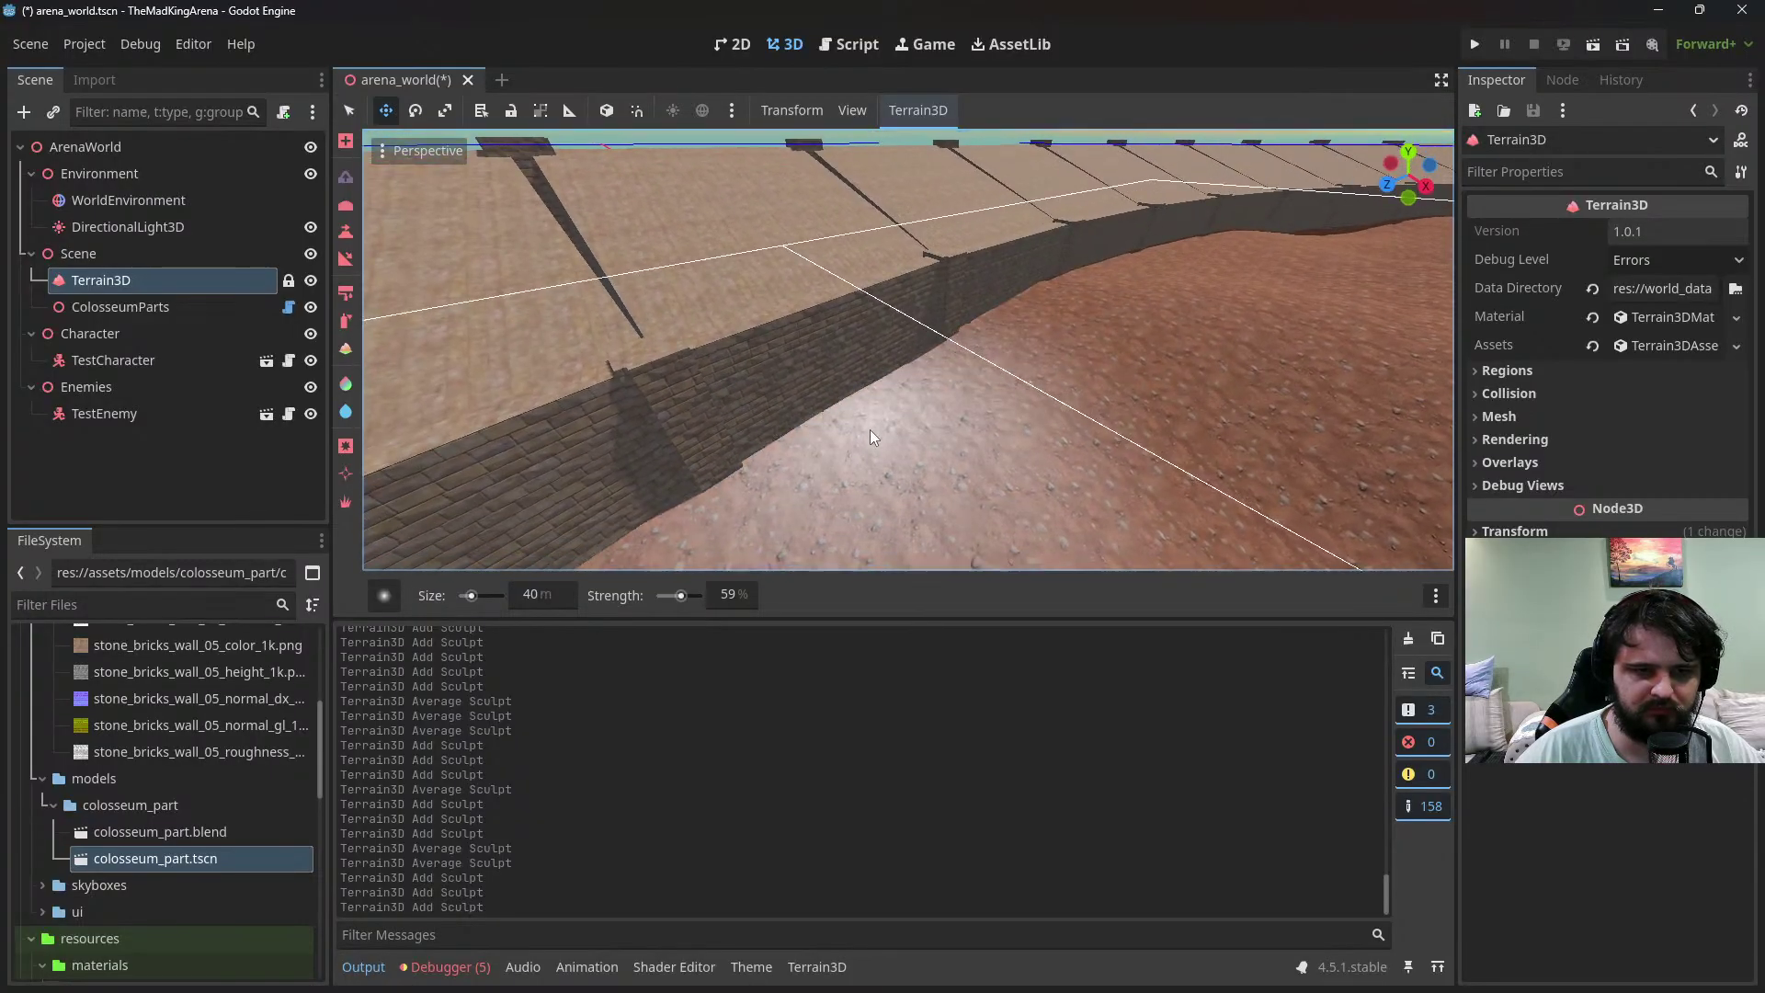
left_click_drag(870, 429, 890, 423)
mouse_move(890, 419)
right_mouse_down()
mouse_move(889, 387)
mouse_move(890, 445)
right_mouse_up()
mouse_move(888, 451)
left_mouse_down()
mouse_move(921, 405)
mouse_move(974, 384)
left_mouse_up()
mouse_move(893, 440)
left_mouse_down()
mouse_move(782, 515)
mouse_move(970, 385)
left_mouse_up()
Raise the sunken strip along the foot of the brick wall, viewed from near ground level
mouse_move(970, 385)
right_mouse_down()
mouse_move(970, 355)
mouse_move(970, 413)
mouse_move(965, 376)
right_mouse_up()
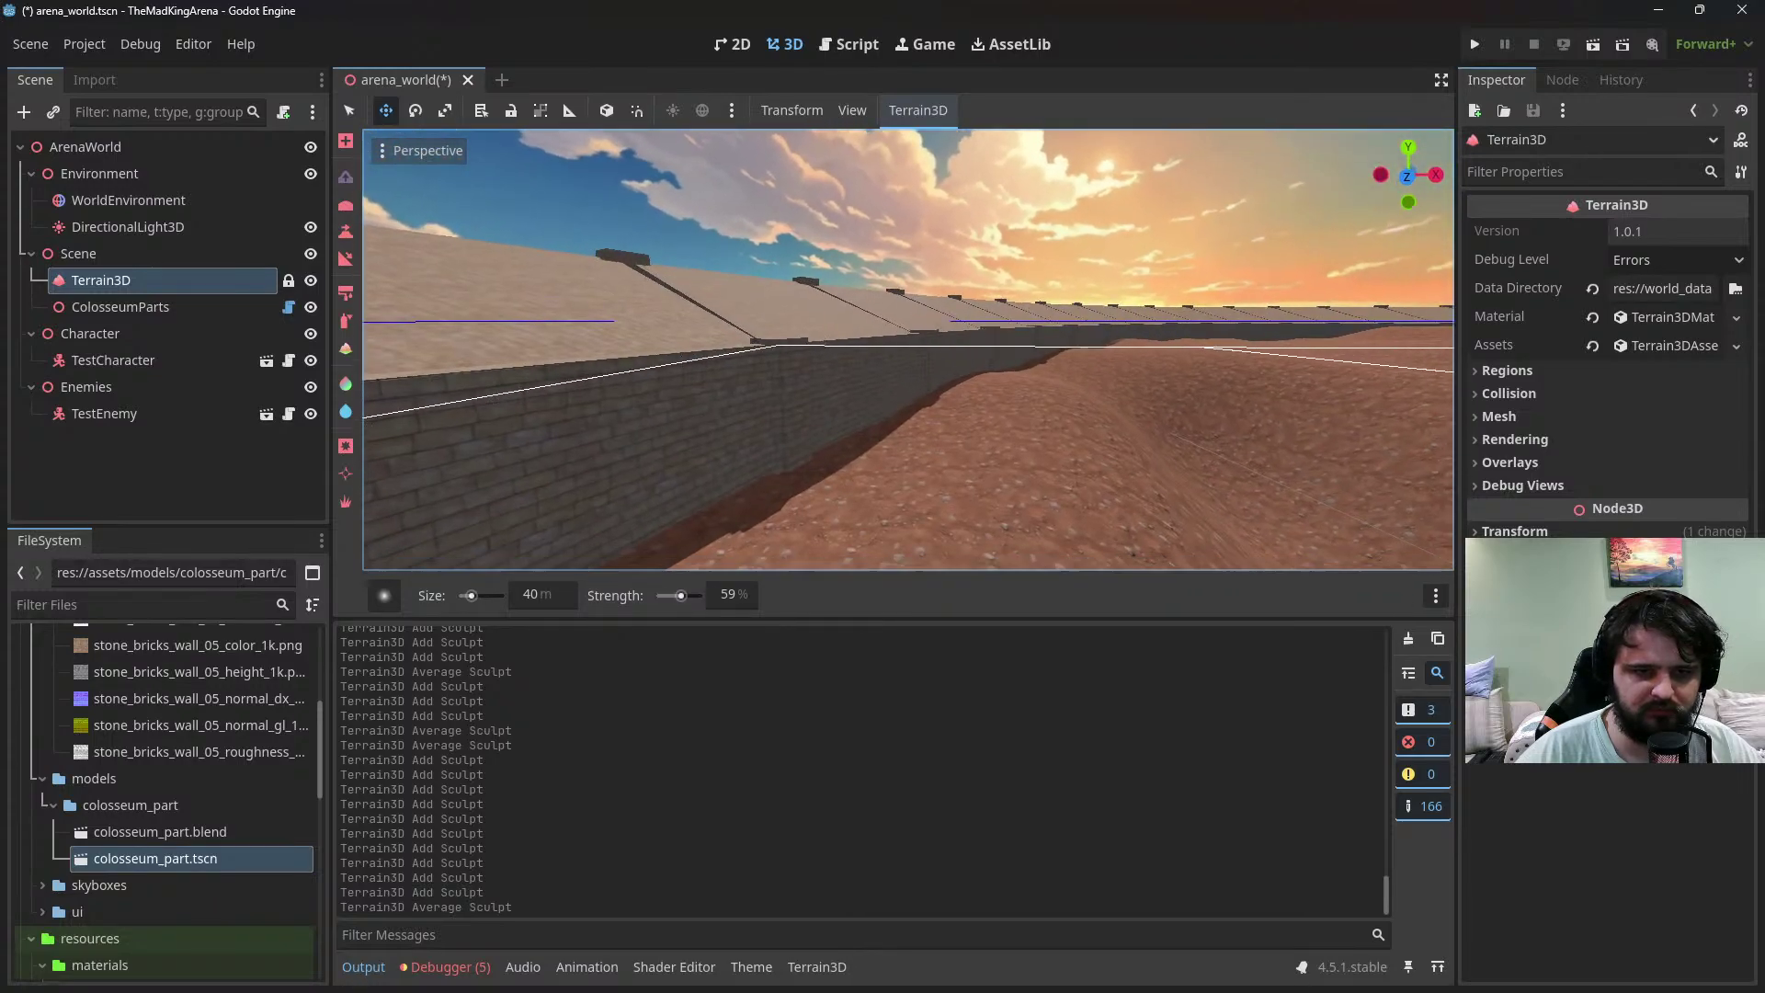
left_click(838, 471)
left_click(817, 467)
left_click_drag(815, 465, 903, 414)
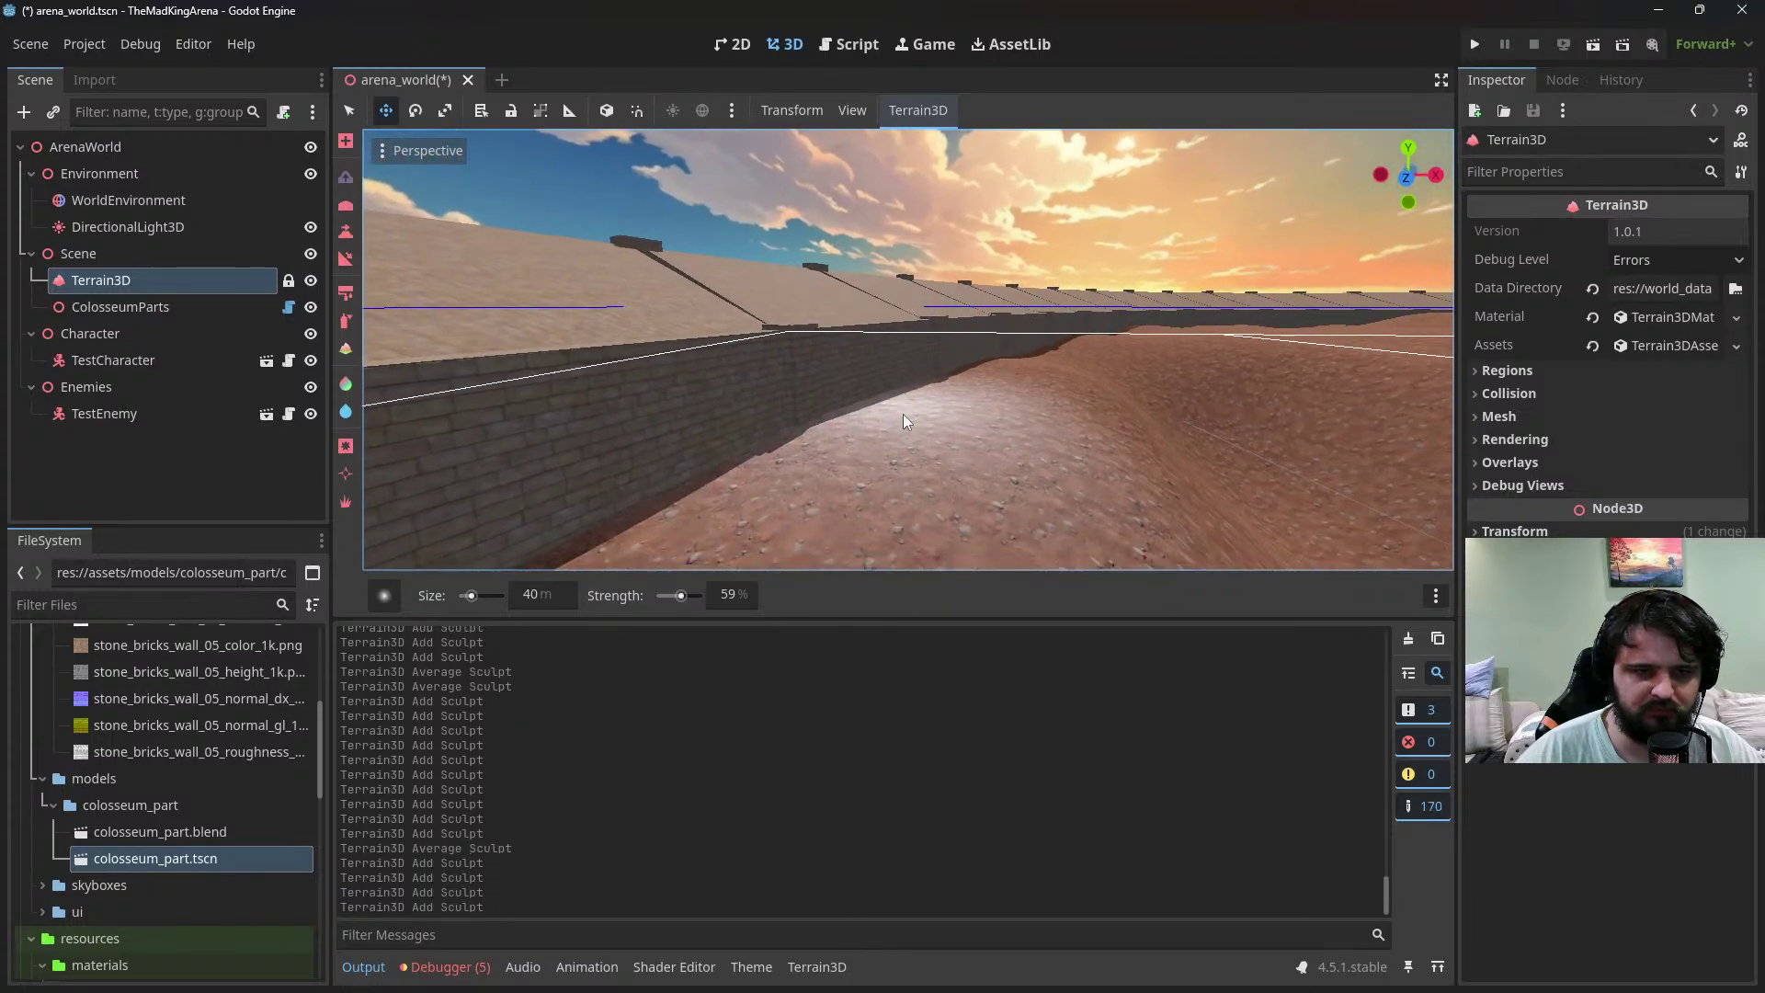
Continue around the ring, raising the low ground at the base of the following wall sections
mouse_move(904, 414)
right_mouse_down()
mouse_move(904, 459)
mouse_move(870, 377)
mouse_move(869, 418)
mouse_move(901, 349)
mouse_move(950, 355)
right_mouse_up()
left_click(707, 536)
left_click(759, 464)
left_click(901, 377)
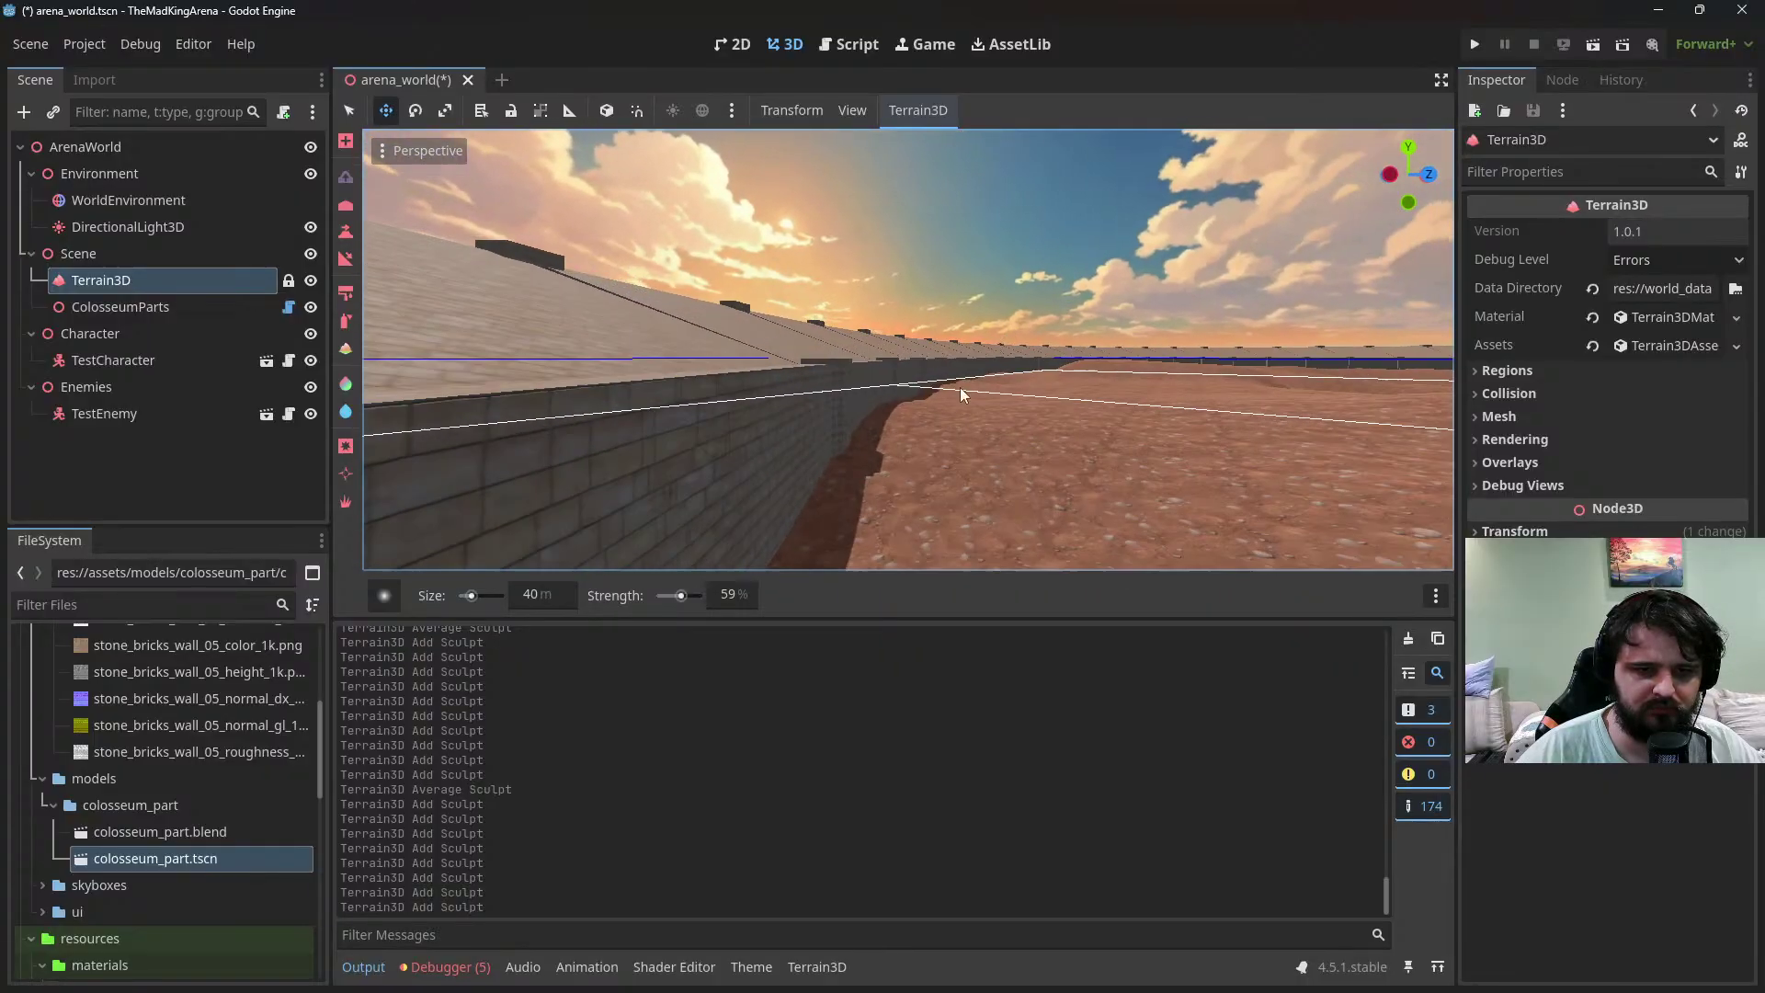
mouse_move(960, 419)
right_mouse_down()
mouse_move(921, 416)
mouse_move(976, 416)
mouse_move(938, 402)
right_mouse_up()
left_click(613, 454)
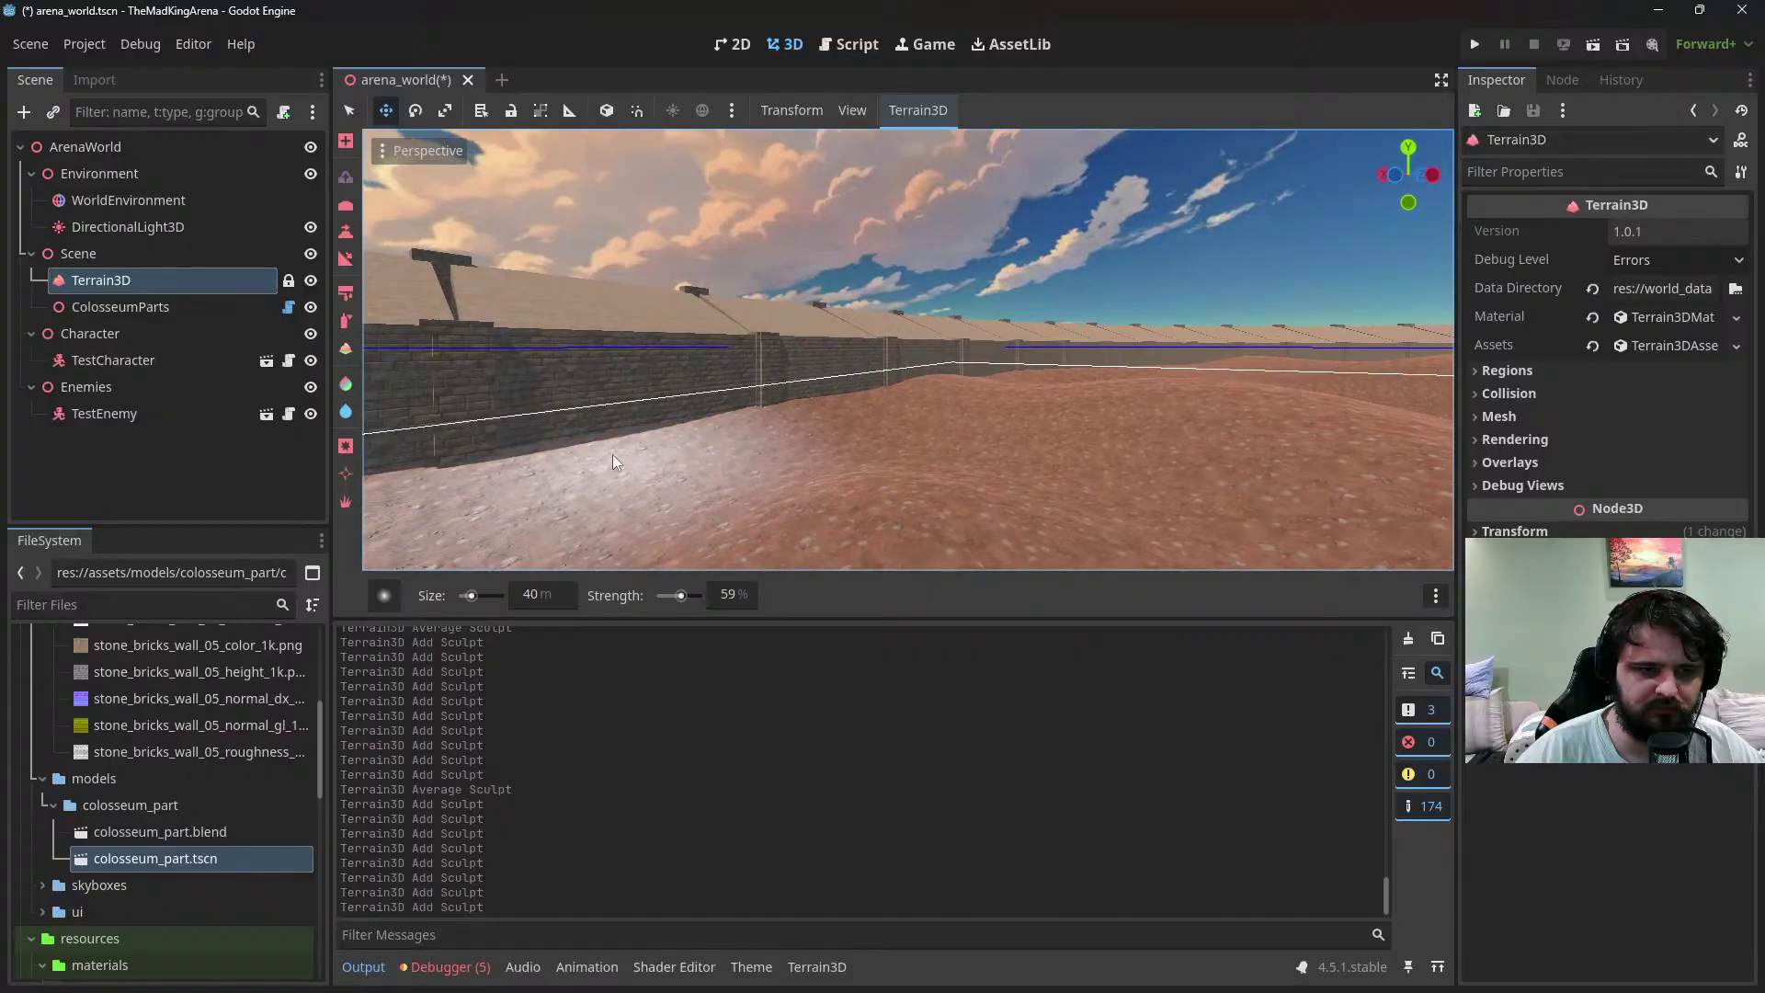
left_click(614, 454)
Save the arena_world scene with its sculpted terrain and run it
key("w")
mouse_move(613, 454)
right_mouse_down()
mouse_move(759, 414)
mouse_move(827, 467)
mouse_move(755, 458)
mouse_move(810, 447)
mouse_move(777, 454)
right_mouse_up()
key("ctrl+s")
scroll(899, 422, "down", 10)
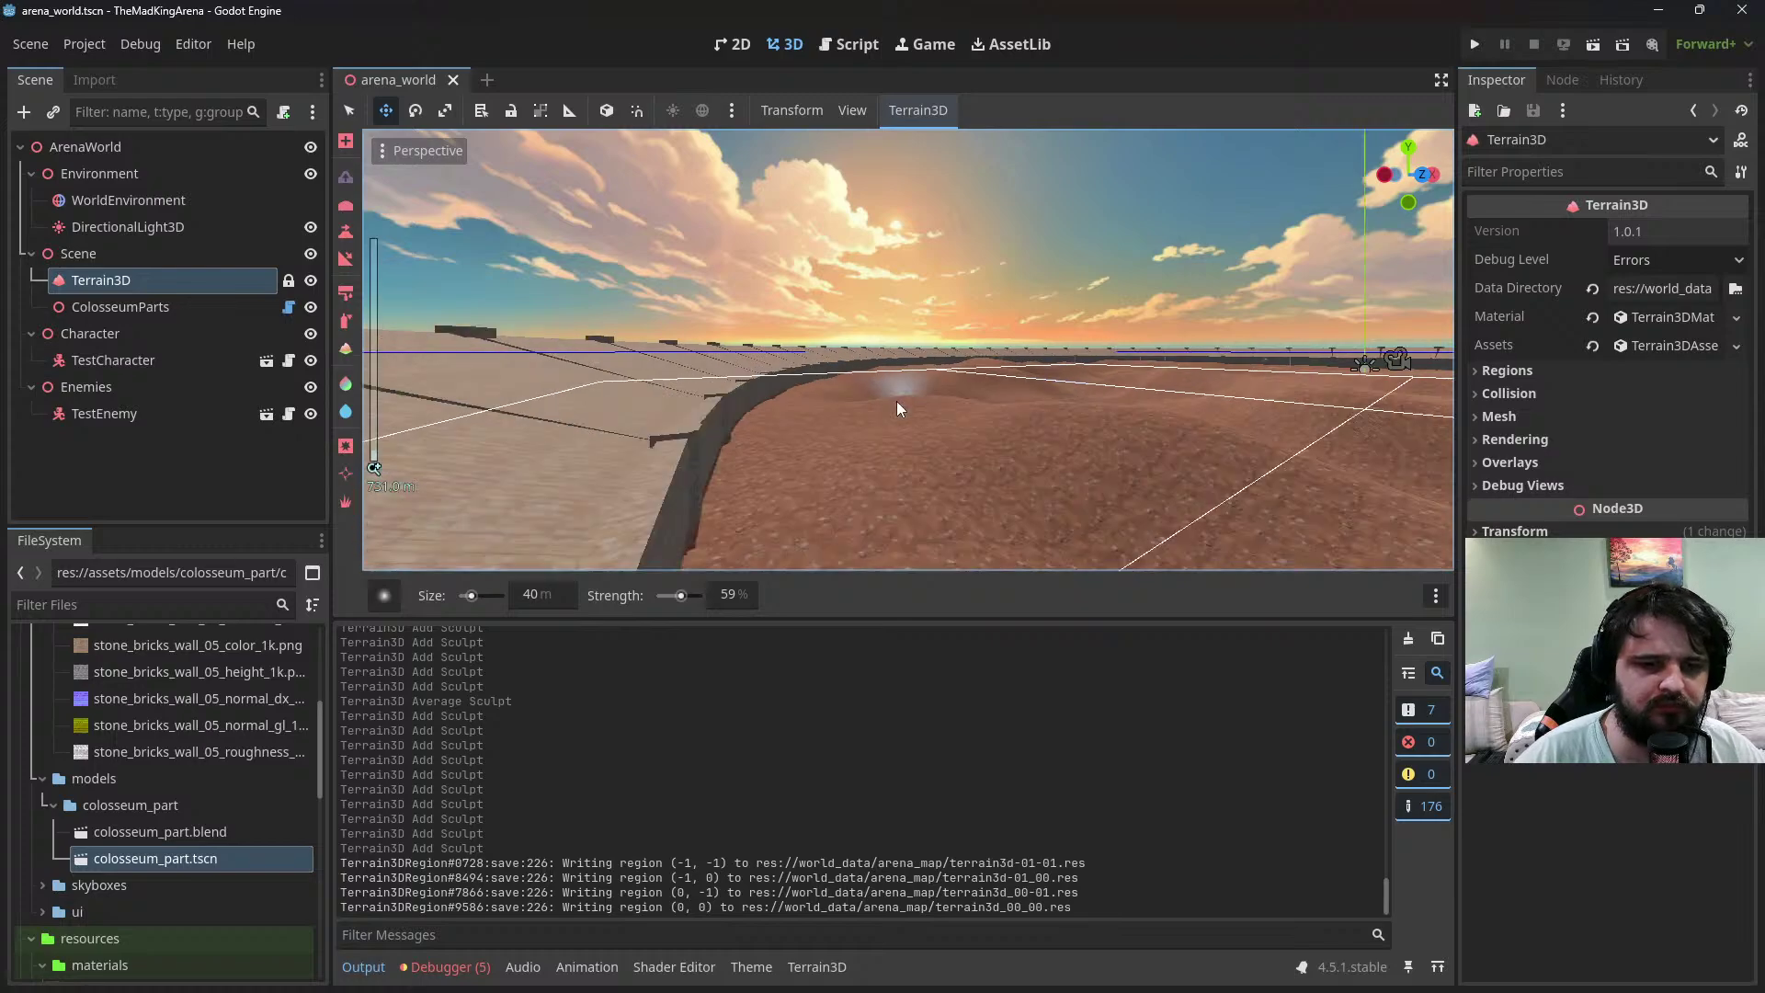
right_click_drag(937, 333, 878, 377)
left_click(1583, 49)
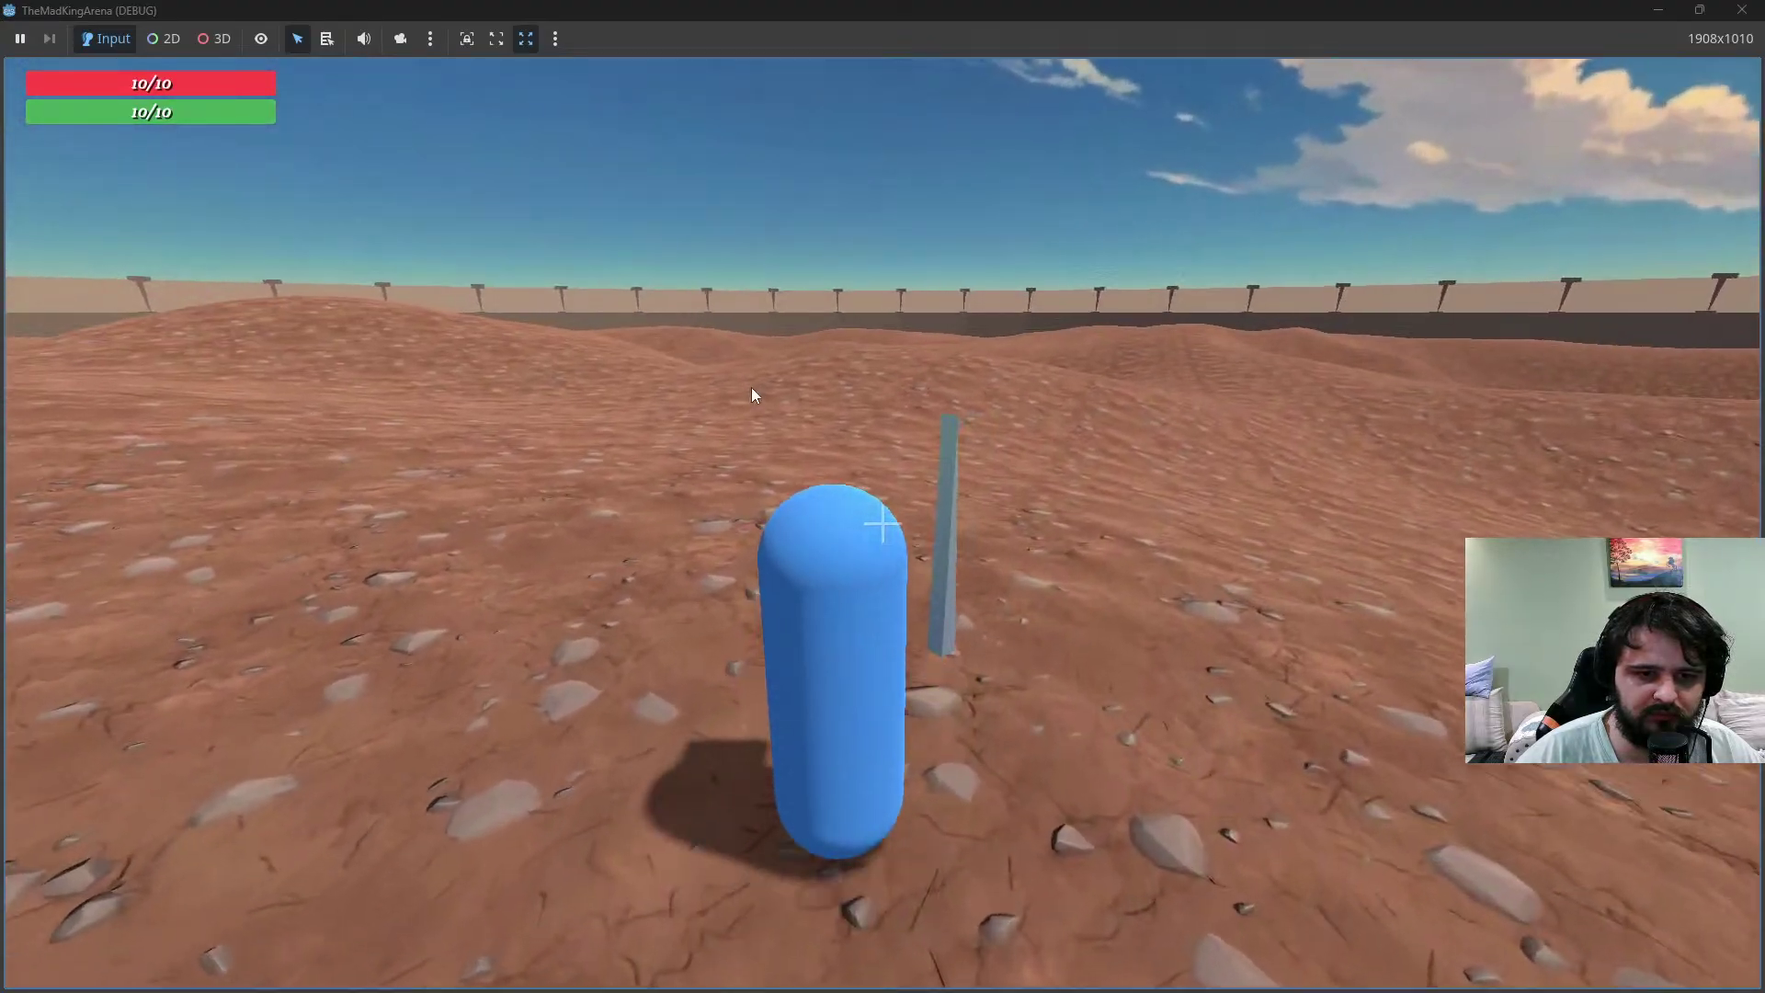
Sprint and walk the player across the open hills and hollows to test how the uneven arena floor feels
key("shift+w")
key("shift+w")
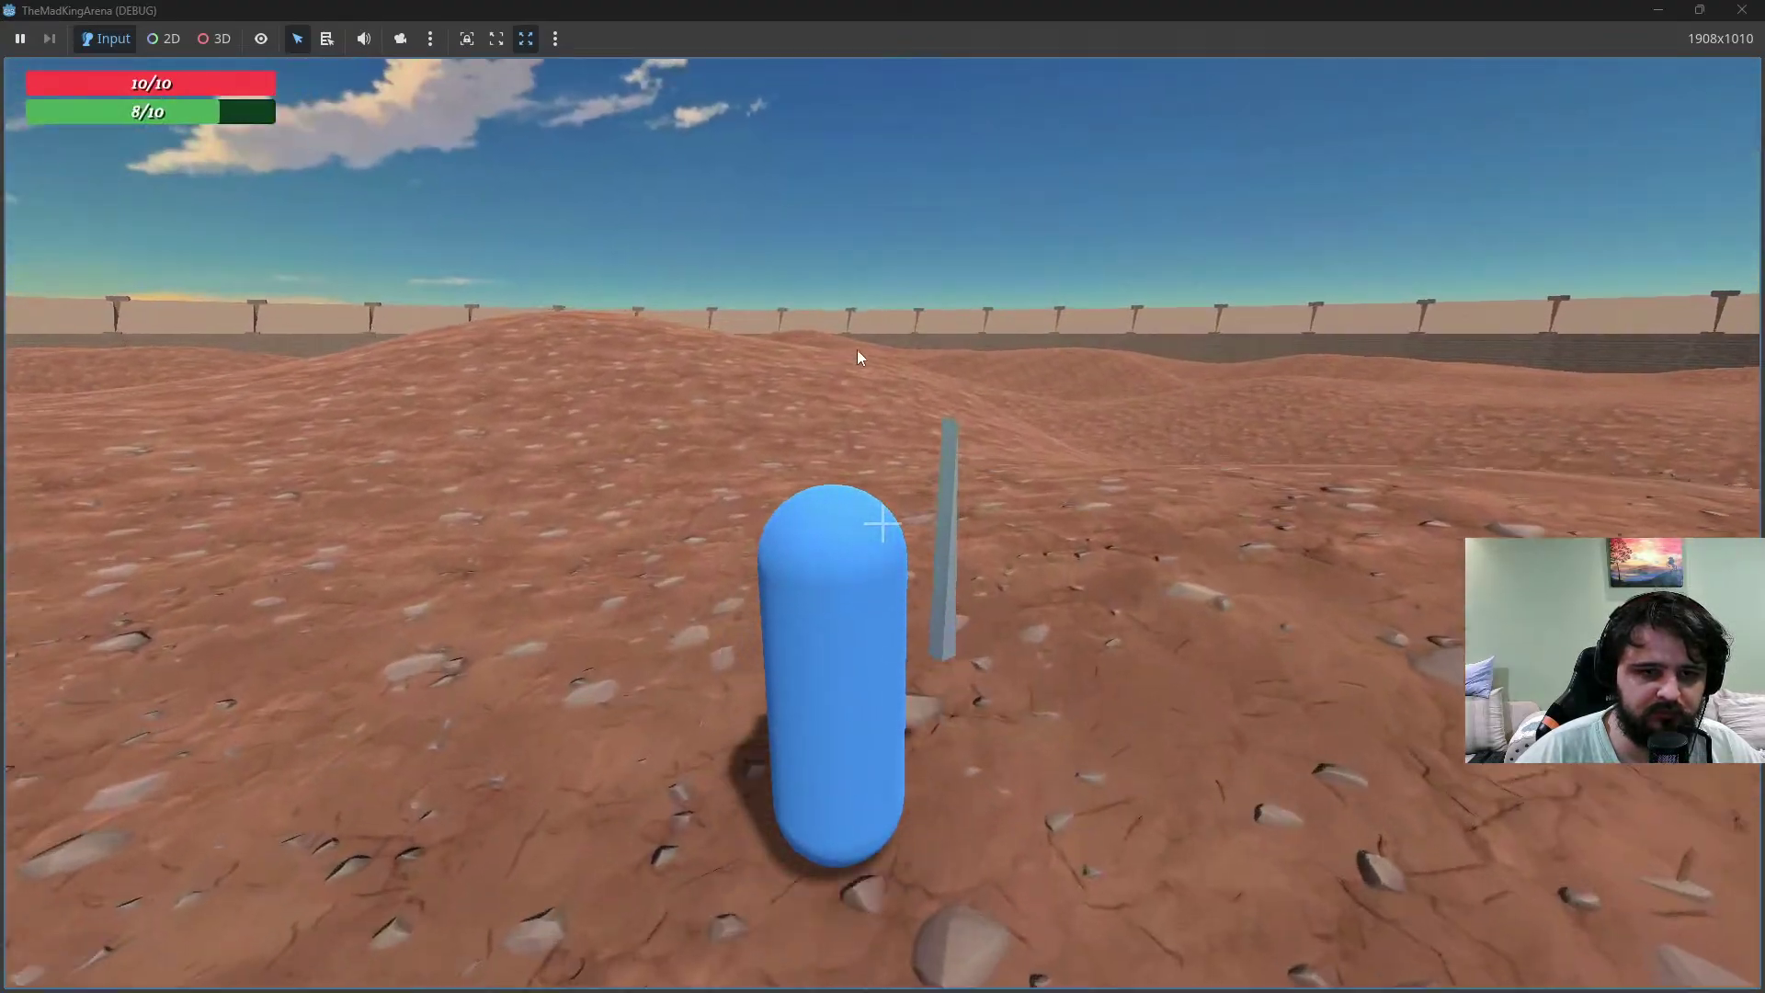
key("shift+w")
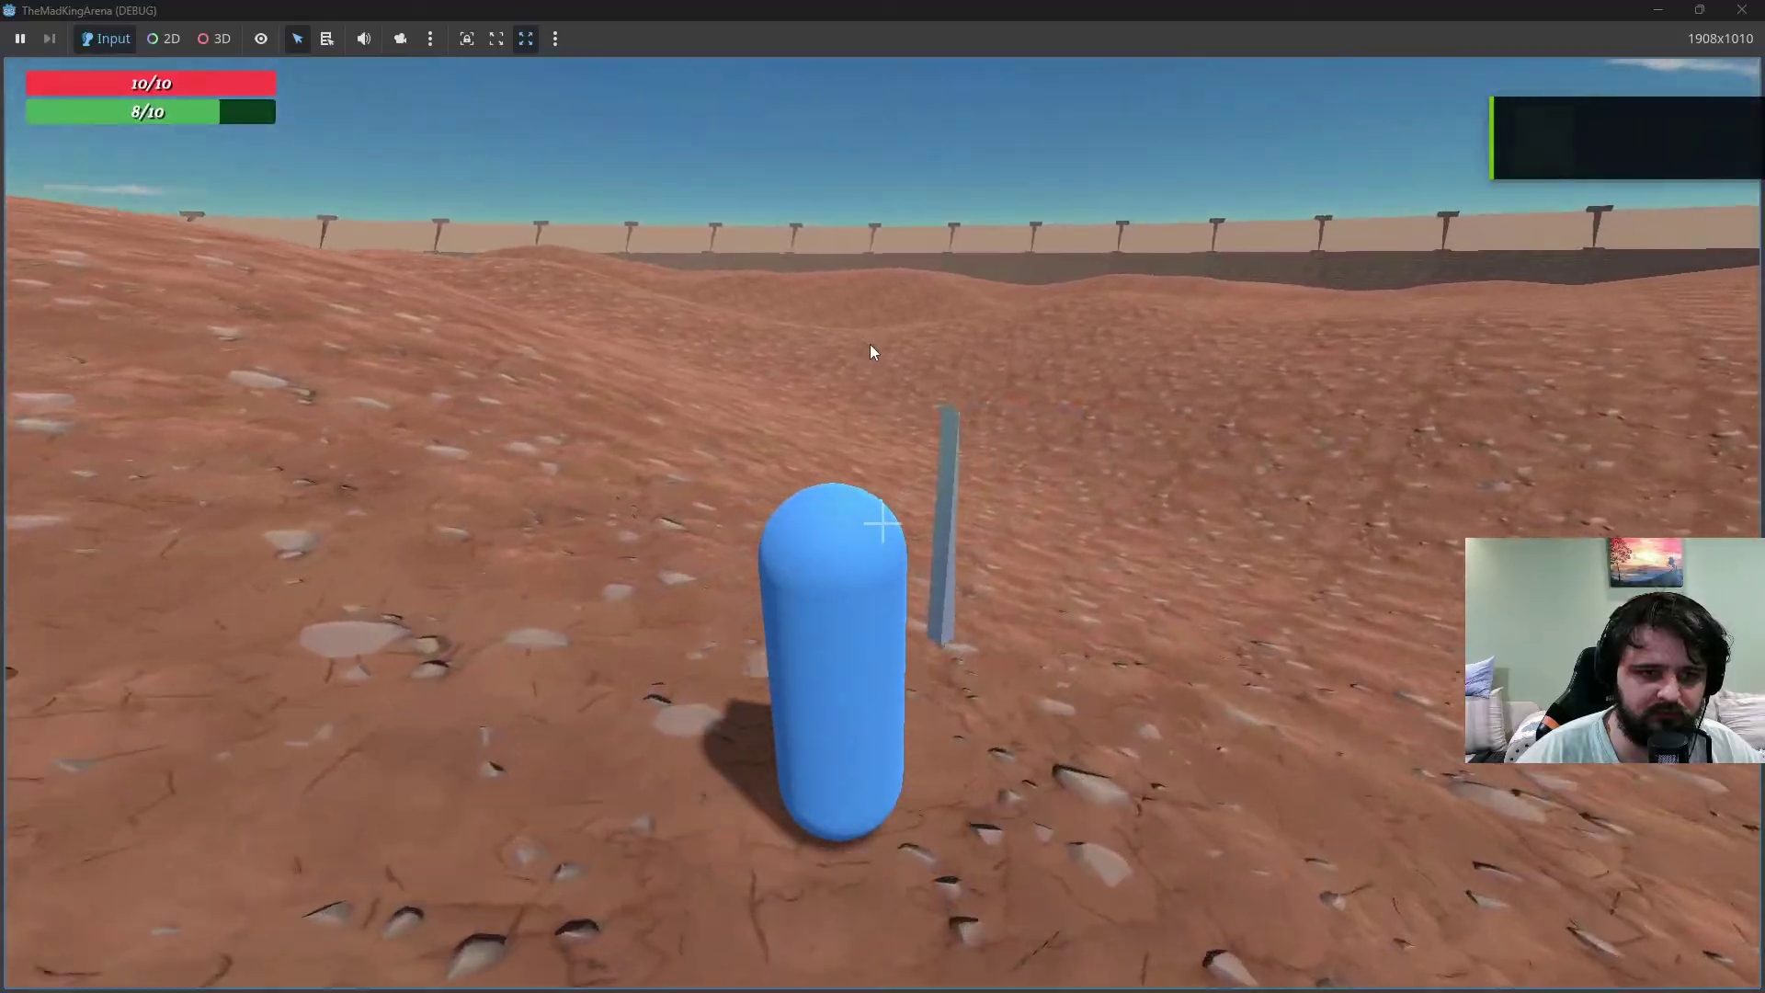
key("shift+w")
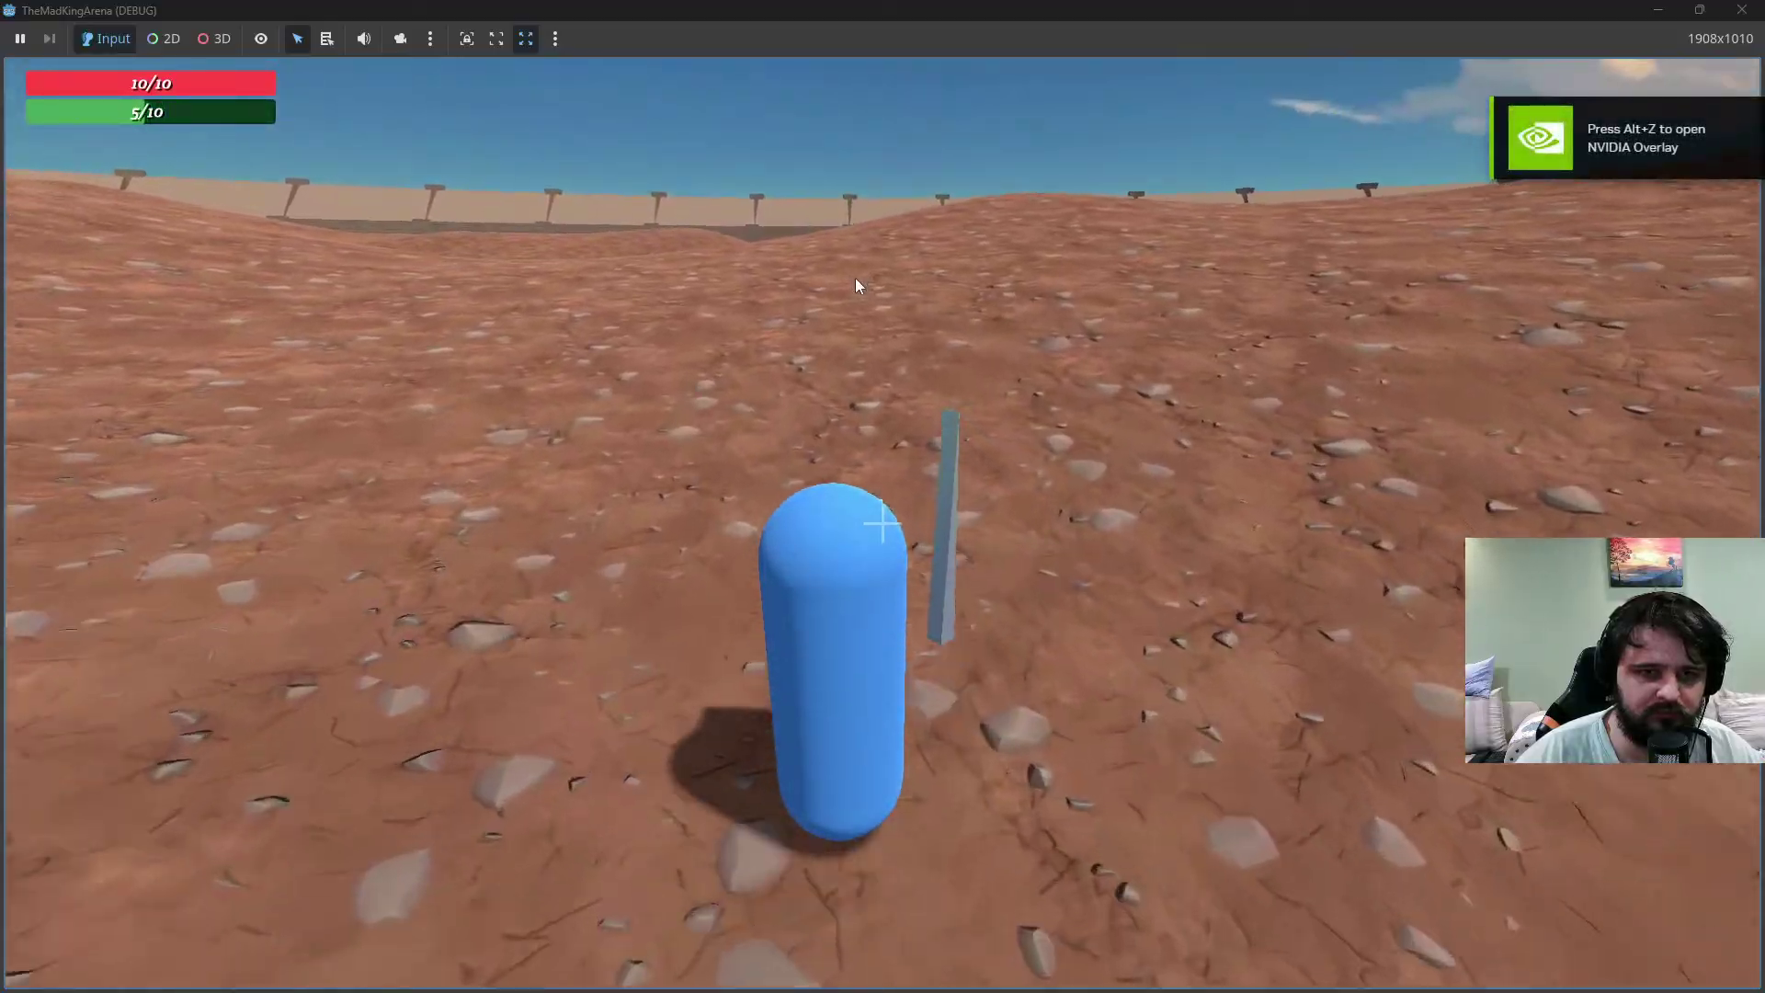
key("shift+w")
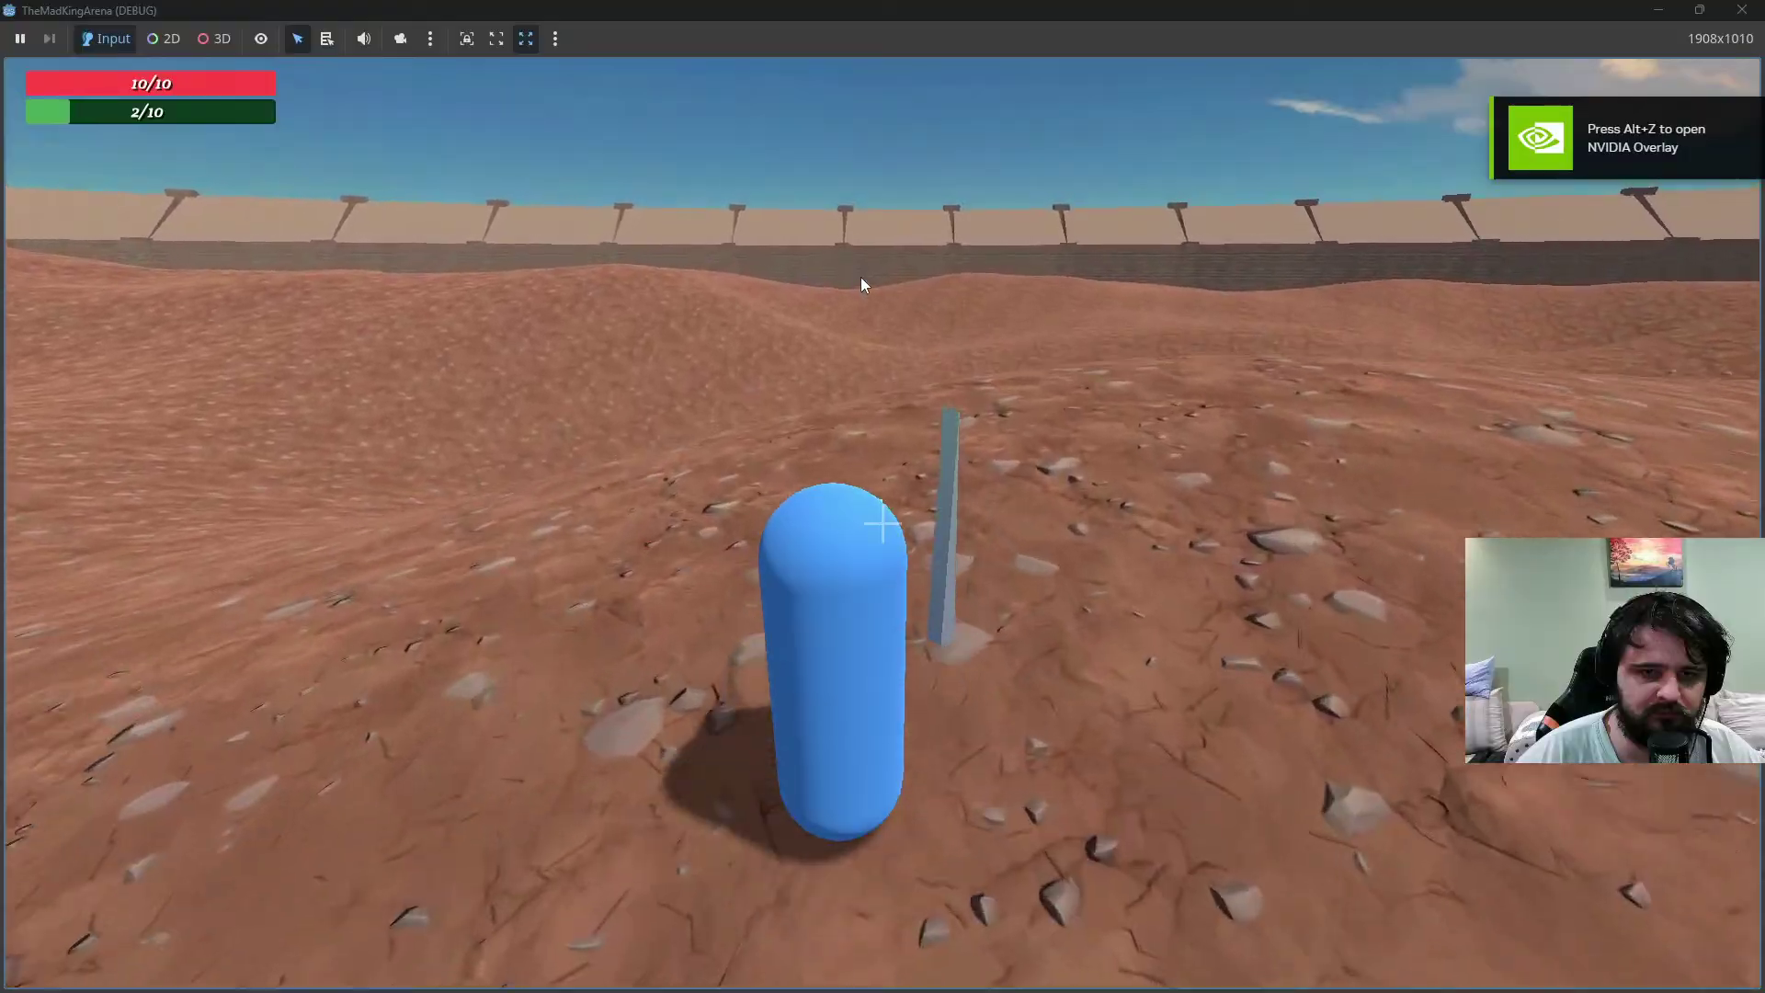
key("w")
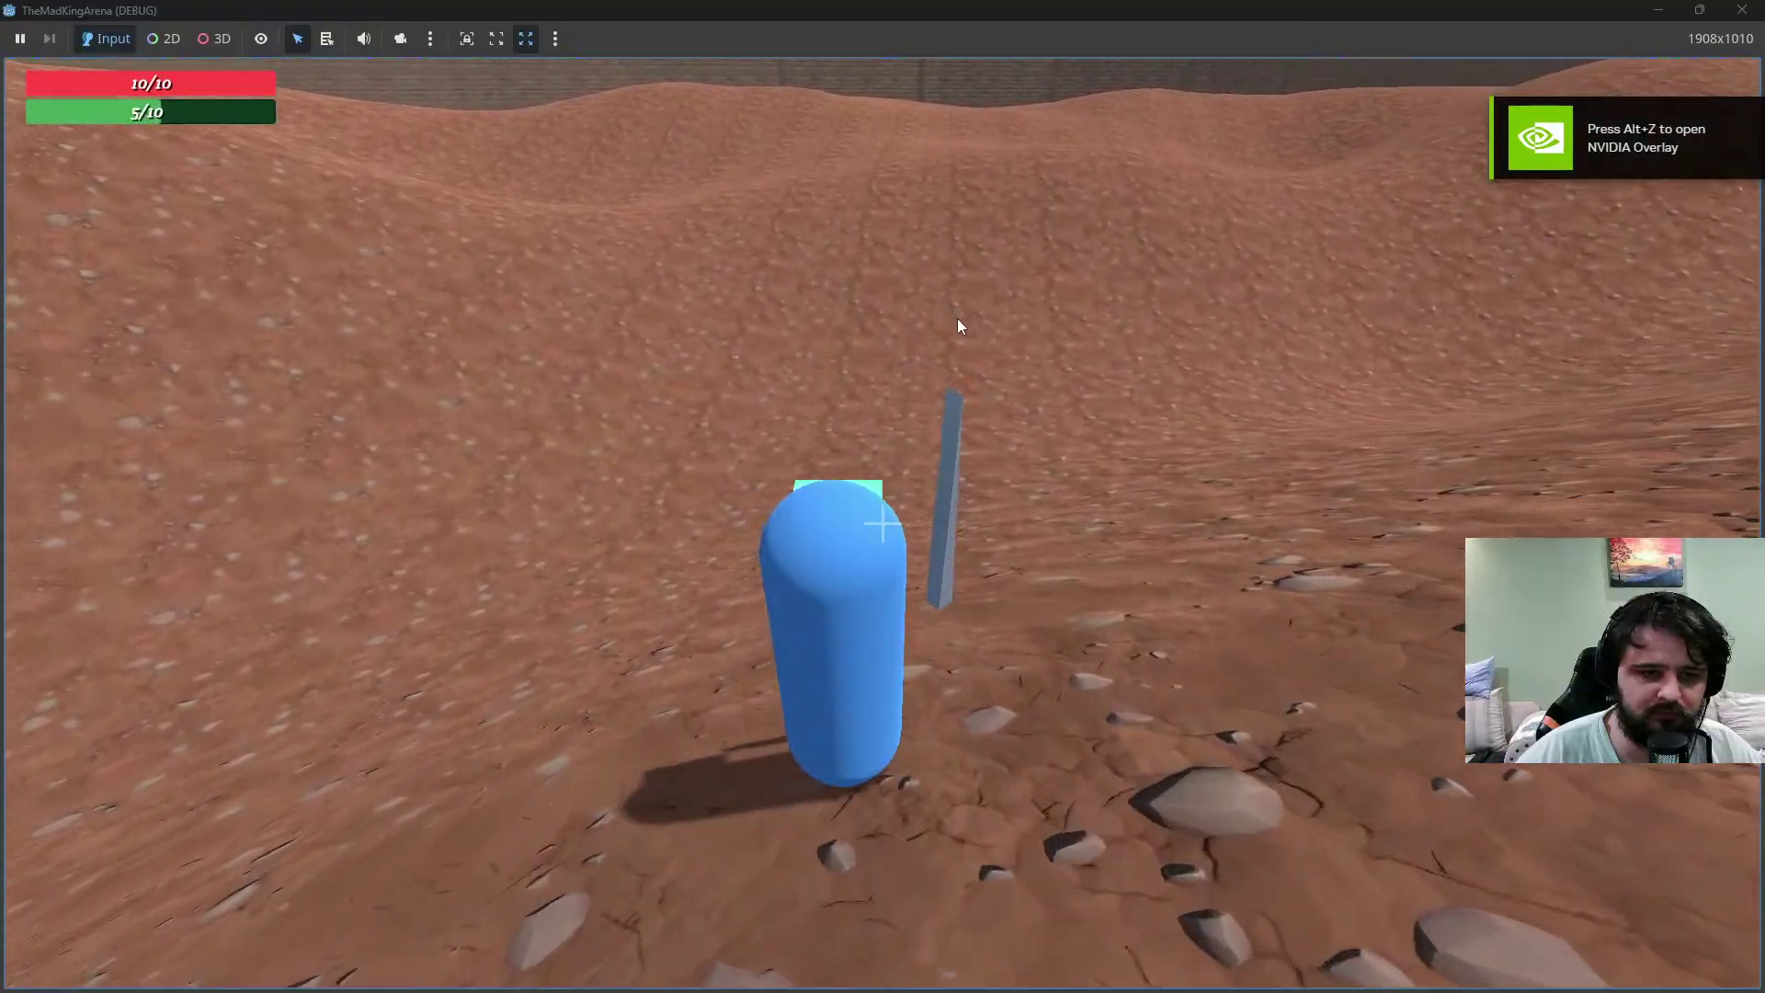
key("shift+w")
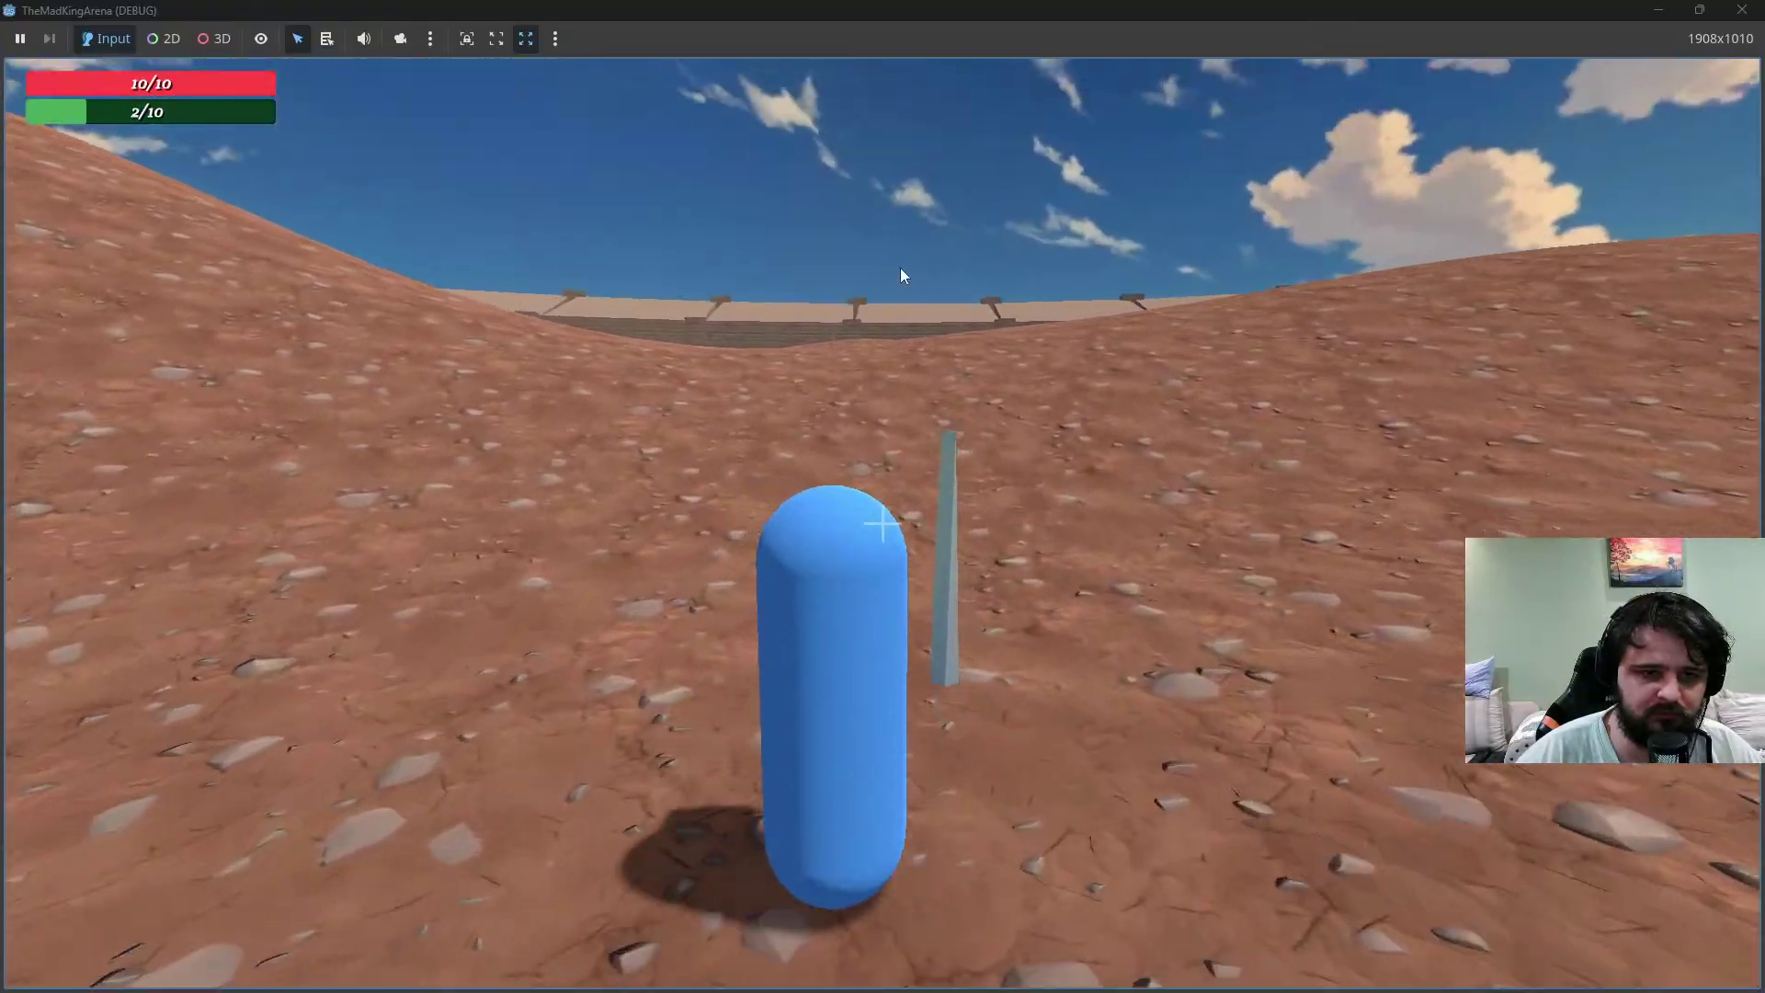
key("w")
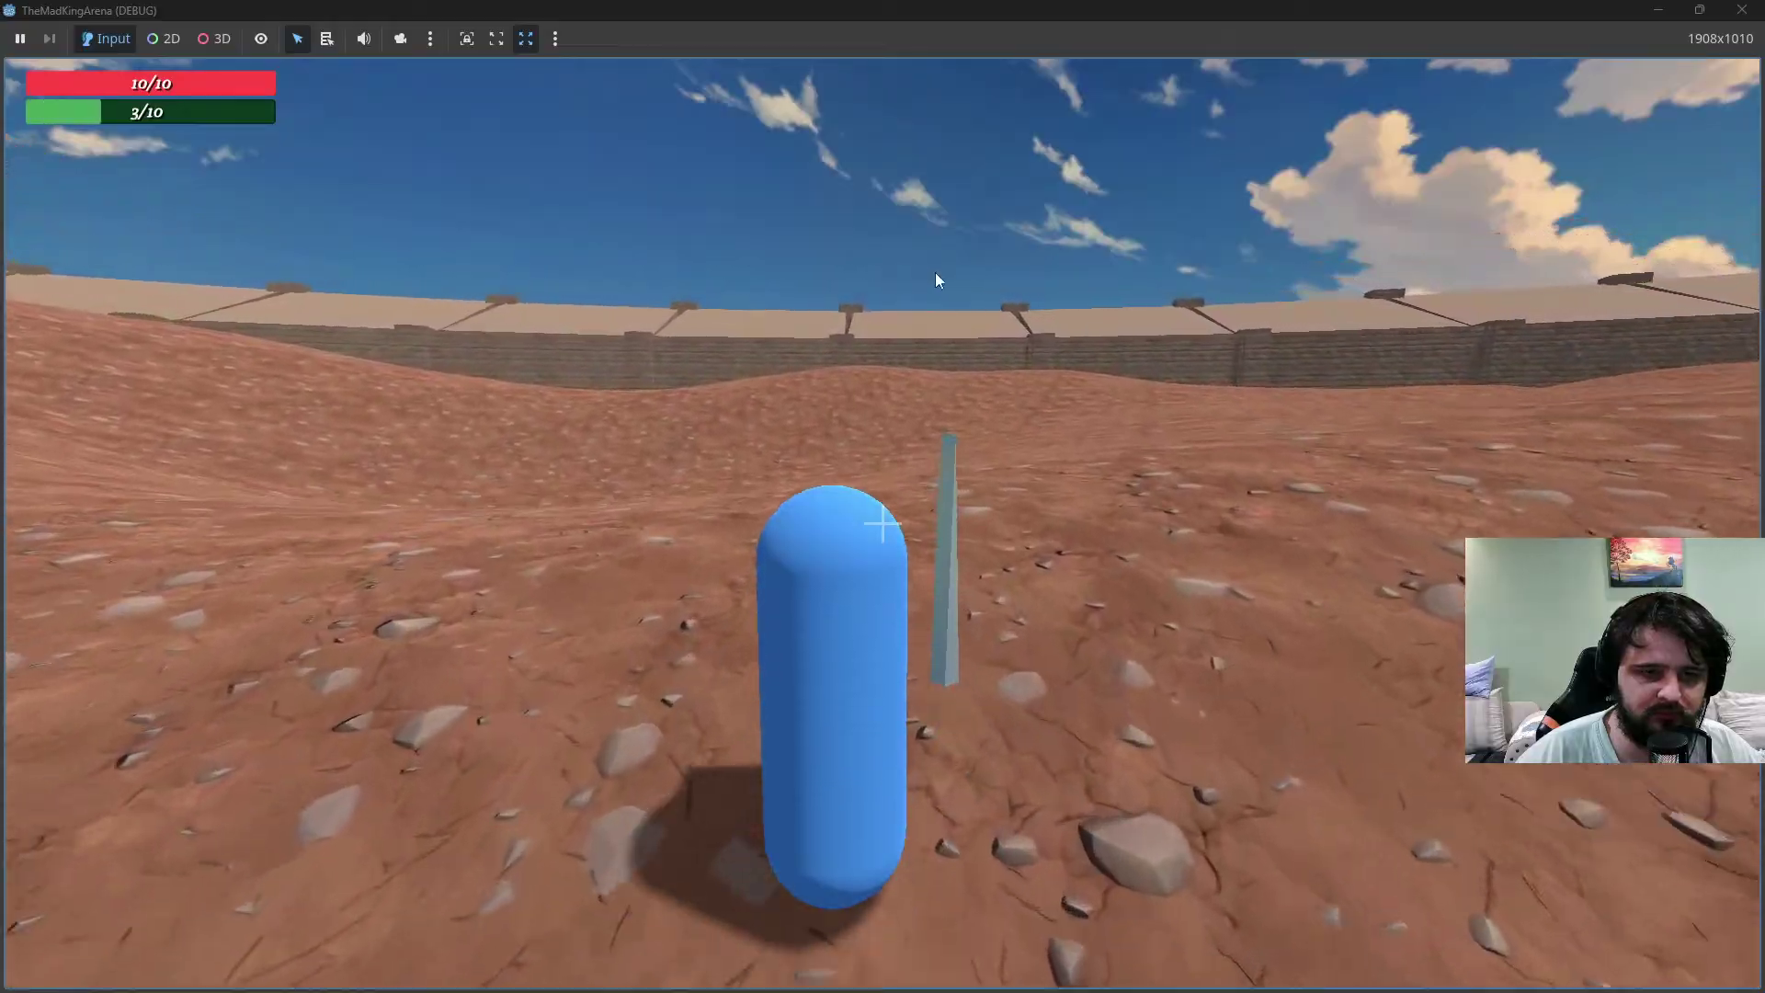
key("w")
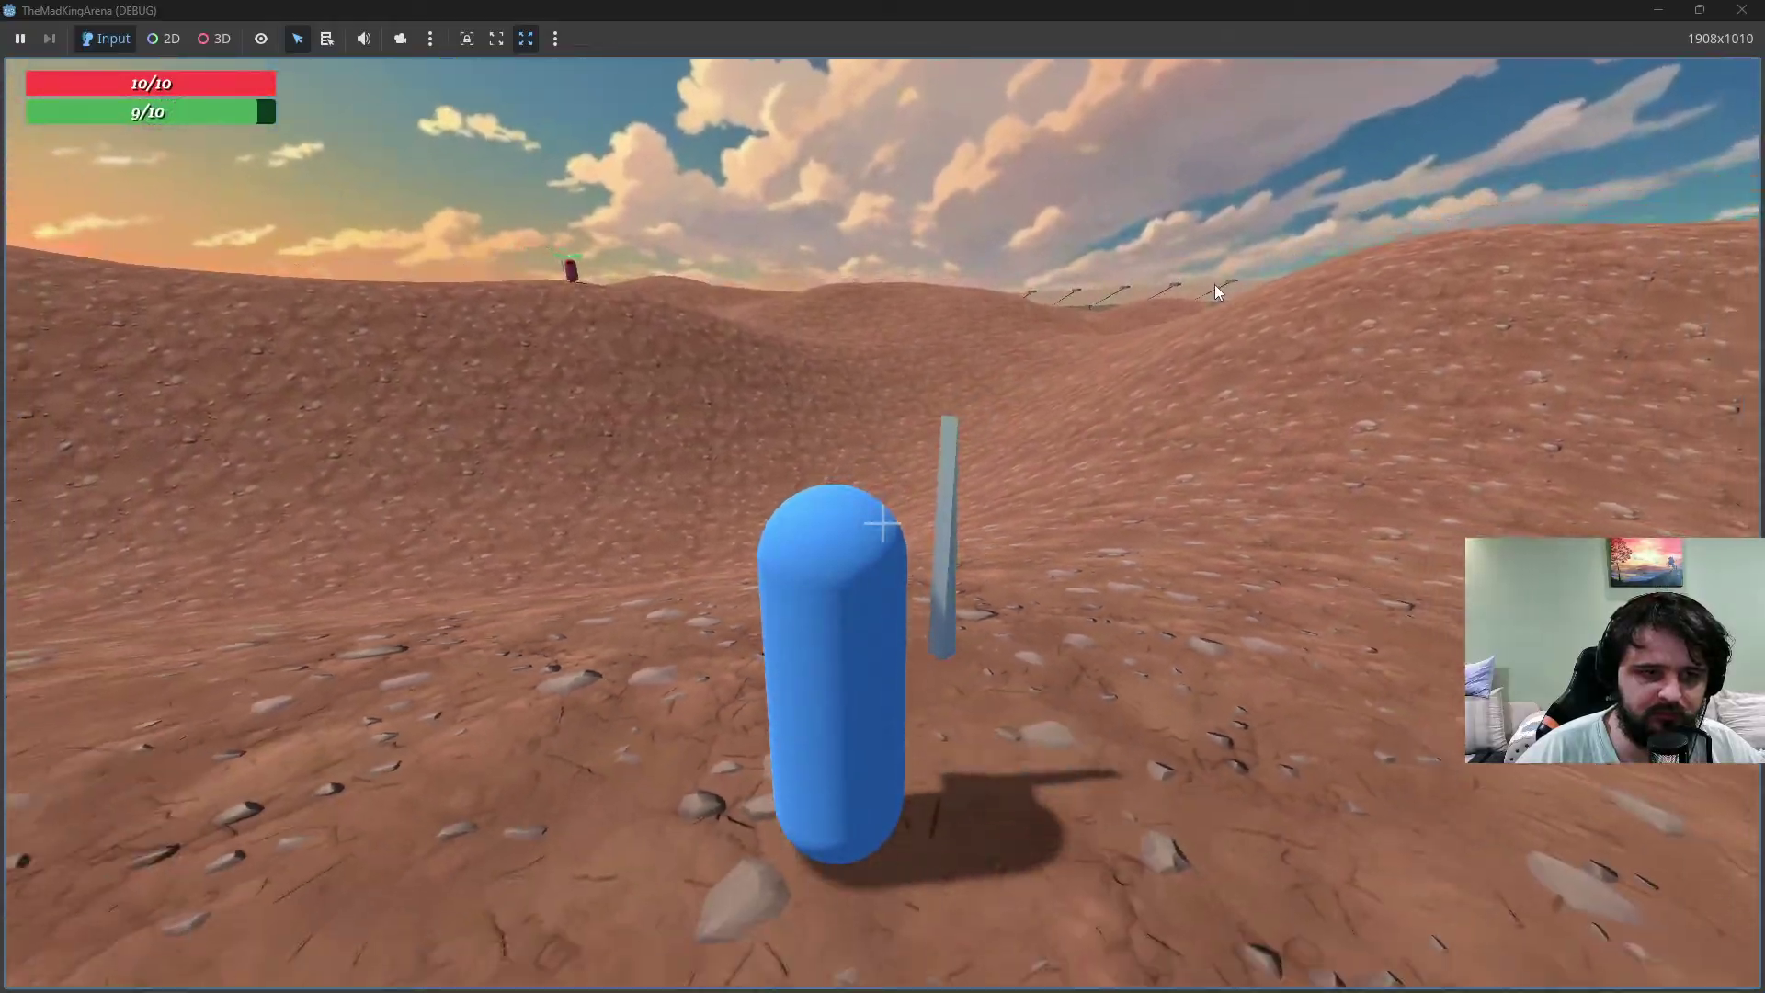
Run the player up to the brick wall and along its base, inspecting where the sculpted floor meets it
key("shift+w")
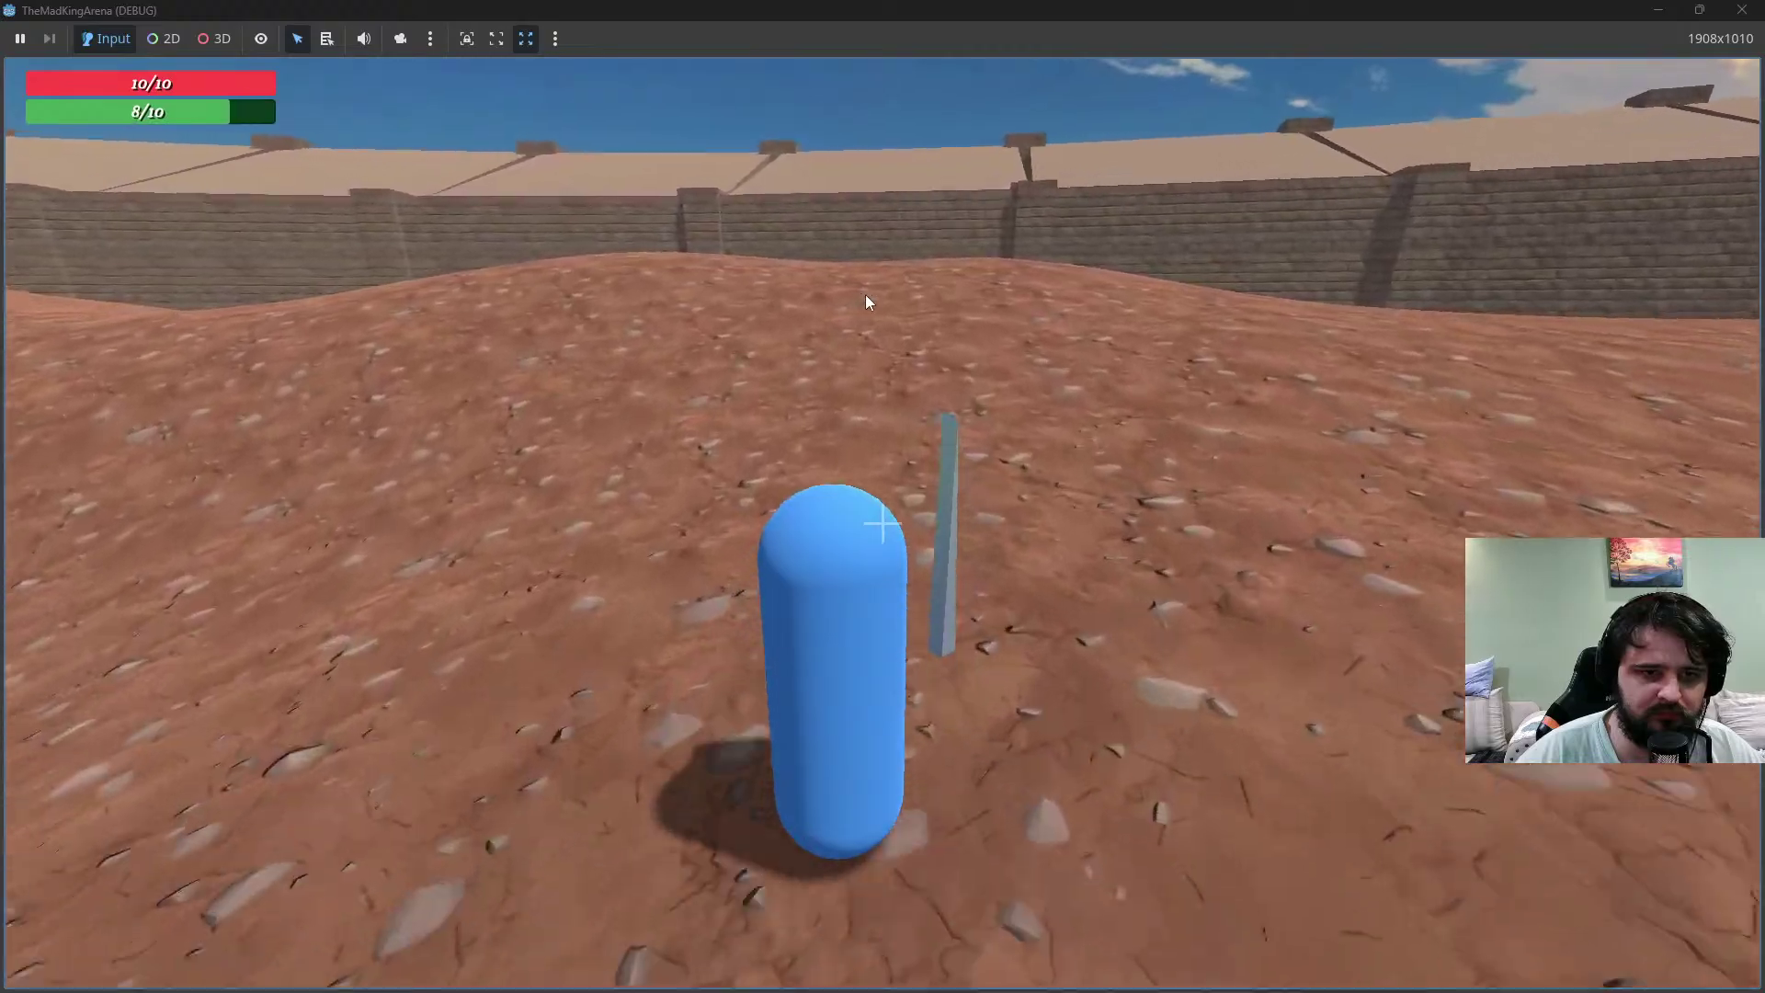
key("shift+w")
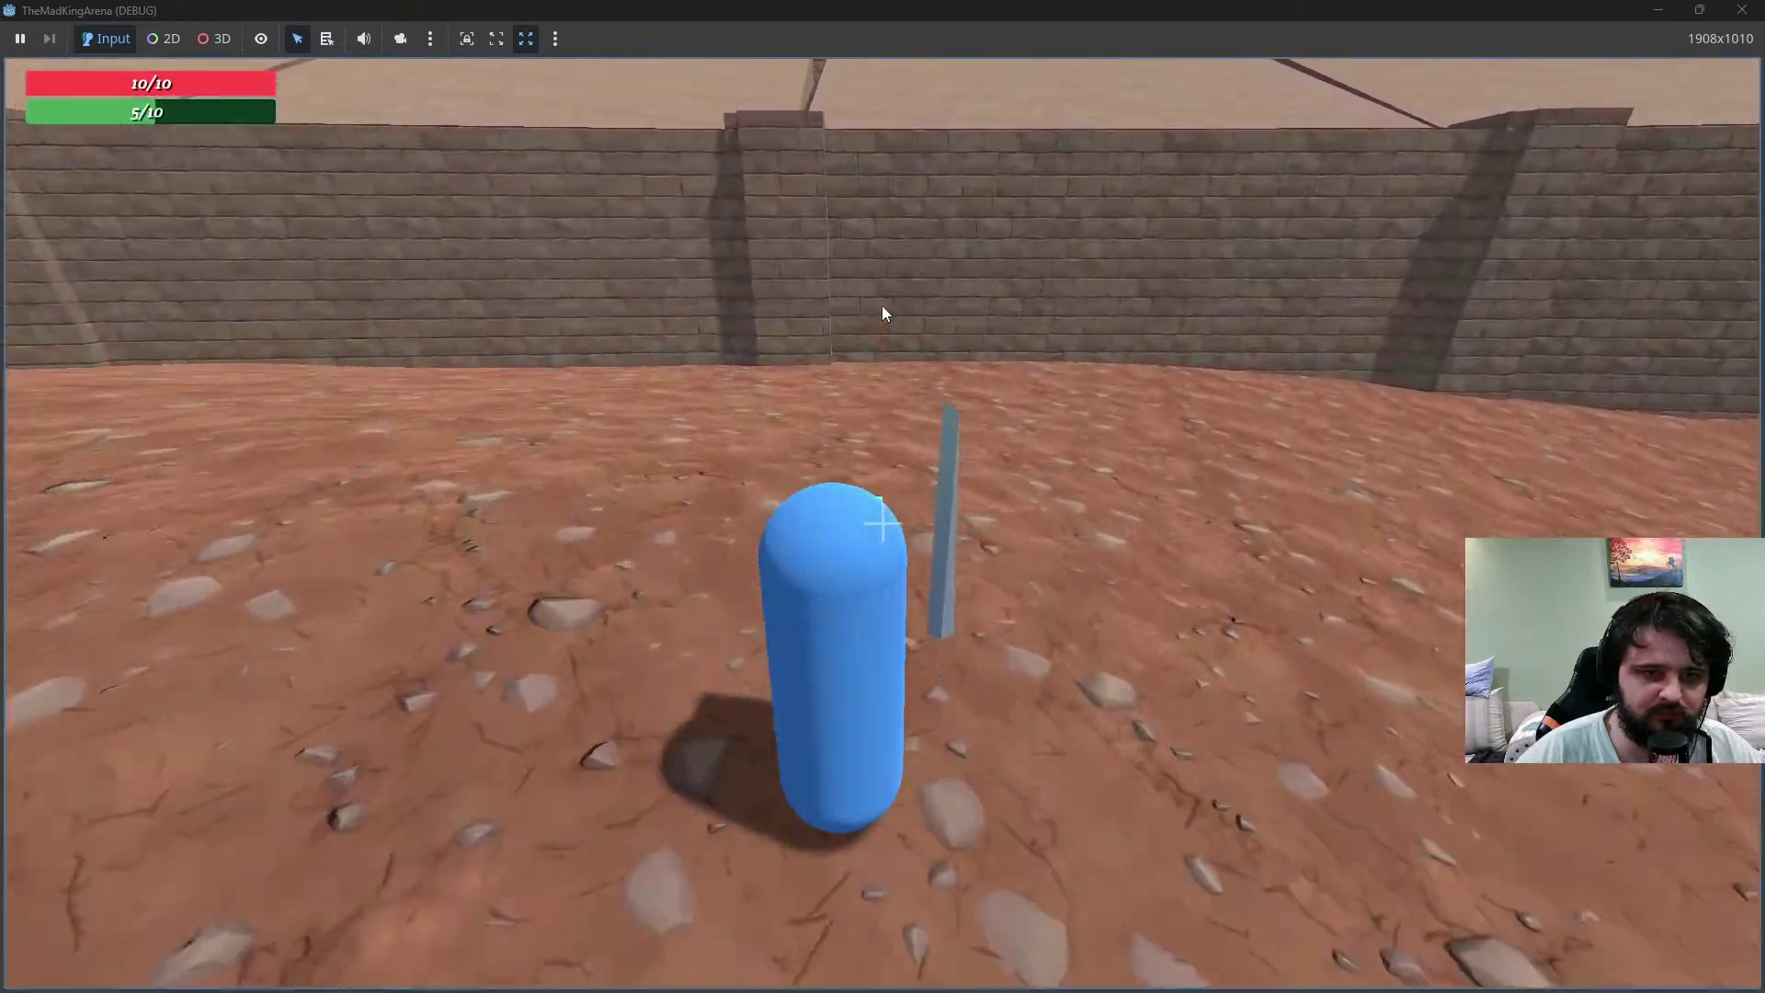
key("shift+w")
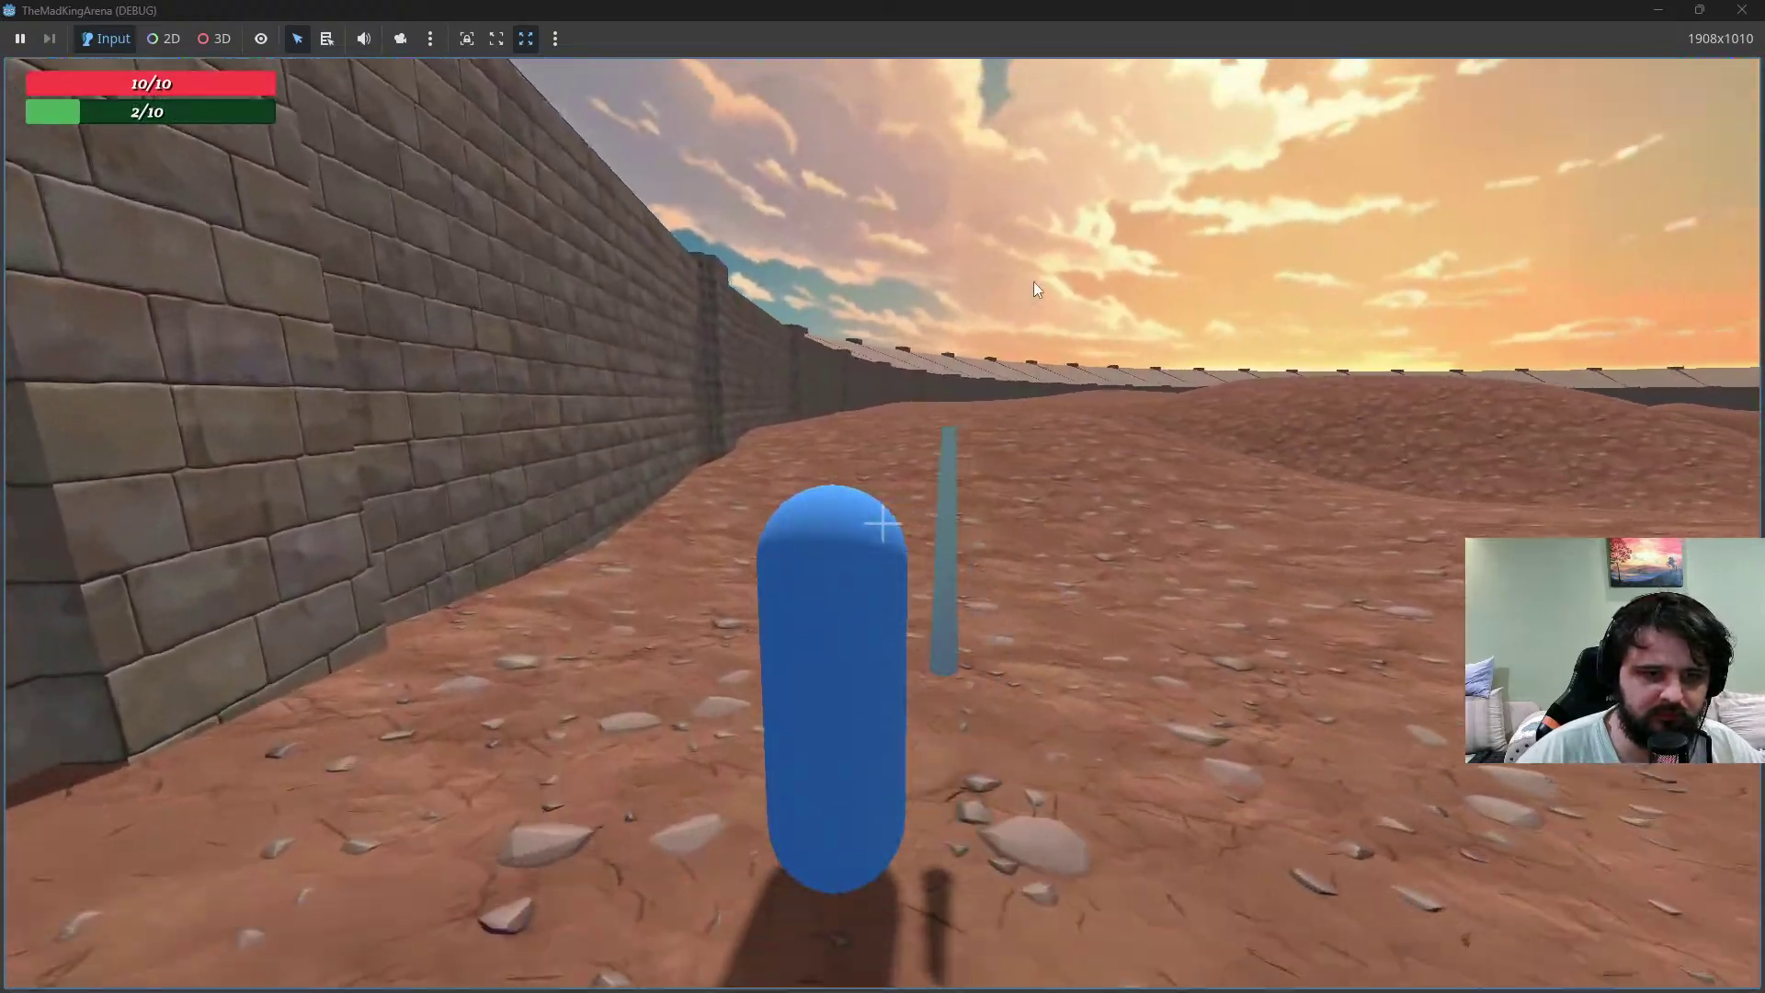
key("w")
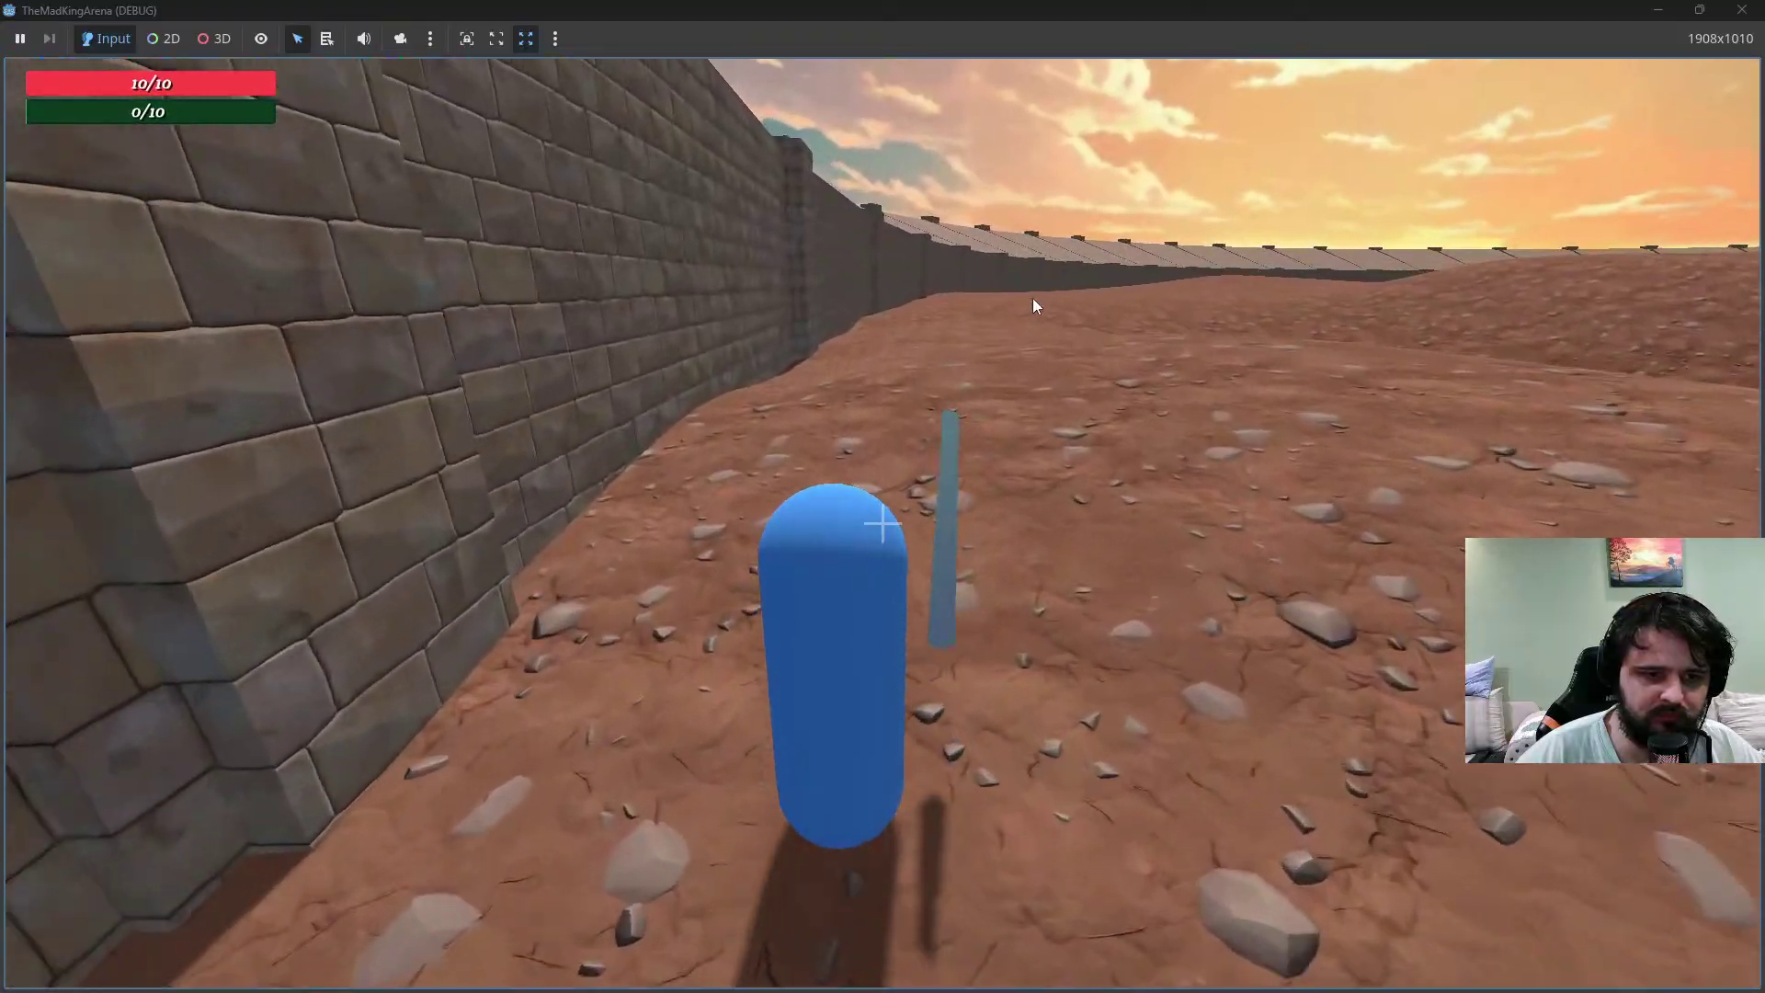
key("w")
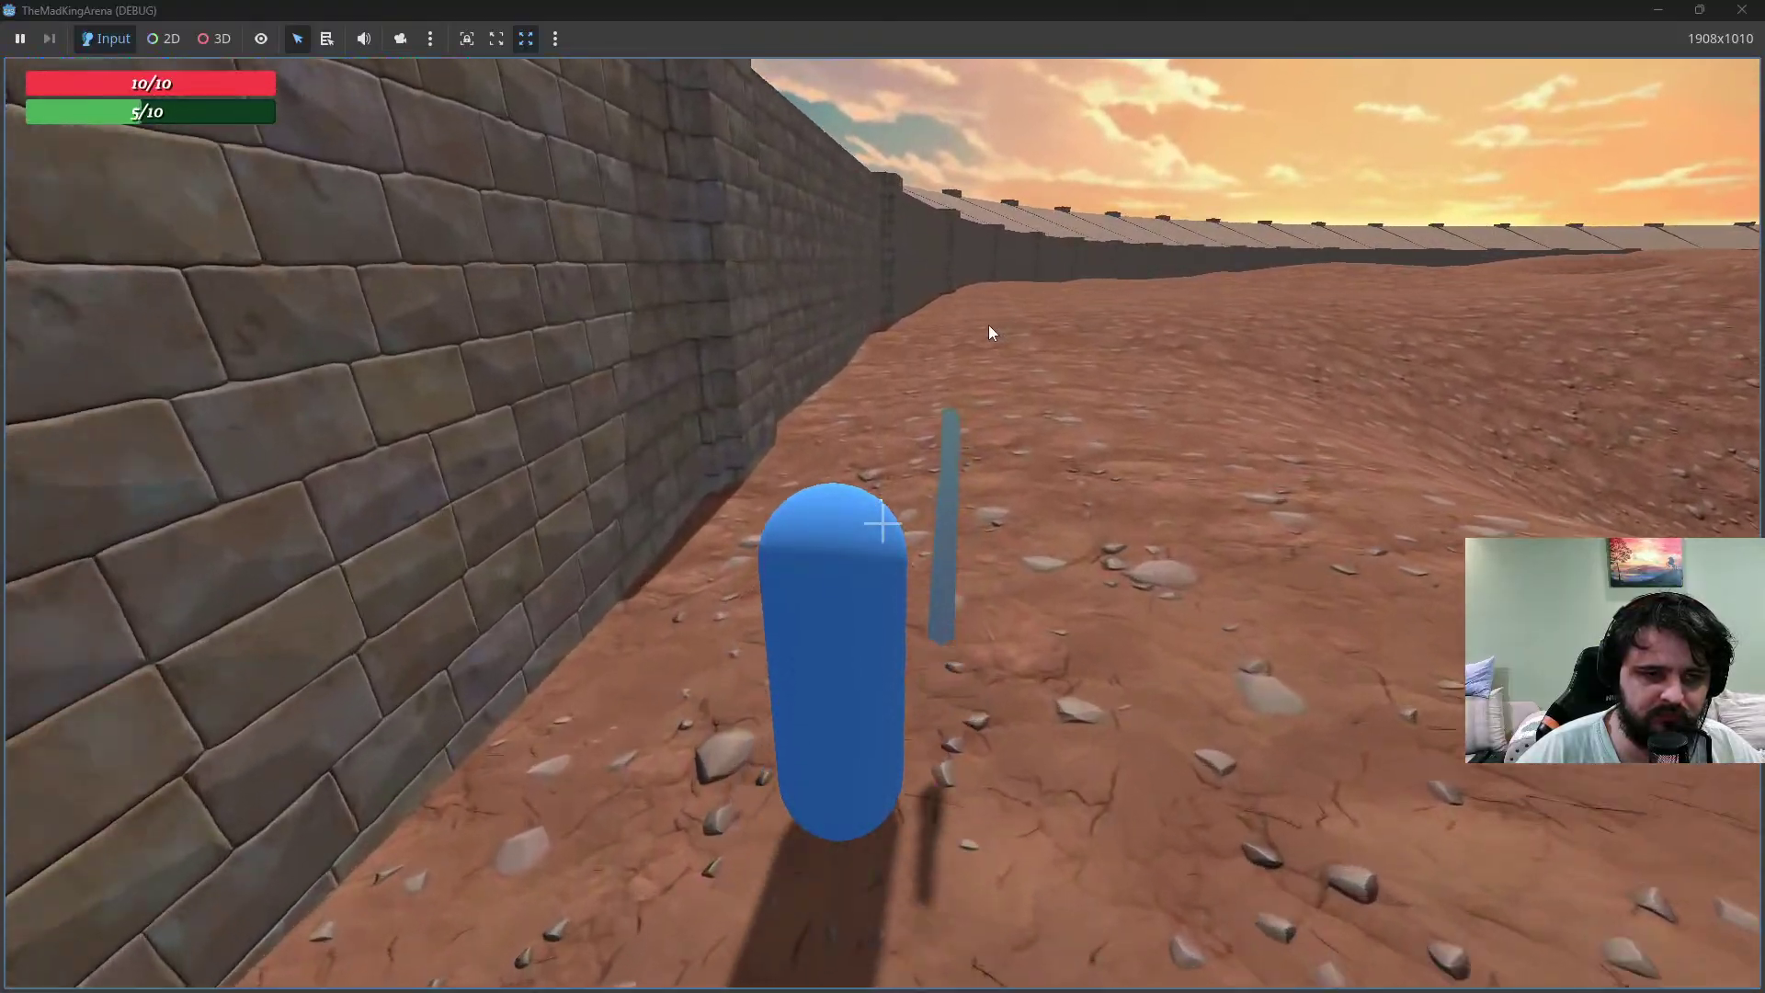
key("shift+w")
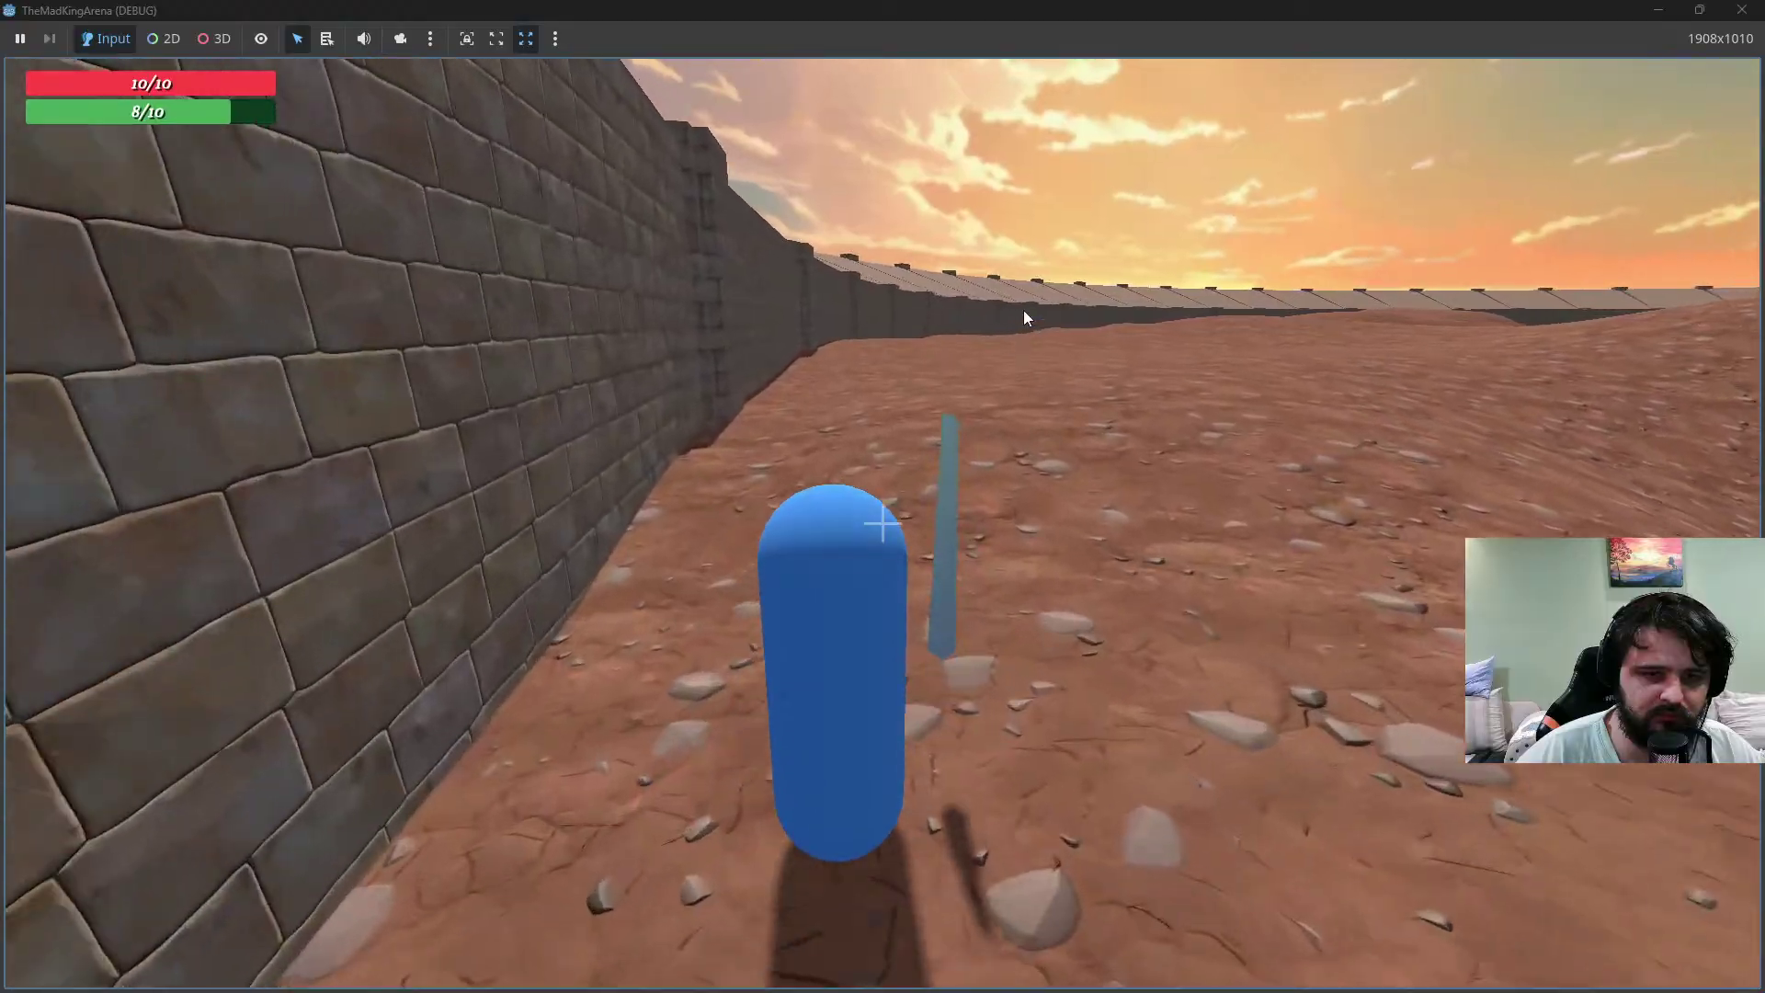
key("w")
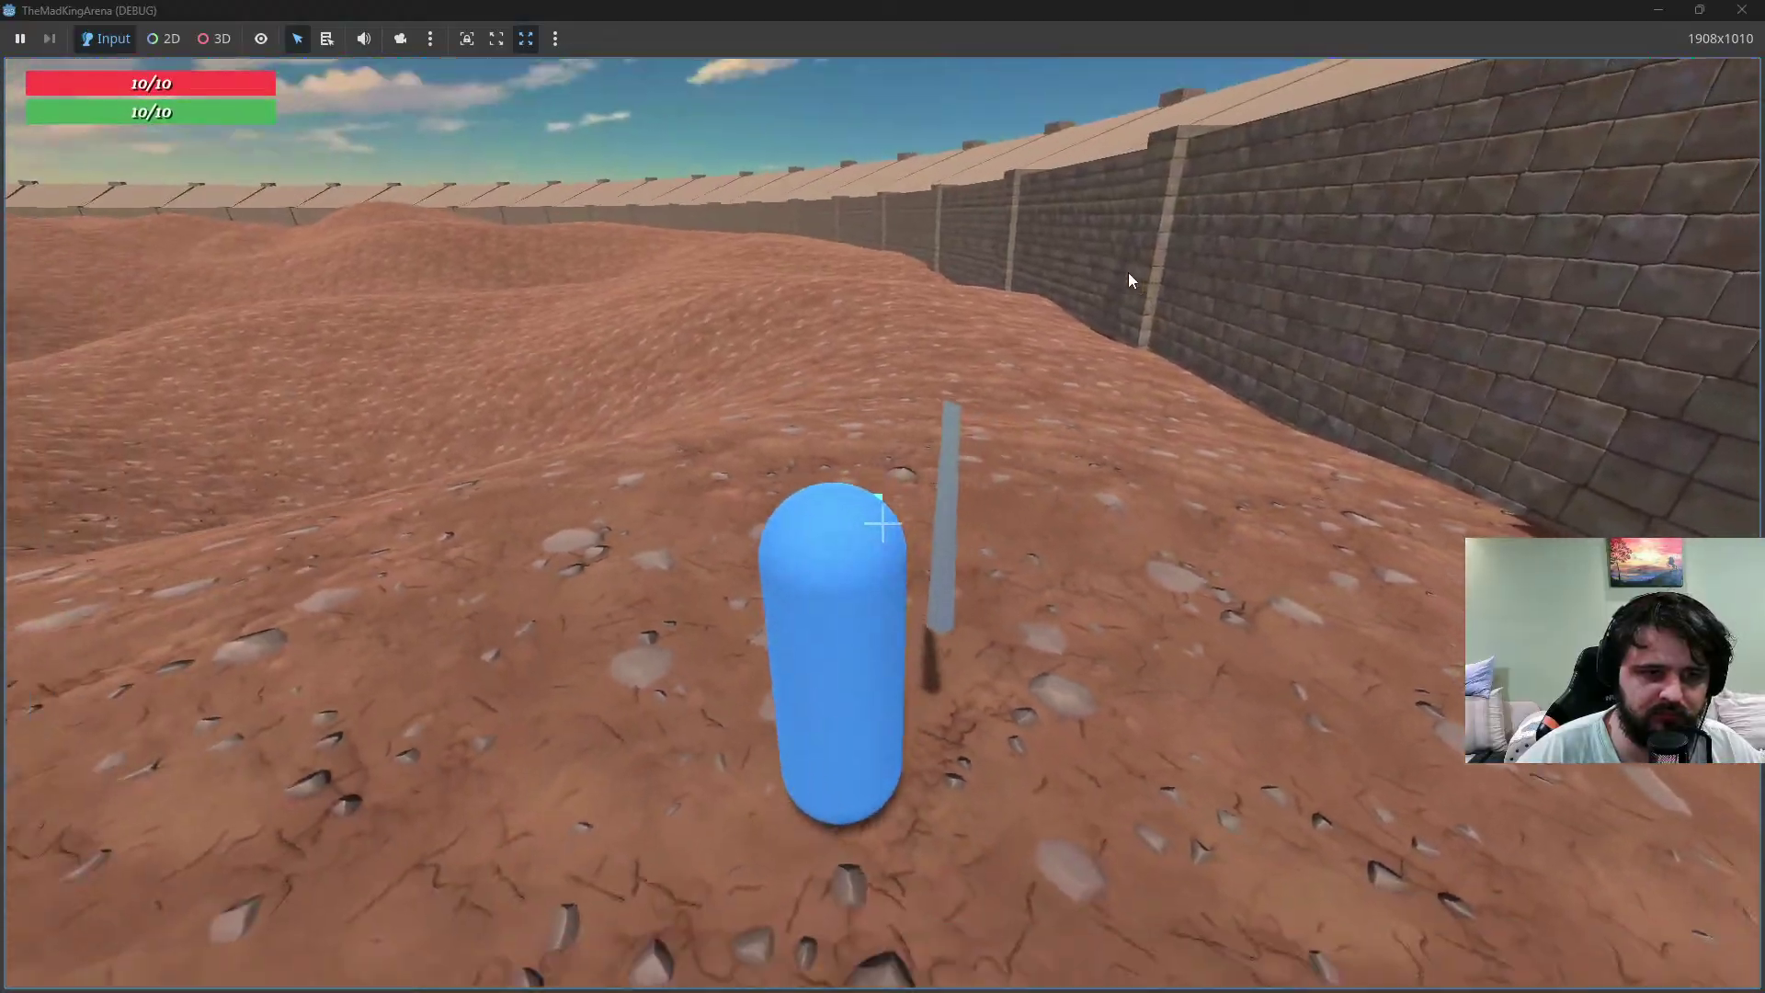
key("d")
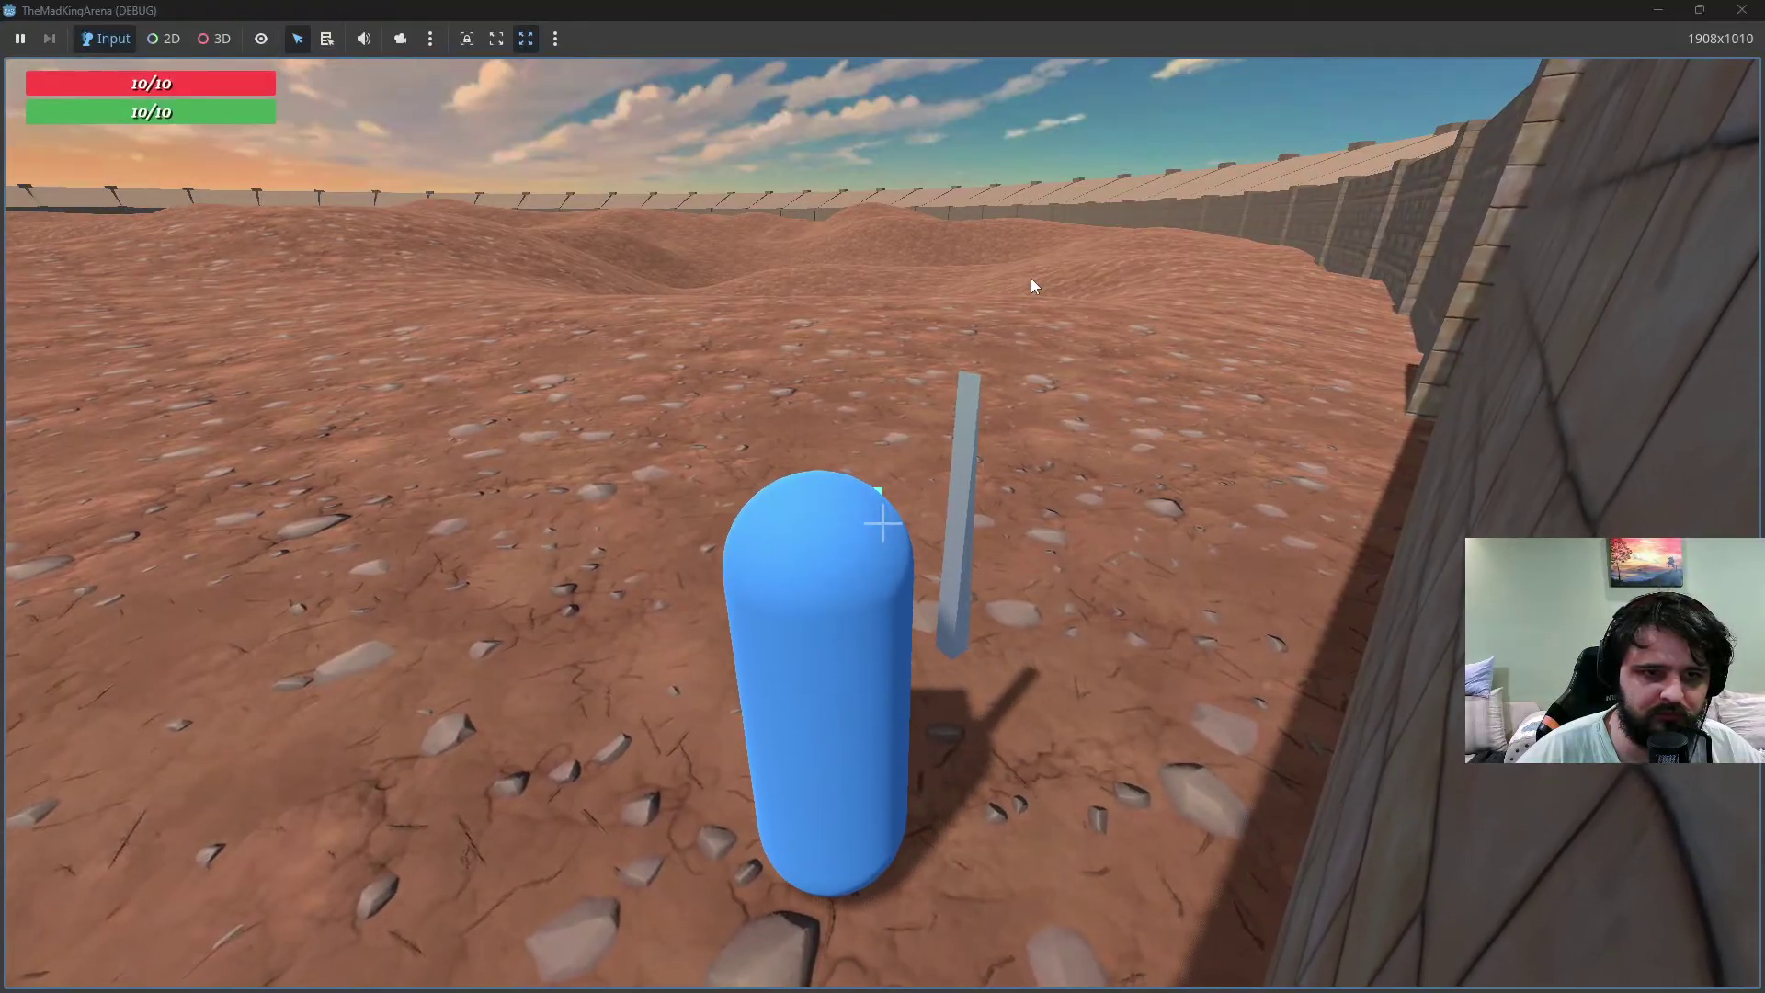
Move the player away from the wall over the rounded ridge and up the steep mound to test the slopes
key("w")
key("w")
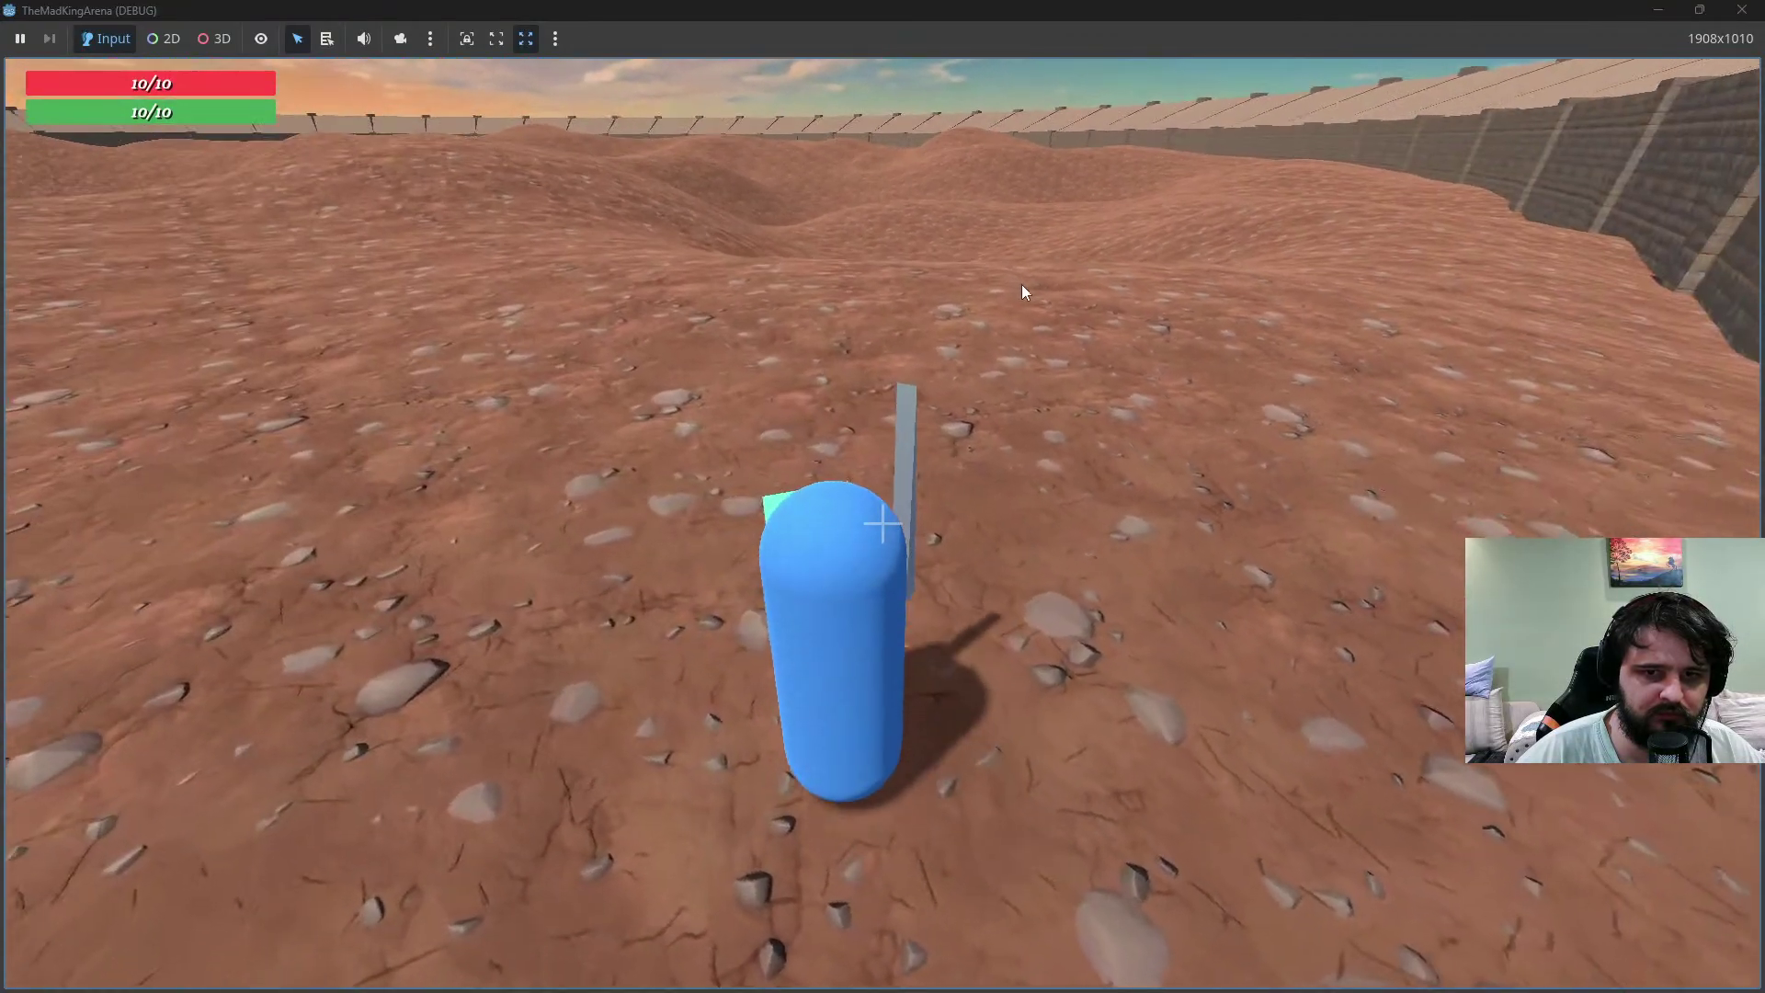
key("w")
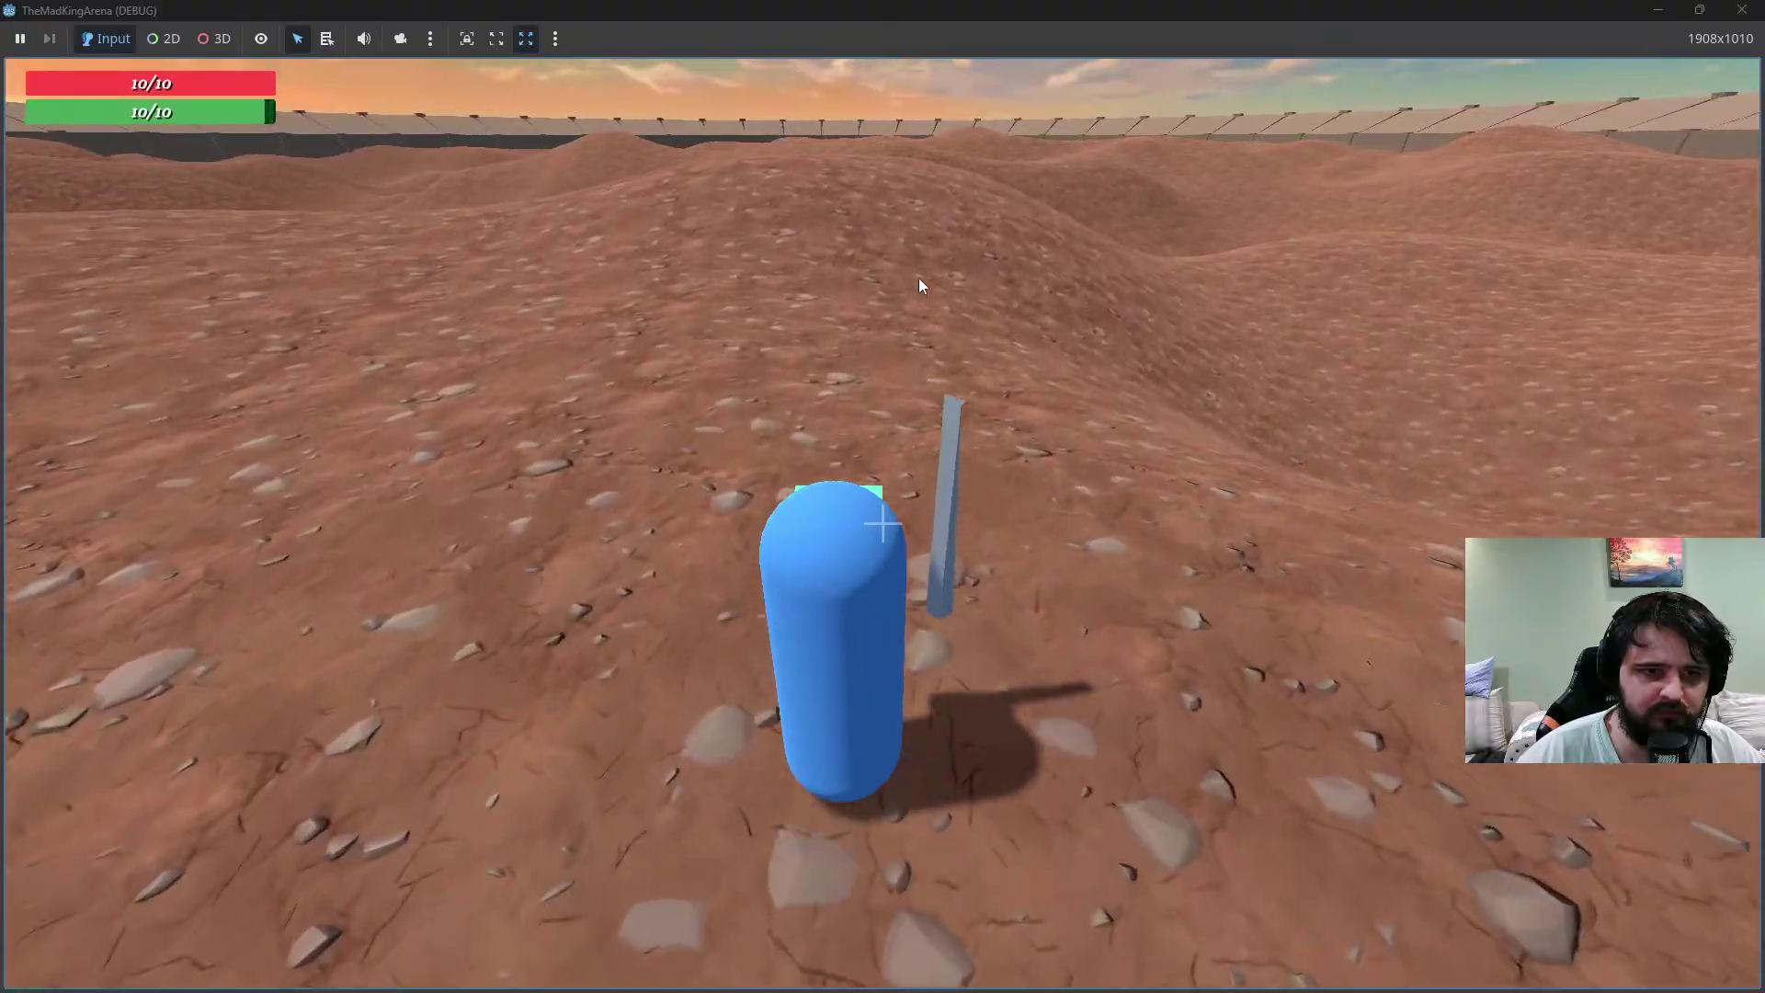
key("w")
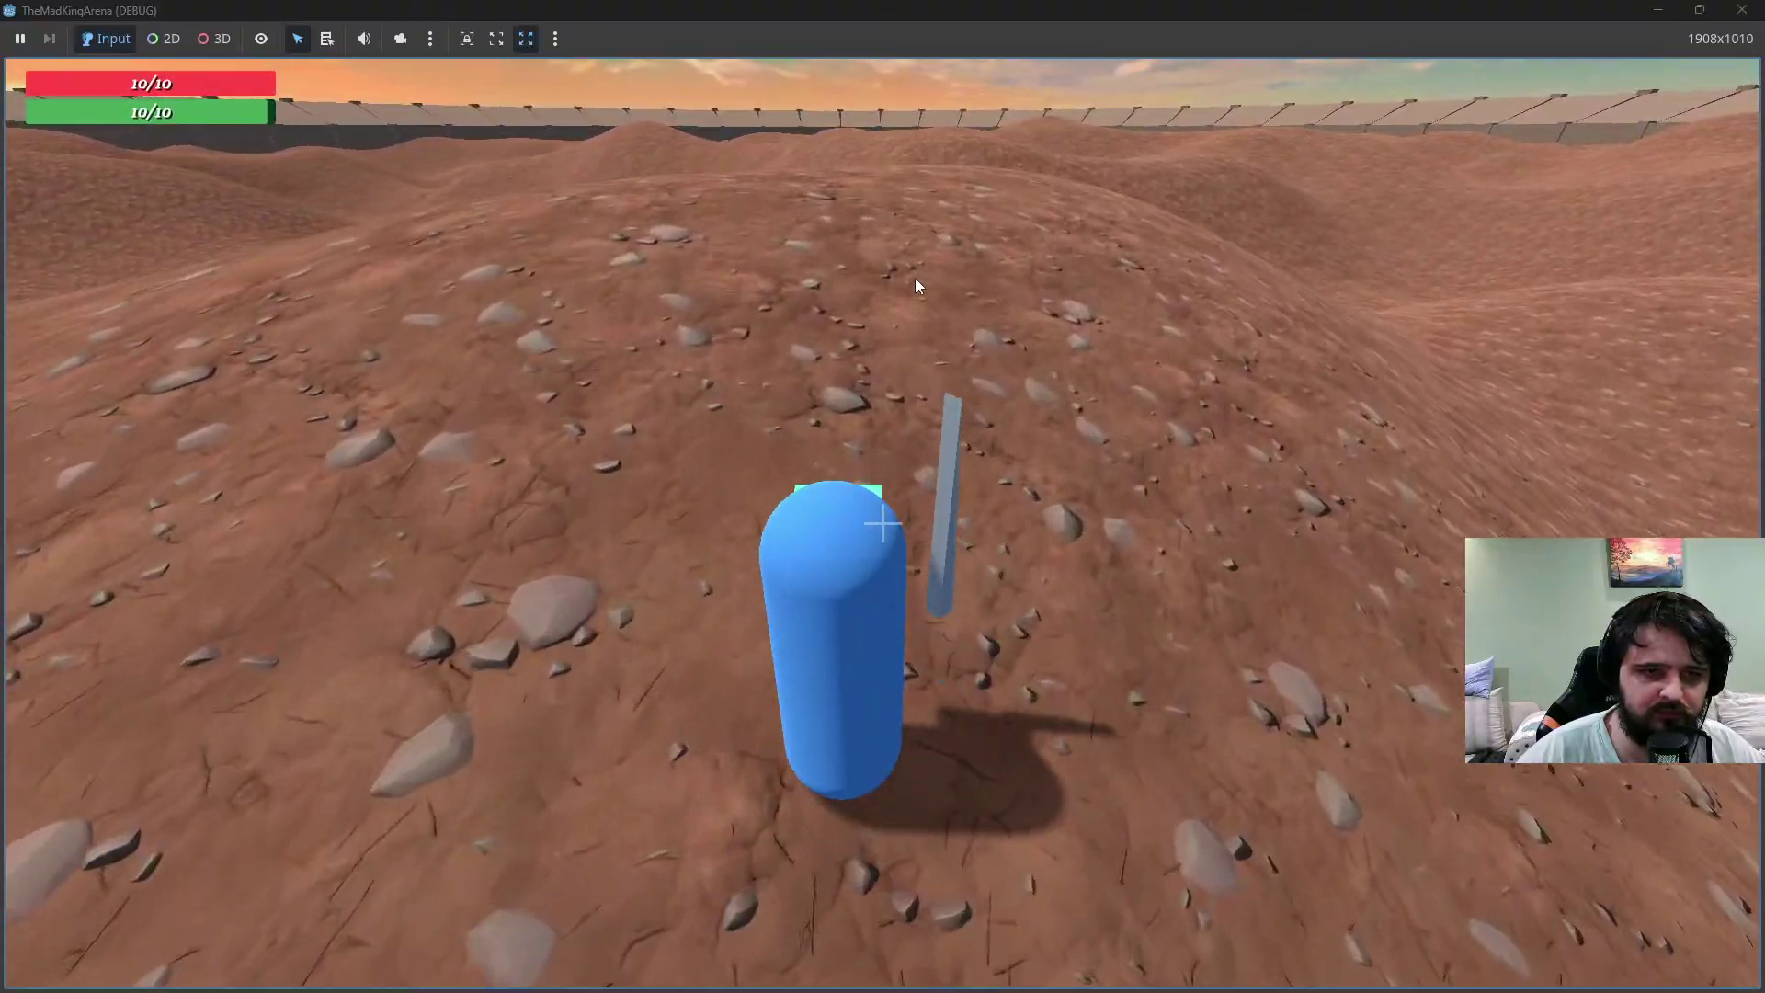
key("w")
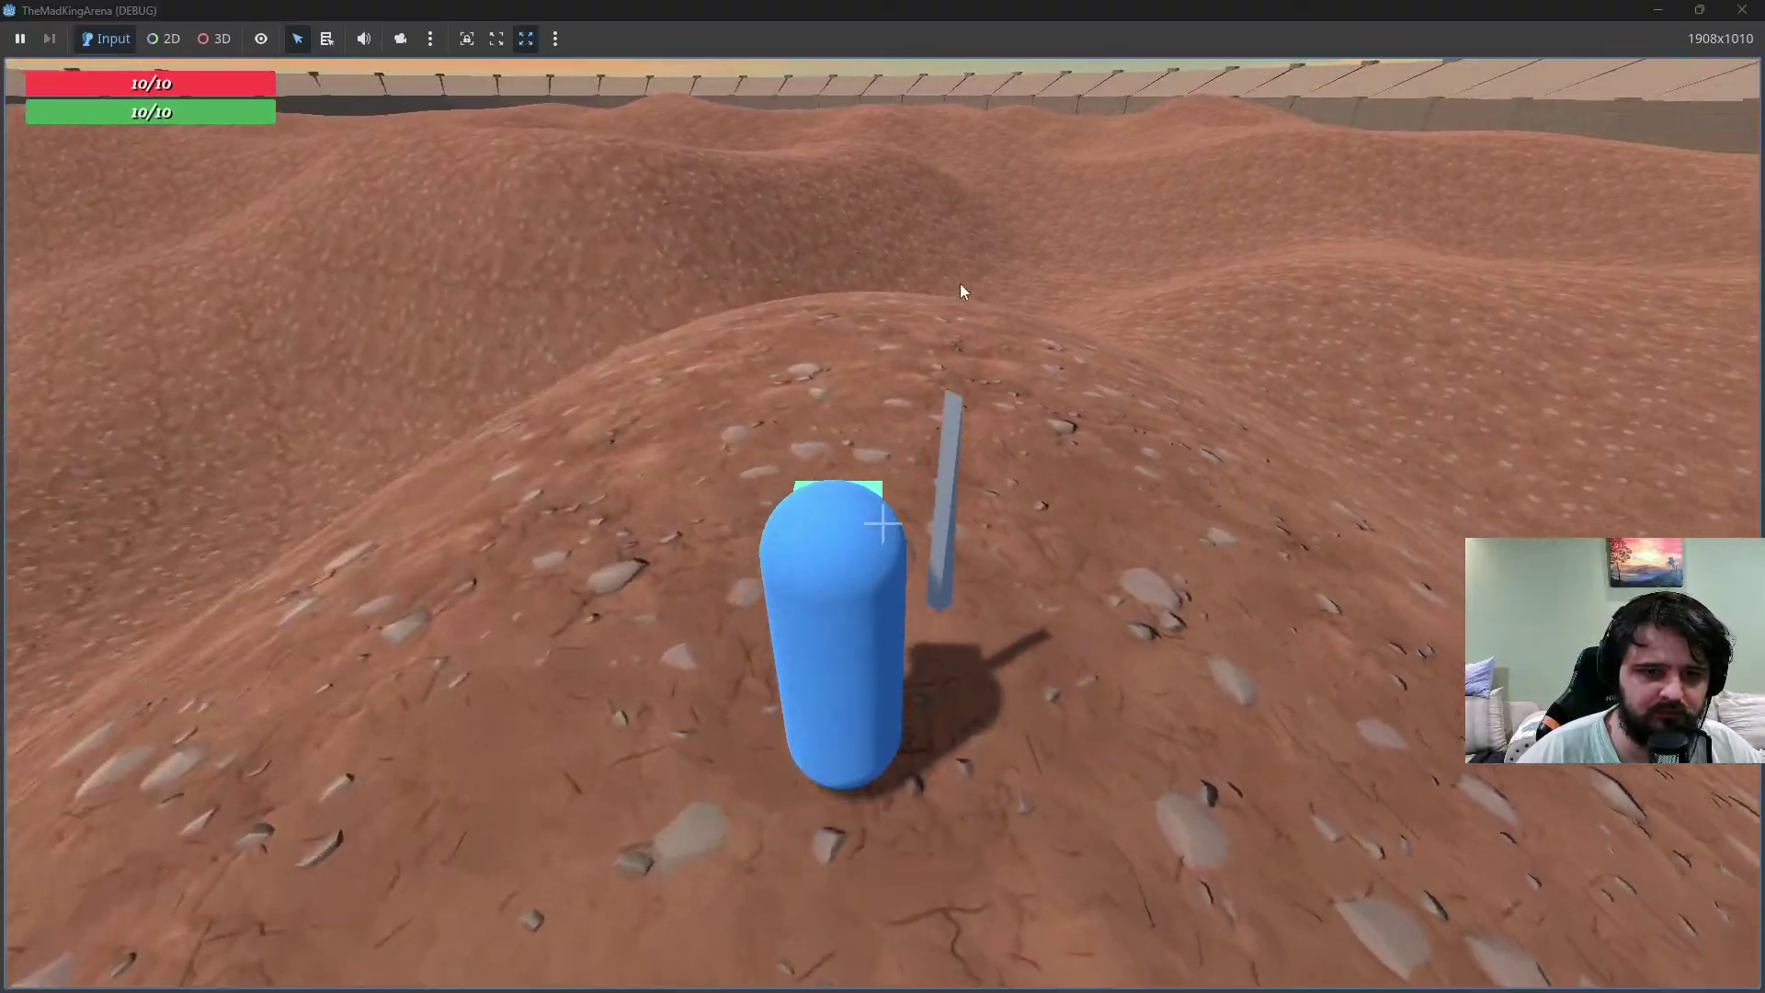
key("w")
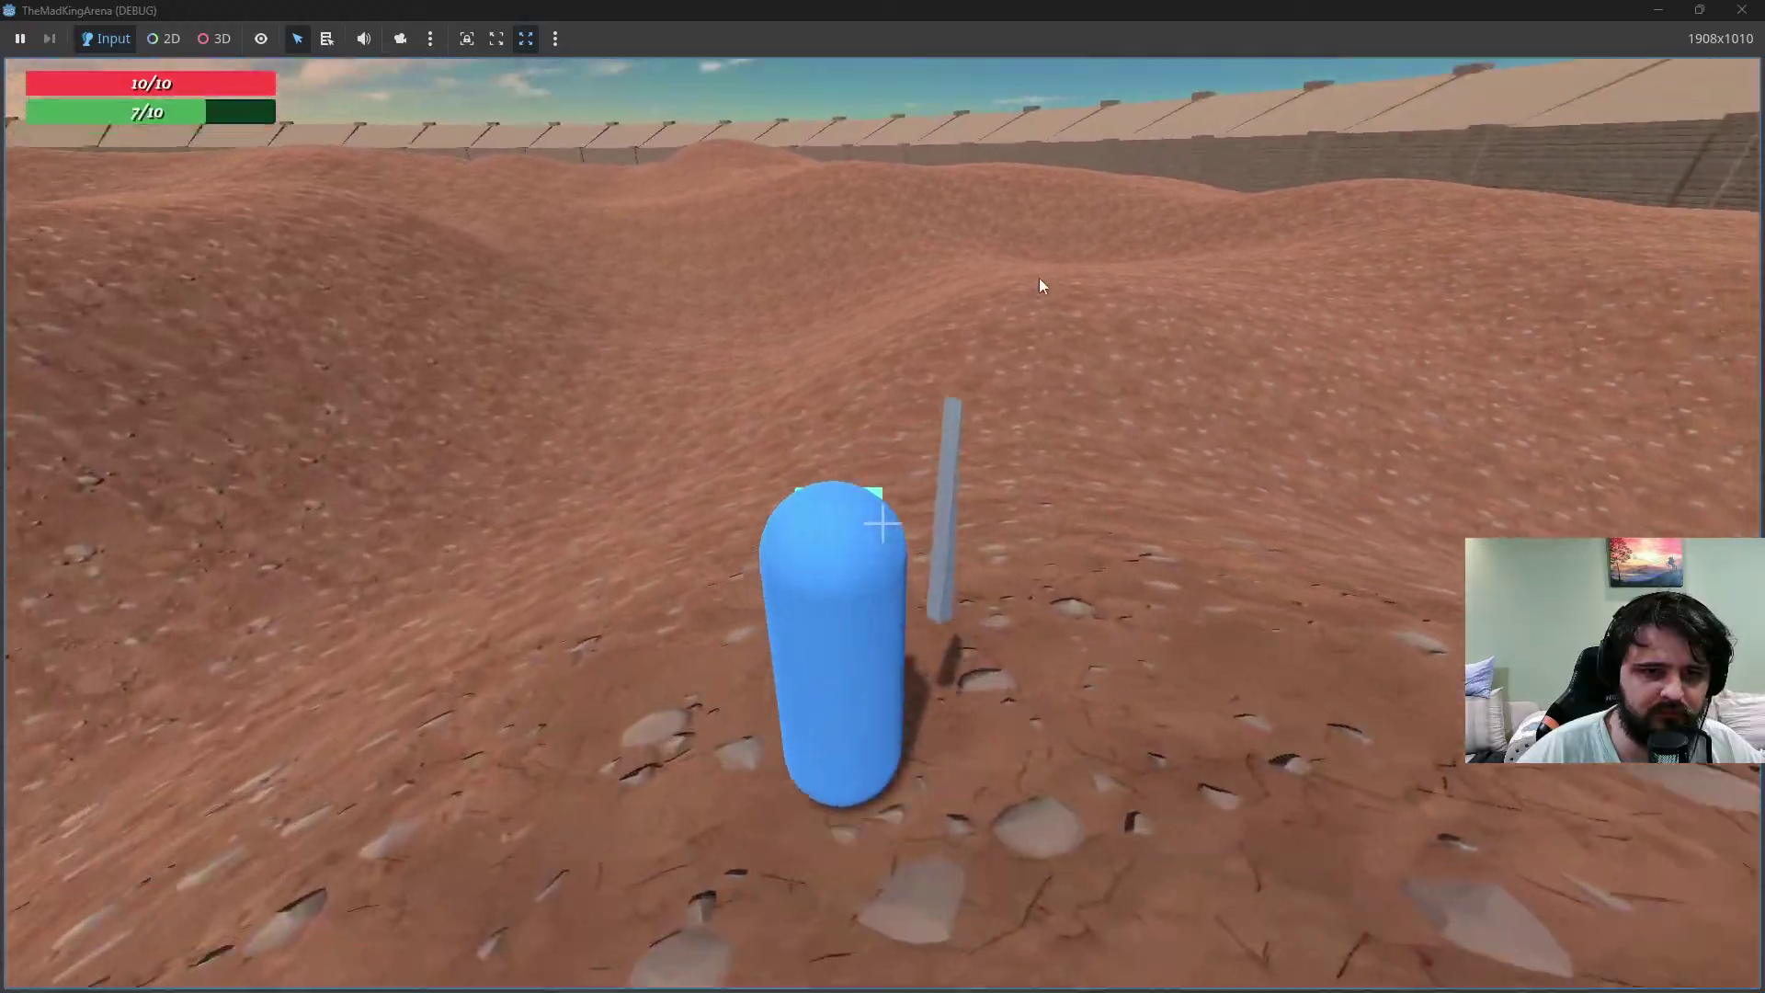
key("w")
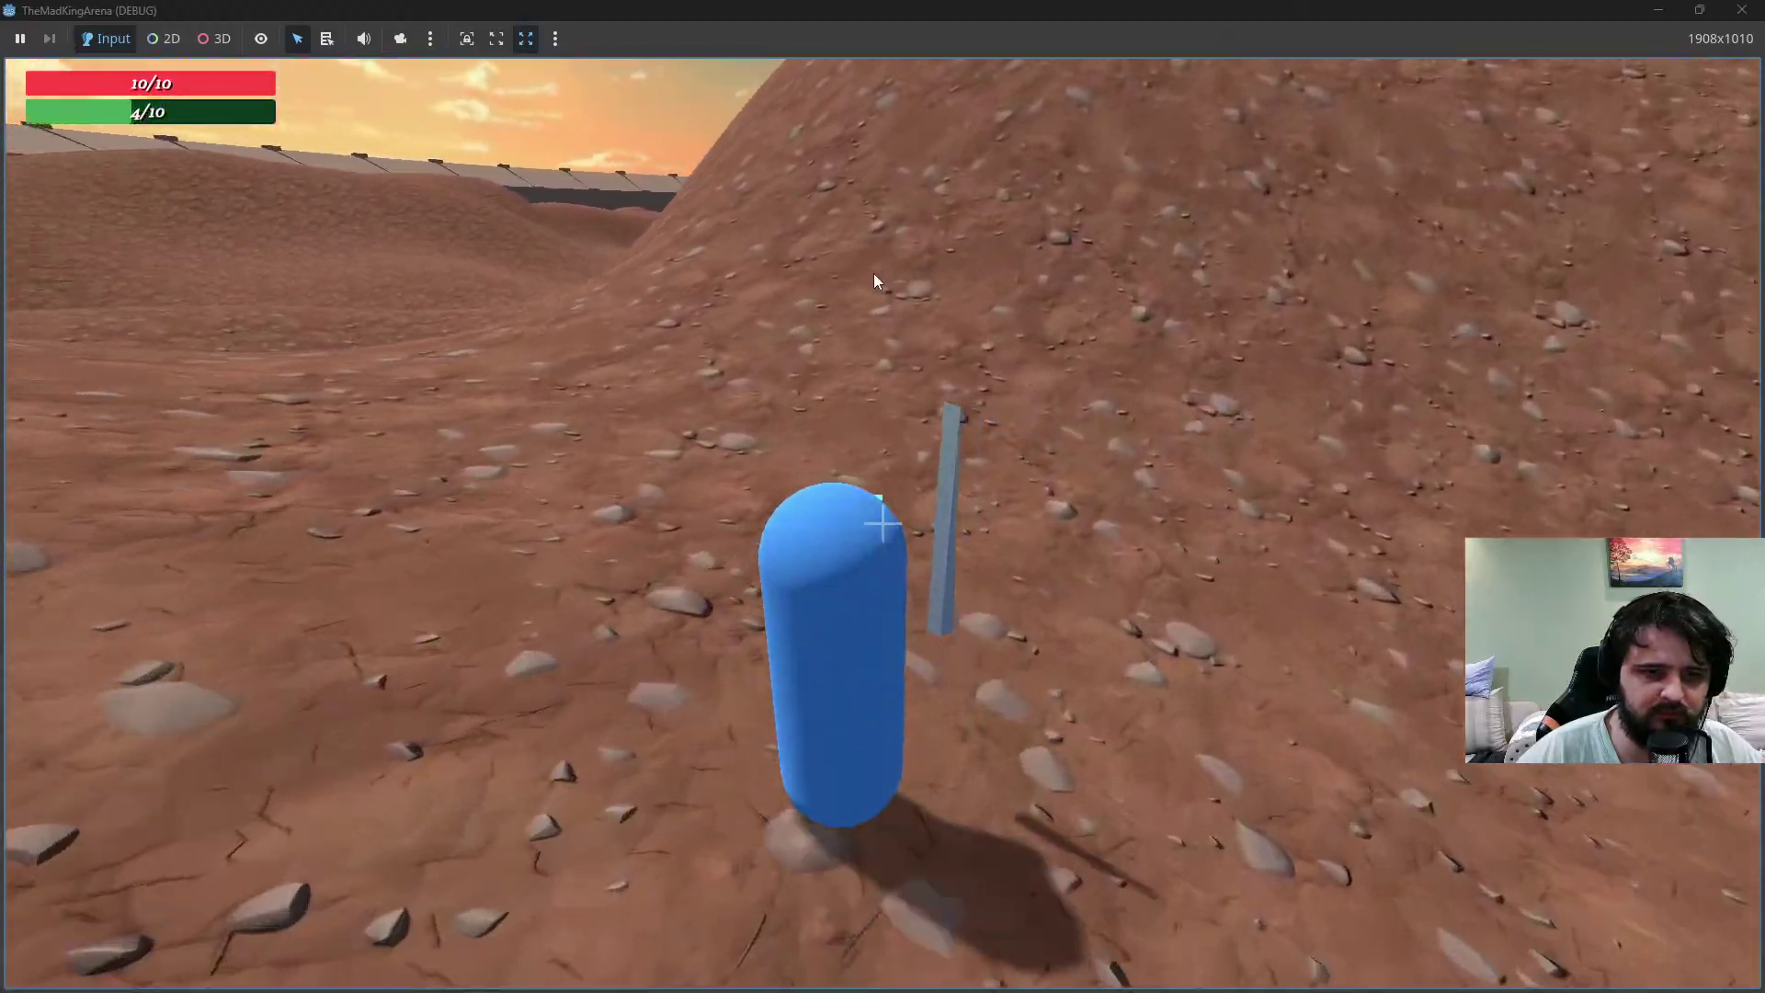
key("w")
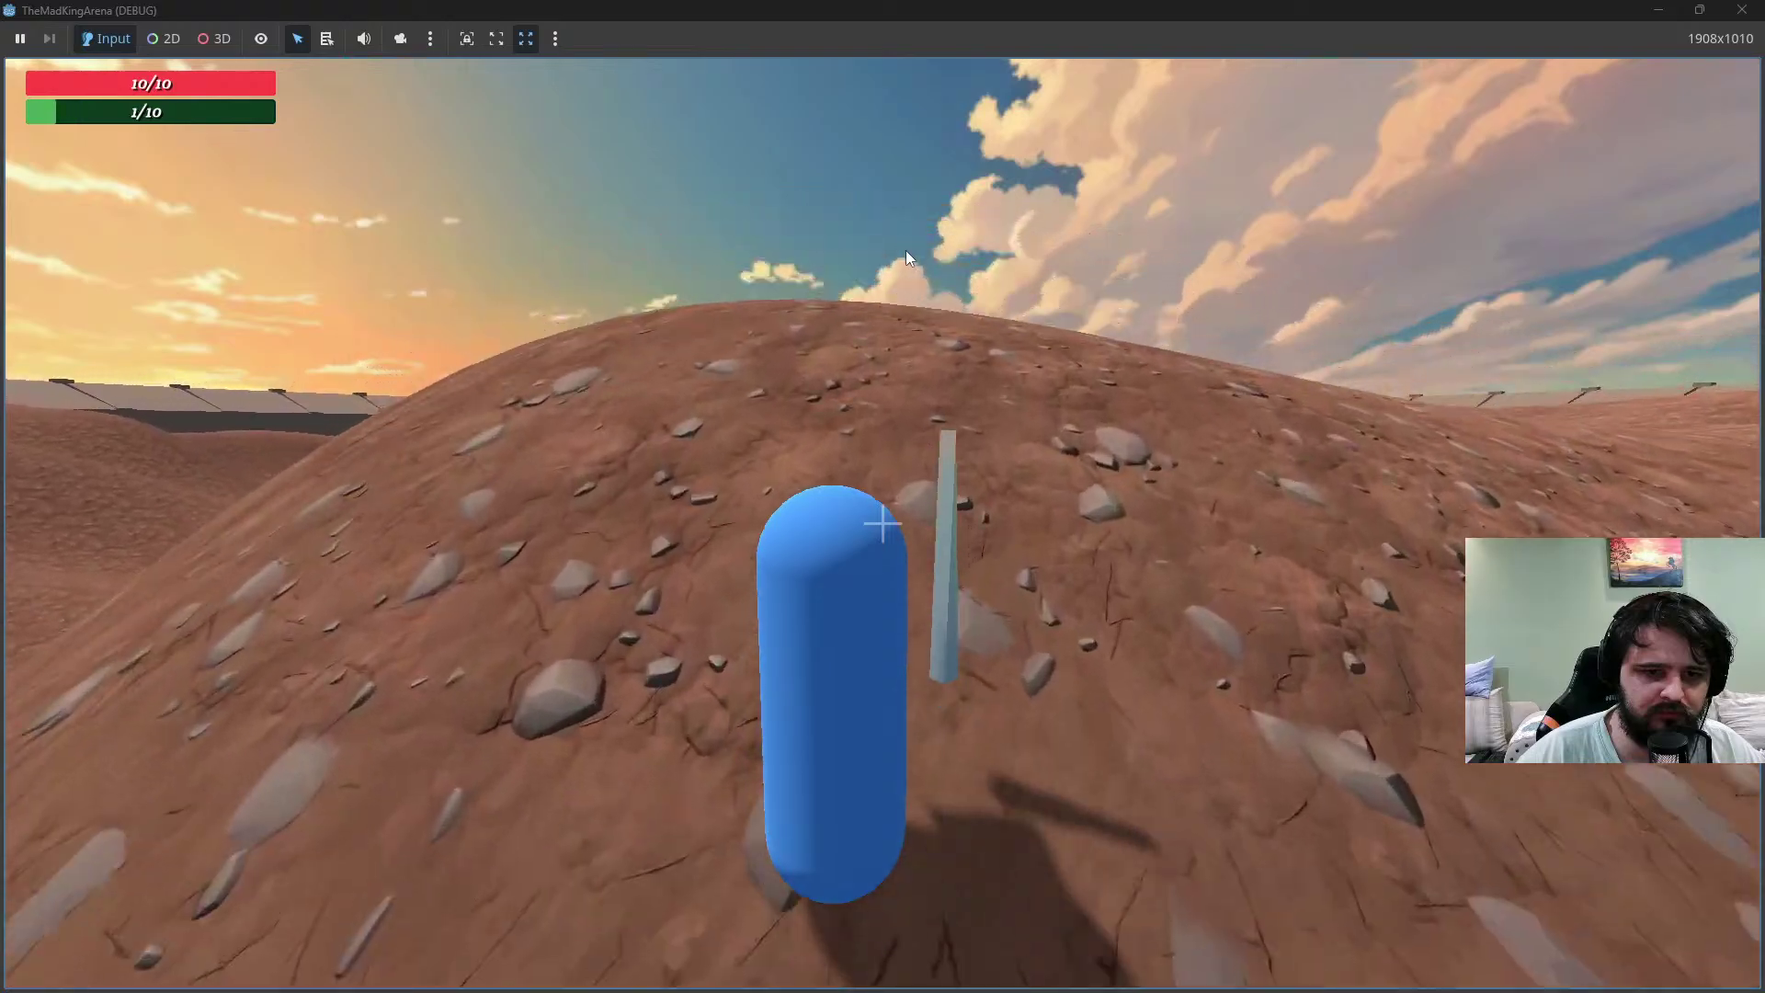
Continue across the arena's ridges and dips, checking the hill shapes against the surrounding wall ring
key("w")
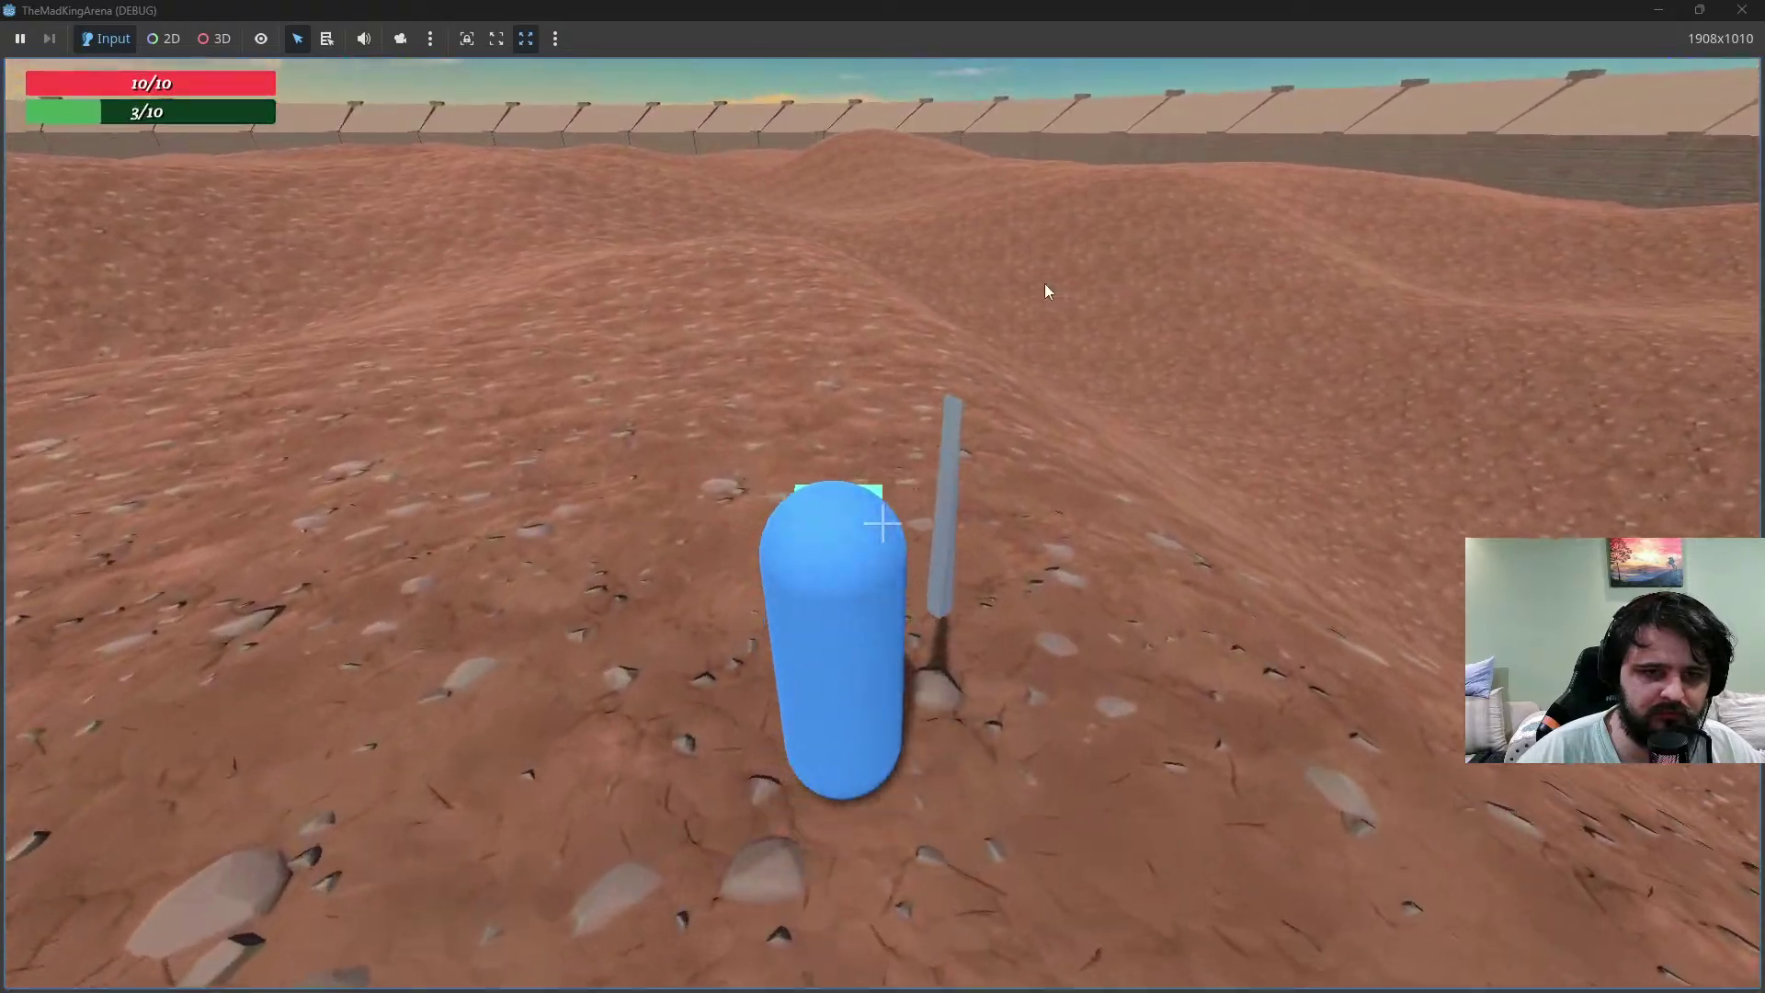
key("w")
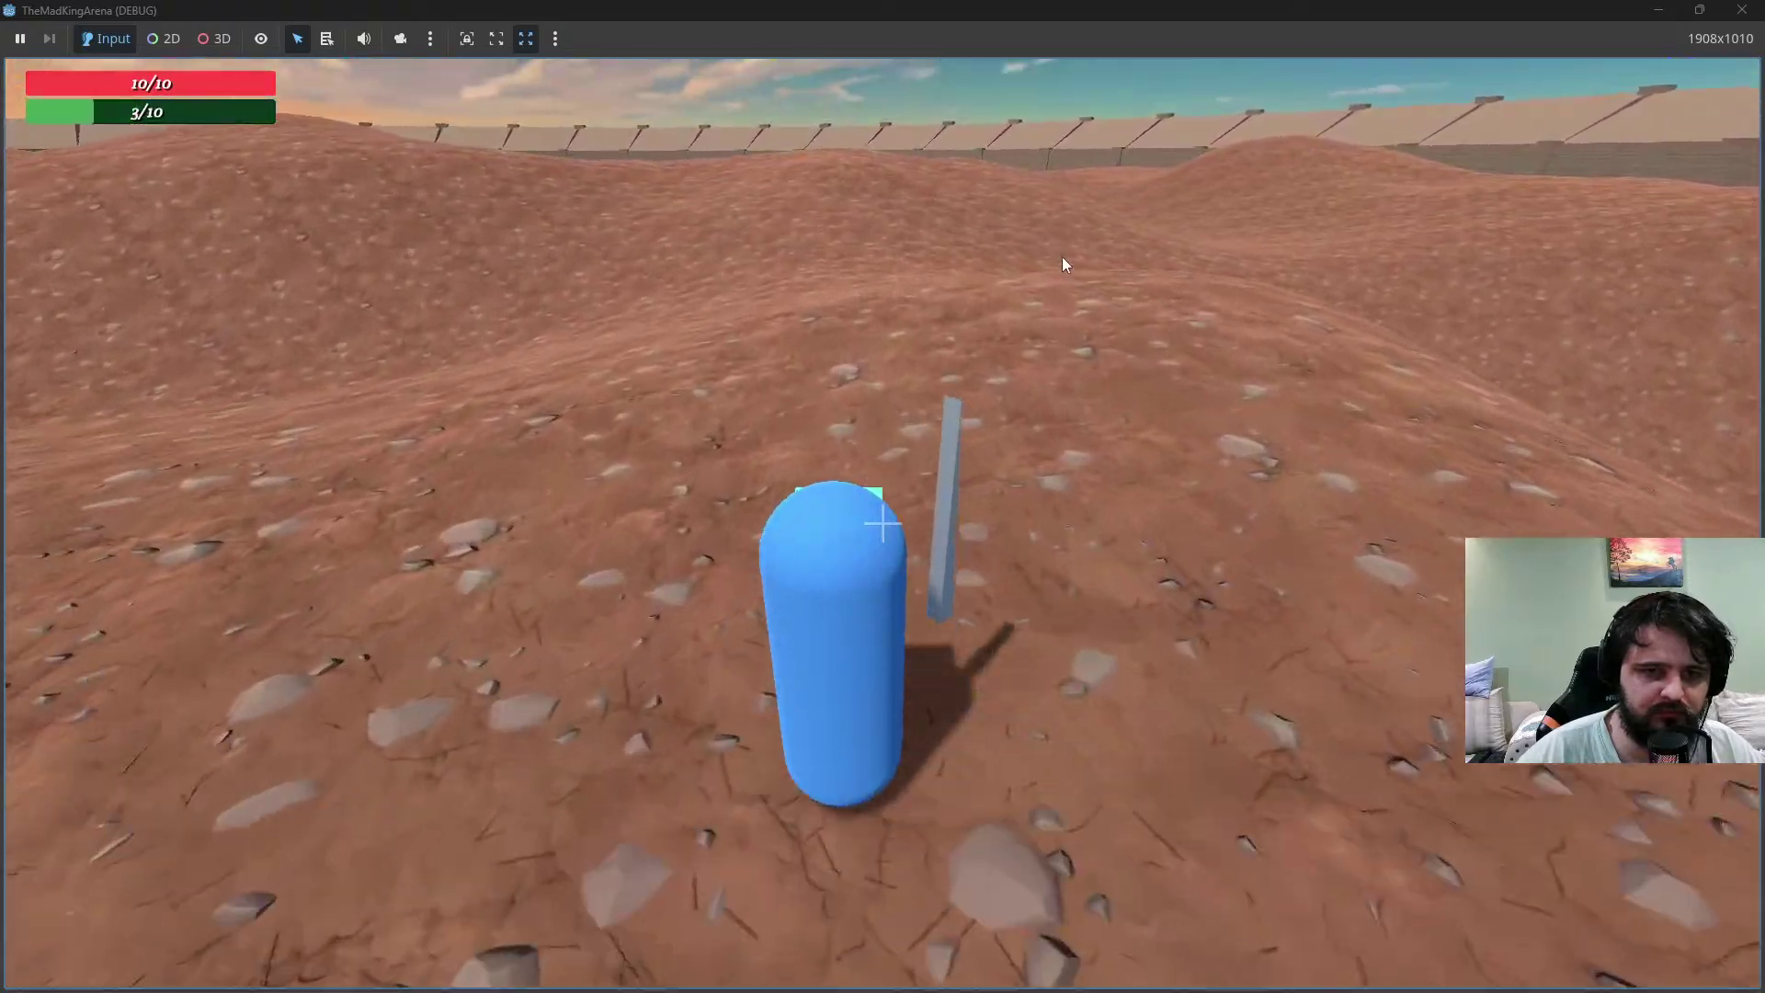
key("w")
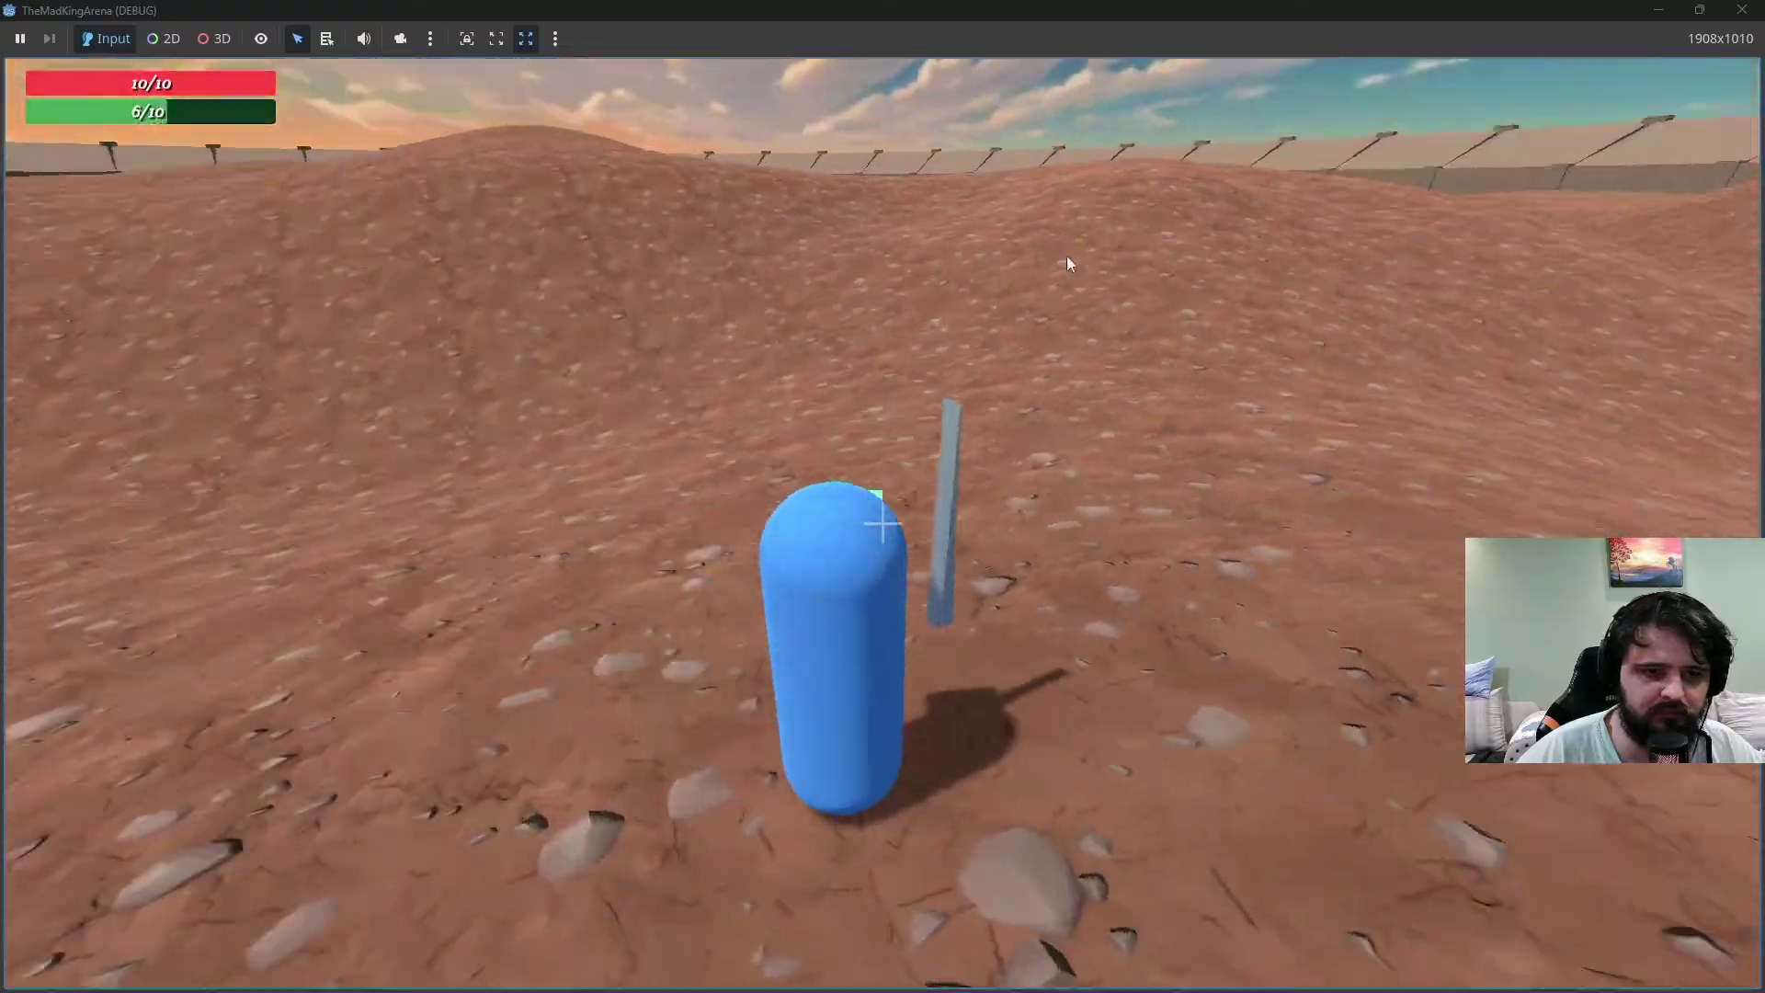
key("w")
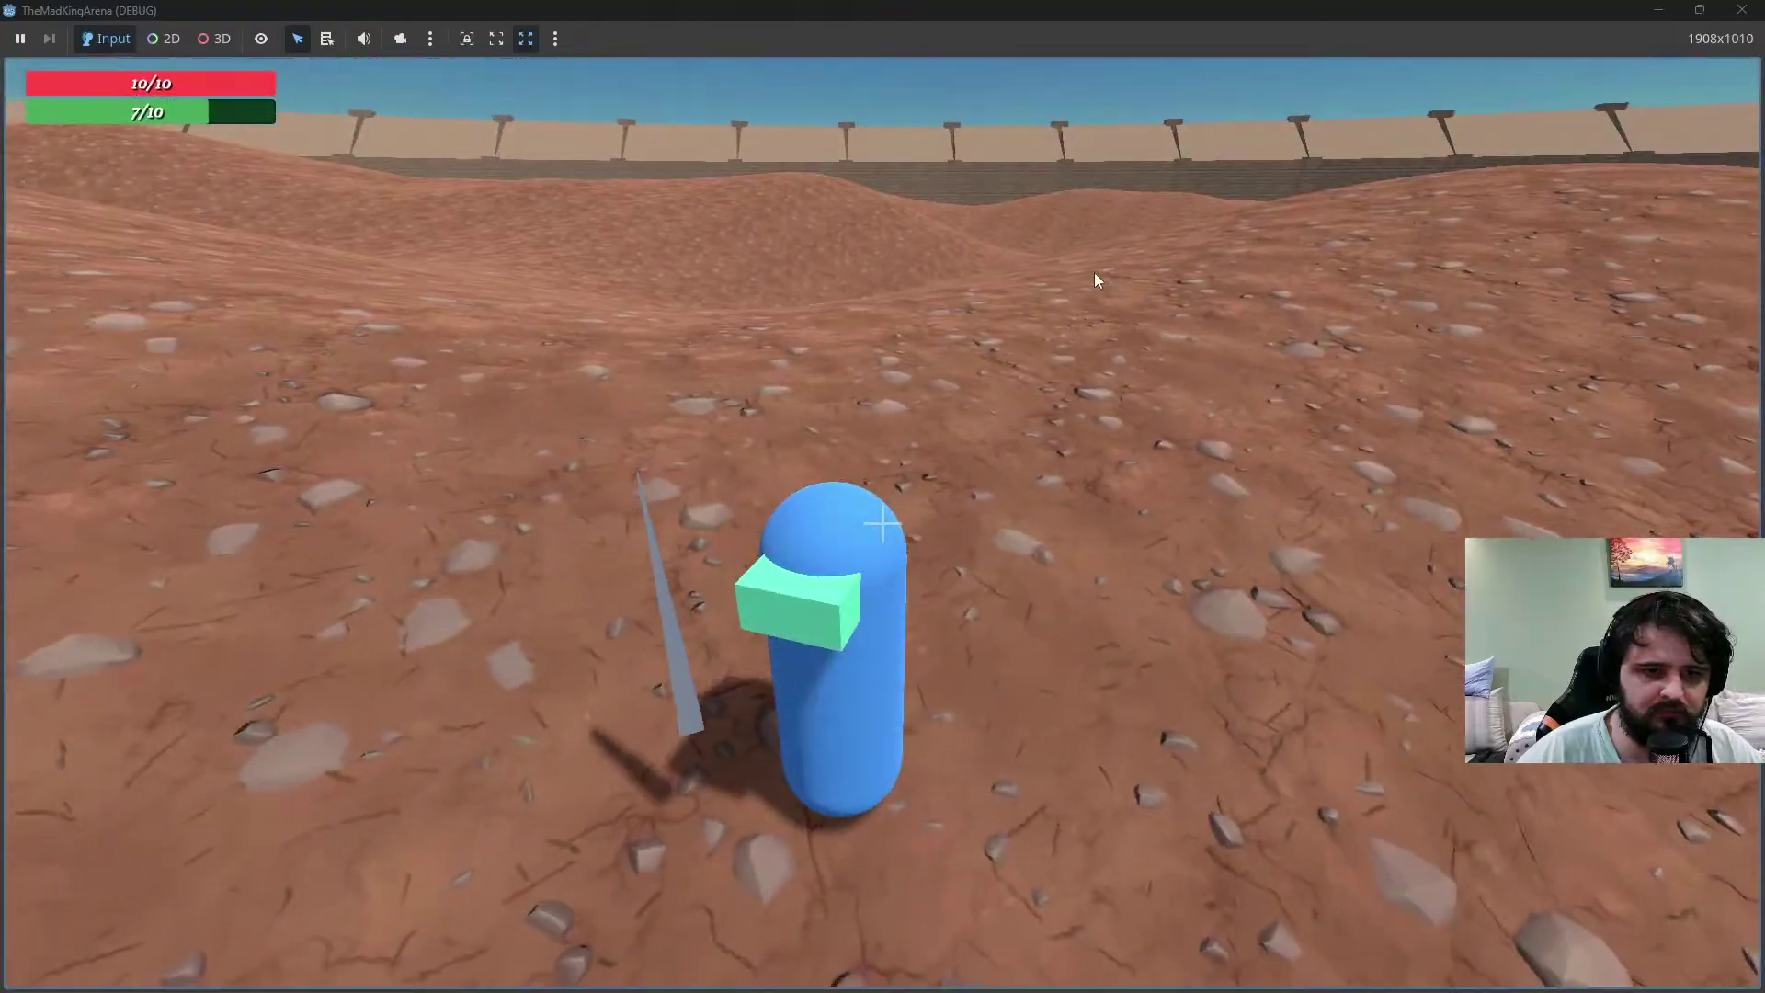
key("shift+w")
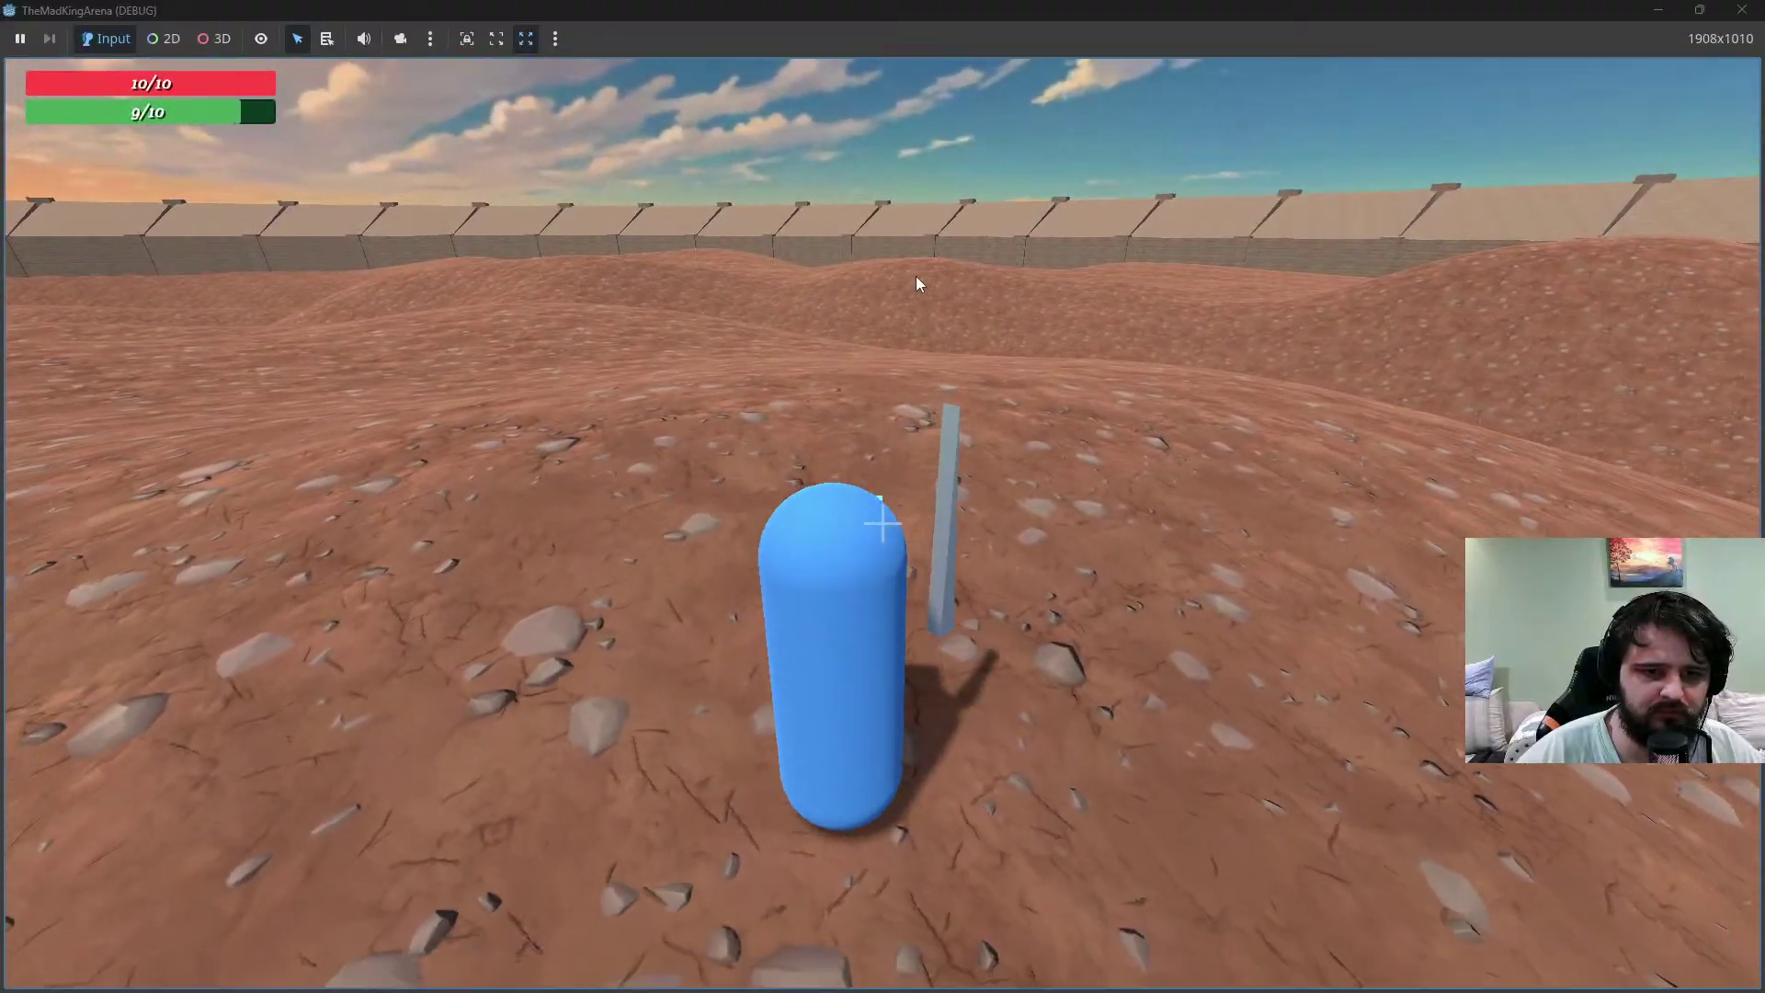
key("shift+w")
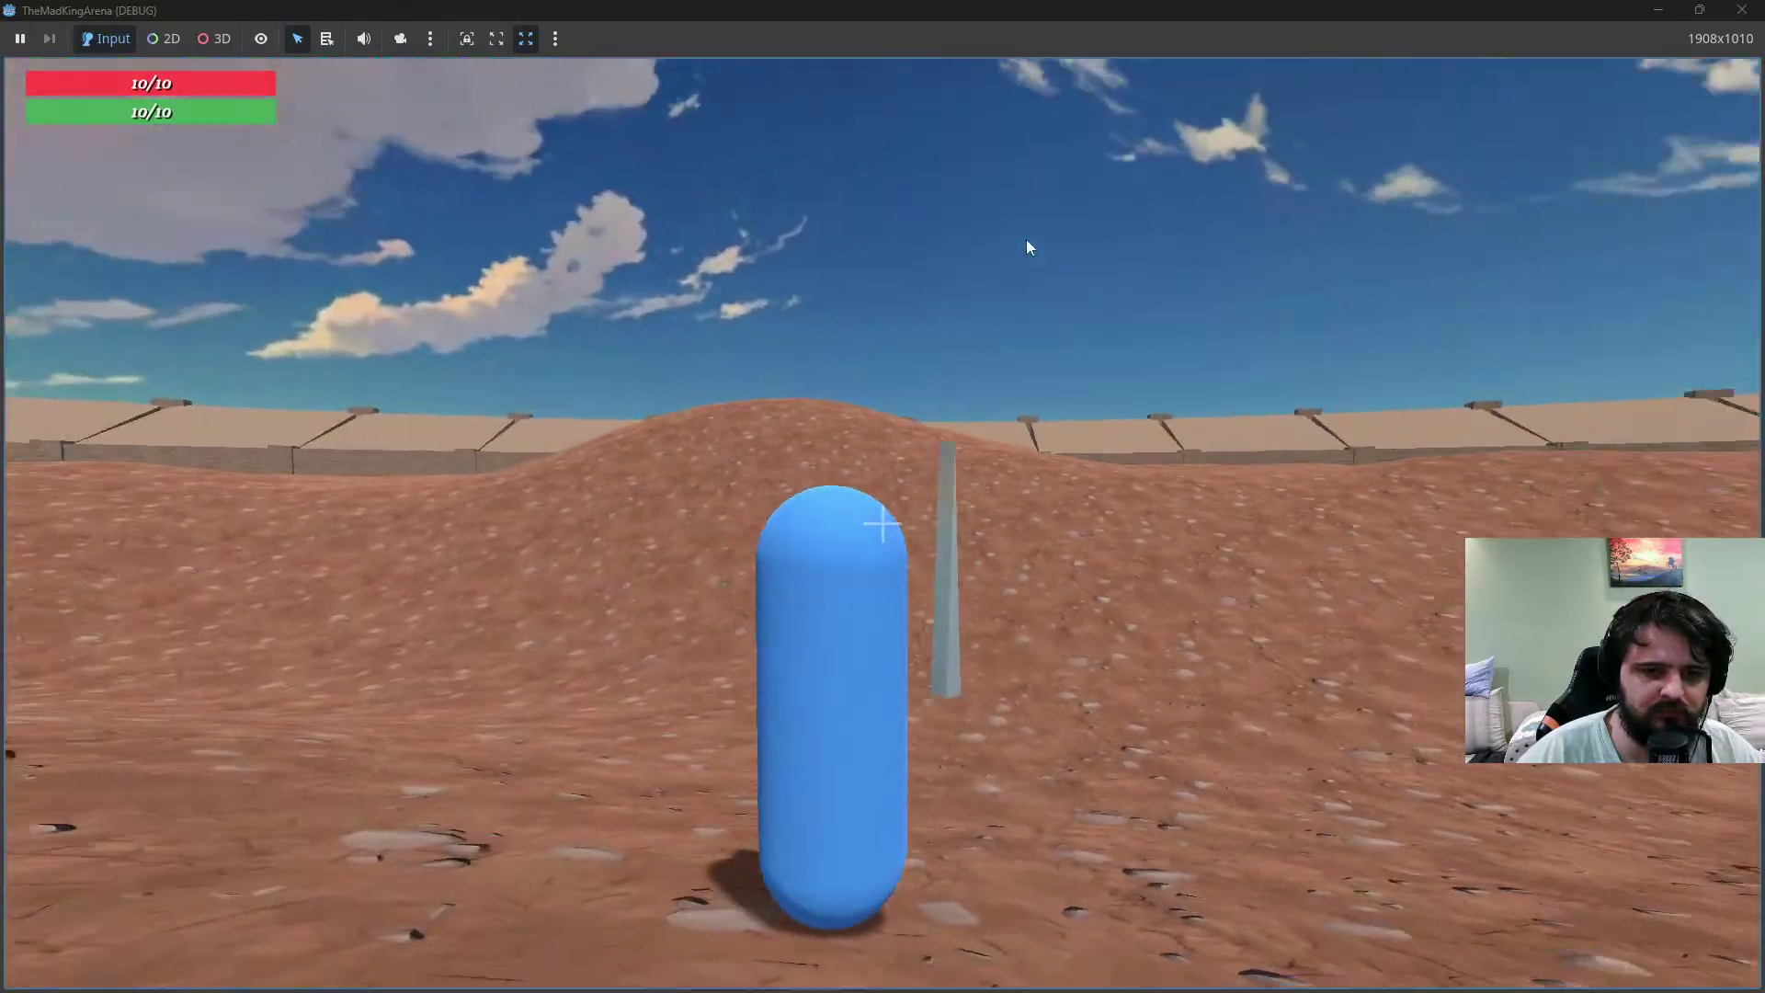
Sprint the player up the steep mound and over its crest, surveying the slopes down to the surrounding wall
key("shift+w")
key("shift+w")
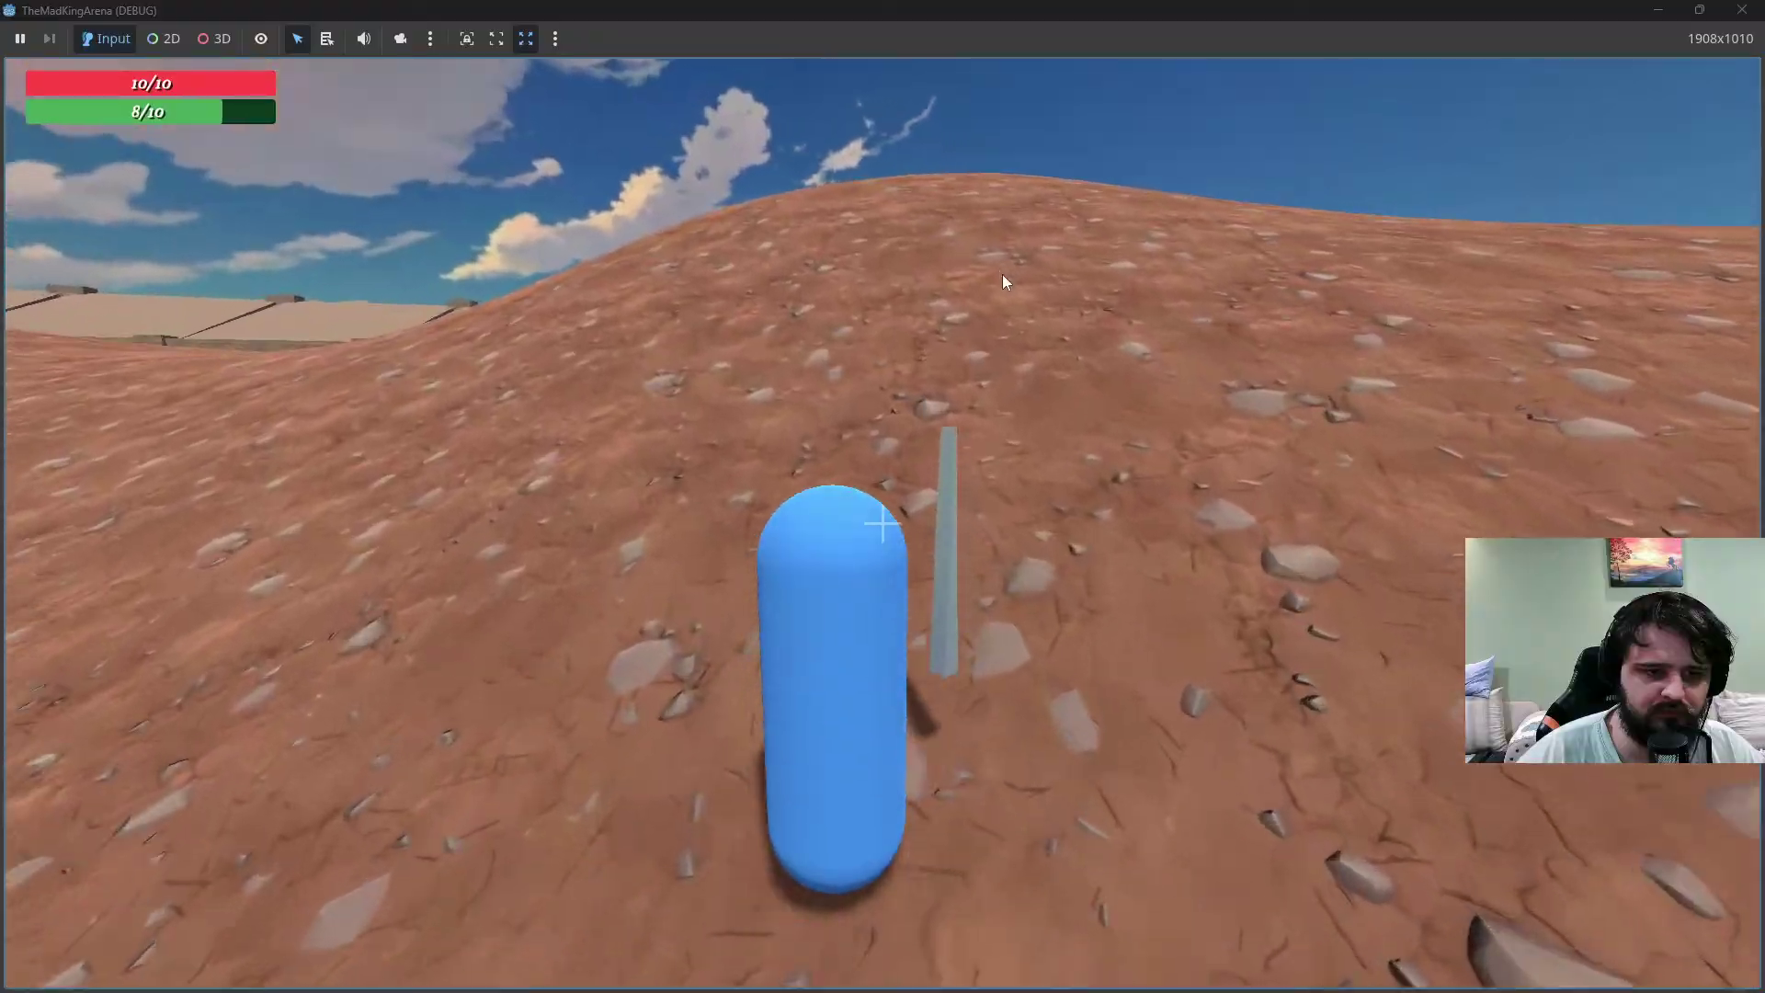
key("shift+w")
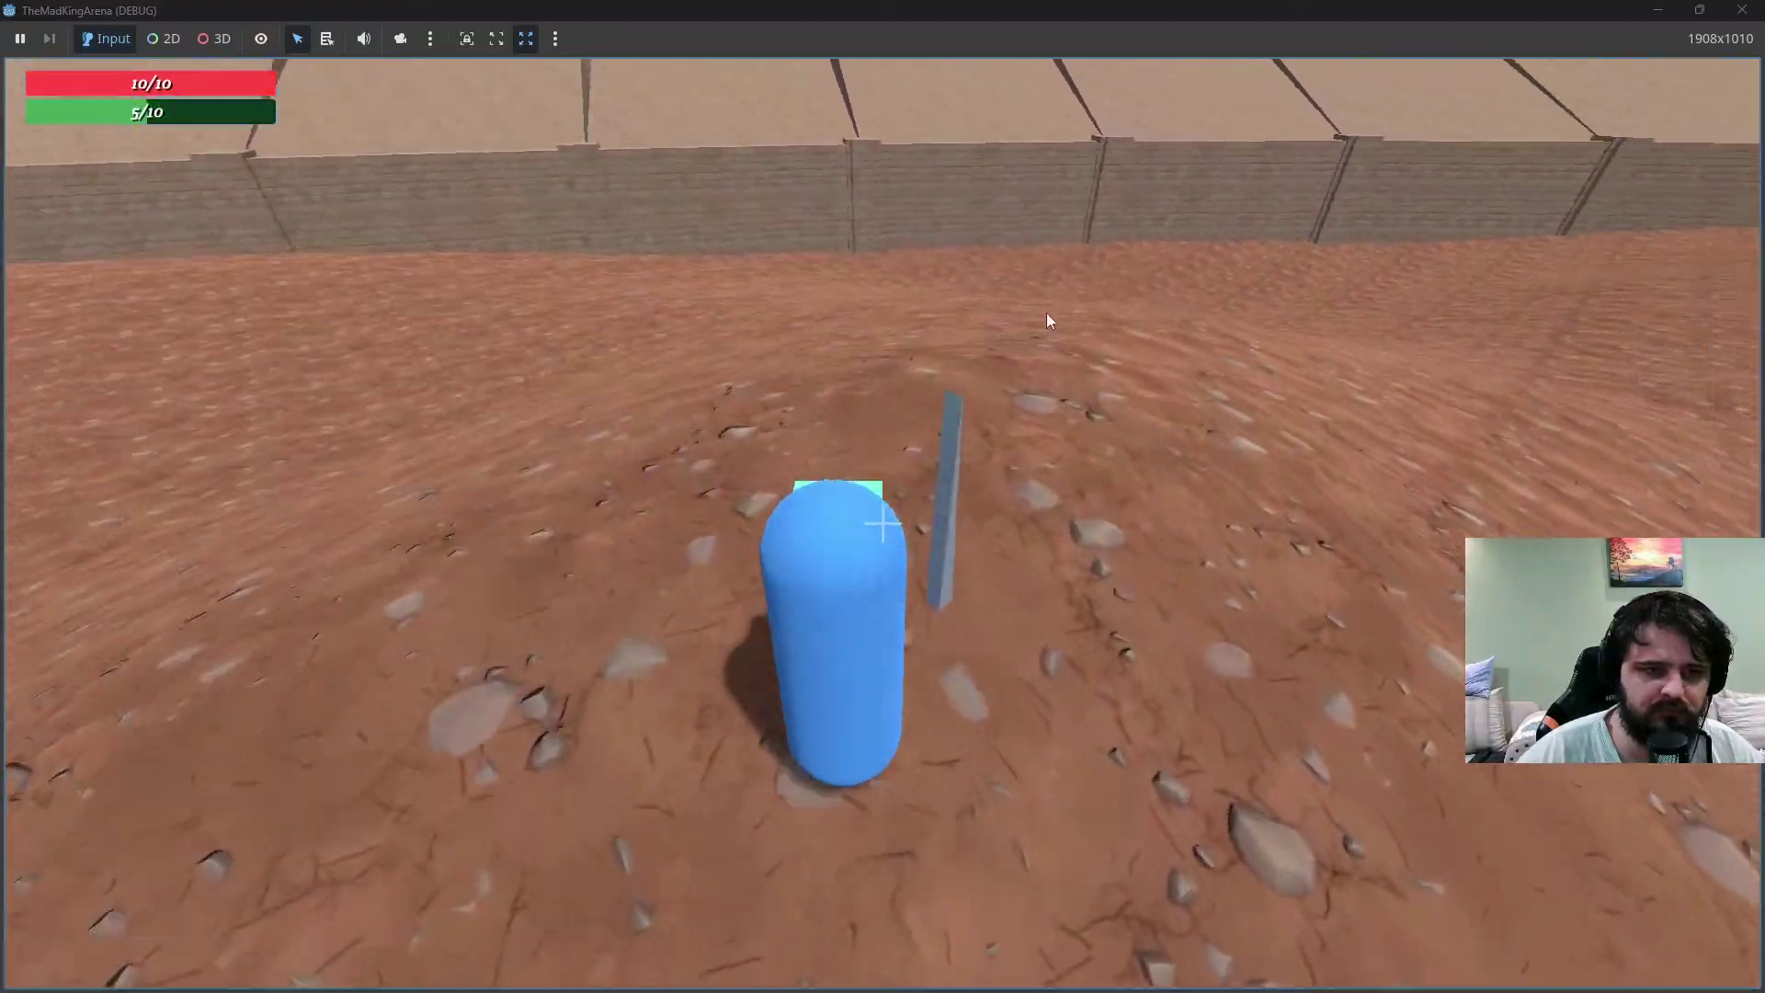
key("w")
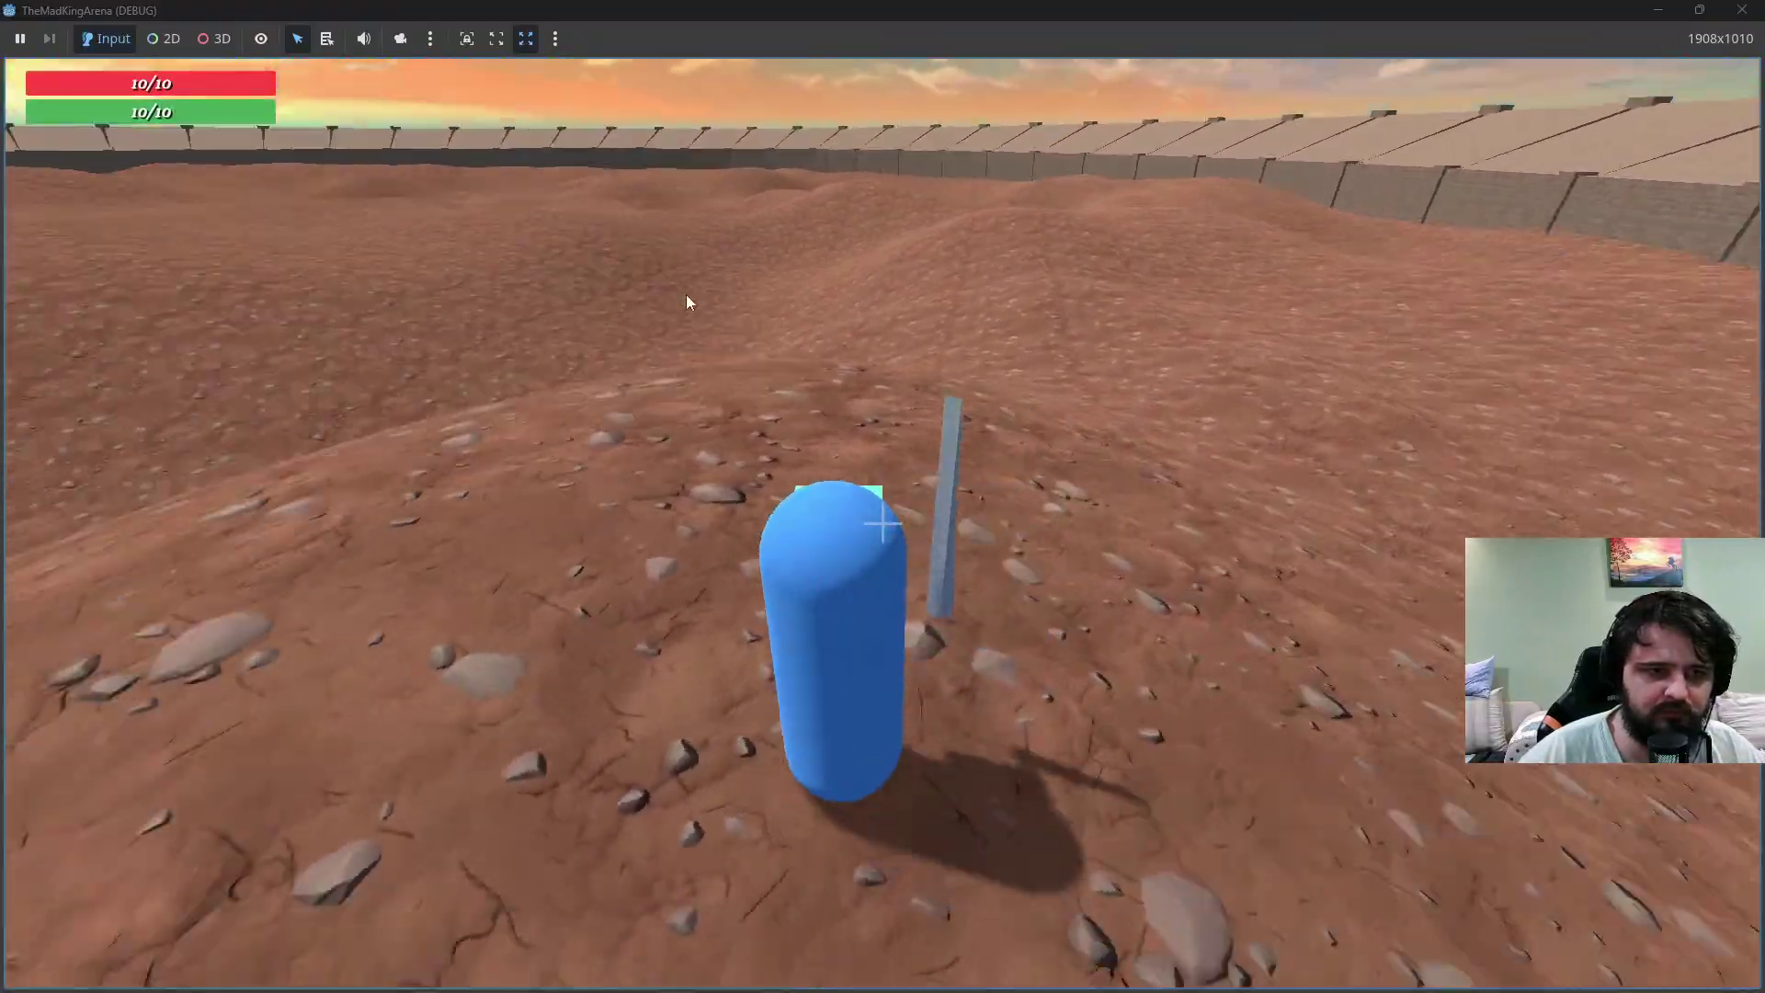
key("w")
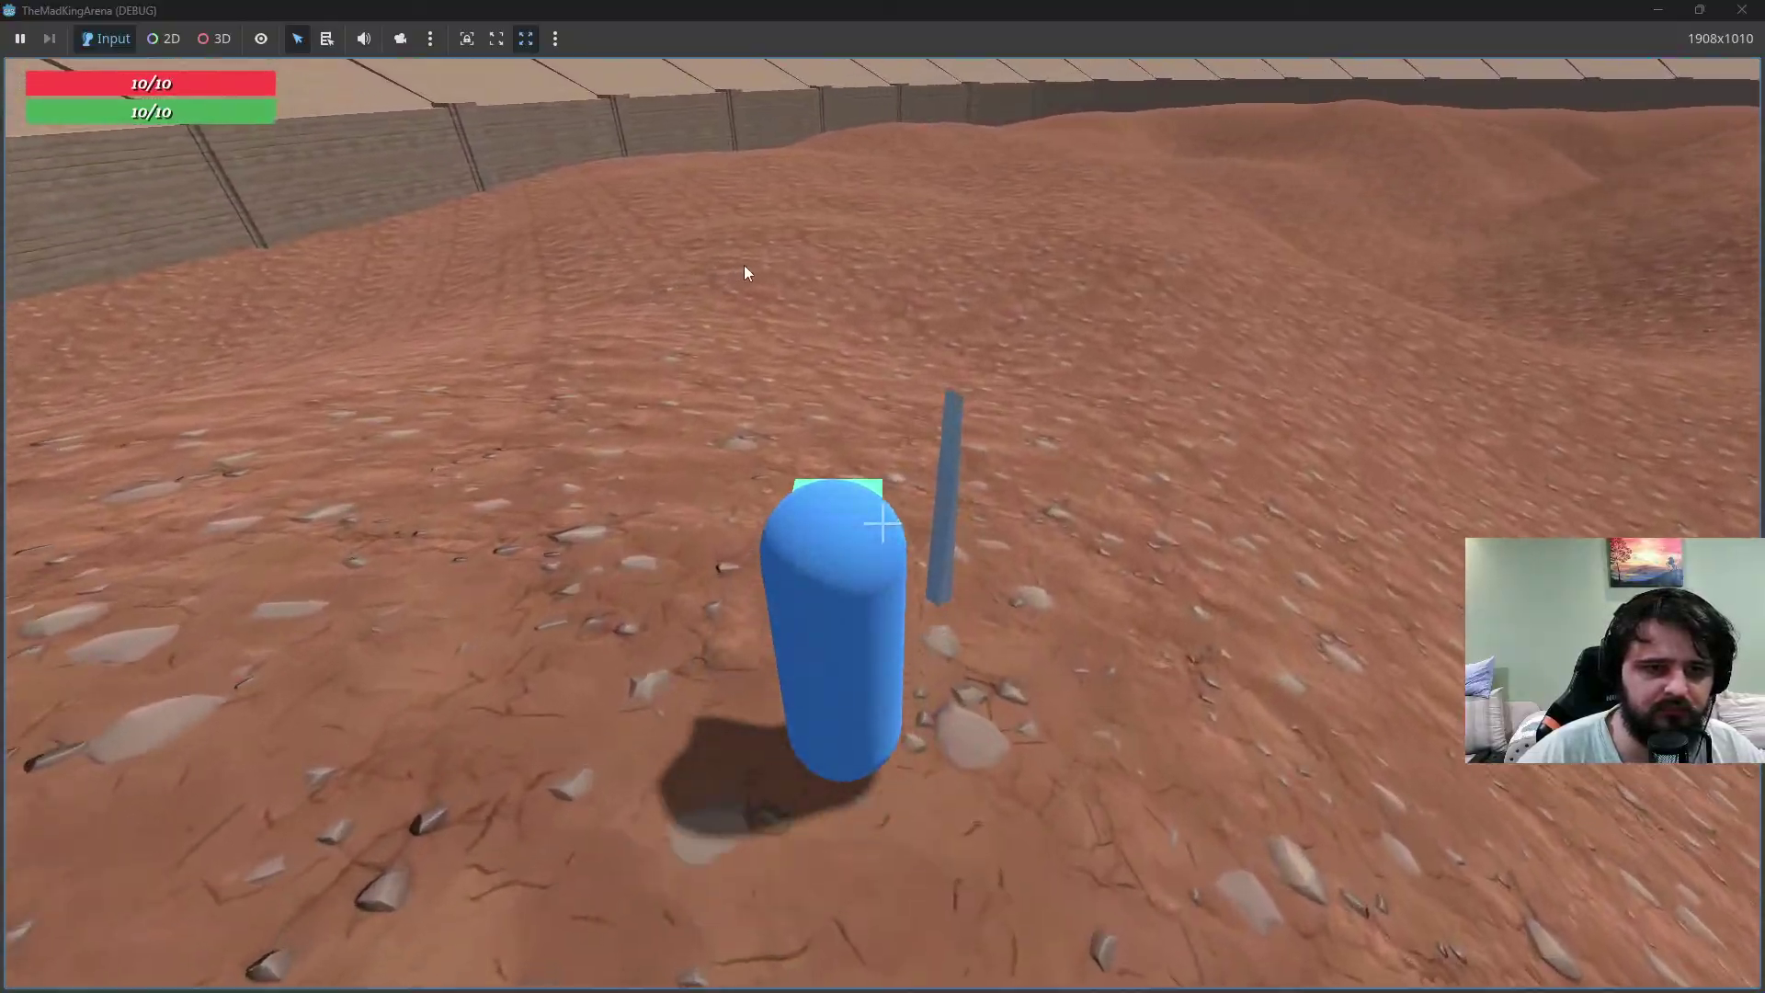
key("shift+w")
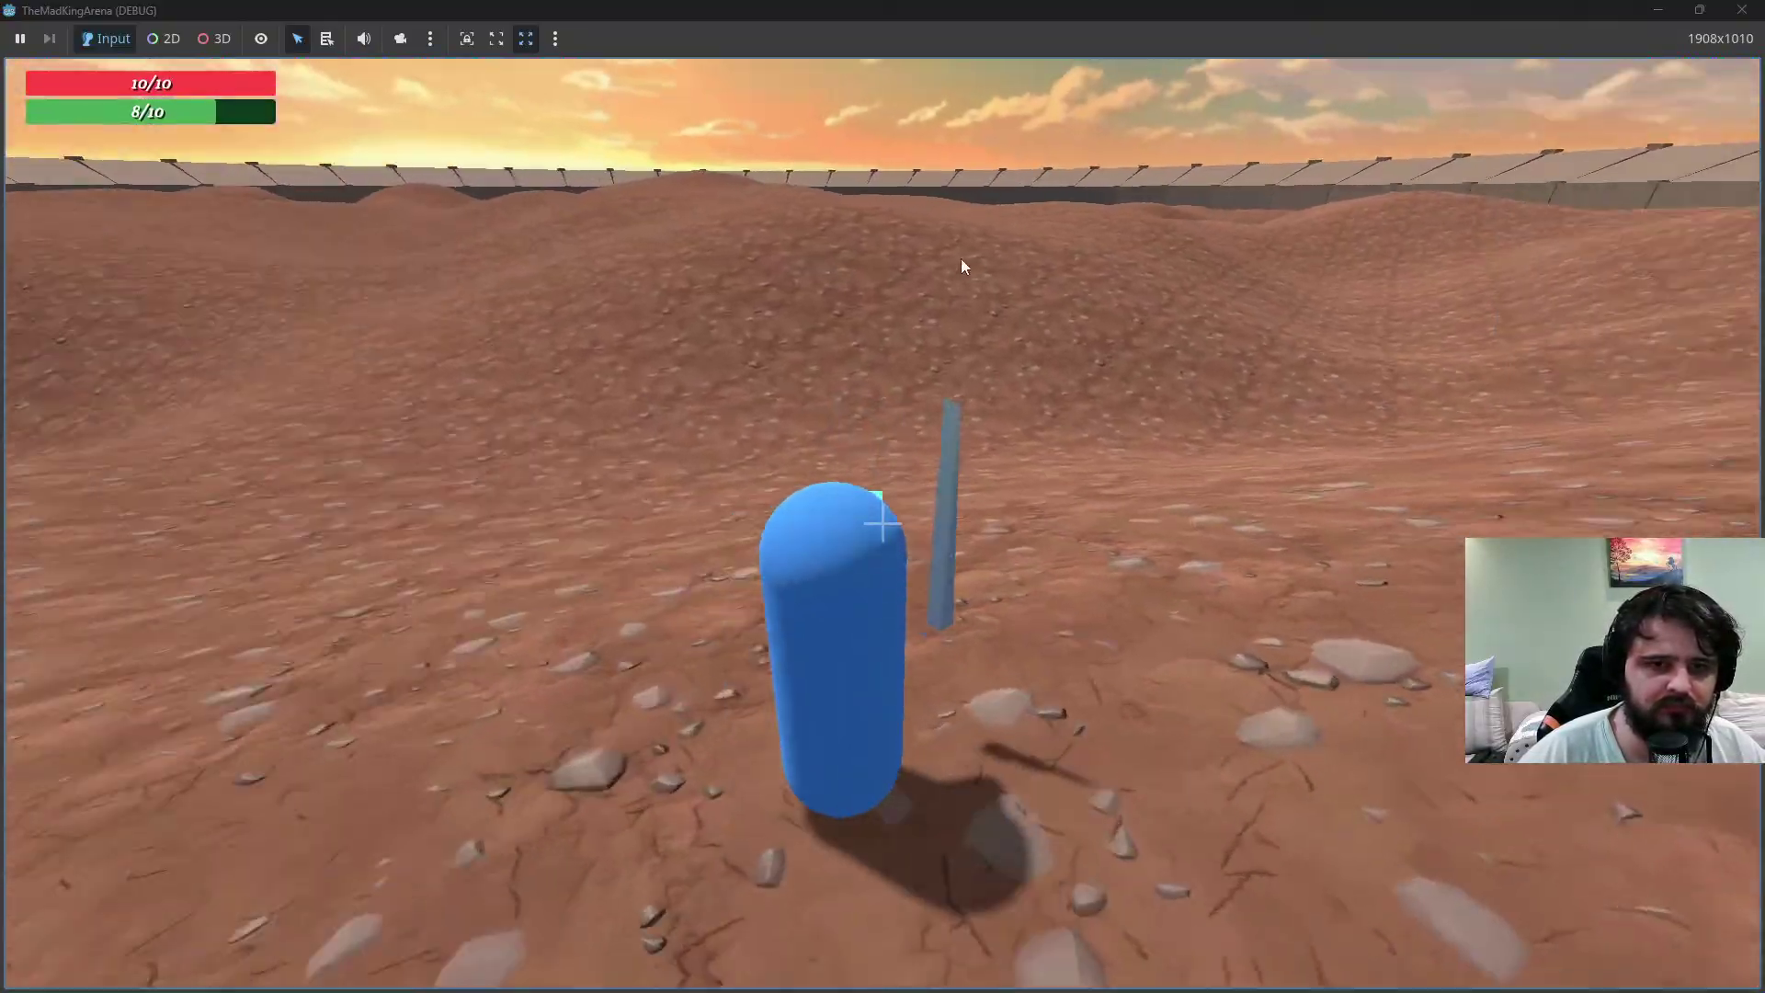
key("shift+w")
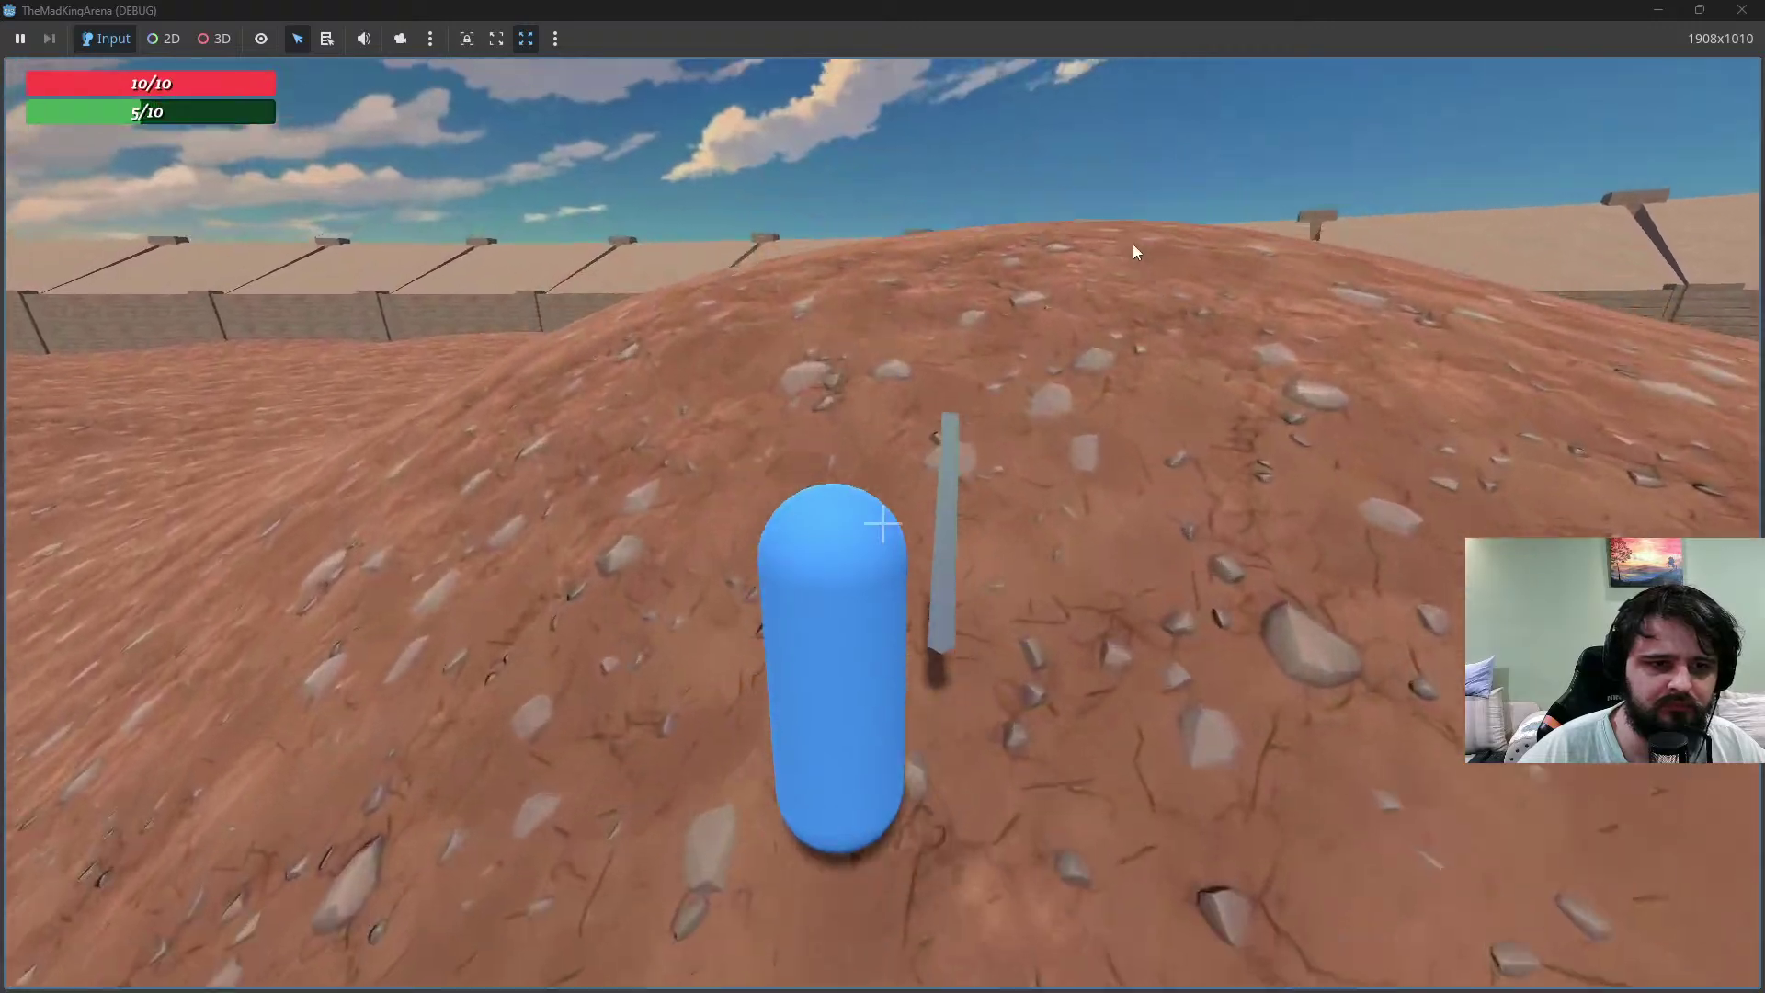
key("w")
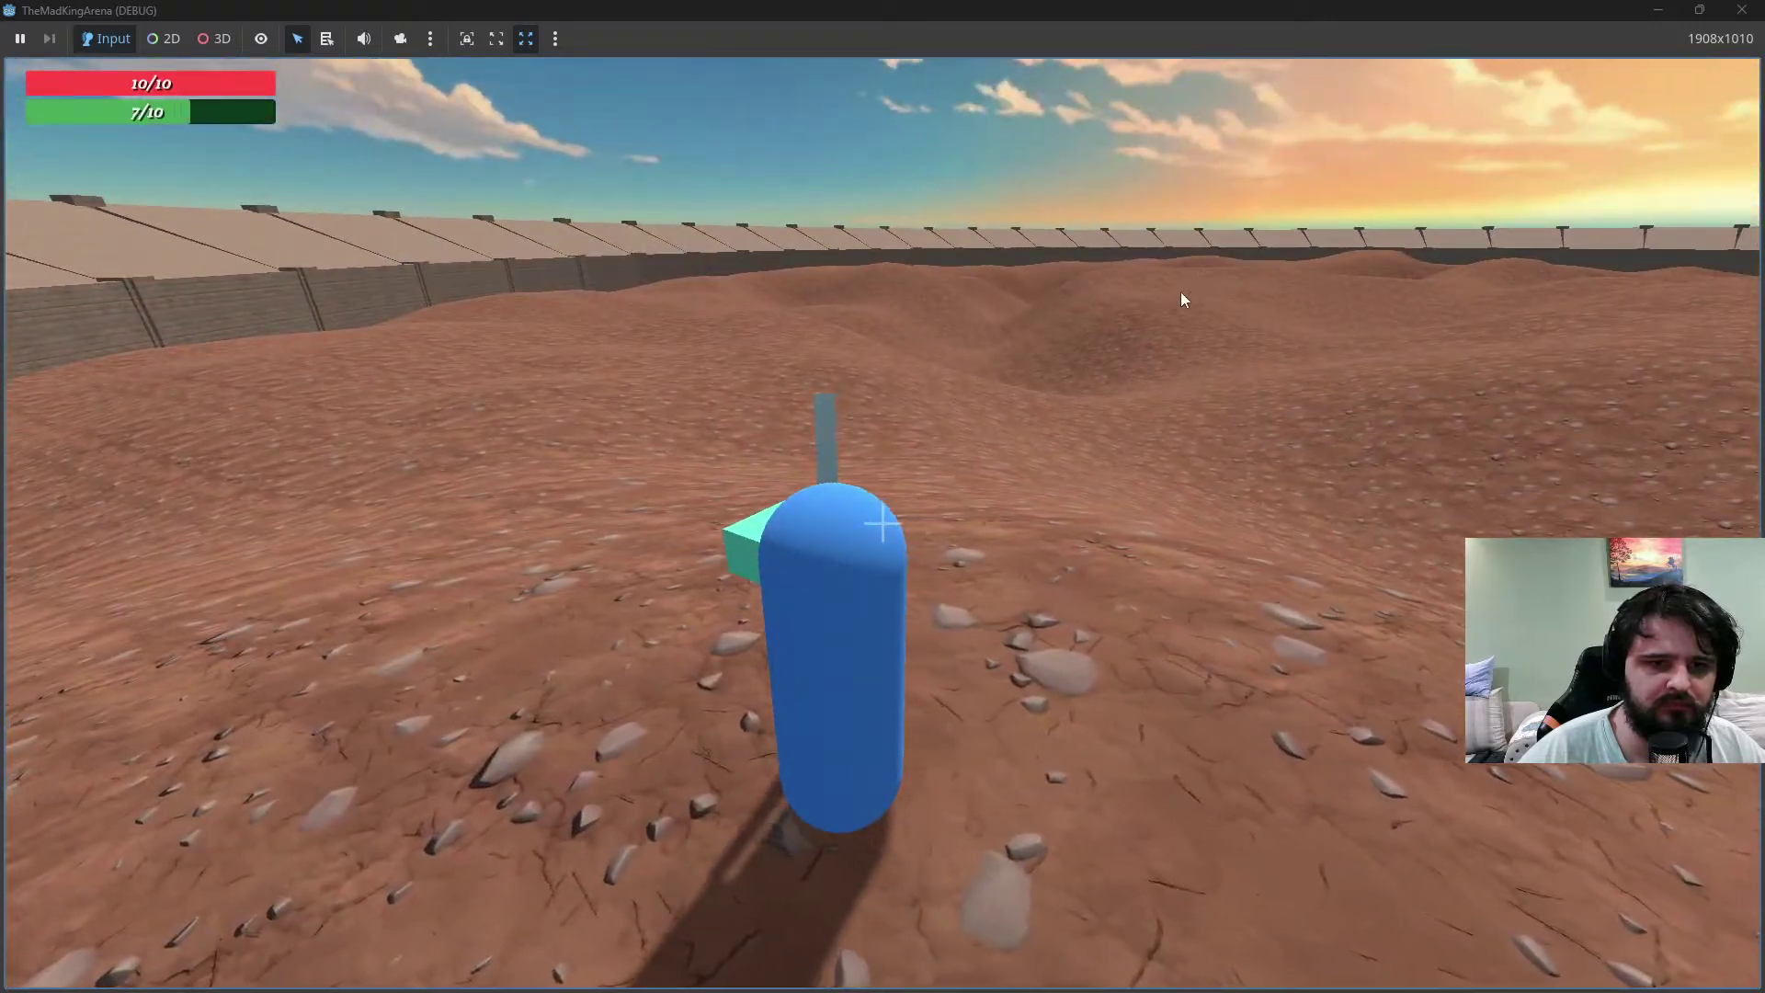
Walk and jump the player across the uneven ground to test jumping on the sculpted slopes
key("w")
key("space")
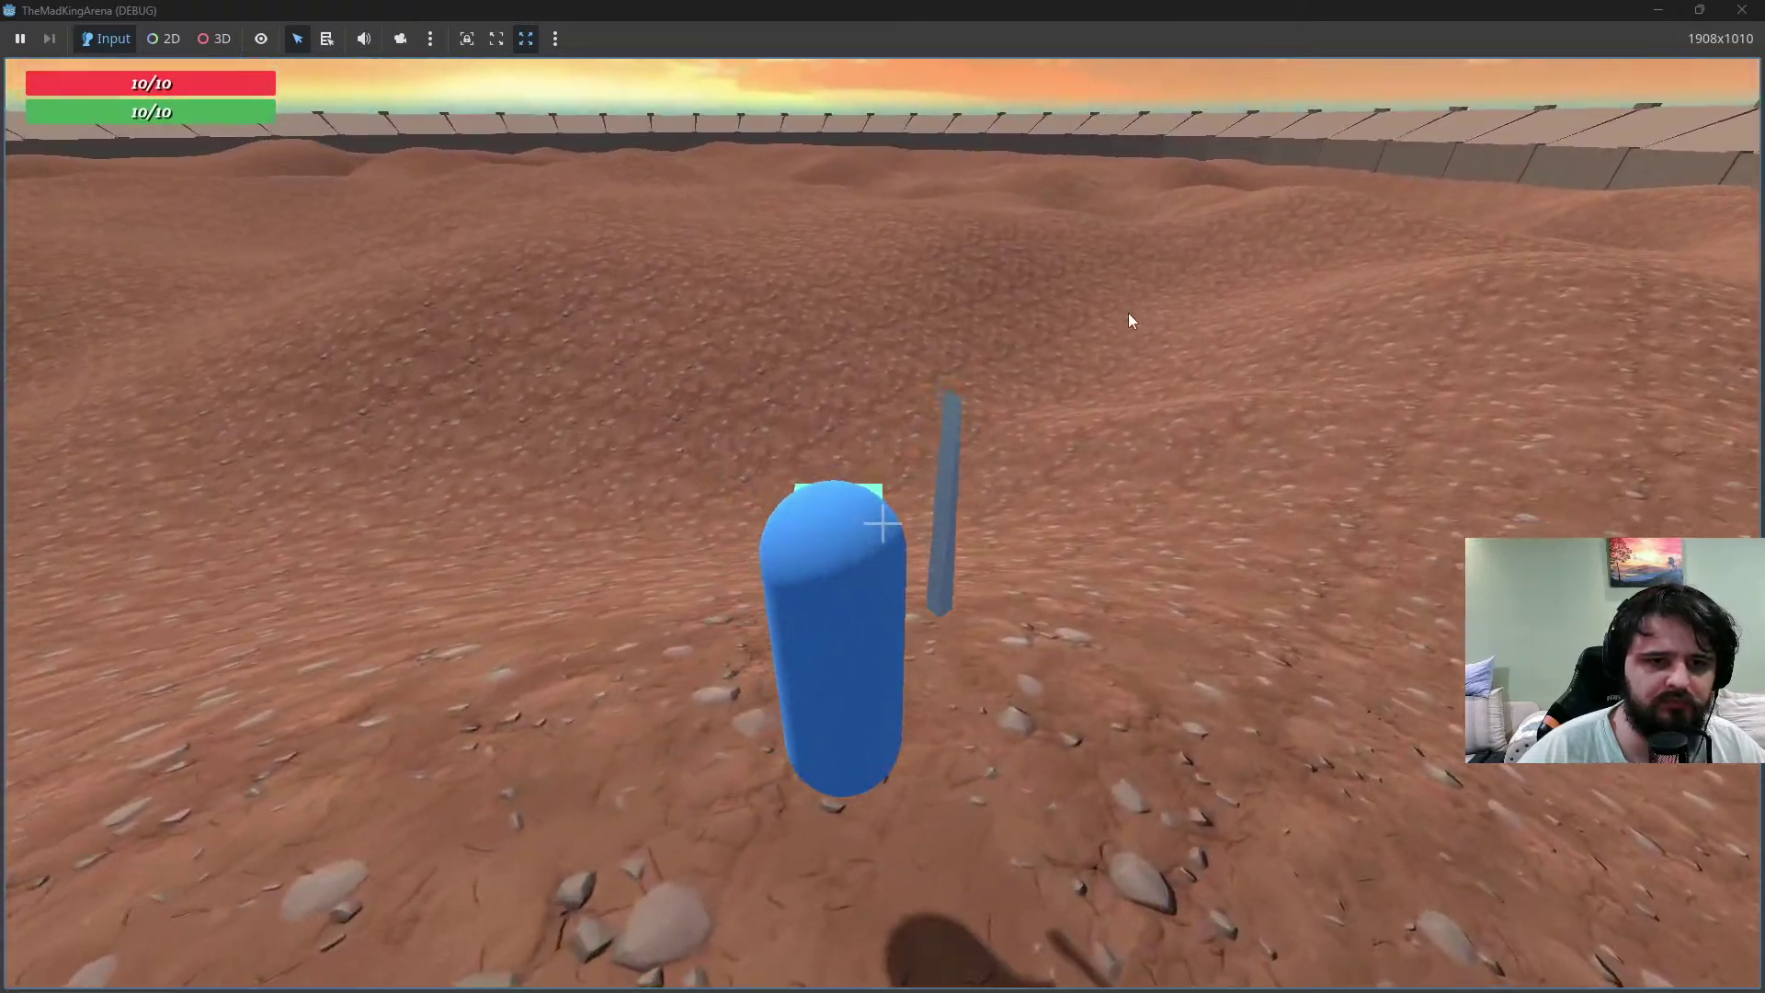
key("w")
key("space")
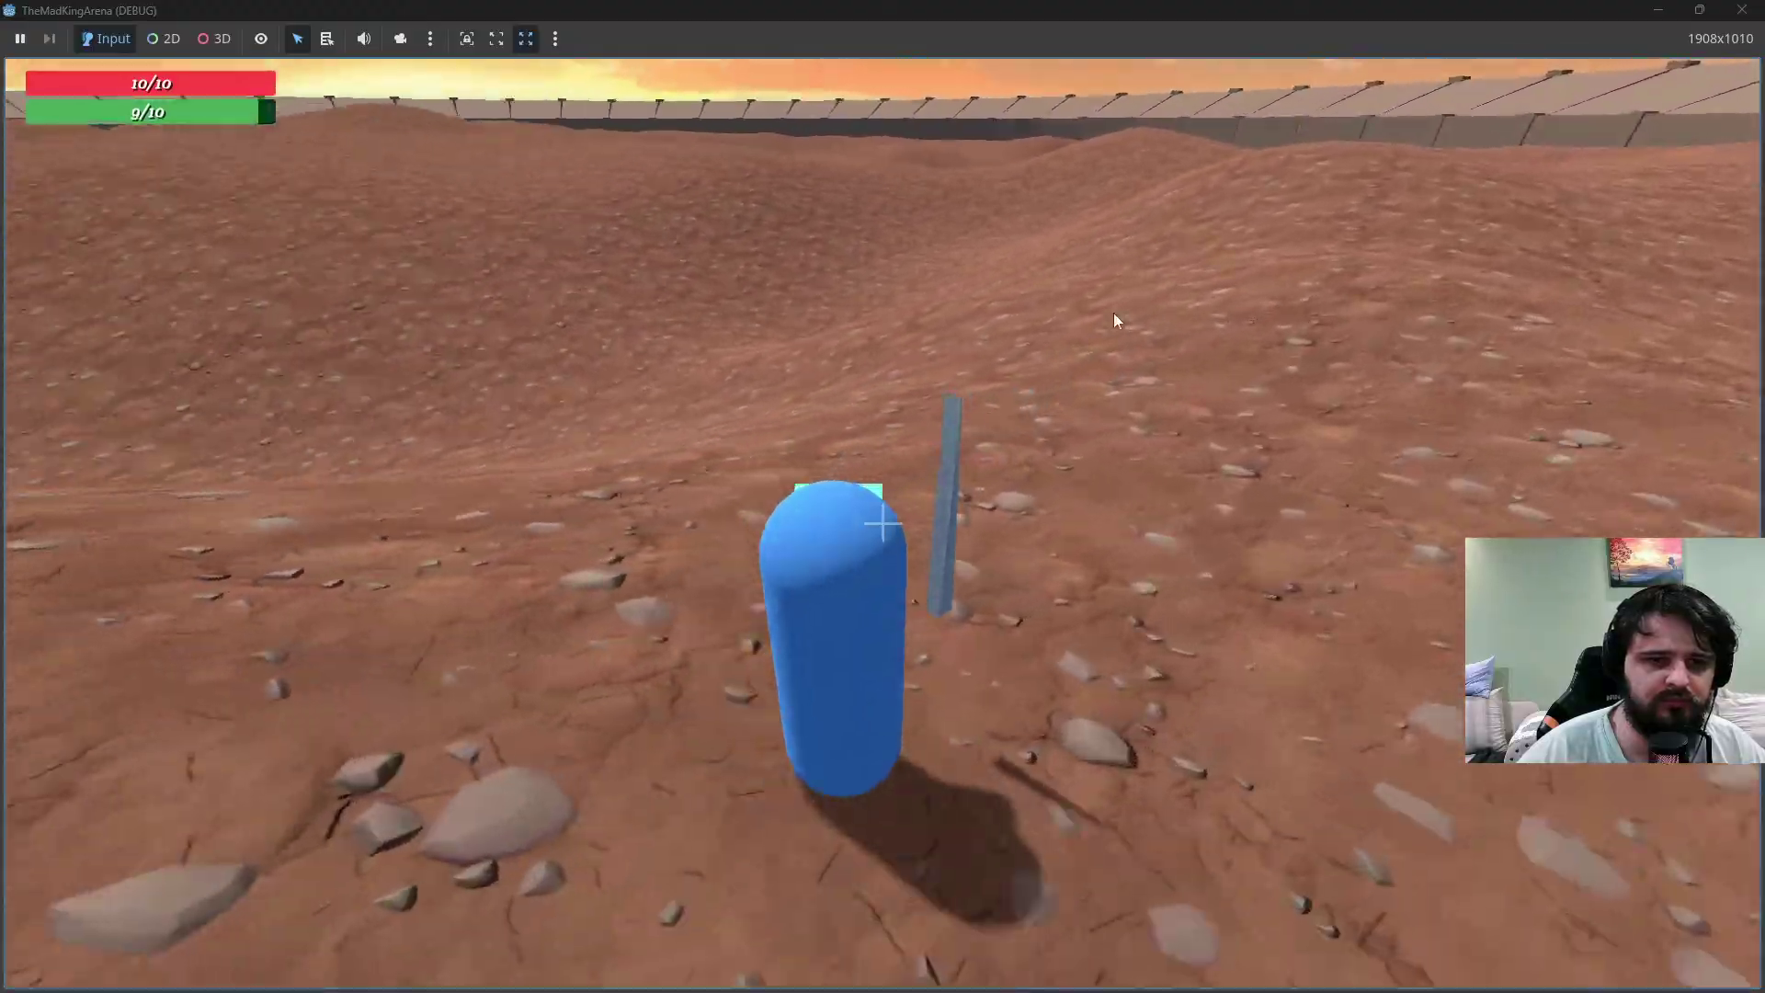
key("w")
key("space")
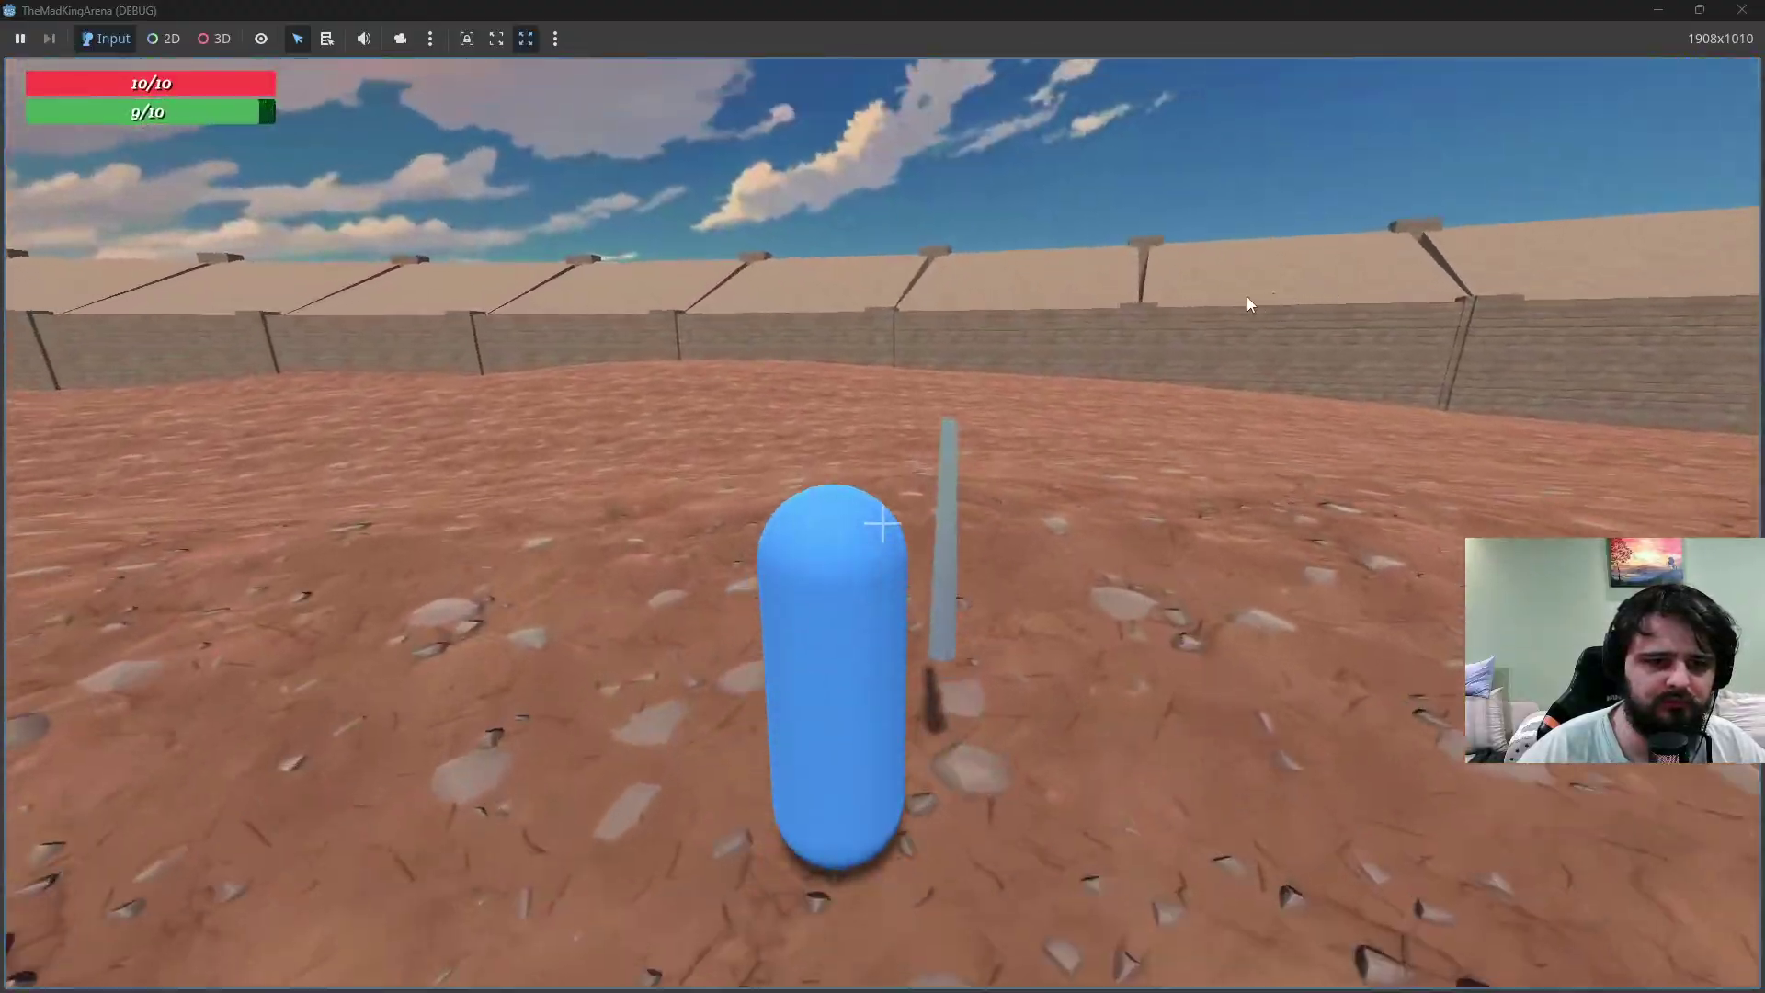
Sprint over the stony hilltops, and walk along the rounded ridge beside the deep hollow to examine its shape
key("shift+w")
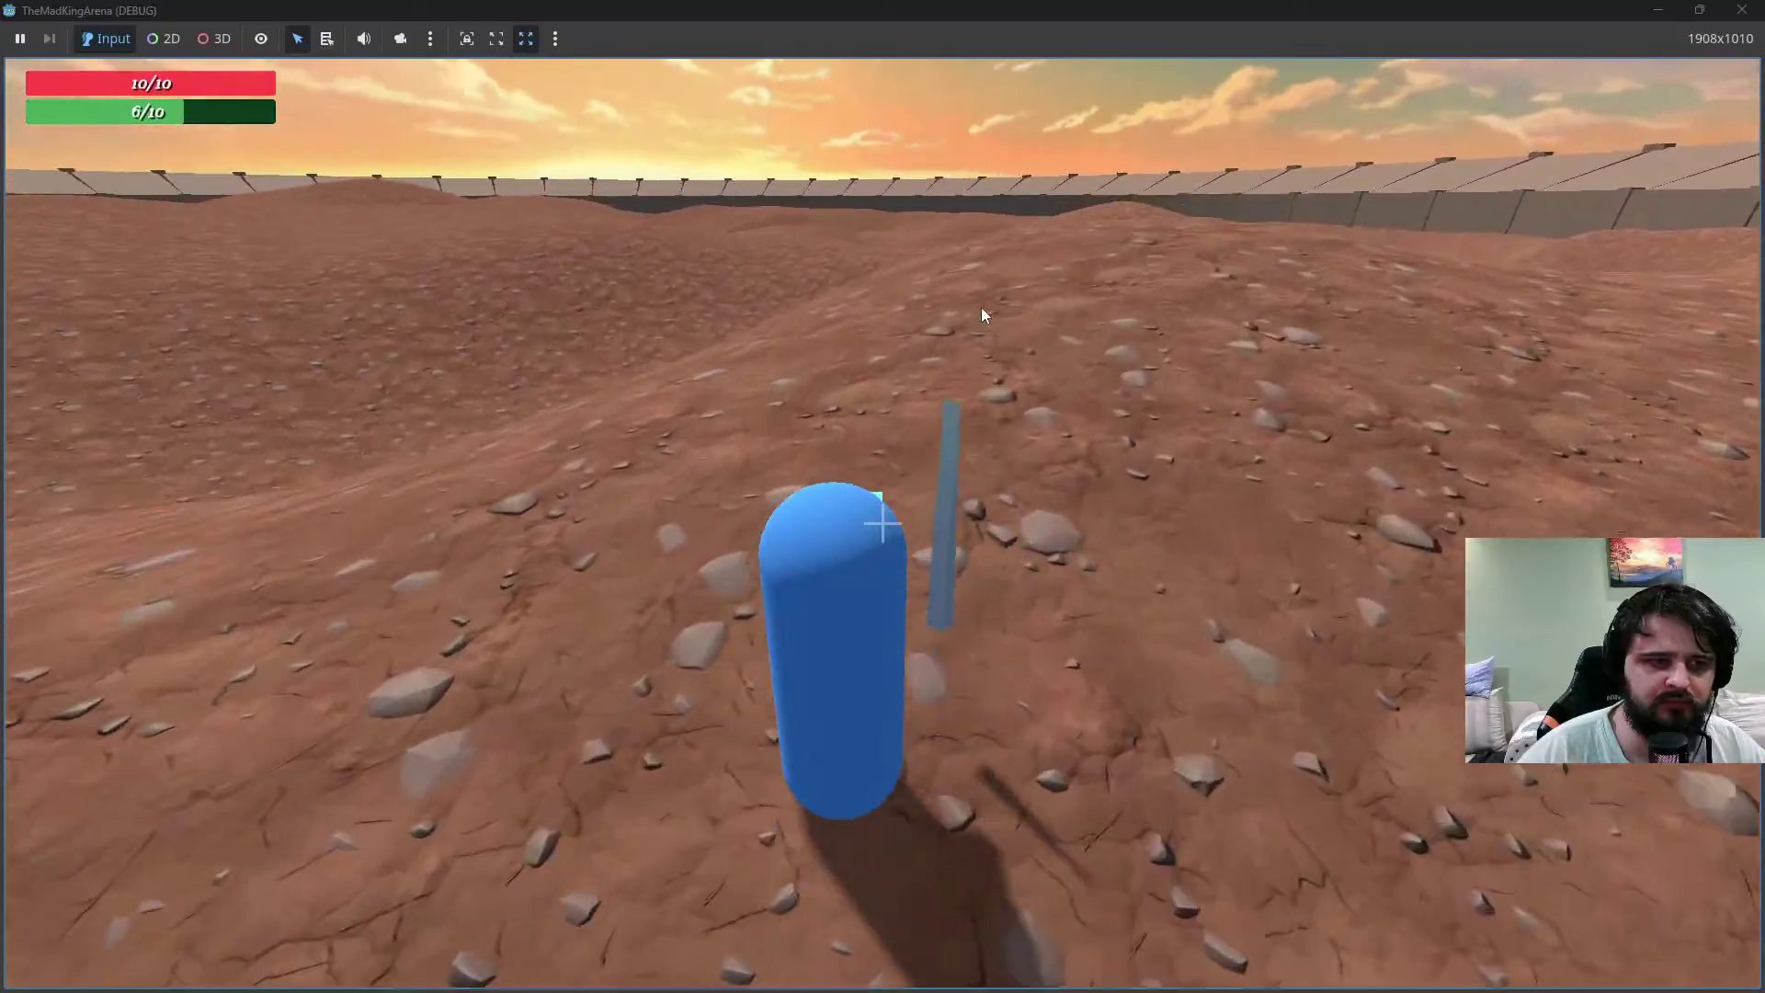
key("shift+w")
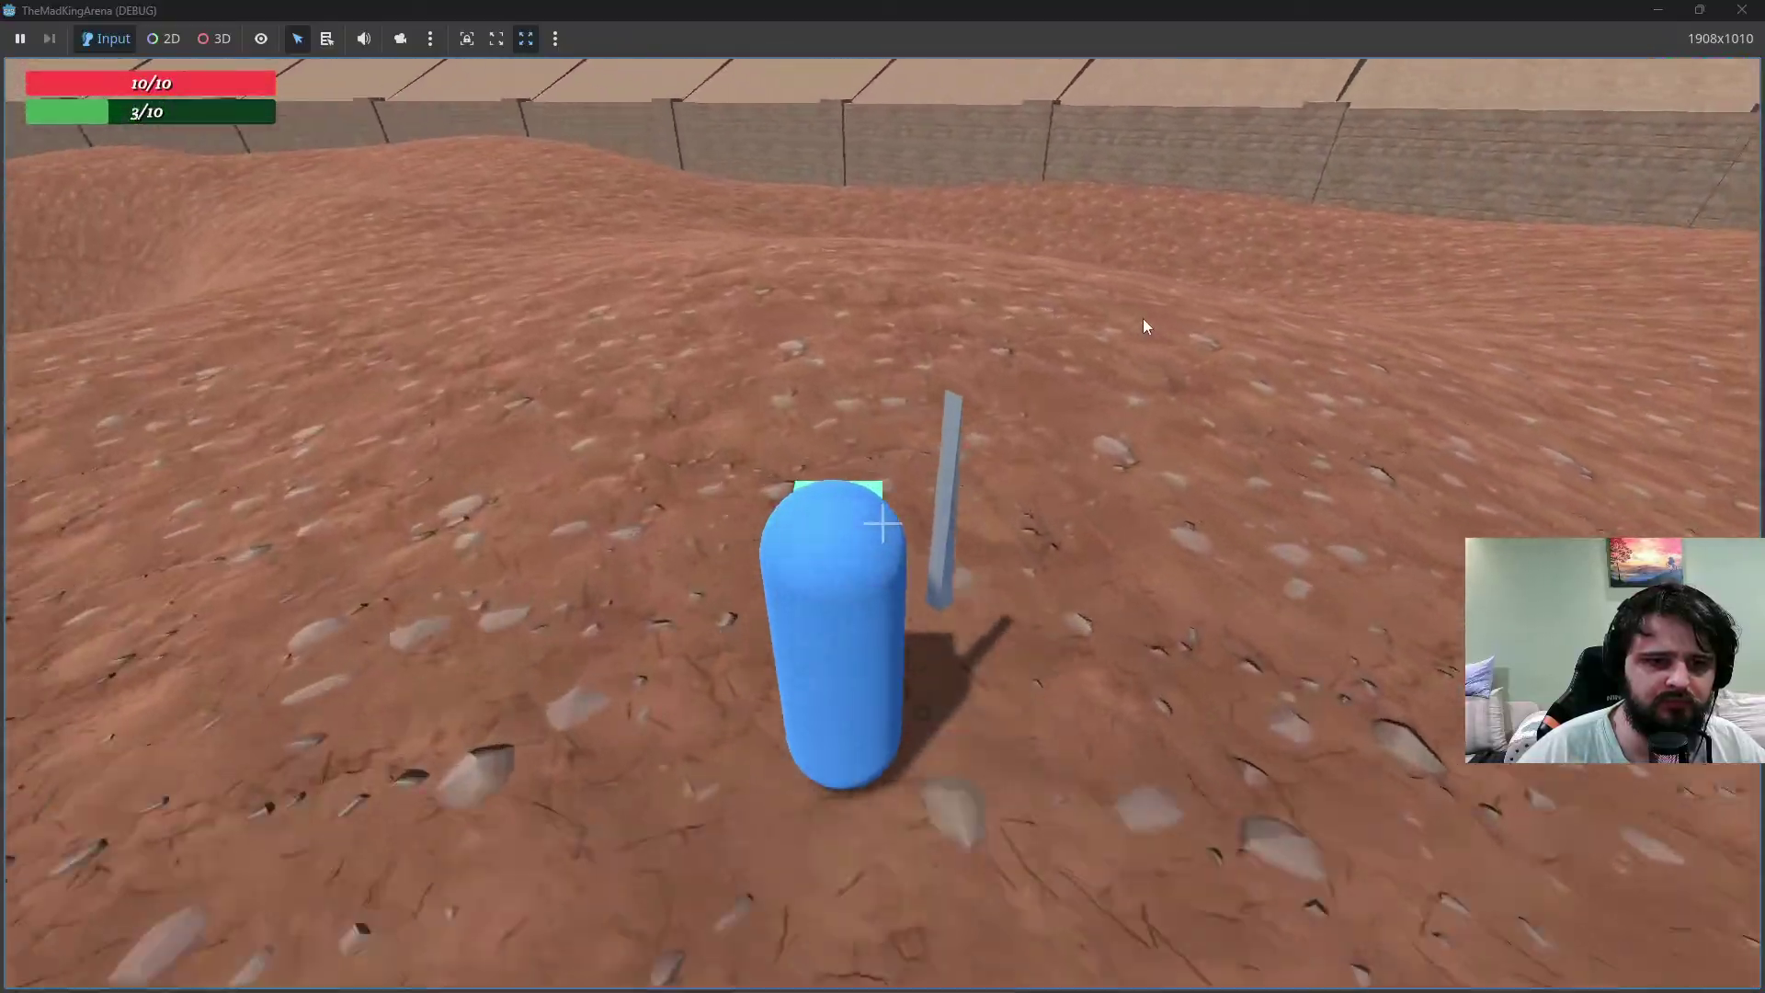
key("shift+w")
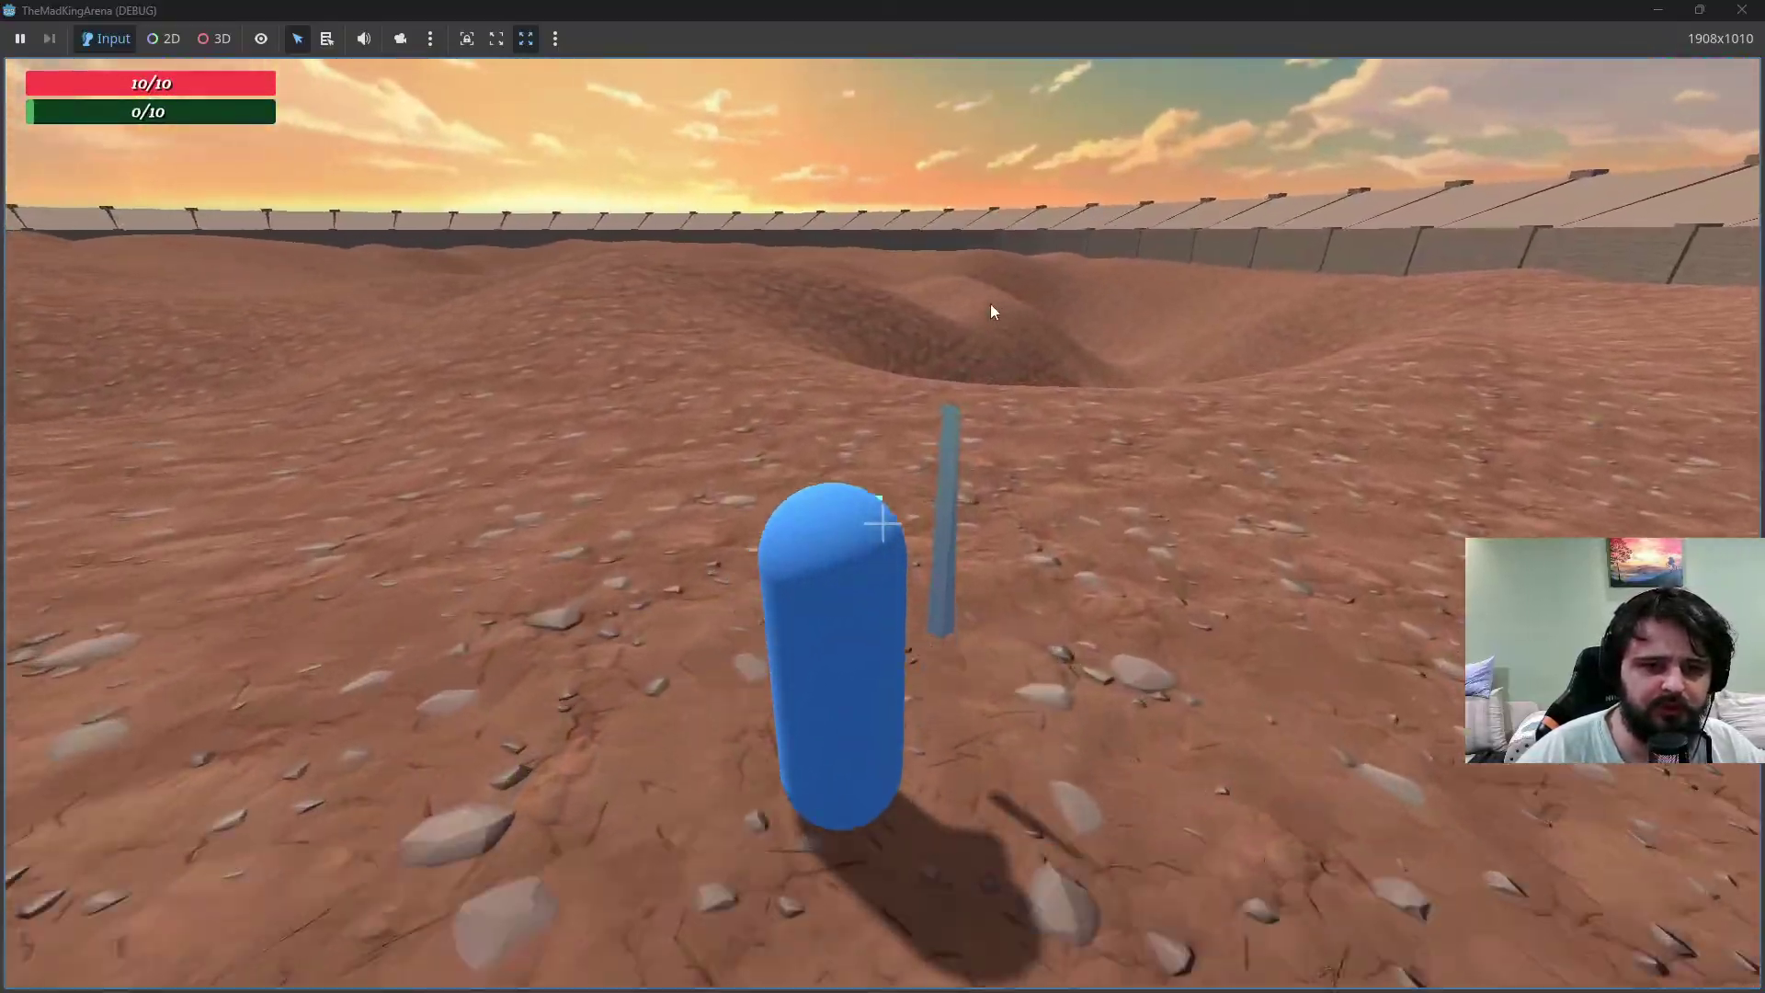
key("w")
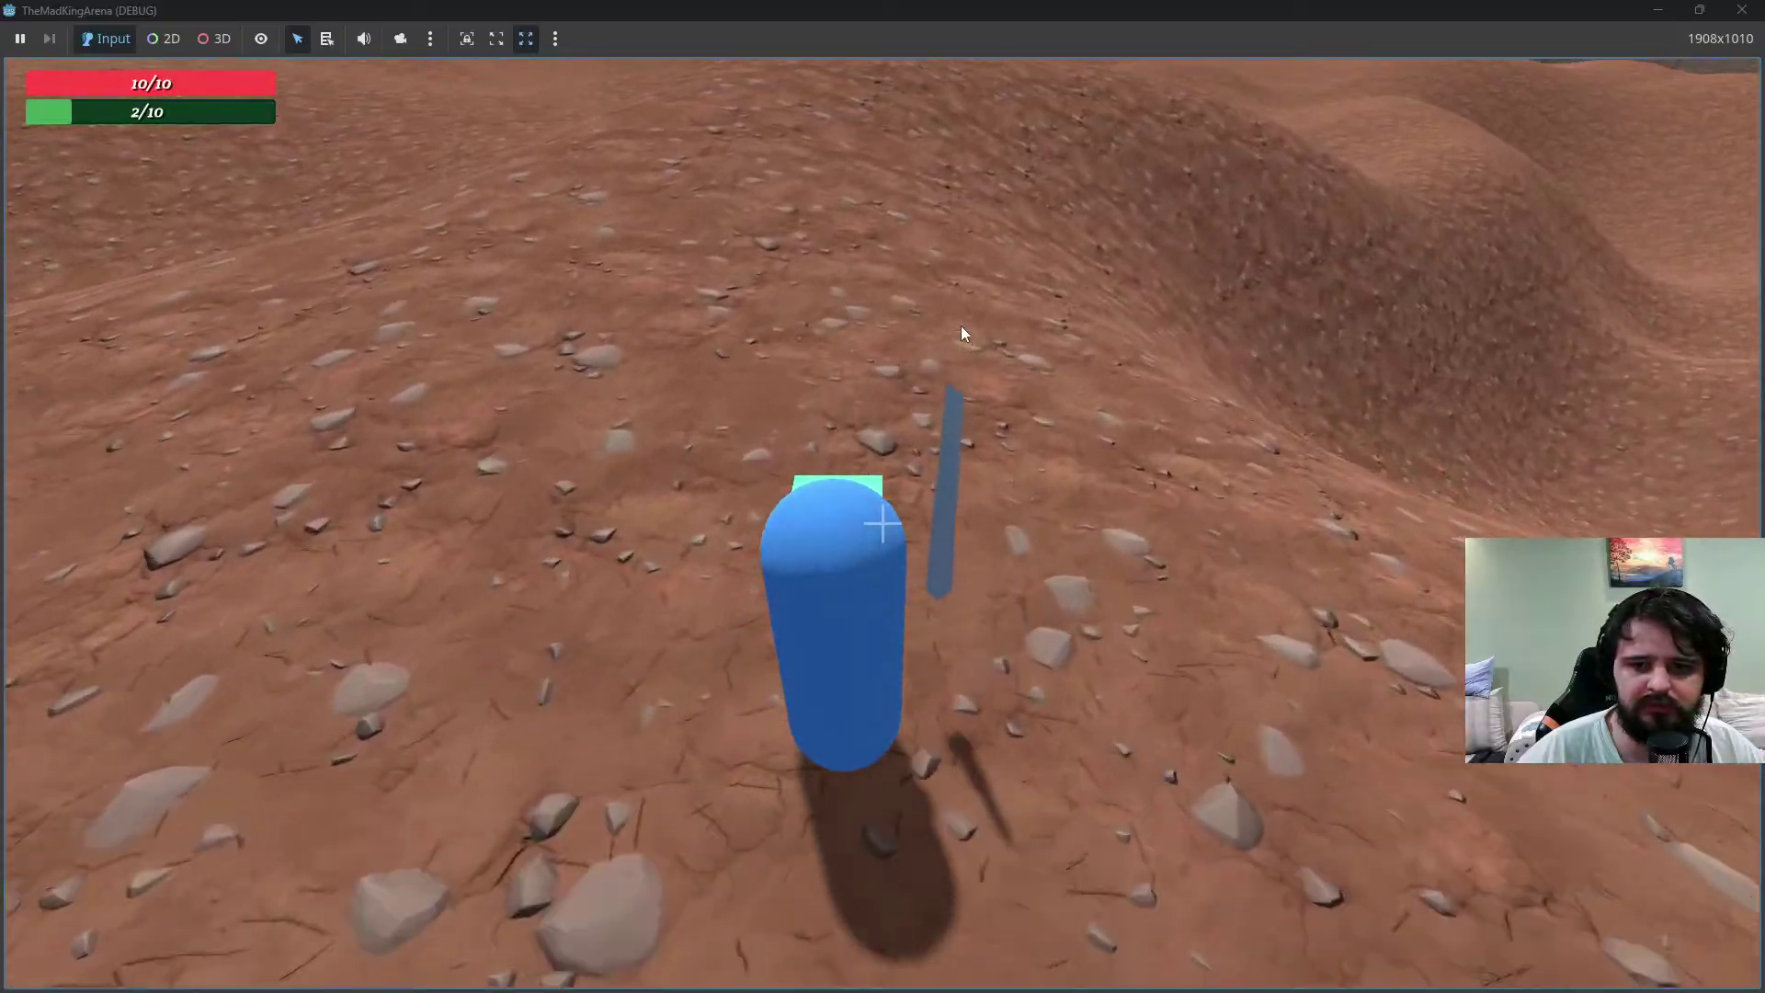
key("w")
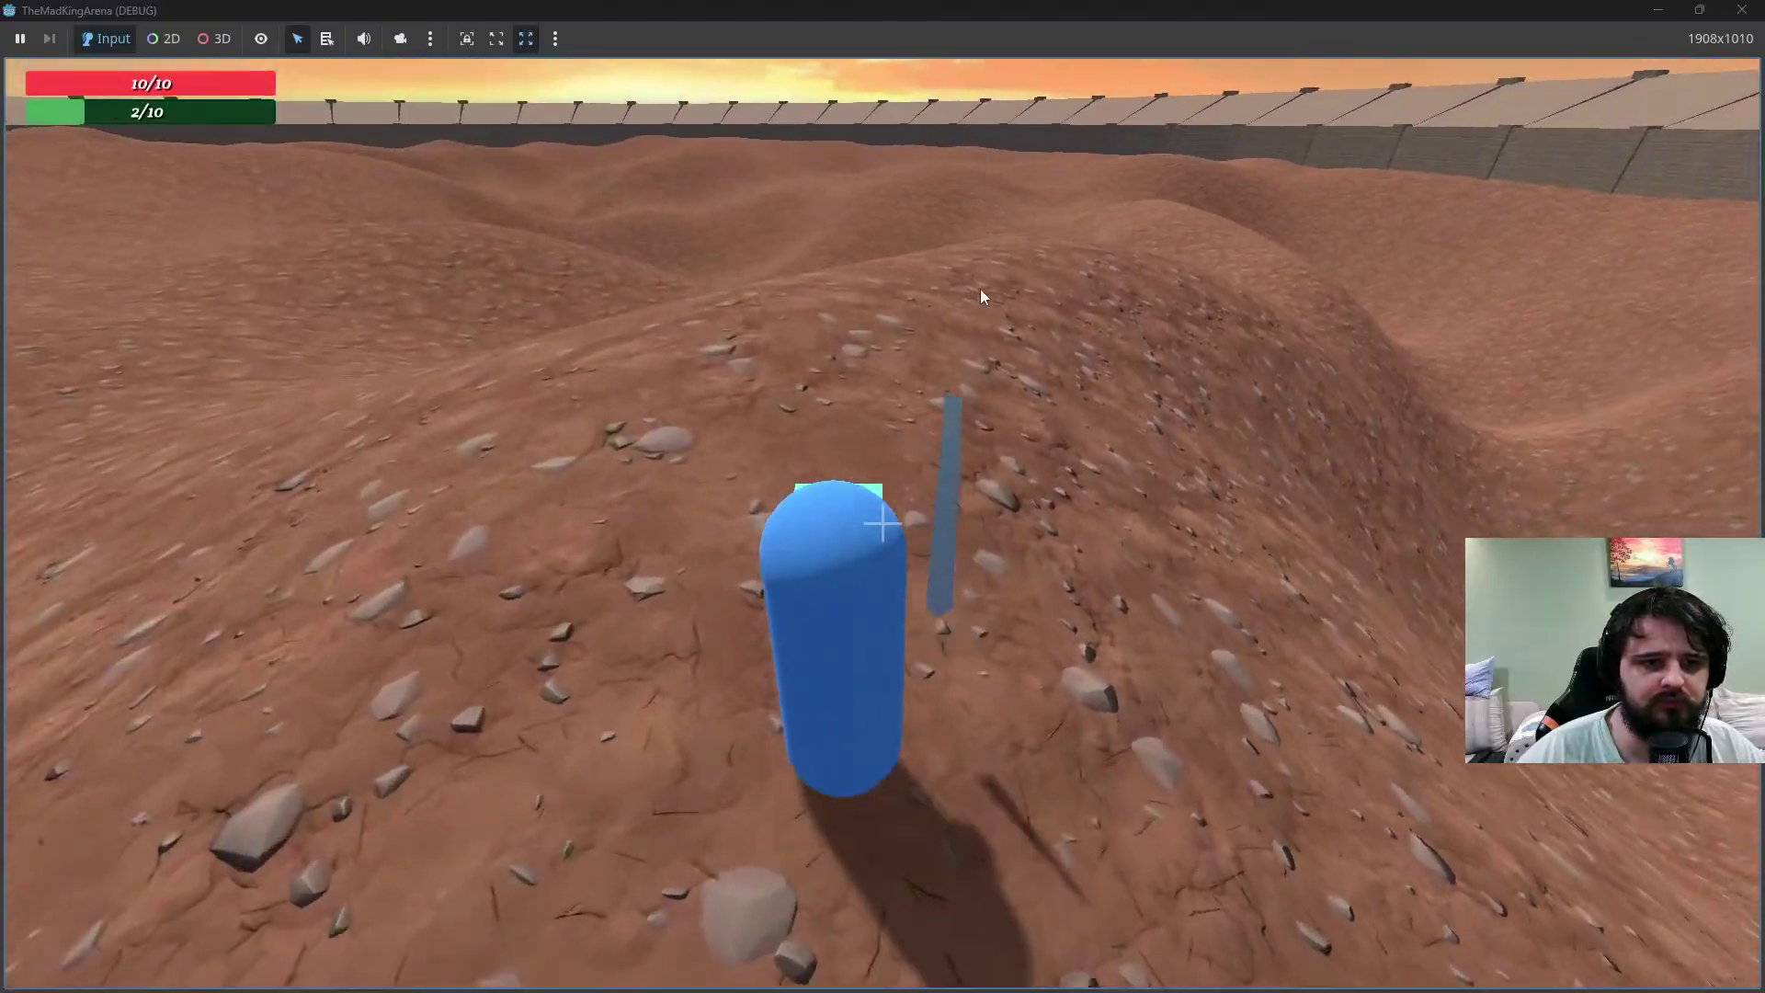
key("w")
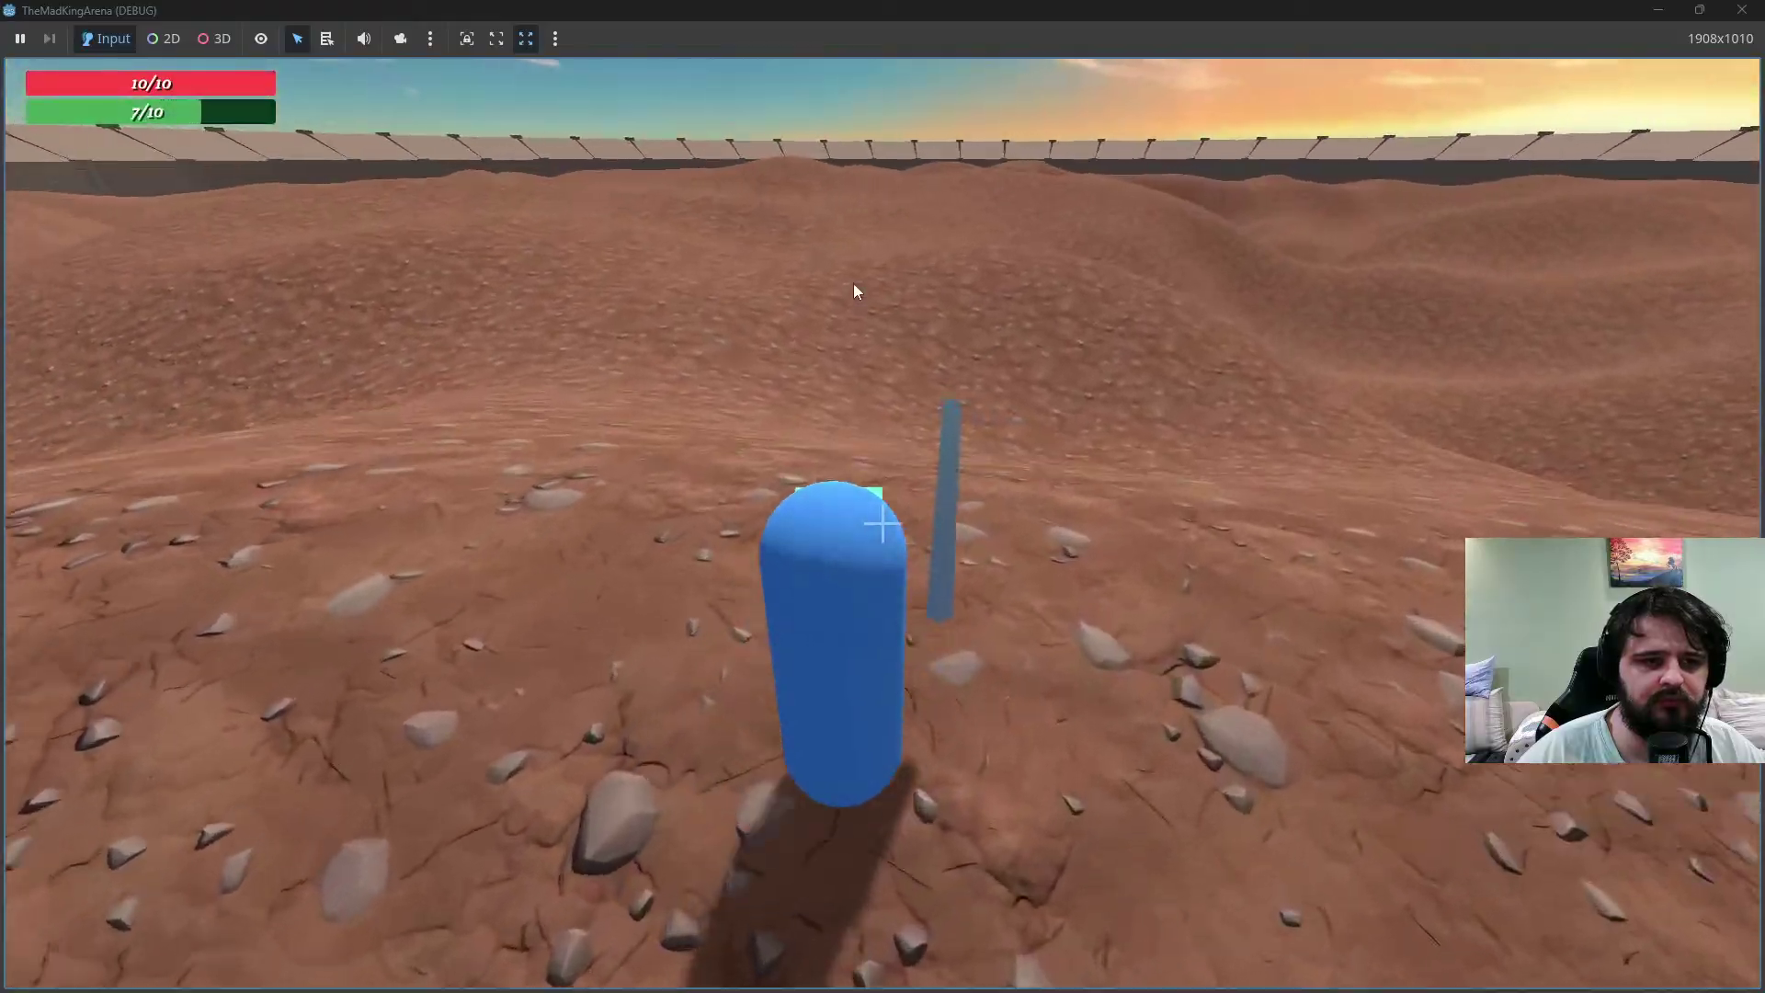
key("w")
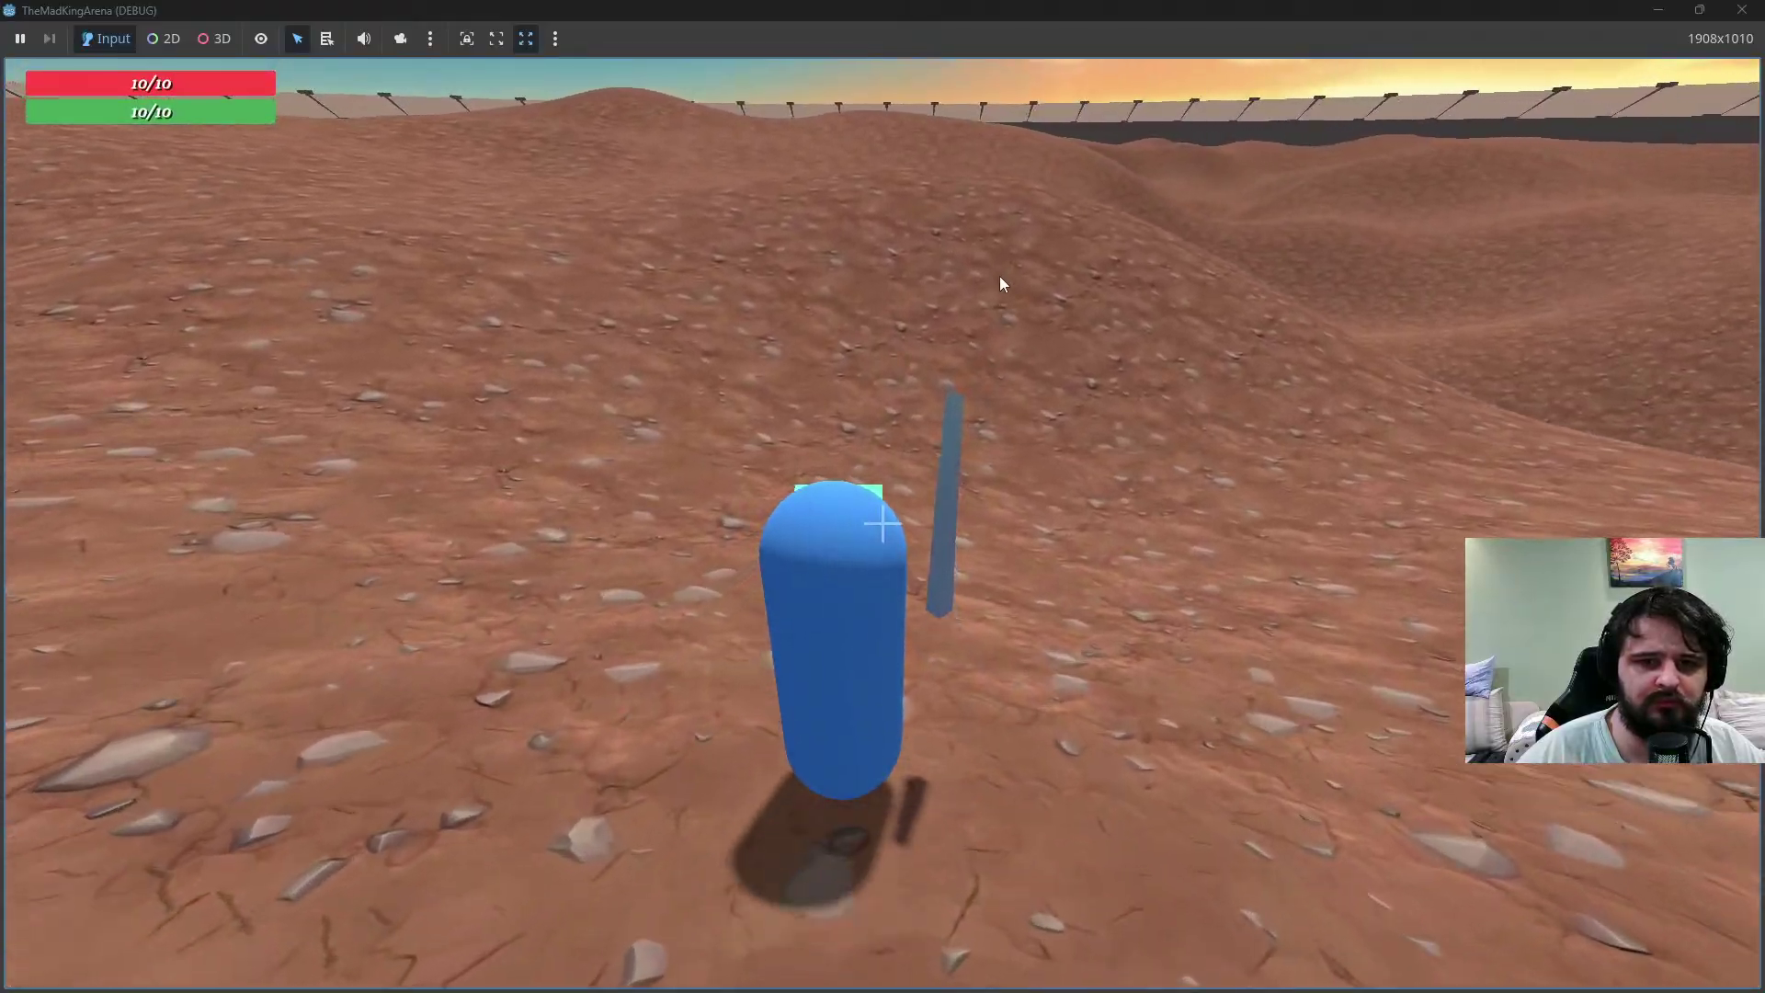
Run the player through the central dips and up the large hill, examining the hollows beyond its crest
key("shift+w")
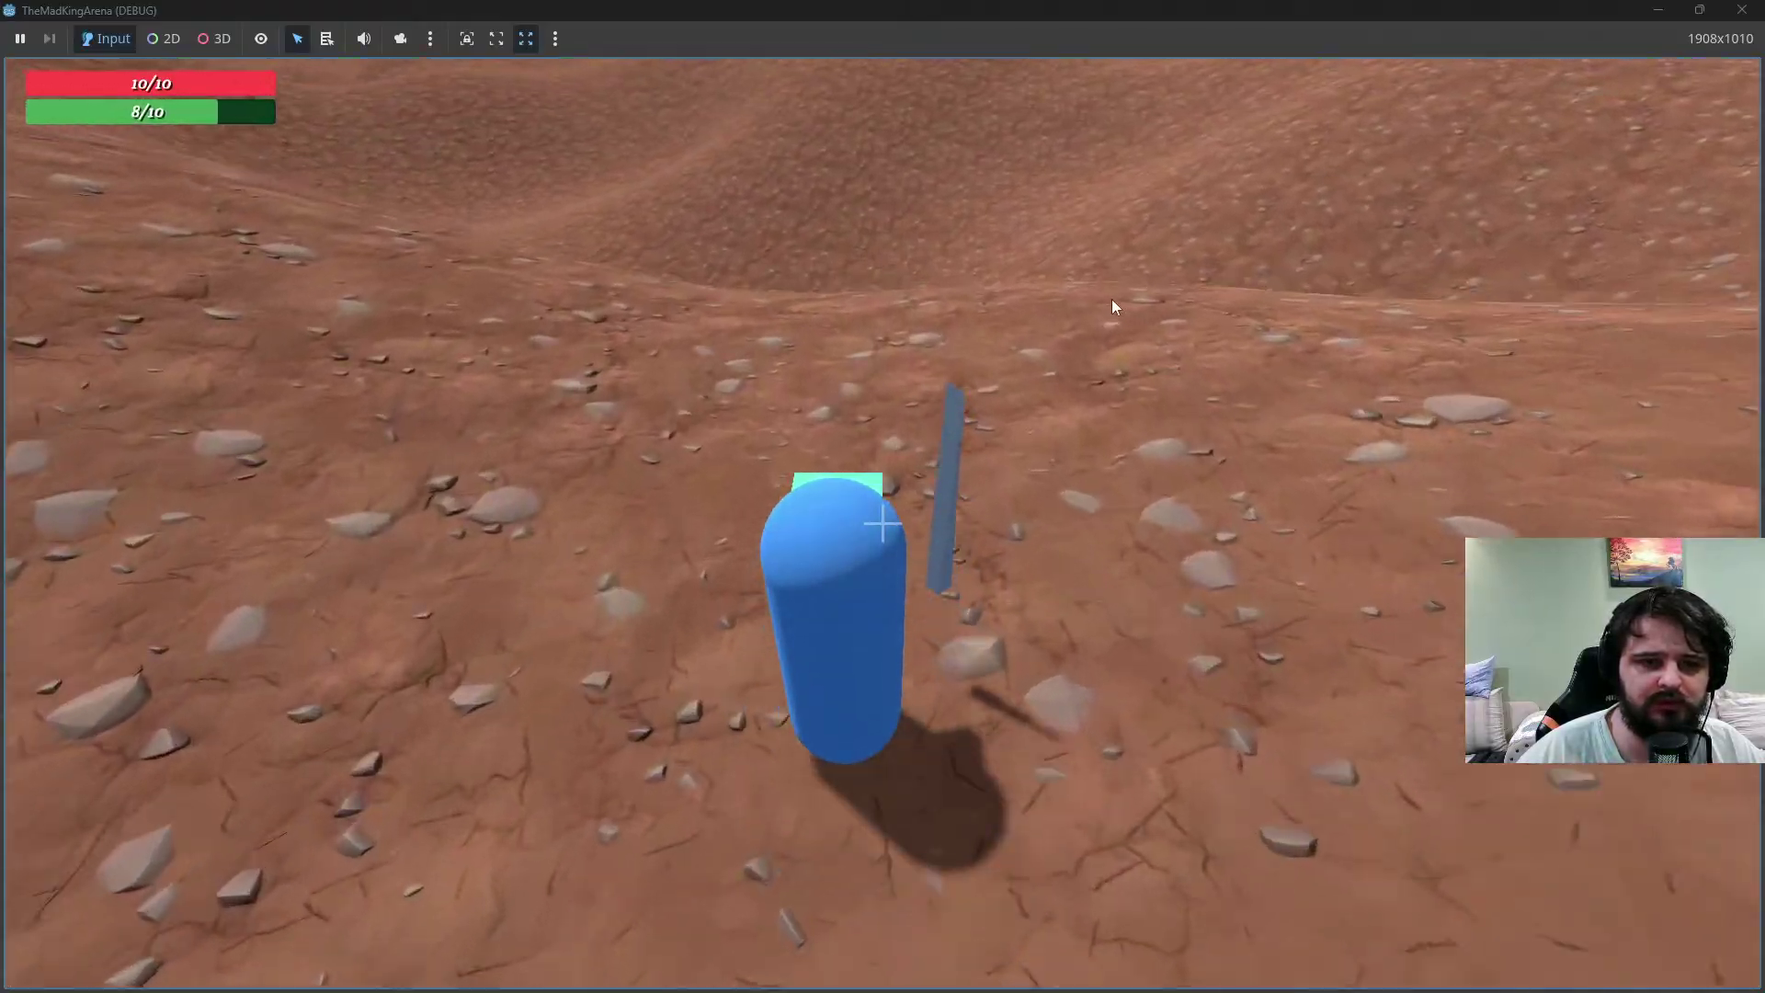
key("w")
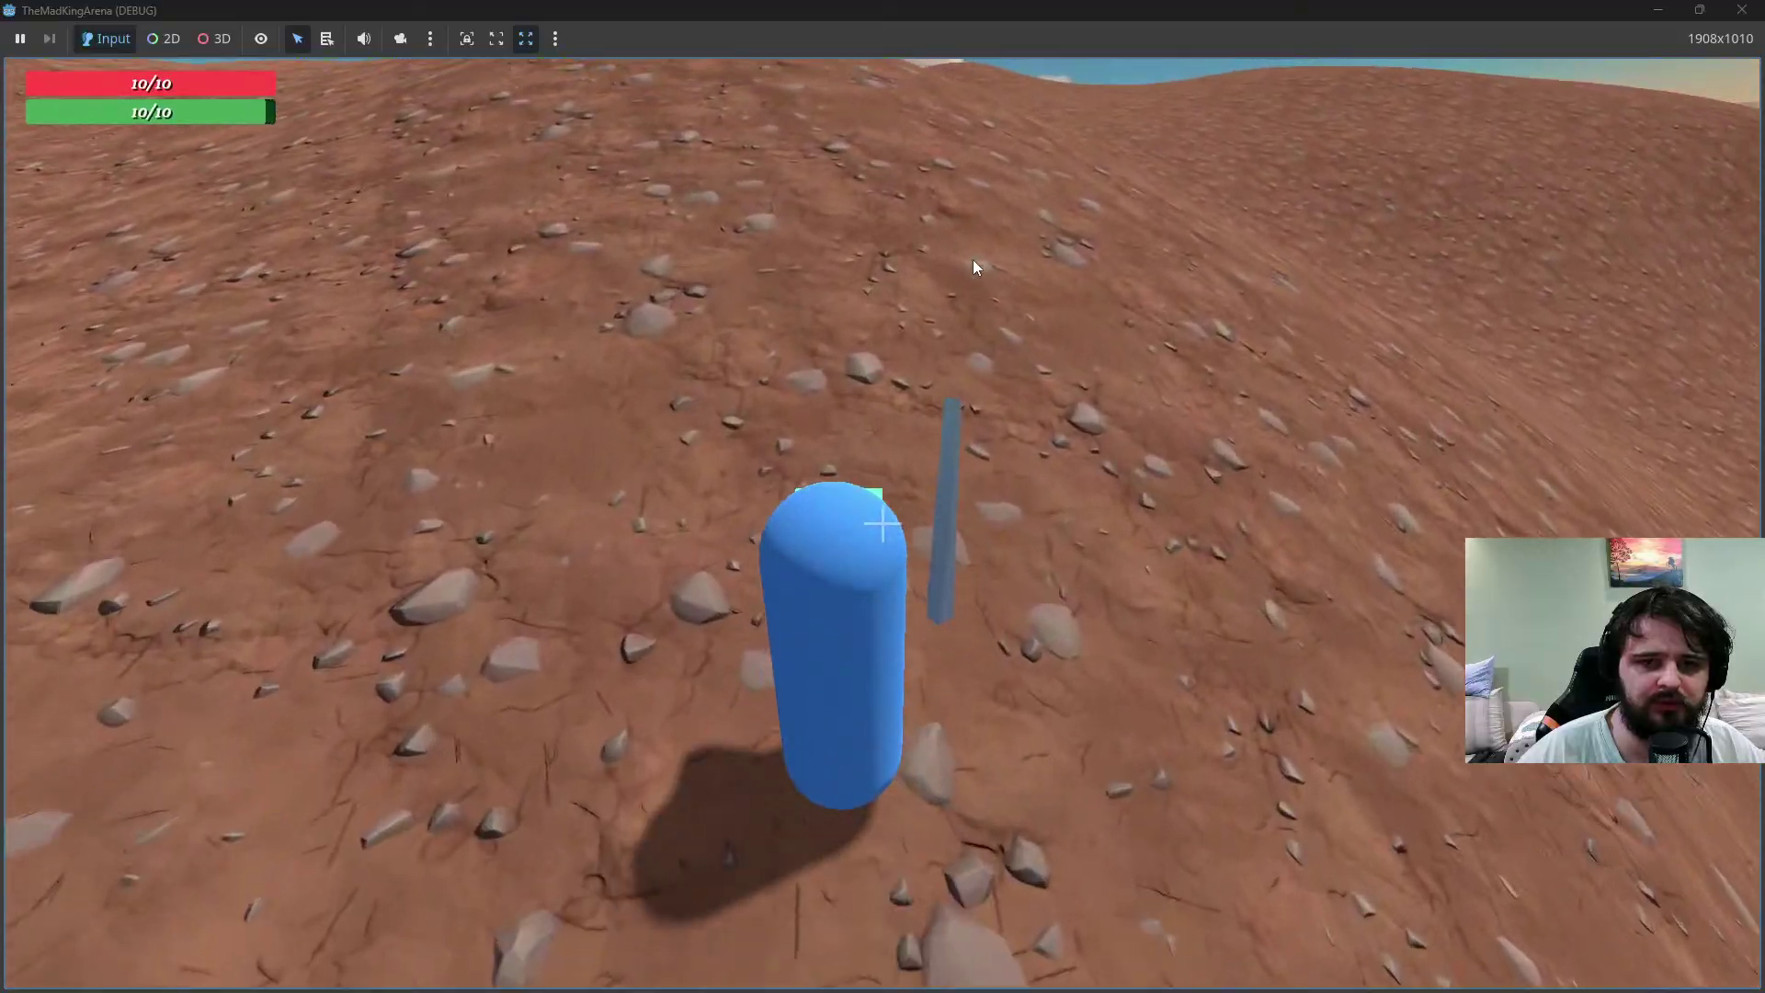
key("w")
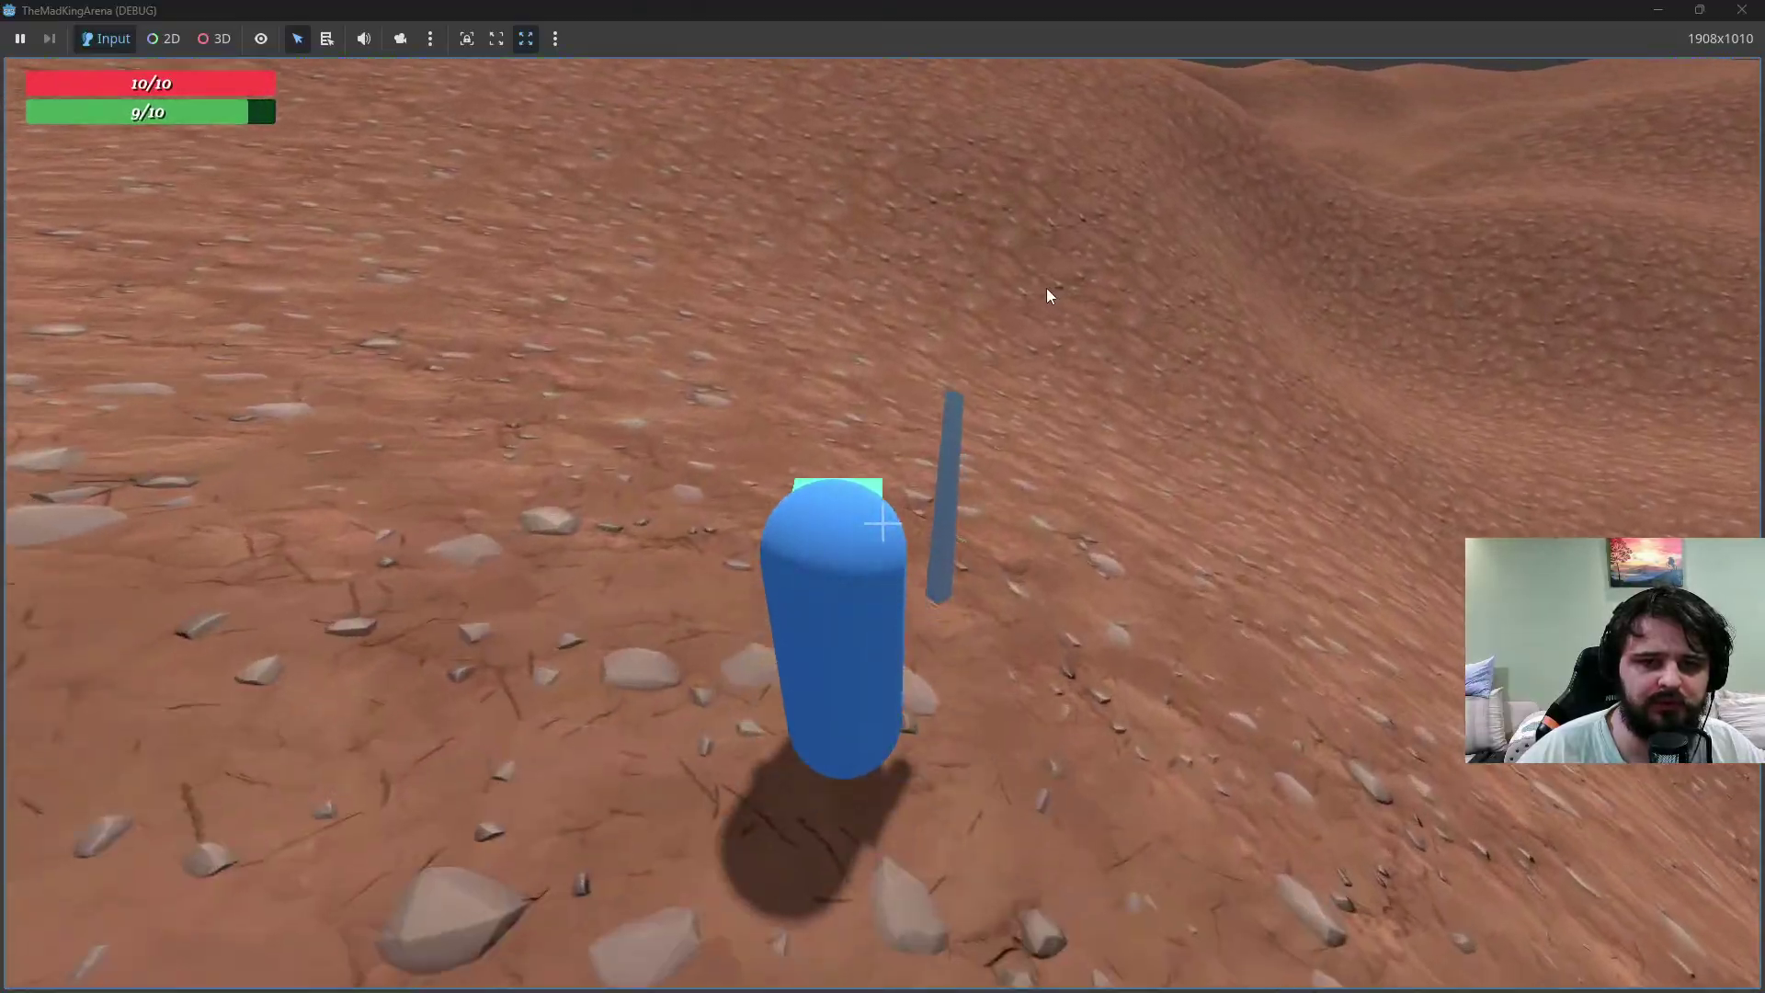
key("shift+w")
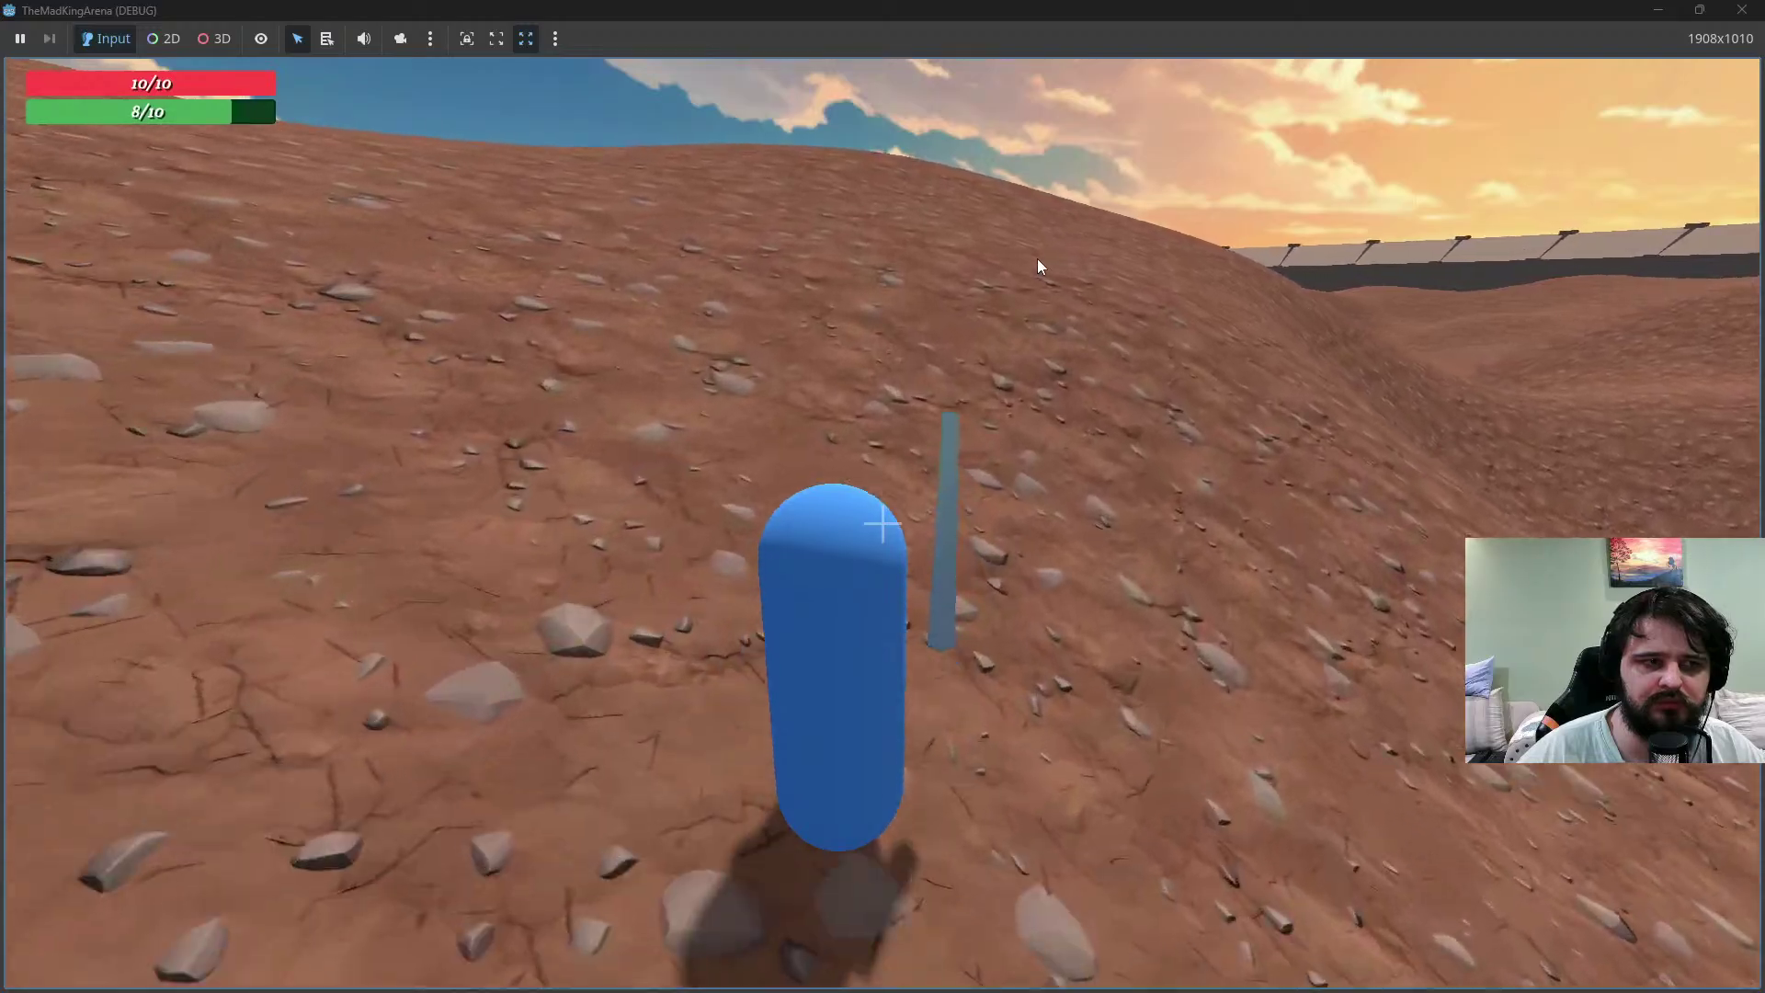
key("shift+w")
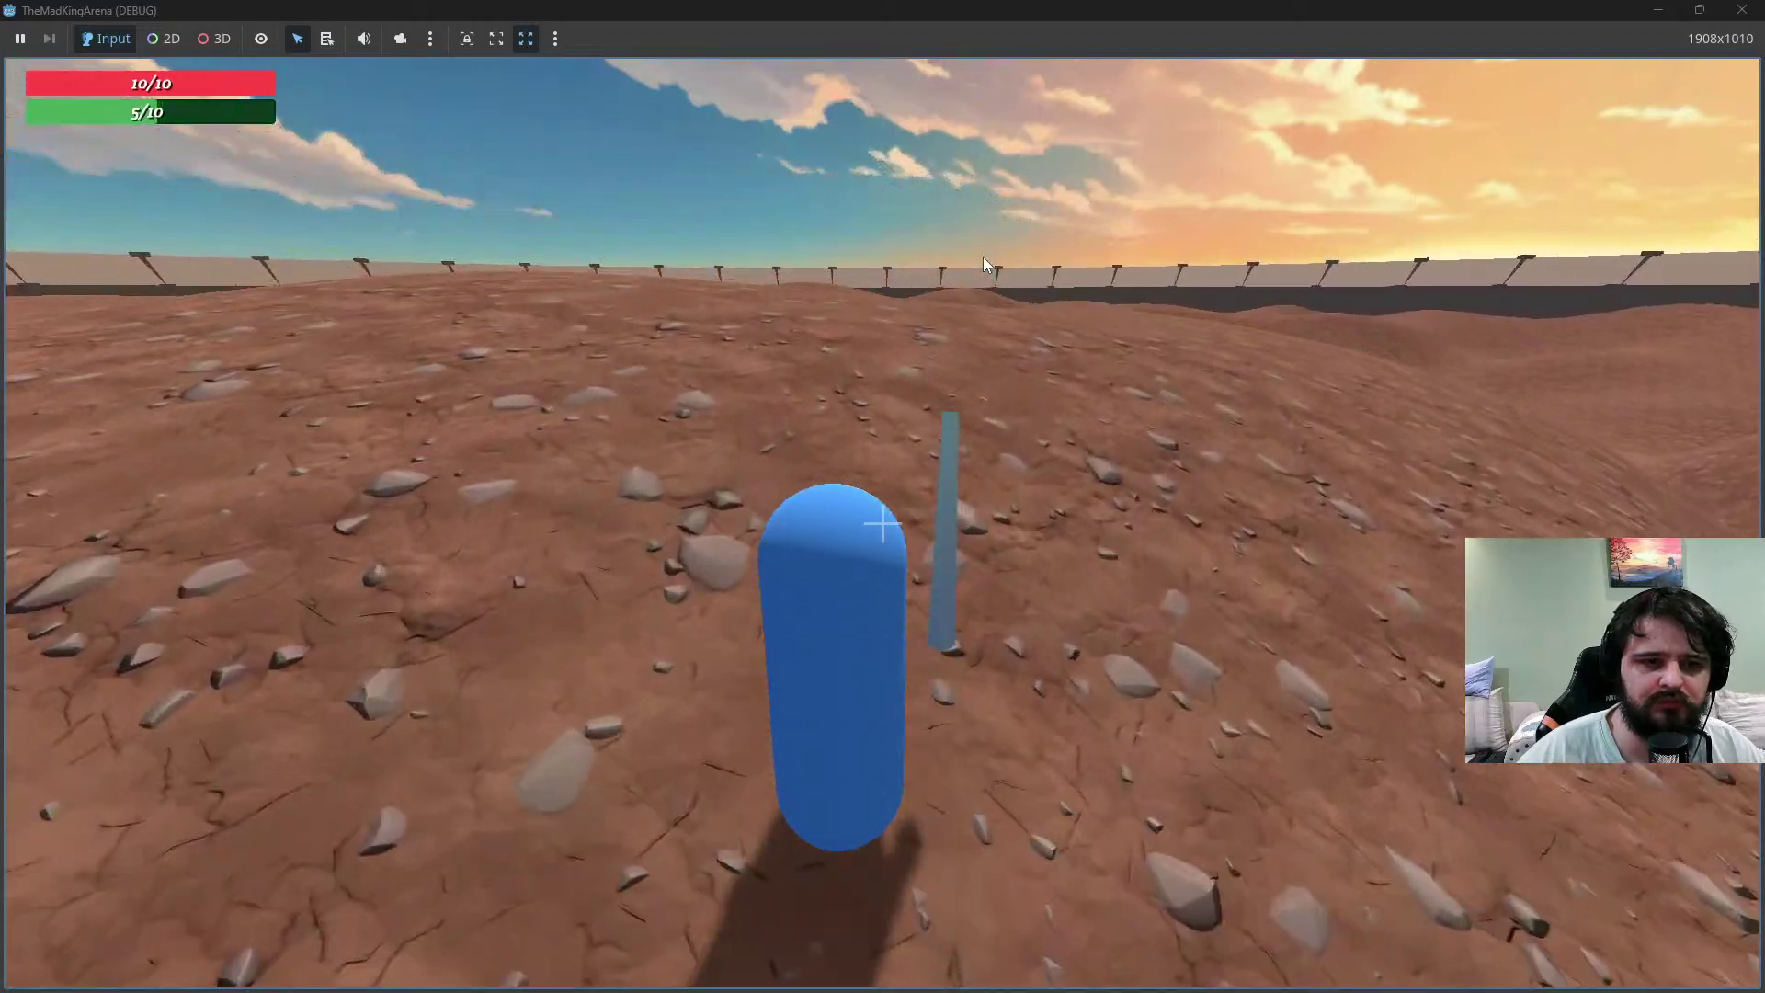
key("w")
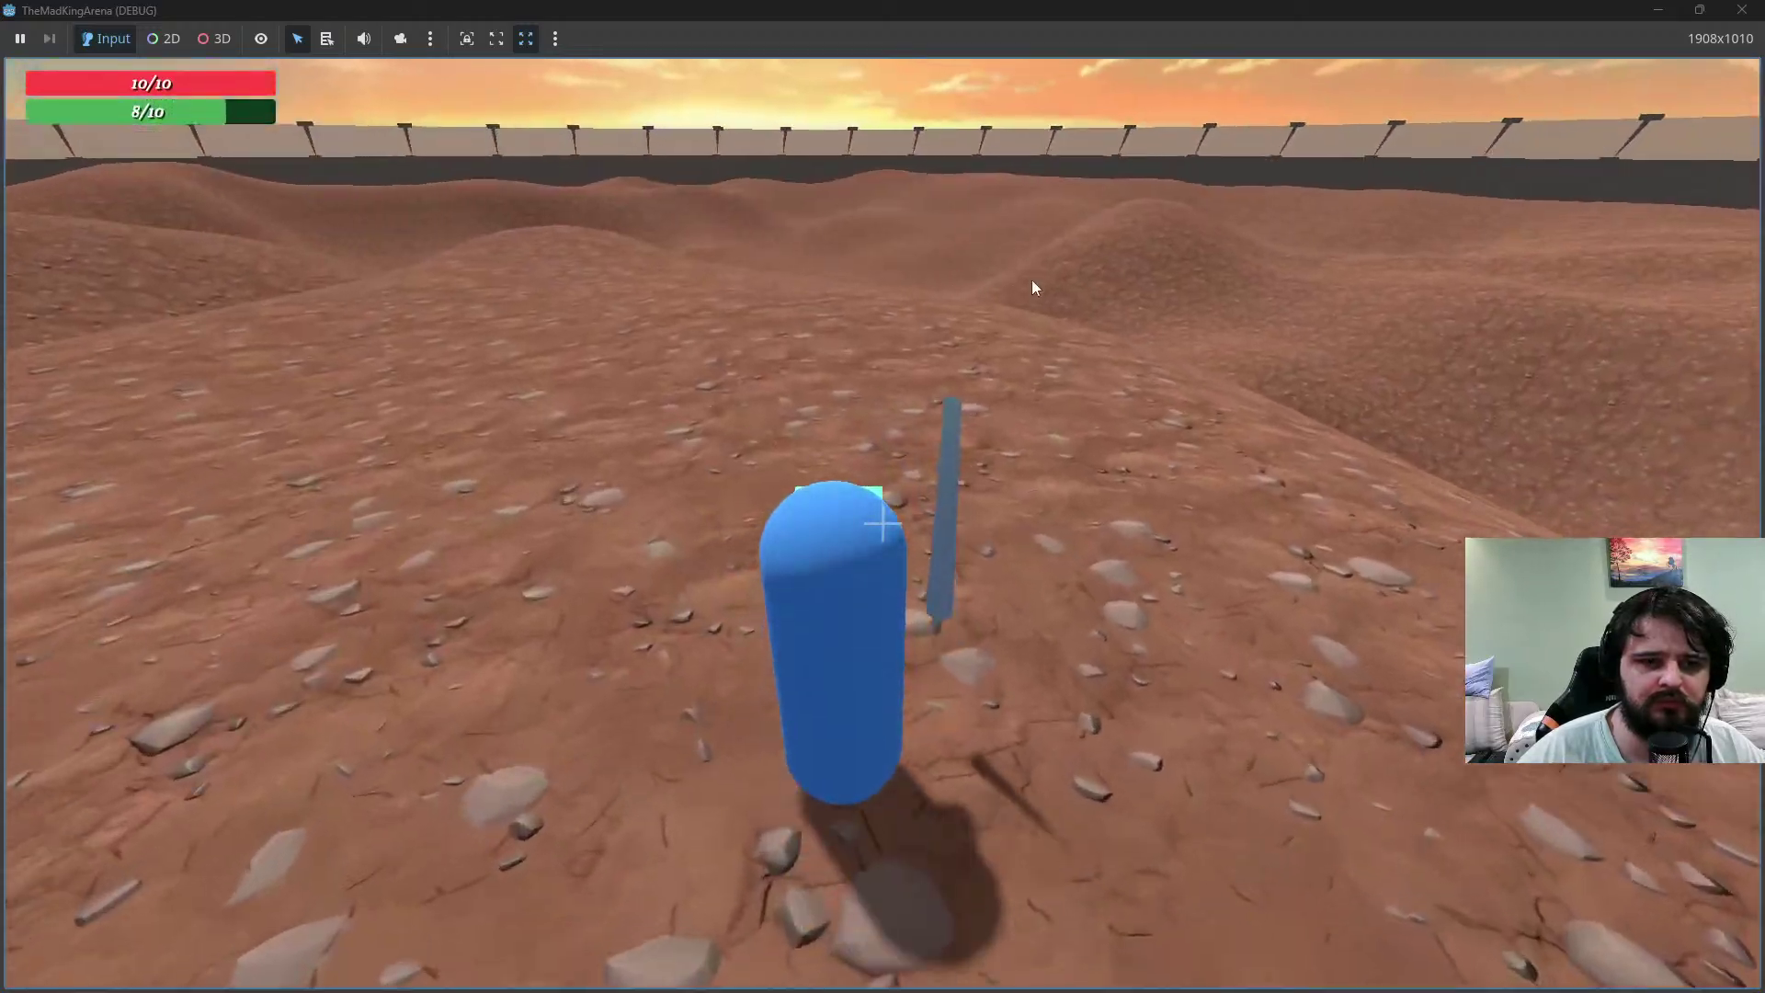
key("shift+w")
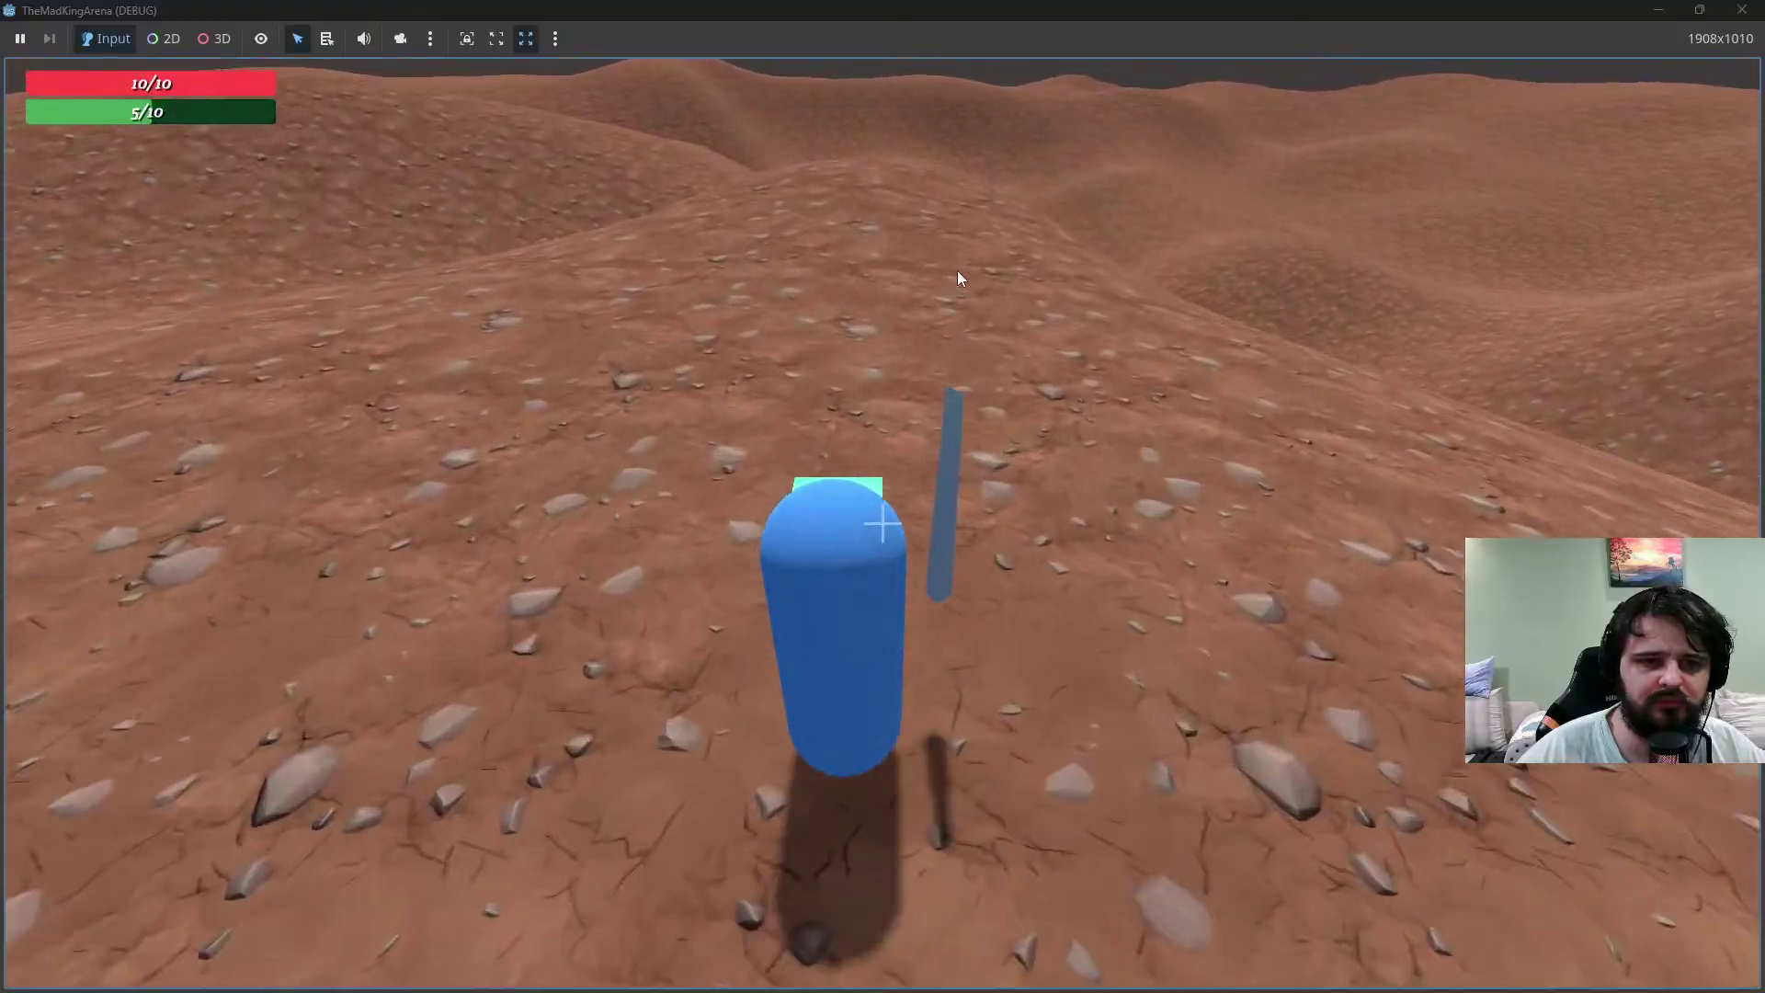
key("w")
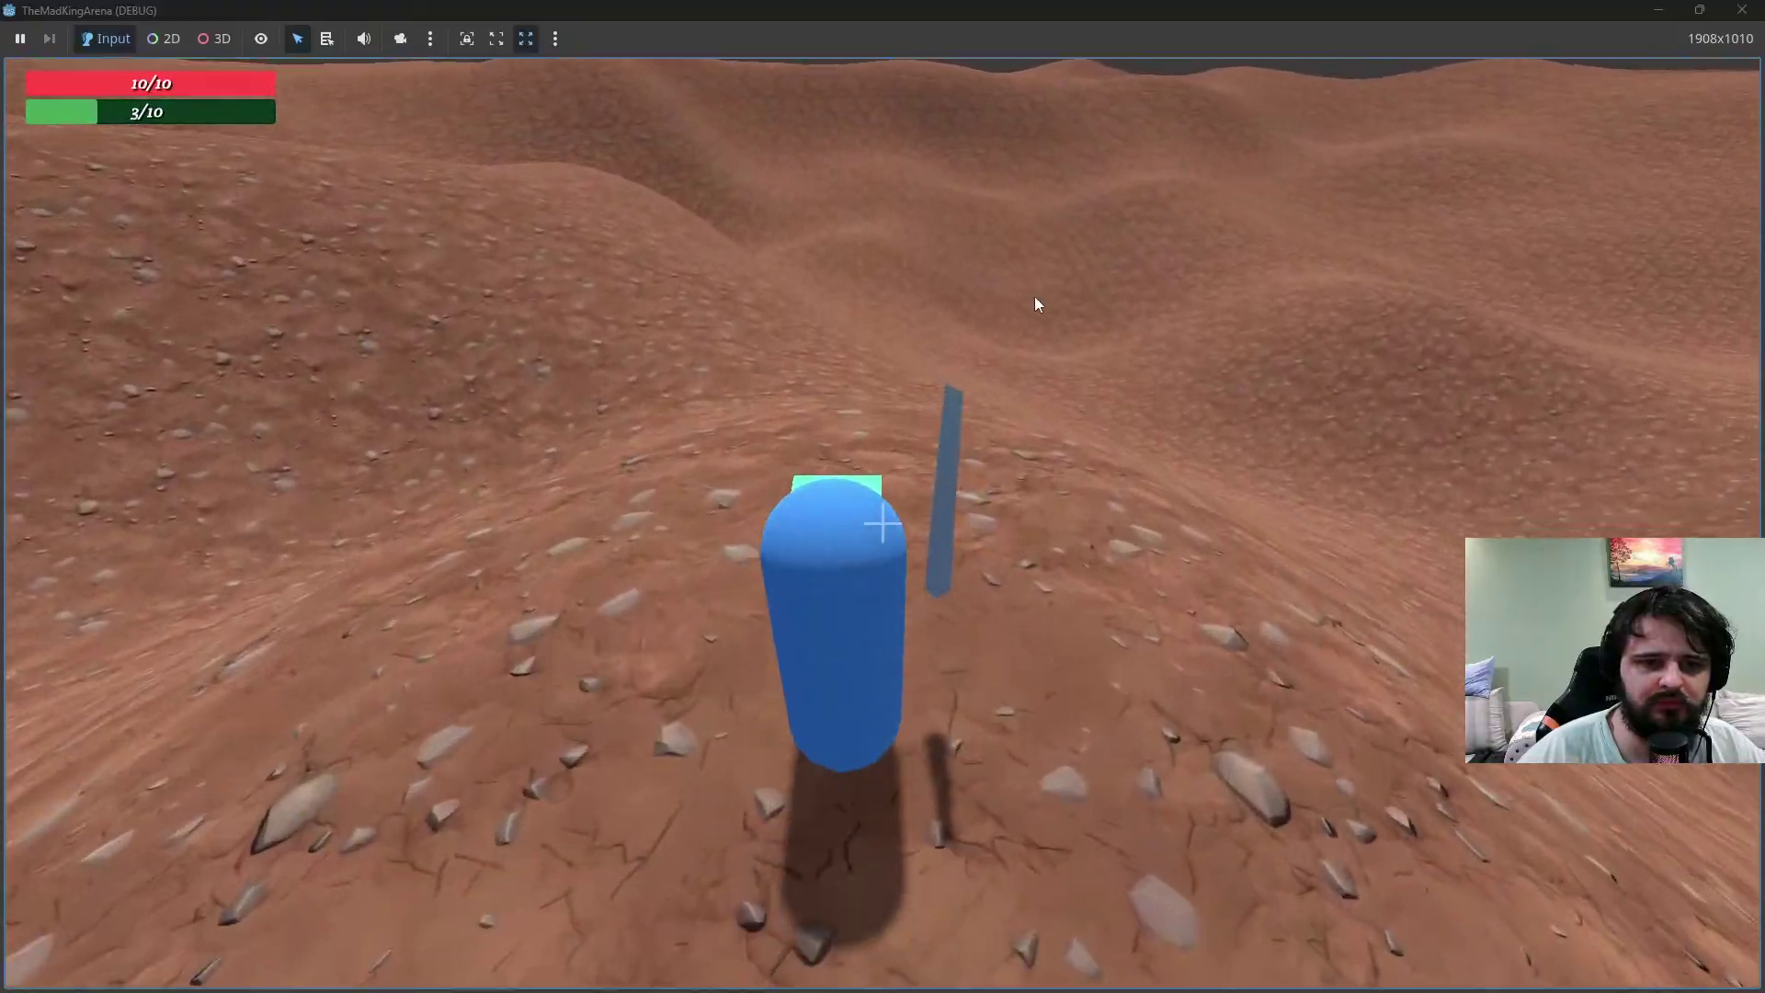
key("w")
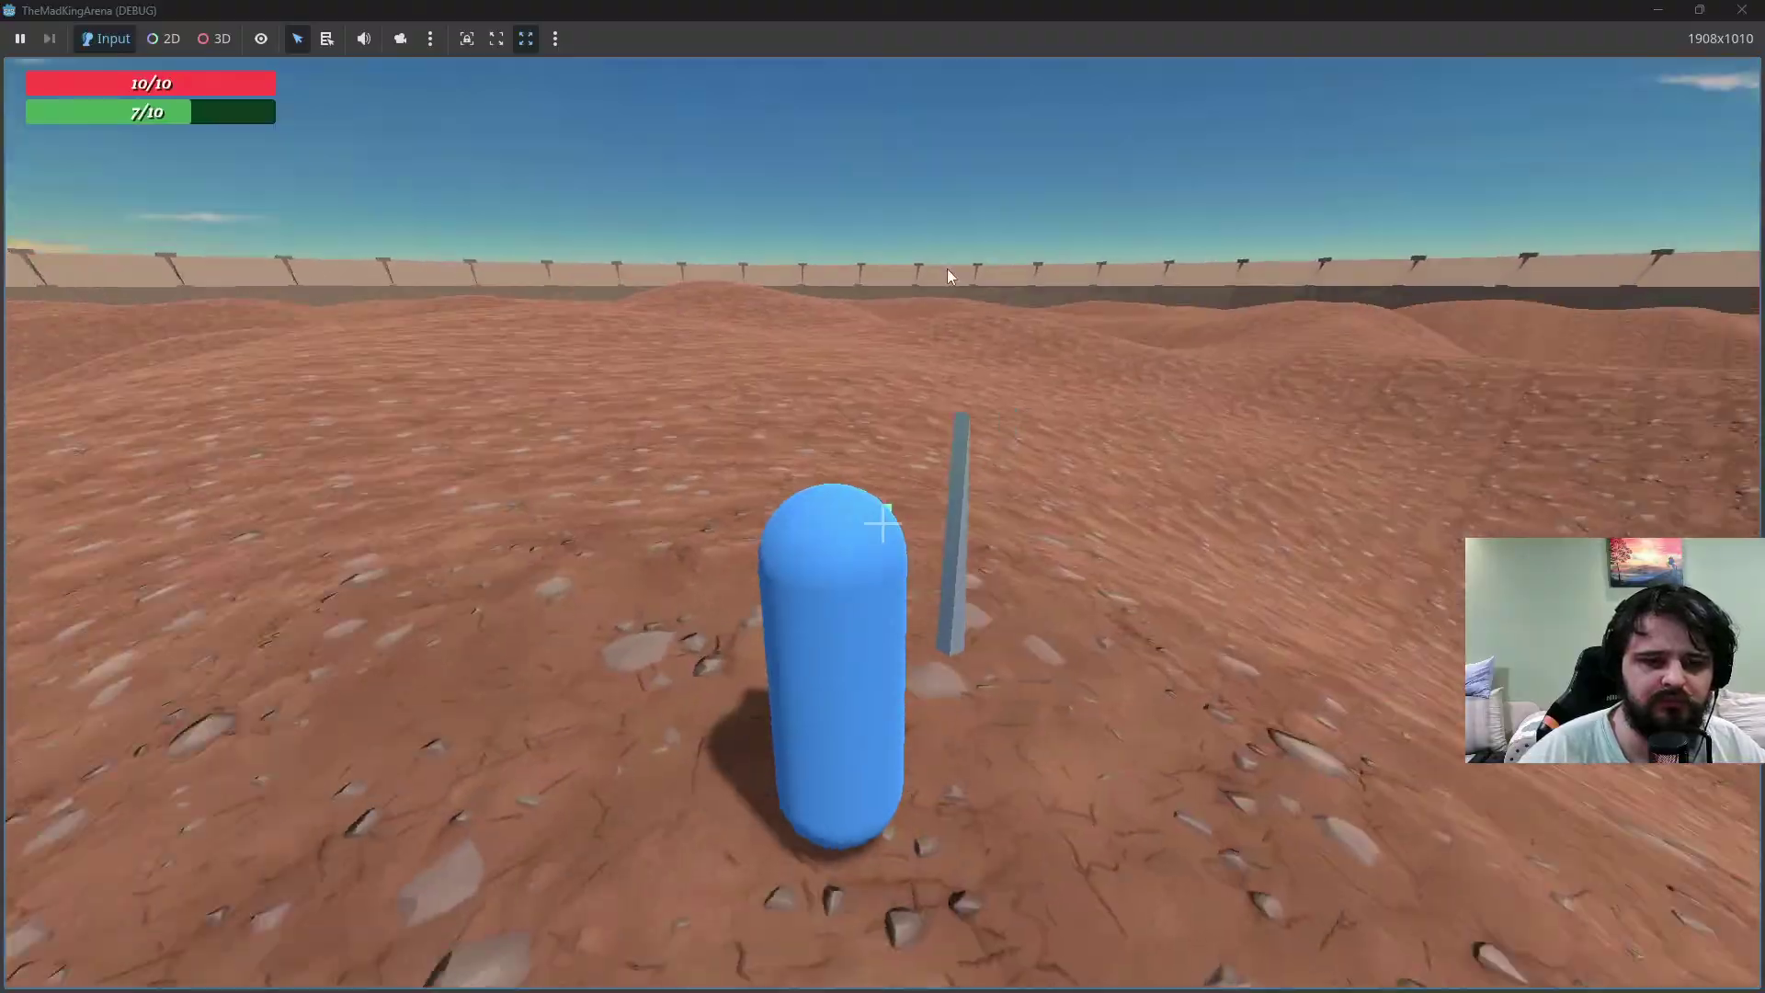
Sprint along the rim of the wide hollow and walk over the next mounds to test movement on the sloping edge
key("shift+w")
key("shift+w")
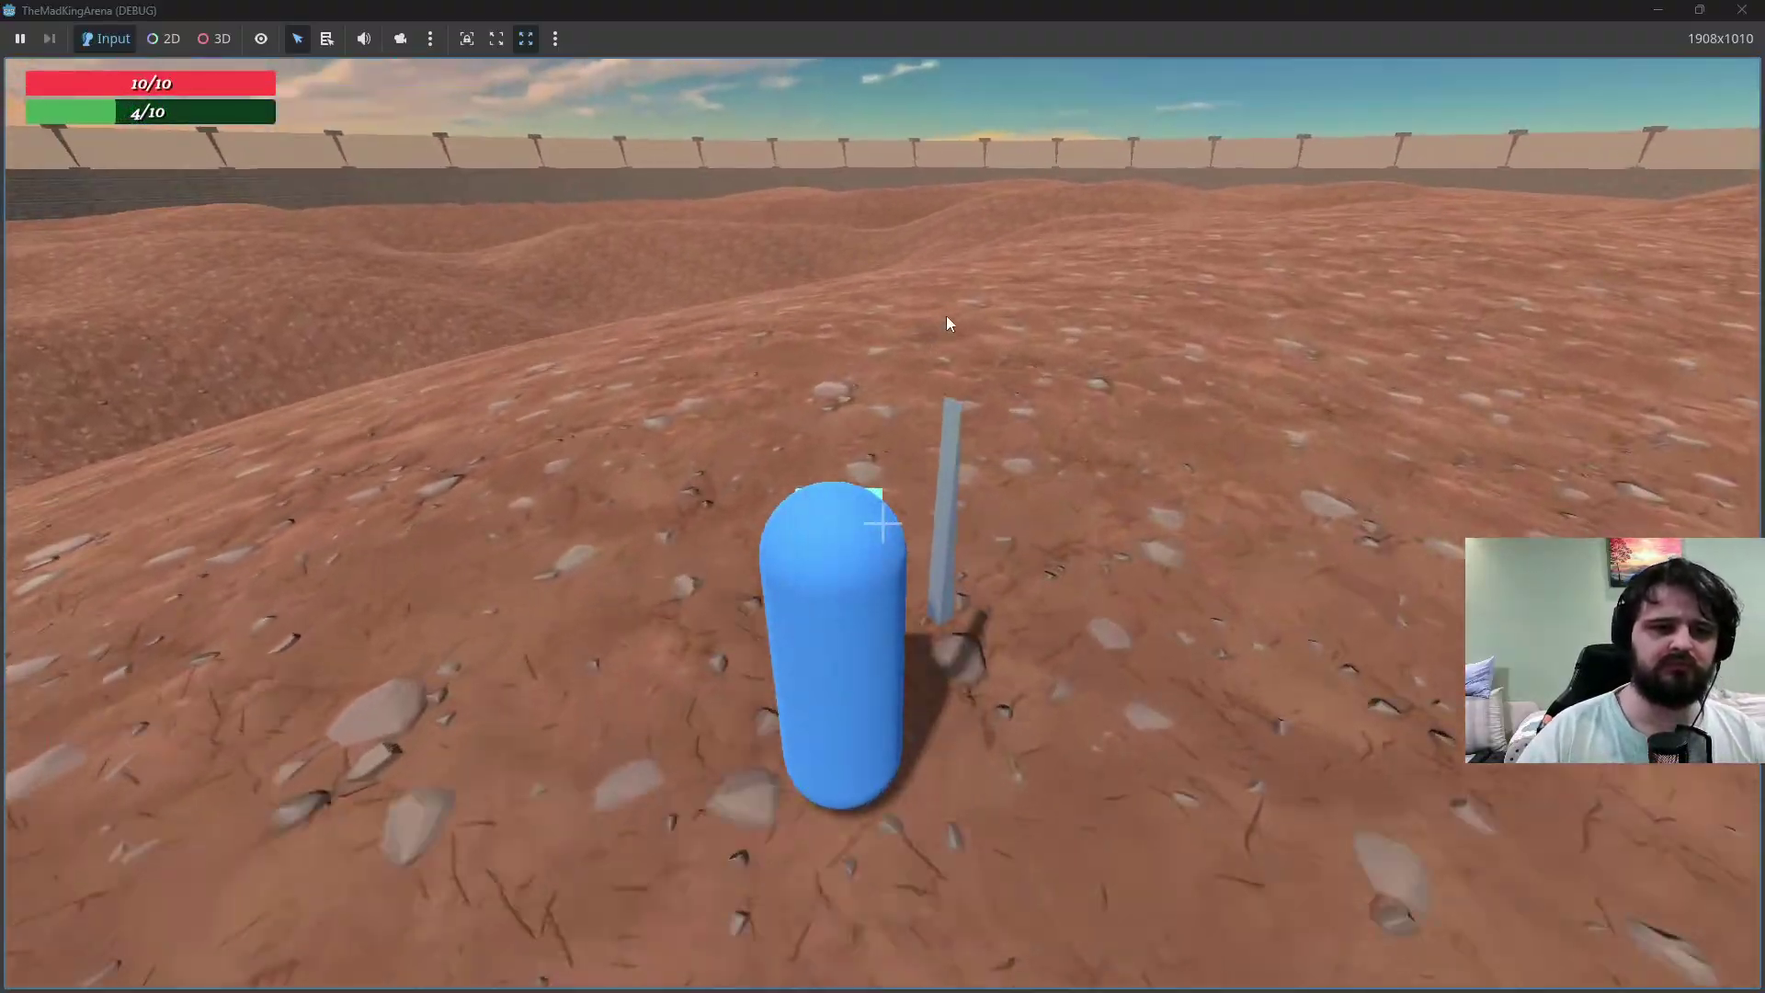
key("shift+w")
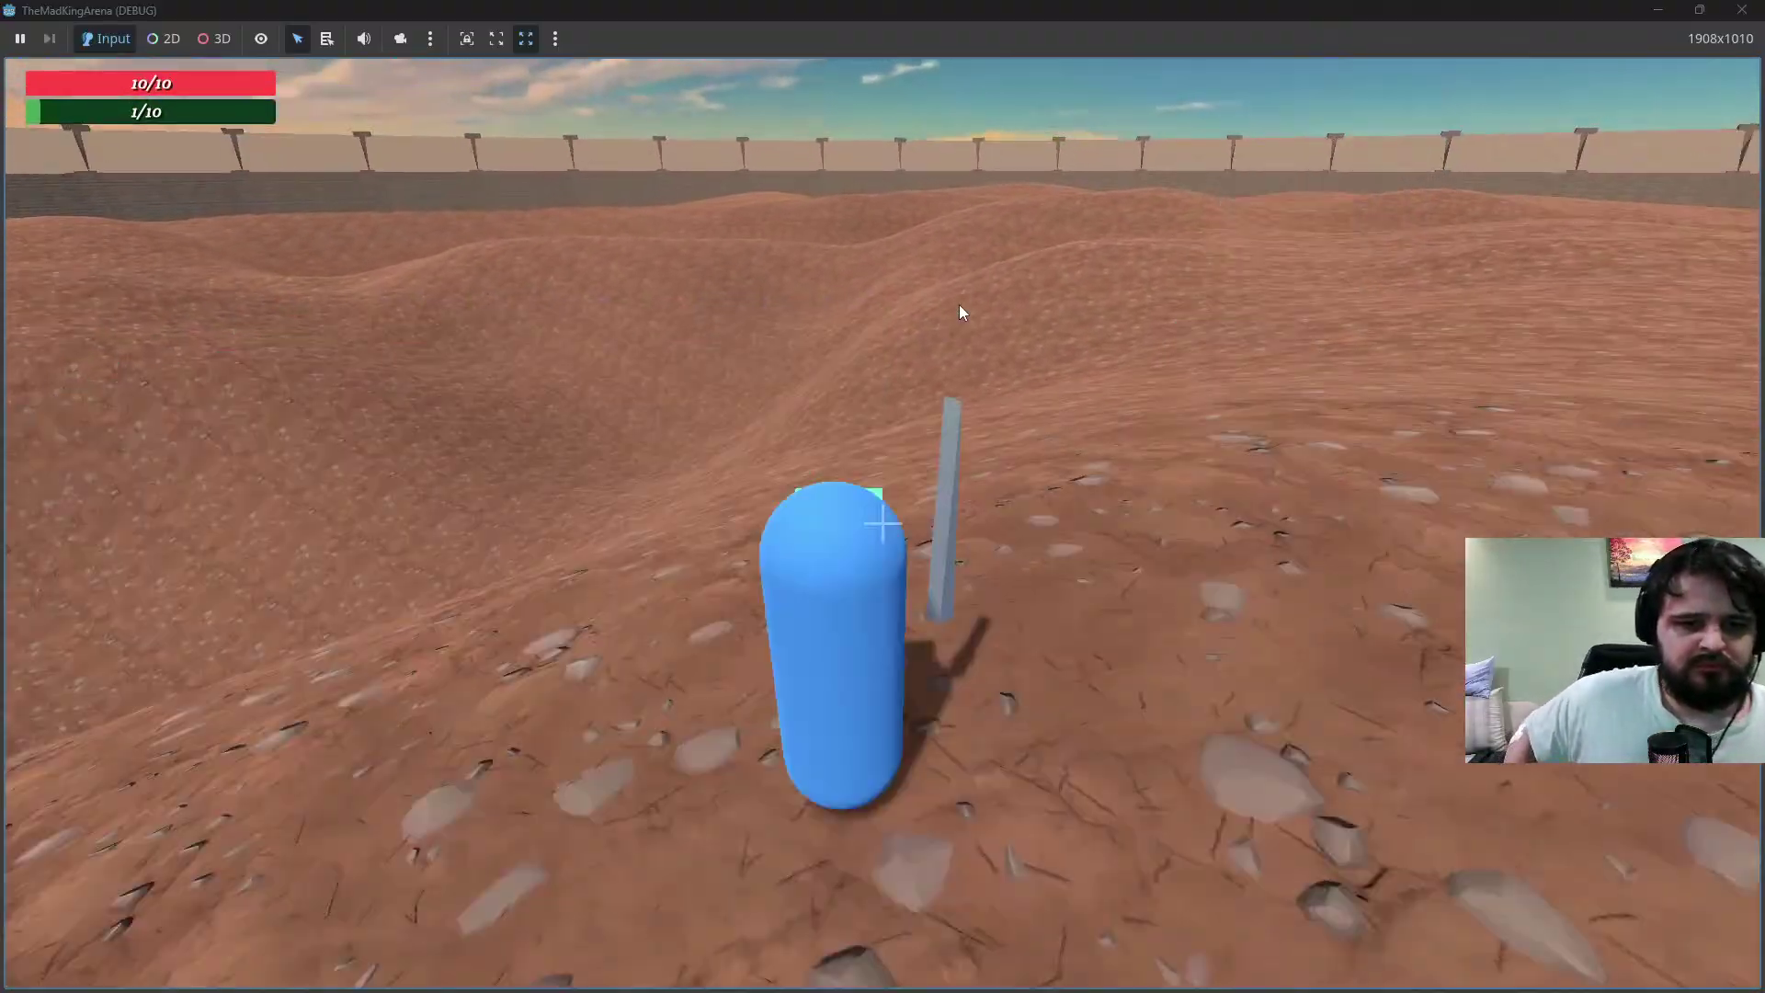
key("shift+w")
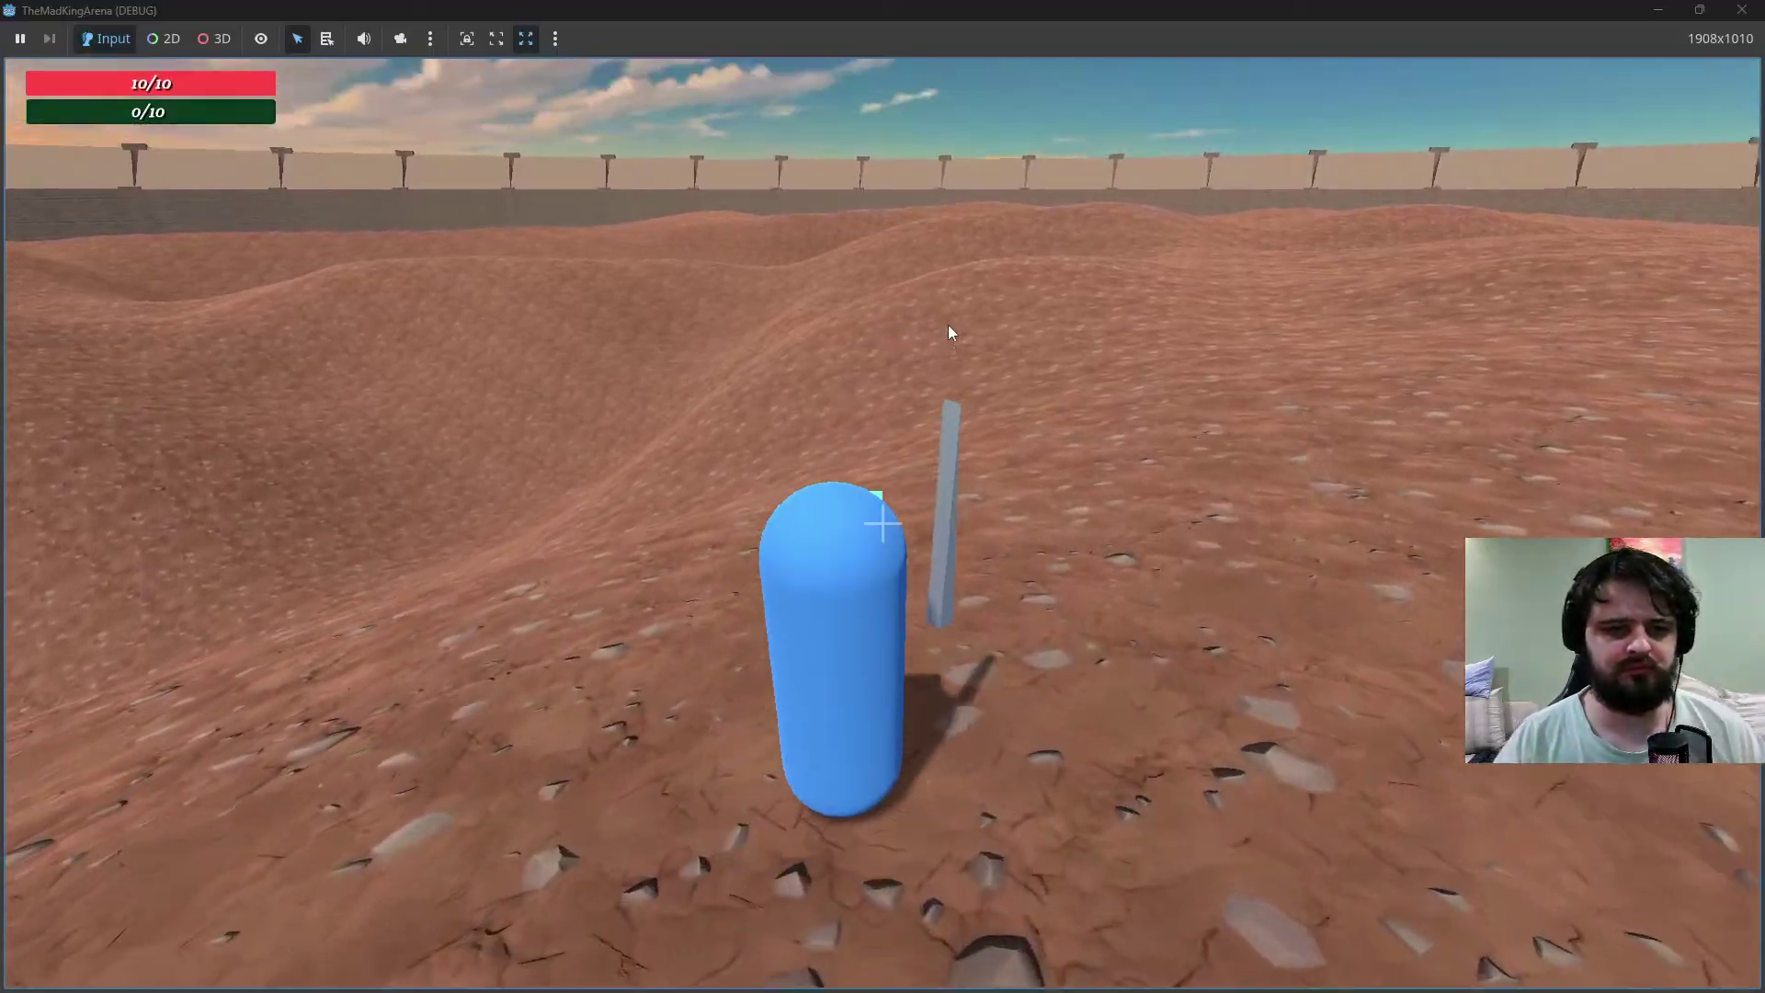
key("shift+w")
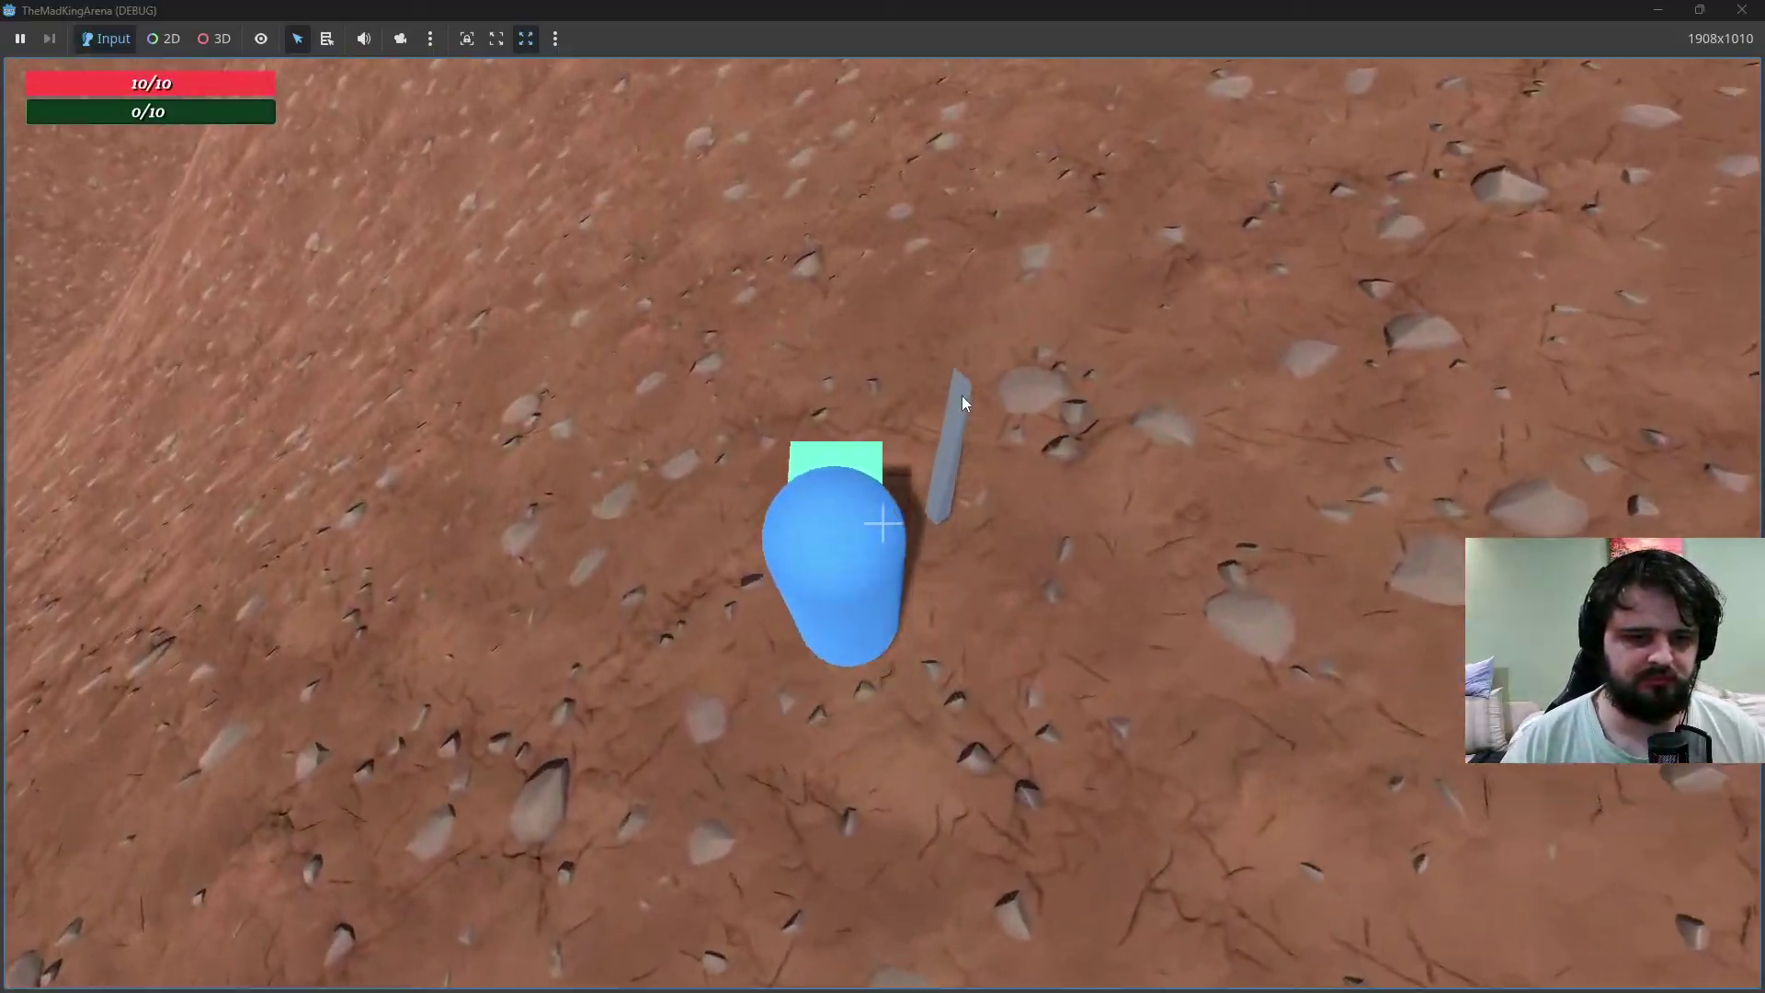
key("w")
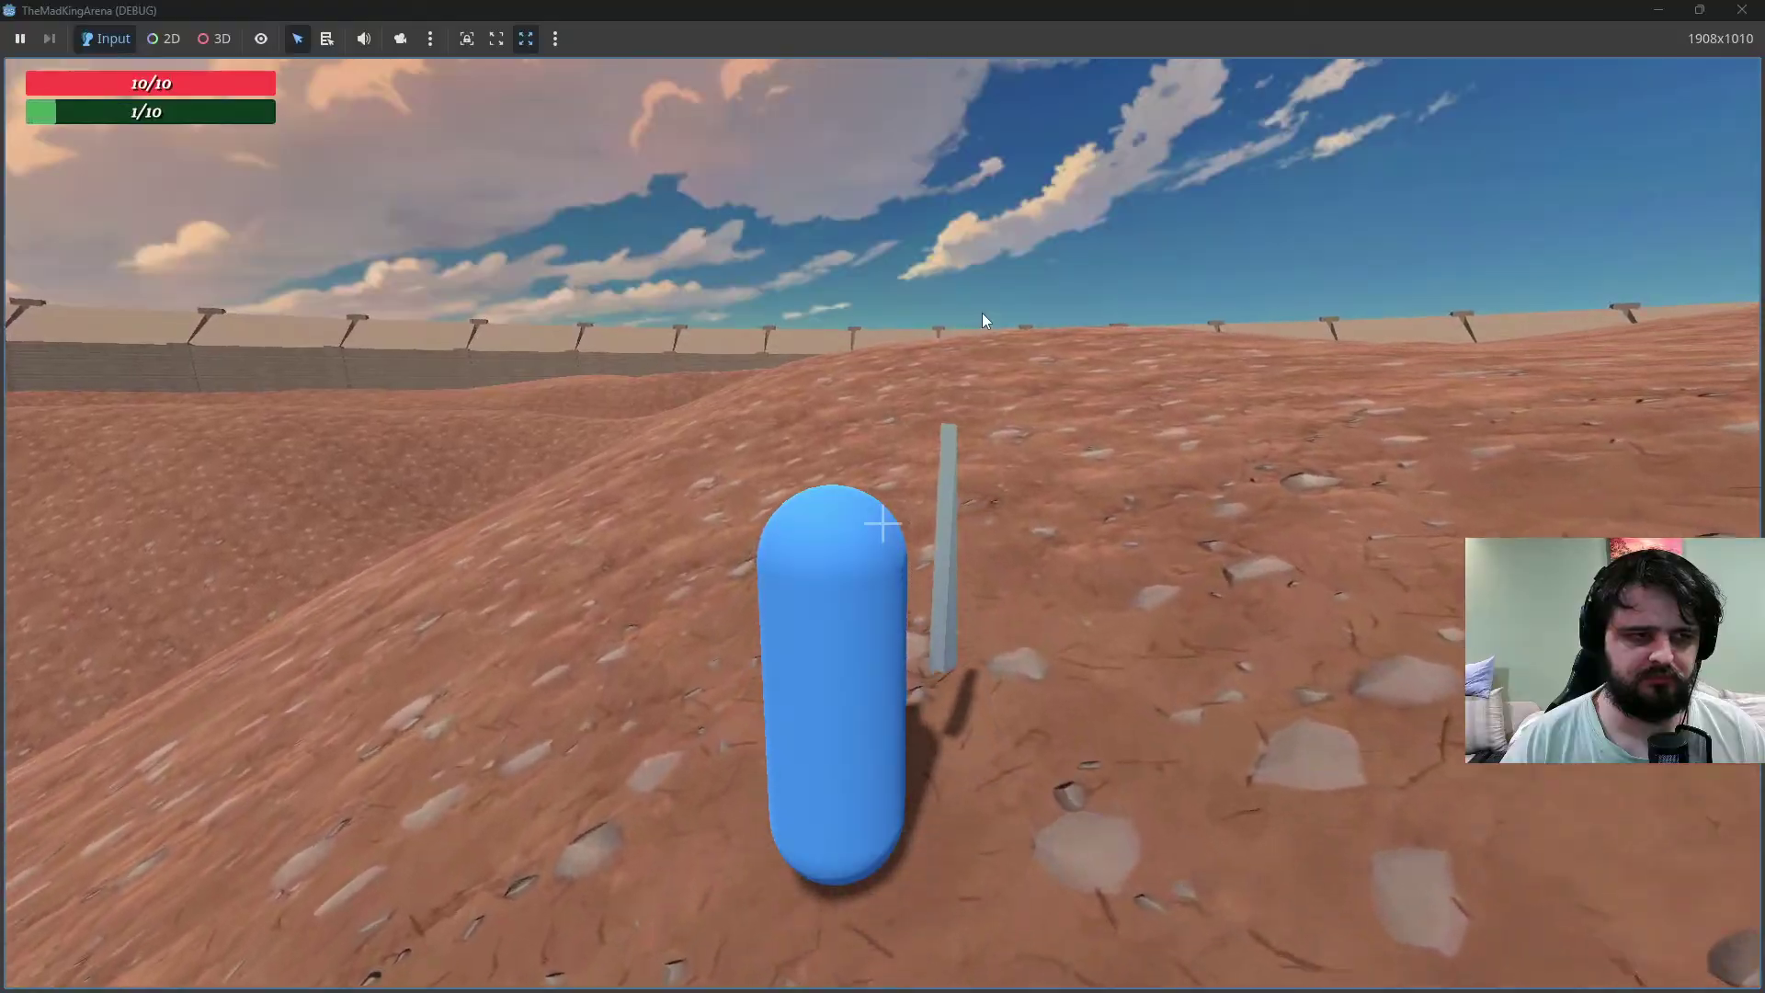
key("w")
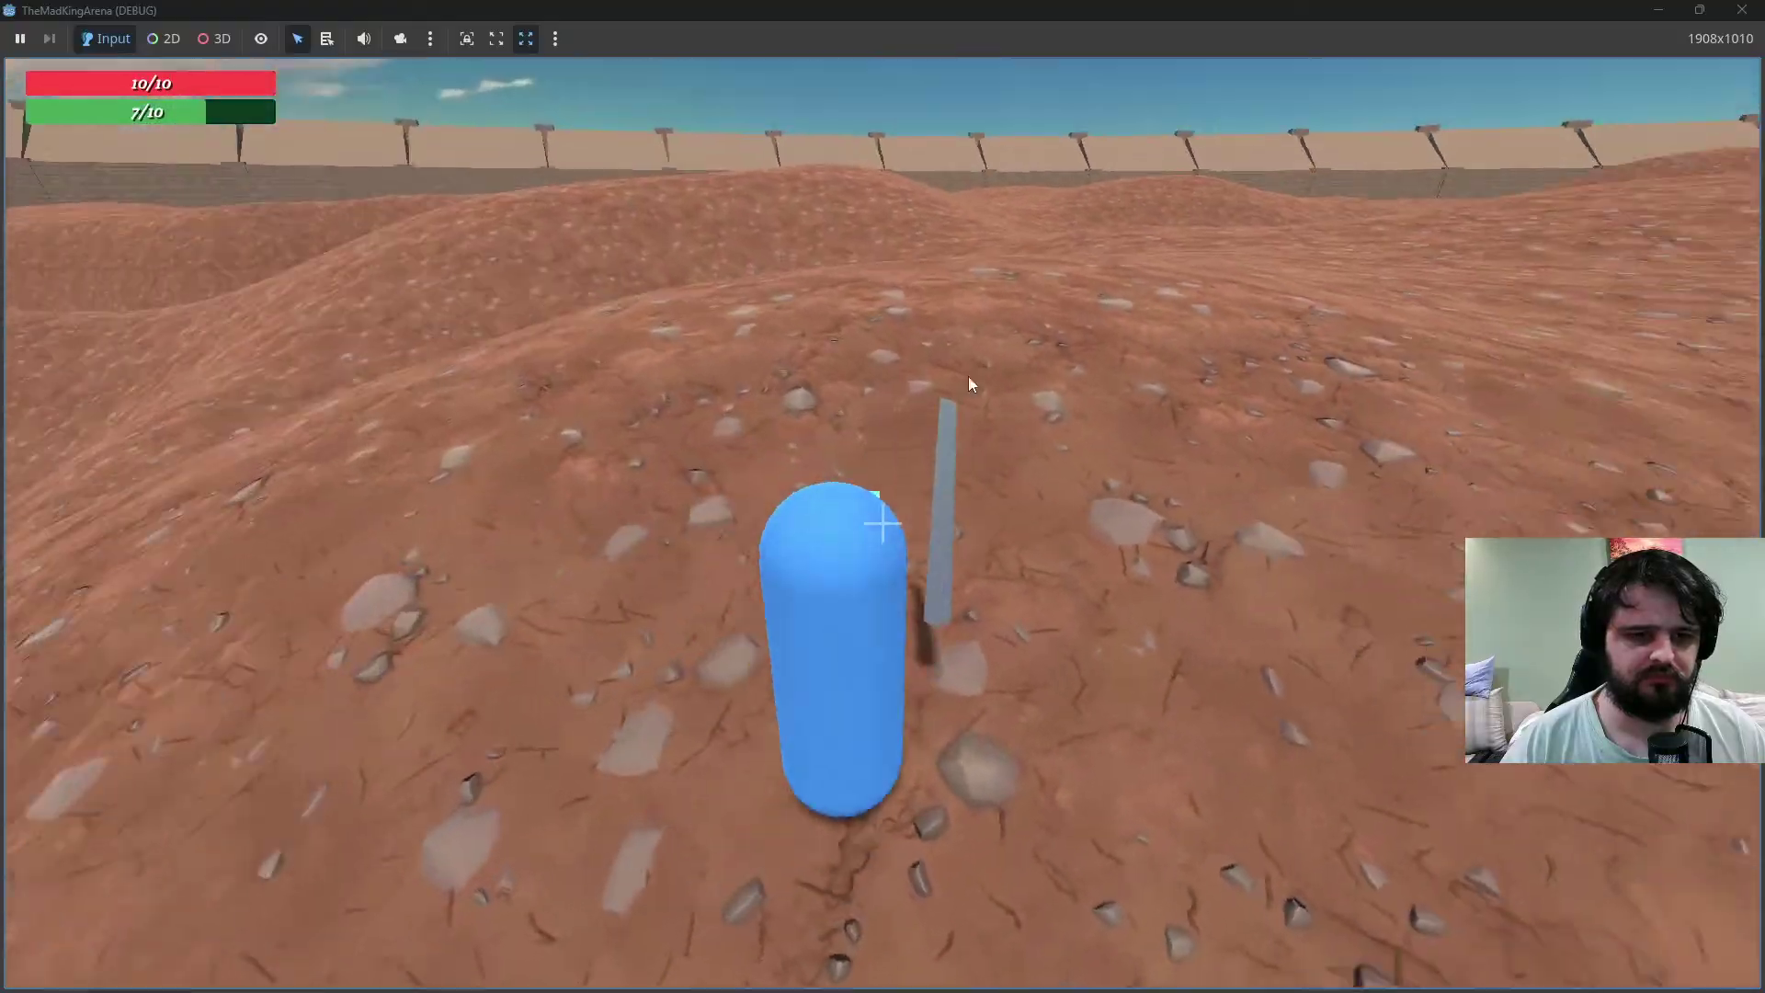
key("shift+w")
key("w")
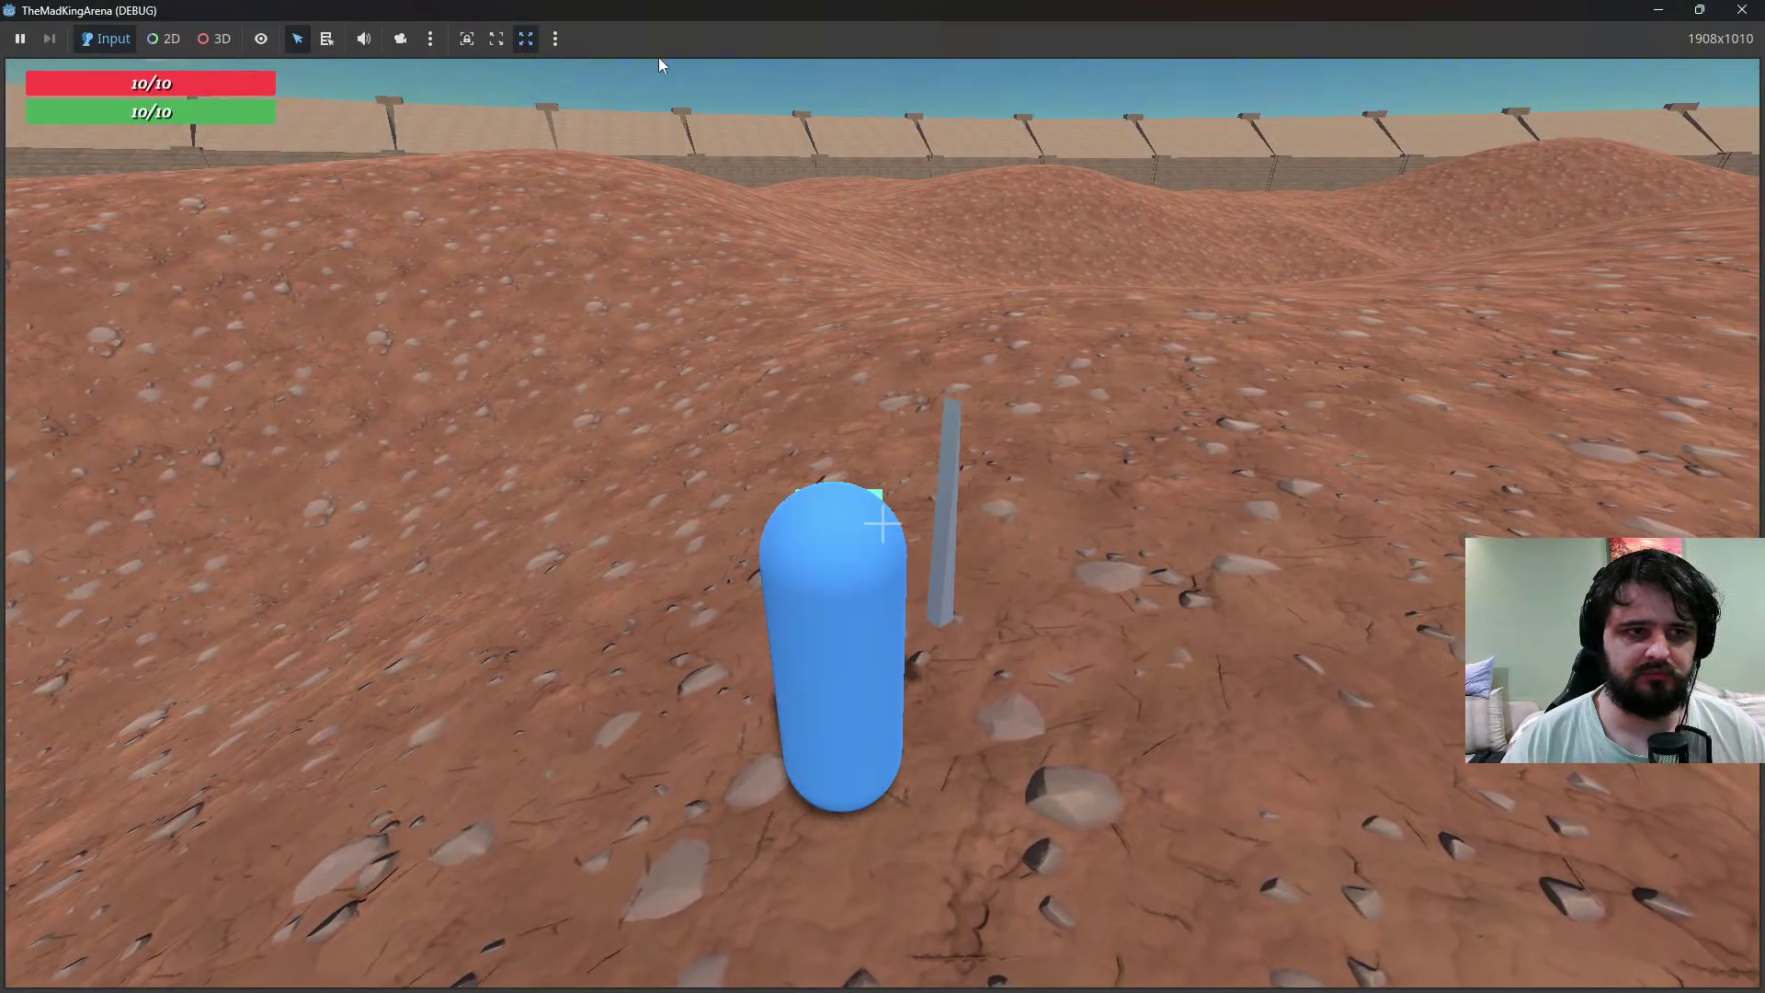
Switch the game view to its fixed size, restore the maximized game window, and bring the arena_world editor back into view
left_click(467, 36)
left_click(1700, 10)
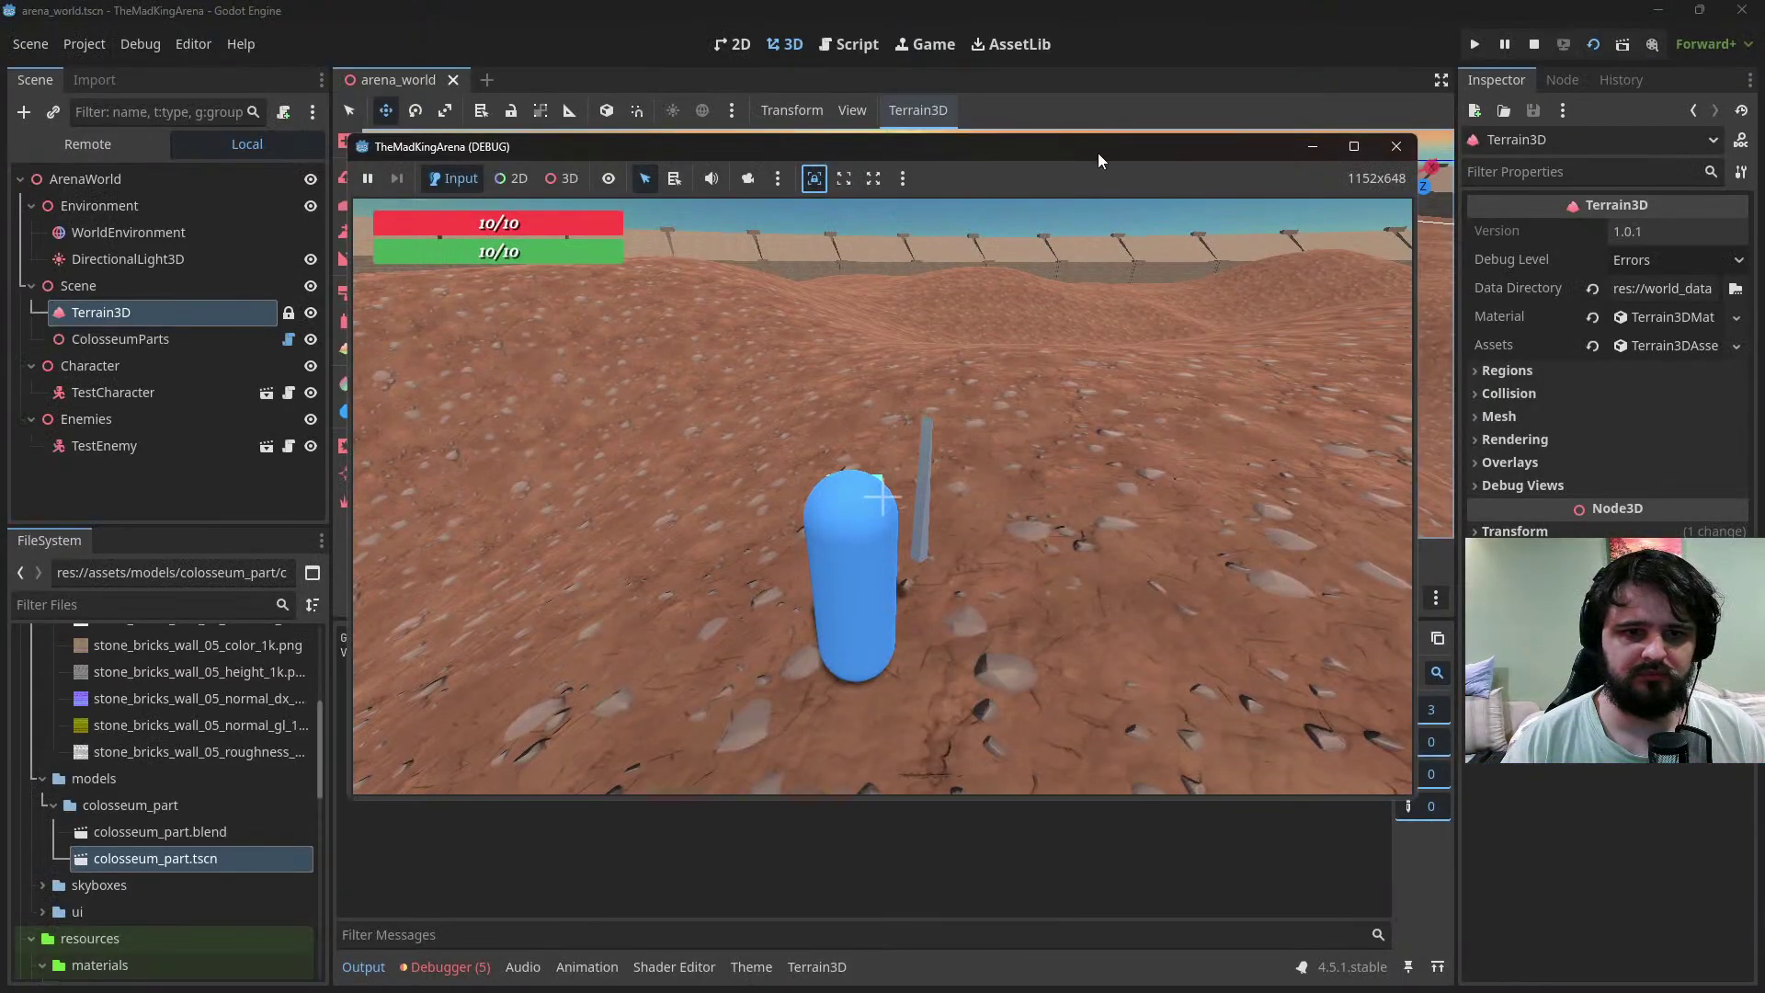
left_click(880, 145)
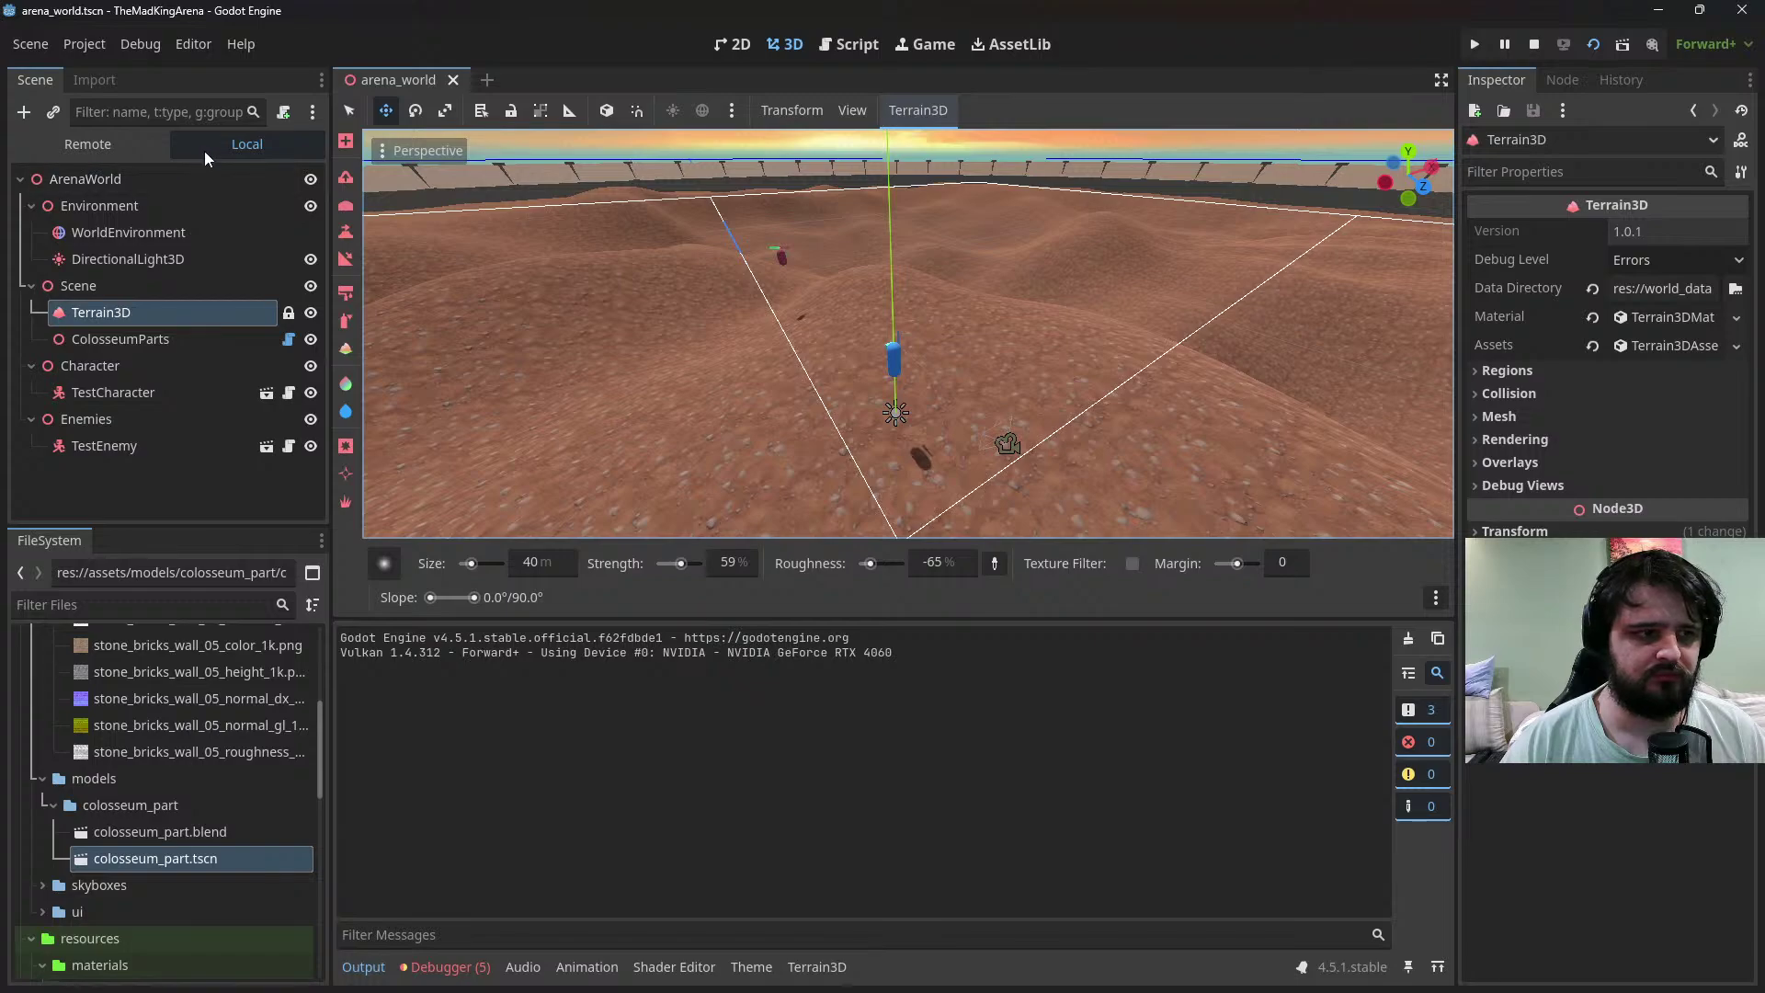
Inspect the live properties of the TestEnemy node under Enemies in the running game's remote scene tree
left_click(138, 147)
left_click(40, 211)
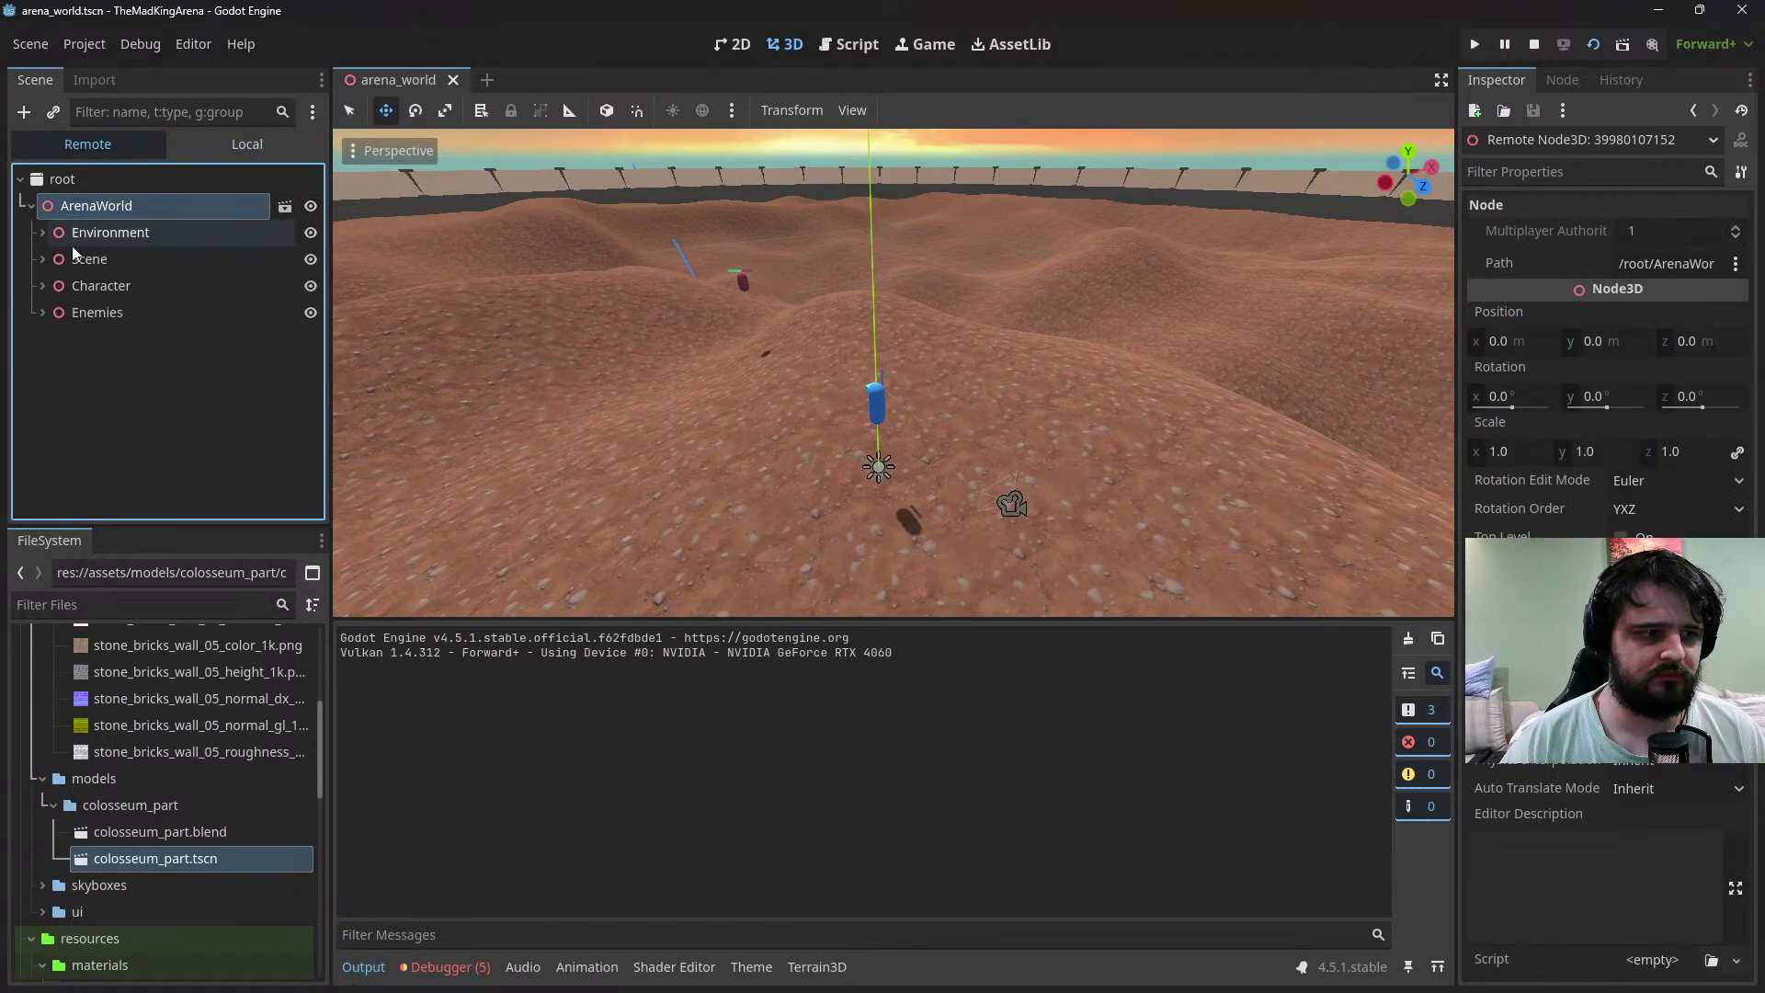
left_click(71, 341)
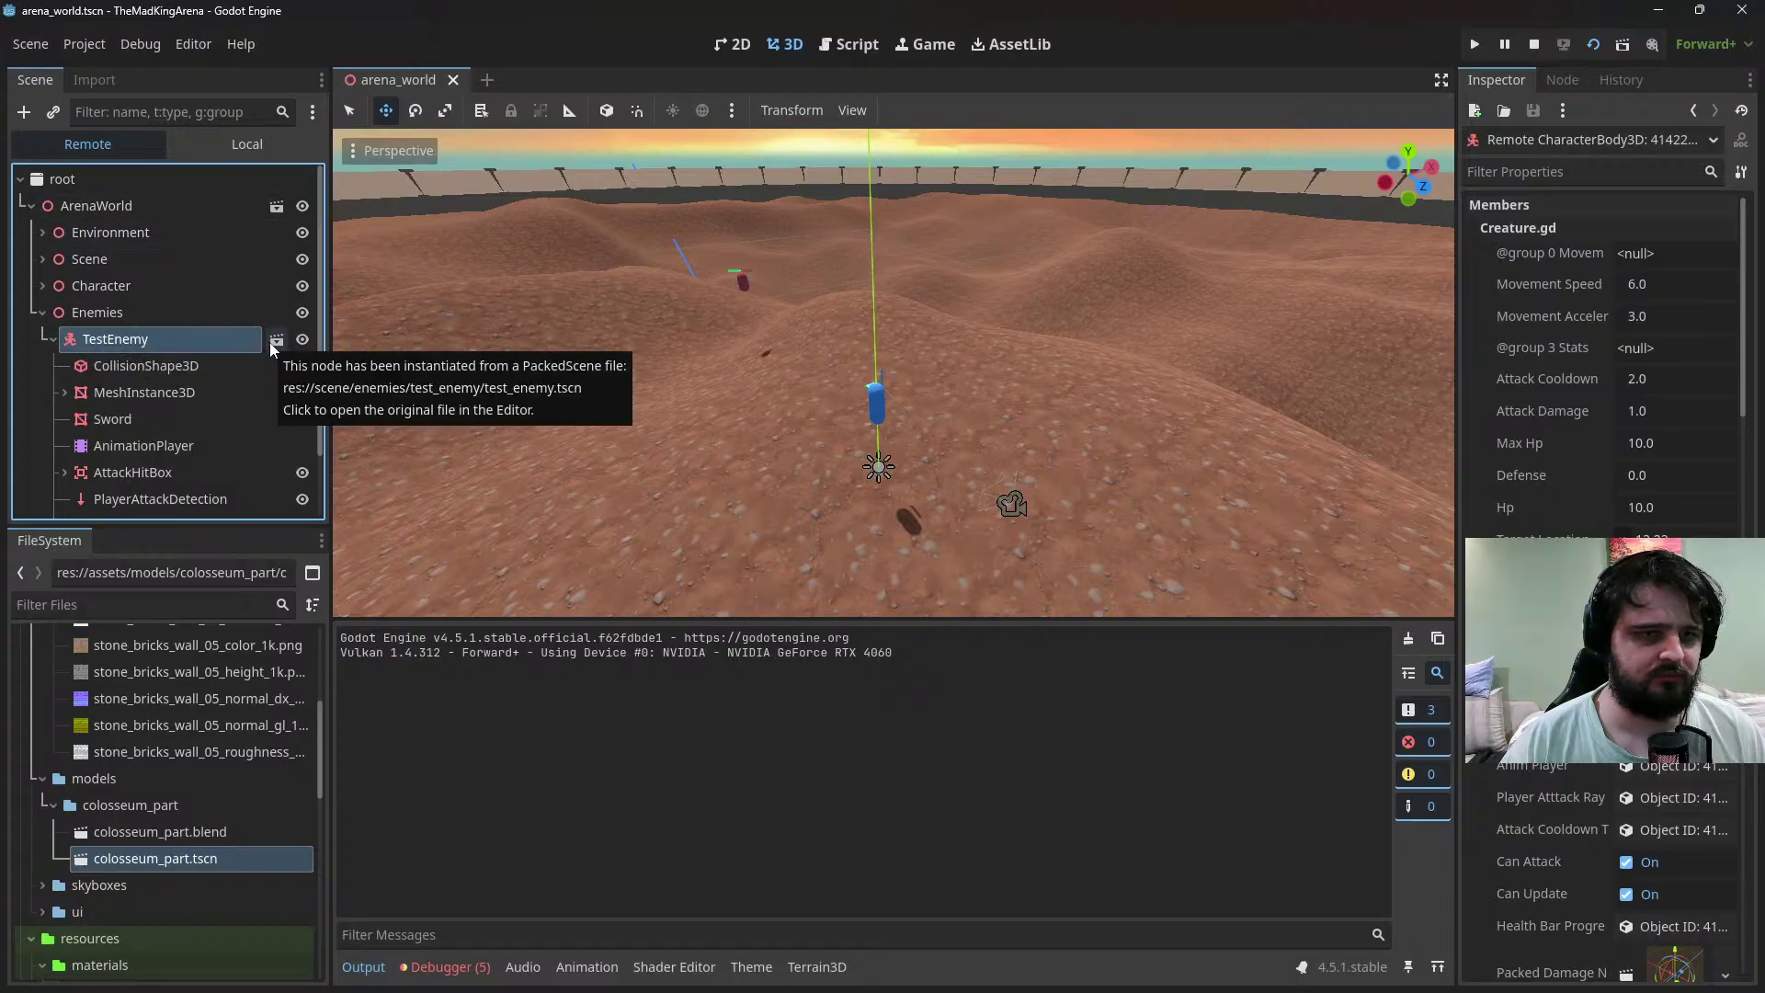
left_click(916, 54)
left_click(211, 344)
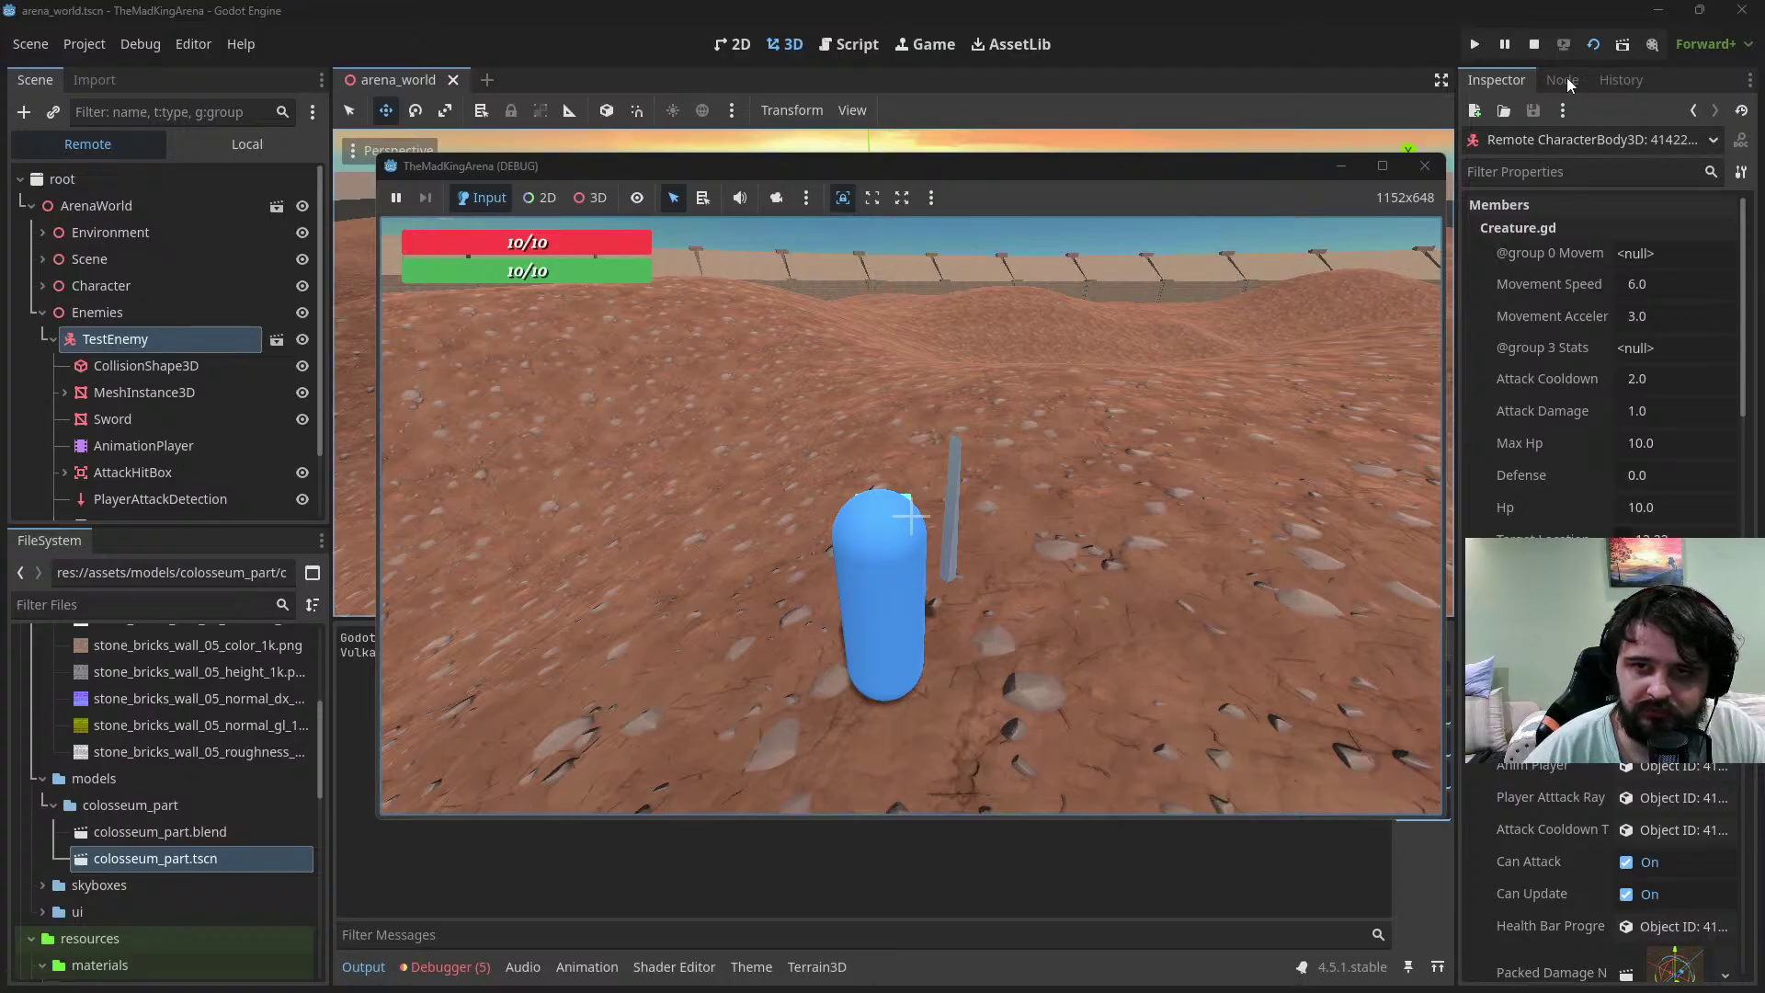
Stop the running game and launch the arena_world scene again for a fresh playtest
key("F8")
scroll(798, 299, "down", 5)
middle_click_drag(798, 300, 899, 316)
scroll(889, 309, "up", 5)
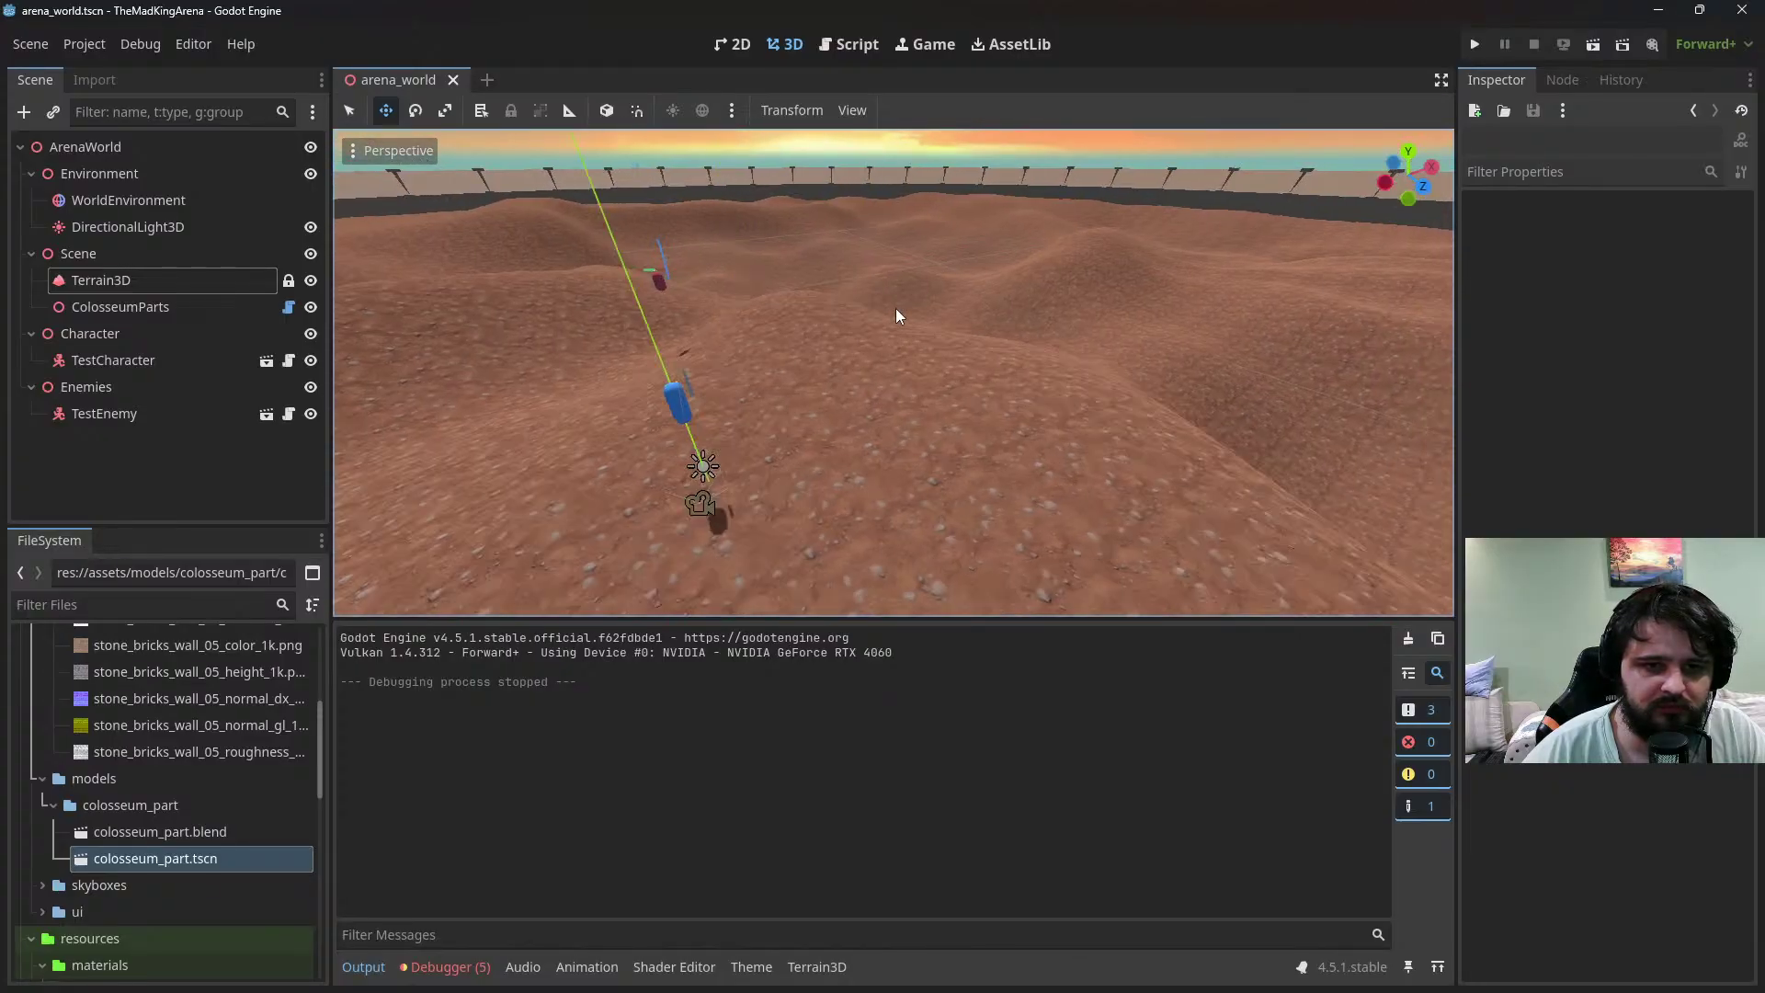
left_click(1593, 44)
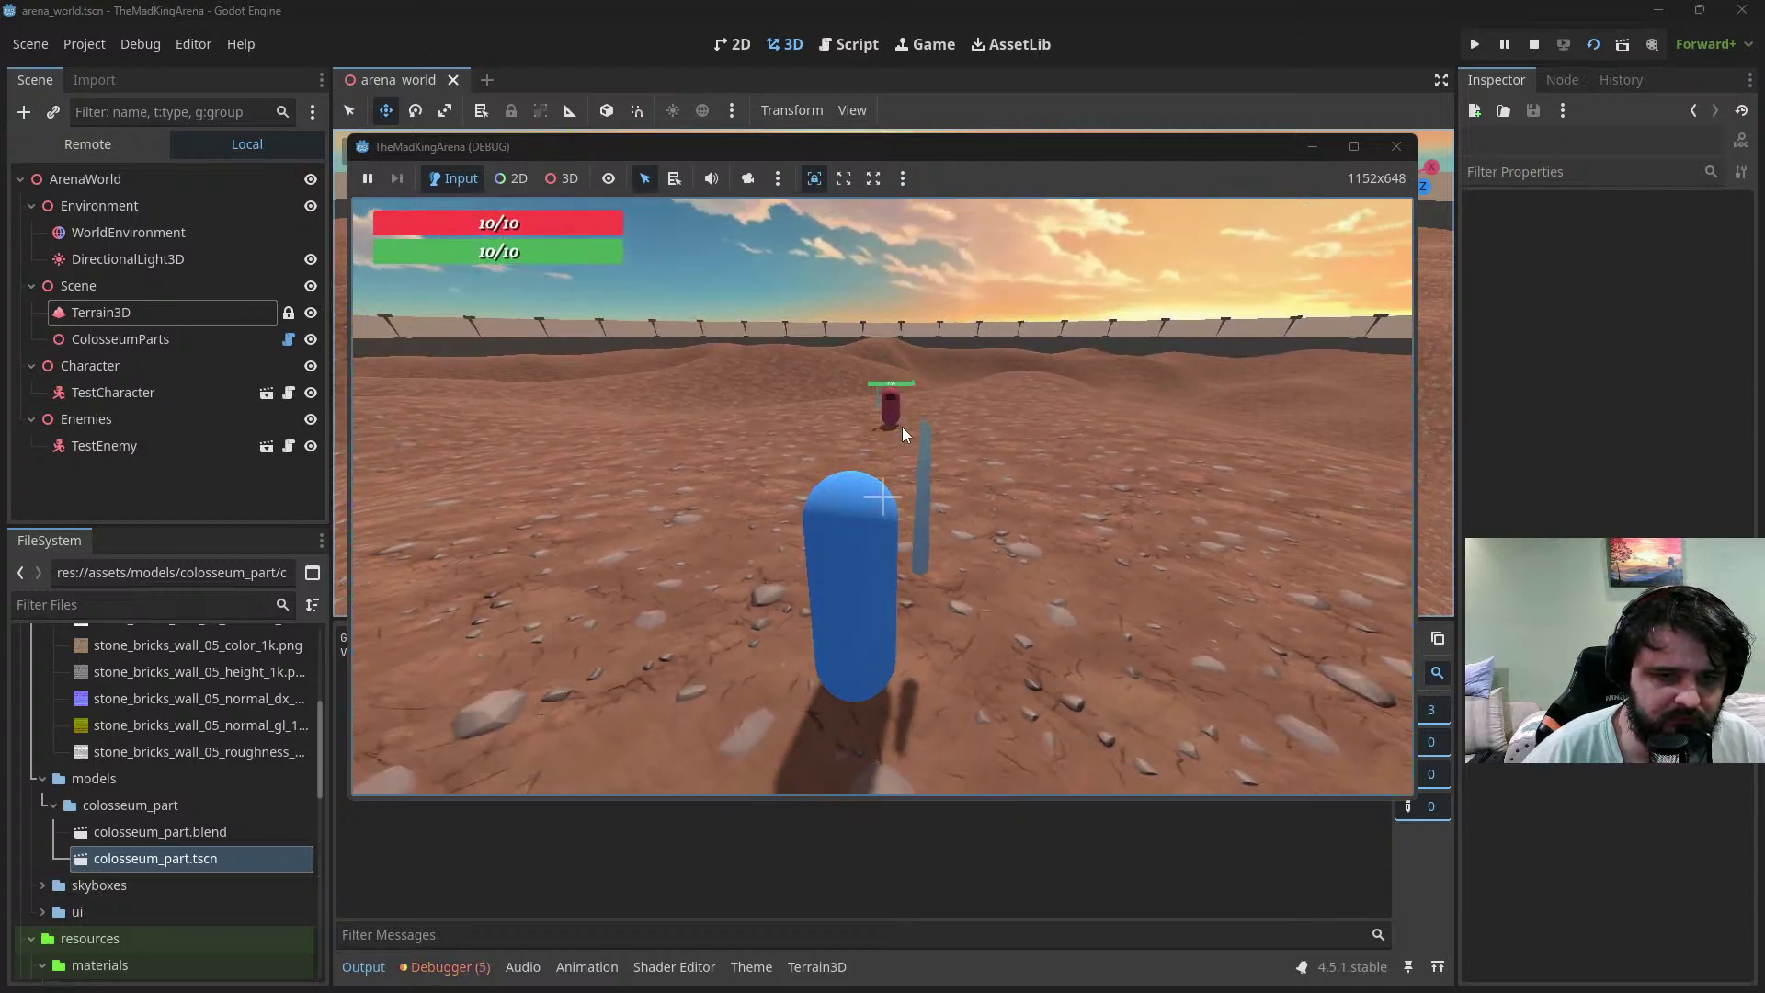
Back the player away from the enemy across the stony slope to test how it follows over uneven ground
key("w")
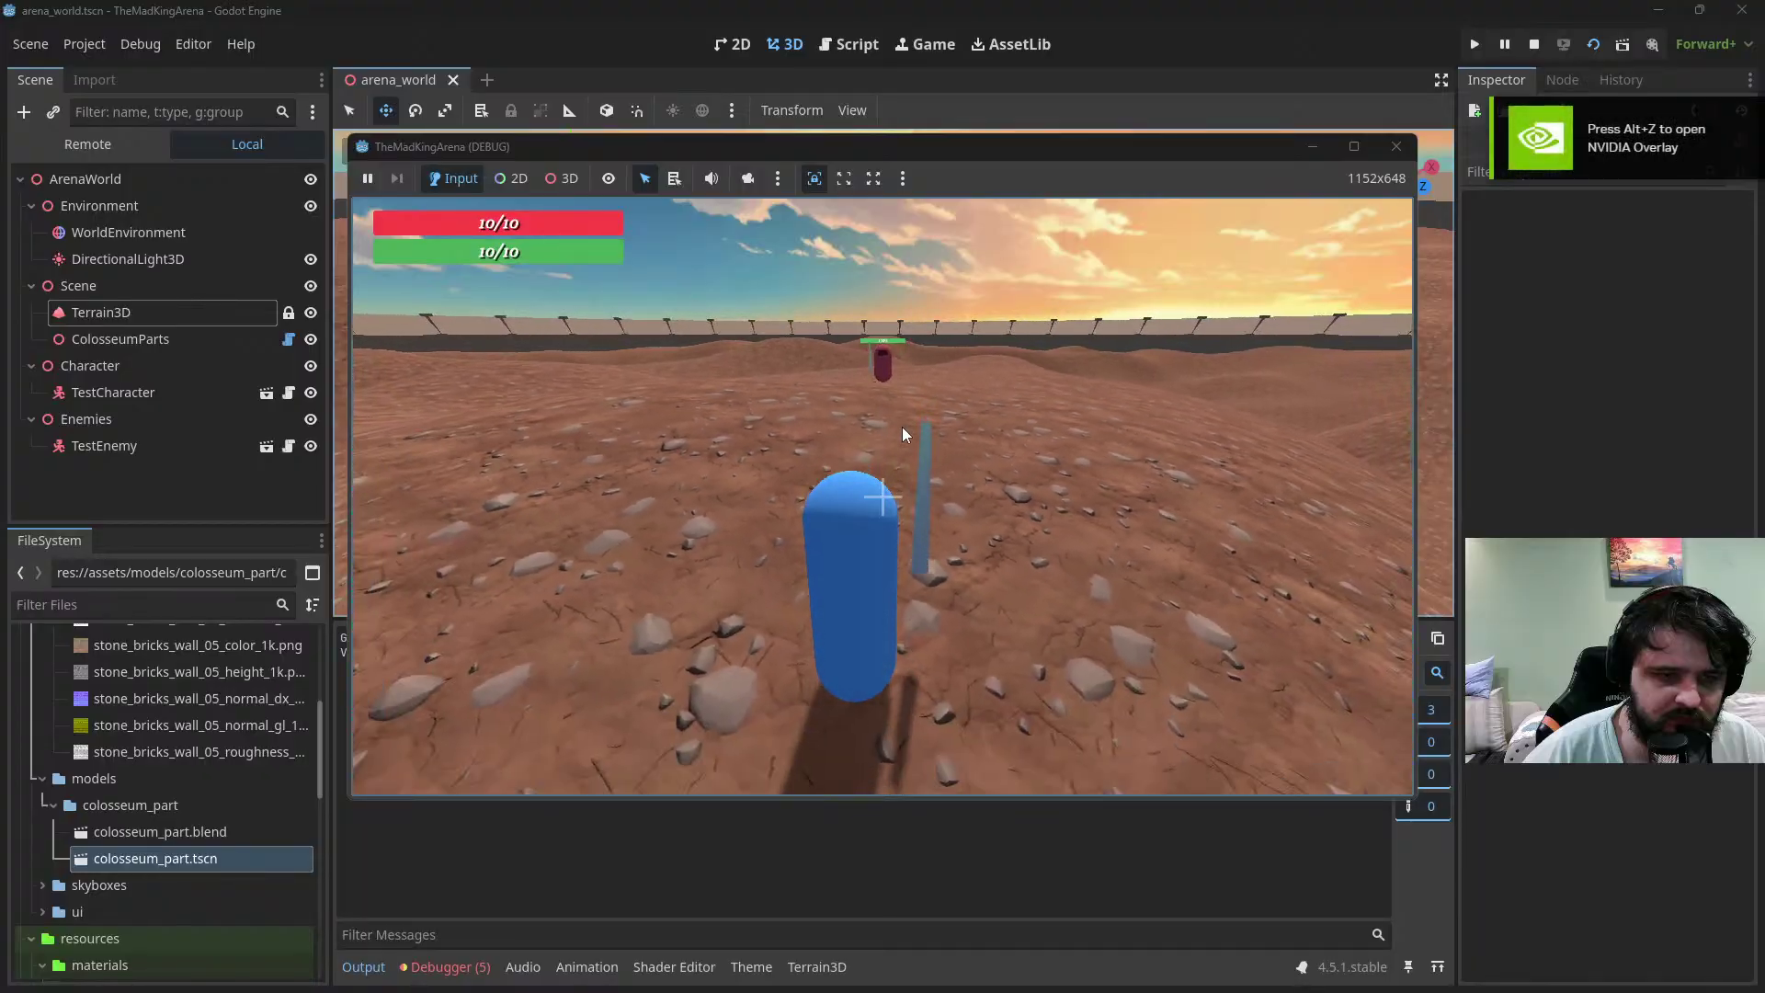
key("s")
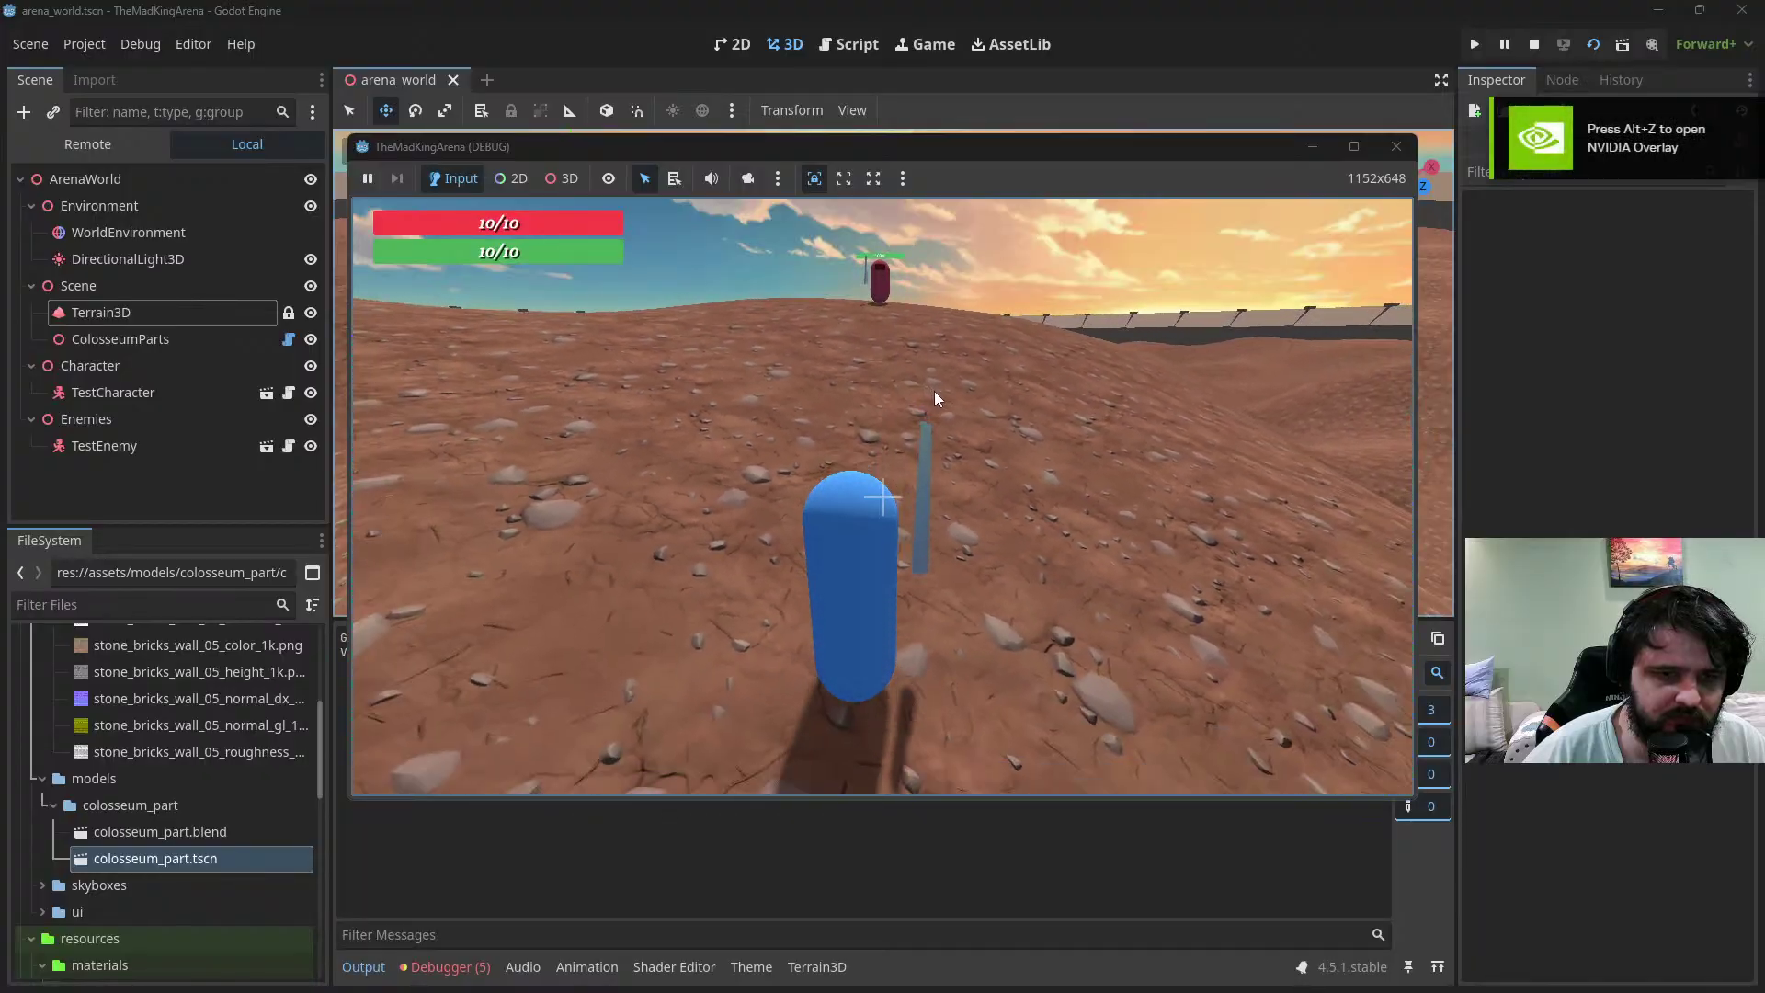
key("s")
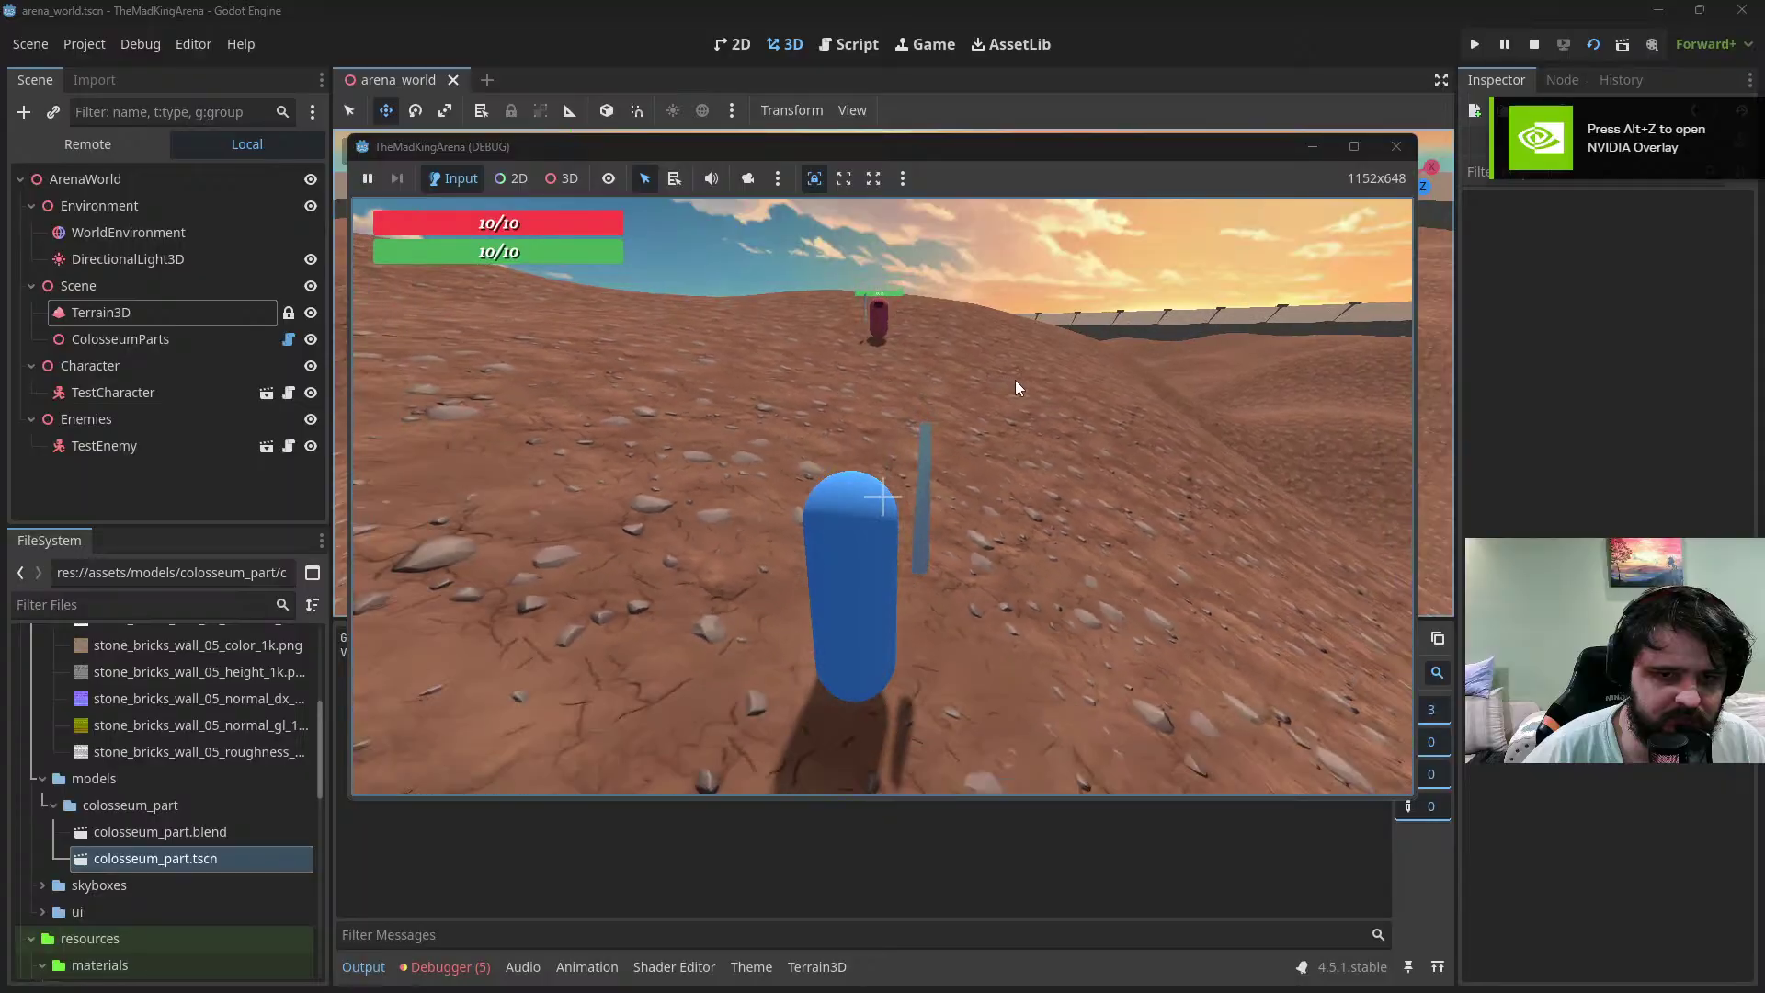
key("s")
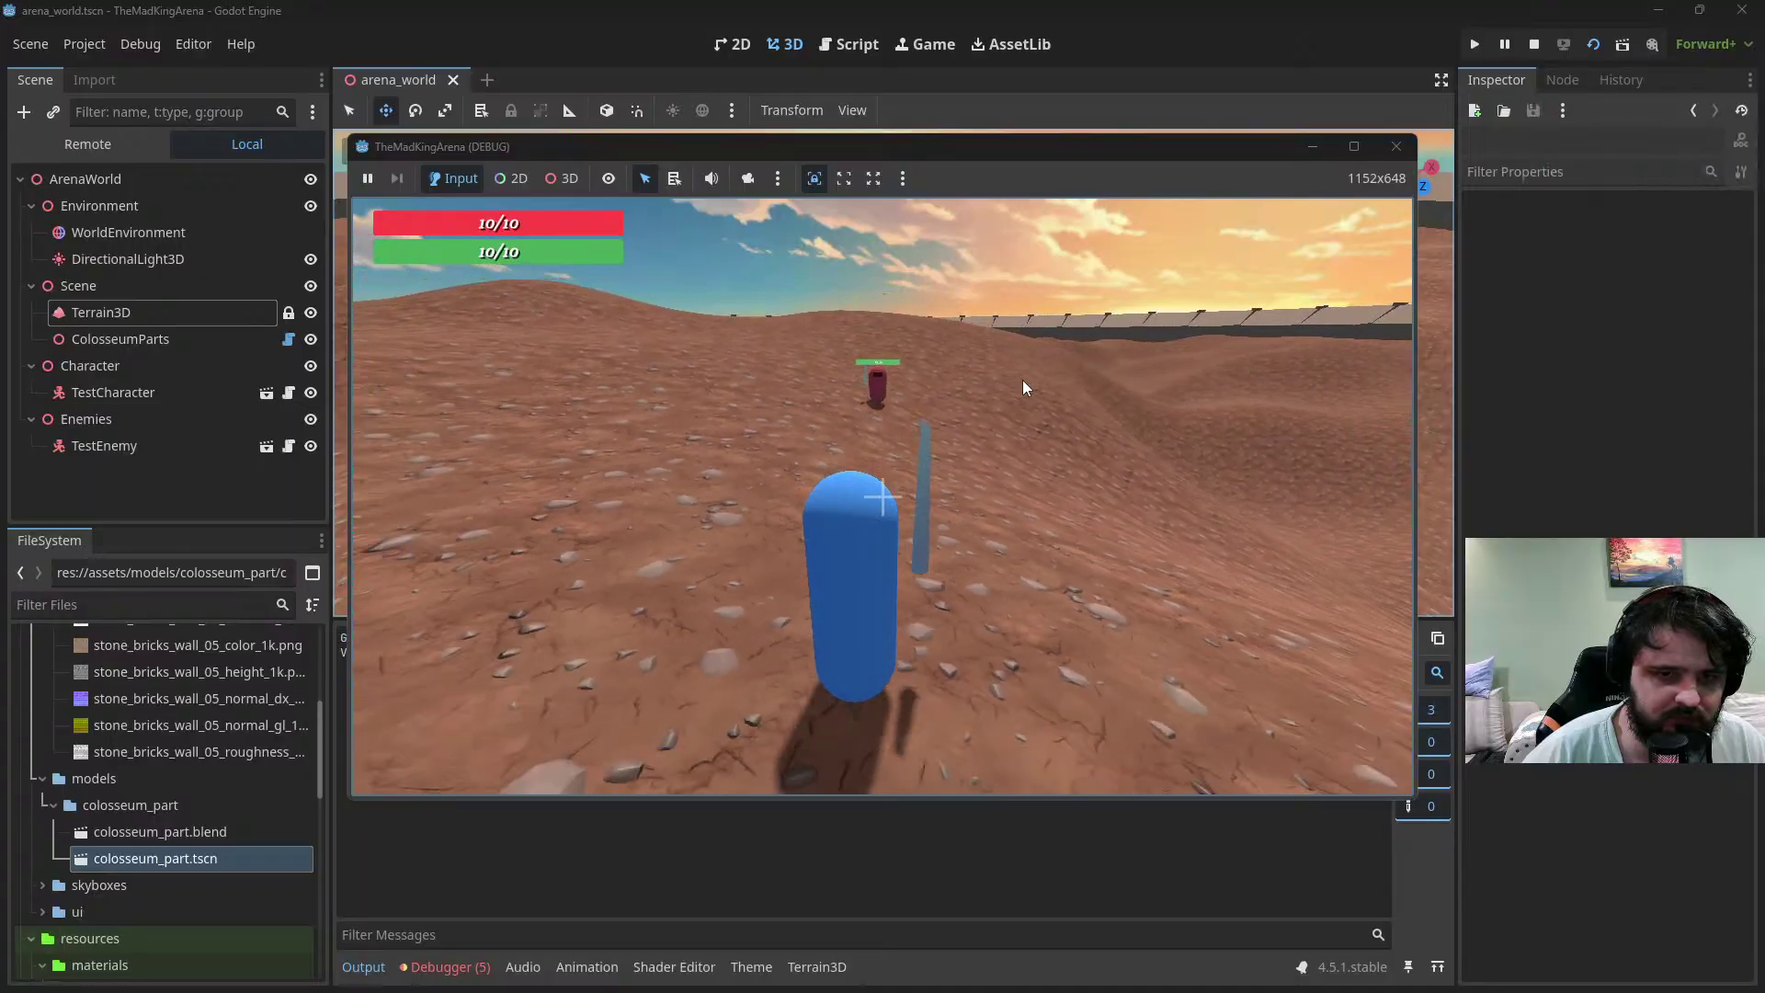
key("s")
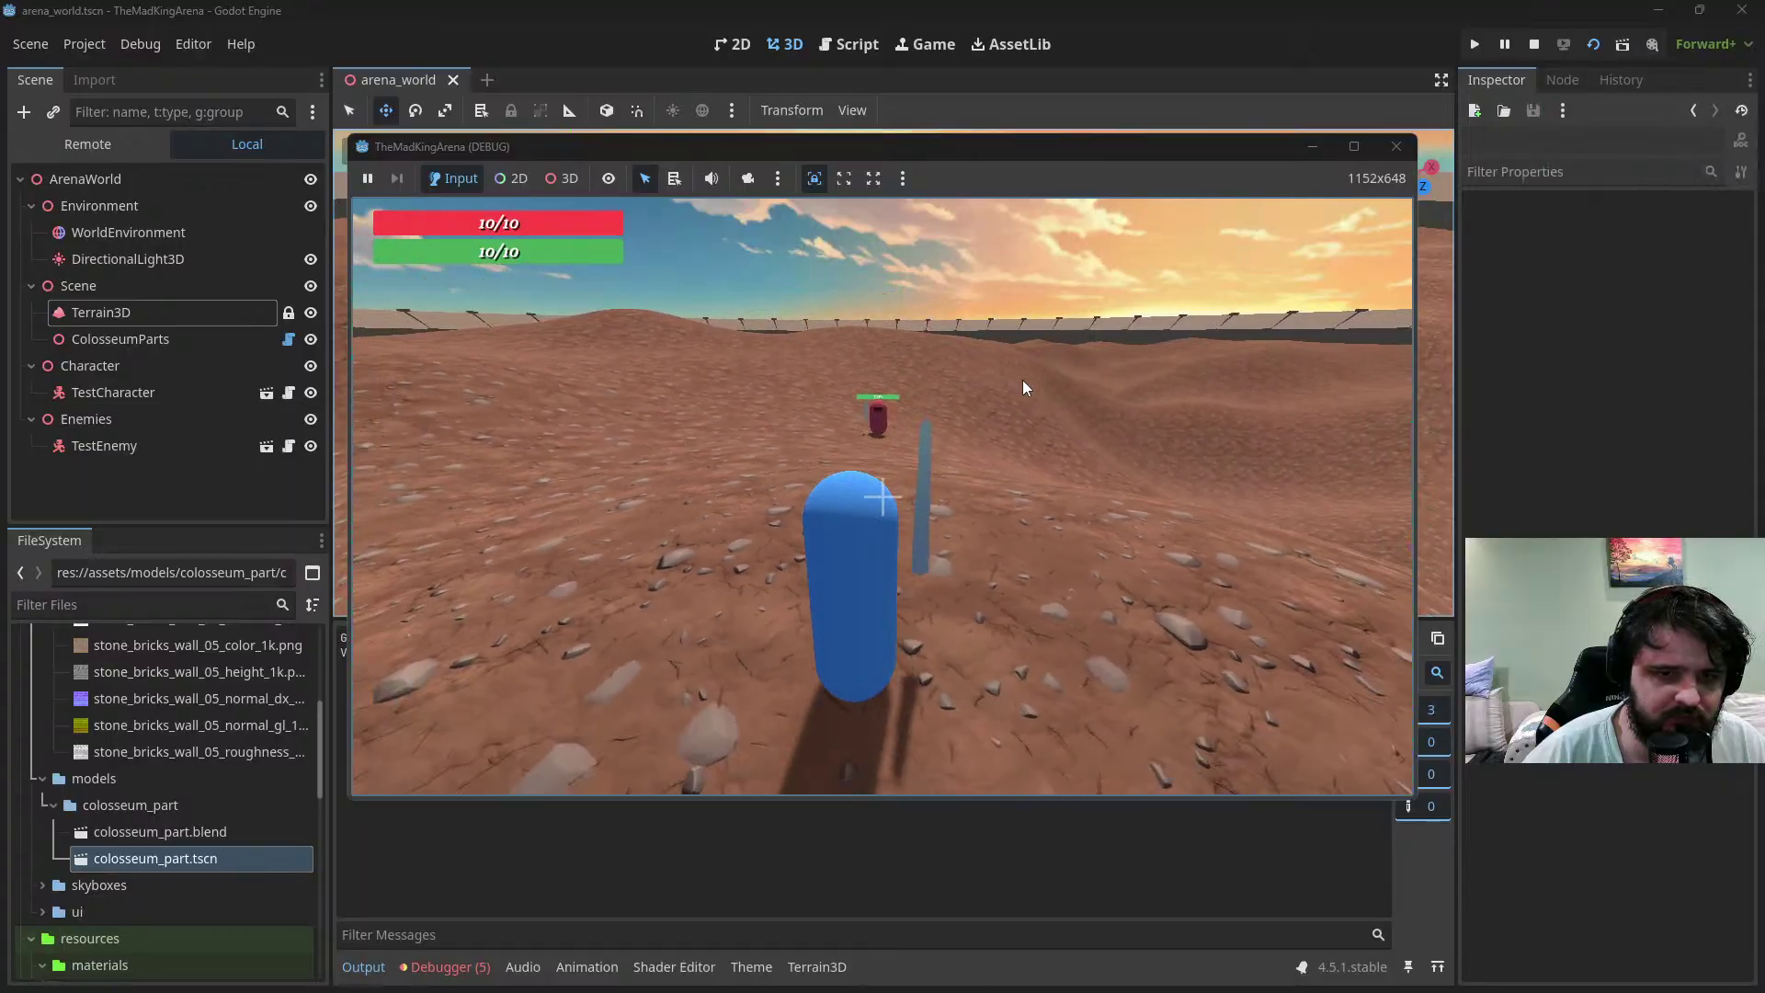
key("s")
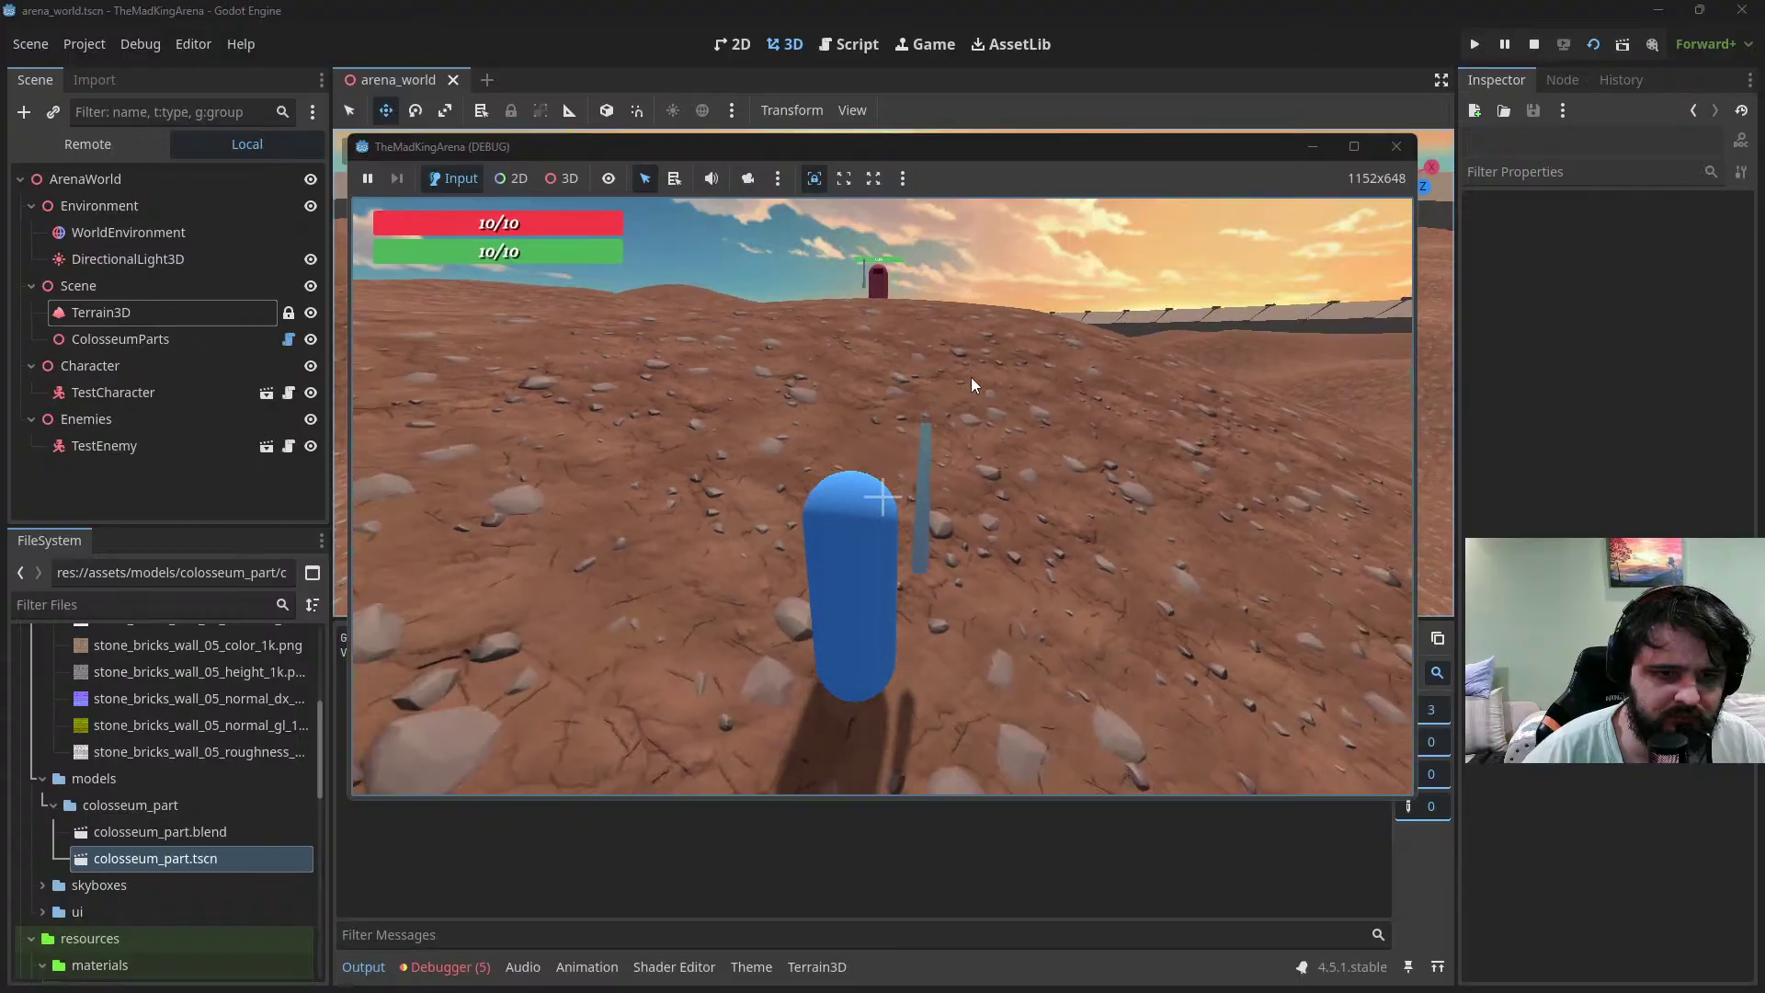
Retreat at a sprint through the valley and over the rises, keeping the enemy in view to test its pursuit from farther away
key("s")
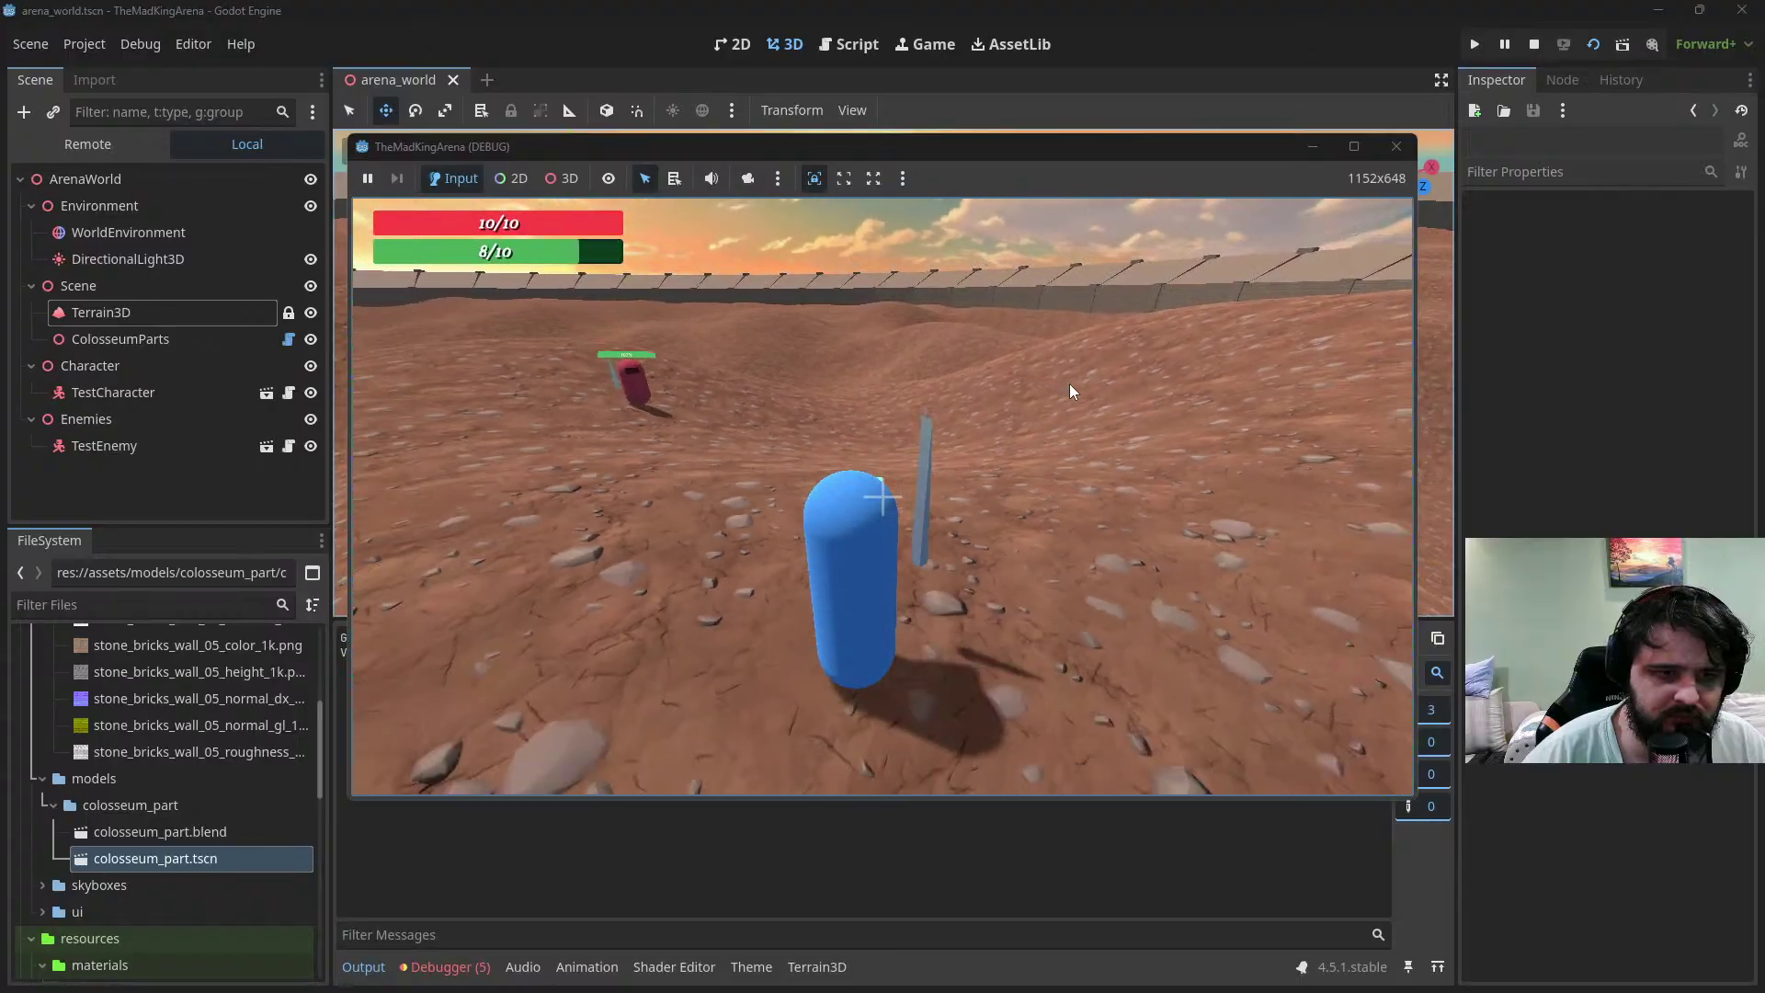
key("s")
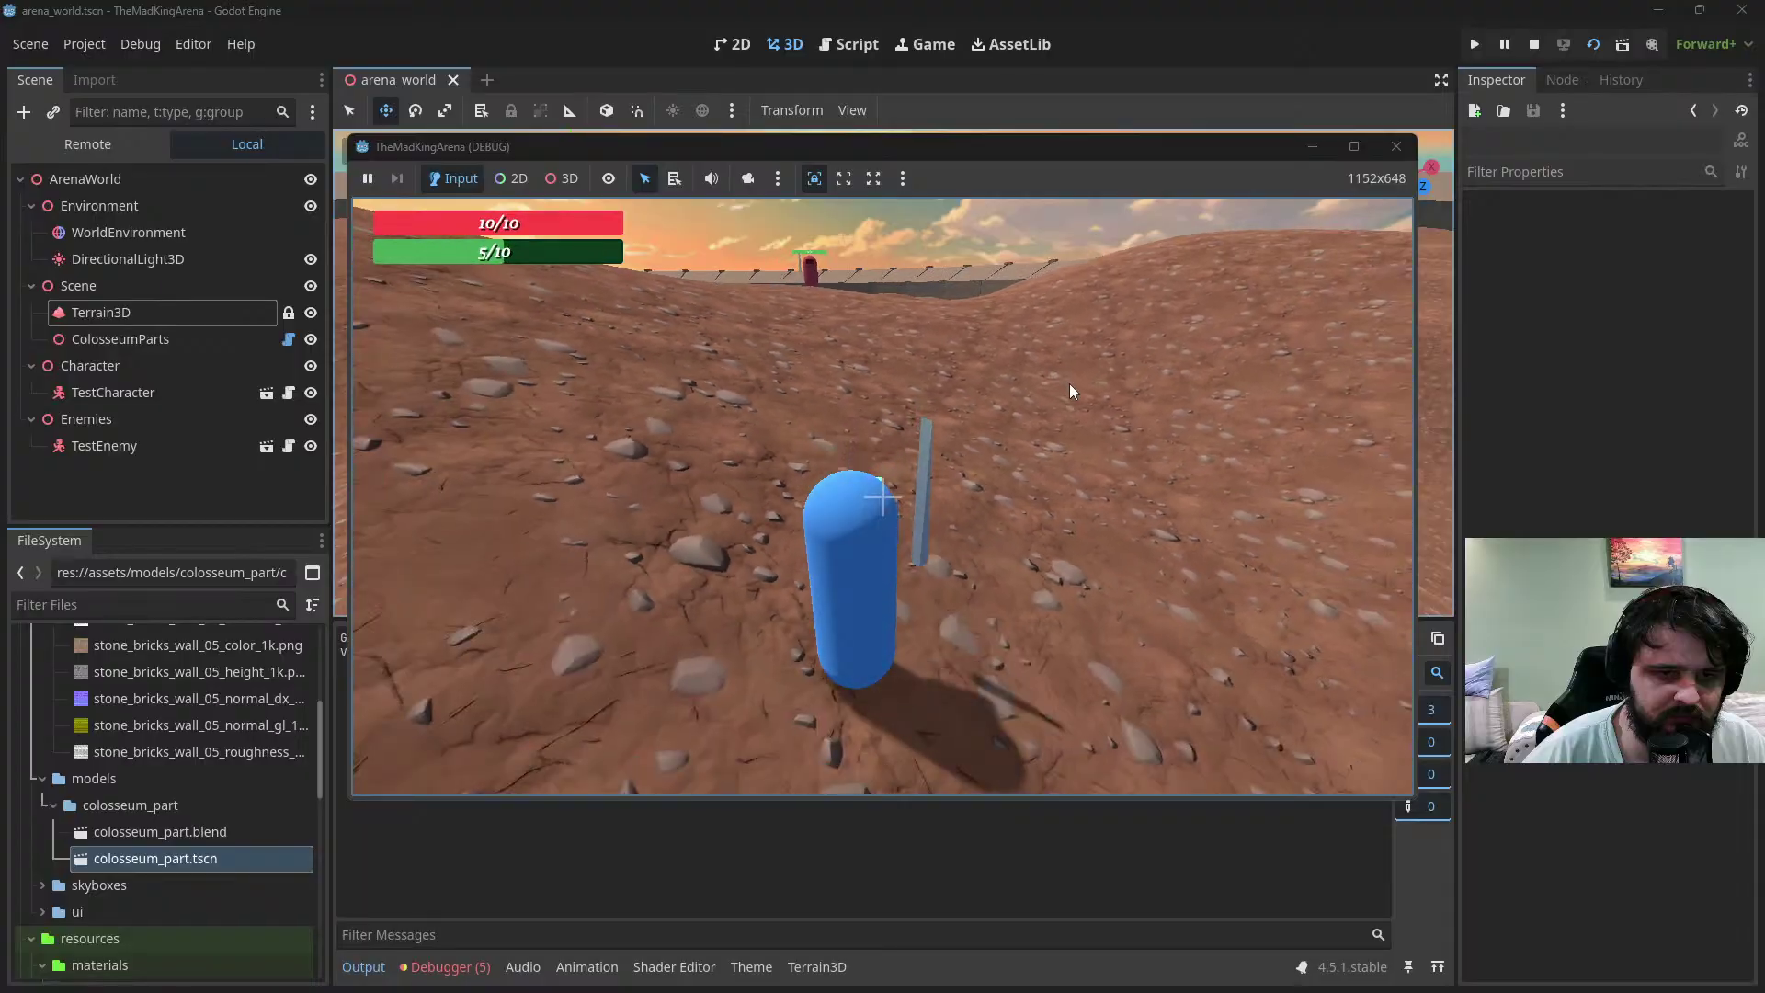
key("s")
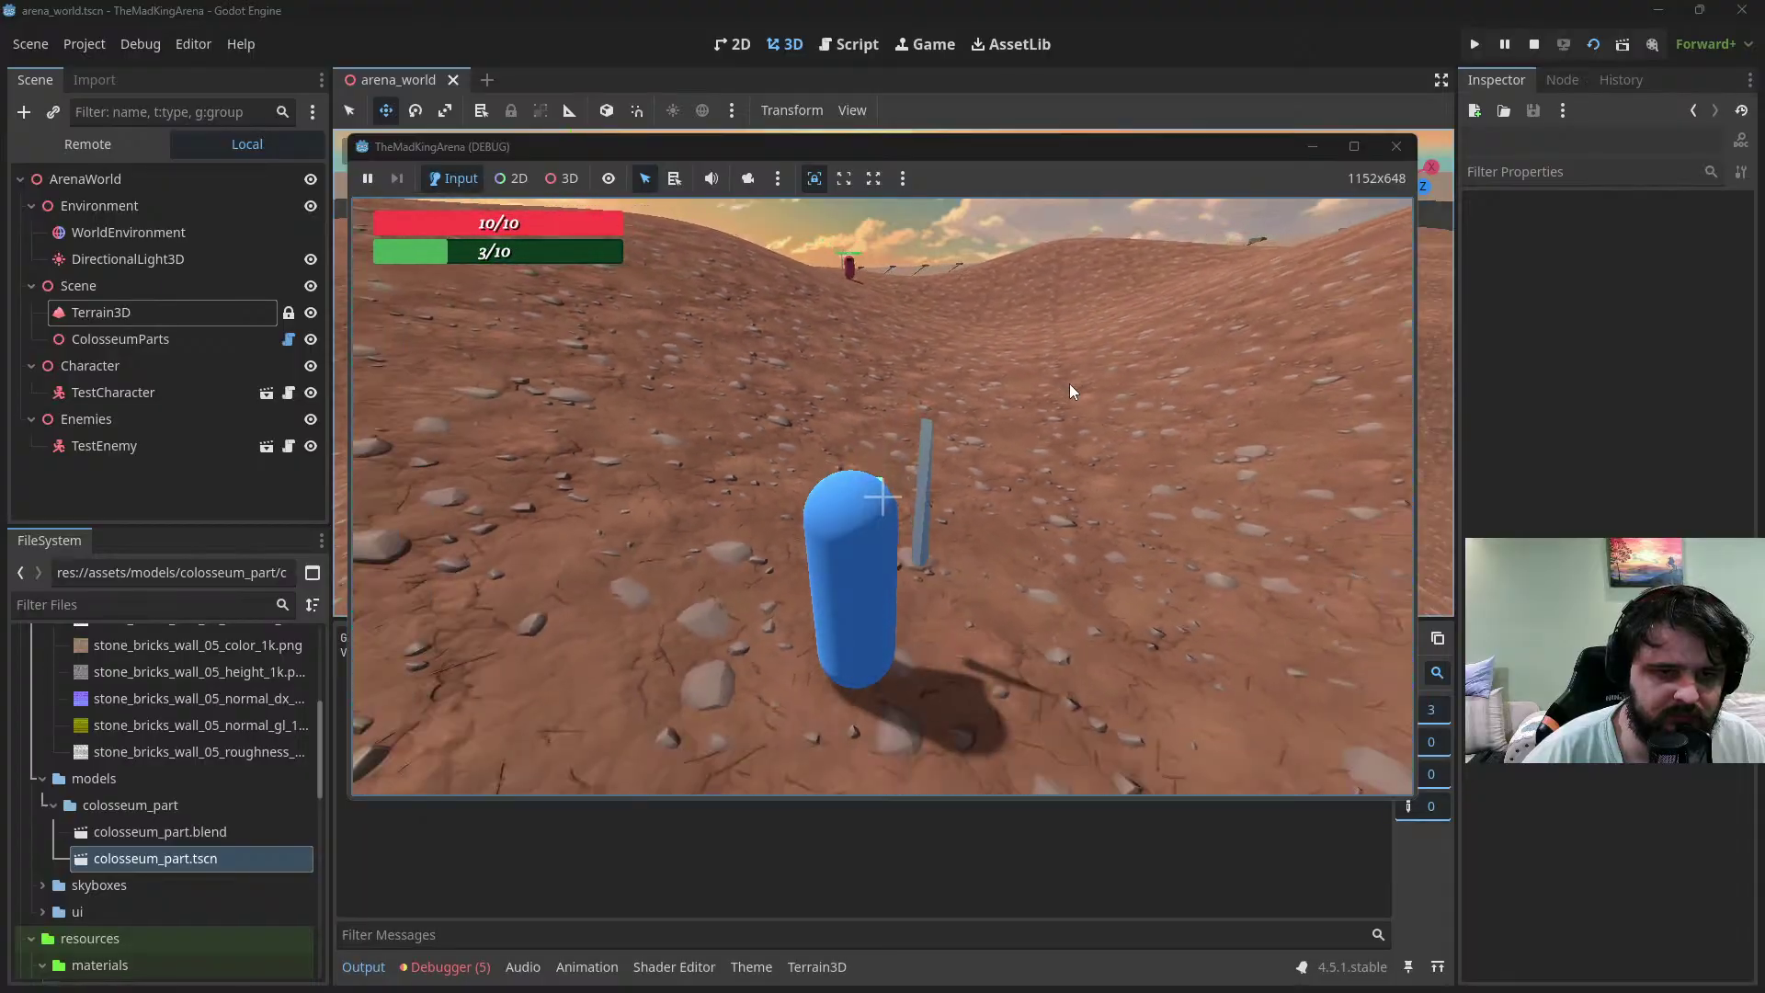
key("s")
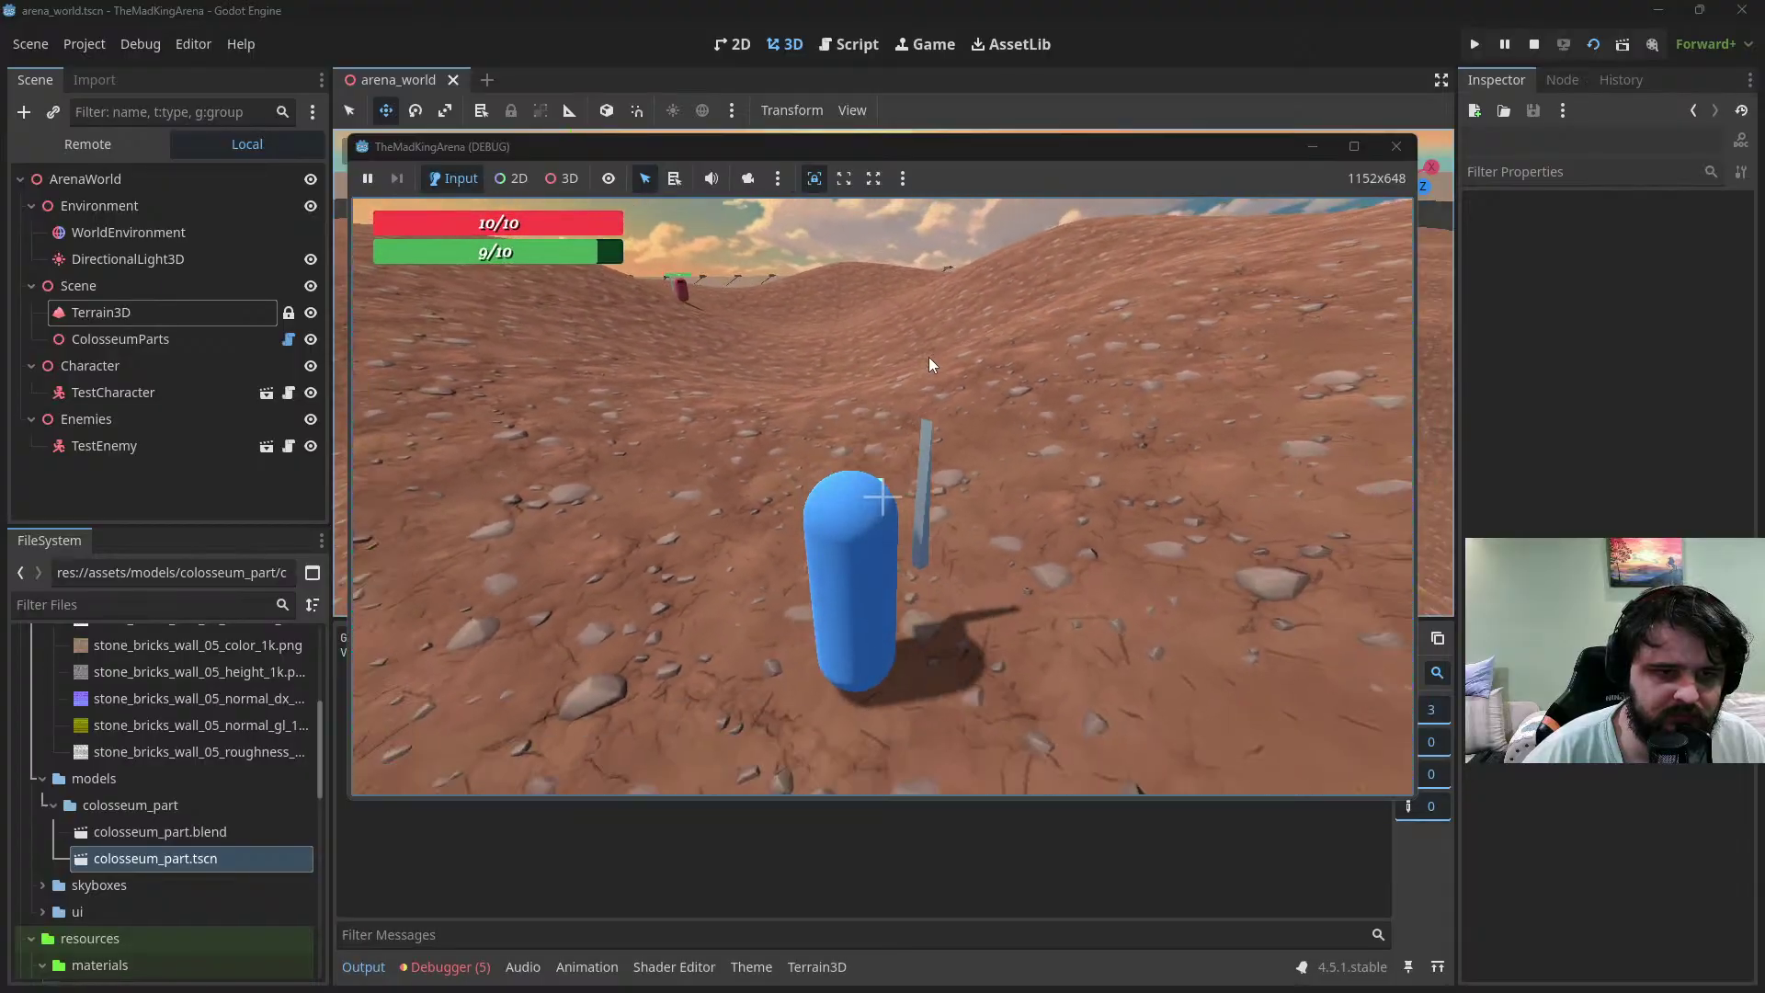
key("shift+a")
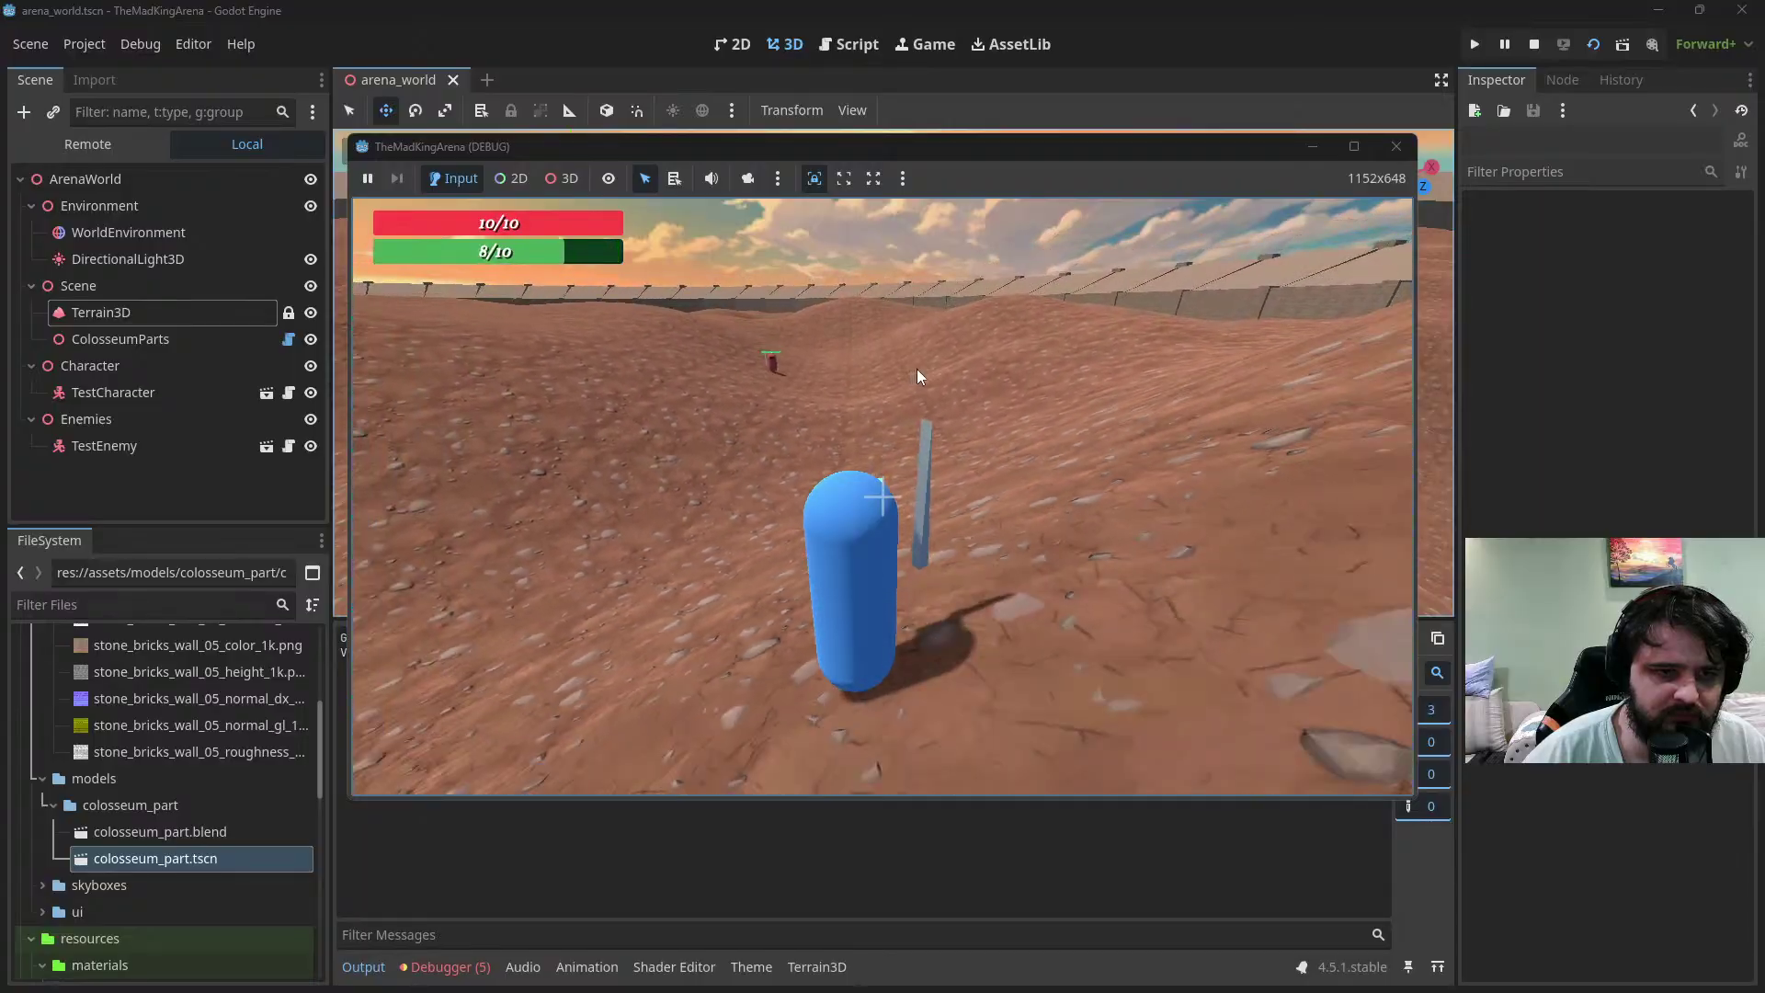
key("shift+s")
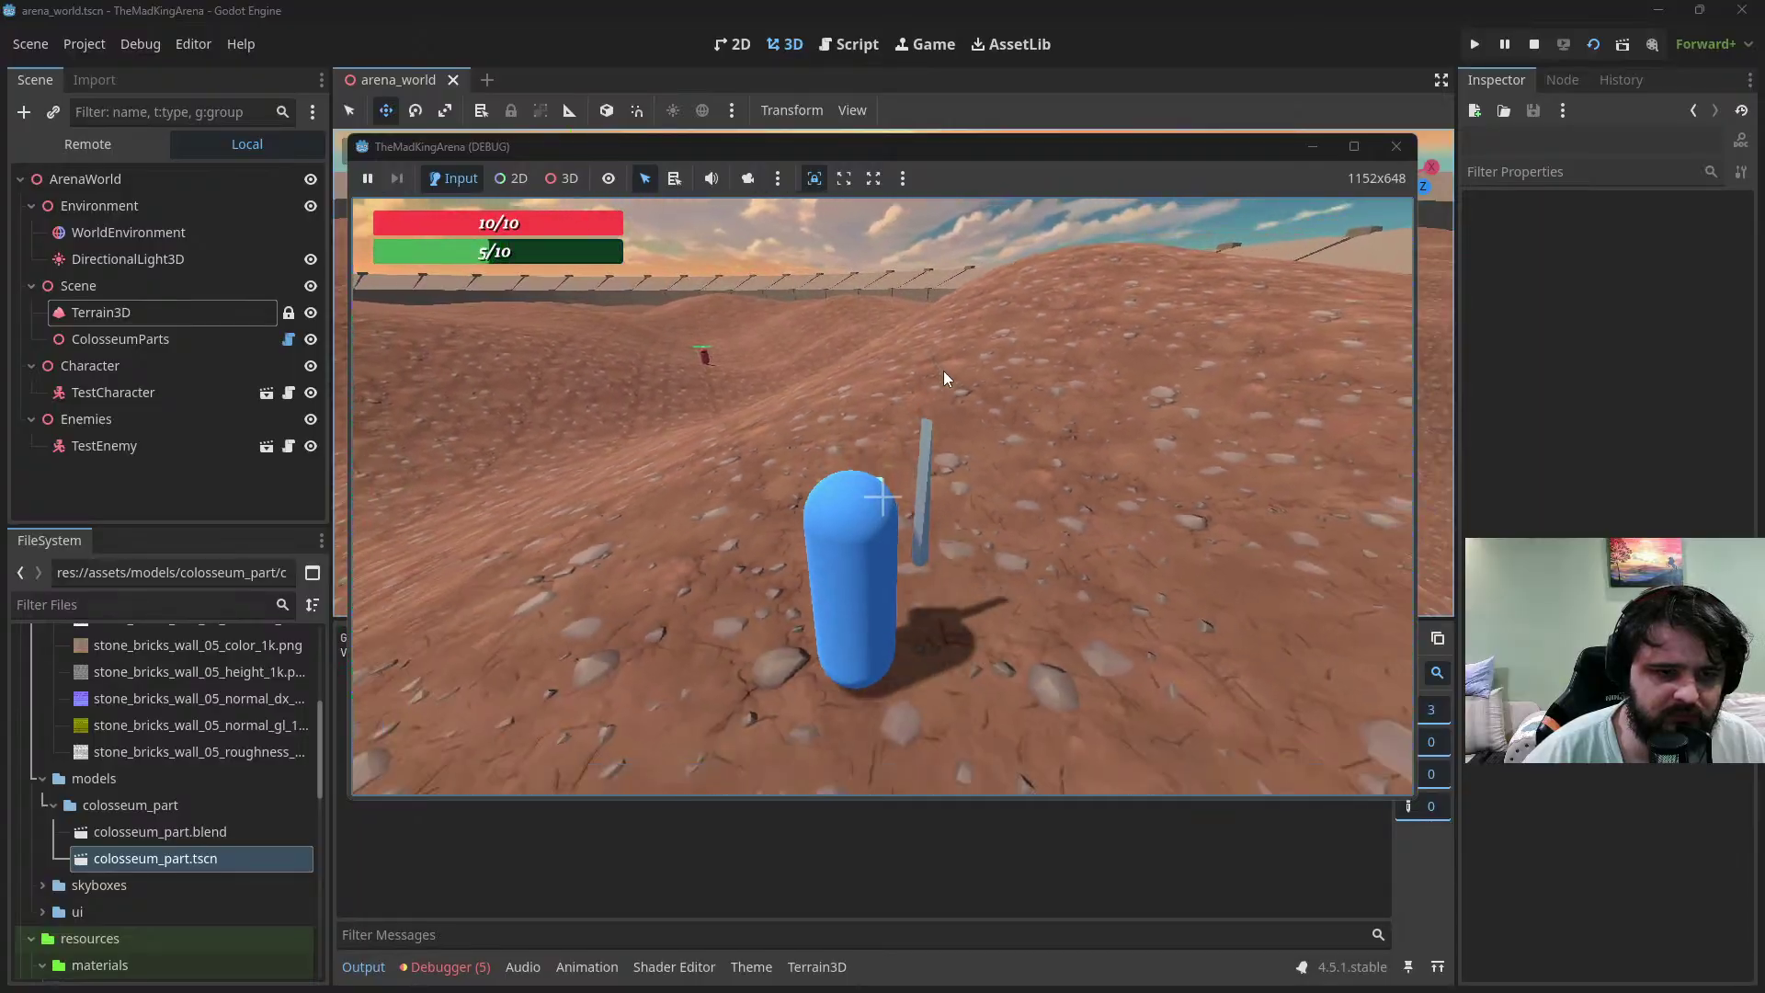
key("s")
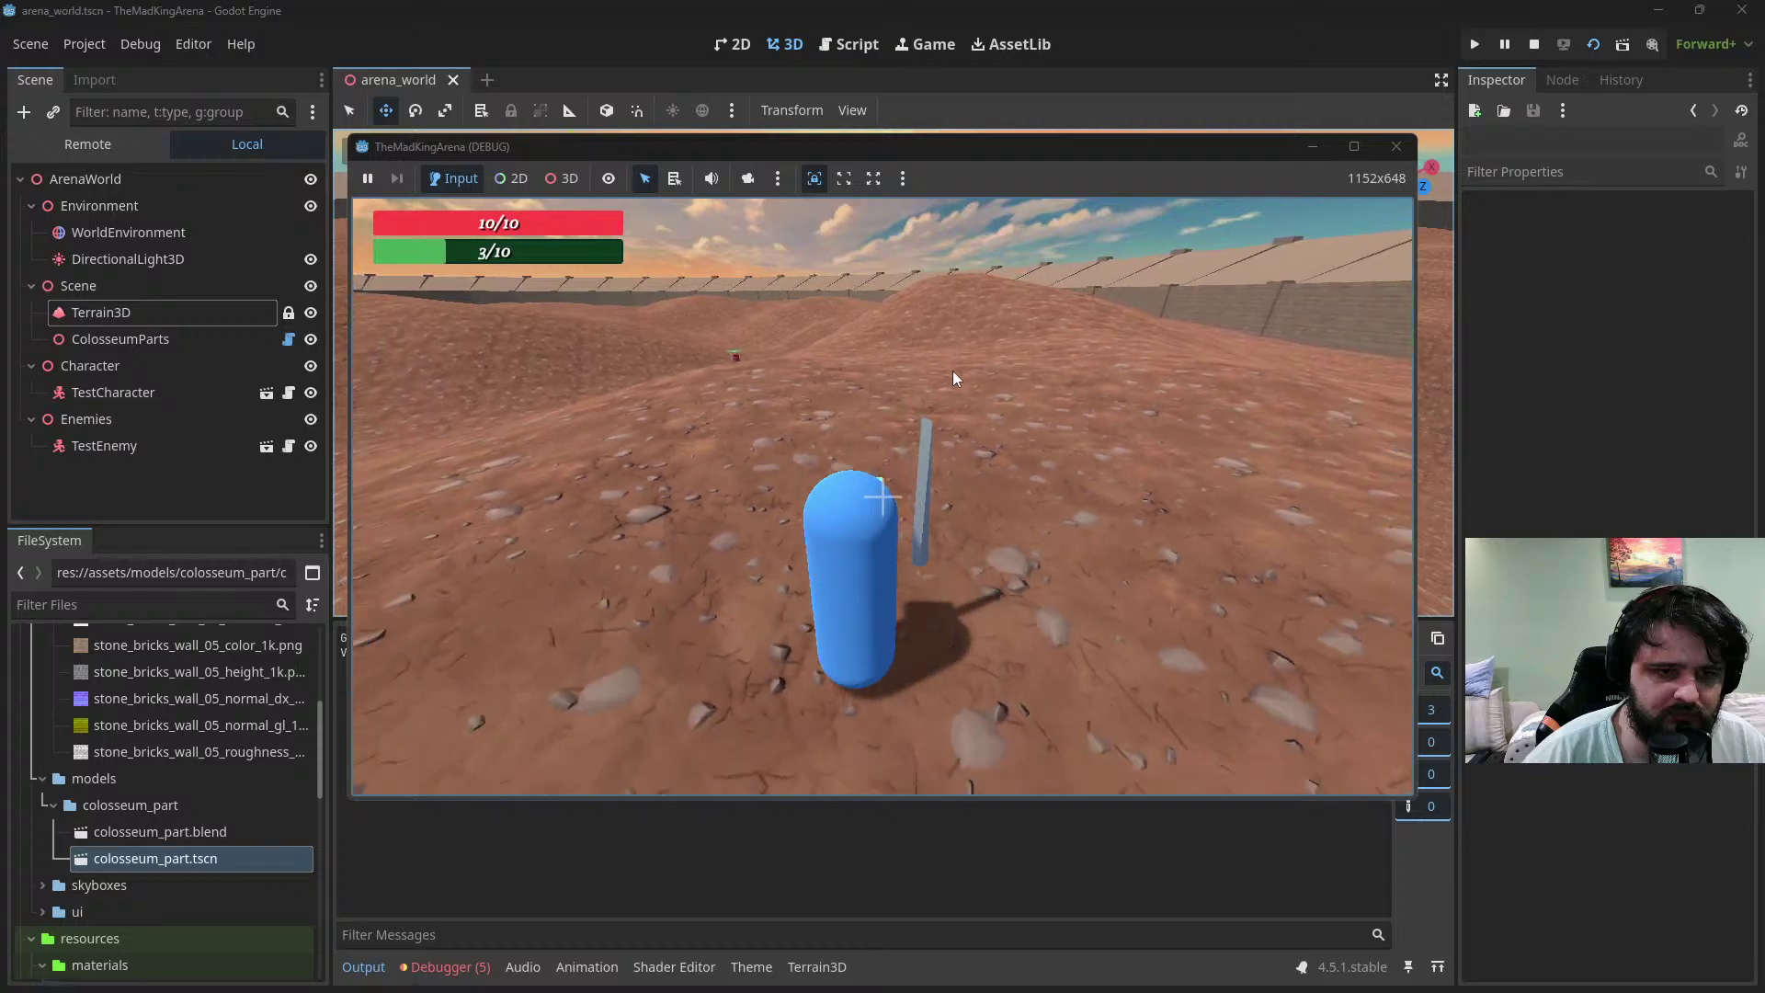
Run and sprint the player forward over the large mounds to look for the distant enemy on the terrain
key("w")
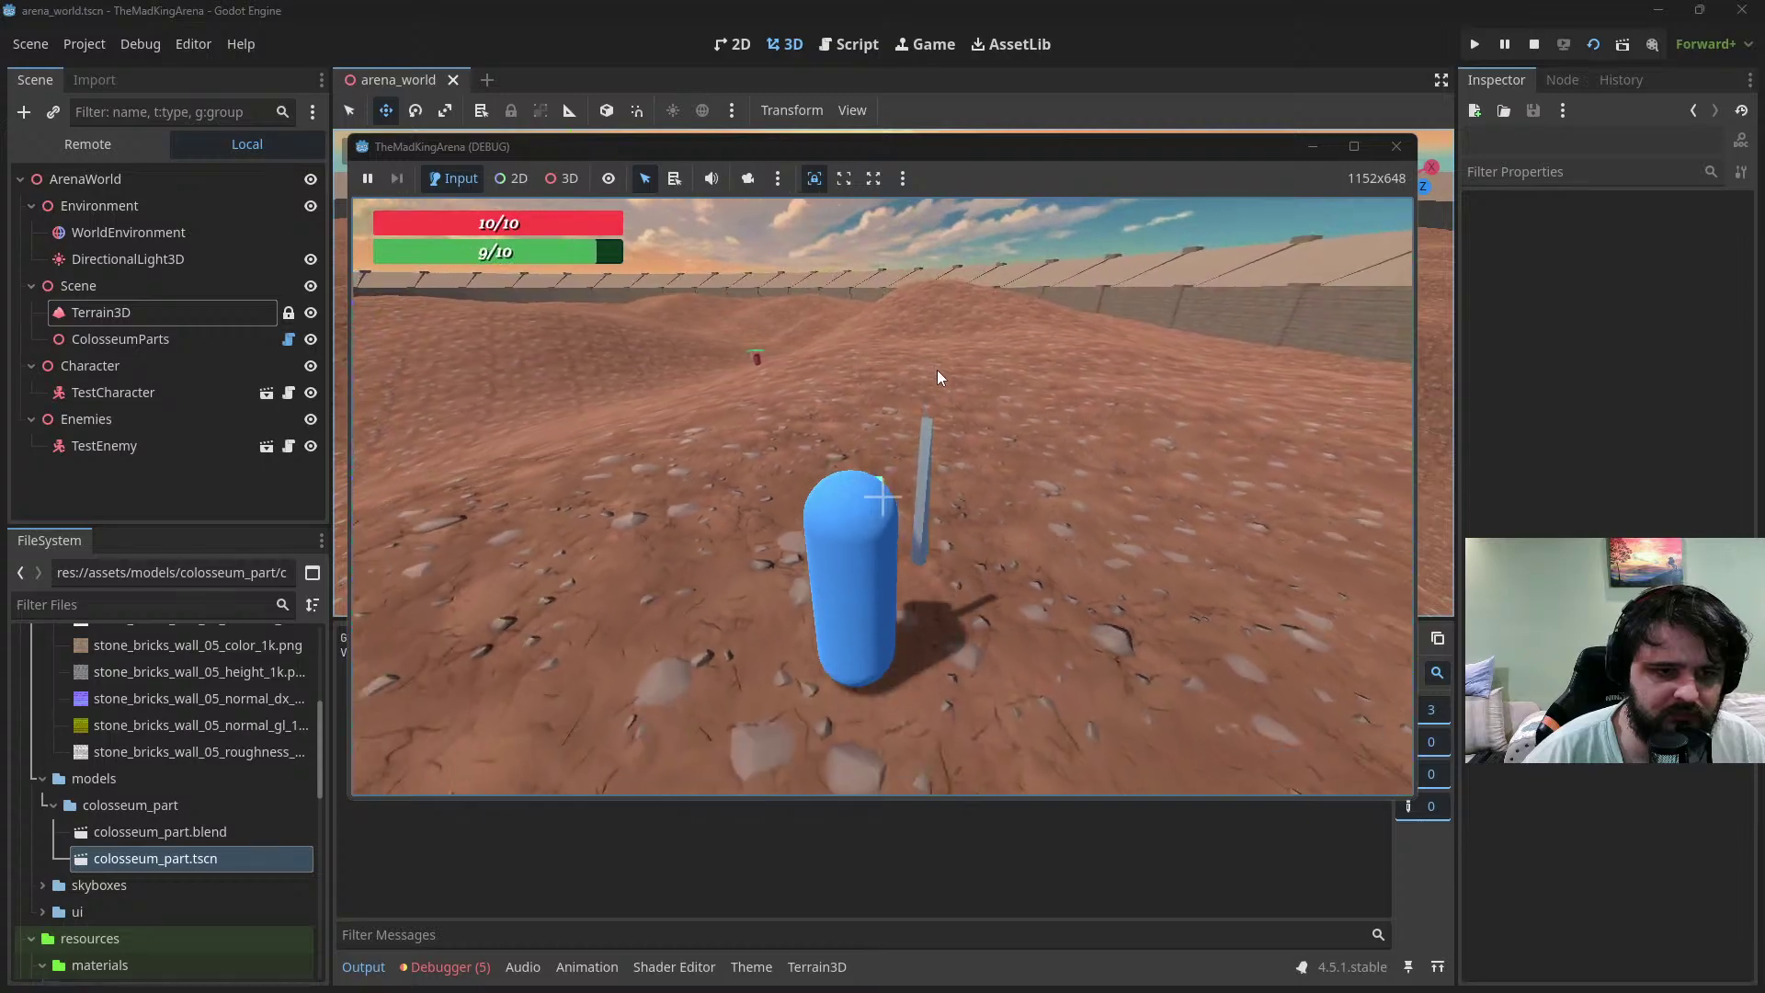
key("w")
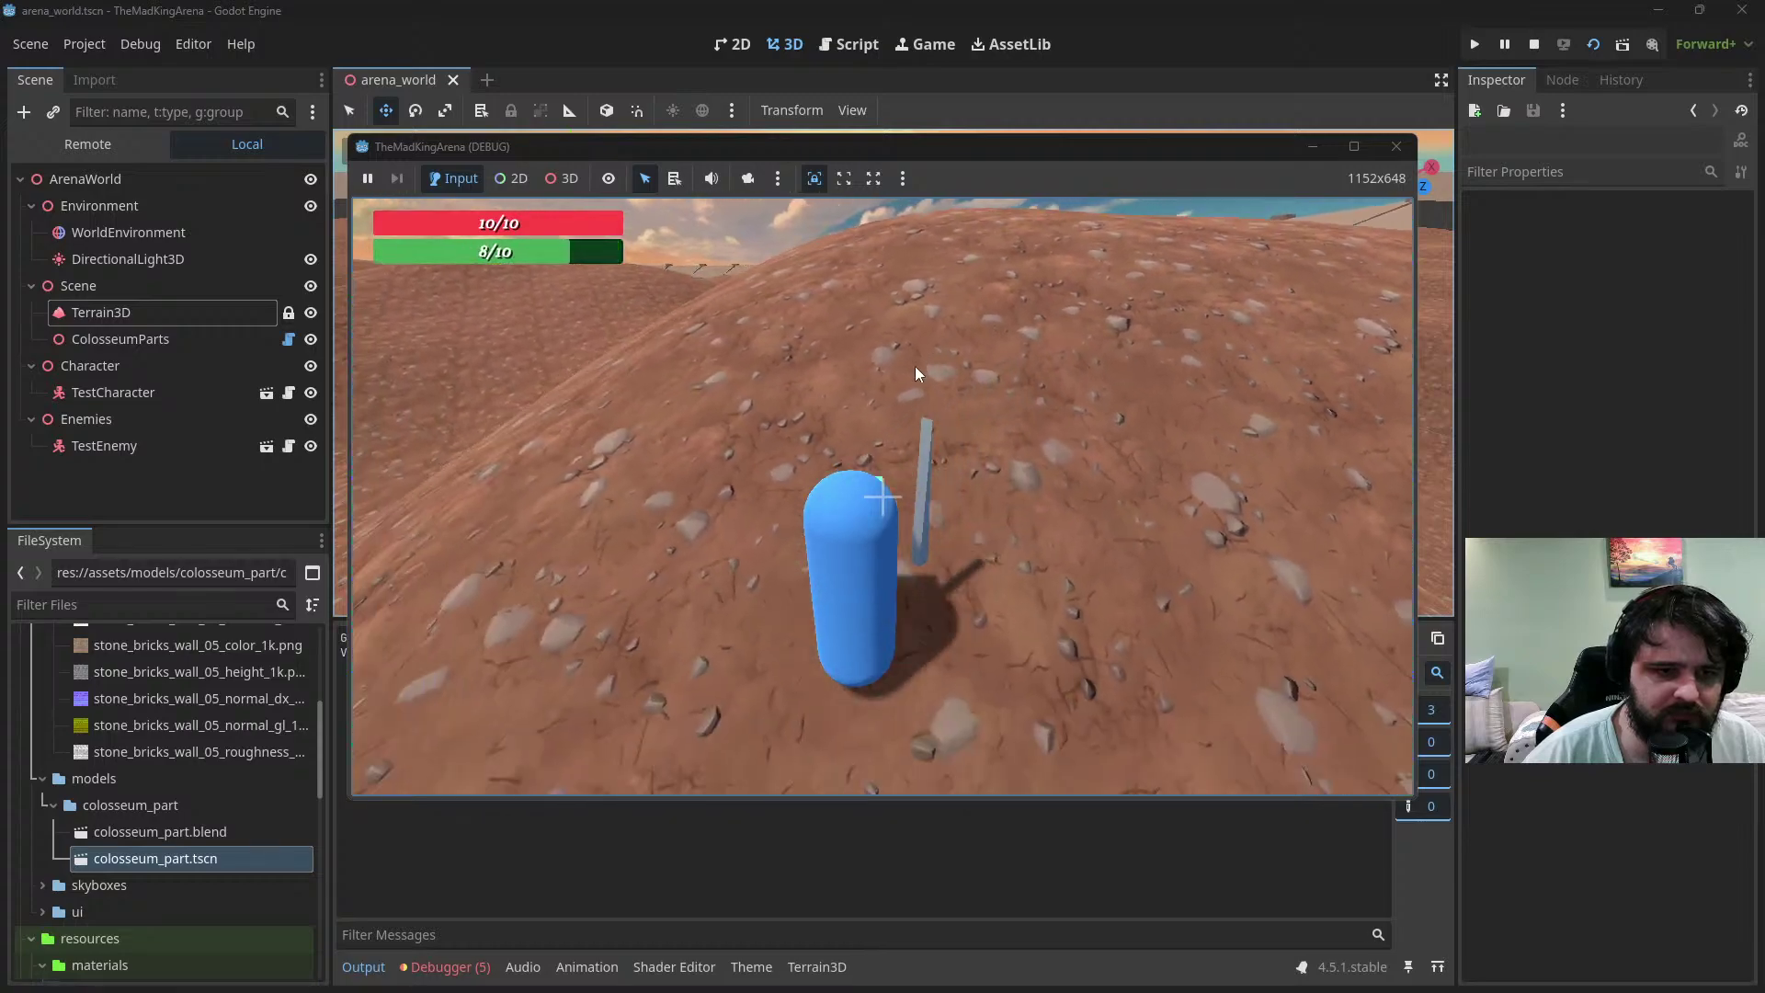
key("w")
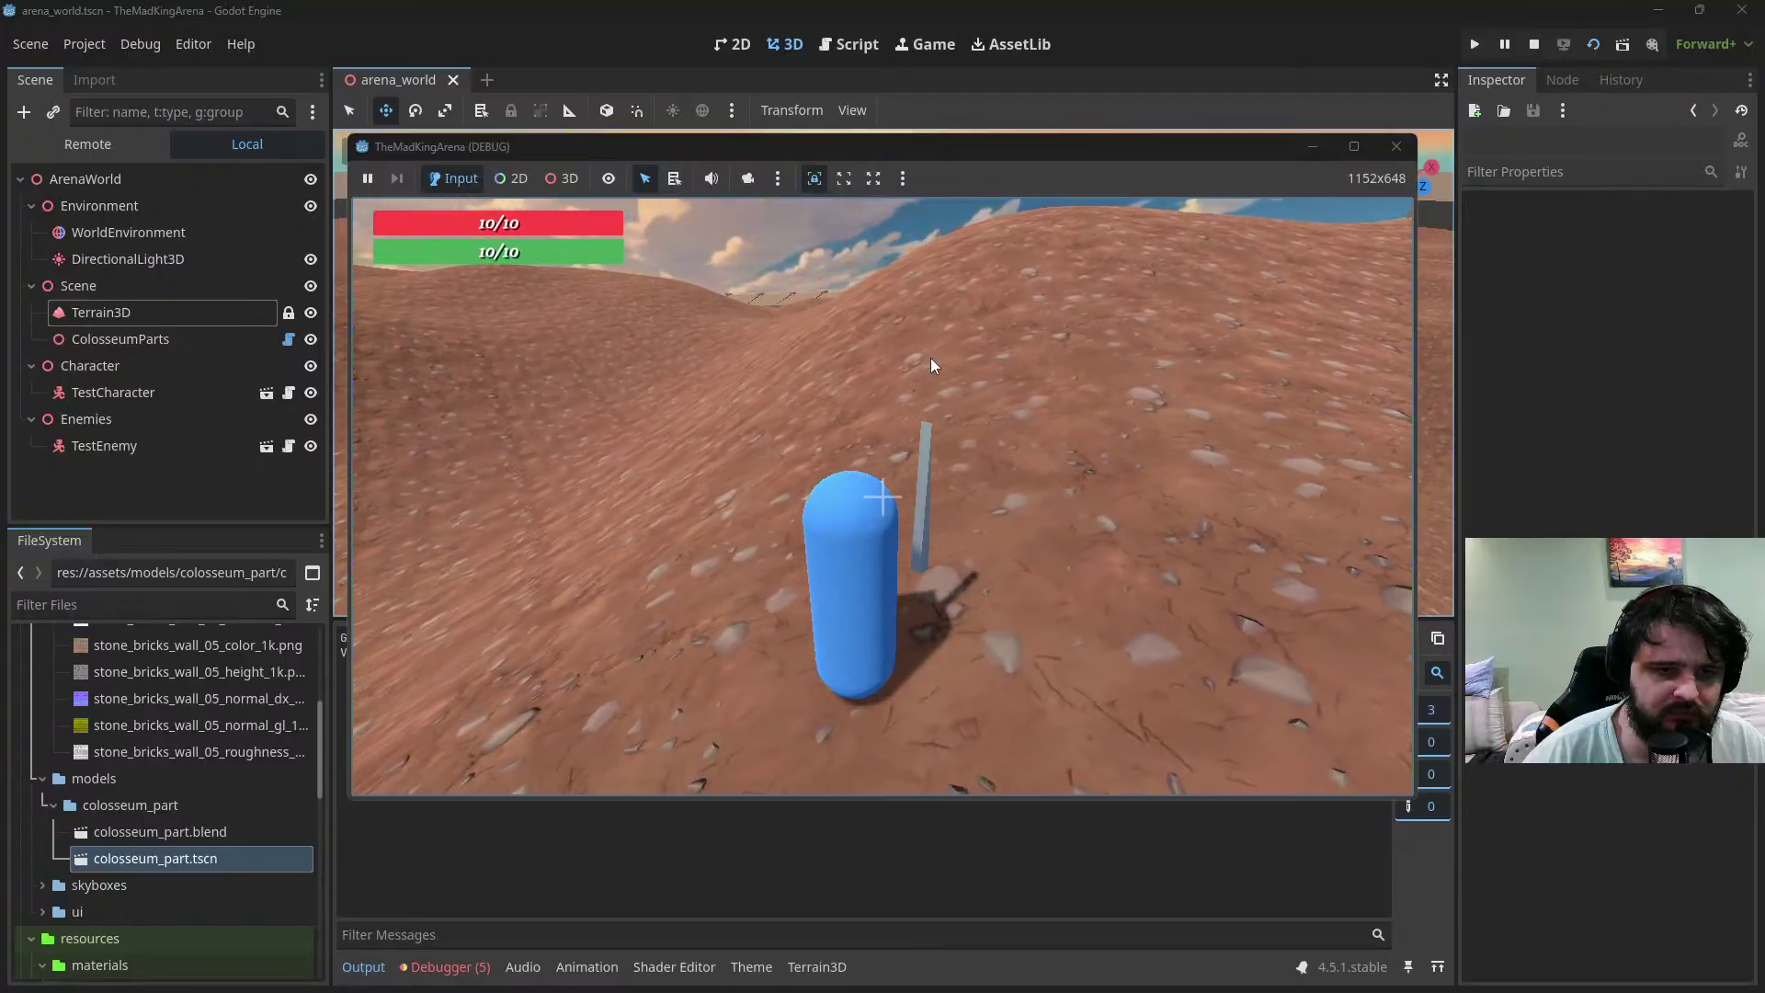
key("shift+w")
key("shift+w")
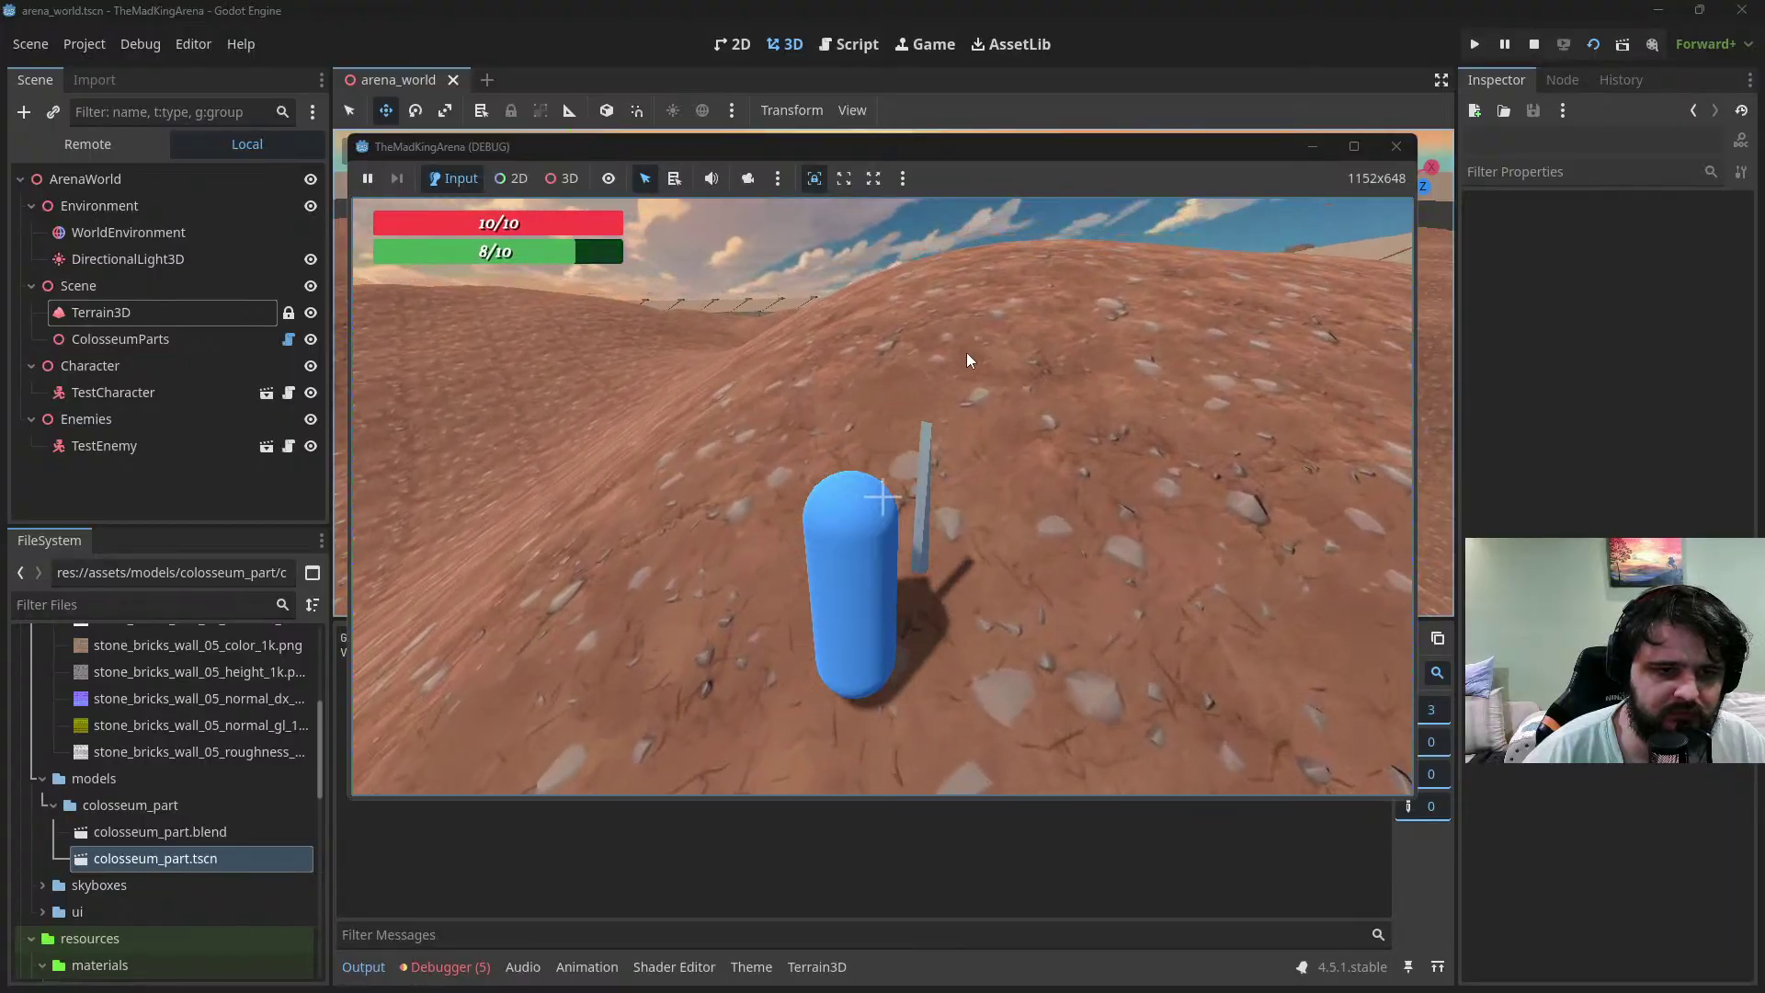
key("shift+w")
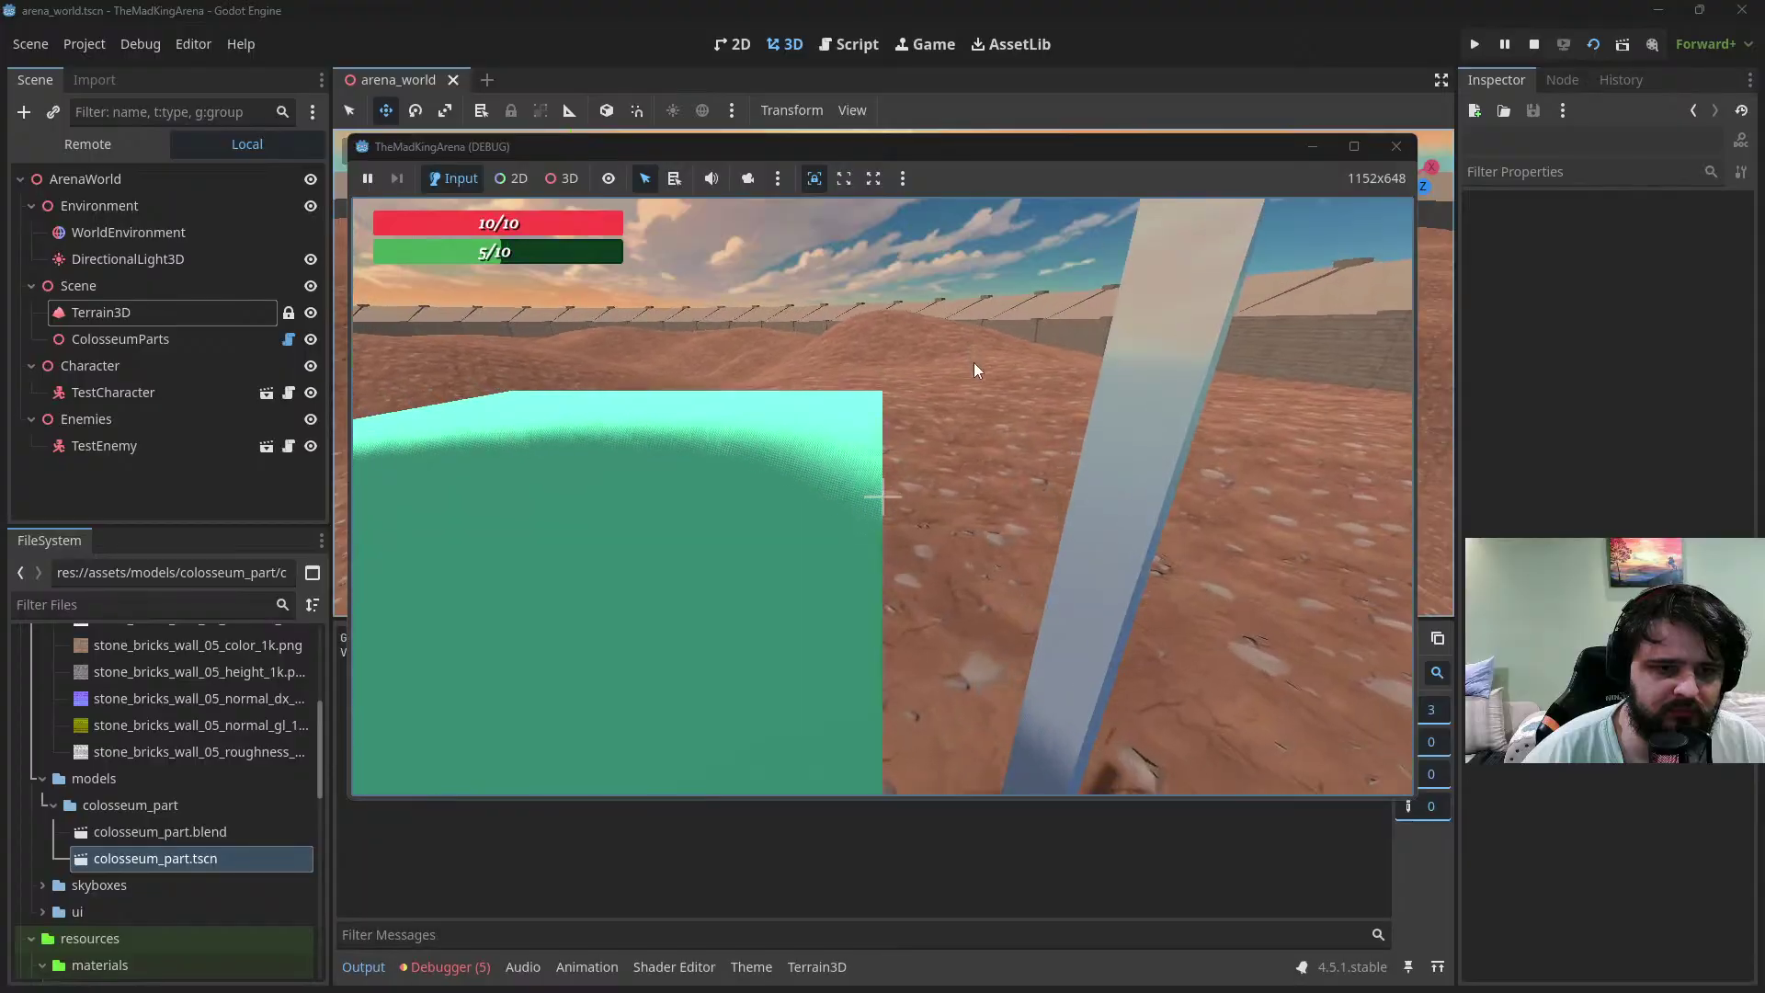
key("shift+w")
key("shift+w")
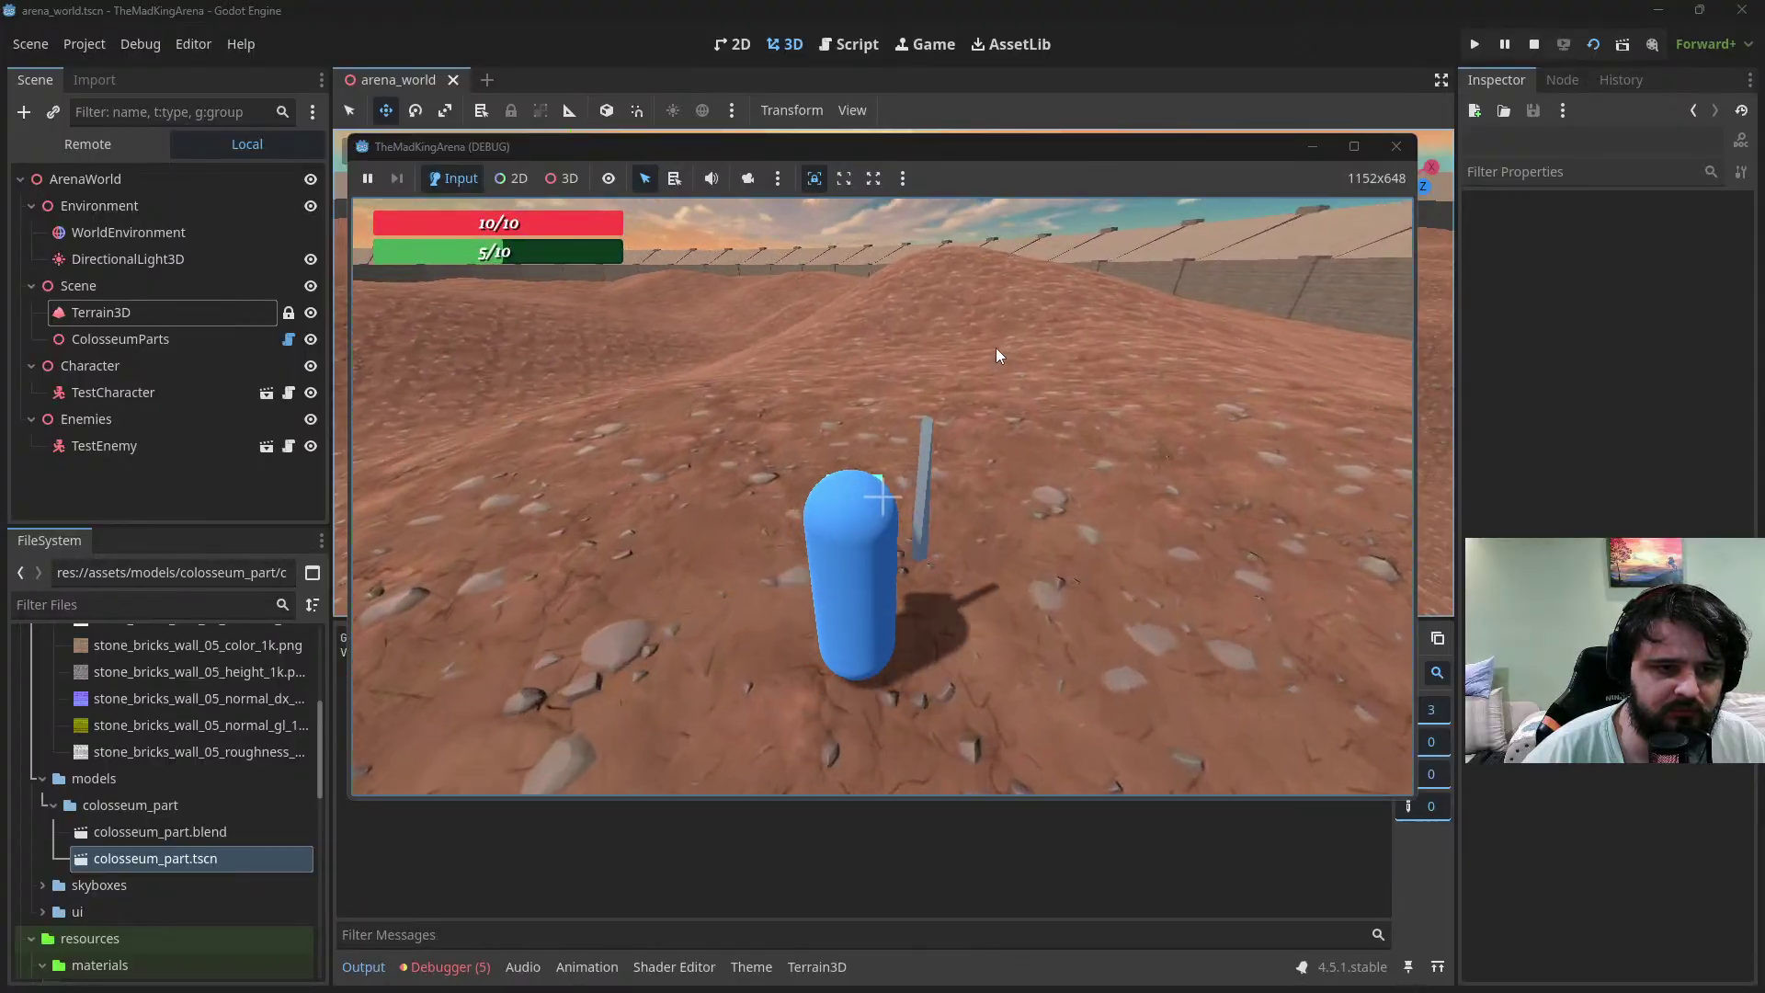
key("shift+w")
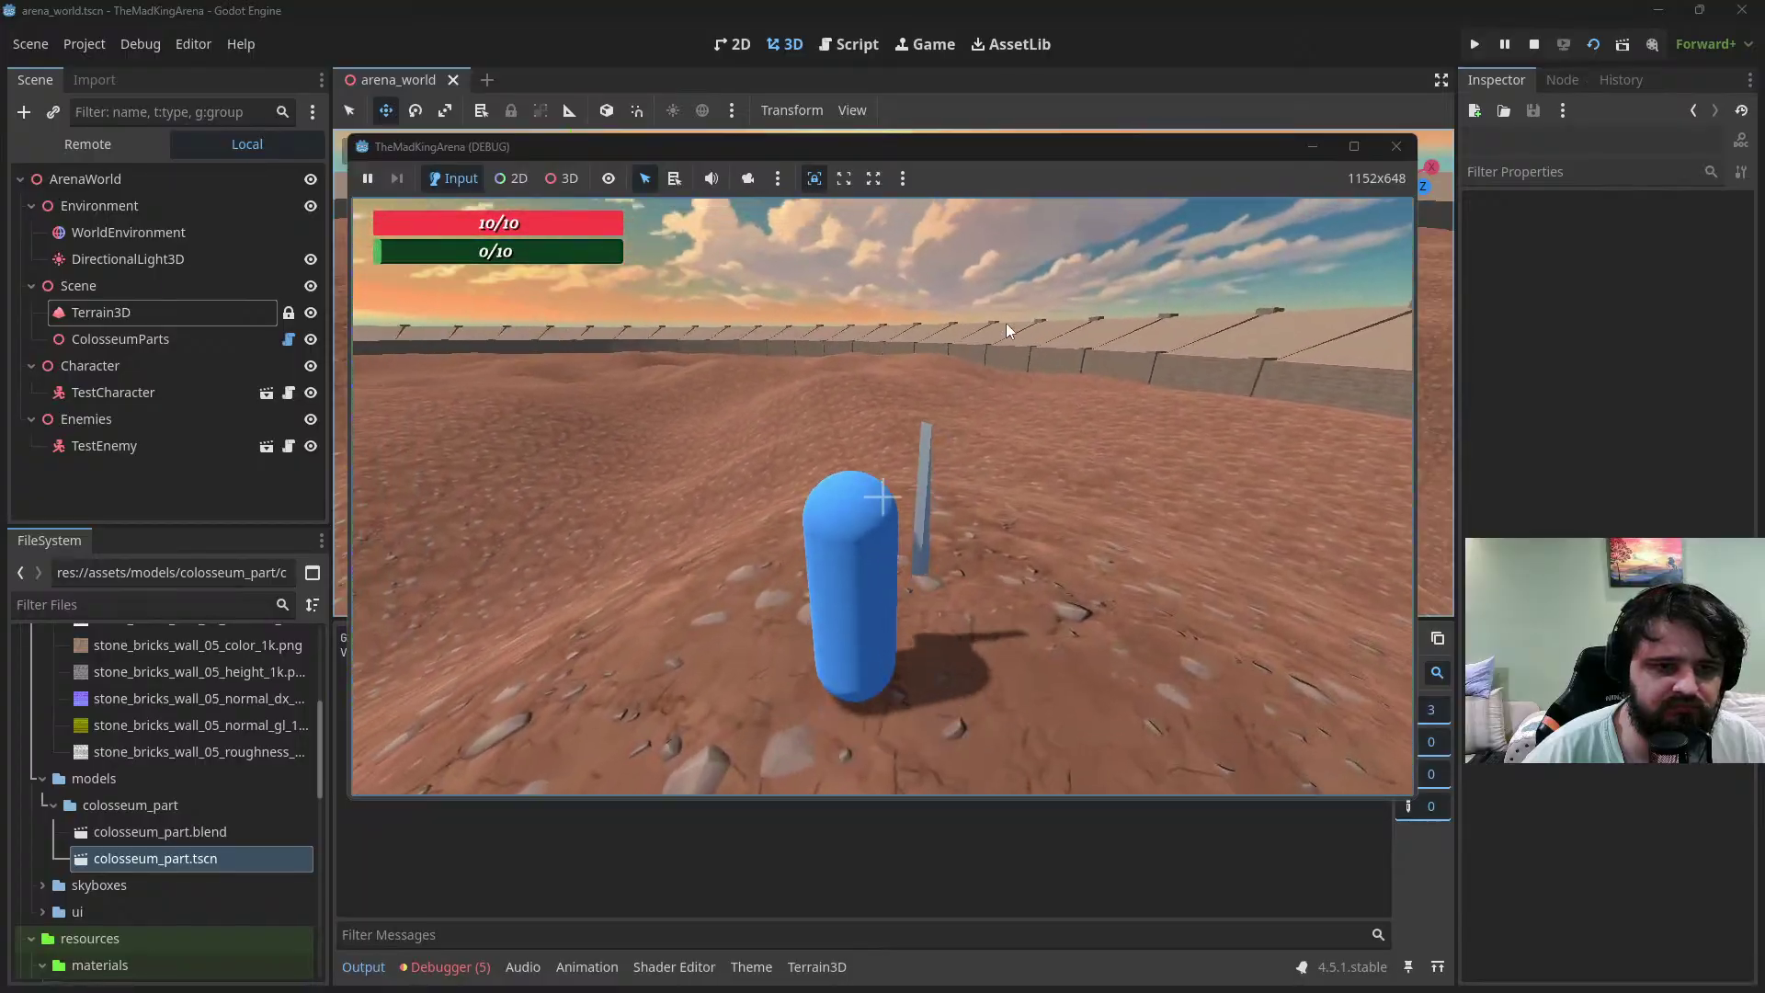
Stop the playtest, expand Terrain3D's collision settings and read the description of its collision modes
left_click(597, 108)
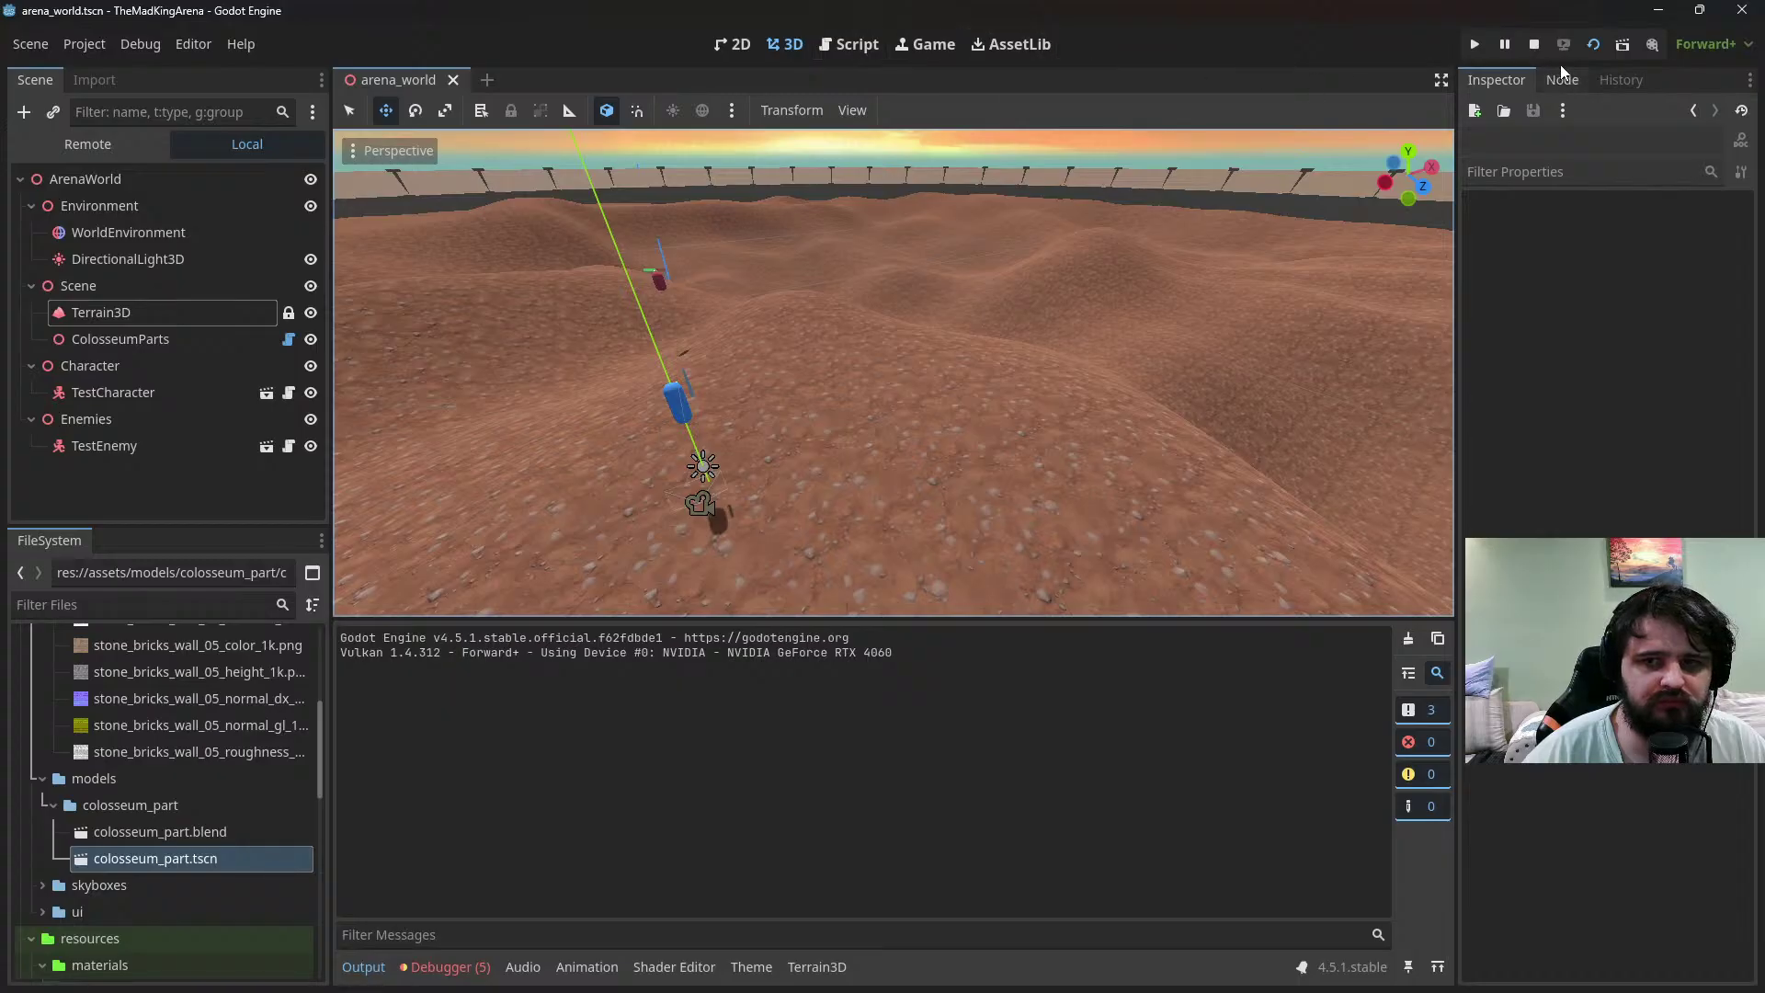
left_click(1536, 45)
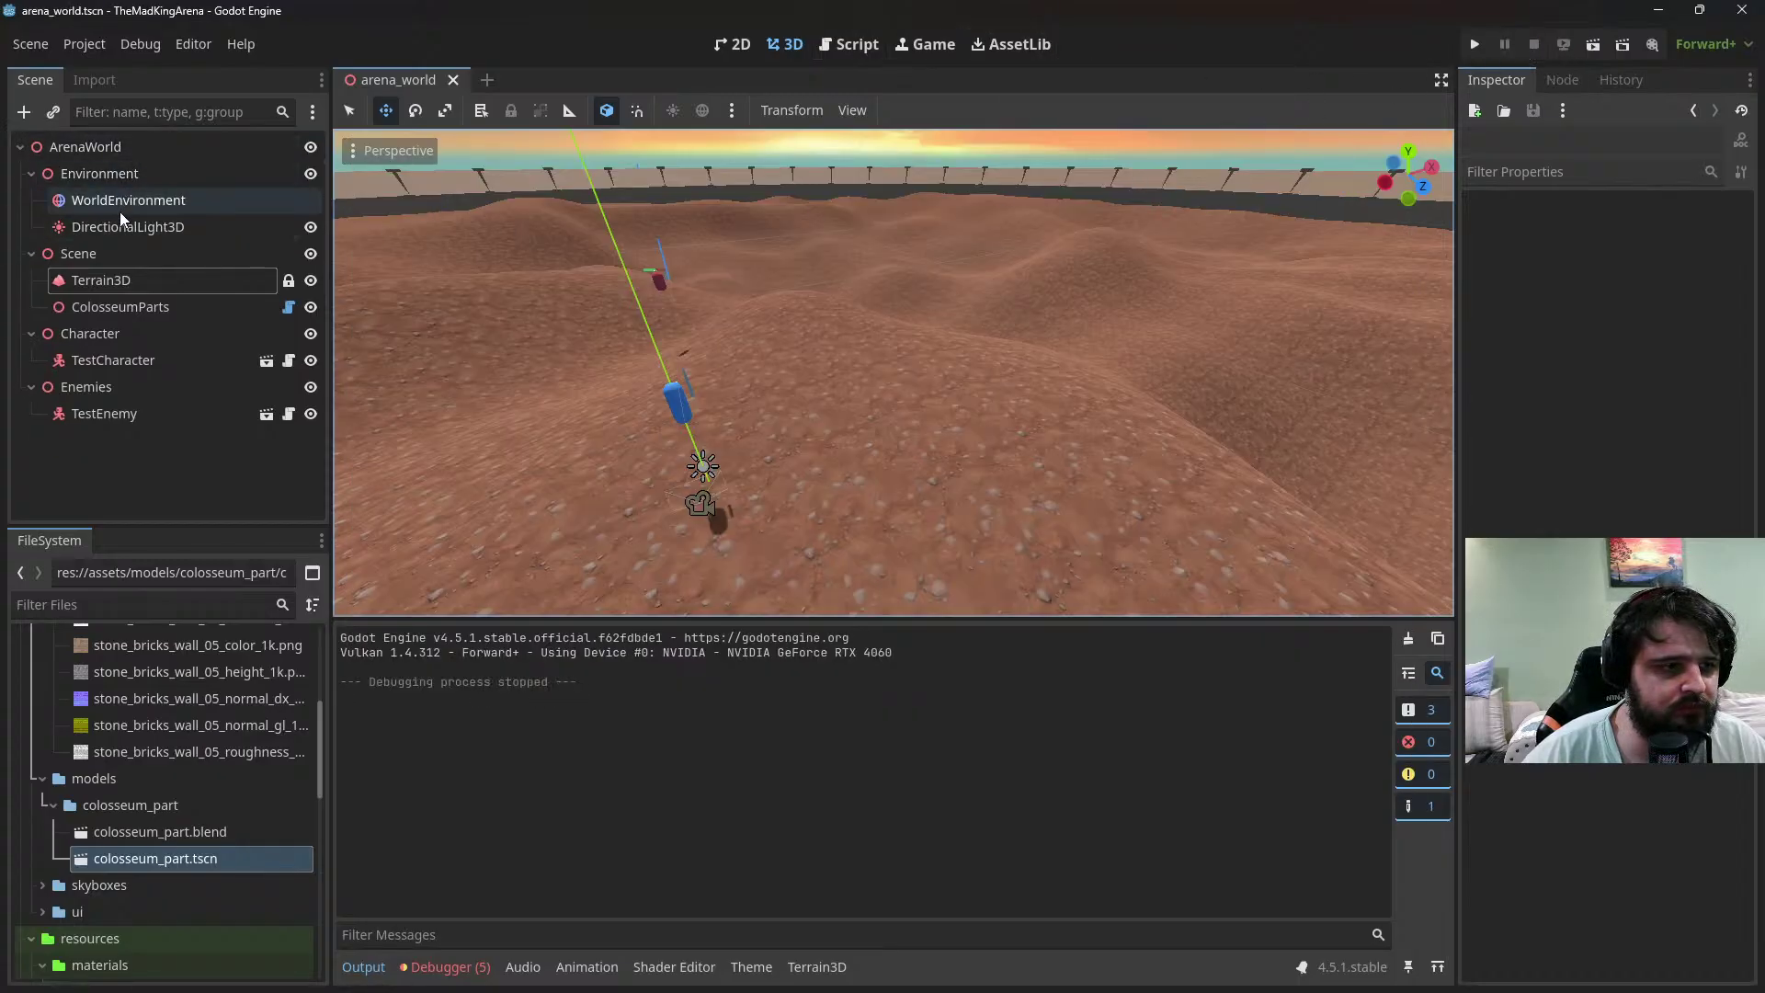
left_click(117, 276)
left_click(1500, 393)
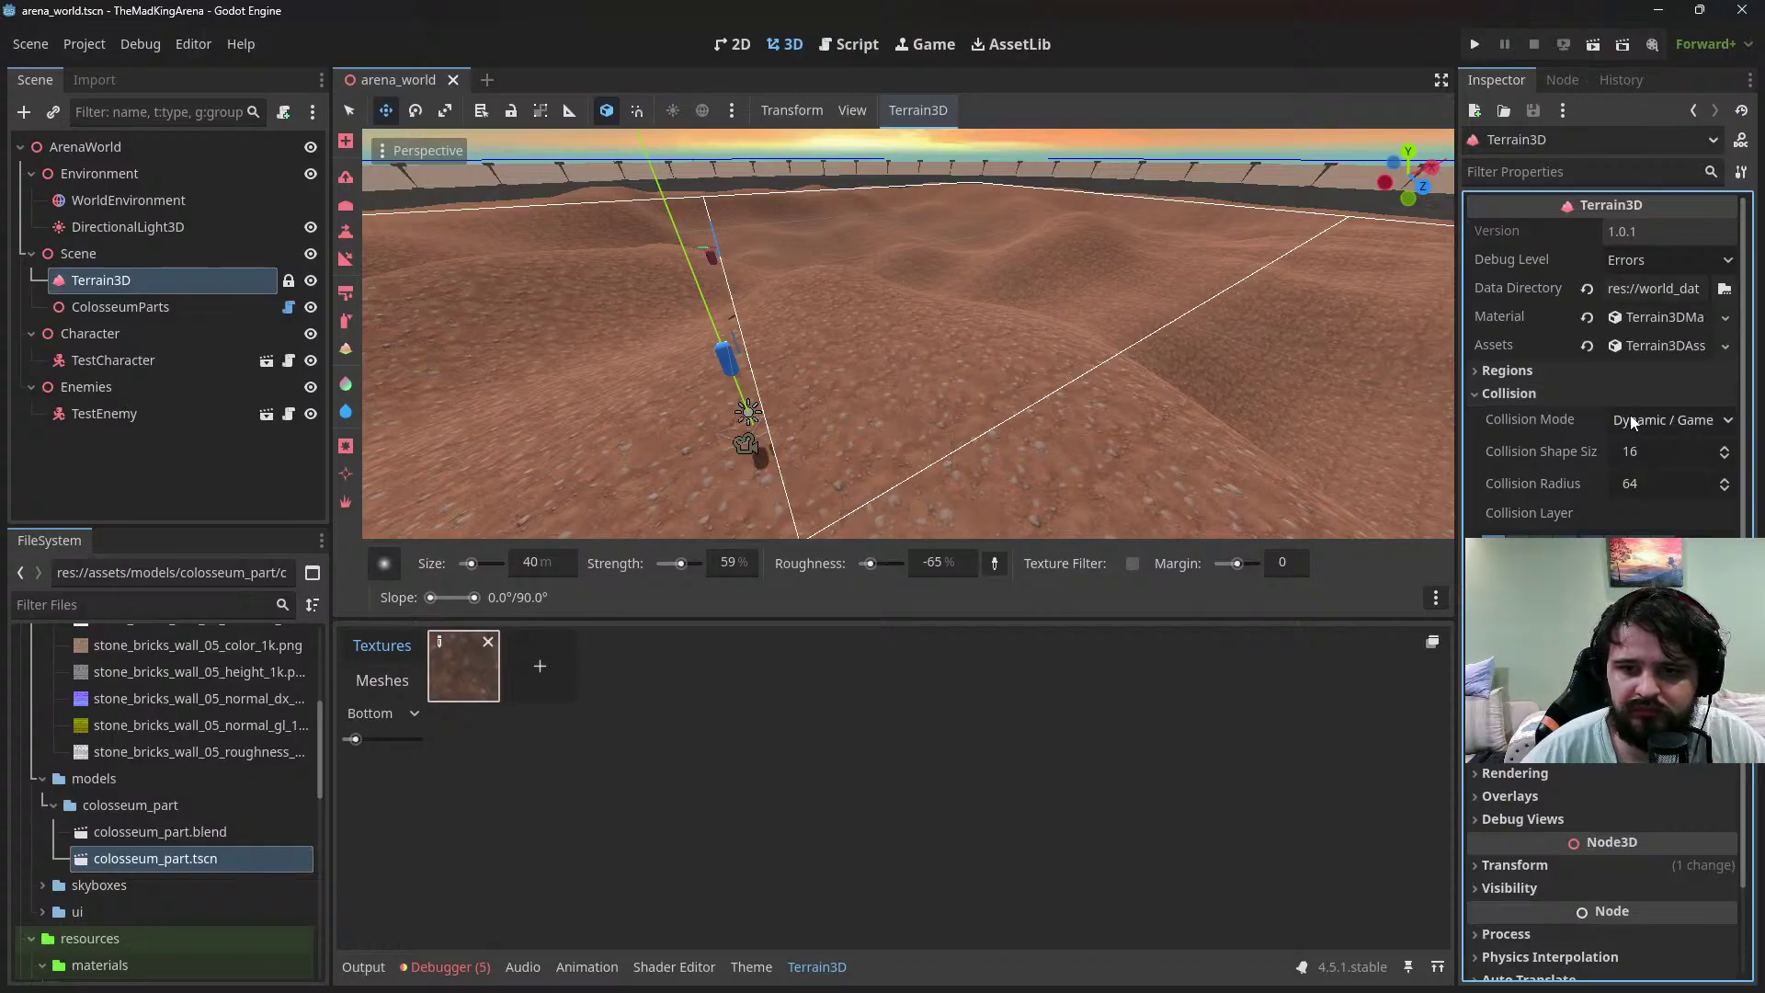
left_click(1660, 419)
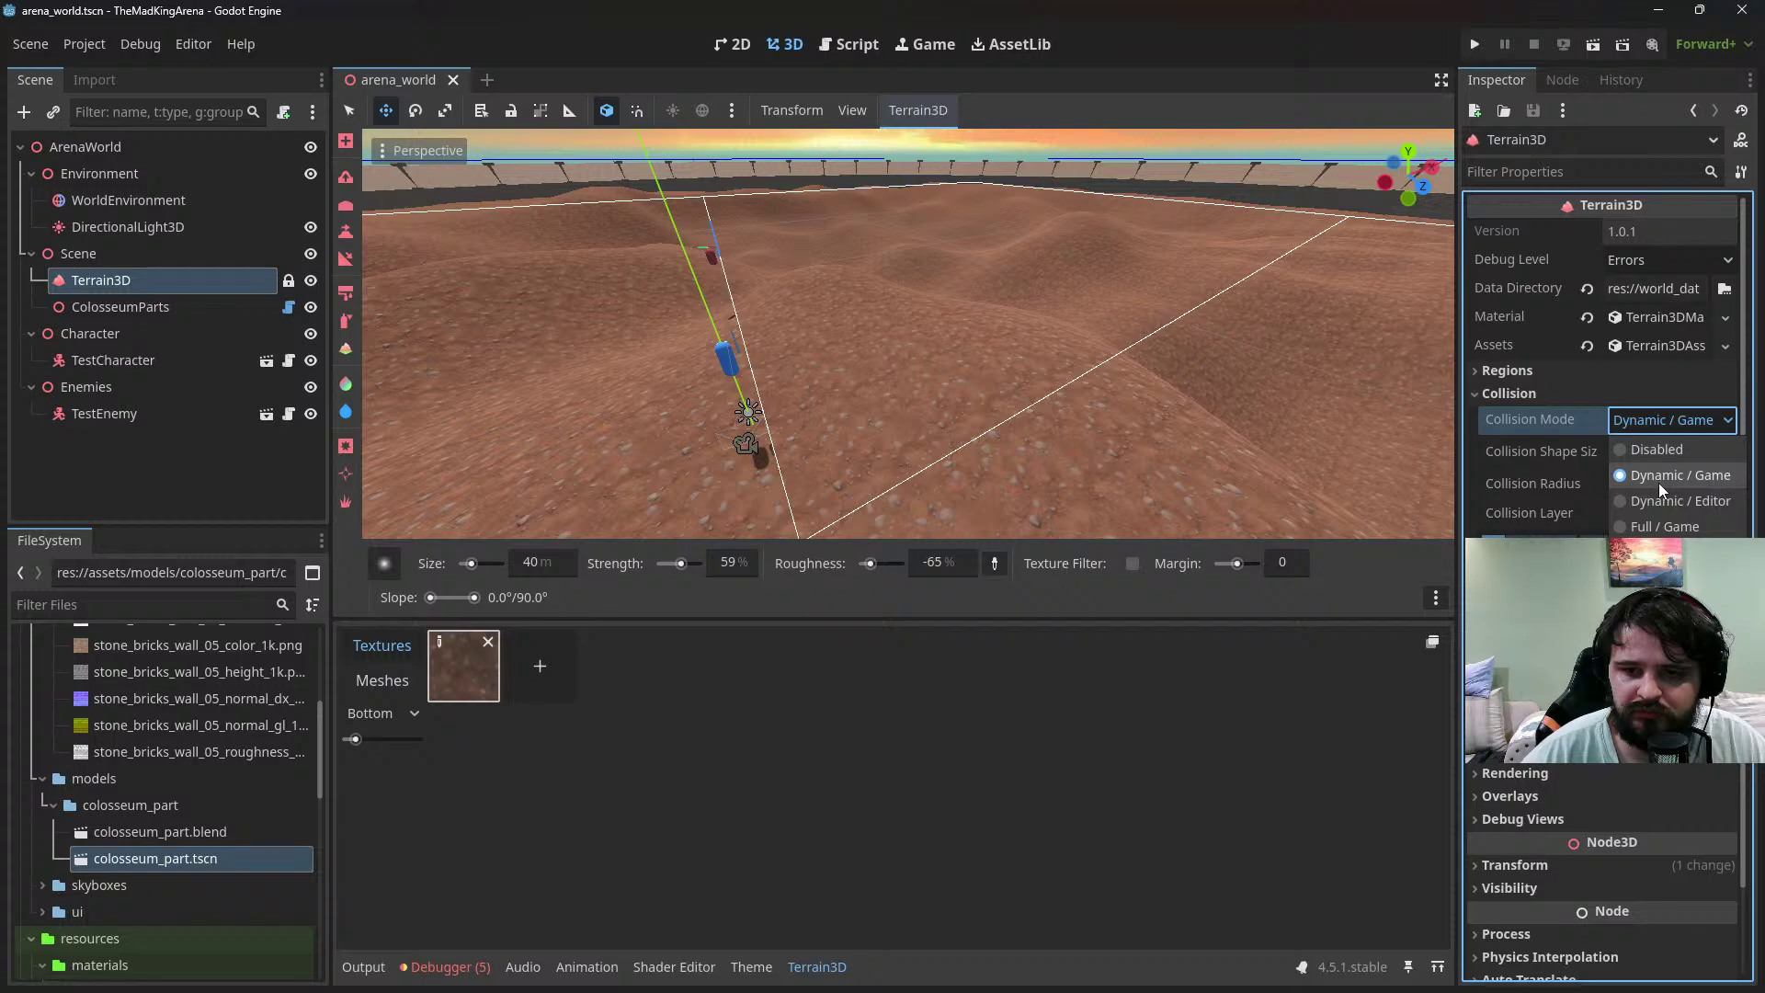
left_click(1567, 434)
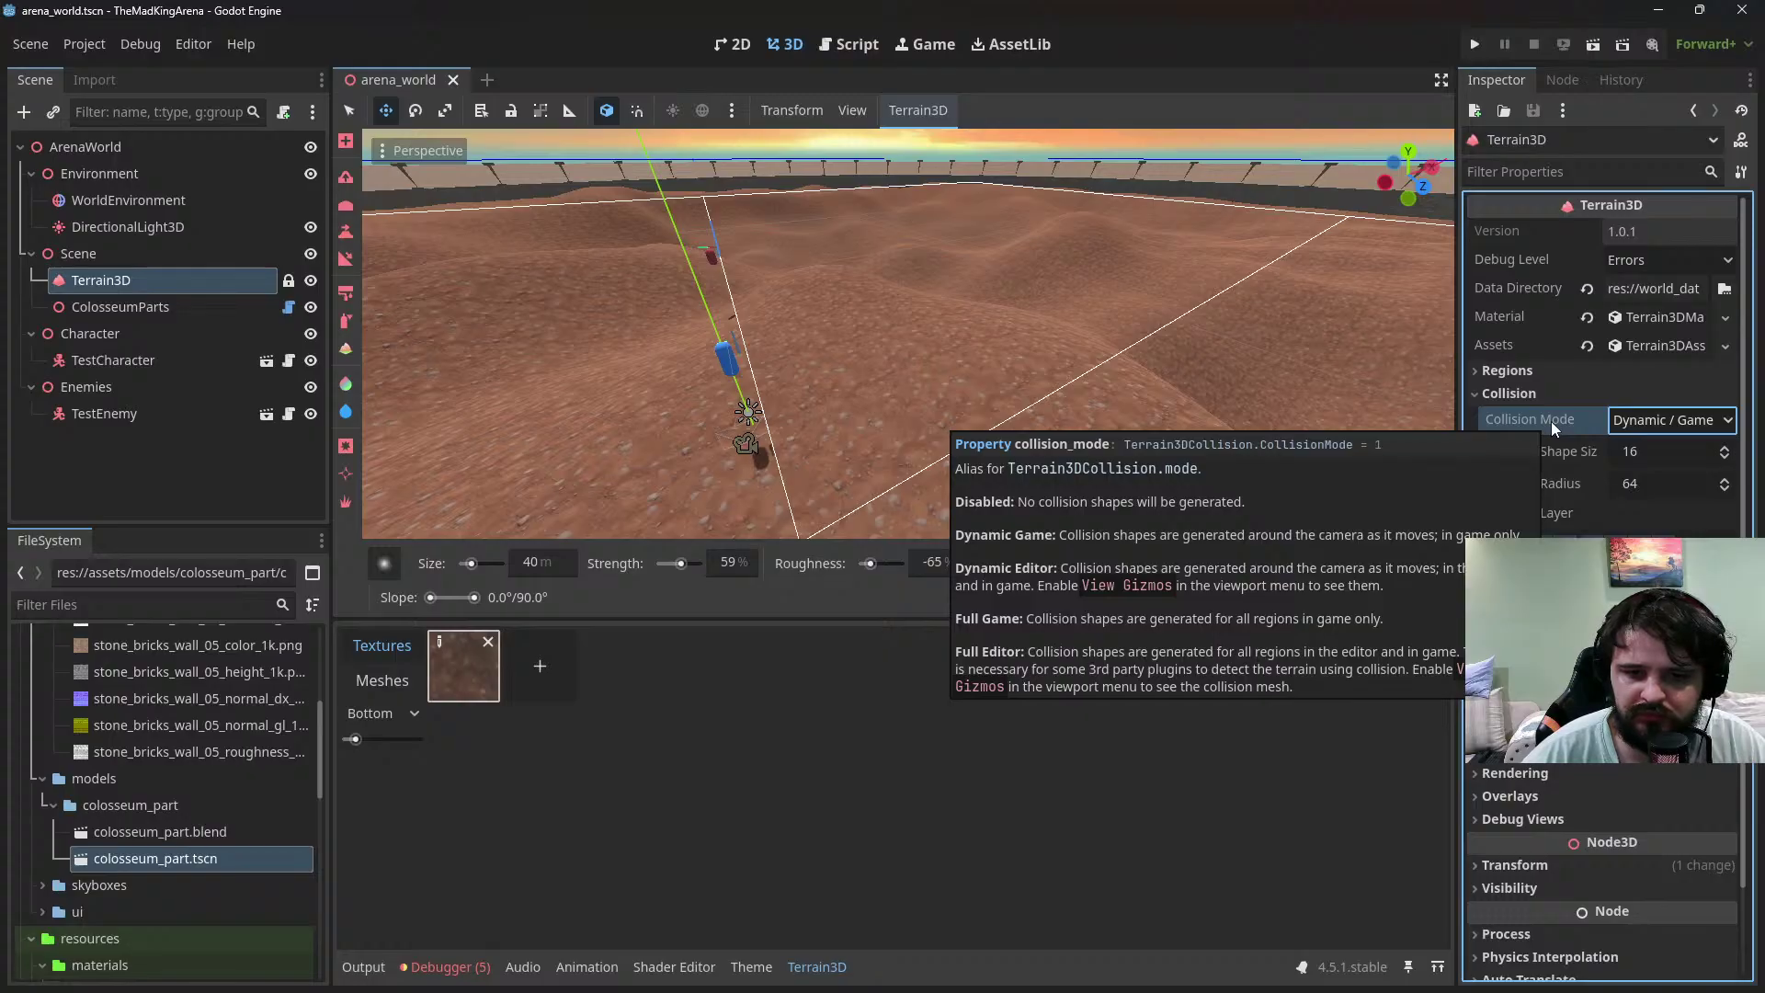
Set Terrain3D's collision mode to Full / Game and save the arena_world scene
left_click(1651, 420)
left_click(1646, 525)
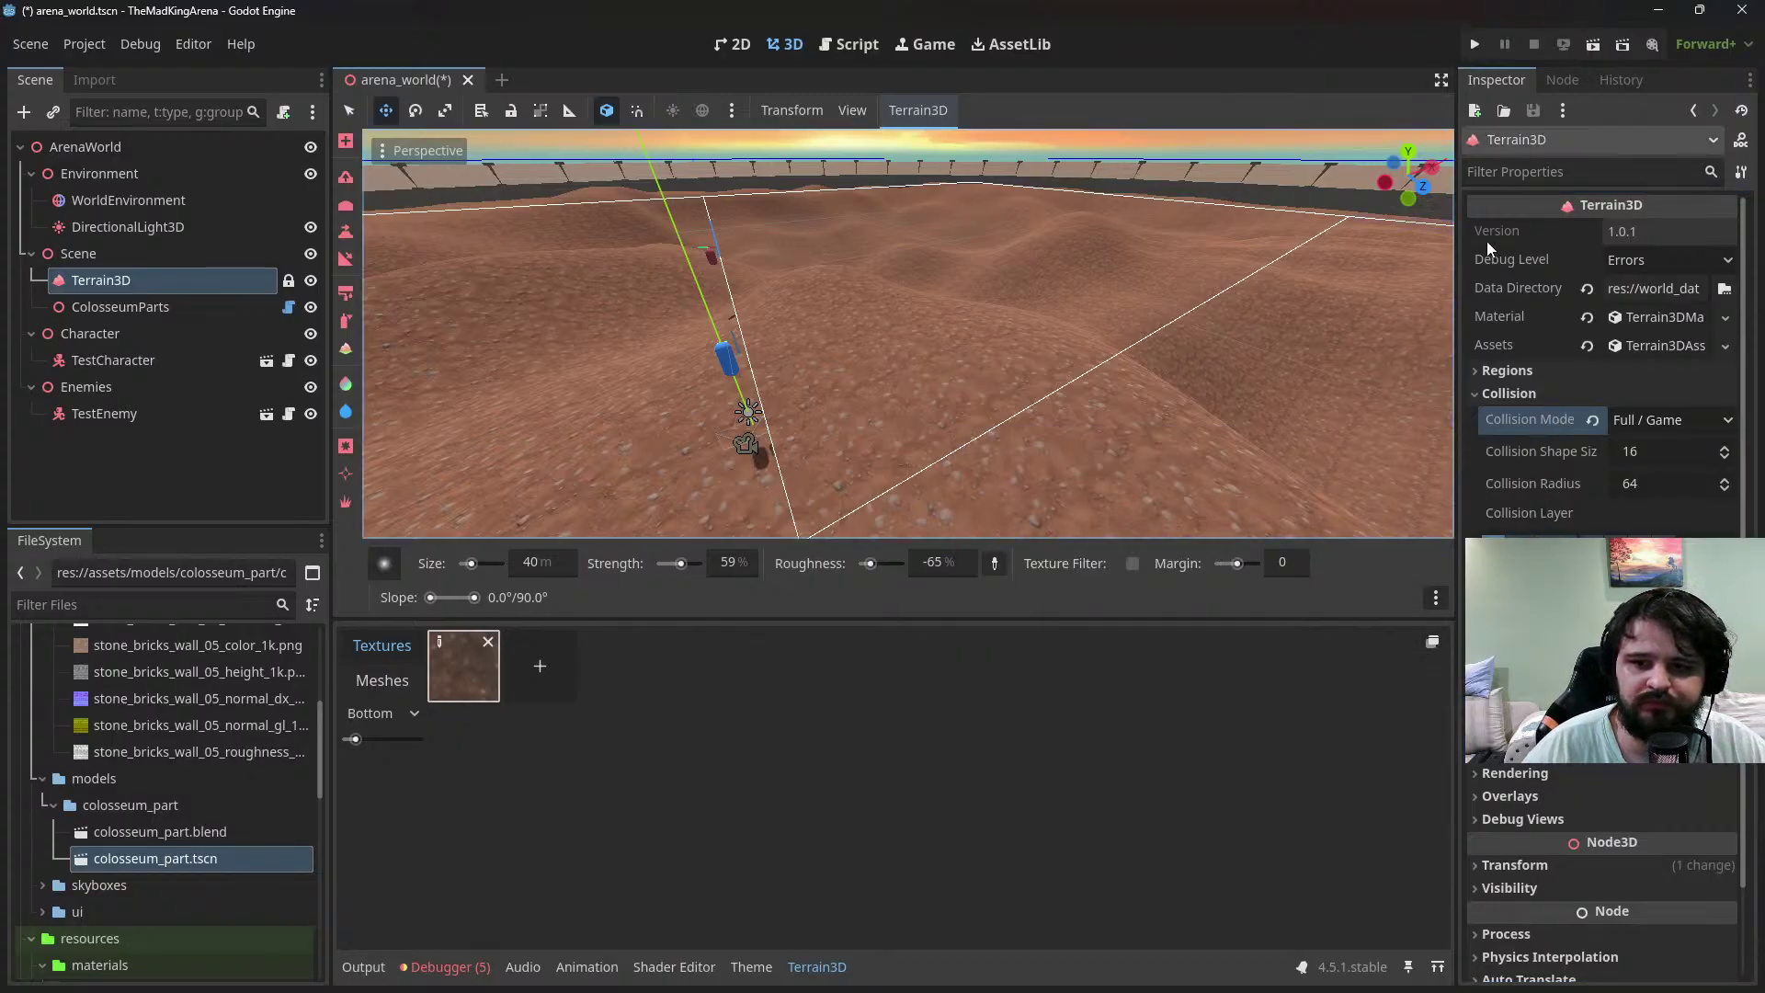
key("ctrl+s")
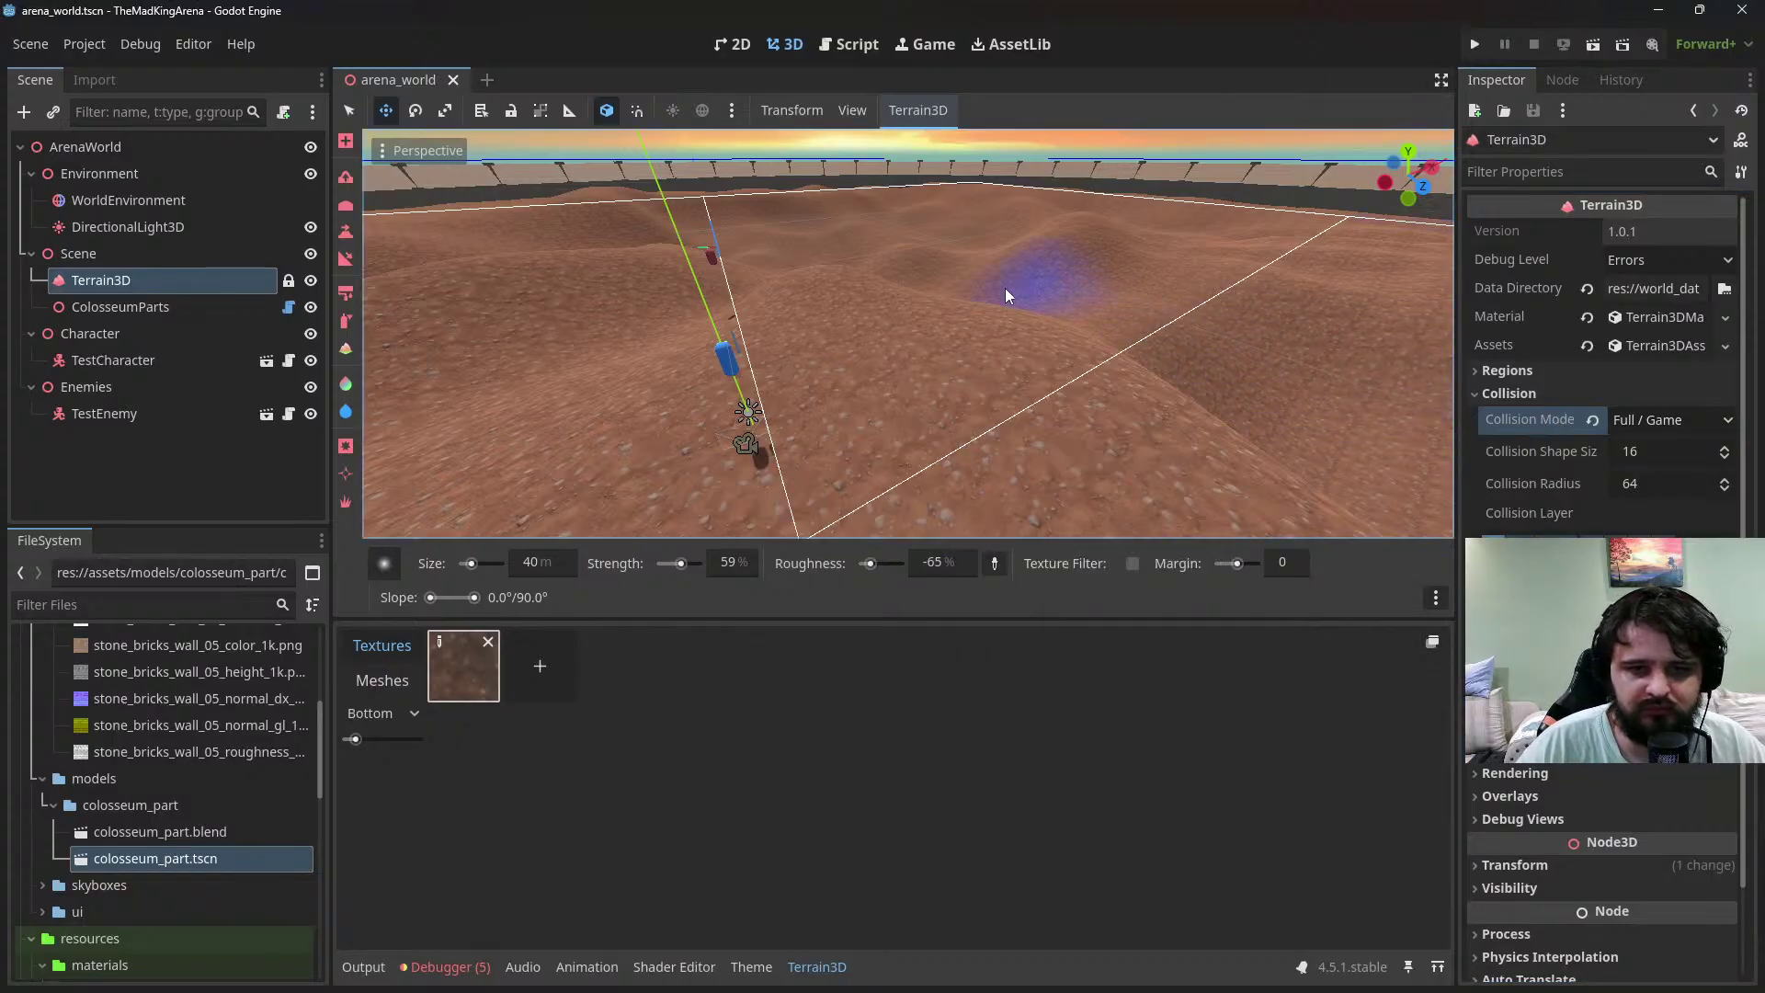